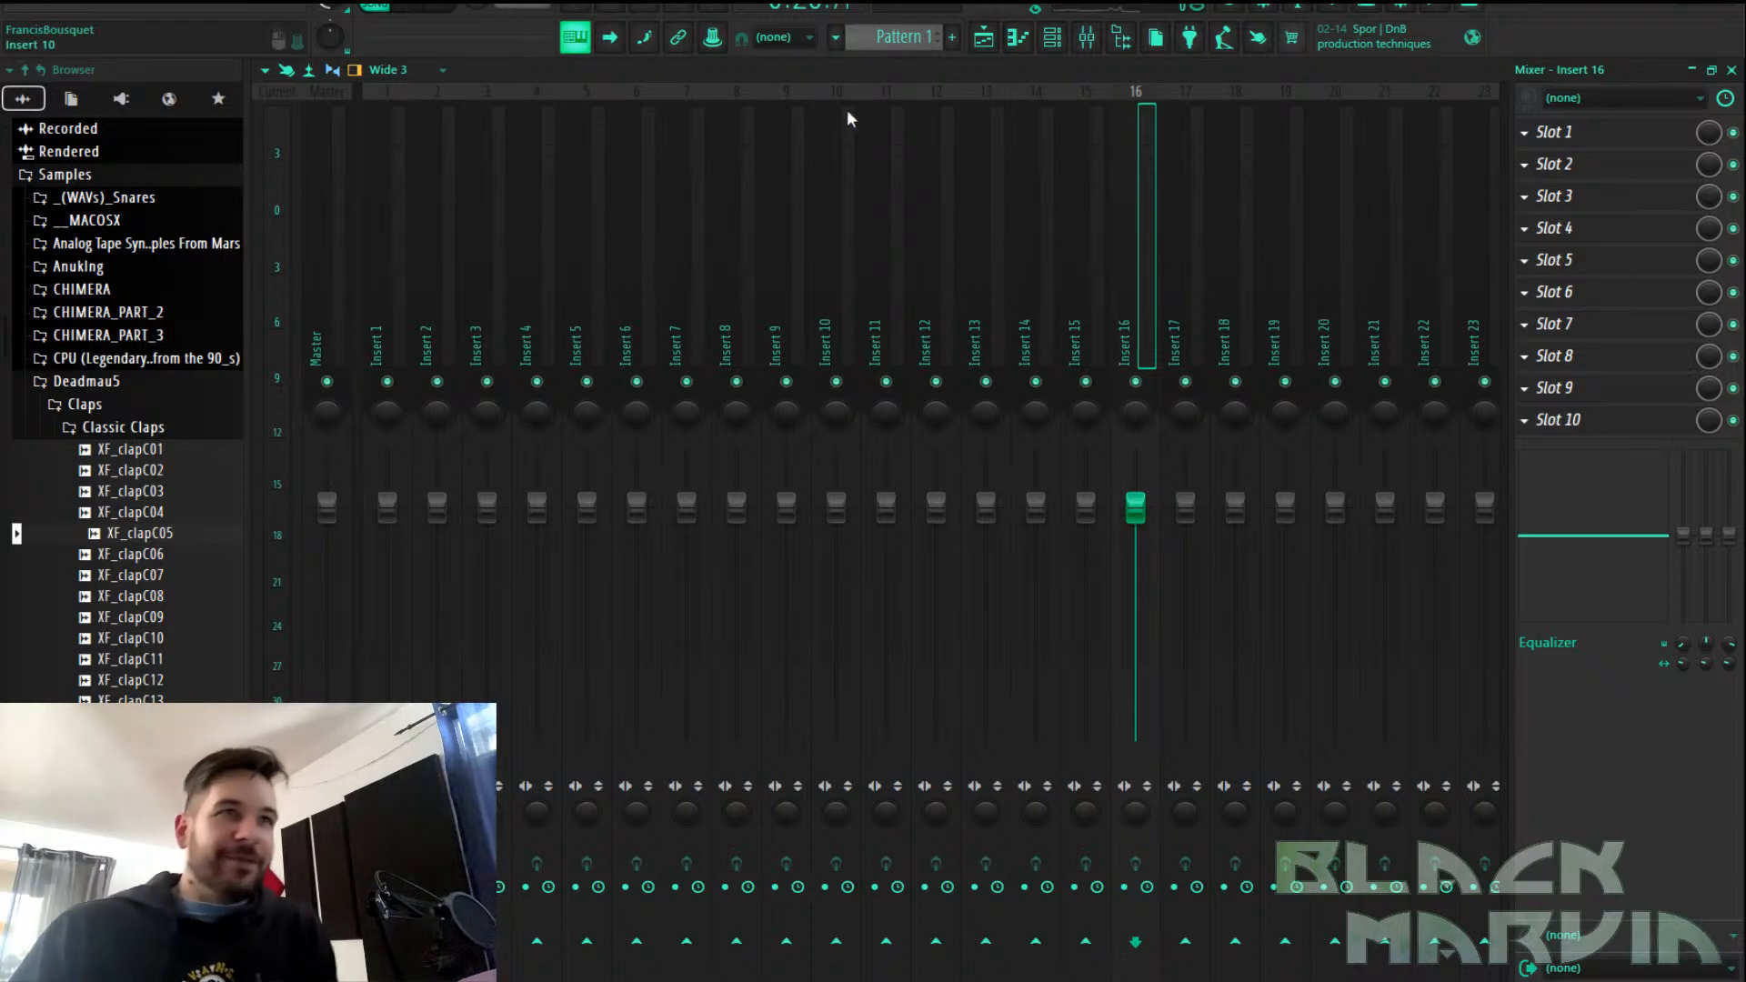
{"action": "left_click", "coordinate": [843, 171]}
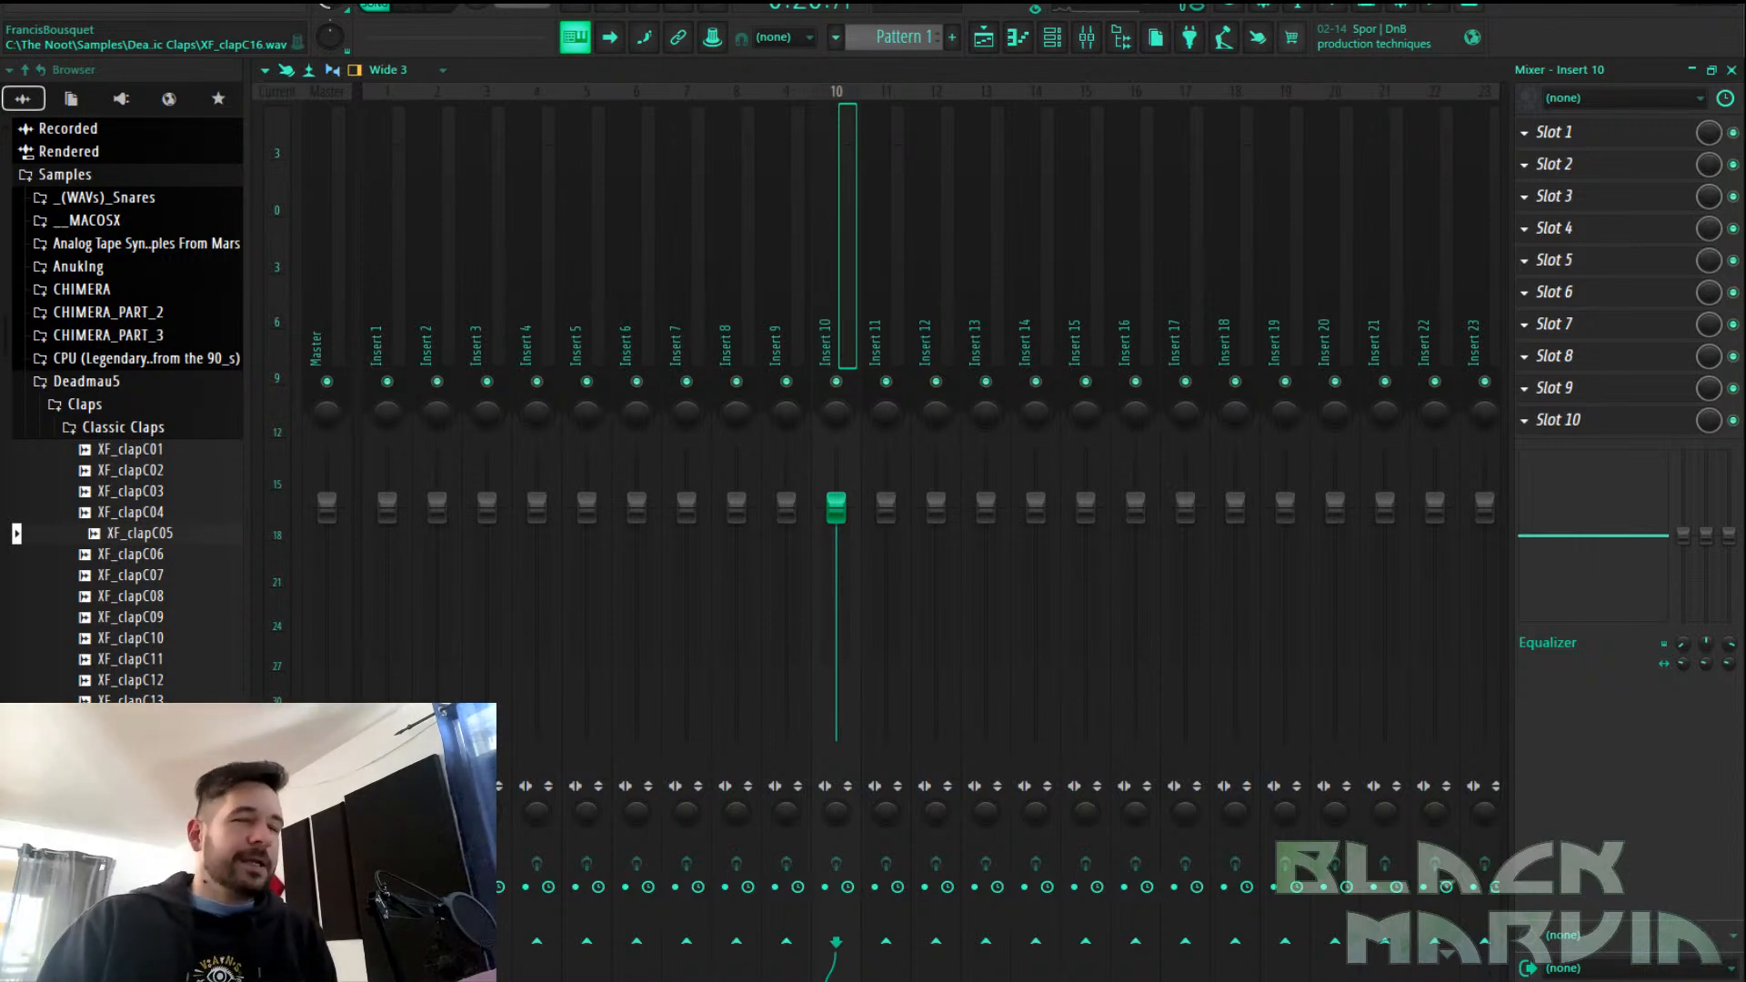
{"action": "left_click", "coordinate": [870, 273]}
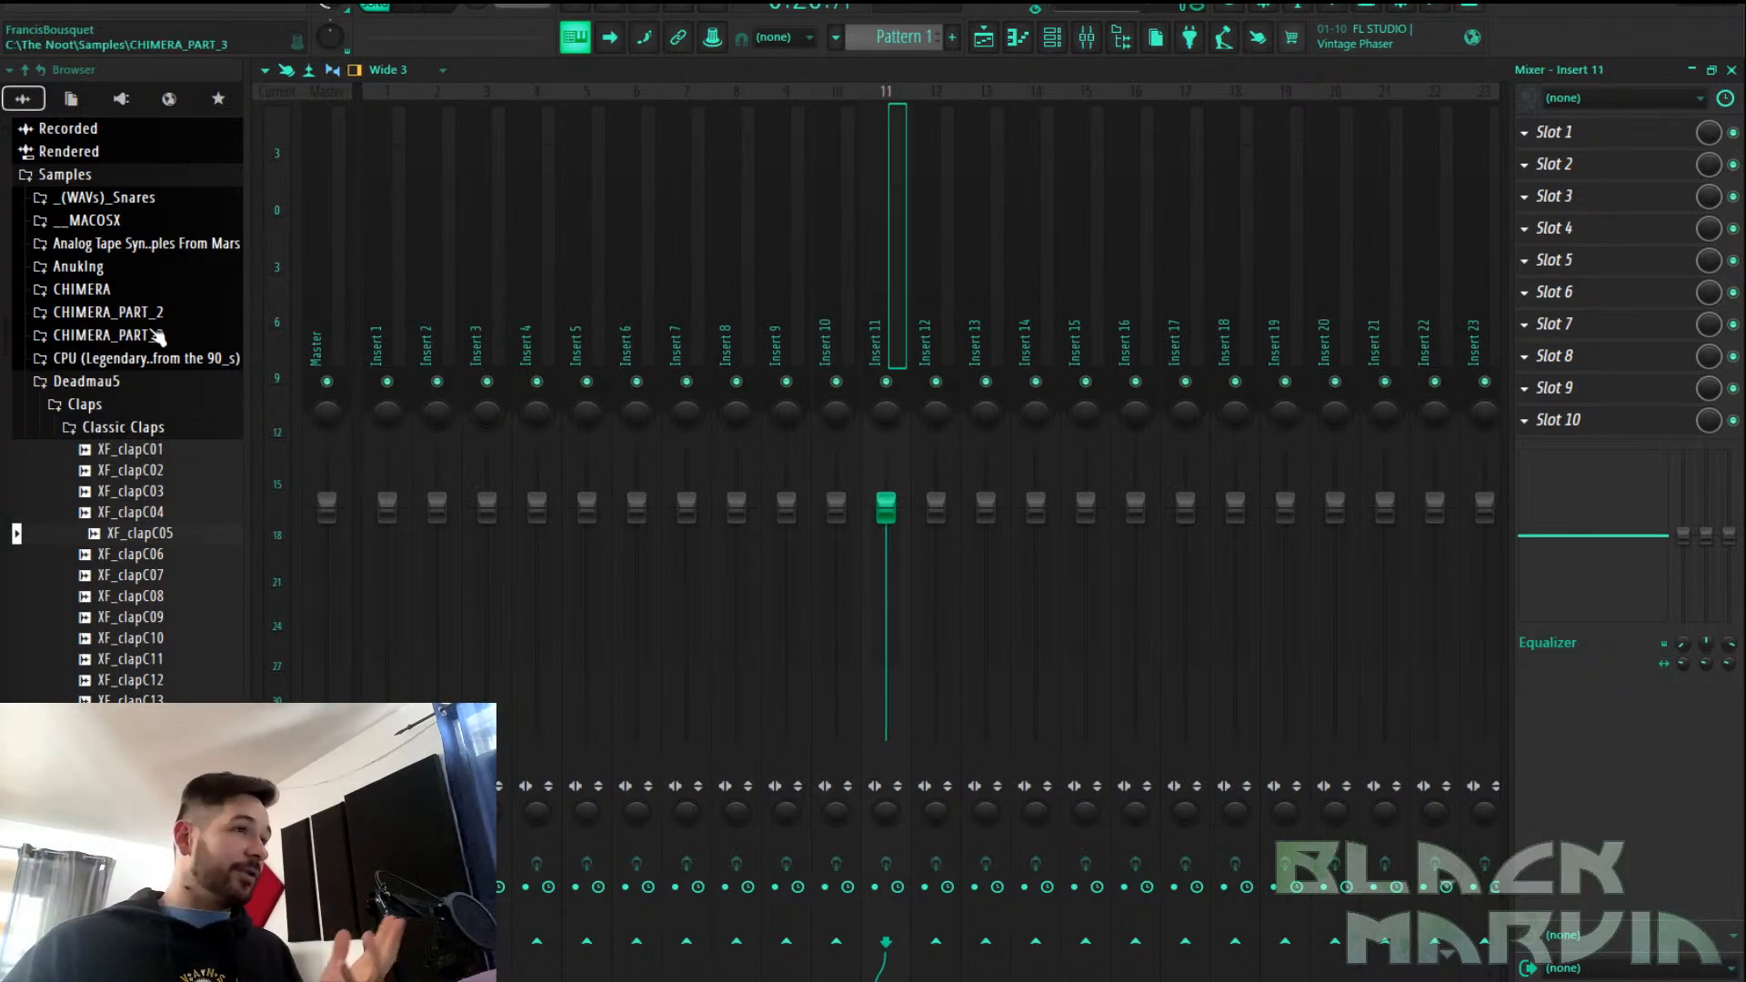
{"action": "scroll", "coordinate": [159, 336], "scroll_direction": "up", "scroll_amount": 15}
{"action": "scroll", "coordinate": [150, 318], "scroll_direction": "up", "scroll_amount": 8}
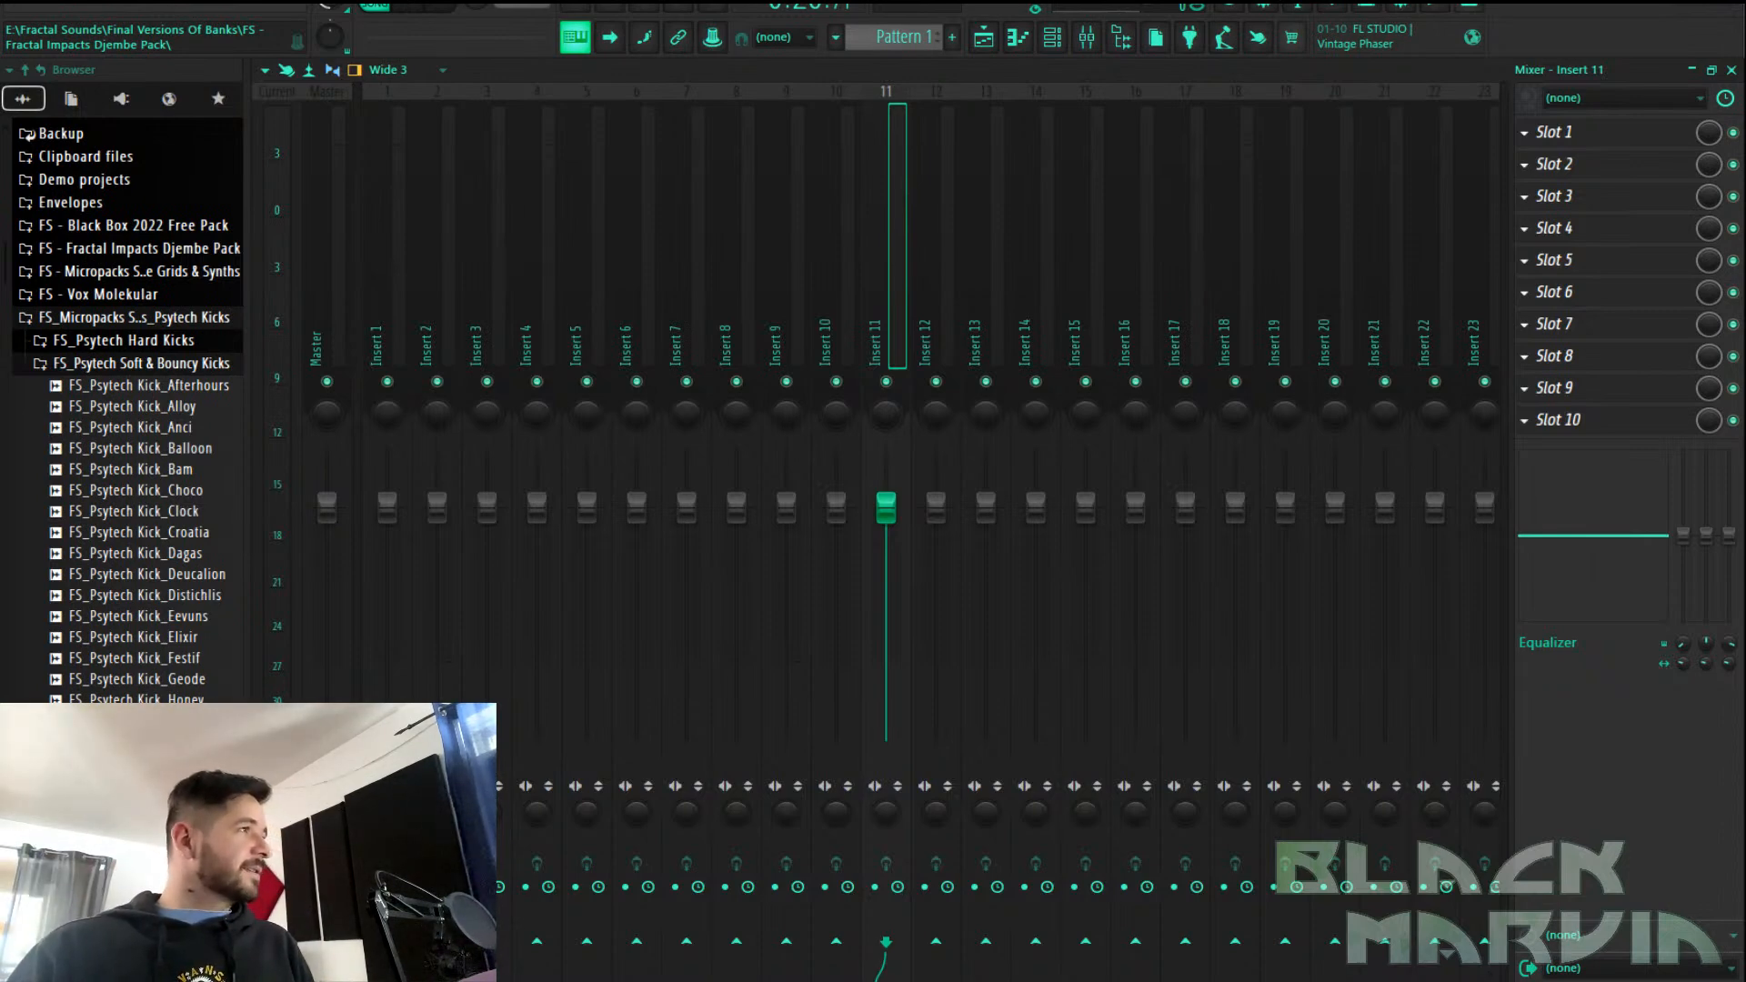
Switch to the web browser and look over the Liquid Synths For Pigments 4 product page
{"action": "left_click_drag", "start_coordinate": [1, 72], "coordinate": [716, 60]}
{"action": "double_click", "coordinate": [717, 60]}
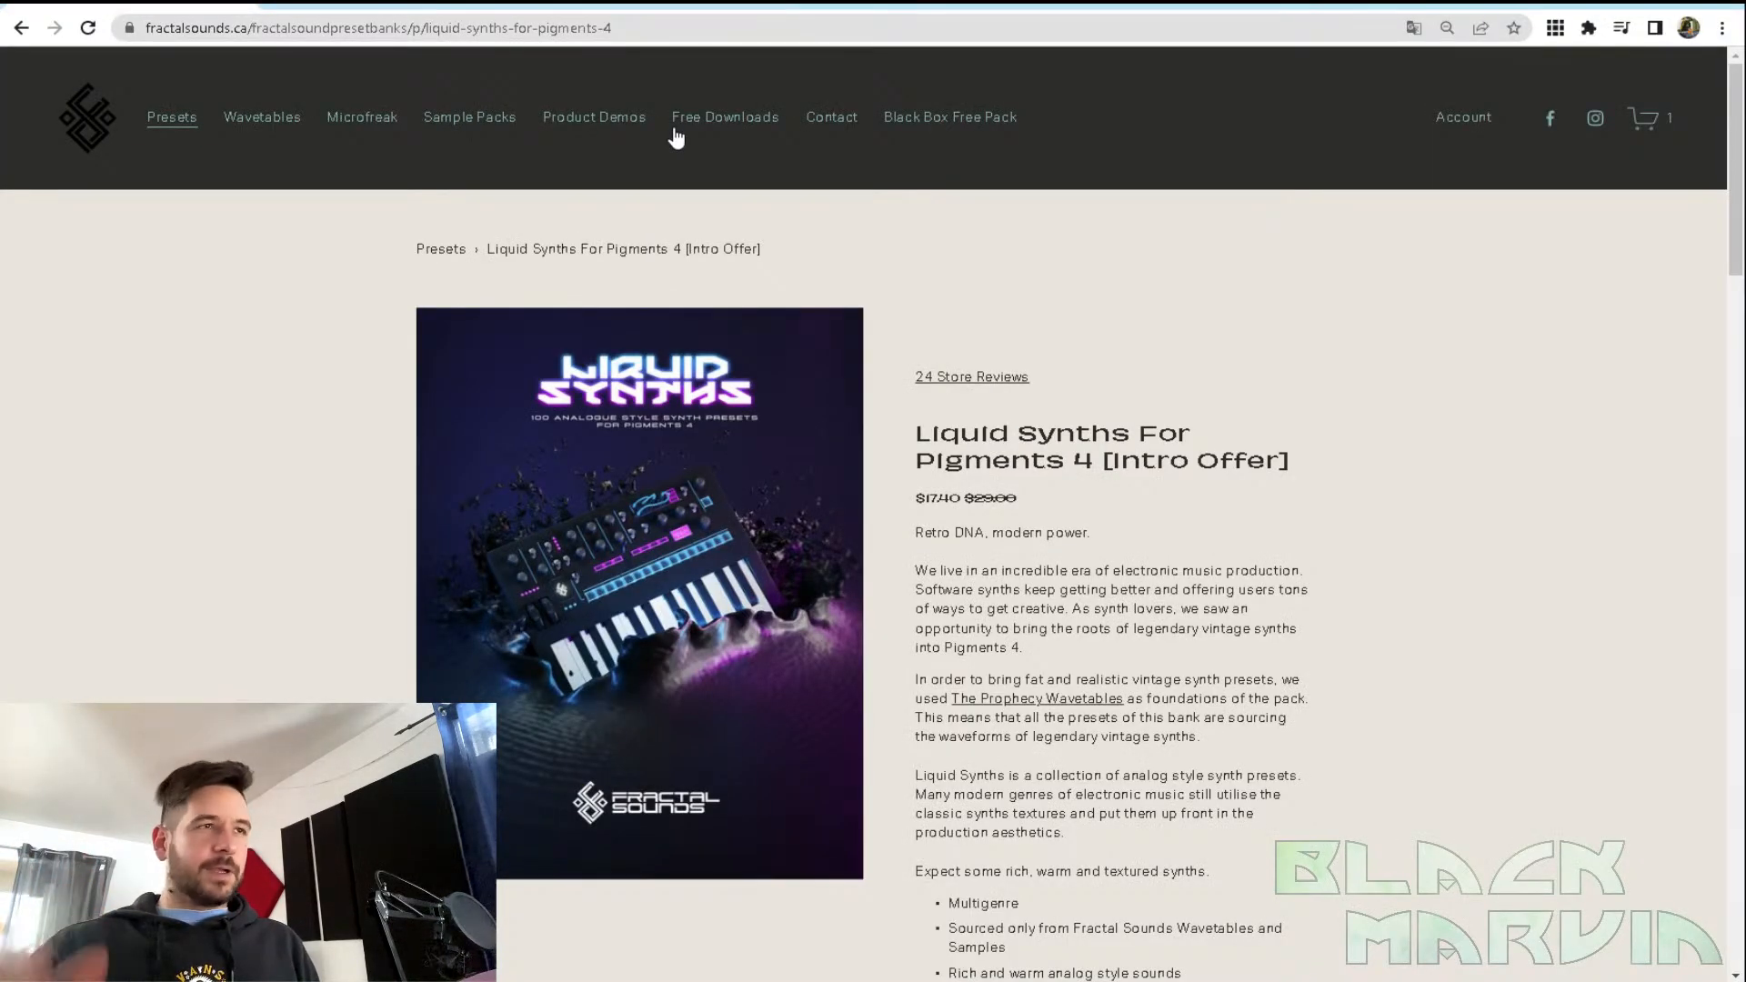
{"action": "scroll", "coordinate": [728, 146], "scroll_direction": "down", "scroll_amount": 2}
{"action": "scroll", "coordinate": [882, 162], "scroll_direction": "up", "scroll_amount": 1}
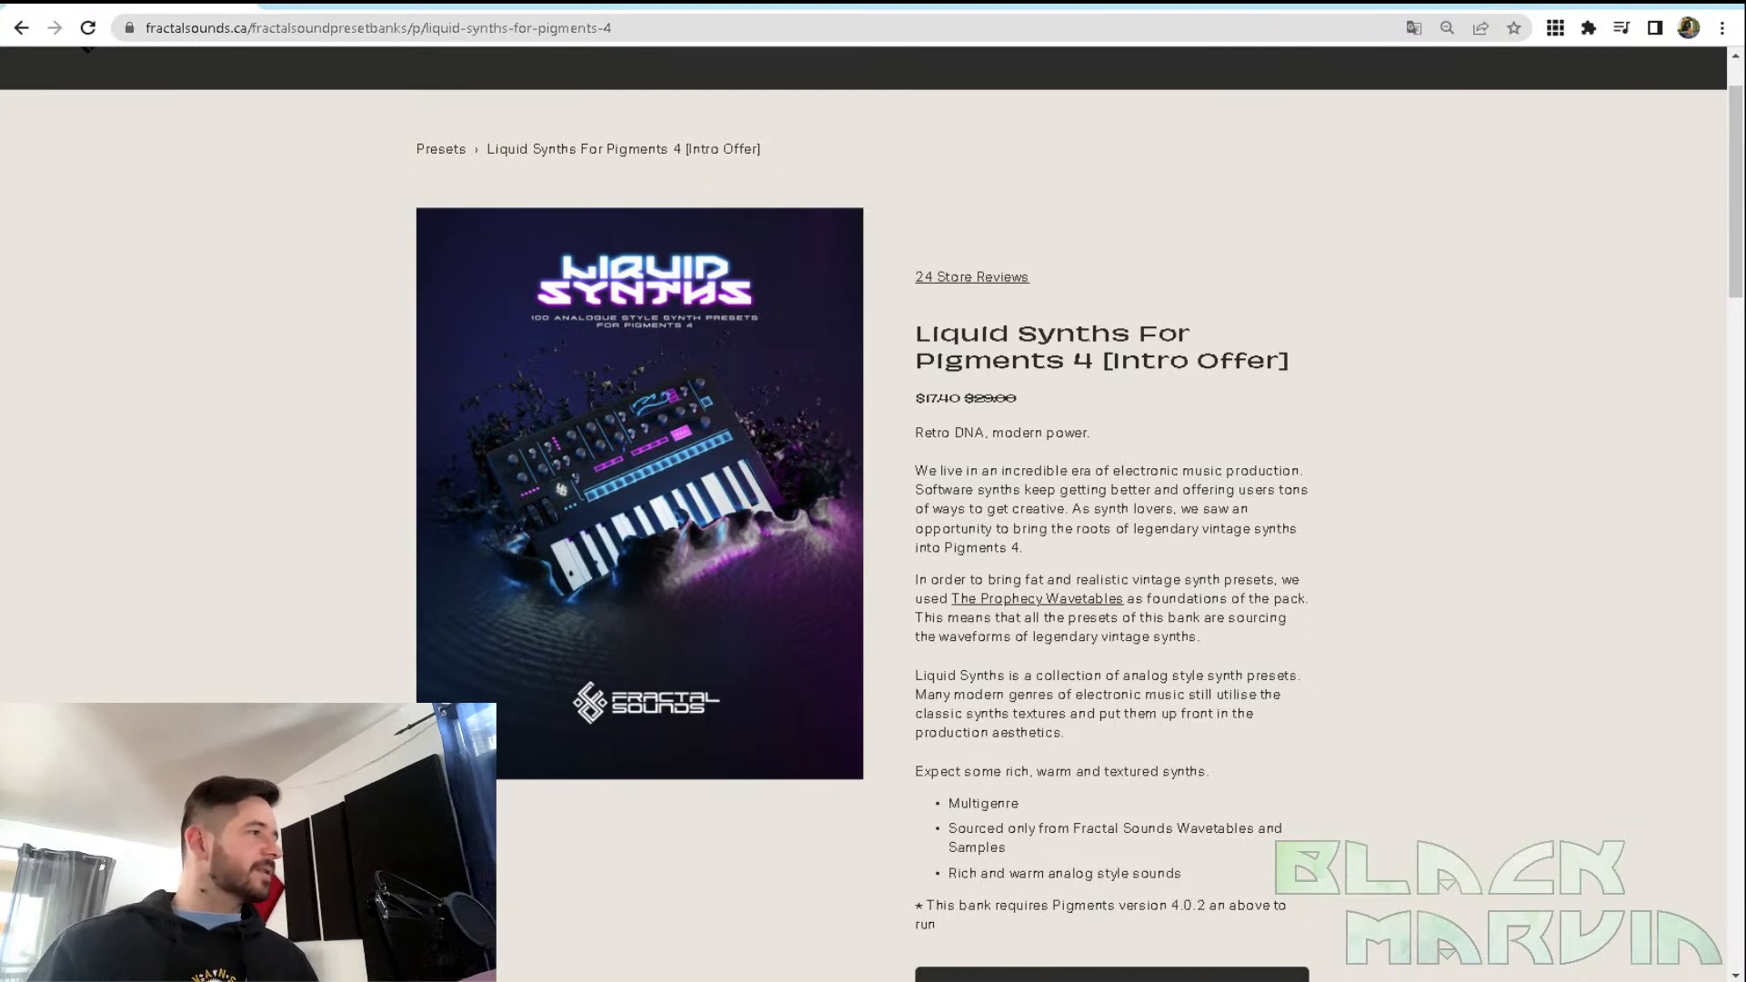
{"action": "key", "text": "alt+Tab"}
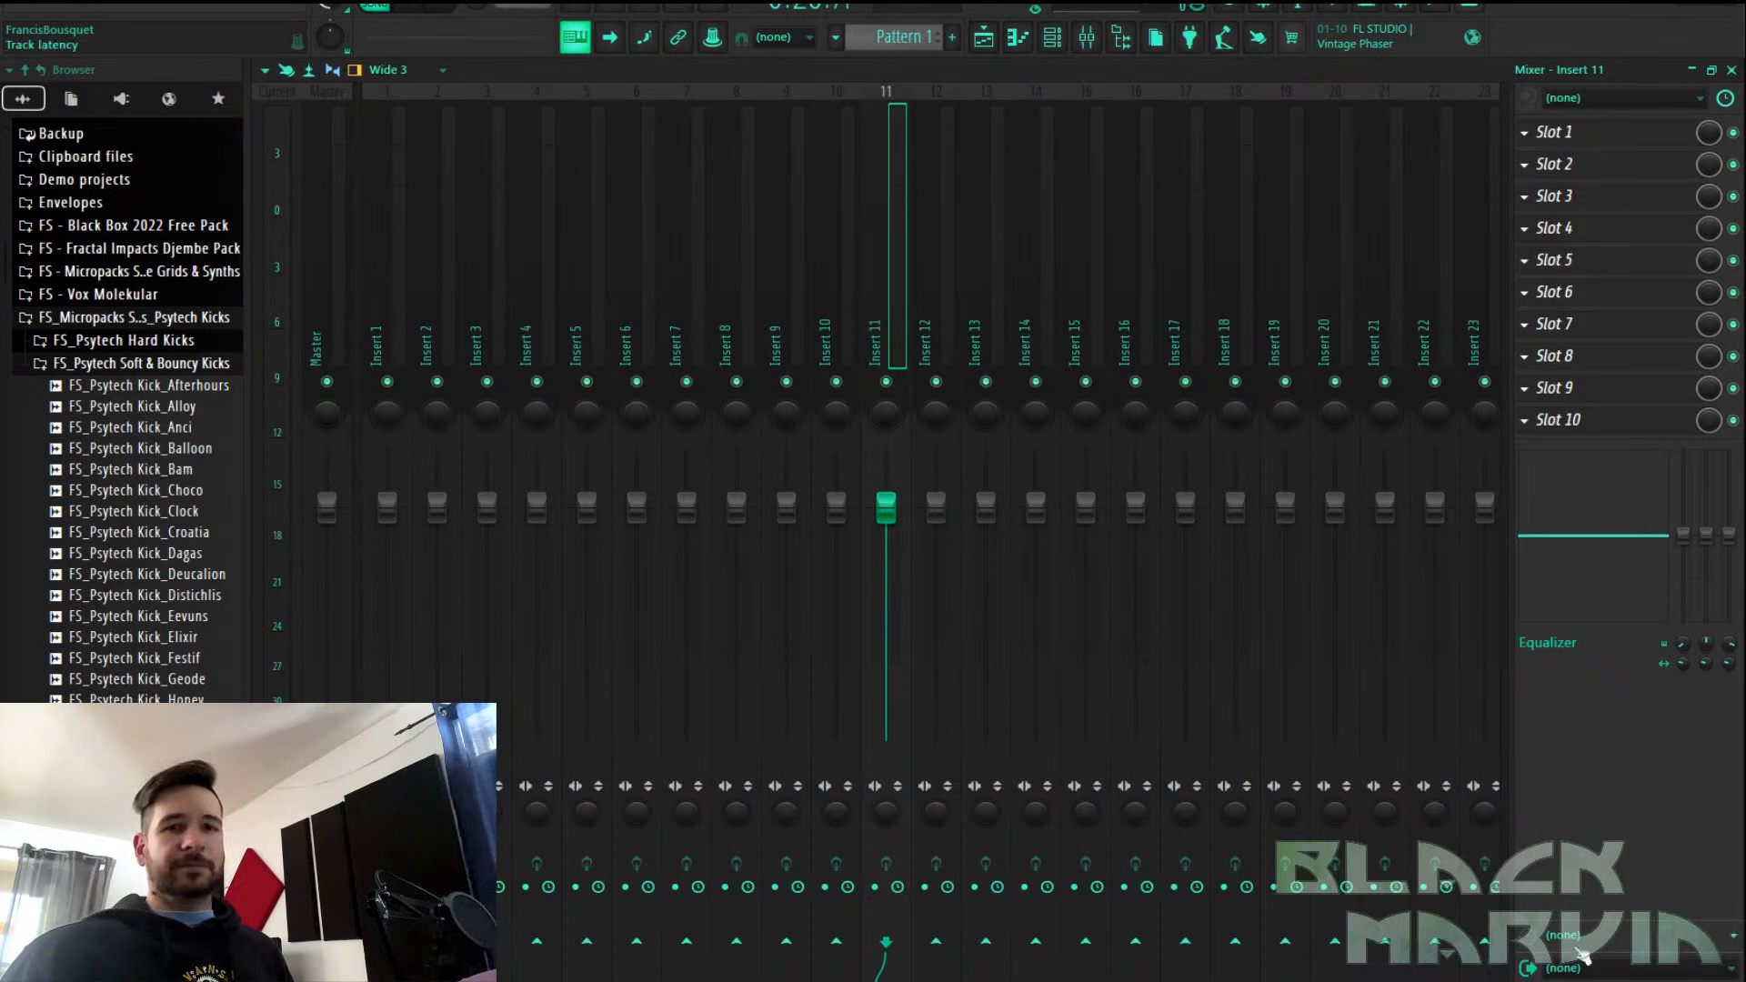
Disable the Sonarworks Virtual Audio Device speakers among the Windows playback devices and confirm the sound settings
{"action": "left_click", "coordinate": [1566, 981]}
{"action": "right_click", "coordinate": [1506, 961]}
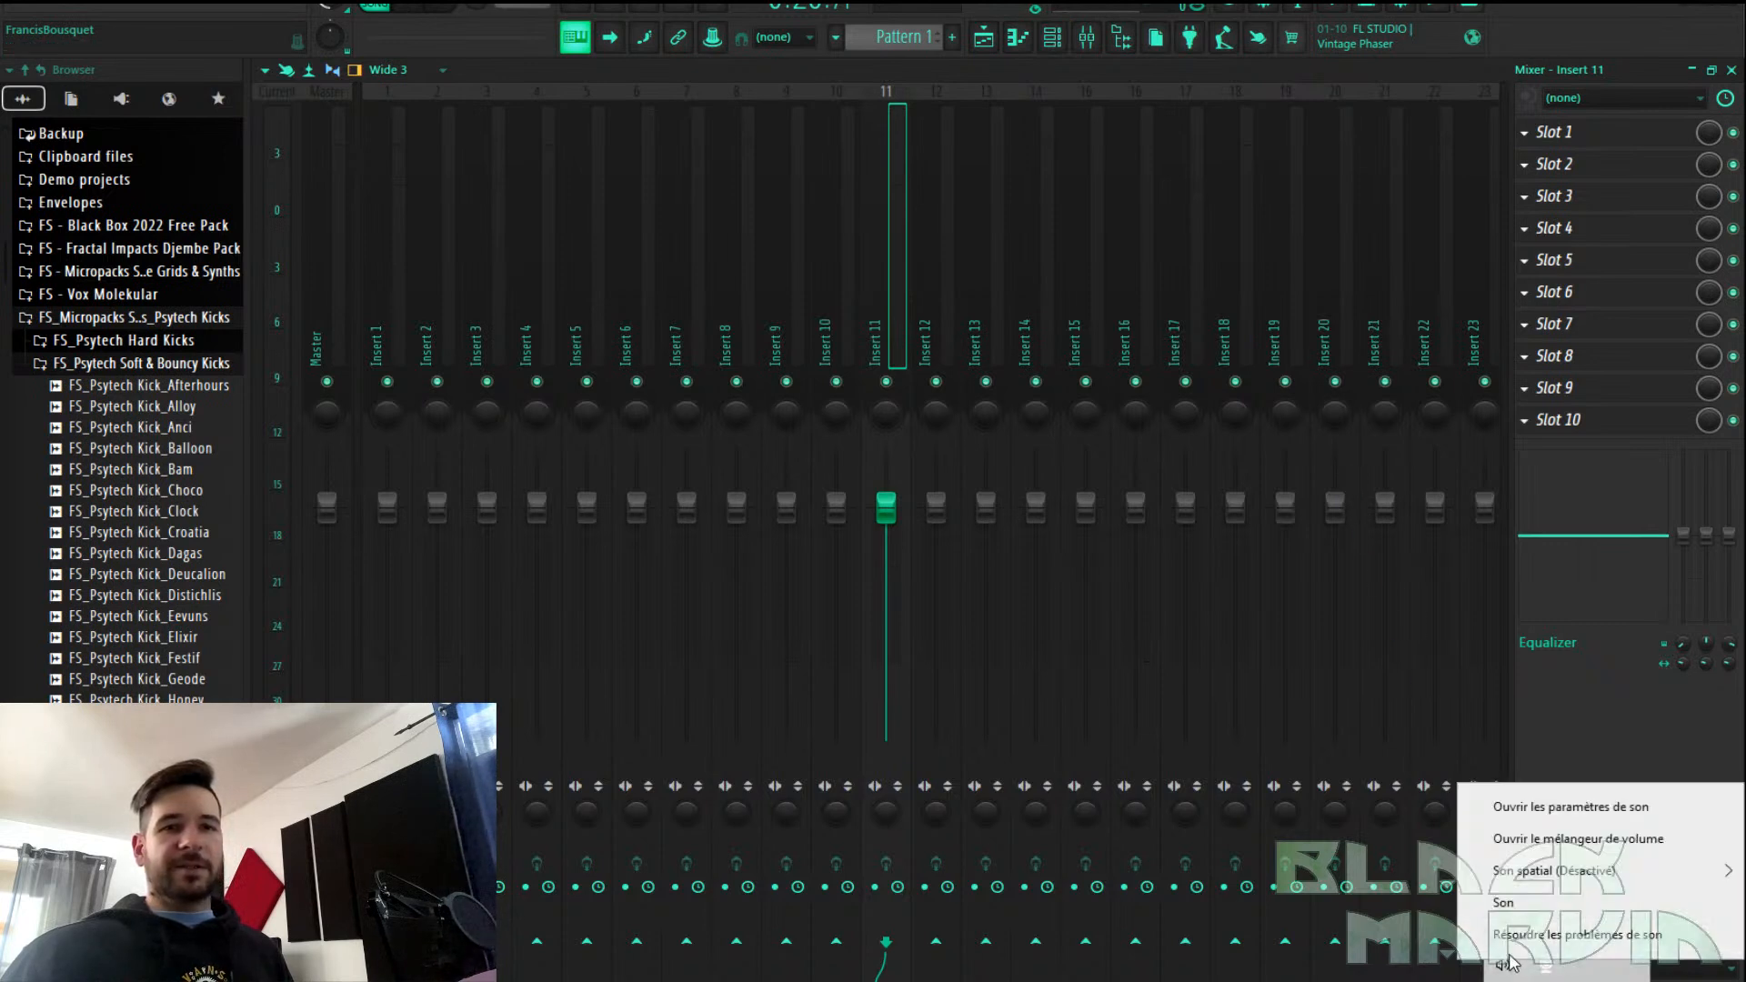
{"action": "left_click", "coordinate": [1514, 904]}
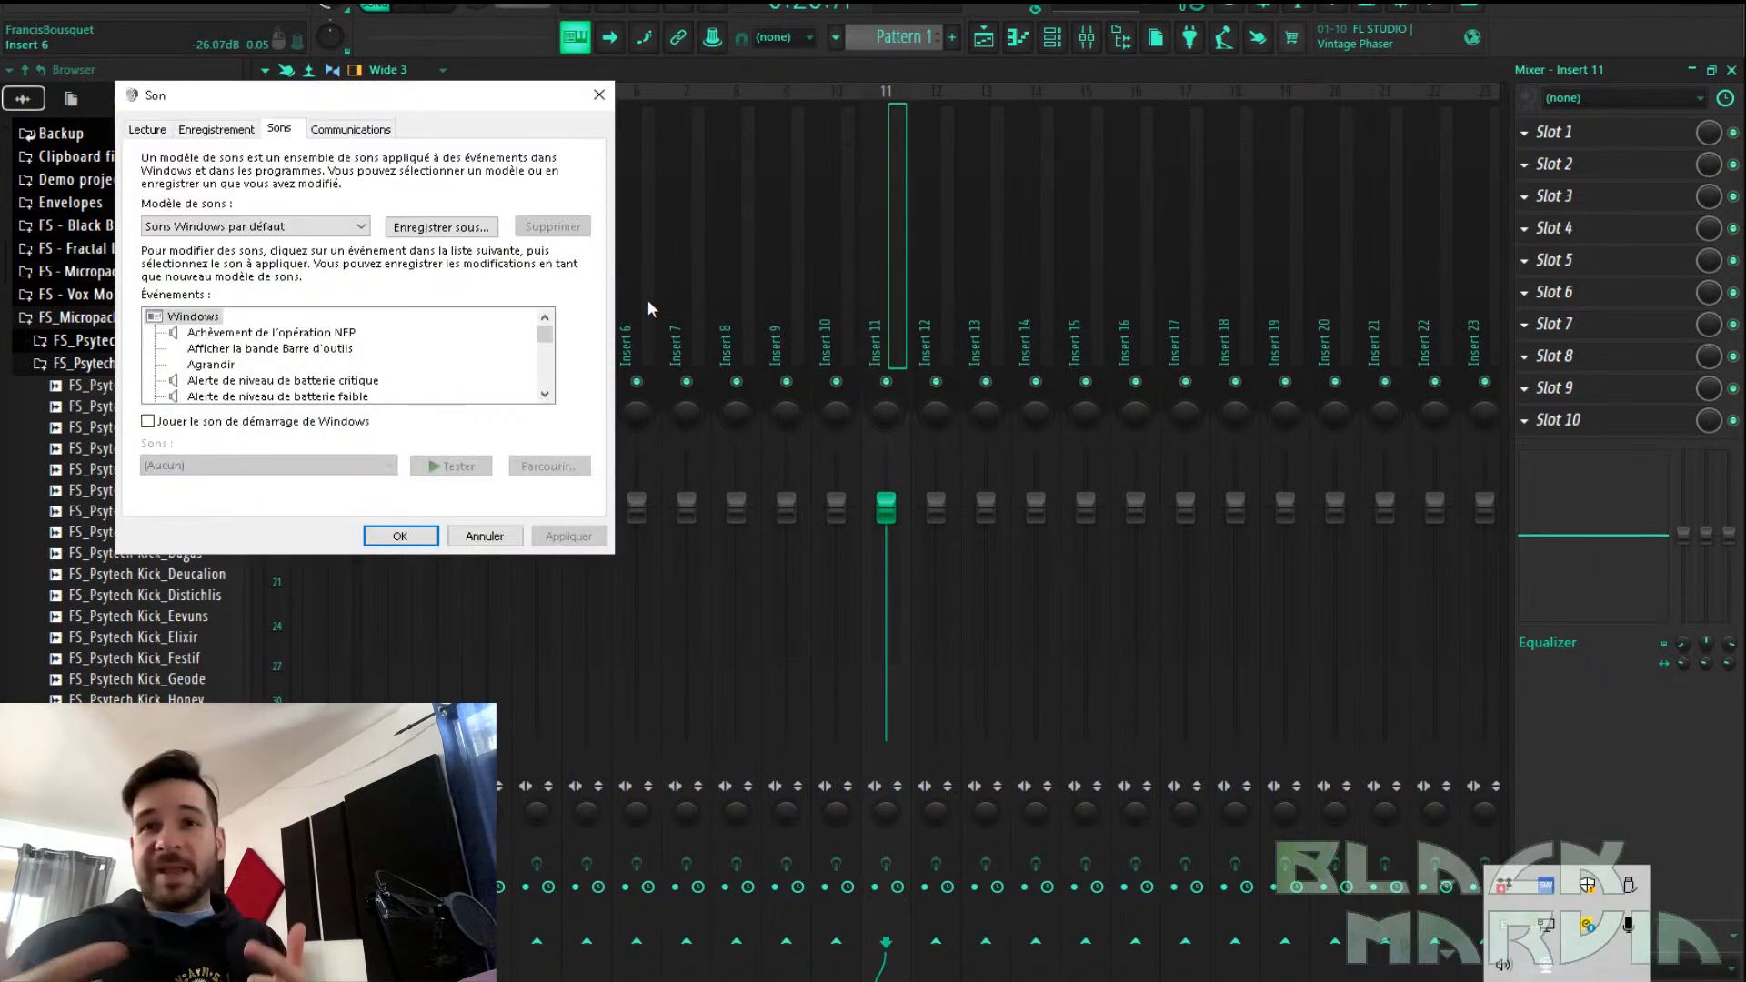
{"action": "left_click", "coordinate": [147, 130]}
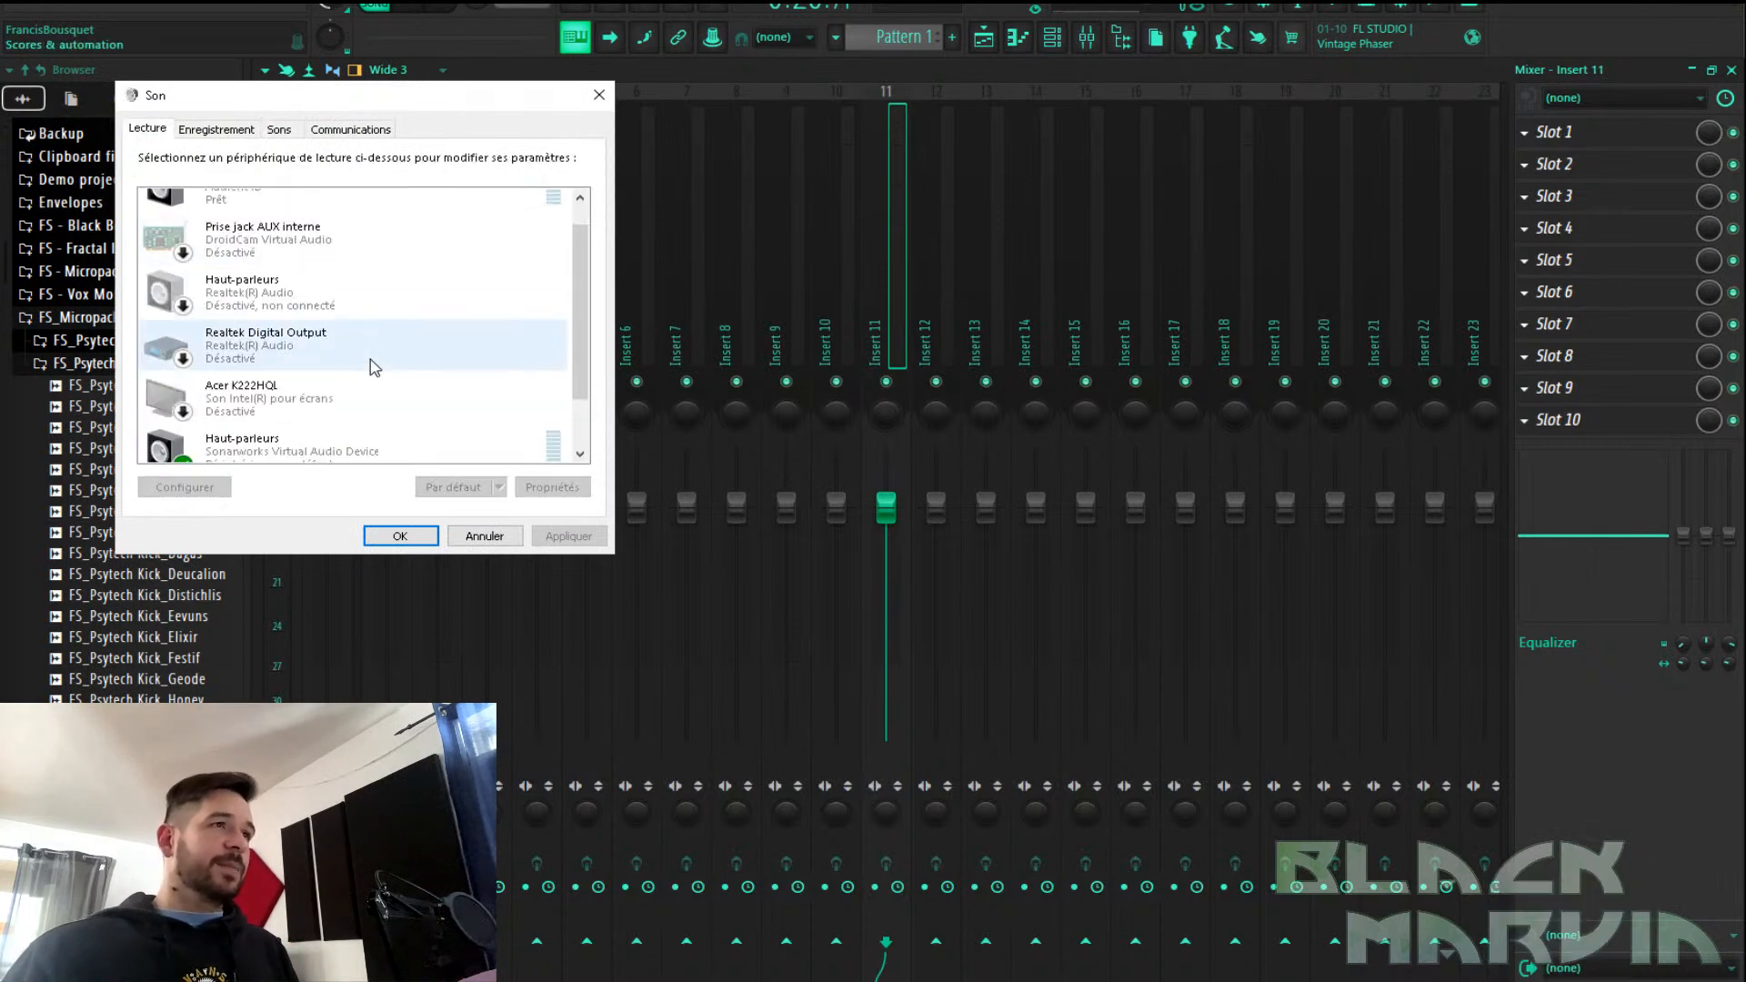
{"action": "scroll", "coordinate": [398, 366], "scroll_direction": "up", "scroll_amount": 1}
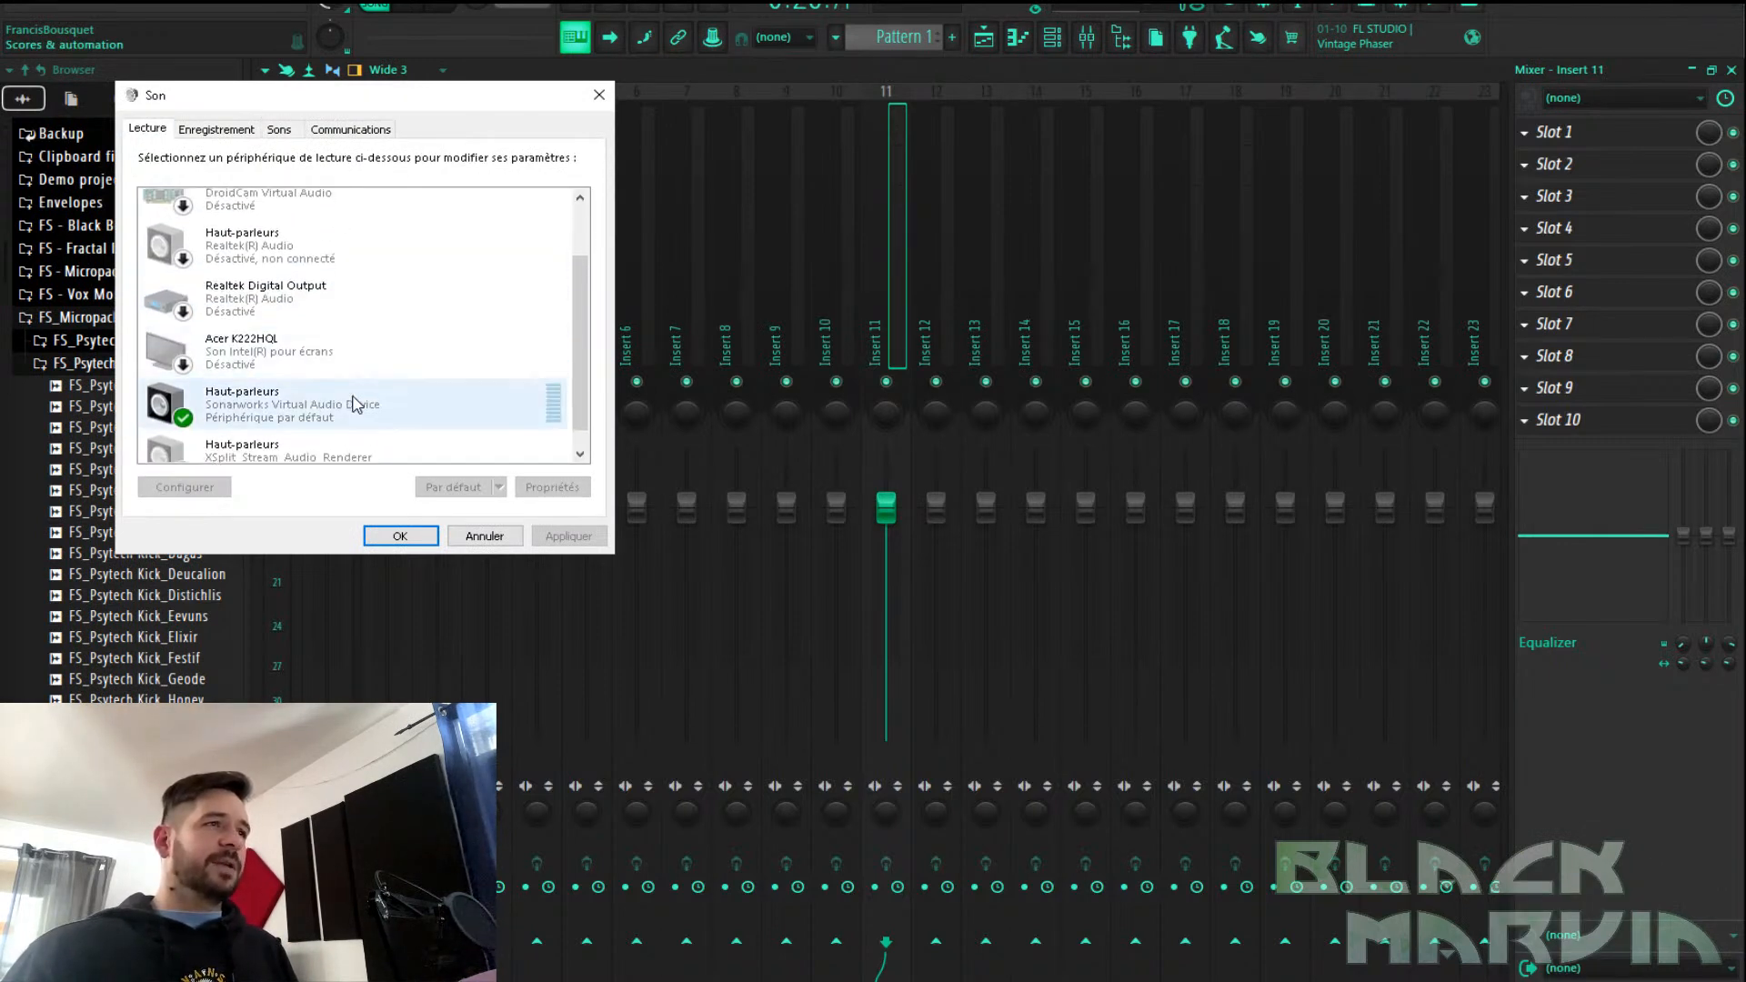
{"action": "right_click", "coordinate": [334, 418]}
{"action": "left_click", "coordinate": [400, 466]}
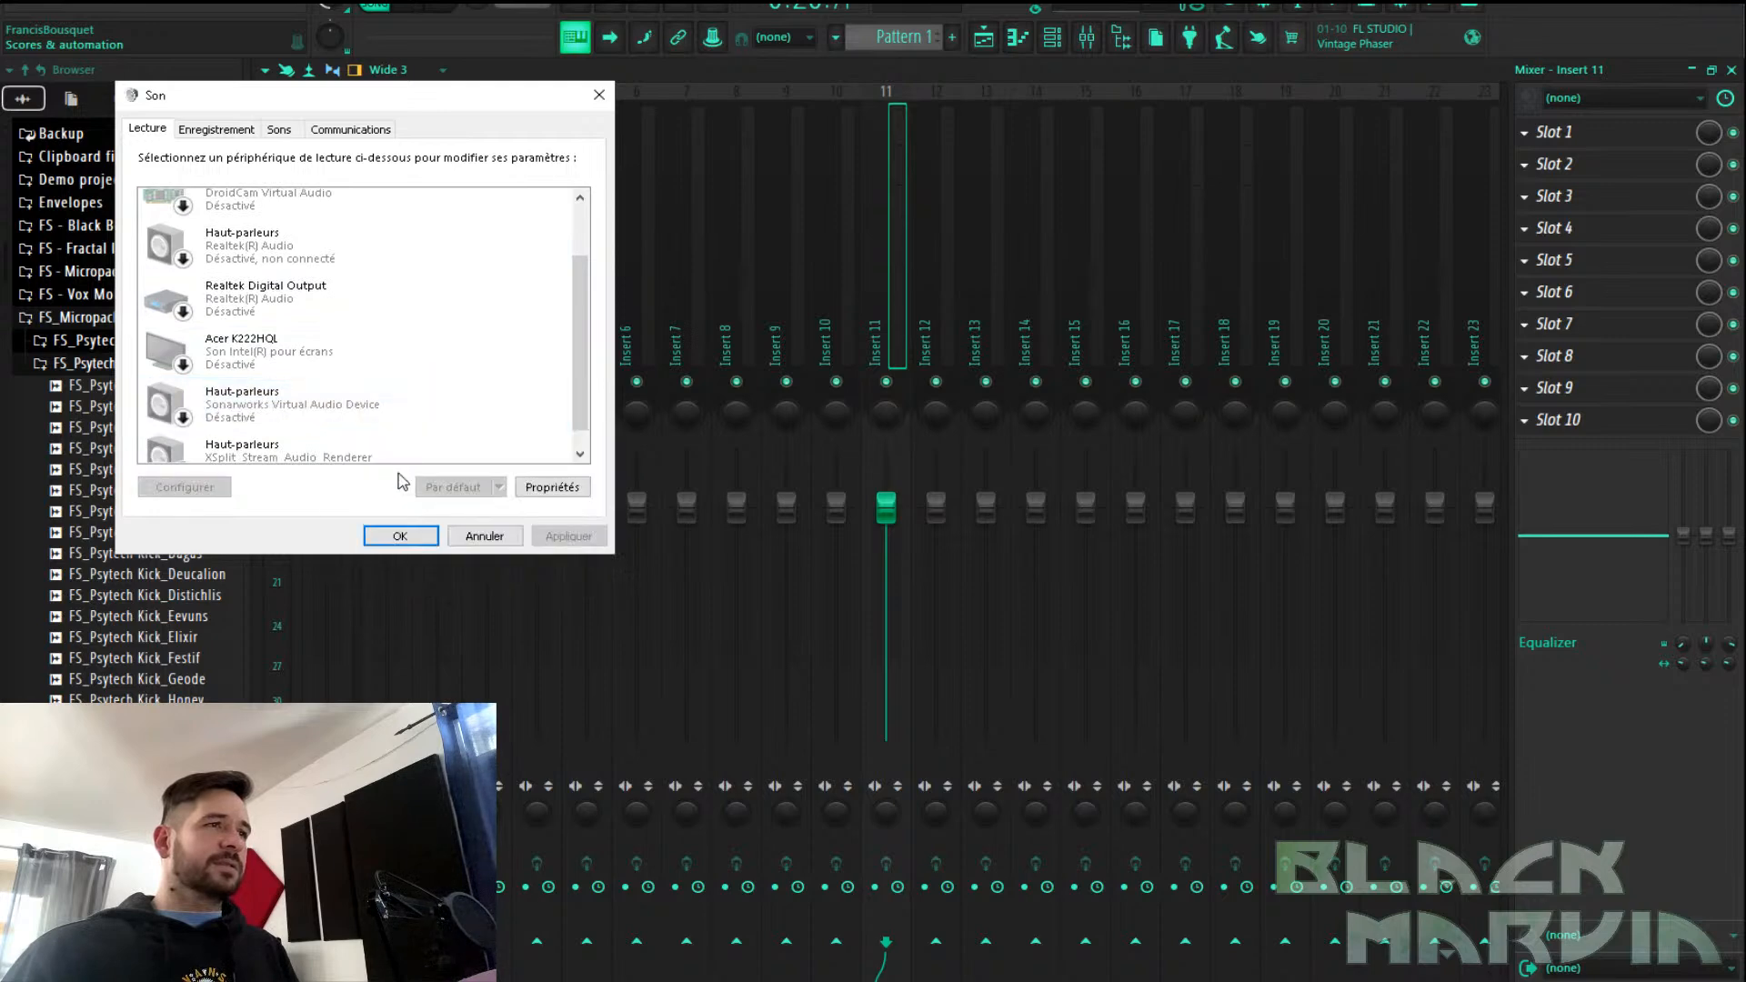
{"action": "left_click", "coordinate": [431, 532]}
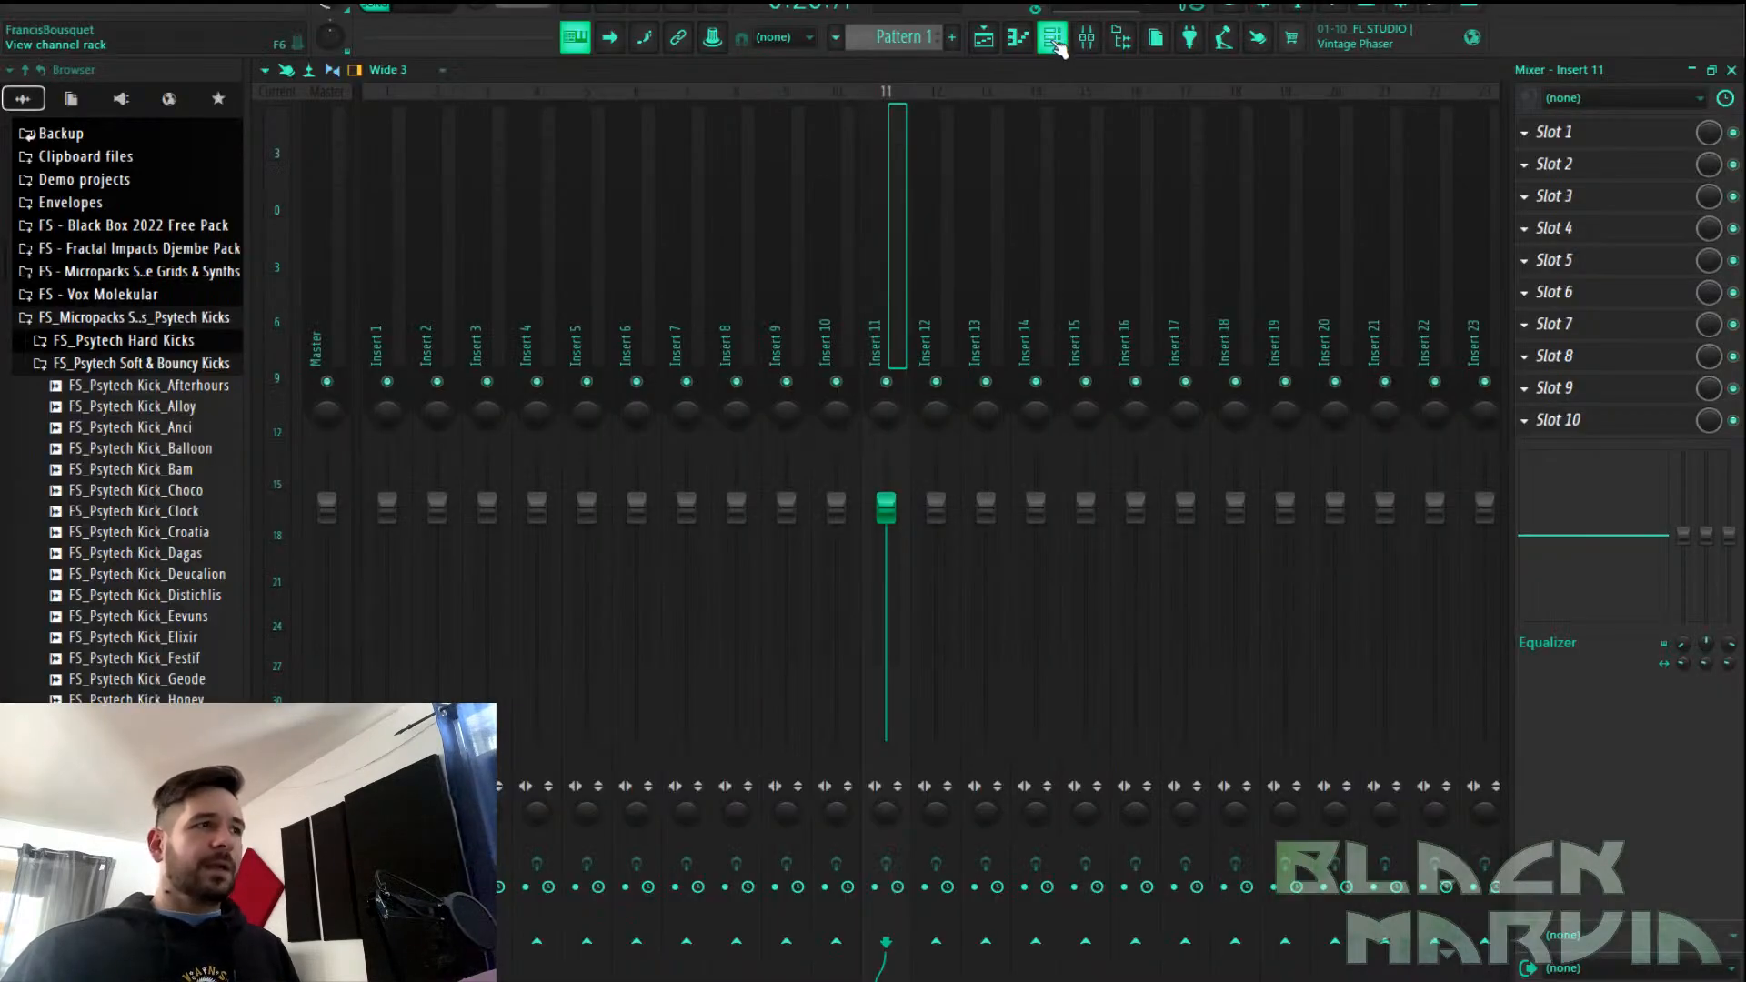
Open the Pigments instrument from the channel rack to view its synth interface, and close it
{"action": "left_click", "coordinate": [1055, 41]}
{"action": "left_click", "coordinate": [748, 146]}
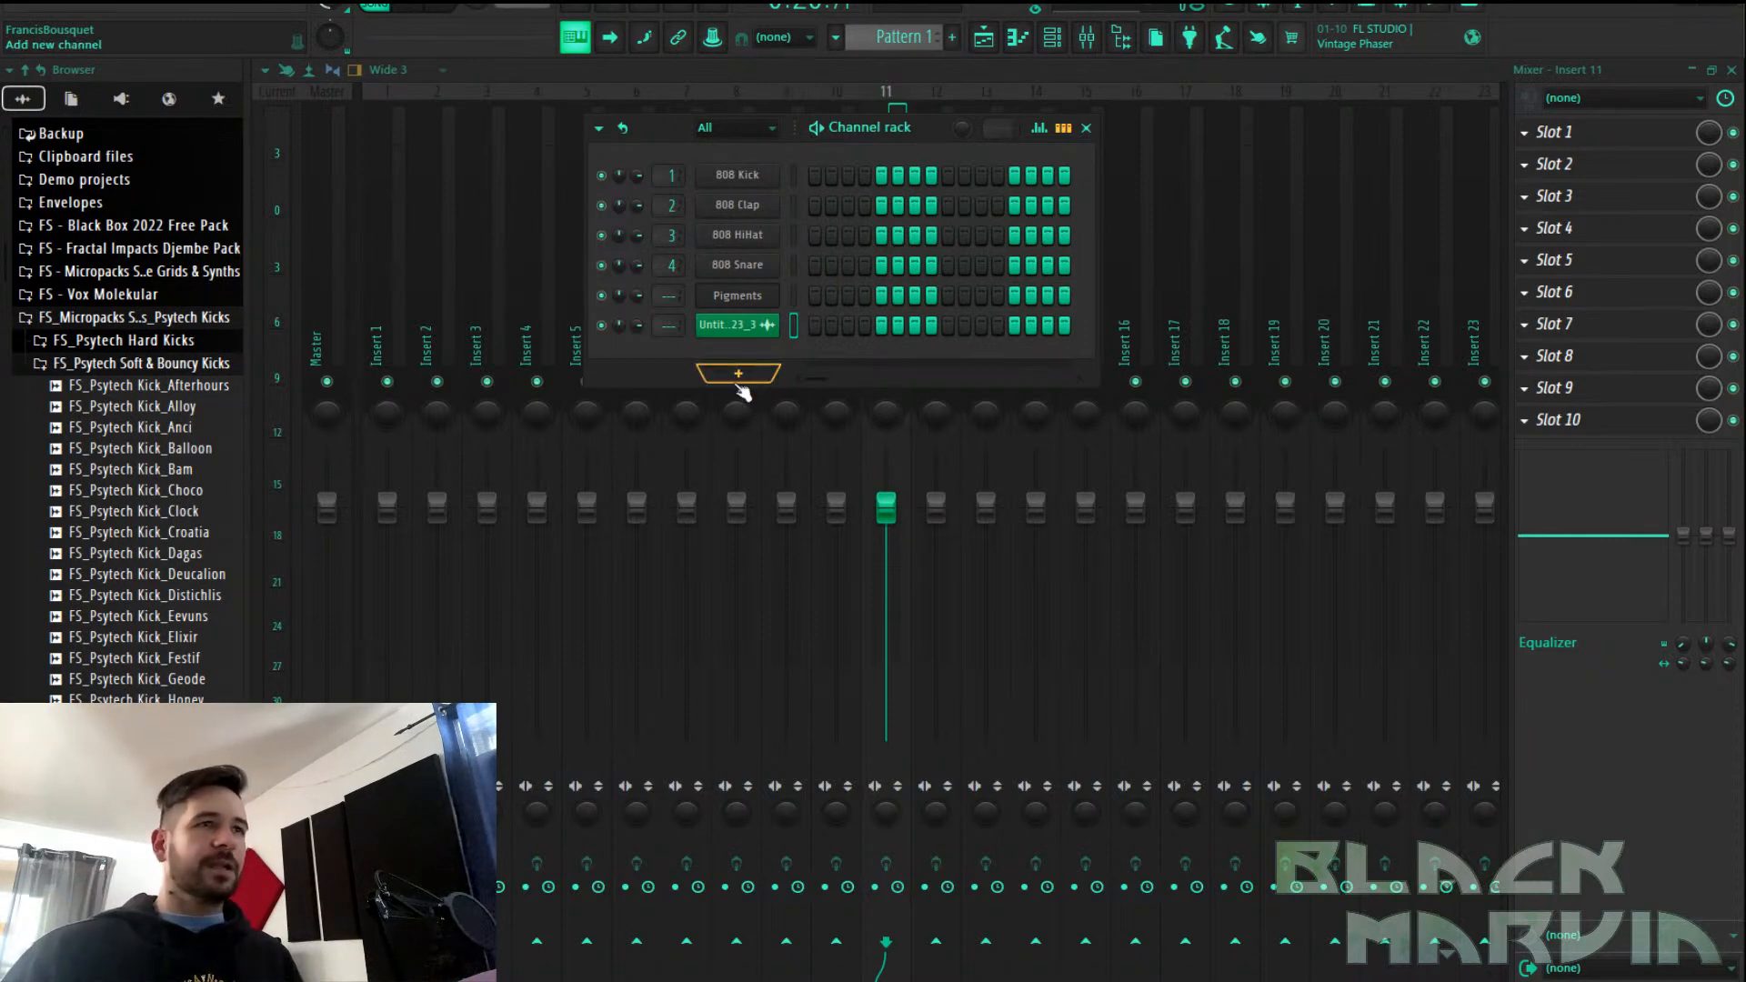
{"action": "left_click", "coordinate": [744, 296]}
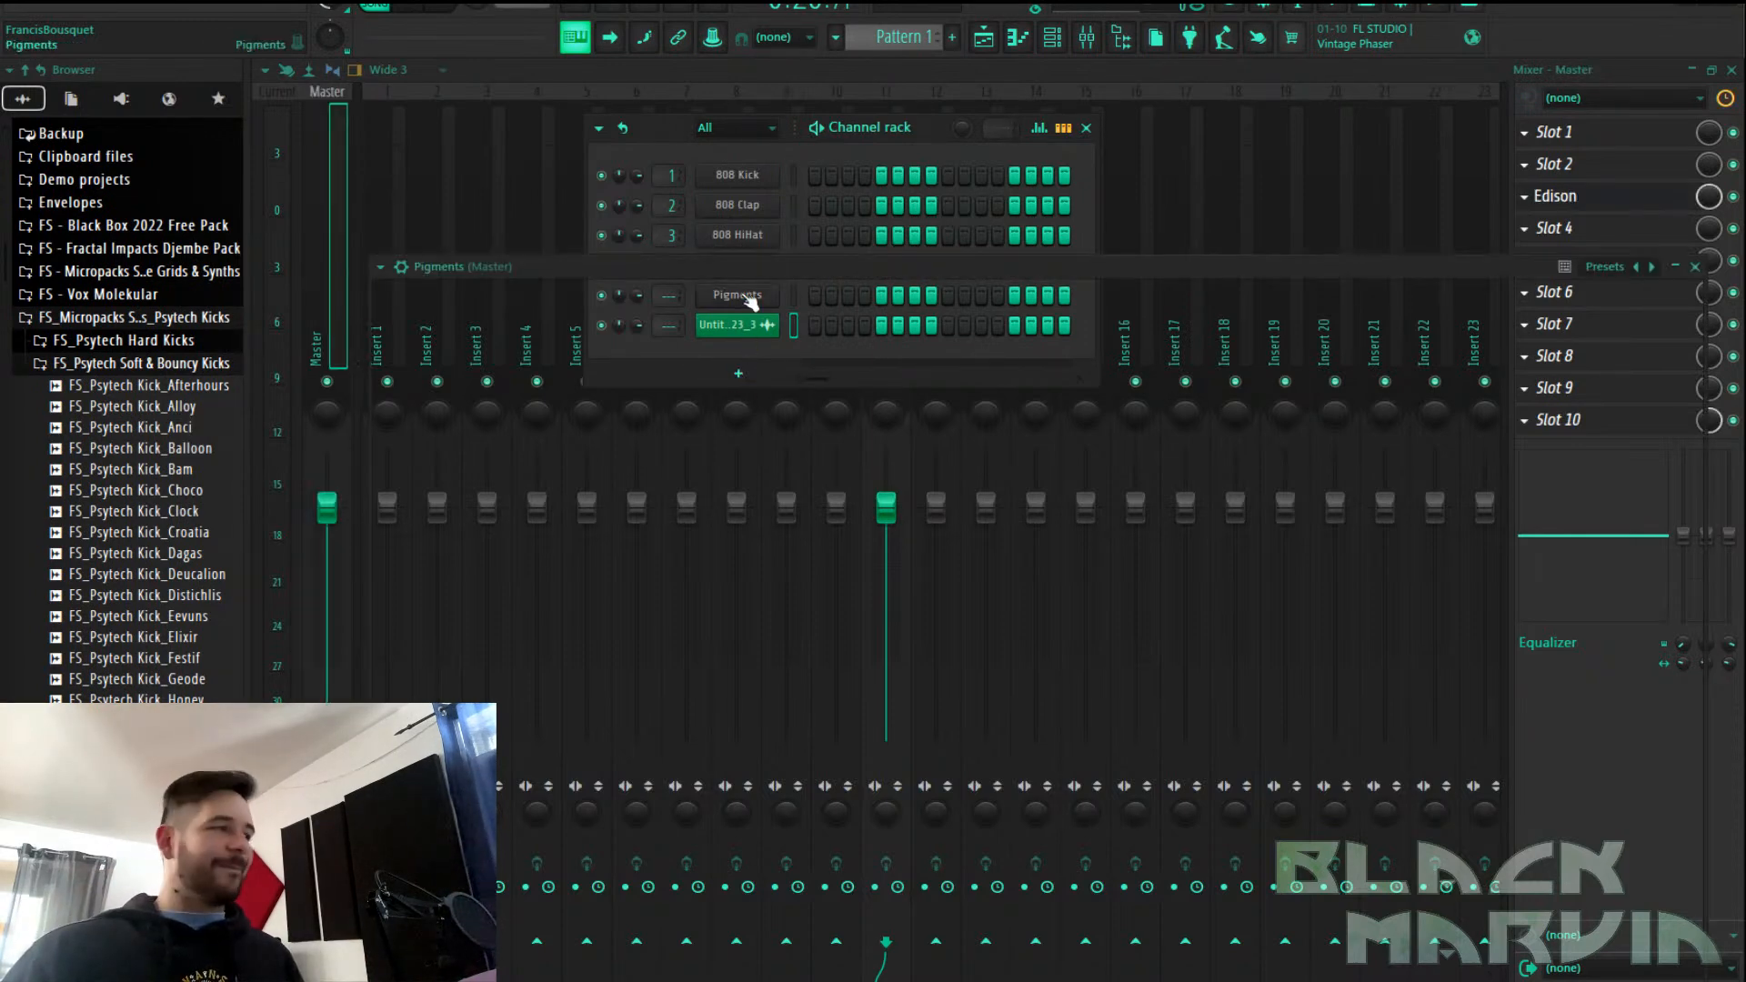
{"action": "left_click_drag", "start_coordinate": [830, 268], "coordinate": [795, 116]}
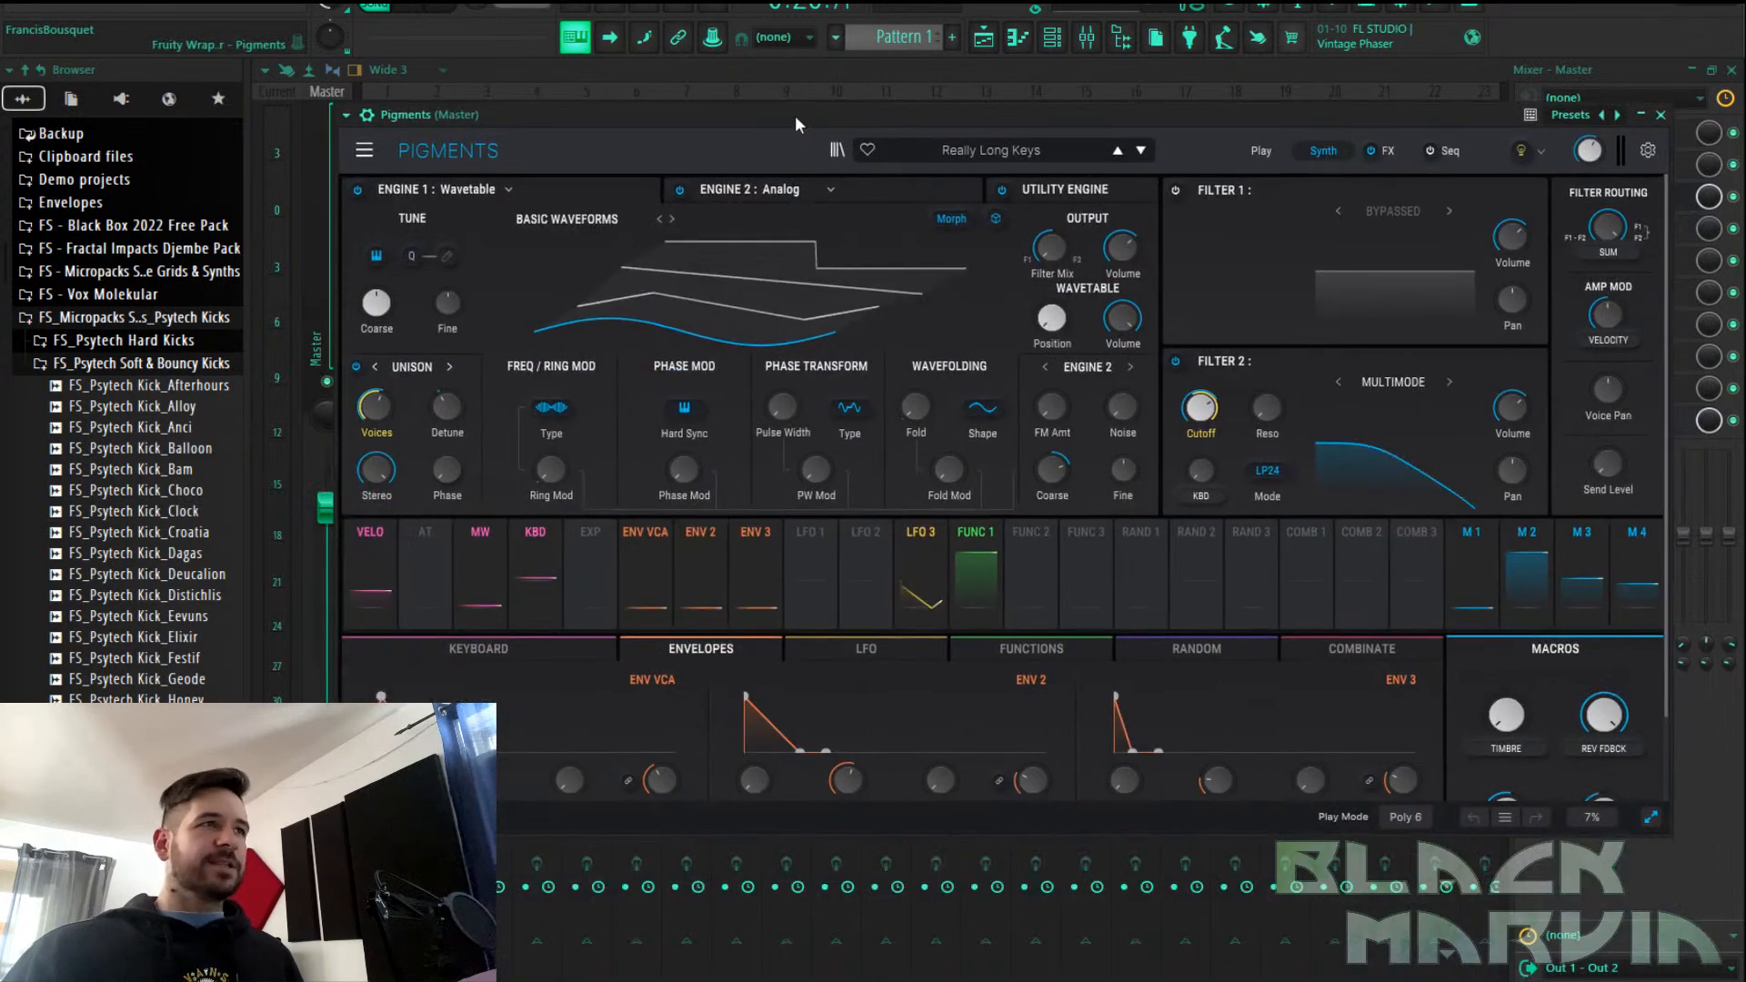
{"action": "left_click", "coordinate": [1052, 37]}
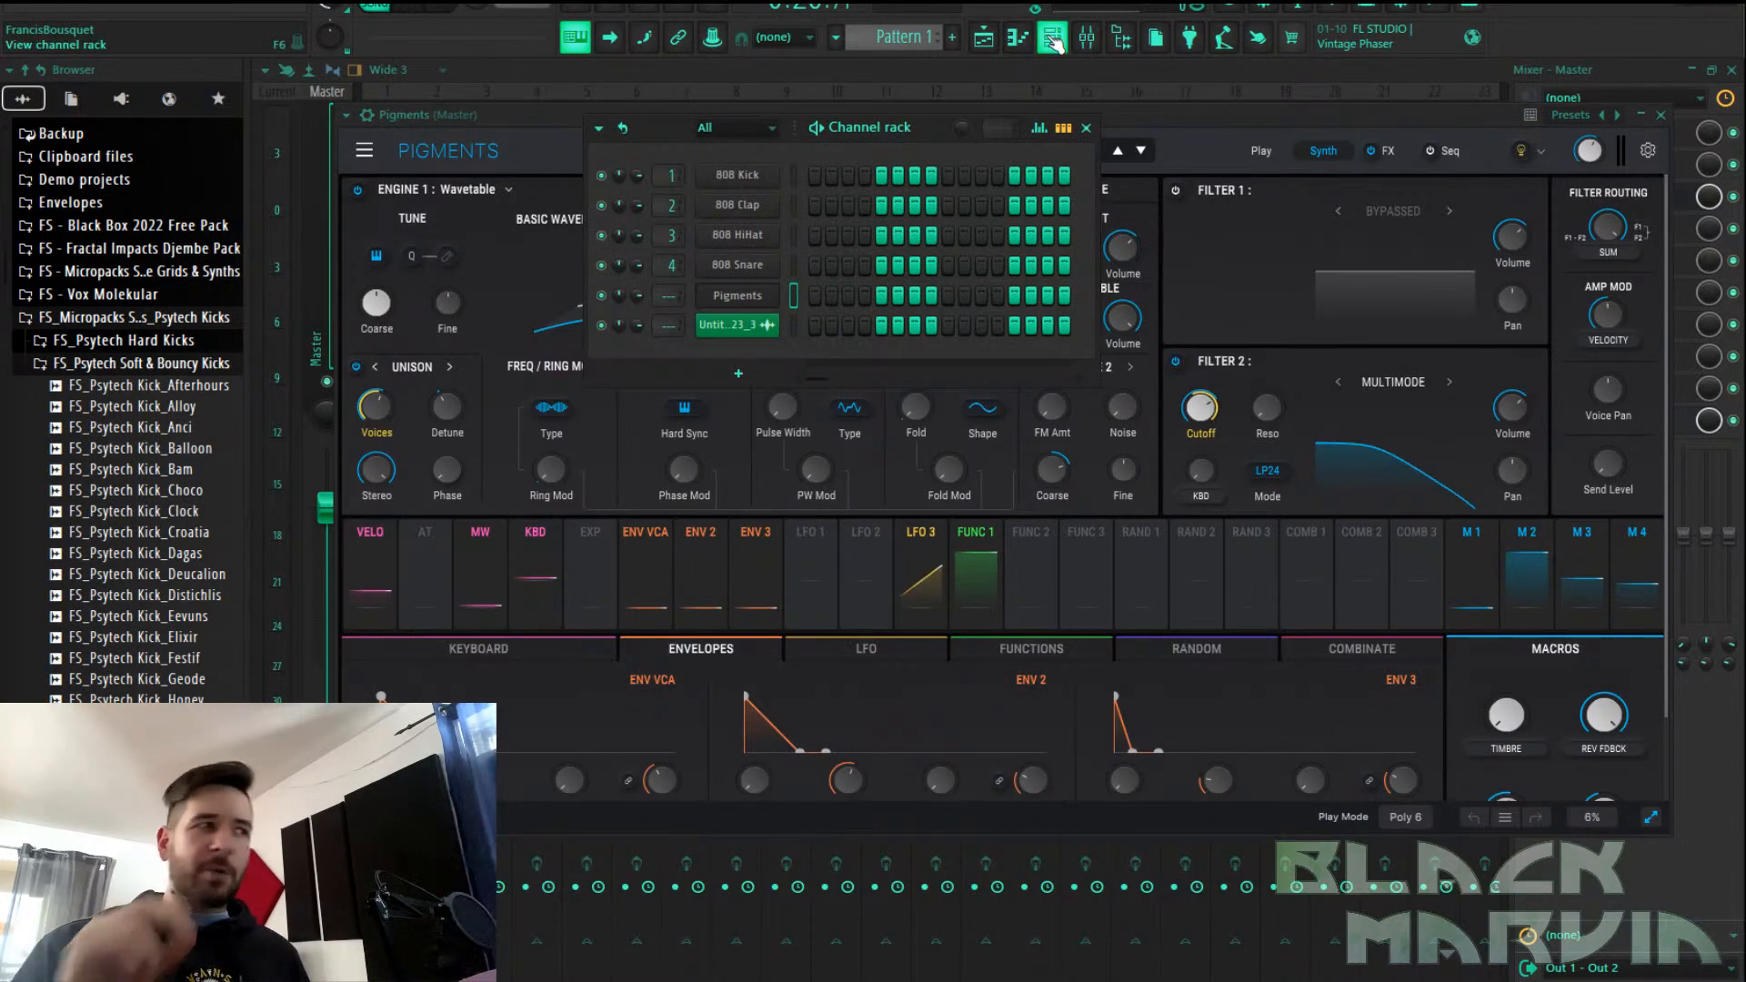
{"action": "left_click", "coordinate": [1661, 115]}
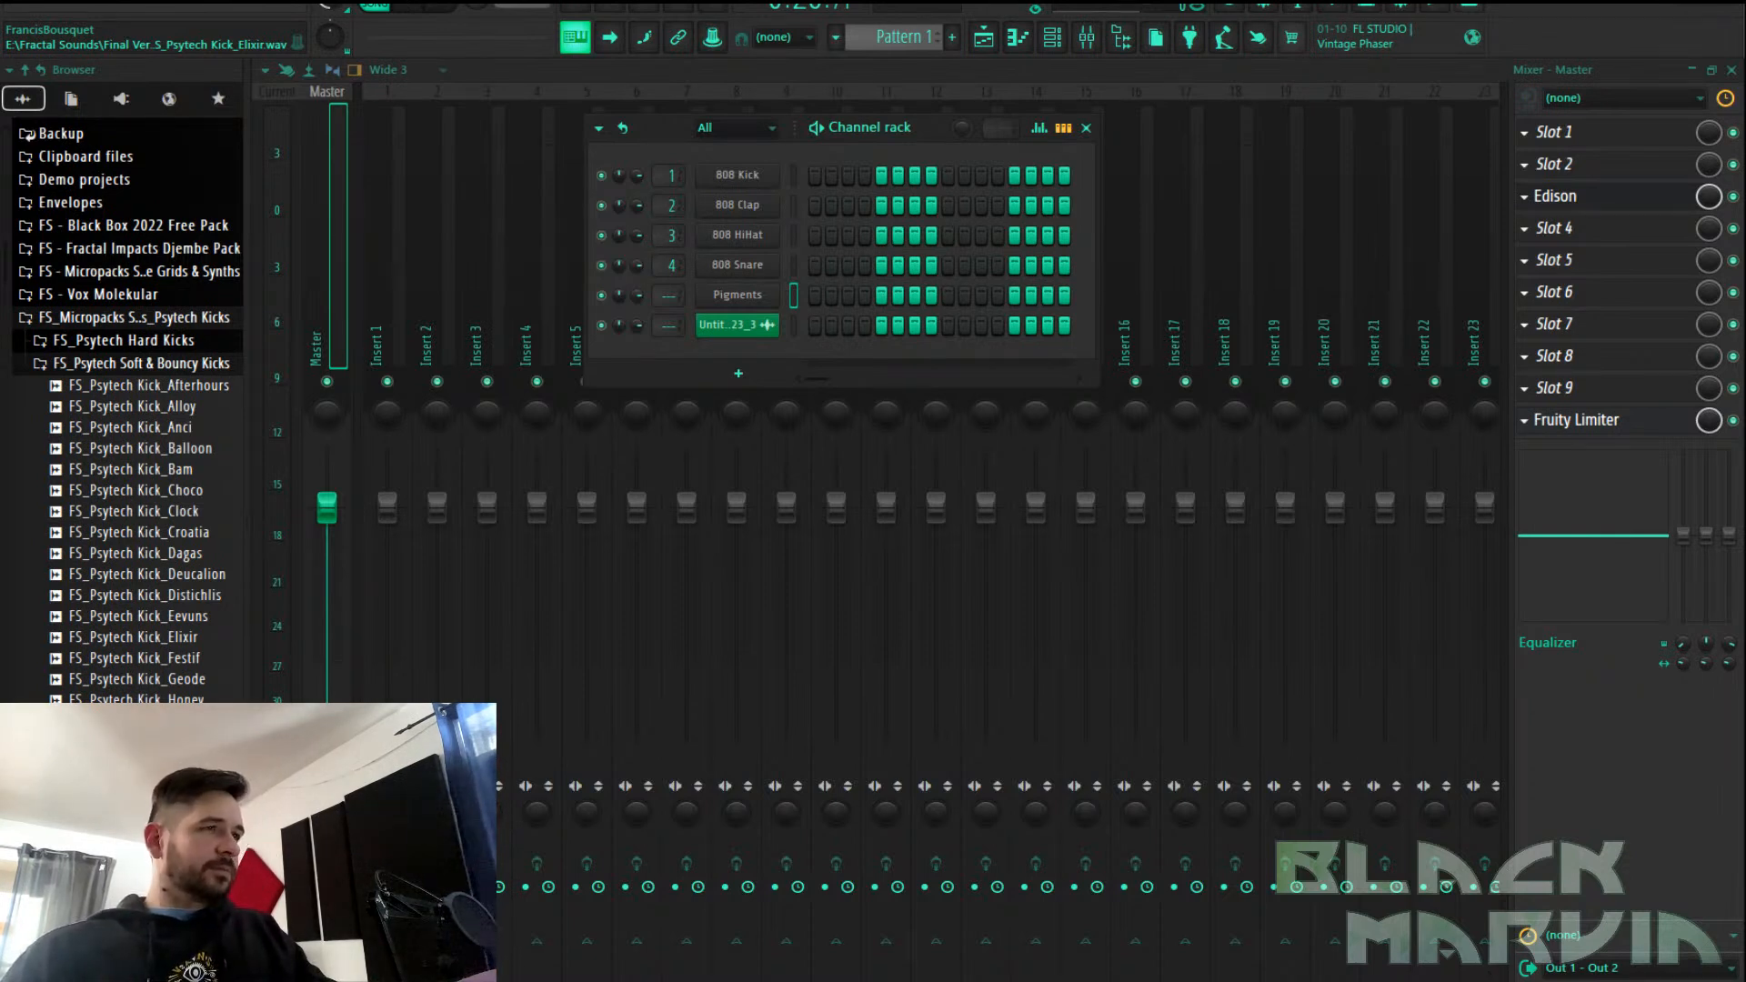
Audition several Psytech Soft & Bouncy kicks and replace the 808 Kick channel's sample with FS_Psytech Kick_Alloy
{"action": "left_click", "coordinate": [125, 478]}
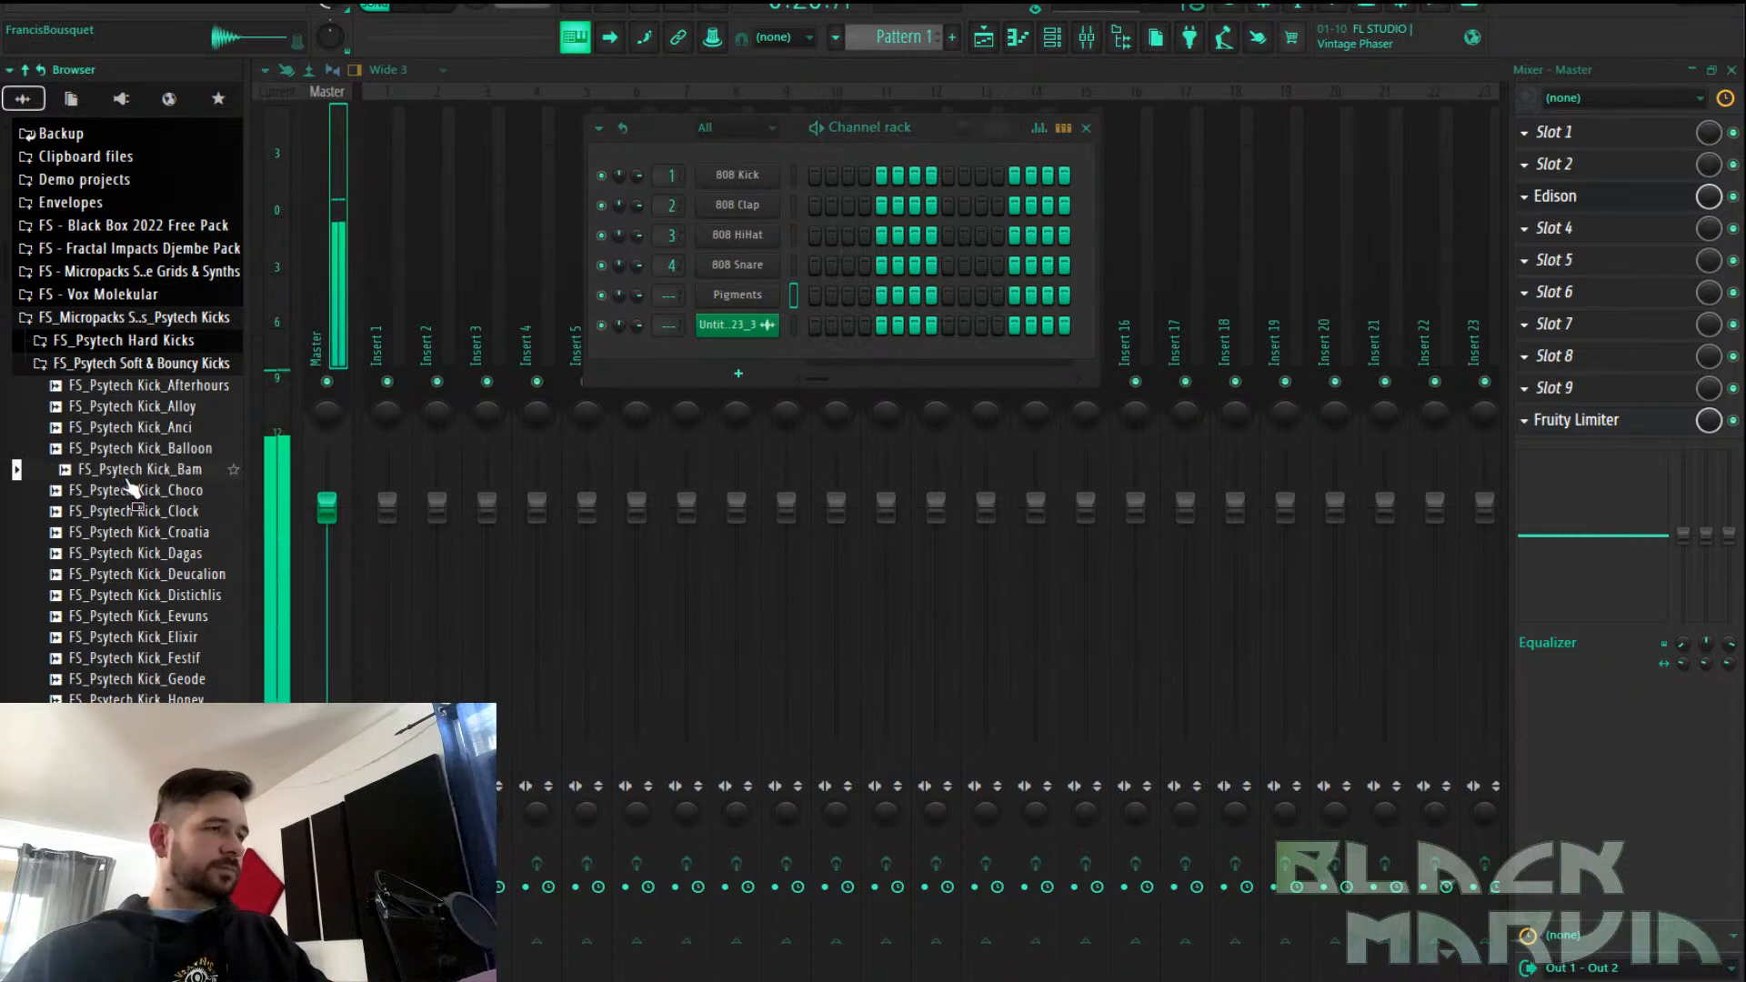
{"action": "left_click", "coordinate": [141, 492]}
{"action": "left_click", "coordinate": [131, 450]}
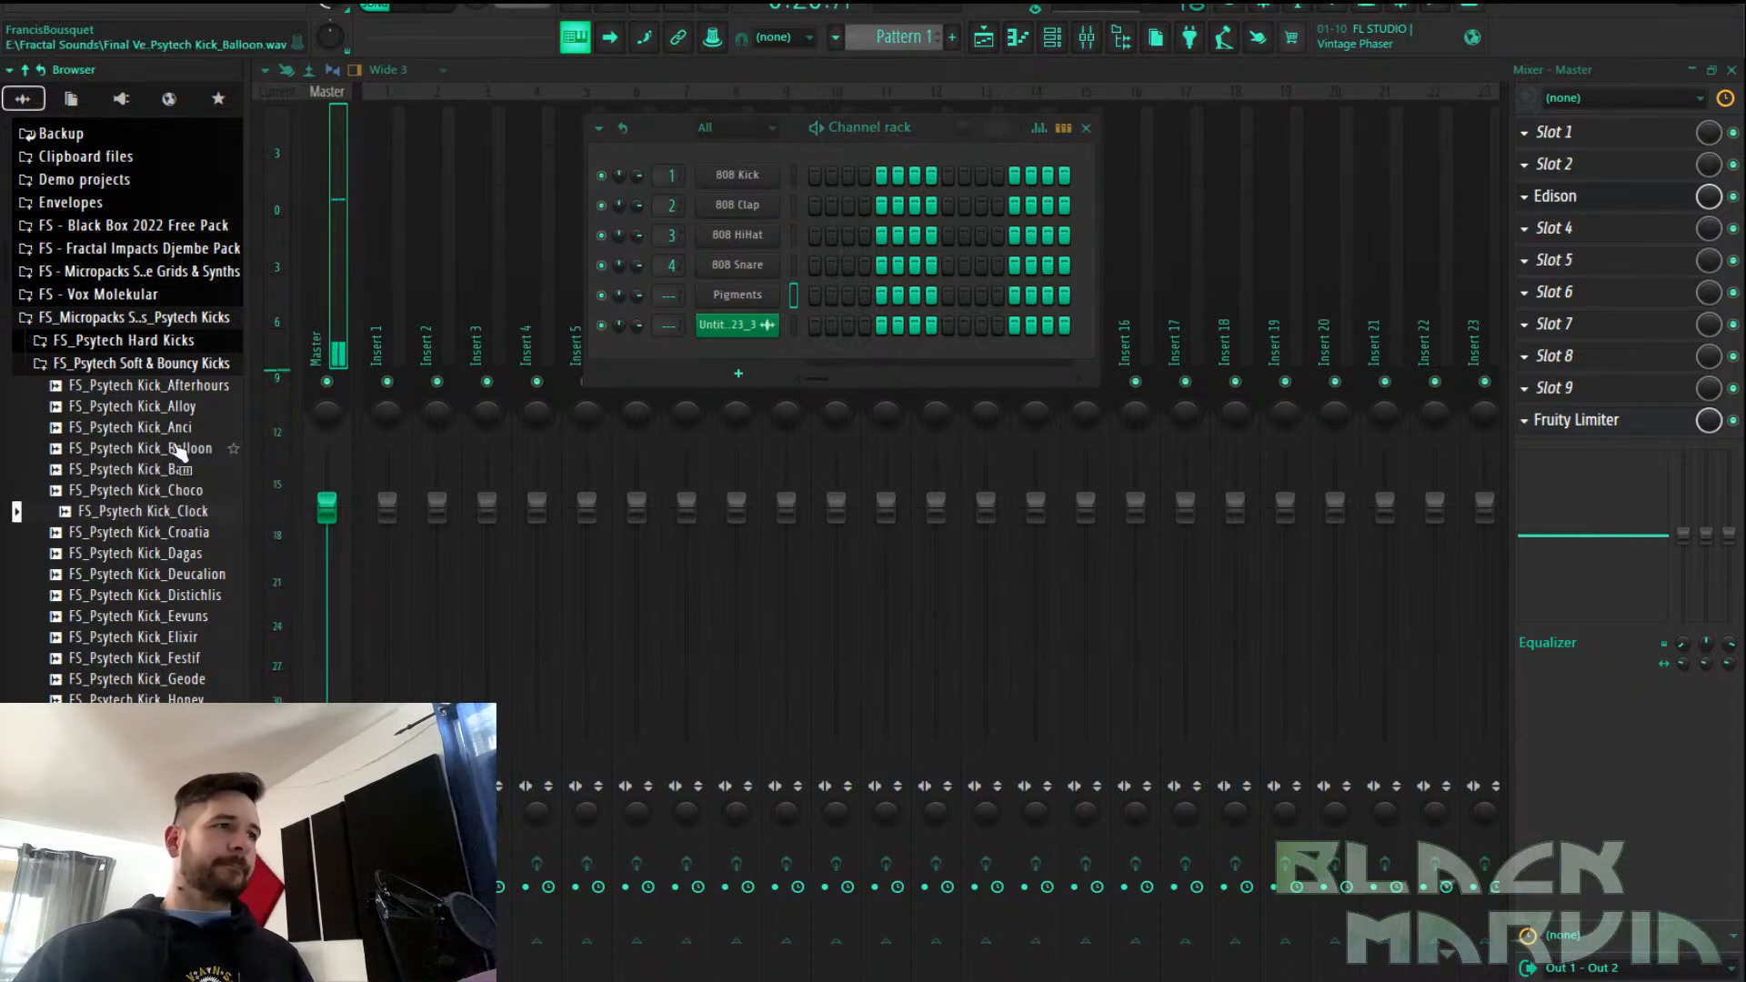
{"action": "left_click", "coordinate": [167, 409]}
{"action": "left_click_drag", "start_coordinate": [166, 409], "coordinate": [739, 177]}
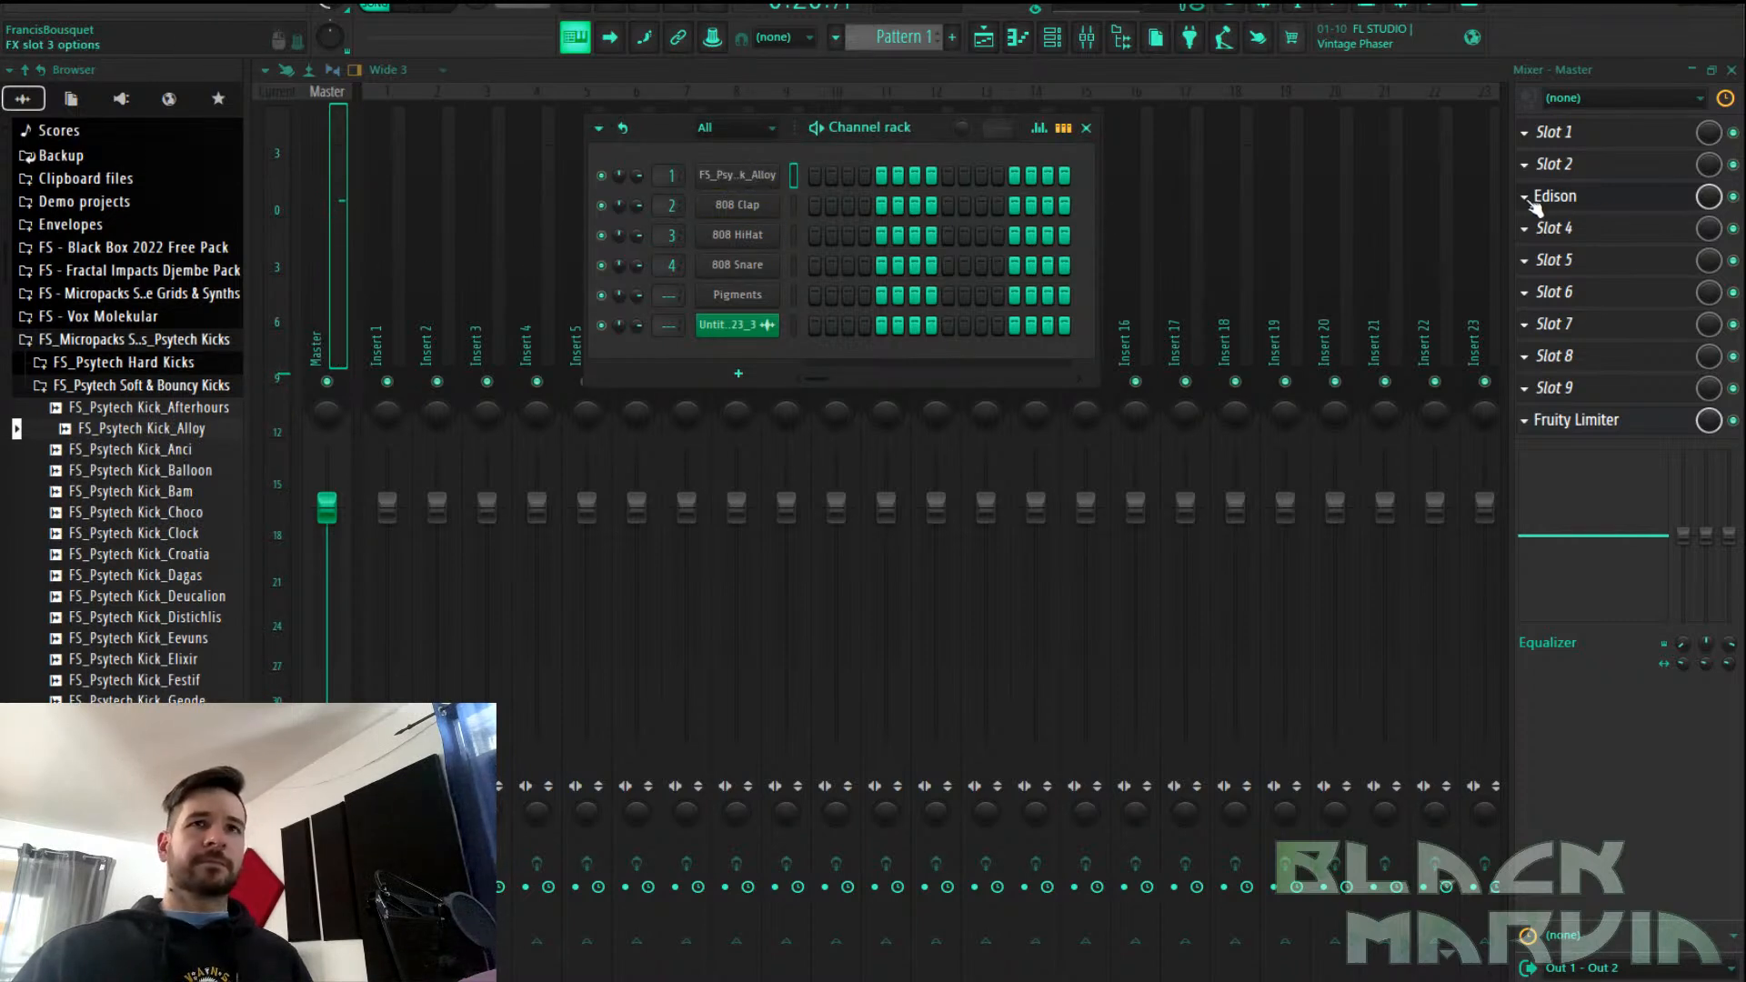
Remove Edison from the Master track's third effect slot and place kick steps on the beats of Pattern 1
{"action": "left_click", "coordinate": [1554, 196]}
{"action": "left_click", "coordinate": [1546, 235]}
{"action": "left_click", "coordinate": [1053, 41]}
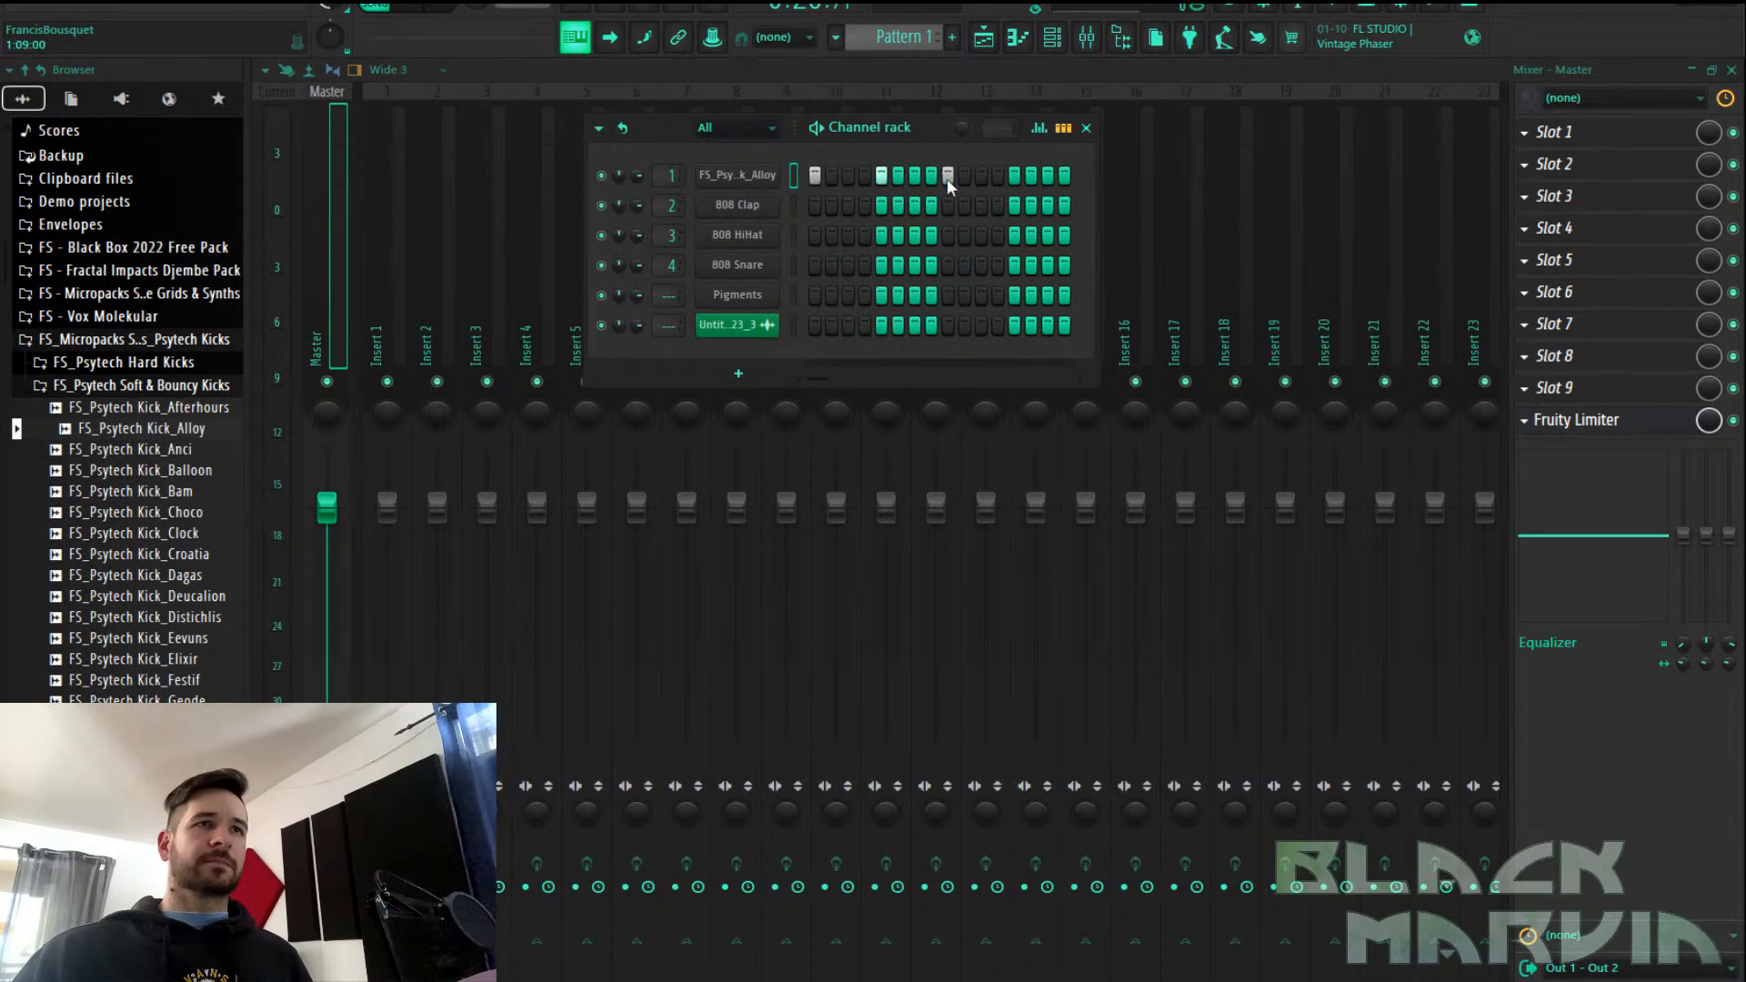
Place Pattern 1 on playlist Track 1, repeat it across bars 1 to 8, and start playback
{"action": "left_click", "coordinate": [984, 37]}
{"action": "right_click", "coordinate": [755, 207]}
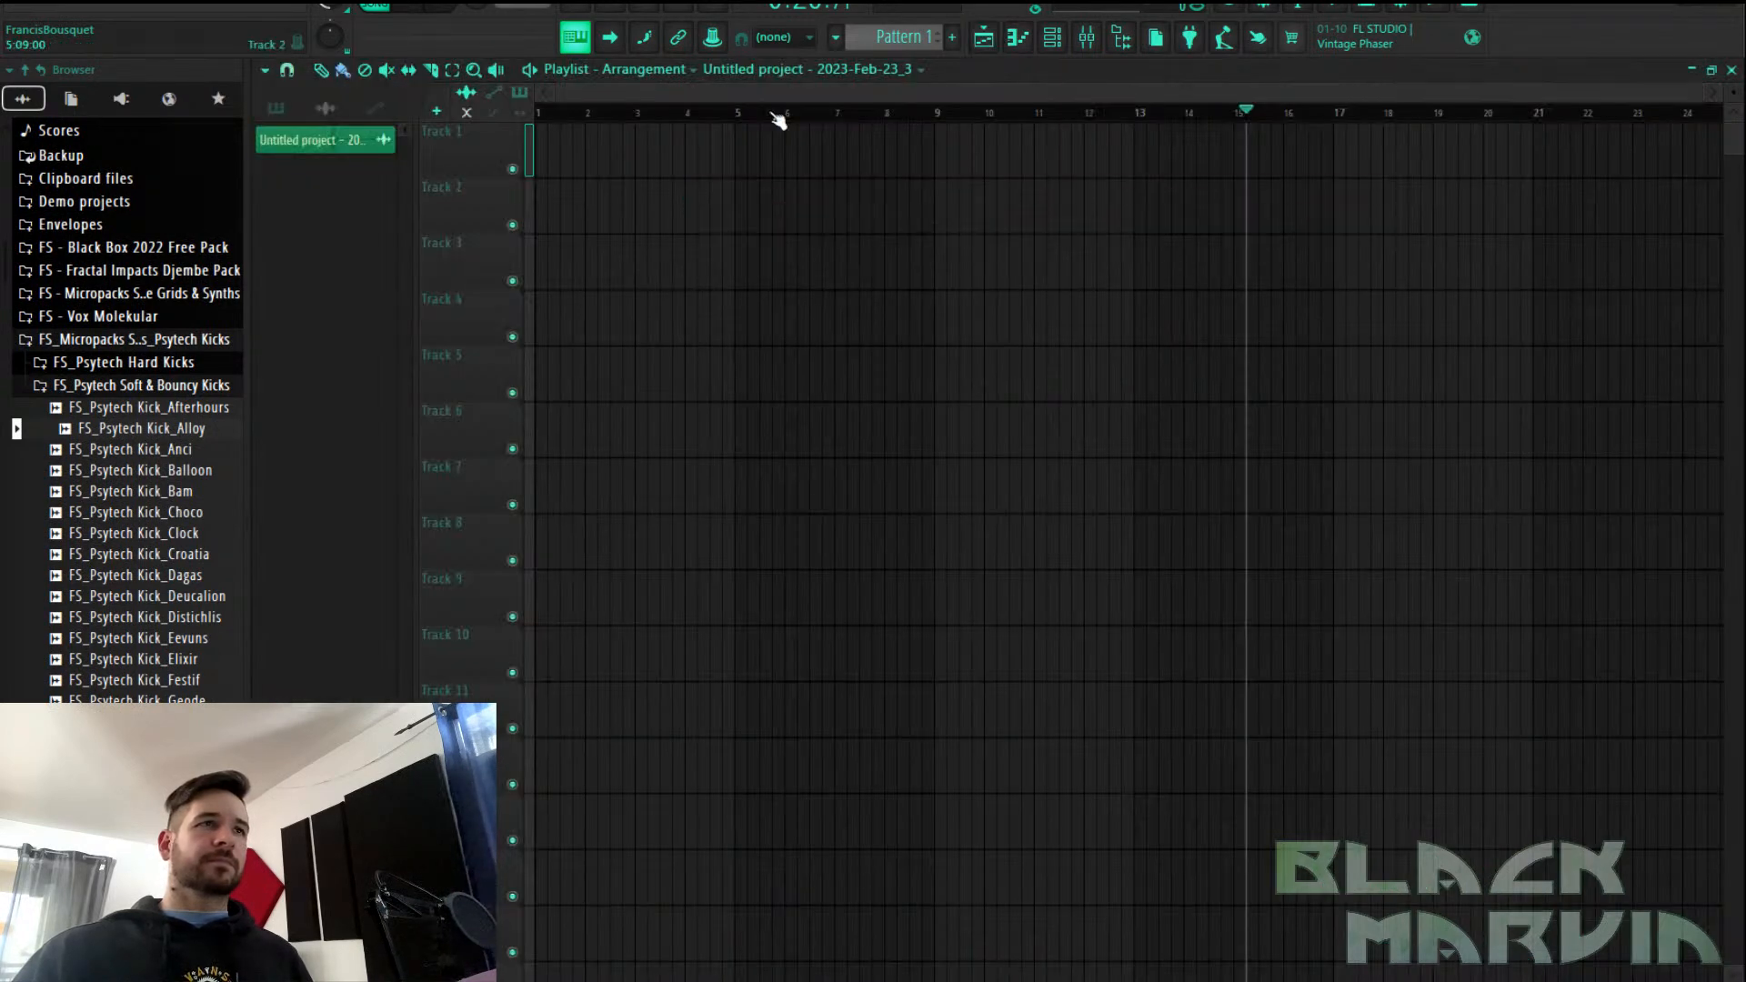
{"action": "left_click", "coordinate": [786, 71]}
{"action": "left_click", "coordinate": [748, 139]}
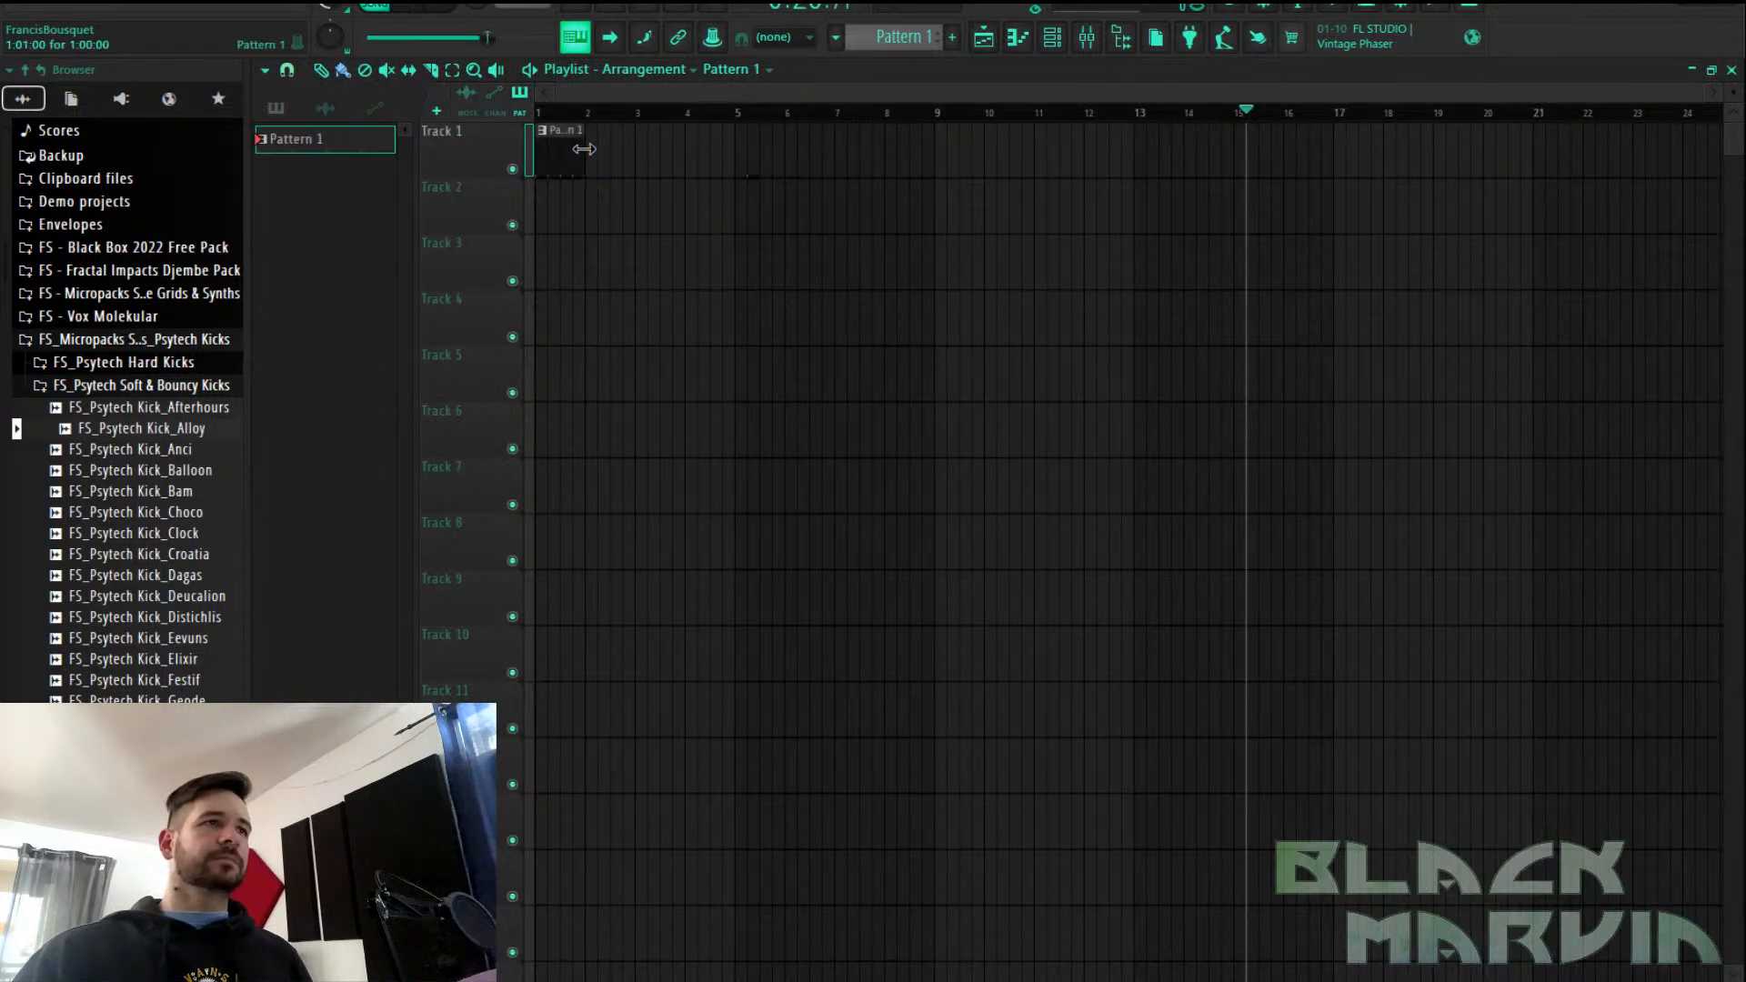
{"action": "key", "text": "space"}
{"action": "left_click_drag", "start_coordinate": [600, 155], "coordinate": [896, 181]}
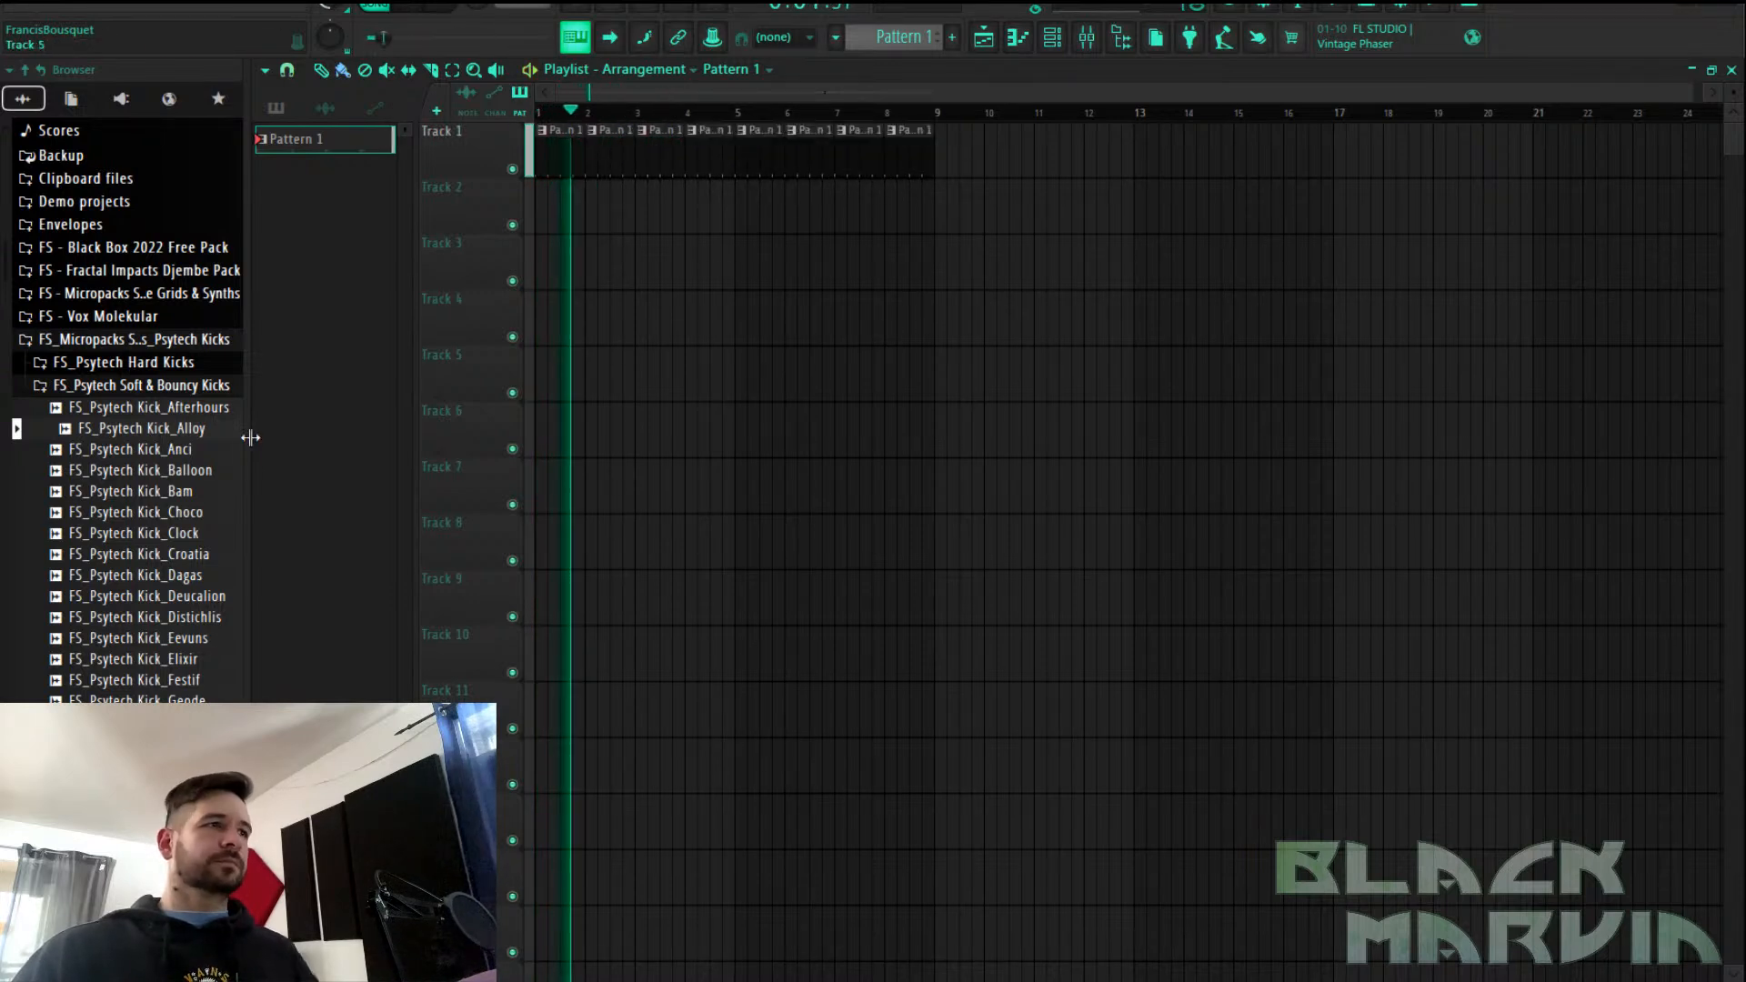
Collapse the Psytech kick folders in the sample browser and go to the Deadmau5 Classic Claps samples
{"action": "scroll", "coordinate": [232, 433], "scroll_direction": "down", "scroll_amount": 4}
{"action": "scroll", "coordinate": [191, 387], "scroll_direction": "up", "scroll_amount": 4}
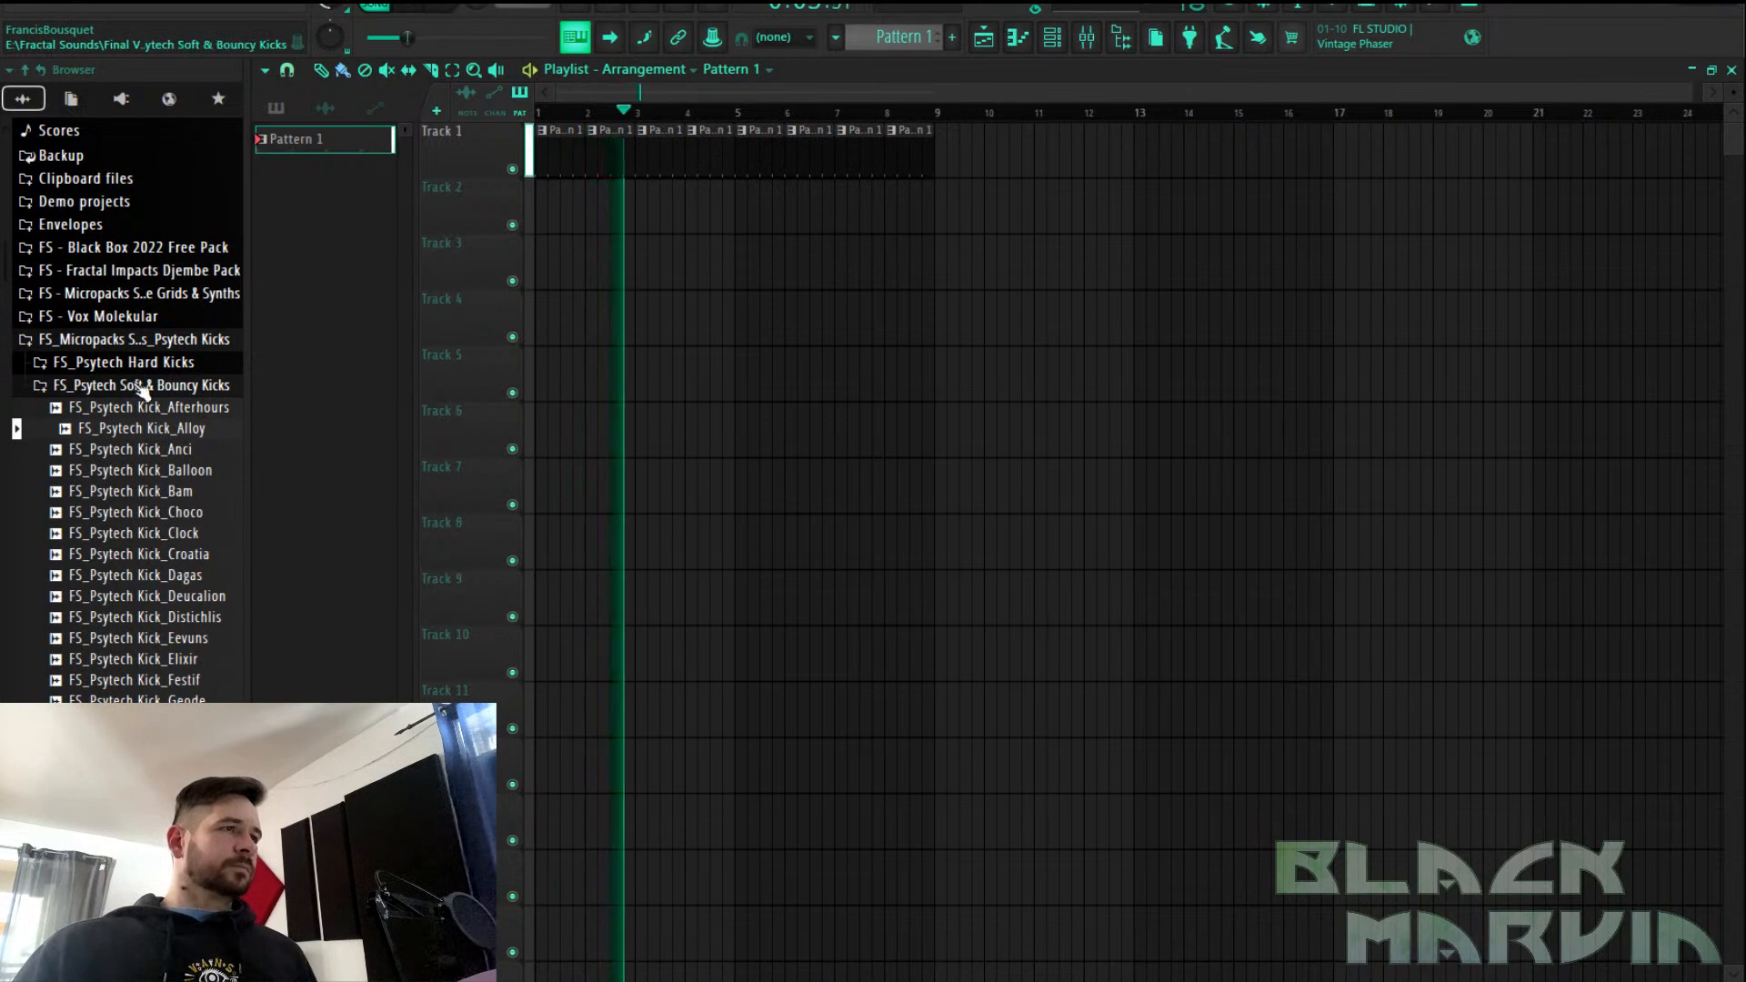
{"action": "left_click", "coordinate": [143, 385]}
{"action": "left_click", "coordinate": [137, 339]}
{"action": "scroll", "coordinate": [145, 353], "scroll_direction": "down", "scroll_amount": 7}
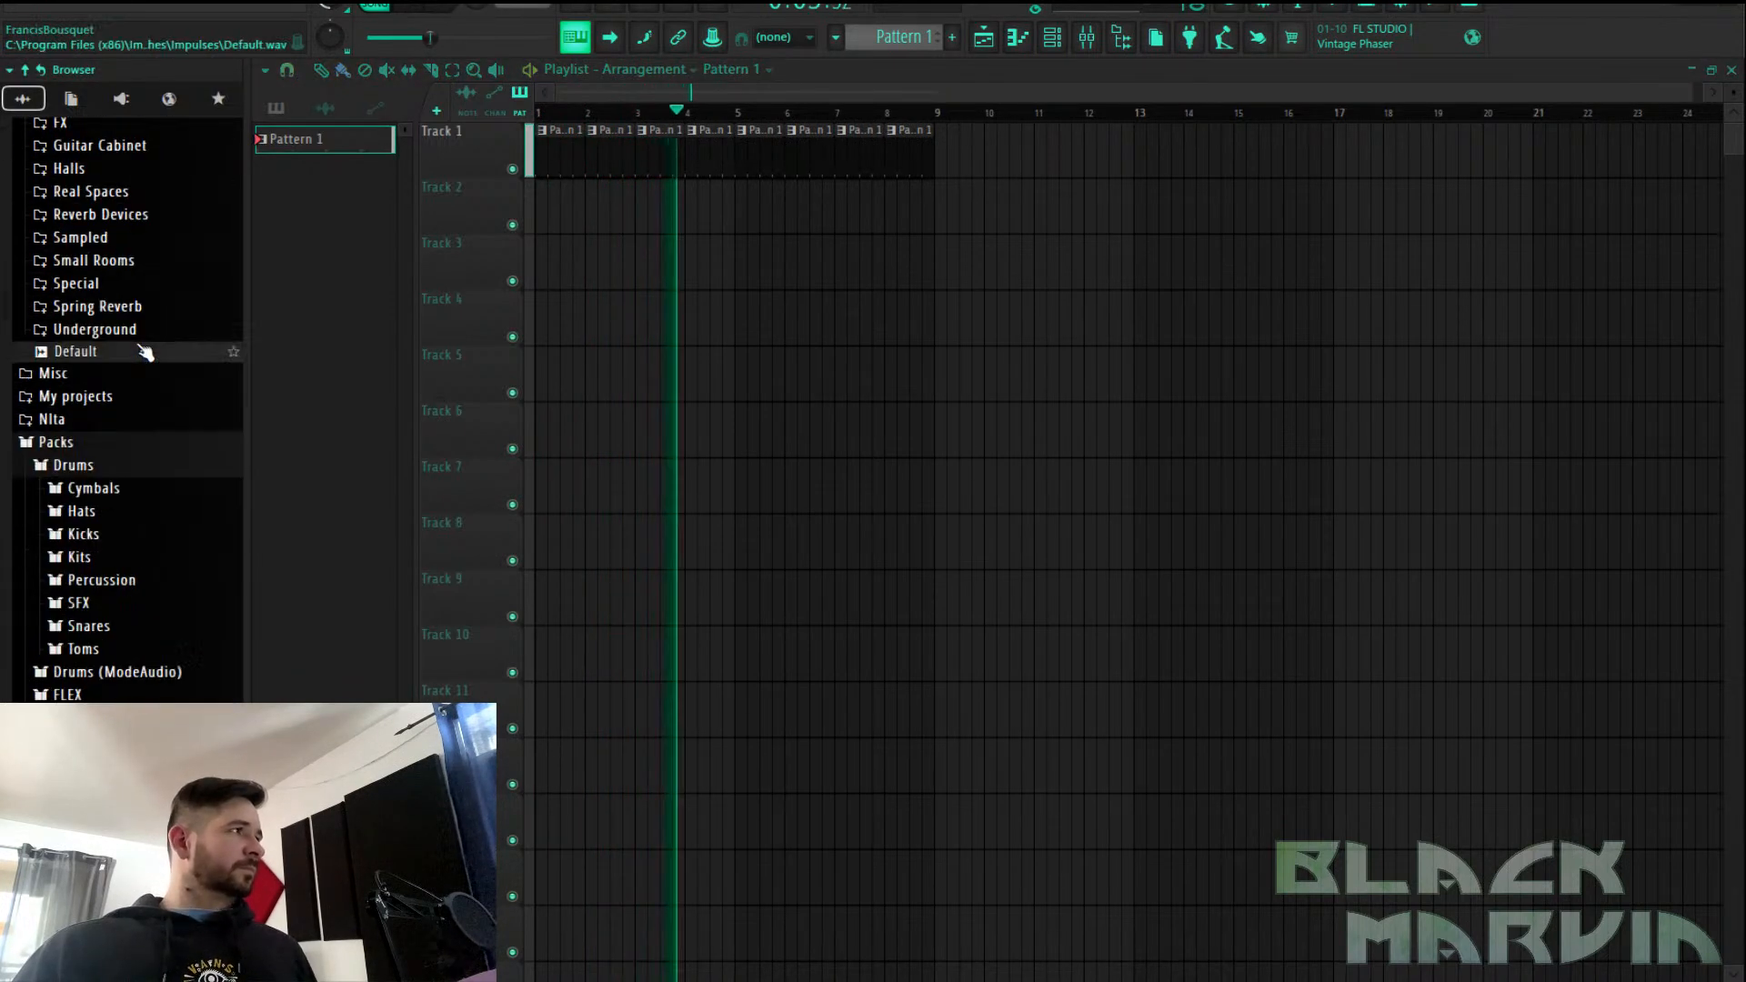
{"action": "scroll", "coordinate": [151, 555], "scroll_direction": "down", "scroll_amount": 15}
Audition the claps XF_clapC03 to XF_clapC07 and add XF_clapC07 as a new channel in the channel rack
{"action": "left_click", "coordinate": [139, 511]}
{"action": "left_click", "coordinate": [145, 531]}
{"action": "left_click", "coordinate": [151, 551]}
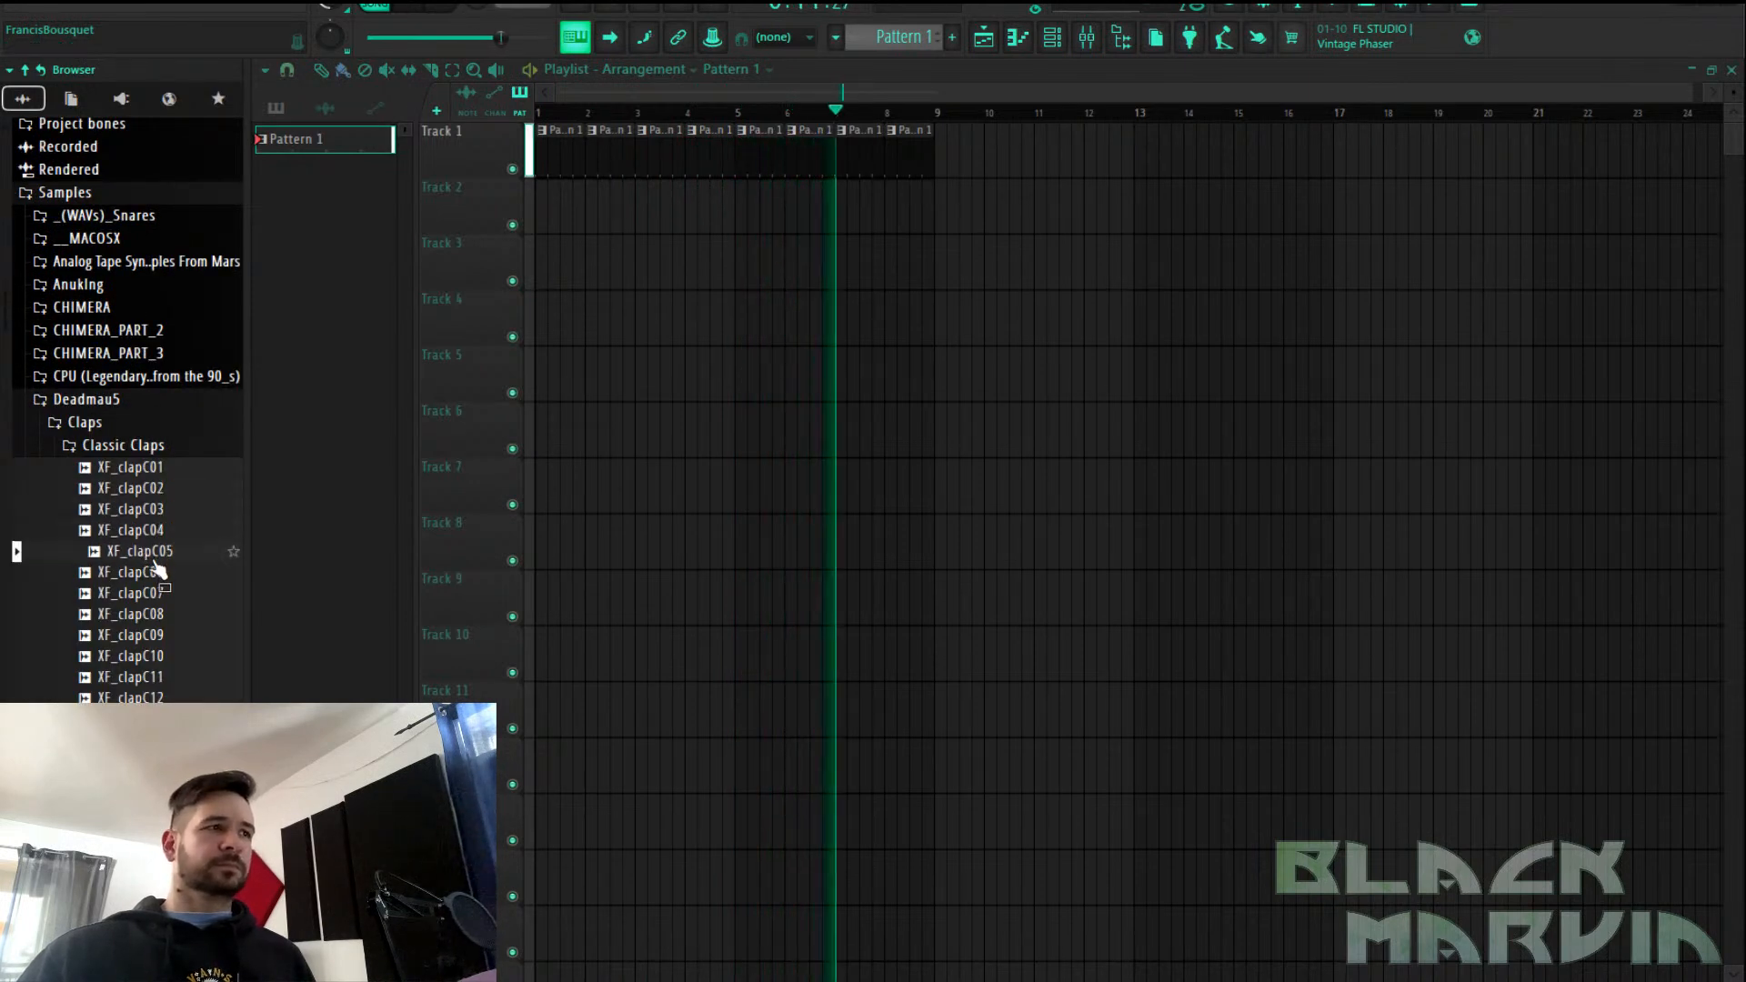
{"action": "left_click", "coordinate": [156, 572]}
{"action": "left_click", "coordinate": [162, 593]}
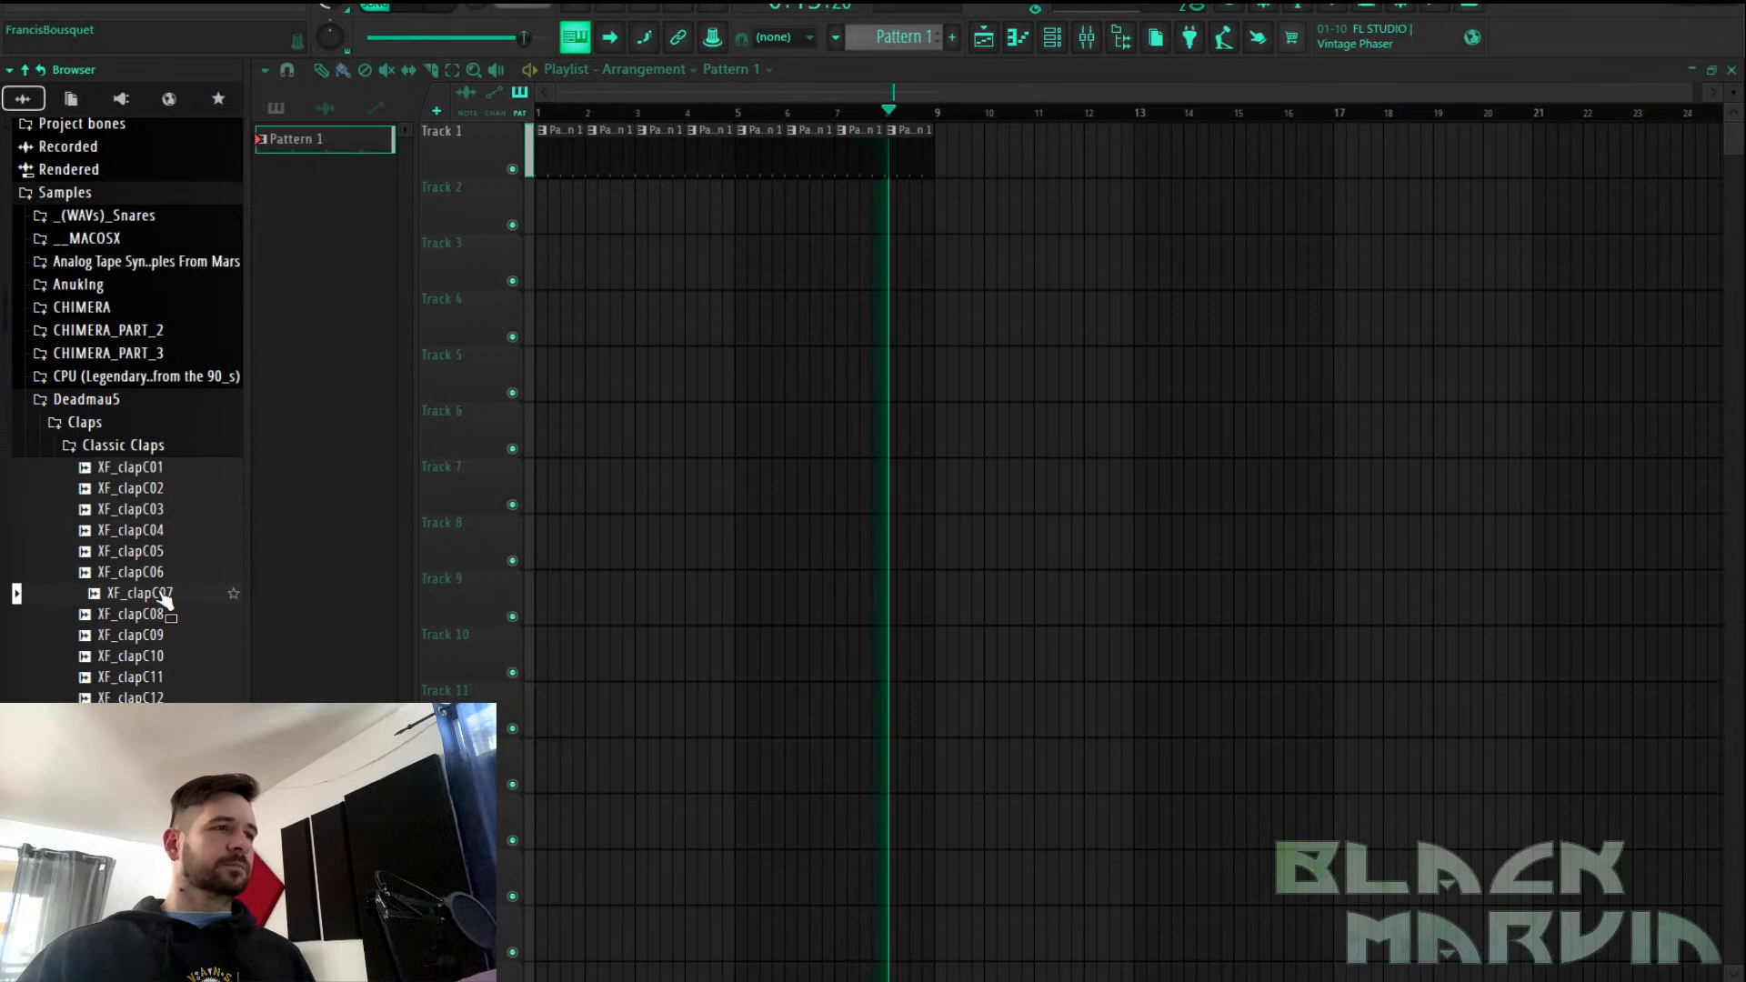
{"action": "left_click", "coordinate": [1053, 38]}
{"action": "left_click_drag", "start_coordinate": [118, 595], "coordinate": [739, 381]}
Create a new pattern named "clap"
{"action": "left_click", "coordinate": [952, 37]}
{"action": "type", "text": "clap"}
{"action": "key", "text": "Return"}
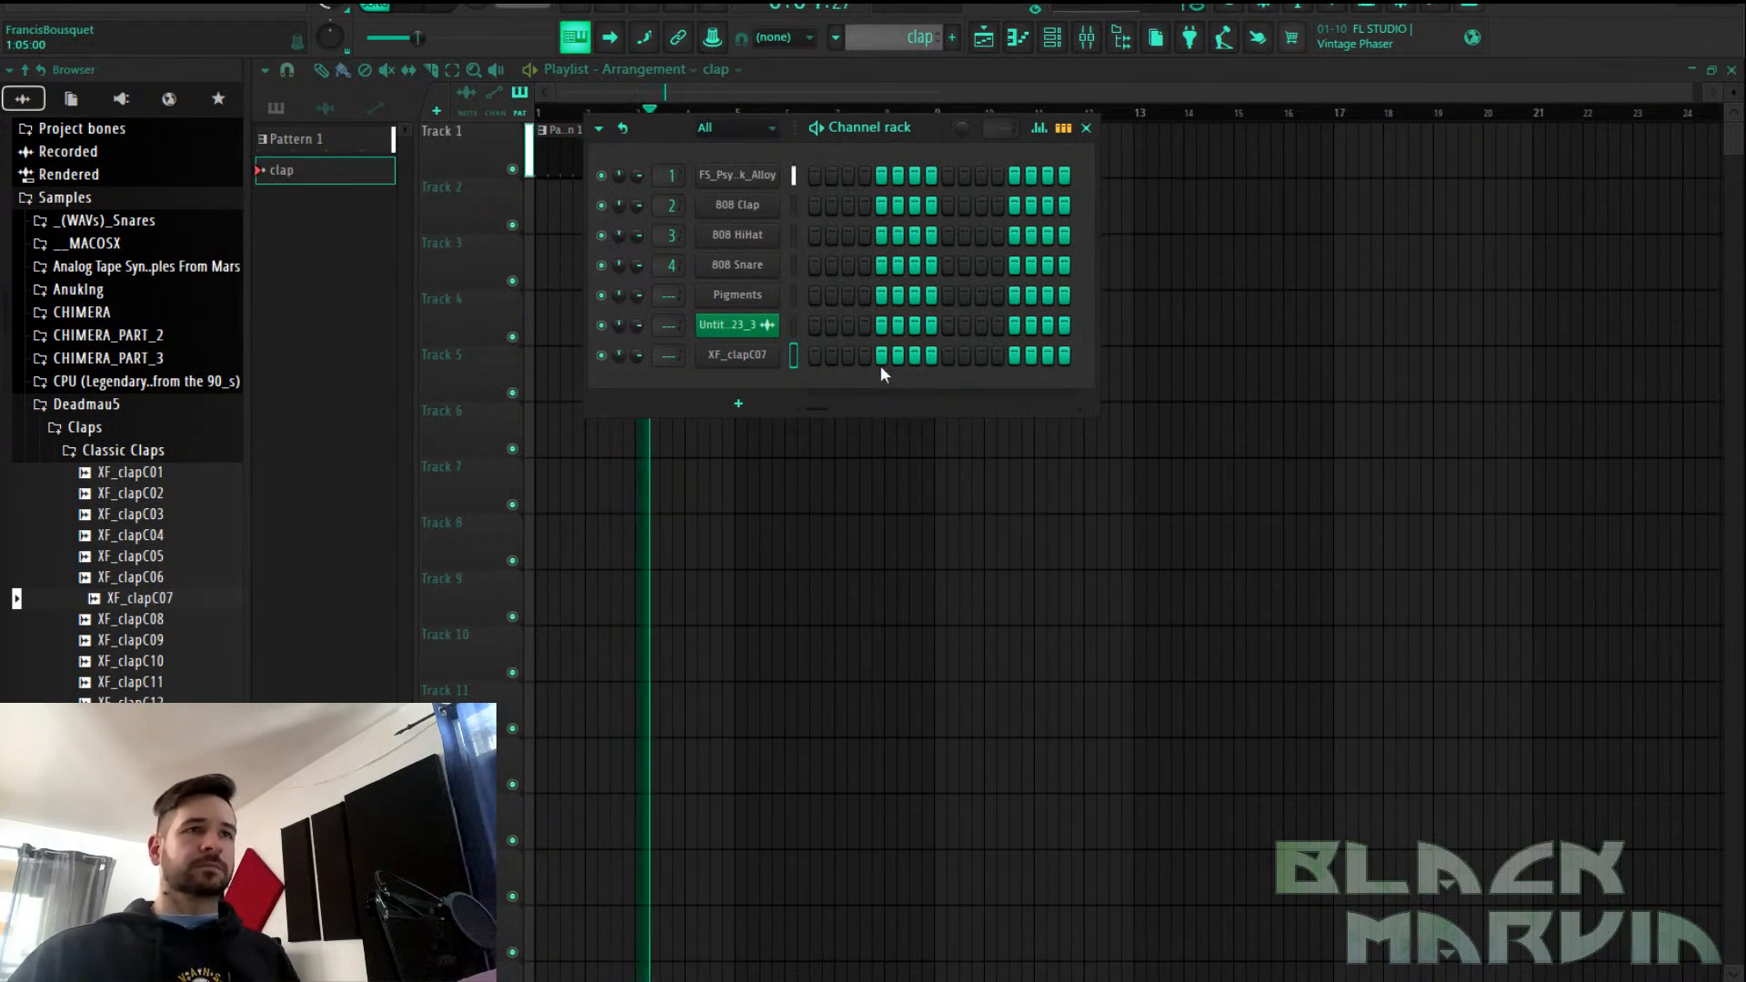
Enter XF_clapC07 hits on steps 5 and 13 and fill playlist Track 2 with the clap pattern across bars 1 to 8
{"action": "left_click", "coordinate": [1086, 128]}
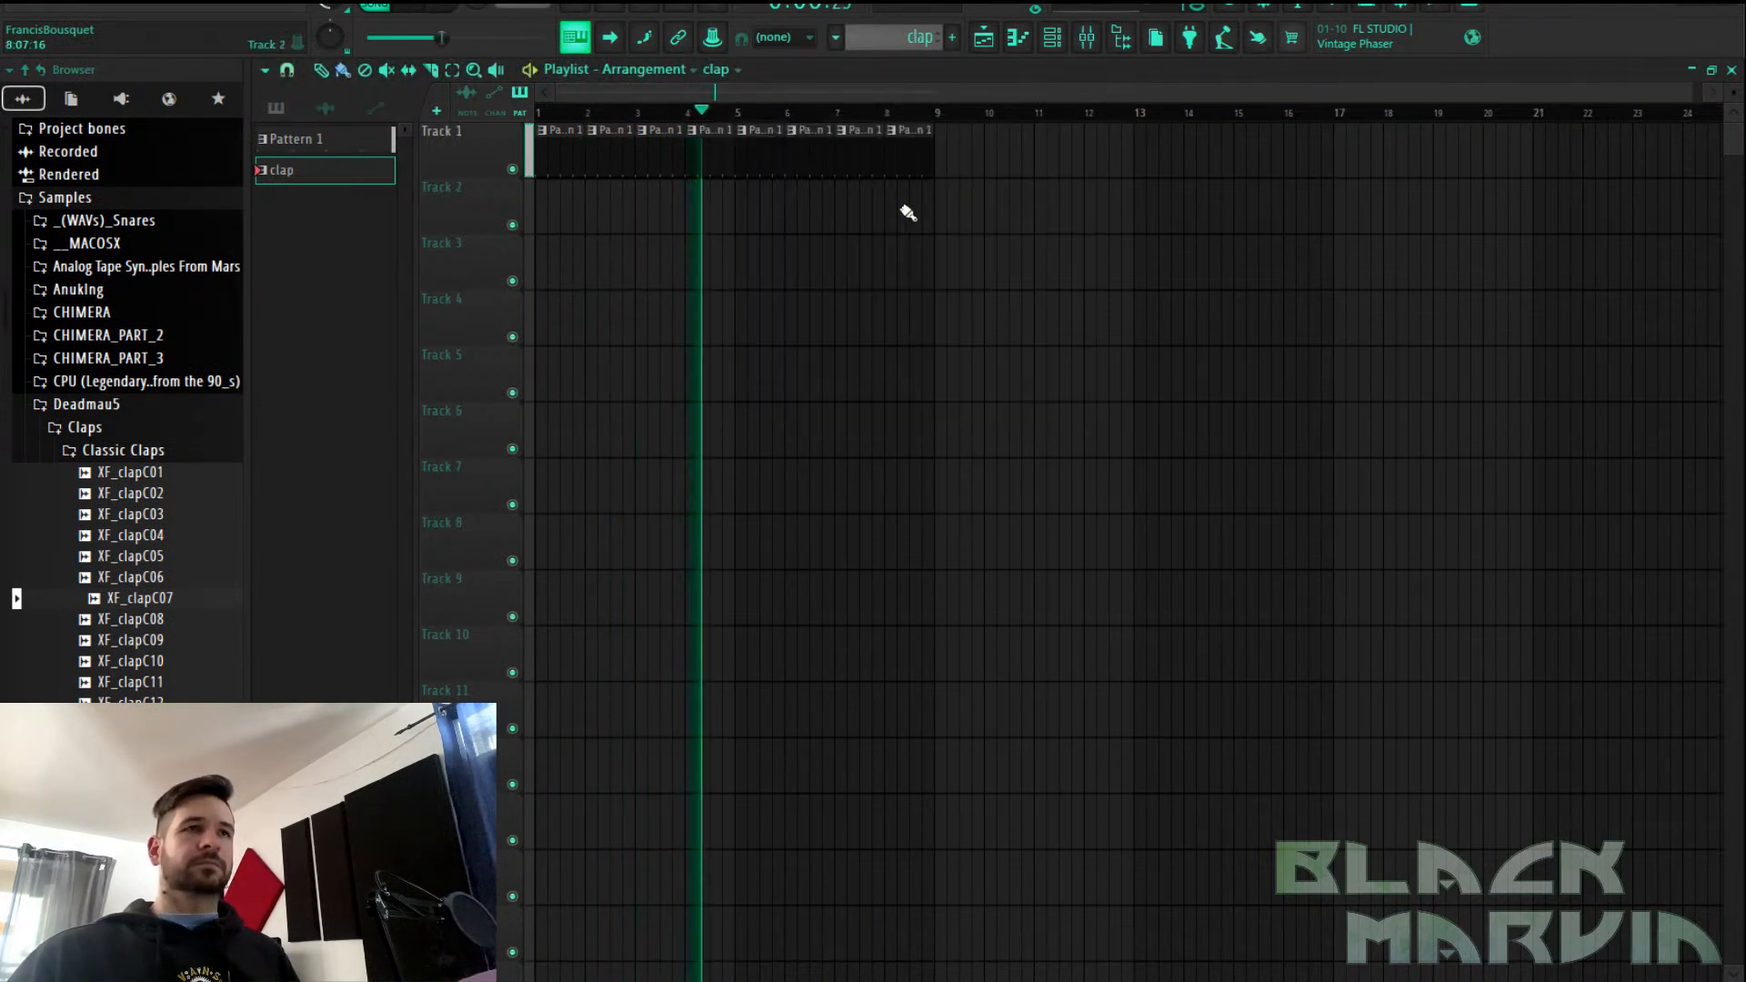
{"action": "left_click_drag", "start_coordinate": [891, 213], "coordinate": [549, 215]}
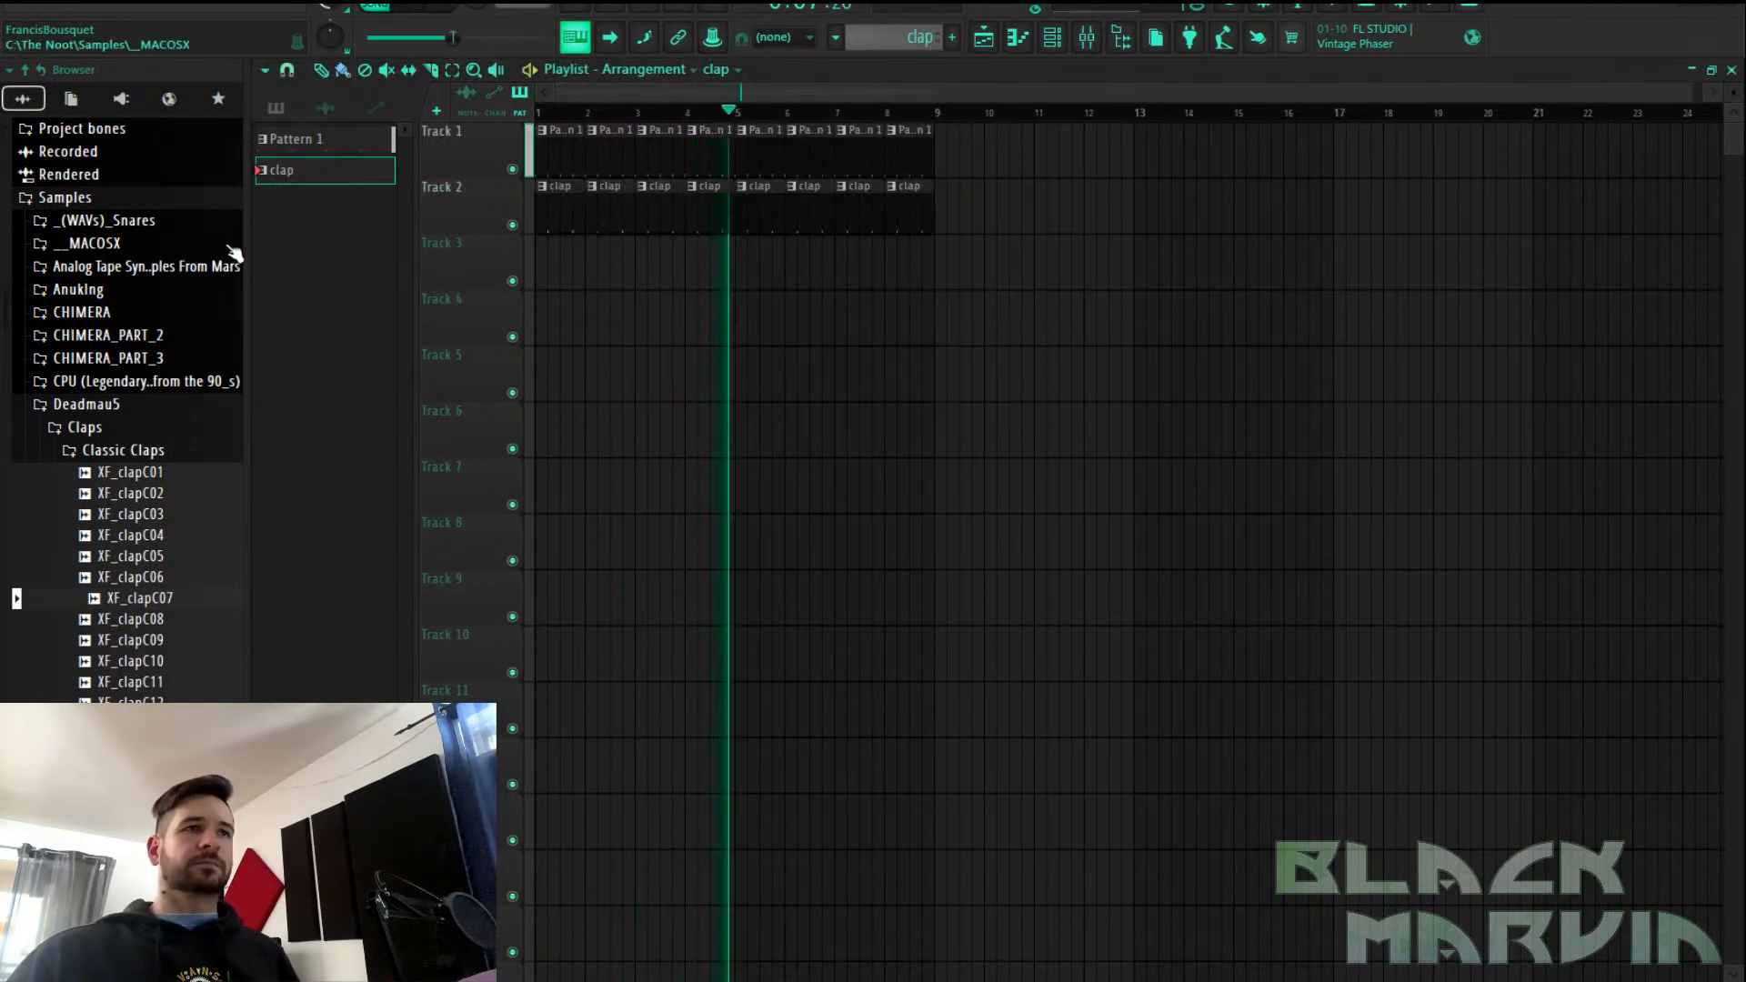
Enable the volume envelope on the XF_clapC07 channel and set its decay time to 15%
{"action": "left_click", "coordinate": [1055, 38]}
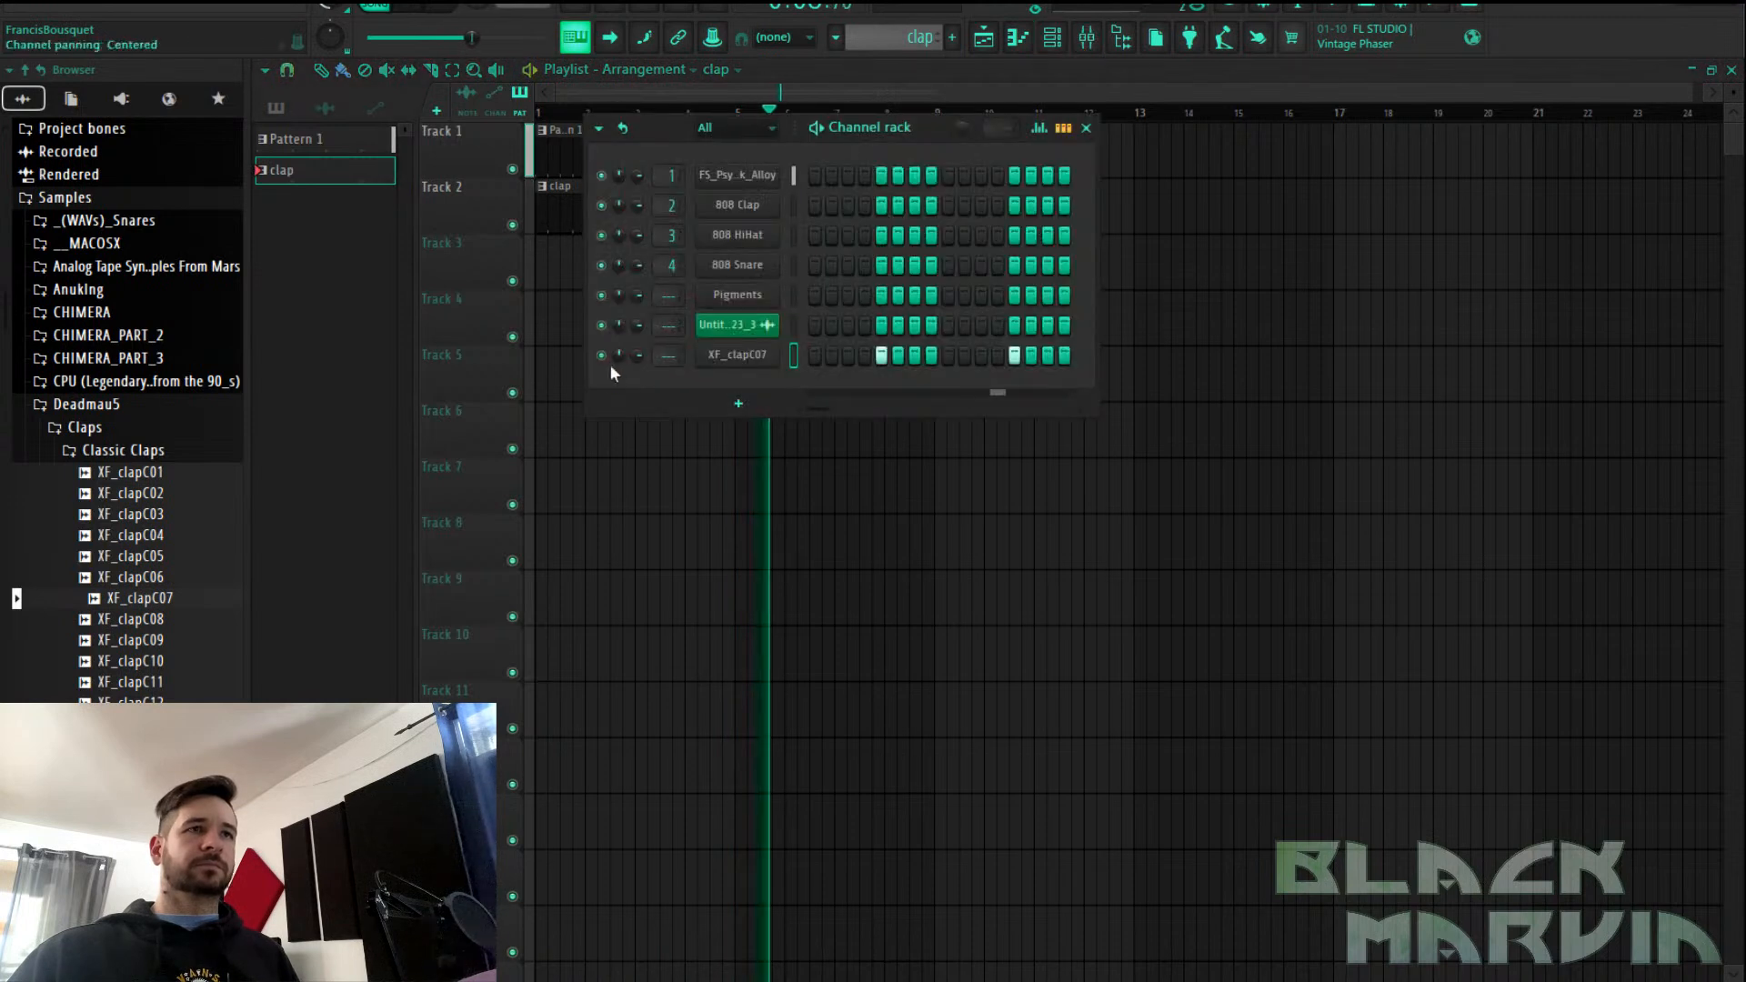
{"action": "left_click", "coordinate": [725, 363]}
{"action": "left_click_drag", "start_coordinate": [756, 324], "coordinate": [841, 201]}
{"action": "left_click", "coordinate": [578, 229]}
{"action": "left_click_drag", "start_coordinate": [637, 194], "coordinate": [790, 160]}
{"action": "left_click_drag", "start_coordinate": [722, 395], "coordinate": [797, 404]}
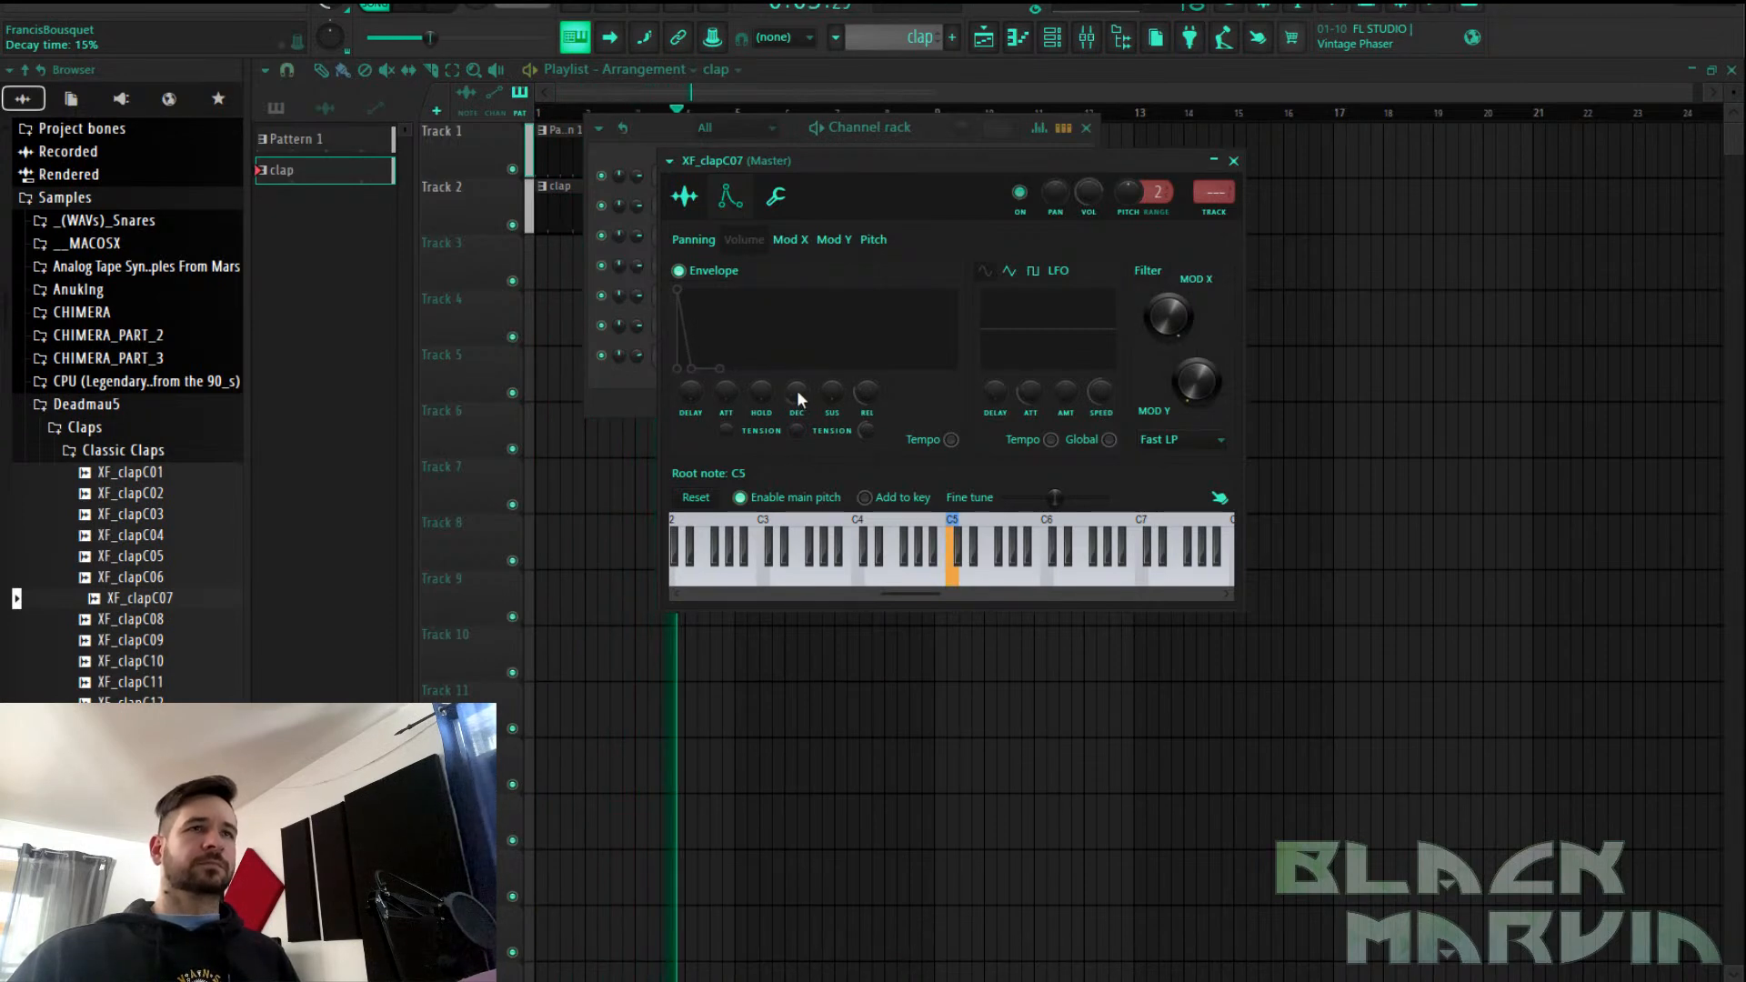
Route the XF_clapC07 channel to mixer Insert 12
{"action": "left_click", "coordinate": [1087, 36]}
{"action": "right_click", "coordinate": [955, 89]}
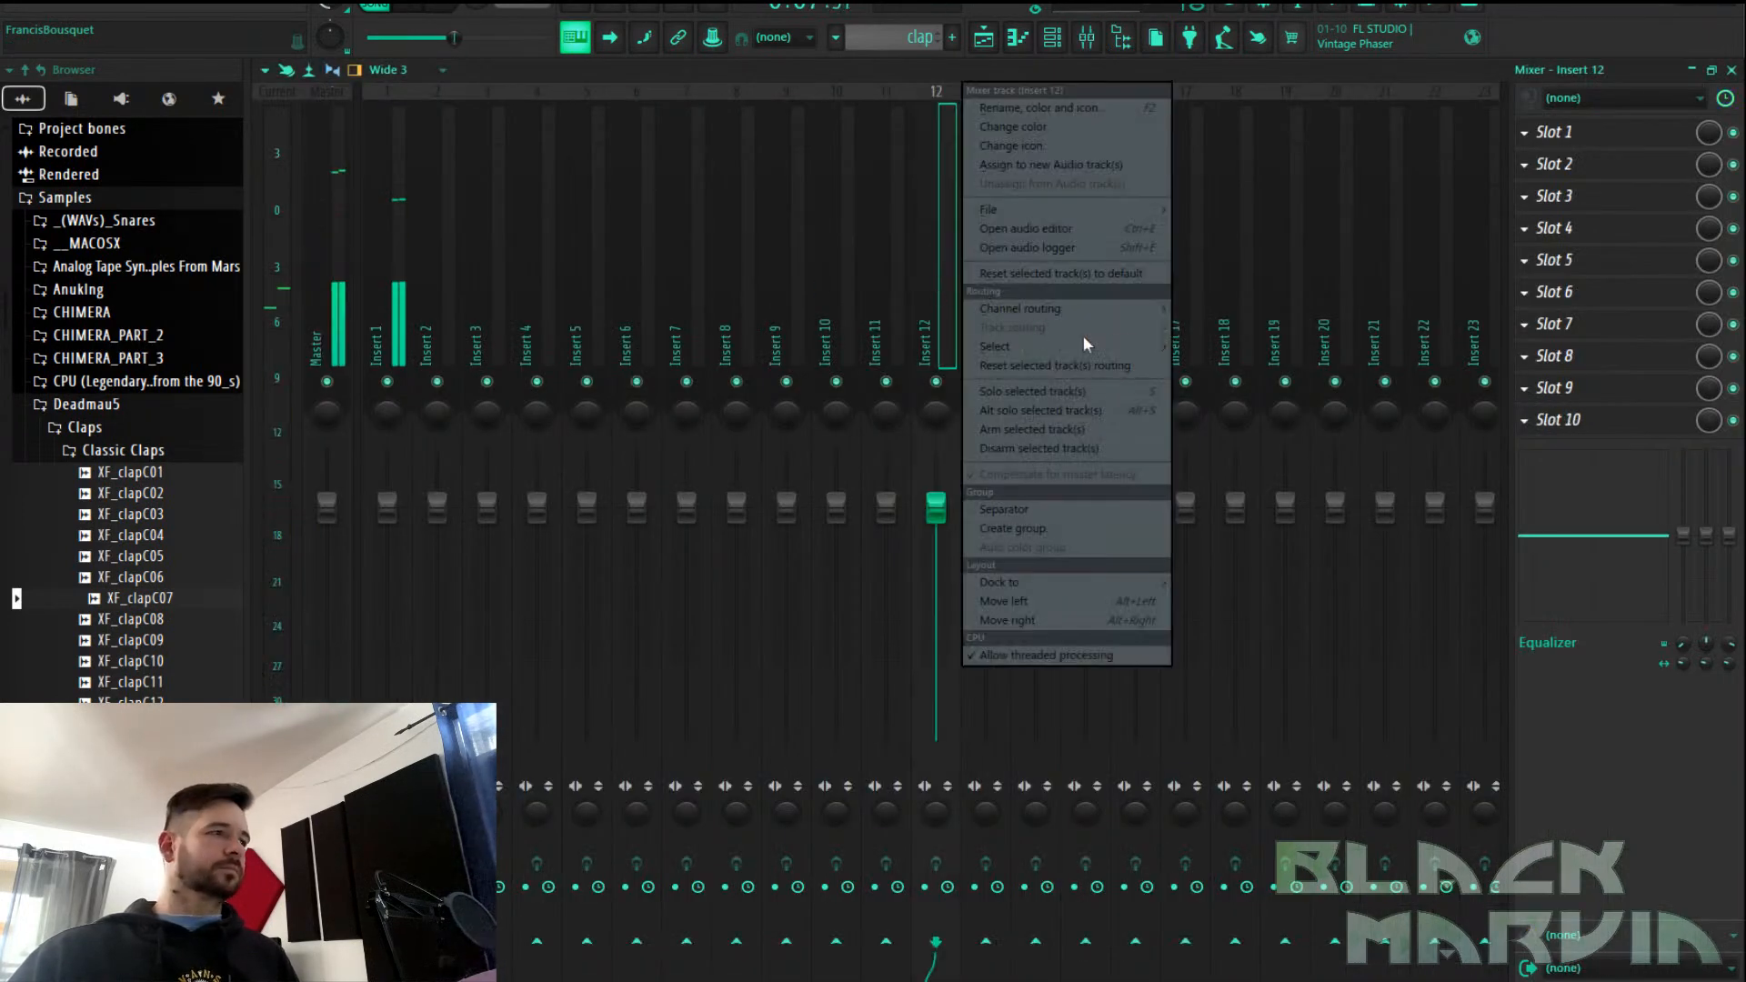
{"action": "mouse_move", "coordinate": [1110, 309]}
{"action": "left_click", "coordinate": [1234, 314]}
Add Fruity Parametric EQ 2 to slot 4 of the XF_clapC07 mixer insert and load its HP preset
{"action": "left_click", "coordinate": [1554, 227]}
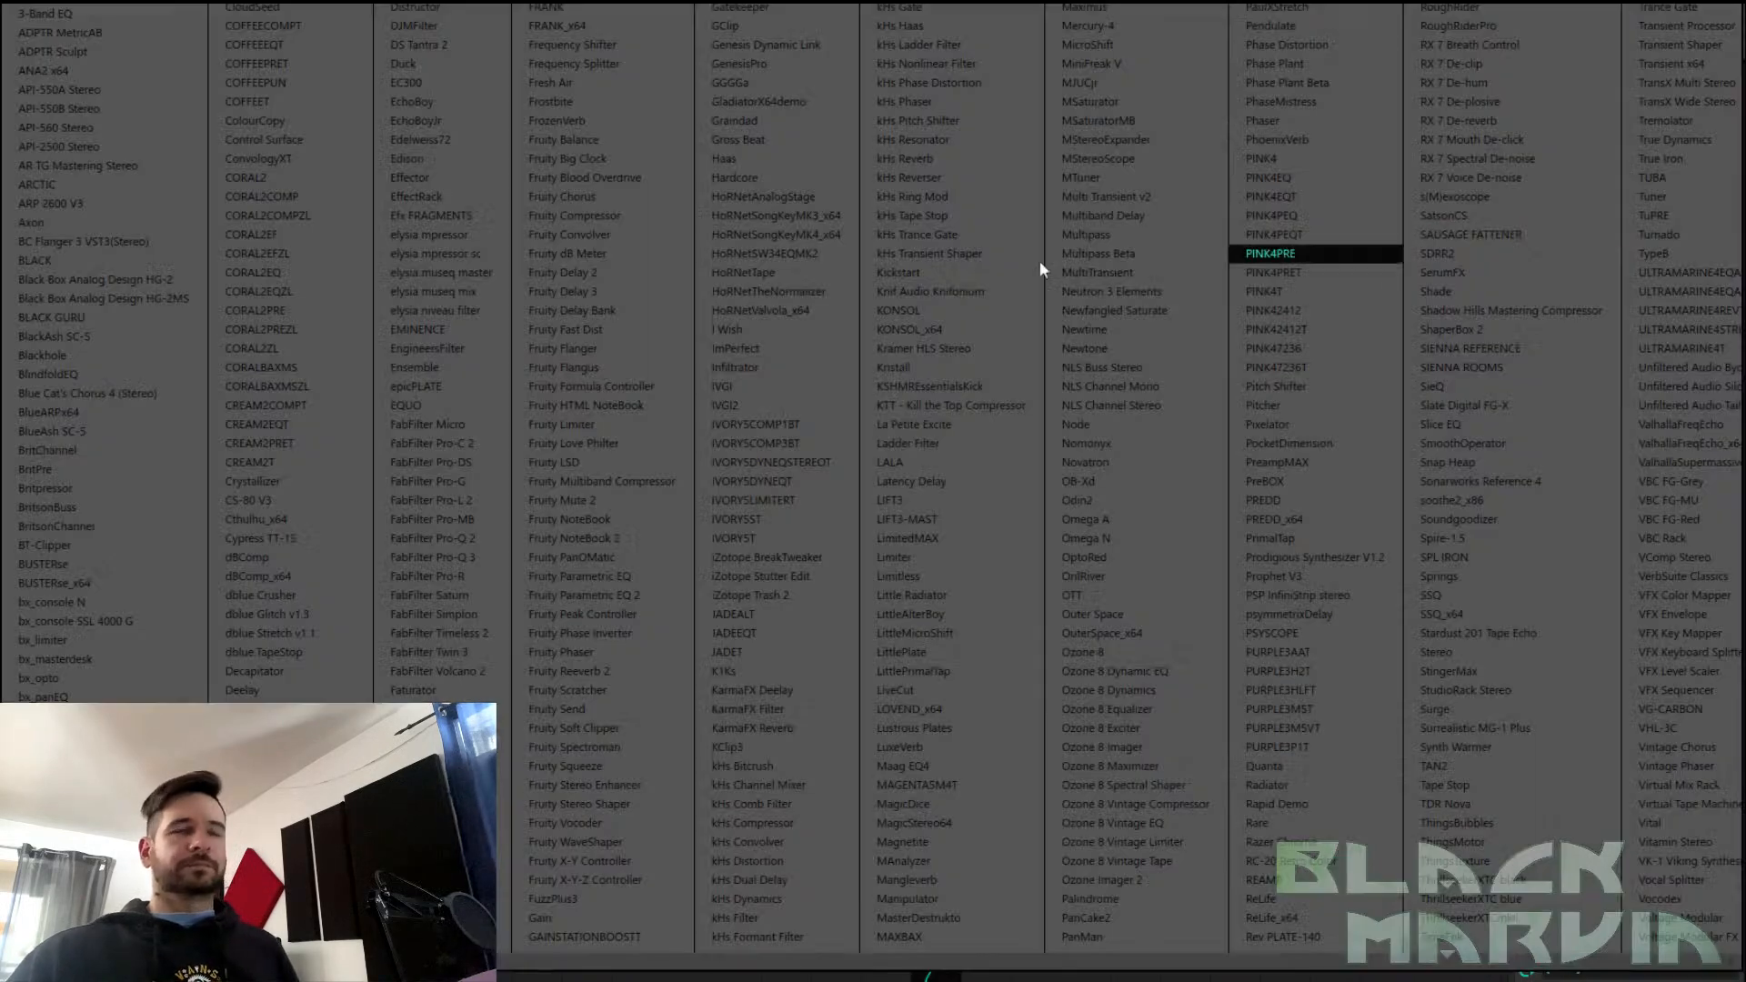
{"action": "left_click", "coordinate": [653, 593]}
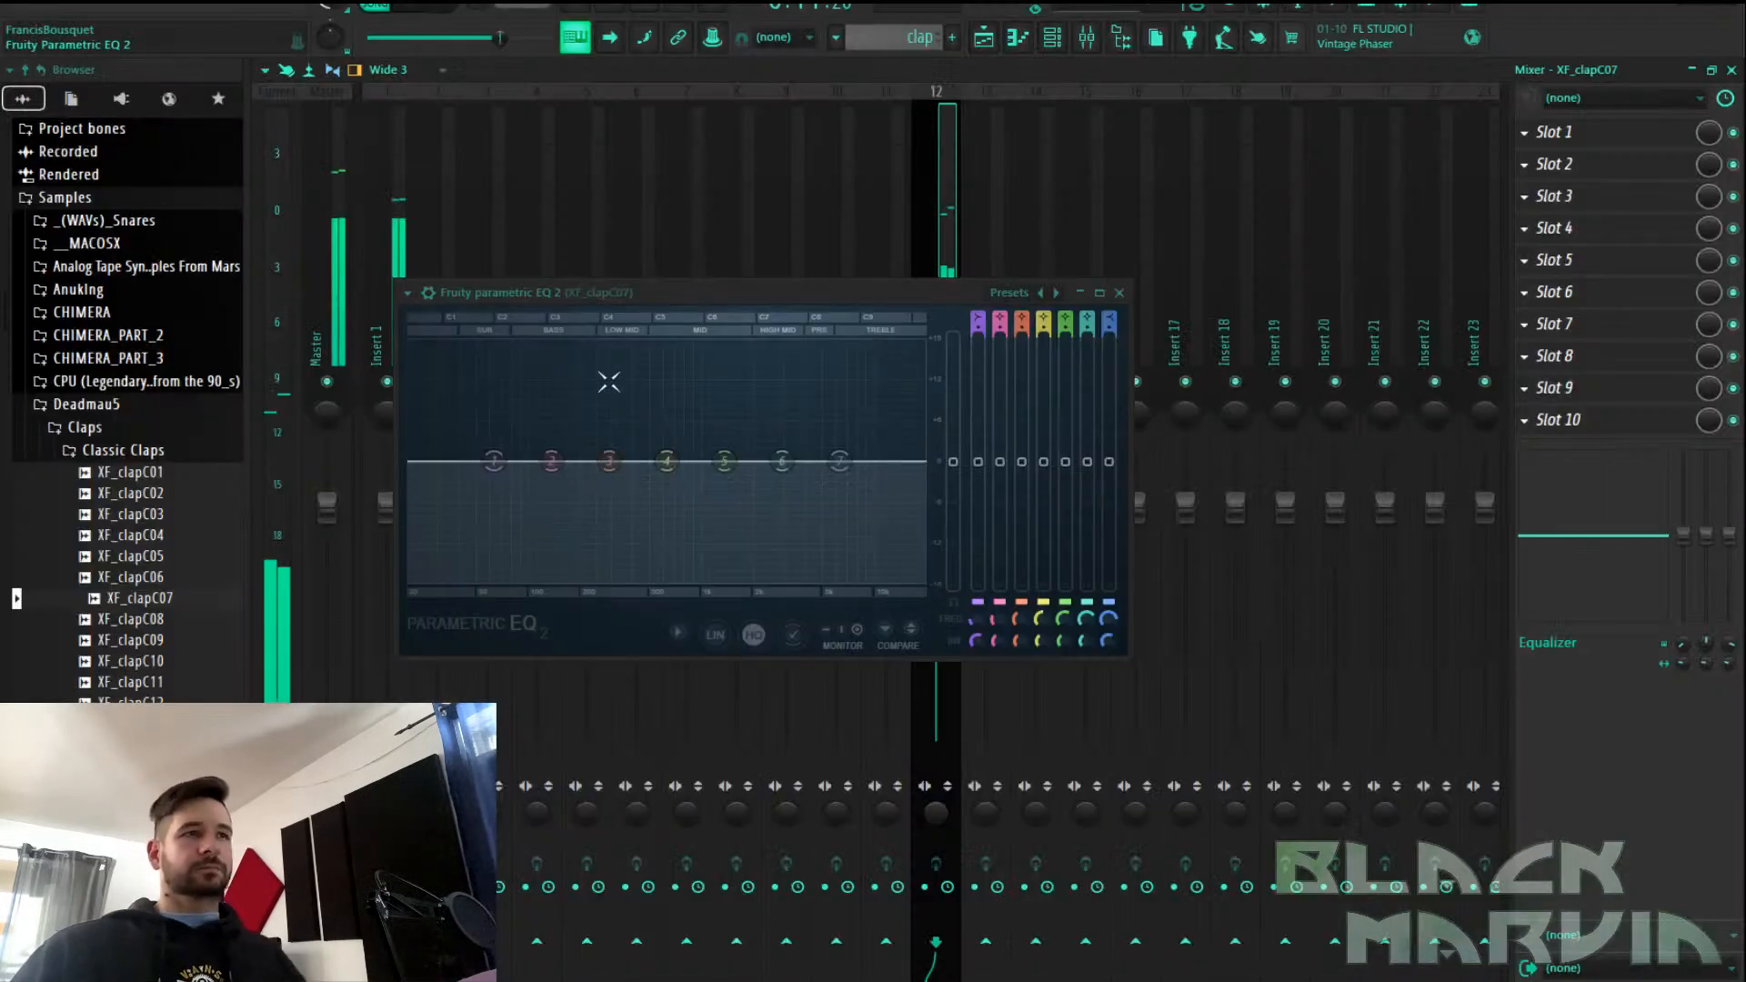
{"action": "left_click", "coordinate": [407, 292]}
{"action": "mouse_move", "coordinate": [455, 369]}
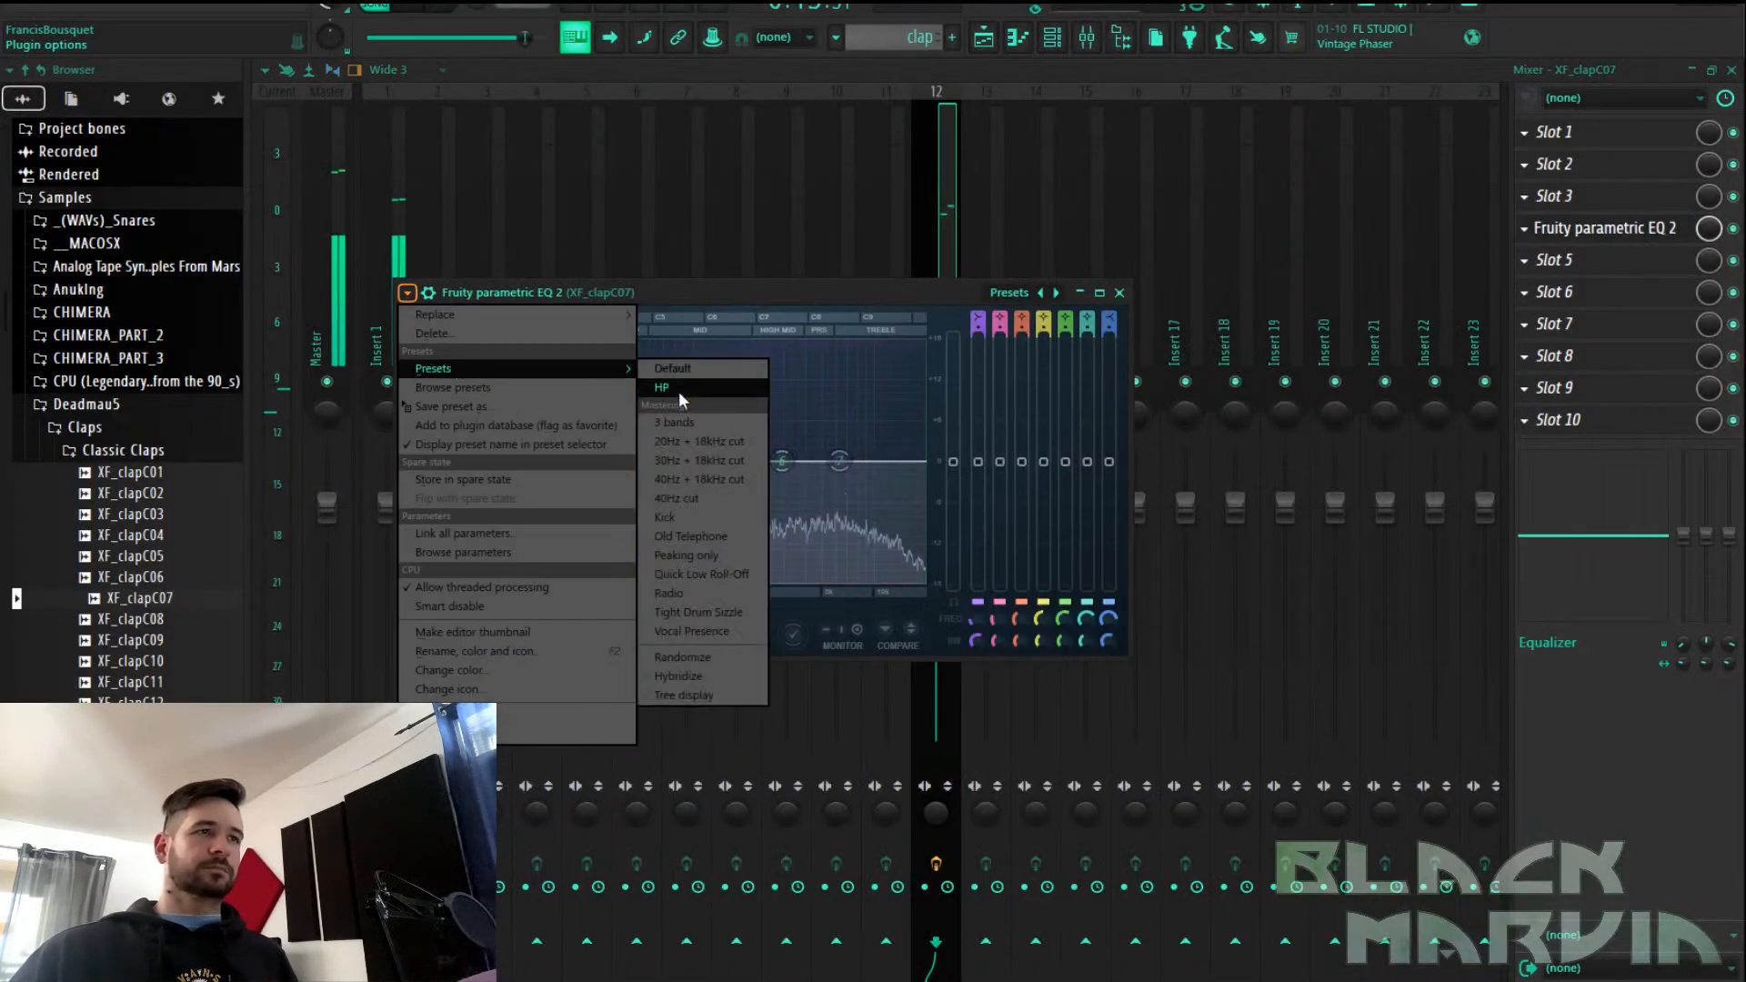
{"action": "left_click", "coordinate": [679, 395]}
Raise the high-pass cutoff on the clap's EQ and dip bands 4 and 5 slightly, with band 4 near 1 kHz
{"action": "left_click_drag", "start_coordinate": [669, 462], "coordinate": [703, 473]}
{"action": "left_click_drag", "start_coordinate": [595, 461], "coordinate": [617, 461]}
{"action": "left_click_drag", "start_coordinate": [725, 462], "coordinate": [704, 475]}
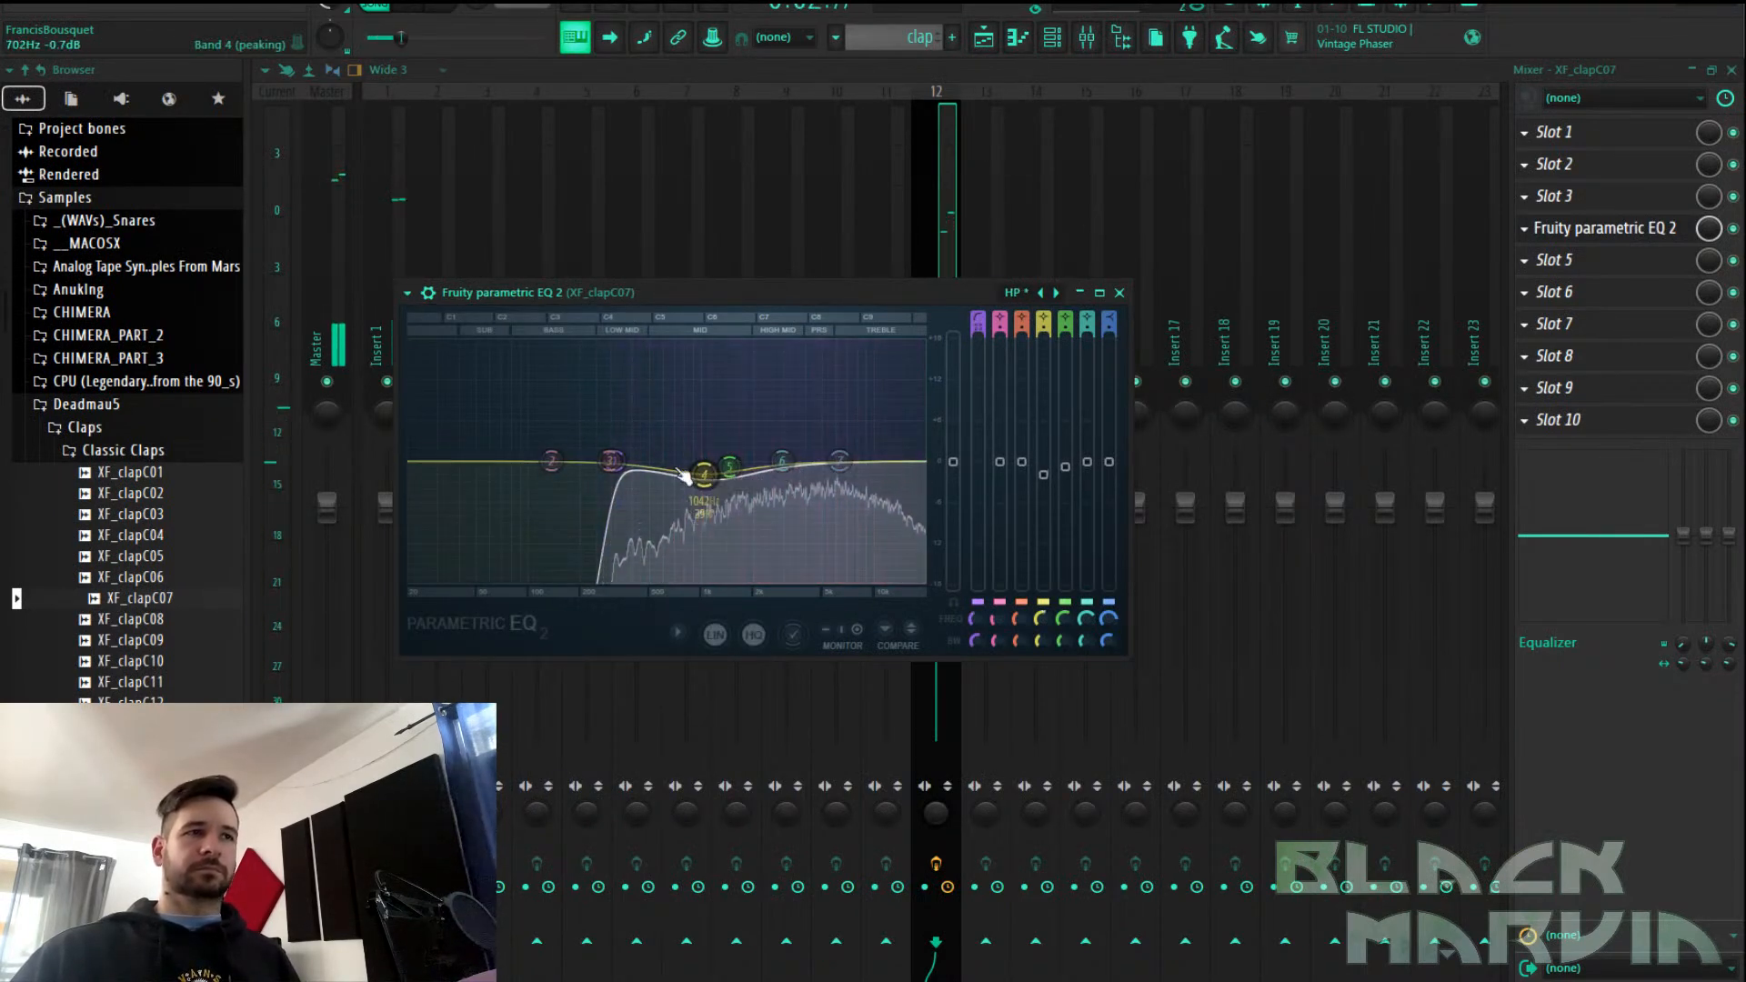
Replace the XF_clapC07 channel's sample with XF_clapC04 from the Classic Claps folder
{"action": "left_click", "coordinate": [1052, 36]}
{"action": "left_click", "coordinate": [178, 620]}
{"action": "left_click_drag", "start_coordinate": [166, 536], "coordinate": [753, 357]}
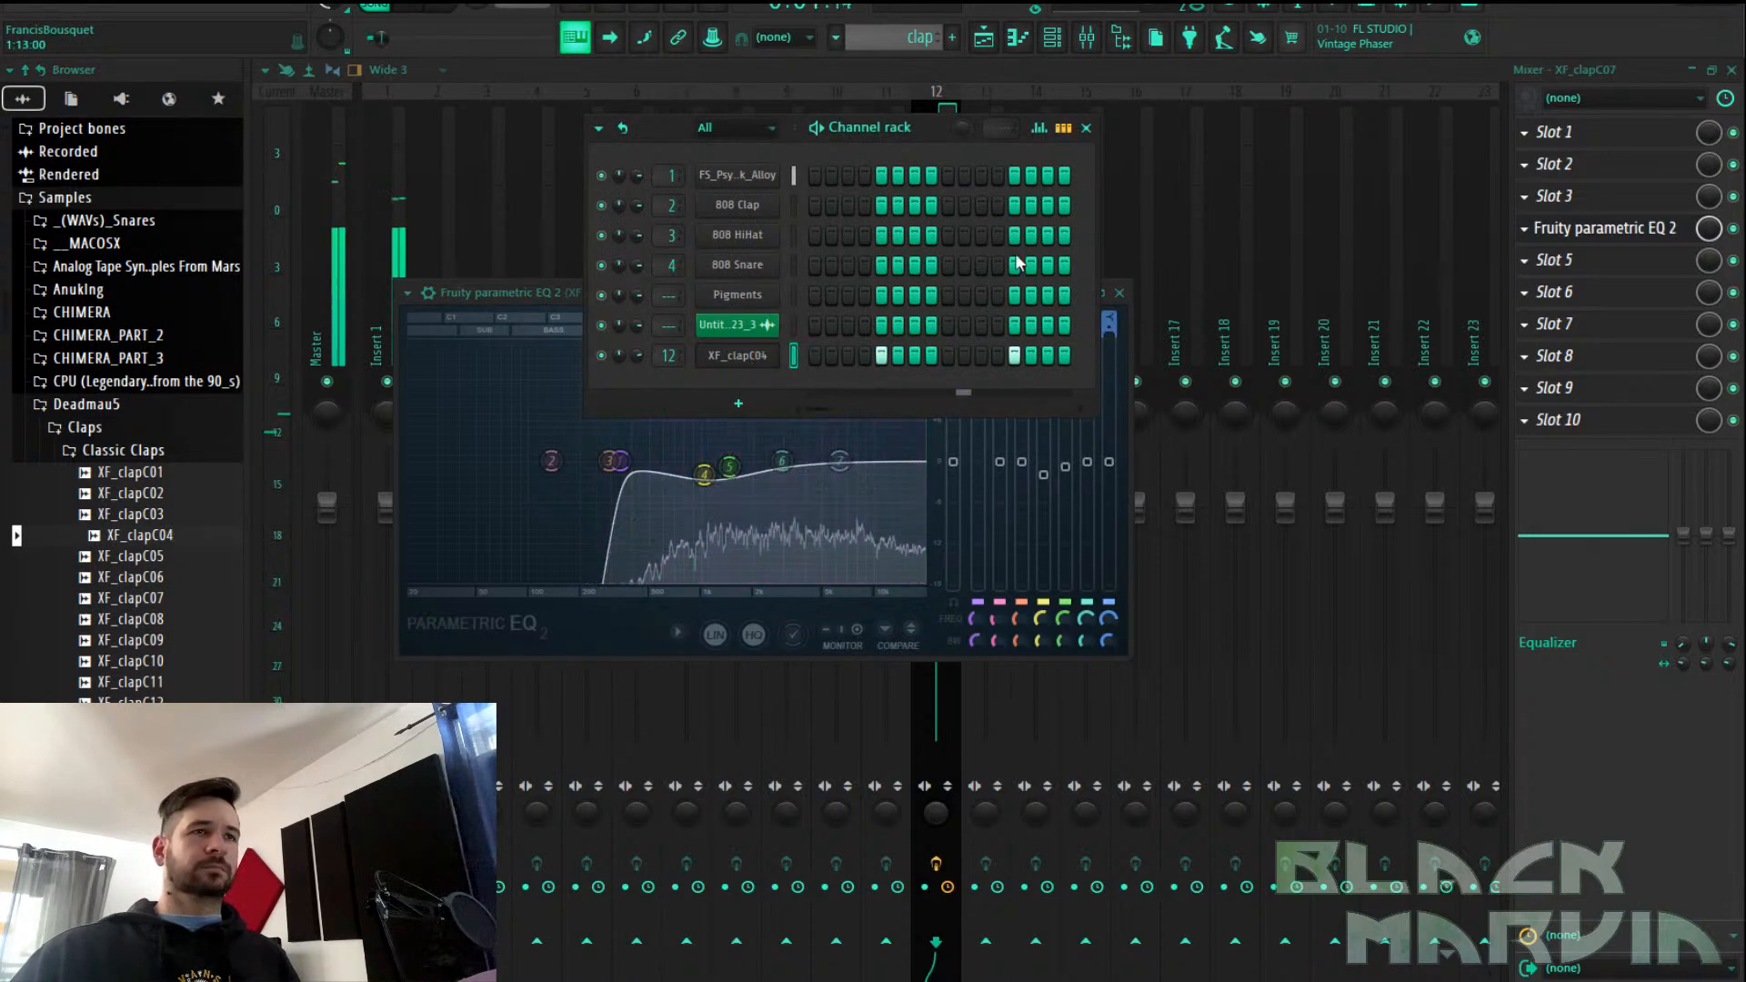
Collapse the Deadmau5 folder and look through the browser's sample folders and packs for another drum sound
{"action": "left_click", "coordinate": [141, 407]}
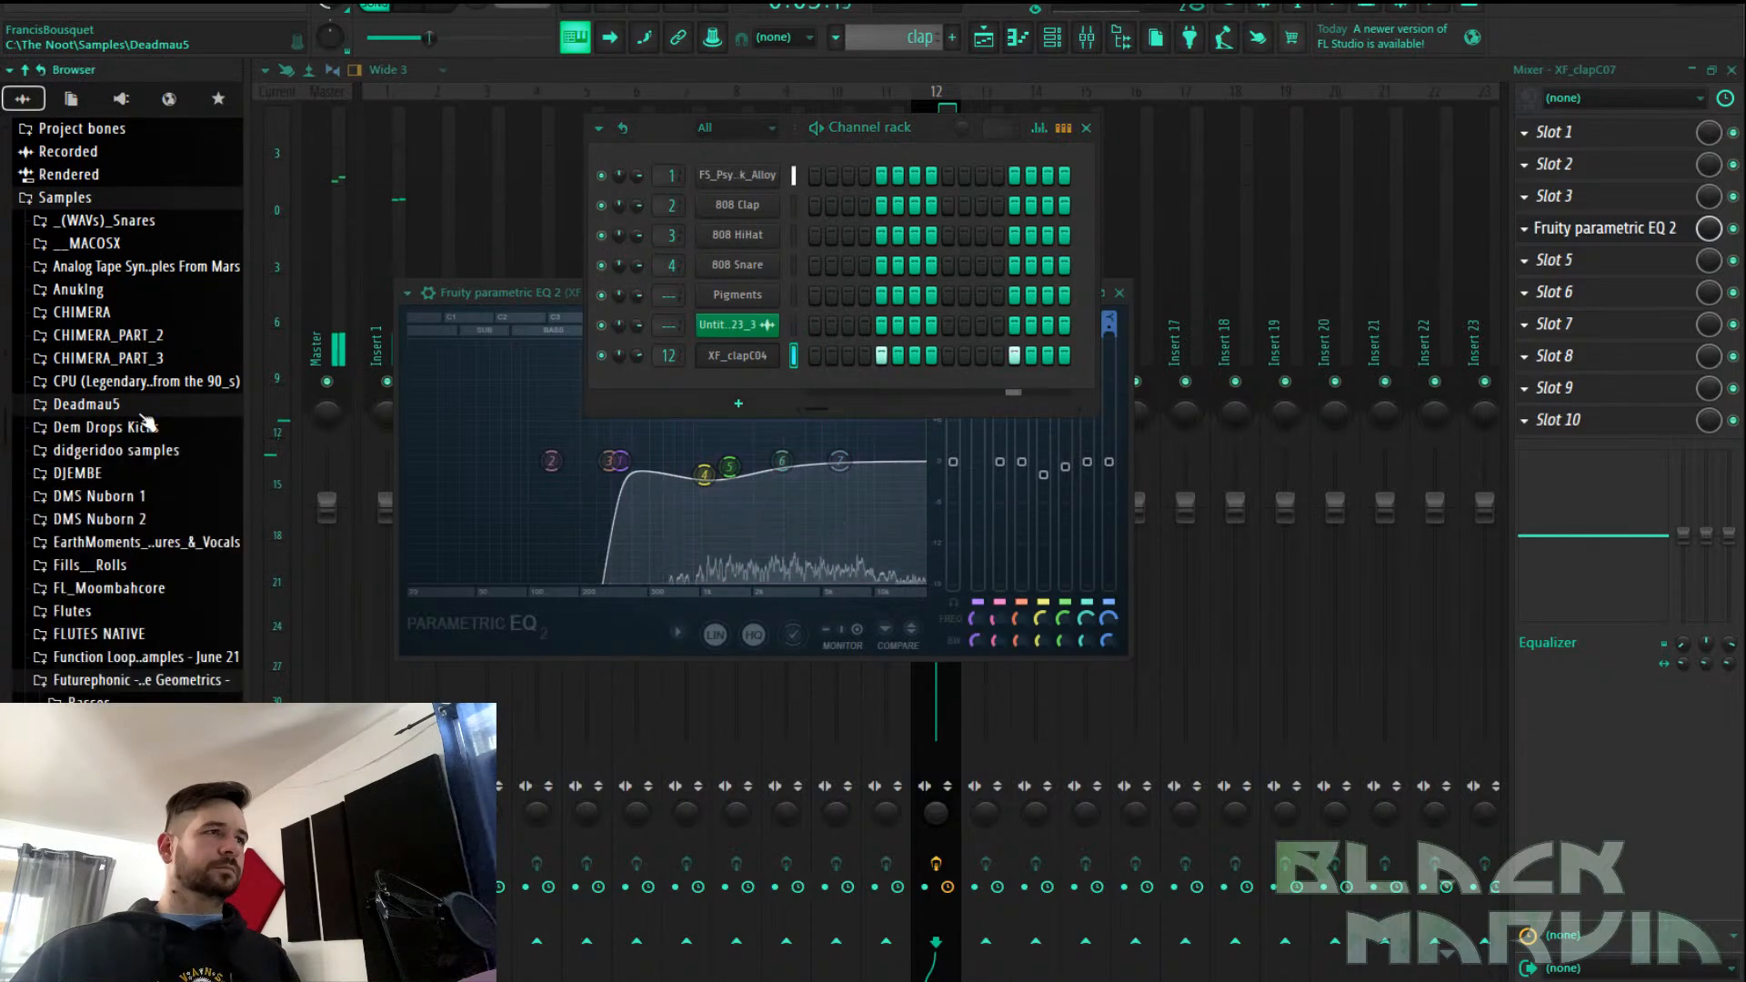
{"action": "left_click", "coordinate": [142, 407]}
{"action": "scroll", "coordinate": [142, 408], "scroll_direction": "up", "scroll_amount": 3}
{"action": "scroll", "coordinate": [146, 416], "scroll_direction": "up", "scroll_amount": 20}
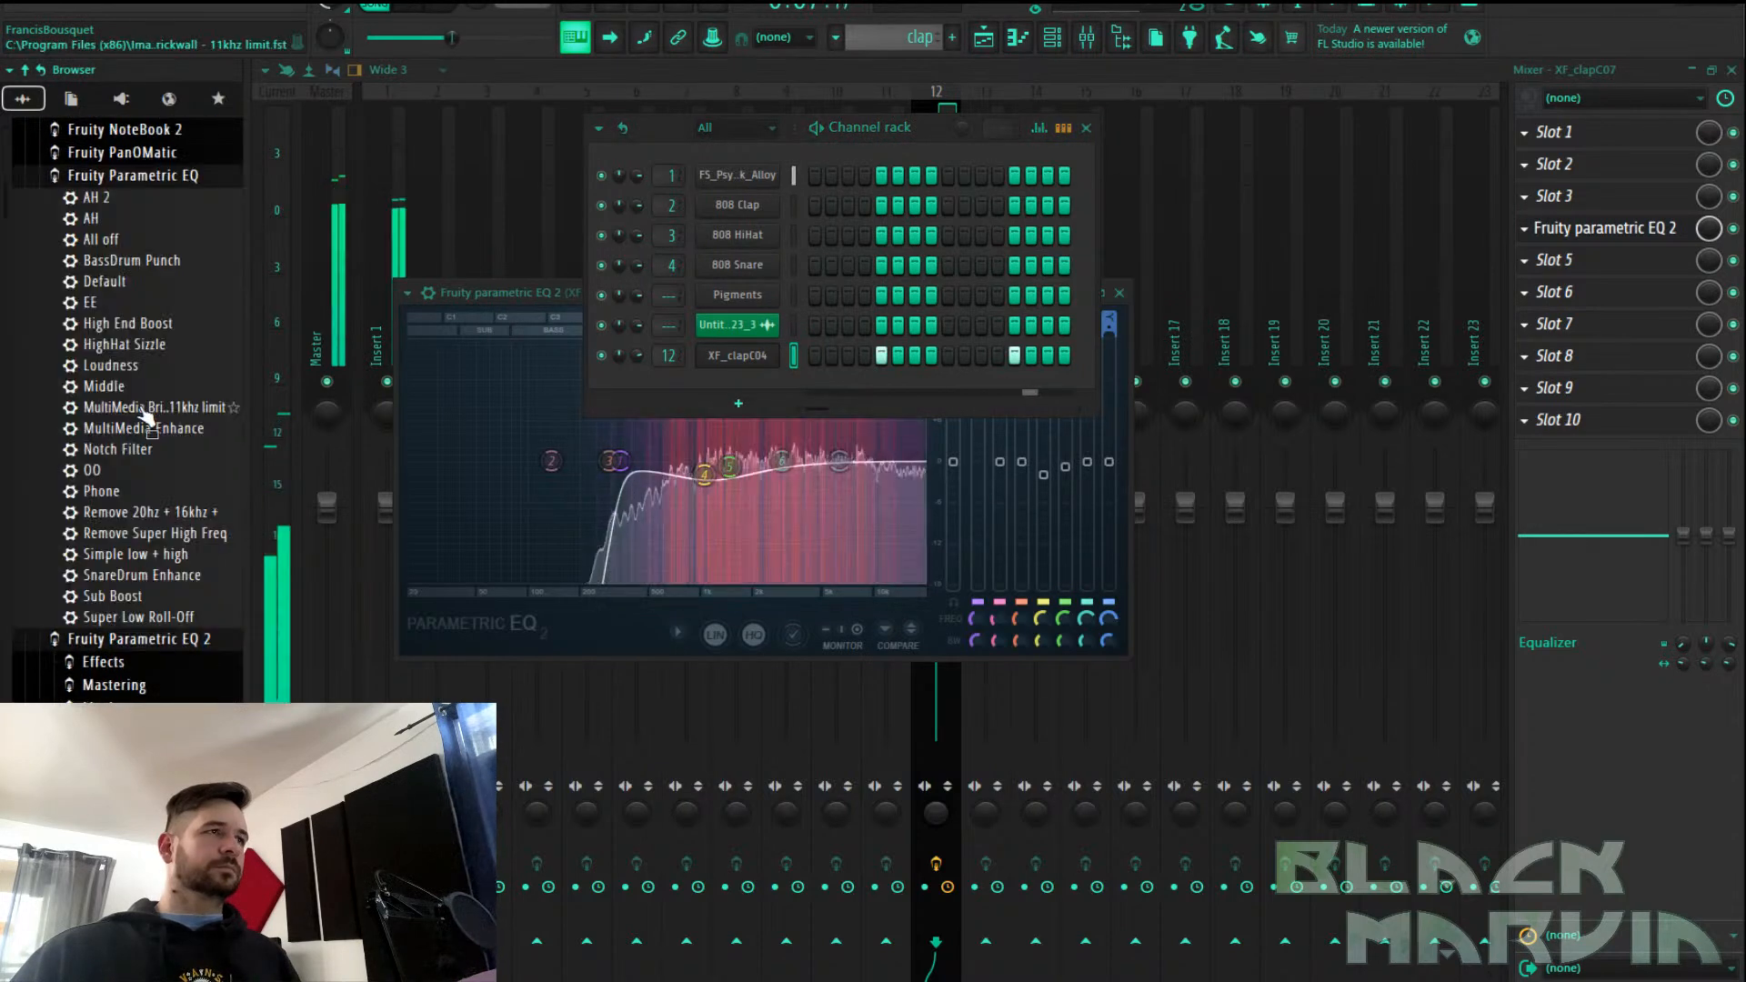
{"action": "scroll", "coordinate": [160, 309], "scroll_direction": "down", "scroll_amount": 20}
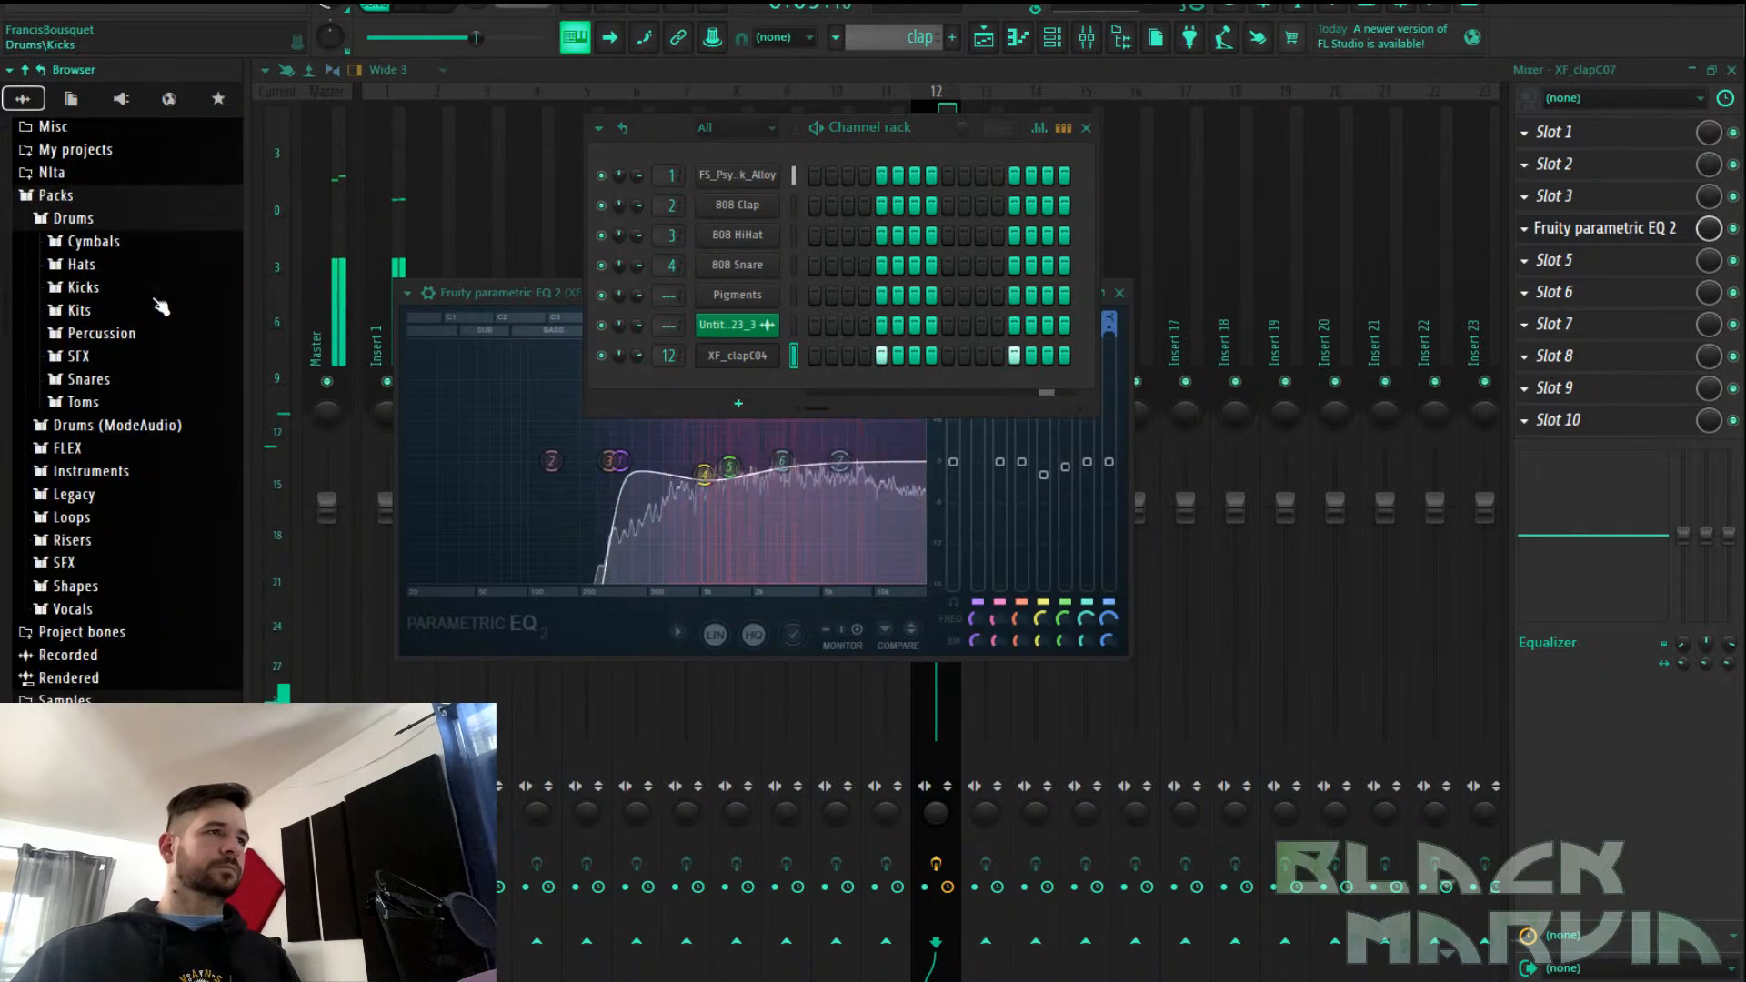
{"action": "scroll", "coordinate": [159, 309], "scroll_direction": "up", "scroll_amount": 15}
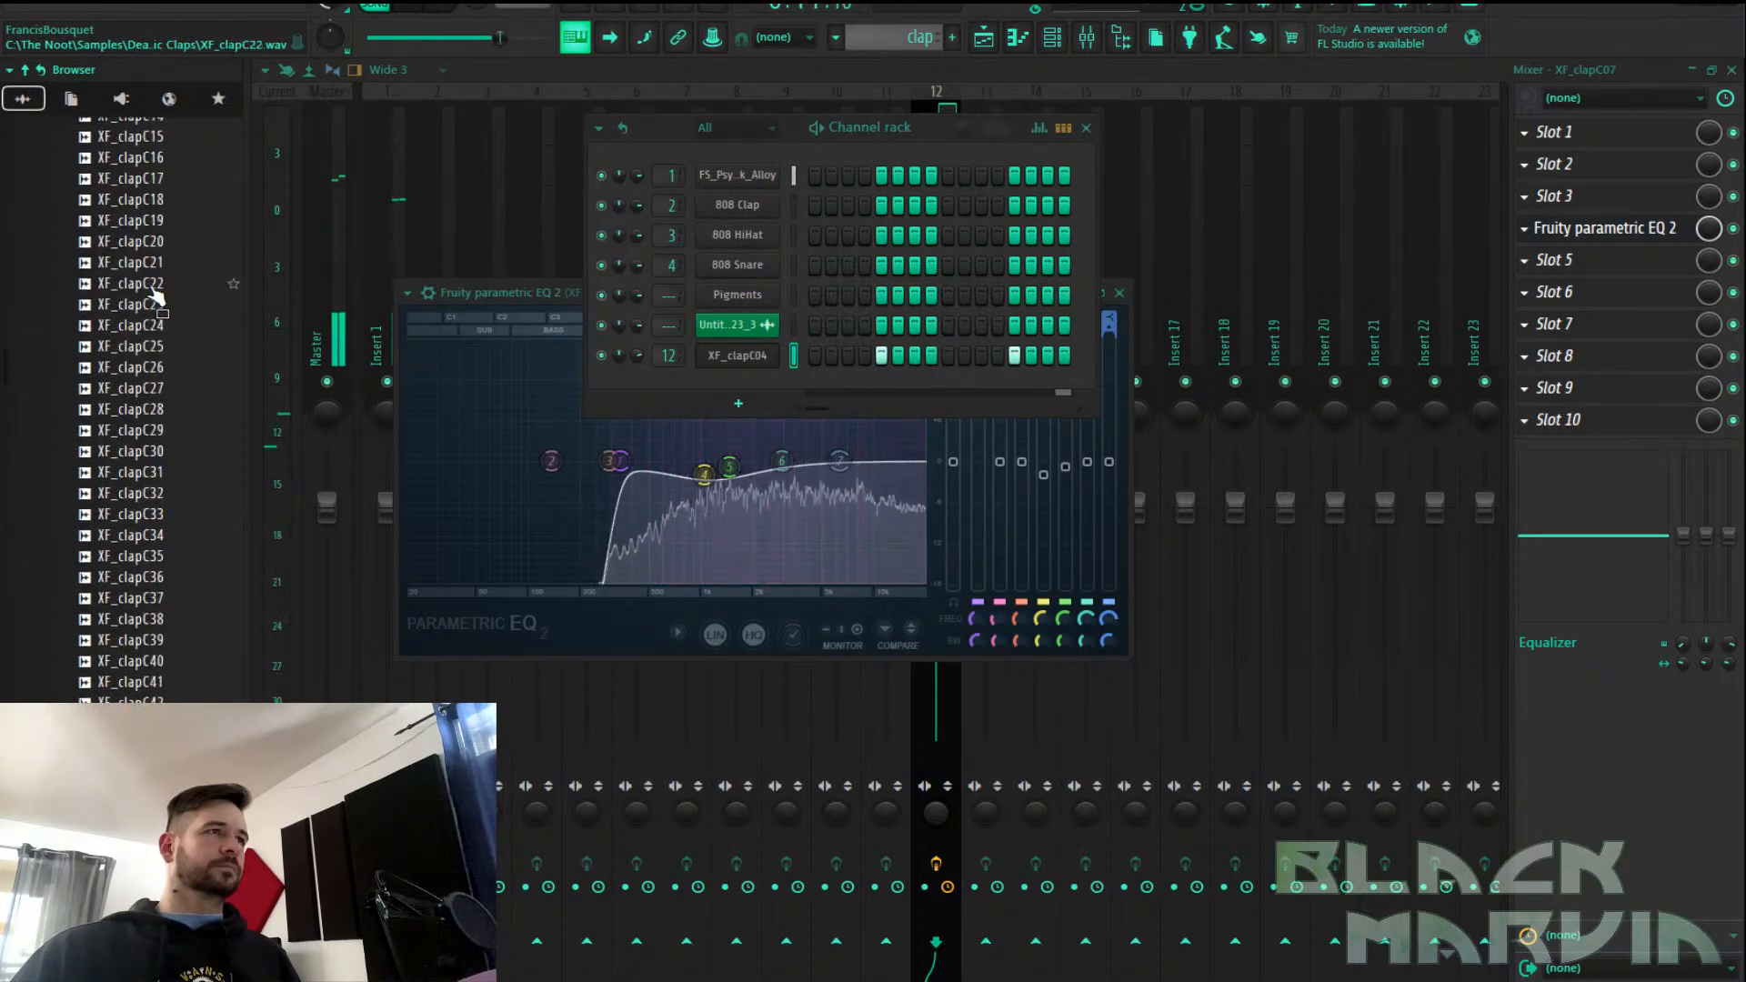
{"action": "scroll", "coordinate": [159, 299], "scroll_direction": "up", "scroll_amount": 20}
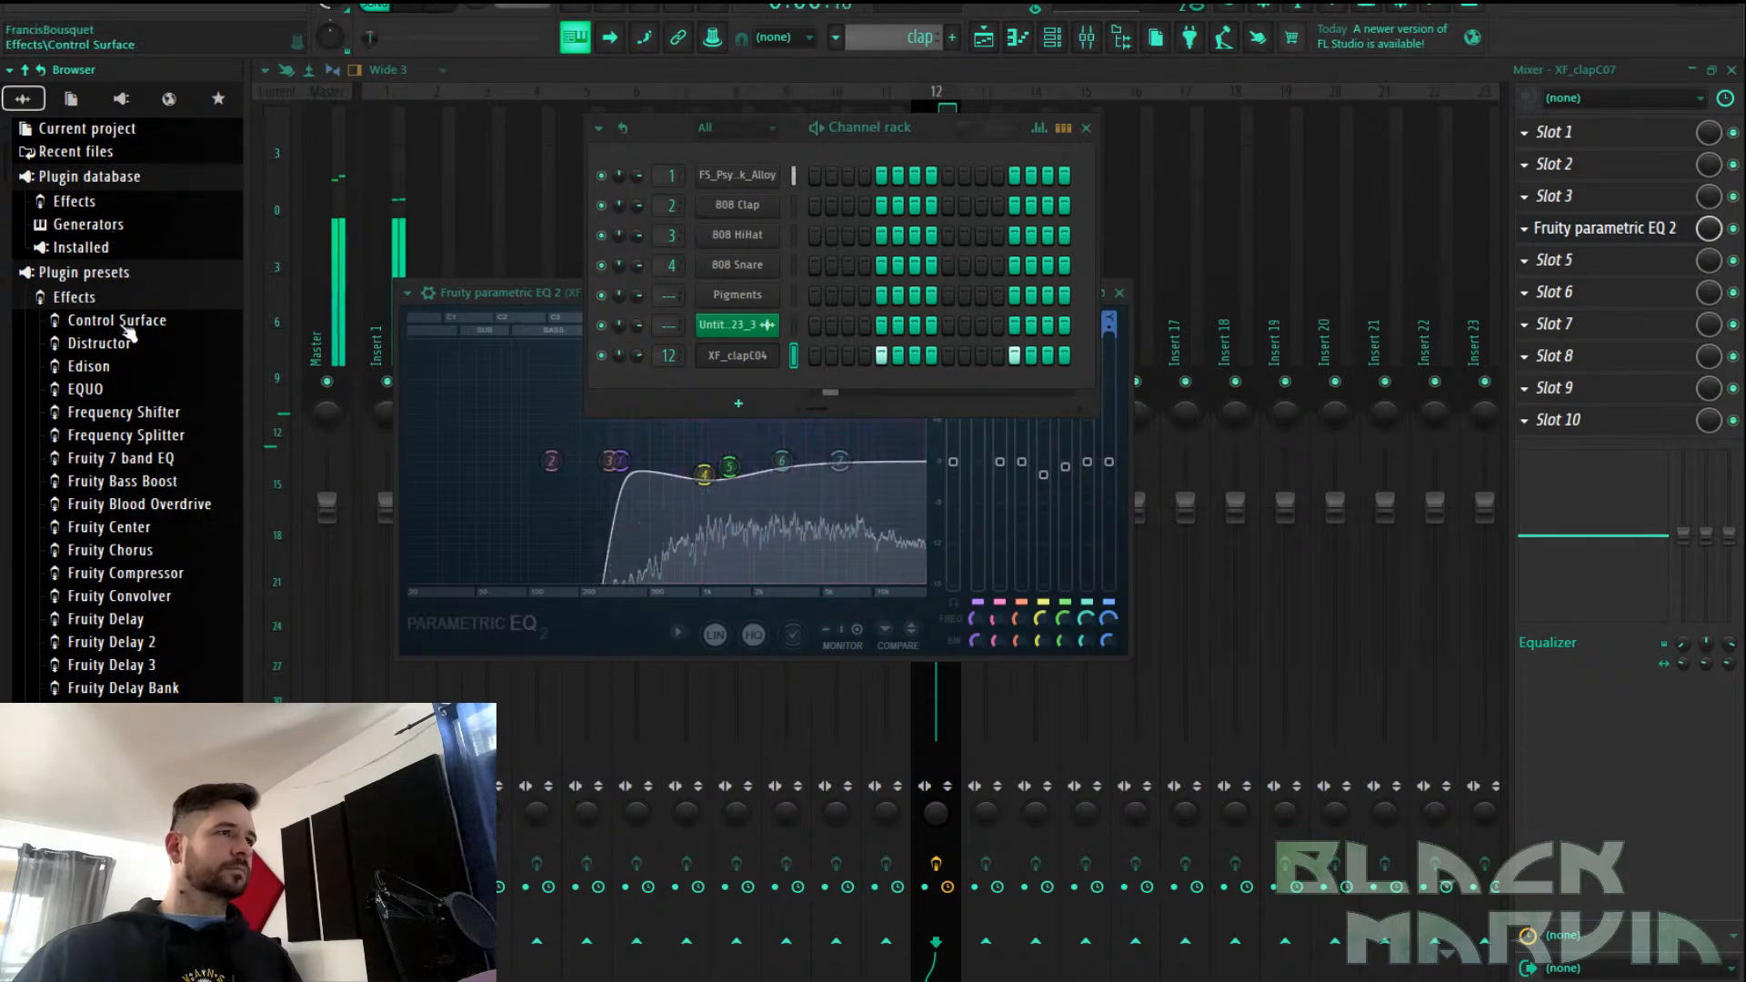
{"action": "scroll", "coordinate": [135, 353], "scroll_direction": "down", "scroll_amount": 10}
{"action": "scroll", "coordinate": [143, 410], "scroll_direction": "up", "scroll_amount": 2}
{"action": "left_click", "coordinate": [143, 383]}
{"action": "scroll", "coordinate": [144, 383], "scroll_direction": "down", "scroll_amount": 2}
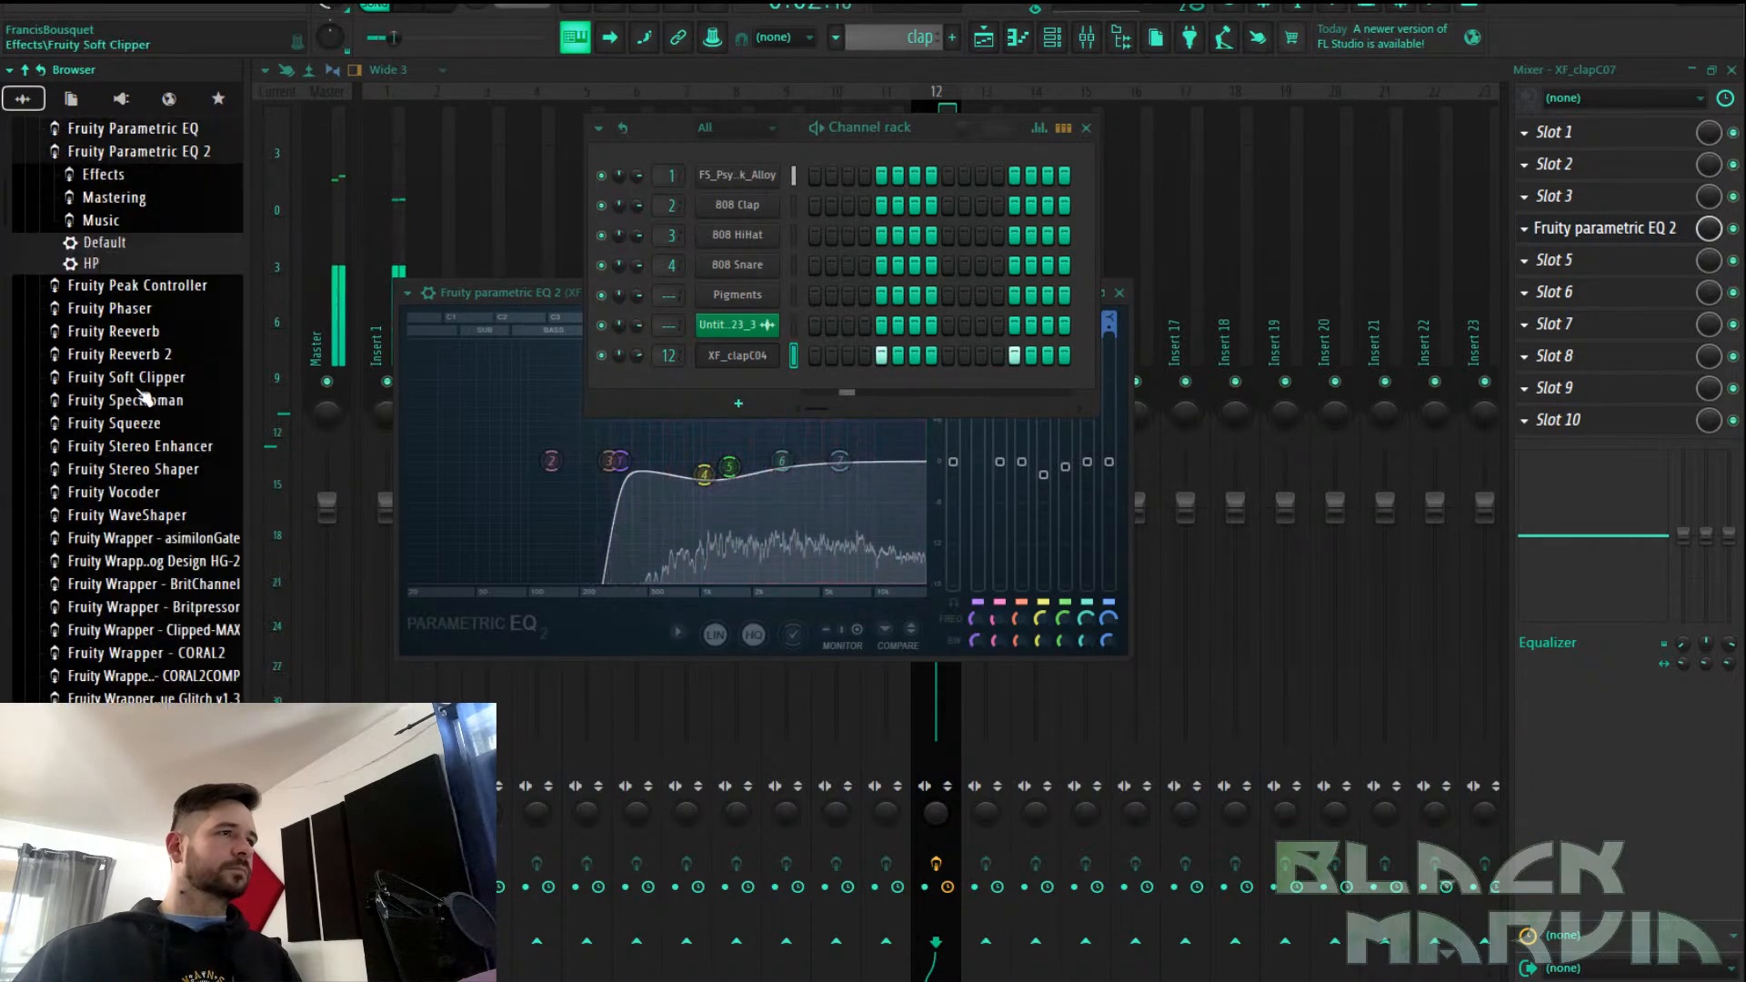
{"action": "scroll", "coordinate": [143, 364], "scroll_direction": "down", "scroll_amount": 15}
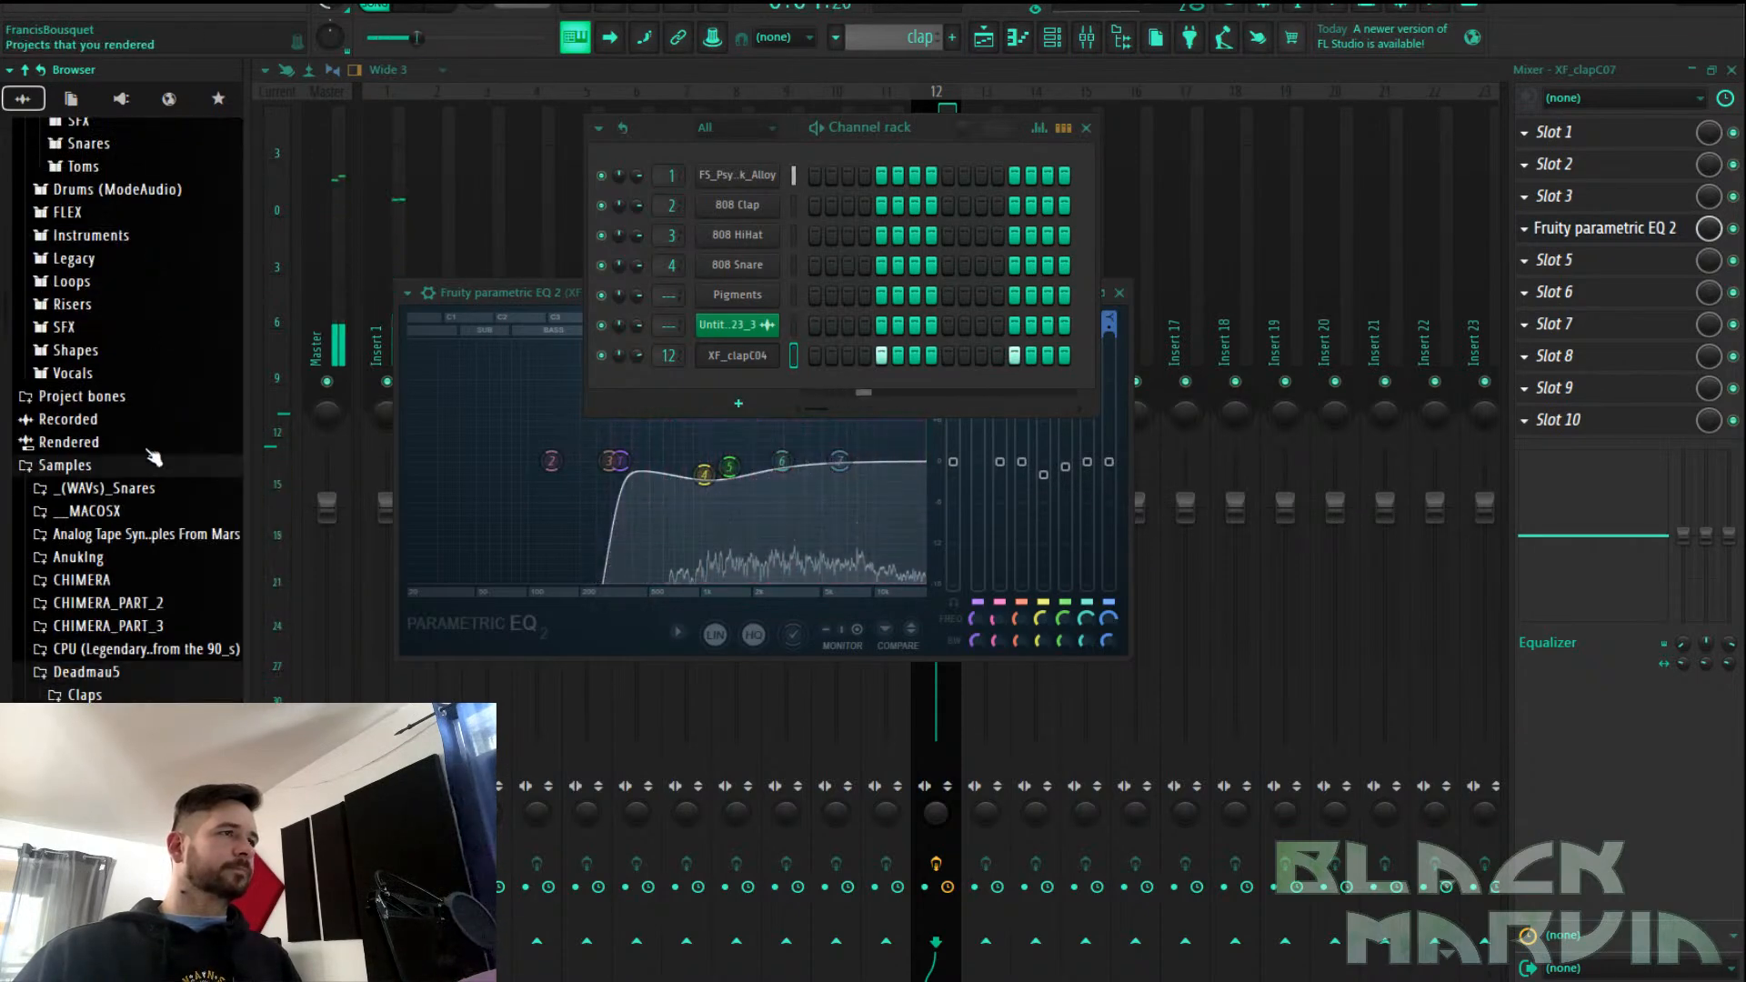
{"action": "scroll", "coordinate": [157, 480], "scroll_direction": "up", "scroll_amount": 5}
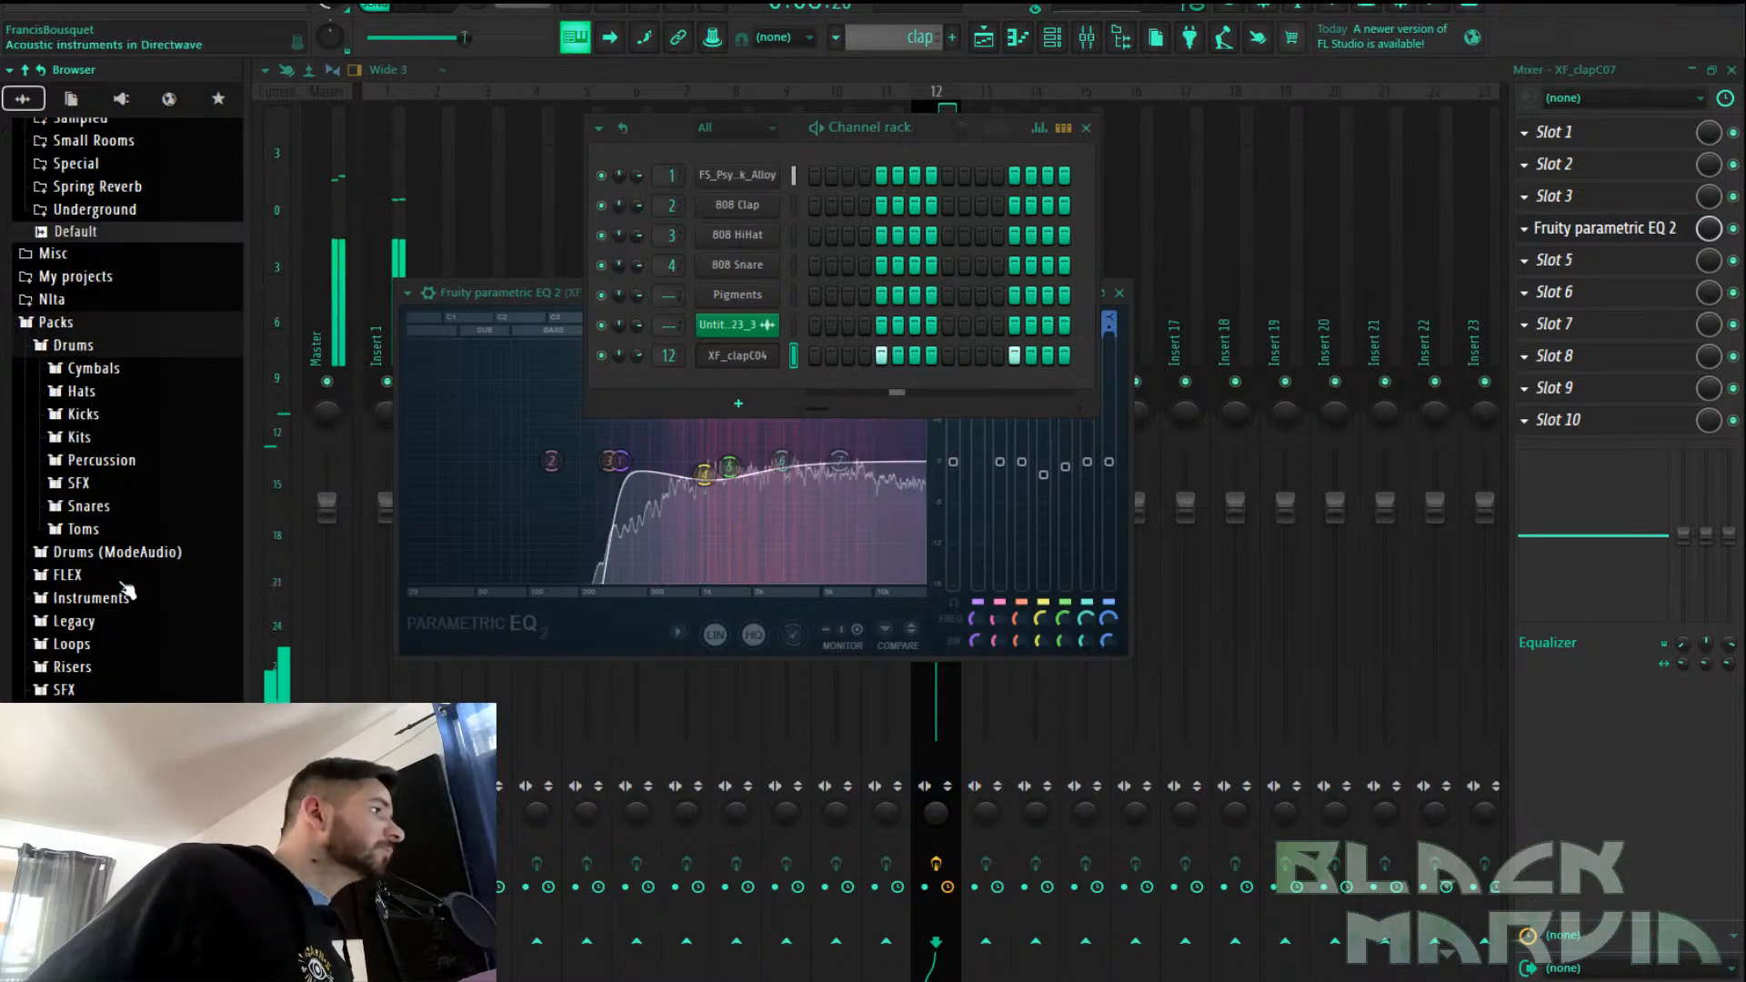
{"action": "scroll", "coordinate": [166, 447], "scroll_direction": "up", "scroll_amount": 5}
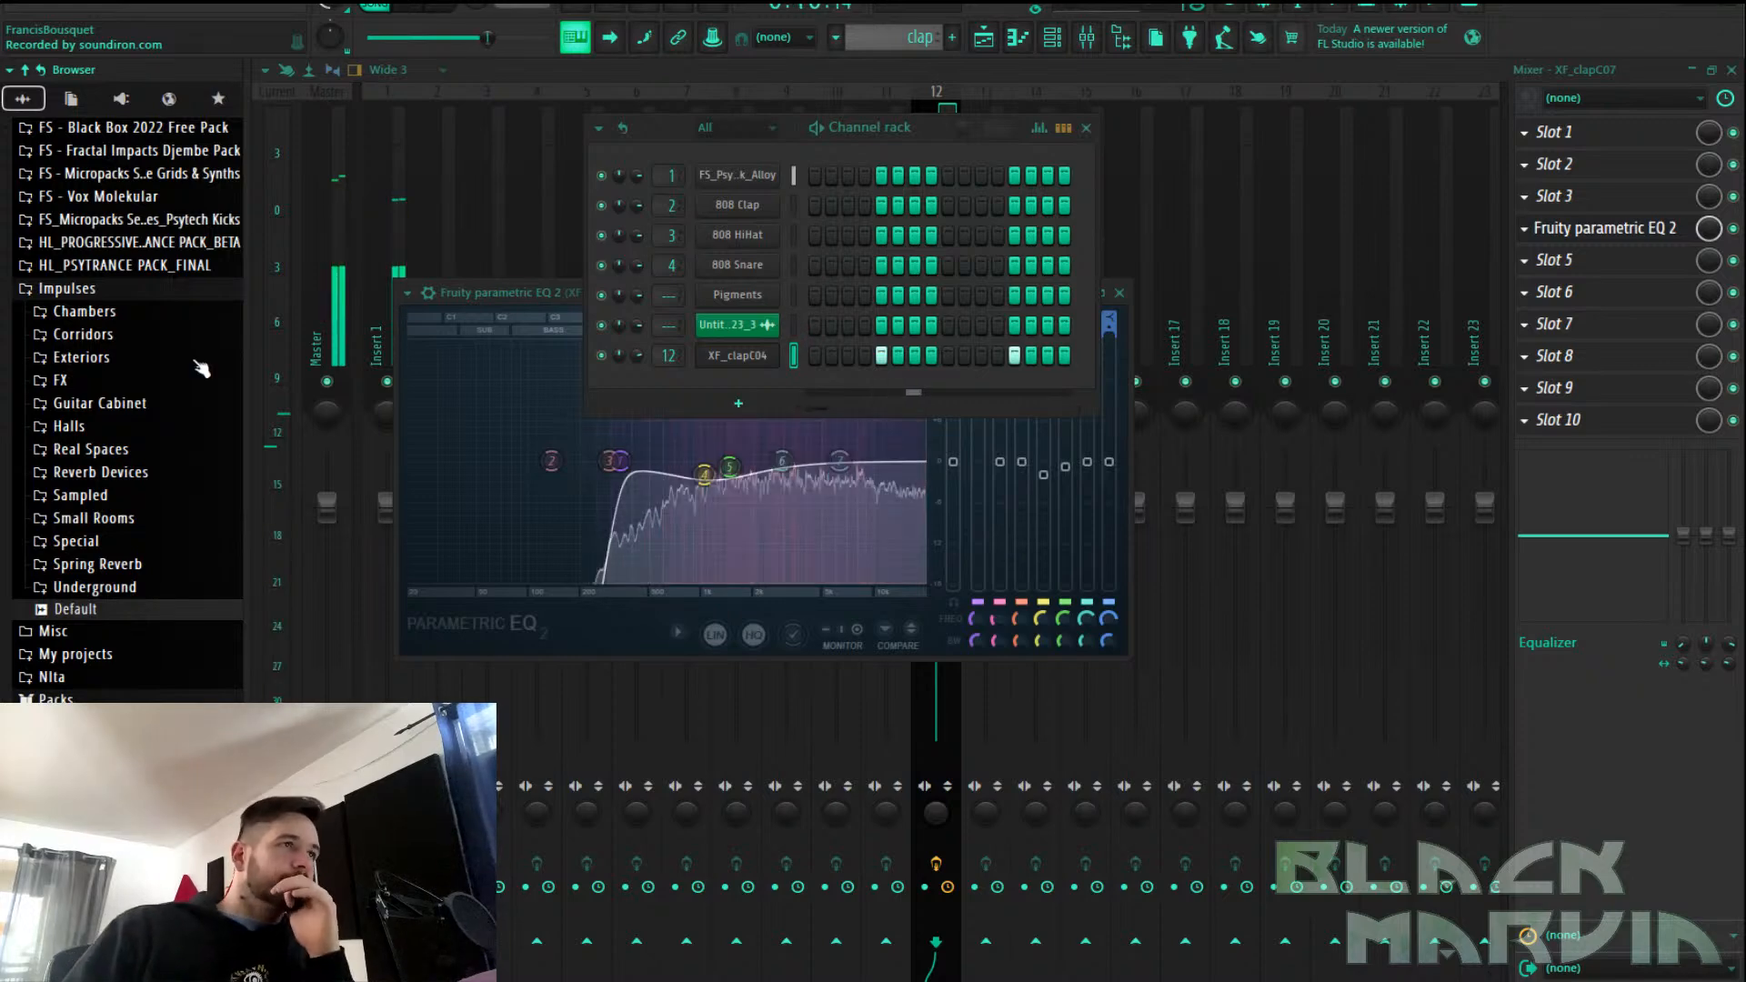
Expand the HL_PROGRESSIVE TRANCE PACK_BETA pack and list the loops in its HL_PT_DRUM LOOP_126-130 folder
{"action": "left_click", "coordinate": [185, 252]}
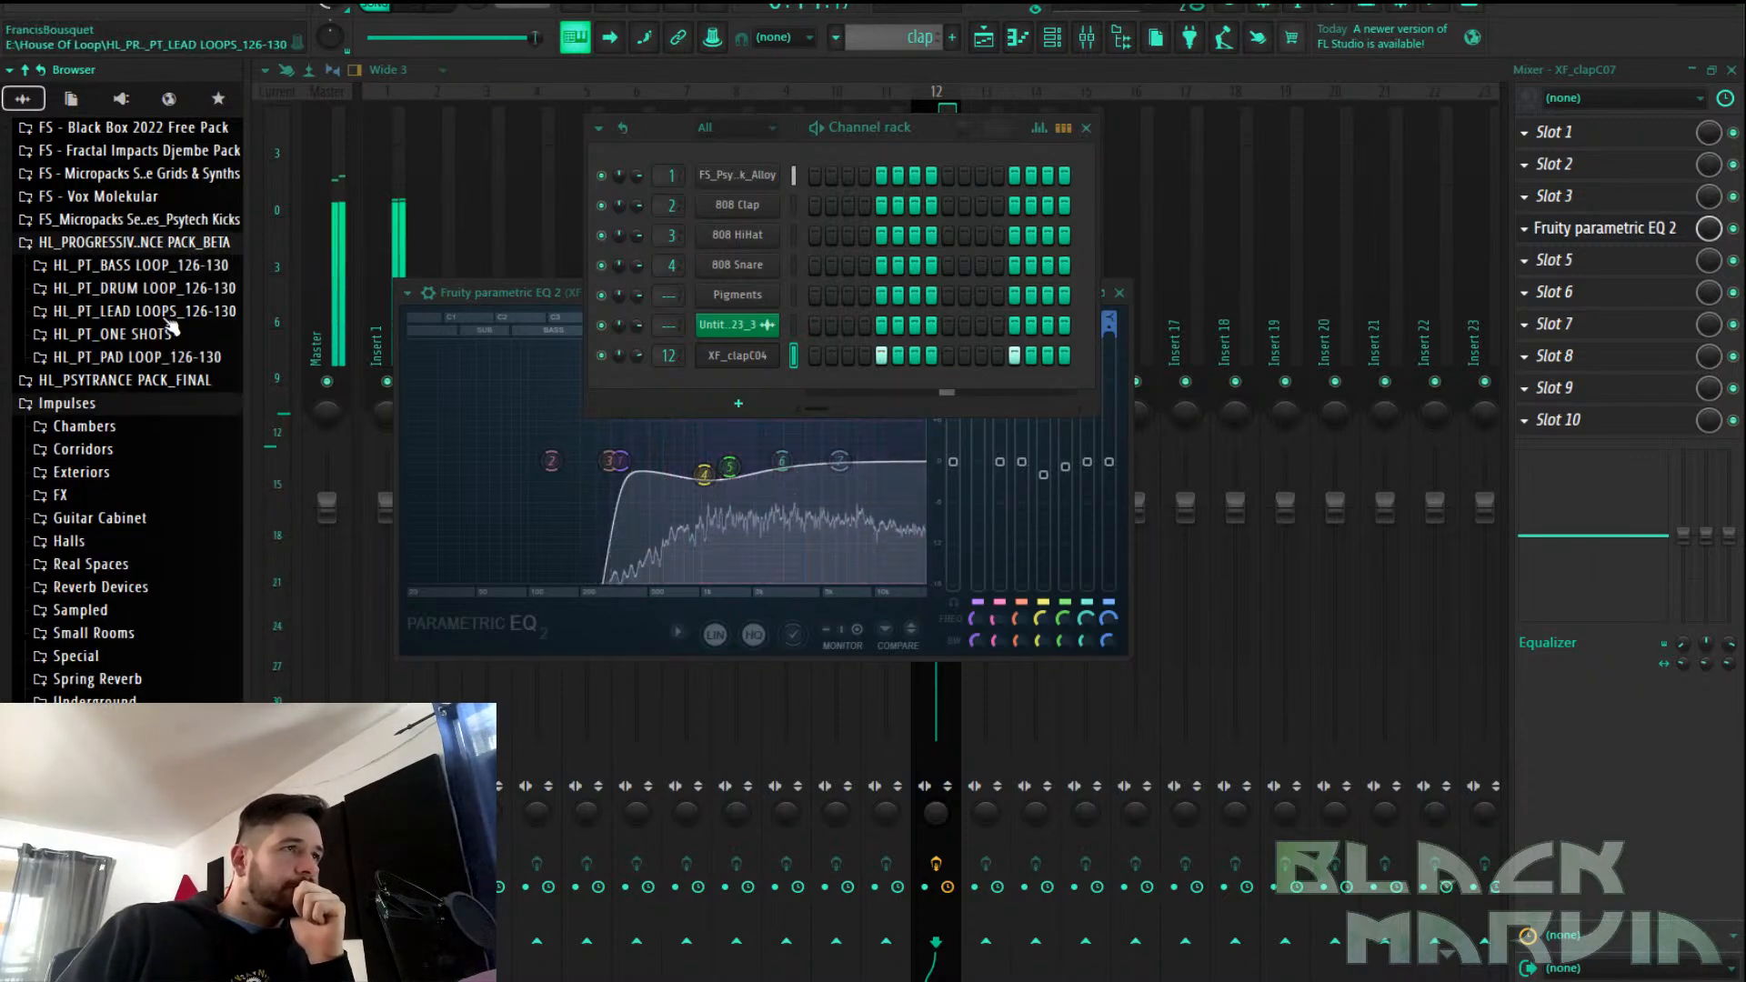
{"action": "left_click", "coordinate": [146, 265]}
{"action": "left_click", "coordinate": [168, 478]}
{"action": "scroll", "coordinate": [171, 464], "scroll_direction": "down", "scroll_amount": 3}
{"action": "scroll", "coordinate": [171, 459], "scroll_direction": "up", "scroll_amount": 8}
{"action": "left_click", "coordinate": [191, 518]}
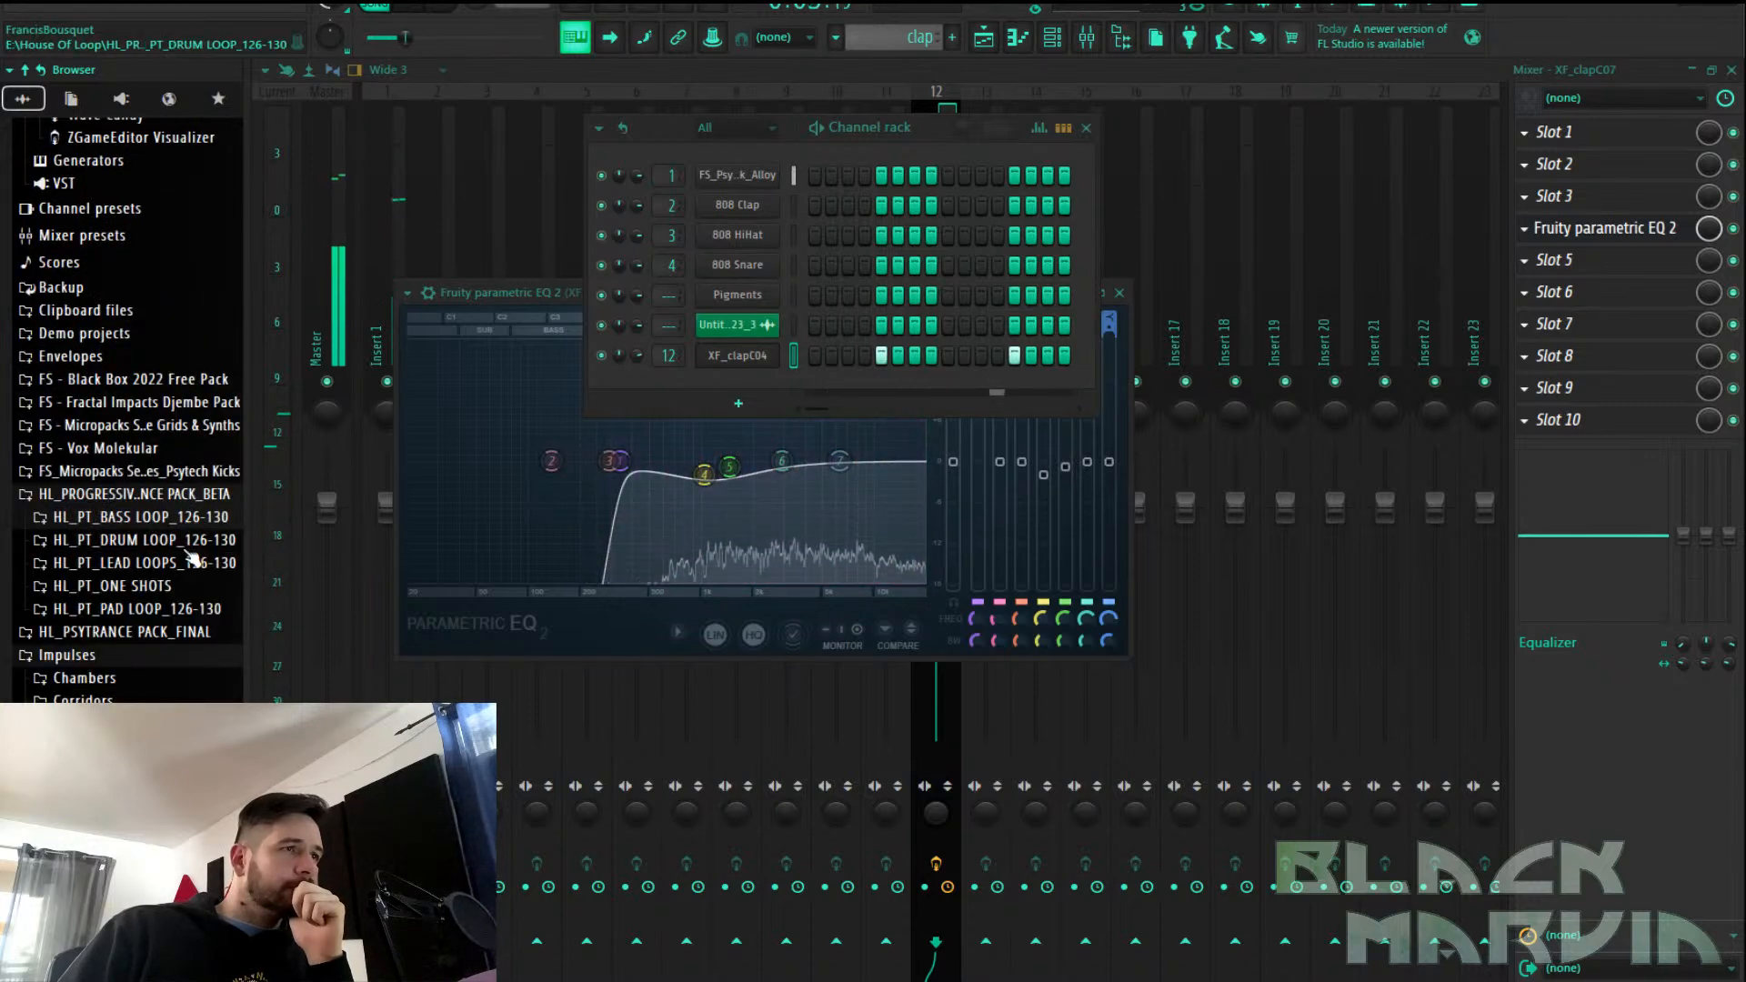
{"action": "left_click", "coordinate": [187, 541]}
{"action": "scroll", "coordinate": [186, 614], "scroll_direction": "down", "scroll_amount": 2}
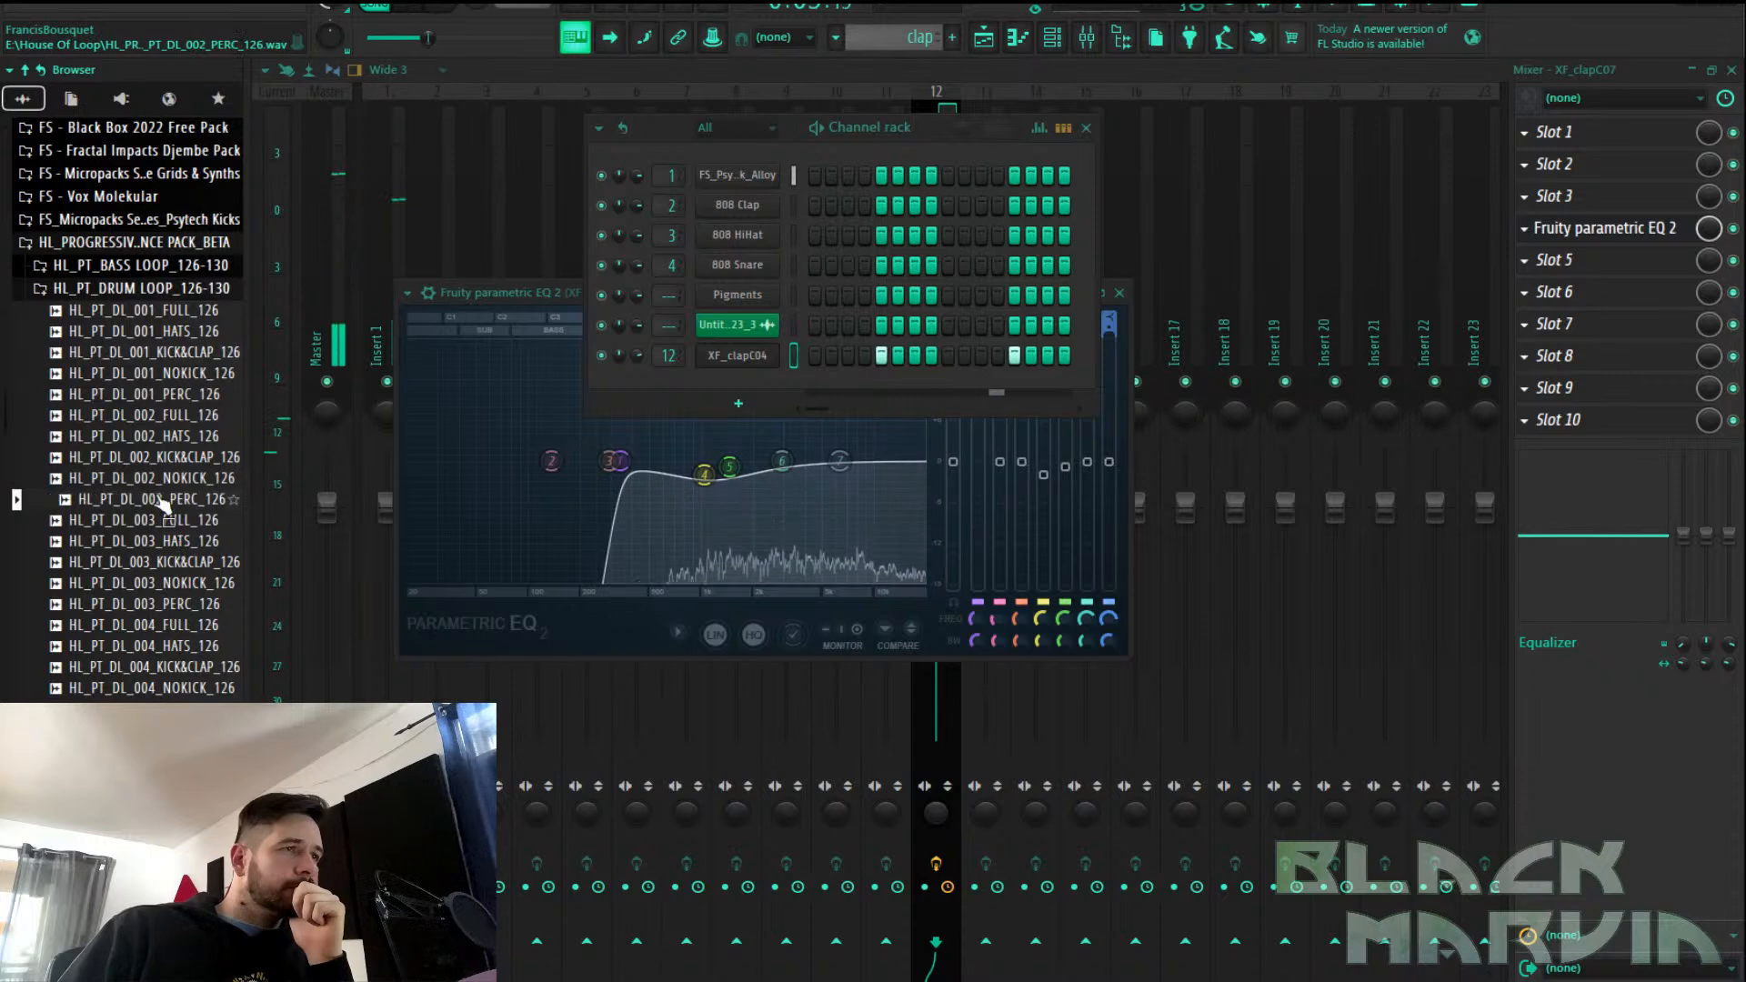
Place the HL_PT_DL_003_HATS_126 loop on playlist Track 3 and repeat it across bars 1 to 8
{"action": "left_click", "coordinate": [177, 545]}
{"action": "left_click_drag", "start_coordinate": [177, 546], "coordinate": [744, 265]}
{"action": "double_click", "coordinate": [749, 264]}
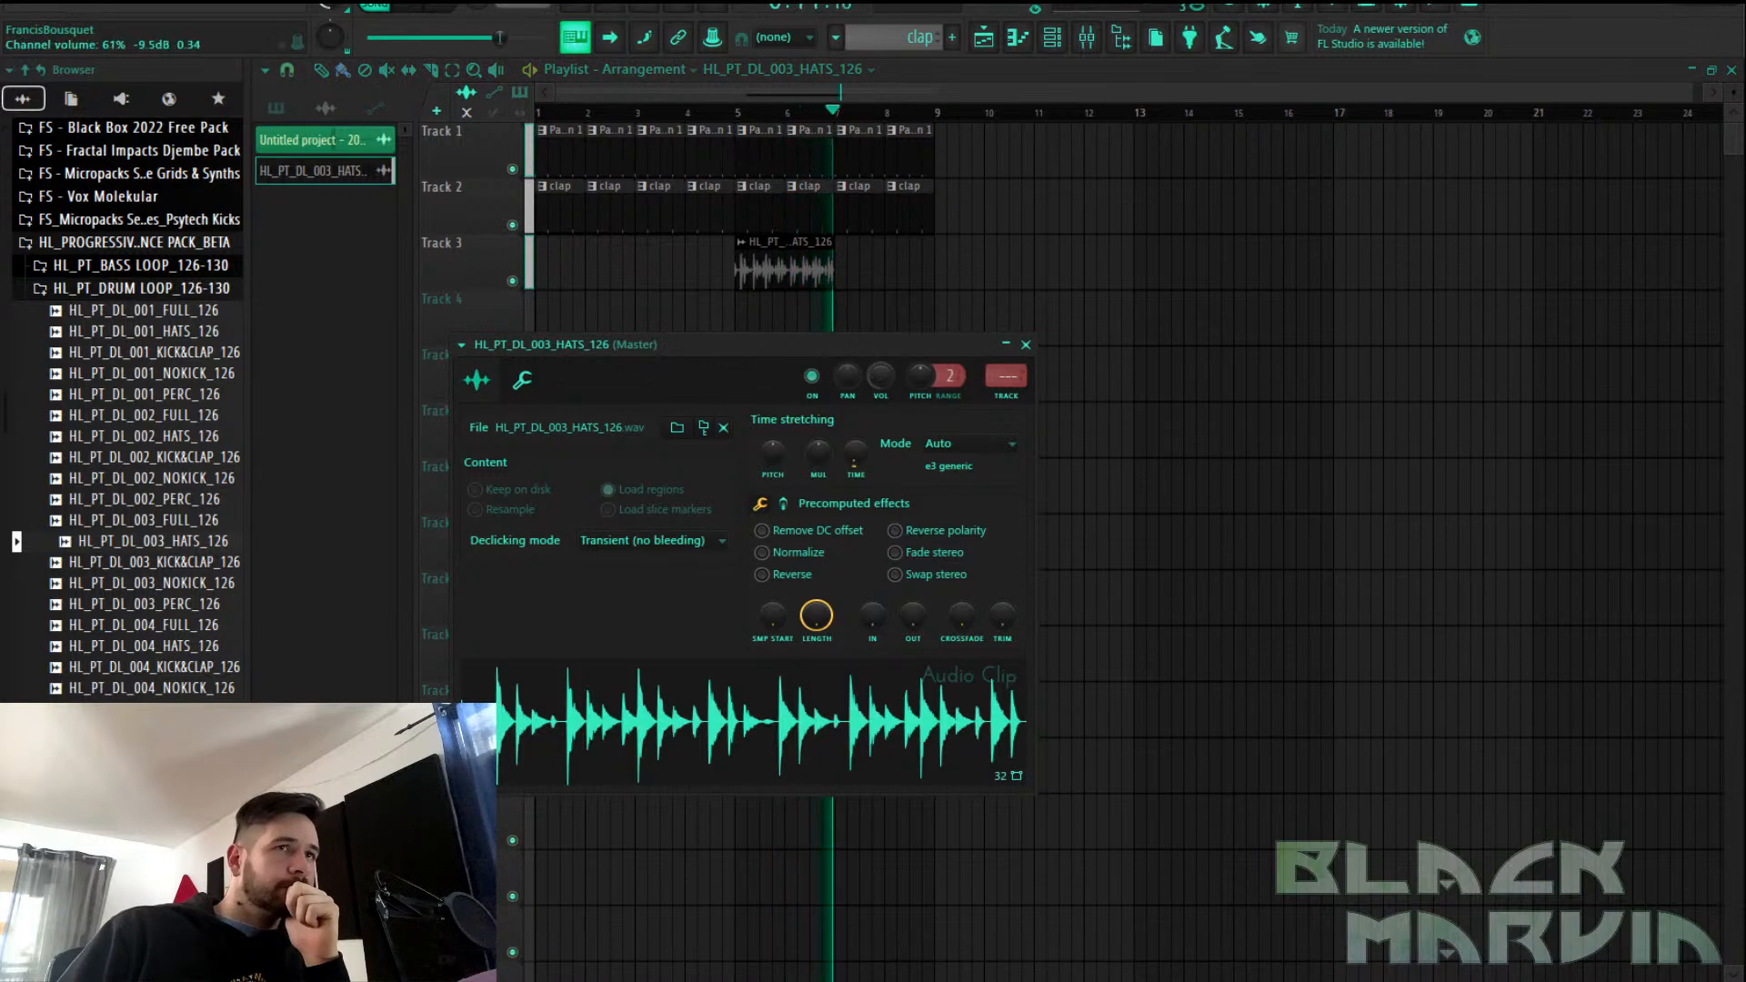
{"action": "key", "text": "Escape"}
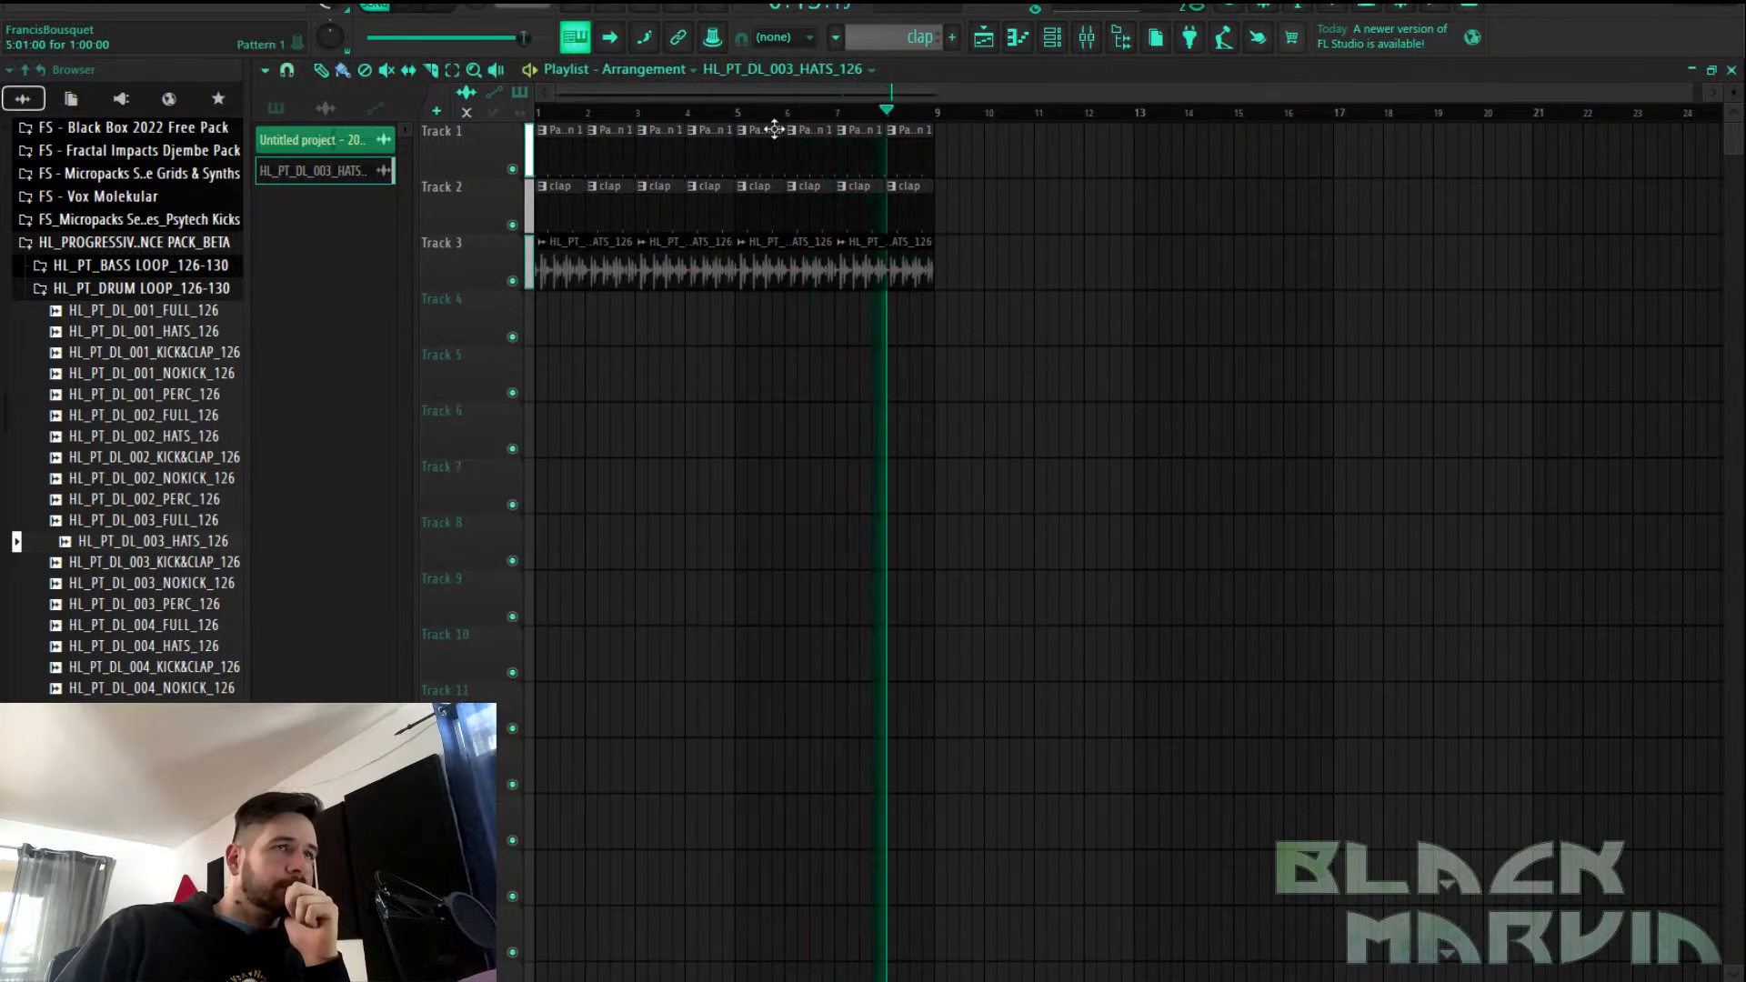
Route the HL_PT_DL_003_HATS_126 channel to mixer Insert 14
{"action": "left_click", "coordinate": [1087, 37]}
{"action": "right_click", "coordinate": [1005, 275]}
{"action": "mouse_move", "coordinate": [1210, 307]}
{"action": "left_click", "coordinate": [1313, 307]}
Add the Duck plugin to slot 5 of the hats insert and load the user preset Synth 3
{"action": "left_click", "coordinate": [1608, 264]}
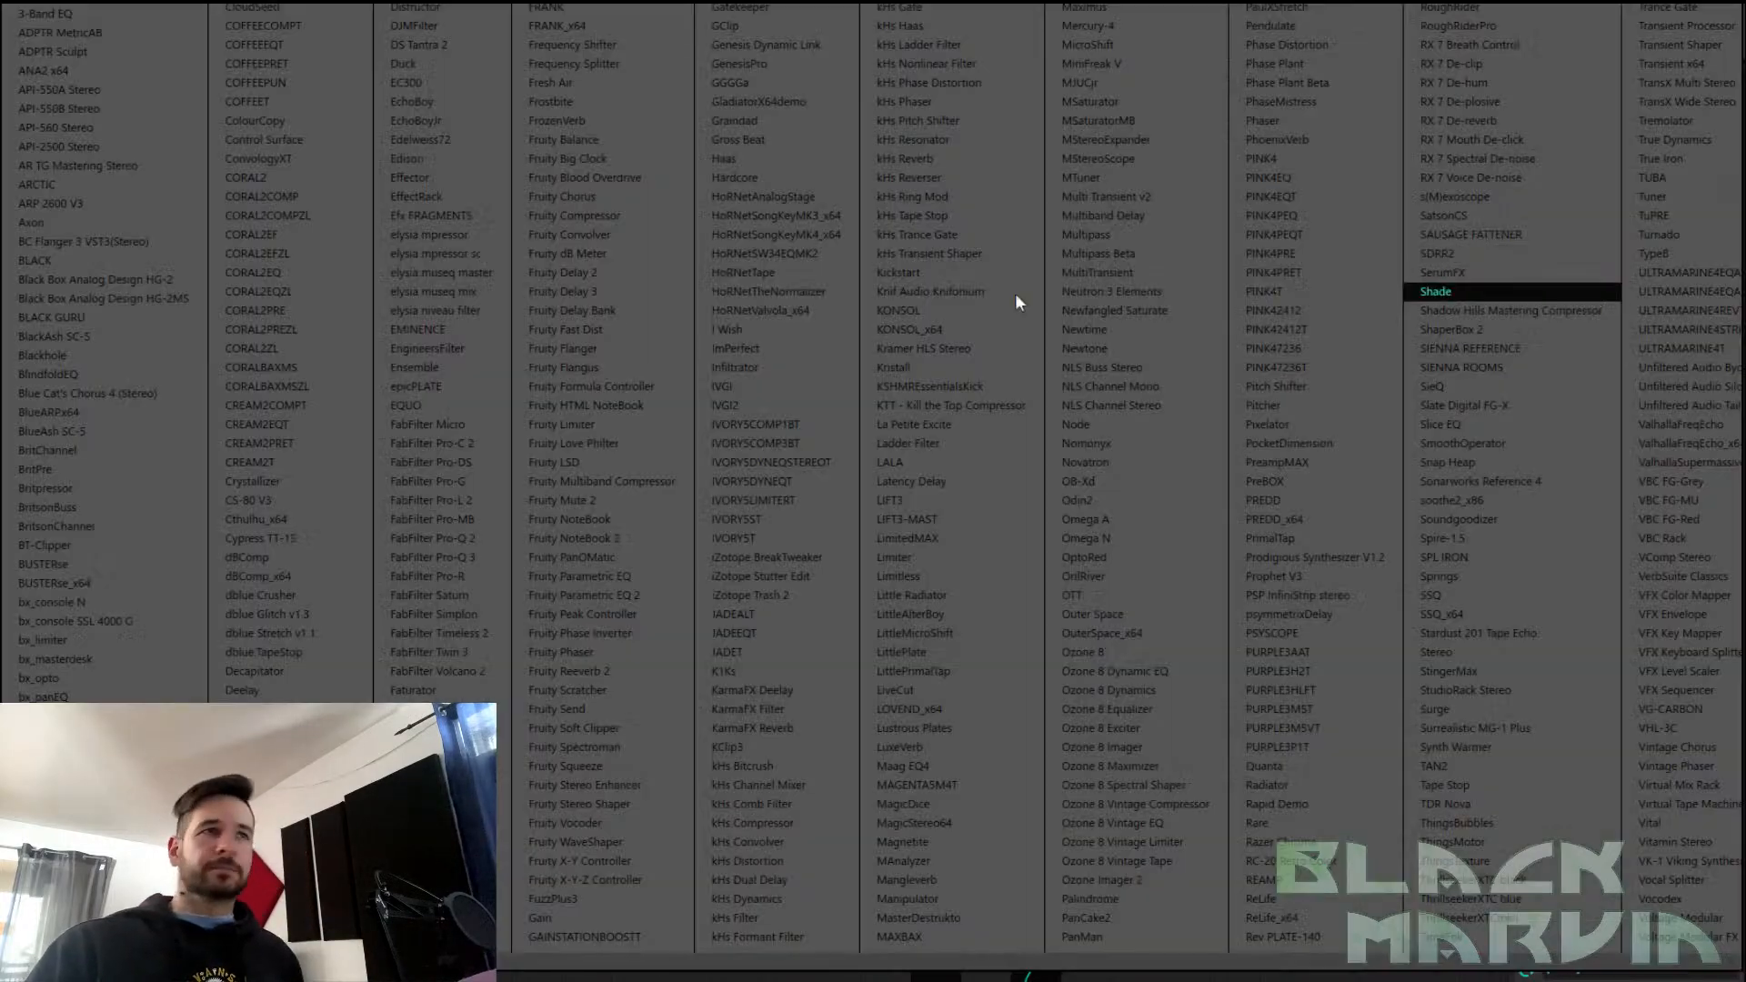
{"action": "left_click", "coordinate": [448, 67]}
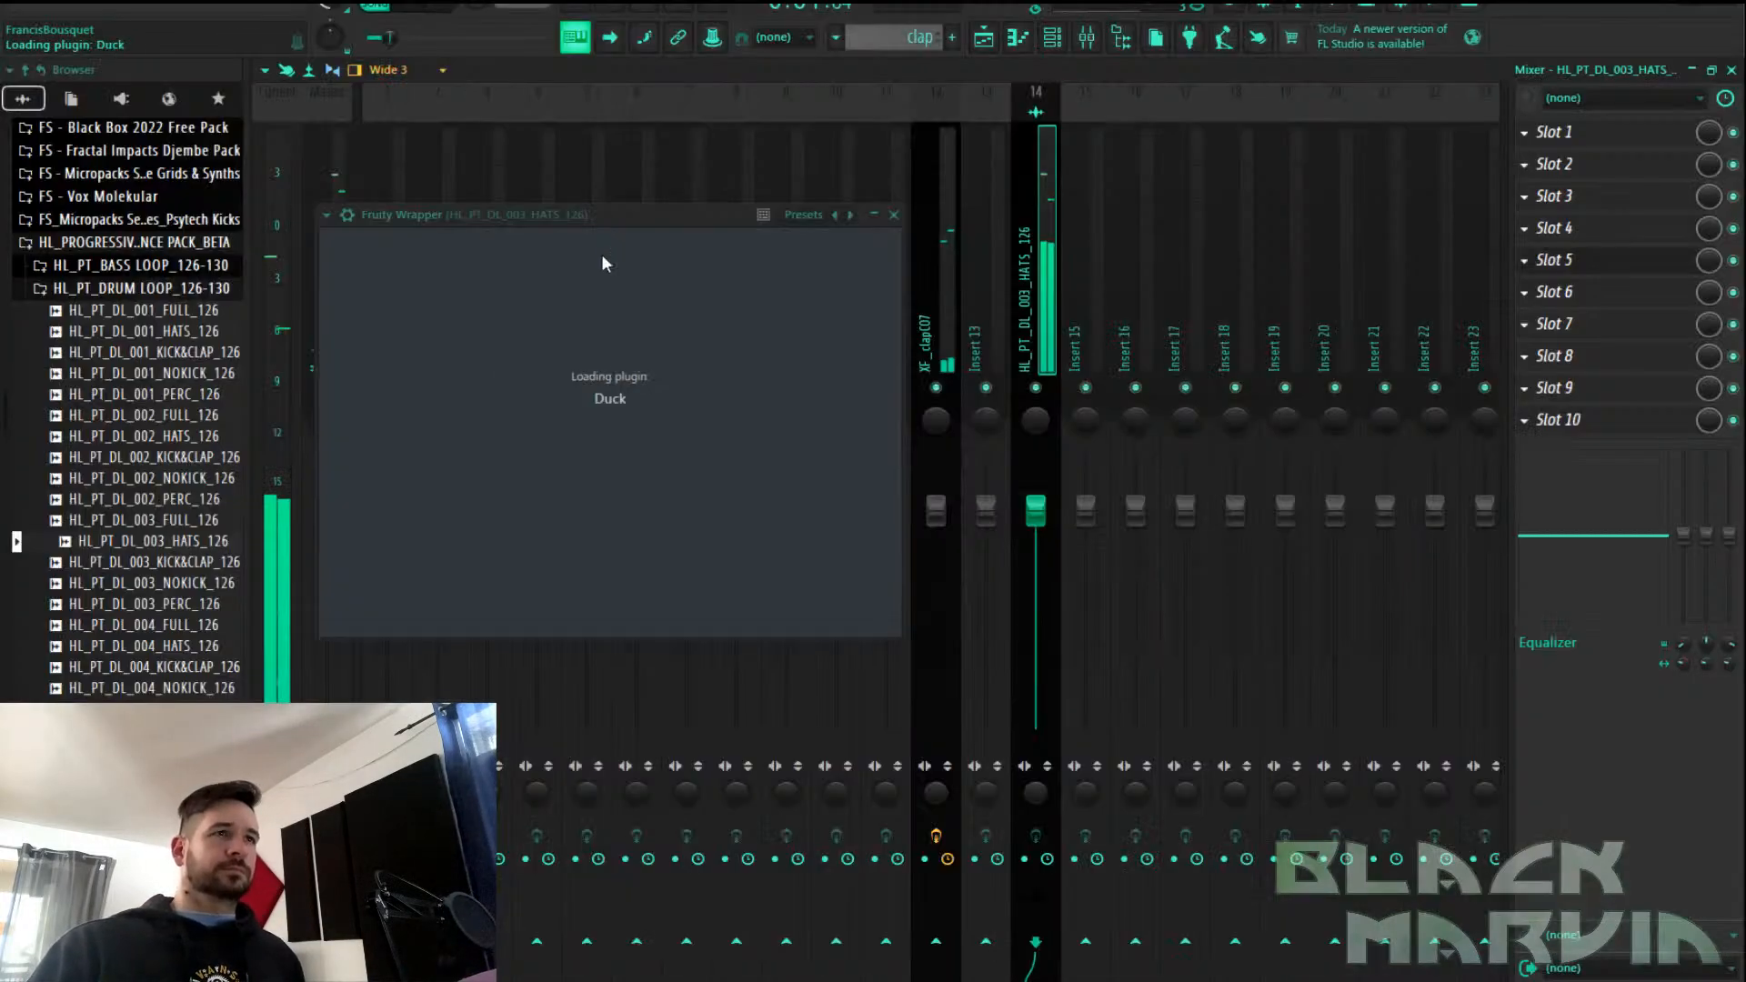
{"action": "left_click", "coordinate": [672, 255]}
{"action": "mouse_move", "coordinate": [720, 296]}
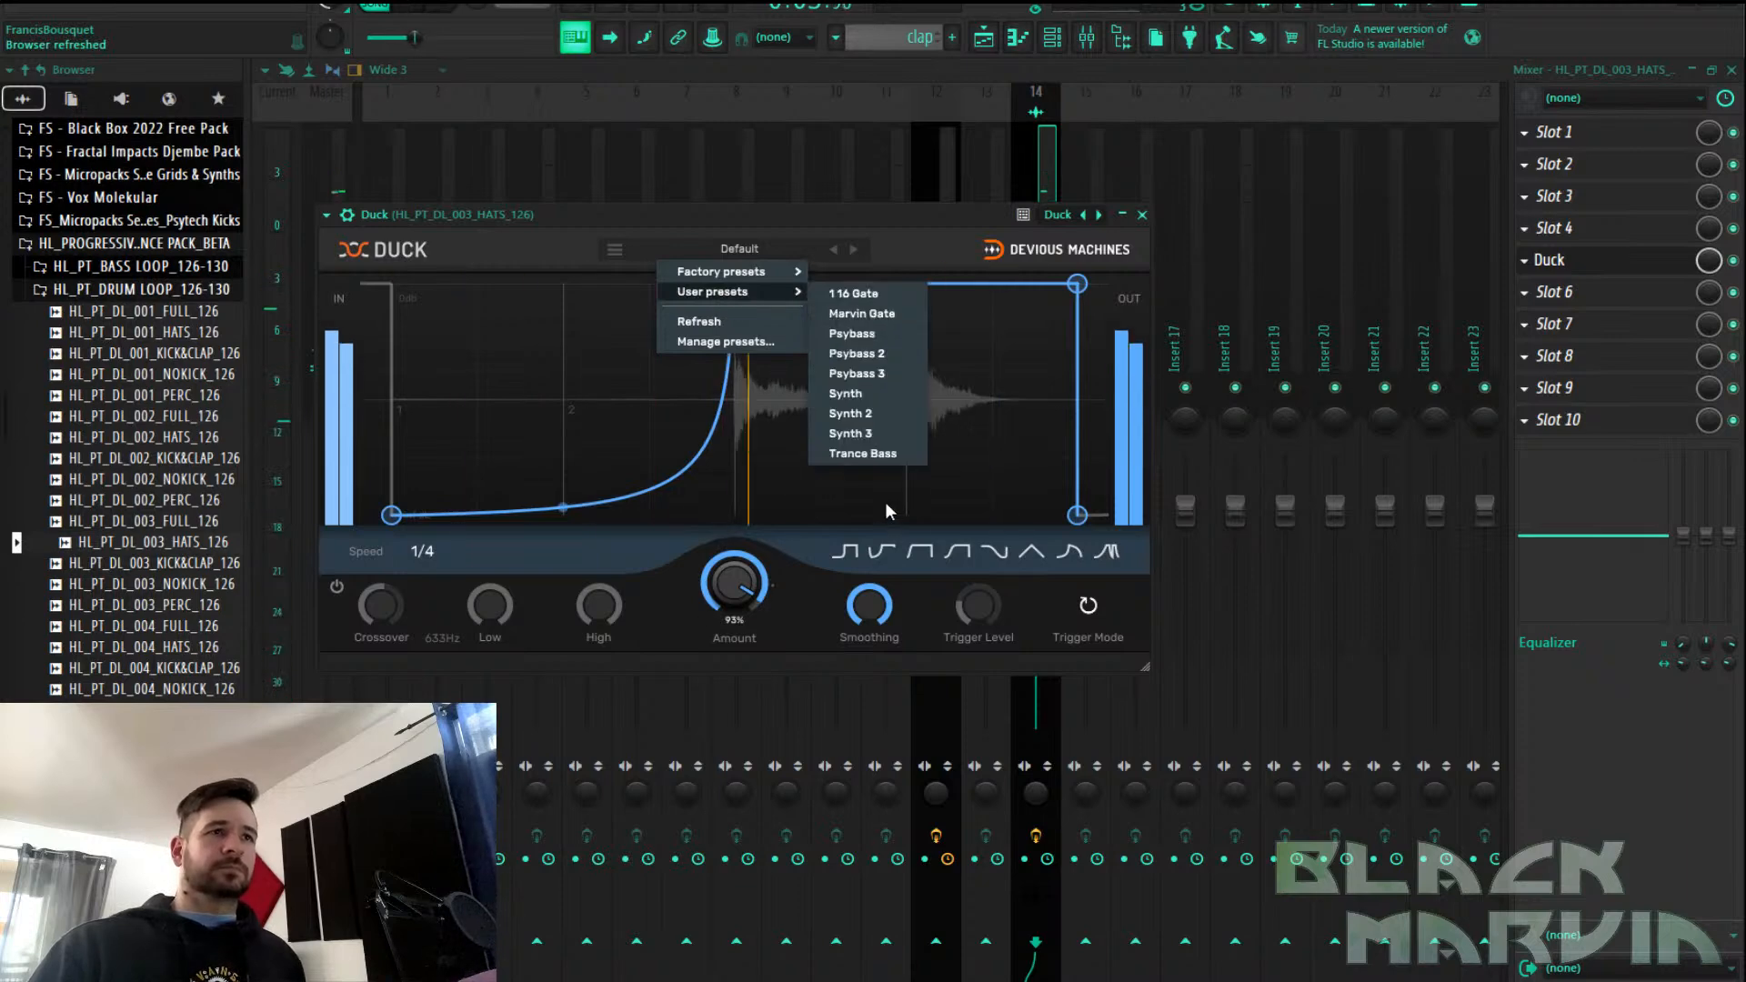
{"action": "left_click", "coordinate": [851, 433]}
Save the project as "Psytech Liquid synths"
{"action": "key", "text": "ctrl+s"}
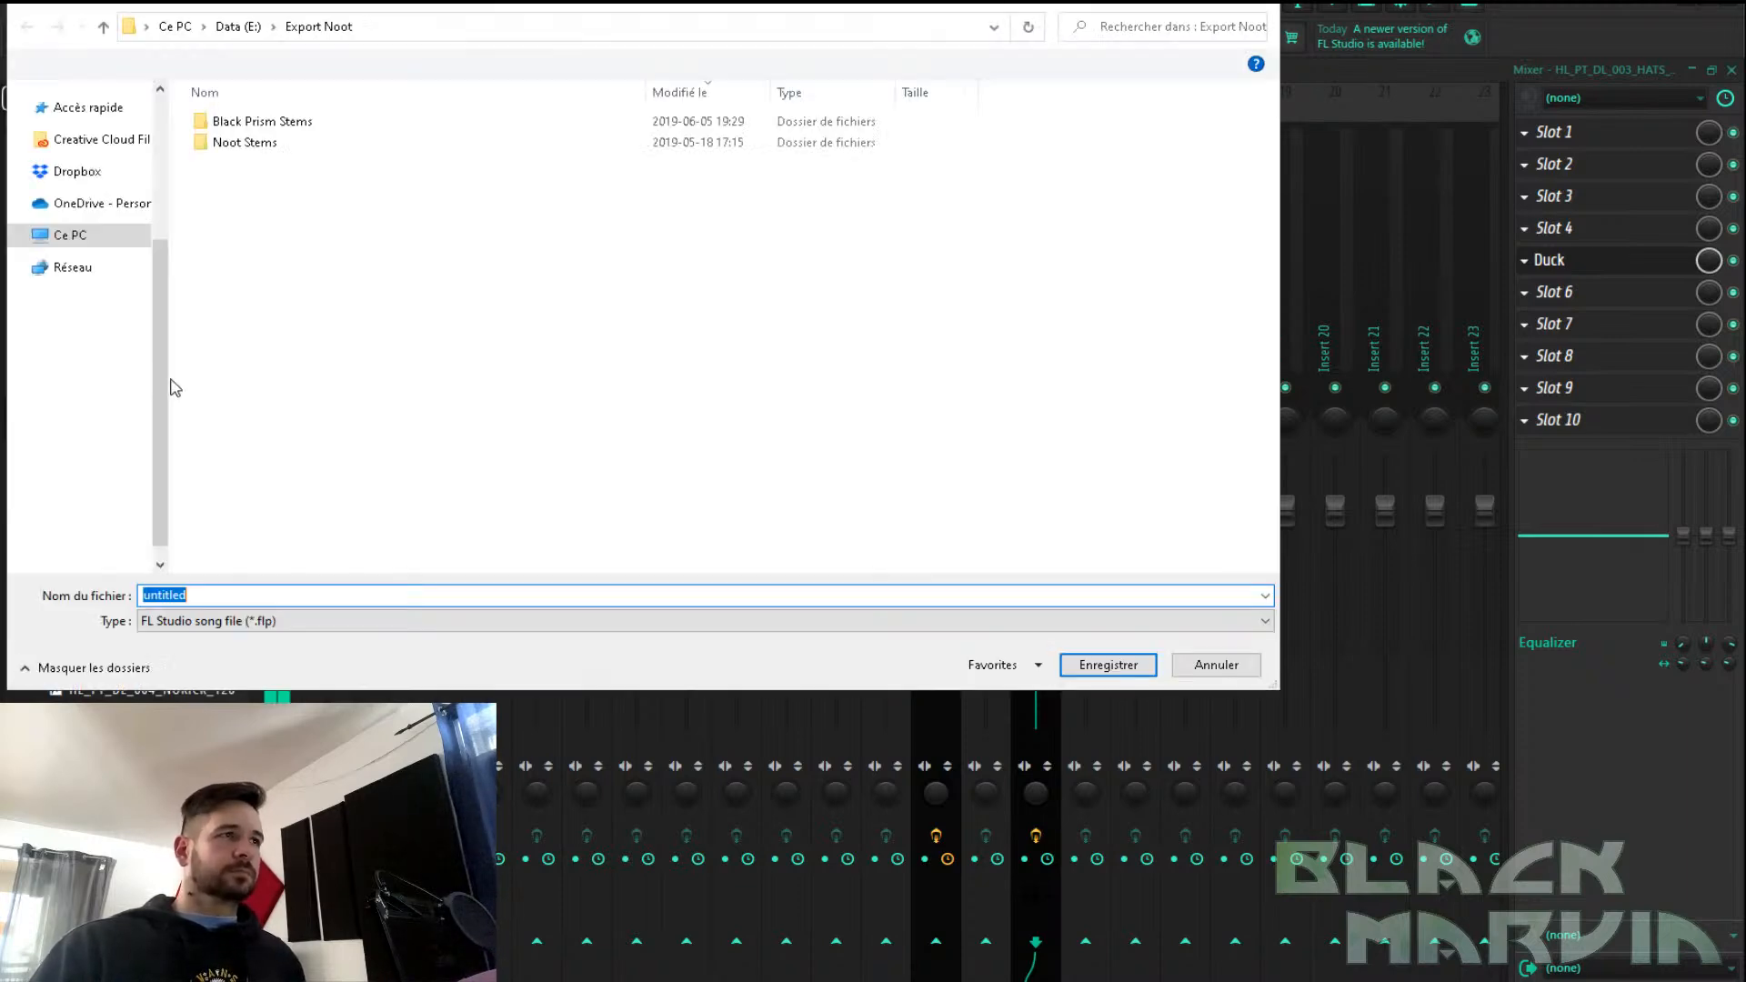
{"action": "key", "text": "Escape"}
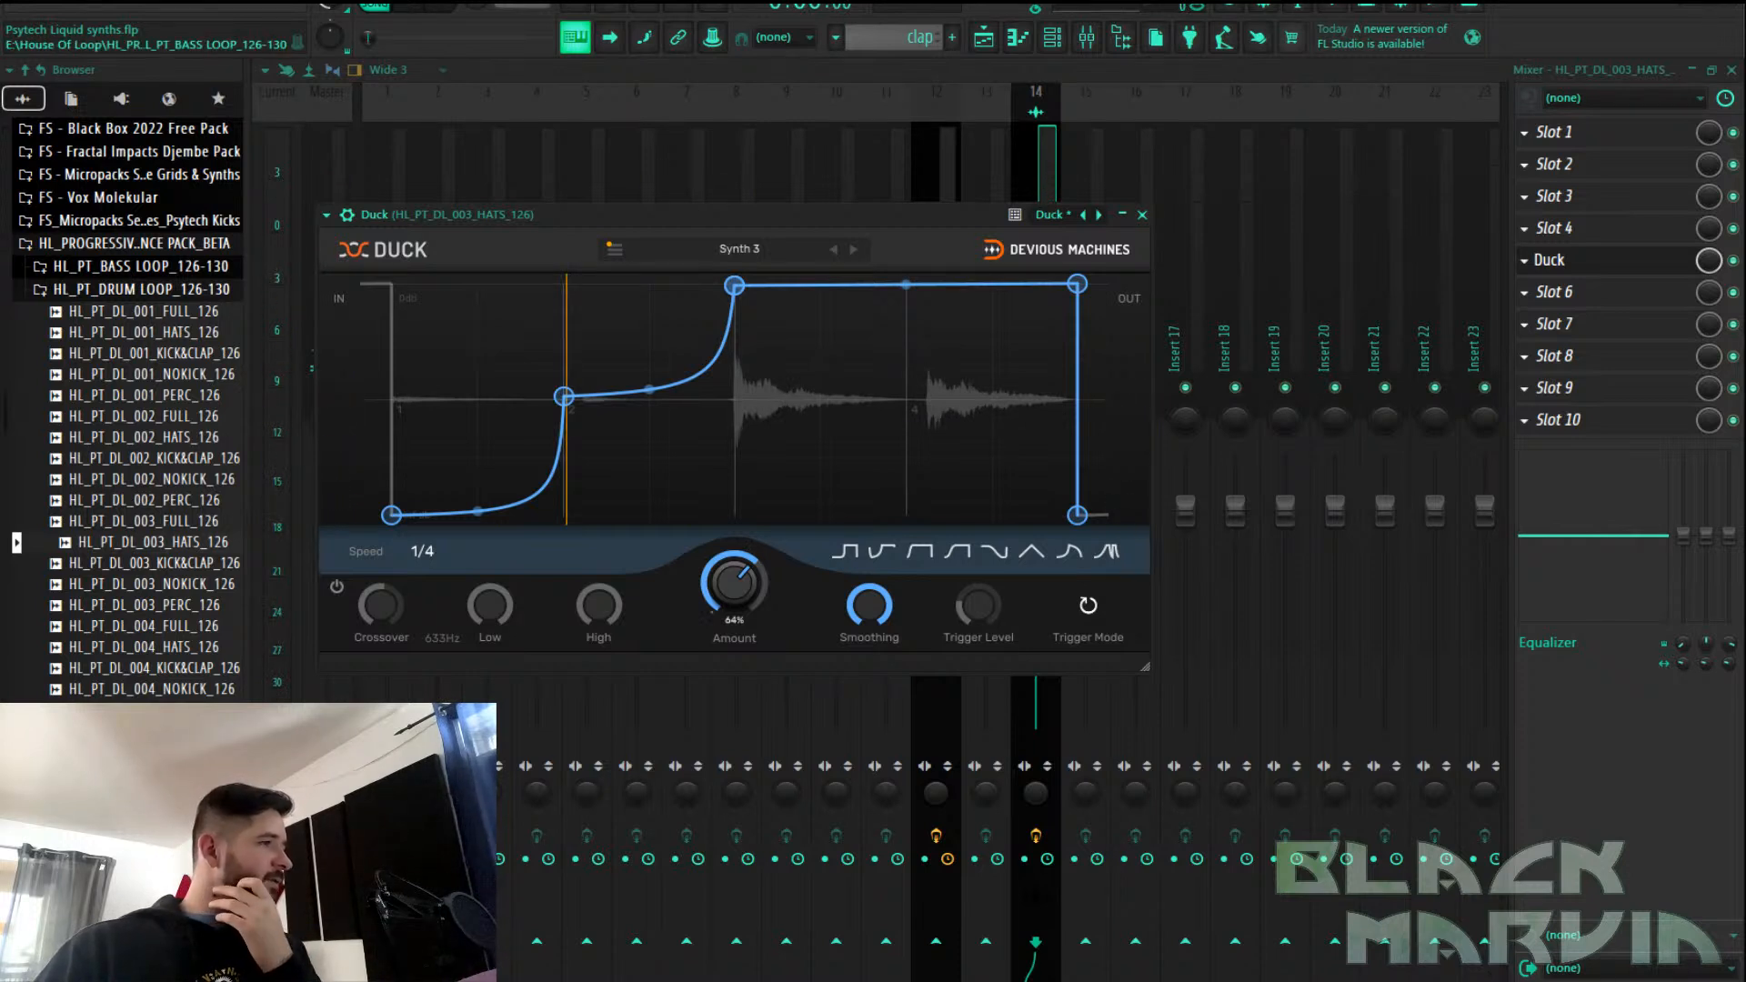
Return to the playlist and look through the drum loops, packs and sample folders for another drum sample
{"action": "left_click", "coordinate": [998, 45]}
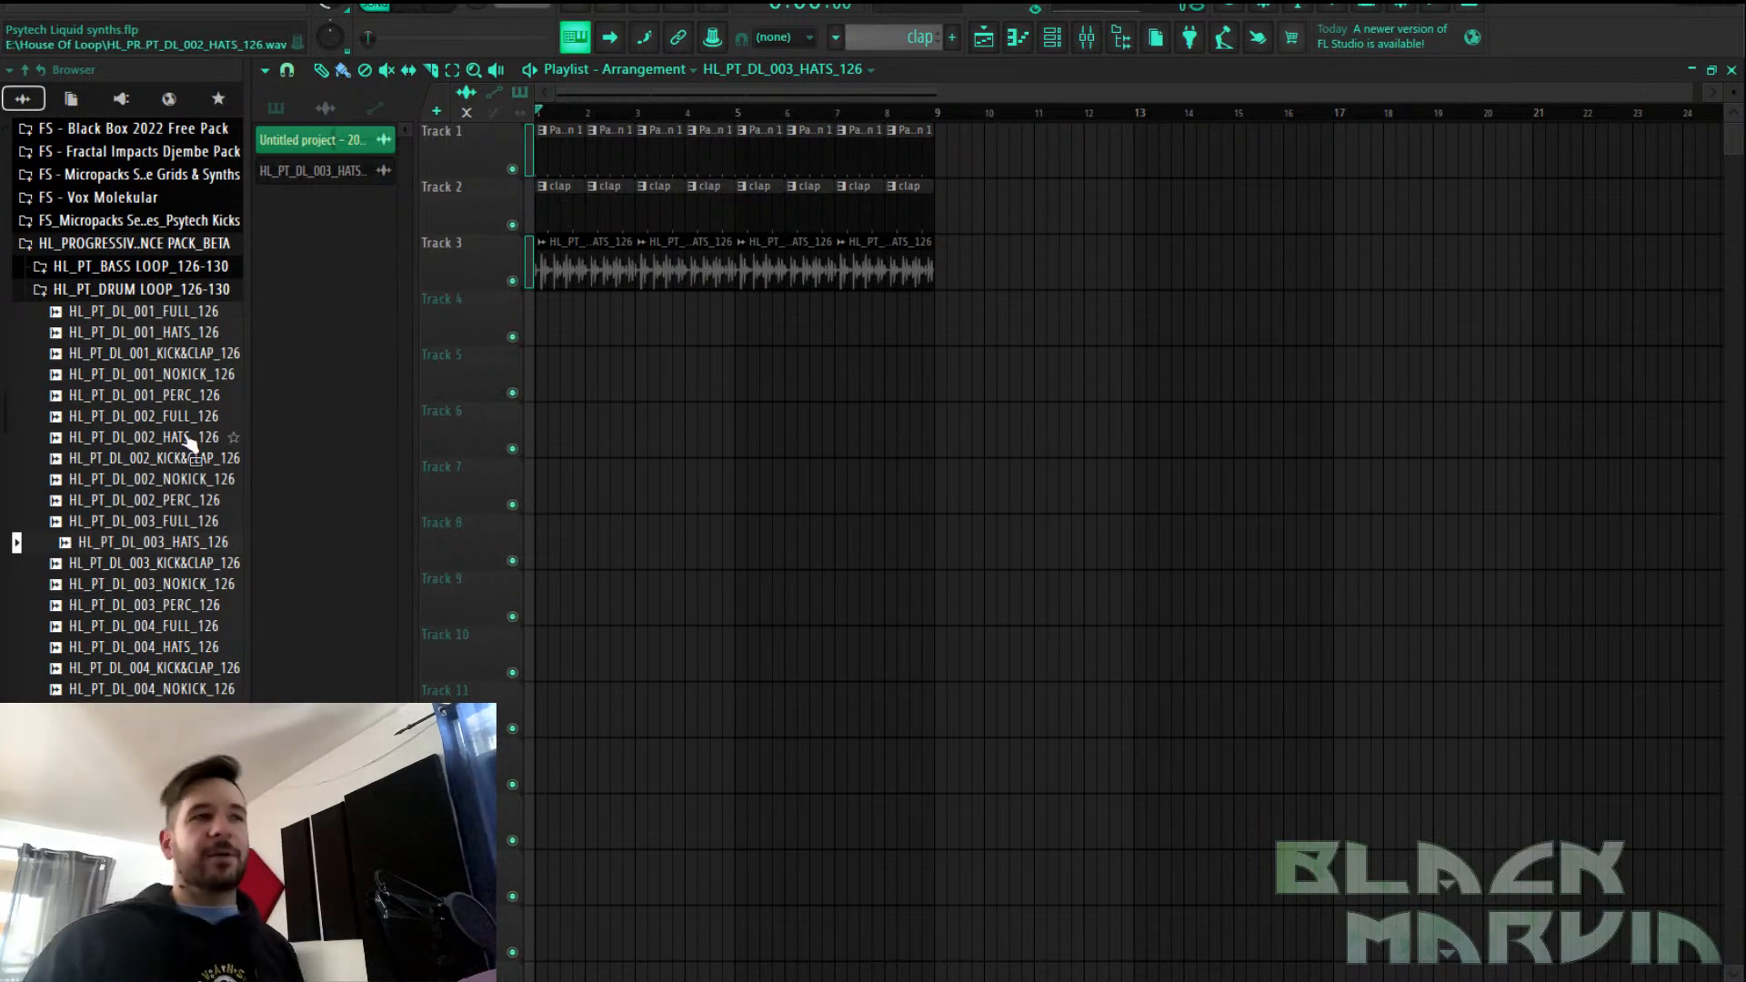
{"action": "scroll", "coordinate": [191, 442], "scroll_direction": "down", "scroll_amount": 2}
{"action": "scroll", "coordinate": [175, 455], "scroll_direction": "down", "scroll_amount": 8}
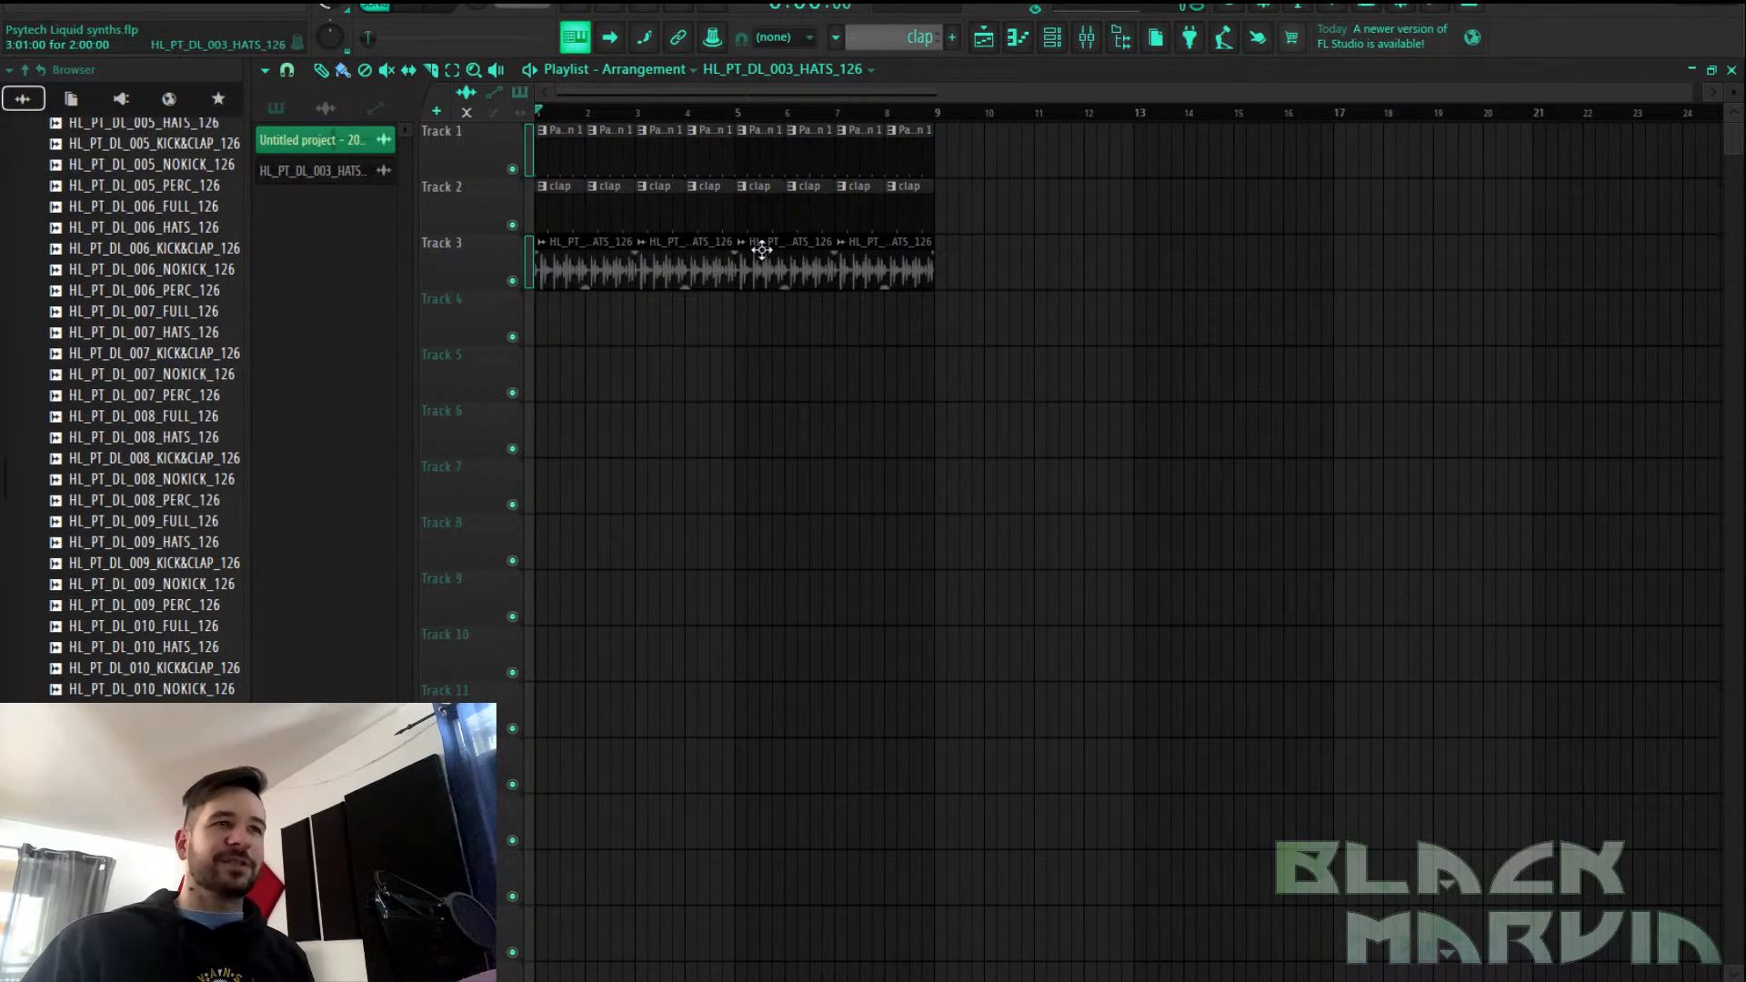
{"action": "left_click_drag", "start_coordinate": [769, 189], "coordinate": [714, 204]}
{"action": "scroll", "coordinate": [179, 303], "scroll_direction": "up", "scroll_amount": 10}
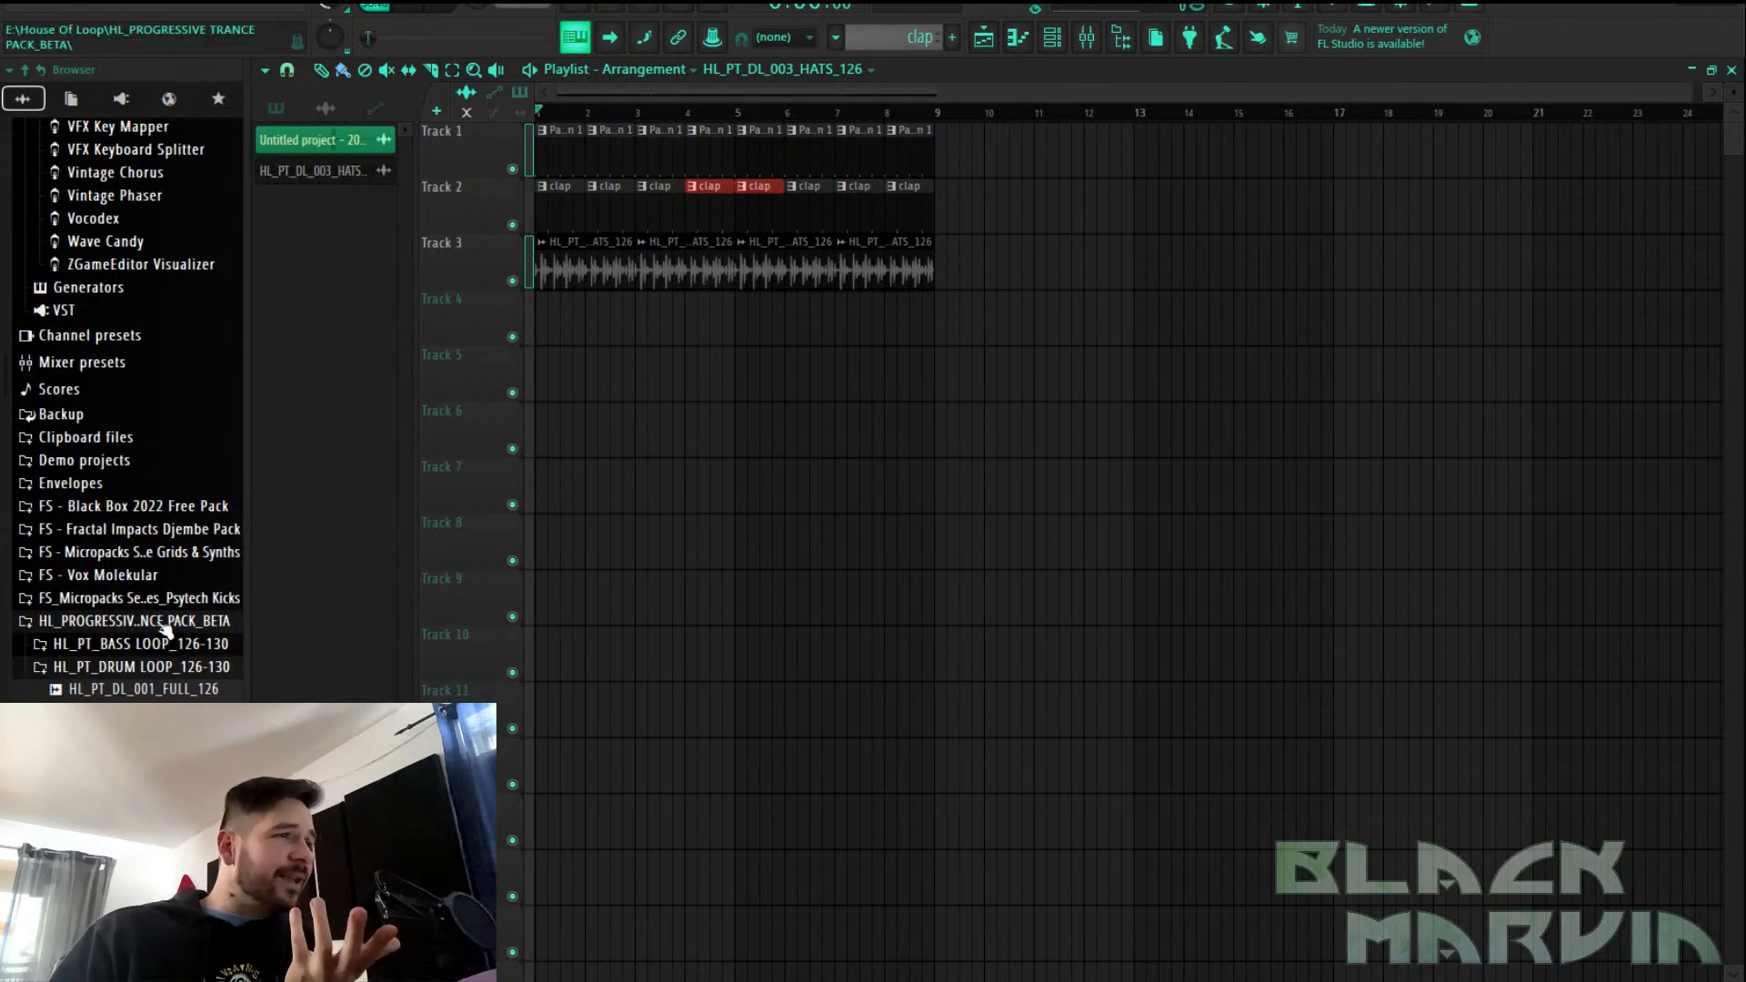
{"action": "scroll", "coordinate": [164, 628], "scroll_direction": "down", "scroll_amount": 15}
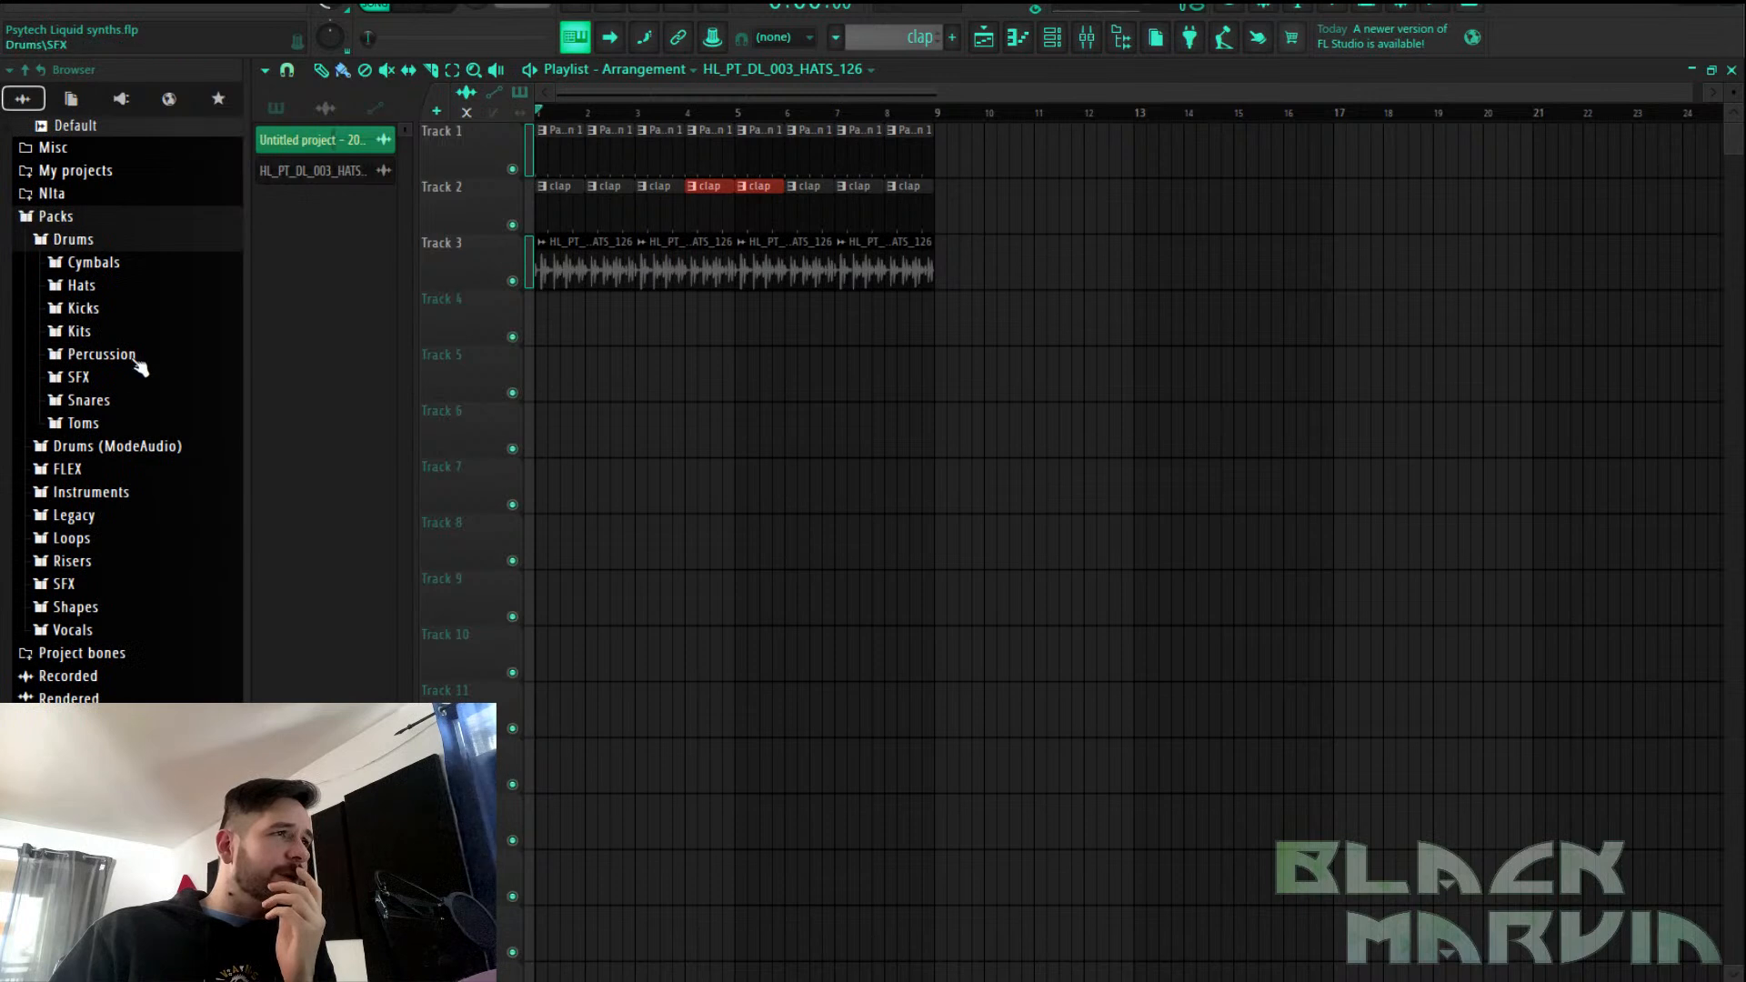
{"action": "scroll", "coordinate": [144, 396], "scroll_direction": "up", "scroll_amount": 8}
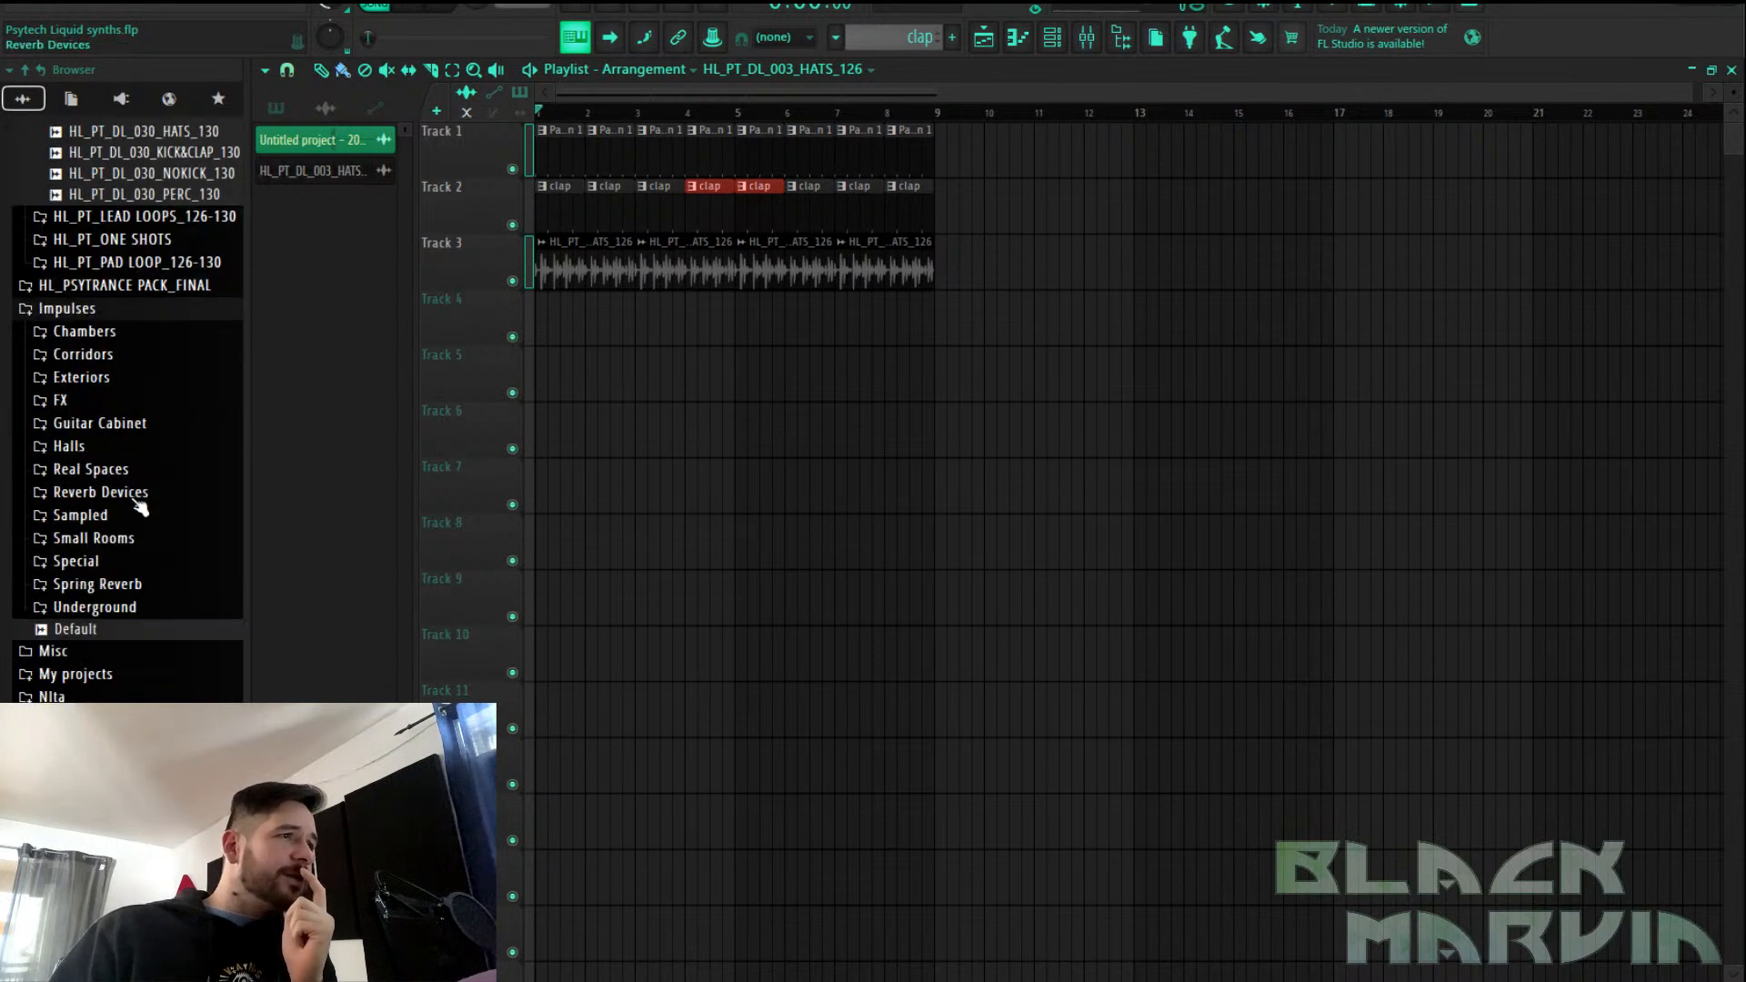
{"action": "scroll", "coordinate": [127, 669], "scroll_direction": "down", "scroll_amount": 7}
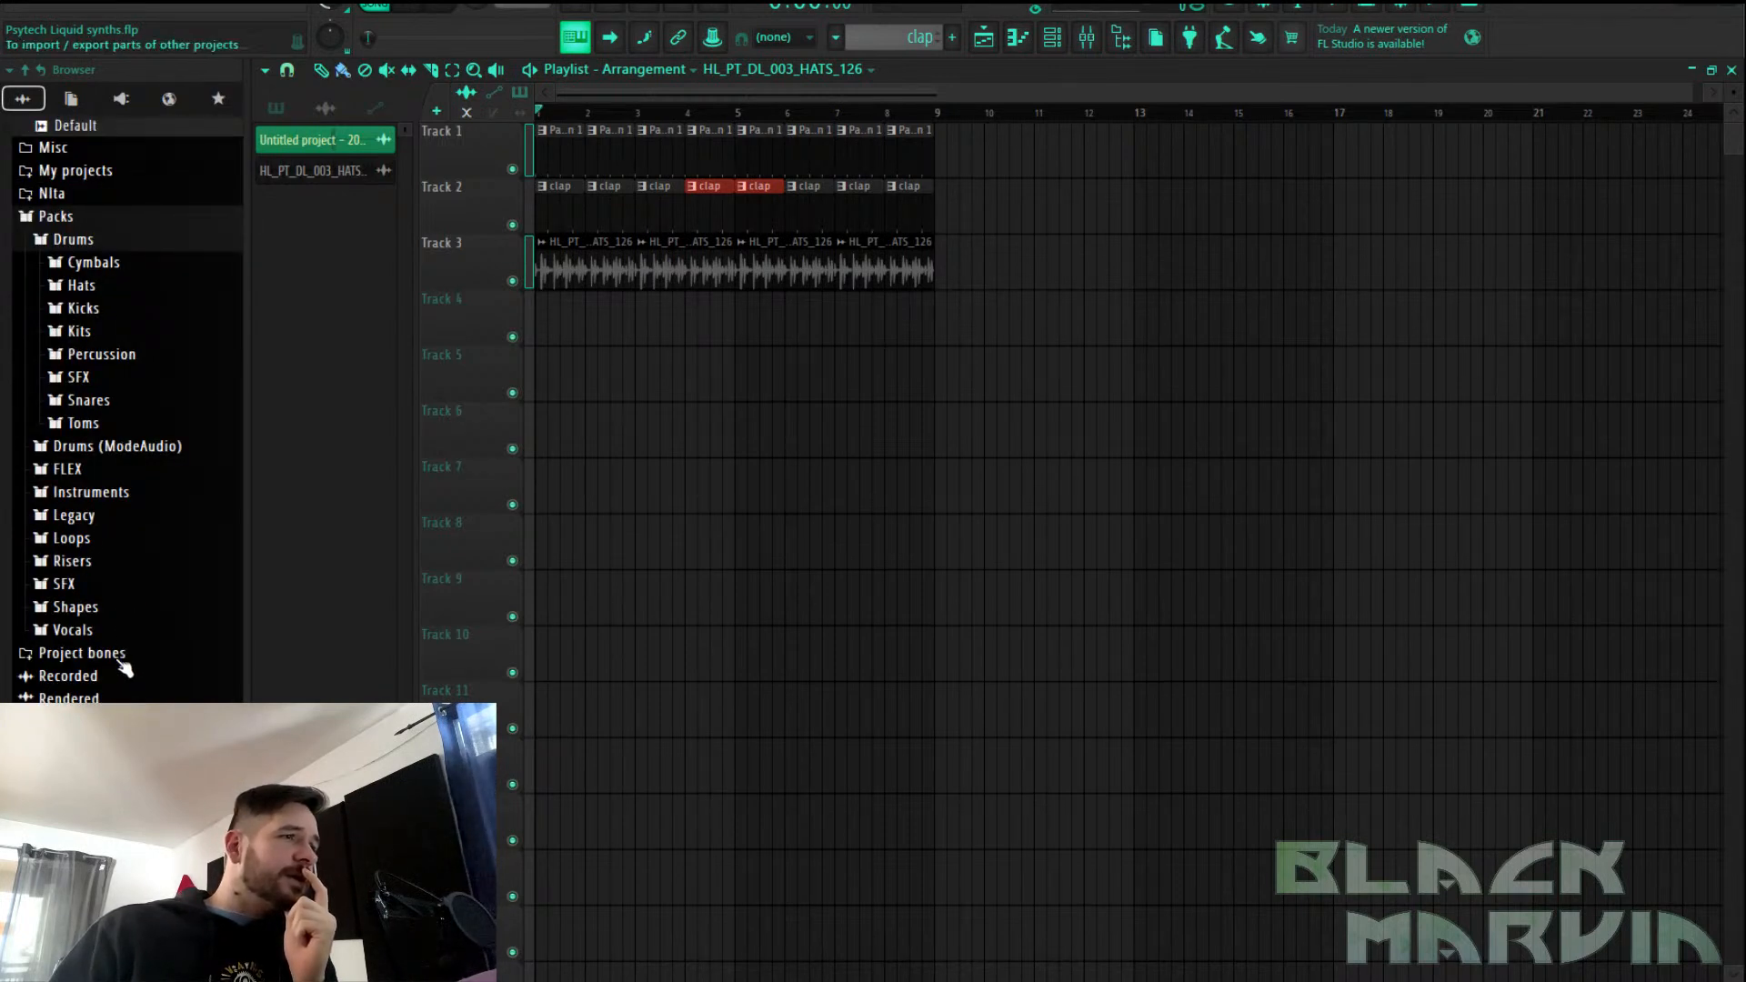
{"action": "scroll", "coordinate": [127, 546], "scroll_direction": "up", "scroll_amount": 15}
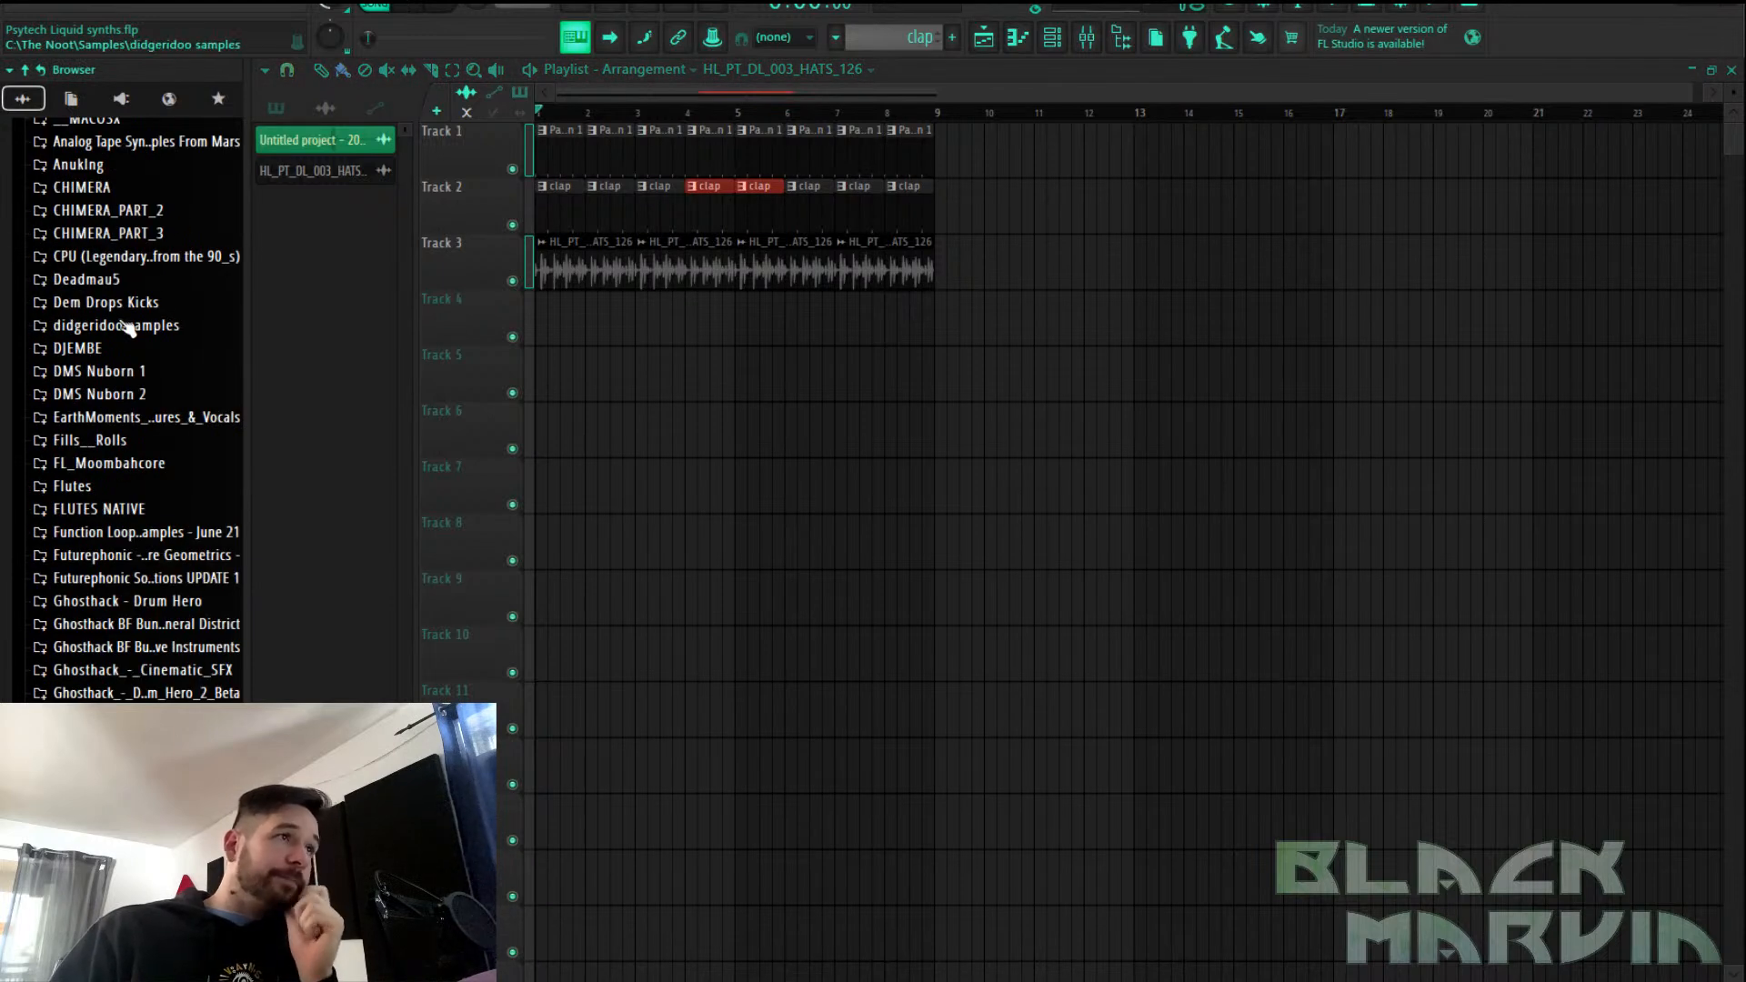
Open the Misc subfolder of the Deadmau5 Hats samples and audition hats down to XF_HatMisc32
{"action": "left_click", "coordinate": [115, 280]}
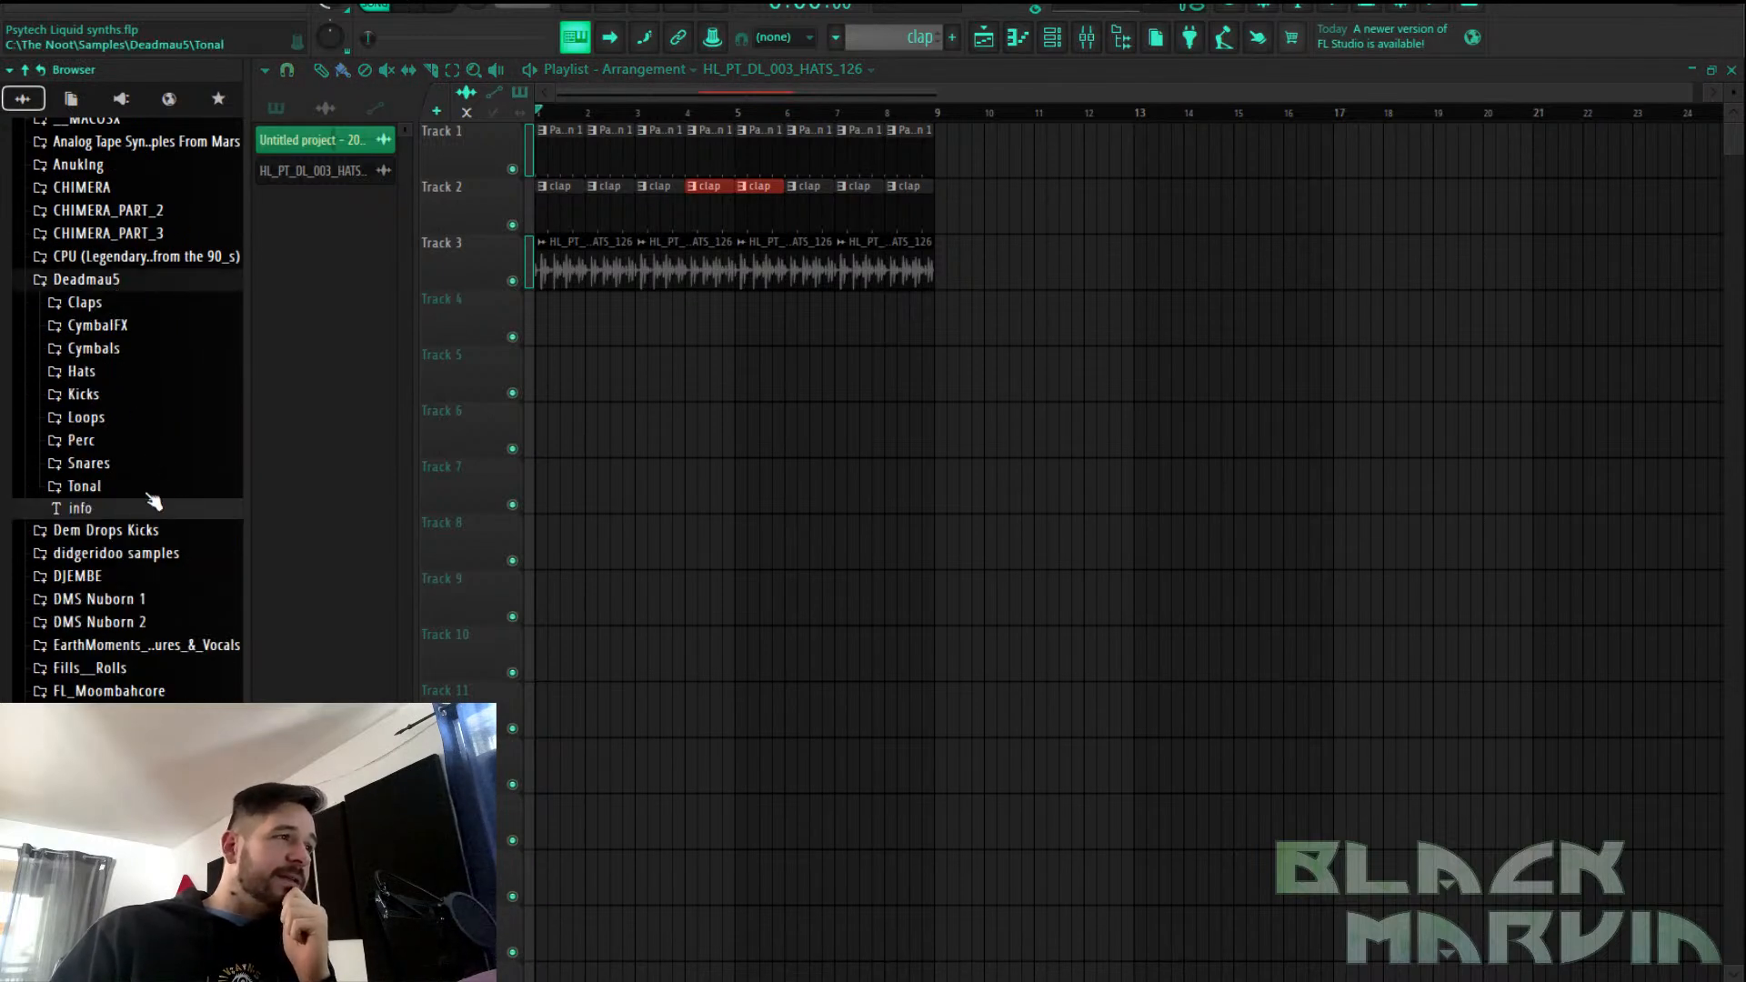
{"action": "left_click", "coordinate": [91, 375]}
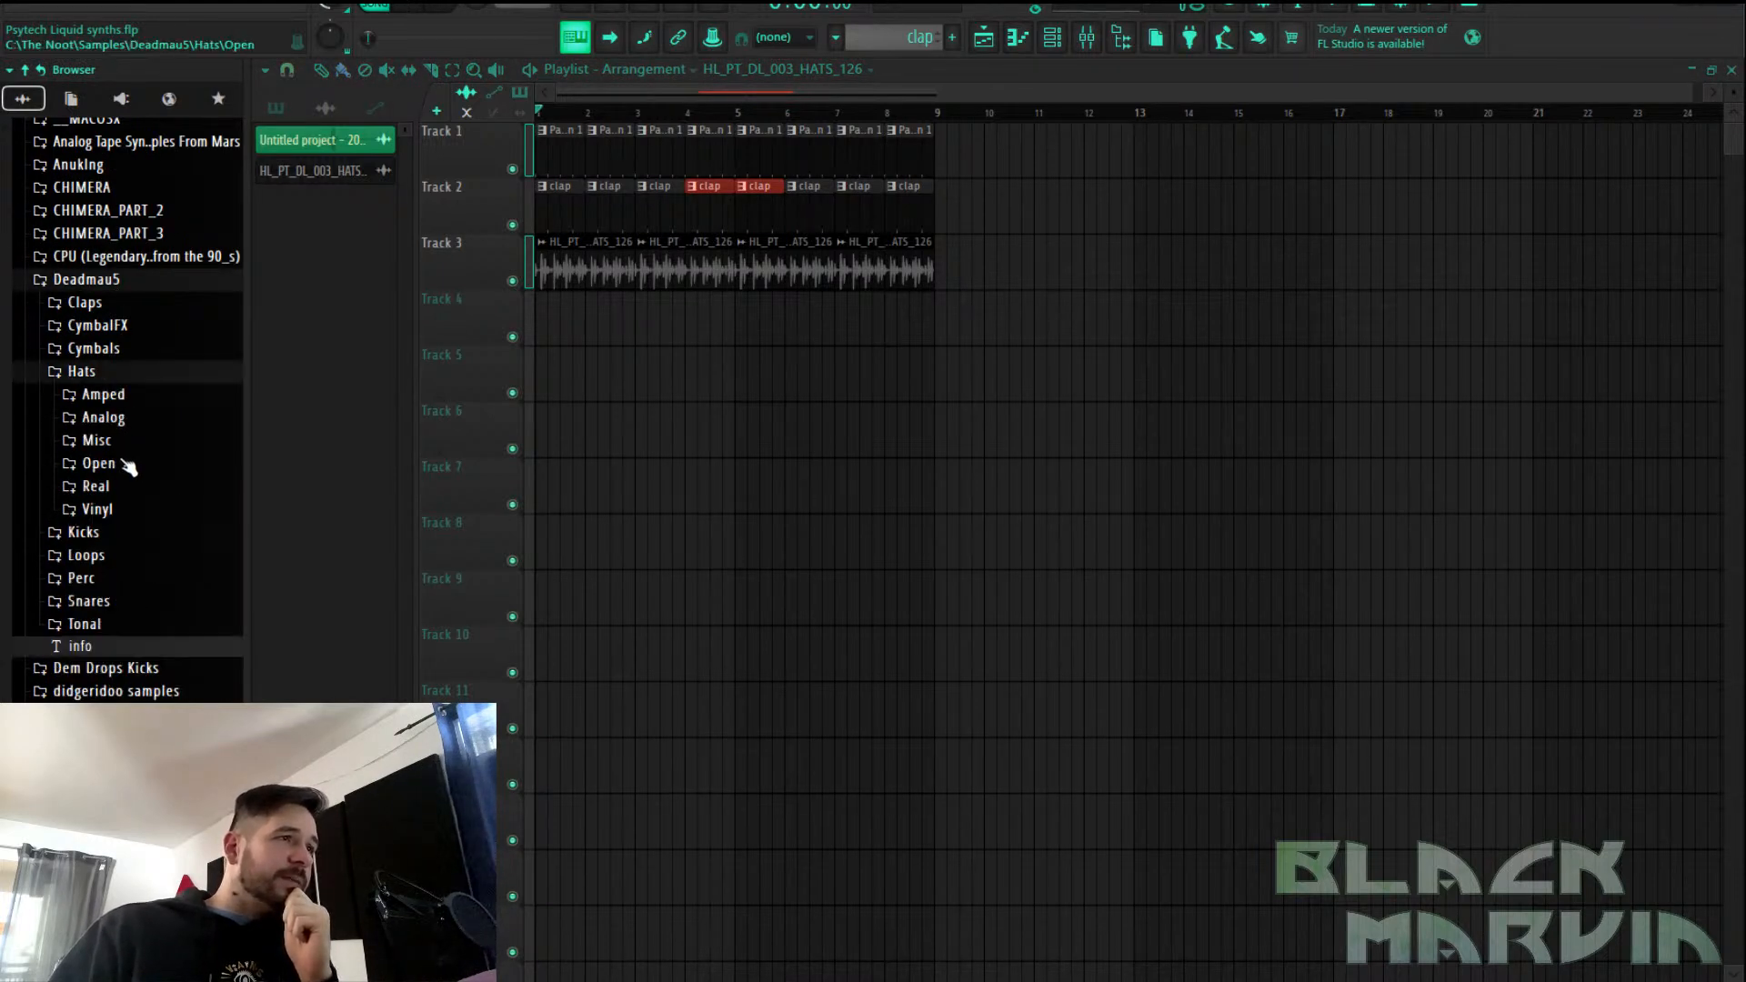
{"action": "left_click", "coordinate": [132, 418]}
{"action": "left_click", "coordinate": [132, 424]}
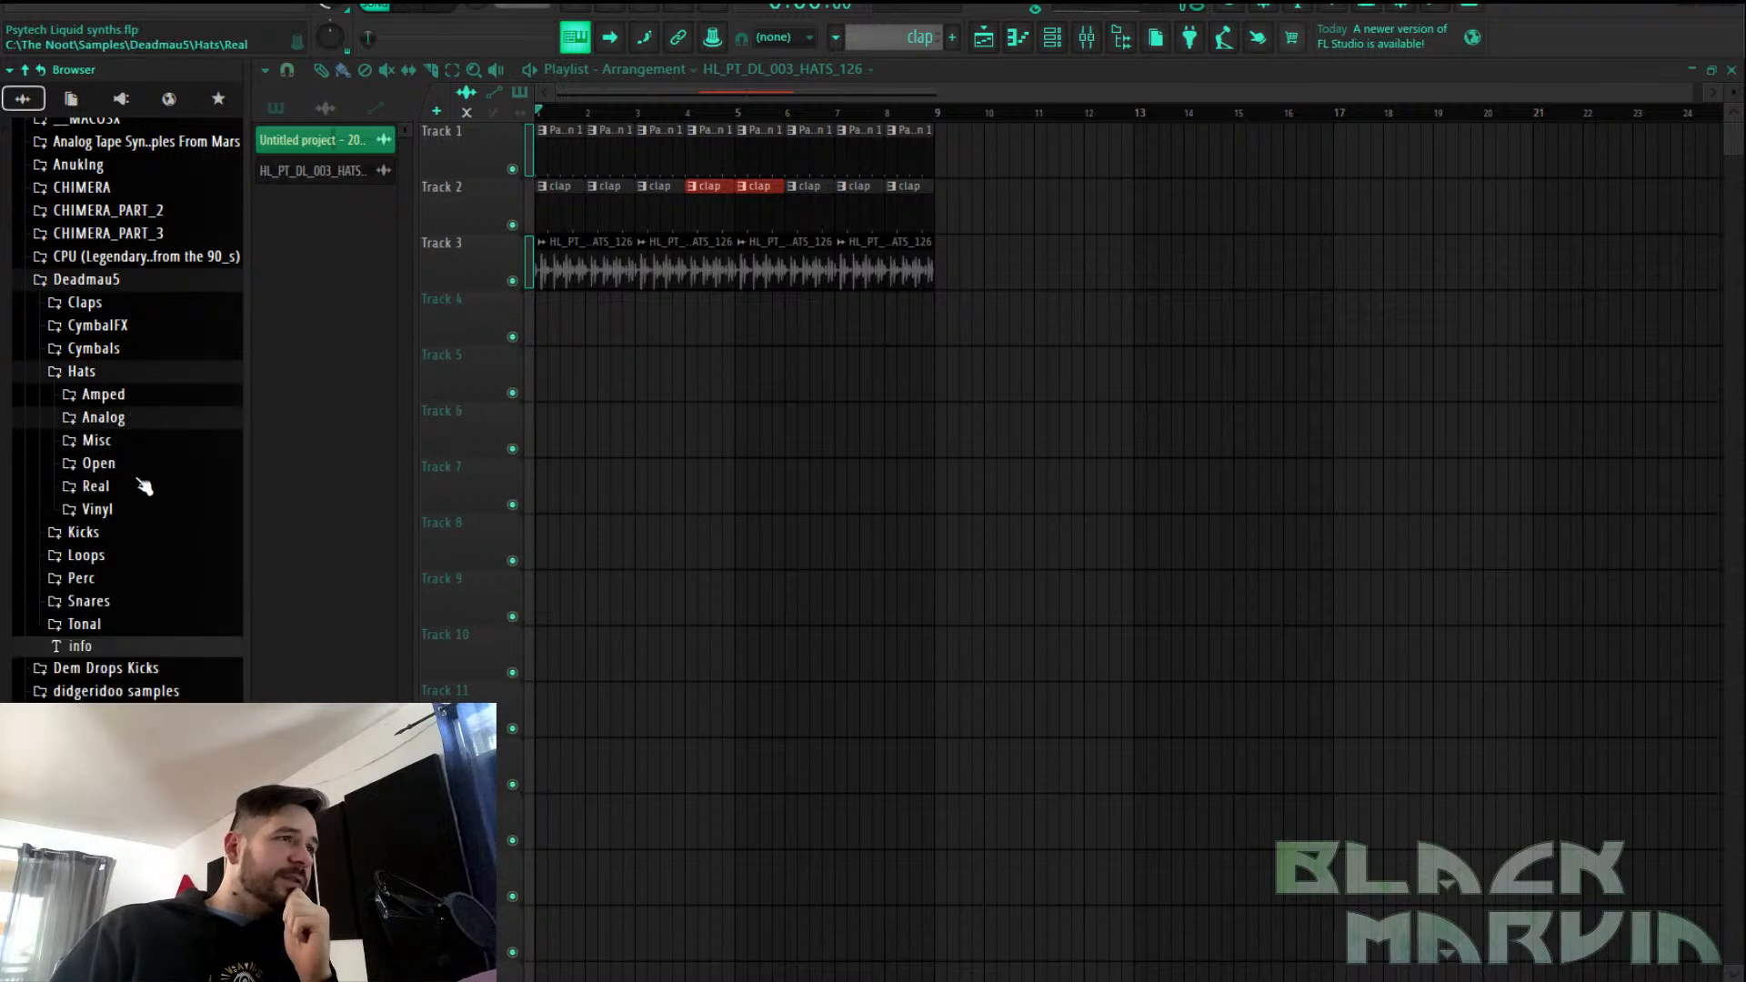
{"action": "left_click", "coordinate": [137, 443]}
{"action": "scroll", "coordinate": [140, 484], "scroll_direction": "down", "scroll_amount": 10}
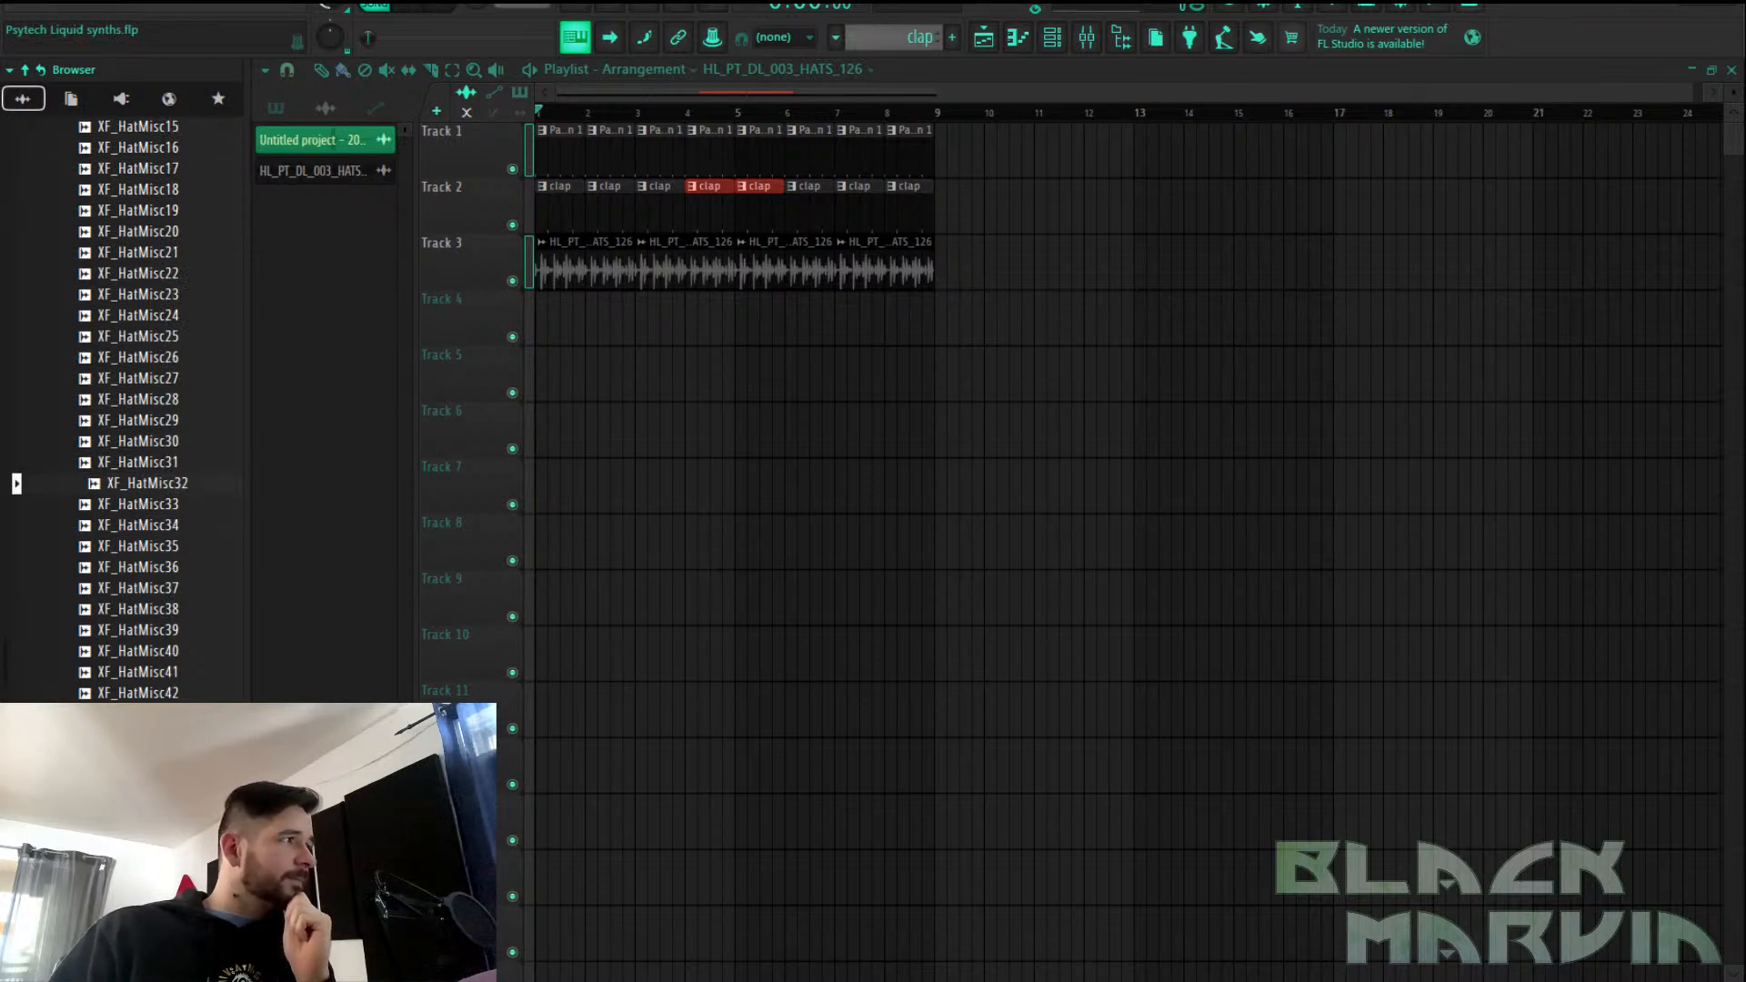
Add the XF_HatMisc32 sample as a new channel in the channel rack and create a new pattern named HH
{"action": "left_click", "coordinate": [1052, 38]}
{"action": "left_click_drag", "start_coordinate": [105, 502], "coordinate": [741, 234]}
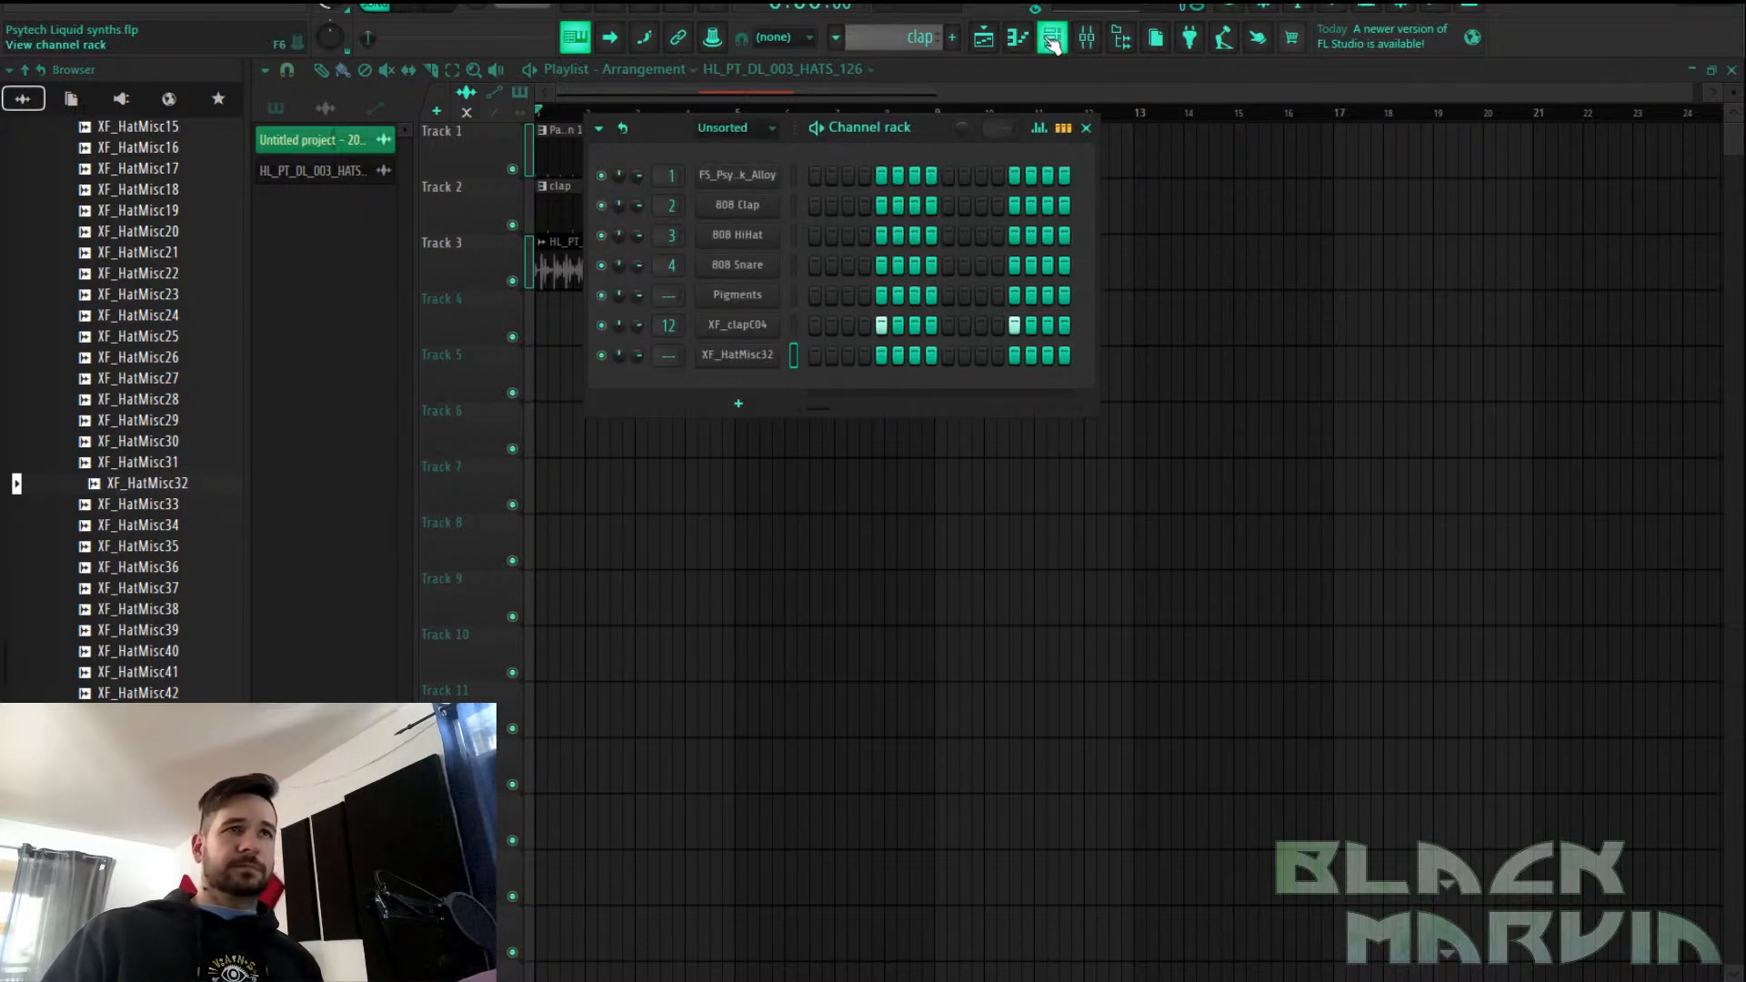
{"action": "left_click", "coordinate": [952, 37]}
{"action": "type", "text": "GH"}
{"action": "key", "text": "BackSpace"}
{"action": "key", "text": "BackSpace"}
{"action": "type", "text": "HH"}
{"action": "key", "text": "Return"}
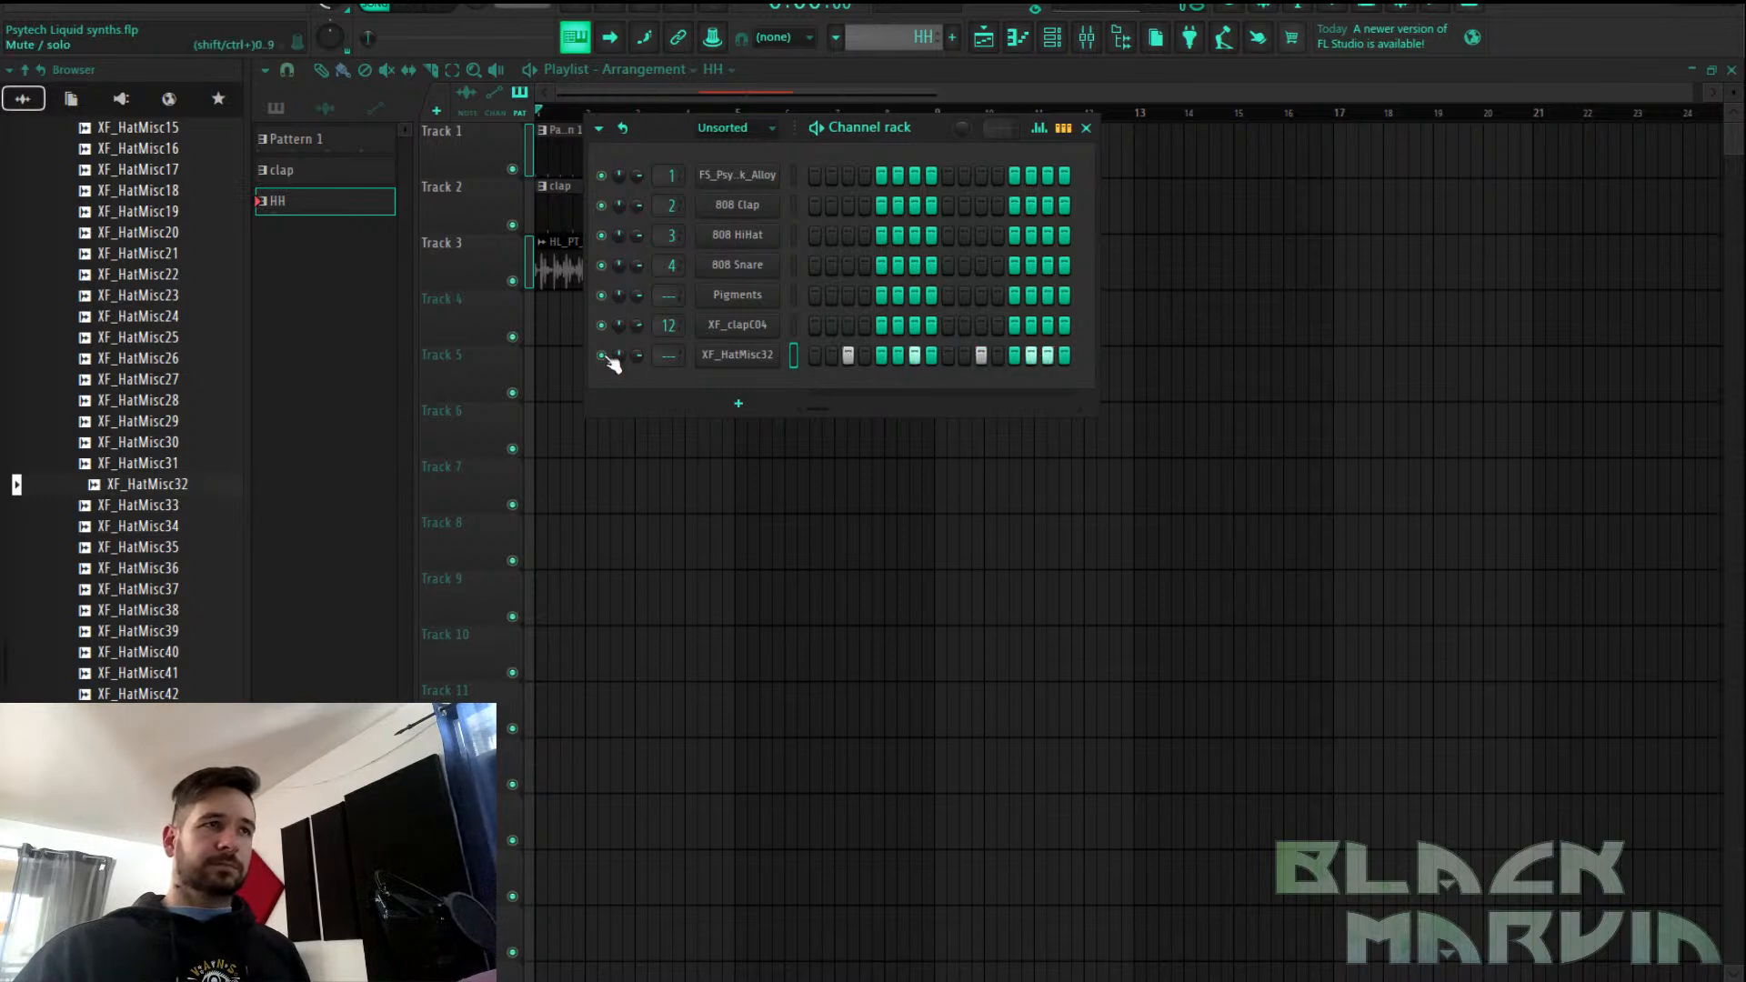
Place the HH pattern at bar 1 of Track 4 and play the arrangement
{"action": "left_click", "coordinate": [558, 326]}
{"action": "left_click_drag", "start_coordinate": [570, 328], "coordinate": [561, 335]}
{"action": "key", "text": "space"}
Replace the last two hat notes with a single note in the piano roll and repeat HH along Track 4 through bar 8
{"action": "double_click", "coordinate": [569, 330]}
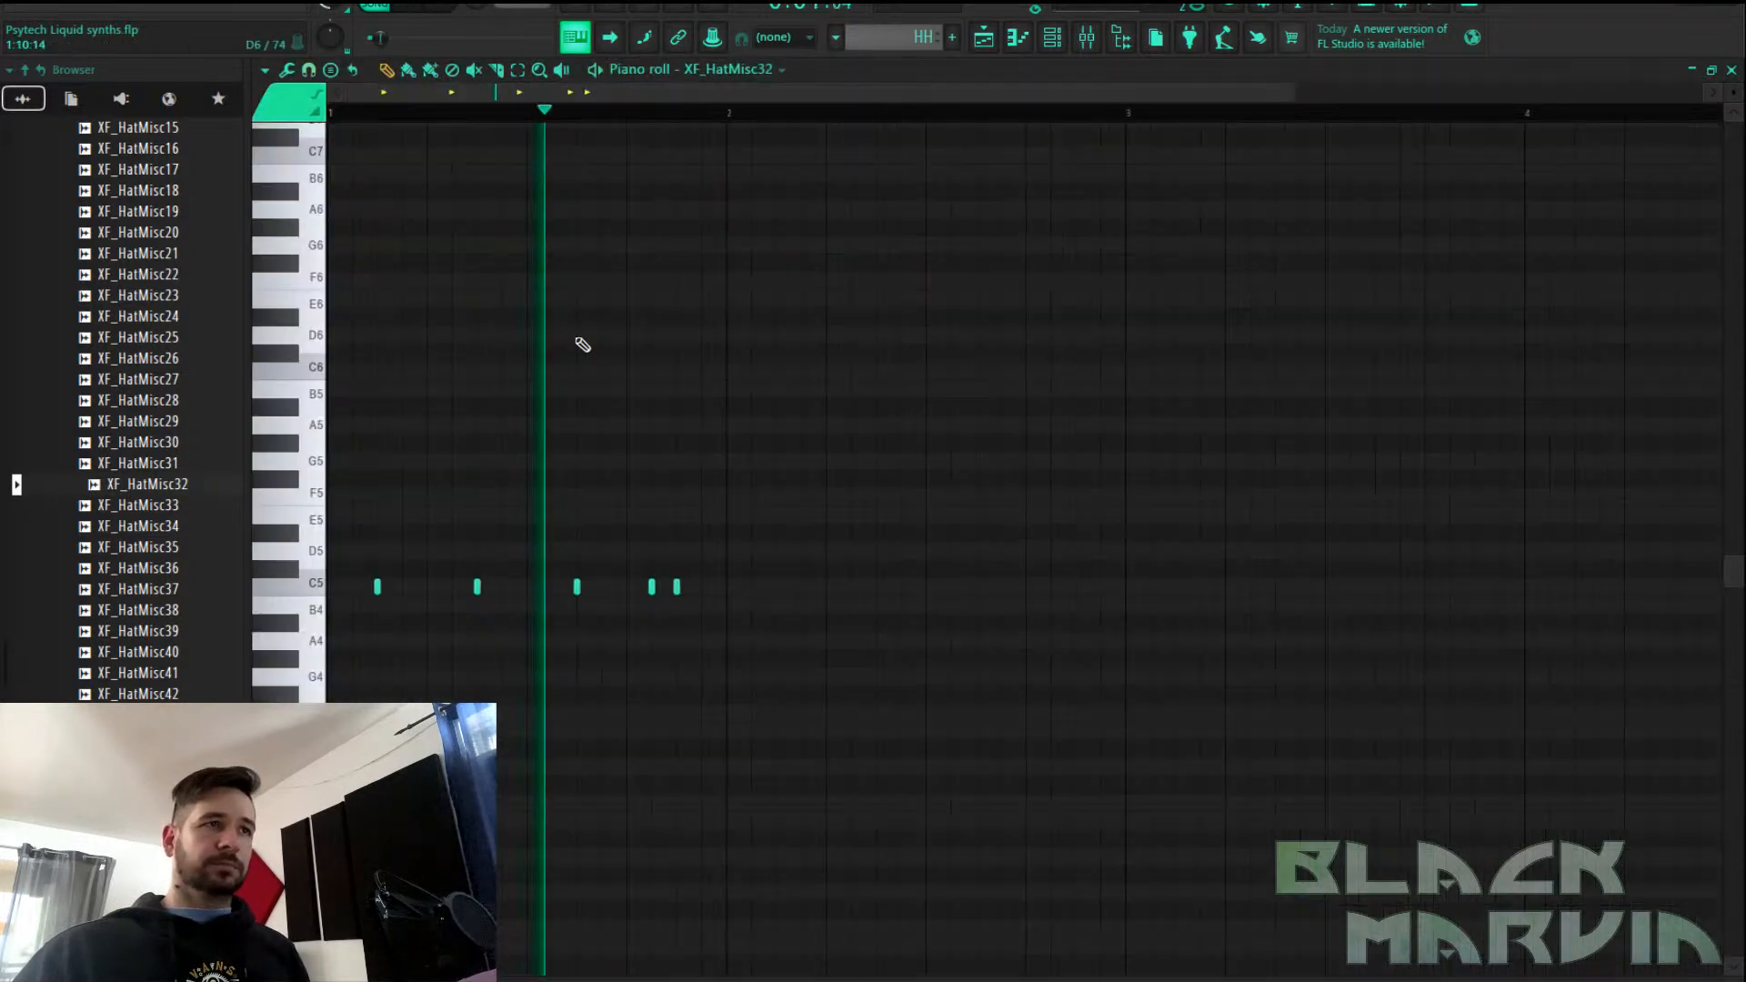
{"action": "key", "text": "space"}
{"action": "right_click", "coordinate": [677, 586]}
{"action": "right_click", "coordinate": [653, 588]}
{"action": "left_click", "coordinate": [685, 588]}
{"action": "left_click", "coordinate": [984, 37]}
{"action": "left_click_drag", "start_coordinate": [576, 325], "coordinate": [909, 315]}
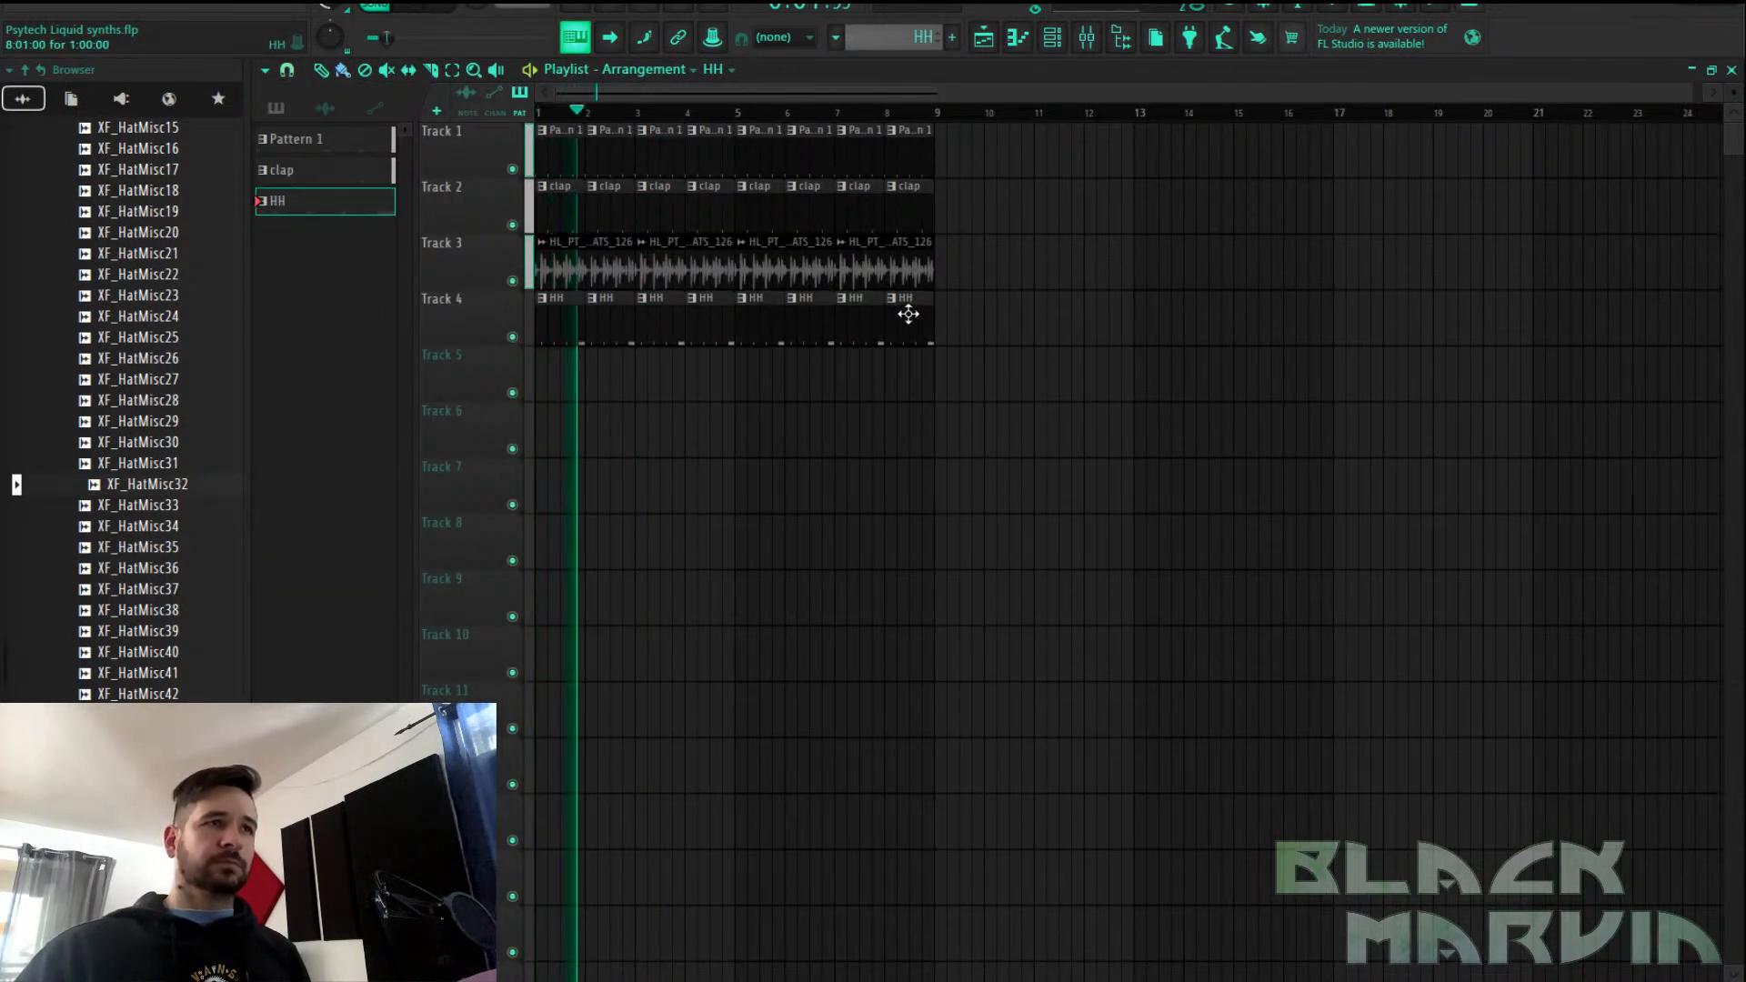
Route the XF_HatMisc32 channel to mixer insert 16 and save the project
{"action": "left_click", "coordinate": [1087, 37]}
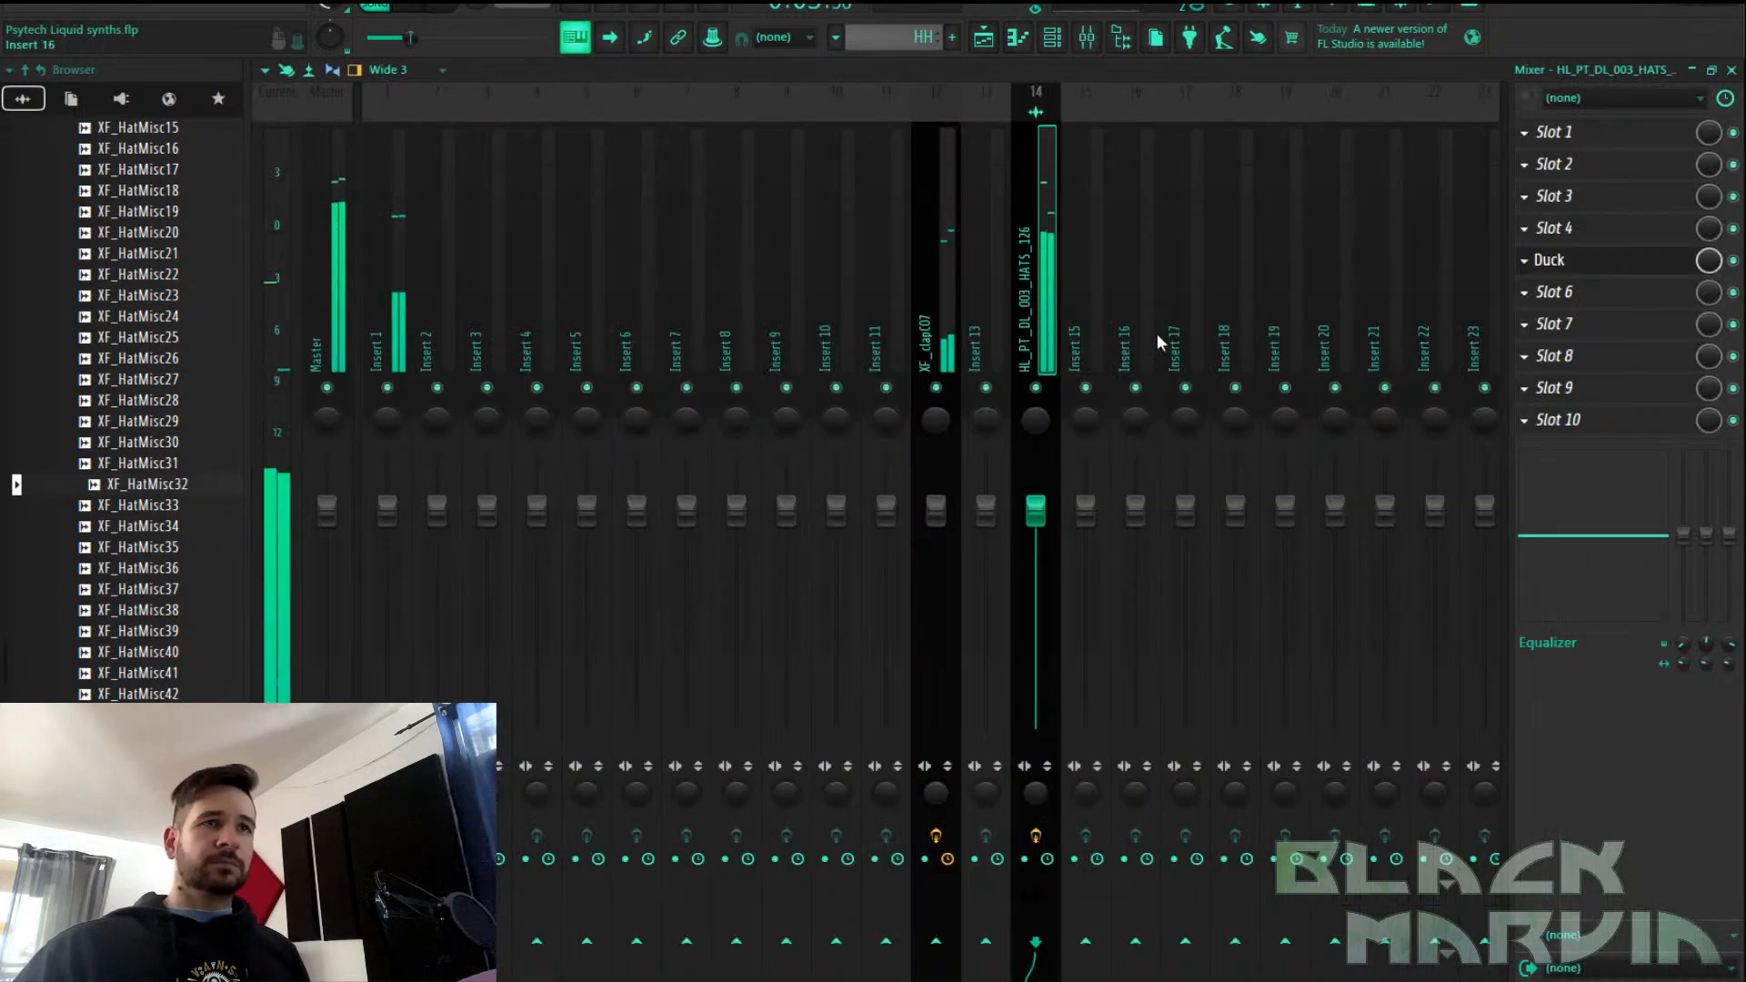
{"action": "right_click", "coordinate": [1155, 342]}
{"action": "mouse_move", "coordinate": [1270, 313]}
{"action": "left_click", "coordinate": [1410, 304]}
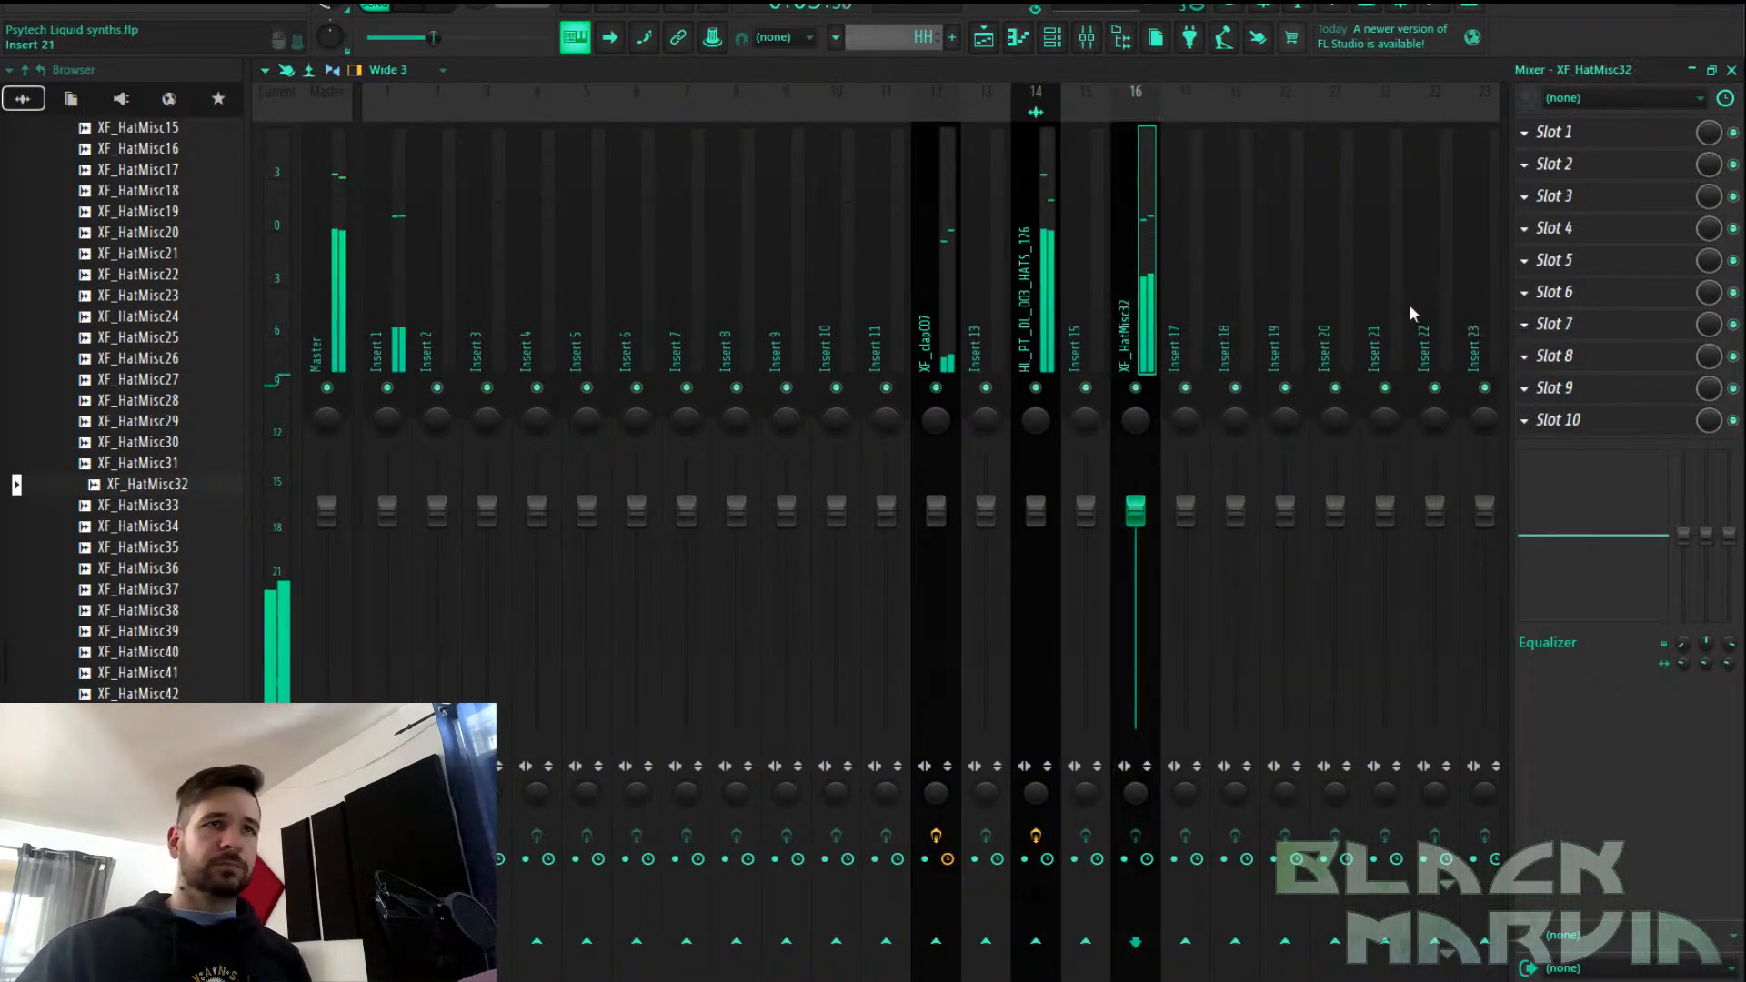
{"action": "key", "text": "space"}
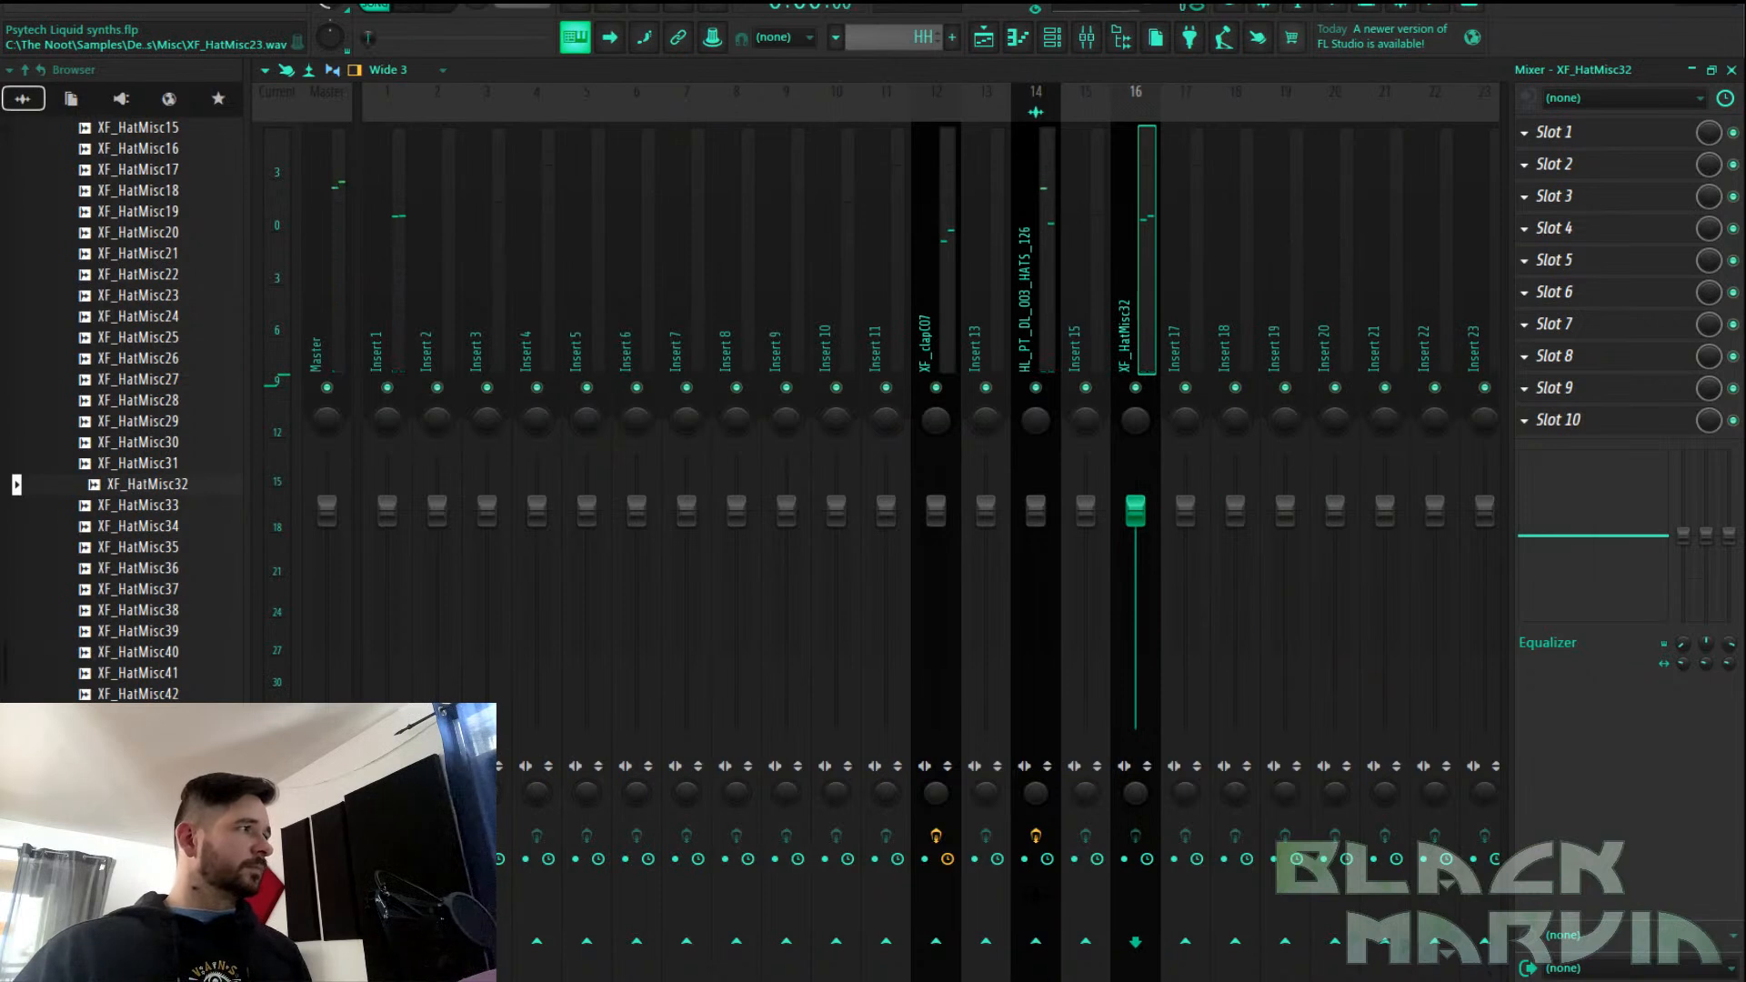
{"action": "left_click", "coordinate": [20, 13]}
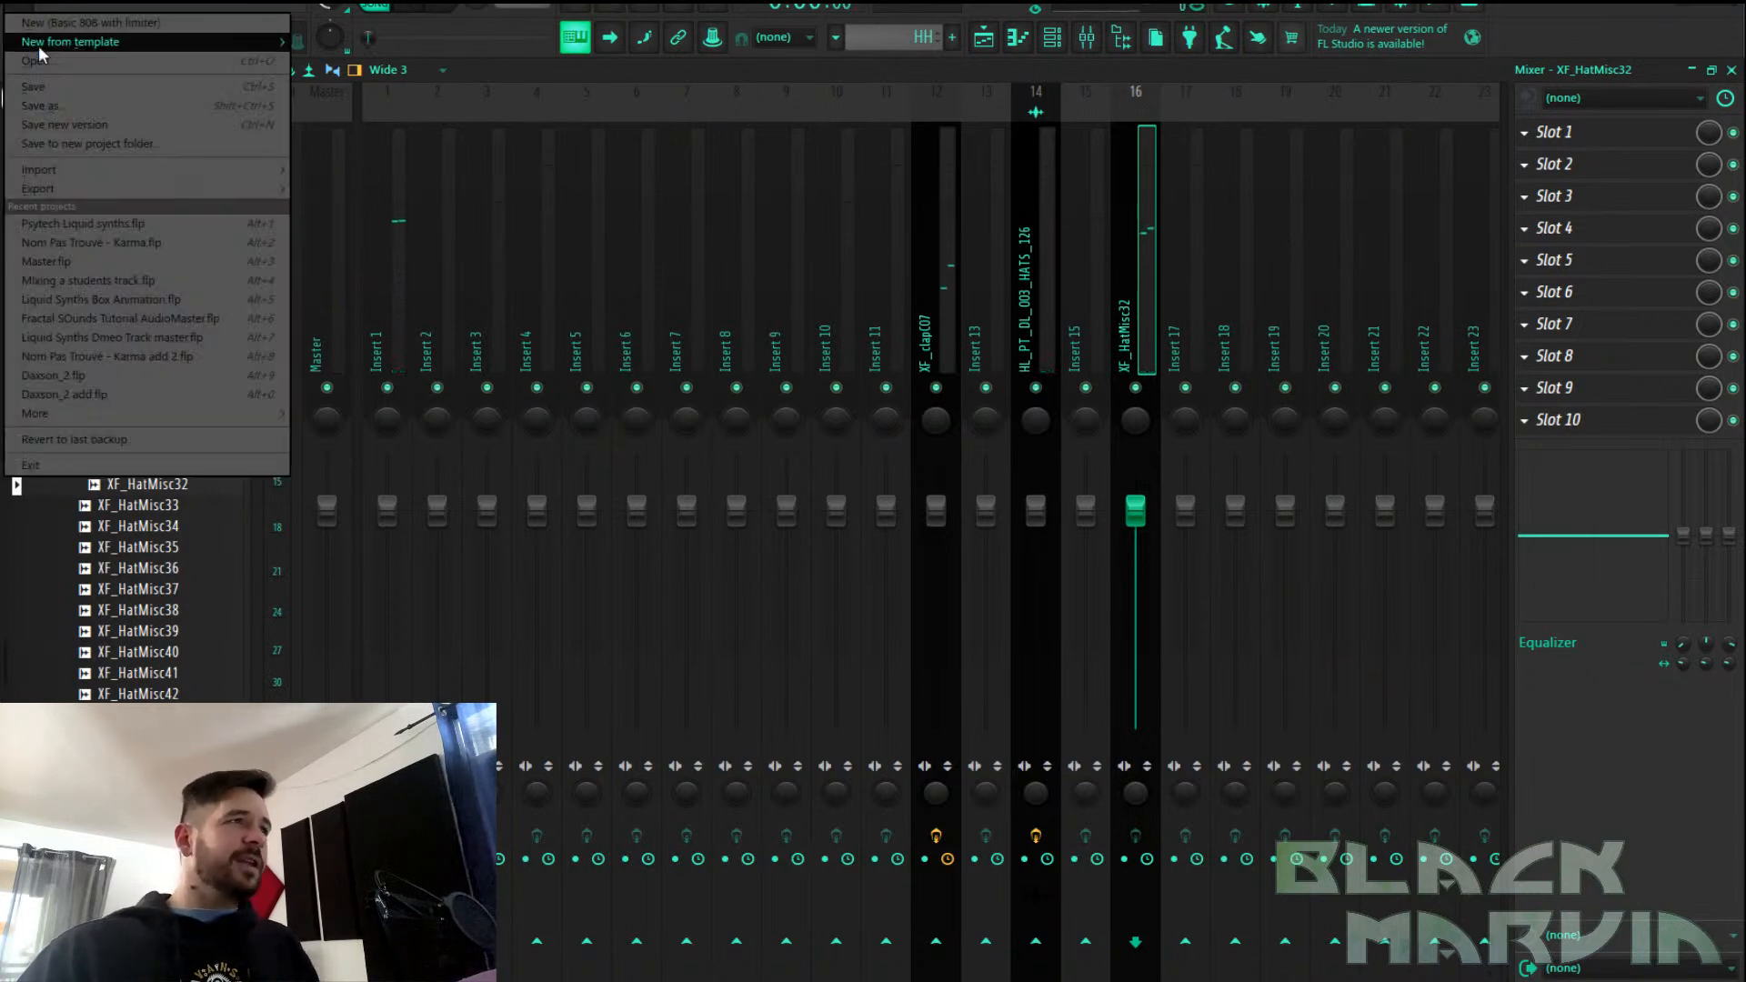
{"action": "left_click", "coordinate": [48, 86]}
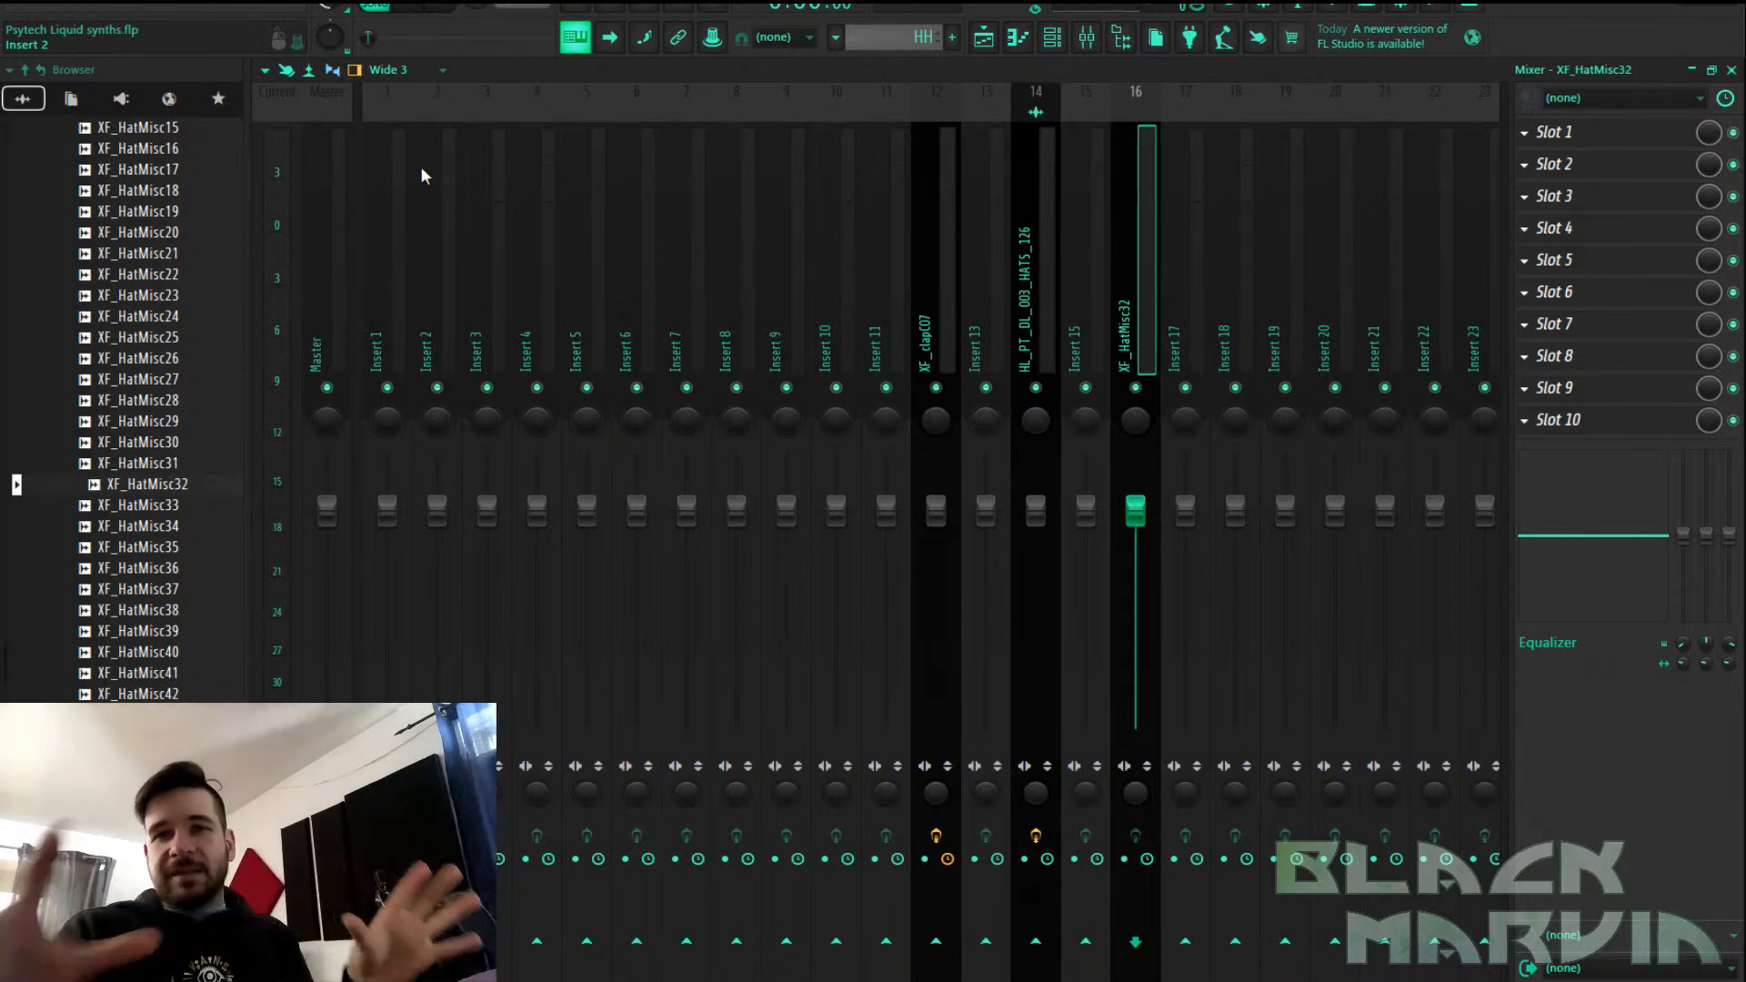
Create a new pattern named Bass
{"action": "left_click", "coordinate": [1052, 37]}
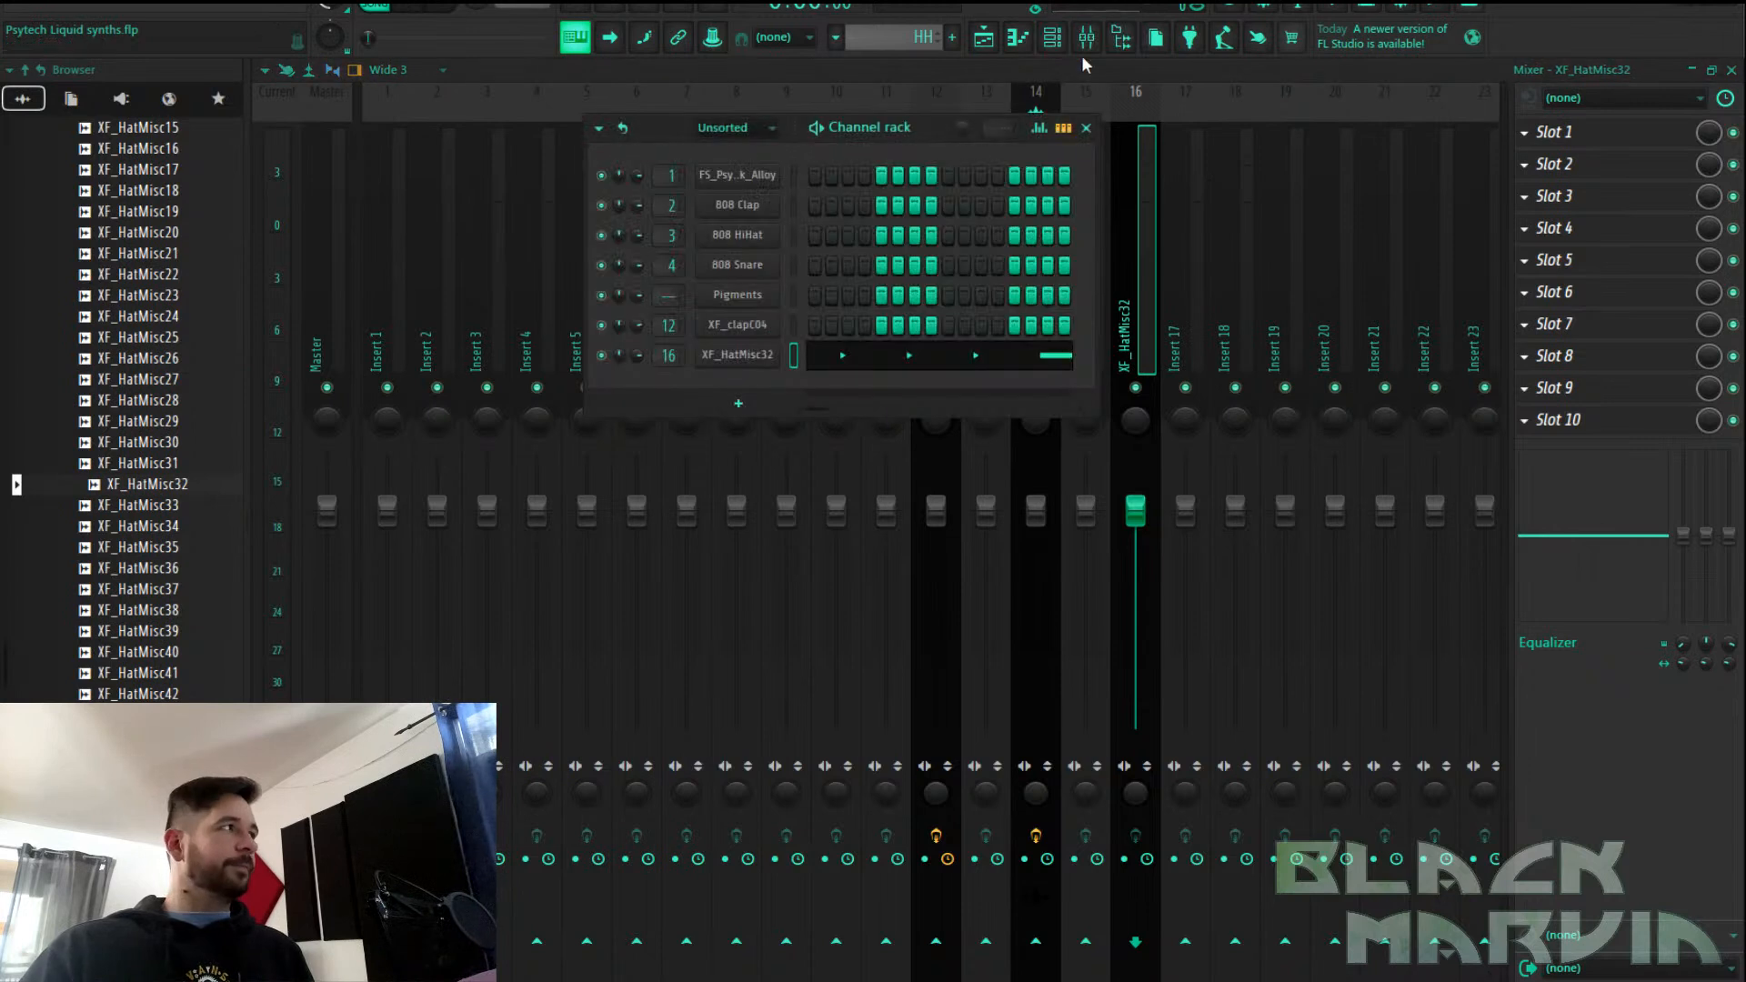
{"action": "left_click", "coordinate": [953, 37]}
{"action": "type", "text": "B"}
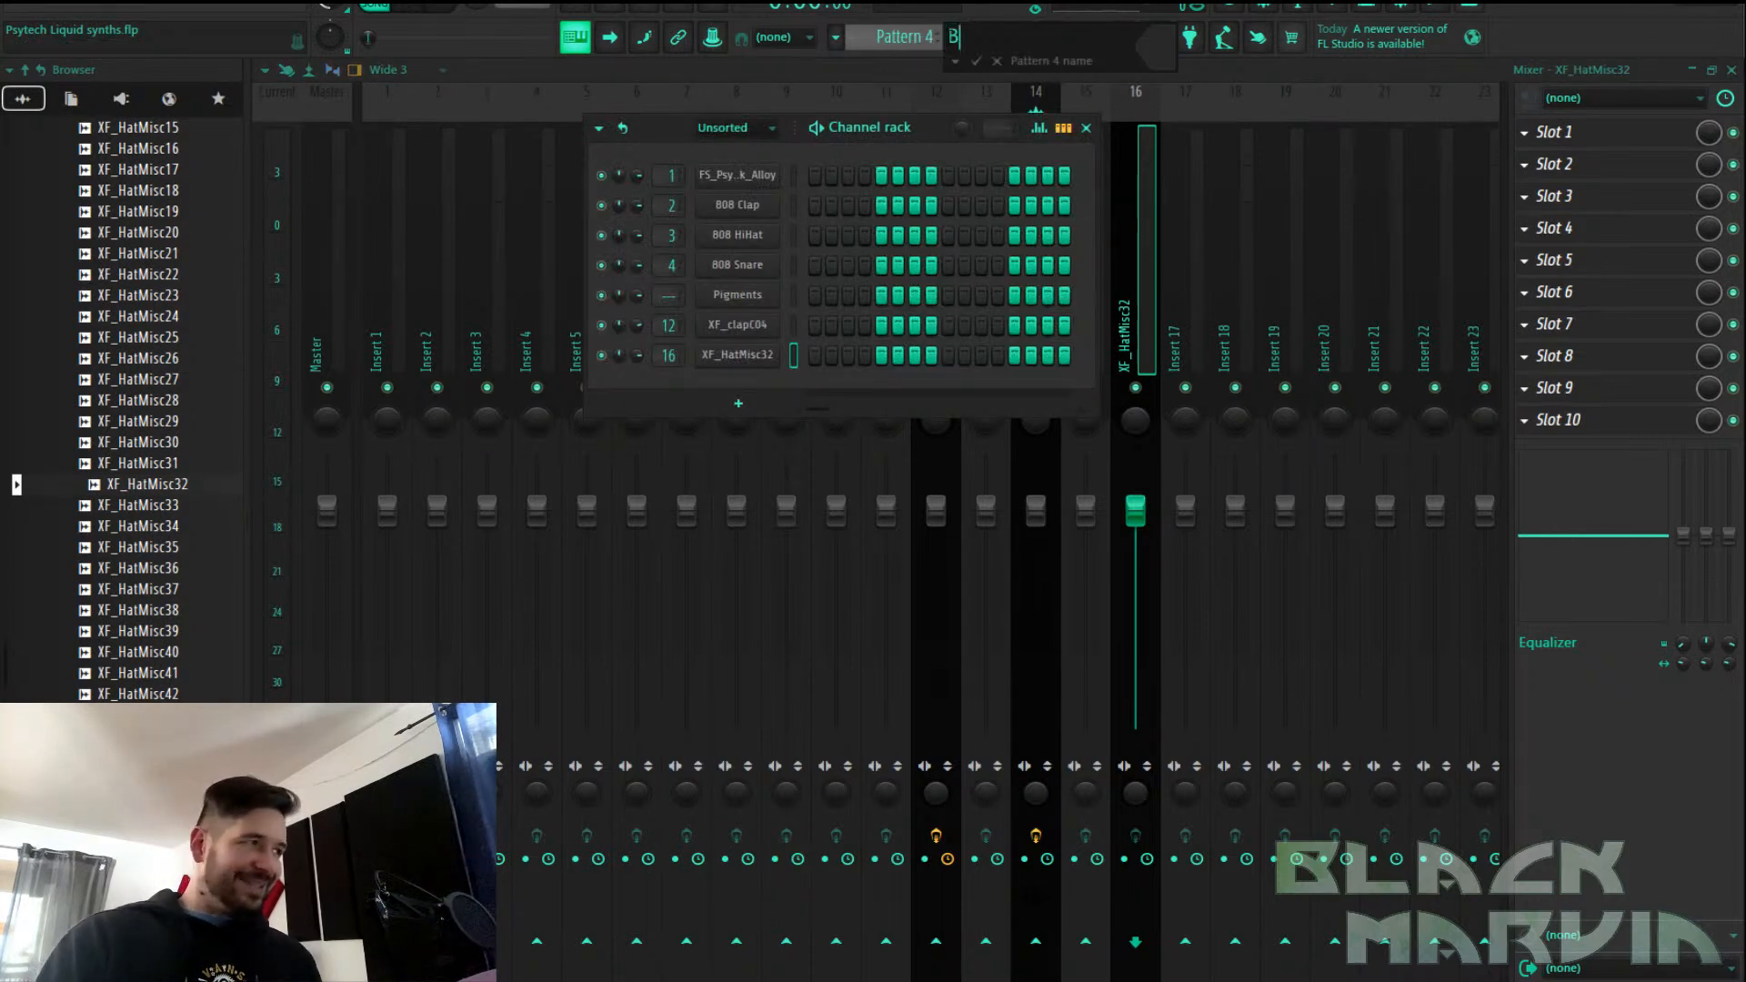
{"action": "type", "text": "ass"}
{"action": "key", "text": "Return"}
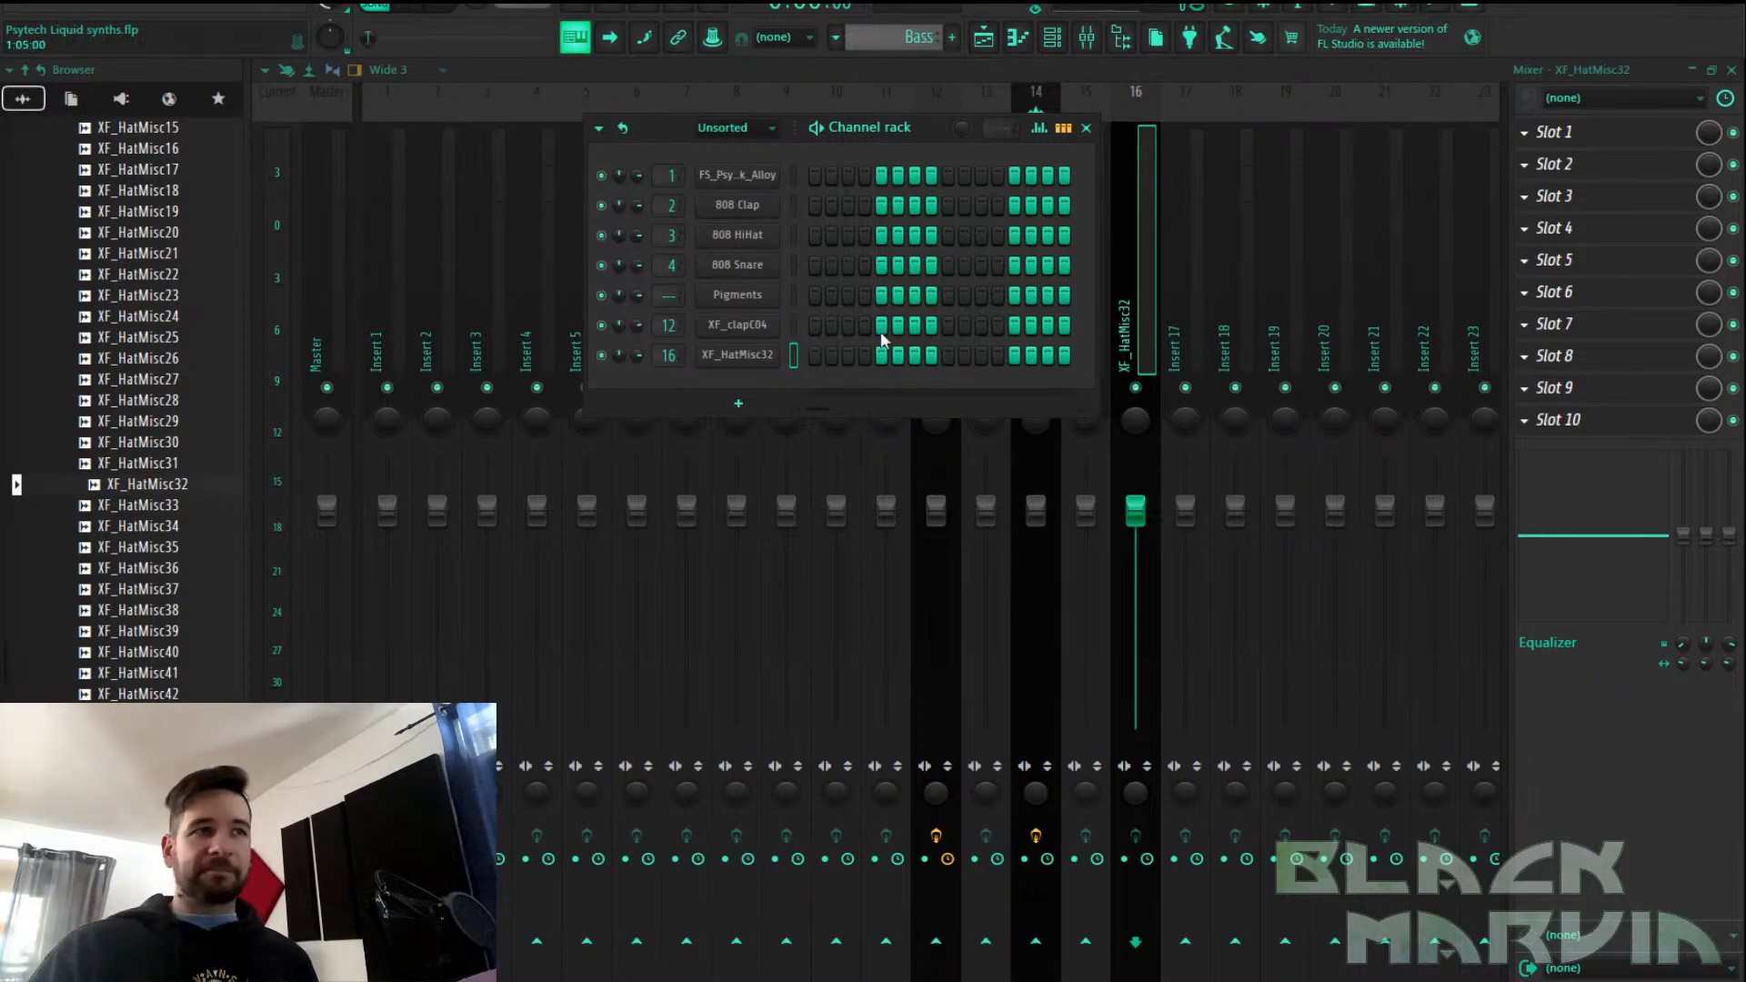
Open the Pigments synth and bring up the FS_Liquid Synths bank in its preset browser
{"action": "left_click", "coordinate": [751, 293]}
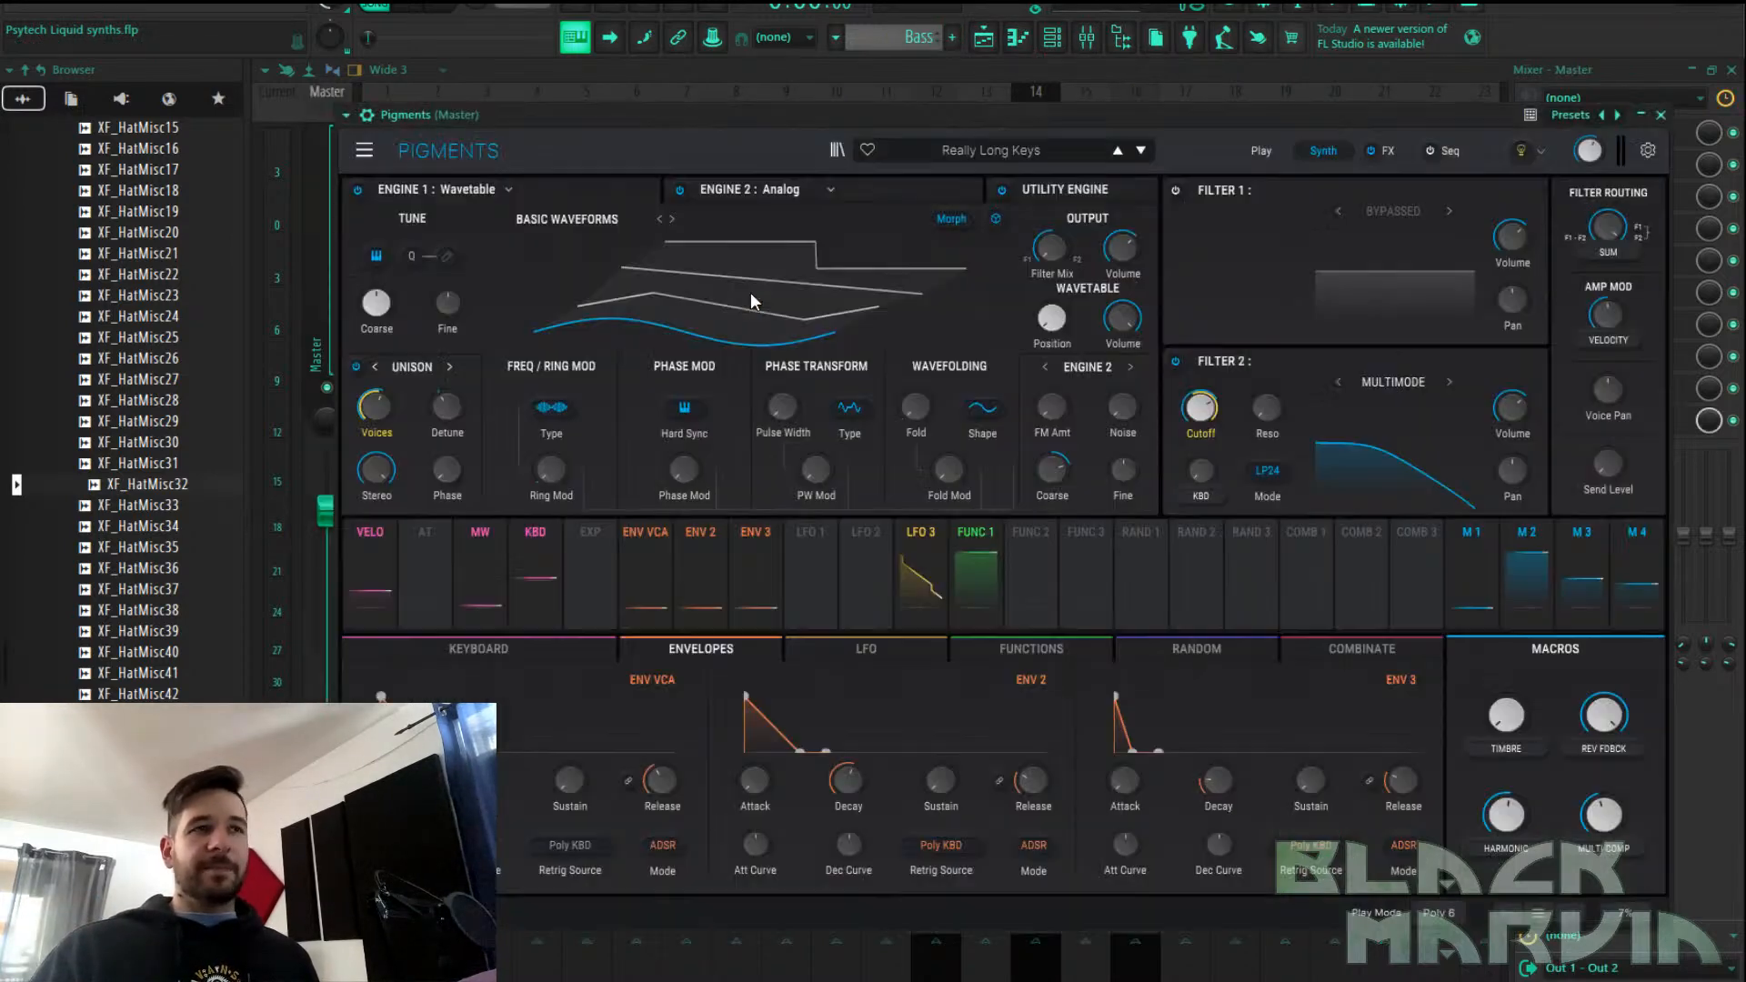
{"action": "left_click", "coordinate": [363, 151]}
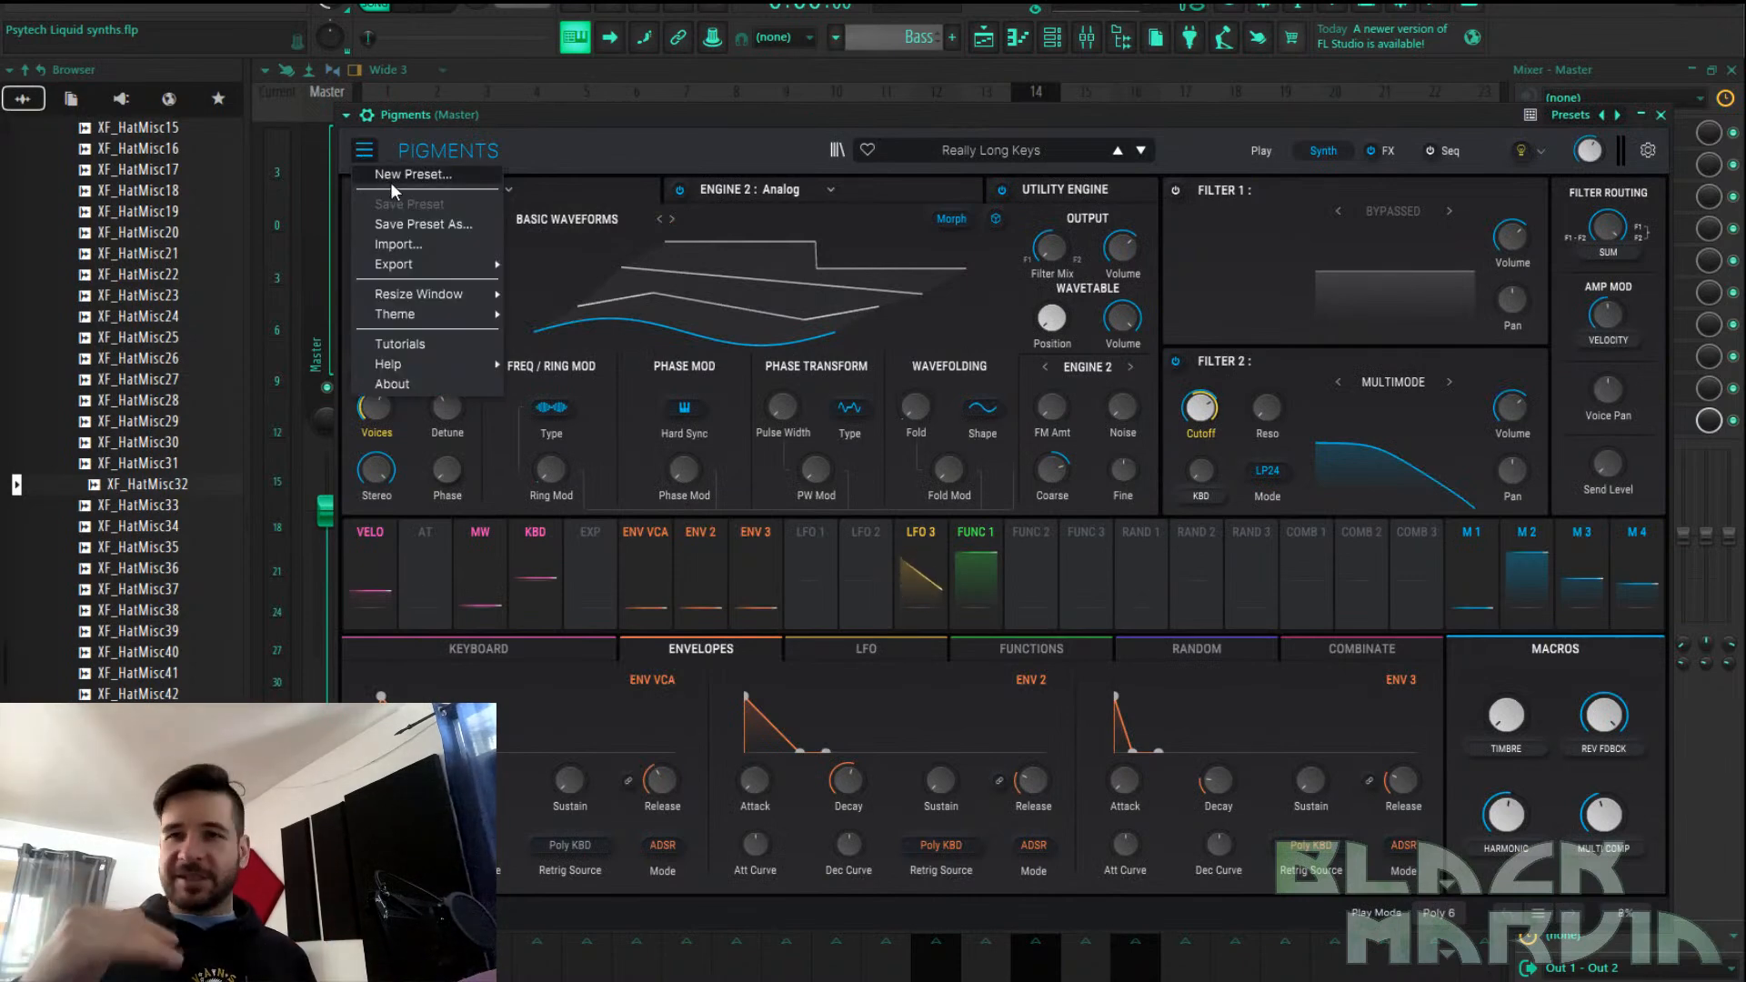
{"action": "left_click", "coordinate": [837, 150]}
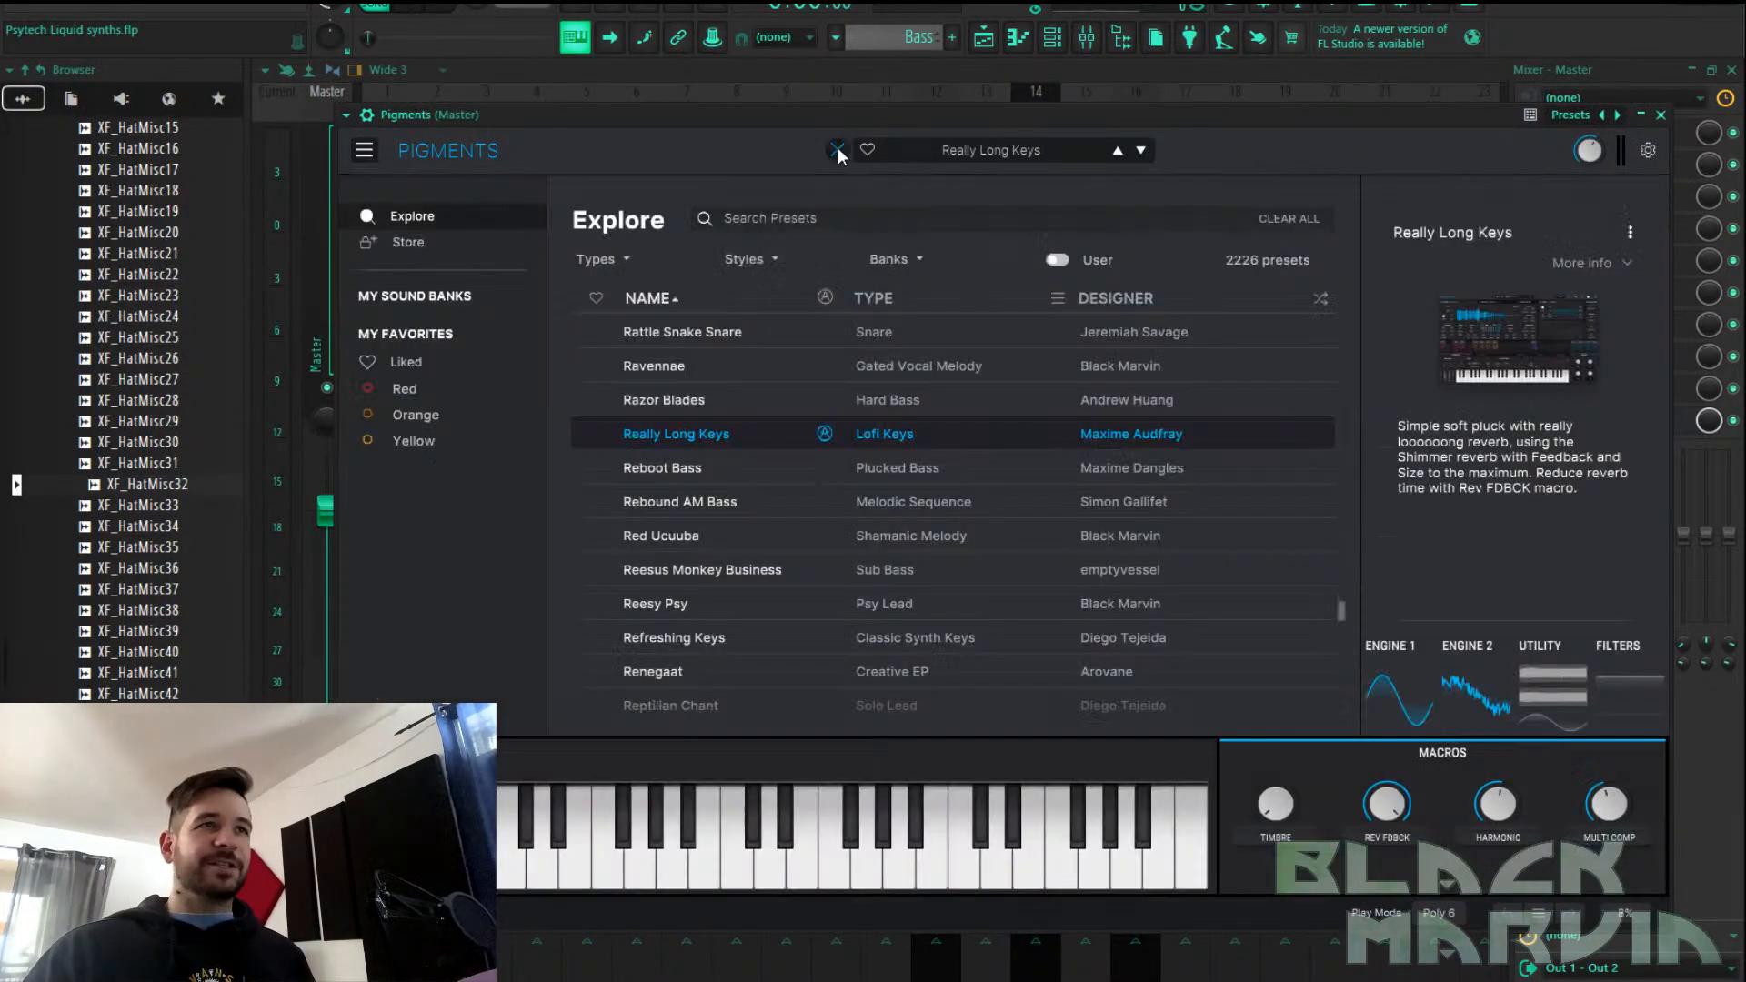
{"action": "left_click", "coordinate": [445, 298]}
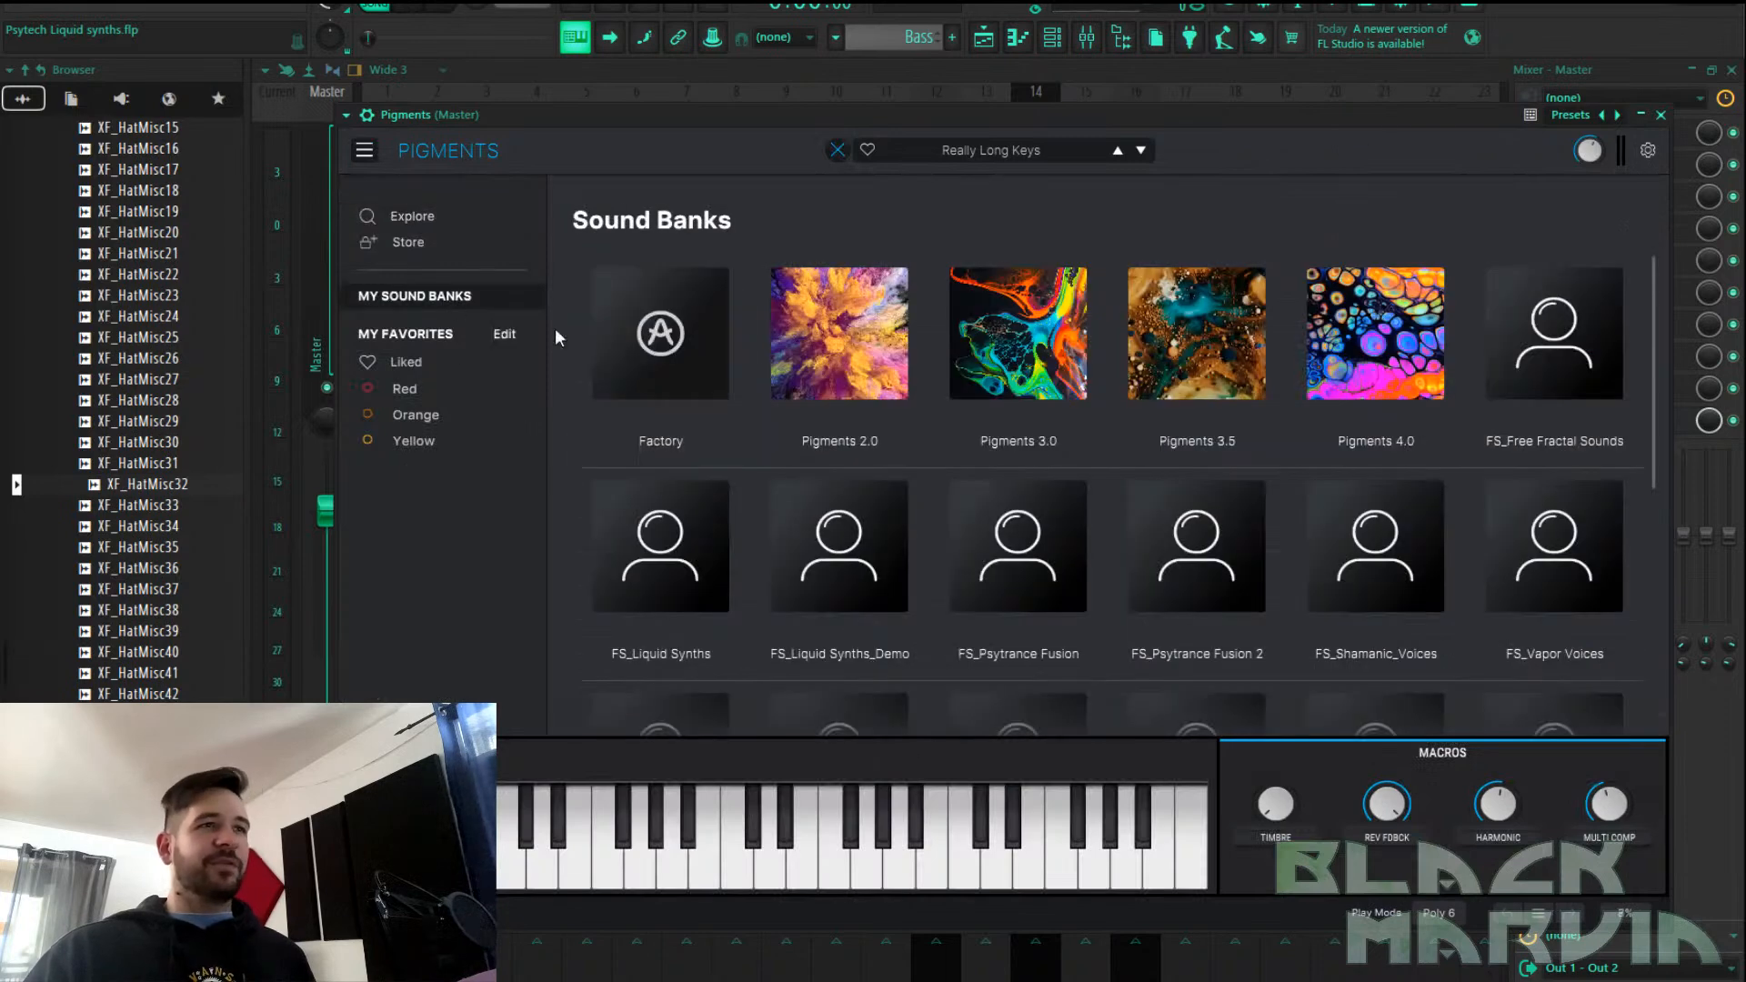
{"action": "left_click", "coordinate": [721, 556]}
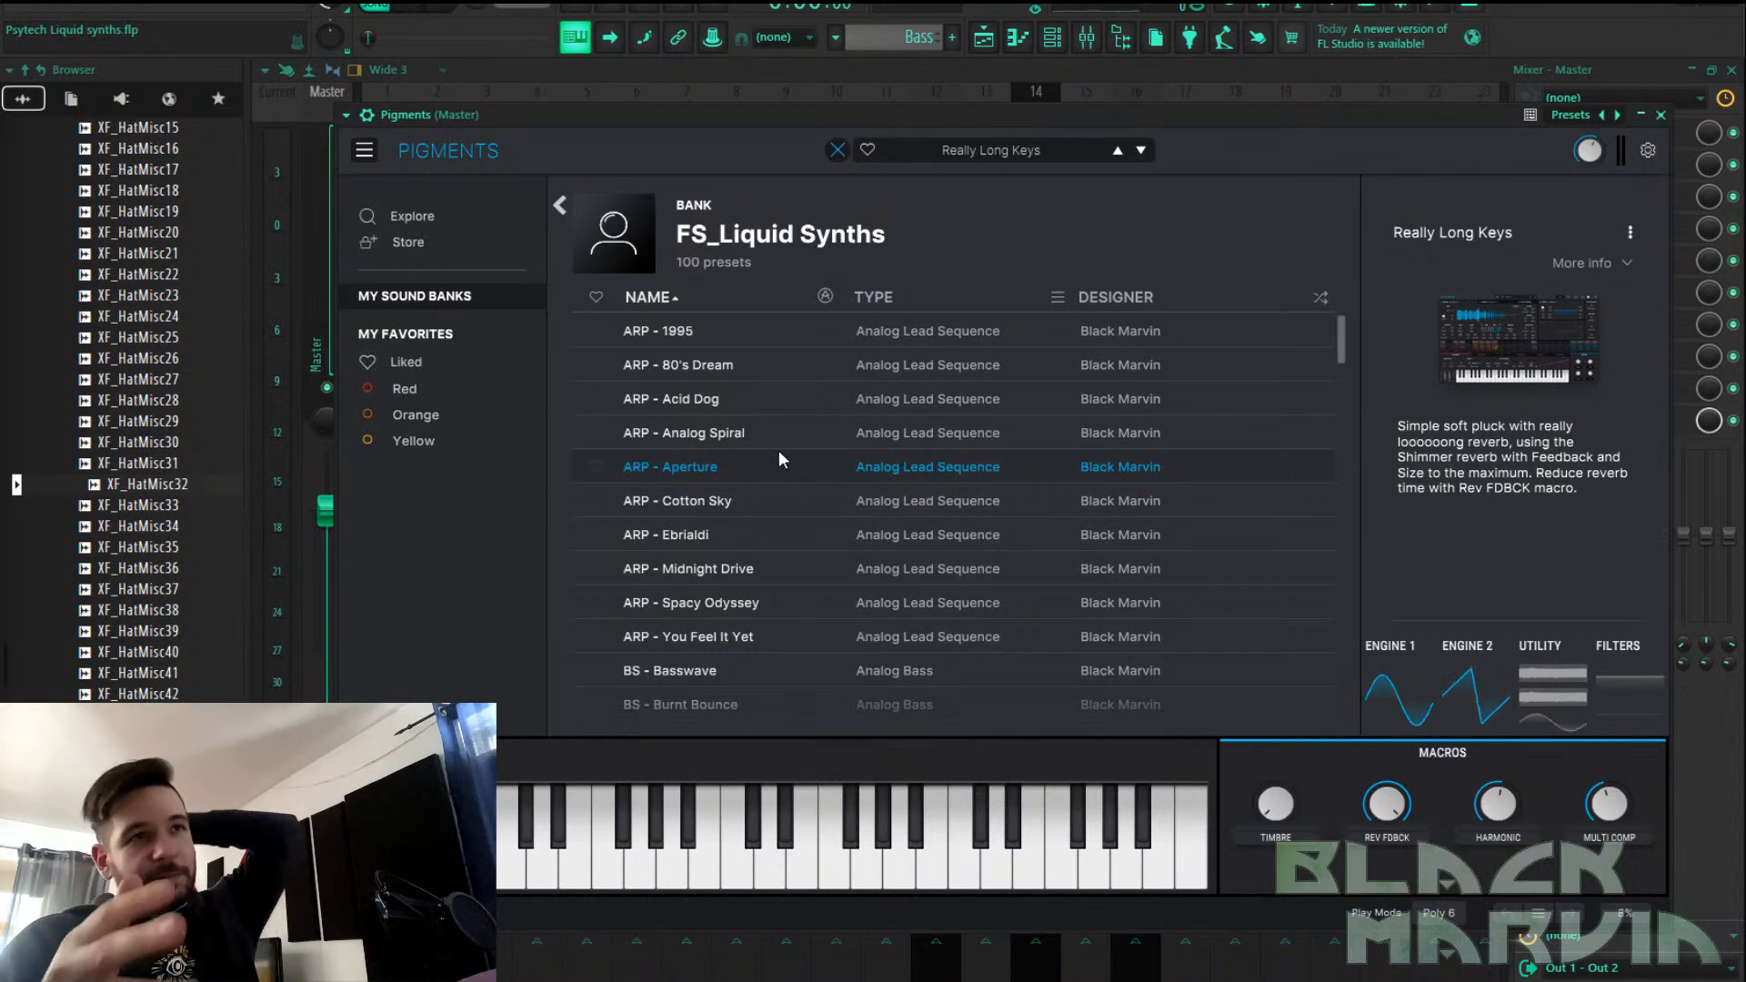
Audition the BS - Basswave preset and the ARP presets Analog Spiral, Aperture, Cotton Sky and Spacy Odyssey
{"action": "scroll", "coordinate": [778, 450], "scroll_direction": "down", "scroll_amount": 3}
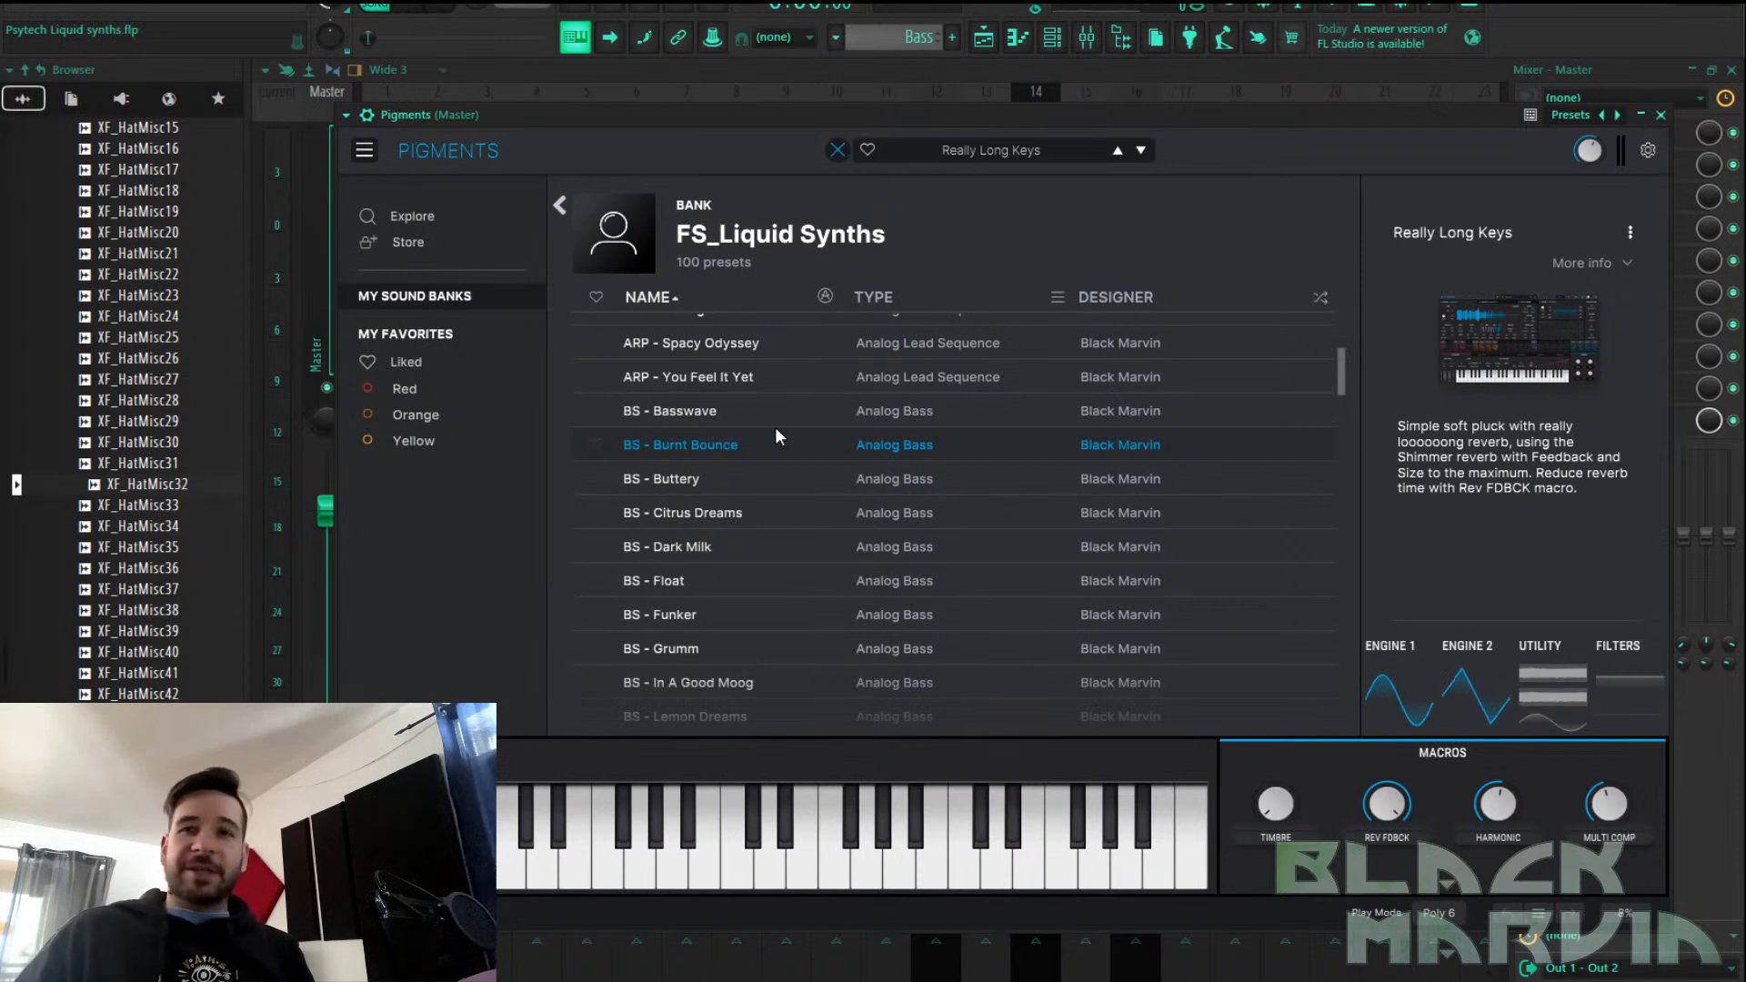
{"action": "scroll", "coordinate": [775, 427], "scroll_direction": "up", "scroll_amount": 3}
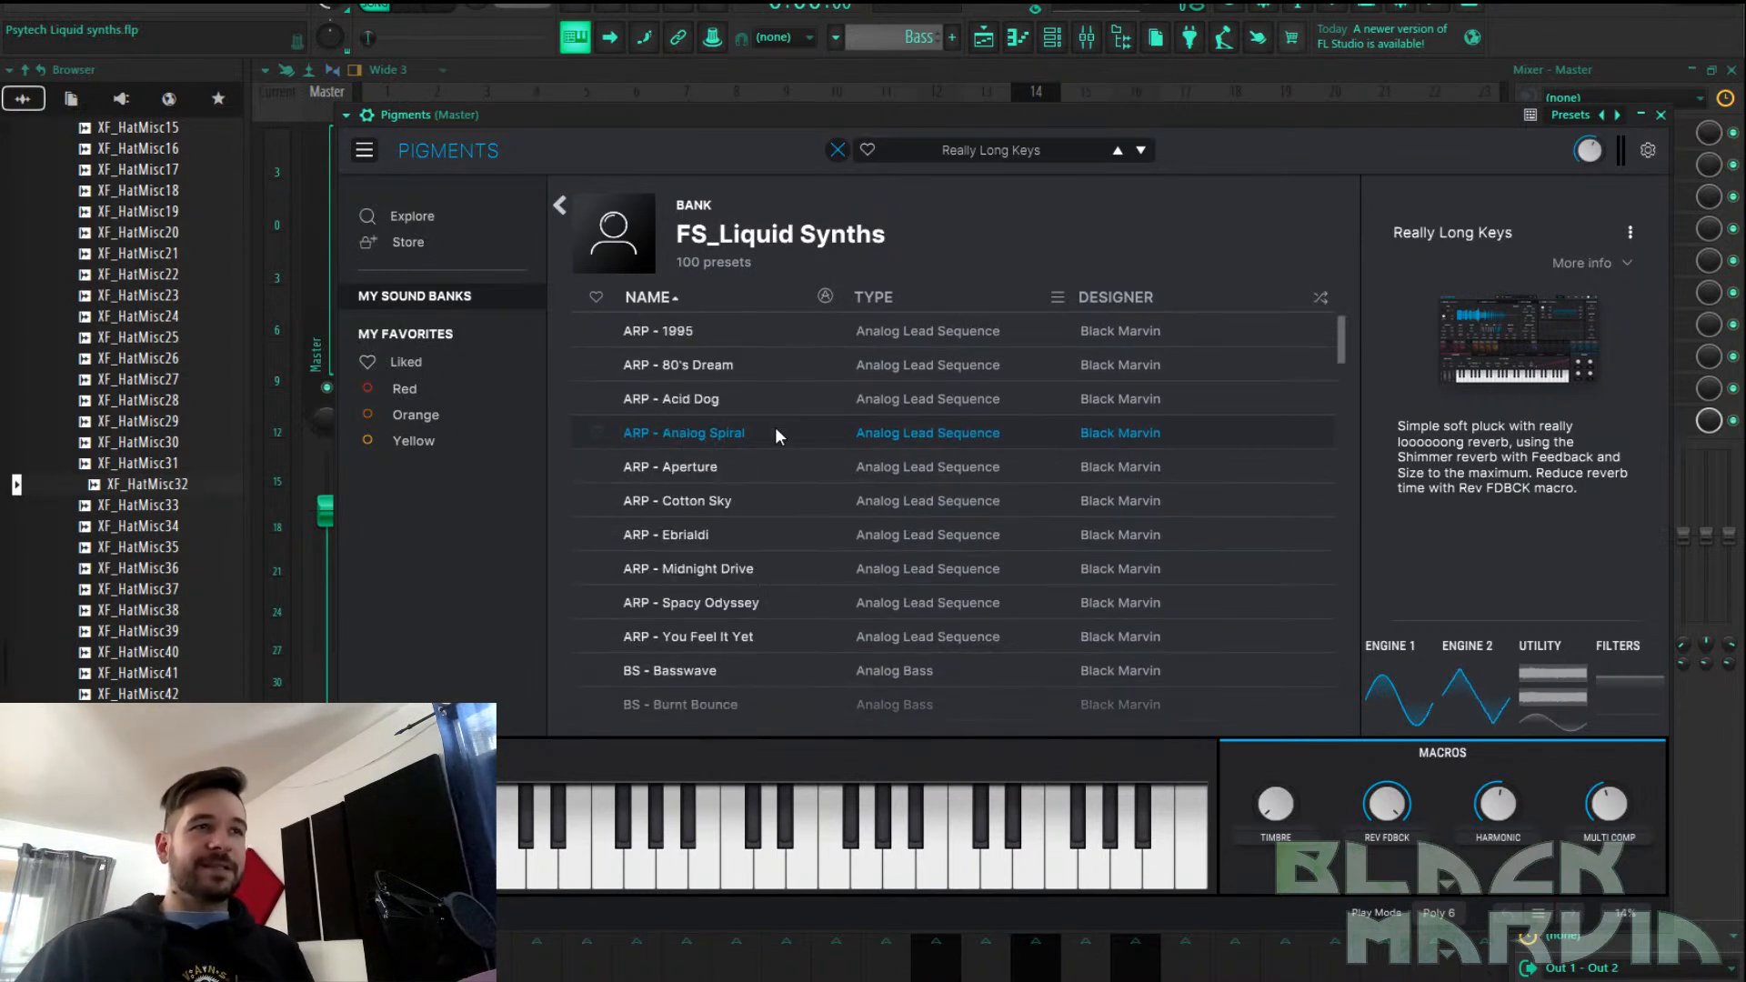
{"action": "scroll", "coordinate": [757, 447], "scroll_direction": "down", "scroll_amount": 3}
{"action": "left_click", "coordinate": [742, 422]}
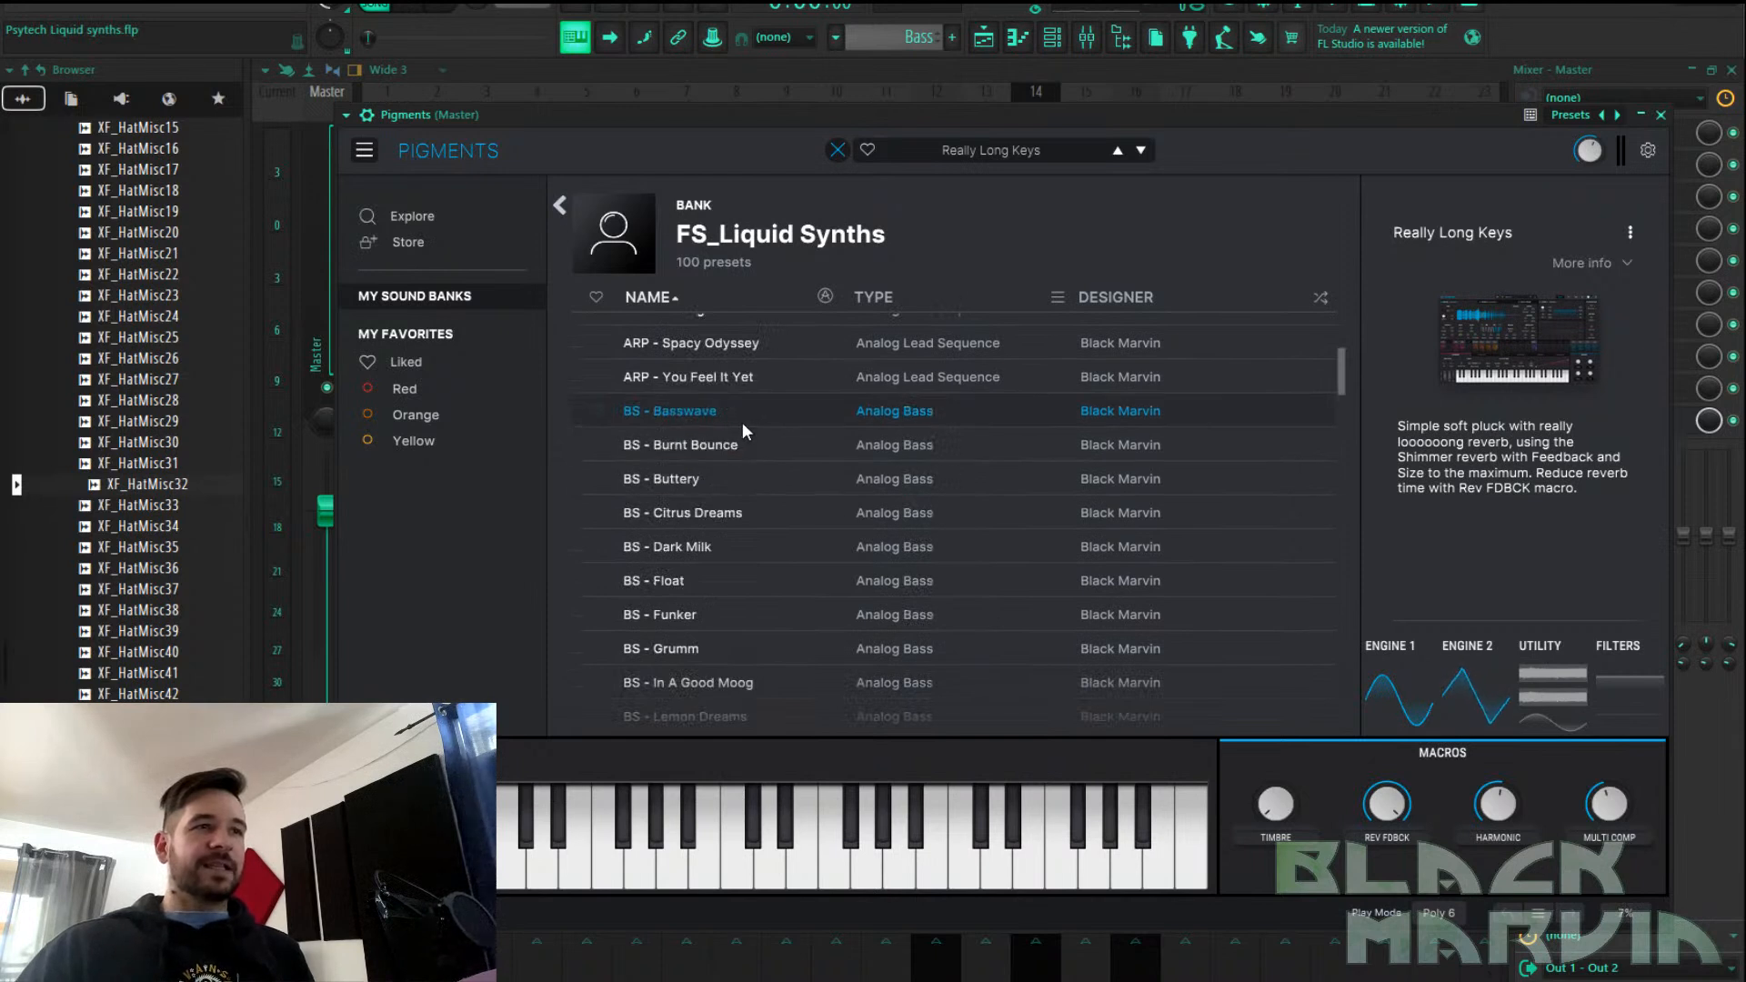
{"action": "scroll", "coordinate": [783, 420], "scroll_direction": "up", "scroll_amount": 3}
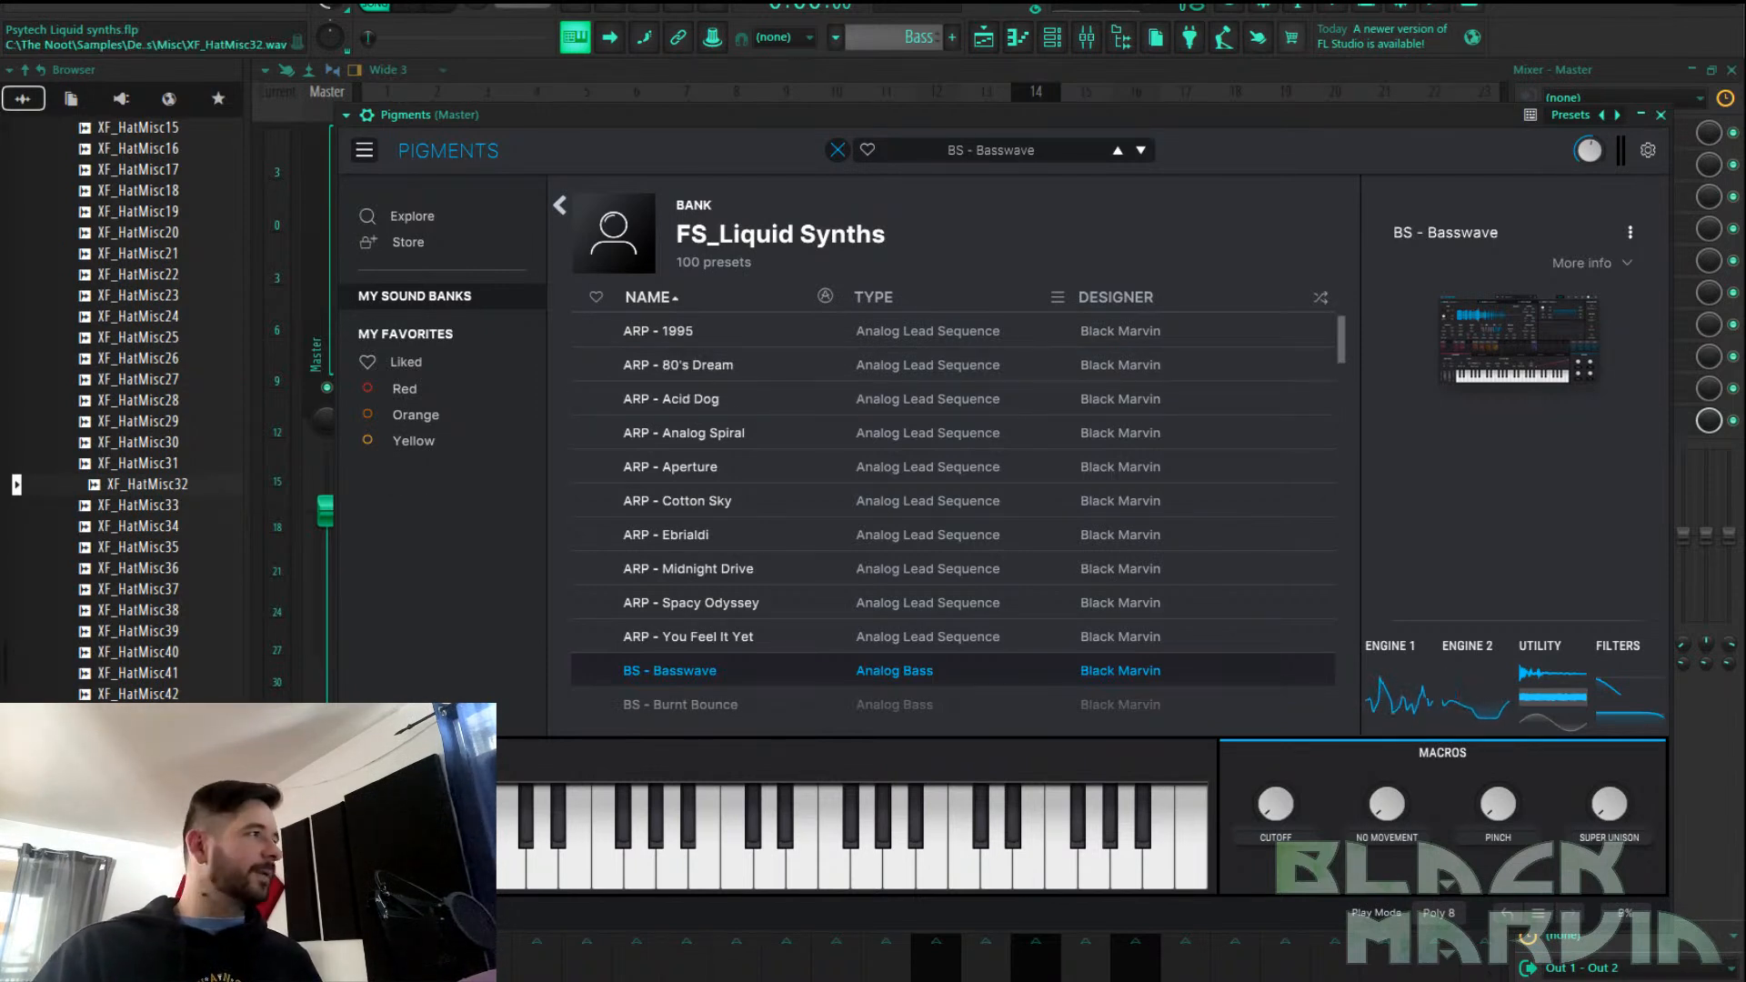
{"action": "left_click", "coordinate": [785, 445]}
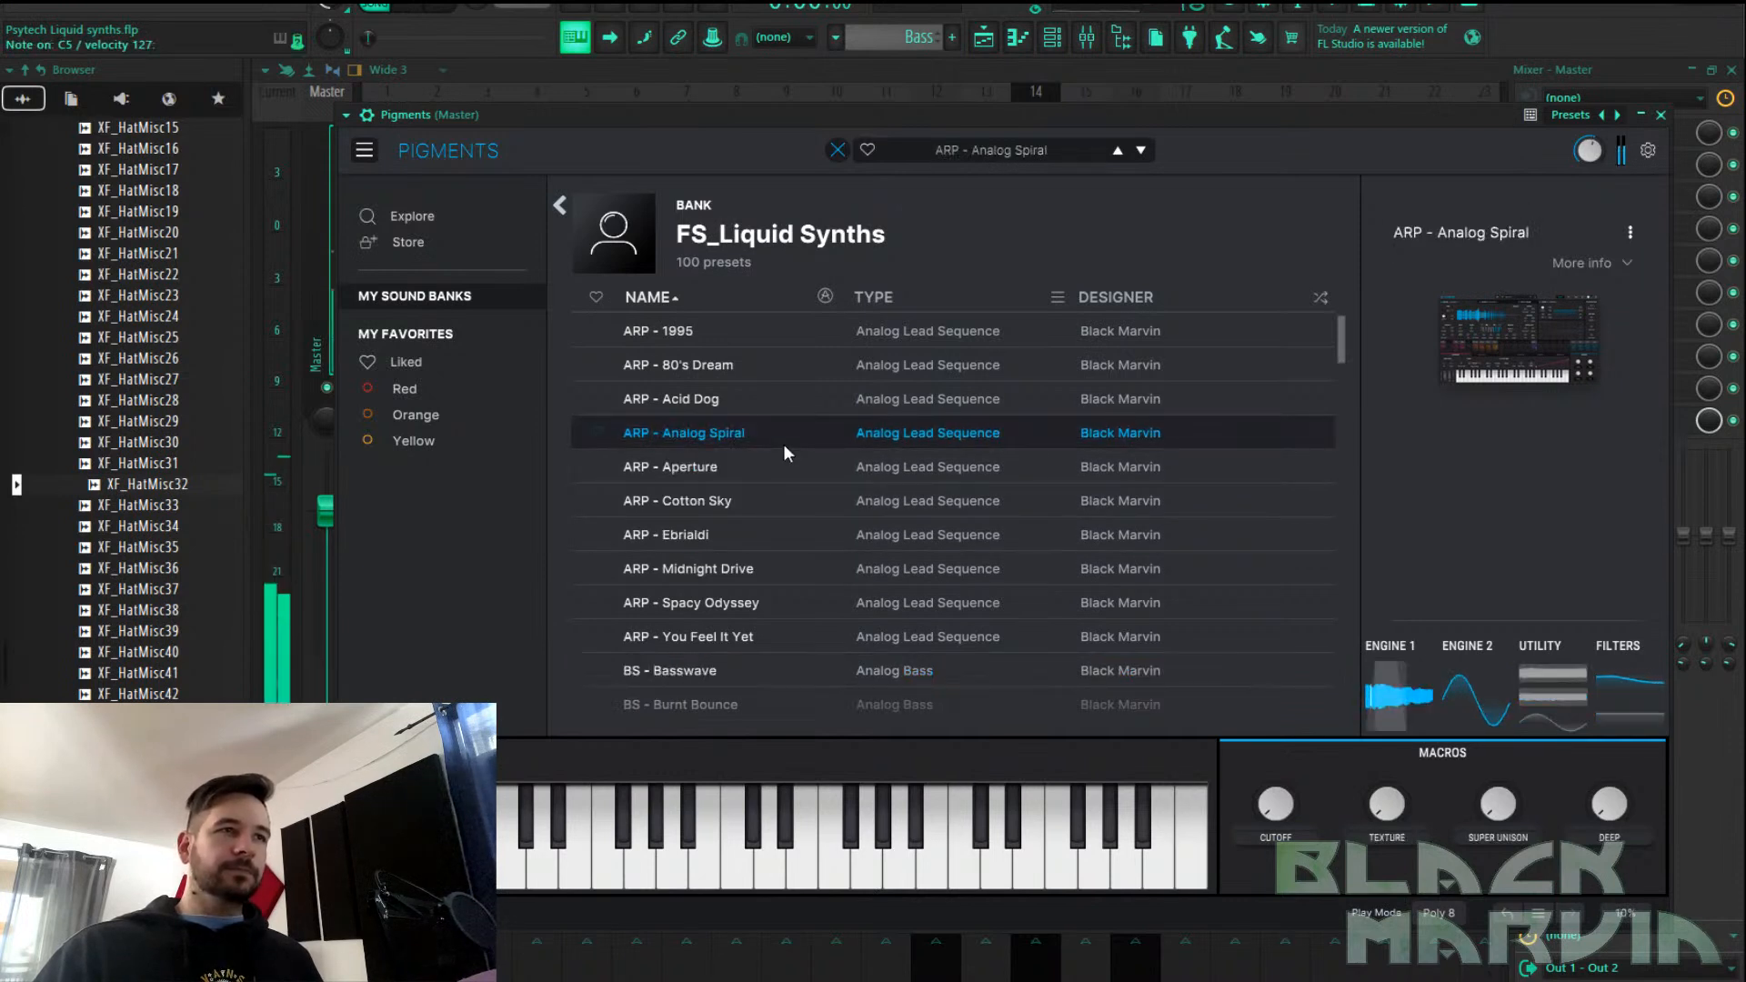
{"action": "left_click", "coordinate": [779, 466]}
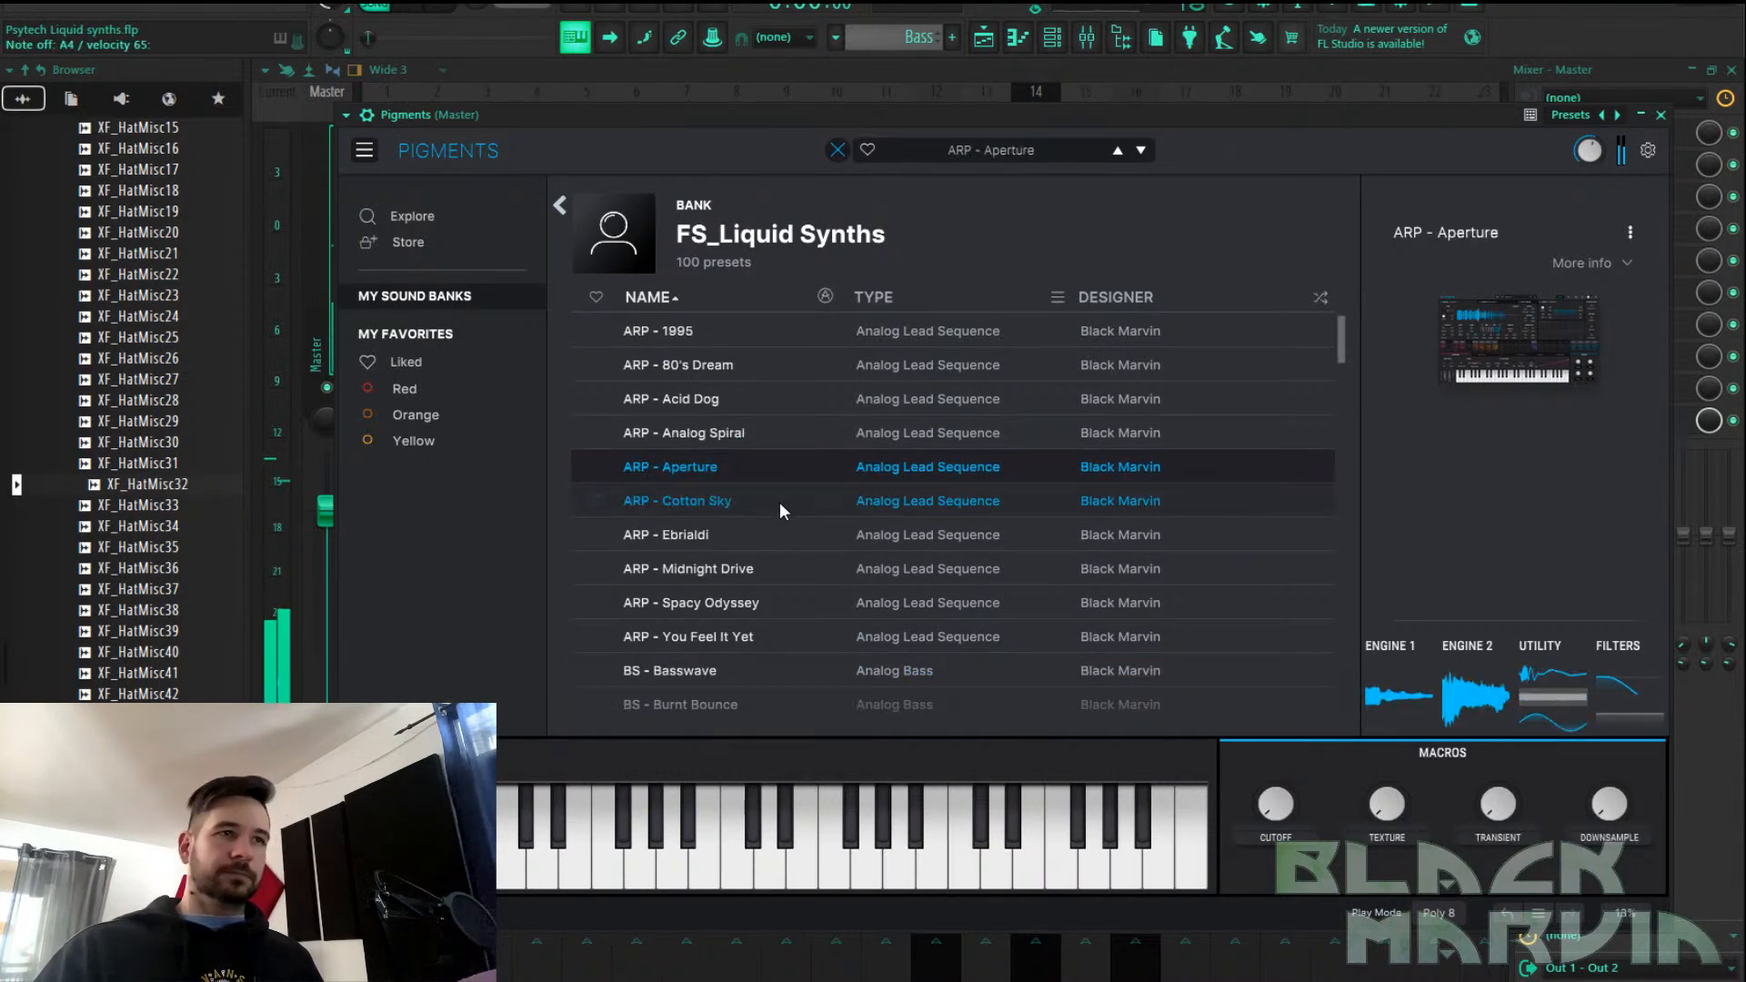
{"action": "left_click", "coordinate": [779, 502]}
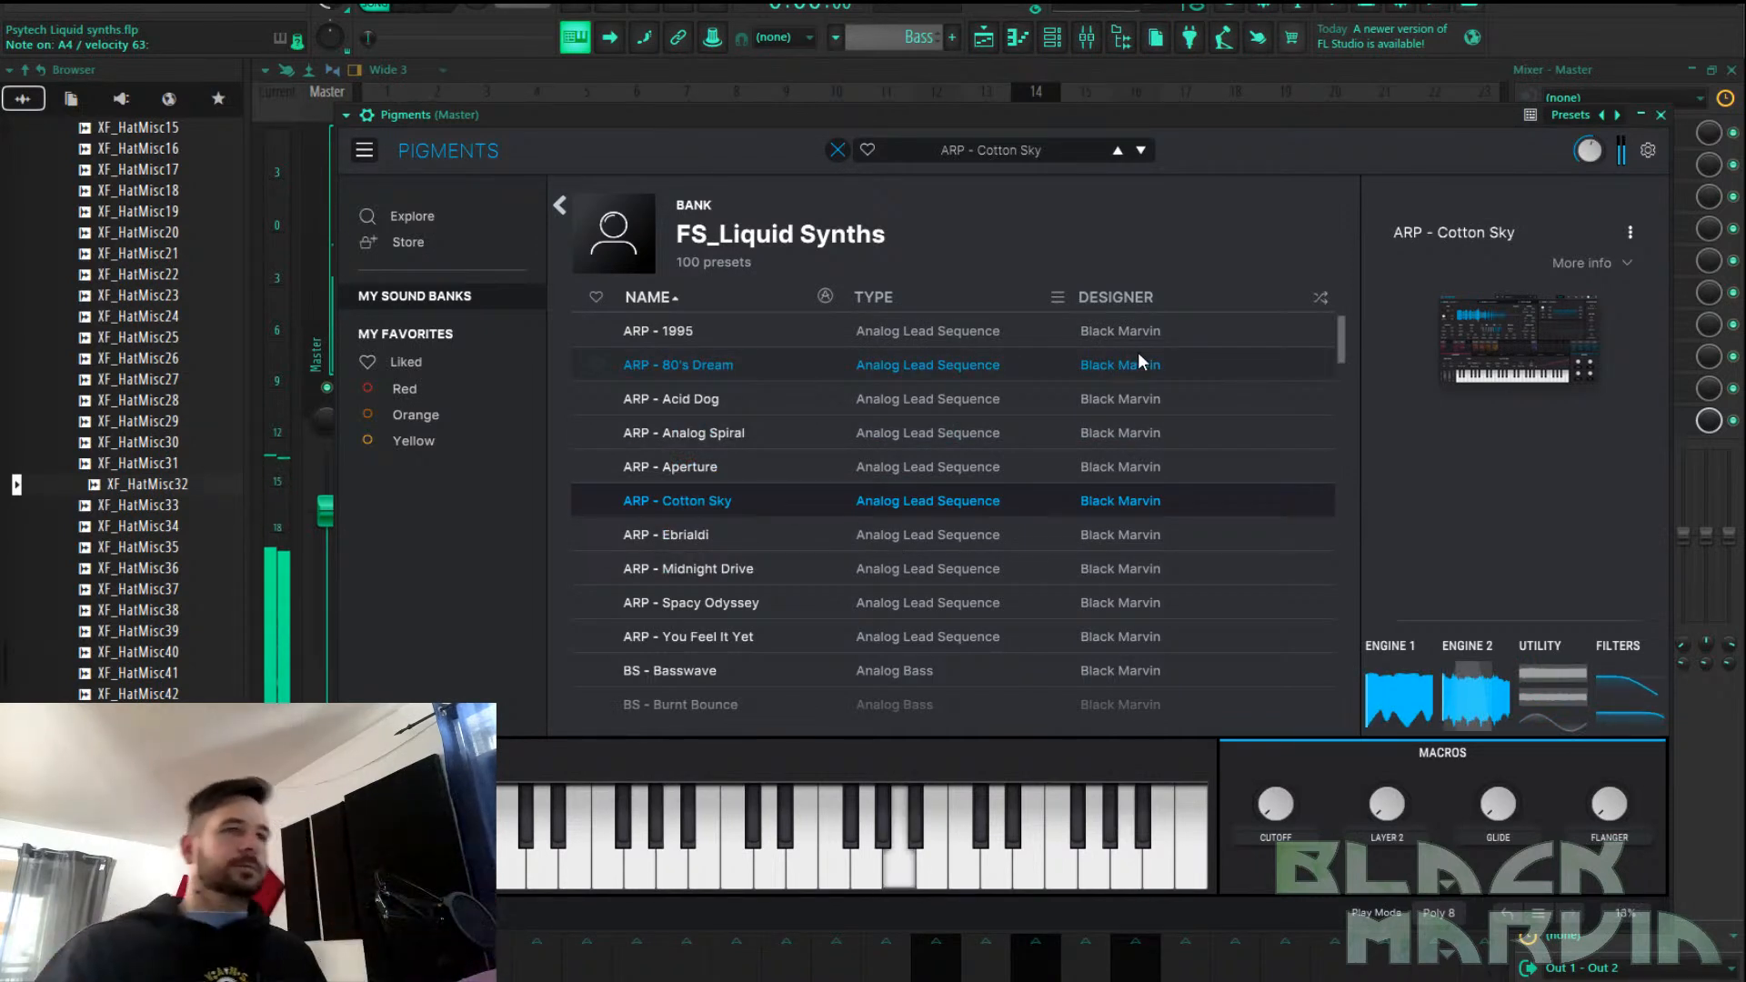
{"action": "left_click", "coordinate": [772, 604]}
Audition the lead presets LD - 2009, LD - Blazer, LD - Caliban and LD - Deadrat from the FS_Liquid Synths bank
{"action": "scroll", "coordinate": [820, 558], "scroll_direction": "down", "scroll_amount": 3}
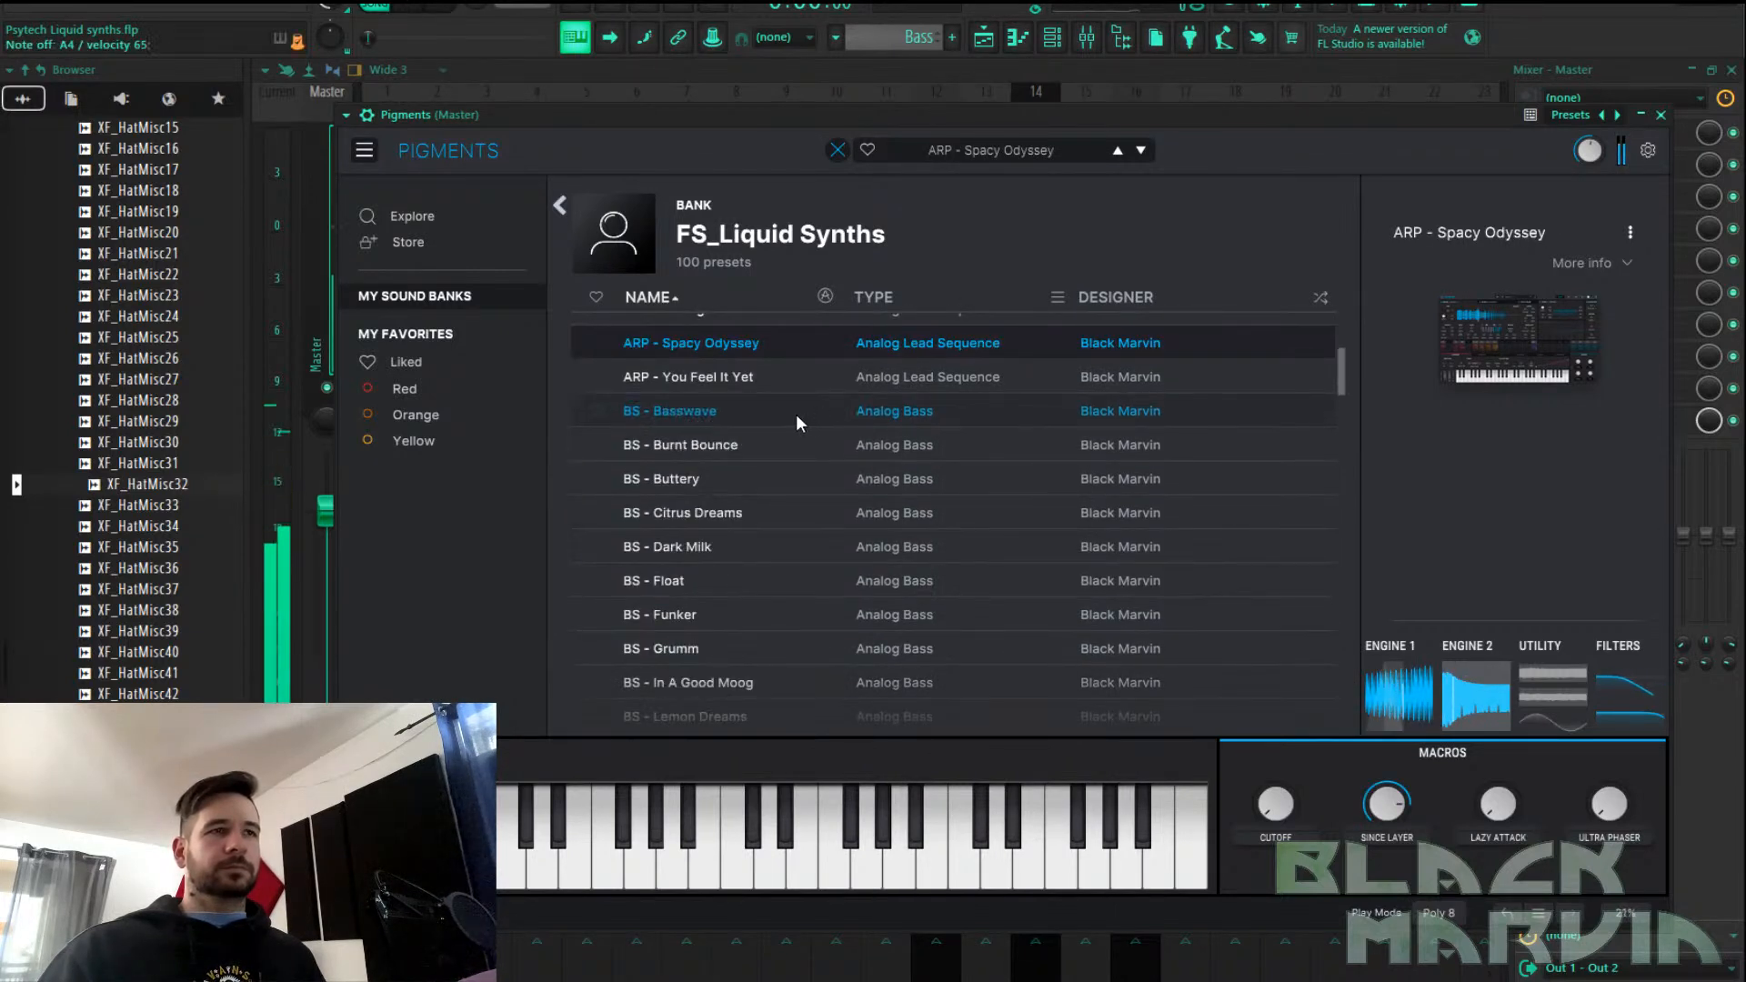
{"action": "scroll", "coordinate": [797, 416], "scroll_direction": "down", "scroll_amount": 2}
{"action": "scroll", "coordinate": [768, 523], "scroll_direction": "down", "scroll_amount": 3}
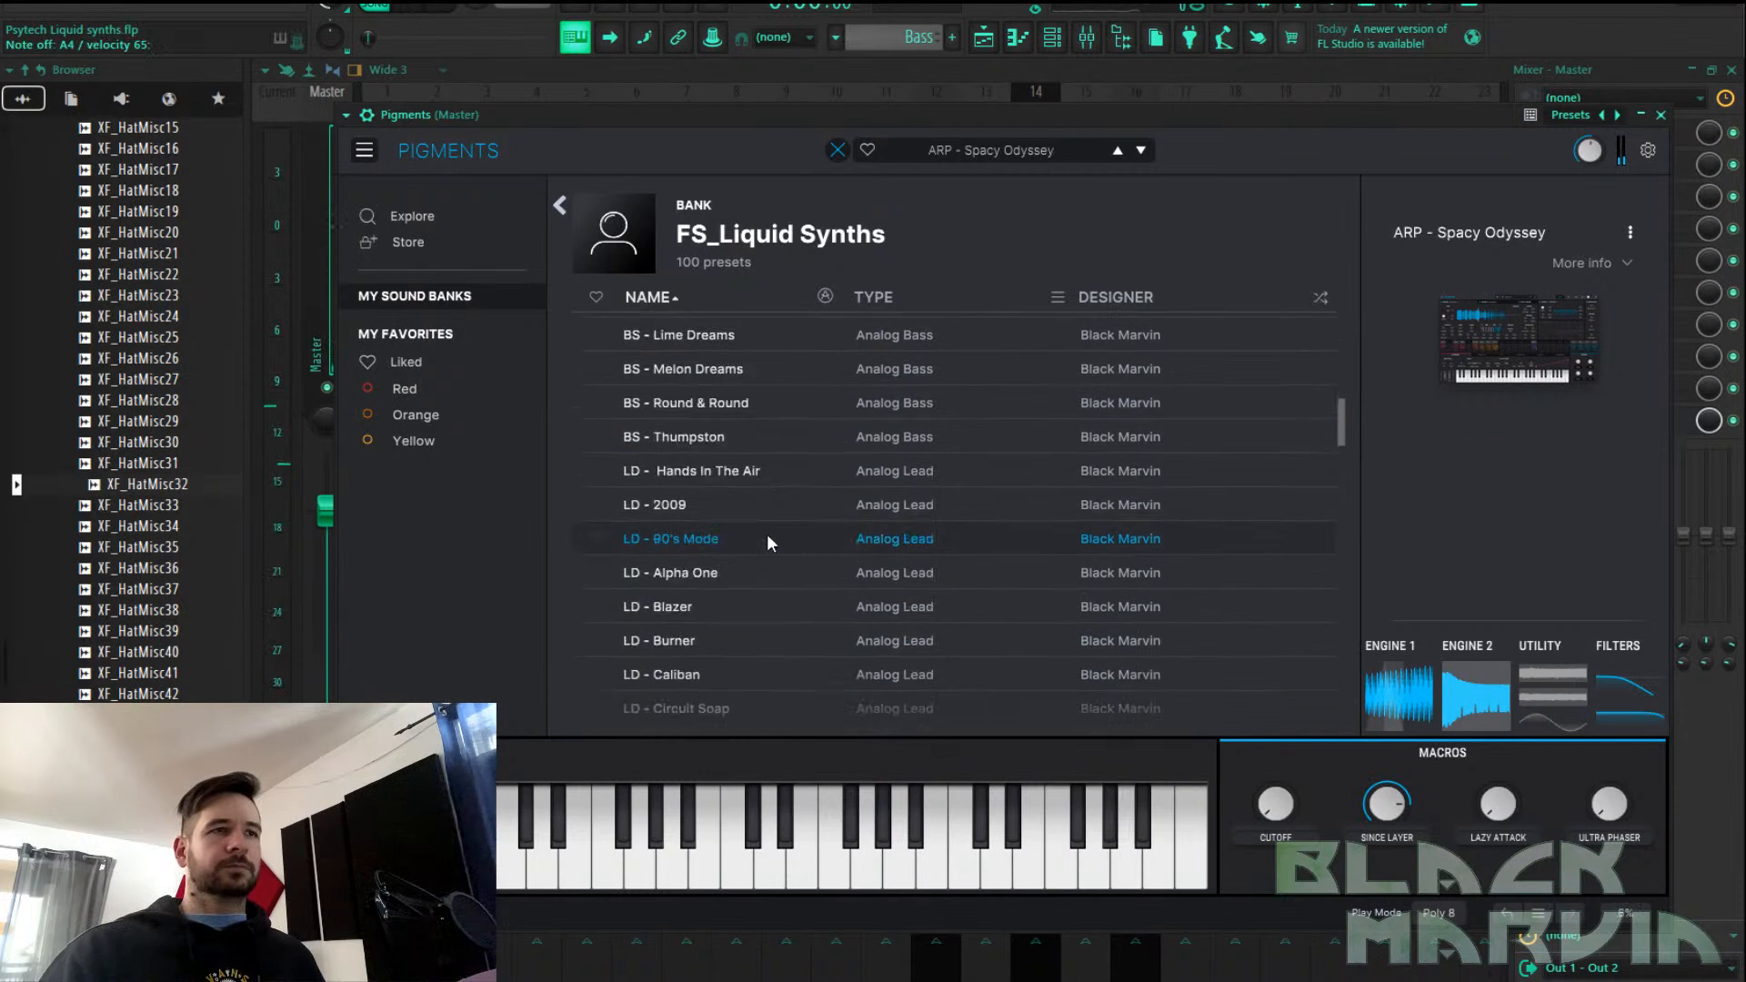
{"action": "left_click", "coordinate": [766, 509]}
{"action": "scroll", "coordinate": [766, 511], "scroll_direction": "down", "scroll_amount": 1}
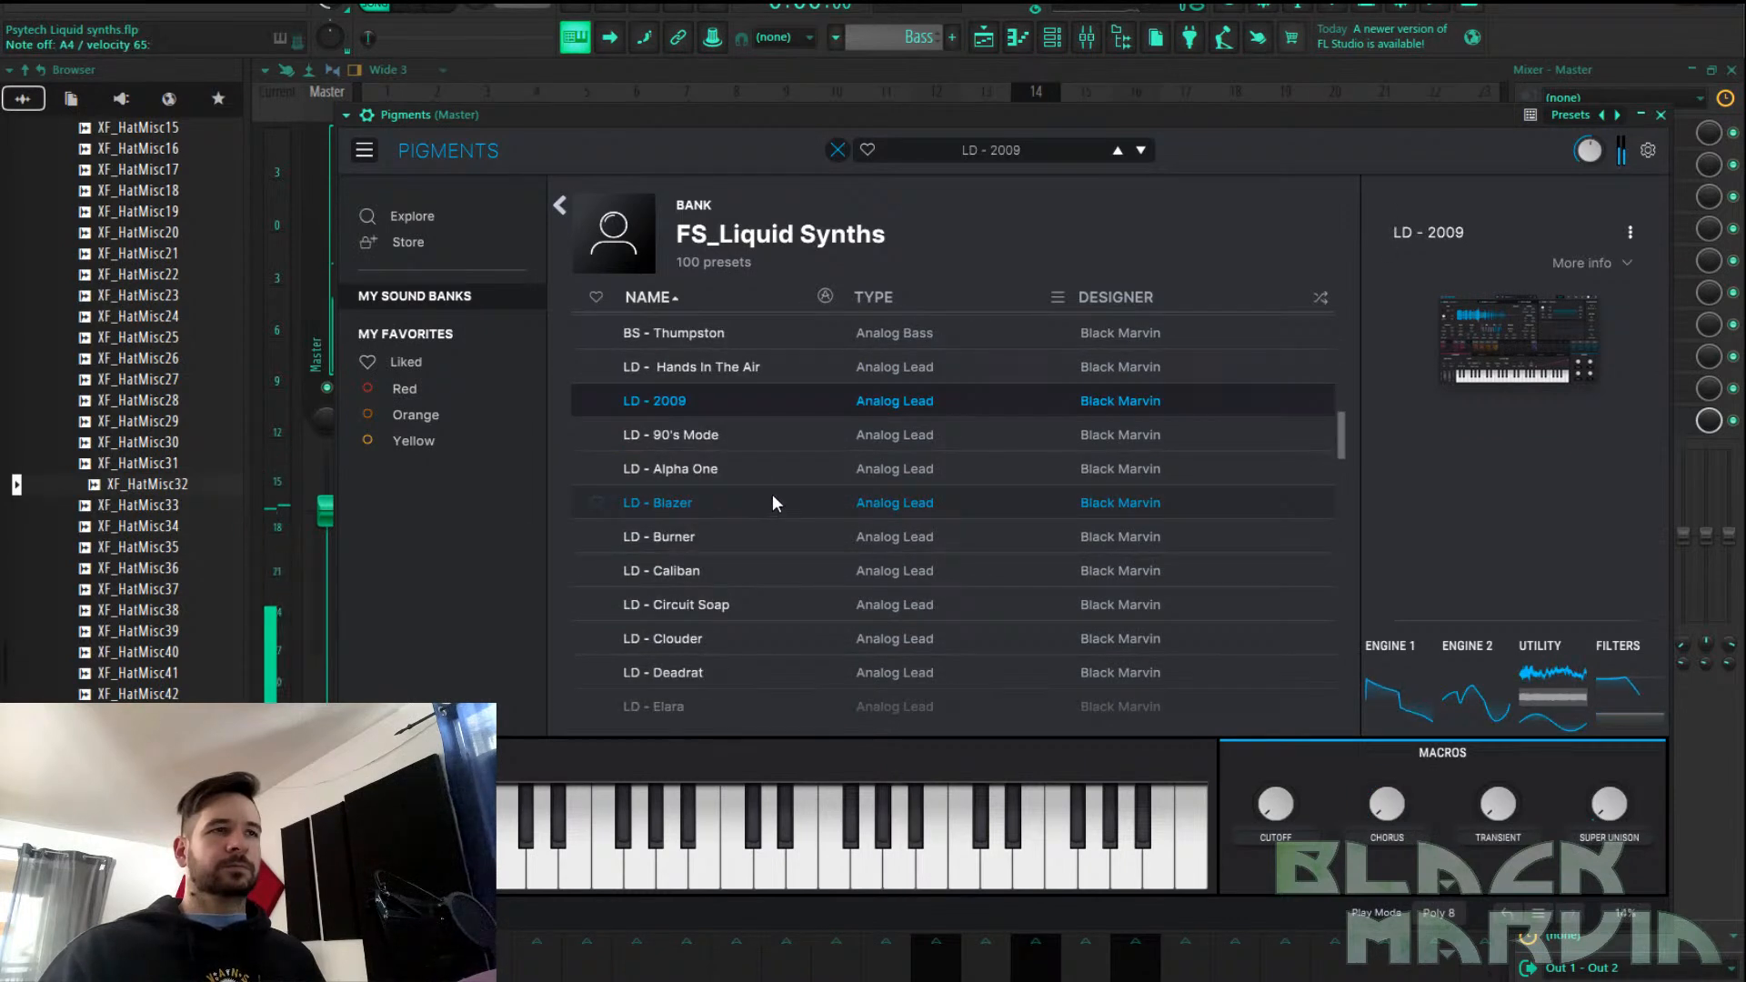
{"action": "left_click", "coordinate": [770, 505]}
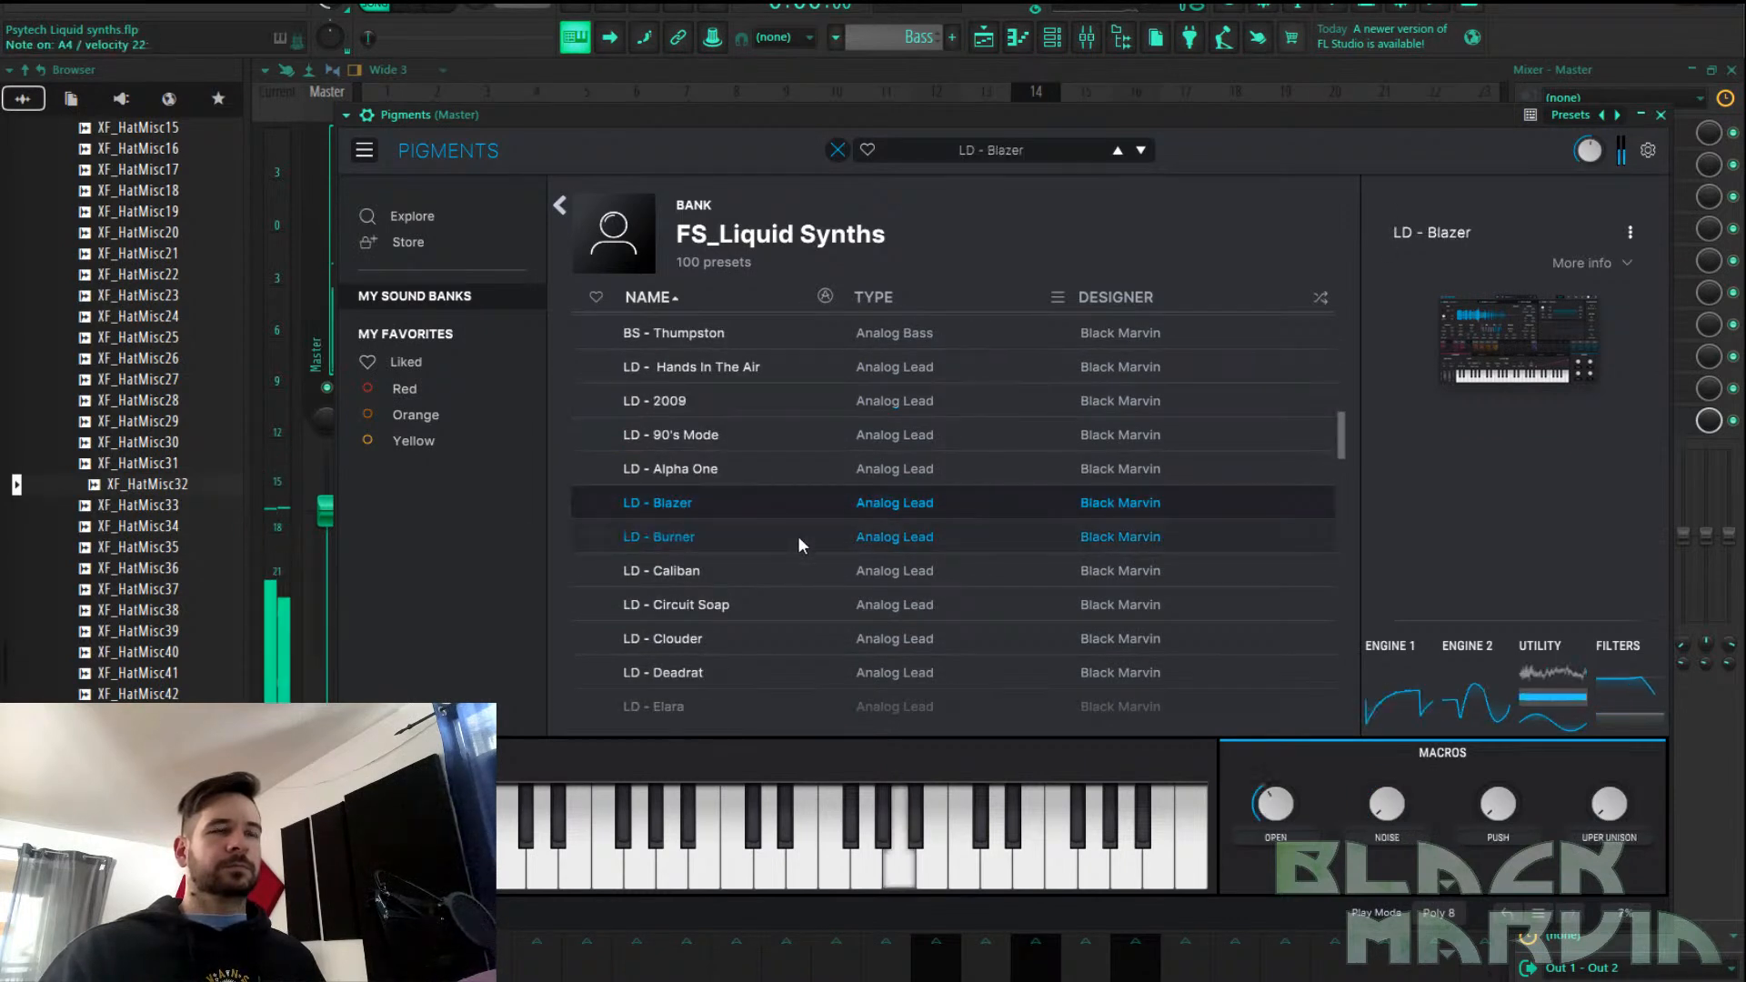
{"action": "left_click", "coordinate": [758, 573]}
{"action": "scroll", "coordinate": [767, 579], "scroll_direction": "down", "scroll_amount": 1}
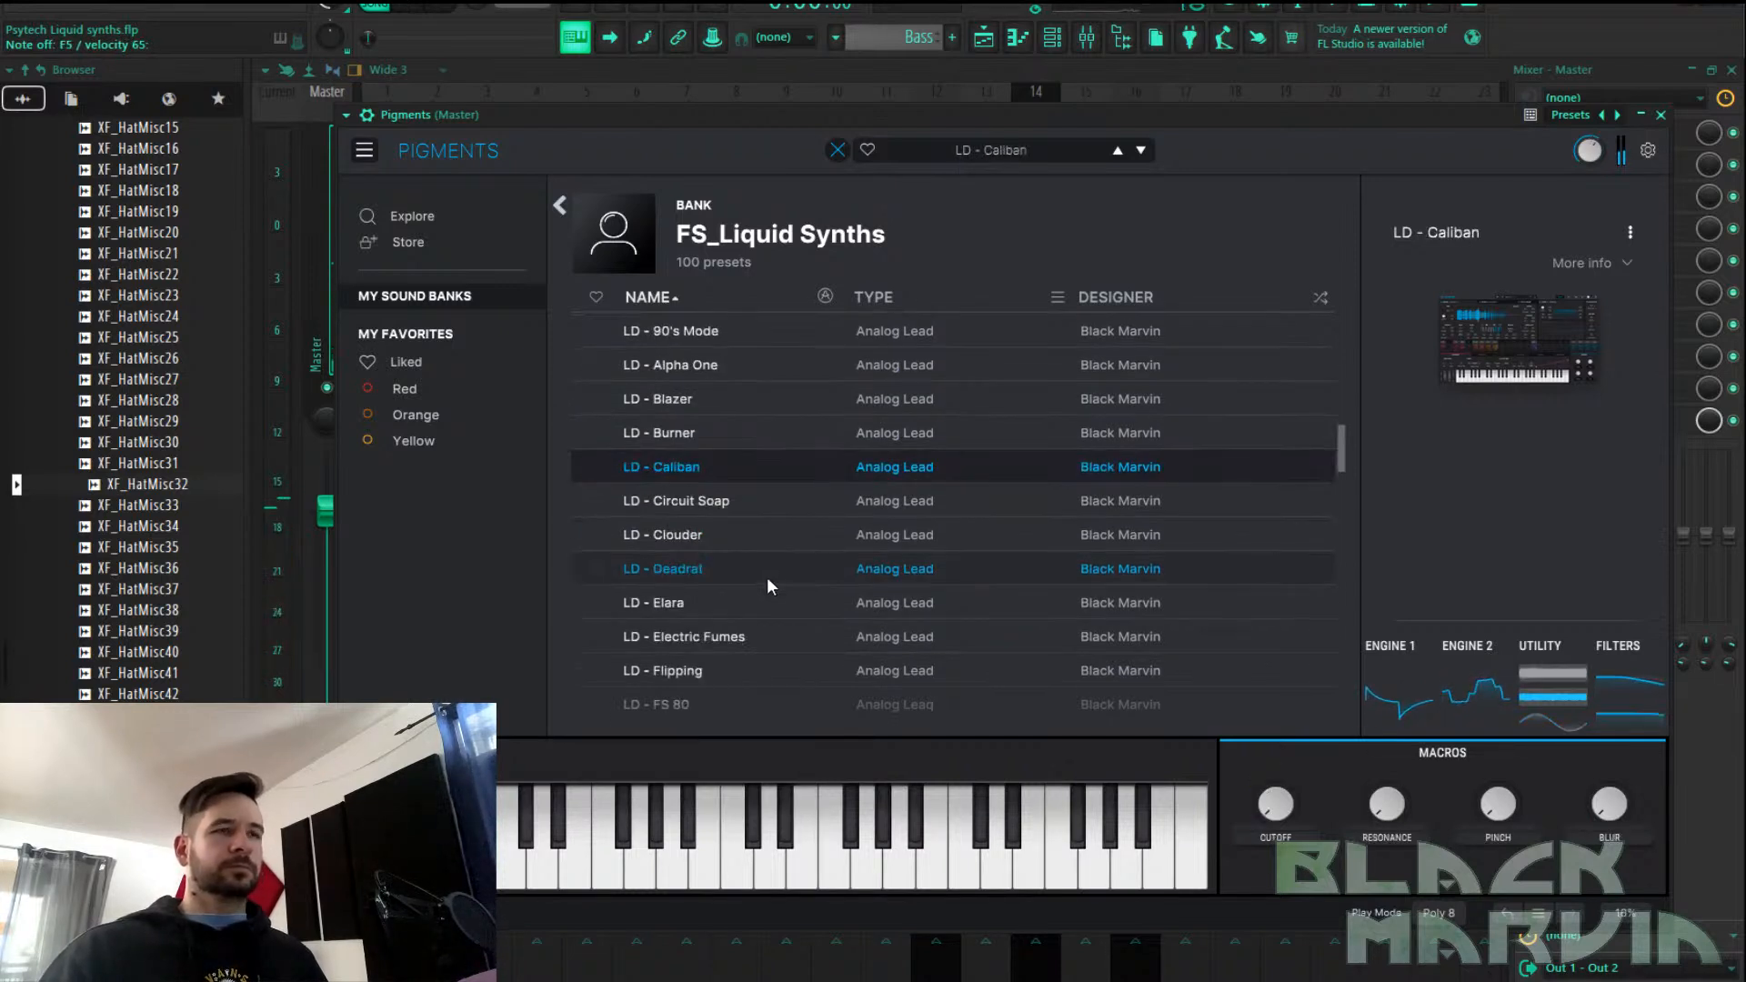
{"action": "left_click", "coordinate": [766, 564]}
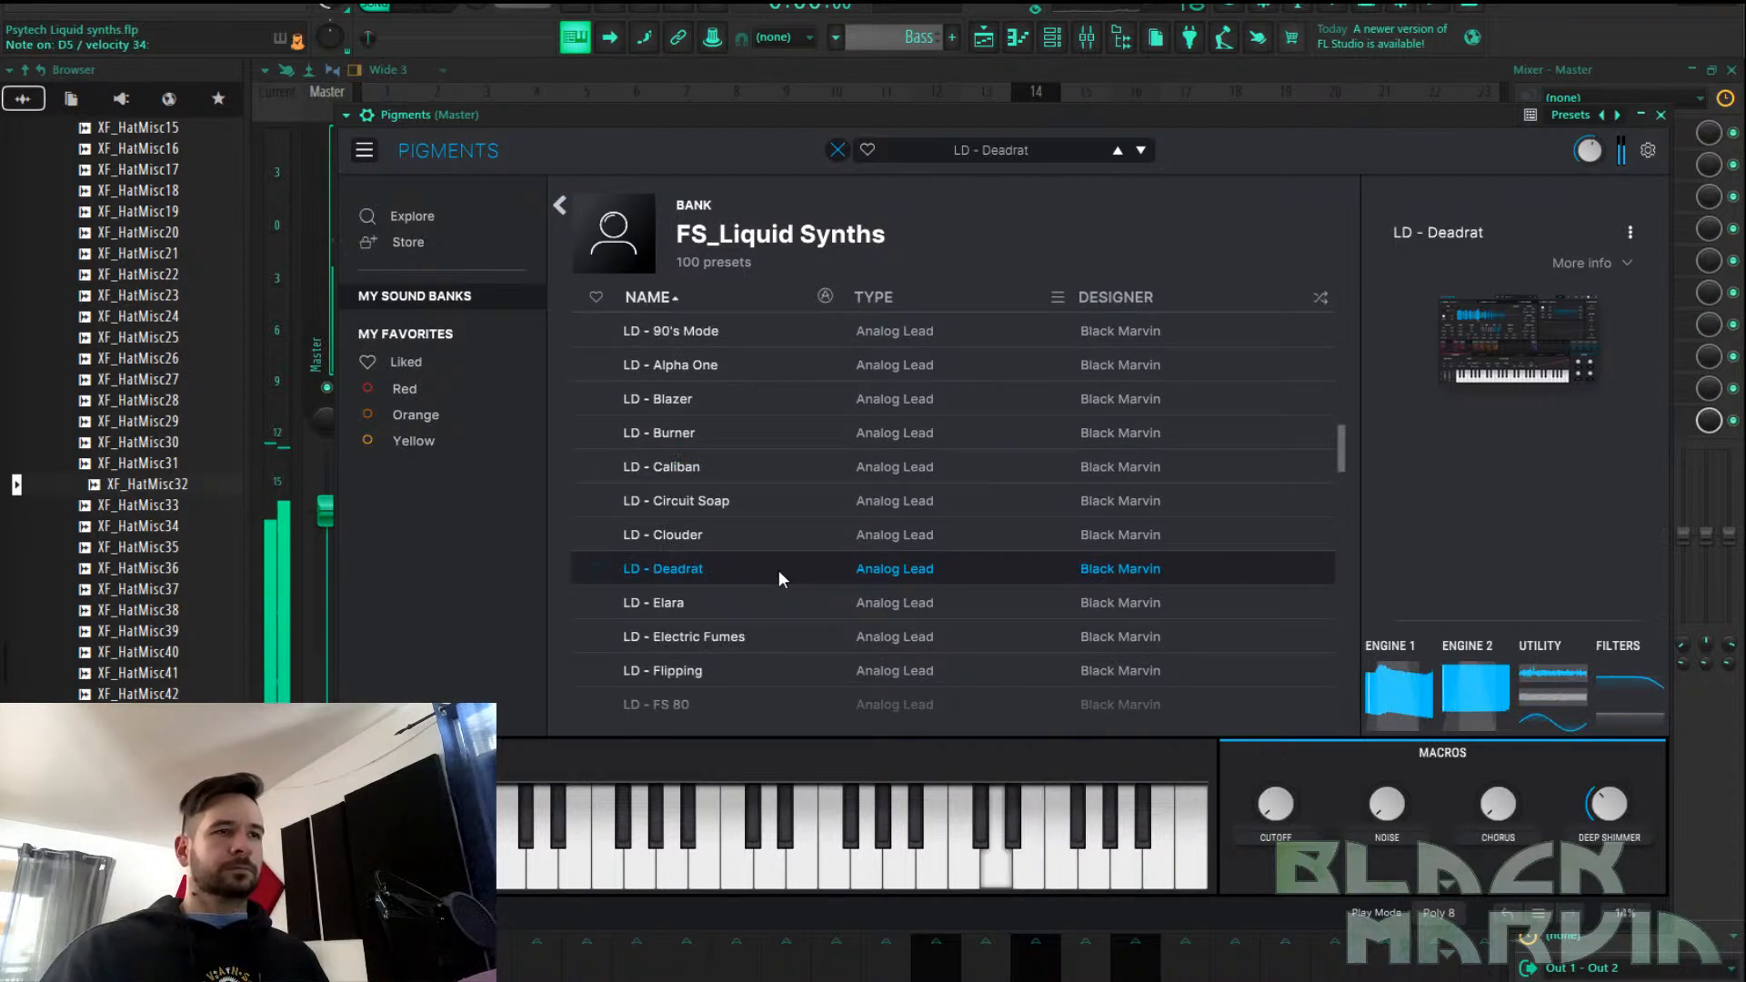
Audition the lead presets LD - Fuzzphore, LD - Grinder, LD - Mimas and LD - Lysithea further down the bank
{"action": "scroll", "coordinate": [778, 570], "scroll_direction": "down", "scroll_amount": 2}
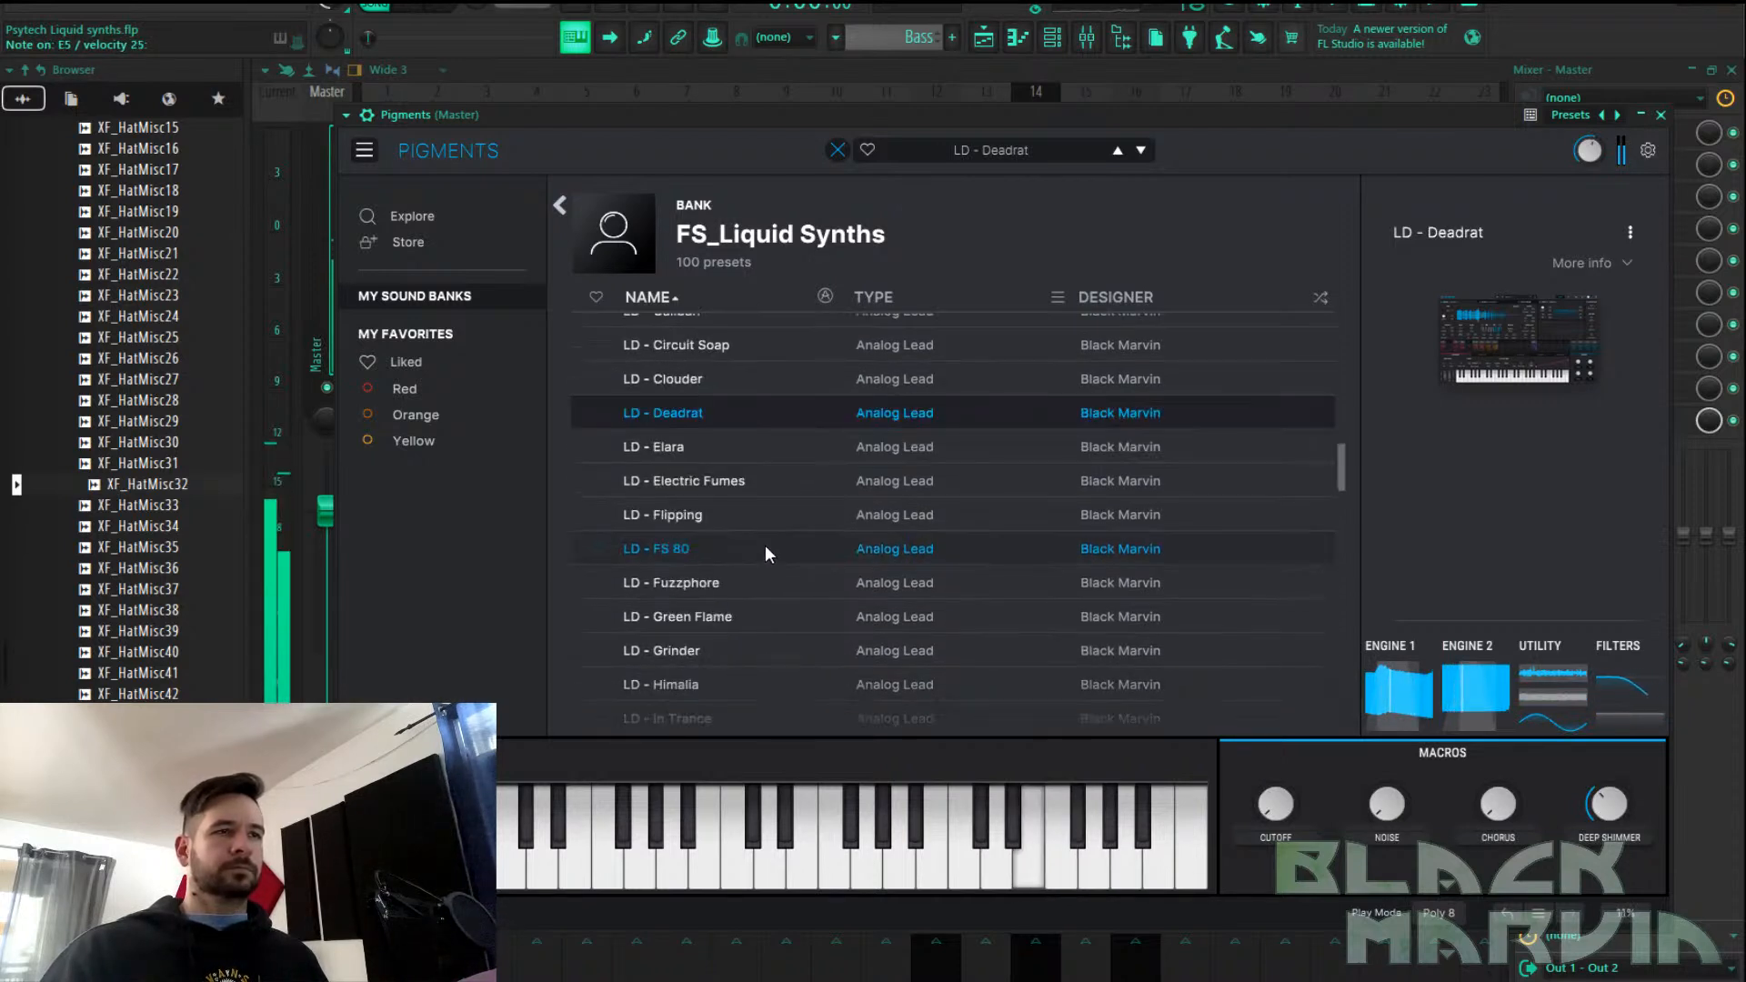
{"action": "left_click", "coordinate": [779, 575]}
{"action": "scroll", "coordinate": [786, 577], "scroll_direction": "down", "scroll_amount": 1}
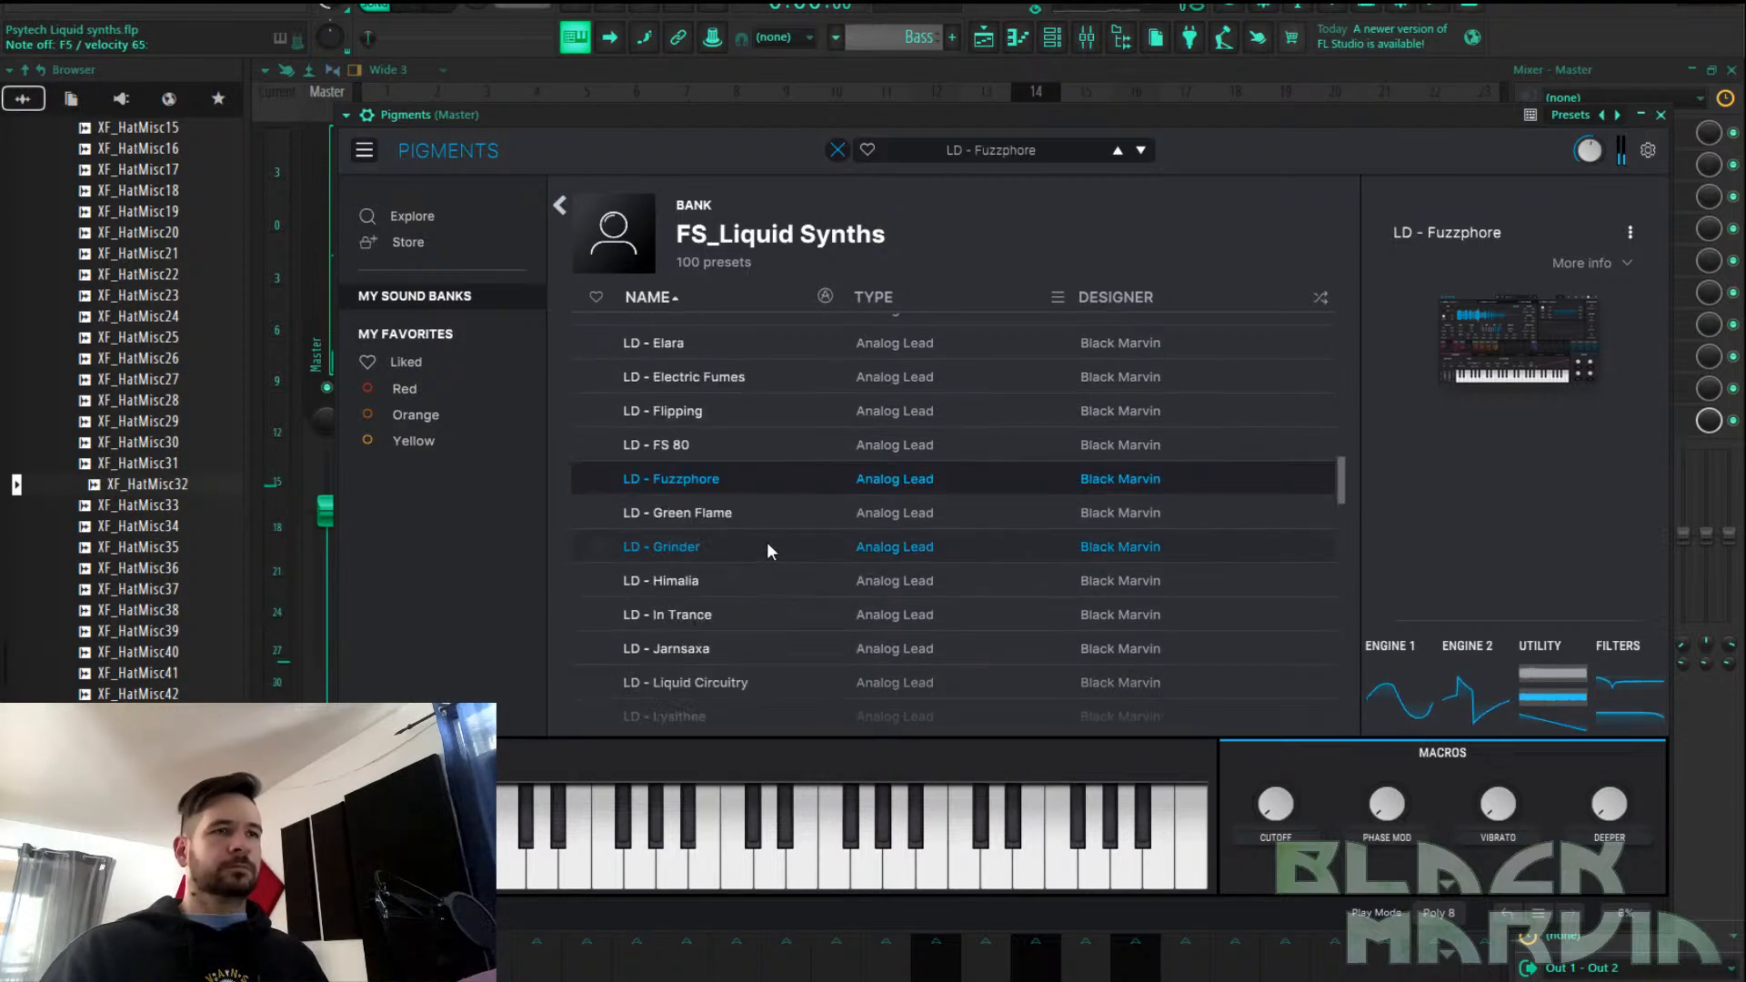
{"action": "left_click", "coordinate": [767, 546]}
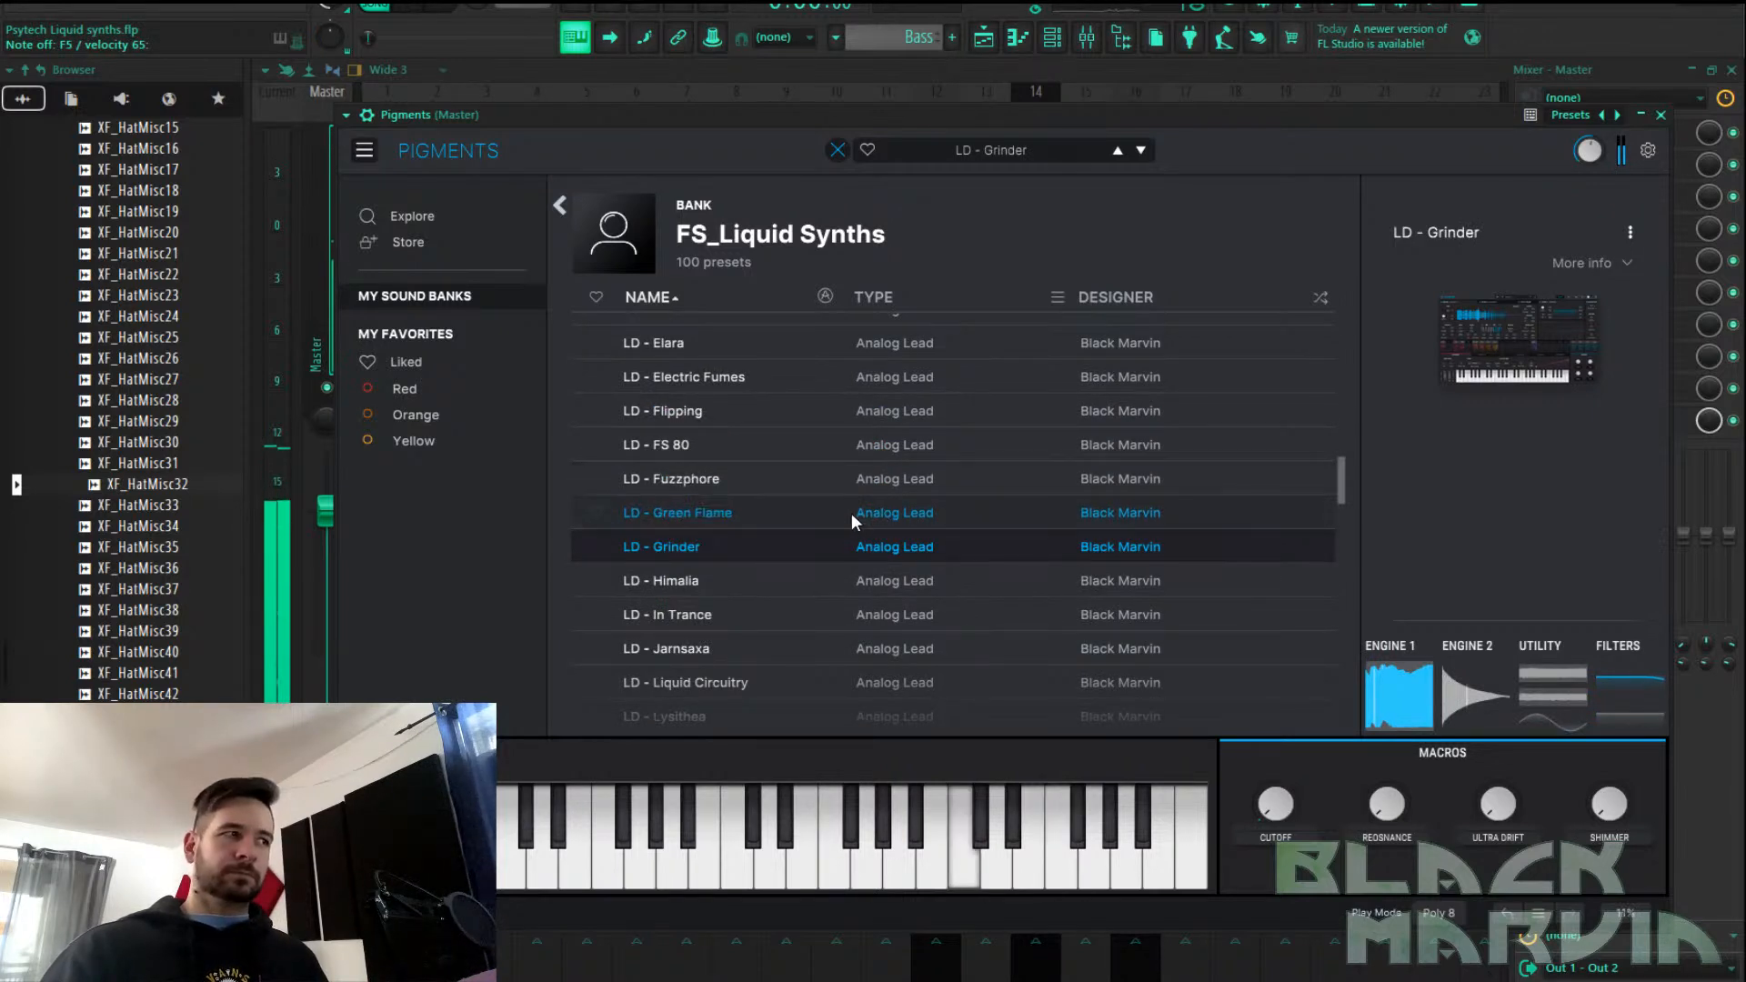
{"action": "scroll", "coordinate": [846, 496], "scroll_direction": "down", "scroll_amount": 3}
{"action": "left_click", "coordinate": [795, 496]}
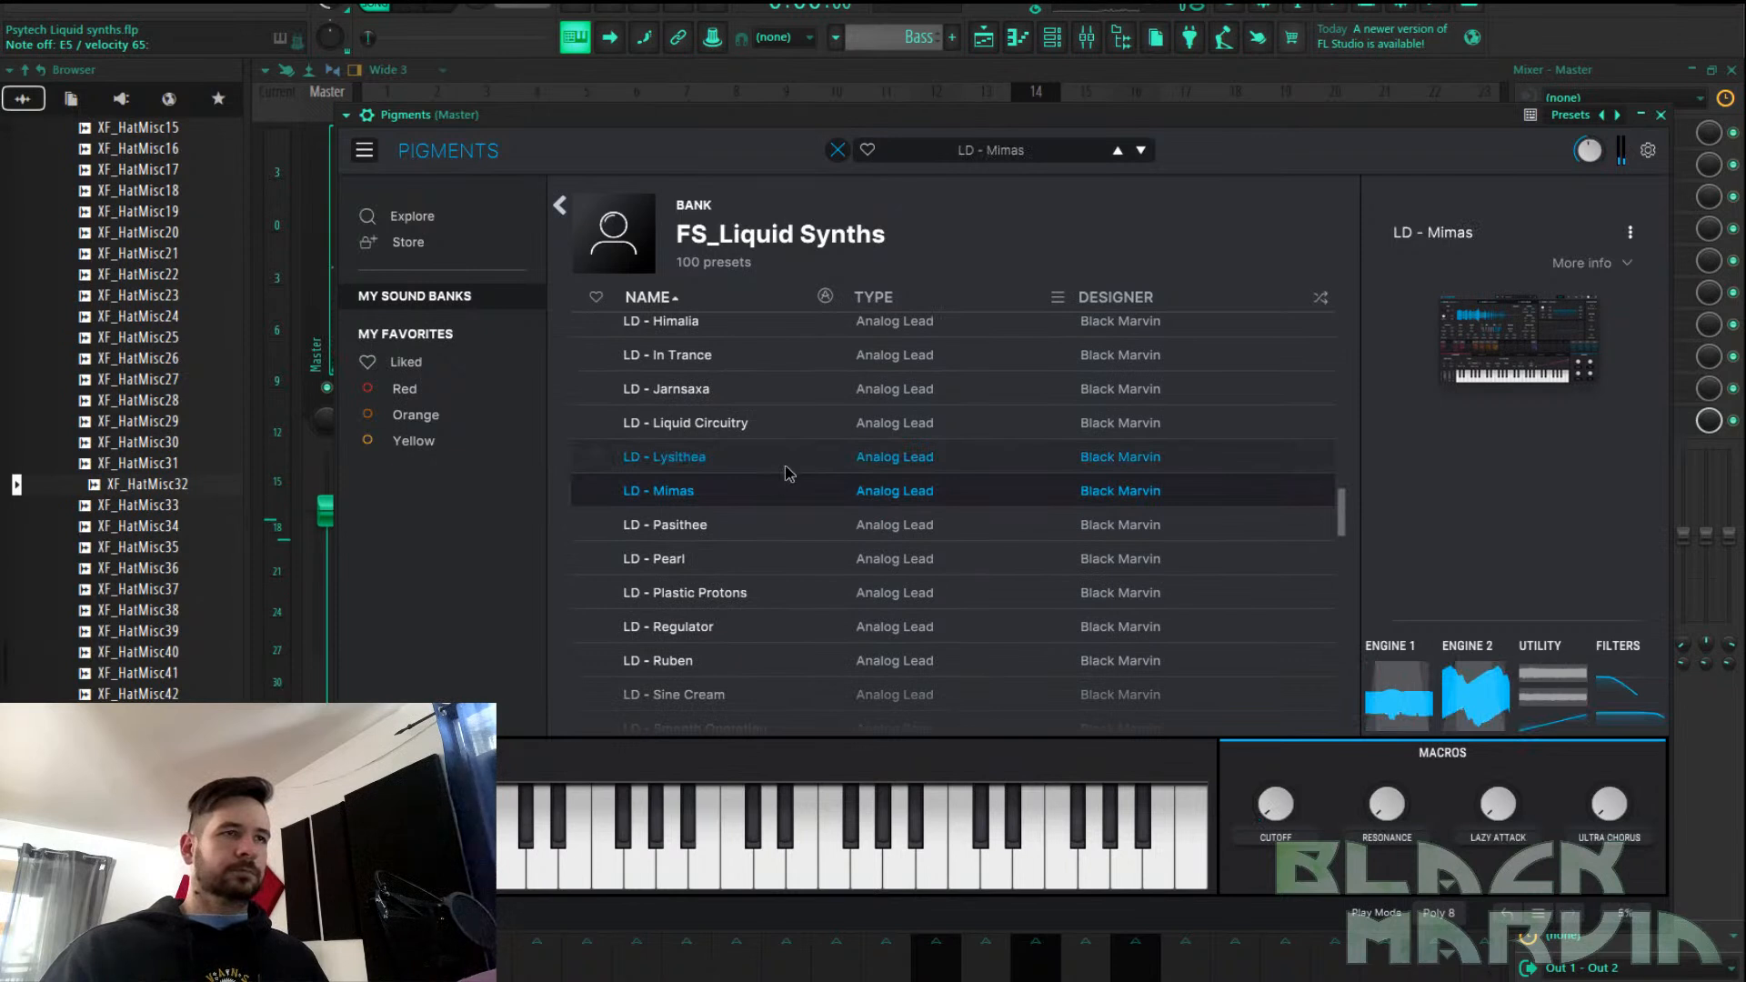
{"action": "left_click", "coordinate": [787, 466]}
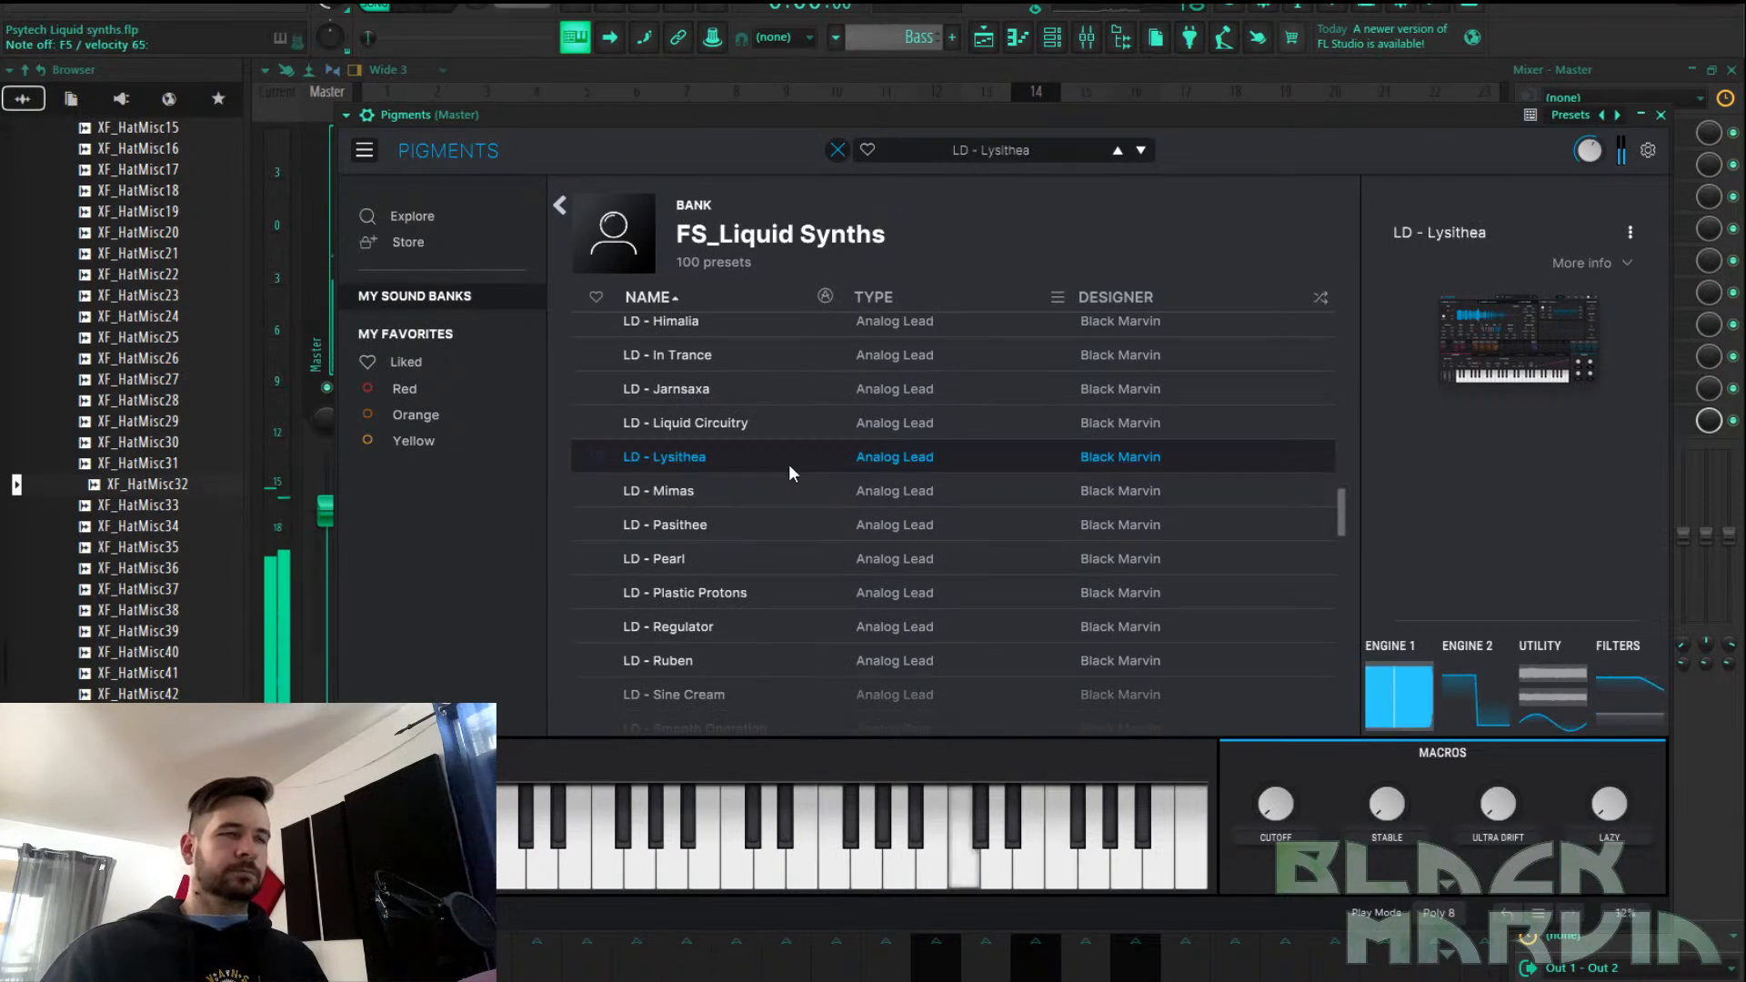
Audition LD - Thickliker and the pad presets PD - Absynthe, PD - Dunerunner and PD - The Strangest Things
{"action": "scroll", "coordinate": [793, 468], "scroll_direction": "down", "scroll_amount": 3}
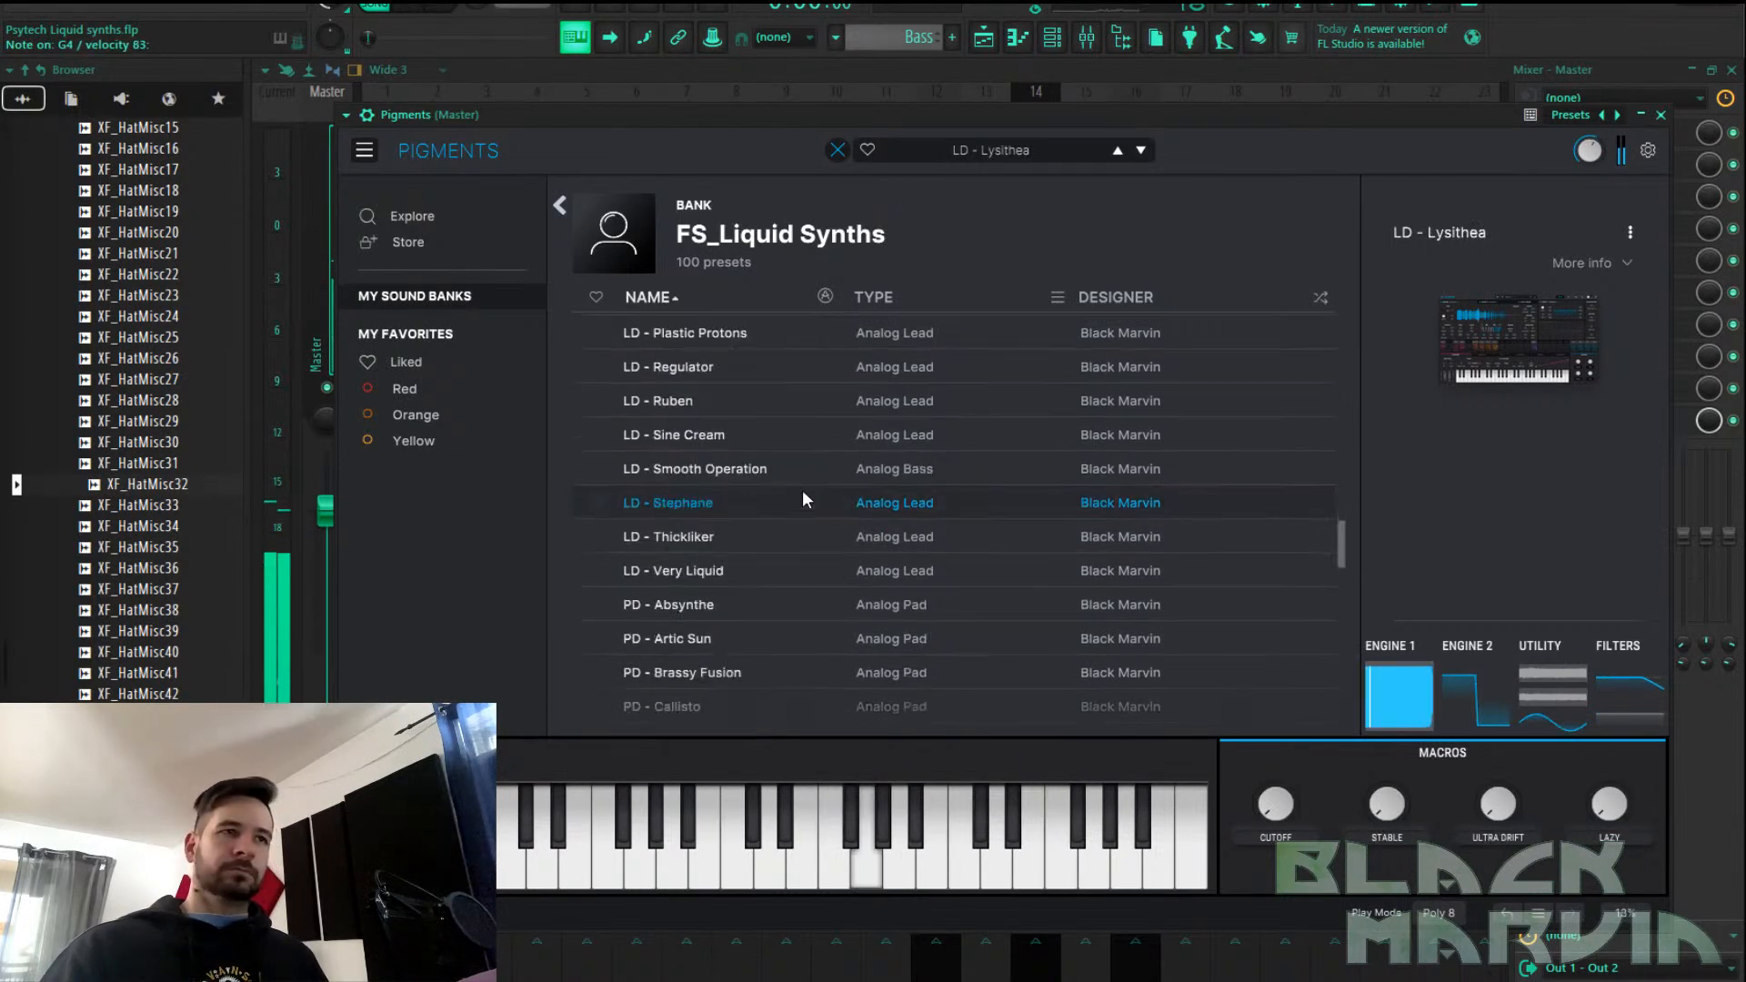
{"action": "left_click", "coordinate": [801, 499]}
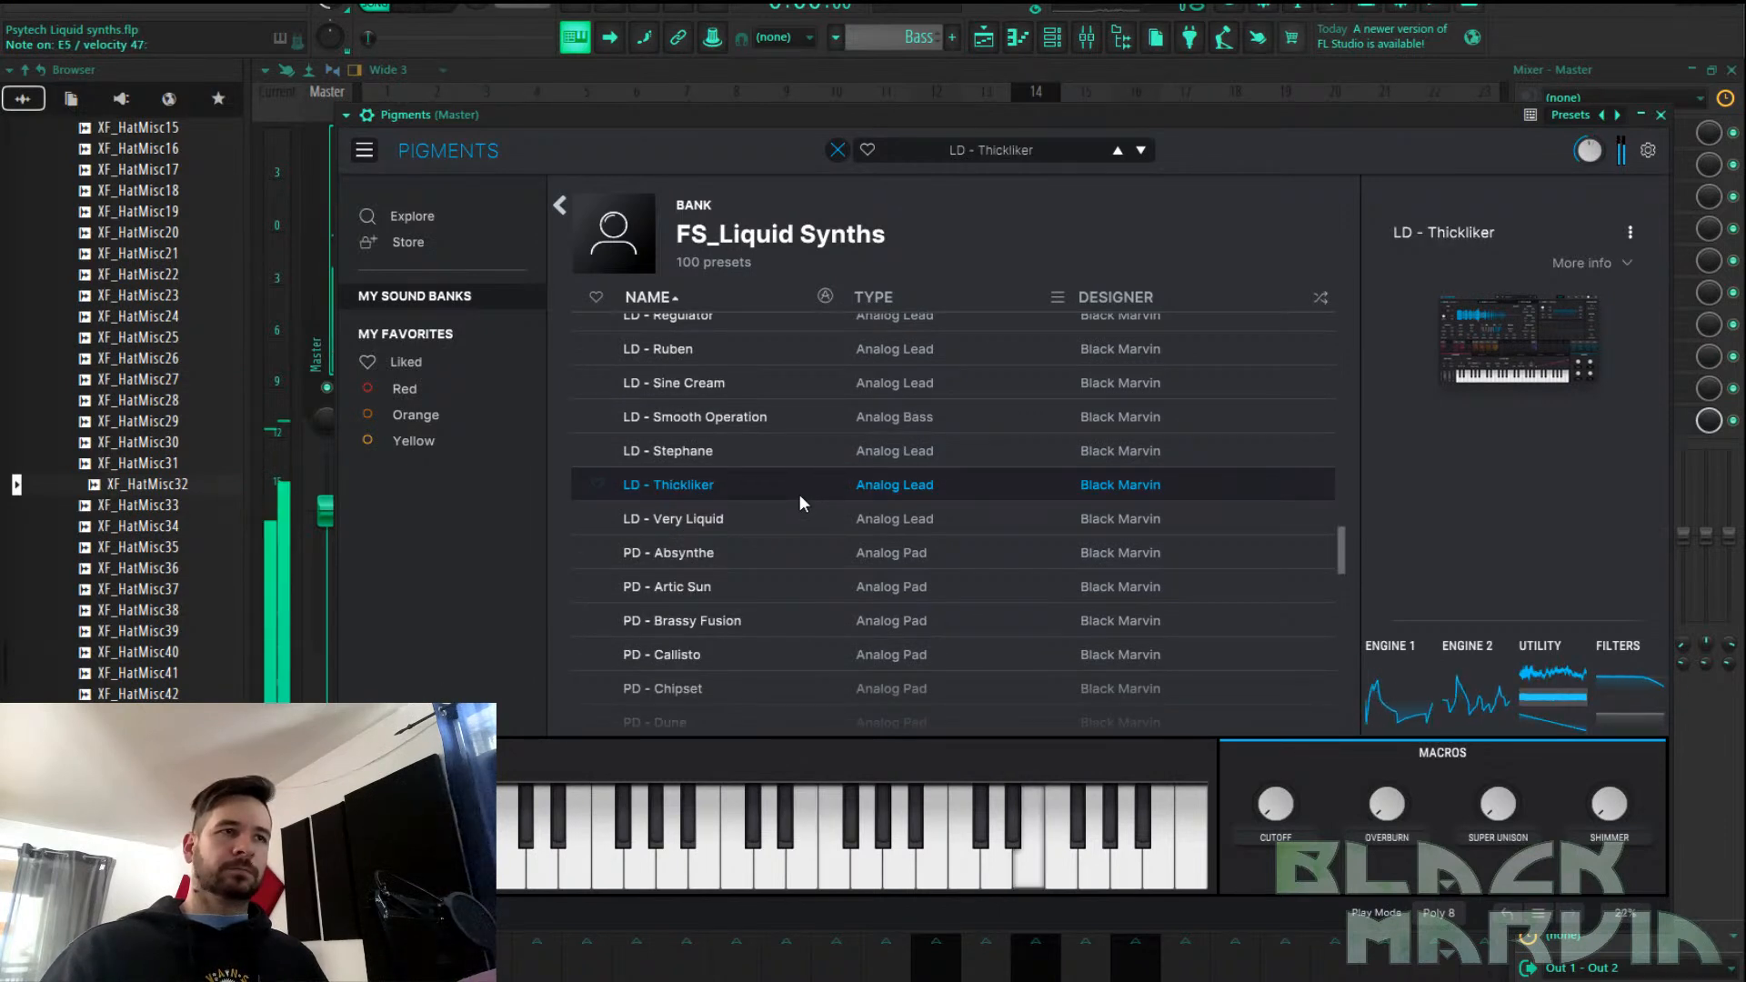
{"action": "left_click", "coordinate": [781, 552]}
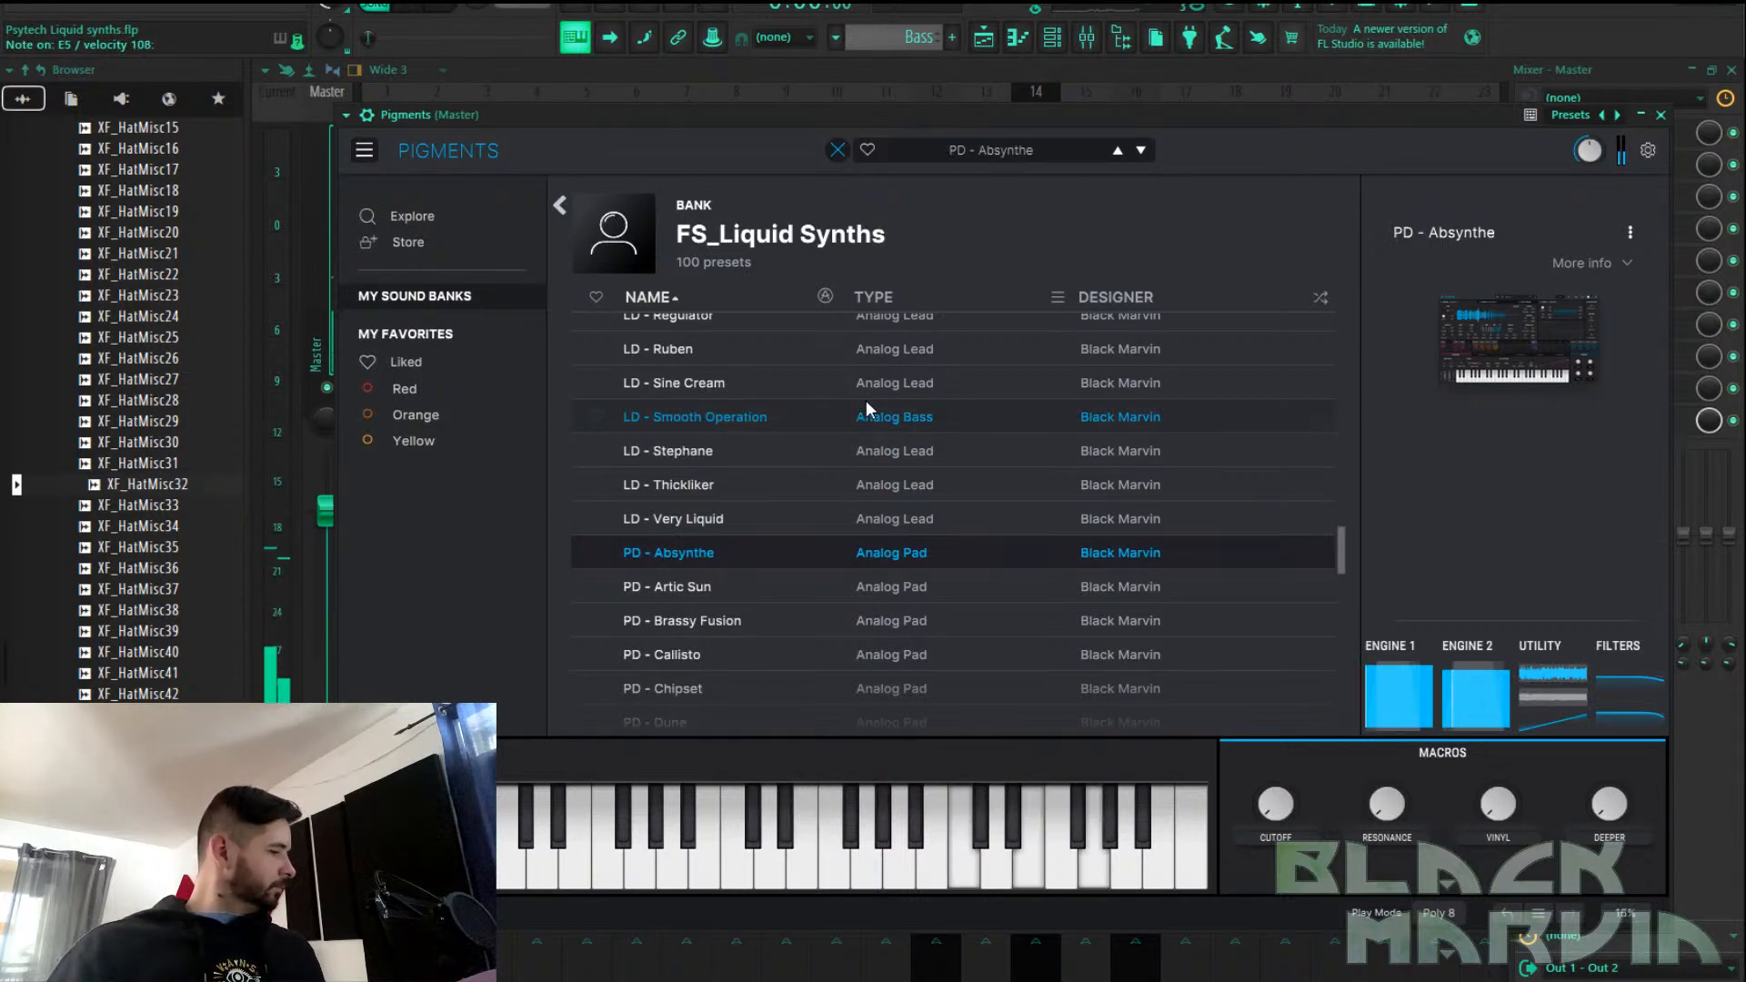
{"action": "scroll", "coordinate": [878, 443], "scroll_direction": "down", "scroll_amount": 3}
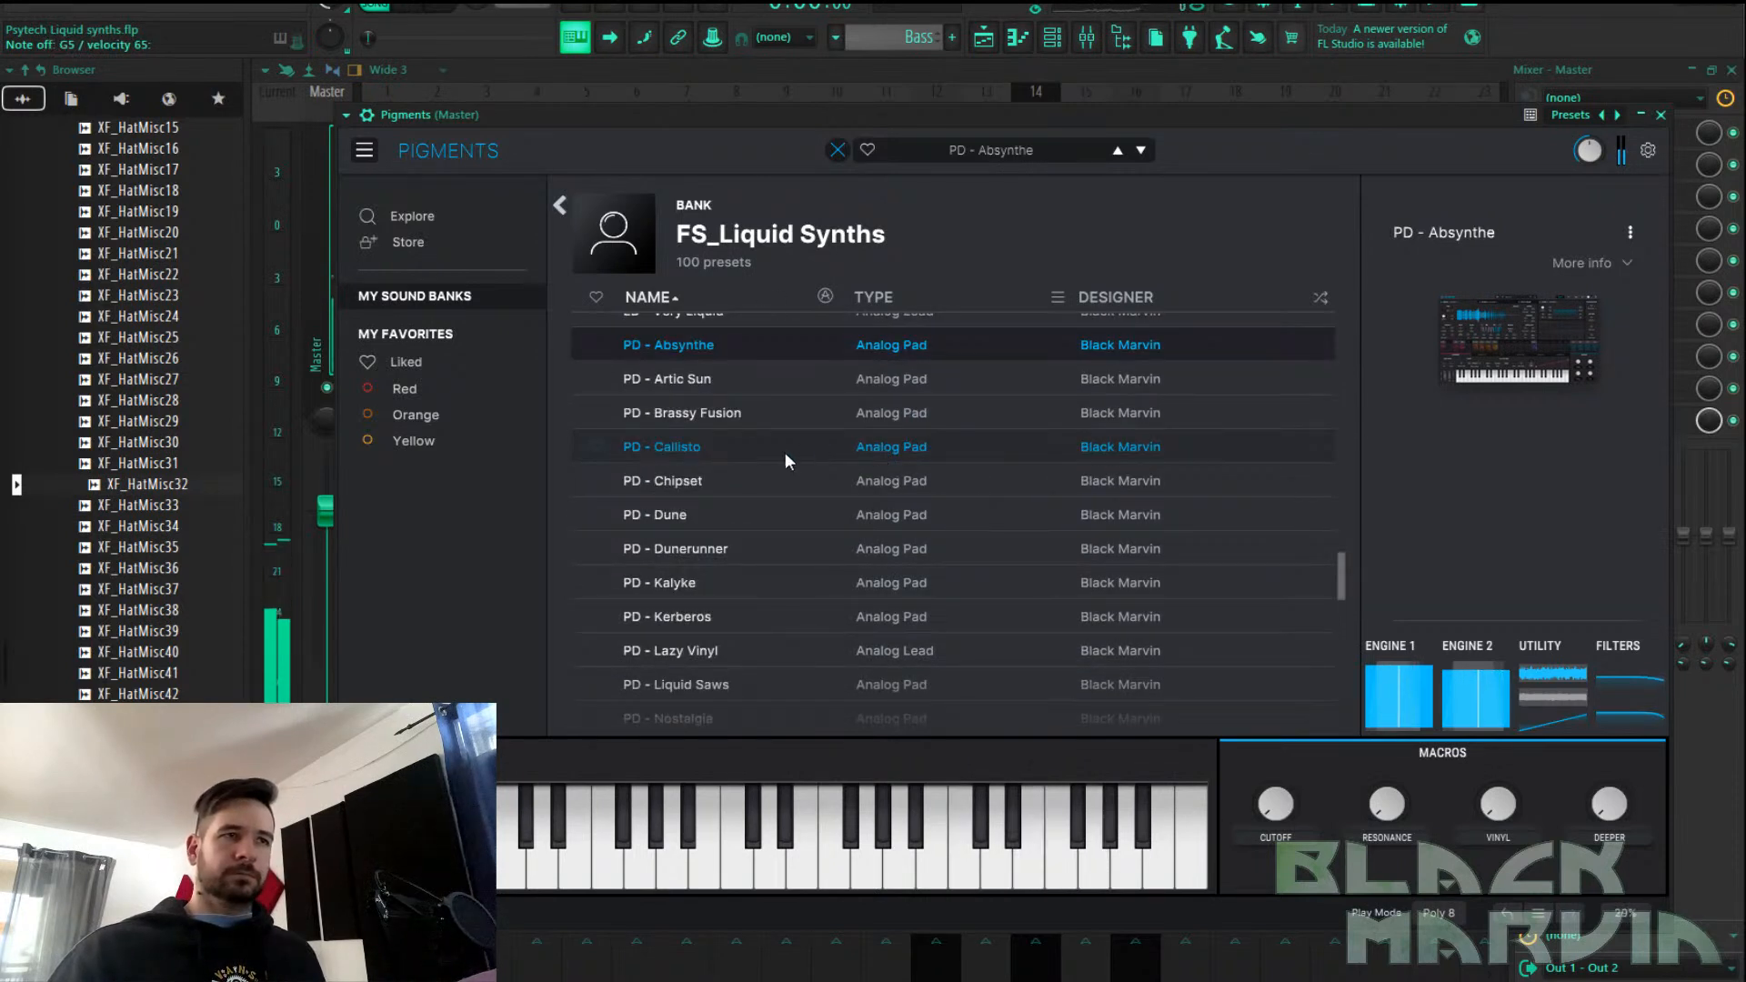
{"action": "left_click", "coordinate": [764, 549]}
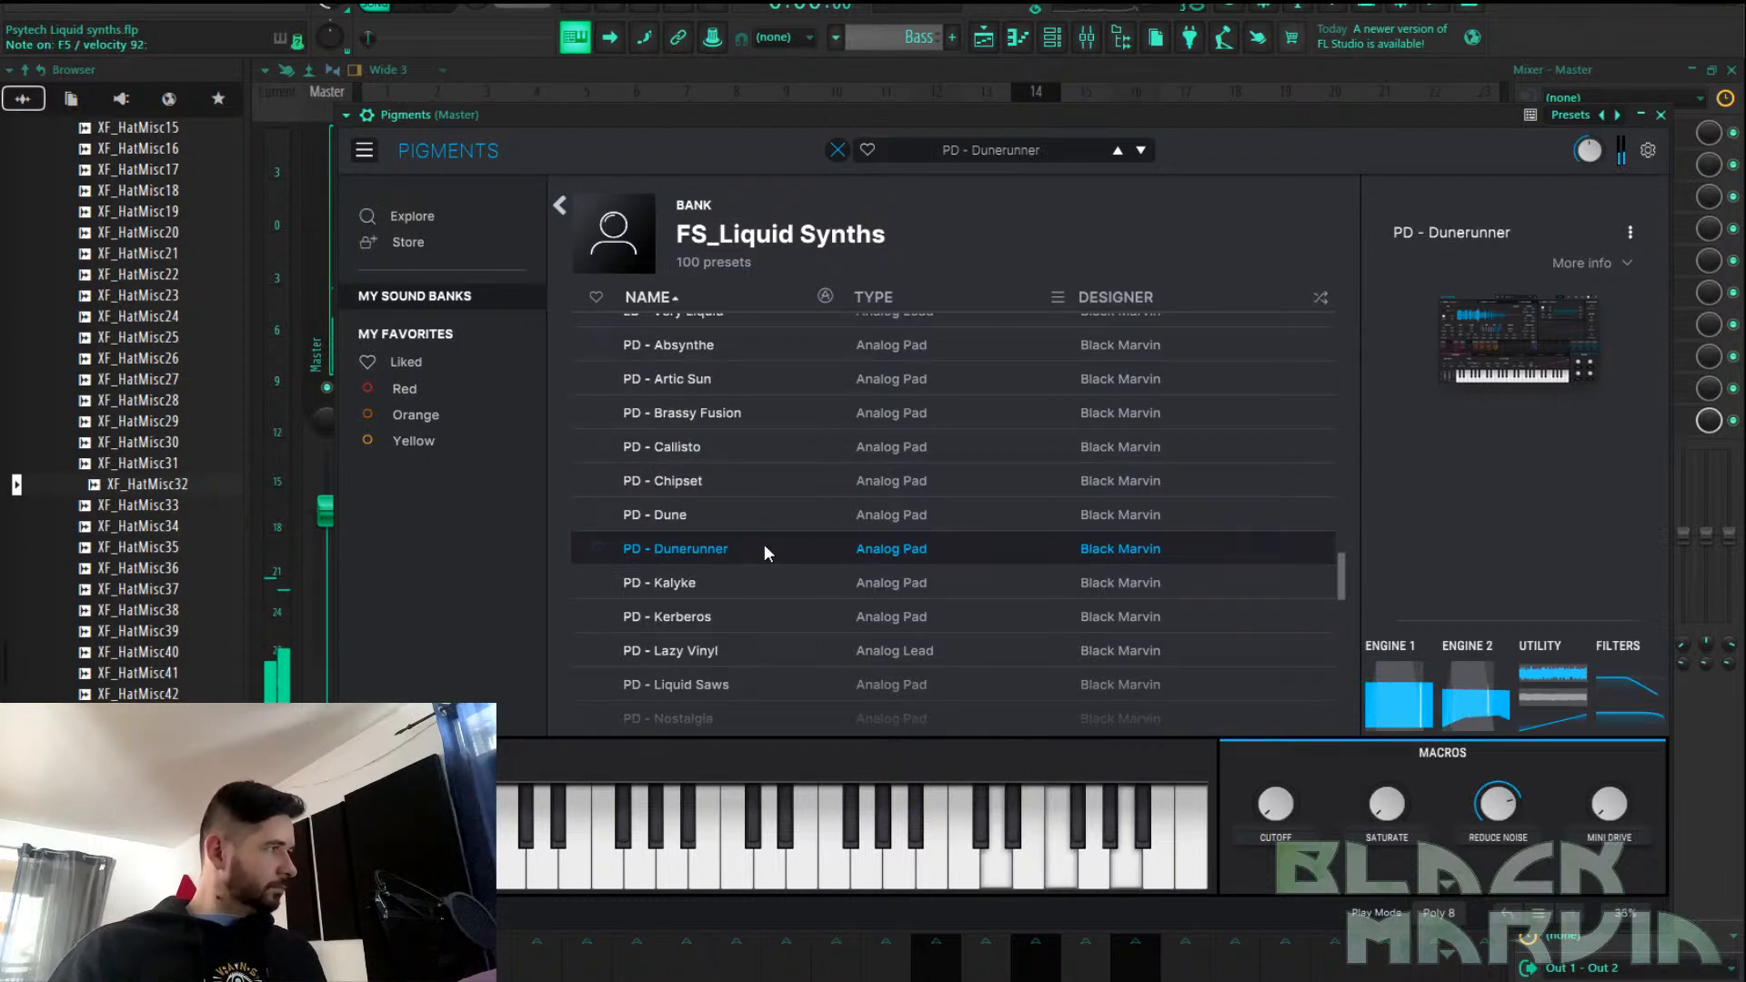
{"action": "scroll", "coordinate": [766, 545], "scroll_direction": "down", "scroll_amount": 8}
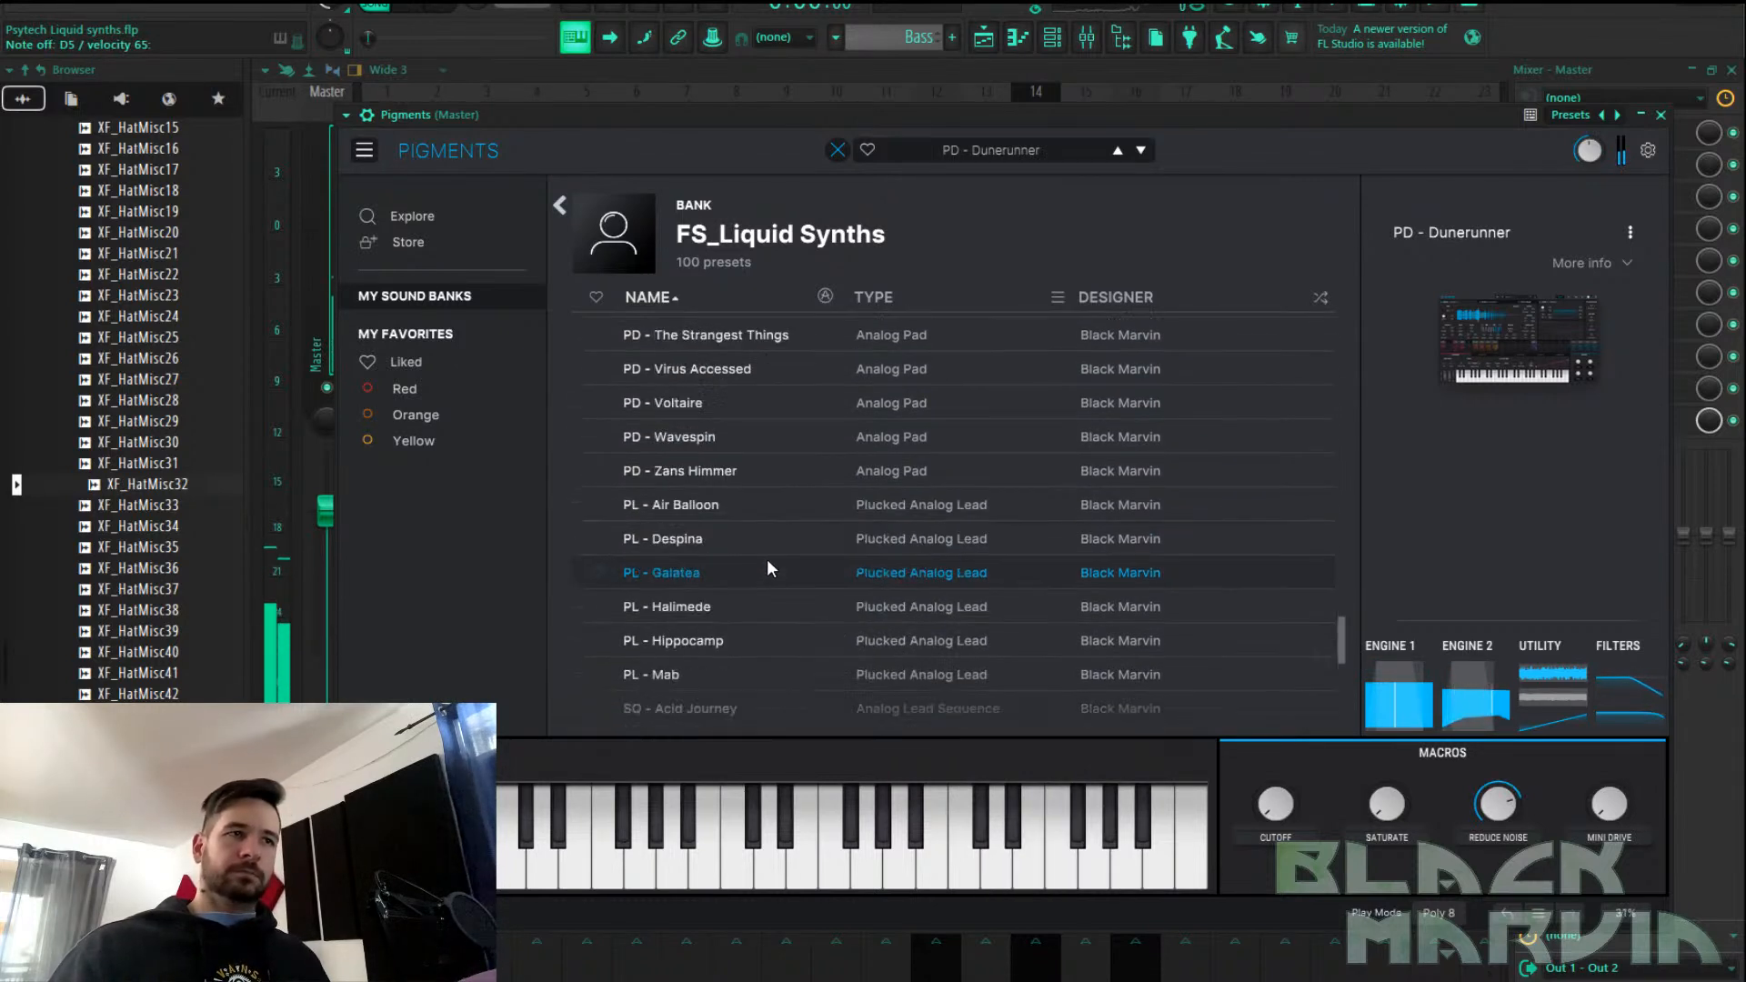
{"action": "left_click", "coordinate": [766, 344]}
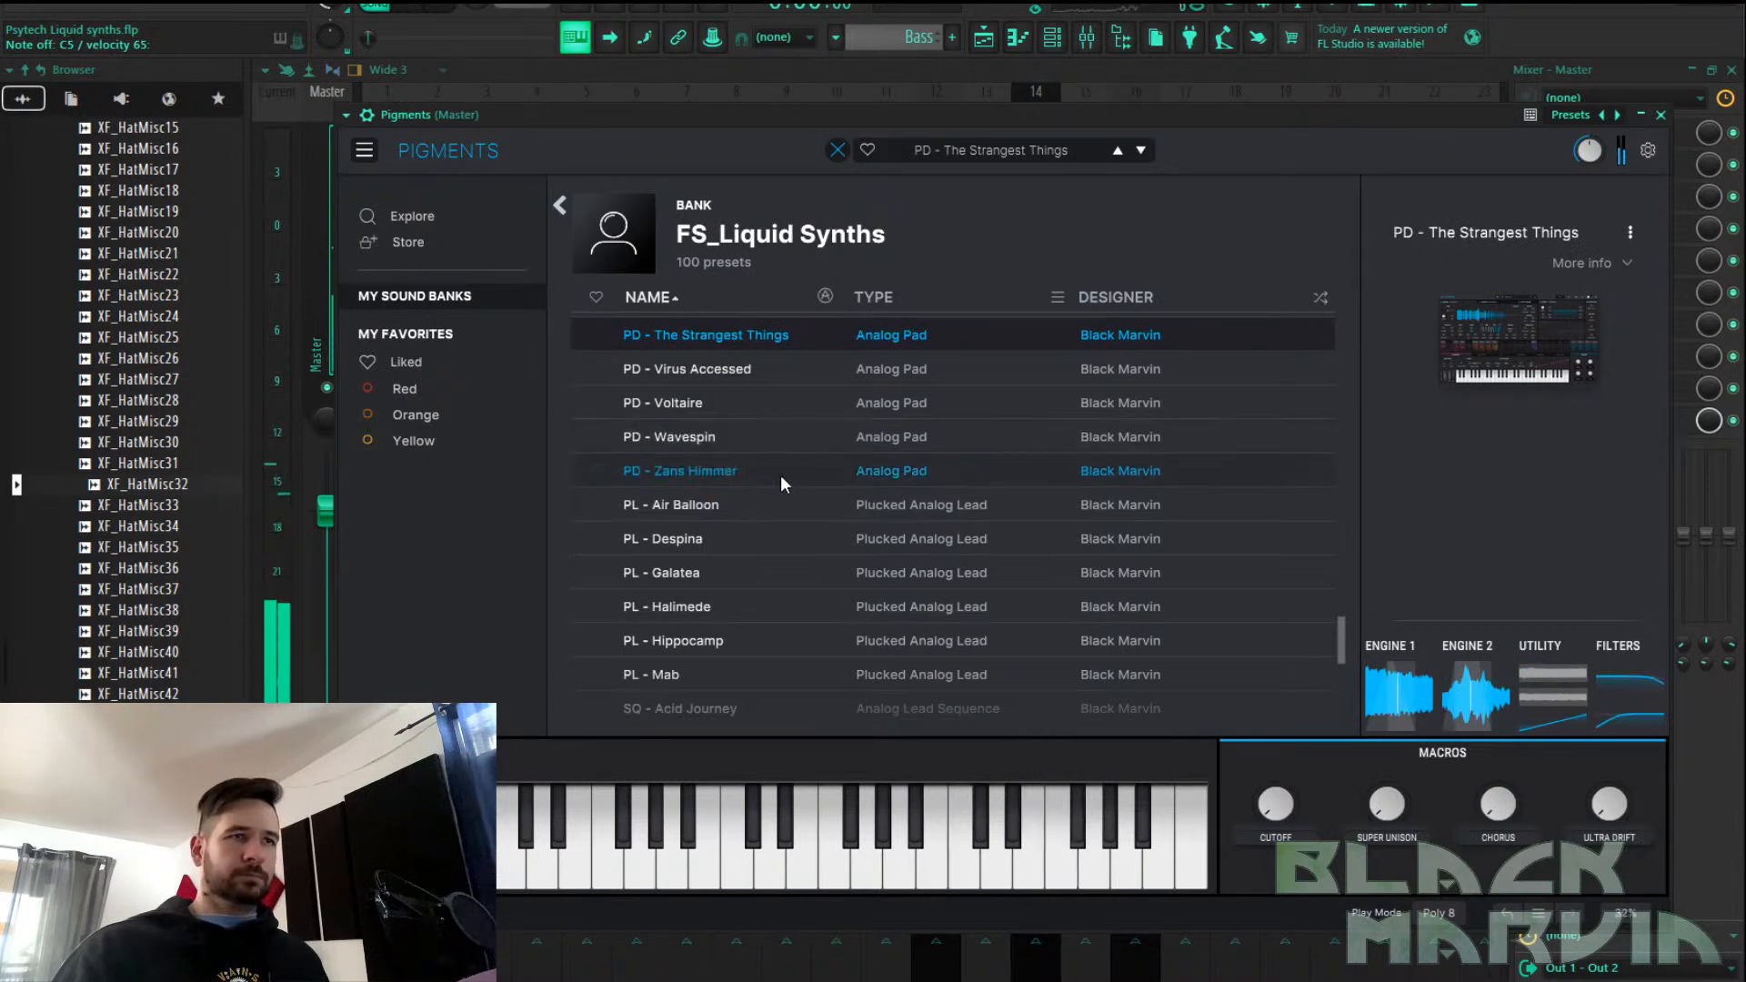
Audition the pluck presets PL - Despina and PL - Hippocamp from the FS_Liquid Synths bank
{"action": "scroll", "coordinate": [780, 475], "scroll_direction": "down", "scroll_amount": 1}
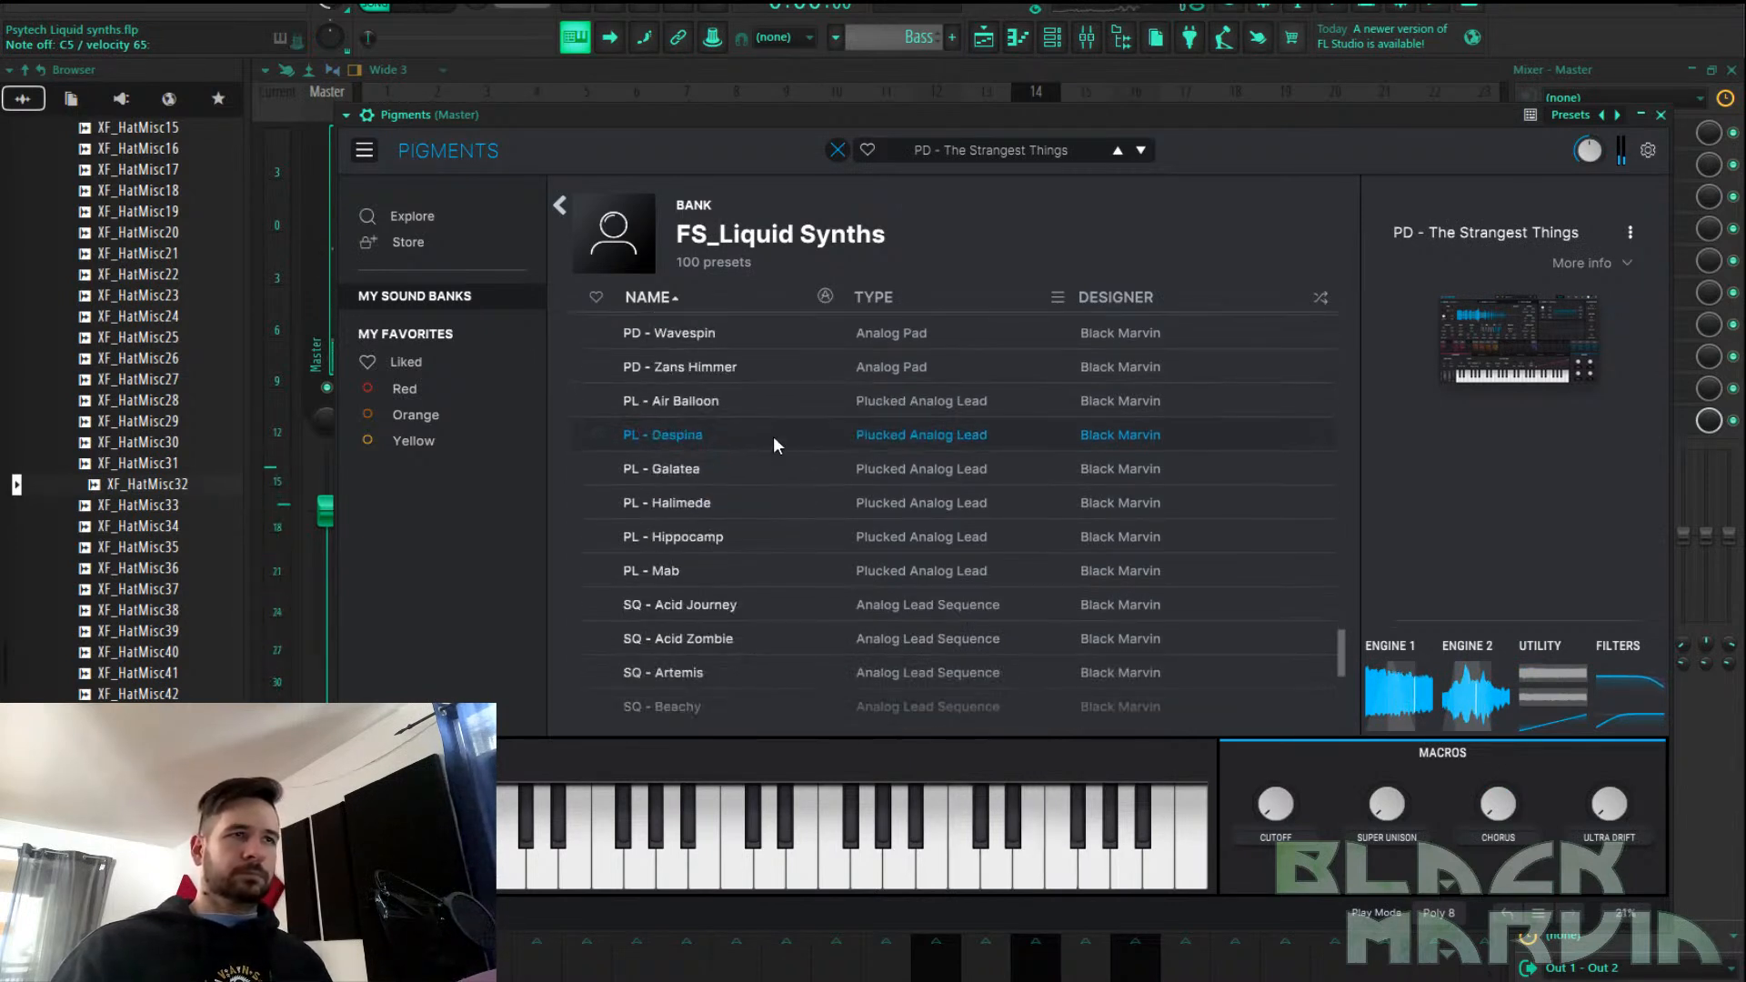
{"action": "left_click", "coordinate": [773, 434]}
{"action": "scroll", "coordinate": [775, 555], "scroll_direction": "down", "scroll_amount": 2}
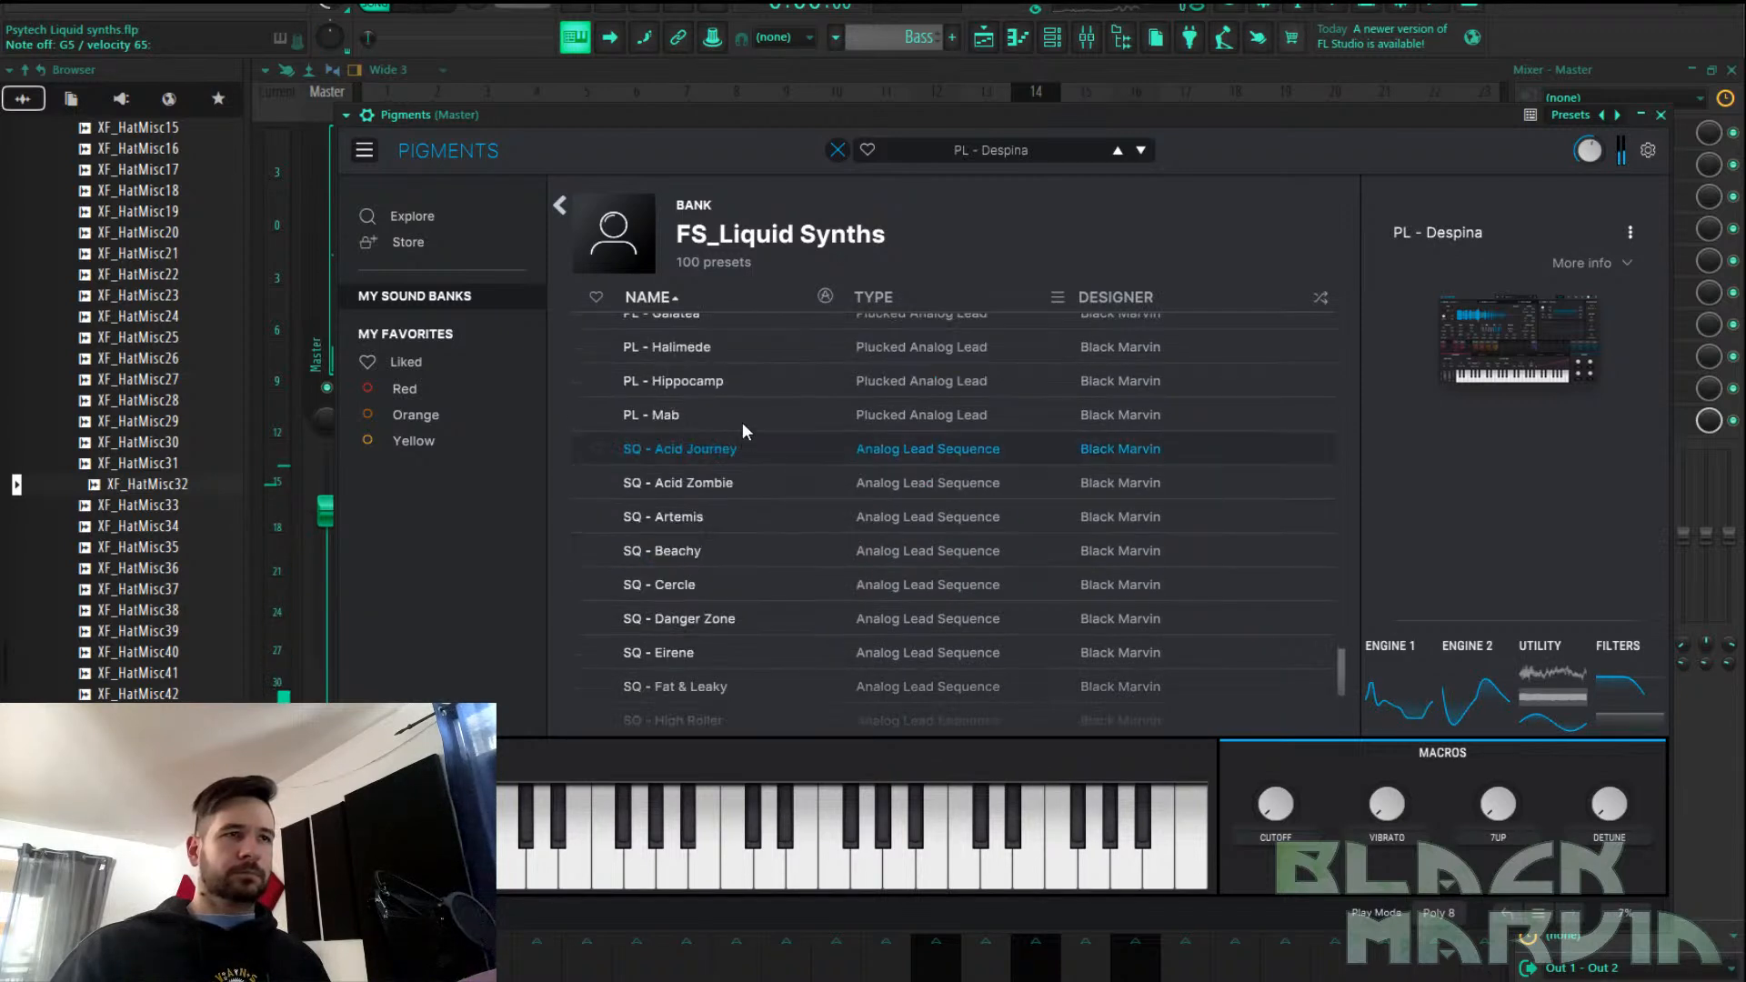
{"action": "left_click", "coordinate": [742, 389]}
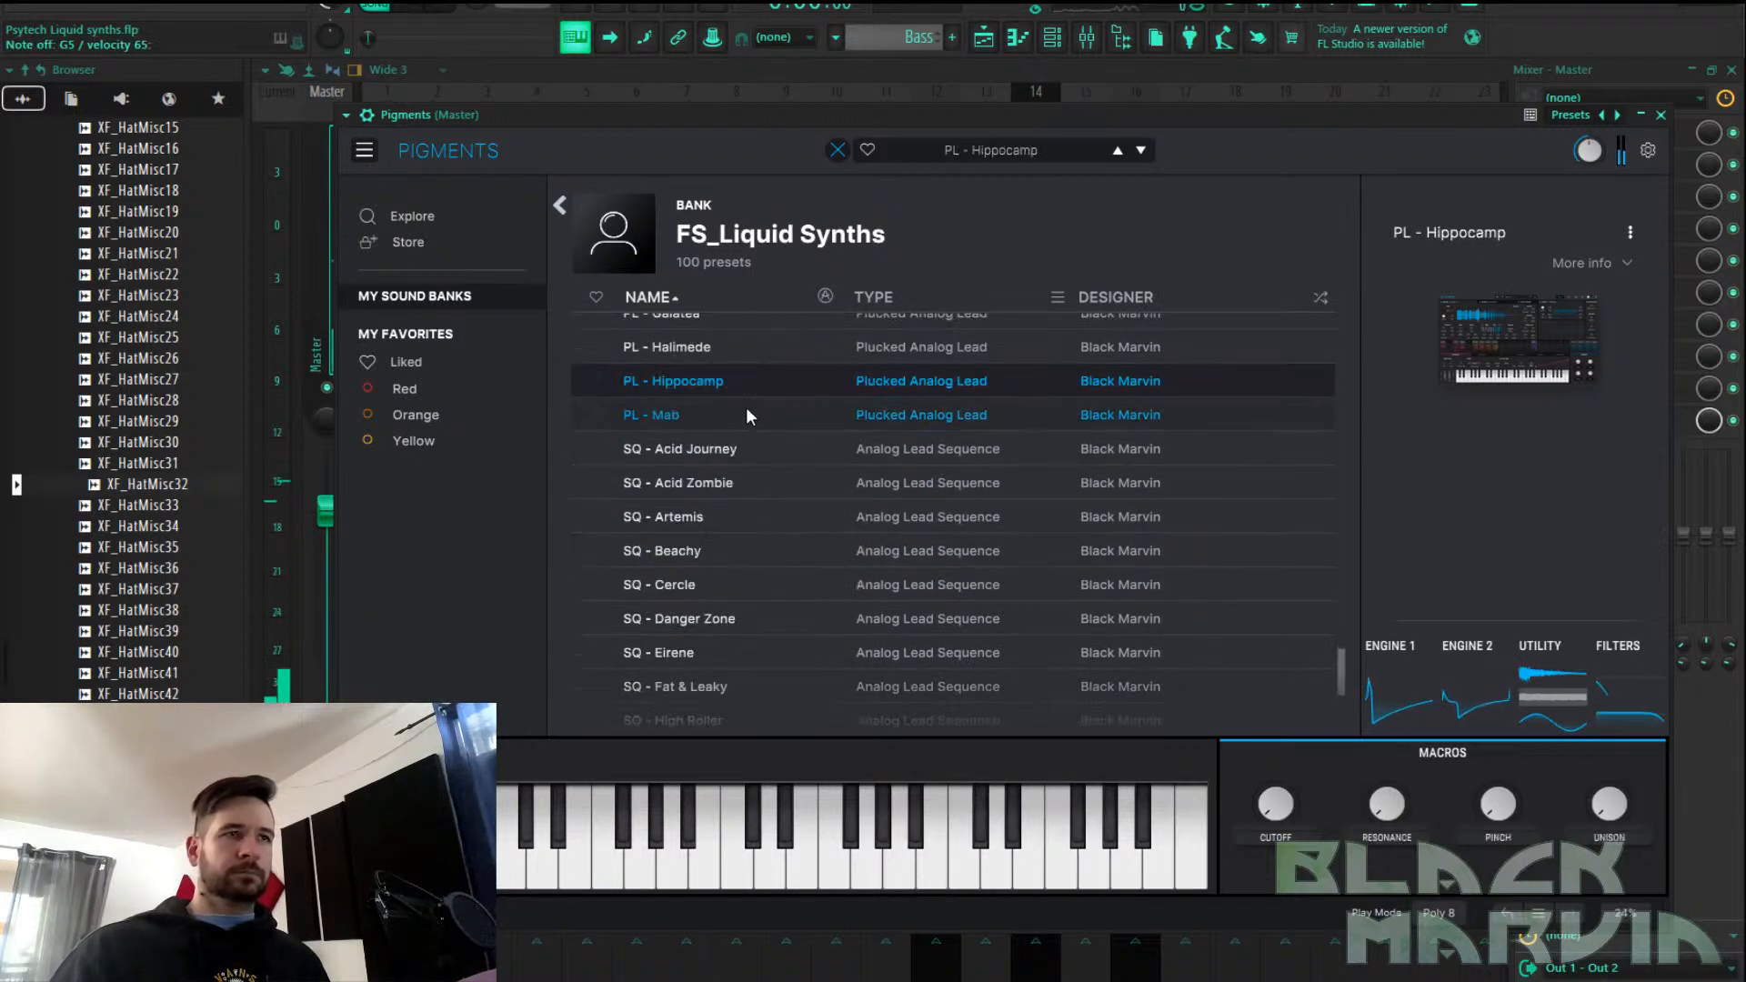
Audition the sequence presets SQ - Artemis, SQ - Cercle, SQ - Eirene, SQ - Larissa and SQ - Fat & Leaky
{"action": "scroll", "coordinate": [746, 454], "scroll_direction": "down", "scroll_amount": 1}
{"action": "left_click", "coordinate": [742, 468]}
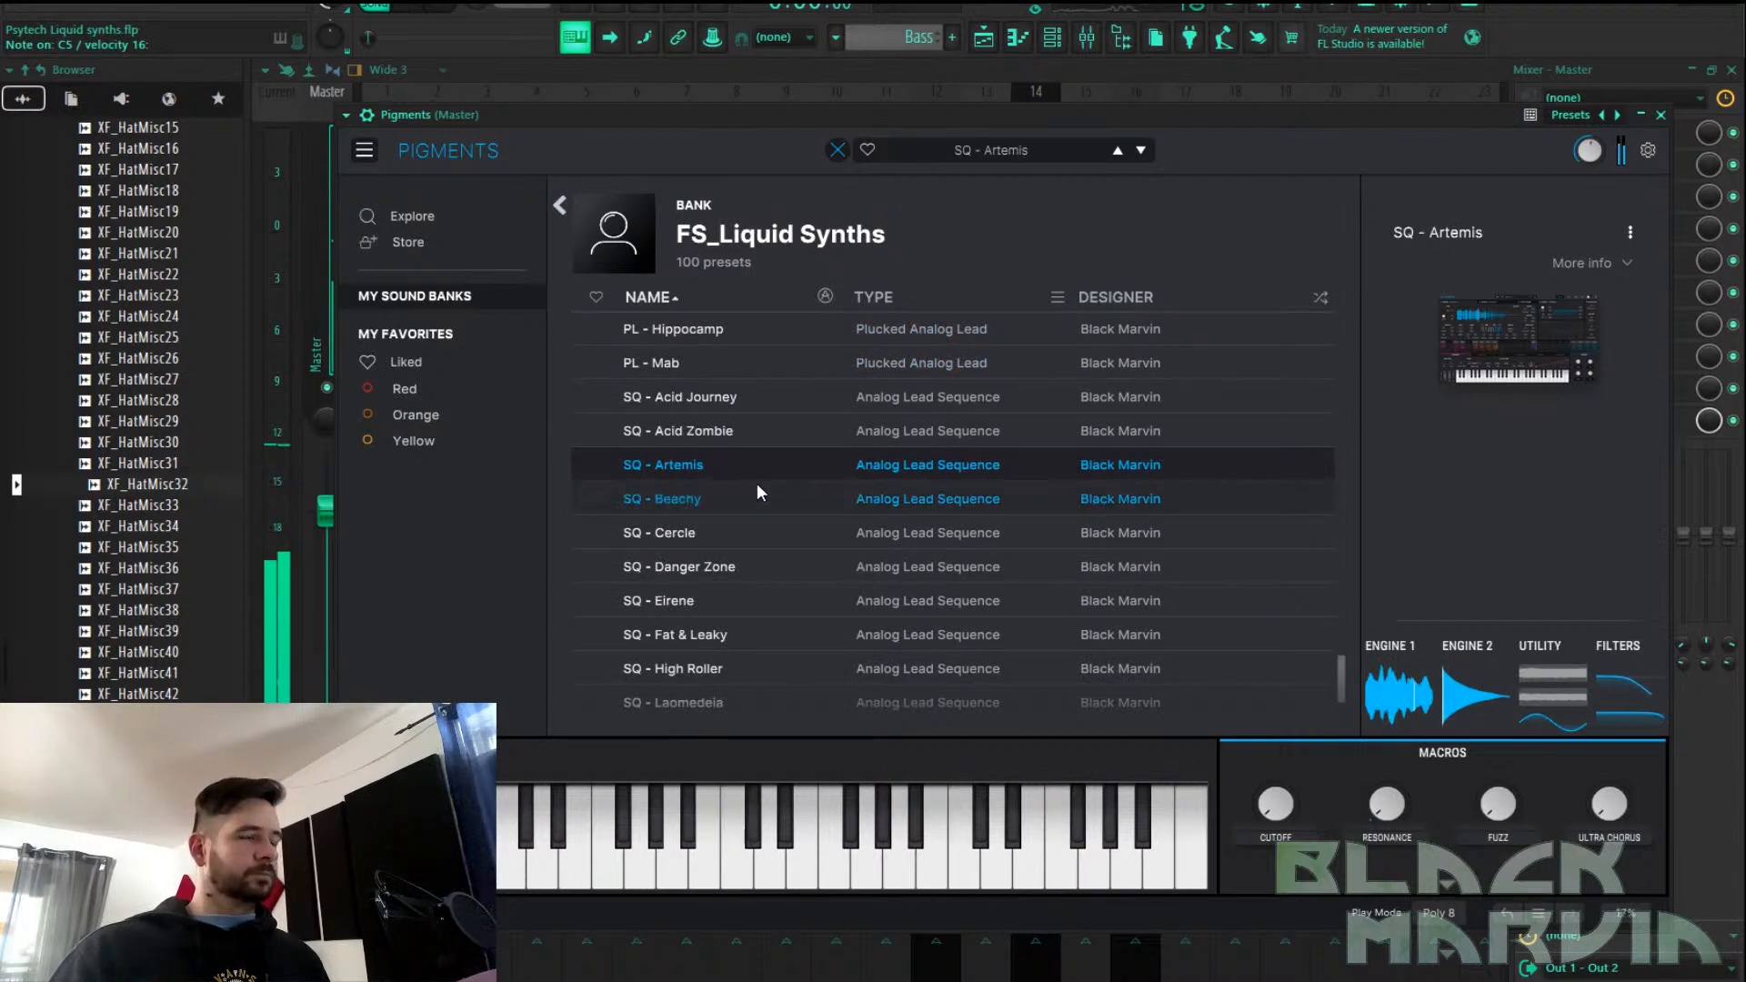
{"action": "scroll", "coordinate": [749, 578], "scroll_direction": "down", "scroll_amount": 2}
{"action": "scroll", "coordinate": [750, 582], "scroll_direction": "down", "scroll_amount": 1}
{"action": "left_click", "coordinate": [731, 384]}
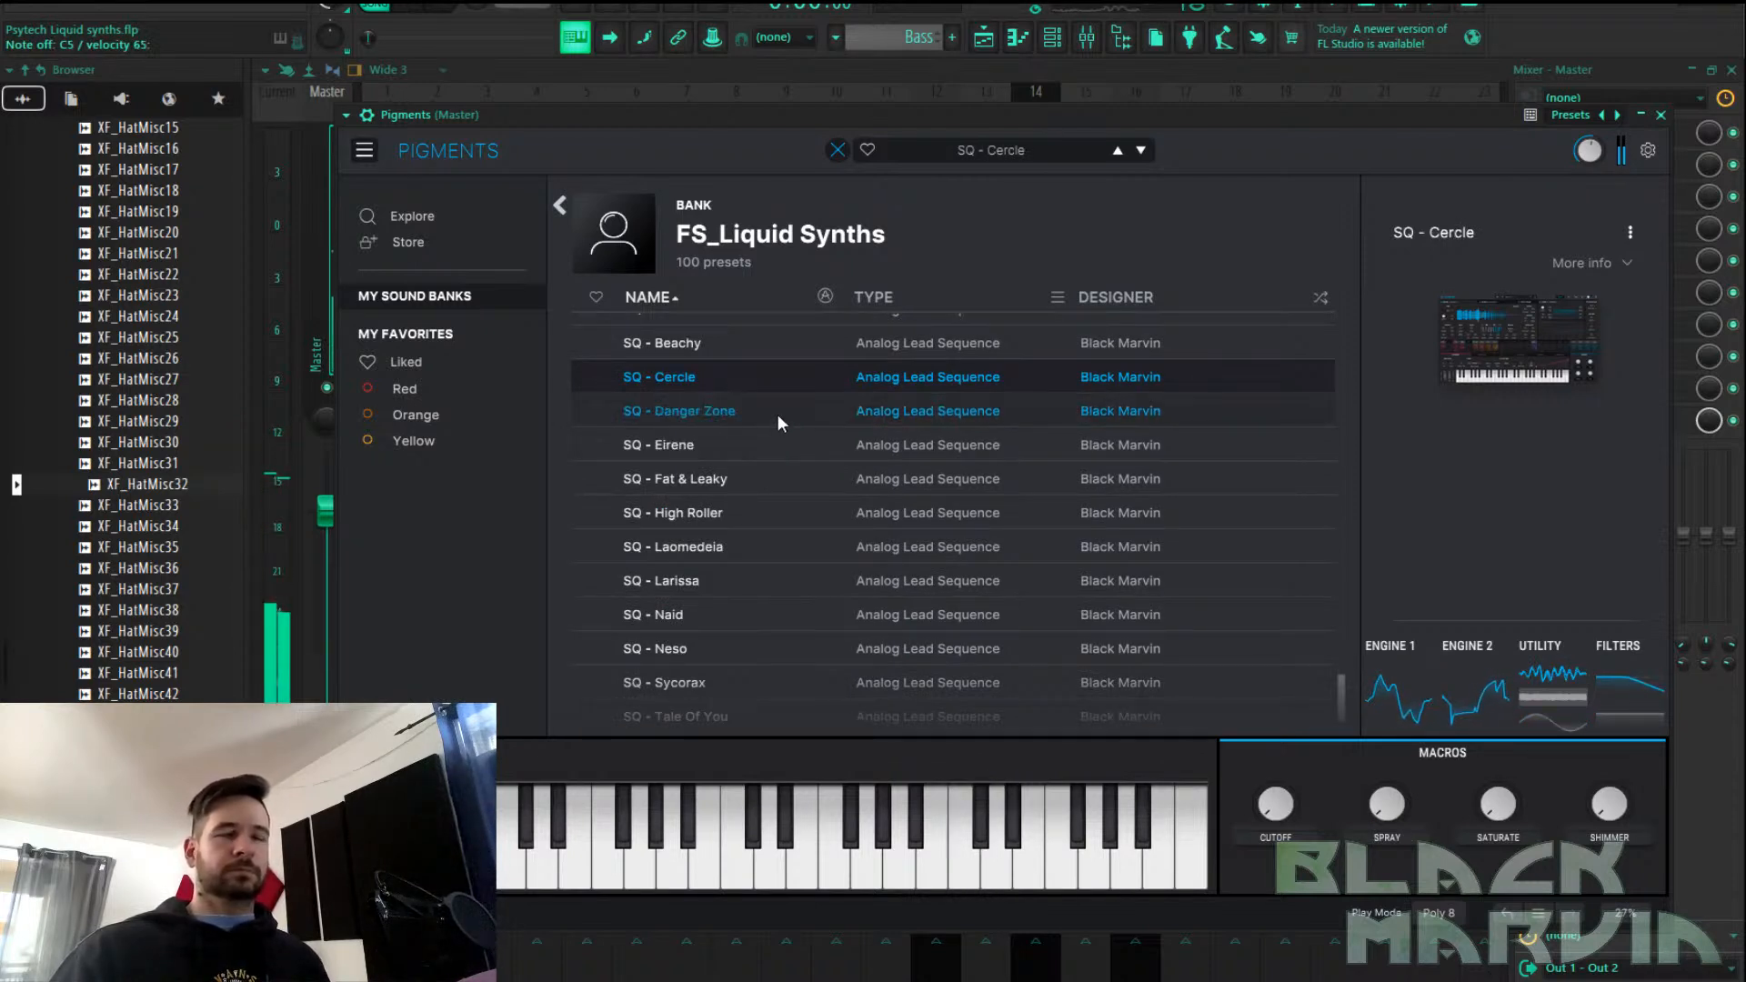
{"action": "left_click", "coordinate": [788, 453]}
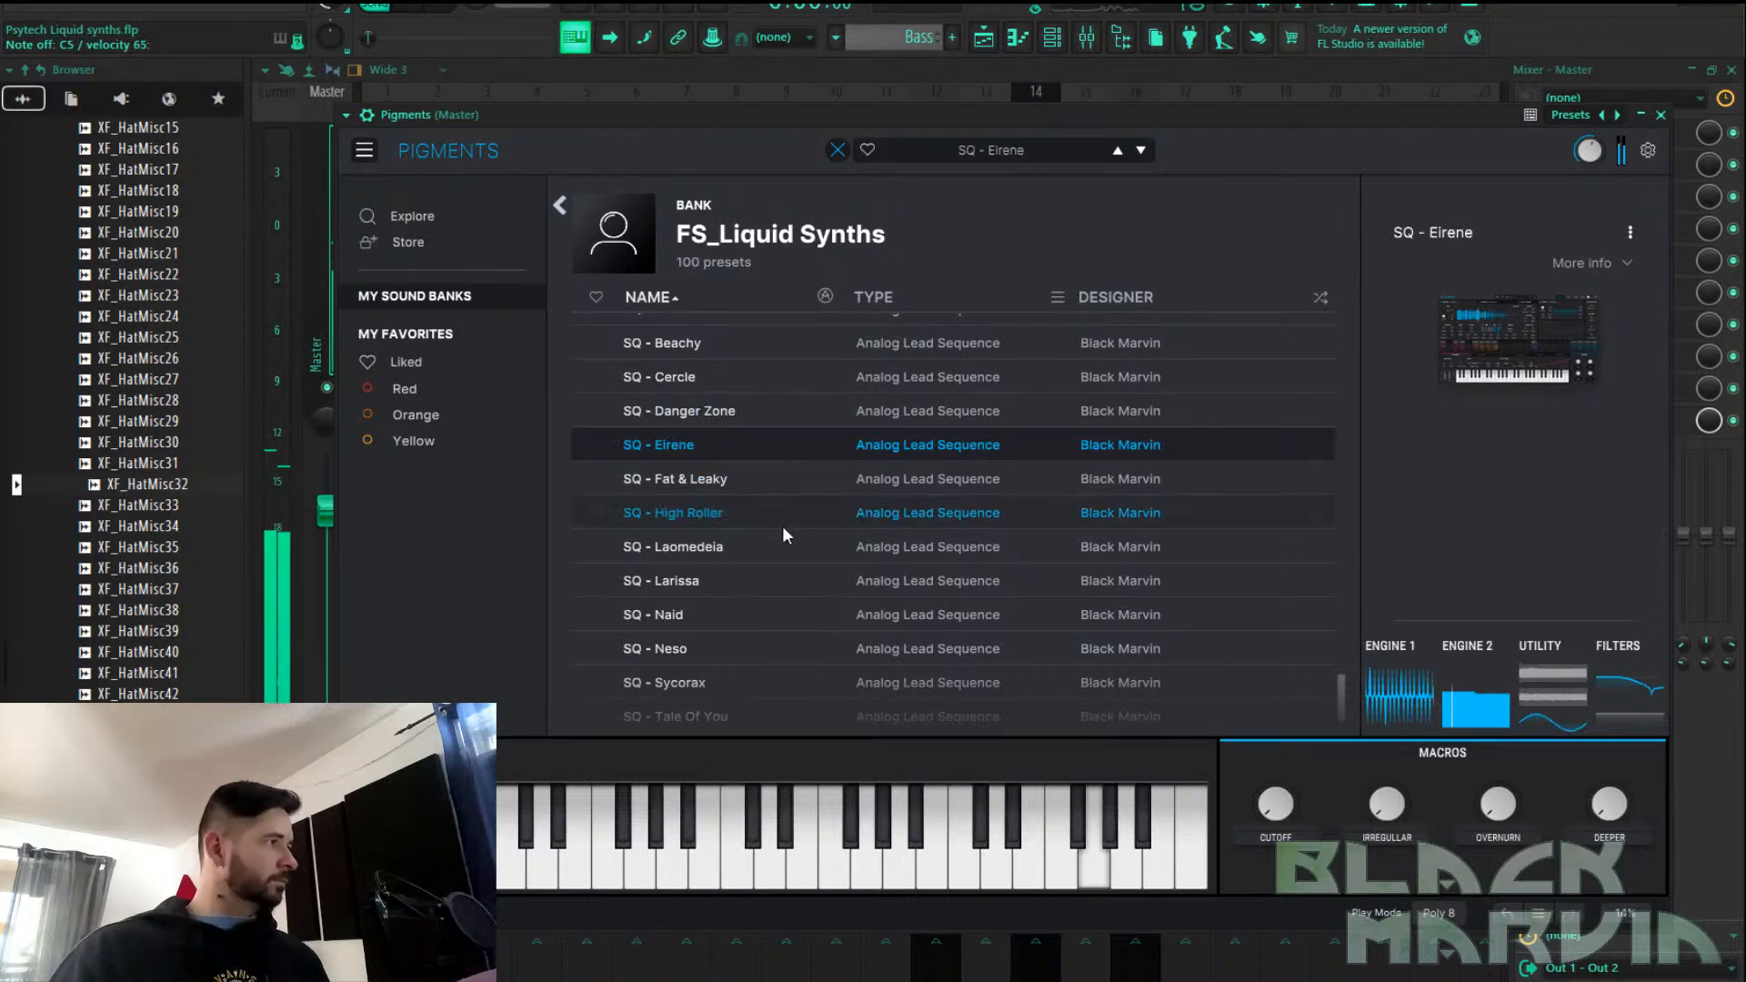
{"action": "left_click", "coordinate": [766, 575]}
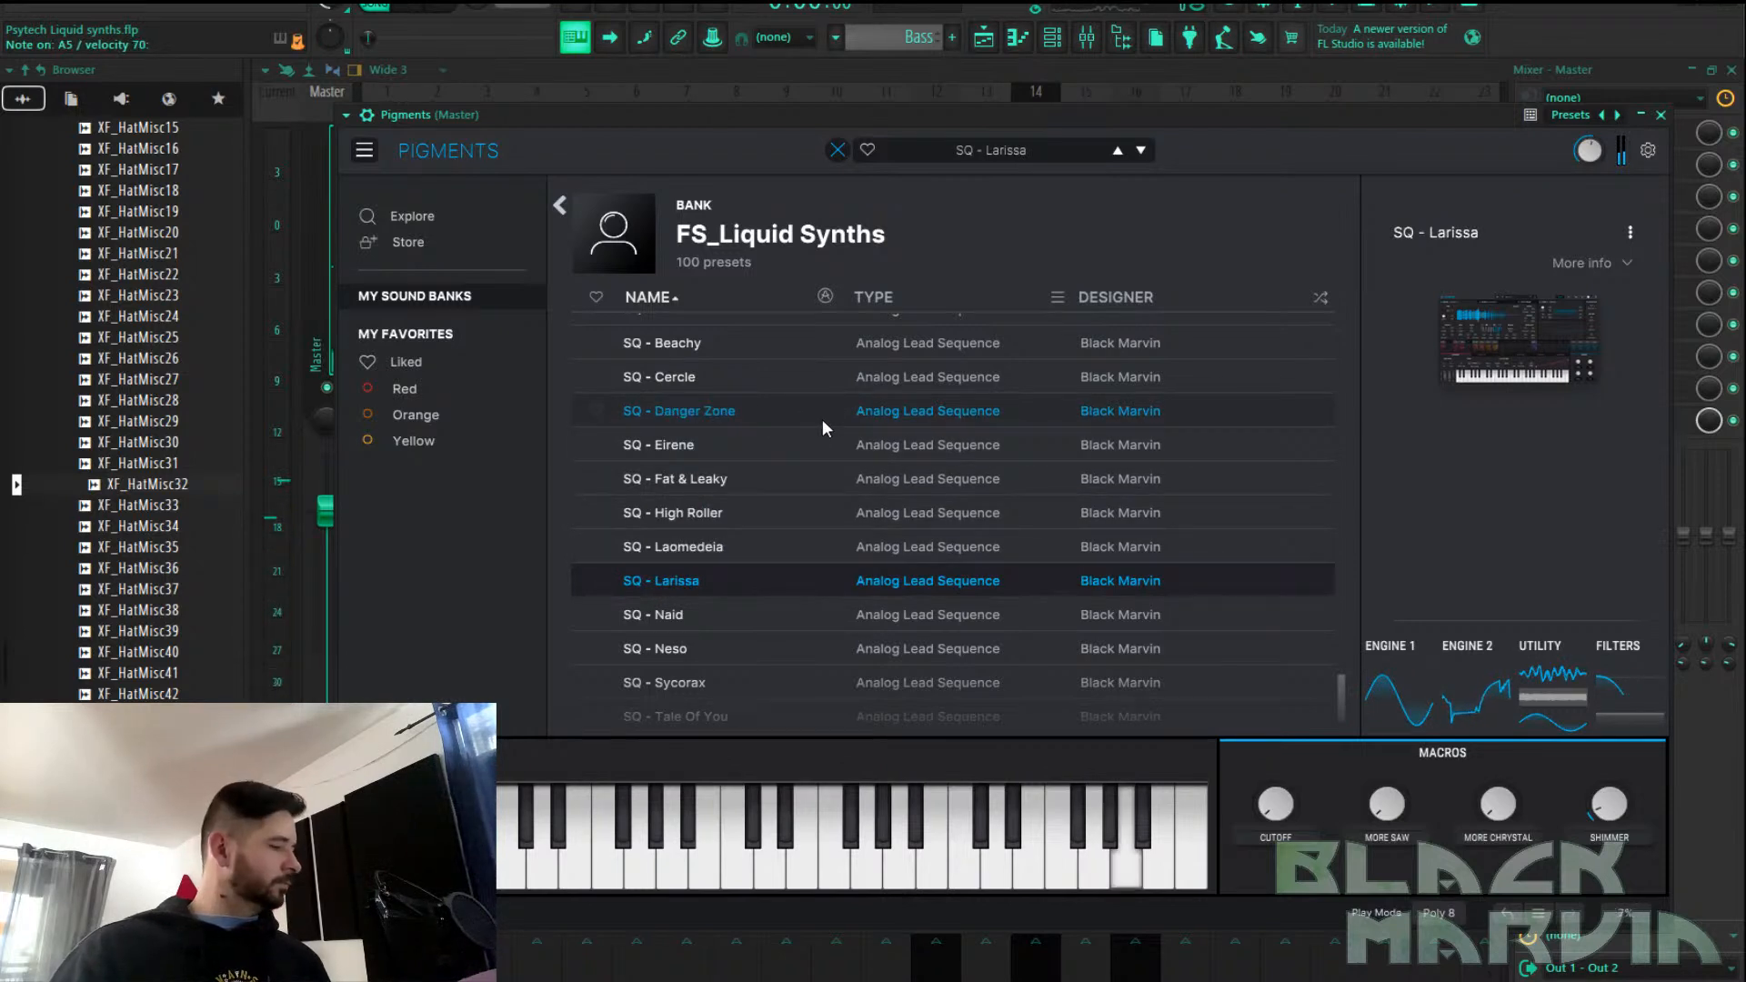
{"action": "scroll", "coordinate": [751, 391], "scroll_direction": "down", "scroll_amount": 3}
{"action": "left_click", "coordinate": [762, 379]}
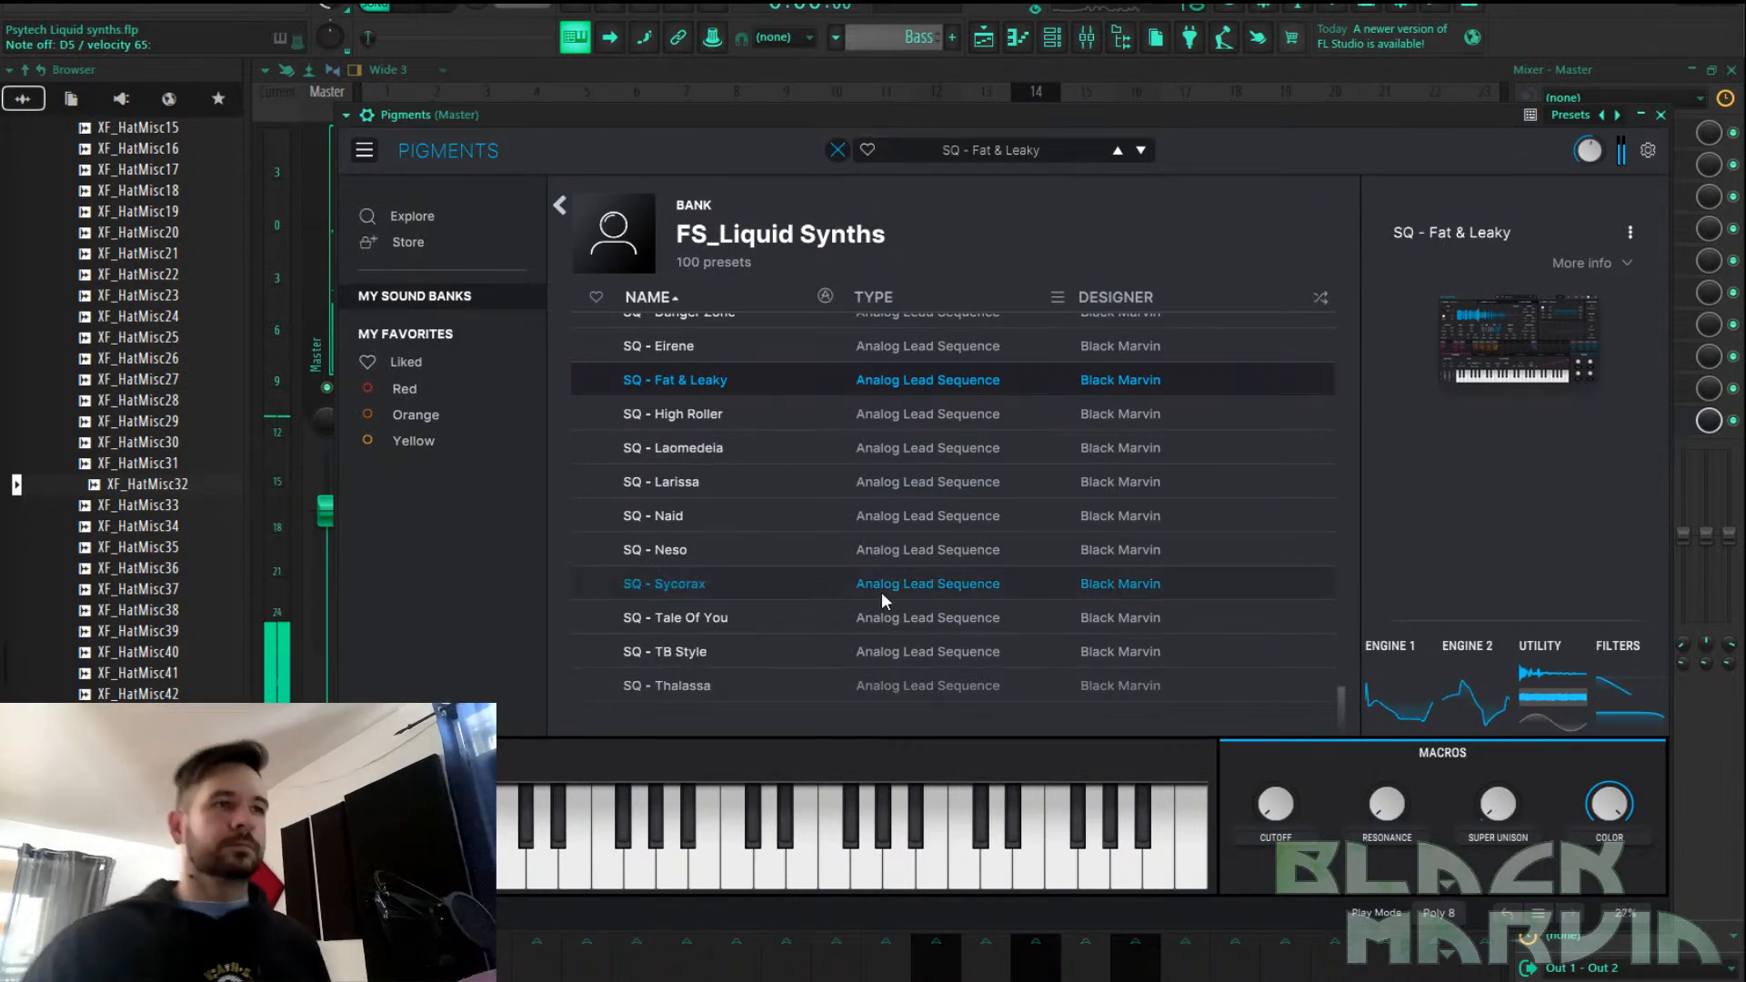
Return to the bass presets in the bank and audition BS - Burnt Bounce, BS - Buttery and BS - Basswave
{"action": "left_click", "coordinate": [838, 150]}
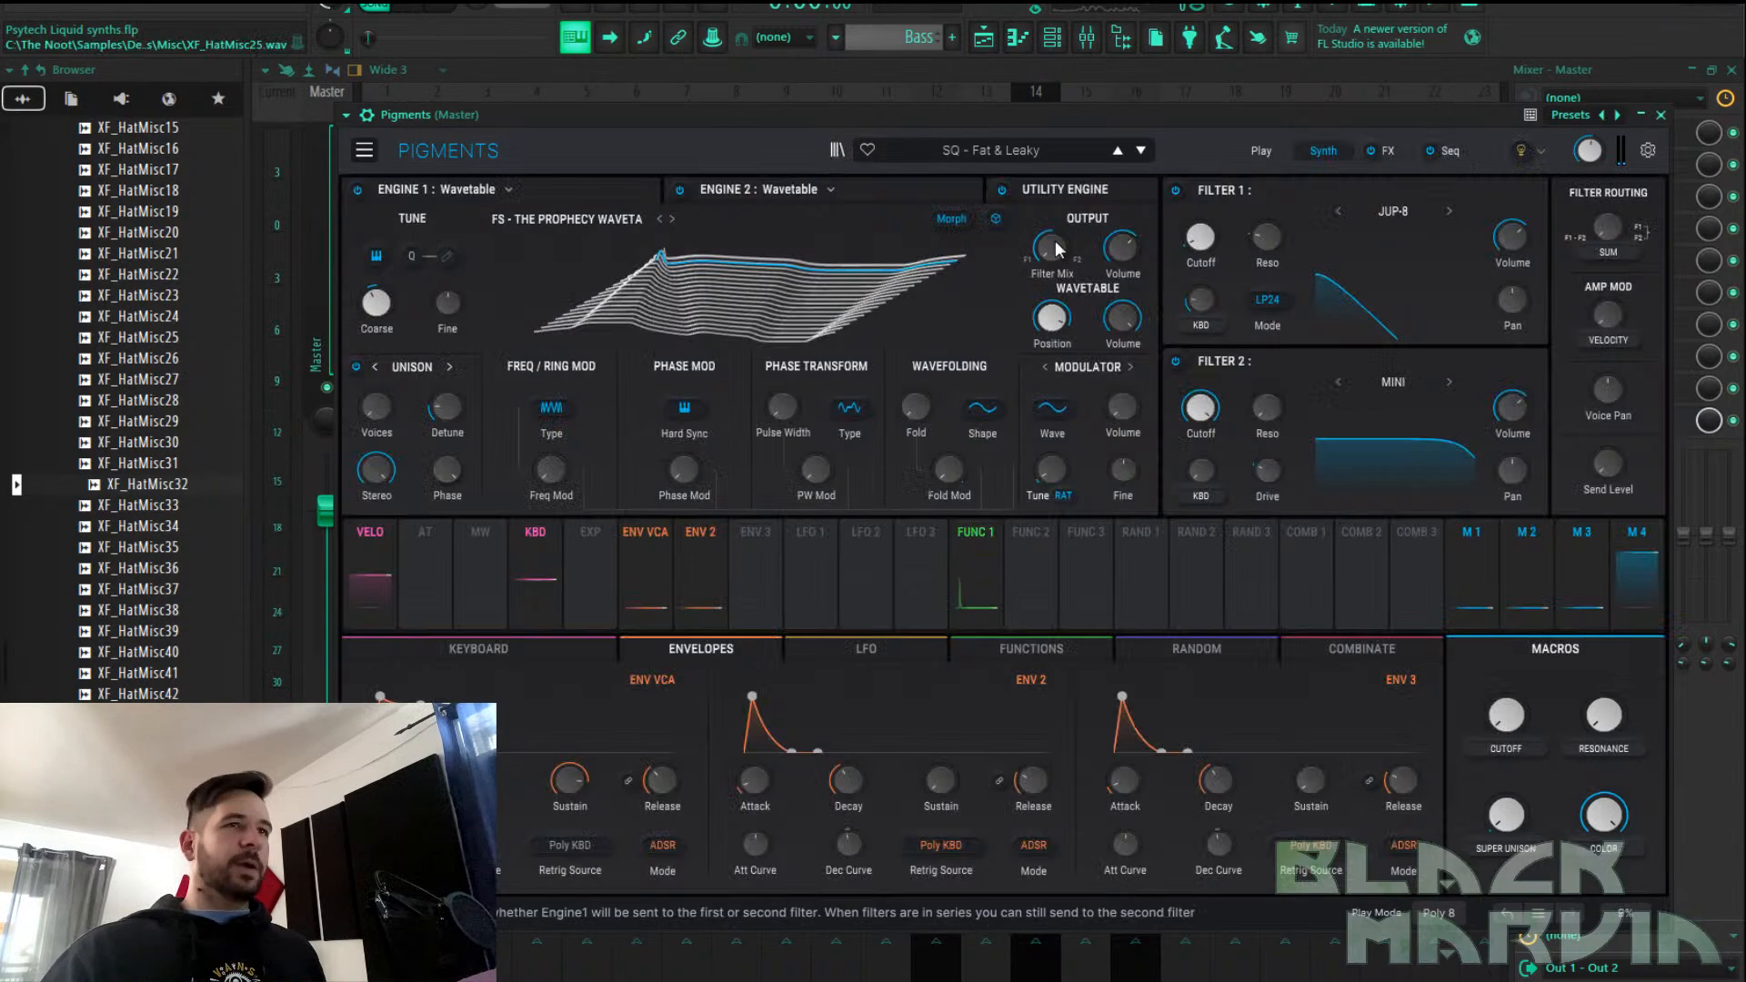
{"action": "left_click", "coordinate": [849, 158]}
{"action": "scroll", "coordinate": [870, 402], "scroll_direction": "up", "scroll_amount": 10}
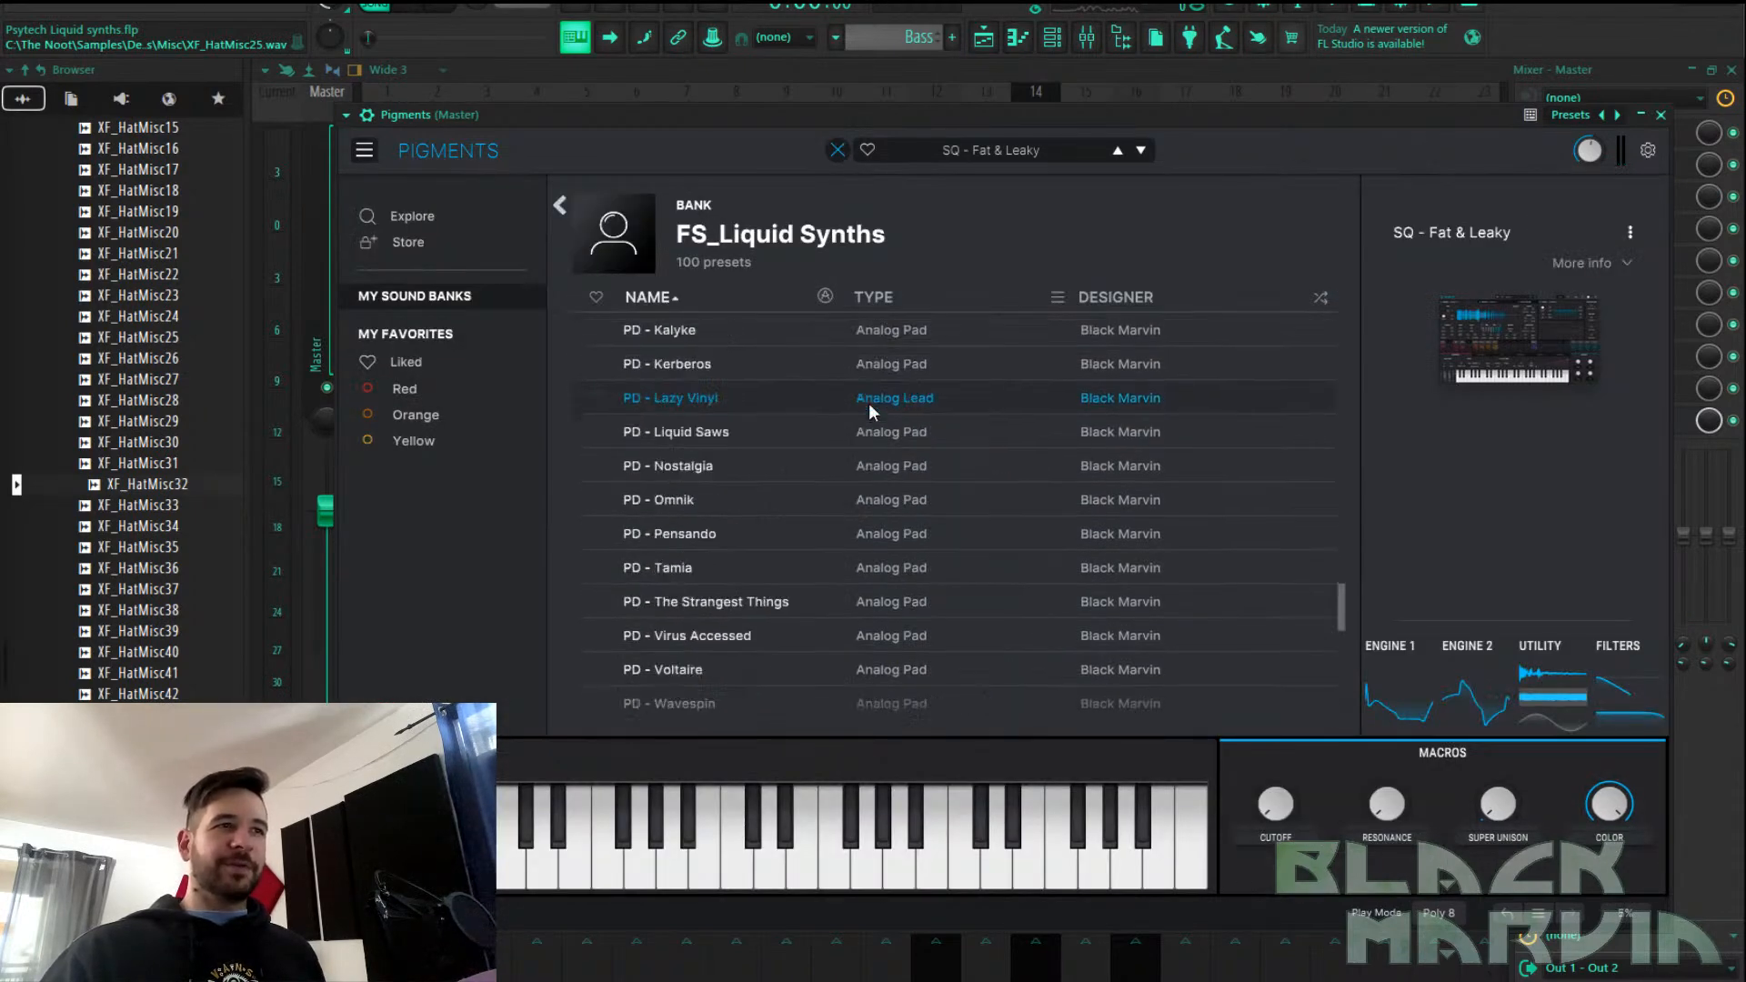
{"action": "scroll", "coordinate": [869, 402], "scroll_direction": "up", "scroll_amount": 8}
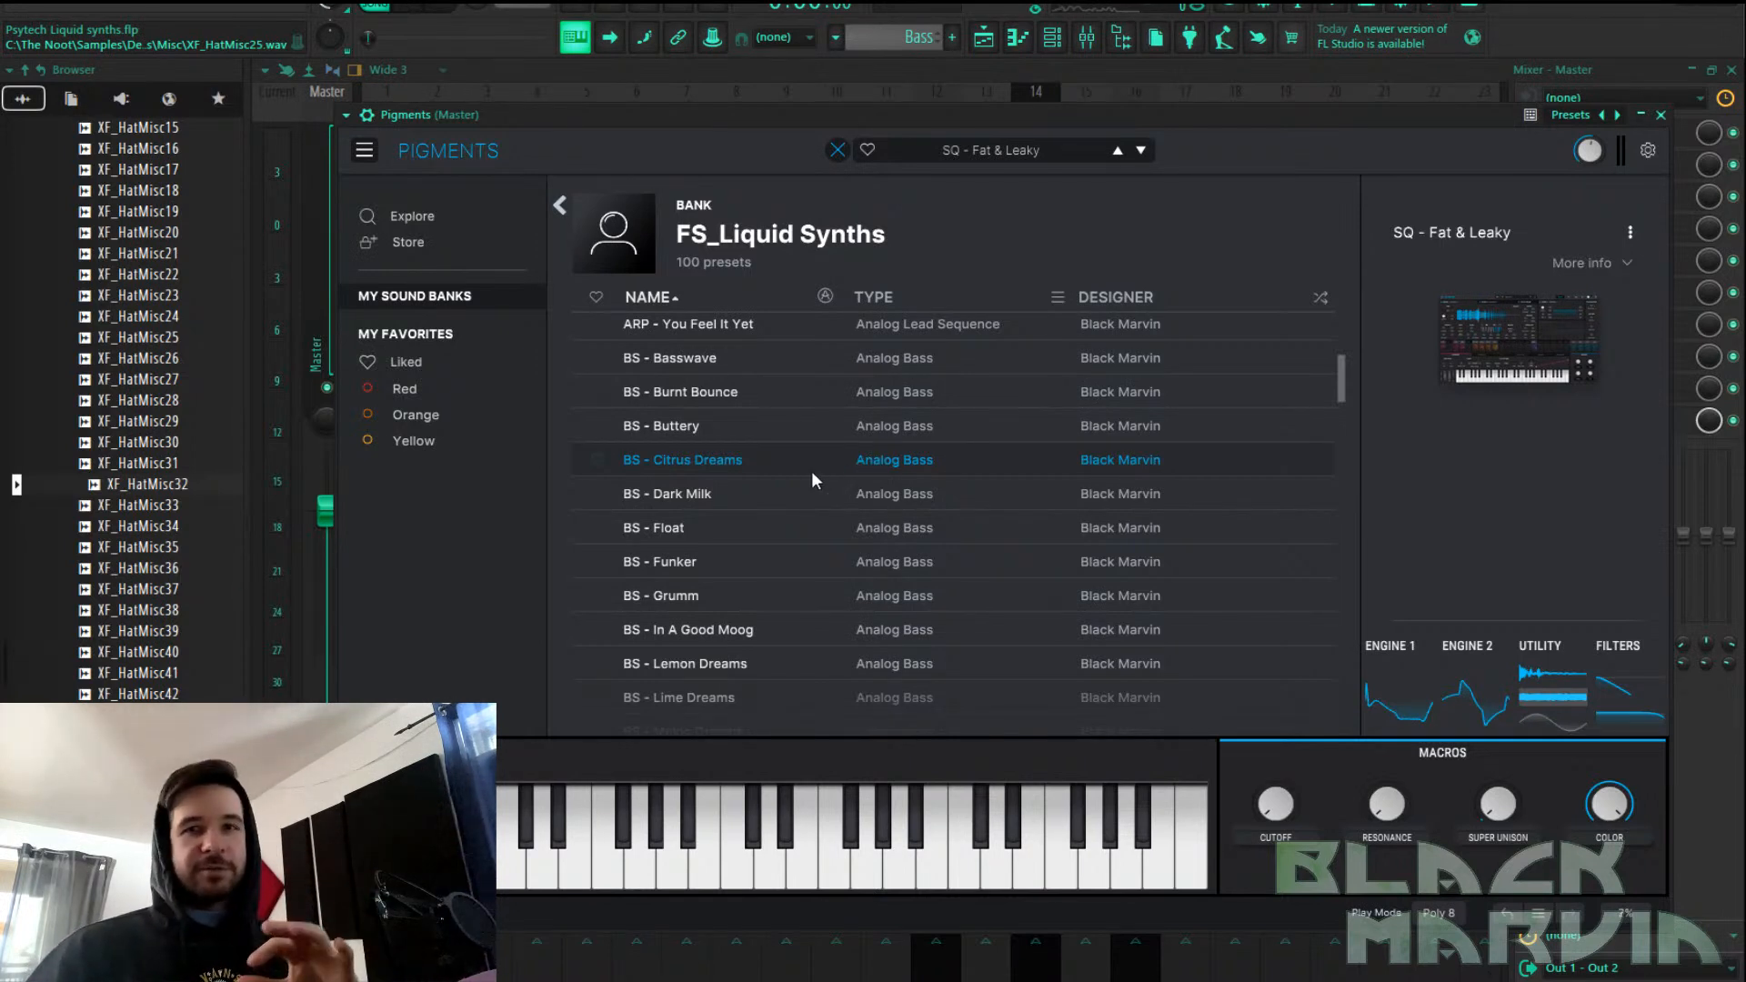
{"action": "left_click", "coordinate": [792, 494]}
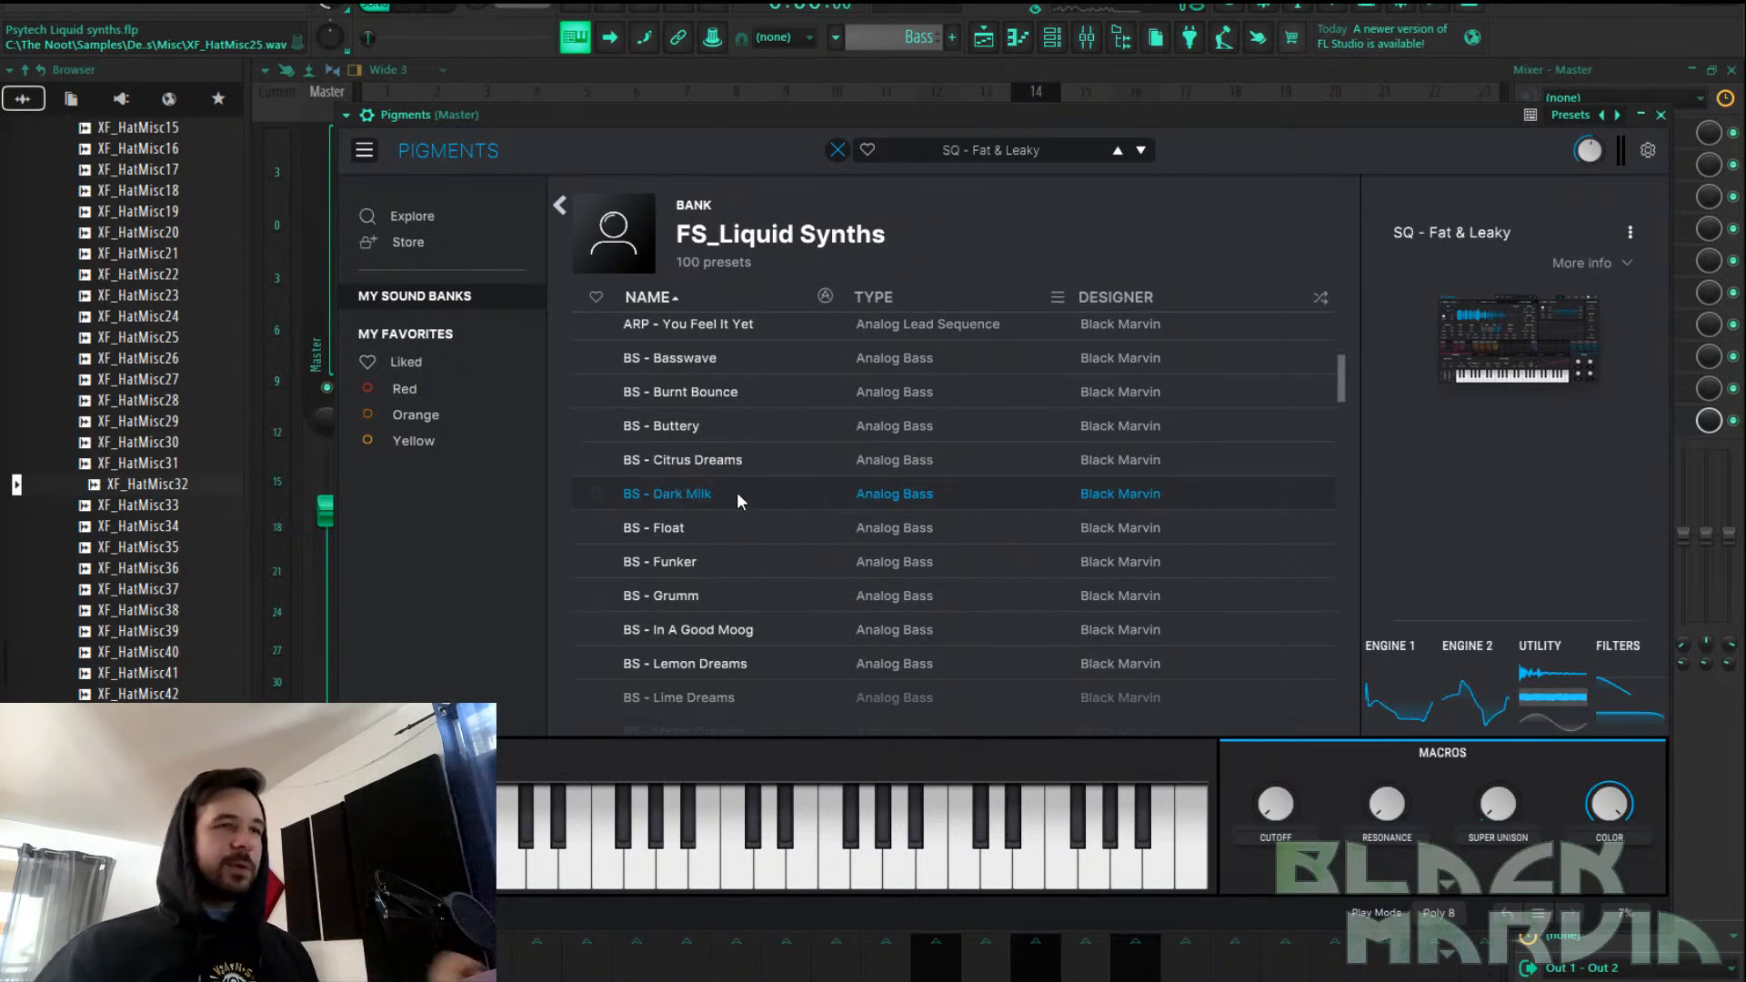
{"action": "left_click", "coordinate": [757, 459]}
{"action": "left_click", "coordinate": [768, 325]}
{"action": "left_click", "coordinate": [767, 357]}
{"action": "left_click", "coordinate": [759, 387]}
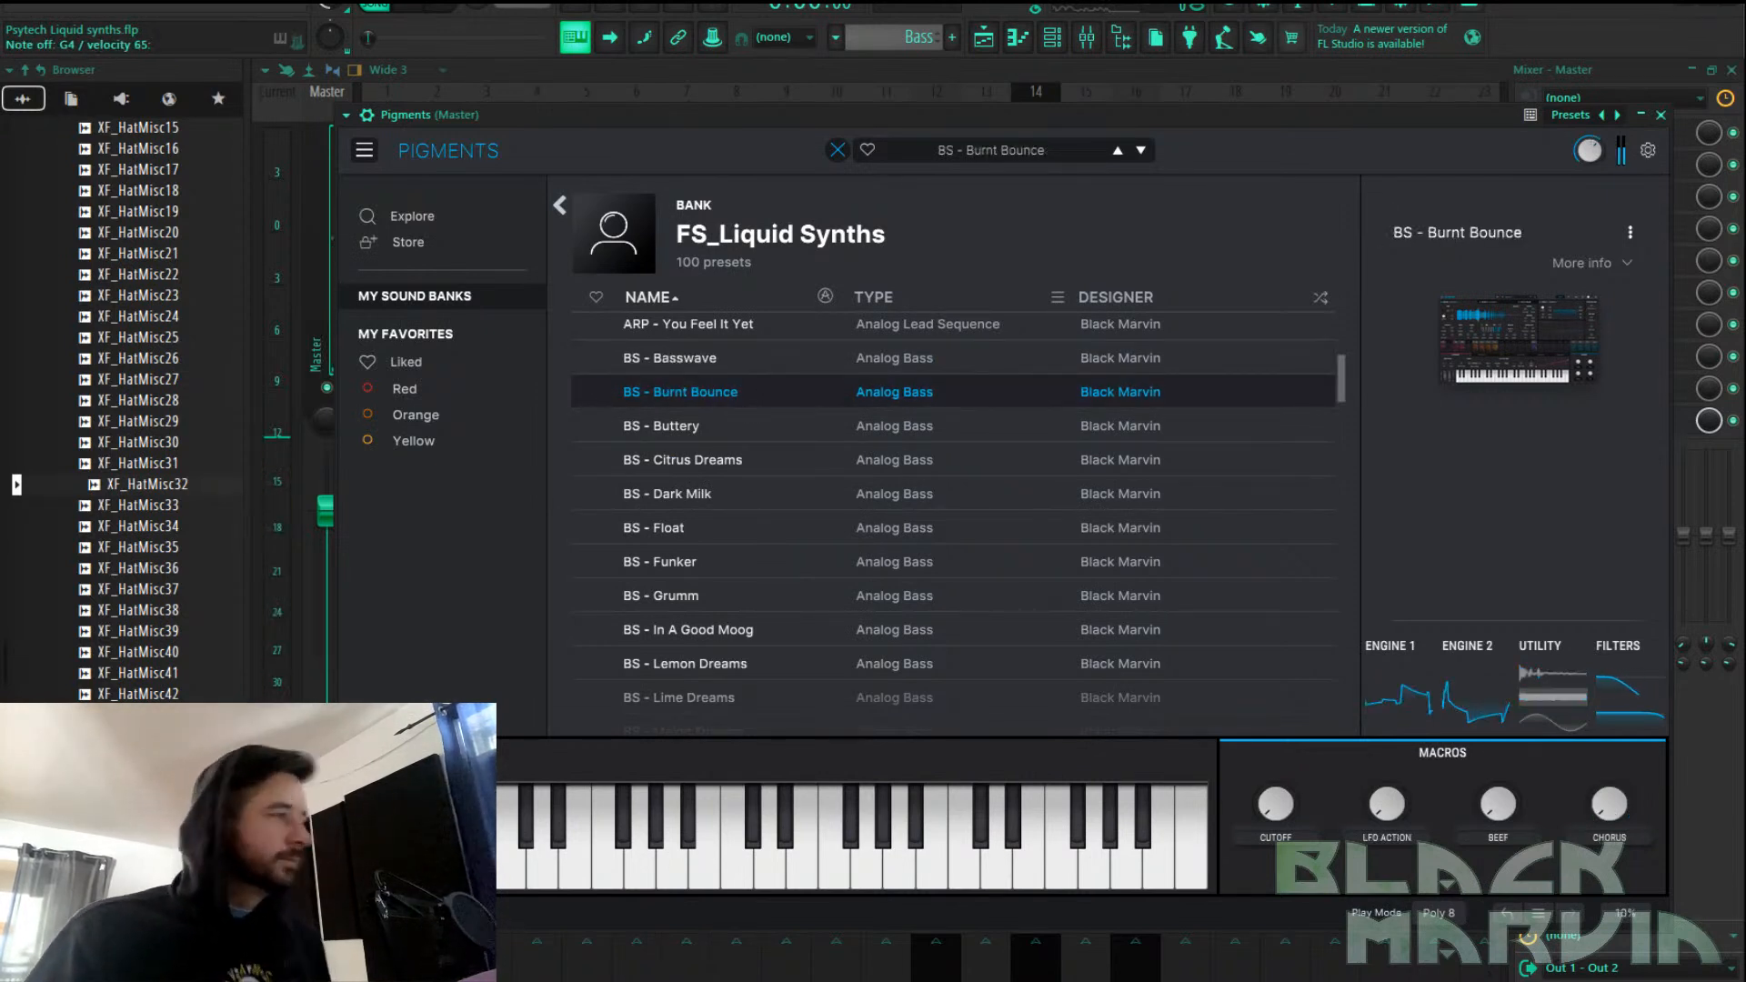
{"action": "left_click", "coordinate": [745, 428]}
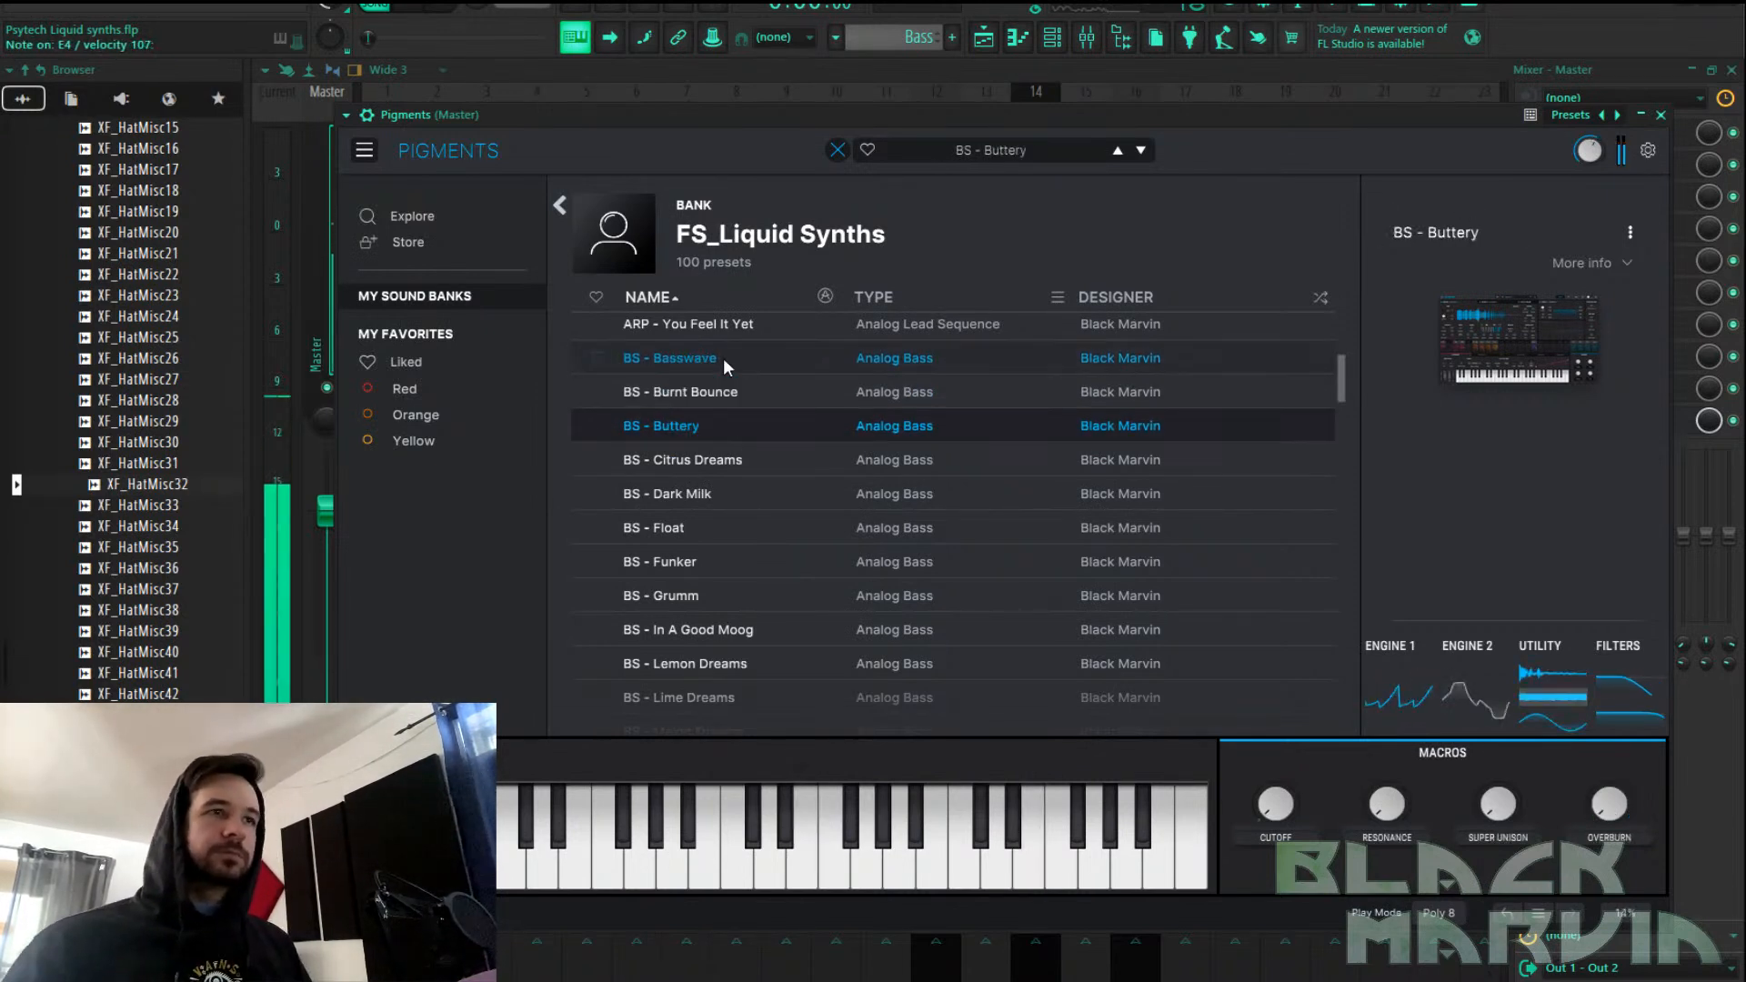
{"action": "left_click", "coordinate": [723, 359]}
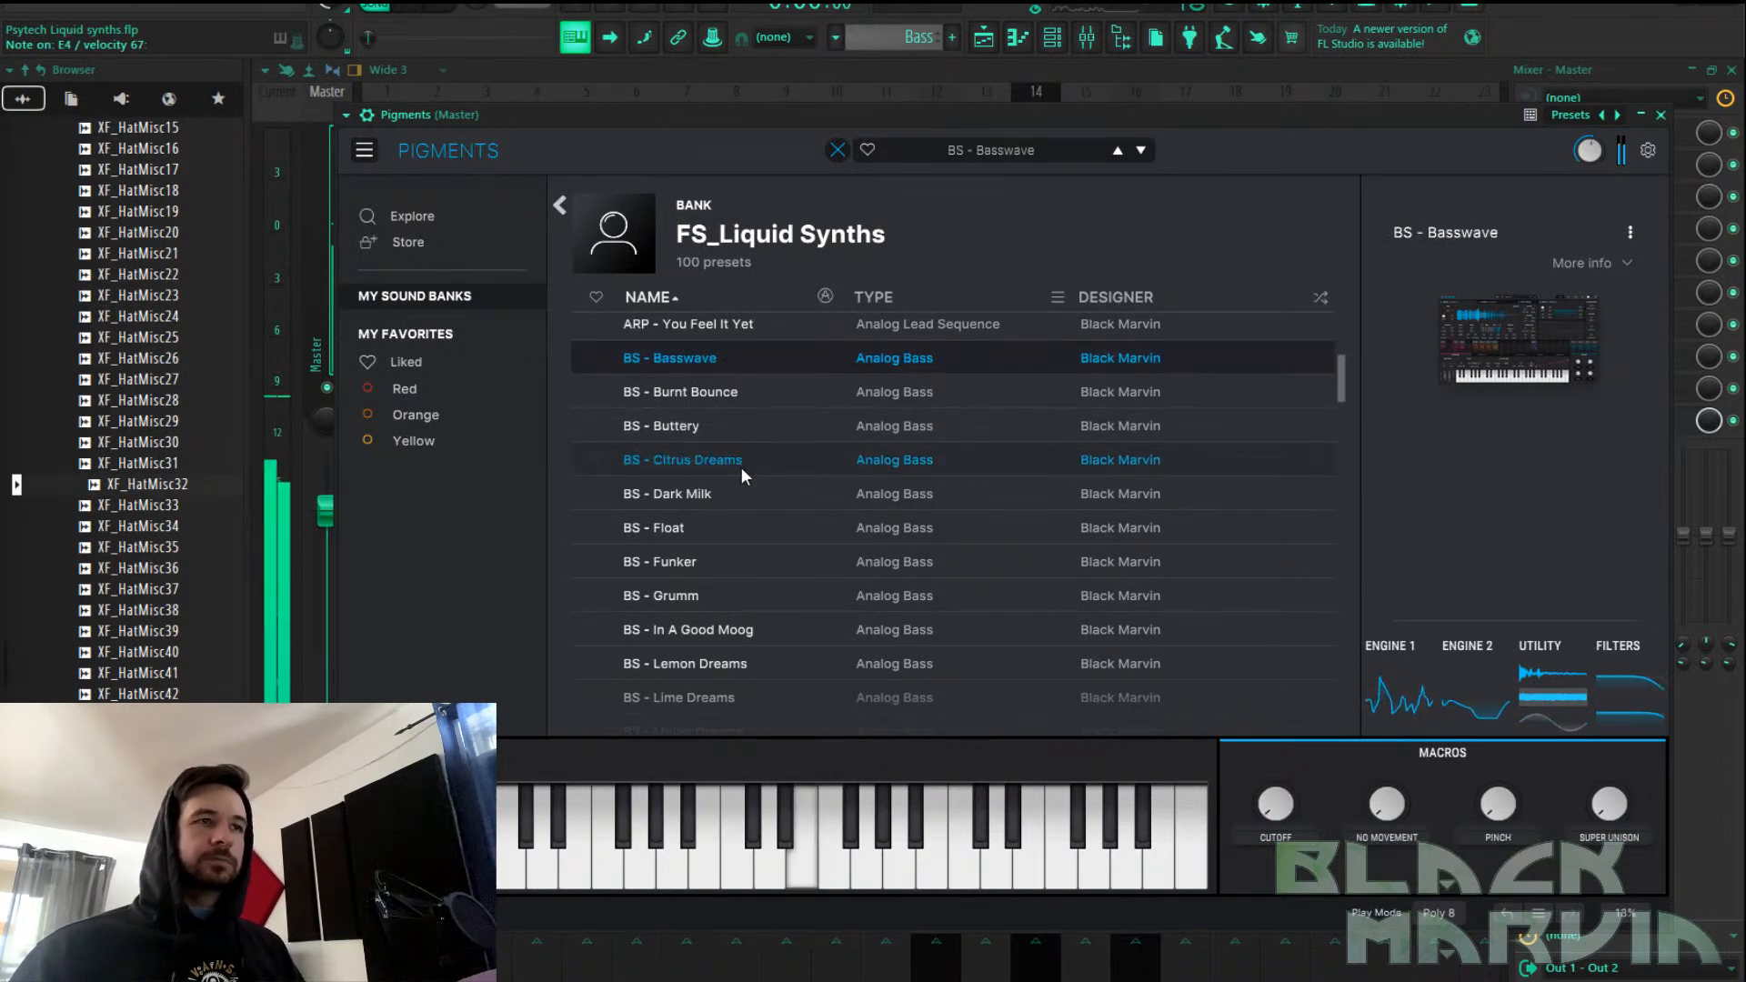
Load the BS - Citrus Dreams preset and return to the synth's main view
{"action": "left_click", "coordinate": [740, 461]}
{"action": "left_click", "coordinate": [753, 487]}
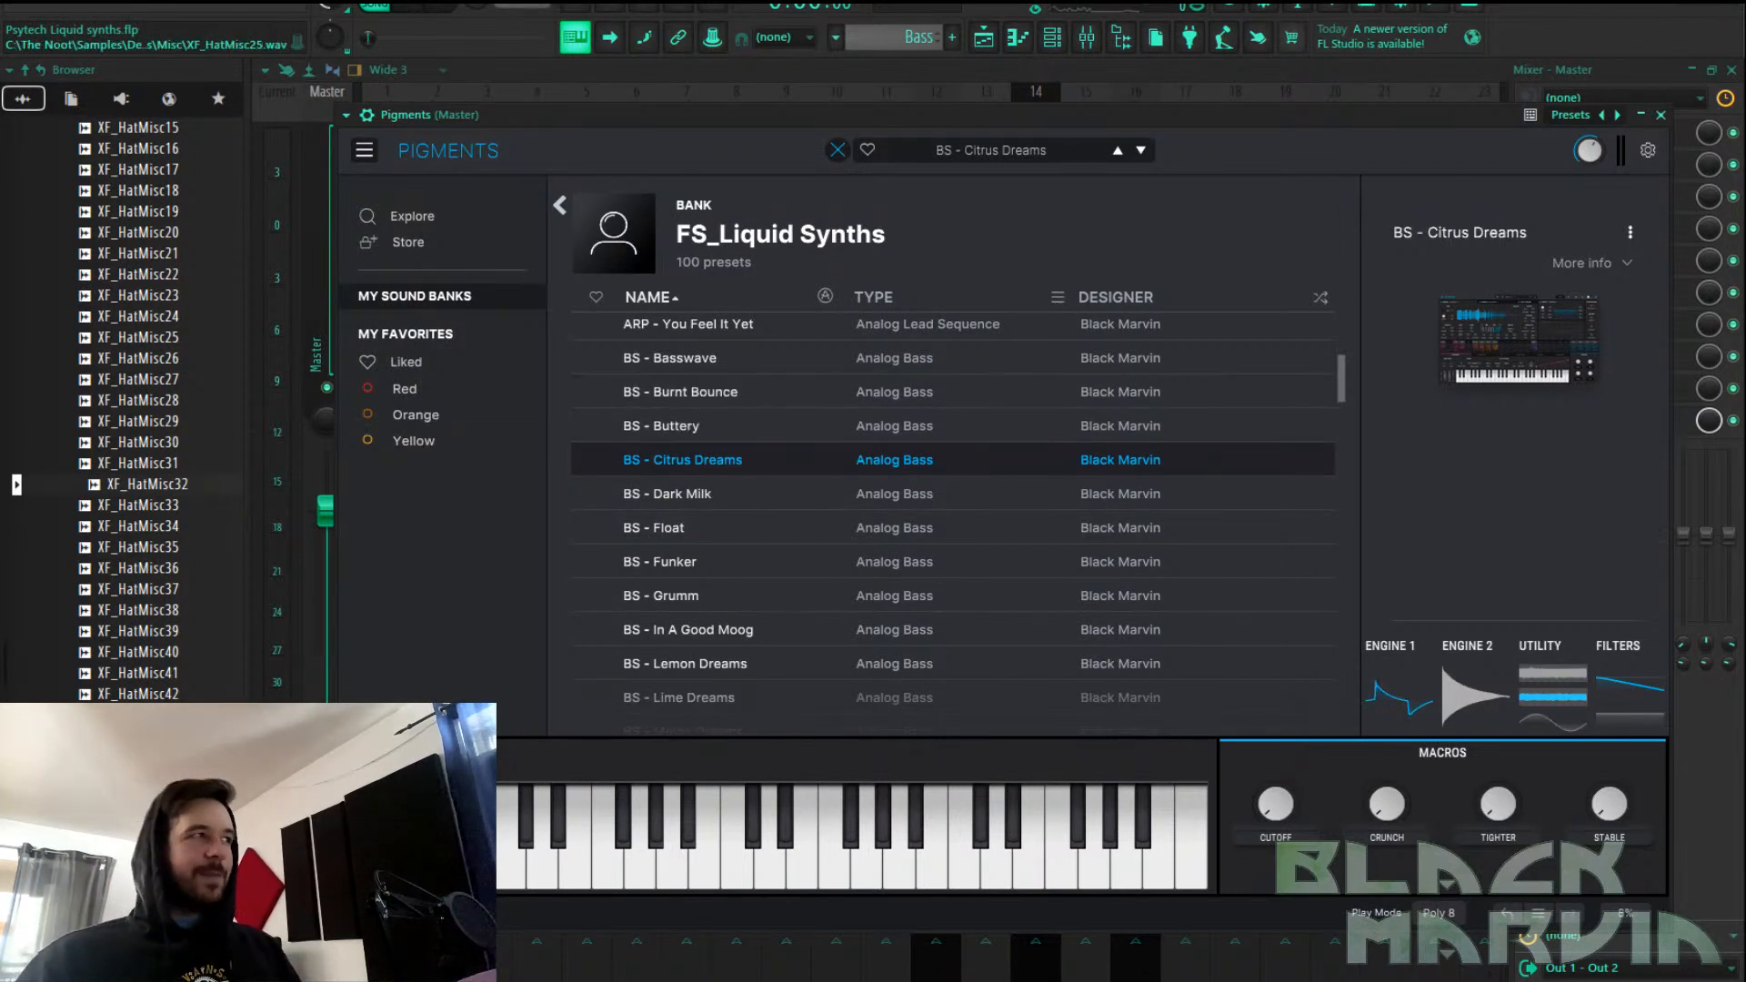
{"action": "left_click", "coordinate": [756, 561]}
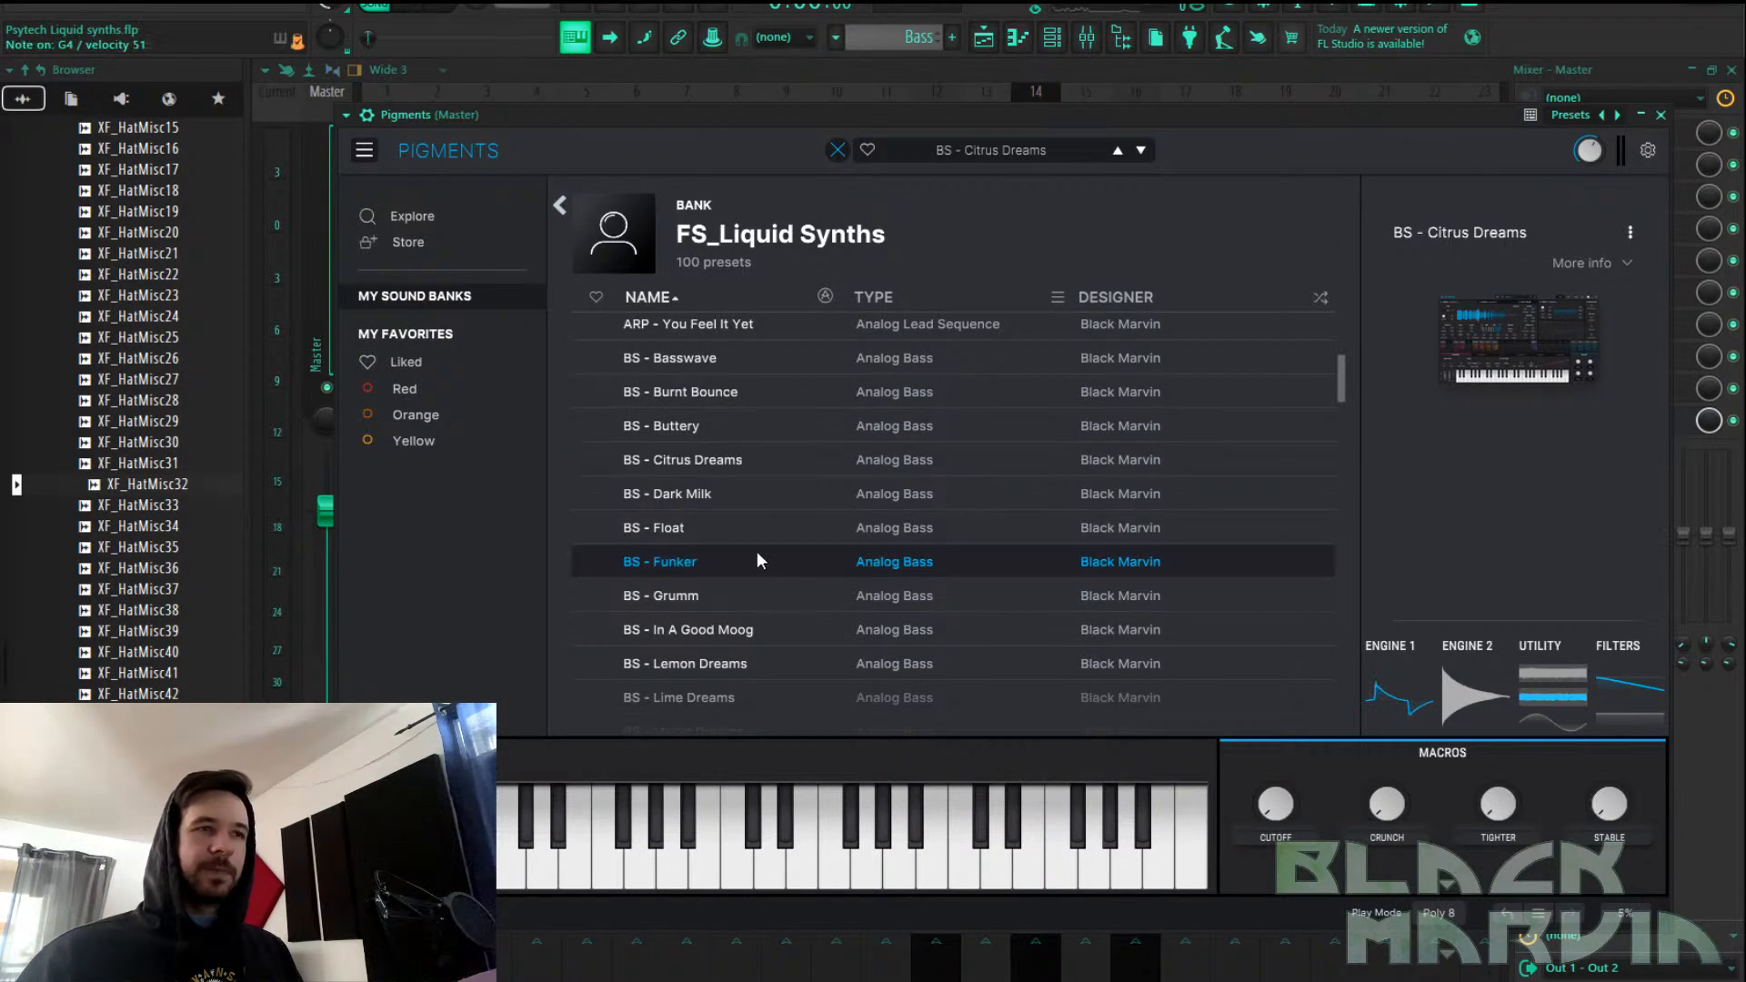
{"action": "left_click", "coordinate": [690, 457]}
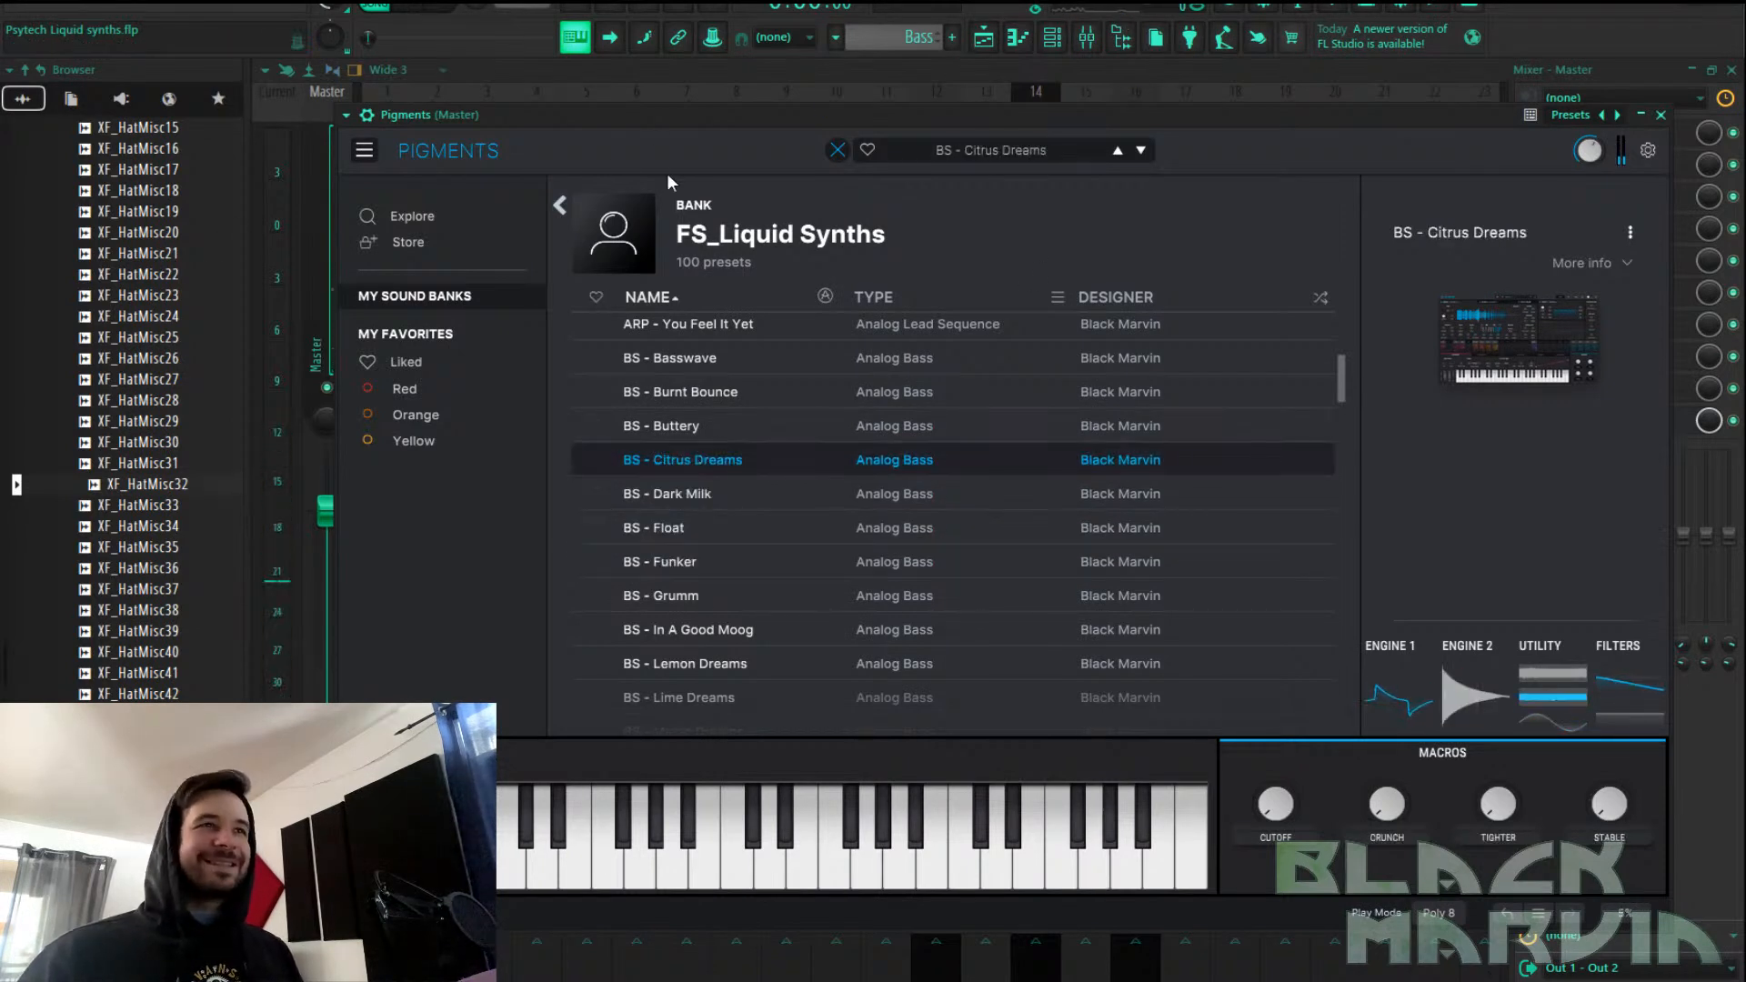
{"action": "left_click", "coordinate": [838, 151]}
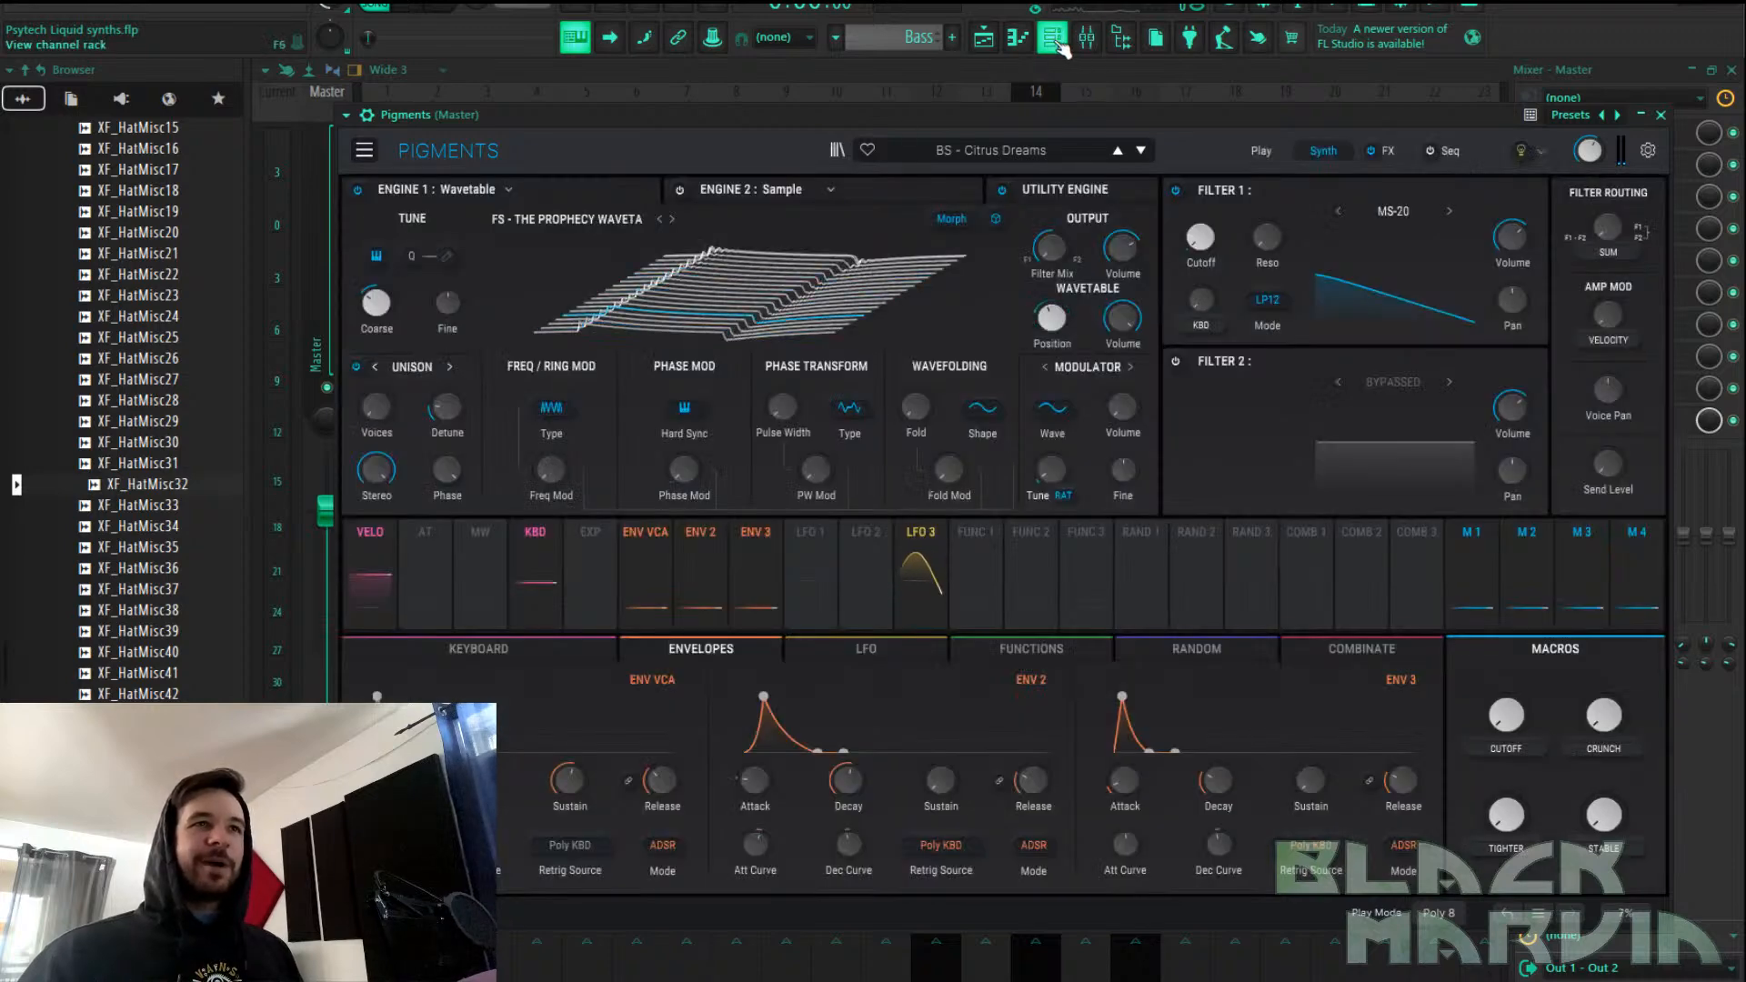
Open the Pigments channel's piano roll and fill bar 1 with four consecutive one-beat E4 notes
{"action": "left_click", "coordinate": [1053, 36]}
{"action": "right_click", "coordinate": [771, 293]}
{"action": "left_click", "coordinate": [790, 292]}
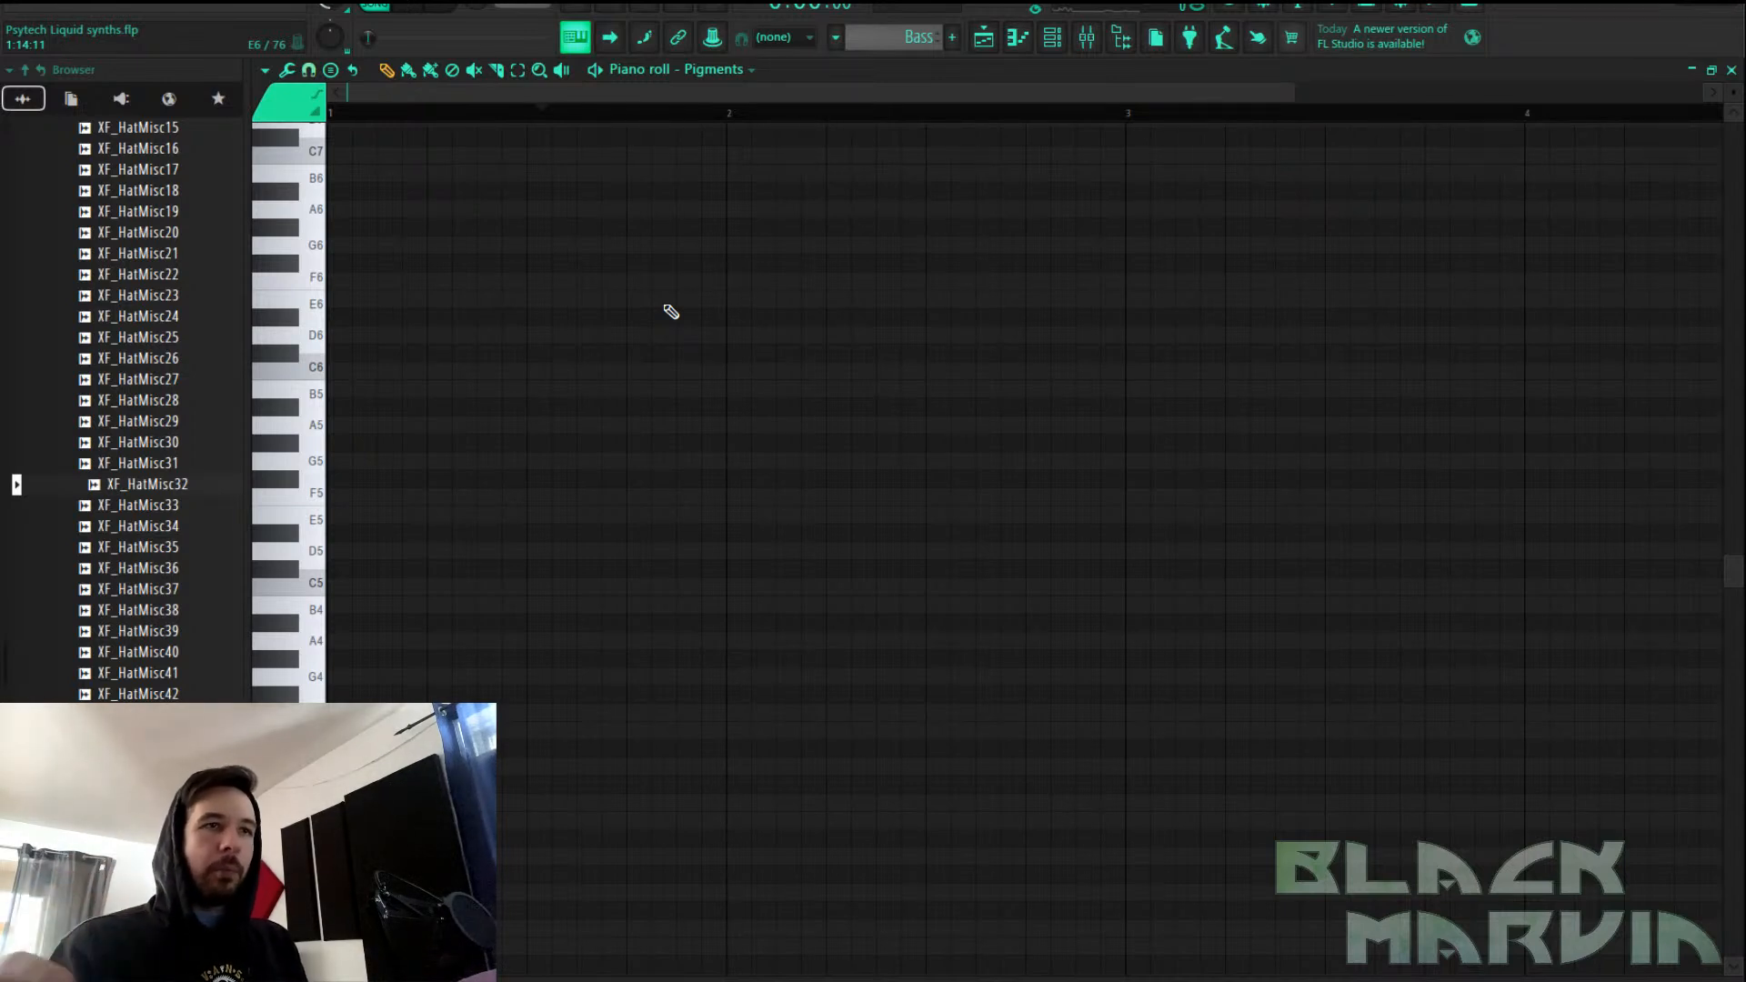
{"action": "scroll", "coordinate": [309, 441], "scroll_direction": "down", "scroll_amount": 3}
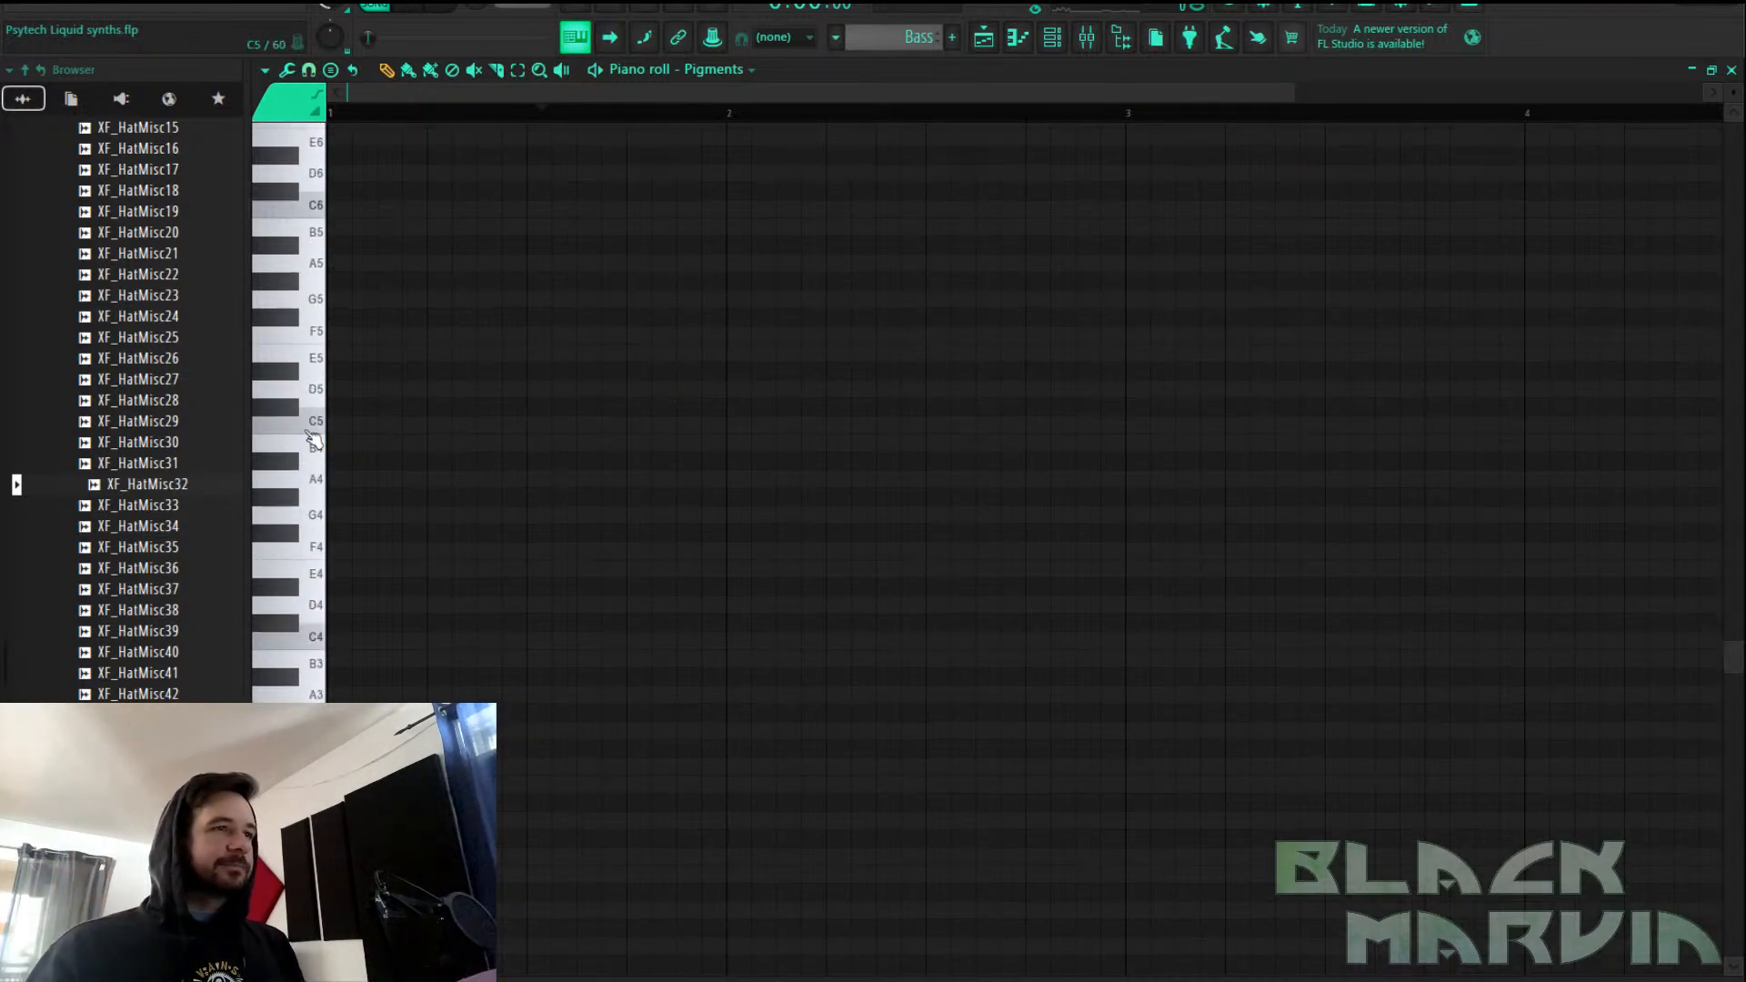
{"action": "scroll", "coordinate": [350, 509], "scroll_direction": "down", "scroll_amount": 1}
{"action": "left_click", "coordinate": [337, 515]}
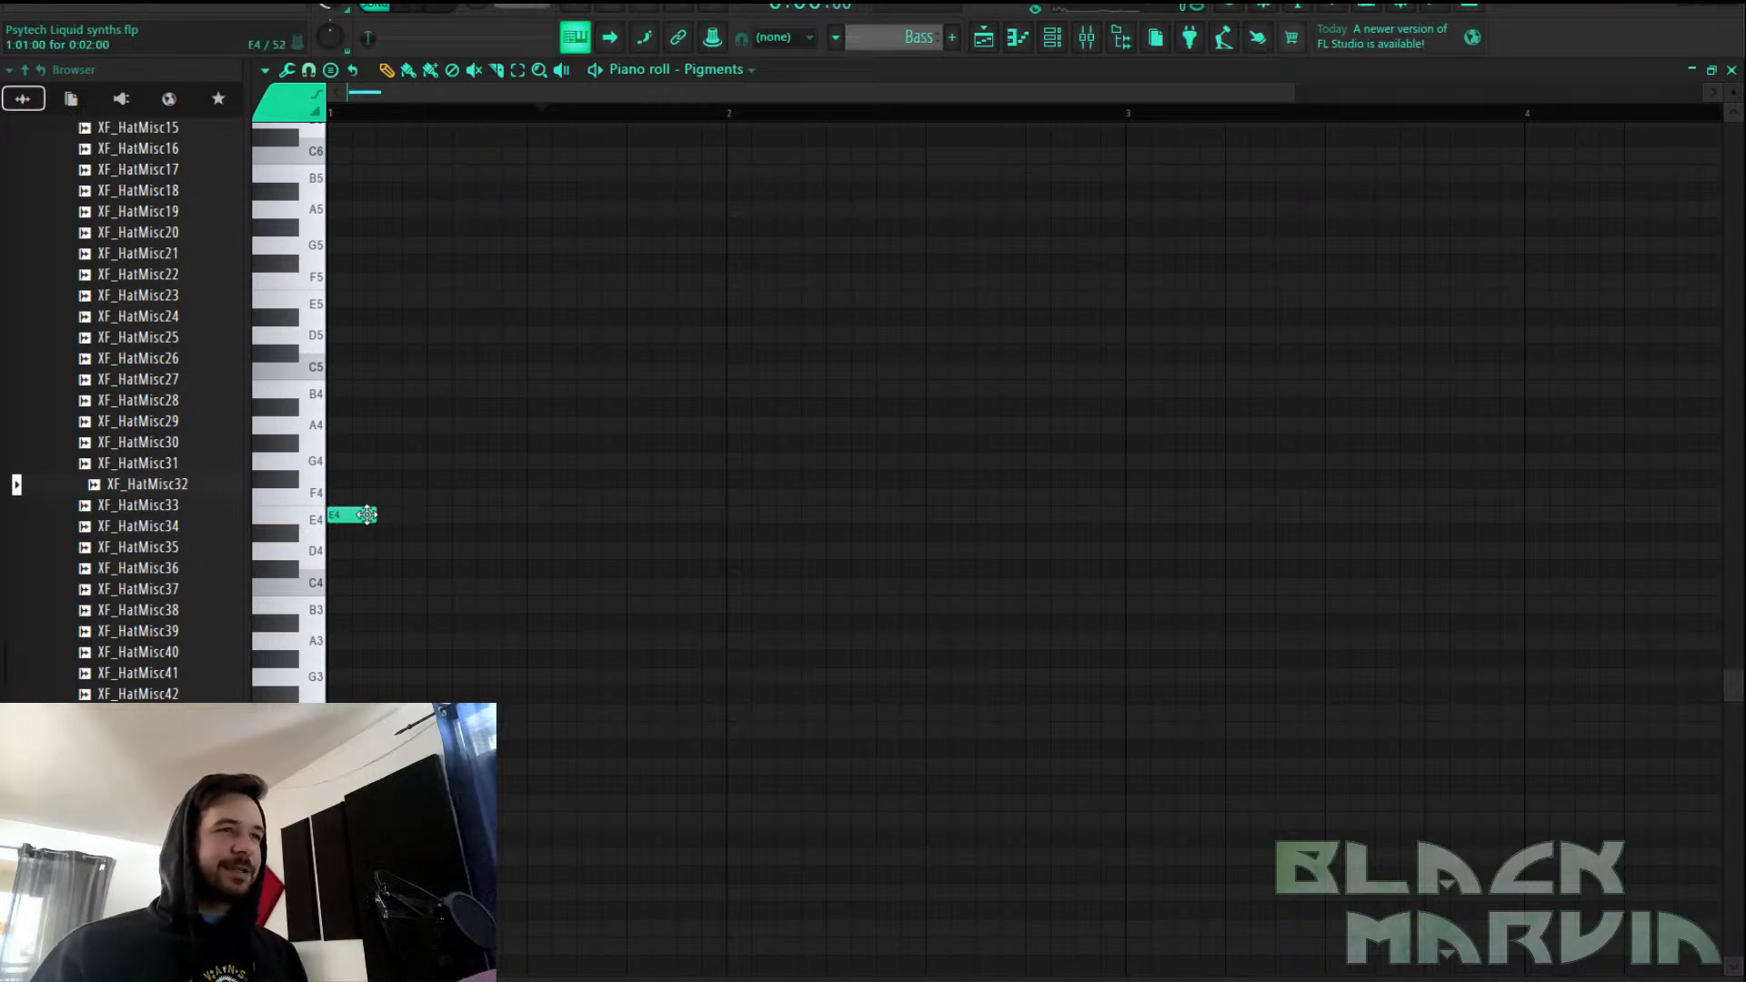
{"action": "left_click", "coordinate": [439, 518]}
{"action": "left_click", "coordinate": [532, 516]}
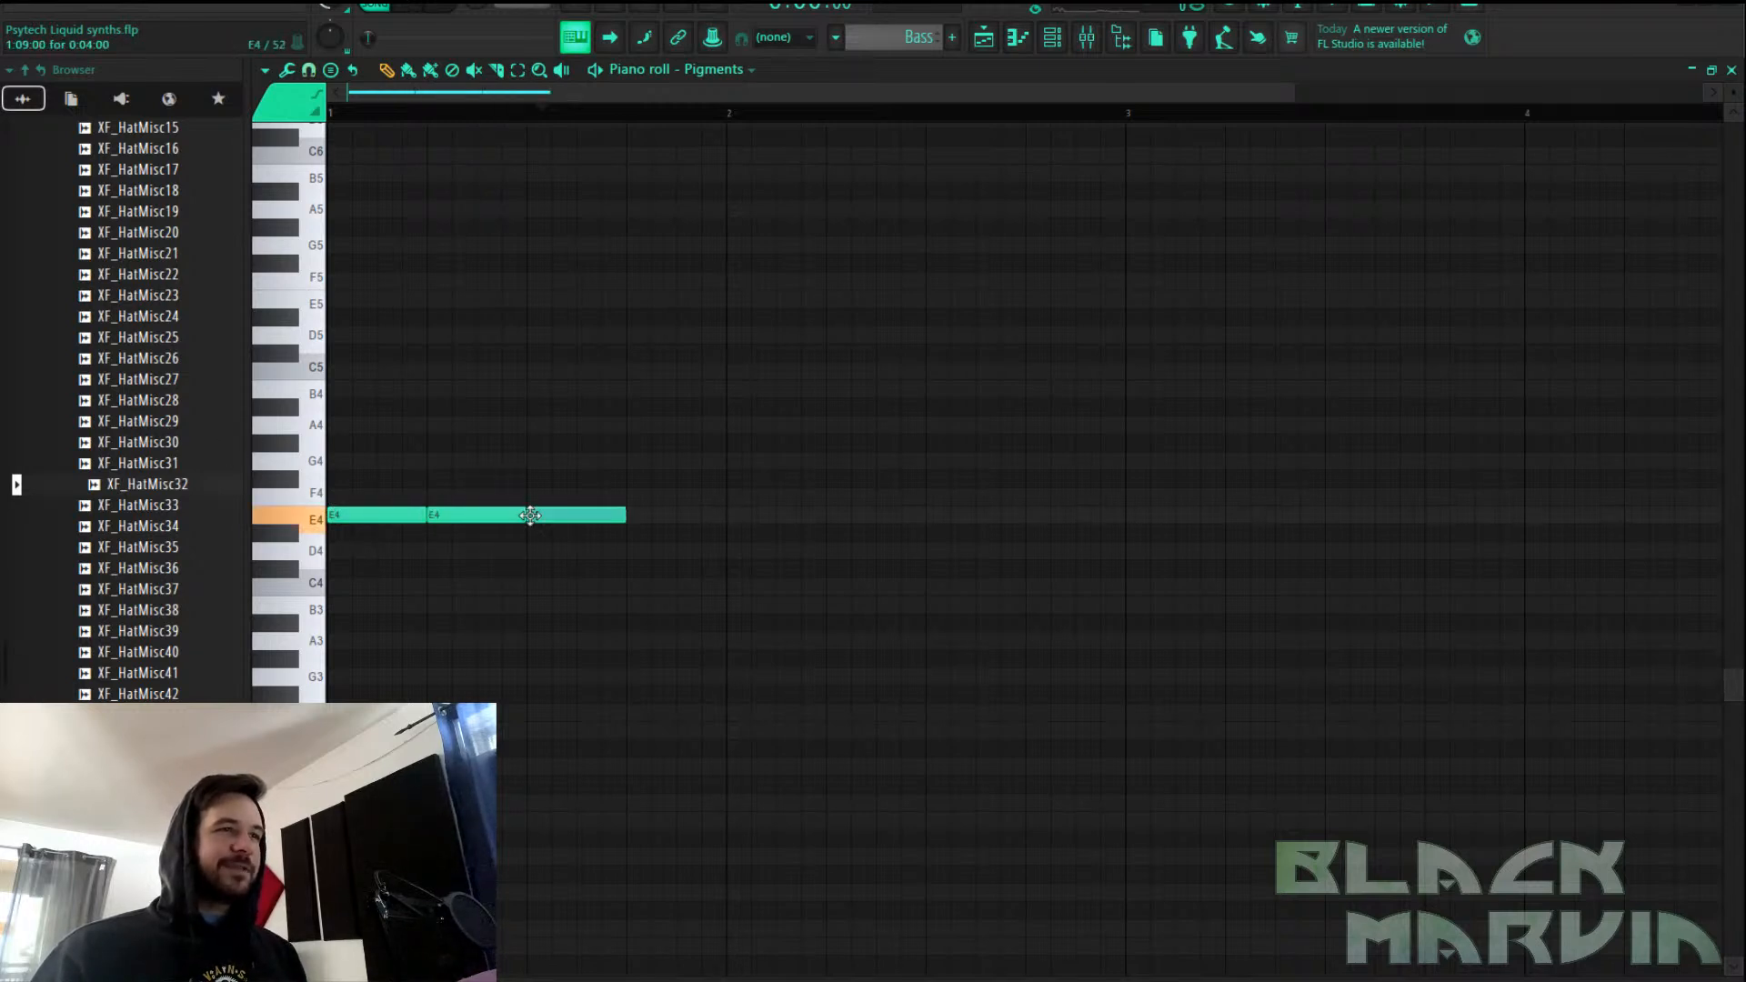
{"action": "left_click", "coordinate": [631, 515]}
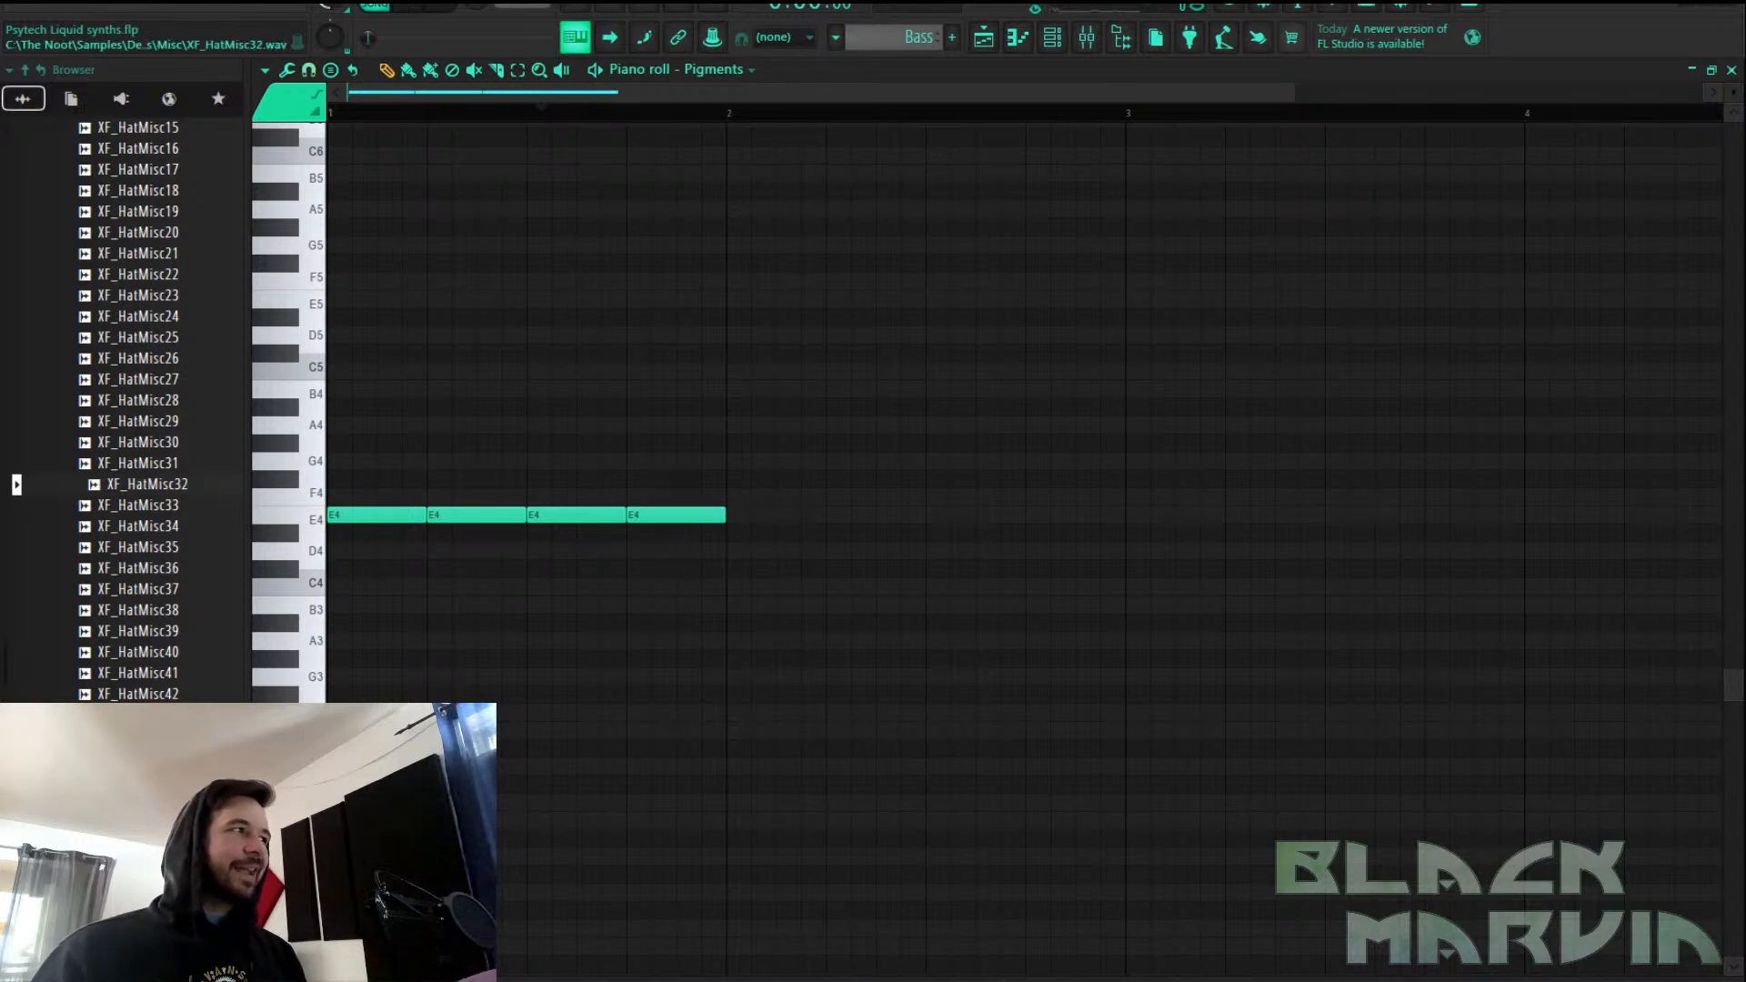
Play the arrangement from the playlist and check the track levels in the mixer
{"action": "left_click", "coordinate": [983, 37]}
{"action": "key", "text": "space"}
{"action": "left_click_drag", "start_coordinate": [596, 364], "coordinate": [895, 361]}
{"action": "left_click", "coordinate": [1062, 38]}
{"action": "left_click", "coordinate": [1085, 39]}
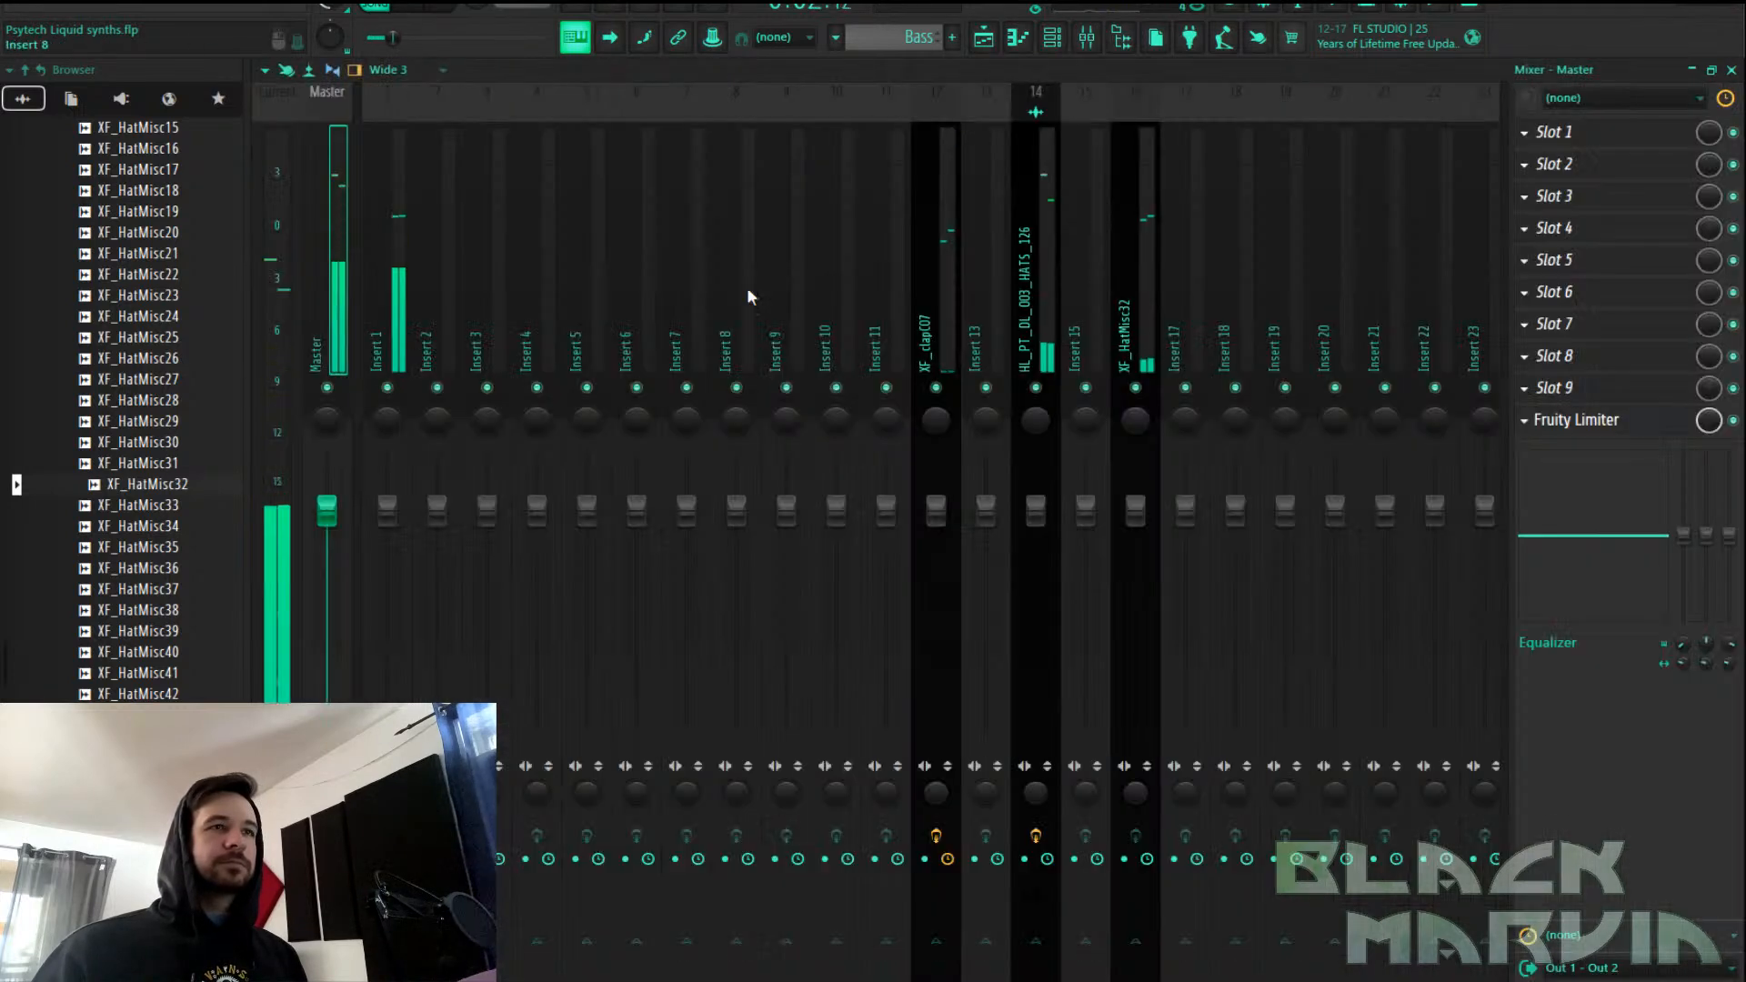
{"action": "key", "text": "space"}
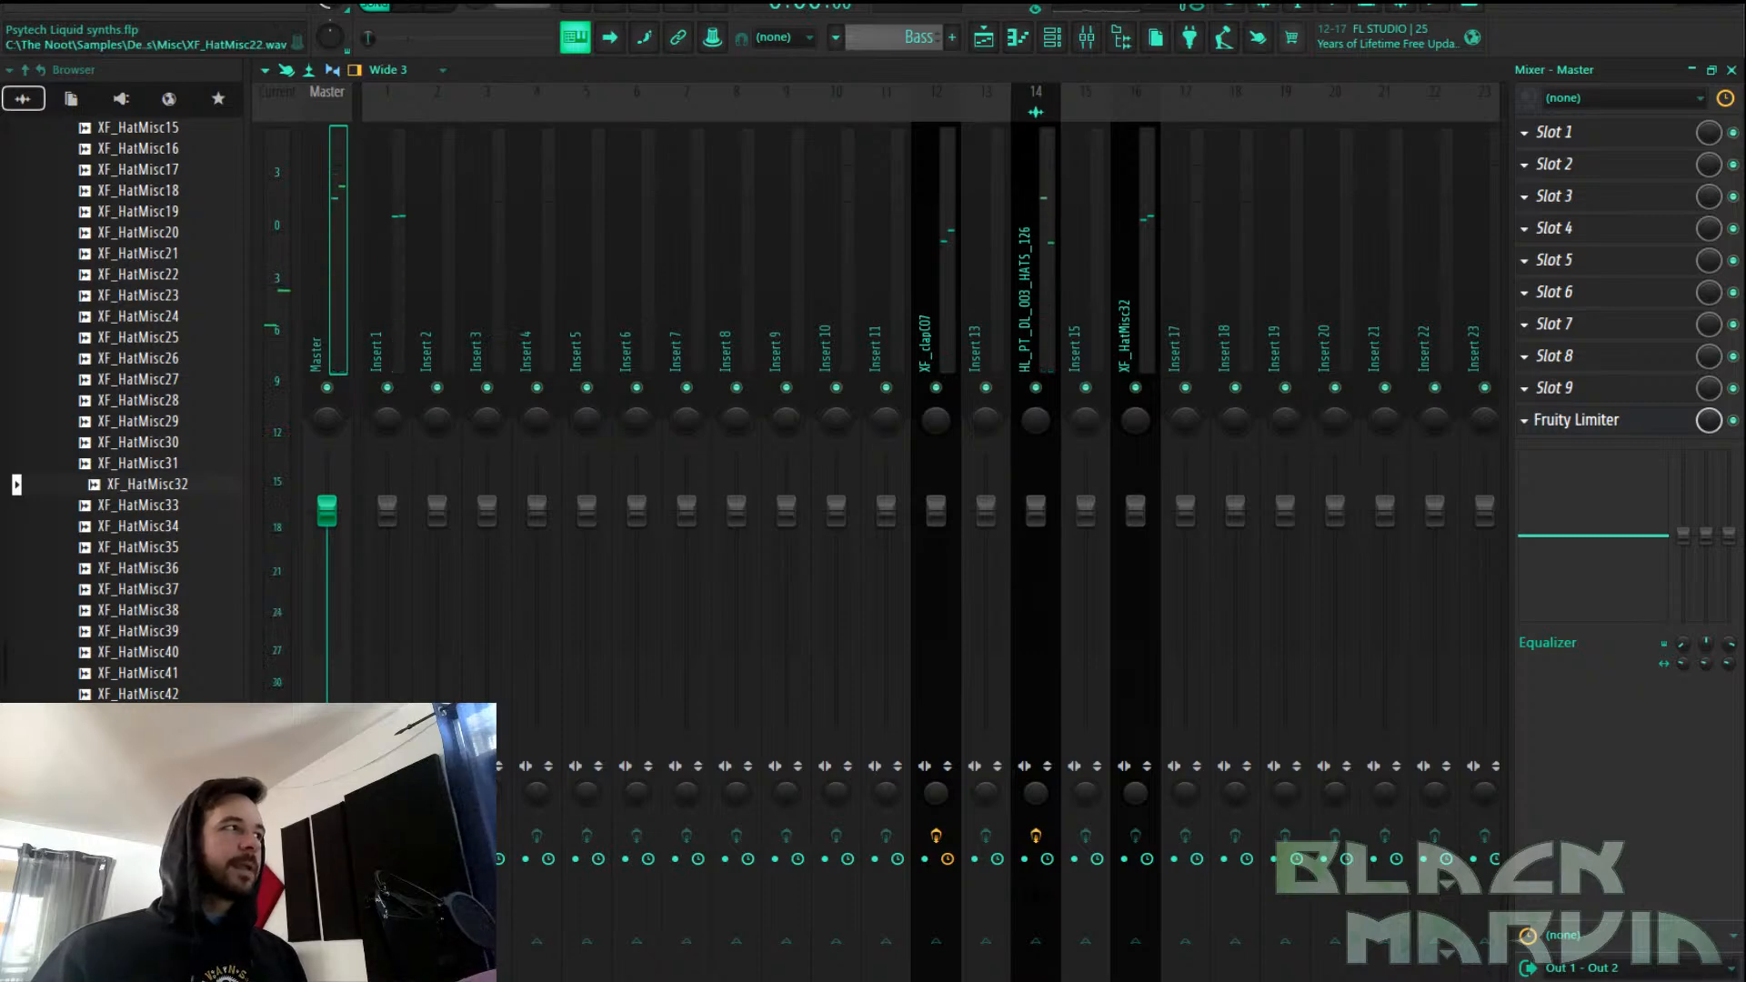
Route the selected Pigments channel to mixer insert 2
{"action": "right_click", "coordinate": [474, 291]}
{"action": "mouse_move", "coordinate": [589, 313]}
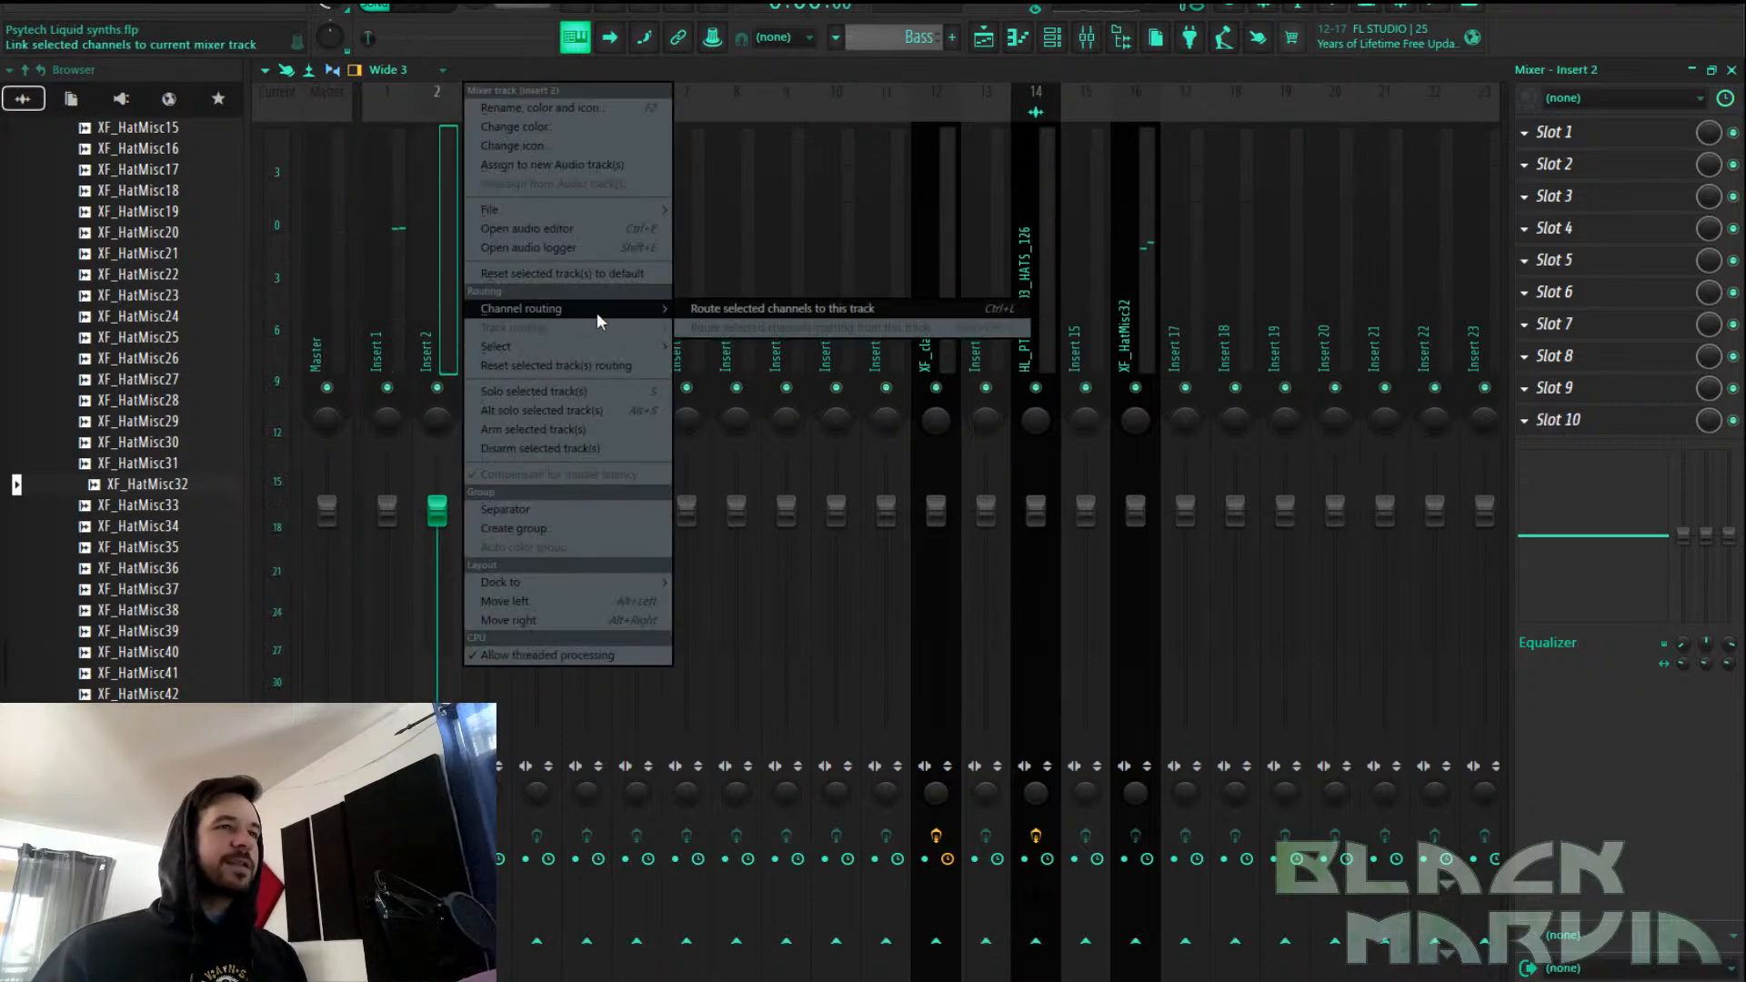
{"action": "left_click", "coordinate": [724, 308]}
Add the Duck effect to slot 5 of the Pigments mixer track and load its Synth 3 user preset
{"action": "left_click", "coordinate": [1557, 258]}
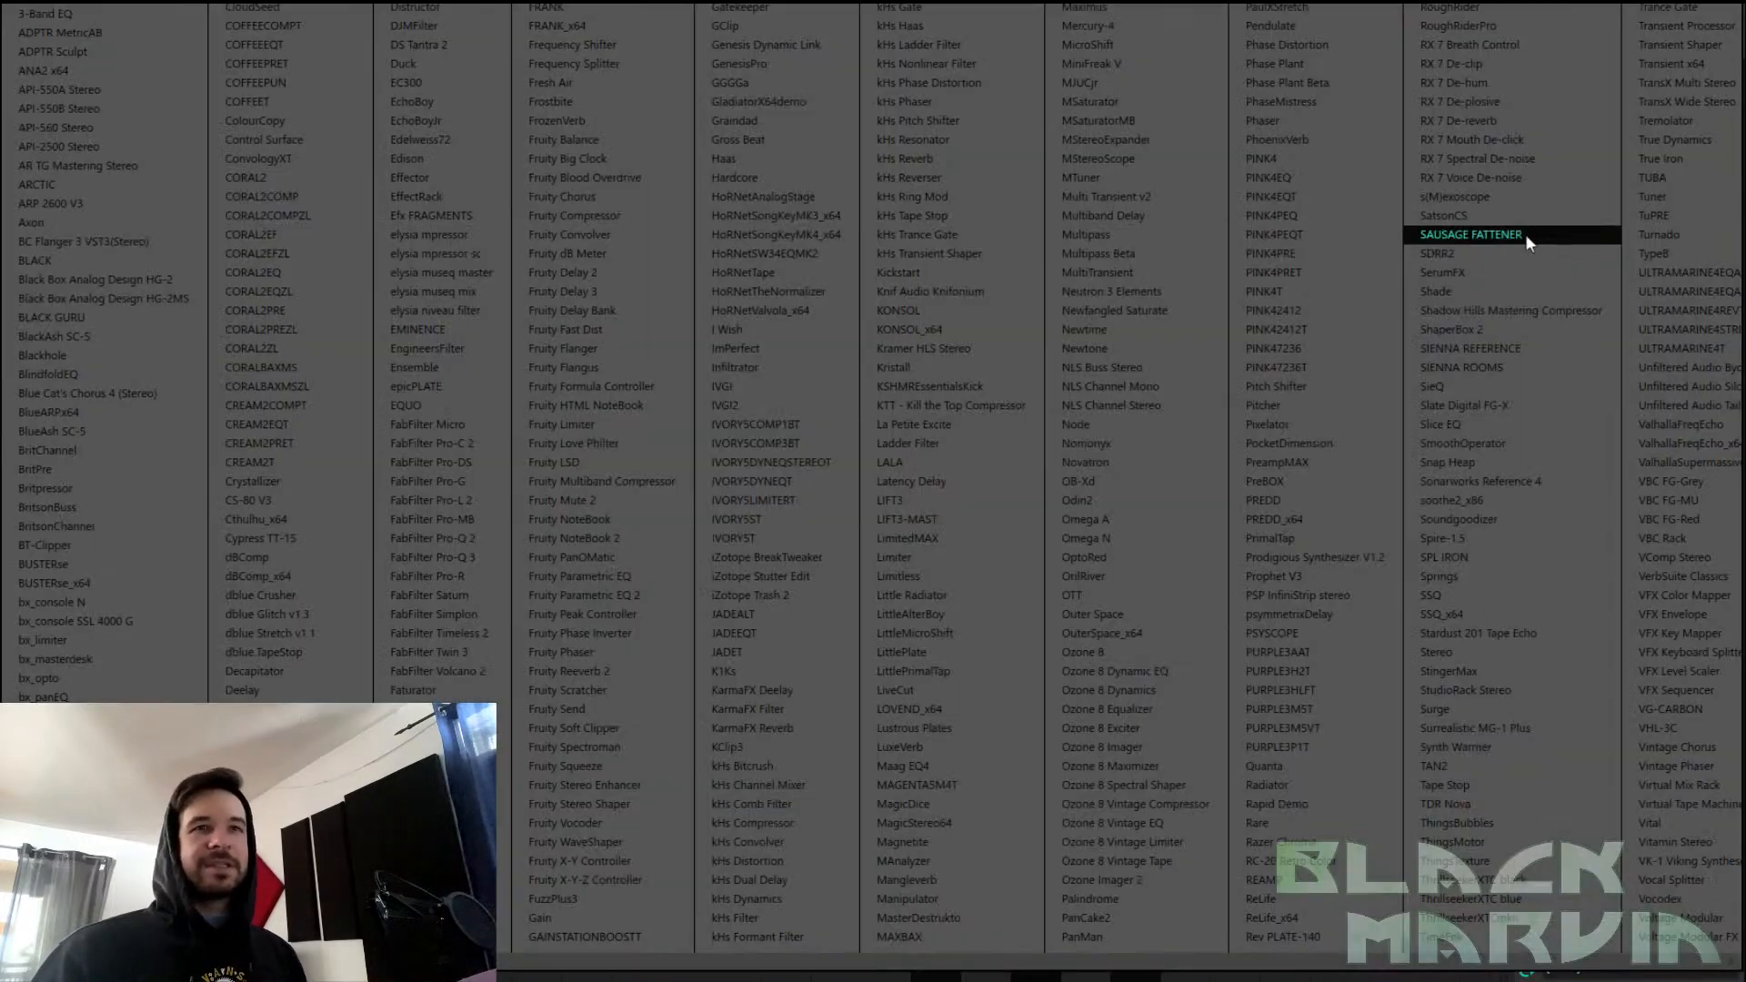
{"action": "left_click", "coordinate": [423, 64]}
{"action": "left_click", "coordinate": [740, 248]}
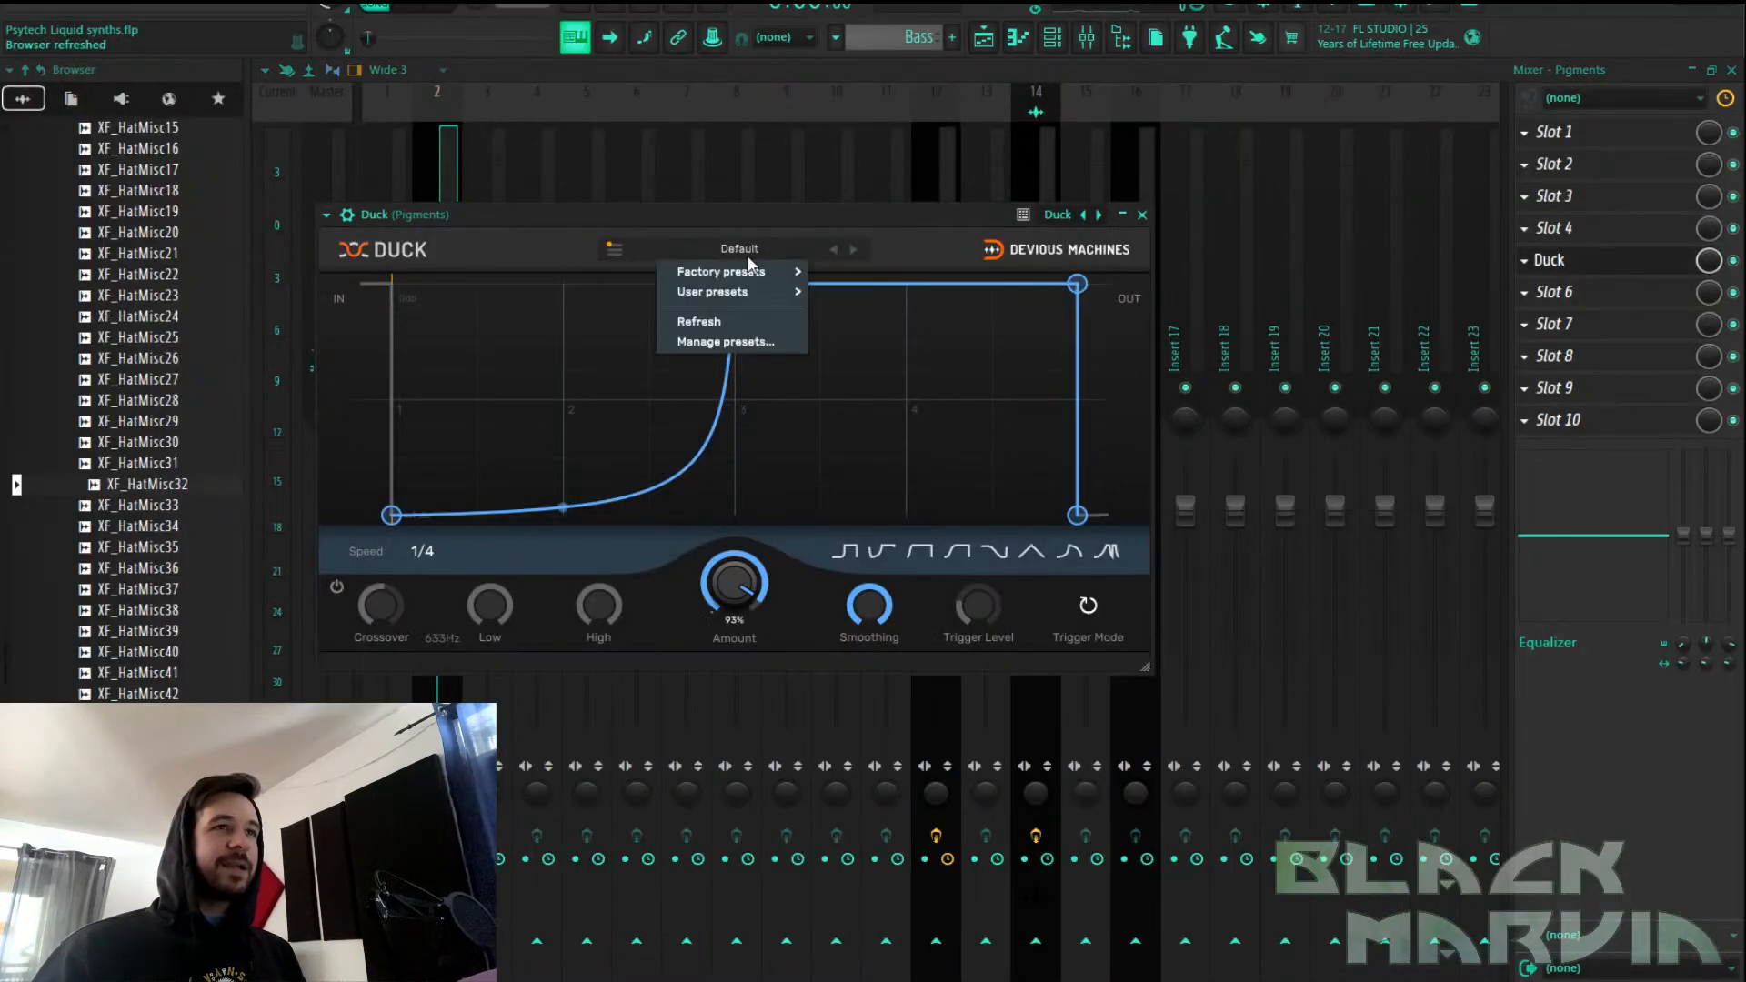
{"action": "mouse_move", "coordinate": [744, 293]}
{"action": "left_click", "coordinate": [850, 433]}
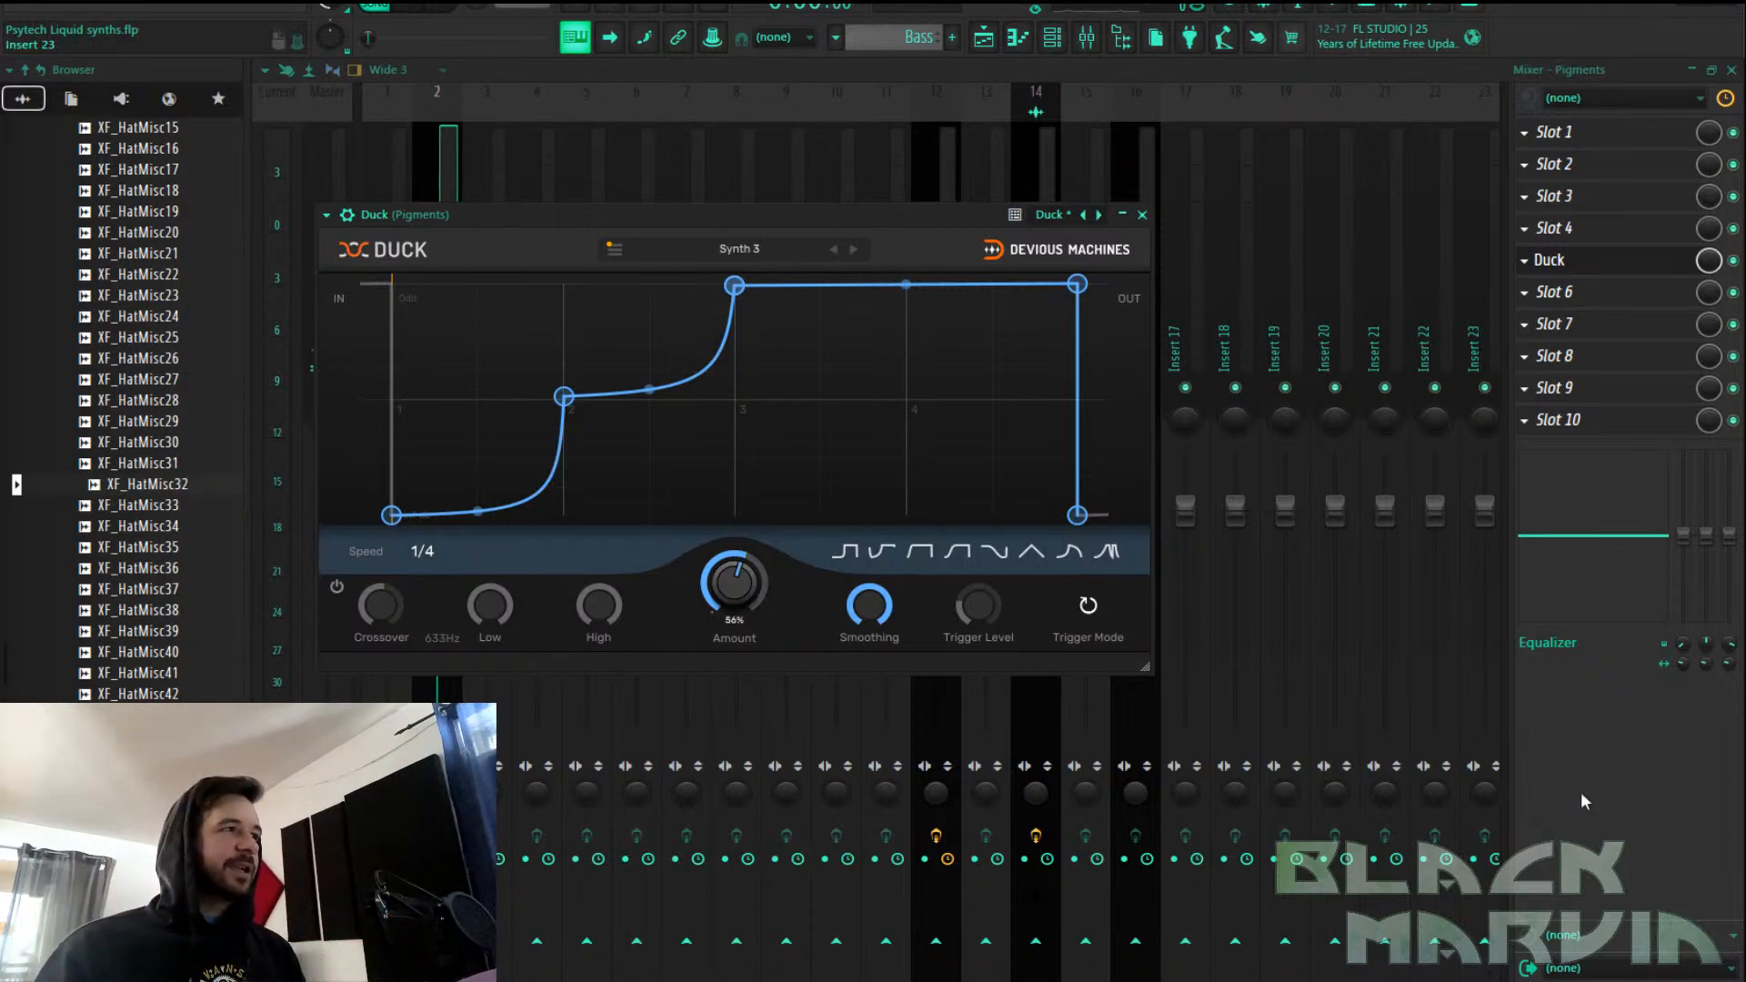
Check the notes of the first Bass clip in the piano roll and start playback
{"action": "left_click", "coordinate": [984, 39]}
{"action": "scroll", "coordinate": [575, 124], "scroll_direction": "up", "scroll_amount": 5}
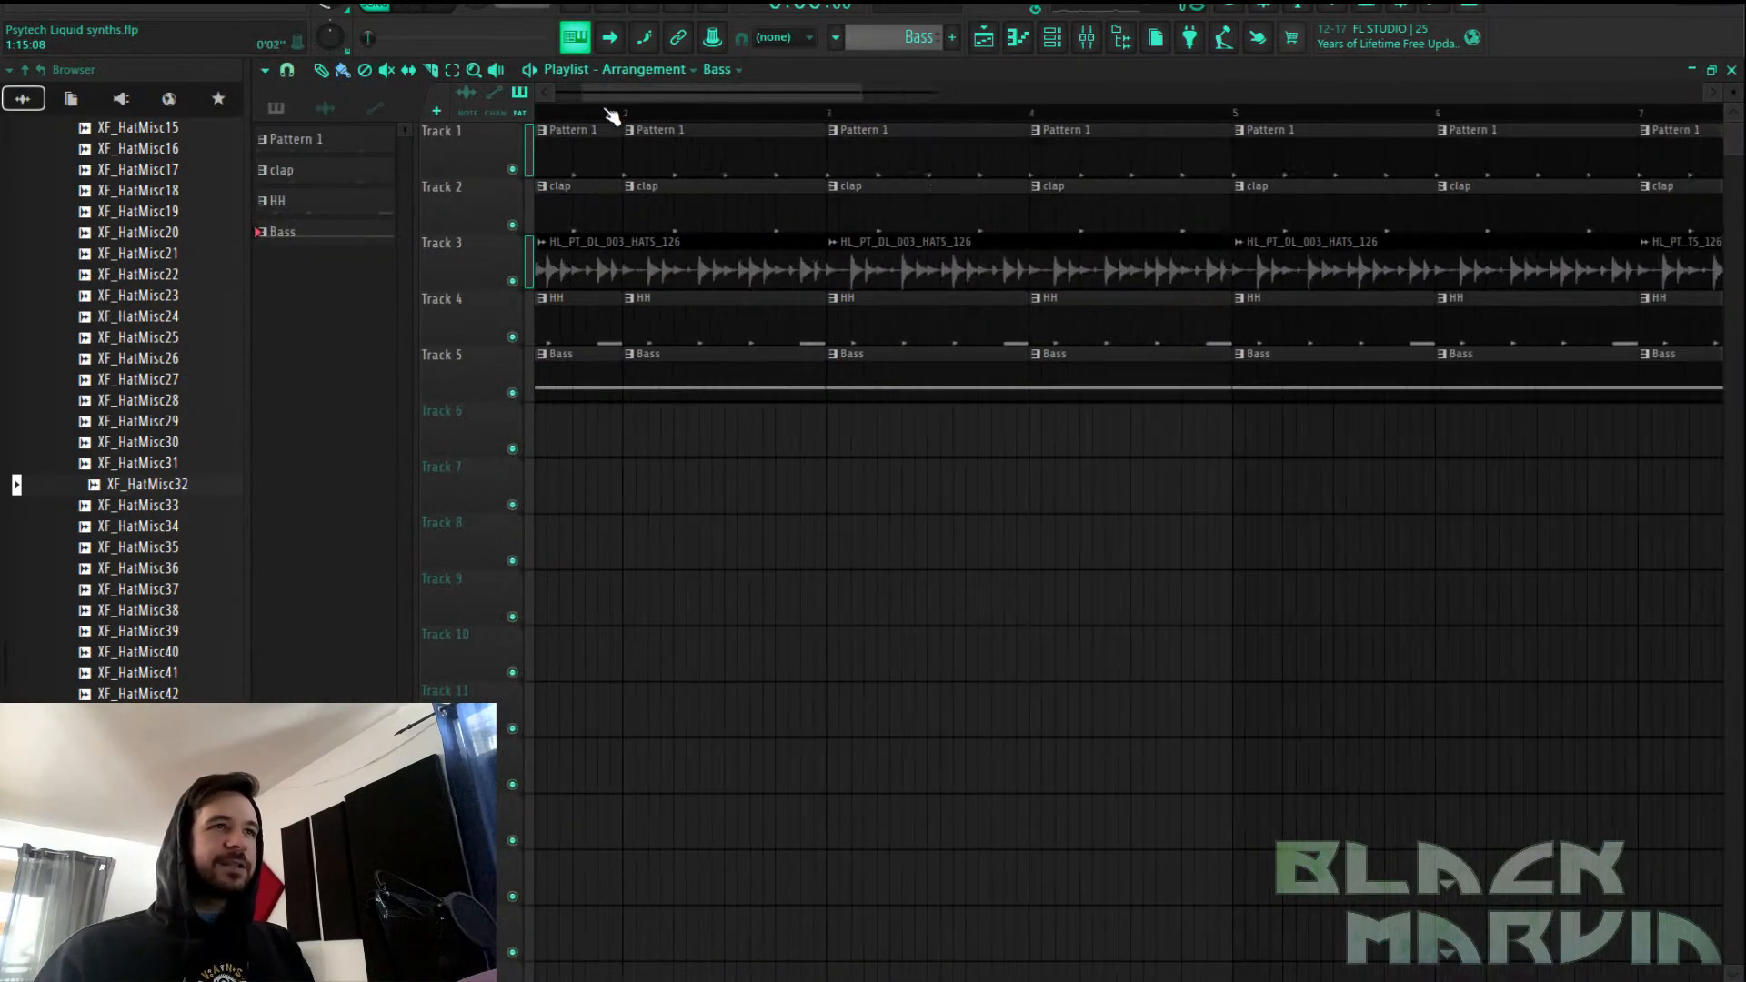
{"action": "double_click", "coordinate": [582, 370]}
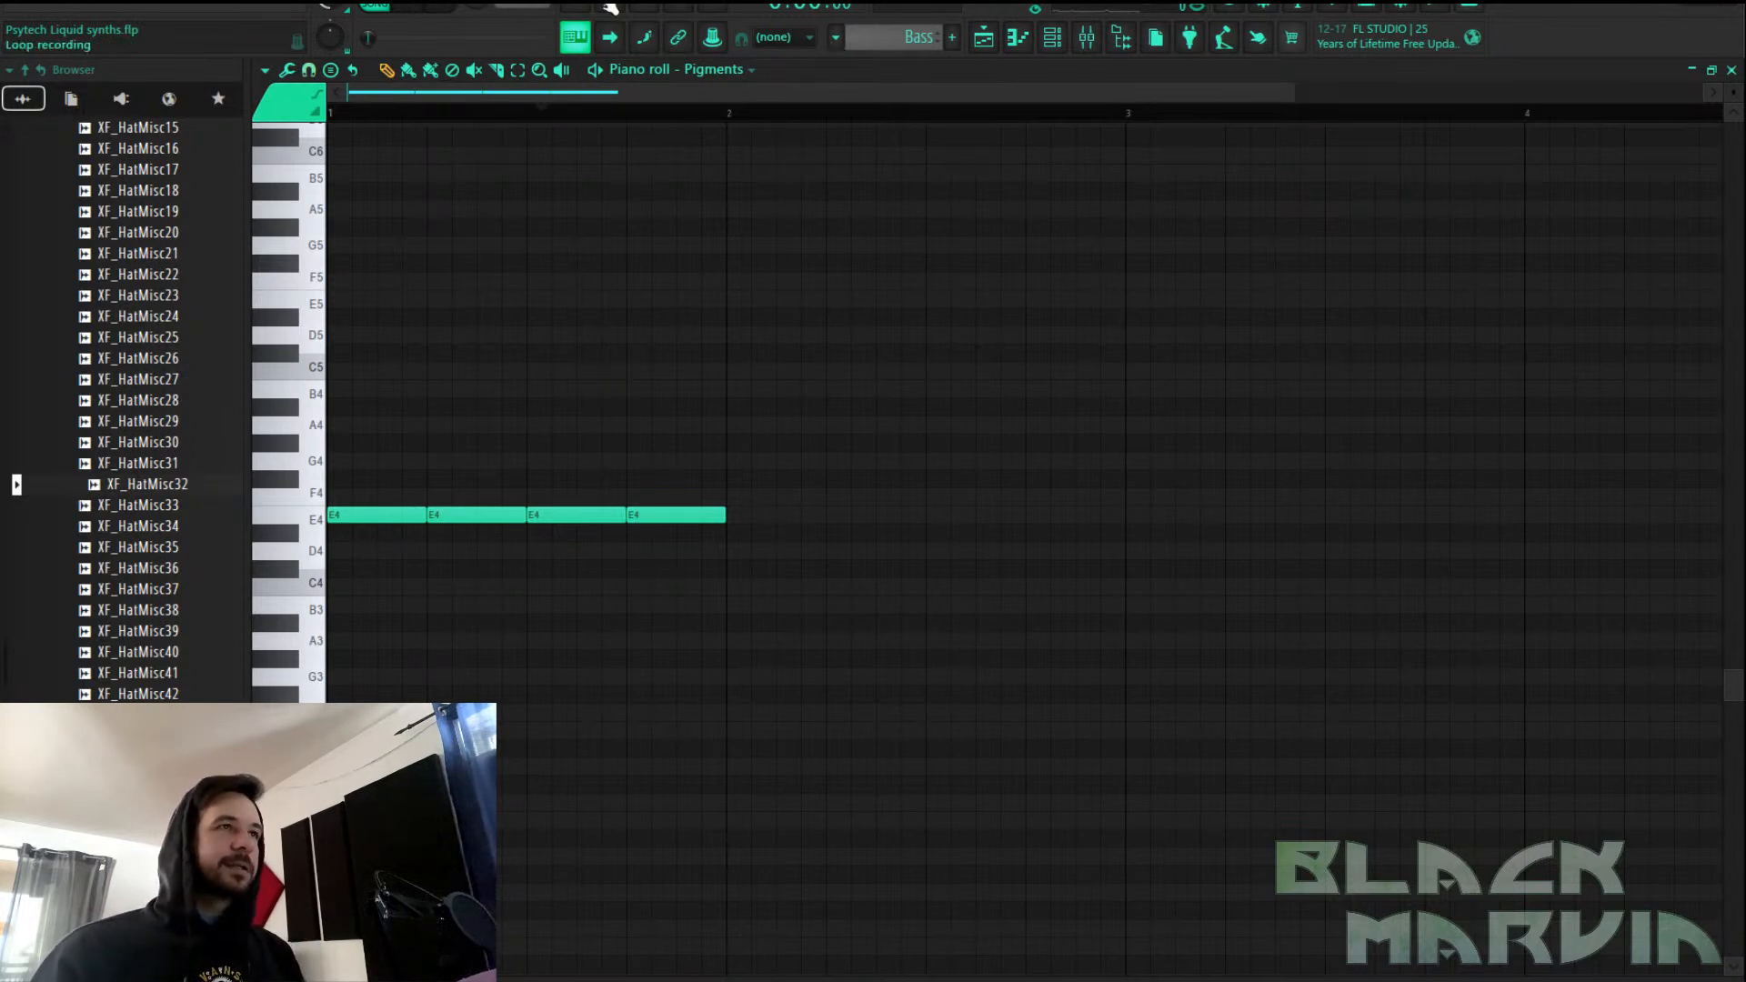
{"action": "left_click", "coordinate": [418, 11]}
Raise the second point of the Duck curve on the Pigments mixer track and set Amount to 76%
{"action": "left_click", "coordinate": [1087, 37]}
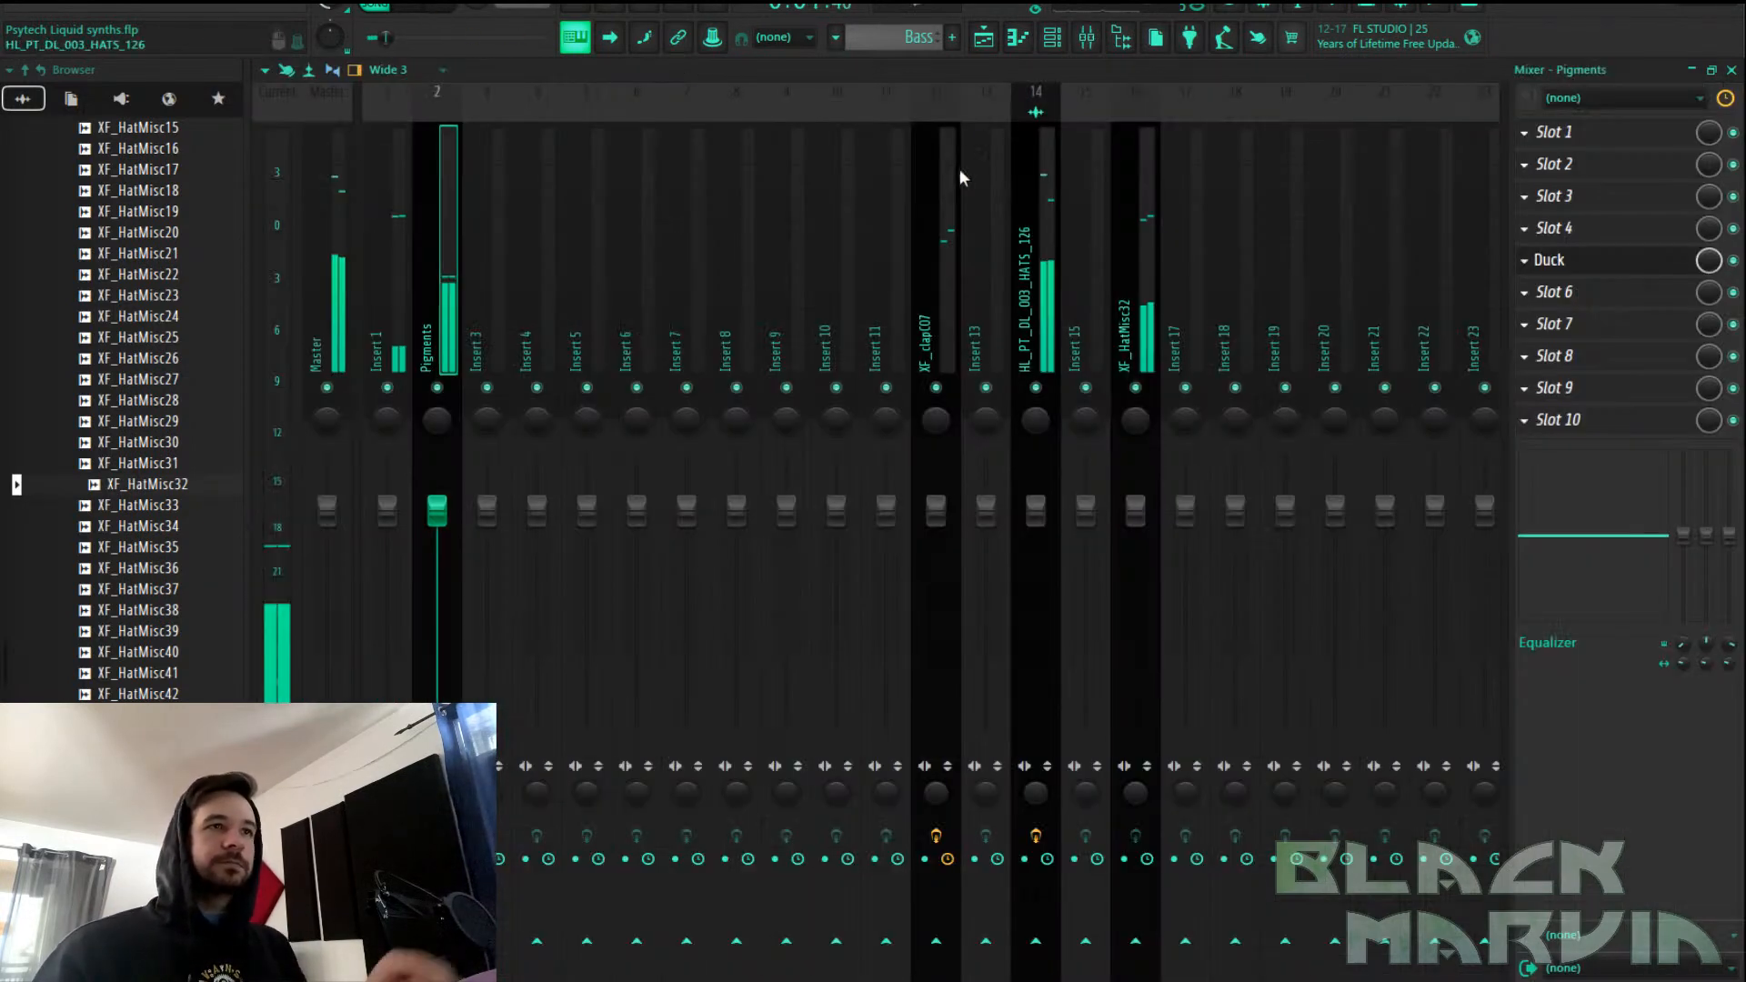
{"action": "left_click", "coordinate": [1587, 261]}
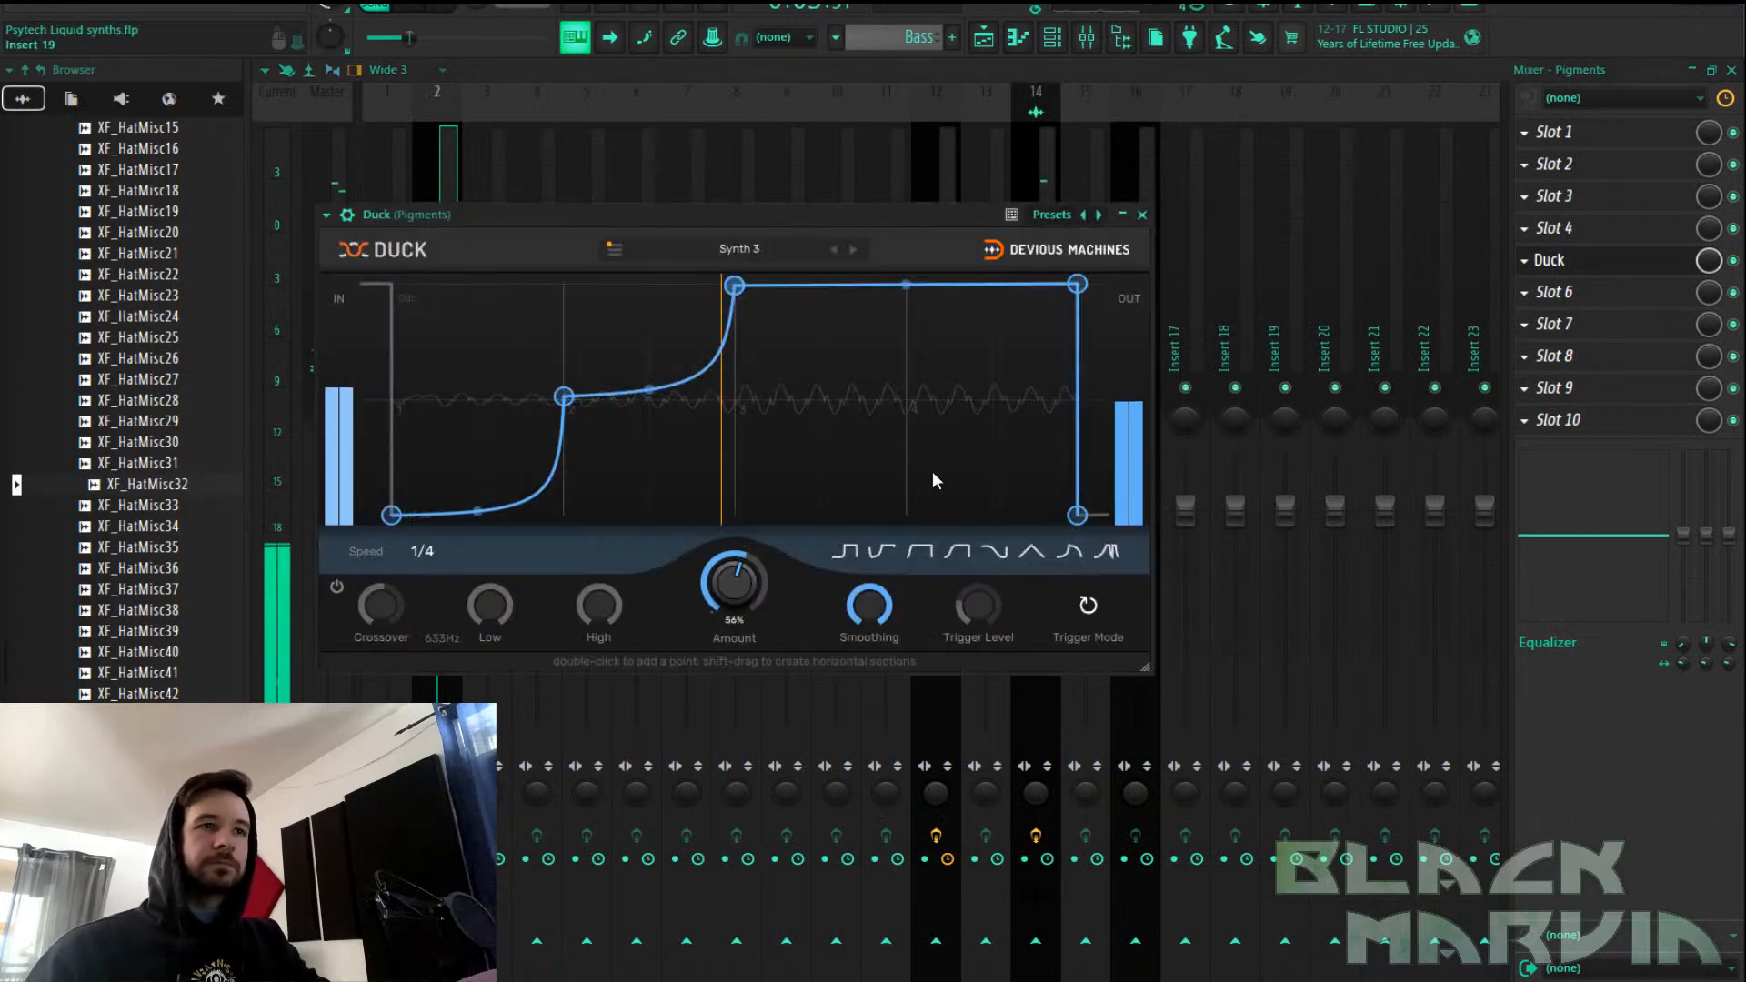
{"action": "mouse_move", "coordinate": [564, 396]}
{"action": "left_mouse_down"}
{"action": "mouse_move", "coordinate": [571, 336]}
{"action": "mouse_move", "coordinate": [565, 376]}
{"action": "left_mouse_up"}
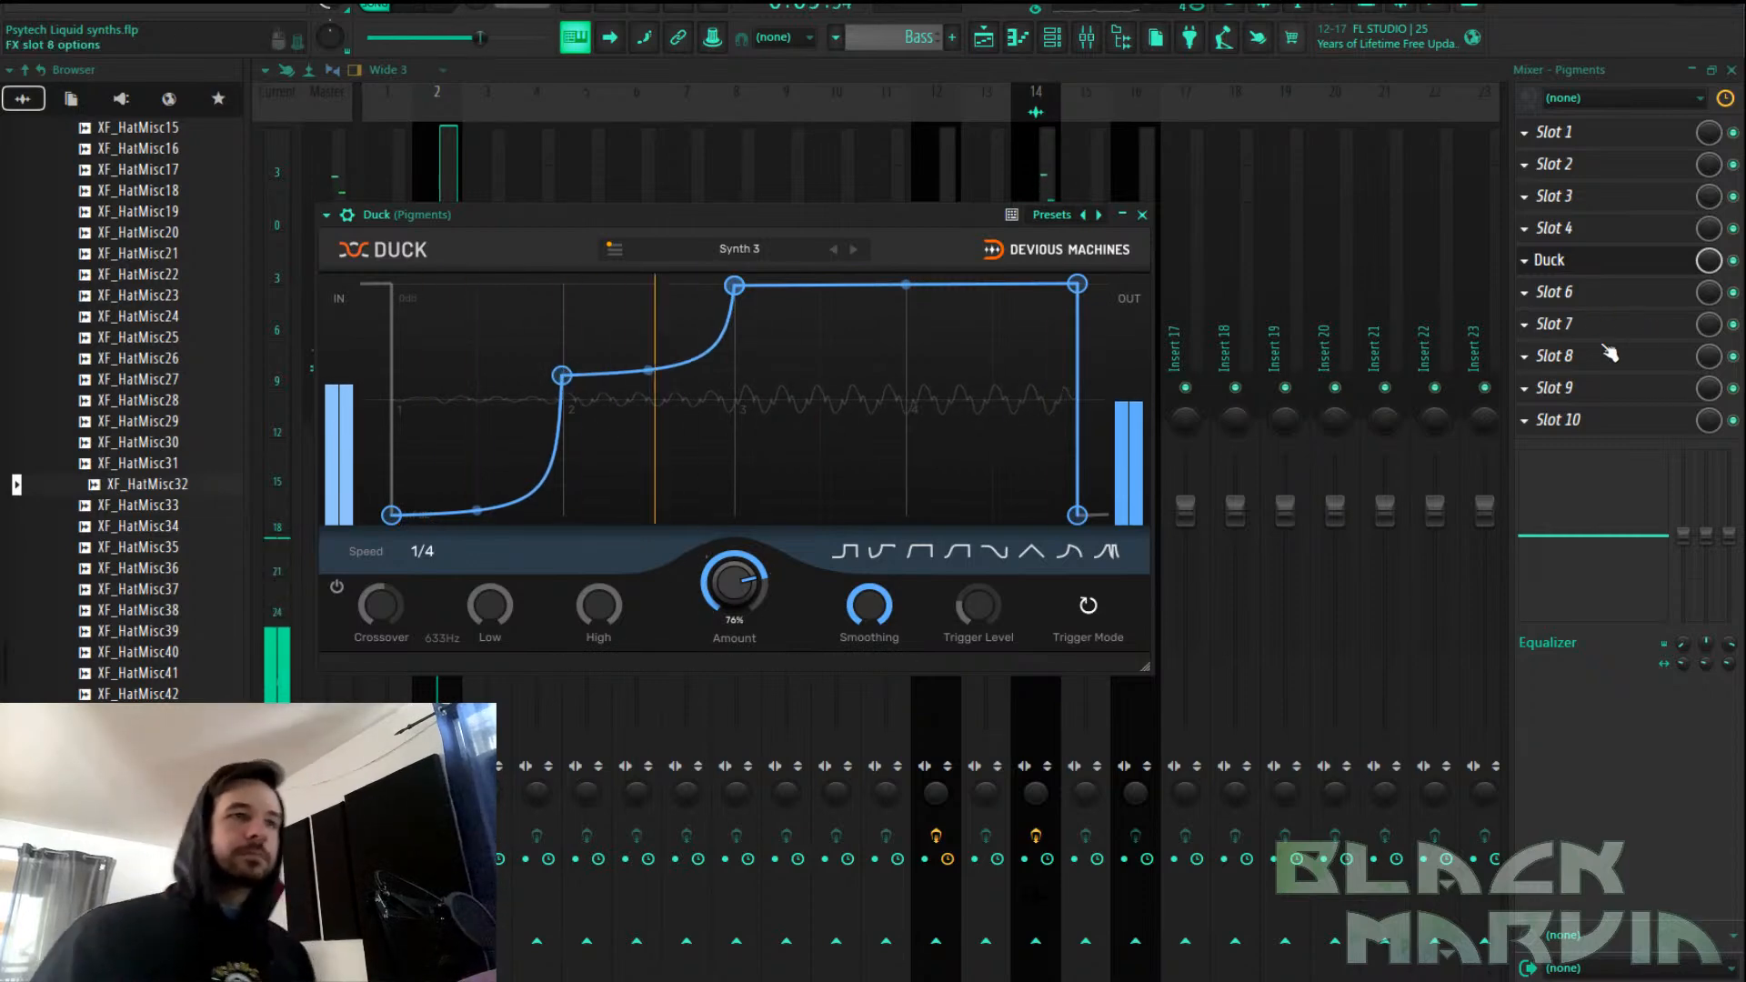
Add BritsonChannel to slot 7 of the Pigments mixer track and move its window toward the middle of the mixer
{"action": "left_click", "coordinate": [1551, 324]}
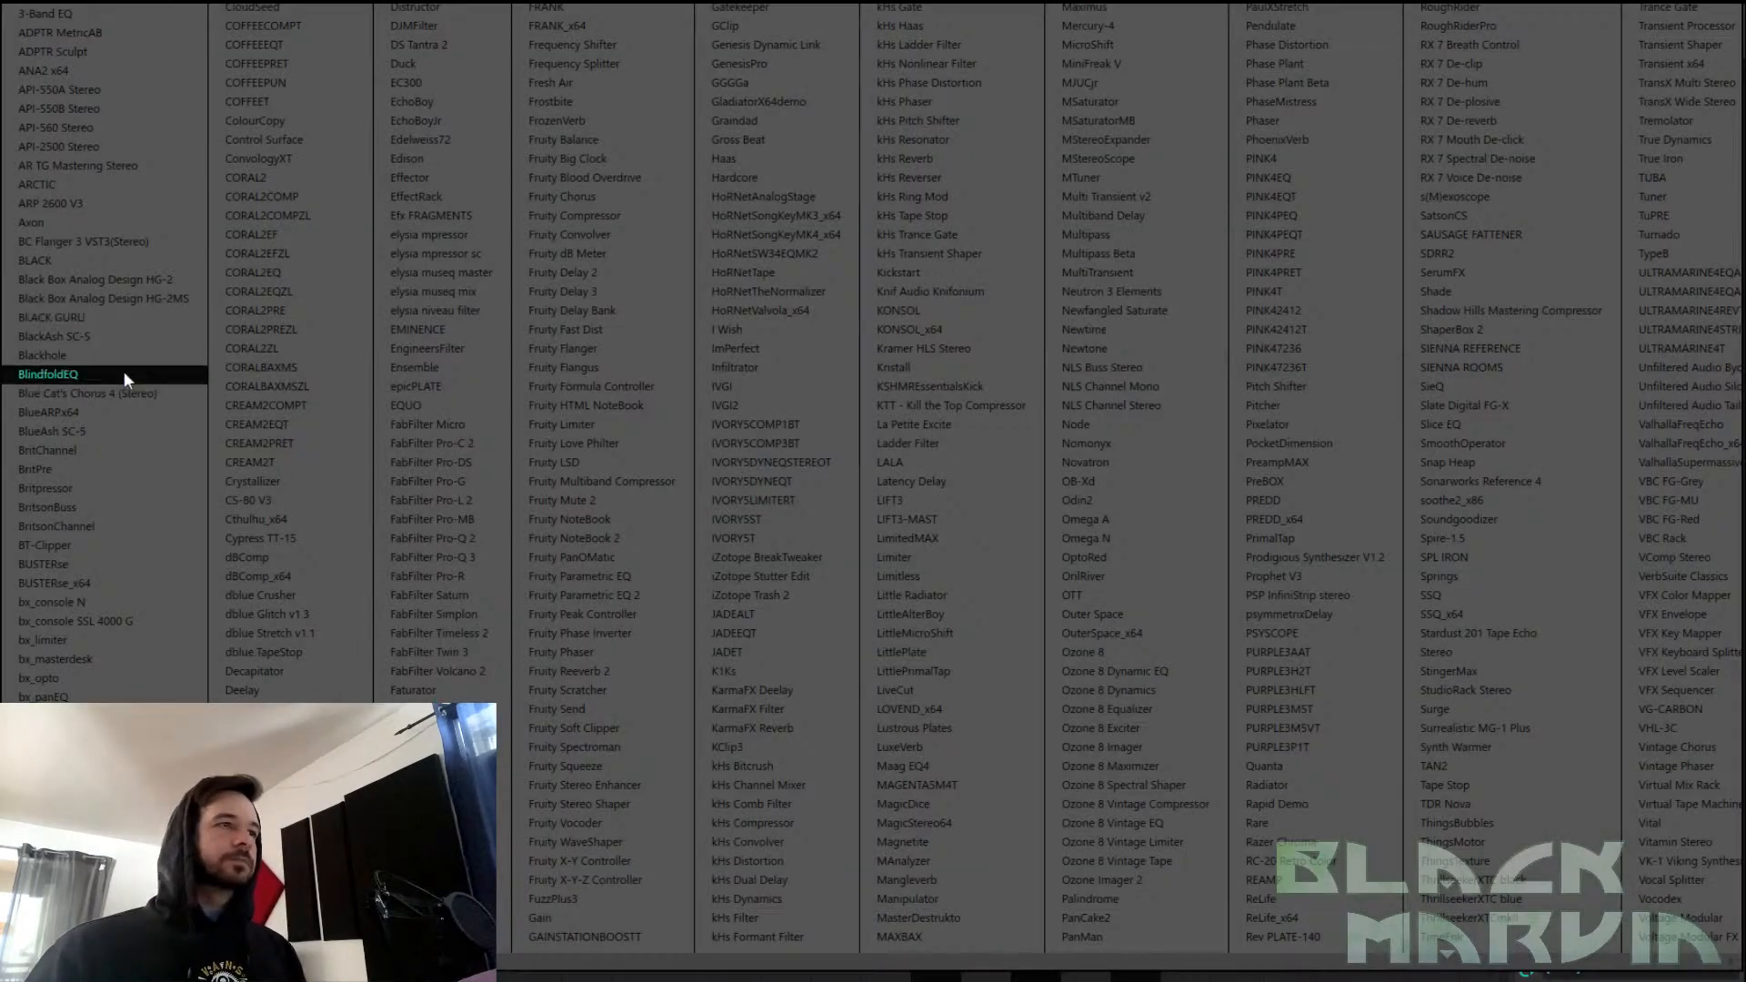
{"action": "left_click", "coordinate": [129, 525]}
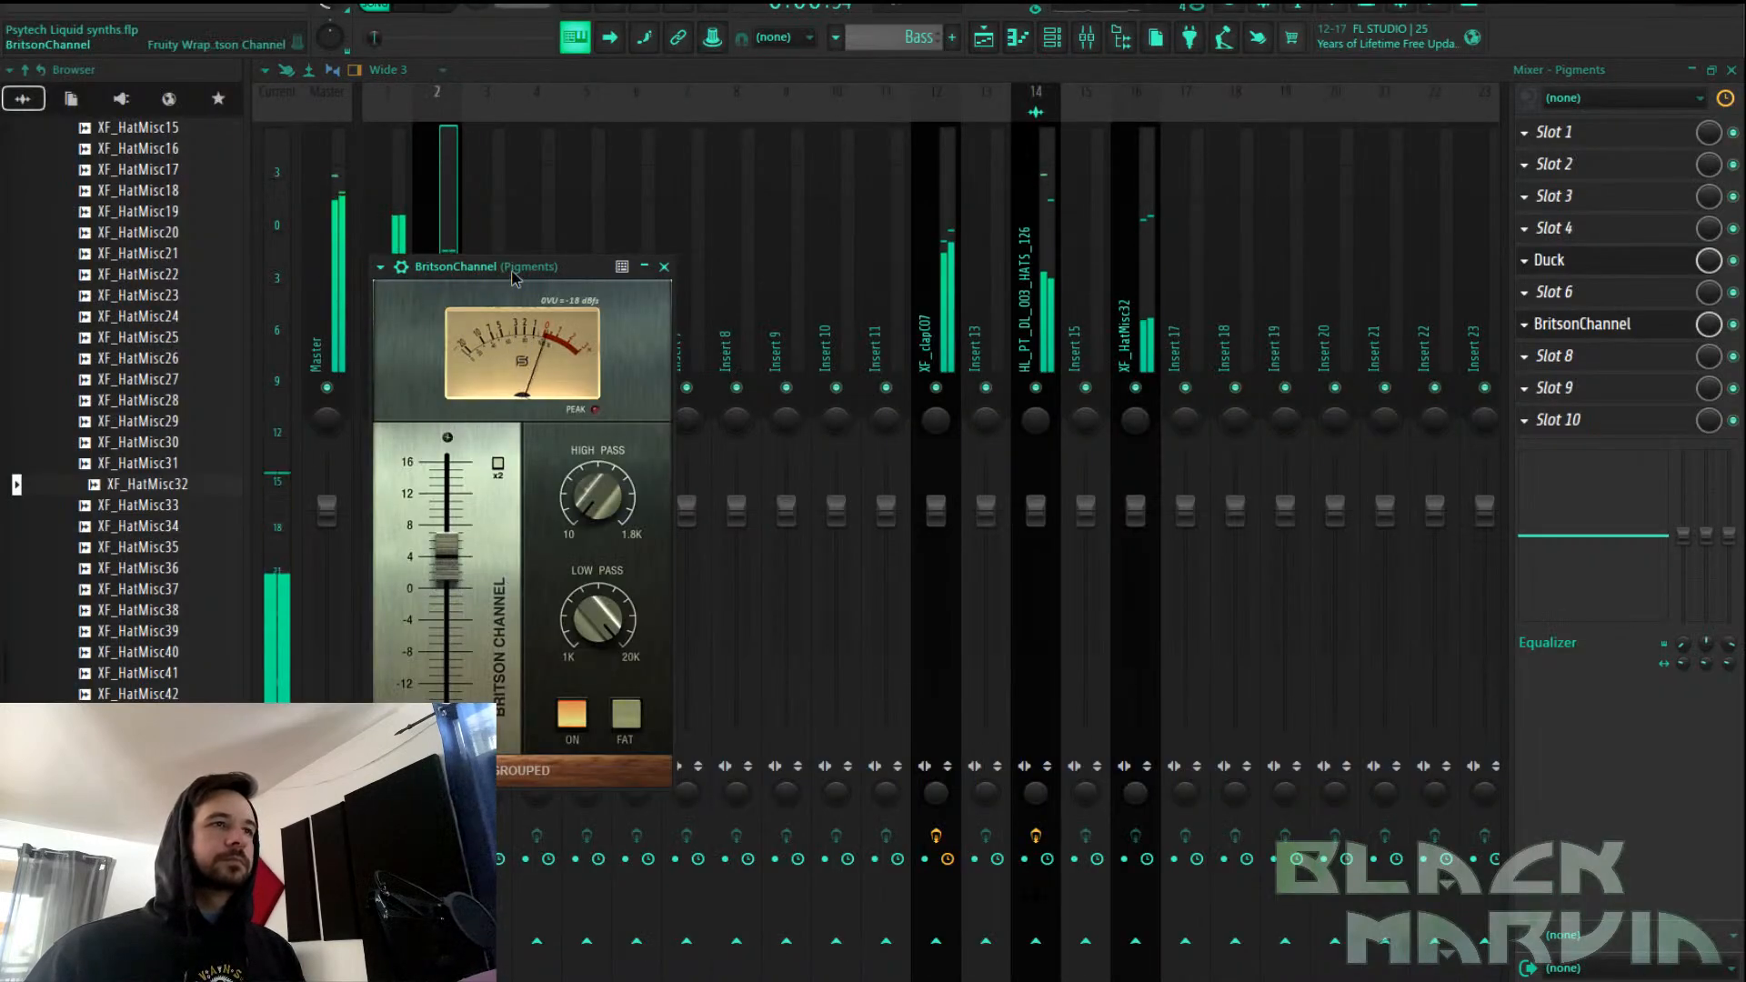
{"action": "left_click_drag", "start_coordinate": [518, 273], "coordinate": [851, 208]}
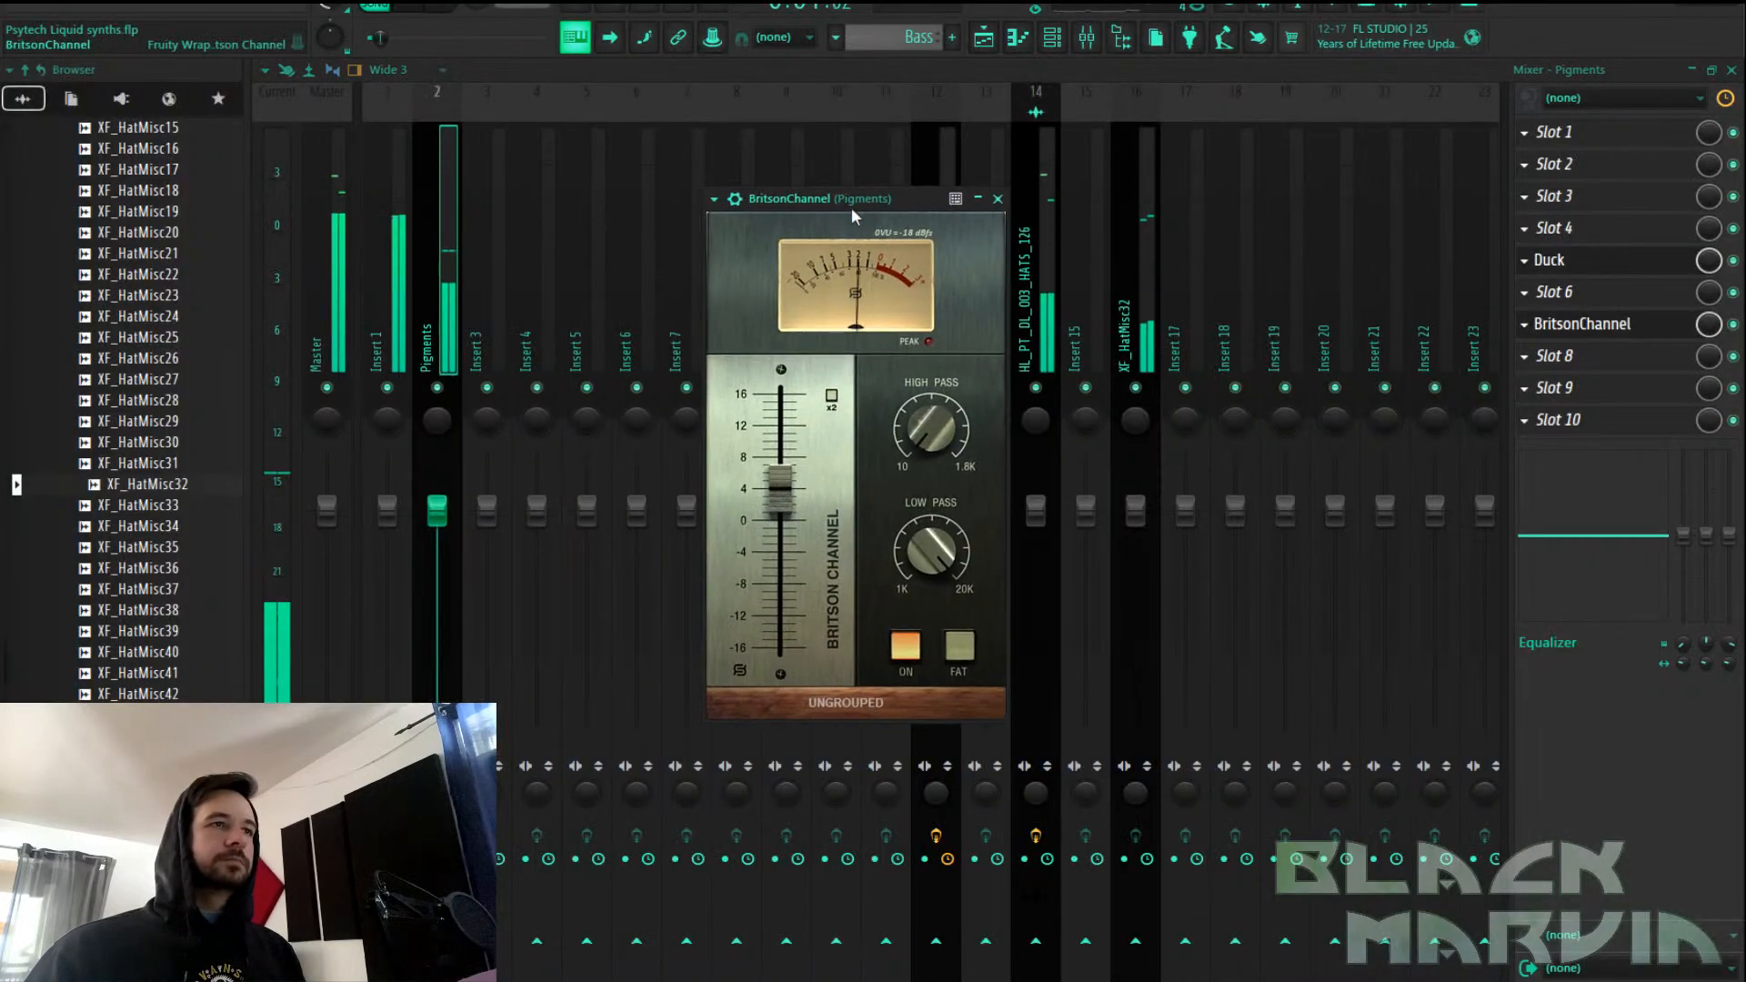
Search the full effect plugin list for "synt" and add Synth Warmer to slot 9 of the Pigments mixer track
{"action": "left_click", "coordinate": [1600, 356]}
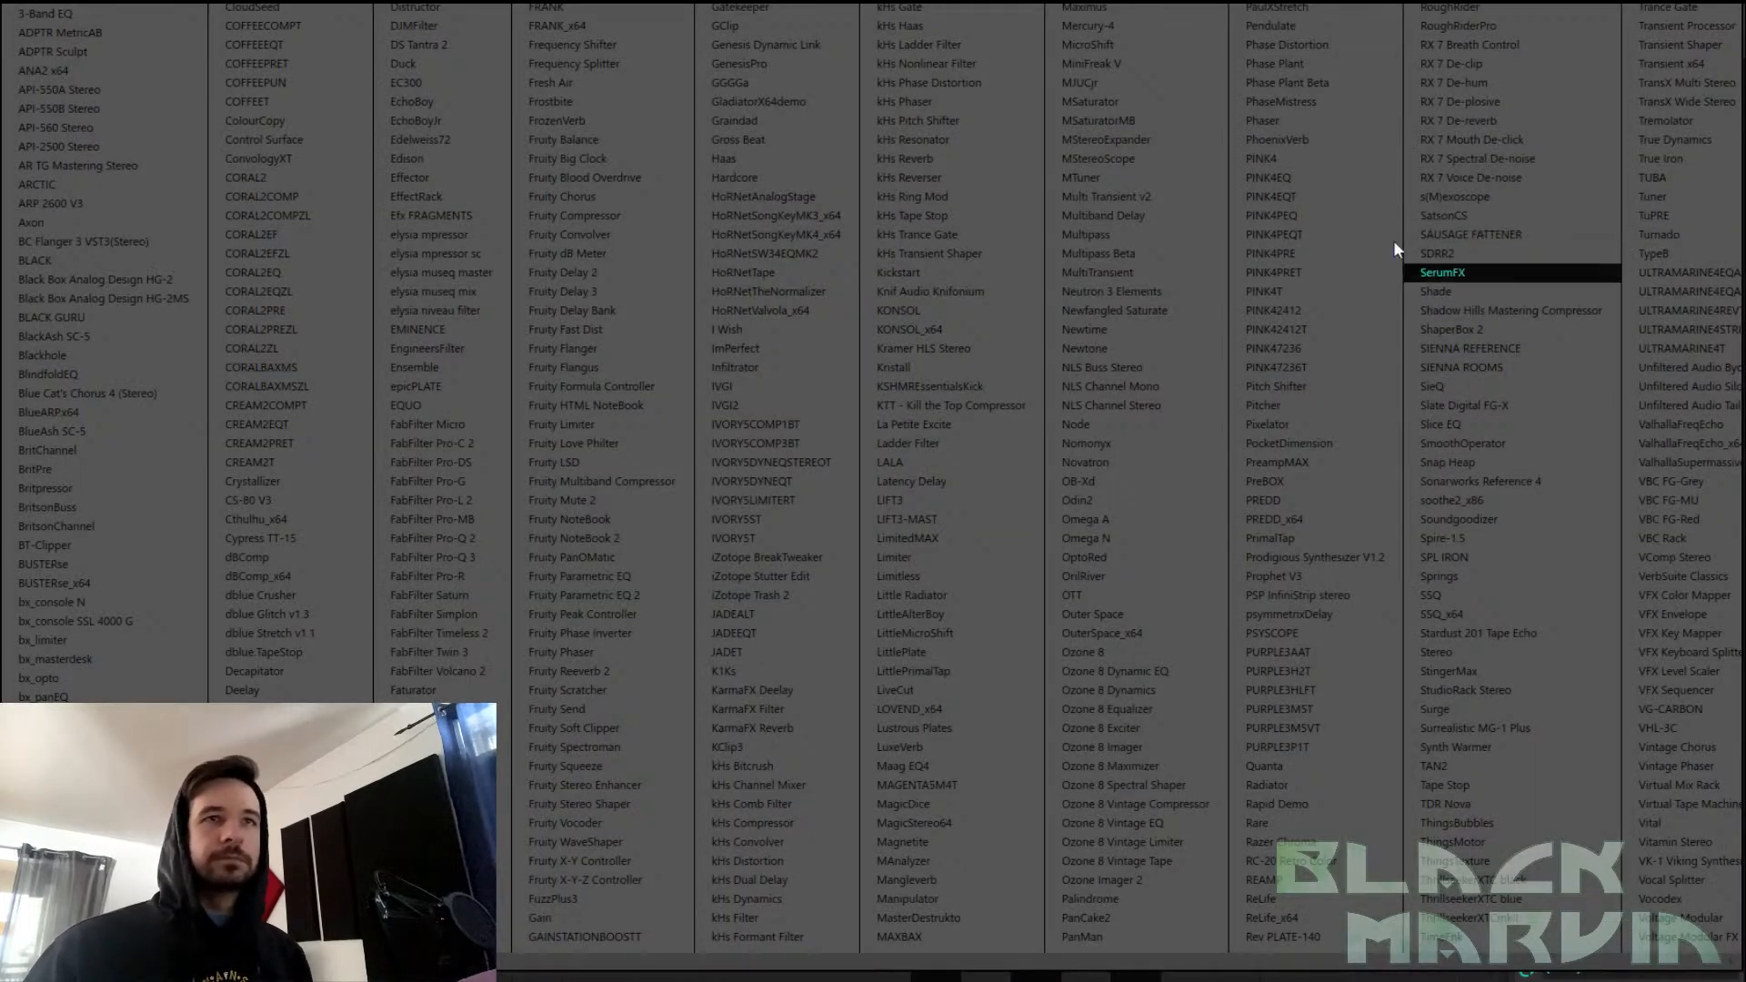
{"action": "scroll", "coordinate": [1346, 227], "scroll_direction": "right", "scroll_amount": 1}
{"action": "scroll", "coordinate": [1334, 254], "scroll_direction": "right", "scroll_amount": 1}
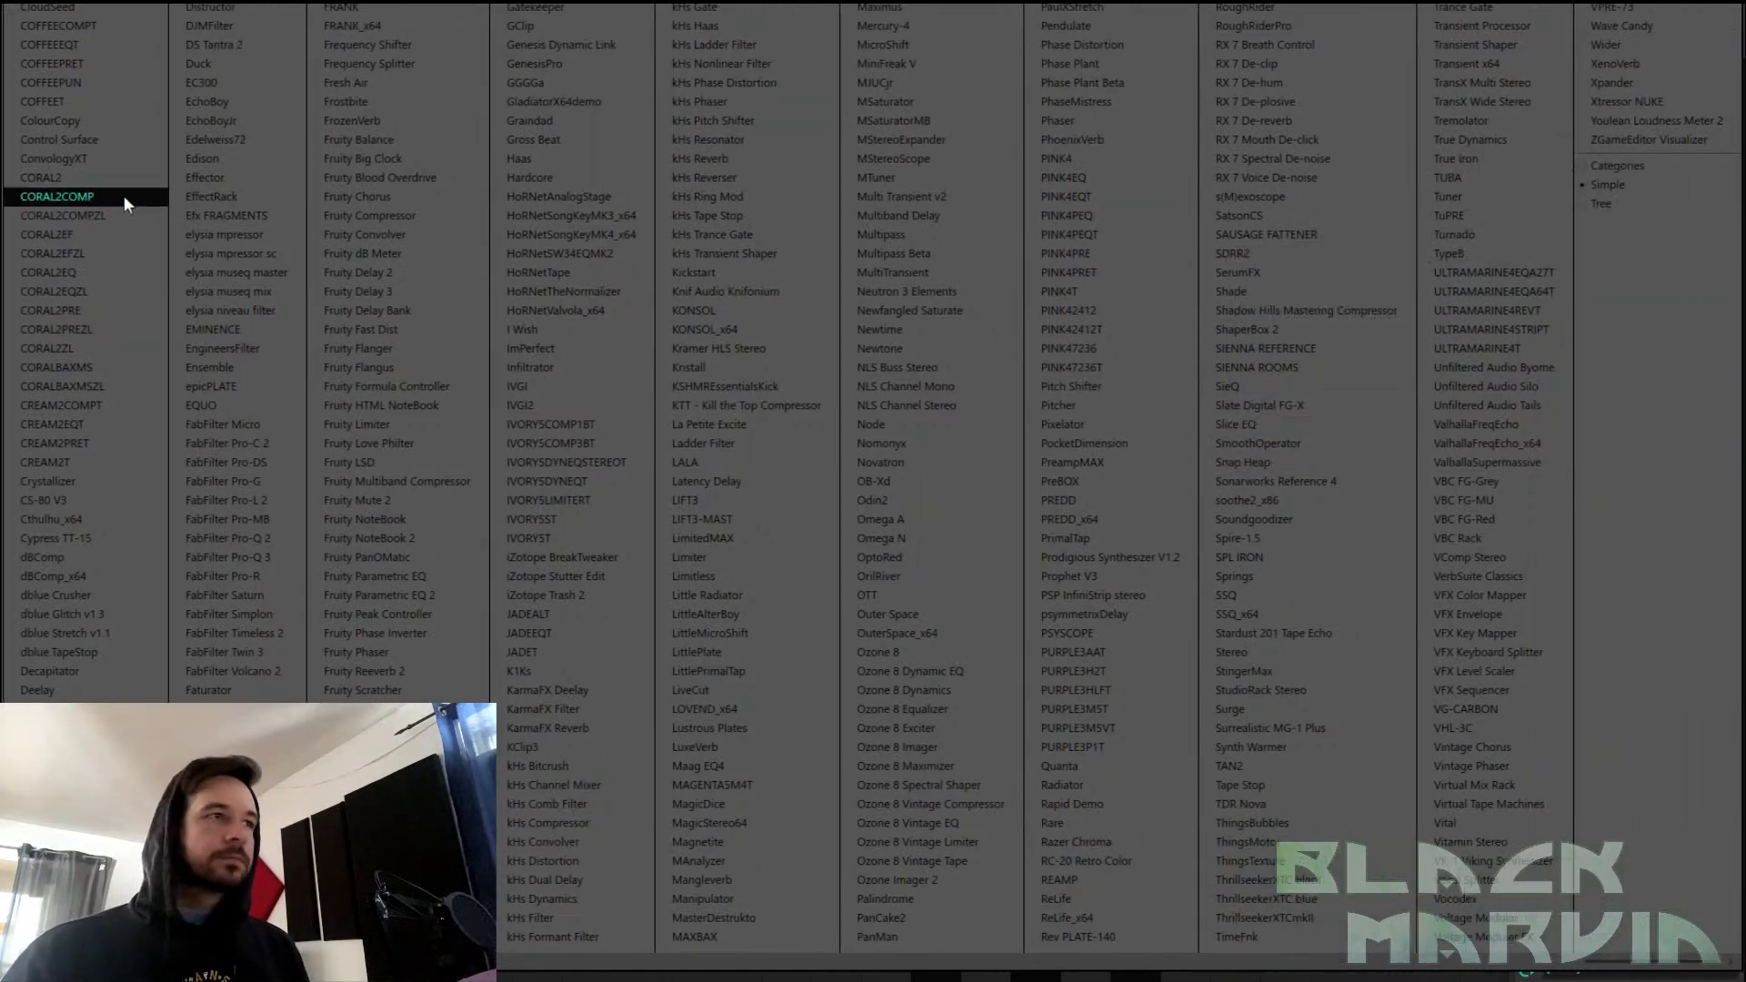
{"action": "scroll", "coordinate": [206, 65], "scroll_direction": "left", "scroll_amount": 2}
{"action": "left_click", "coordinate": [145, 8]}
{"action": "scroll", "coordinate": [798, 318], "scroll_direction": "down", "scroll_amount": 20}
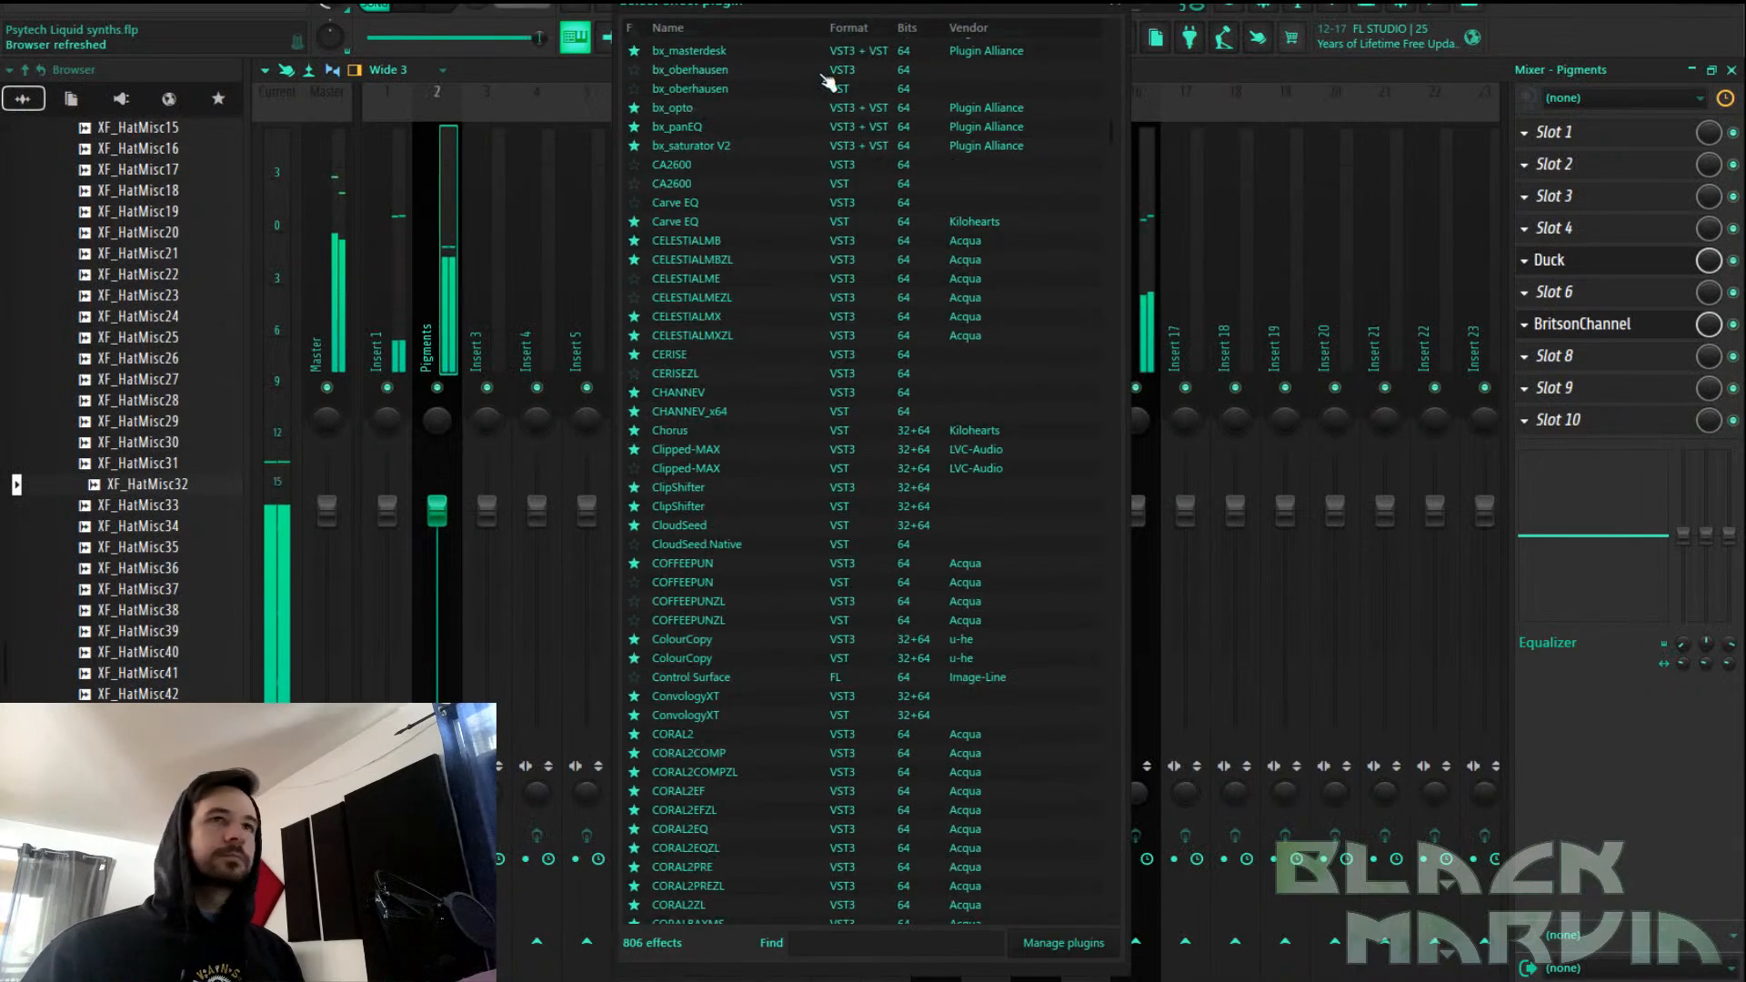
{"action": "left_click_drag", "start_coordinate": [1004, 13], "coordinate": [1617, 0]}
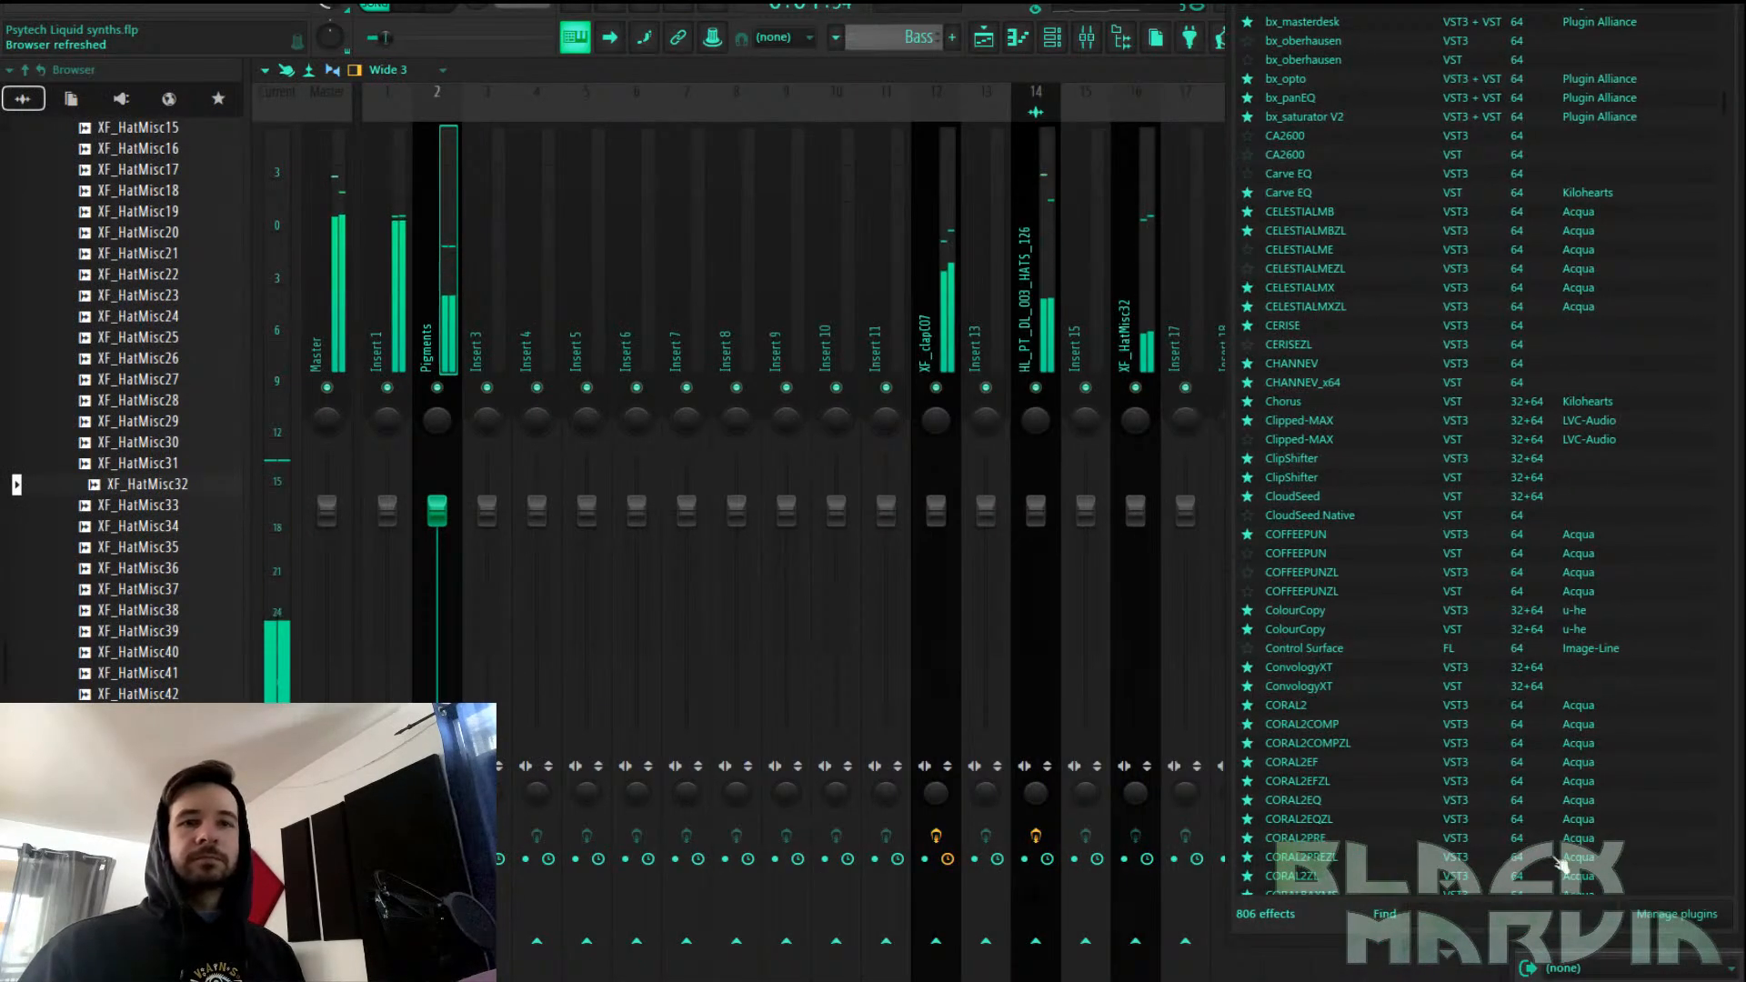
{"action": "type", "text": "s"}
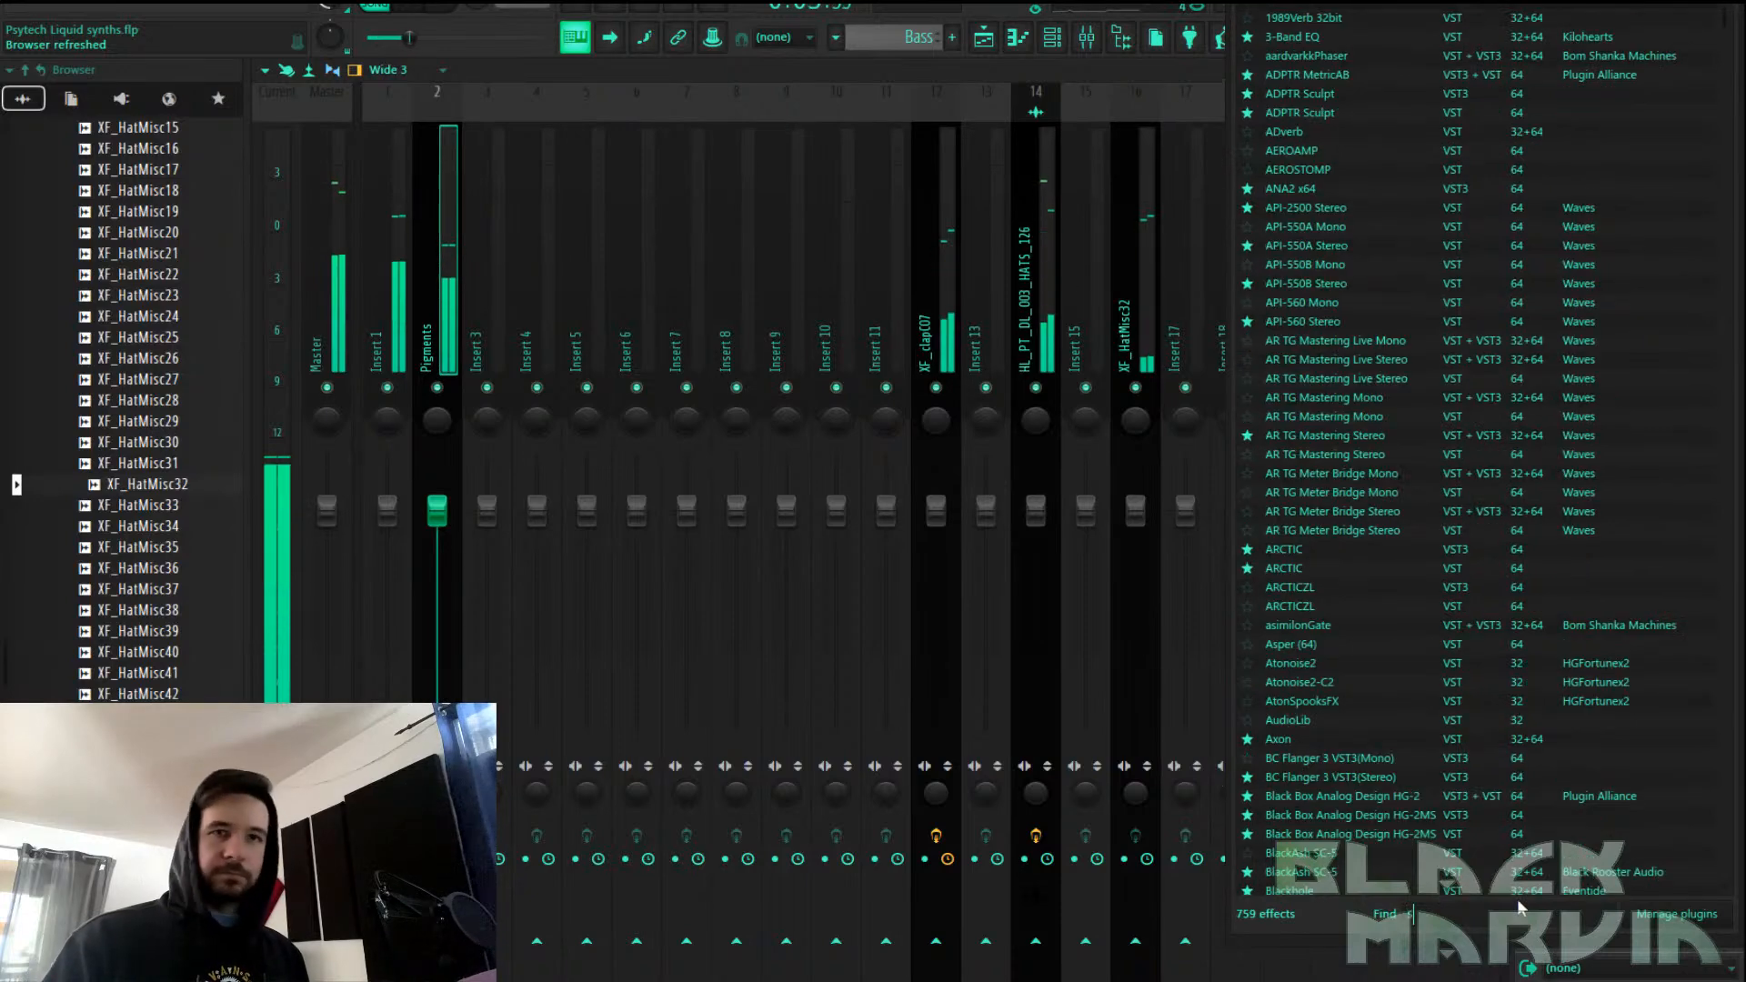
{"action": "type", "text": "ynt"}
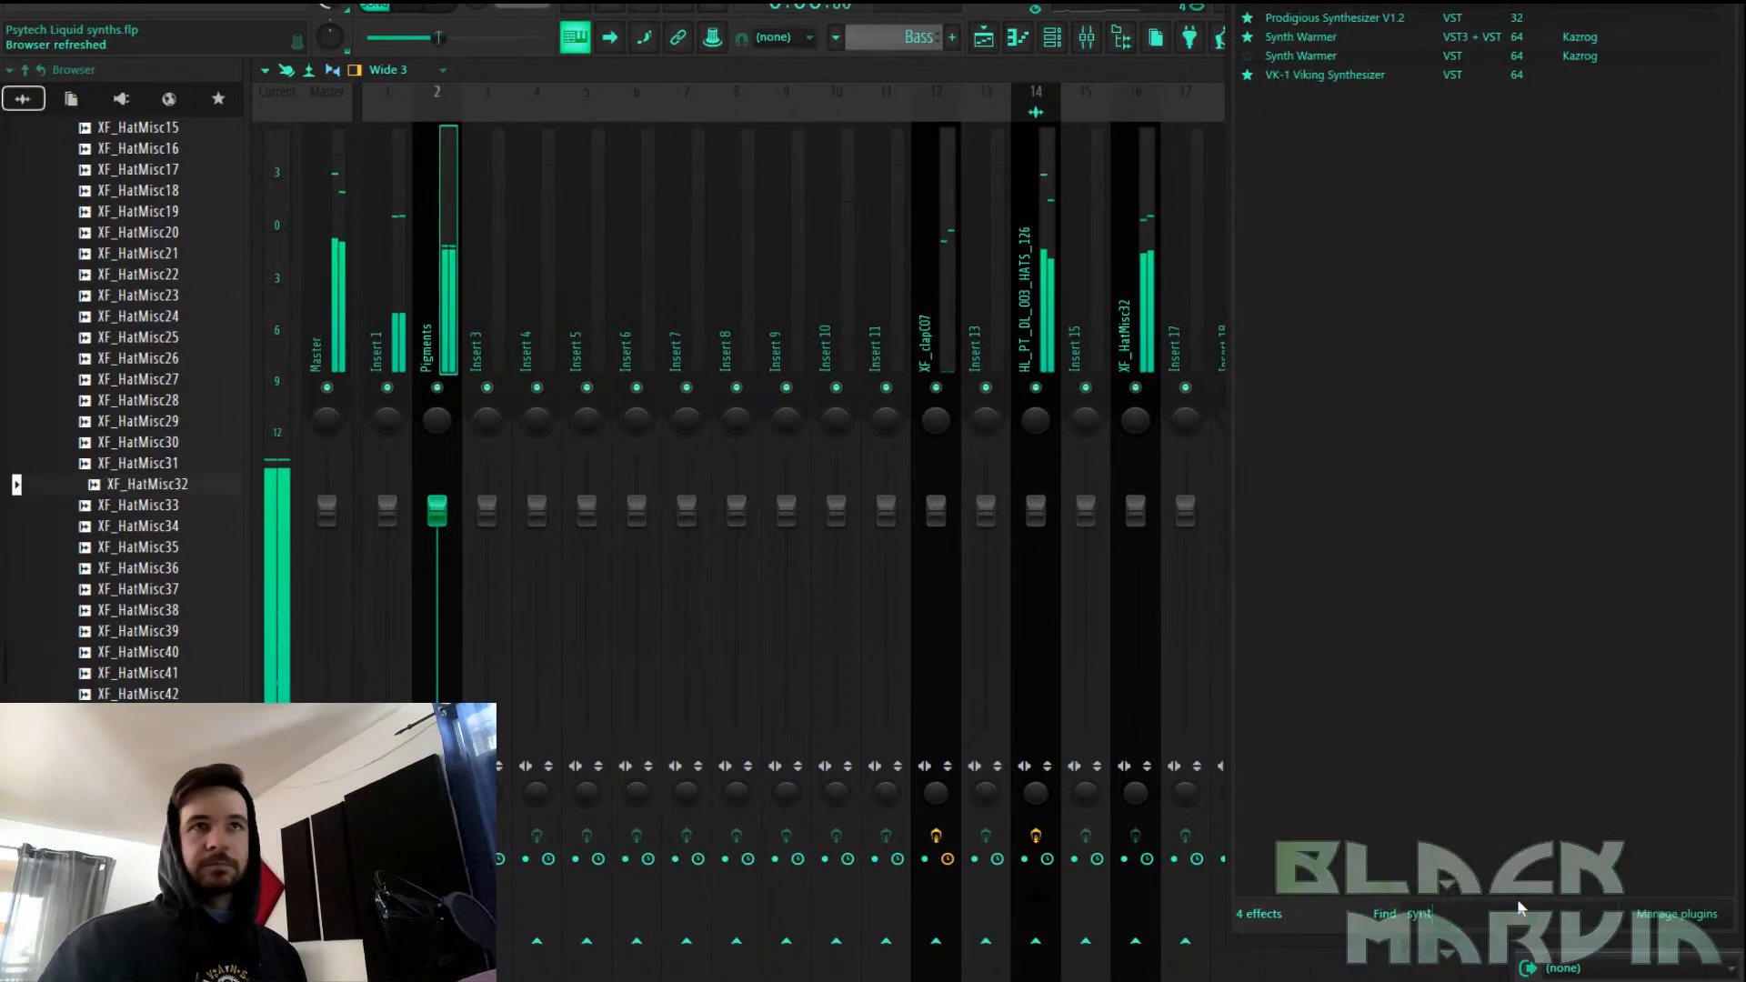
{"action": "double_click", "coordinate": [1310, 36]}
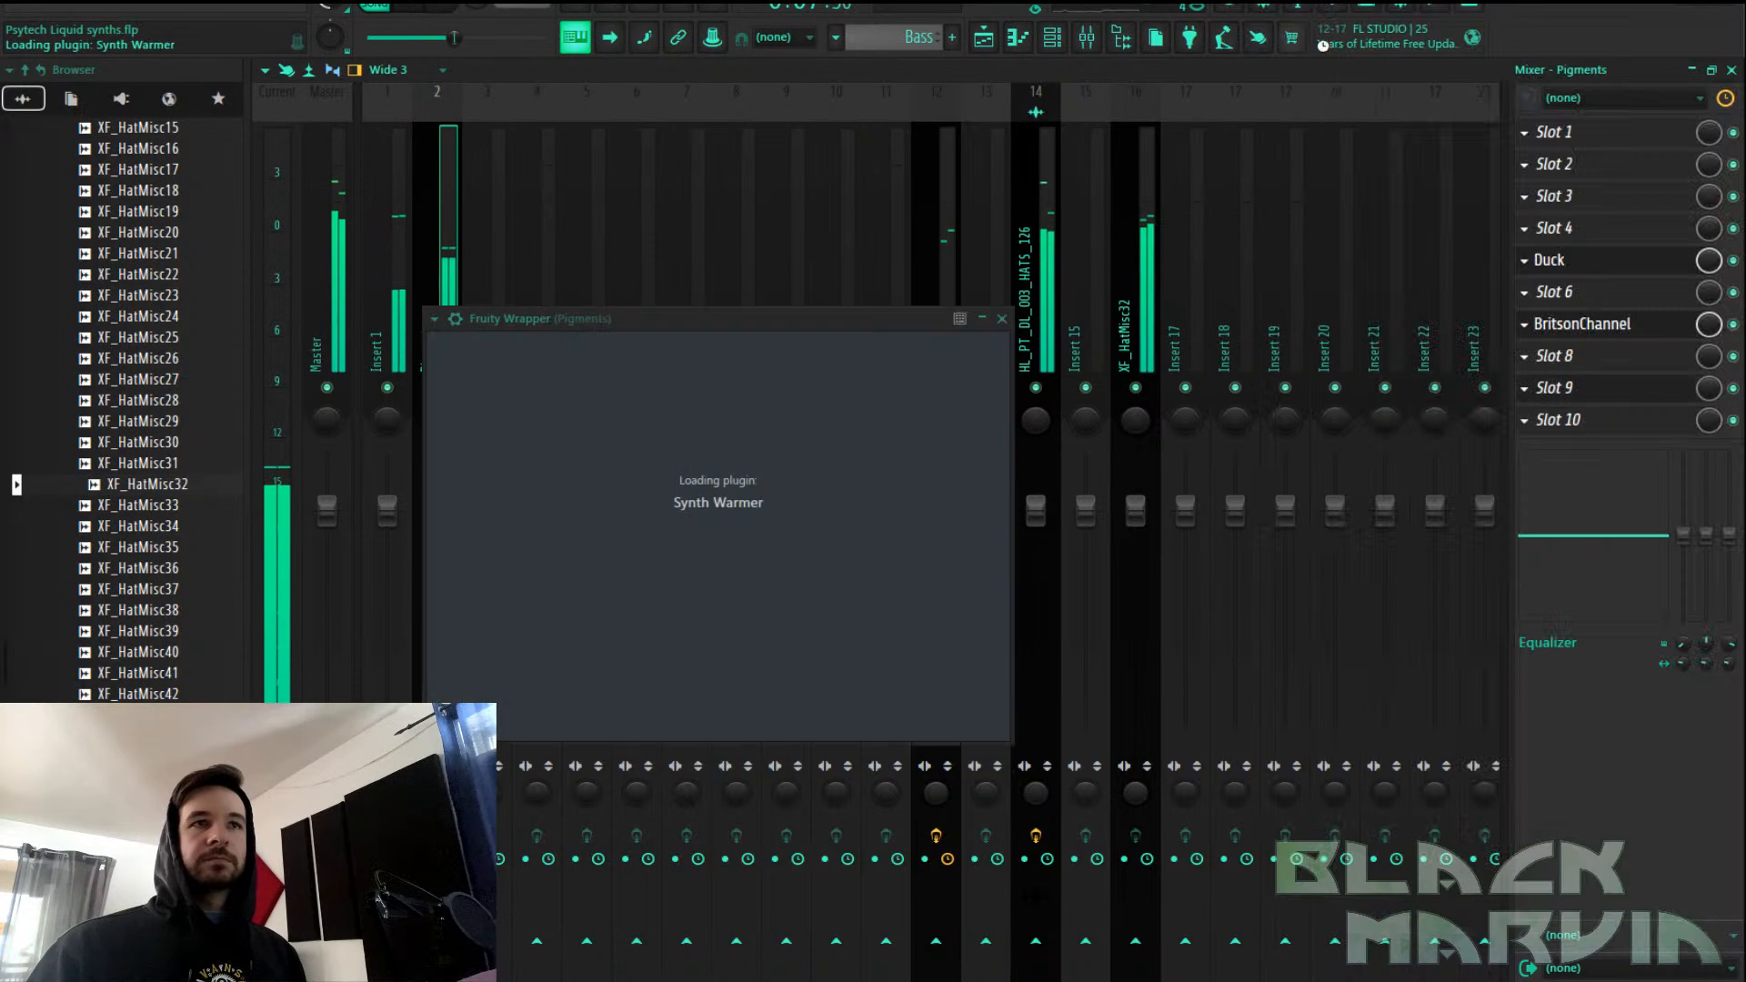
Set Synth Warmer's cutoff to 931 Hz and create an automation clip for it over bar 1 of the playlist
{"action": "left_click_drag", "start_coordinate": [1143, 571], "coordinate": [1124, 538]}
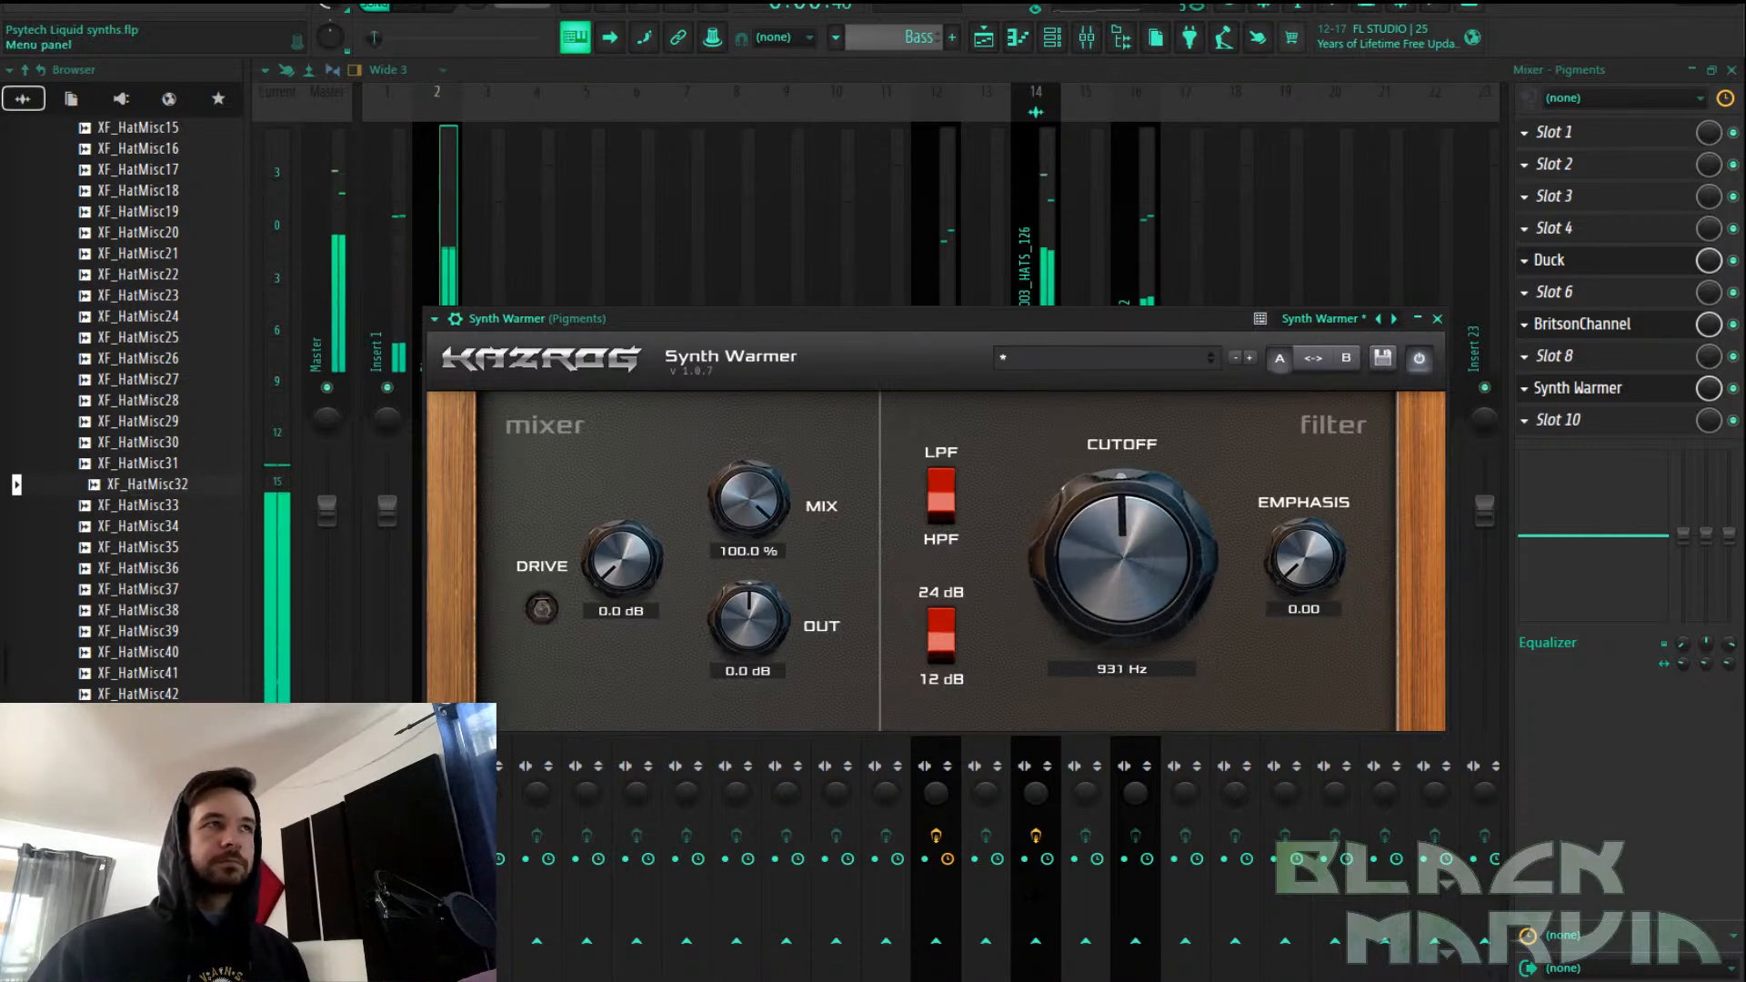
{"action": "left_click", "coordinate": [244, 5]}
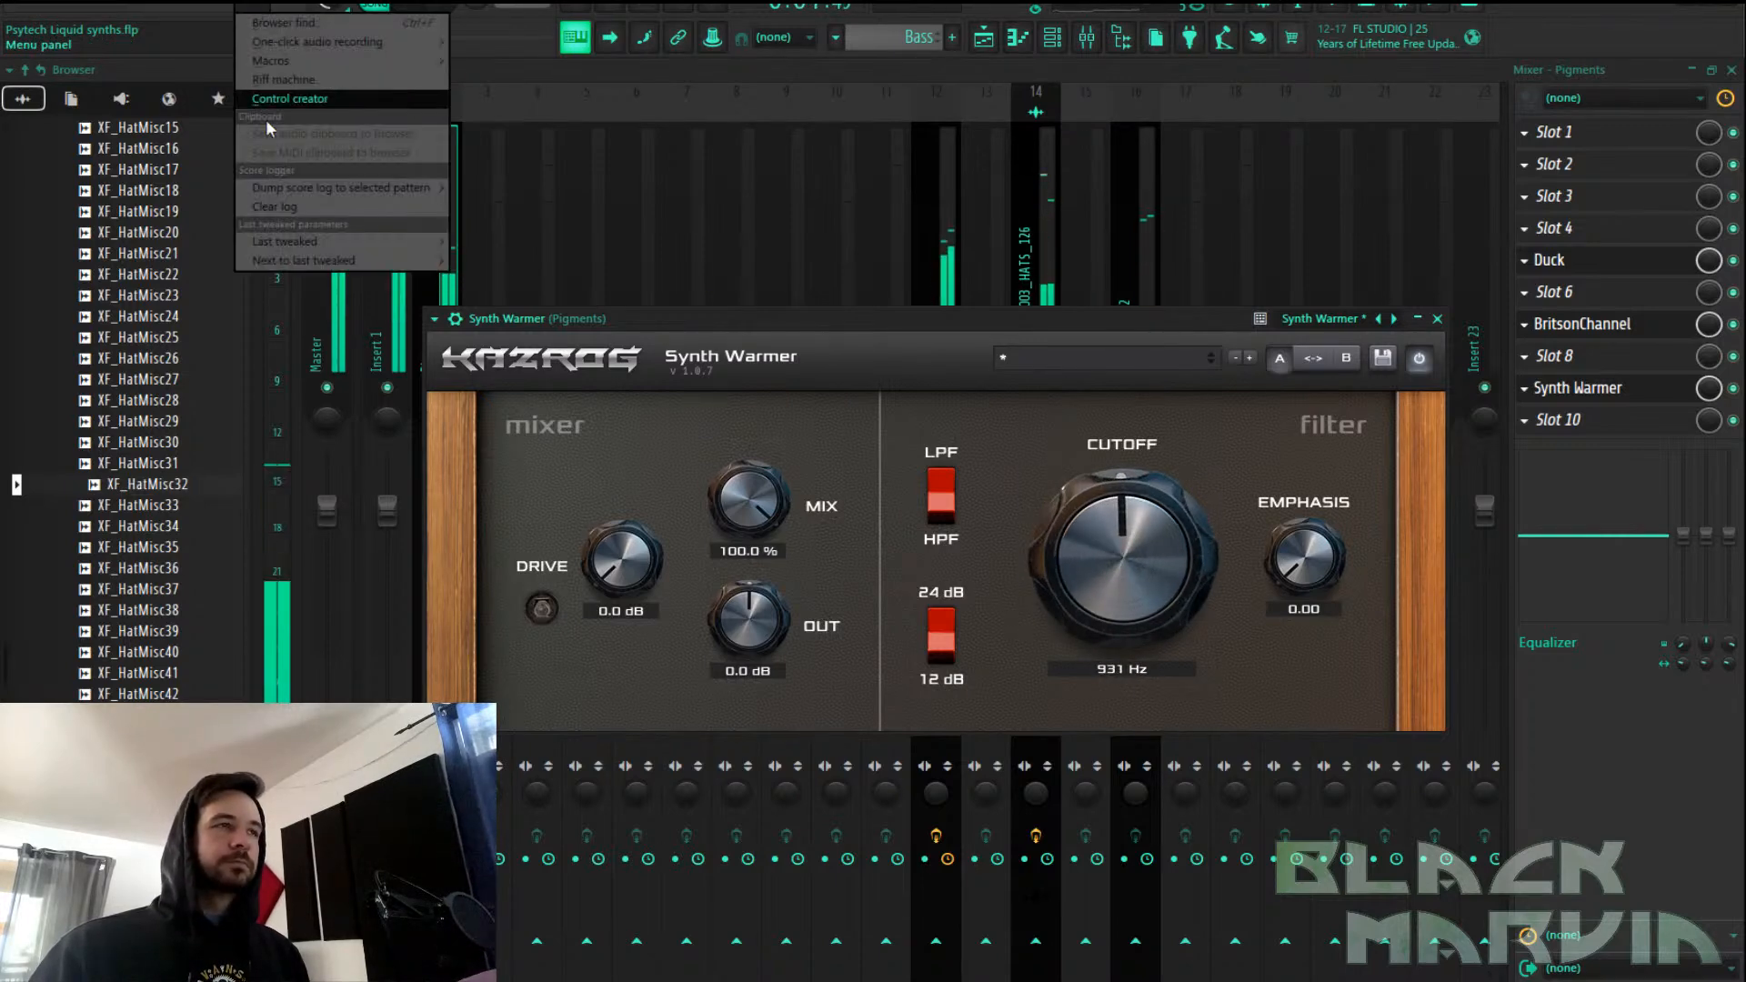
{"action": "left_click", "coordinate": [986, 39]}
{"action": "left_click_drag", "start_coordinate": [727, 116], "coordinate": [543, 115]}
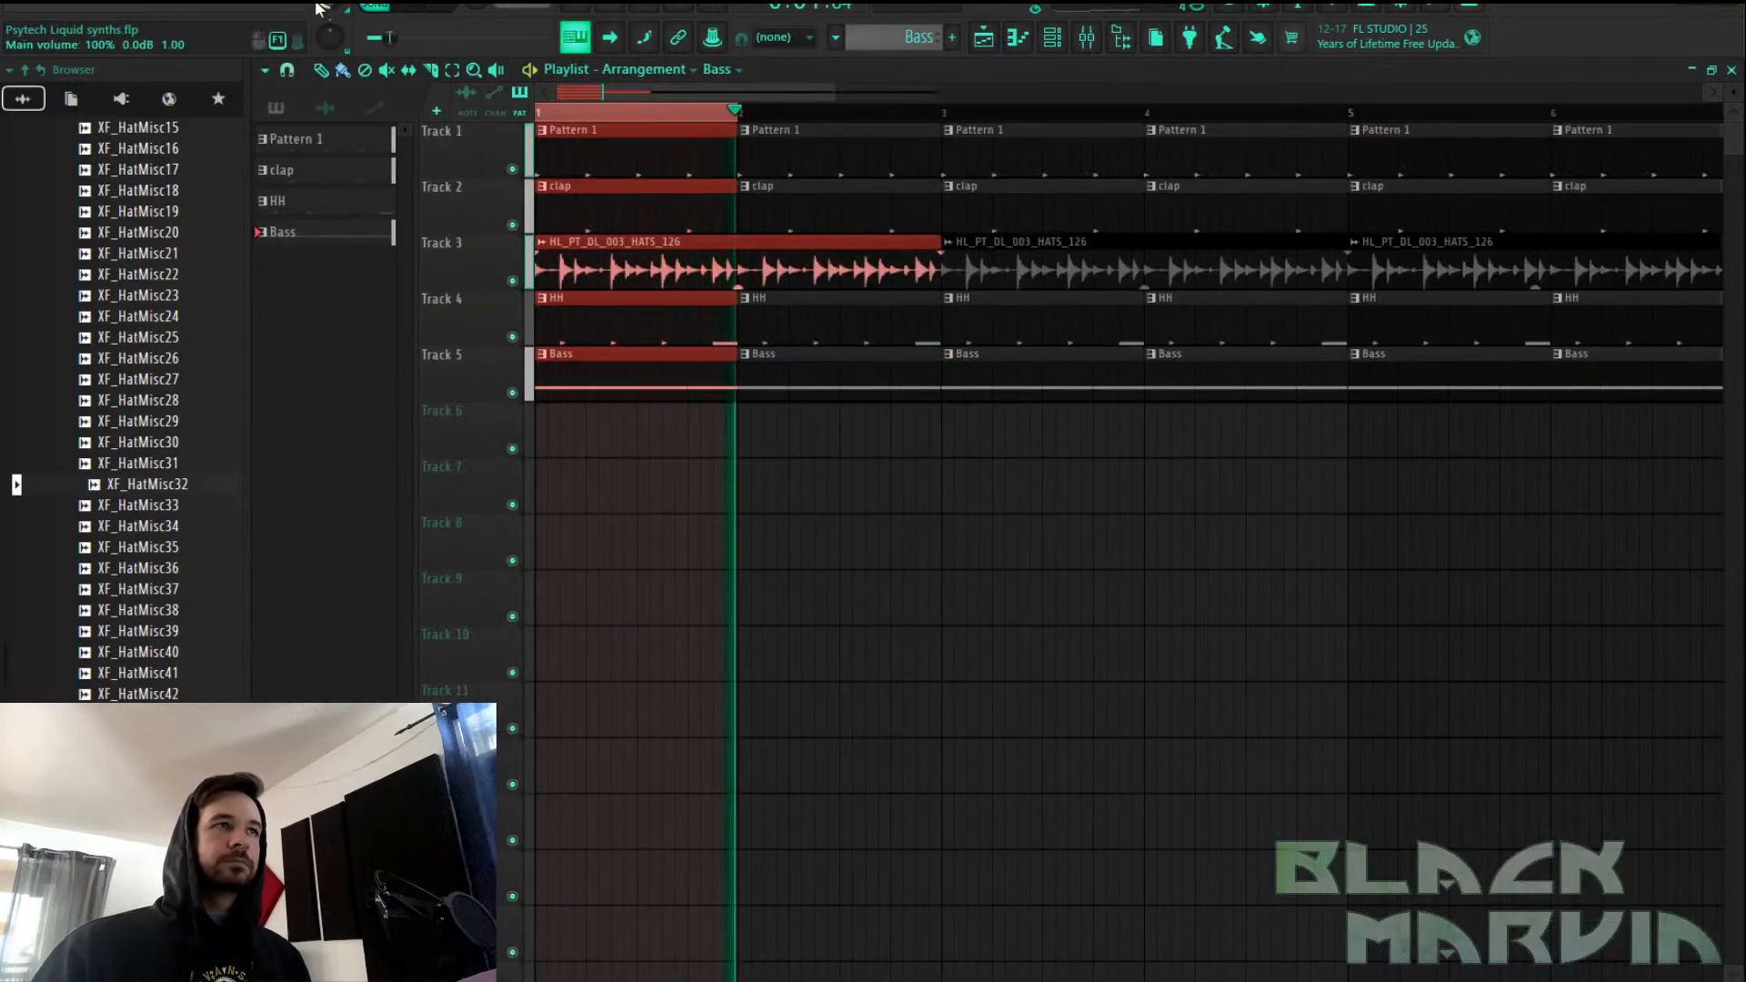
{"action": "left_click", "coordinate": [247, 6]}
{"action": "mouse_move", "coordinate": [346, 239]}
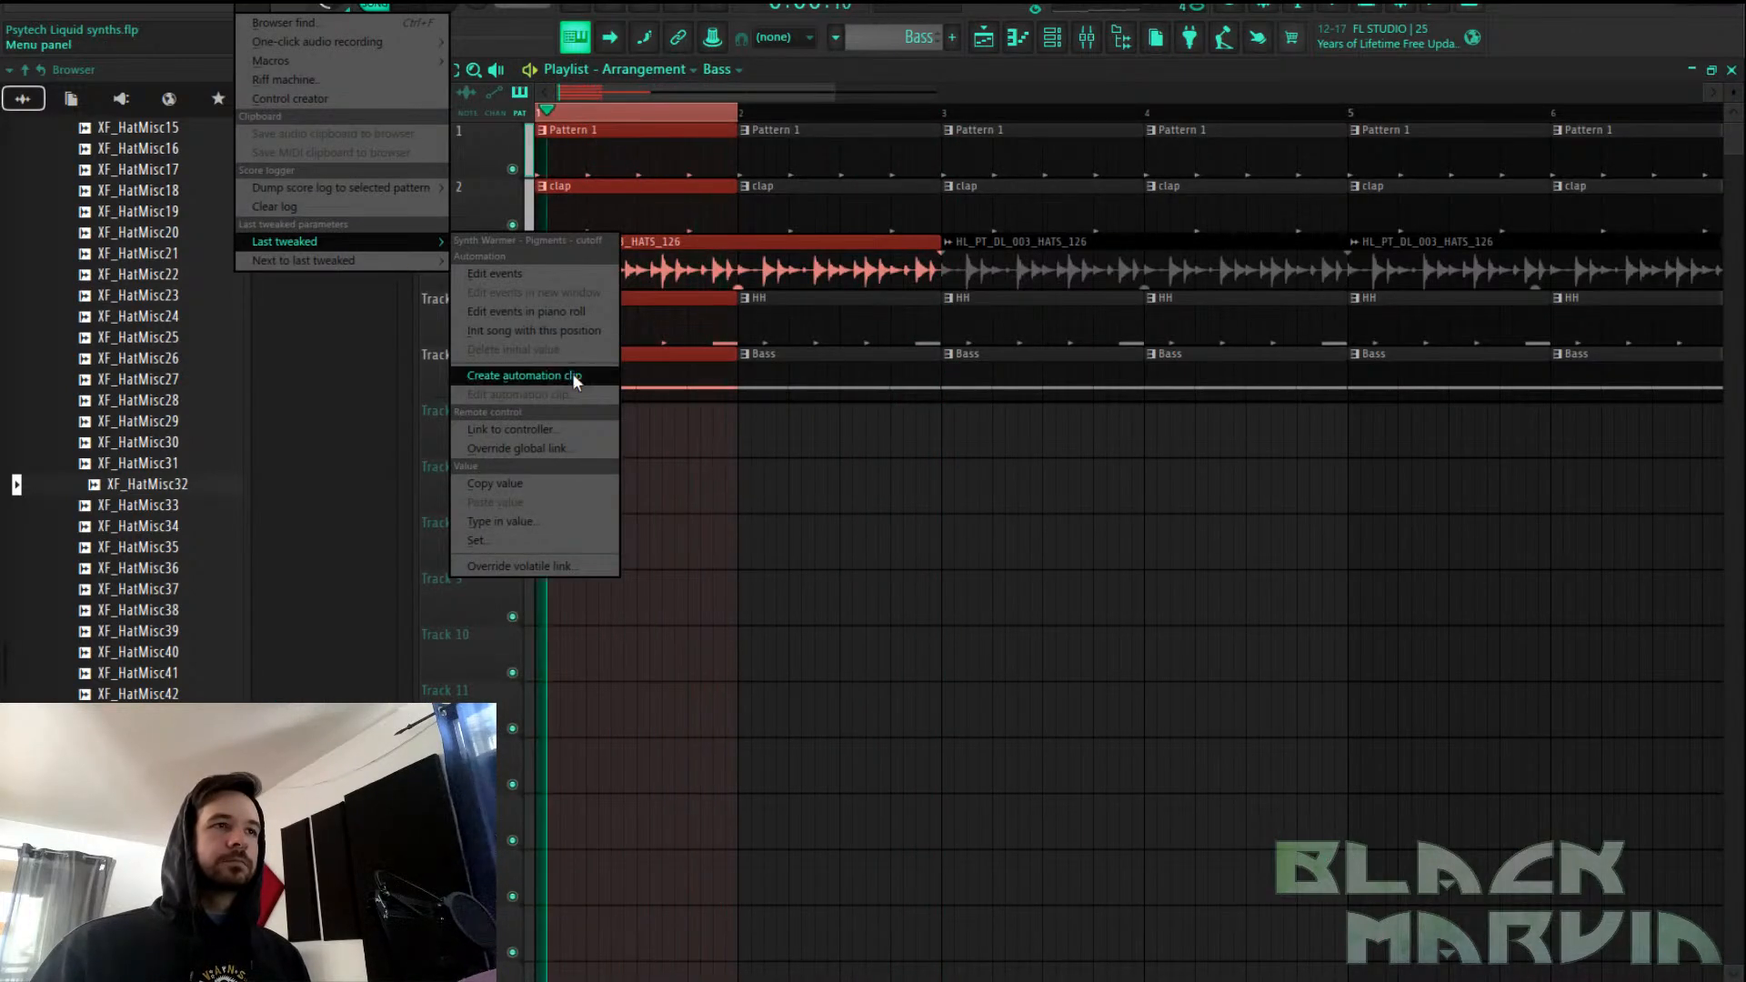
{"action": "left_click", "coordinate": [571, 375]}
Shape the Synth Warmer cutoff automation in bar 1 into gentle rises and dips with added points while playing the loop
{"action": "left_click_drag", "start_coordinate": [538, 439], "coordinate": [685, 433]}
{"action": "key", "text": "space"}
{"action": "right_click", "coordinate": [587, 436]}
{"action": "key", "text": "space"}
{"action": "key", "text": "space"}
{"action": "key", "text": "space"}
{"action": "key", "text": "space"}
{"action": "right_click", "coordinate": [625, 443]}
{"action": "key", "text": "space"}
{"action": "key", "text": "space"}
{"action": "right_click", "coordinate": [726, 433]}
{"action": "key", "text": "space"}
{"action": "key", "text": "space"}
{"action": "right_click", "coordinate": [687, 433]}
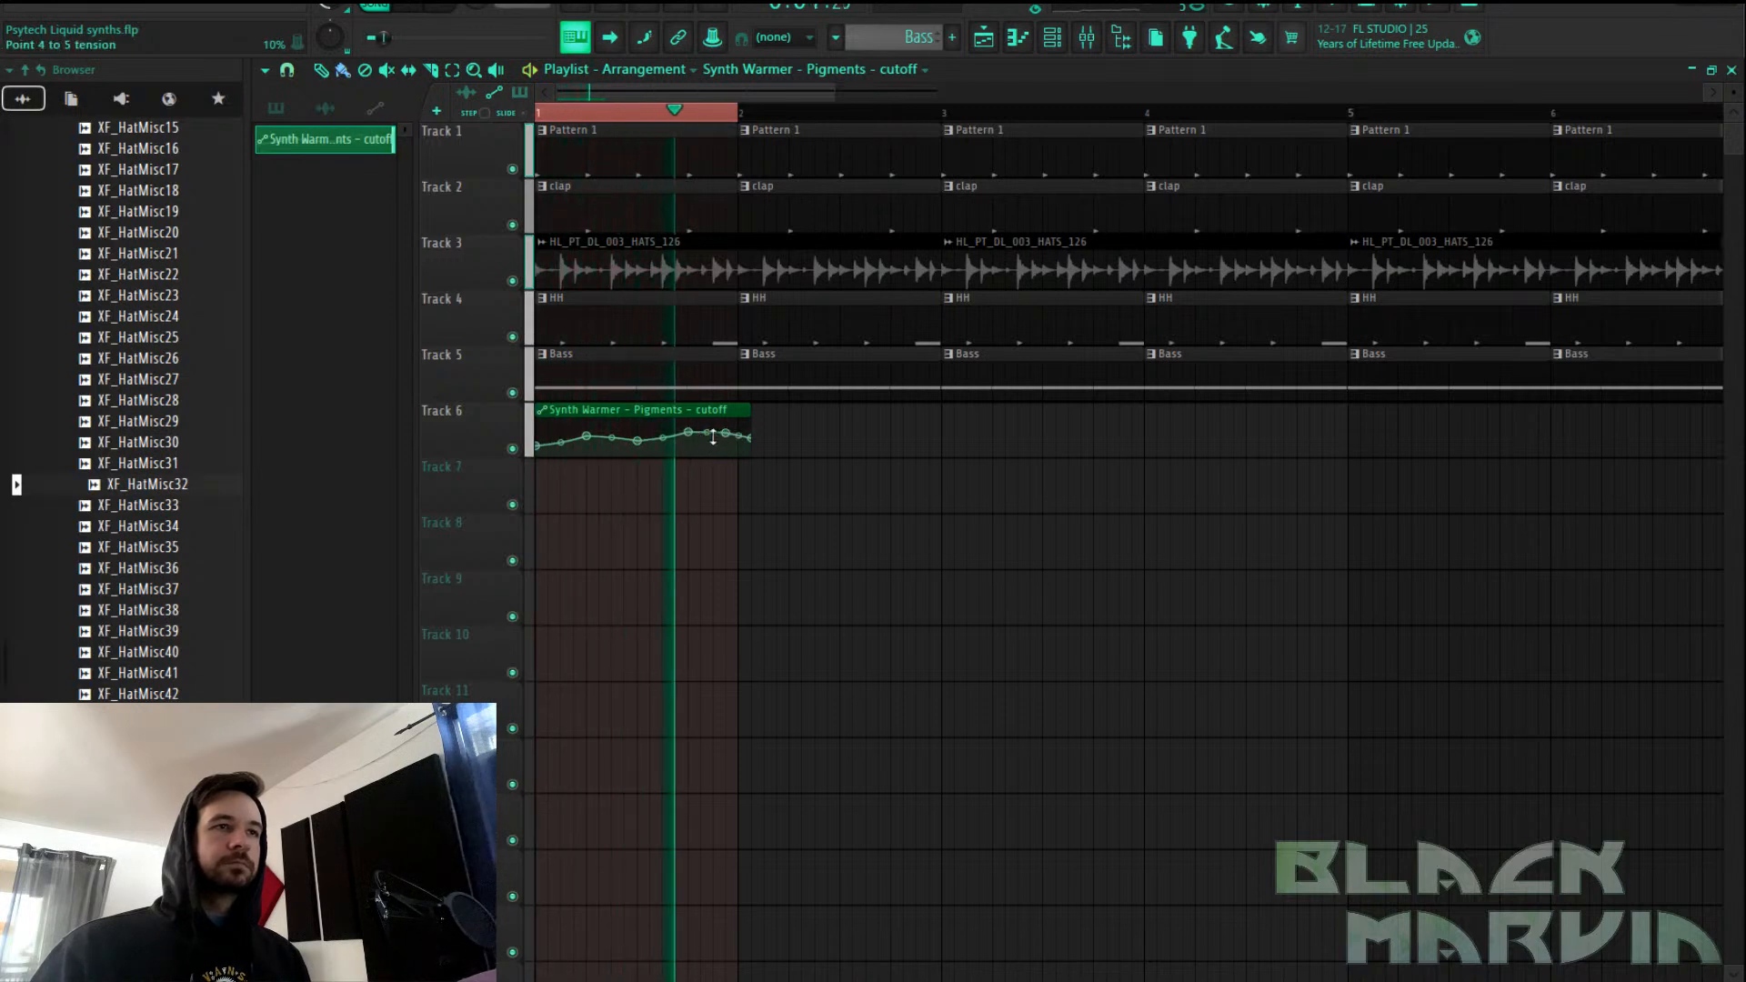
Move the cutoff automation's last point down to the end of bar 1 and fit the clip to one bar
{"action": "right_click", "coordinate": [728, 441]}
{"action": "left_click_drag", "start_coordinate": [727, 441], "coordinate": [739, 444]}
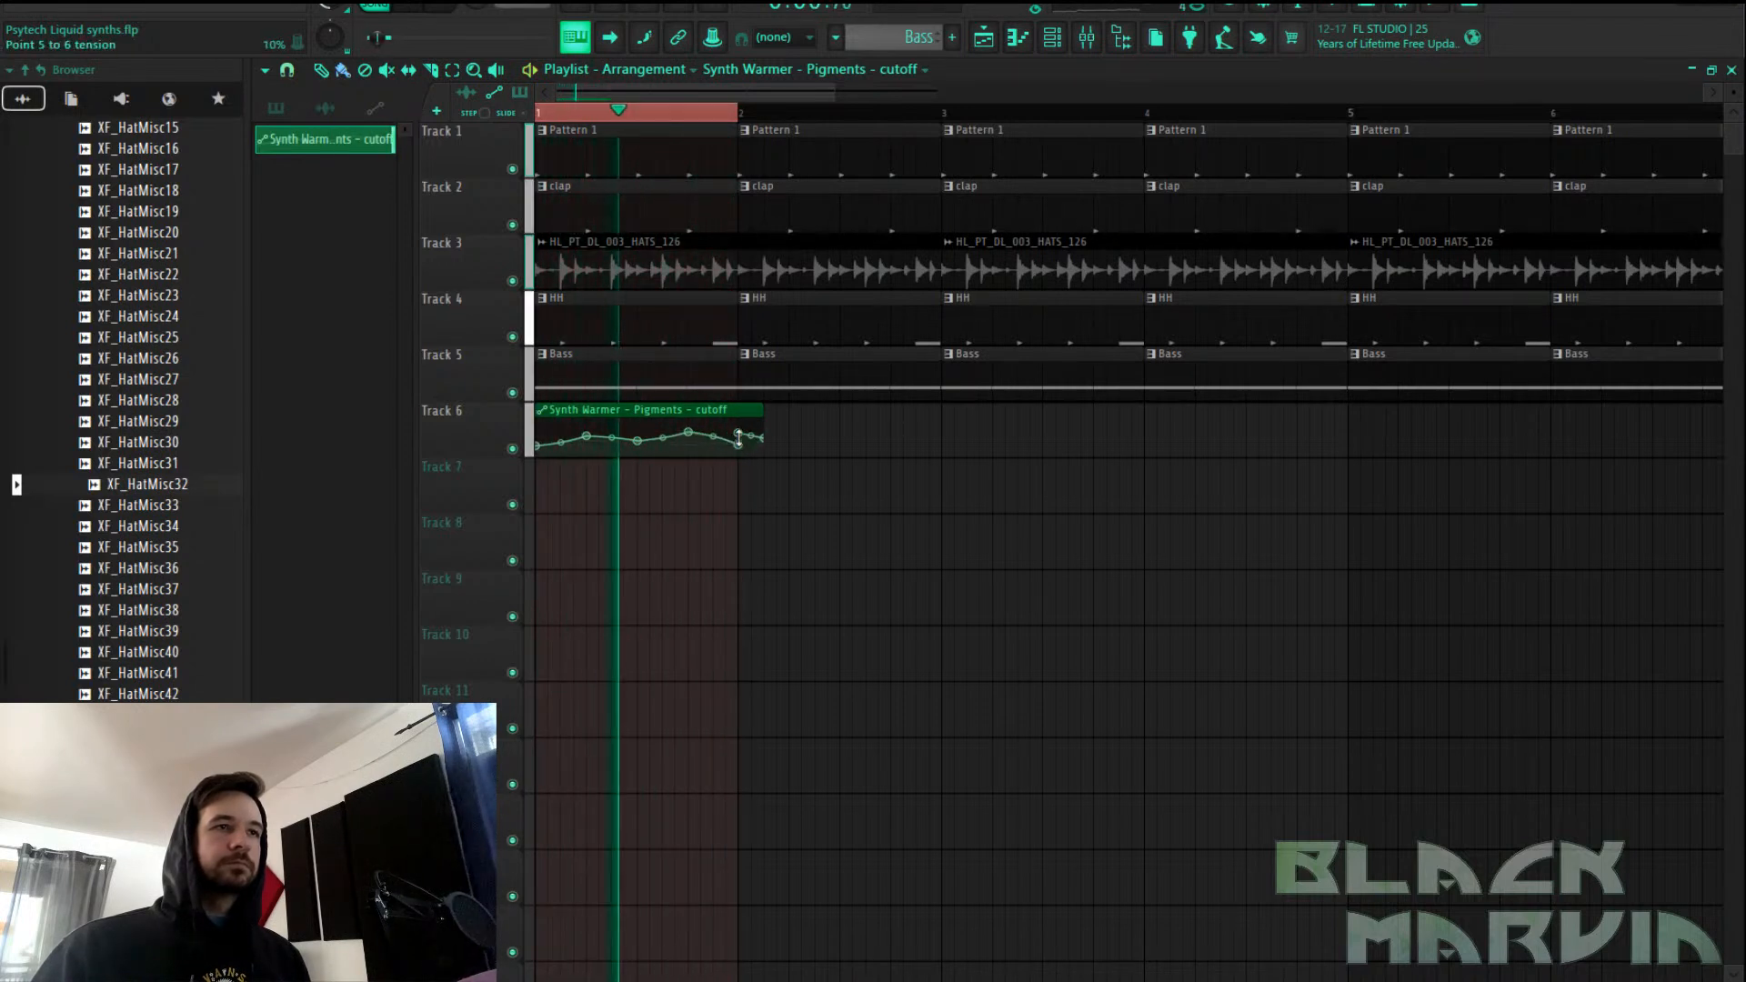
{"action": "key", "text": "space"}
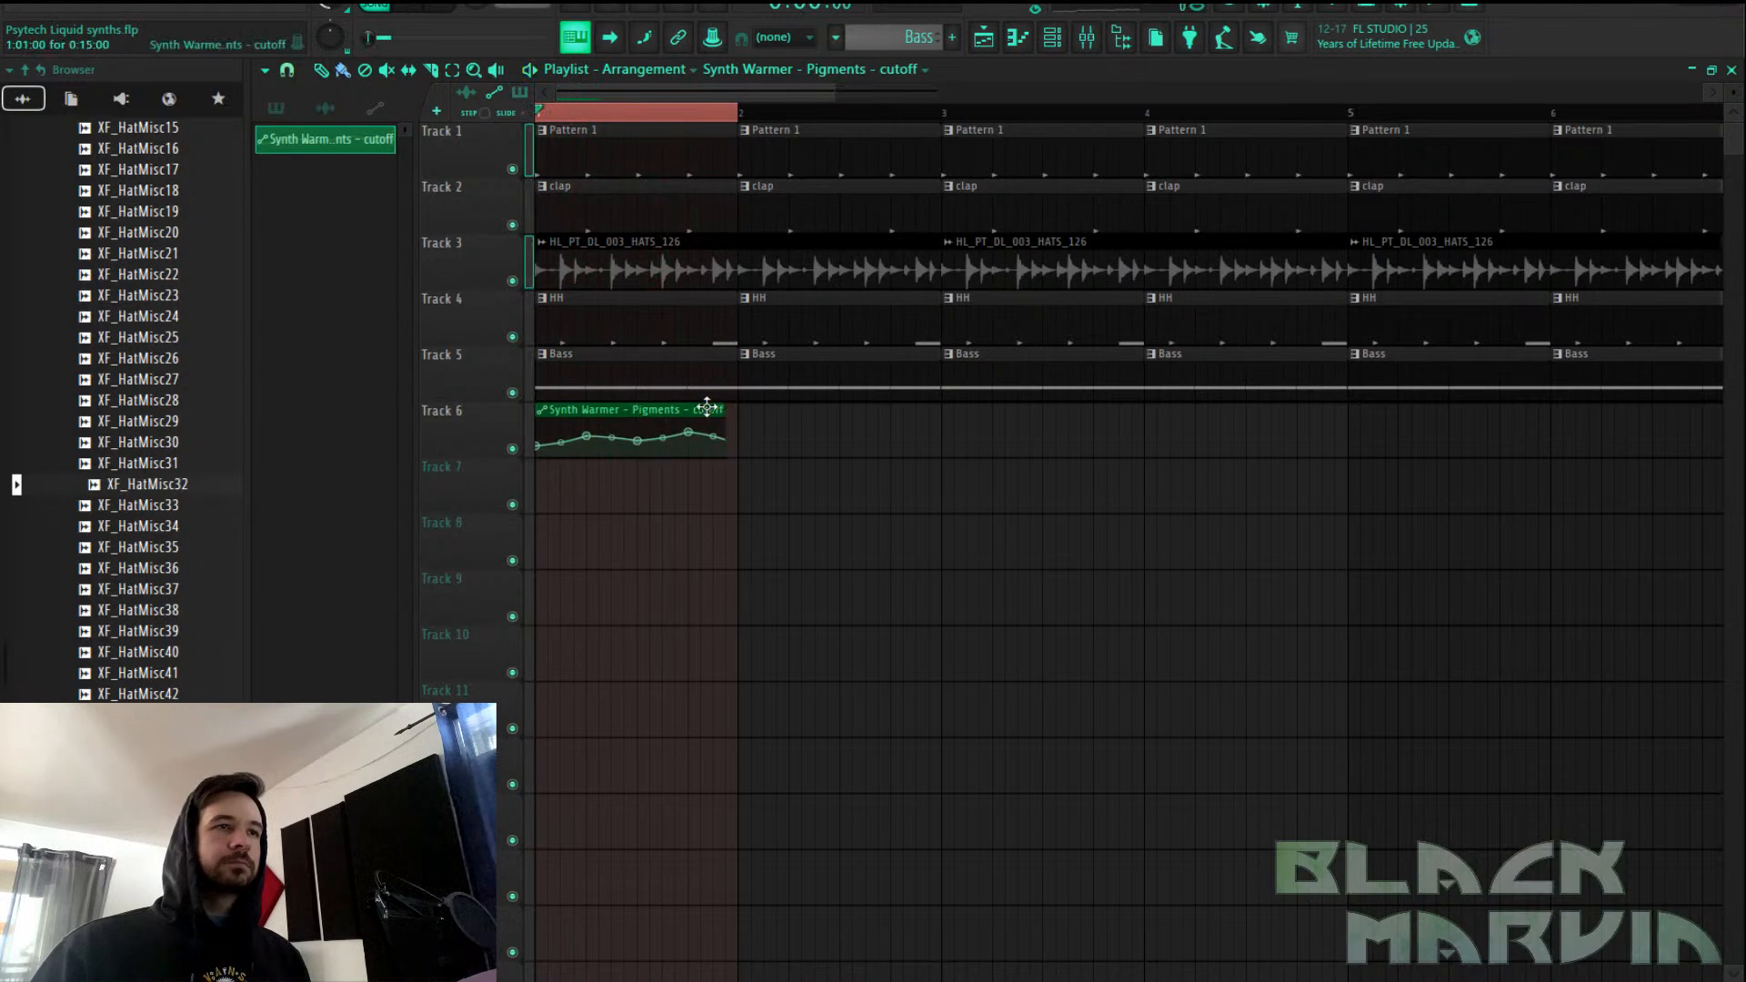
{"action": "key", "text": "space"}
{"action": "key", "text": "space"}
Compare the loop with Tracks 1 and 3 muted and unmuted, leaving only the hats loop on Track 3 muted
{"action": "left_click", "coordinate": [514, 281]}
{"action": "key", "text": "space"}
{"action": "key", "text": "space"}
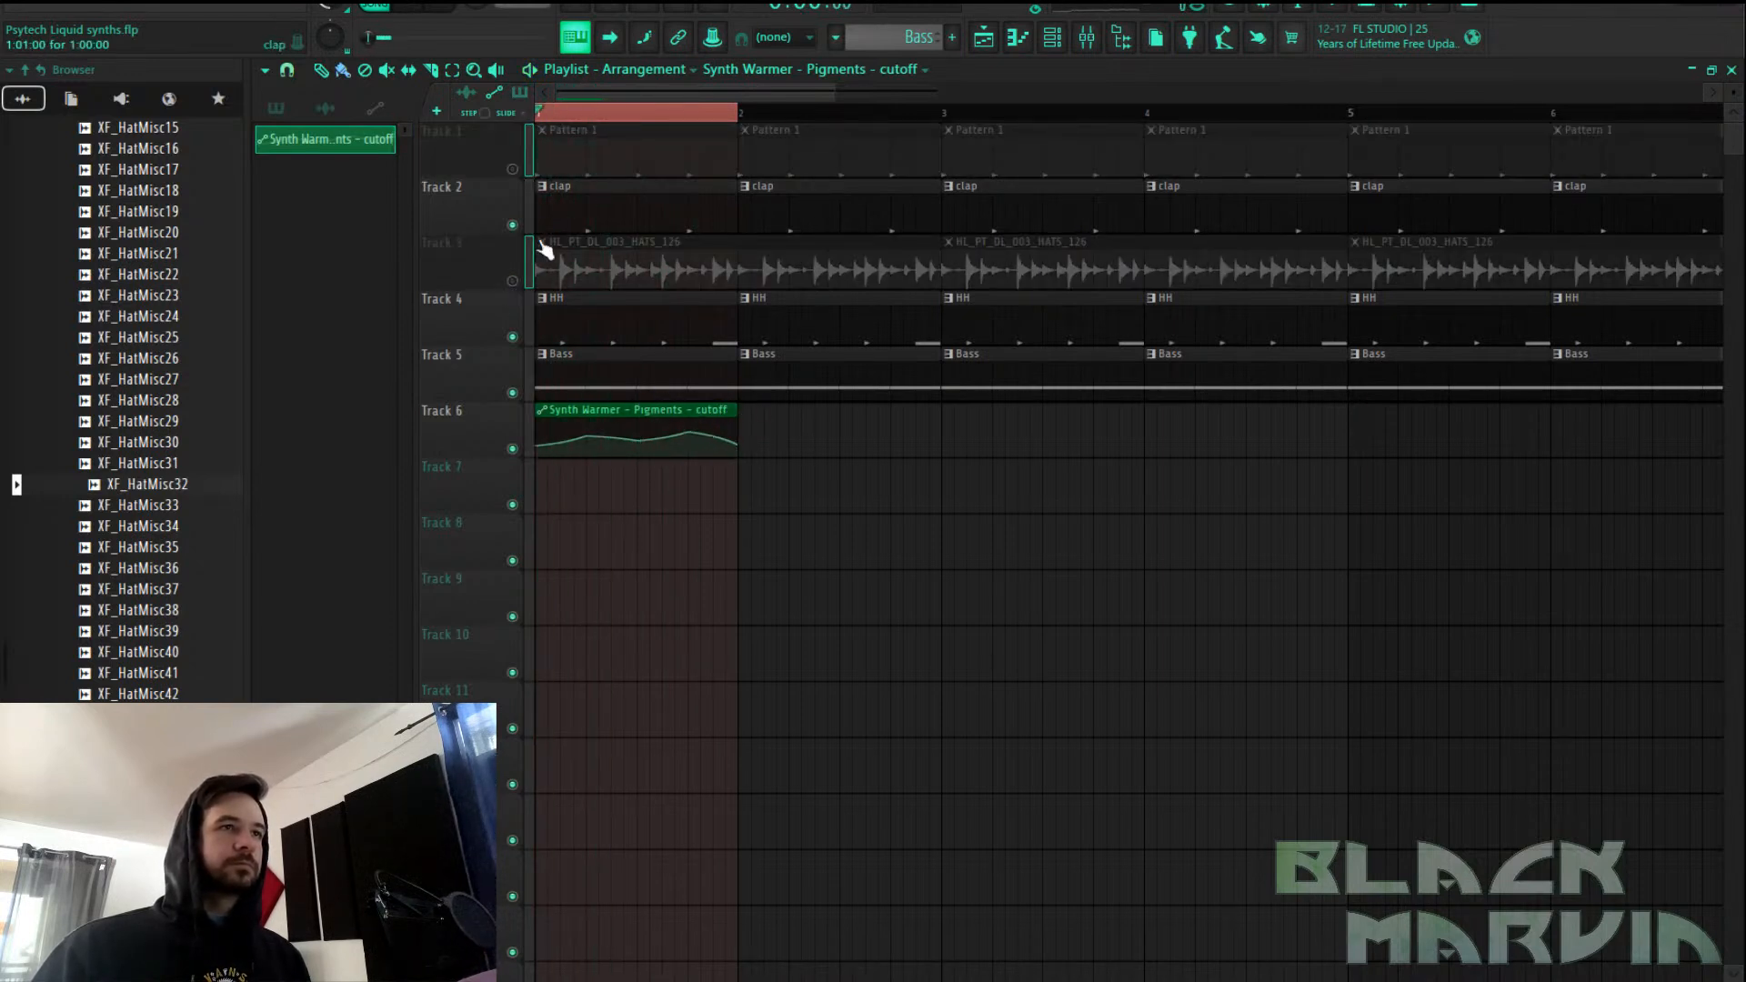
{"action": "left_click", "coordinate": [513, 282]}
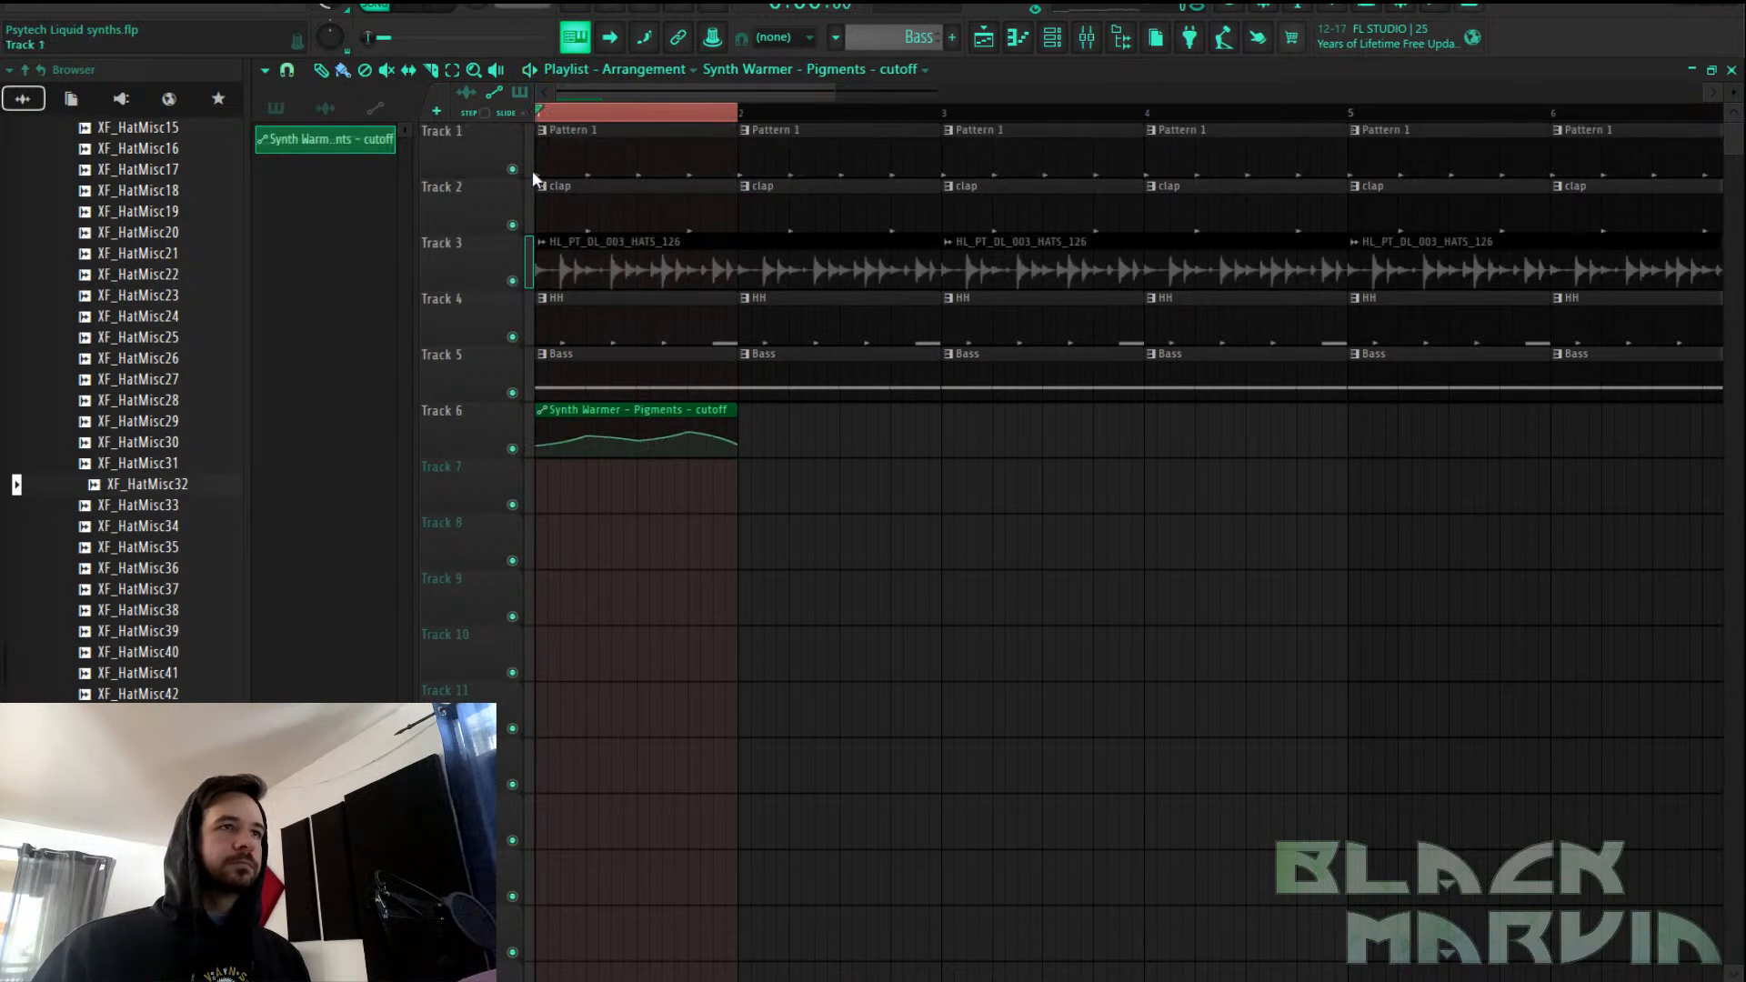
{"action": "left_click", "coordinate": [515, 281]}
Place a copy of the Synth Warmer cutoff automation clip in bar 2 of Track 6 and clear the bar 1 loop selection
{"action": "key", "text": "space"}
{"action": "left_click", "coordinate": [769, 428]}
{"action": "left_click_drag", "start_coordinate": [768, 428], "coordinate": [755, 424]}
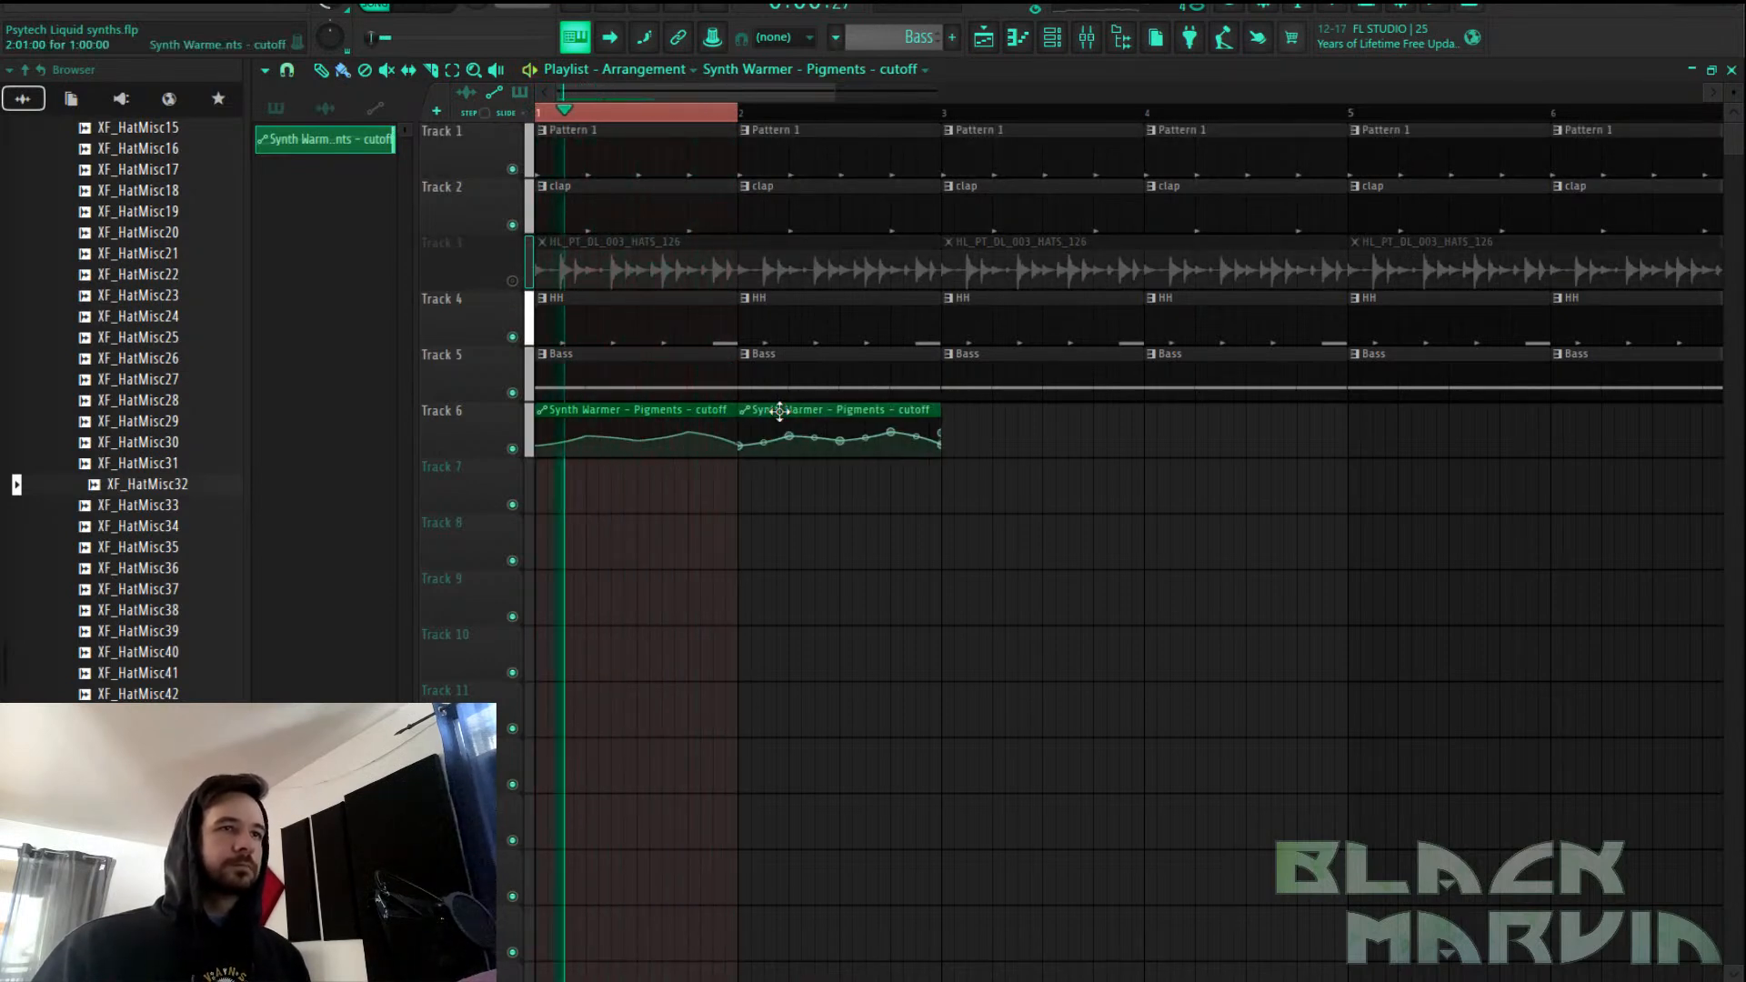
{"action": "right_click", "coordinate": [891, 113]}
{"action": "left_click_drag", "start_coordinate": [953, 418], "coordinate": [1383, 414]}
{"action": "right_click", "coordinate": [1405, 450]}
{"action": "right_click", "coordinate": [1260, 444]}
{"action": "right_click", "coordinate": [1100, 440]}
Fill Track 6 with copies of the Synth Warmer cutoff automation clip from bar 3 through bar 8
{"action": "key", "text": "space"}
{"action": "left_click_drag", "start_coordinate": [953, 426], "coordinate": [1537, 424]}
{"action": "key", "text": "space"}
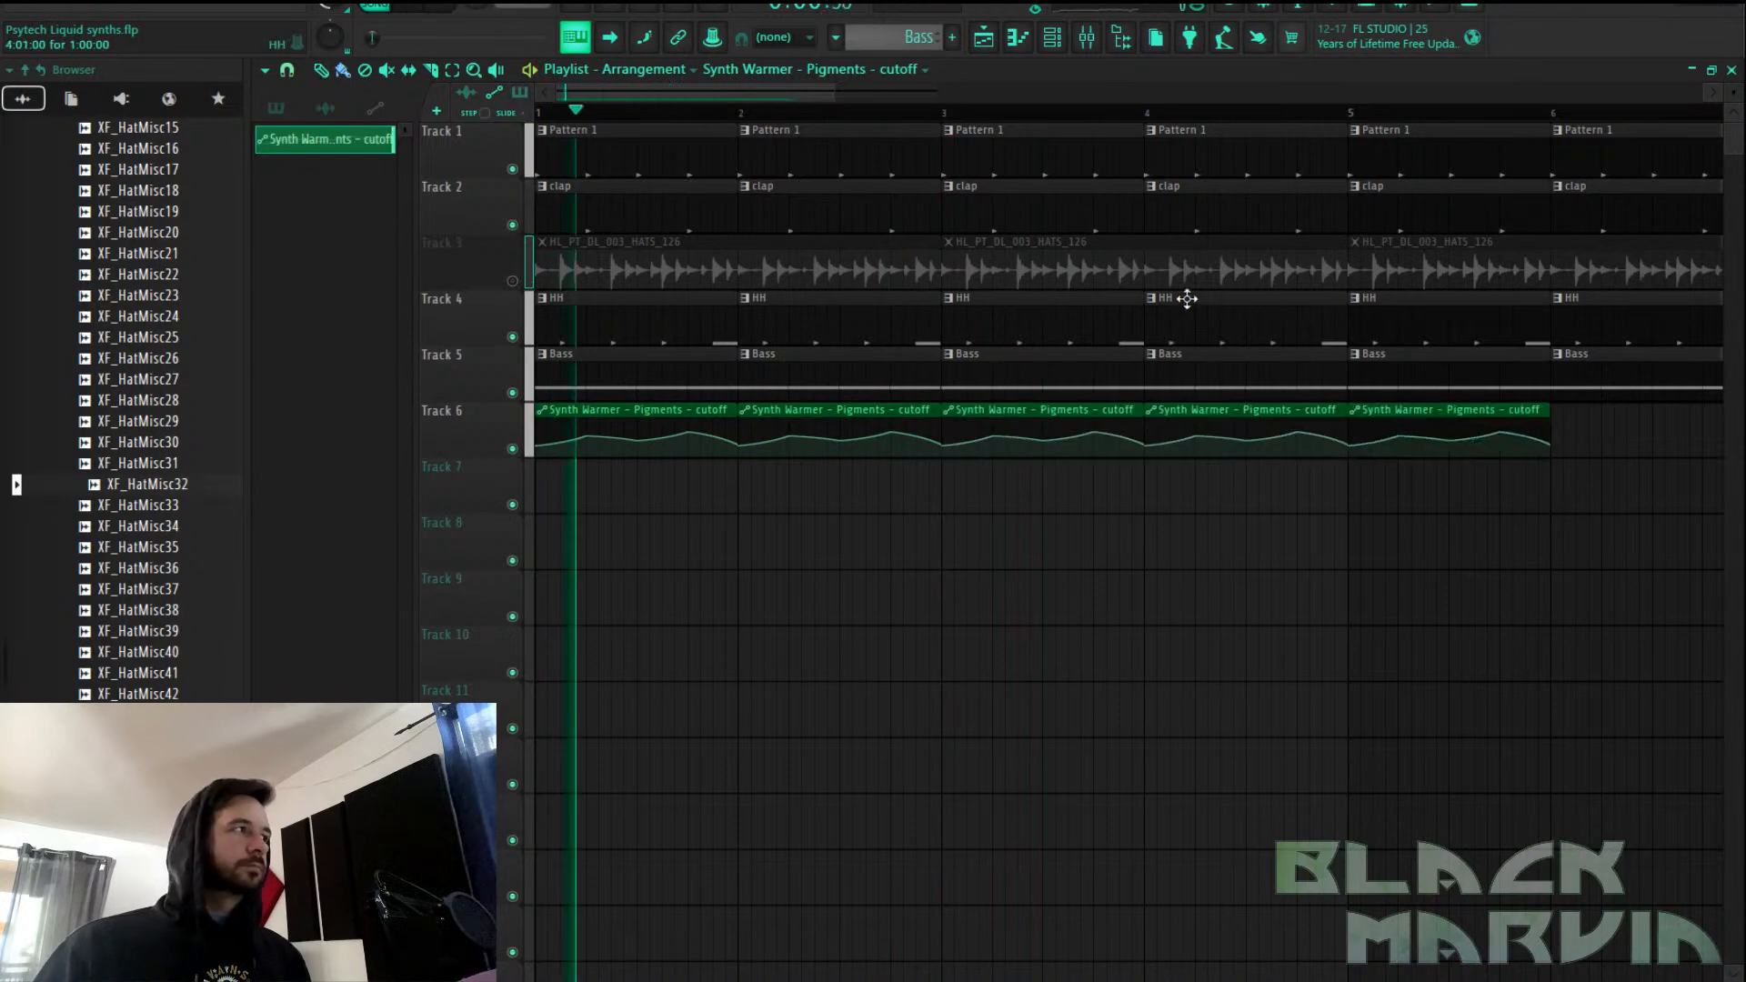
{"action": "scroll", "coordinate": [916, 113], "scroll_direction": "down", "scroll_amount": 4}
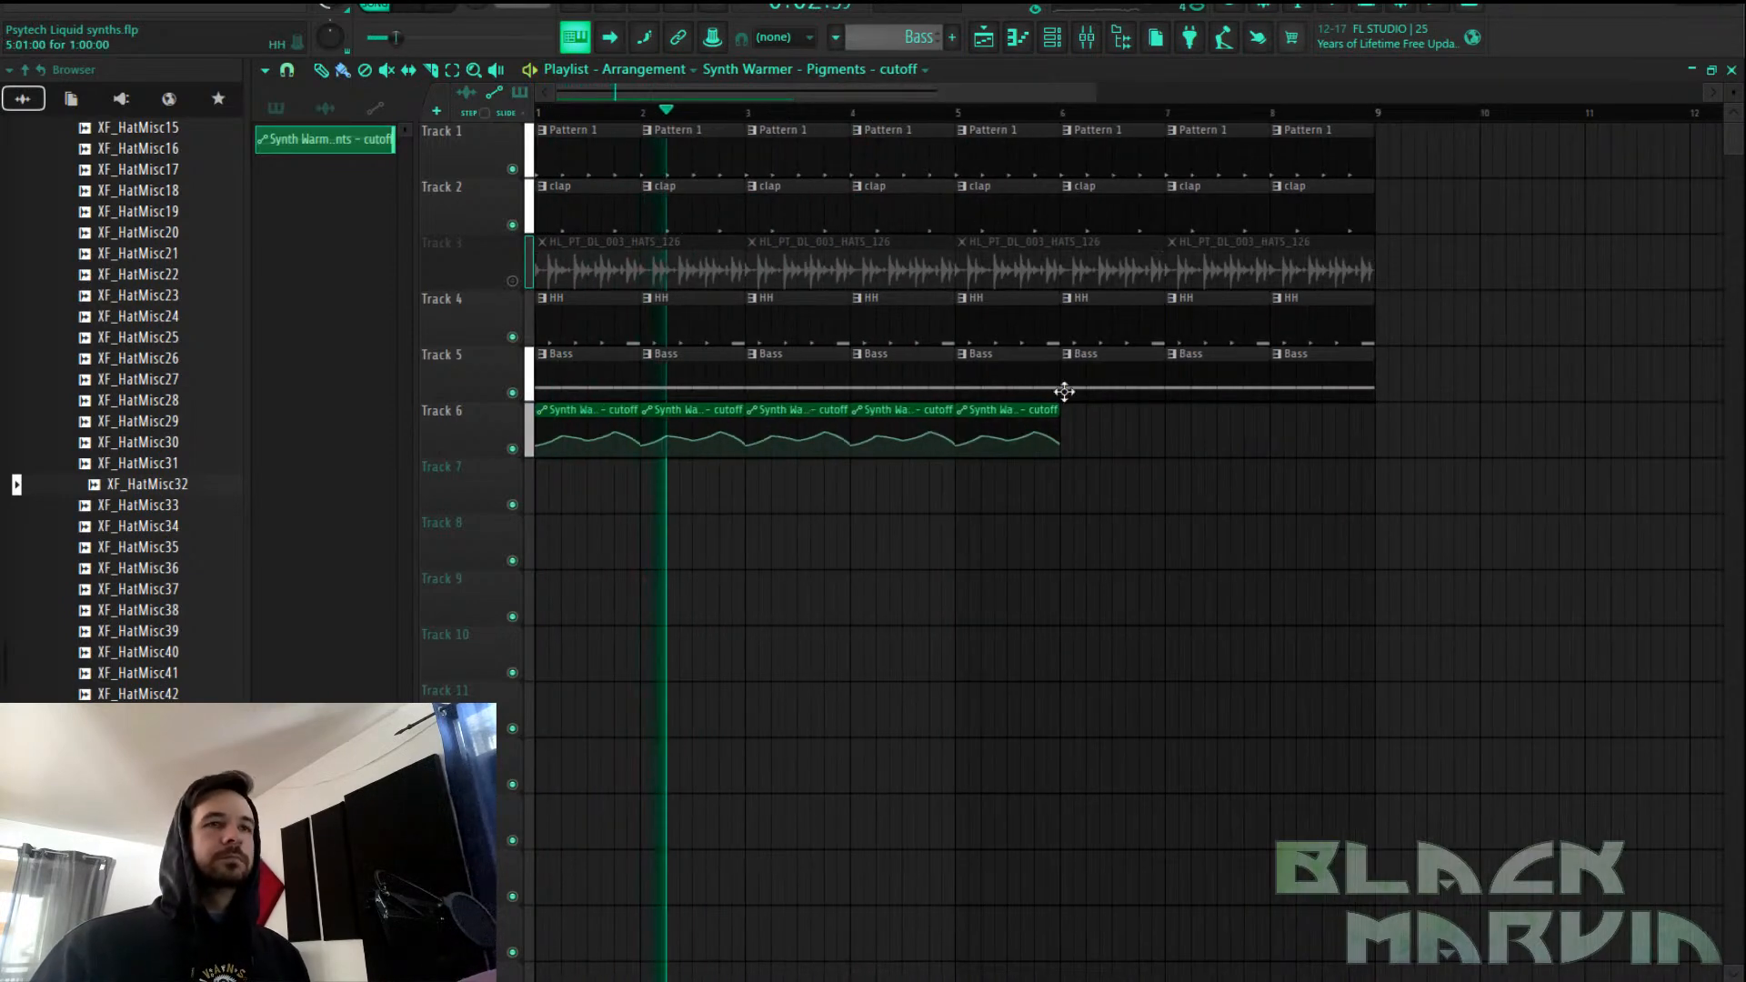
{"action": "left_click_drag", "start_coordinate": [1060, 416], "coordinate": [1365, 444]}
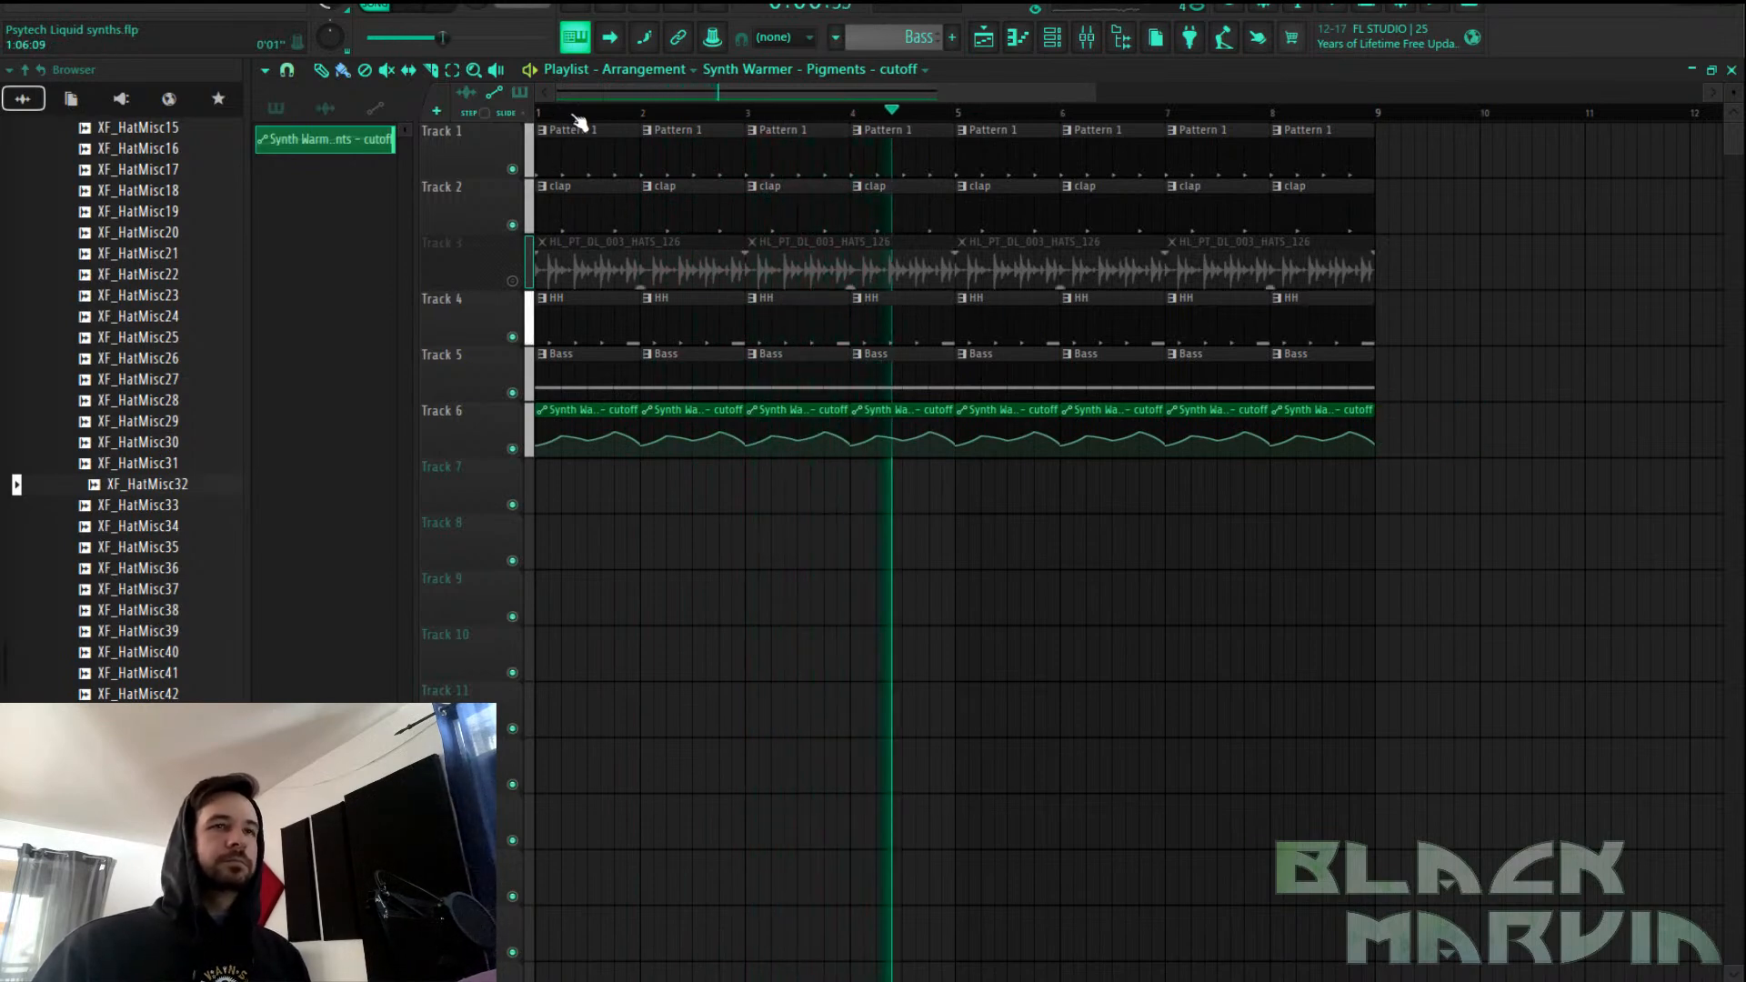
Play the arrangement from the start and check how the cutoff automation shapes the bass
{"action": "scroll", "coordinate": [577, 121], "scroll_direction": "up", "scroll_amount": 1}
{"action": "key", "text": "space"}
{"action": "scroll", "coordinate": [577, 121], "scroll_direction": "up", "scroll_amount": 6}
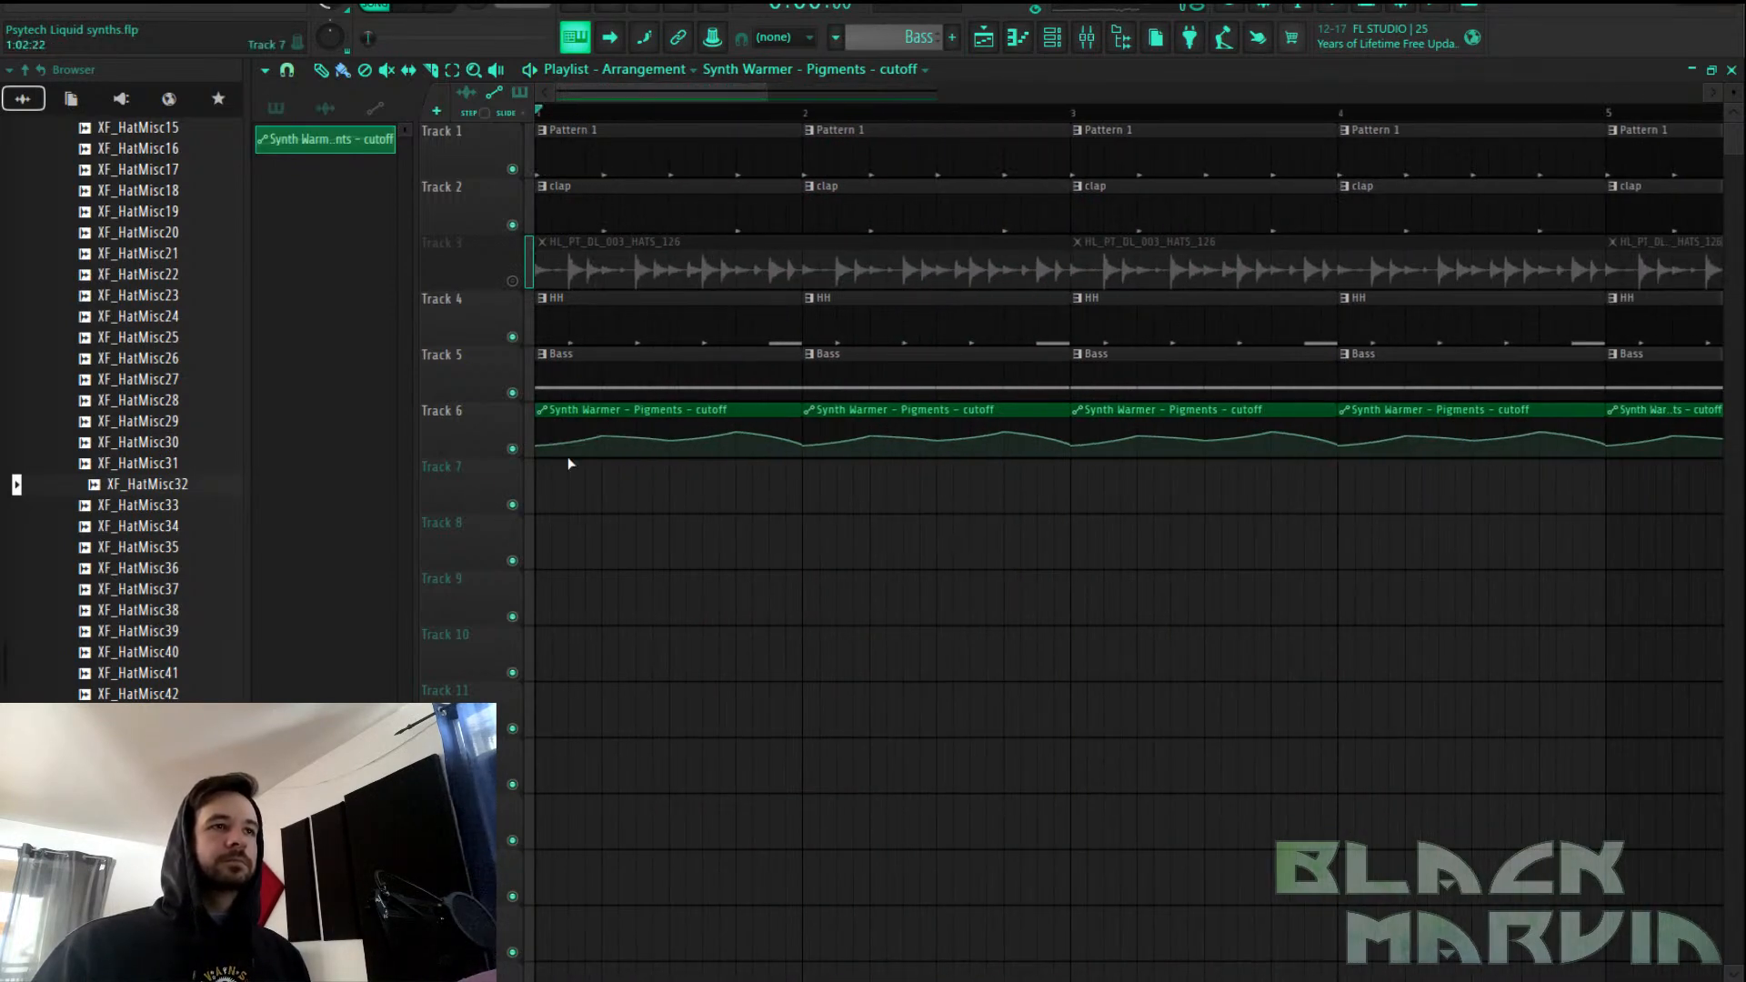
{"action": "key", "text": "space"}
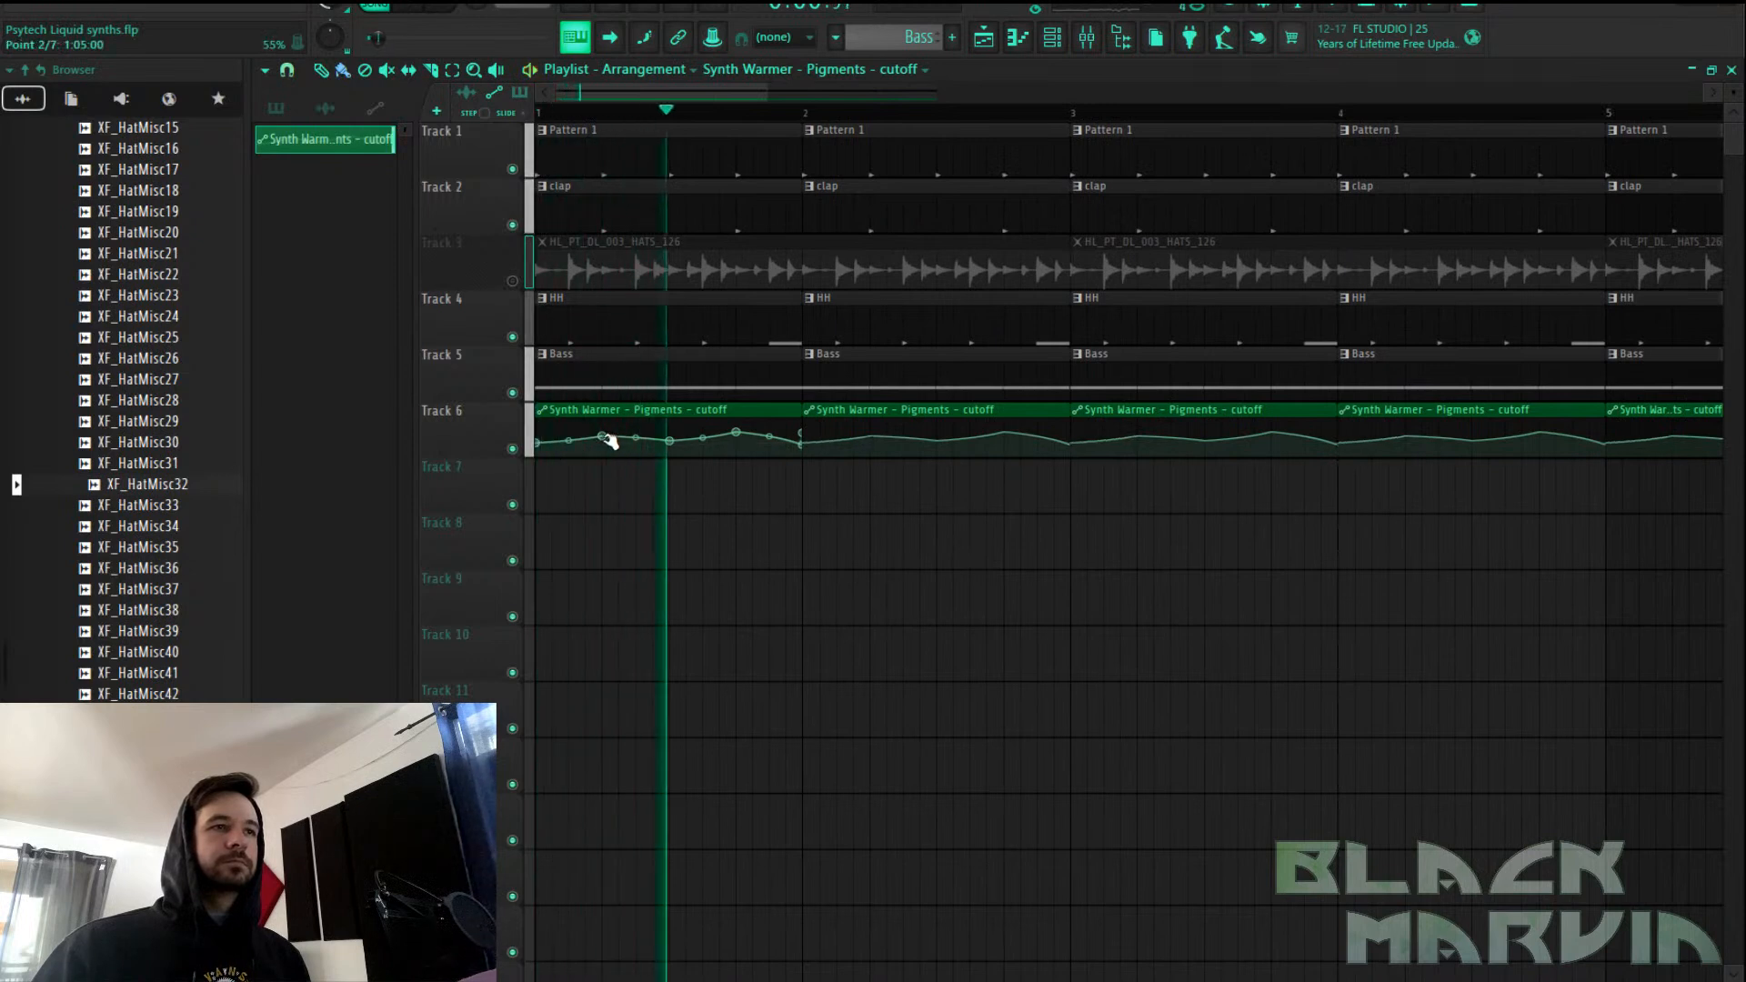
{"action": "key", "text": "space"}
{"action": "key", "text": "space"}
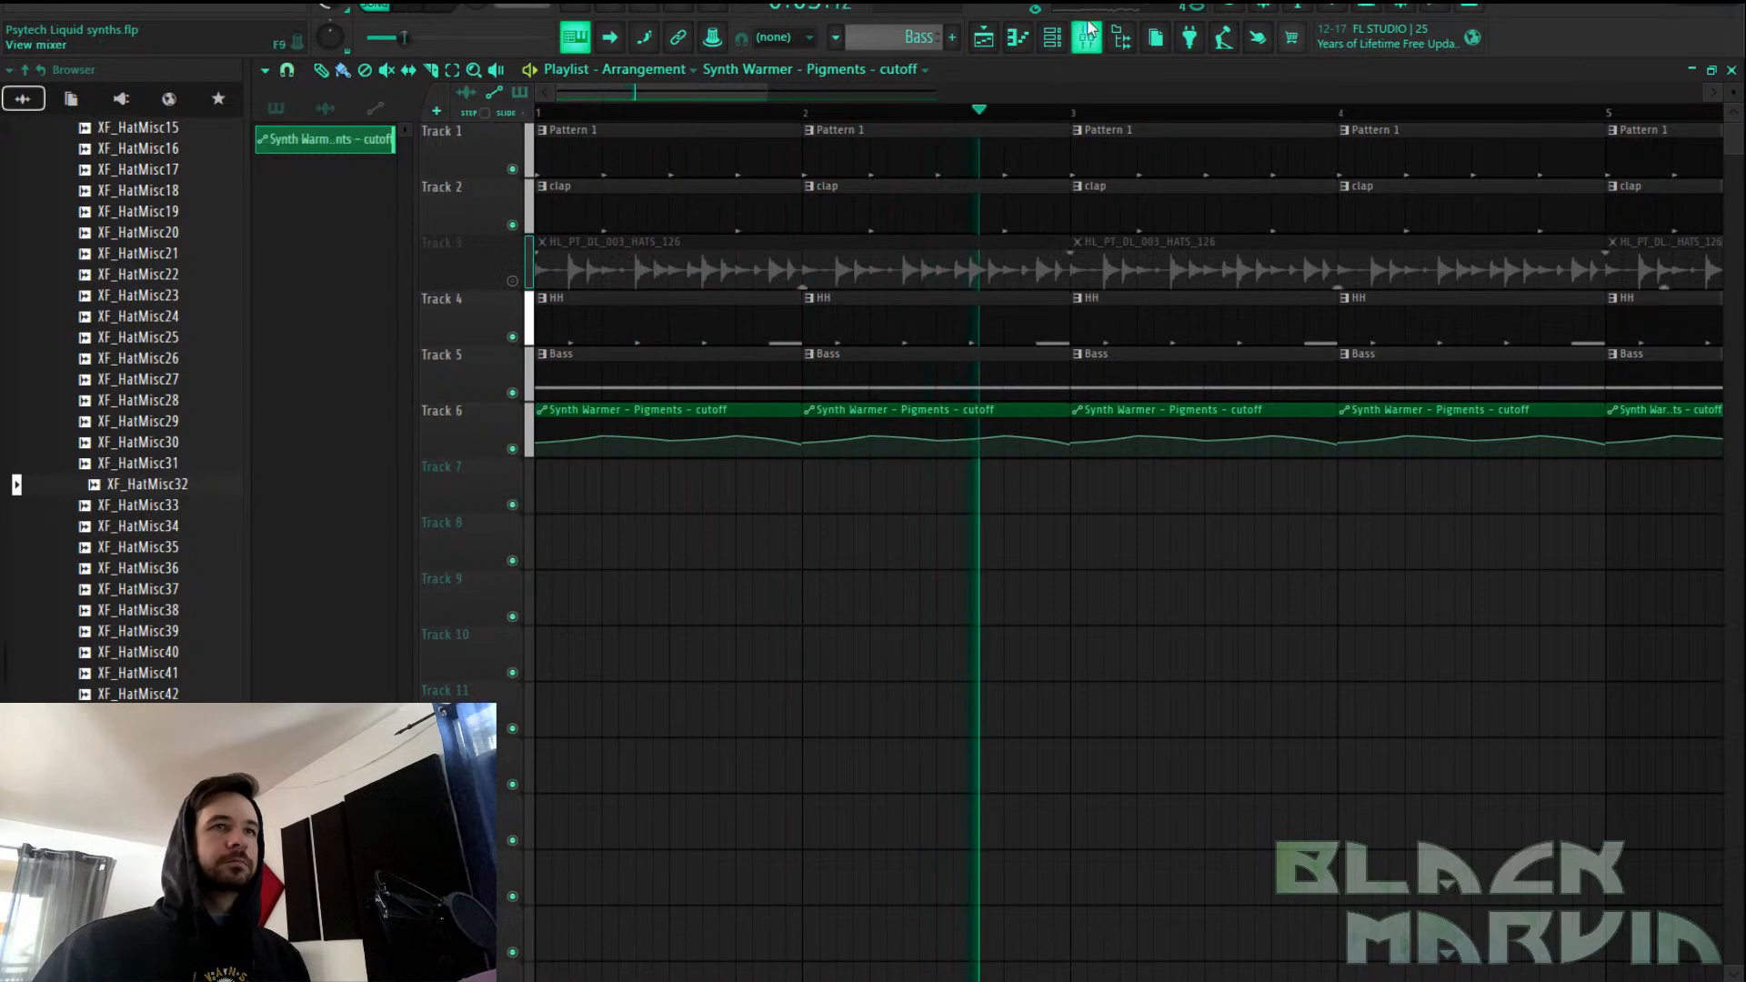
Stop playback, delete the Fruity Limiter from the Master mixer track and select the Pigments mixer track
{"action": "key", "text": "space"}
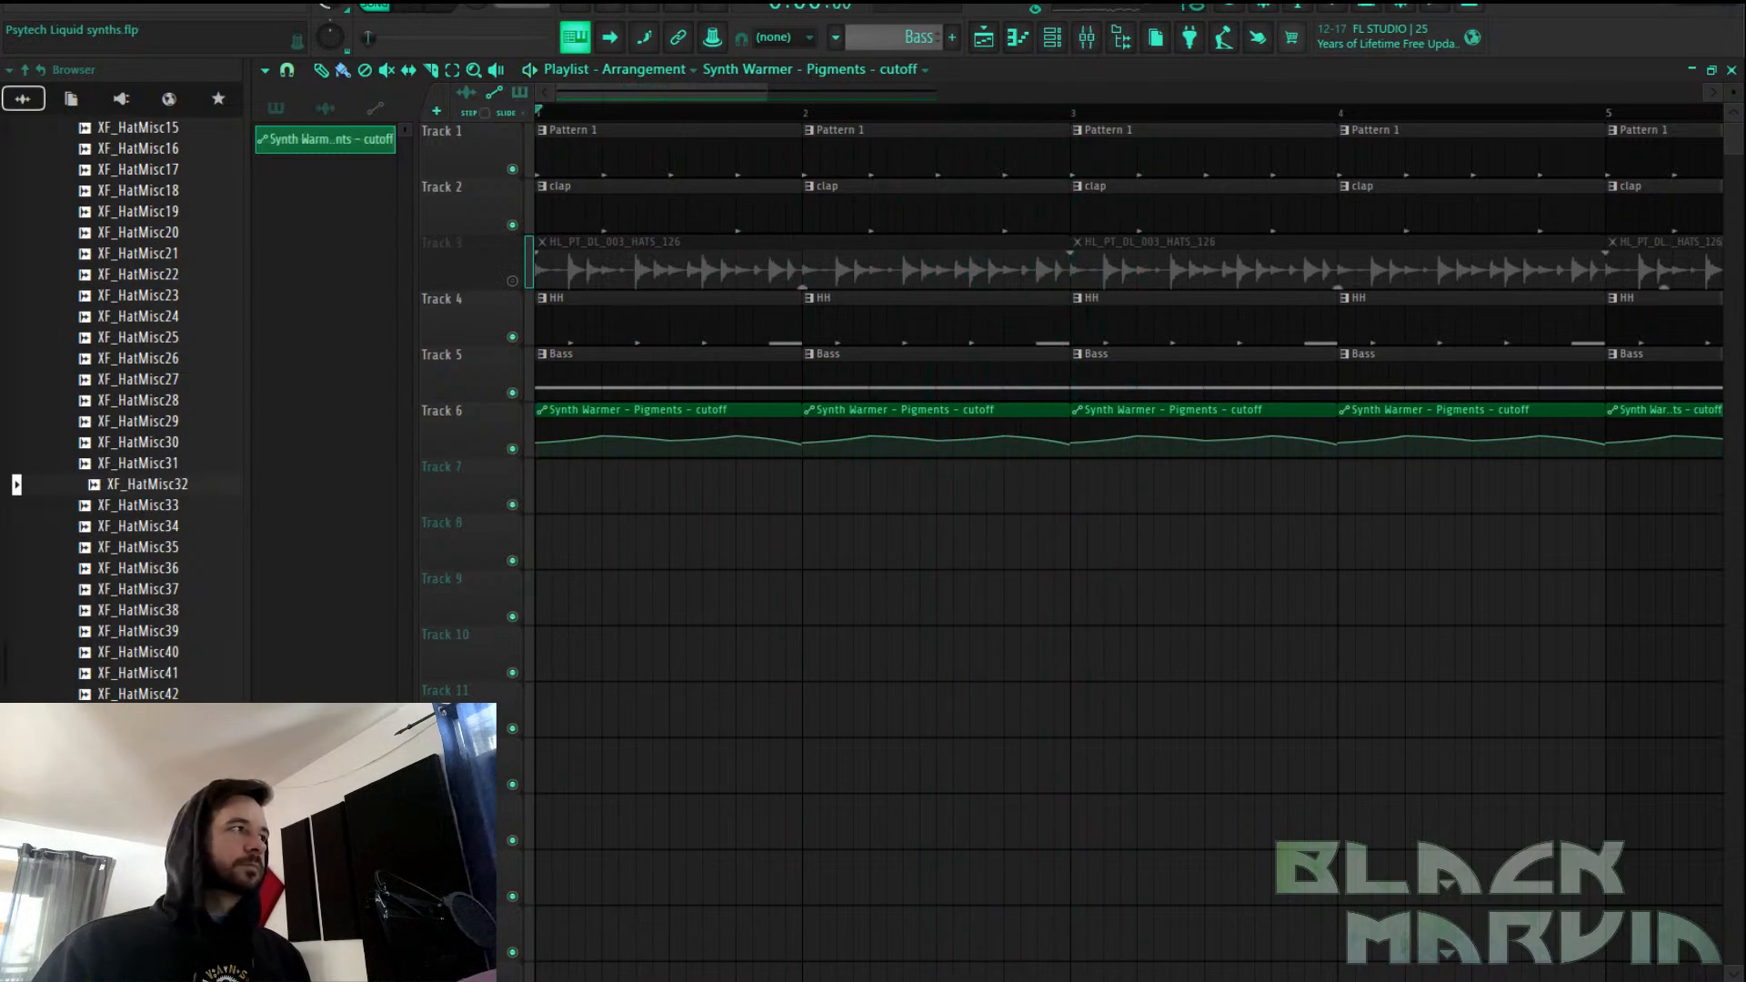
{"action": "left_click", "coordinate": [1087, 38]}
{"action": "left_click", "coordinate": [325, 264]}
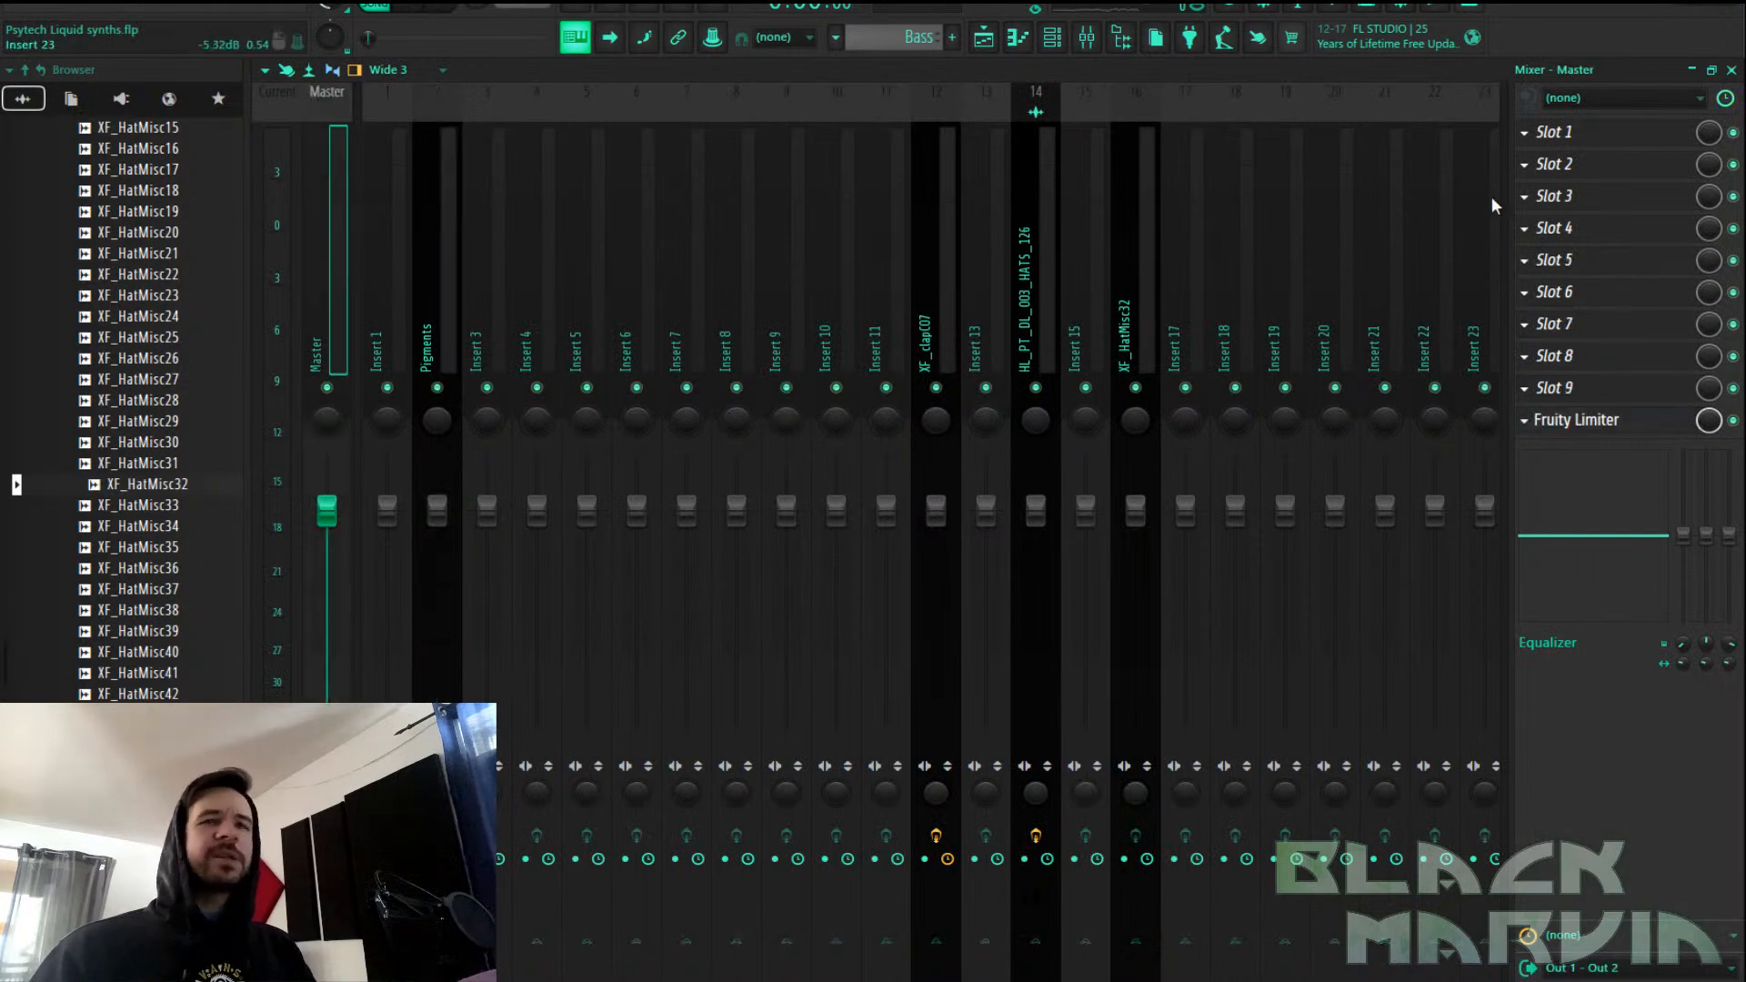
{"action": "right_click", "coordinate": [1553, 433]}
{"action": "left_click", "coordinate": [1541, 471]}
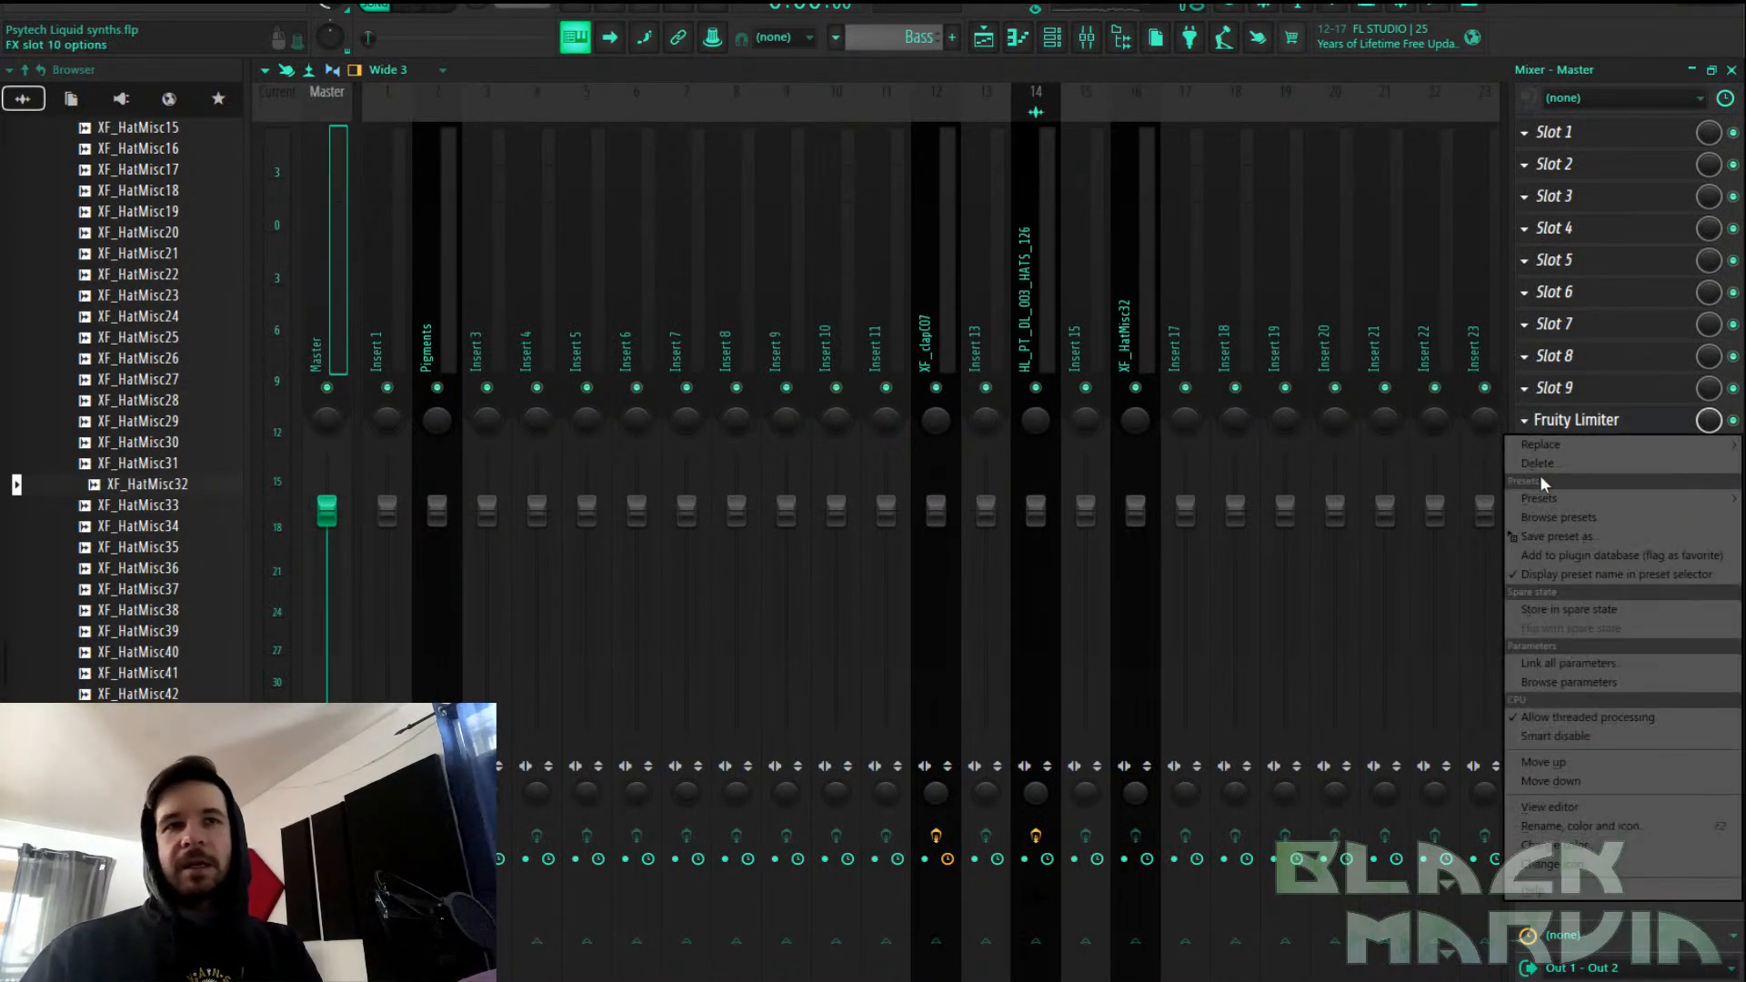
{"action": "left_click", "coordinate": [461, 280]}
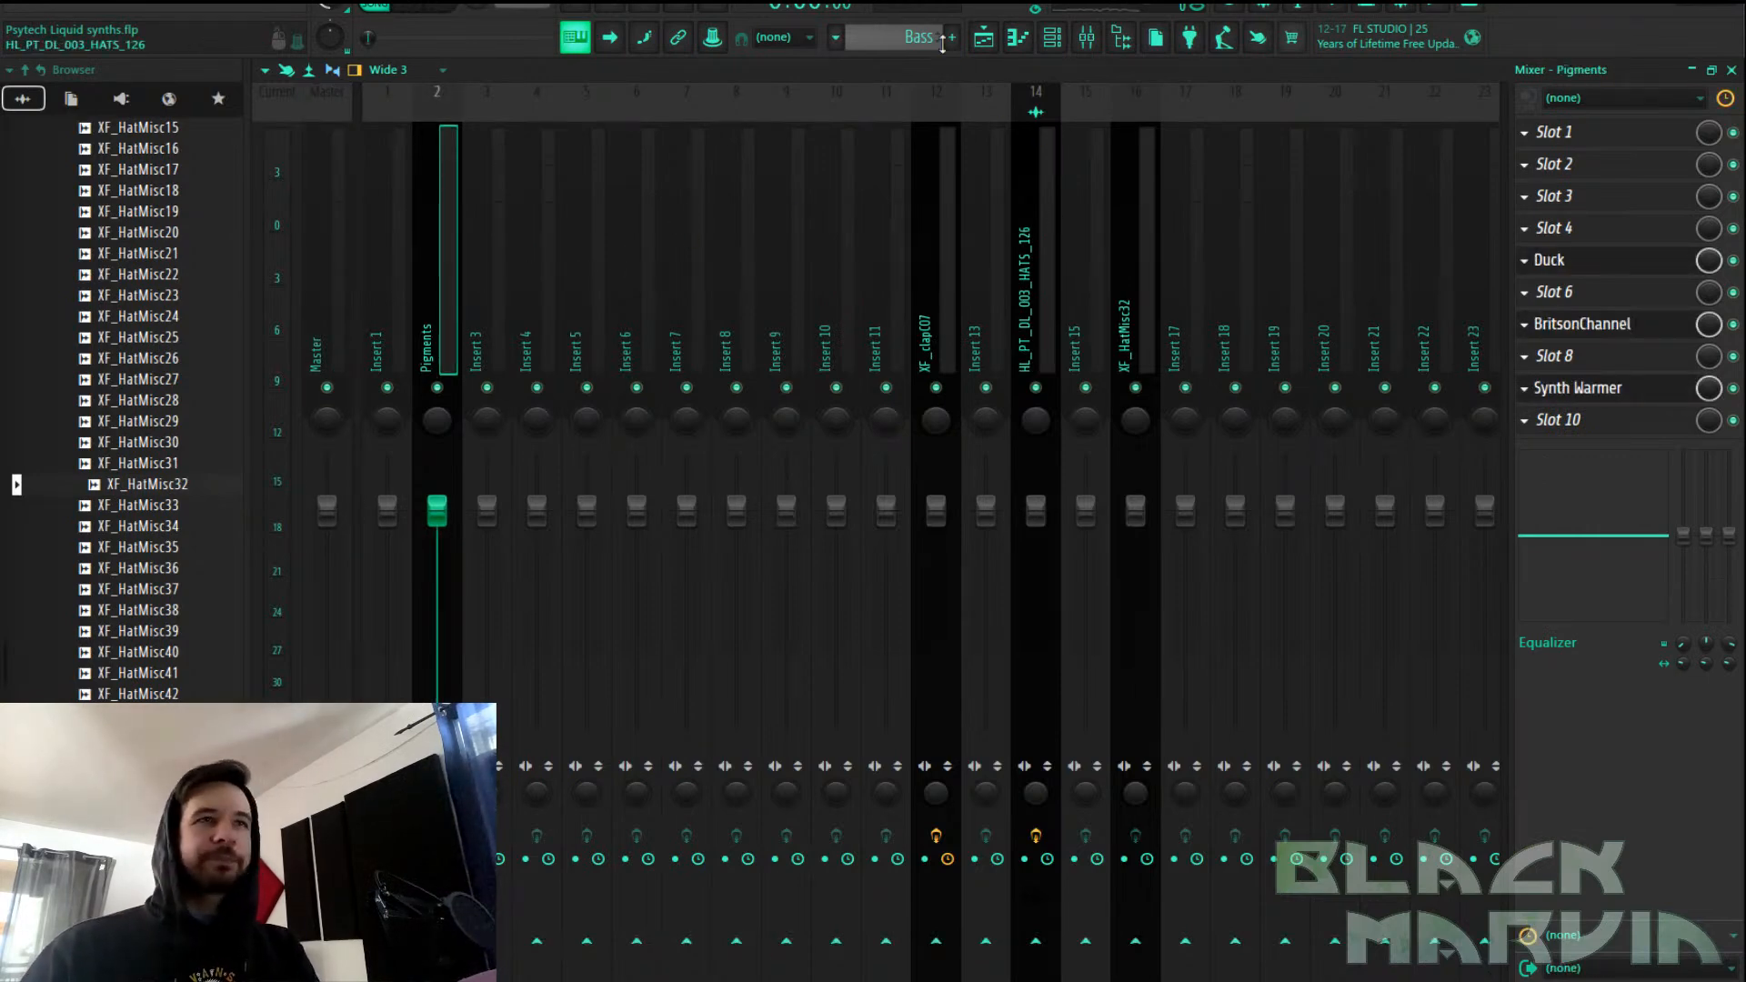
Open the Pigments bass with its BS - Citrus Dreams preset and play the arrangement while checking the mixer levels
{"action": "left_click", "coordinate": [984, 38]}
{"action": "scroll", "coordinate": [828, 127], "scroll_direction": "down", "scroll_amount": 3}
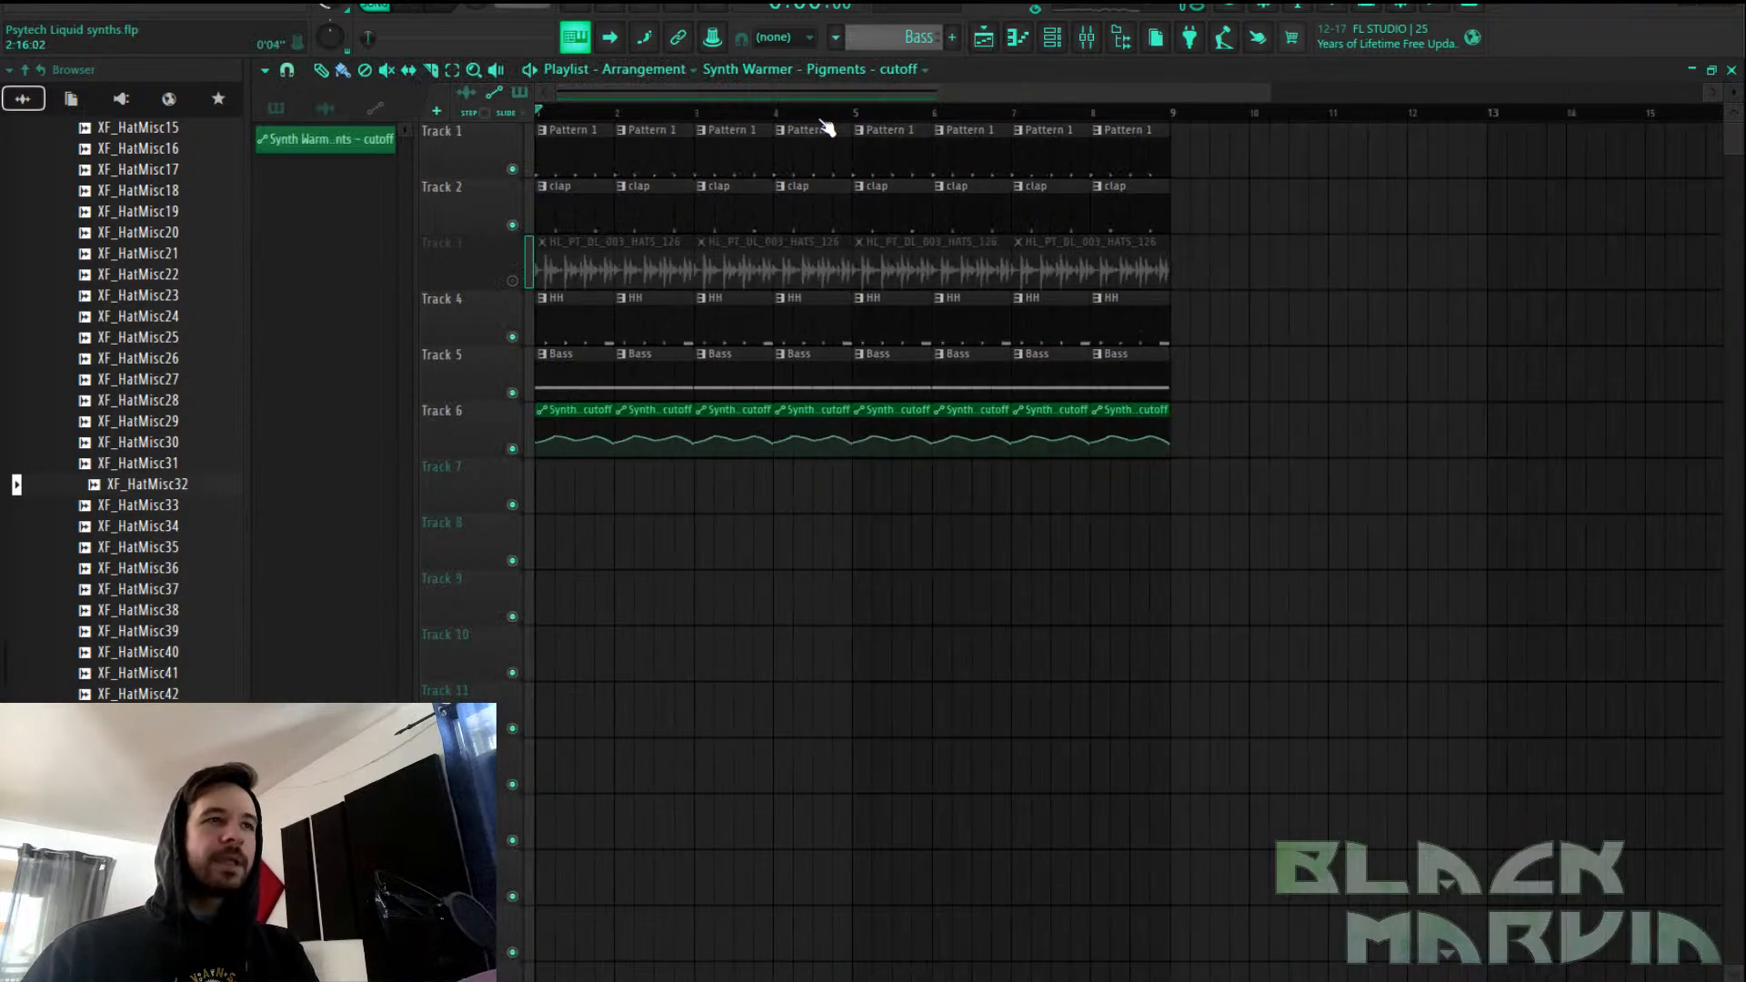
{"action": "left_click", "coordinate": [1055, 42]}
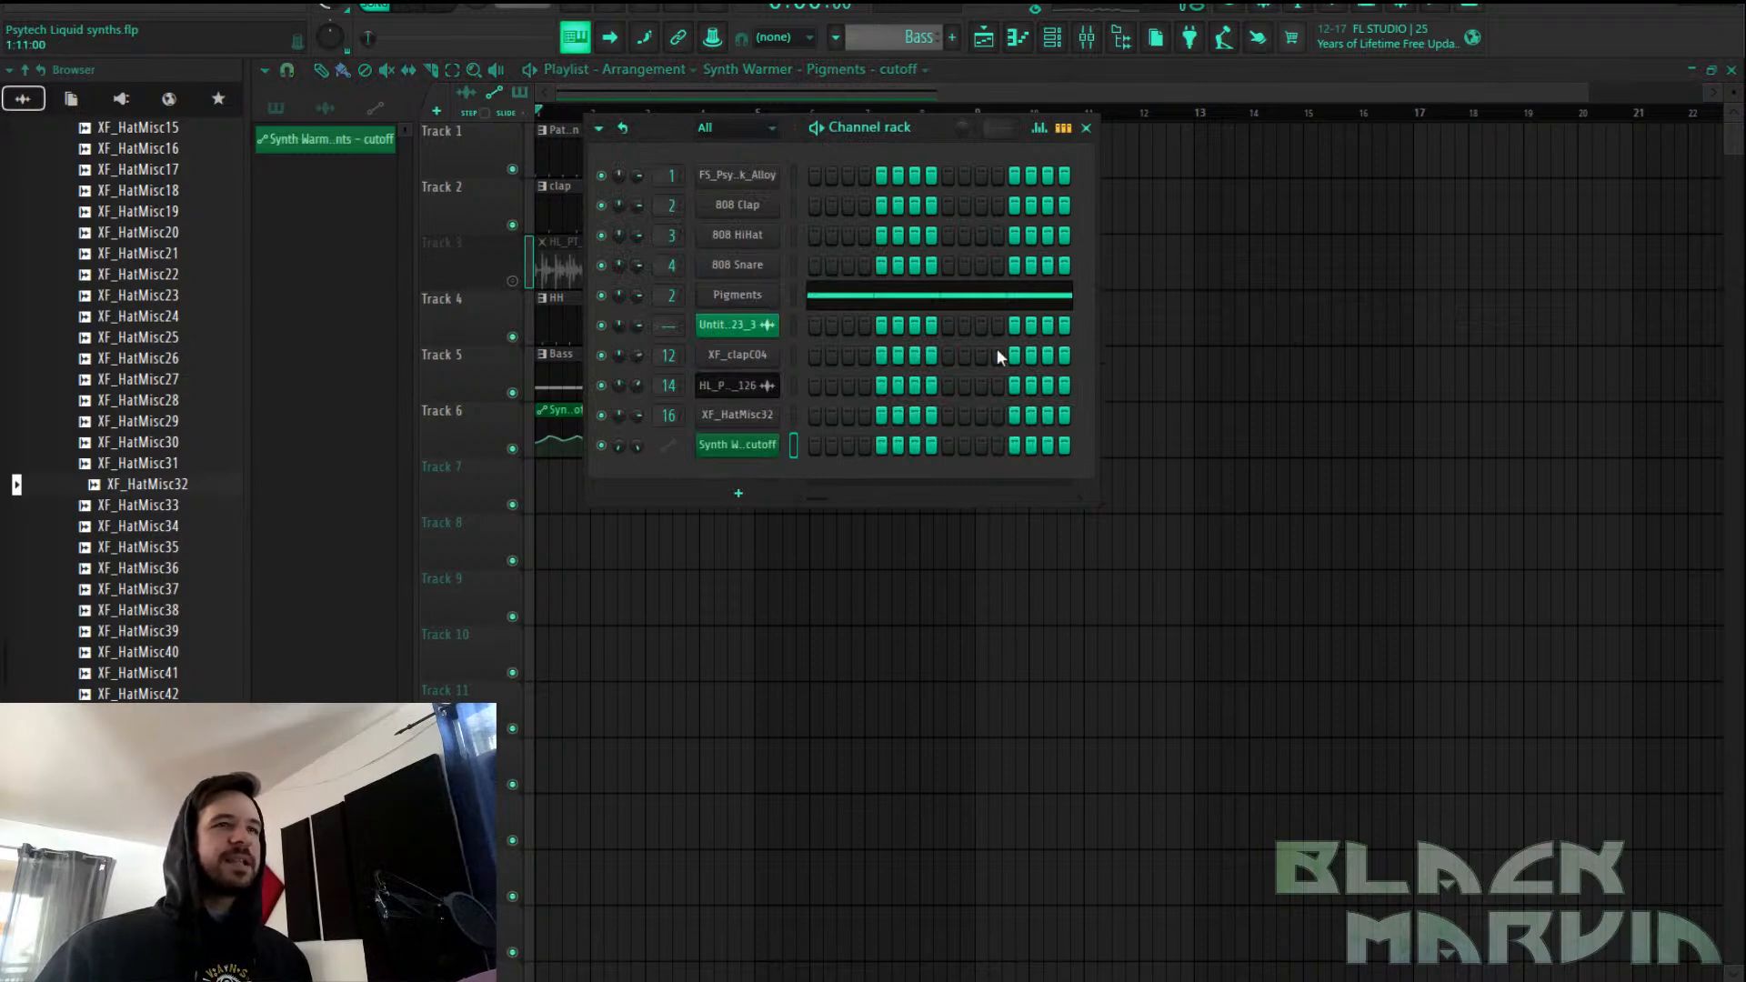
{"action": "left_click", "coordinate": [742, 296]}
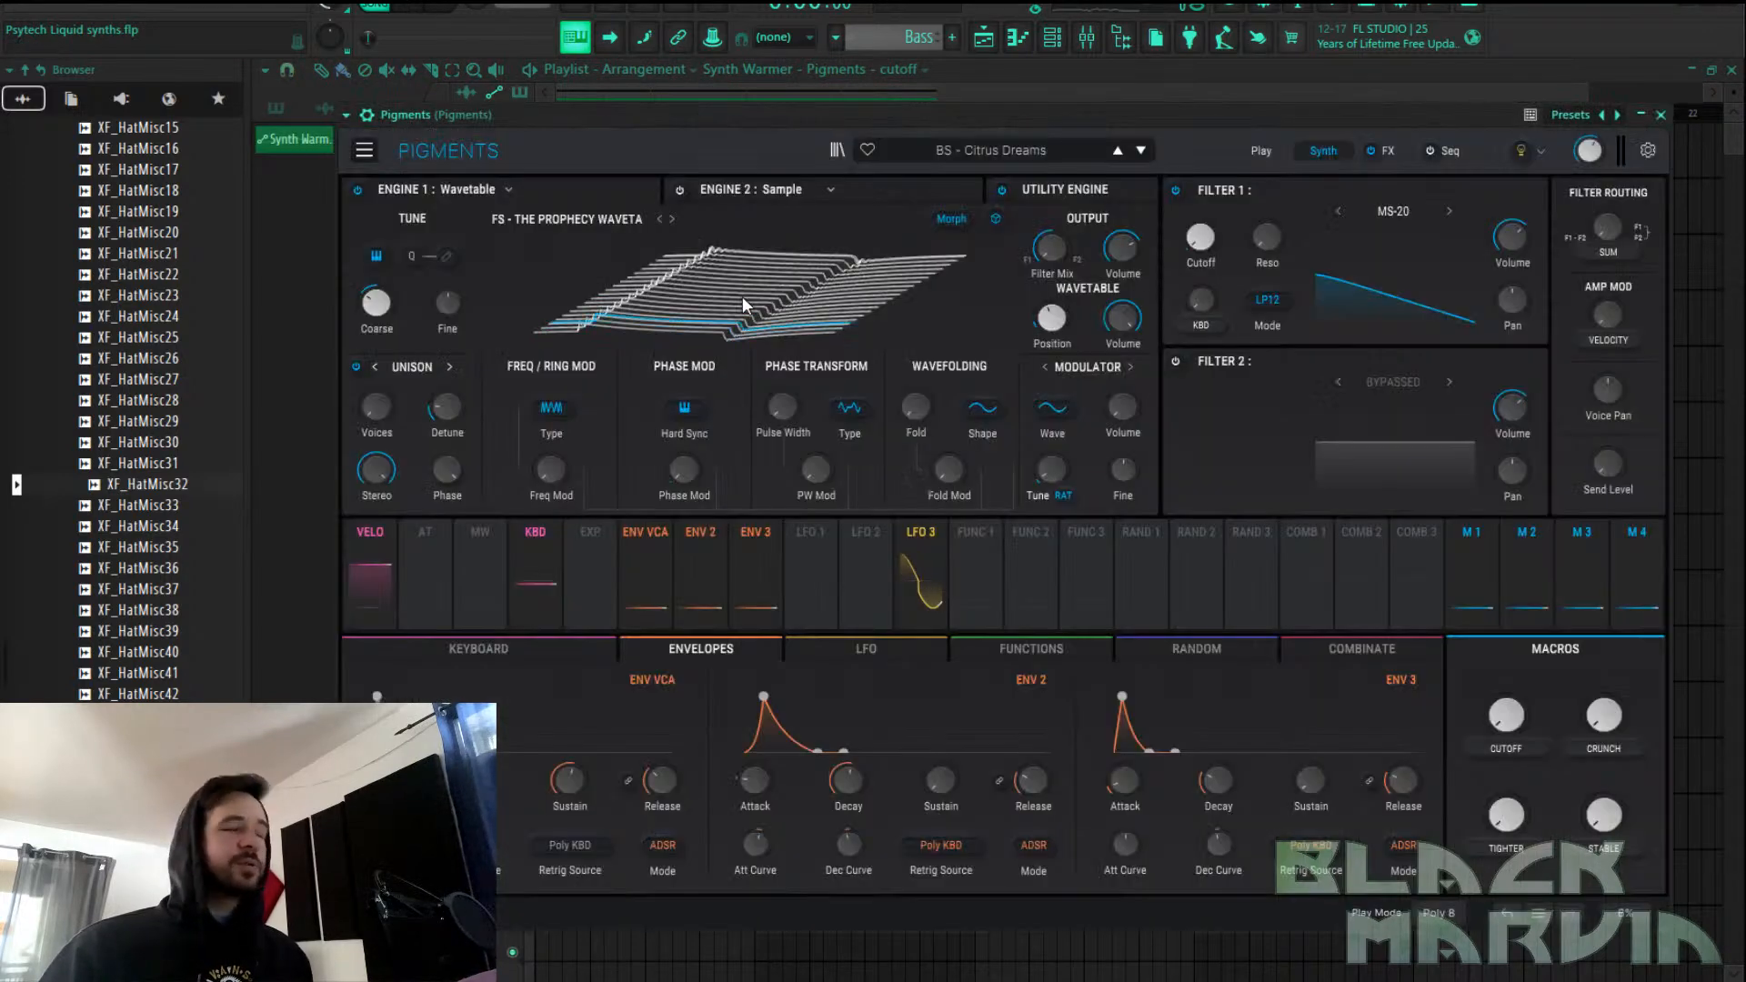
{"action": "left_click_drag", "start_coordinate": [1202, 117], "coordinate": [1252, 83]}
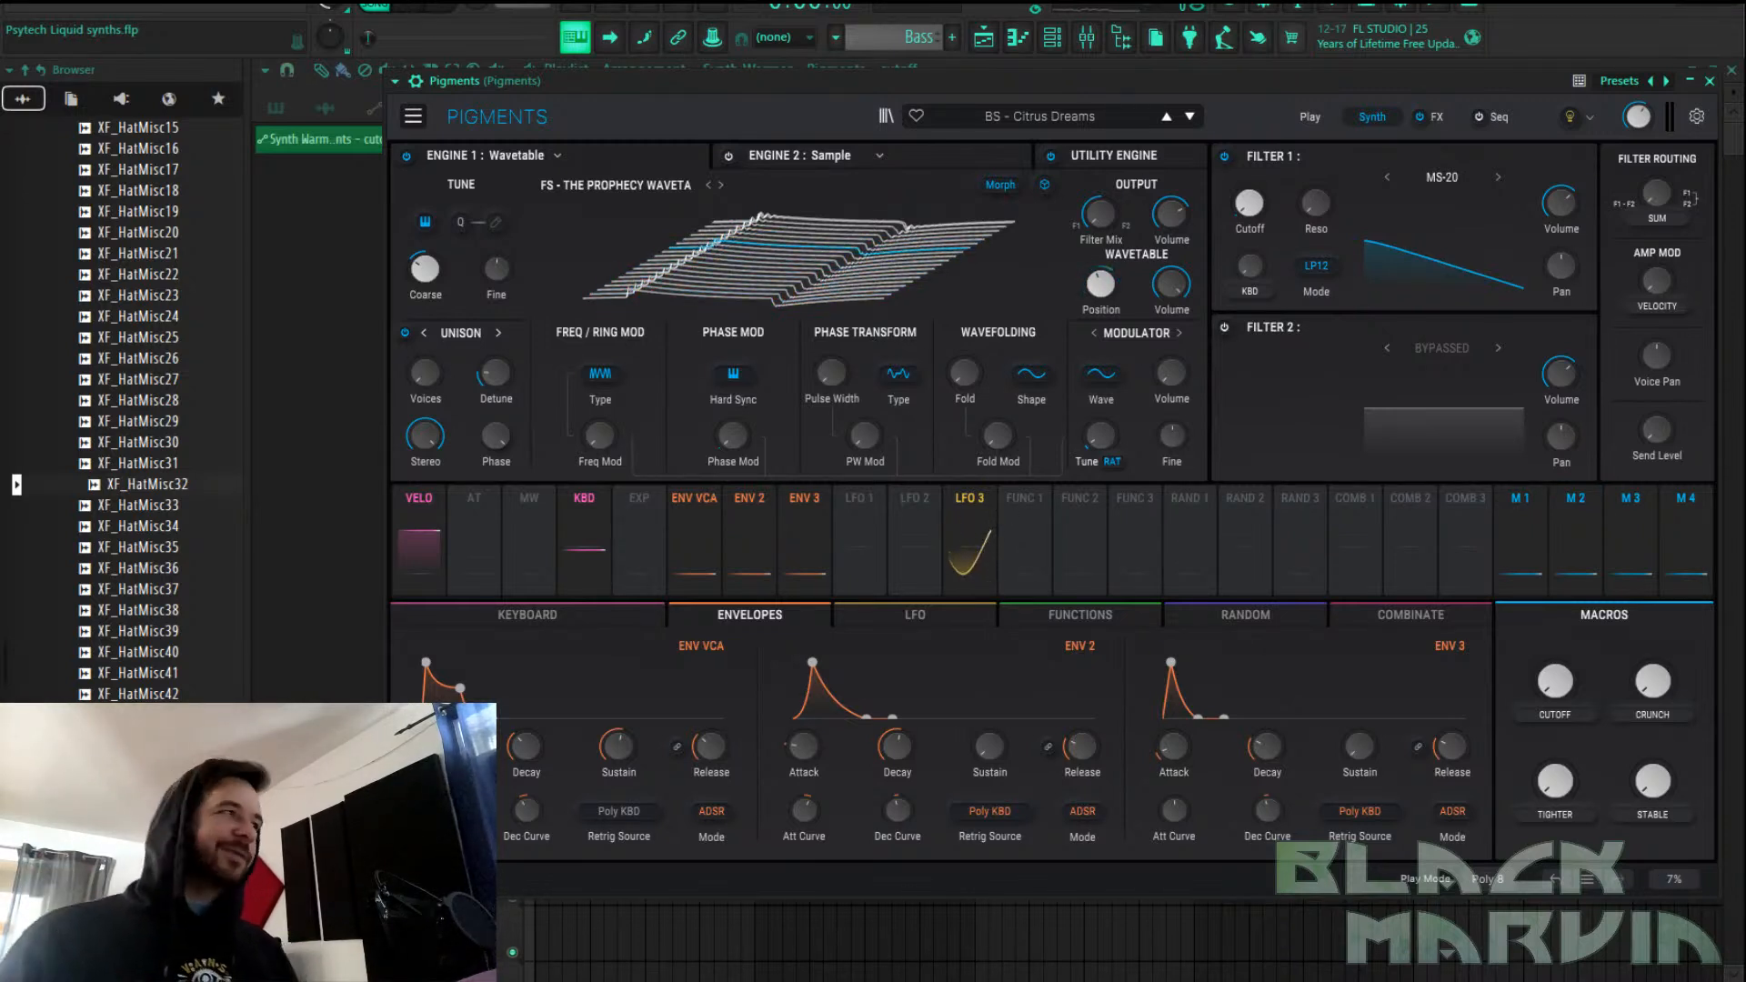
{"action": "key", "text": "space"}
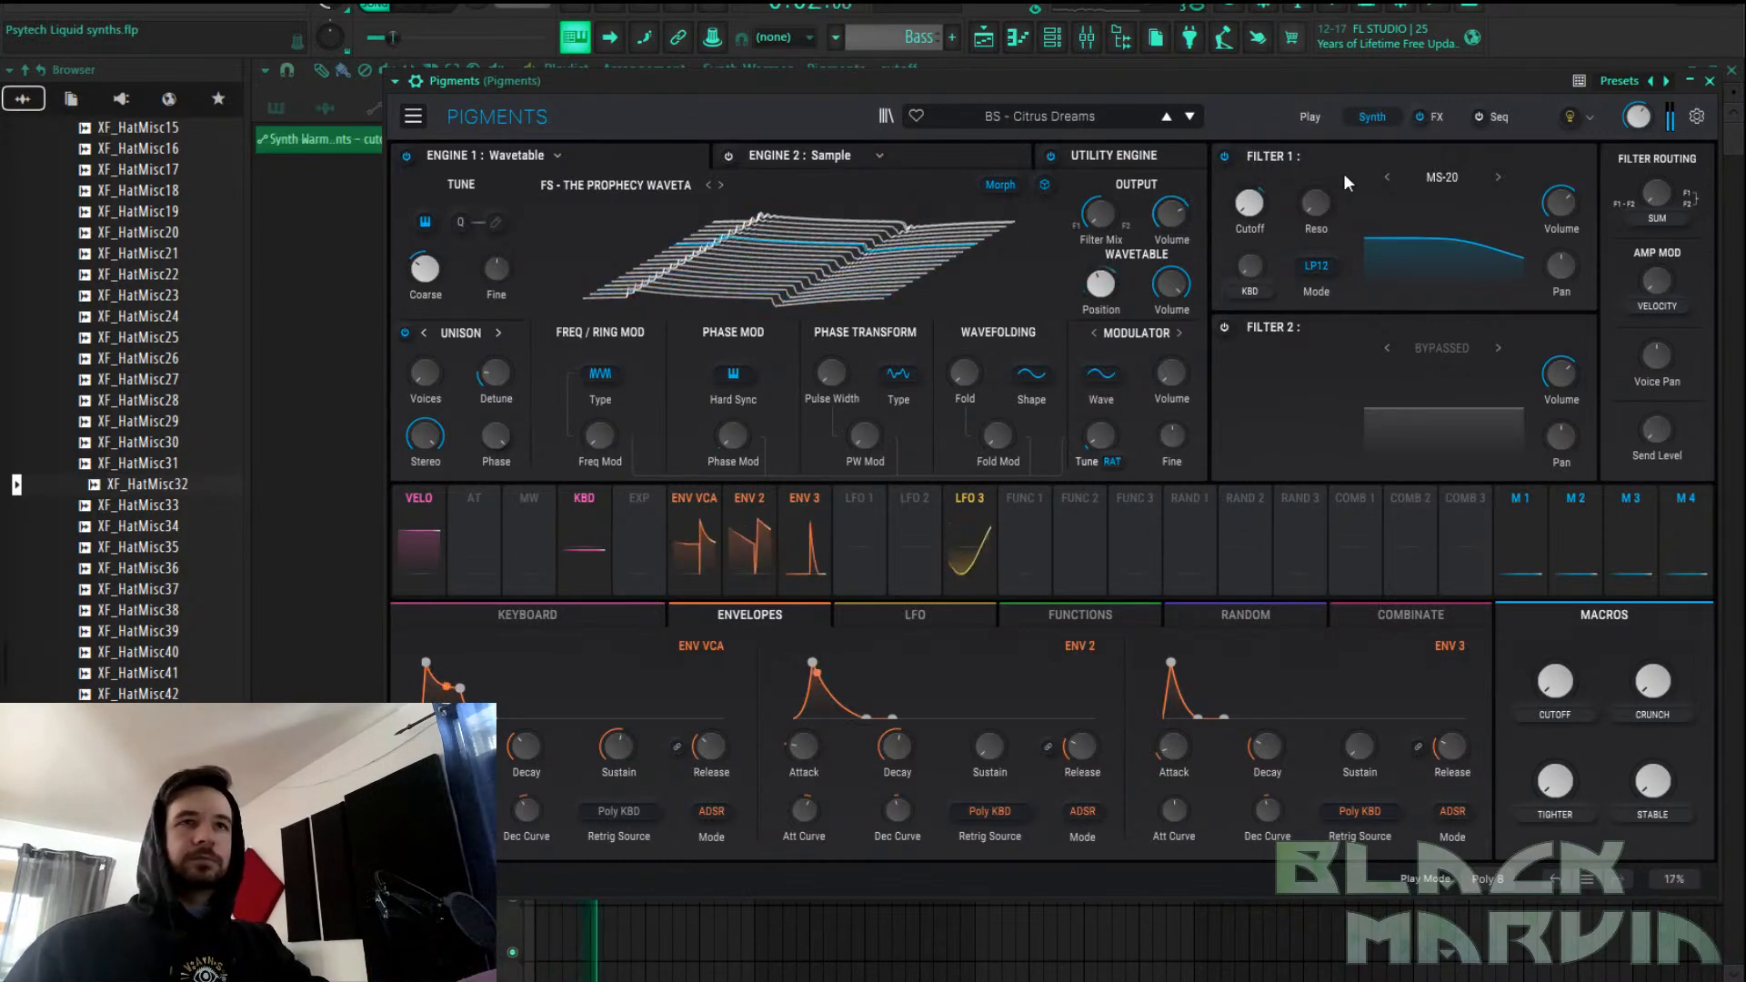
{"action": "key", "text": "F9"}
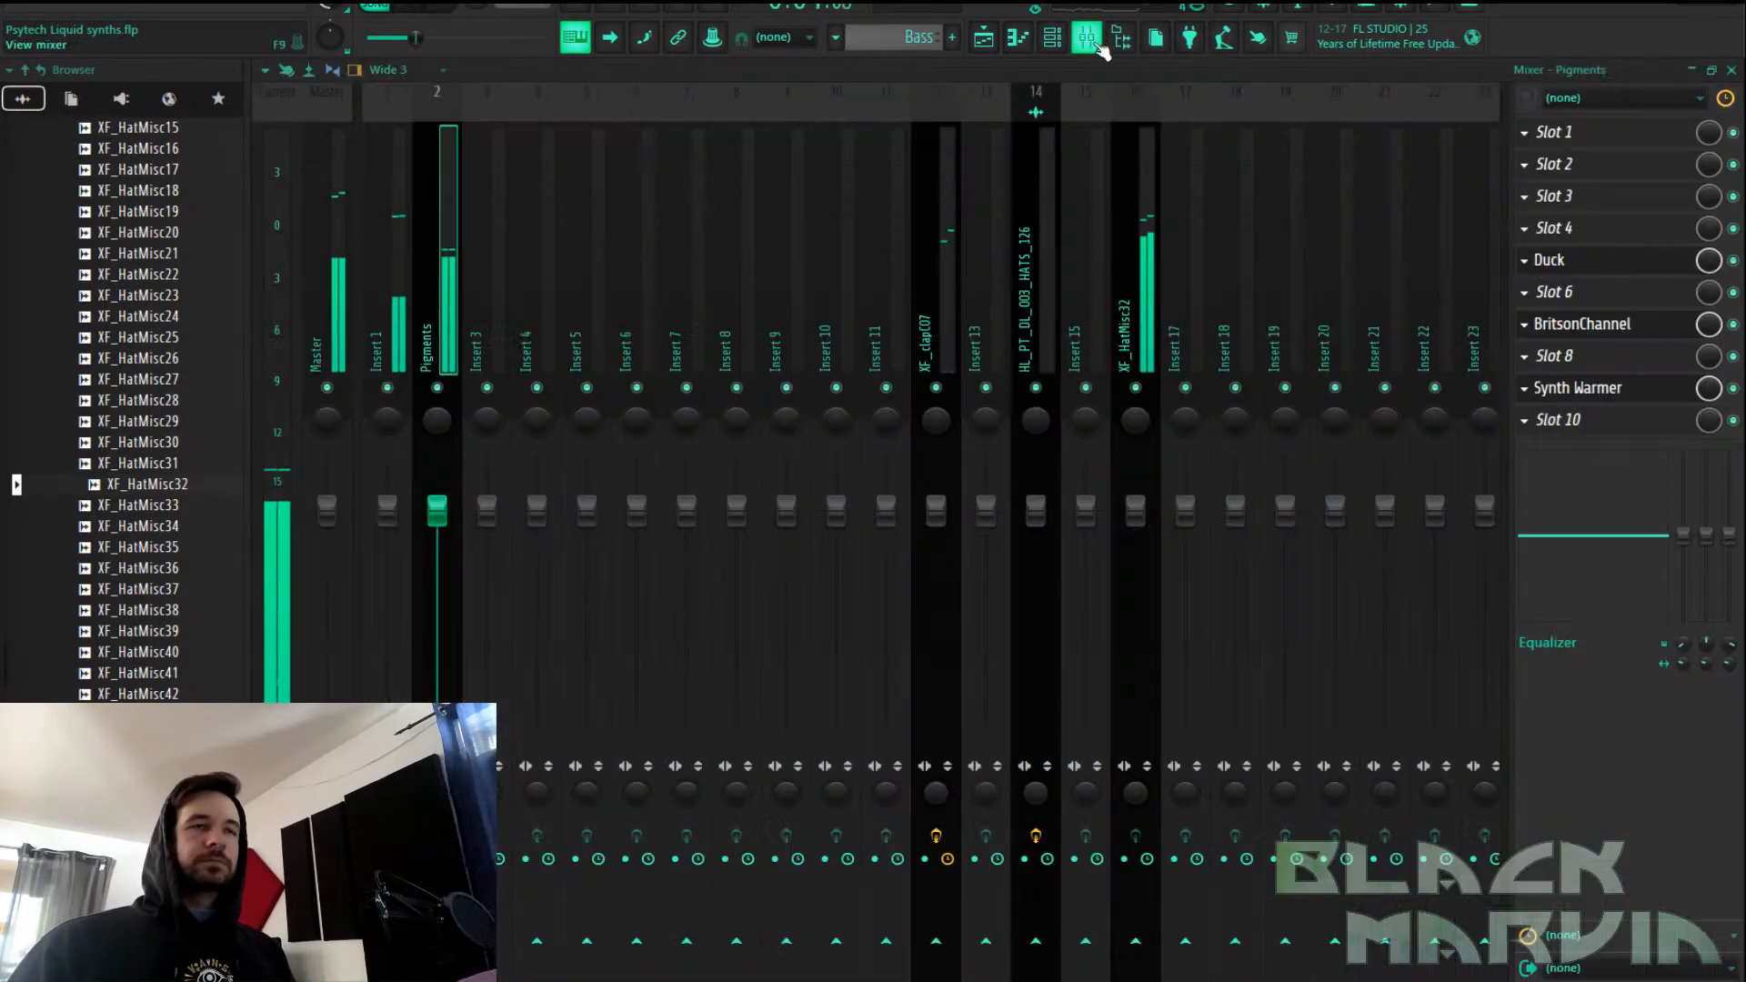
{"action": "left_click", "coordinate": [973, 37]}
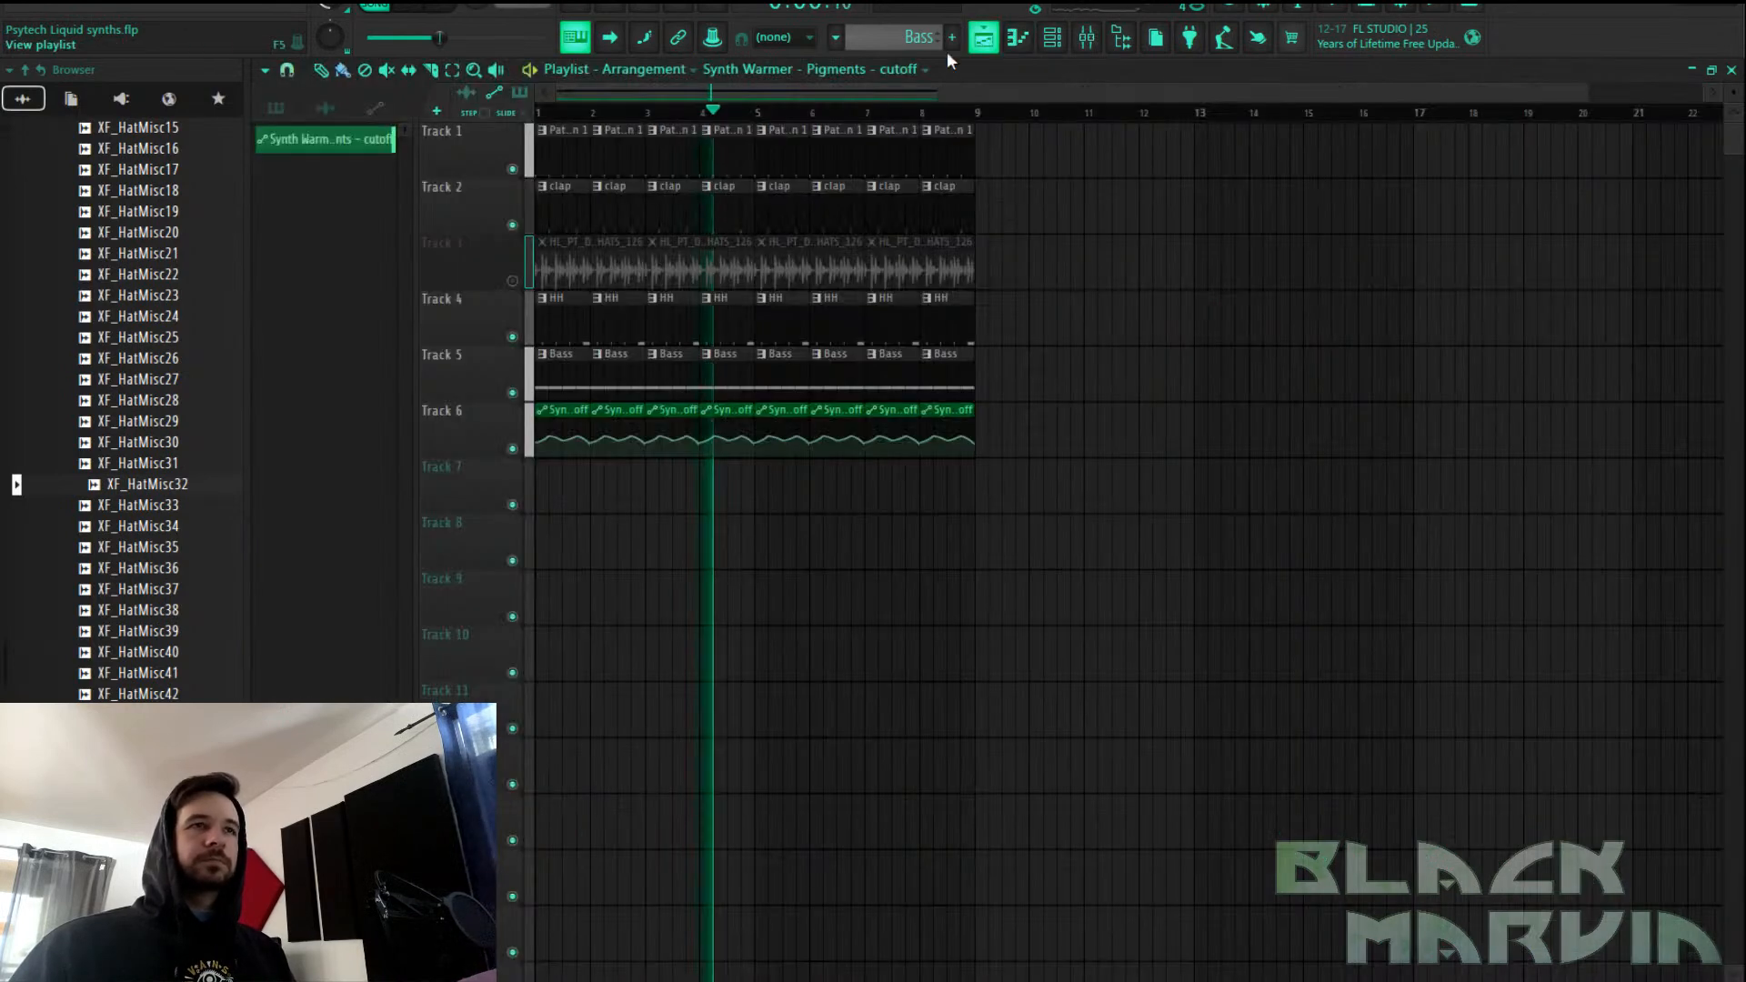
Audition the following Pigments bass presets during playback, from Dark Milk through Float and Funker, ending on BS - In A Good Moog
{"action": "left_click", "coordinate": [1052, 37]}
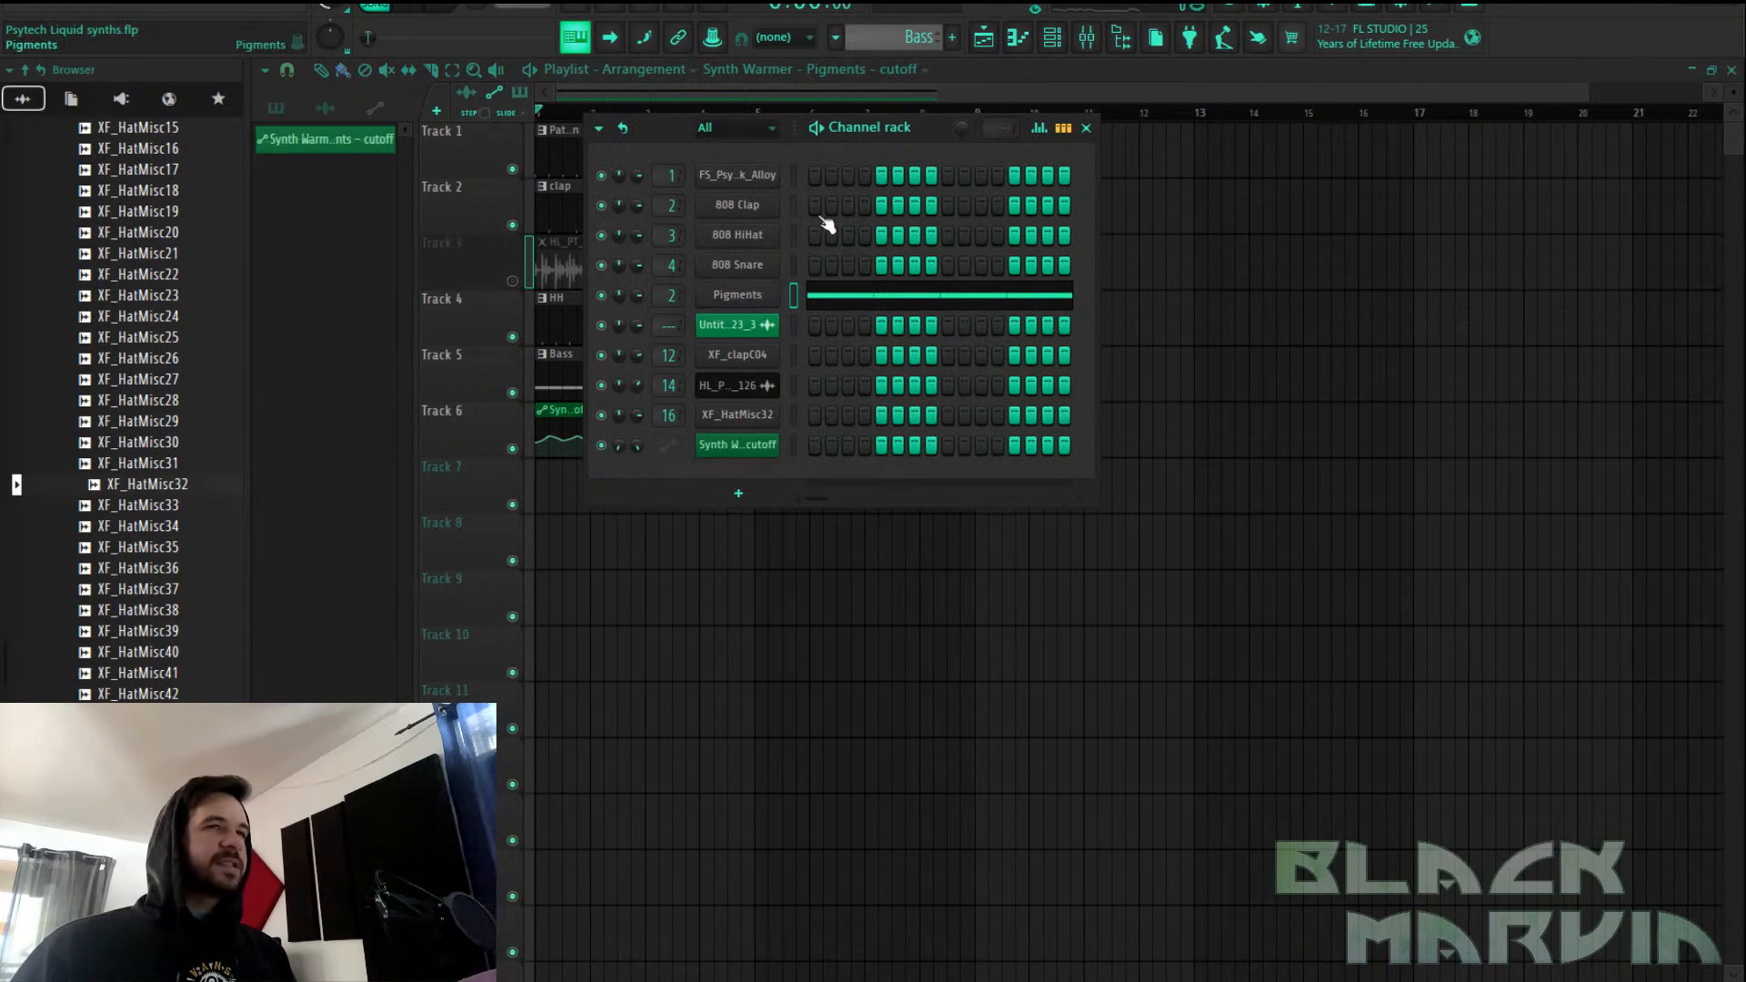
{"action": "left_click", "coordinate": [737, 295]}
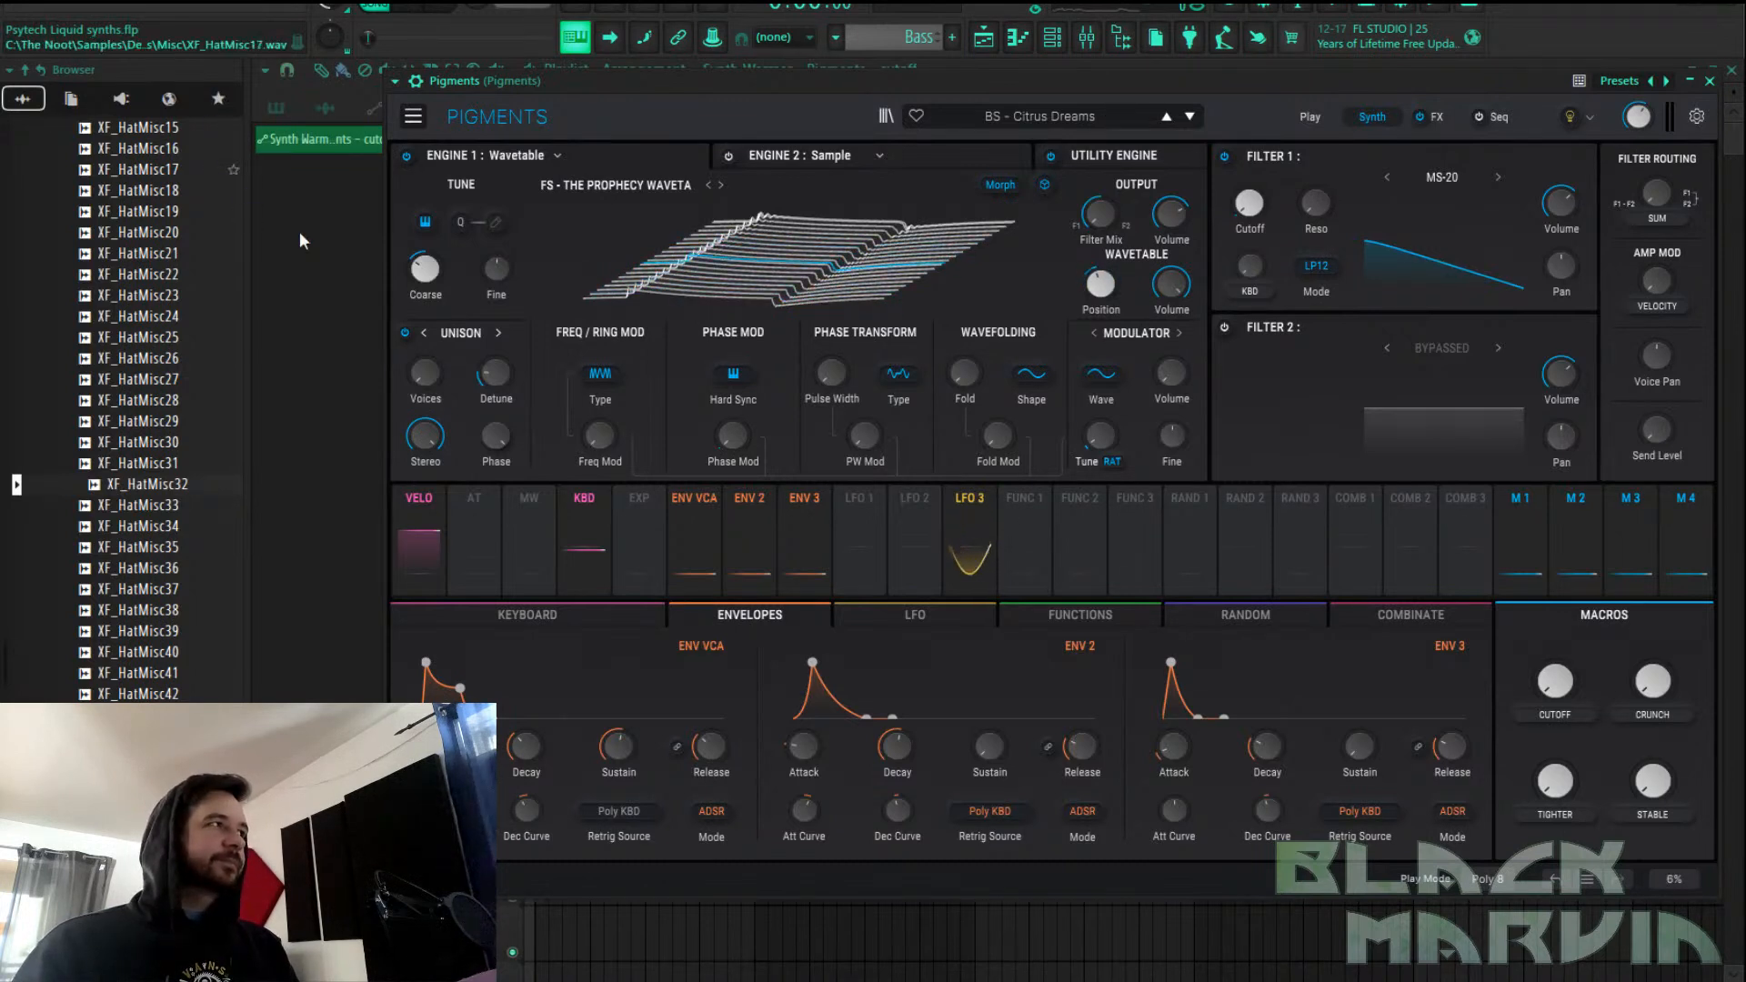
{"action": "left_click", "coordinate": [441, 20]}
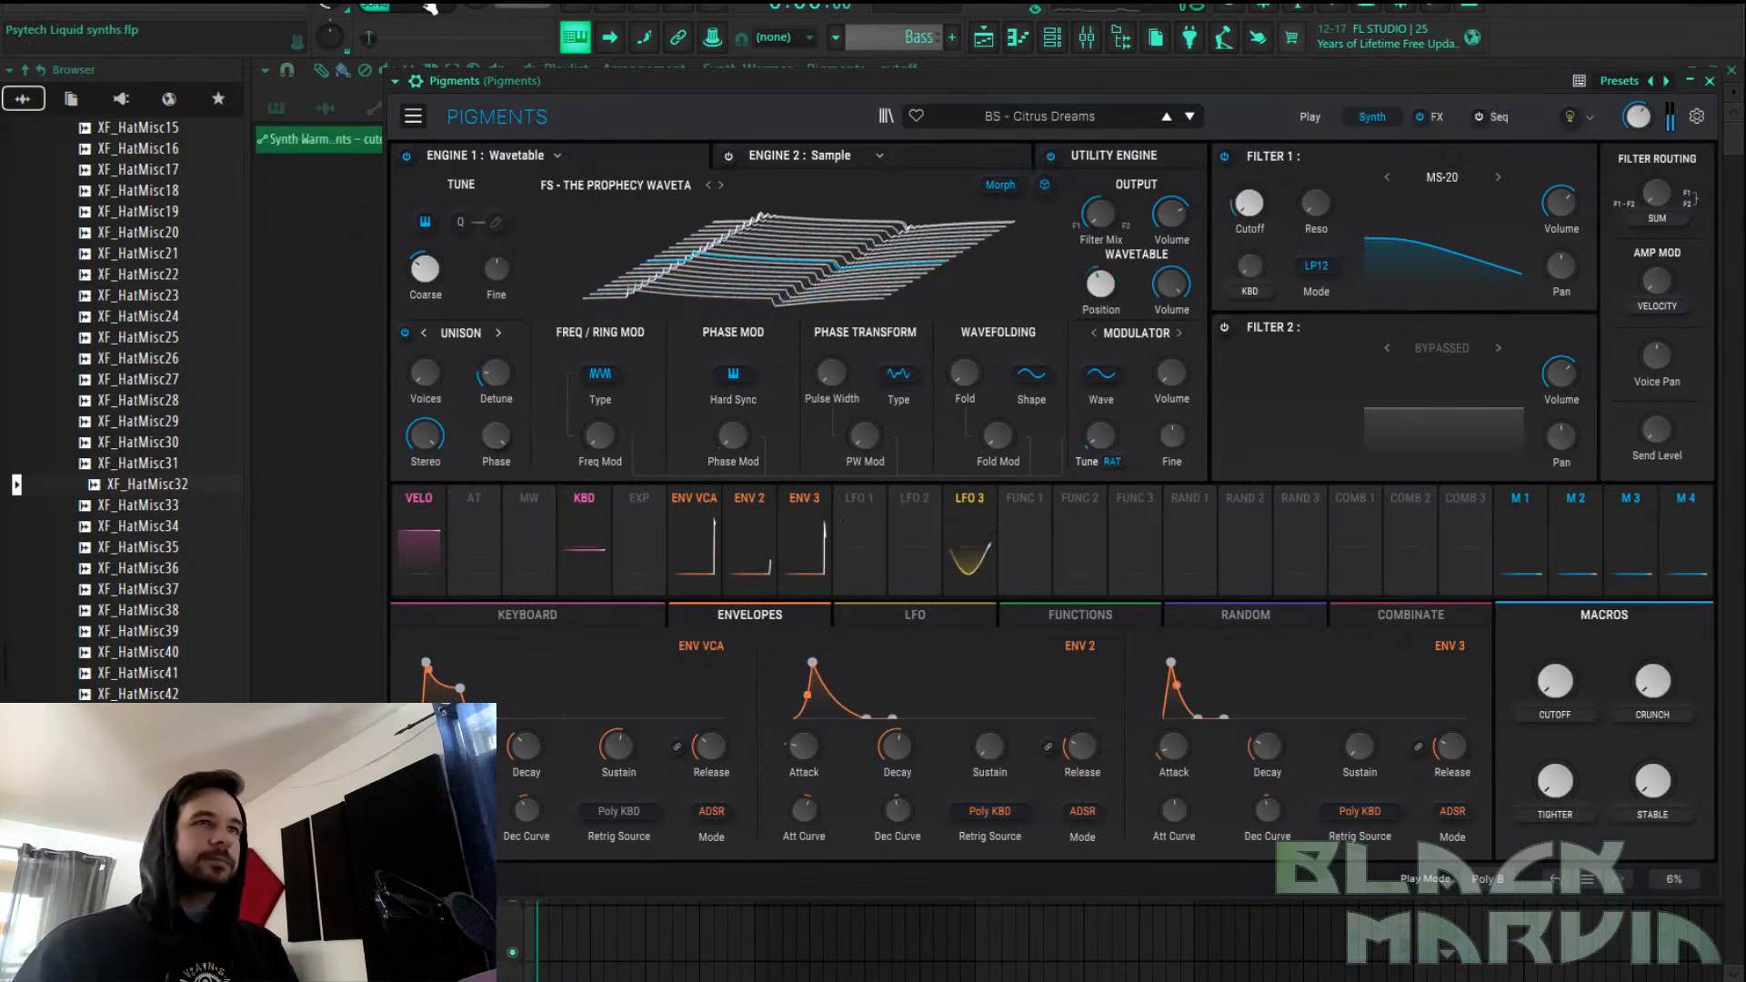
{"action": "left_click", "coordinate": [1189, 116]}
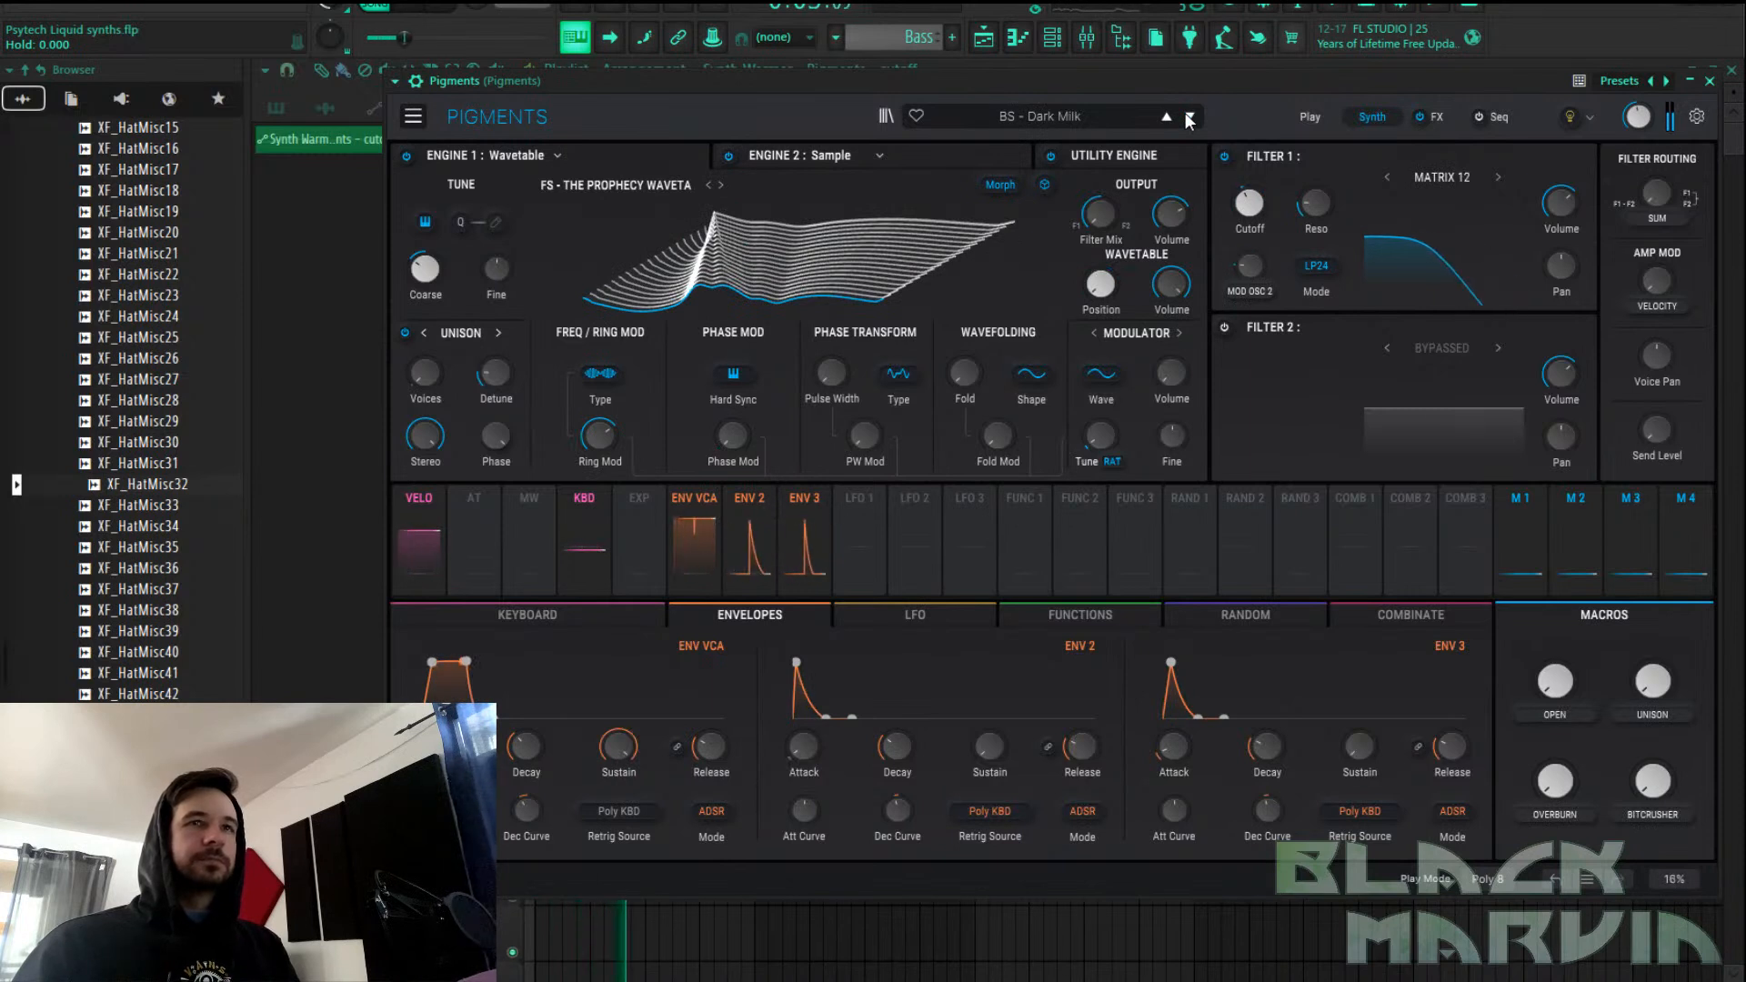
{"action": "left_click", "coordinate": [1189, 116]}
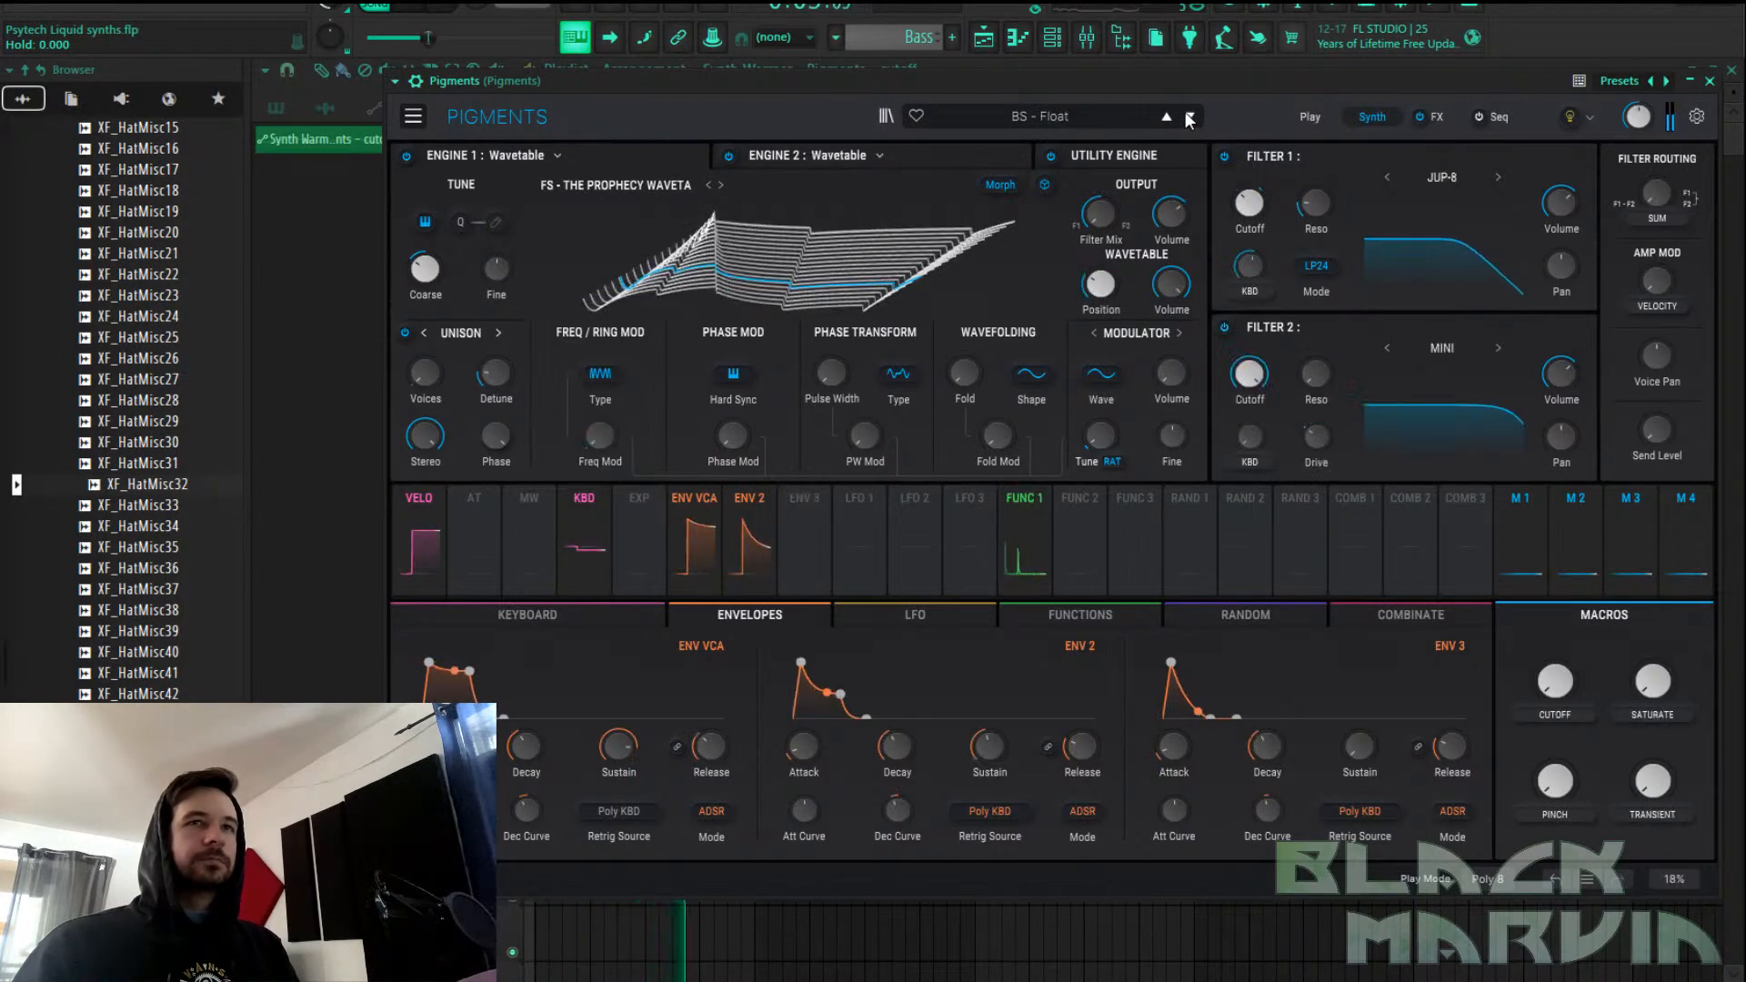
{"action": "left_click", "coordinate": [1189, 117]}
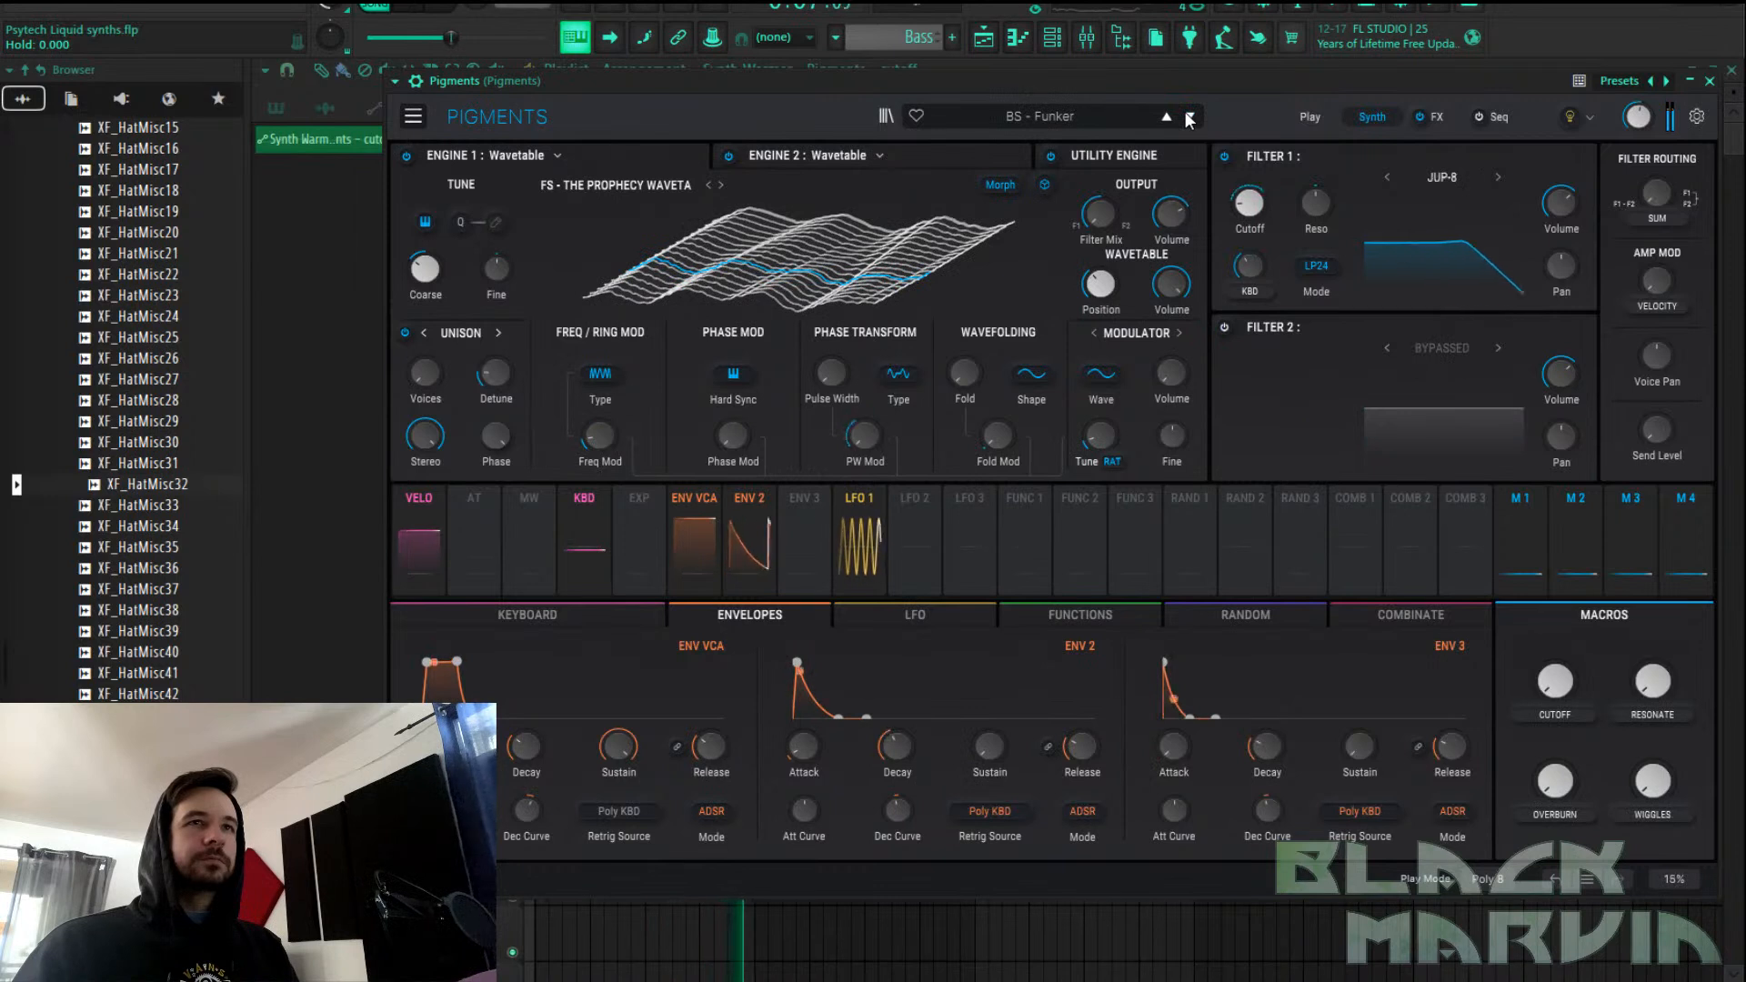
{"action": "left_click", "coordinate": [1189, 117]}
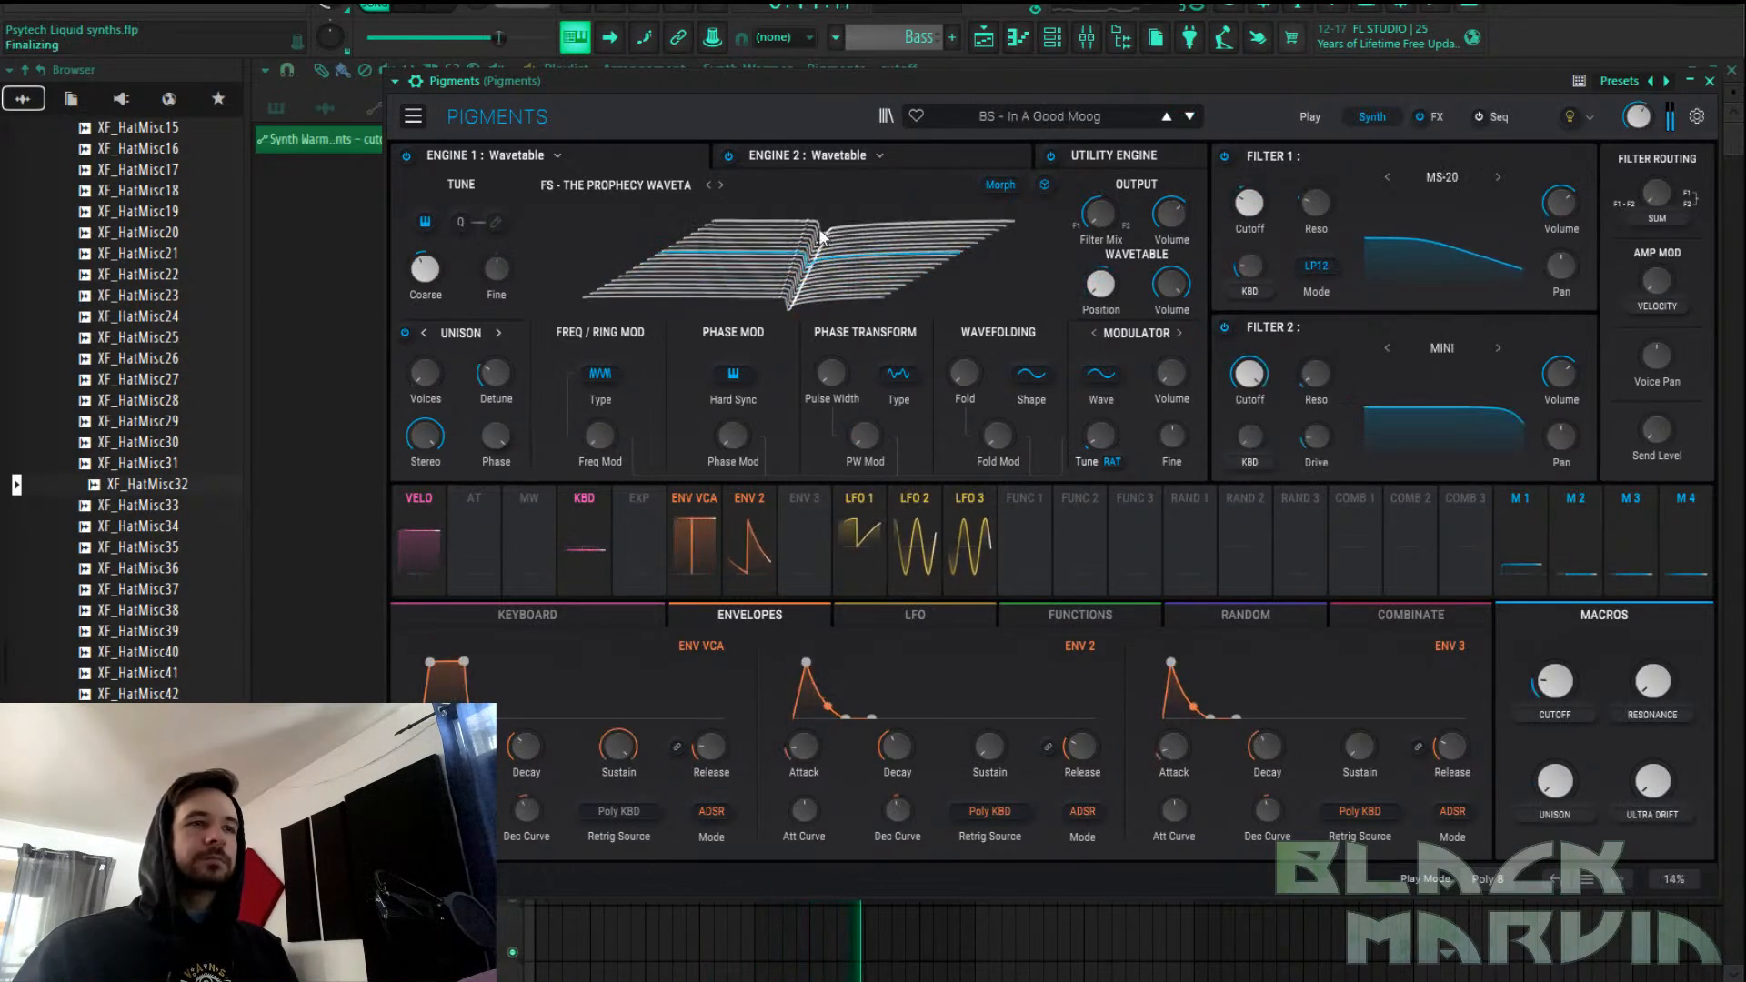
Transpose the four Pigments bass notes in the Bass pattern down one octave to E3
{"action": "left_click", "coordinate": [1018, 38]}
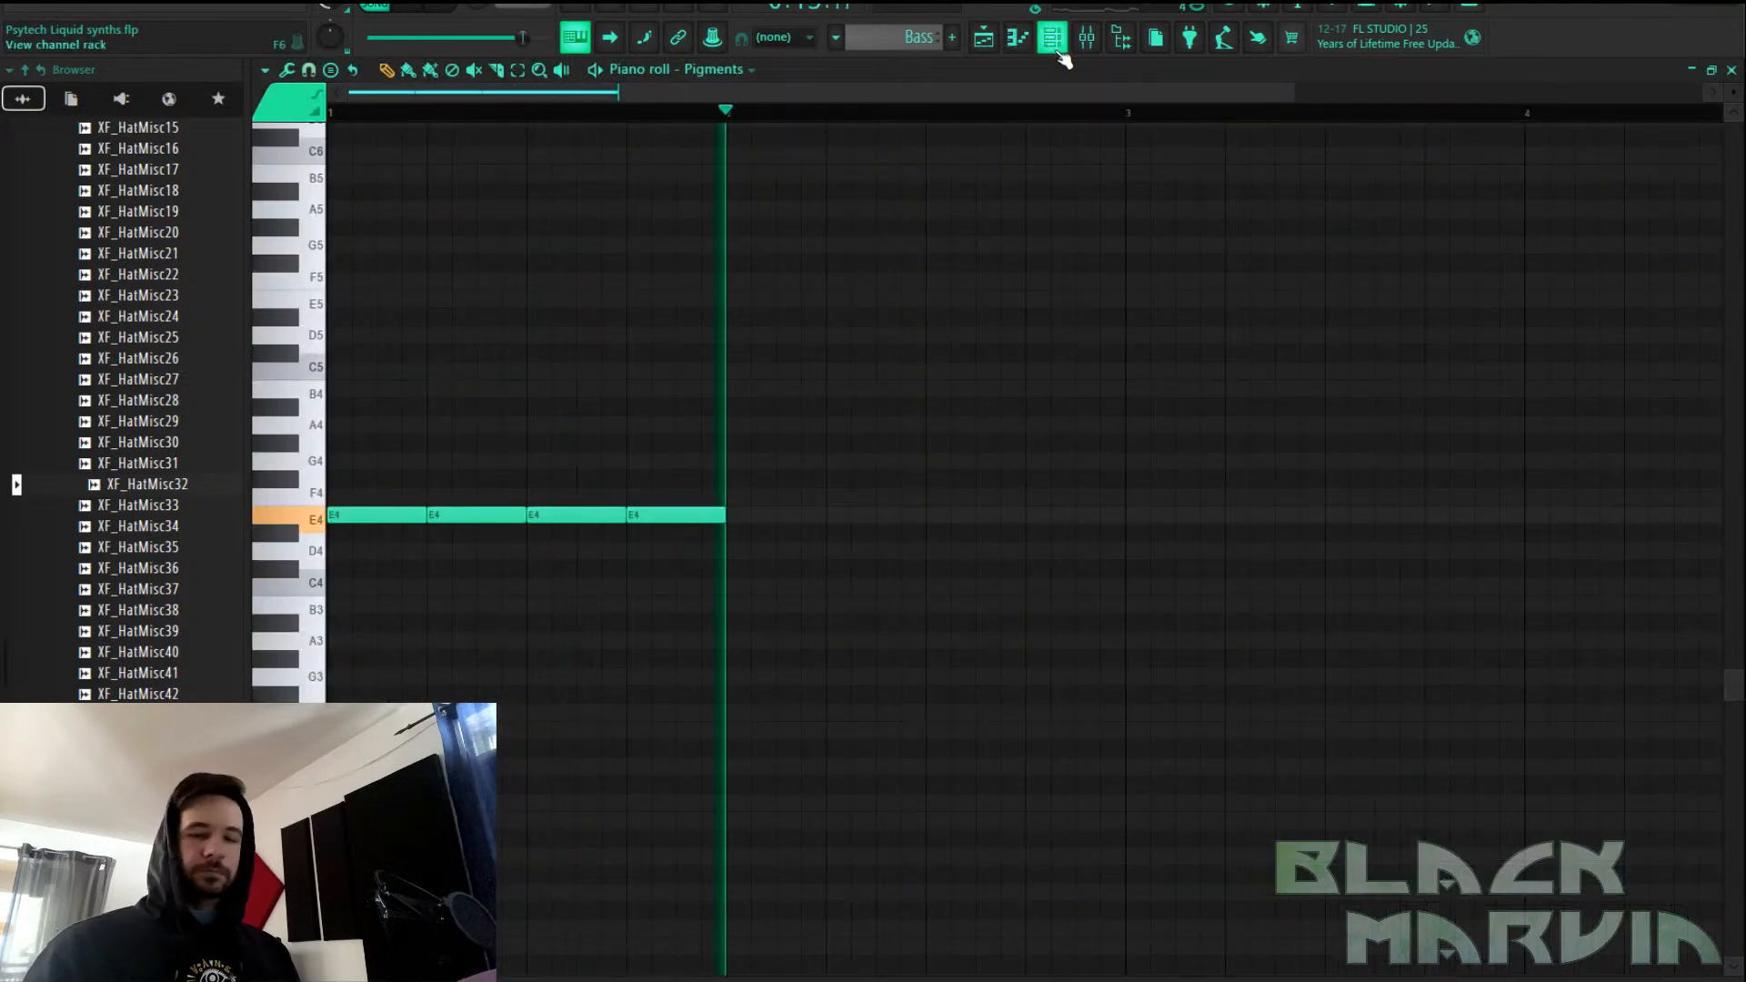
{"action": "key", "text": "ctrl+Down"}
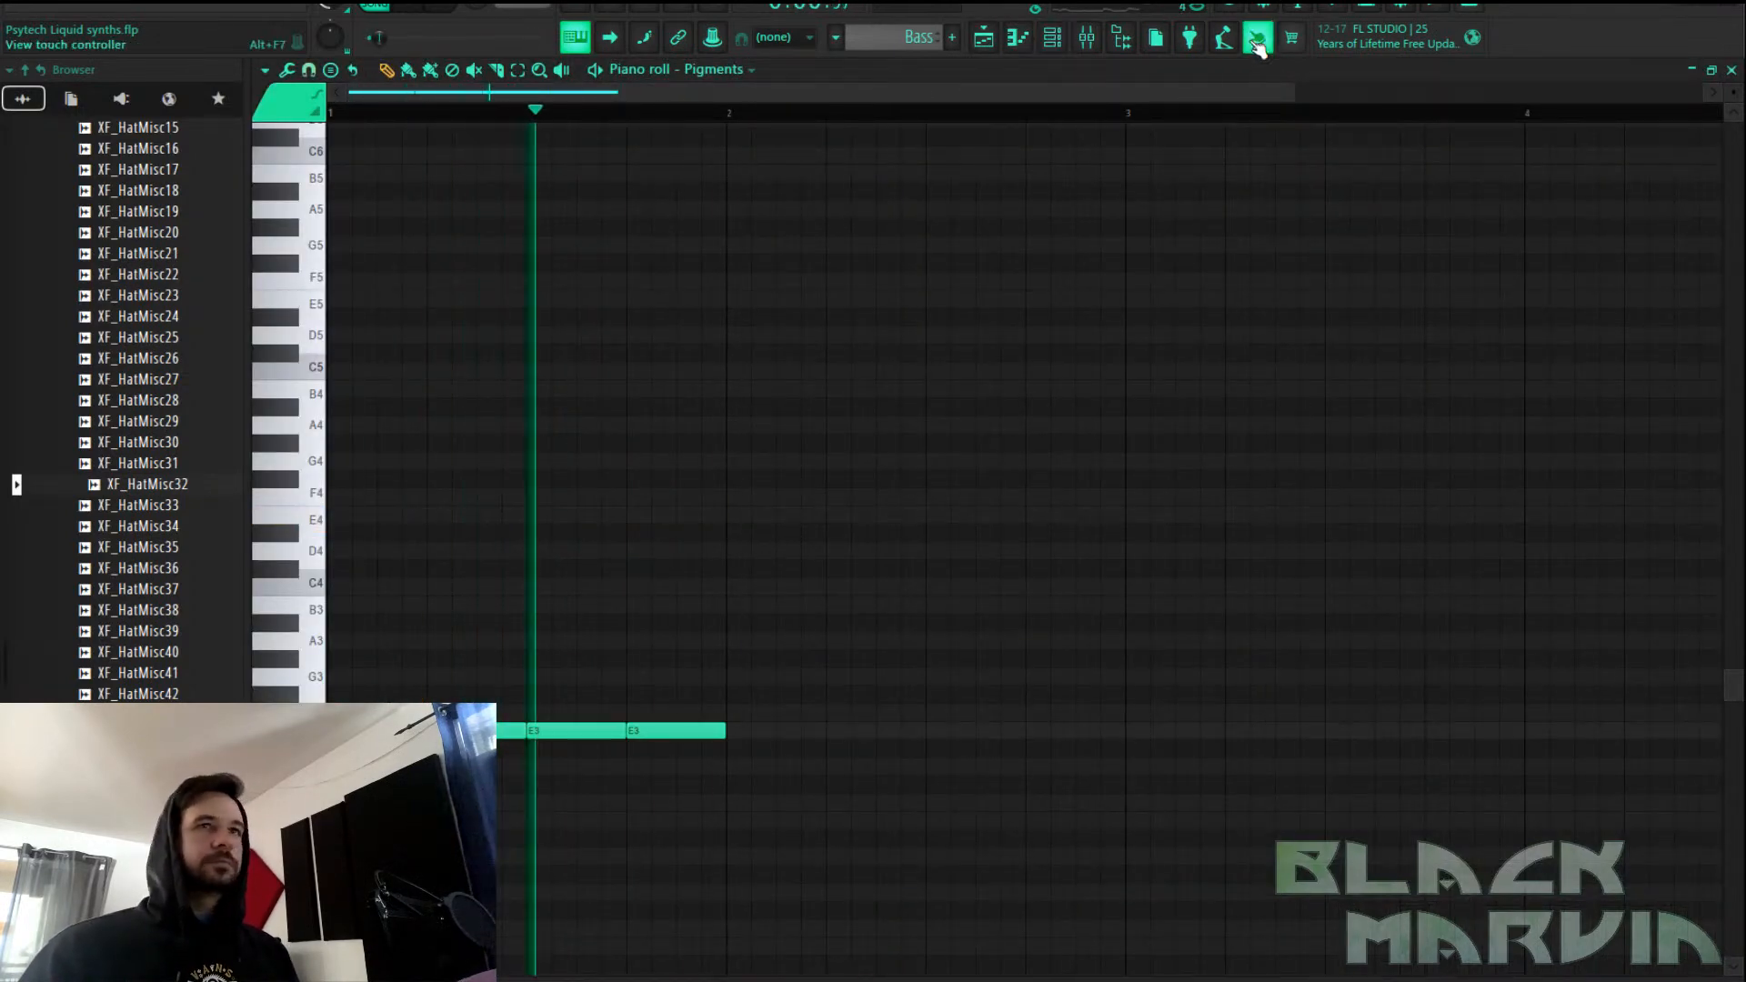
{"action": "left_click", "coordinate": [1052, 38]}
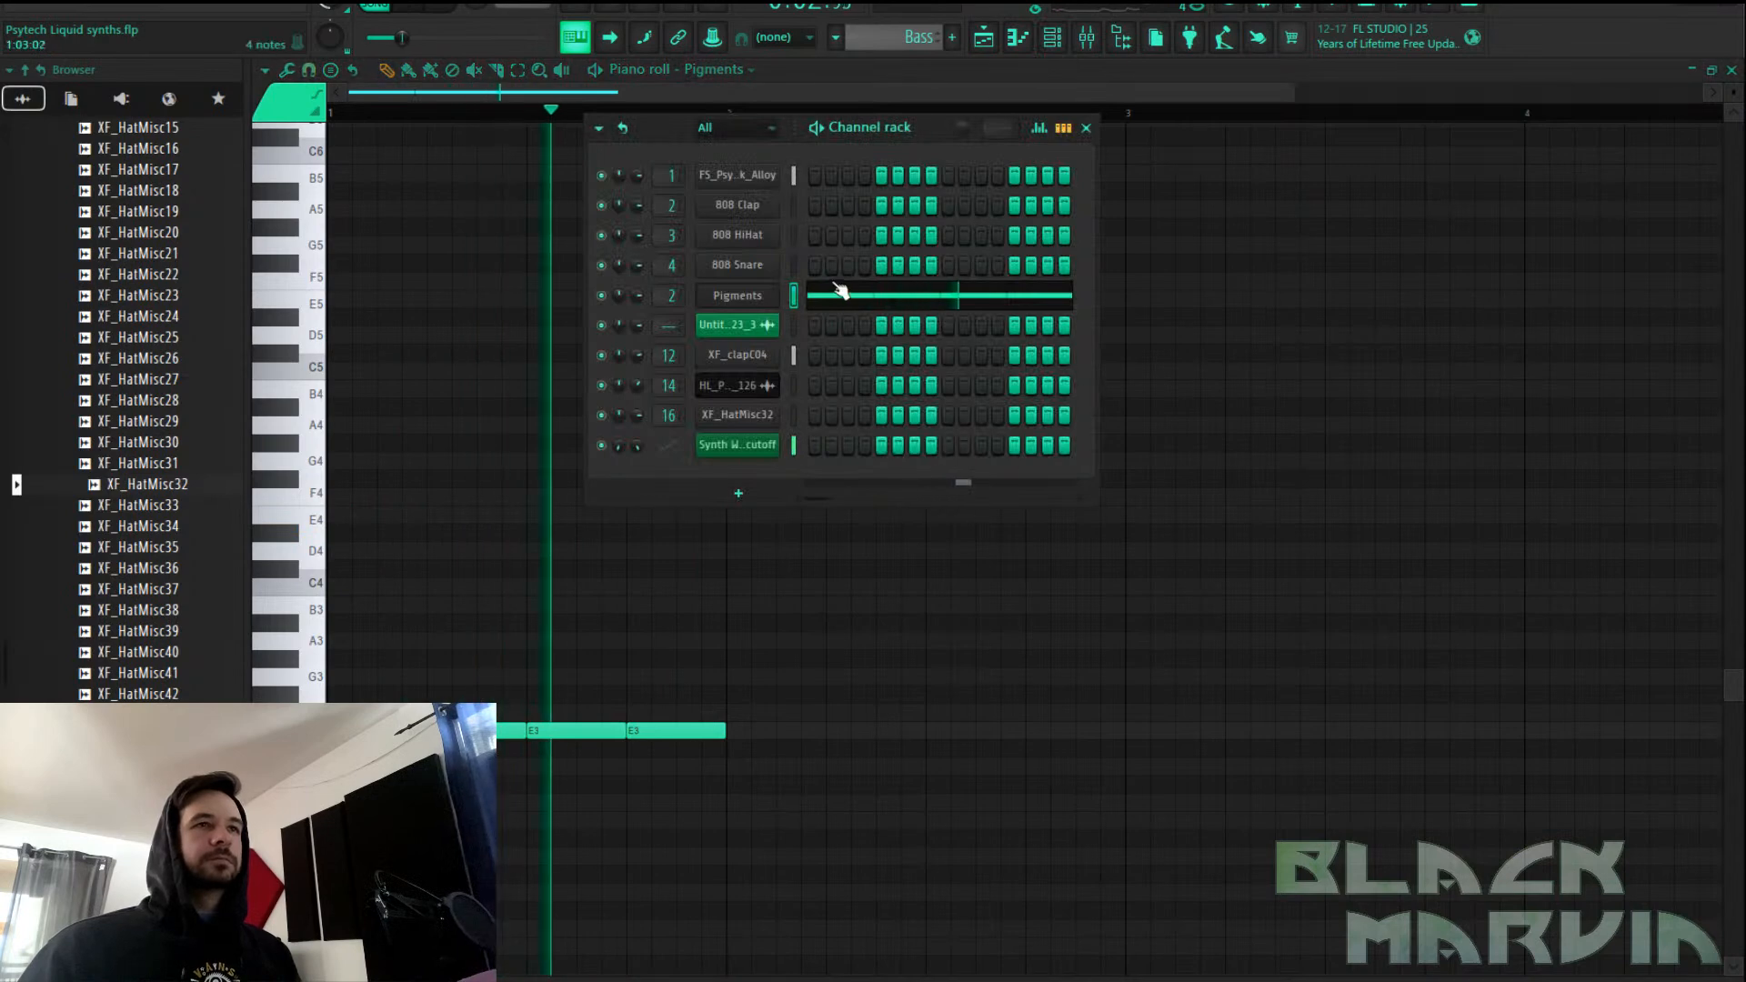
Watch the Synth Warmer cutoff on the Pigments mixer track during playback, and stop the arrangement
{"action": "left_click", "coordinate": [1086, 37]}
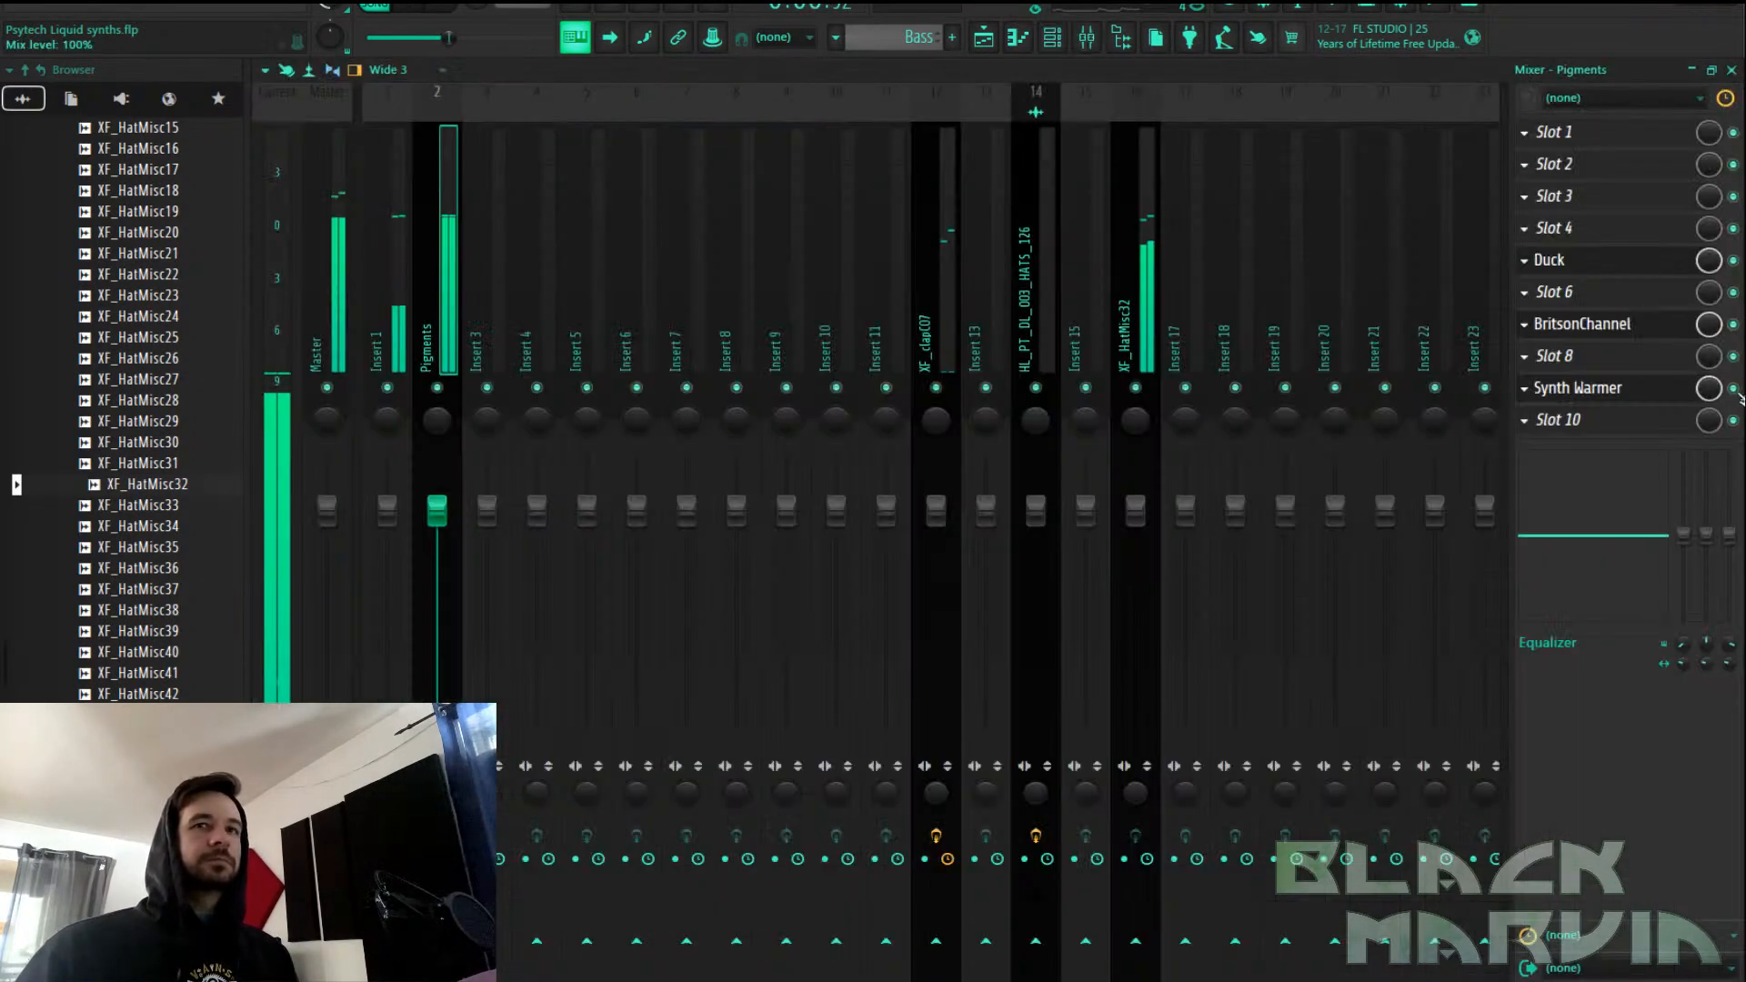
{"action": "left_click", "coordinate": [1644, 389]}
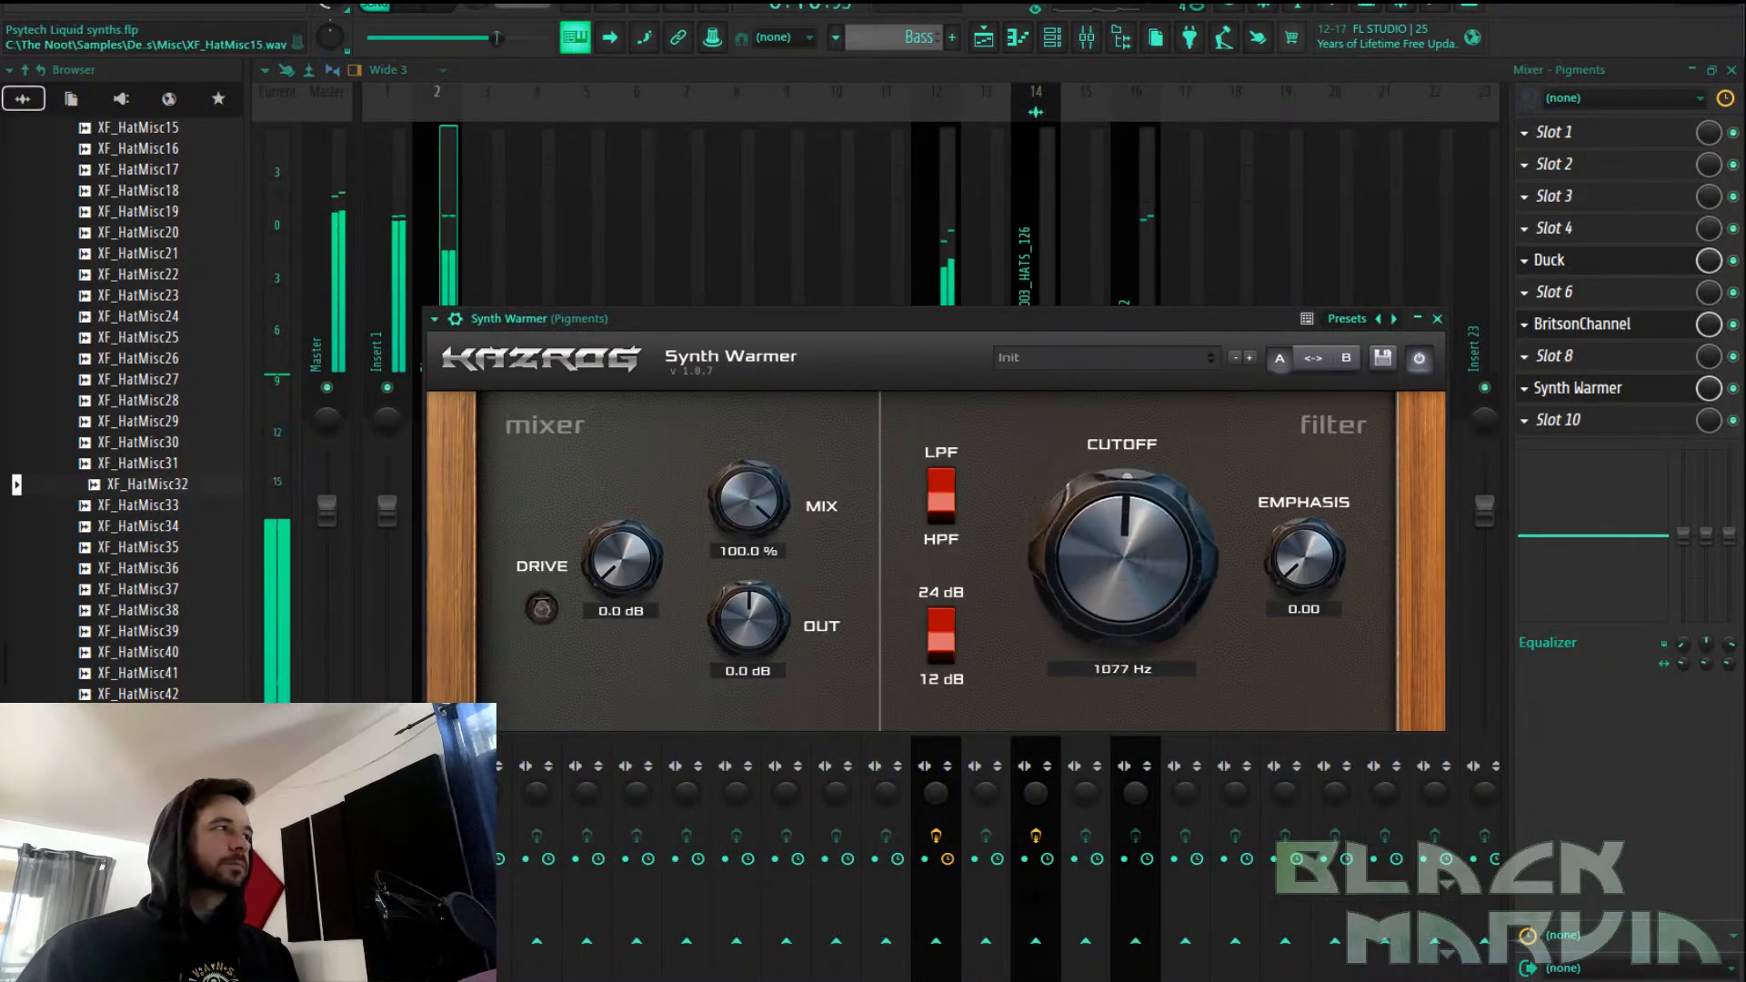
{"action": "key", "text": "space"}
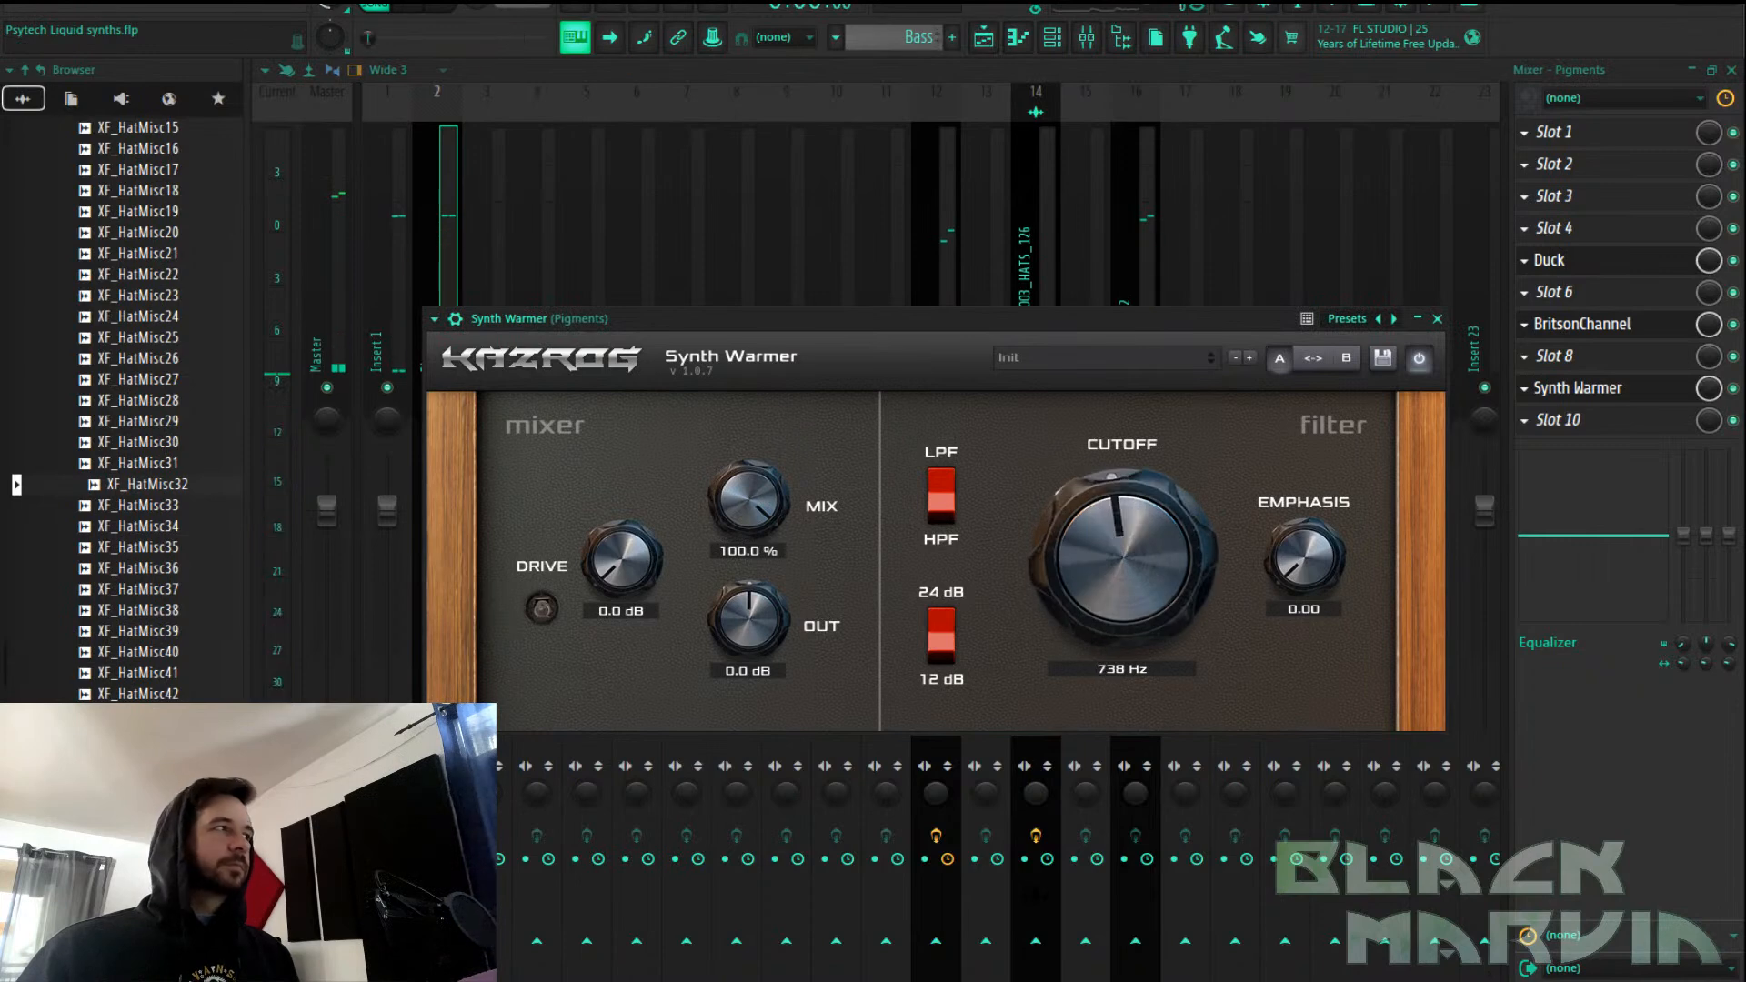
Select the clap pattern and examine the volume envelope of the XF_clapC04 sampler while the arrangement plays
{"action": "left_click", "coordinate": [985, 41]}
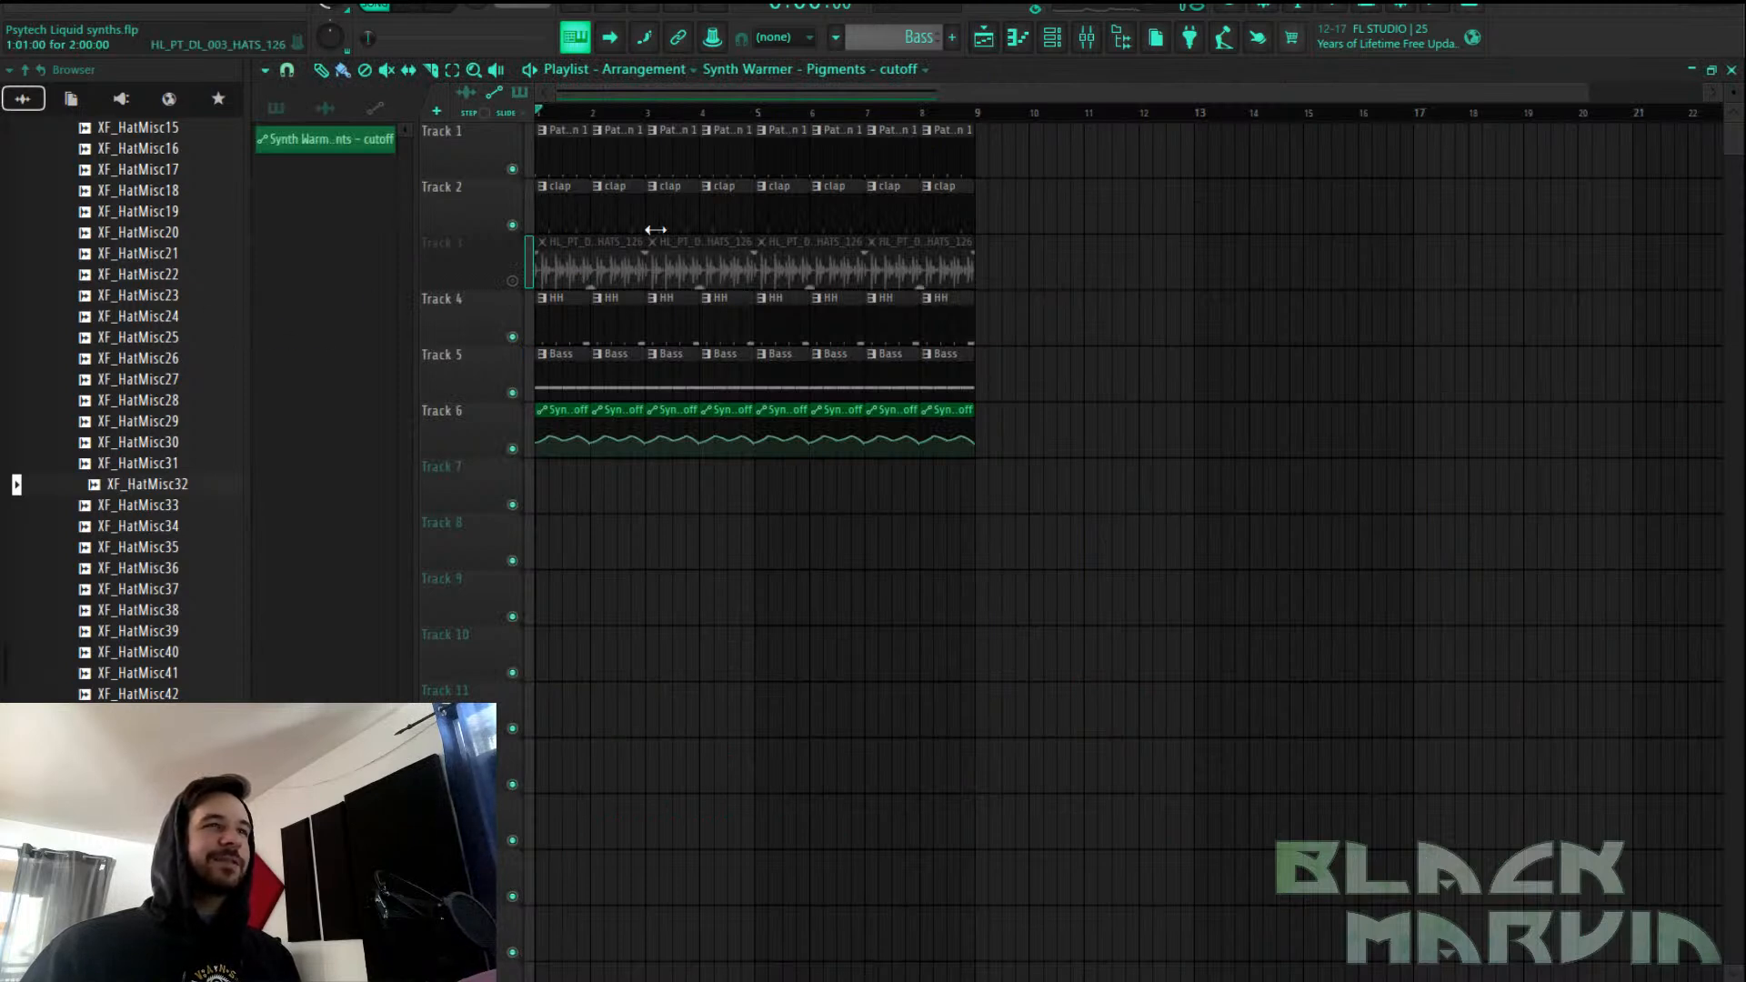
{"action": "scroll", "coordinate": [204, 352], "scroll_direction": "up", "scroll_amount": 8}
{"action": "scroll", "coordinate": [204, 354], "scroll_direction": "down", "scroll_amount": 2}
{"action": "left_click", "coordinate": [560, 215]}
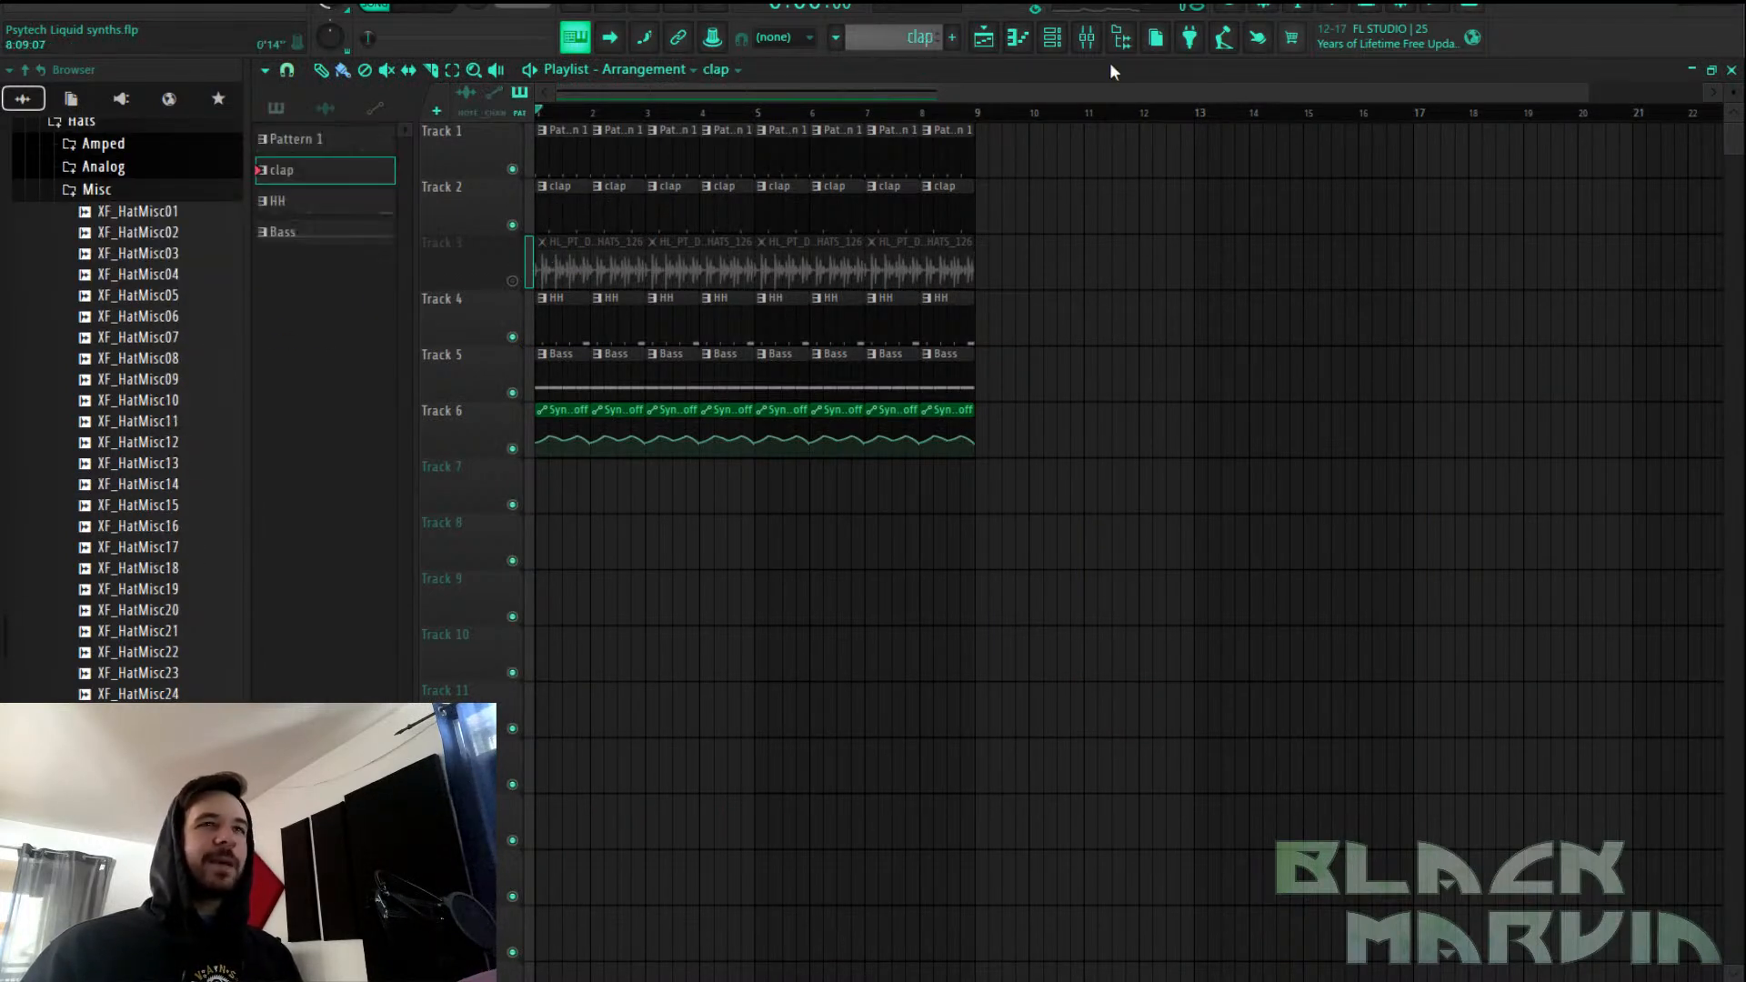
{"action": "left_click", "coordinate": [1055, 40]}
{"action": "left_click", "coordinate": [762, 358]}
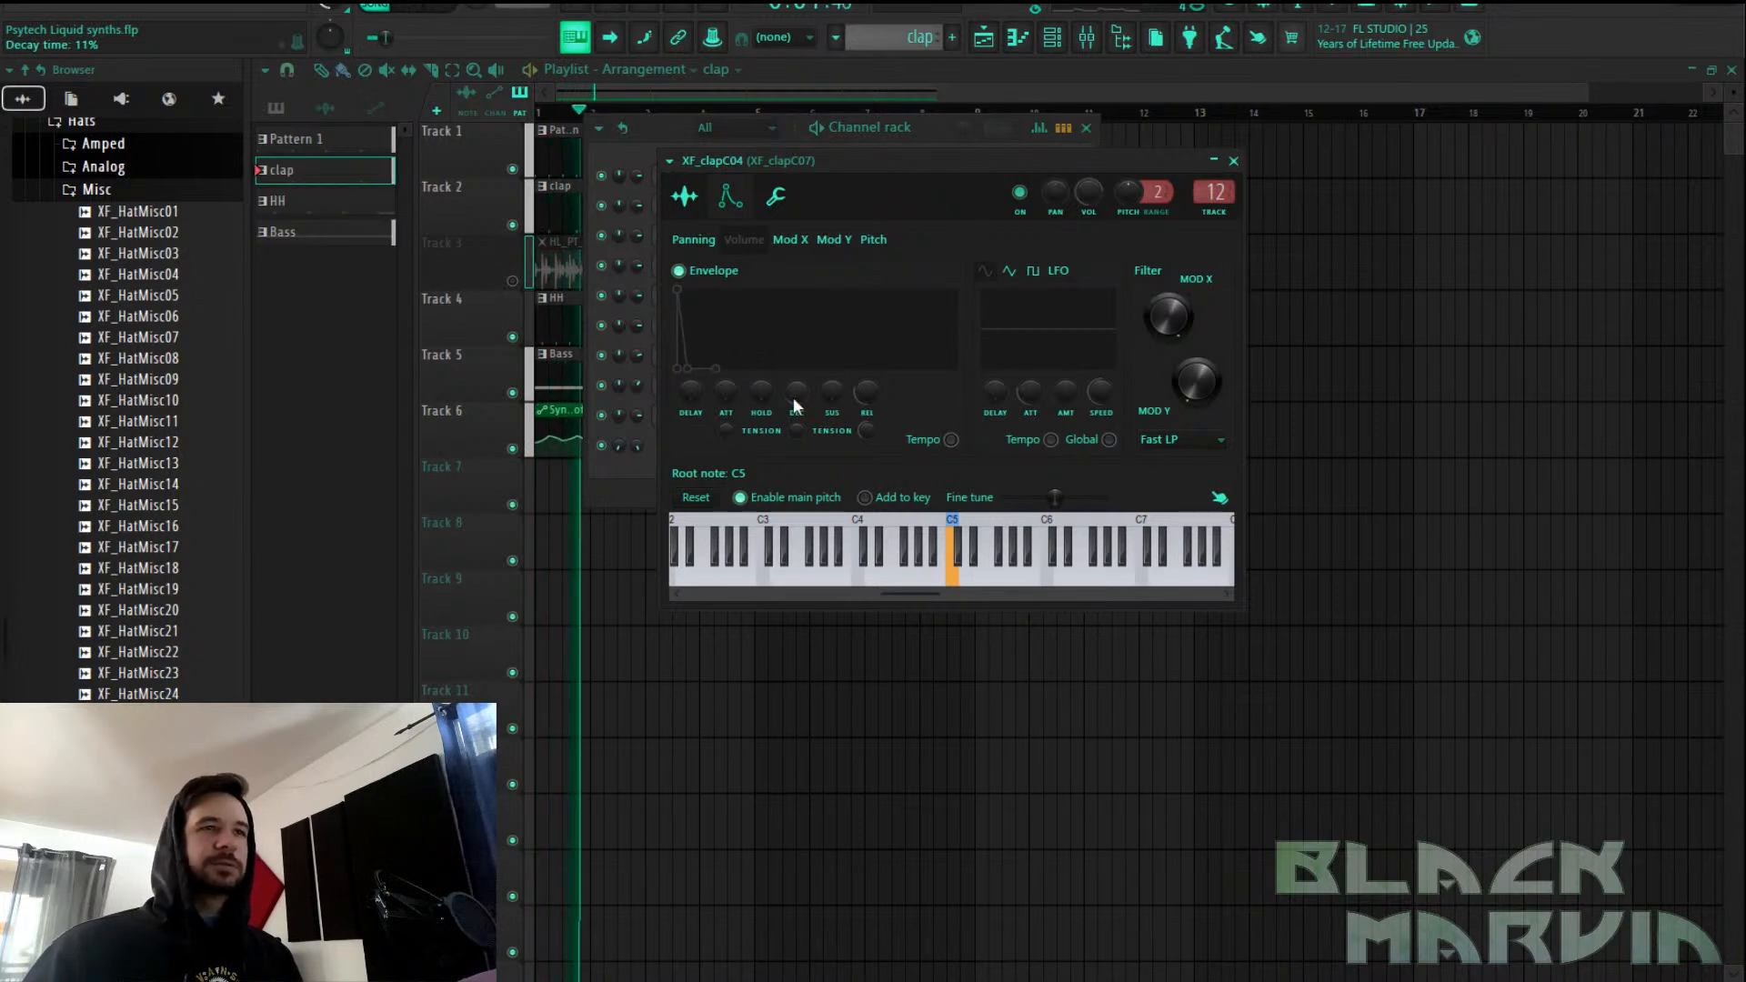
{"action": "left_click", "coordinate": [818, 91]}
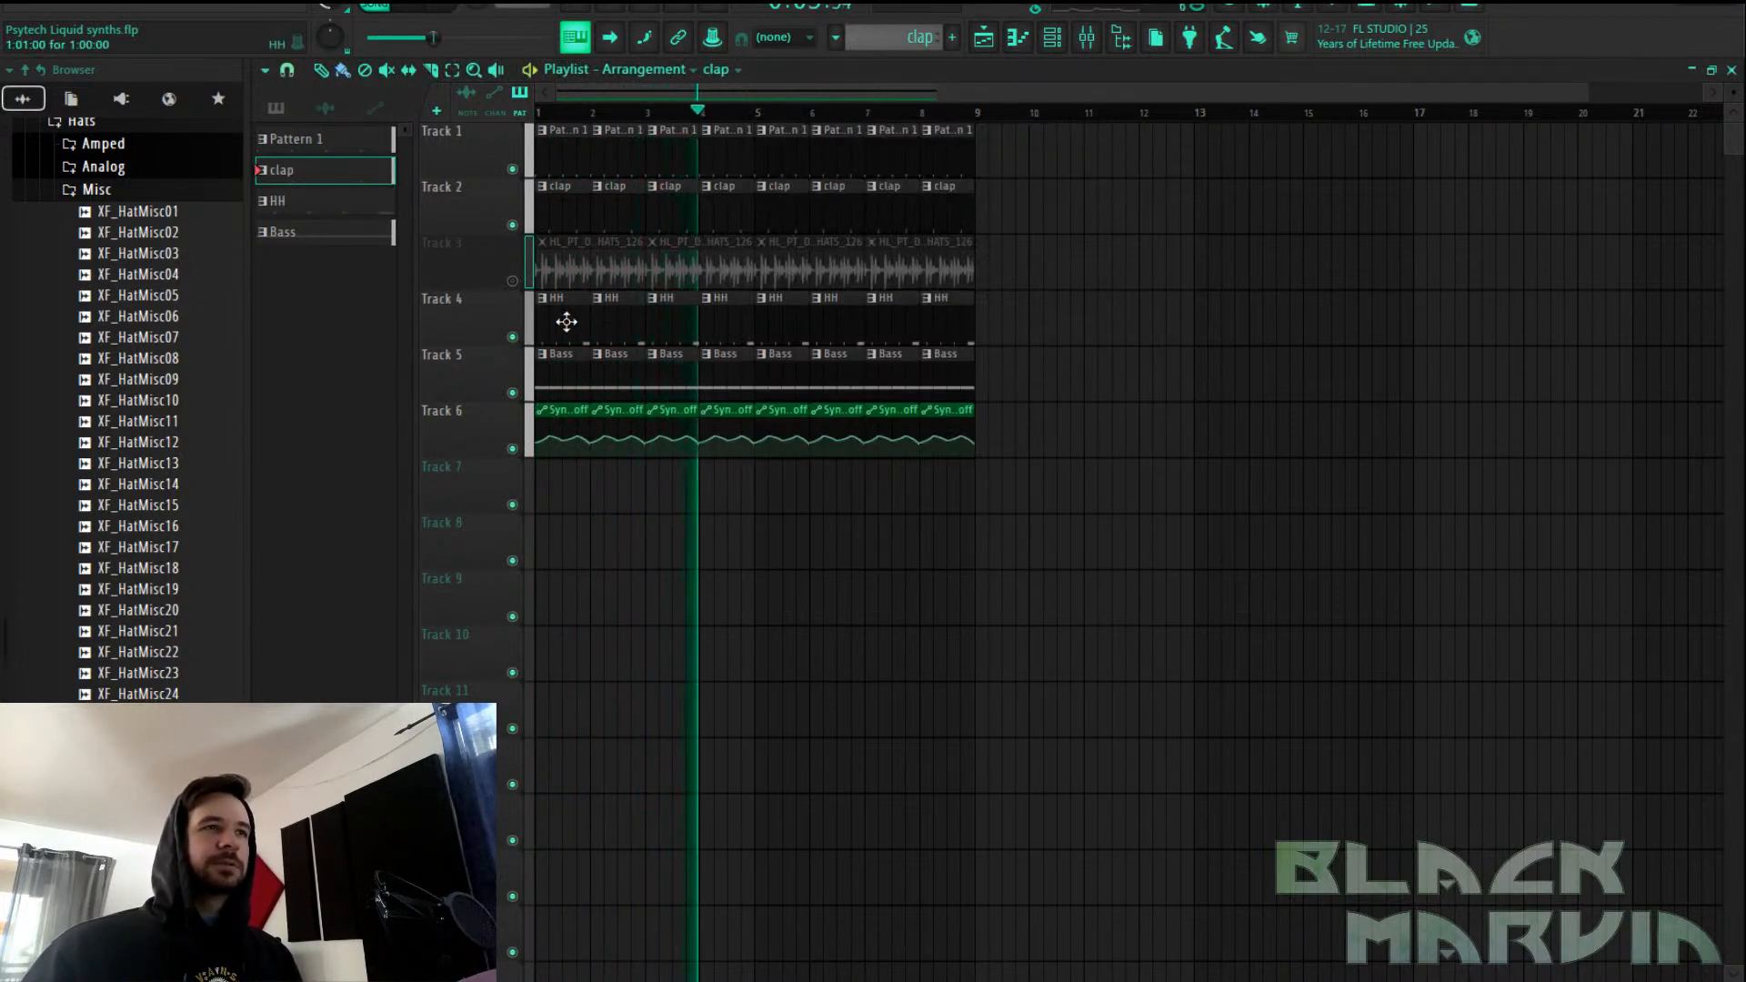
Solo the XF_HatMisc32 mixer track to hear the hat alone, and return to the full mix
{"action": "left_click", "coordinate": [1087, 37]}
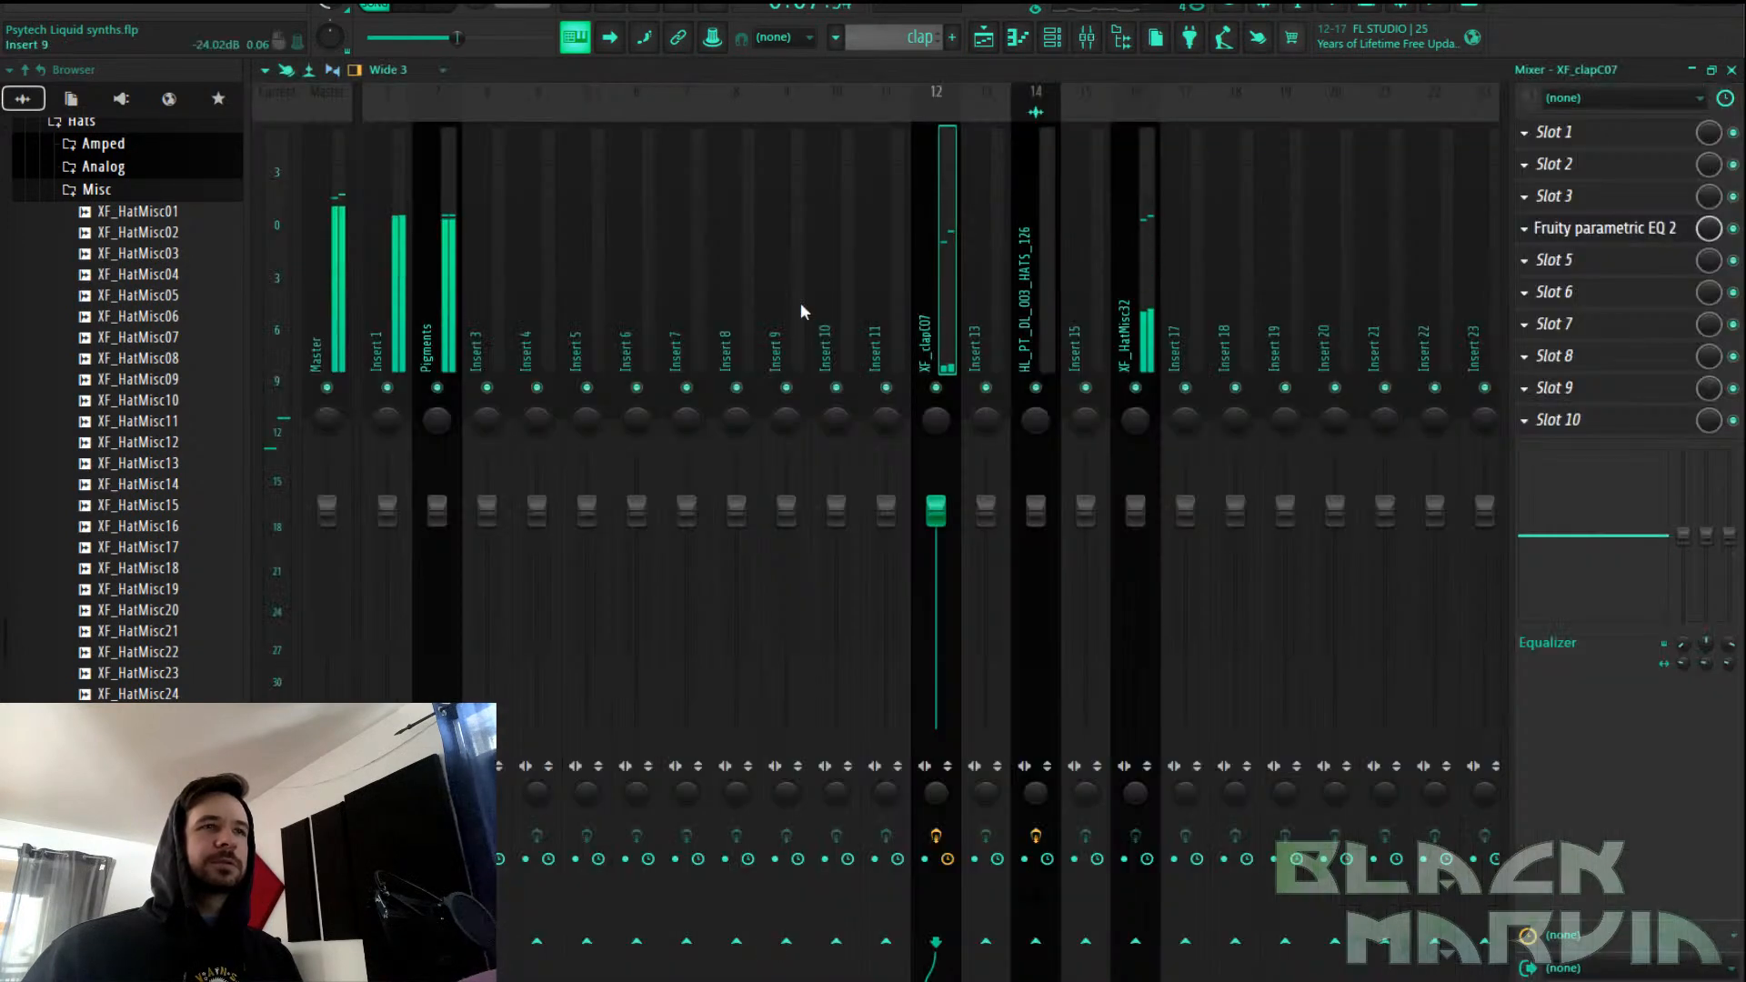
{"action": "left_click", "coordinate": [1144, 330]}
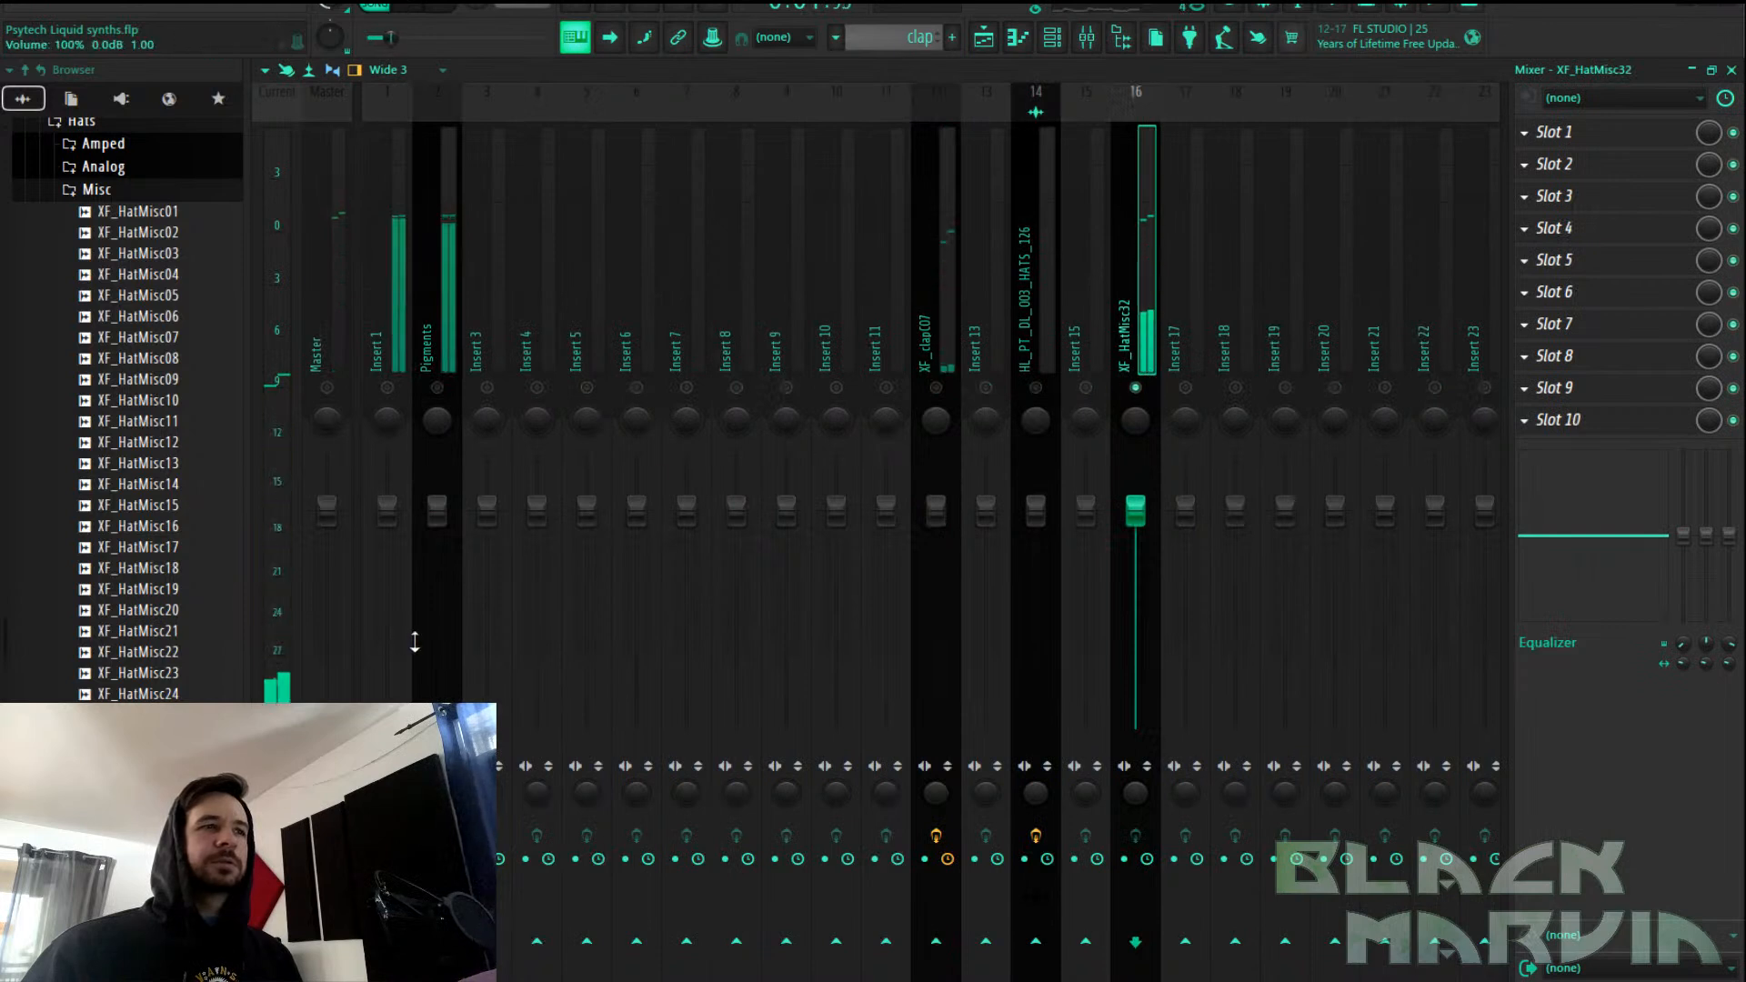
{"action": "scroll", "coordinate": [606, 282], "scroll_direction": "down", "scroll_amount": 3}
{"action": "scroll", "coordinate": [605, 282], "scroll_direction": "up", "scroll_amount": 3}
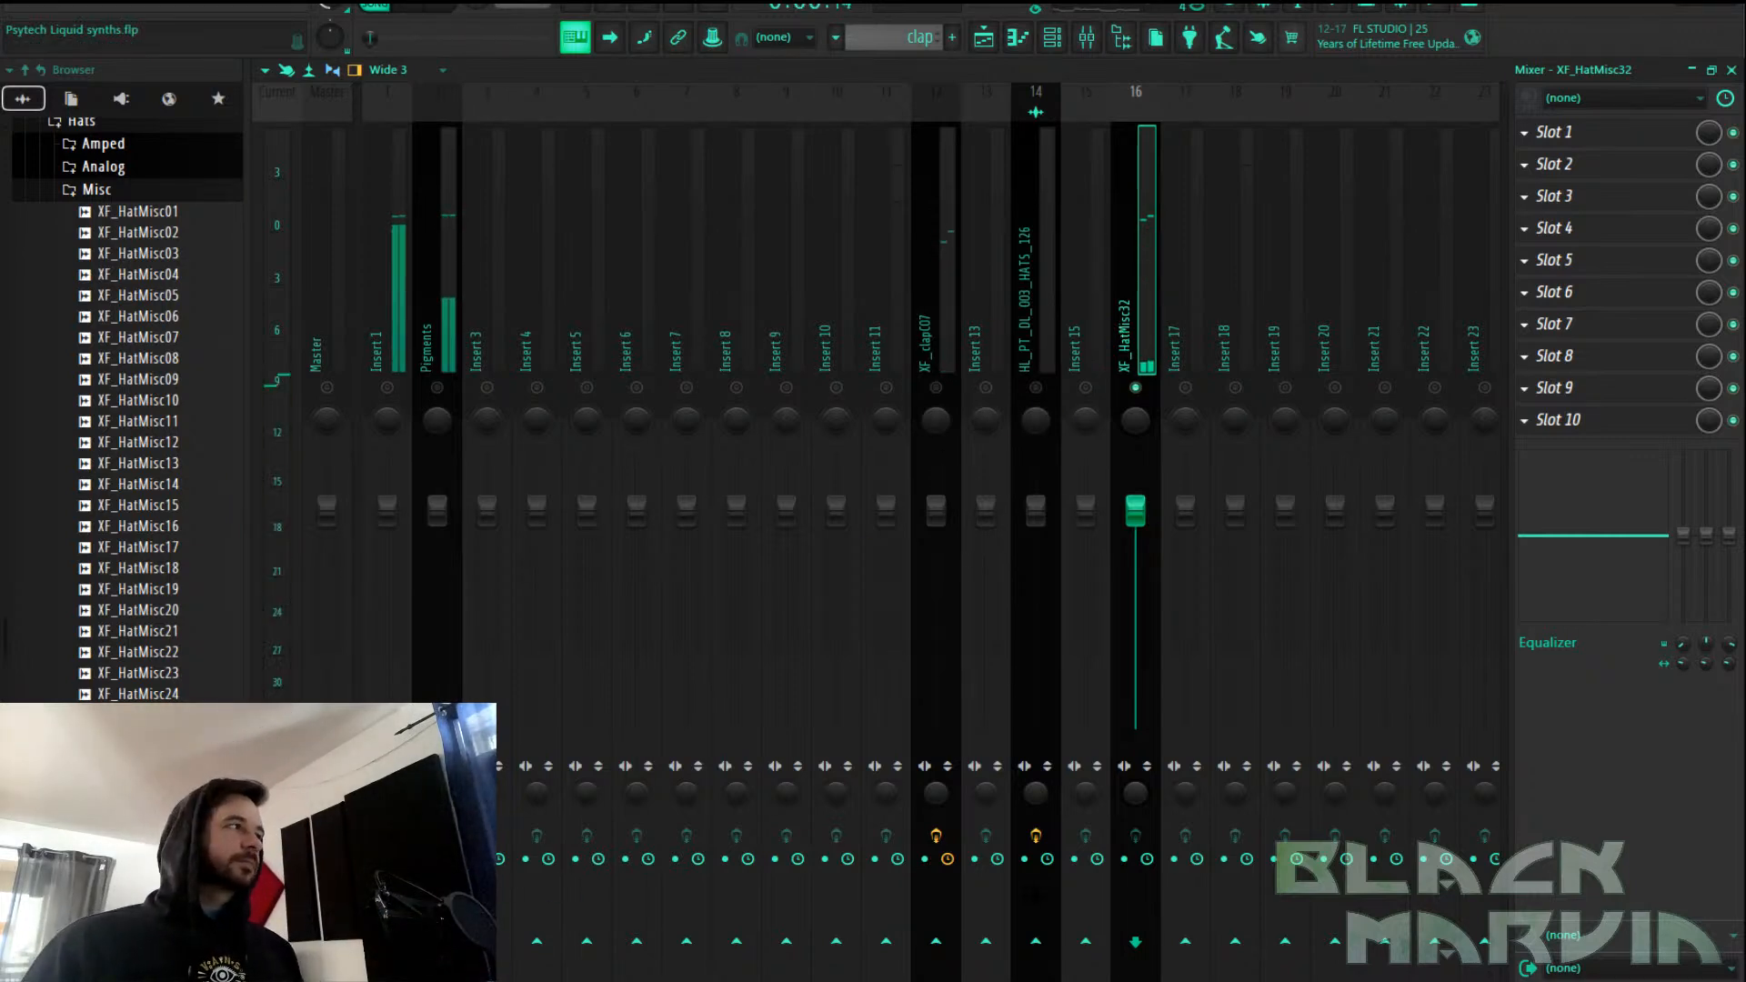
{"action": "right_click", "coordinate": [936, 387]}
{"action": "right_click", "coordinate": [937, 388]}
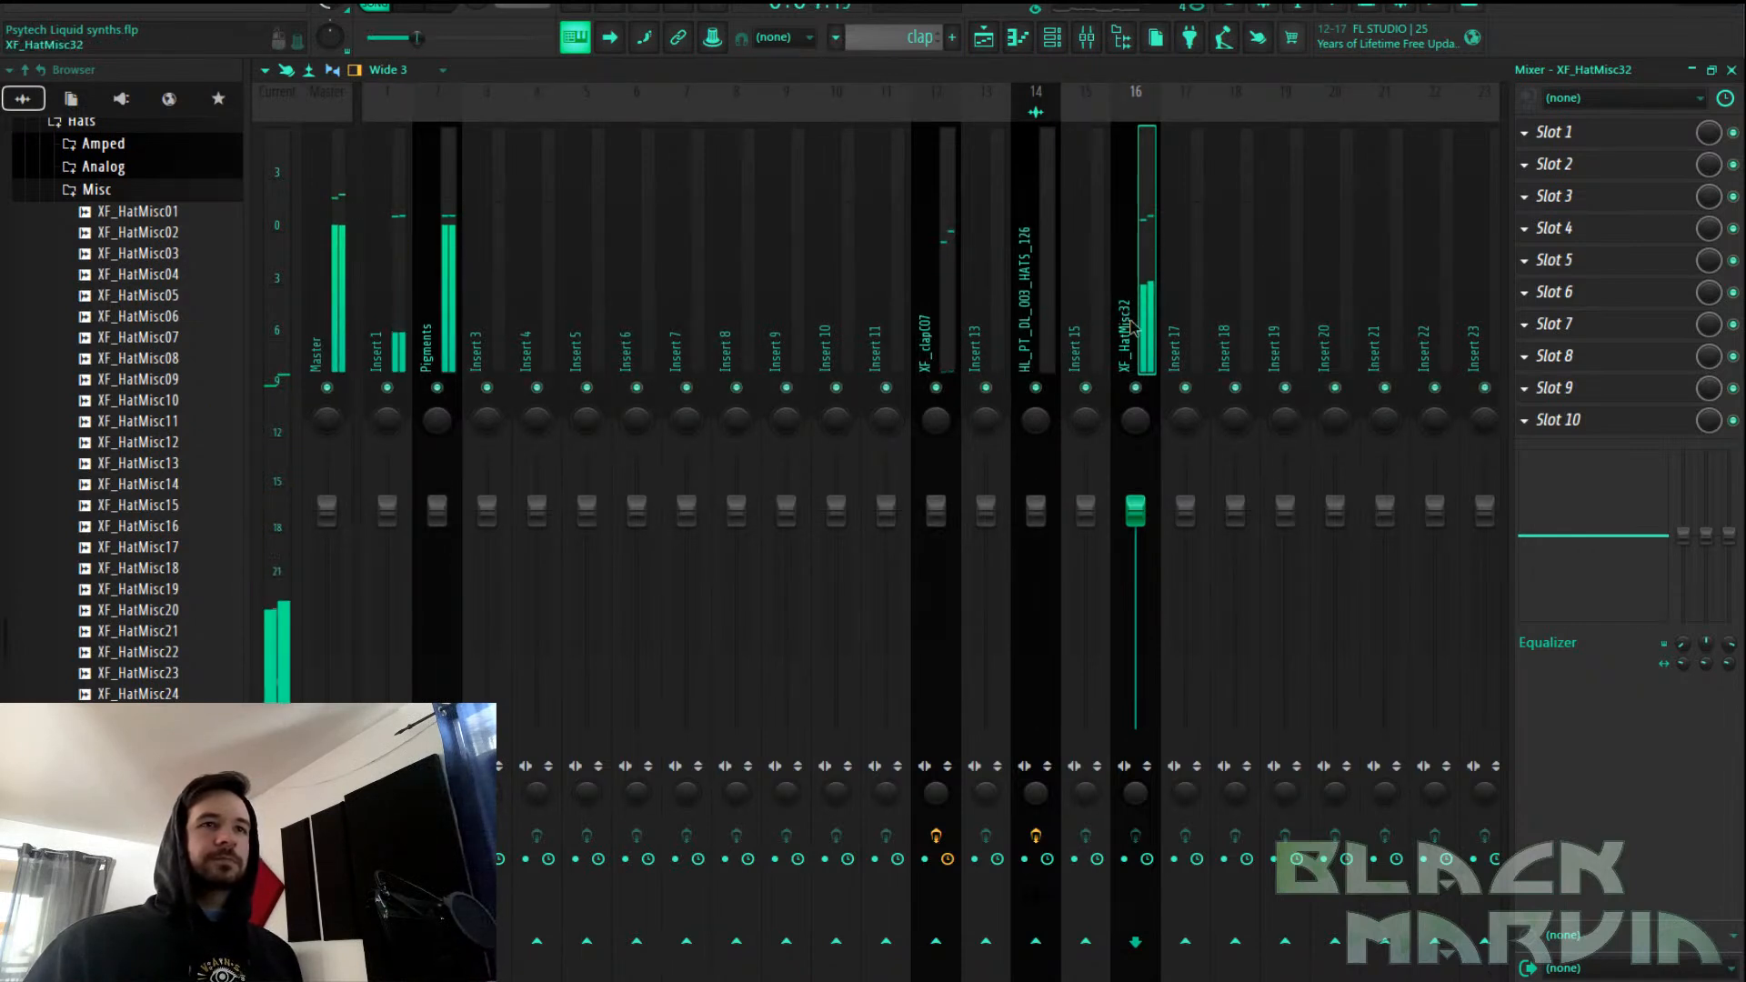
Route the HL_PT_DL_003_HATS_126 audio clip channel to mixer track 17
{"action": "left_click", "coordinate": [1053, 39]}
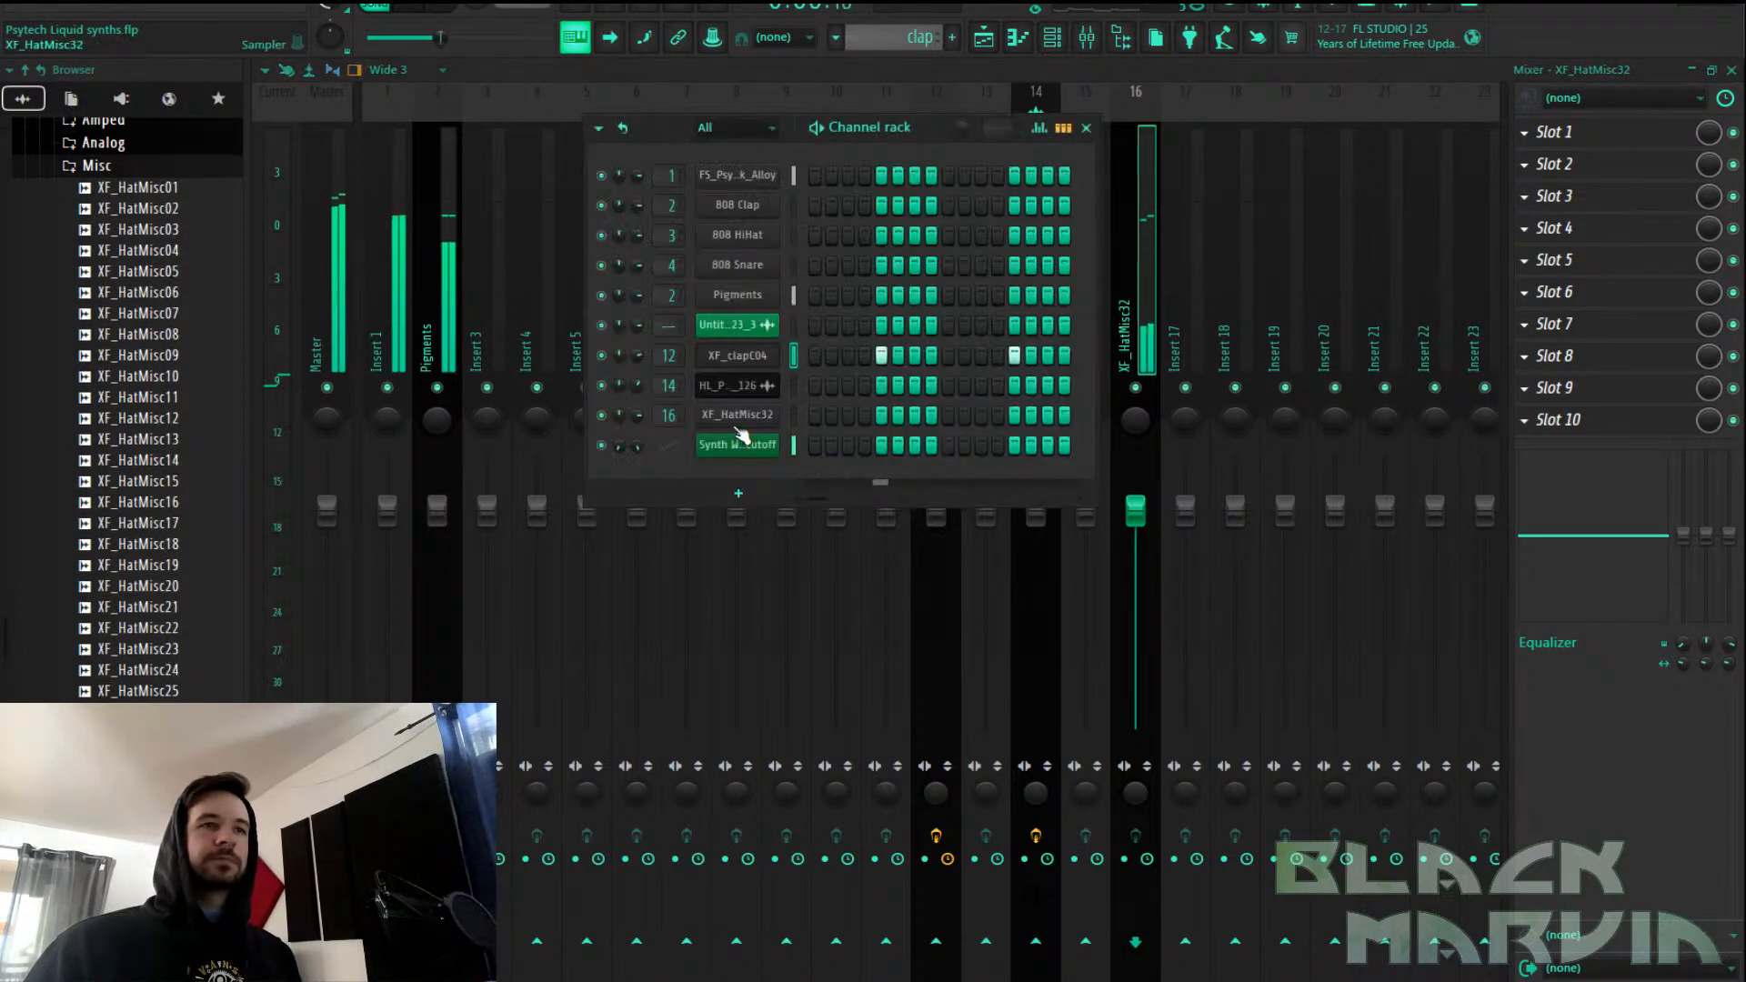
{"action": "left_click", "coordinate": [767, 390]}
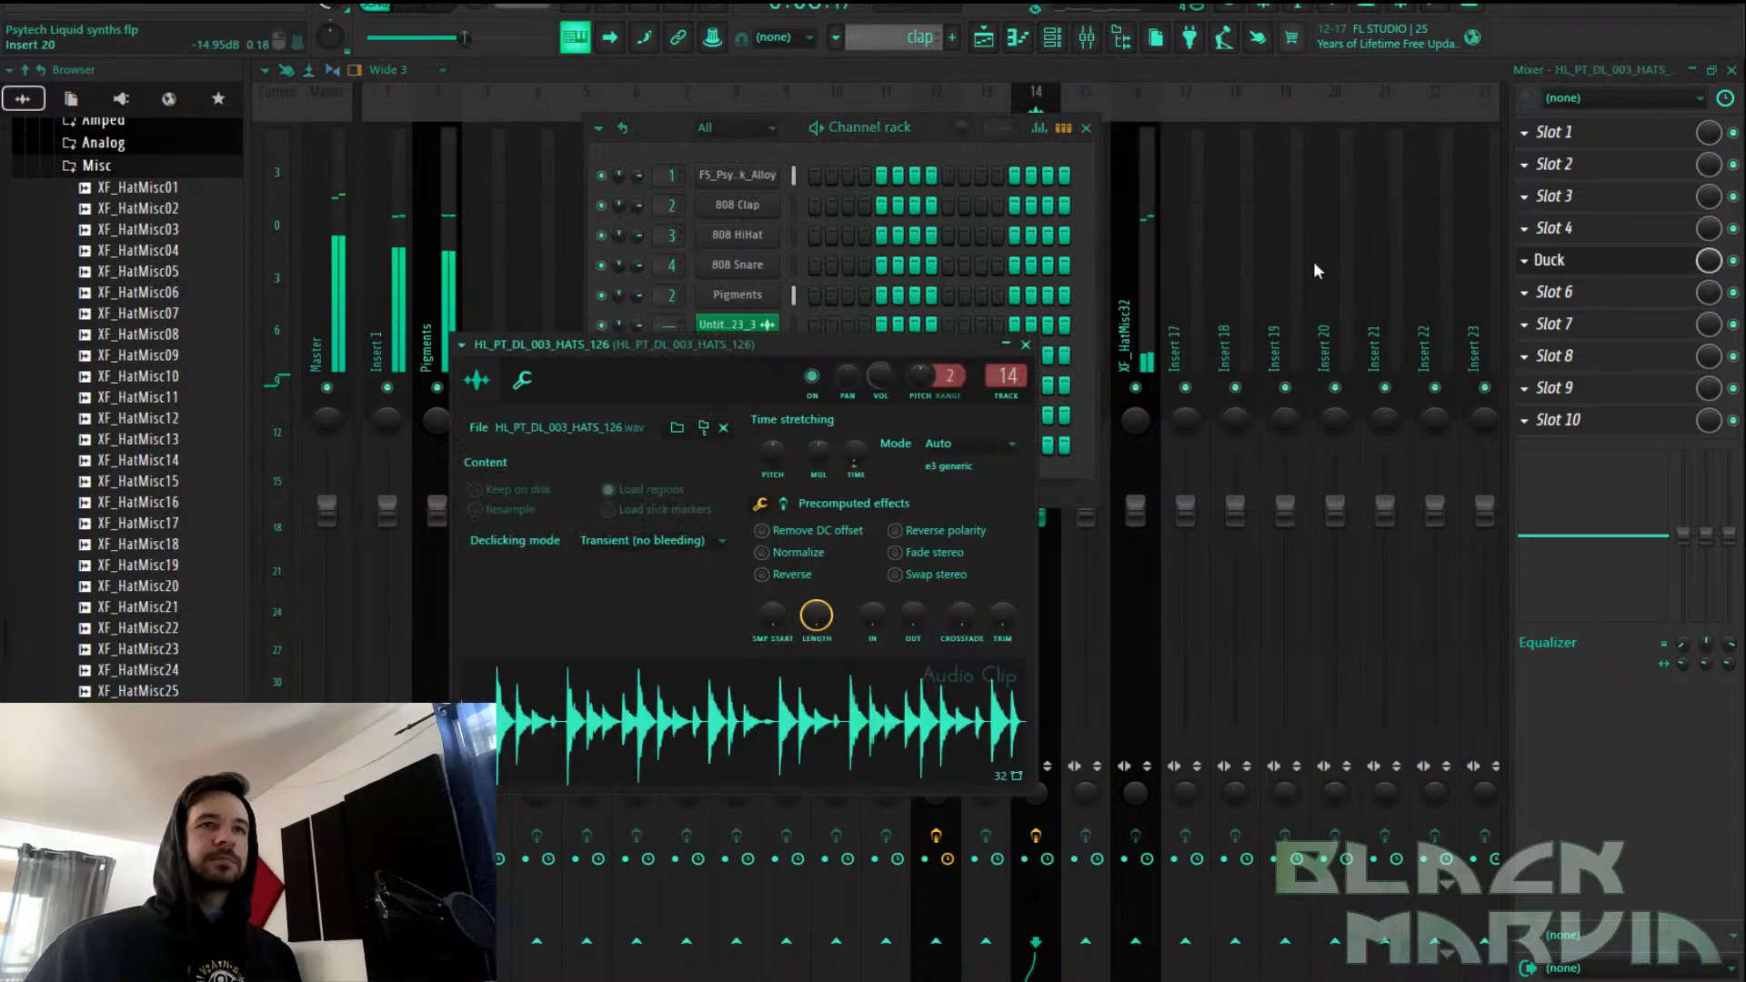
{"action": "right_click", "coordinate": [1182, 309]}
{"action": "mouse_move", "coordinate": [1270, 309]}
{"action": "left_click", "coordinate": [965, 308]}
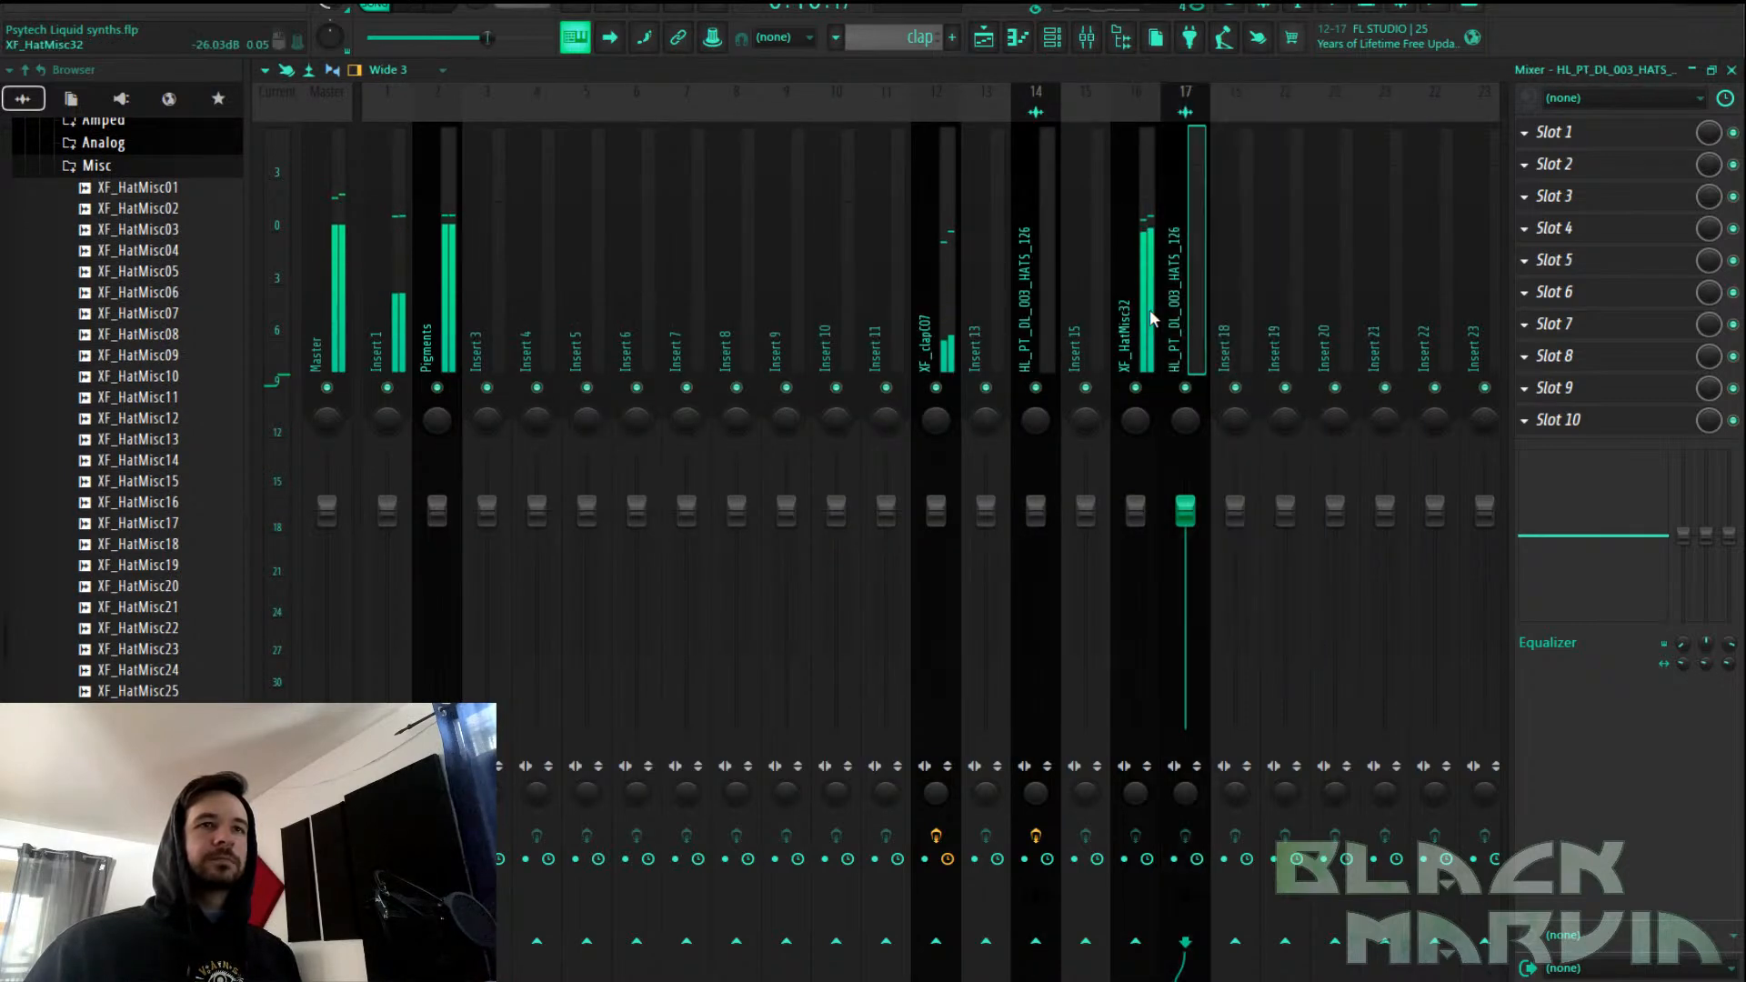
Unmute the hat loop on Track 3 and compare its mixer level with the XF_HatMisc32 track during playback
{"action": "left_click", "coordinate": [983, 37]}
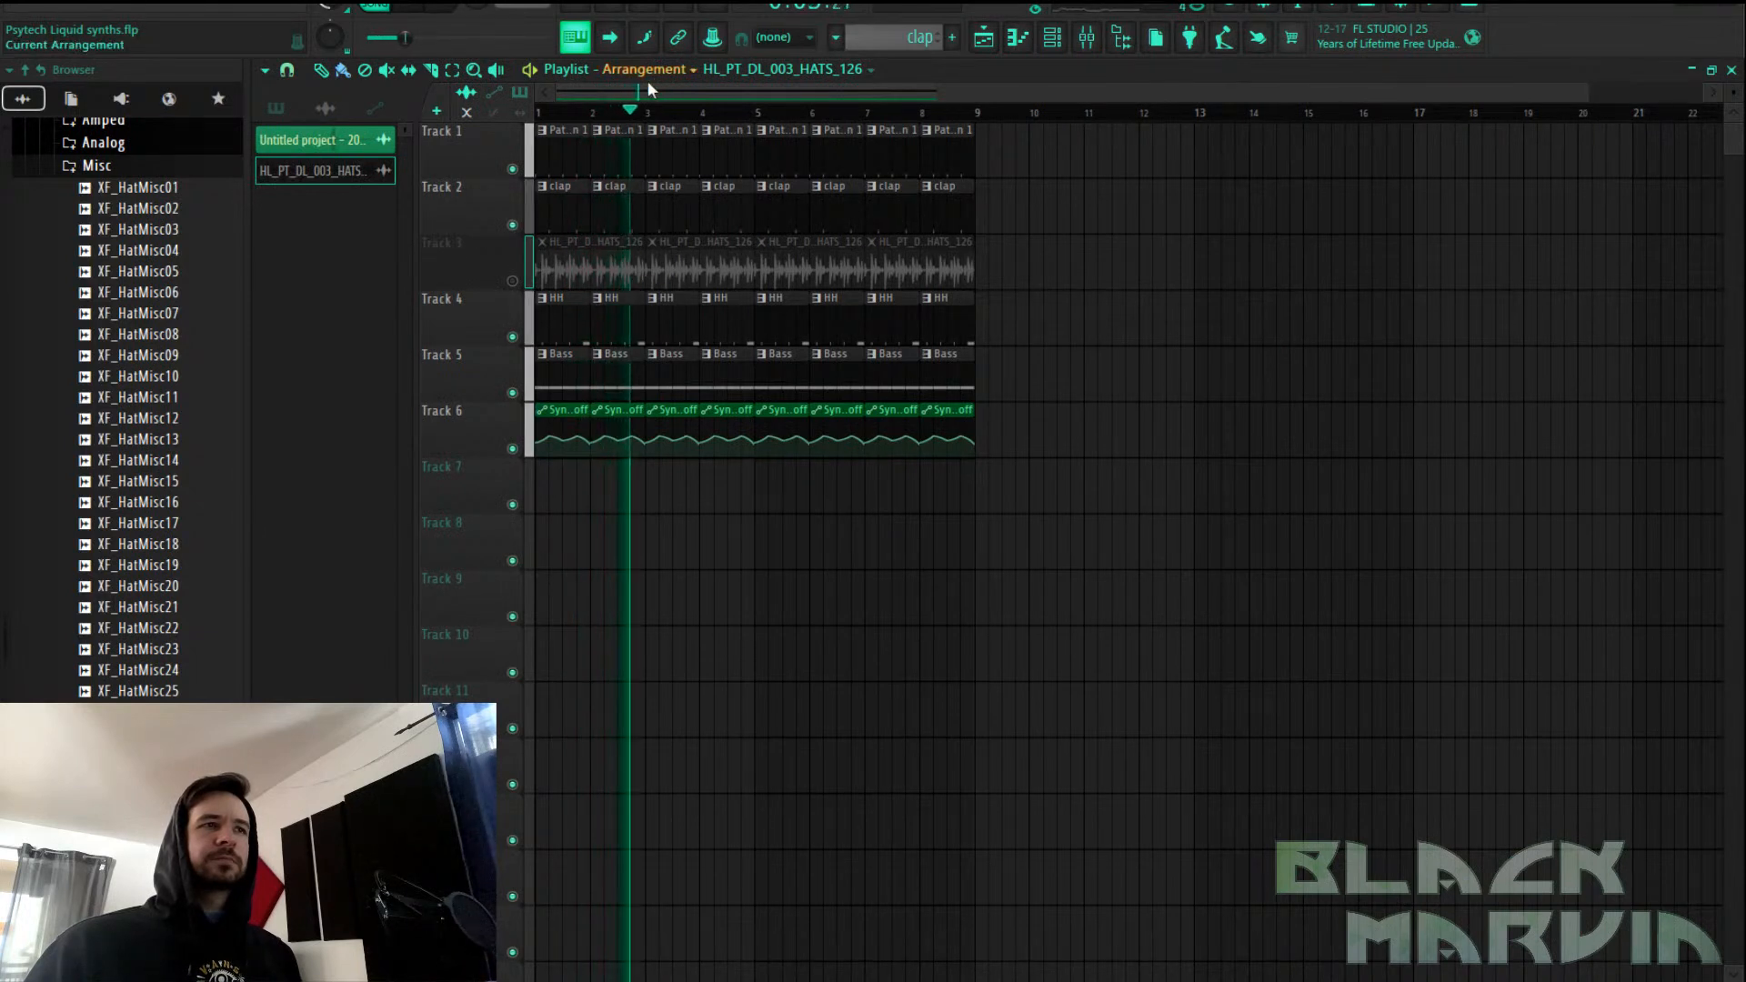
{"action": "left_click_drag", "start_coordinate": [668, 136], "coordinate": [565, 196]}
{"action": "right_click", "coordinate": [514, 506]}
{"action": "right_click", "coordinate": [514, 506]}
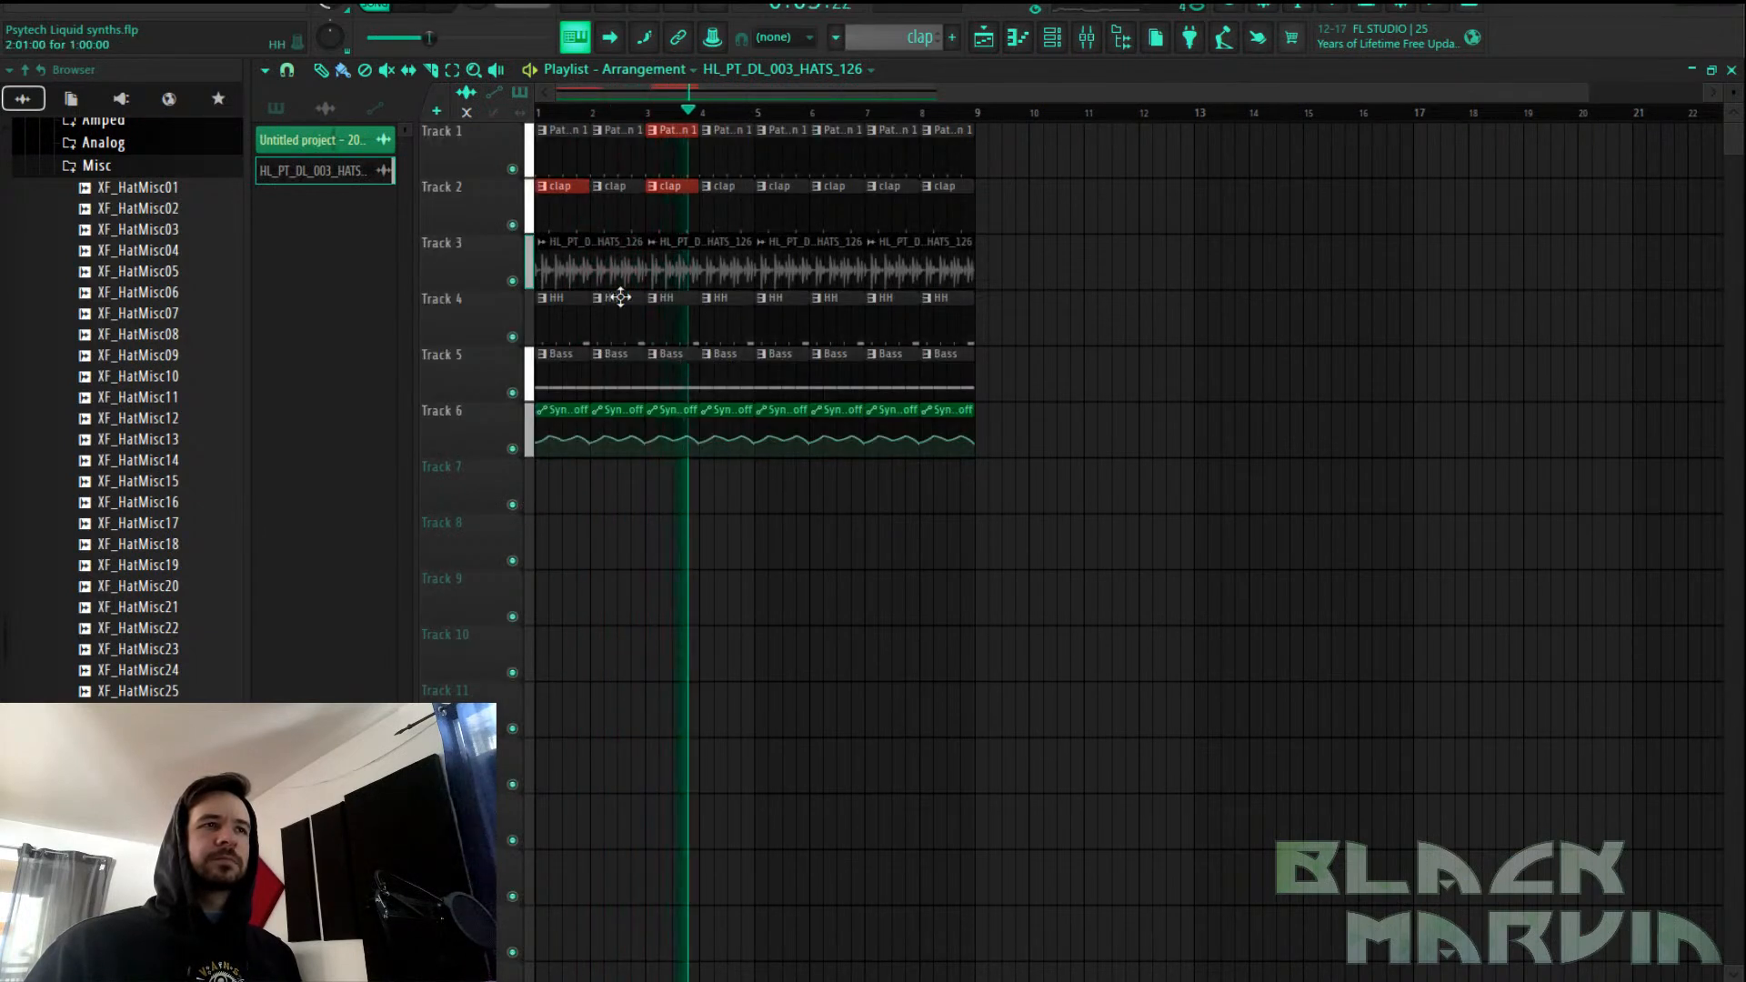
{"action": "left_click", "coordinate": [1087, 38]}
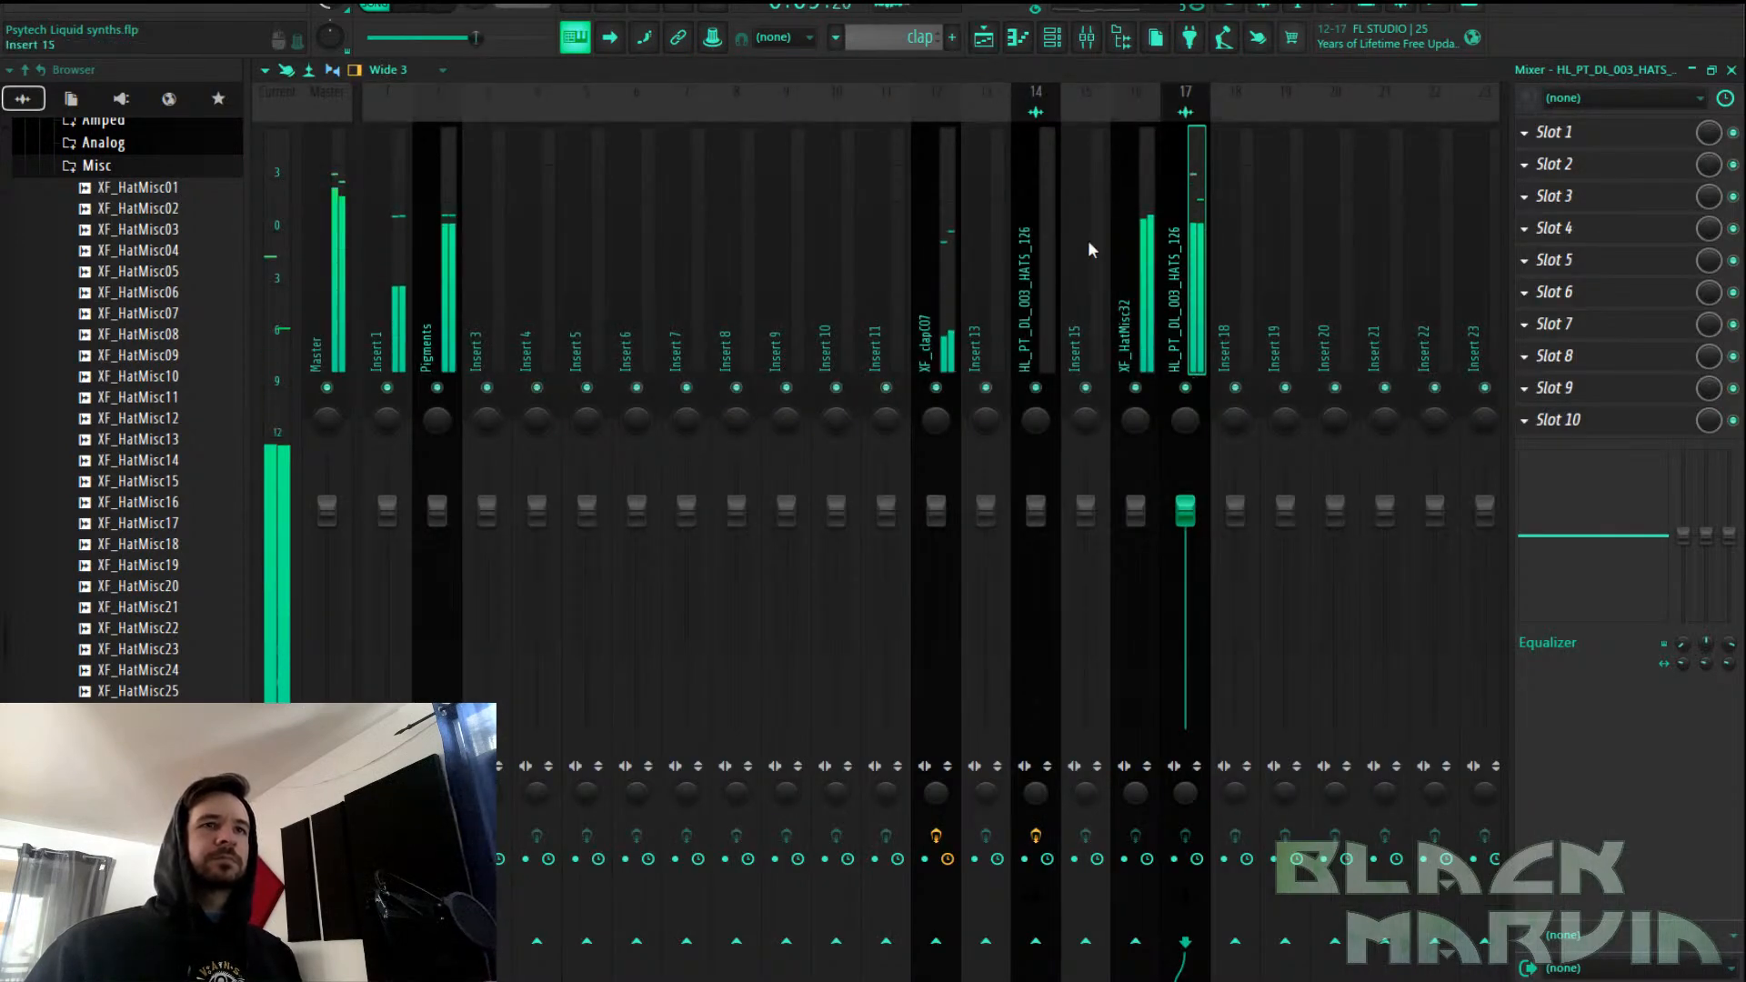
{"action": "left_click", "coordinate": [1123, 300]}
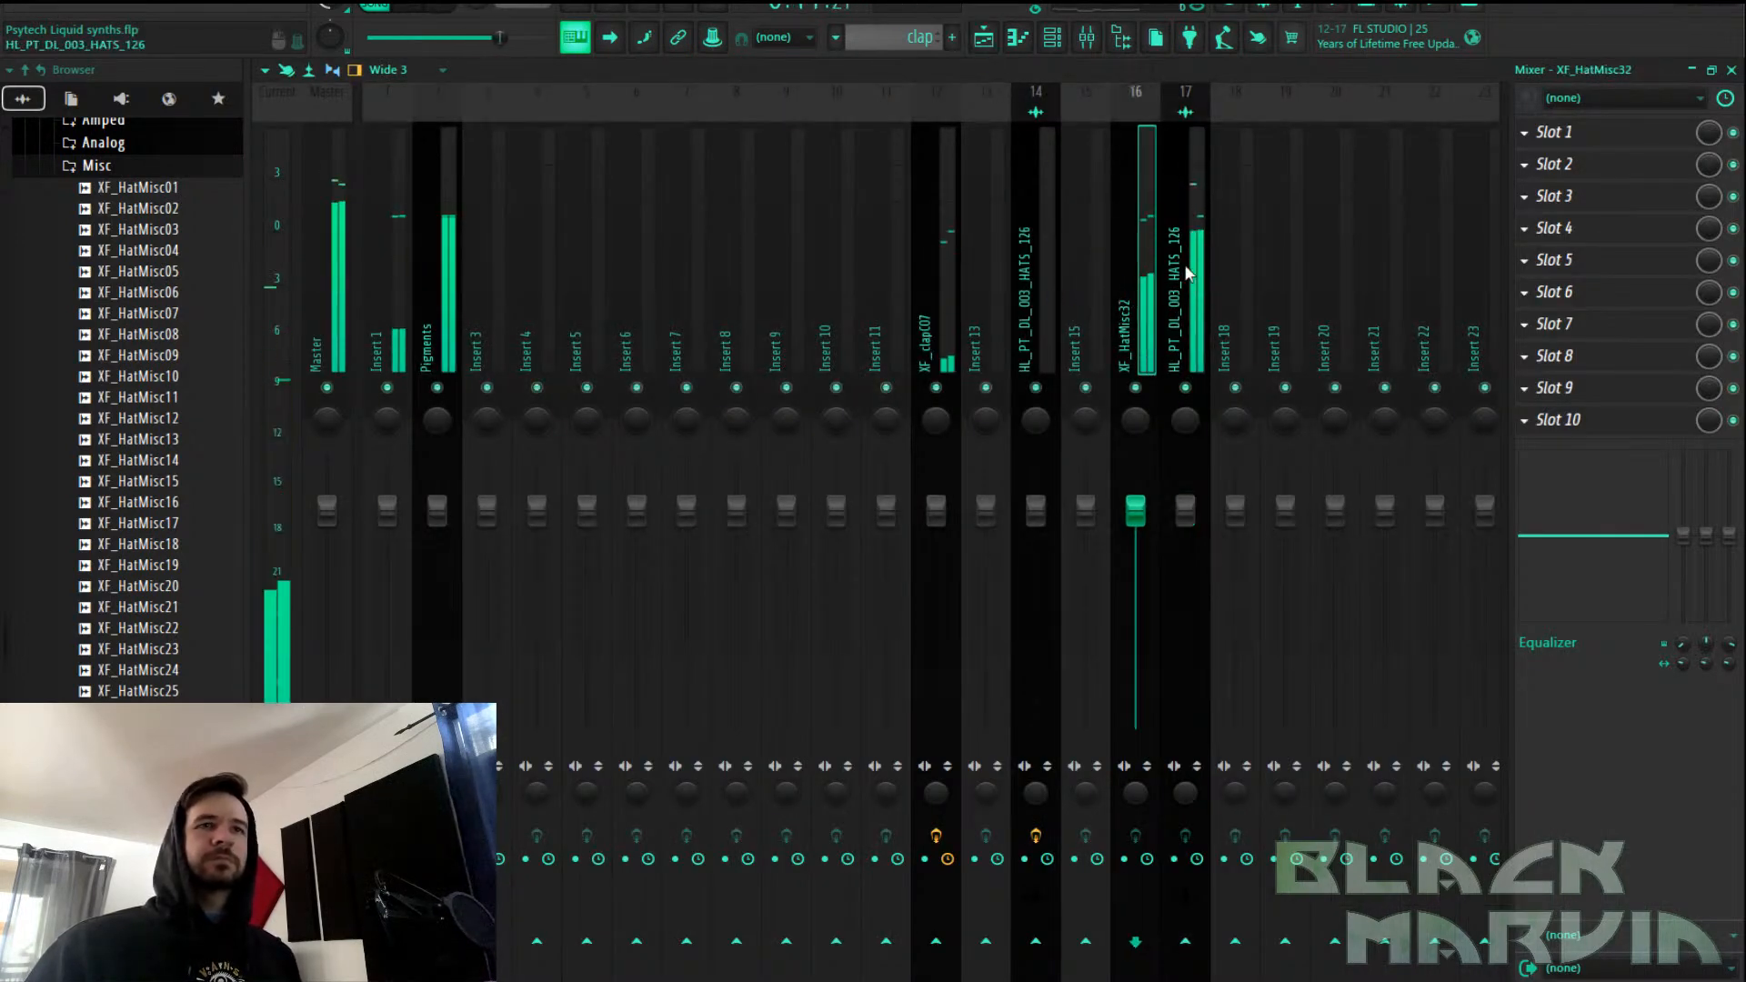
Route the HL_PT_DL_003_HATS_126 audio clip channel to mixer track 14, which holds the Duck effect
{"action": "left_click", "coordinate": [983, 38]}
{"action": "double_click", "coordinate": [851, 269]}
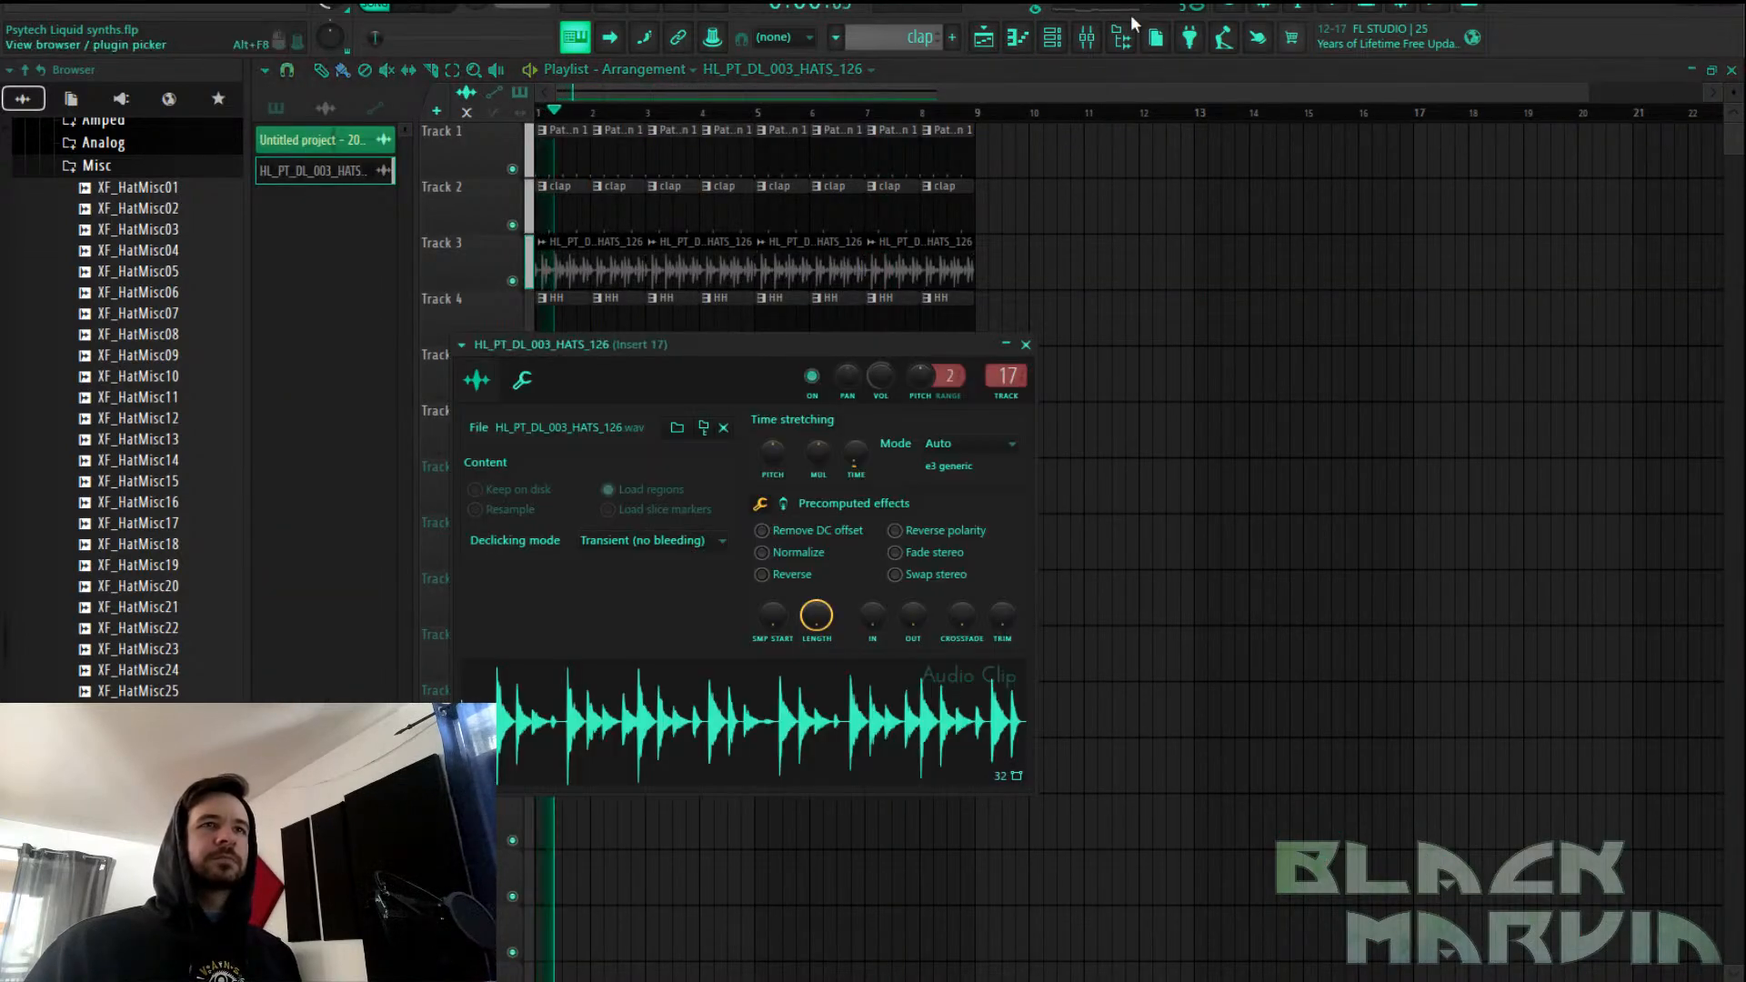
{"action": "left_click", "coordinate": [1089, 38]}
{"action": "right_click", "coordinate": [1050, 304]}
{"action": "mouse_move", "coordinate": [1117, 314]}
{"action": "left_click", "coordinate": [1304, 308]}
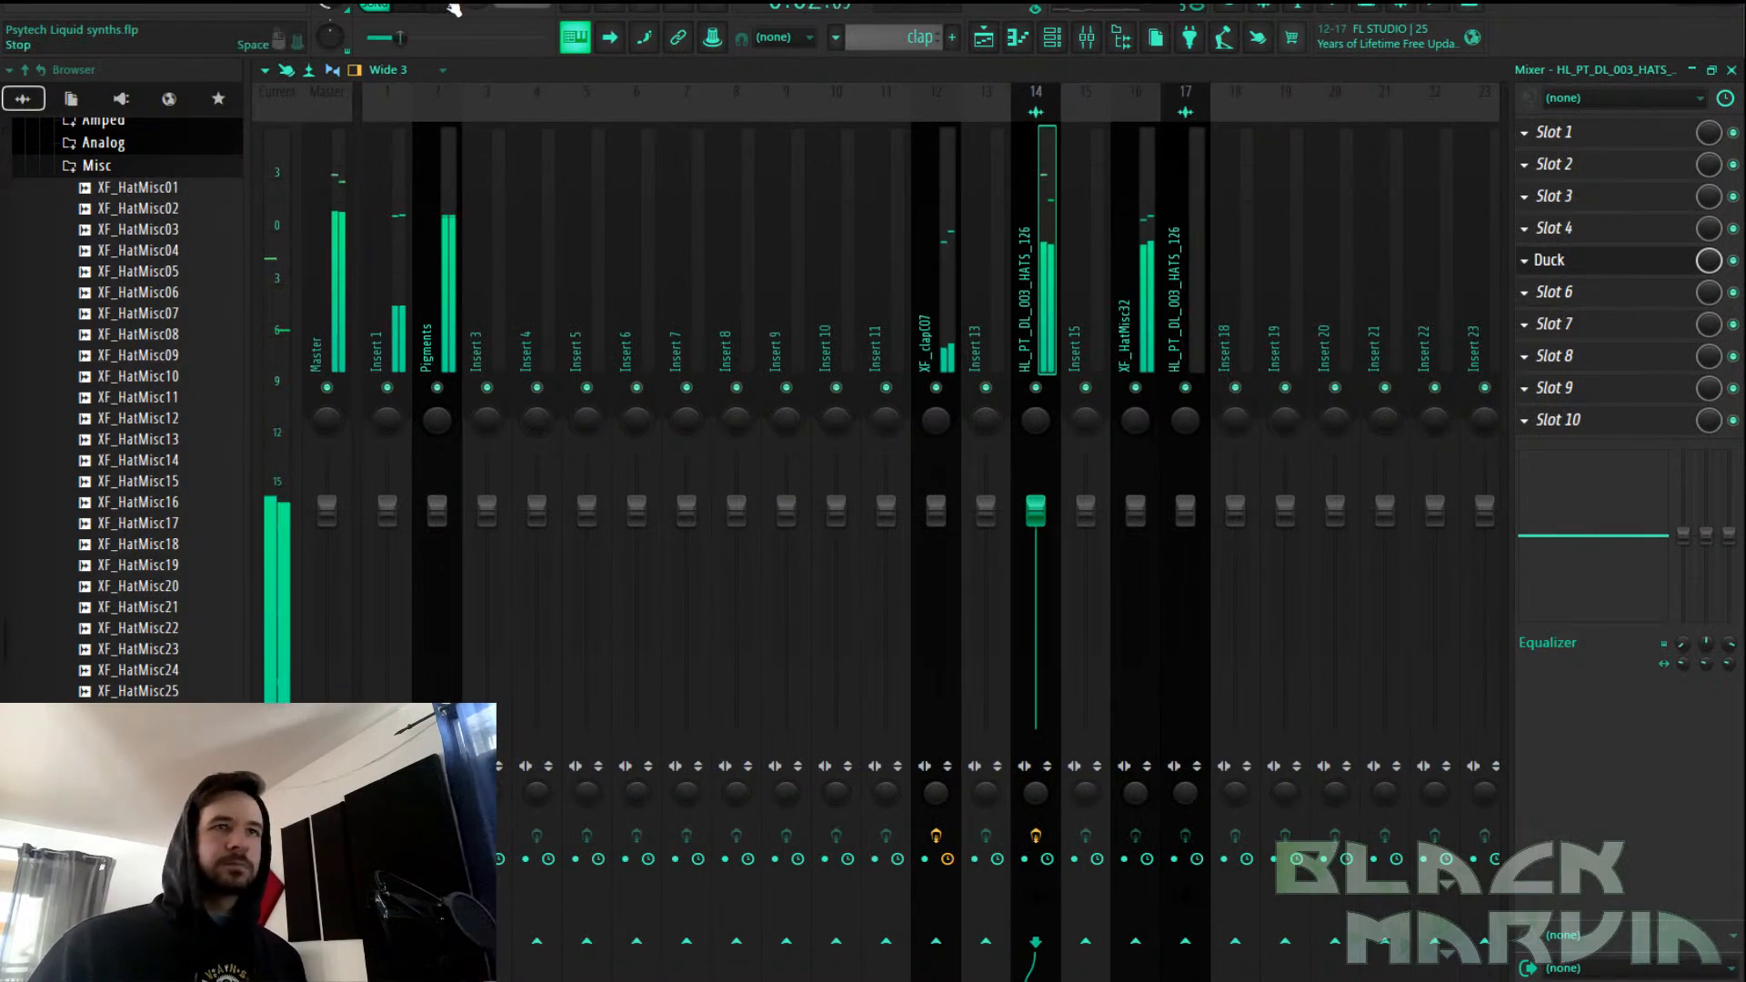
Audition the arrangement with the Track 3 hat loop muted, and move its unmuted clips to start at bar 9
{"action": "left_click", "coordinate": [980, 36]}
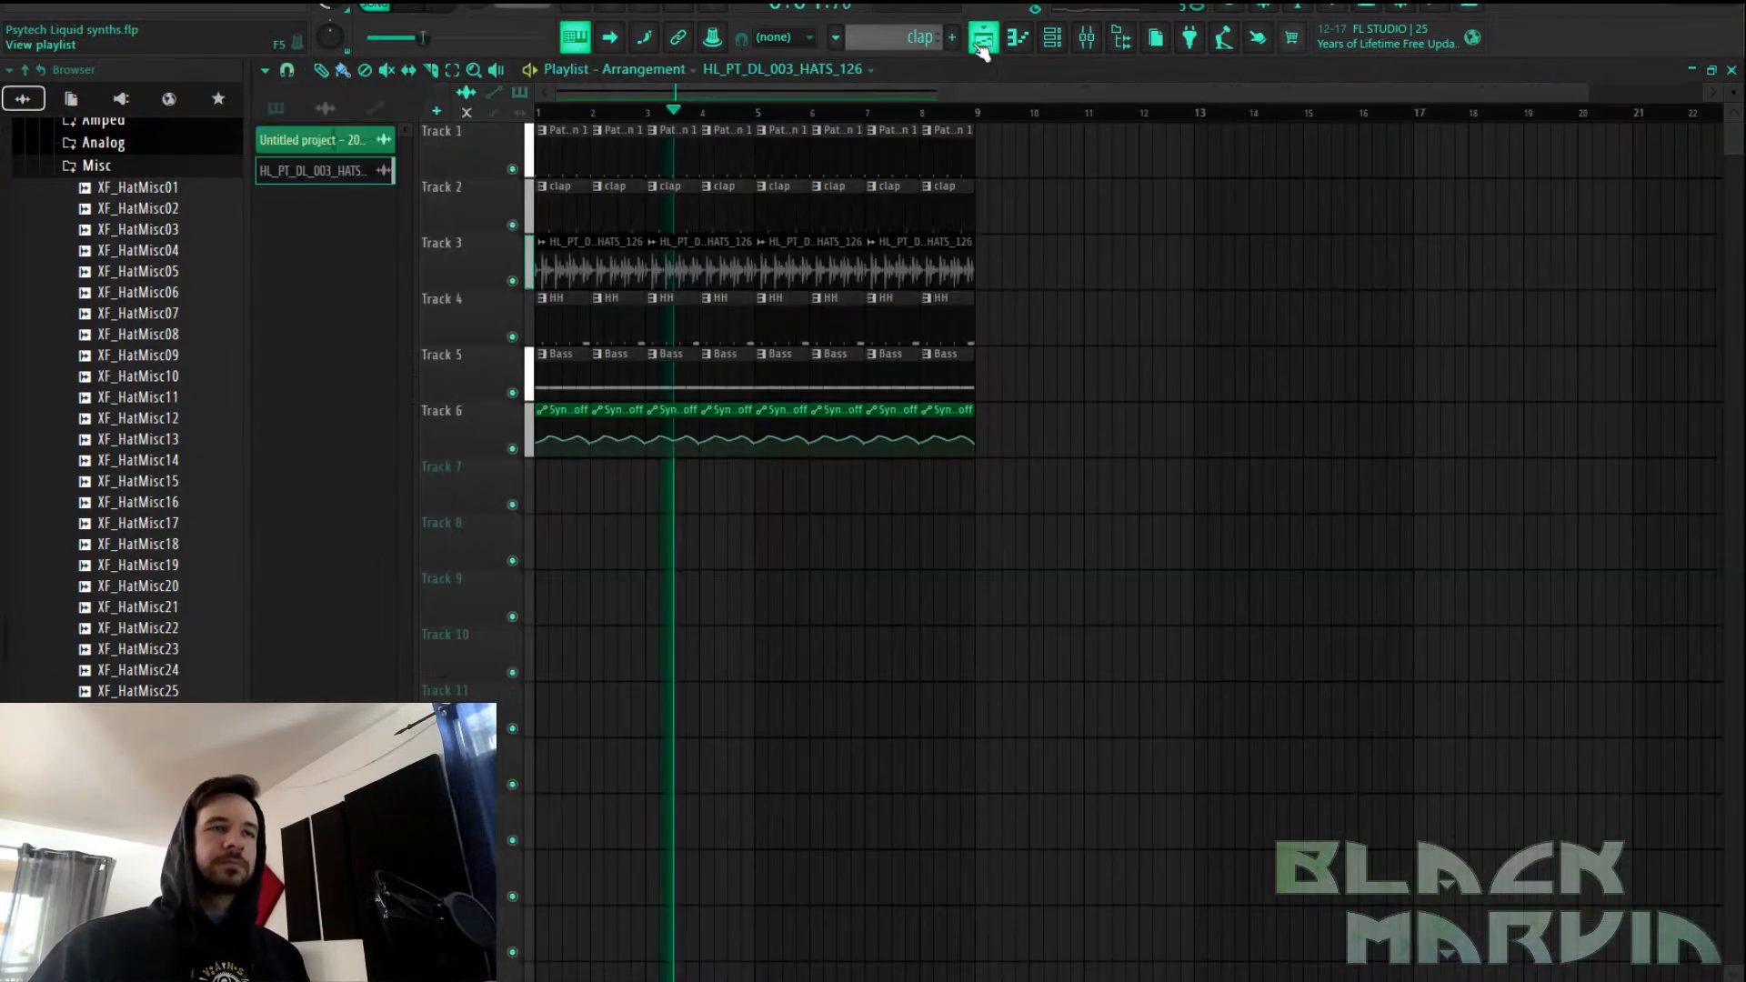
{"action": "left_click", "coordinate": [512, 281]}
{"action": "key", "text": "space"}
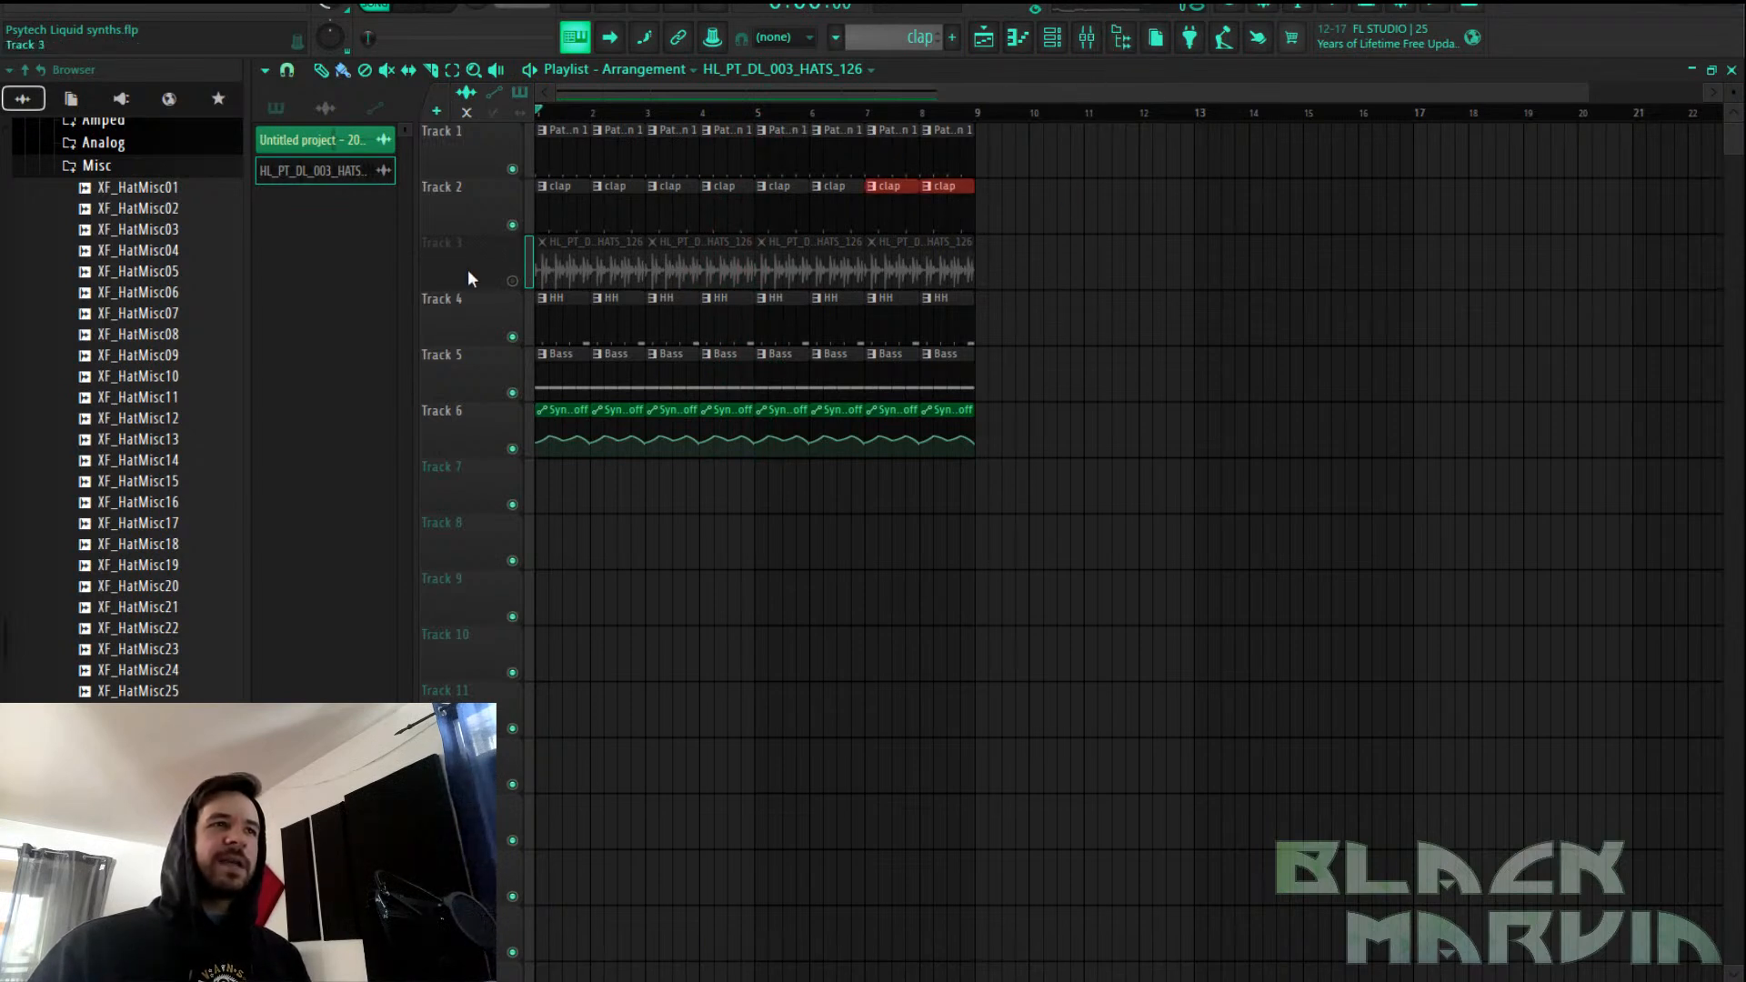
{"action": "left_click", "coordinate": [512, 280]}
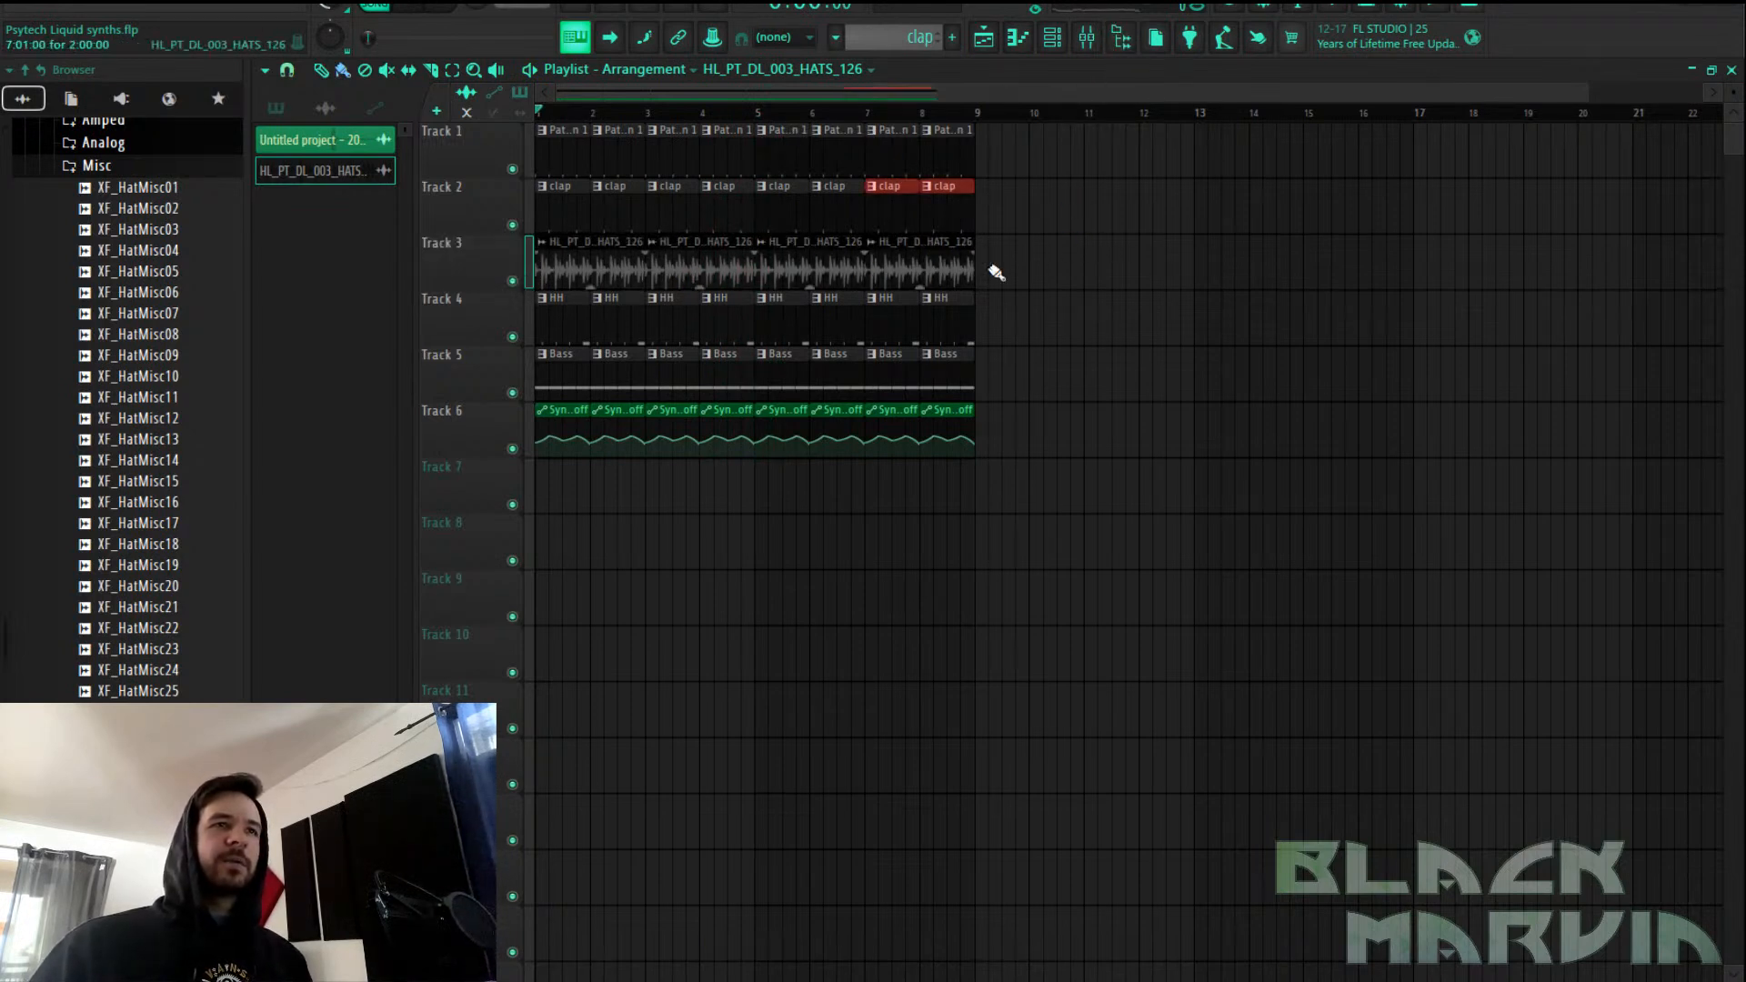
{"action": "left_click_drag", "start_coordinate": [557, 261], "coordinate": [998, 261]}
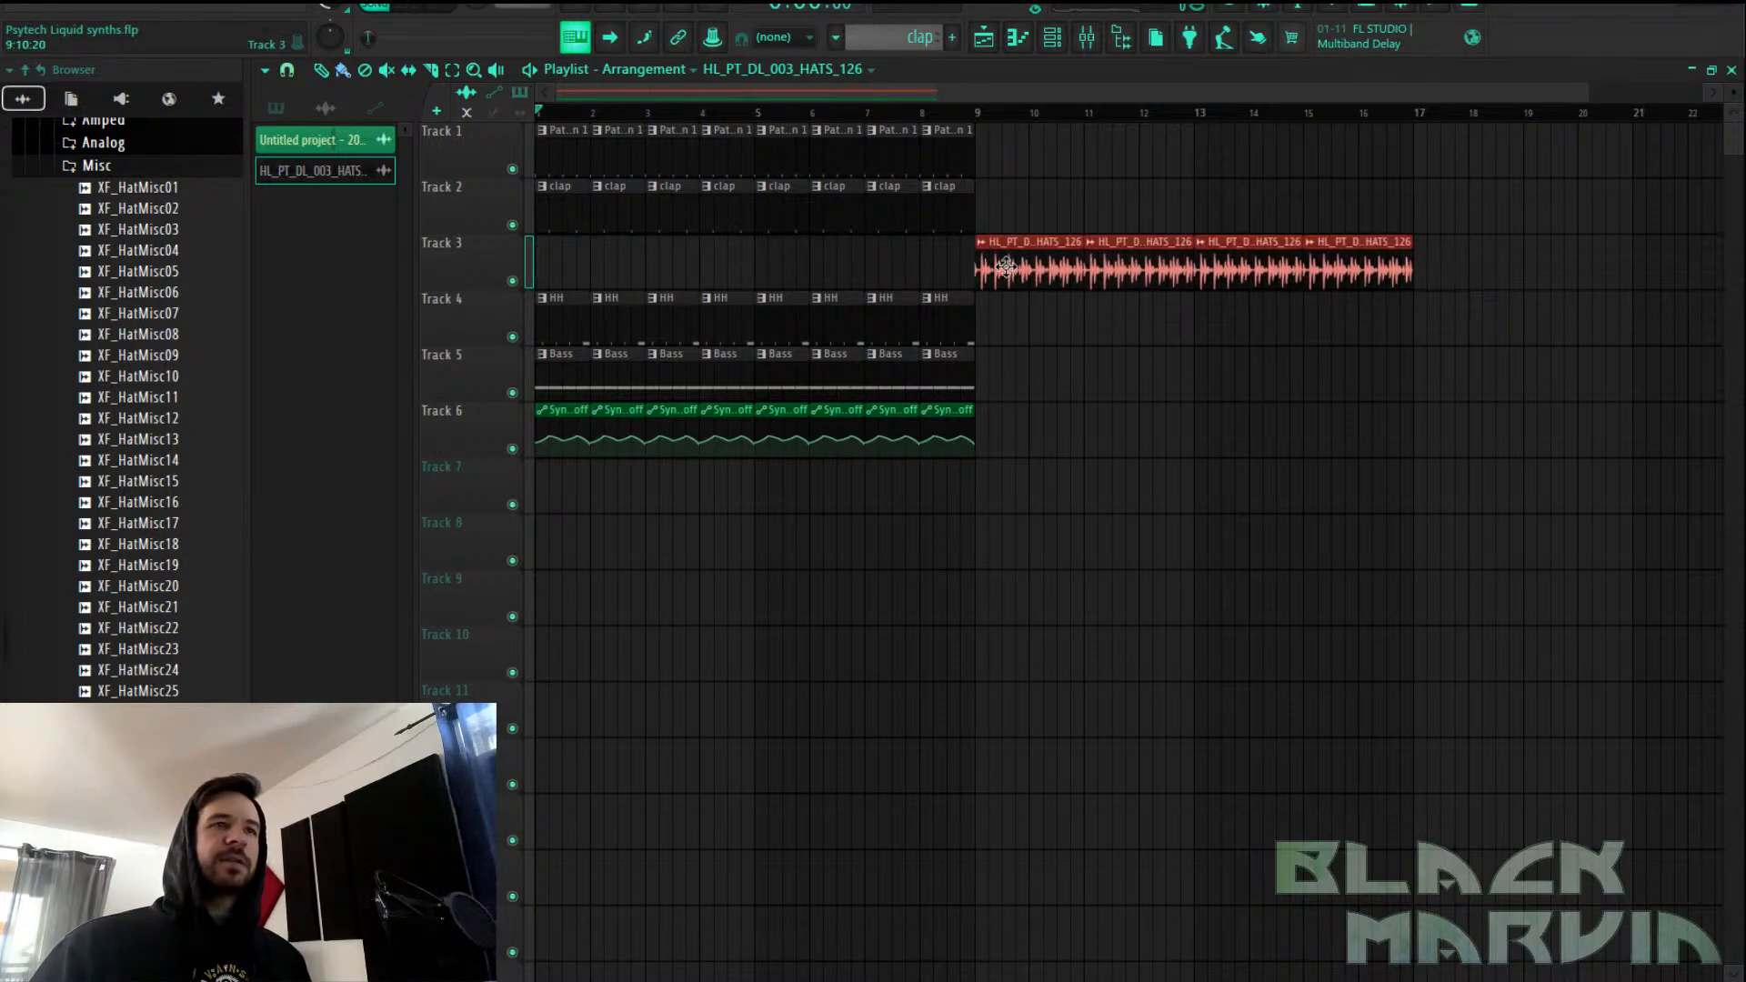
Route the XF_HatMisc32 channel to the empty mixer track 18
{"action": "left_click", "coordinate": [1087, 37]}
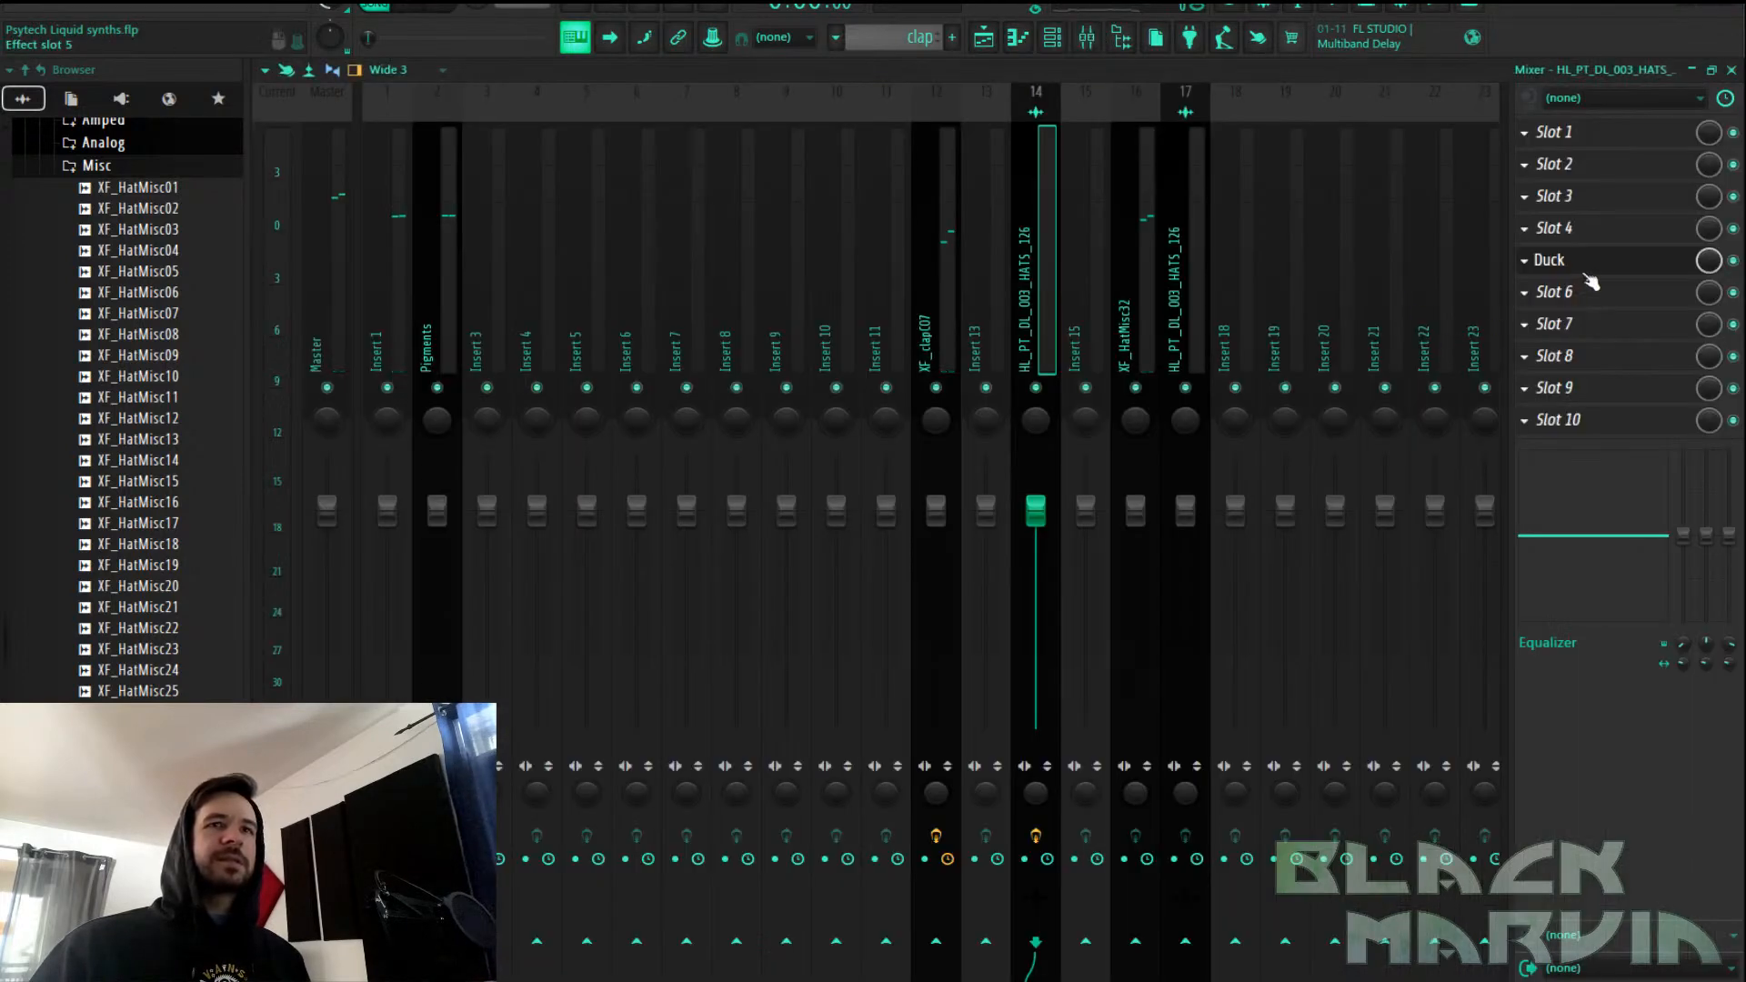
{"action": "left_click", "coordinate": [1128, 318]}
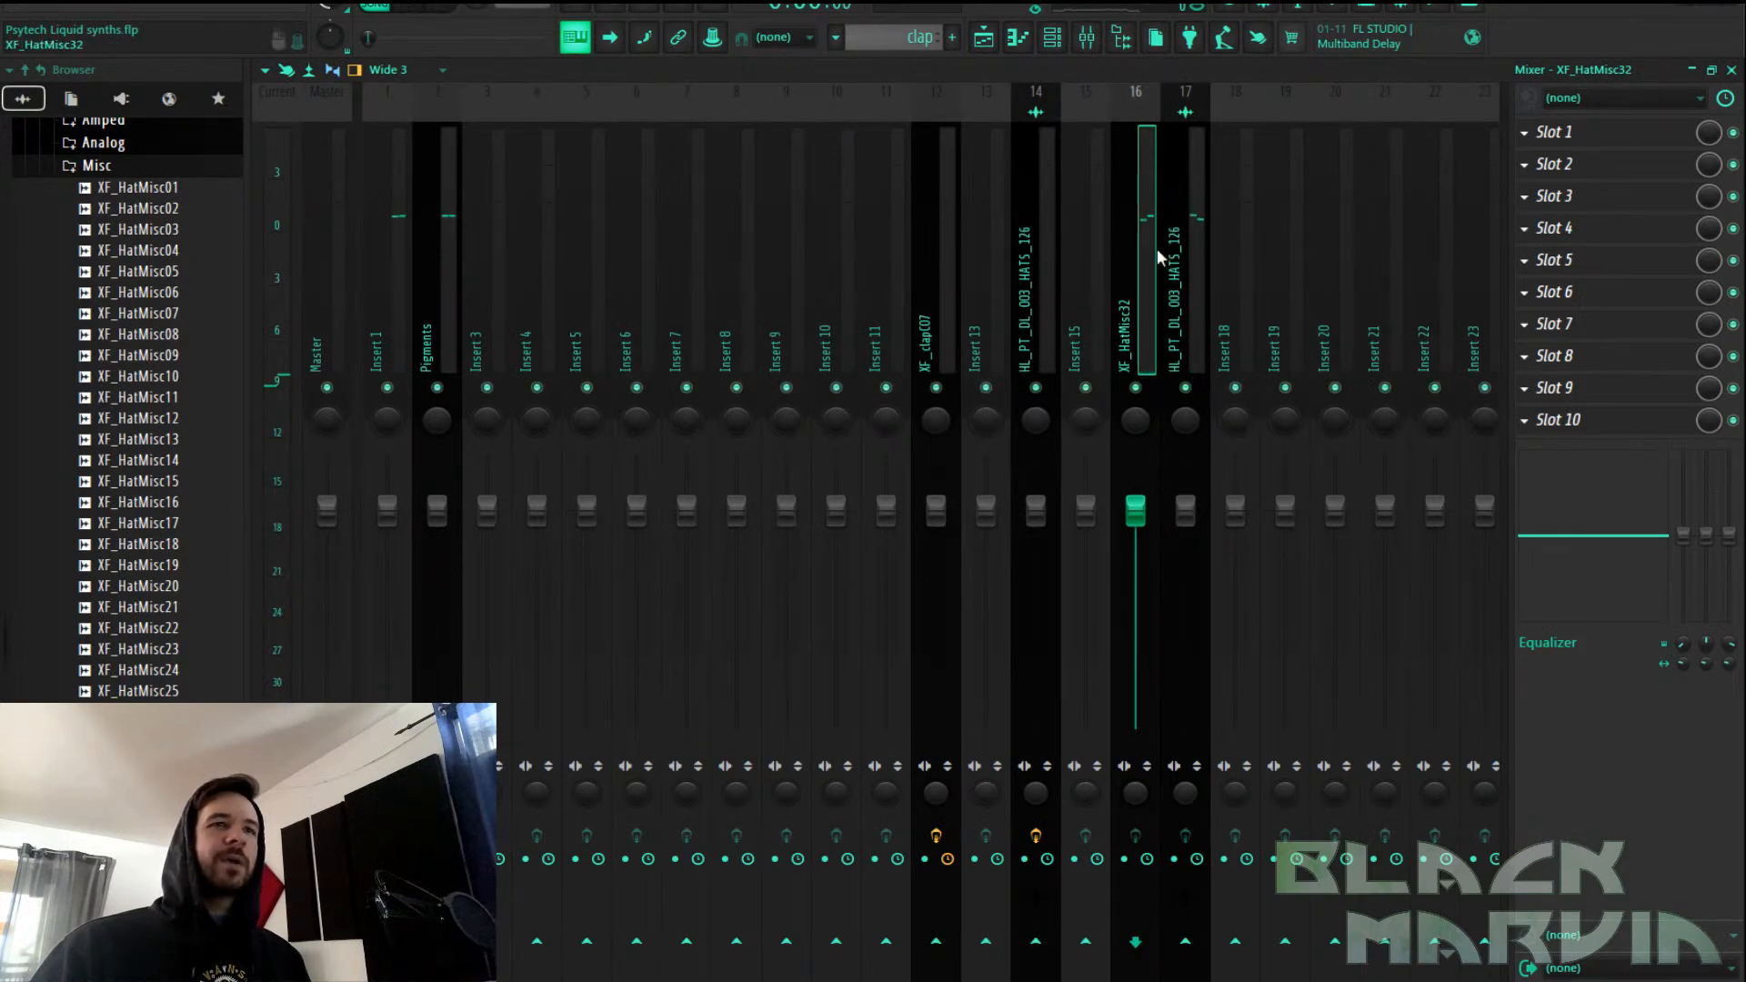
{"action": "left_click", "coordinate": [1053, 37]}
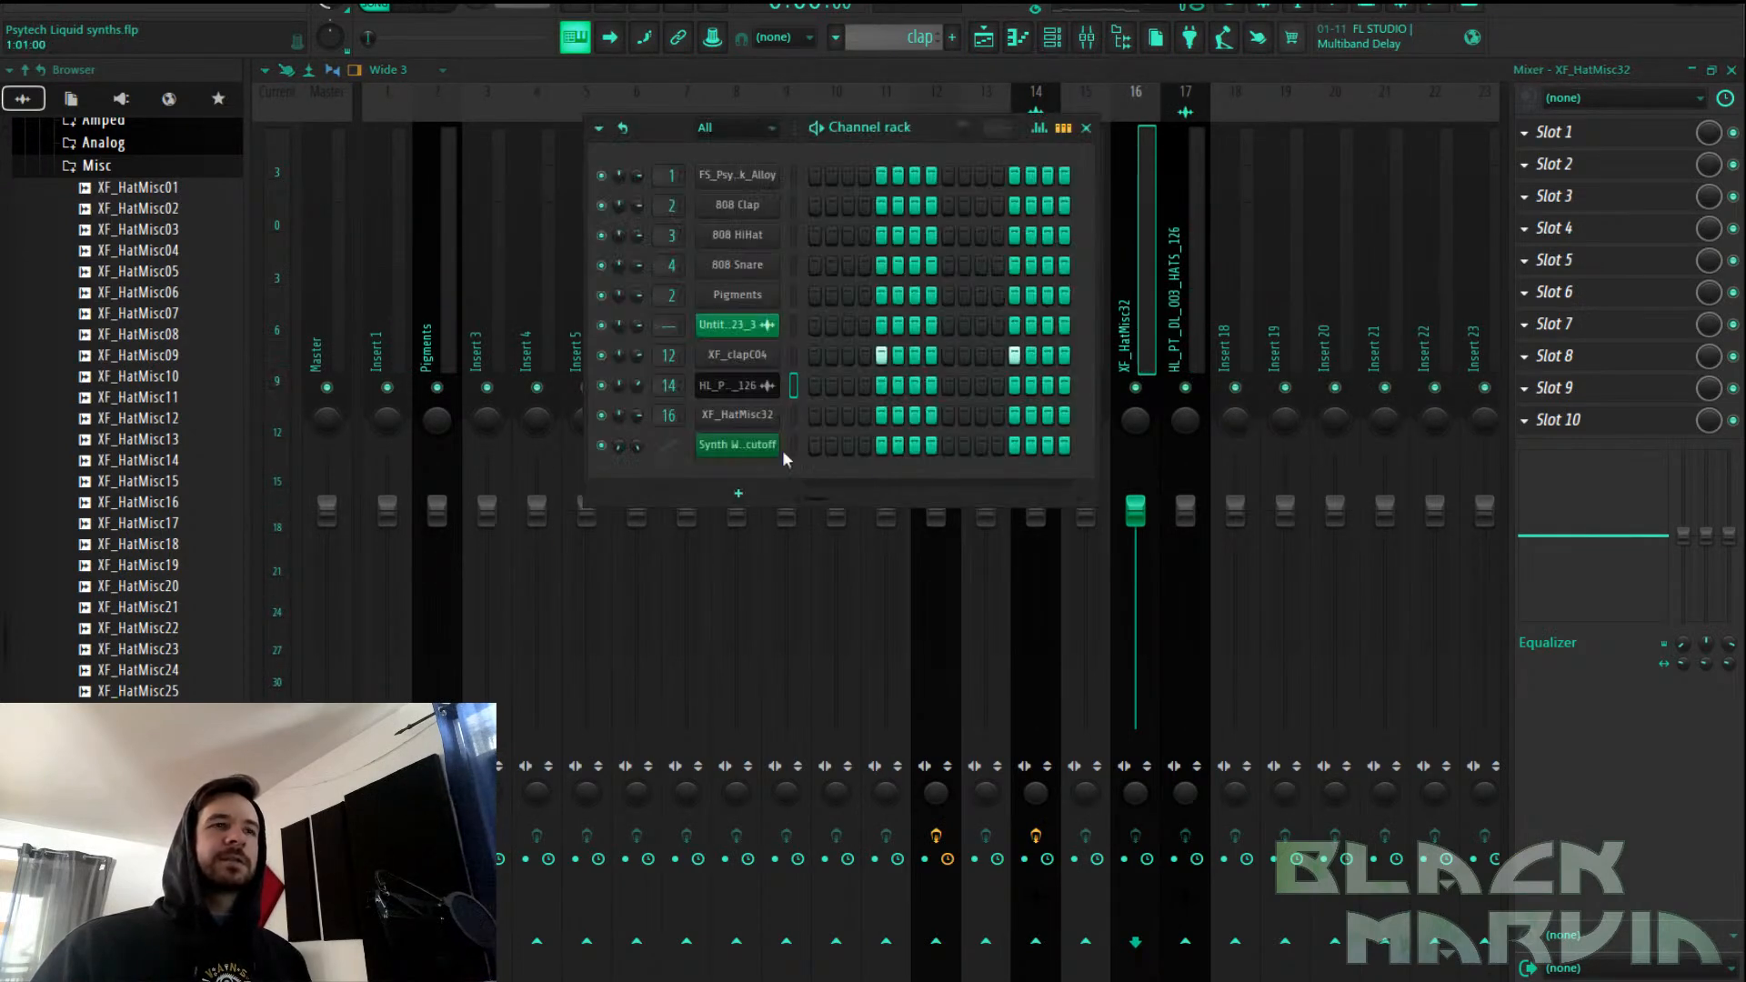
{"action": "left_click", "coordinate": [746, 417]}
{"action": "right_click", "coordinate": [1274, 332]}
{"action": "mouse_move", "coordinate": [1335, 306]}
{"action": "left_click", "coordinate": [1244, 313]}
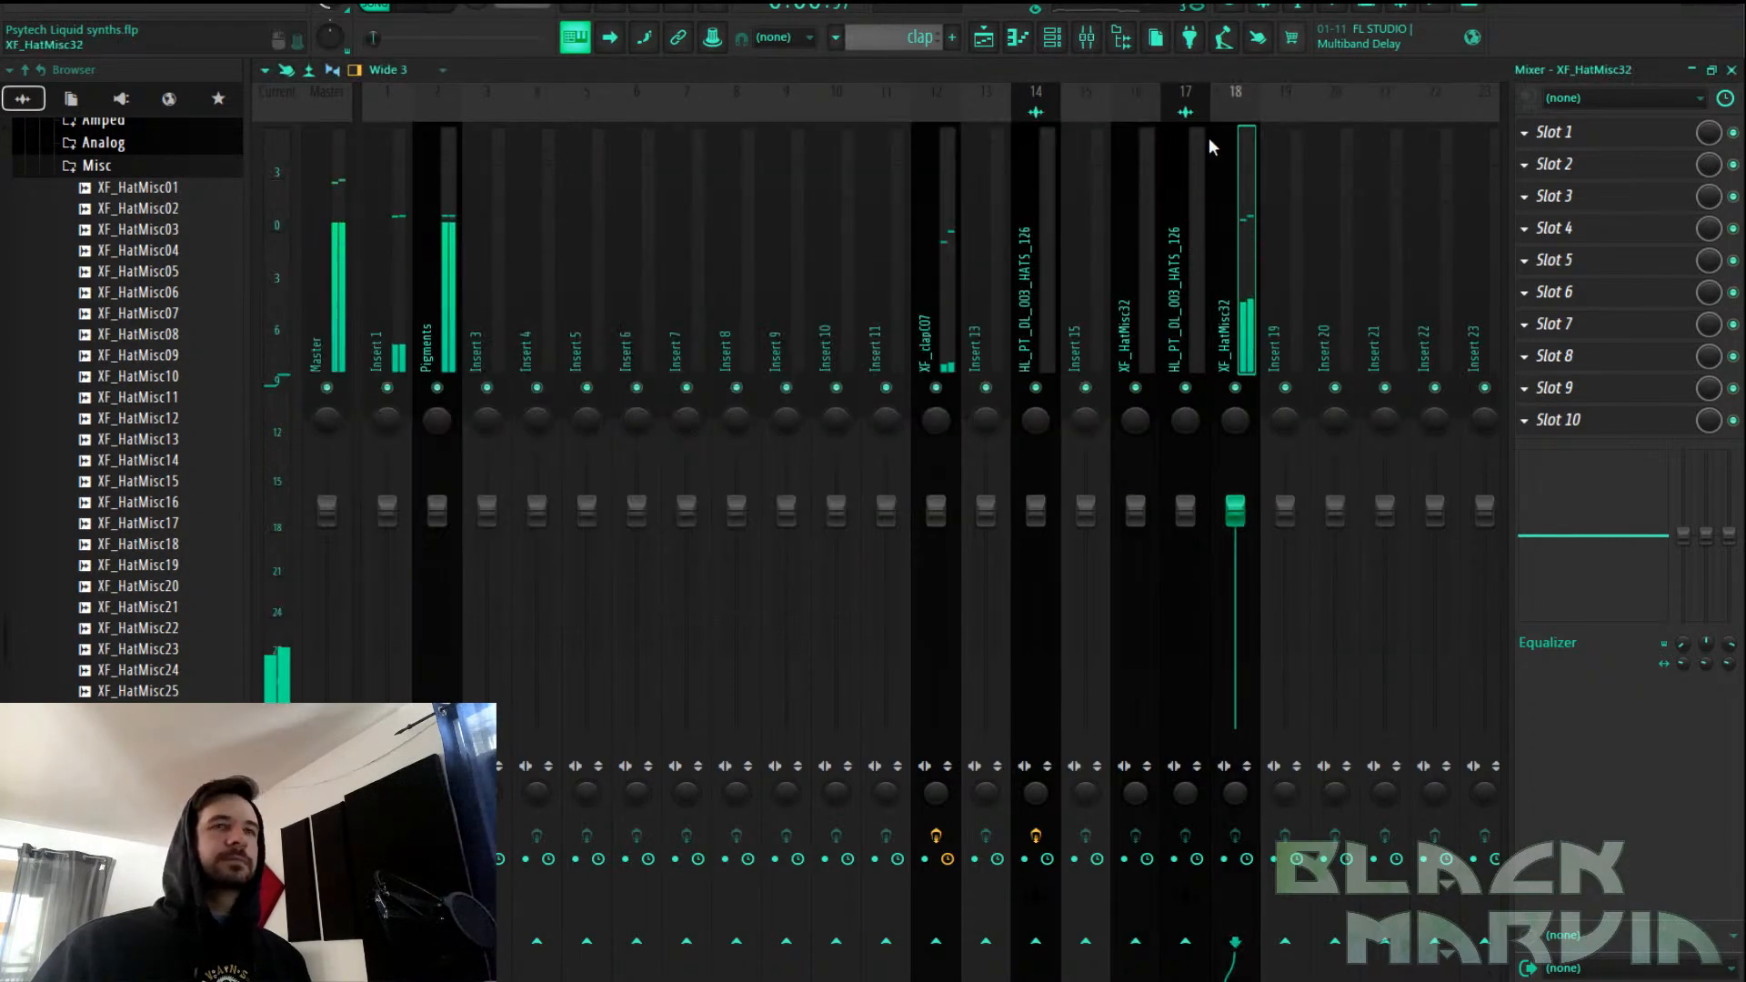
Duplicate the kick, clap, HH and Bass pattern clips into bars 9 to 16 of the playlist, and stop playback
{"action": "left_click", "coordinate": [983, 37]}
{"action": "left_click_drag", "start_coordinate": [1022, 331], "coordinate": [544, 375]}
{"action": "key", "text": "ctrl+b"}
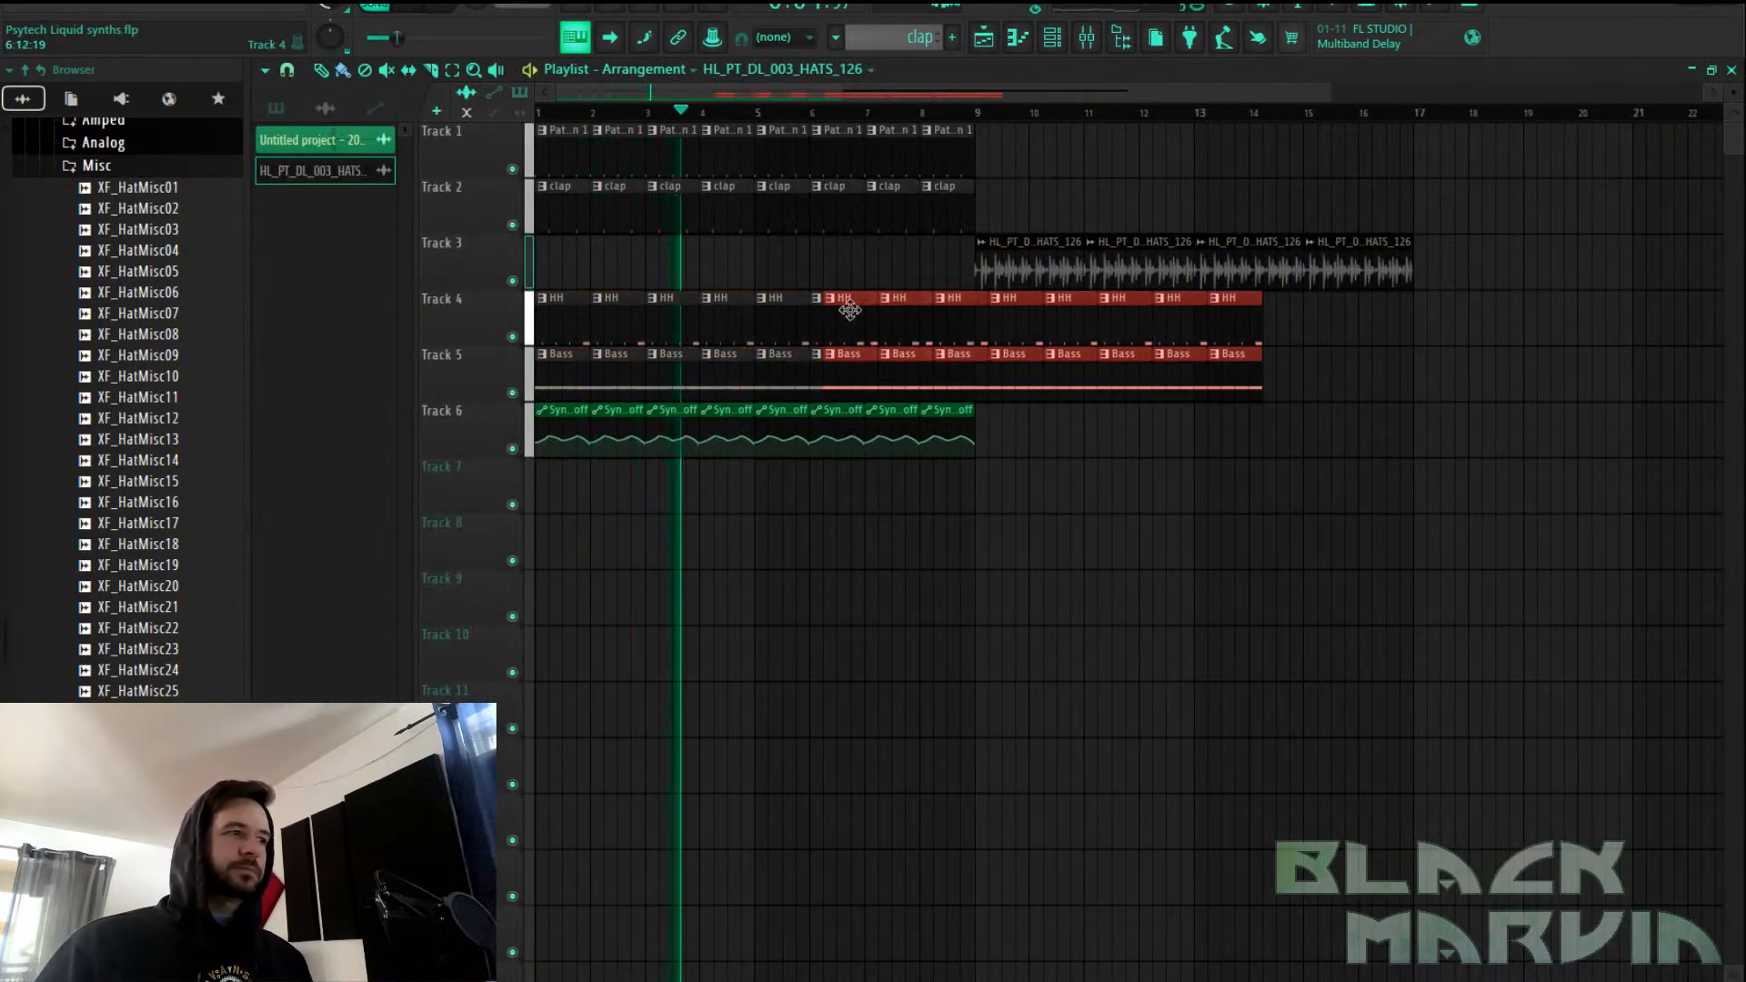
{"action": "left_click_drag", "start_coordinate": [1037, 127], "coordinate": [536, 223]}
{"action": "key", "text": "ctrl+b"}
{"action": "left_click_drag", "start_coordinate": [987, 151], "coordinate": [994, 147]}
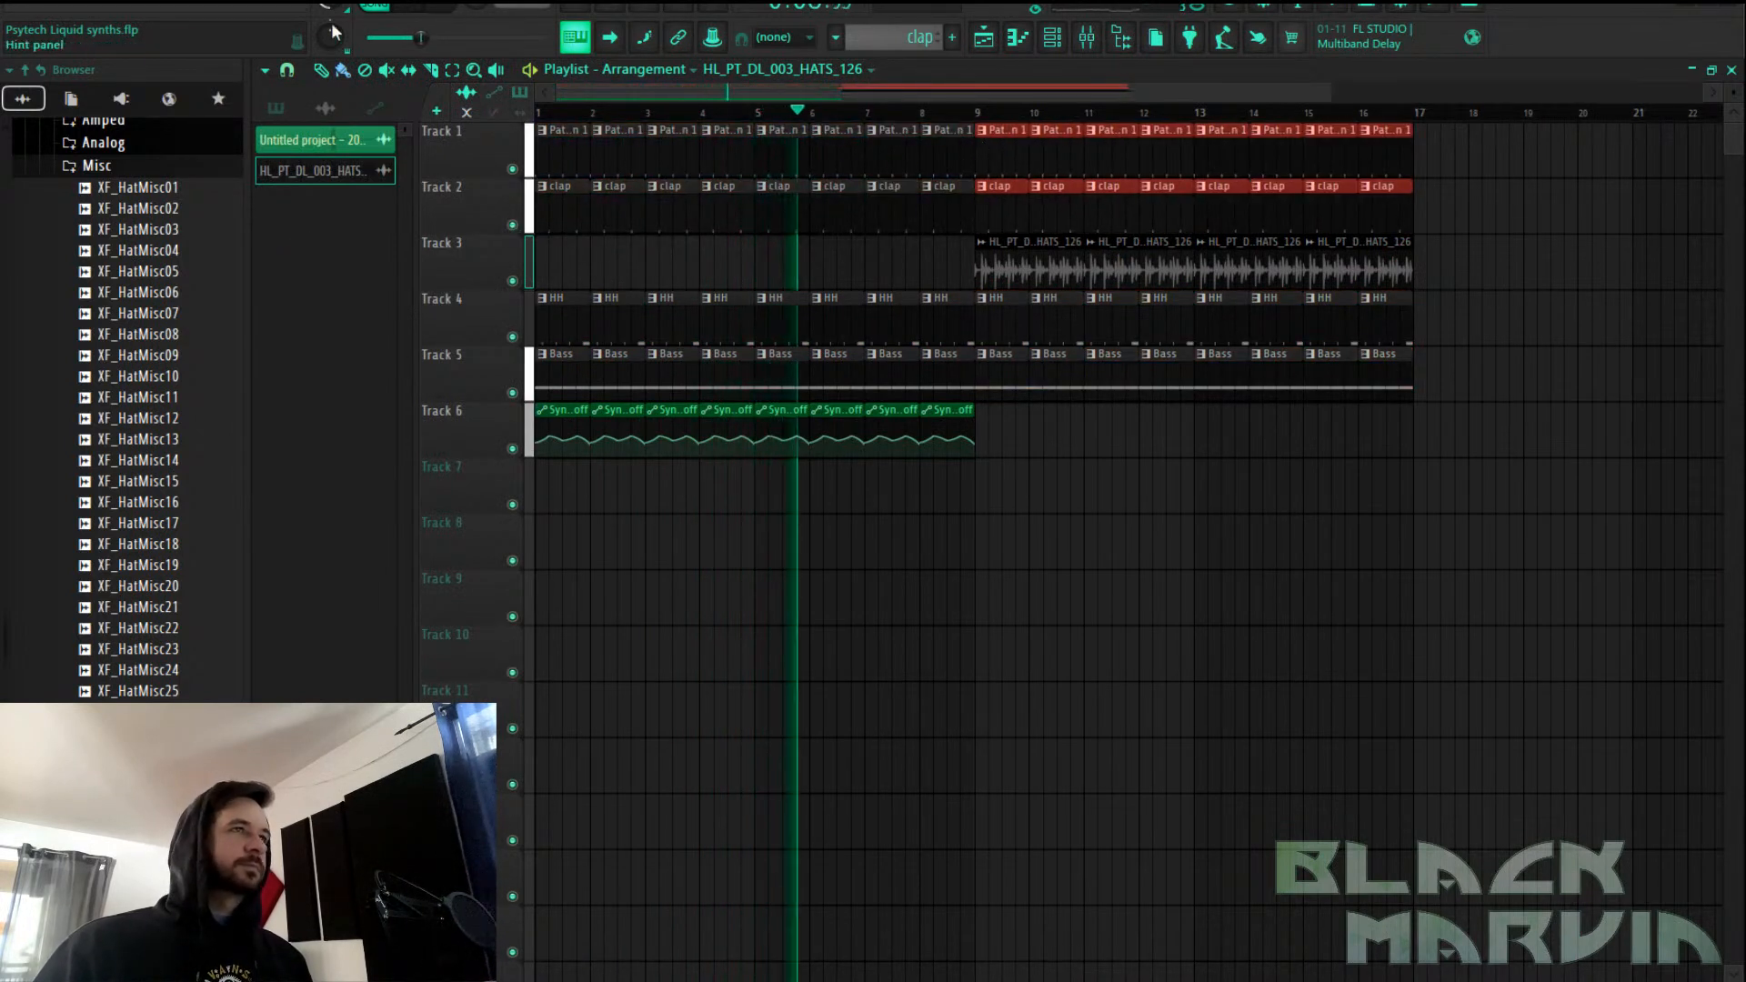
{"action": "key", "text": "space"}
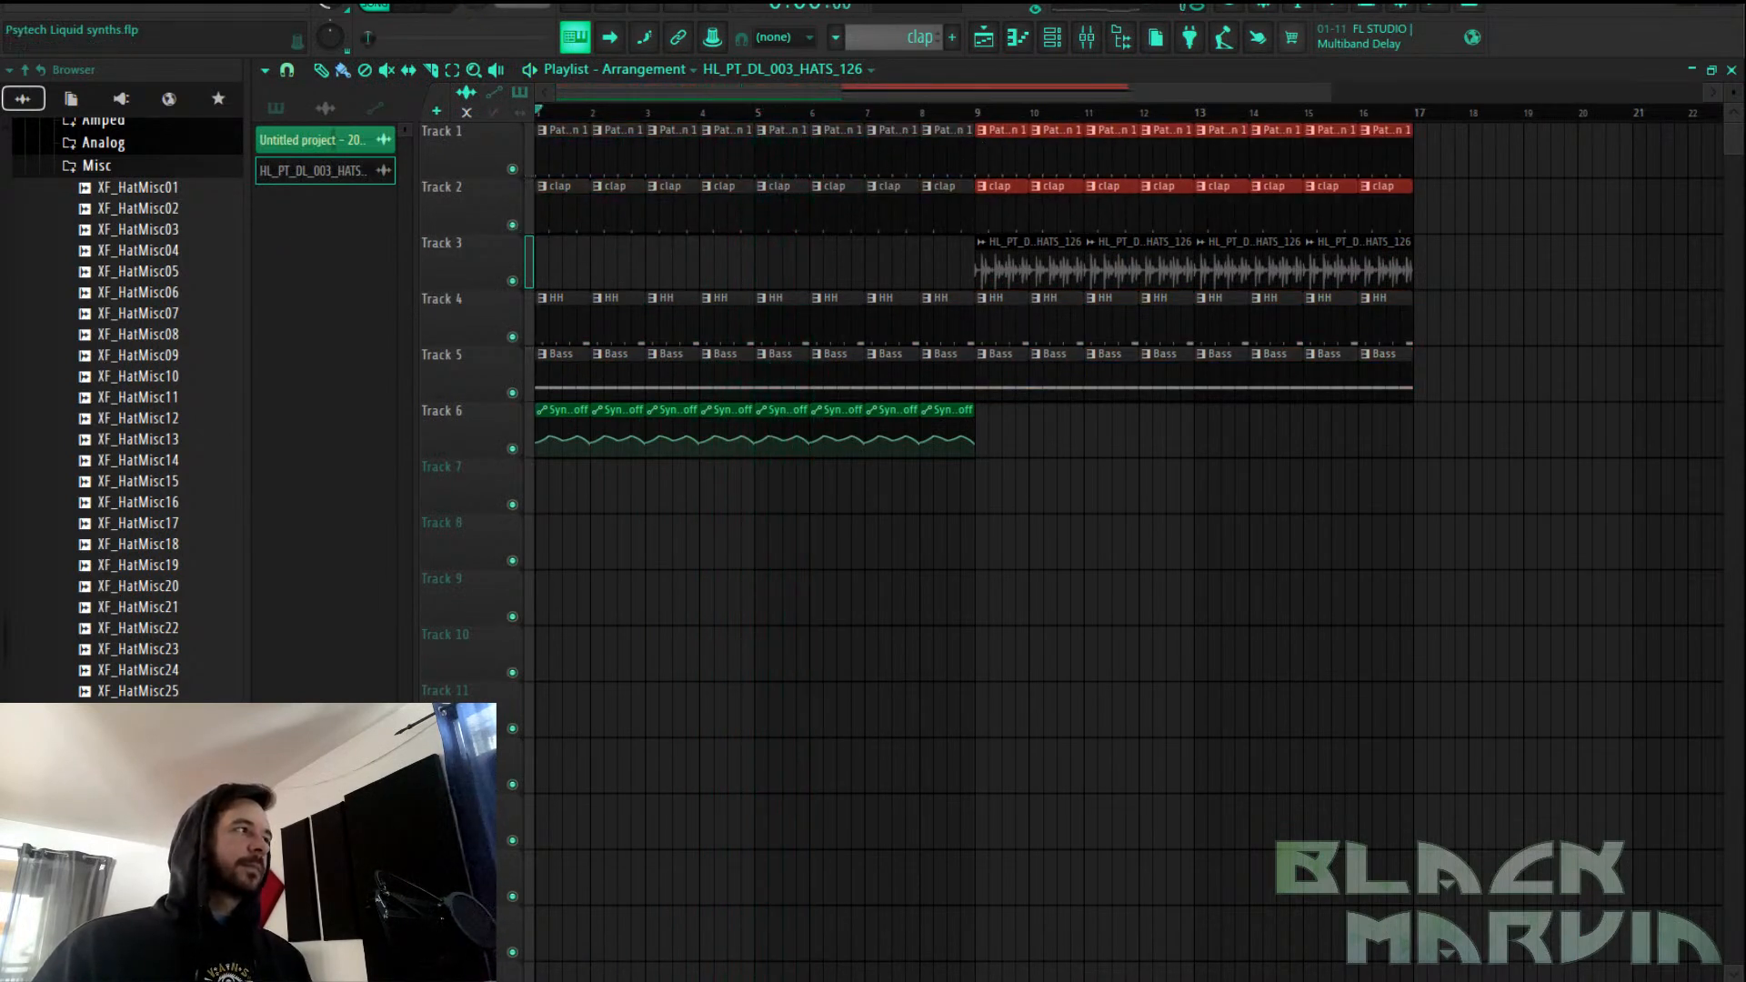
Bring up the channel rack and save the project
{"action": "left_click", "coordinate": [1064, 42]}
{"action": "left_click", "coordinate": [36, 5]}
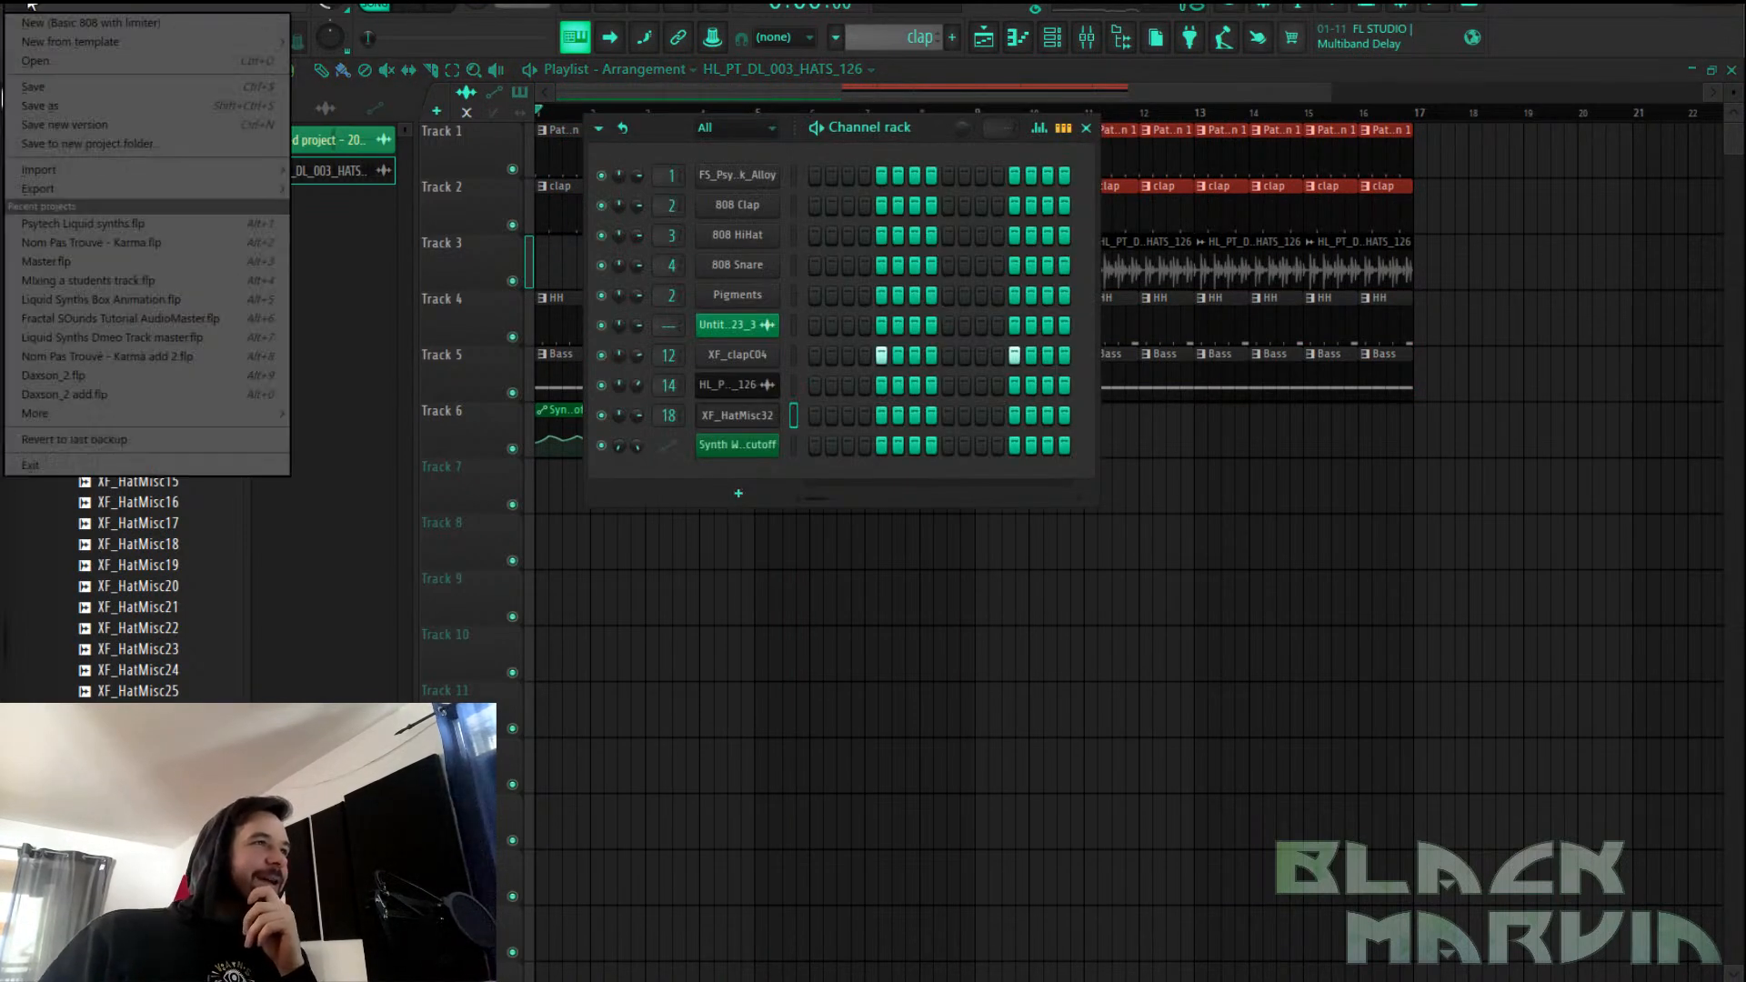
{"action": "left_click", "coordinate": [82, 82]}
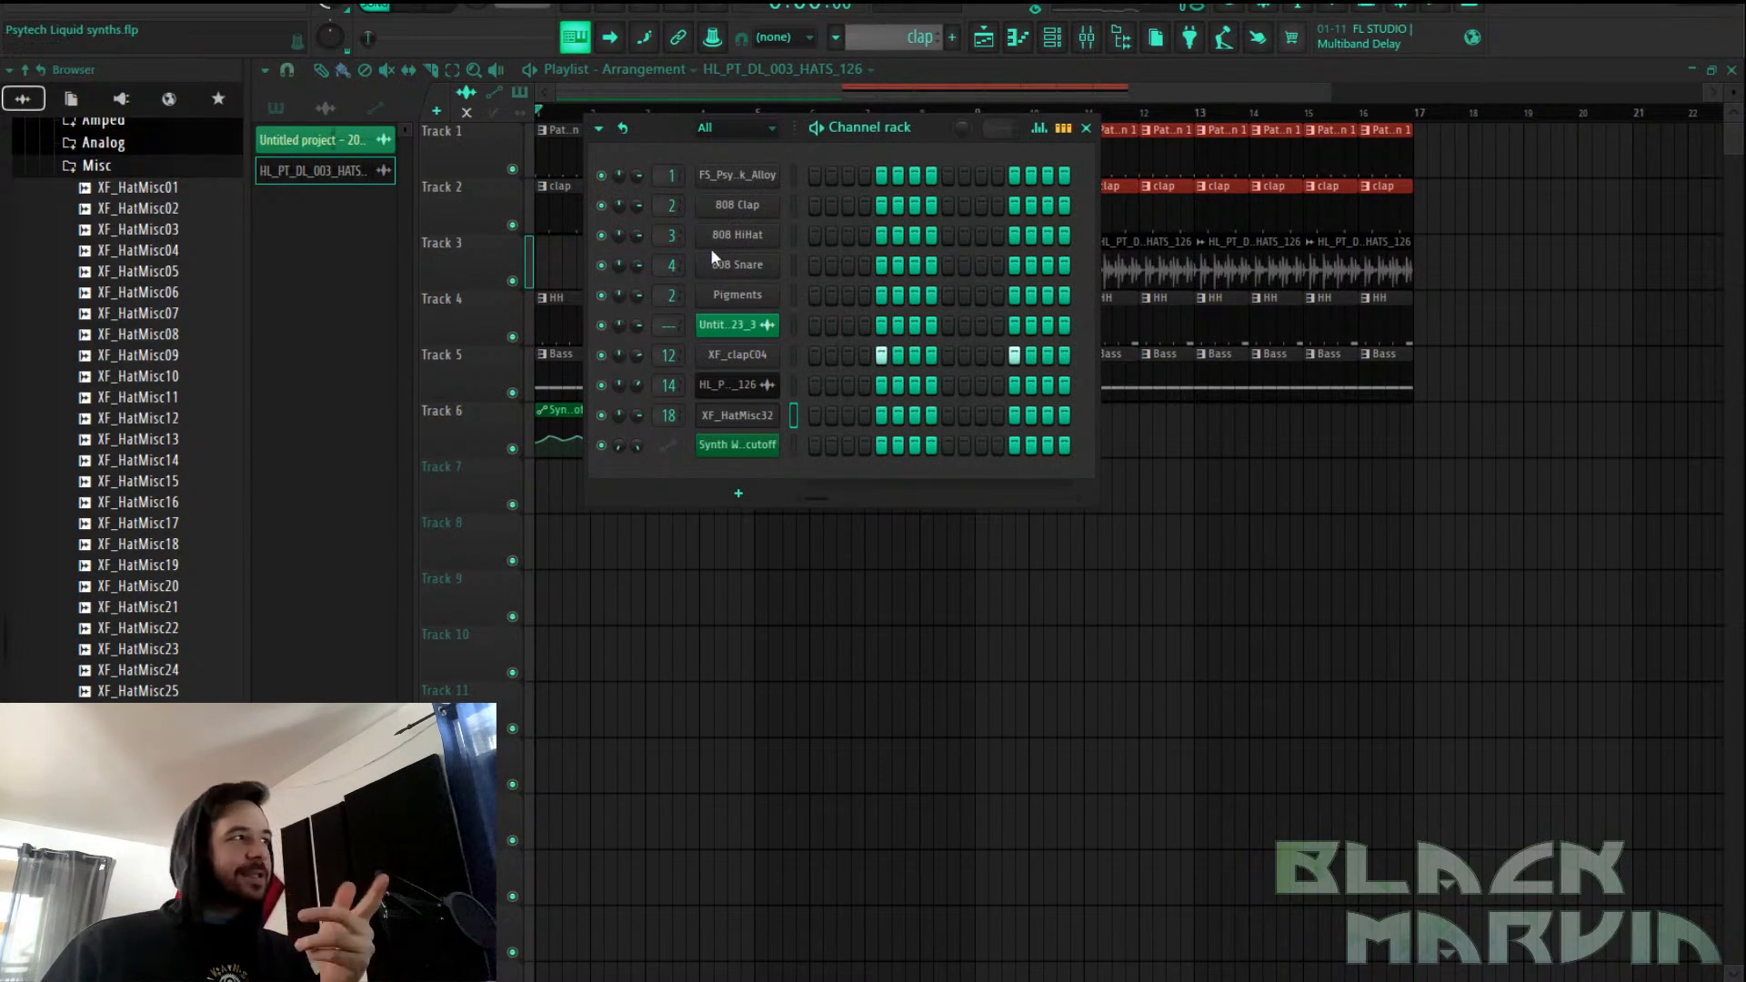
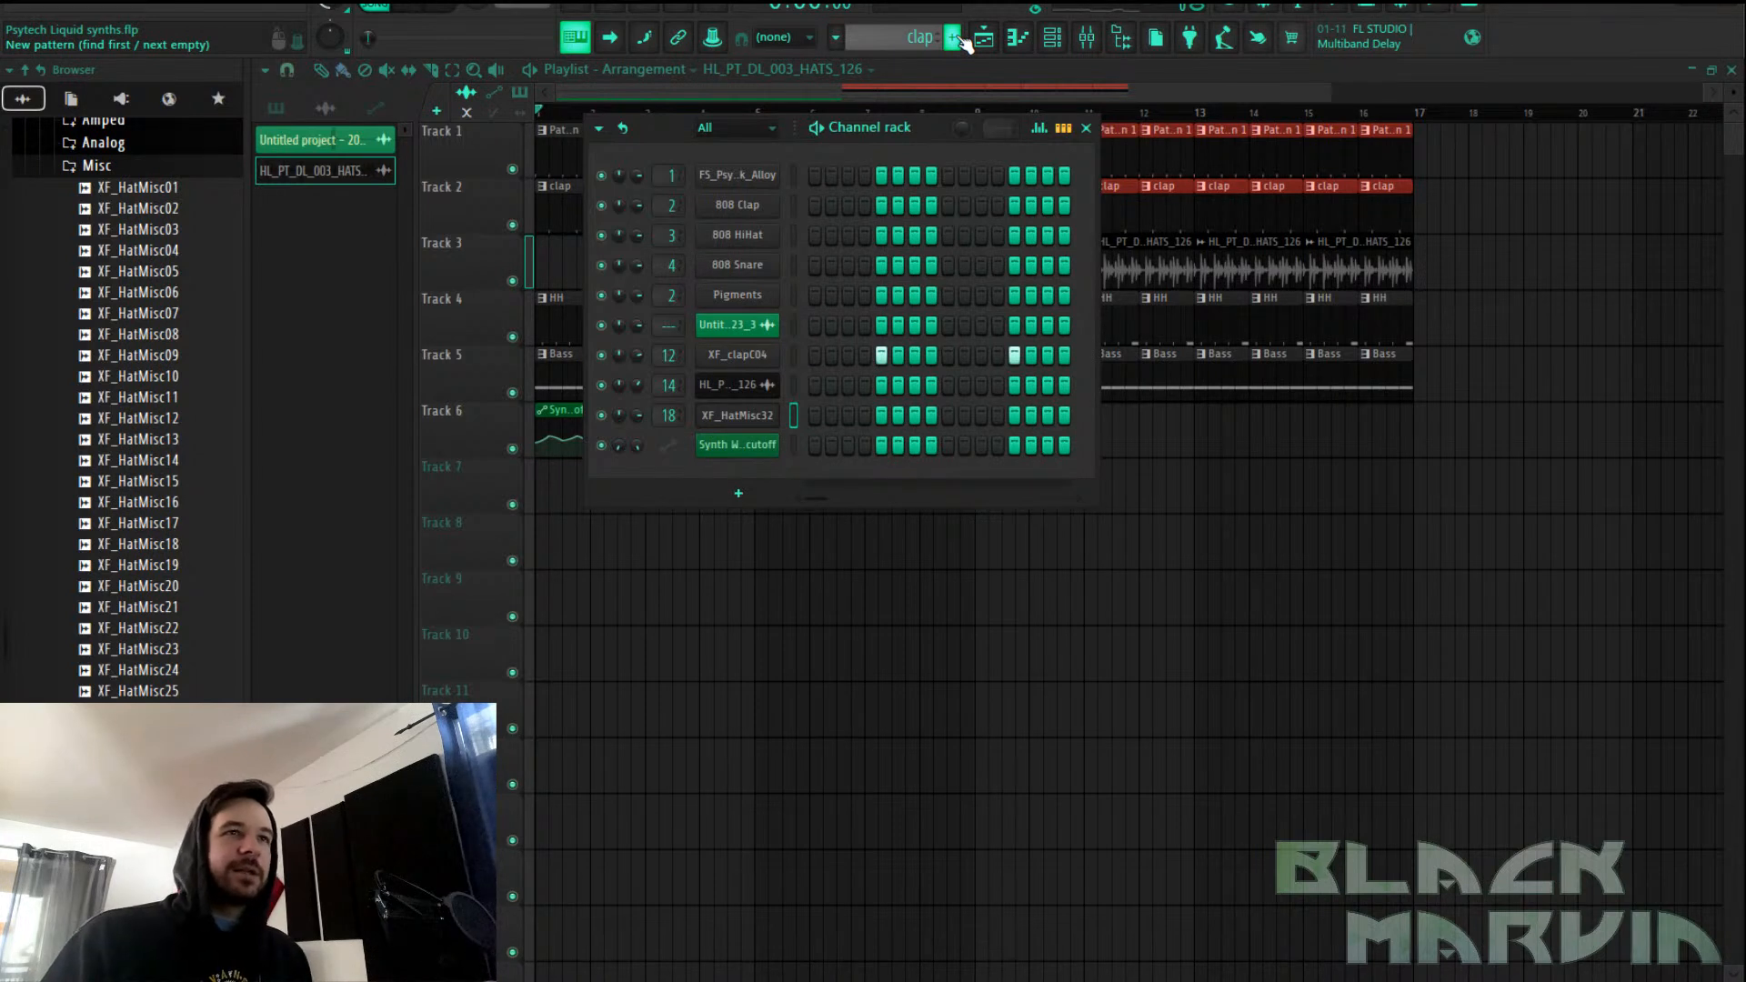
Create a new pattern named Stnh Stab
{"action": "left_click", "coordinate": [955, 38]}
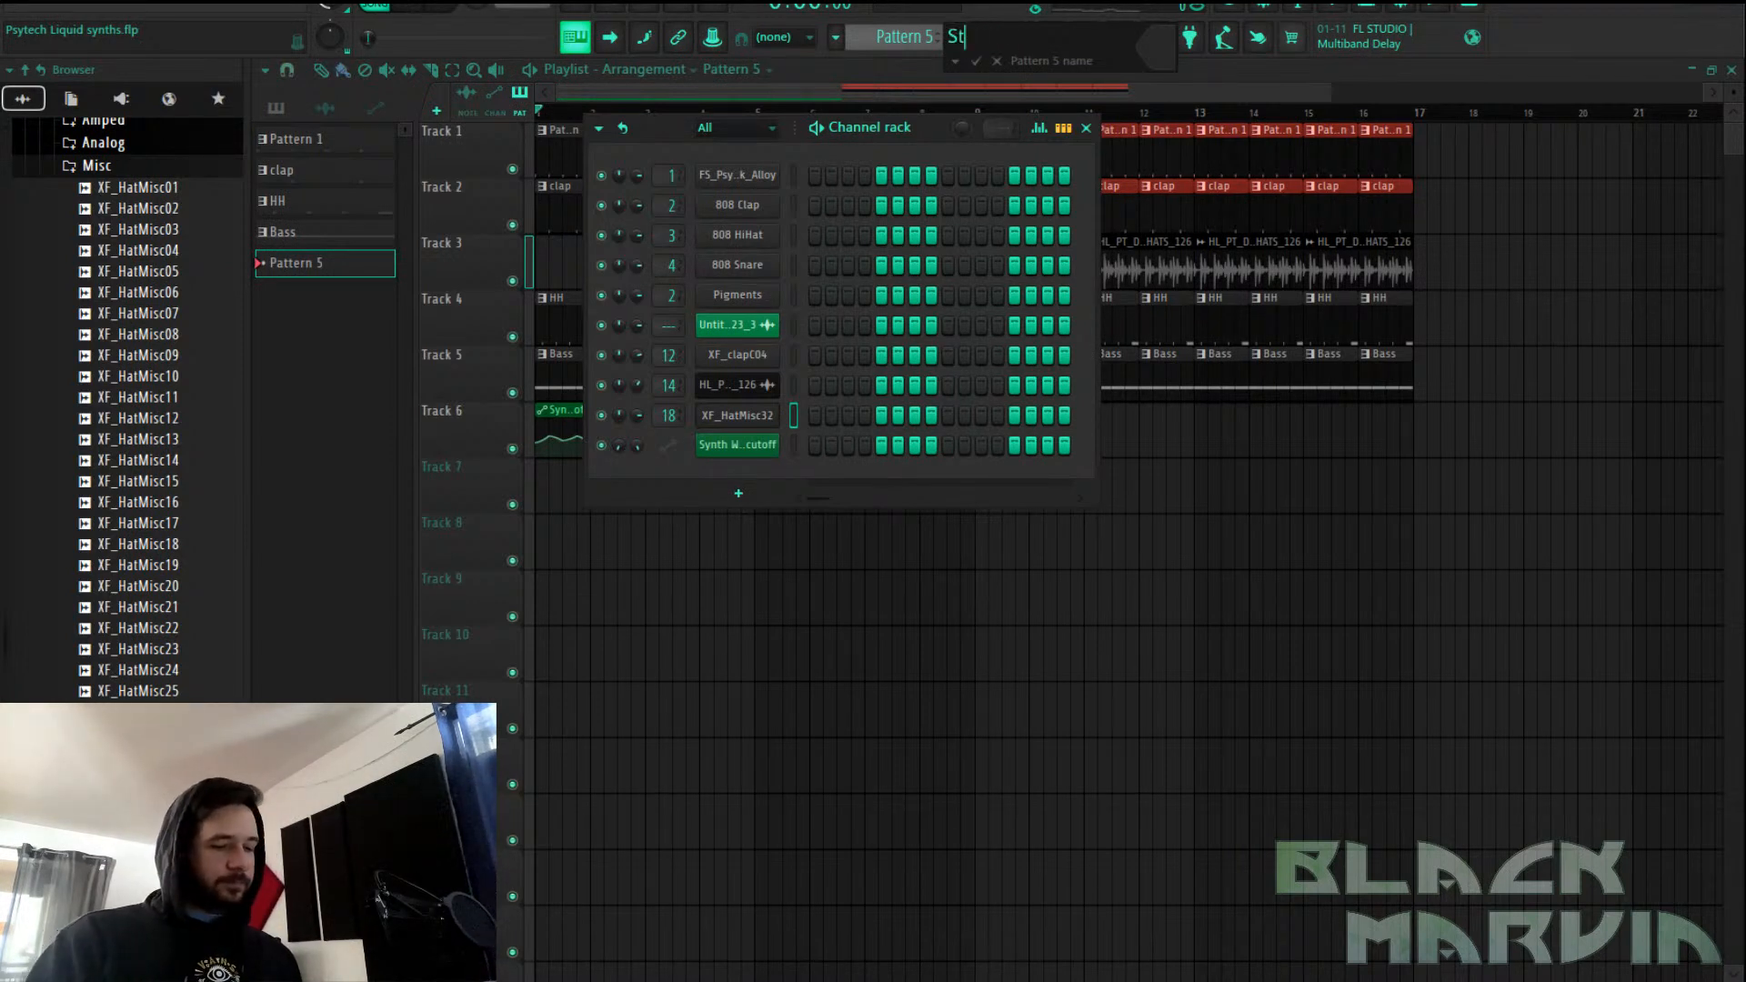
{"action": "type", "text": "tab"}
{"action": "key", "text": "Return"}
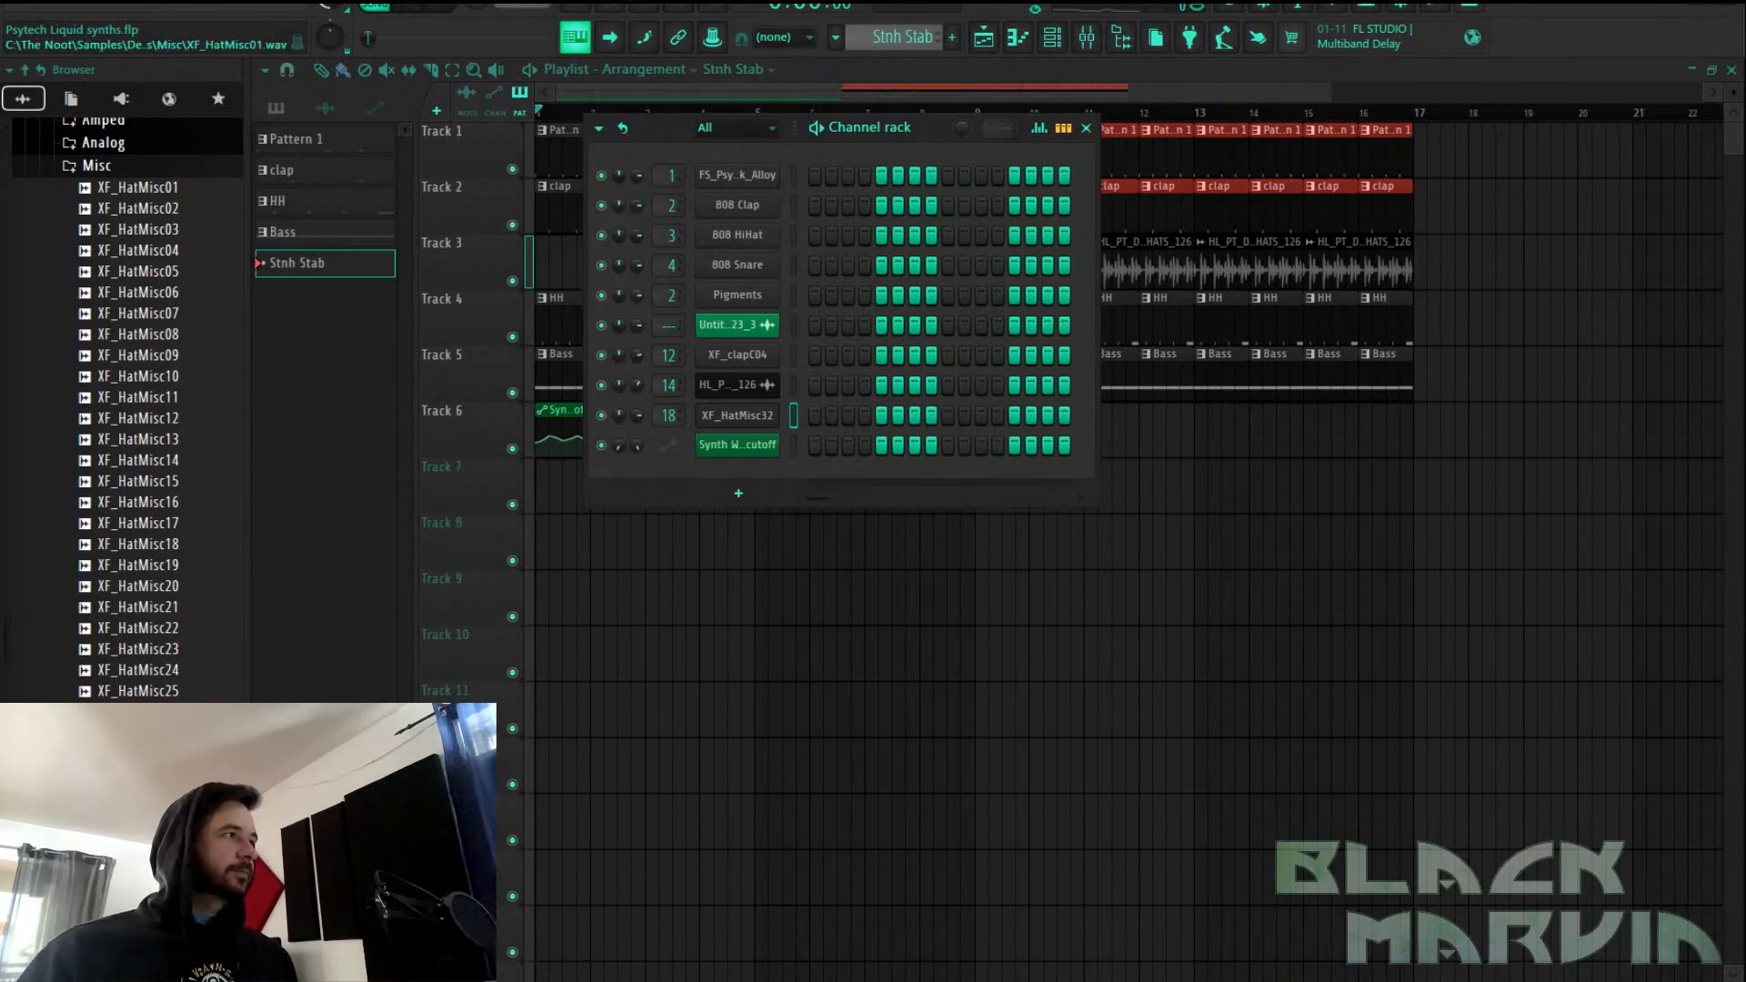
Add a second Pigments instrument channel and open the FS_Liquid Synths sound bank in its preset browser
{"action": "left_click", "coordinate": [739, 493]}
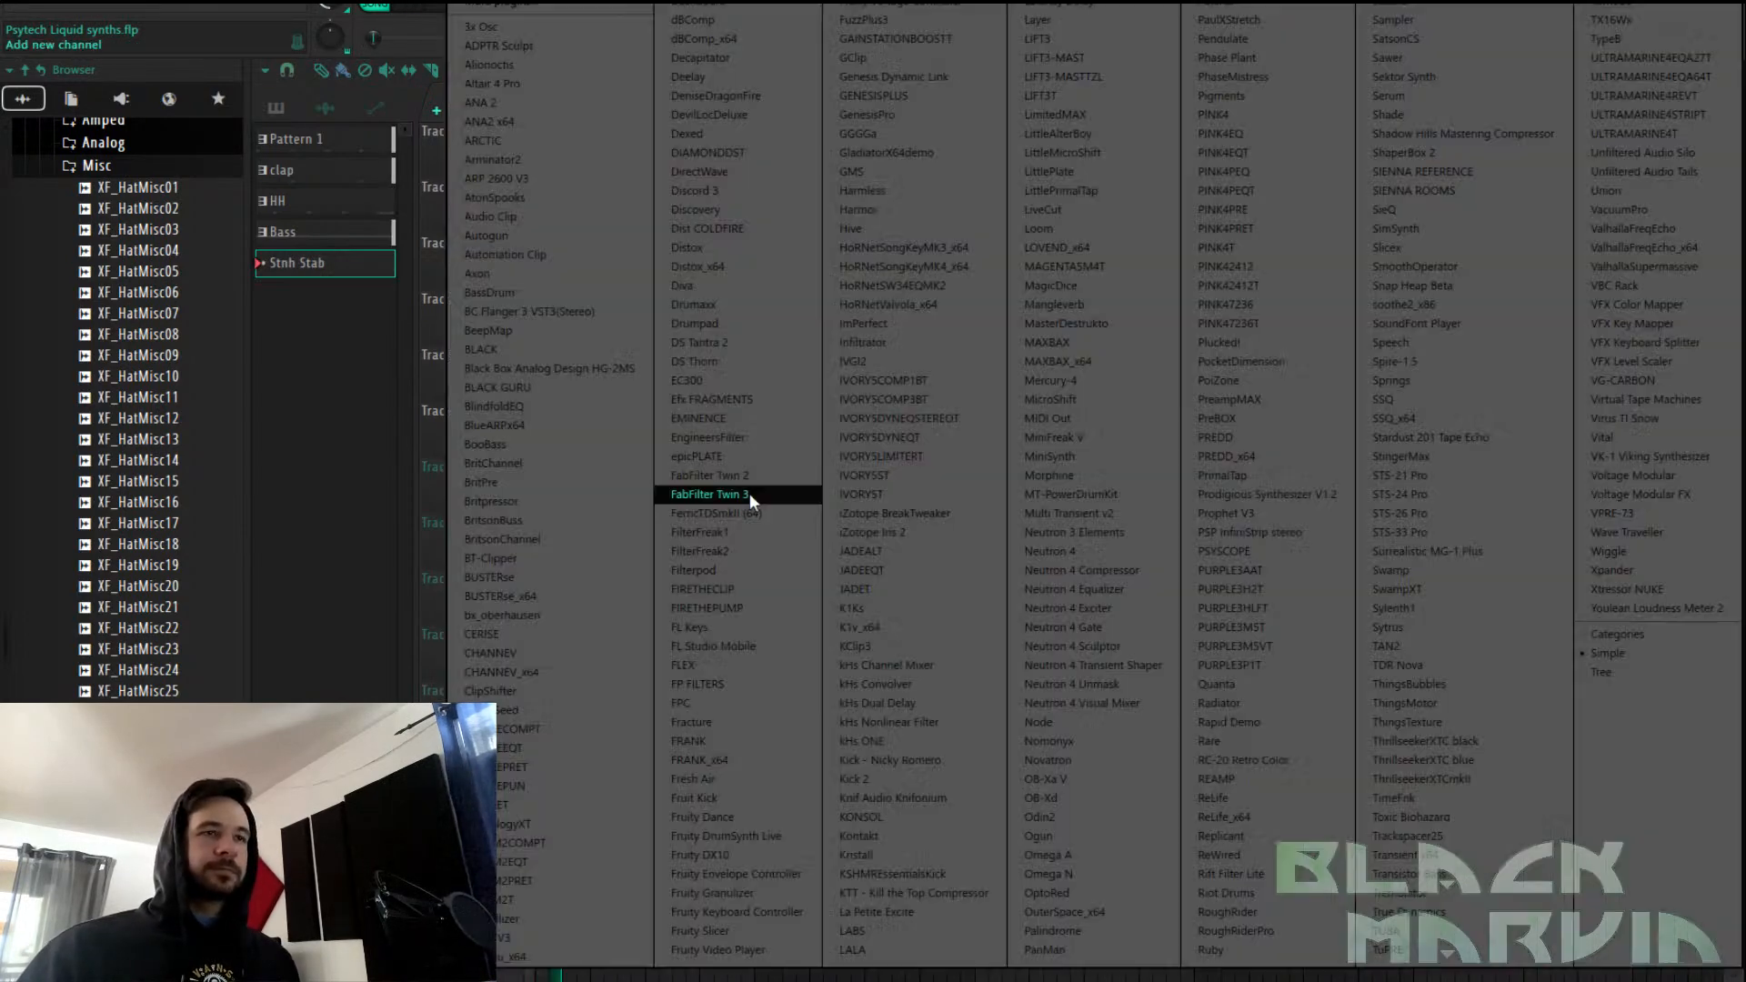
{"action": "left_click", "coordinate": [1280, 93]}
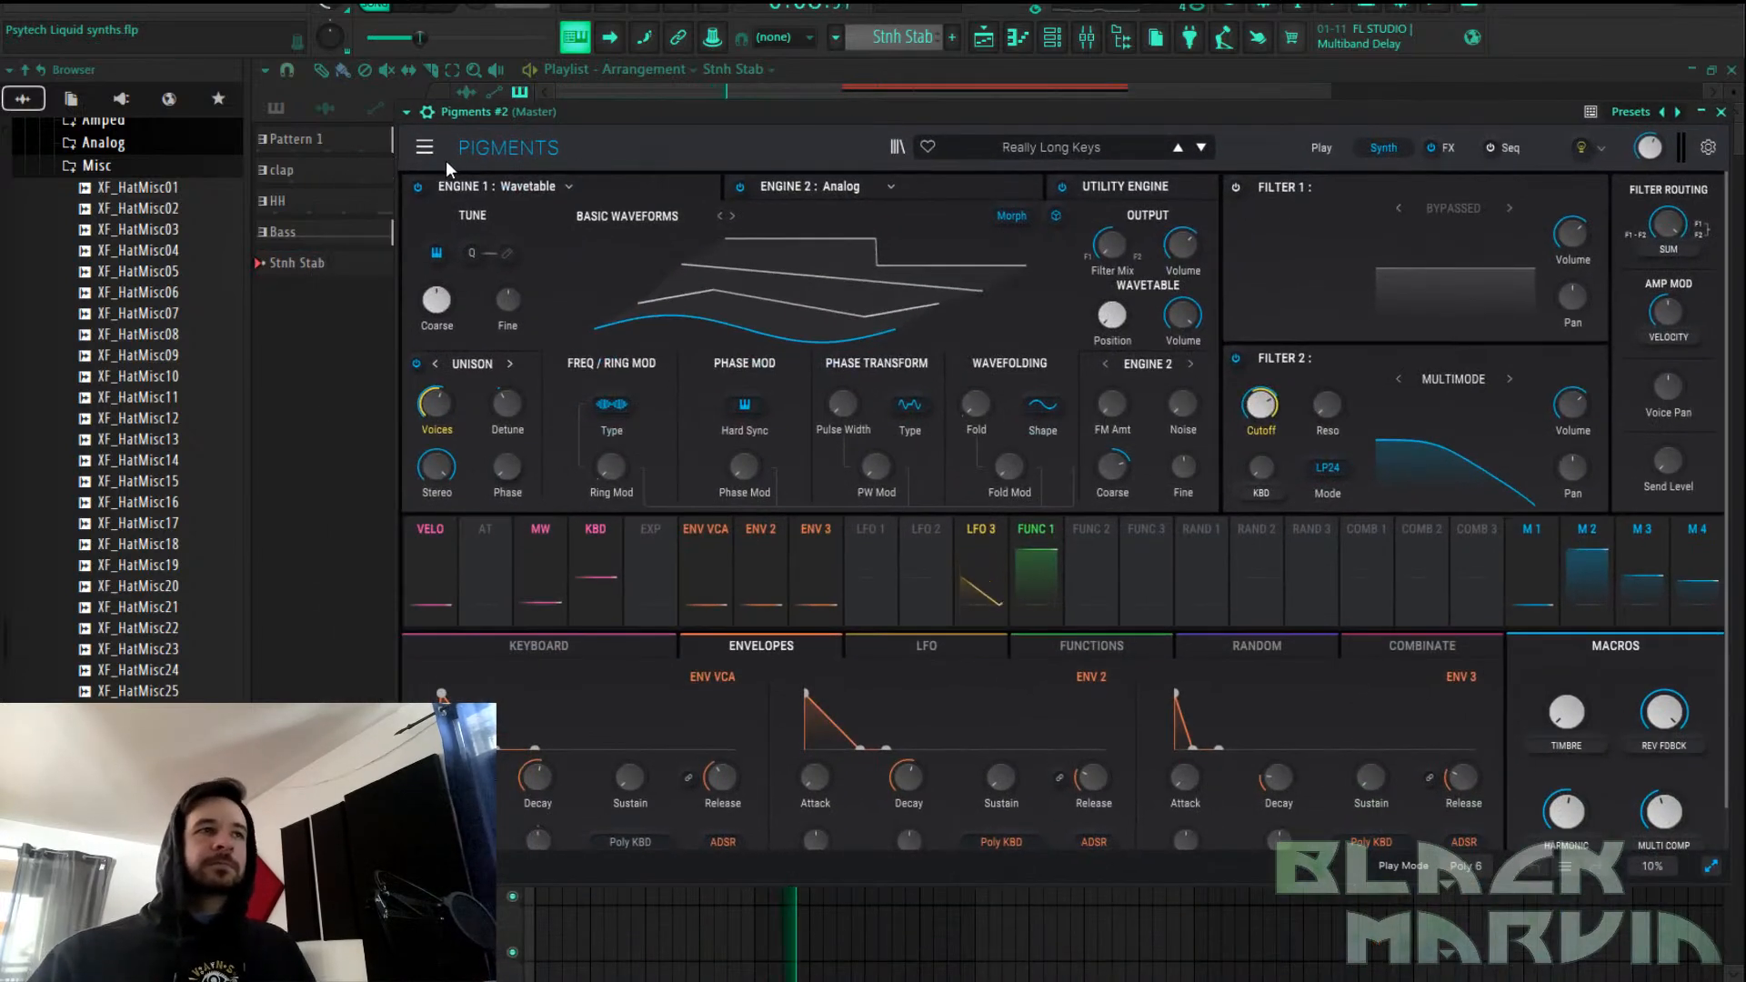
{"action": "left_click", "coordinate": [897, 147]}
{"action": "left_click", "coordinate": [492, 292]}
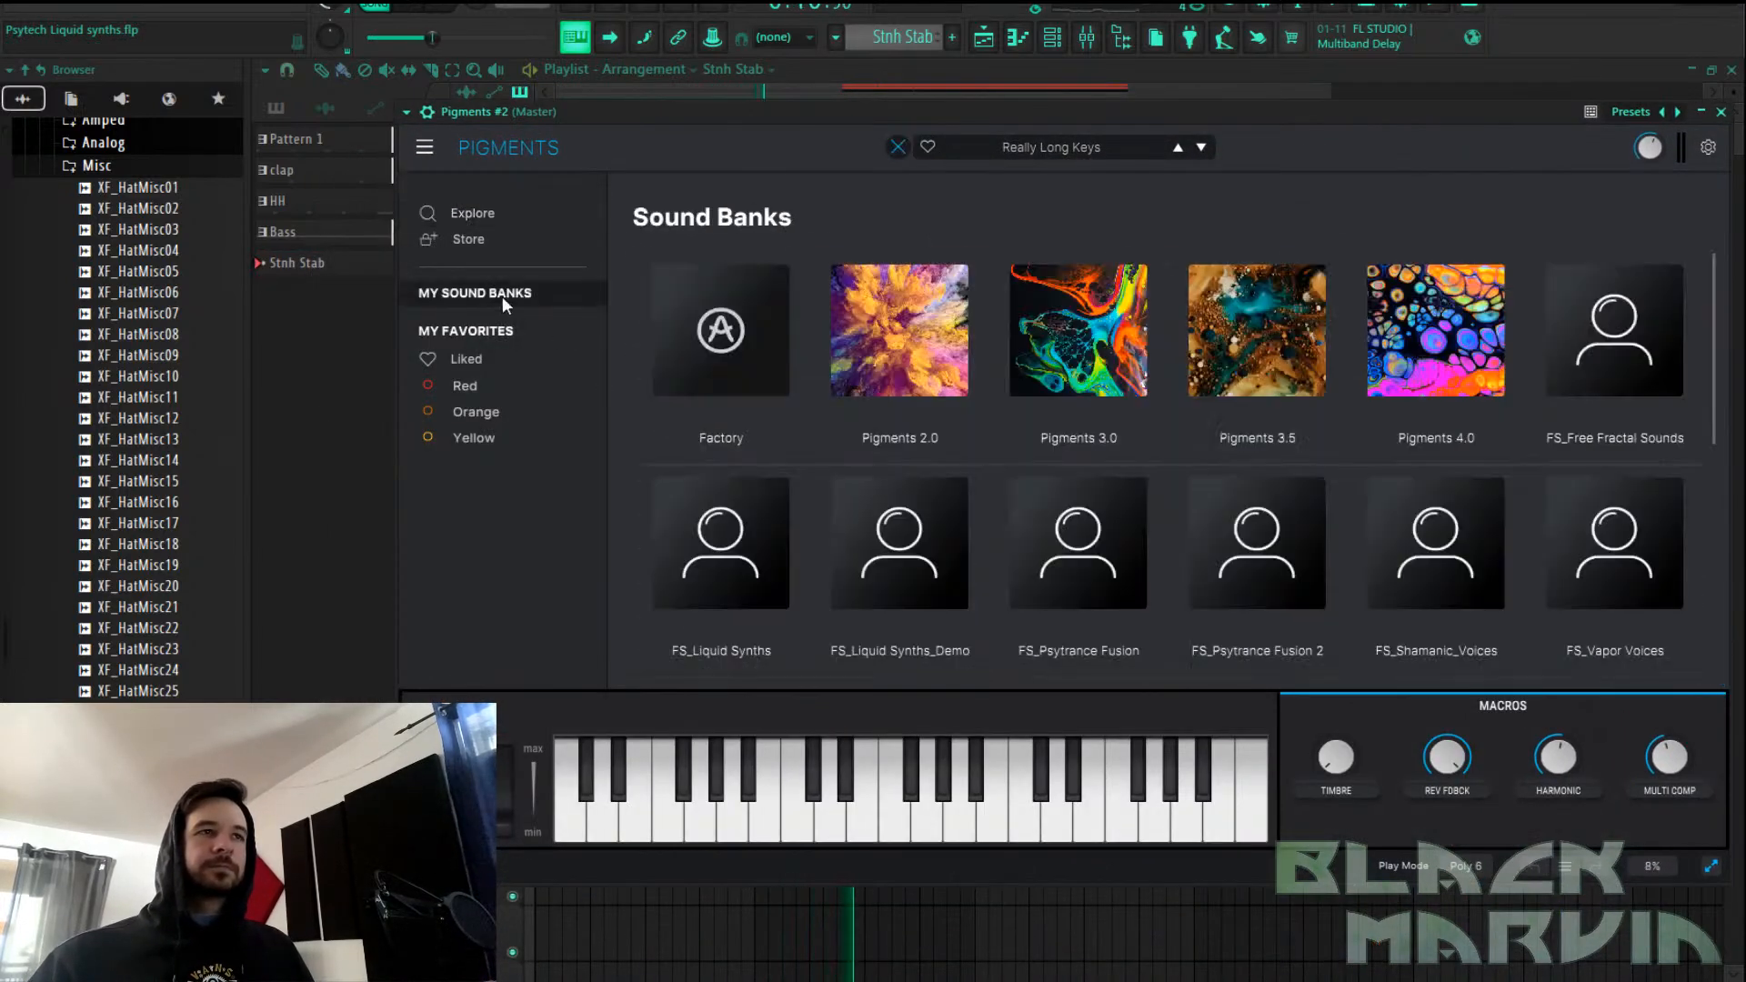
{"action": "left_click", "coordinate": [761, 505]}
{"action": "left_click", "coordinate": [760, 512]}
Audition the lead presets LD - Burner, LD - Caliban, LD - Circuit Soap and LD - Clouder over the arrangement
{"action": "scroll", "coordinate": [924, 494], "scroll_direction": "down", "scroll_amount": 4}
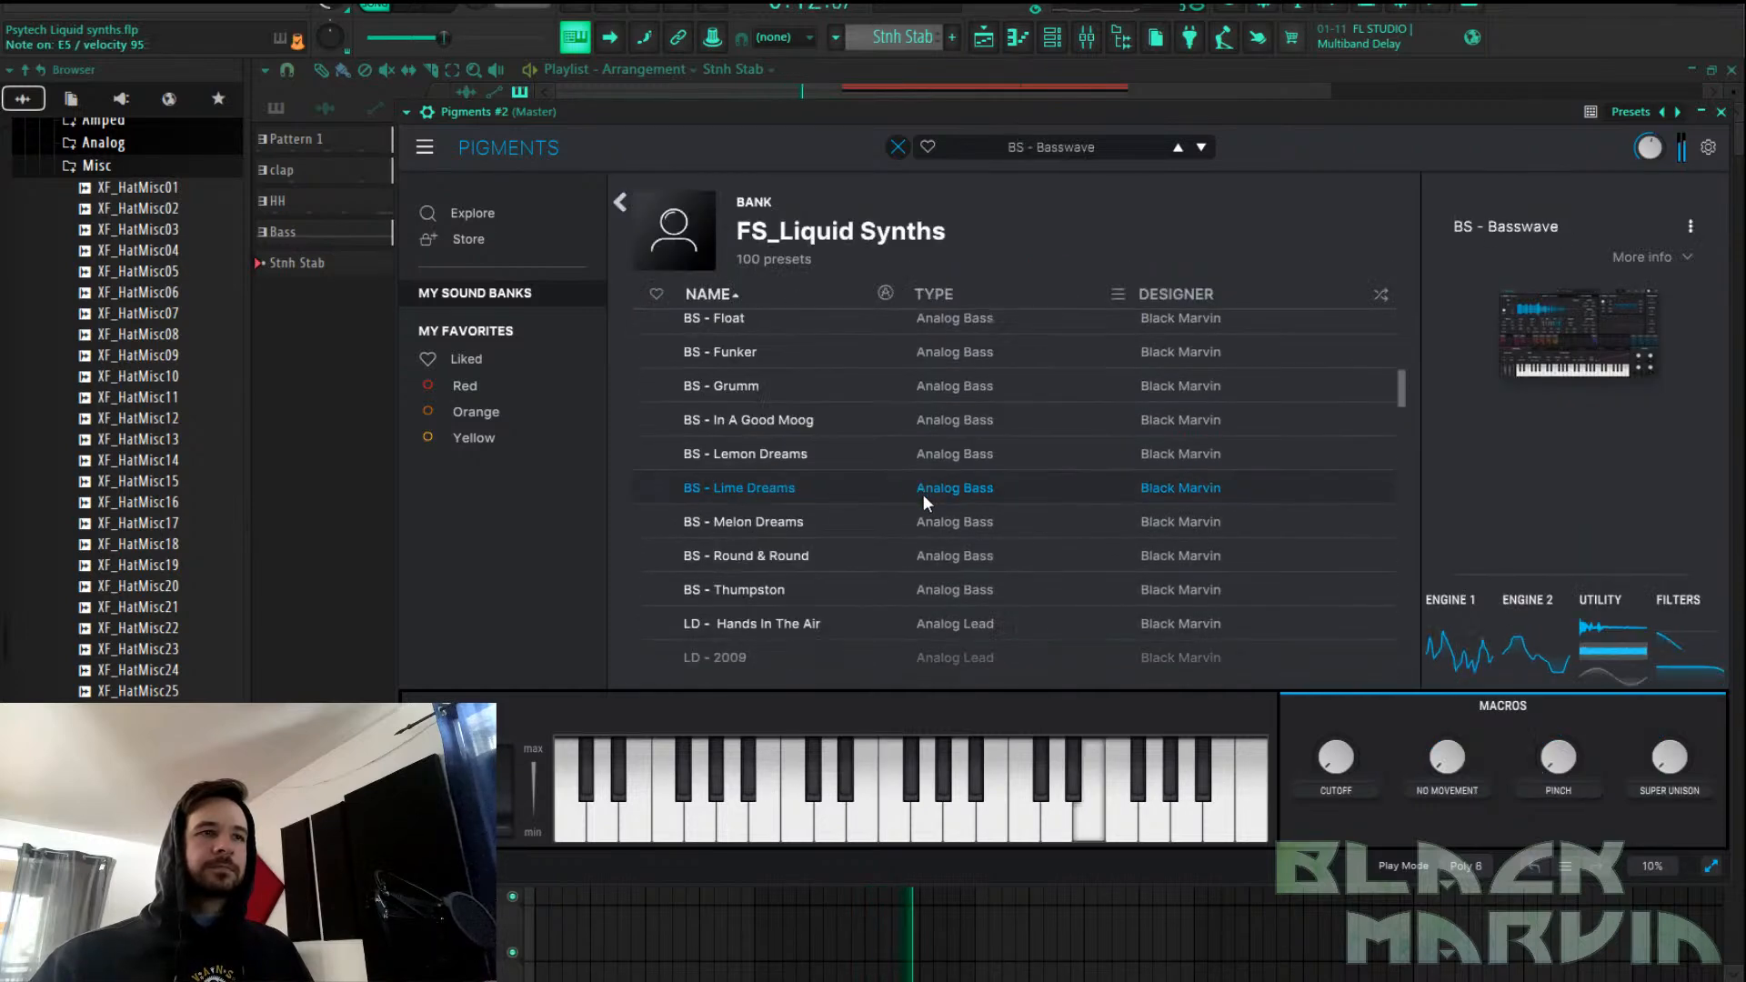
{"action": "scroll", "coordinate": [806, 536], "scroll_direction": "down", "scroll_amount": 3}
{"action": "left_click", "coordinate": [806, 537]}
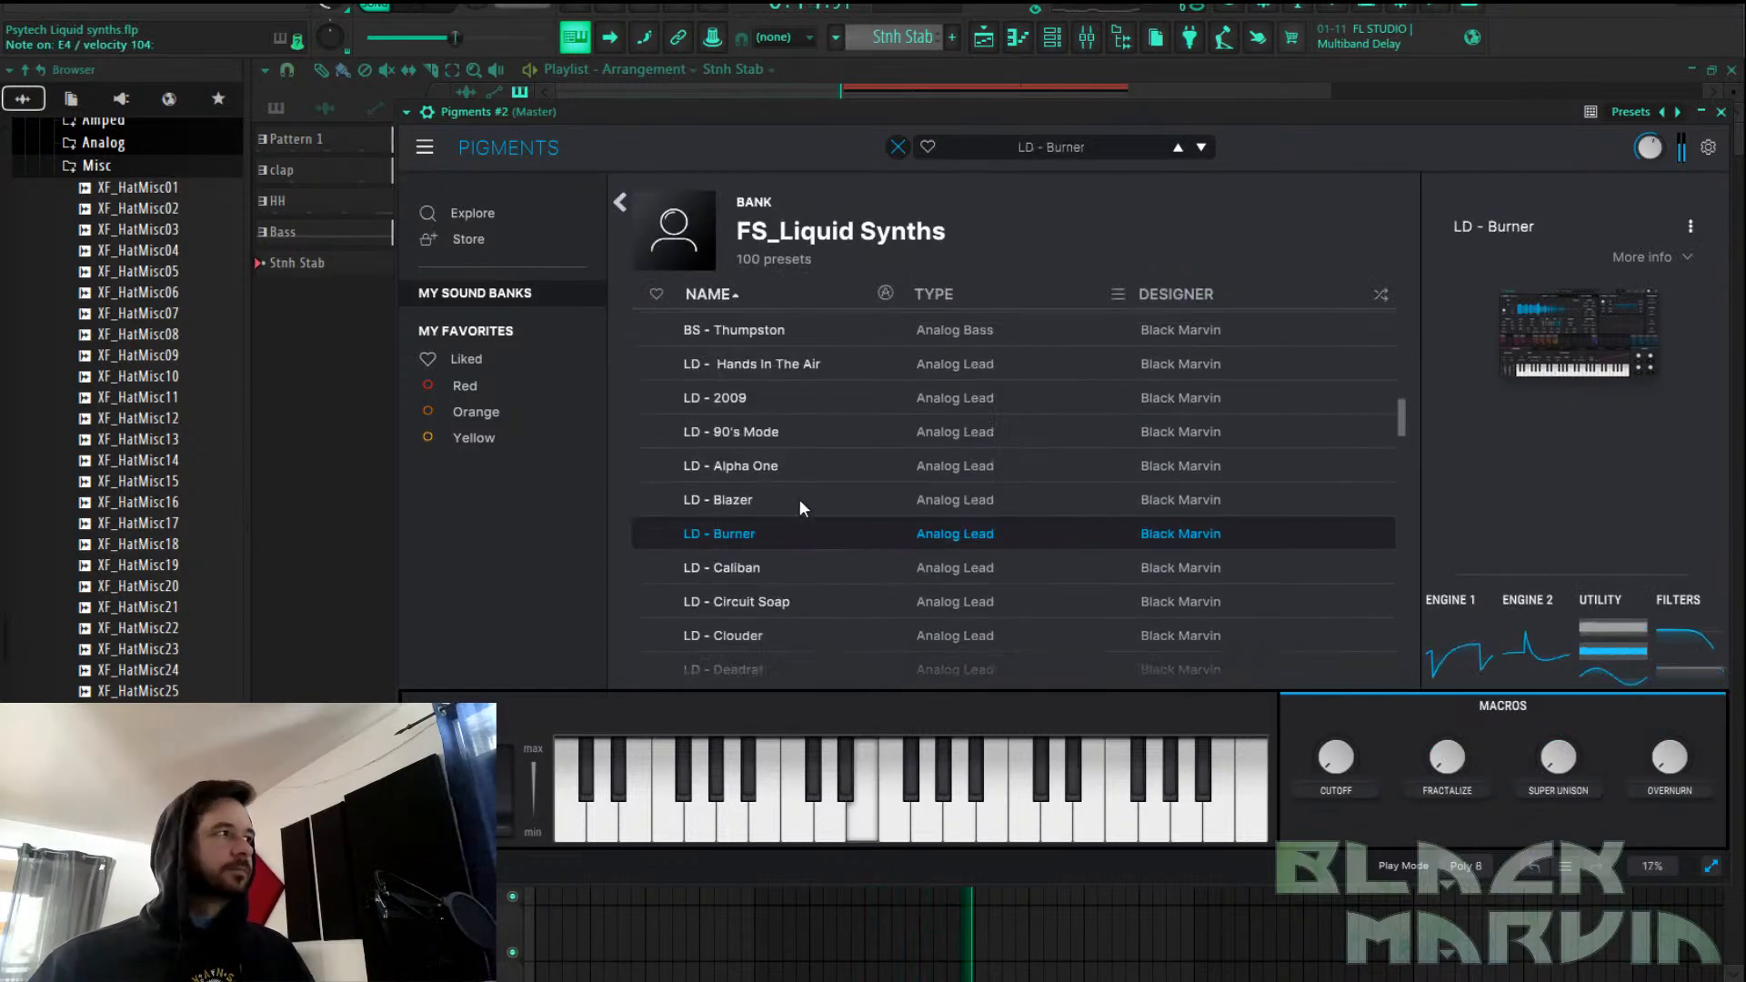
{"action": "left_click", "coordinate": [795, 562]}
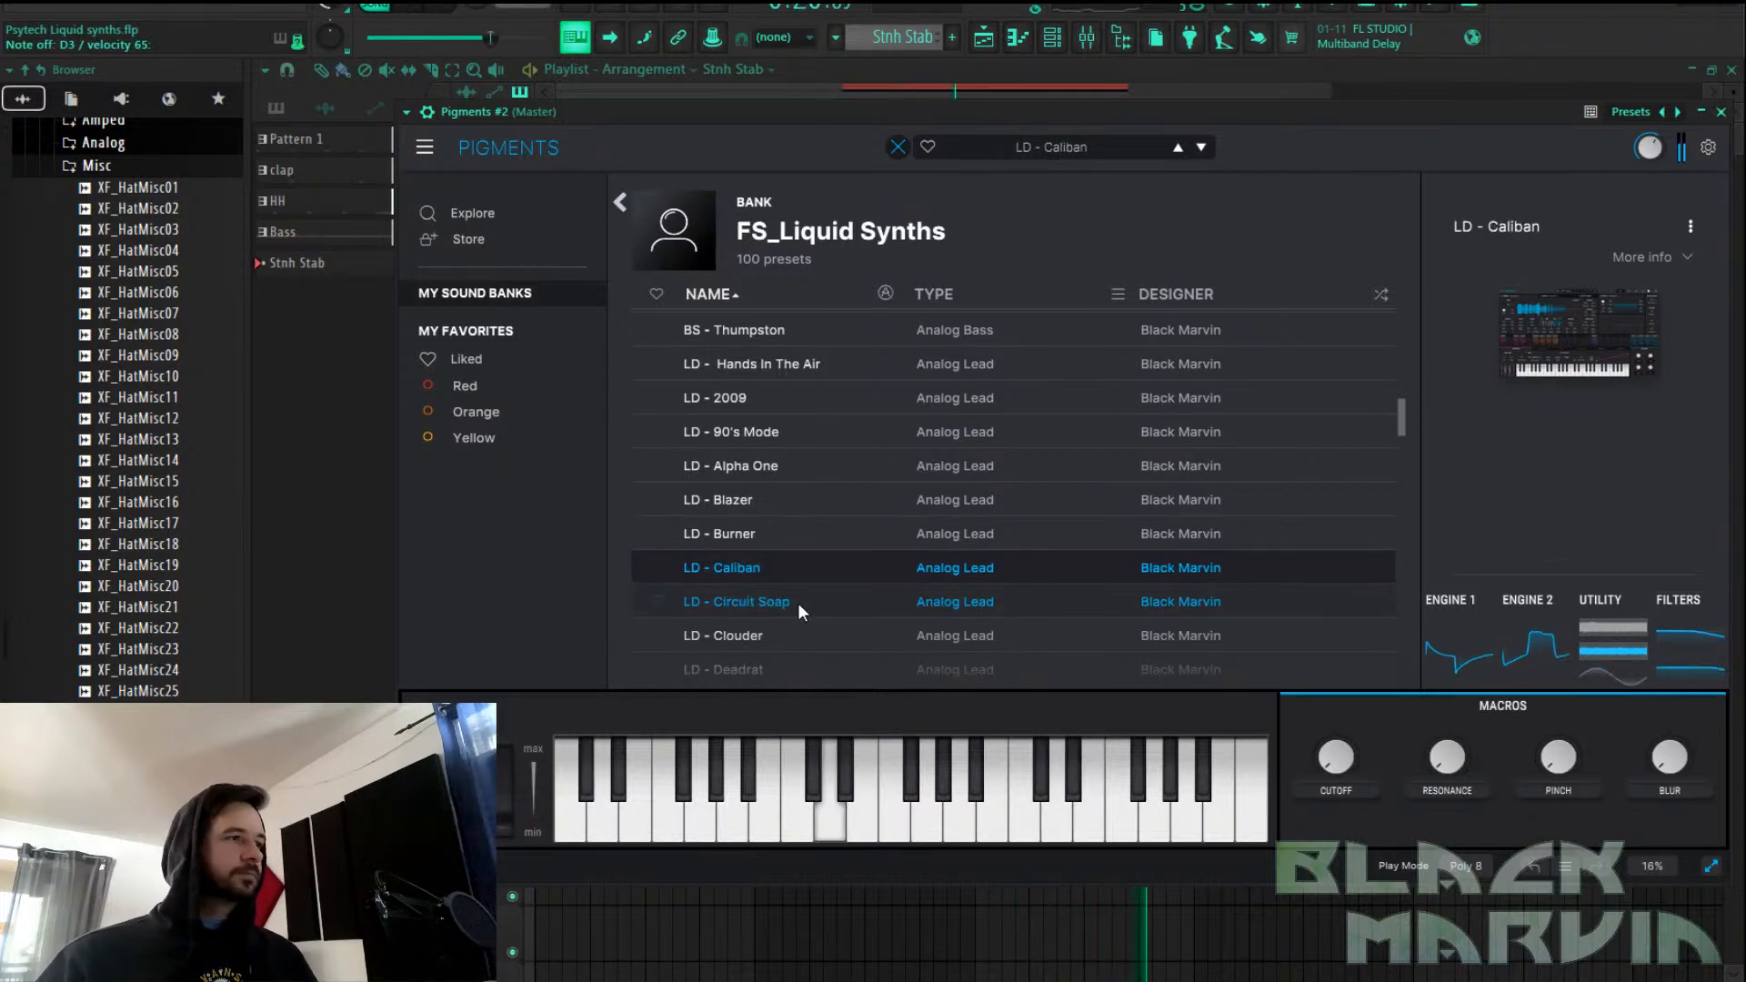
{"action": "left_click", "coordinate": [795, 598]}
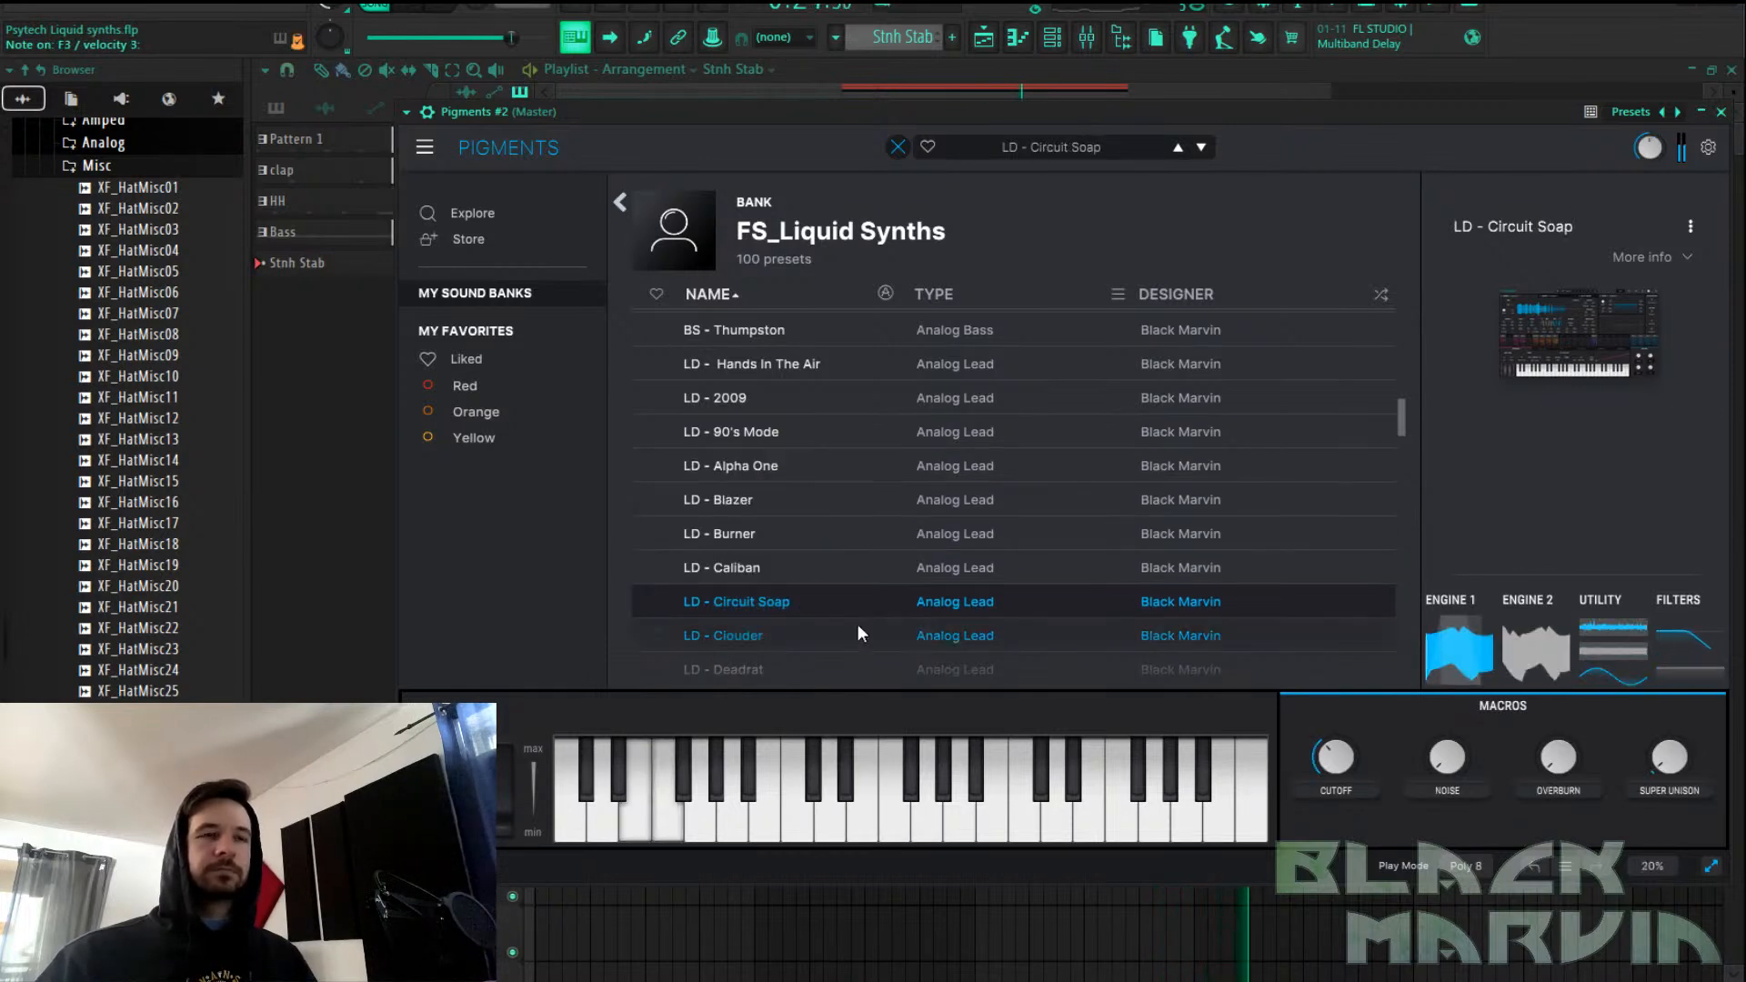
{"action": "left_click", "coordinate": [803, 634]}
{"action": "left_click", "coordinate": [789, 604]}
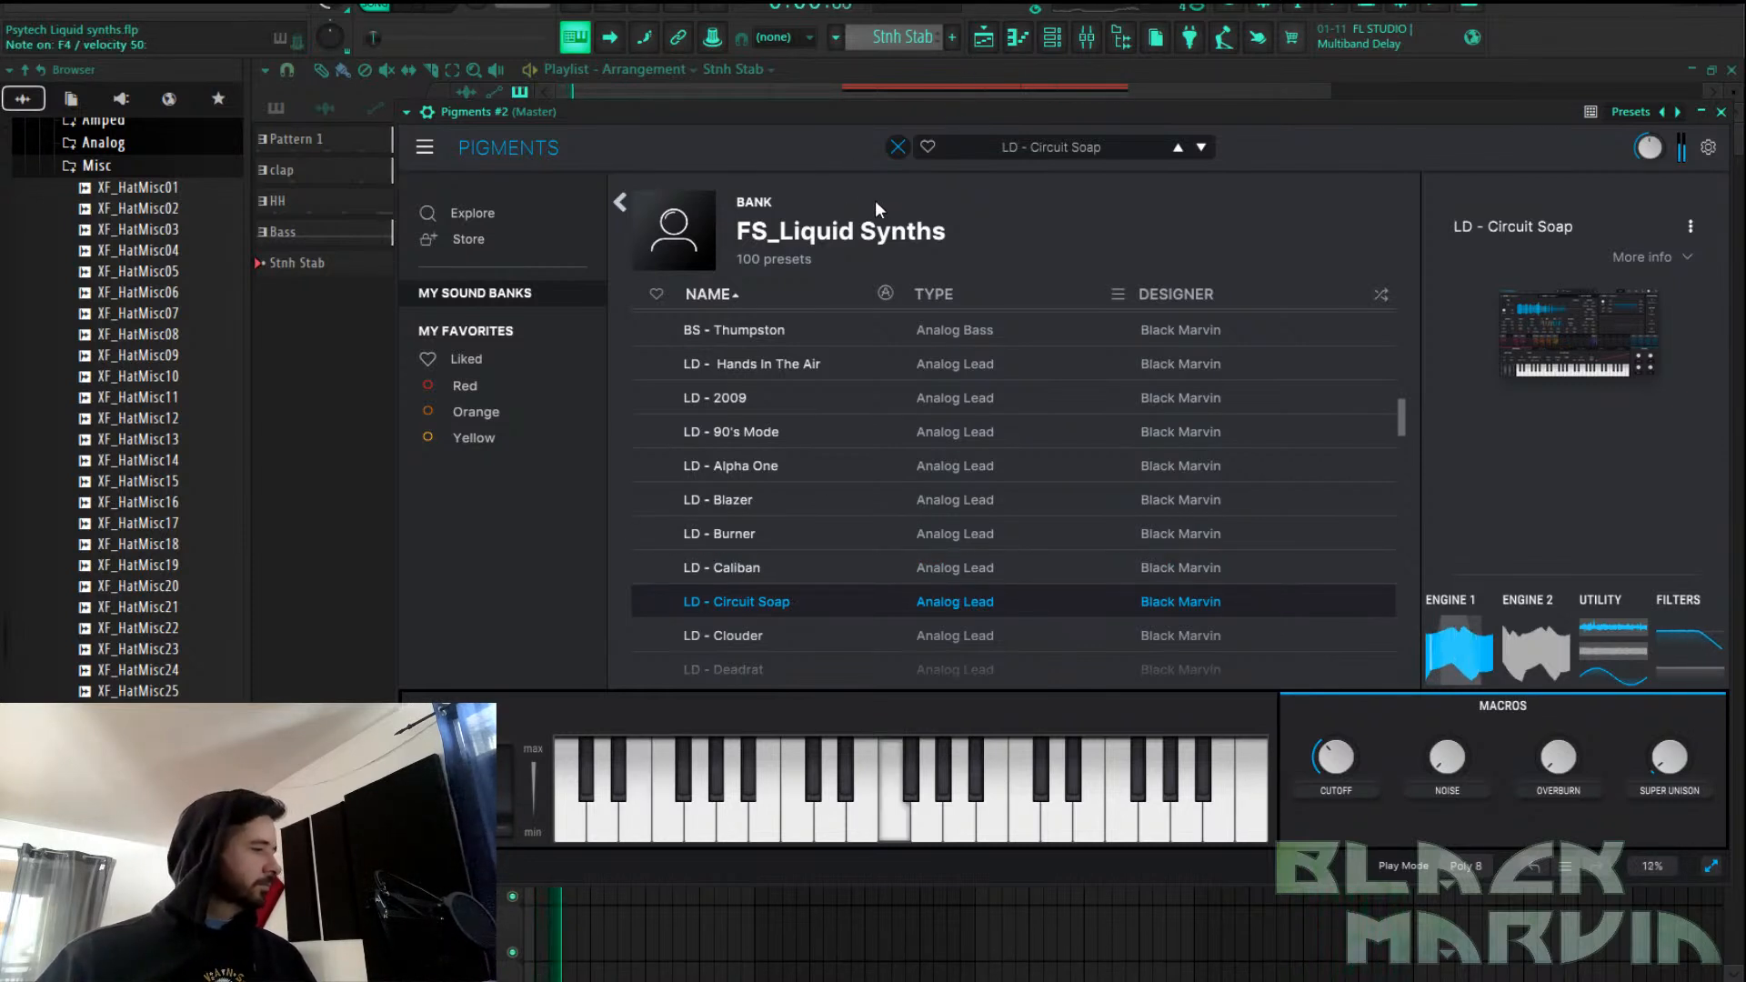
{"action": "left_click", "coordinate": [816, 626]}
Audition the lead presets LD - Deadrat, LD - Elara and LD - Electric Fumes, and settle on LD - Flipping for the stab
{"action": "scroll", "coordinate": [792, 519], "scroll_direction": "down", "scroll_amount": 2}
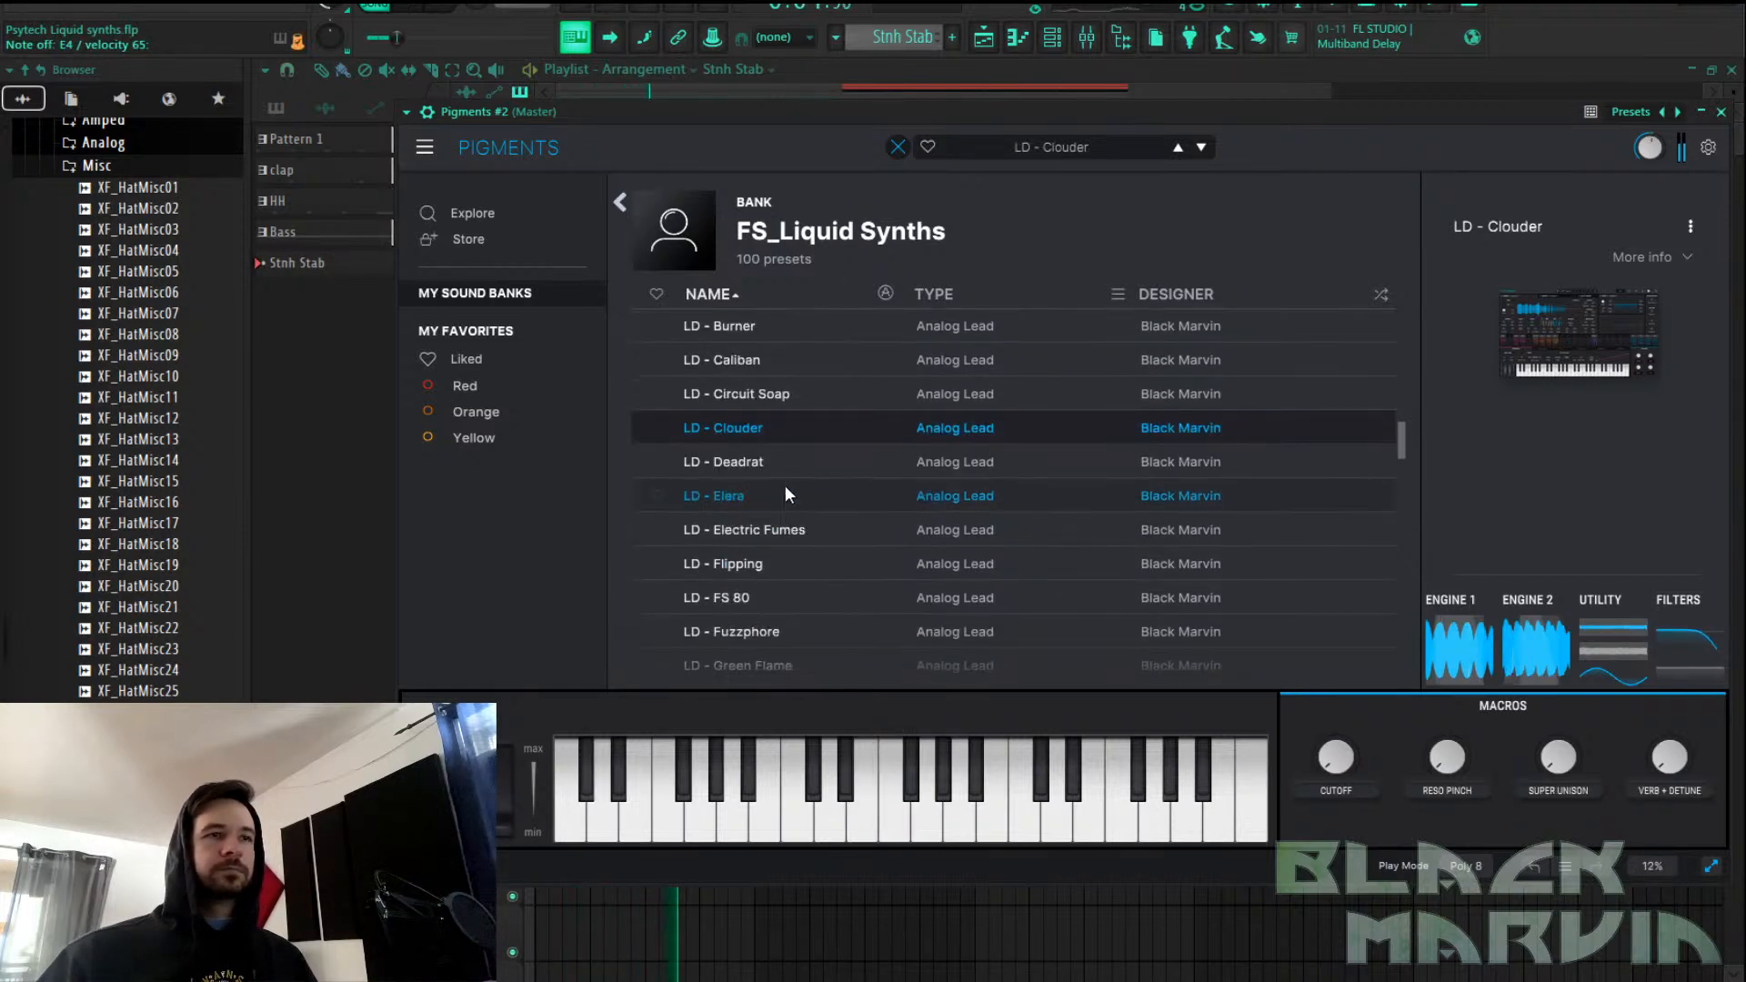
{"action": "left_click", "coordinate": [783, 466]}
{"action": "left_click", "coordinate": [791, 495]}
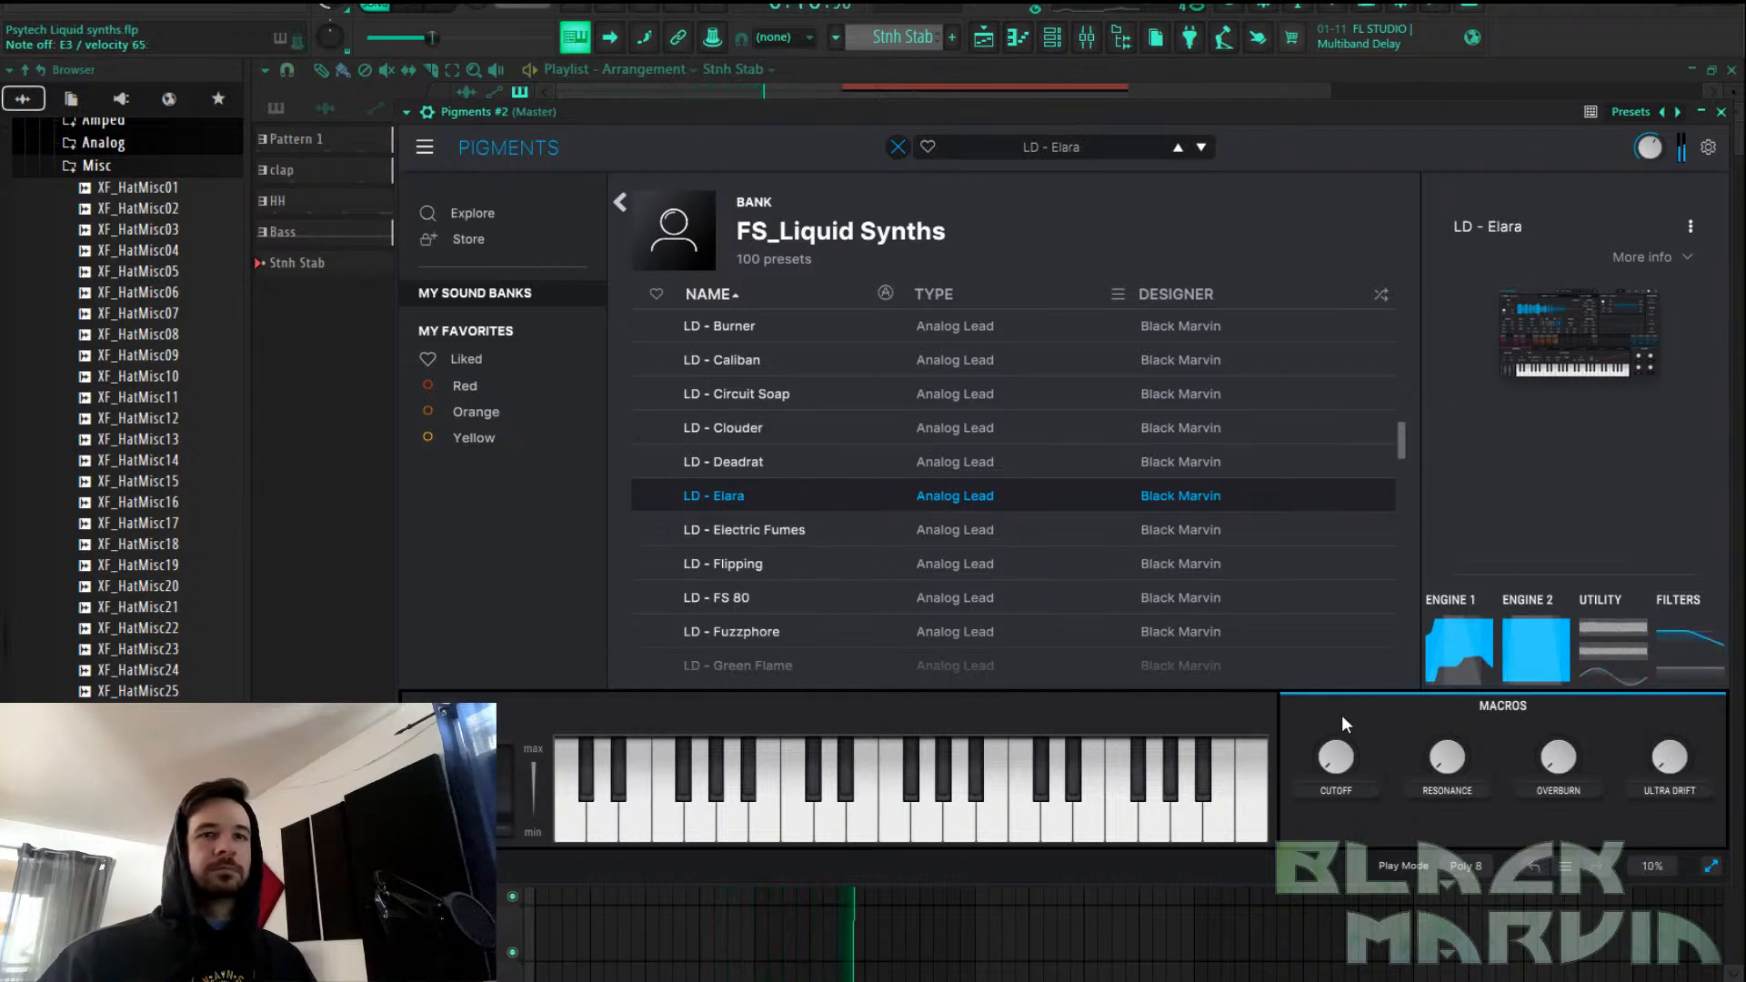
{"action": "left_click_drag", "start_coordinate": [1484, 111], "coordinate": [1522, 70]}
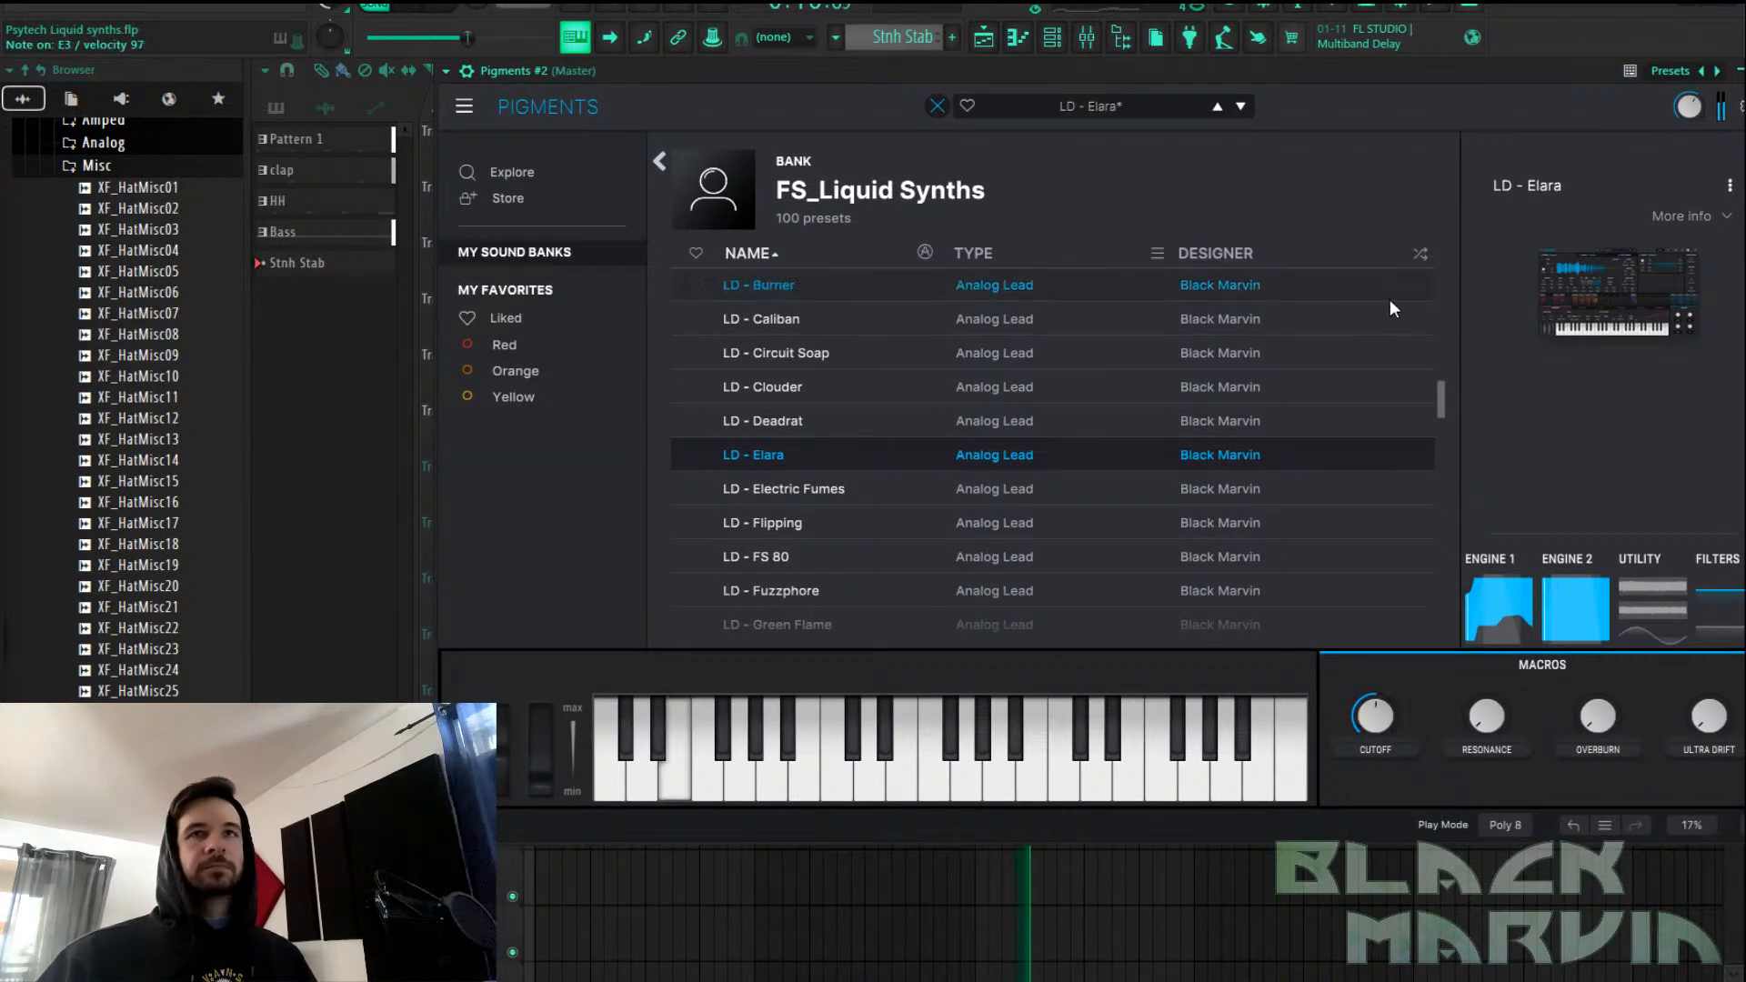
{"action": "left_click", "coordinate": [859, 493]}
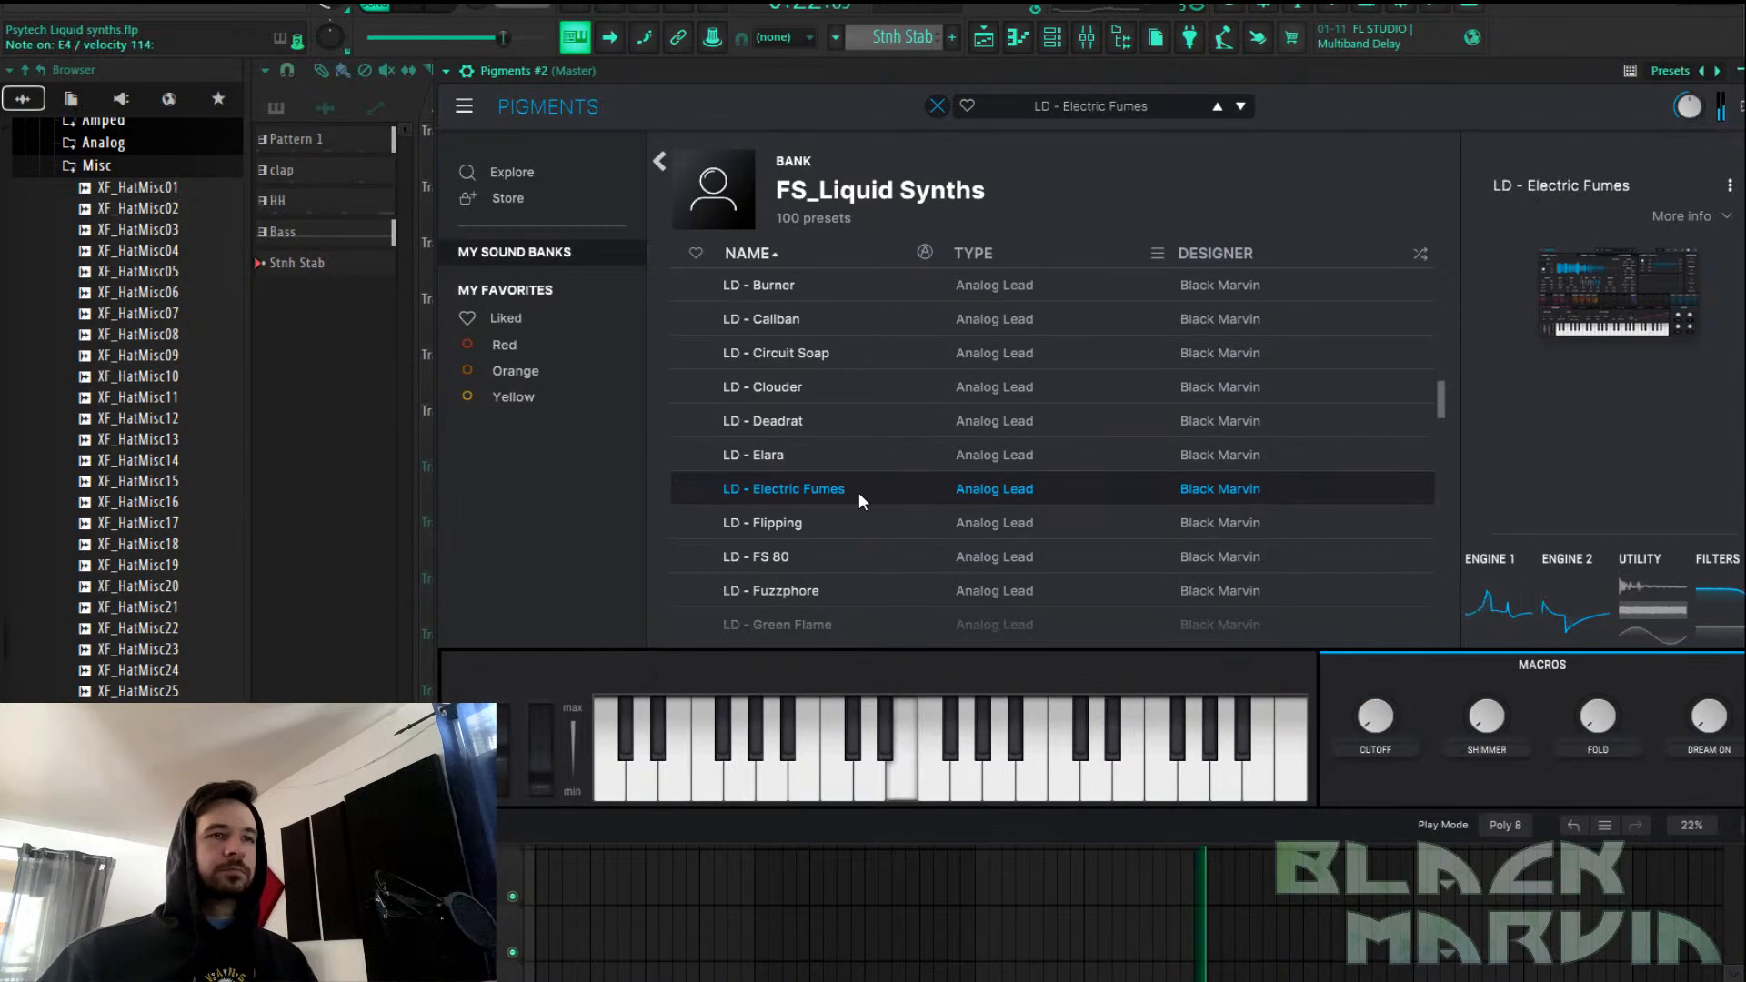
{"action": "left_click", "coordinate": [865, 521]}
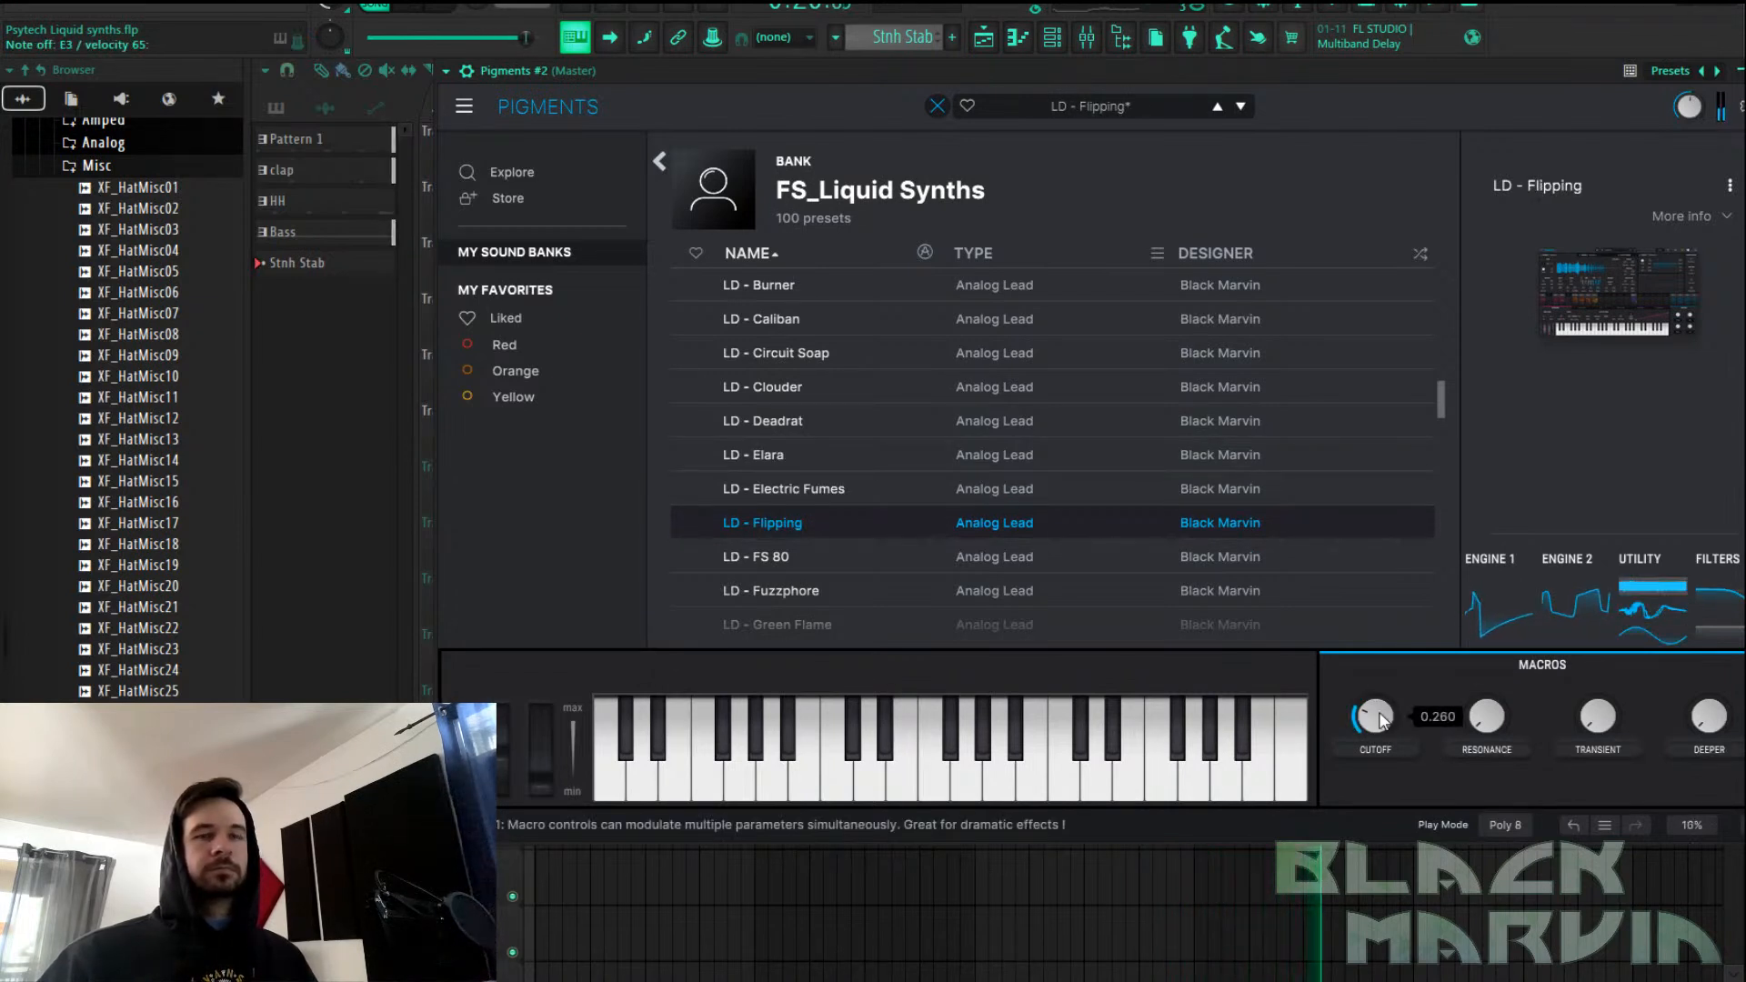
{"action": "left_click", "coordinate": [937, 105]}
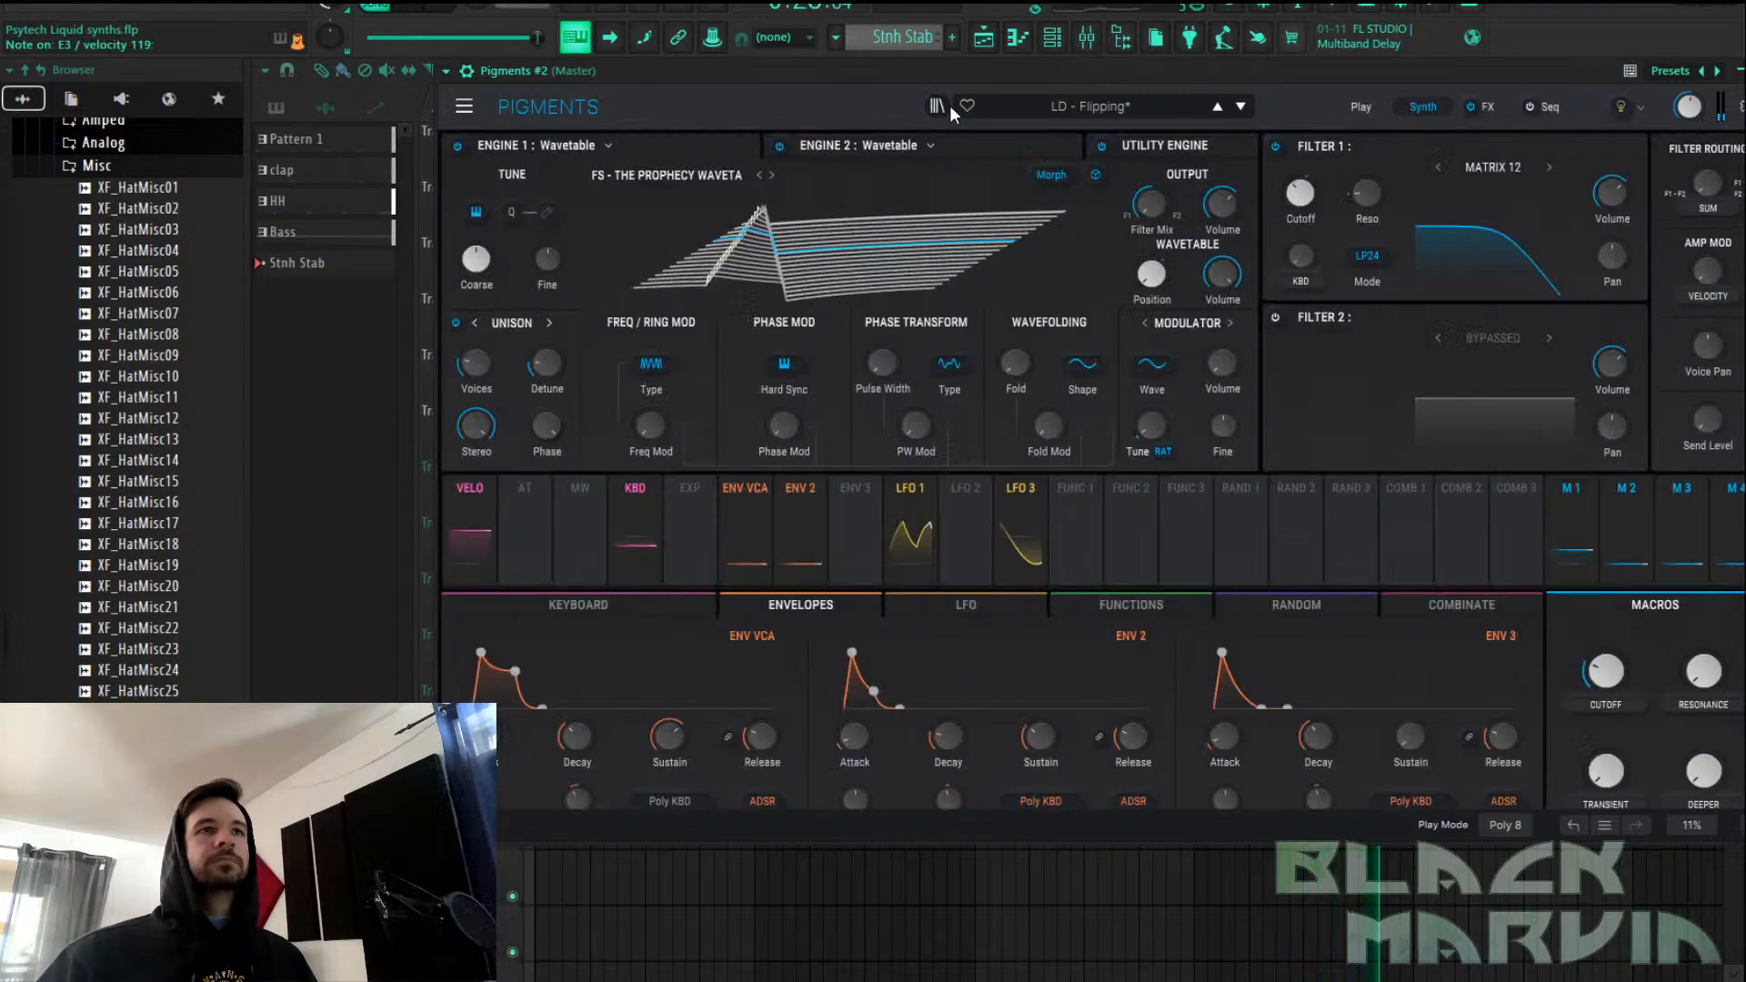
Open the piano roll of the Pigments #2 channel and place a stab note at step 3 of bar 1
{"action": "key", "text": "F6"}
{"action": "right_click", "coordinate": [771, 473]}
{"action": "left_click", "coordinate": [822, 473]}
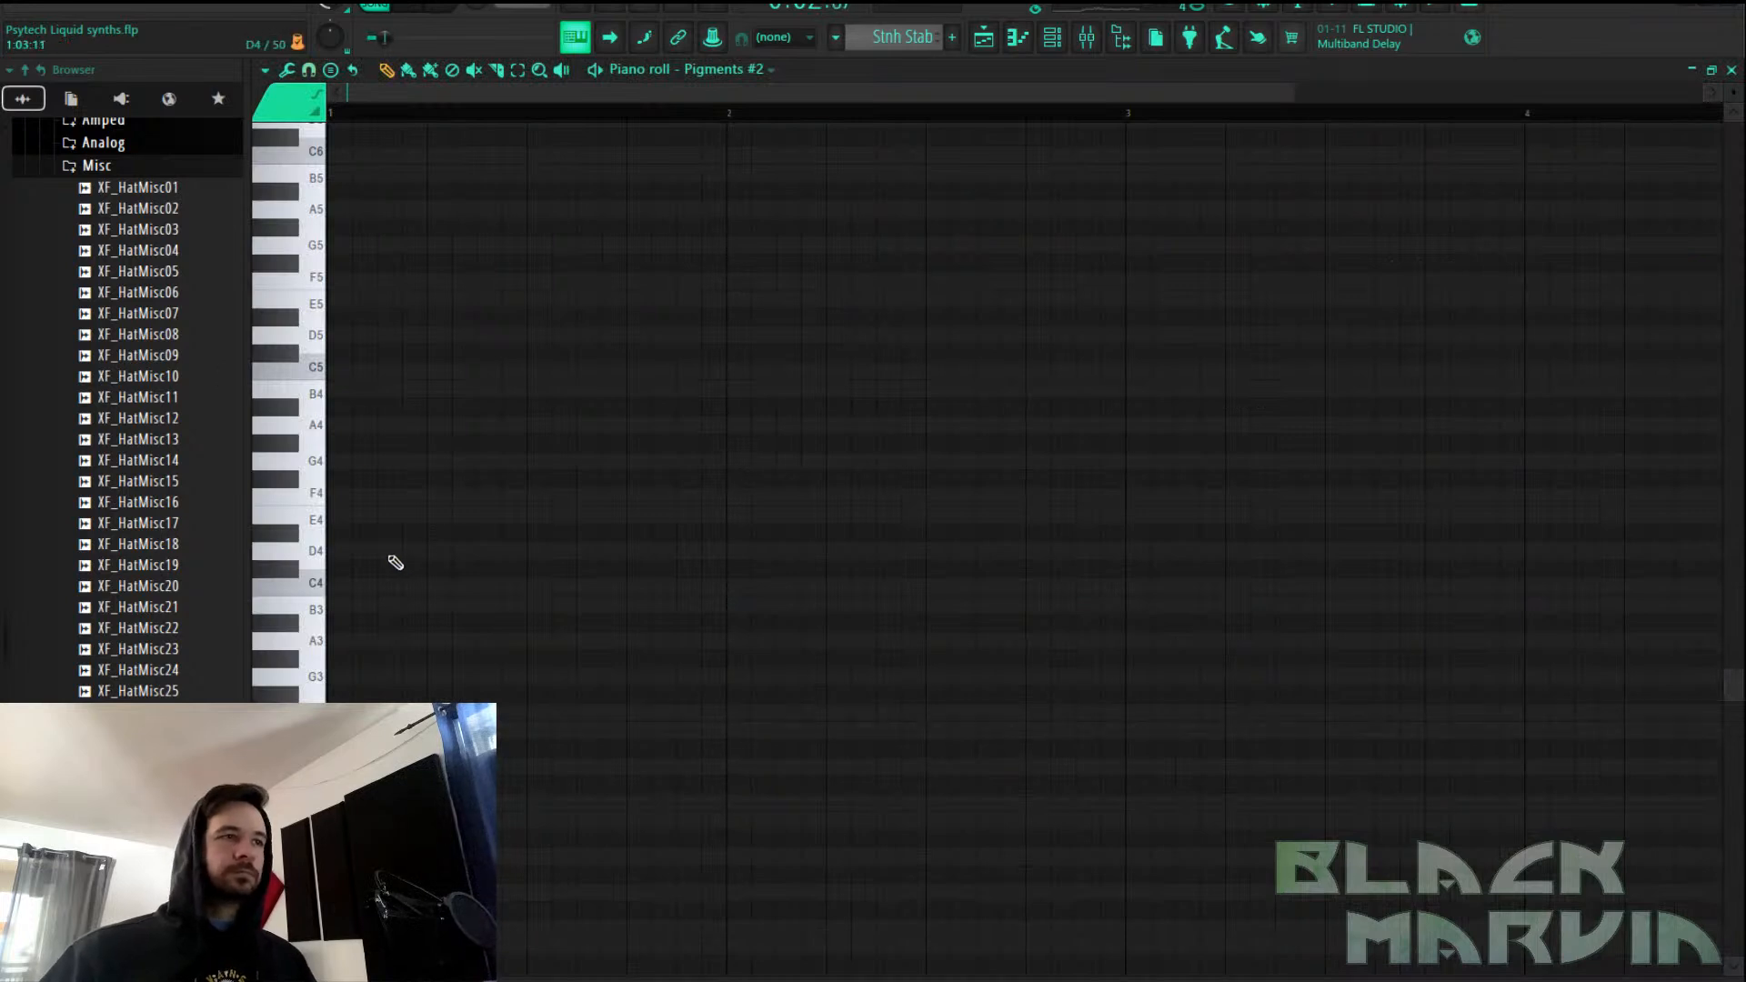
{"action": "key", "text": "space"}
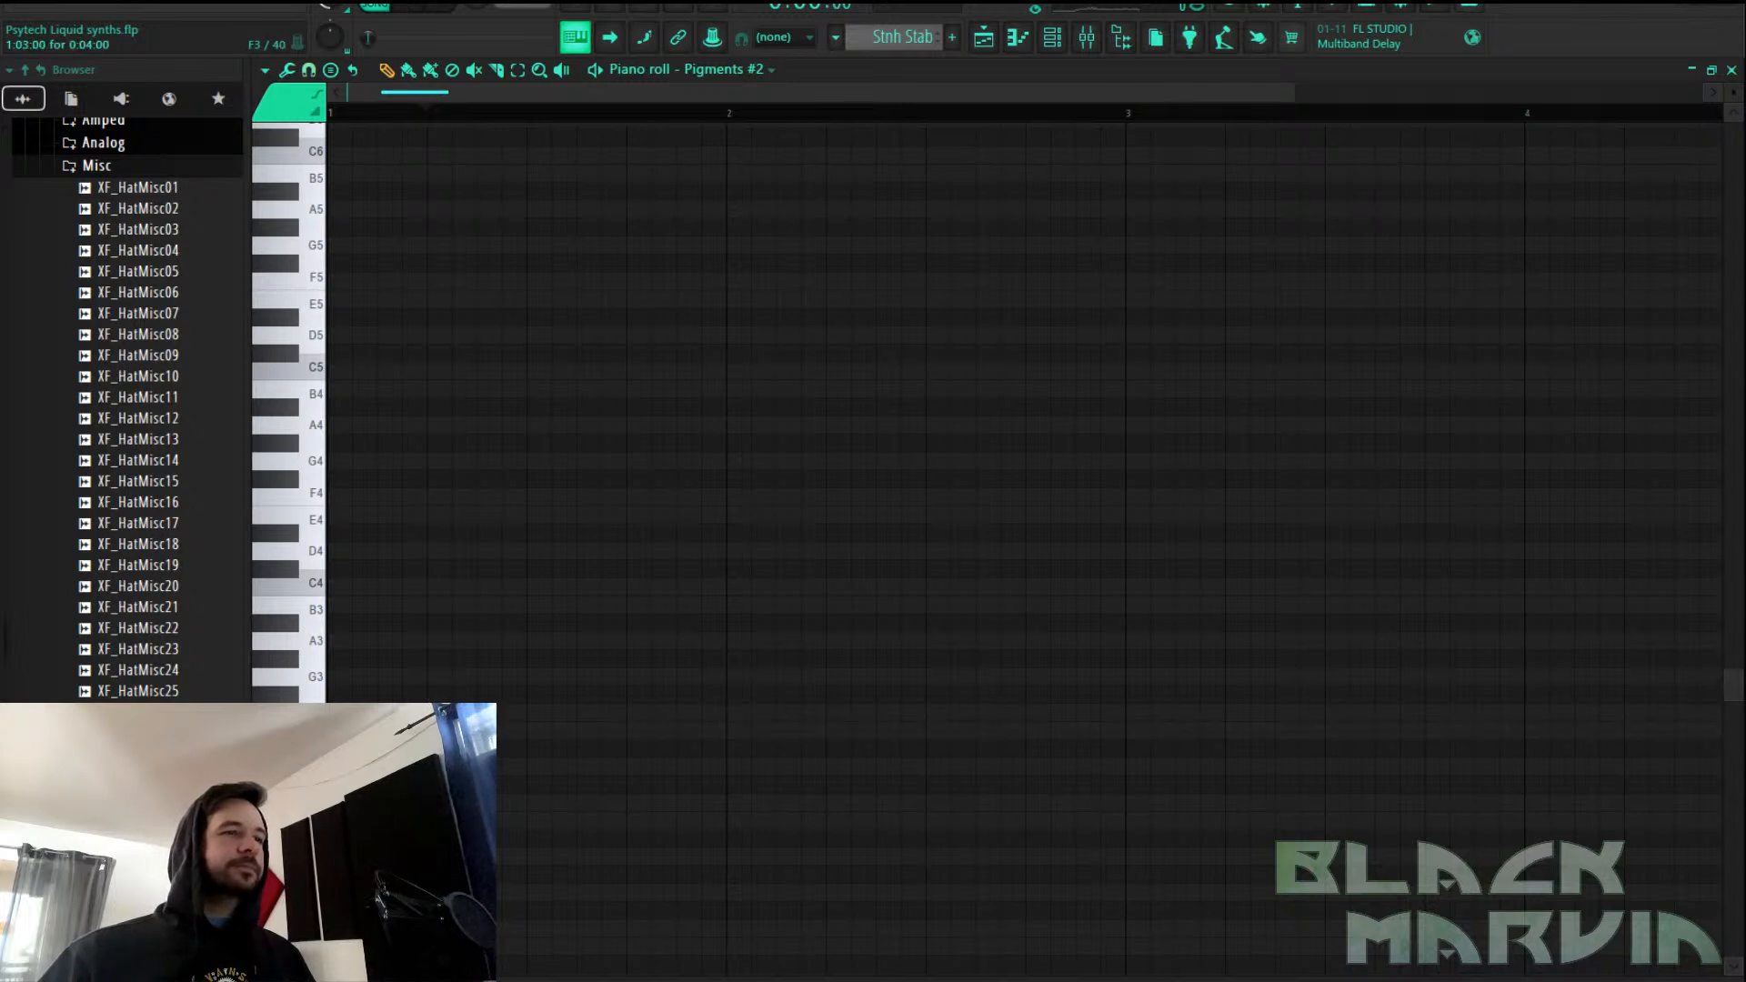
Place a Stnh Stab pattern clip on Track 7 of the playlist, starting at bar 1
{"action": "left_click", "coordinate": [1017, 38]}
{"action": "left_click", "coordinate": [619, 491]}
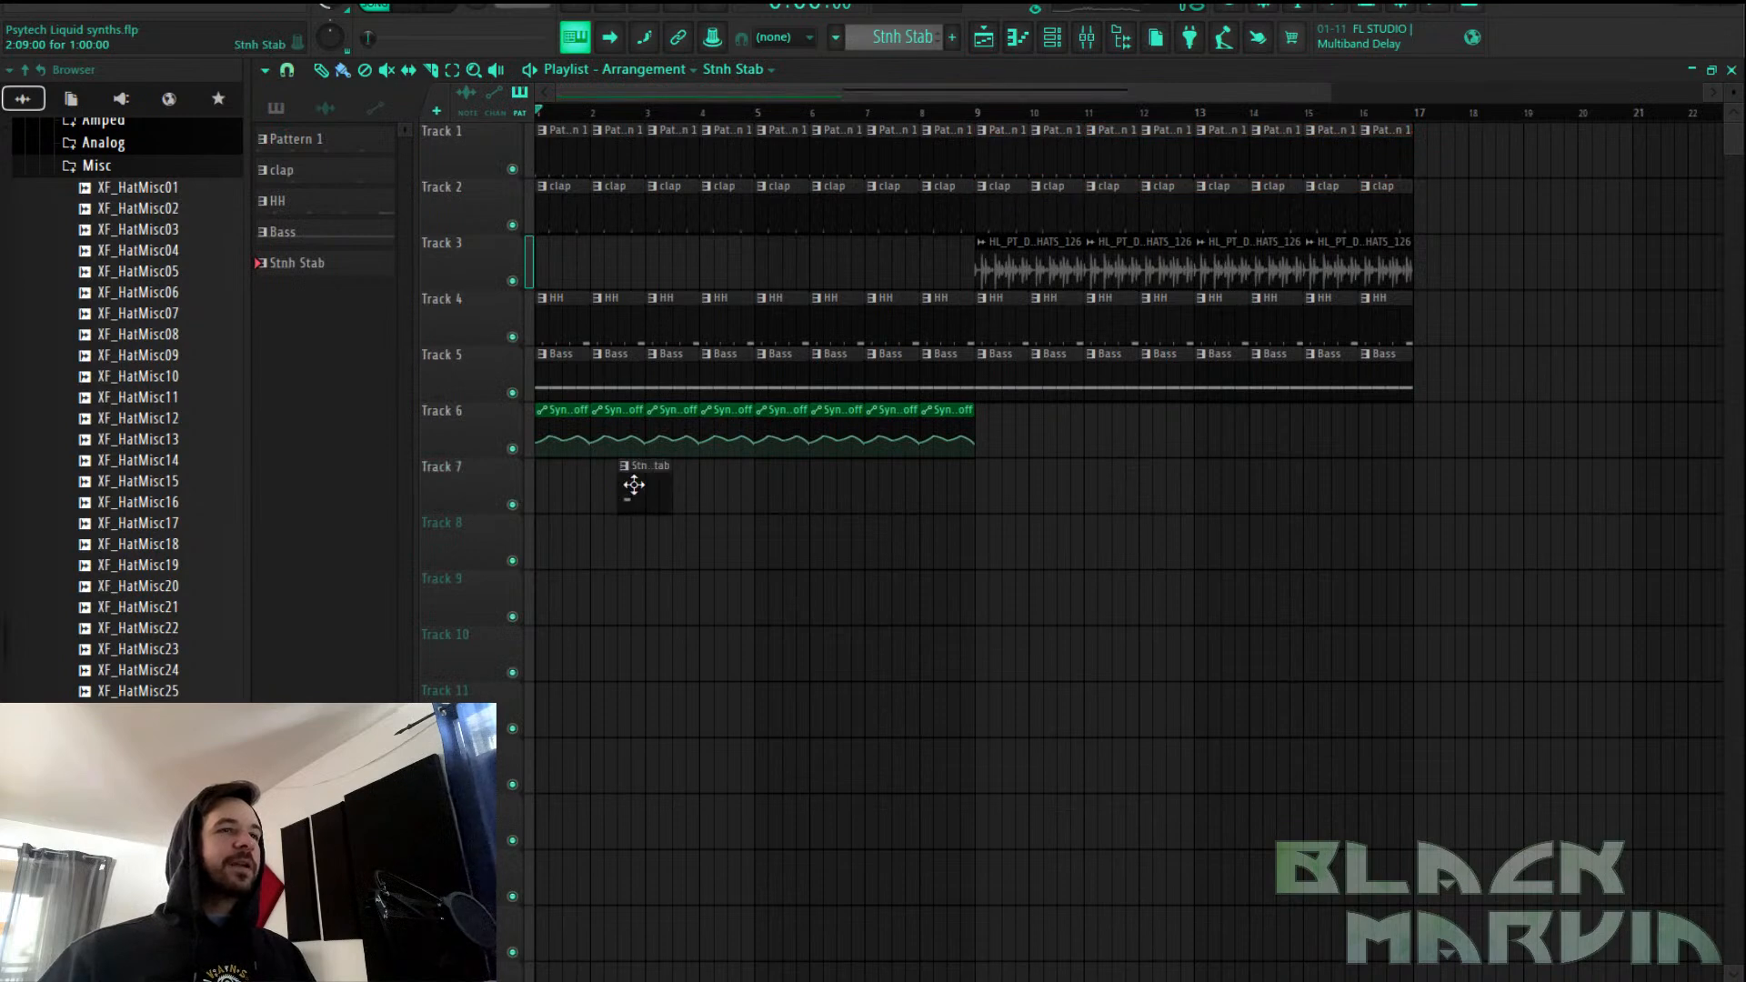
{"action": "left_click_drag", "start_coordinate": [624, 480], "coordinate": [569, 481]}
Route the Pigments #2 channel to mixer insert 9
{"action": "left_click", "coordinate": [1085, 36]}
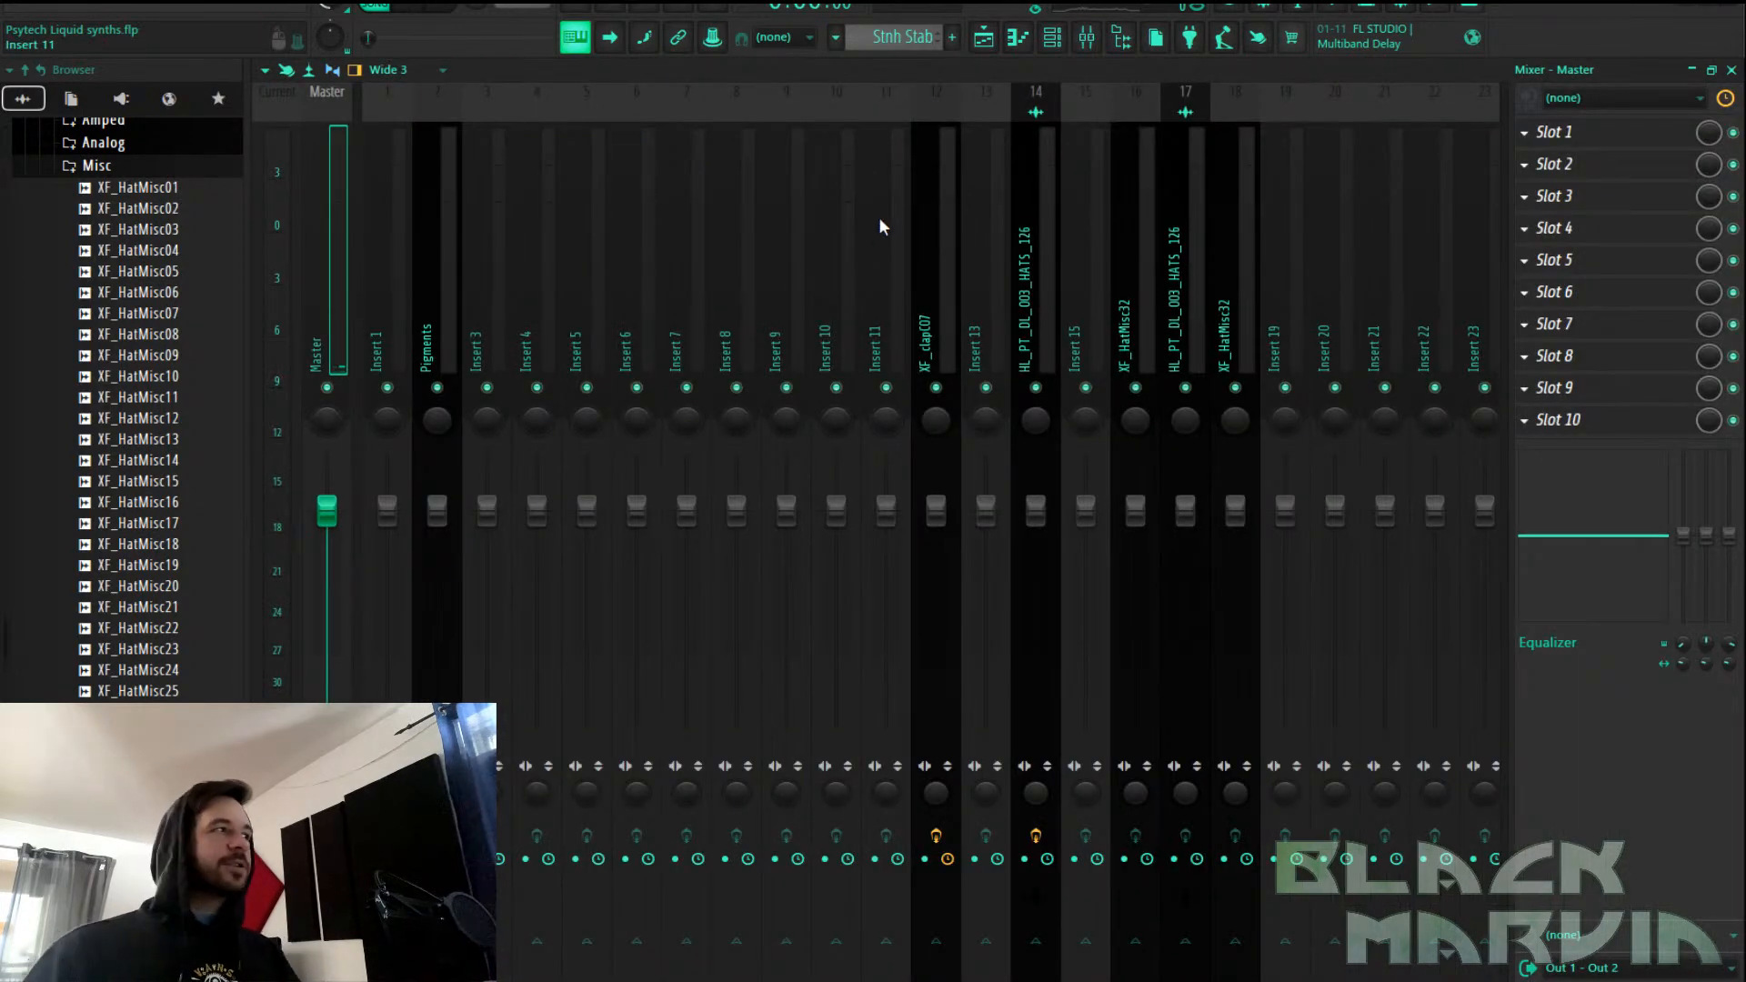
{"action": "right_click", "coordinate": [772, 270]}
{"action": "mouse_move", "coordinate": [904, 309]}
{"action": "left_click", "coordinate": [1077, 310]}
{"action": "left_click", "coordinate": [1600, 234]}
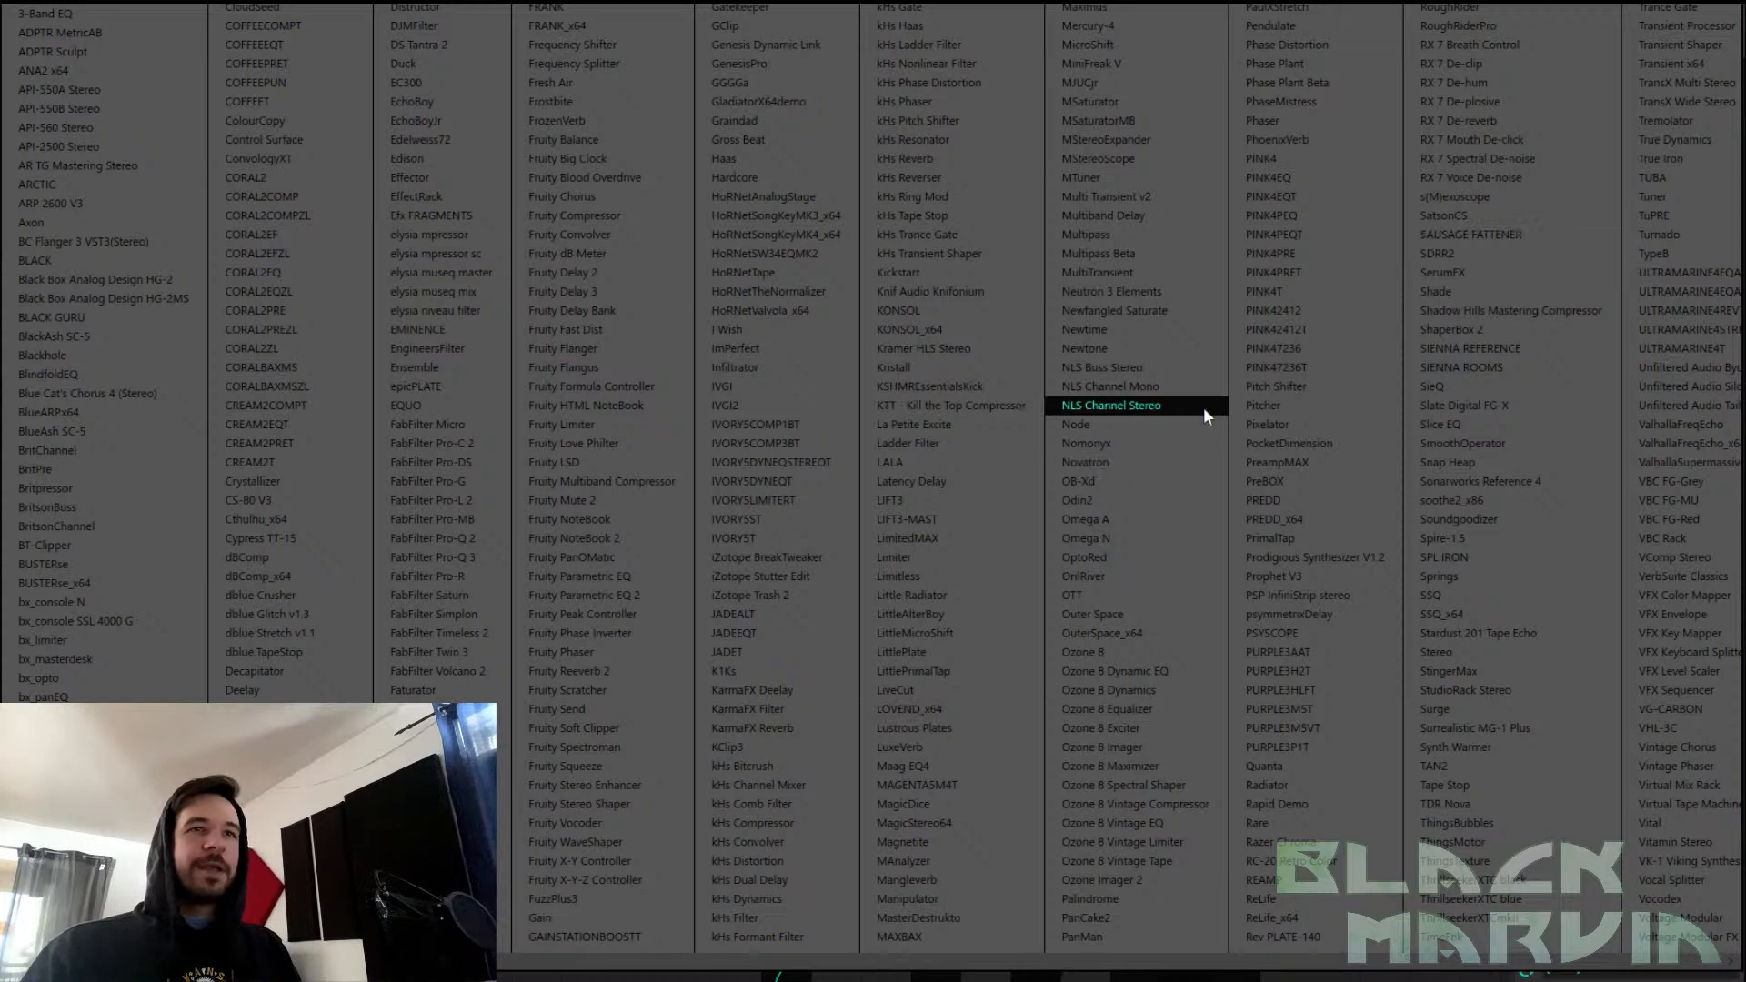
{"action": "left_click", "coordinate": [1273, 919]}
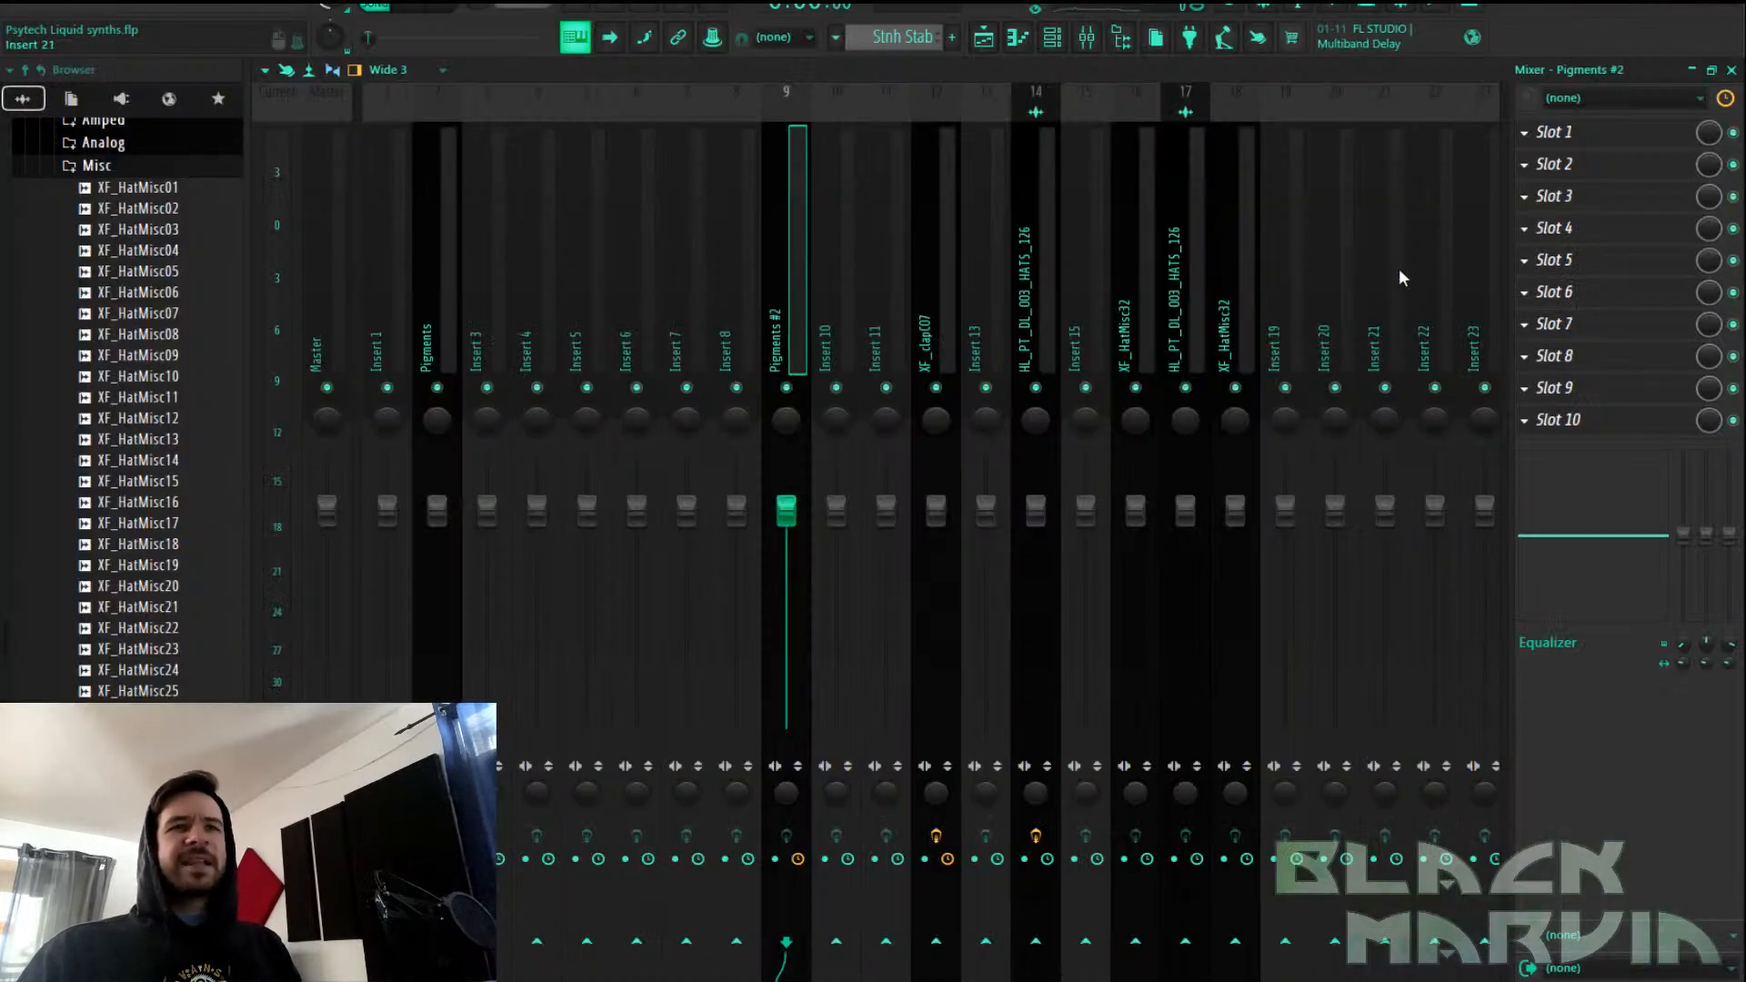
Try out a bx_oberhausen instrument channel with its filter frequency adjusted, and delete the channel
{"action": "left_click", "coordinate": [1054, 46]}
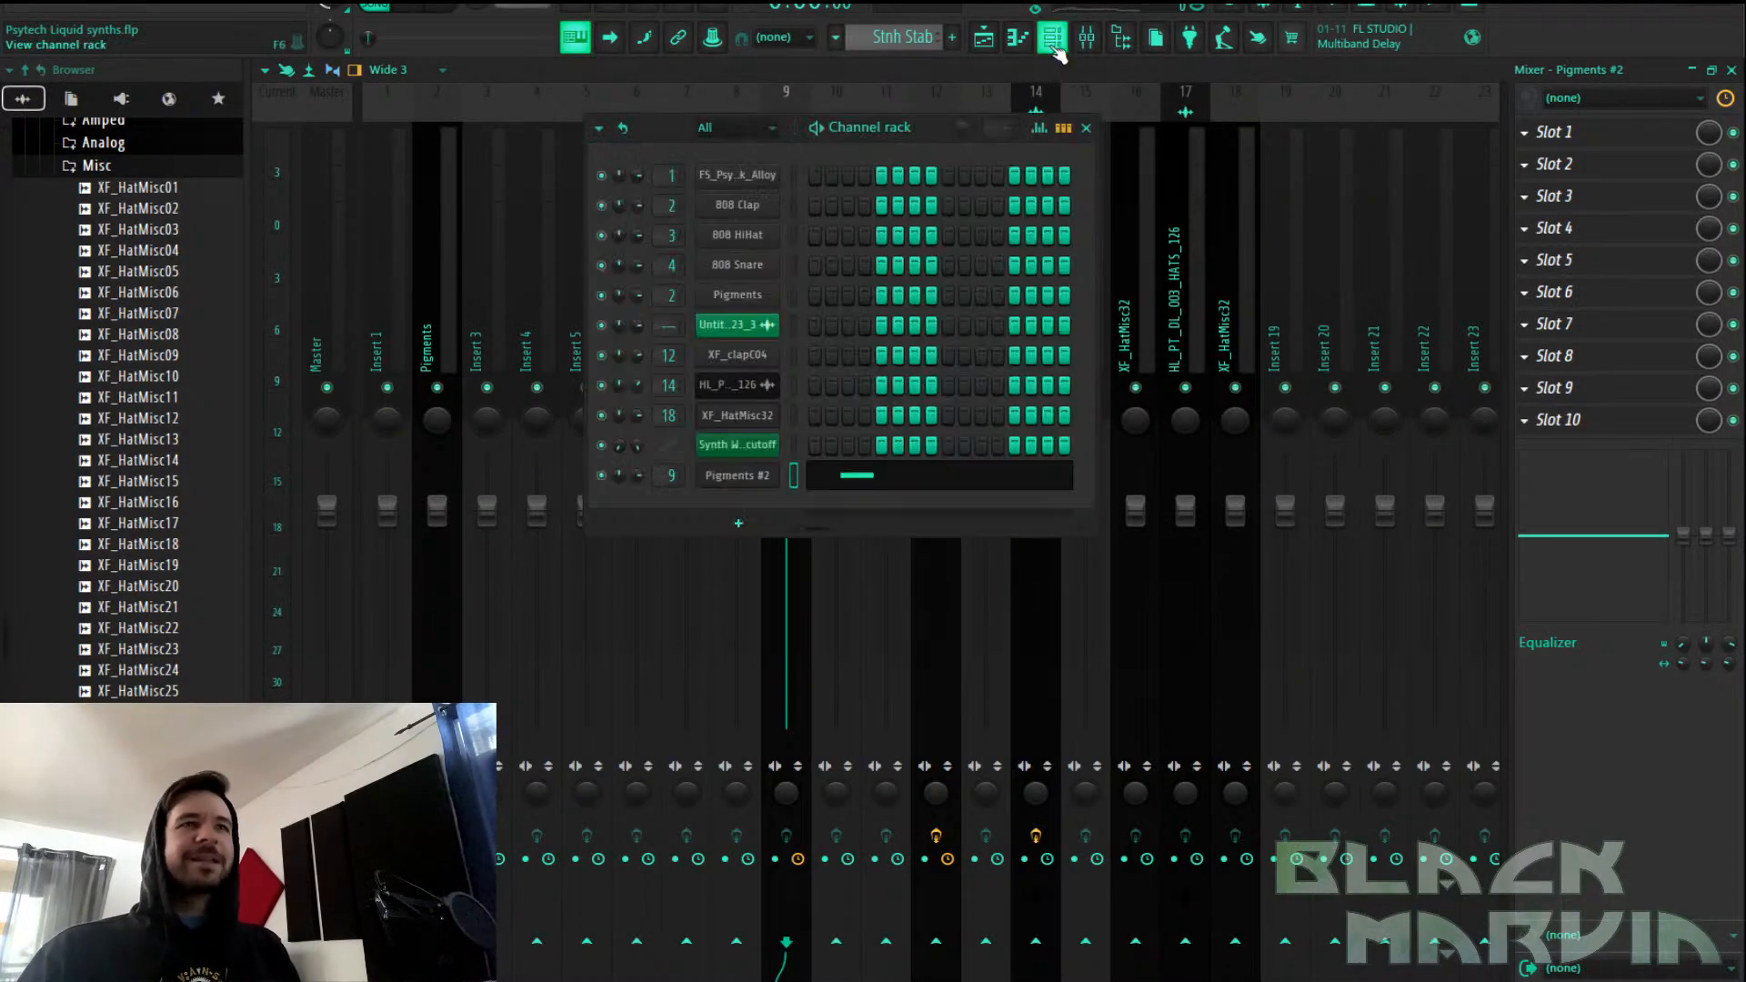
{"action": "left_click", "coordinate": [740, 523]}
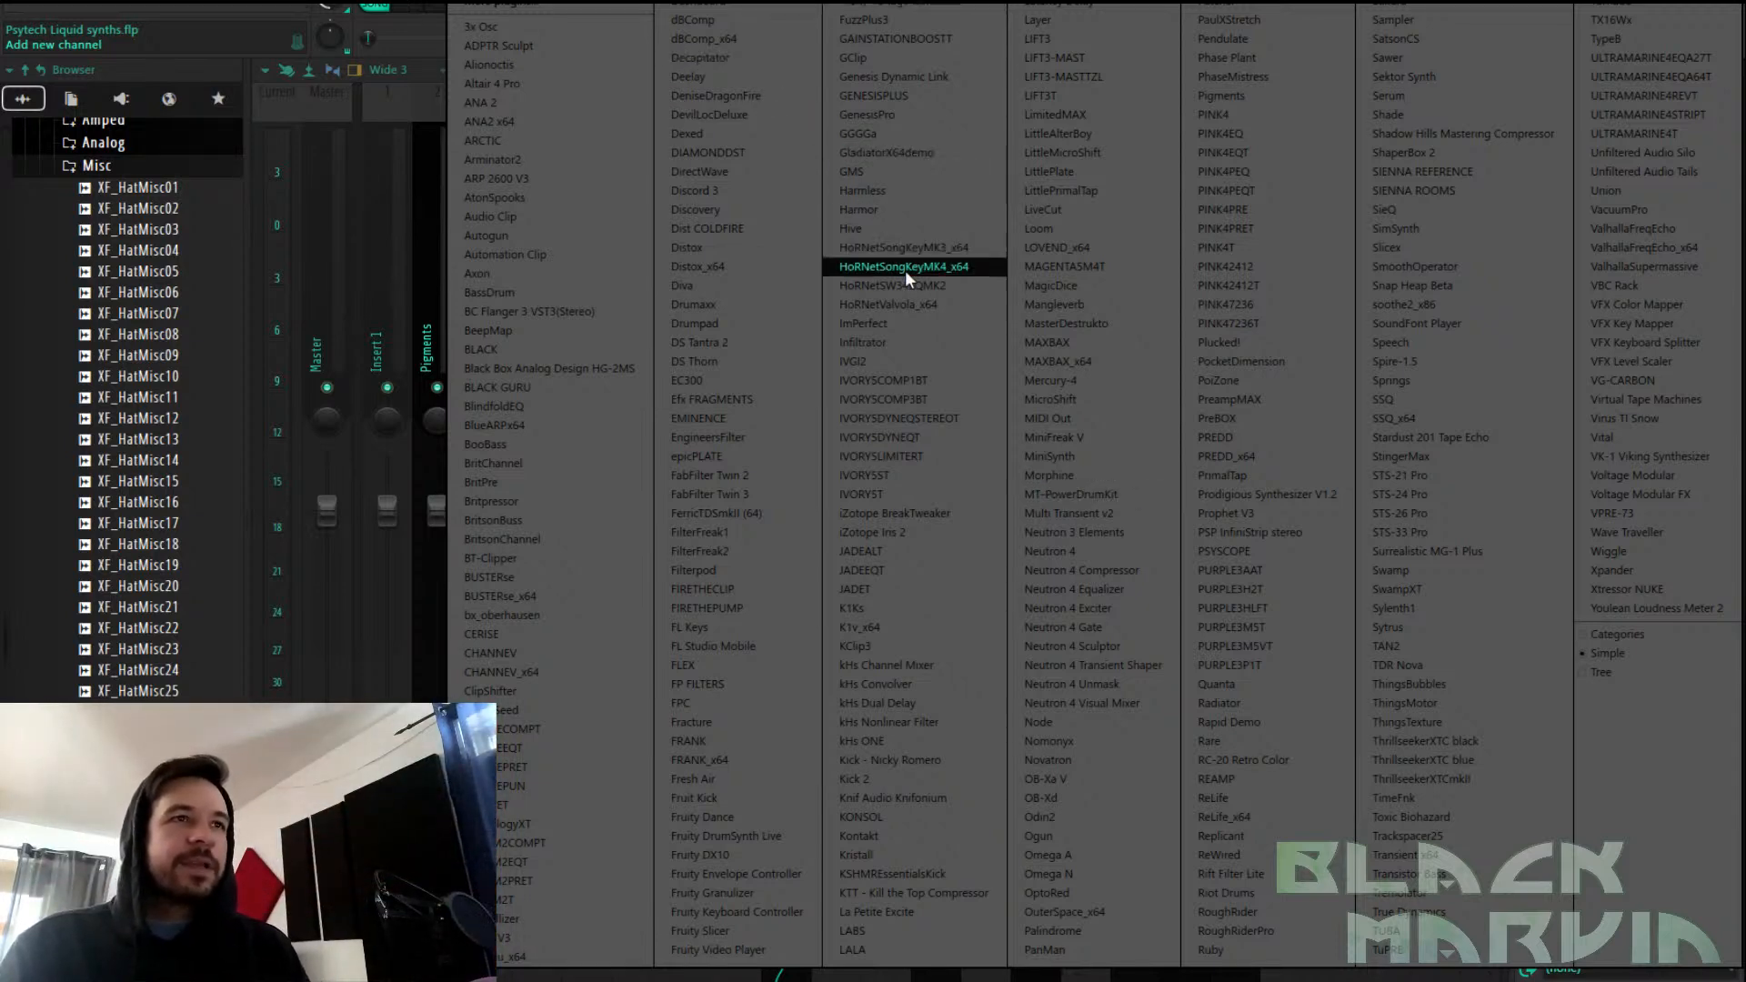
{"action": "left_click", "coordinate": [604, 615]}
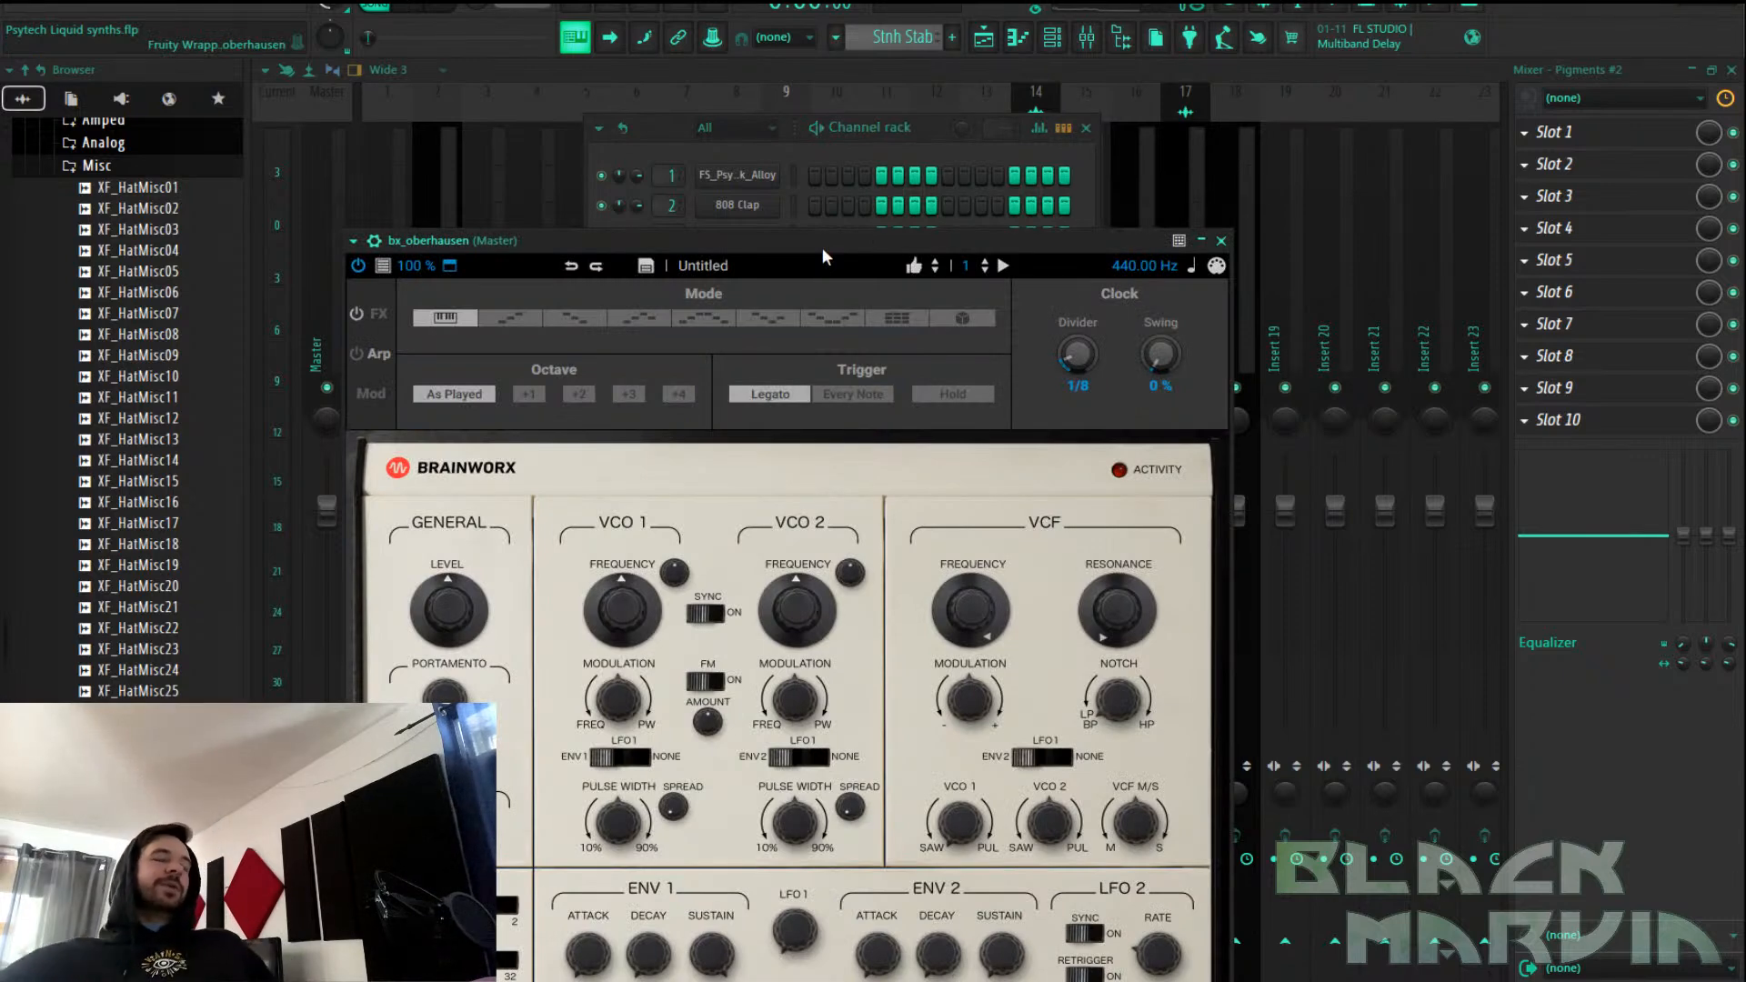
{"action": "left_click_drag", "start_coordinate": [822, 247], "coordinate": [987, 132]}
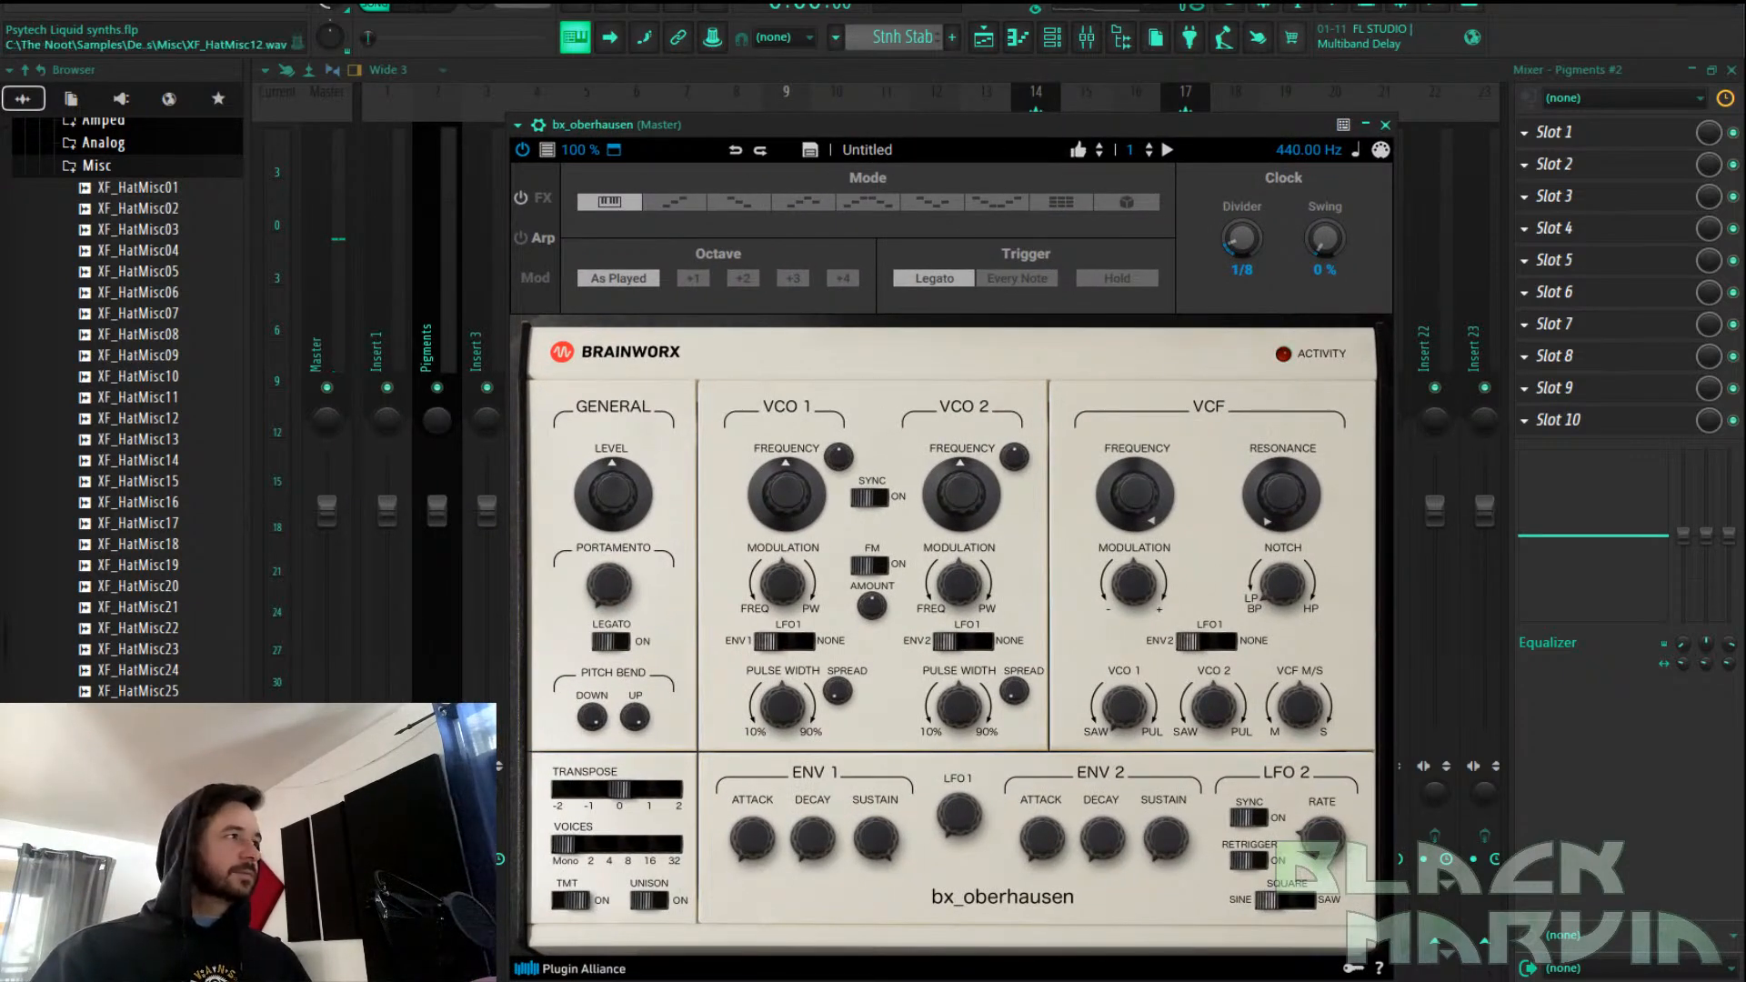
{"action": "left_click_drag", "start_coordinate": [1132, 491], "coordinate": [1091, 540]}
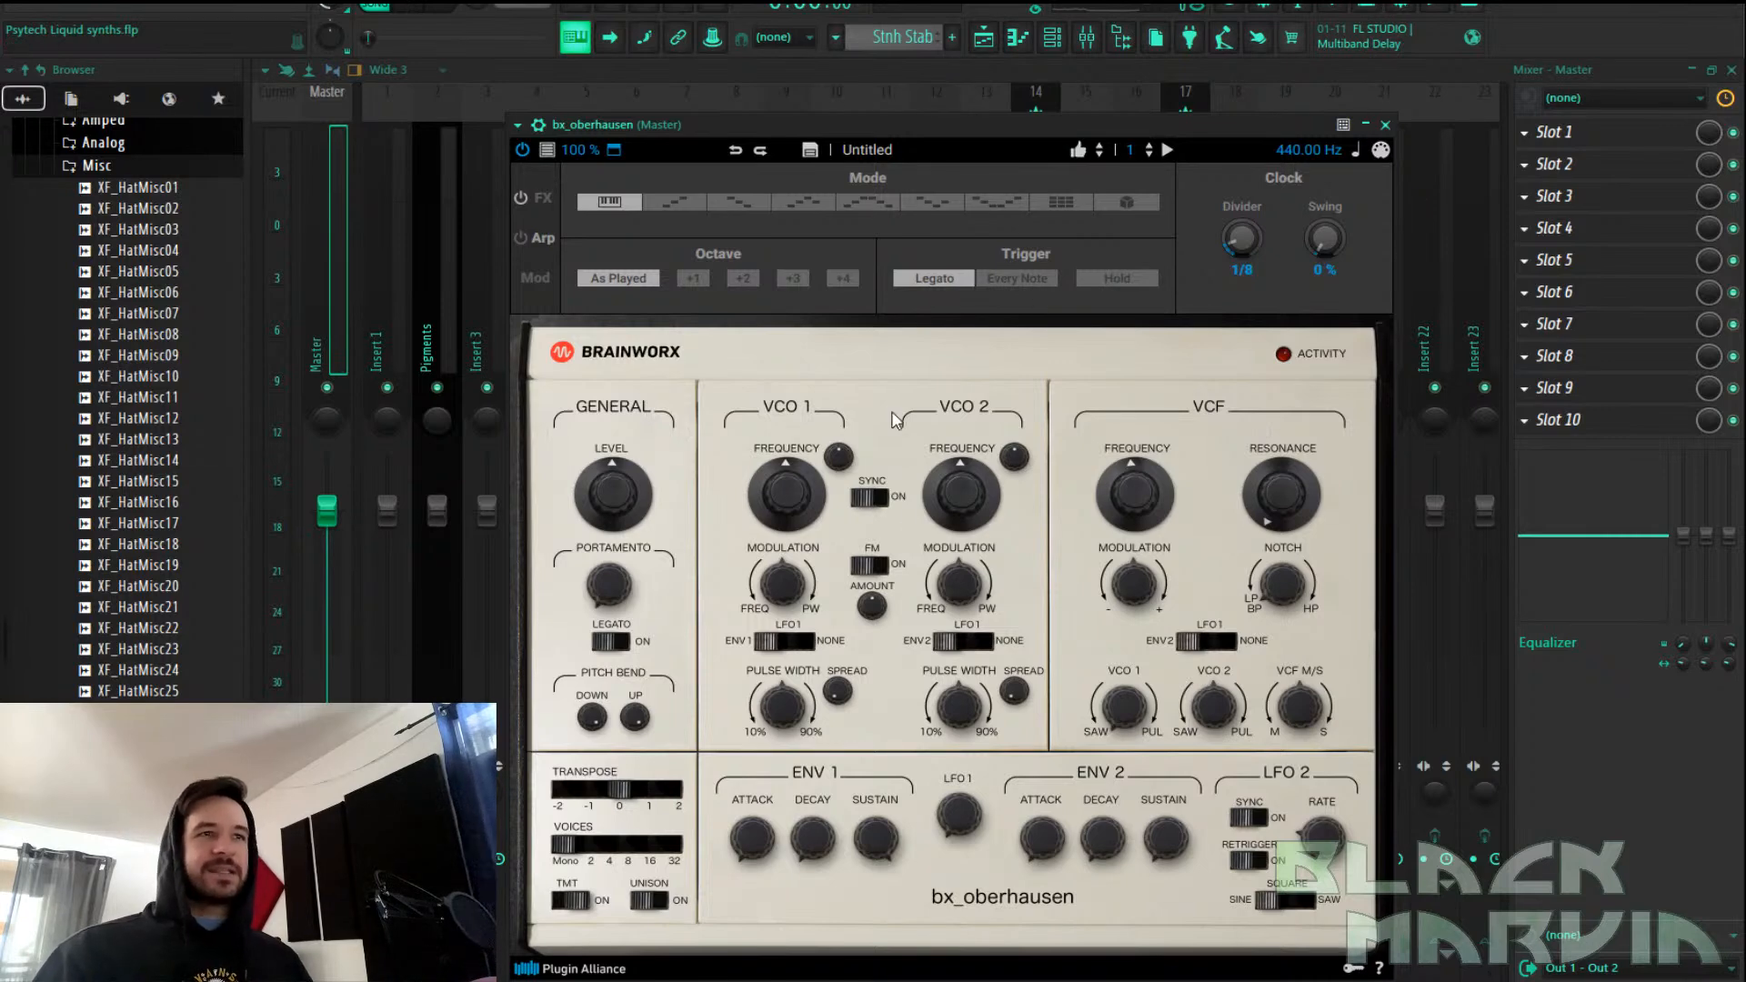
{"action": "left_click", "coordinate": [1391, 128]}
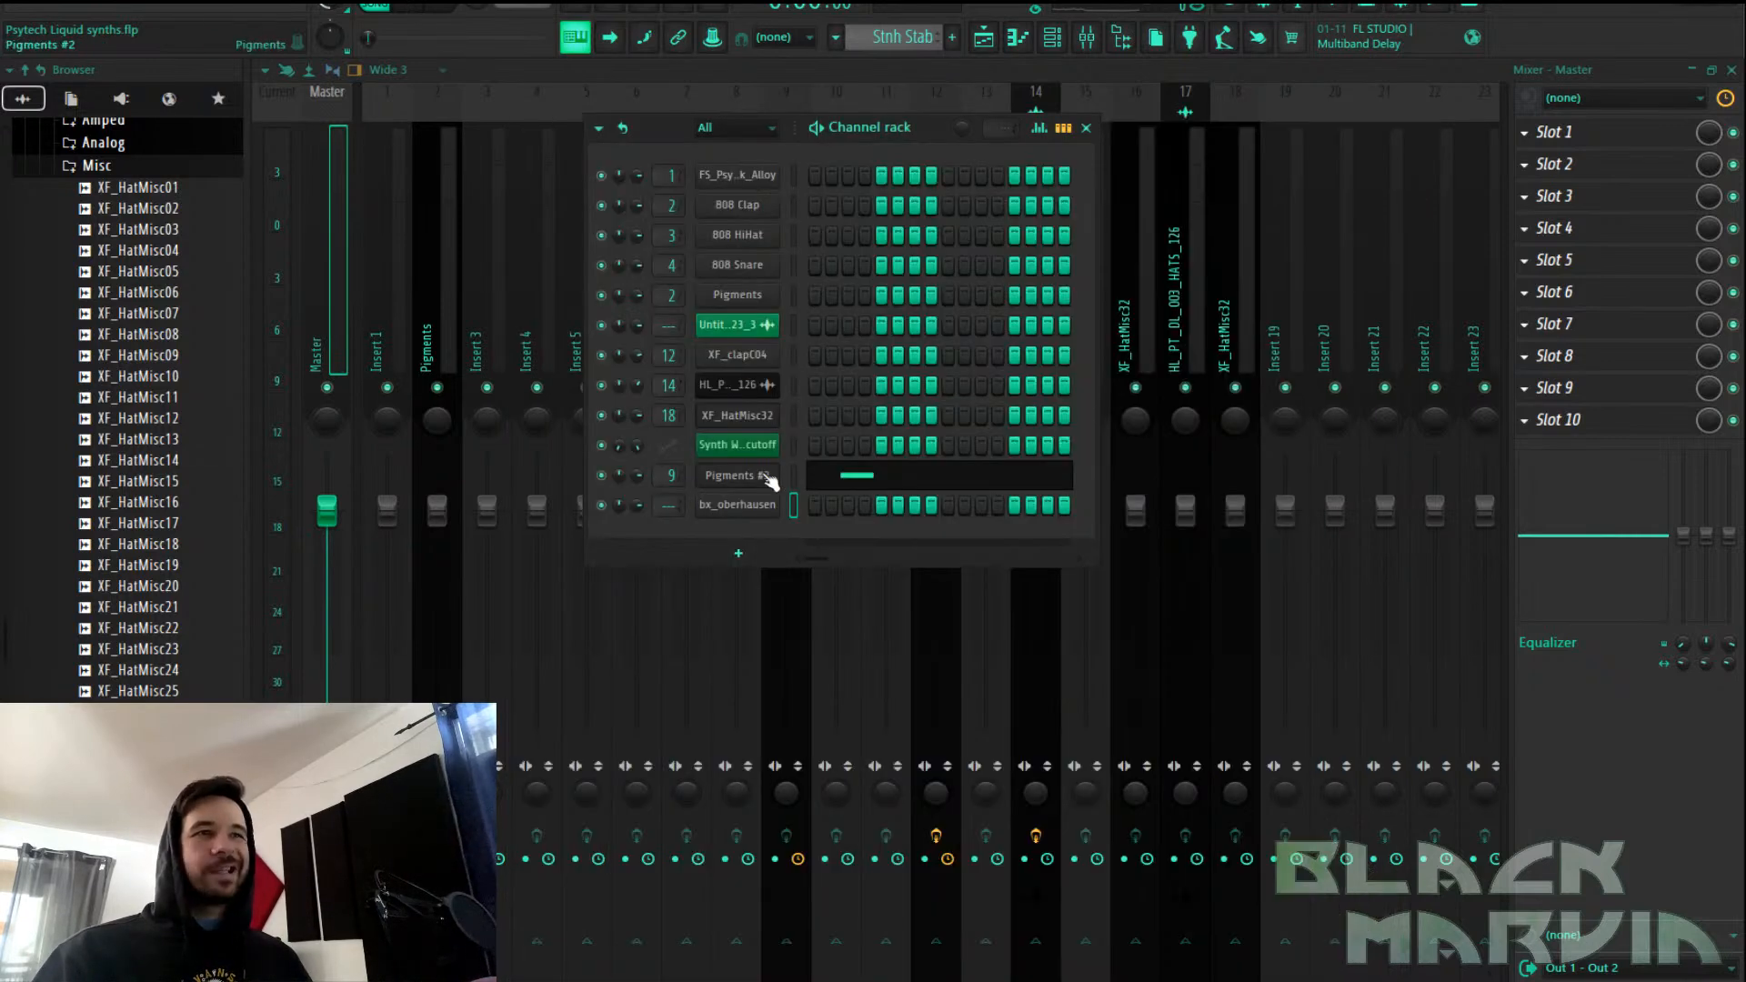
{"action": "right_click", "coordinate": [769, 516]}
{"action": "left_click", "coordinate": [903, 708]}
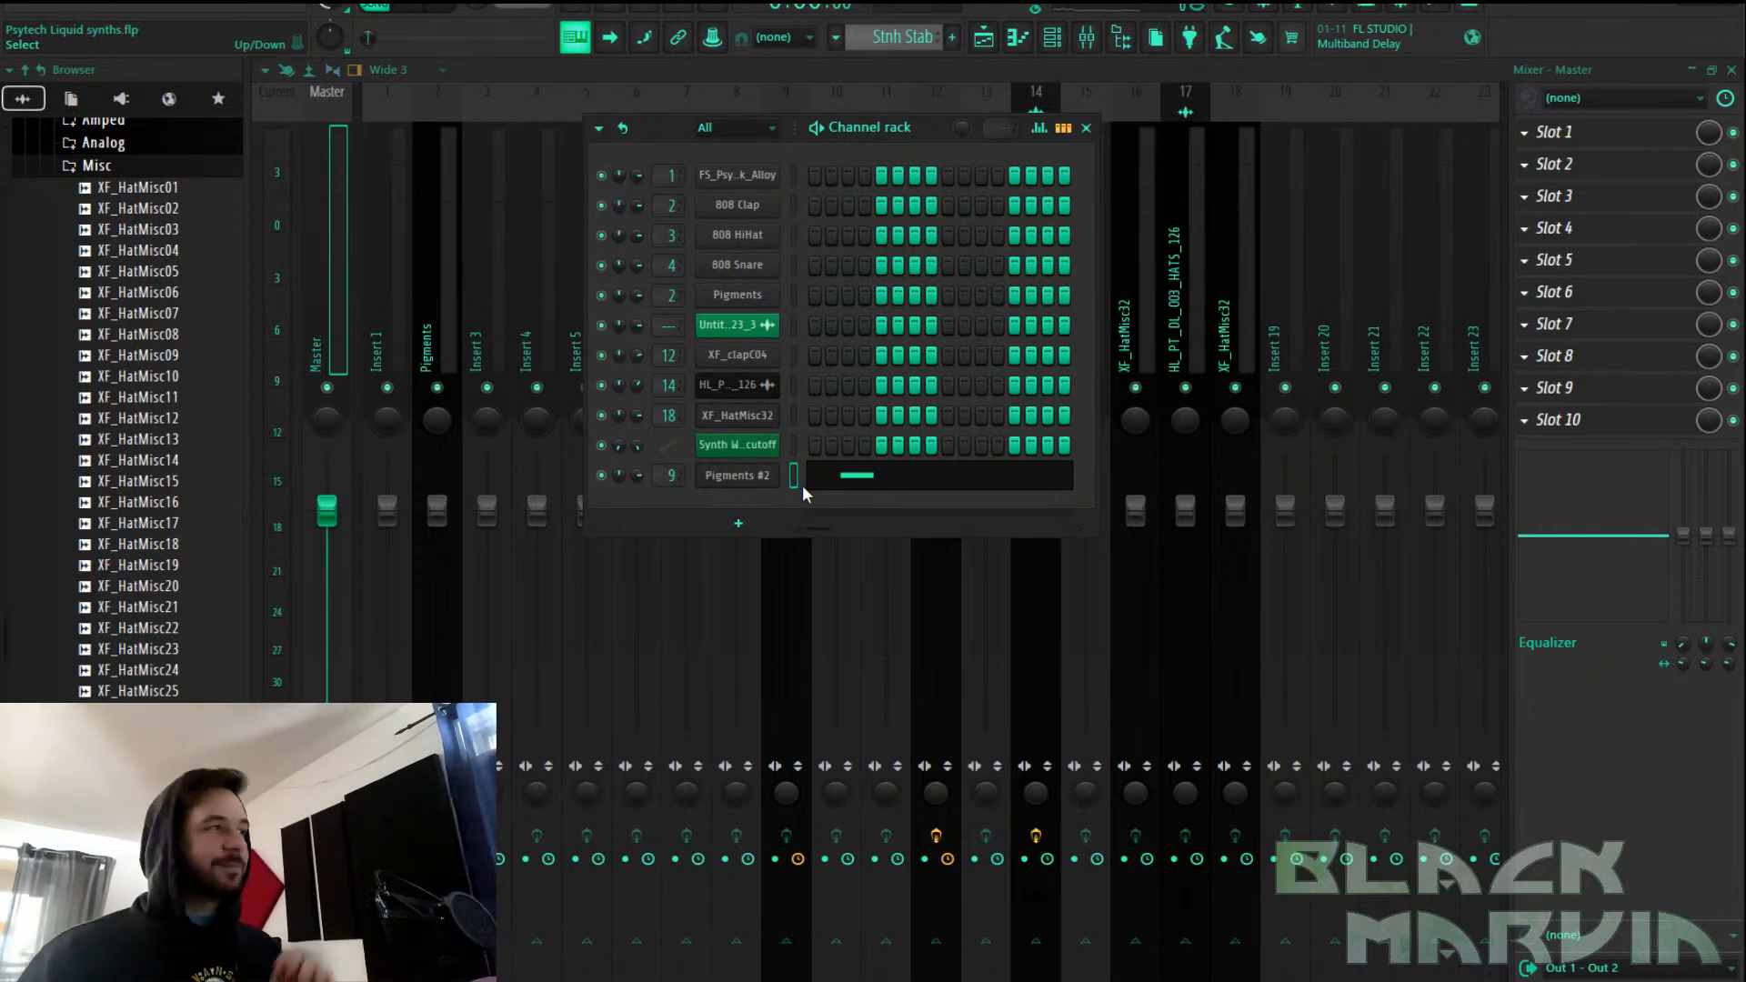
{"action": "left_click", "coordinate": [1078, 68]}
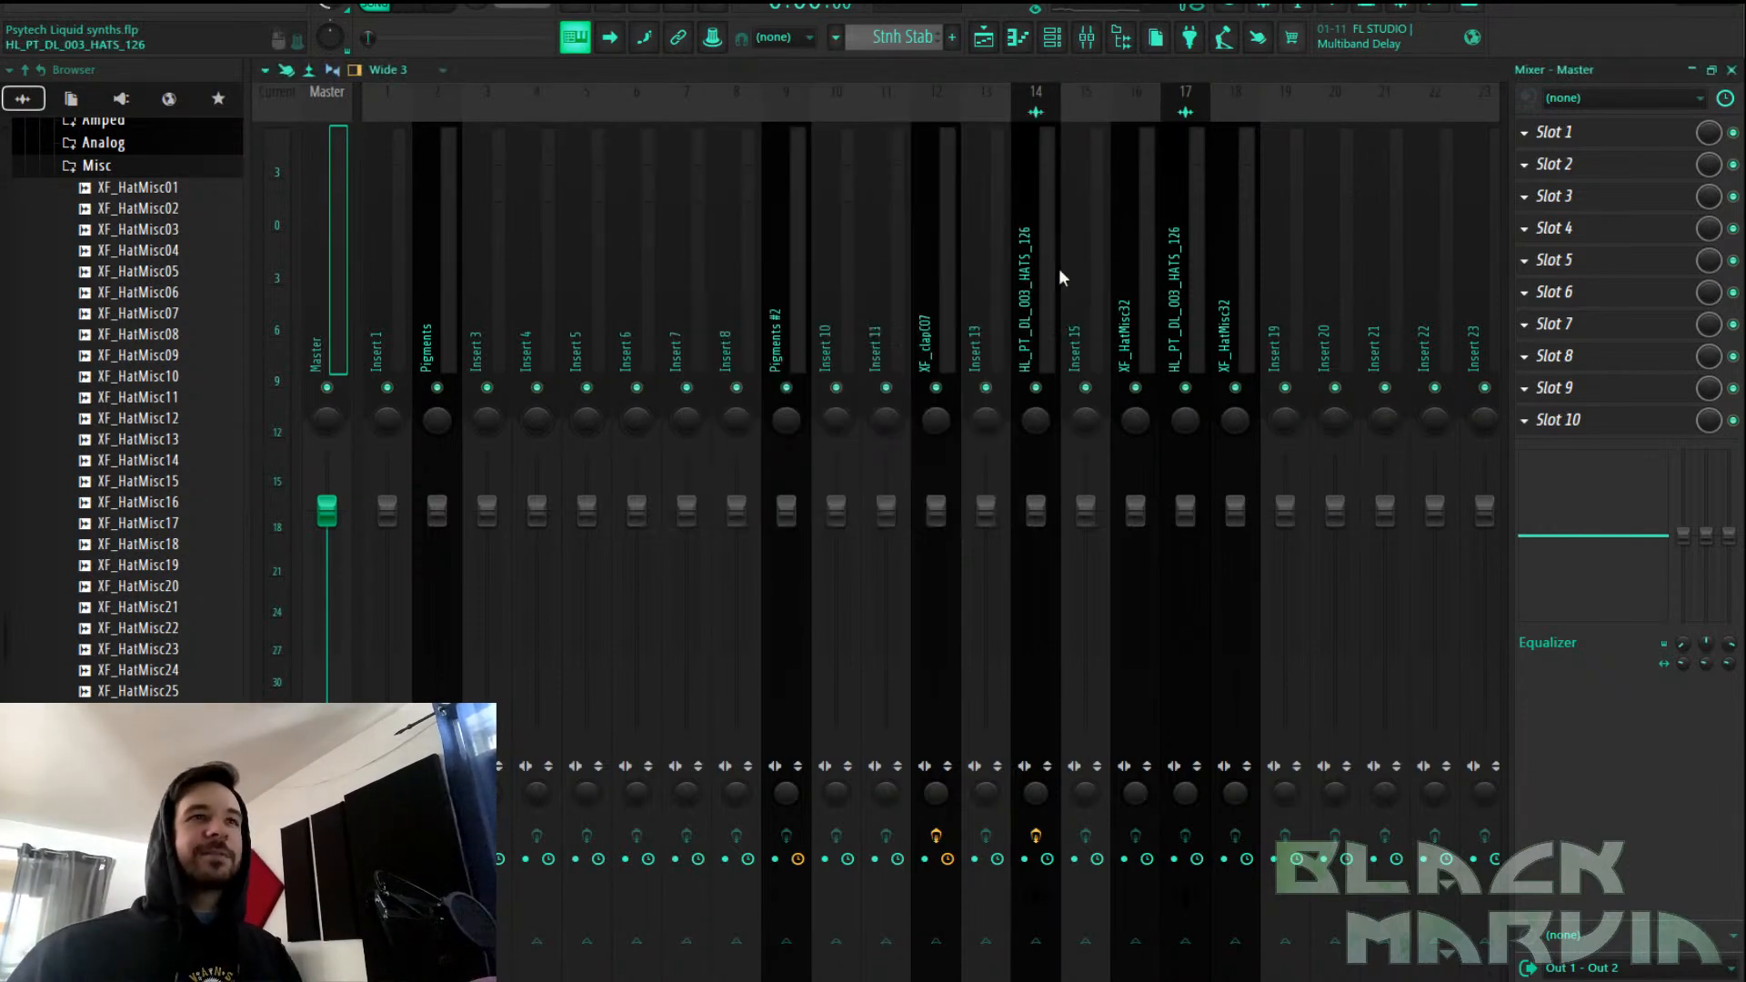
{"action": "right_click", "coordinate": [816, 308]}
{"action": "mouse_move", "coordinate": [935, 313]}
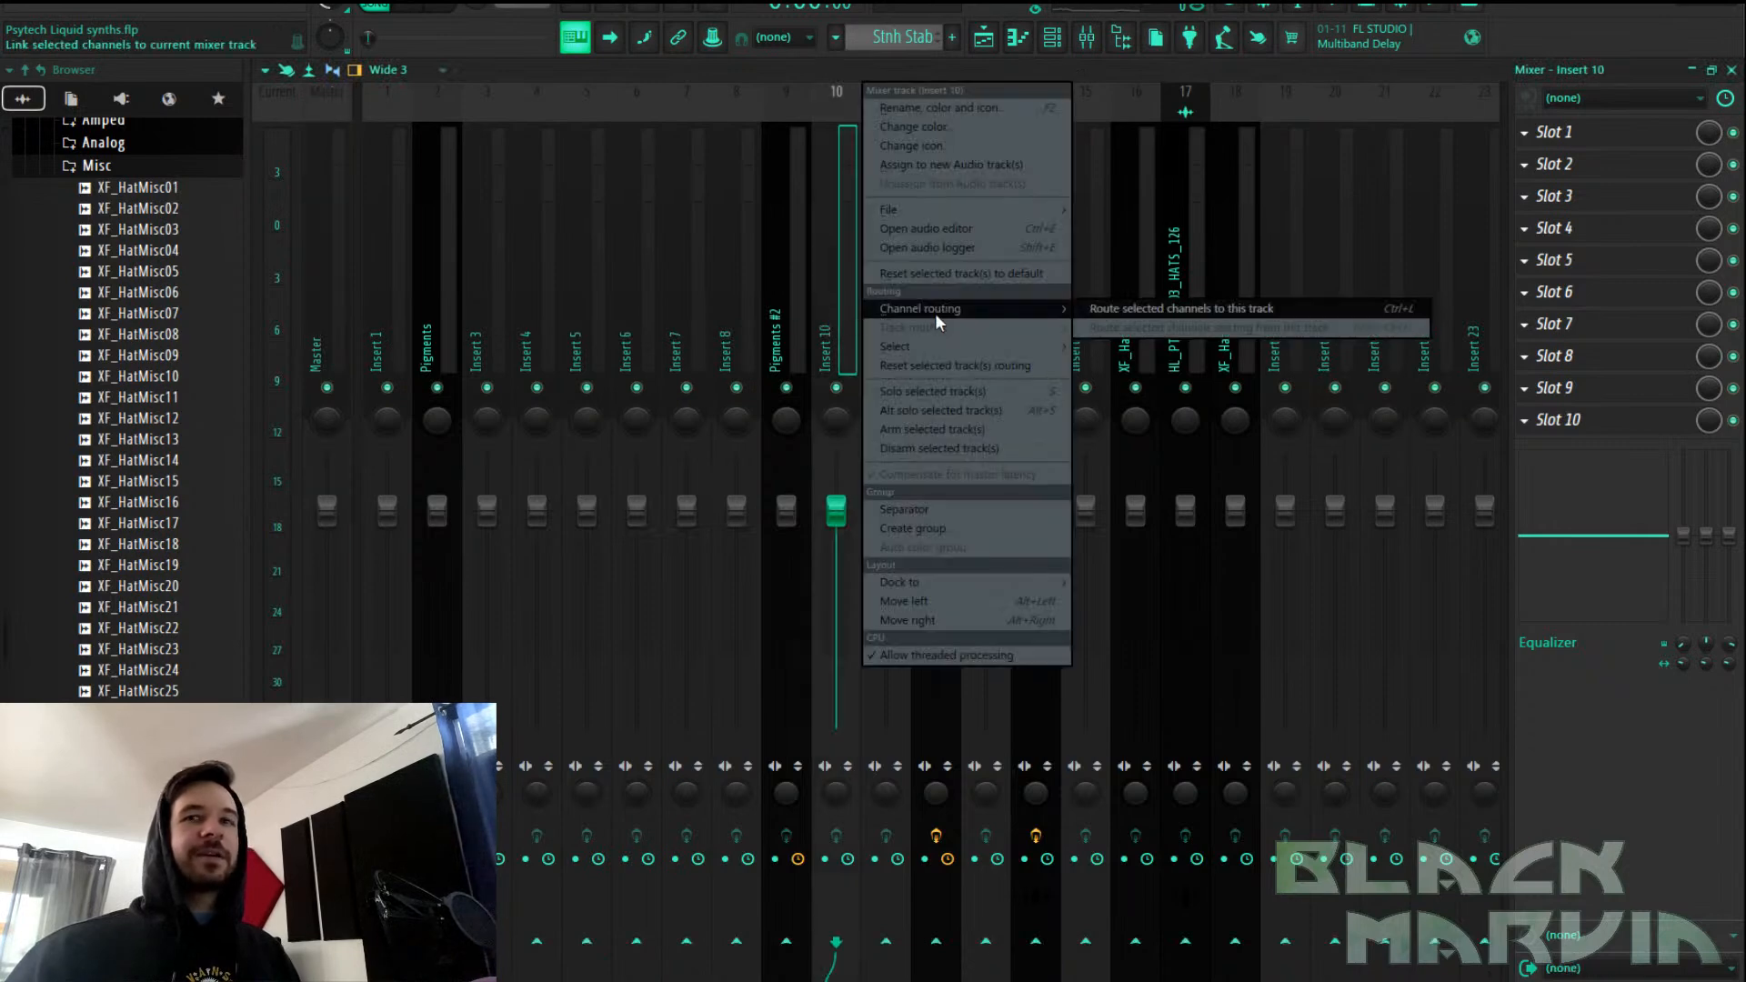
{"action": "left_click", "coordinate": [1053, 37]}
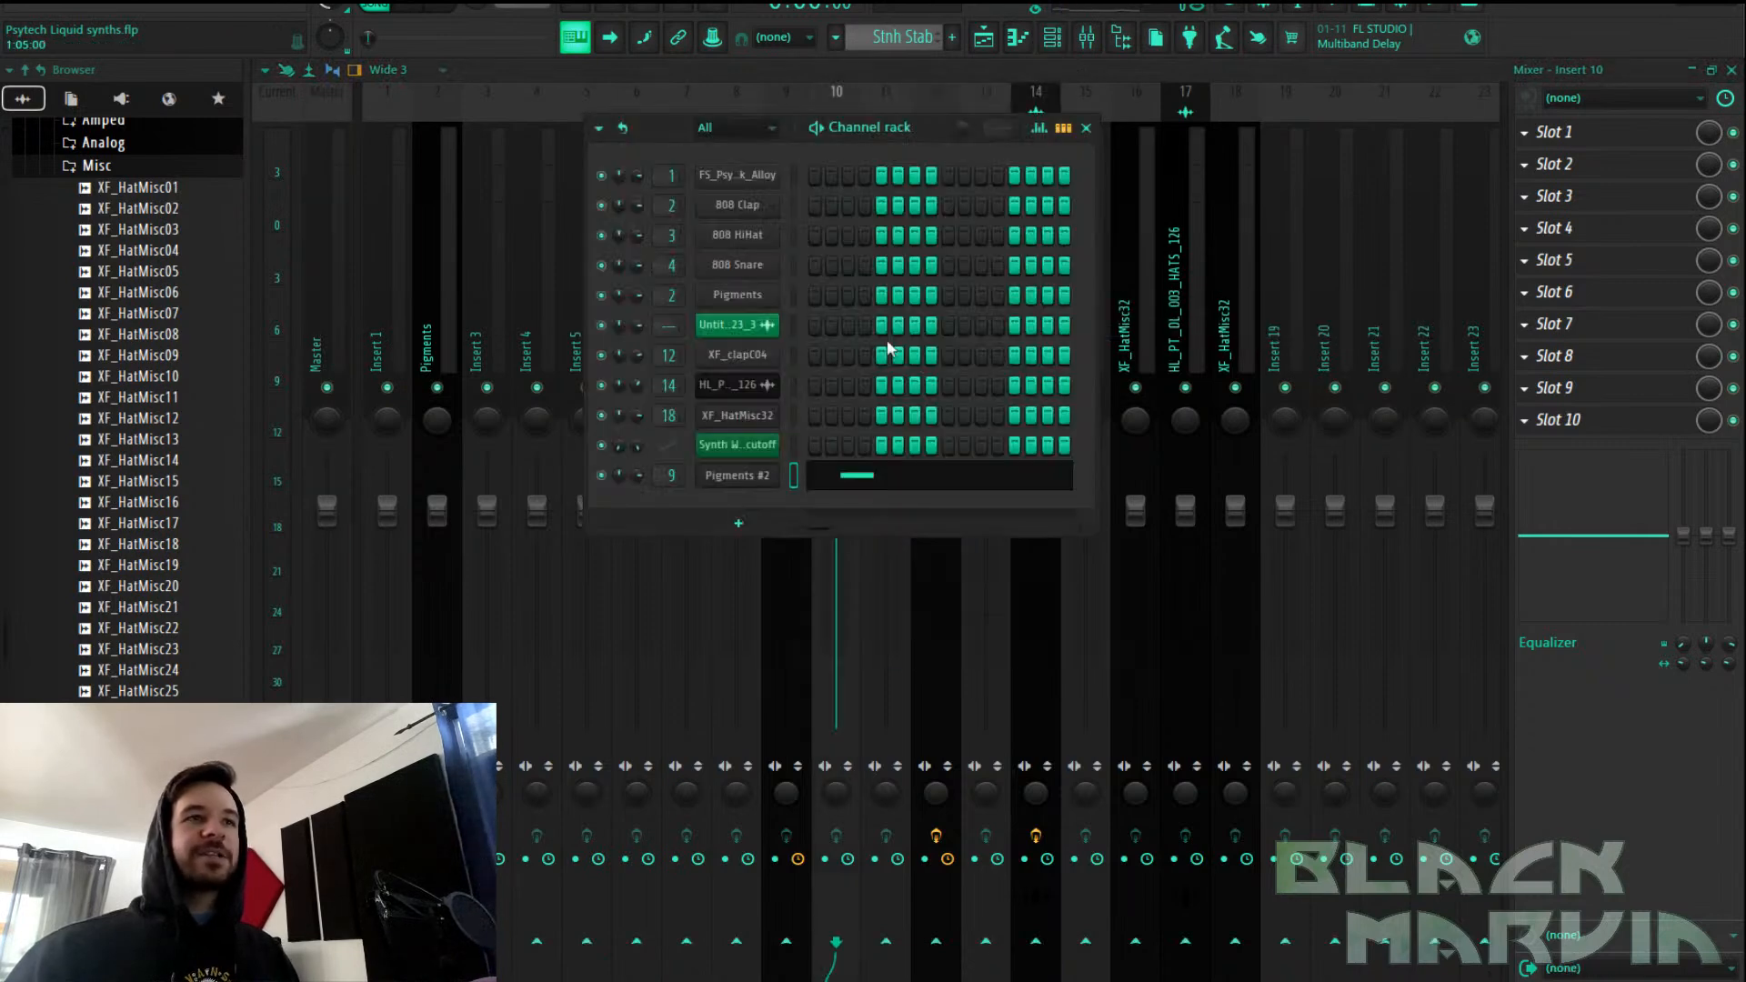
{"action": "left_click", "coordinate": [764, 475]}
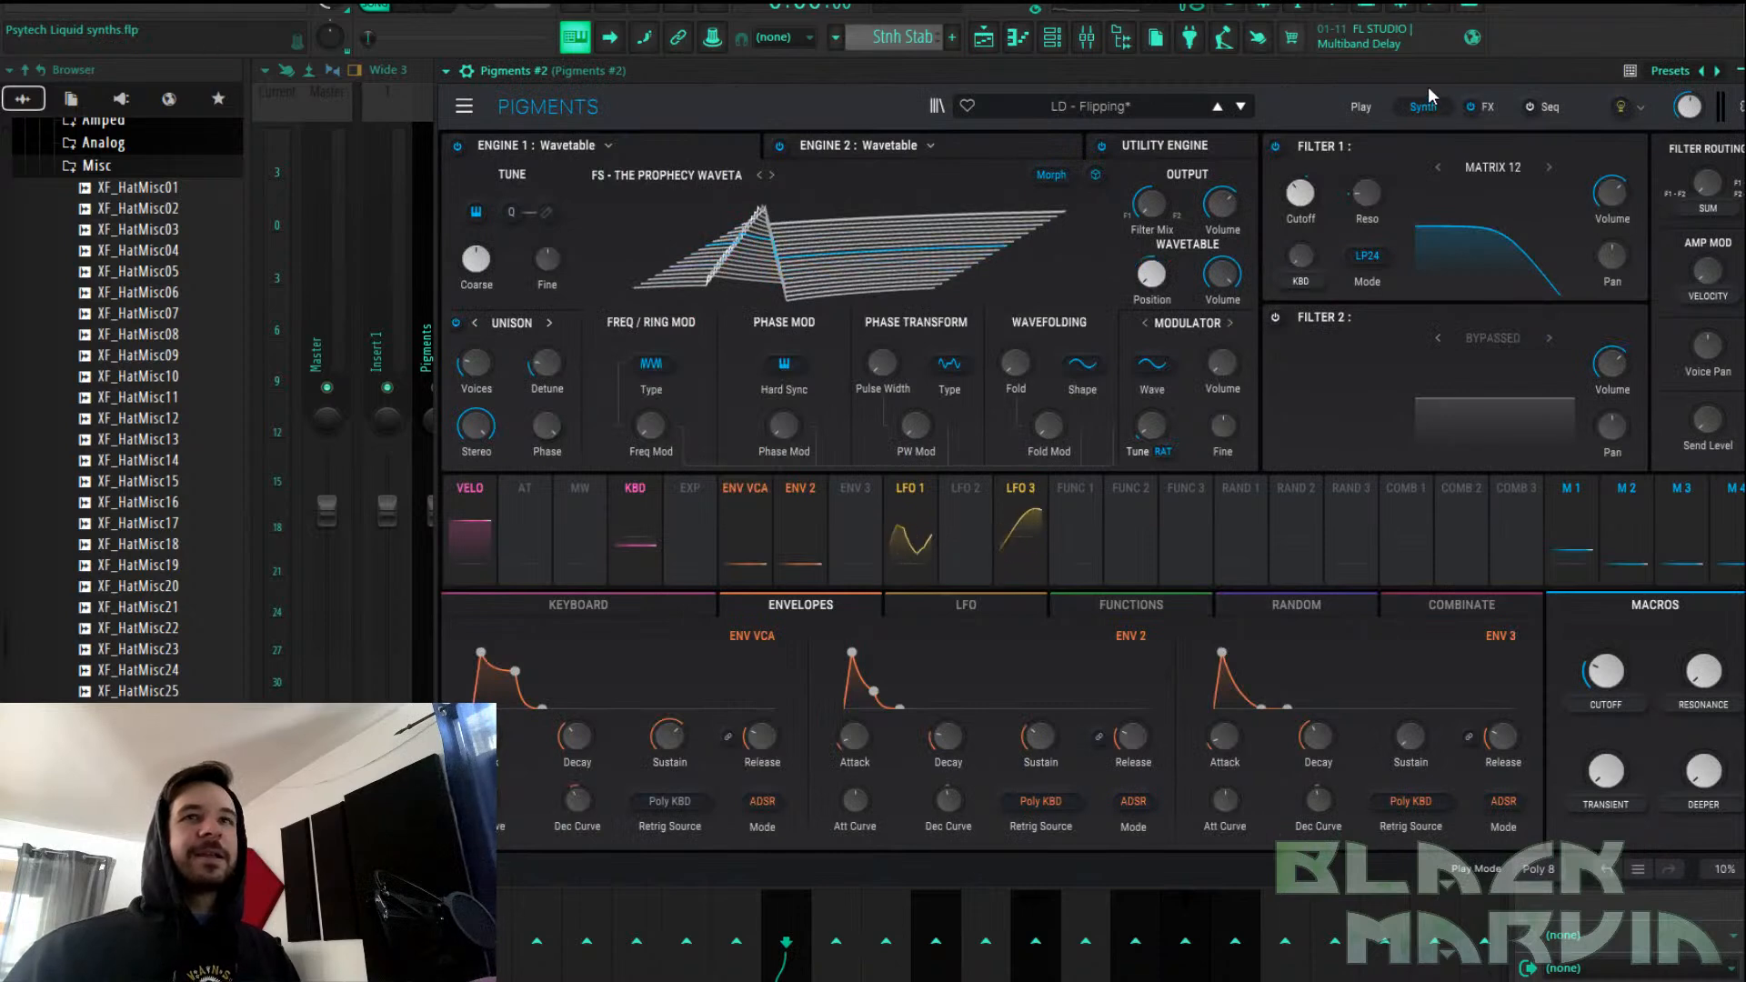
{"action": "left_click_drag", "start_coordinate": [1399, 77], "coordinate": [1365, 76]}
{"action": "left_click", "coordinate": [1698, 63]}
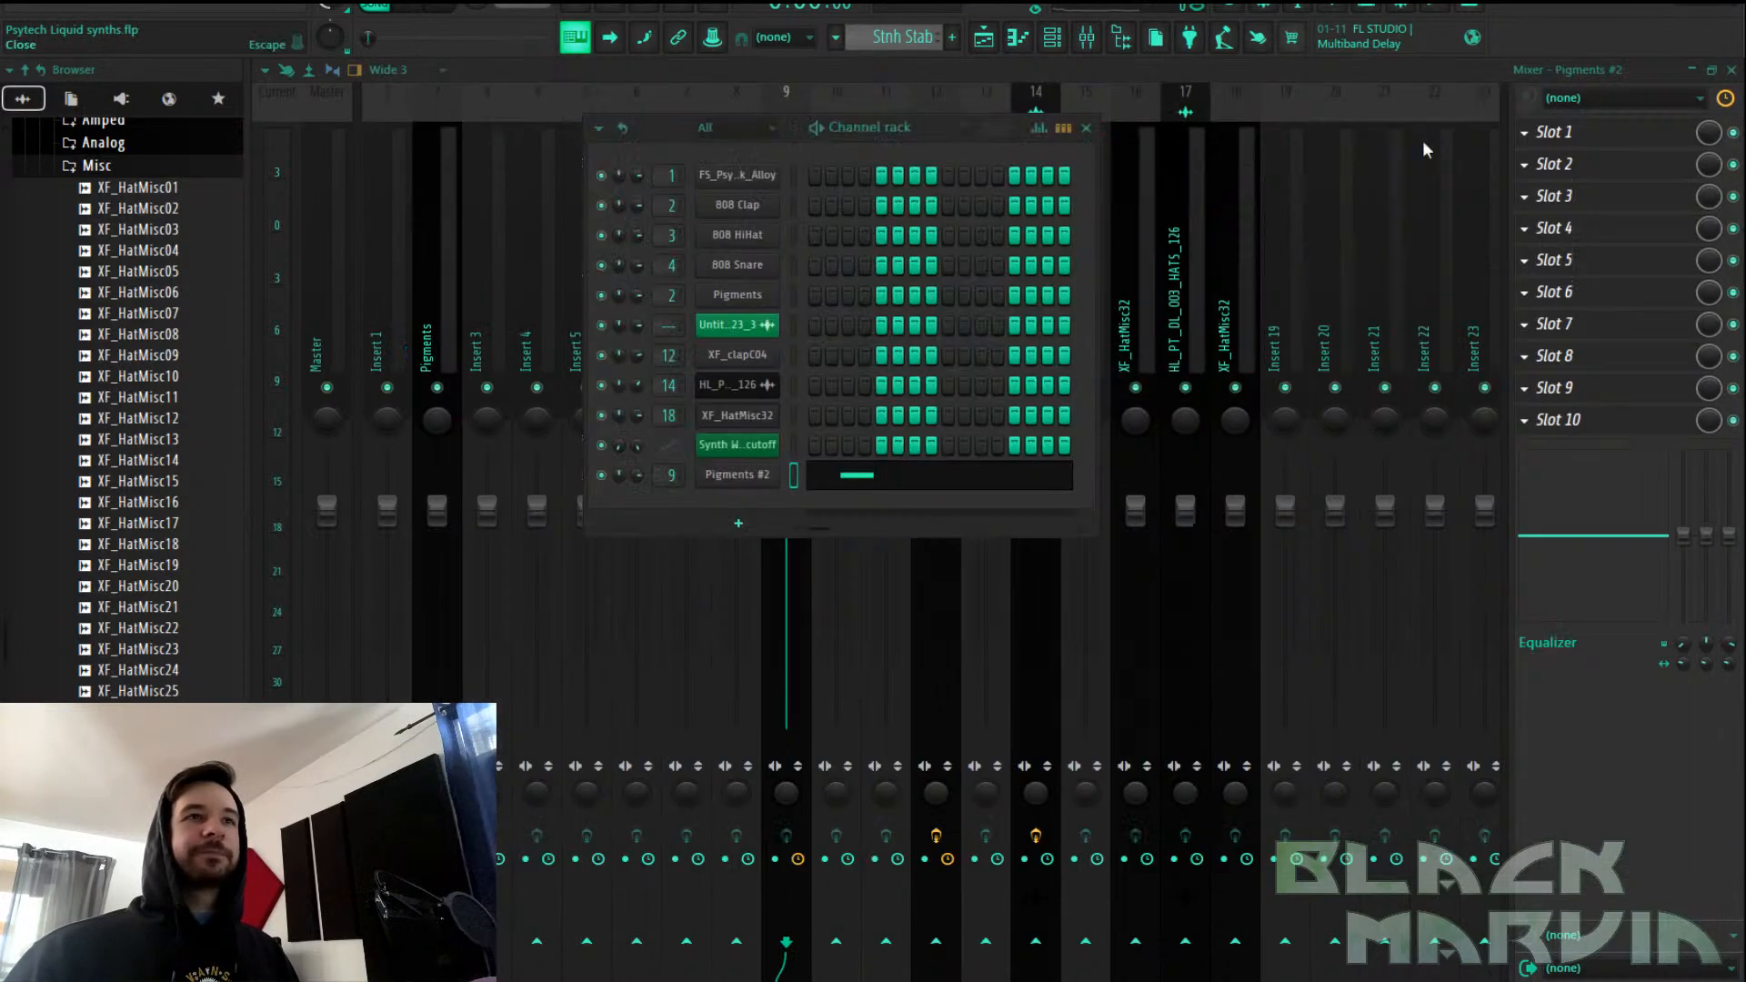
{"action": "left_click", "coordinate": [795, 106]}
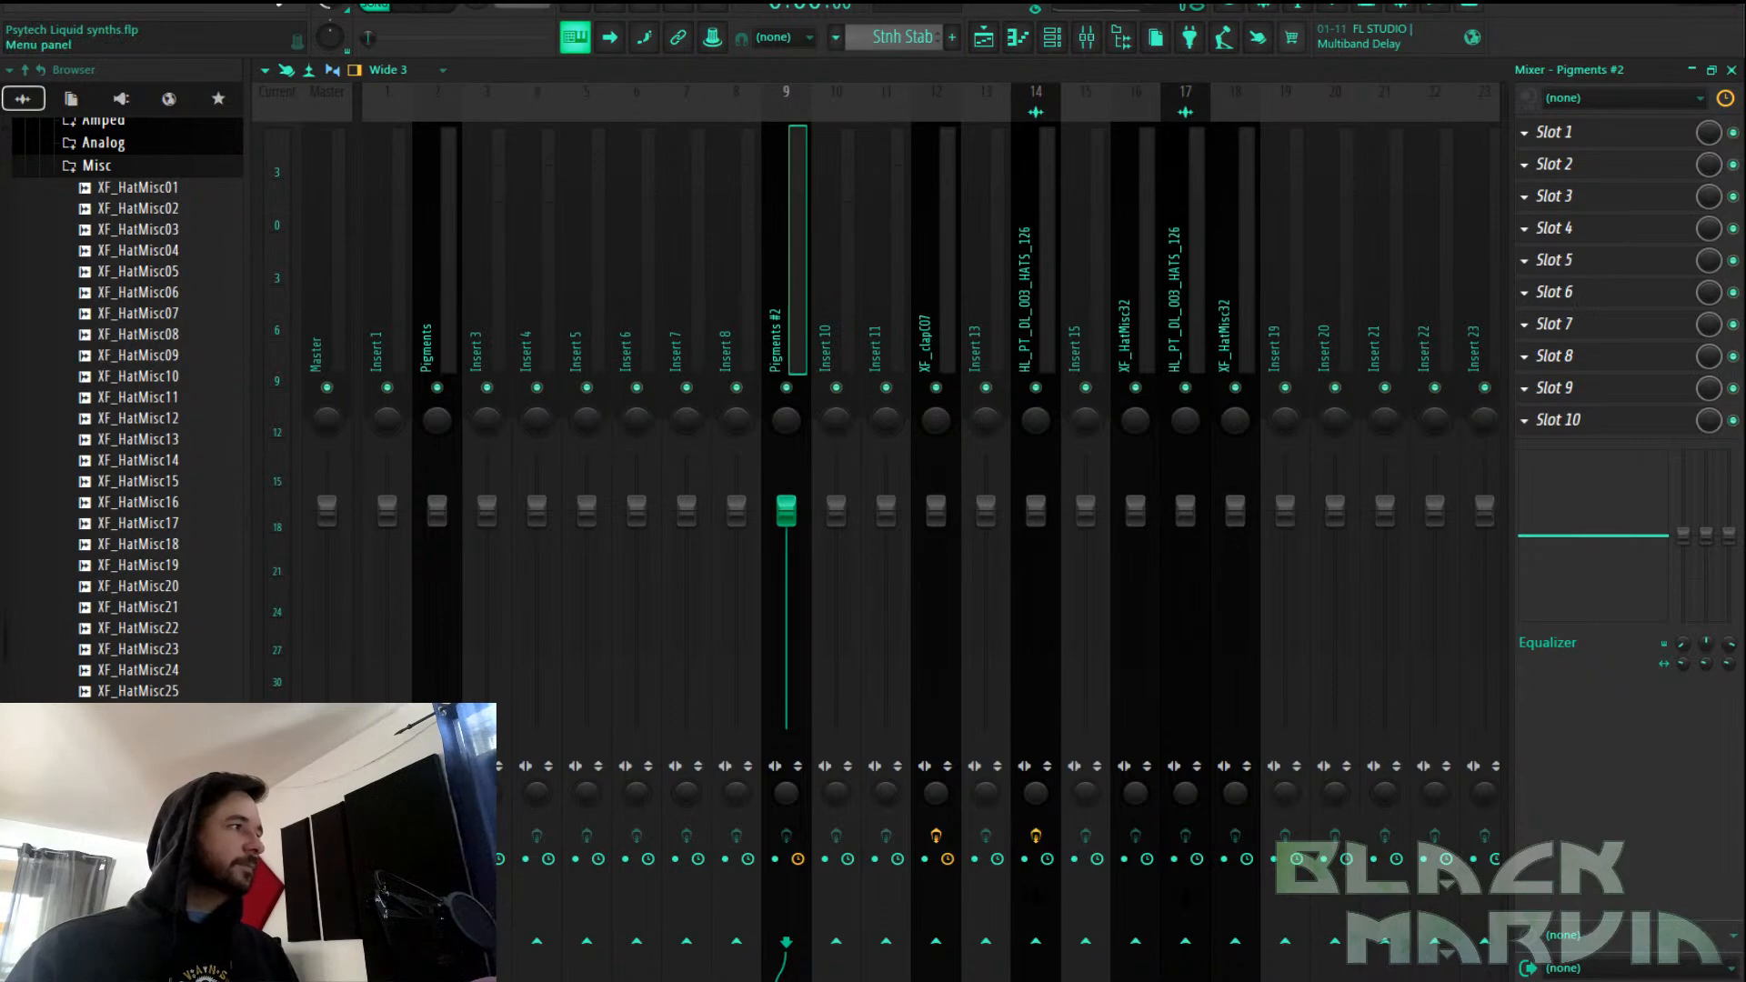
Shorten the stab note in the Stnh Stab pattern and add a second short E3 note in the second half of bar 1
{"action": "key", "text": "space"}
{"action": "left_click", "coordinate": [983, 37]}
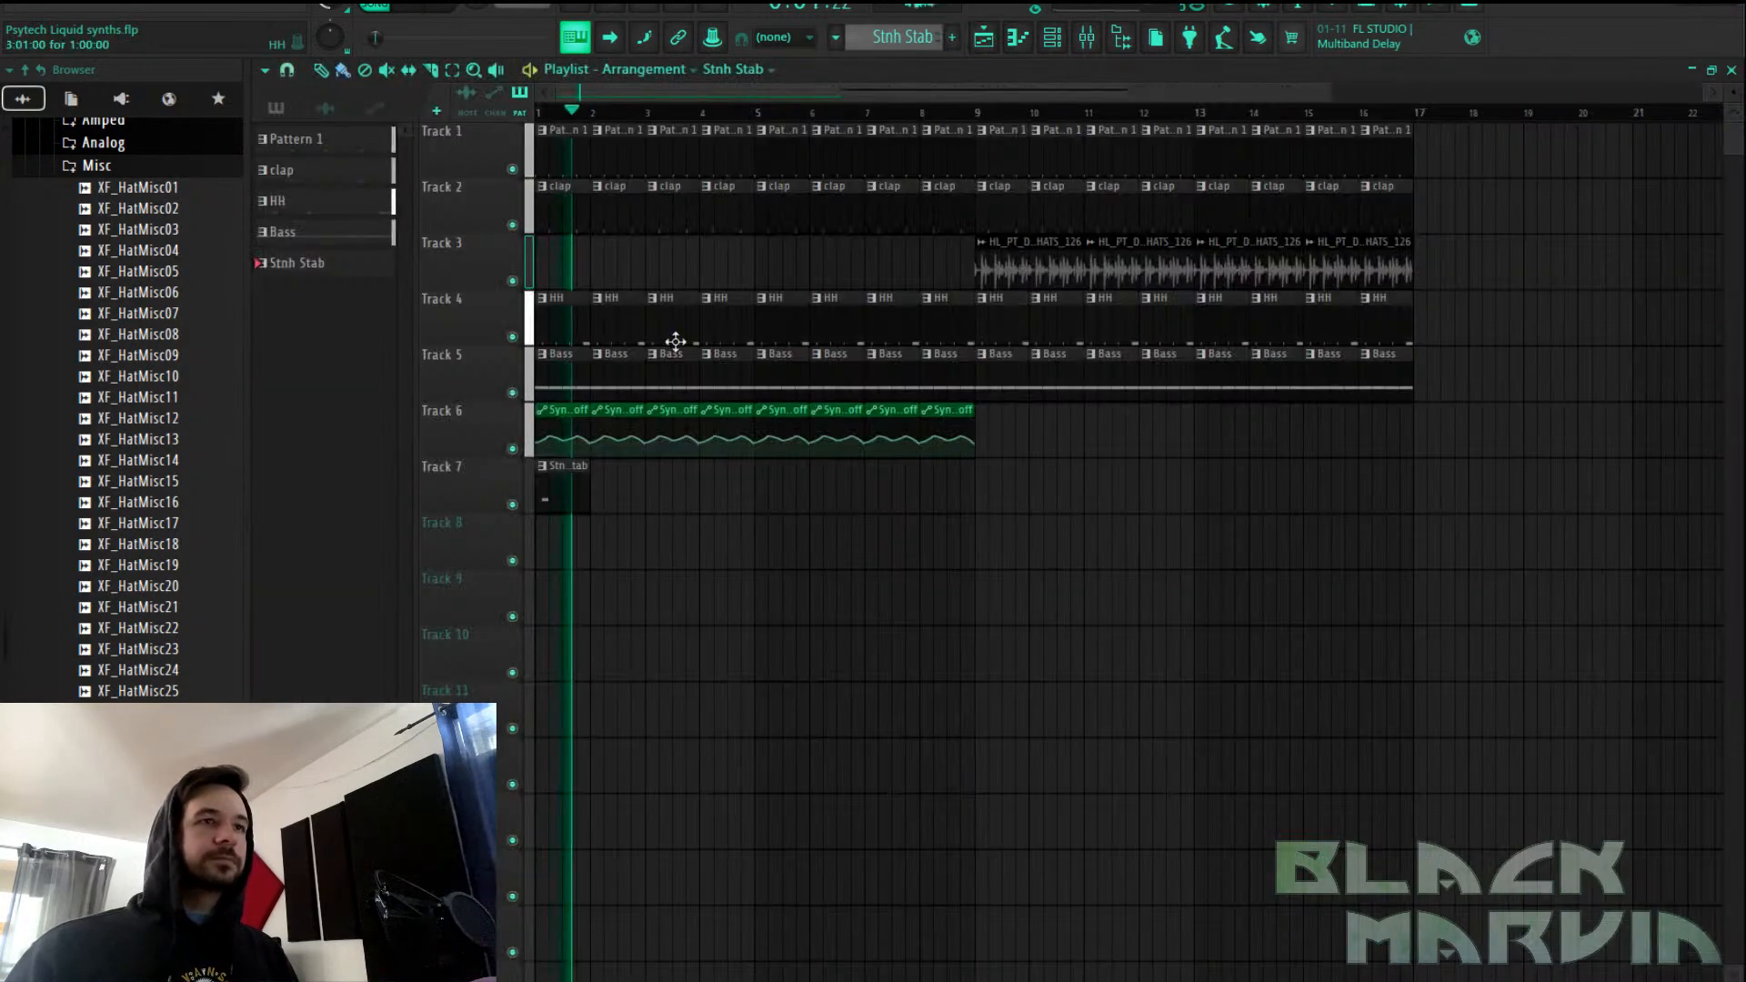
{"action": "double_click", "coordinate": [561, 491]}
{"action": "scroll", "coordinate": [534, 111], "scroll_direction": "down", "scroll_amount": 1}
{"action": "key", "text": "space"}
{"action": "key", "text": "space"}
{"action": "left_click_drag", "start_coordinate": [398, 735], "coordinate": [381, 735]}
{"action": "key", "text": "space"}
{"action": "key", "text": "space"}
{"action": "key", "text": "space"}
{"action": "key", "text": "space"}
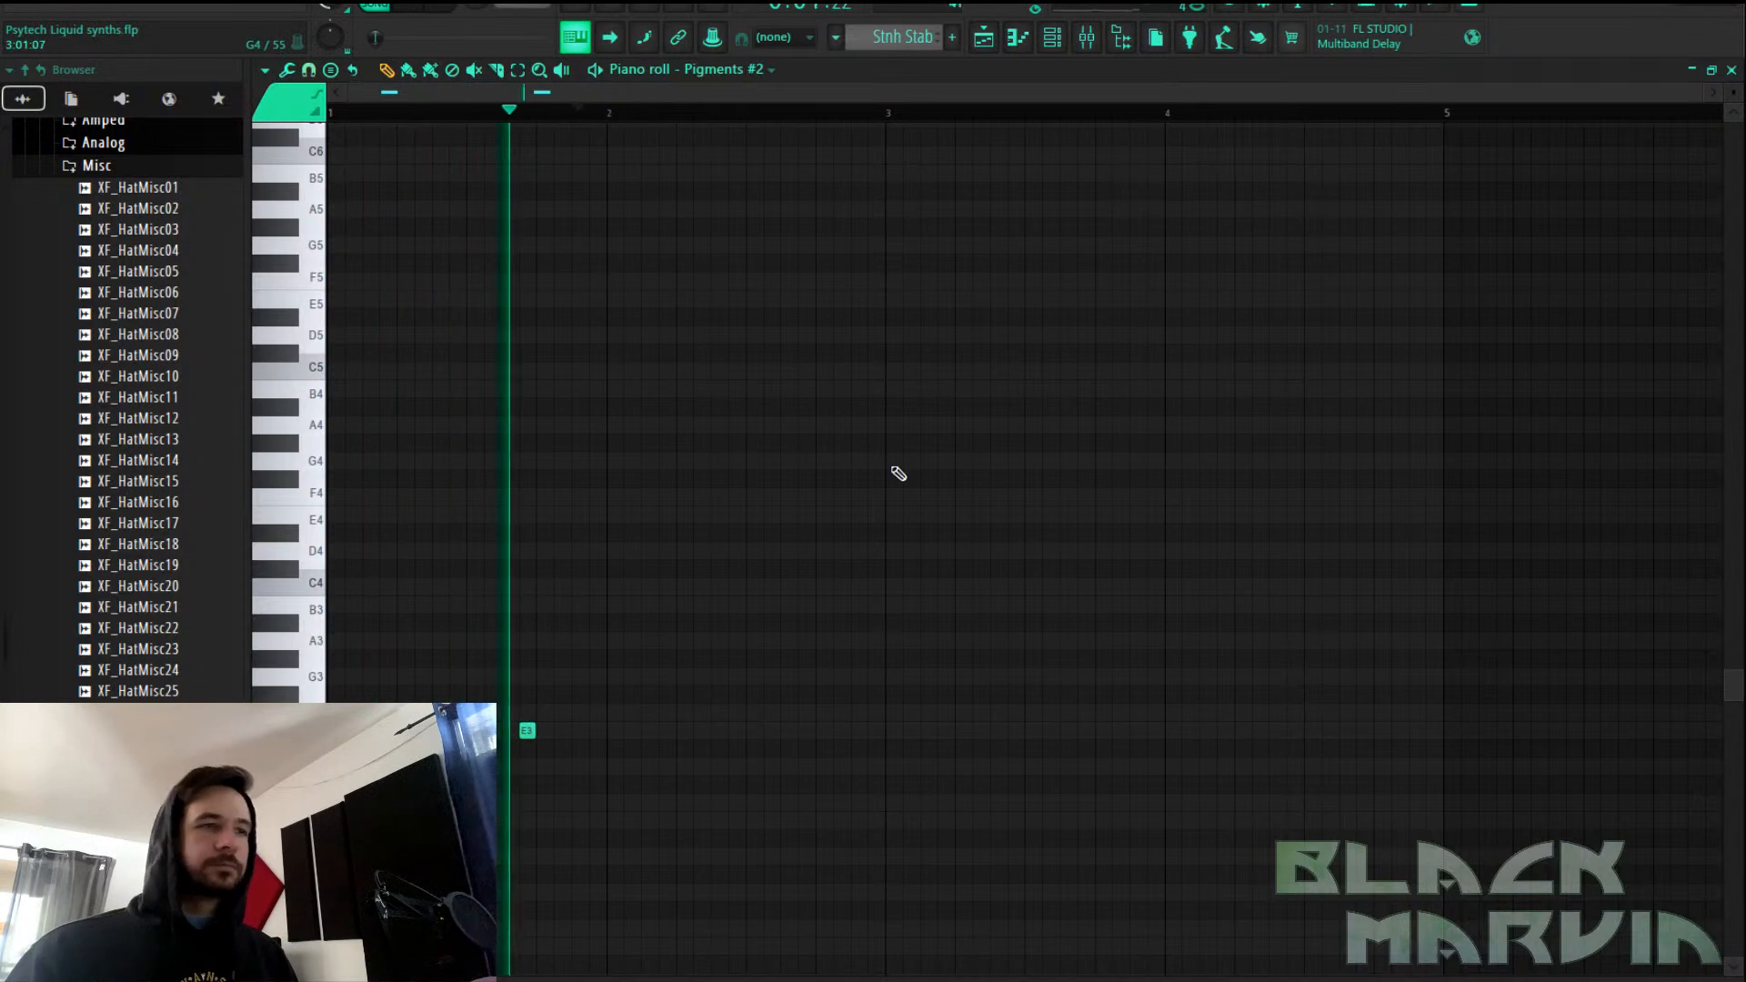
Repeat the Stnh Stab clip along Track 7 of the playlist through bar 16
{"action": "left_click", "coordinate": [983, 36]}
{"action": "key", "text": "space"}
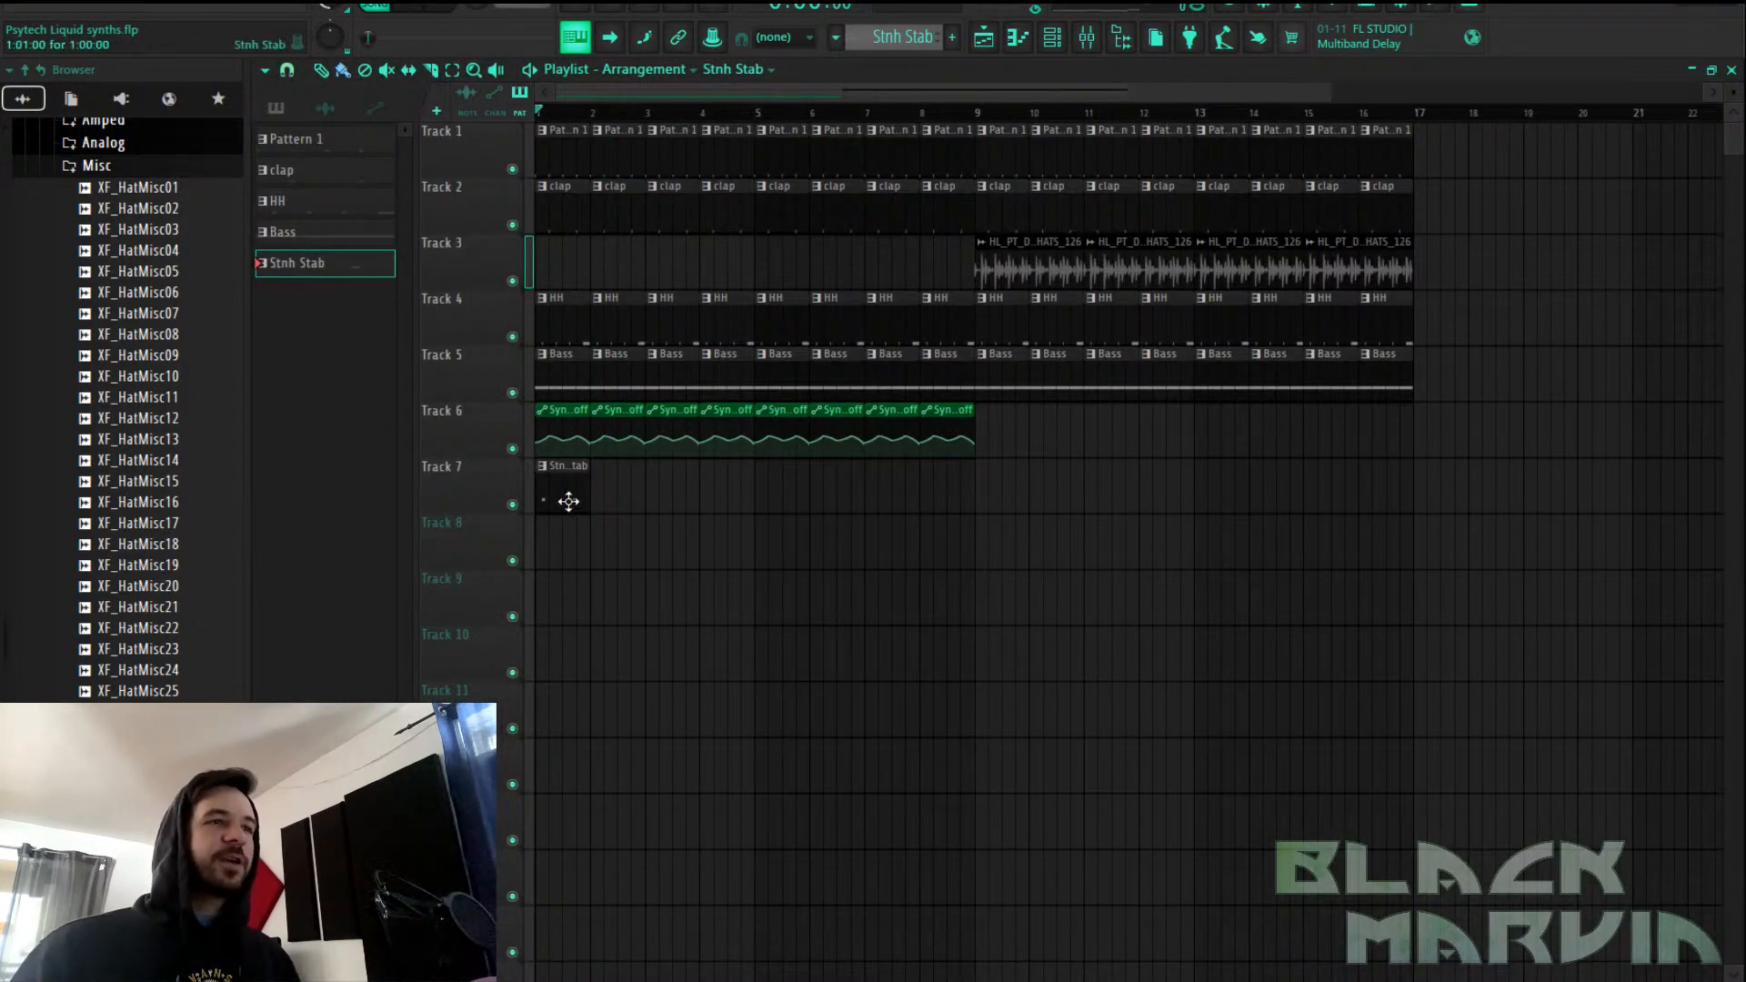
{"action": "left_click_drag", "start_coordinate": [605, 482], "coordinate": [1378, 473]}
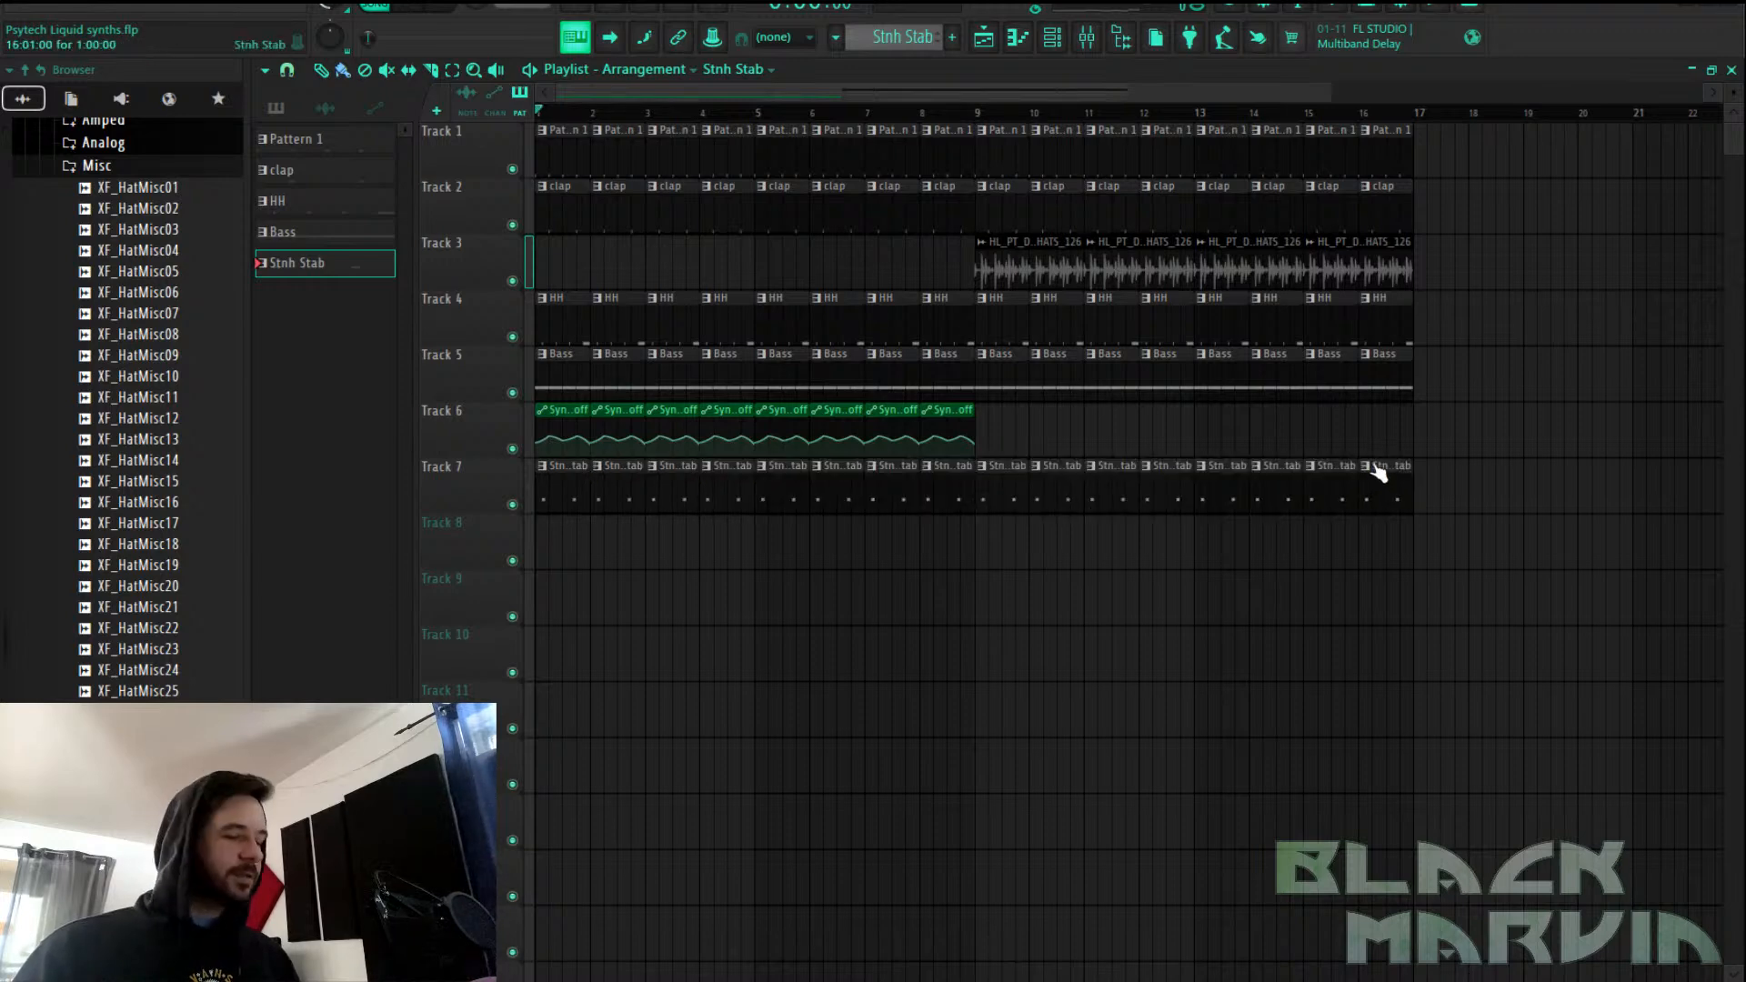
Add the Duck effect to slot 5 of the Pigments #2 mixer track and load its user preset Synth 3
{"action": "left_click", "coordinate": [1099, 36]}
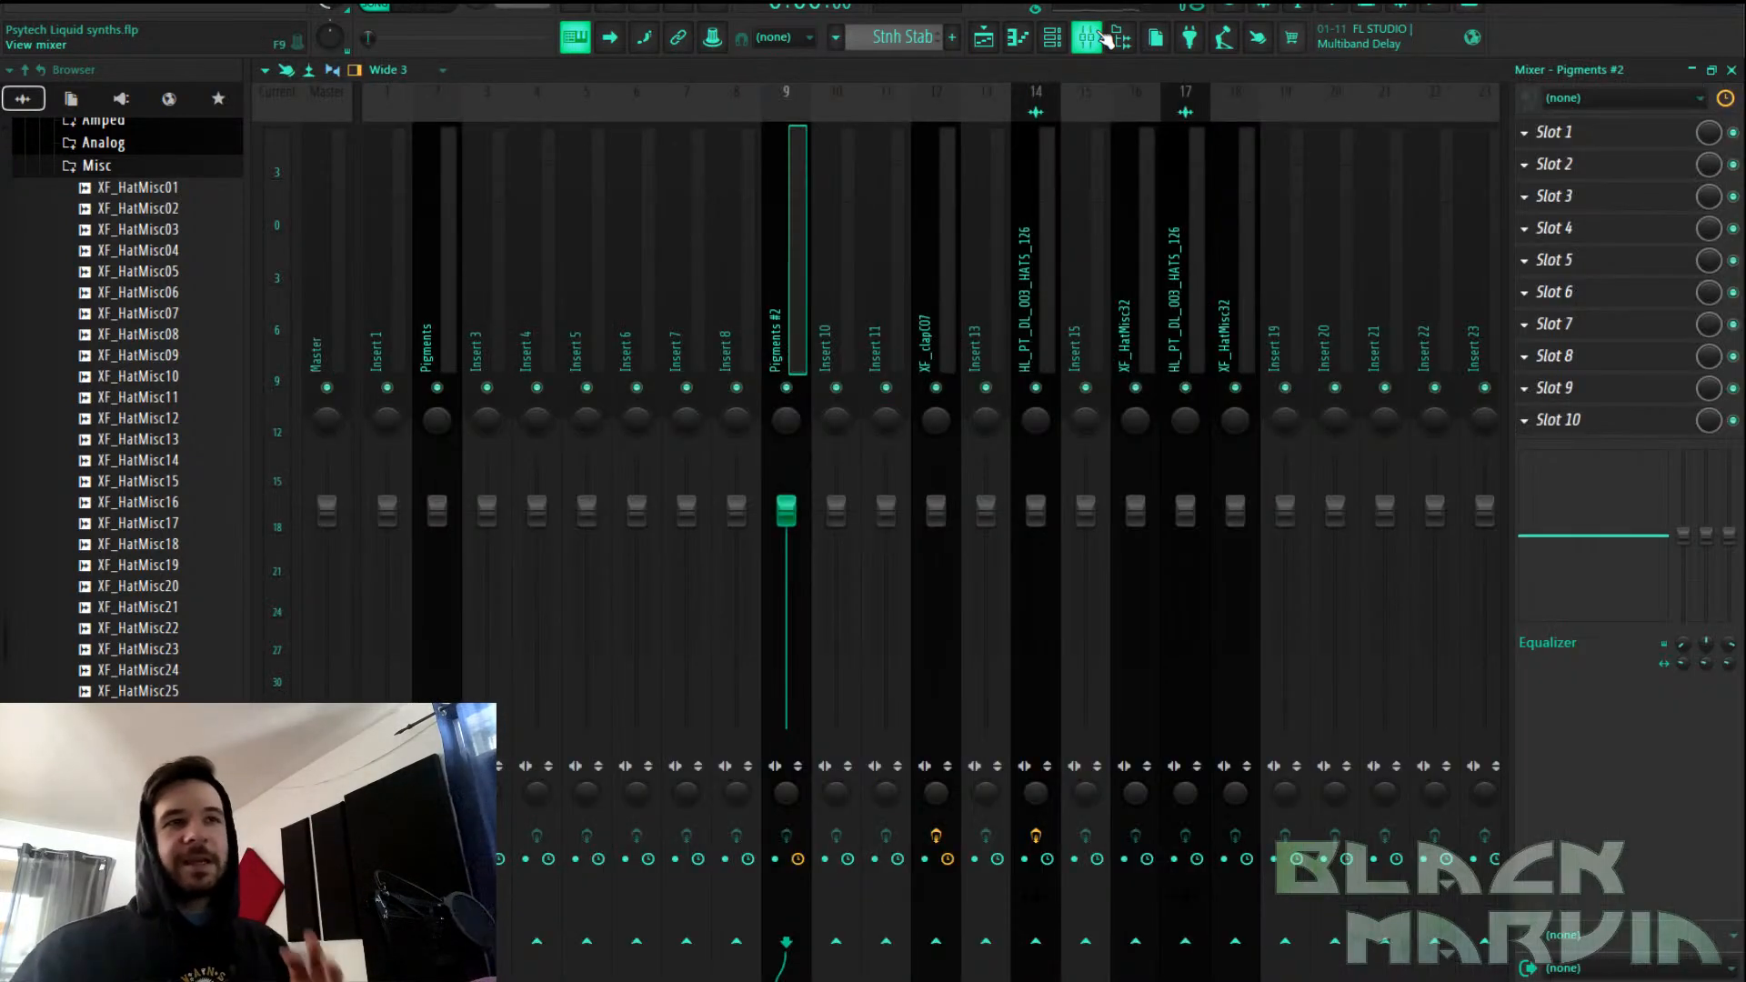
{"action": "left_click", "coordinate": [1551, 164]}
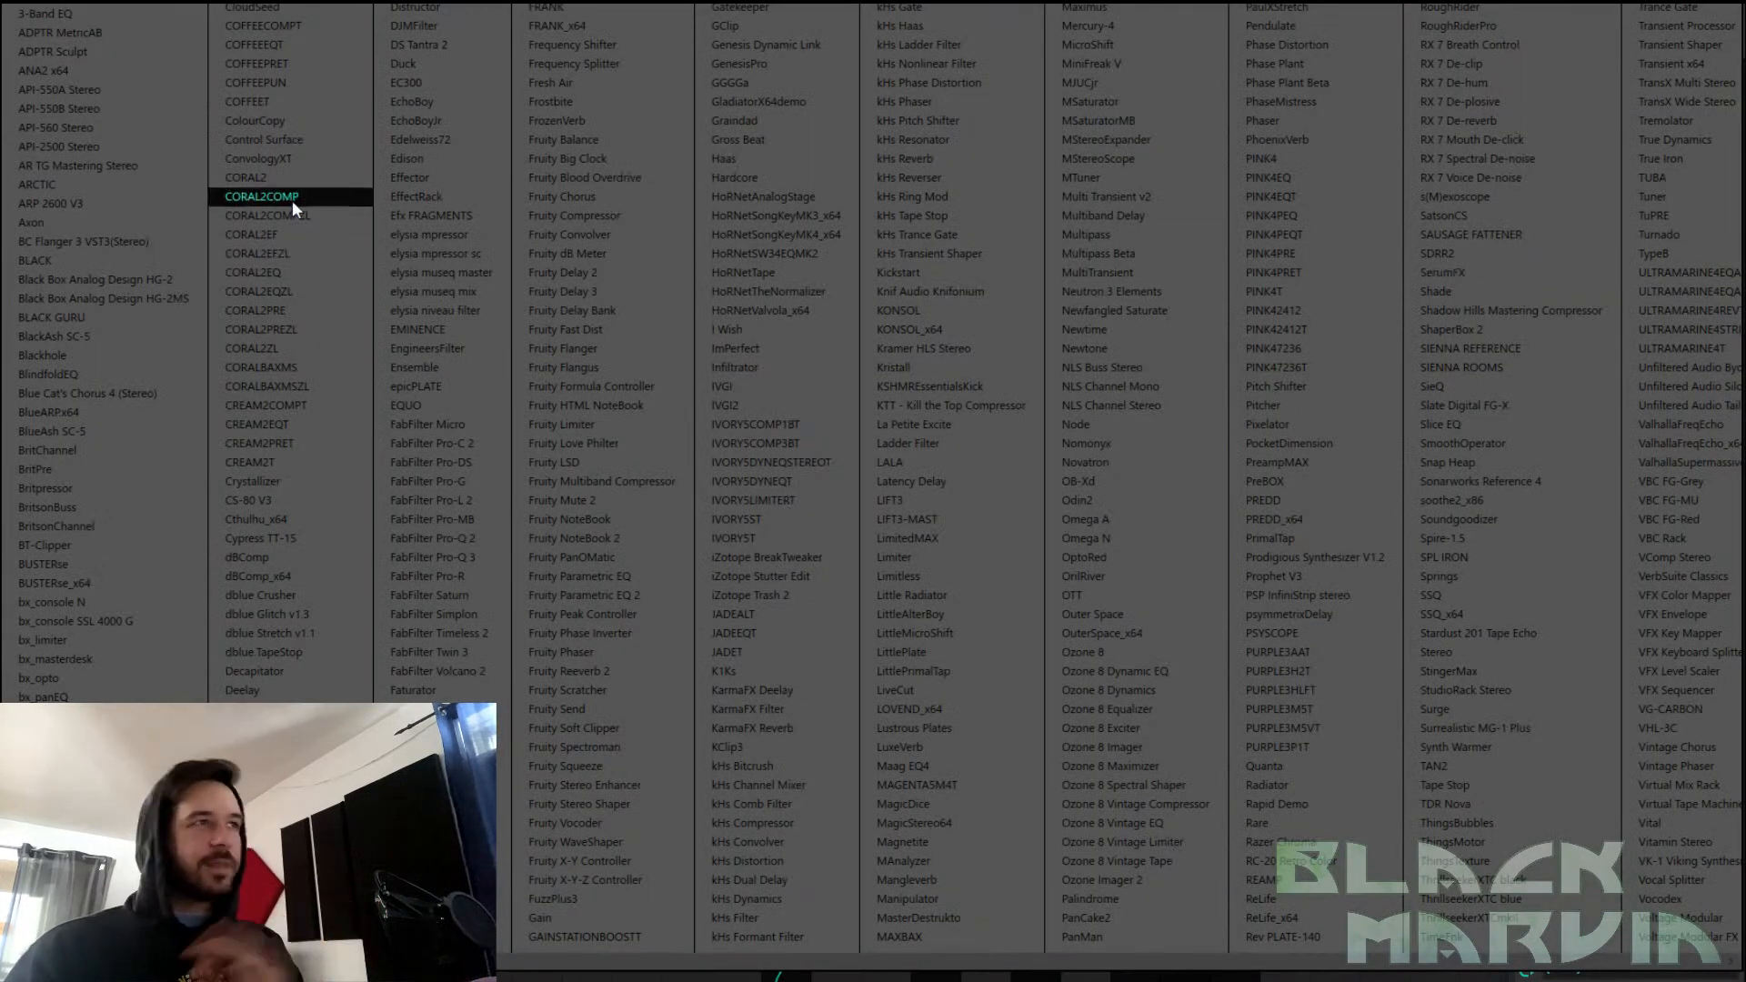
{"action": "left_click", "coordinate": [420, 64]}
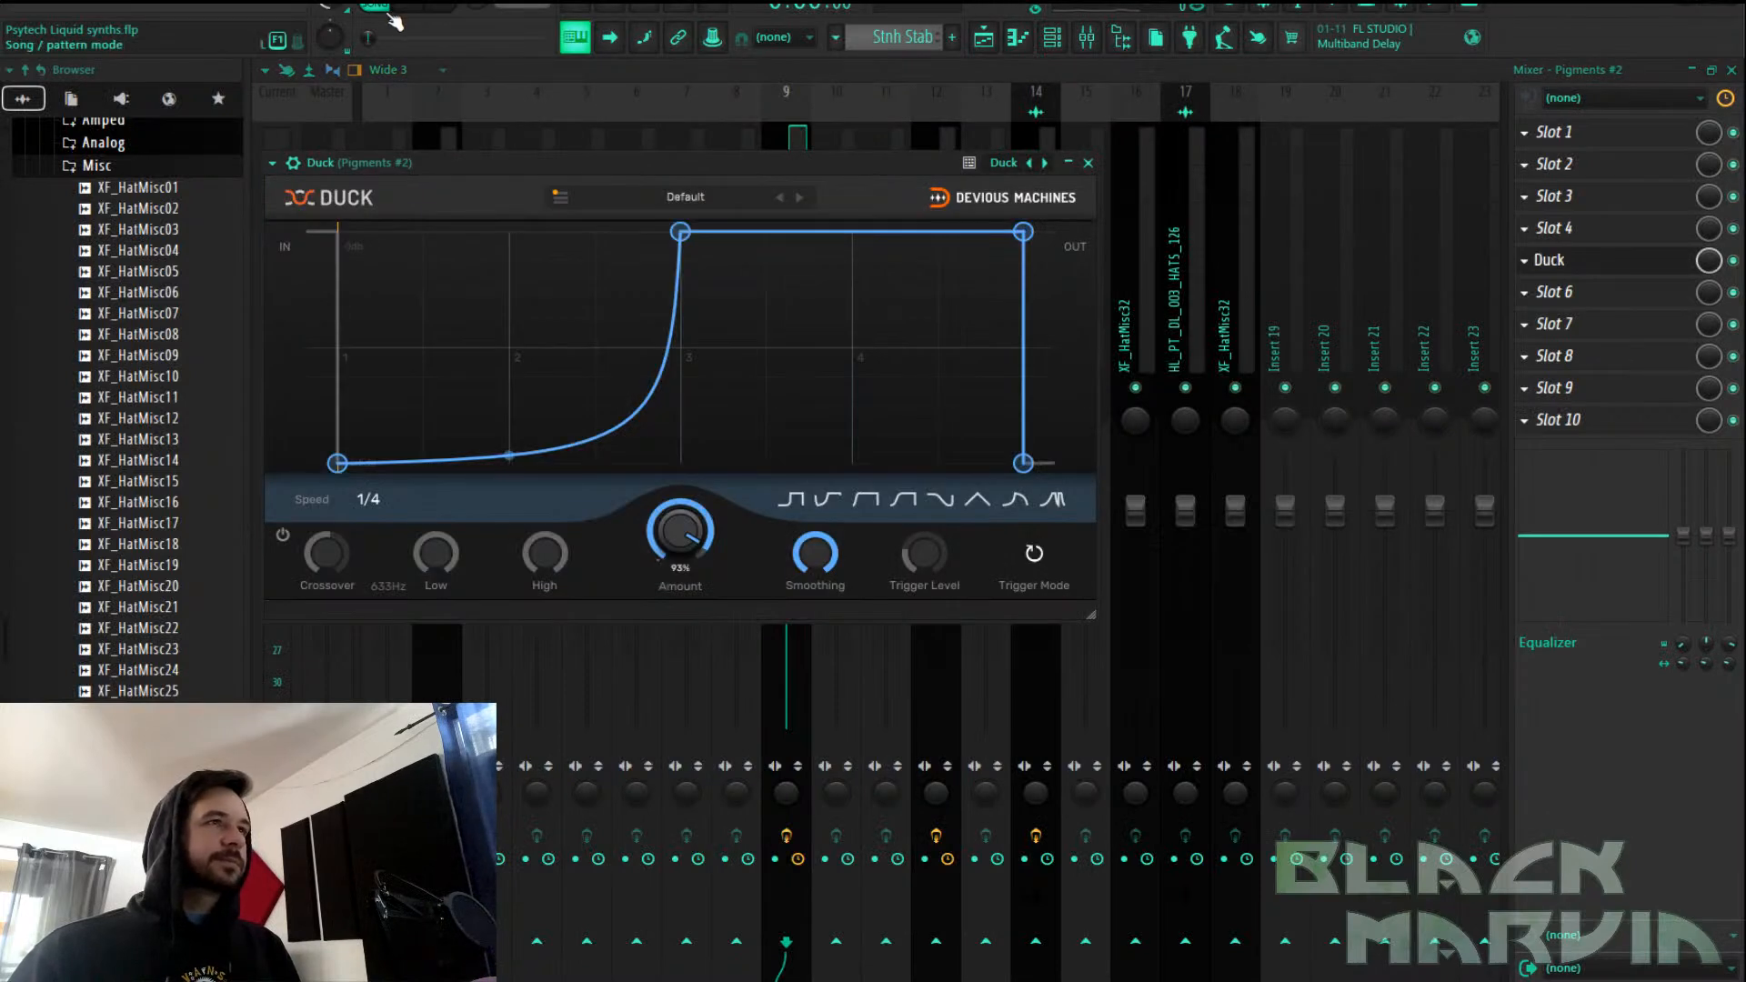
{"action": "left_click", "coordinate": [686, 196]}
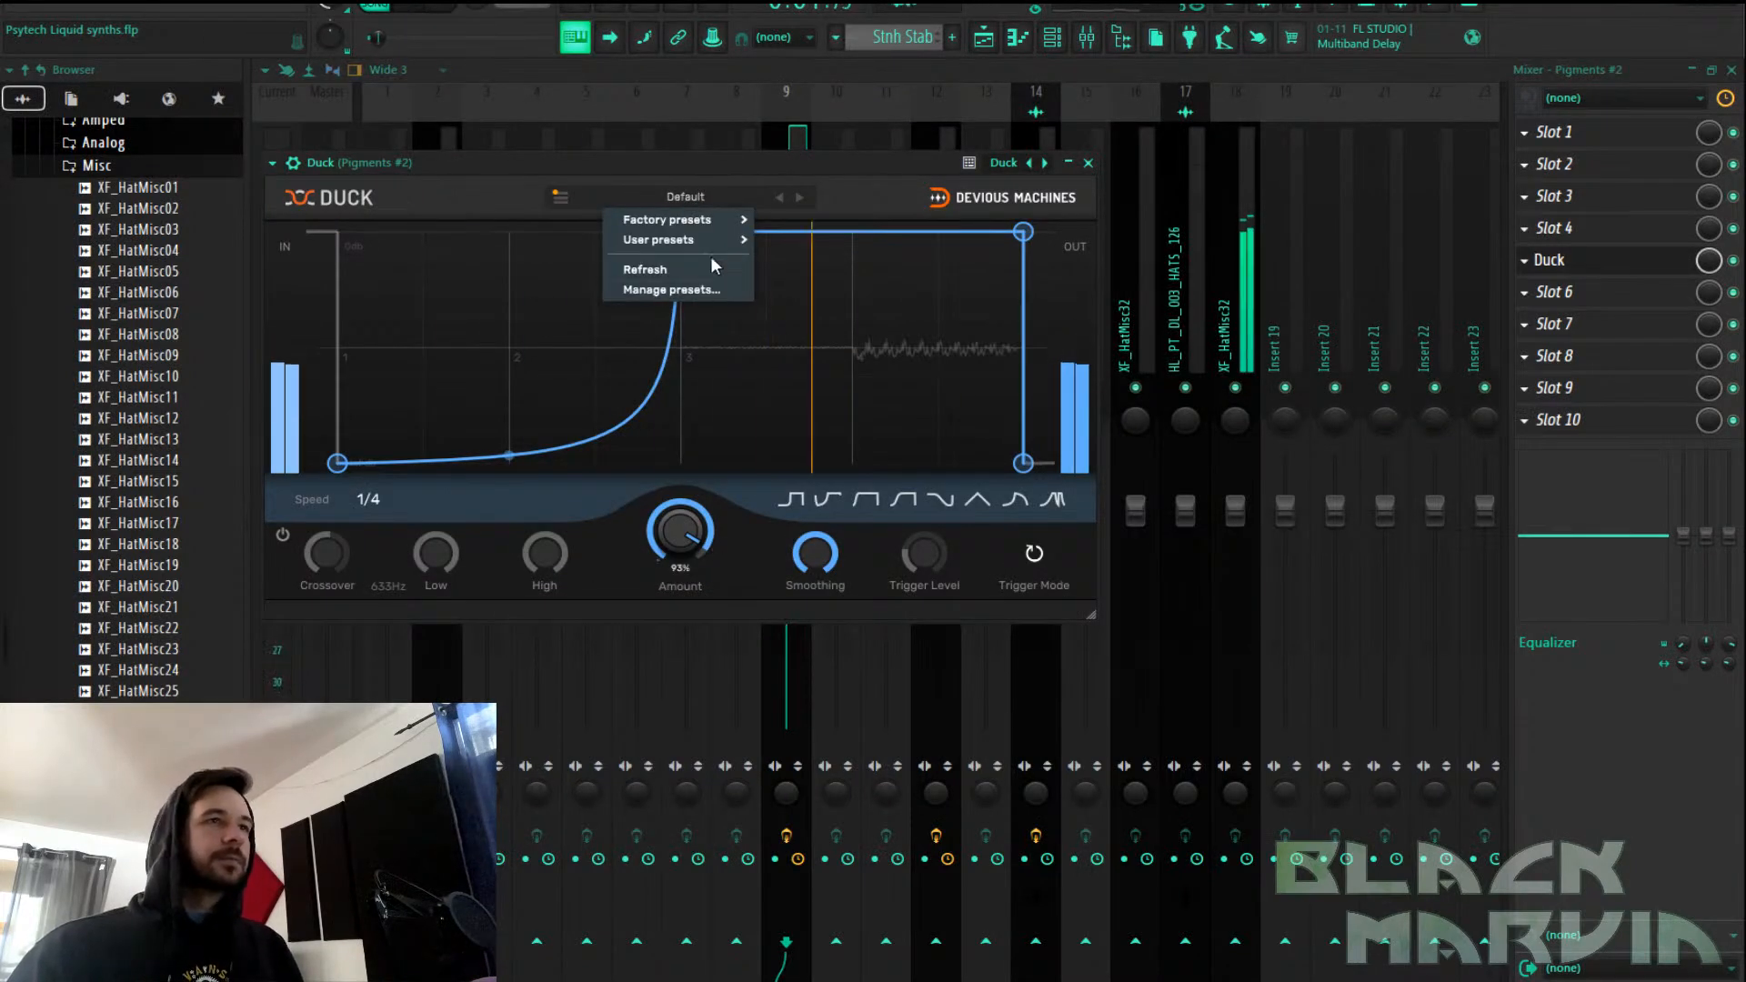
{"action": "mouse_move", "coordinate": [707, 242]}
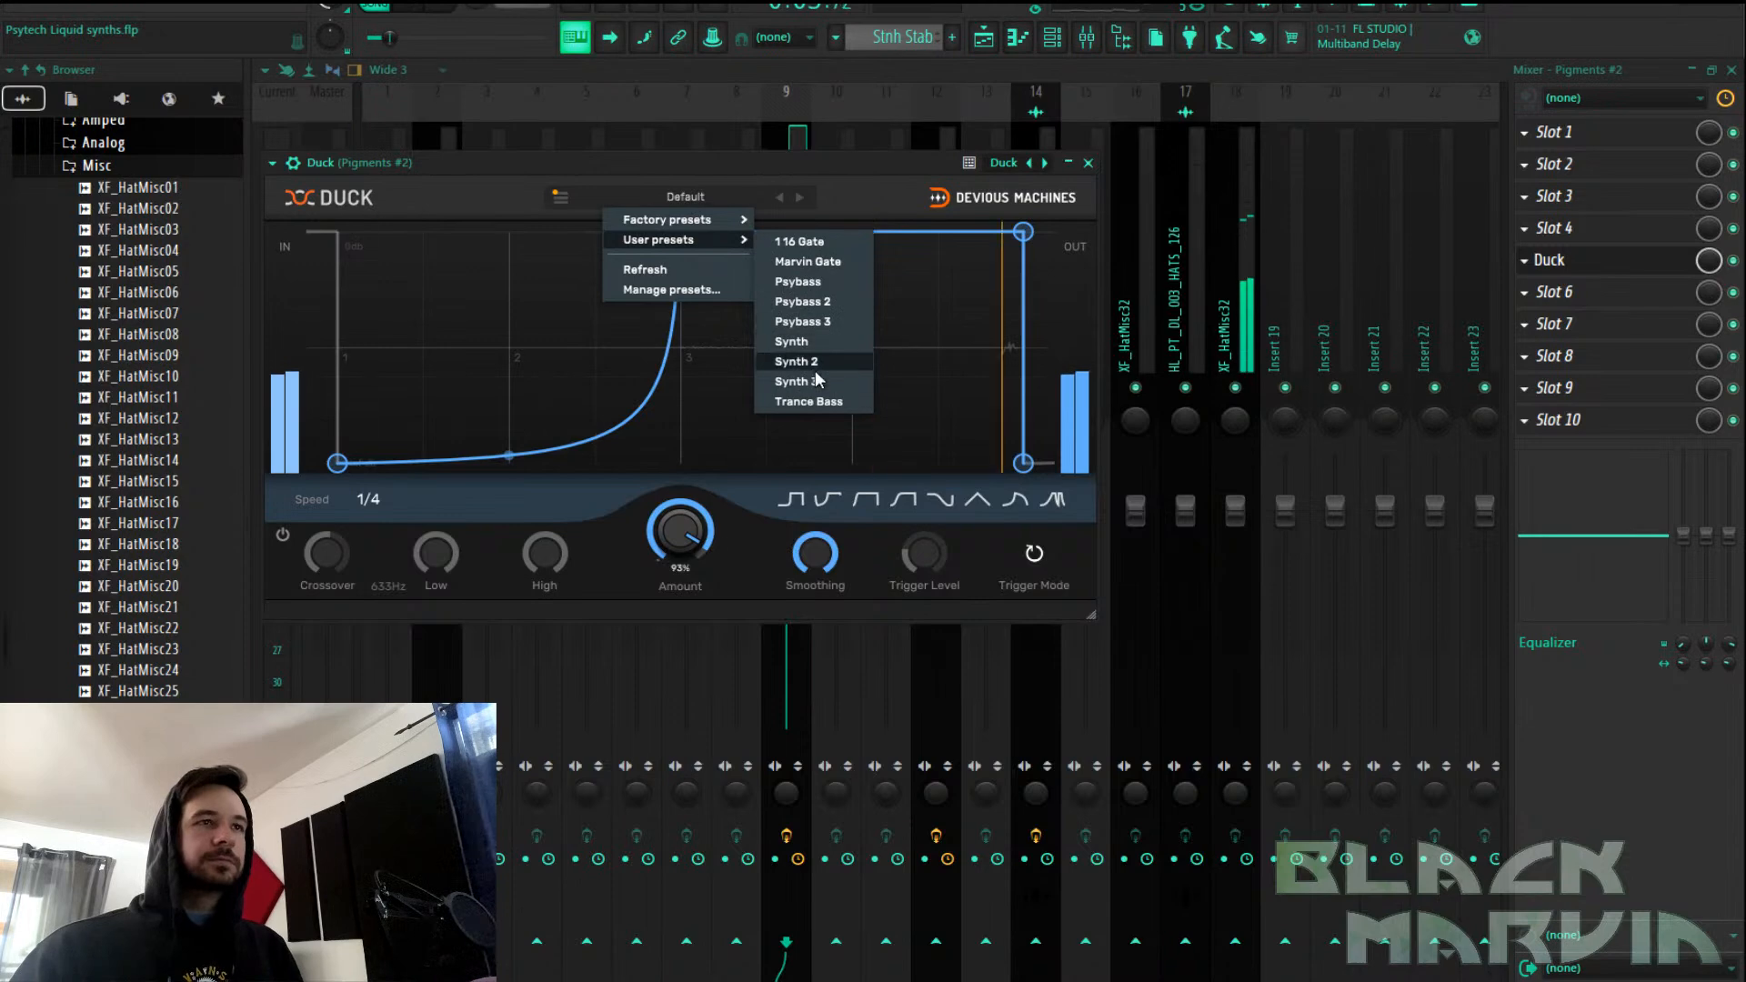
{"action": "left_click", "coordinate": [798, 381]}
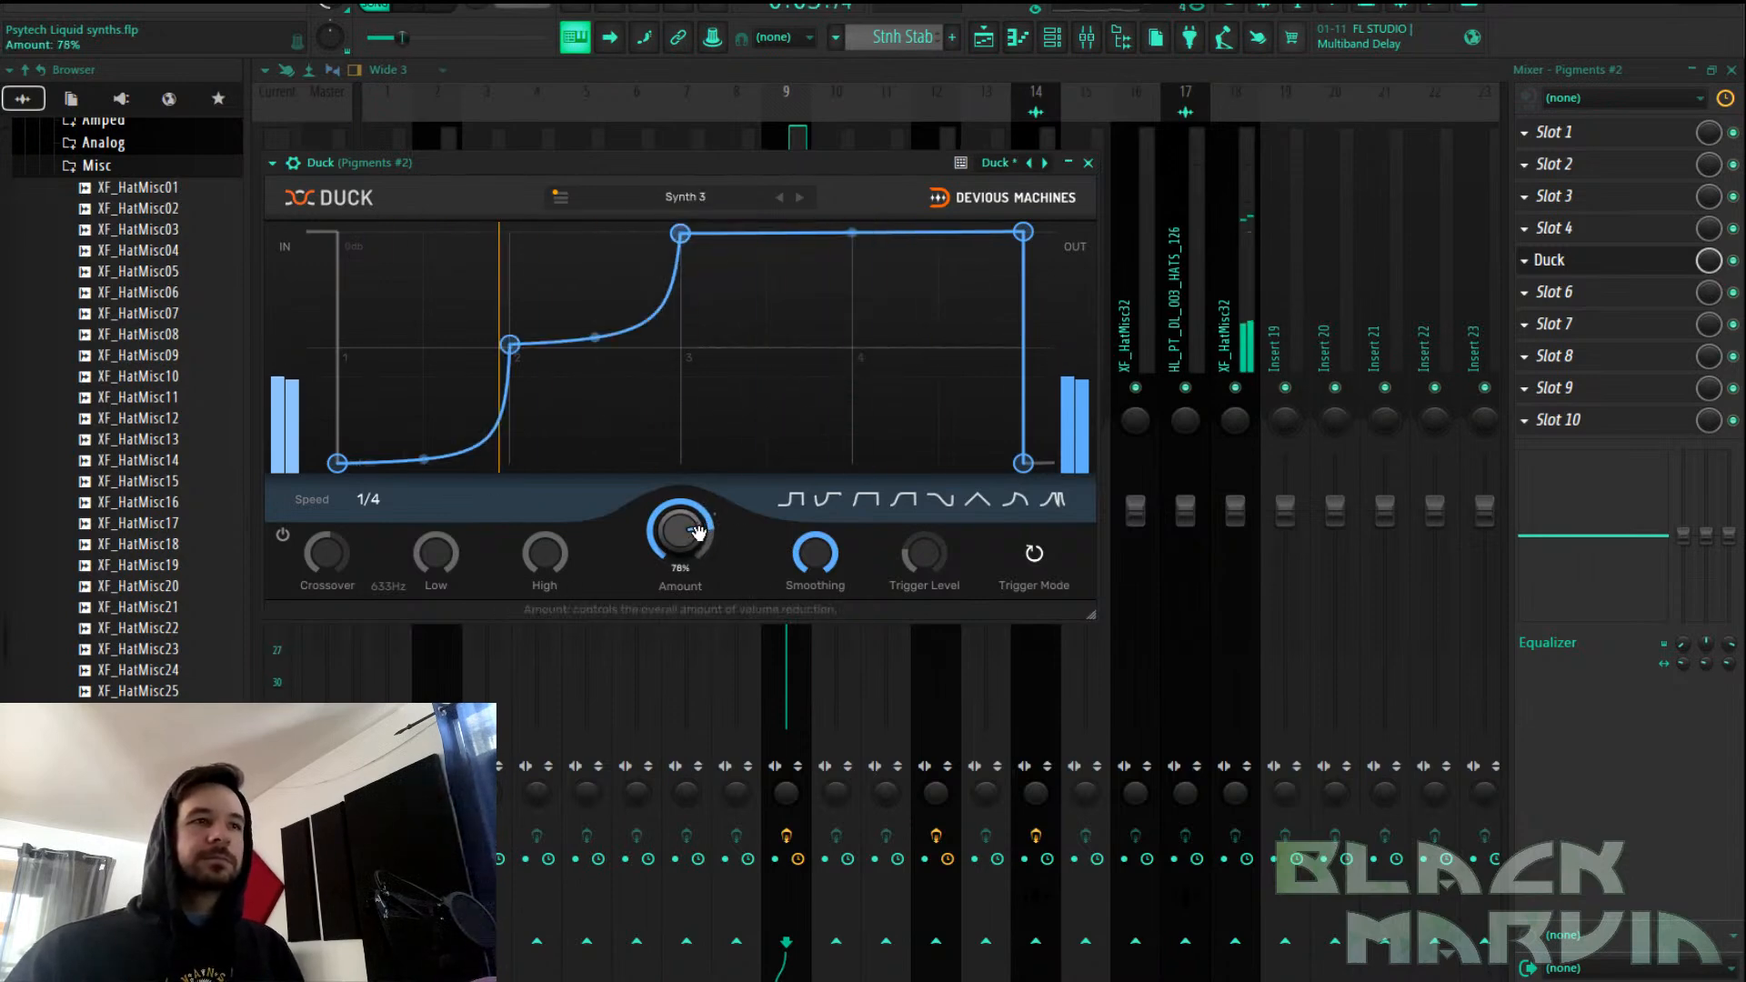
Add Multipass to slot 7 of the Pigments #2 mixer track and insert a Distortion effect in its Band 3
{"action": "left_click", "coordinate": [1617, 322]}
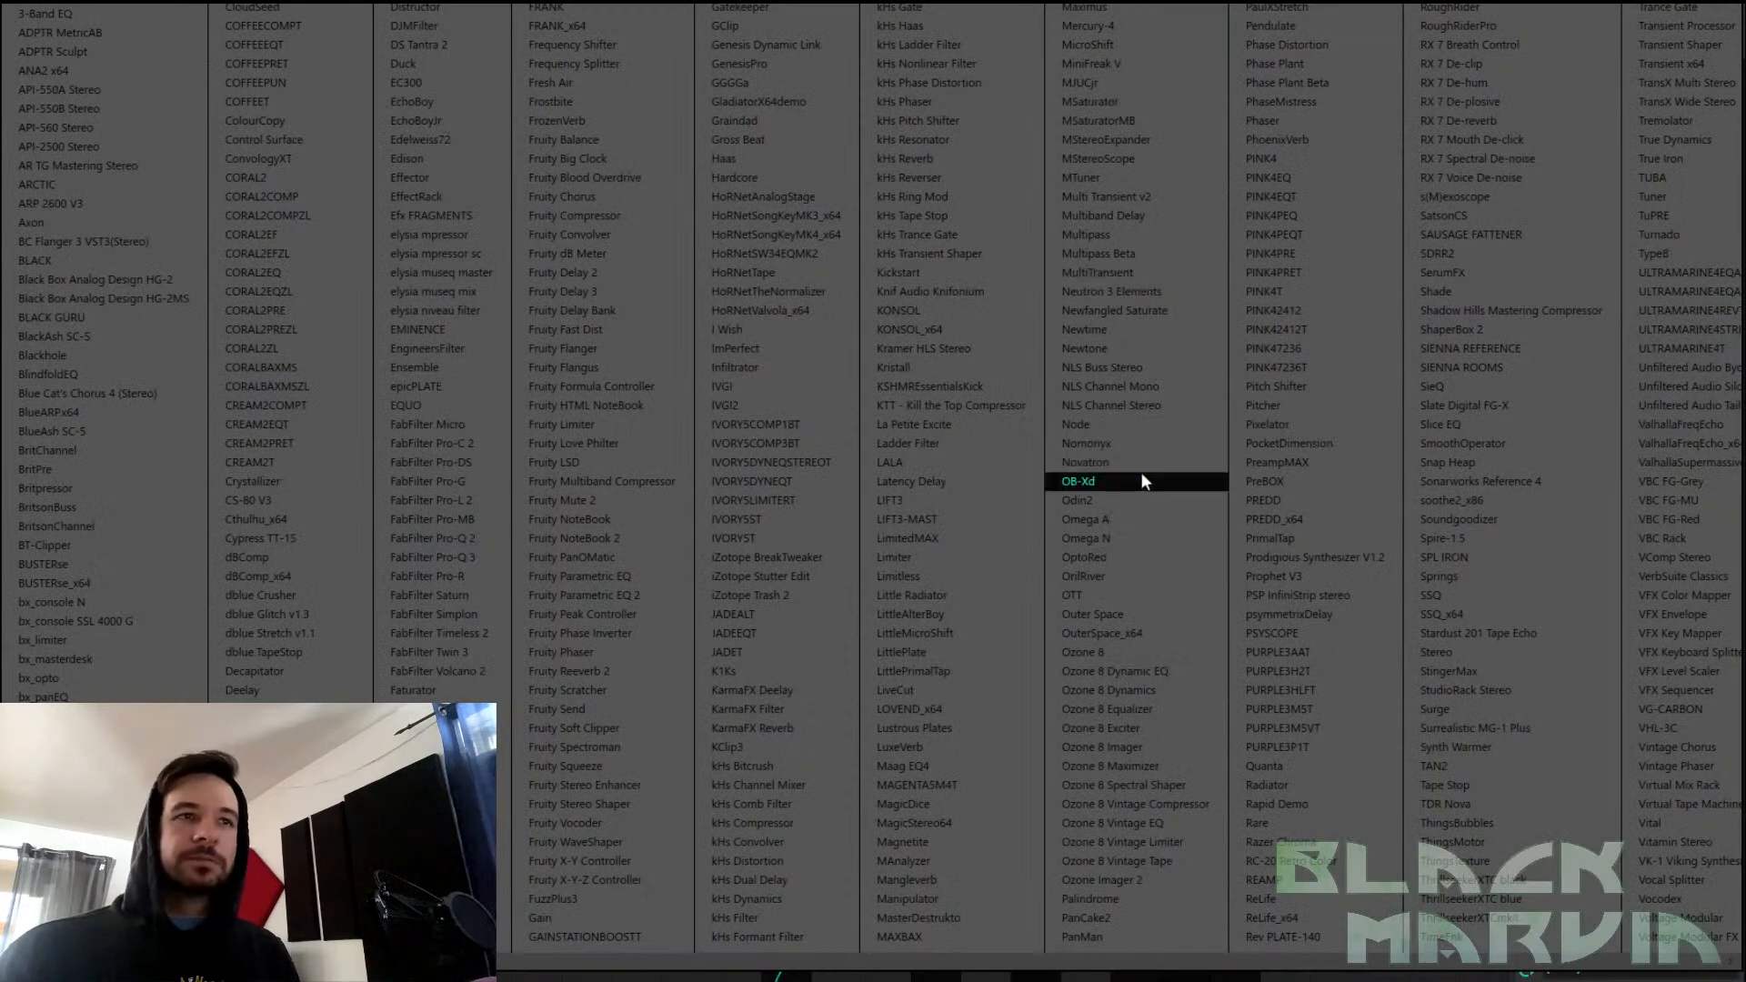
{"action": "scroll", "coordinate": [1101, 532], "scroll_direction": "right", "scroll_amount": 1}
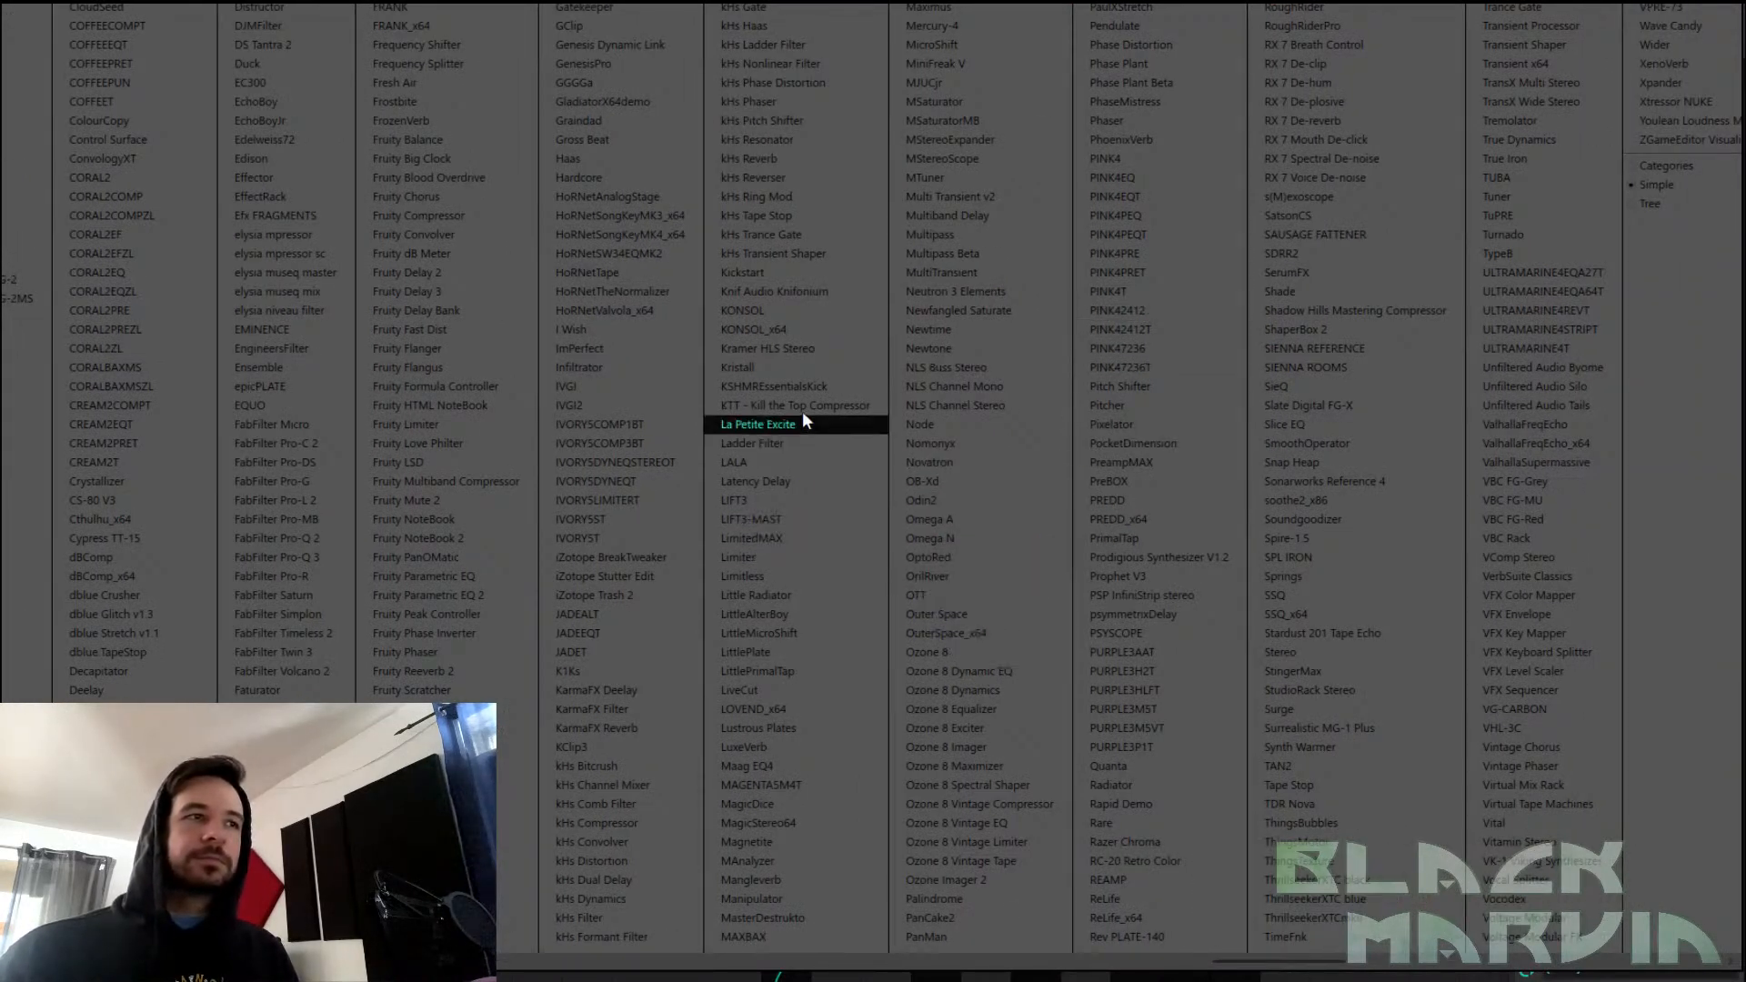
{"action": "left_click", "coordinate": [985, 232]}
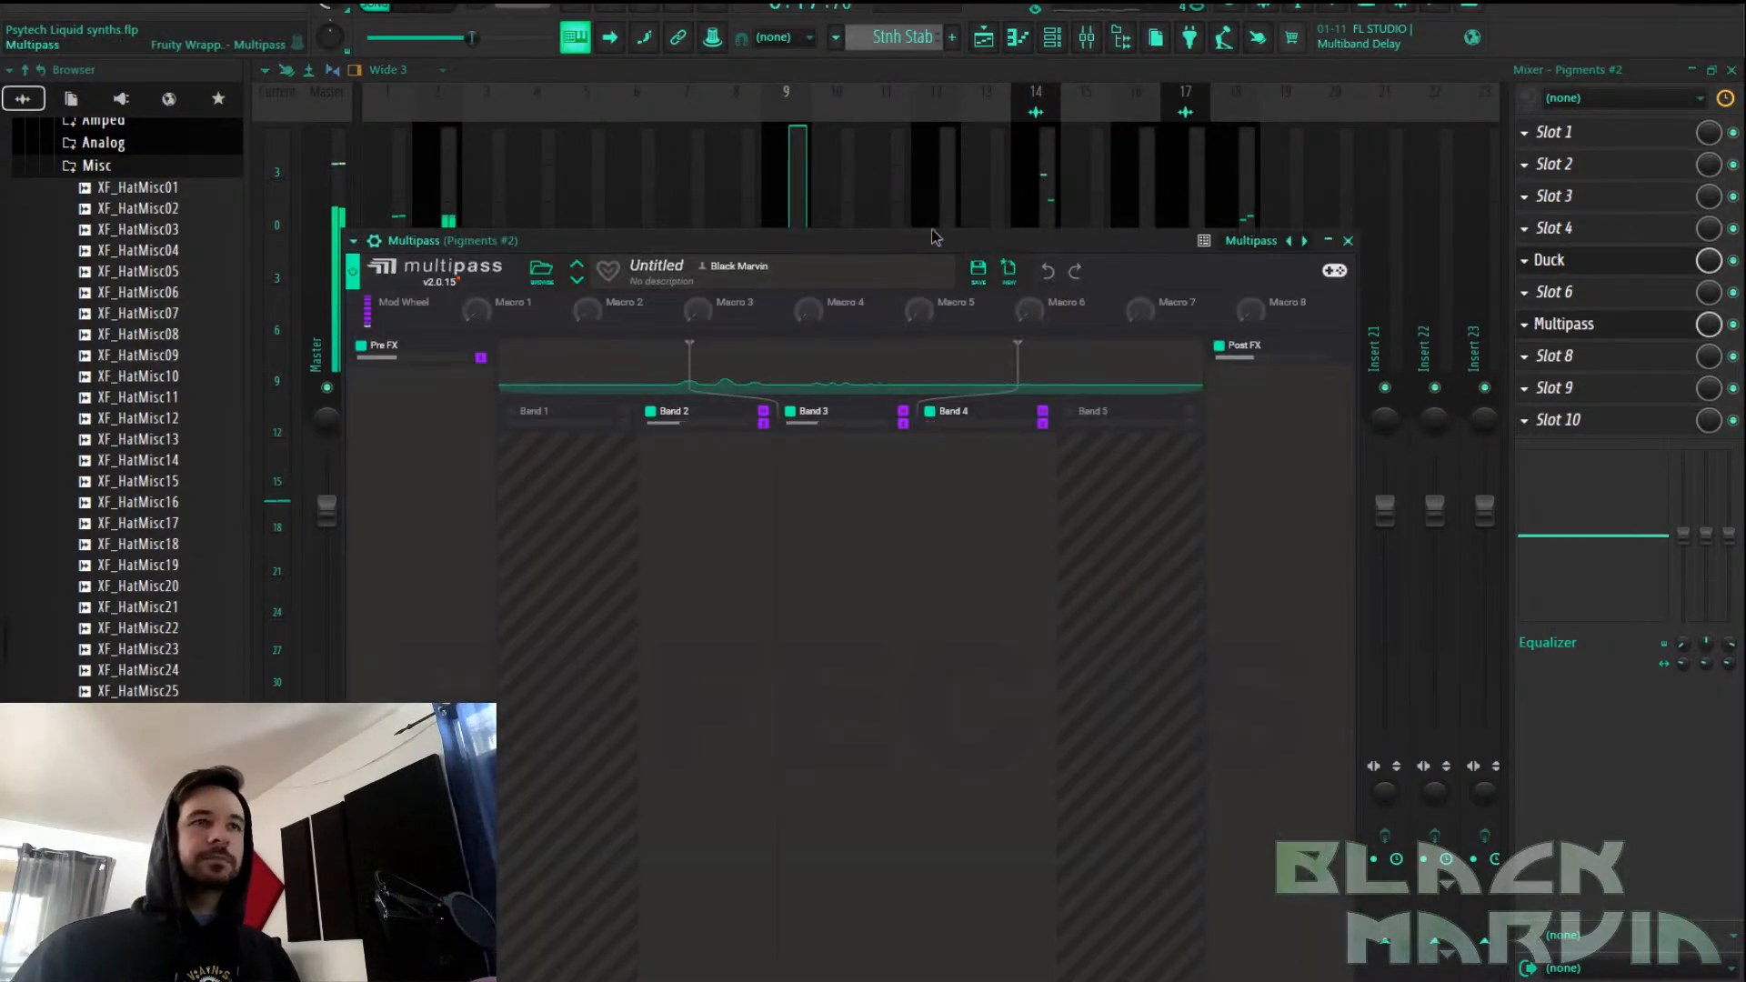
{"action": "left_click", "coordinate": [916, 433]}
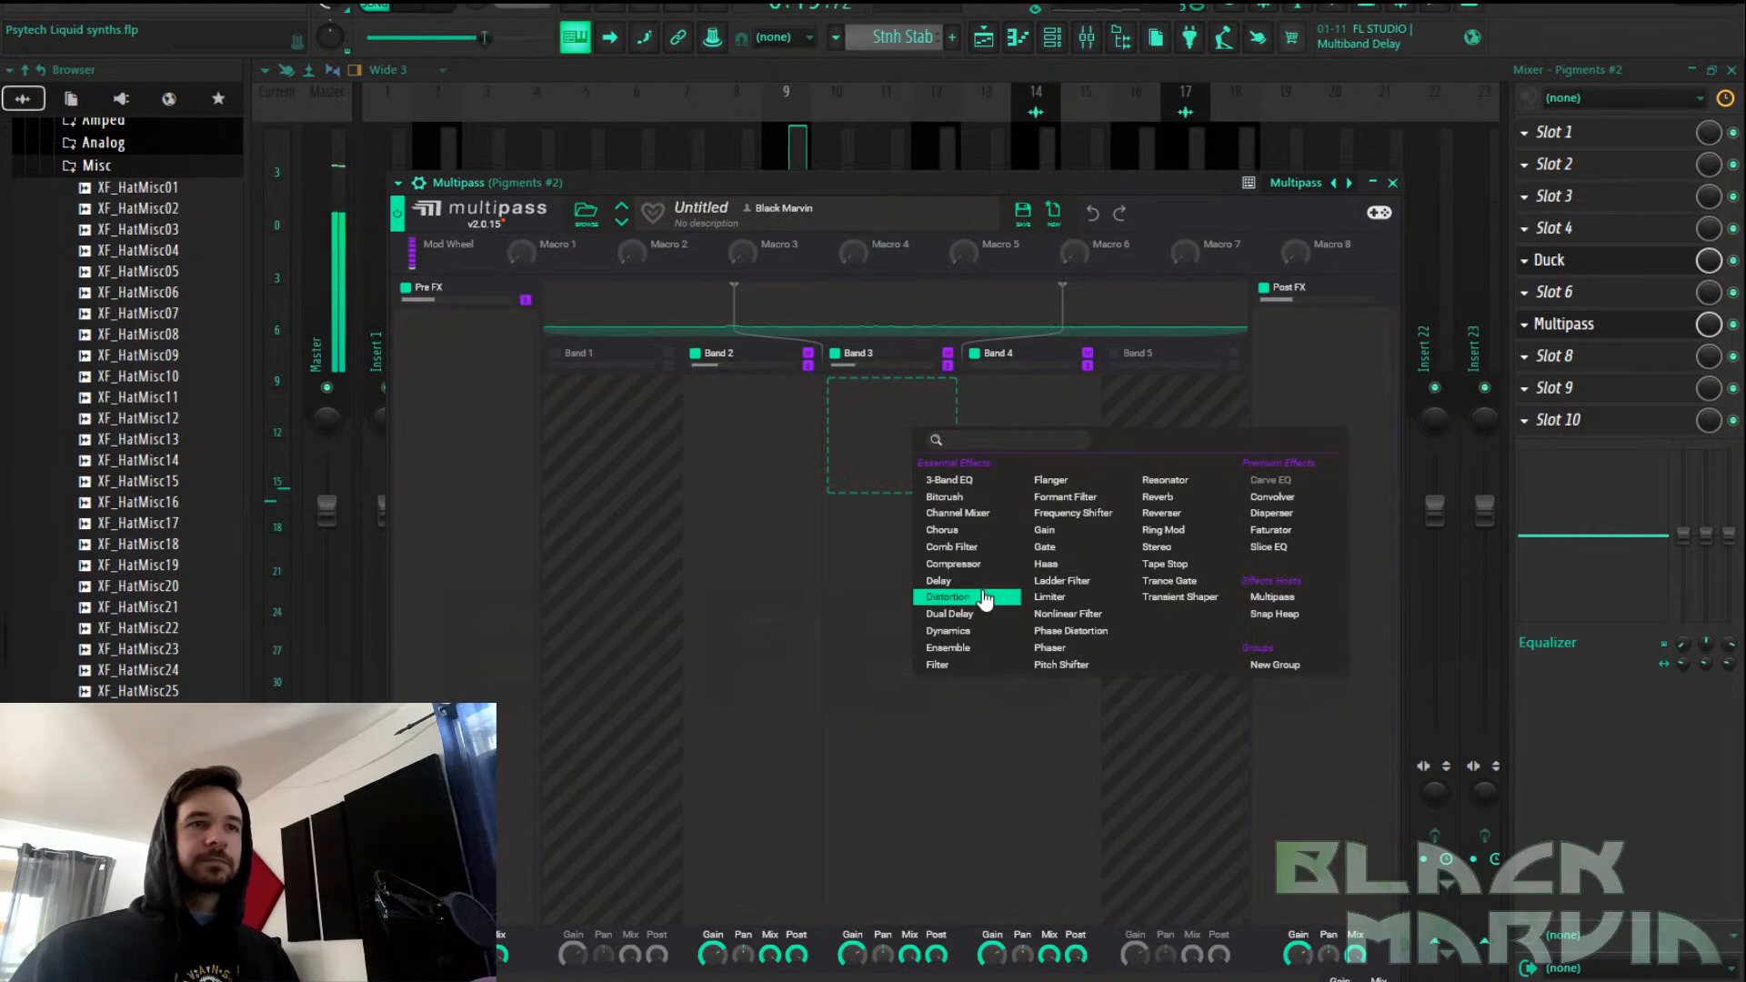
{"action": "left_click", "coordinate": [947, 597]}
{"action": "left_click_drag", "start_coordinate": [866, 386], "coordinate": [999, 395]}
Add a second Multipass to slot 3 of the Pigments #2 mixer track and load the favorite preset N.O.T.T
{"action": "left_click", "coordinate": [1587, 224]}
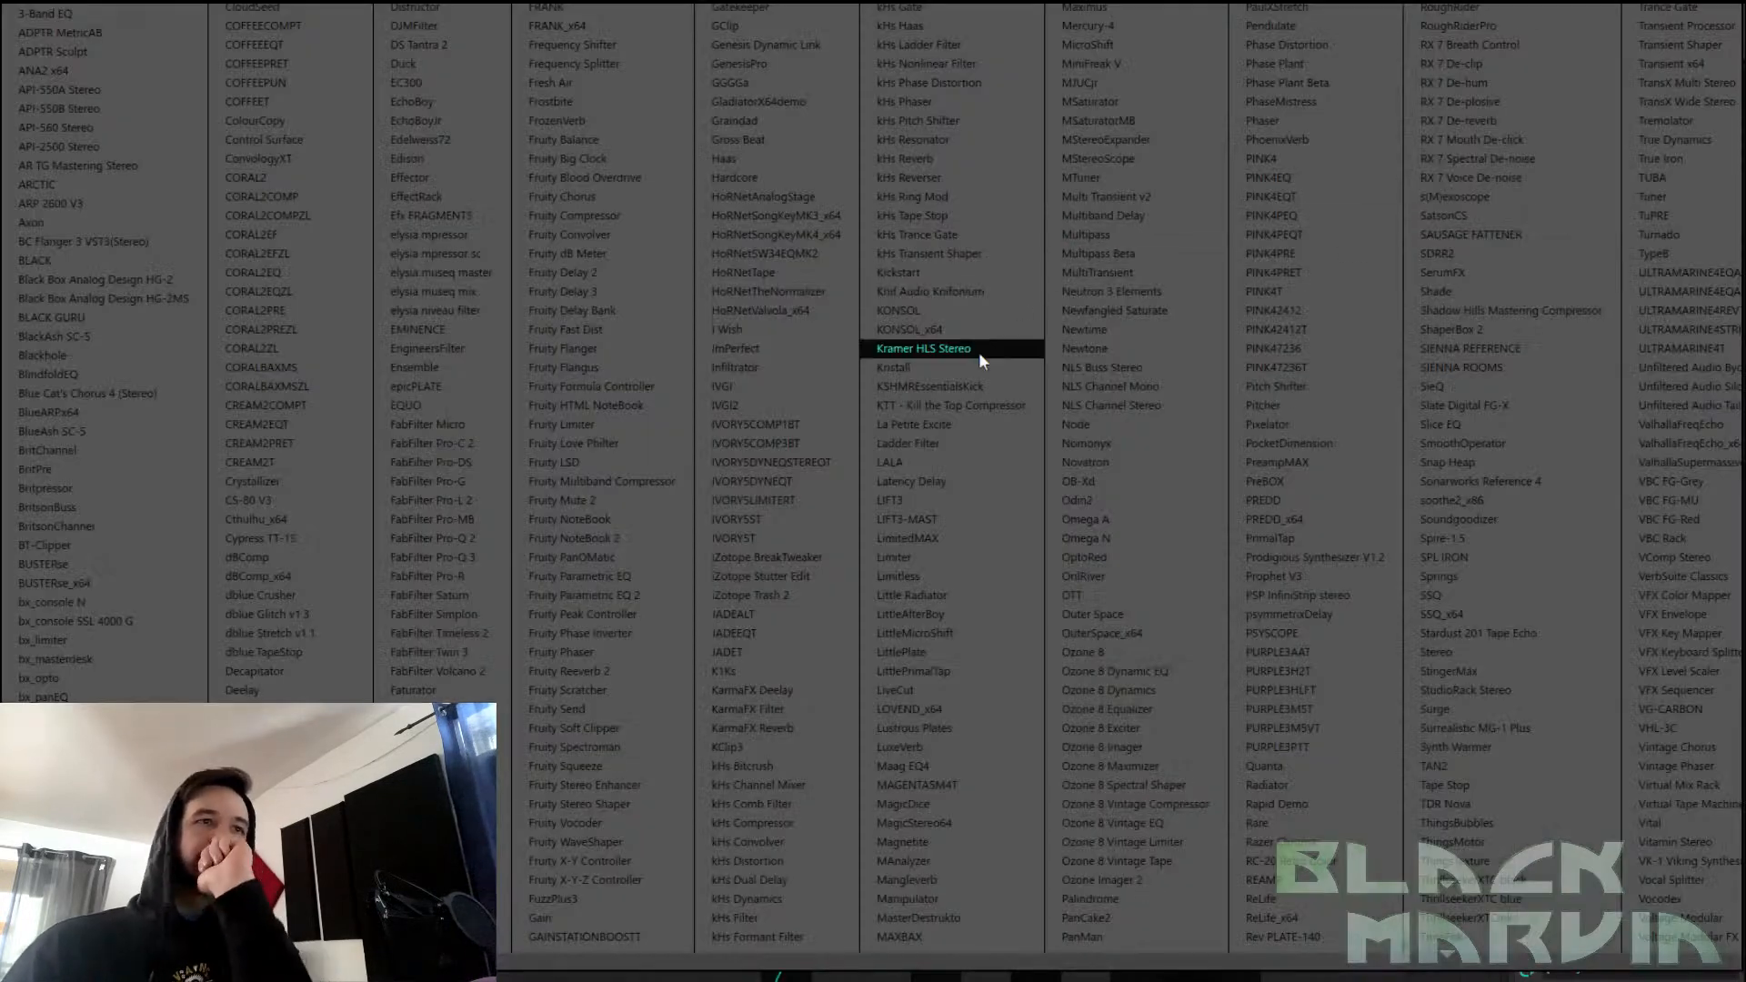
{"action": "left_click", "coordinate": [1084, 237]}
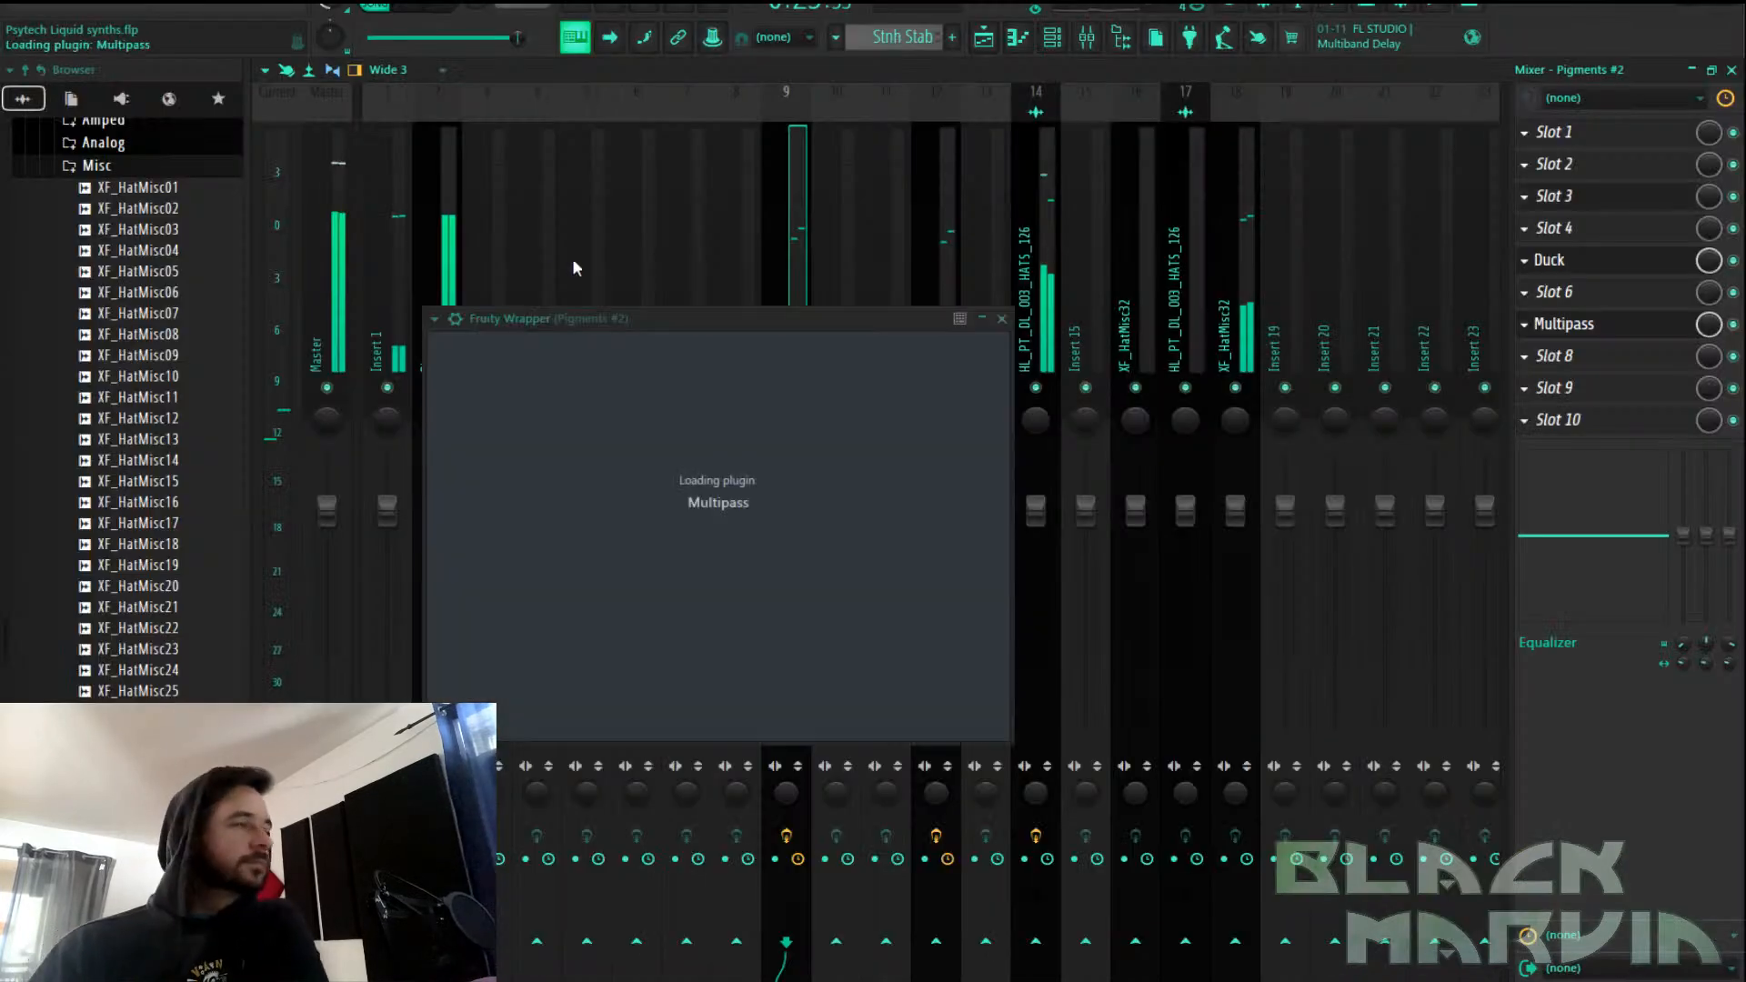
{"action": "left_click", "coordinate": [622, 355]}
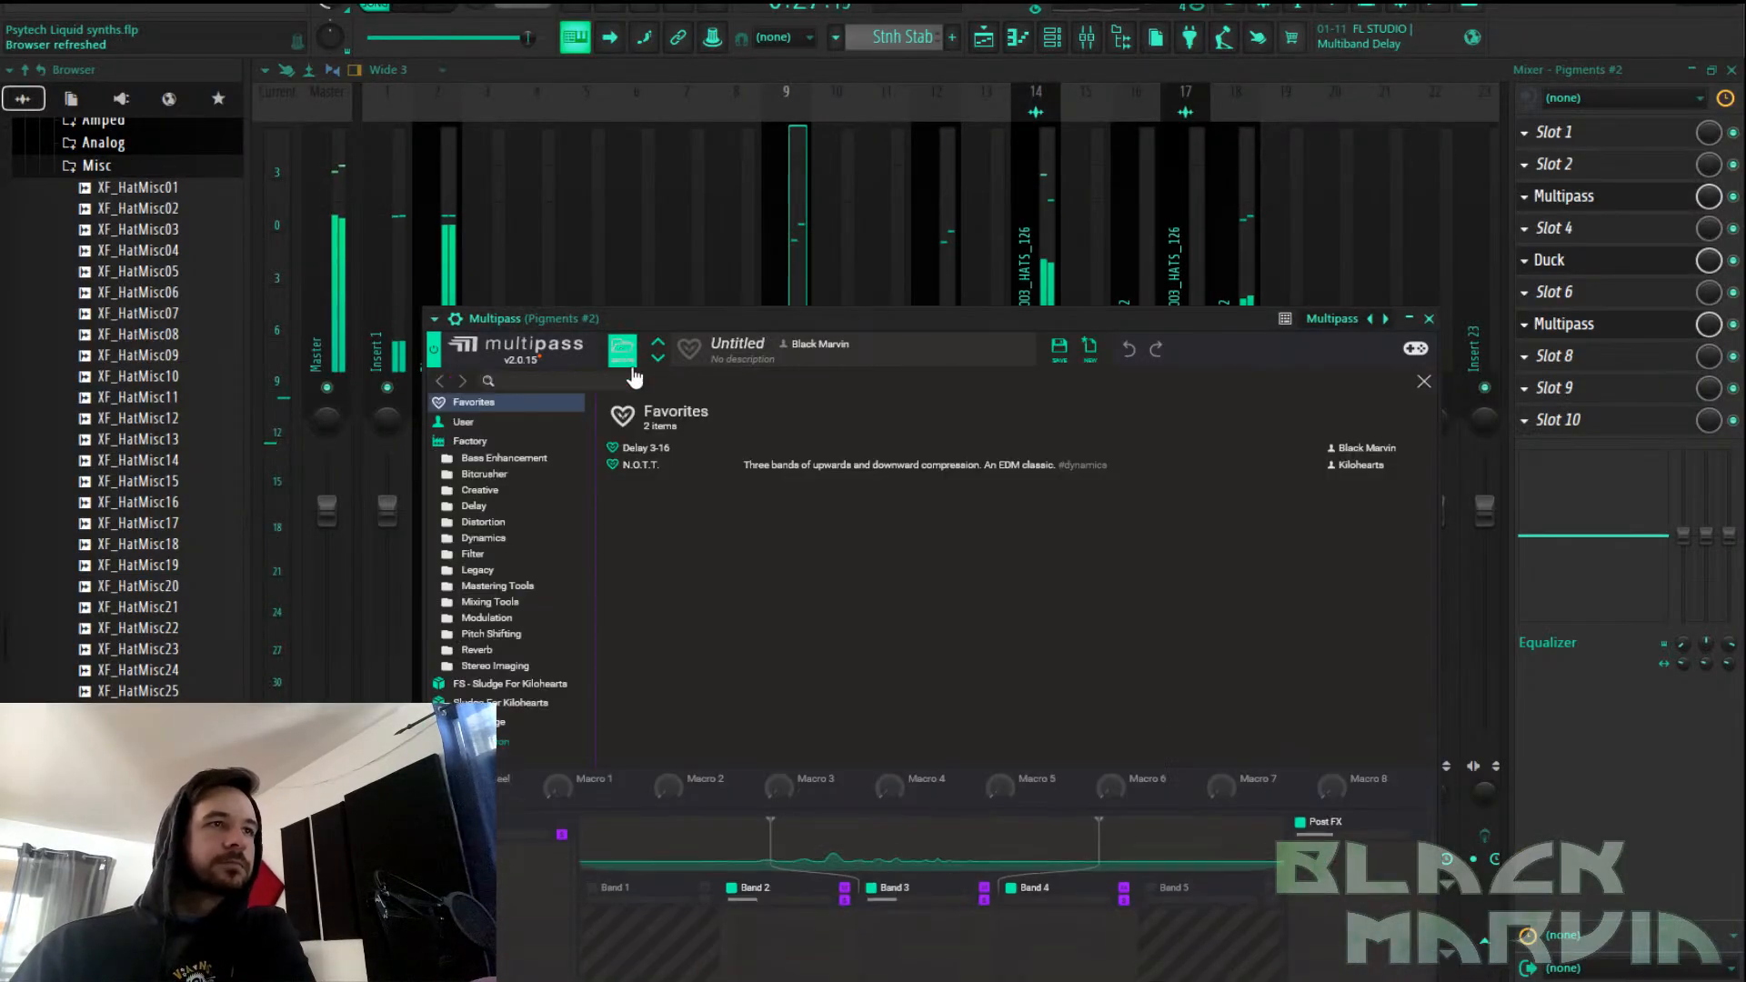
{"action": "left_click", "coordinate": [642, 465]}
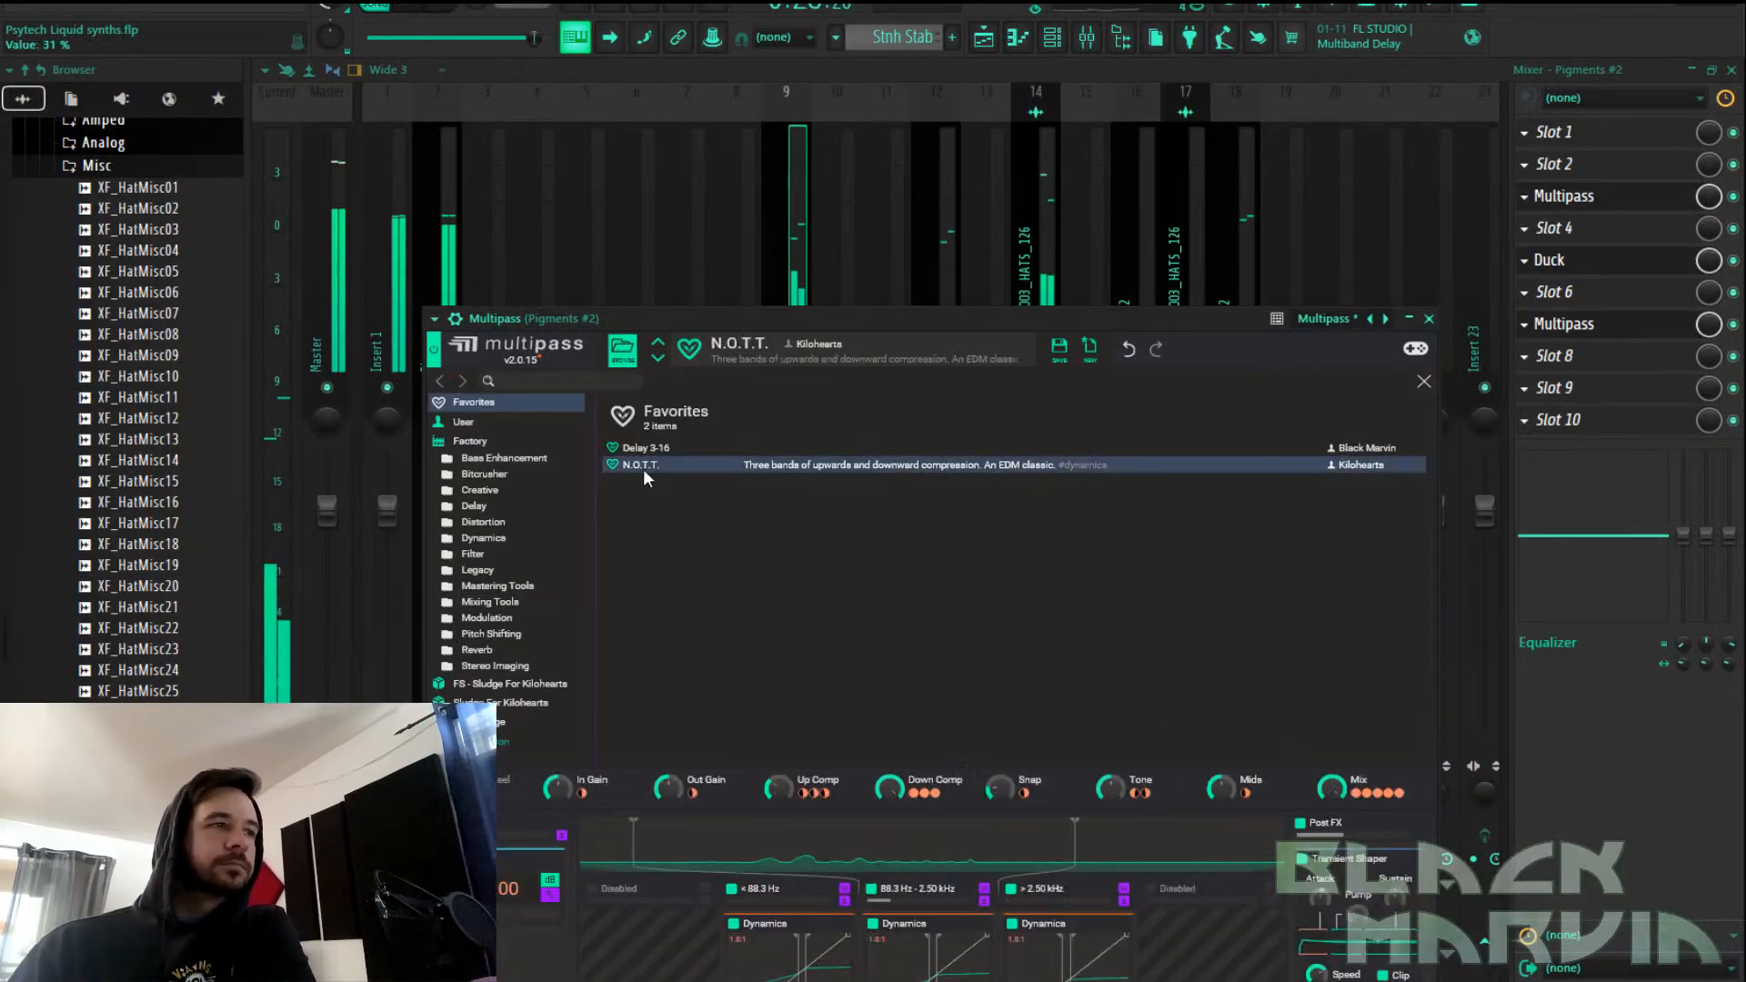
{"action": "left_click", "coordinate": [1423, 381]}
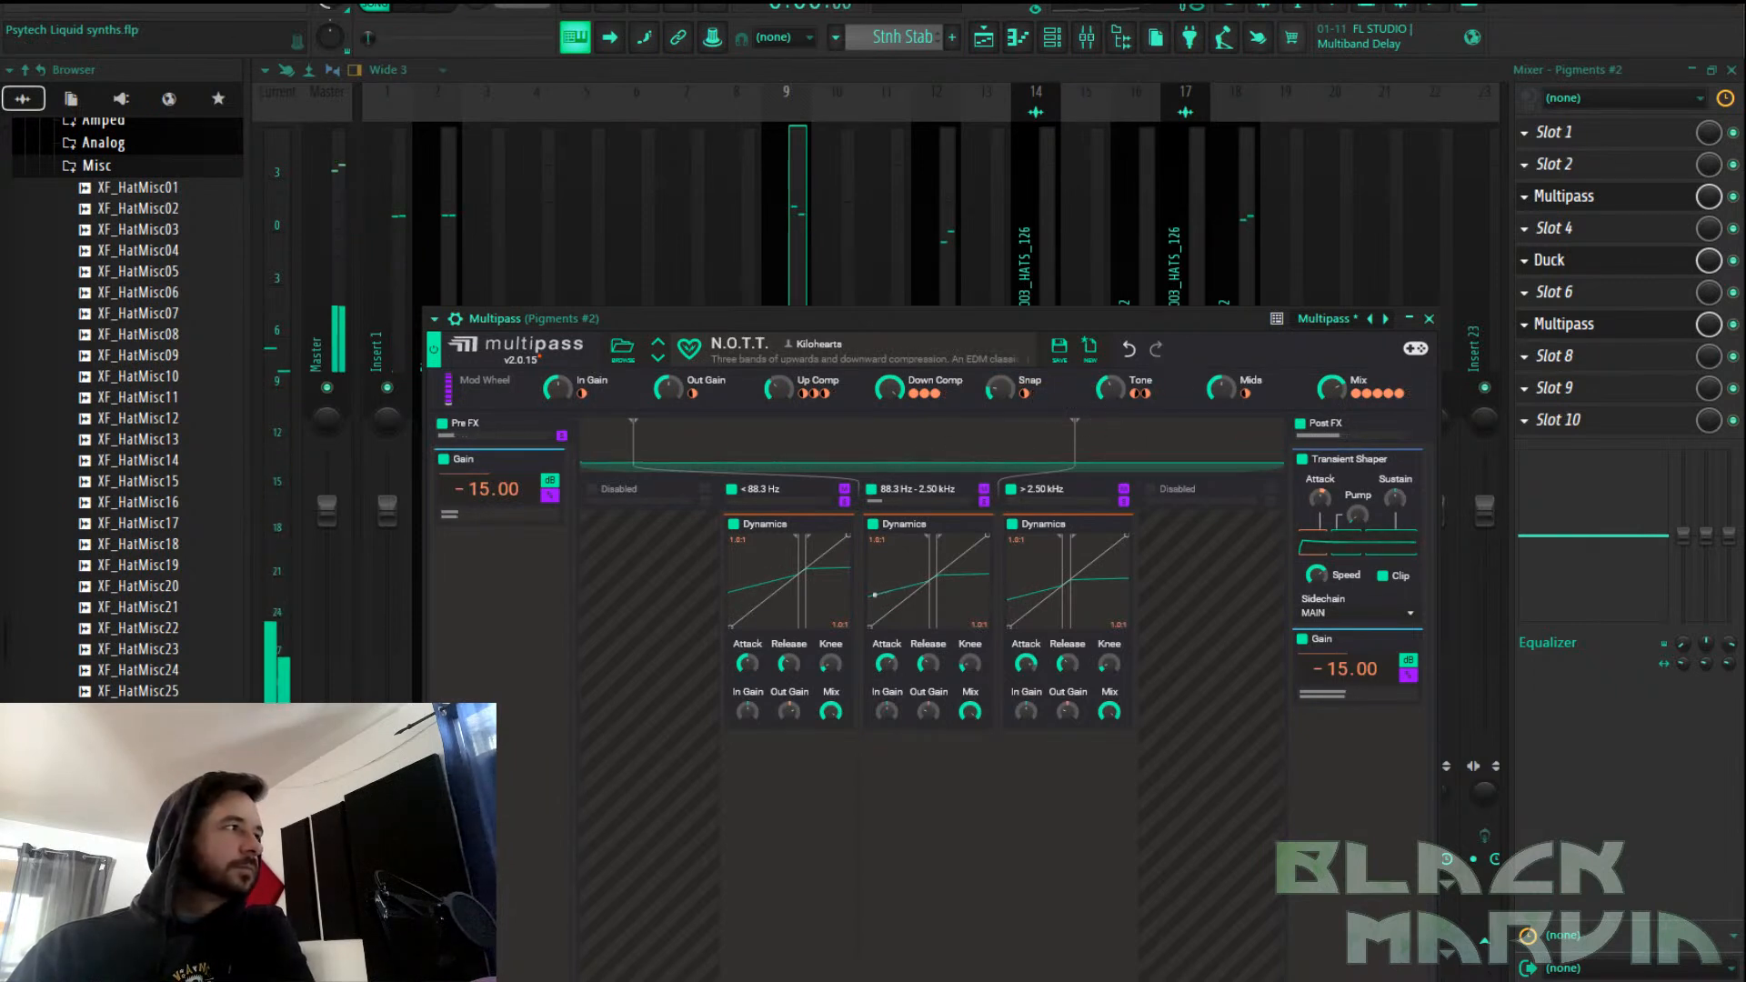
Look over the Pigments #2 synth settings and the Multipass effect in slot 3
{"action": "left_click", "coordinate": [1053, 36]}
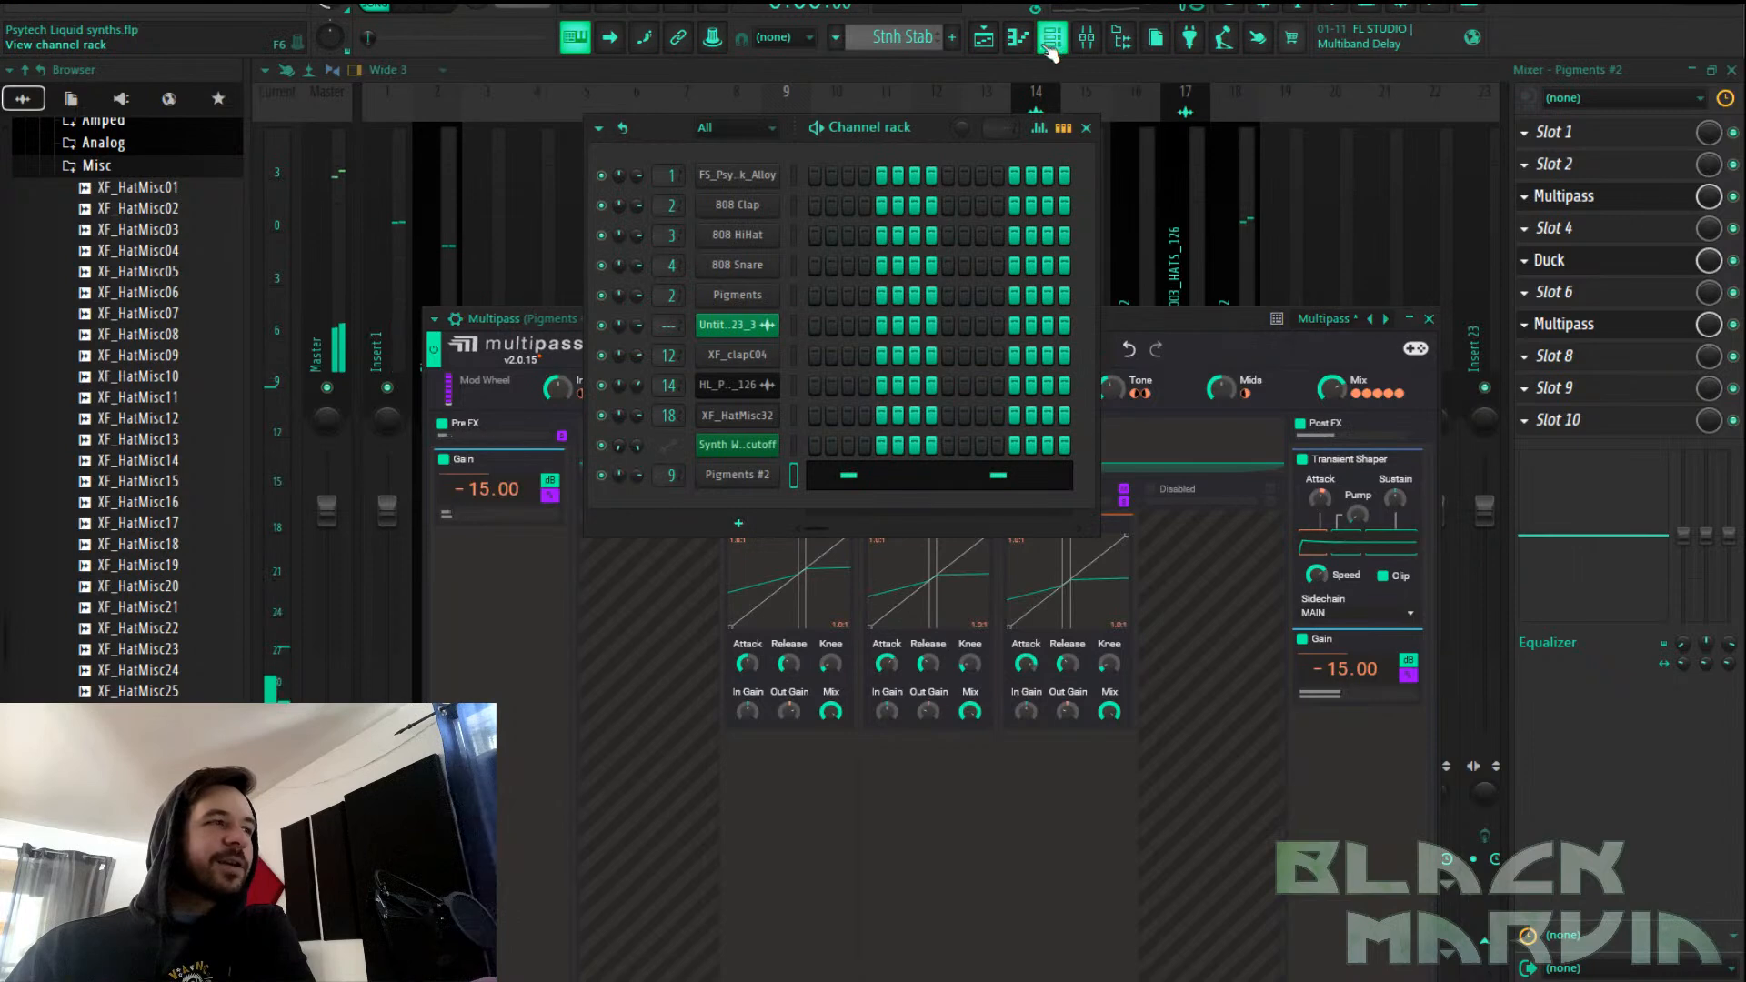
{"action": "left_click", "coordinate": [737, 475]}
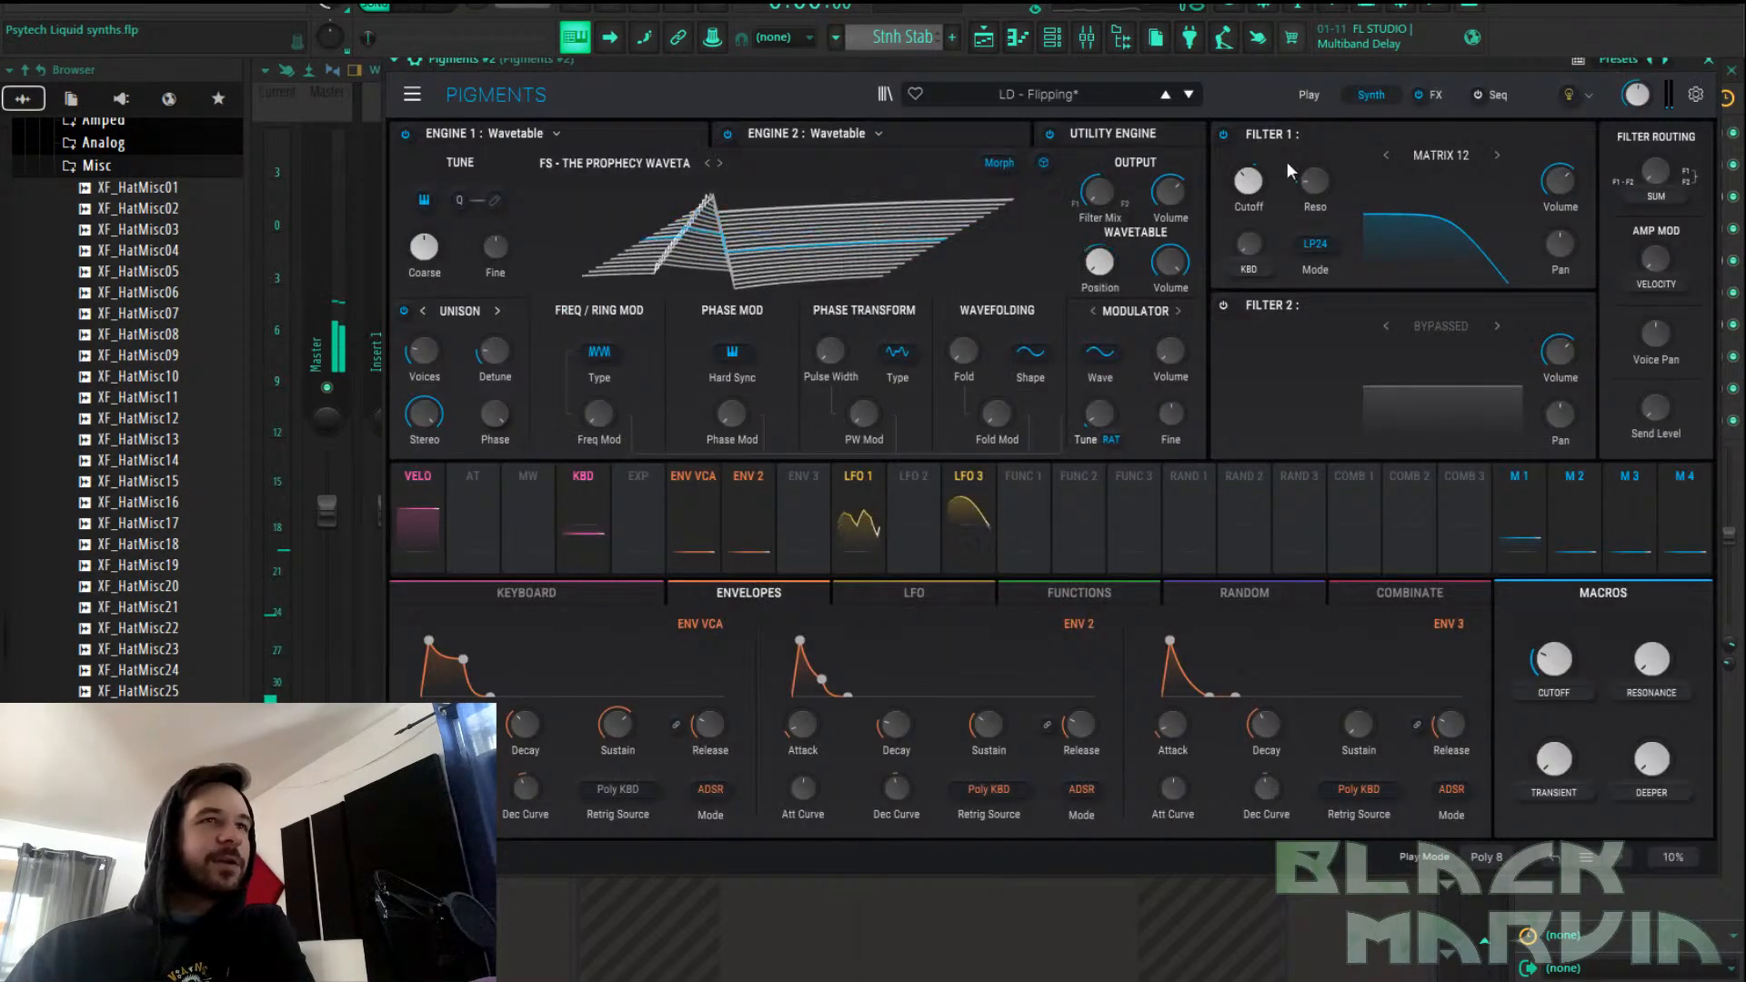
{"action": "left_click", "coordinate": [1712, 69]}
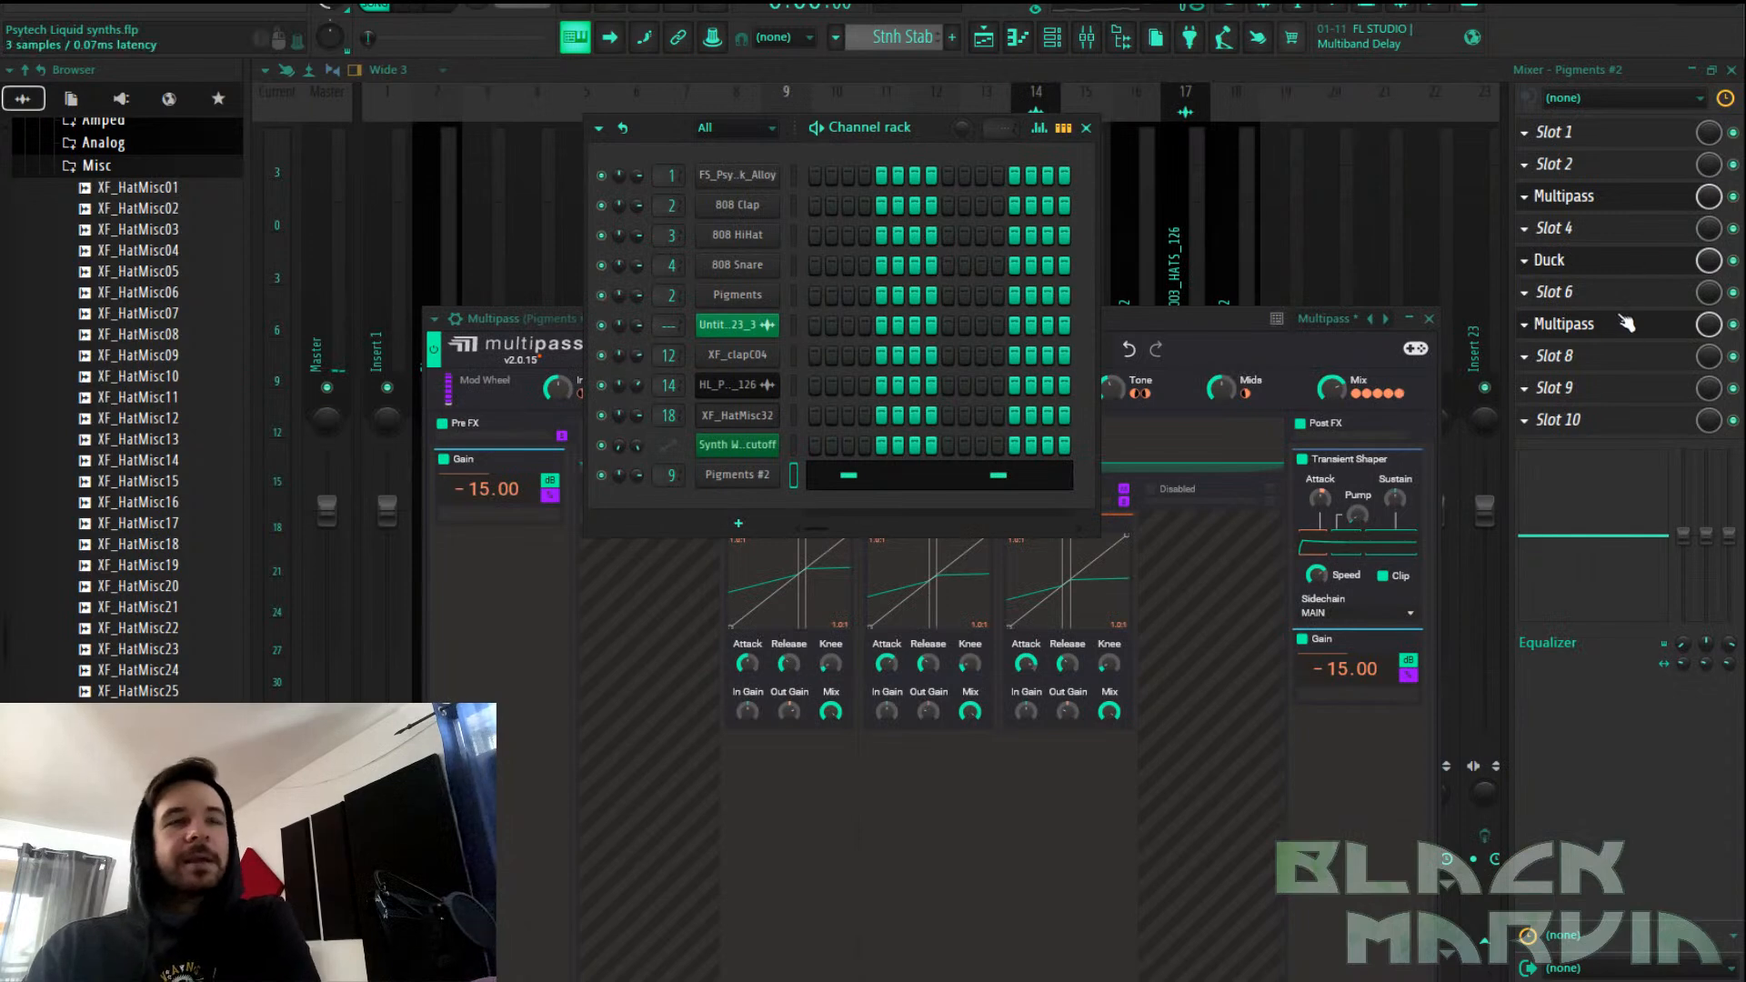
{"action": "left_click", "coordinate": [1581, 202]}
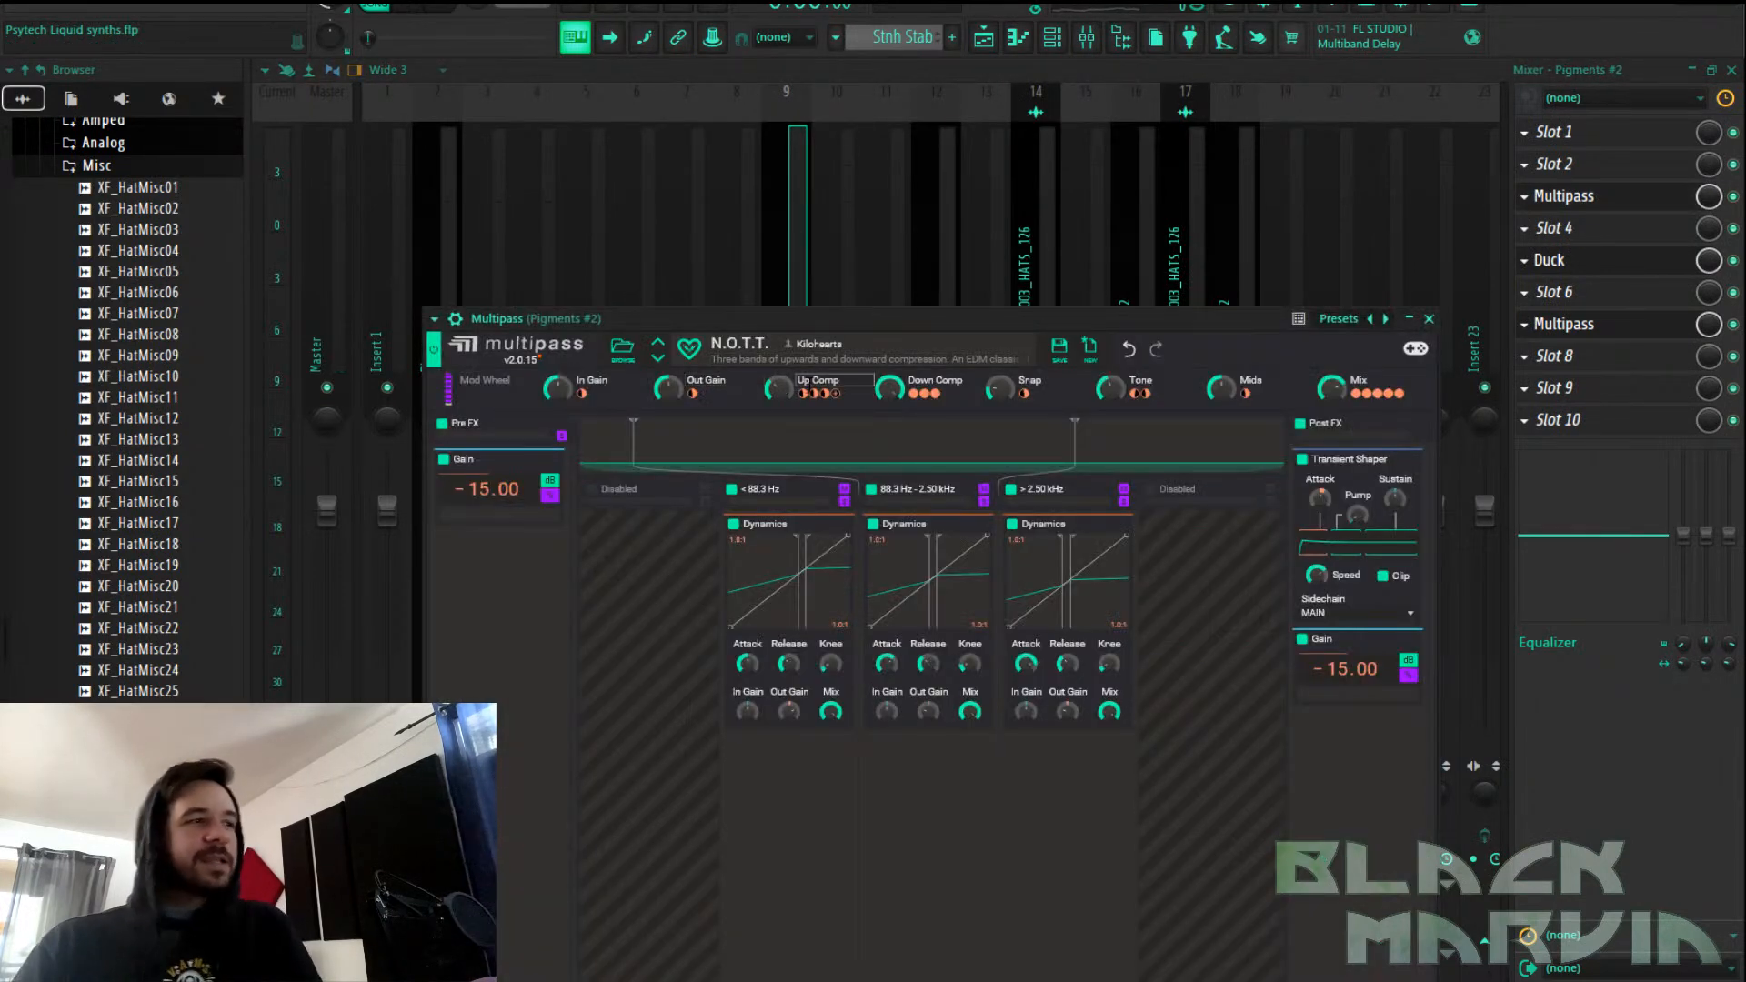
{"action": "left_click_drag", "start_coordinate": [1075, 323], "coordinate": [1160, 152]}
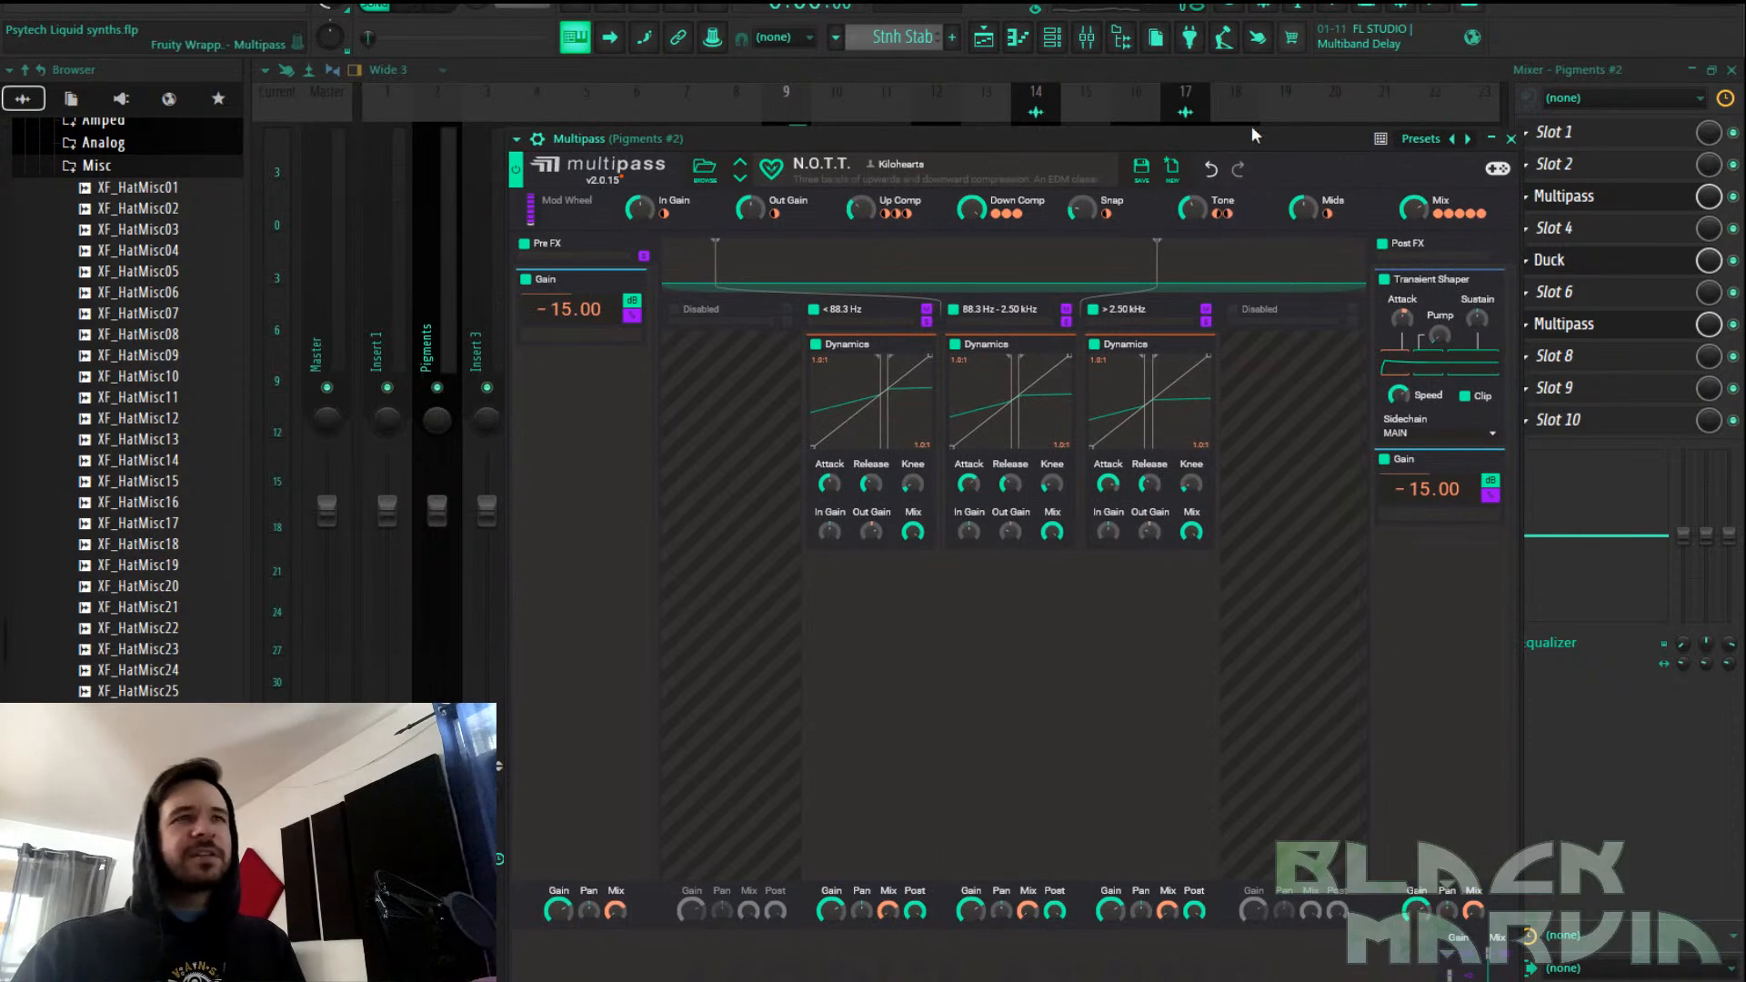
Bypass the Tape Echo and Shimmer effects in FX A of the Pigments #2 instrument
{"action": "left_click", "coordinate": [1052, 37]}
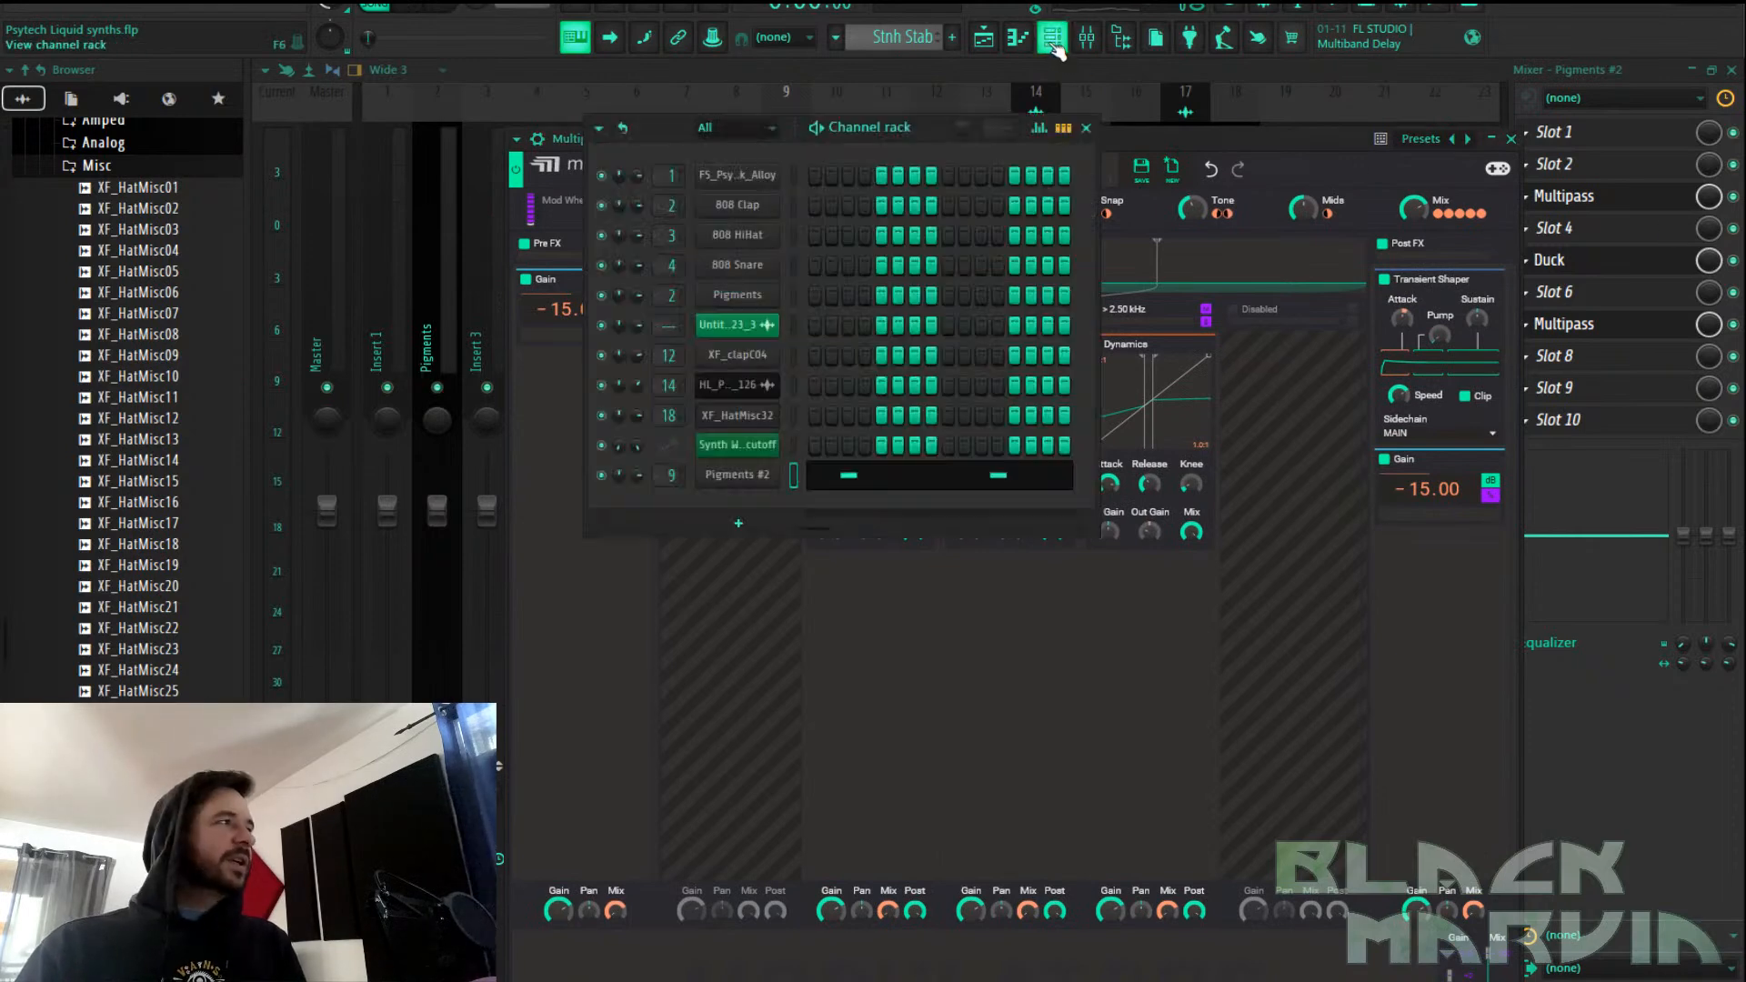
{"action": "left_click", "coordinate": [739, 477]}
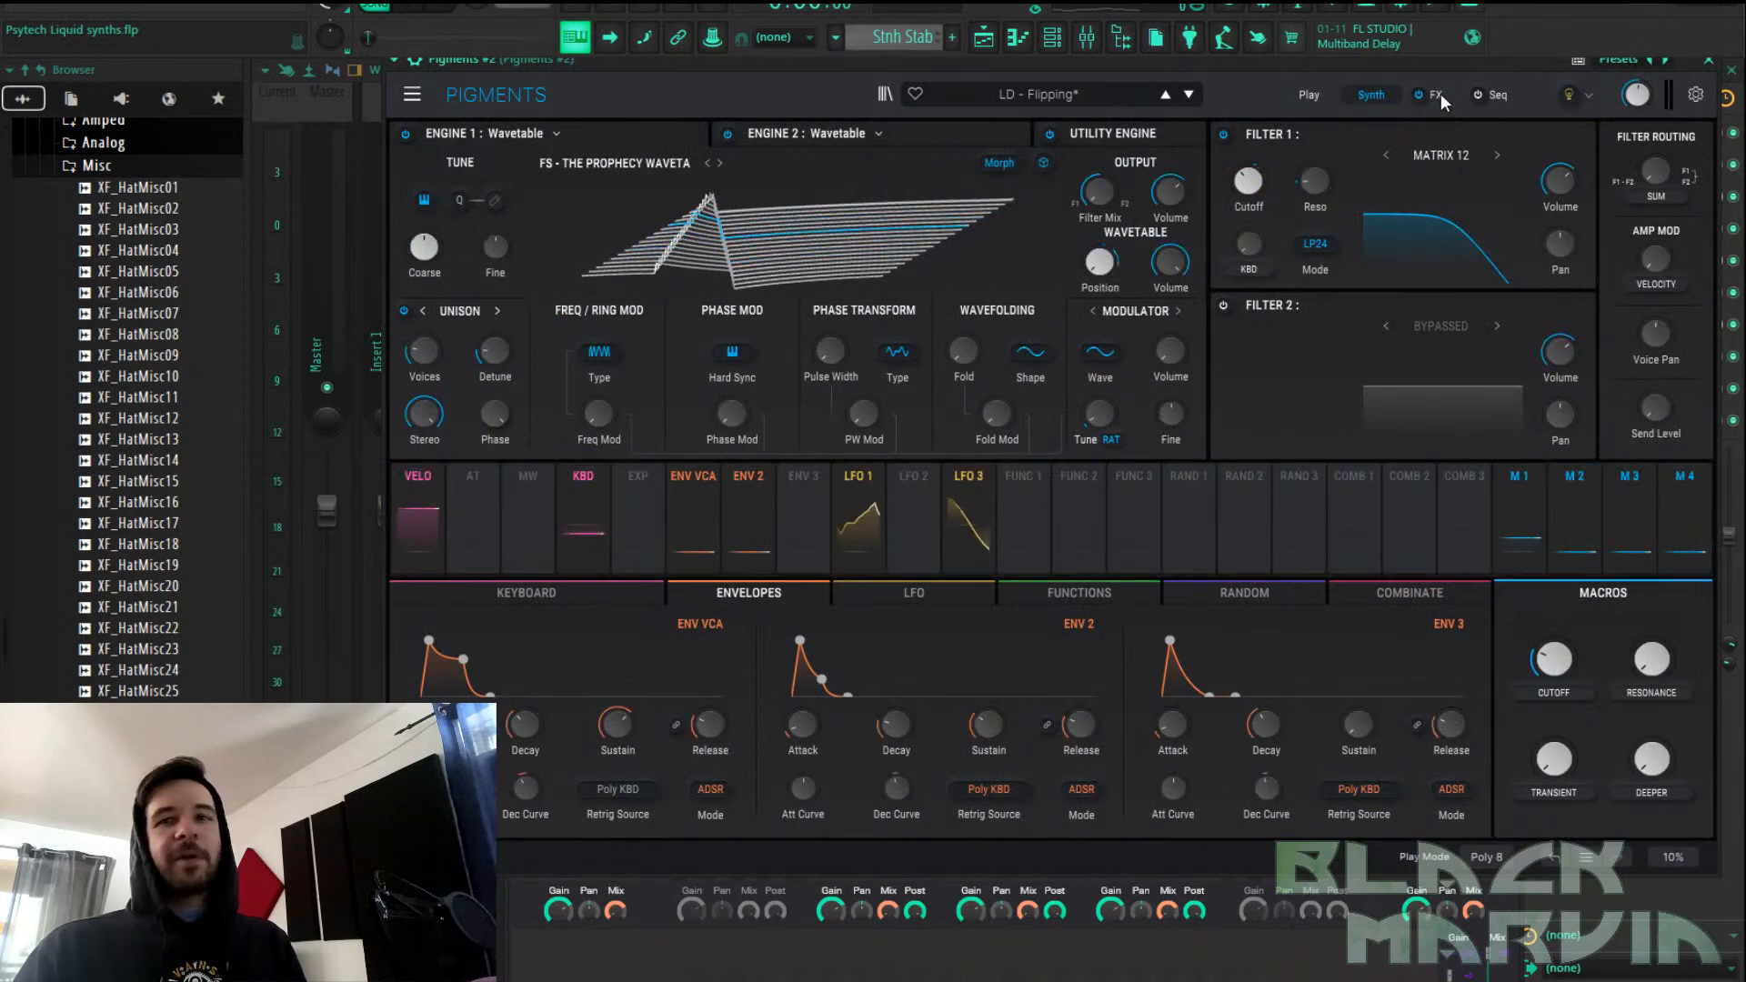
{"action": "left_click", "coordinate": [1435, 94]}
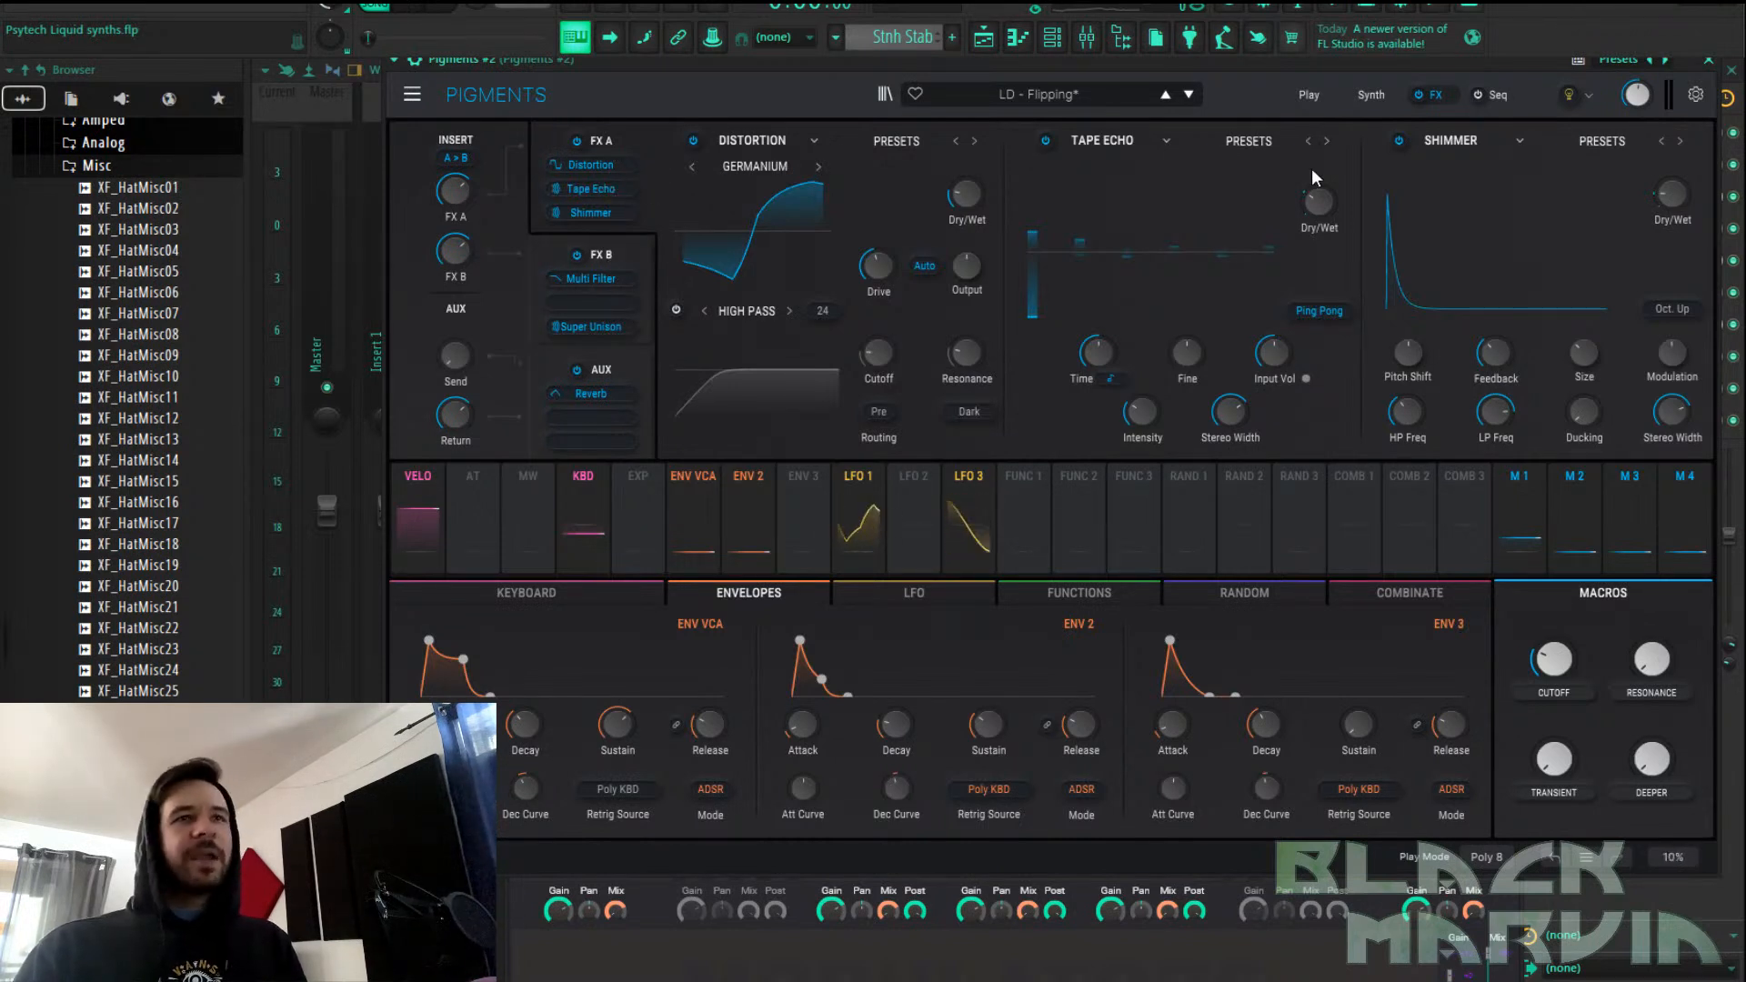
{"action": "left_click", "coordinate": [1046, 141]}
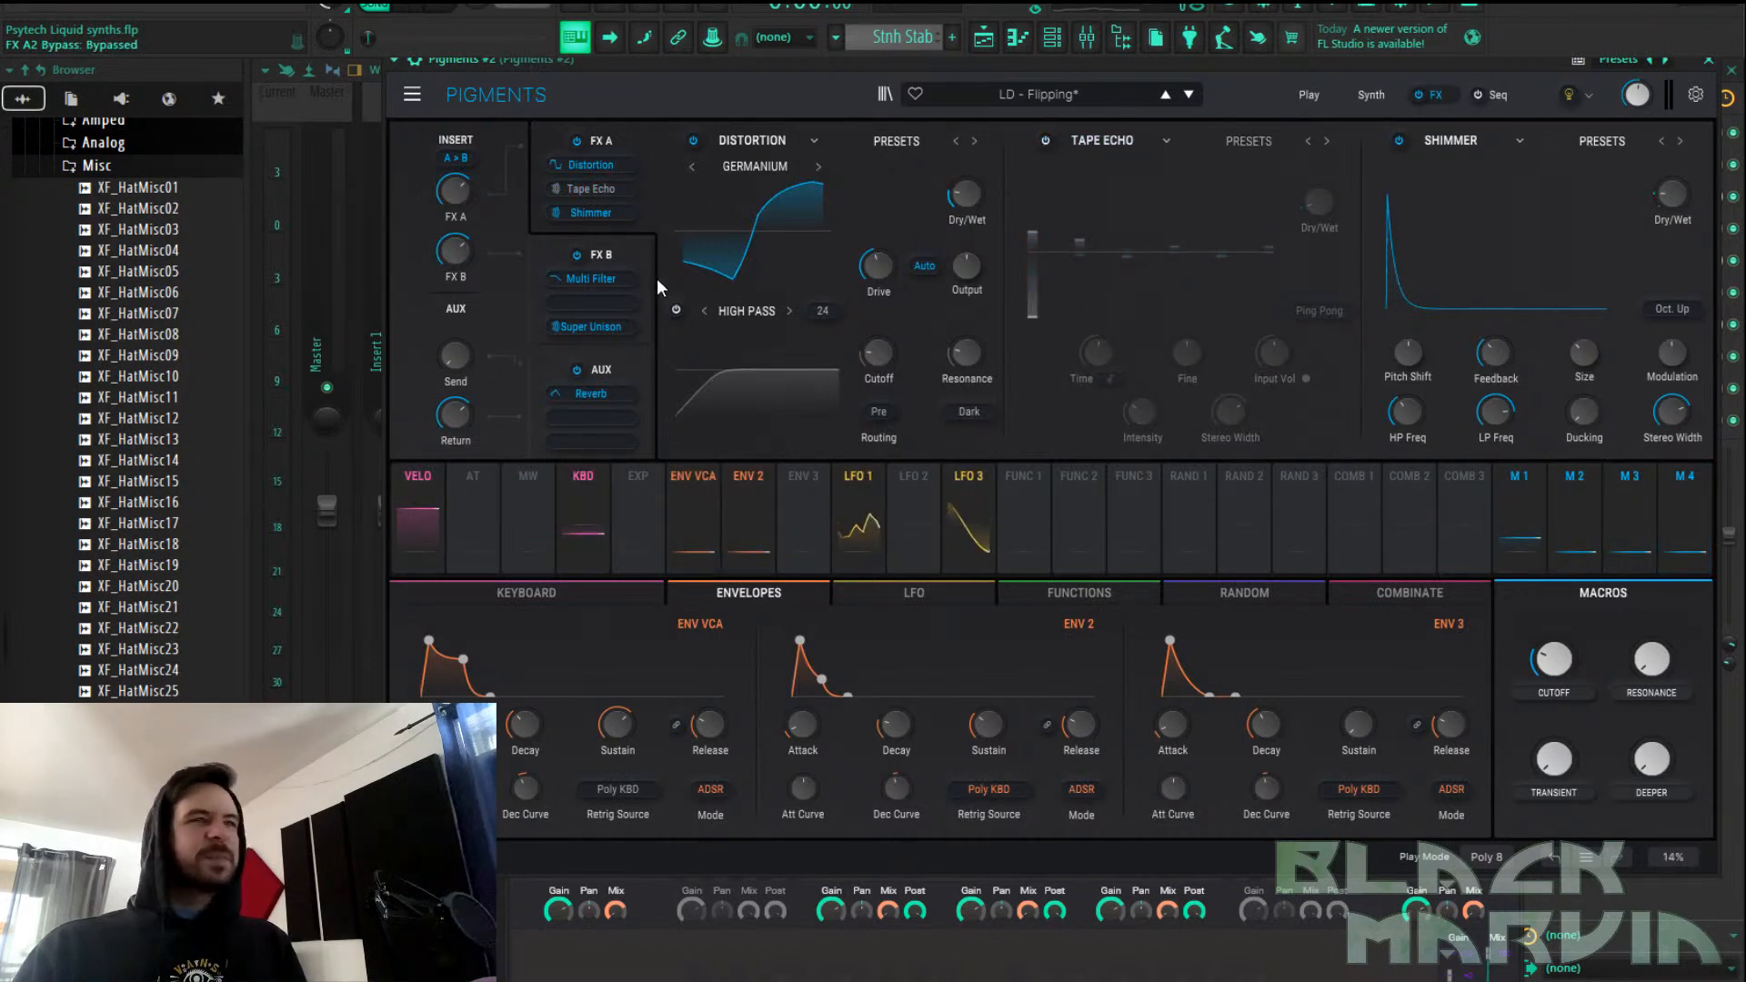
{"action": "left_click", "coordinate": [620, 267]}
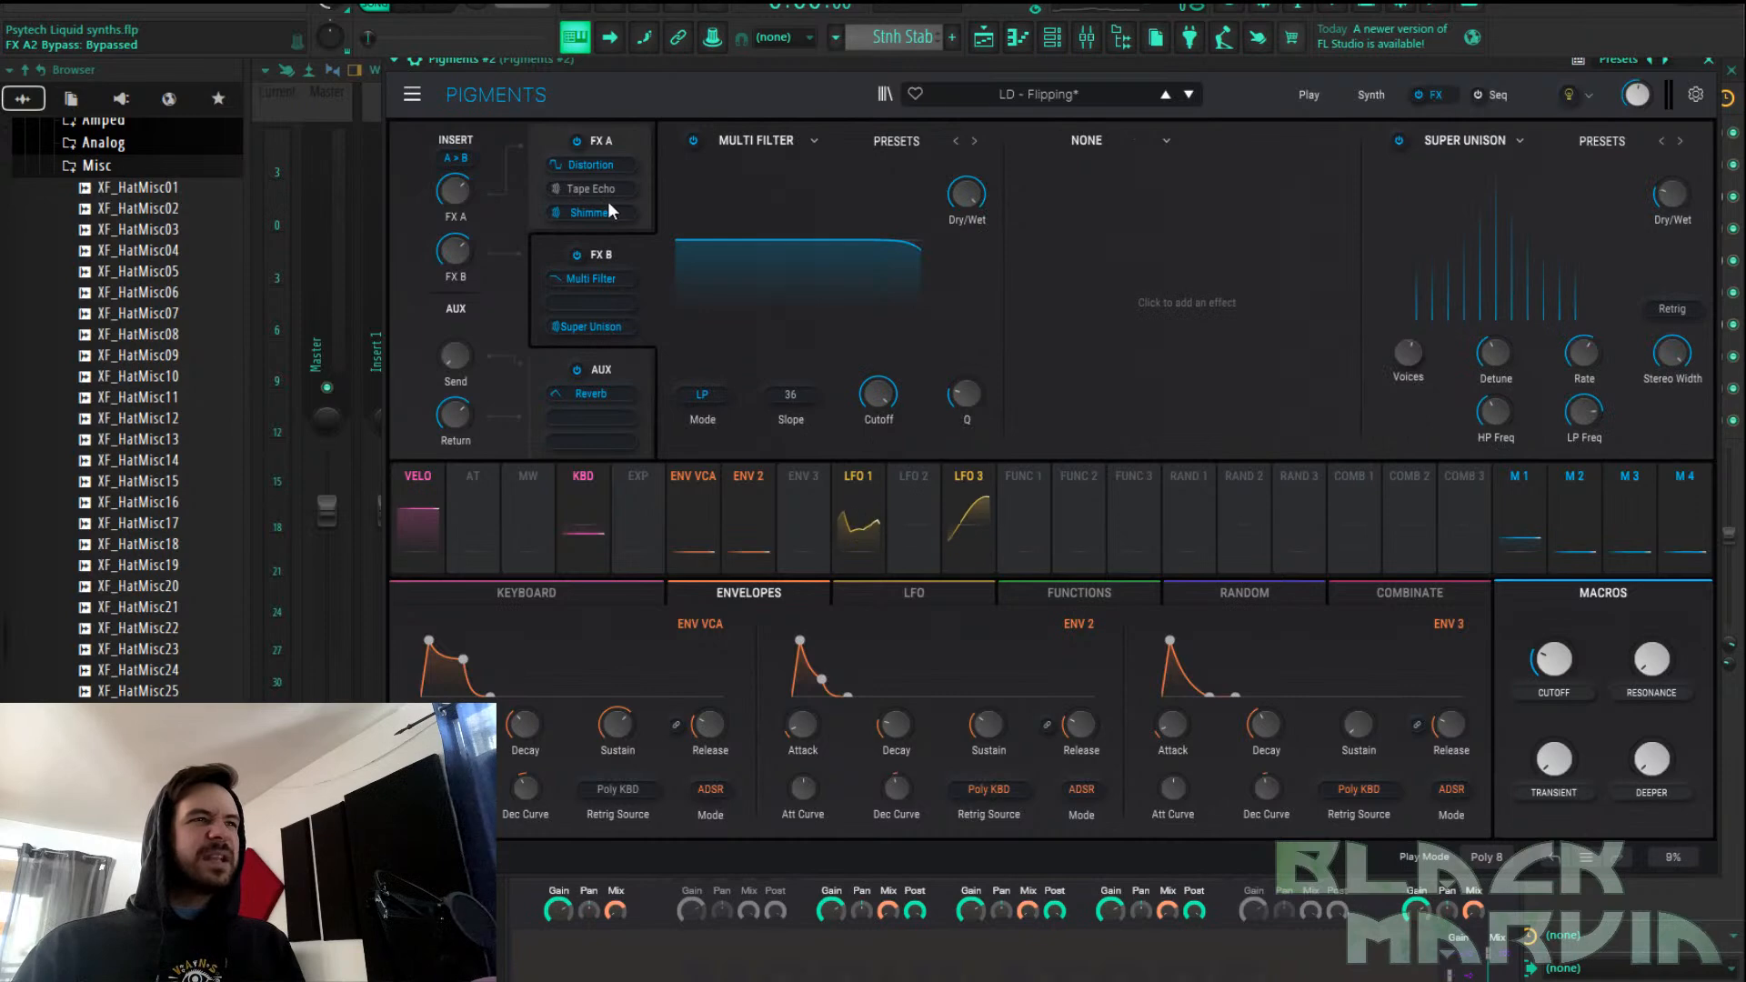
{"action": "left_click", "coordinate": [610, 208]}
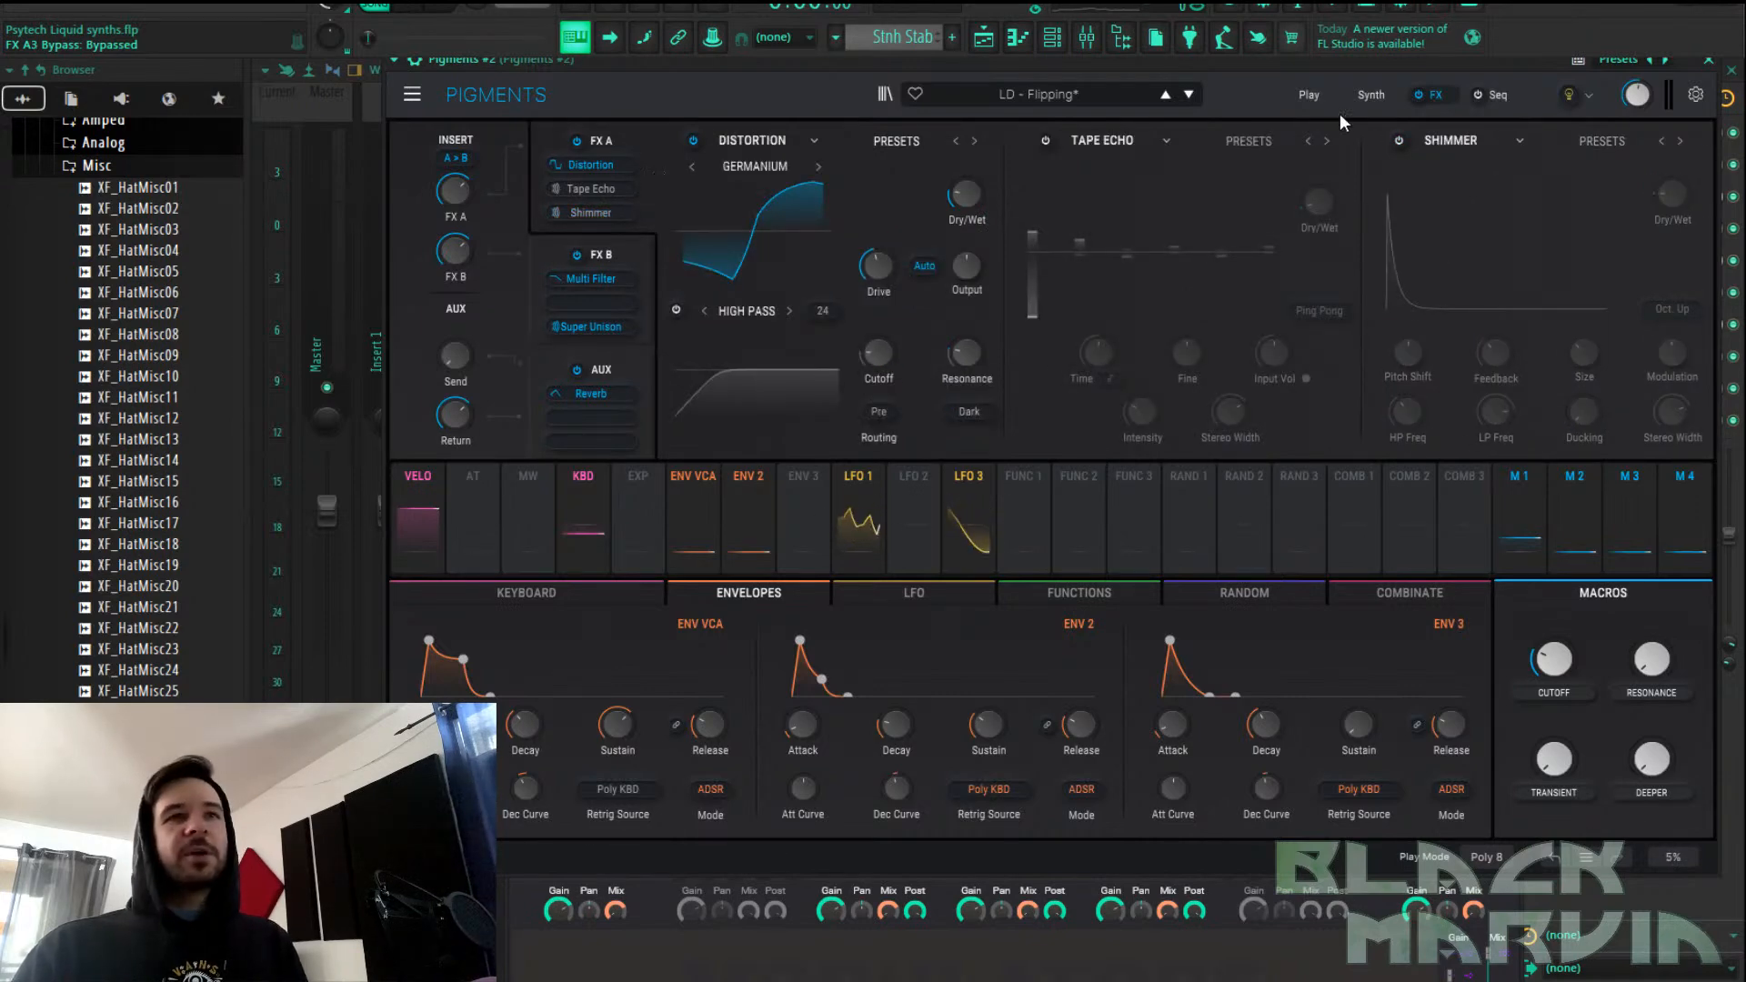
{"action": "left_click", "coordinate": [1710, 61]}
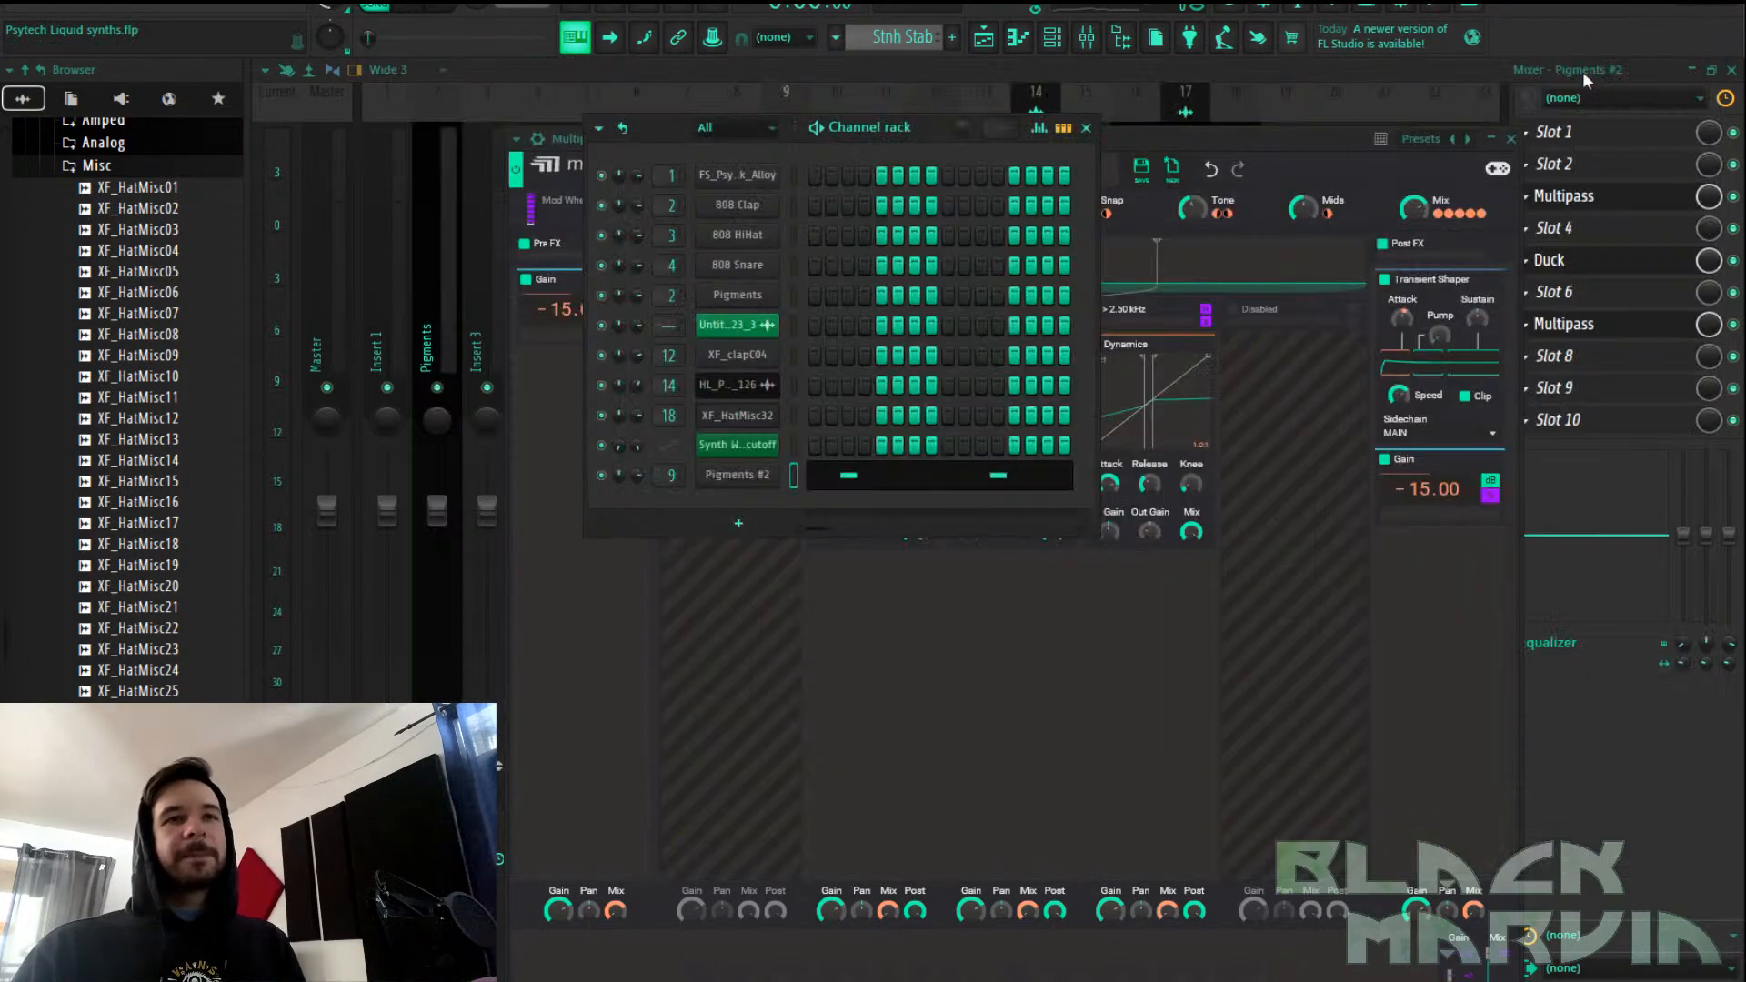
Play the arrangement from within bar 7 and check the mixer levels
{"action": "left_click", "coordinate": [984, 38]}
{"action": "left_click", "coordinate": [908, 113]}
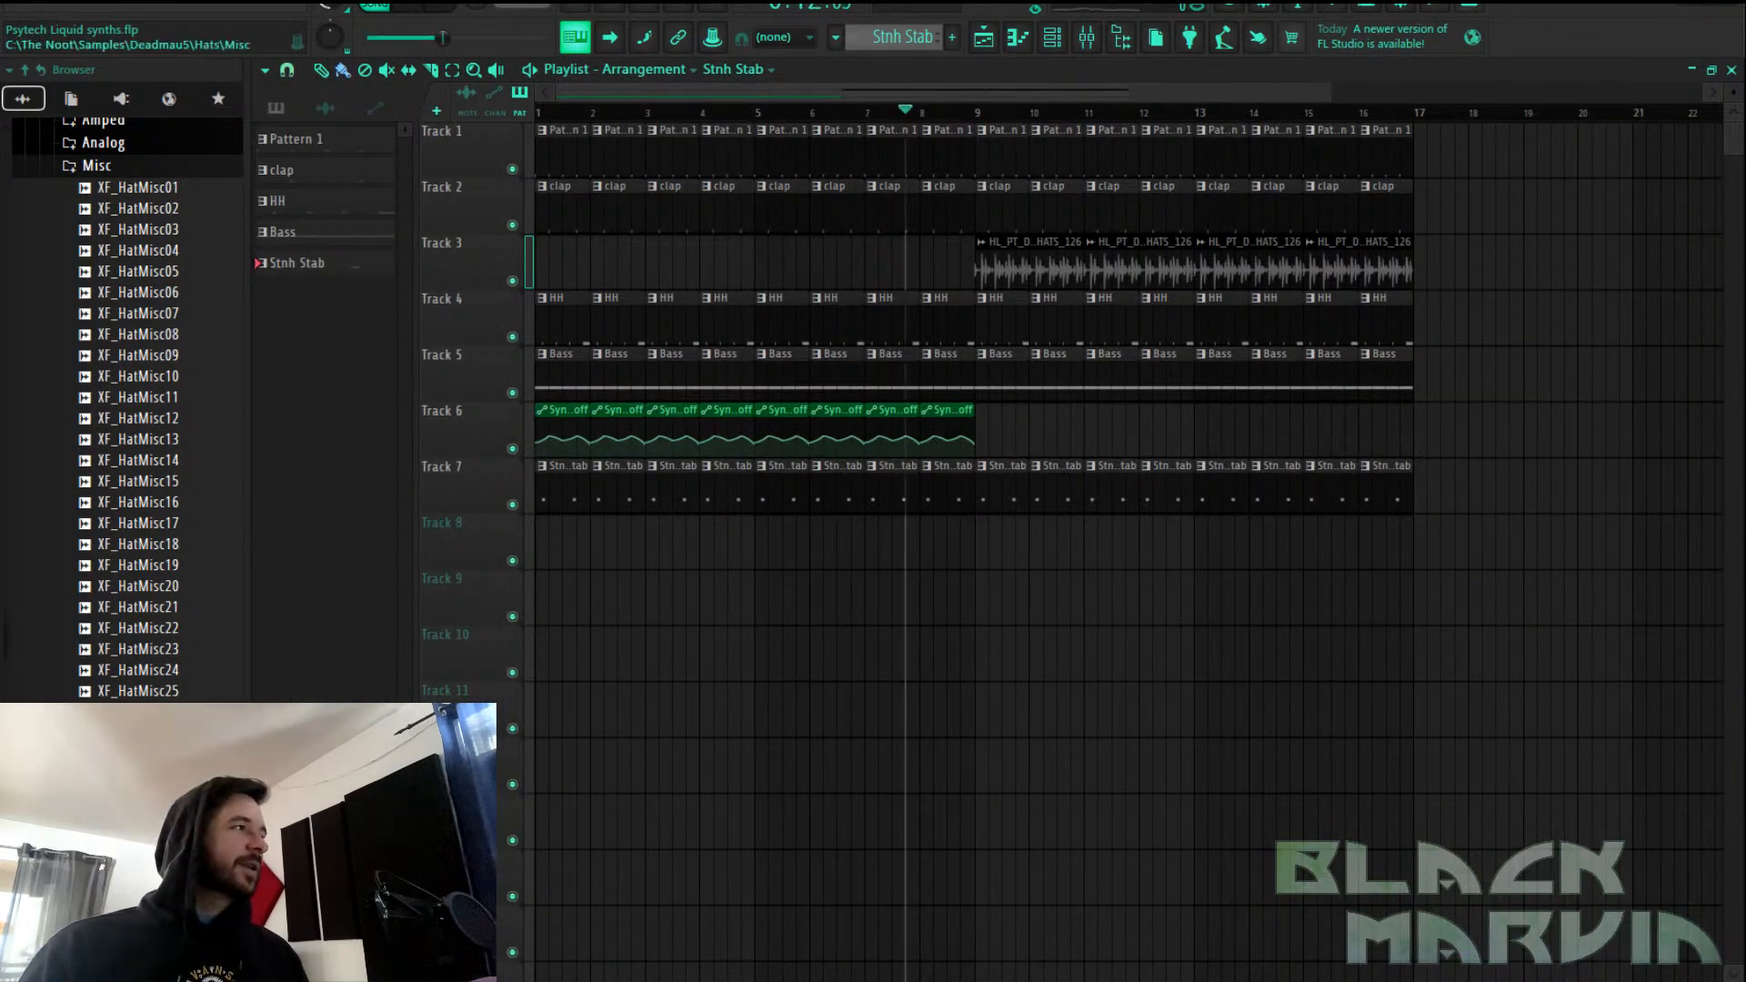
{"action": "key", "text": "space"}
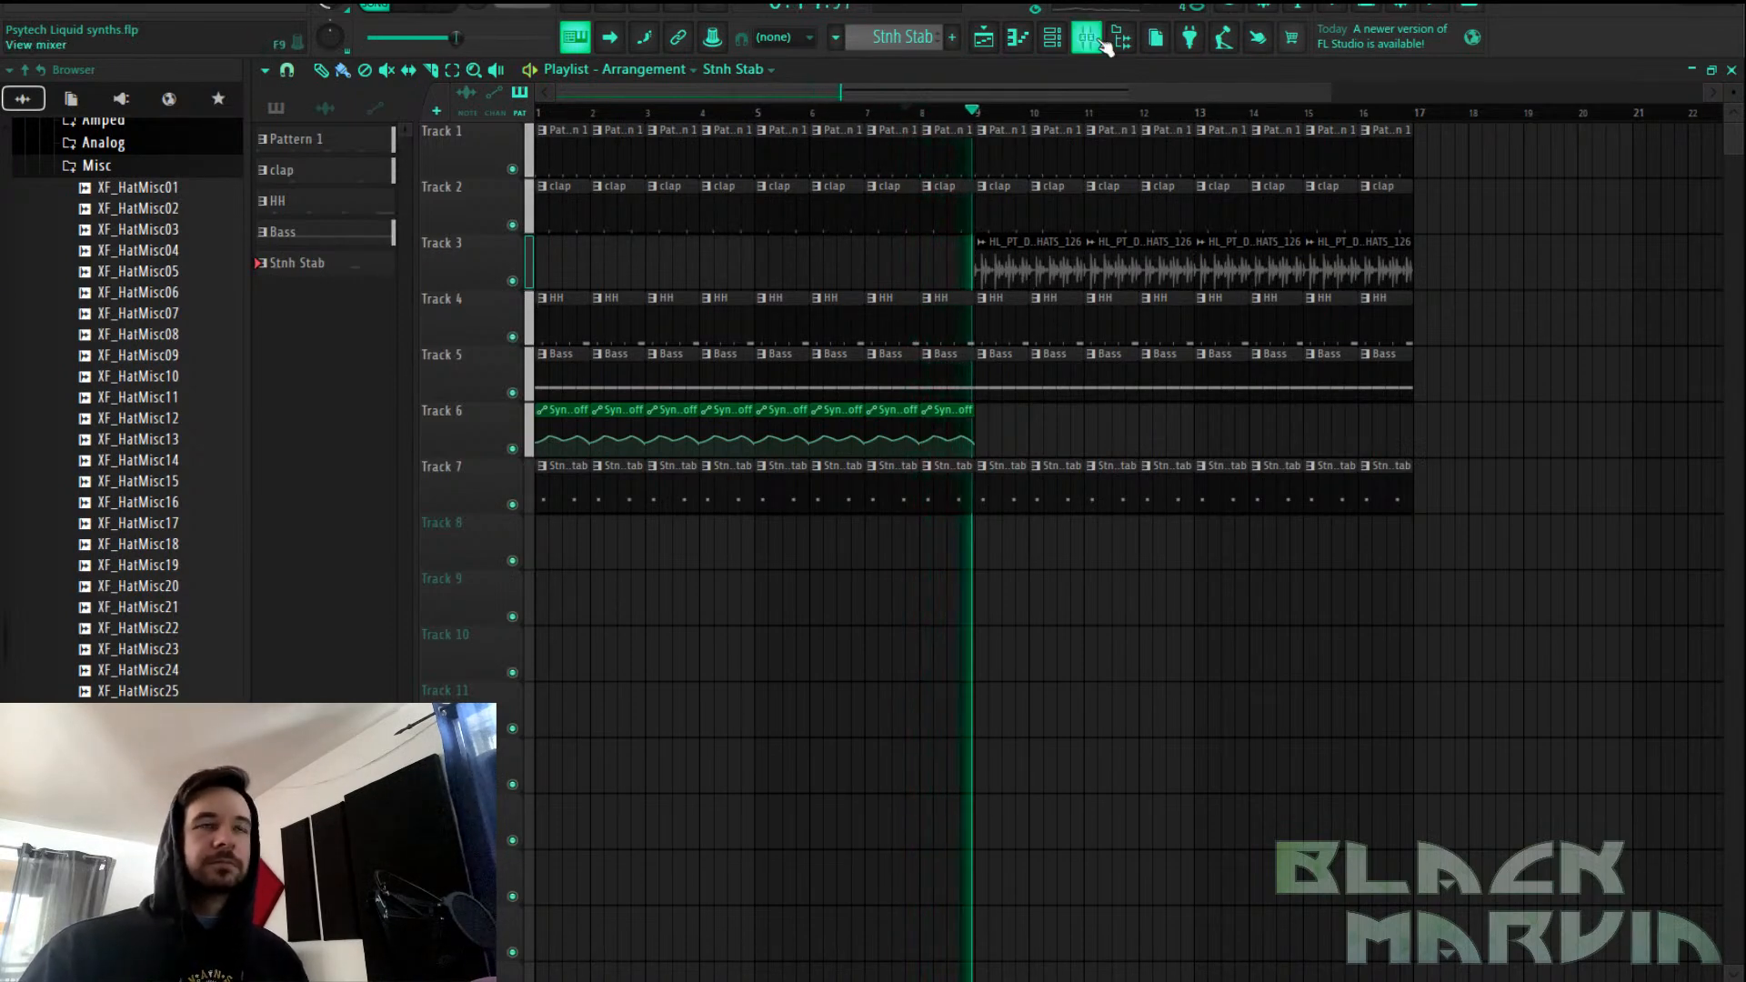
{"action": "key", "text": "F9"}
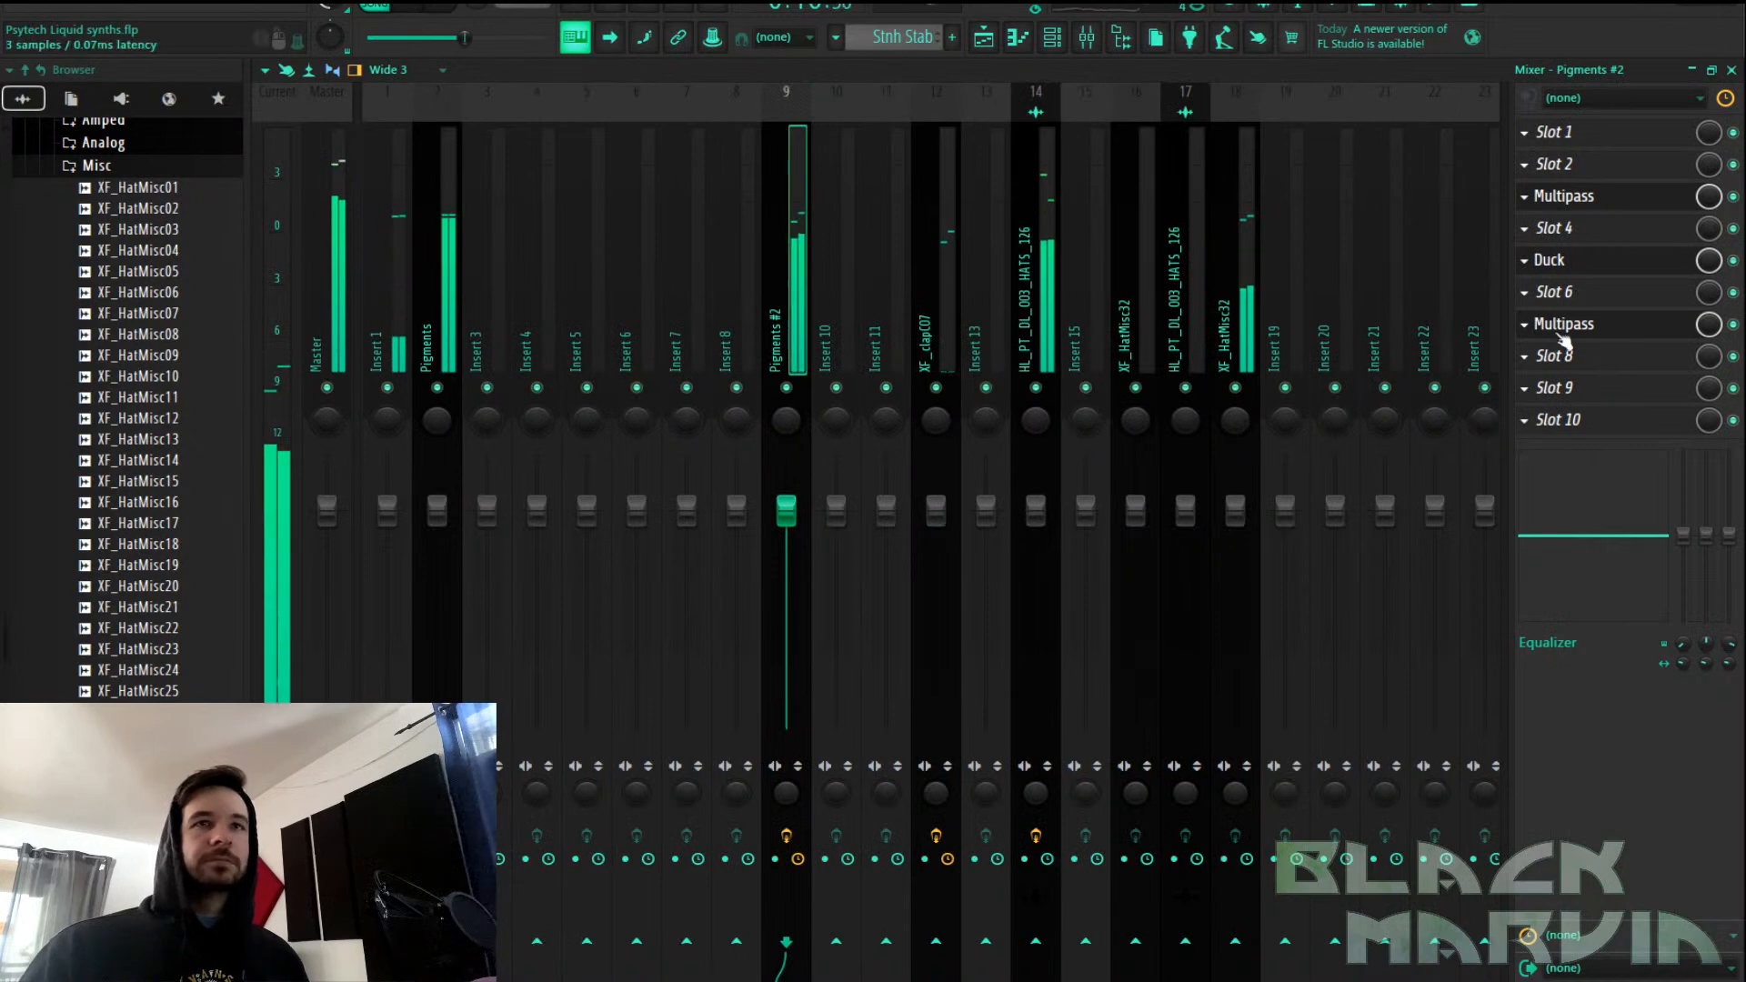
Lower the Cutoff macro of the Pigments #2 instrument to 0.024 during playback
{"action": "left_click", "coordinate": [1017, 38]}
{"action": "left_click", "coordinate": [1052, 53]}
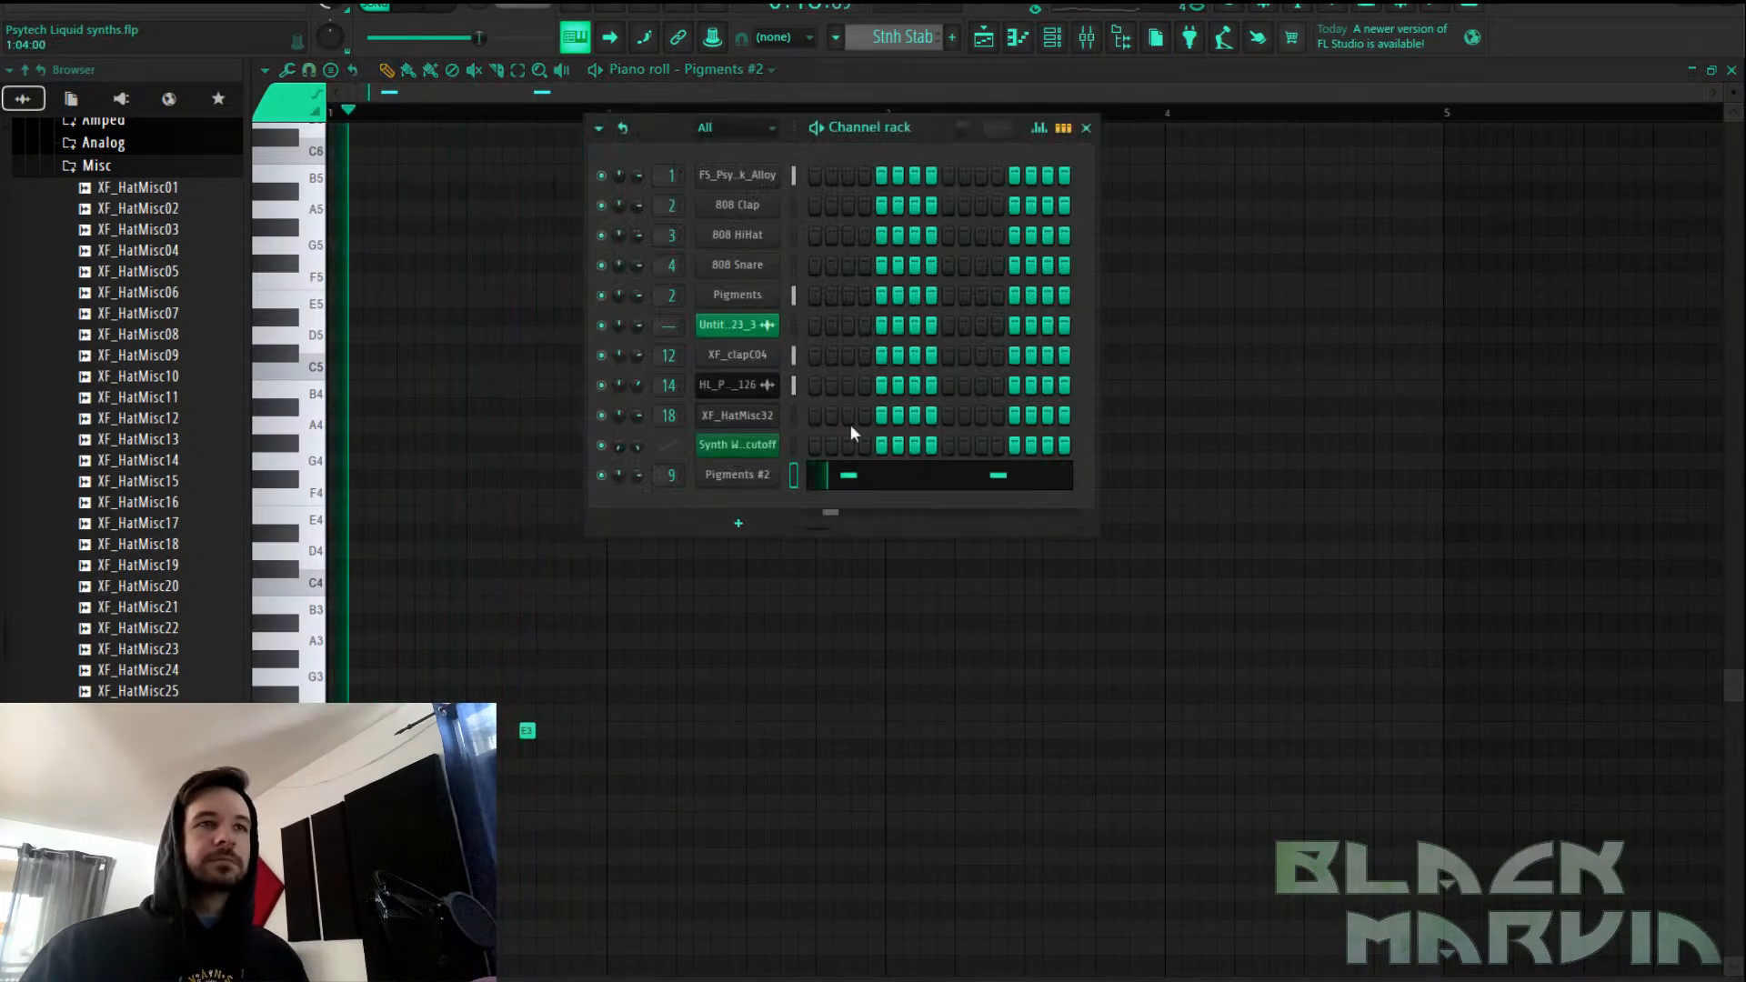
{"action": "left_click", "coordinate": [750, 481]}
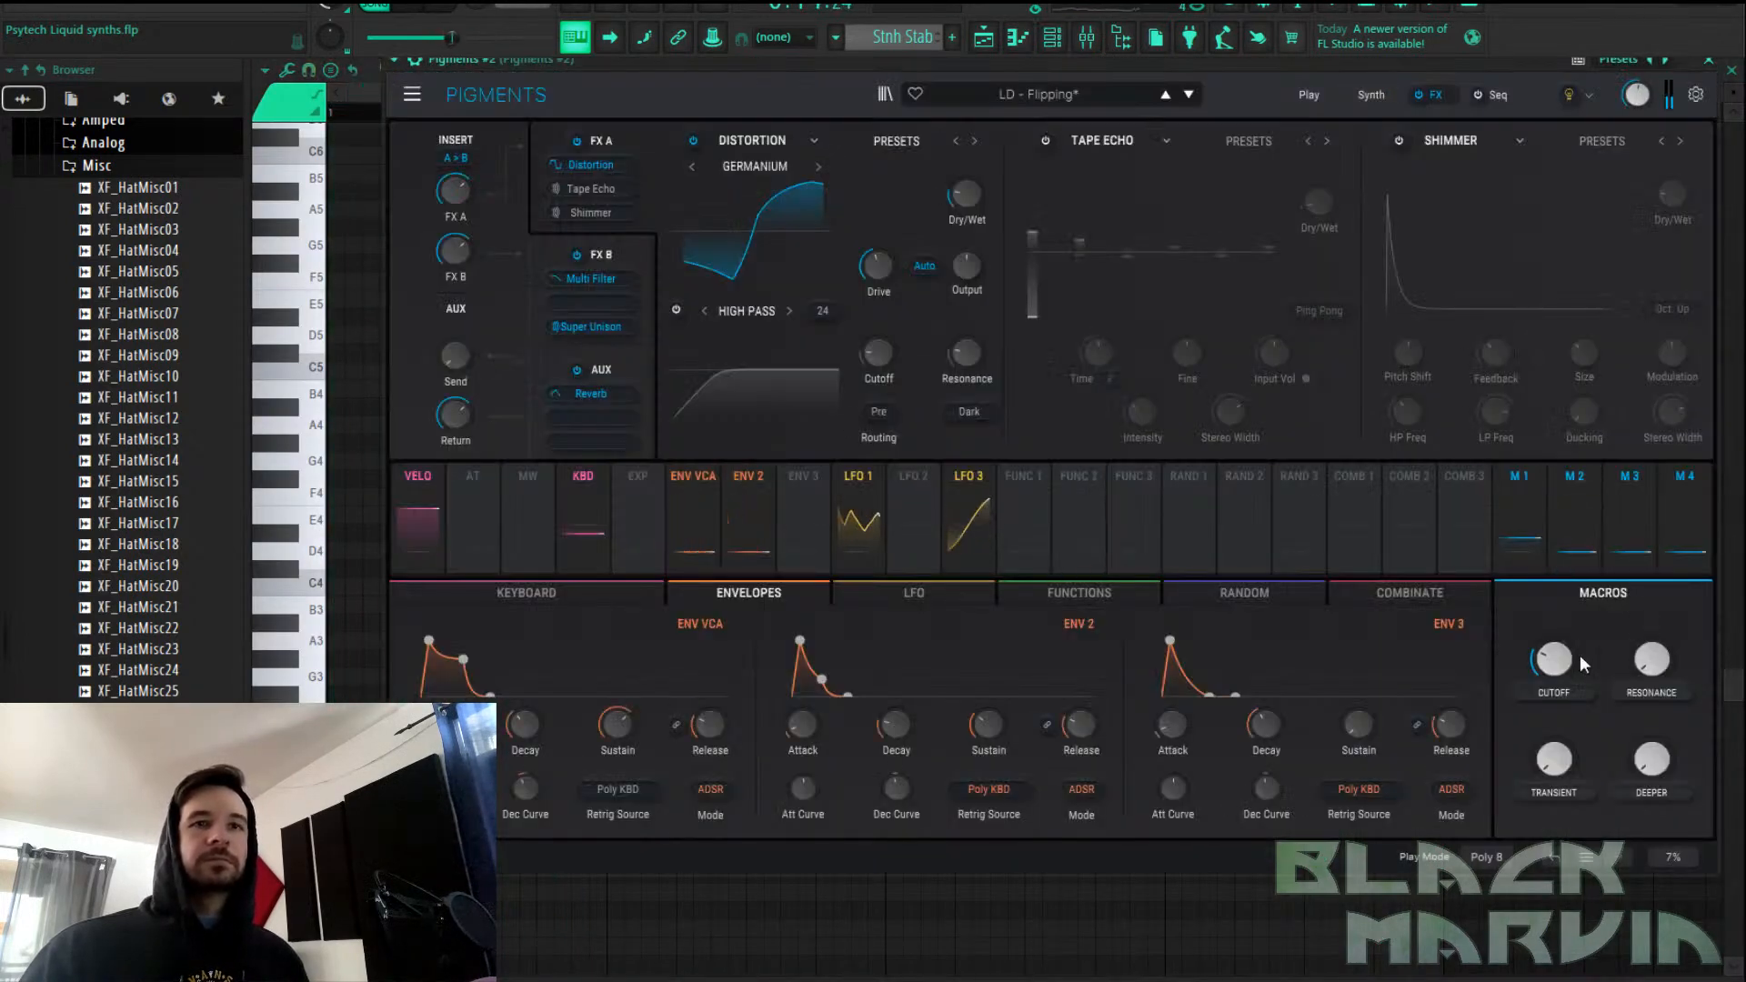
{"action": "left_click_drag", "start_coordinate": [1556, 662], "coordinate": [1557, 708]}
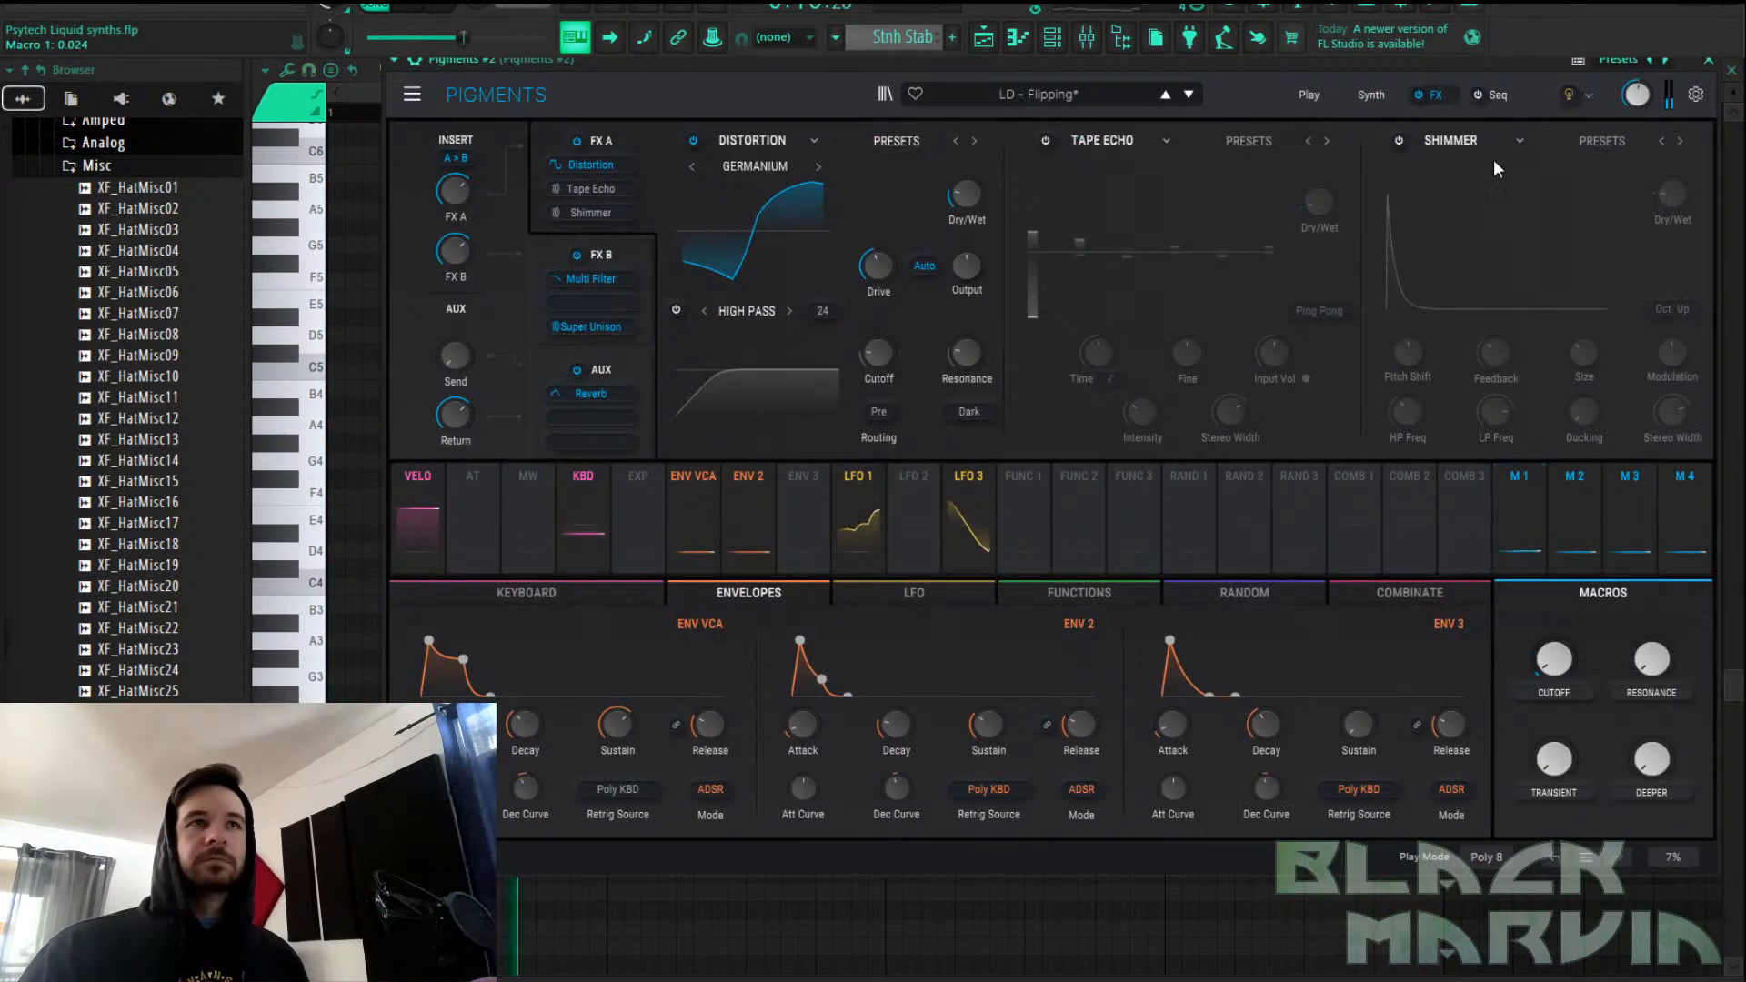
{"action": "left_click", "coordinate": [1709, 61]}
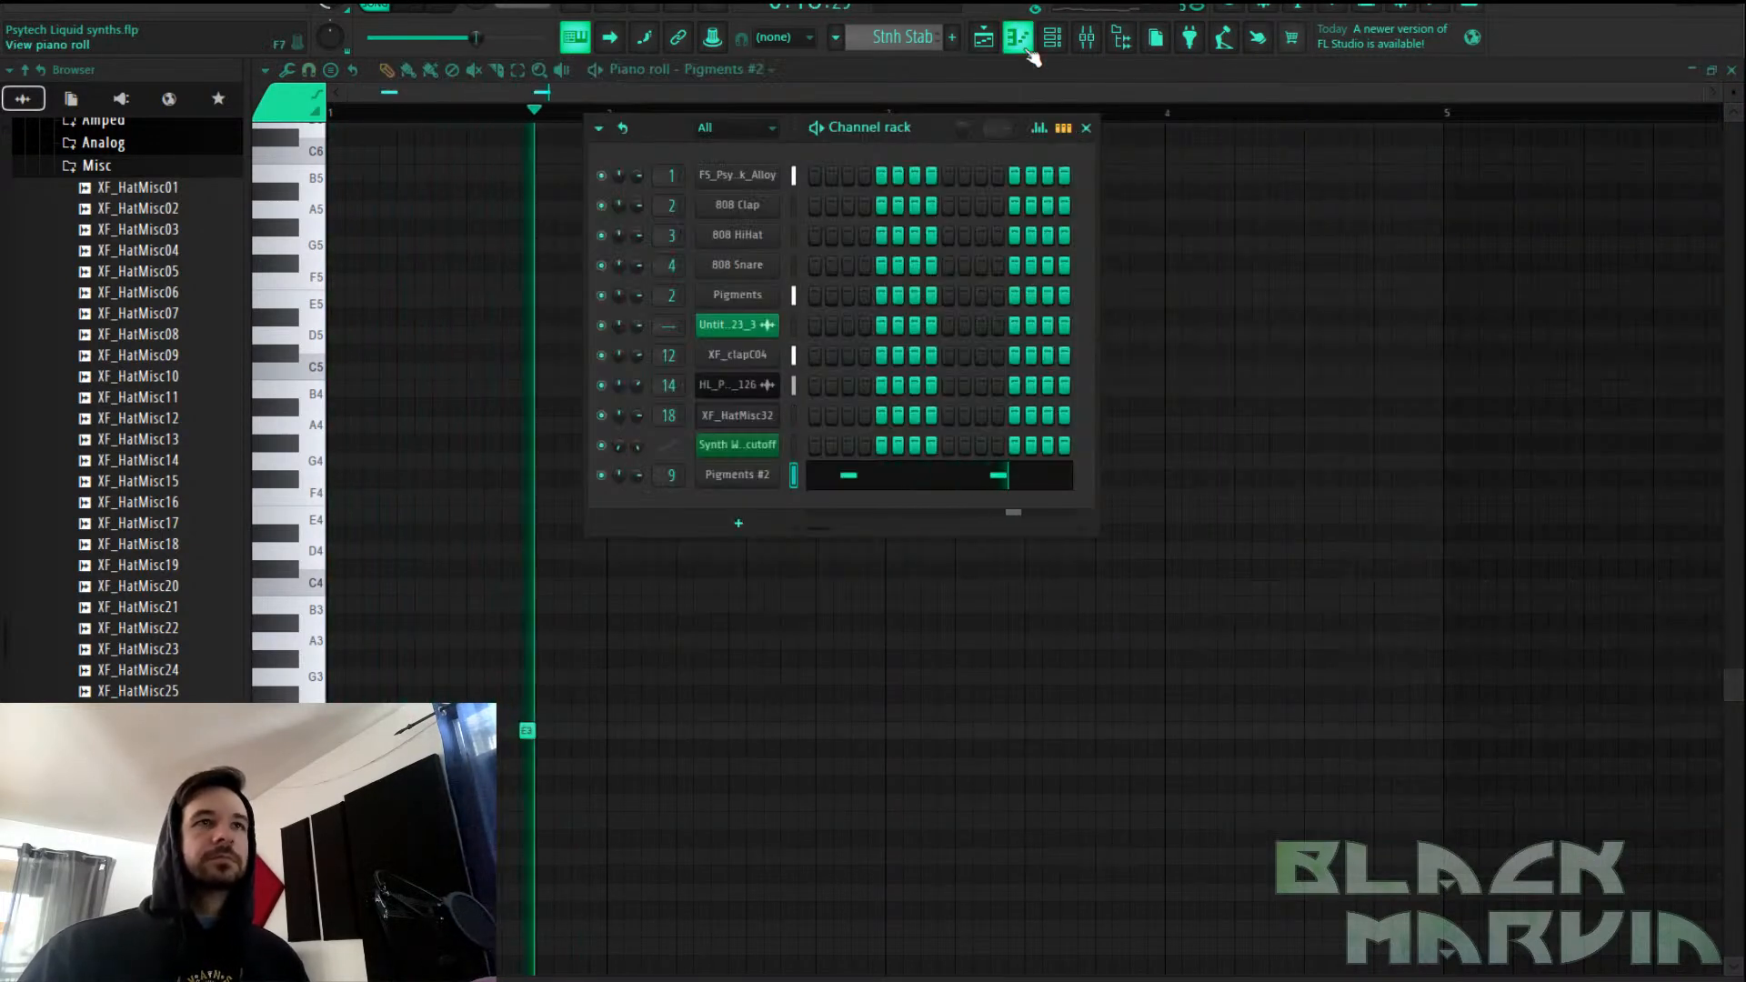
Clear the Stnh Stab clips from bars 2 to 8 on Track 7 and shorten the bar 1 clip to its first note
{"action": "left_click", "coordinate": [982, 37]}
{"action": "left_click", "coordinate": [982, 37]}
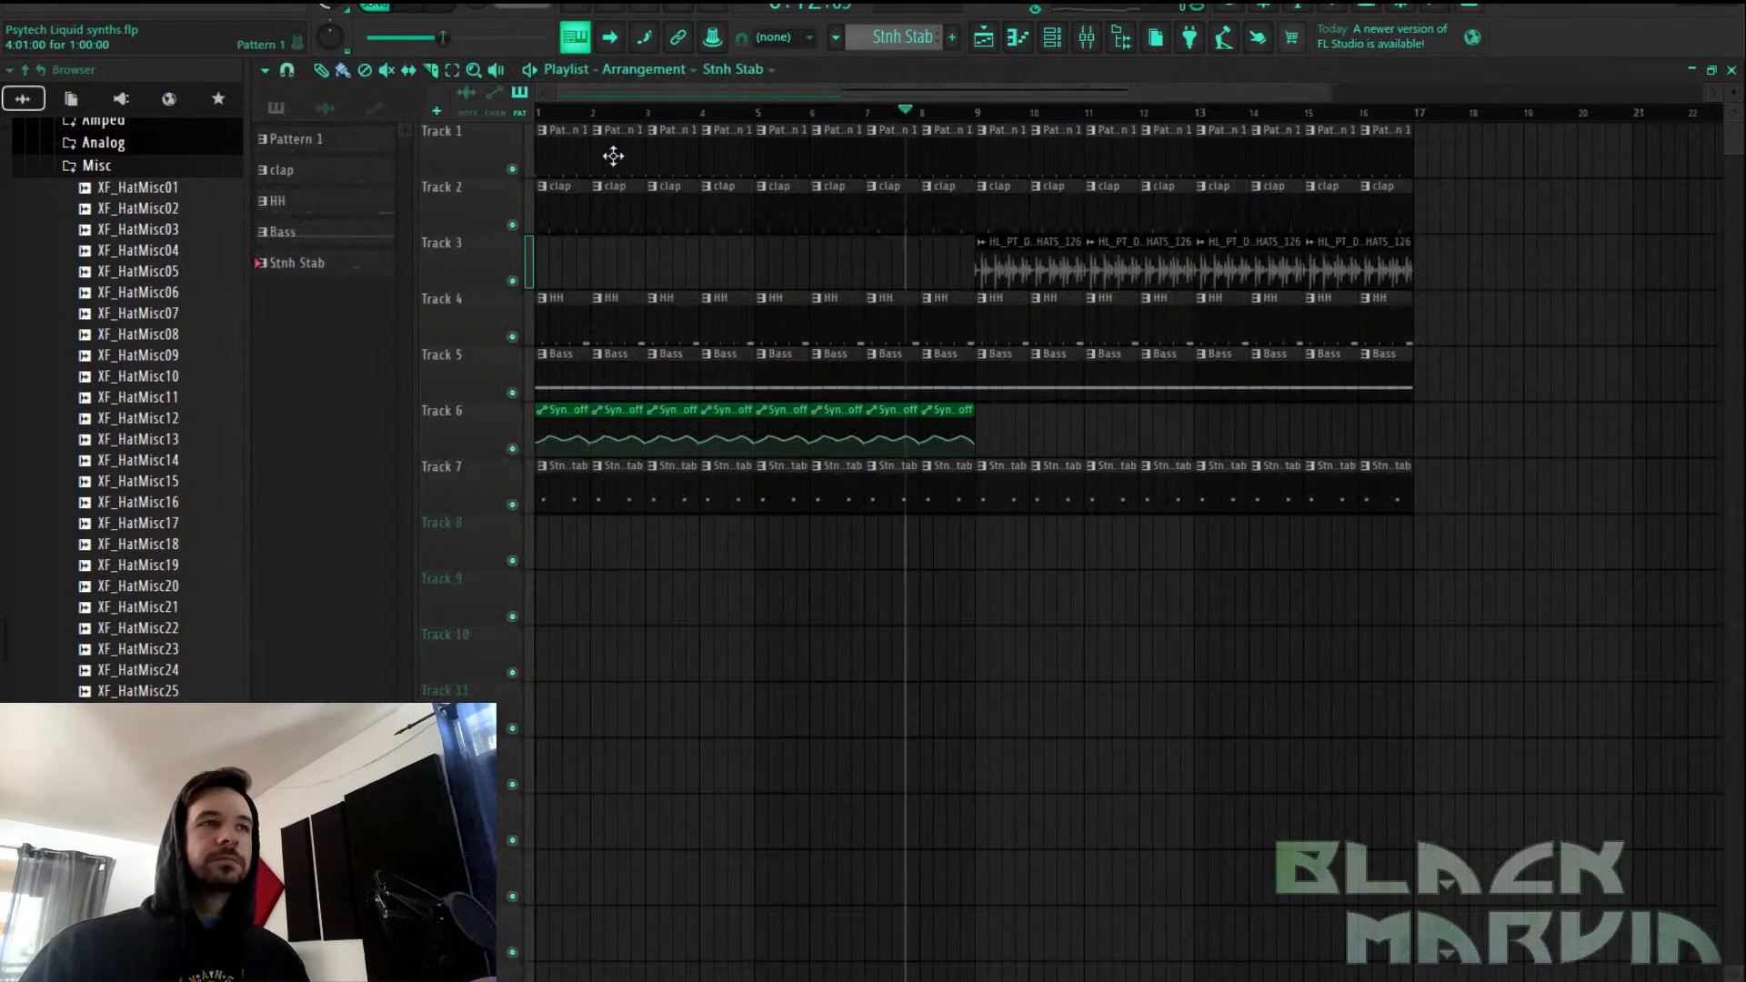
{"action": "left_click", "coordinate": [557, 114]}
{"action": "scroll", "coordinate": [596, 105], "scroll_direction": "up", "scroll_amount": 3}
{"action": "left_click_drag", "start_coordinate": [680, 489], "coordinate": [1412, 516]}
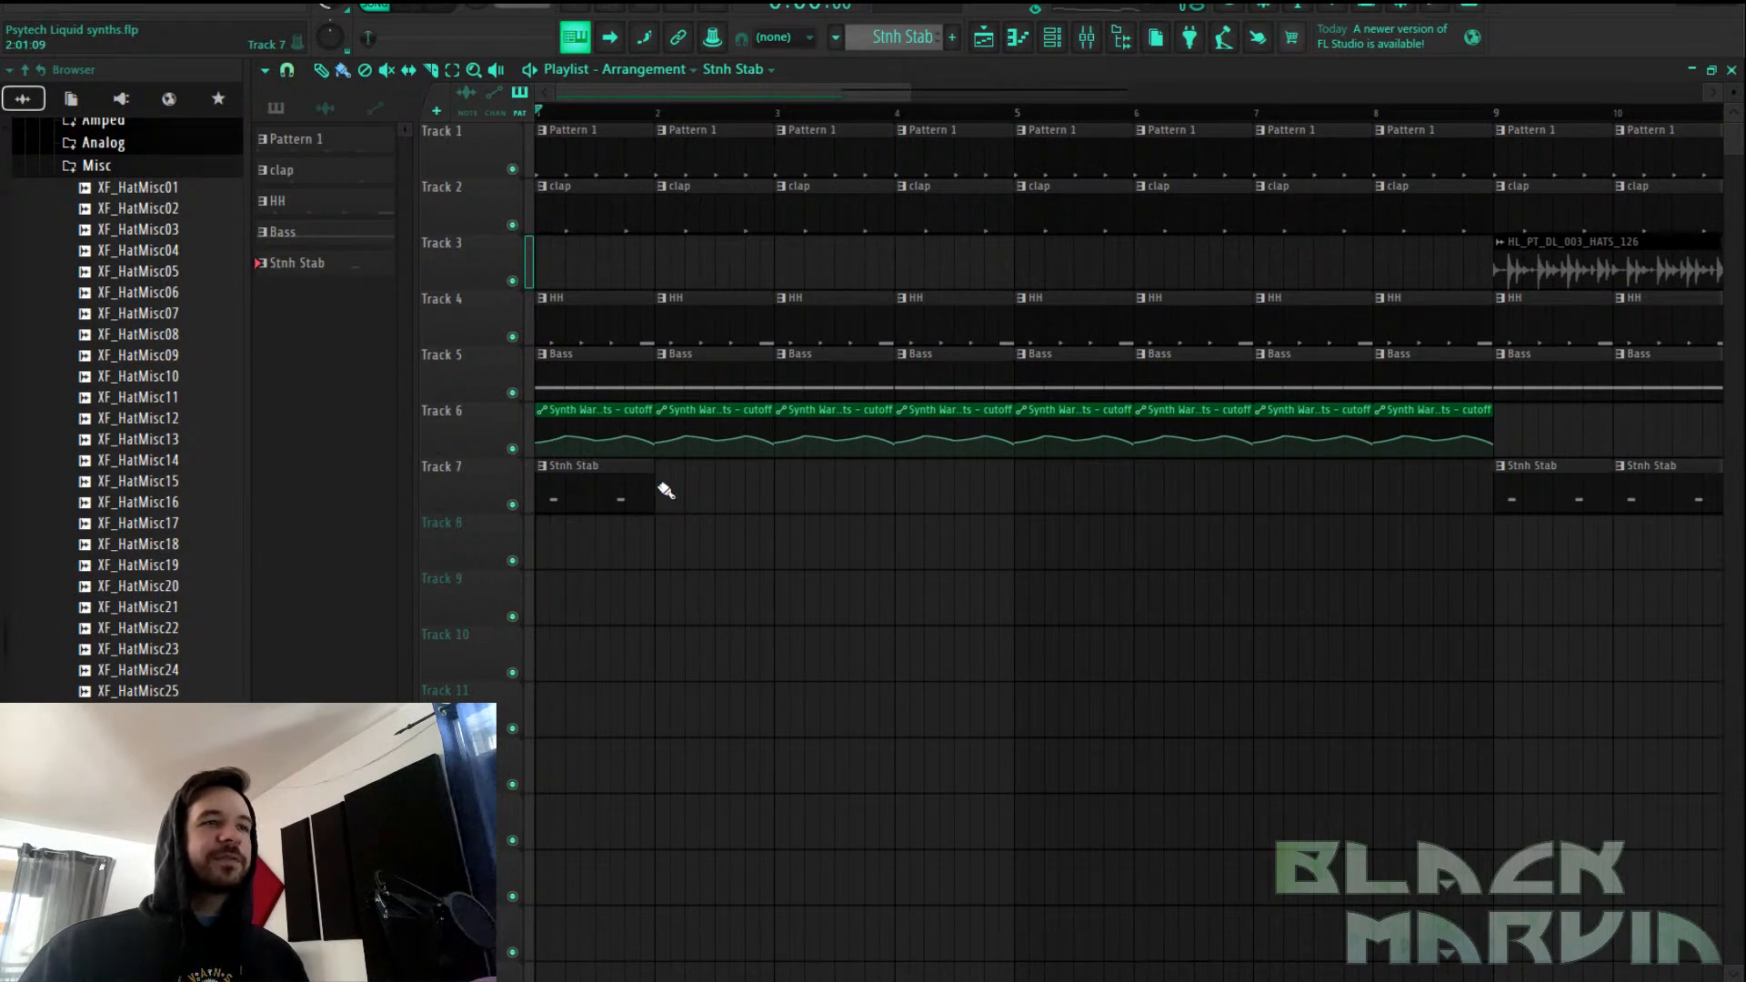
{"action": "left_click_drag", "start_coordinate": [654, 498], "coordinate": [613, 499]}
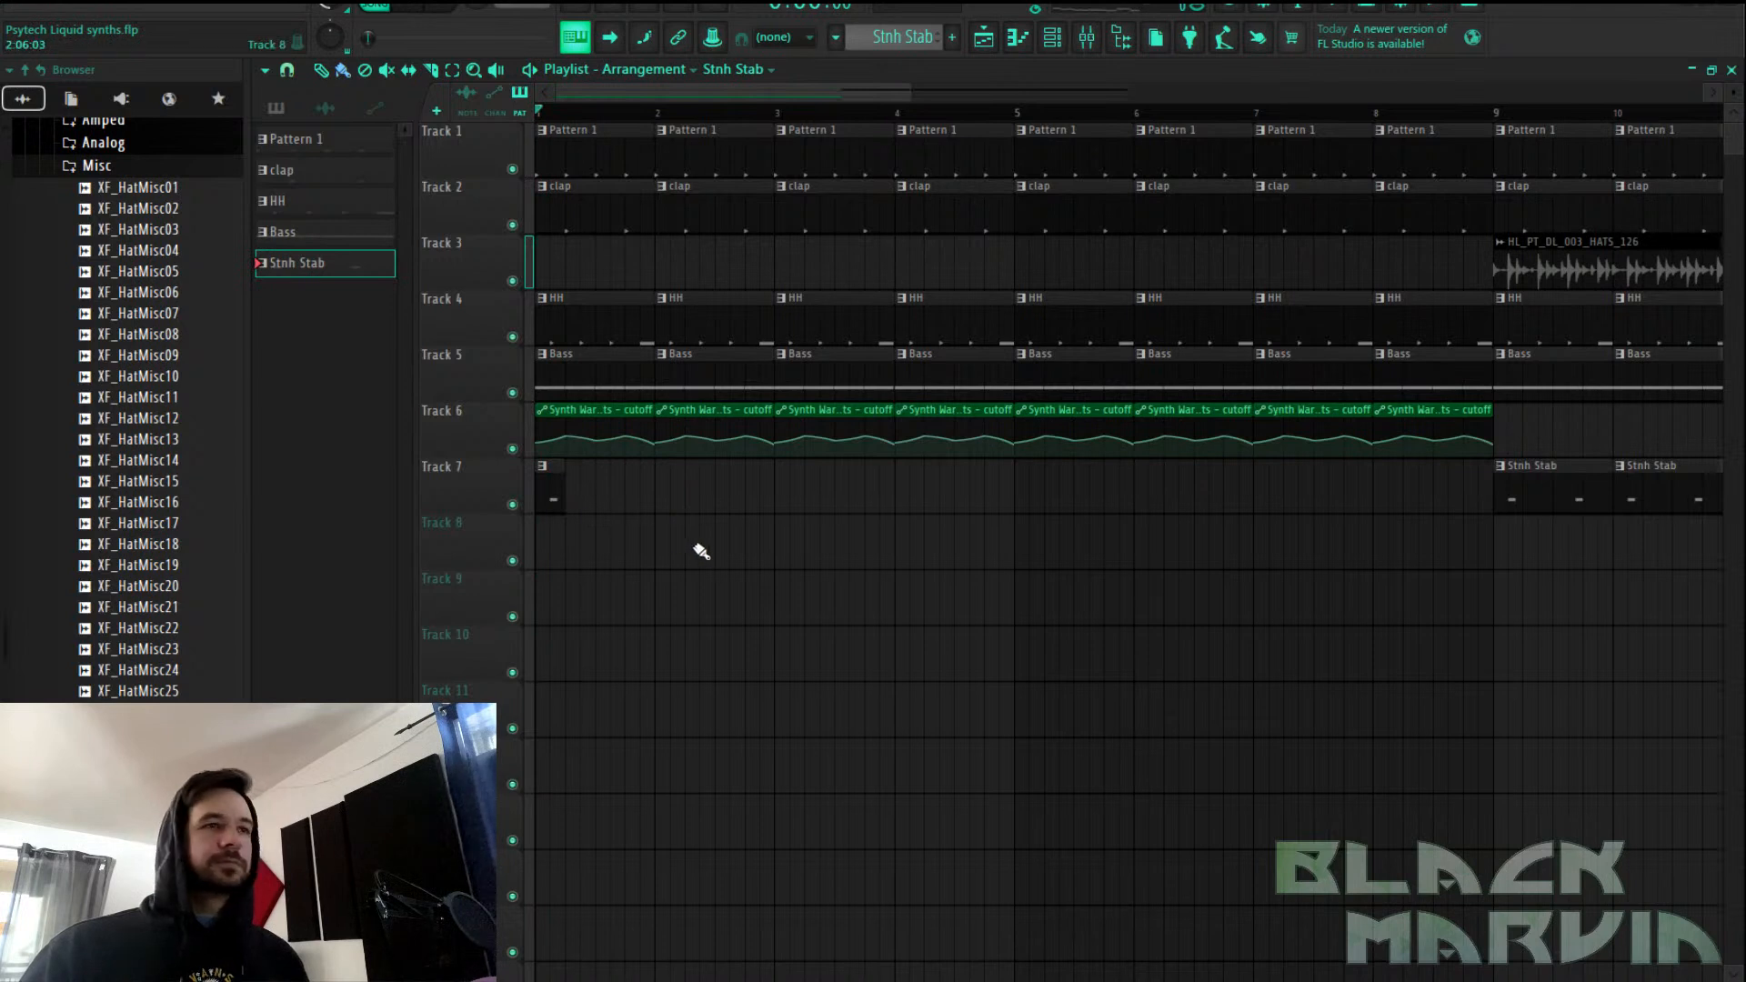
Place shortened Stnh Stab clips at the starts of bars 3, 5 and 7 on Track 7 during playback
{"action": "key", "text": "space"}
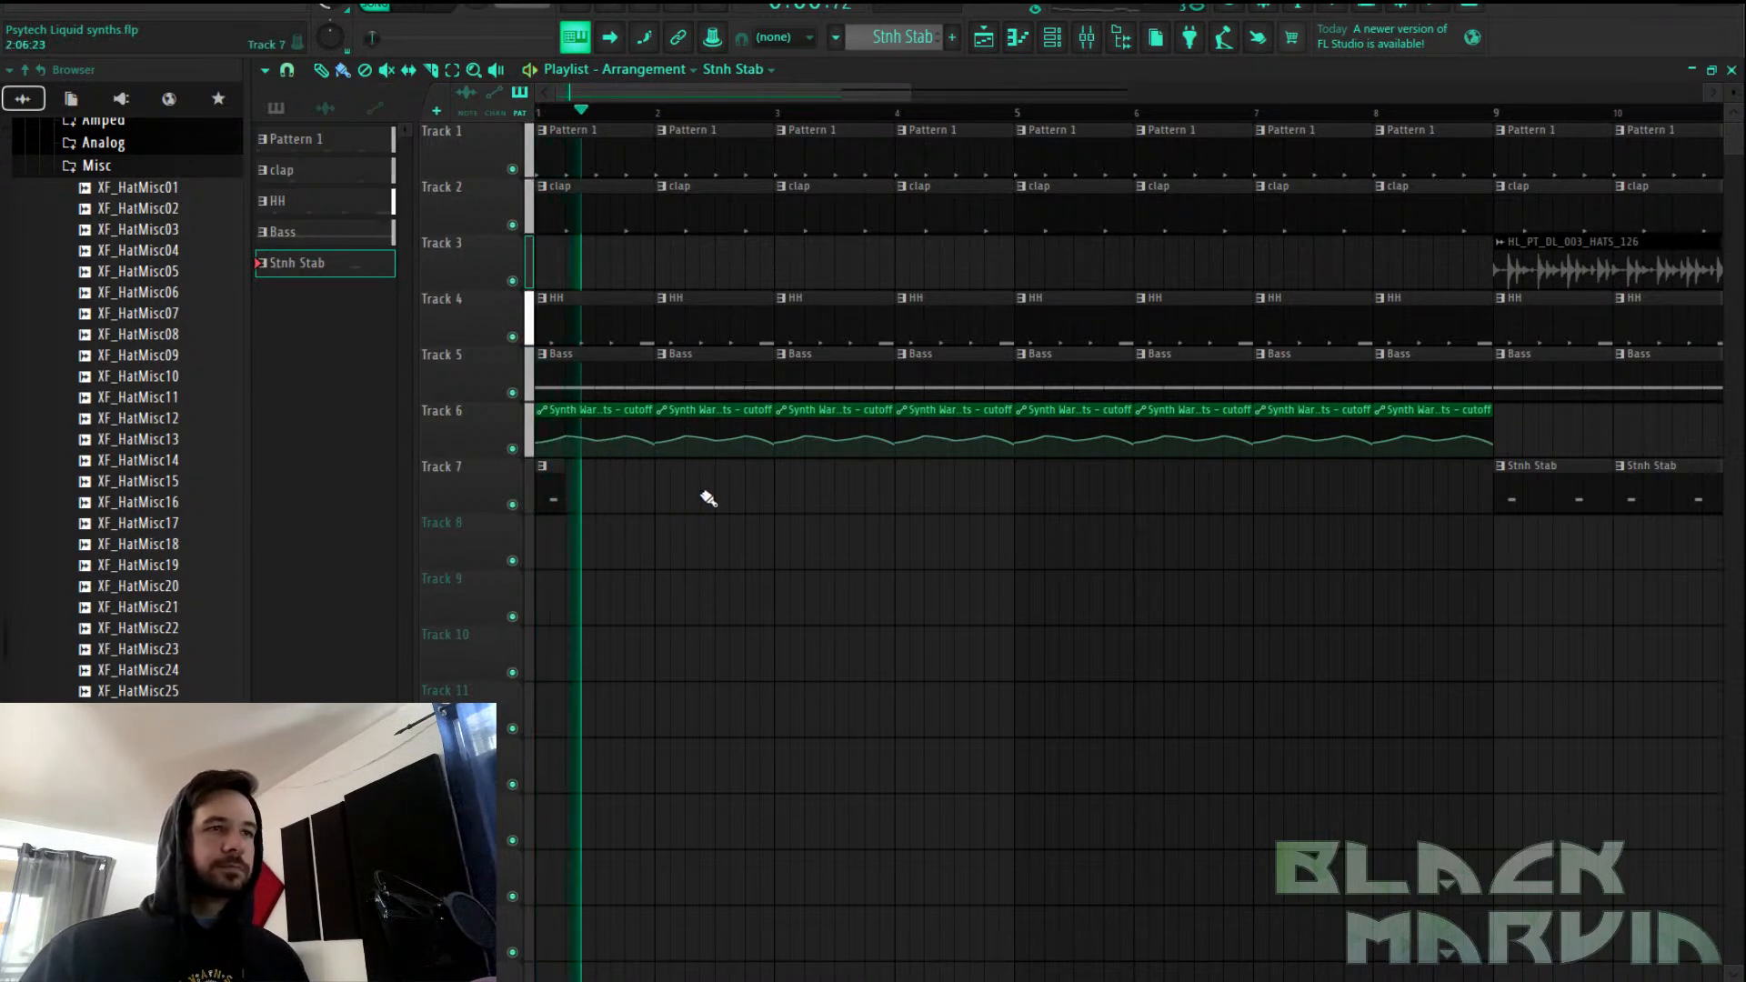
{"action": "left_click", "coordinate": [783, 494]}
{"action": "left_click", "coordinate": [1023, 498]}
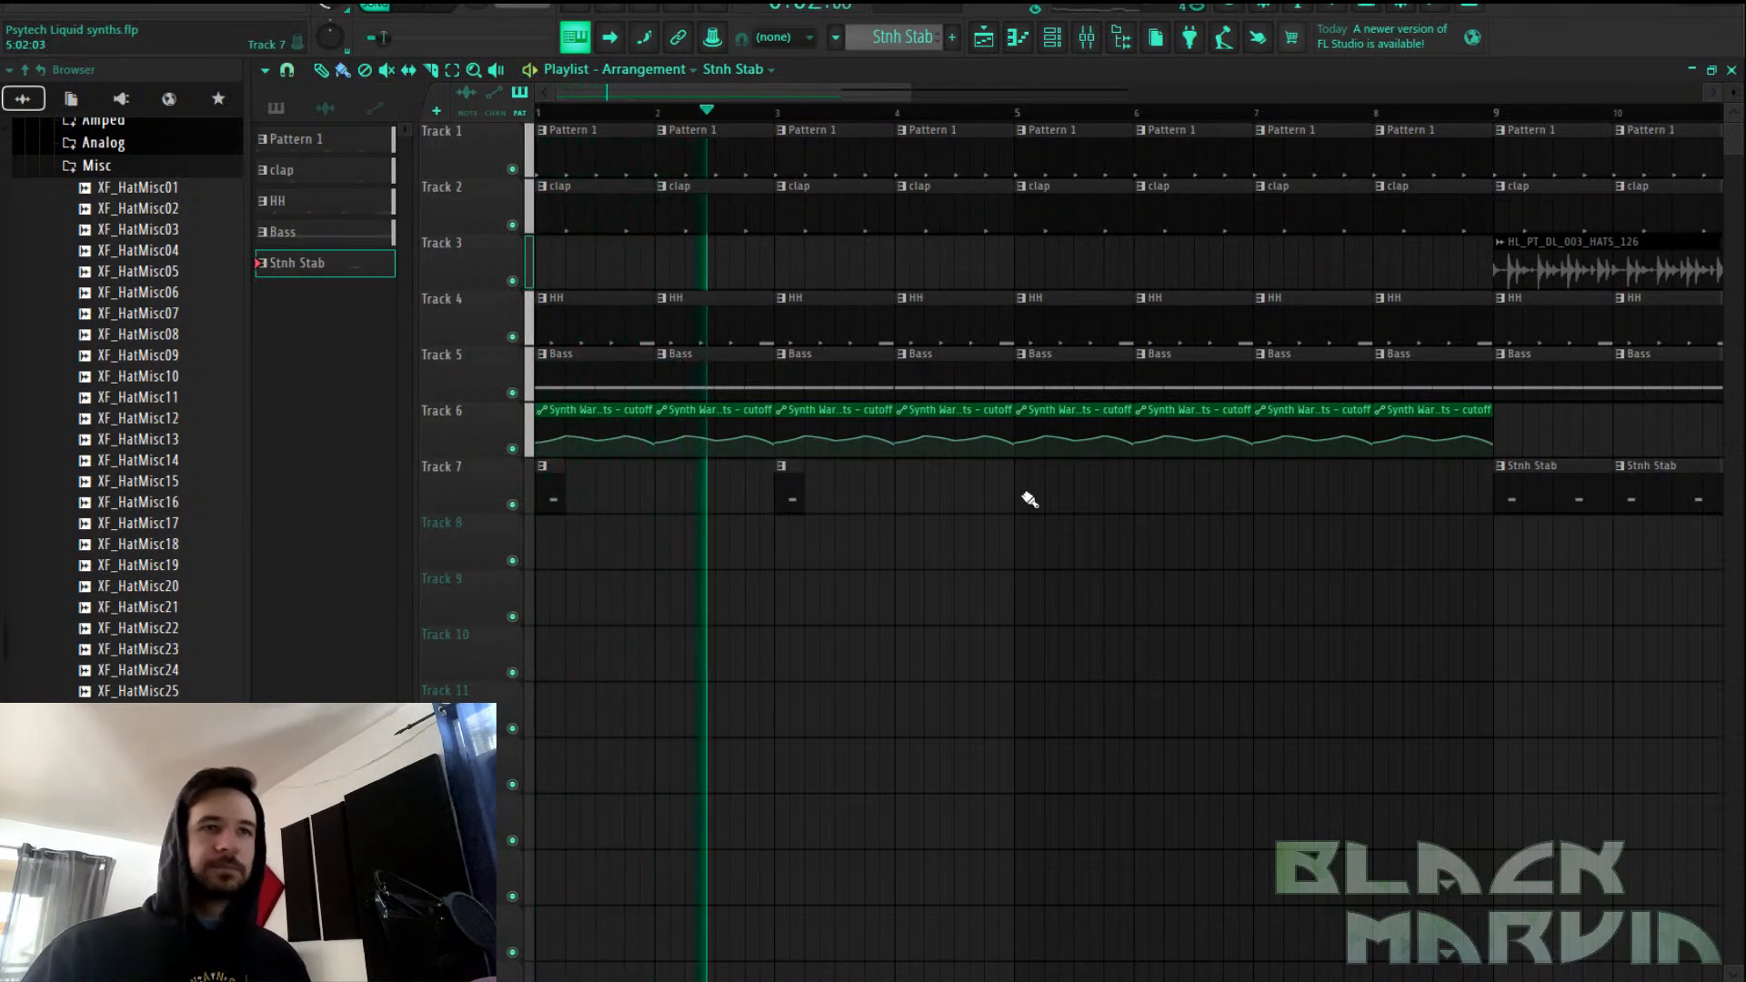
{"action": "left_click", "coordinate": [1260, 496]}
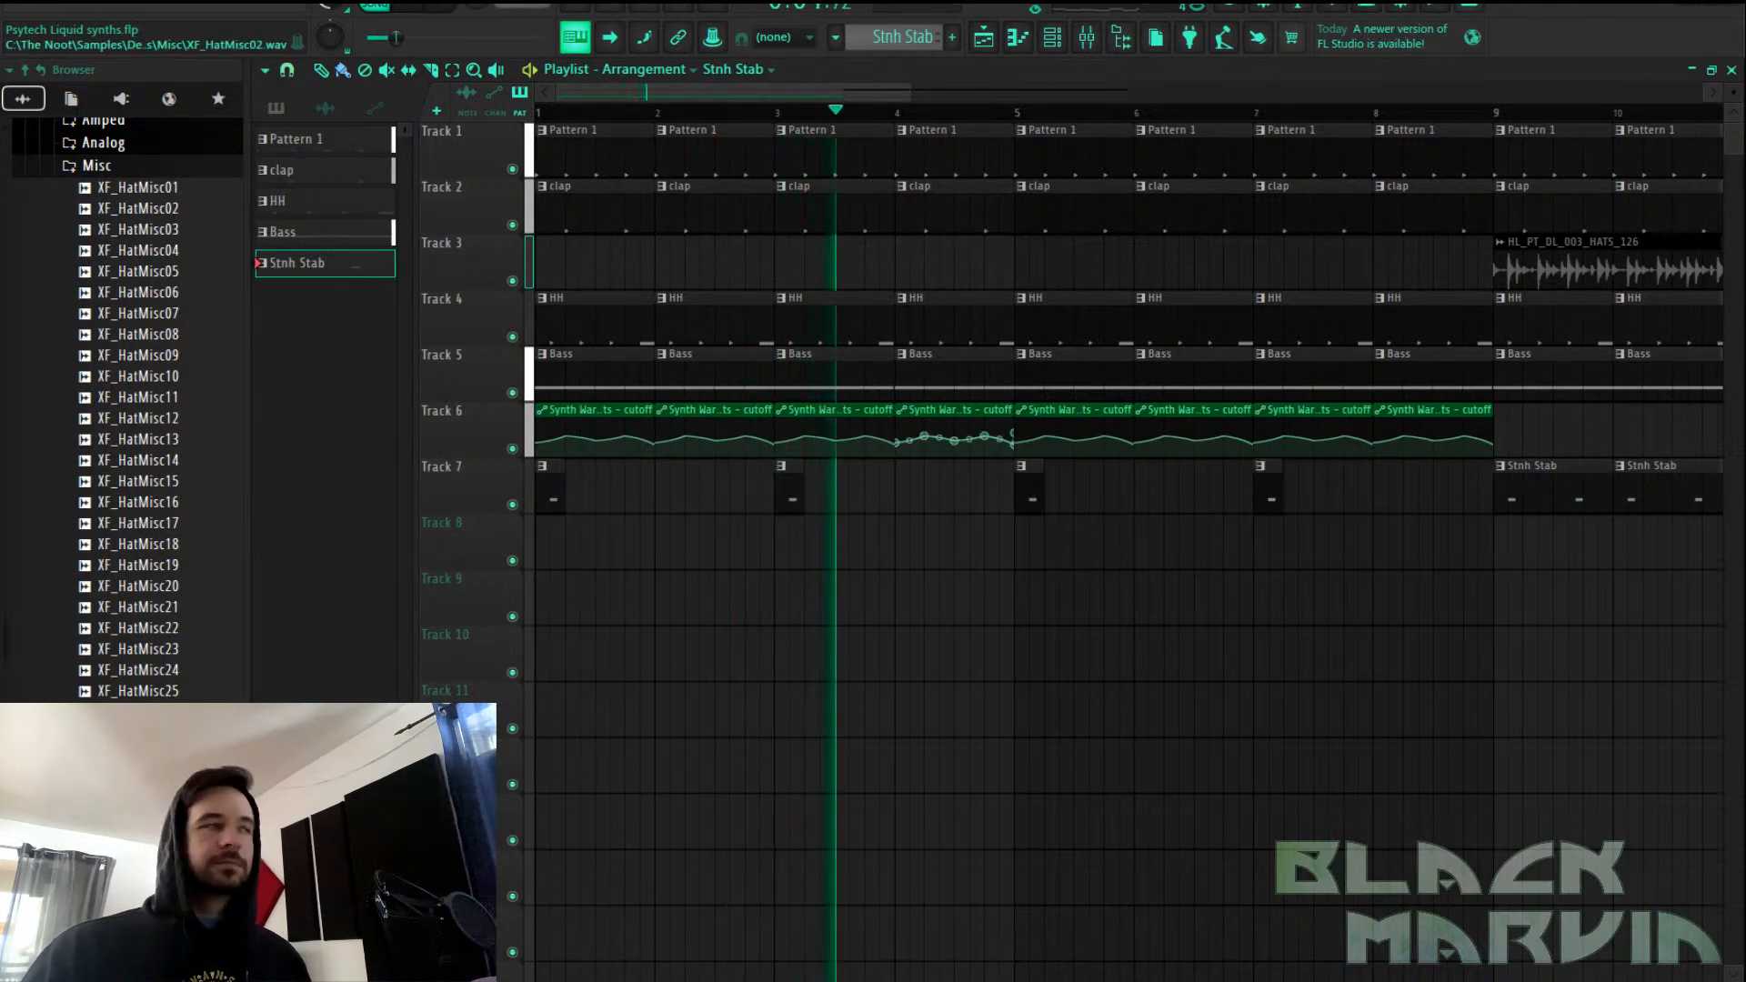
Select bars 1 to 8 of the playlist as the playback range and bring up the mixer
{"action": "left_click", "coordinate": [1087, 37]}
{"action": "left_click", "coordinate": [985, 37]}
{"action": "left_click_drag", "start_coordinate": [1490, 117], "coordinate": [506, 194]}
{"action": "left_click", "coordinate": [1087, 37]}
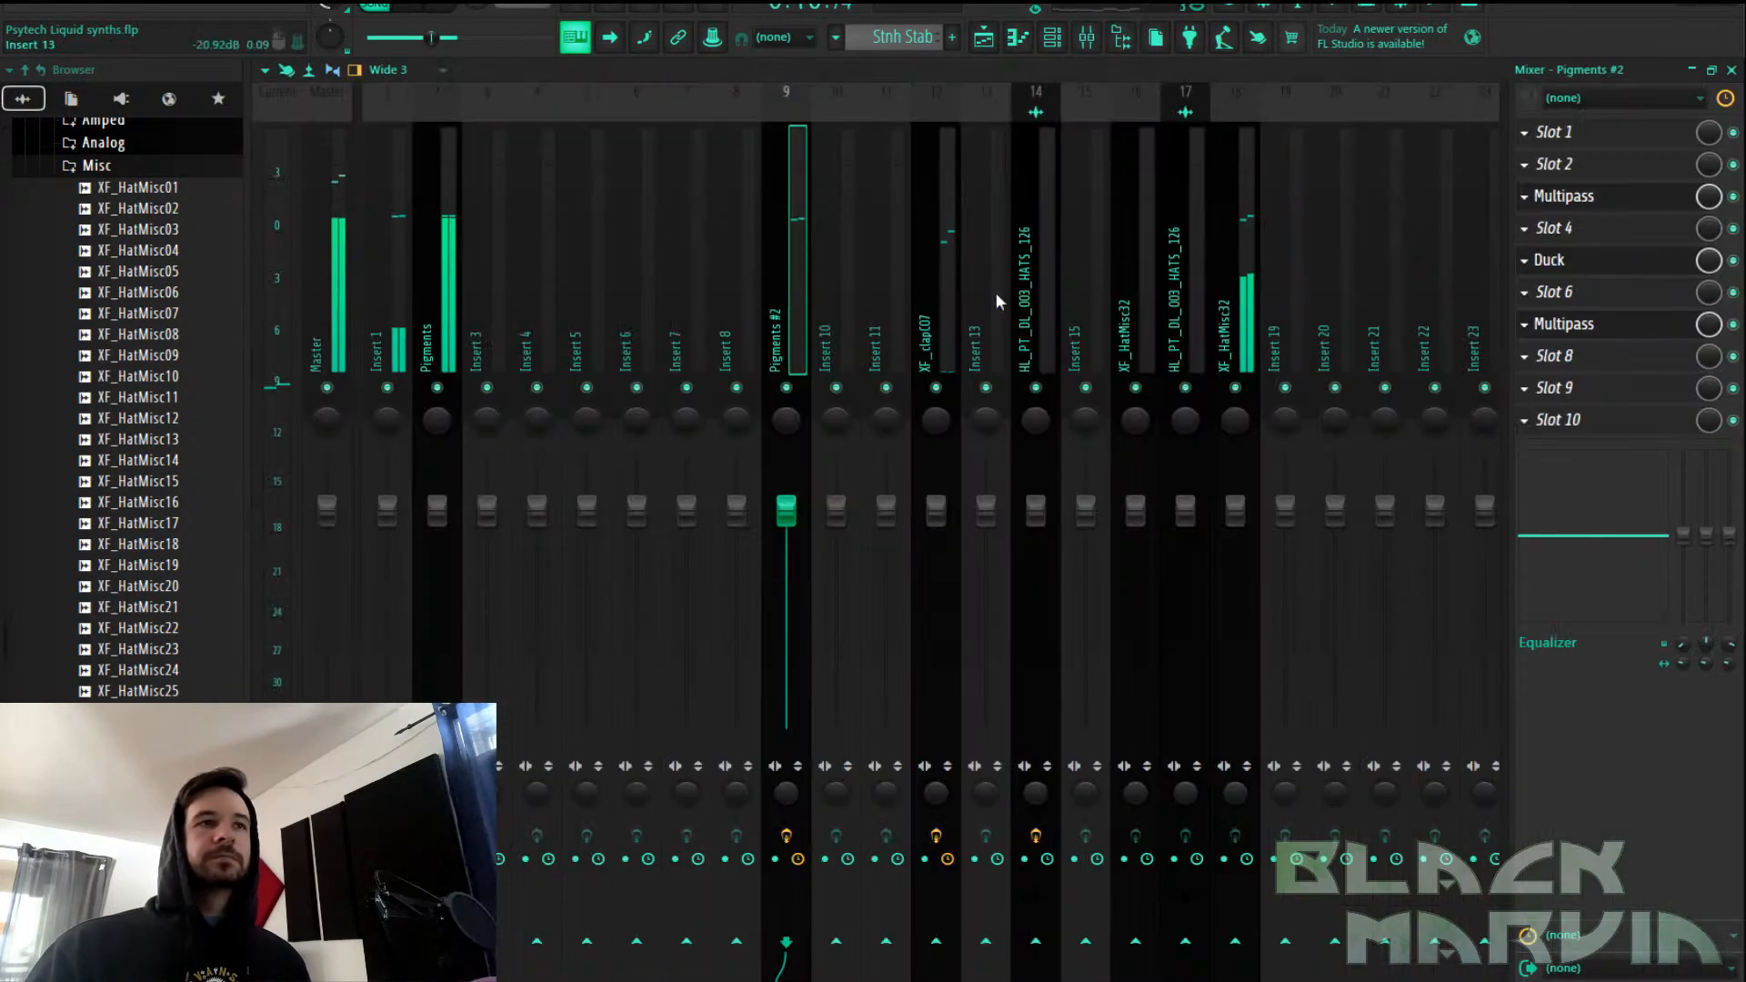
Add epicPLATE to the Pigments #2 mixer track after the second Multipass and set its decay to 2643 ms
{"action": "left_click", "coordinate": [1608, 297]}
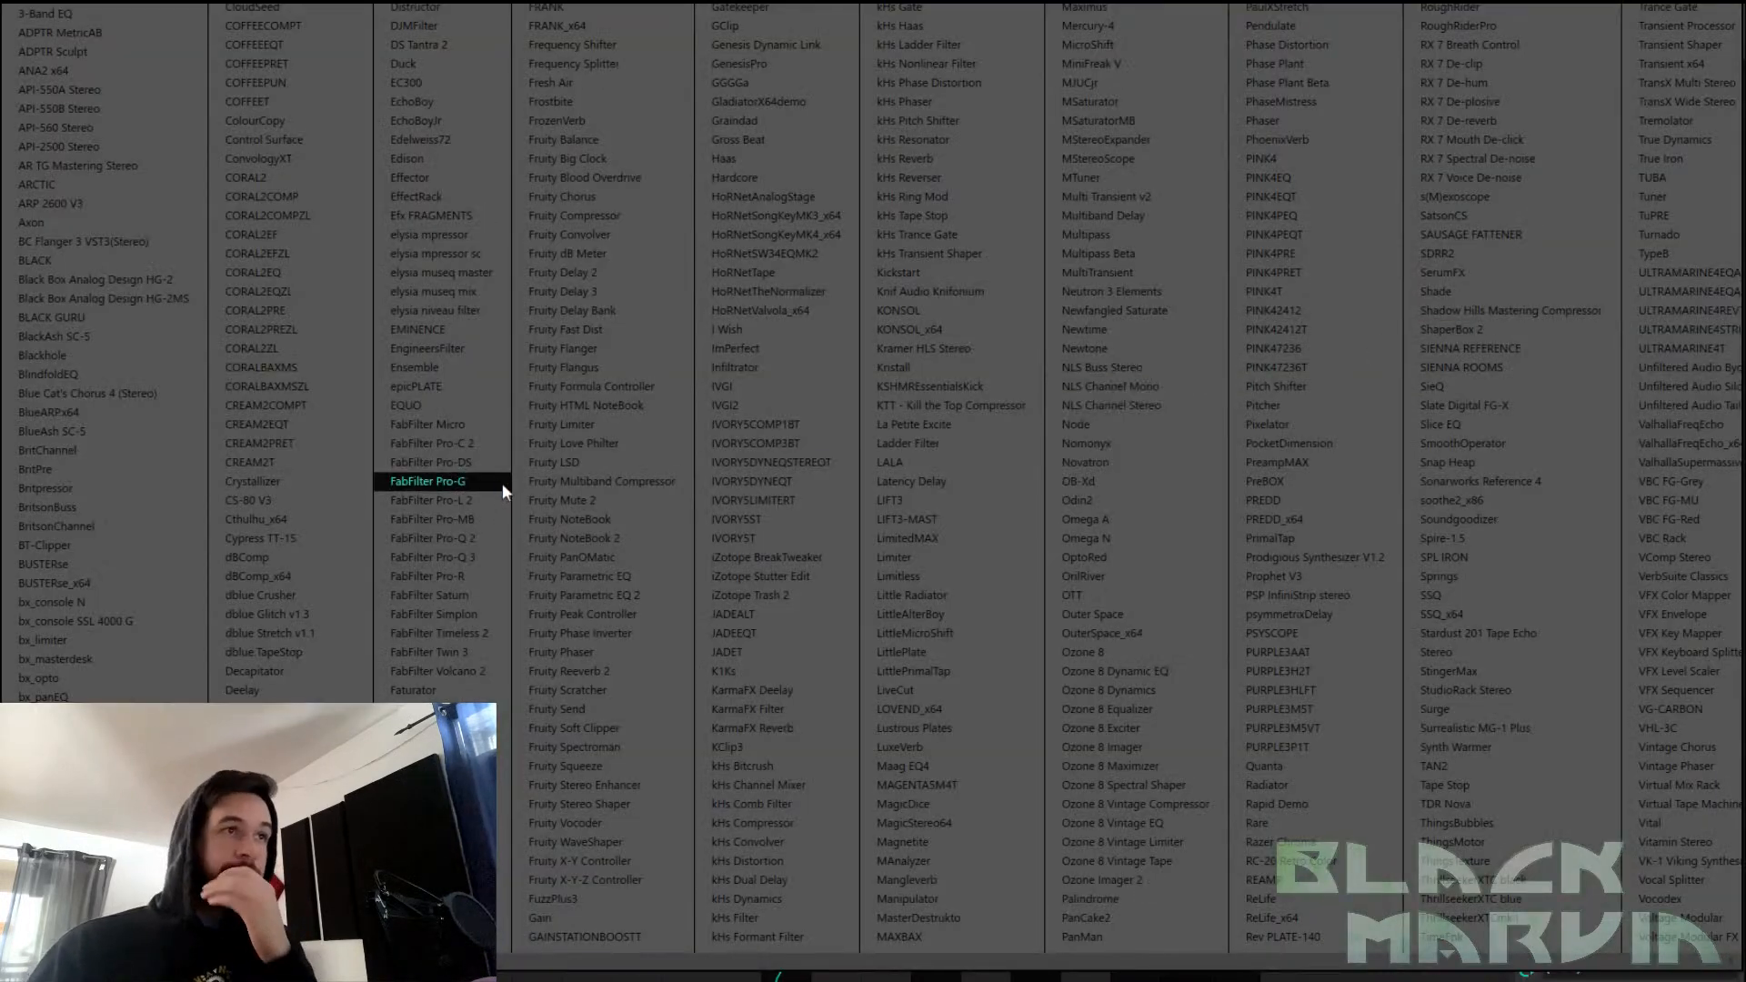
{"action": "left_click", "coordinate": [453, 389]}
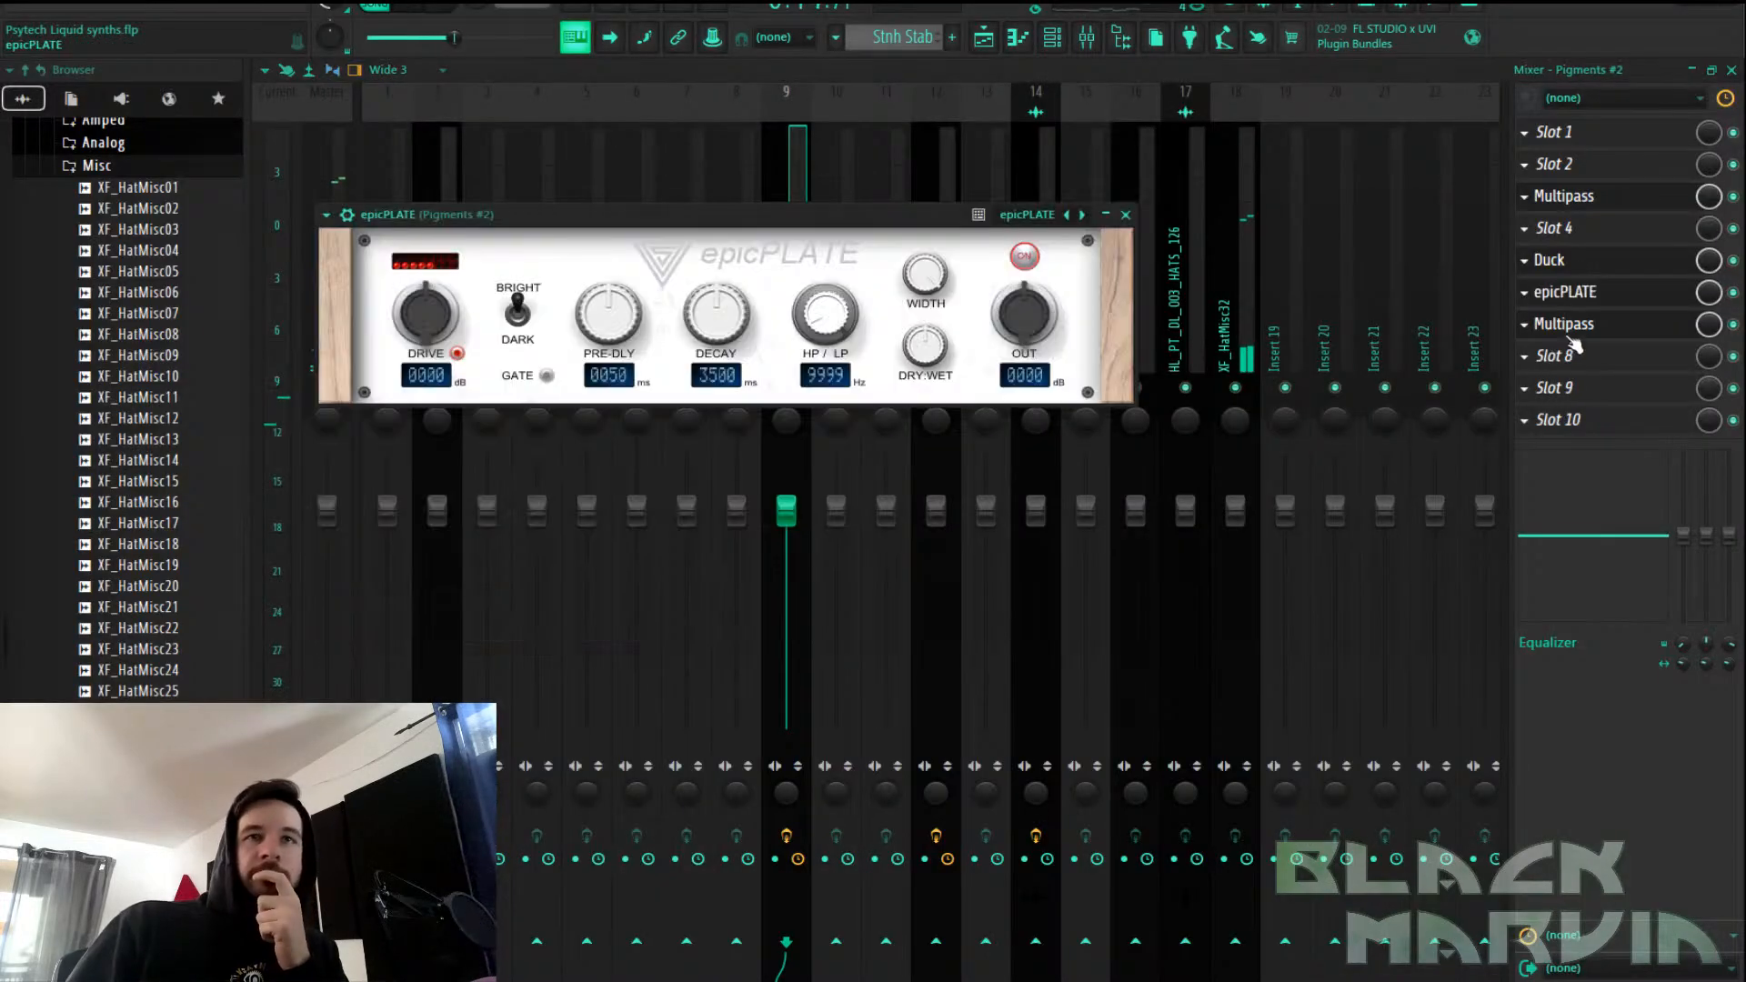
{"action": "left_click_drag", "start_coordinate": [731, 312], "coordinate": [731, 334]}
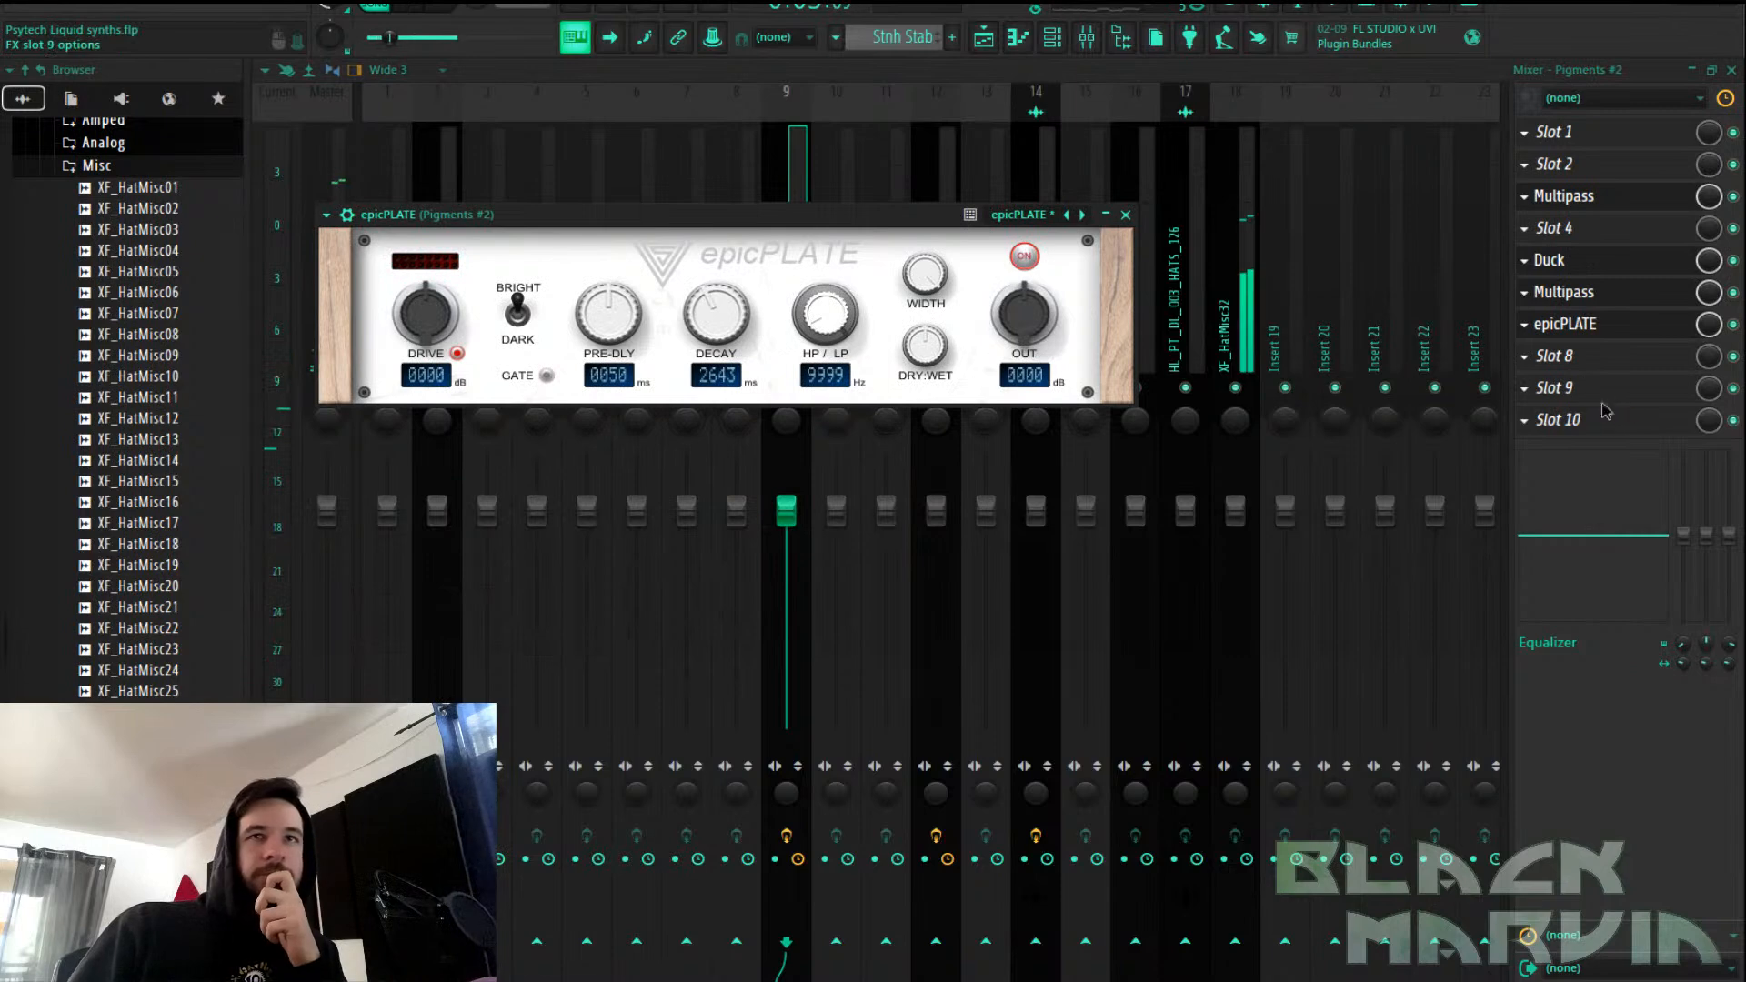
Add Synth Warmer to the Pigments #2 mixer track and set its filter cutoff to 3992 Hz
{"action": "left_click", "coordinate": [1546, 357]}
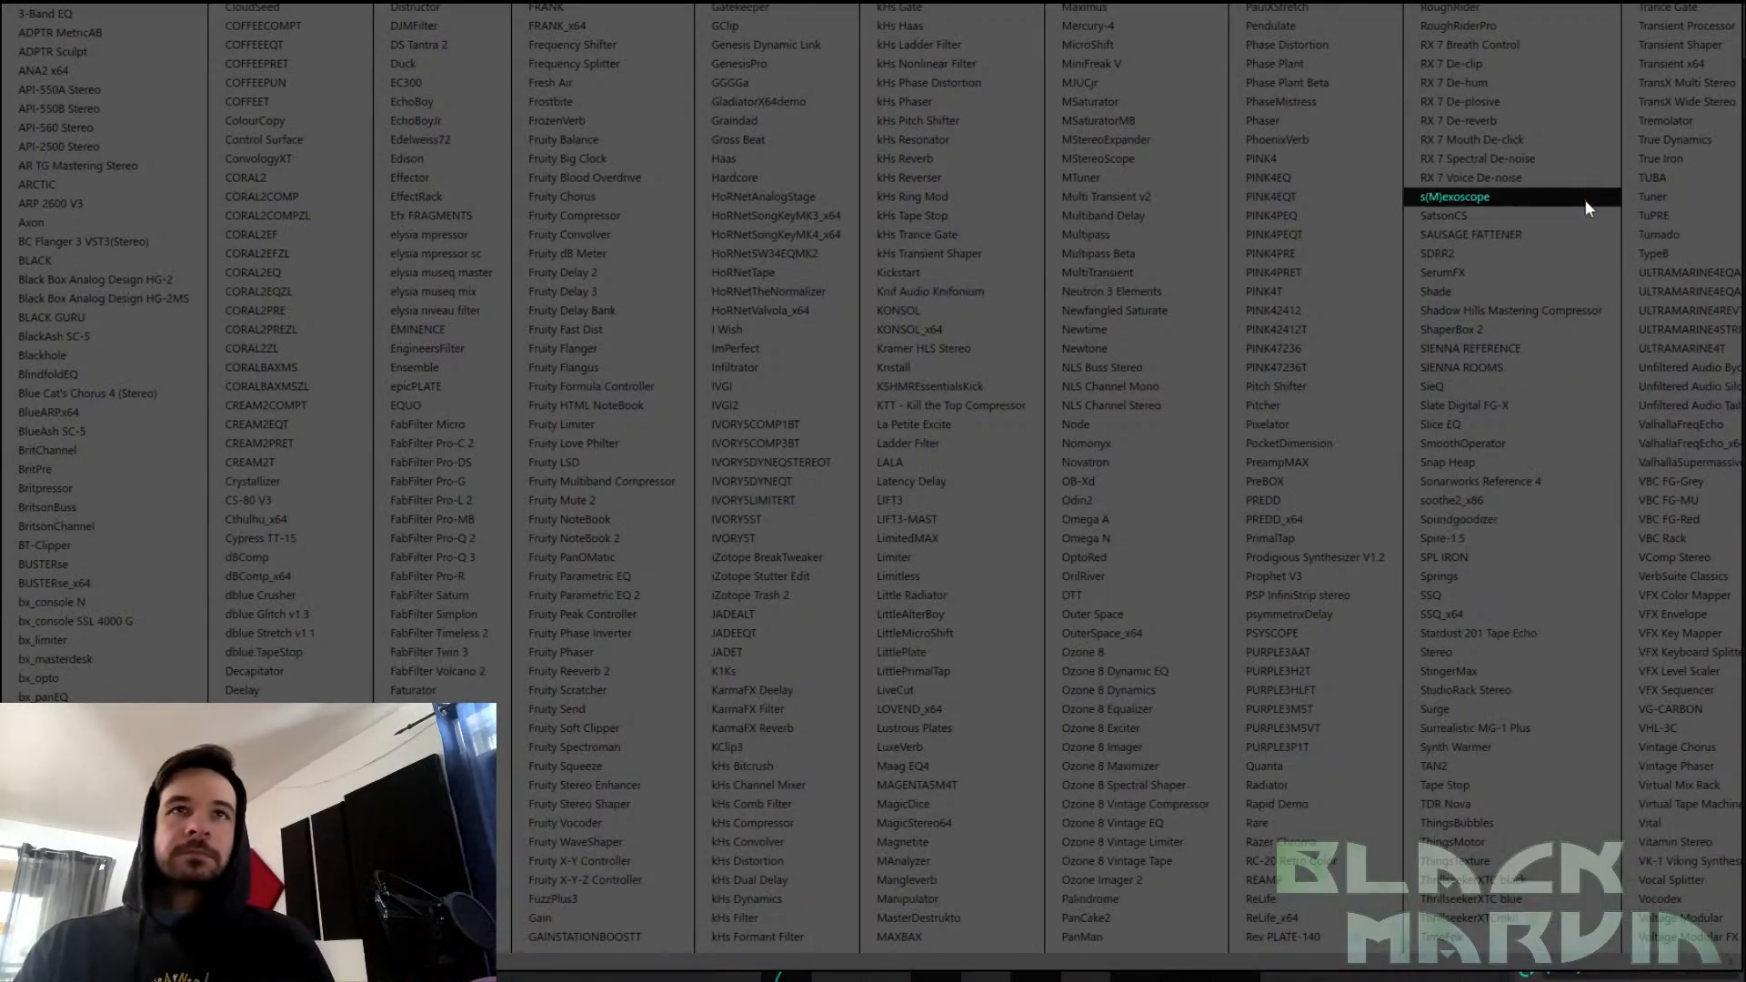
{"action": "left_click", "coordinate": [1497, 746]}
{"action": "left_click_drag", "start_coordinate": [1079, 487], "coordinate": [1042, 582]}
{"action": "left_click_drag", "start_coordinate": [1098, 489], "coordinate": [1103, 467]}
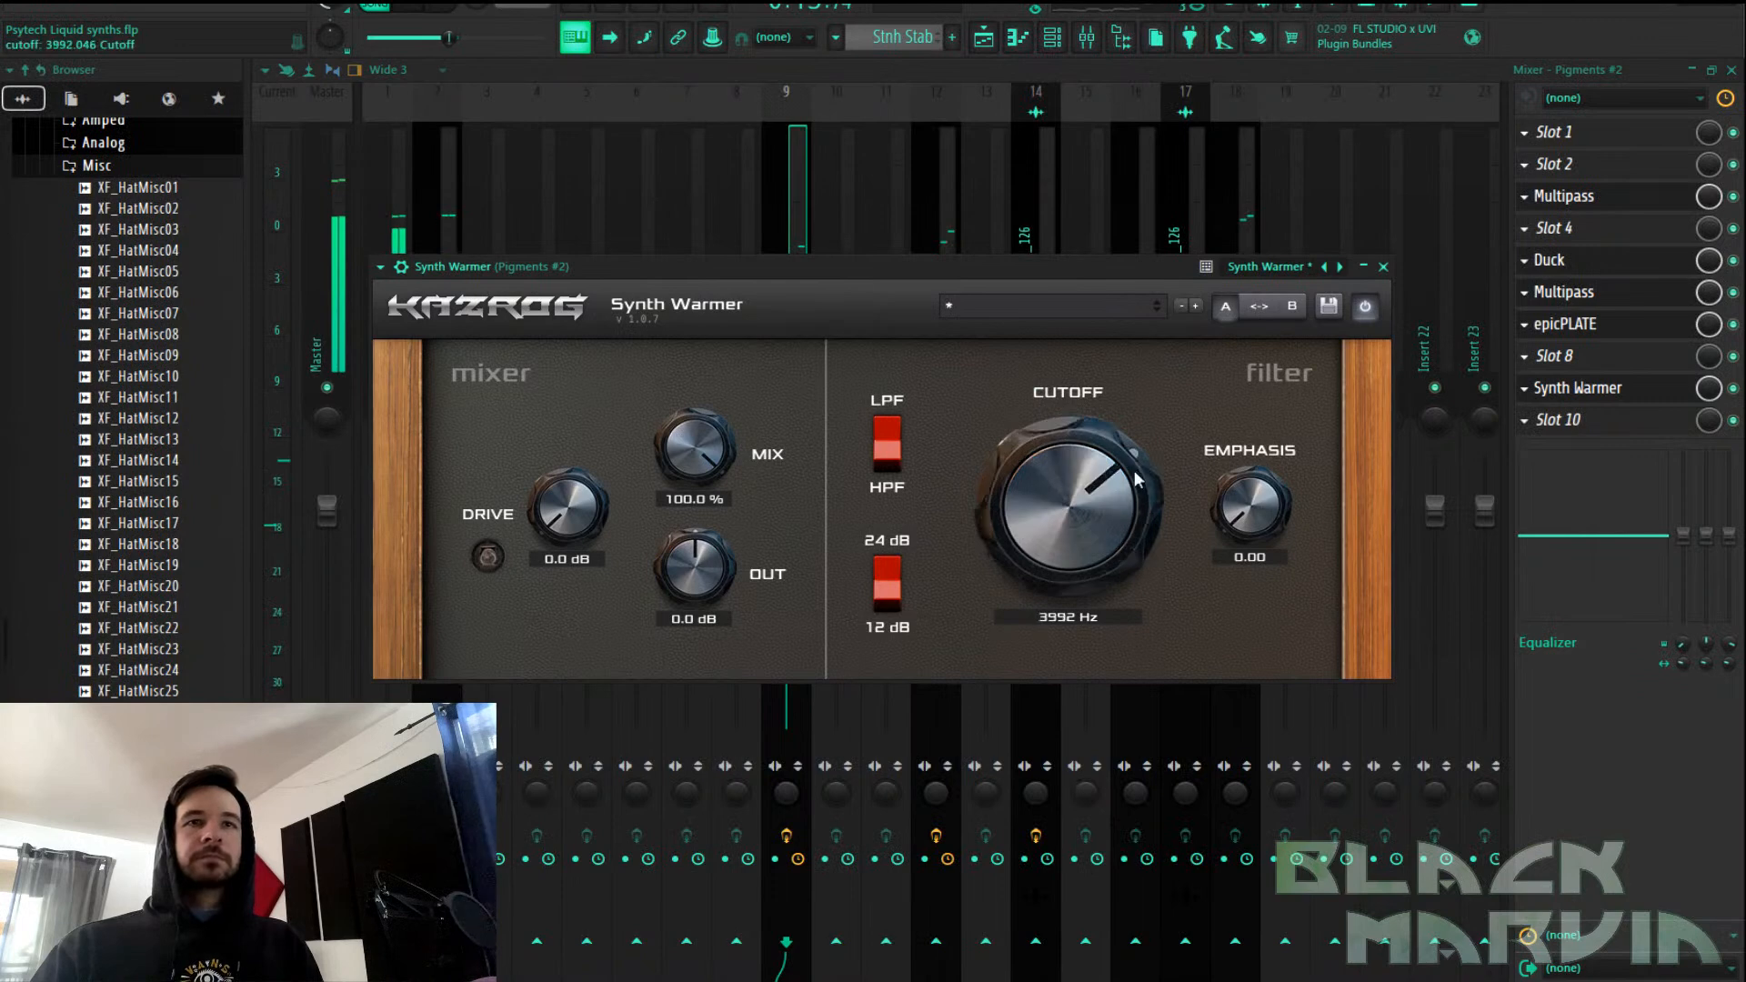
Move Synth Warmer ahead of epicPLATE in the effect chain and set its drive to 2.1 dB
{"action": "scroll", "coordinate": [1607, 395], "scroll_direction": "up", "scroll_amount": 1}
{"action": "scroll", "coordinate": [1606, 331], "scroll_direction": "up", "scroll_amount": 1}
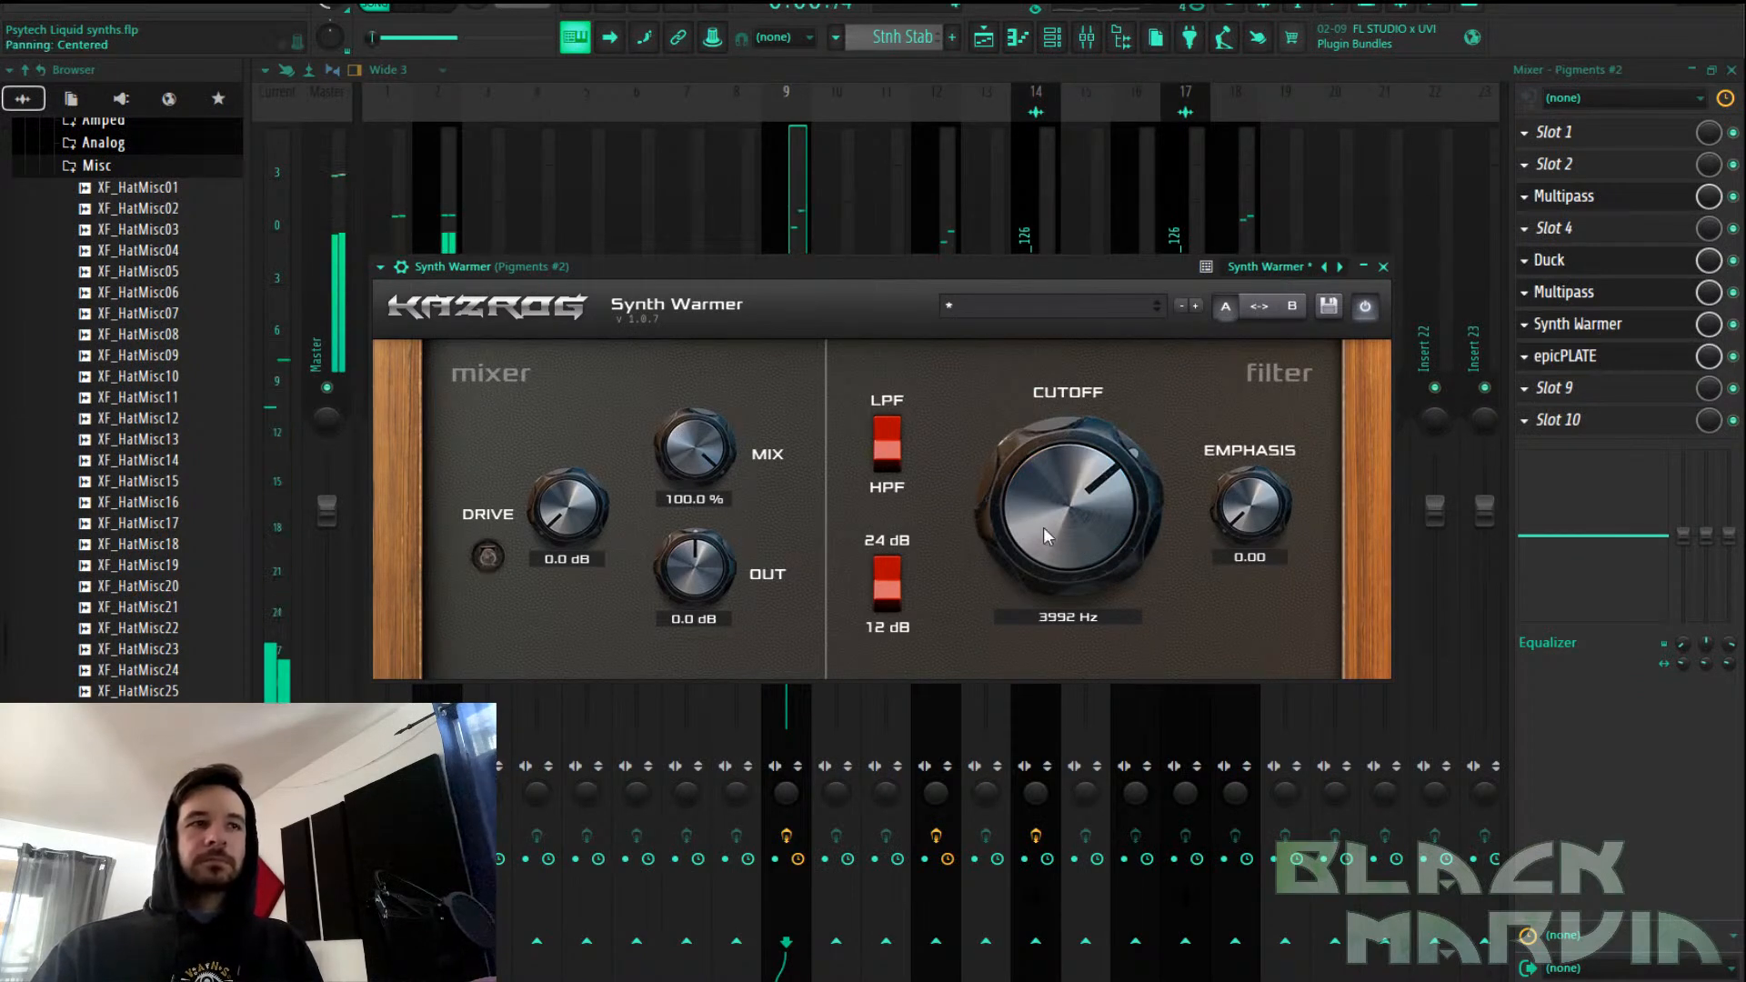
{"action": "scroll", "coordinate": [533, 491], "scroll_direction": "up", "scroll_amount": 3}
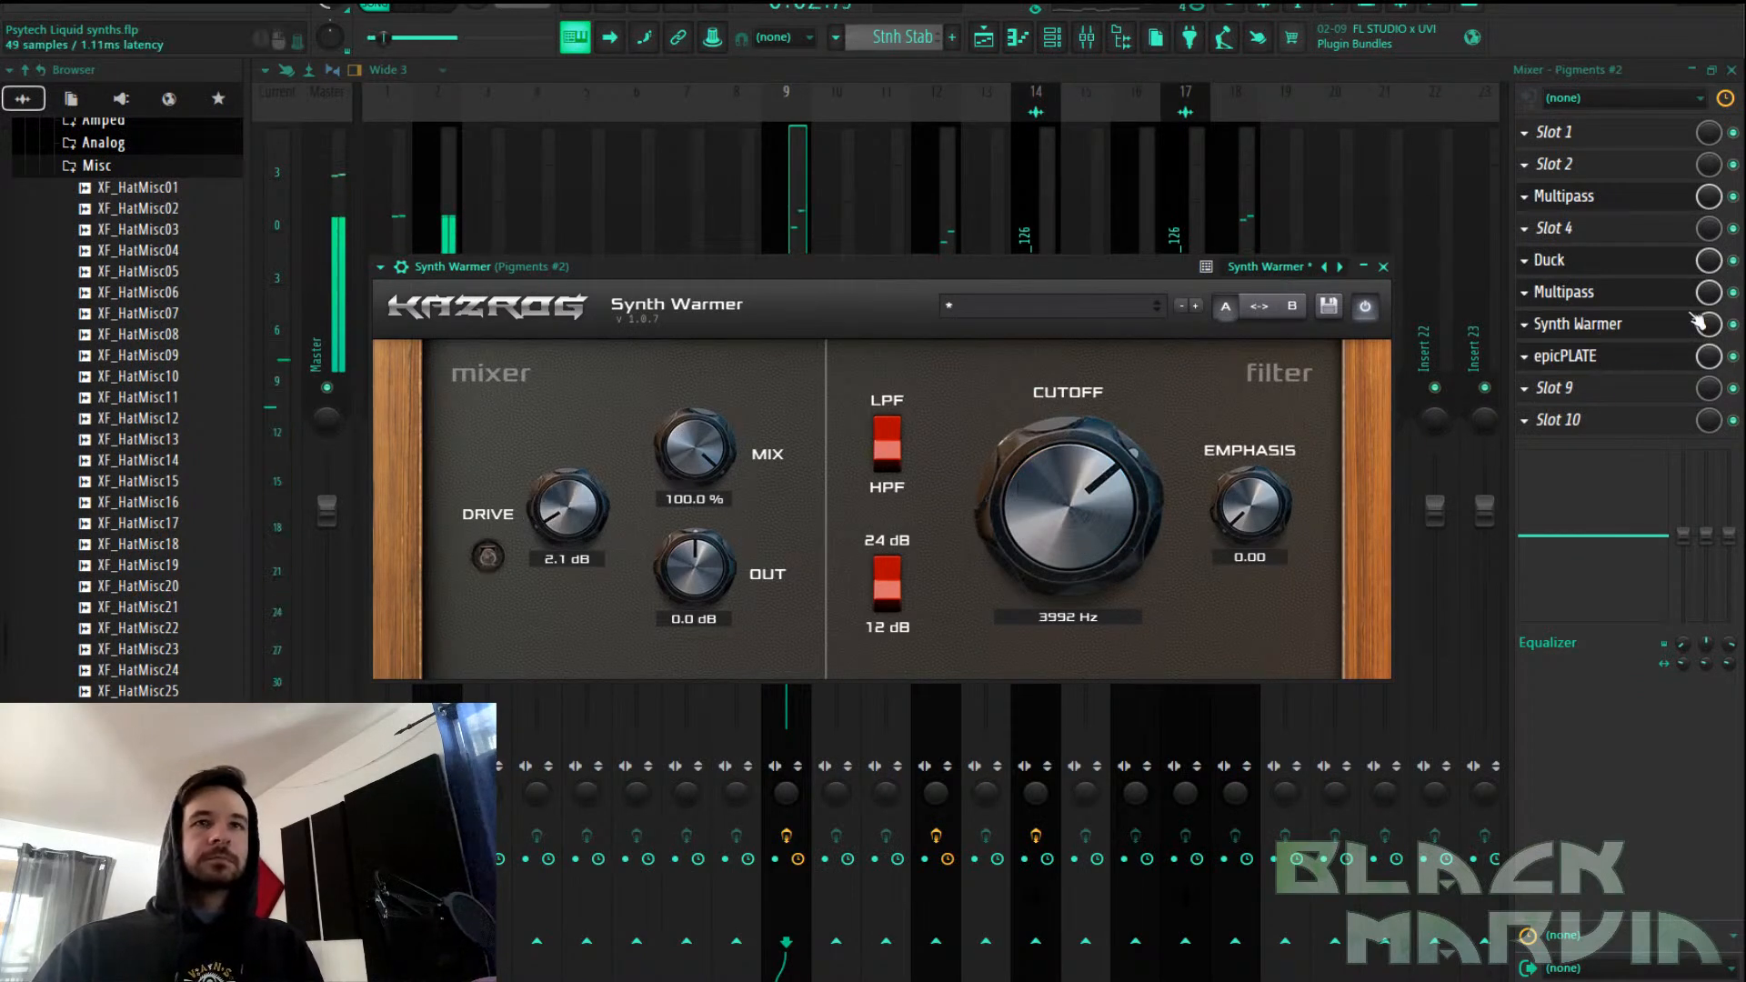
Move Duck and the second Multipass behind epicPLATE, placing Duck in slot 7 and Multipass in slot 9
{"action": "scroll", "coordinate": [1626, 273], "scroll_direction": "down", "scroll_amount": 4}
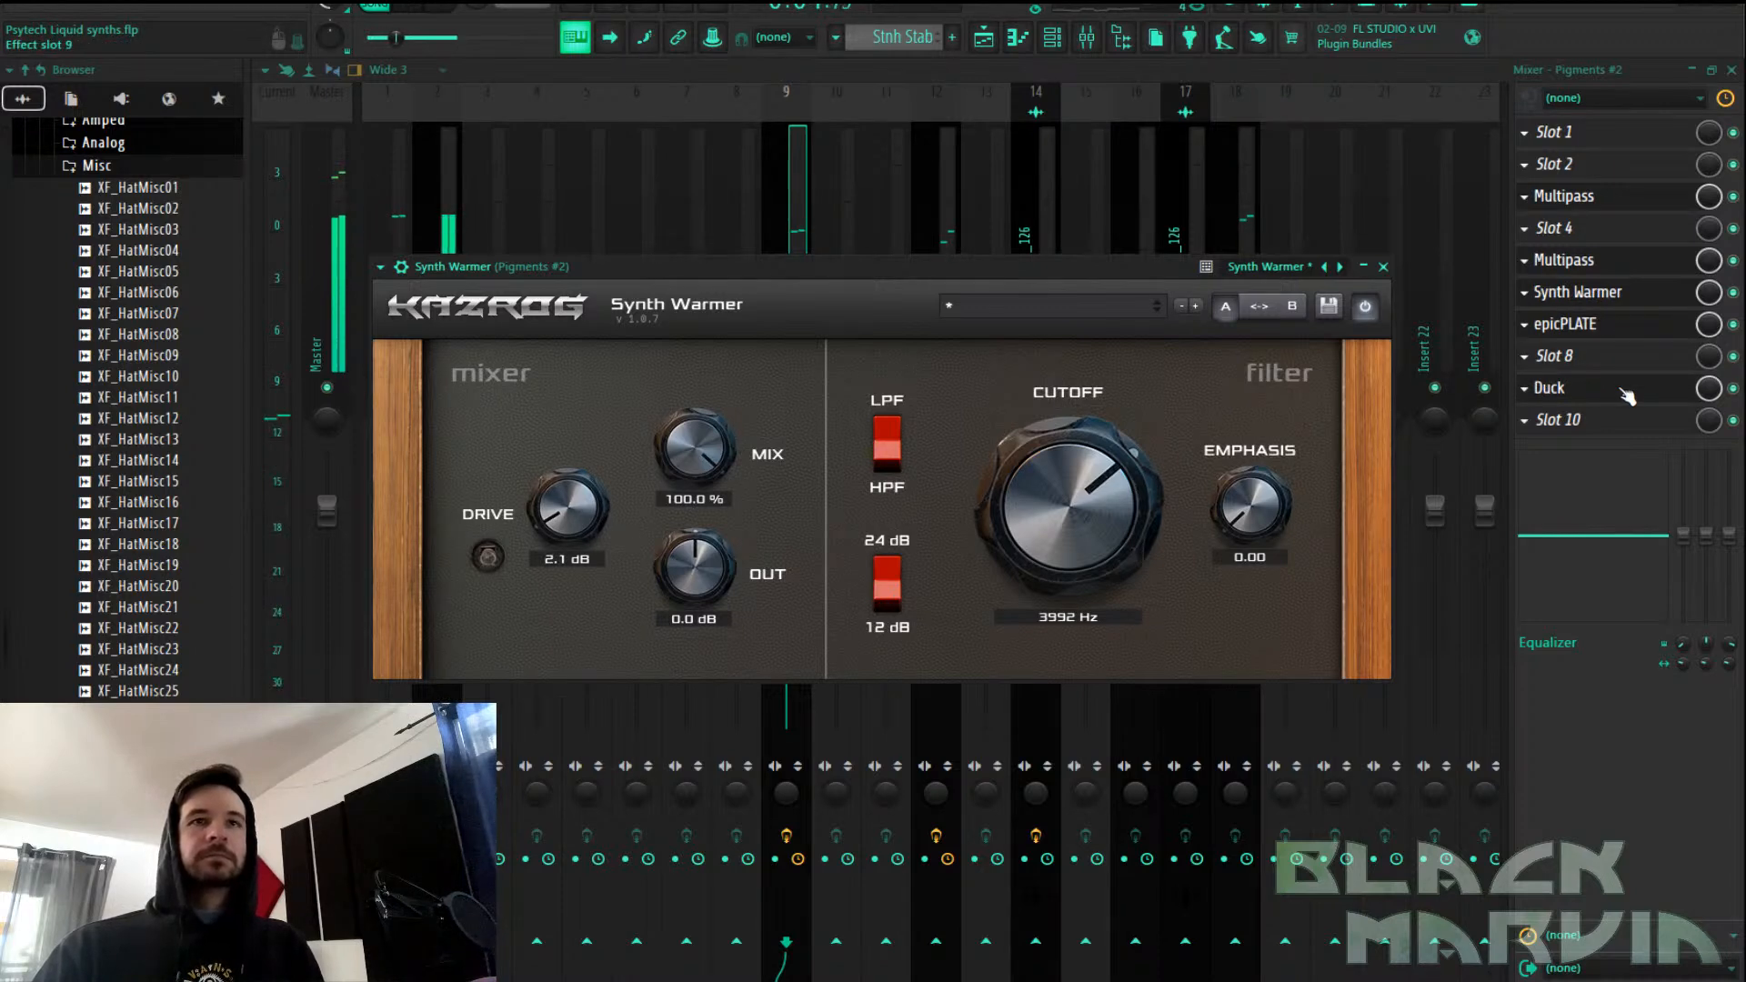
{"action": "scroll", "coordinate": [1590, 285], "scroll_direction": "up", "scroll_amount": 1}
{"action": "scroll", "coordinate": [1592, 296], "scroll_direction": "down", "scroll_amount": 3}
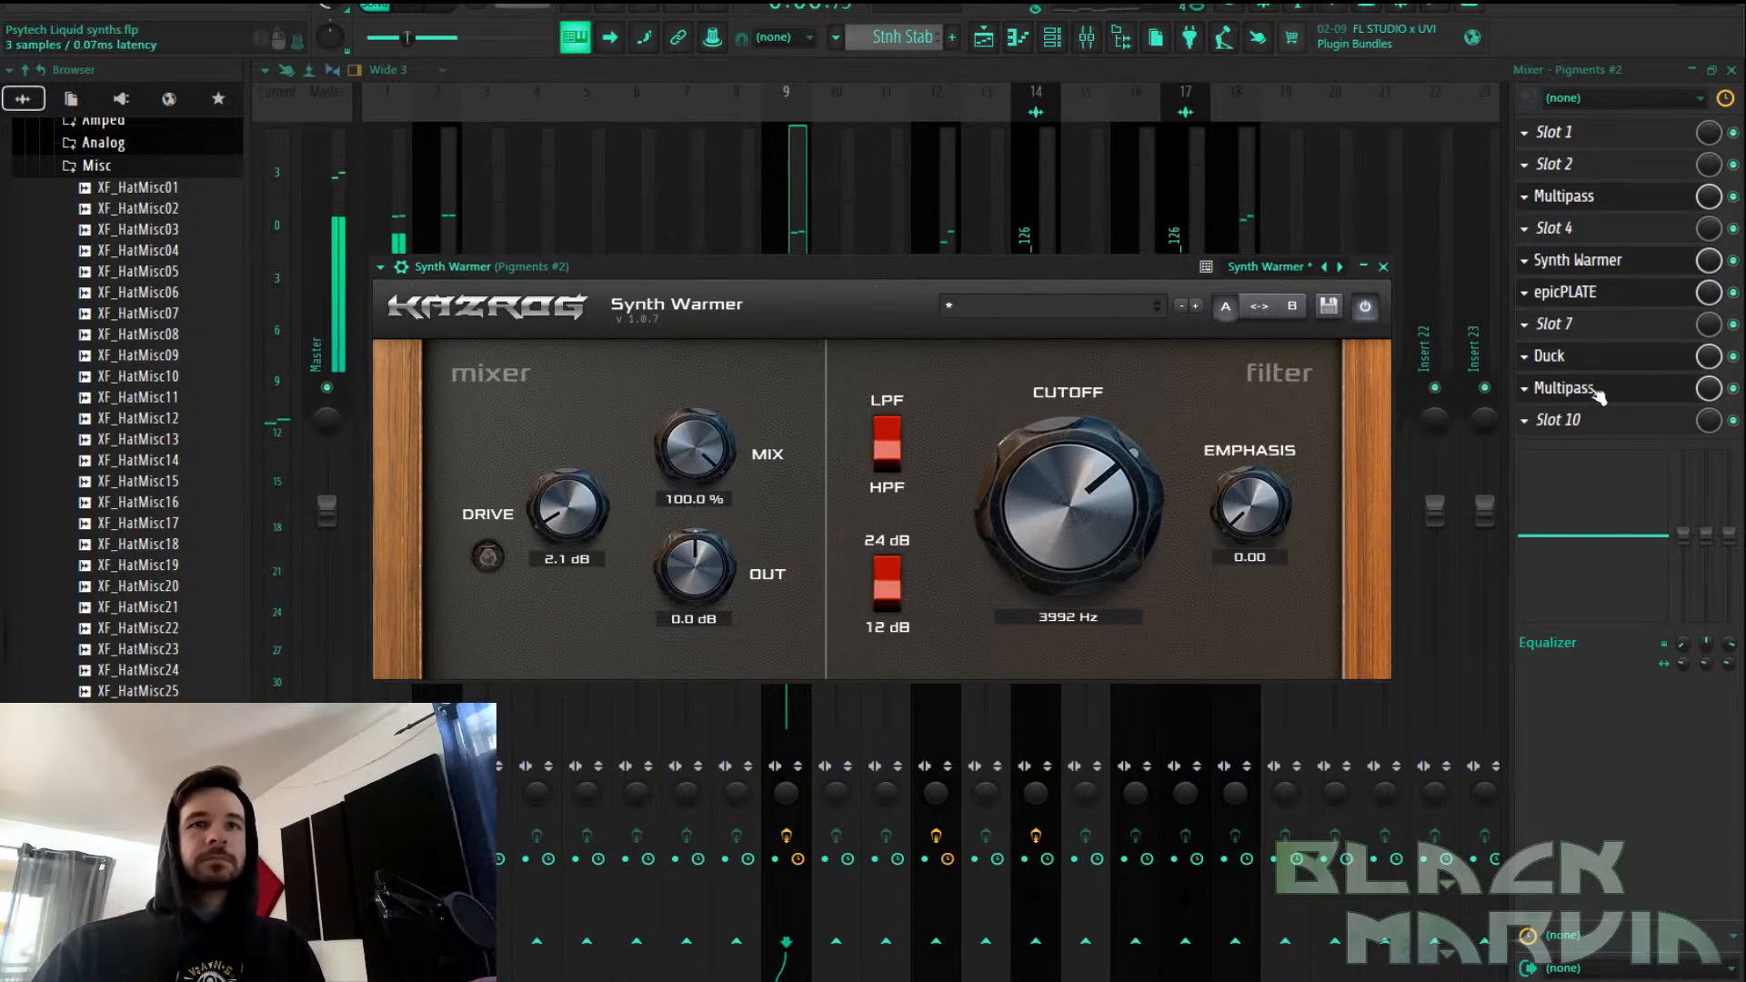
{"action": "scroll", "coordinate": [1603, 355], "scroll_direction": "up", "scroll_amount": 1}
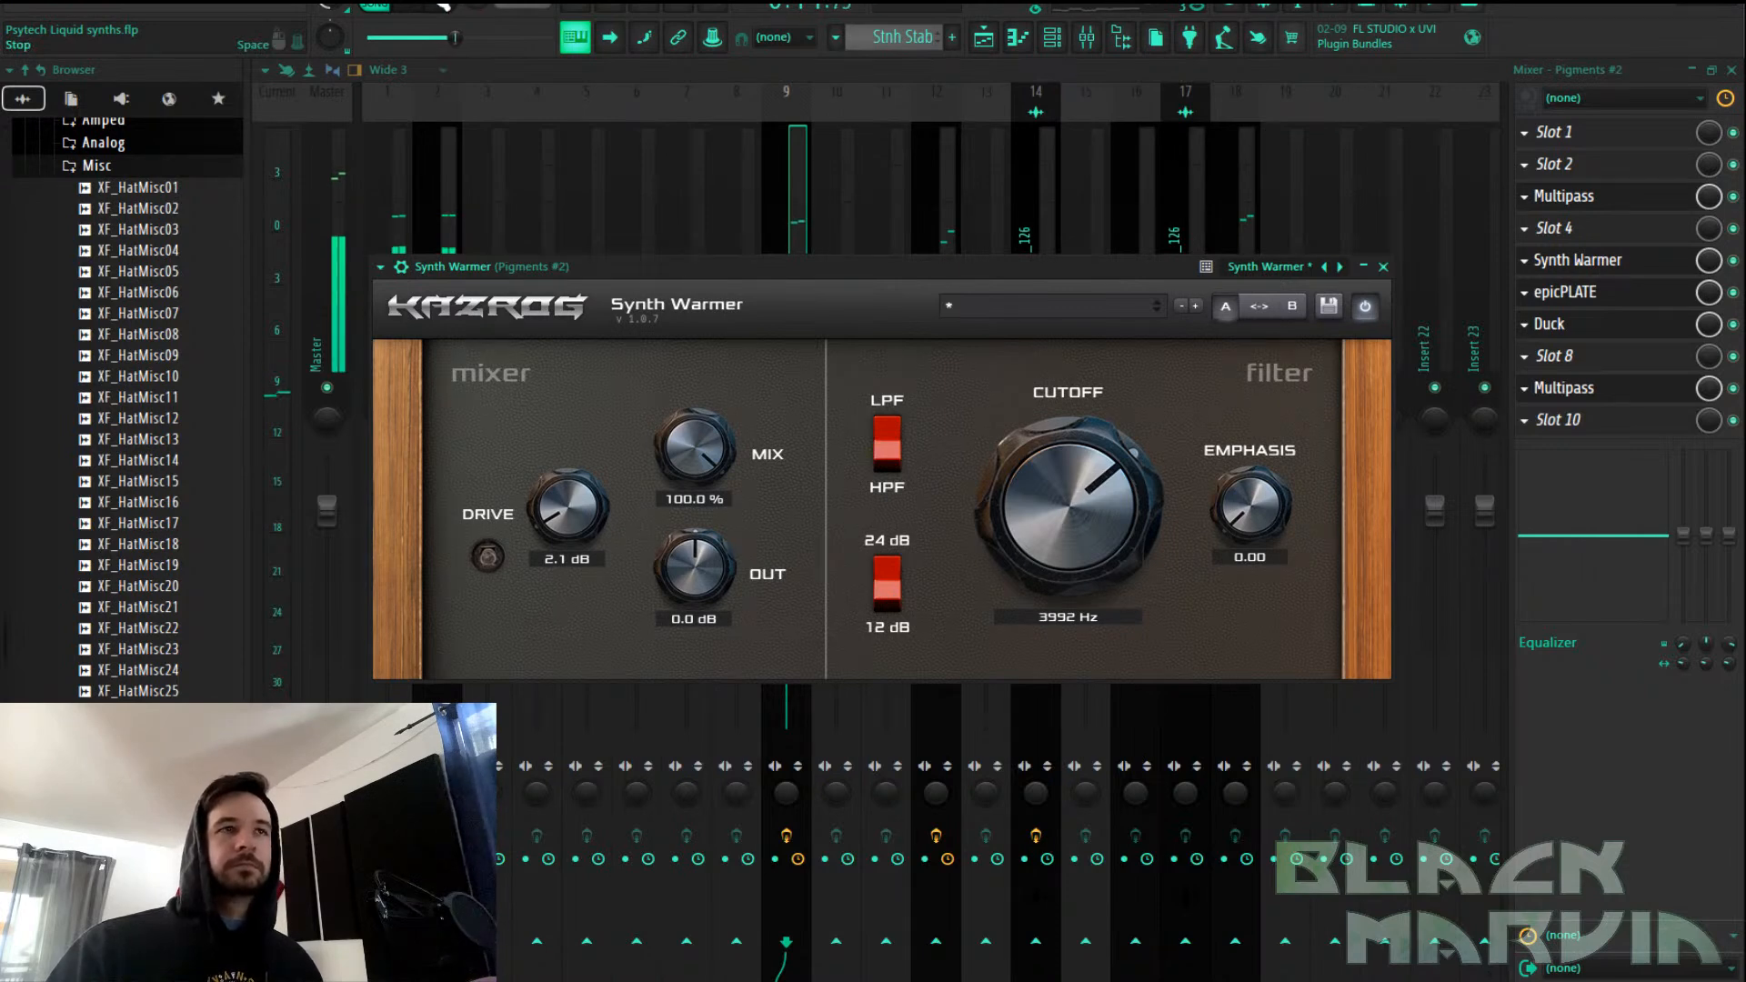
Add PreBOX to slot 1 of the Pigments #2 mixer track, adjust its output and model, and stop playback
{"action": "left_click", "coordinate": [1555, 134]}
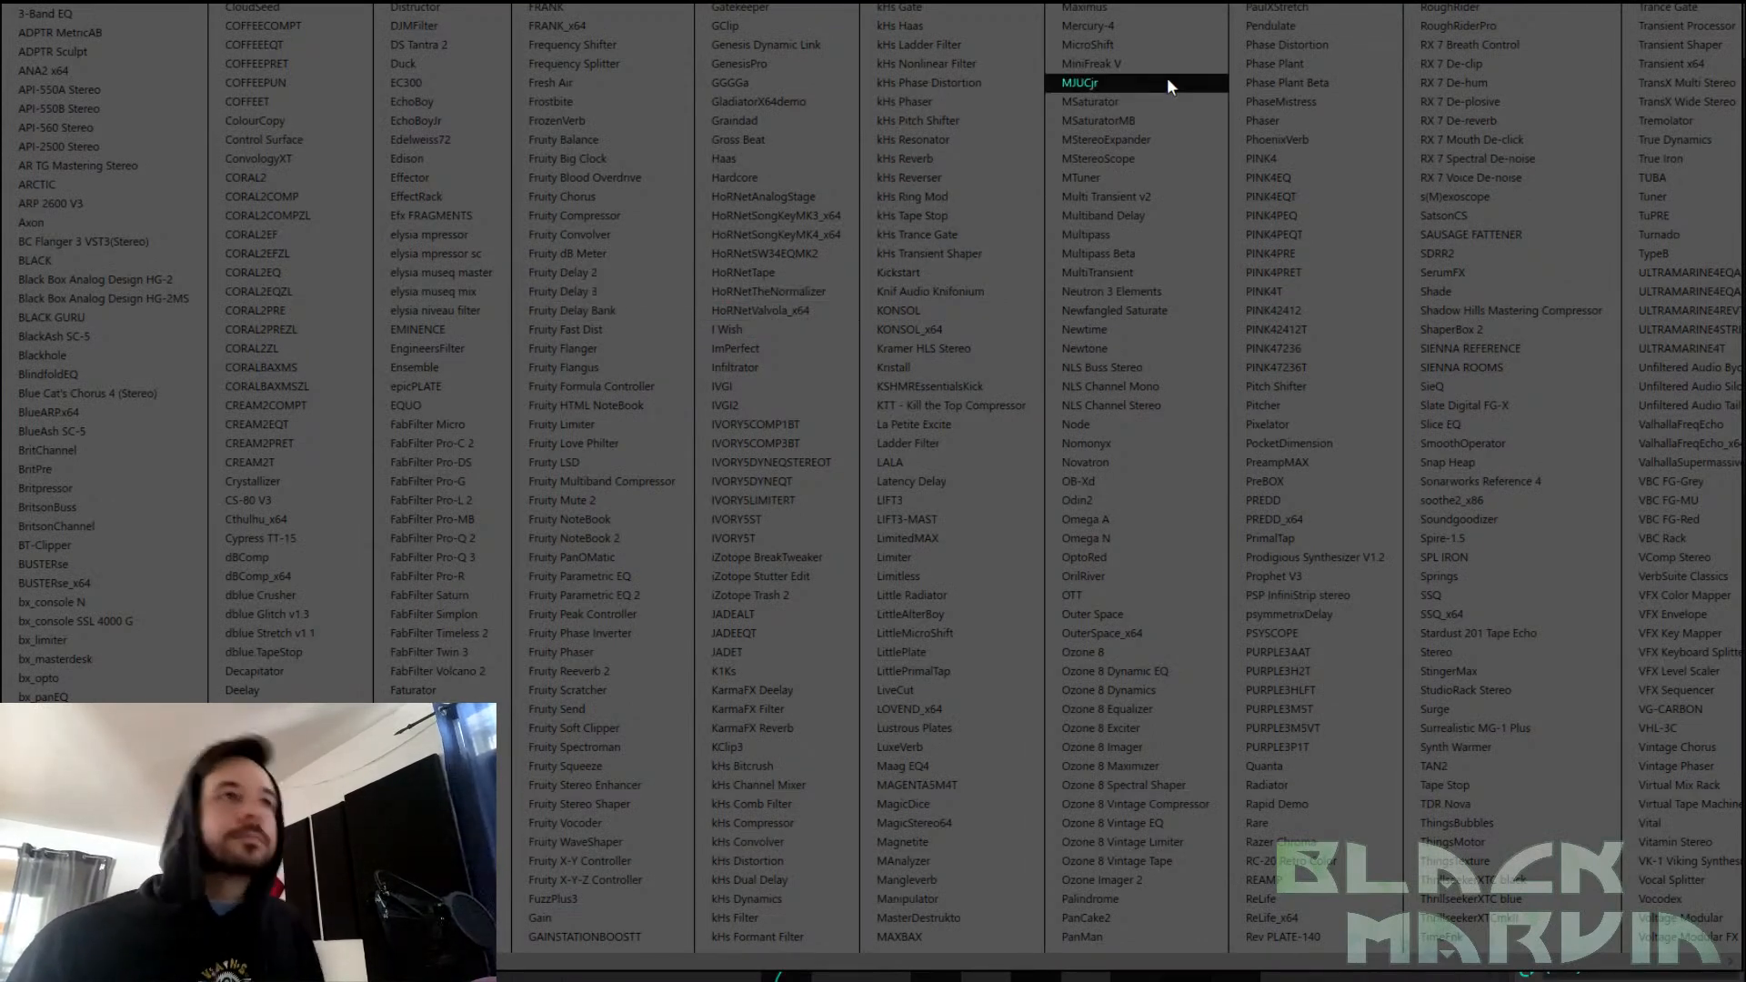
{"action": "scroll", "coordinate": [1152, 202], "scroll_direction": "down", "scroll_amount": 1}
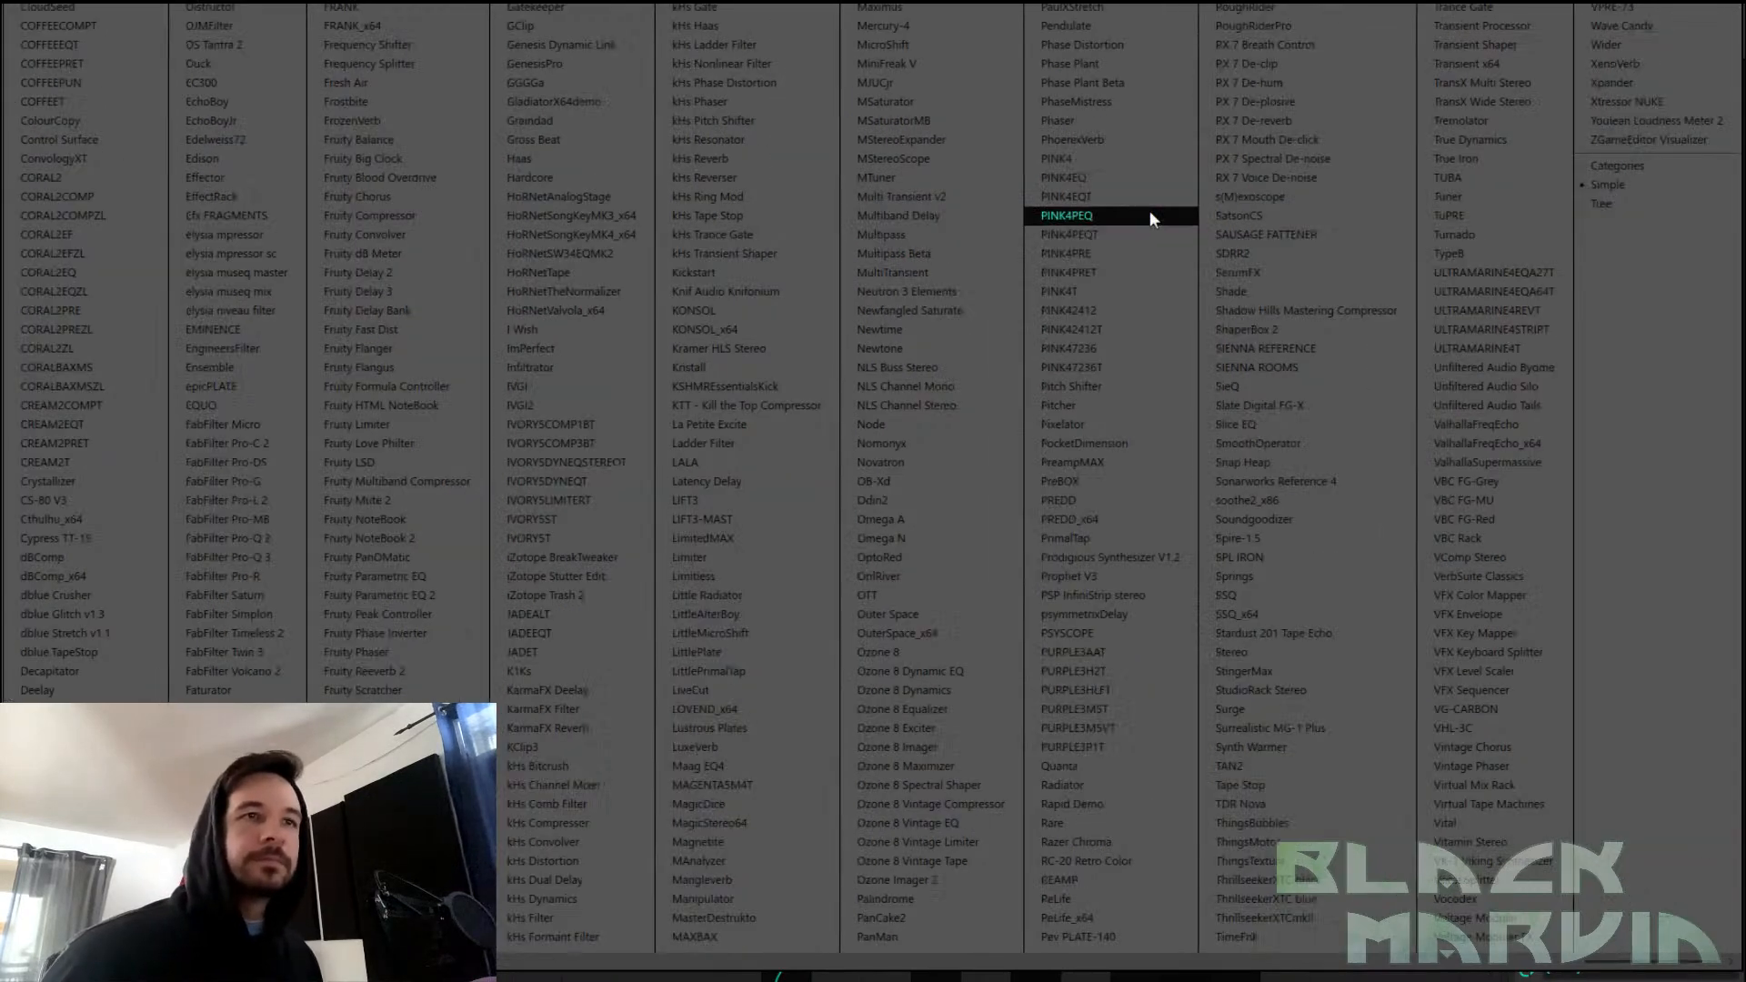
{"action": "left_click", "coordinate": [1105, 481]}
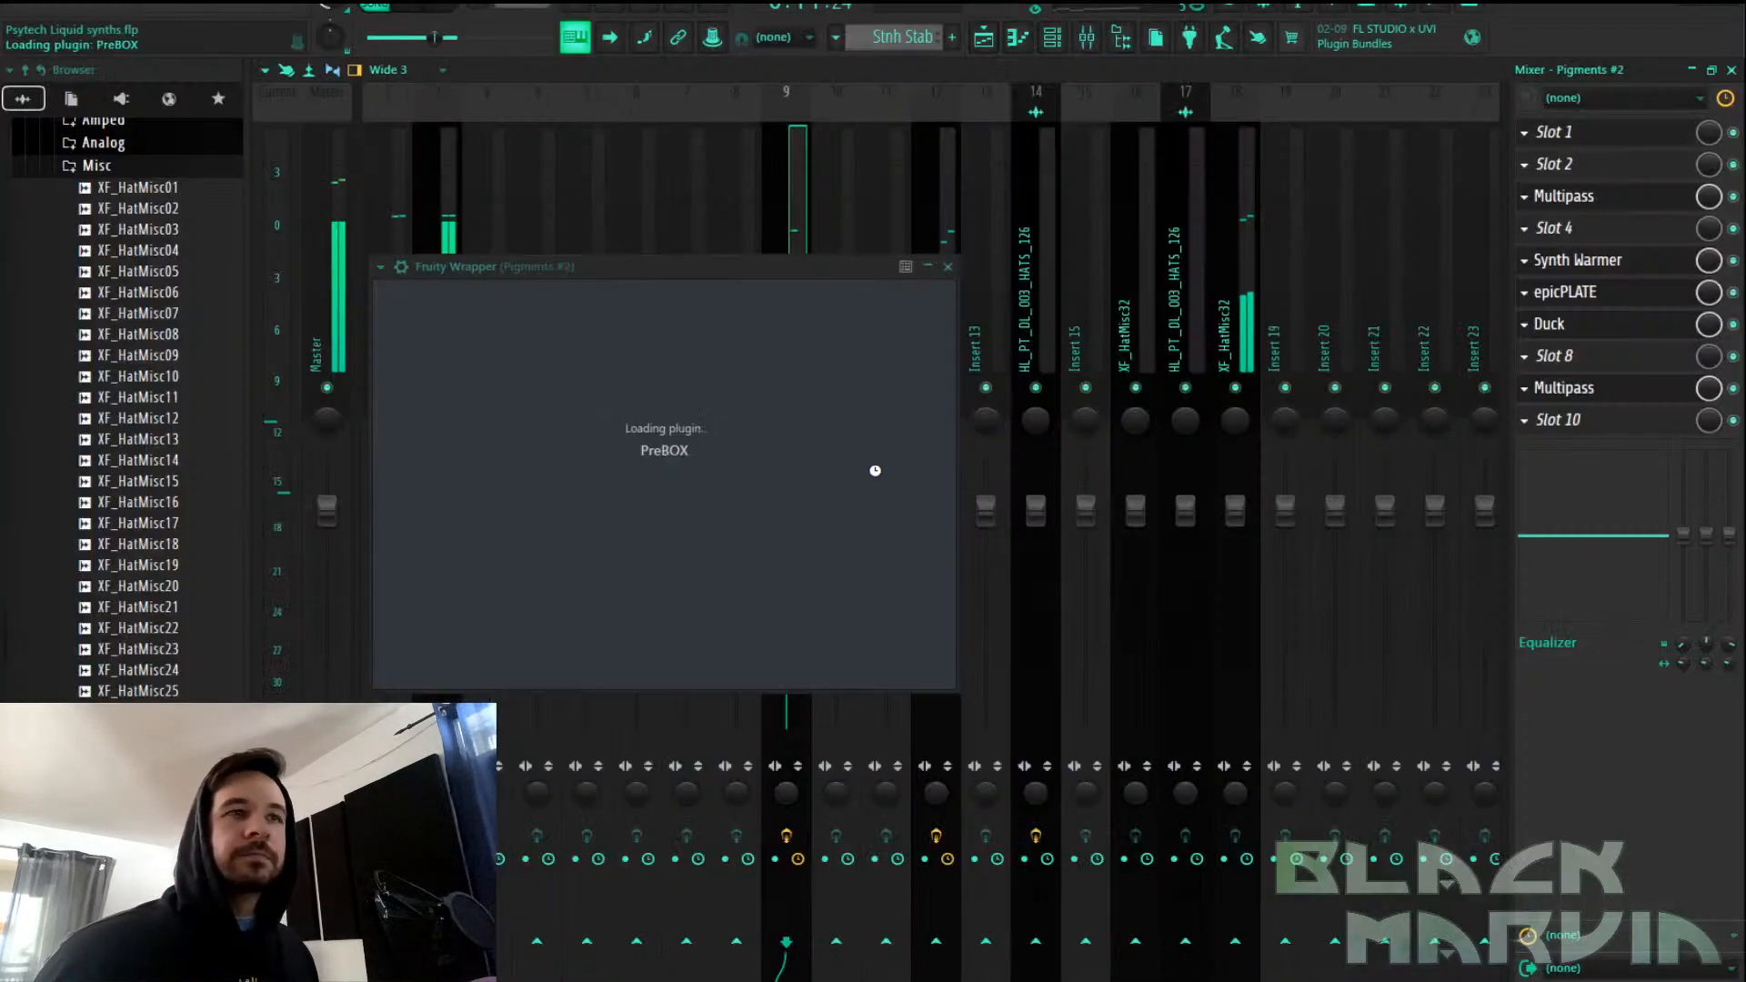
{"action": "mouse_move", "coordinate": [691, 391]}
{"action": "left_mouse_down"}
{"action": "mouse_move", "coordinate": [694, 351]}
{"action": "mouse_move", "coordinate": [679, 360]}
{"action": "left_mouse_up"}
{"action": "double_click", "coordinate": [689, 389]}
{"action": "left_click_drag", "start_coordinate": [873, 384], "coordinate": [873, 393]}
{"action": "left_click_drag", "start_coordinate": [458, 384], "coordinate": [479, 307]}
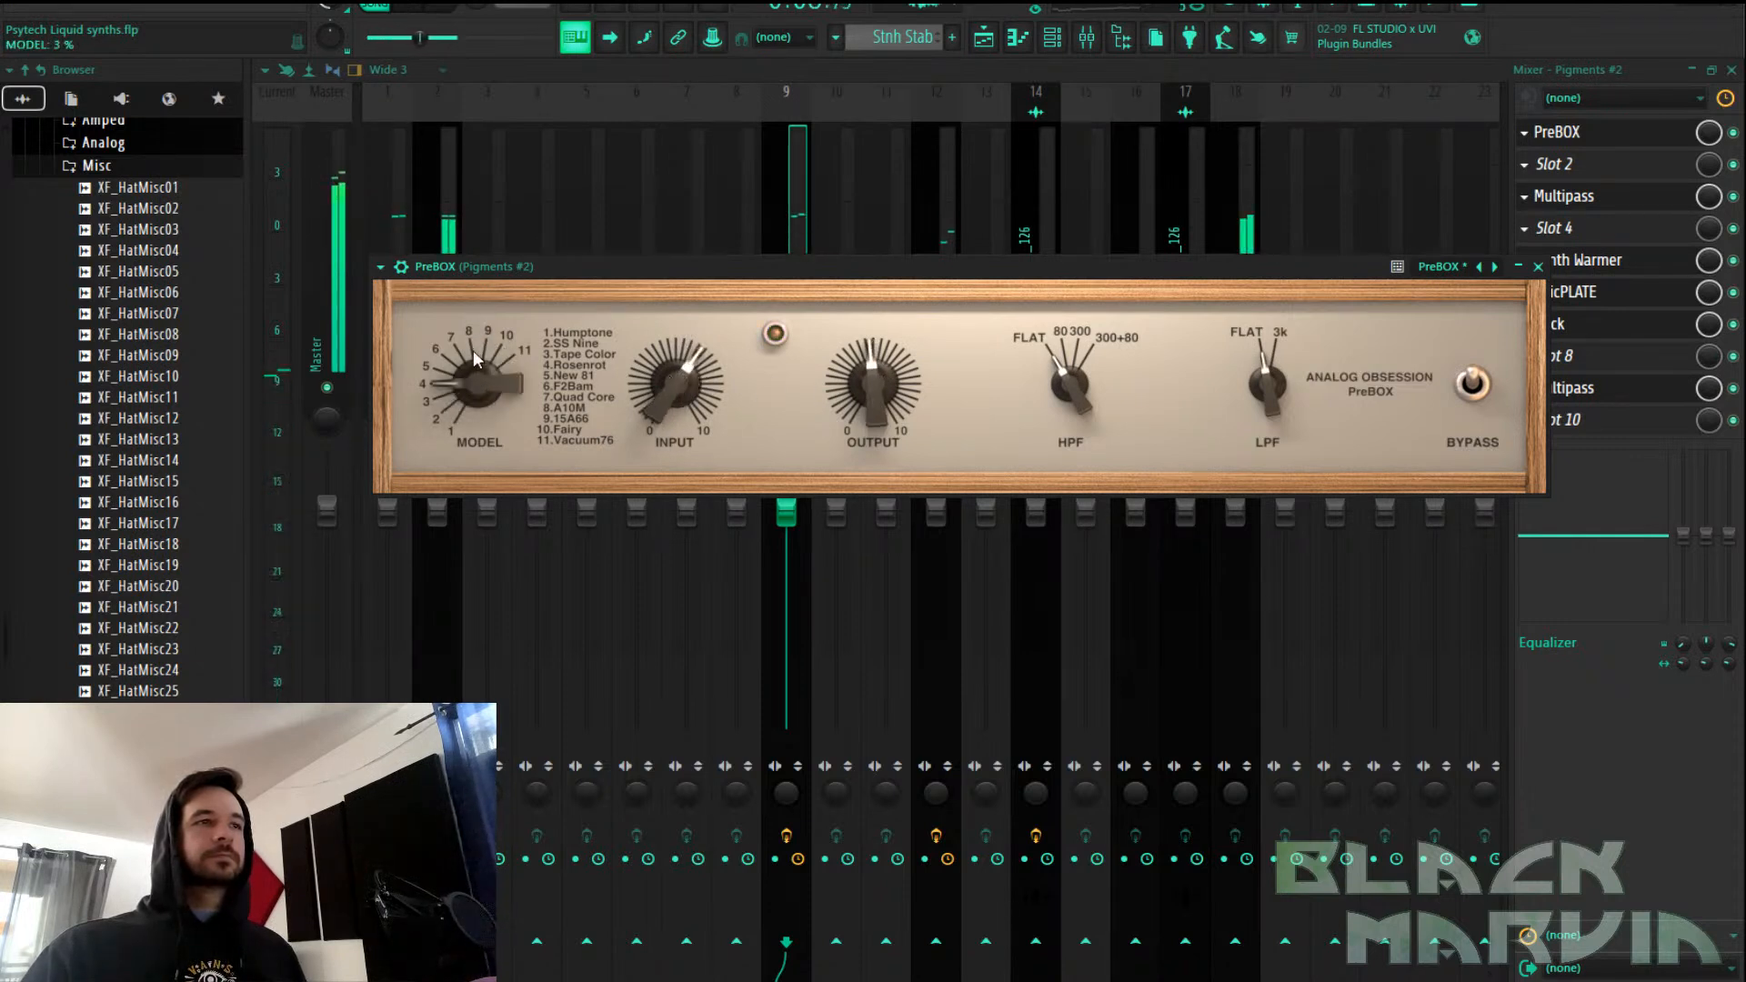
{"action": "left_click", "coordinate": [792, 239]}
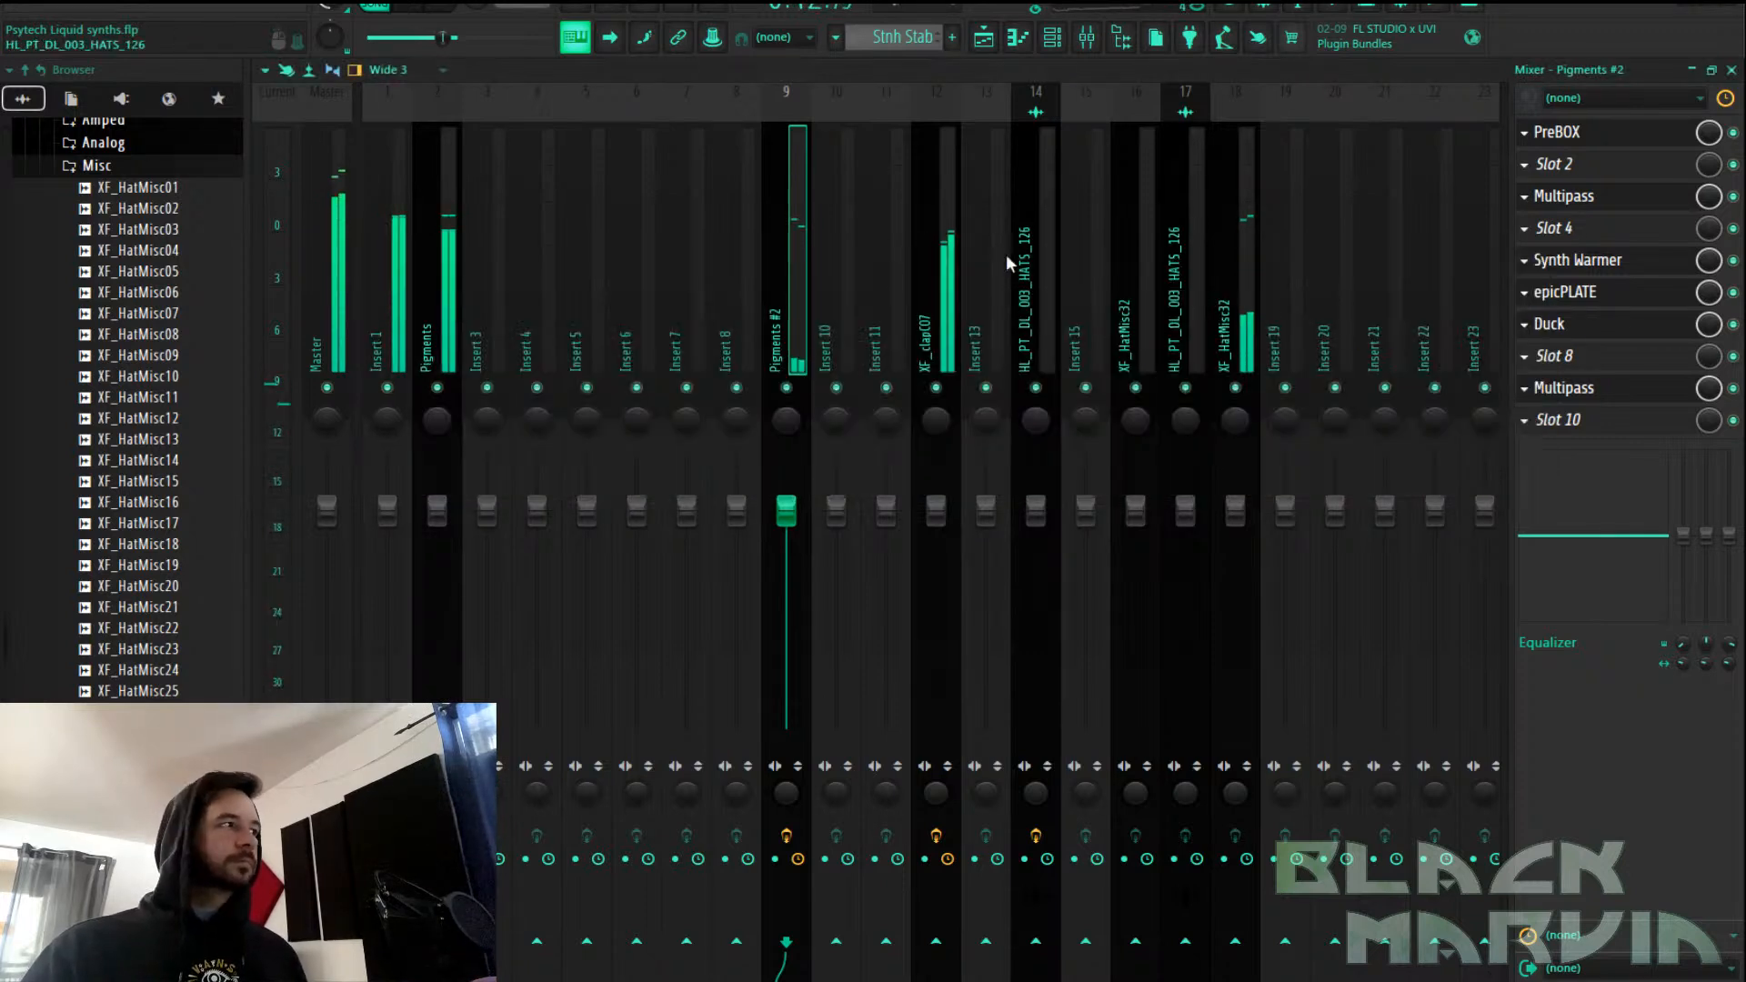
{"action": "left_click", "coordinate": [448, 9]}
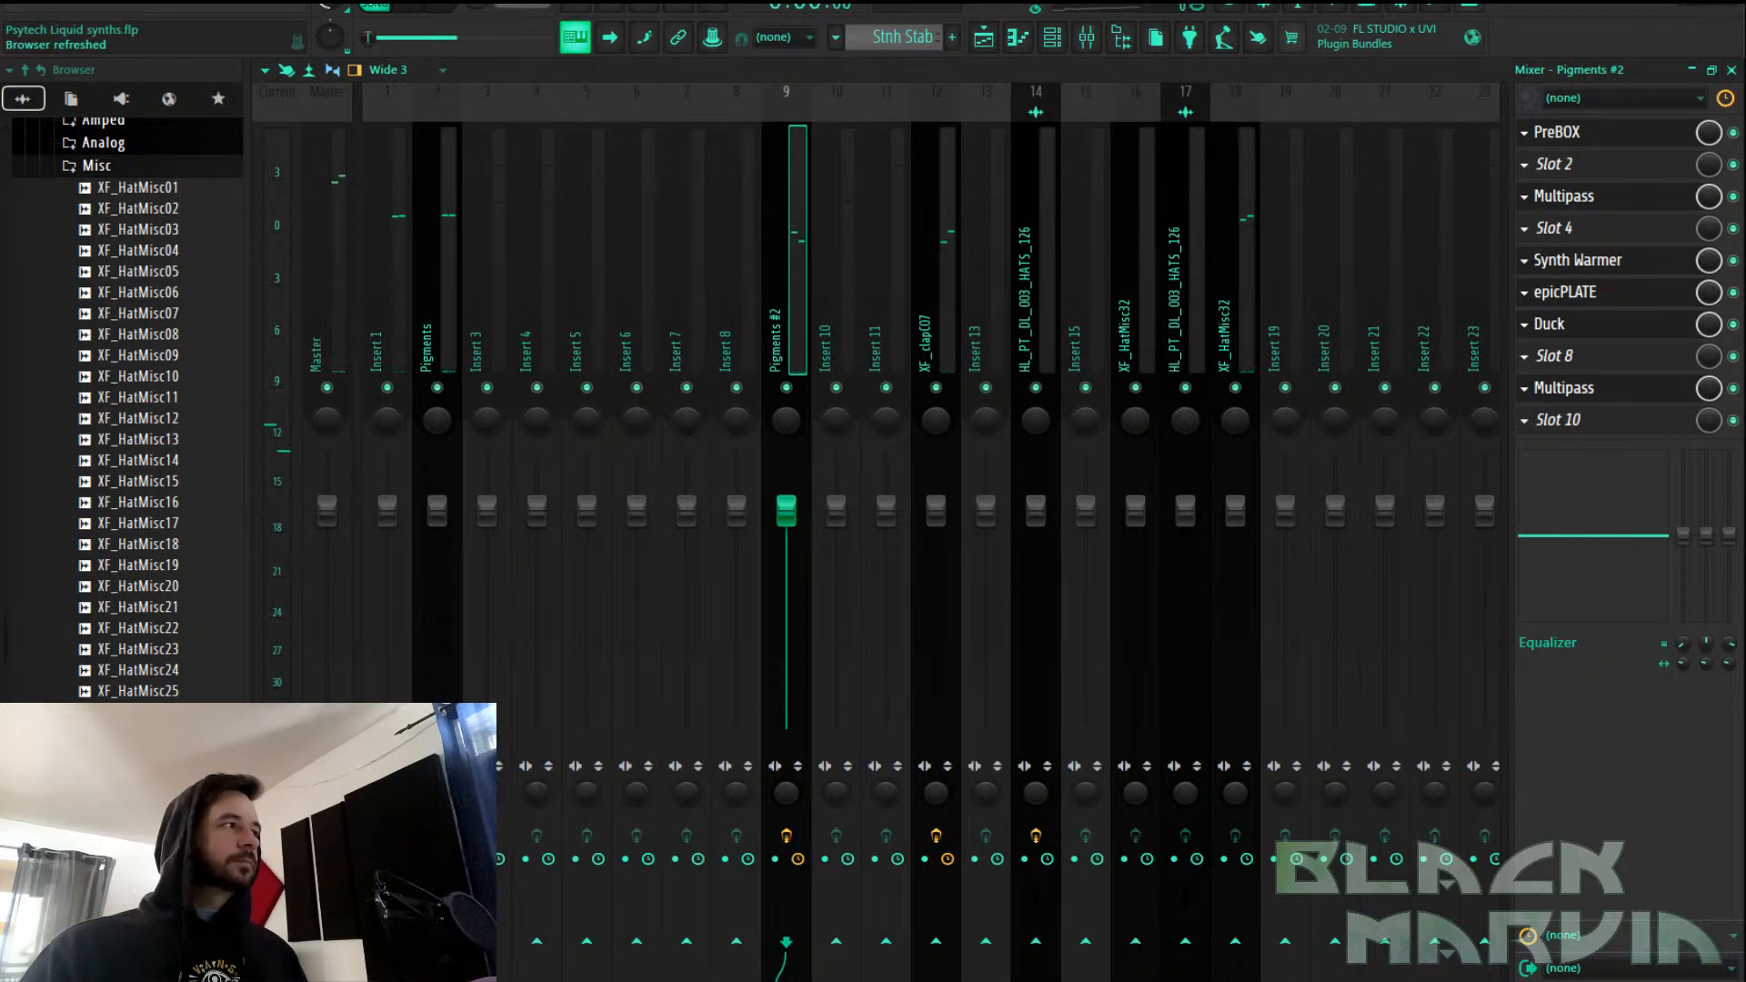
Create a new pattern named Synth stab 2 from the playlist
{"action": "left_click", "coordinate": [983, 37]}
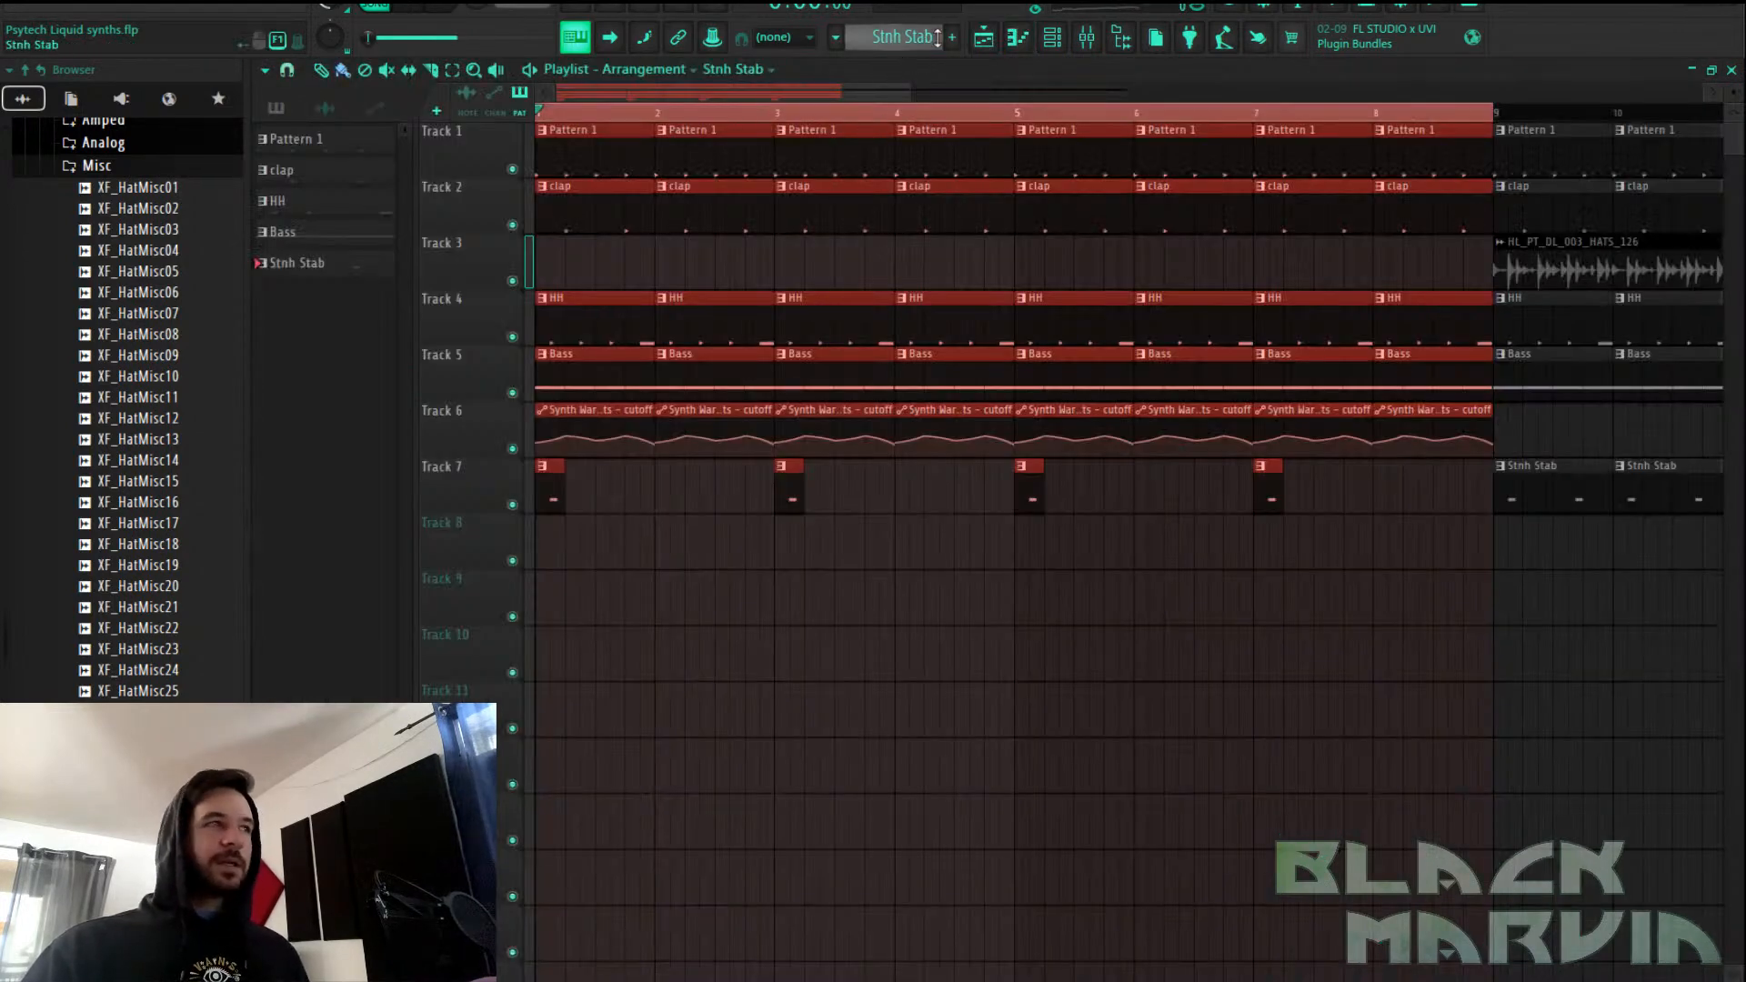
{"action": "left_click", "coordinate": [951, 38]}
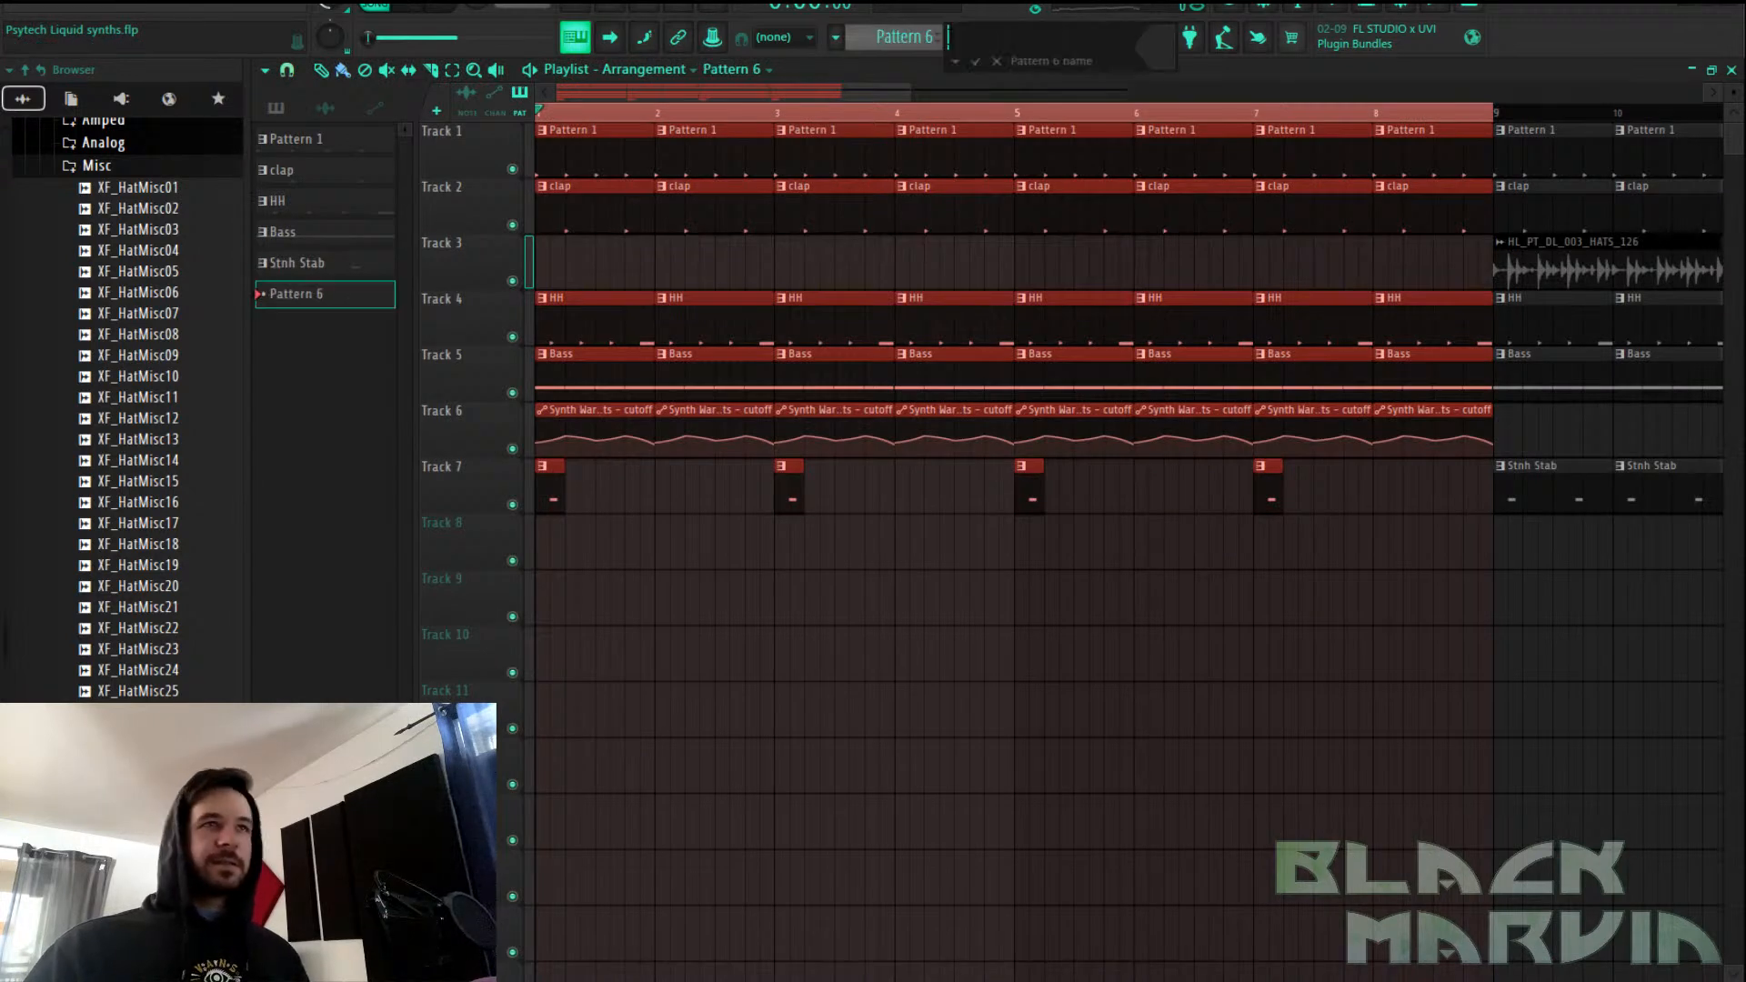
{"action": "type", "text": "Synth stab 2"}
{"action": "key", "text": "Return"}
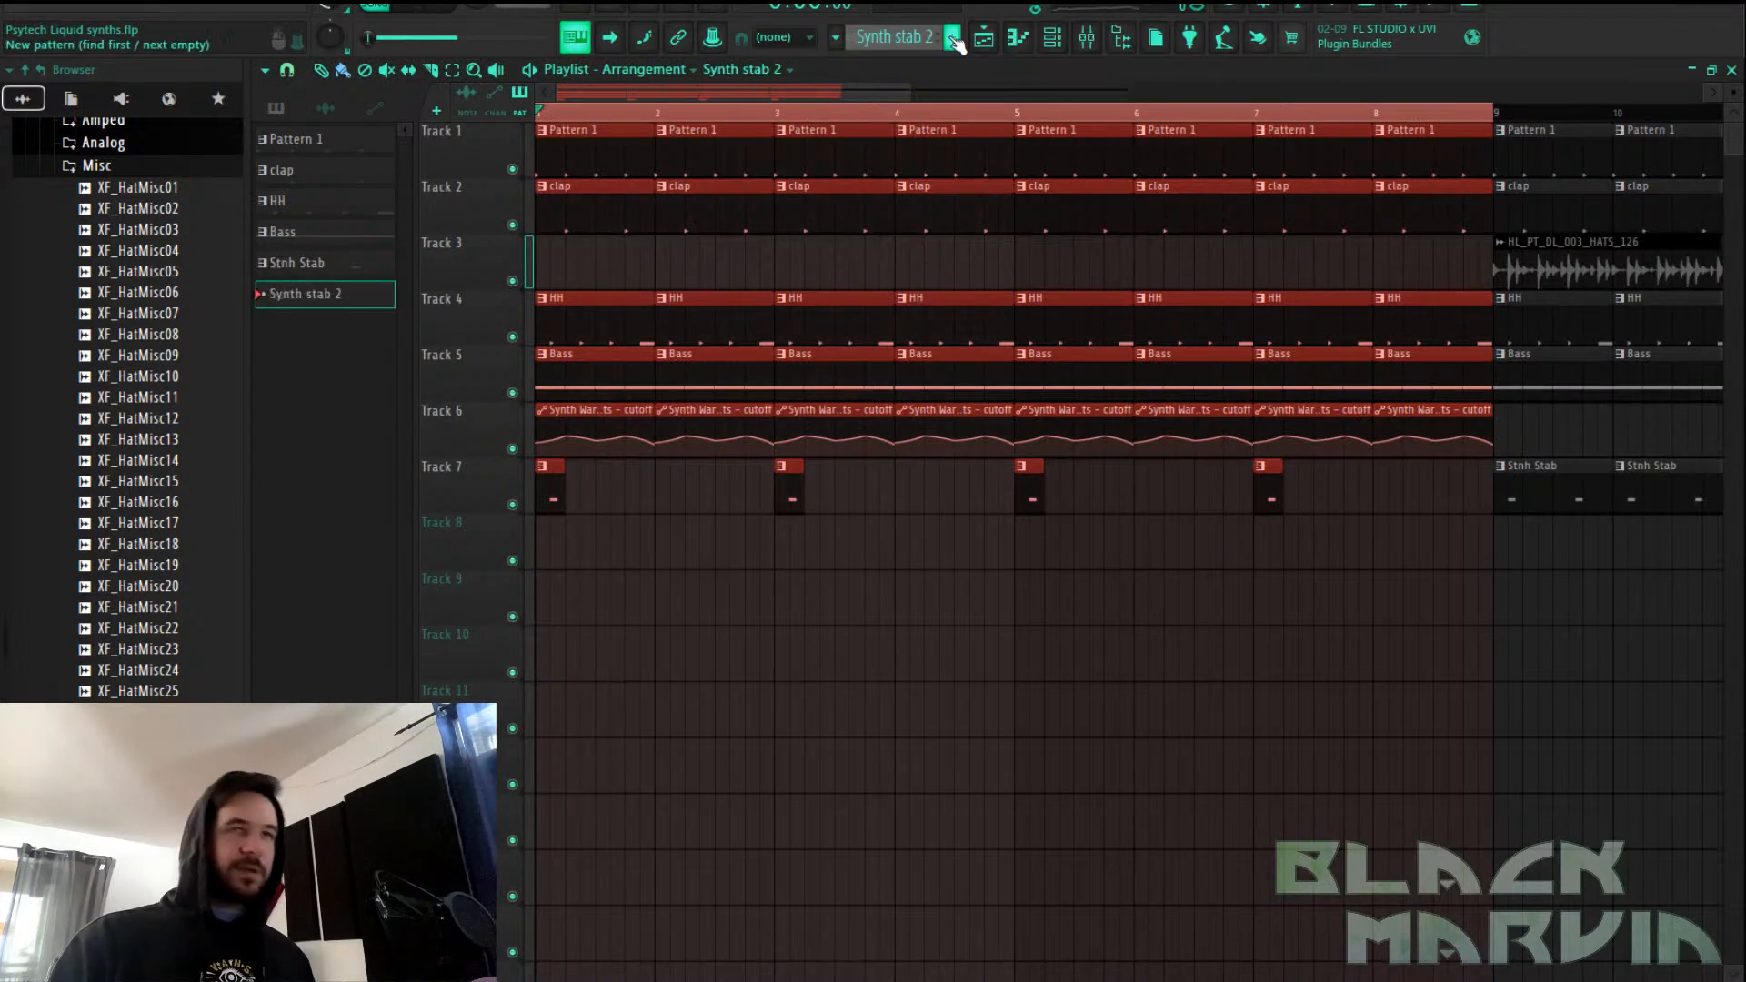
Add a third Pigments instrument to the channel rack for the Synth stab 2 pattern
{"action": "left_click", "coordinate": [1052, 37]}
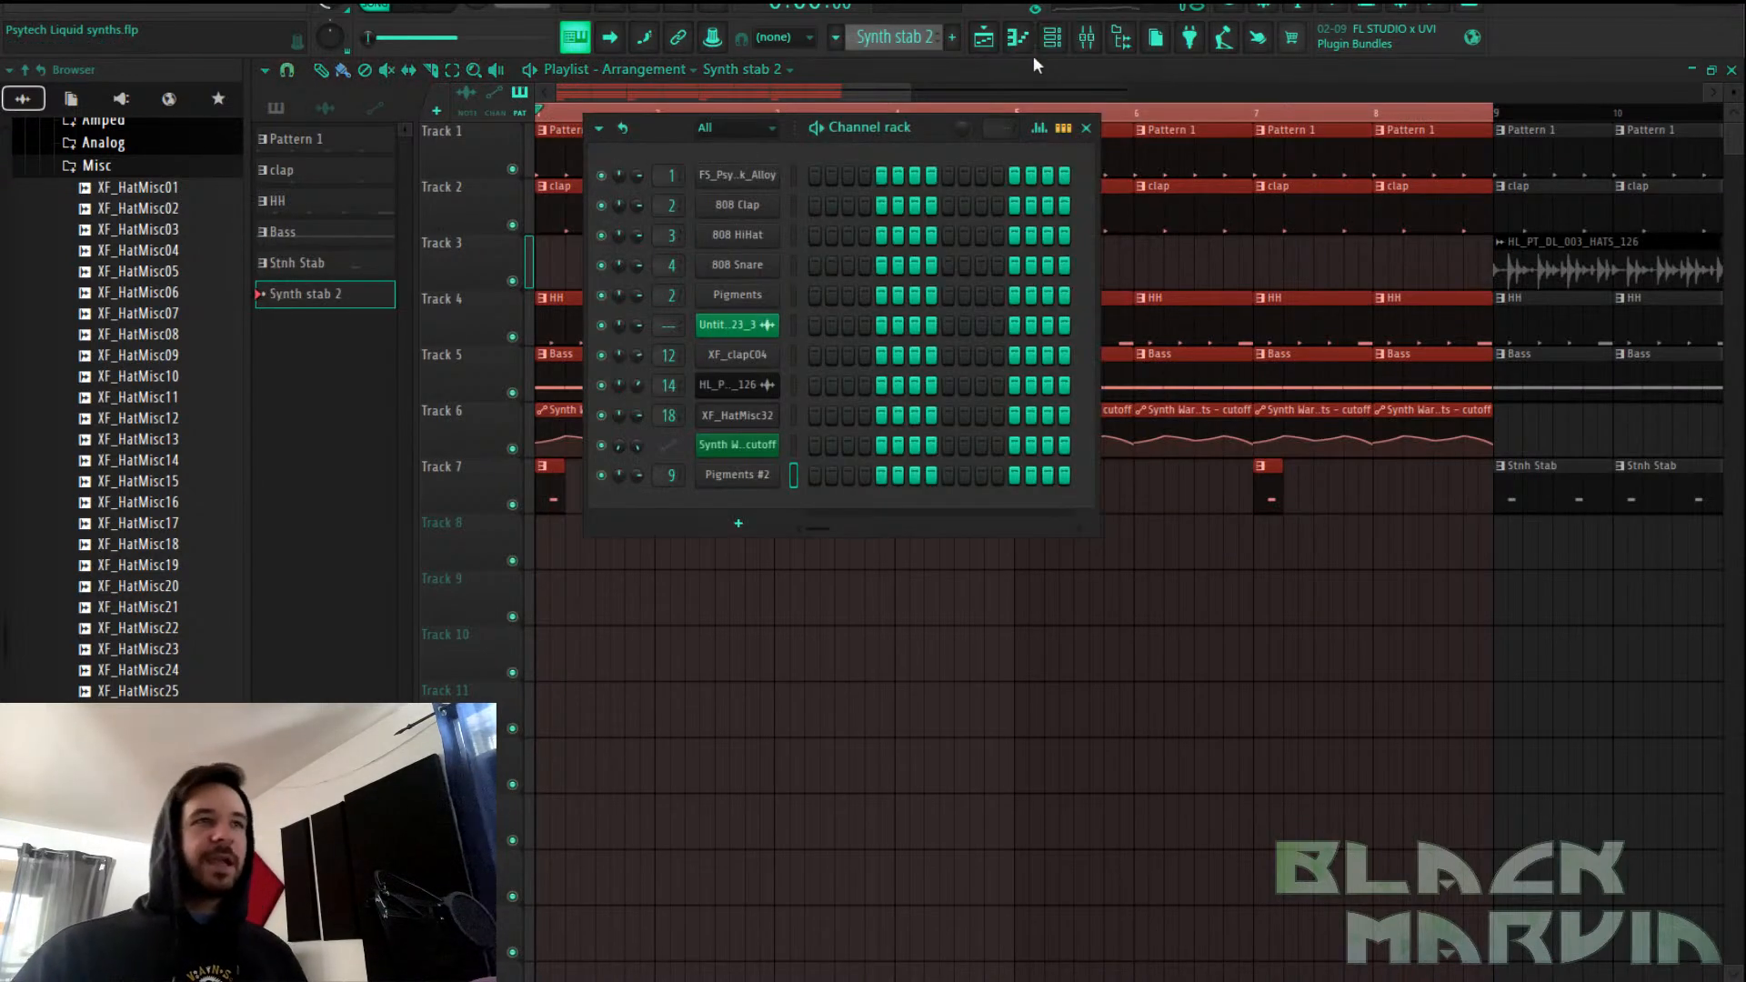
{"action": "left_click", "coordinate": [739, 523]}
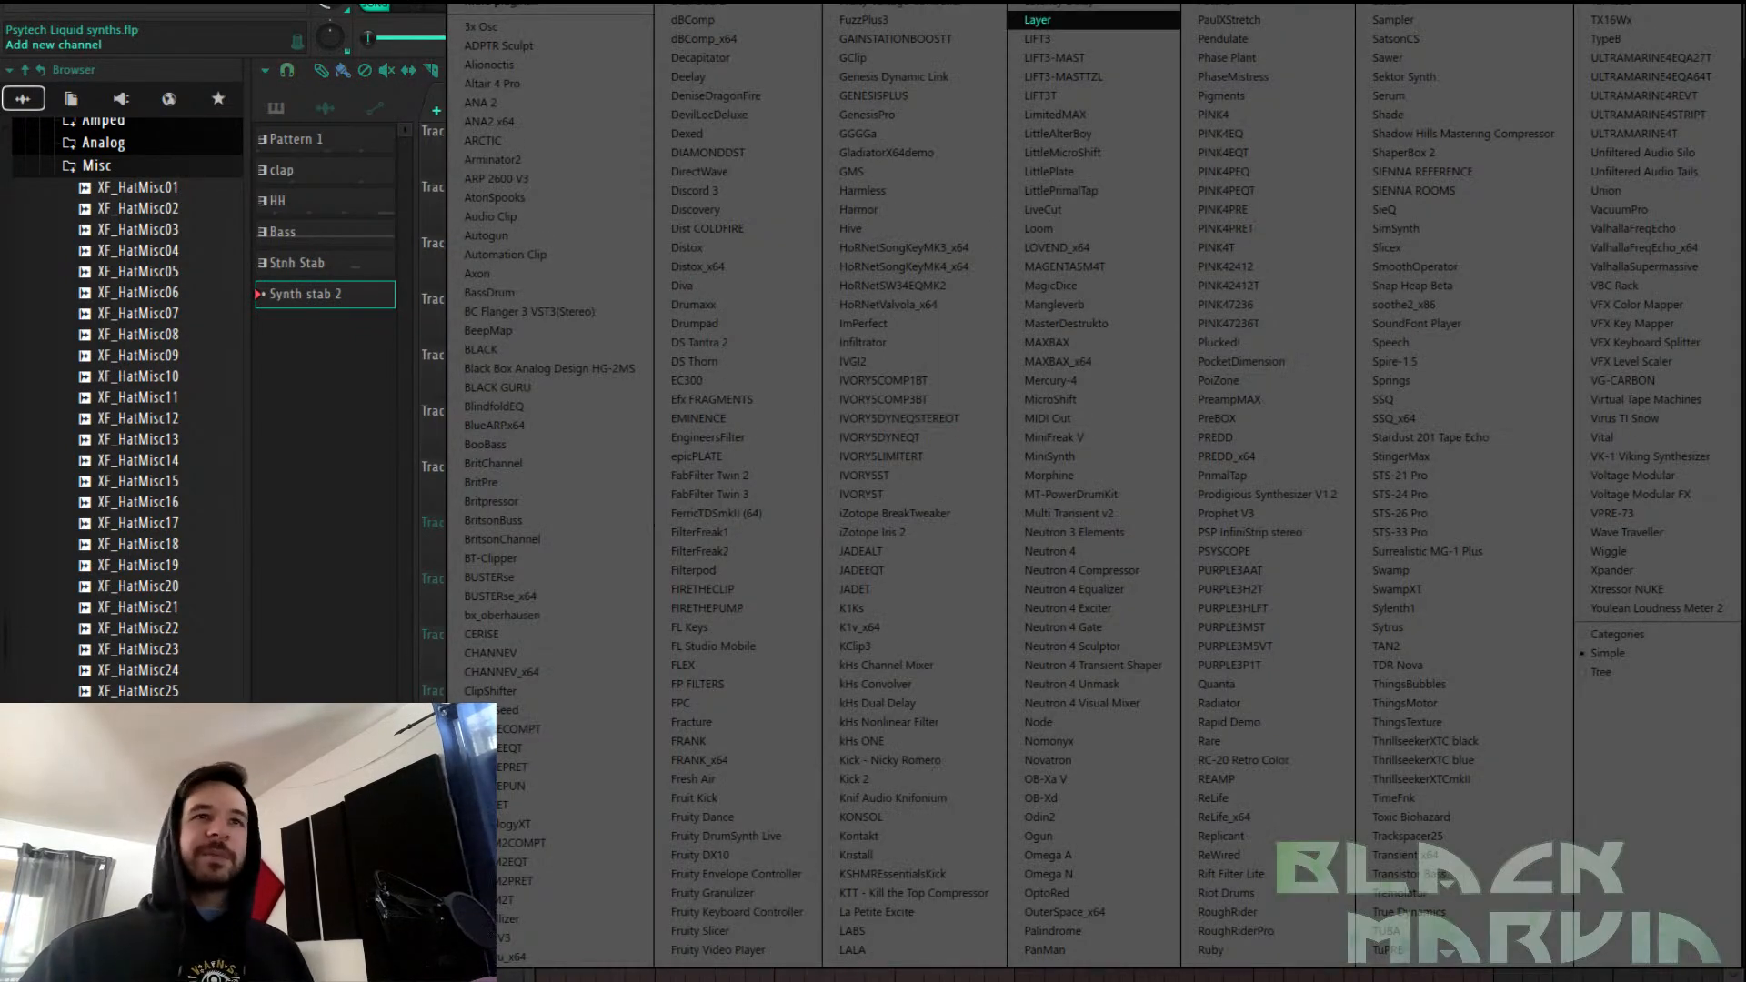
{"action": "left_click", "coordinate": [1235, 95]}
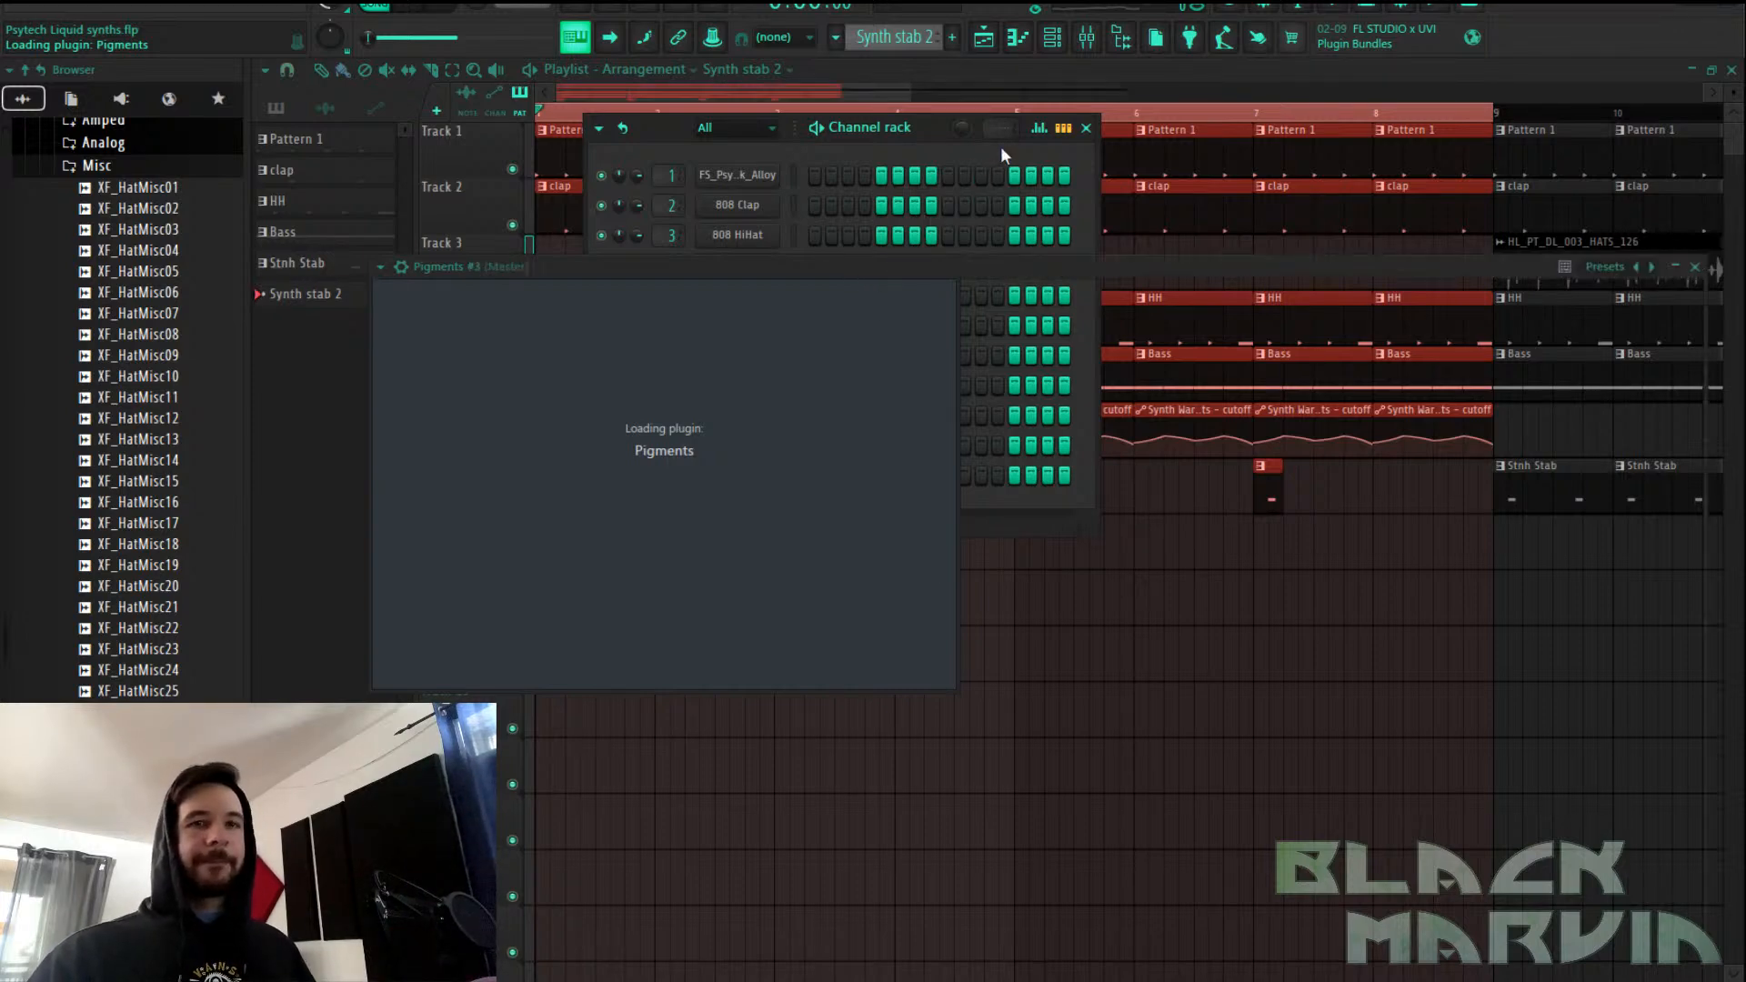
Browse the FS_Liquid Synths bank in Pigments #3, load the BS - Buttery preset and return to the synth view
{"action": "left_click", "coordinate": [1031, 183]}
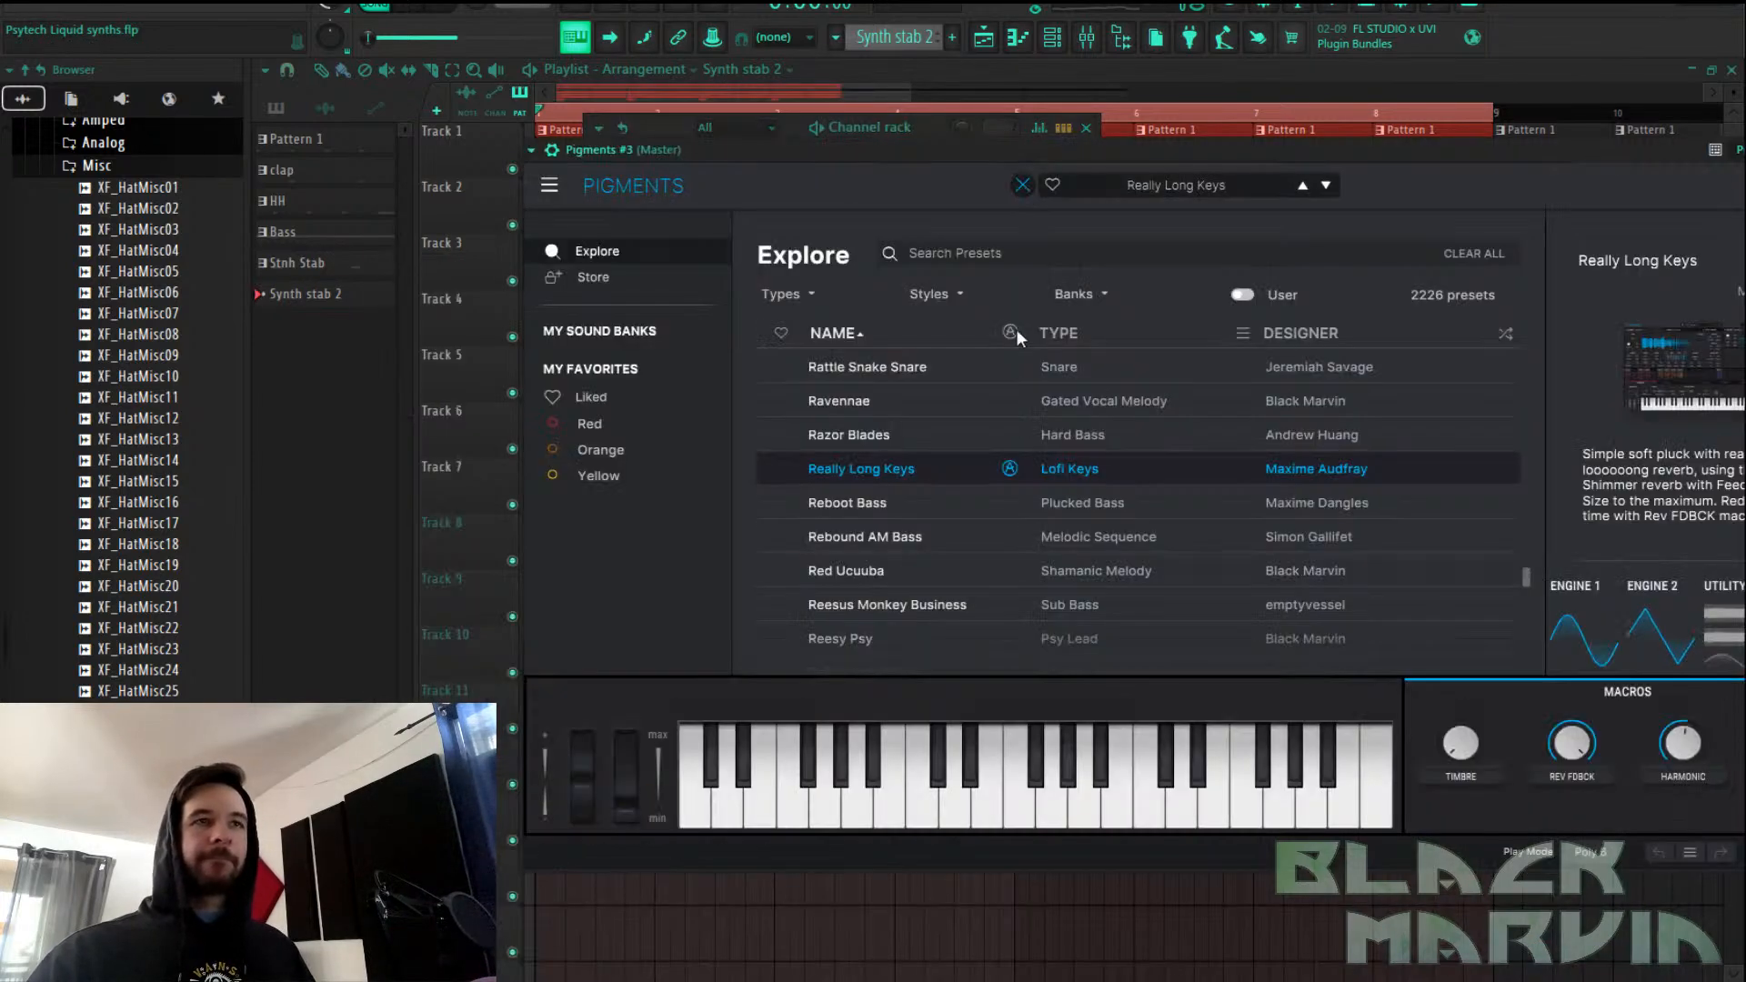
{"action": "left_click", "coordinate": [650, 340]}
{"action": "scroll", "coordinate": [806, 488], "scroll_direction": "down", "scroll_amount": 2}
{"action": "left_click", "coordinate": [861, 341]}
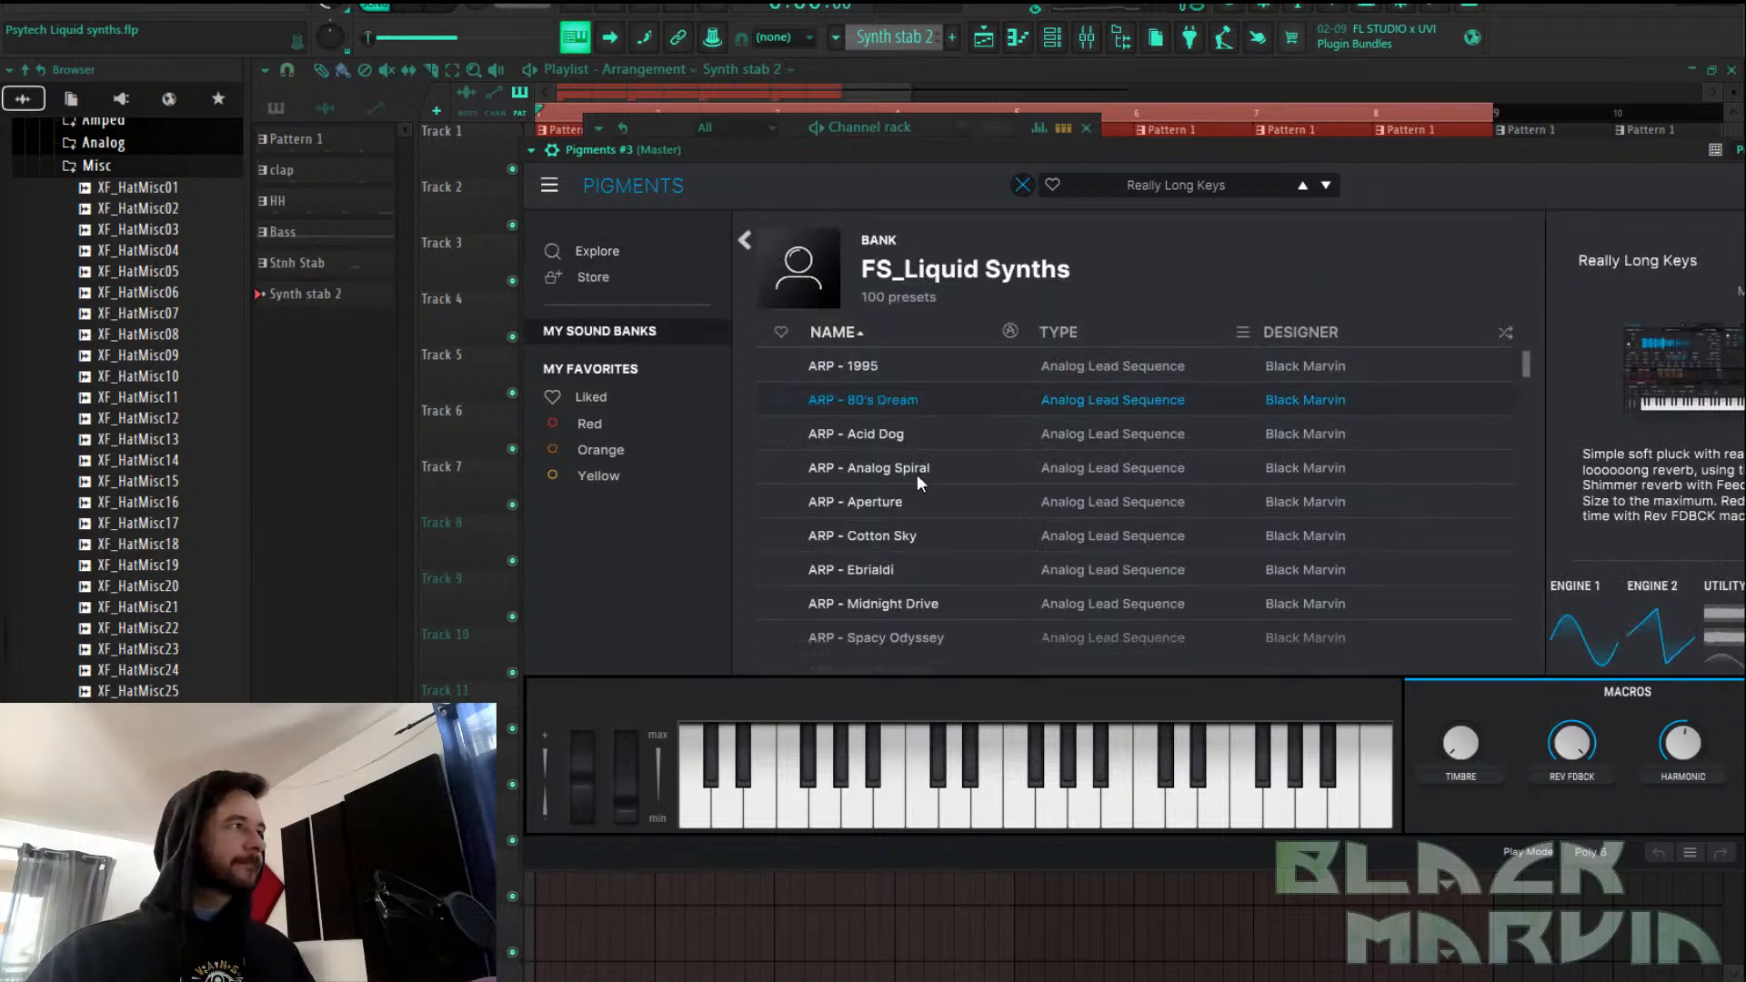
{"action": "left_click", "coordinate": [948, 539]}
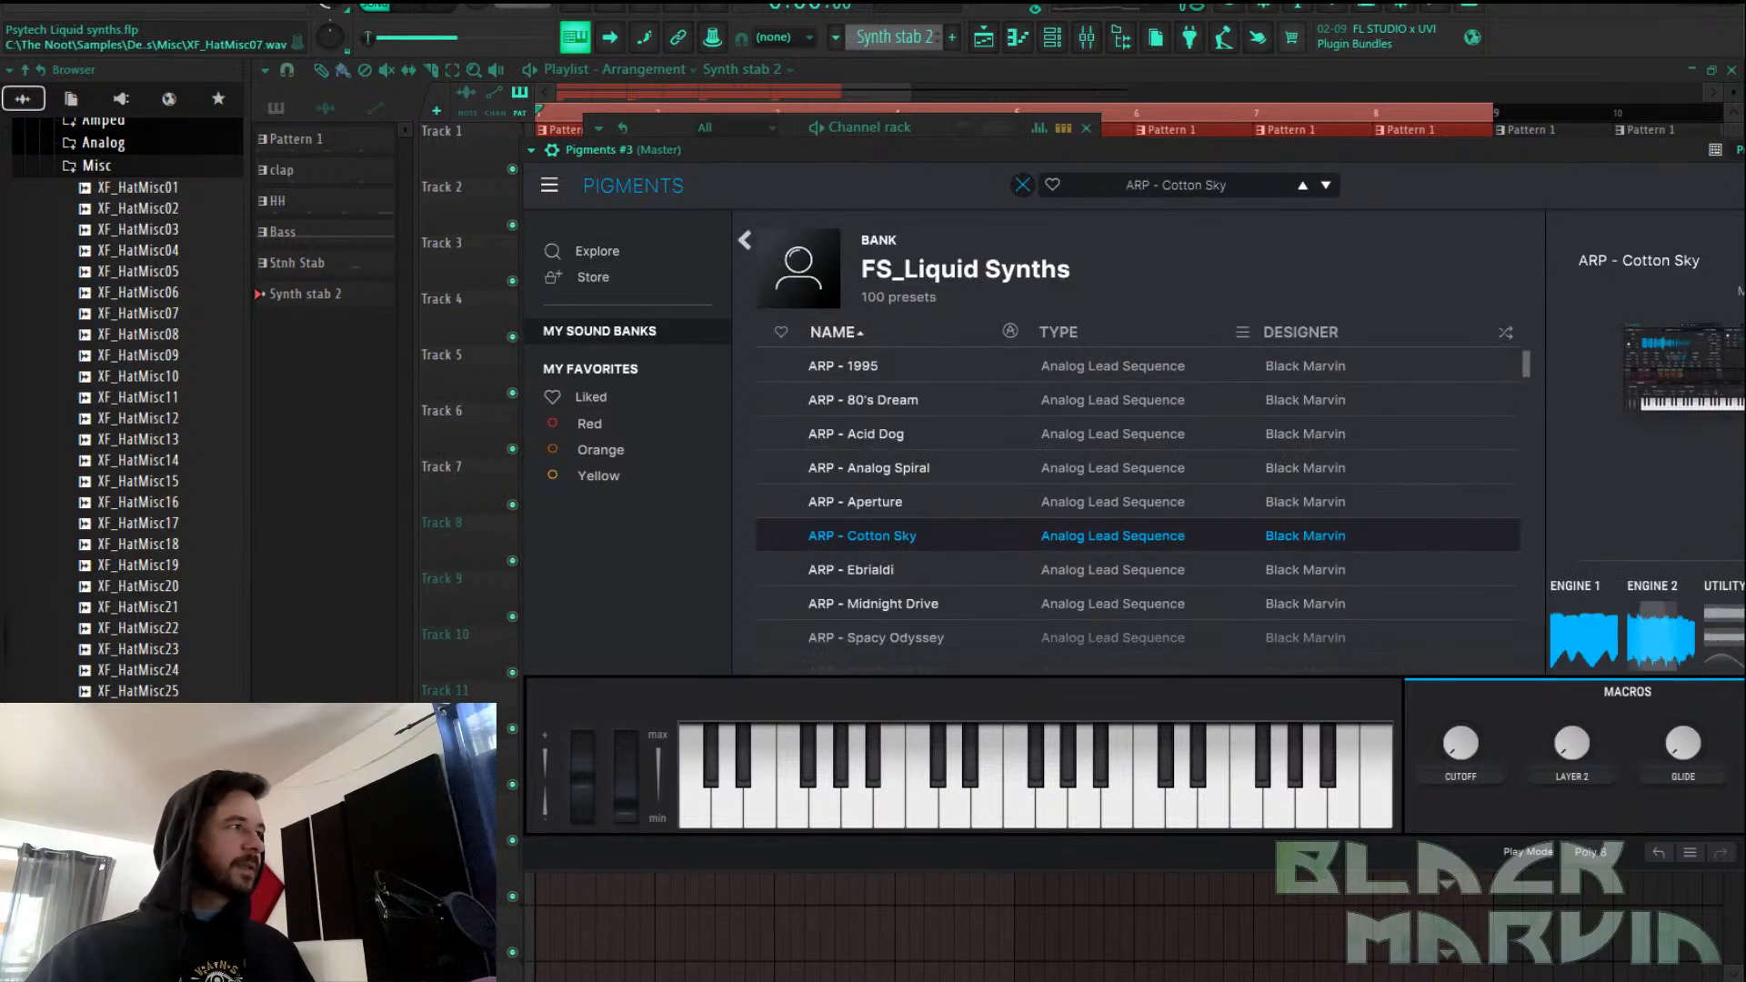
{"action": "scroll", "coordinate": [963, 507], "scroll_direction": "down", "scroll_amount": 2}
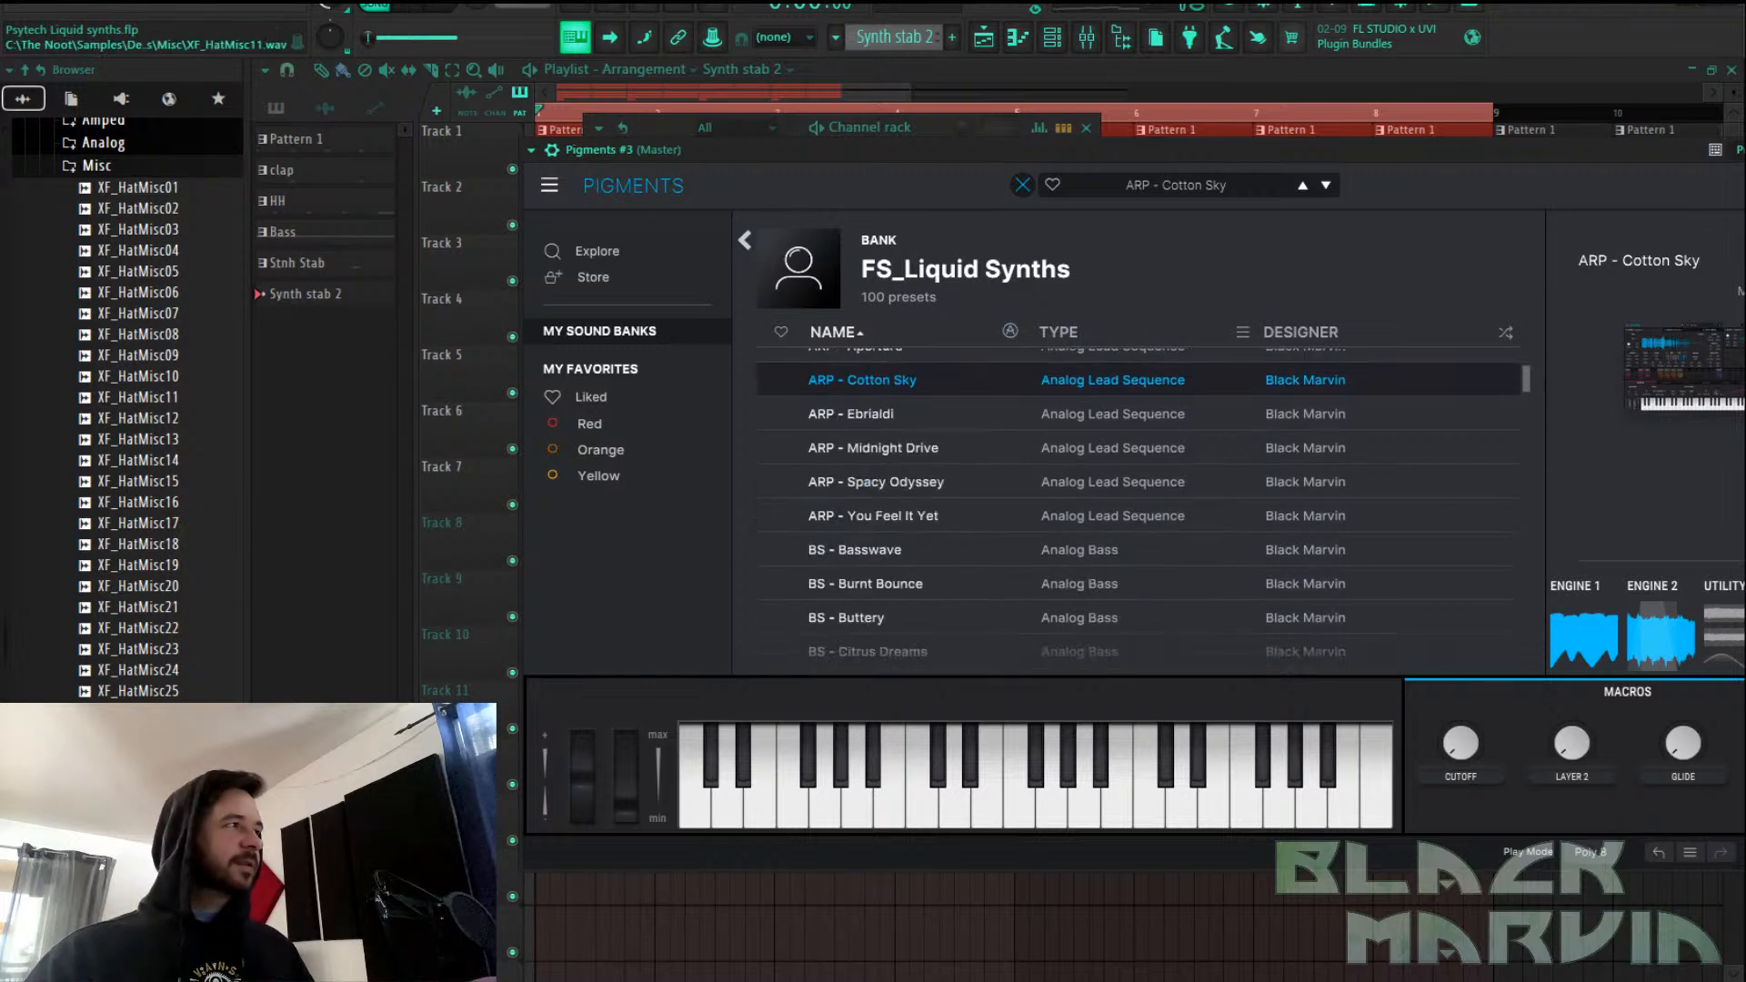
{"action": "left_click", "coordinate": [852, 623]}
{"action": "scroll", "coordinate": [923, 546], "scroll_direction": "down", "scroll_amount": 3}
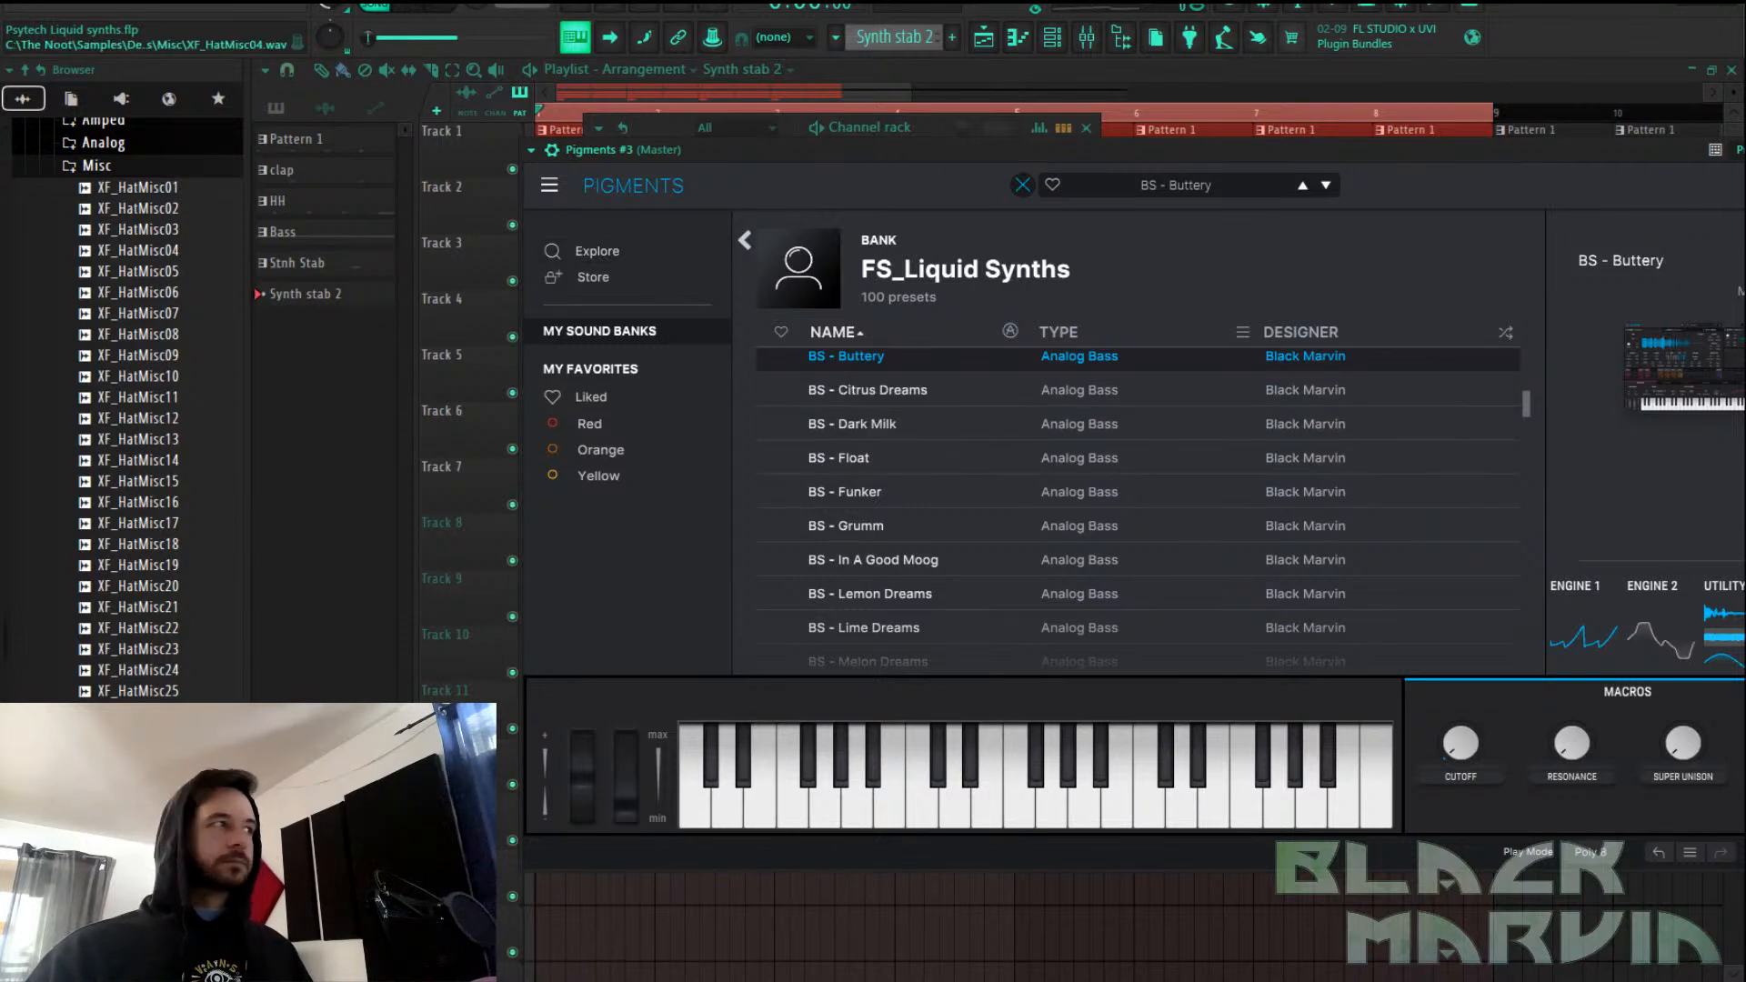
{"action": "left_click", "coordinate": [1022, 185]}
Place a one-step E3 note at step 4 of bar 1 in the Pigments #3 piano roll and return to the playlist
{"action": "left_click", "coordinate": [962, 124]}
{"action": "right_click", "coordinate": [738, 511]}
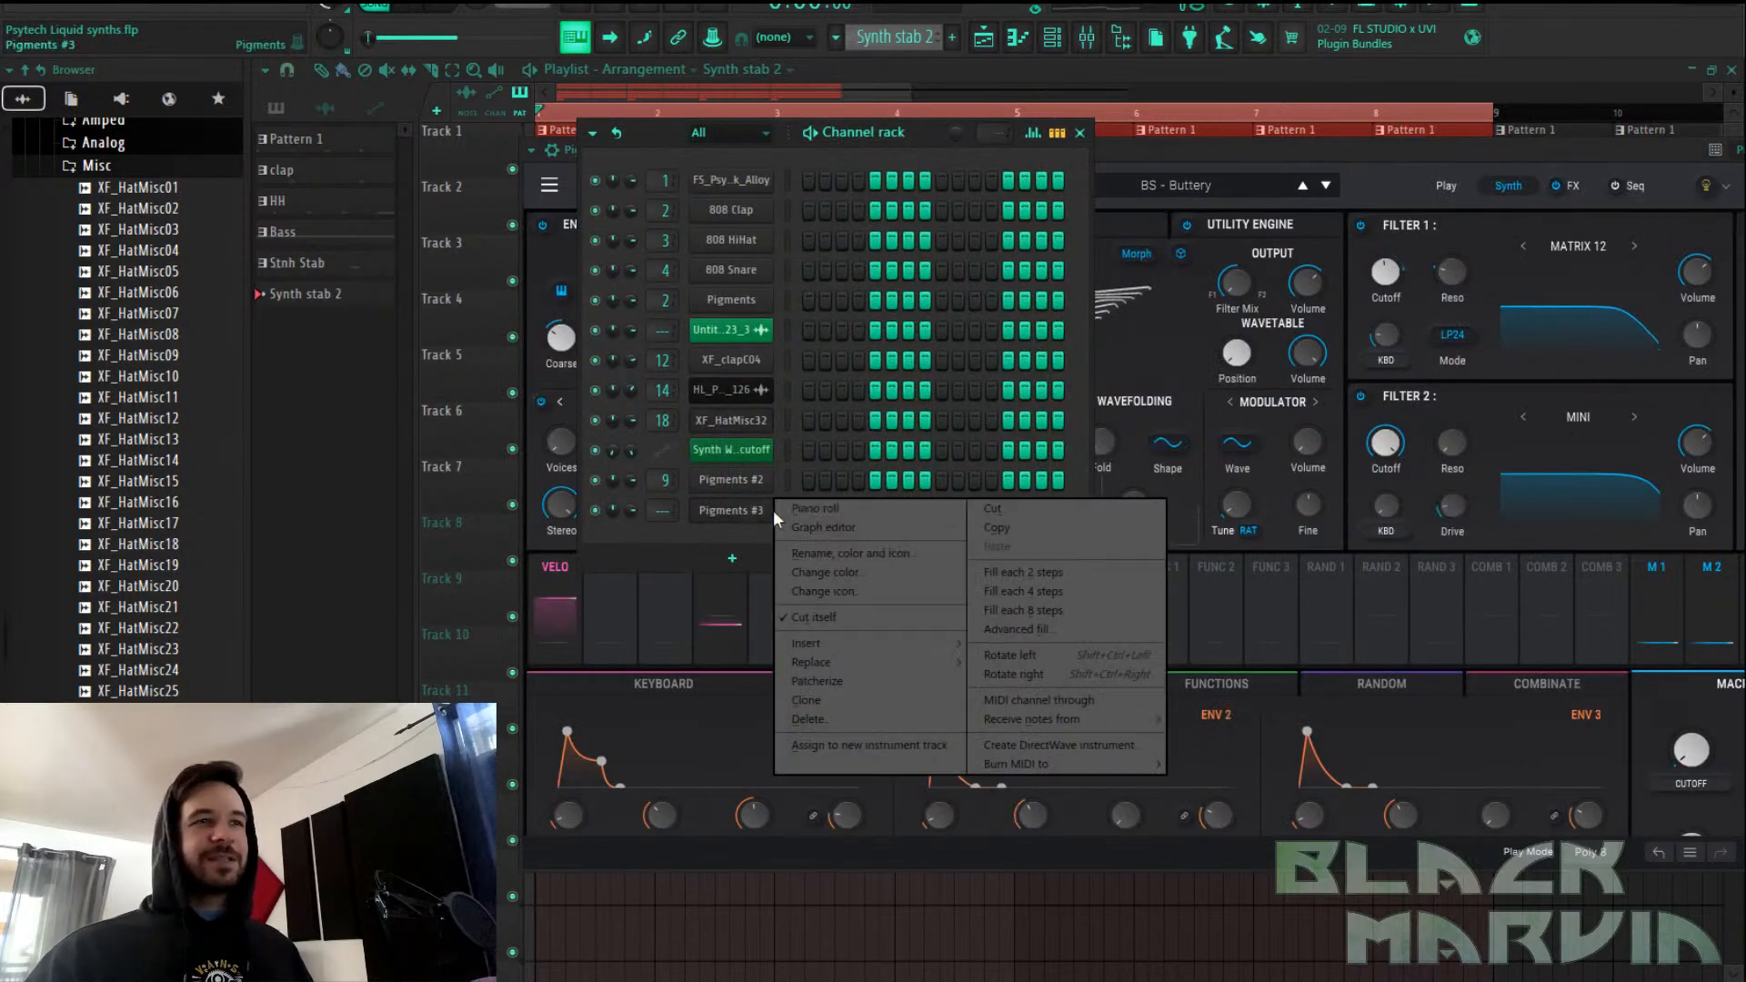
{"action": "left_click", "coordinate": [821, 508]}
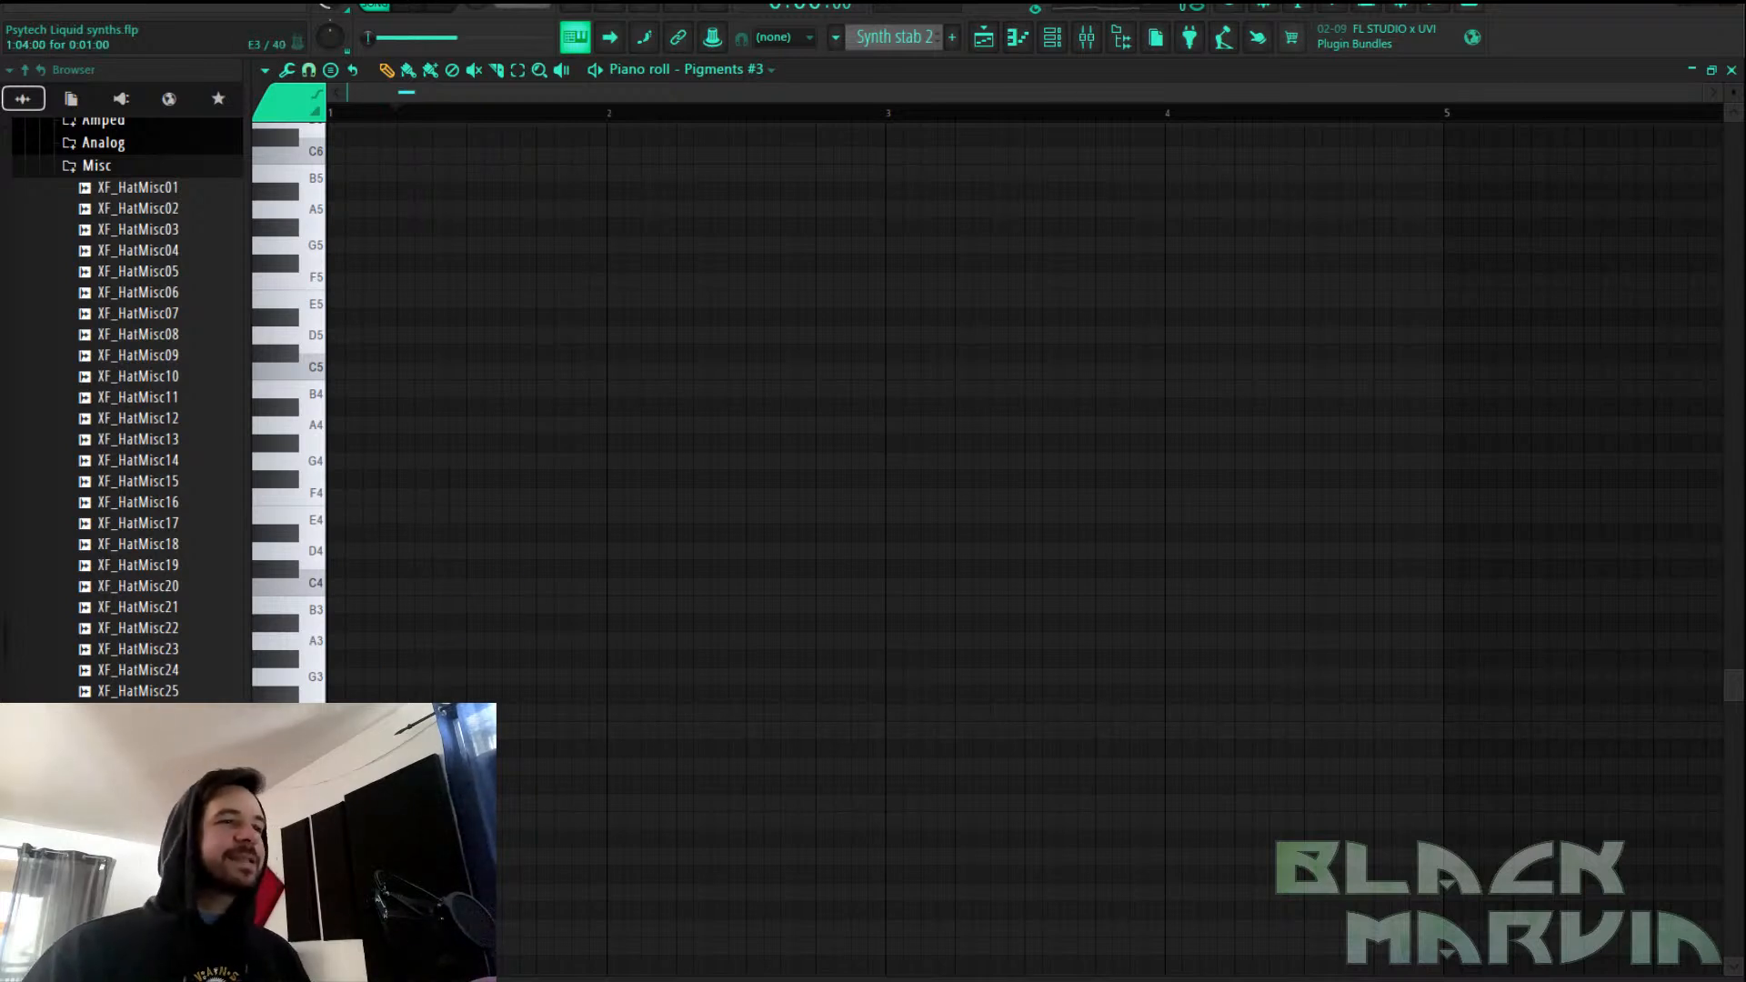
{"action": "left_click", "coordinate": [984, 37]}
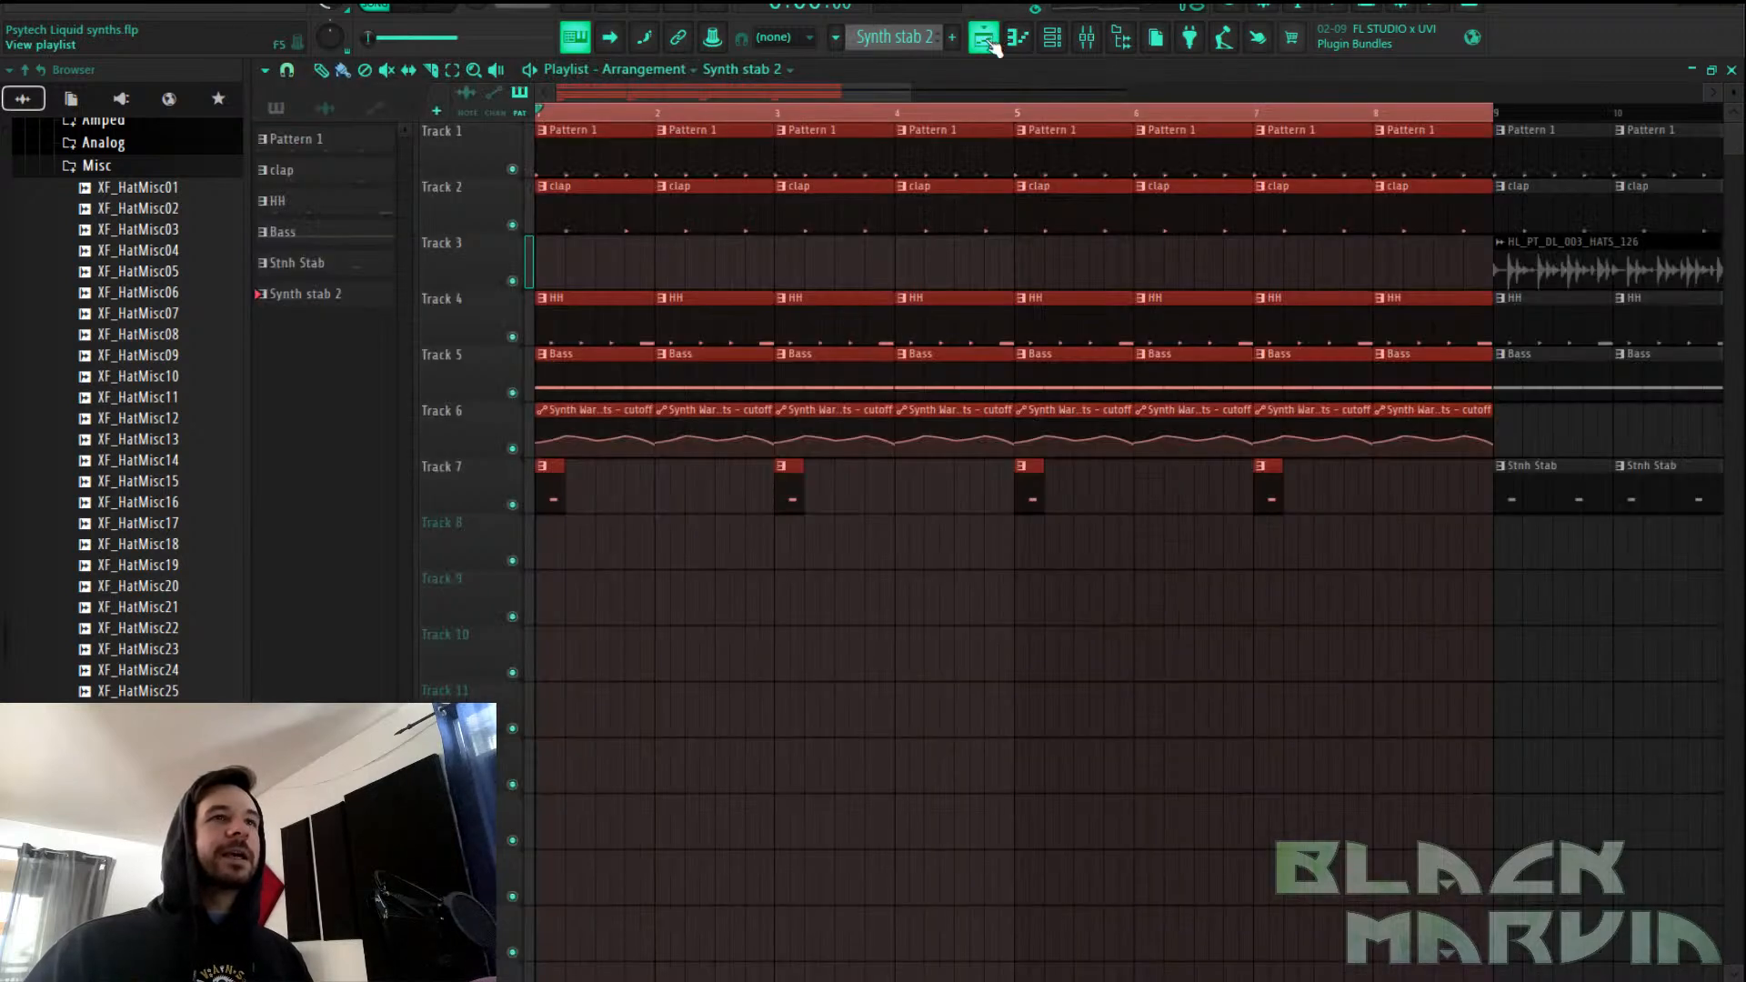
Route the Pigments #3 channel to mixer track Insert 10
{"action": "left_click", "coordinate": [1053, 38]}
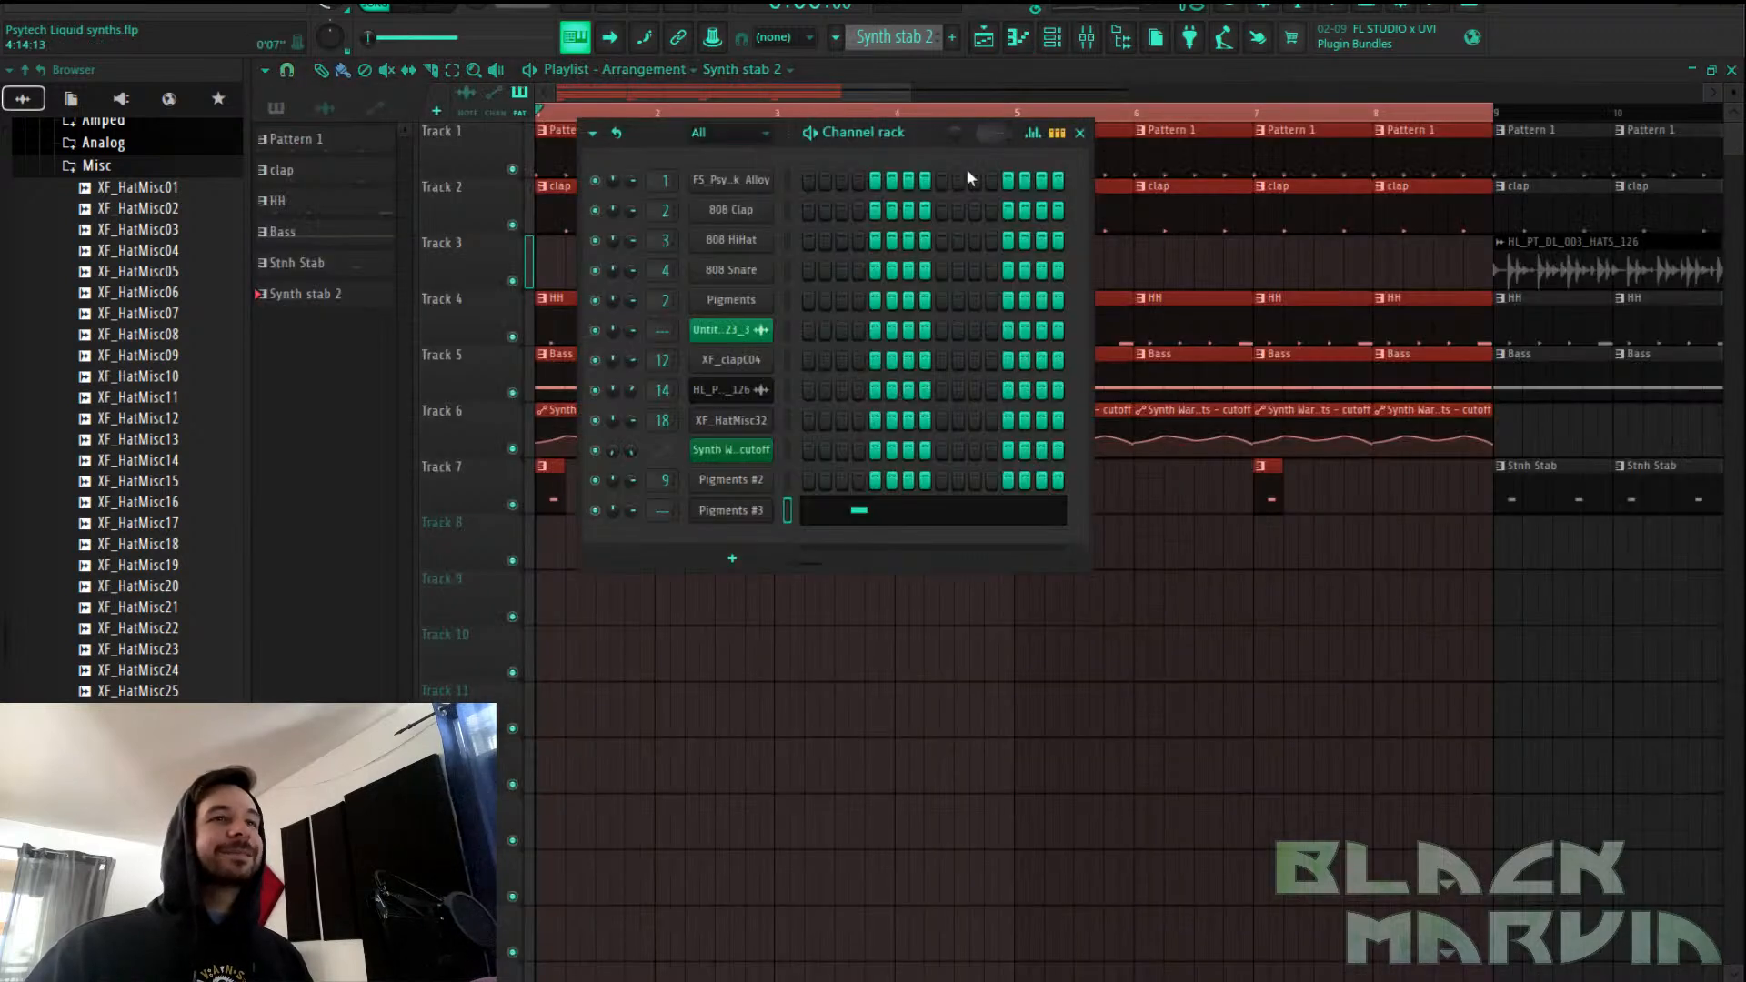
{"action": "left_click", "coordinate": [751, 517]}
{"action": "left_click", "coordinate": [1094, 43]}
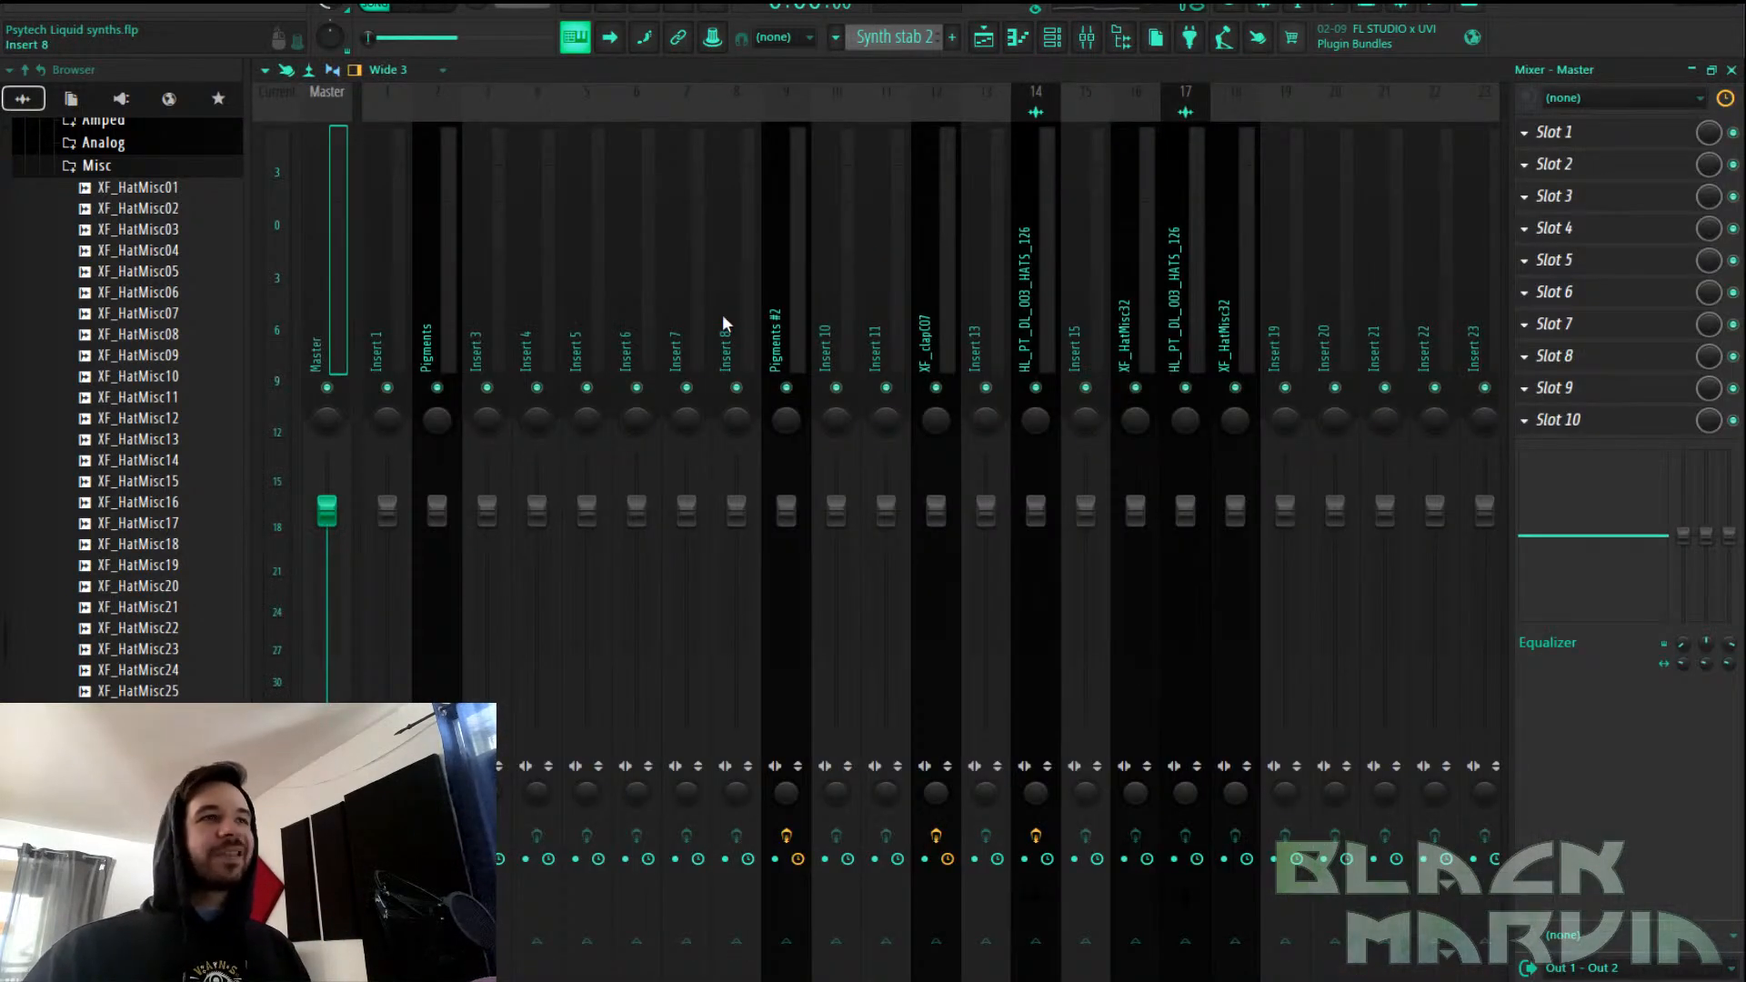
{"action": "right_click", "coordinate": [842, 311]}
{"action": "mouse_move", "coordinate": [904, 315]}
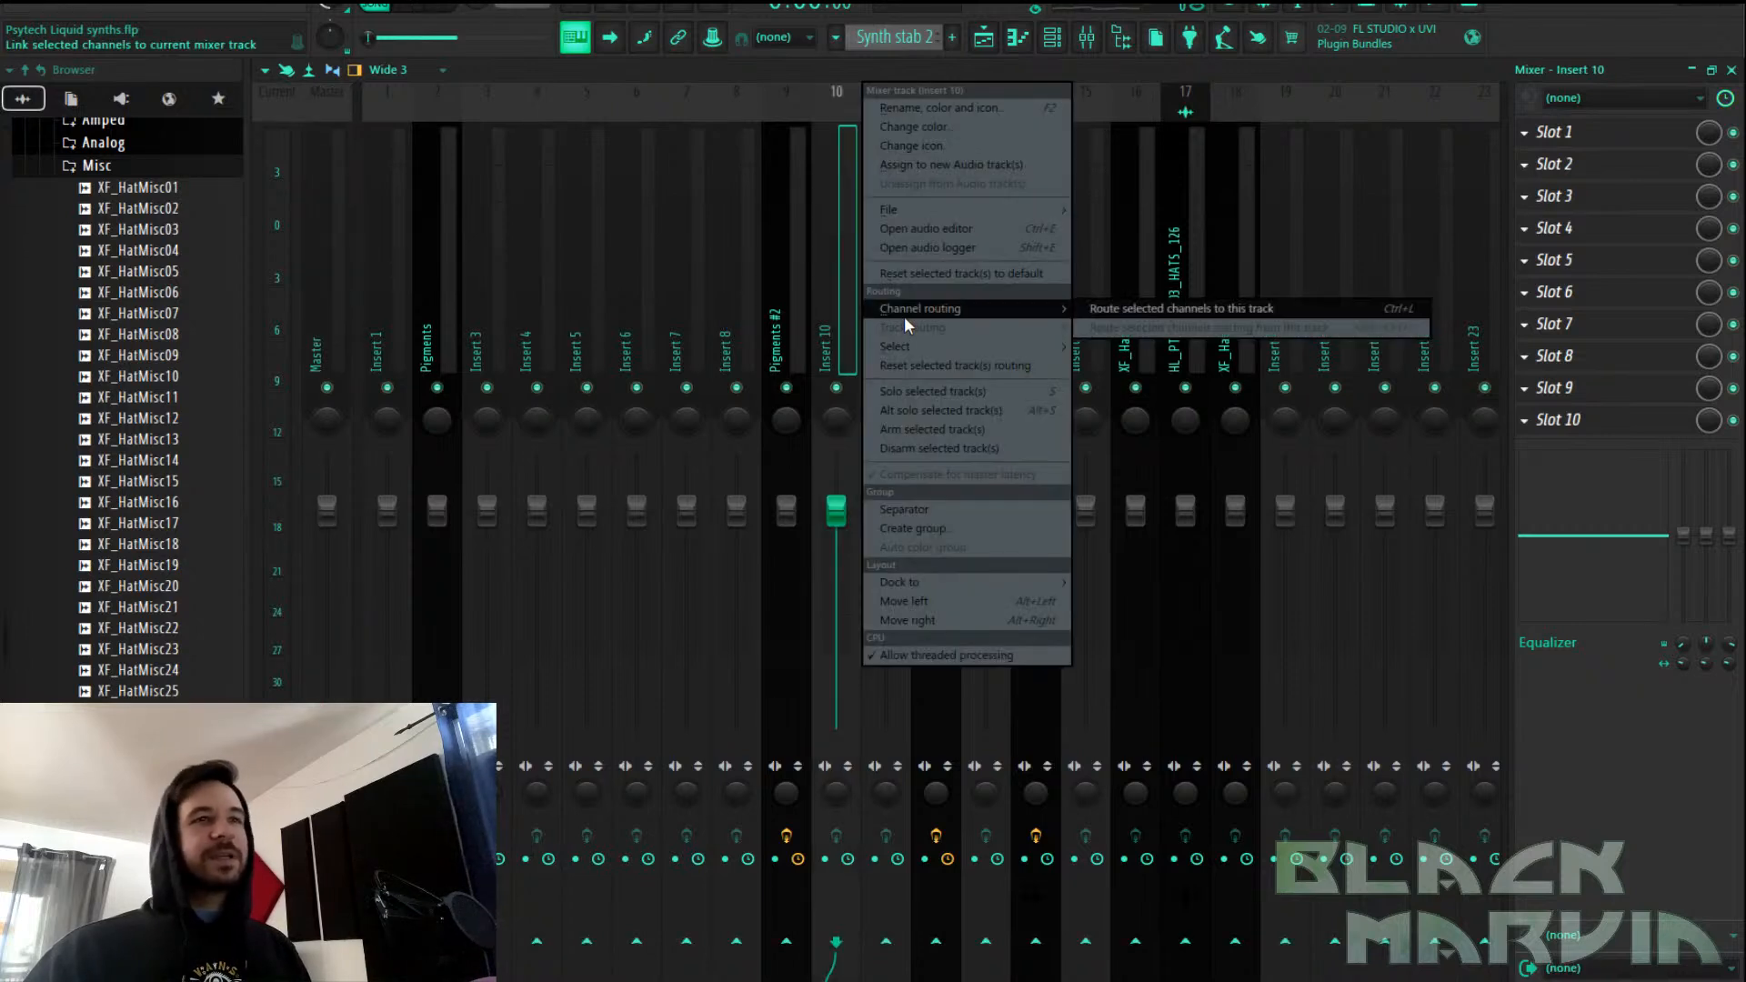
{"action": "left_click", "coordinate": [1168, 310]}
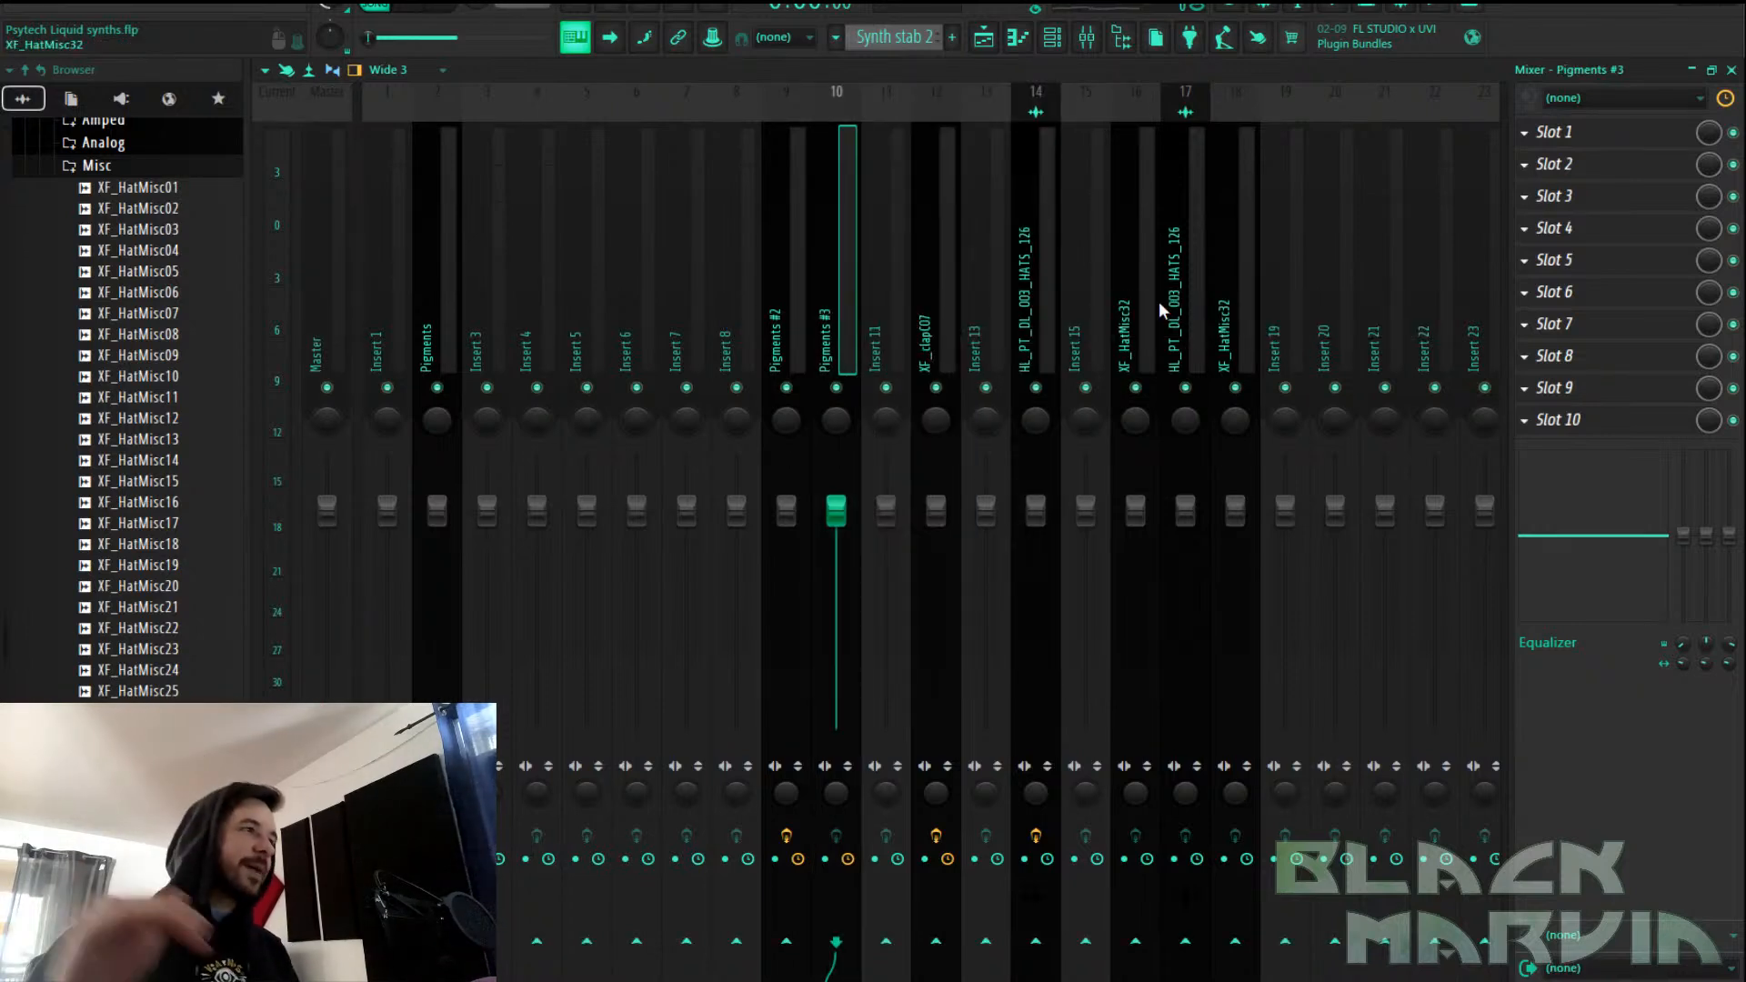
Insert Fruity Parametric EQ 2 on the Pigments #3 mixer track with the HP preset and set its high-pass band to 169 Hz
{"action": "left_click", "coordinate": [1602, 285]}
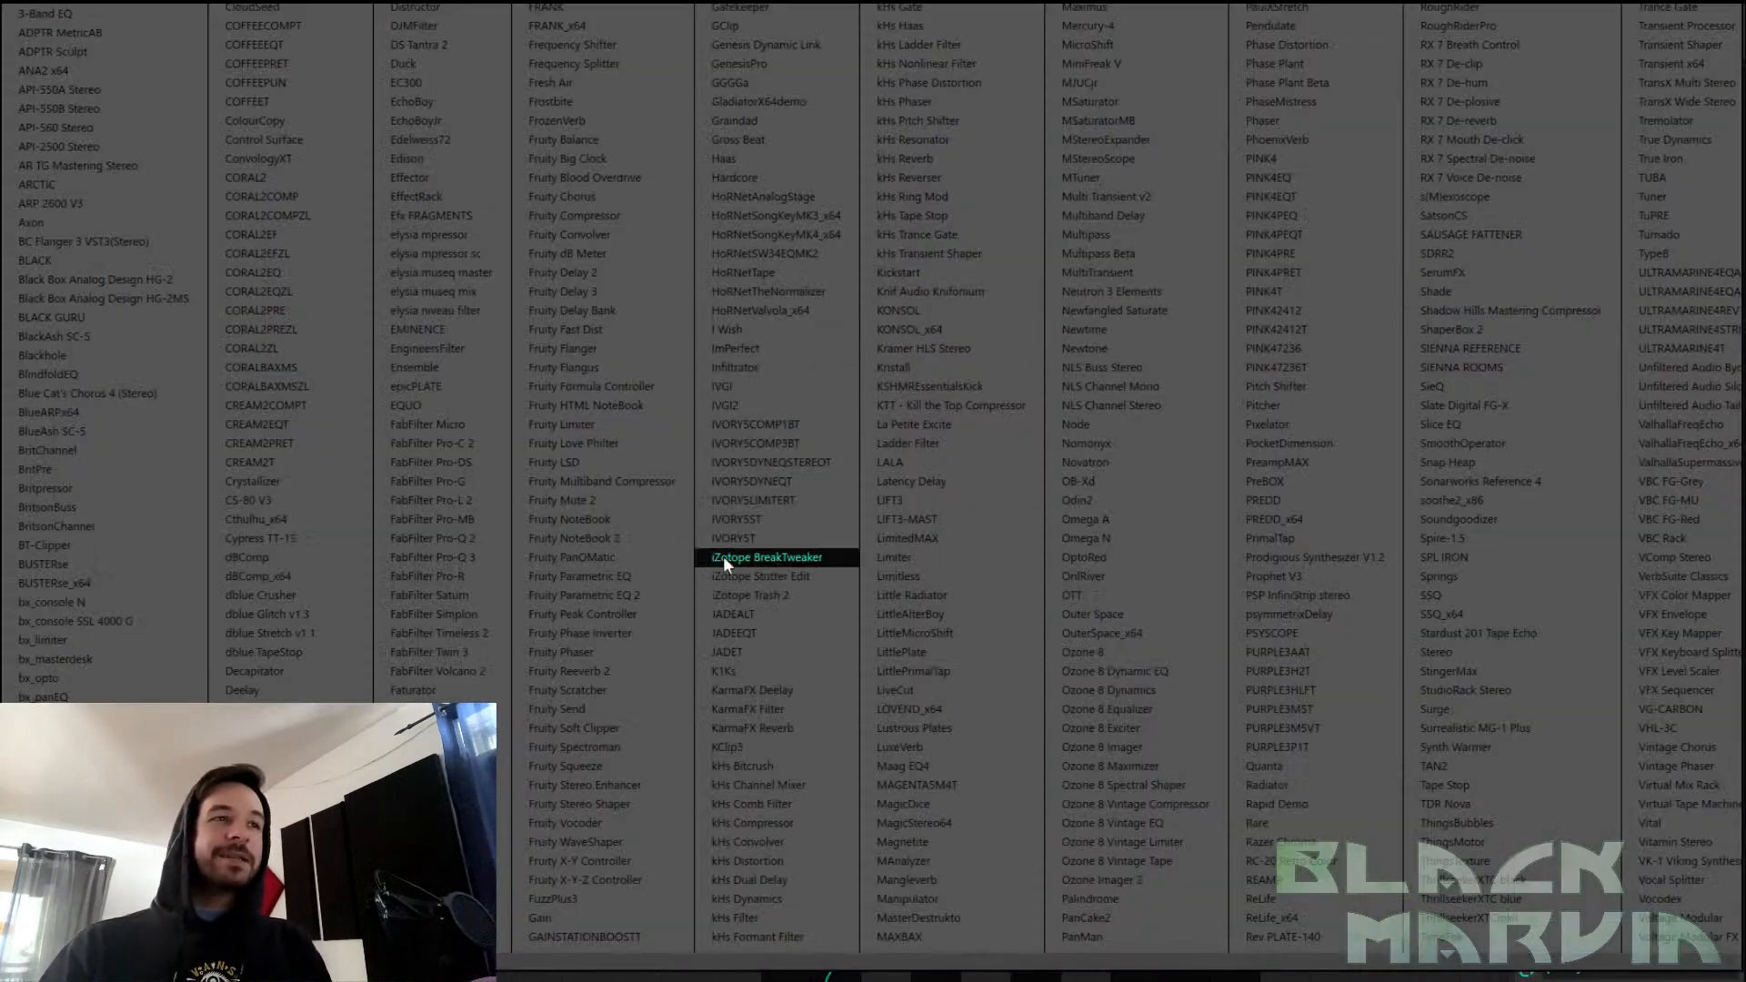
{"action": "left_click", "coordinate": [679, 599]}
{"action": "left_click", "coordinate": [353, 242]}
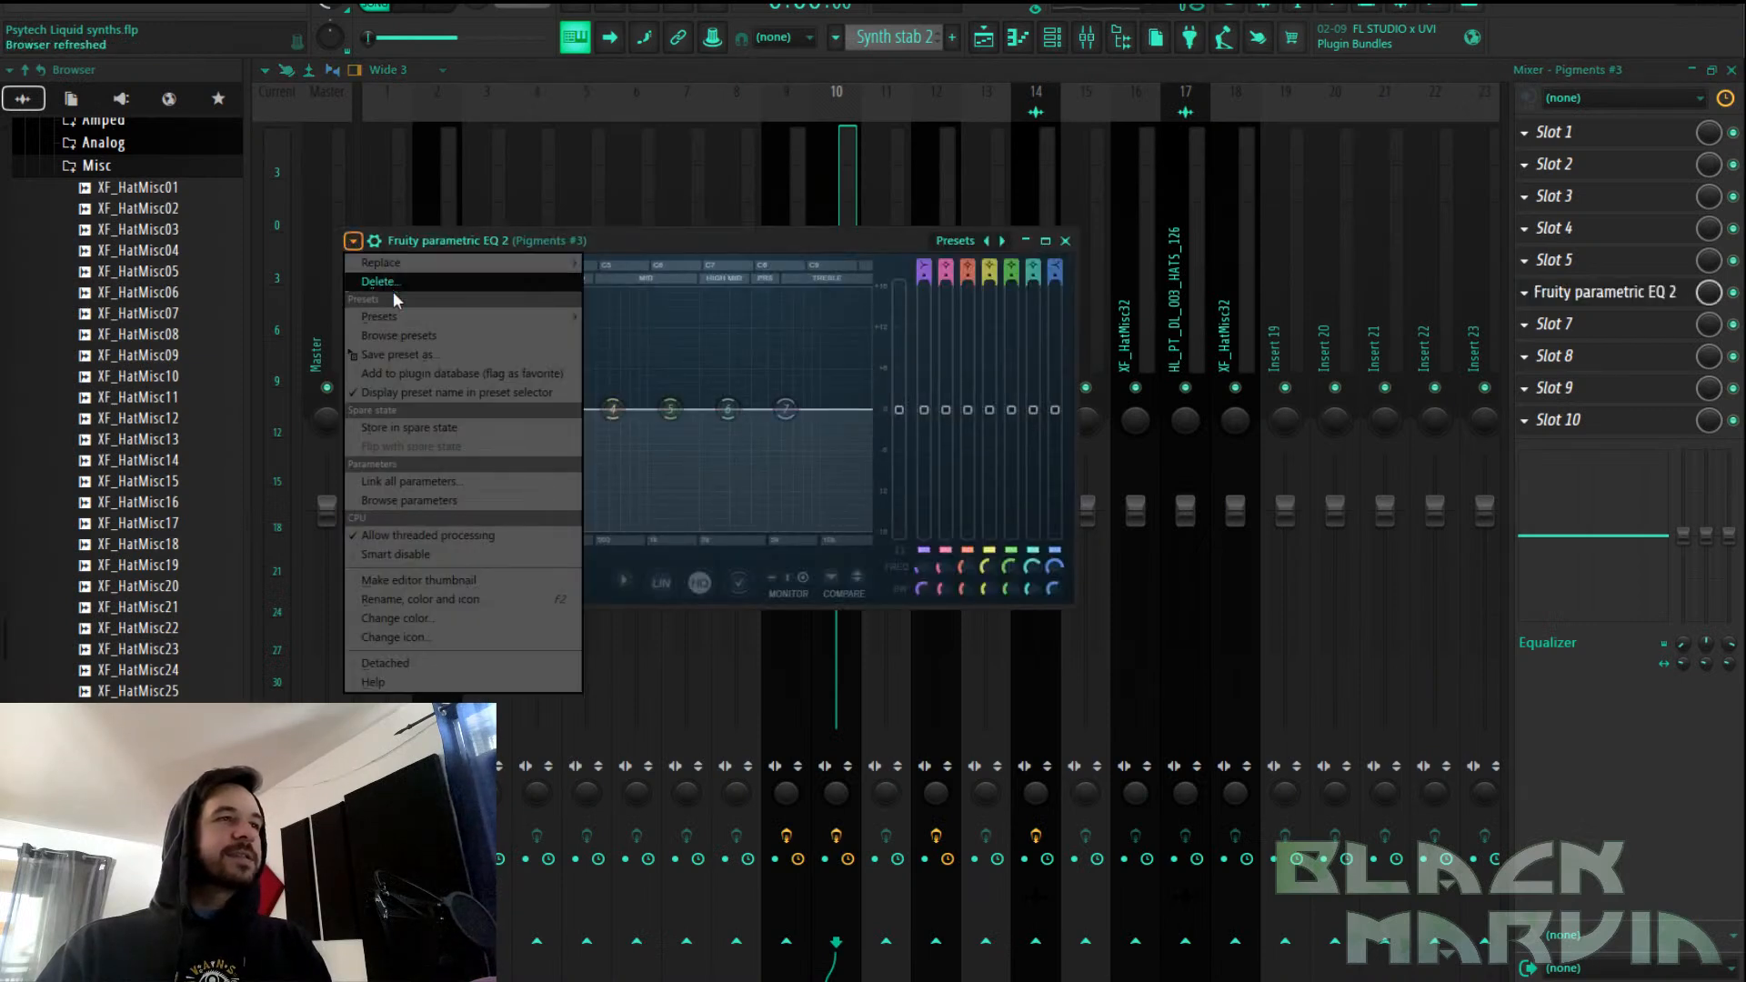
{"action": "mouse_move", "coordinate": [495, 323]}
{"action": "left_click", "coordinate": [599, 344]}
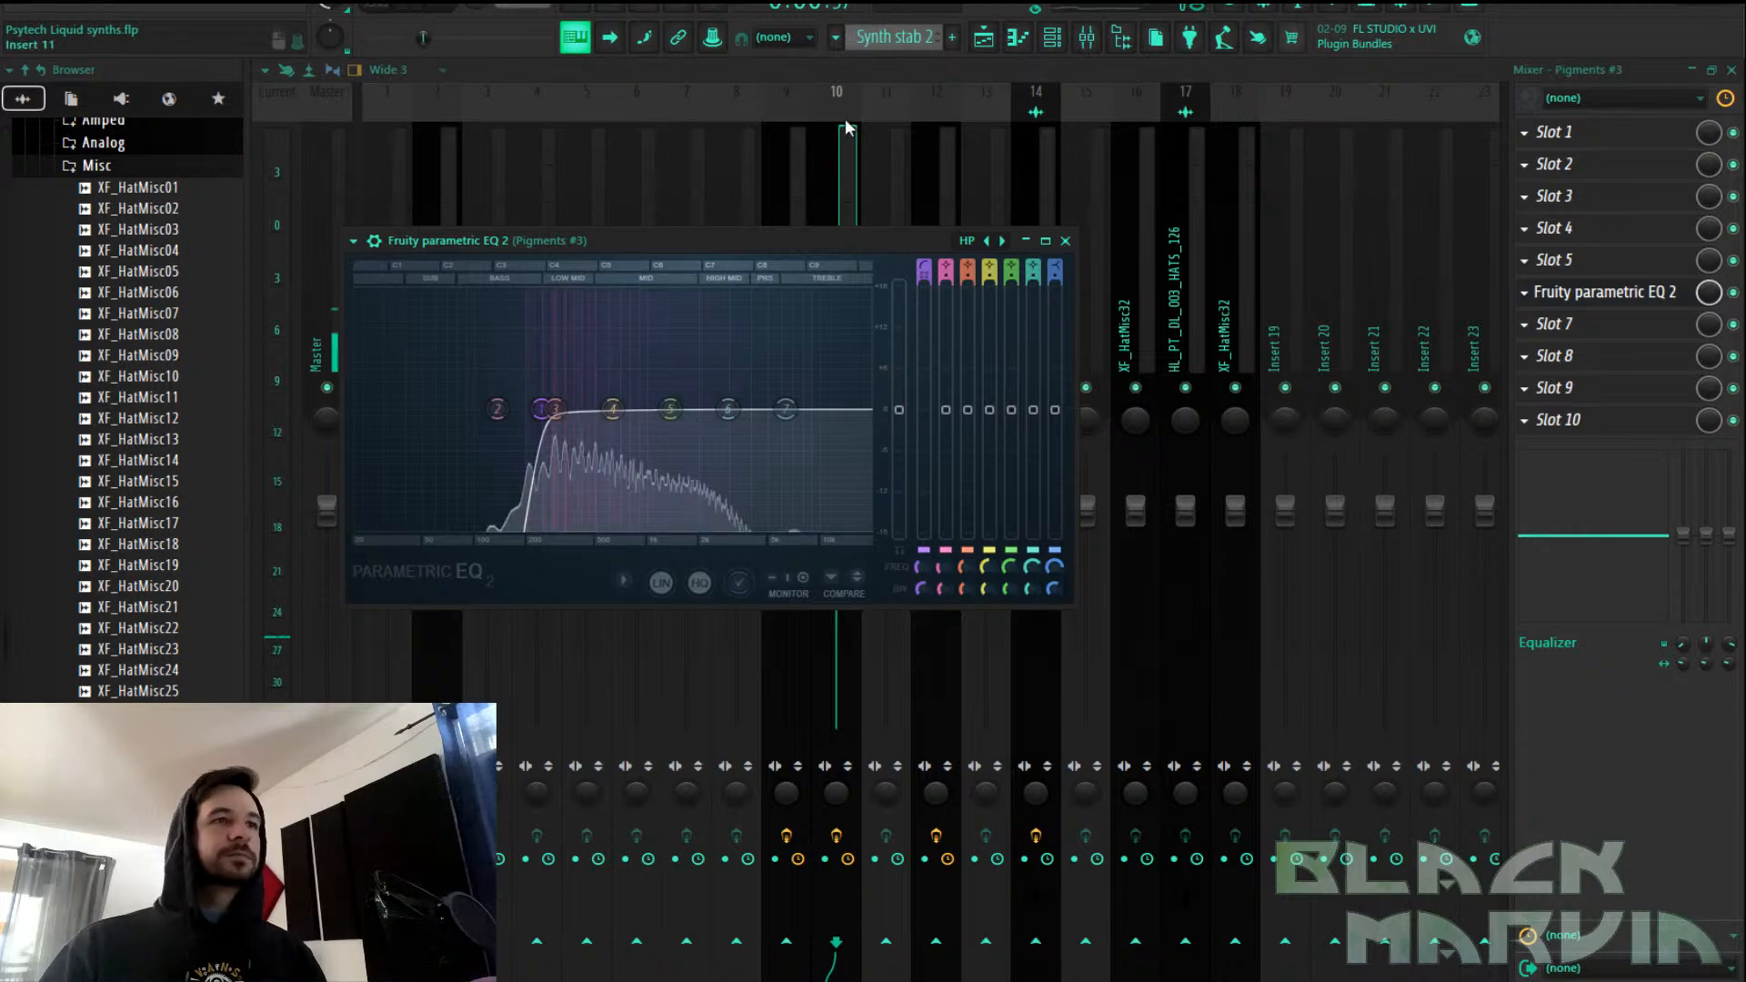
{"action": "left_click_drag", "start_coordinate": [543, 409], "coordinate": [513, 408]}
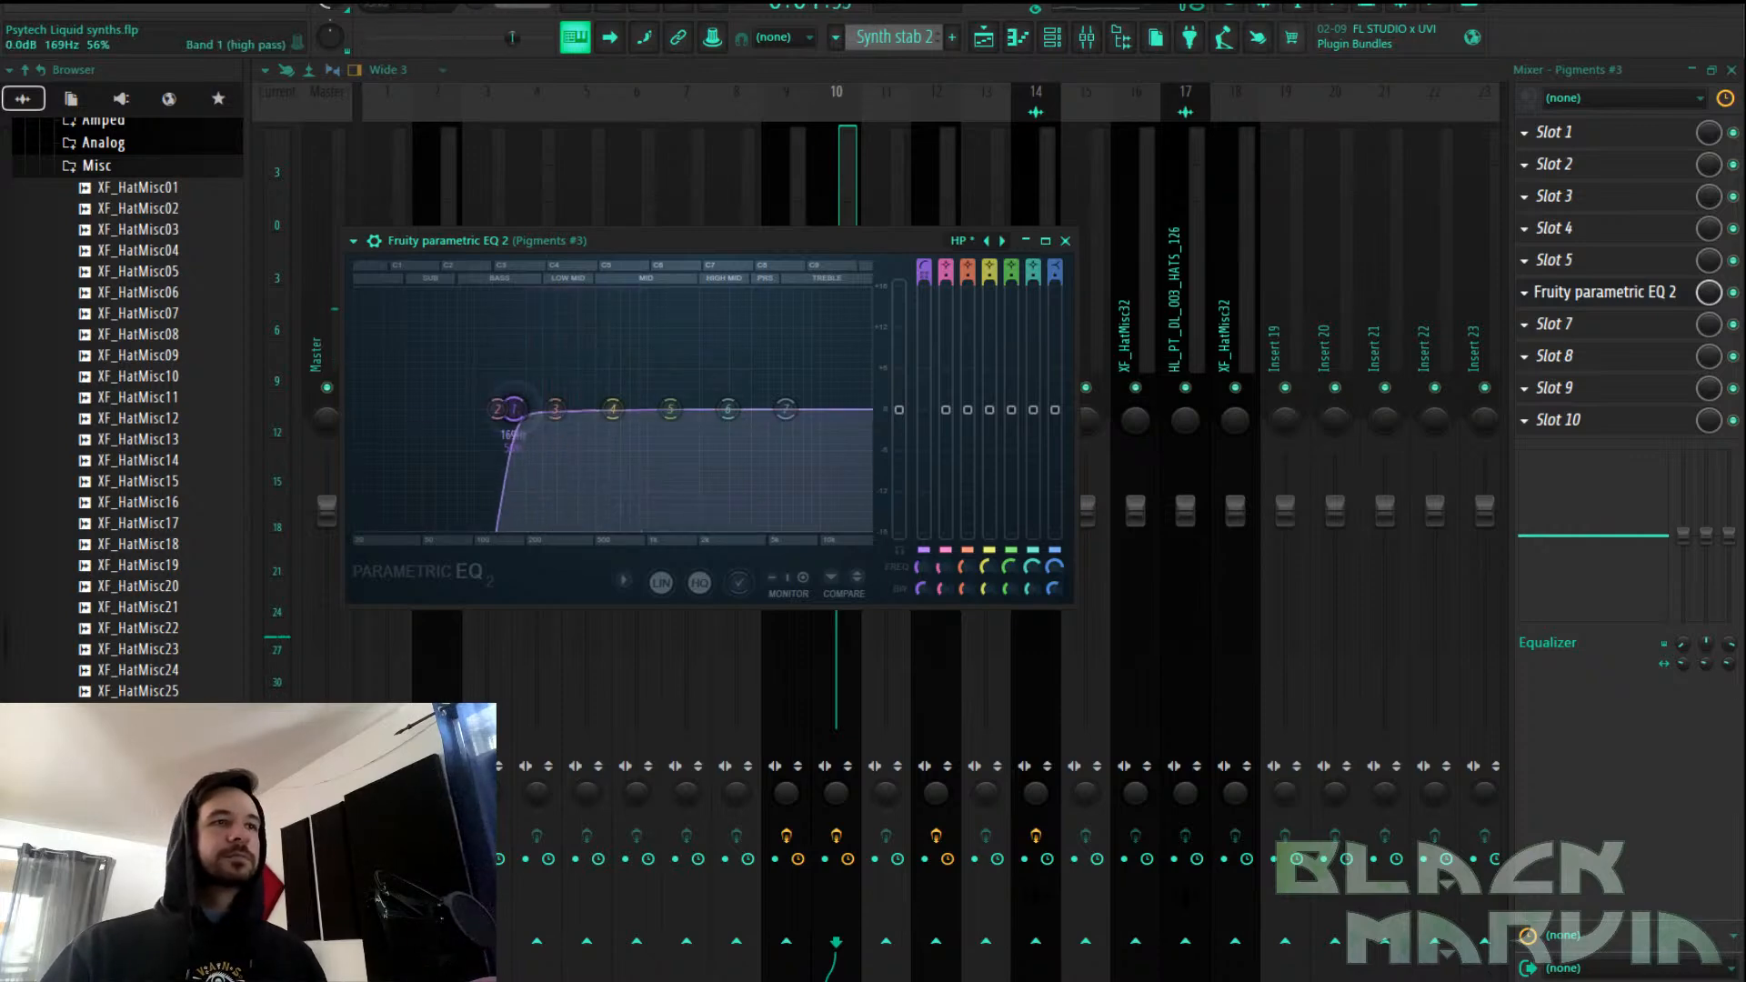
Add OTT after the EQ with Depth 67 %, downward 67 % and Out Gain 3.9 dB, and move both effects up one slot
{"action": "left_click", "coordinate": [1608, 327]}
{"action": "left_click", "coordinate": [1148, 602]}
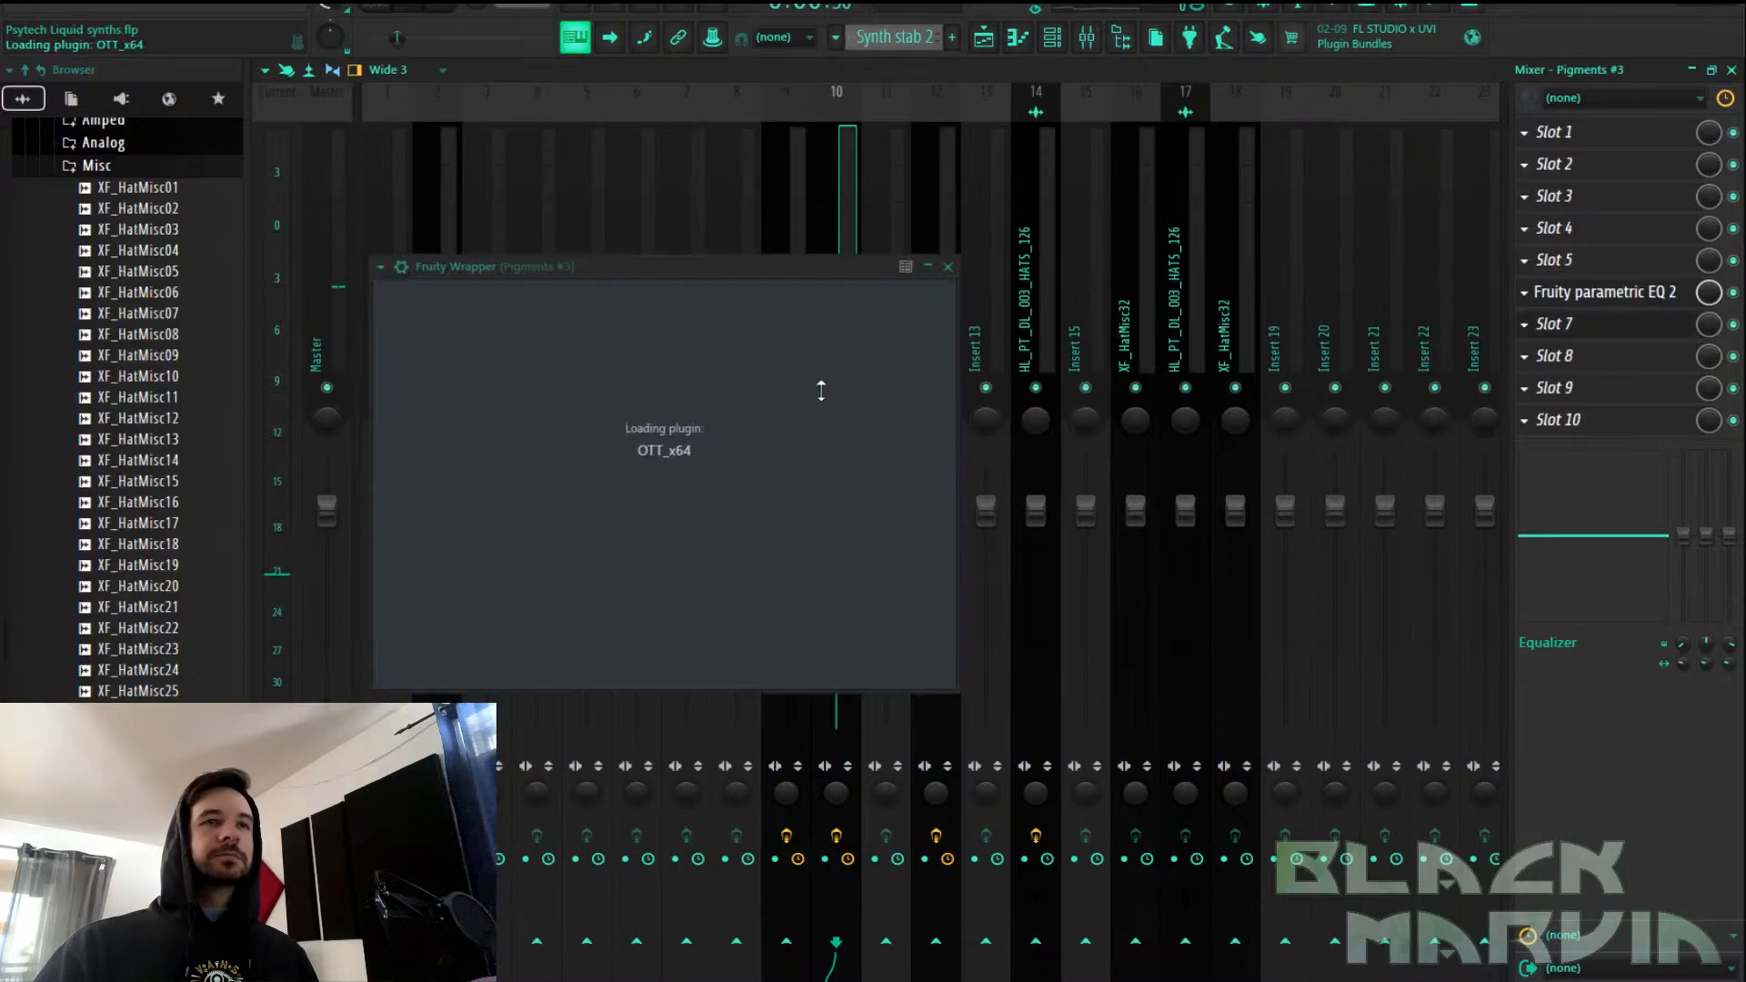
{"action": "left_click_drag", "start_coordinate": [404, 465], "coordinate": [404, 469]}
{"action": "left_click_drag", "start_coordinate": [554, 604], "coordinate": [551, 635]}
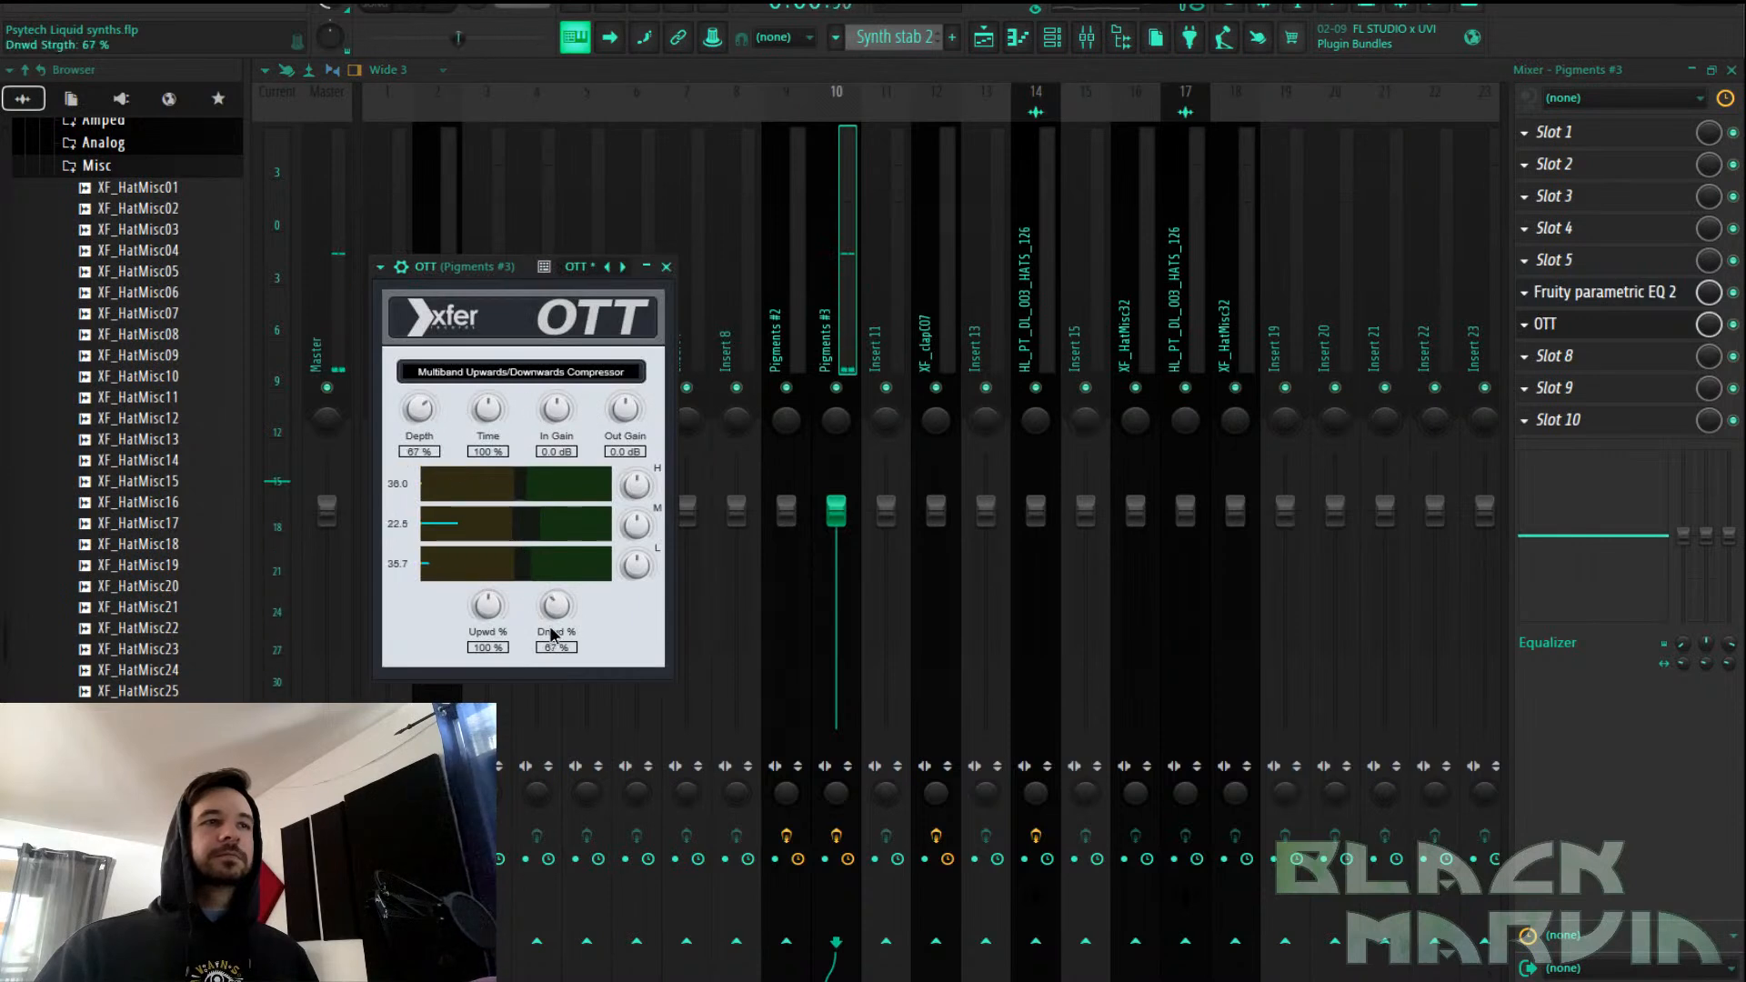
{"action": "left_click_drag", "start_coordinate": [473, 267], "coordinate": [1187, 189]}
{"action": "left_click_drag", "start_coordinate": [1286, 325], "coordinate": [1300, 335]}
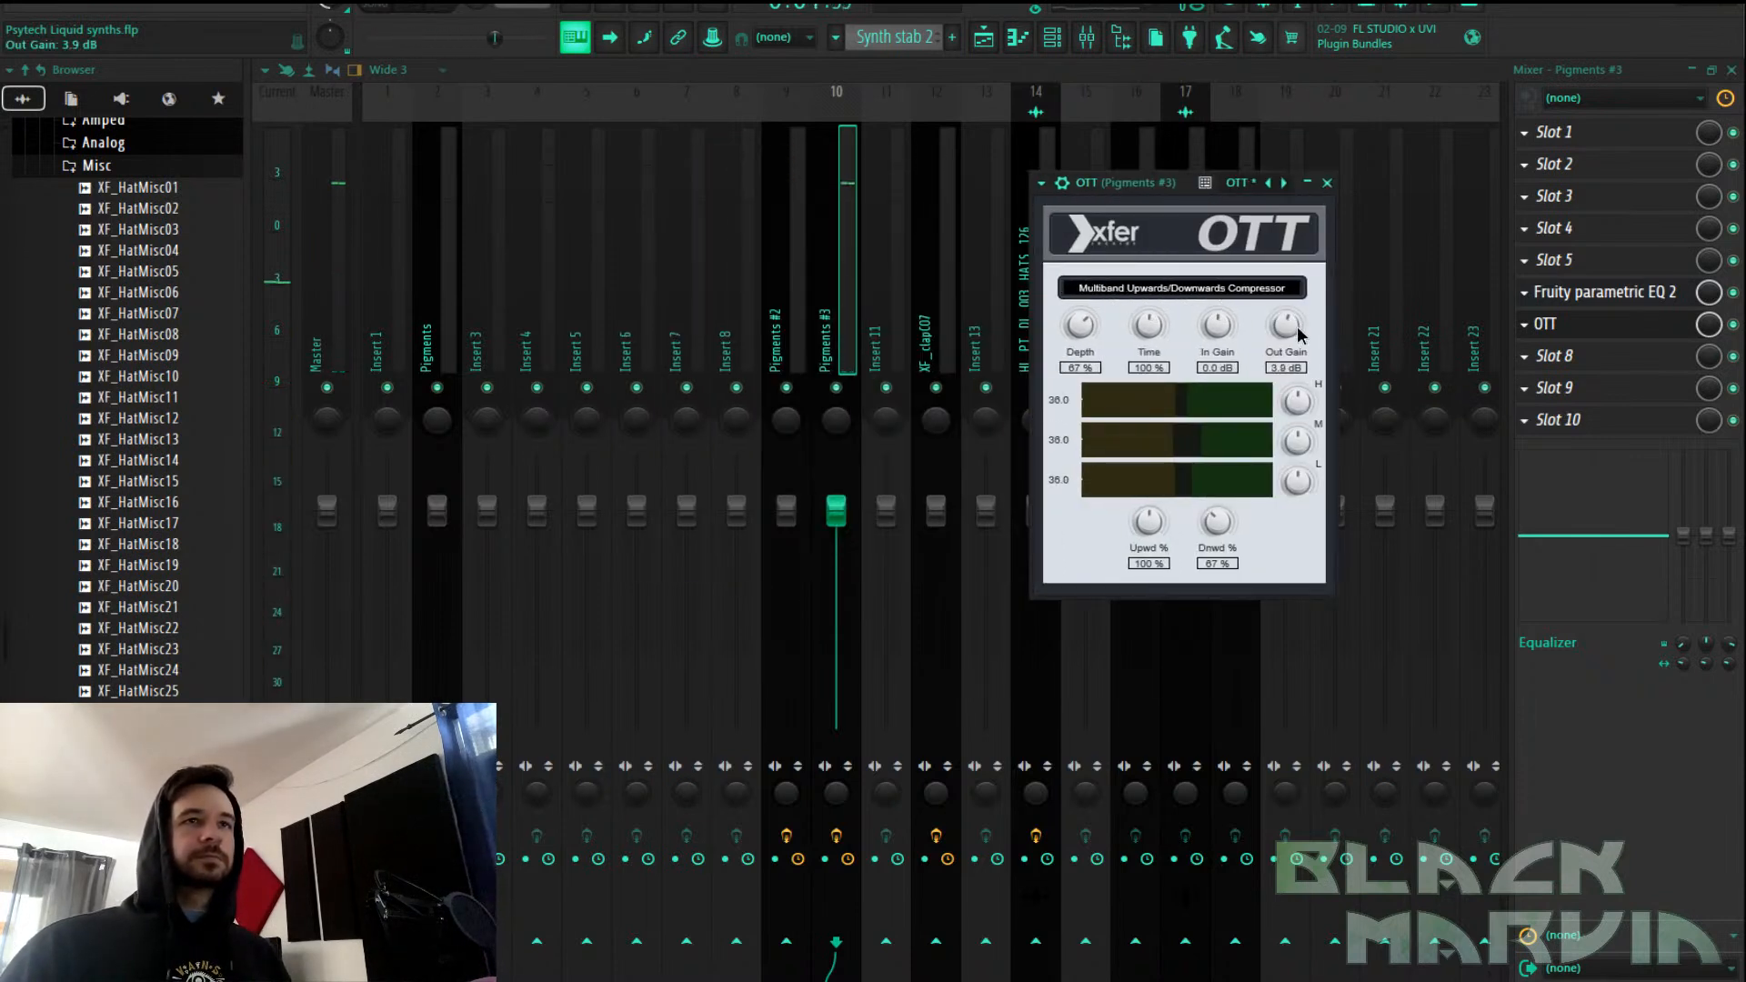
{"action": "scroll", "coordinate": [1617, 303], "scroll_direction": "up", "scroll_amount": 1}
{"action": "scroll", "coordinate": [1616, 332], "scroll_direction": "up", "scroll_amount": 1}
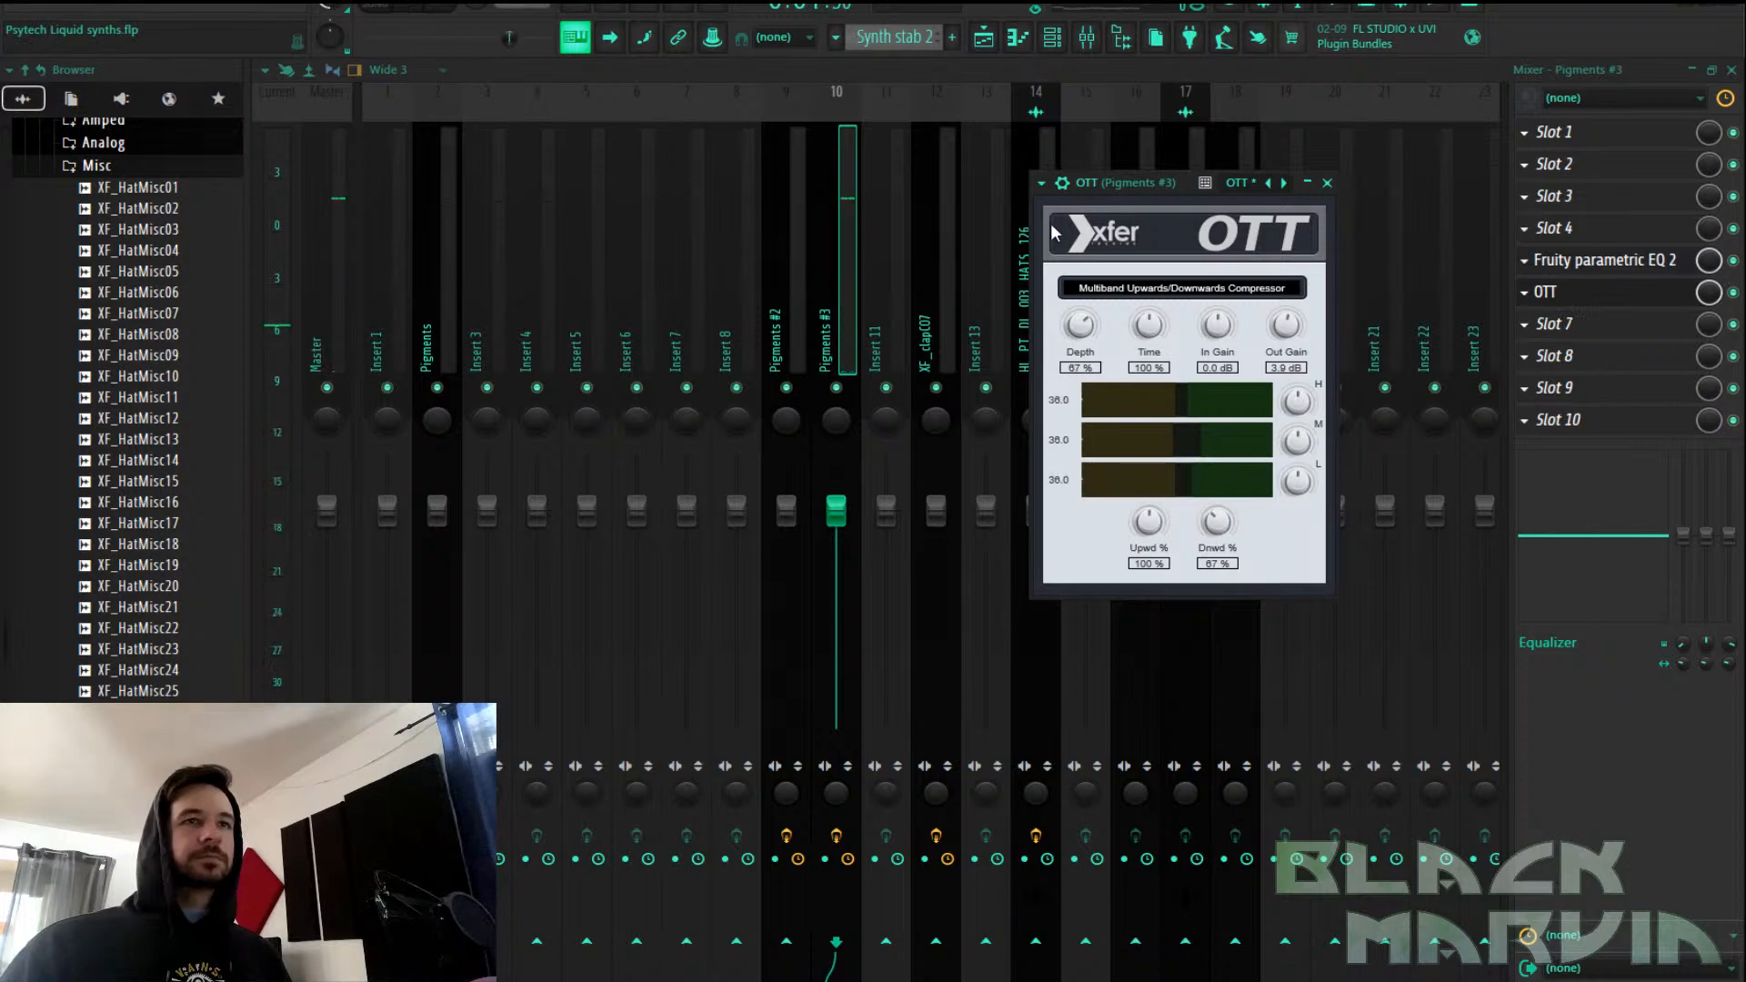
Place a Synth stab 2 clip on Track 8 in the second half of bar 1, trim it to the bar's end and play the song
{"action": "left_click", "coordinate": [998, 45]}
{"action": "left_click_drag", "start_coordinate": [644, 576], "coordinate": [613, 524]}
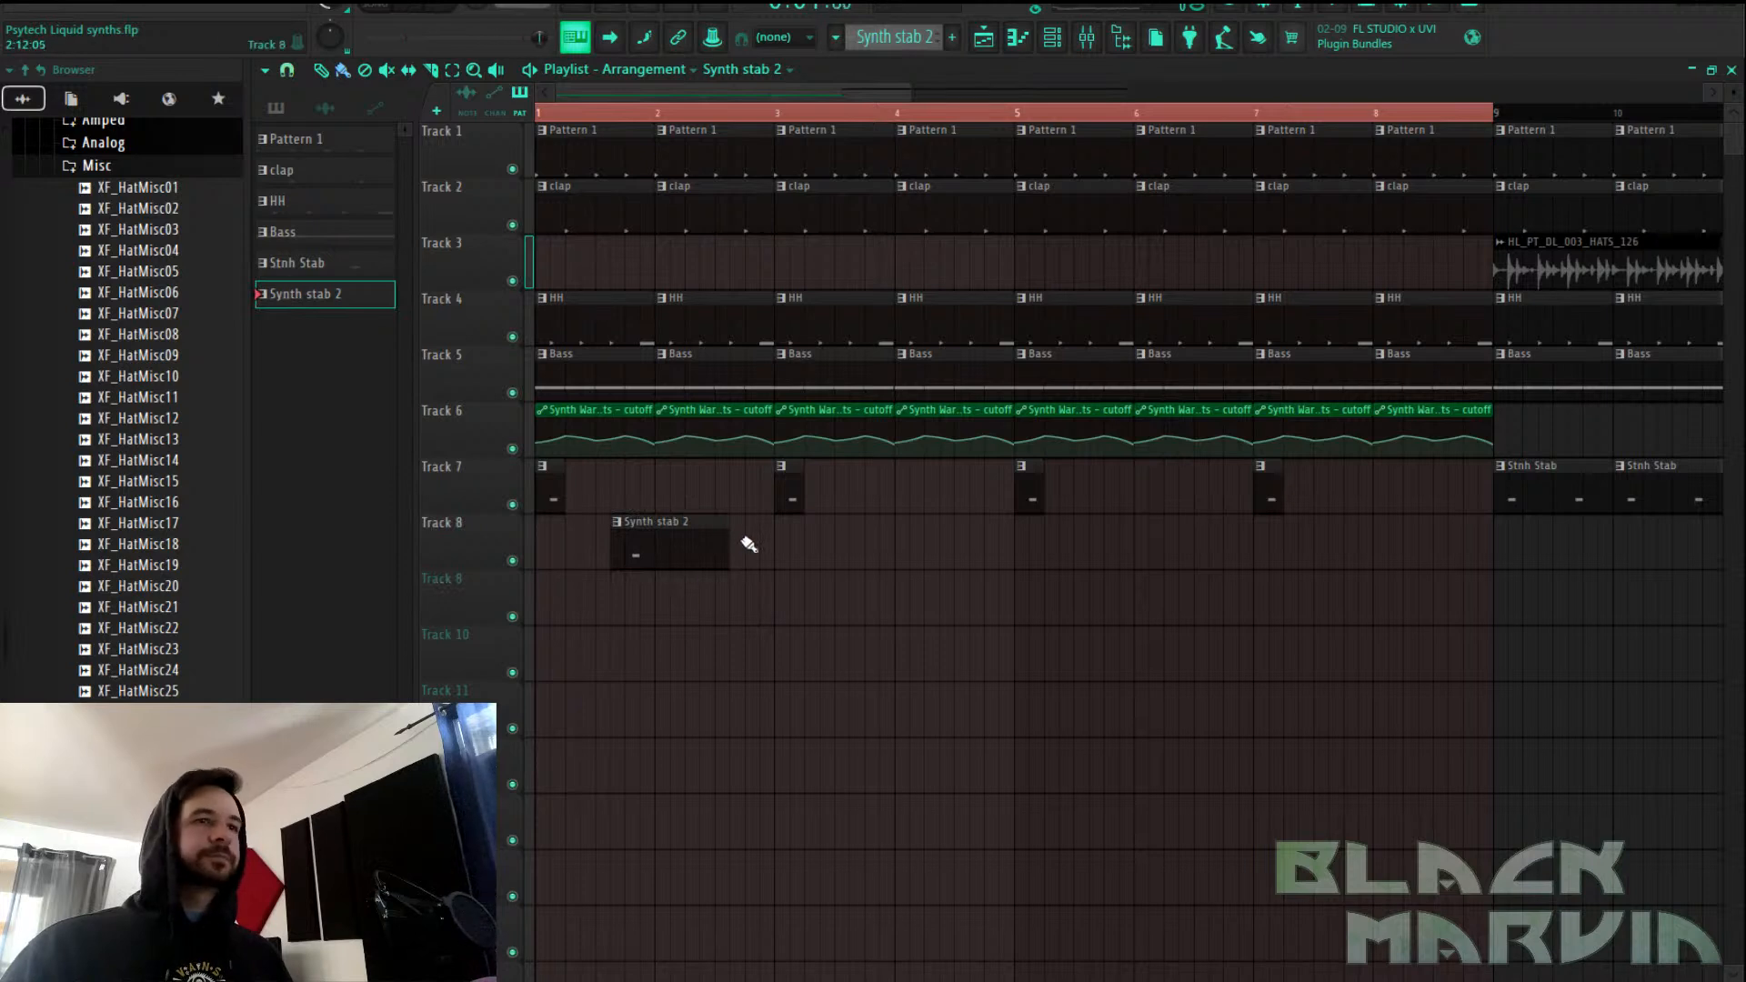
{"action": "left_click_drag", "start_coordinate": [728, 521], "coordinate": [653, 522]}
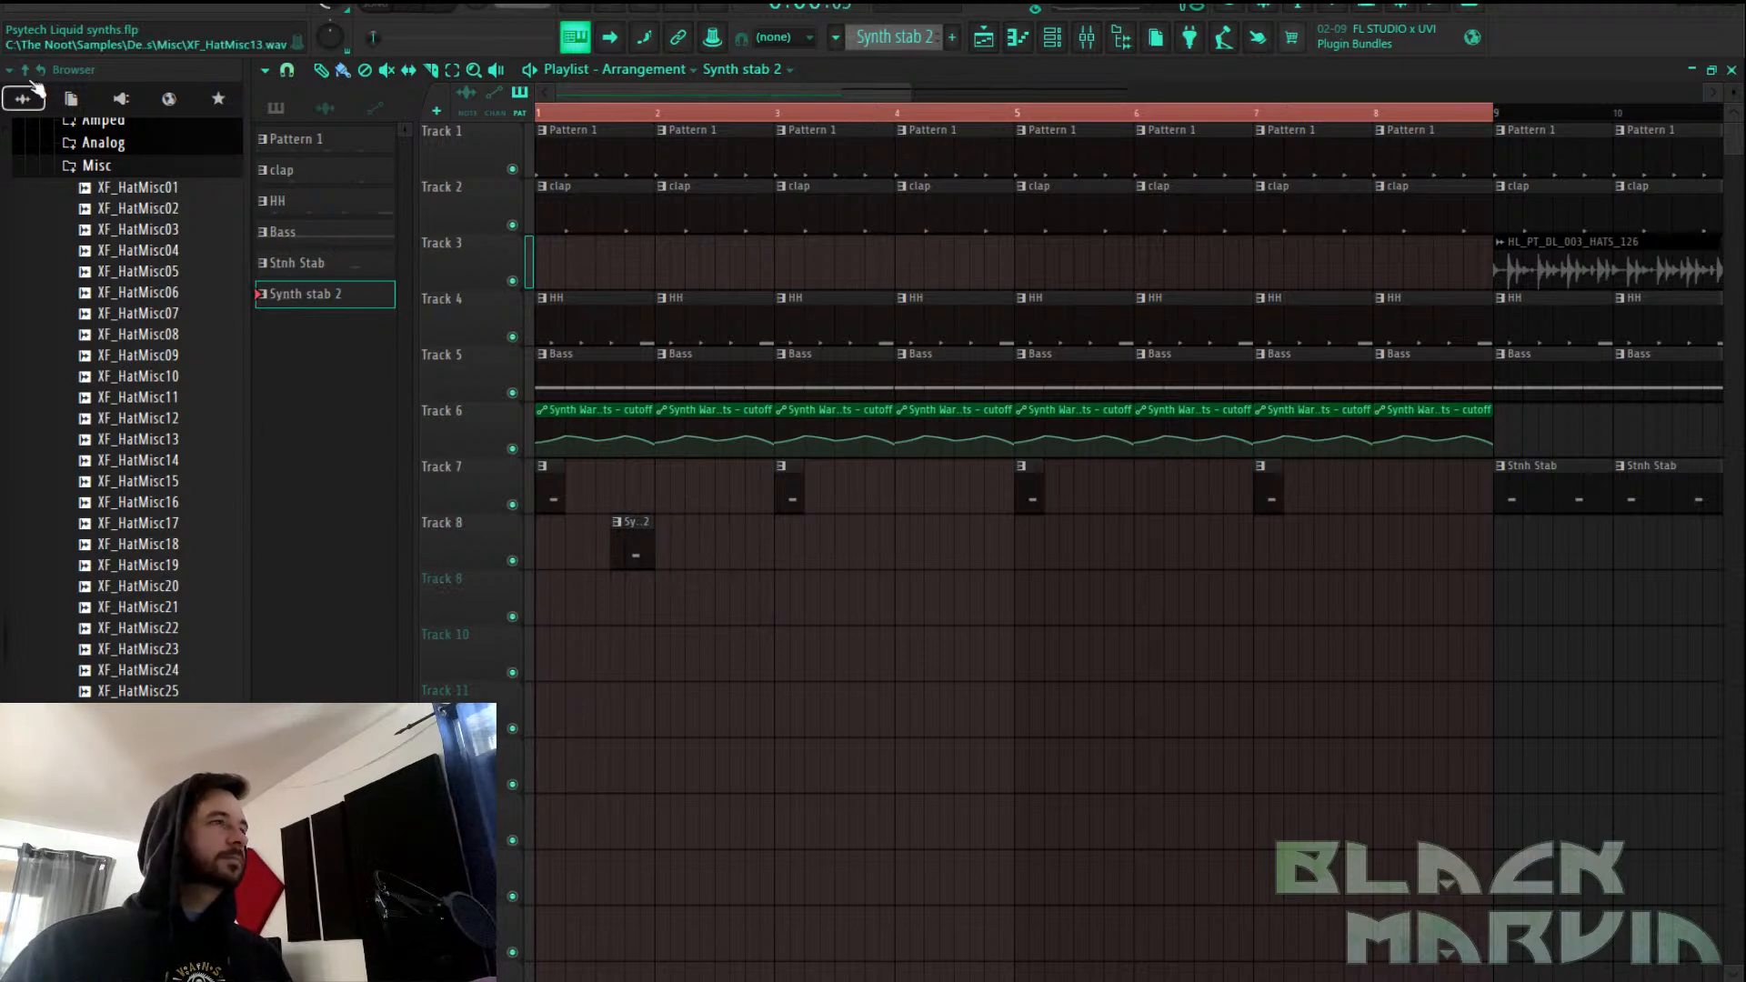
{"action": "key", "text": "space"}
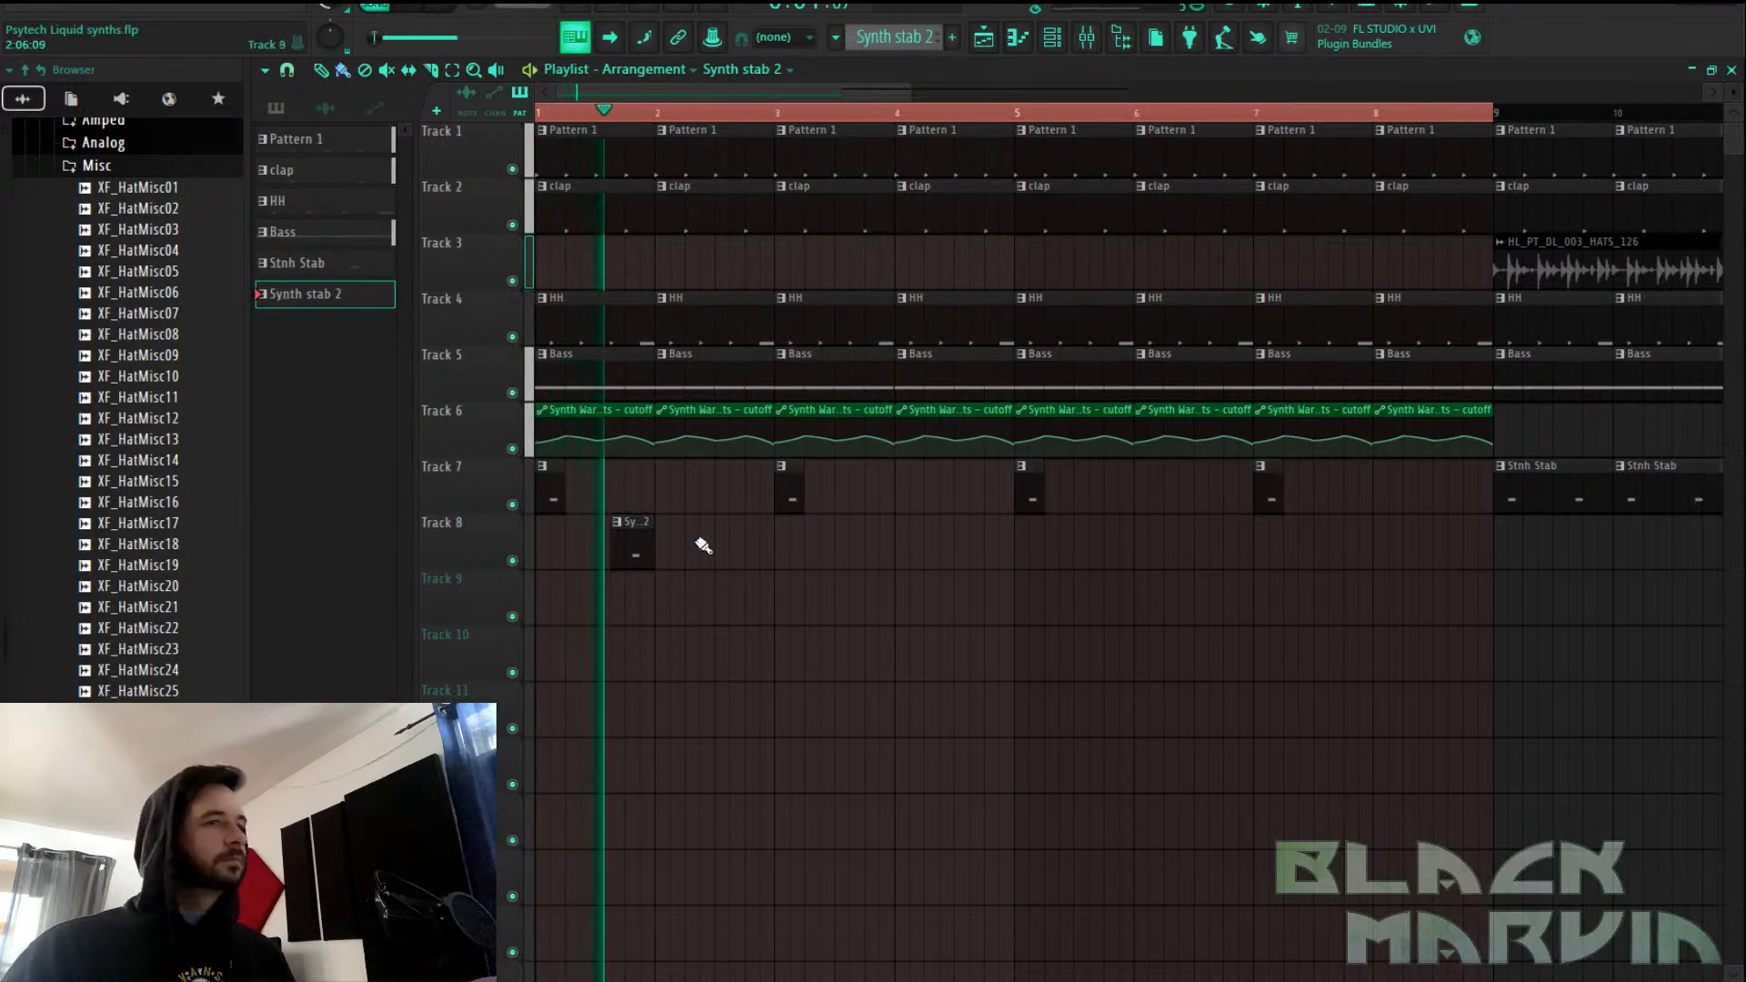
Add a second short Synth stab 2 clip on Track 8 in the second half of bar 5 and replay the arrangement
{"action": "left_click", "coordinate": [877, 551]}
{"action": "right_click", "coordinate": [889, 552]}
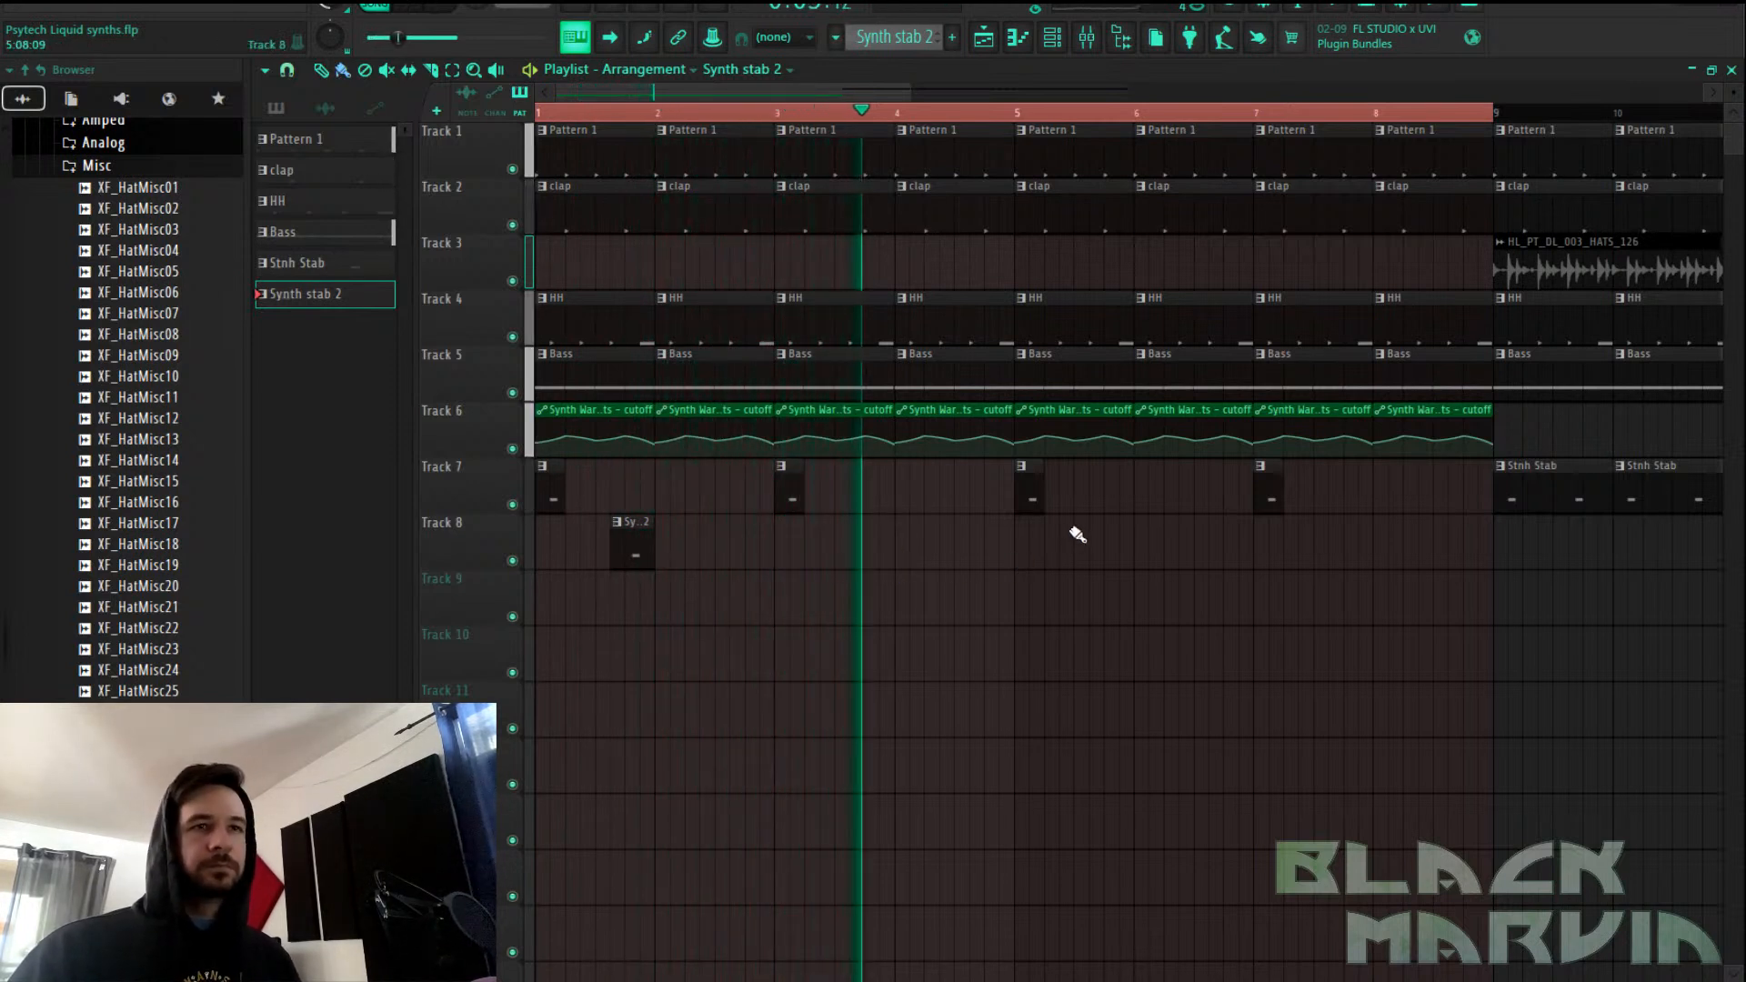
{"action": "left_click", "coordinate": [1218, 535]}
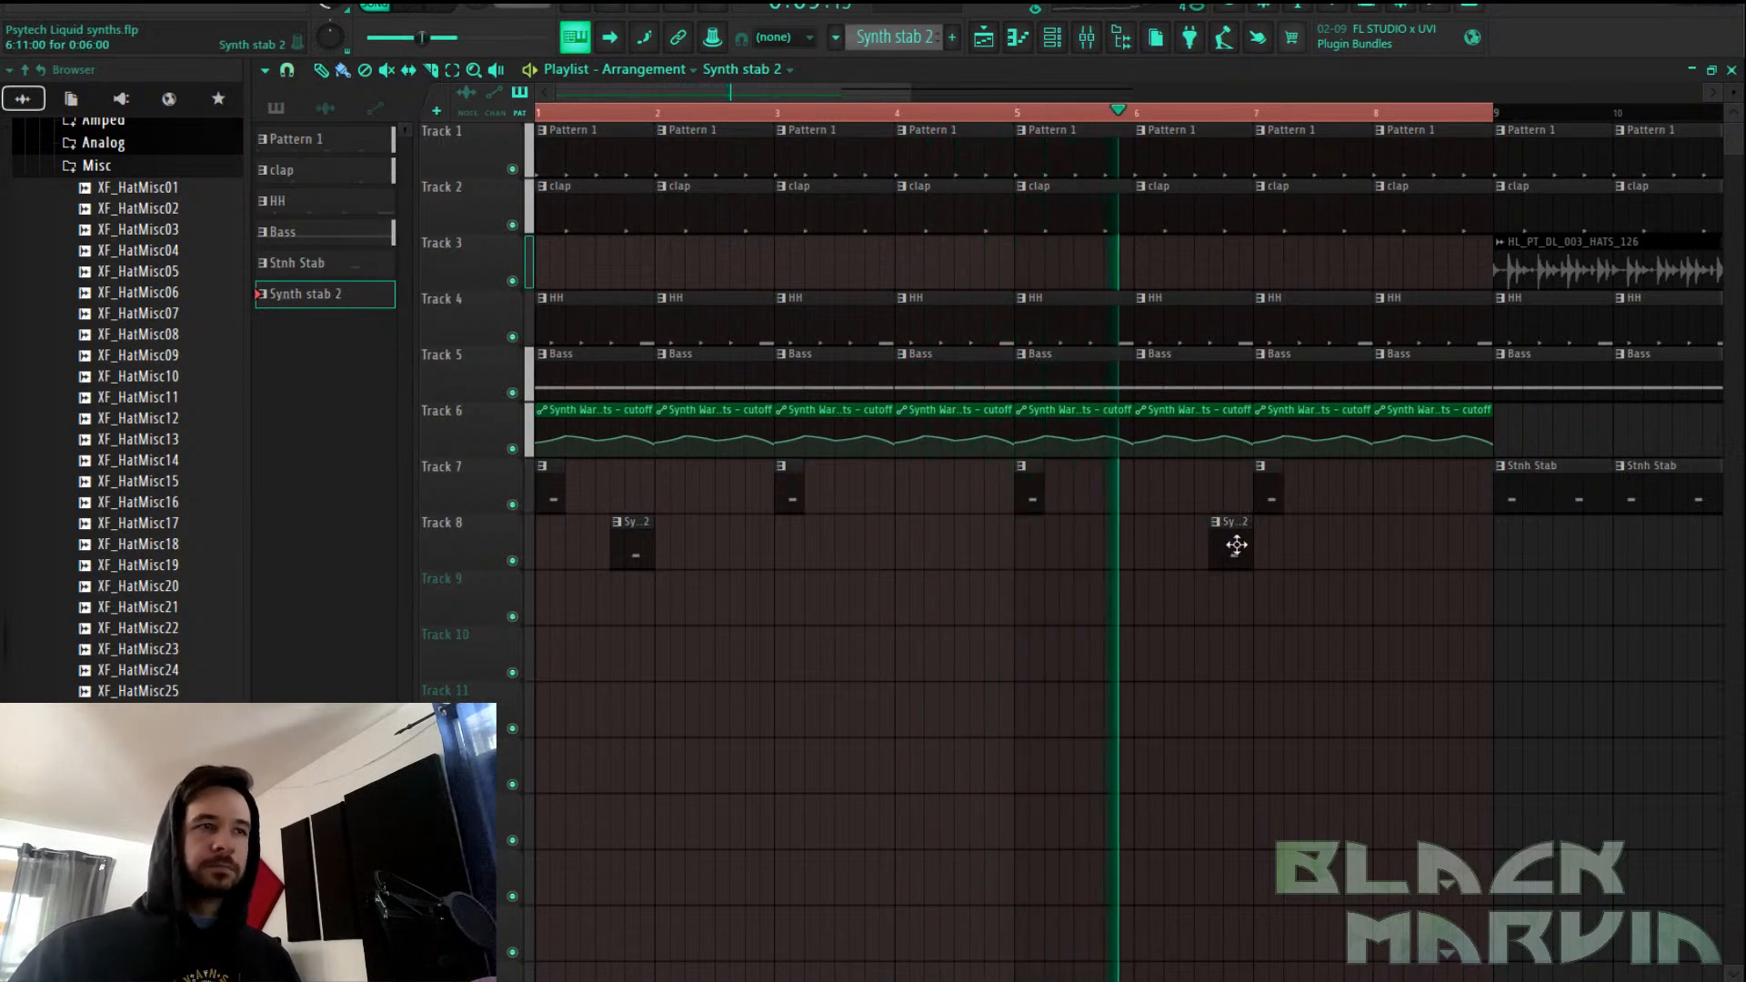
{"action": "left_click_drag", "start_coordinate": [1240, 543], "coordinate": [1107, 539]}
{"action": "key", "text": "space"}
{"action": "key", "text": "space"}
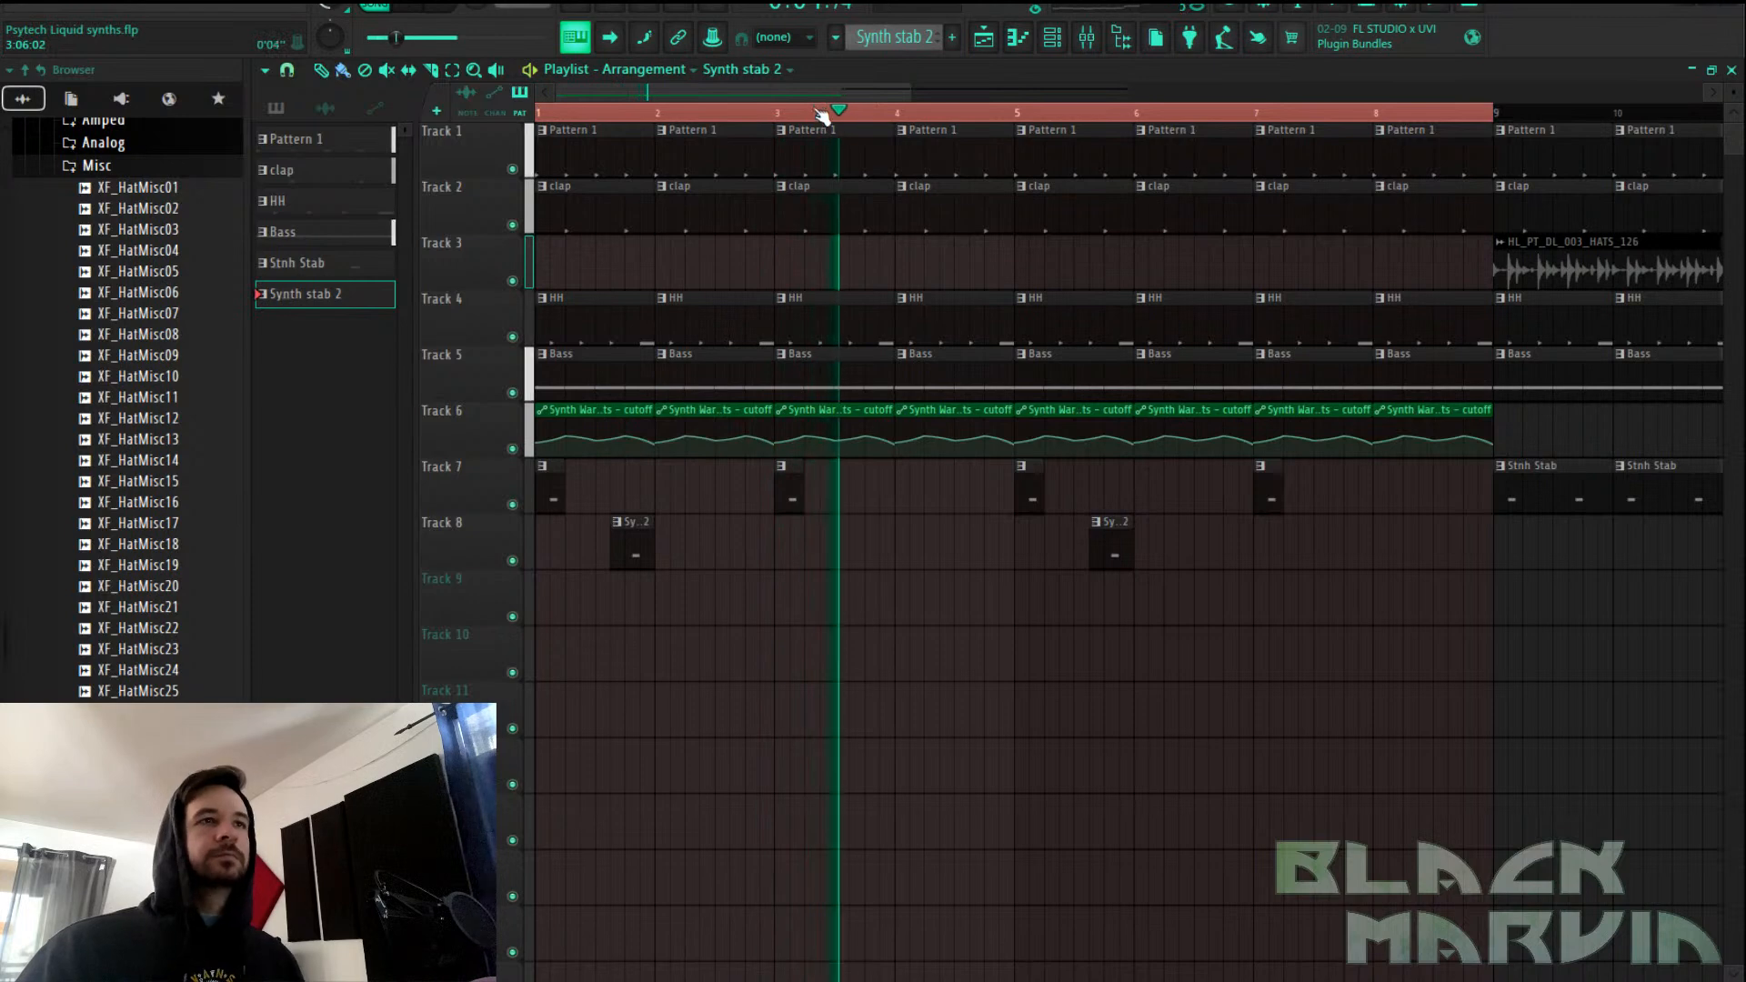
Change the colour of the Stnh Stab pattern on Track 7 to dark red #45100D
{"action": "right_click", "coordinate": [542, 476]}
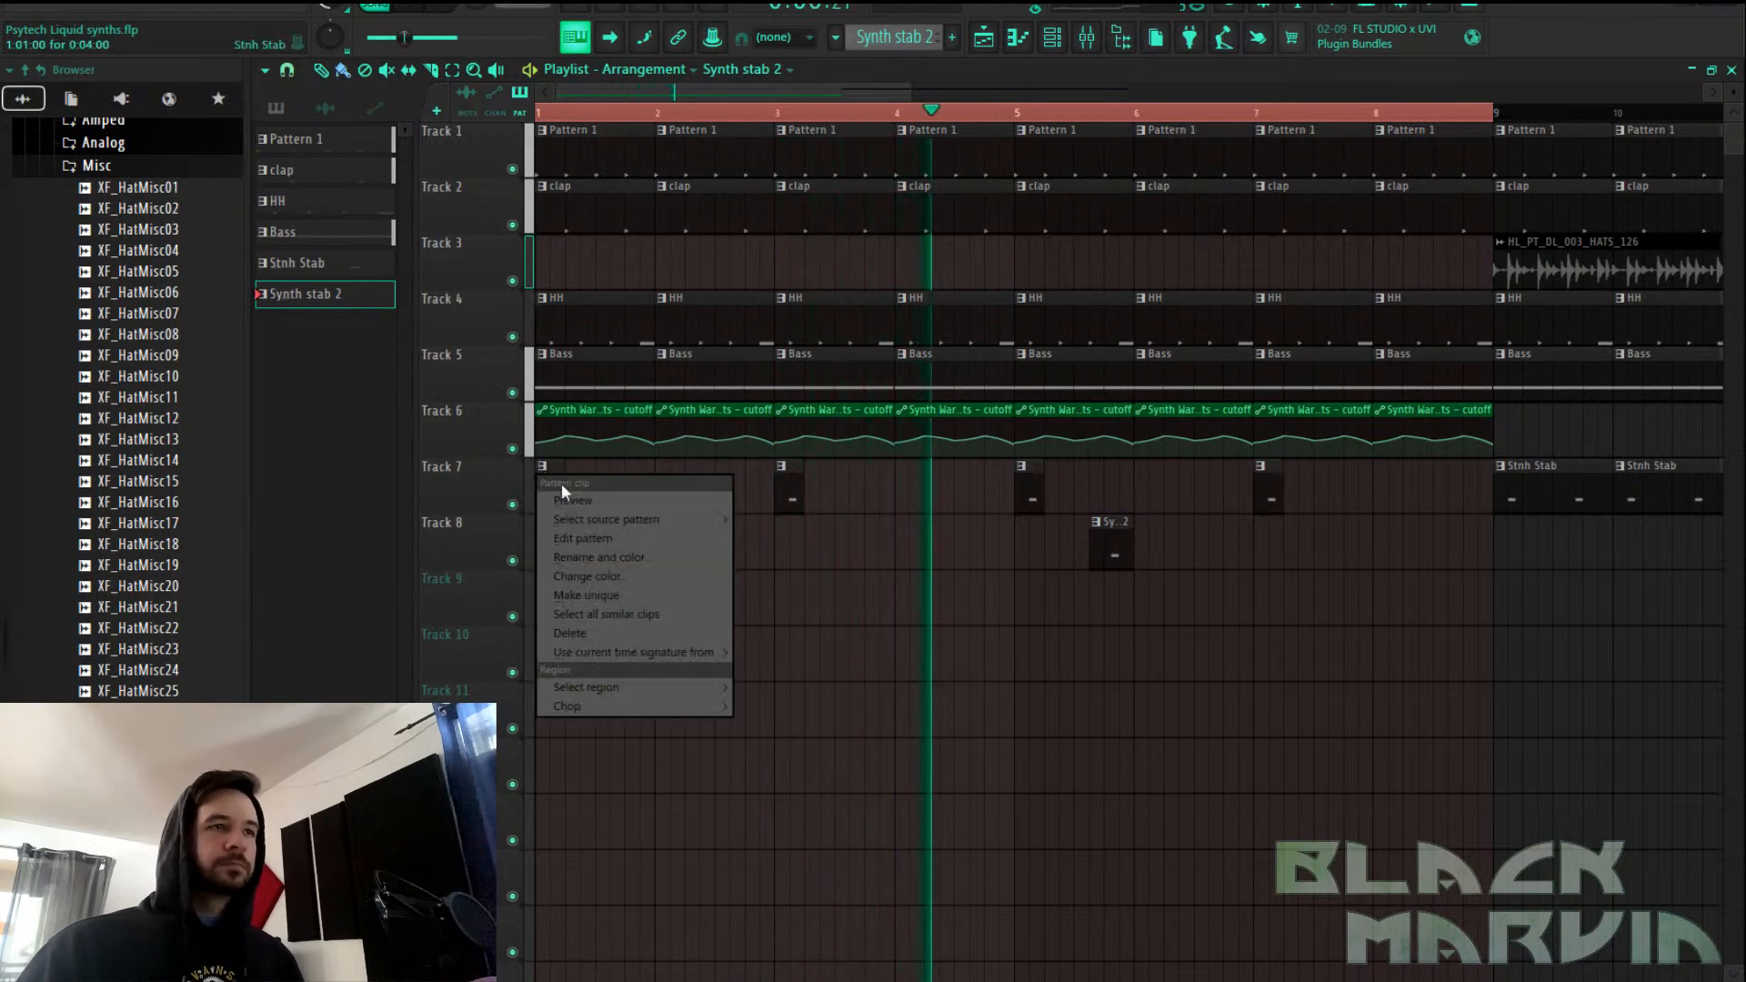
{"action": "left_click", "coordinate": [609, 573]}
{"action": "left_click_drag", "start_coordinate": [782, 471], "coordinate": [1023, 256]}
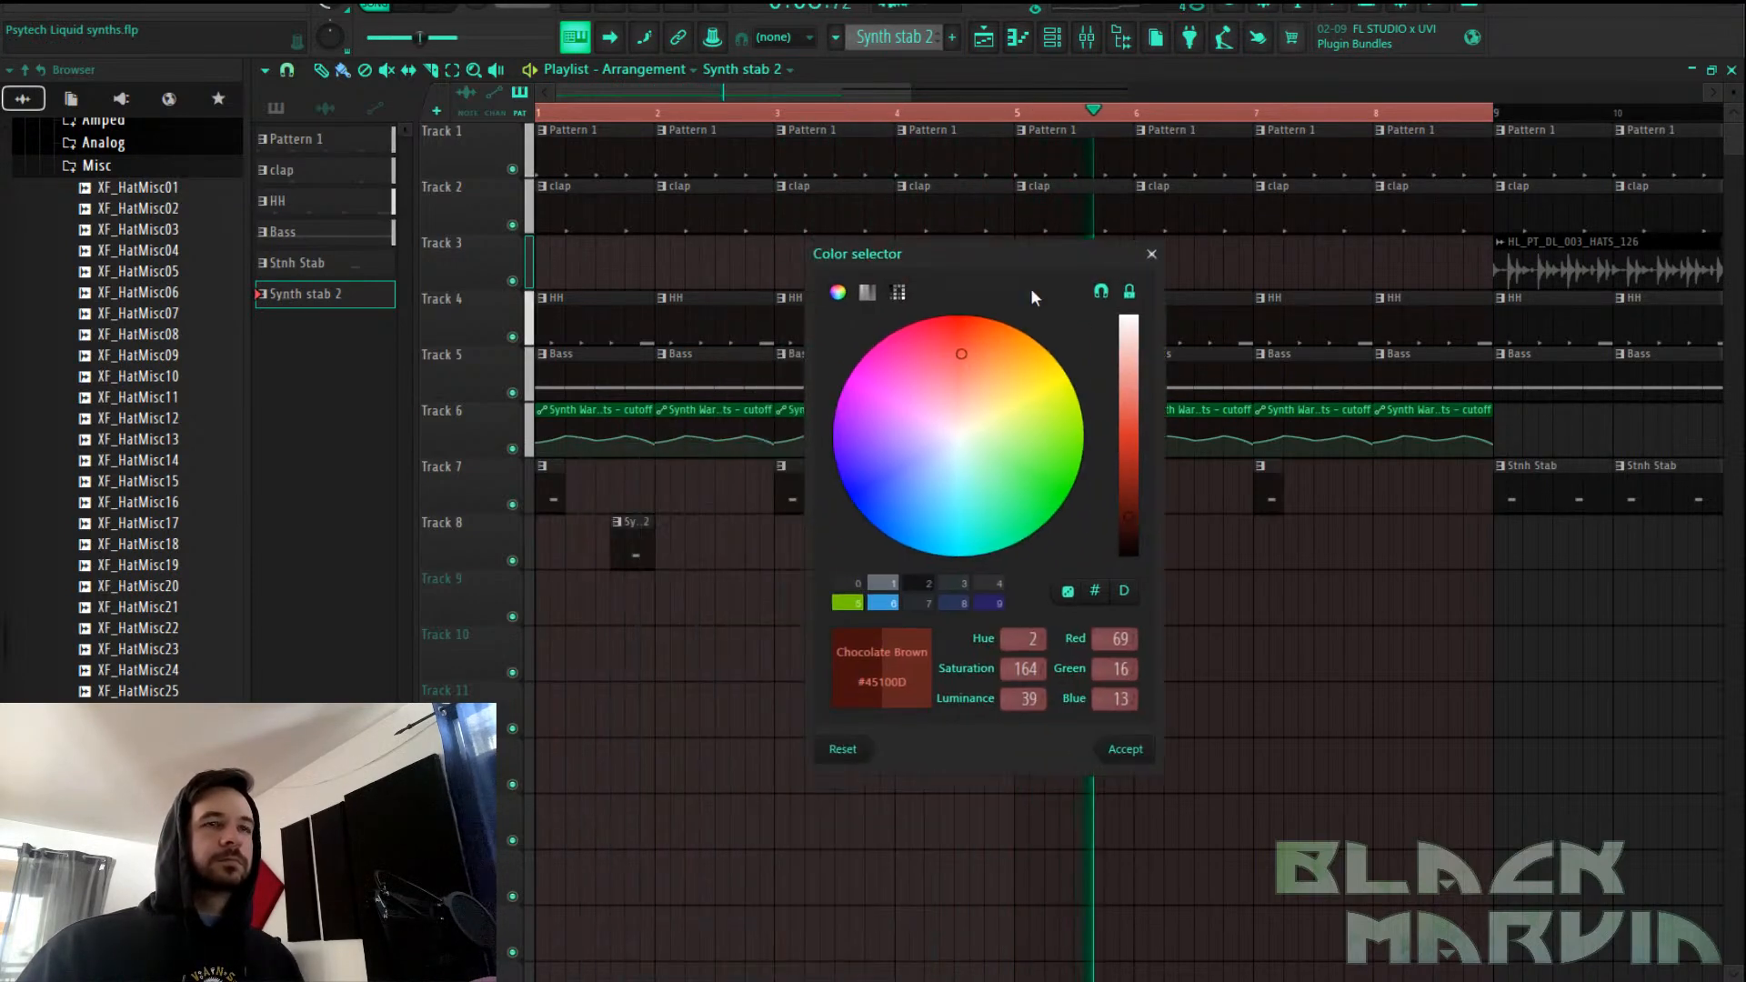
{"action": "left_click", "coordinate": [1122, 738]}
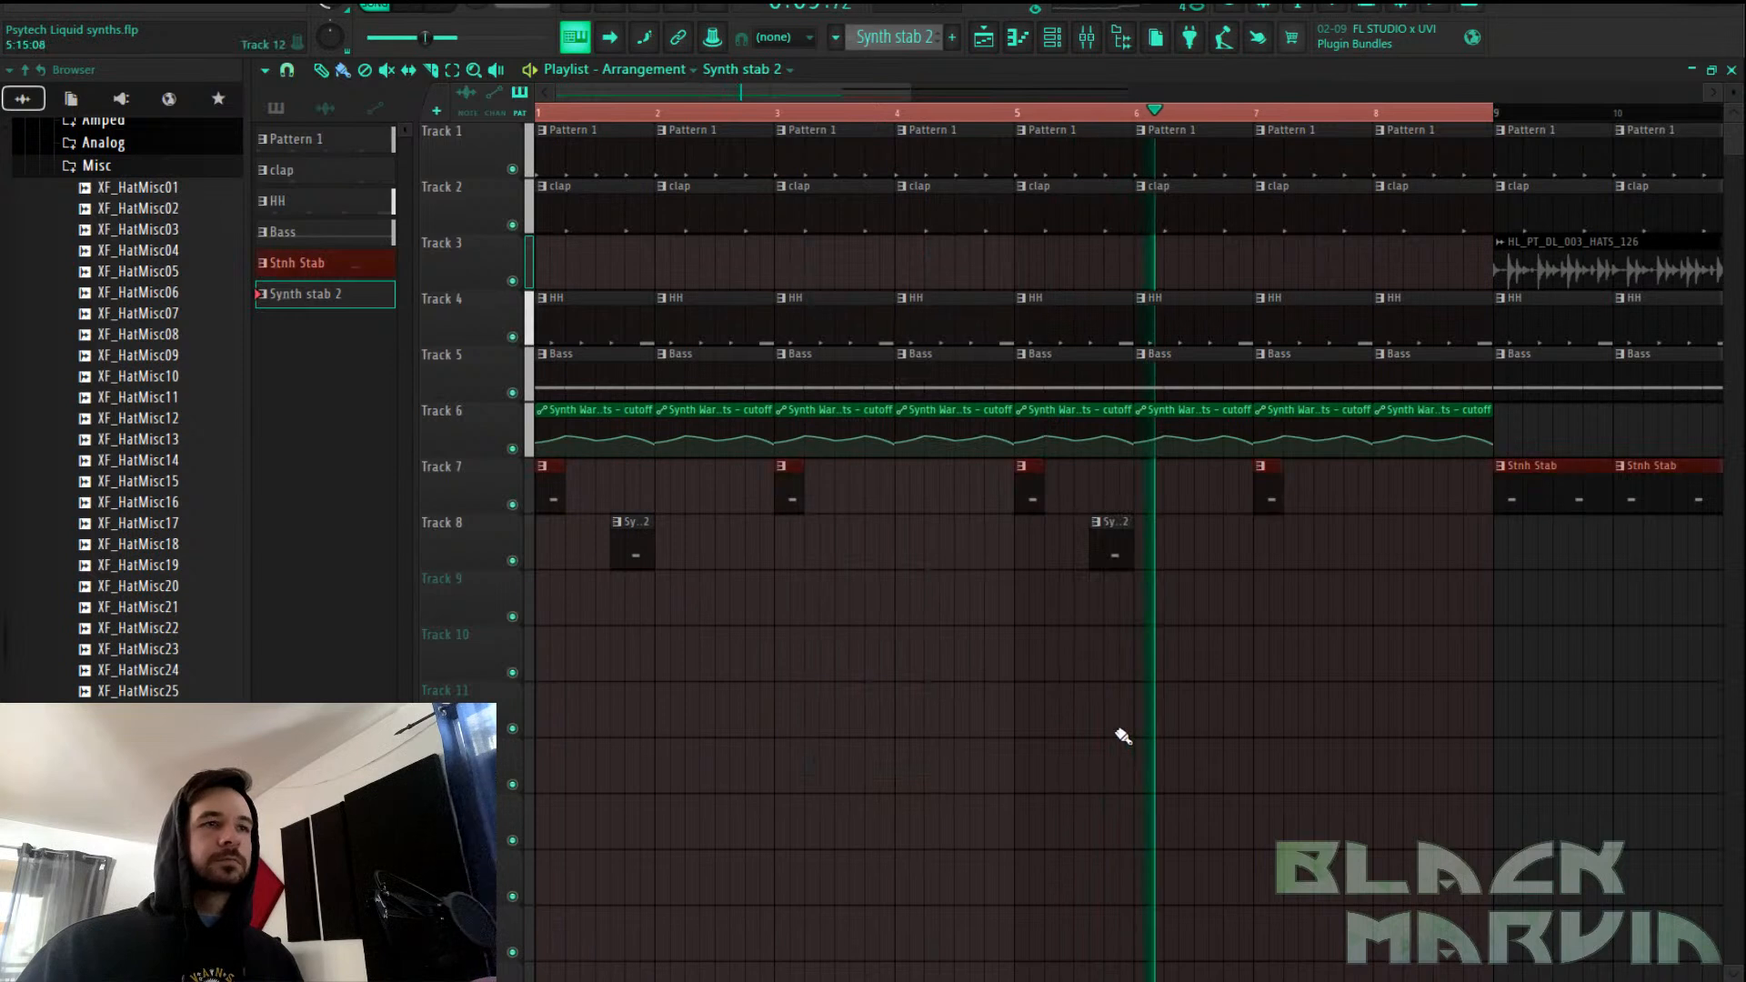
Change the colour of the Synth stab 2 pattern on Track 8 to dark olive green #2E4909
{"action": "right_click", "coordinate": [624, 539]}
{"action": "left_click", "coordinate": [751, 635]}
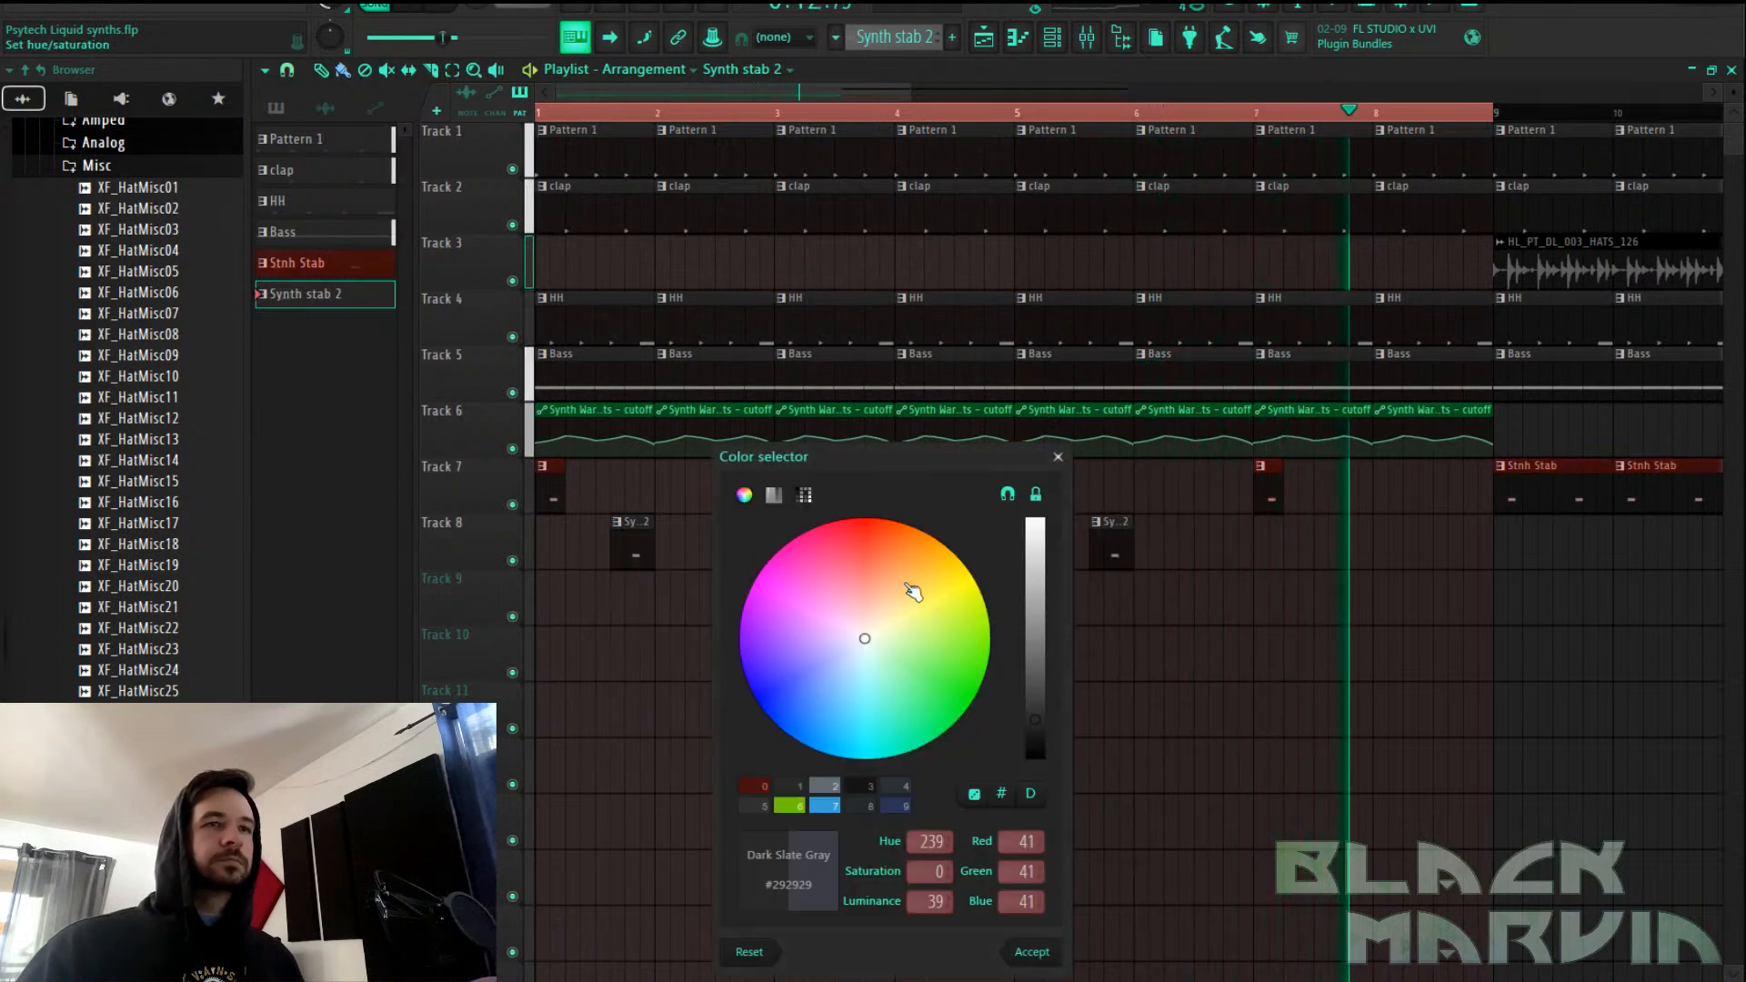
{"action": "left_click_drag", "start_coordinate": [966, 463], "coordinate": [1171, 301]}
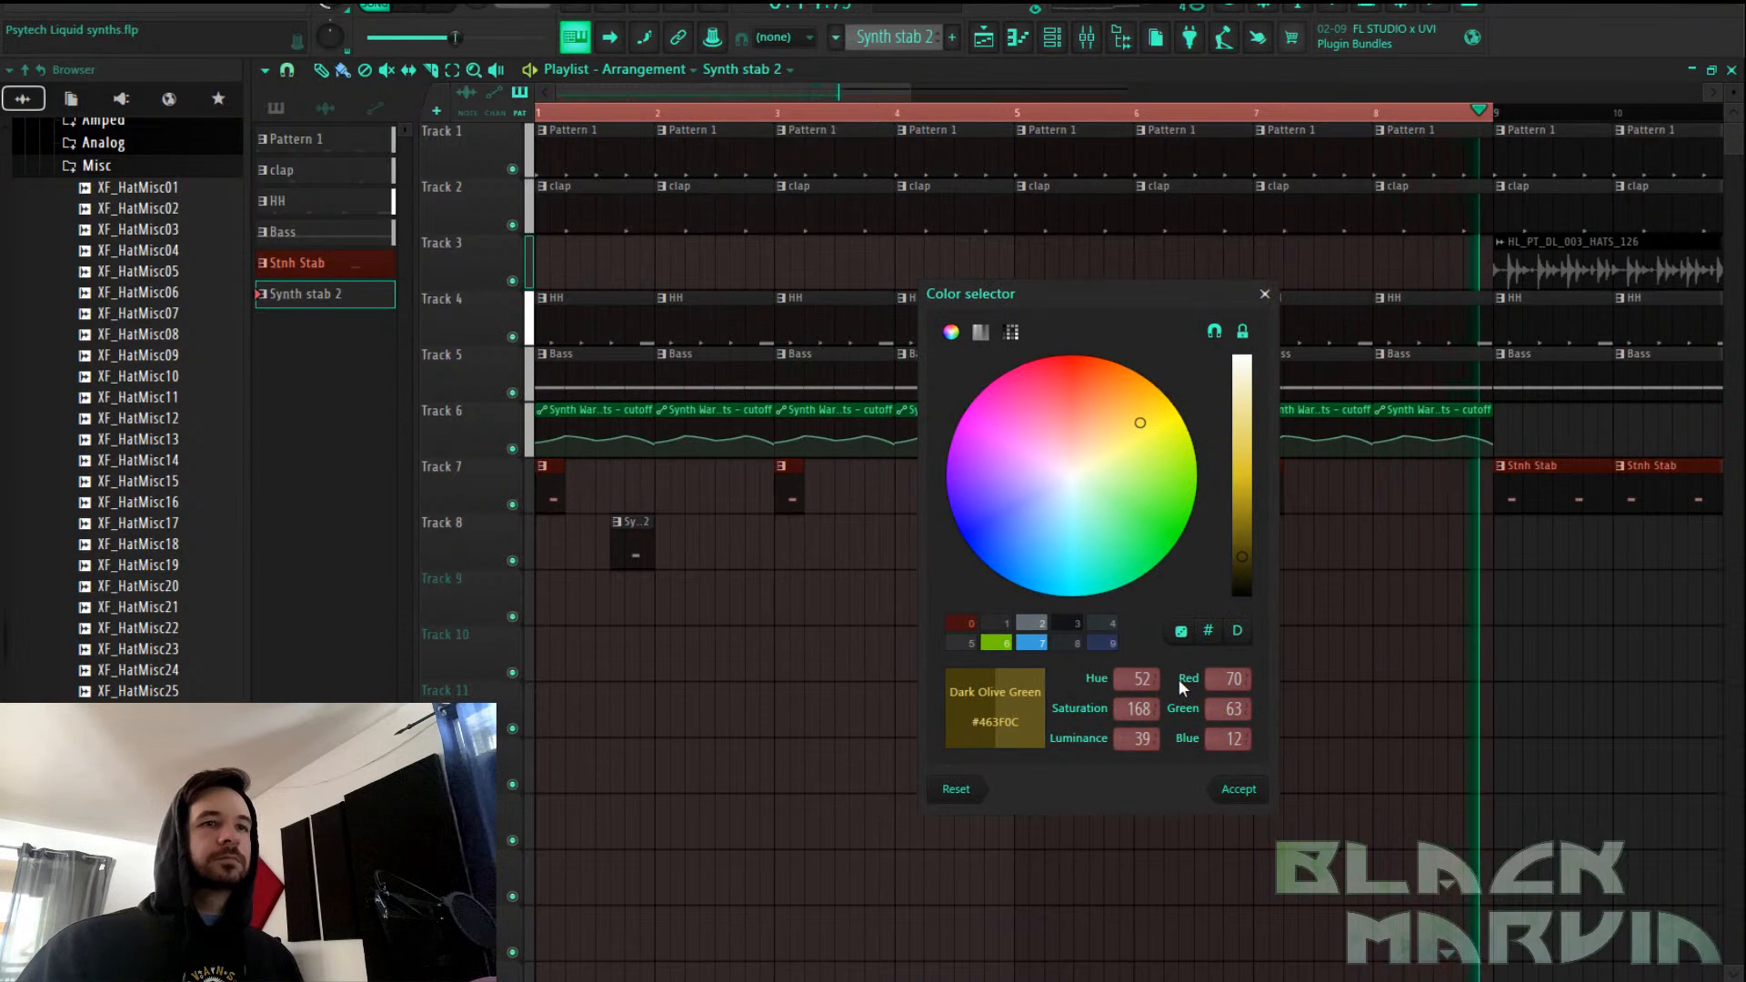
{"action": "left_click_drag", "start_coordinate": [1140, 423], "coordinate": [1167, 465]}
{"action": "left_click_drag", "start_coordinate": [1163, 304], "coordinate": [1177, 233]}
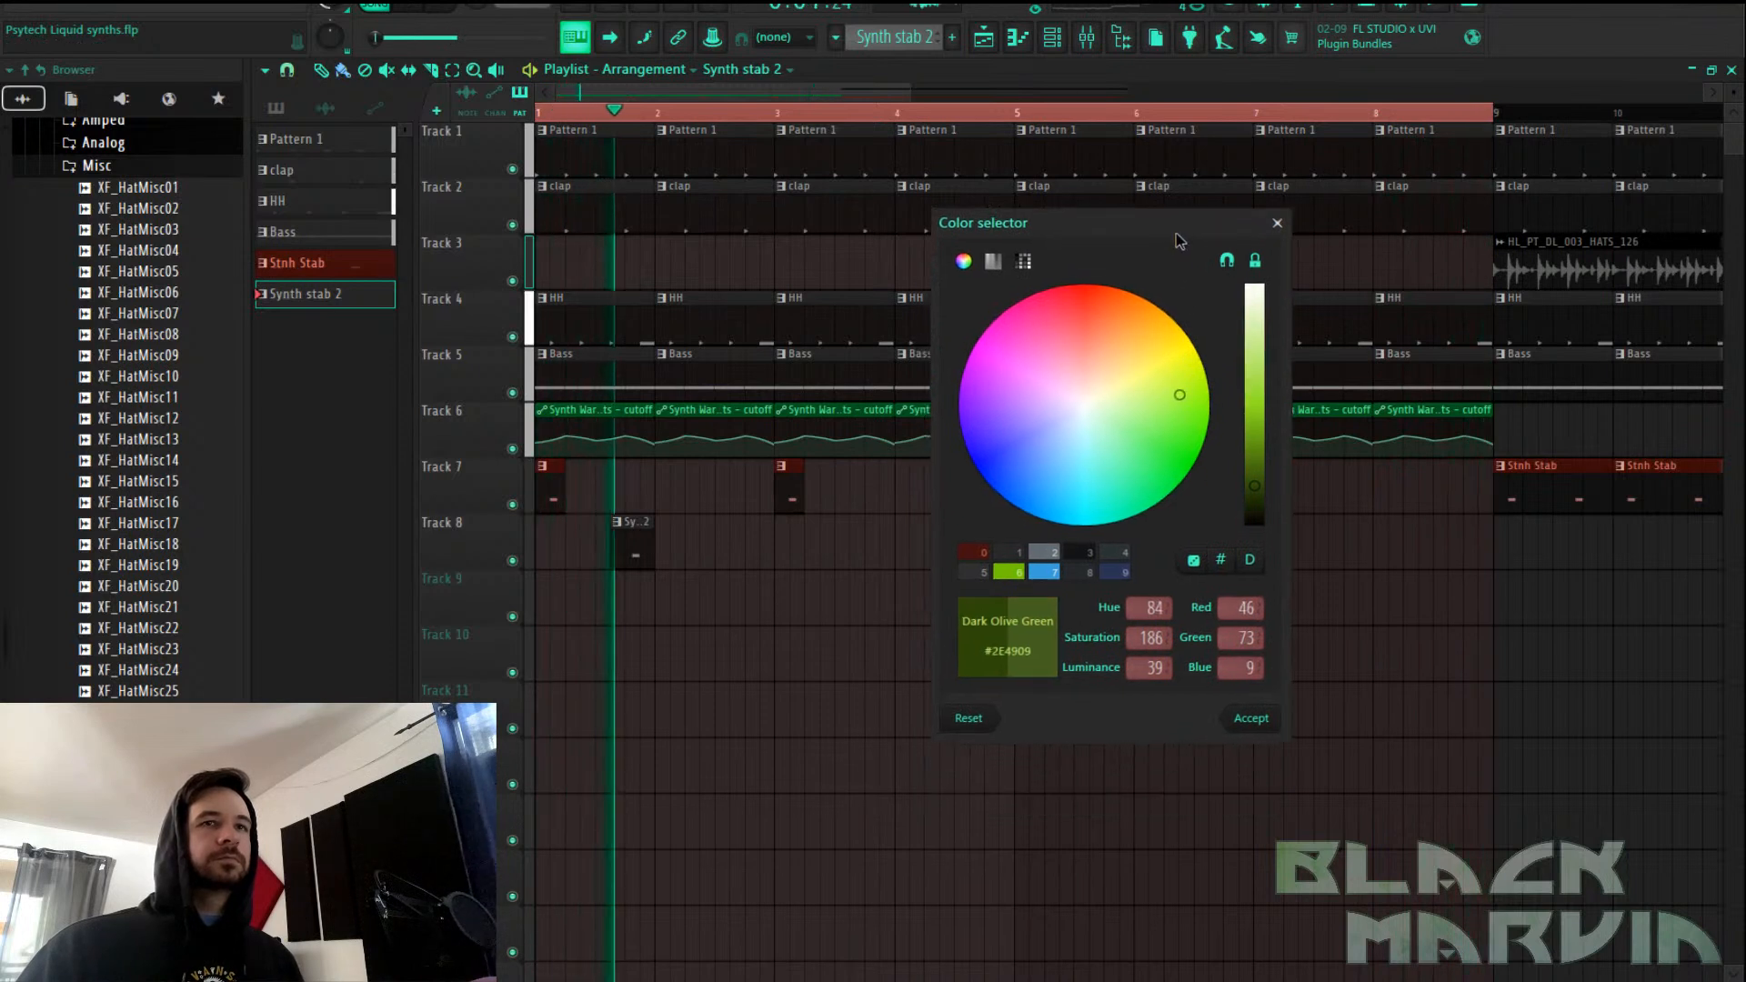
{"action": "left_click", "coordinate": [1250, 717]}
Save the project and recolour the Synth stab 2 pattern to dark slate blue #2F2957
{"action": "key", "text": "ctrl+s"}
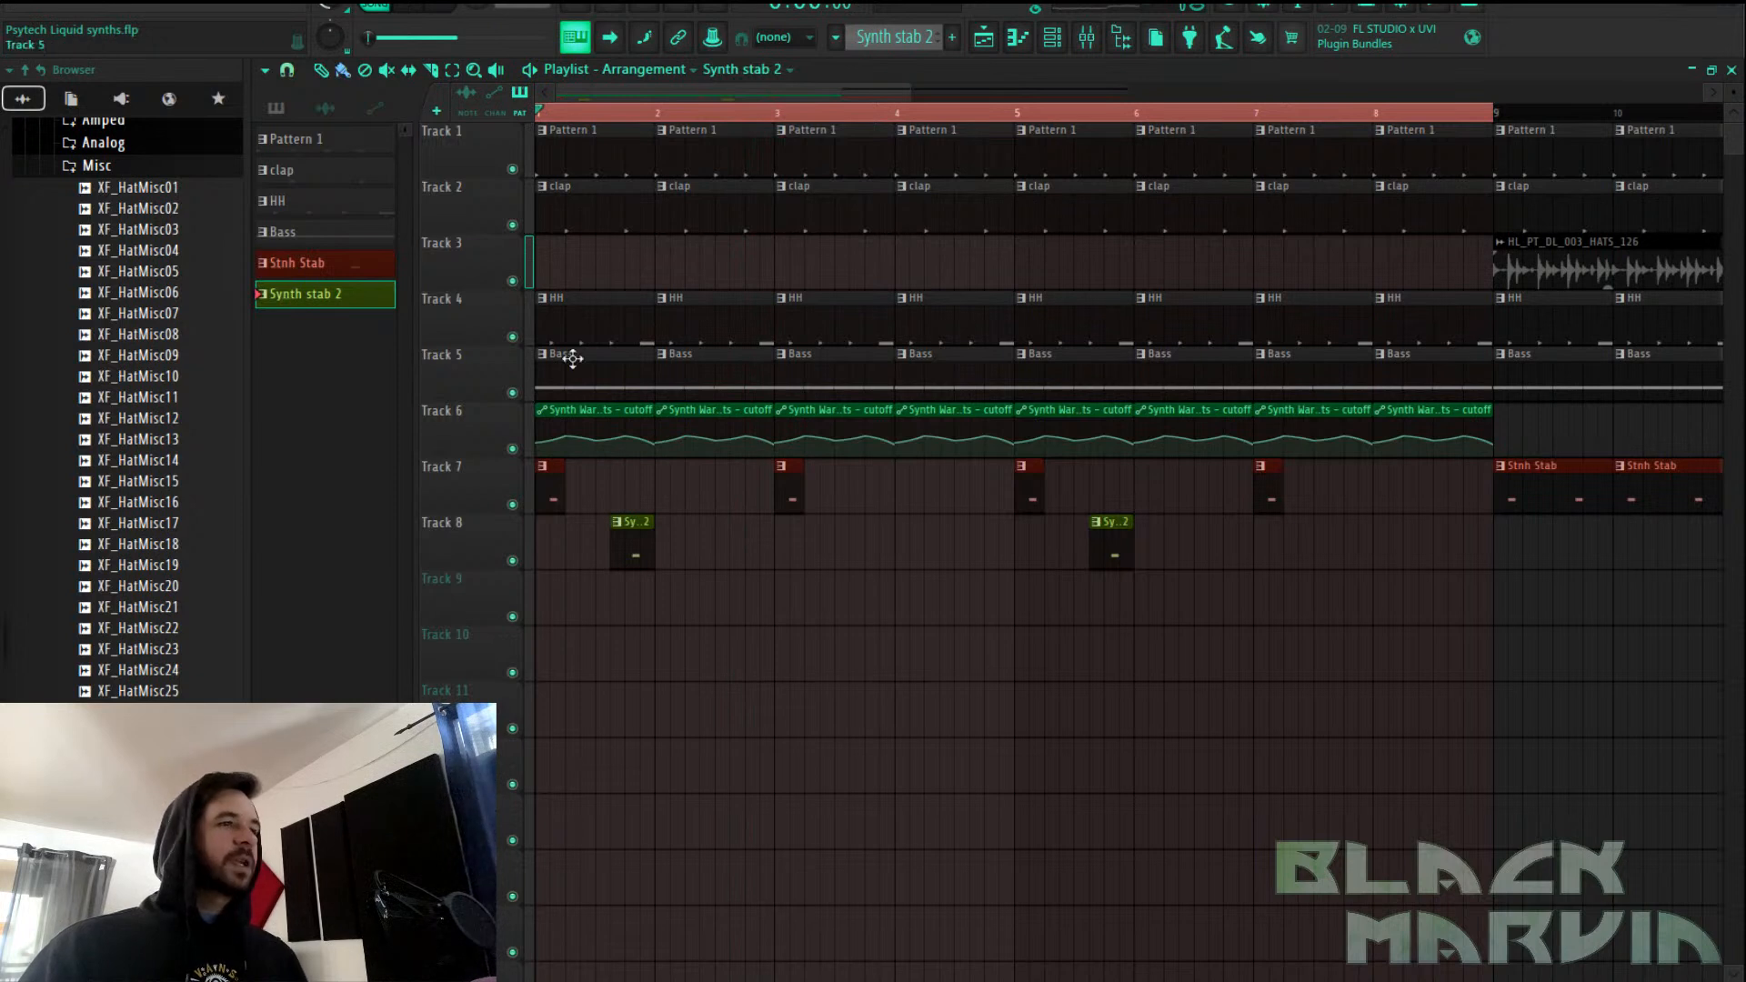
{"action": "left_click", "coordinate": [618, 524]}
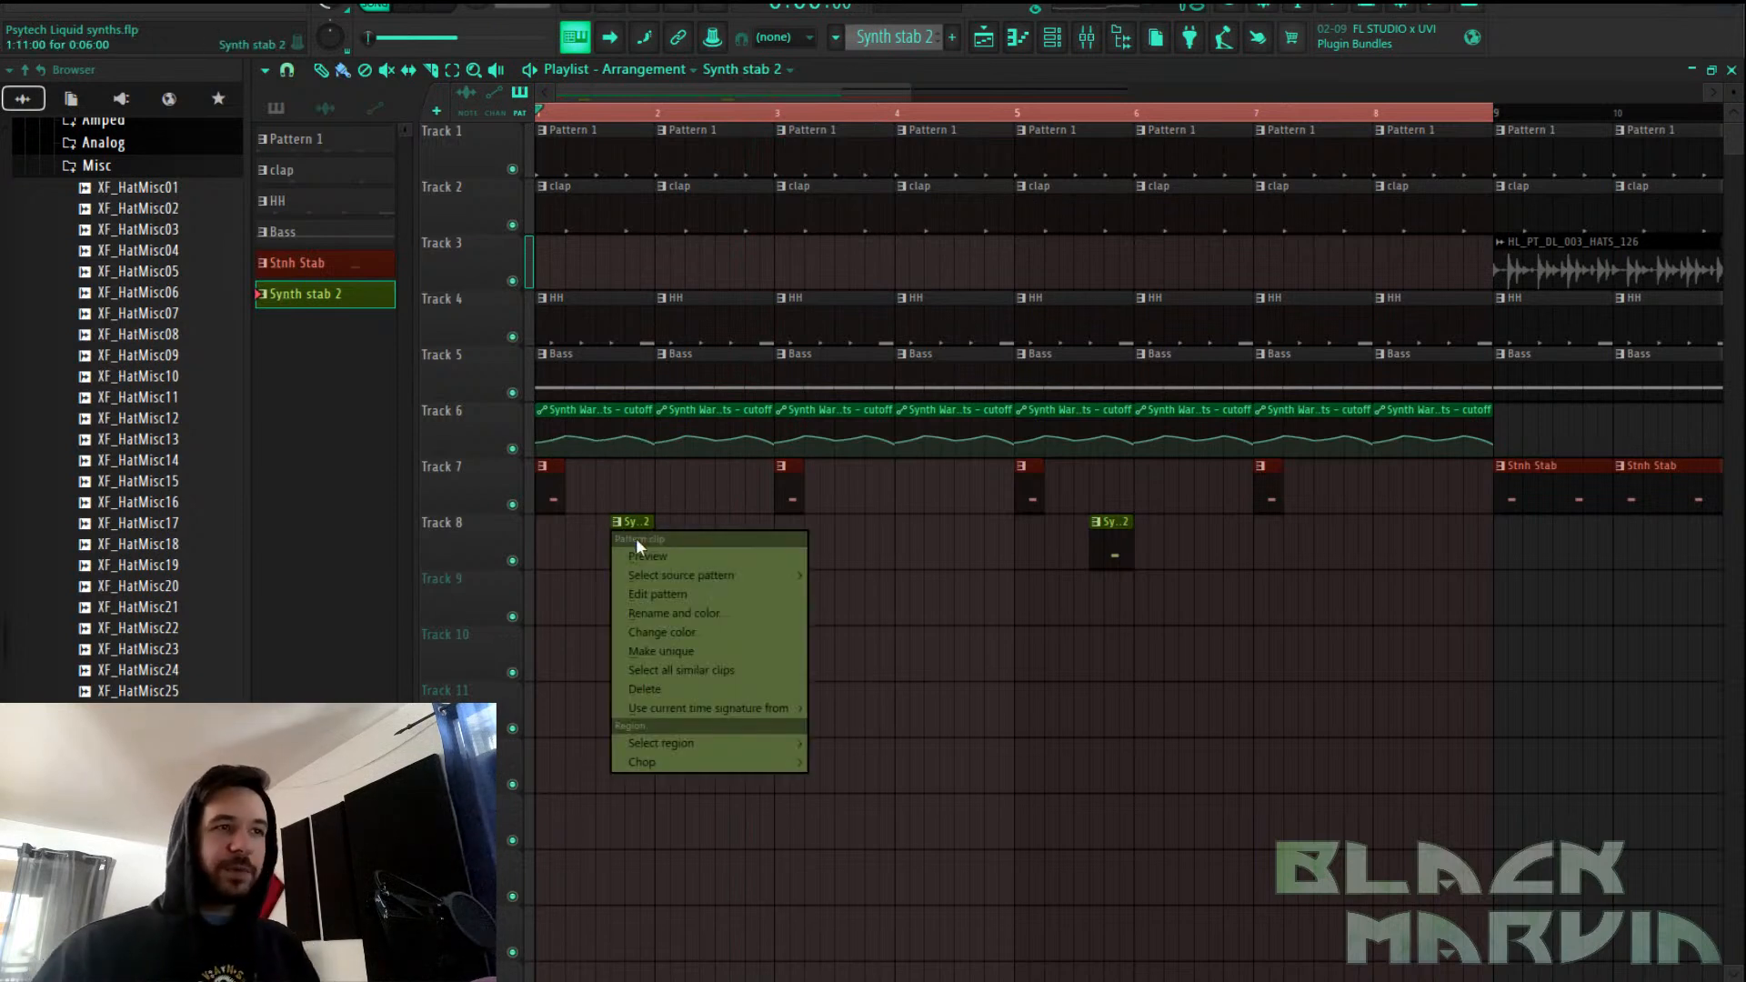
{"action": "left_click", "coordinate": [707, 627]}
{"action": "left_click_drag", "start_coordinate": [788, 618], "coordinate": [751, 690]}
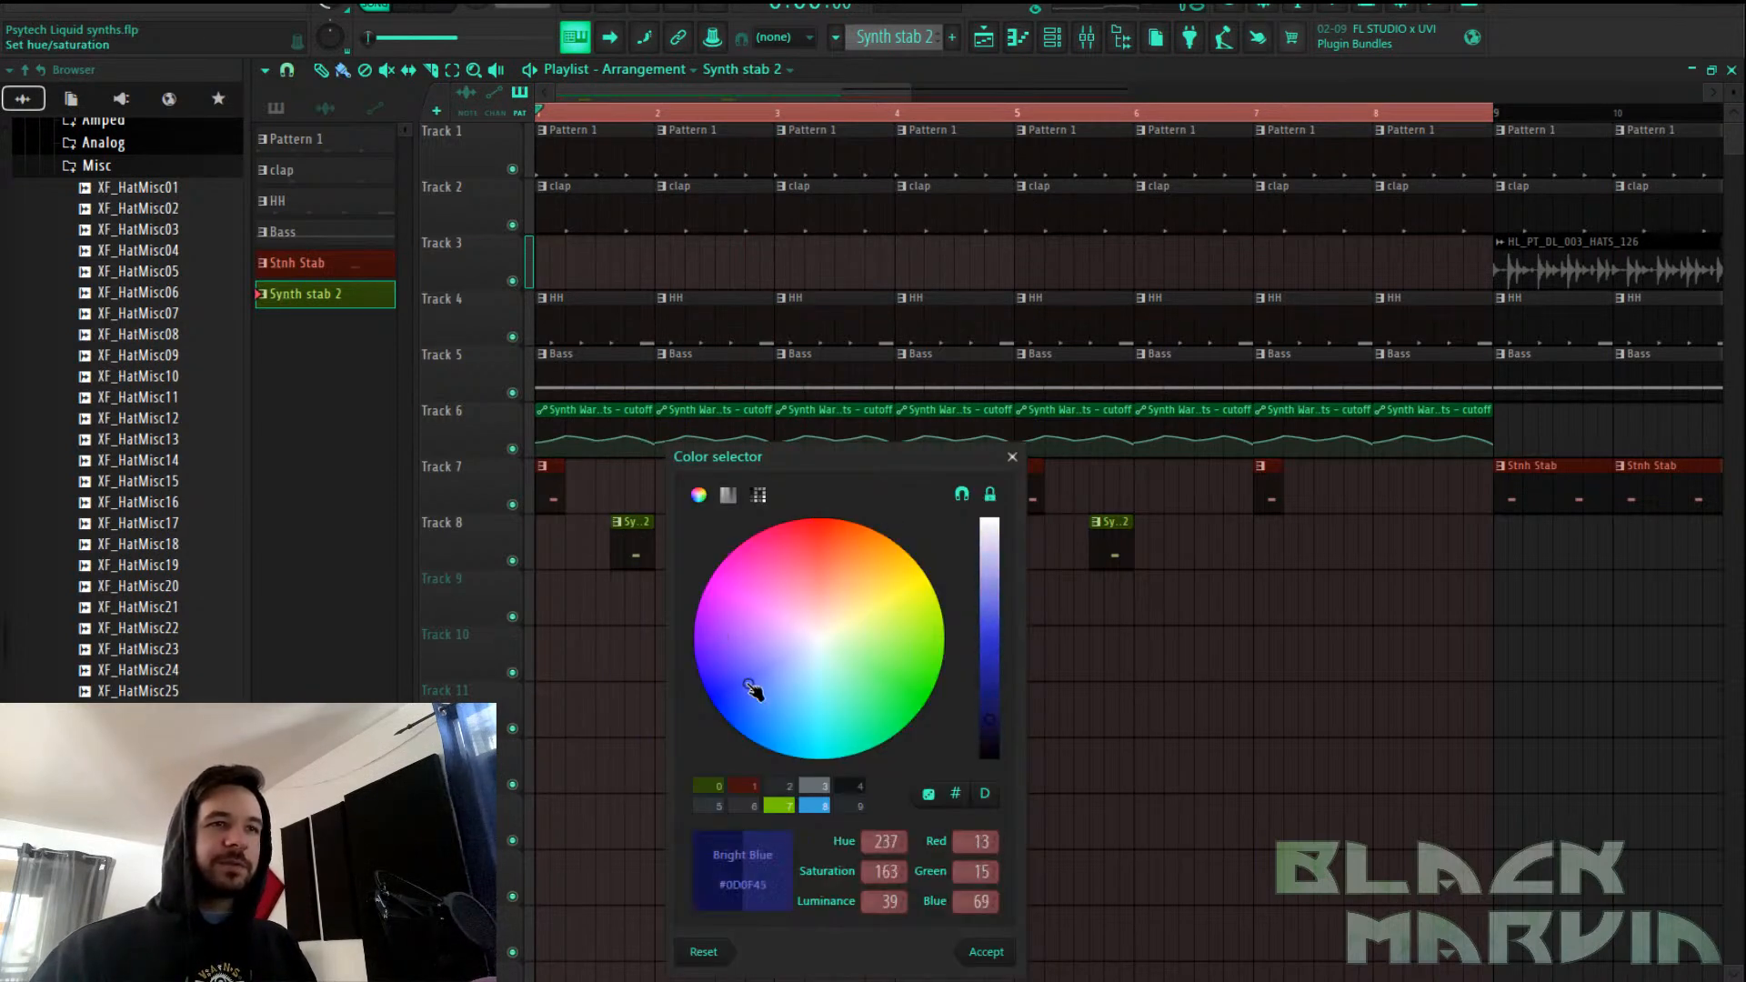
{"action": "left_click_drag", "start_coordinate": [863, 458], "coordinate": [1202, 194]}
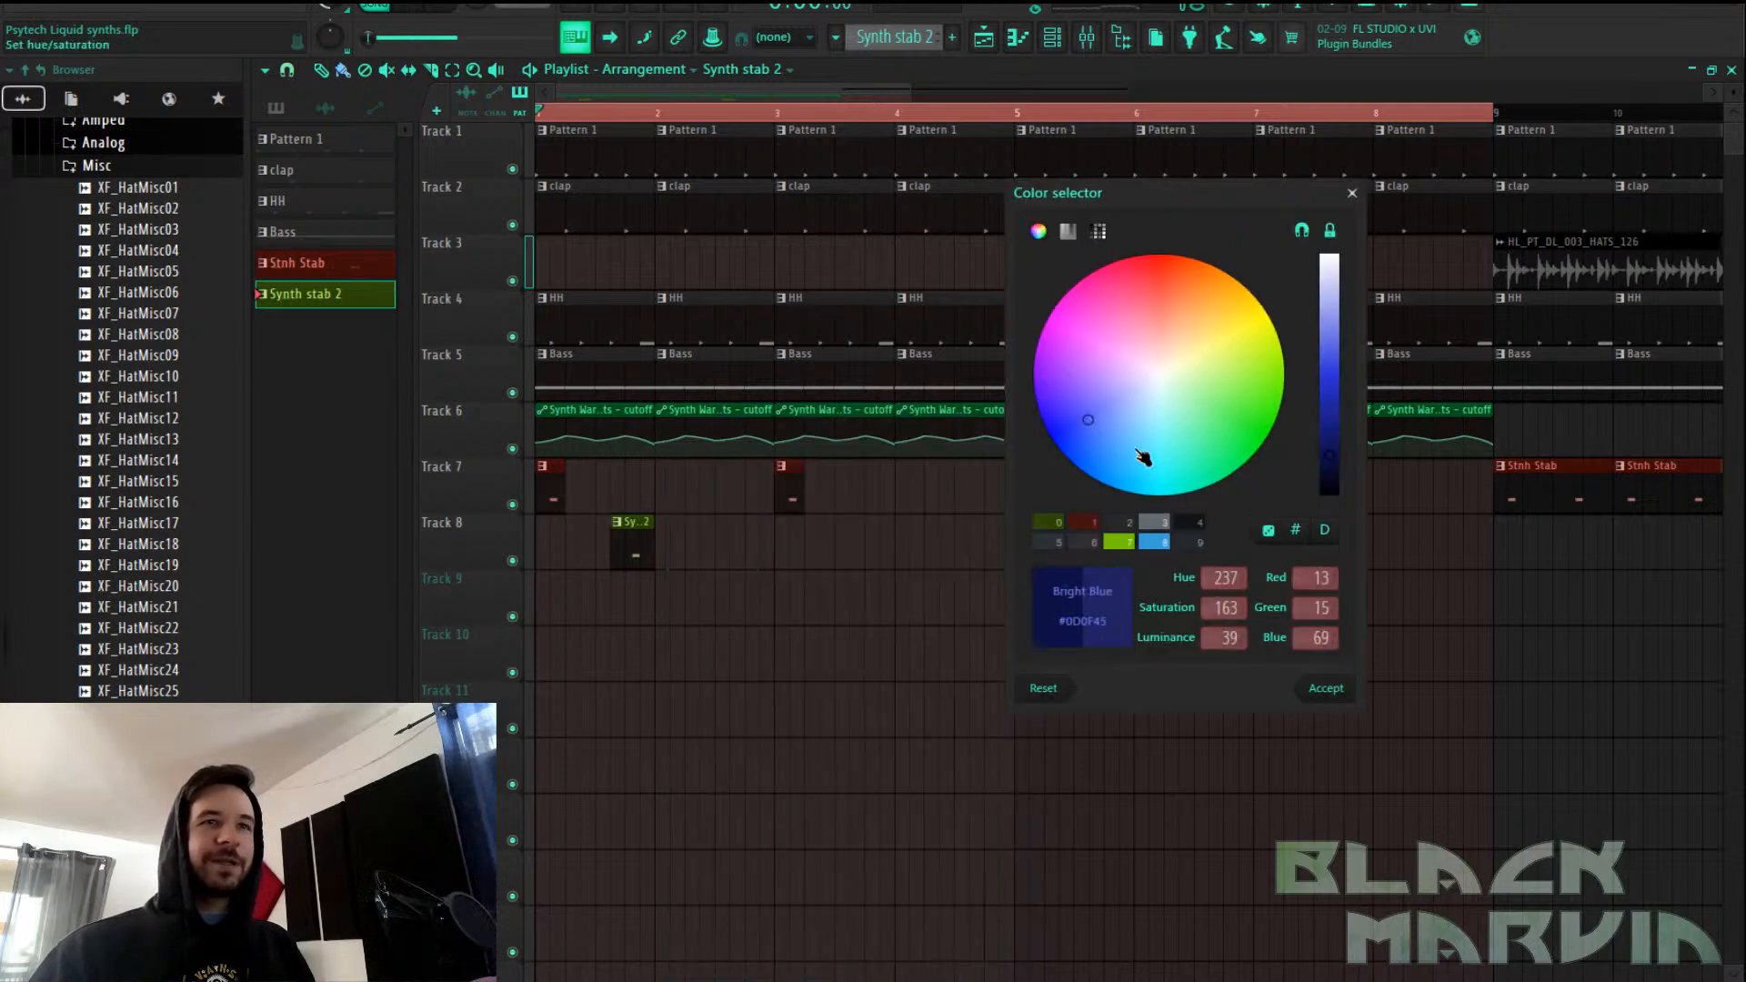
{"action": "left_click", "coordinate": [1115, 468]}
{"action": "left_click", "coordinate": [1330, 235]}
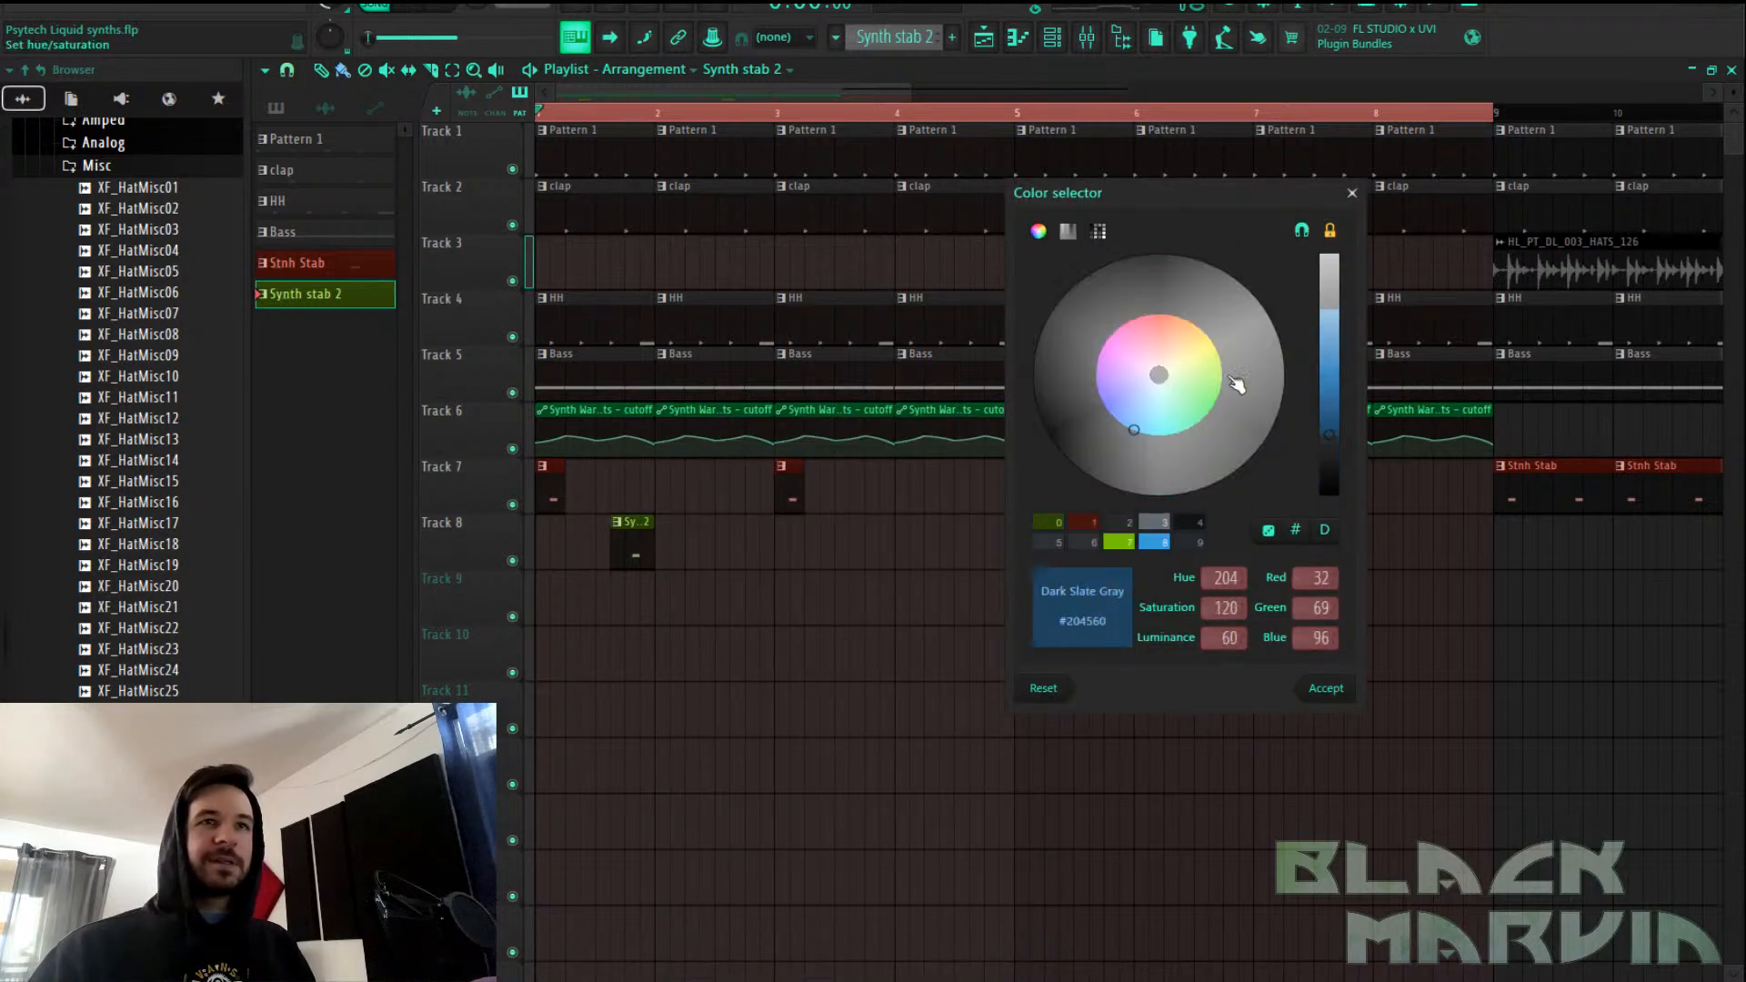
{"action": "mouse_move", "coordinate": [1164, 373]}
{"action": "left_mouse_down"}
{"action": "mouse_move", "coordinate": [1080, 406]}
{"action": "mouse_move", "coordinate": [1243, 472]}
{"action": "mouse_move", "coordinate": [1099, 417]}
{"action": "mouse_move", "coordinate": [1219, 286]}
{"action": "mouse_move", "coordinate": [1128, 351]}
{"action": "mouse_move", "coordinate": [1124, 398]}
{"action": "left_mouse_up"}
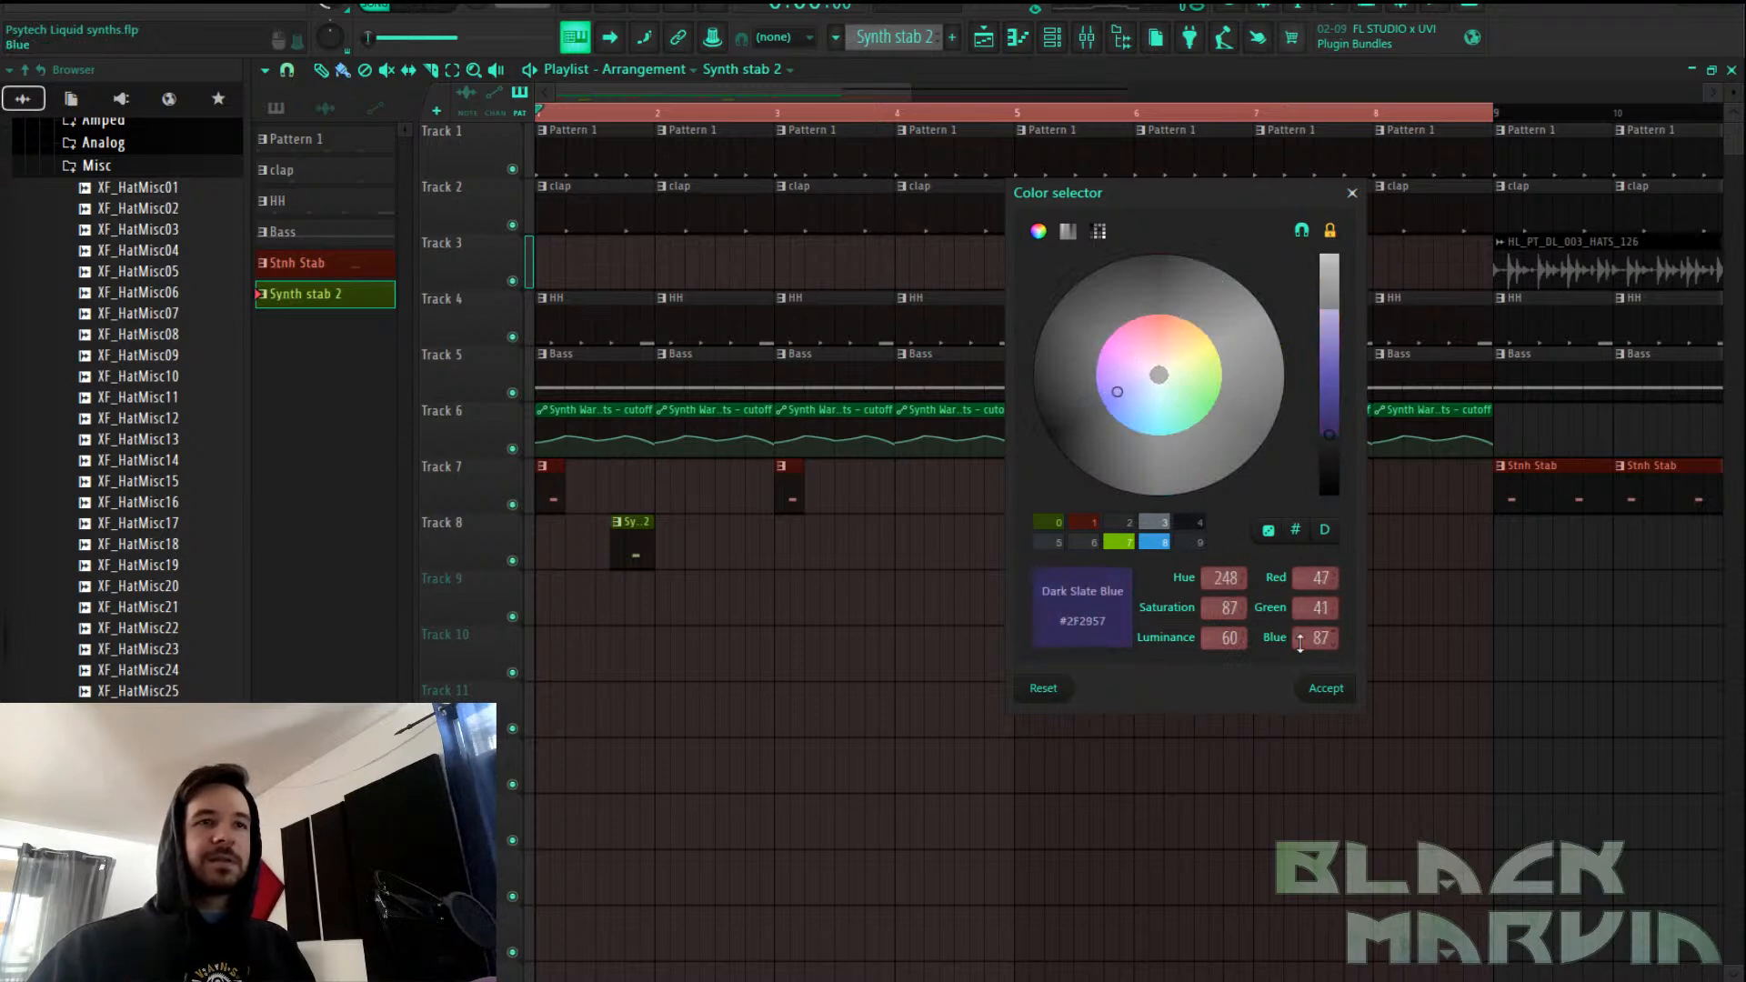
{"action": "left_click", "coordinate": [1343, 690]}
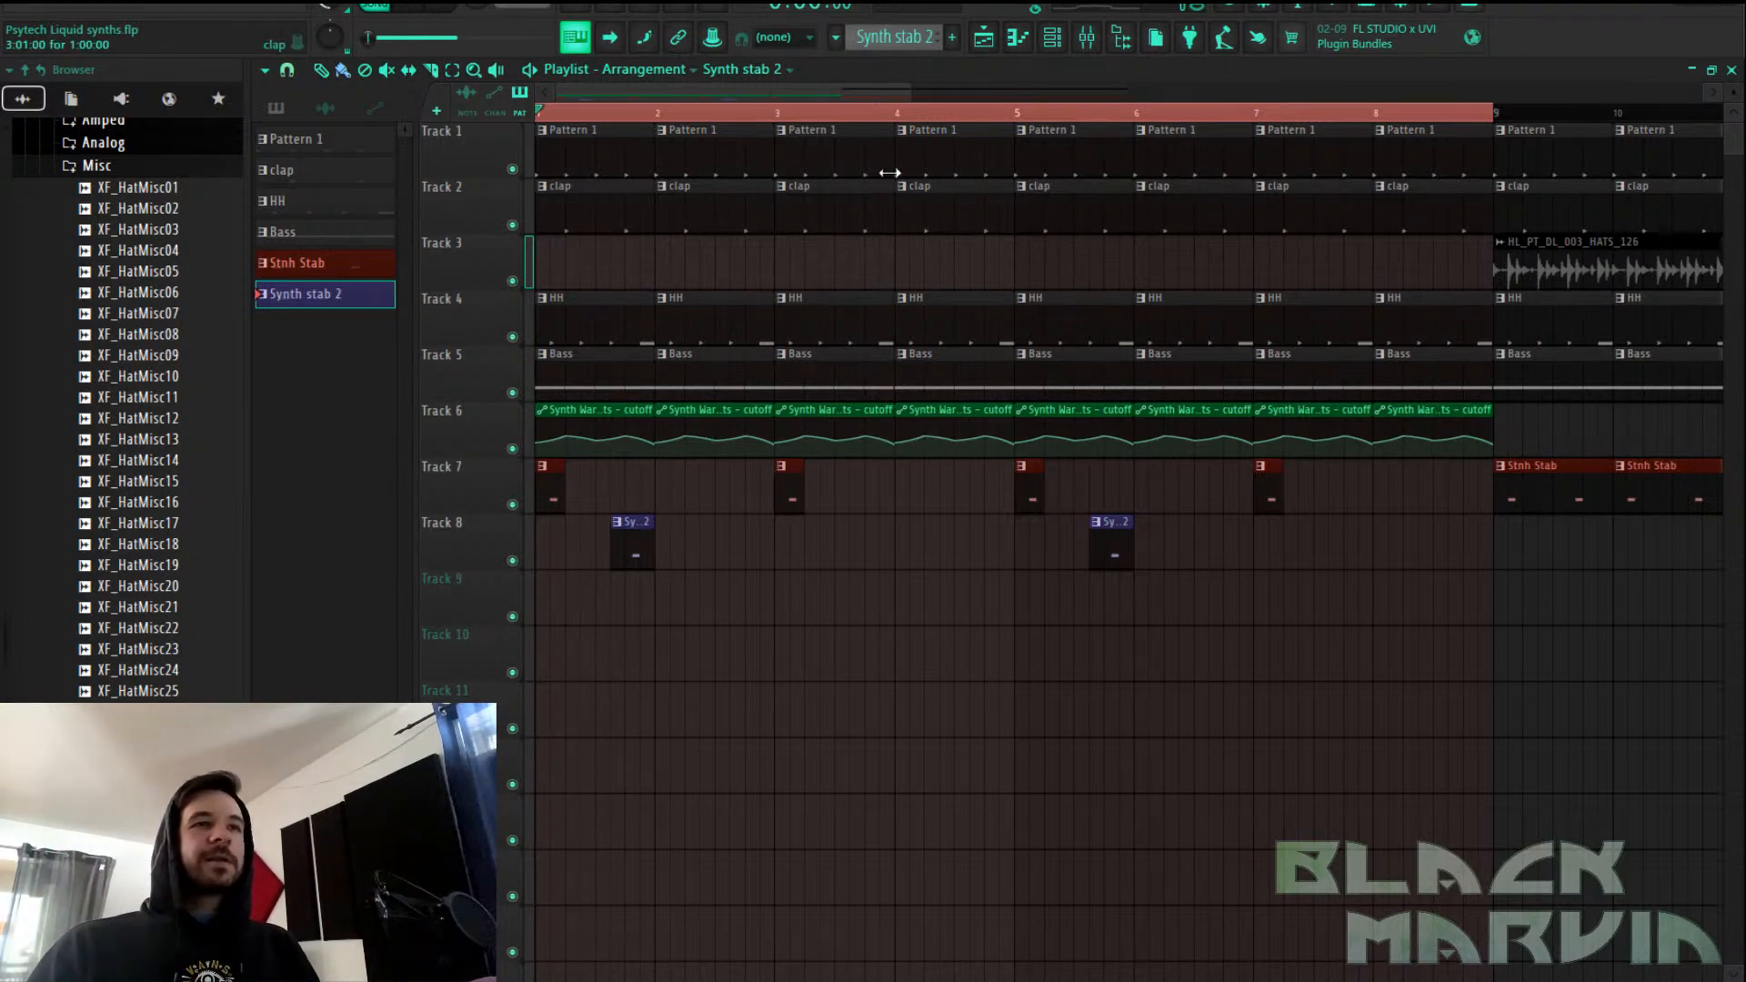
Select bars 1 to 8 in the playlist and add a time marker named Part A at the start
{"action": "left_click_drag", "start_coordinate": [1013, 118], "coordinate": [489, 127]}
{"action": "left_click", "coordinate": [769, 121]}
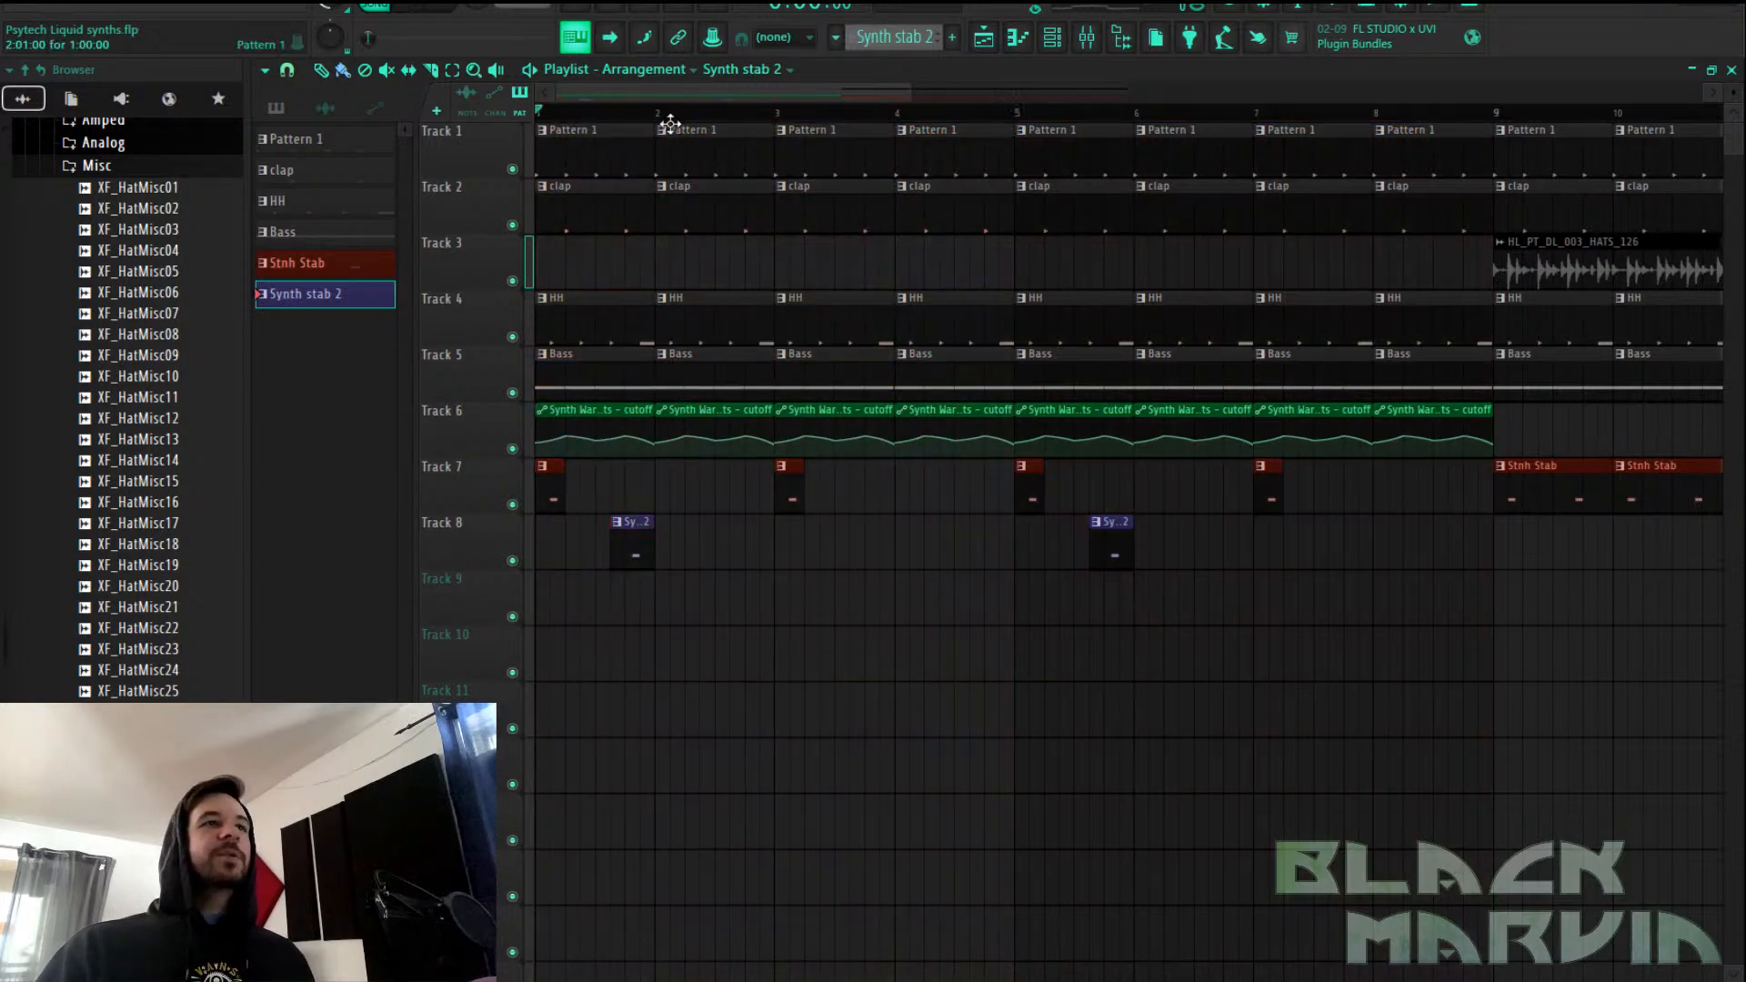
{"action": "left_click_drag", "start_coordinate": [1510, 130], "coordinate": [433, 156]}
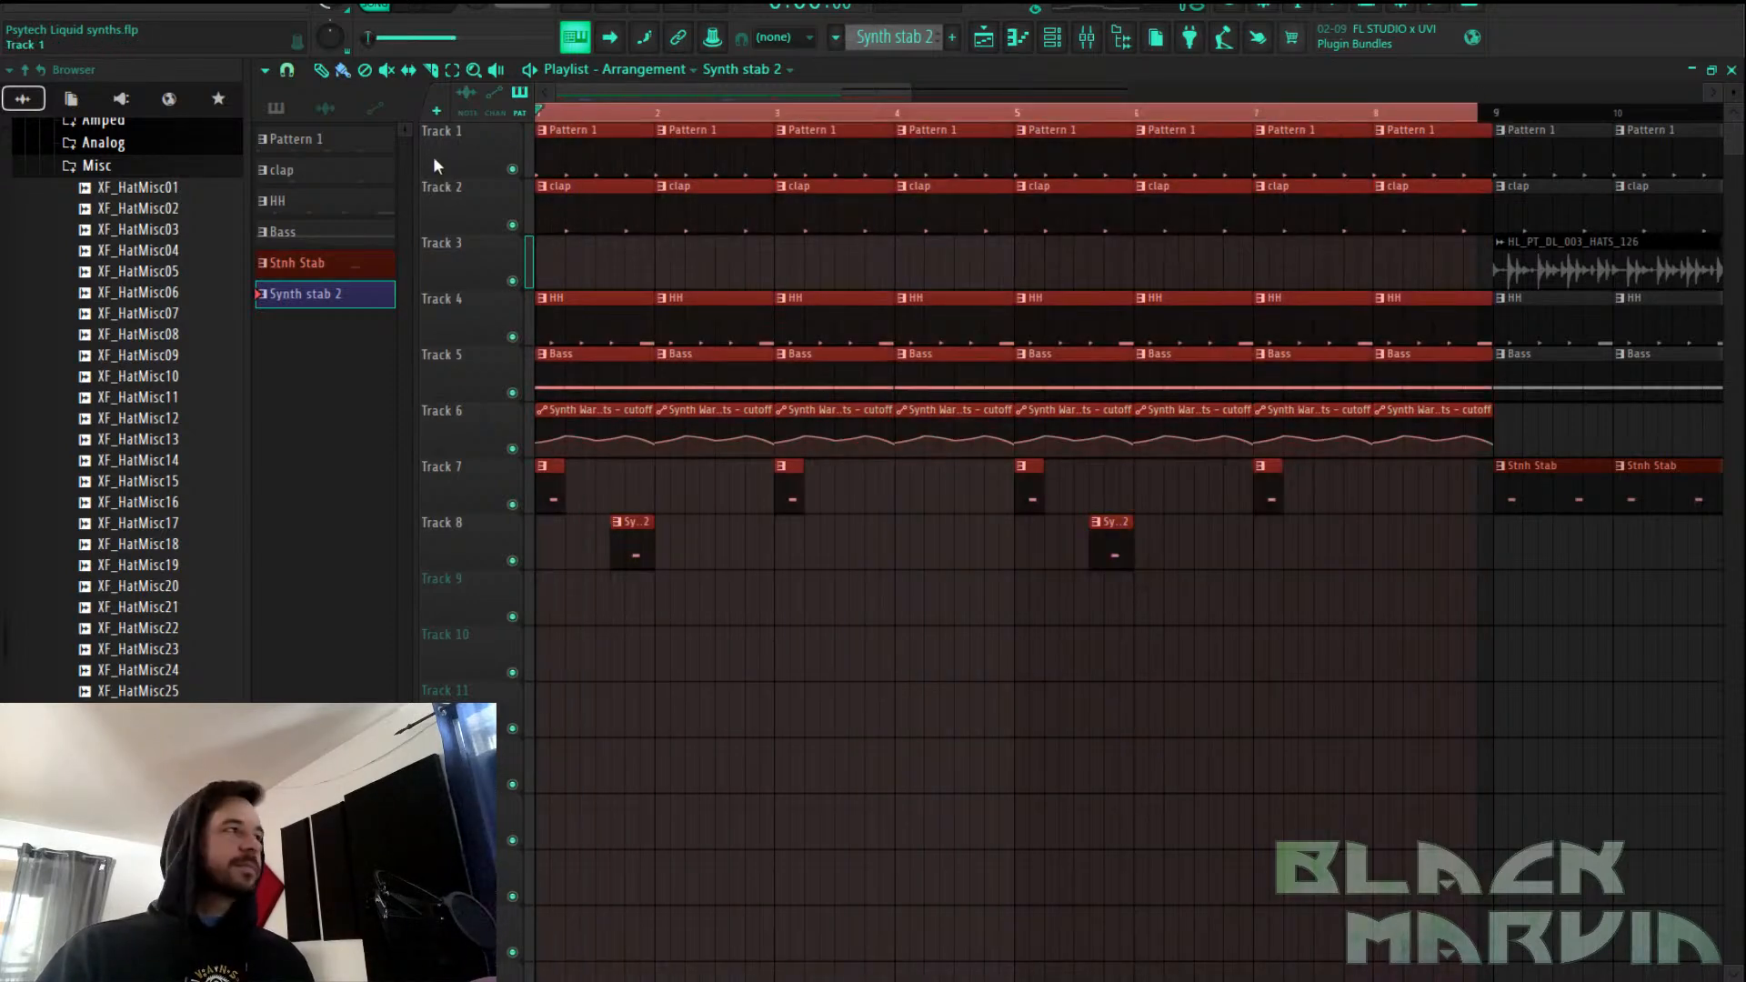
{"action": "left_click", "coordinate": [265, 72]}
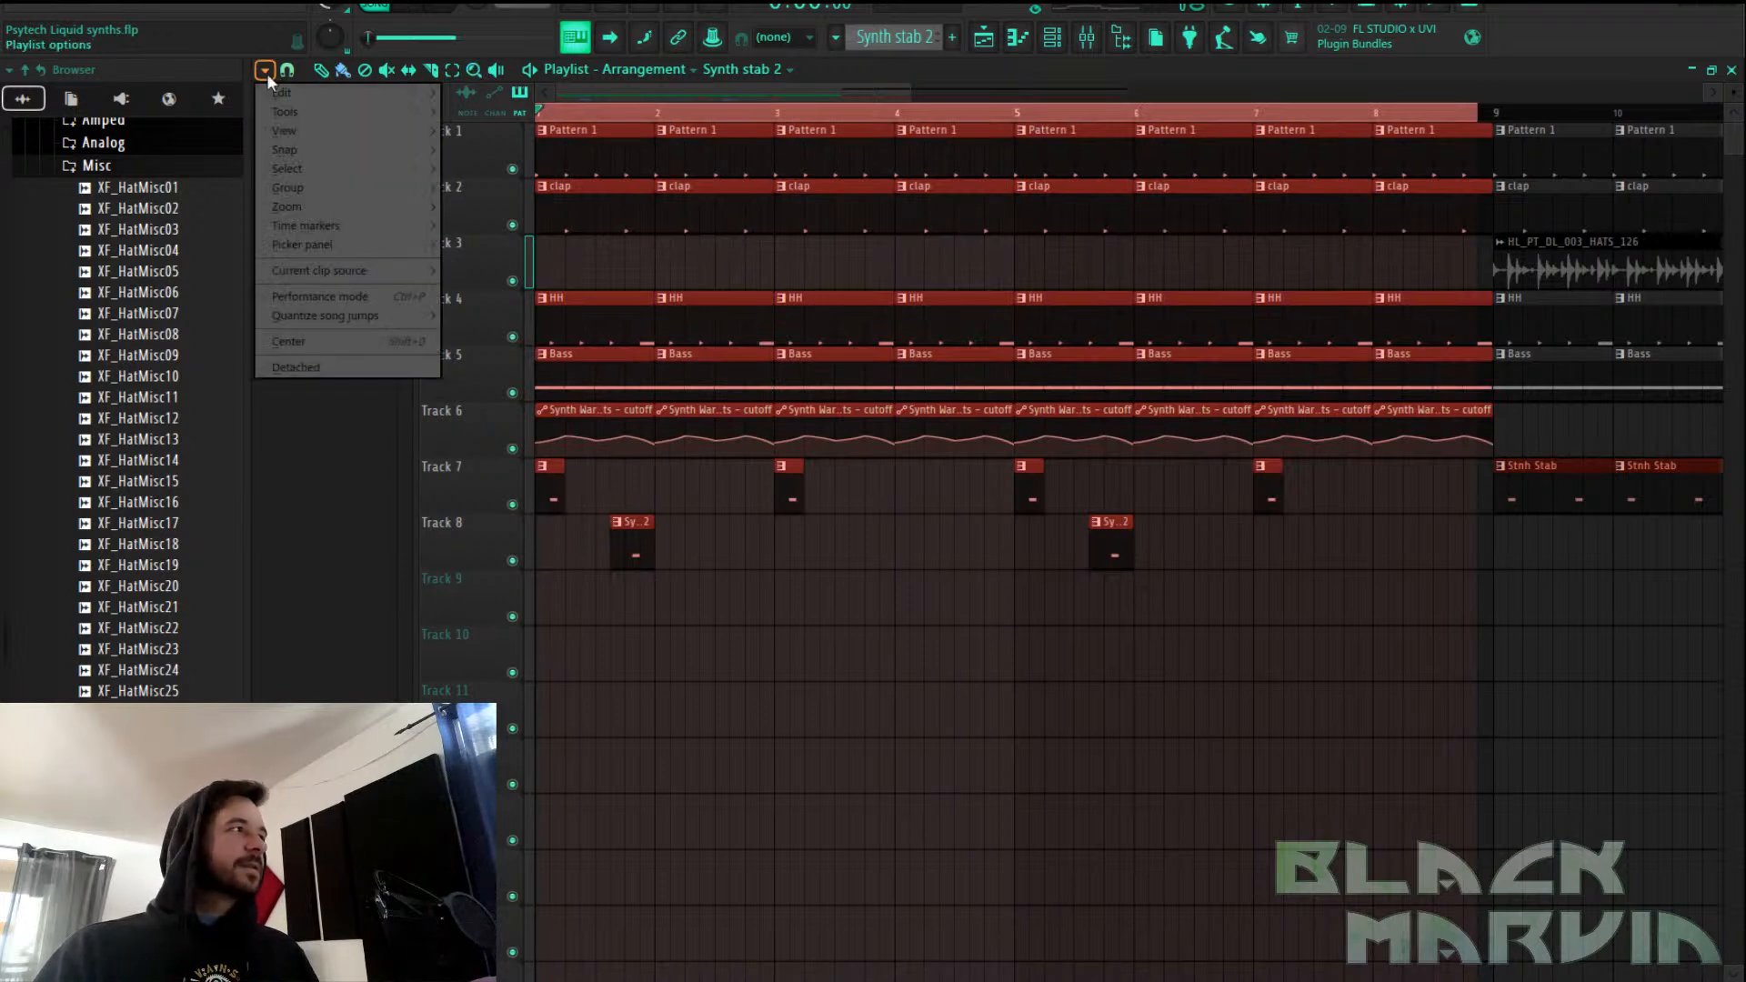
{"action": "mouse_move", "coordinate": [366, 224]}
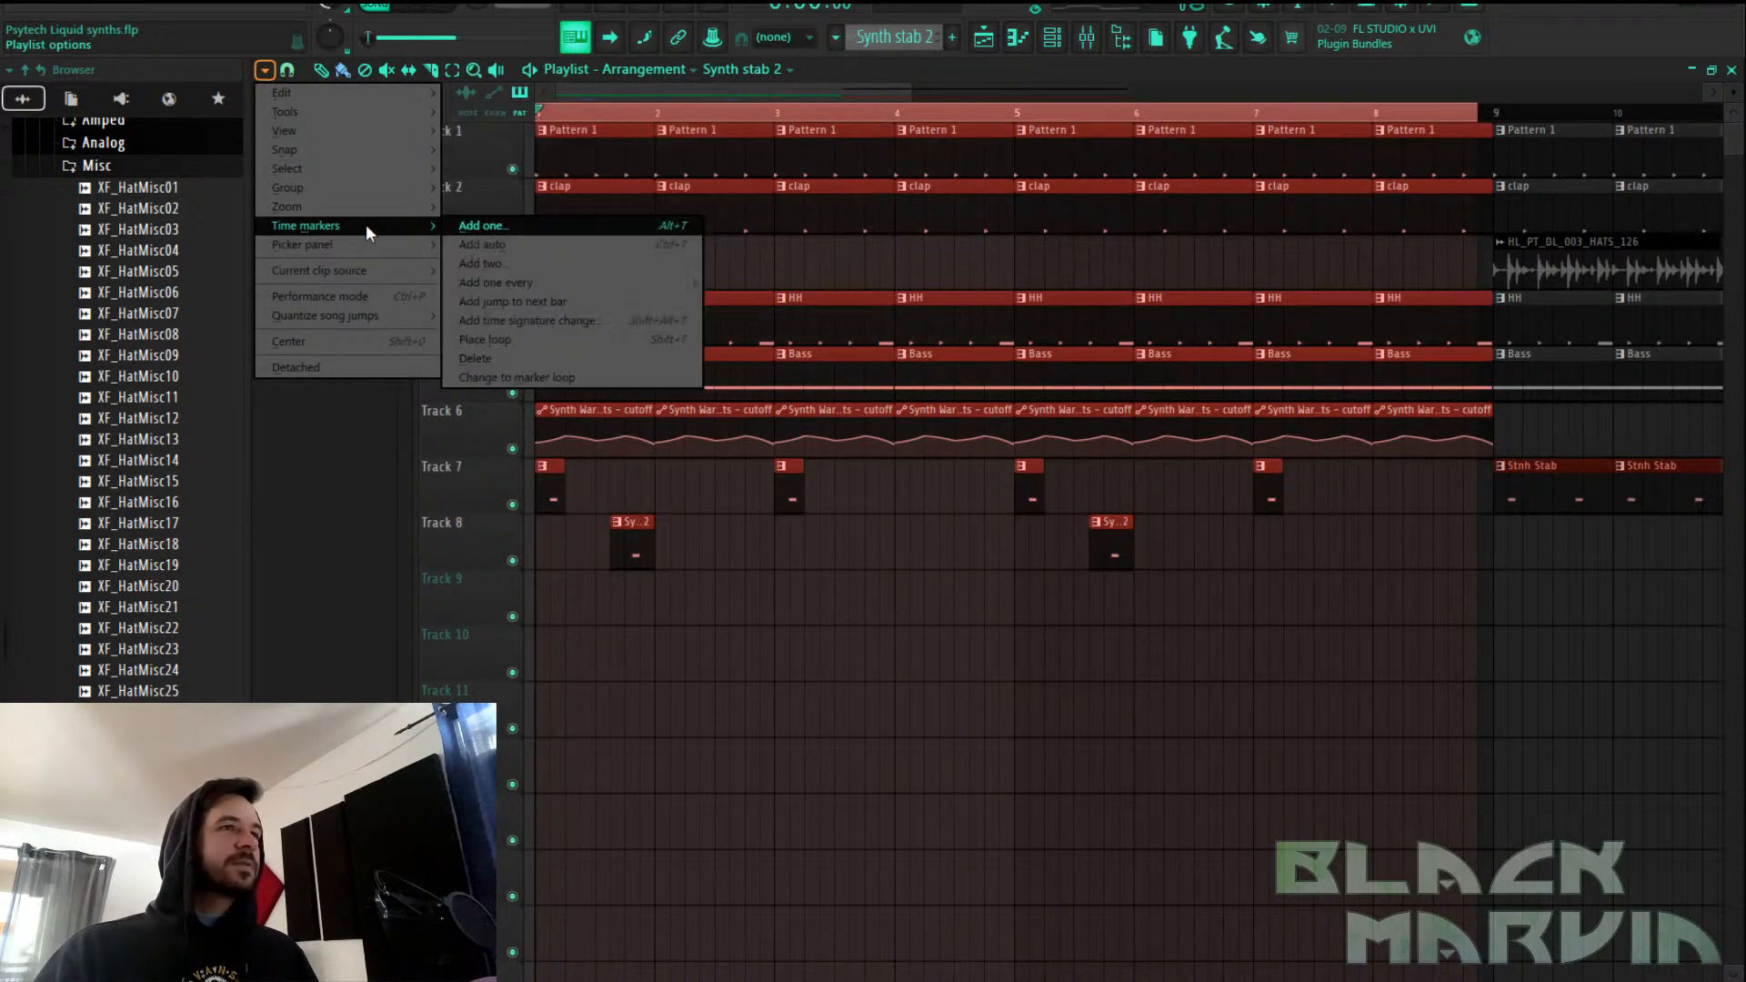
{"action": "left_click", "coordinate": [619, 220]}
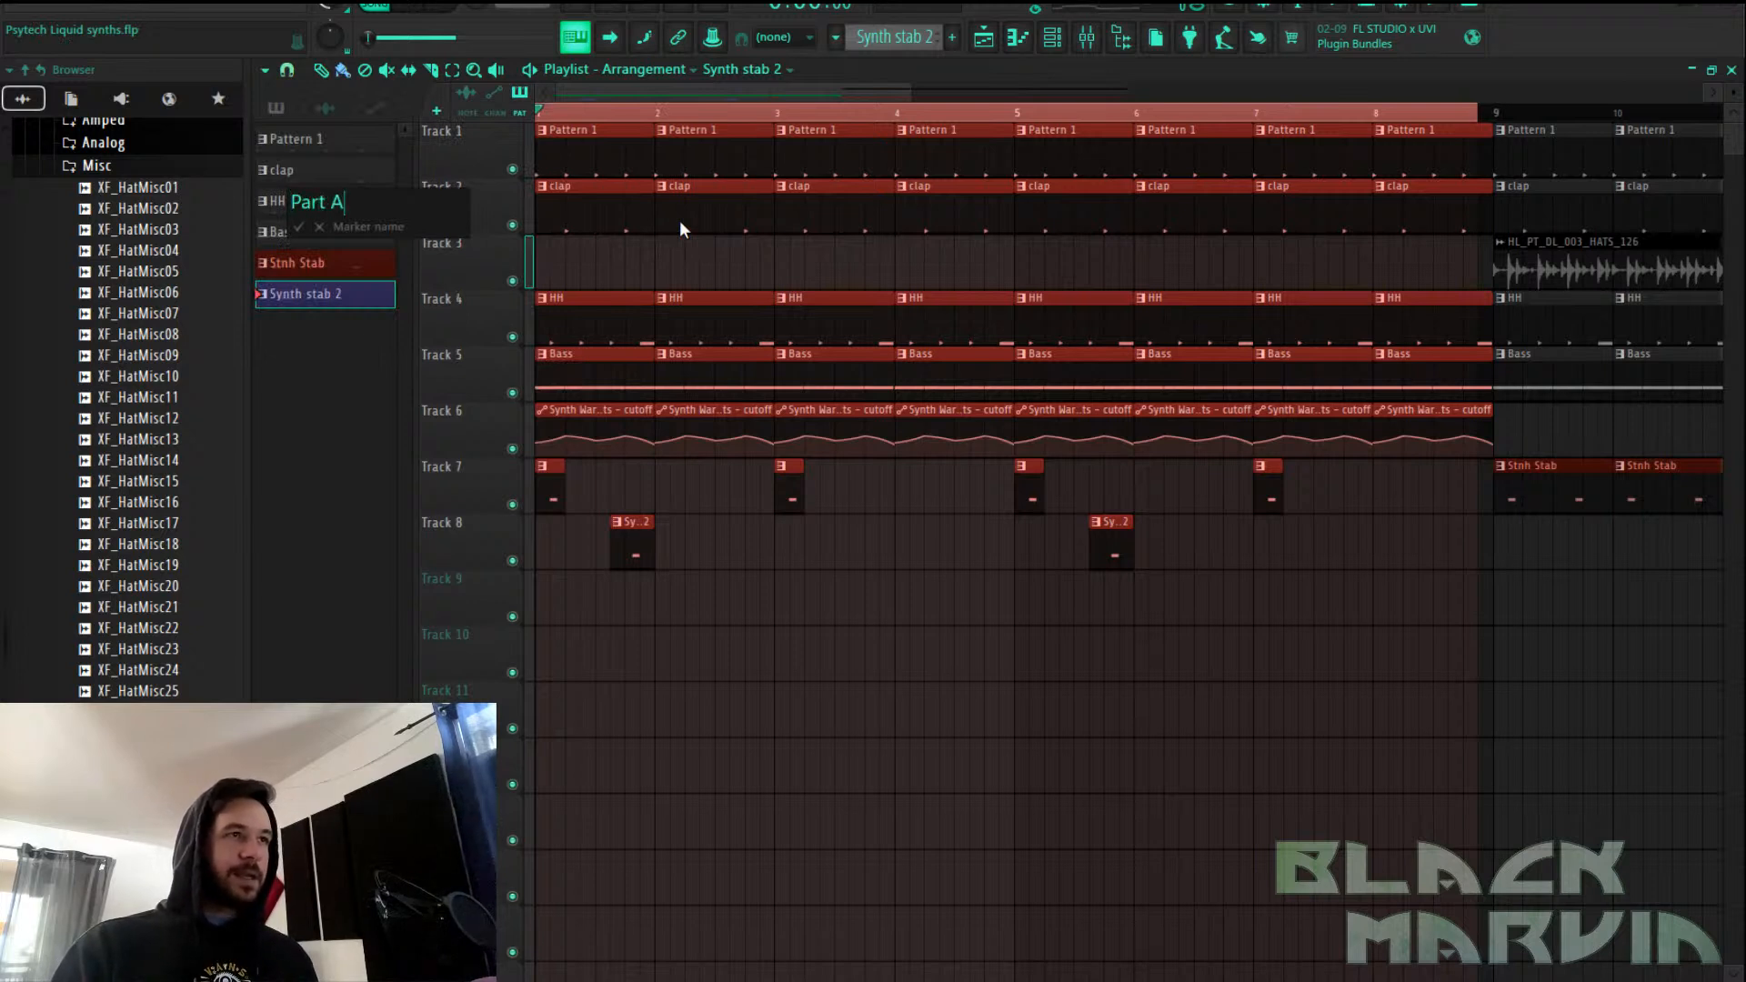
{"action": "type", "text": "Part A"}
{"action": "key", "text": "Return"}
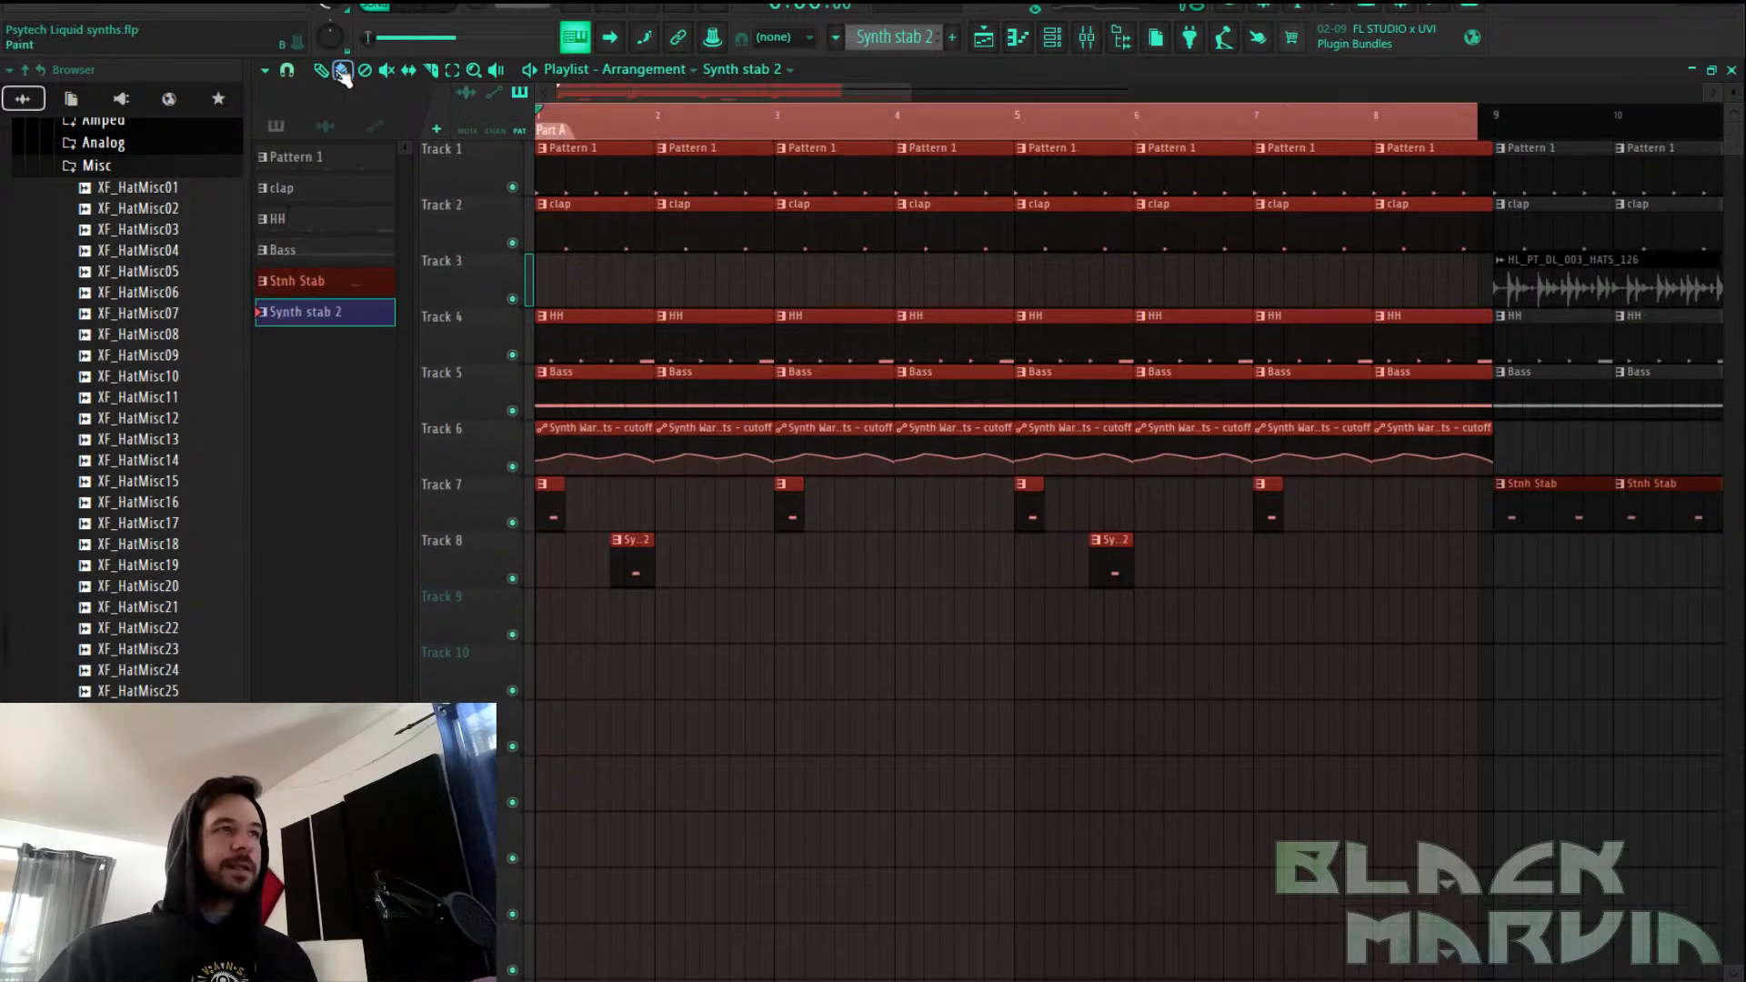
Add a time marker named Part B at bar 5 in the playlist and clear the bar 1 to 8 selection
{"action": "left_click", "coordinate": [265, 72]}
{"action": "mouse_move", "coordinate": [360, 231]}
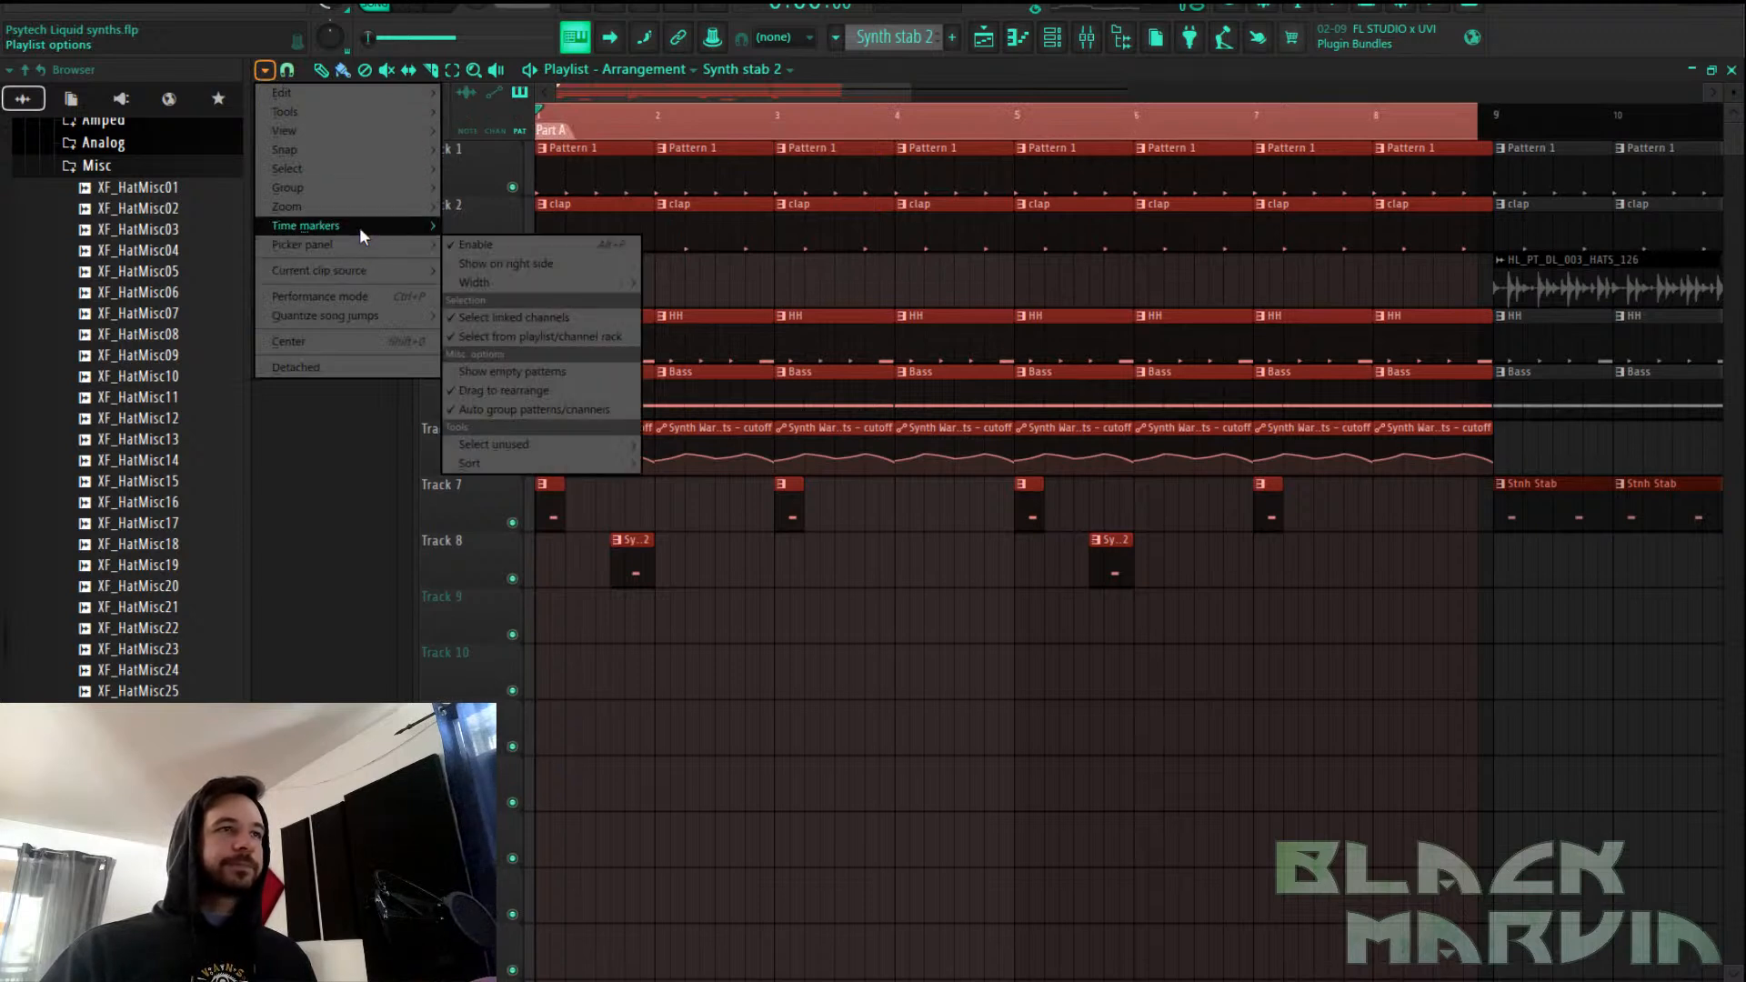
{"action": "left_click", "coordinate": [476, 226]}
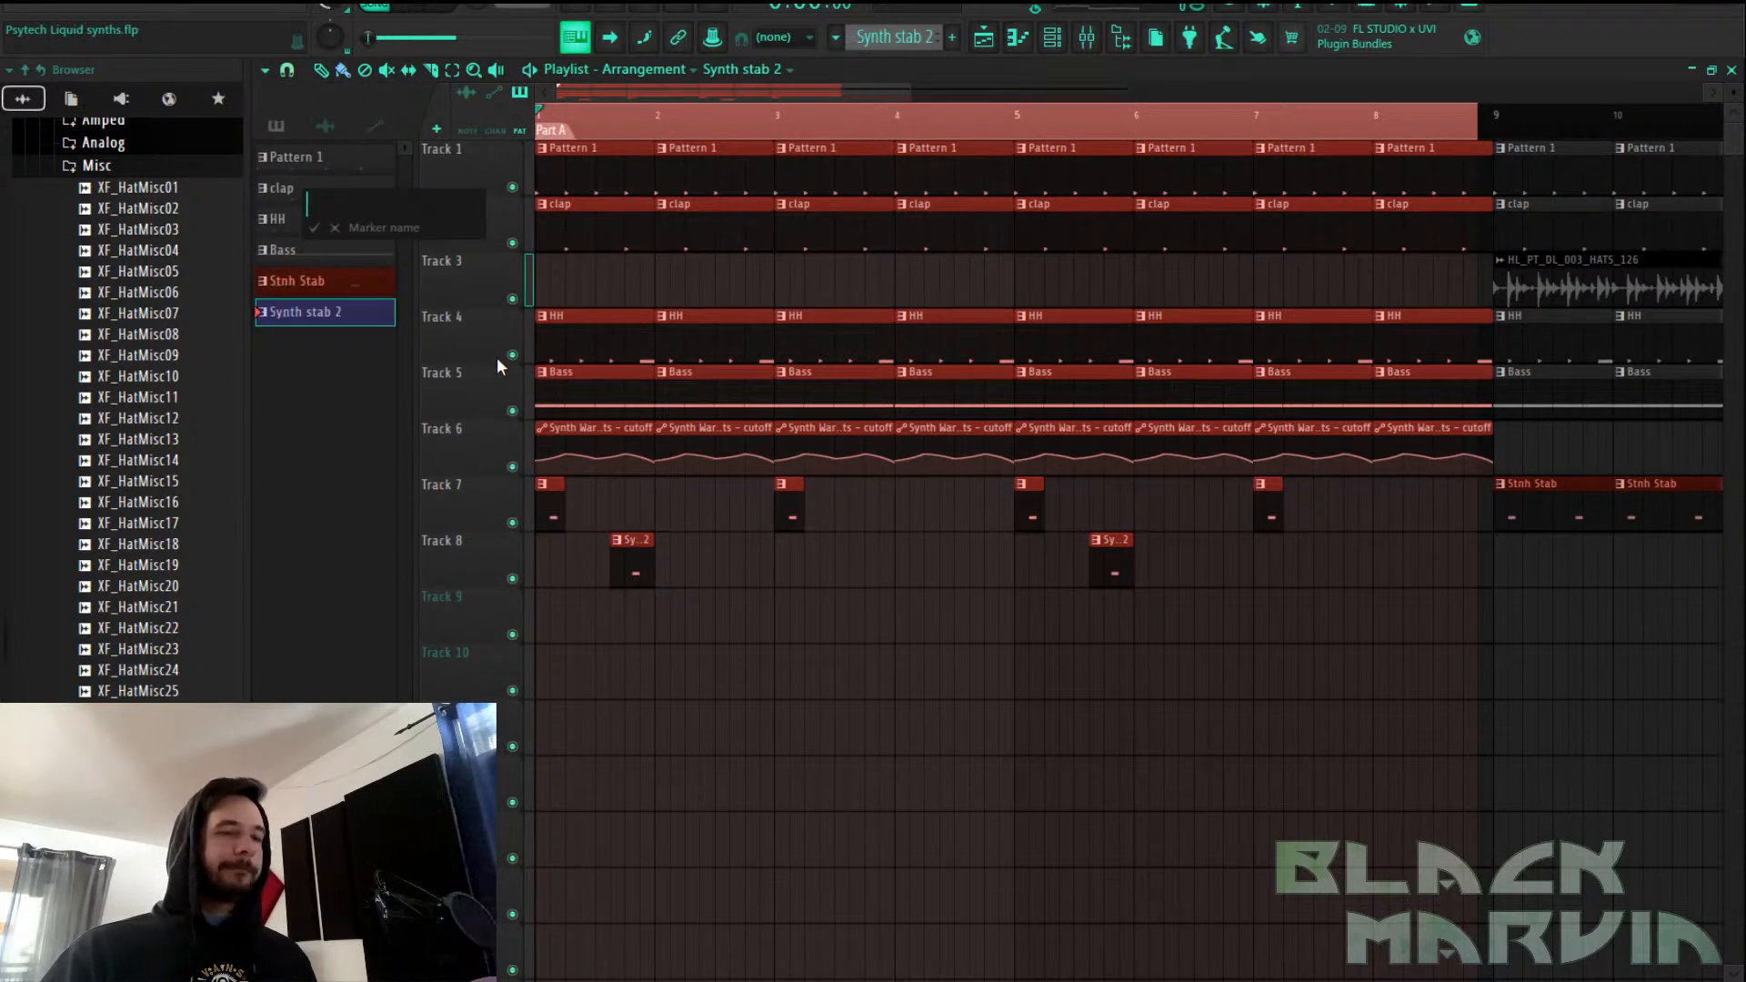
{"action": "type", "text": "Part B"}
{"action": "key", "text": "Return"}
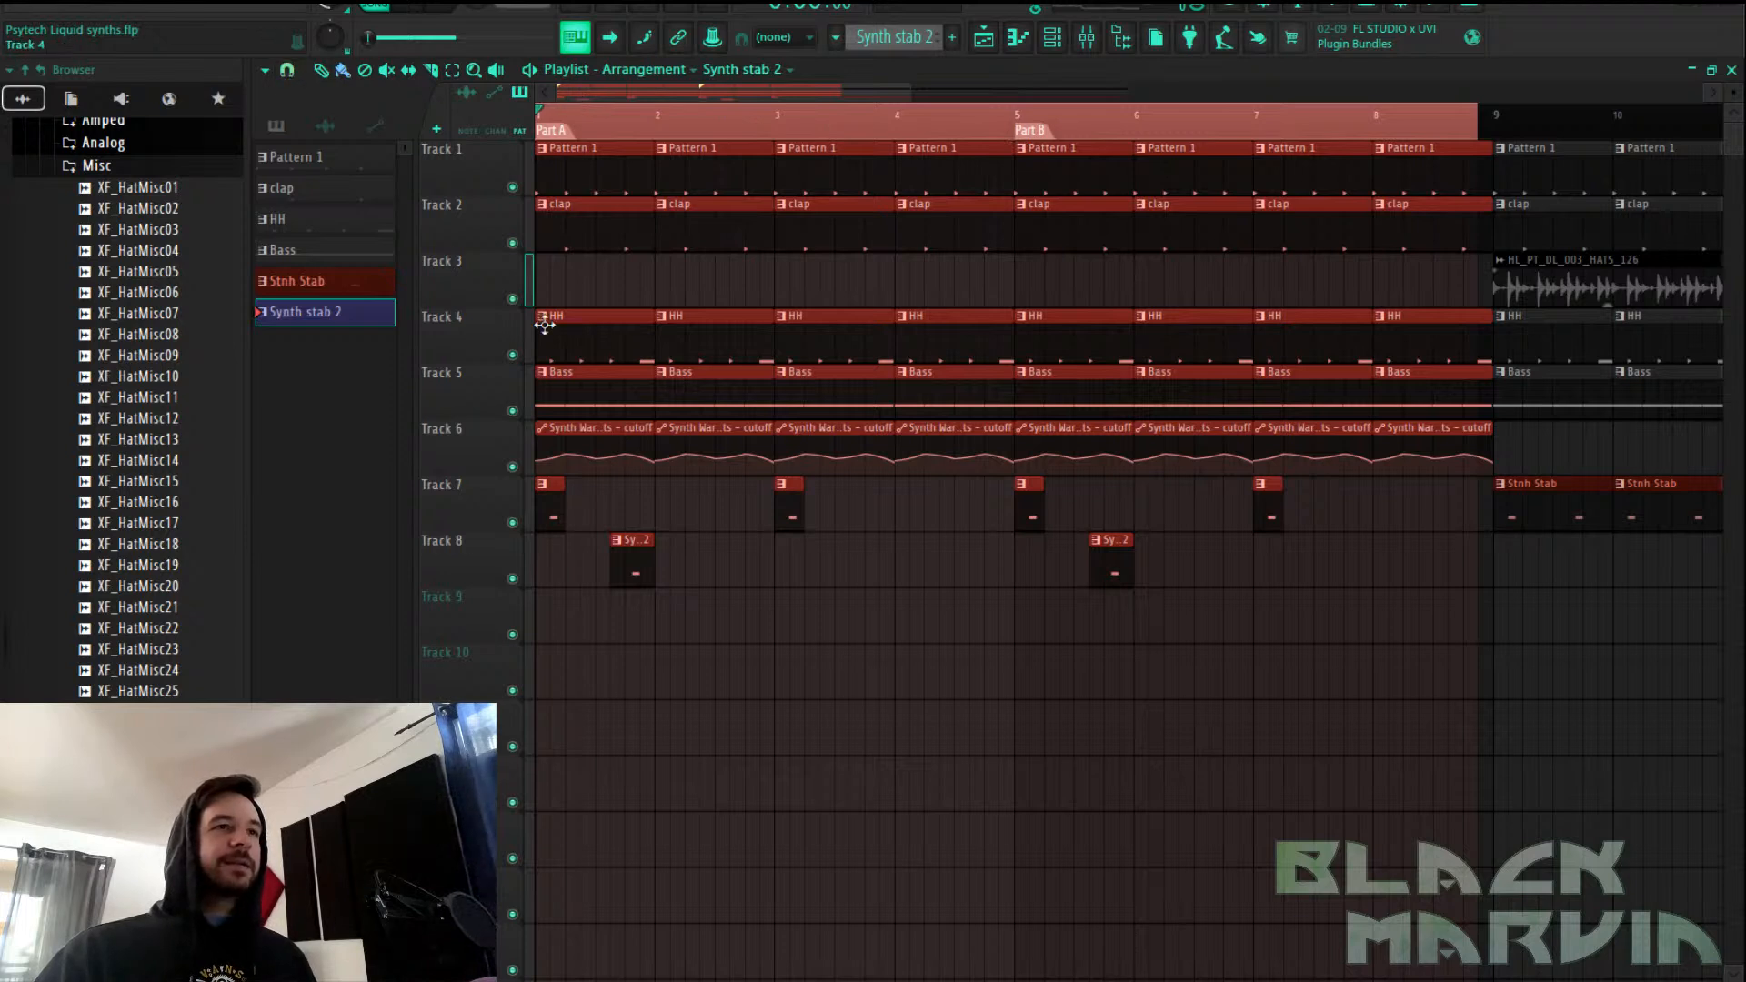
{"action": "left_click", "coordinate": [846, 642]}
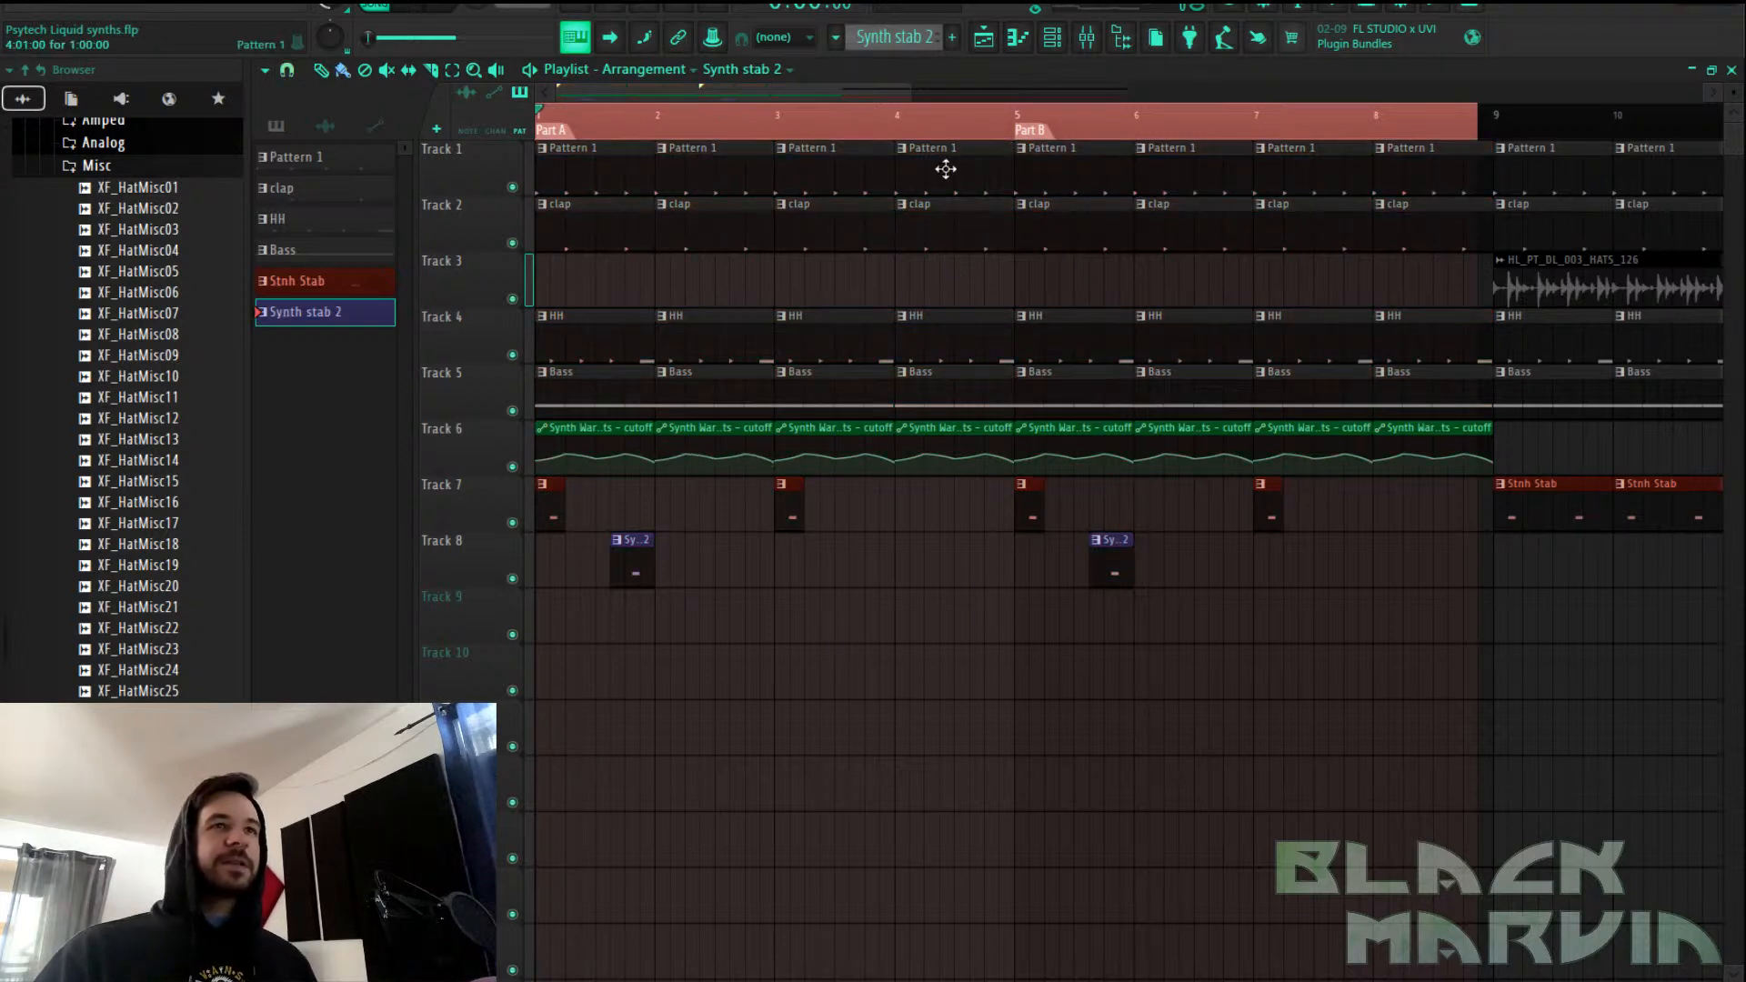
{"action": "left_click", "coordinate": [952, 134]}
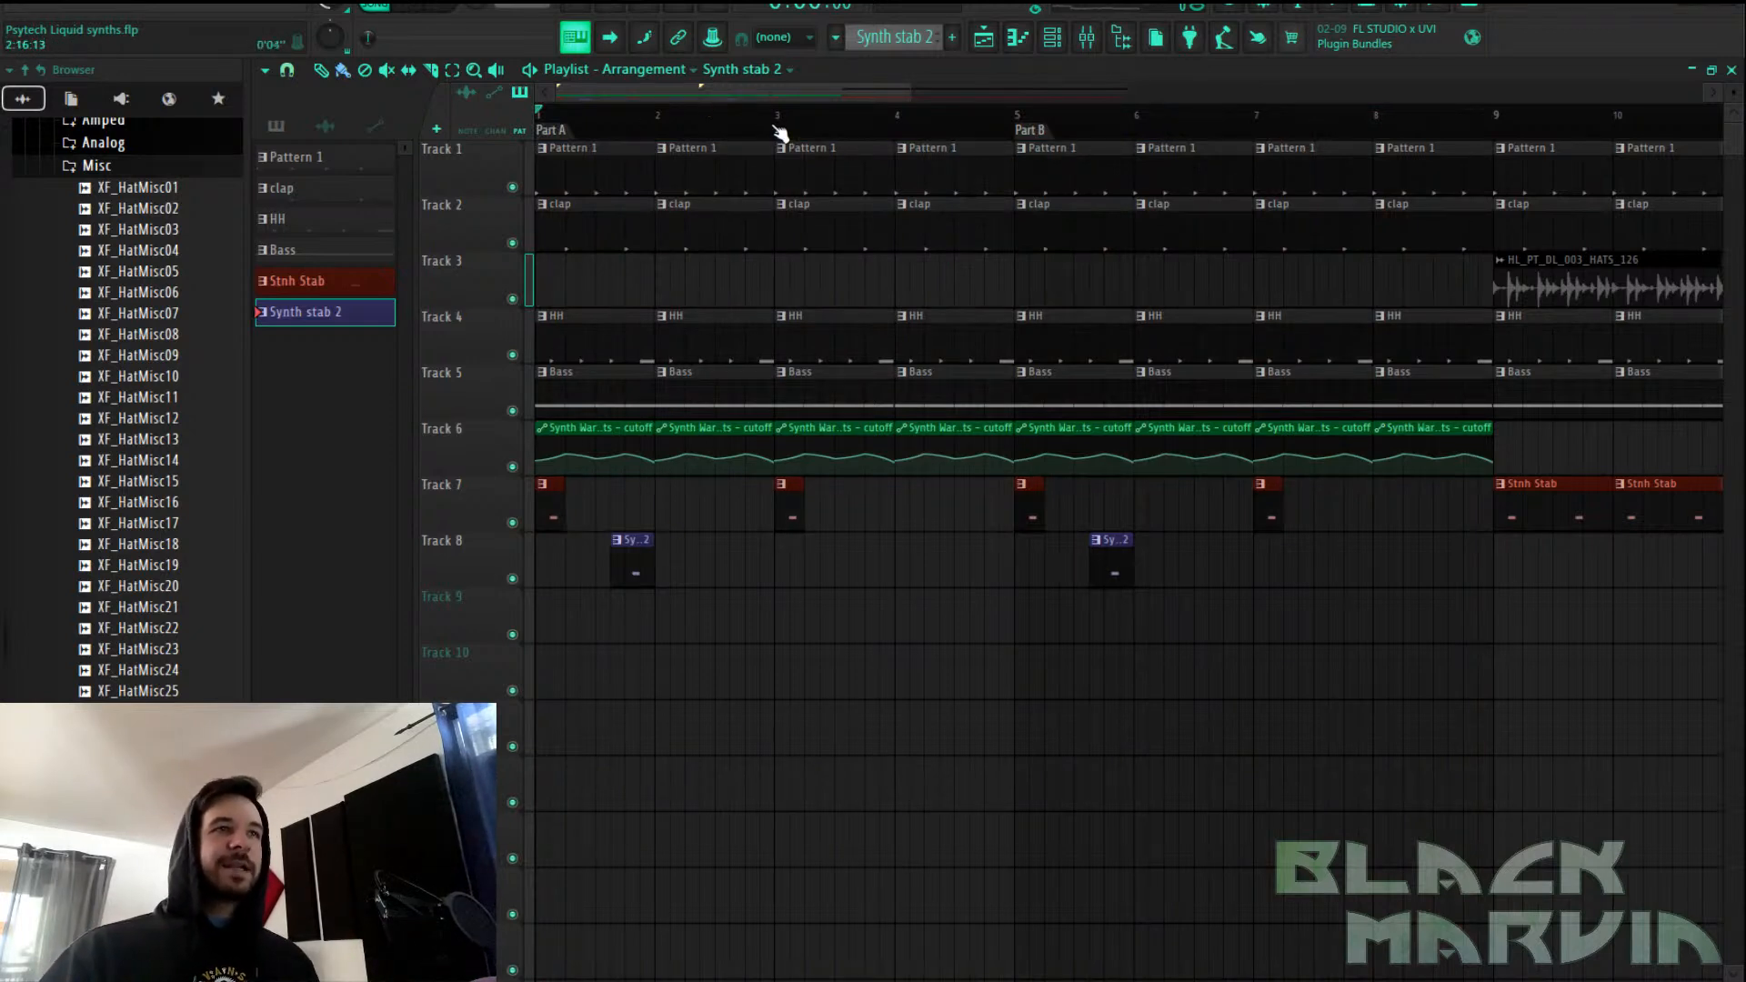
Highlight the two-bar sections 1–2, 3–4, 5–6 and 7–8 in turn on the playlist timeline, and clear the selection
{"action": "left_click_drag", "start_coordinate": [779, 132], "coordinate": [482, 162]}
{"action": "left_click_drag", "start_coordinate": [1019, 132], "coordinate": [811, 176]}
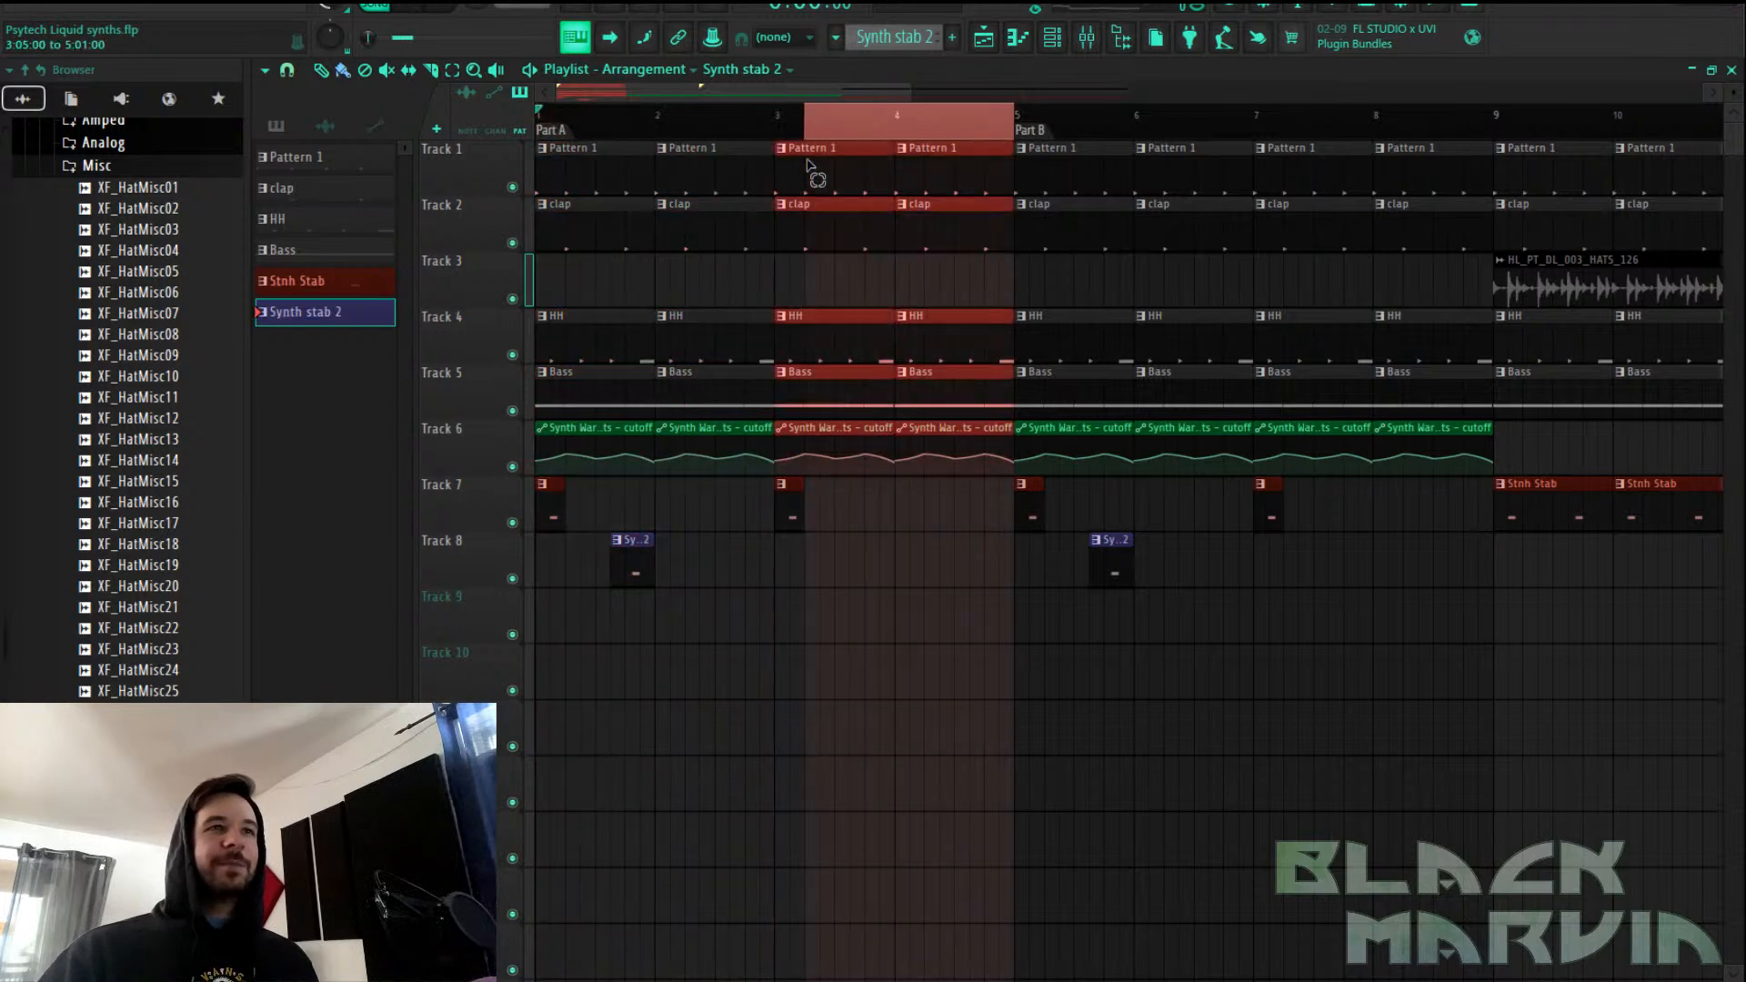
{"action": "left_click_drag", "start_coordinate": [1245, 132], "coordinate": [1015, 132]}
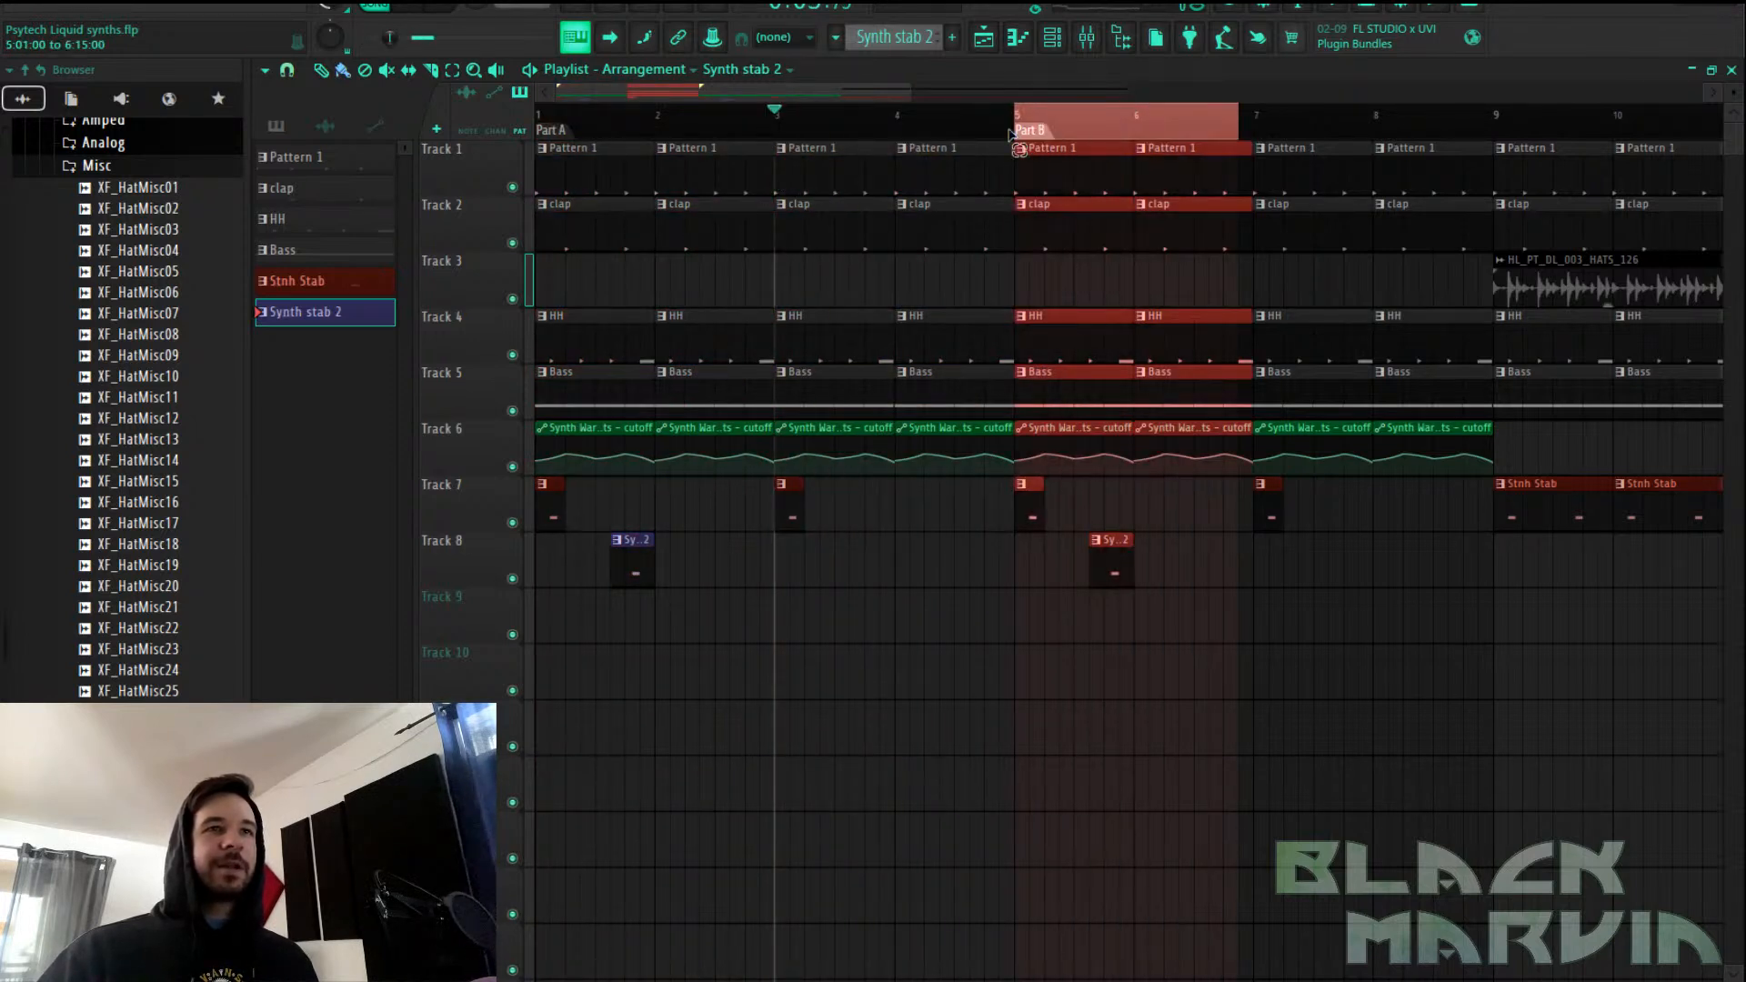
{"action": "left_click_drag", "start_coordinate": [1503, 137], "coordinate": [1246, 165]}
{"action": "left_click", "coordinate": [1141, 135], "text": "ctrl"}
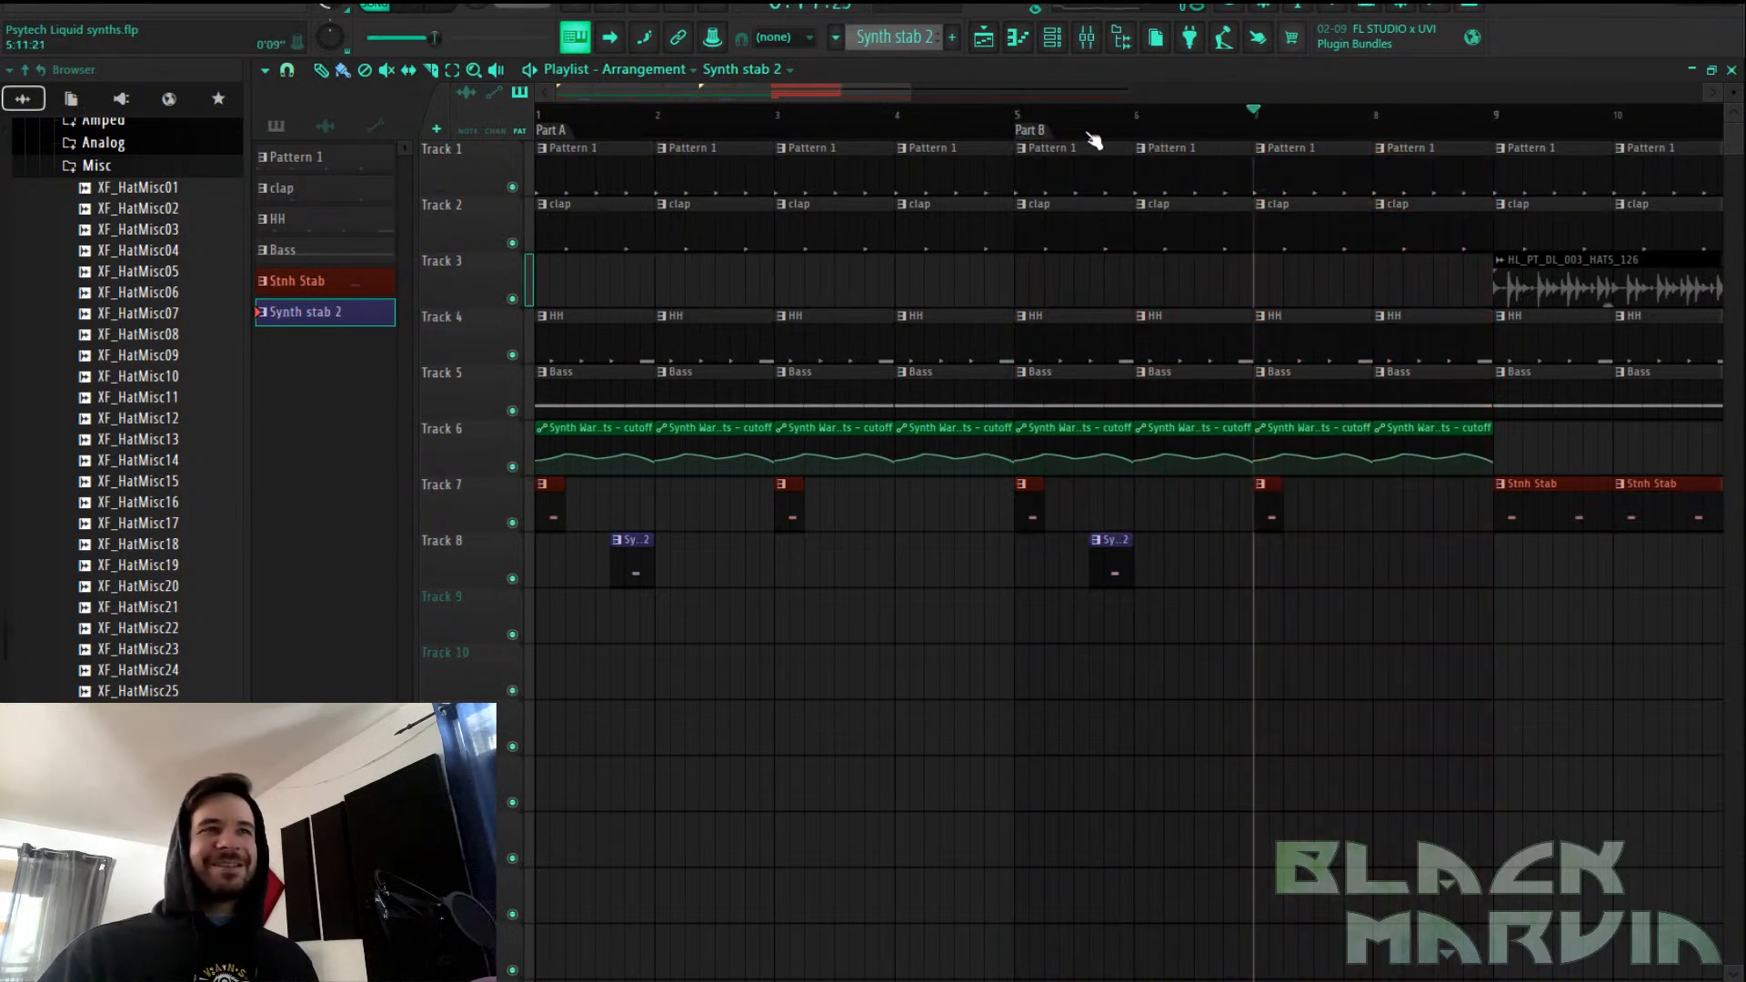
Select bars 1 to 8 in the playlist and start playback with the channel rack open
{"action": "left_click_drag", "start_coordinate": [1499, 123], "coordinate": [384, 241]}
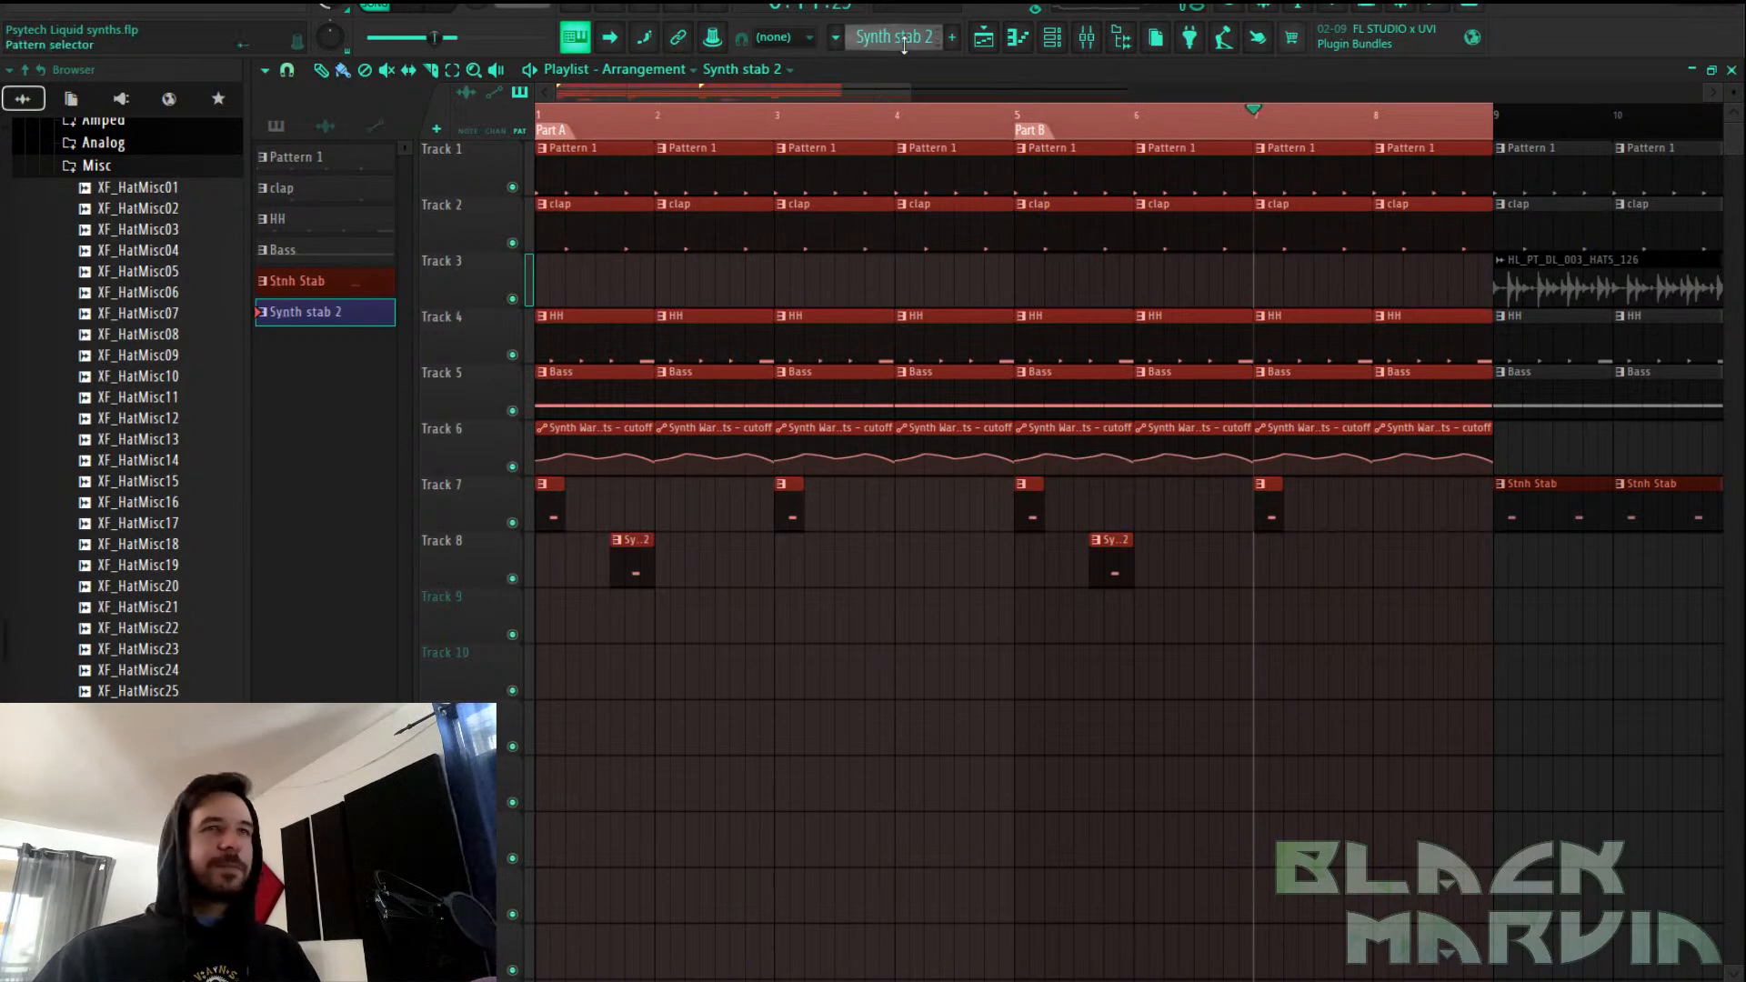
{"action": "left_click", "coordinate": [1078, 42]}
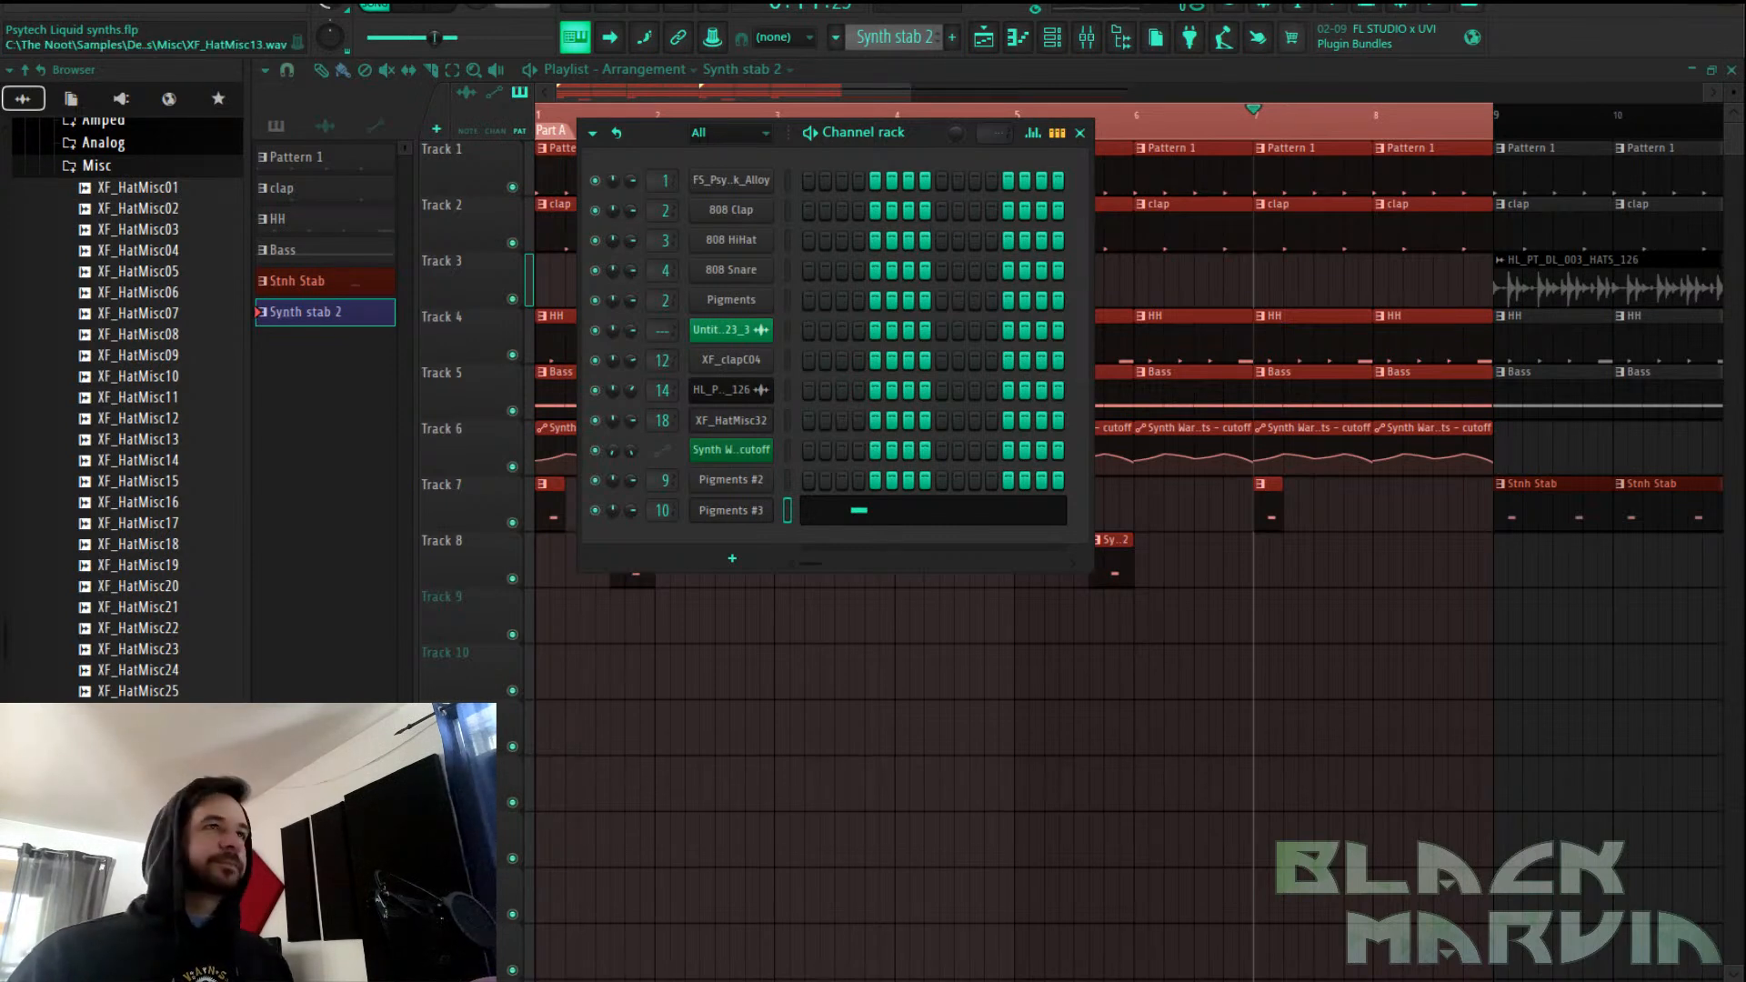
{"action": "key", "text": "space"}
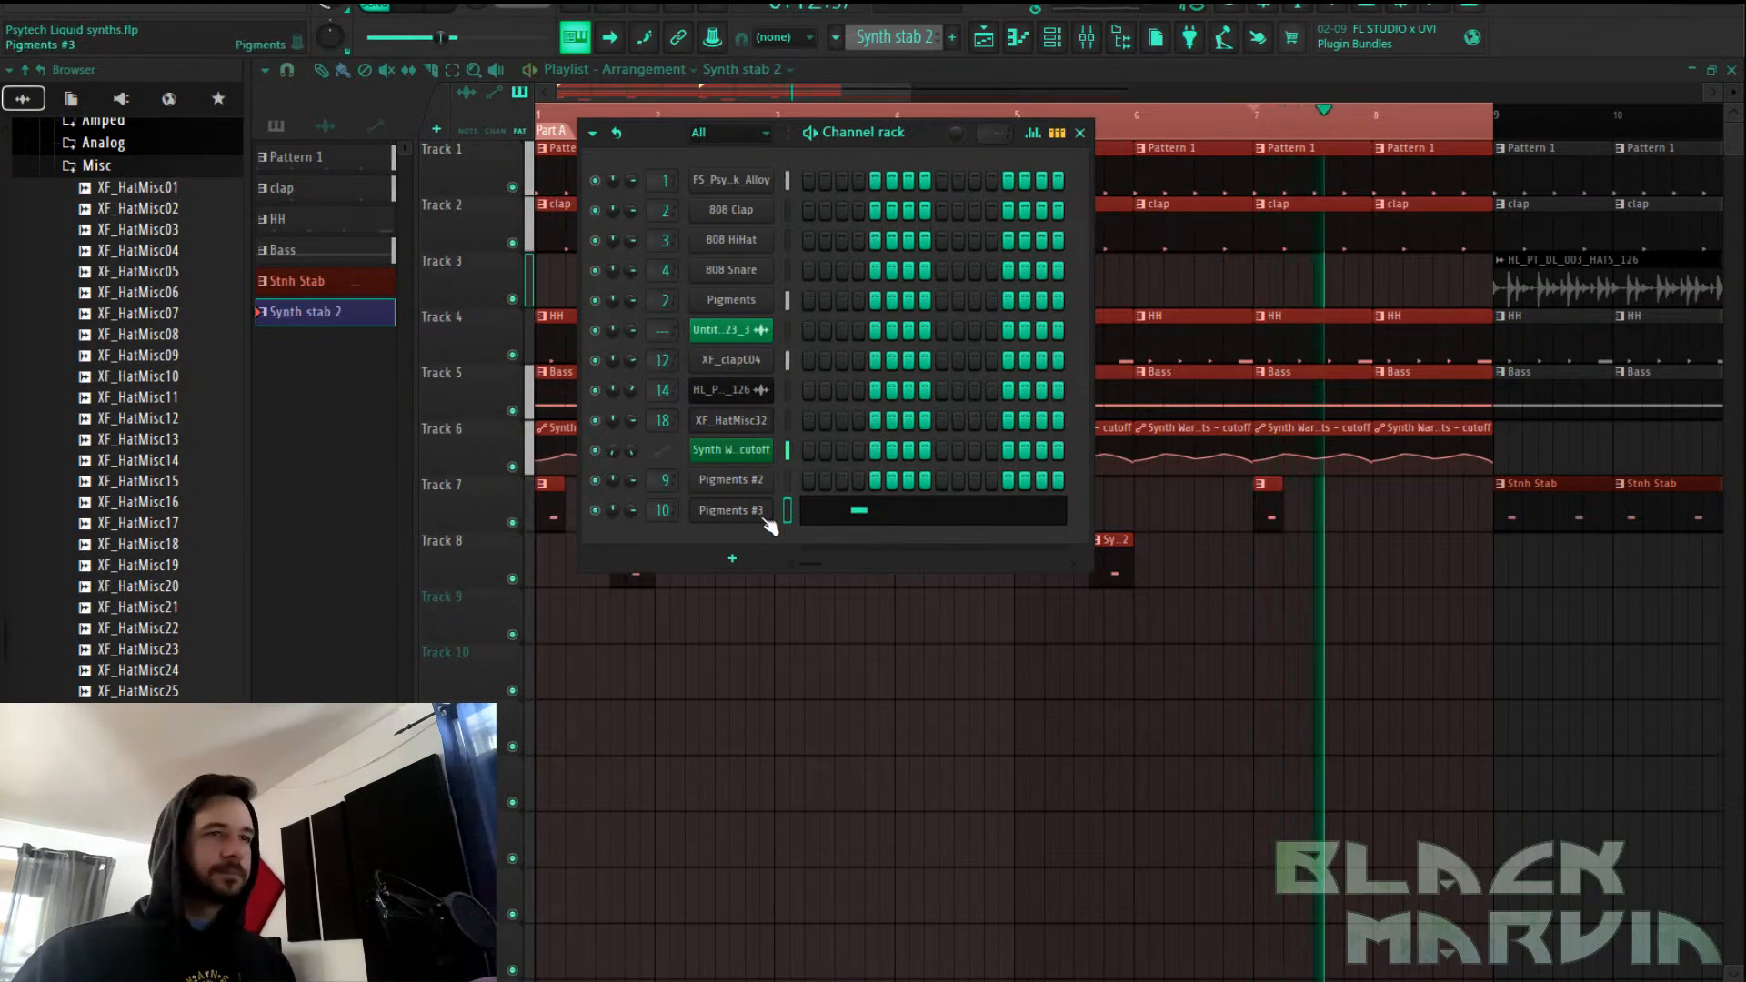
{"action": "left_click_drag", "start_coordinate": [921, 135], "coordinate": [921, 132]}
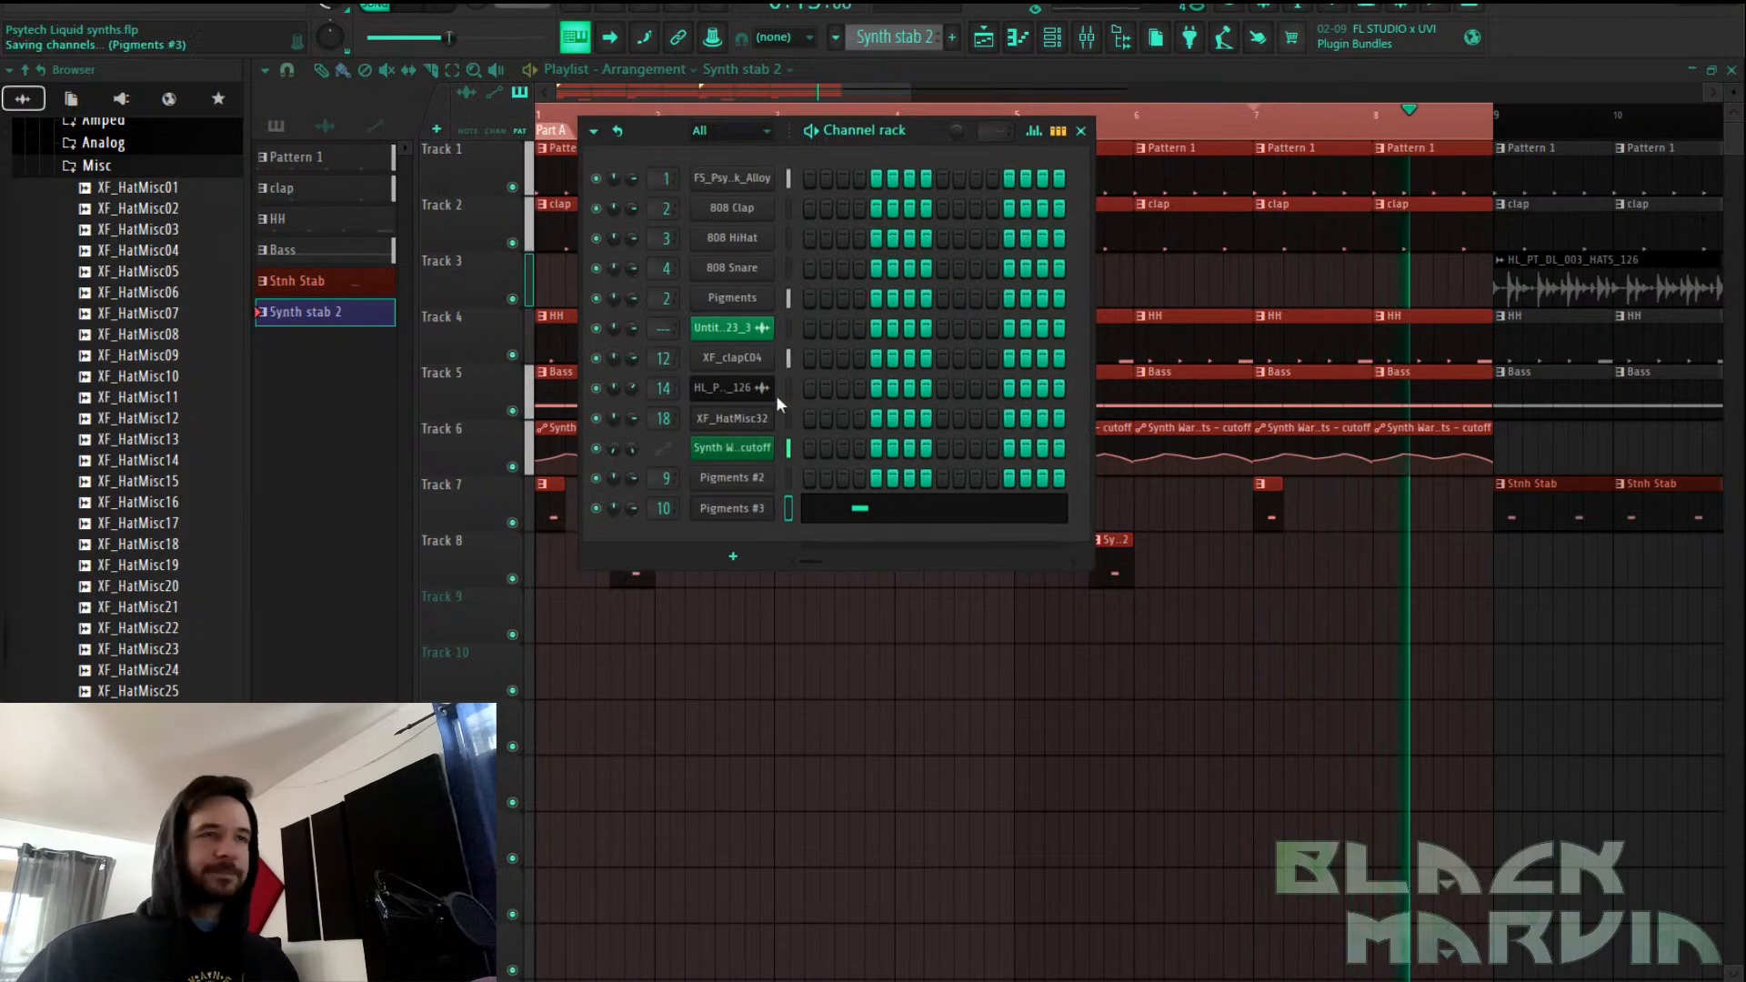
{"action": "left_click", "coordinate": [737, 550]}
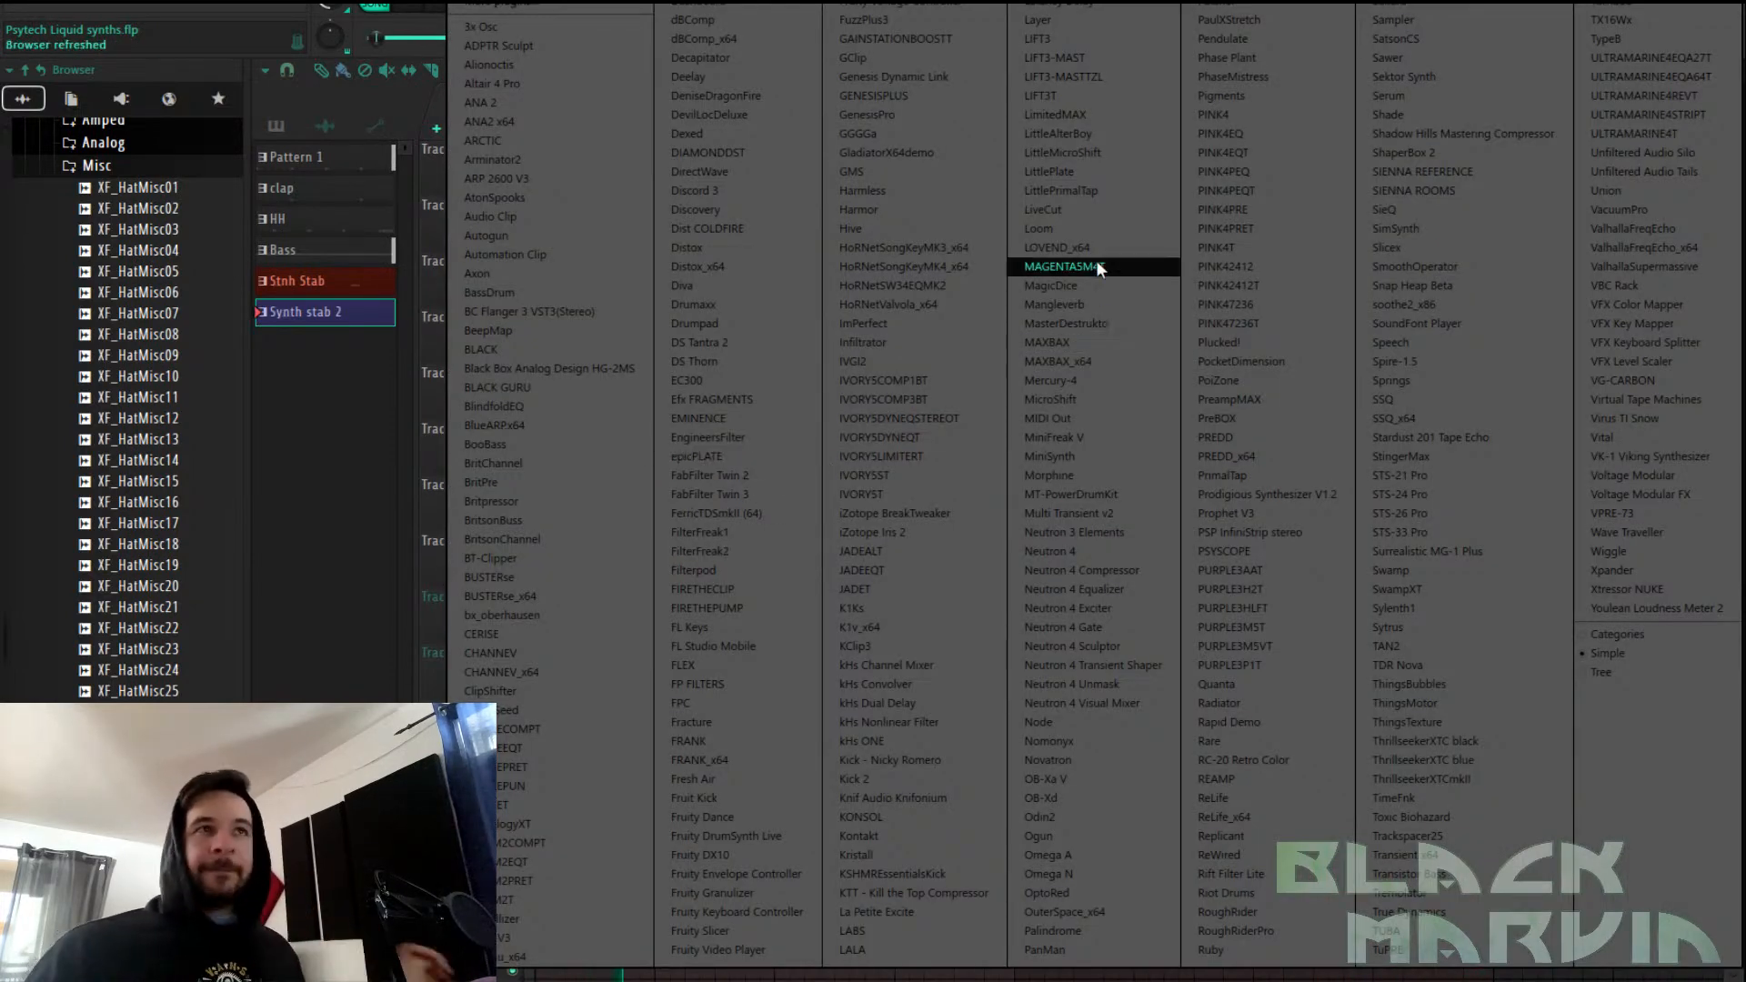
{"action": "left_click", "coordinate": [1273, 977]}
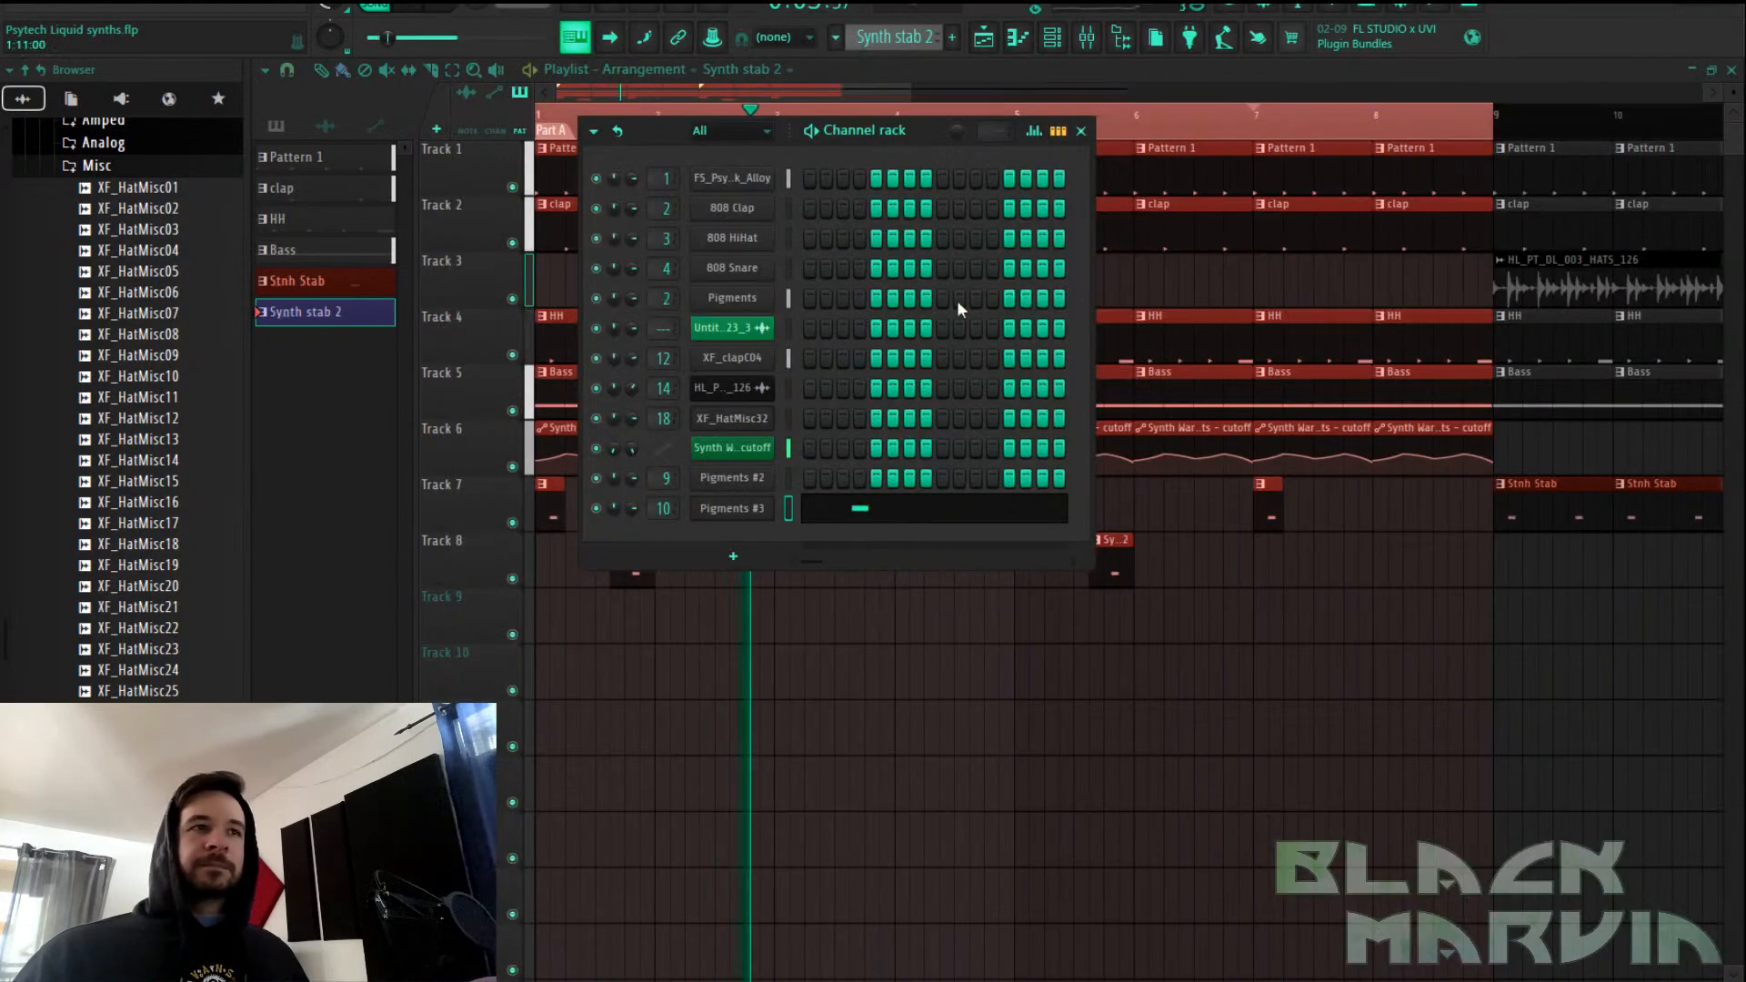
{"action": "left_click", "coordinate": [1082, 131]}
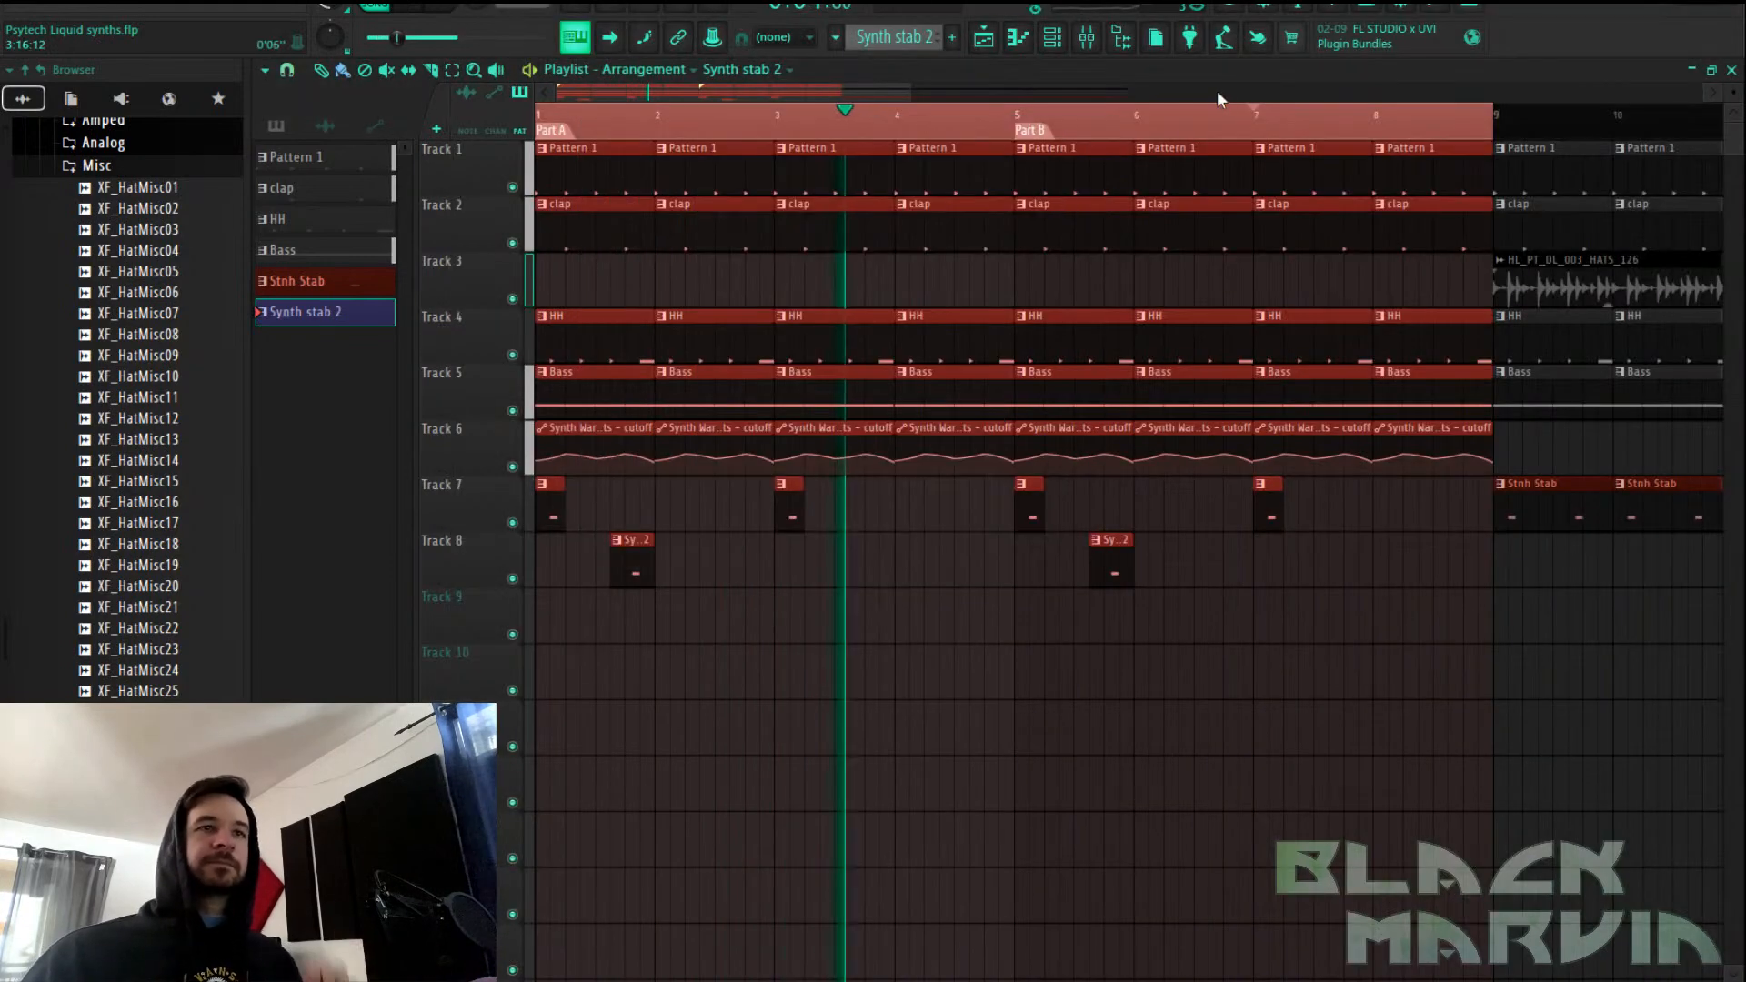
Load the epicPLATE reverb into effect slot 8 of the Pigments #3 mixer track
{"action": "left_click", "coordinate": [1087, 38]}
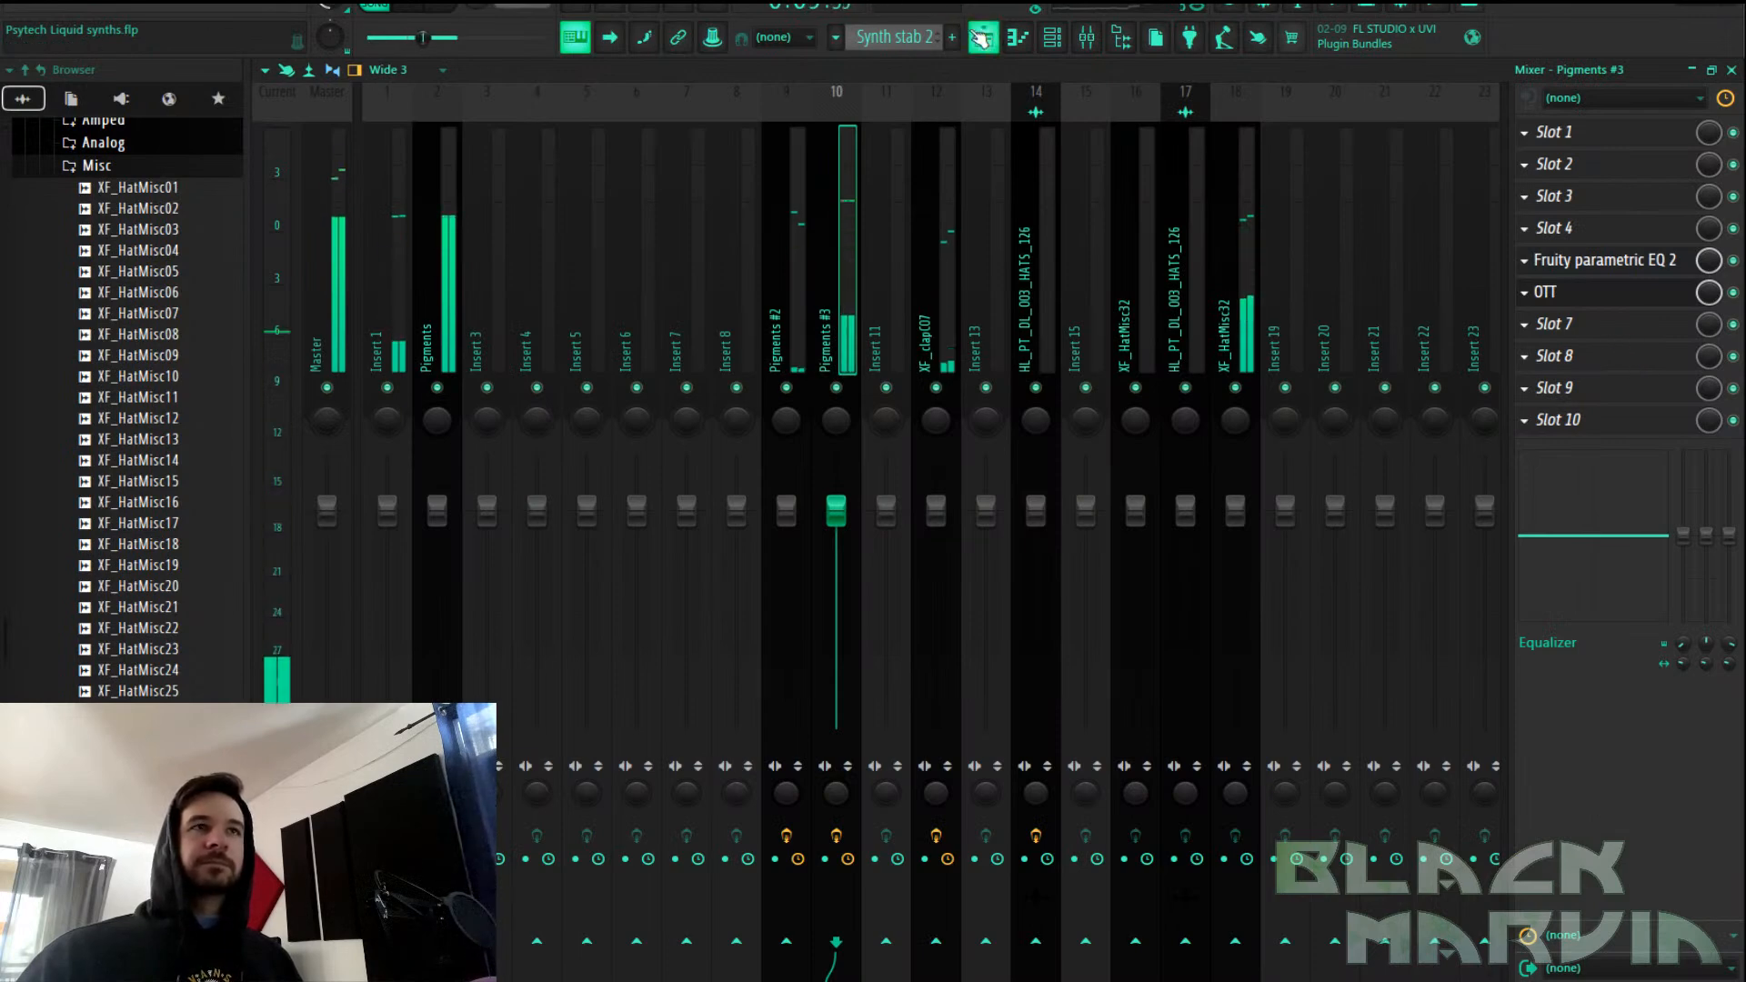
{"action": "left_click", "coordinate": [1474, 325]}
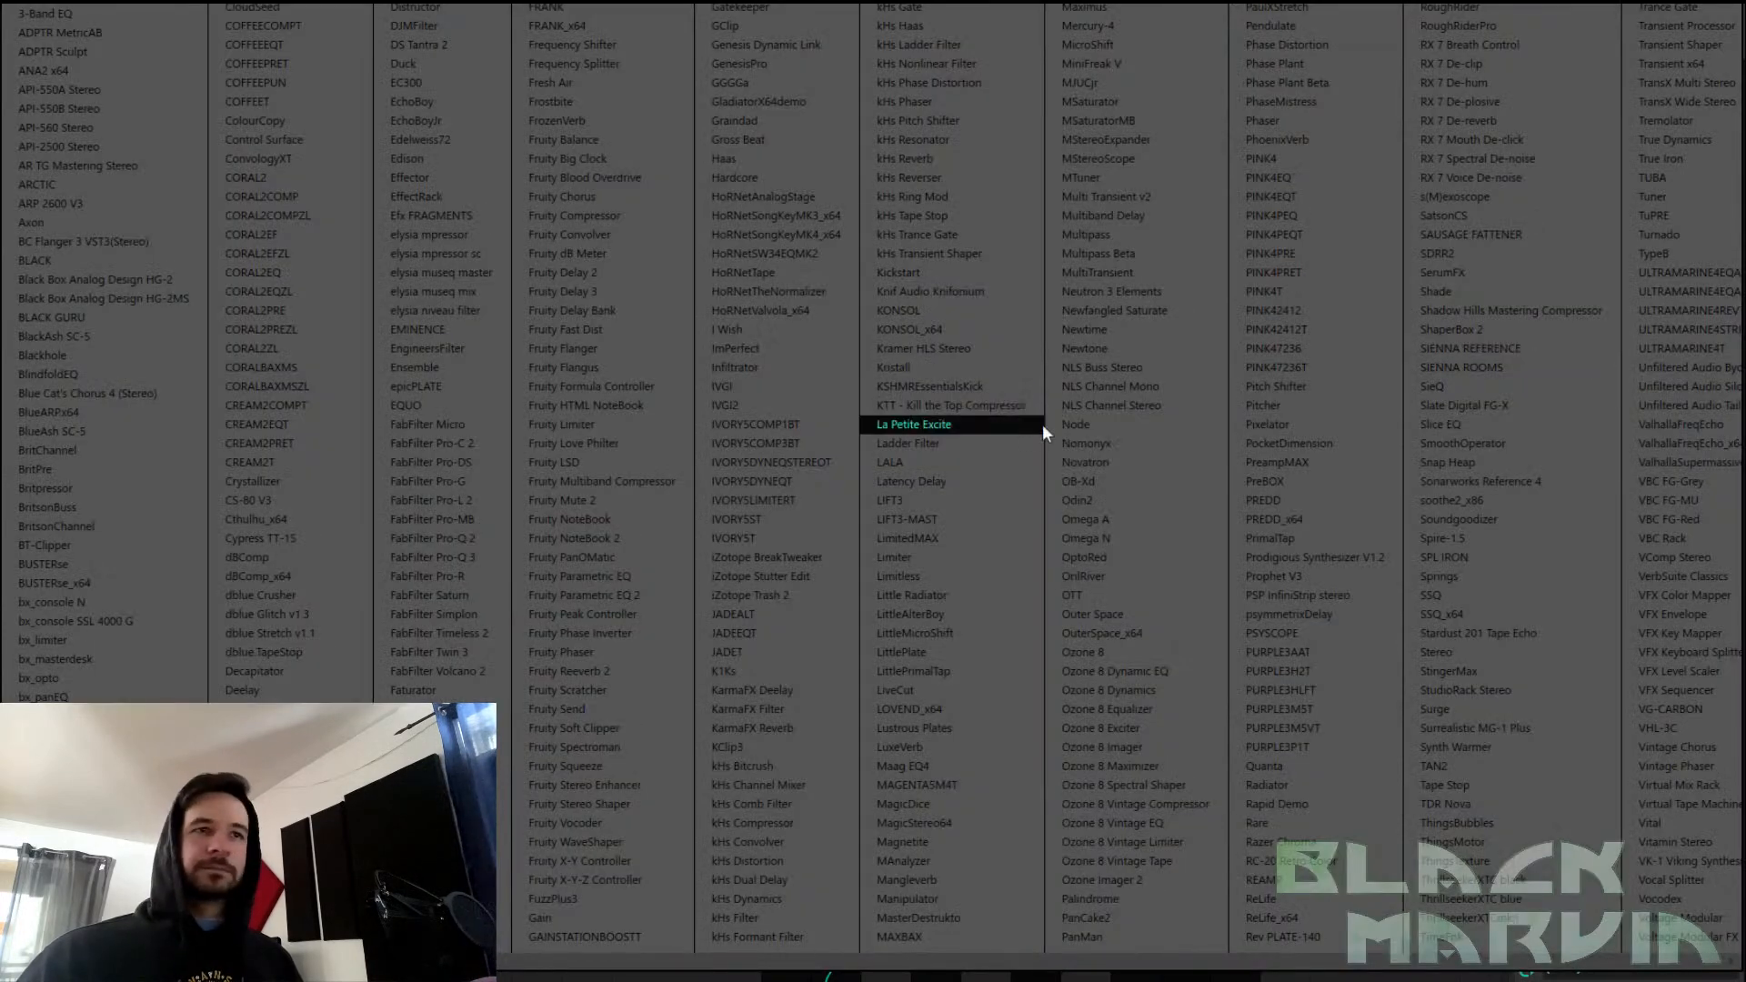
{"action": "left_click", "coordinate": [422, 386]}
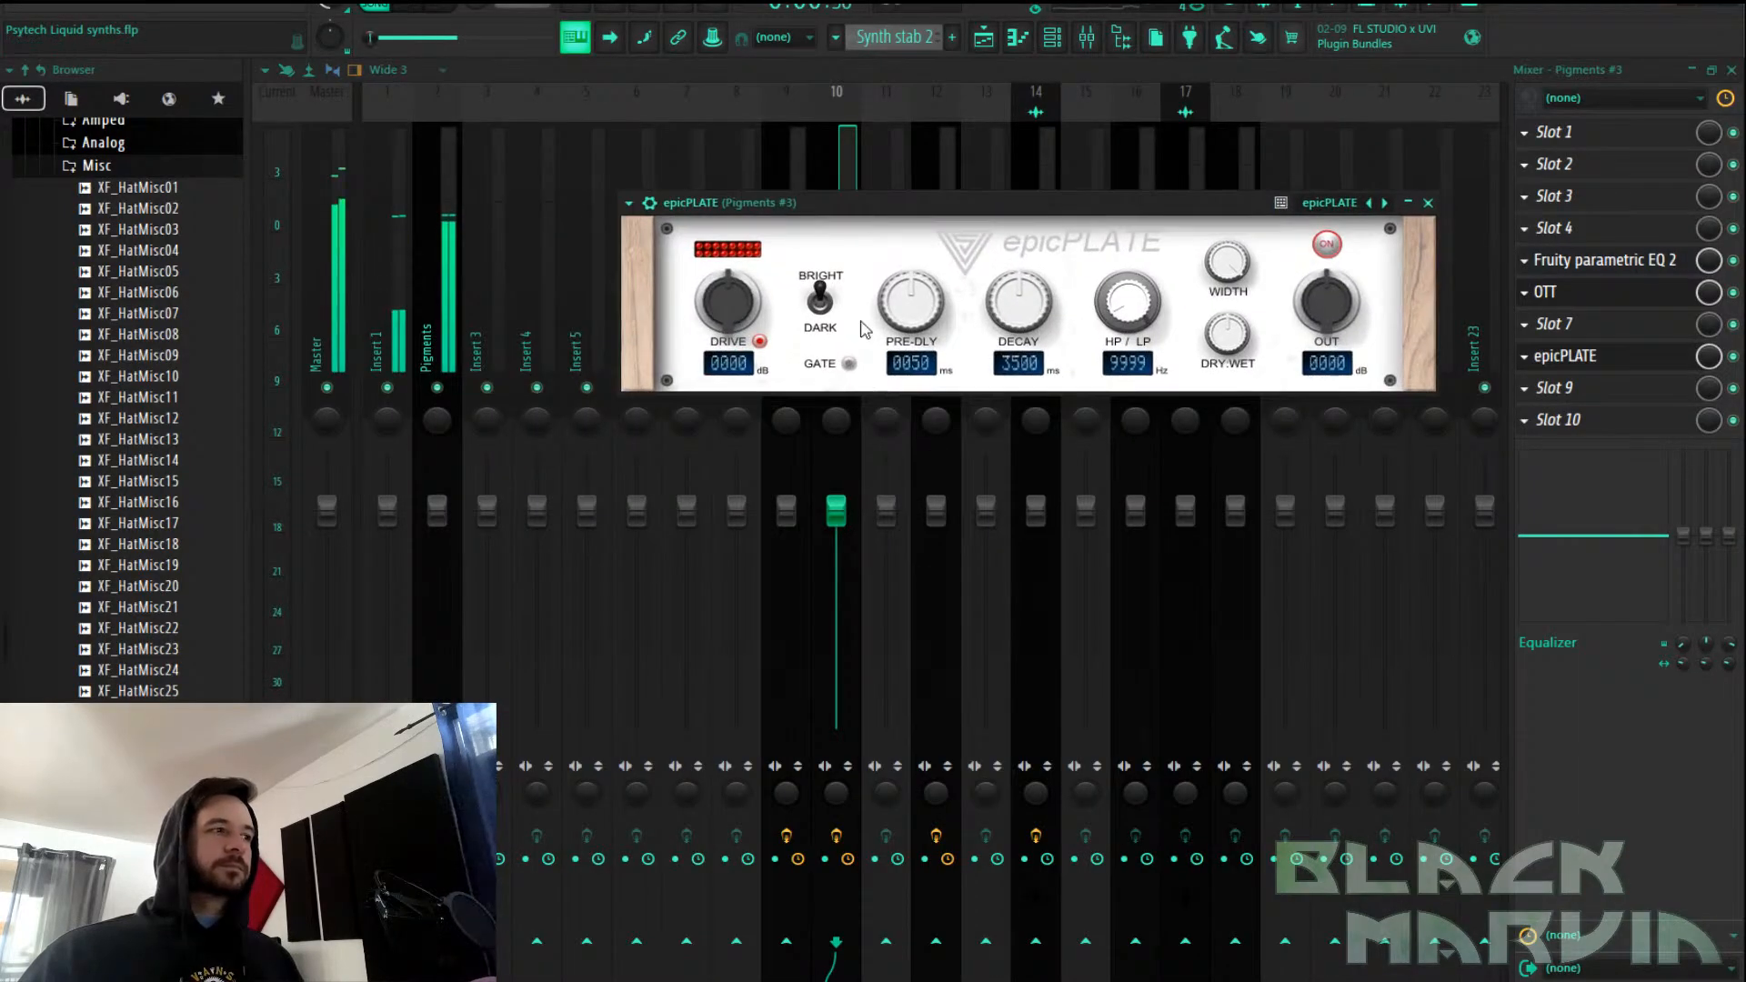
Shorten the epicPLATE reverb's decay to 1635 ms and adjust its dry/wet mix
{"action": "left_click_drag", "start_coordinate": [992, 284], "coordinate": [1024, 336]}
{"action": "left_click_drag", "start_coordinate": [1235, 331], "coordinate": [1234, 366]}
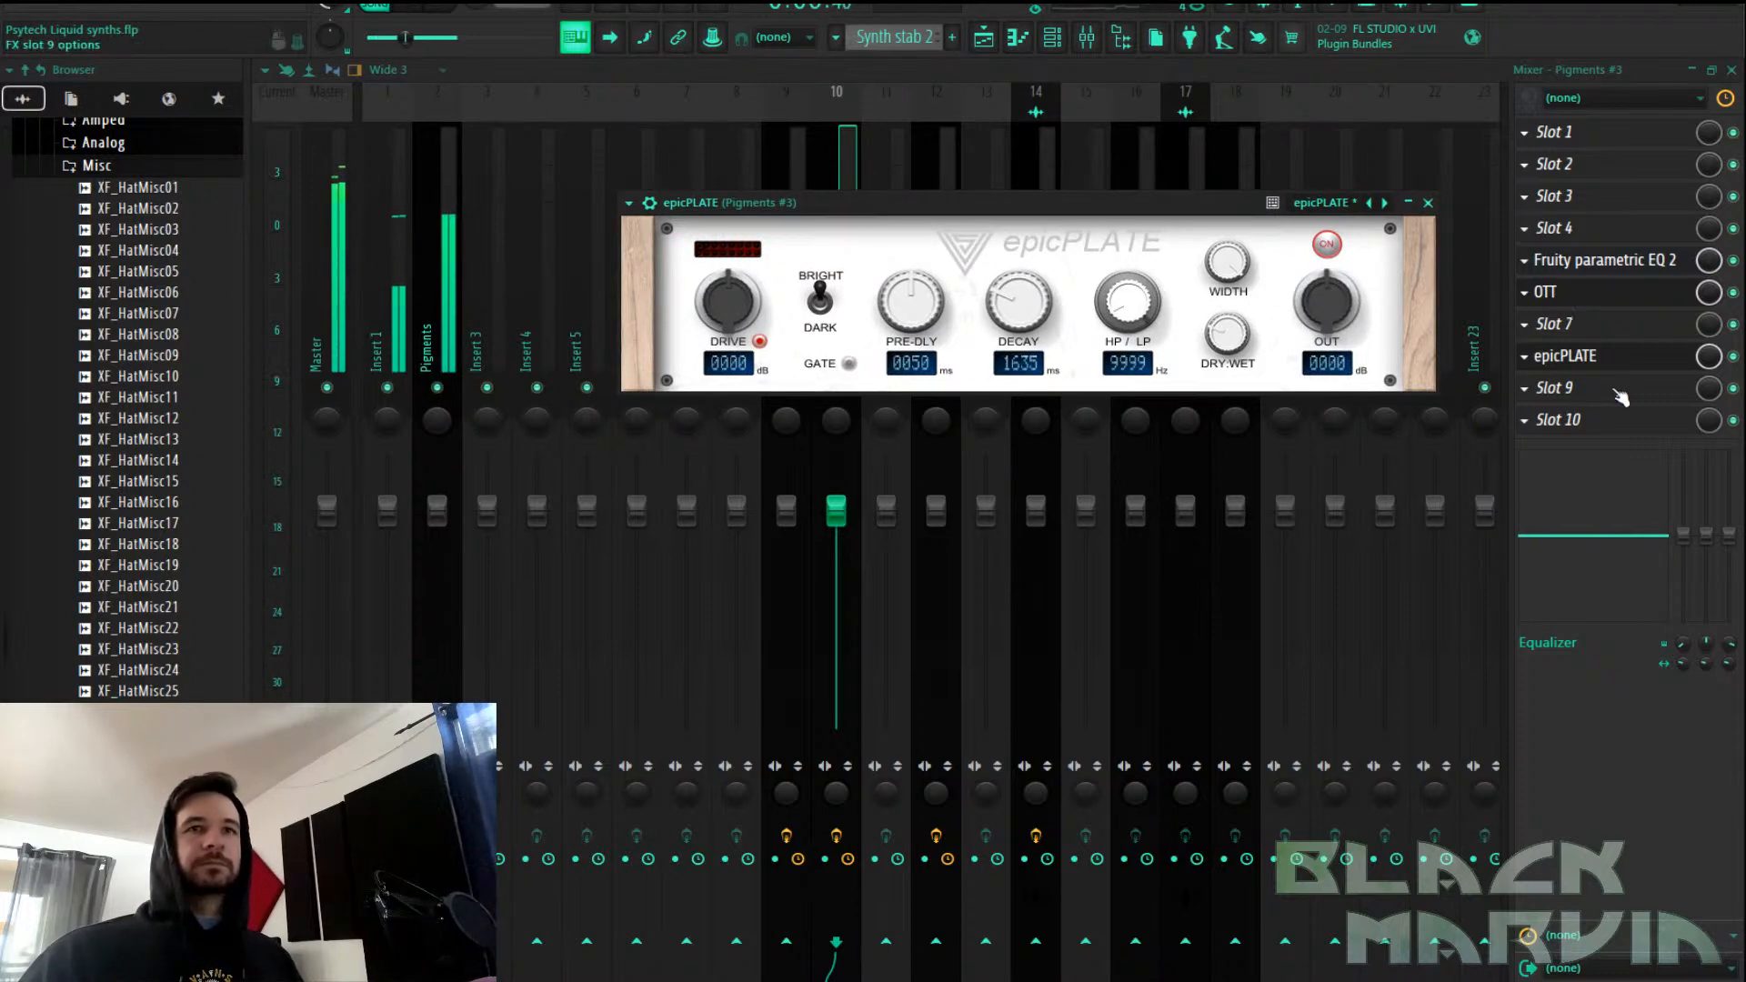
Add Duck in effect slot 9 of the Pigments #3 track, load its Synth 3 preset and set the amount to 56%
{"action": "left_click", "coordinate": [1547, 389]}
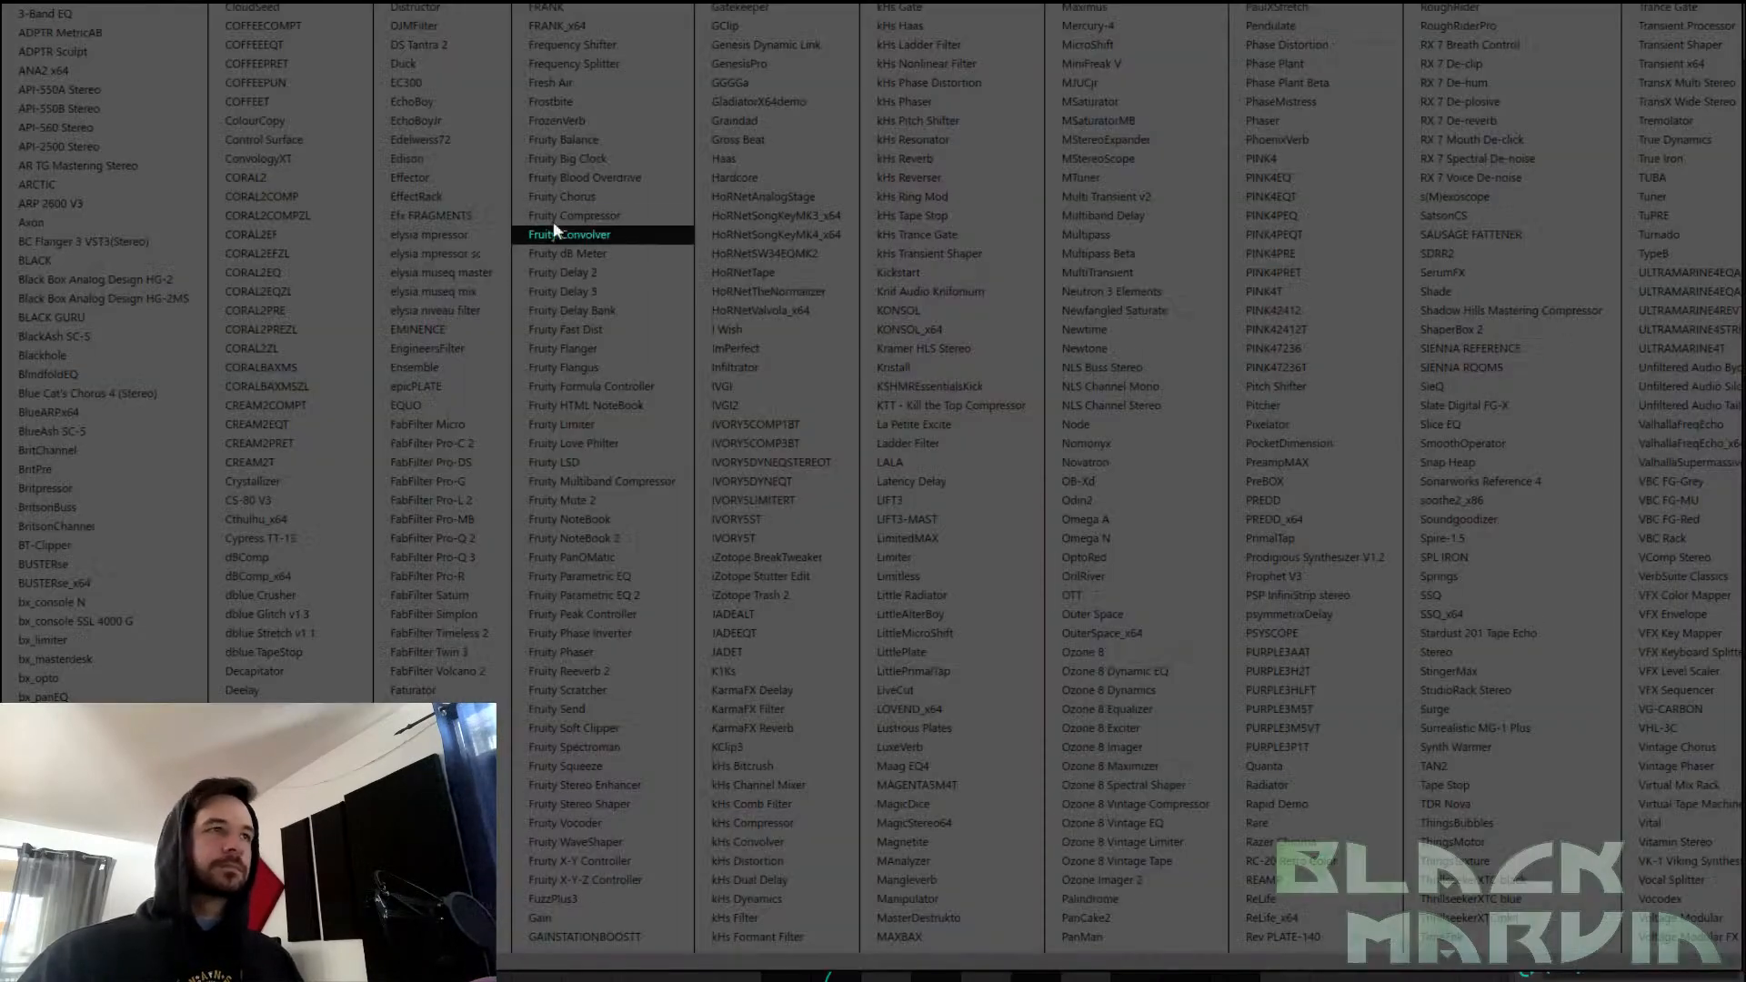
{"action": "left_click", "coordinate": [435, 62]}
{"action": "left_click", "coordinate": [791, 357]}
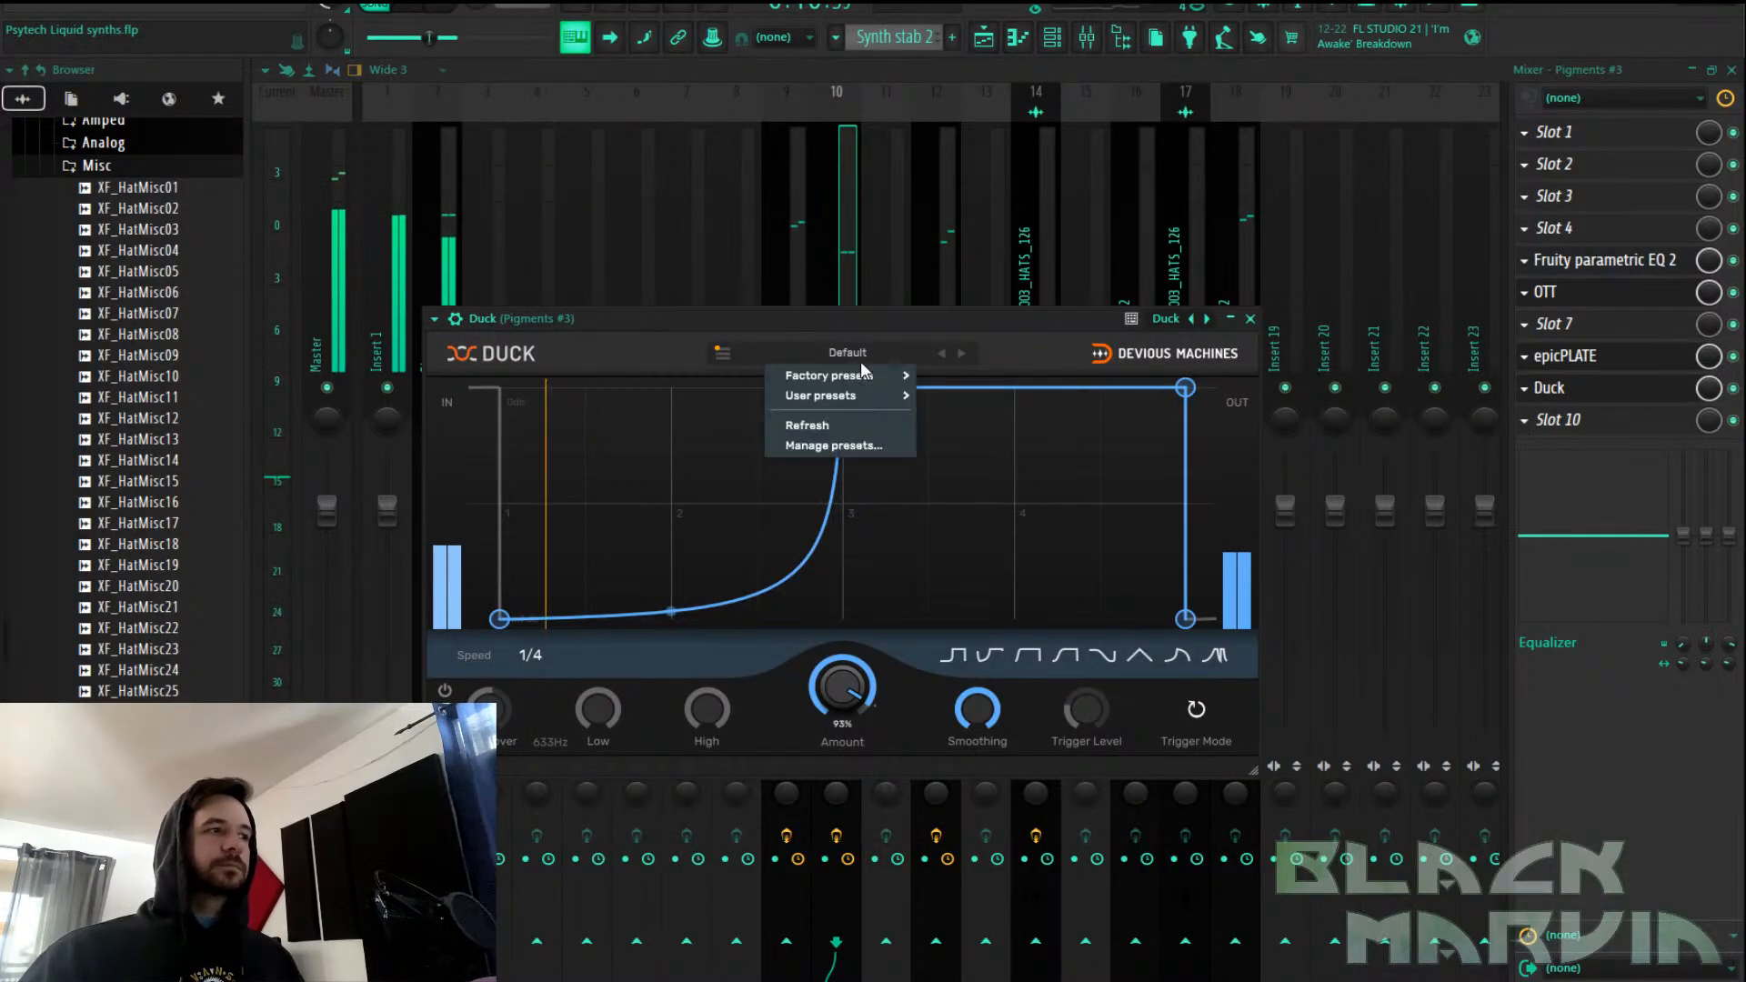
{"action": "mouse_move", "coordinate": [875, 400]}
{"action": "left_click", "coordinate": [1013, 537]}
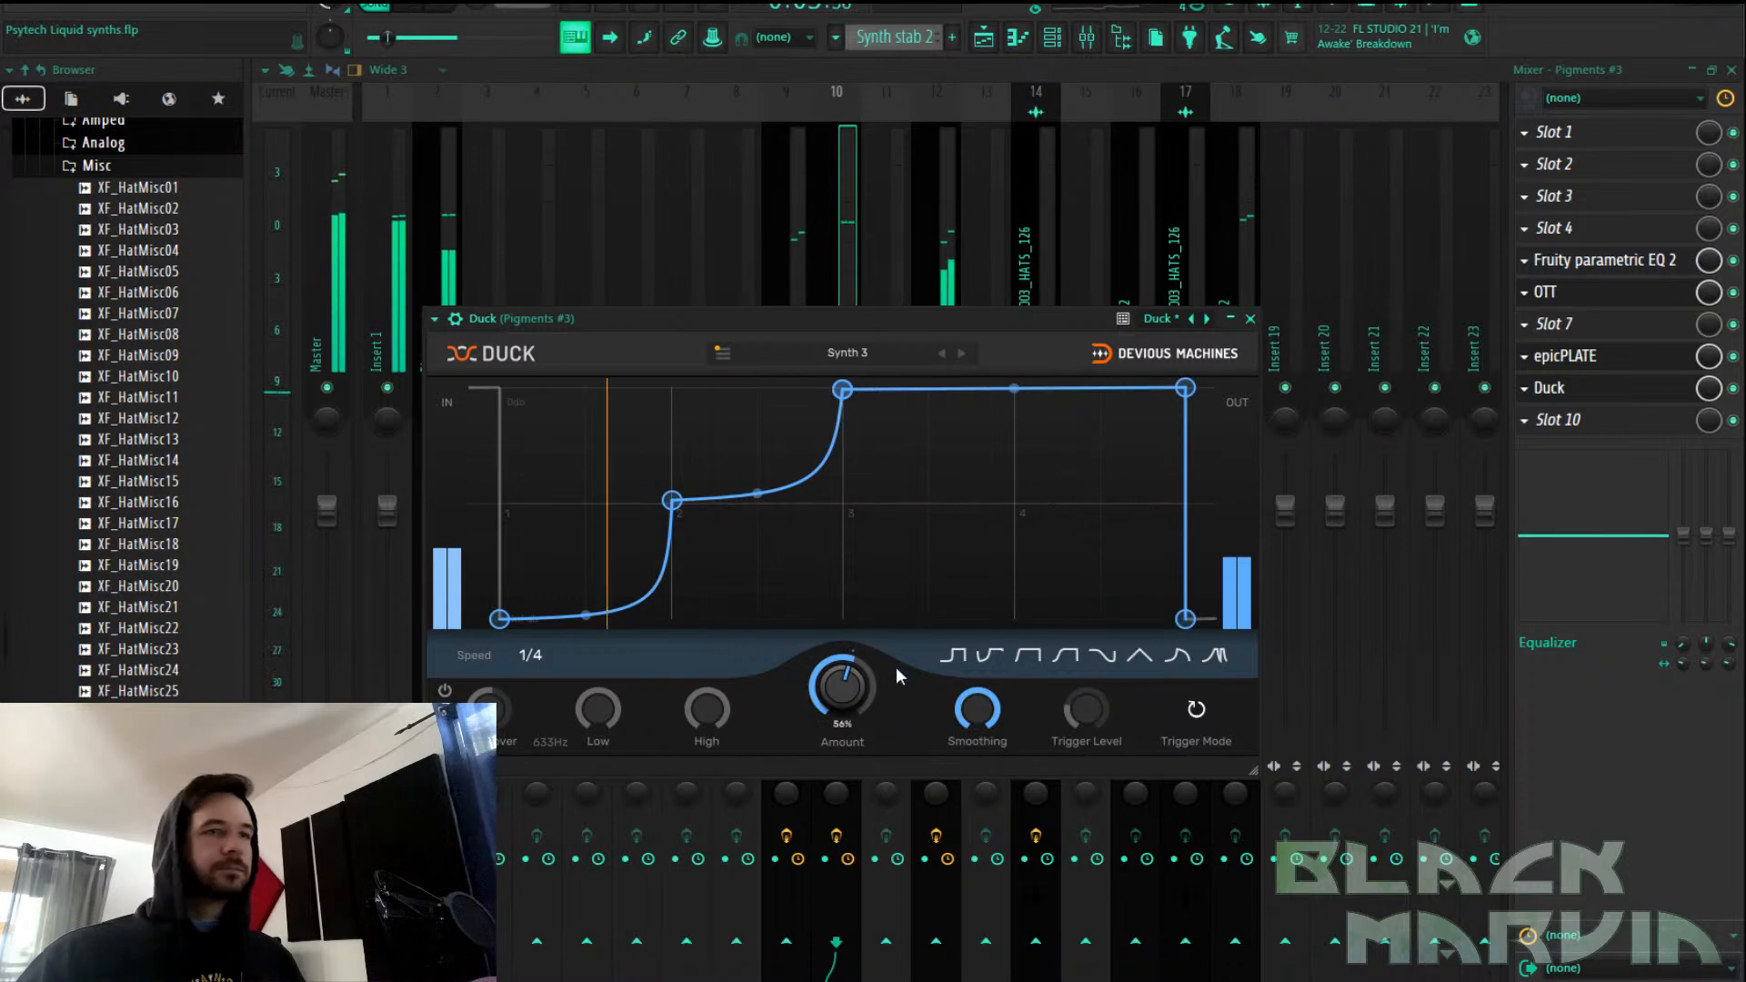
{"action": "left_click", "coordinate": [859, 174]}
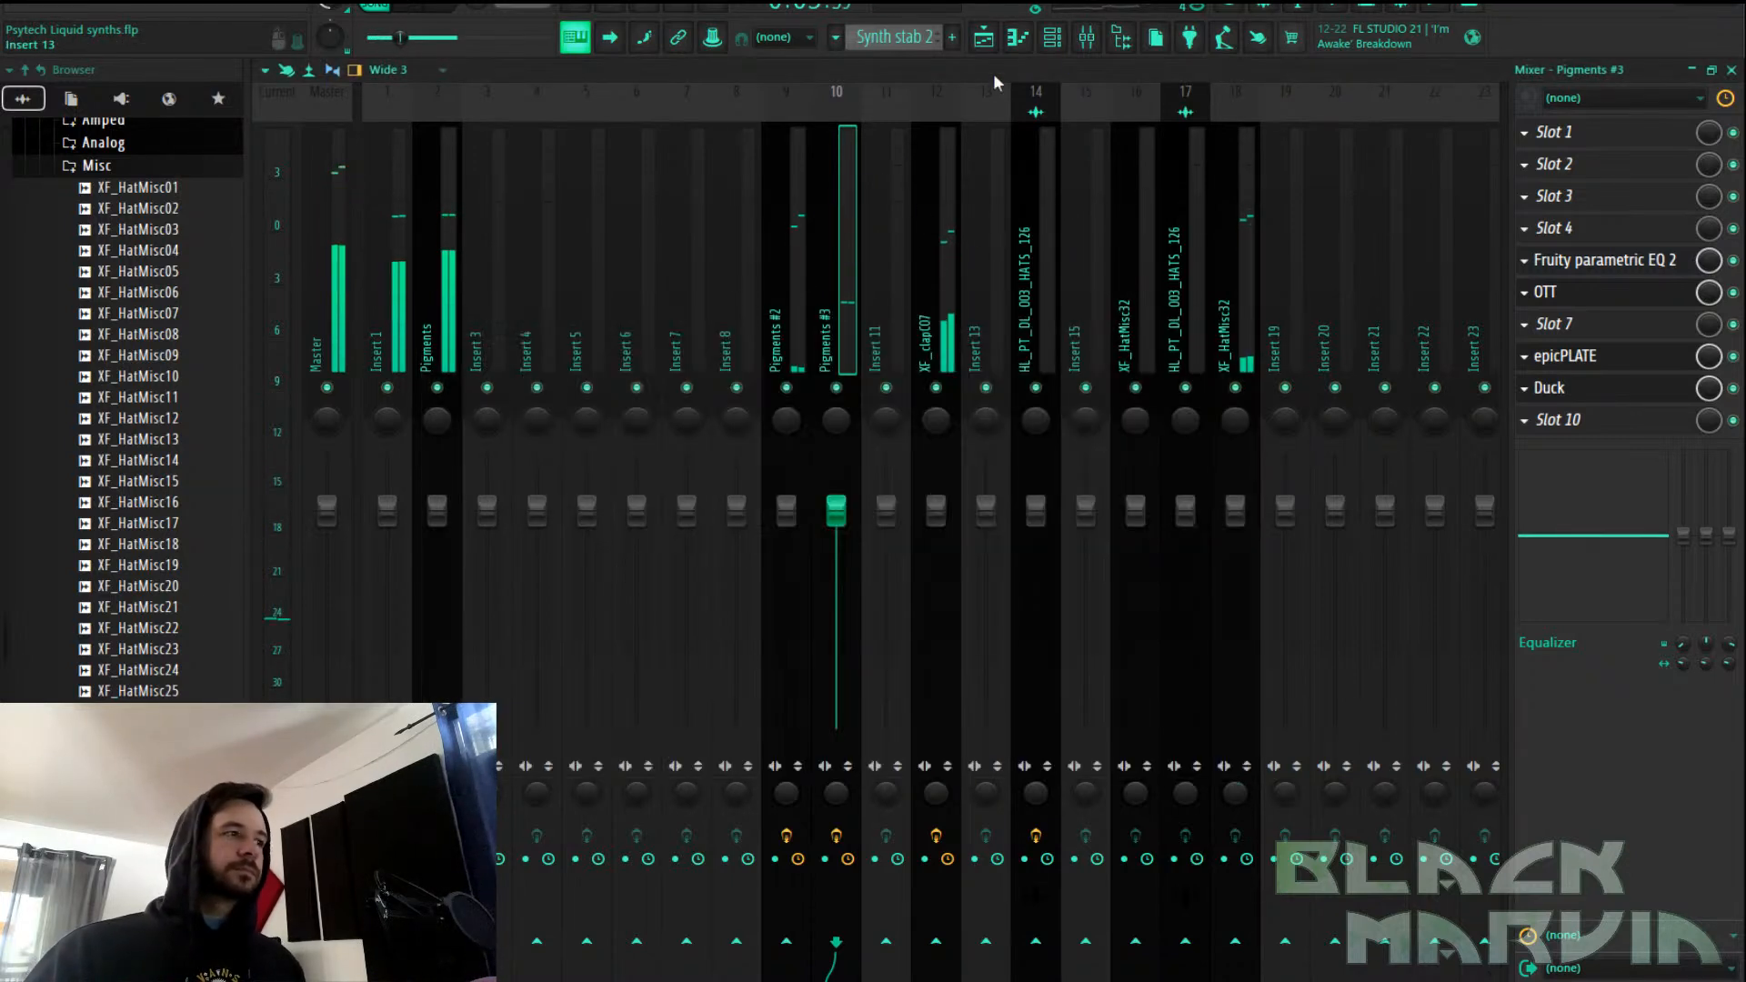
Create a new pattern named "Synth 3"
{"action": "left_click", "coordinate": [949, 38]}
{"action": "type", "text": "S"}
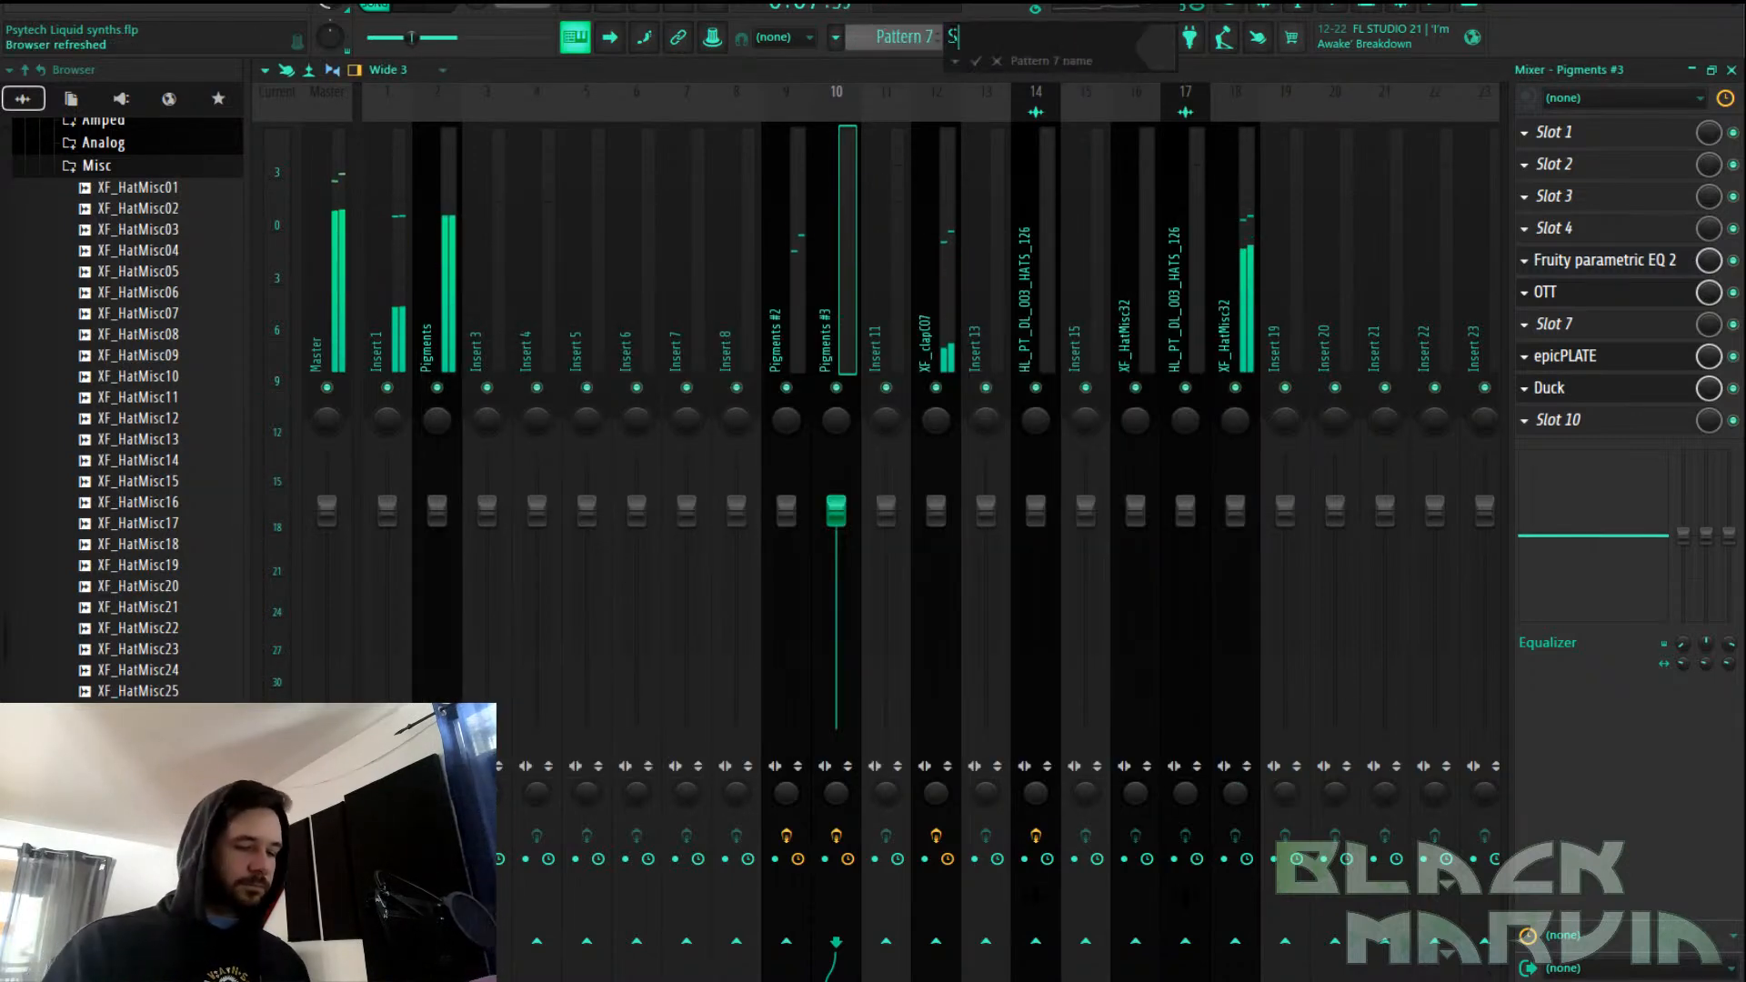
{"action": "type", "text": "ynth 3"}
{"action": "key", "text": "Return"}
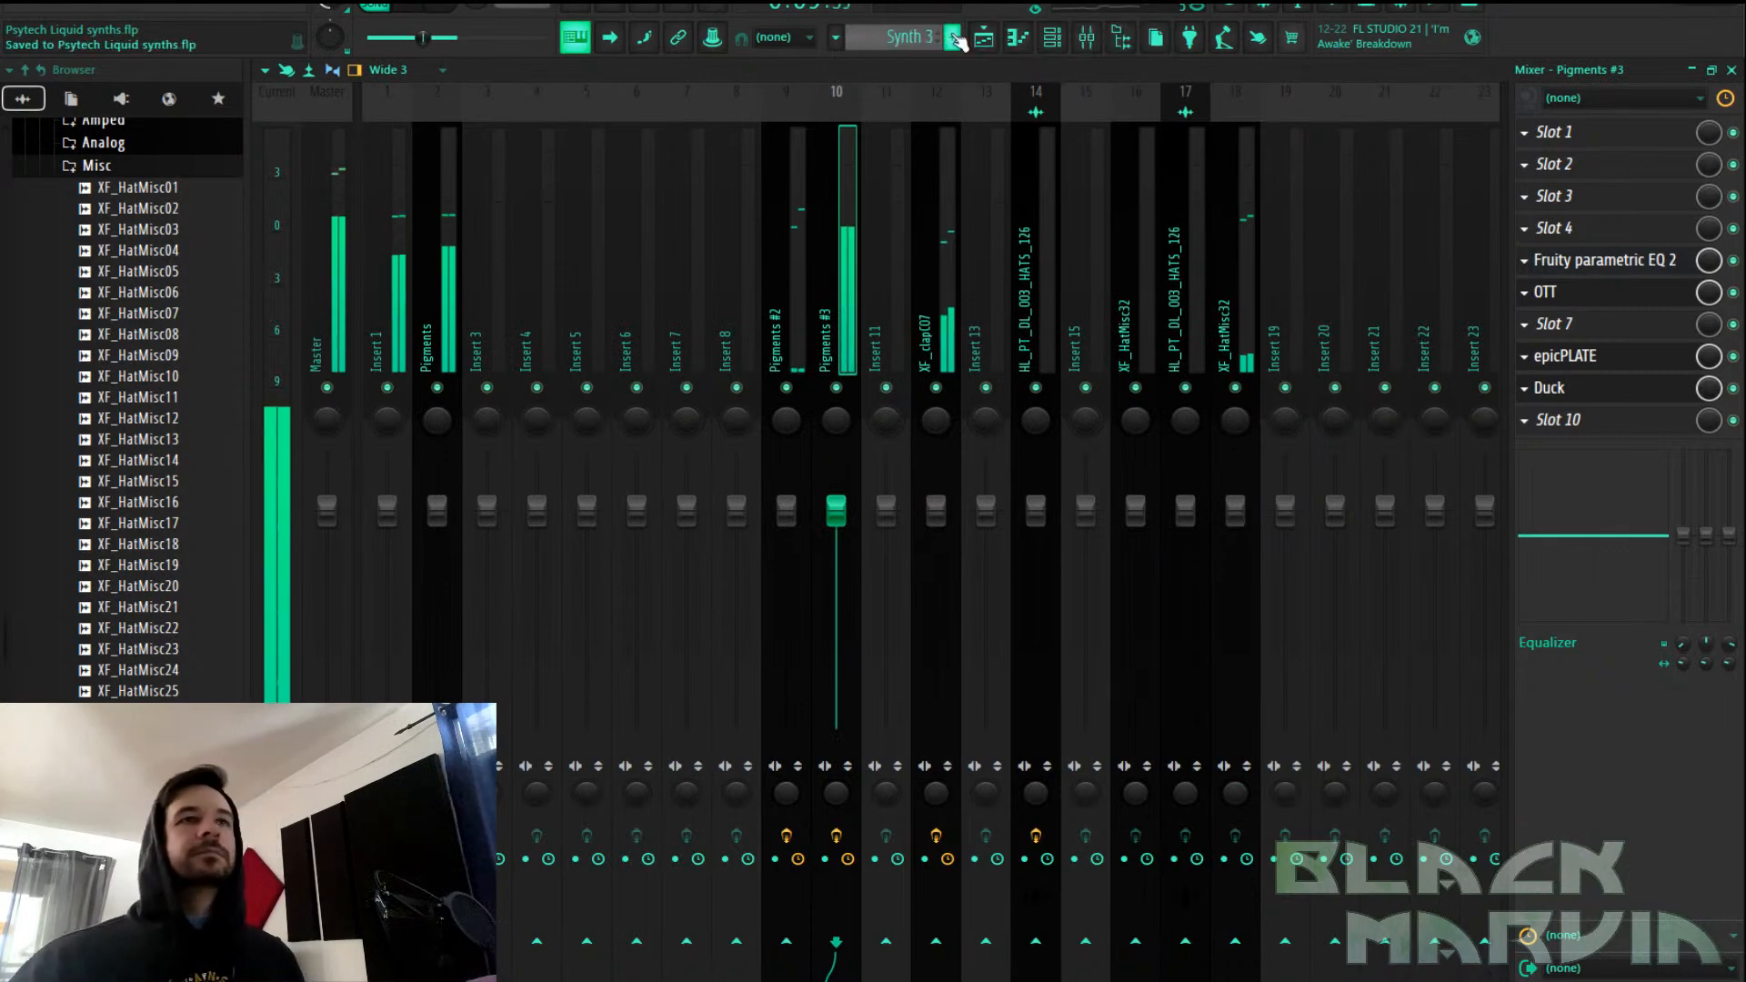
Add another Pigments instrument to the channel rack
{"action": "left_click", "coordinate": [1053, 36]}
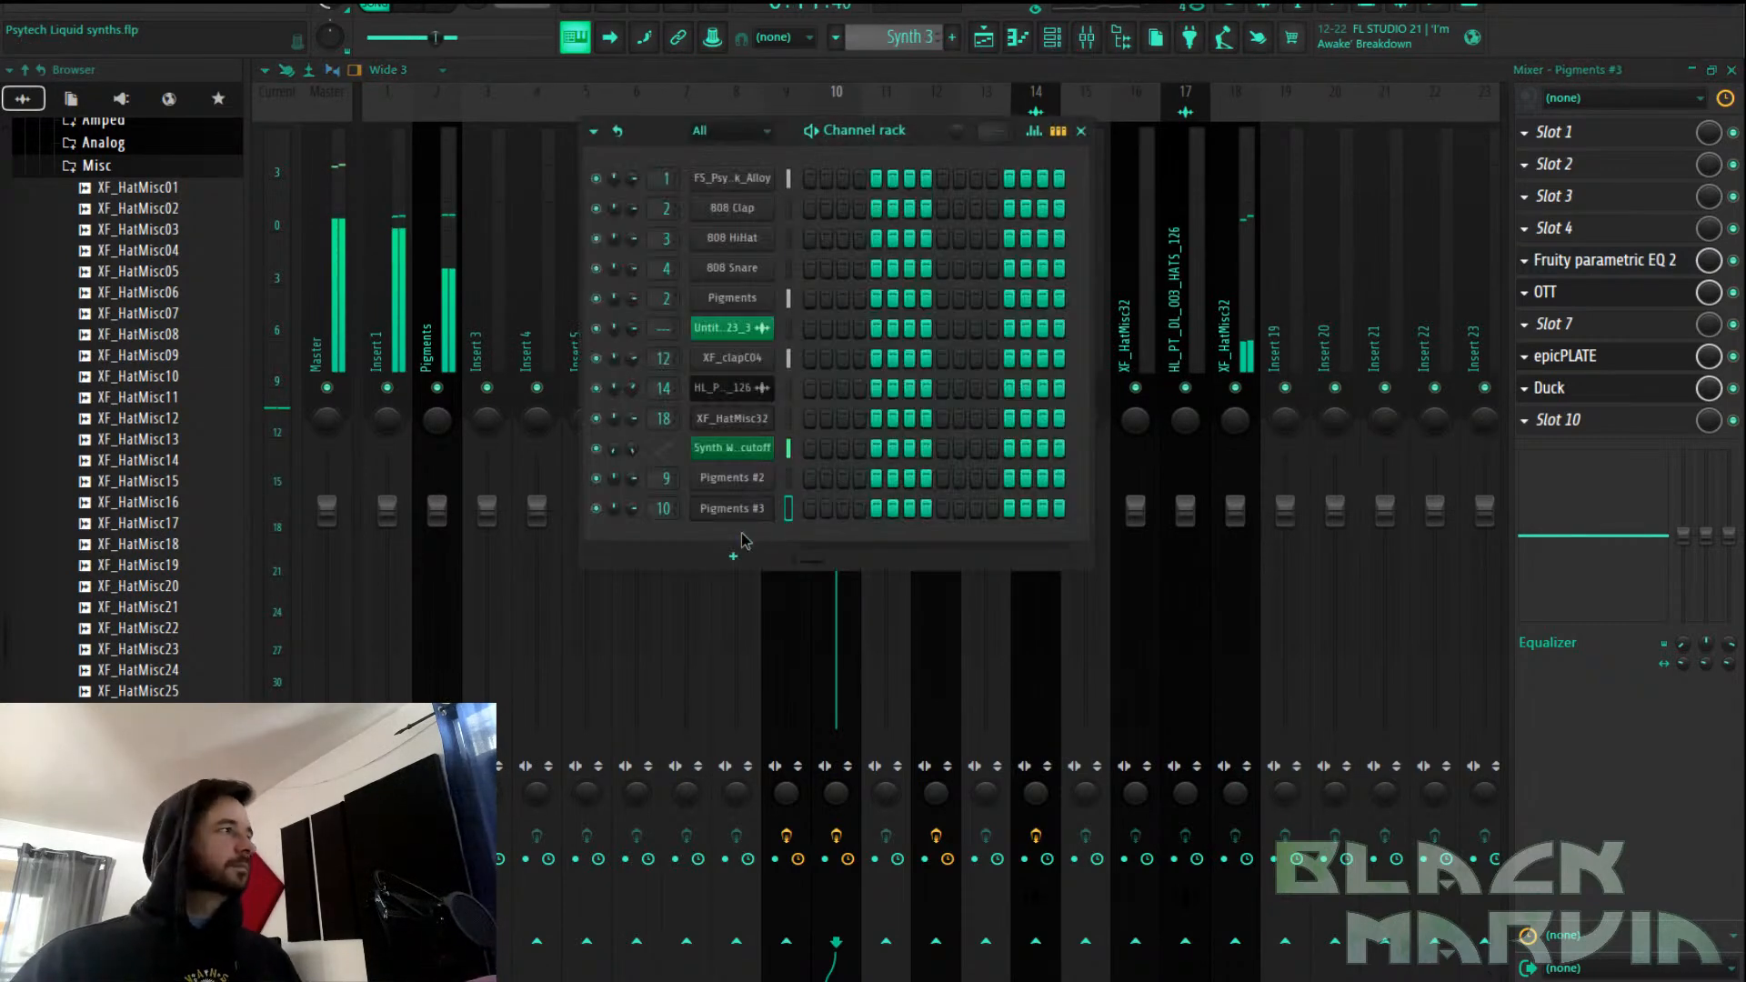
{"action": "left_click", "coordinate": [747, 557]}
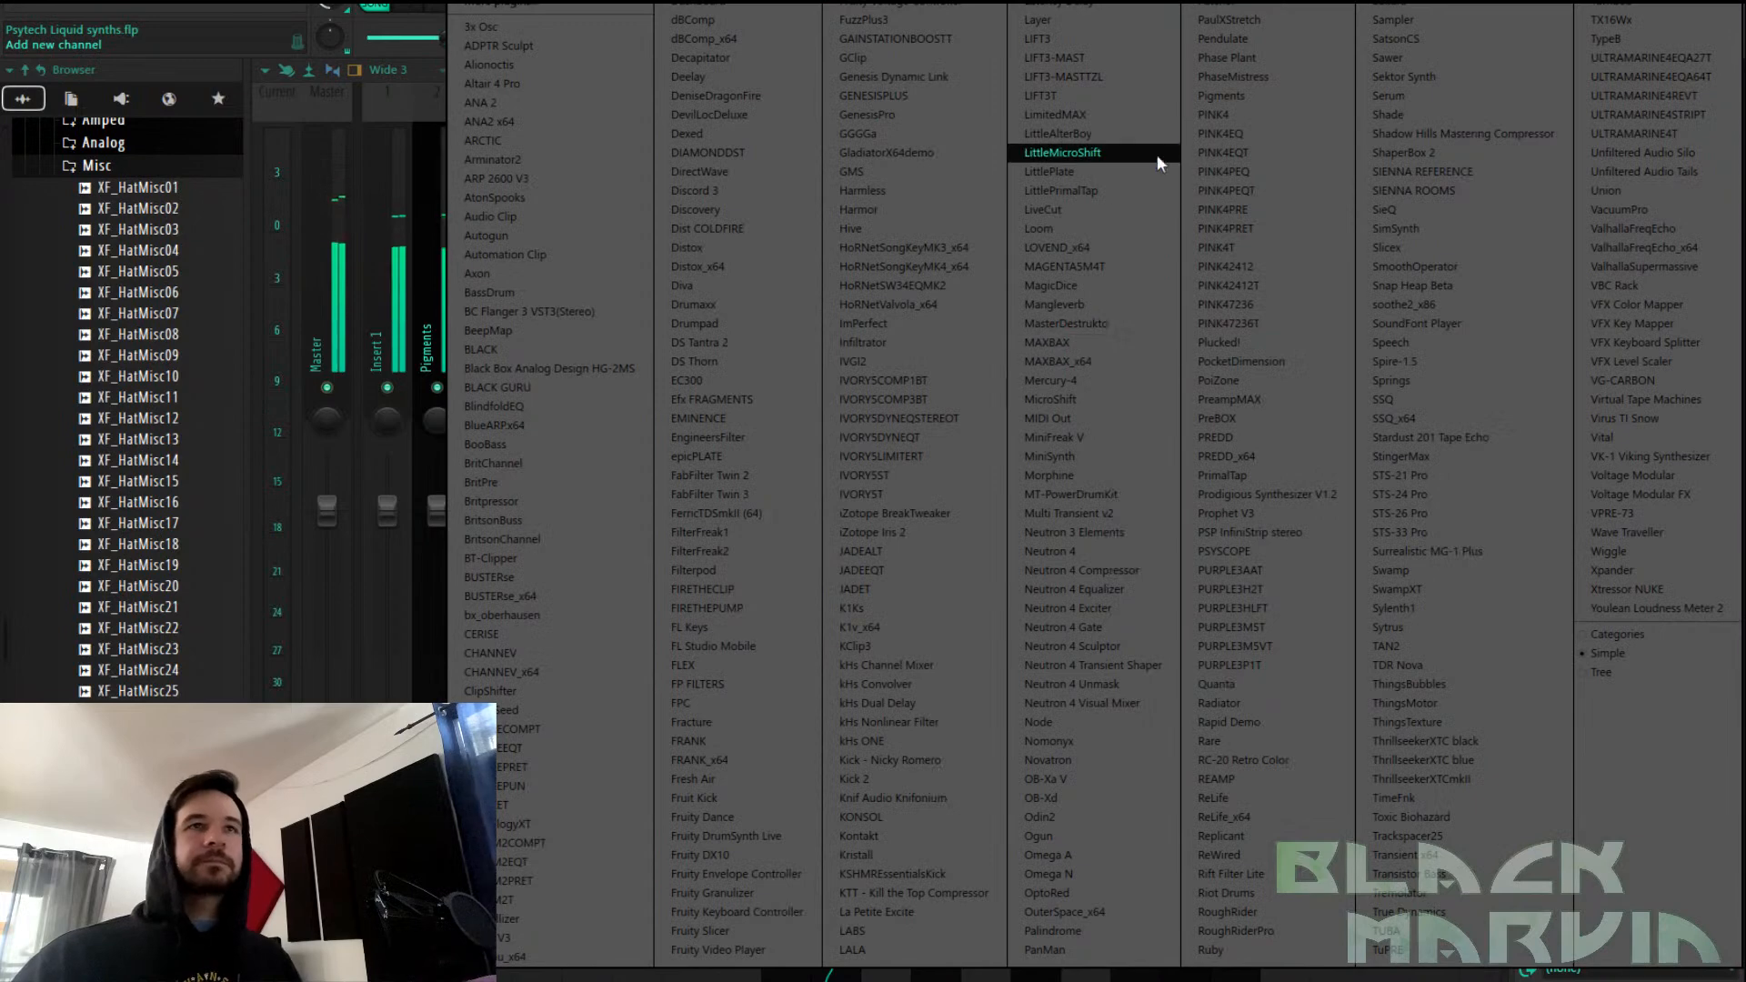
{"action": "left_click", "coordinate": [1268, 94]}
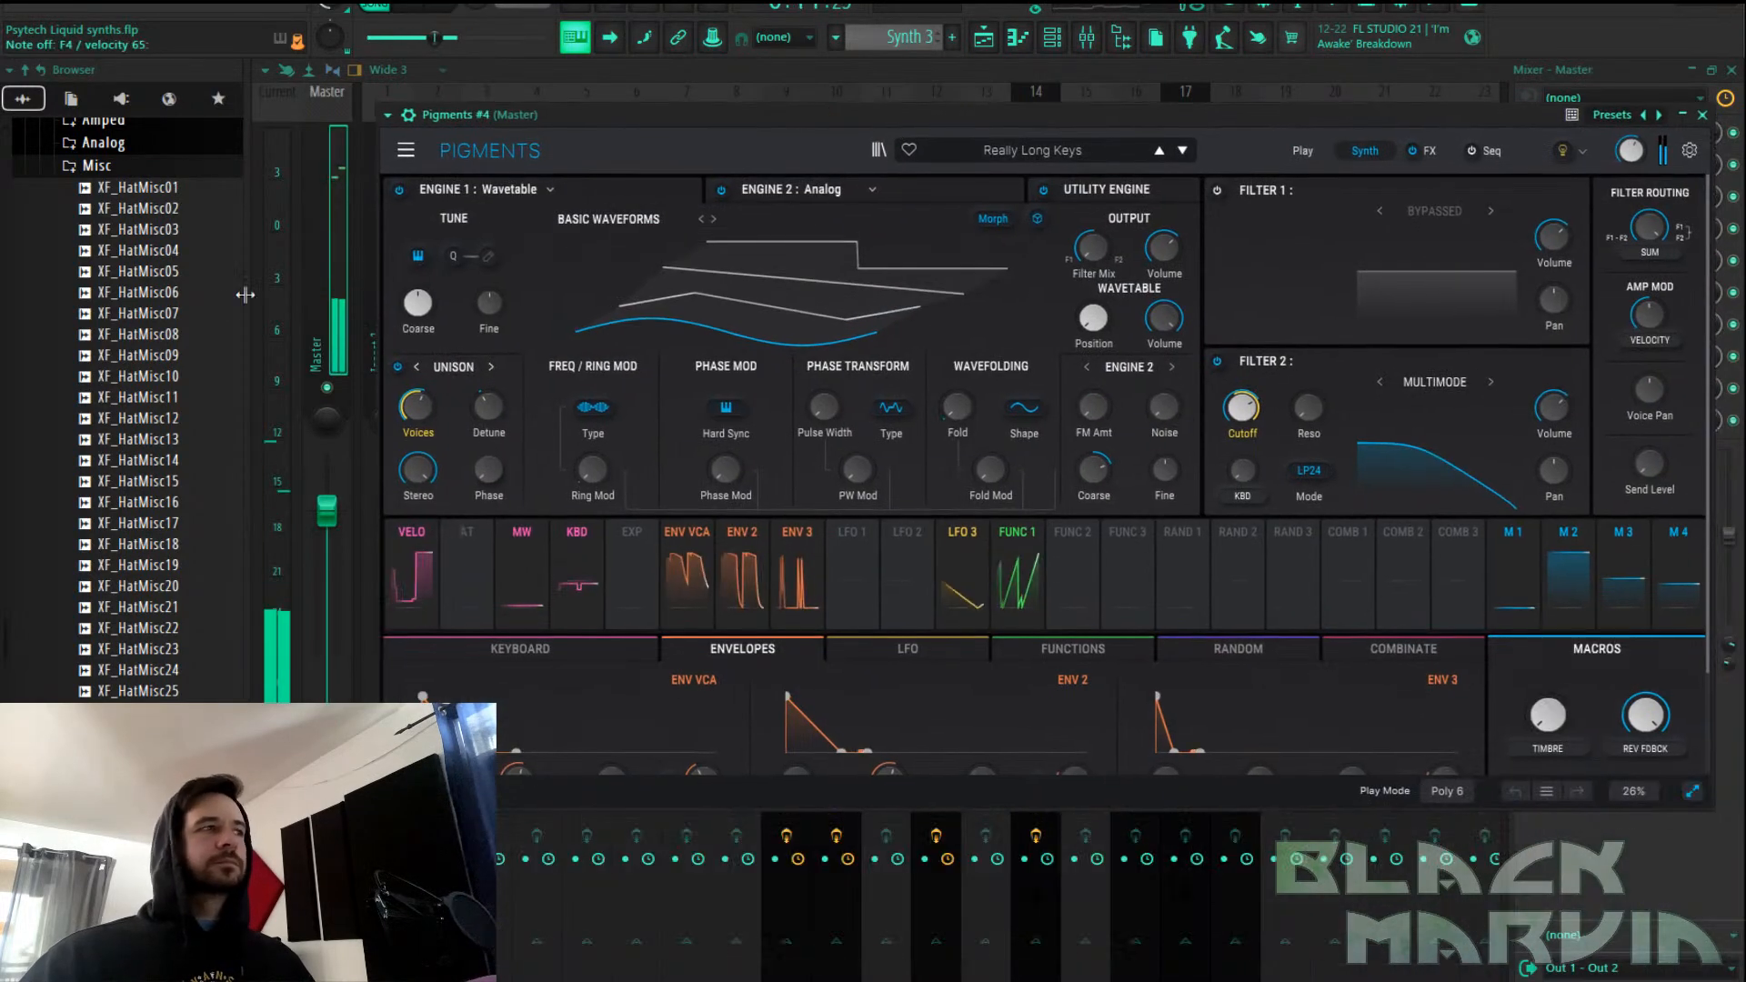
Open the FS_Liquid Synths bank from the new Pigments instance's sound banks
{"action": "left_click", "coordinate": [878, 150]}
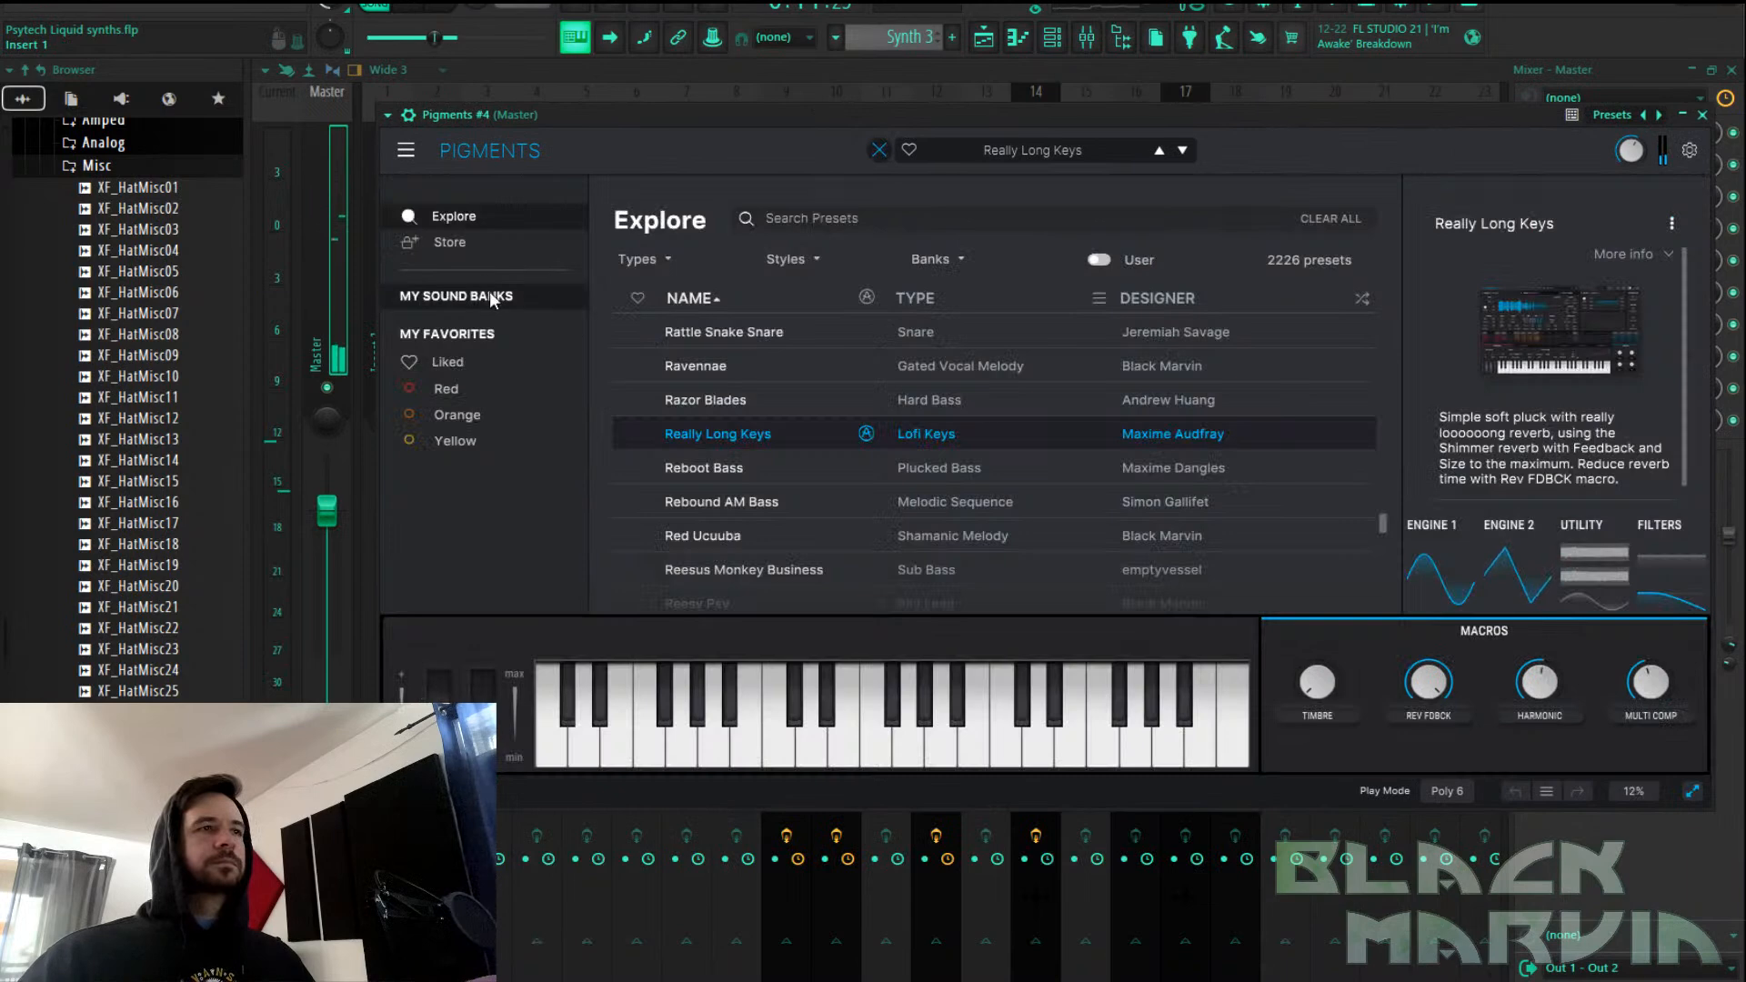
{"action": "left_click", "coordinate": [488, 299]}
{"action": "scroll", "coordinate": [748, 416], "scroll_direction": "down", "scroll_amount": 3}
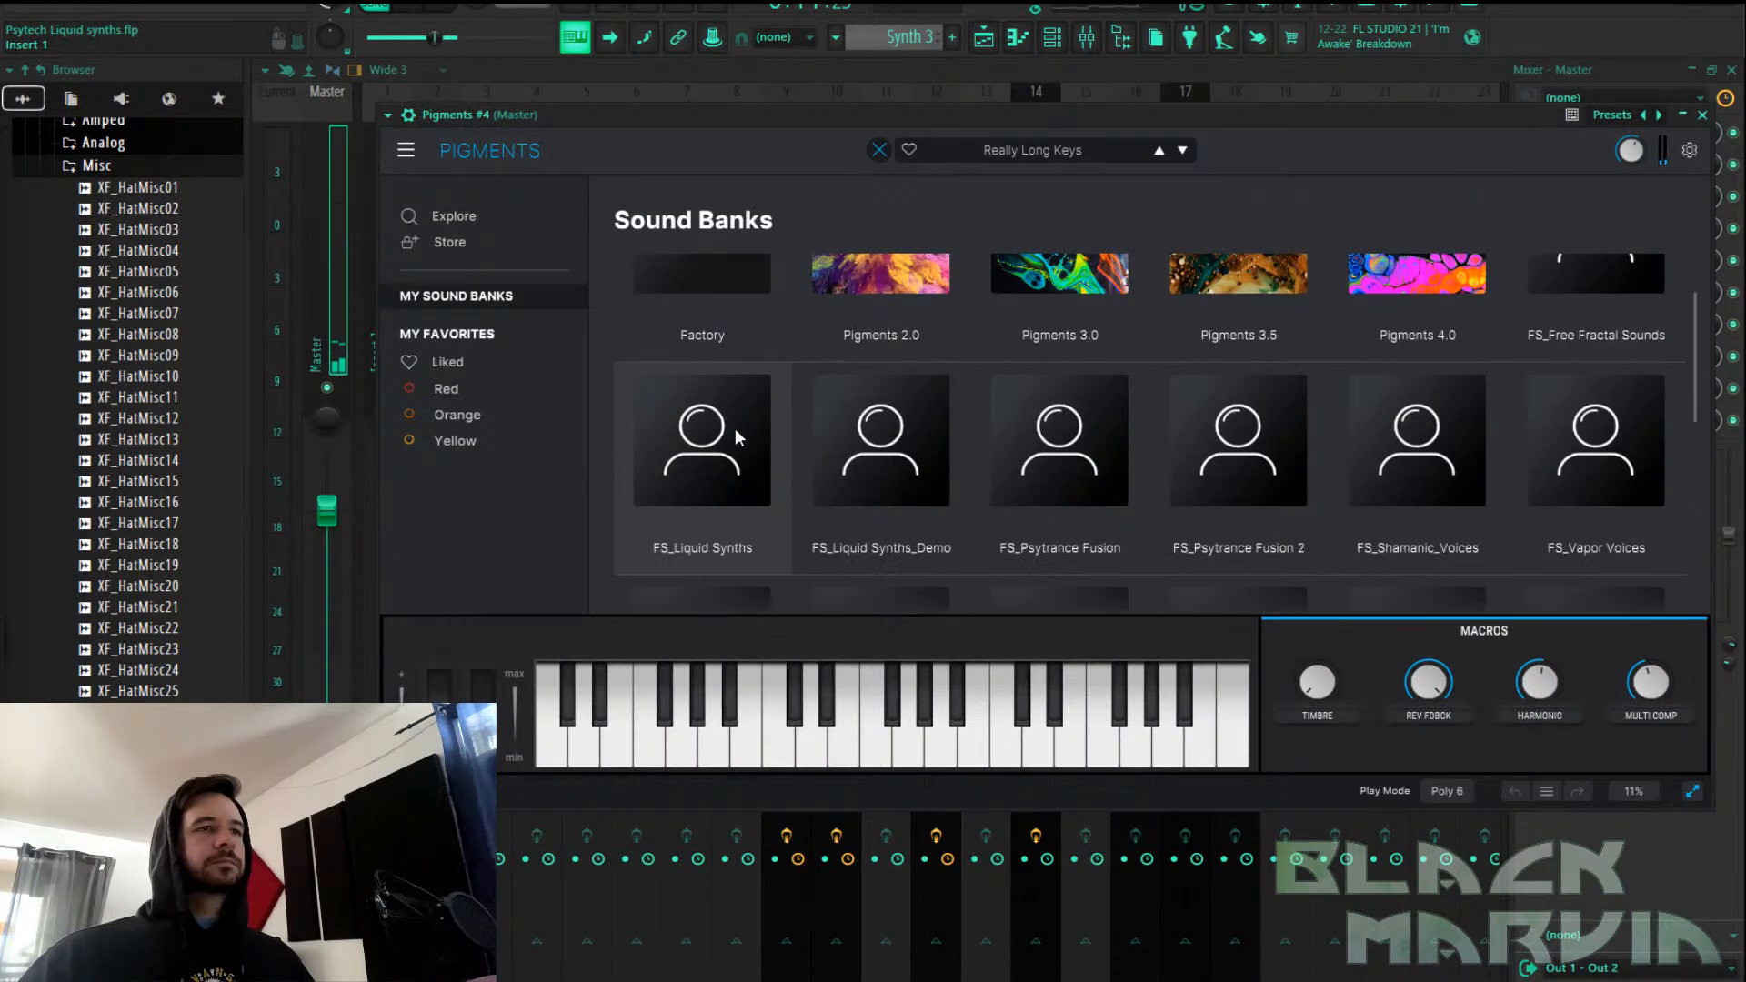
{"action": "left_click", "coordinate": [735, 429]}
Audition arp and bass presets in the bank, including ARP - Analog Spiral, ARP - Spacy Odyssey and BS - Grumm
{"action": "left_click", "coordinate": [799, 433]}
{"action": "scroll", "coordinate": [795, 435], "scroll_direction": "down", "scroll_amount": 3}
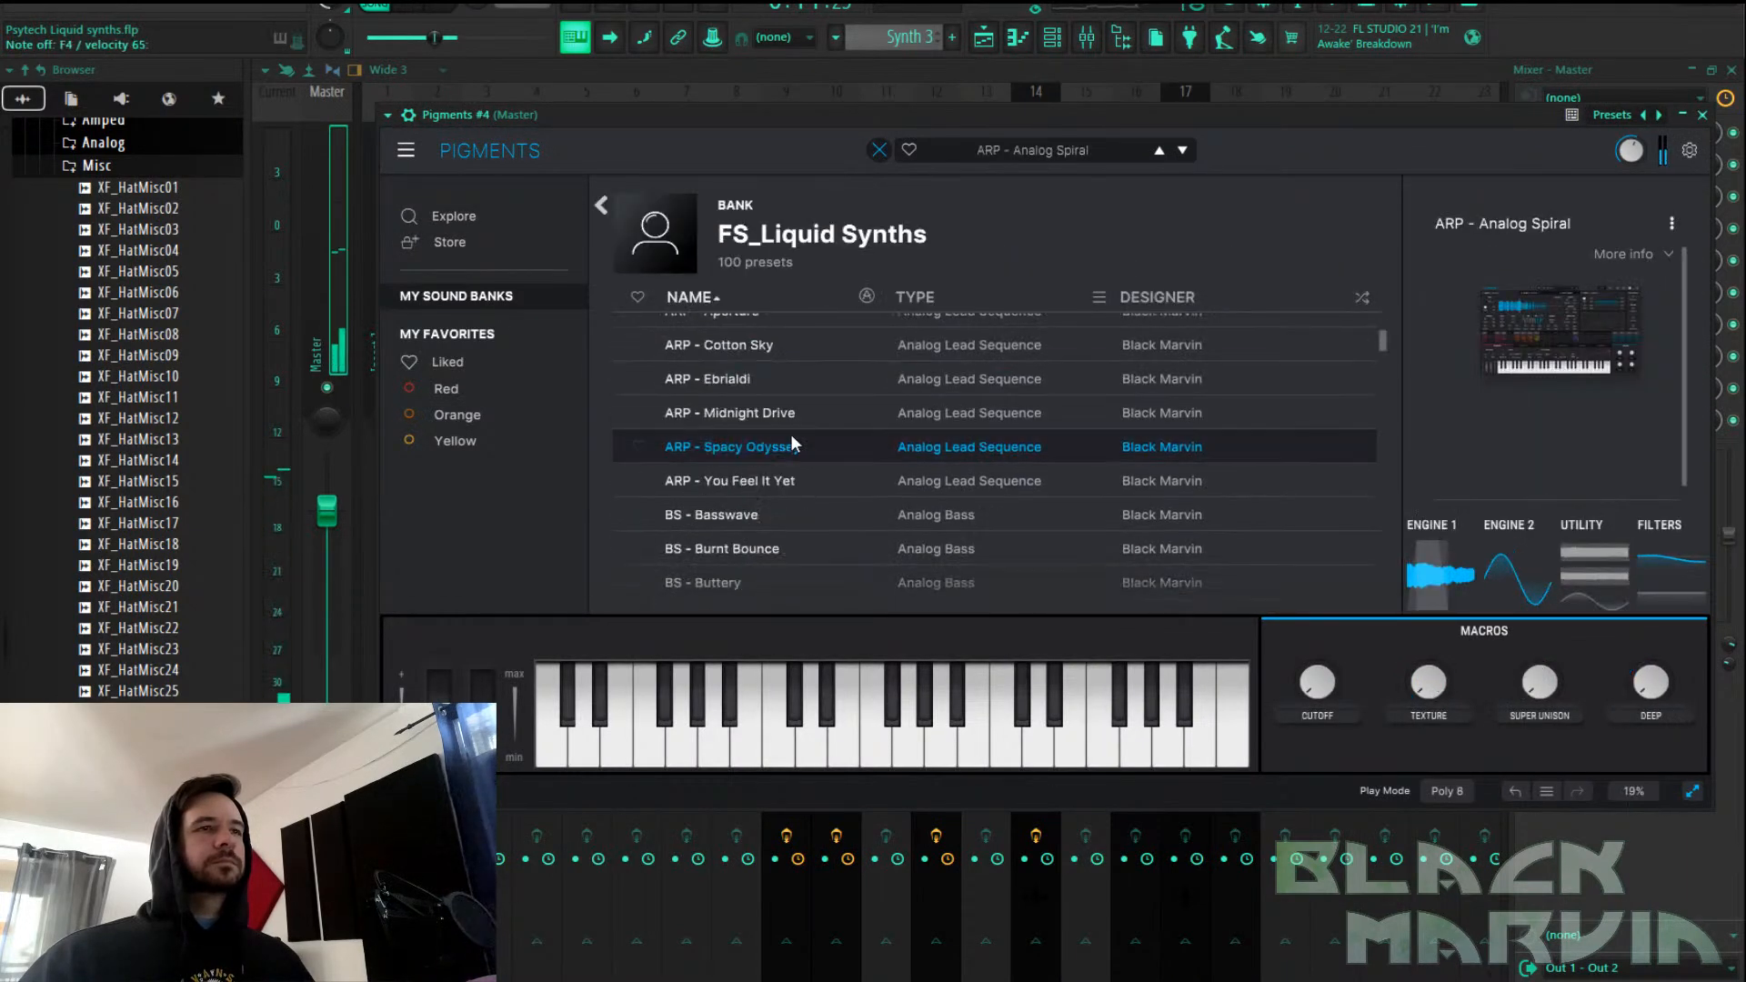
{"action": "left_click", "coordinate": [793, 444]}
{"action": "scroll", "coordinate": [811, 461], "scroll_direction": "down", "scroll_amount": 4}
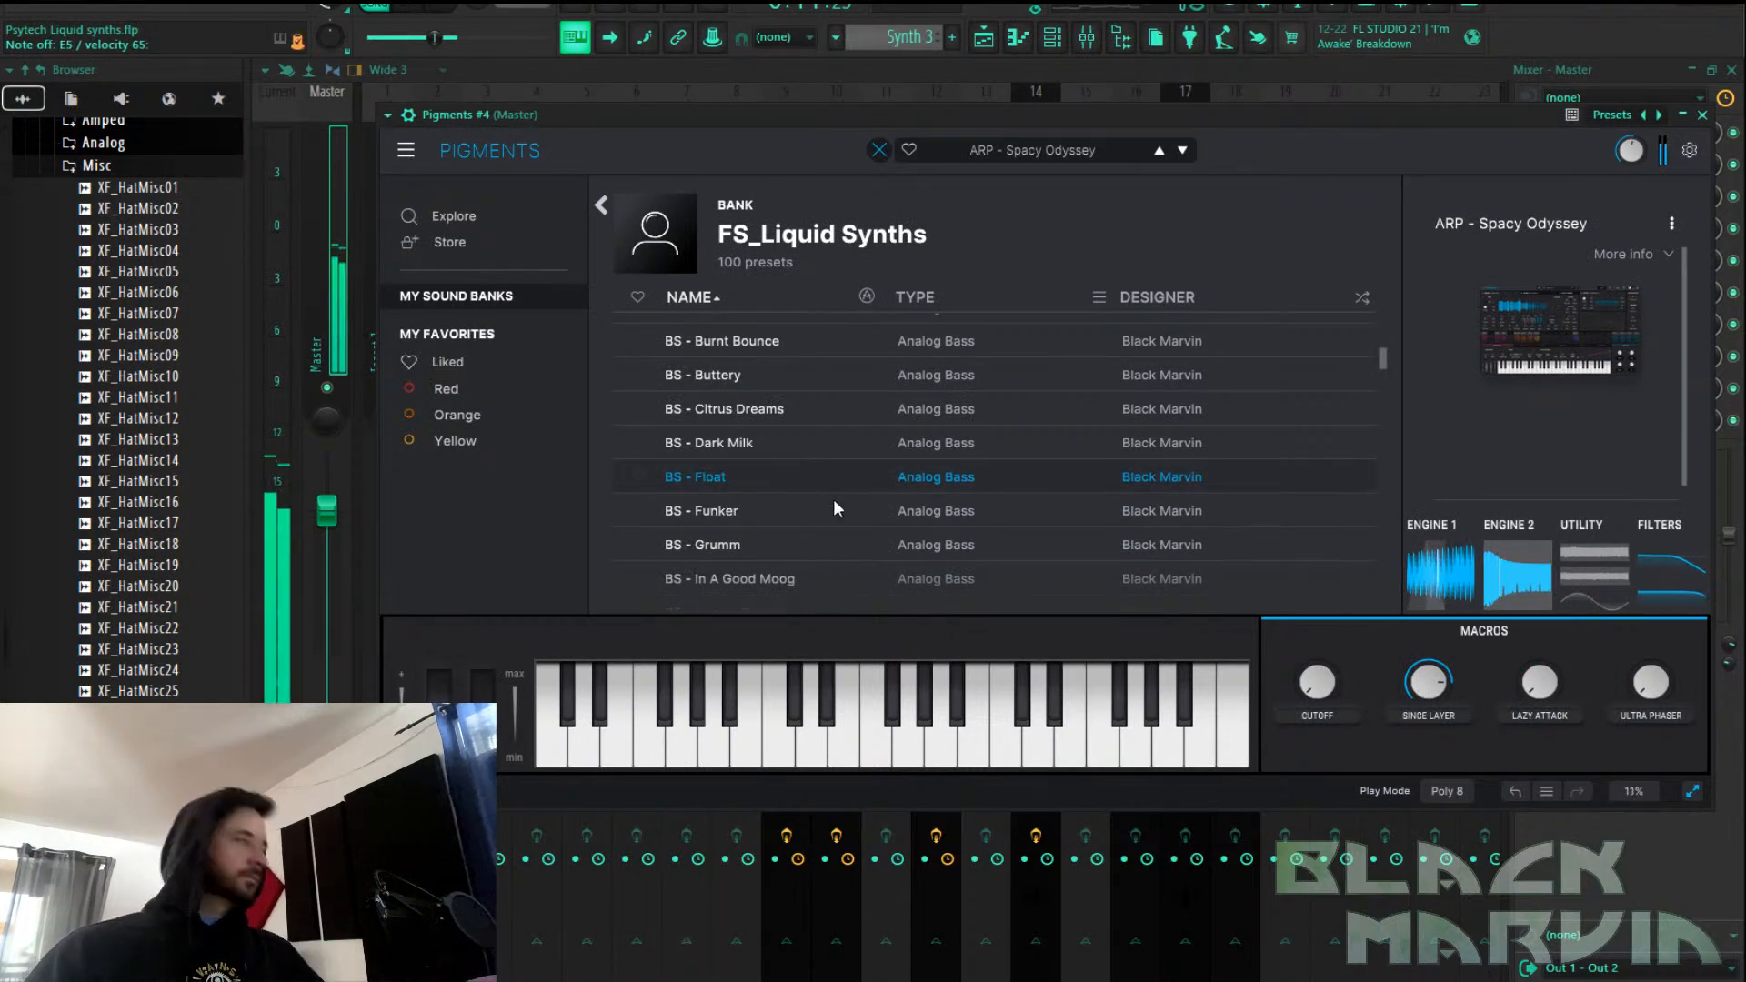
{"action": "left_click", "coordinate": [829, 529]}
{"action": "scroll", "coordinate": [830, 527], "scroll_direction": "down", "scroll_amount": 5}
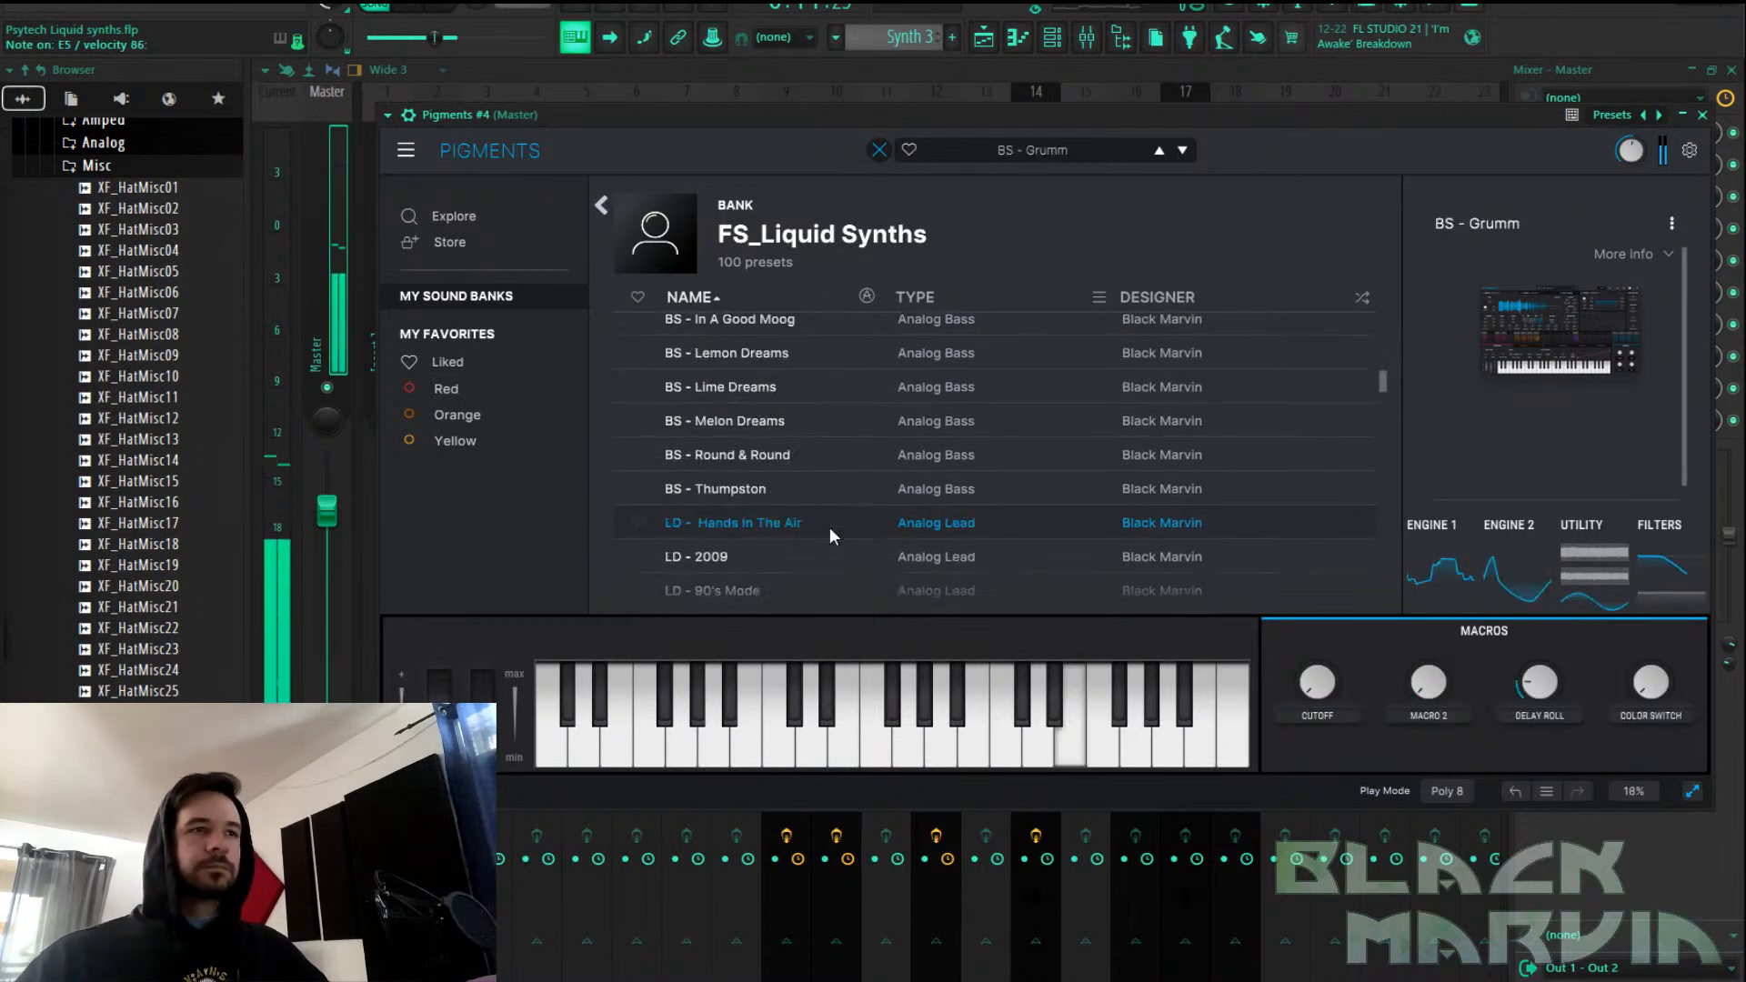
Audition lead presets in the bank, including LD - Blazer and LD - Circuit Soap
{"action": "left_click", "coordinate": [819, 421]}
{"action": "scroll", "coordinate": [820, 444], "scroll_direction": "down", "scroll_amount": 4}
{"action": "left_click", "coordinate": [820, 444]}
{"action": "left_click", "coordinate": [784, 520]}
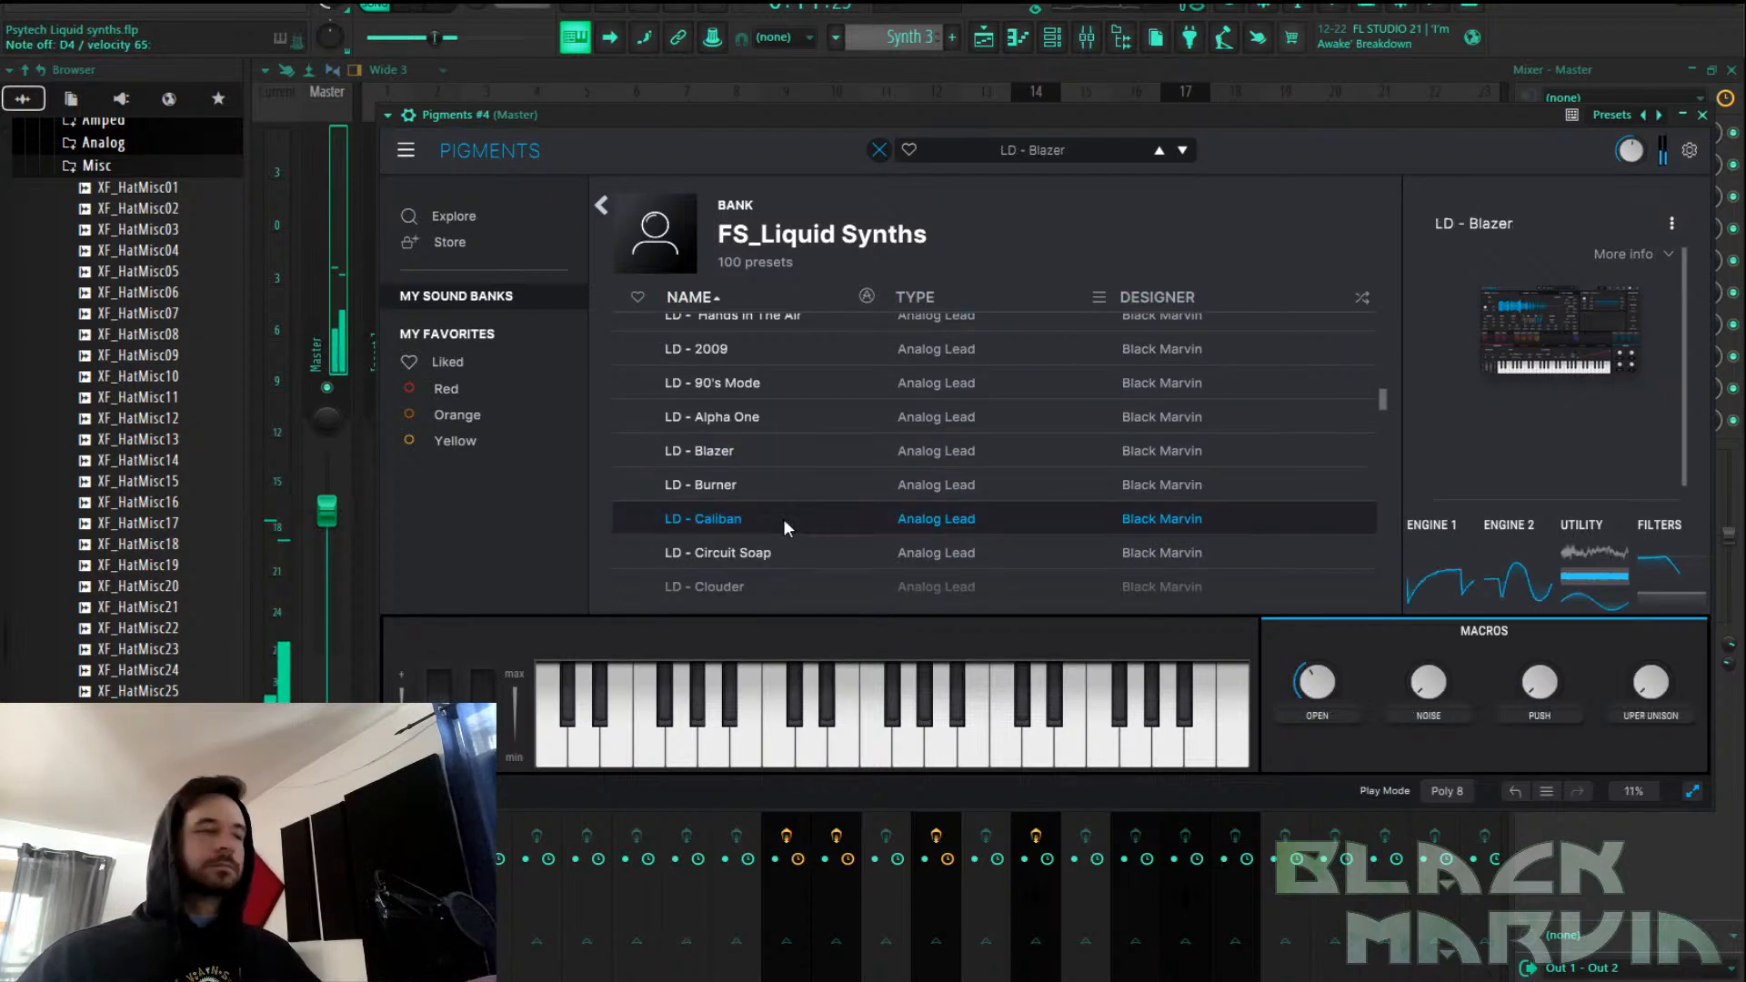
{"action": "left_click", "coordinate": [799, 545]}
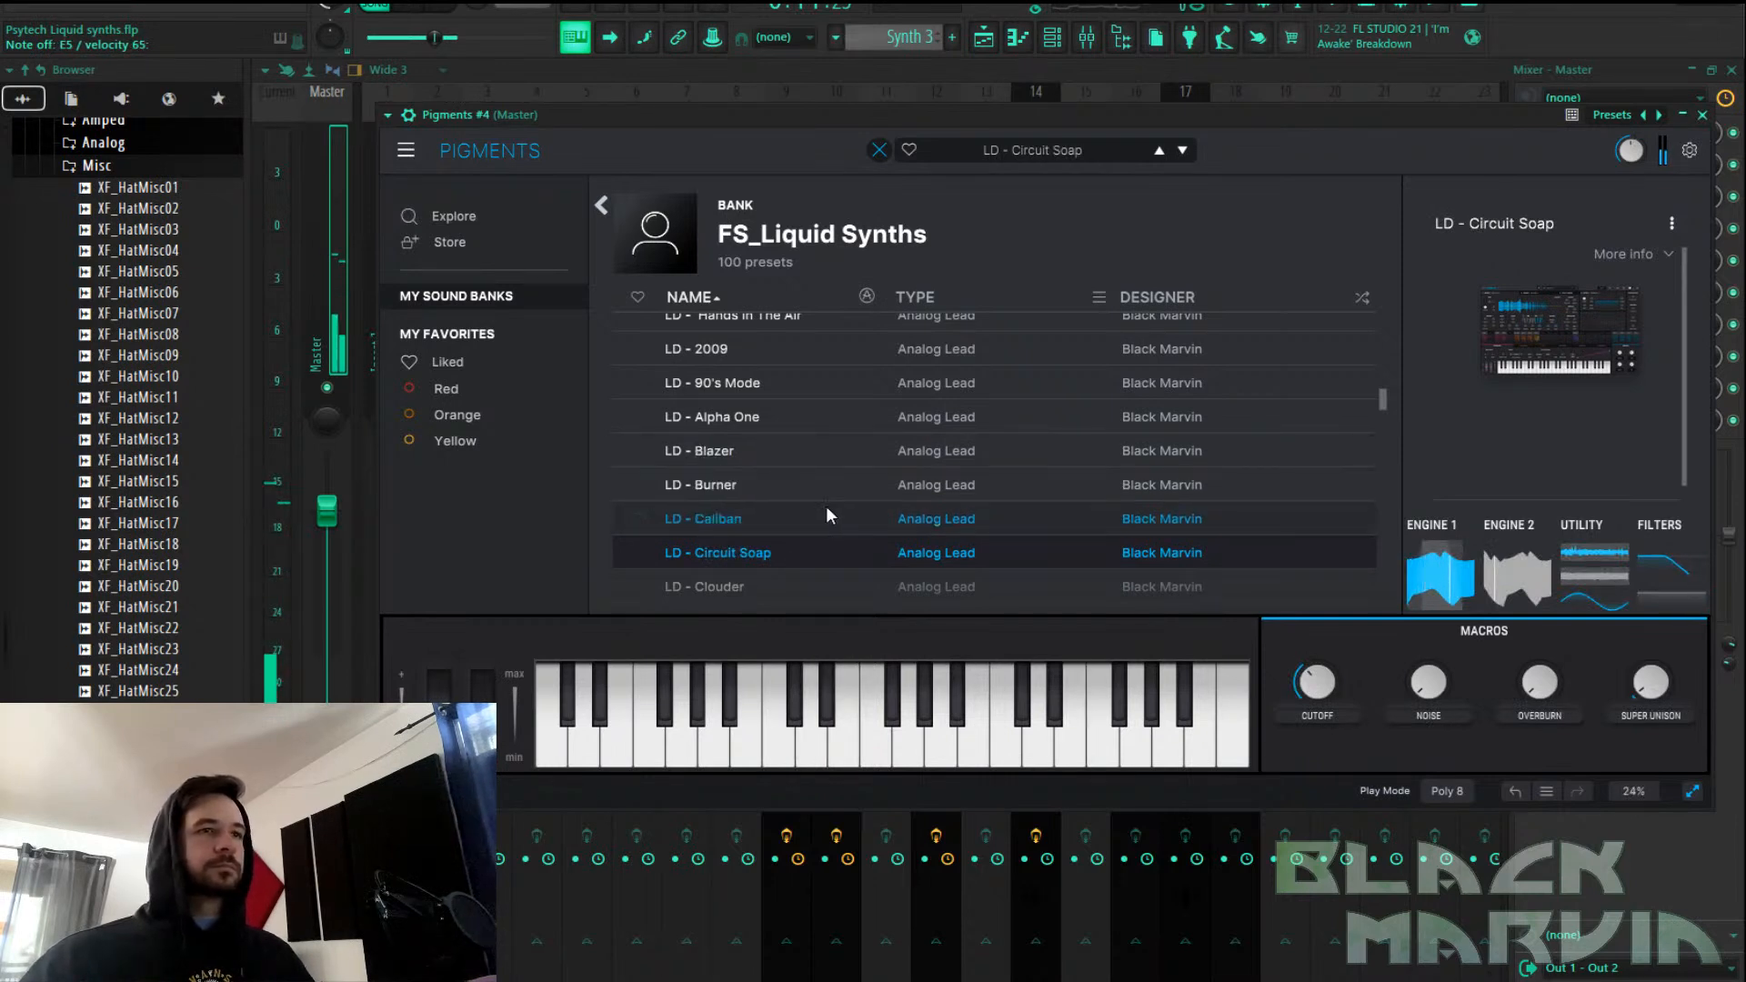
{"action": "scroll", "coordinate": [818, 508], "scroll_direction": "down", "scroll_amount": 1}
{"action": "left_click", "coordinate": [797, 536]}
{"action": "left_click", "coordinate": [796, 502]}
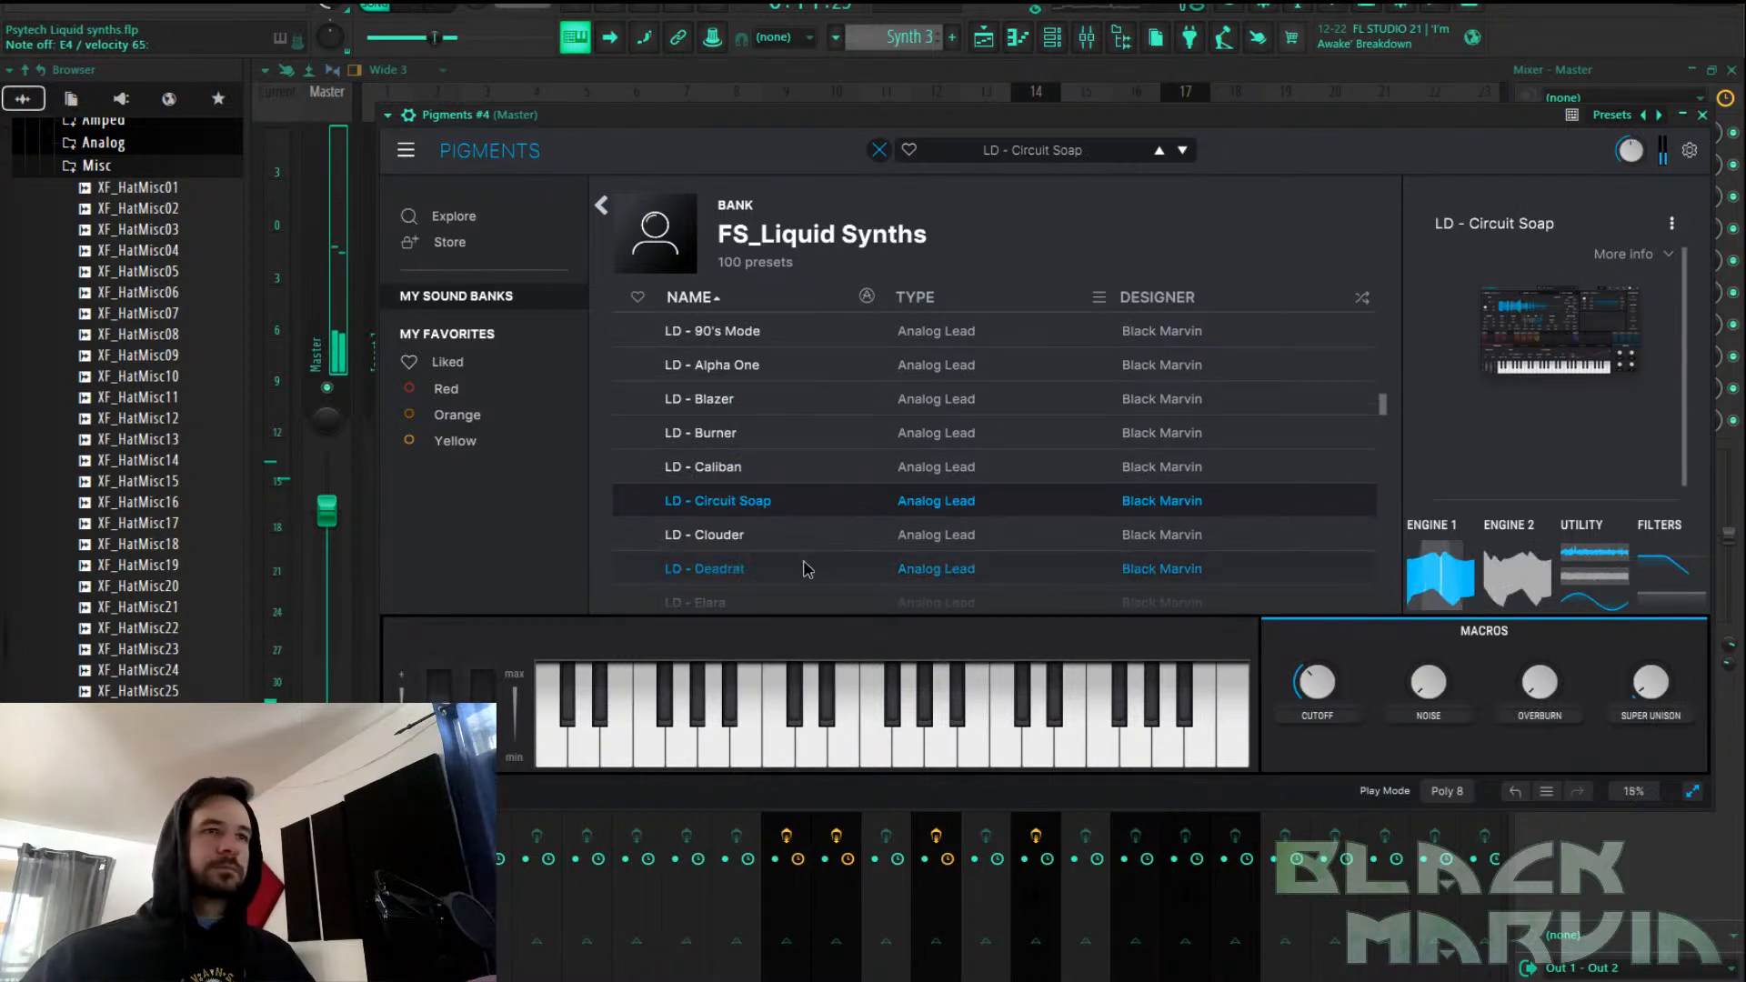
Try more lead presets, load LD - Stephane and return to the synth view
{"action": "left_click", "coordinate": [804, 564]}
{"action": "scroll", "coordinate": [819, 510], "scroll_direction": "down", "scroll_amount": 3}
{"action": "left_click", "coordinate": [800, 515]}
{"action": "scroll", "coordinate": [800, 532], "scroll_direction": "down", "scroll_amount": 10}
{"action": "left_click", "coordinate": [801, 541]}
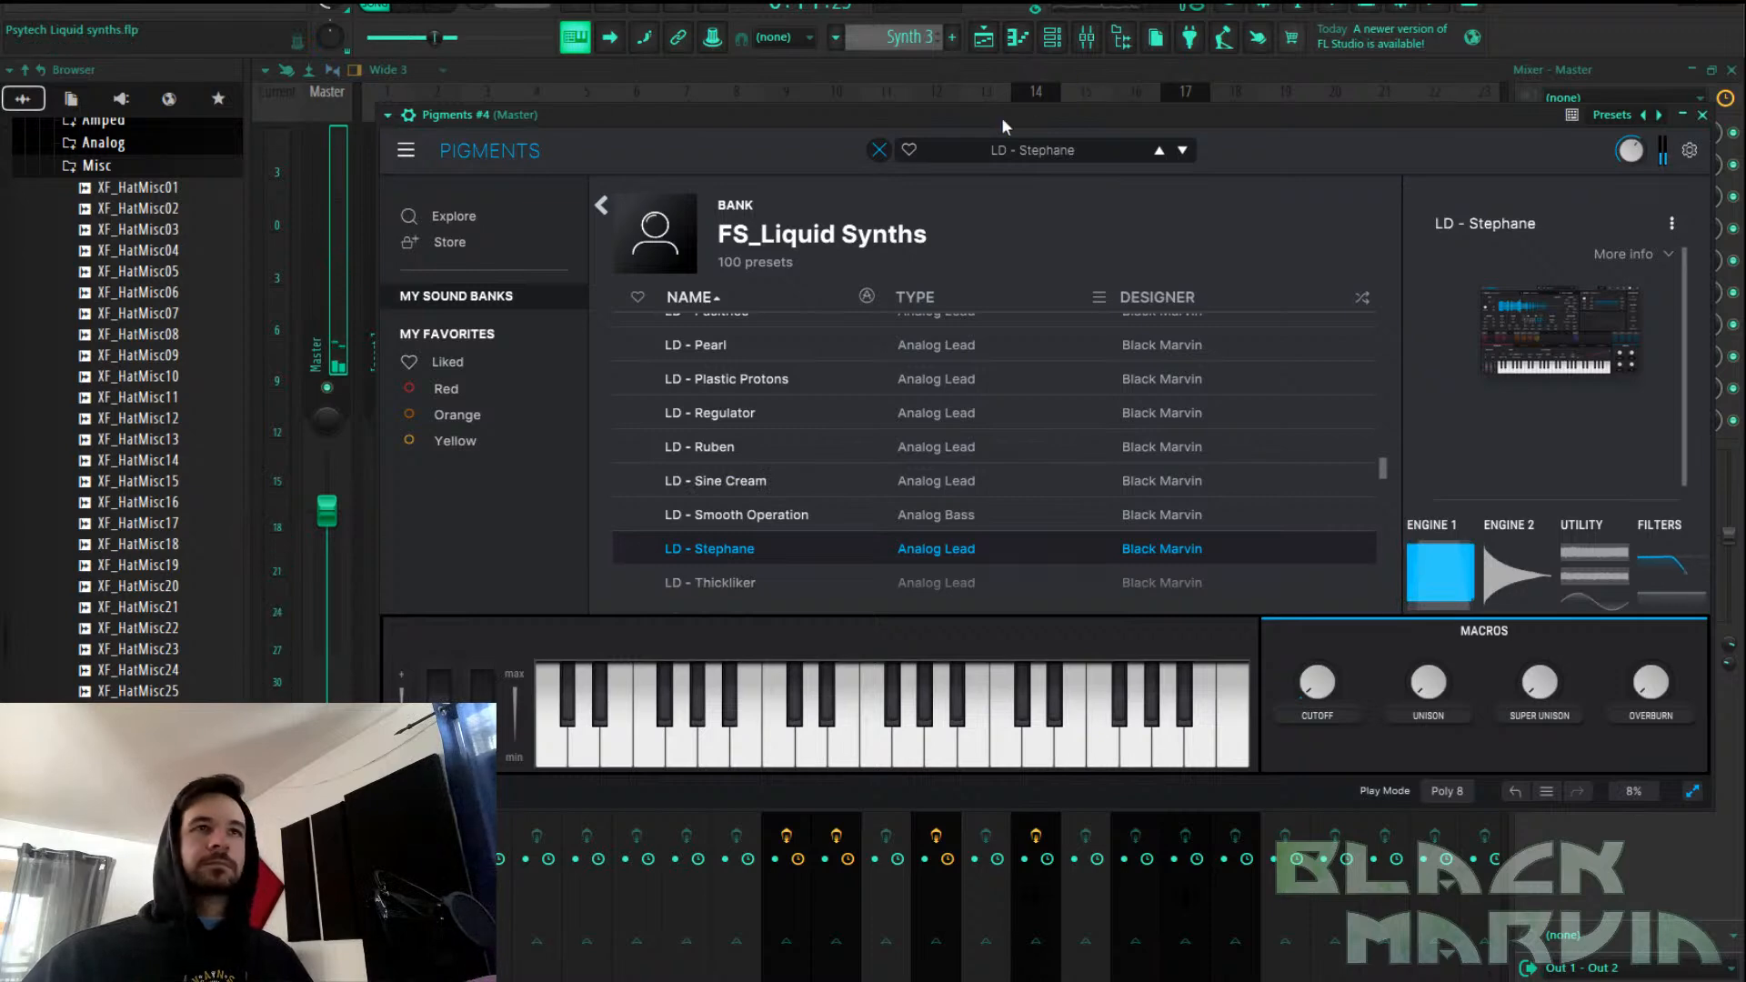
{"action": "left_click", "coordinate": [880, 150]}
Open the piano roll for Pigments #4, place a five-step E4 note at the start of bar 1 and play it
{"action": "left_click", "coordinate": [1052, 37]}
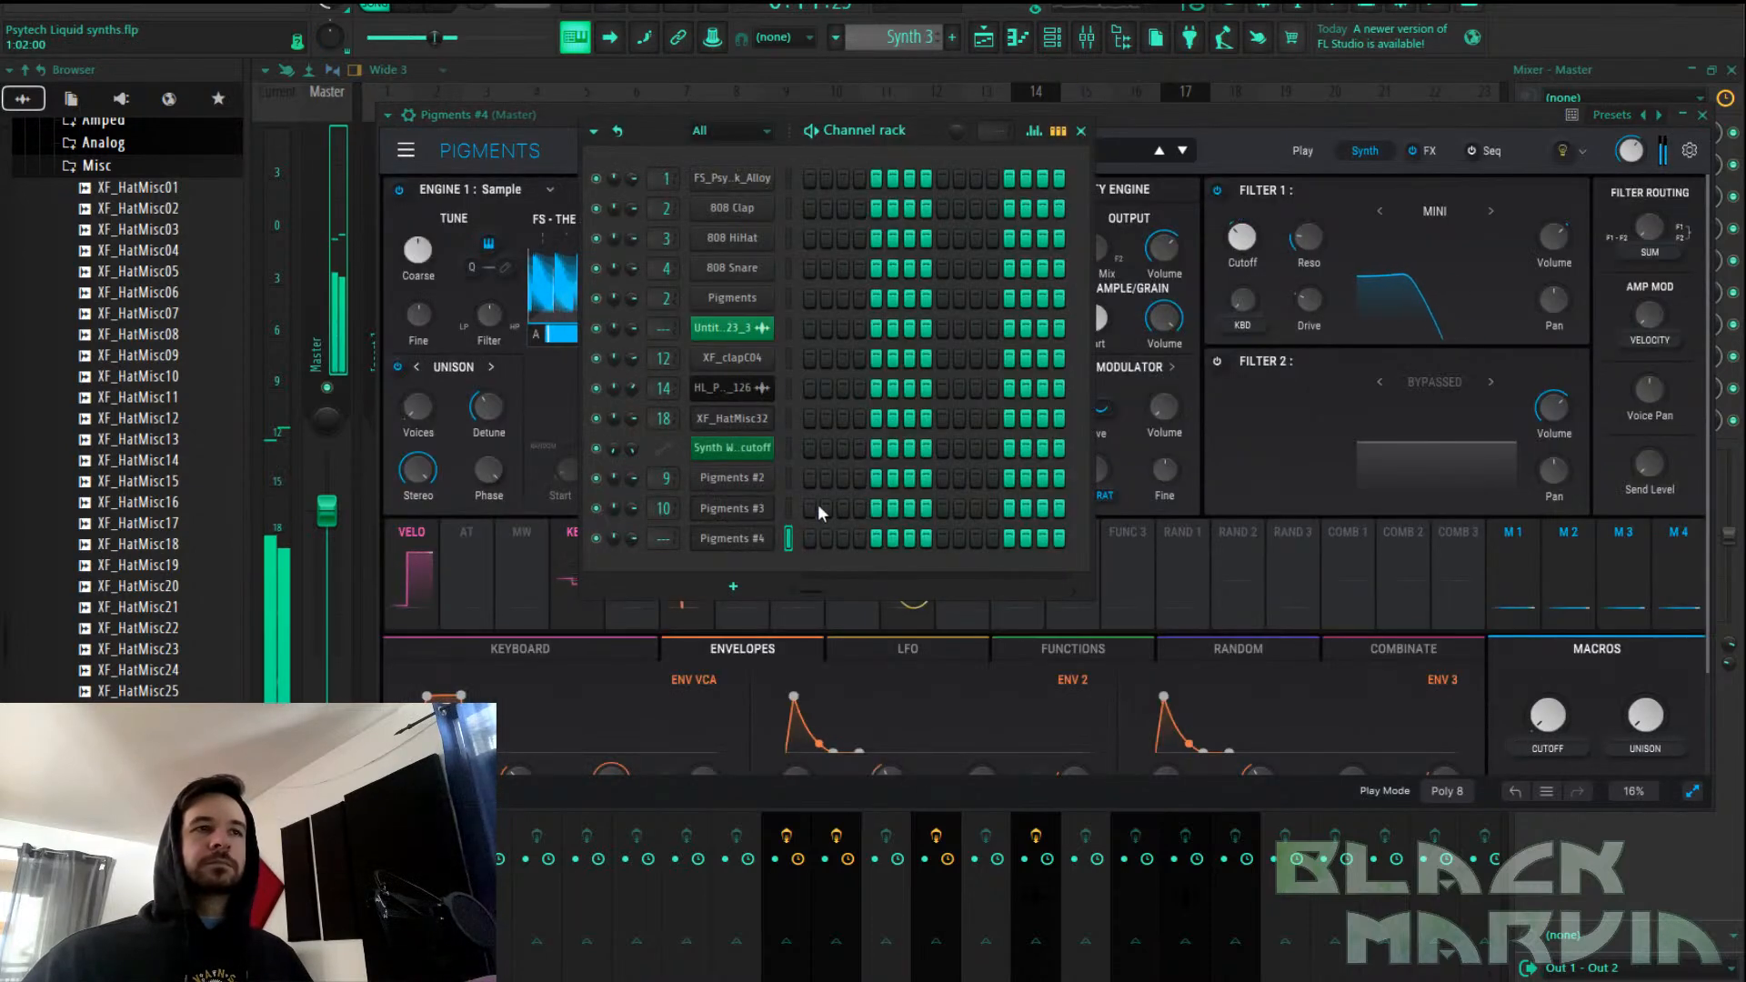
{"action": "right_click", "coordinate": [769, 539]}
{"action": "left_click", "coordinate": [812, 544]}
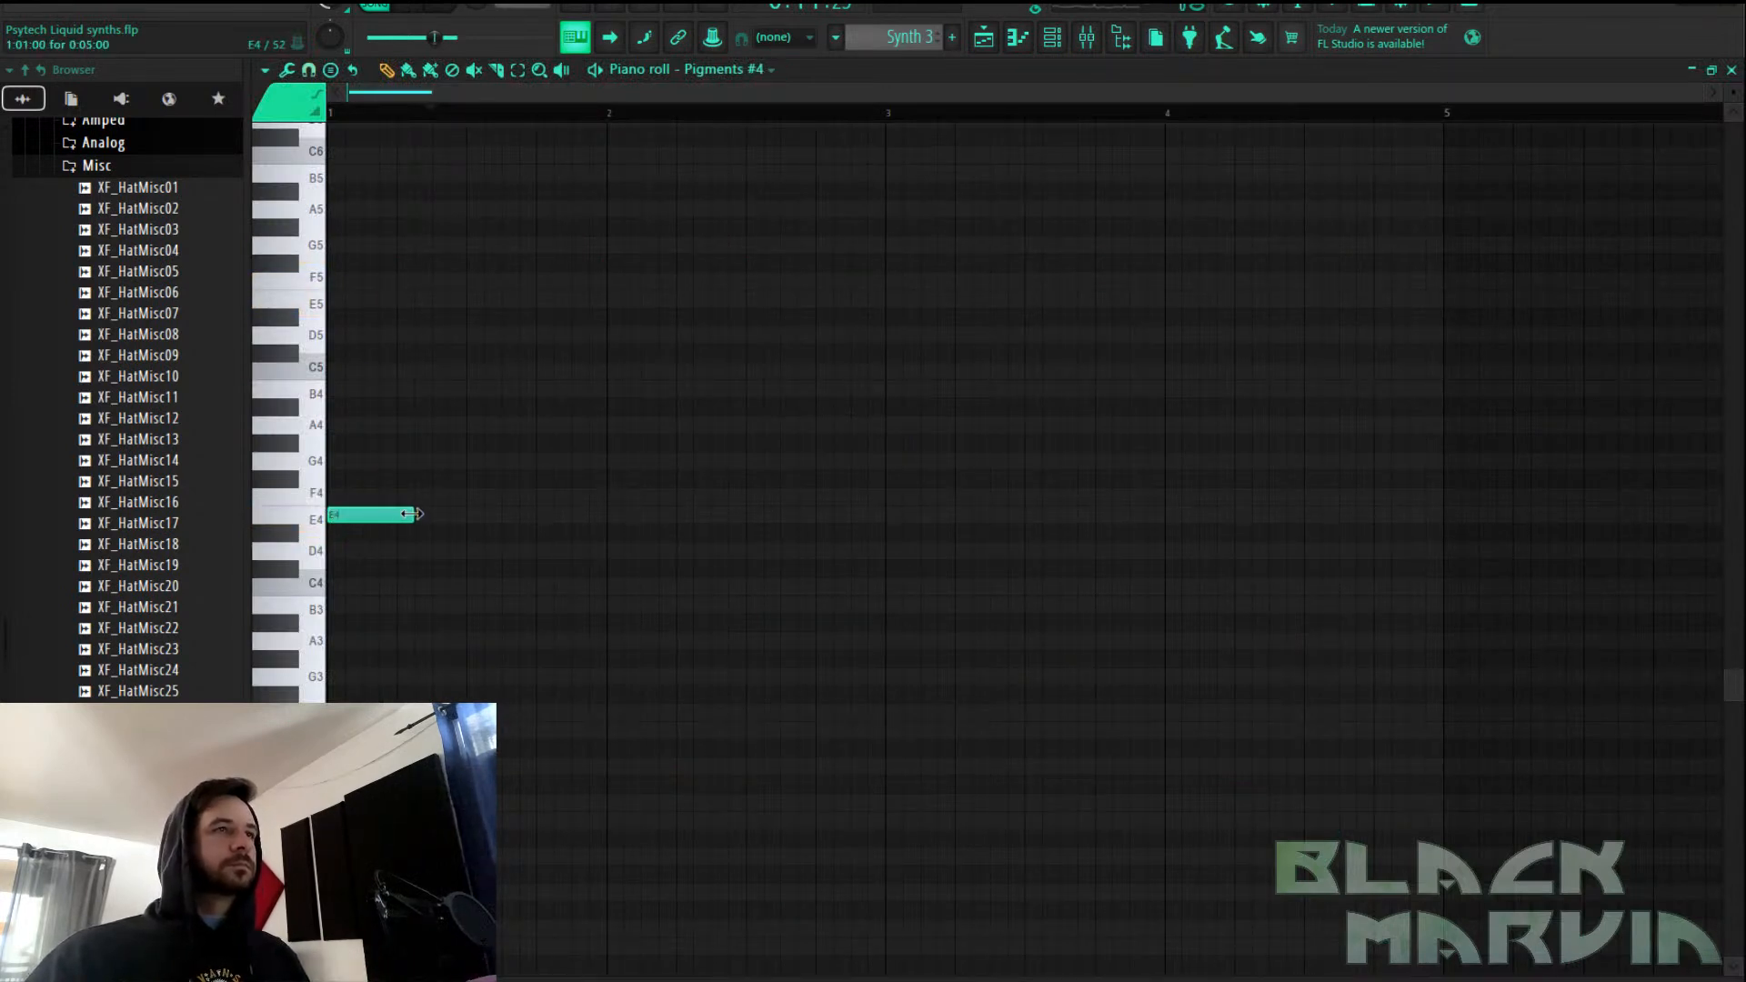
{"action": "left_click", "coordinate": [382, 5]}
{"action": "key", "text": "space"}
{"action": "key", "text": "space"}
{"action": "key", "text": "space"}
Lengthen the first E4 note to six steps and add a two-step E4 note directly after it
{"action": "left_click_drag", "start_coordinate": [414, 514], "coordinate": [473, 521]}
{"action": "key", "text": "space"}
{"action": "key", "text": "space"}
{"action": "left_click", "coordinate": [446, 516]}
{"action": "key", "text": "space"}
{"action": "key", "text": "space"}
Continue the bar 1 melody with two-step D5, F5 and E5 notes, checking the phrase with playback
{"action": "left_click", "coordinate": [482, 335]}
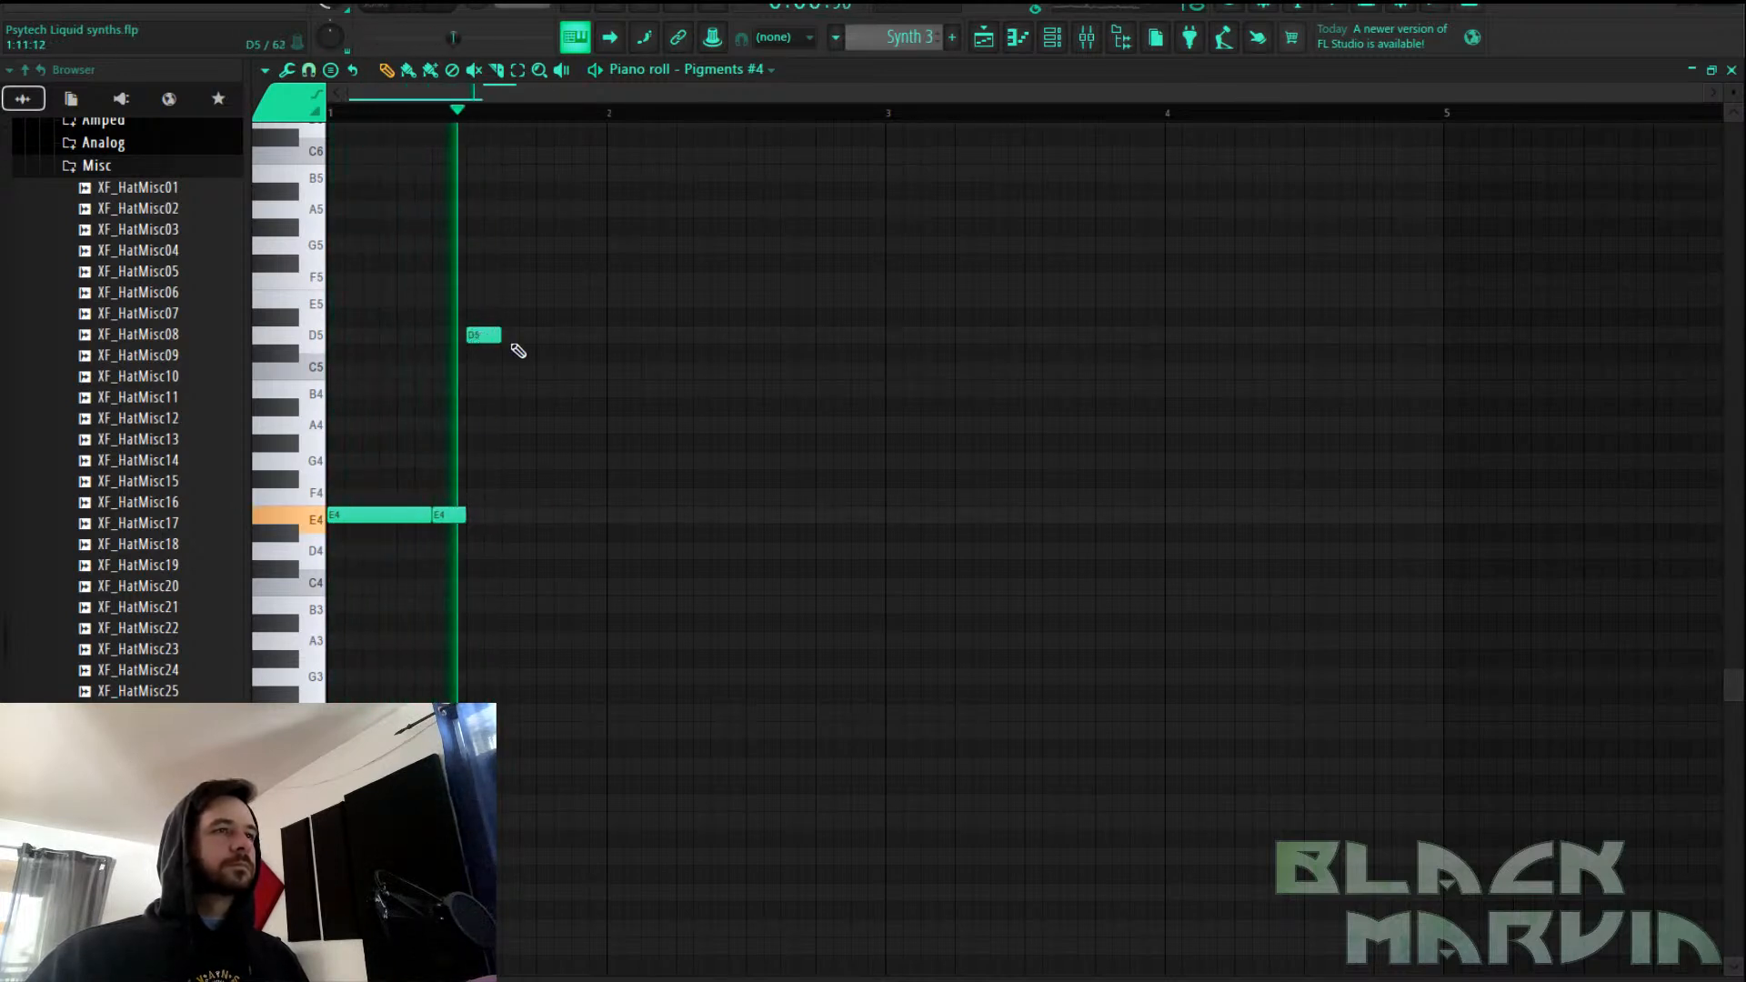
{"action": "key", "text": "space"}
{"action": "key", "text": "space"}
{"action": "left_click", "coordinate": [519, 317]}
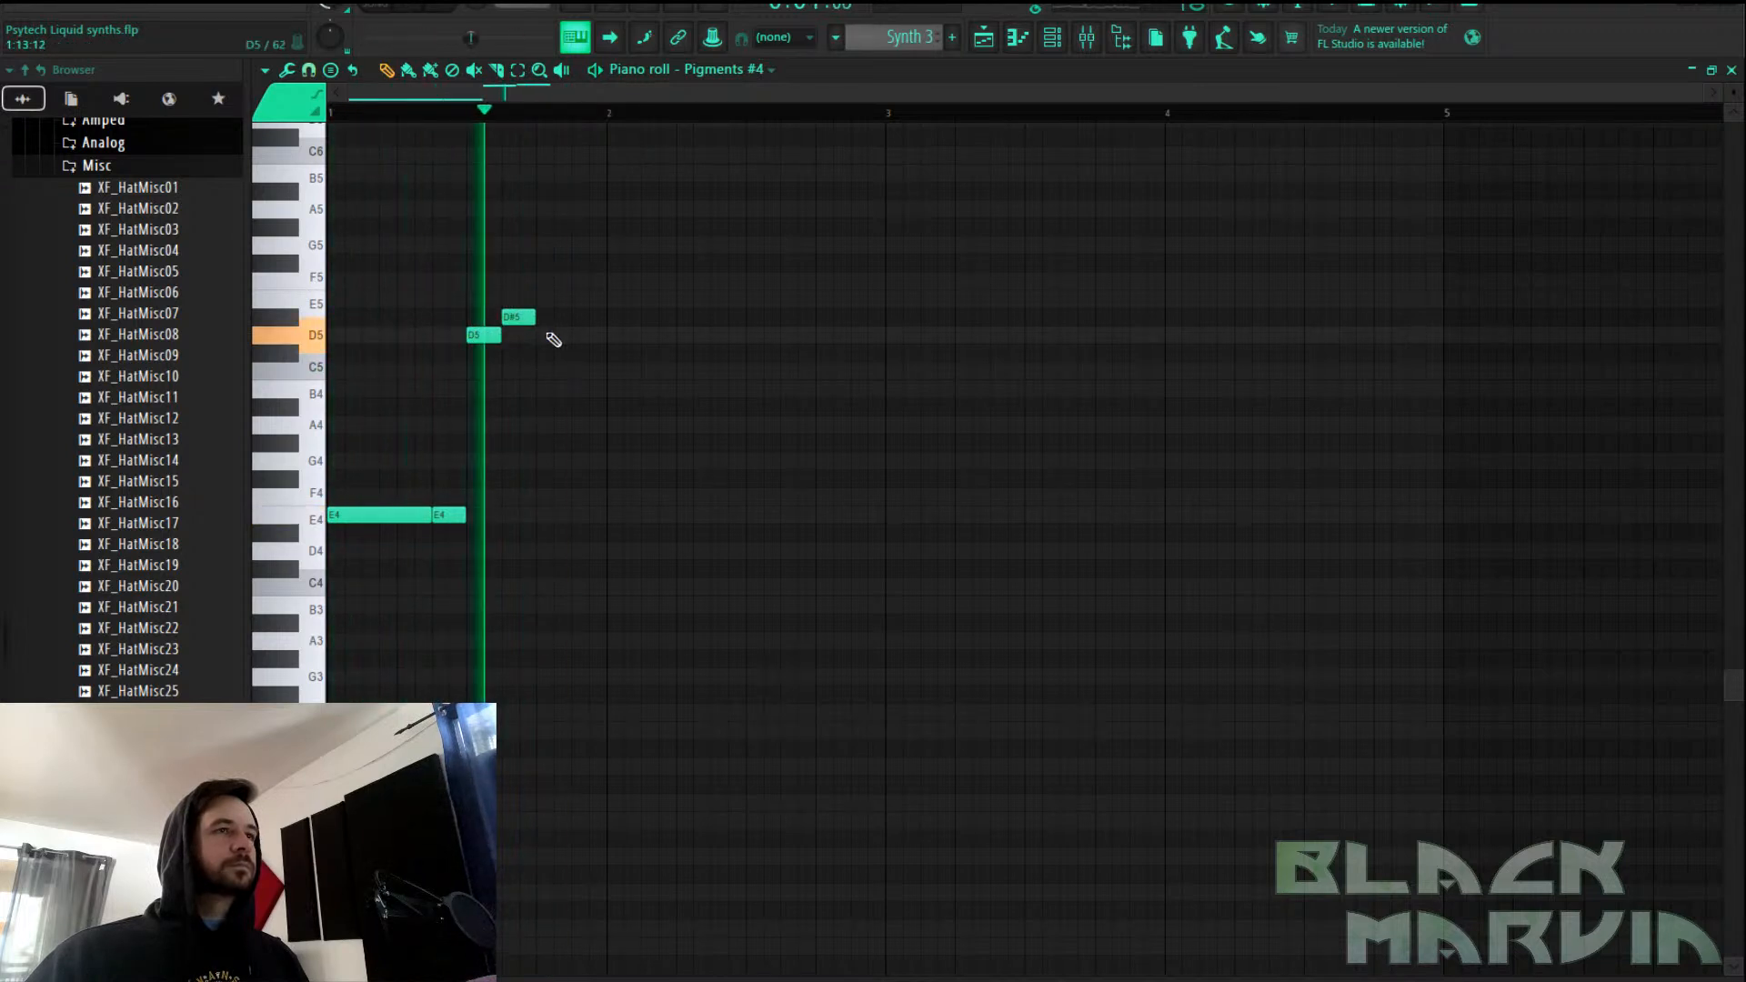
{"action": "key", "text": "space"}
{"action": "key", "text": "space"}
{"action": "left_click_drag", "start_coordinate": [518, 315], "coordinate": [570, 297]}
{"action": "left_click", "coordinate": [587, 316]}
{"action": "key", "text": "space"}
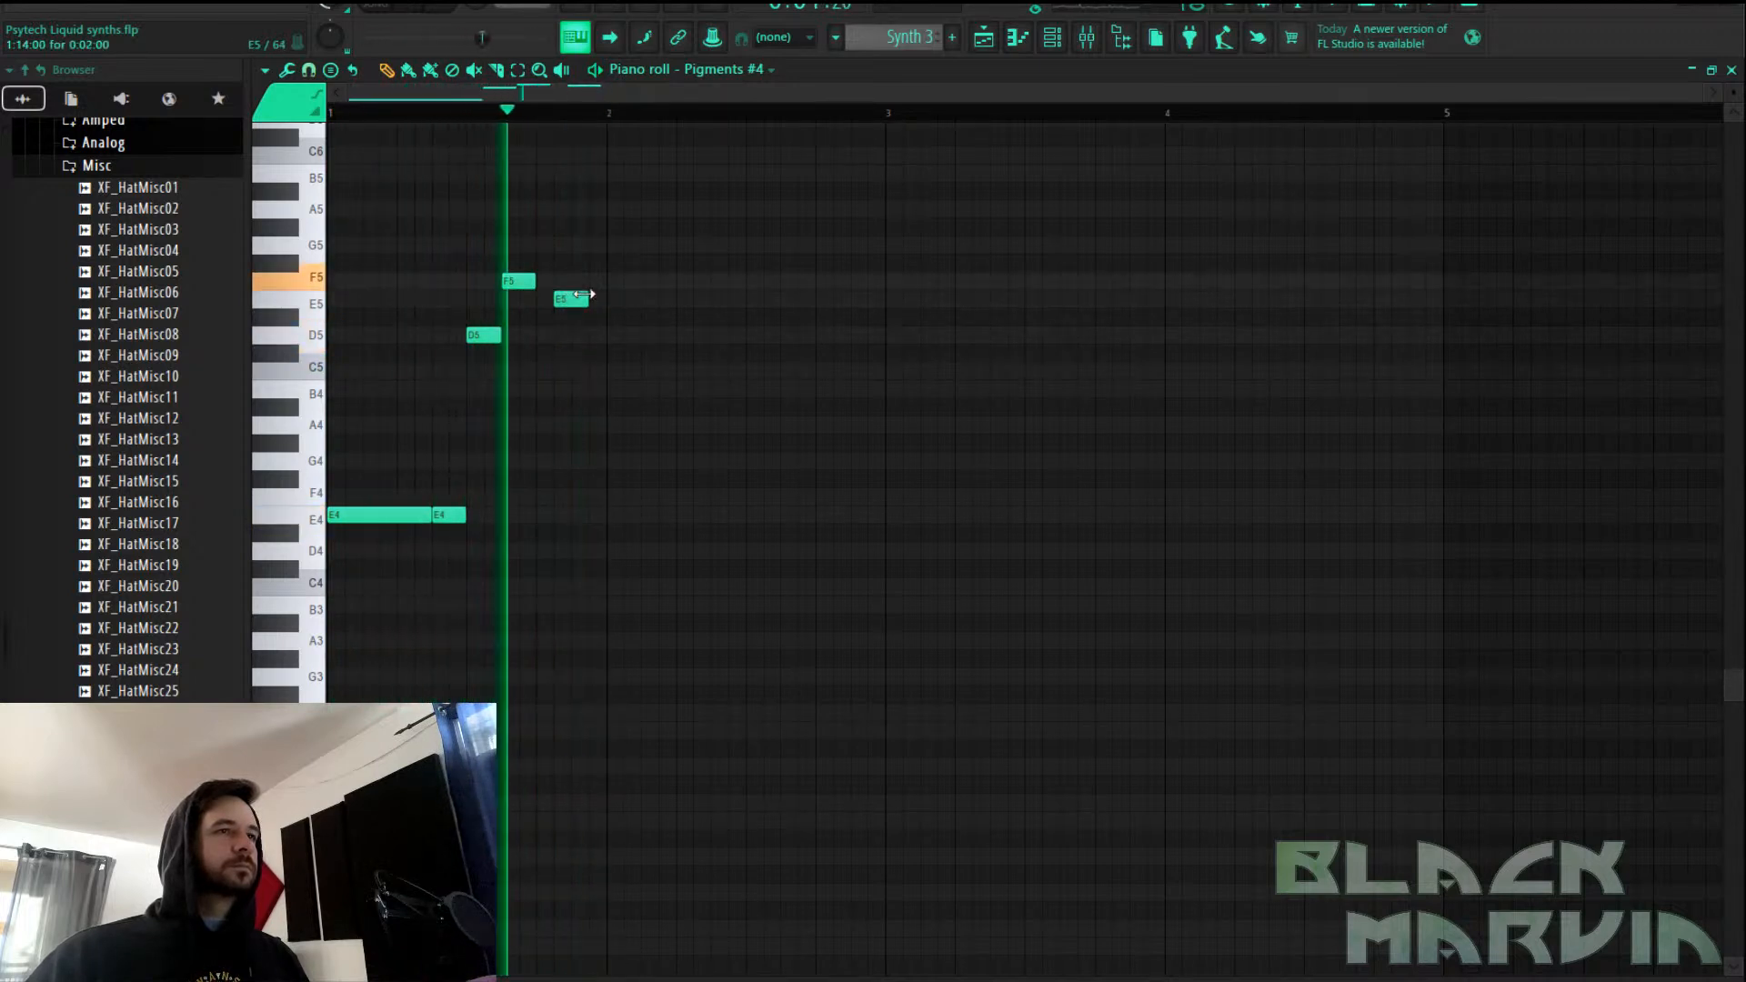
{"action": "key", "text": "space"}
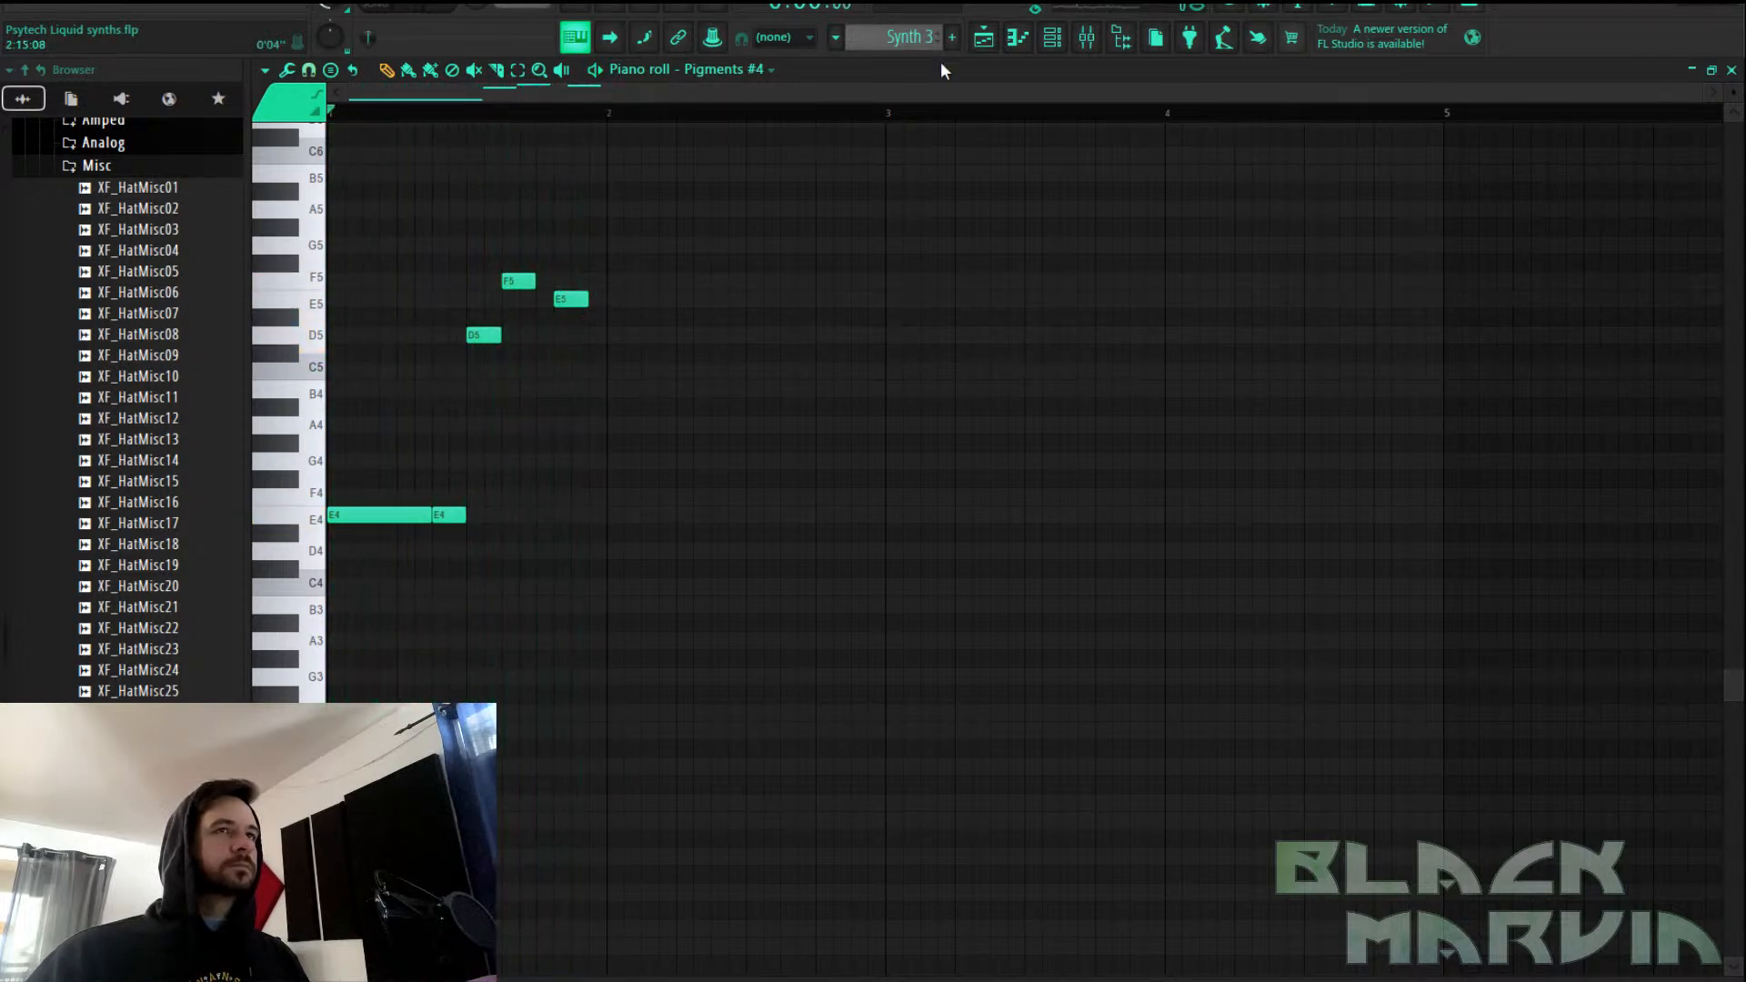
Place the Synth 3 pattern at bar 2 on Track 10 of the playlist and play the arrangement
{"action": "left_click", "coordinate": [995, 42]}
{"action": "left_click", "coordinate": [657, 654]}
{"action": "key", "text": "space"}
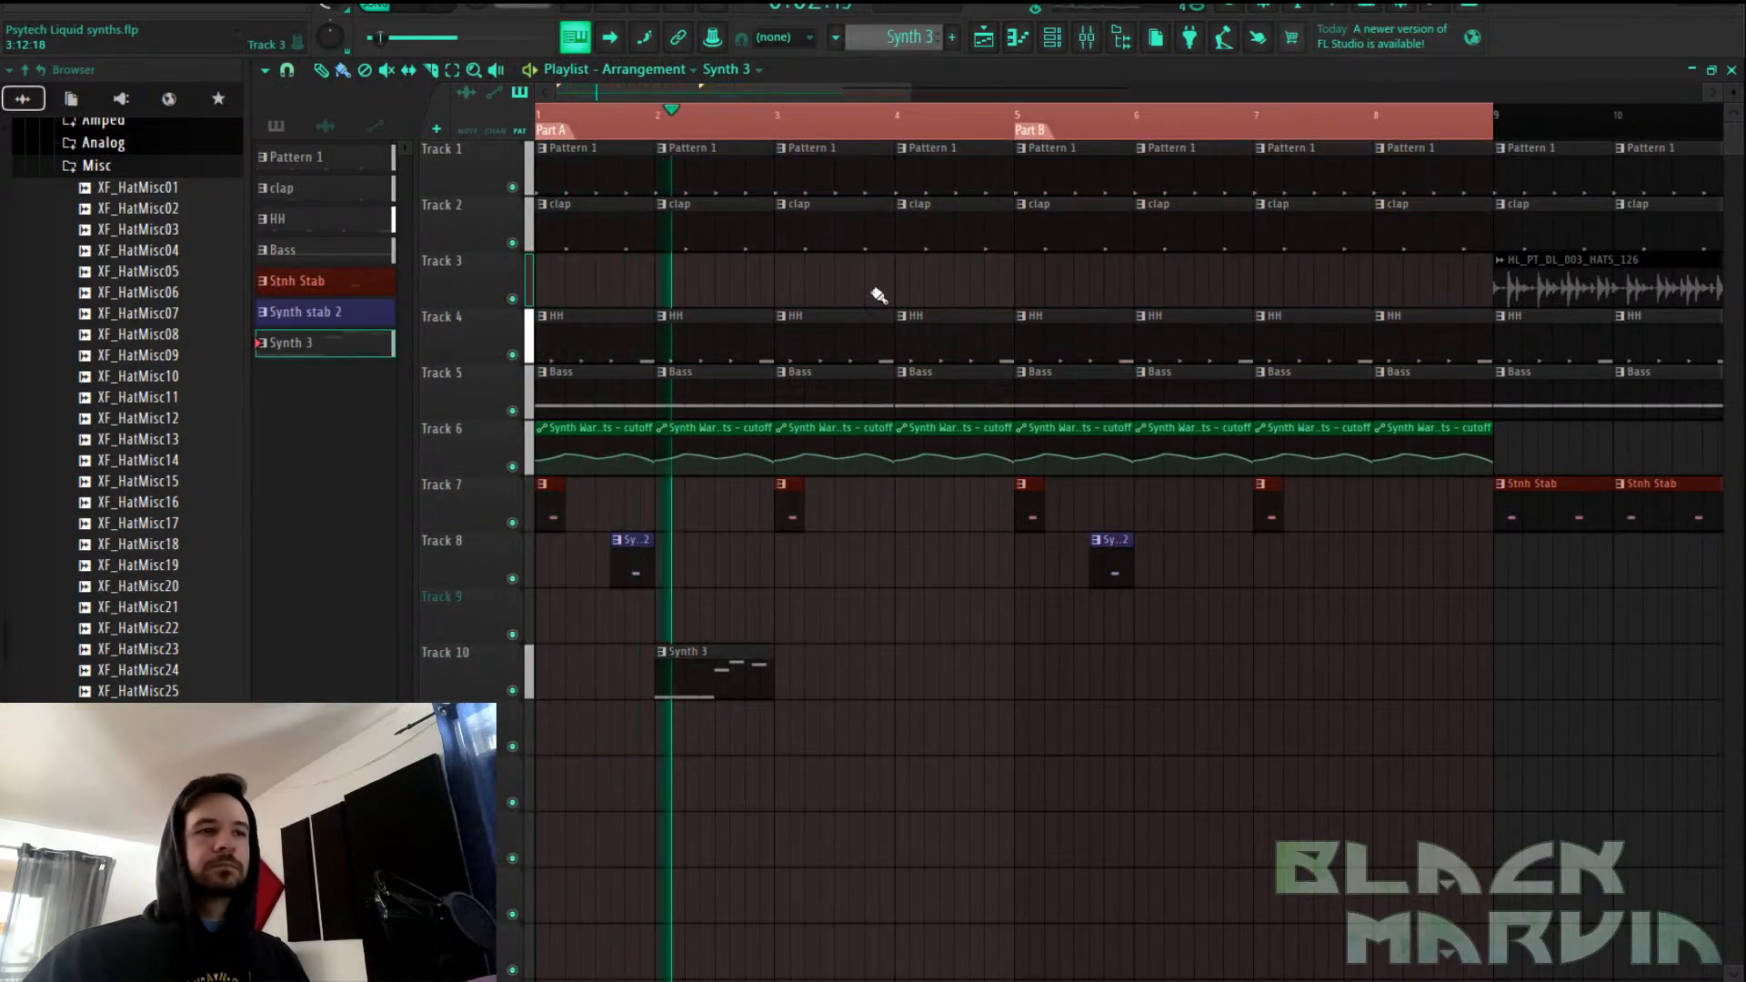
{"action": "key", "text": "space"}
Replace the F5 note with an E5 directly before the last E5, and extend D5 to meet it
{"action": "double_click", "coordinate": [723, 686]}
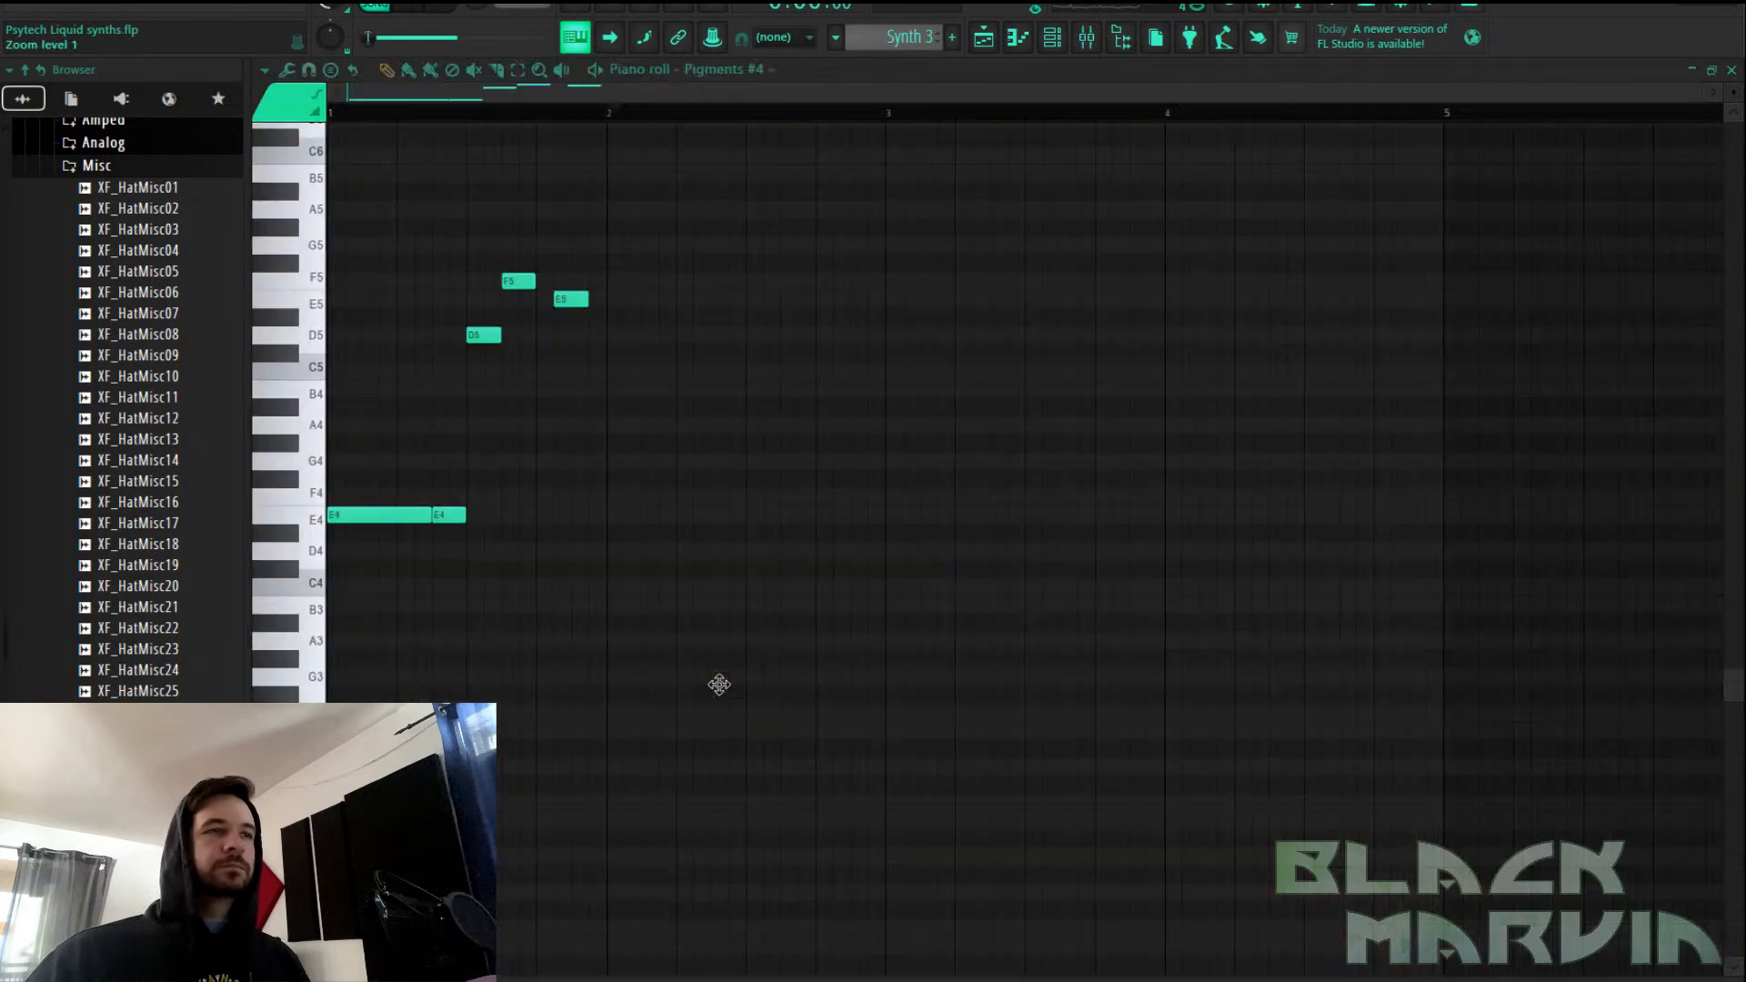
{"action": "key", "text": "space"}
{"action": "right_click", "coordinate": [513, 284]}
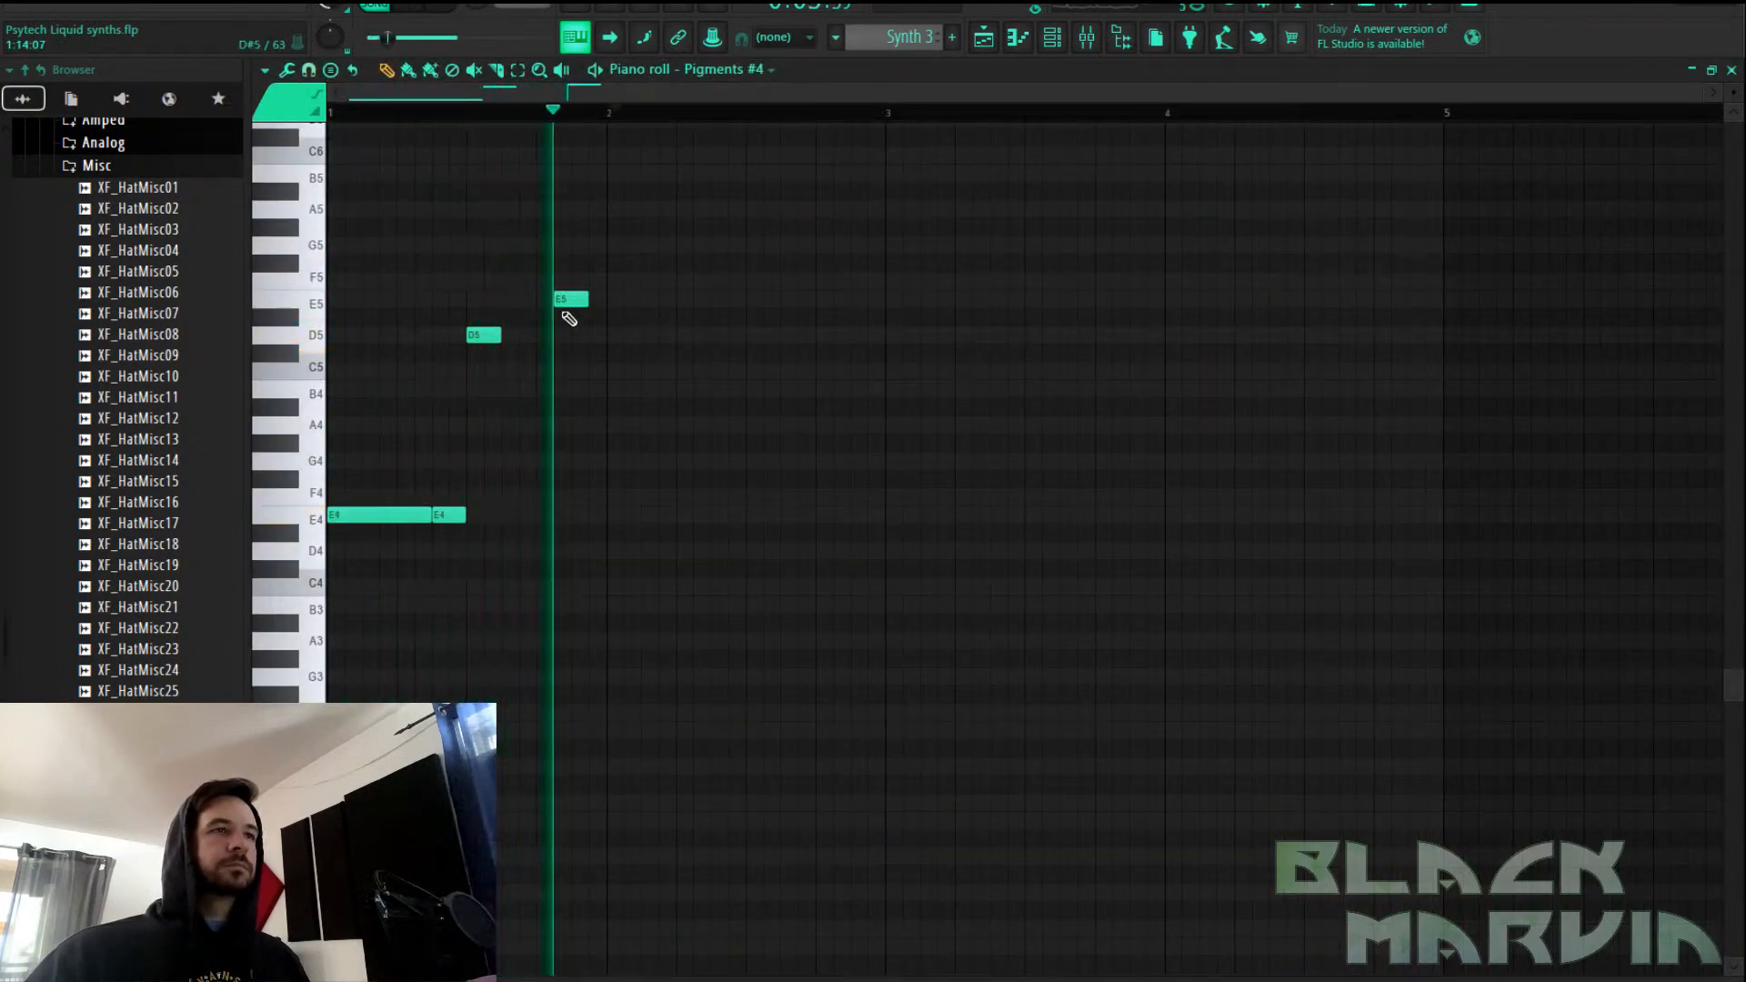
{"action": "key", "text": "space"}
{"action": "left_click", "coordinate": [544, 298]}
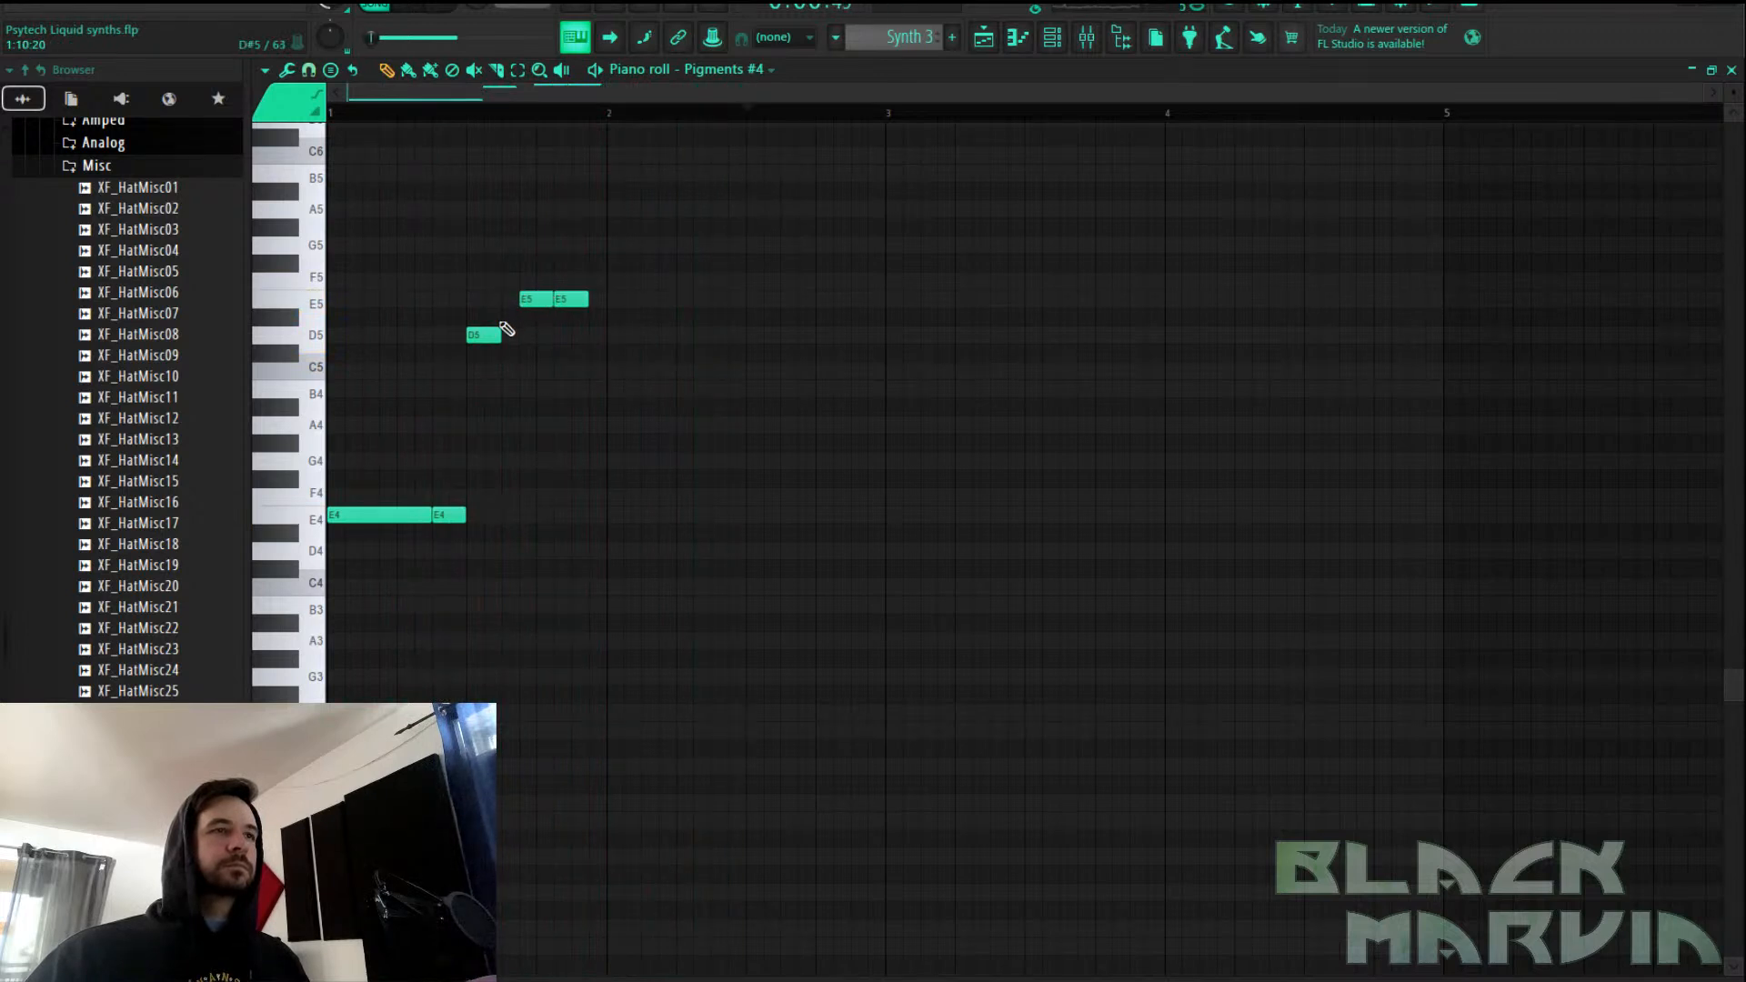
{"action": "key", "text": "space"}
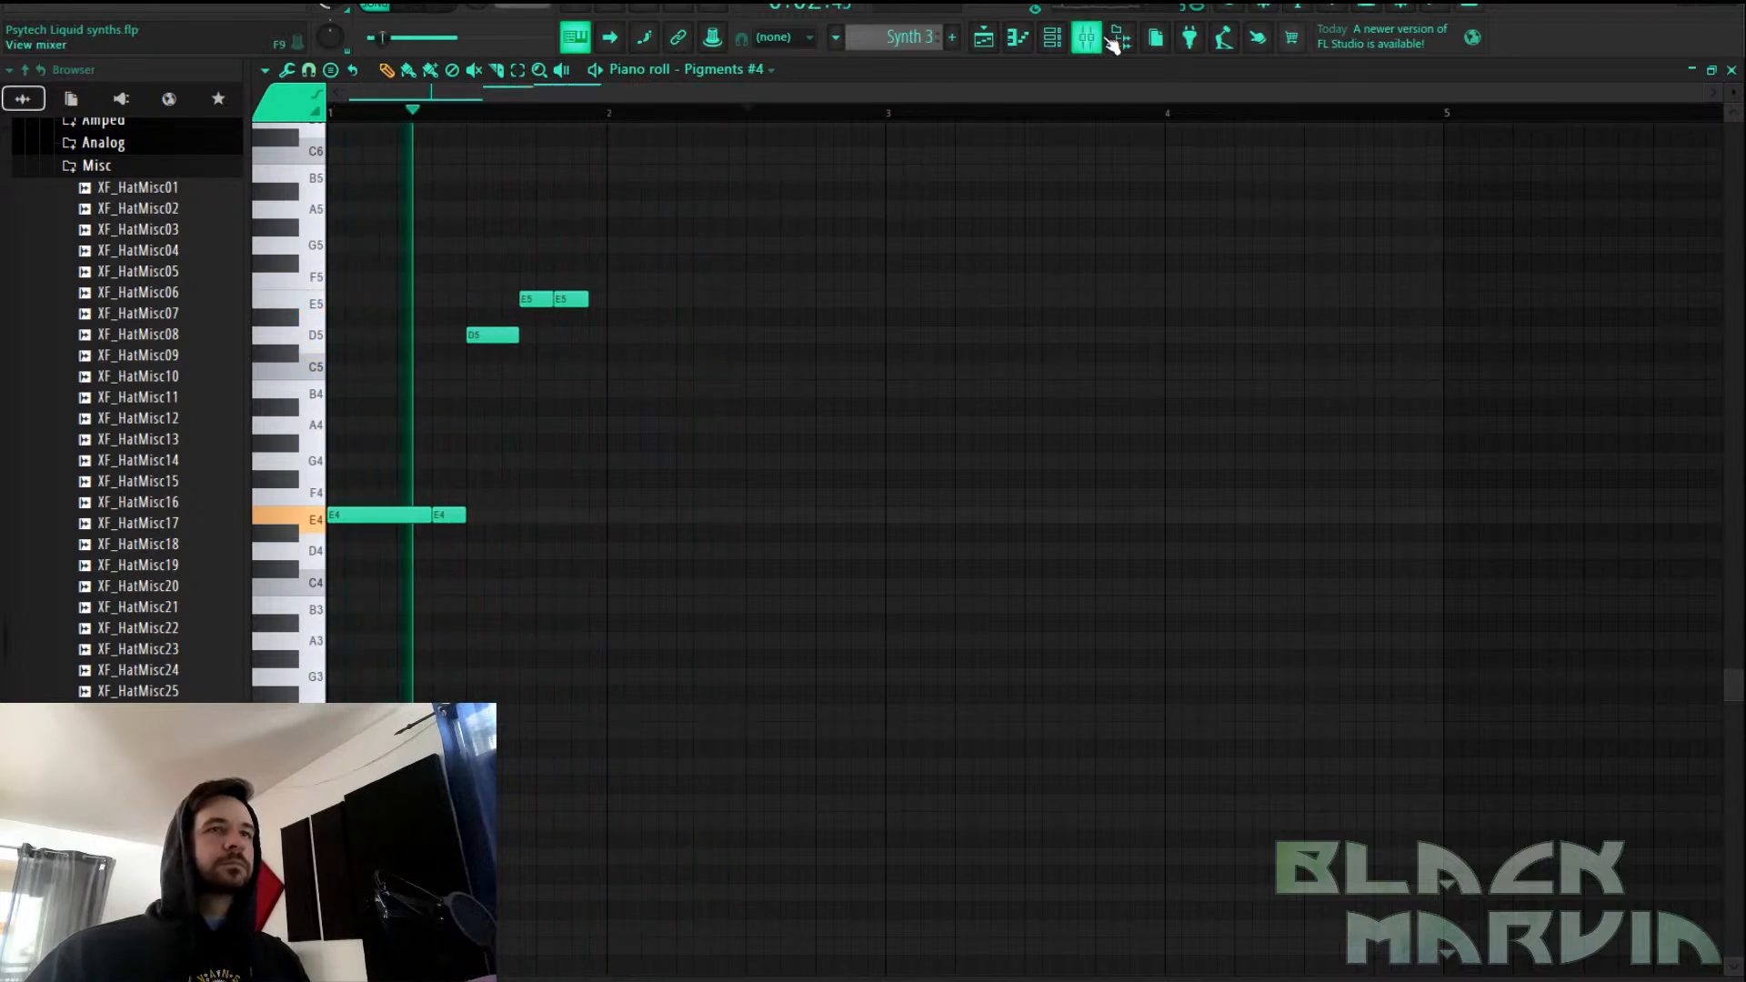
{"action": "key", "text": "space"}
Add a three-step E4 note at the start of bar 2, then transpose all notes up one octave
{"action": "left_click", "coordinate": [608, 516]}
{"action": "key", "text": "ctrl+Up"}
{"action": "key", "text": "space"}
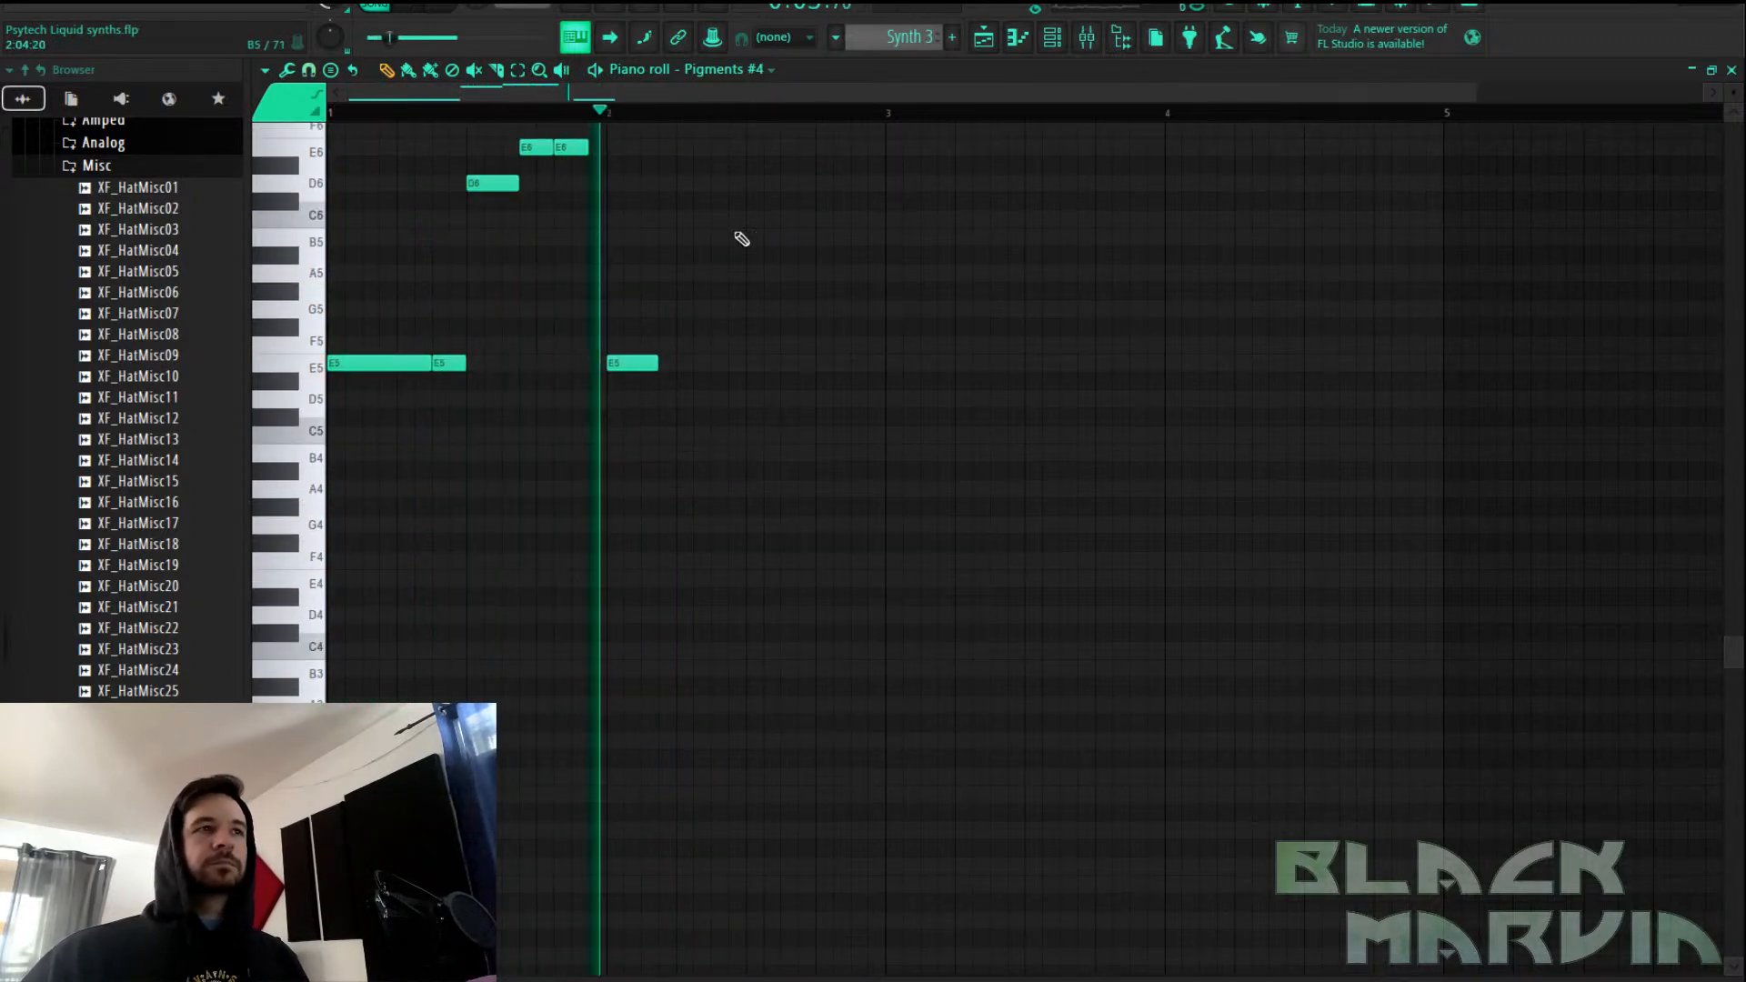
{"action": "key", "text": "space"}
Raise the first of the two E6 notes to F6 and play the phrase
{"action": "scroll", "coordinate": [571, 231], "scroll_direction": "up", "scroll_amount": 2}
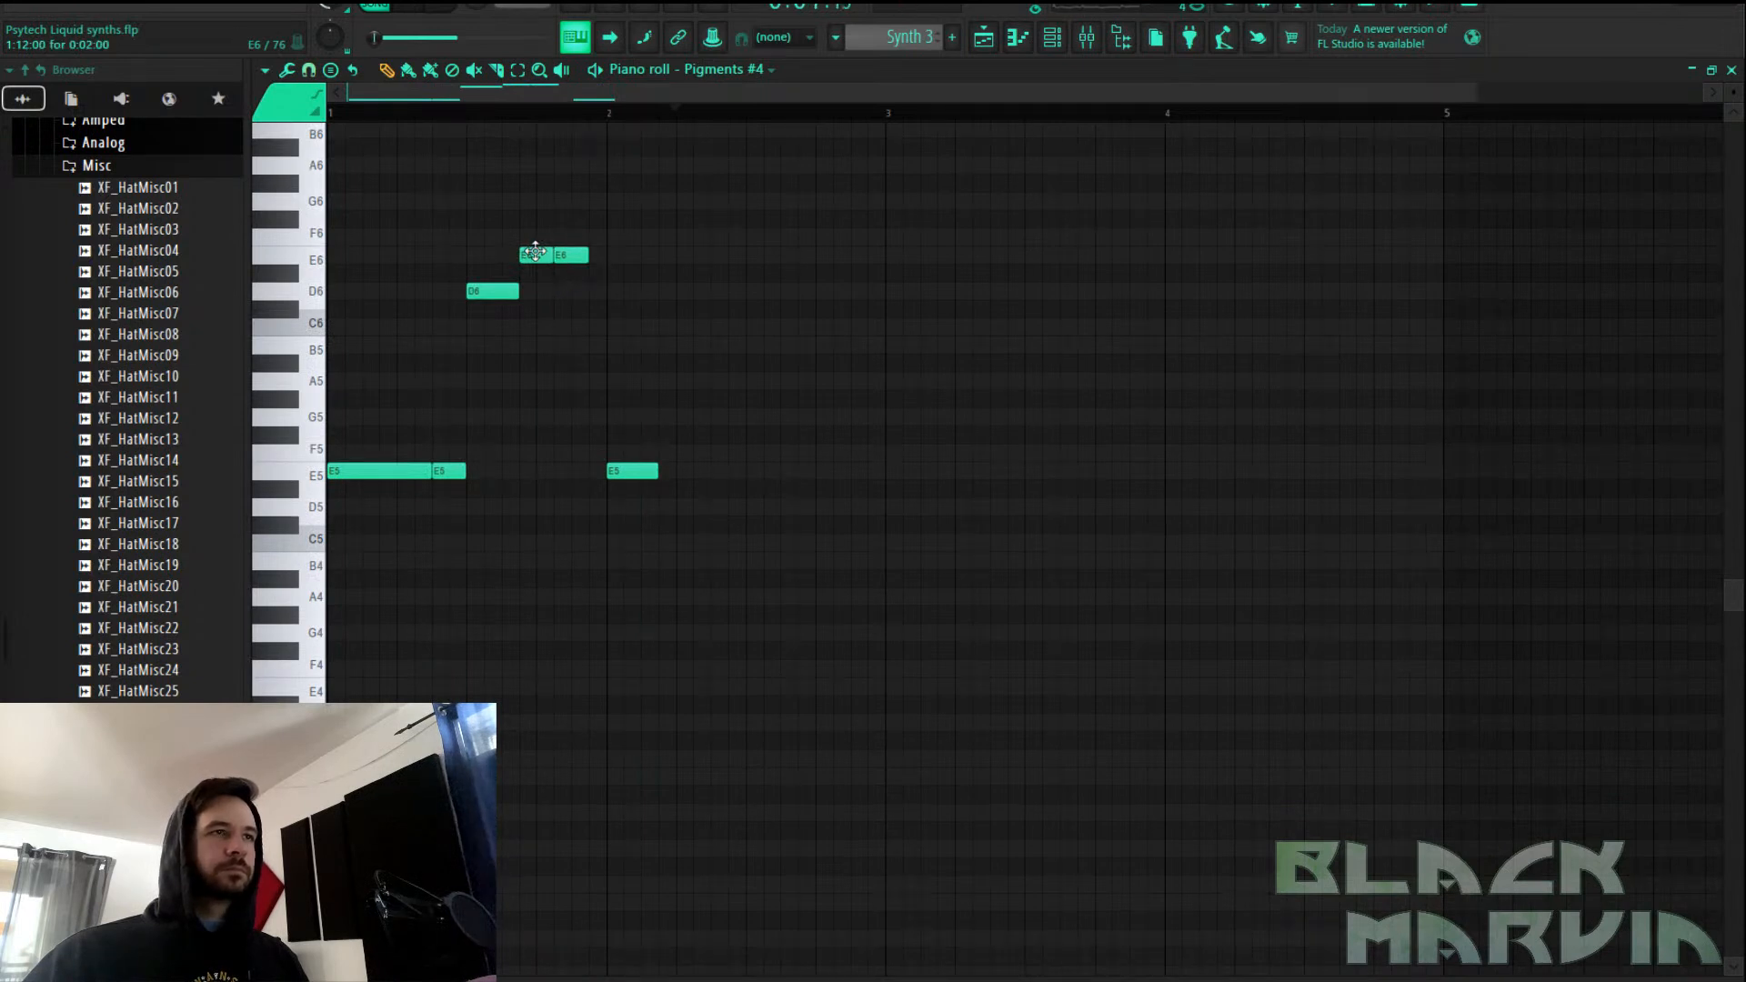
{"action": "left_click_drag", "start_coordinate": [531, 253], "coordinate": [531, 236]}
{"action": "key", "text": "space"}
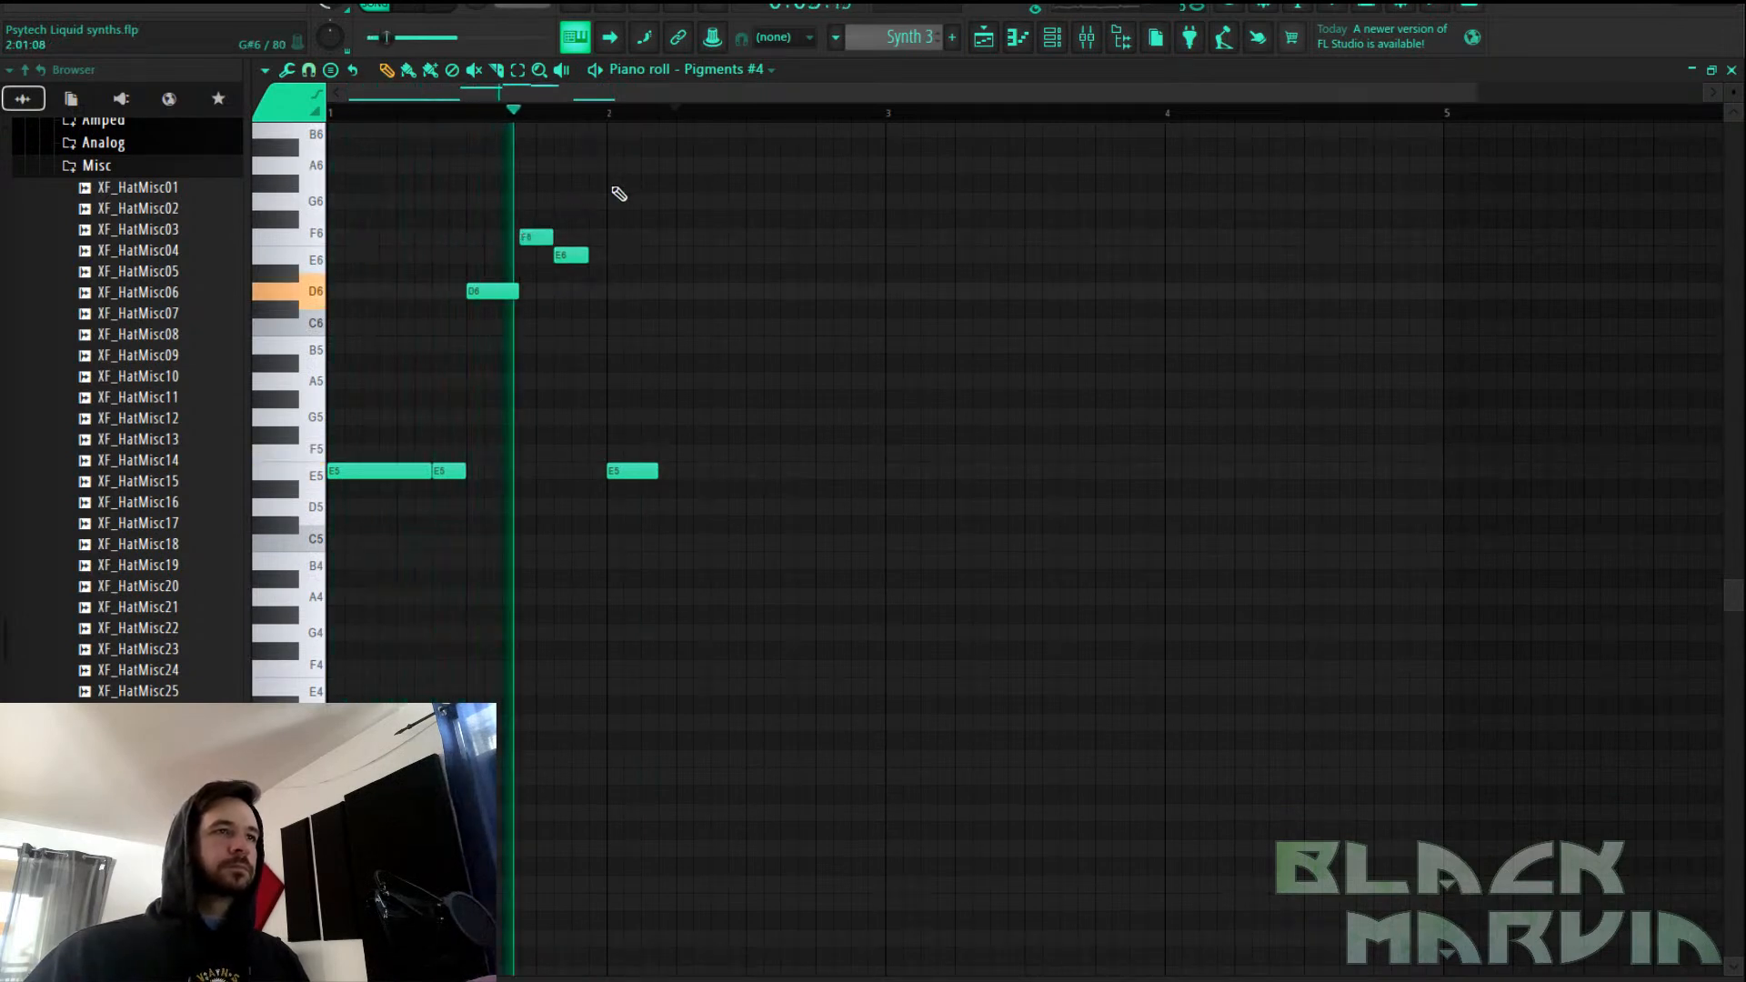
Extend the E6 note to the end of bar 1 and lengthen the second bar's E5 note to fill bar 2
{"action": "left_click_drag", "start_coordinate": [587, 255], "coordinate": [602, 250]}
{"action": "key", "text": "space"}
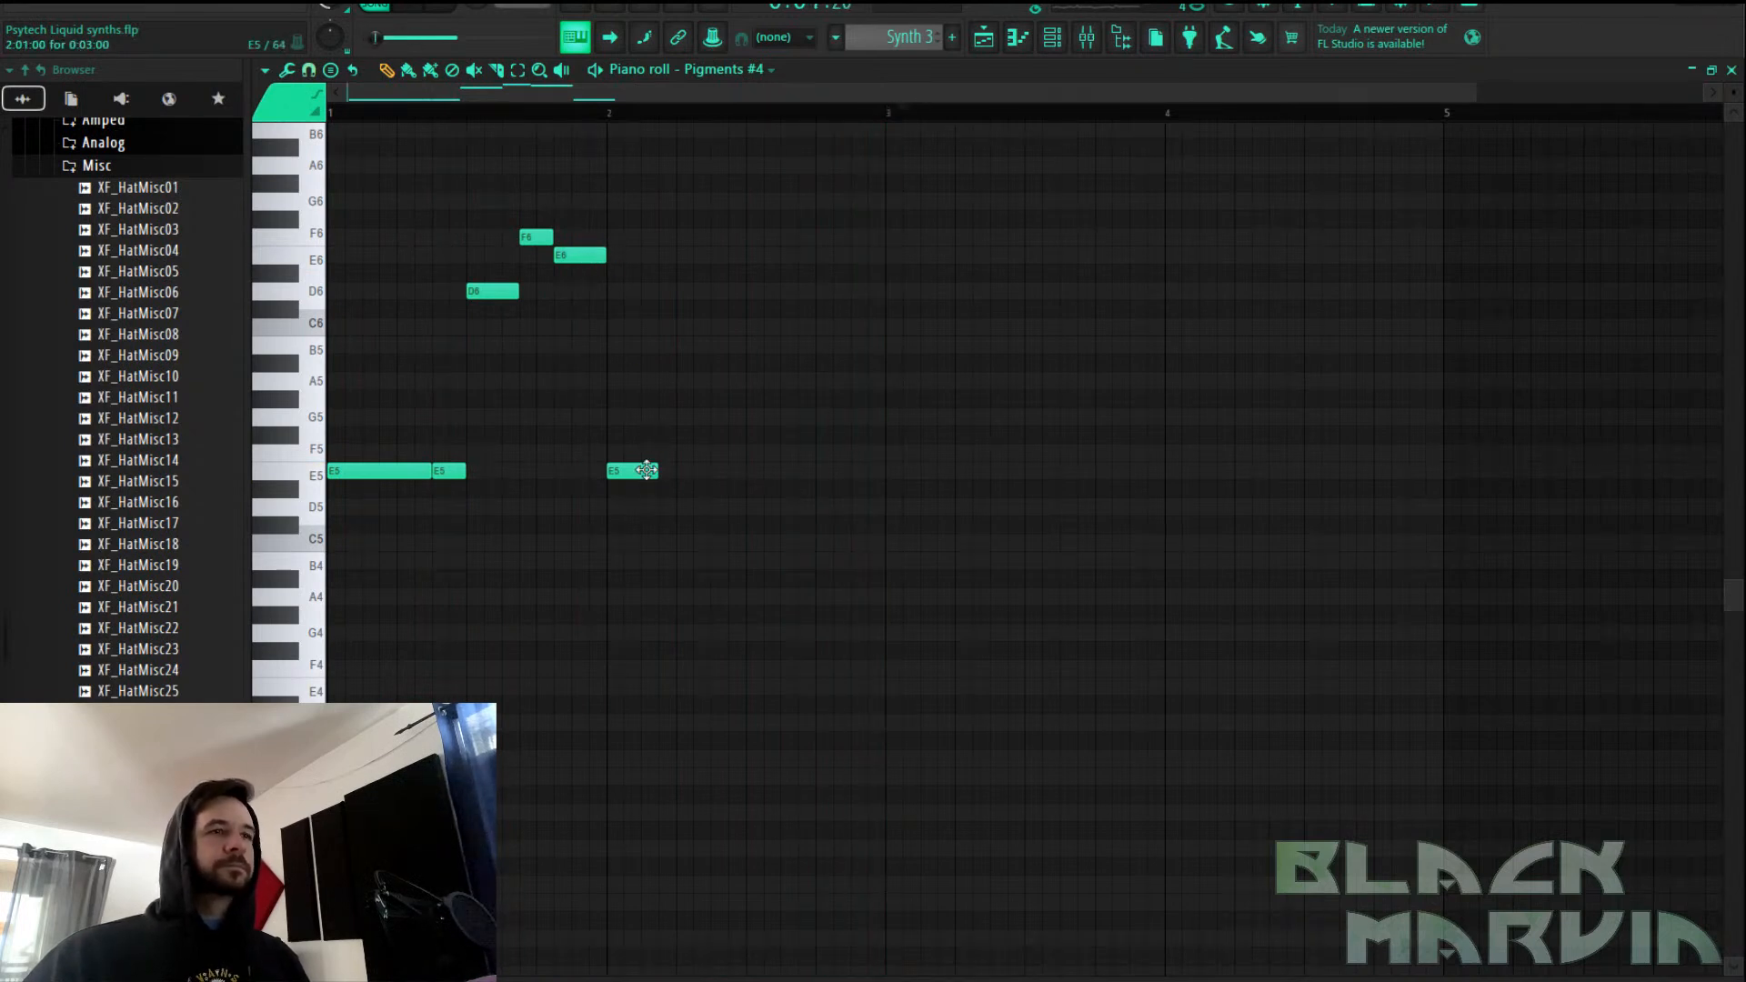
{"action": "key", "text": "space"}
{"action": "left_click_drag", "start_coordinate": [655, 470], "coordinate": [885, 470]}
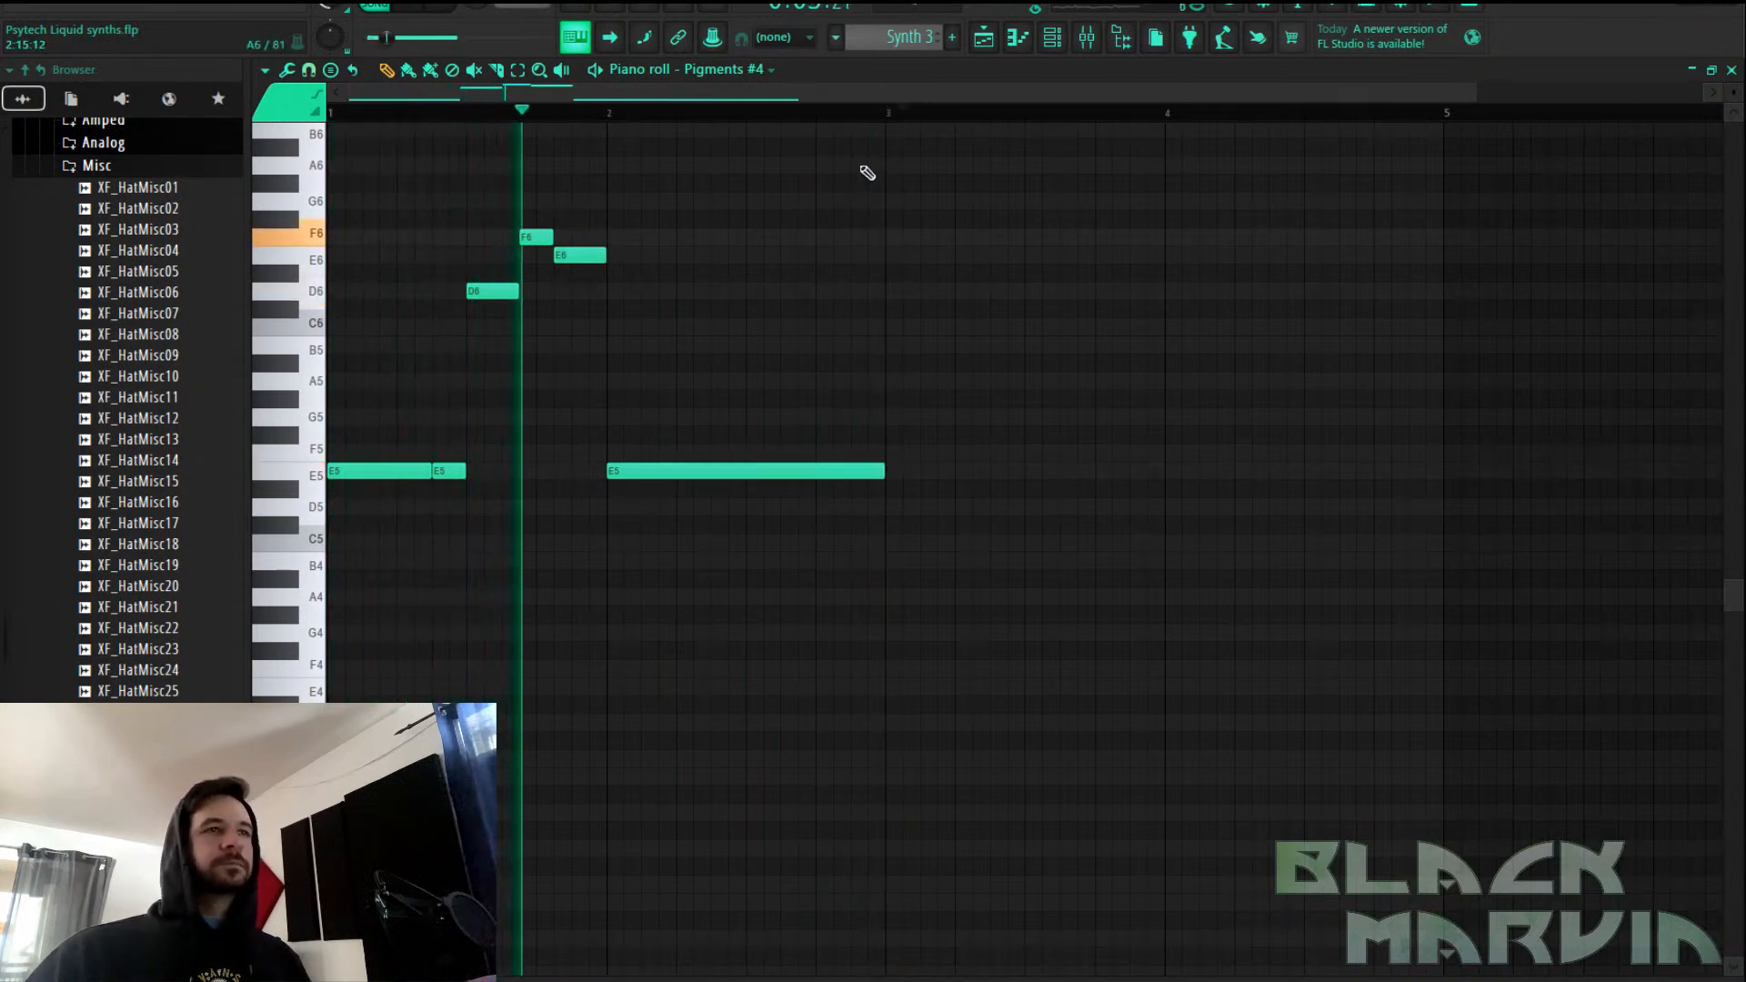
Stop playback and route the Pigments #4 channel to mixer insert 8
{"action": "key", "text": "space"}
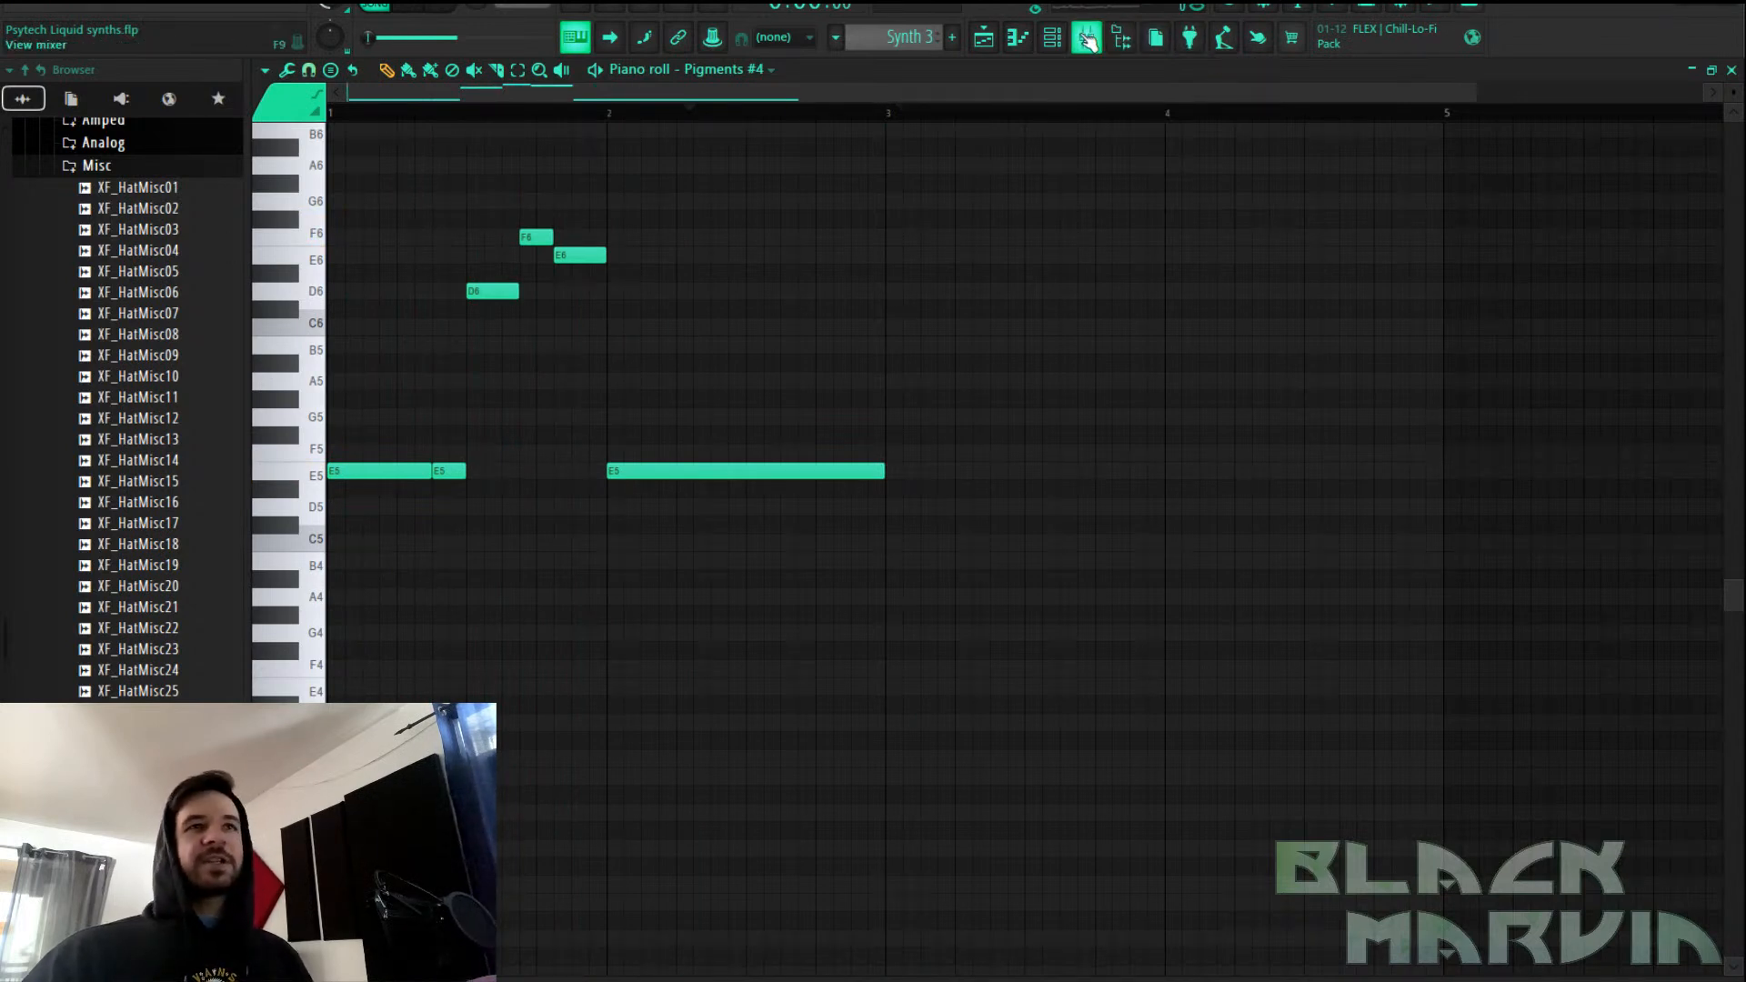
{"action": "left_click", "coordinate": [1087, 38]}
{"action": "right_click", "coordinate": [728, 327]}
{"action": "mouse_move", "coordinate": [816, 303]}
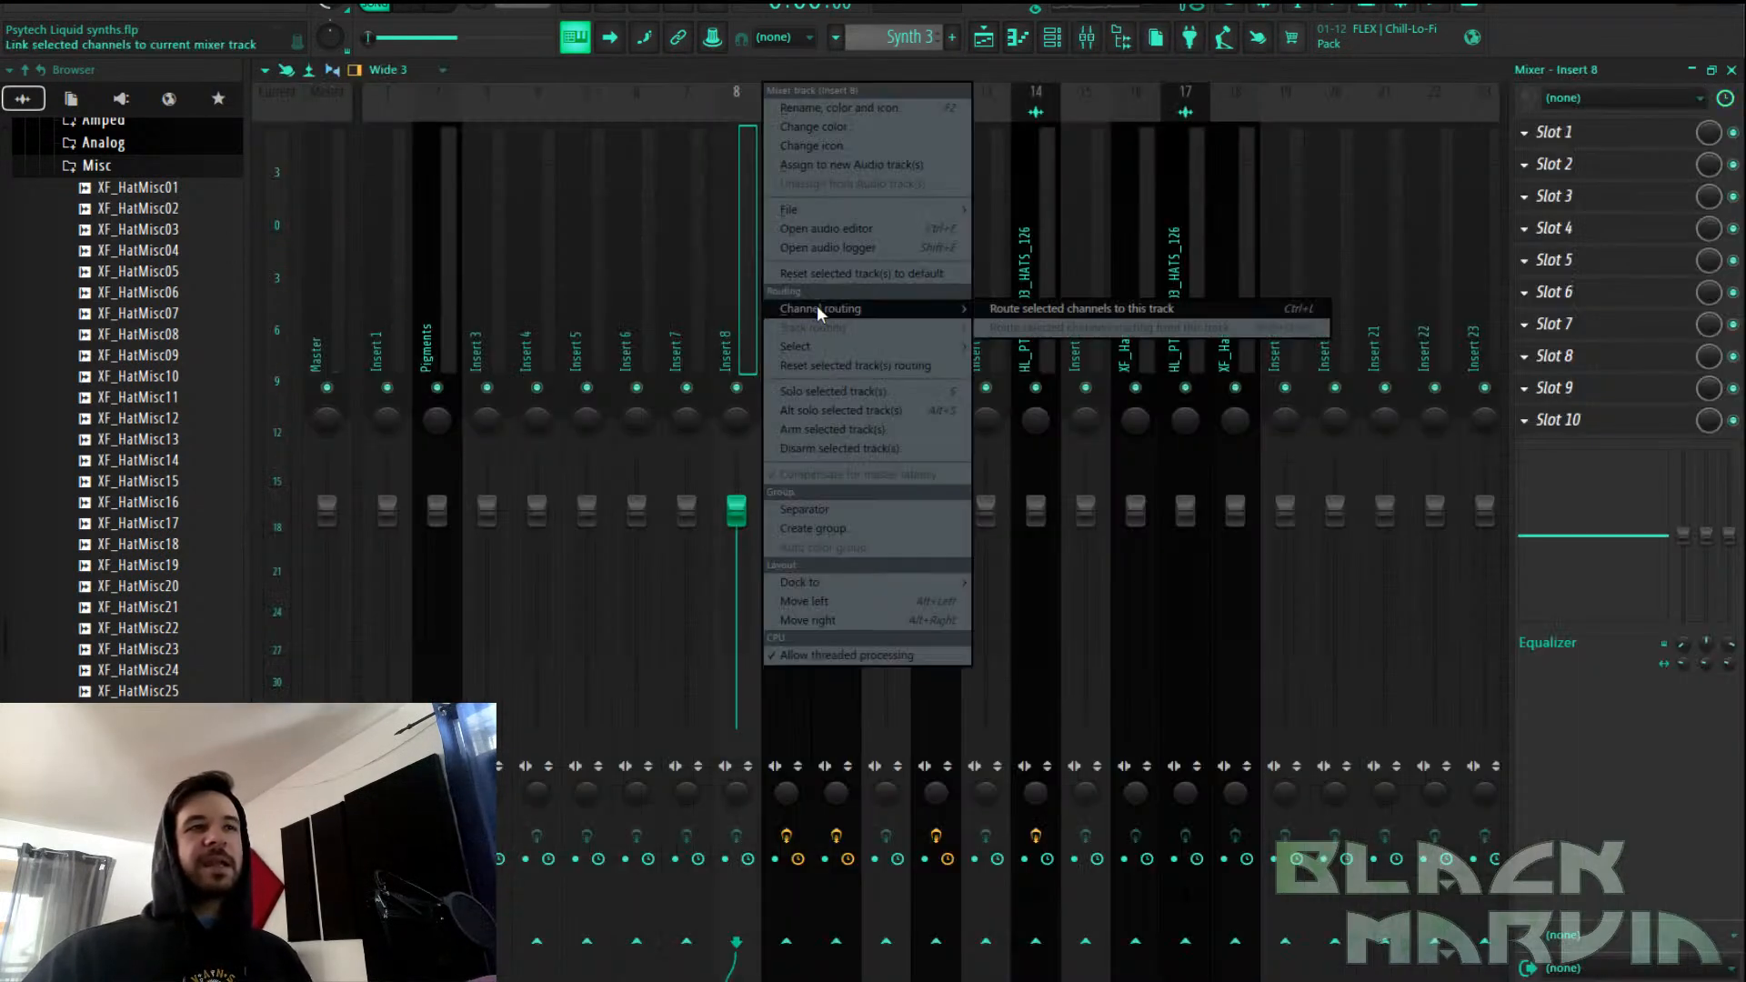
{"action": "left_click", "coordinate": [1050, 307]}
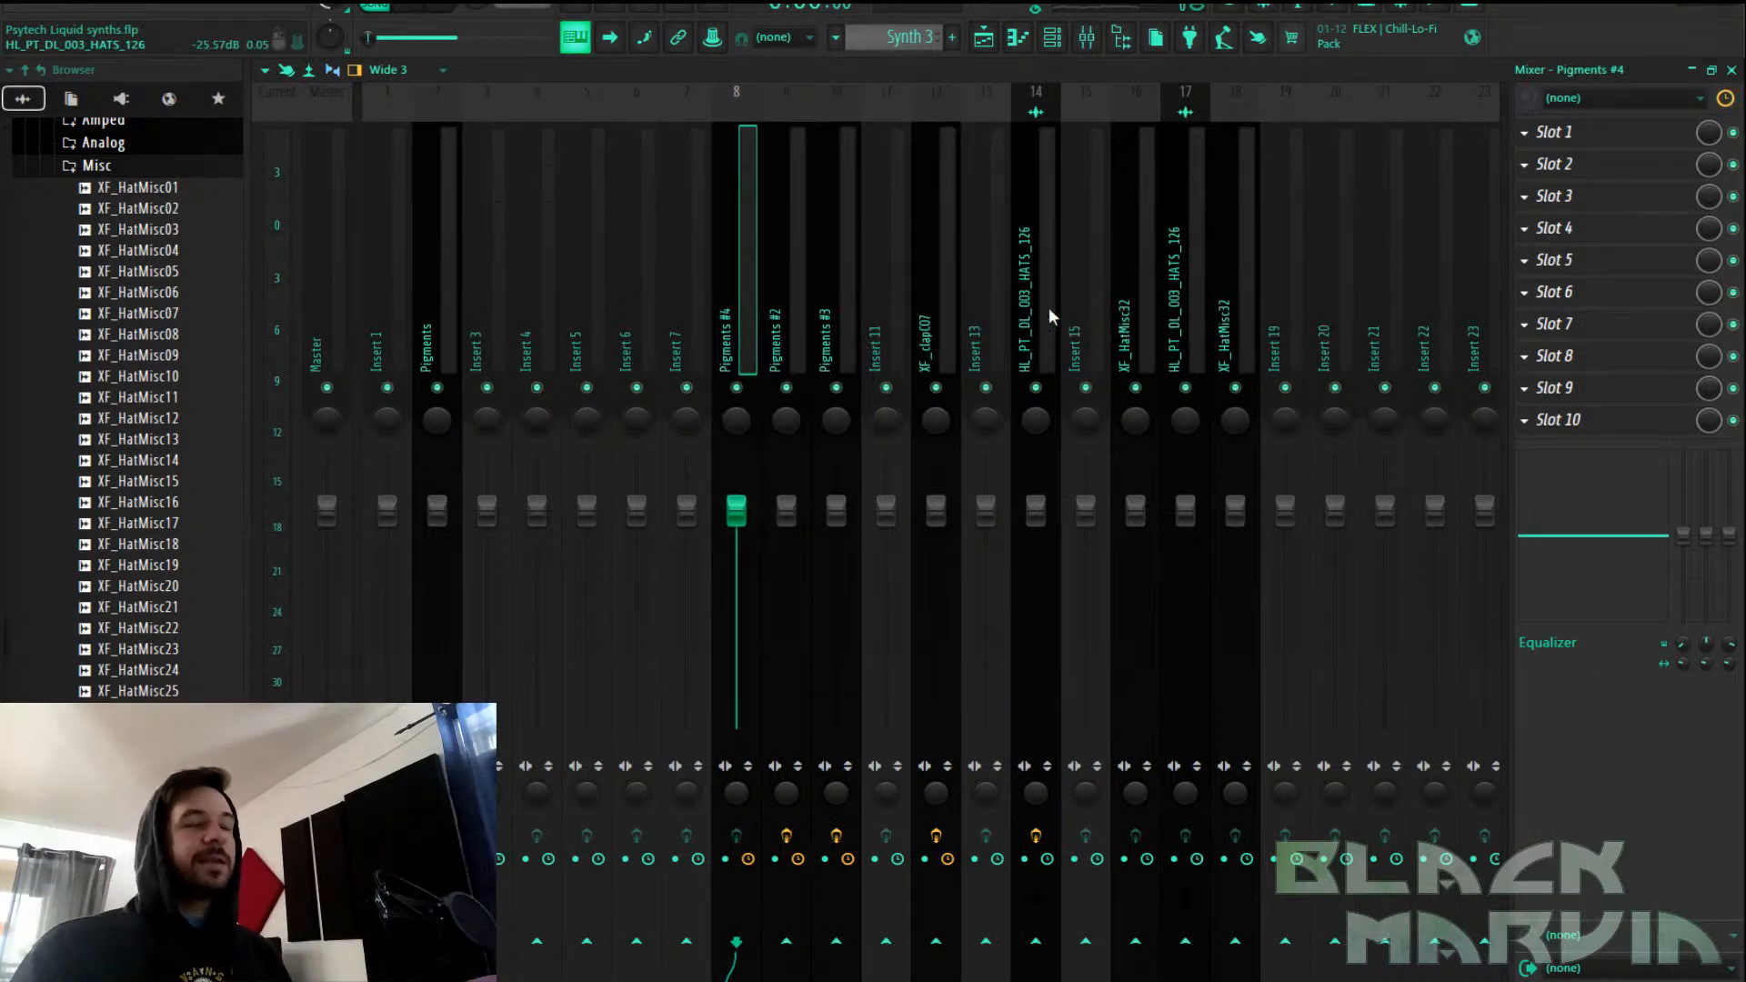
Load Fruity Parametric EQ 2 in slot 7 of the Pigments #4 mixer track and apply its HP preset
{"action": "left_click", "coordinate": [1637, 311]}
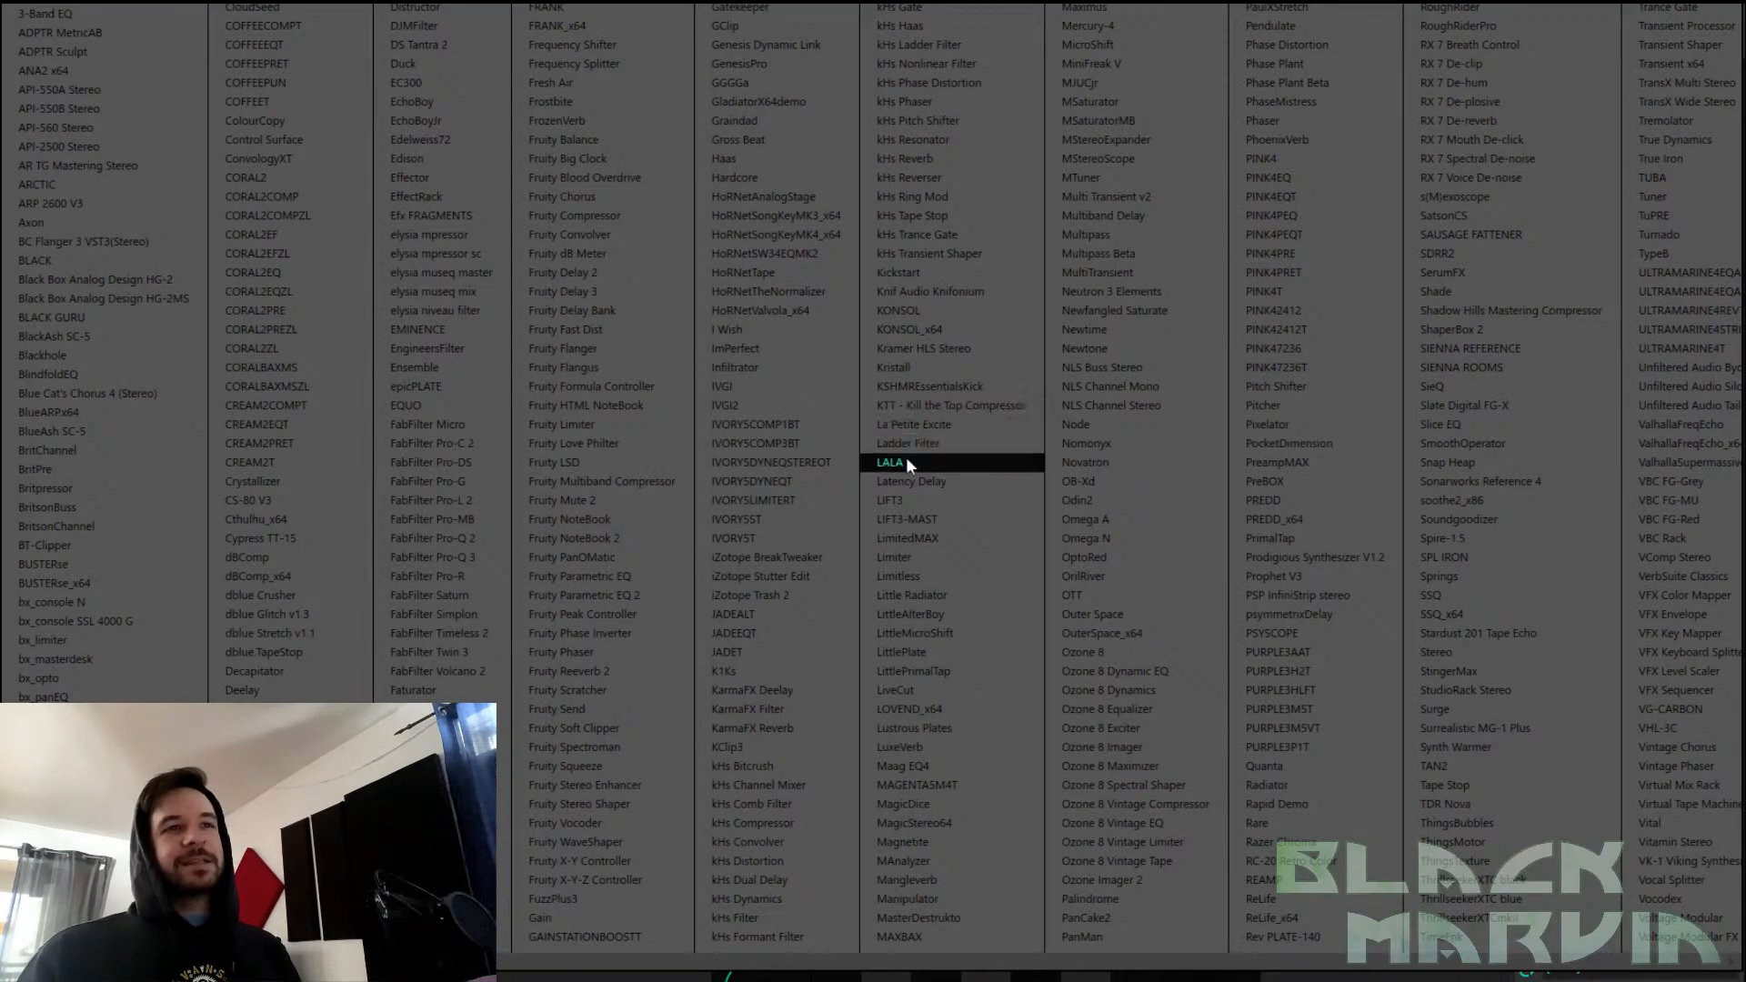
{"action": "left_click", "coordinate": [662, 597]}
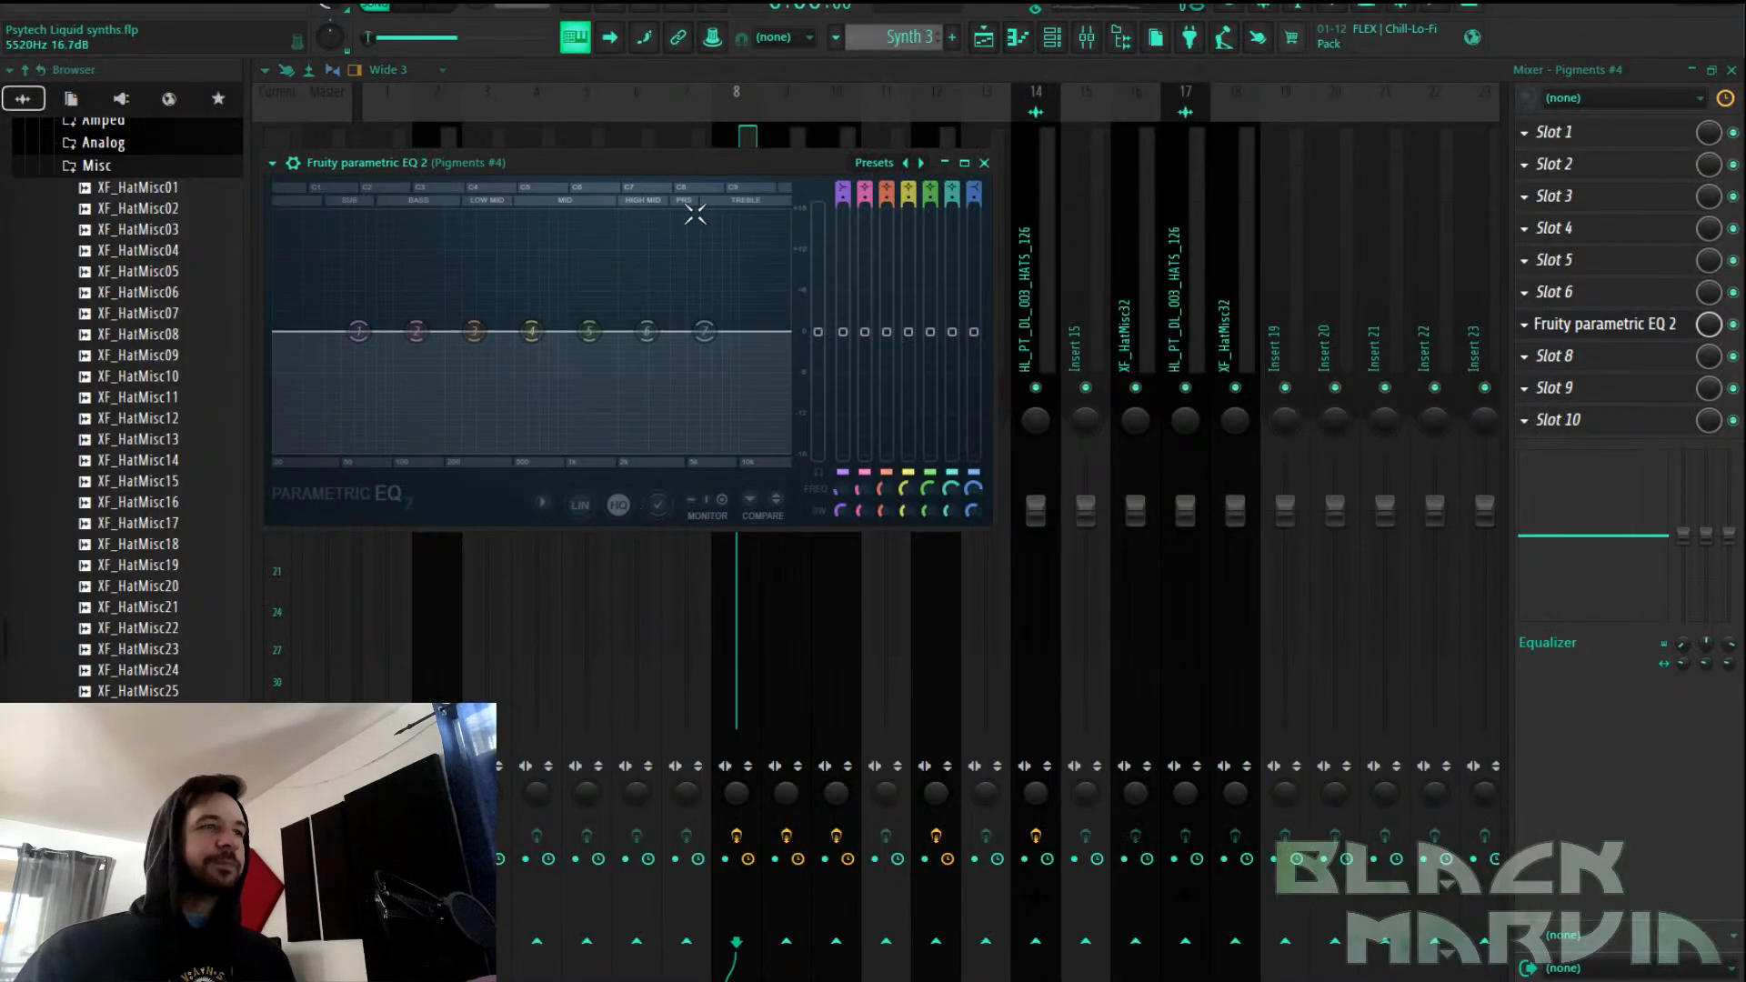
{"action": "left_click_drag", "start_coordinate": [691, 167], "coordinate": [1086, 166]}
{"action": "left_click", "coordinate": [667, 163]}
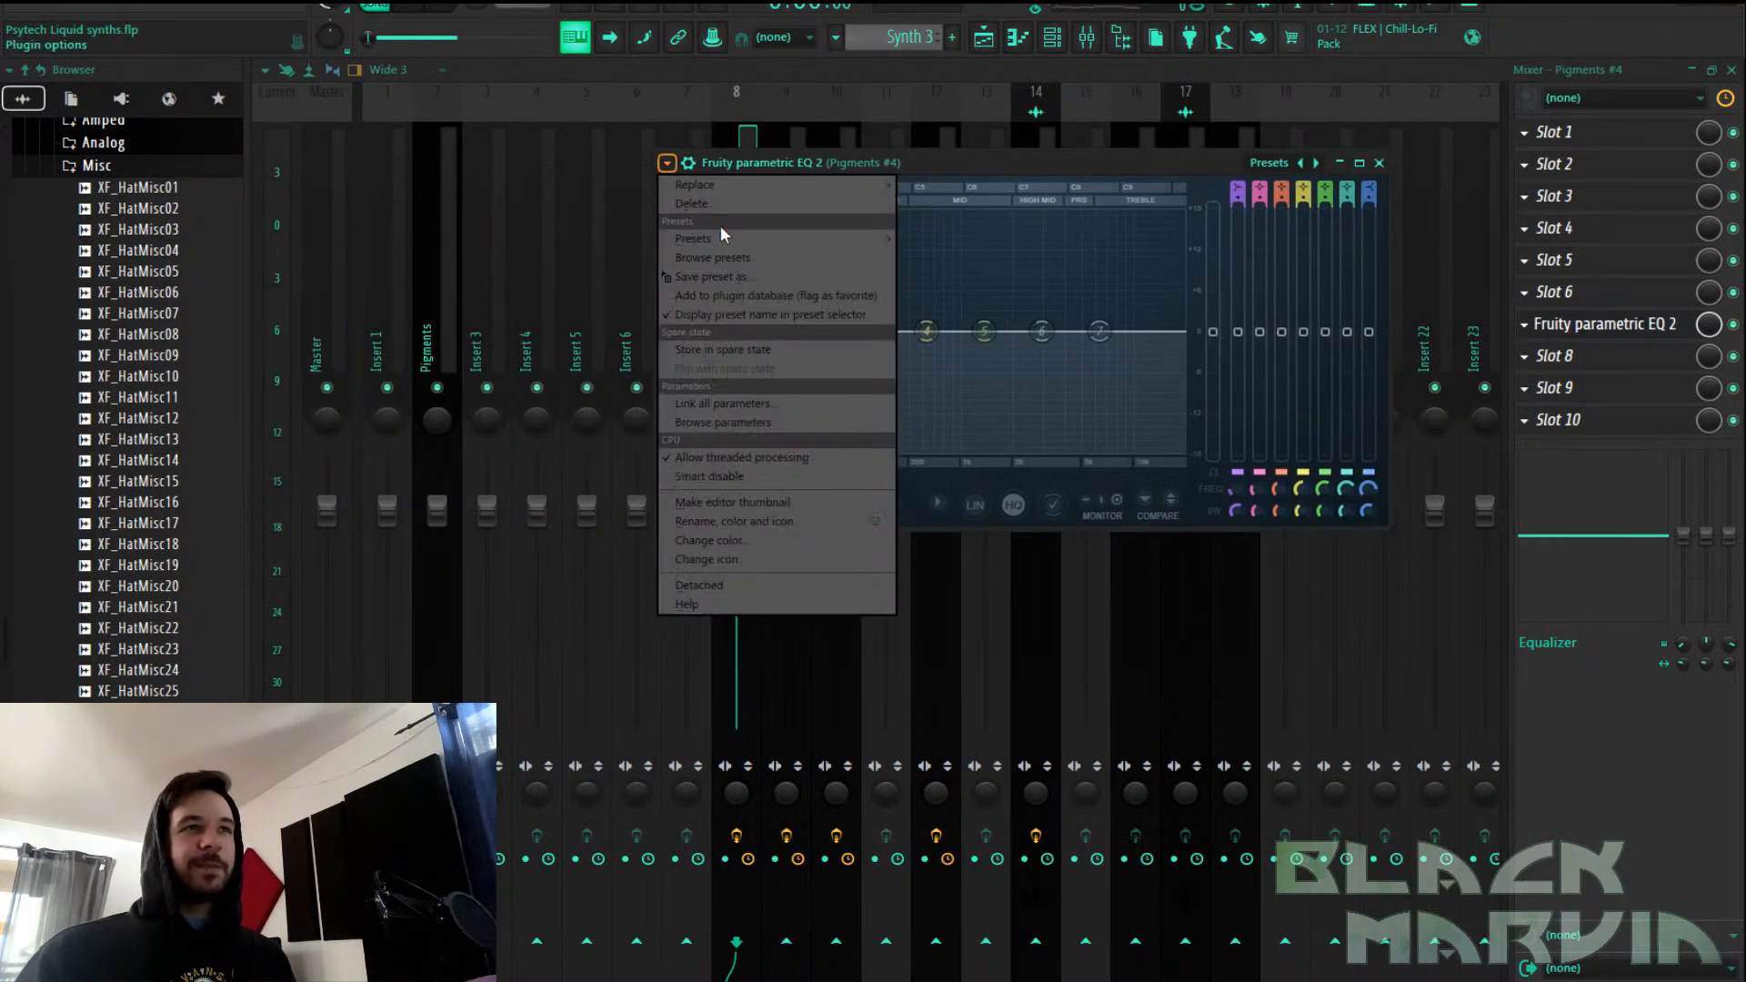
{"action": "mouse_move", "coordinate": [739, 242]}
{"action": "left_click", "coordinate": [933, 262]}
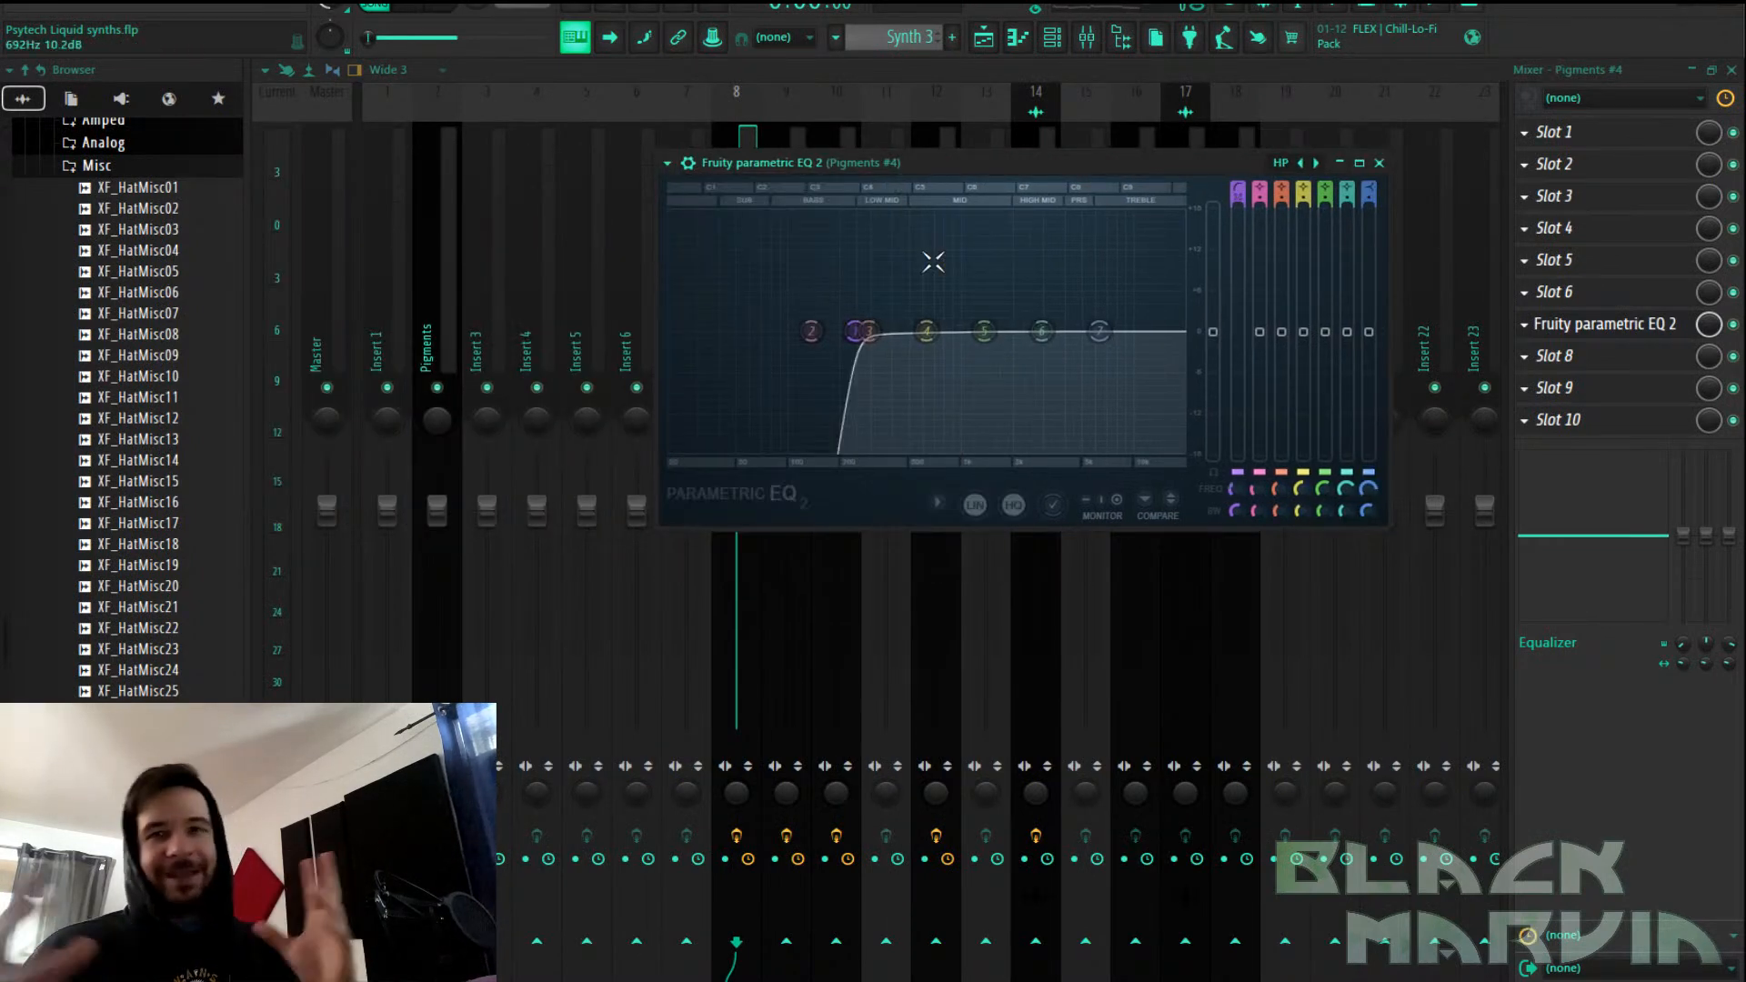
{"action": "left_click", "coordinate": [1379, 164]}
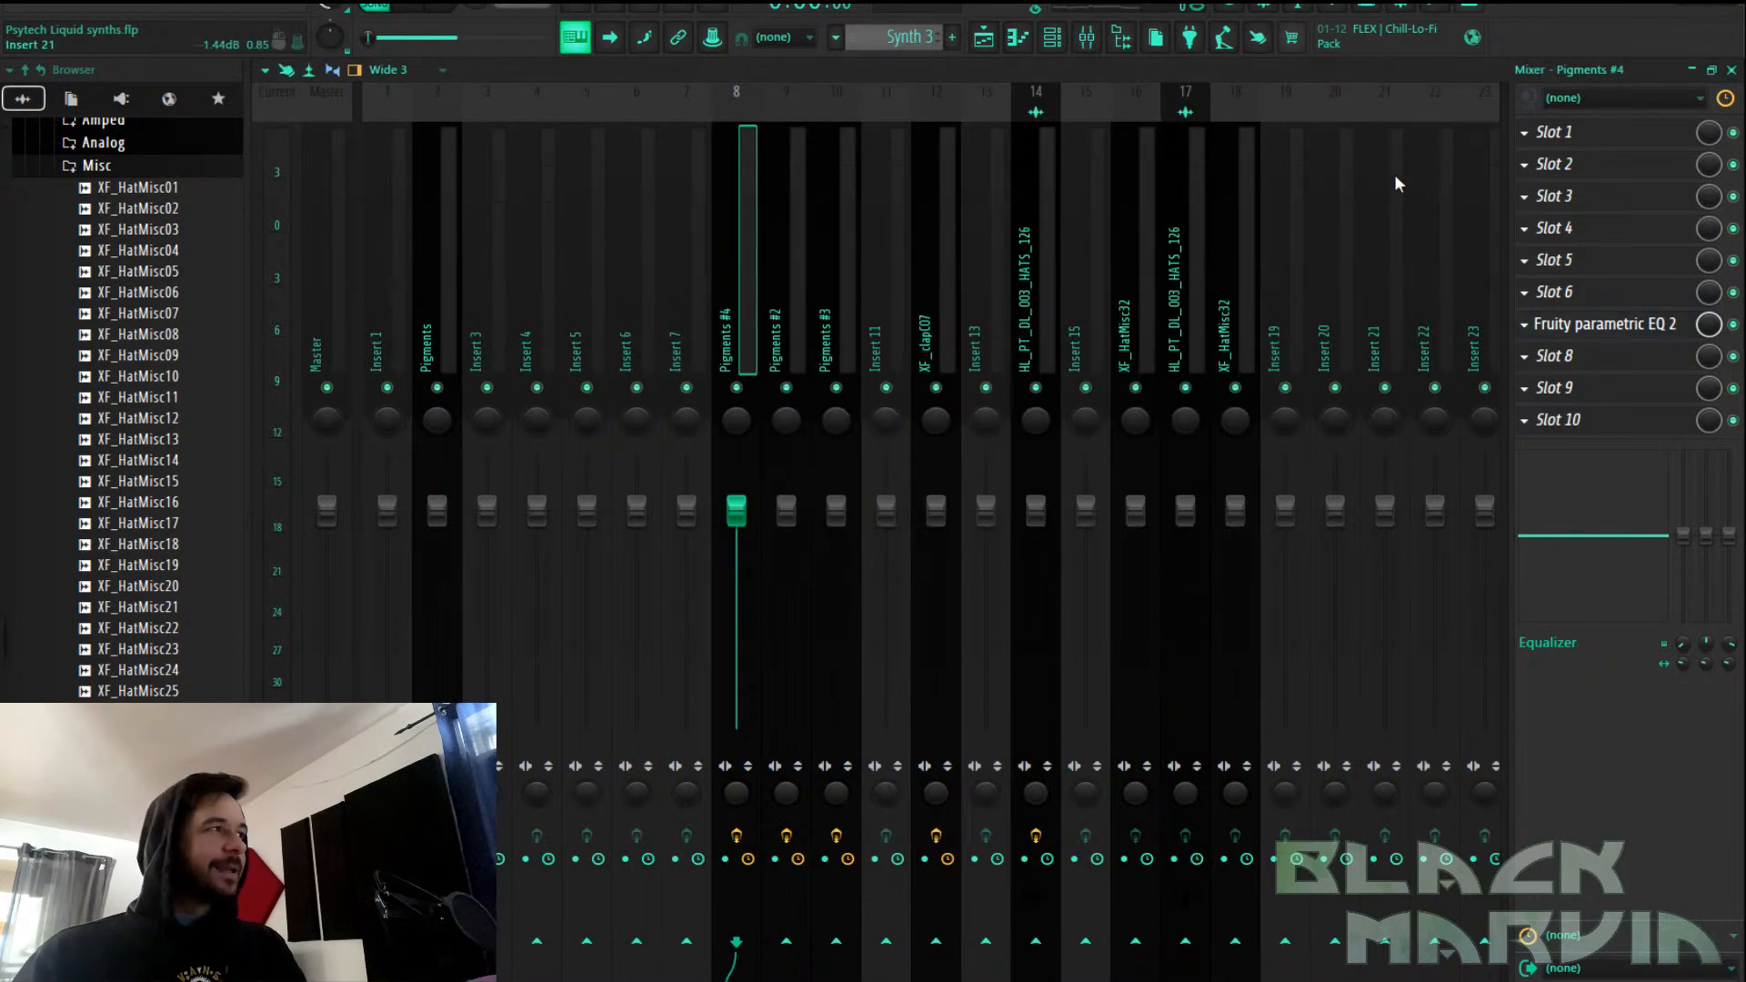
Load OTT in slot 4 of the Pigments #4 track, with Depth at 50% and Dnwd at about 48%
{"action": "left_click", "coordinate": [1565, 236]}
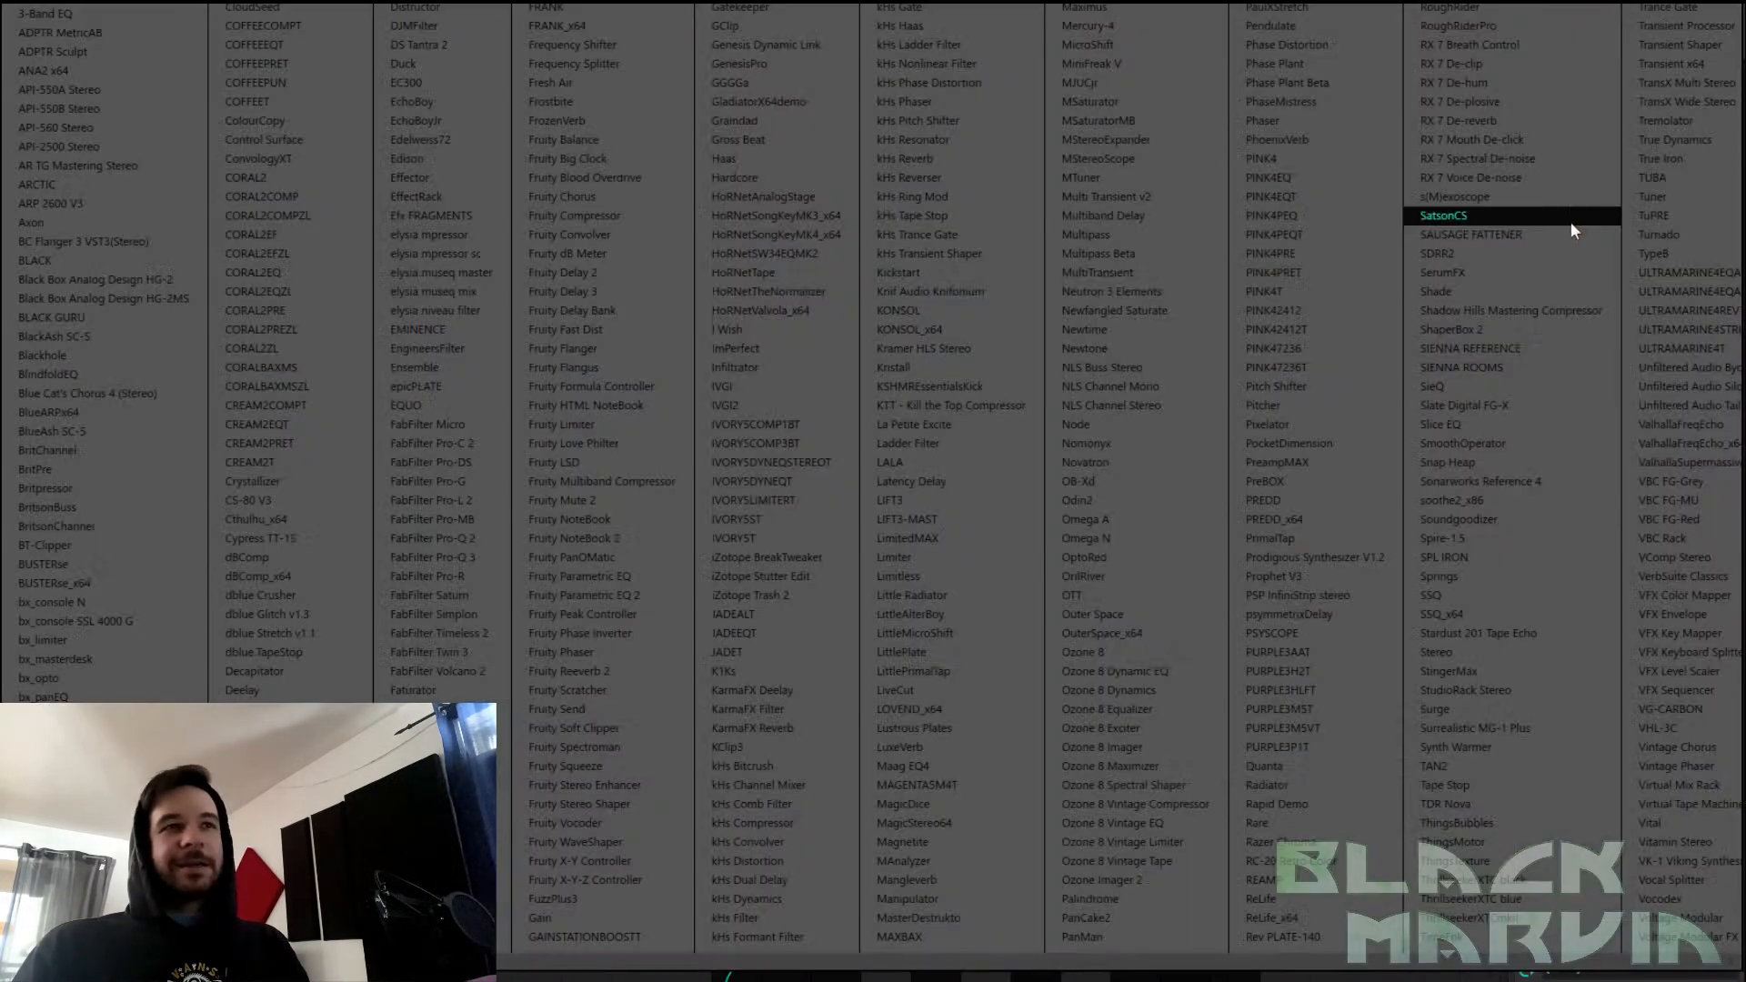
{"action": "left_click", "coordinate": [1097, 595]}
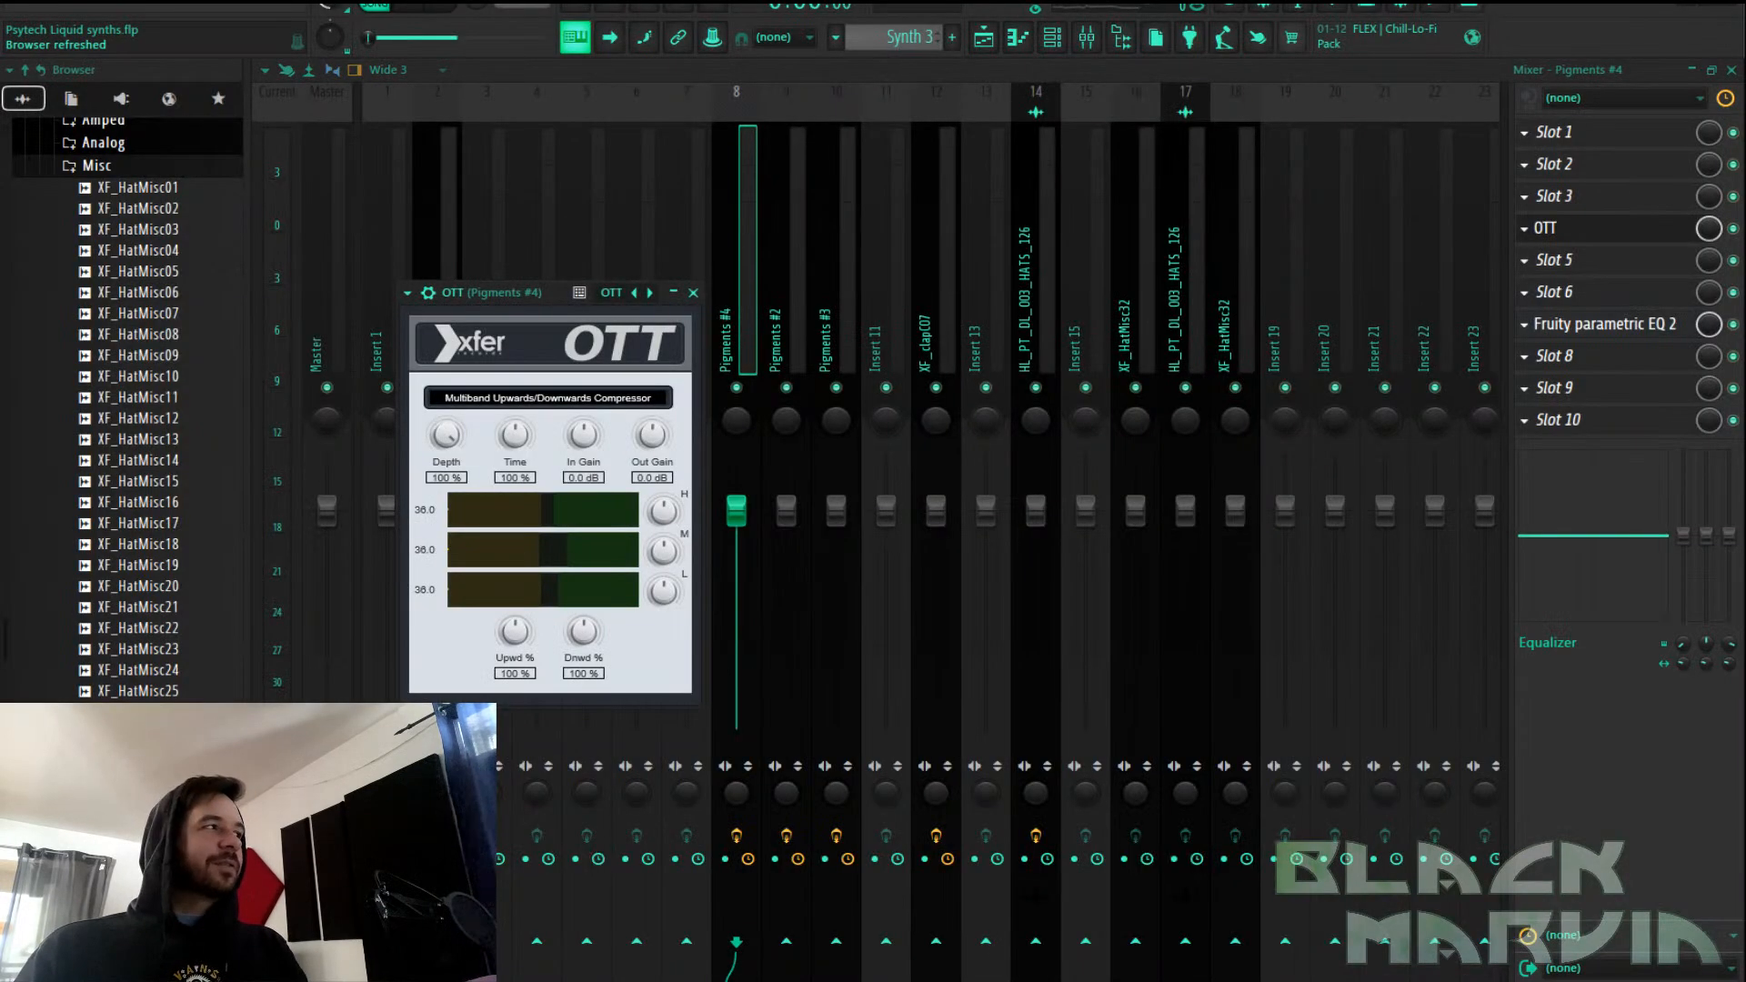
{"action": "left_click_drag", "start_coordinate": [453, 432], "coordinate": [455, 465]}
{"action": "left_click_drag", "start_coordinate": [580, 625], "coordinate": [575, 644]}
{"action": "left_click_drag", "start_coordinate": [443, 430], "coordinate": [452, 463]}
{"action": "left_click_drag", "start_coordinate": [583, 634], "coordinate": [585, 647]}
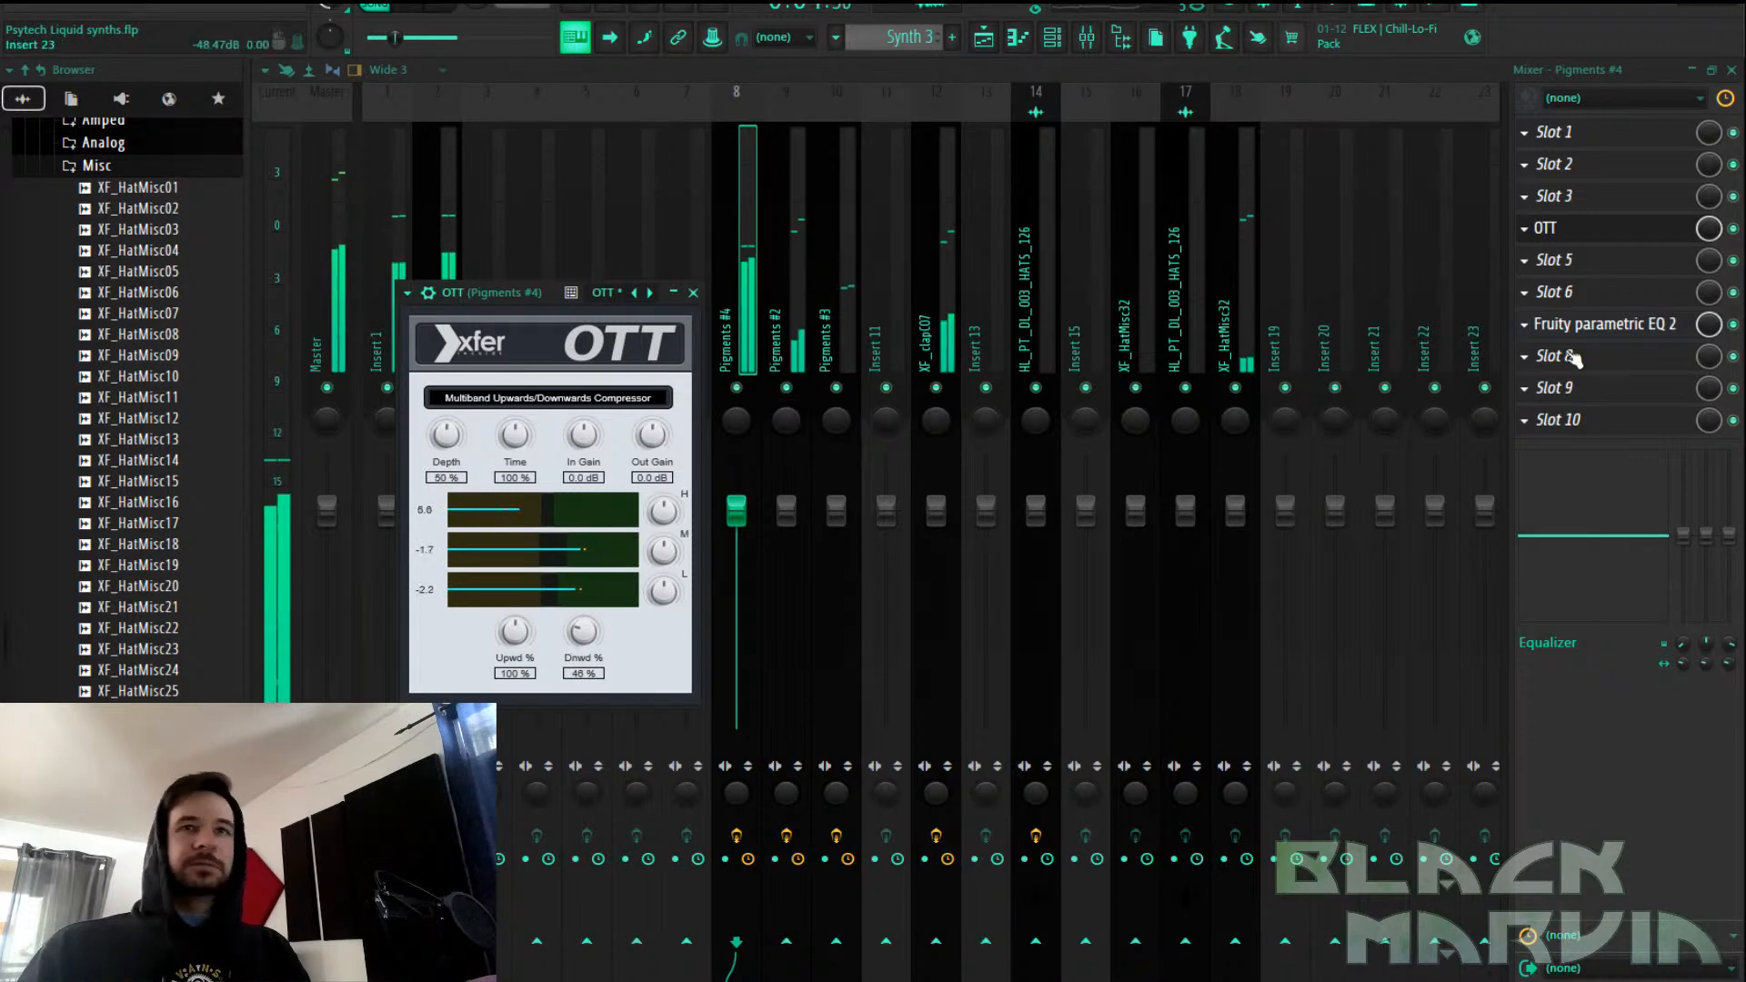
Reopen the Pigments #4 parametric EQ during playback and lower its high-pass cutoff slightly
{"action": "double_click", "coordinate": [1656, 329]}
{"action": "key", "text": "space"}
{"action": "left_click", "coordinate": [1642, 333]}
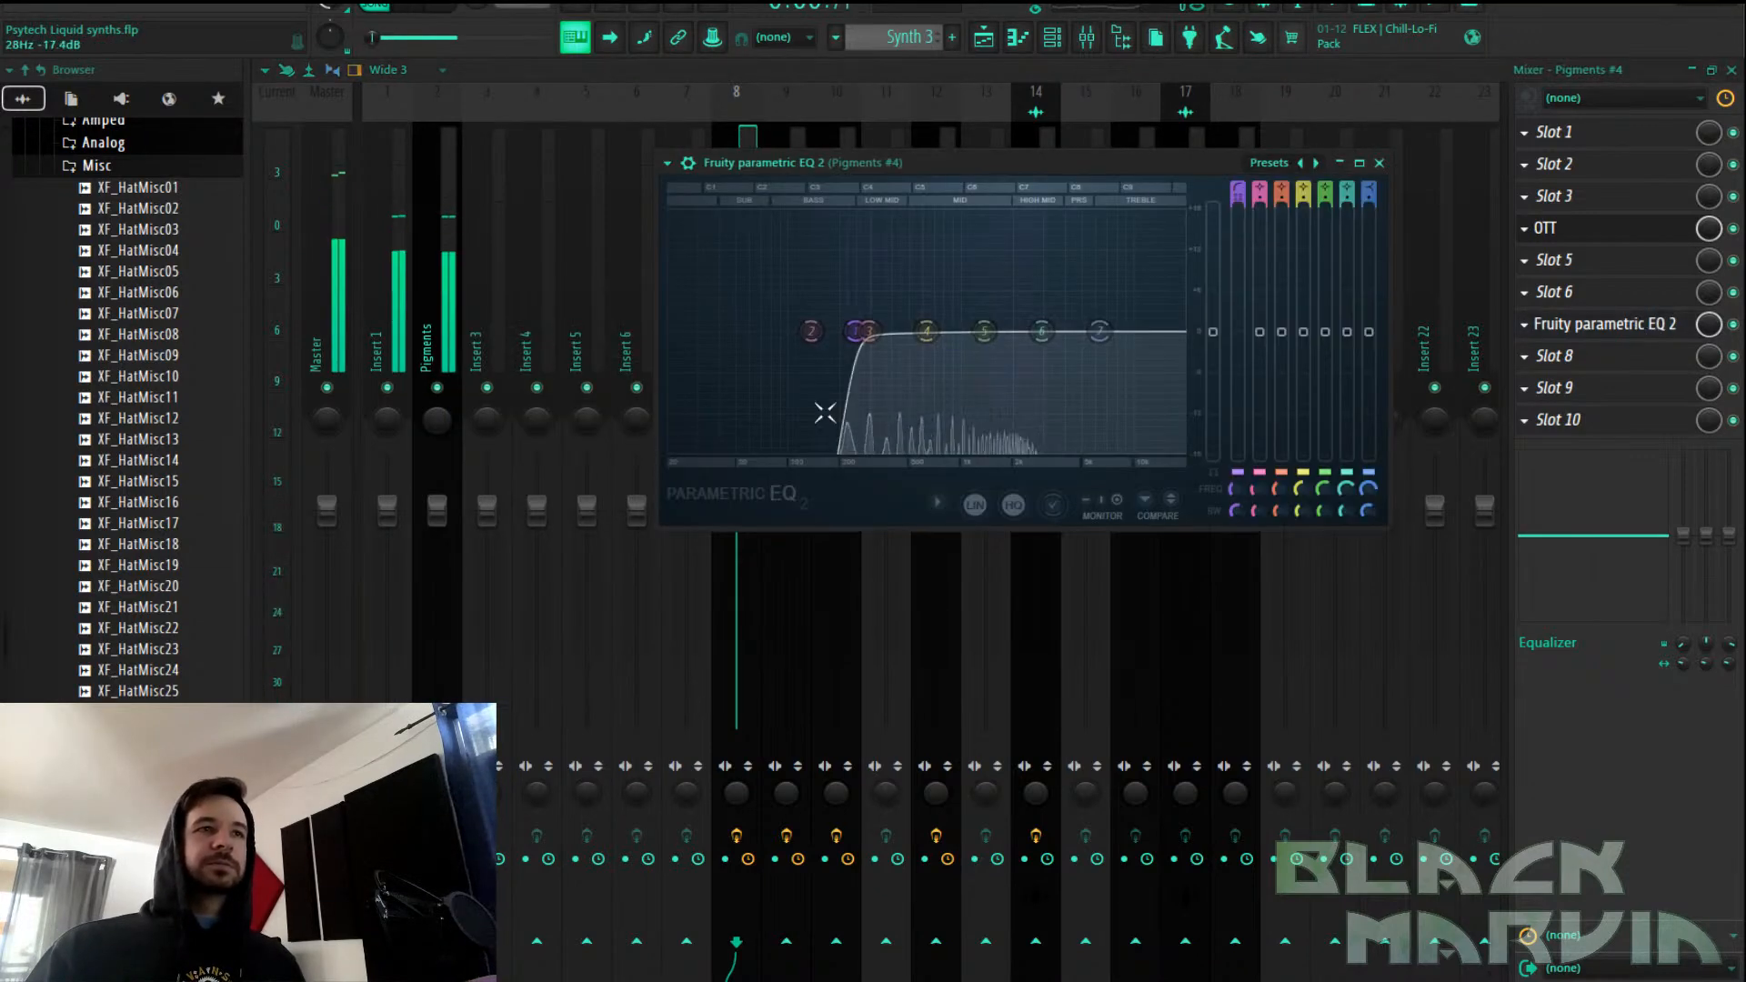
{"action": "left_click_drag", "start_coordinate": [990, 160], "coordinate": [1074, 310]}
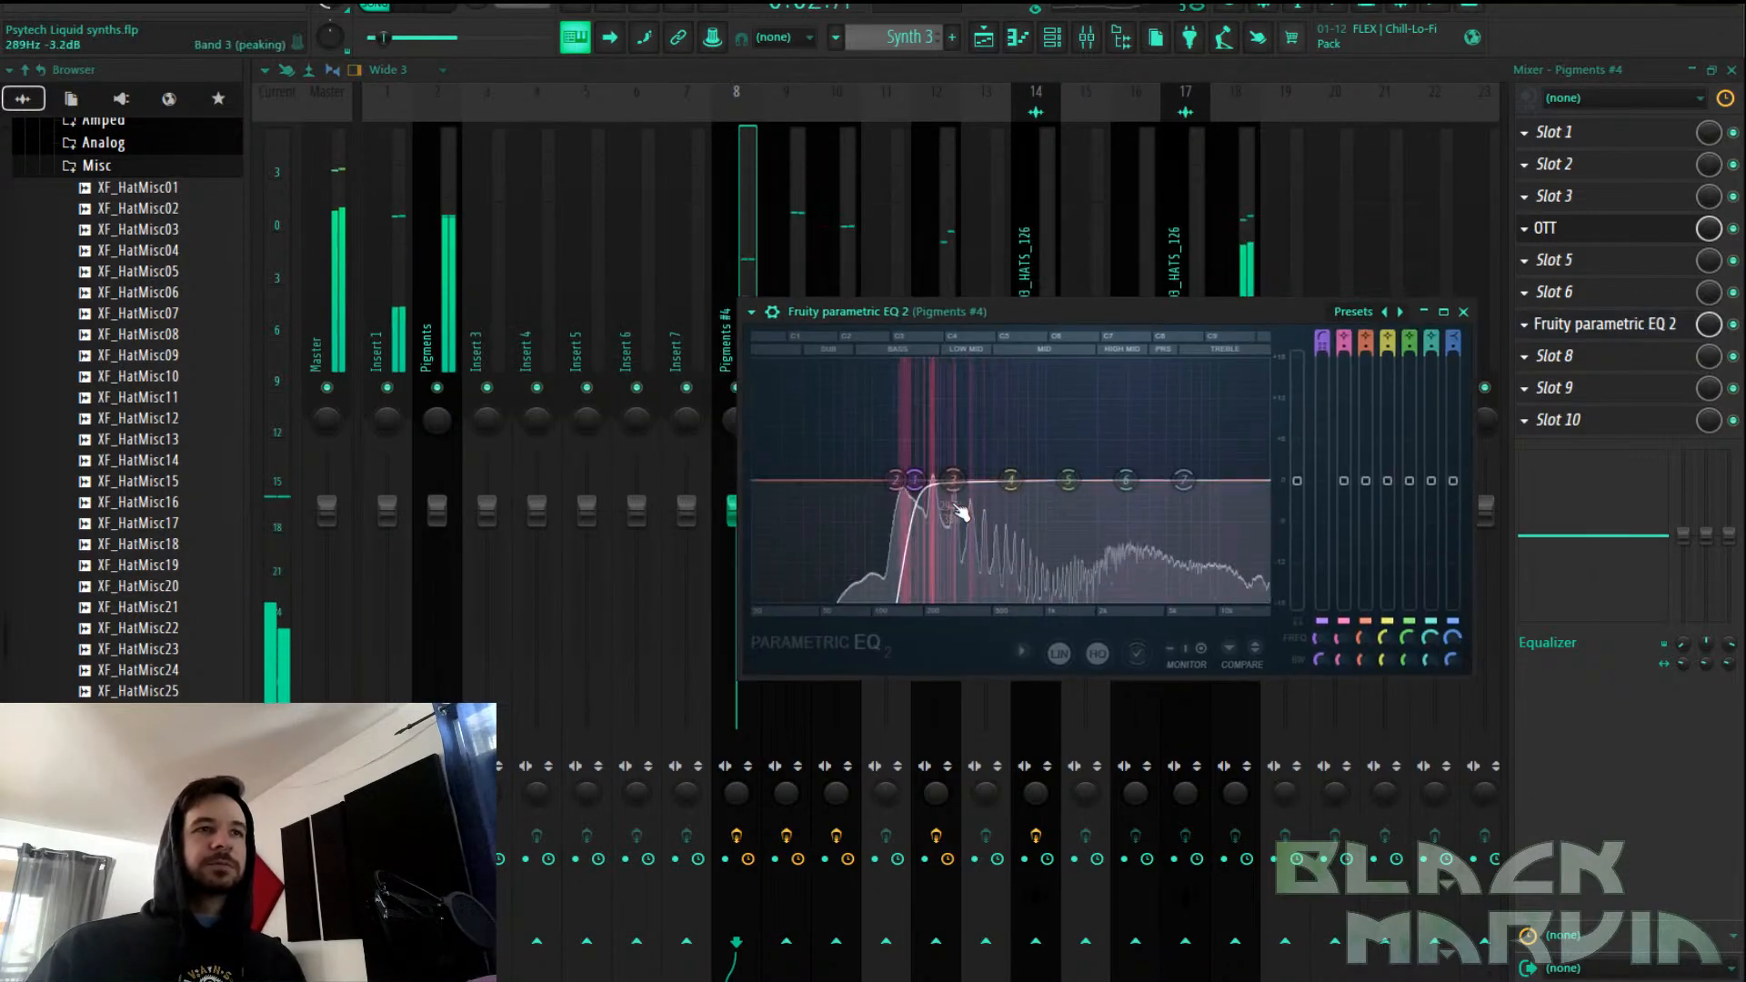
Load Duck in slot 6 of the Pigments #4 track and choose its Synth 3 preset
{"action": "left_click", "coordinate": [1575, 291]}
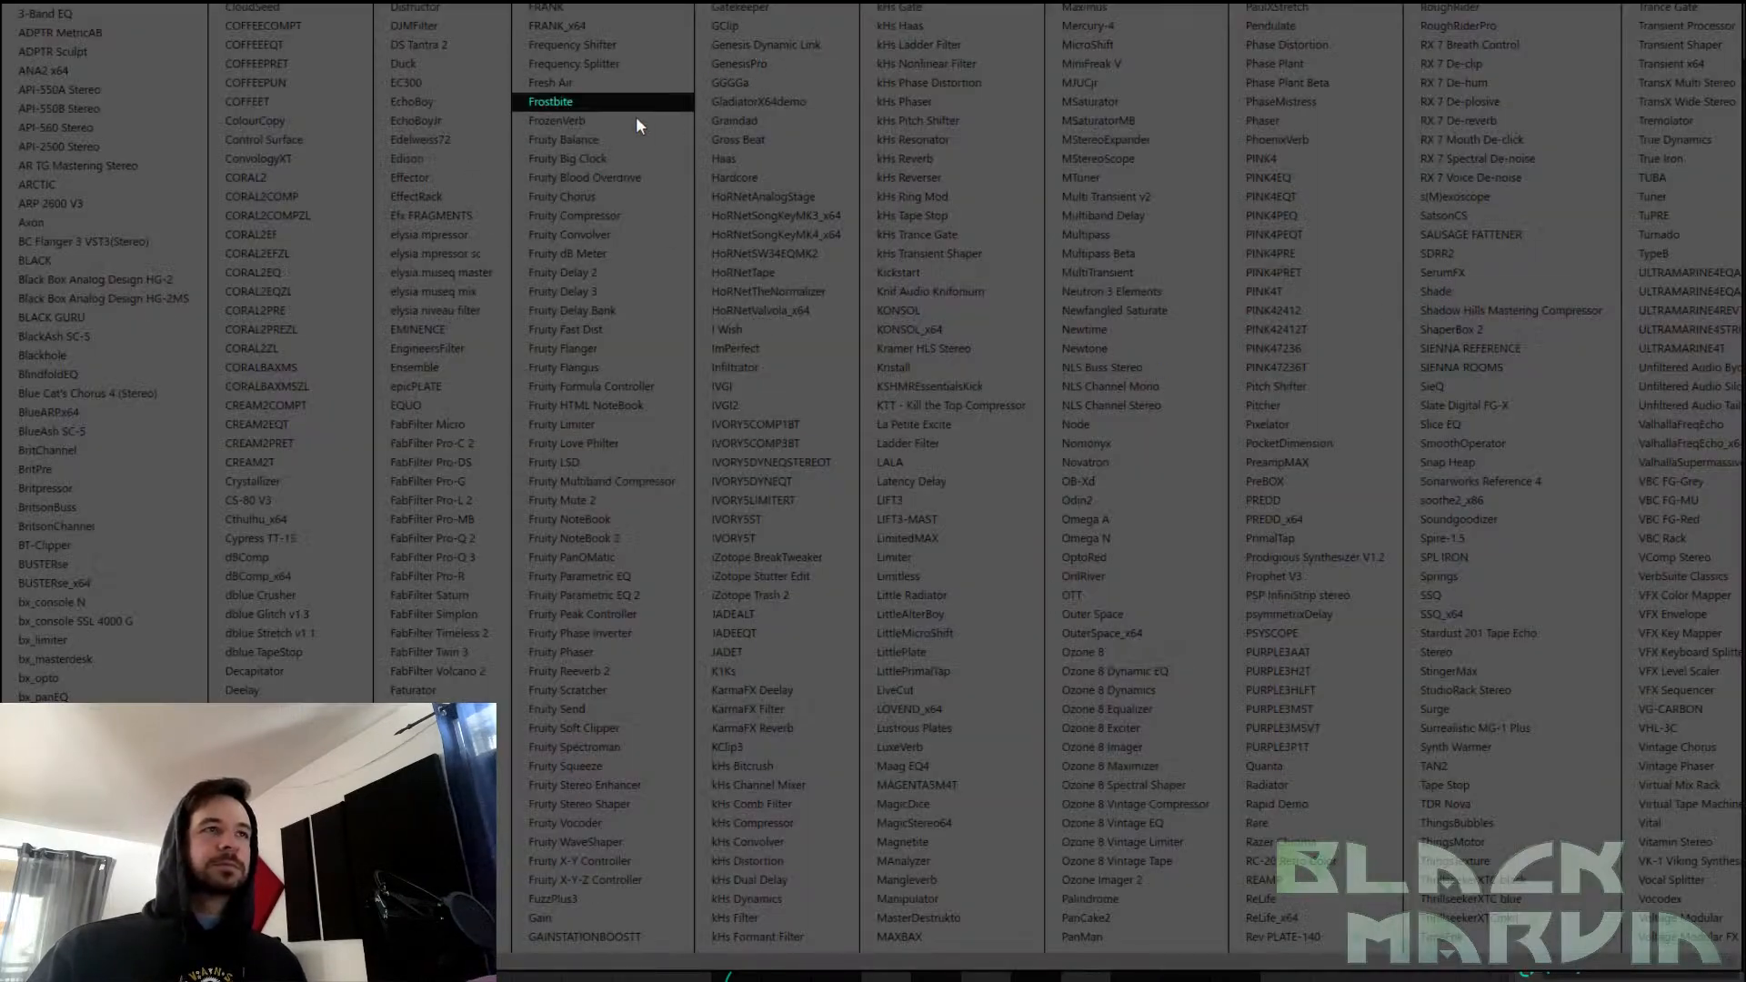
{"action": "left_click", "coordinate": [451, 65]}
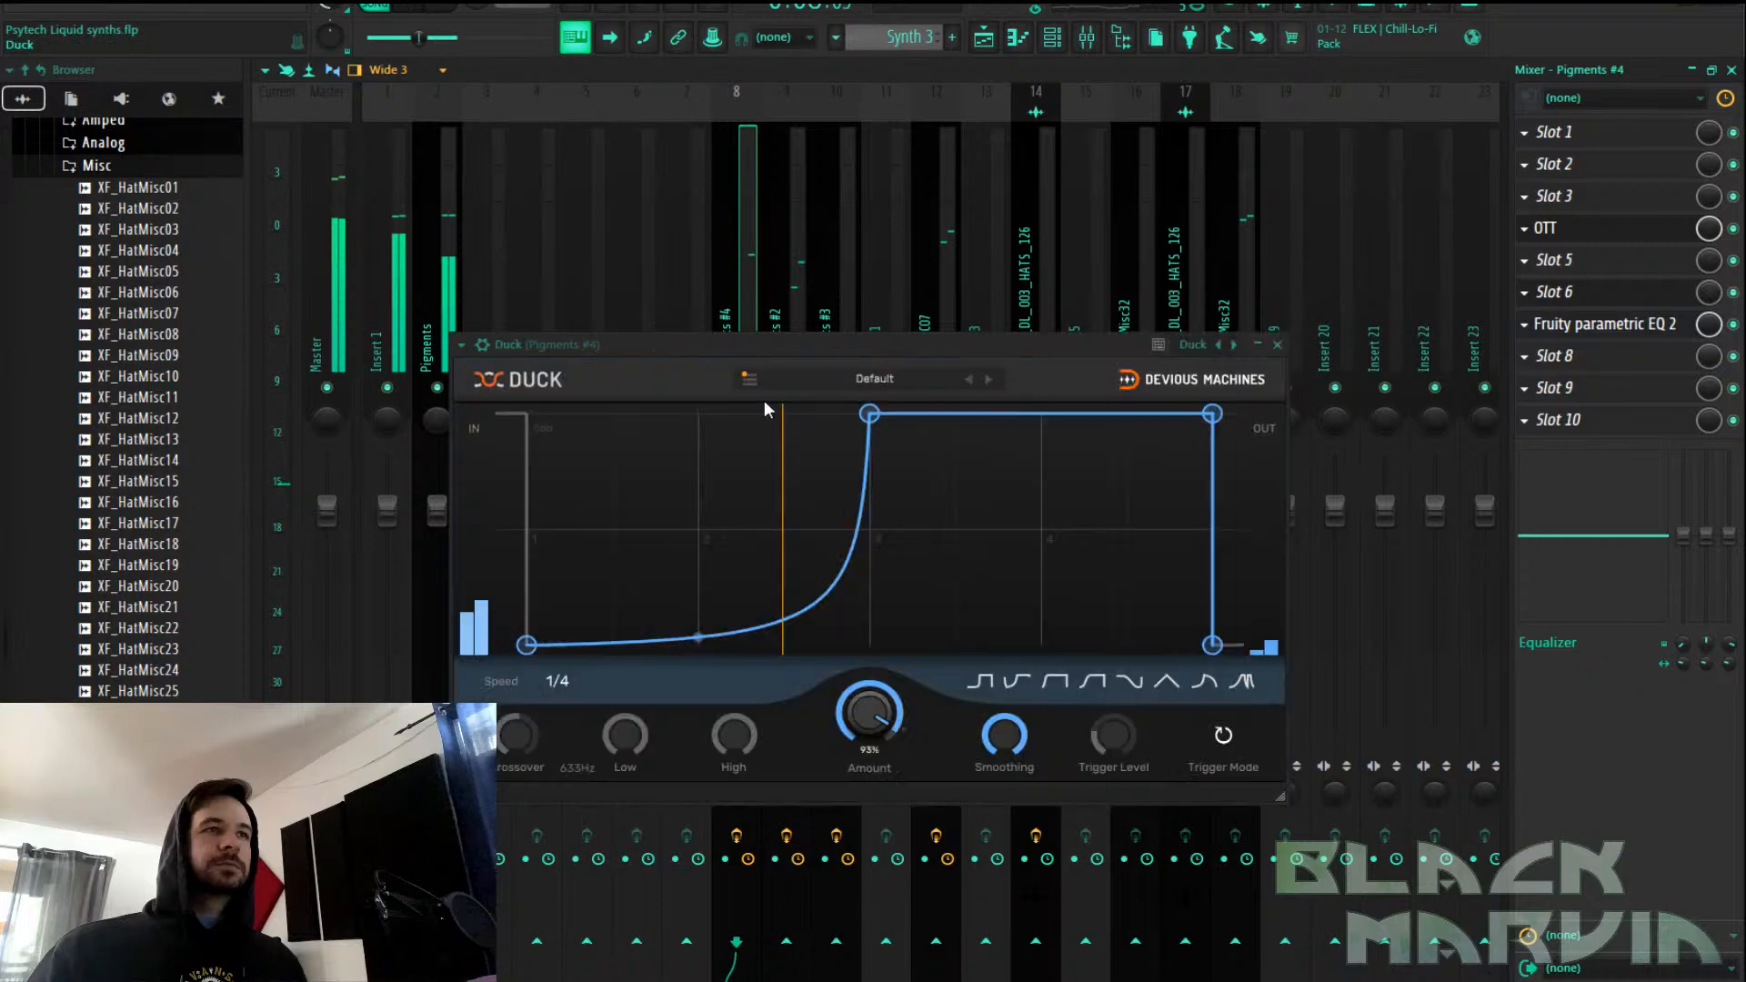
{"action": "left_click", "coordinate": [841, 378]}
{"action": "mouse_move", "coordinate": [873, 421]}
{"action": "left_click", "coordinate": [1001, 564]}
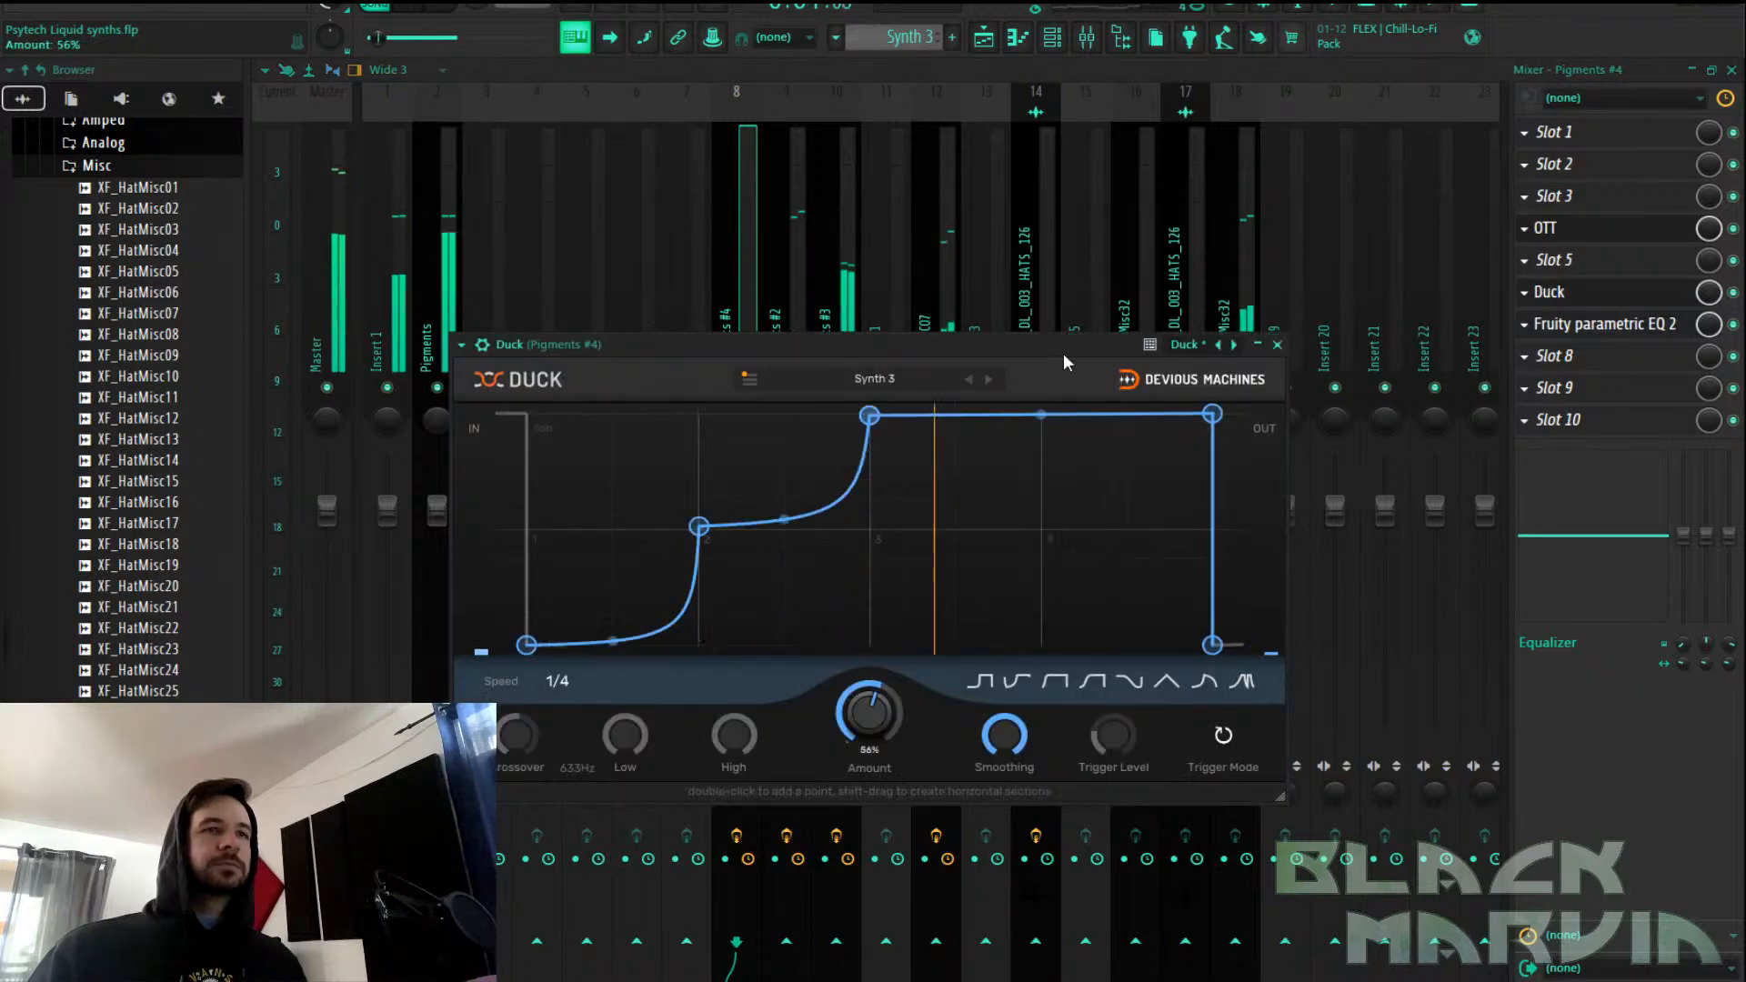
Shift the EQ's high-pass cutoff further down and slightly boost band 4 at around 400 Hz
{"action": "left_click", "coordinate": [1598, 324]}
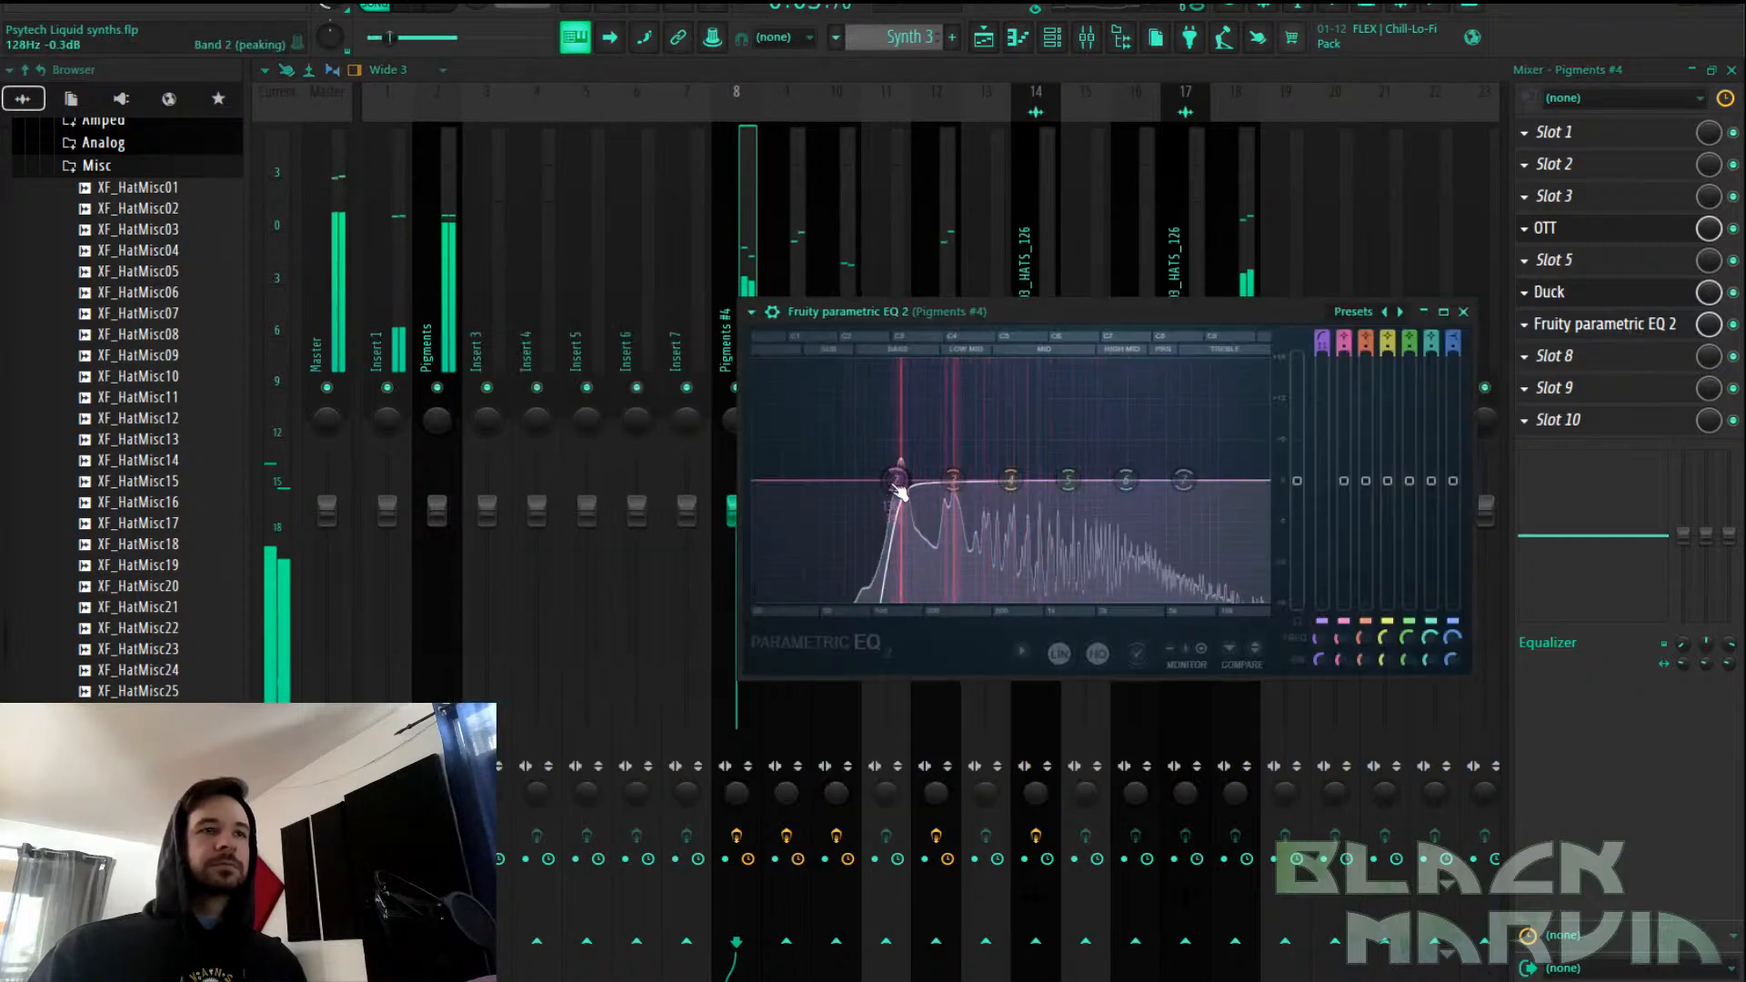
{"action": "left_click_drag", "start_coordinate": [897, 479], "coordinate": [871, 479]}
{"action": "left_click_drag", "start_coordinate": [1009, 479], "coordinate": [970, 470]}
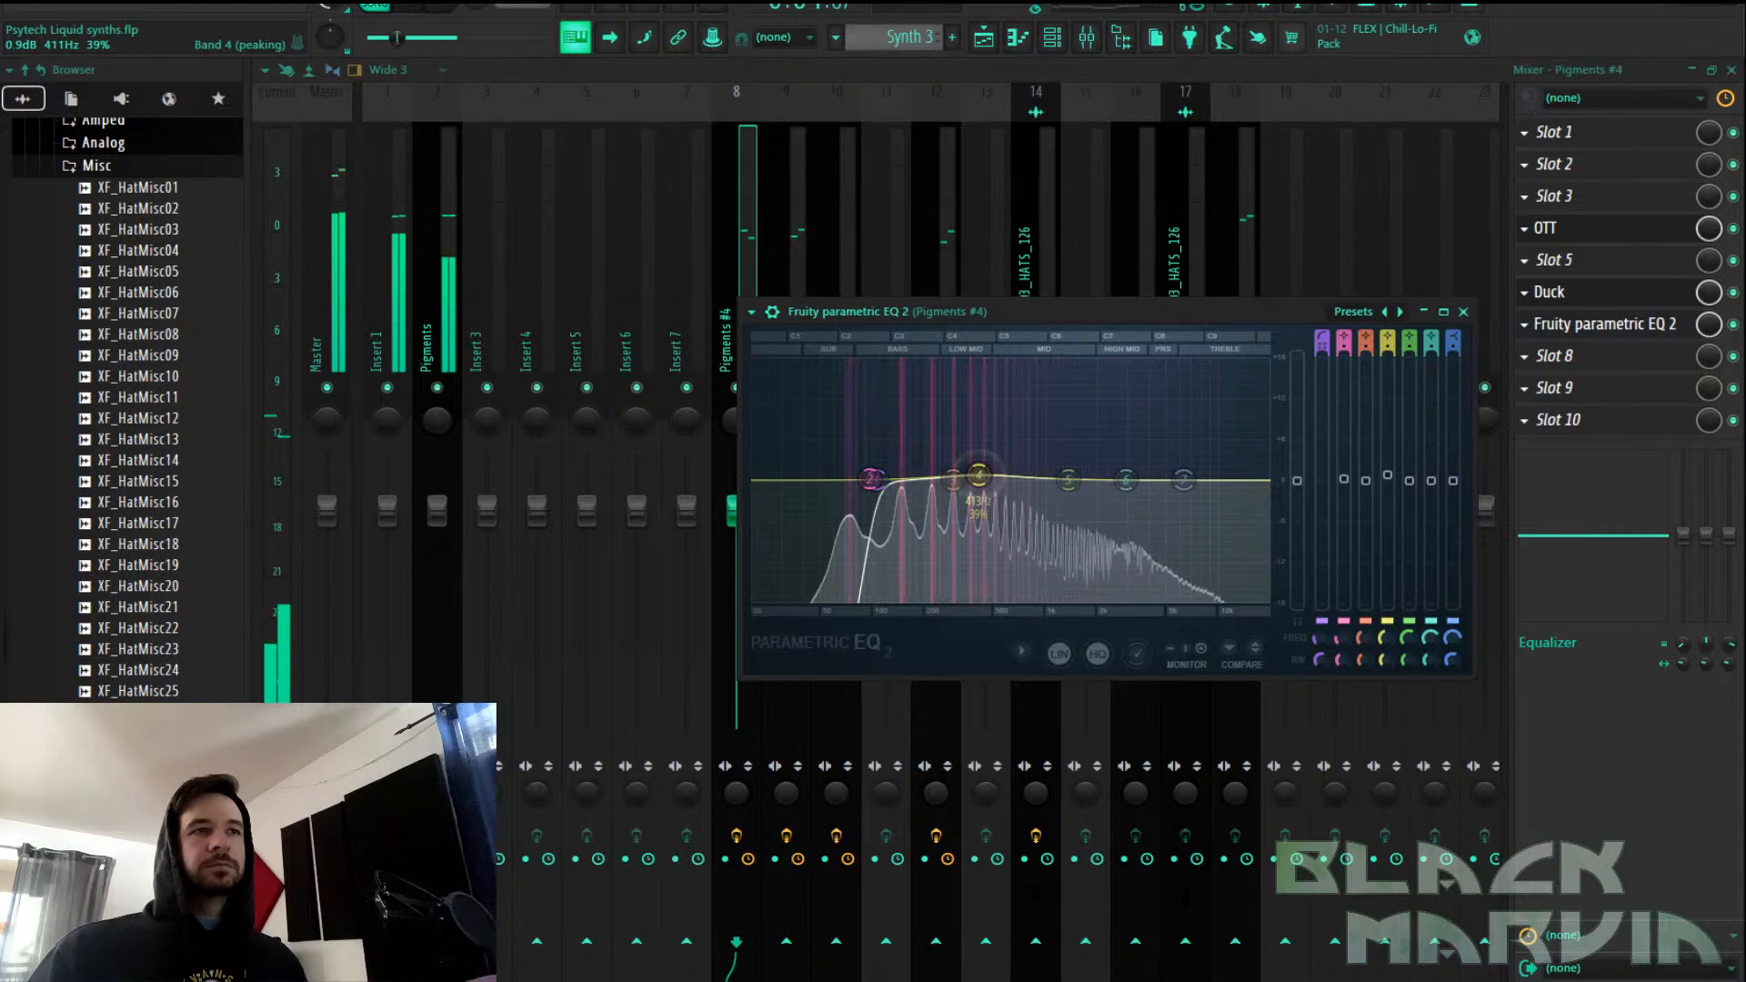
Open the Synth 3 pattern's notes from the playlist and stop playback
{"action": "left_click", "coordinate": [1018, 36]}
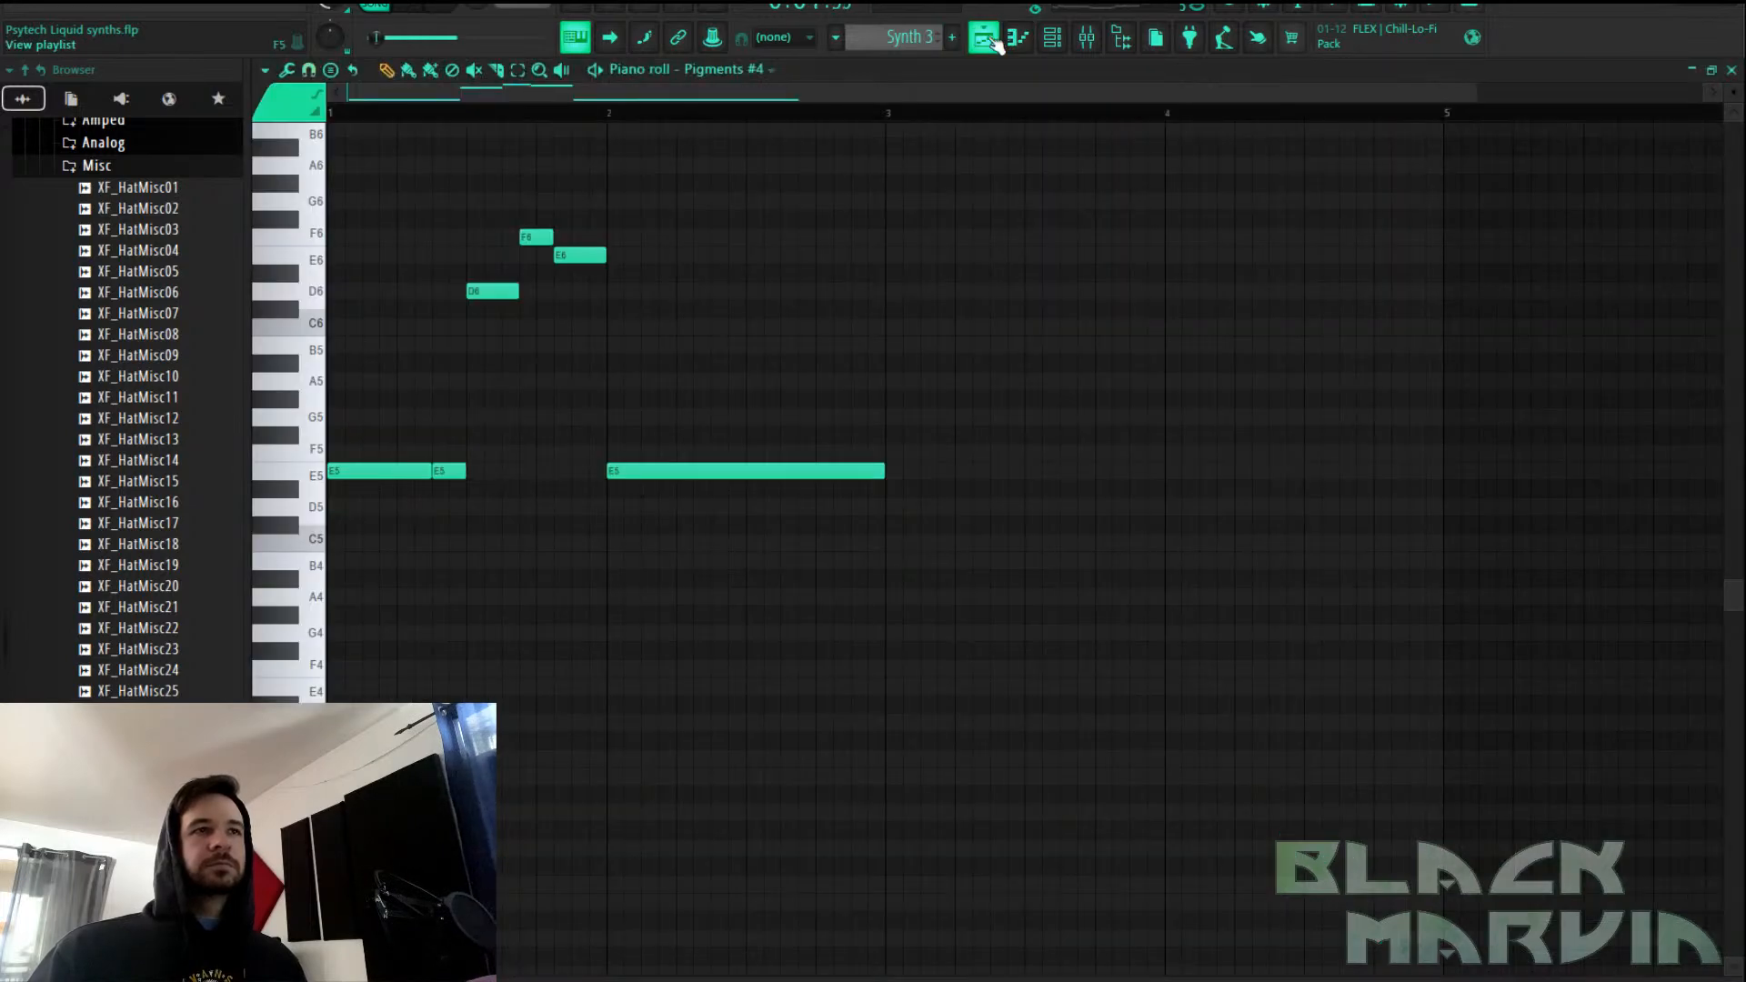
{"action": "left_click", "coordinate": [984, 36]}
{"action": "double_click", "coordinate": [795, 693]}
{"action": "left_click_drag", "start_coordinate": [728, 94], "coordinate": [546, 91]}
{"action": "key", "text": "space"}
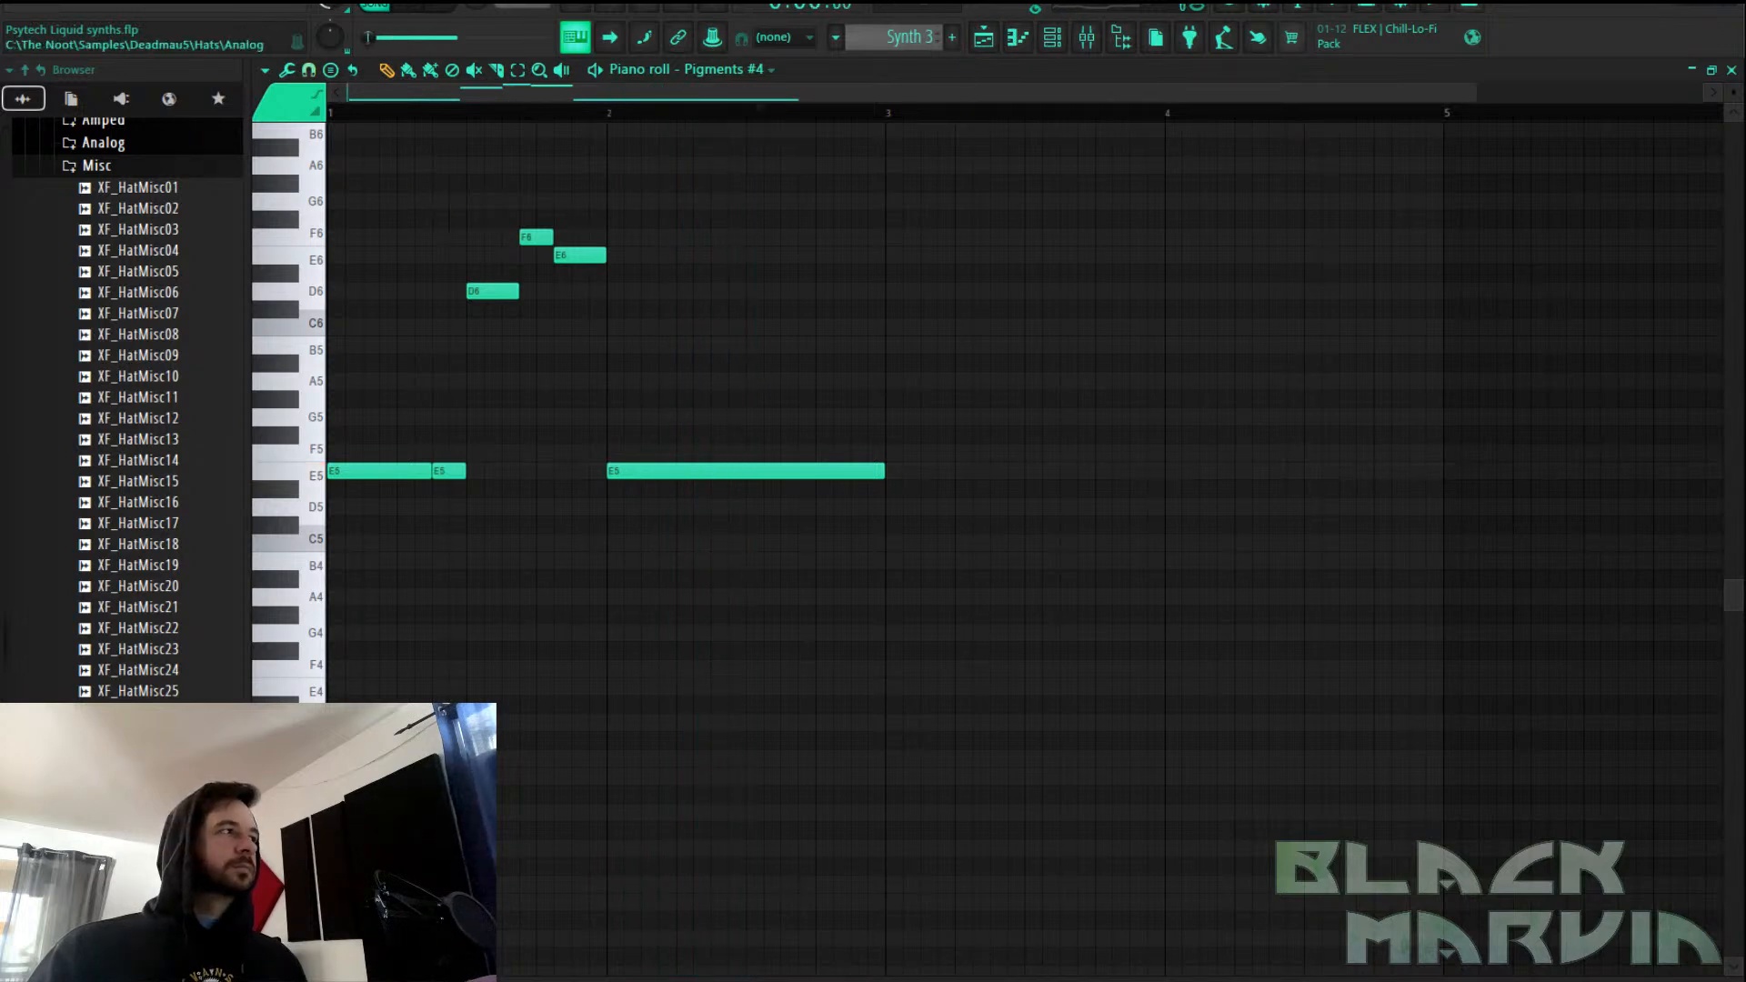
Examine the notes of the Bass and Synth stab 2 patterns, and return to the Synth 3 pattern
{"action": "left_click", "coordinate": [1058, 40]}
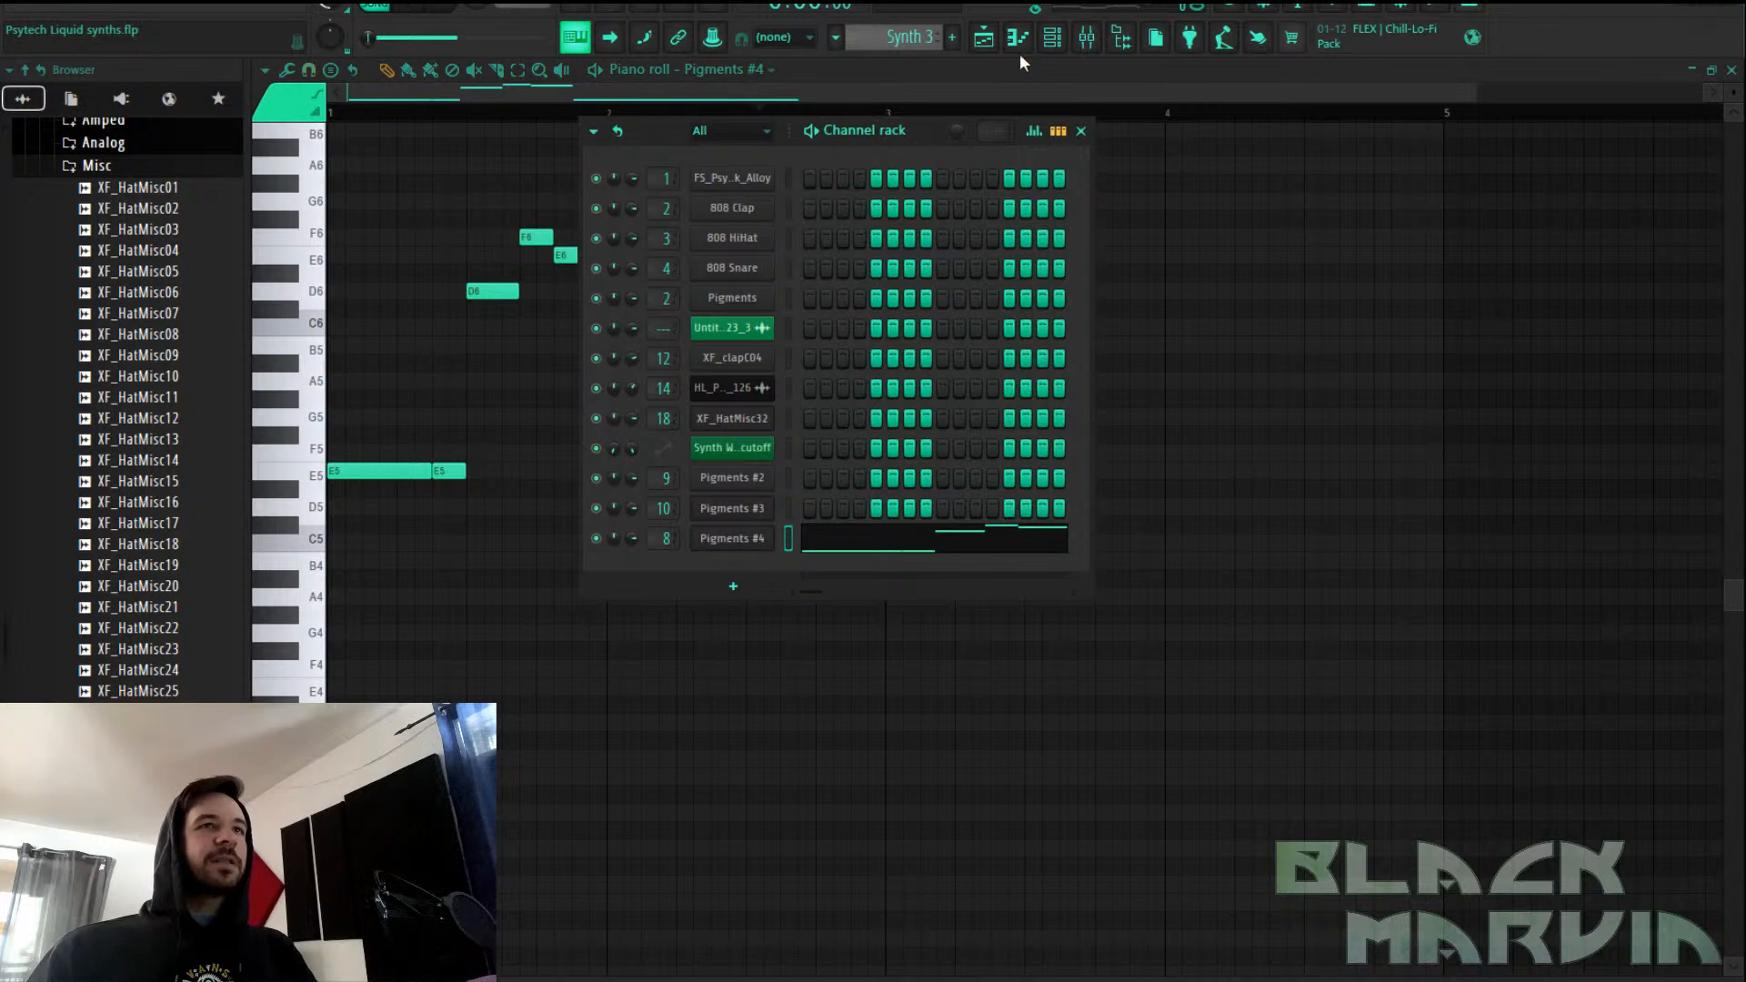
{"action": "left_click", "coordinate": [984, 37]}
{"action": "double_click", "coordinate": [650, 367]}
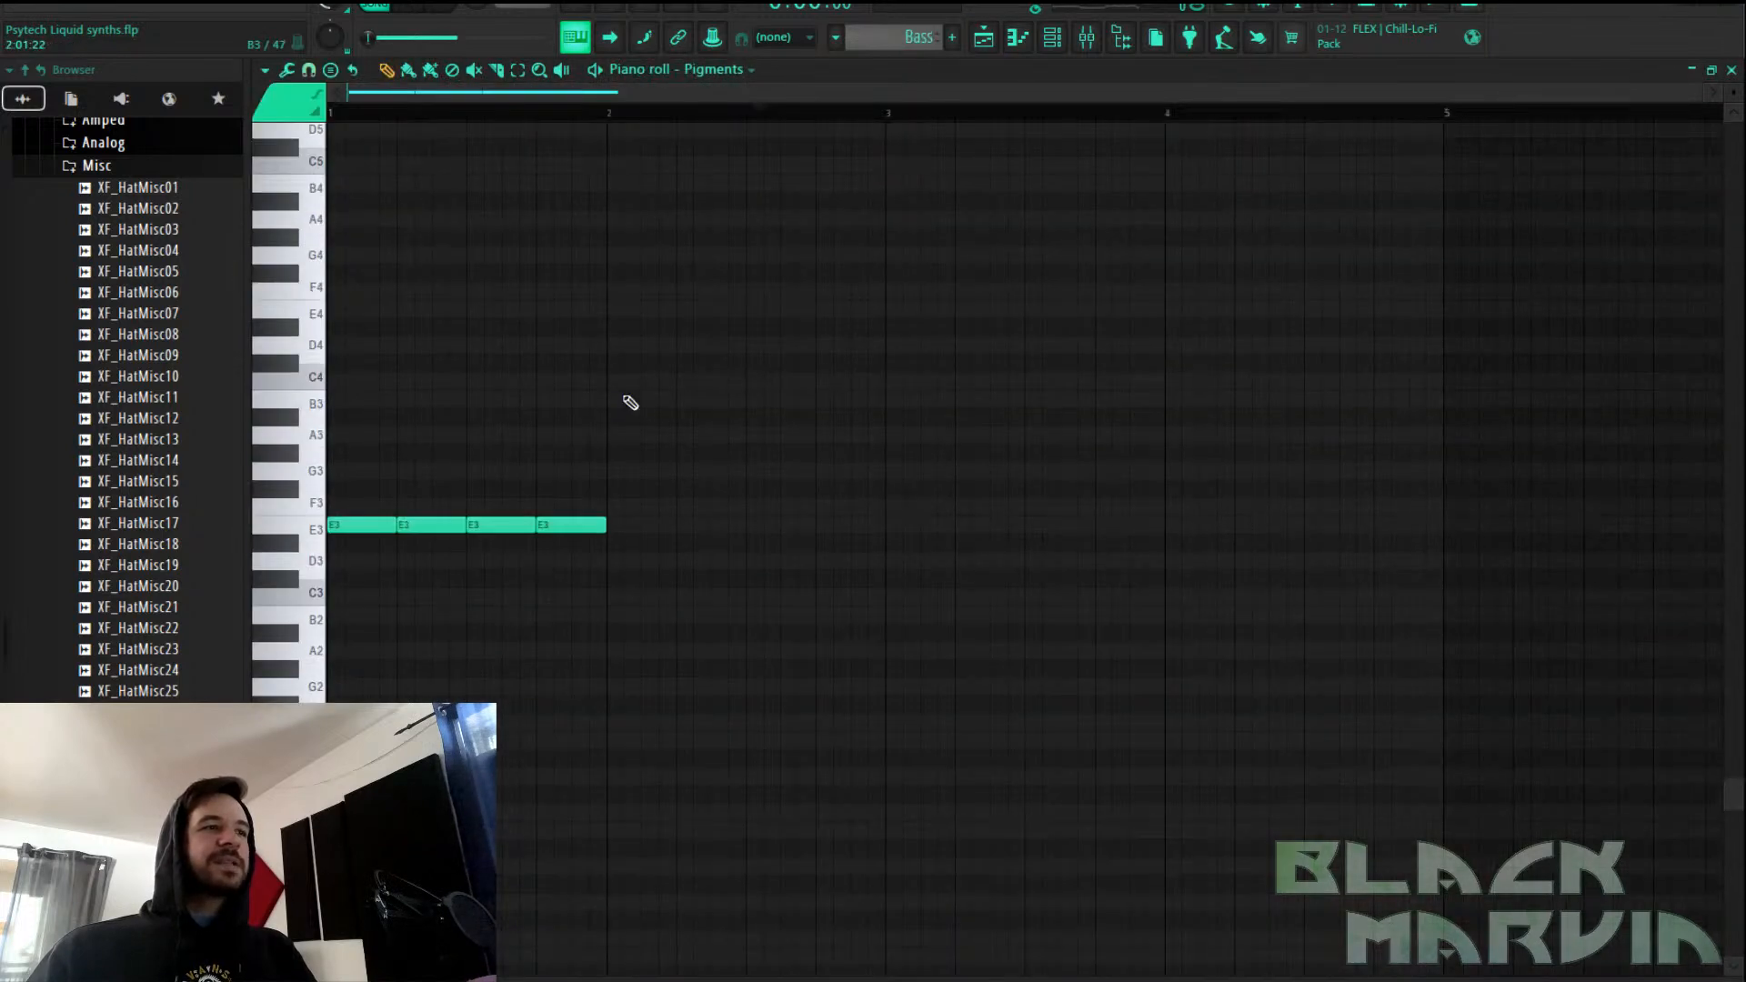
{"action": "left_click", "coordinate": [984, 38]}
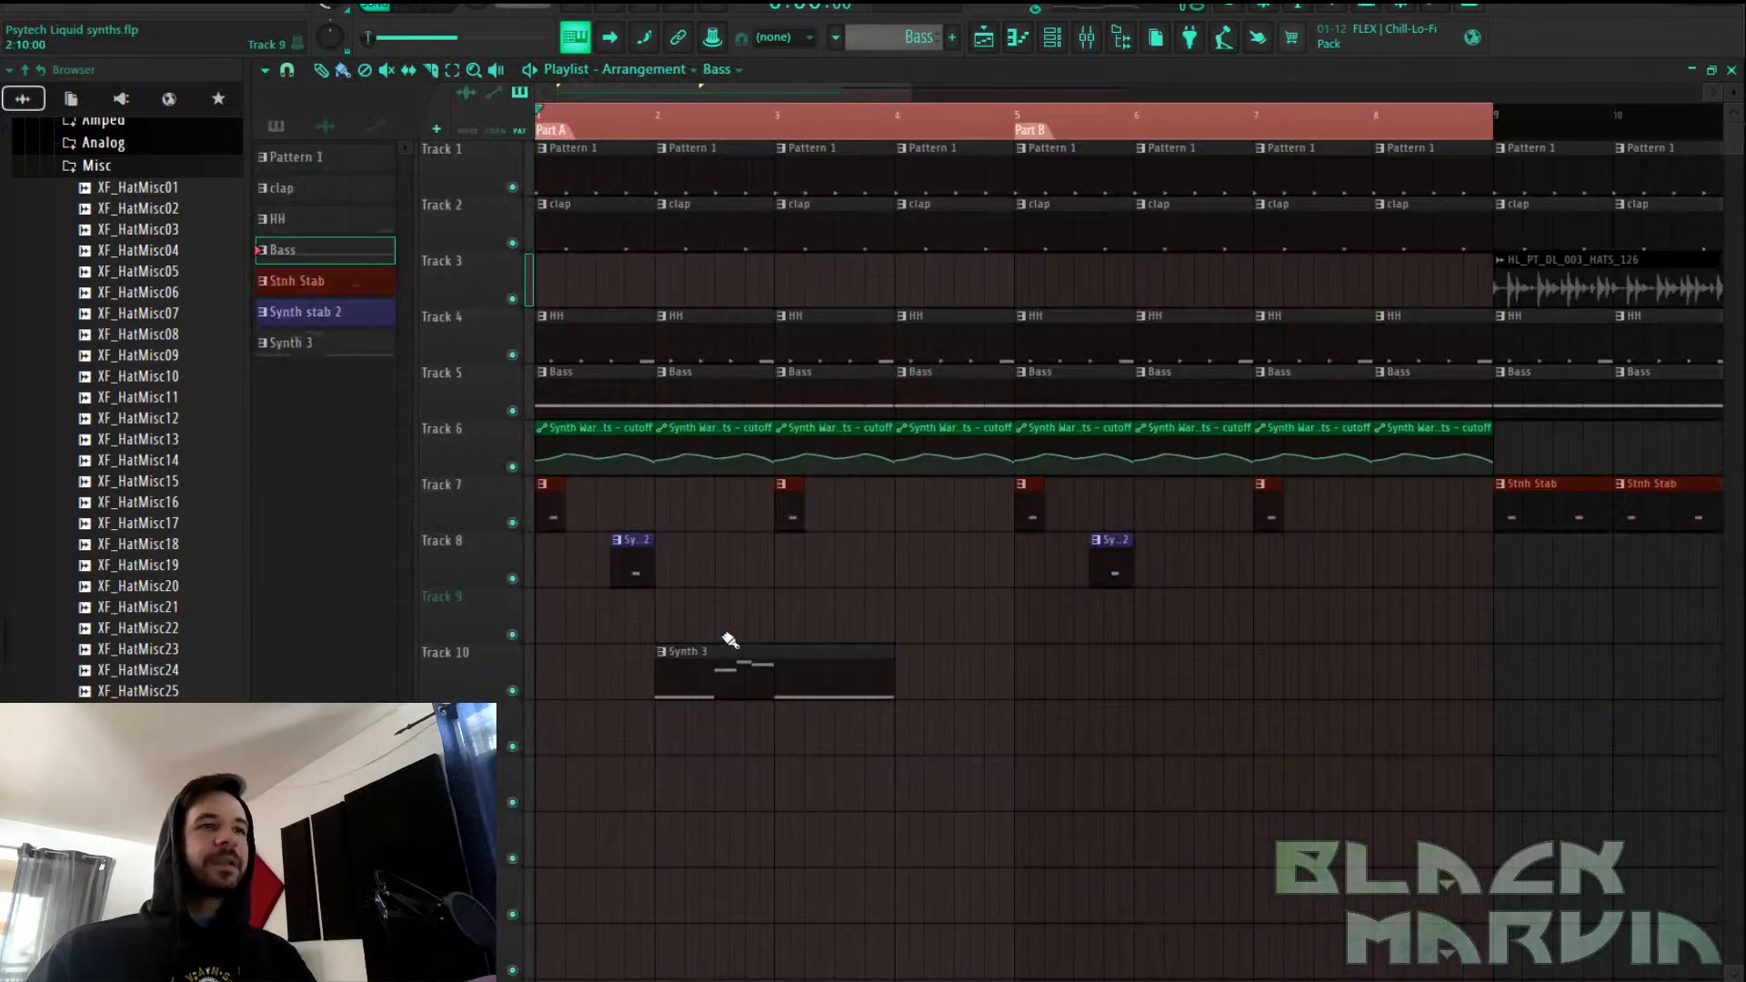
{"action": "double_click", "coordinate": [629, 564]}
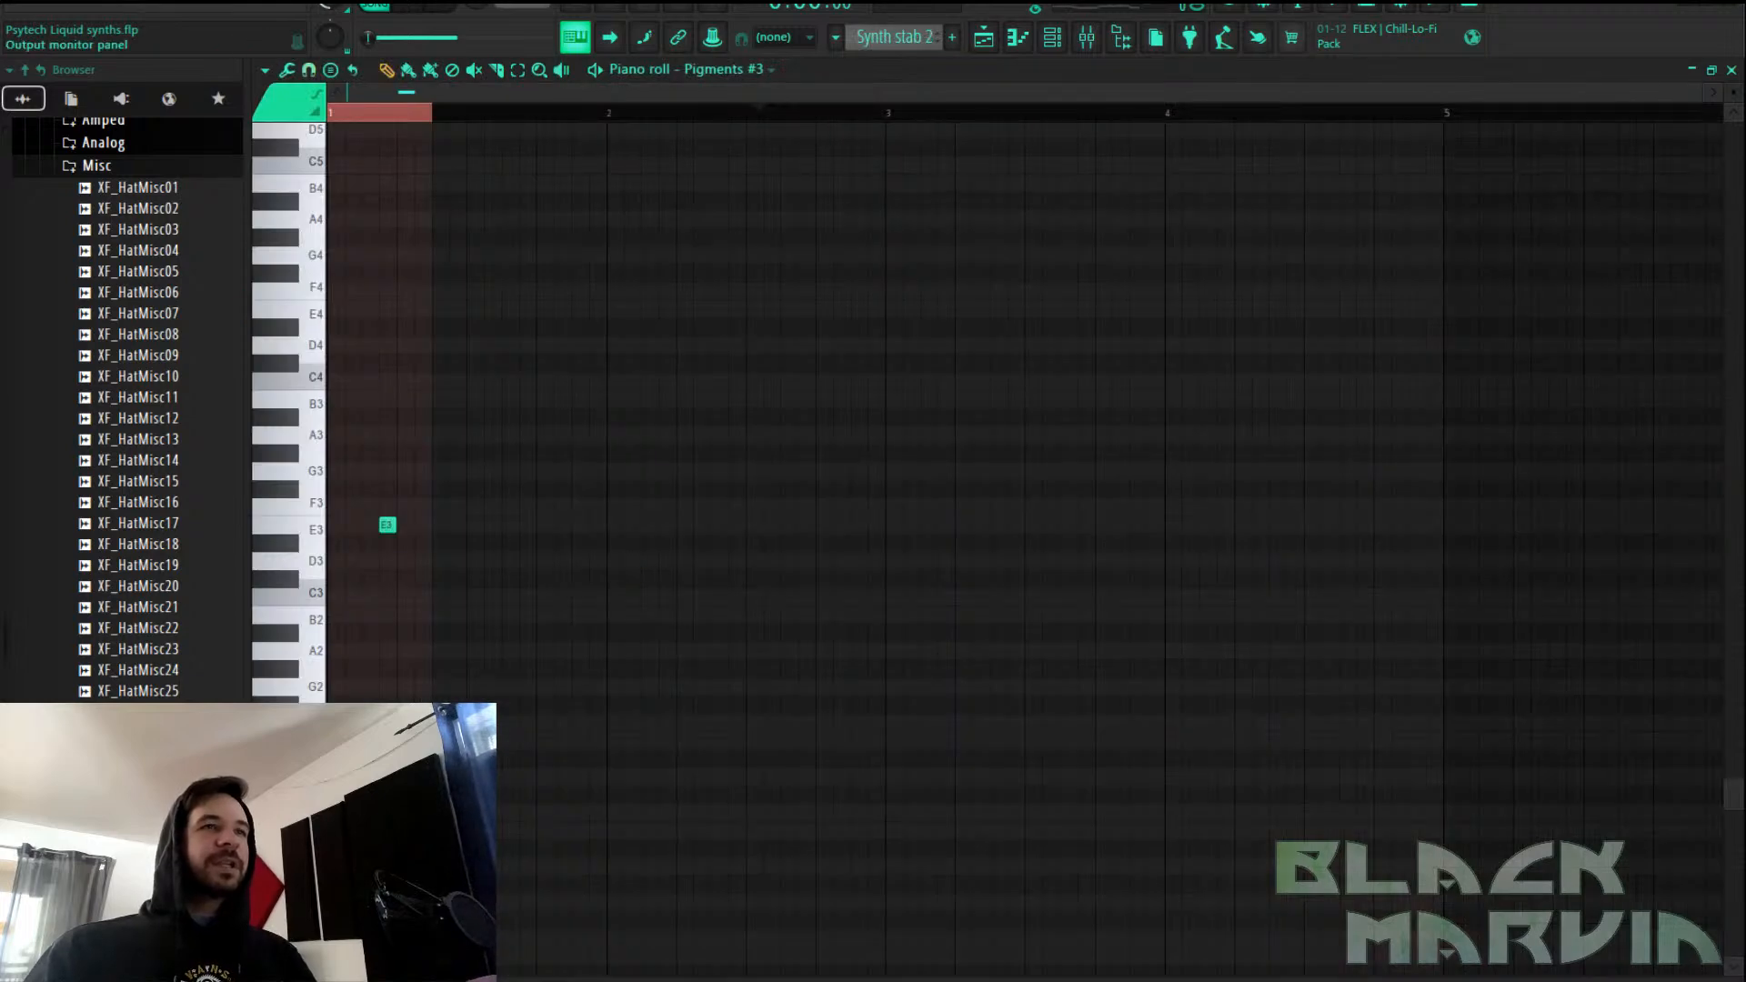
{"action": "left_click", "coordinate": [1014, 41]}
{"action": "left_click", "coordinate": [986, 39]}
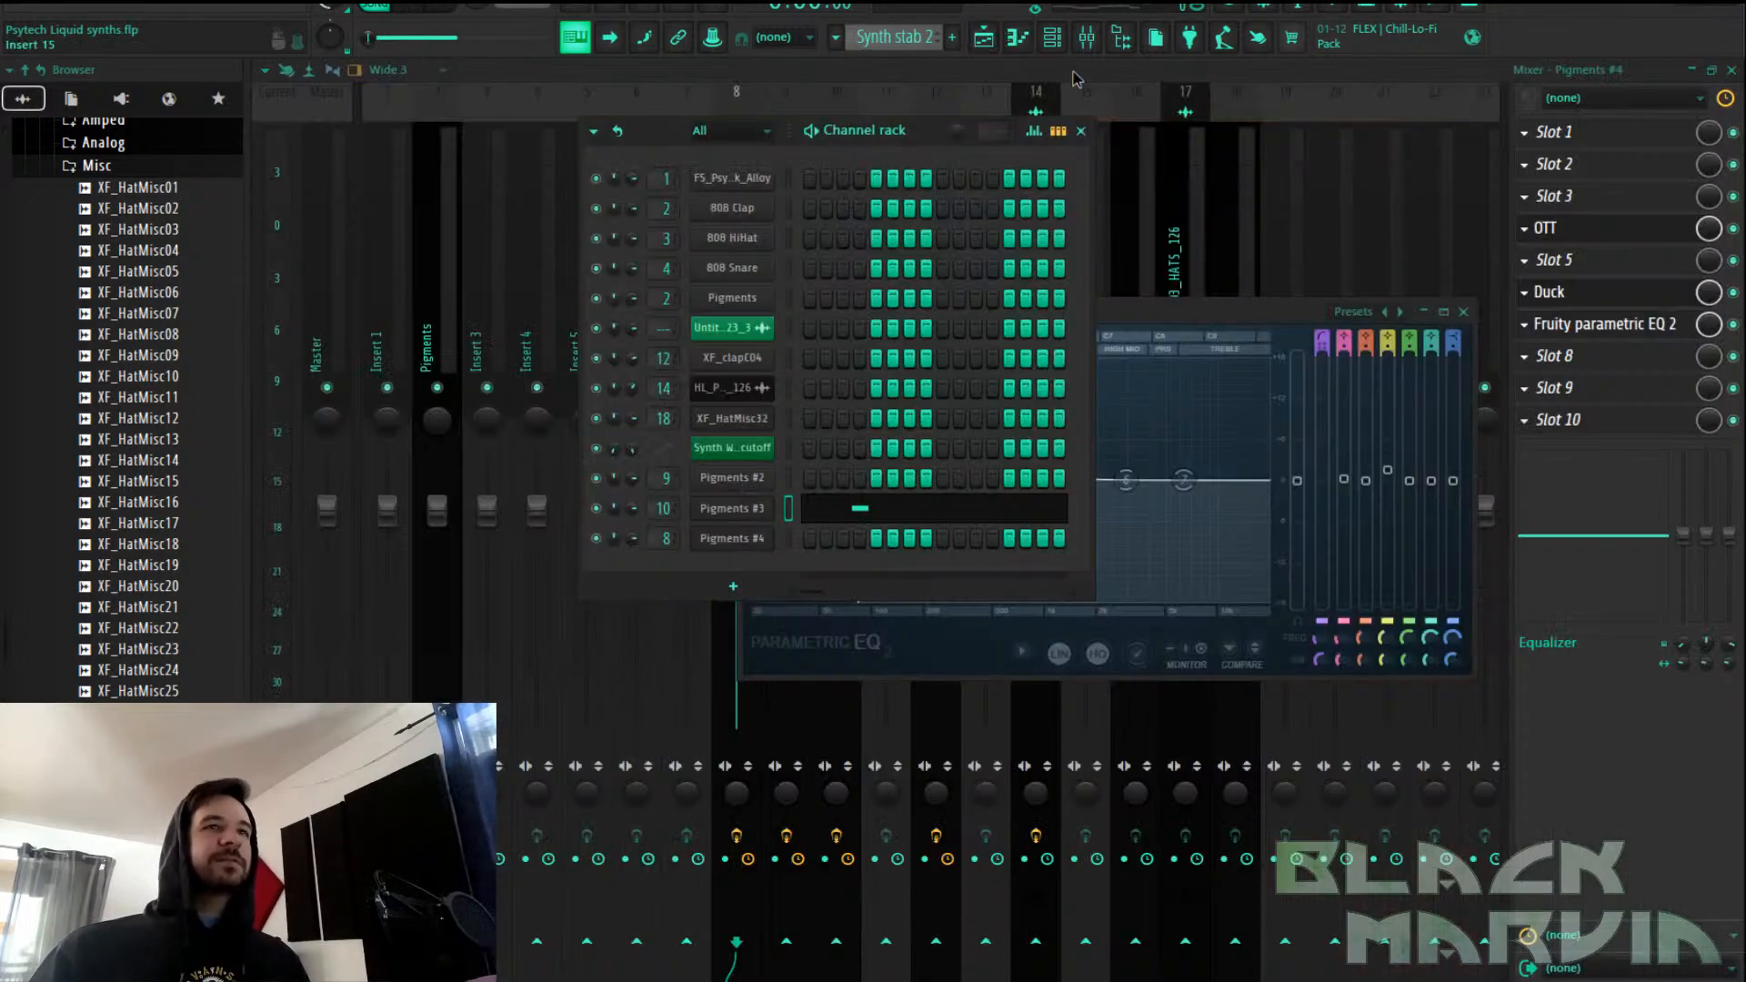
{"action": "left_click", "coordinate": [982, 38]}
{"action": "double_click", "coordinate": [809, 662]}
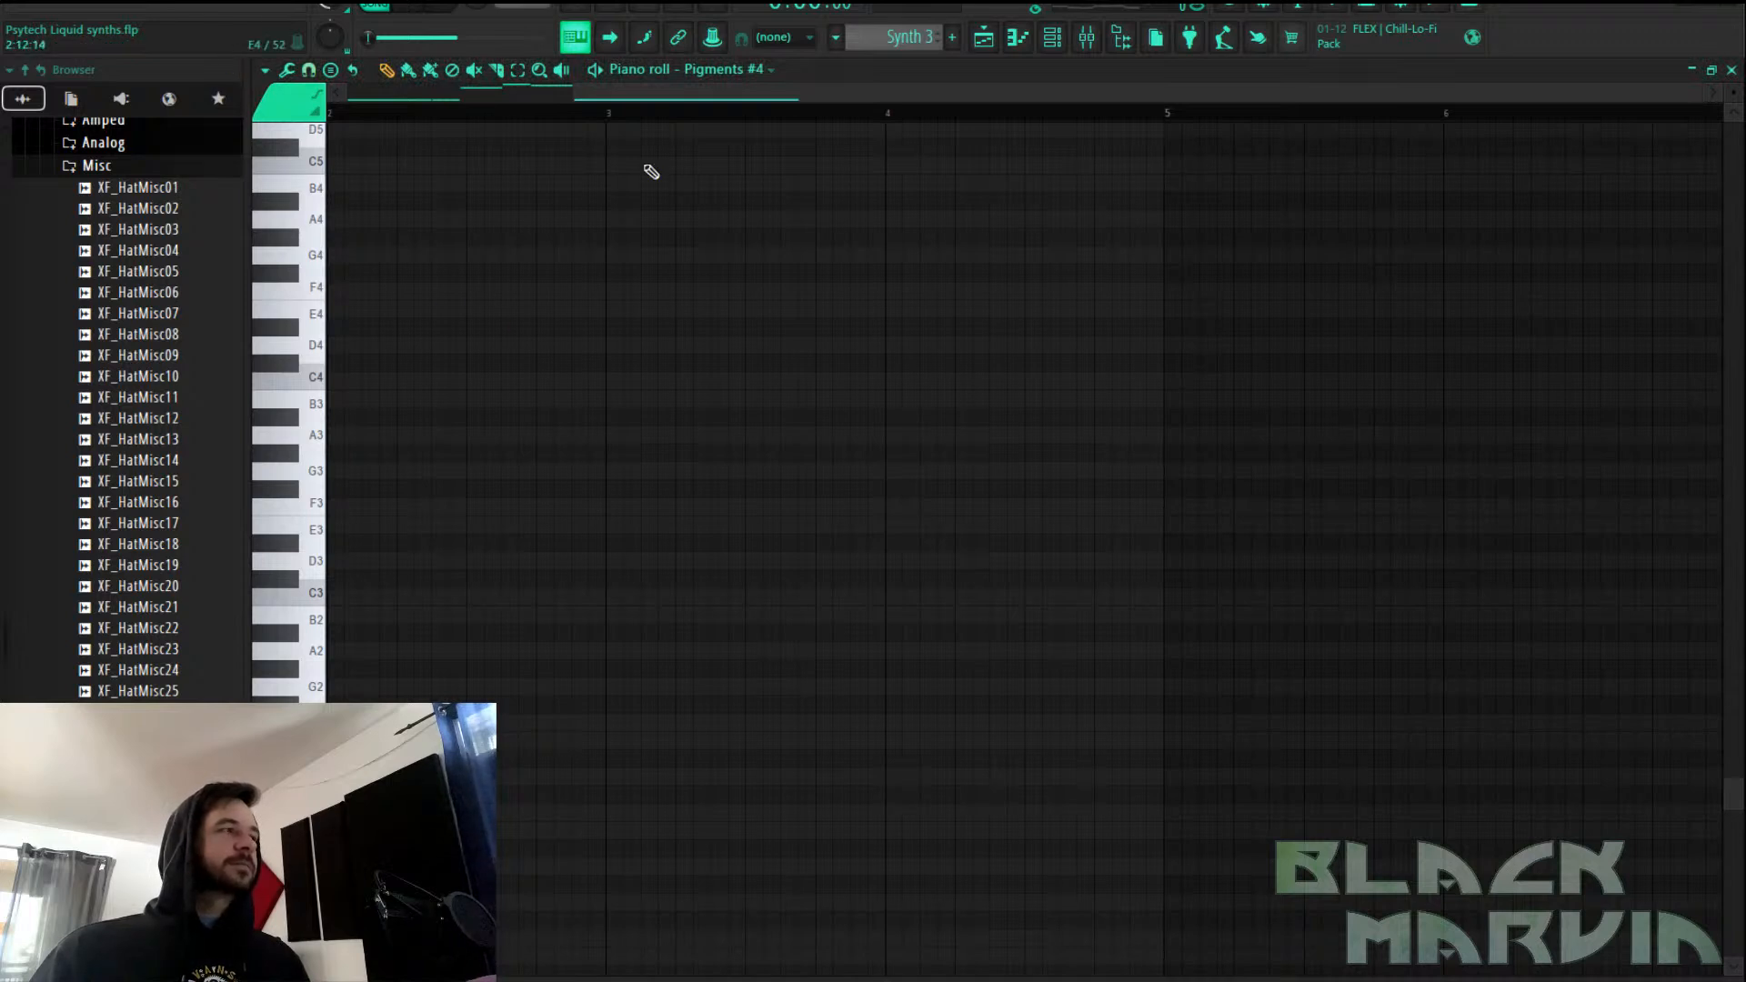
Play the arrangement from the playlist and bring the Synth 3 pattern's notes into view
{"action": "left_click", "coordinate": [984, 38]}
{"action": "key", "text": "space"}
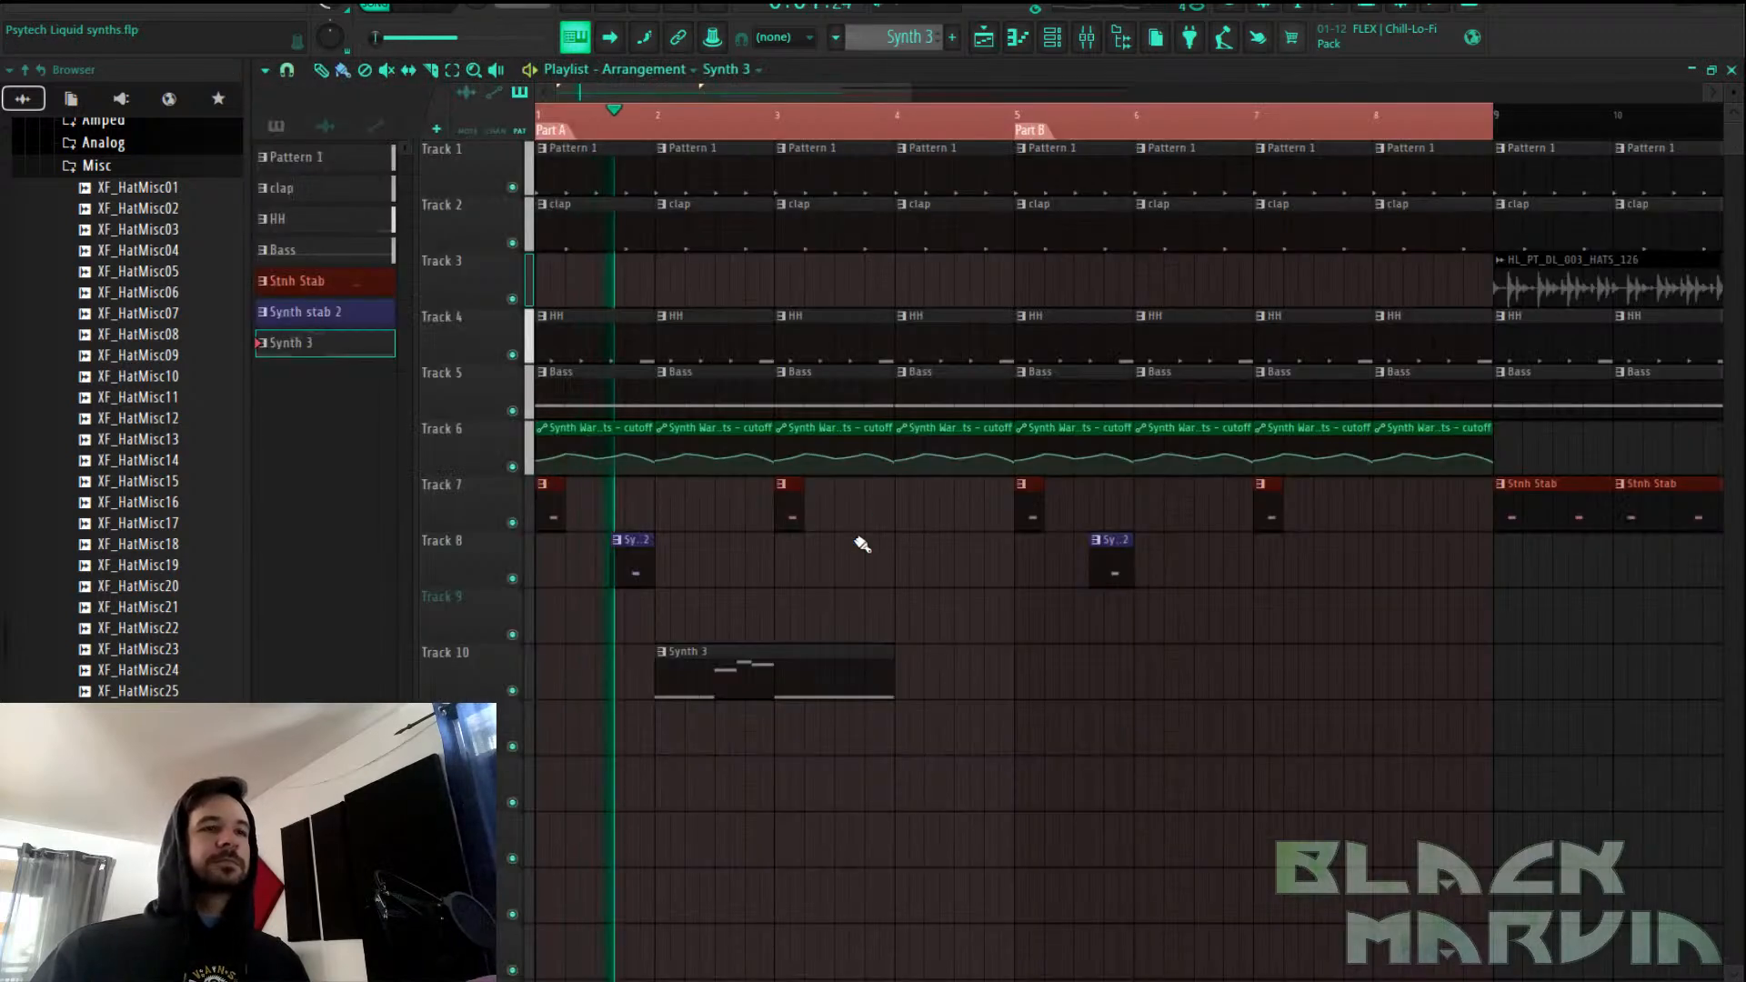
{"action": "double_click", "coordinate": [767, 673]}
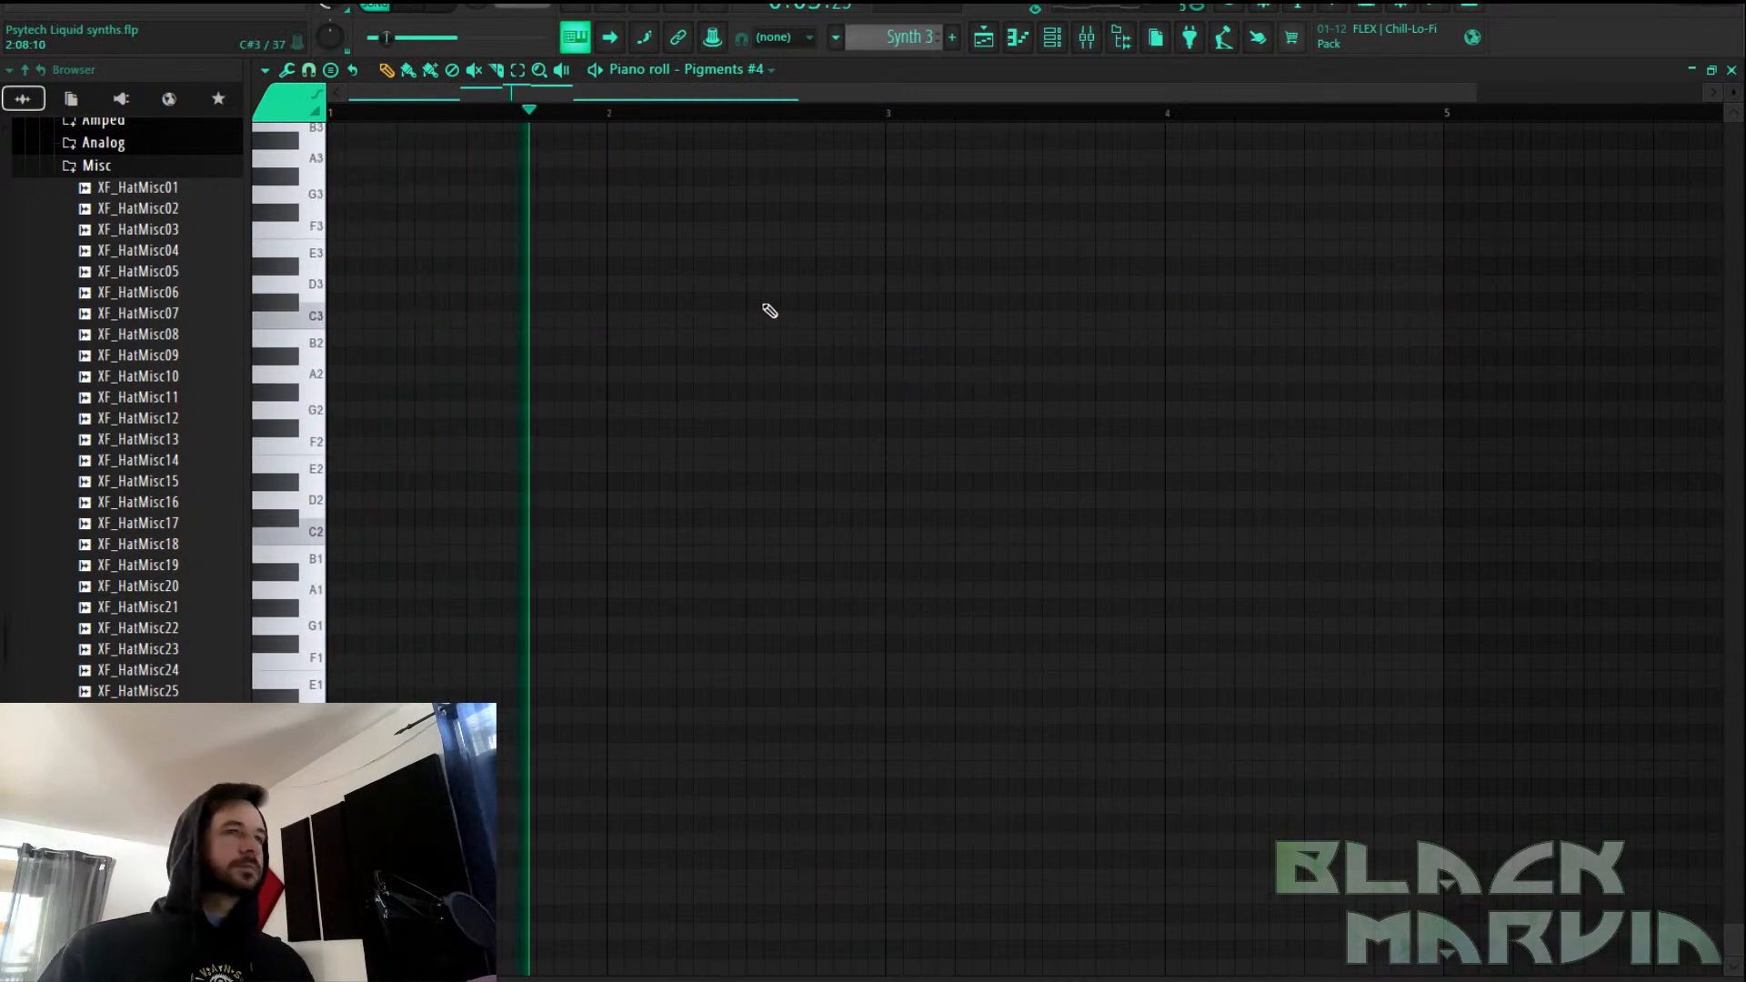
{"action": "scroll", "coordinate": [791, 312], "scroll_direction": "up", "scroll_amount": 5}
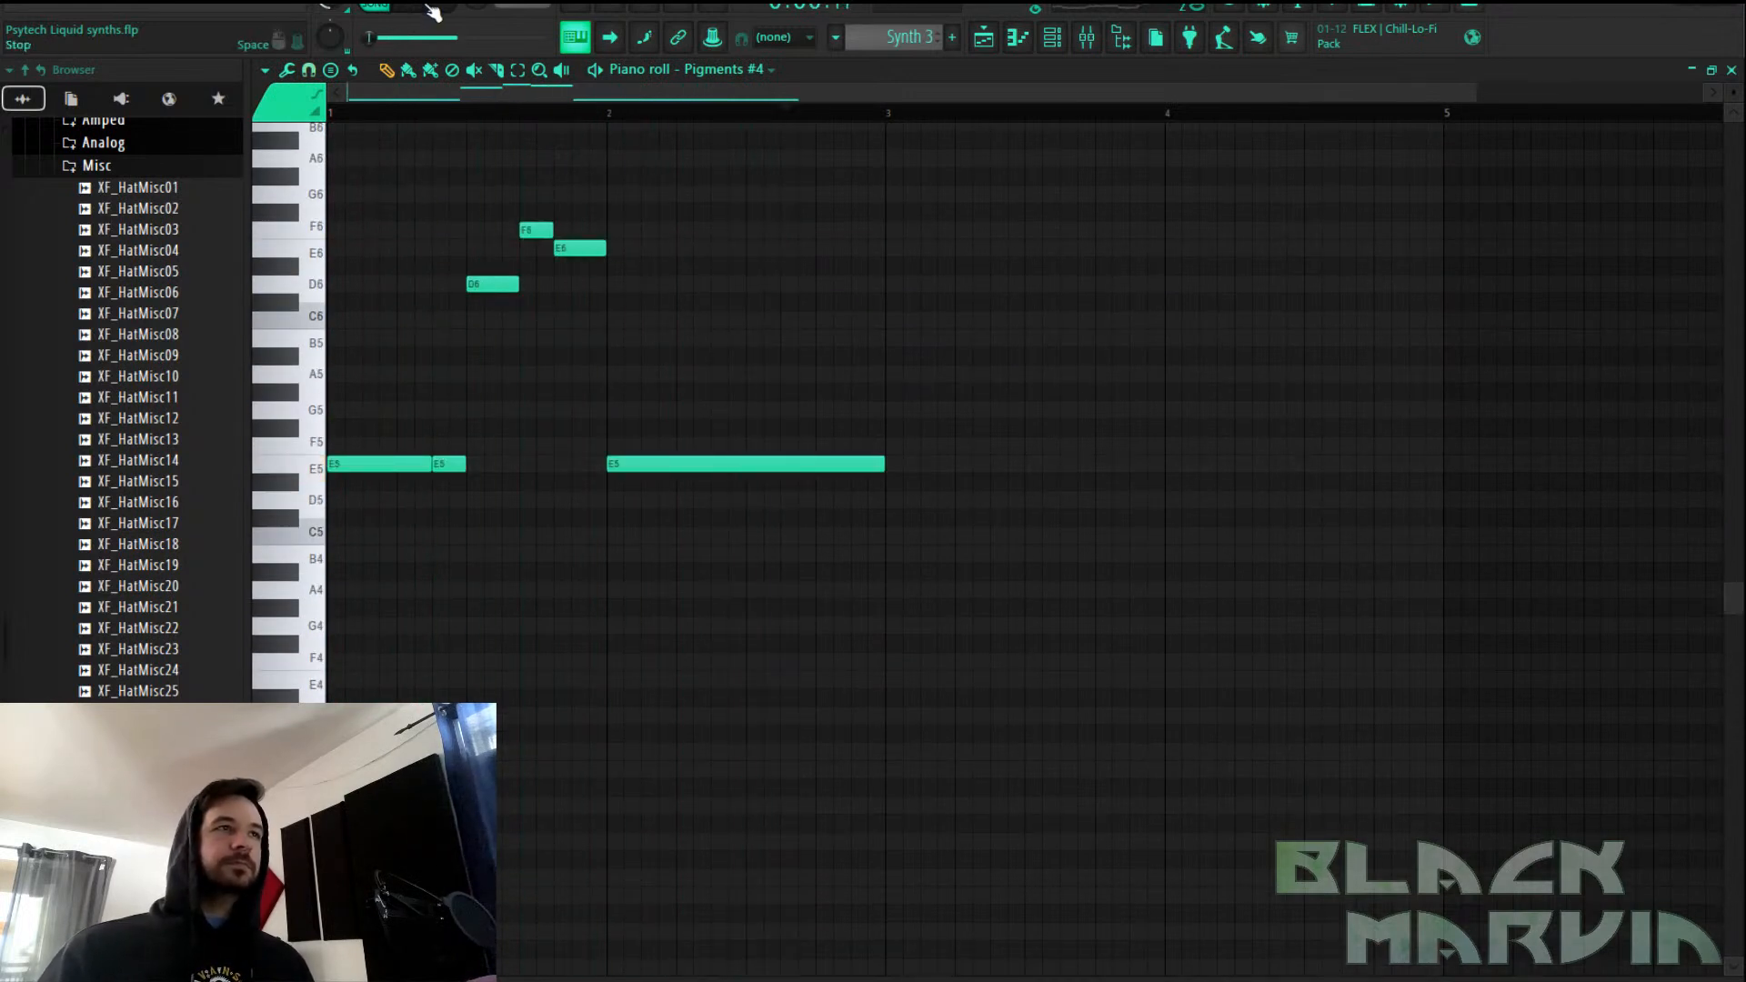
Open the Pigments #4 synth, audition the LD - Thickliker preset, and load LD - Very Liquid during playback
{"action": "left_click", "coordinate": [1052, 38]}
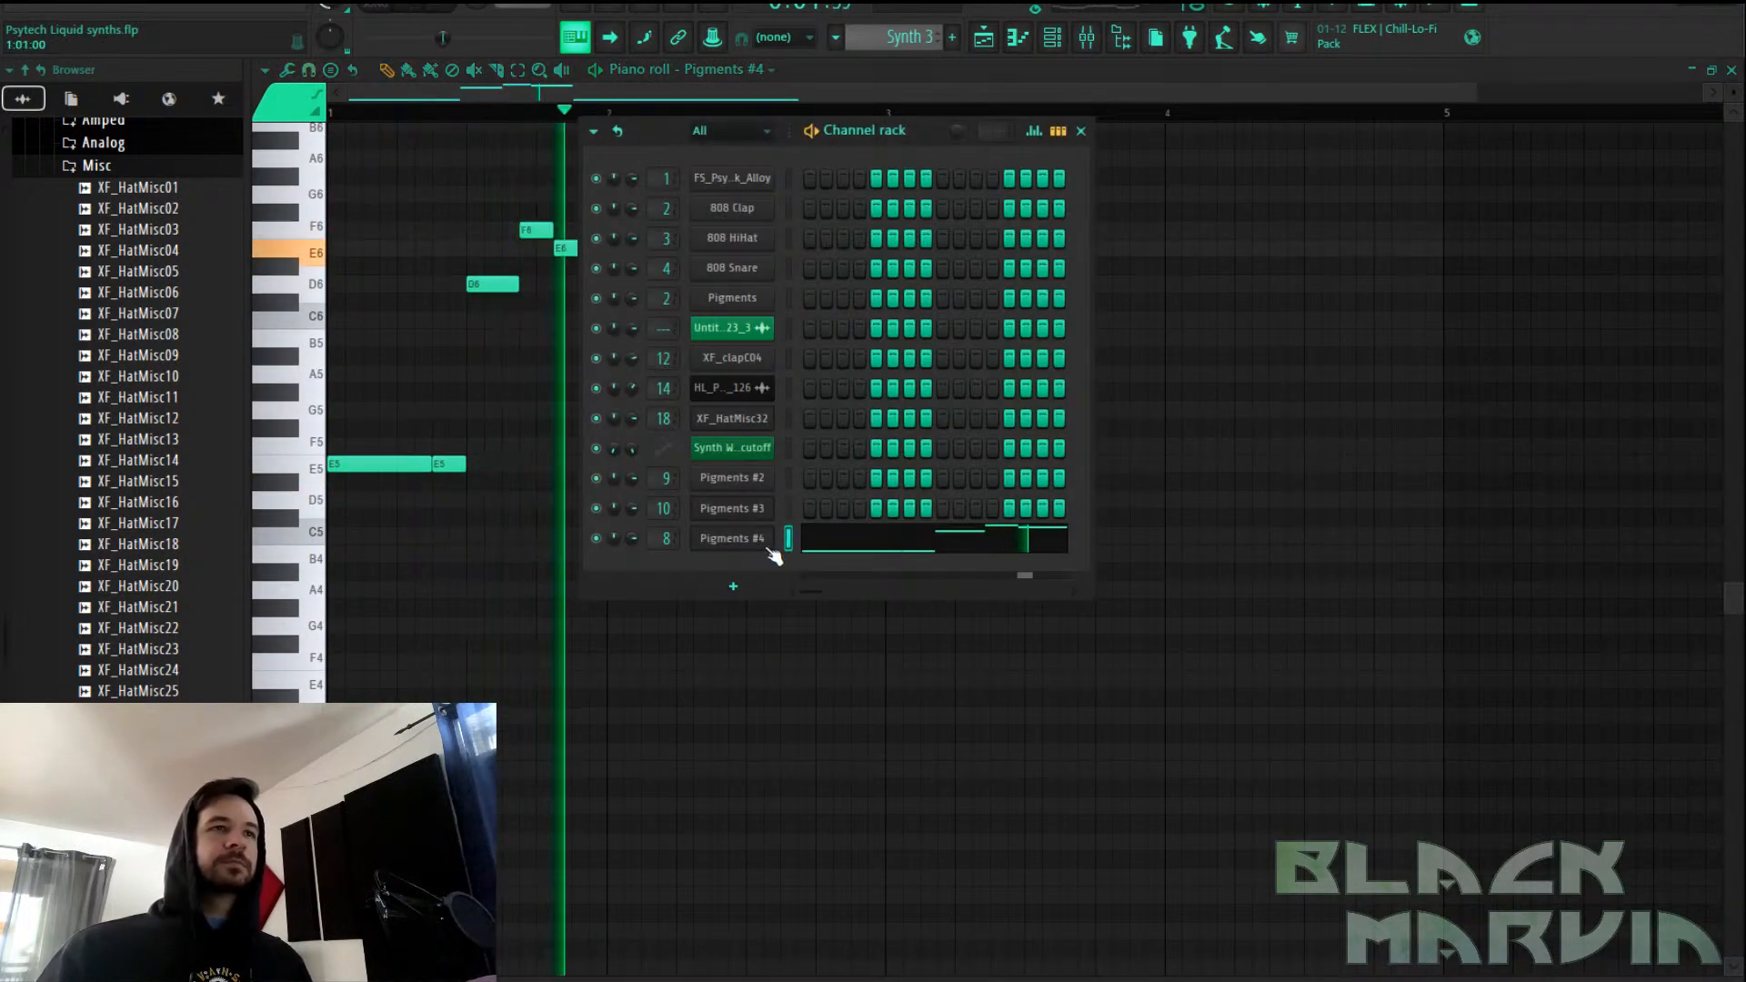
{"action": "left_click", "coordinate": [751, 541]}
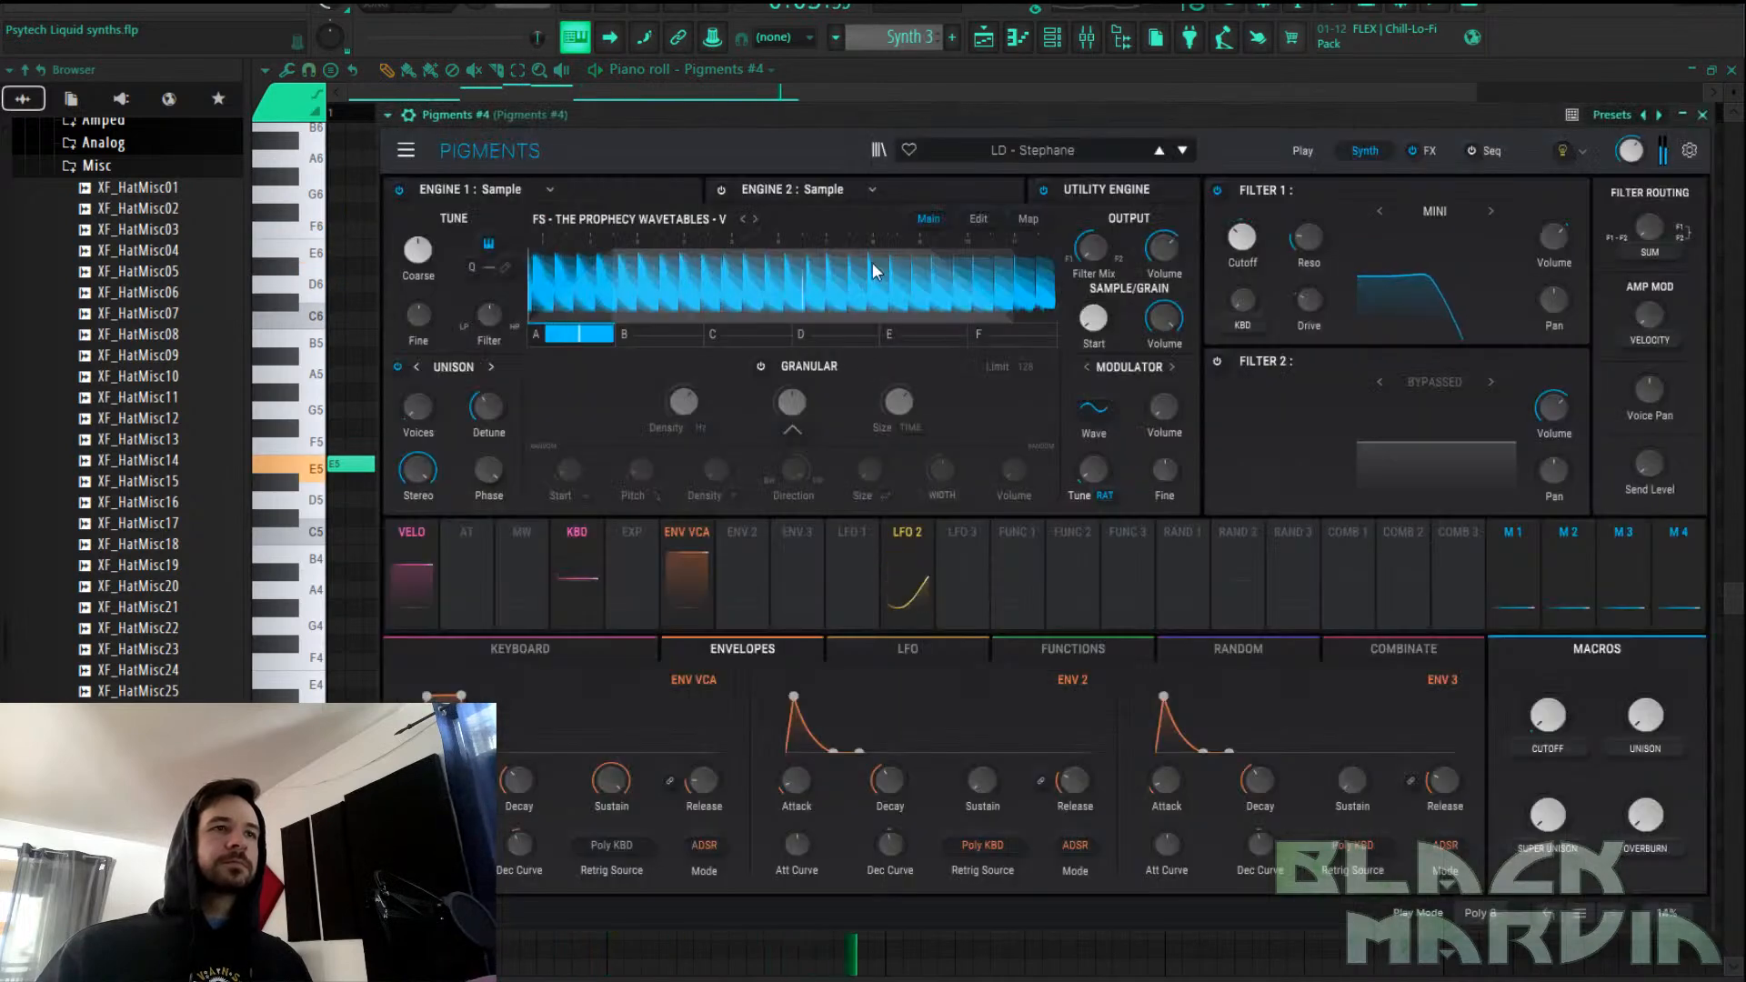
{"action": "left_click", "coordinate": [958, 220]}
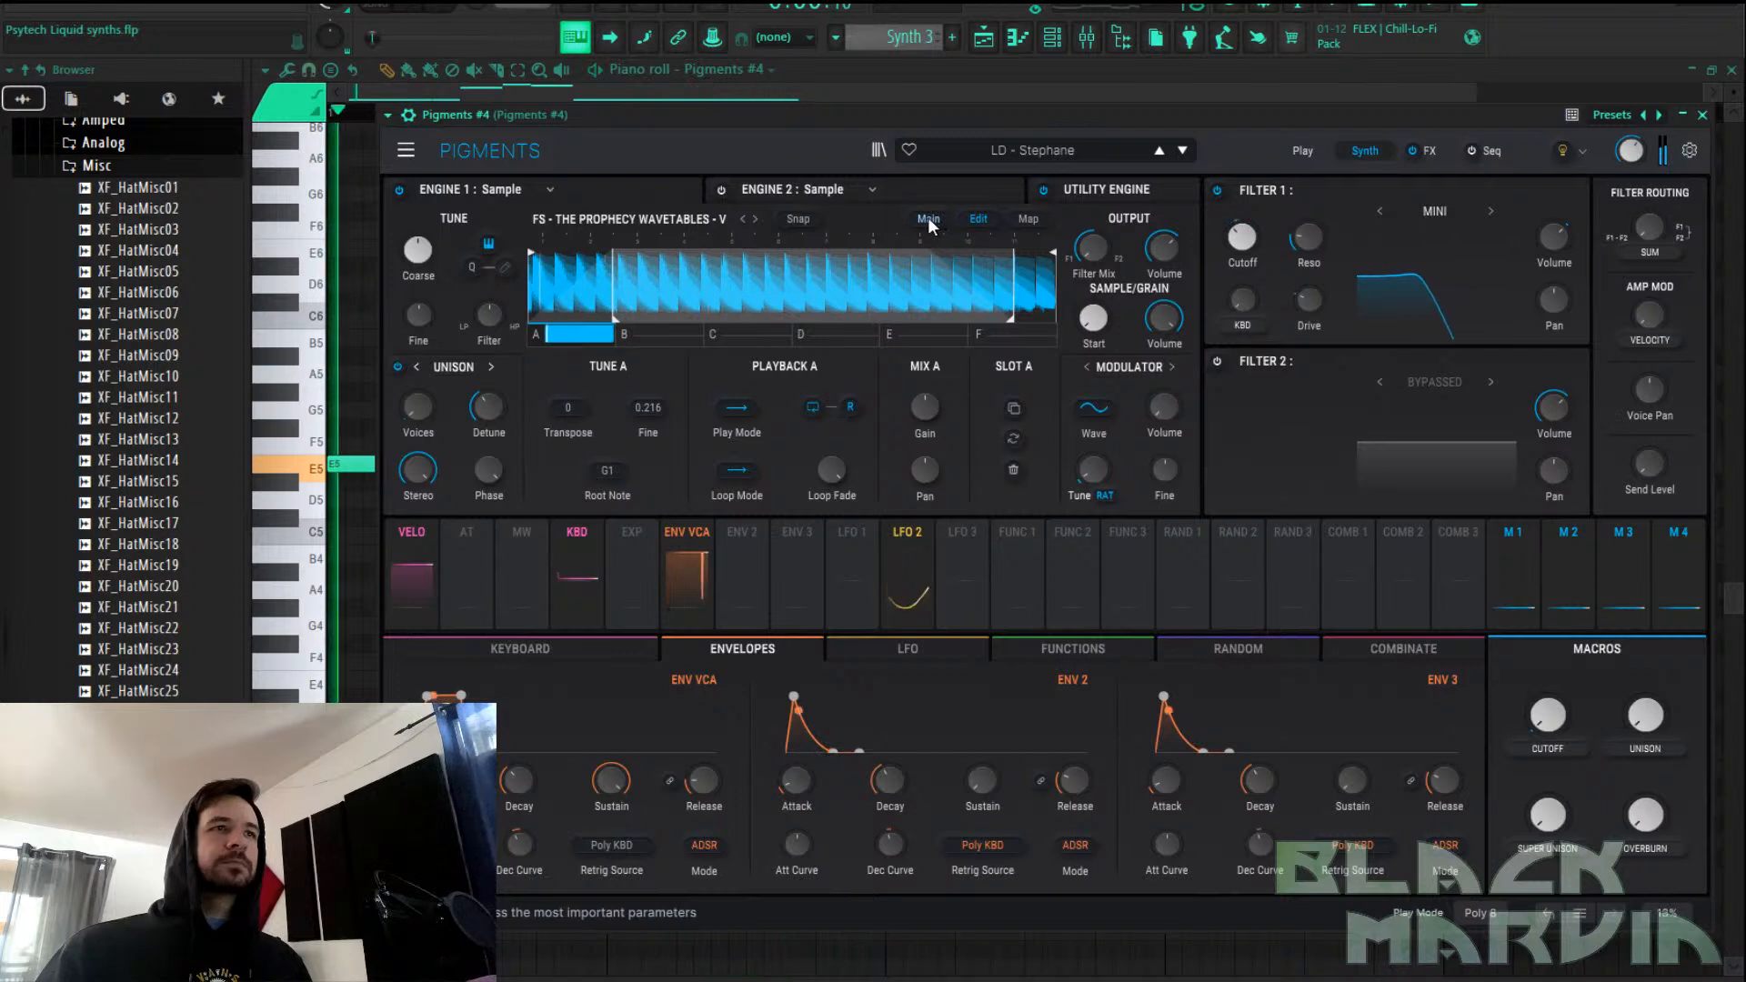
{"action": "left_click", "coordinate": [930, 223]}
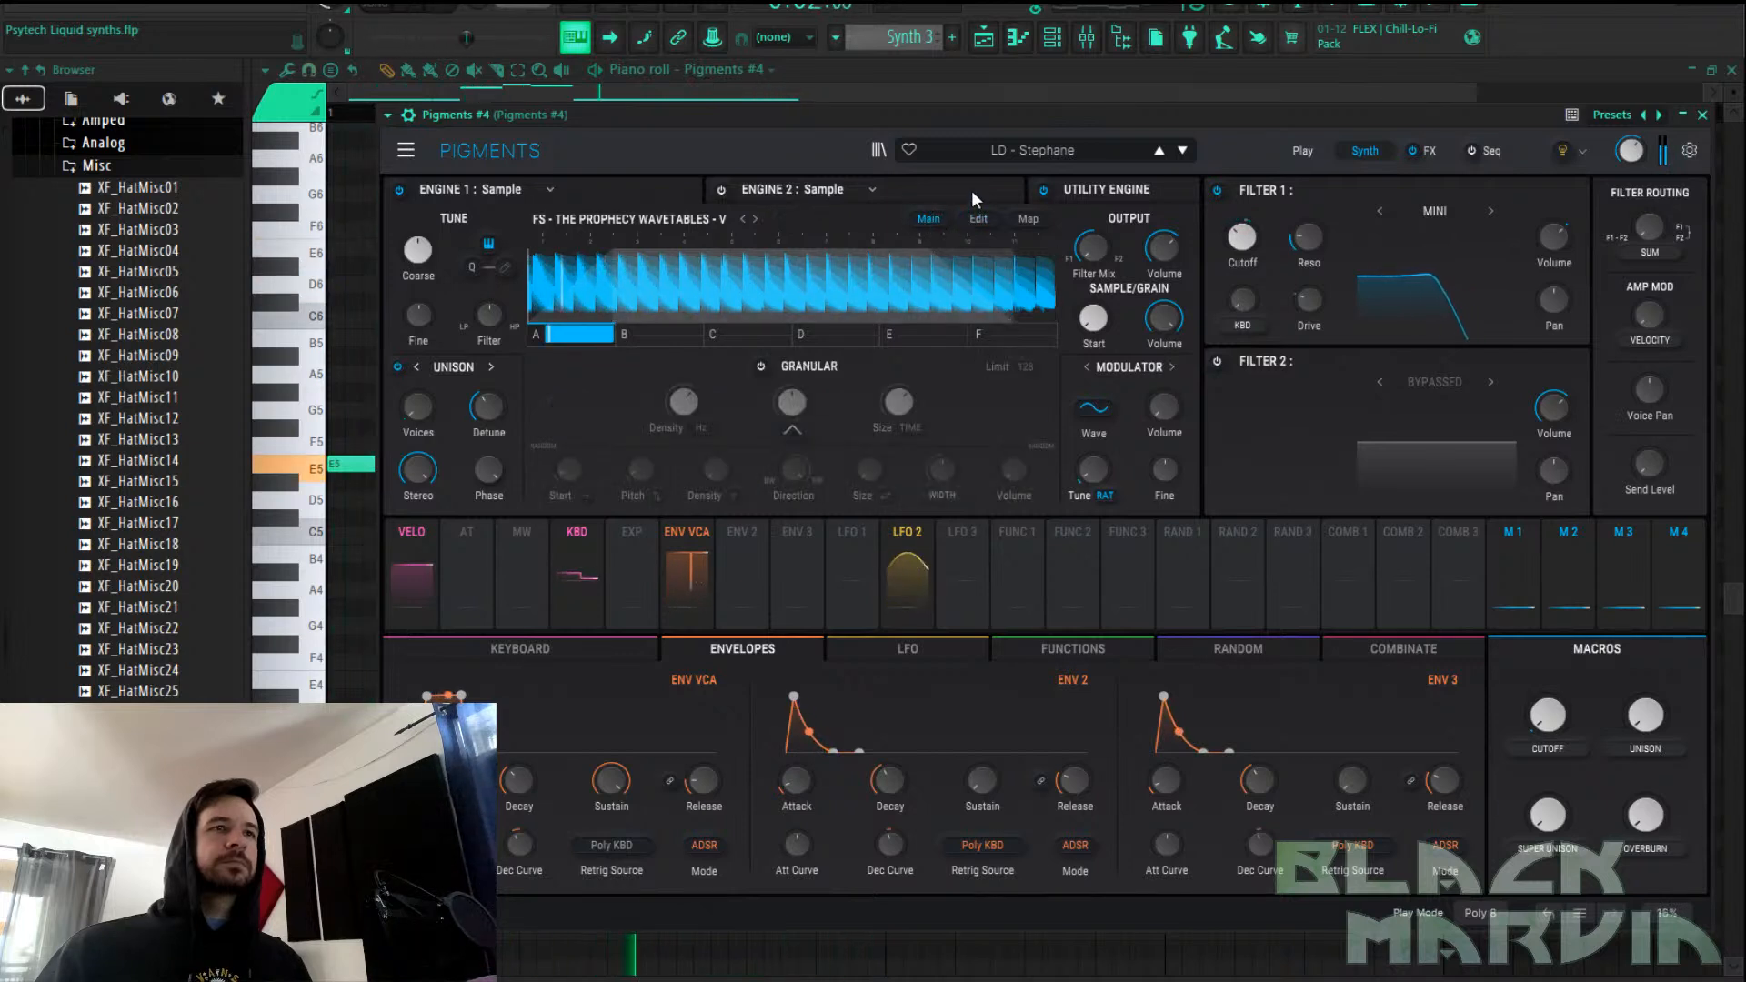
{"action": "left_click", "coordinate": [1181, 151]}
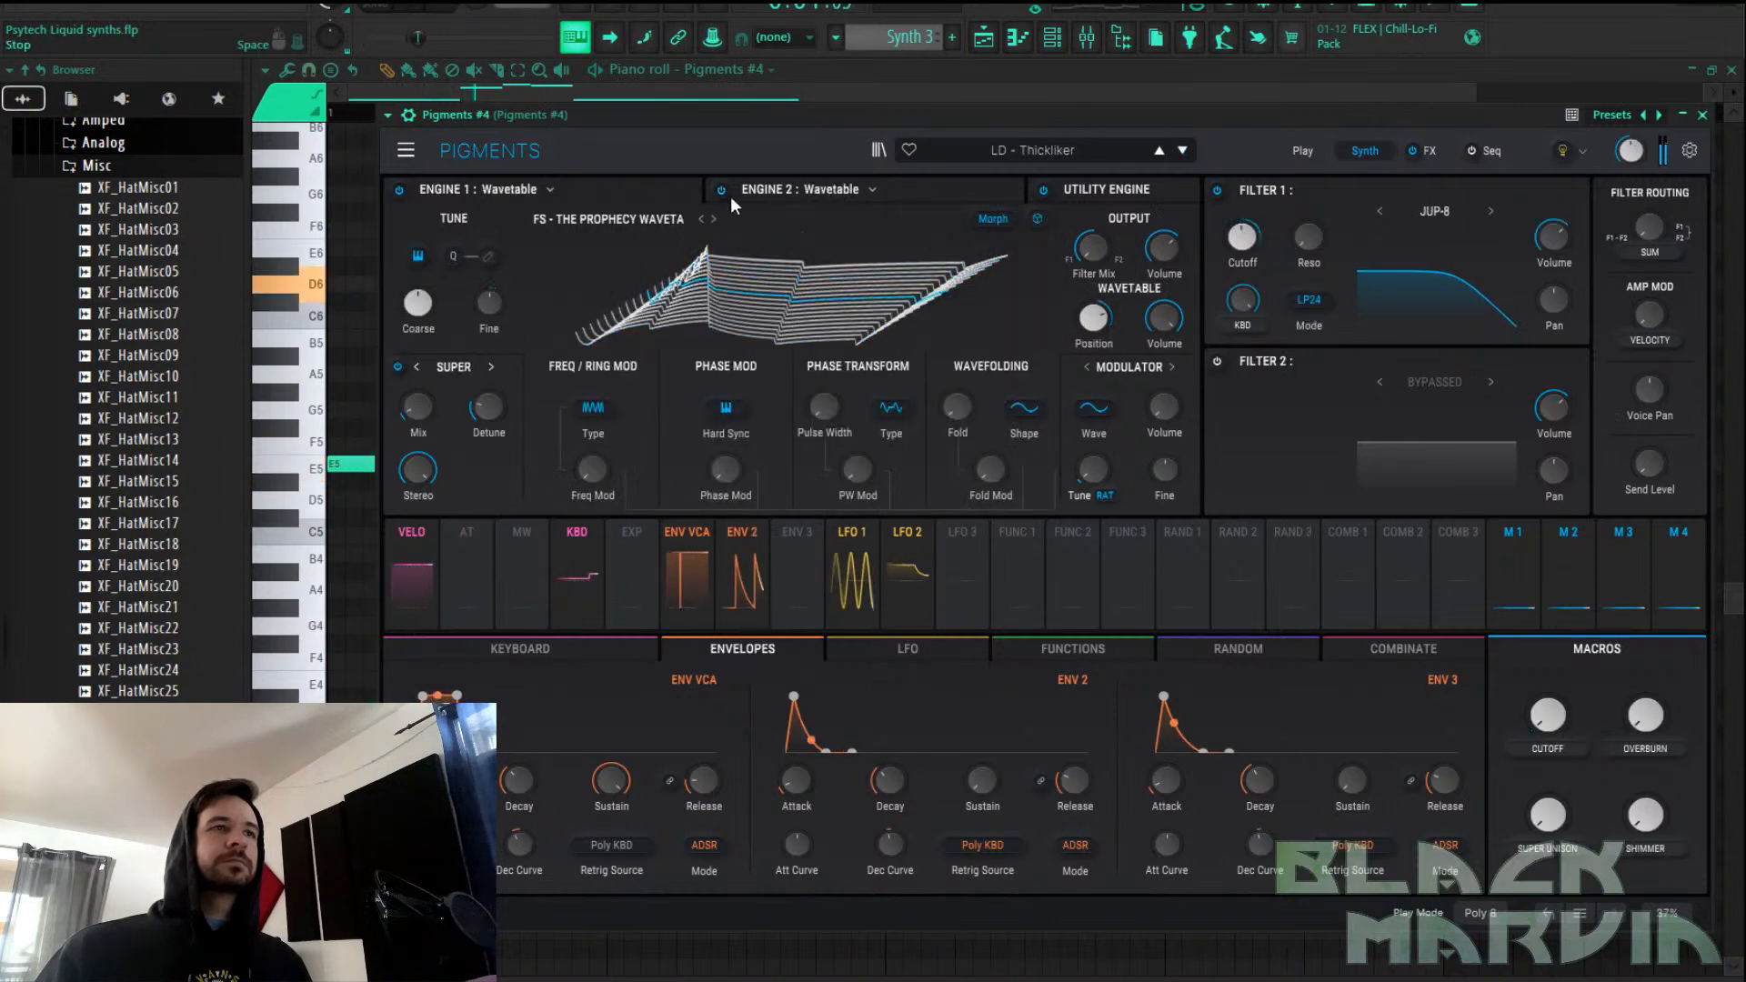
{"action": "left_click", "coordinate": [1183, 151]}
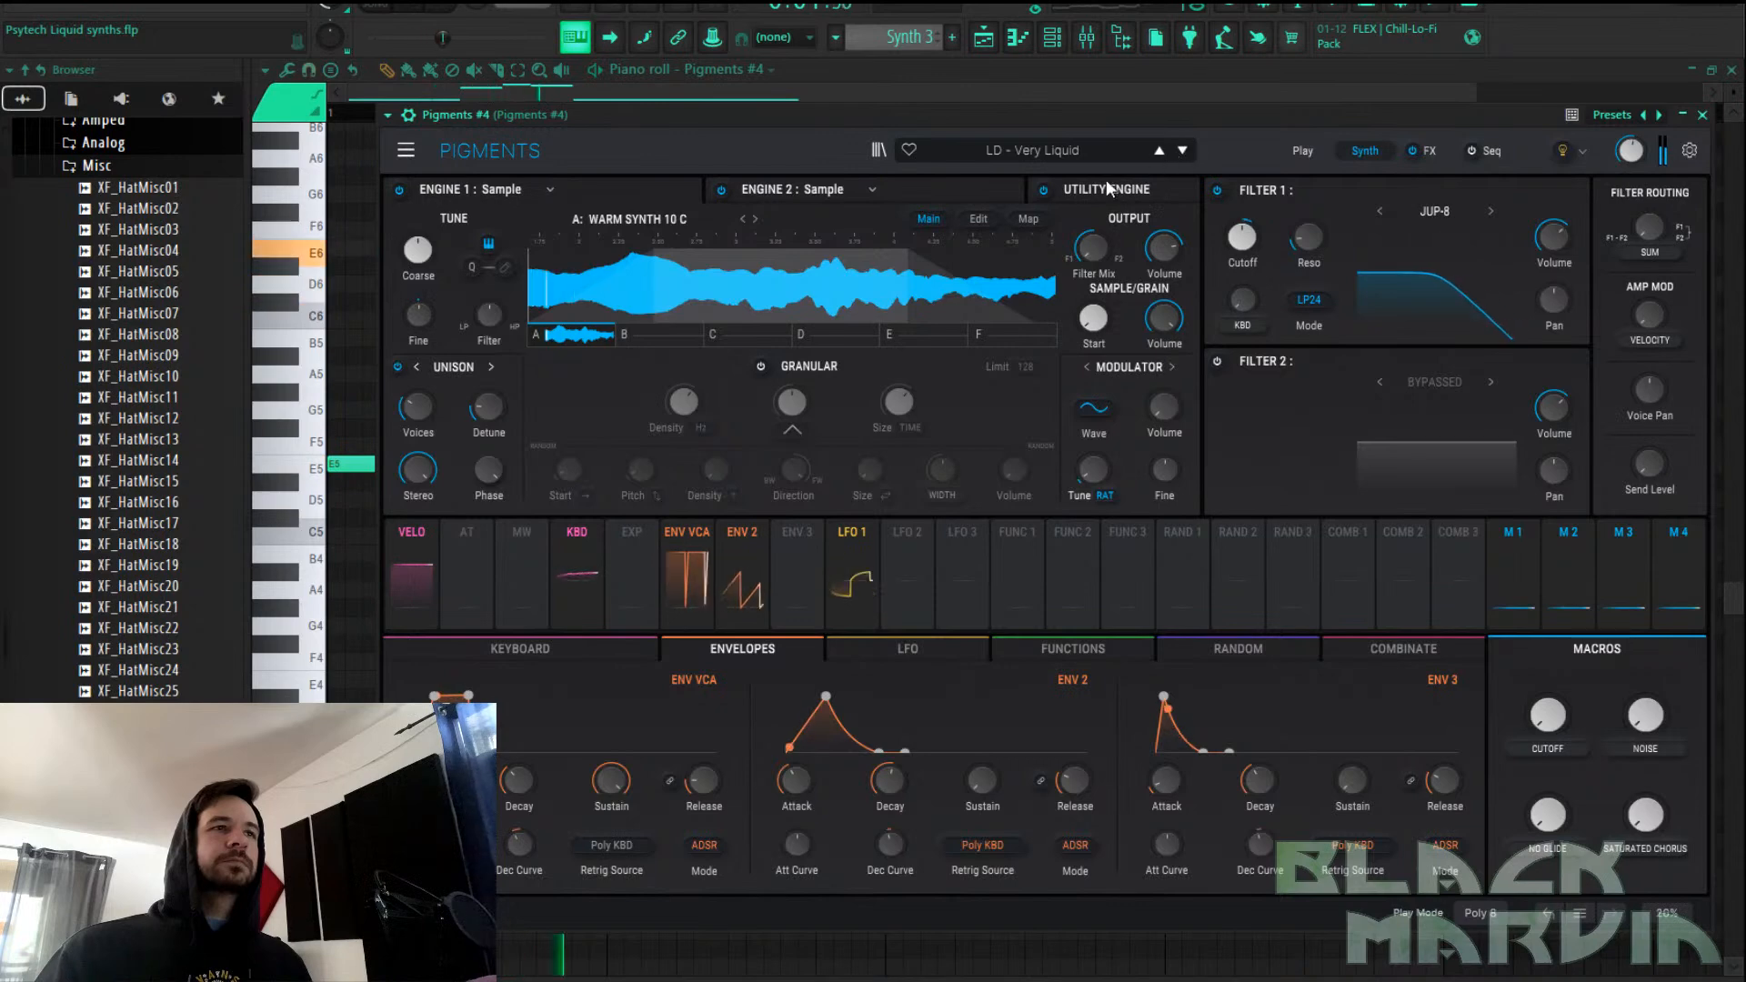
Audition the PD - Absynthe, PD - Artic Sun and PD - Brassy Fusion presets on Pigments #4 during playback
{"action": "left_click", "coordinate": [1183, 151]}
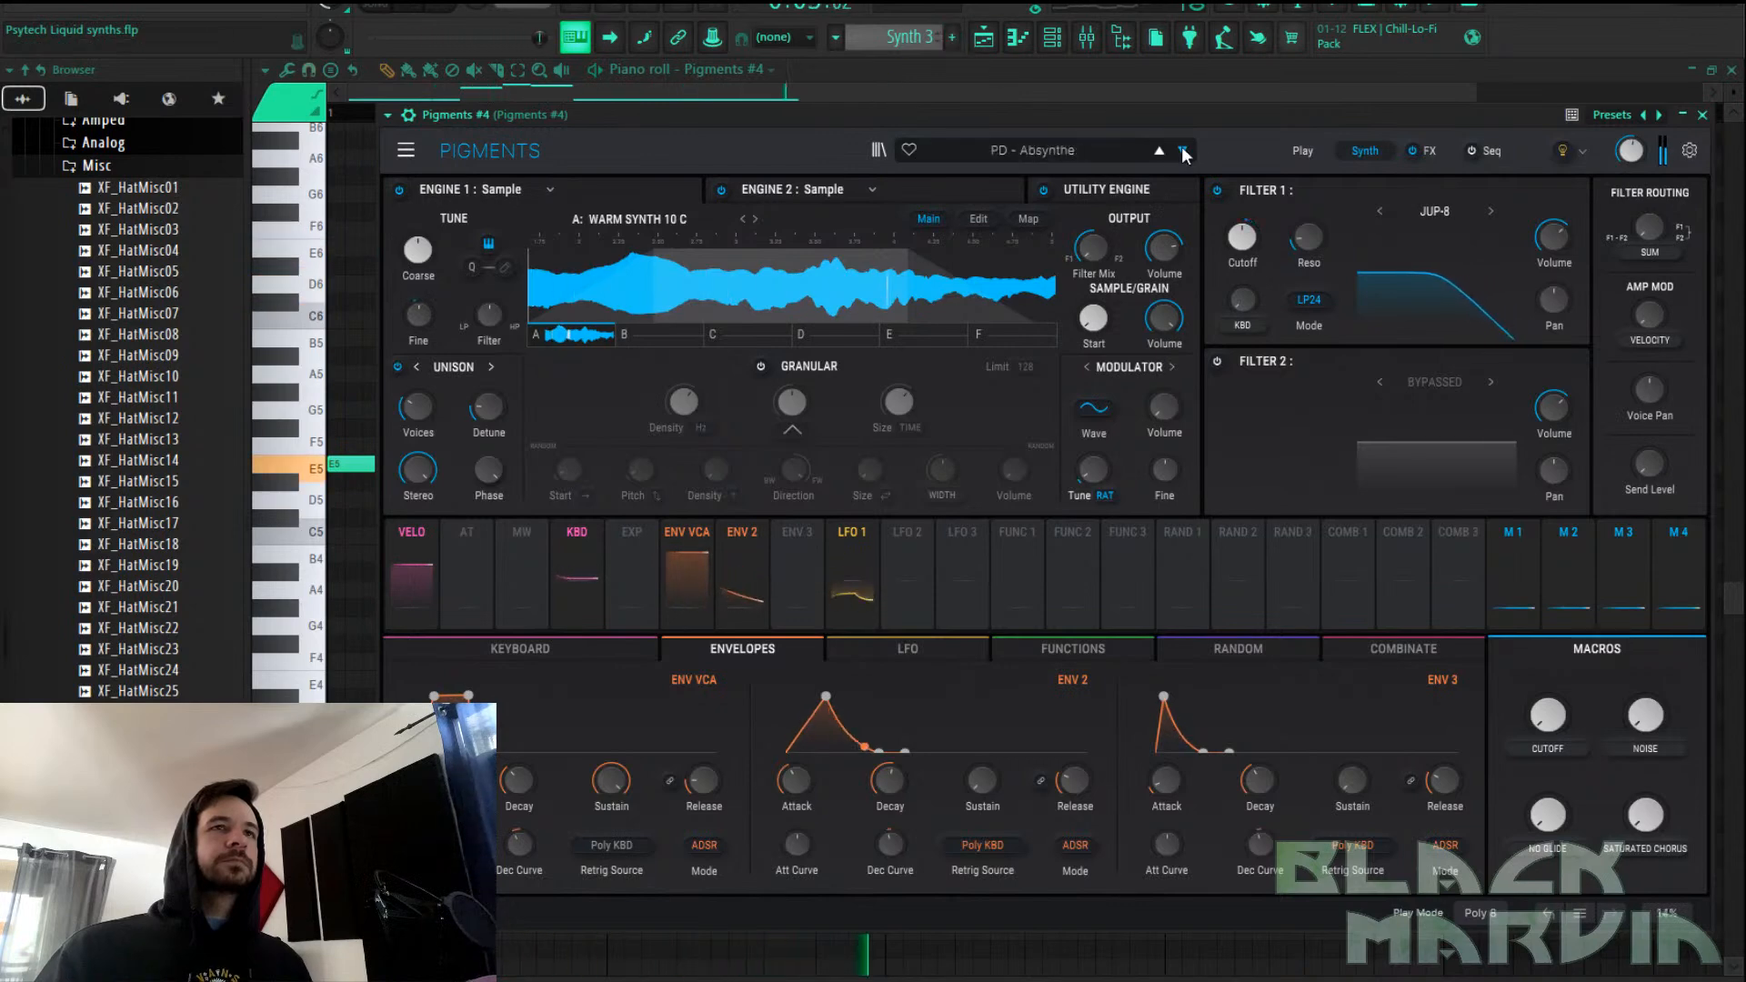
{"action": "left_click", "coordinate": [986, 40]}
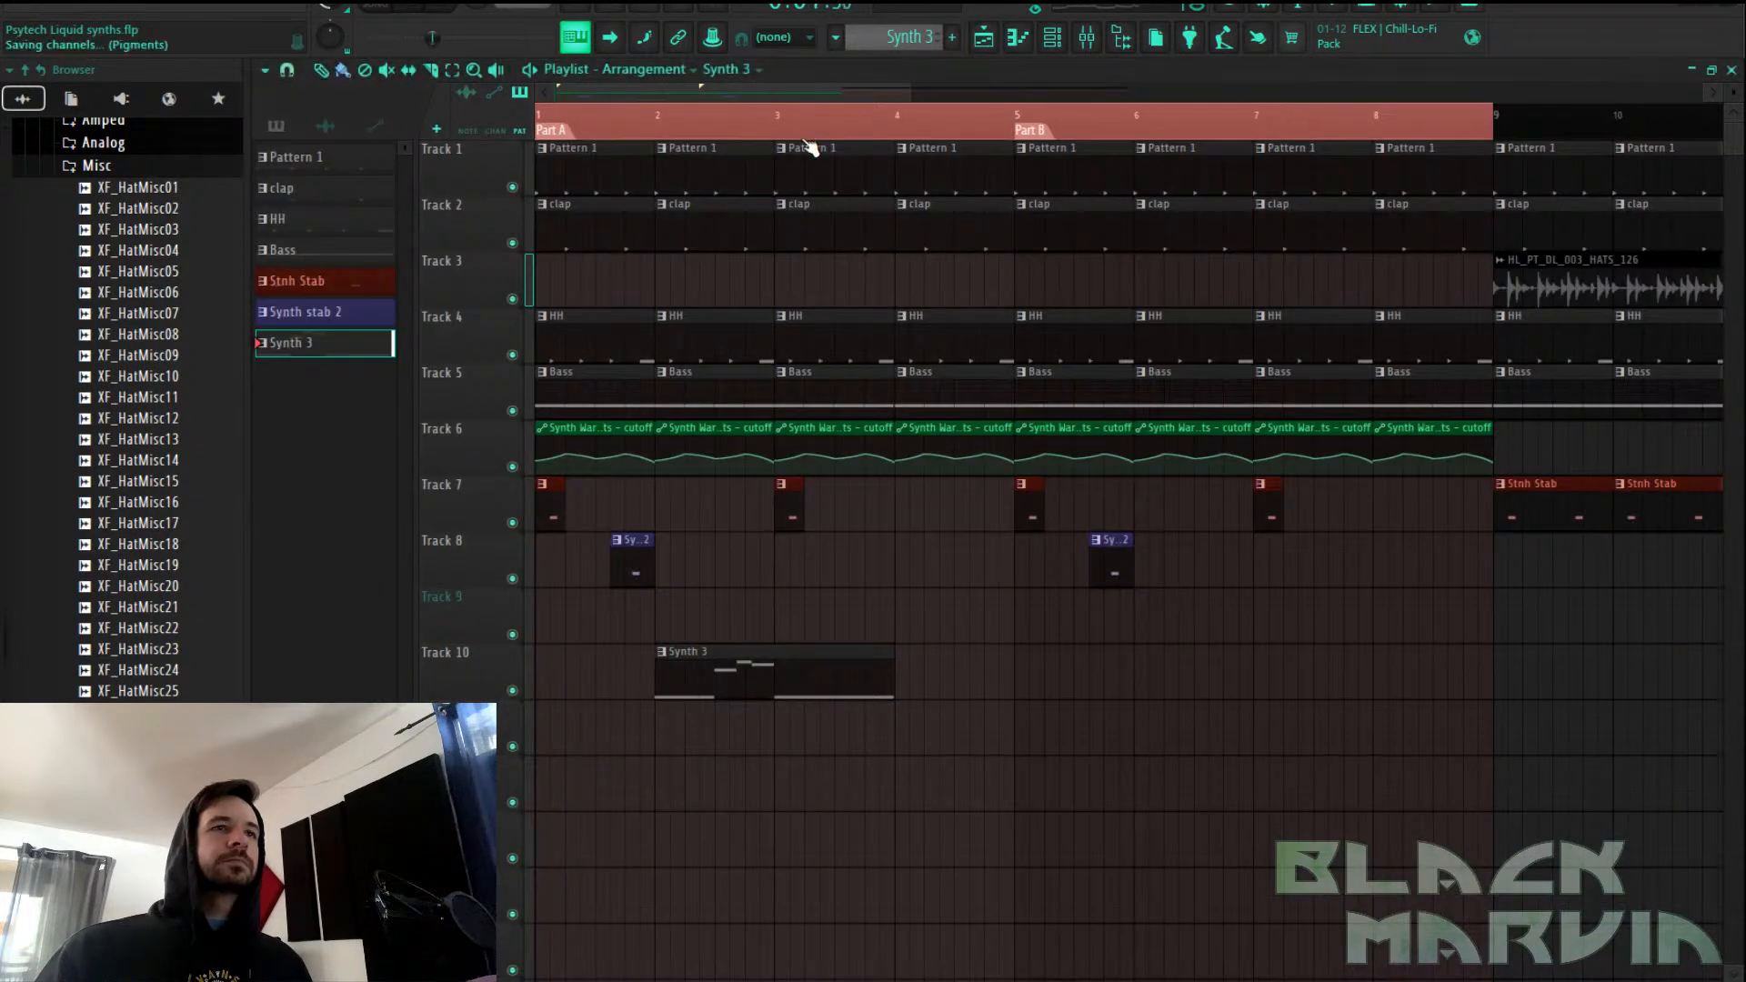
{"action": "left_click", "coordinate": [1055, 40]}
{"action": "left_click", "coordinate": [751, 542]}
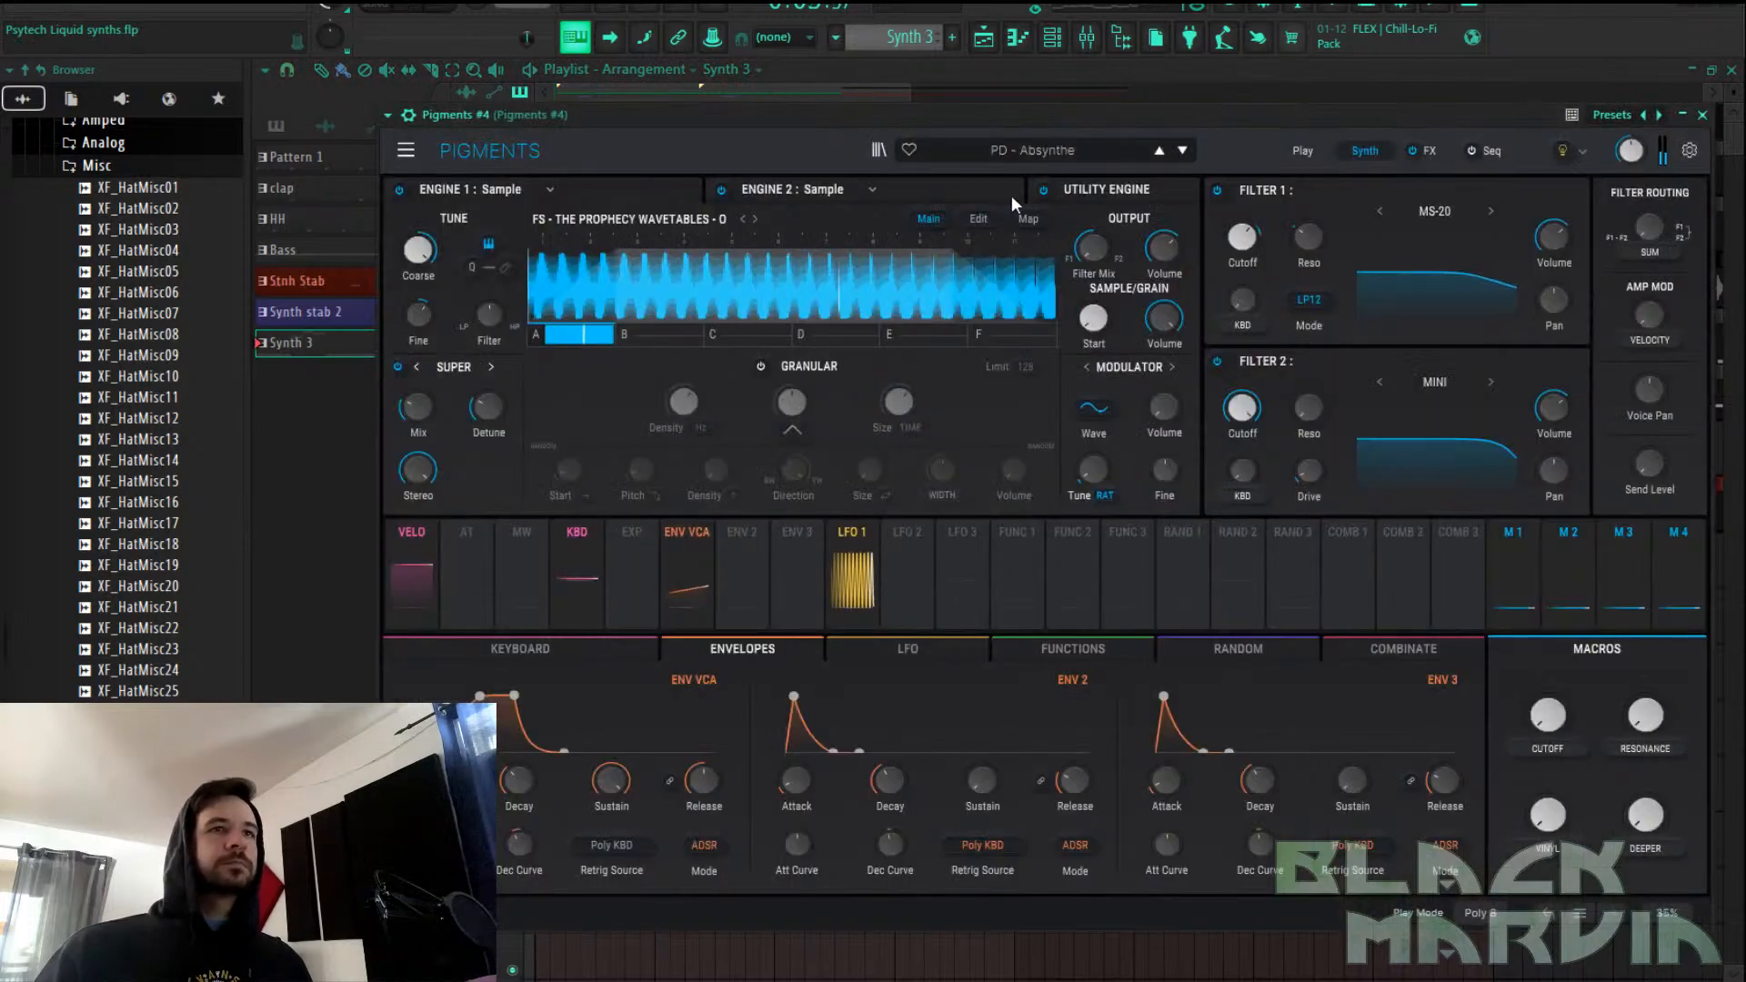
{"action": "left_click", "coordinate": [1182, 150]}
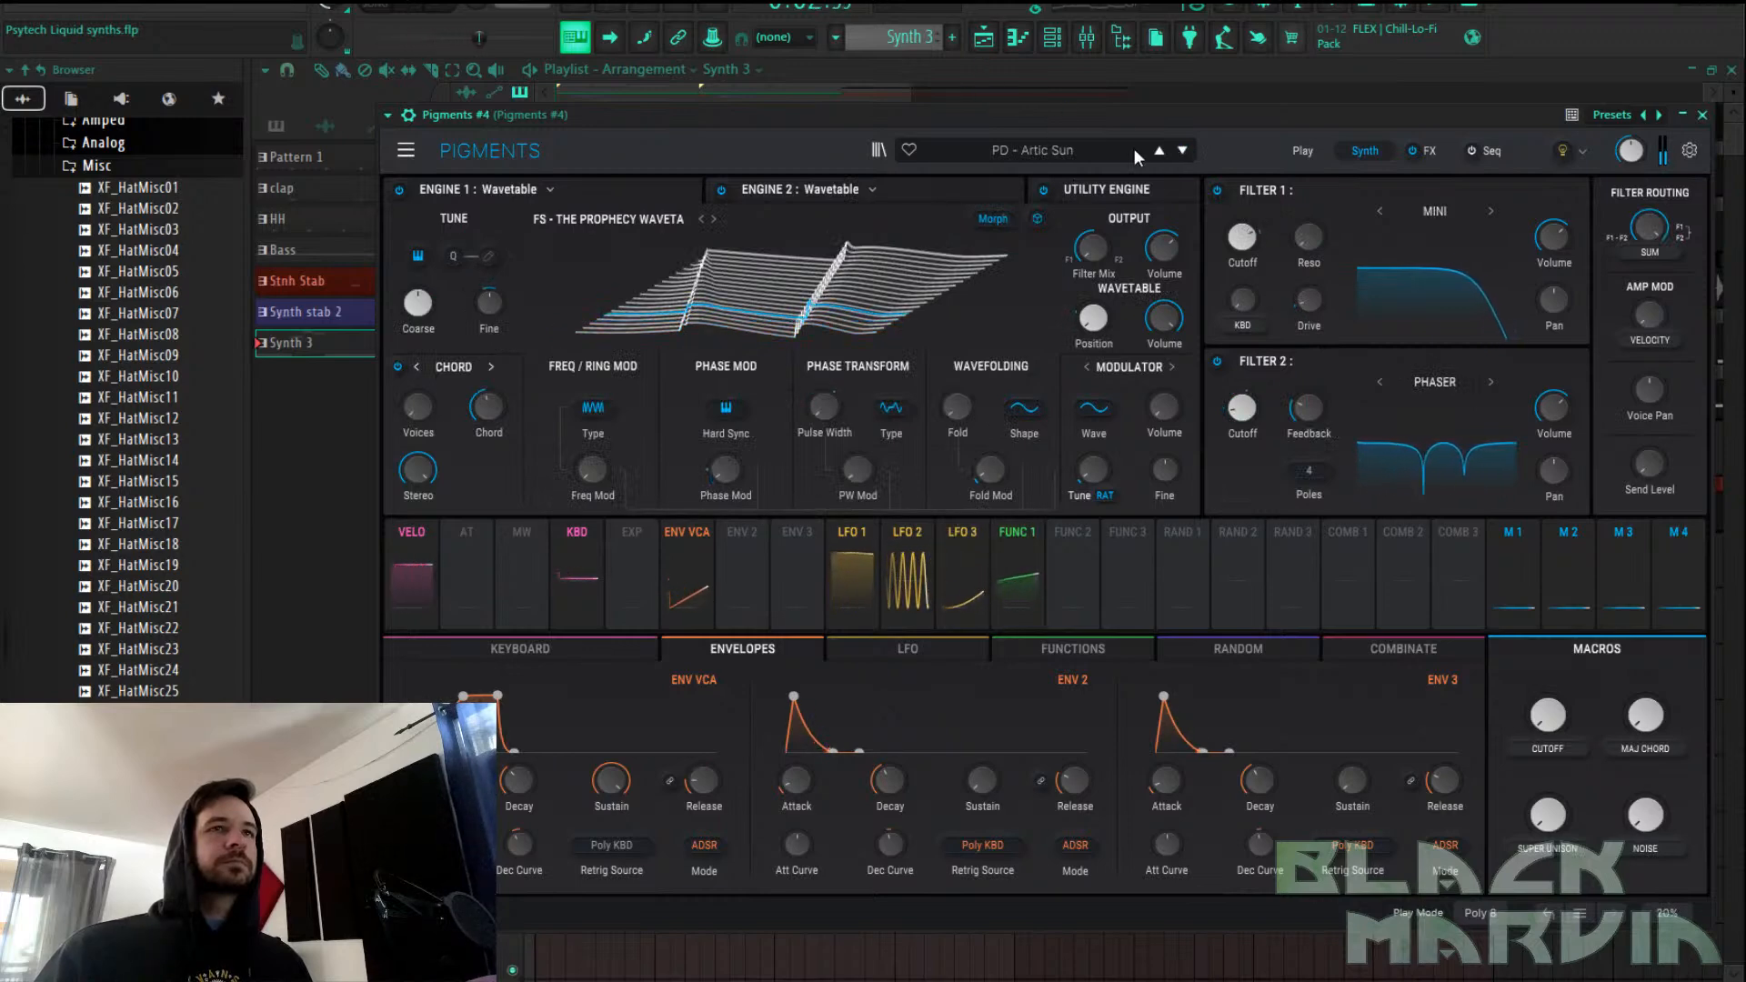
{"action": "left_click", "coordinate": [1040, 158]}
Load the LD - Mimas preset from the FS_Liquid Synths bank into Pigments #4 and return to the synth view
{"action": "left_click", "coordinate": [880, 149]}
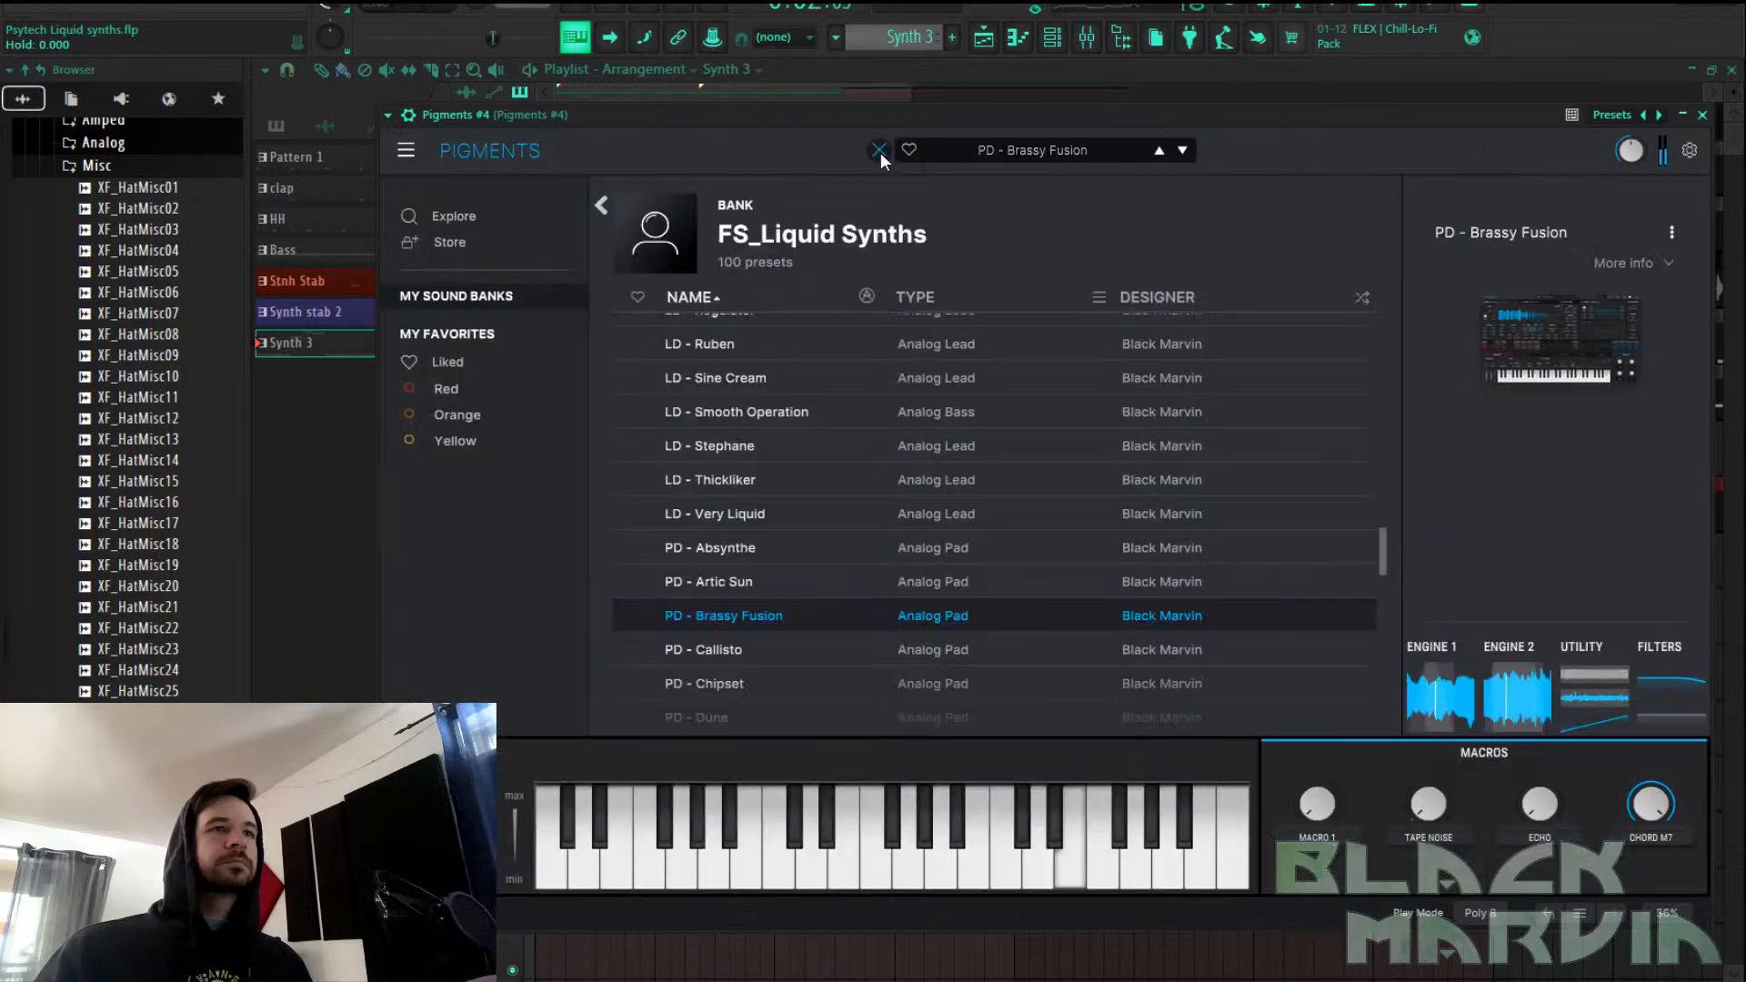
{"action": "scroll", "coordinate": [773, 455], "scroll_direction": "up", "scroll_amount": 3}
{"action": "left_click", "coordinate": [768, 434]}
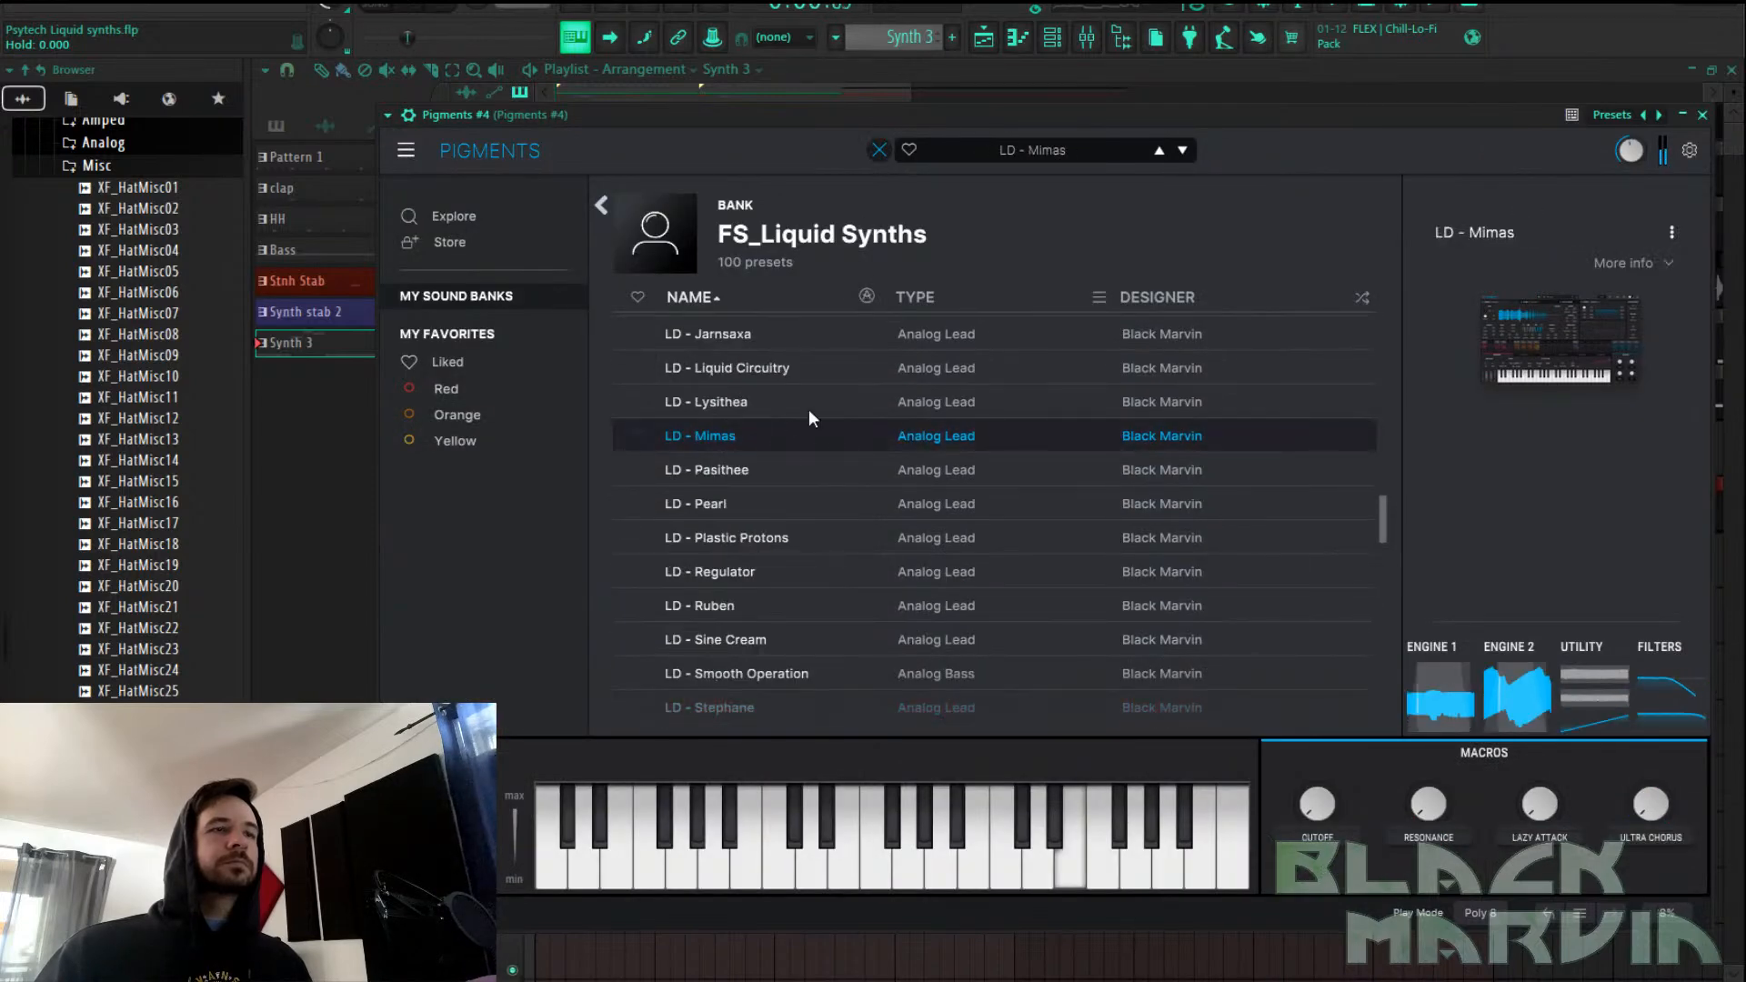
{"action": "left_click", "coordinate": [878, 151]}
Transpose the Synth 3 pattern's notes down one octave and play the arrangement from the playlist
{"action": "key", "text": "F7"}
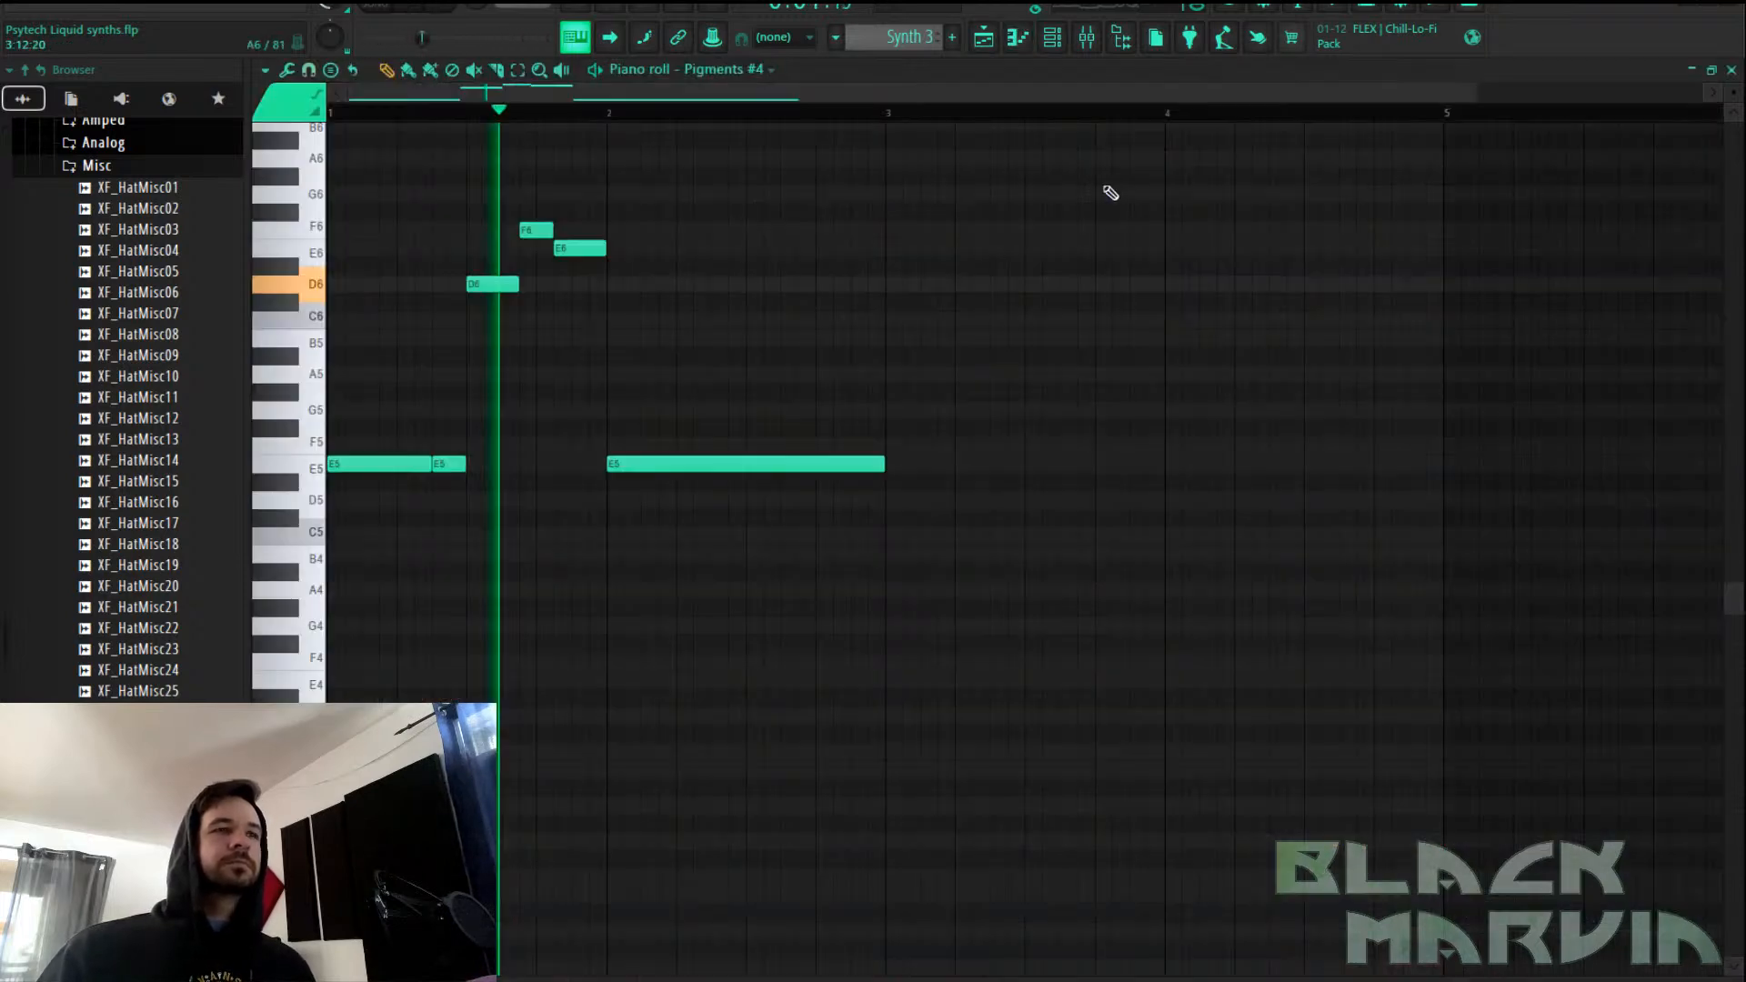
{"action": "key", "text": "ctrl+Down"}
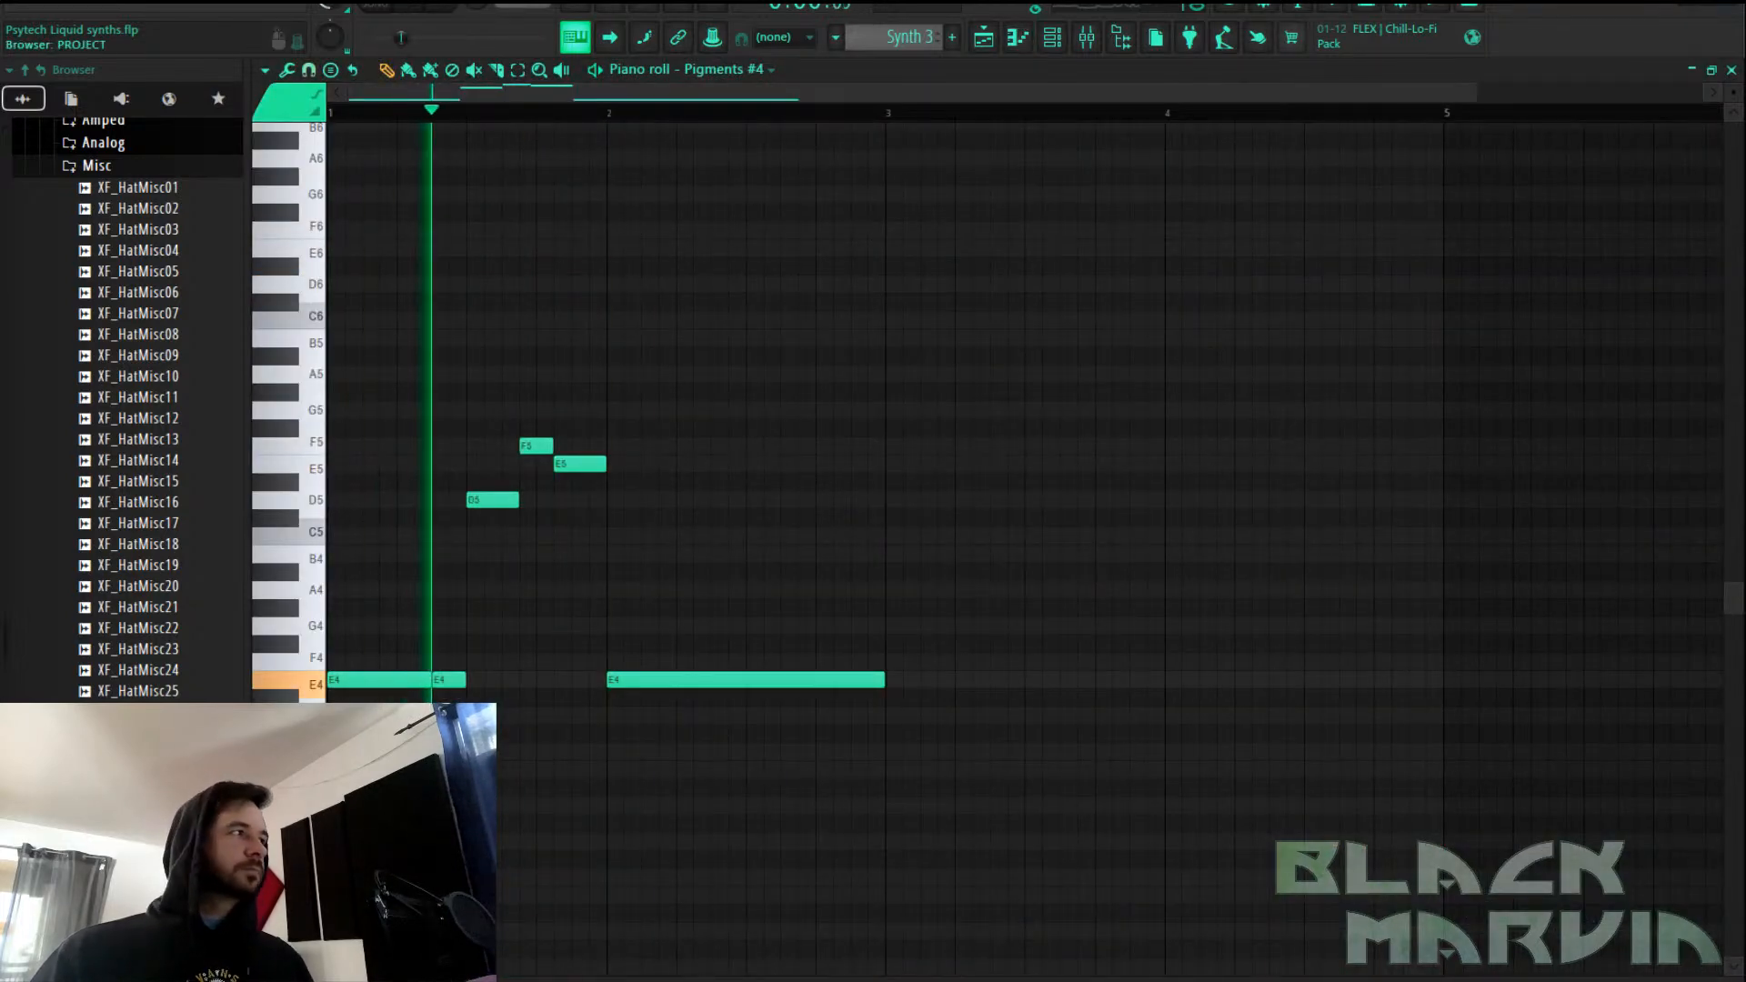
{"action": "key", "text": "F5"}
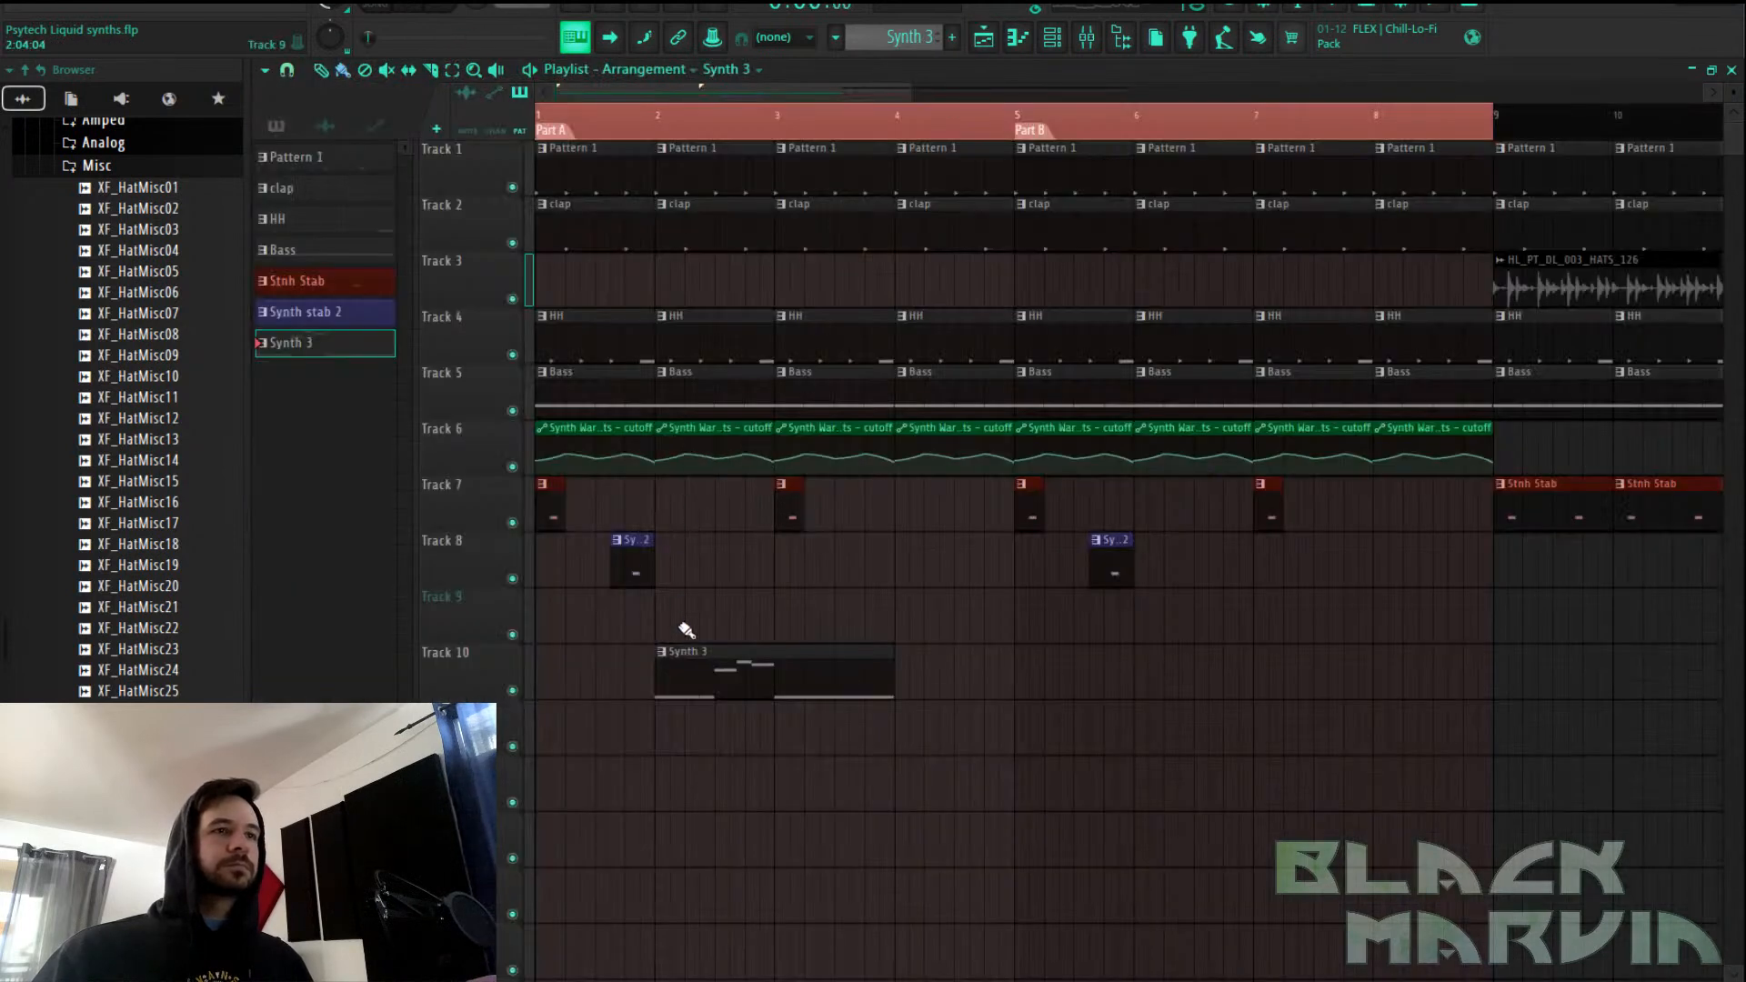
{"action": "scroll", "coordinate": [687, 630], "scroll_direction": "down", "scroll_amount": 3}
{"action": "key", "text": "l"}
{"action": "key", "text": "space"}
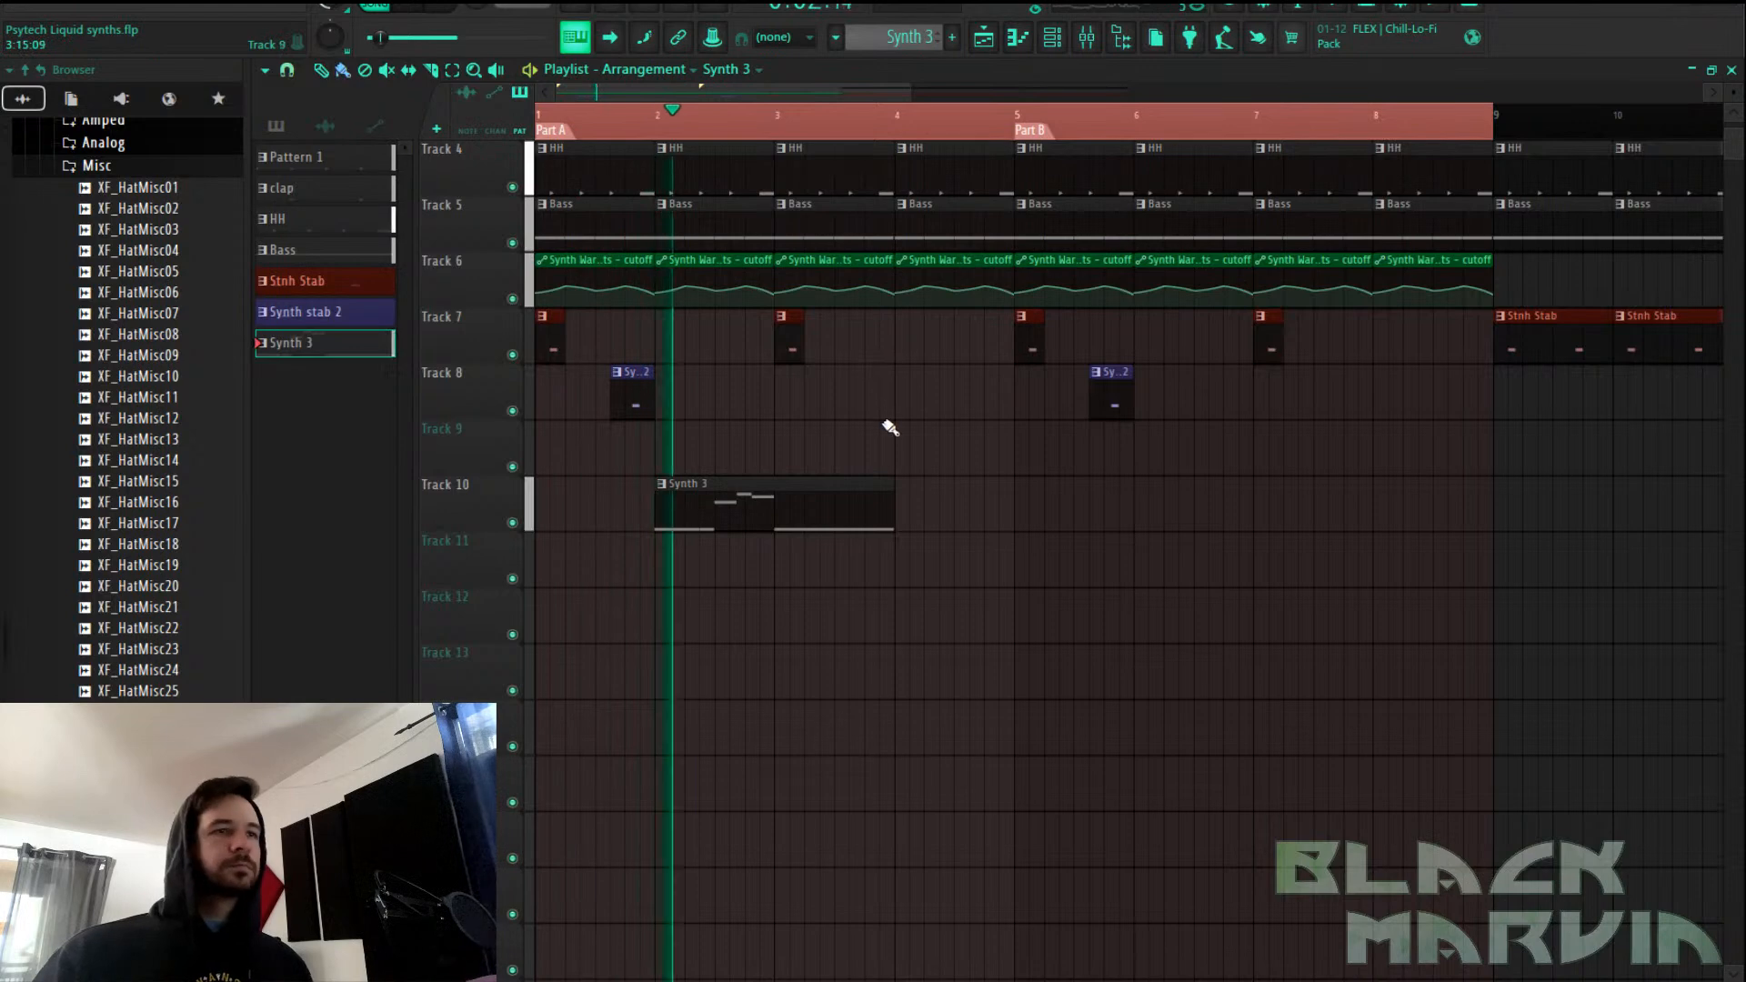
Open the effects of Pigments #4 and turn off the Delay in FX A
{"action": "double_click", "coordinate": [785, 493]}
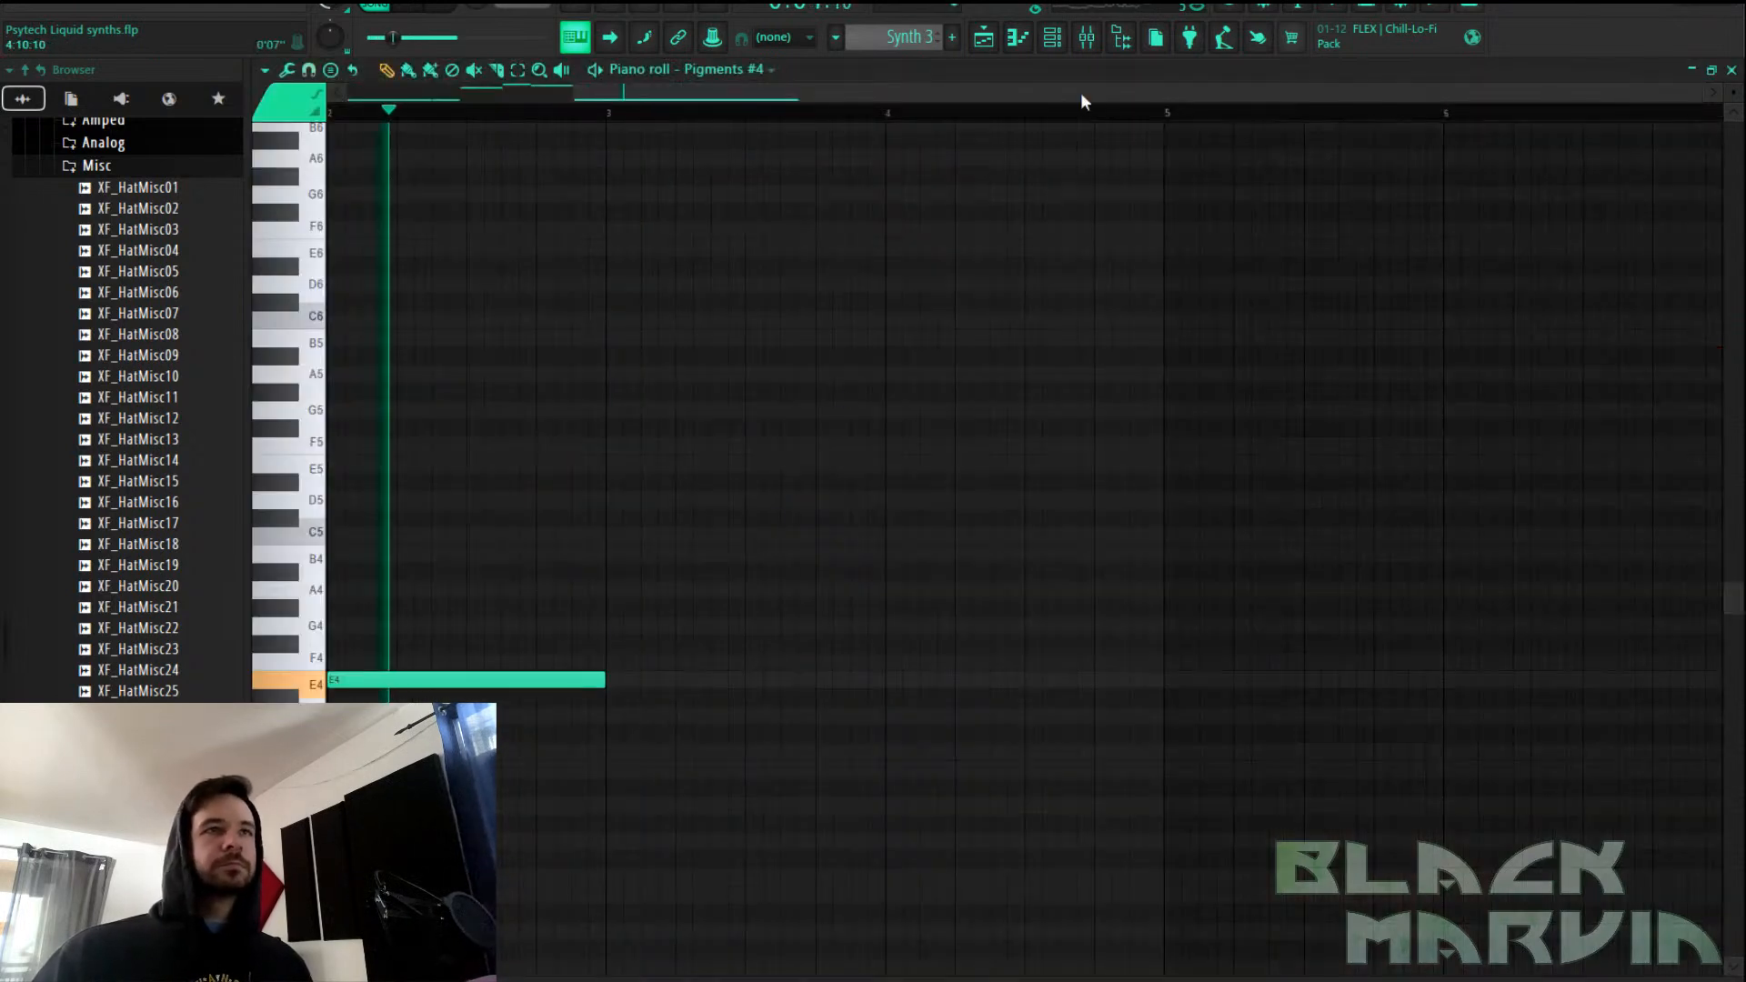
{"action": "left_click", "coordinate": [1052, 37]}
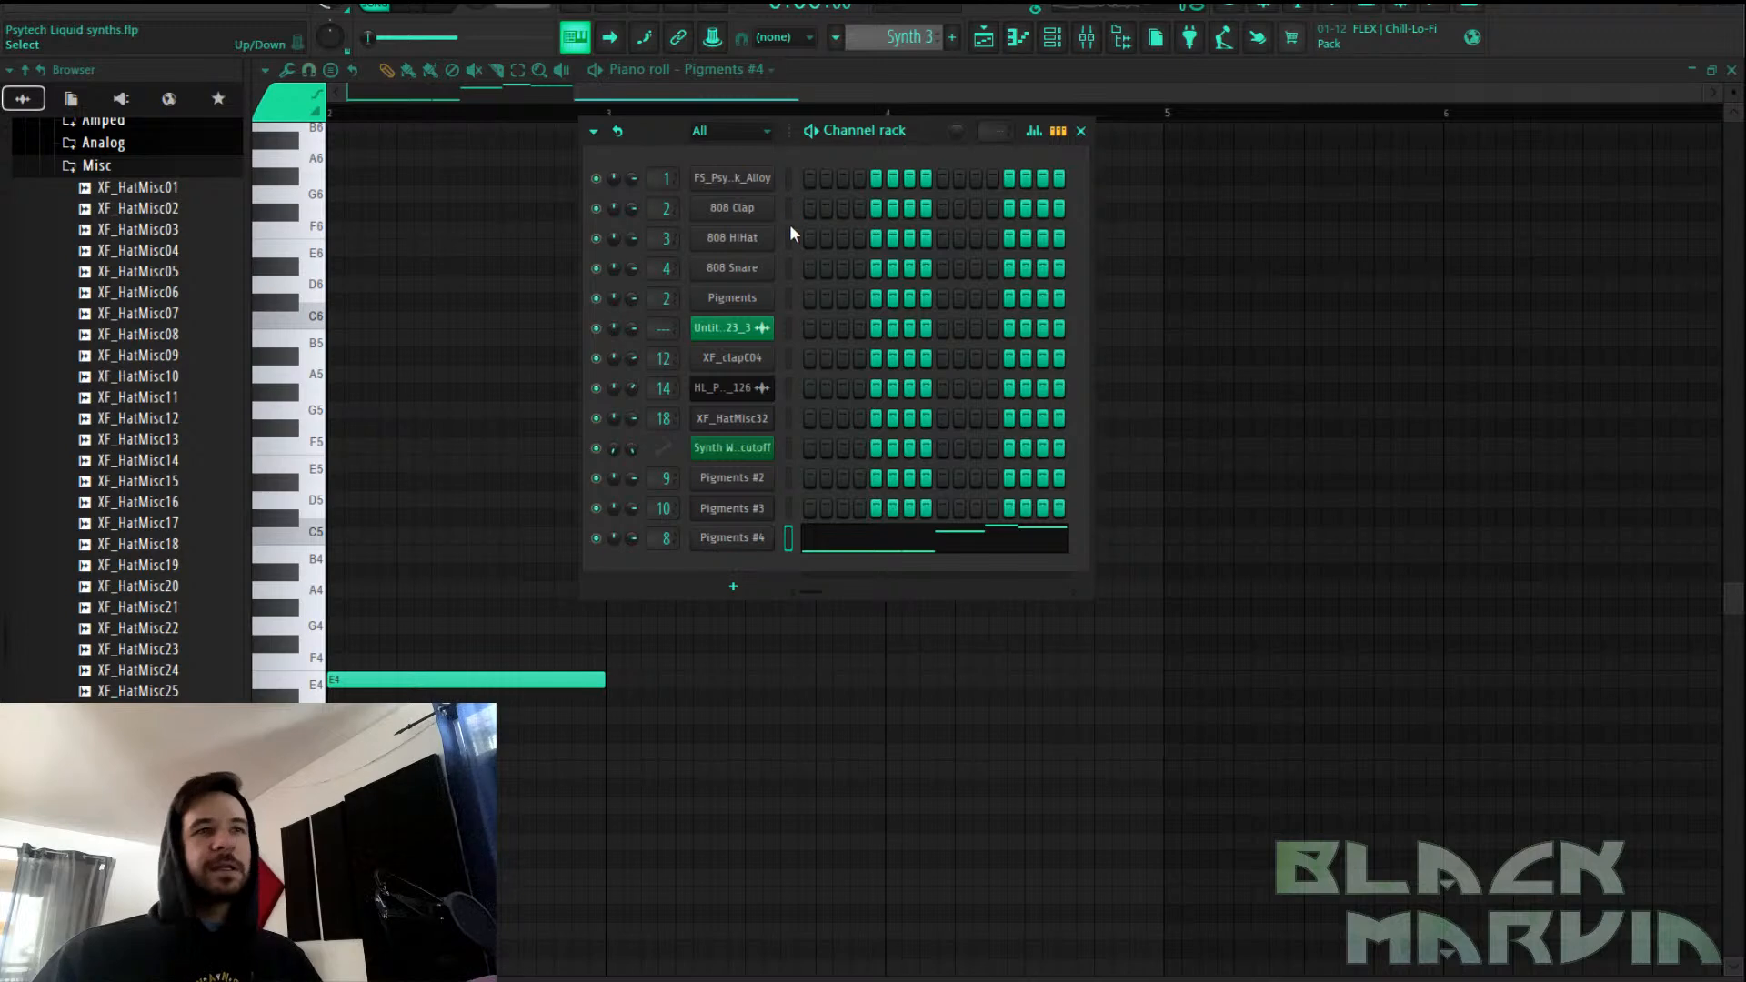
{"action": "left_click", "coordinate": [767, 545]}
{"action": "left_click", "coordinate": [1432, 151]}
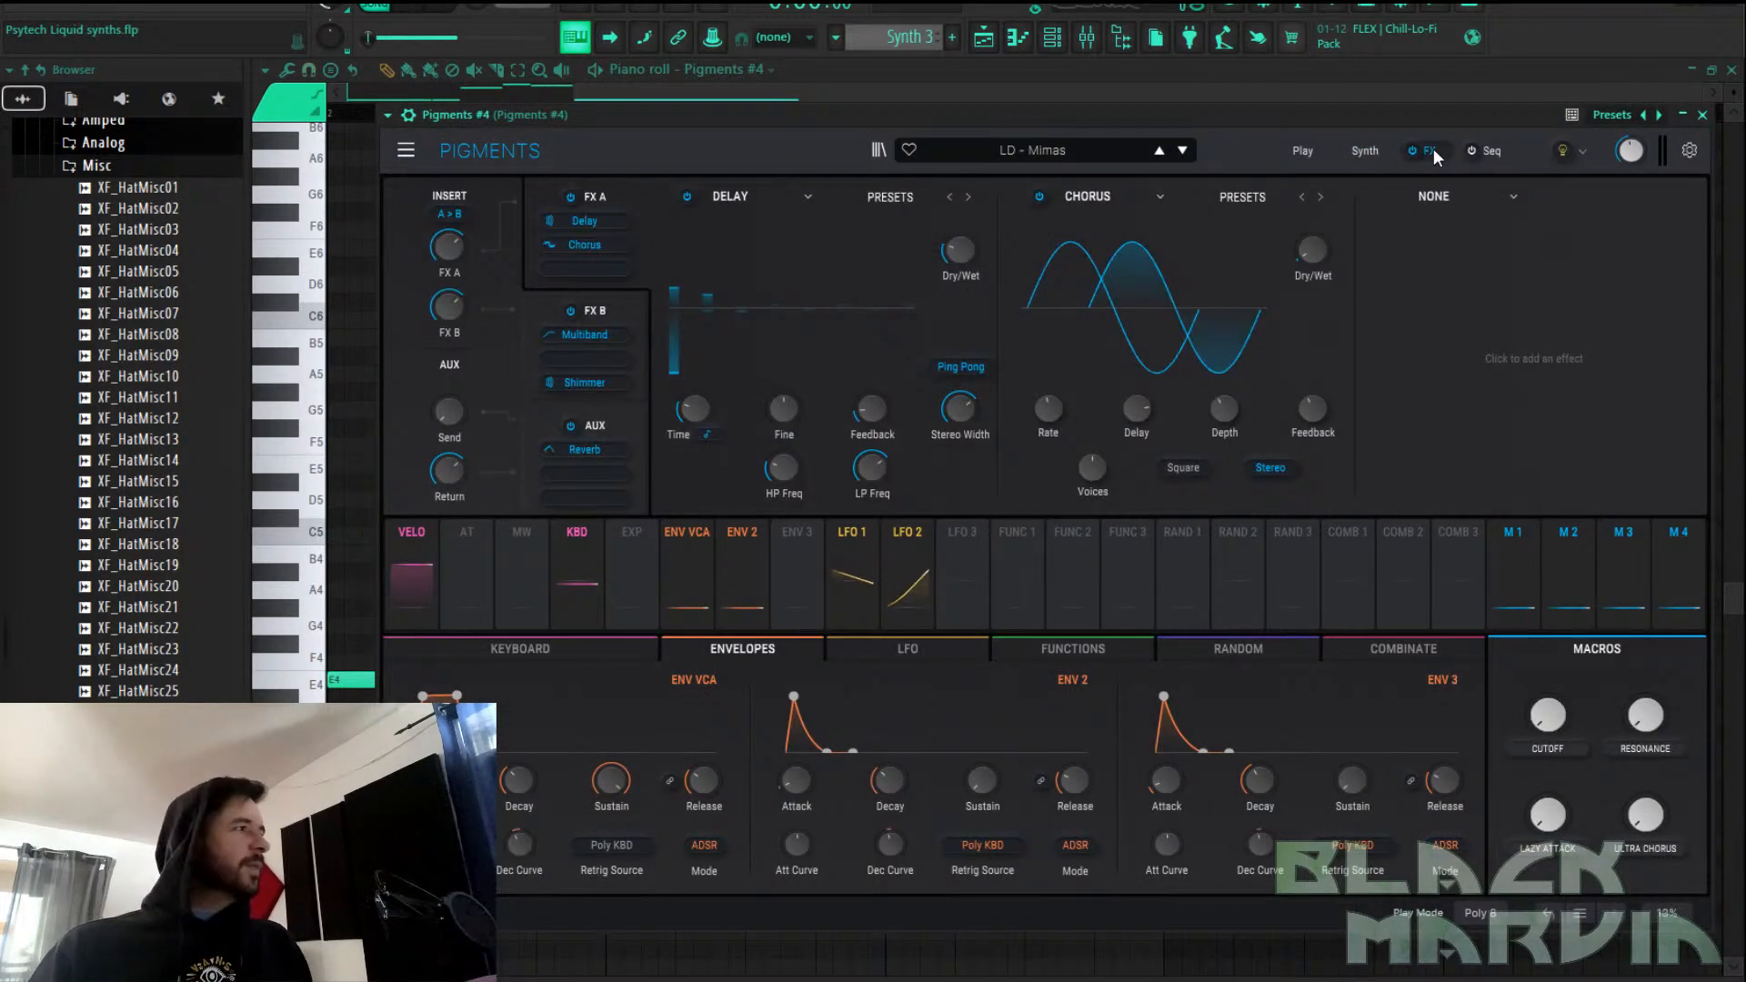
{"action": "left_click", "coordinate": [687, 197]}
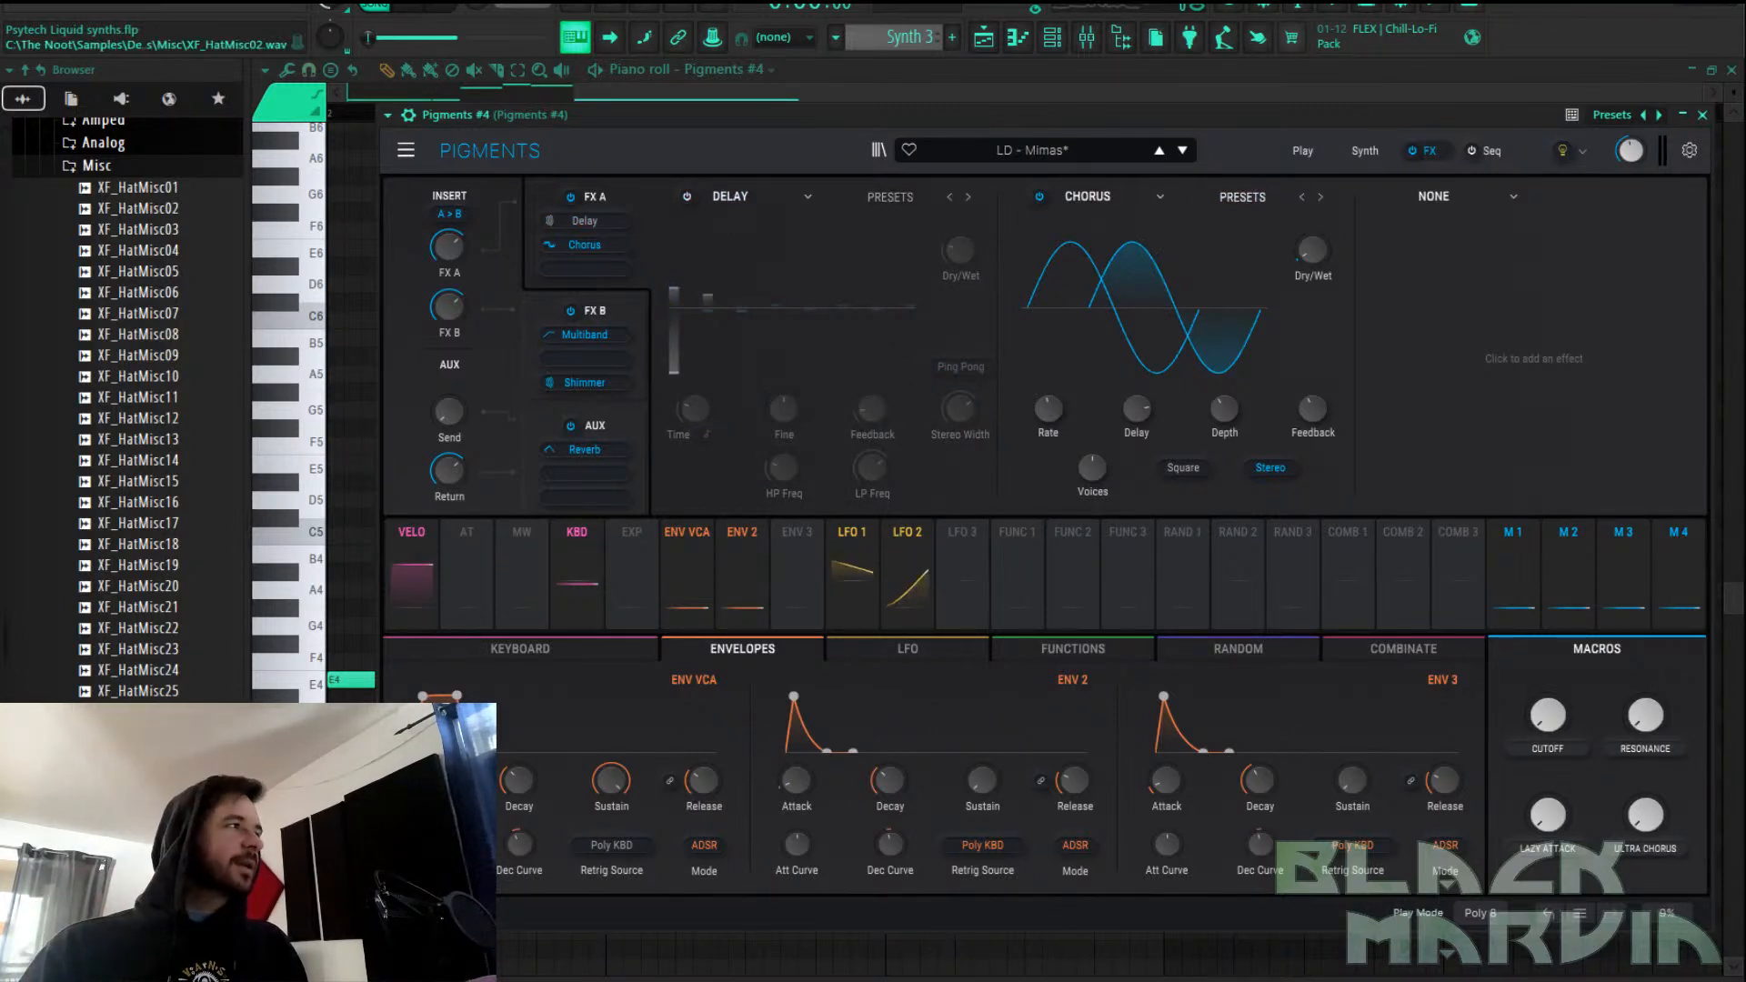
Check the Synth 3 clip in the playlist during playback and reopen the pattern's notes
{"action": "left_click", "coordinate": [985, 36]}
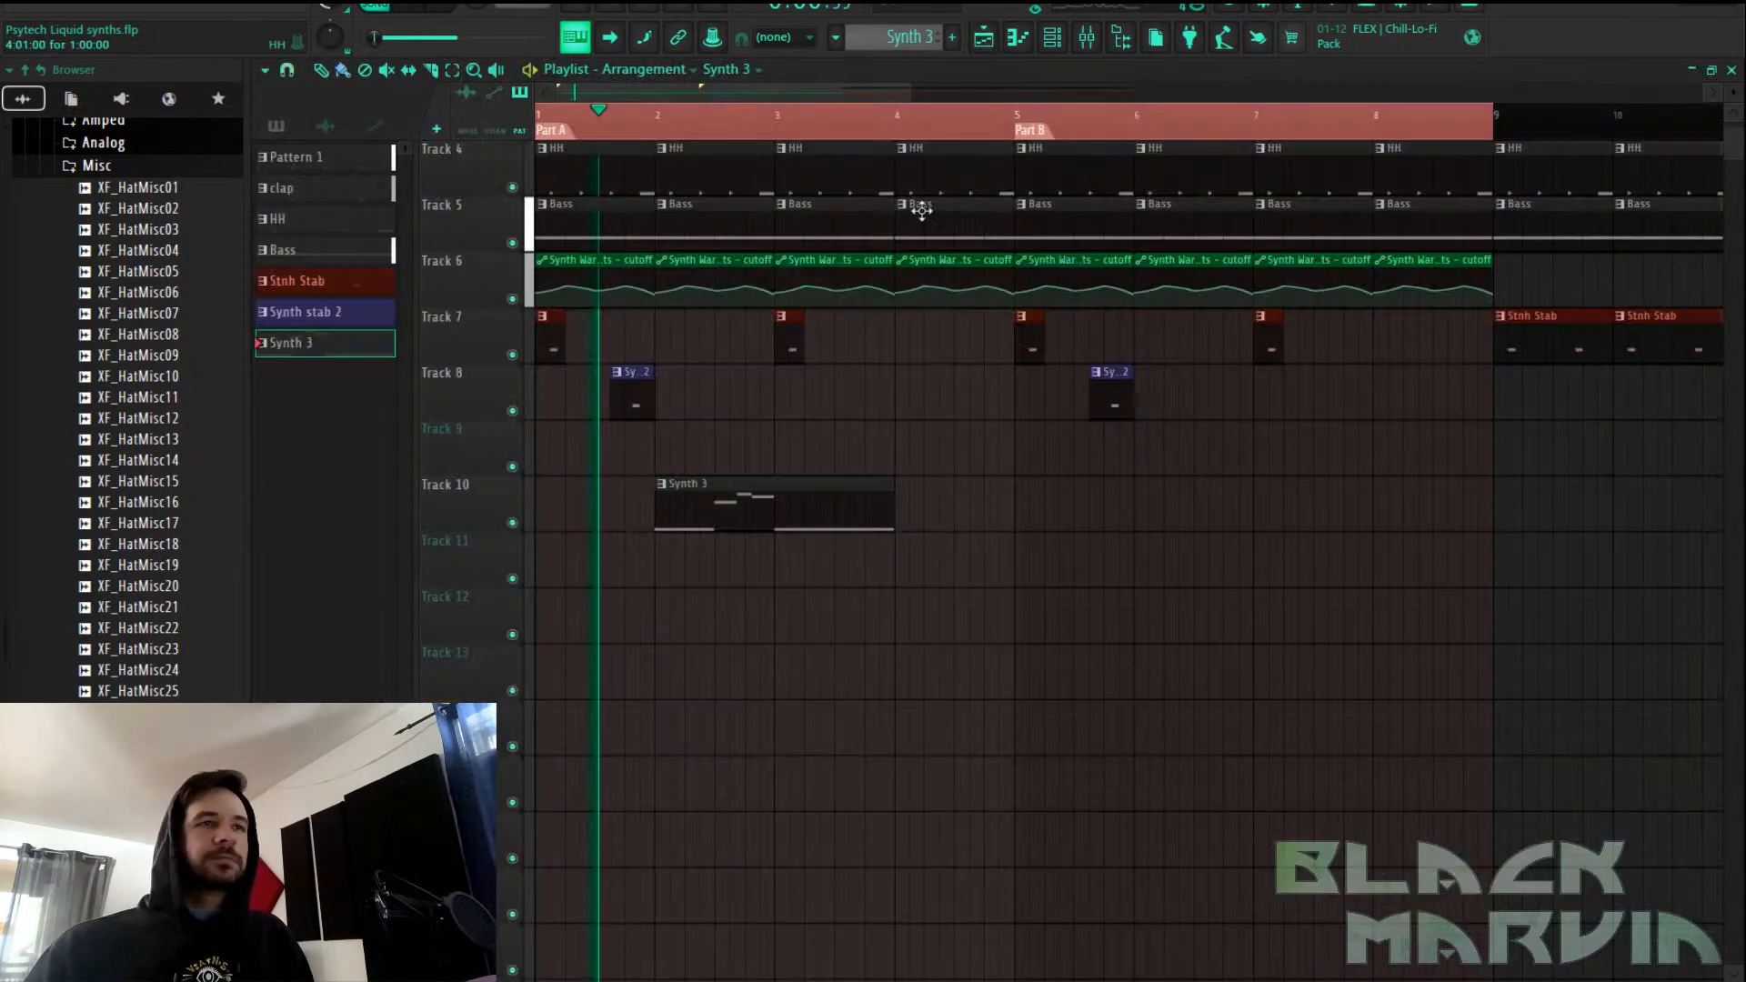
{"action": "double_click", "coordinate": [798, 496]}
{"action": "left_click", "coordinate": [983, 37]}
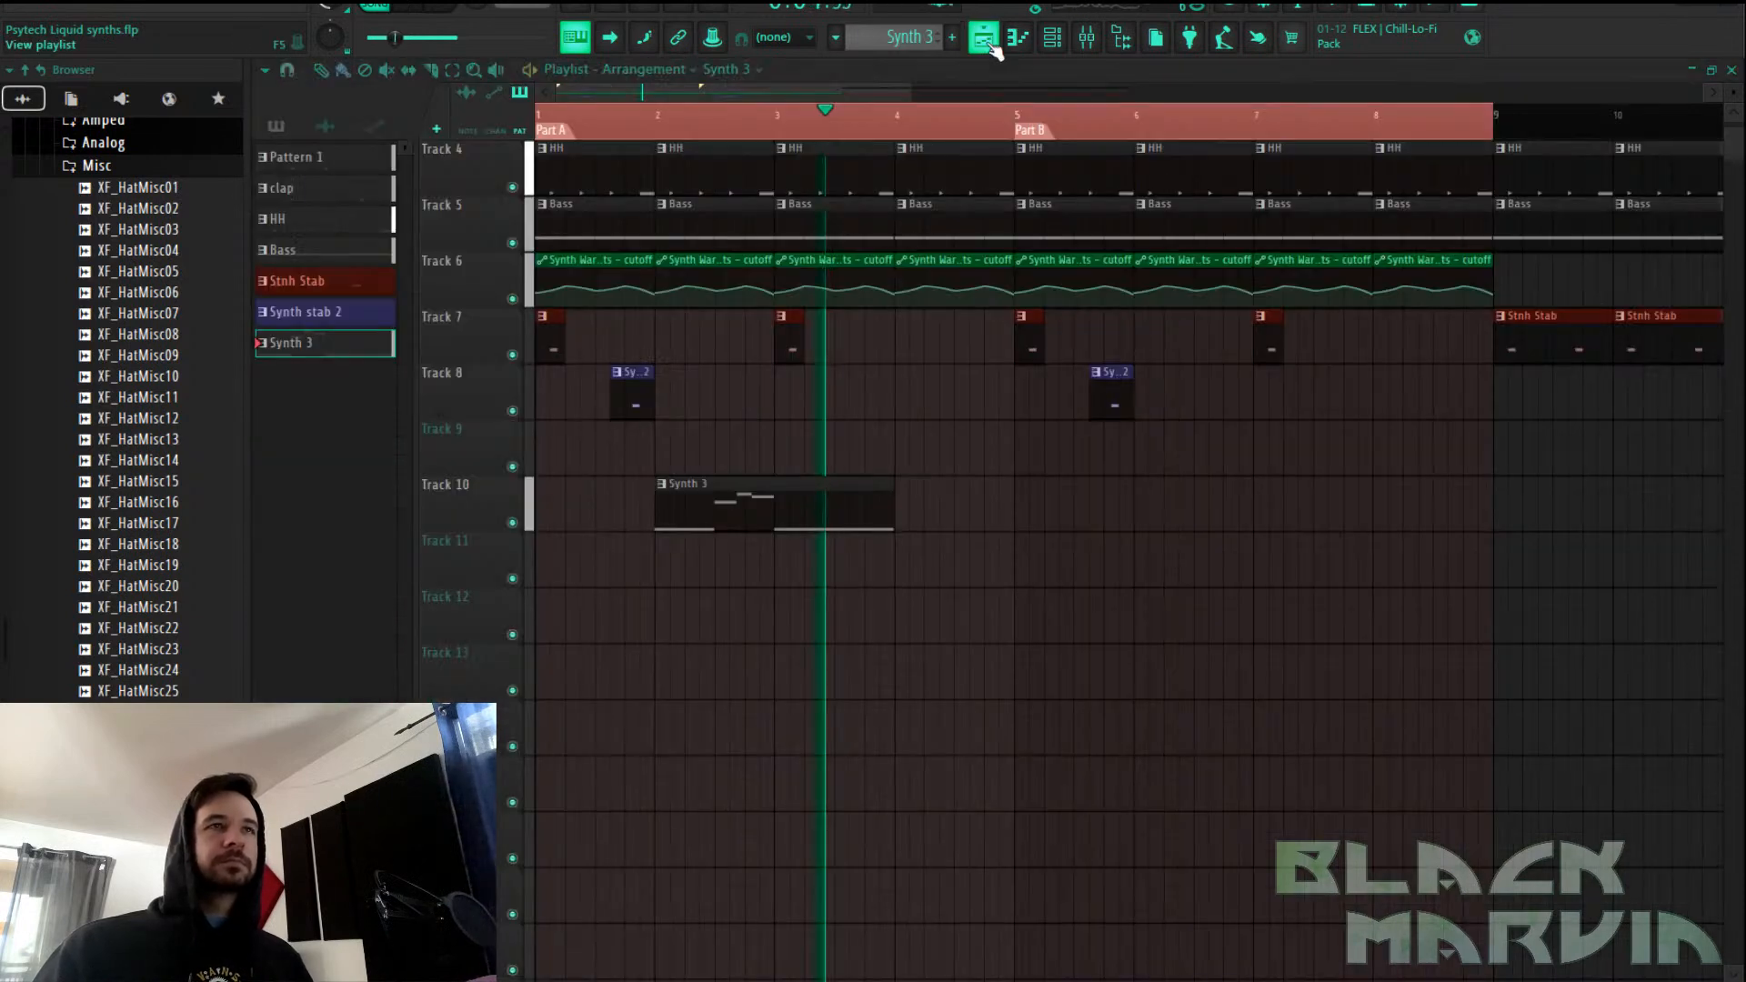
{"action": "double_click", "coordinate": [827, 505]}
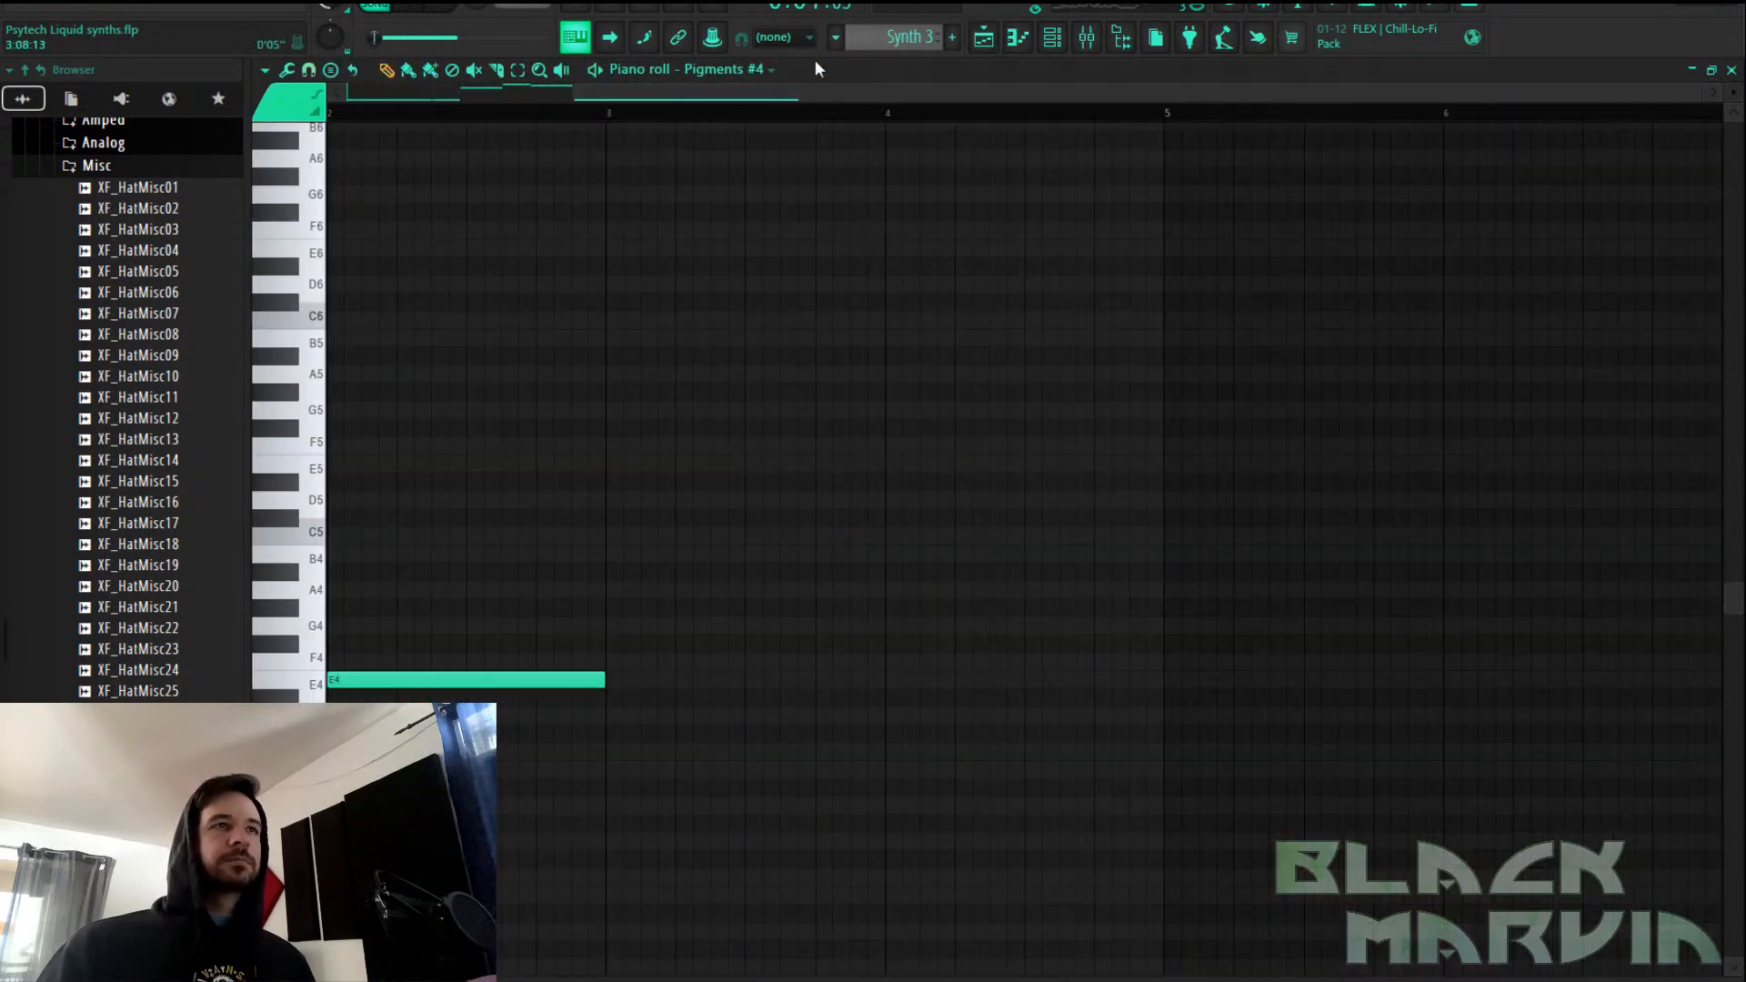
Try all the Synth 3 notes one octave lower during playback and move them back up an octave
{"action": "left_click_drag", "start_coordinate": [1167, 277], "coordinate": [436, 700]}
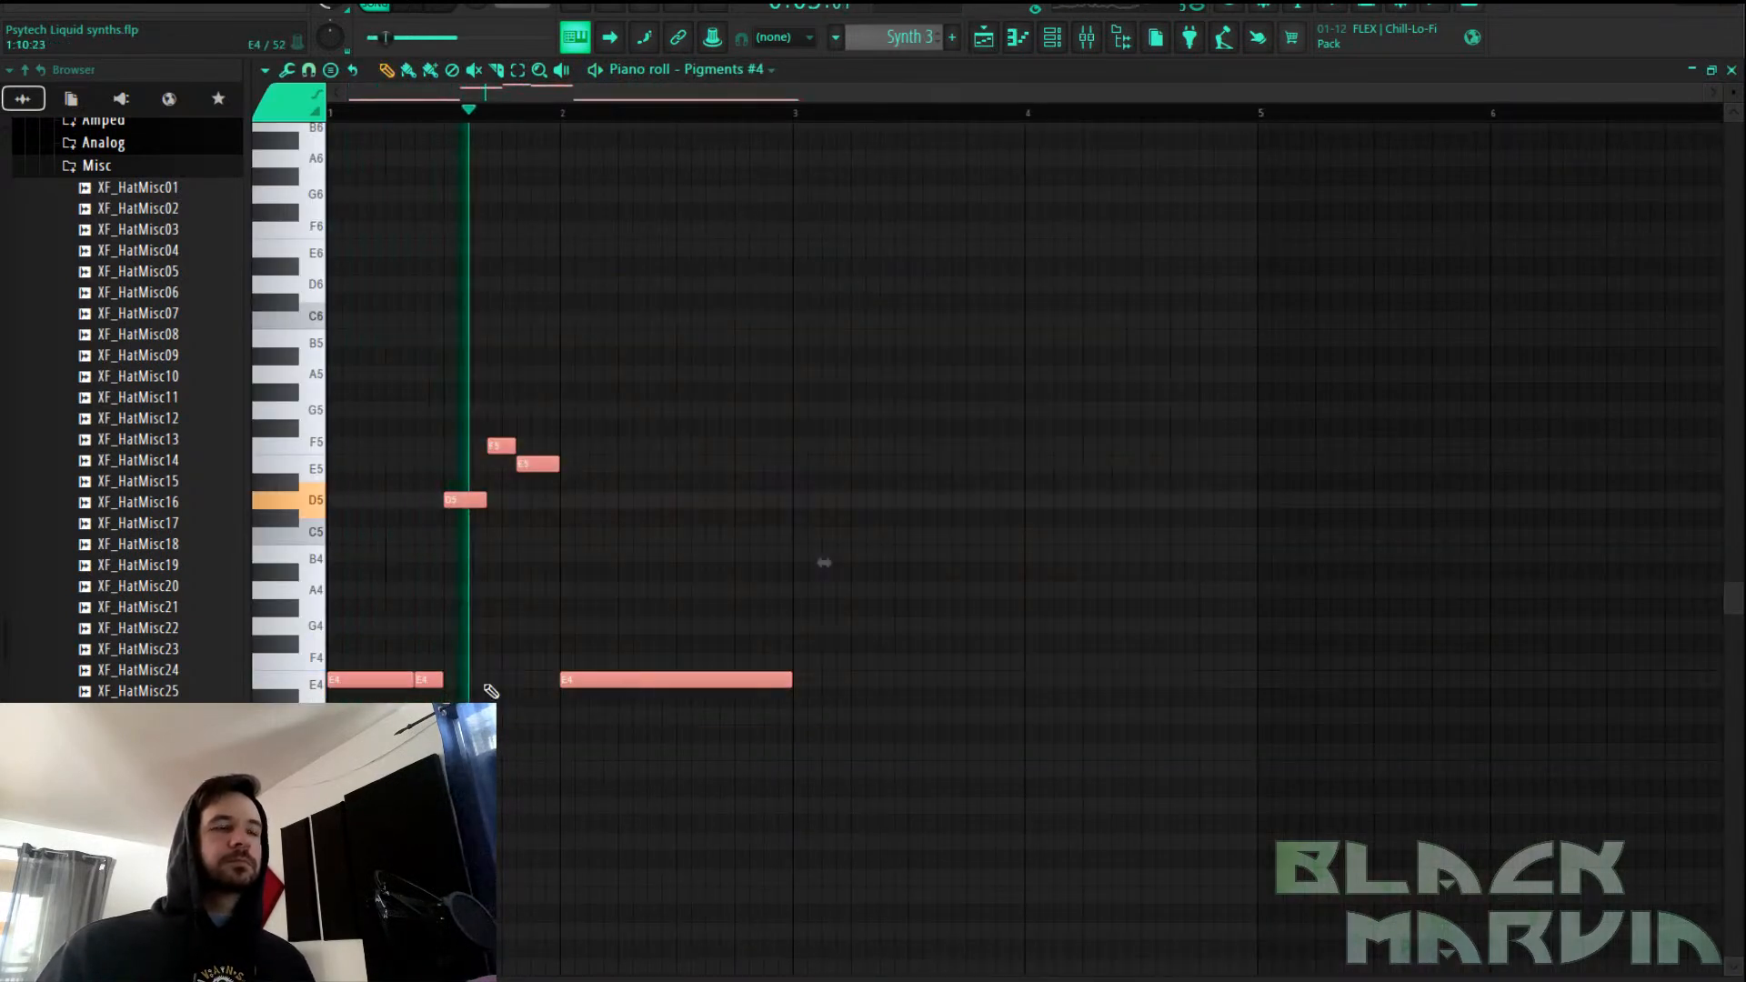
{"action": "key", "text": "ctrl+Down"}
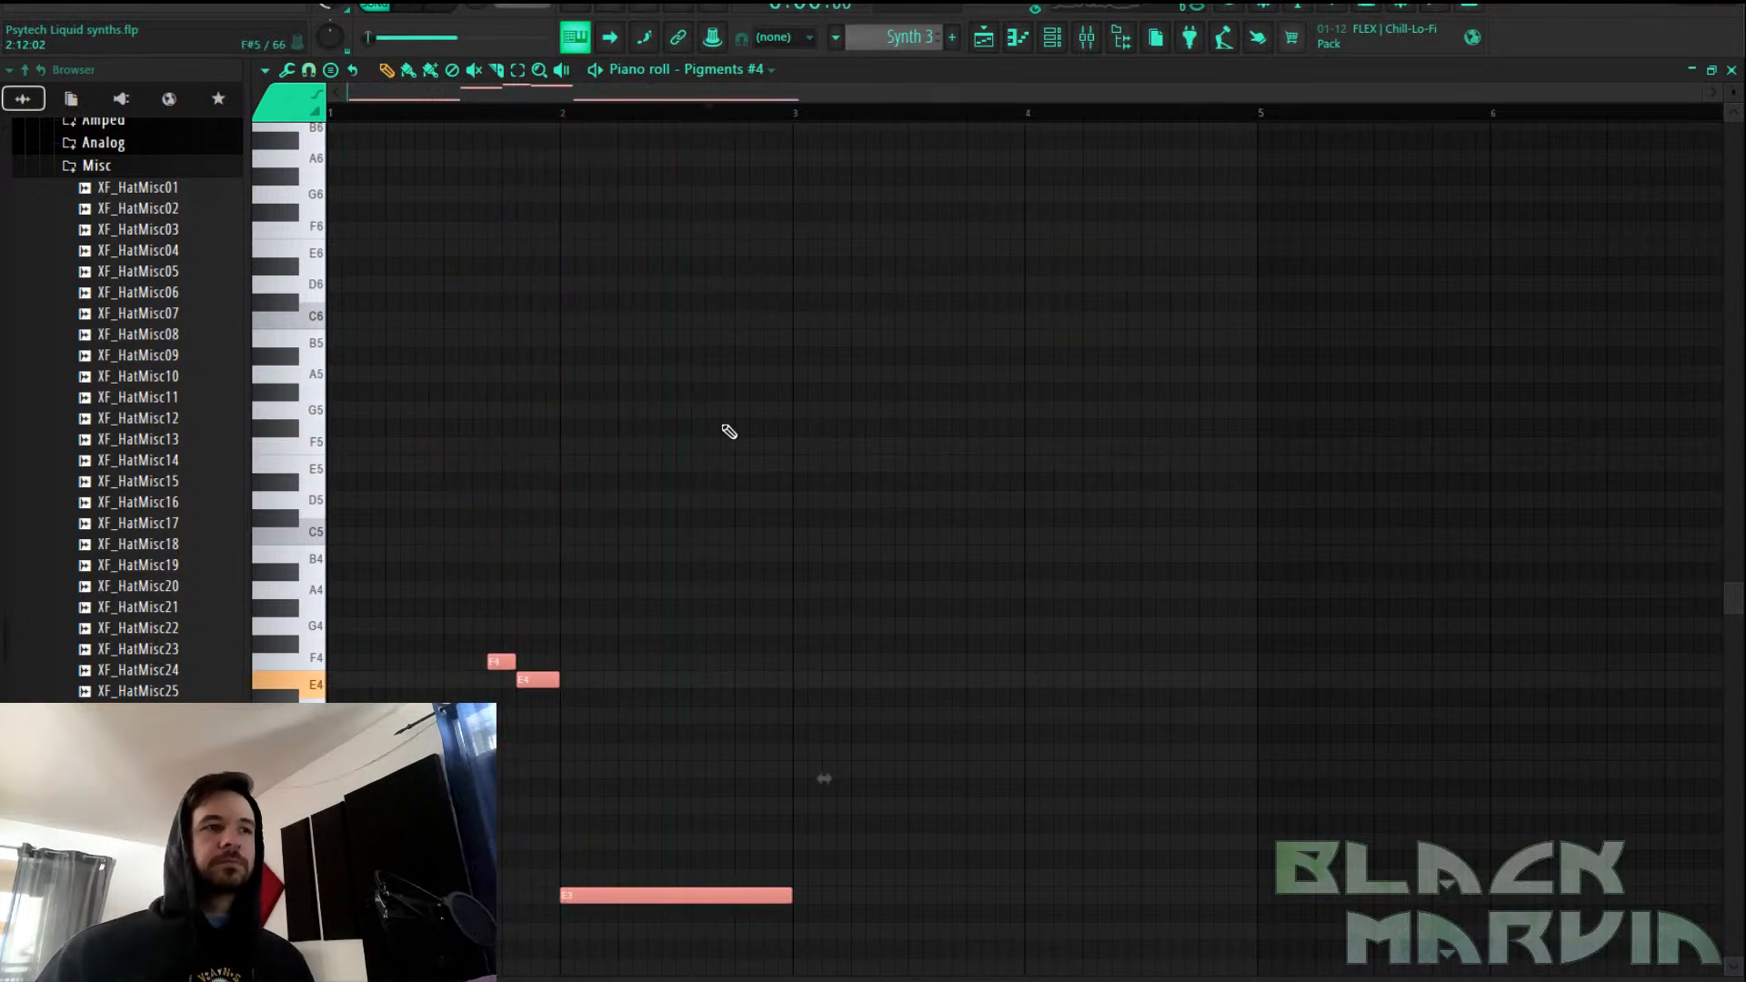
{"action": "left_click", "coordinate": [1052, 36]}
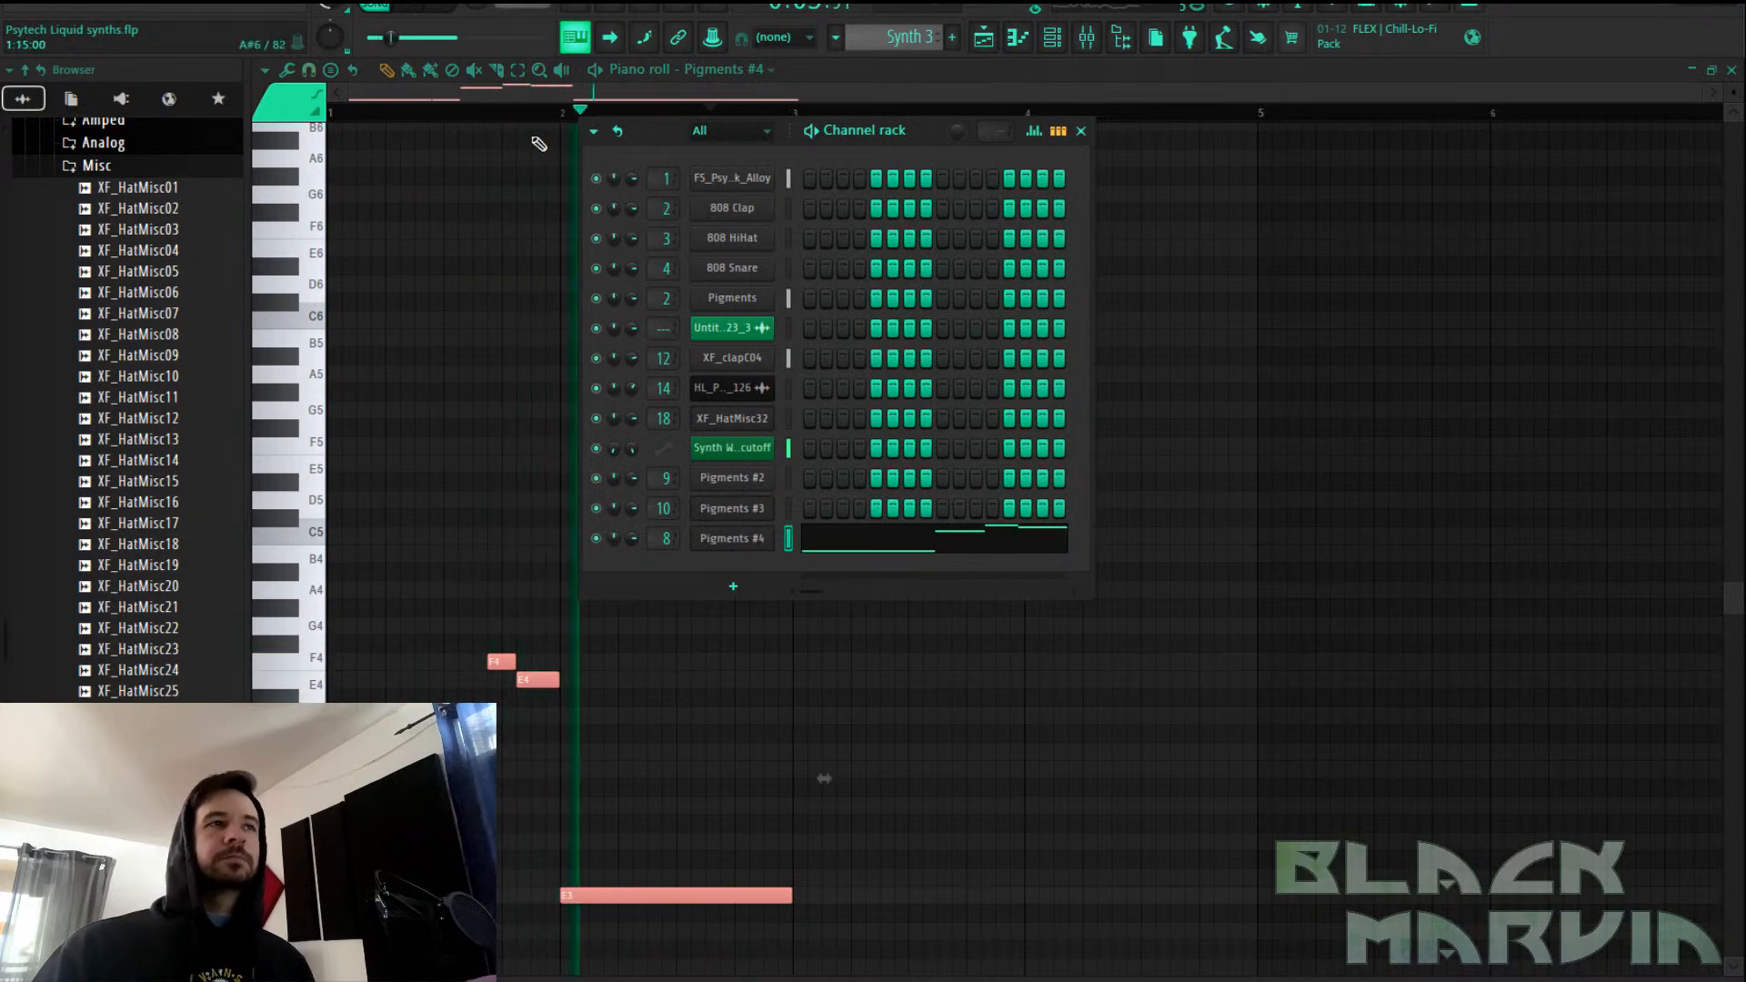
{"action": "left_click", "coordinate": [535, 101]}
{"action": "key", "text": "ctrl+Up"}
{"action": "key", "text": "space"}
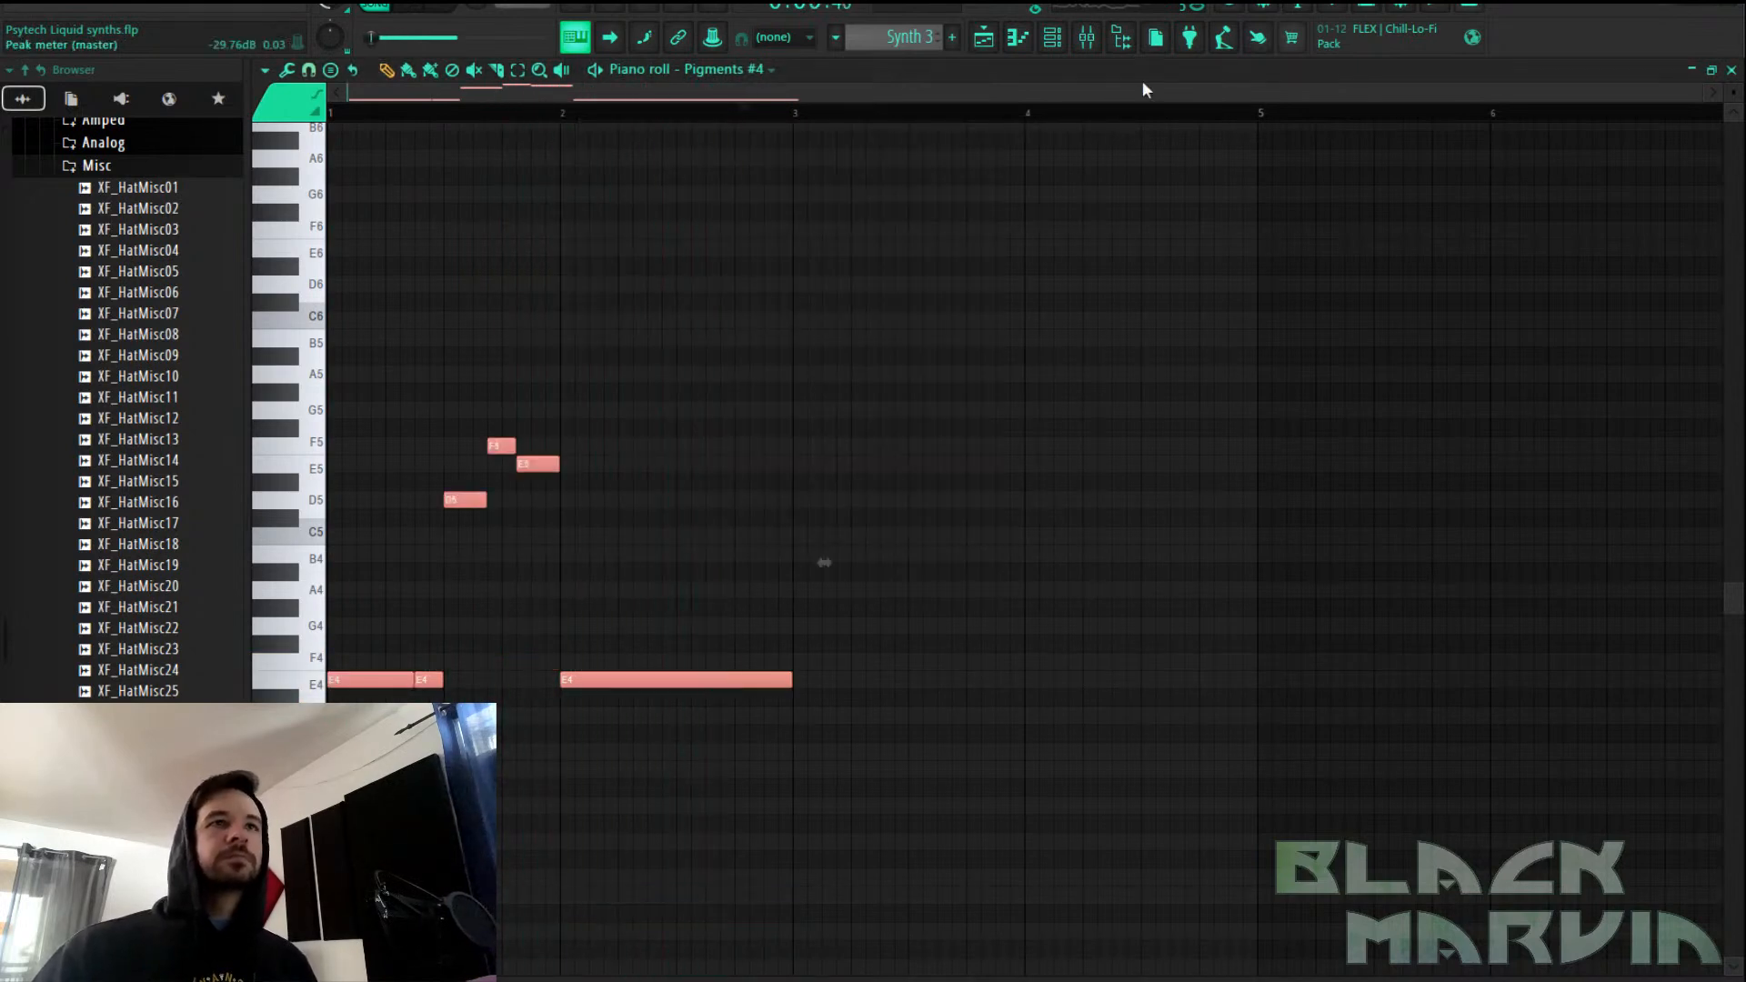
Inspect the Pigments #4 mixer track and play the arrangement from the playlist
{"action": "left_click", "coordinate": [1087, 36]}
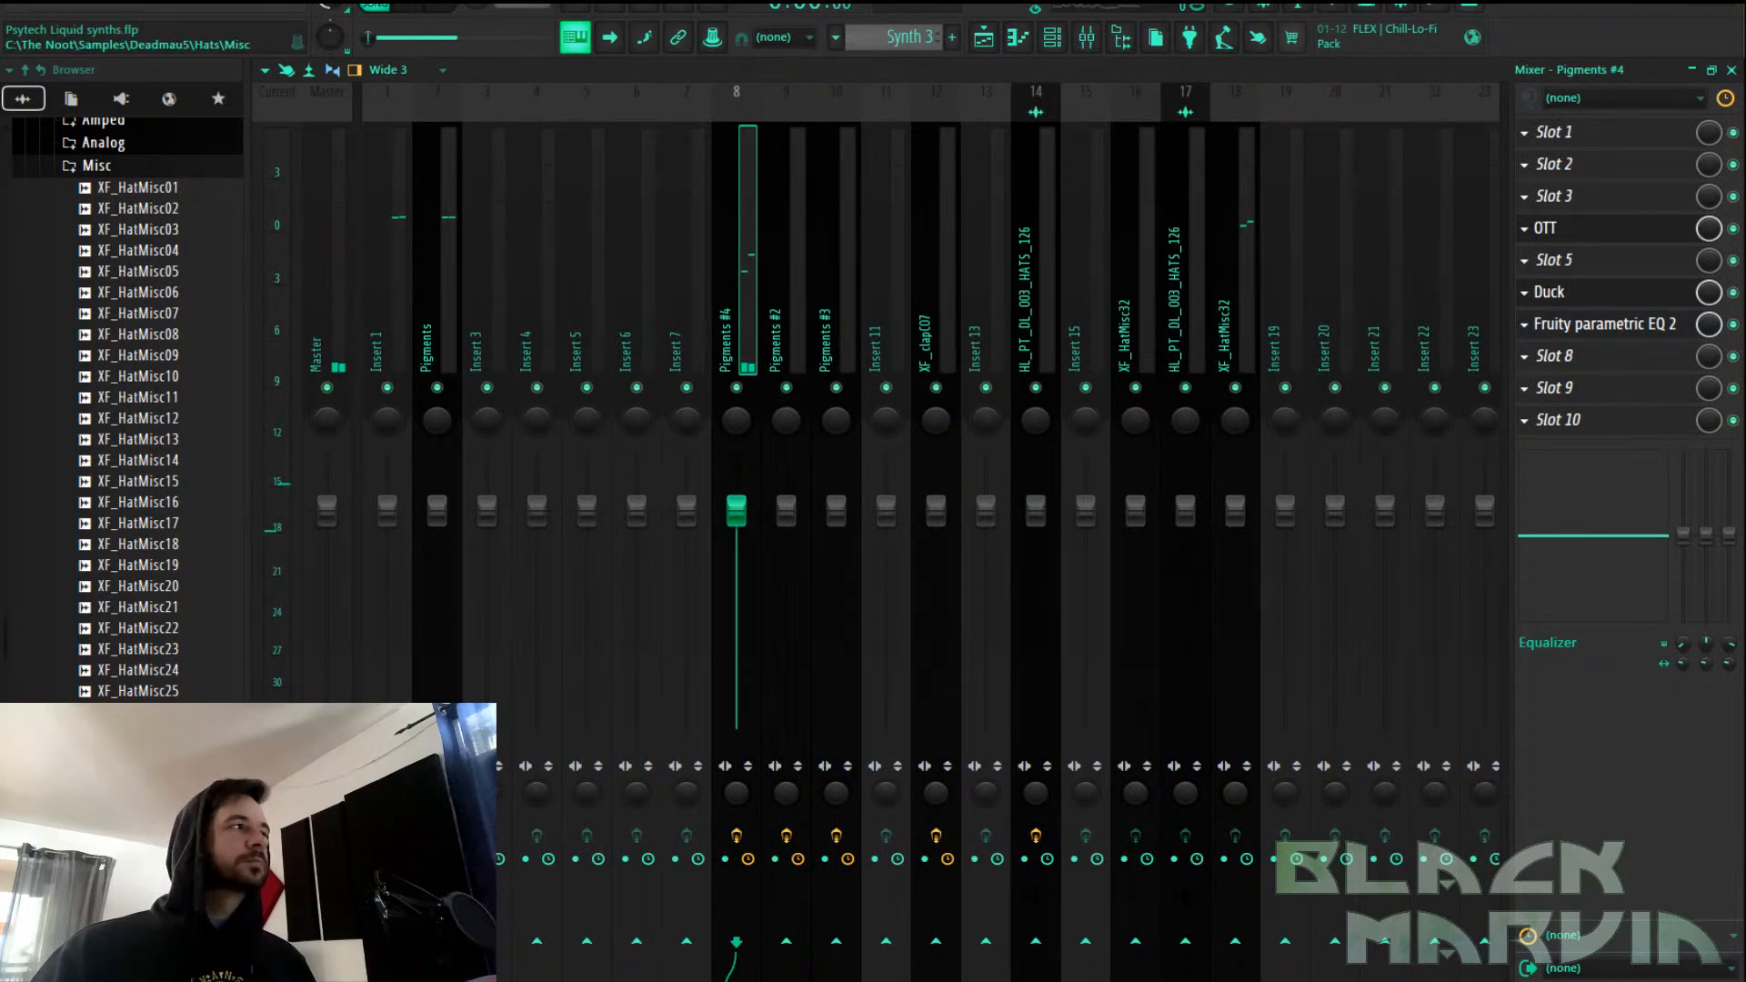
{"action": "left_click", "coordinate": [414, 9]}
{"action": "left_click", "coordinate": [987, 36]}
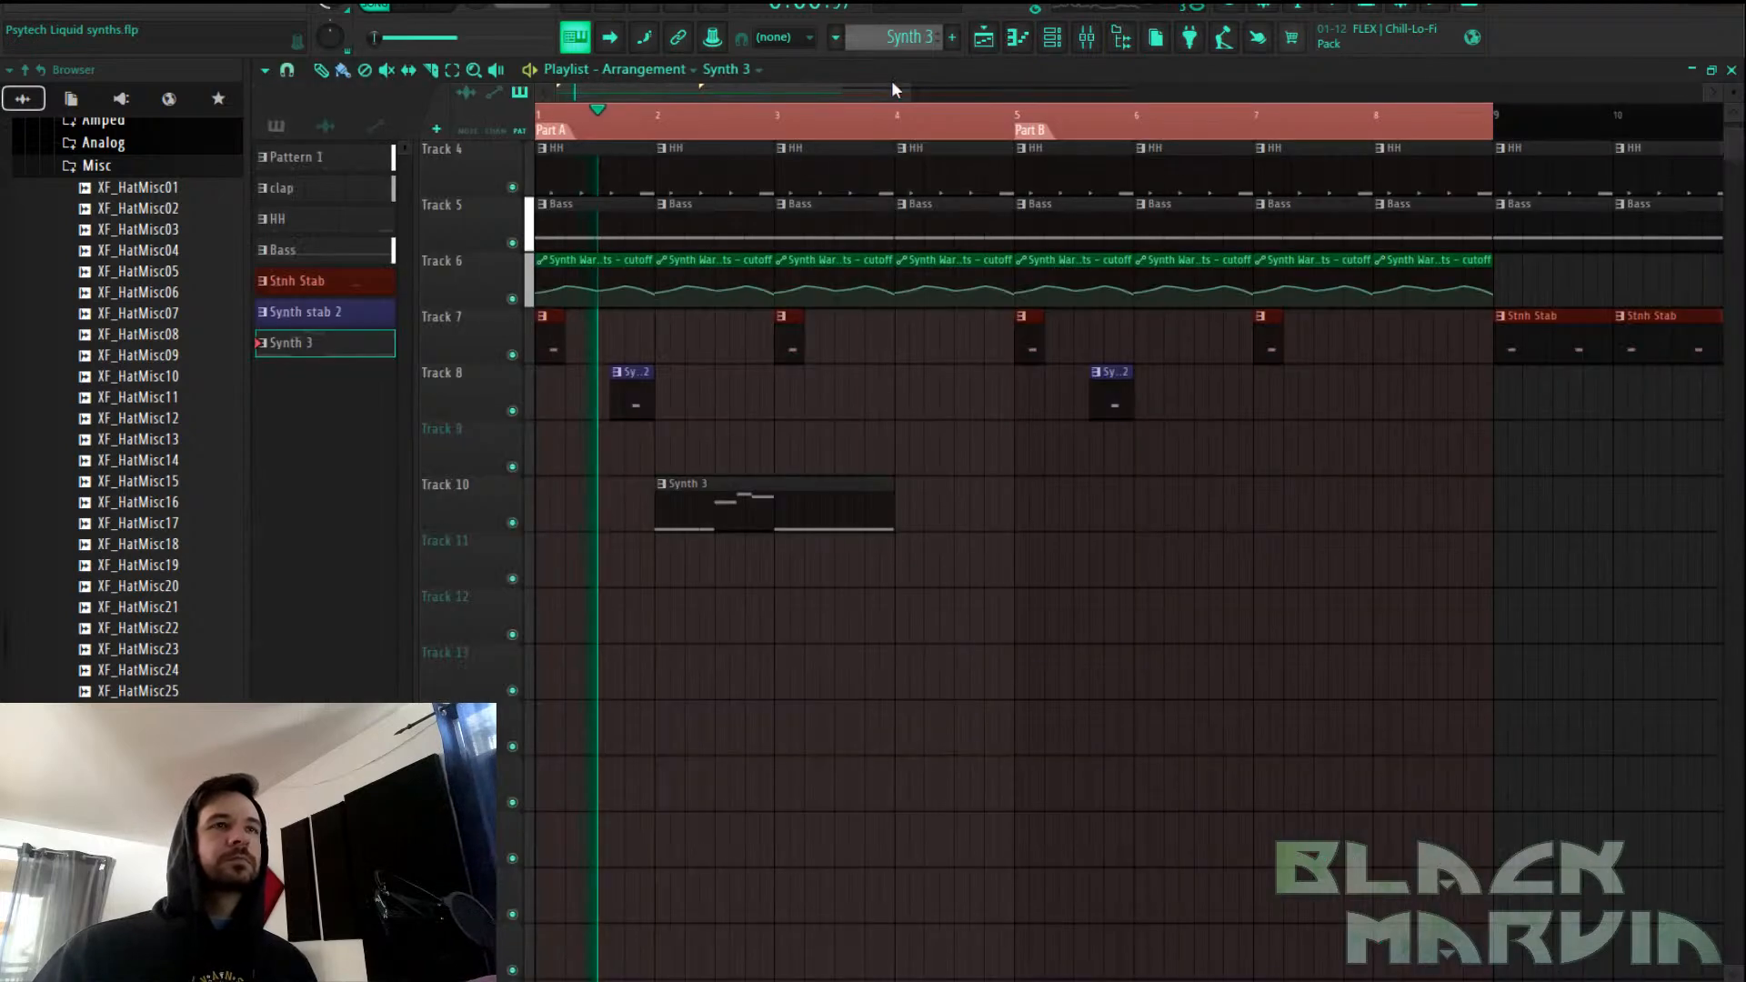
Open Pigments #4, audition the LD - Lysithea preset, and load LD - Liquid Circuitry
{"action": "left_click", "coordinate": [1053, 36]}
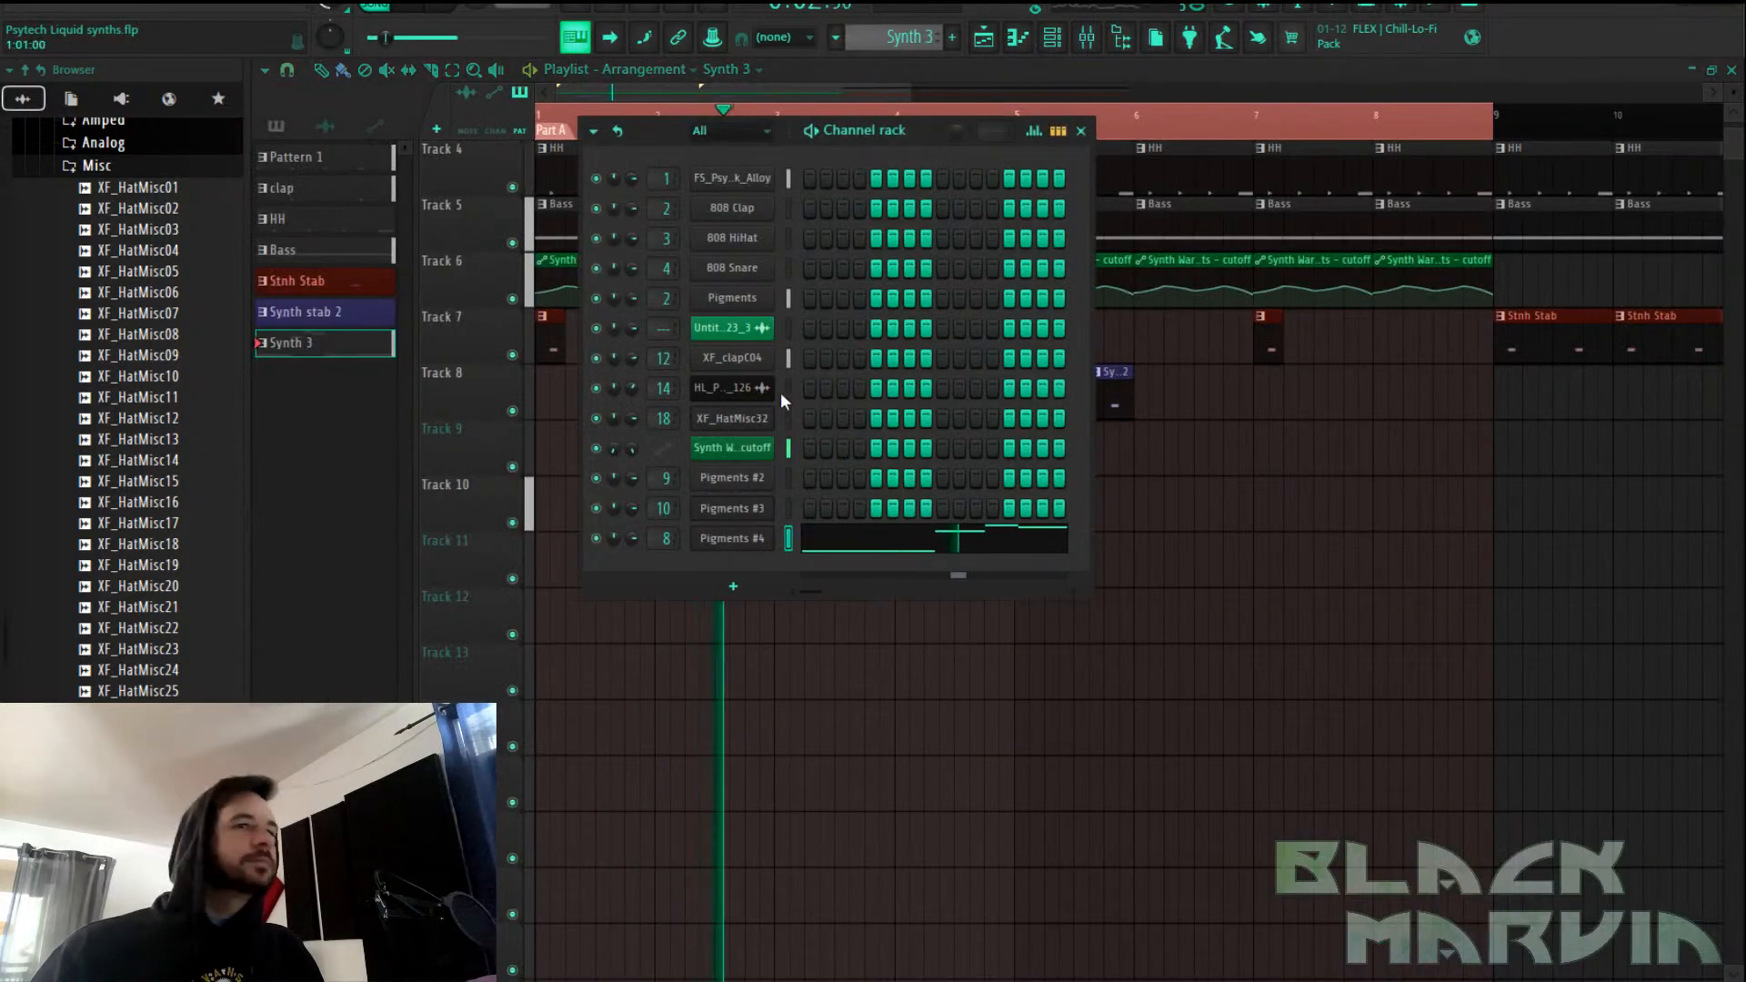
{"action": "left_click", "coordinate": [737, 540]}
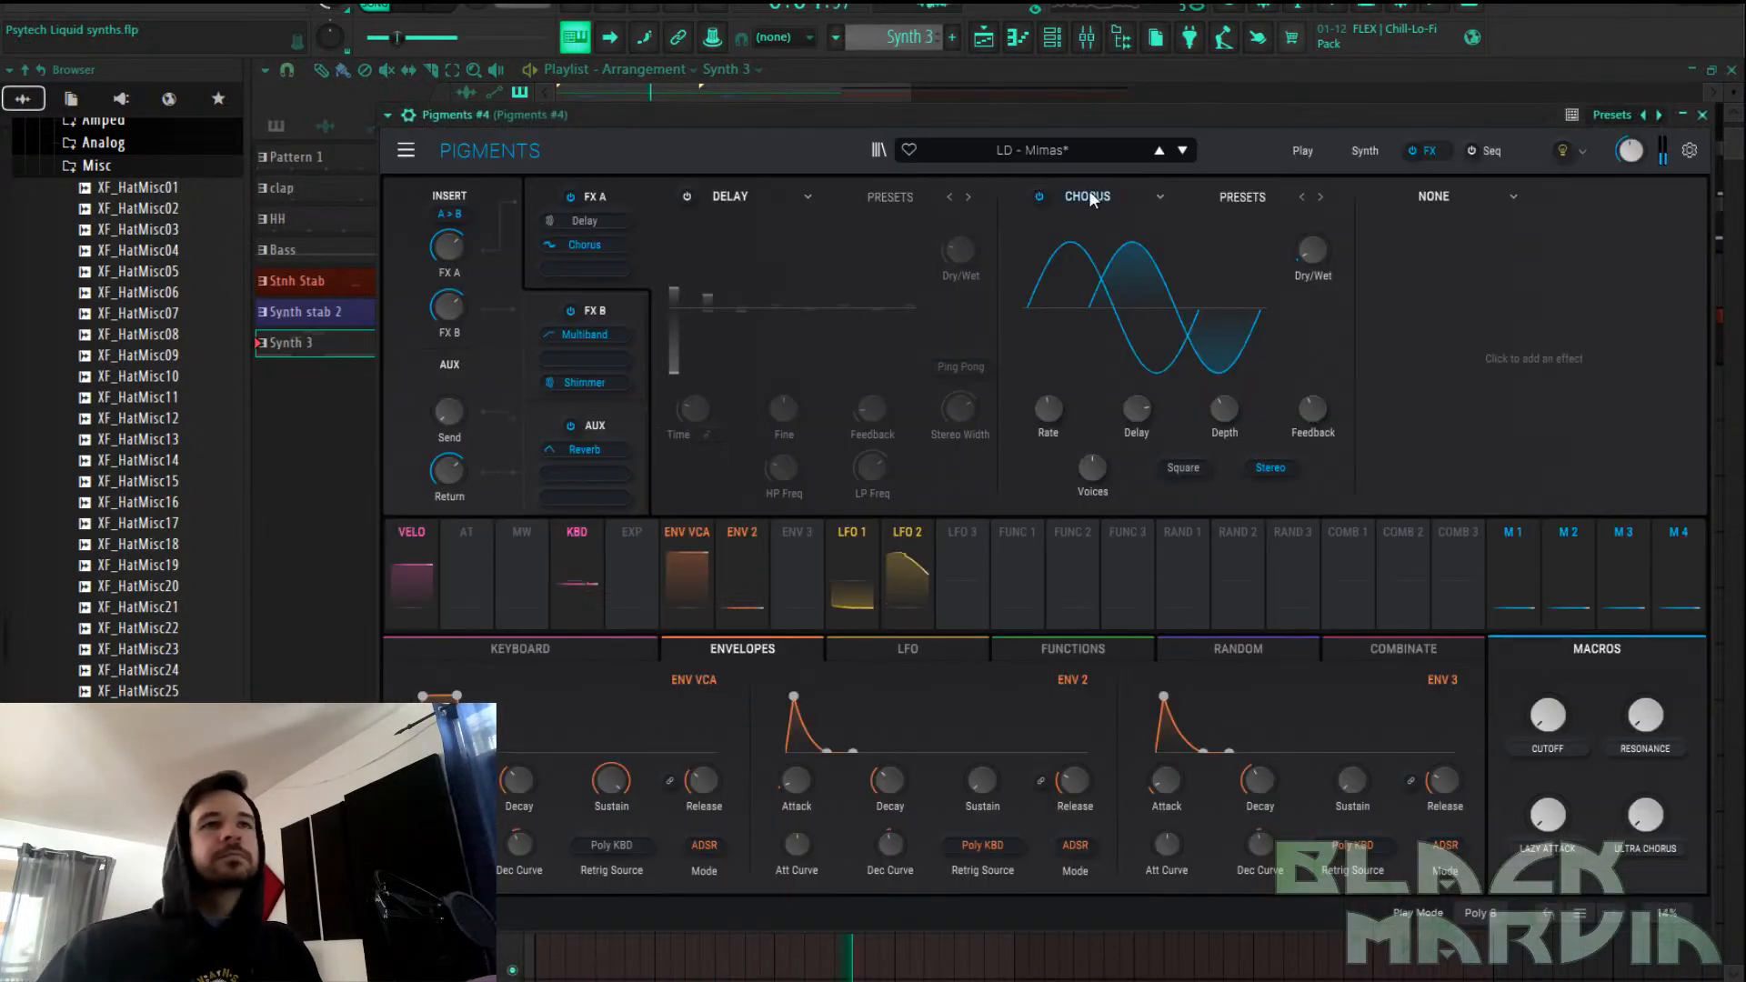
{"action": "left_click", "coordinate": [1160, 151]}
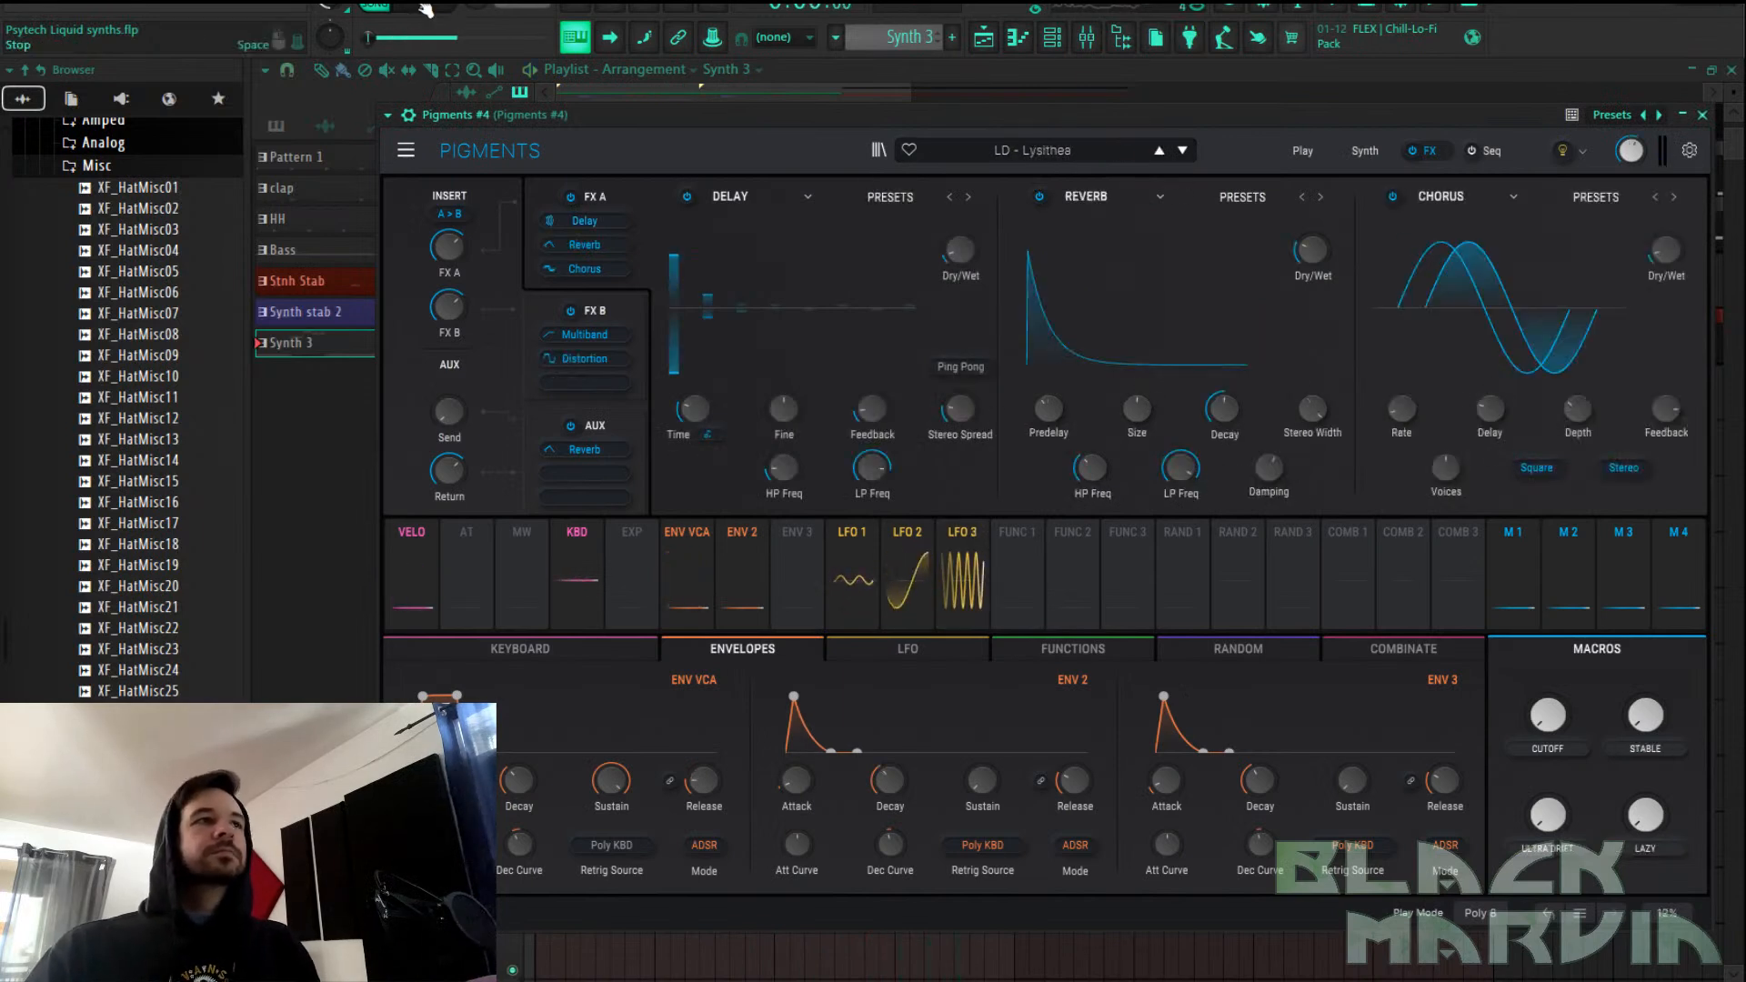
{"action": "left_click", "coordinate": [1161, 149]}
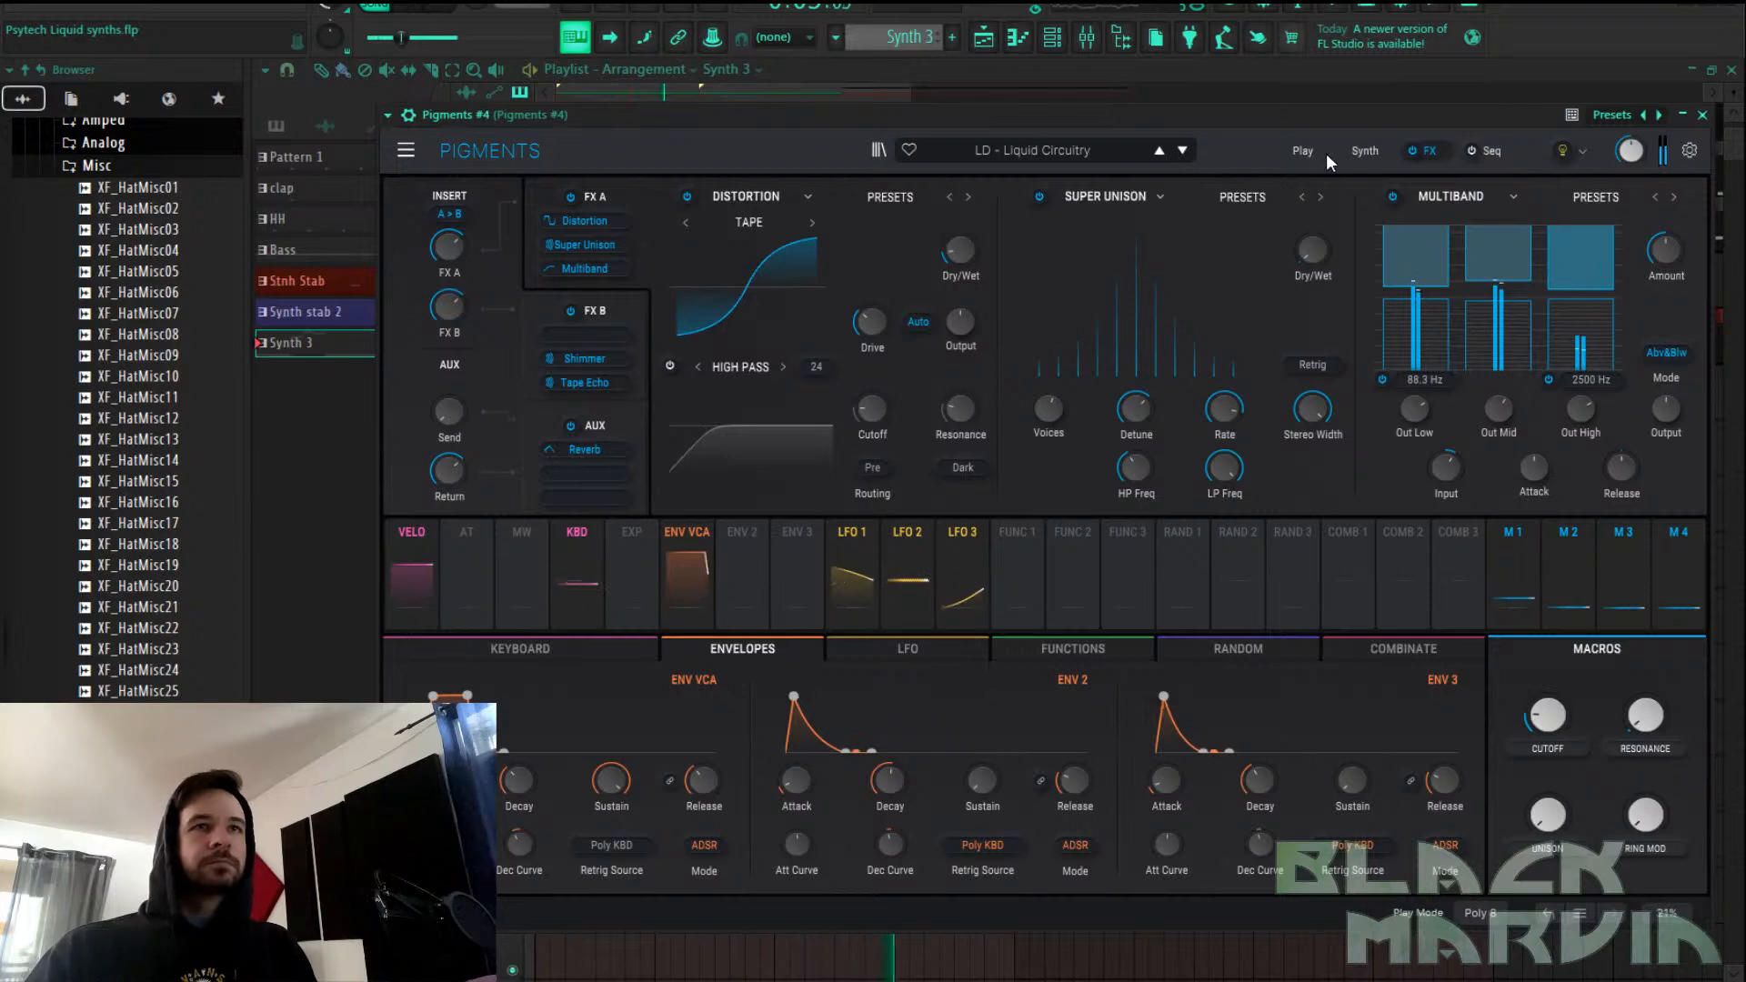
Stop the arrangement's playback from the playlist, and open the Synth 3 pattern with all its notes selected
{"action": "left_click", "coordinate": [998, 41]}
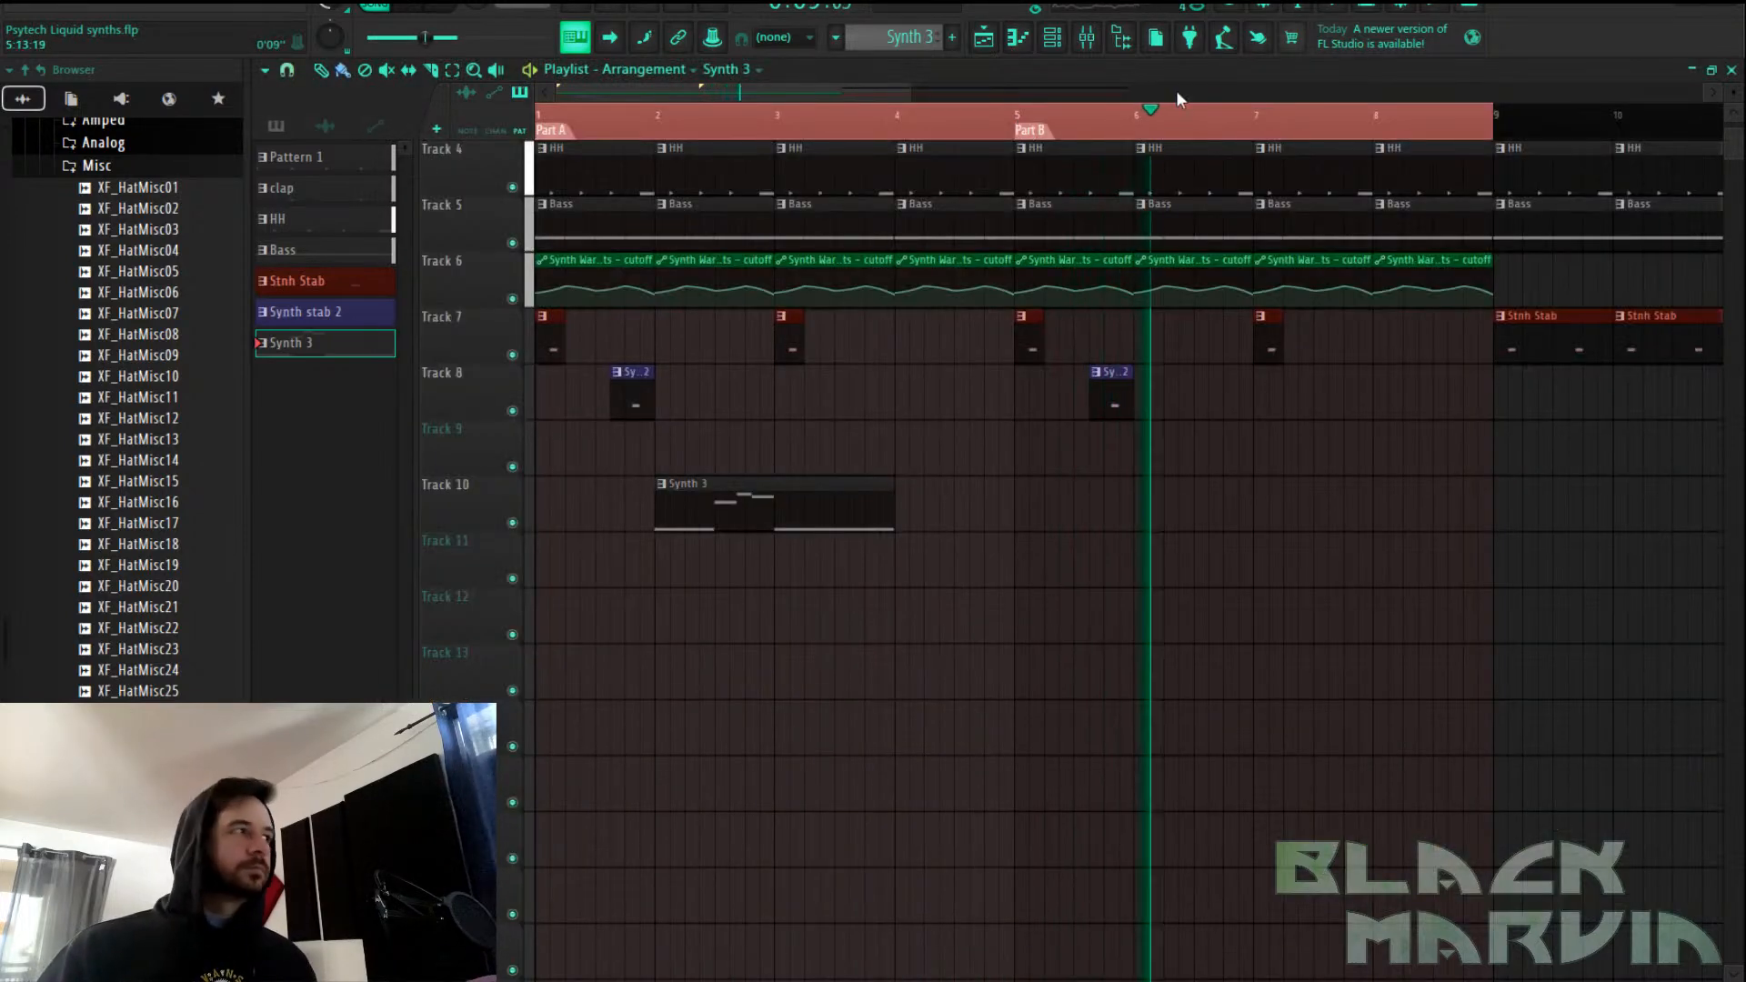
{"action": "key", "text": "space"}
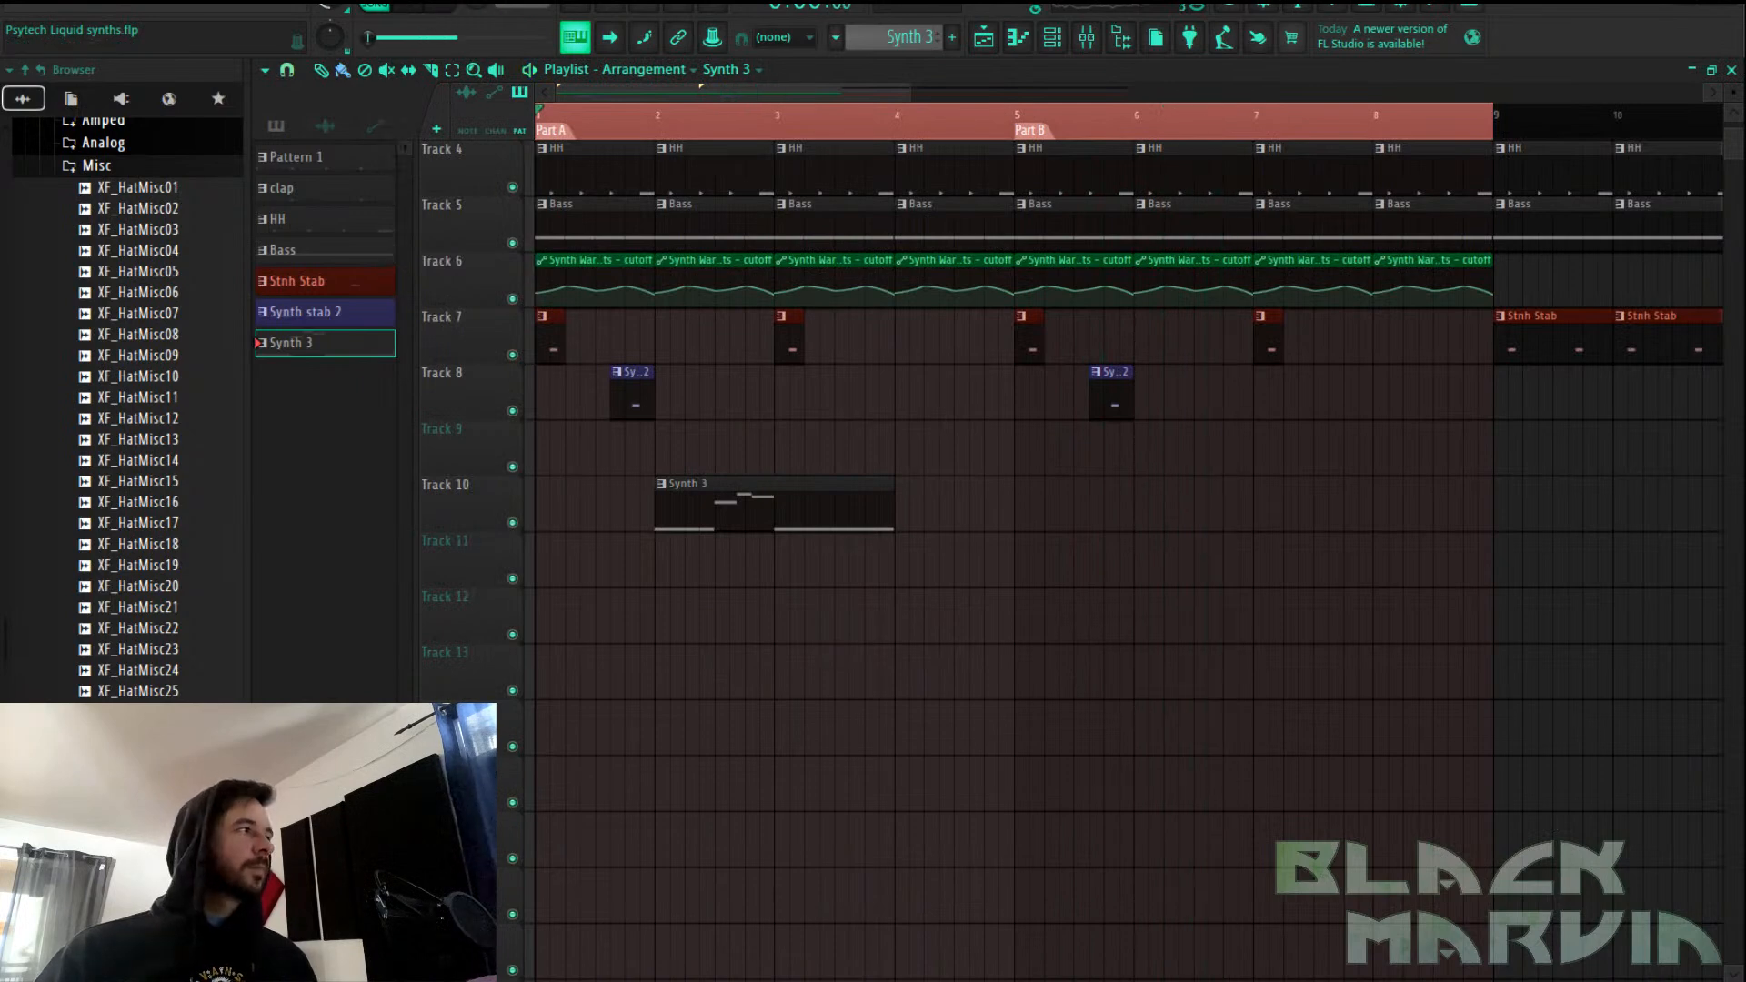
{"action": "double_click", "coordinate": [775, 511]}
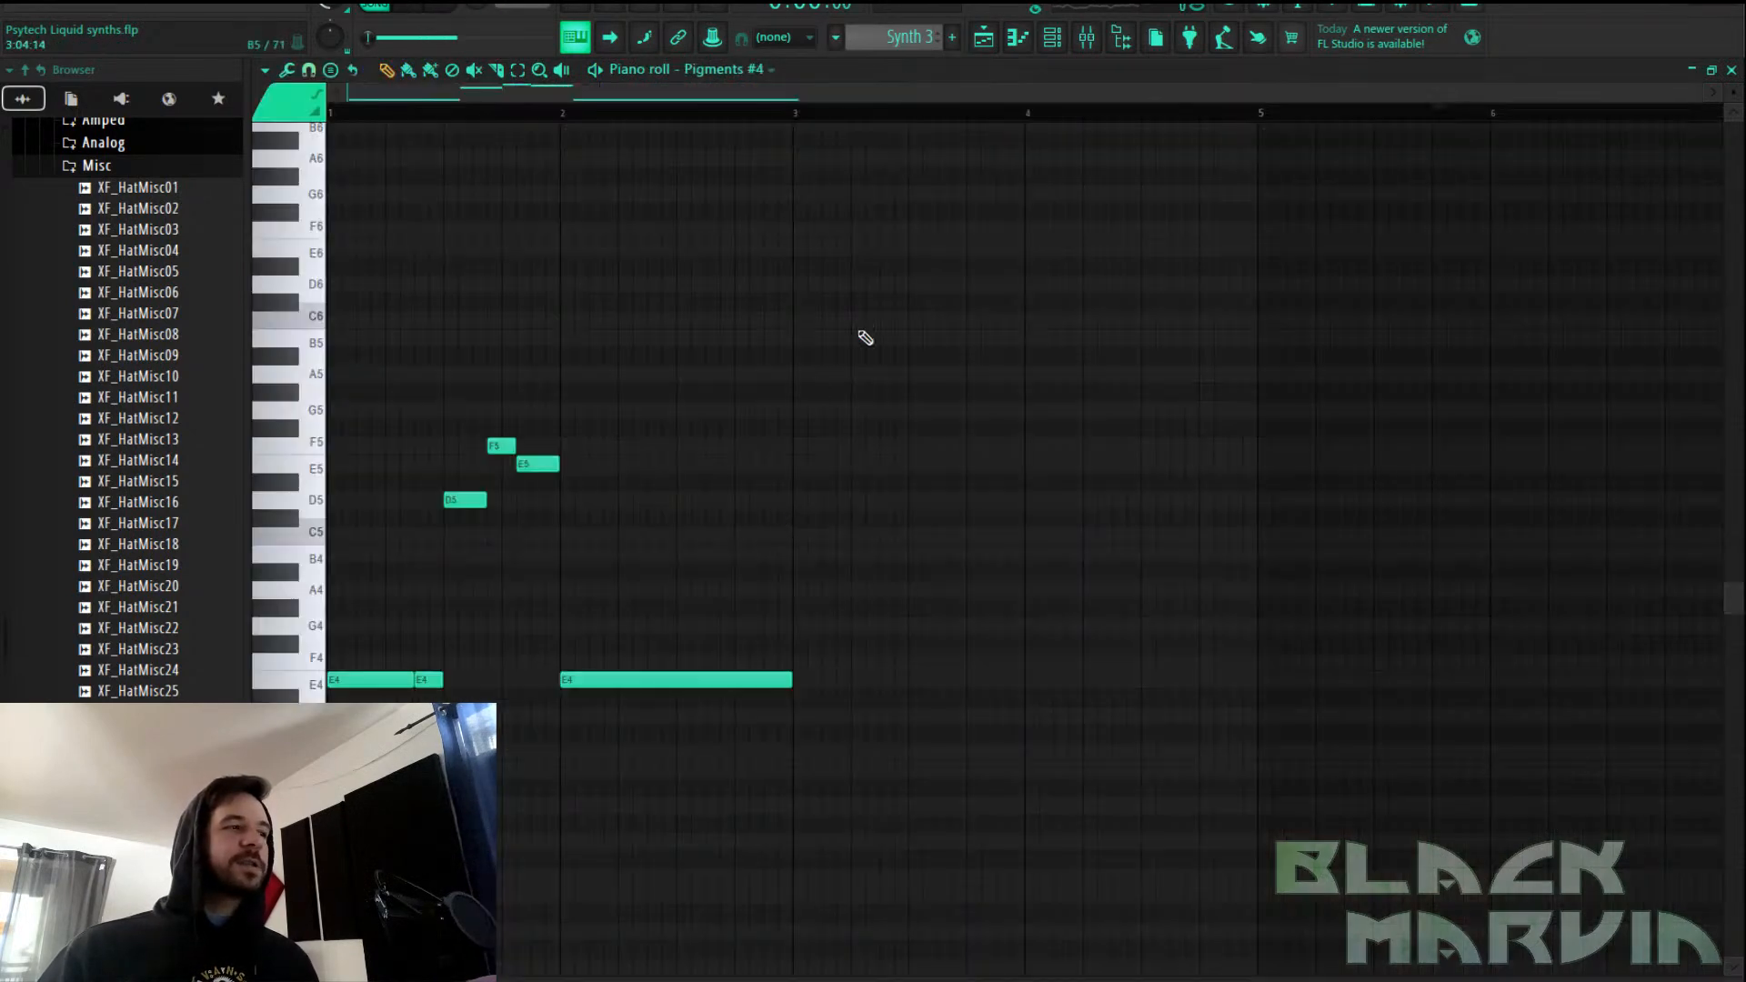
{"action": "scroll", "coordinate": [973, 303], "scroll_direction": "down", "scroll_amount": 3}
{"action": "left_click_drag", "start_coordinate": [1046, 205], "coordinate": [330, 634]}
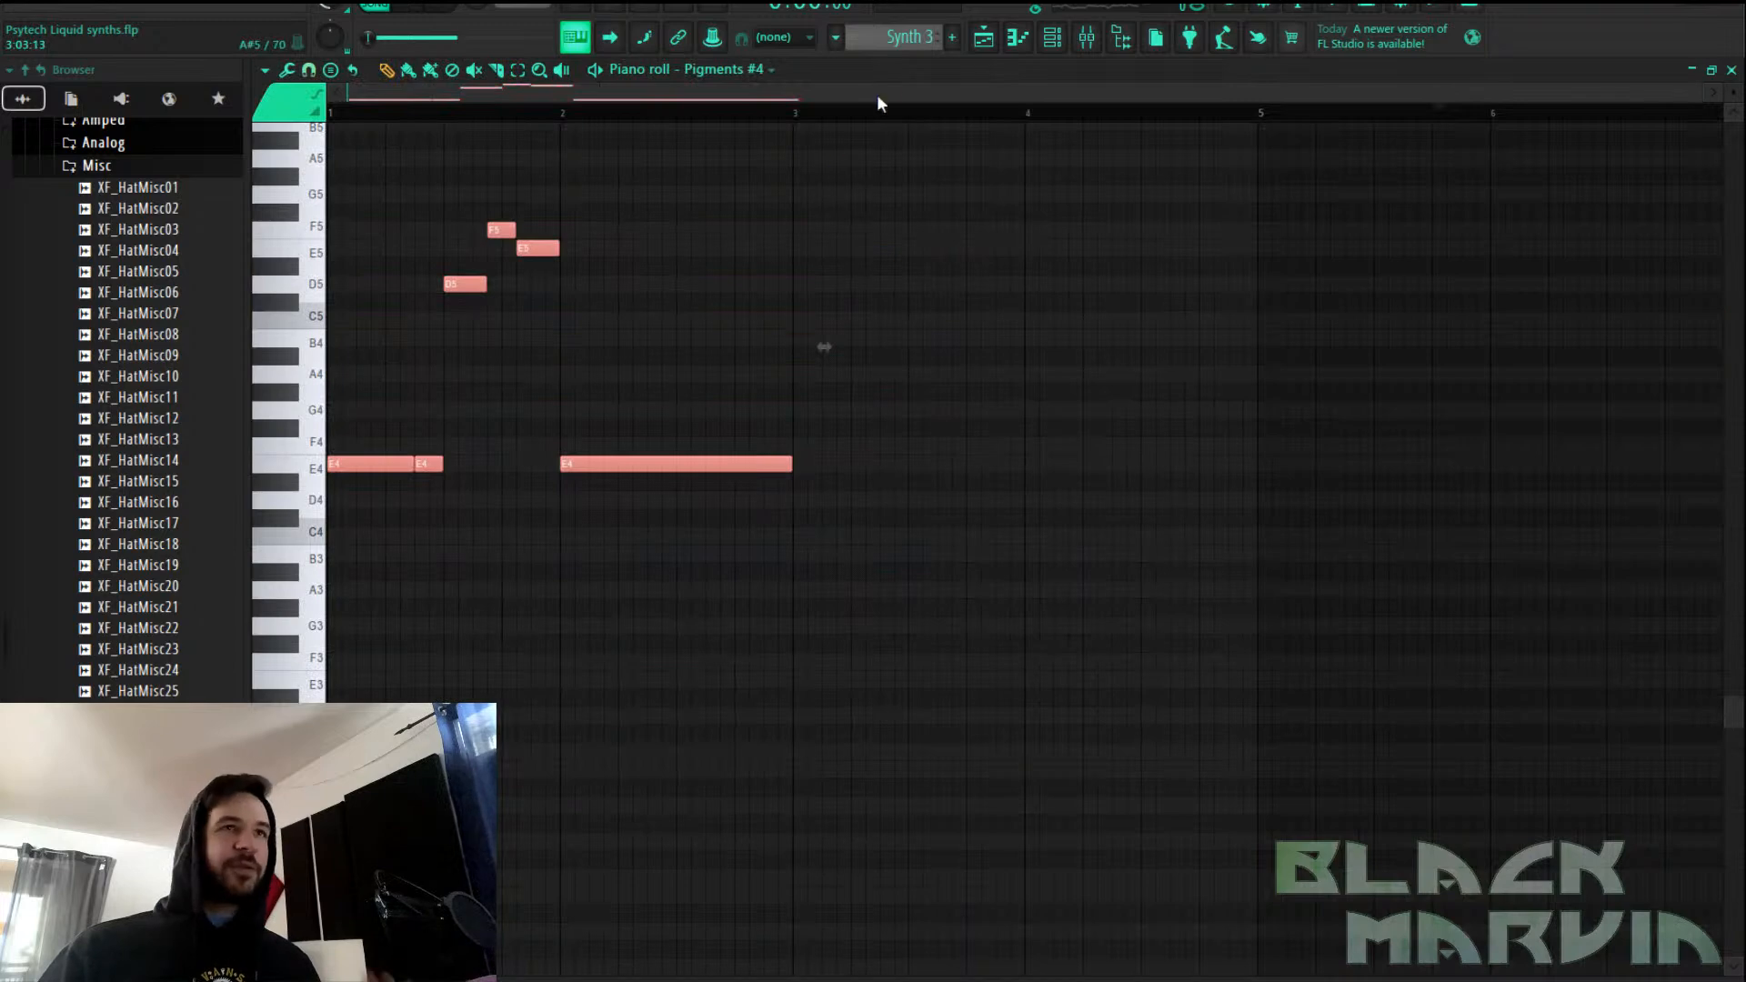
Create a new empty pattern and name it ynth 4
{"action": "left_click", "coordinate": [954, 37]}
{"action": "type", "text": "Synth "}
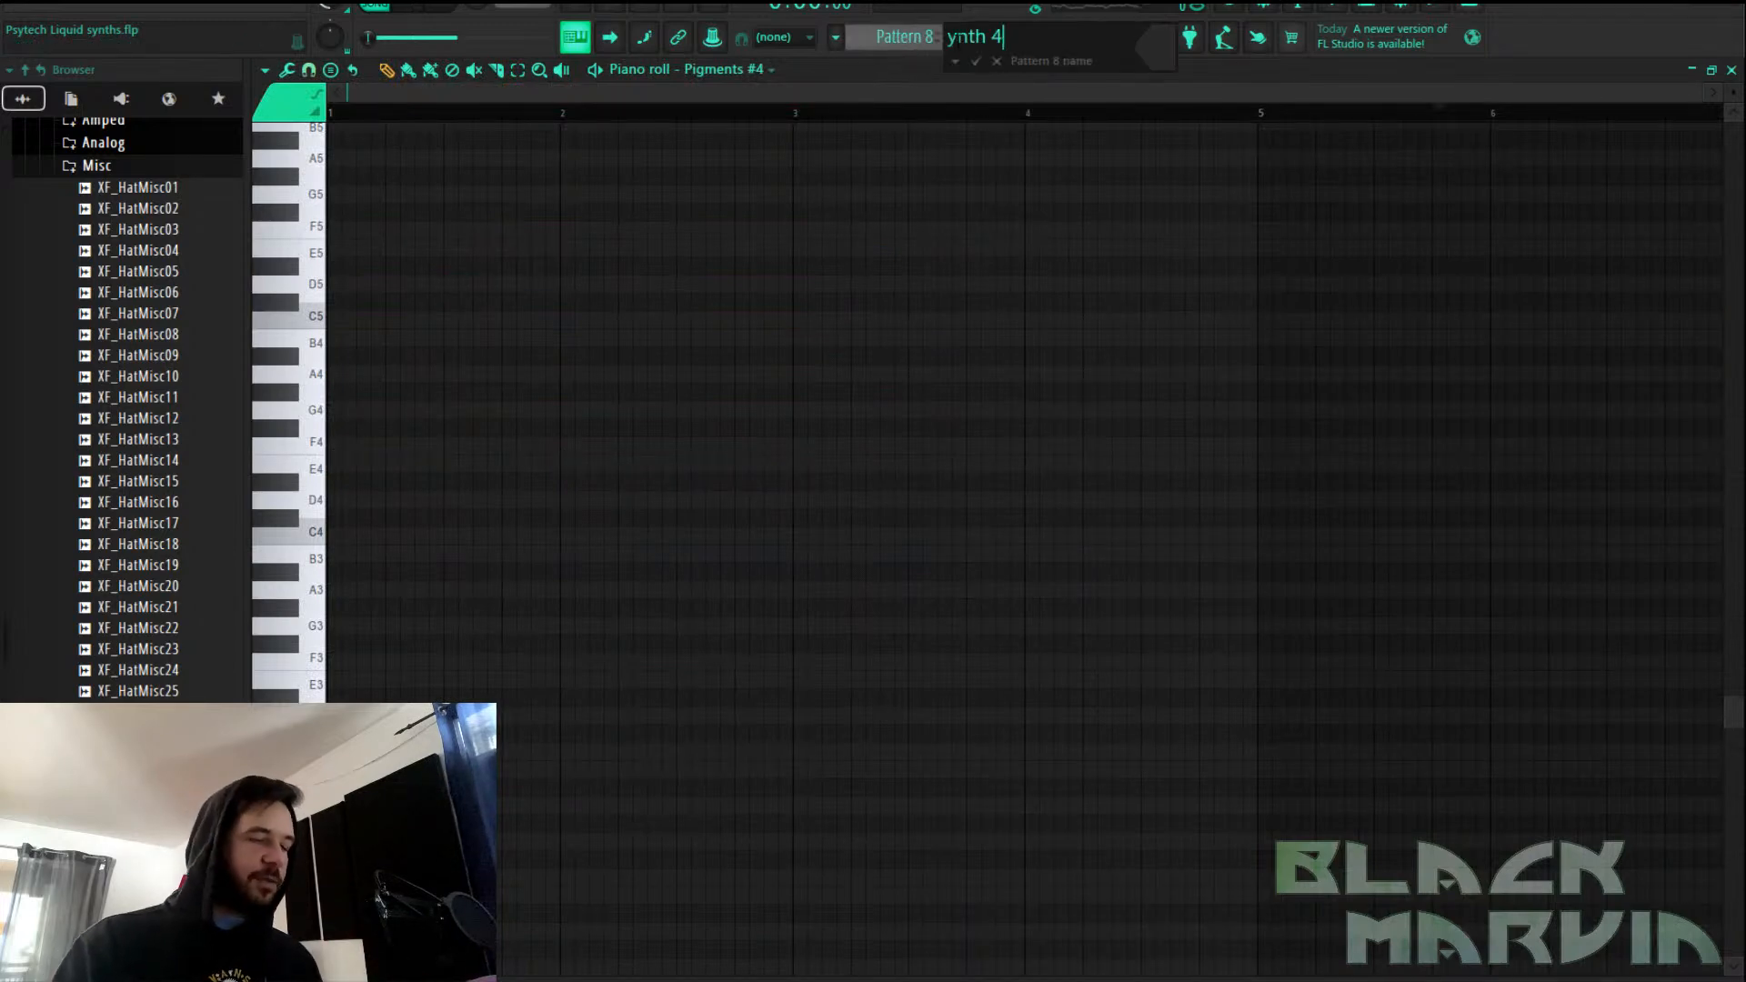
{"action": "type", "text": "4"}
{"action": "key", "text": "Return"}
Add another Pigments instrument to the channel rack for the new pattern
{"action": "left_click", "coordinate": [1070, 36]}
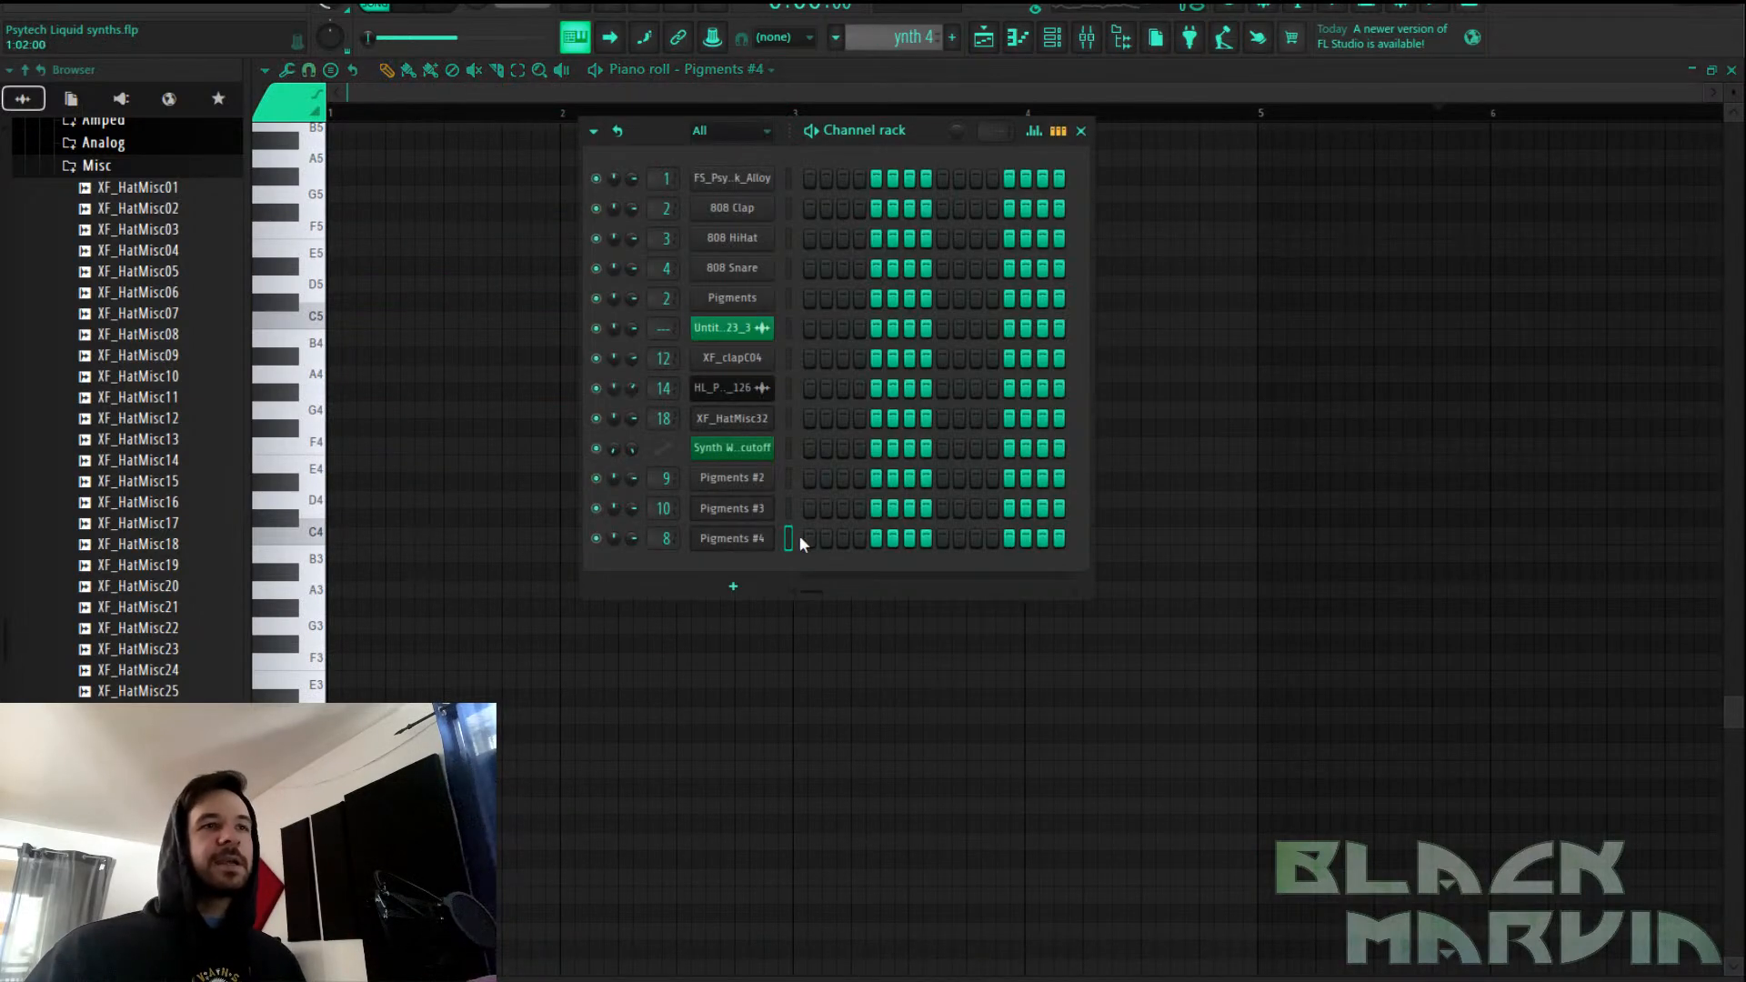
{"action": "left_click", "coordinate": [758, 591]}
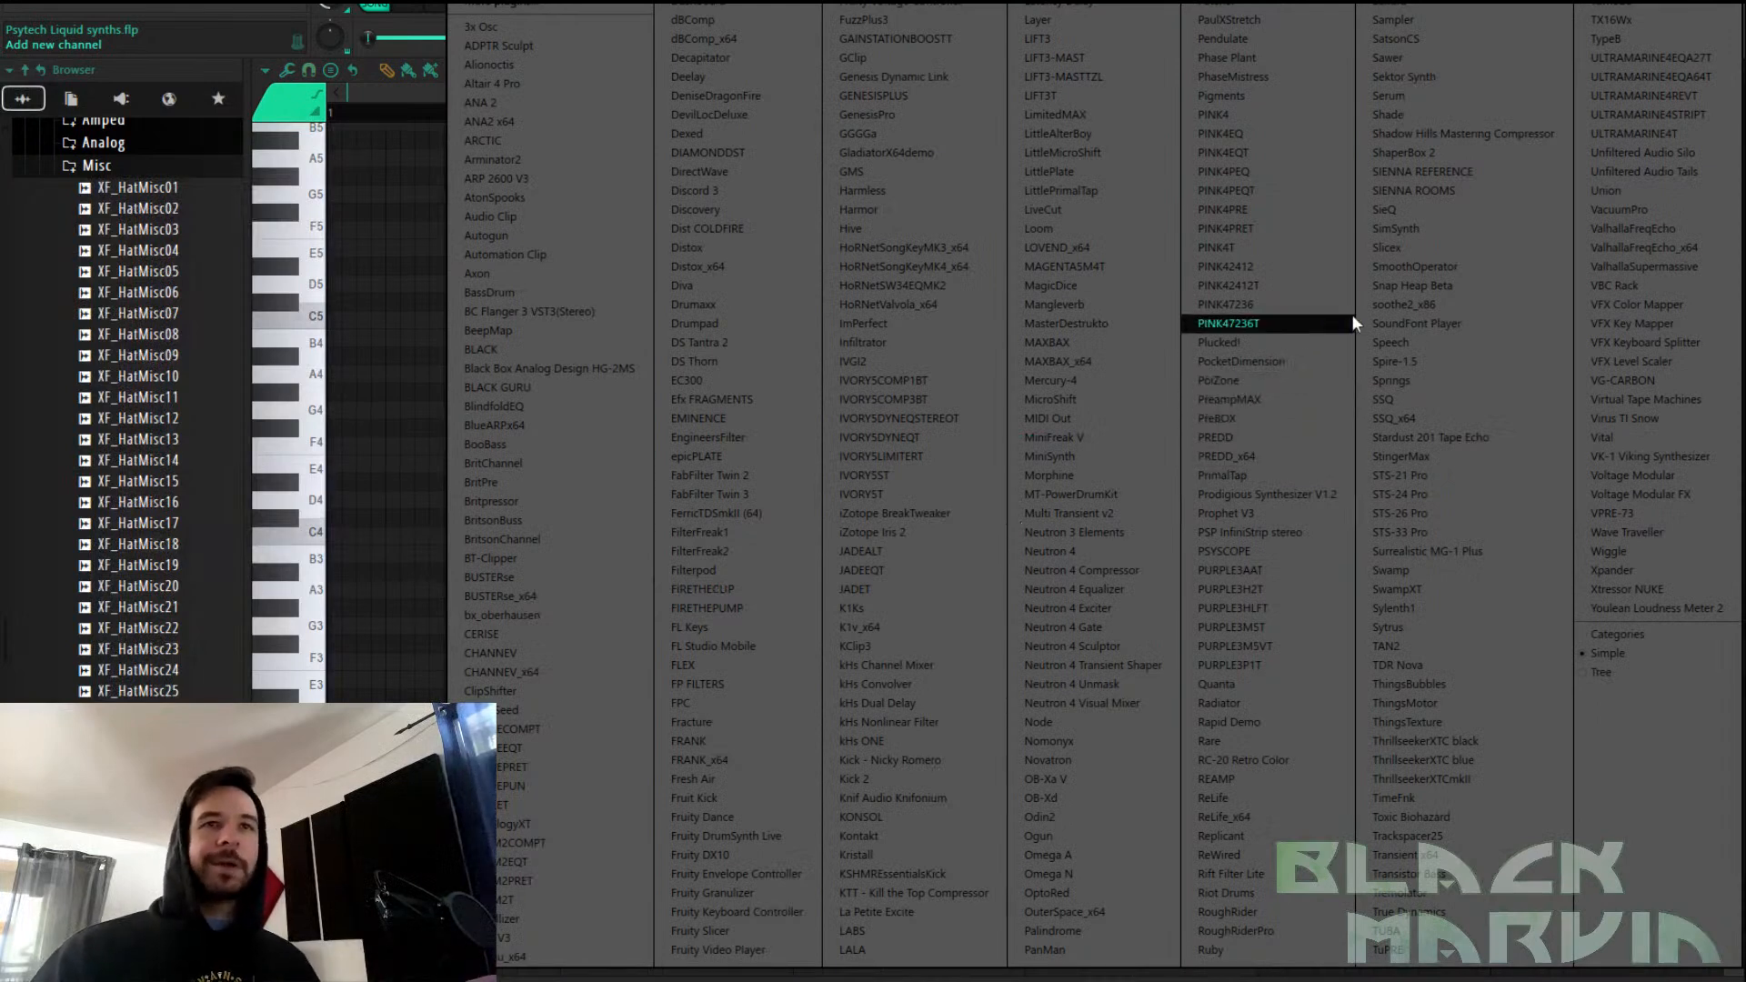
{"action": "left_click", "coordinate": [1335, 97]}
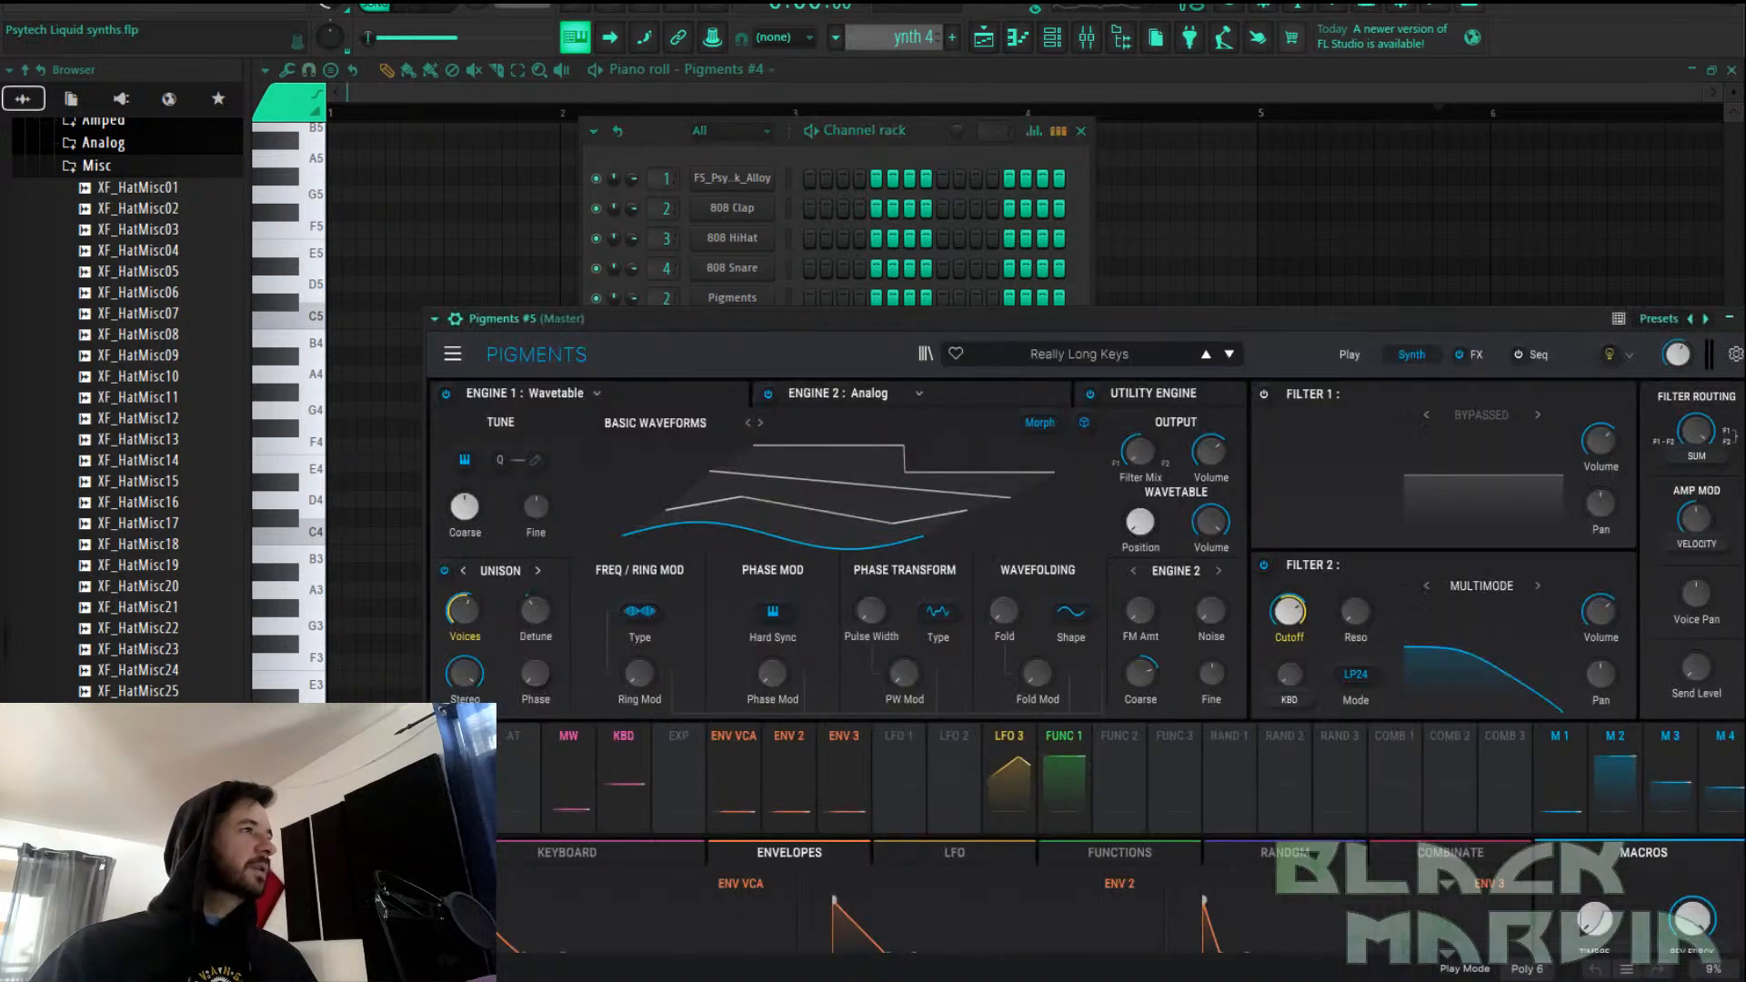
Paste the copied Synth 3 notes into the piano roll of Pigments #5 in the ynth 4 pattern
{"action": "left_click", "coordinate": [981, 38]}
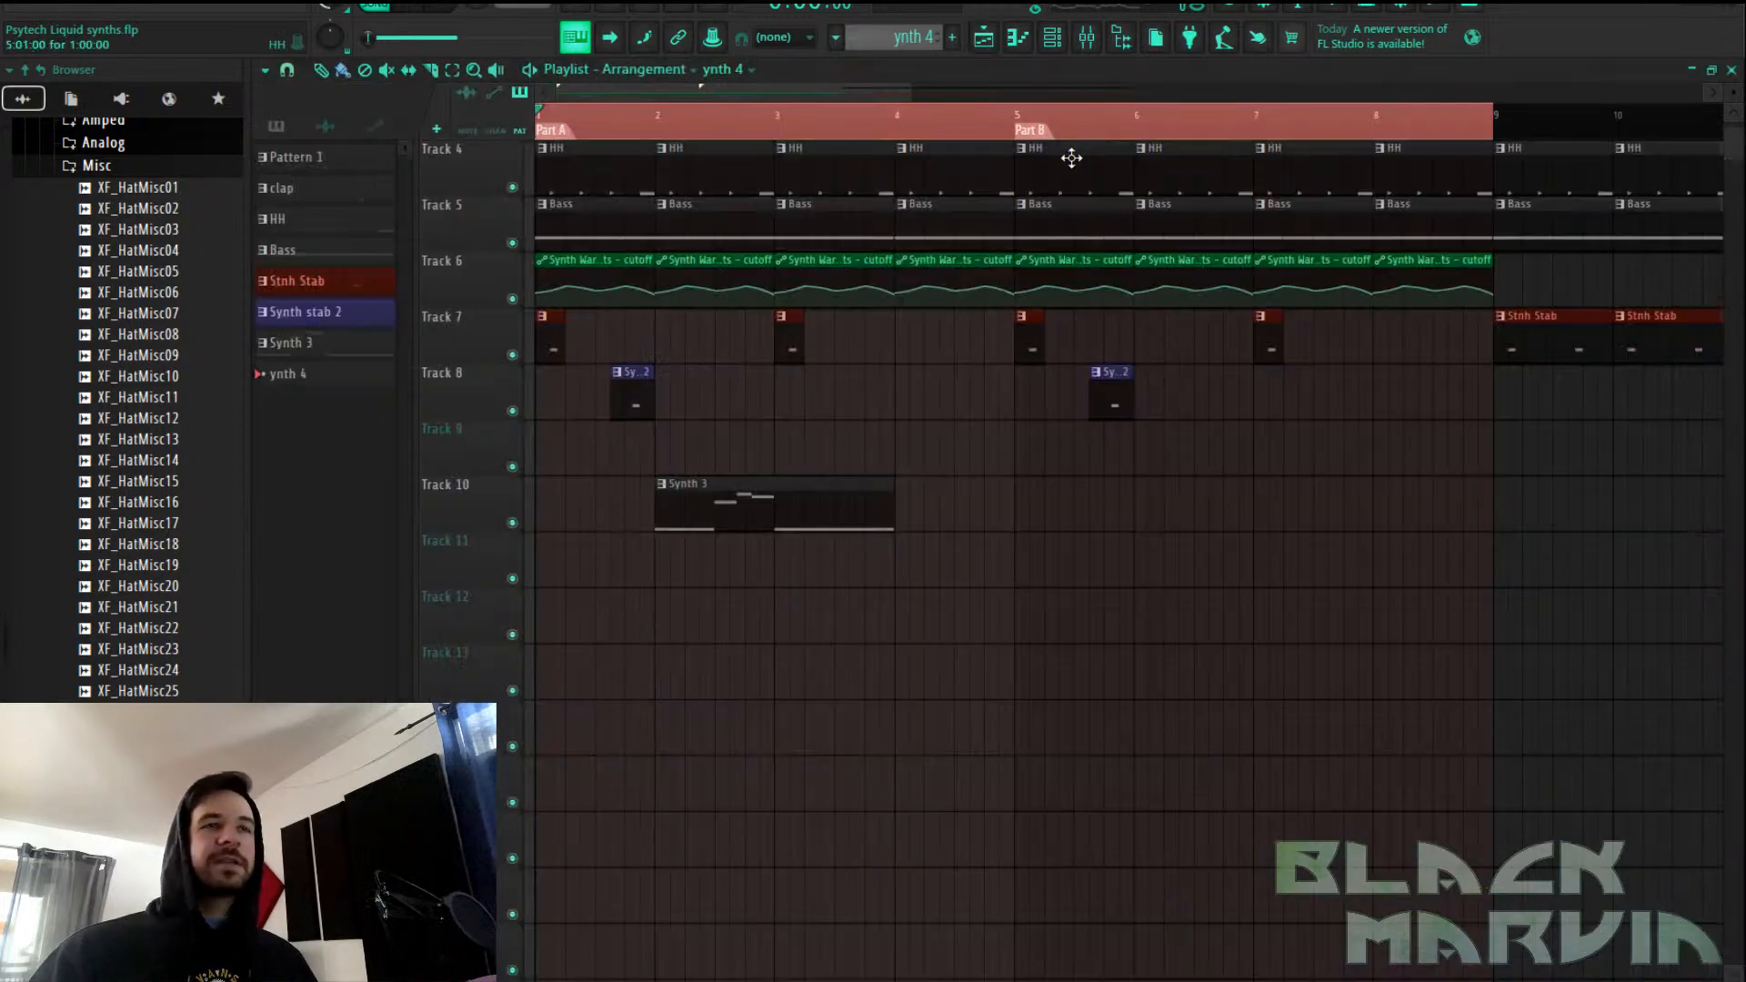
{"action": "left_click", "coordinate": [1053, 37]}
{"action": "right_click", "coordinate": [788, 551]}
{"action": "left_click", "coordinate": [831, 562]}
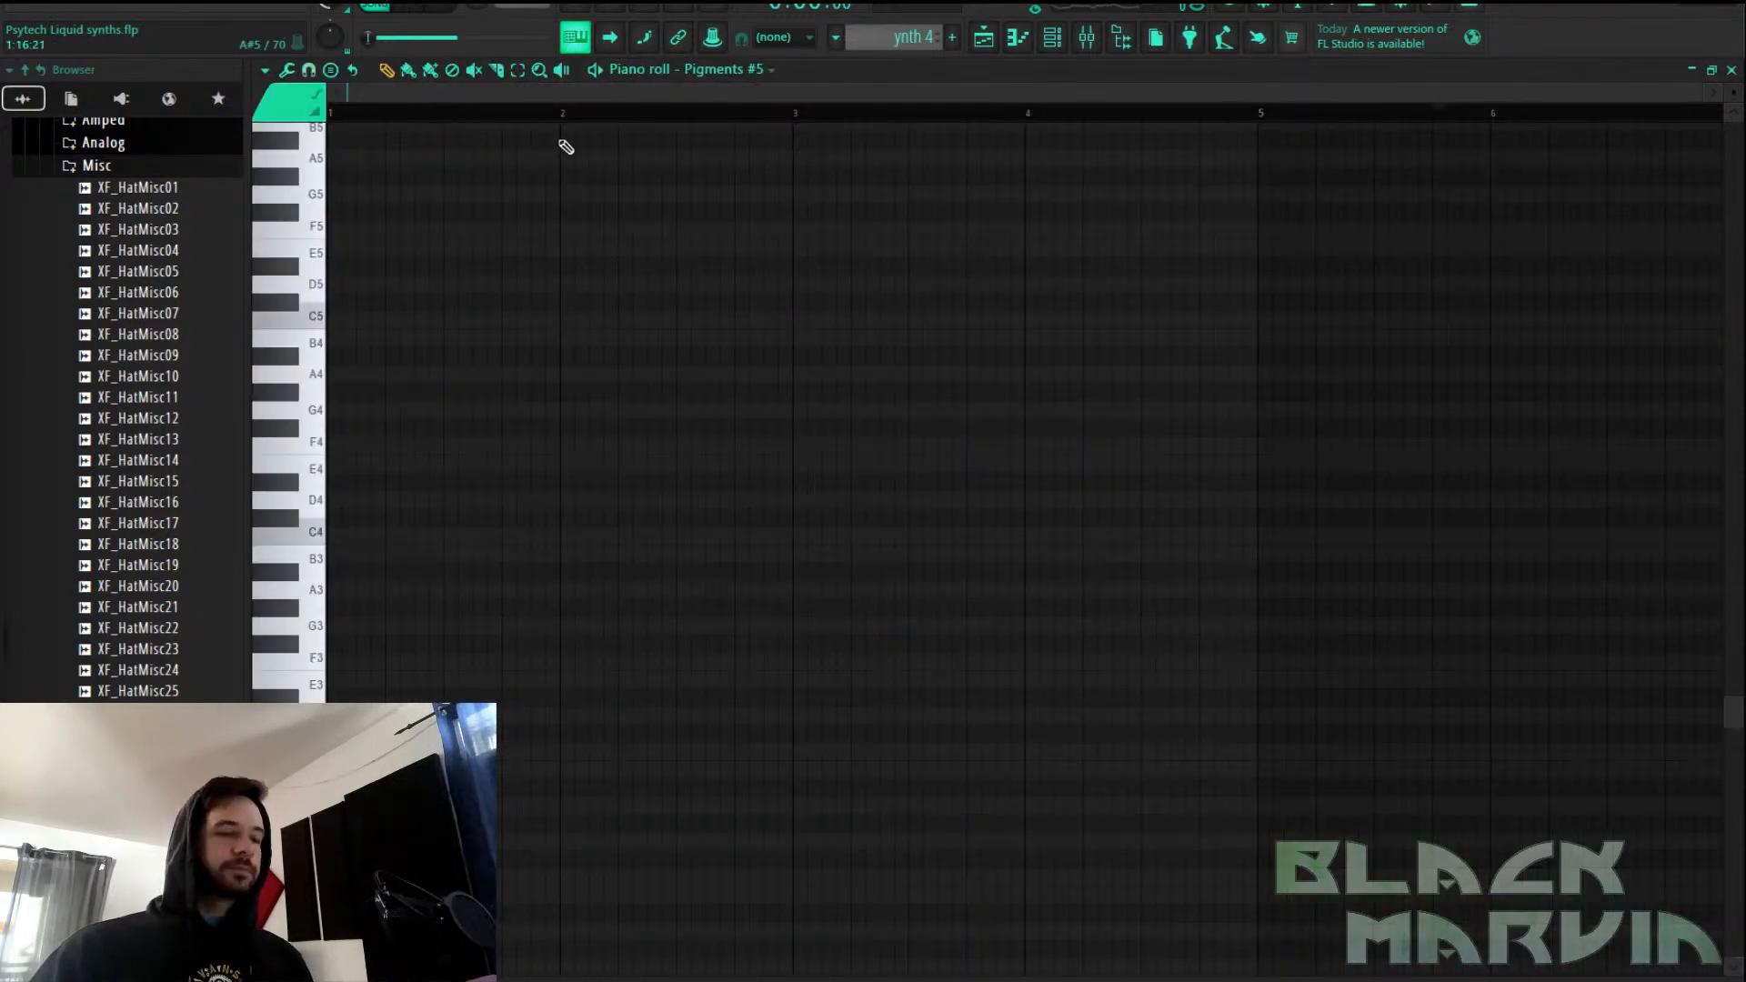
{"action": "key", "text": "ctrl+v"}
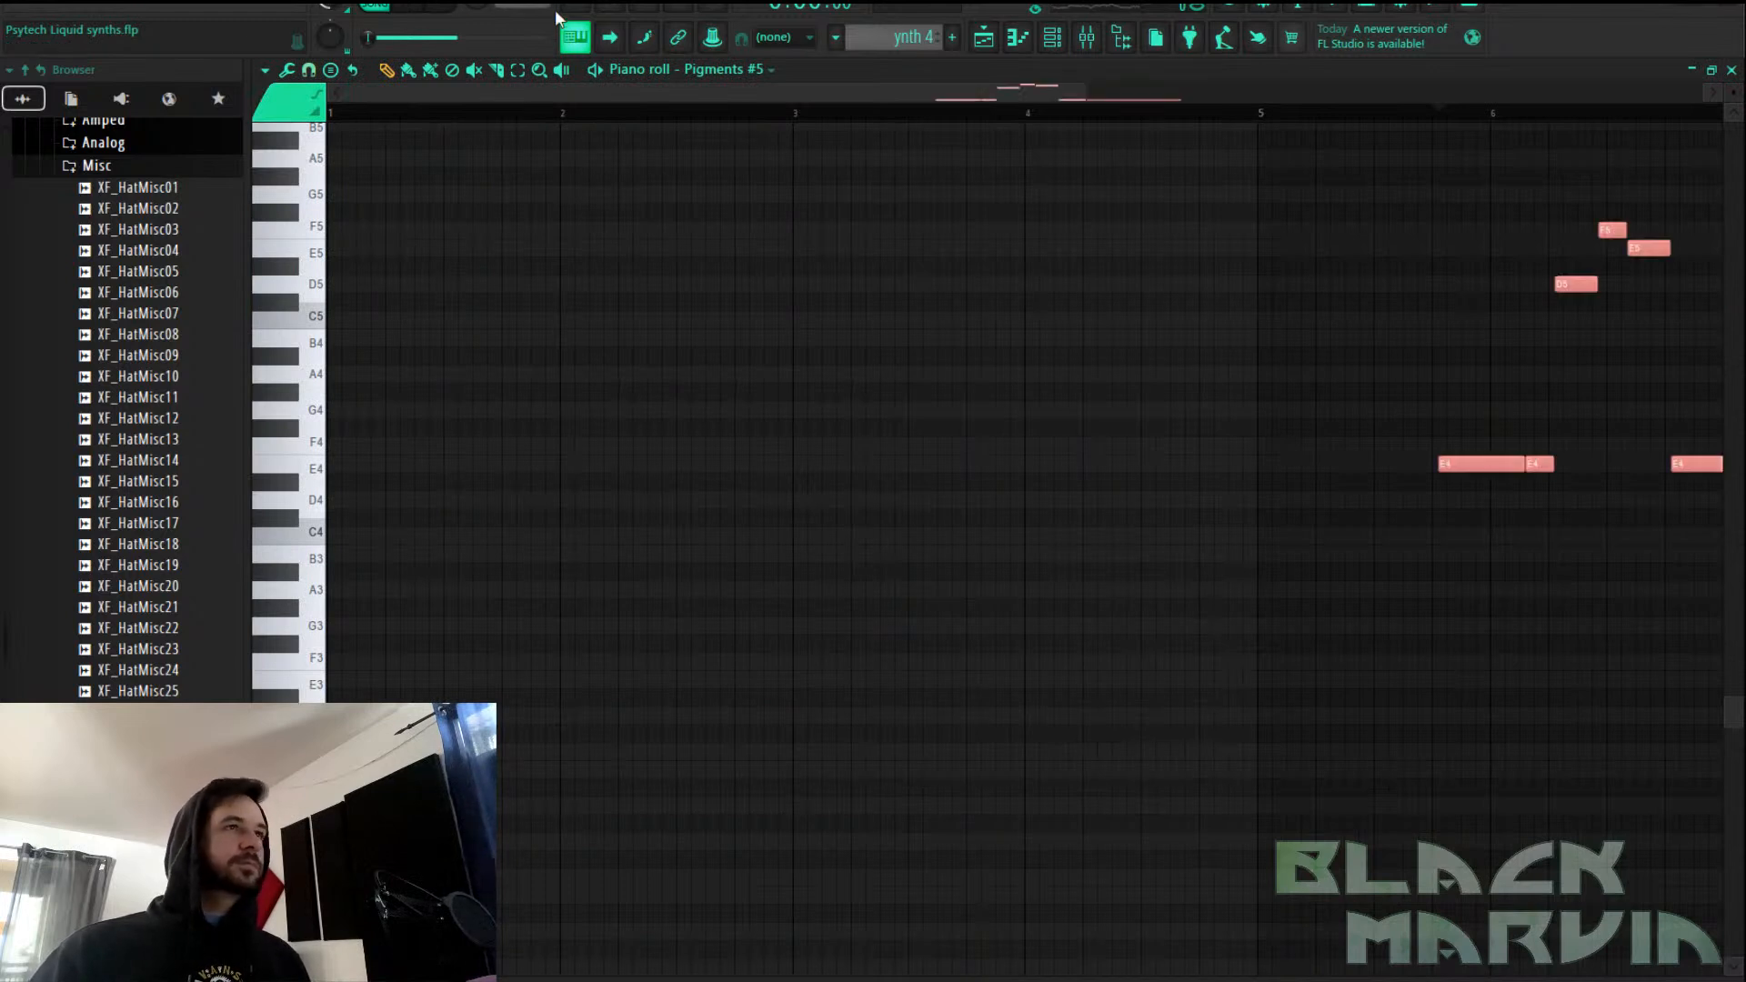
Shift the pasted notes back to the start of bar 1 while the pattern plays
{"action": "key", "text": "space"}
{"action": "scroll", "coordinate": [1419, 124], "scroll_direction": "down", "scroll_amount": 1}
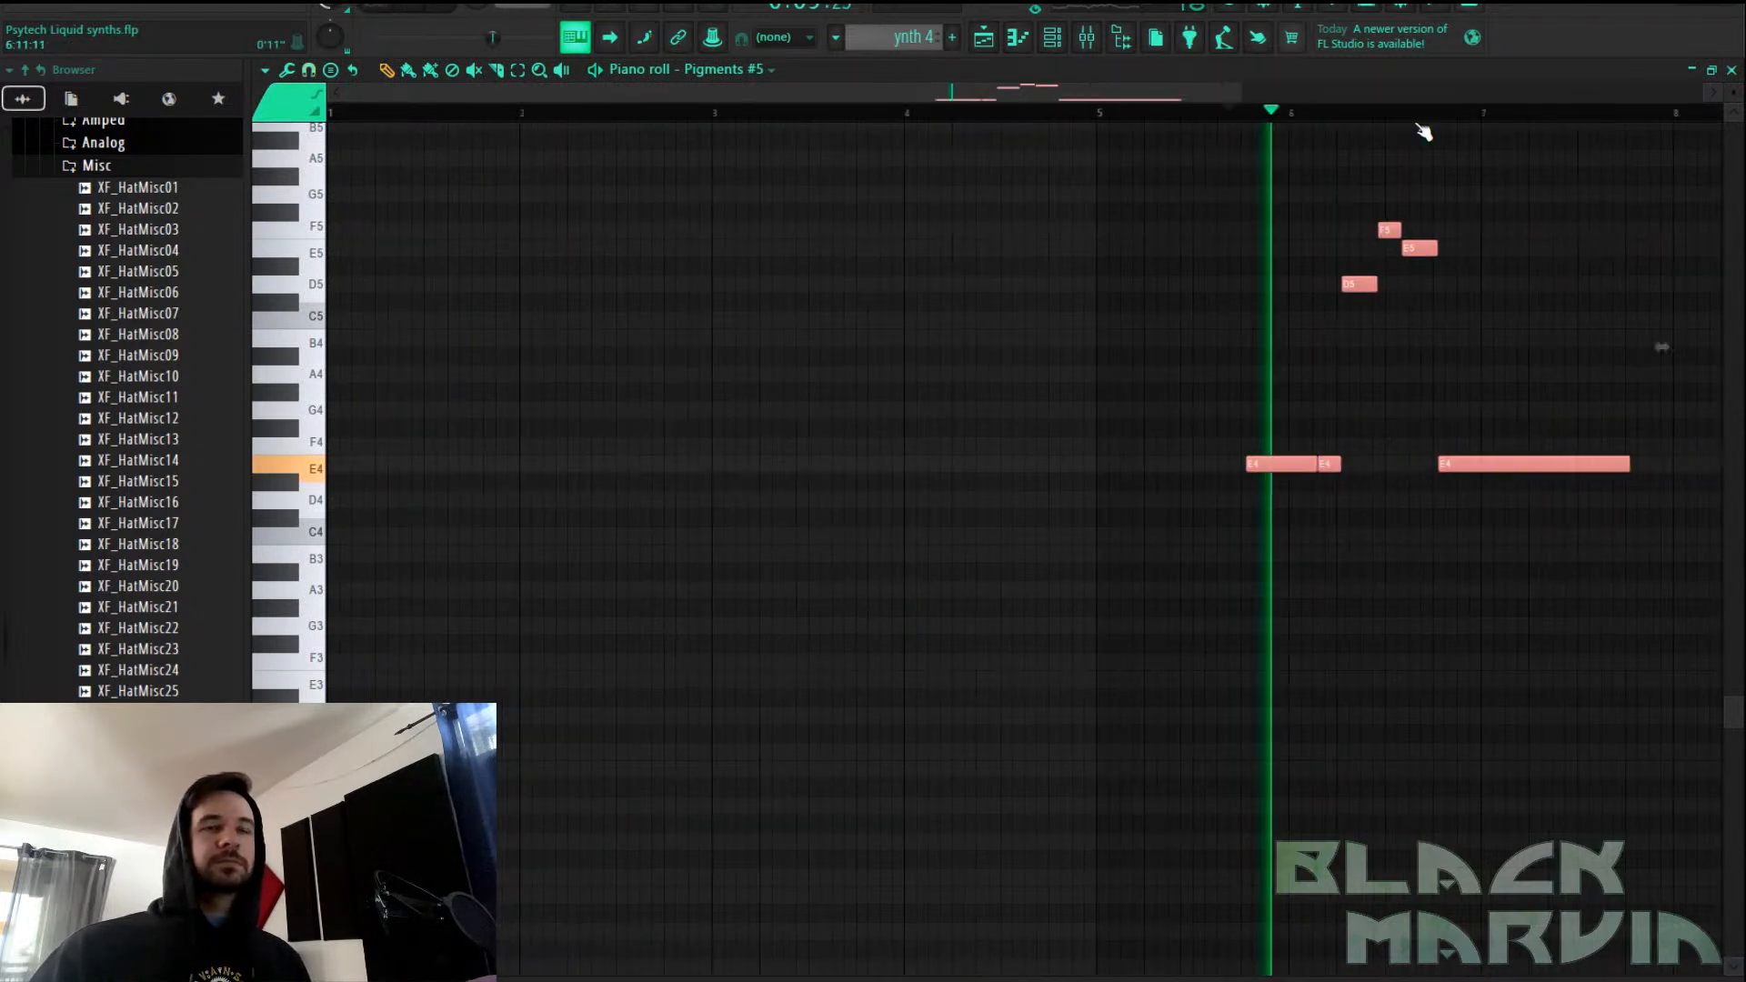
{"action": "key", "text": "shift+Left"}
{"action": "key", "text": "shift+Left"}
{"action": "key", "text": "shift+Left"}
{"action": "key", "text": "shift+Left"}
{"action": "key", "text": "shift+Left"}
{"action": "key", "text": "shift+Left"}
{"action": "key", "text": "shift+Left"}
{"action": "key", "text": "shift+Left"}
{"action": "key", "text": "shift+Left"}
{"action": "key", "text": "shift+Left"}
{"action": "key", "text": "shift+Left"}
{"action": "key", "text": "shift+Left"}
{"action": "key", "text": "shift+Left"}
{"action": "key", "text": "shift+Left"}
{"action": "key", "text": "shift+Left"}
{"action": "key", "text": "shift+Left"}
{"action": "key", "text": "shift+Left"}
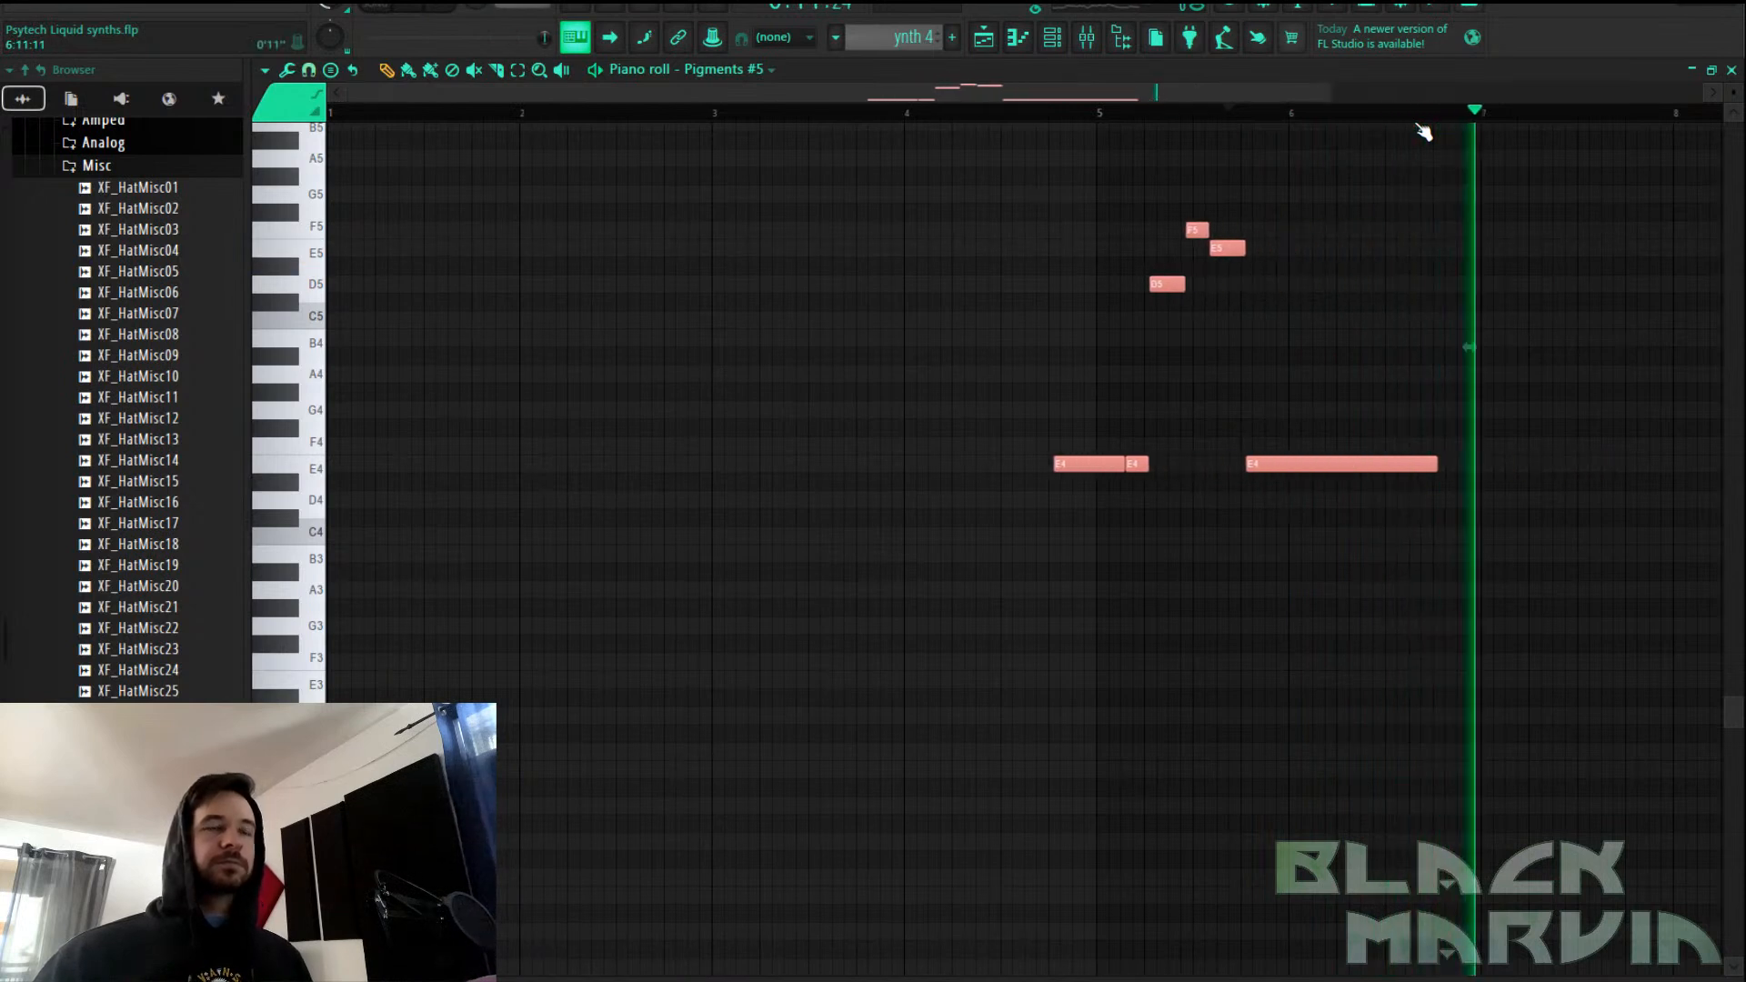
{"action": "key", "text": "shift+Left"}
{"action": "key", "text": "shift+Left"}
{"action": "key", "text": "shift+Left"}
{"action": "key", "text": "shift+Left"}
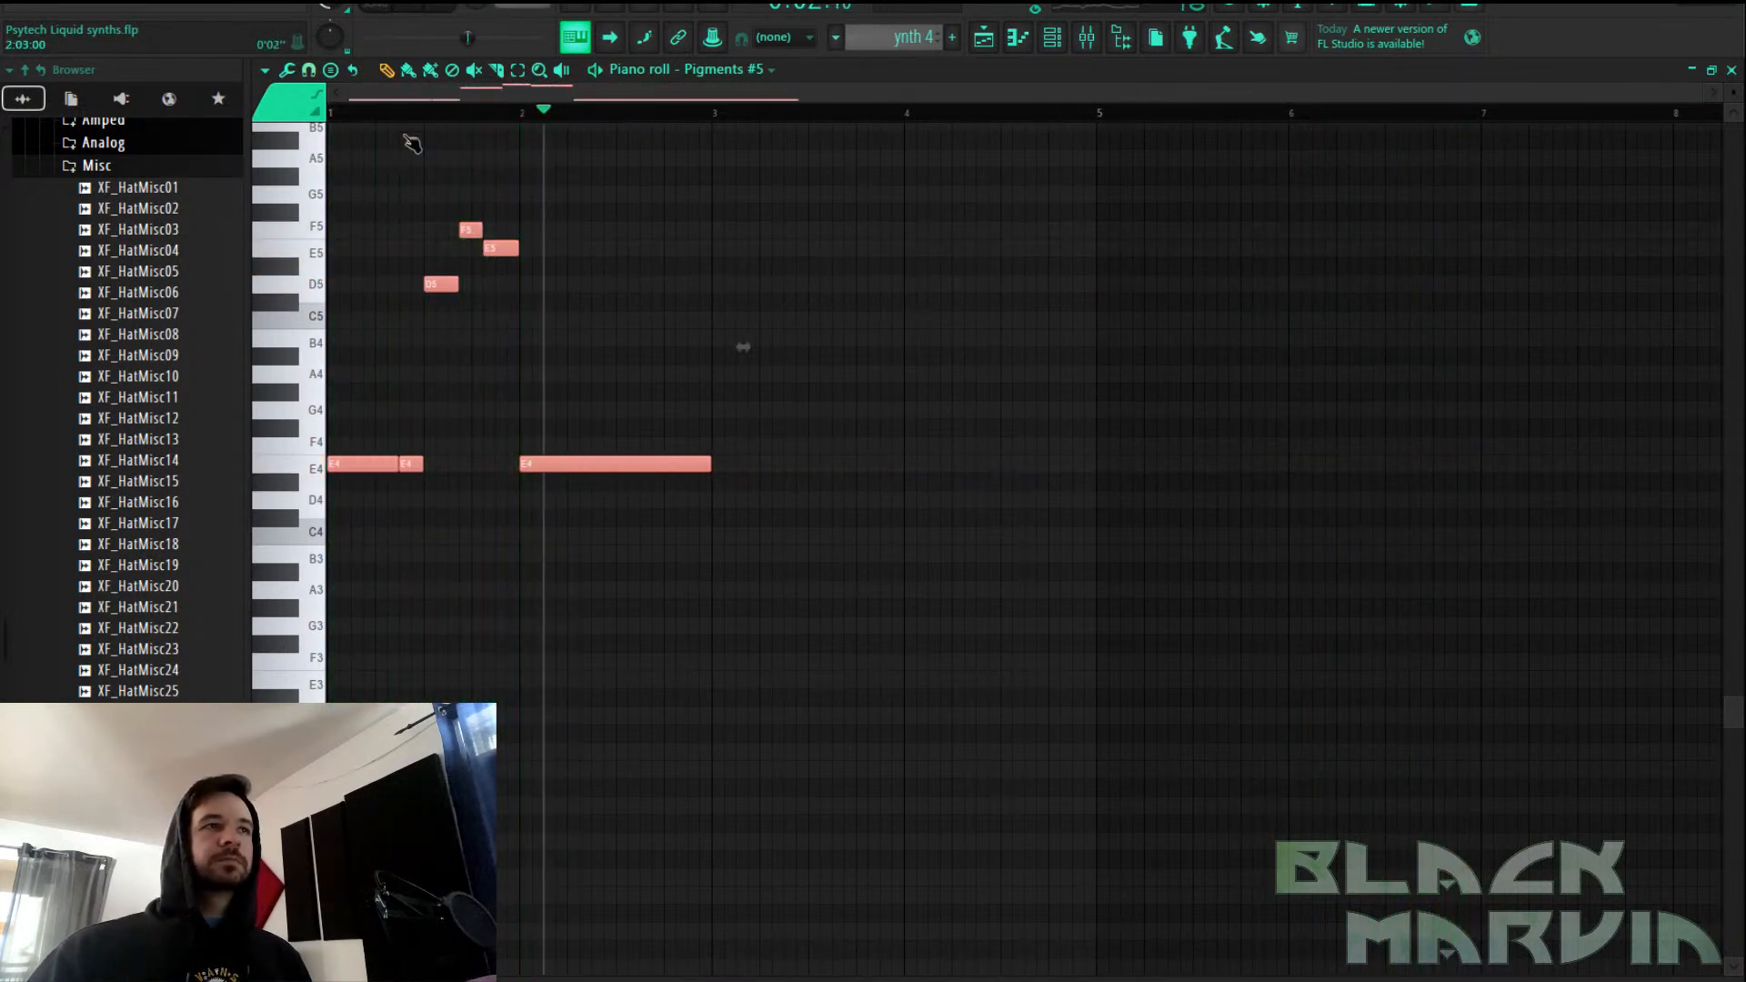
Load the ARP - Midnight Drive preset from the FS_Liquid Synths bank in Pigments #5
{"action": "key", "text": "F6"}
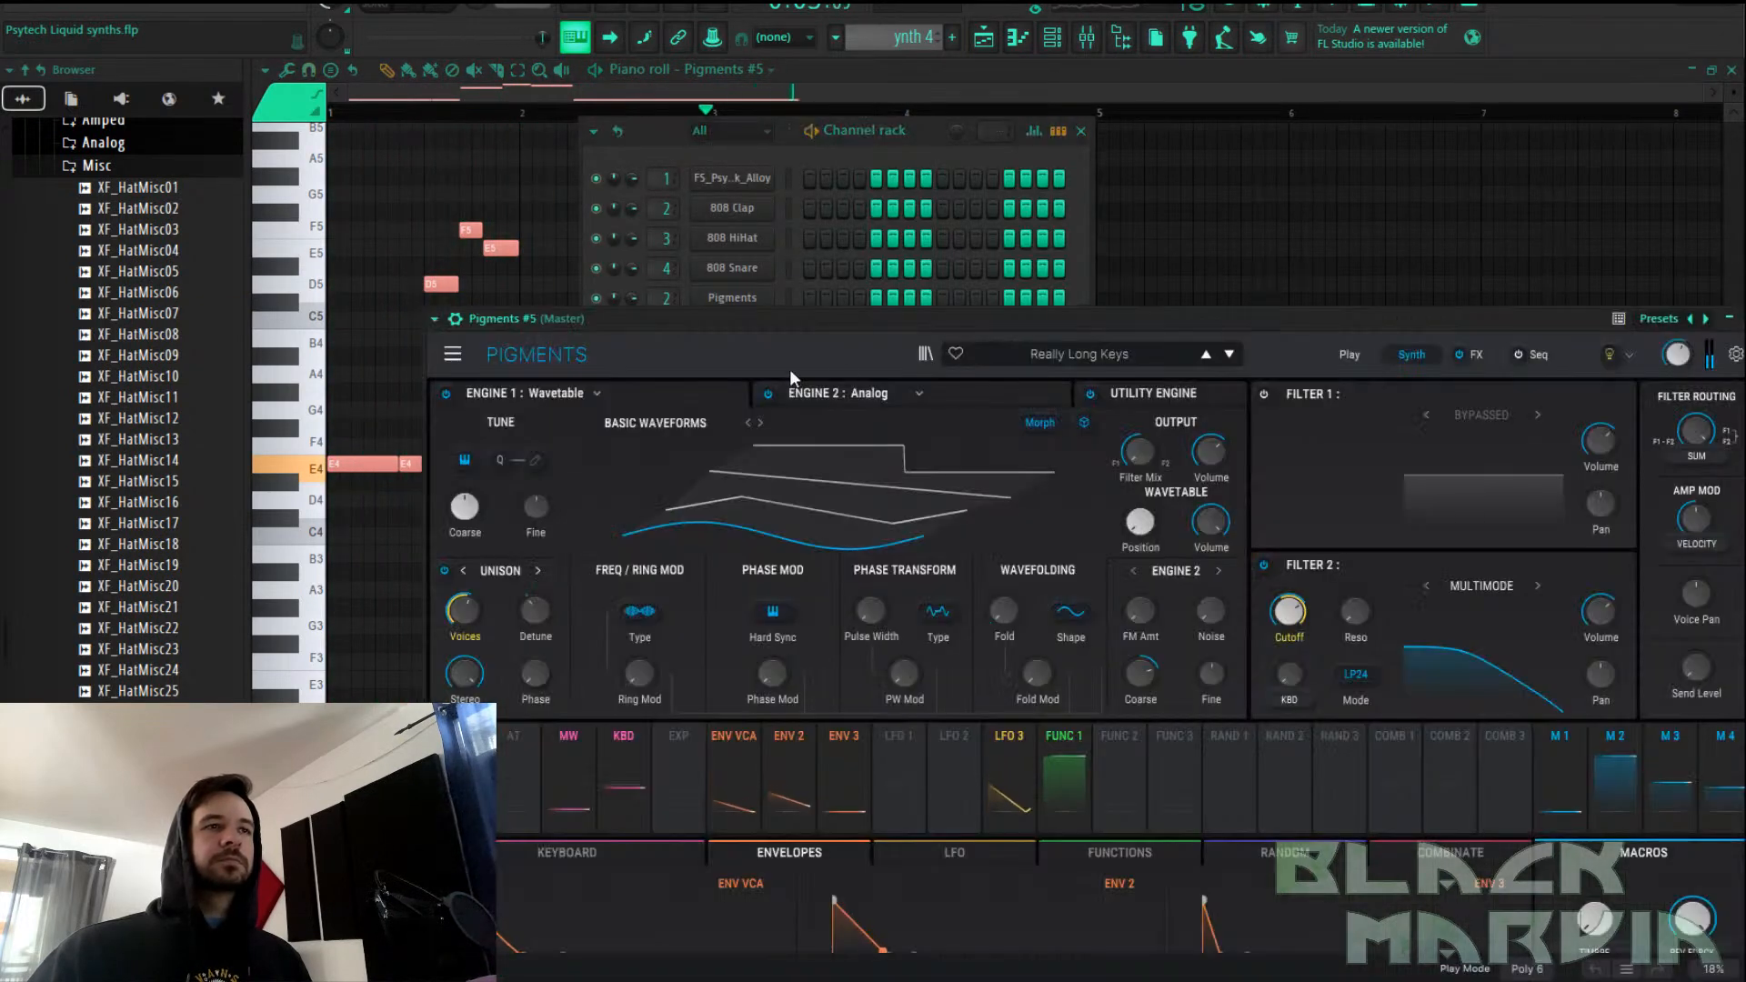
{"action": "left_click", "coordinate": [926, 354]}
{"action": "left_click", "coordinate": [538, 500]}
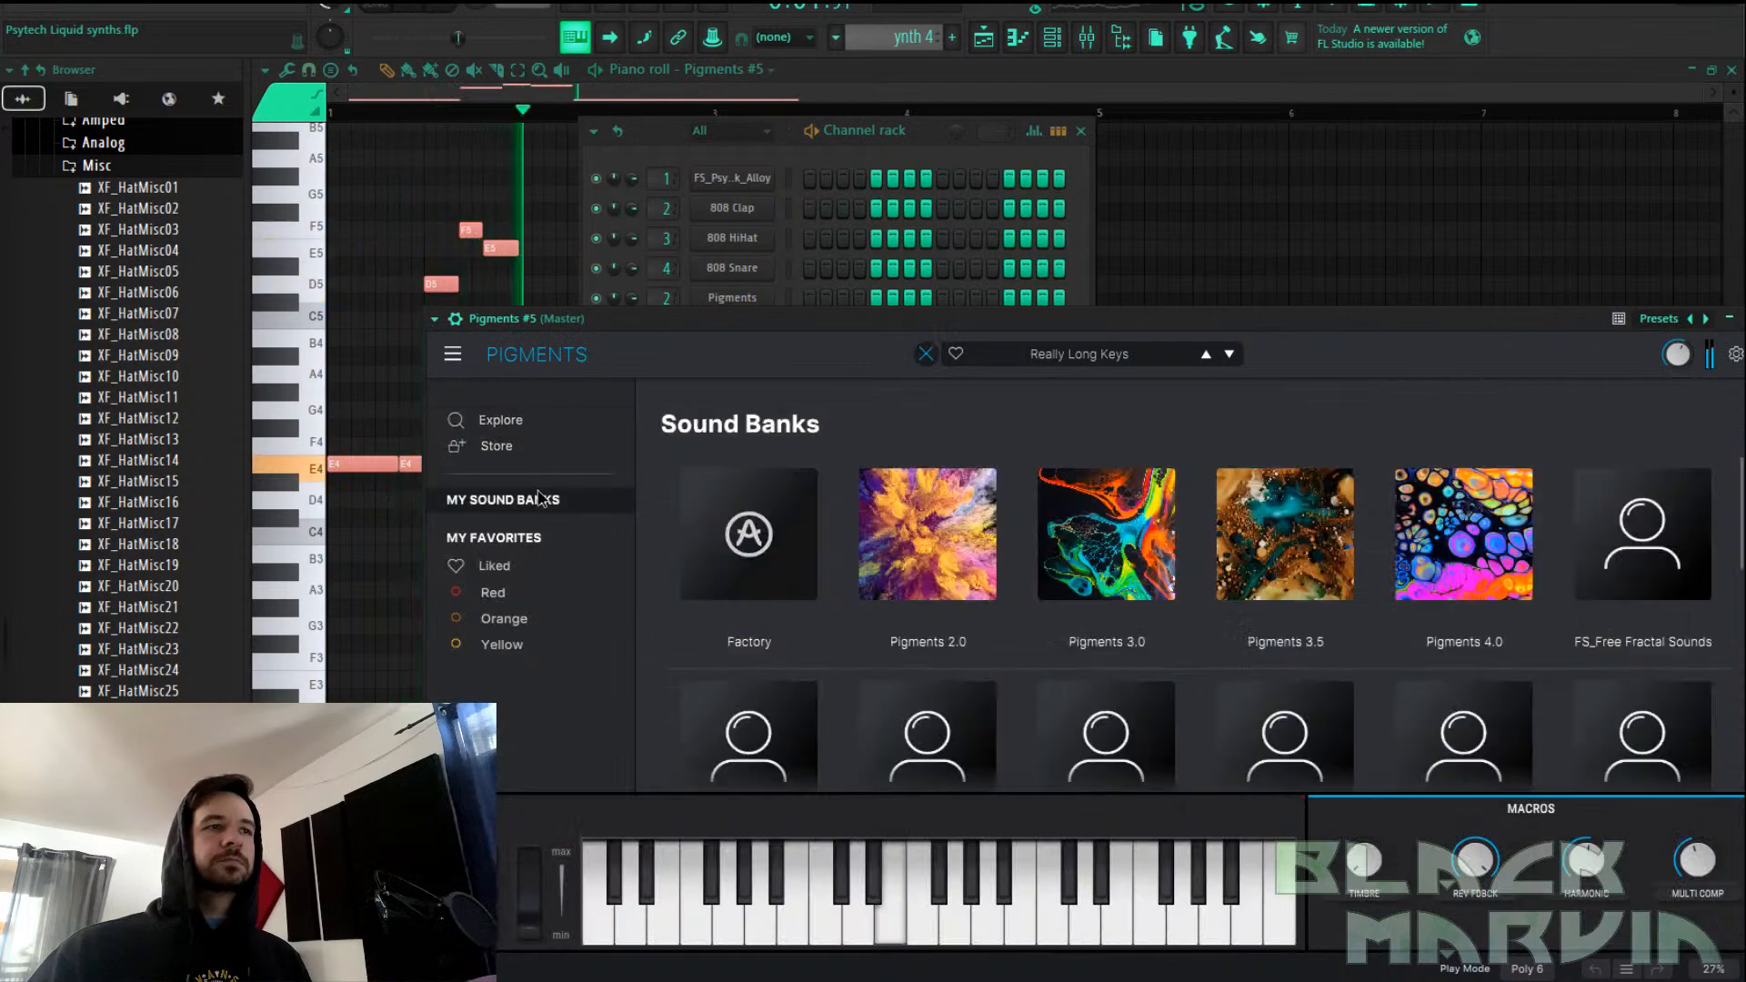
{"action": "left_click_drag", "start_coordinate": [733, 320], "coordinate": [773, 103]}
{"action": "left_click", "coordinate": [792, 500]}
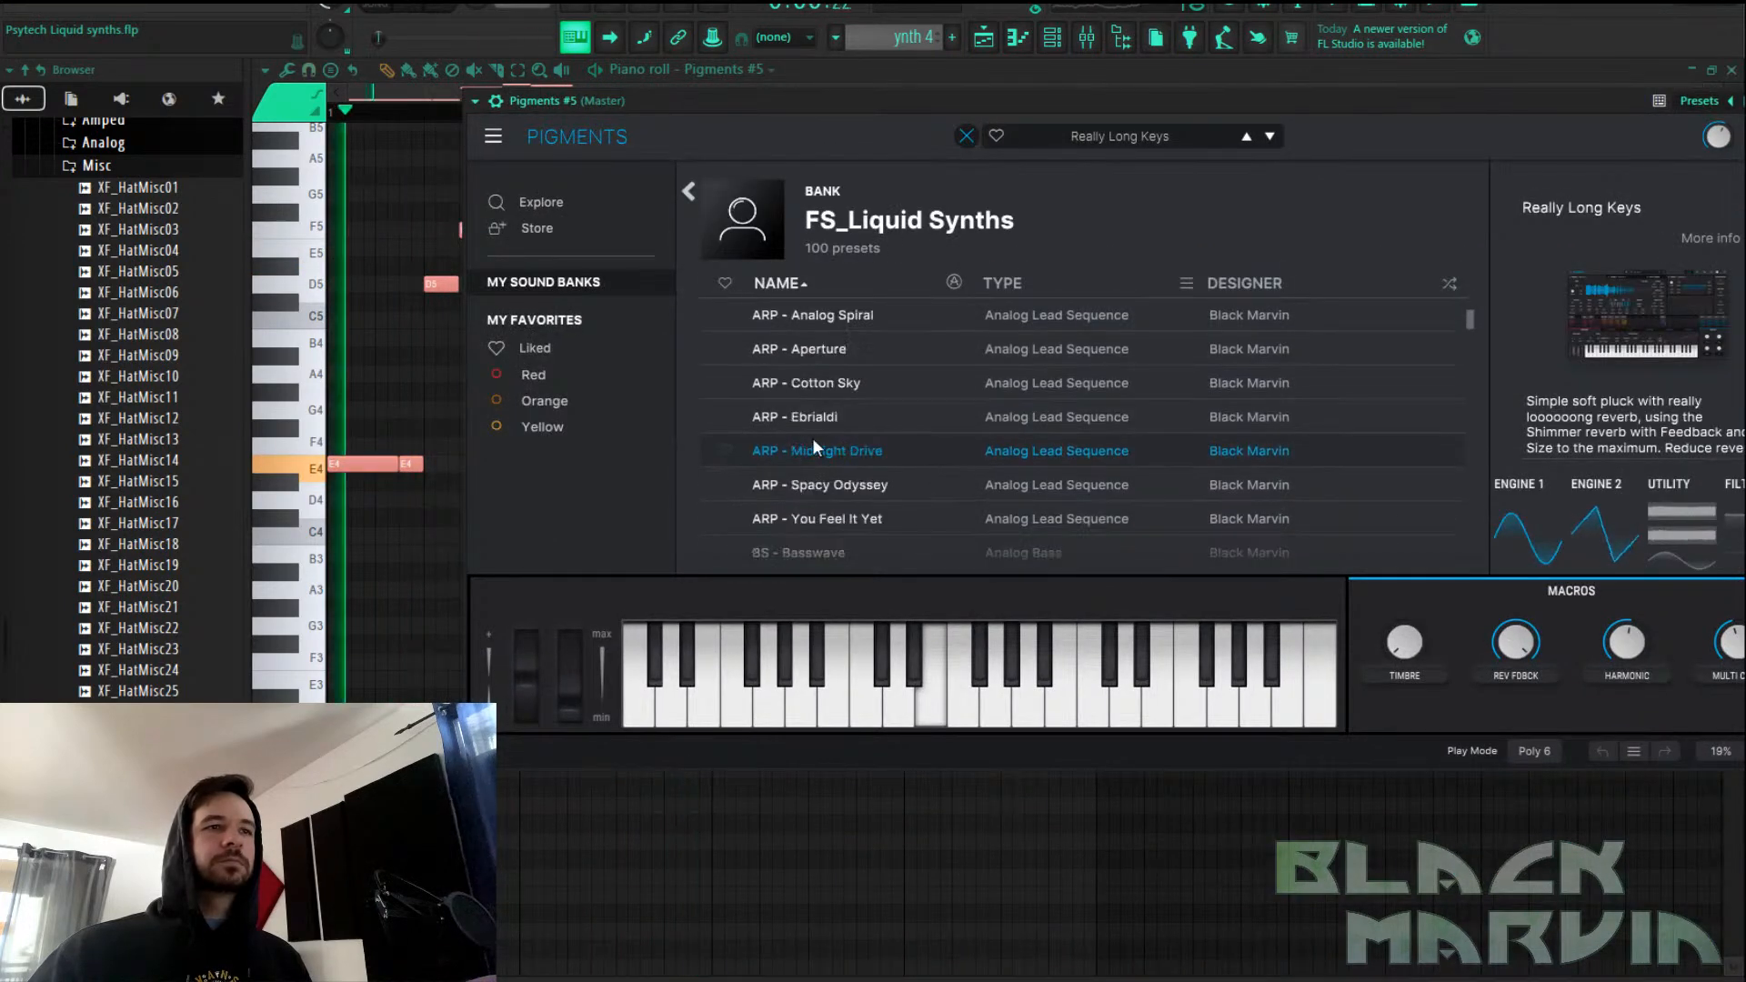
{"action": "left_click", "coordinate": [812, 439]}
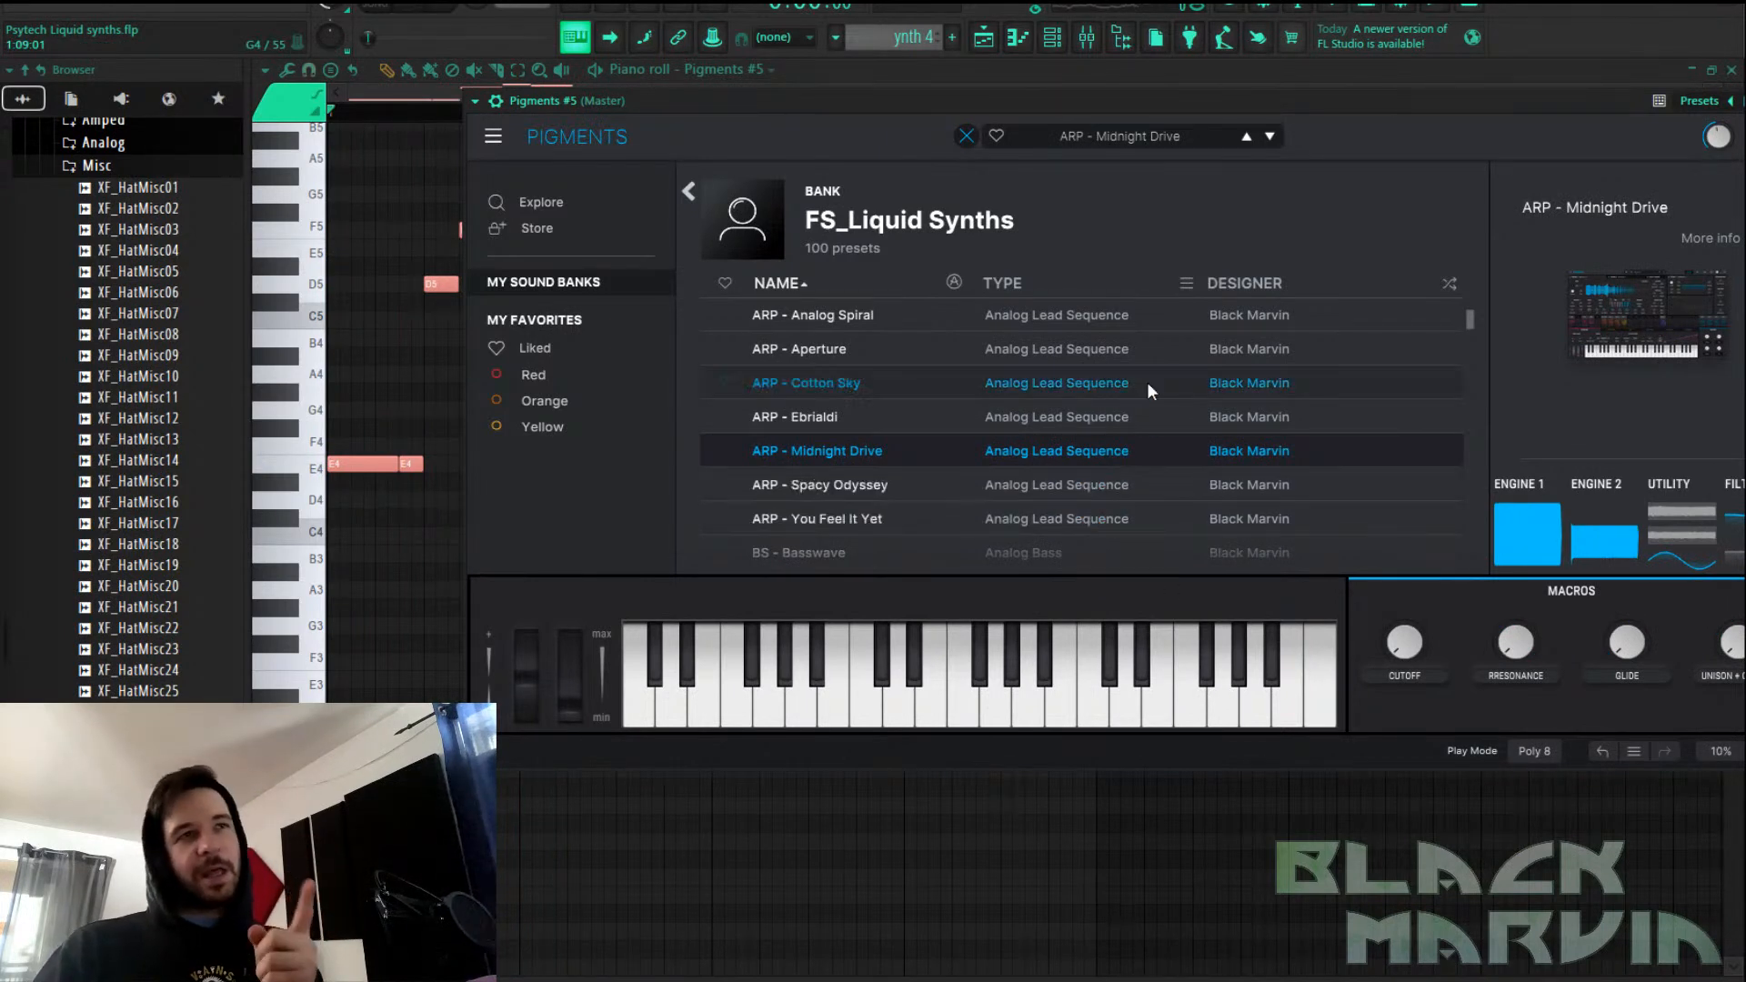
Place the ynth 4 pattern on Track 10 of the playlist, starting at bar 6
{"action": "scroll", "coordinate": [1090, 367], "scroll_direction": "up", "scroll_amount": 3}
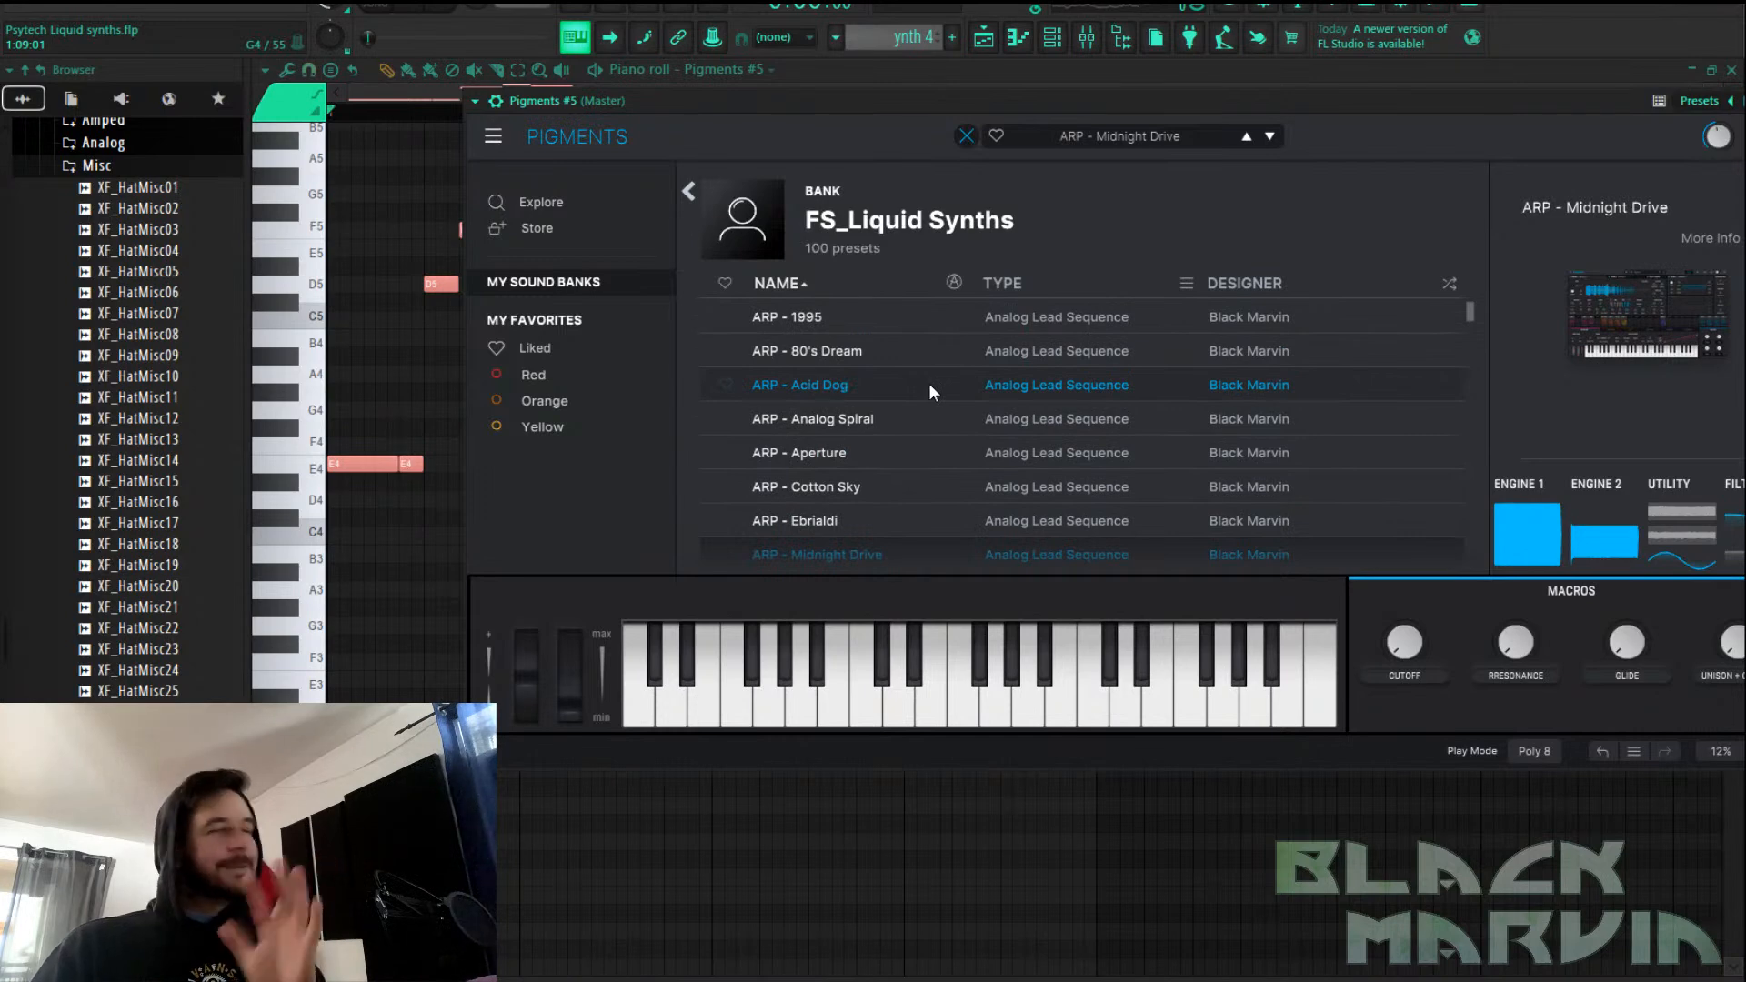
{"action": "left_click", "coordinate": [1052, 37]}
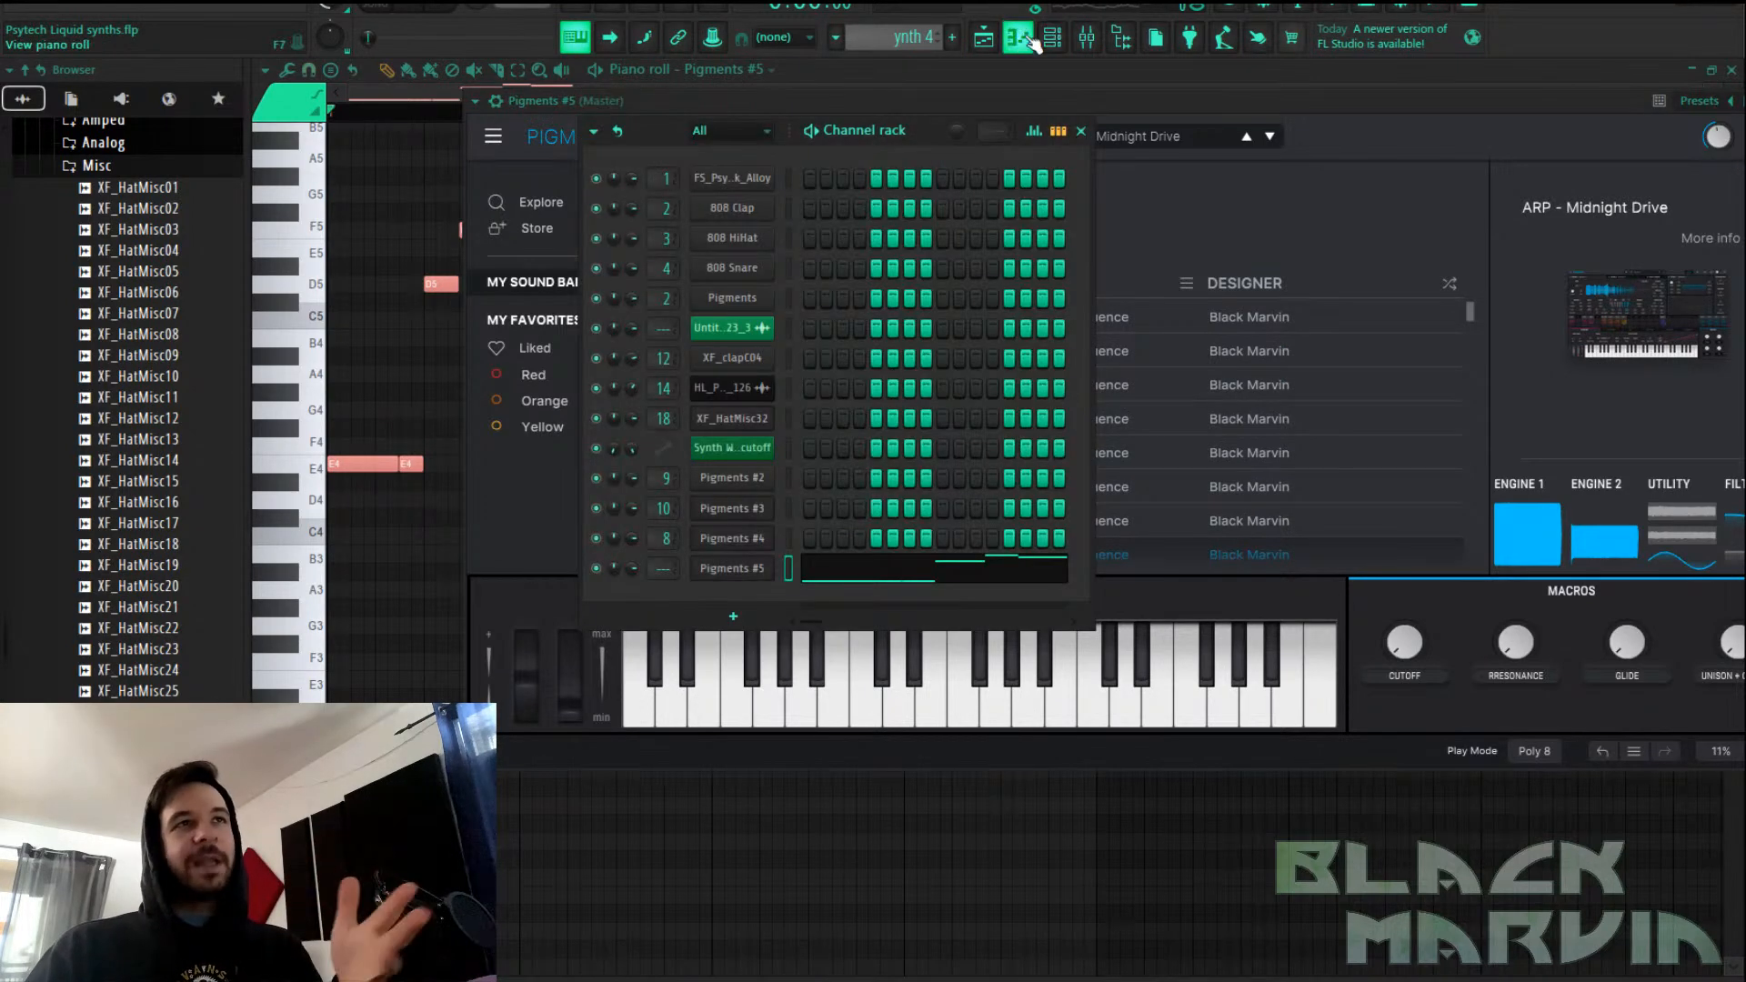
{"action": "left_click", "coordinate": [1020, 38]}
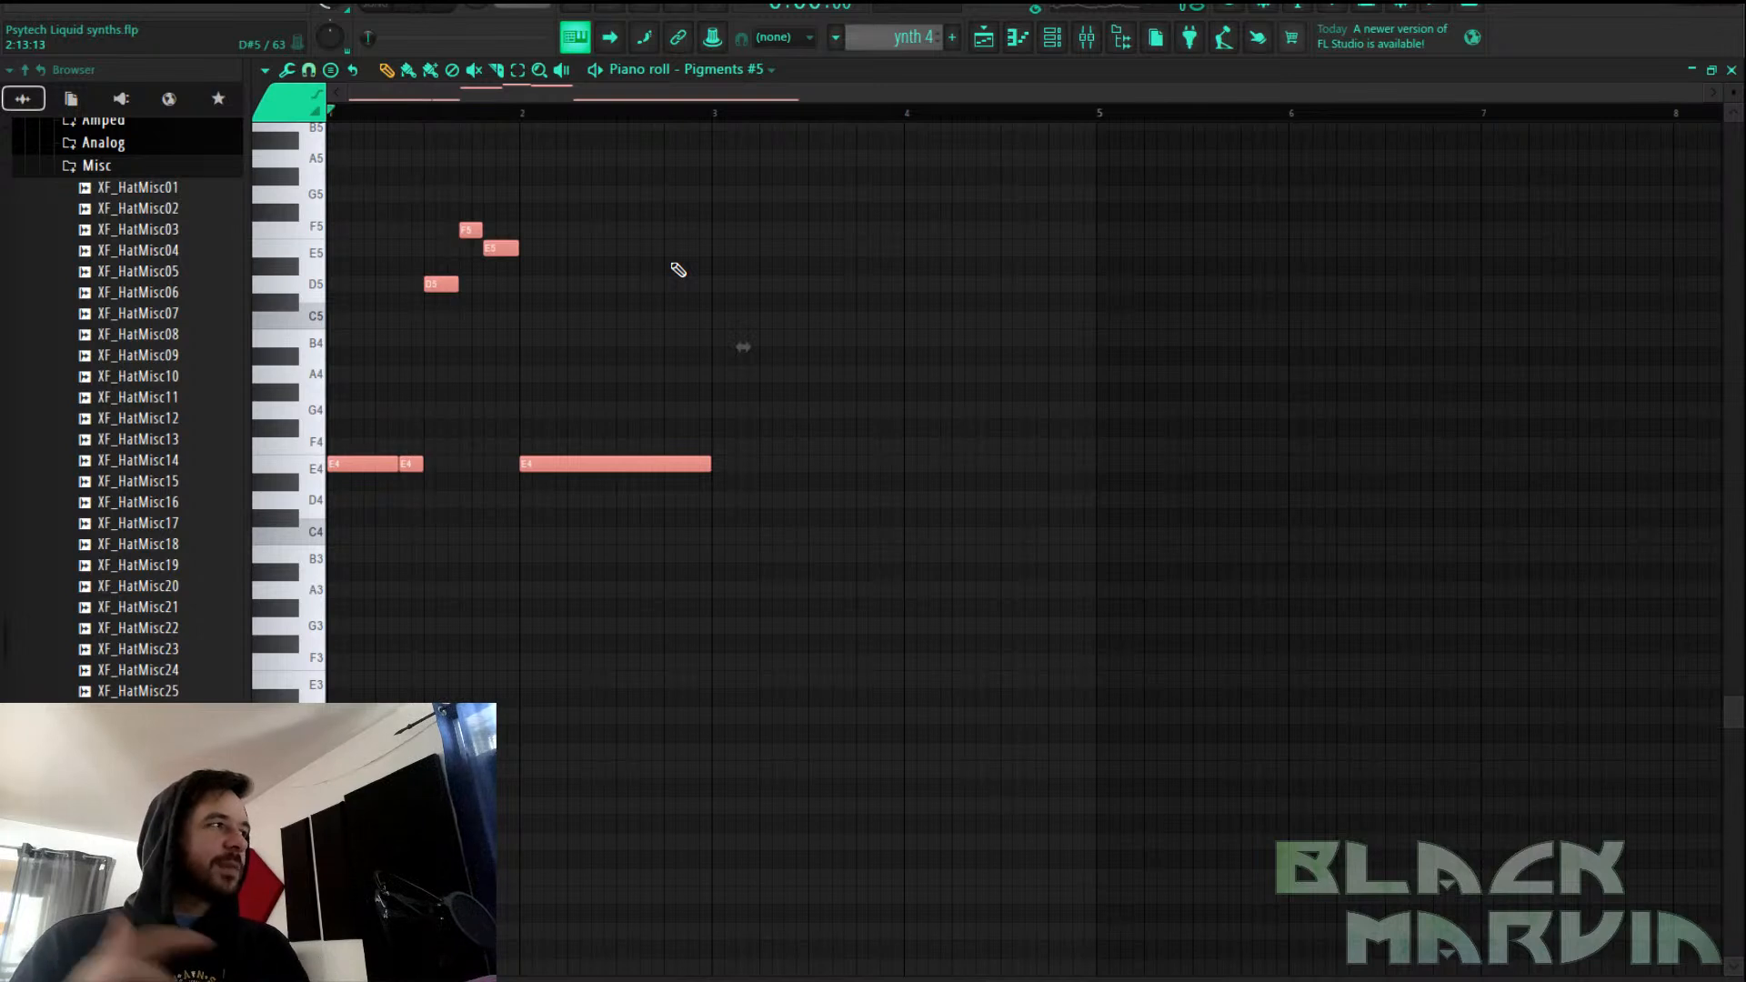
{"action": "left_click", "coordinate": [983, 38]}
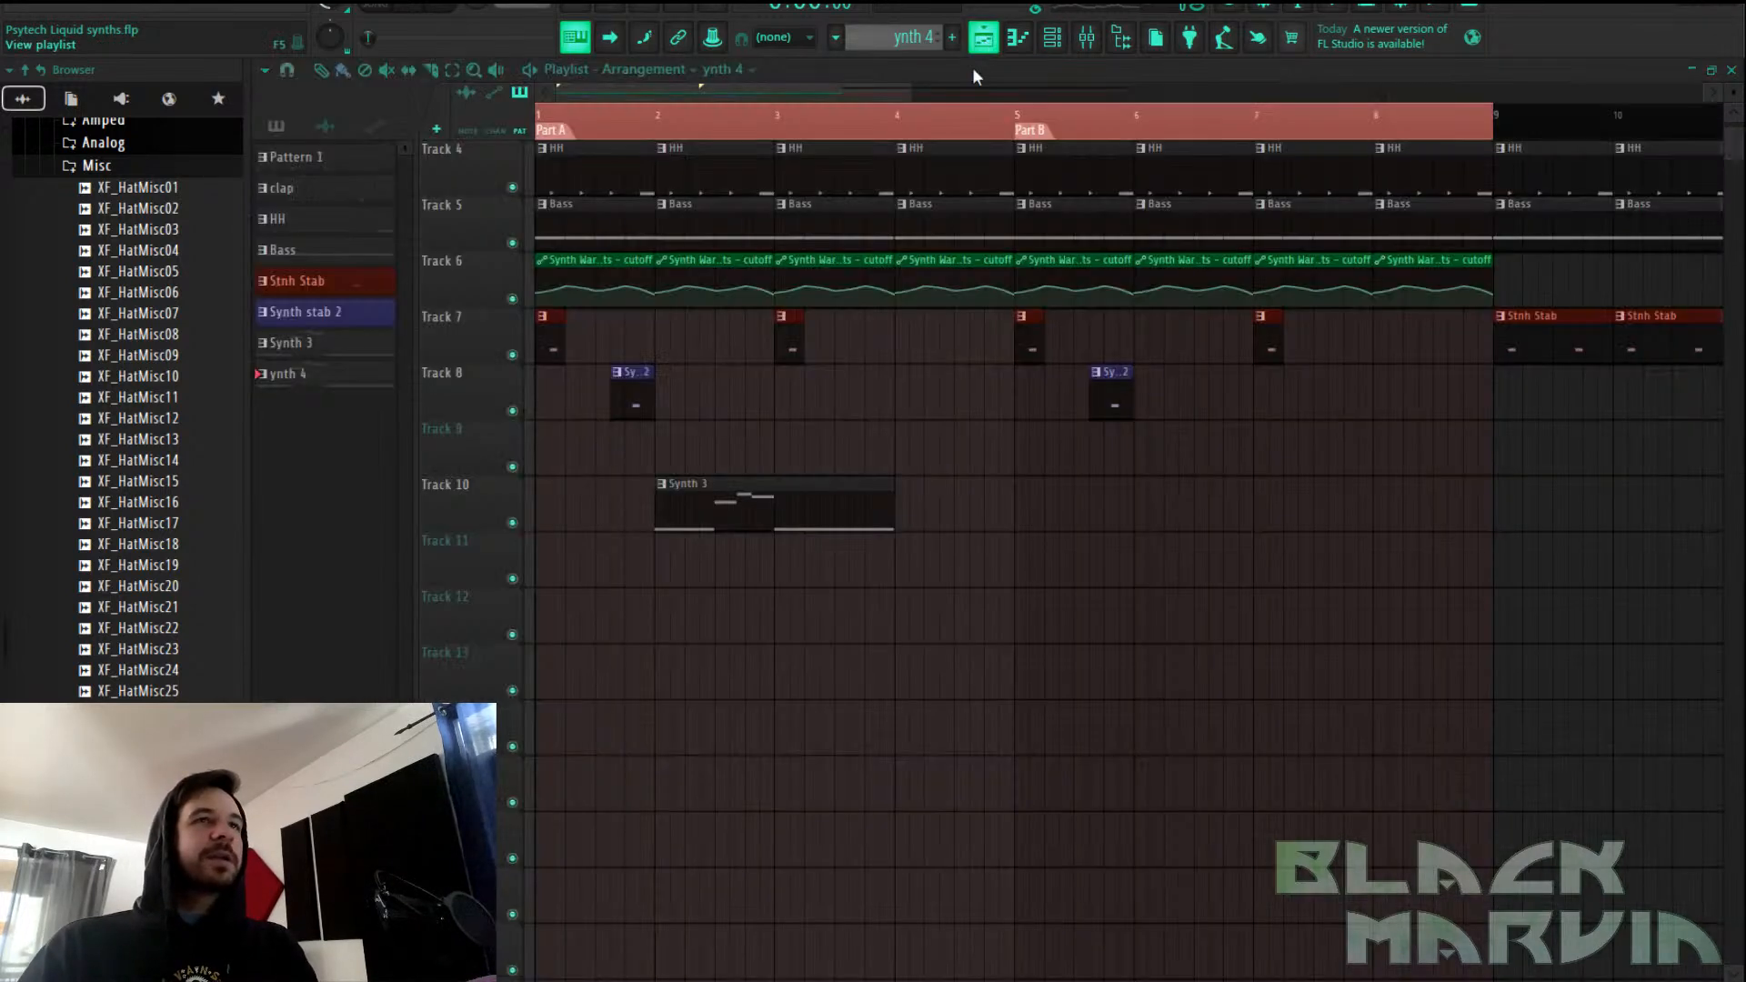
{"action": "left_click", "coordinate": [1112, 510]}
{"action": "double_click", "coordinate": [1213, 504]}
Look through the FS_Liquid Synths preset list in Pigments #5, then return to the synth view
{"action": "left_click", "coordinate": [1055, 38]}
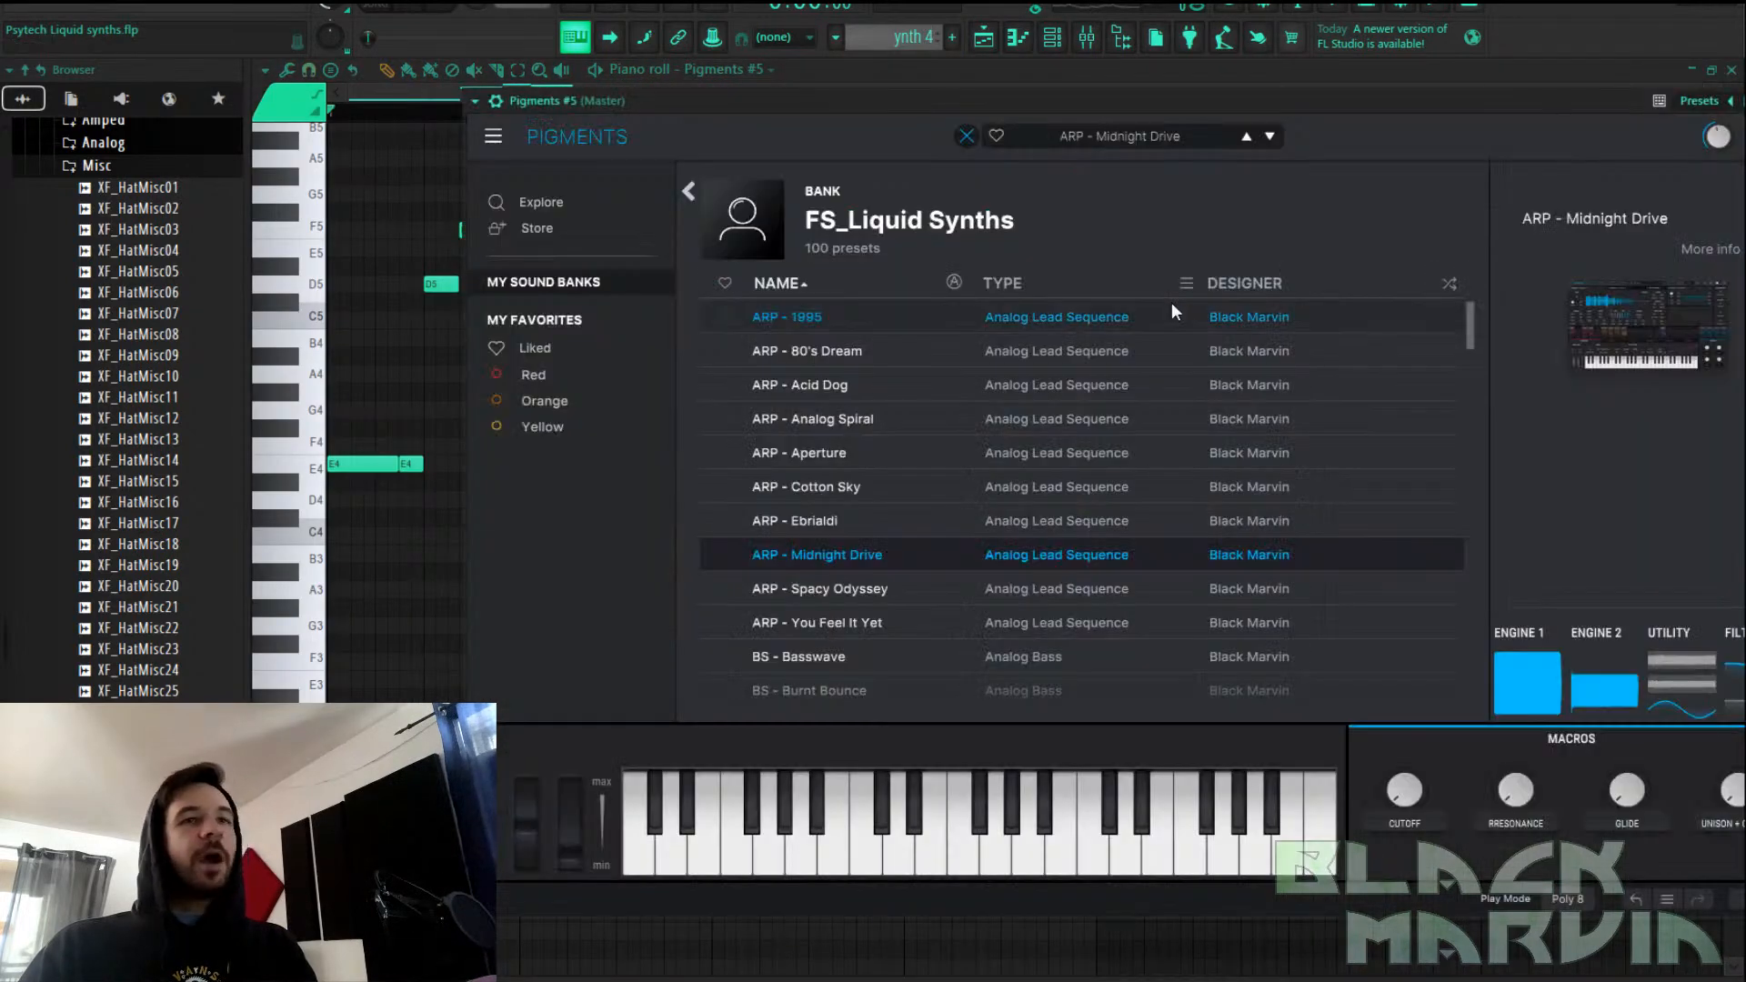
{"action": "scroll", "coordinate": [1037, 433], "scroll_direction": "down", "scroll_amount": 3}
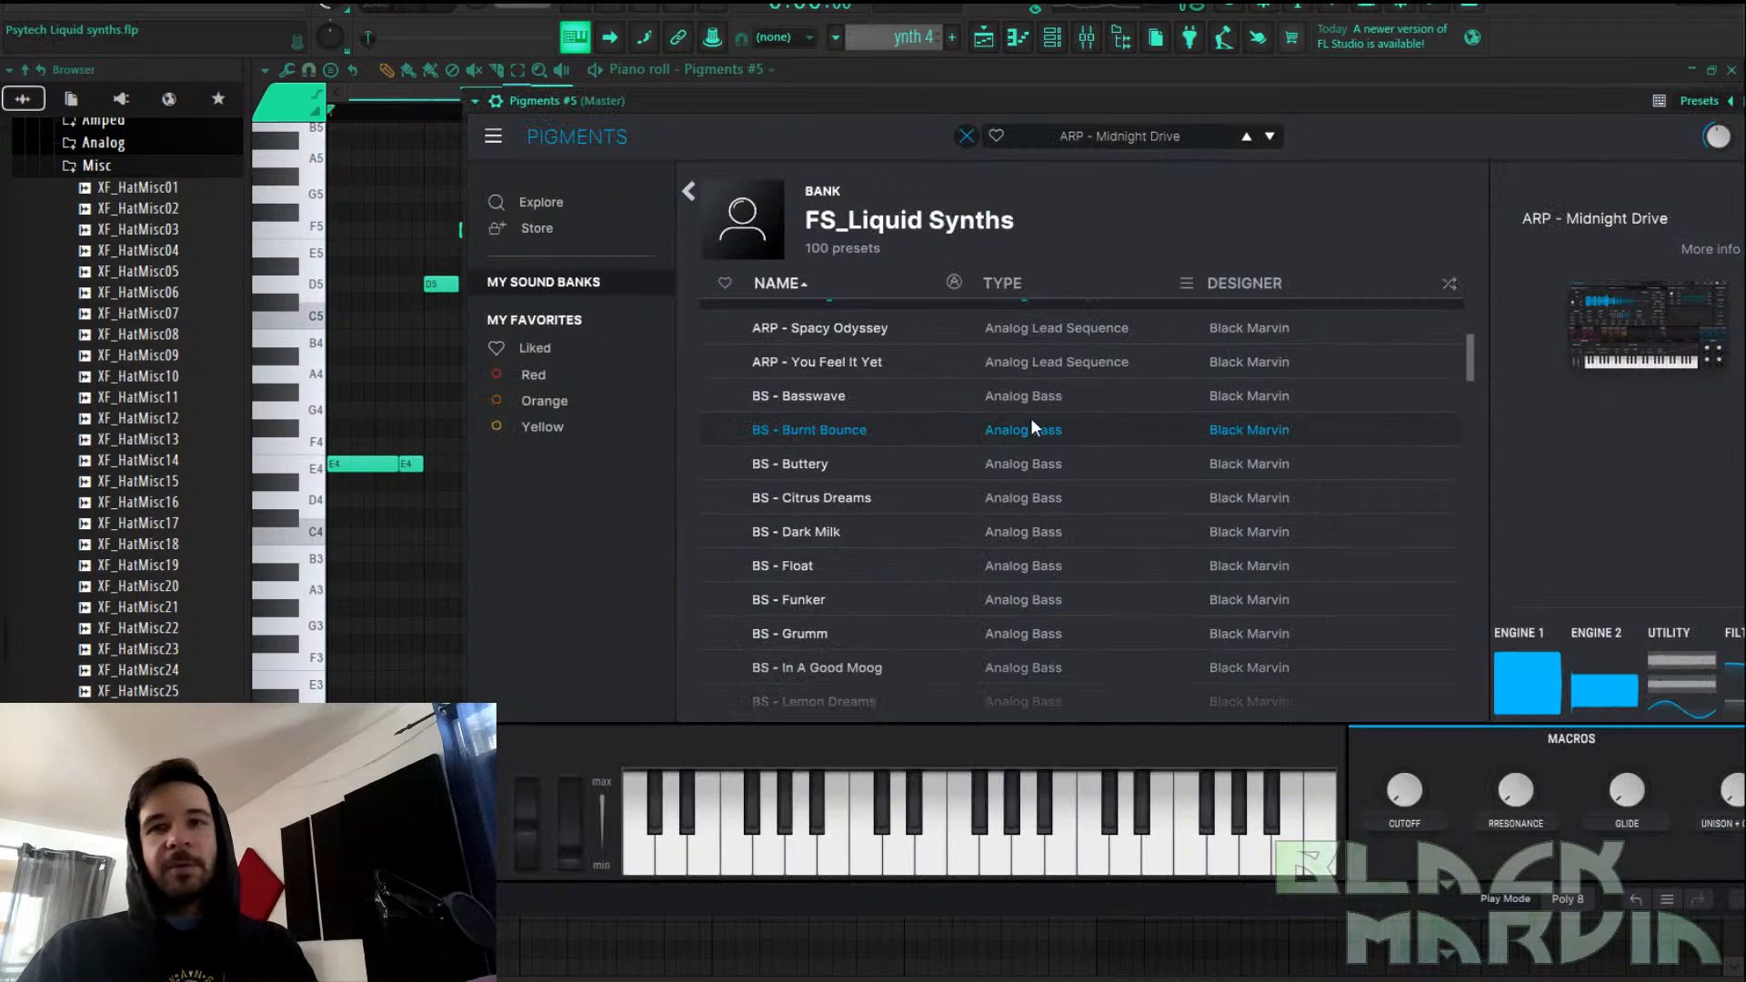
{"action": "scroll", "coordinate": [1181, 477], "scroll_direction": "down", "scroll_amount": 5}
{"action": "scroll", "coordinate": [1181, 477], "scroll_direction": "down", "scroll_amount": 10}
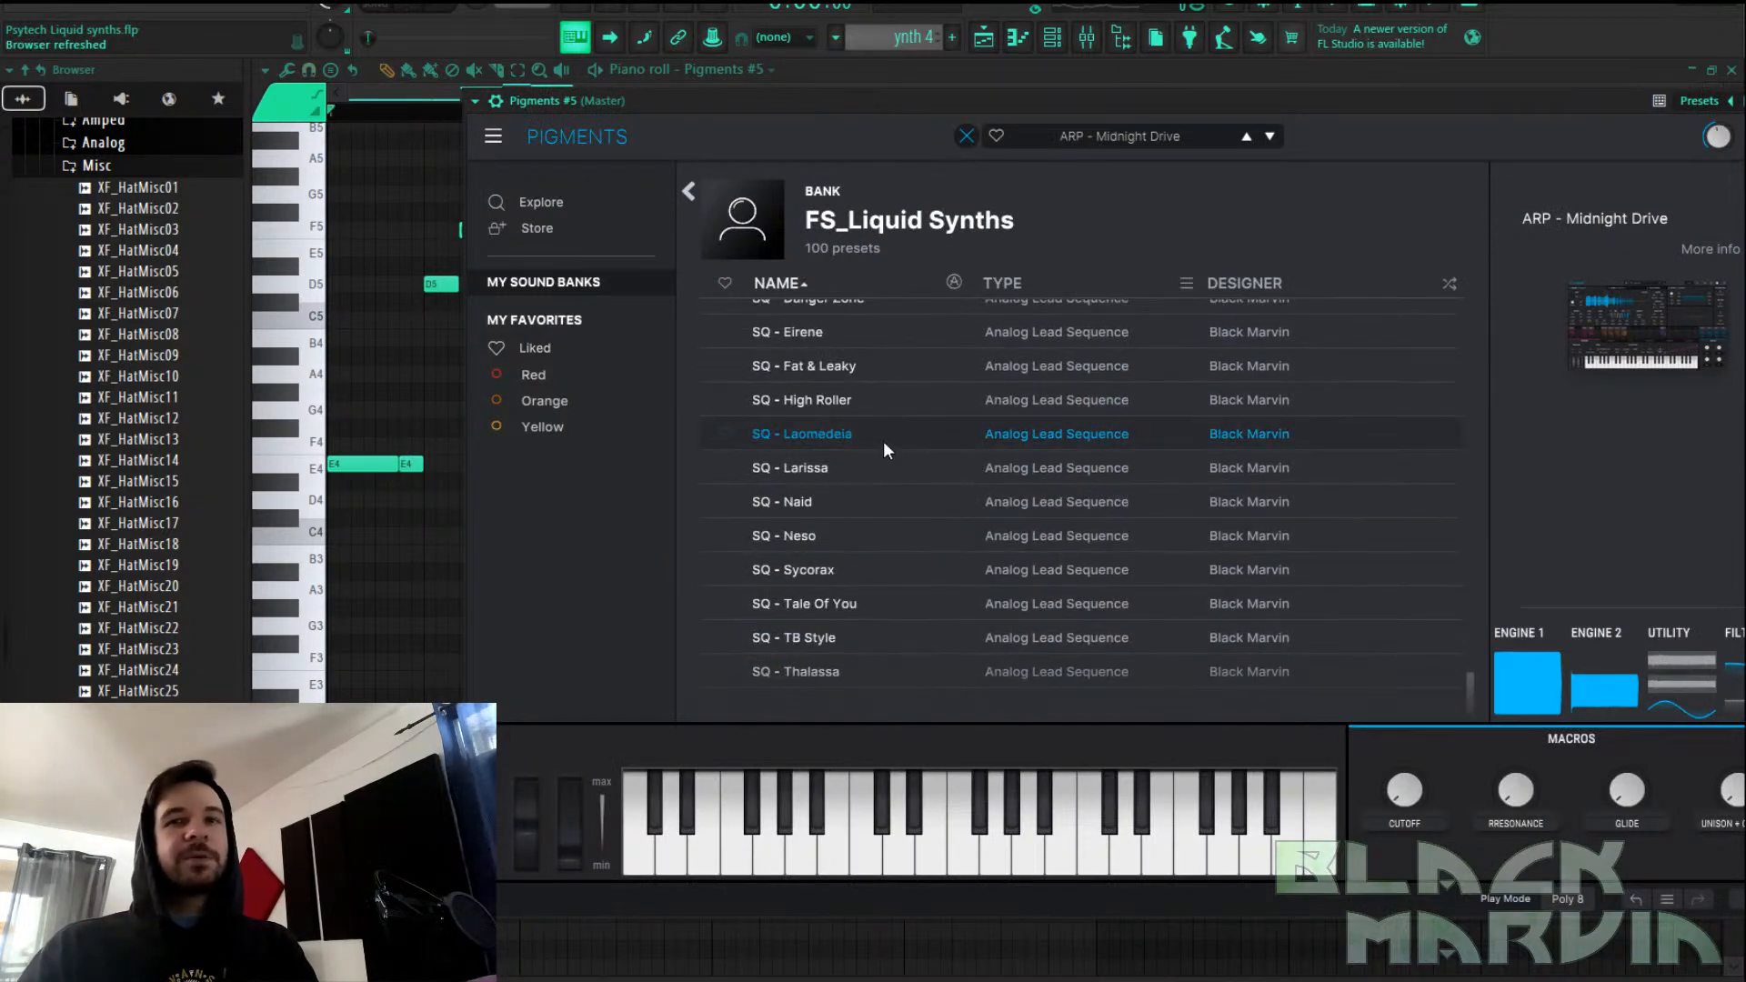
{"action": "scroll", "coordinate": [950, 511], "scroll_direction": "up", "scroll_amount": 6}
{"action": "scroll", "coordinate": [949, 512], "scroll_direction": "up", "scroll_amount": 10}
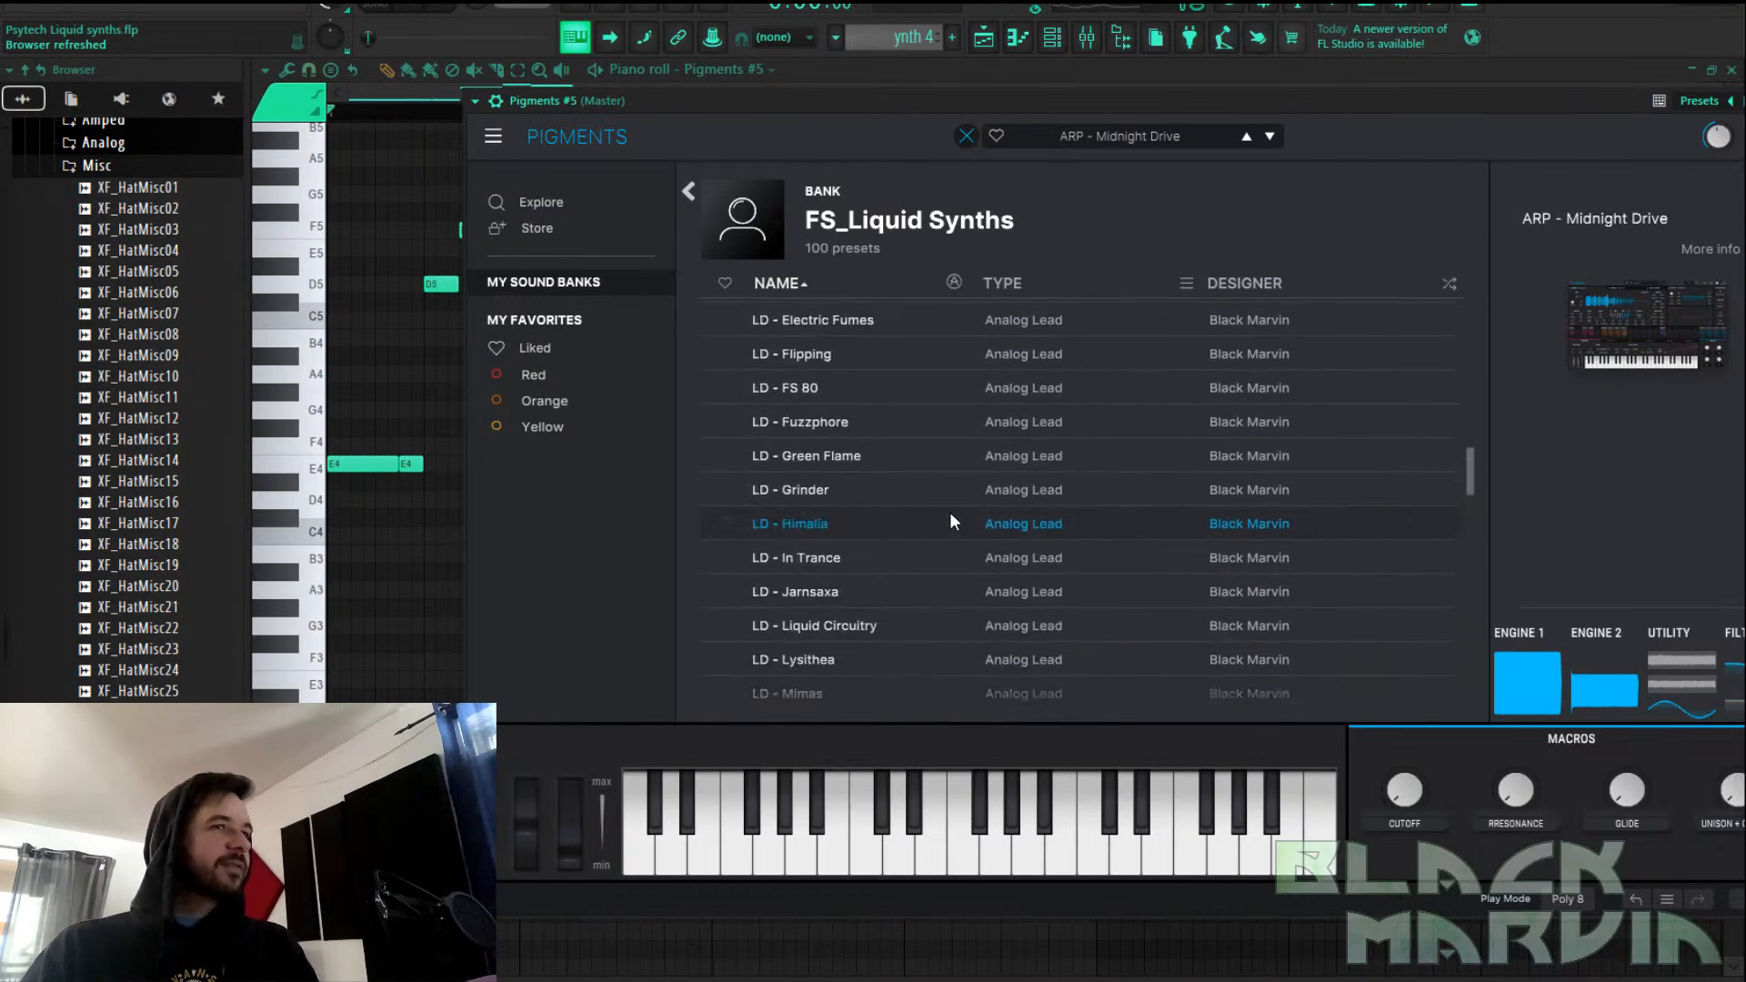
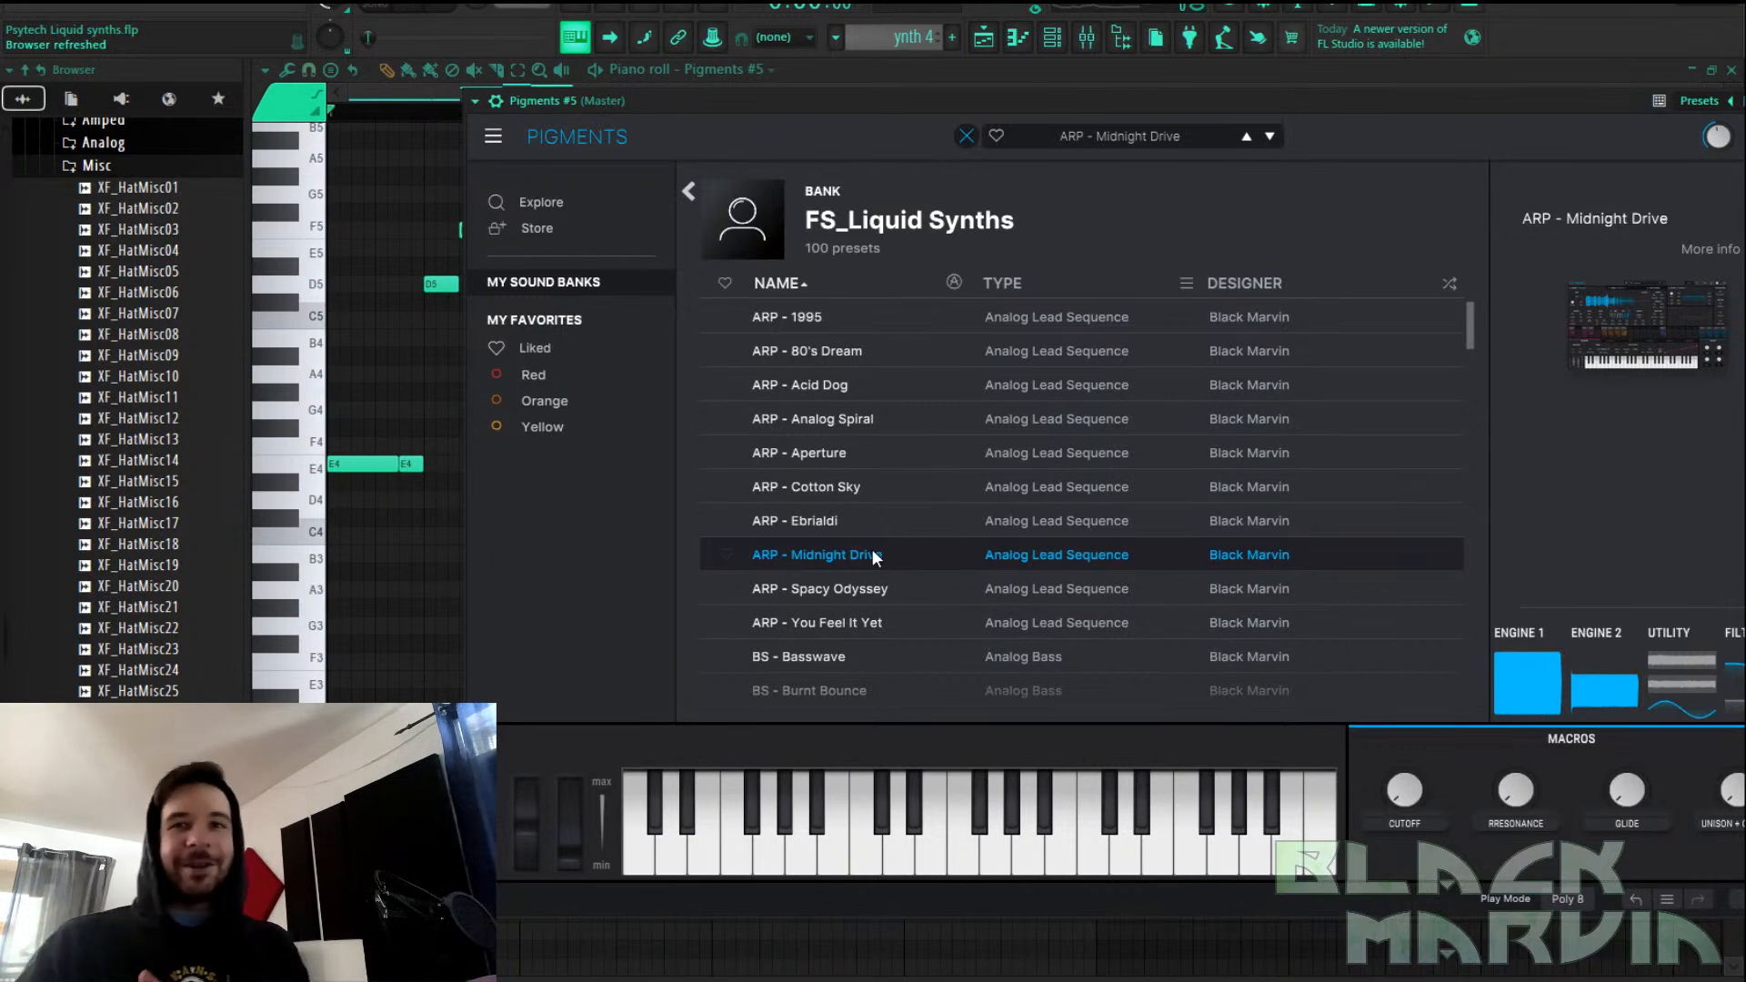
{"action": "left_click", "coordinate": [966, 137]}
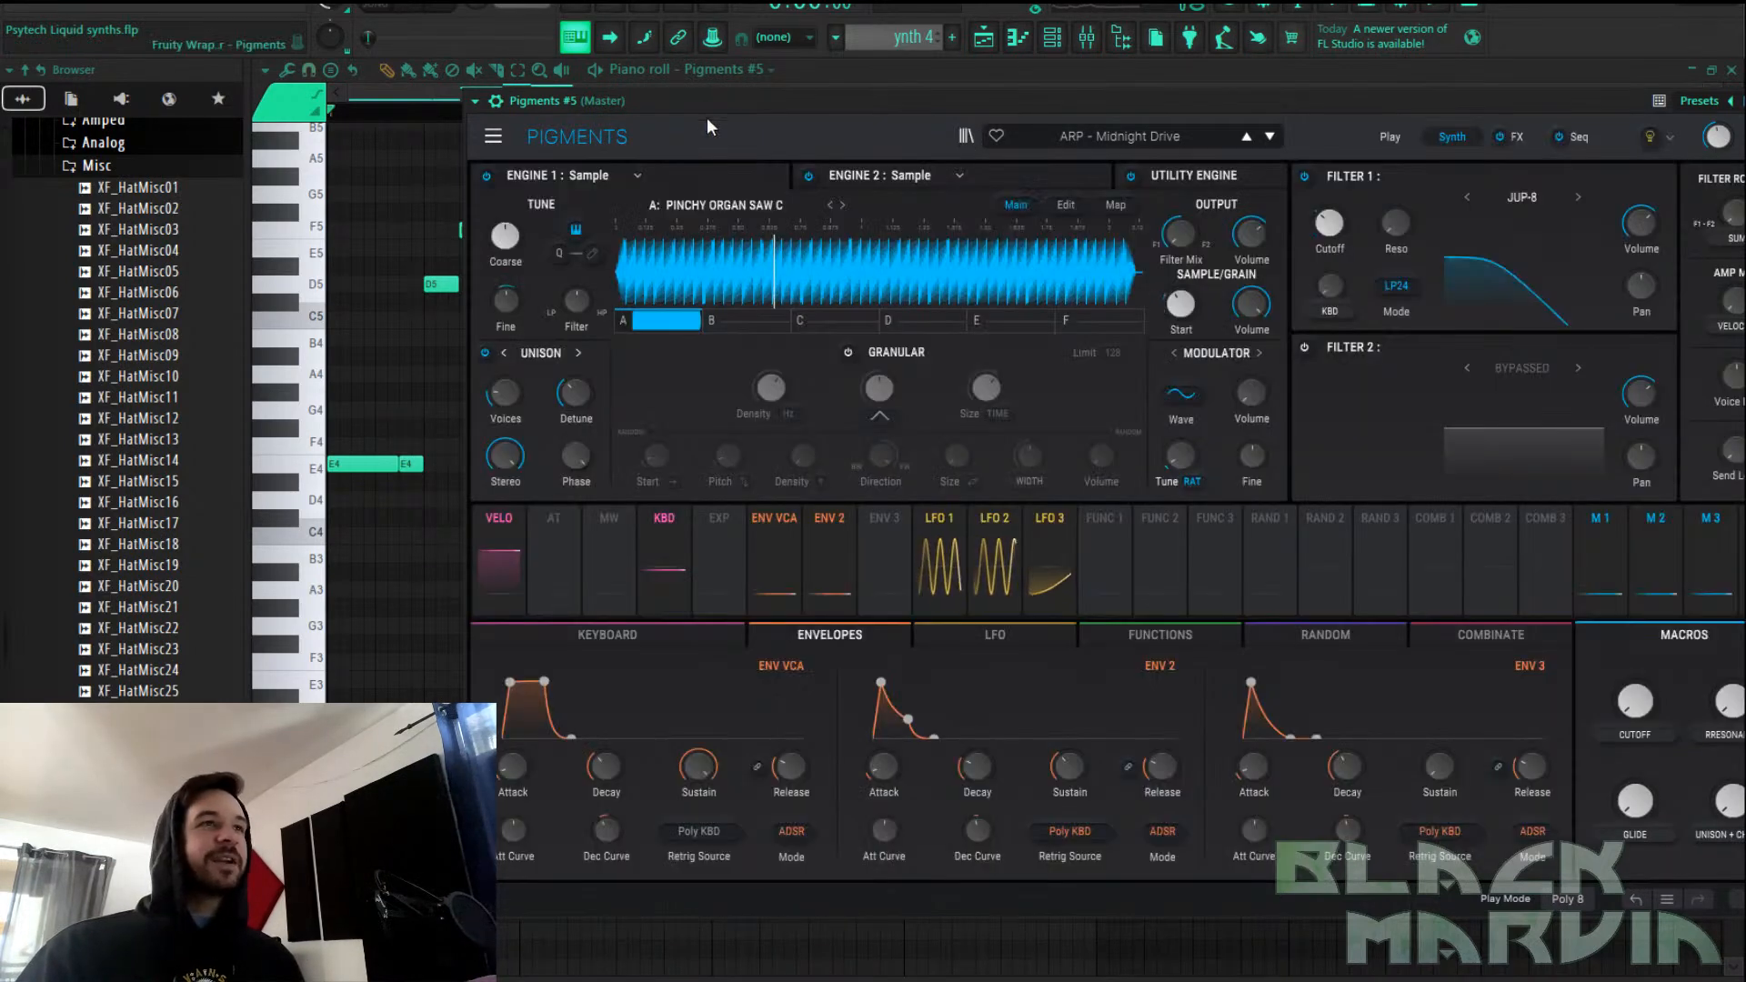
Switch playback to song mode and play the arrangement with the ynth 4 clip
{"action": "left_click", "coordinate": [422, 9]}
{"action": "left_click", "coordinate": [1087, 37]}
{"action": "key", "text": "space"}
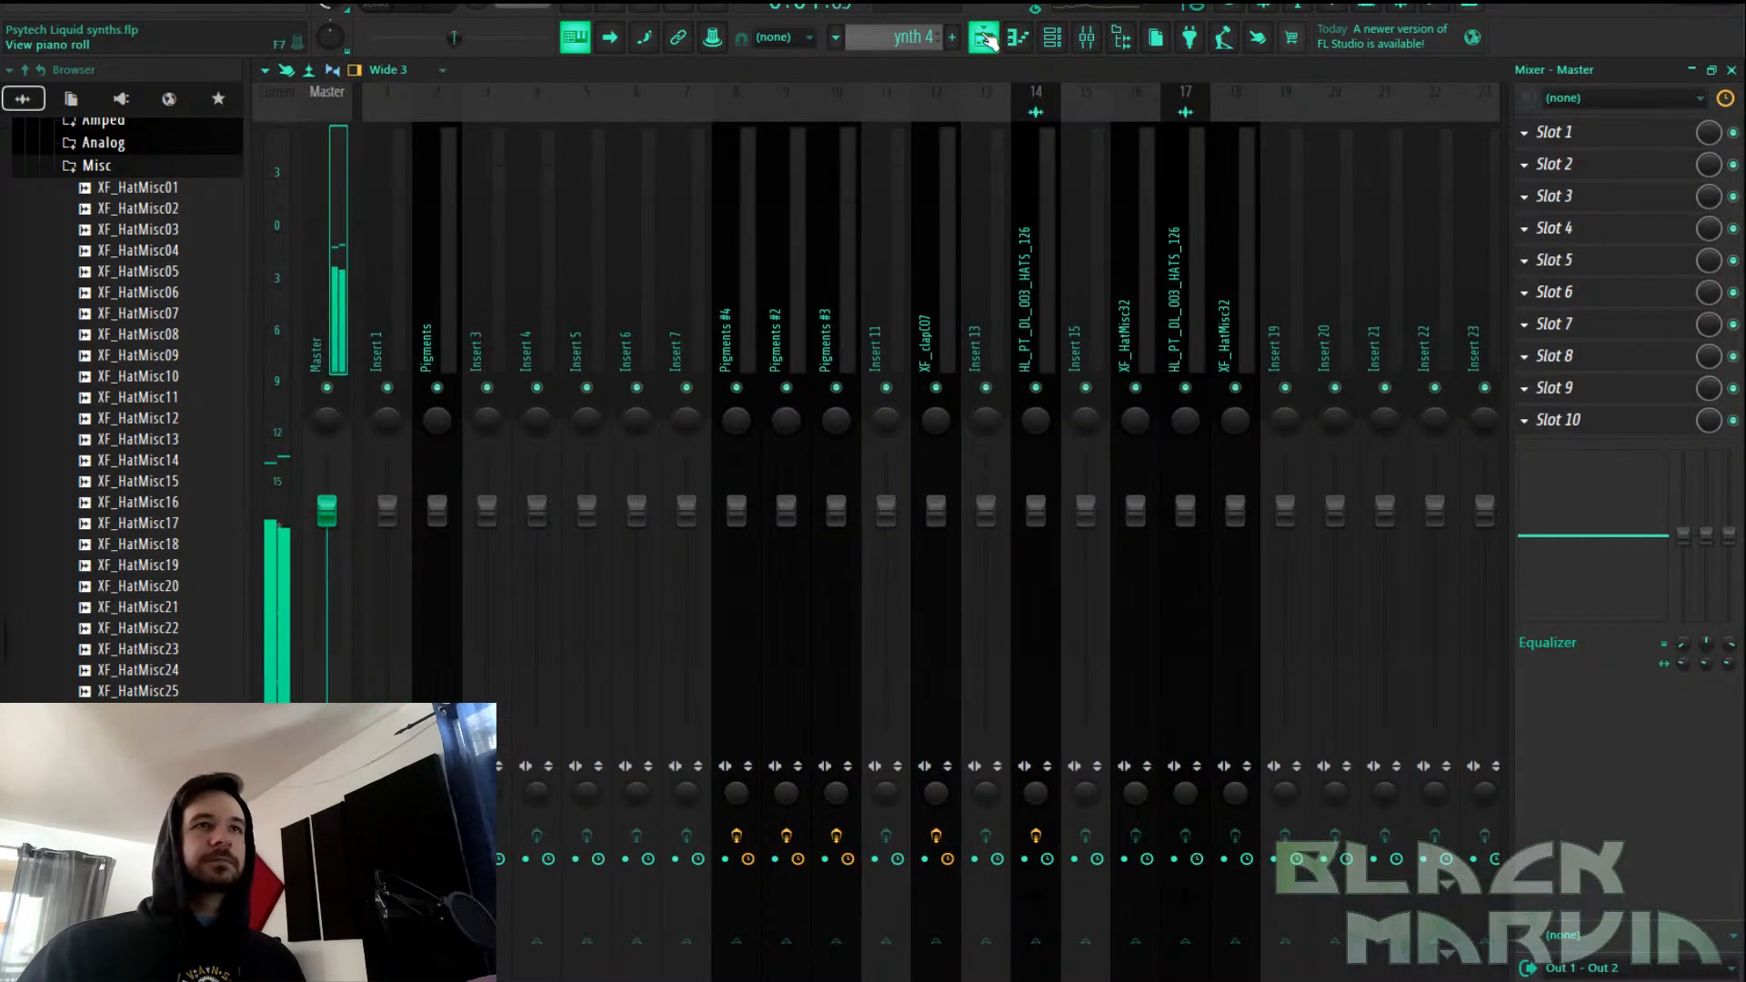
{"action": "left_click", "coordinate": [985, 38]}
{"action": "key", "text": "space"}
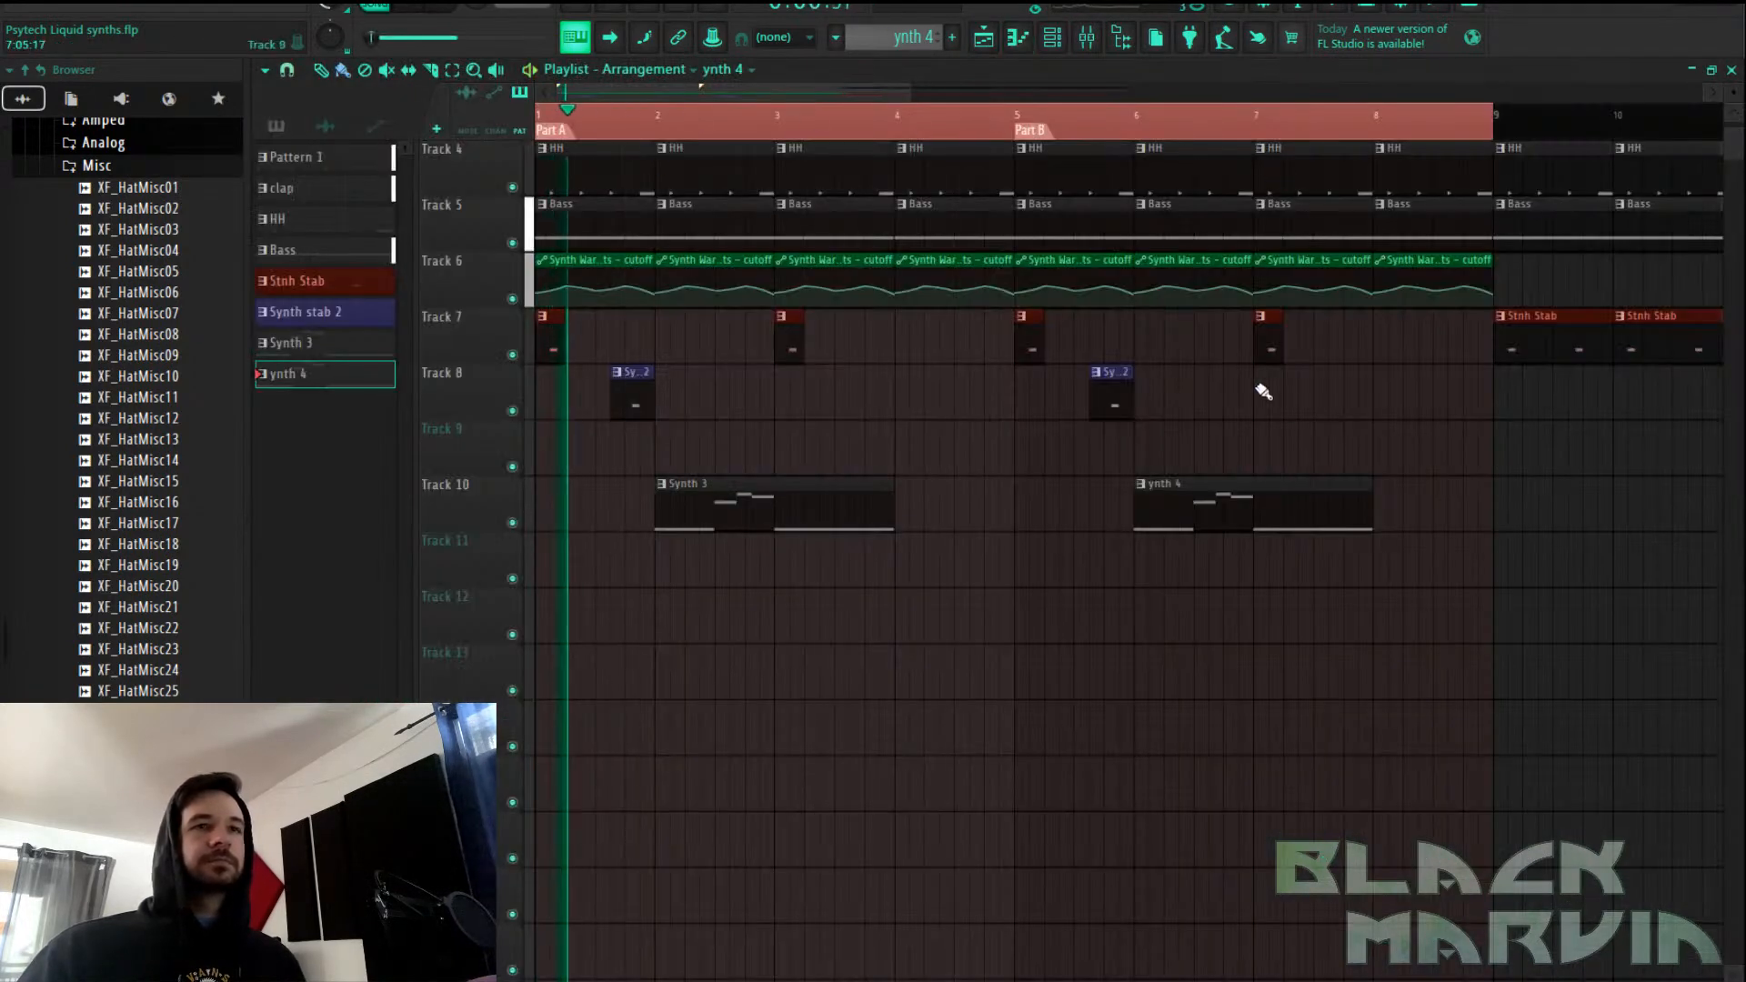
Route the Pigments #5 channel to mixer insert 7
{"action": "left_click", "coordinate": [1089, 39]}
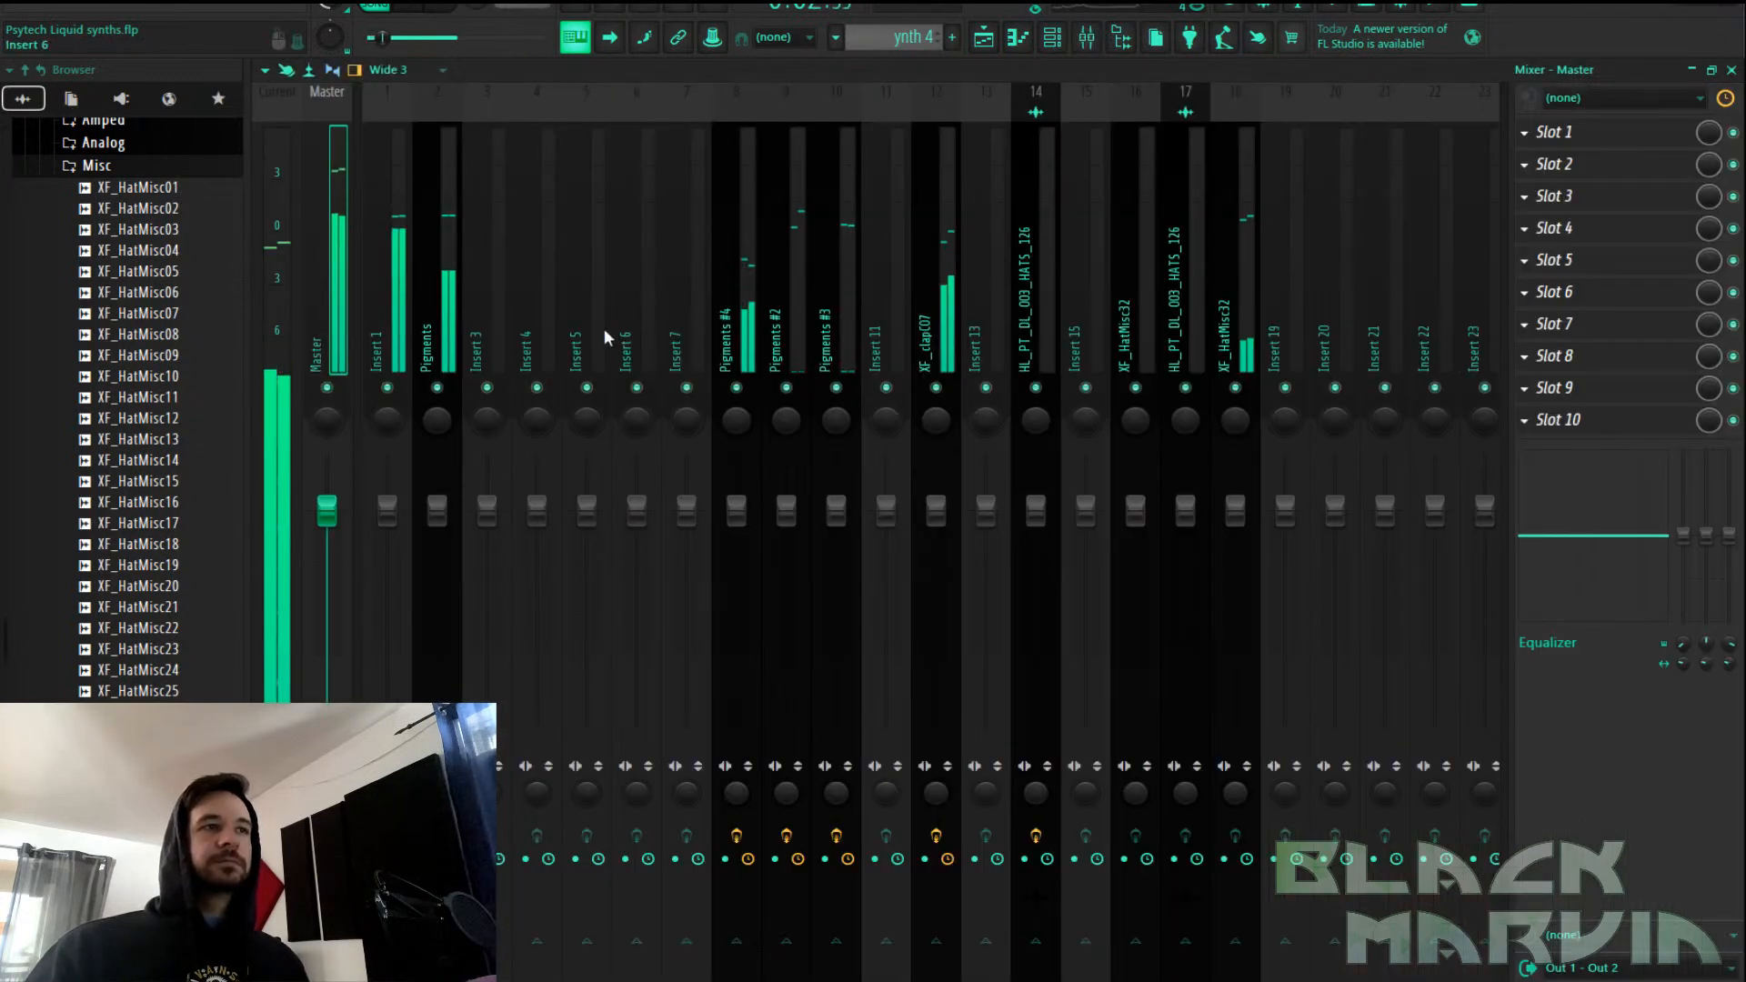
{"action": "right_click", "coordinate": [671, 319]}
{"action": "mouse_move", "coordinate": [799, 311]}
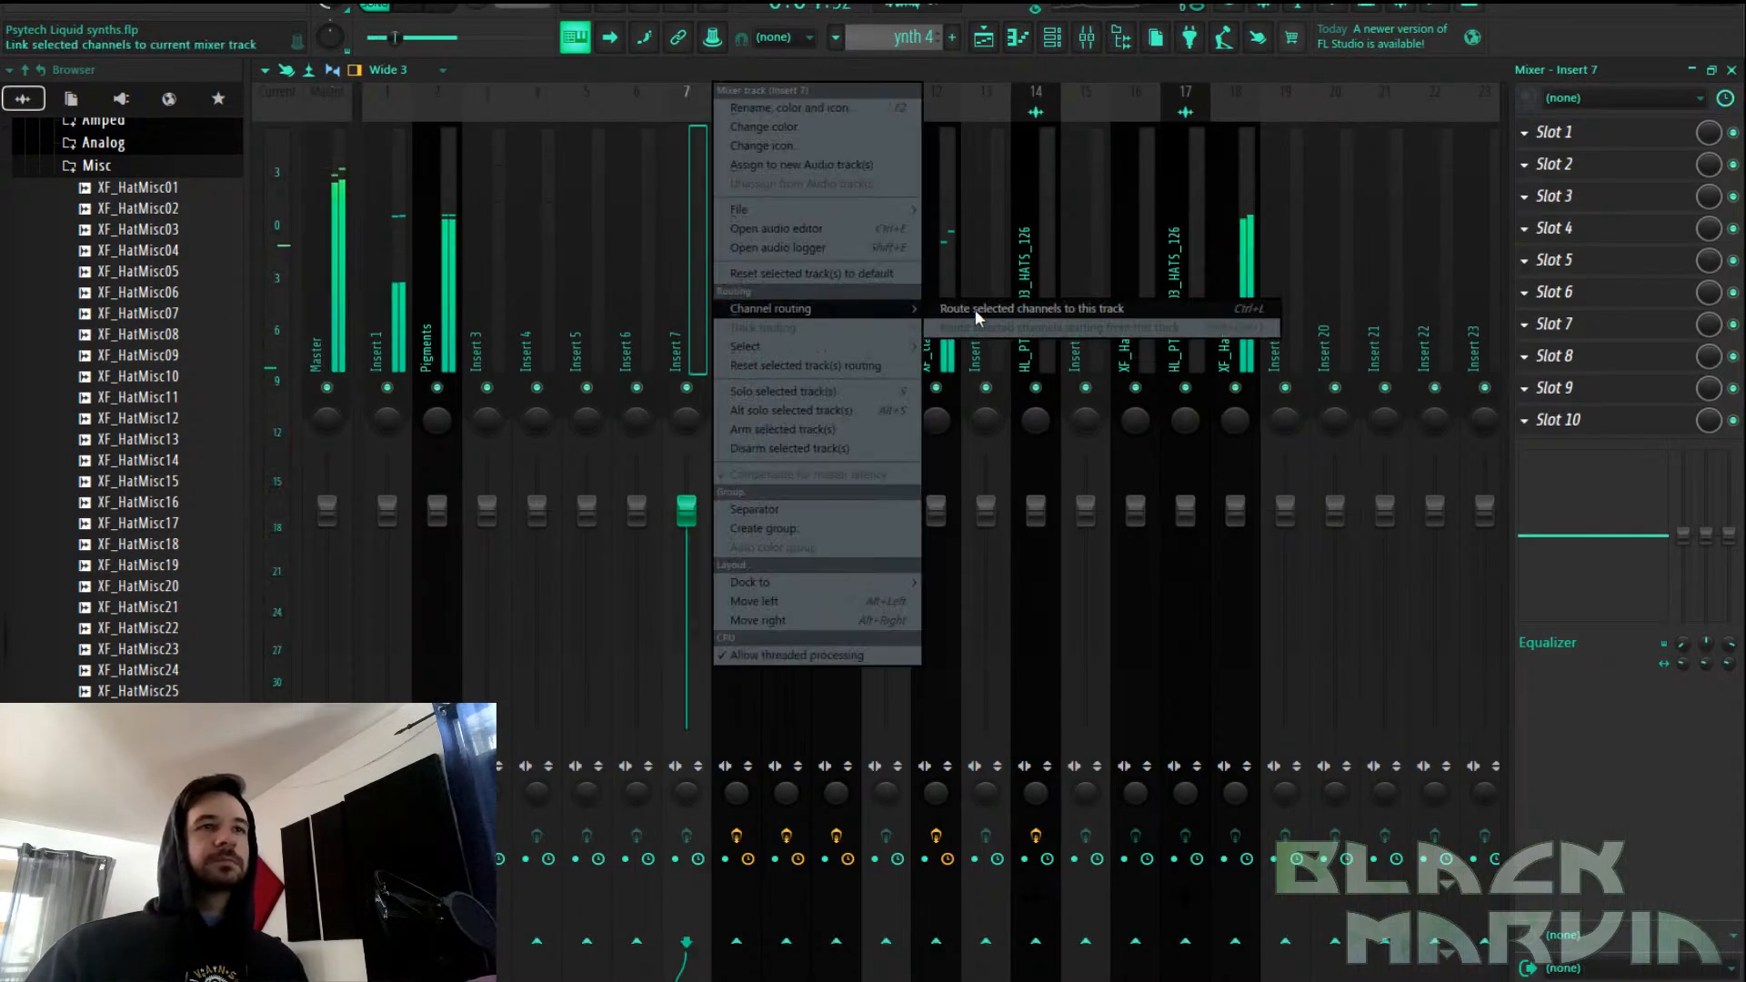
{"action": "left_click", "coordinate": [978, 318]}
Add OTT with 59% depth and 38% downward strength in slot 6 of the Pigments #5 mixer track, and Duck in slot 8
{"action": "middle_click", "coordinate": [1608, 315]}
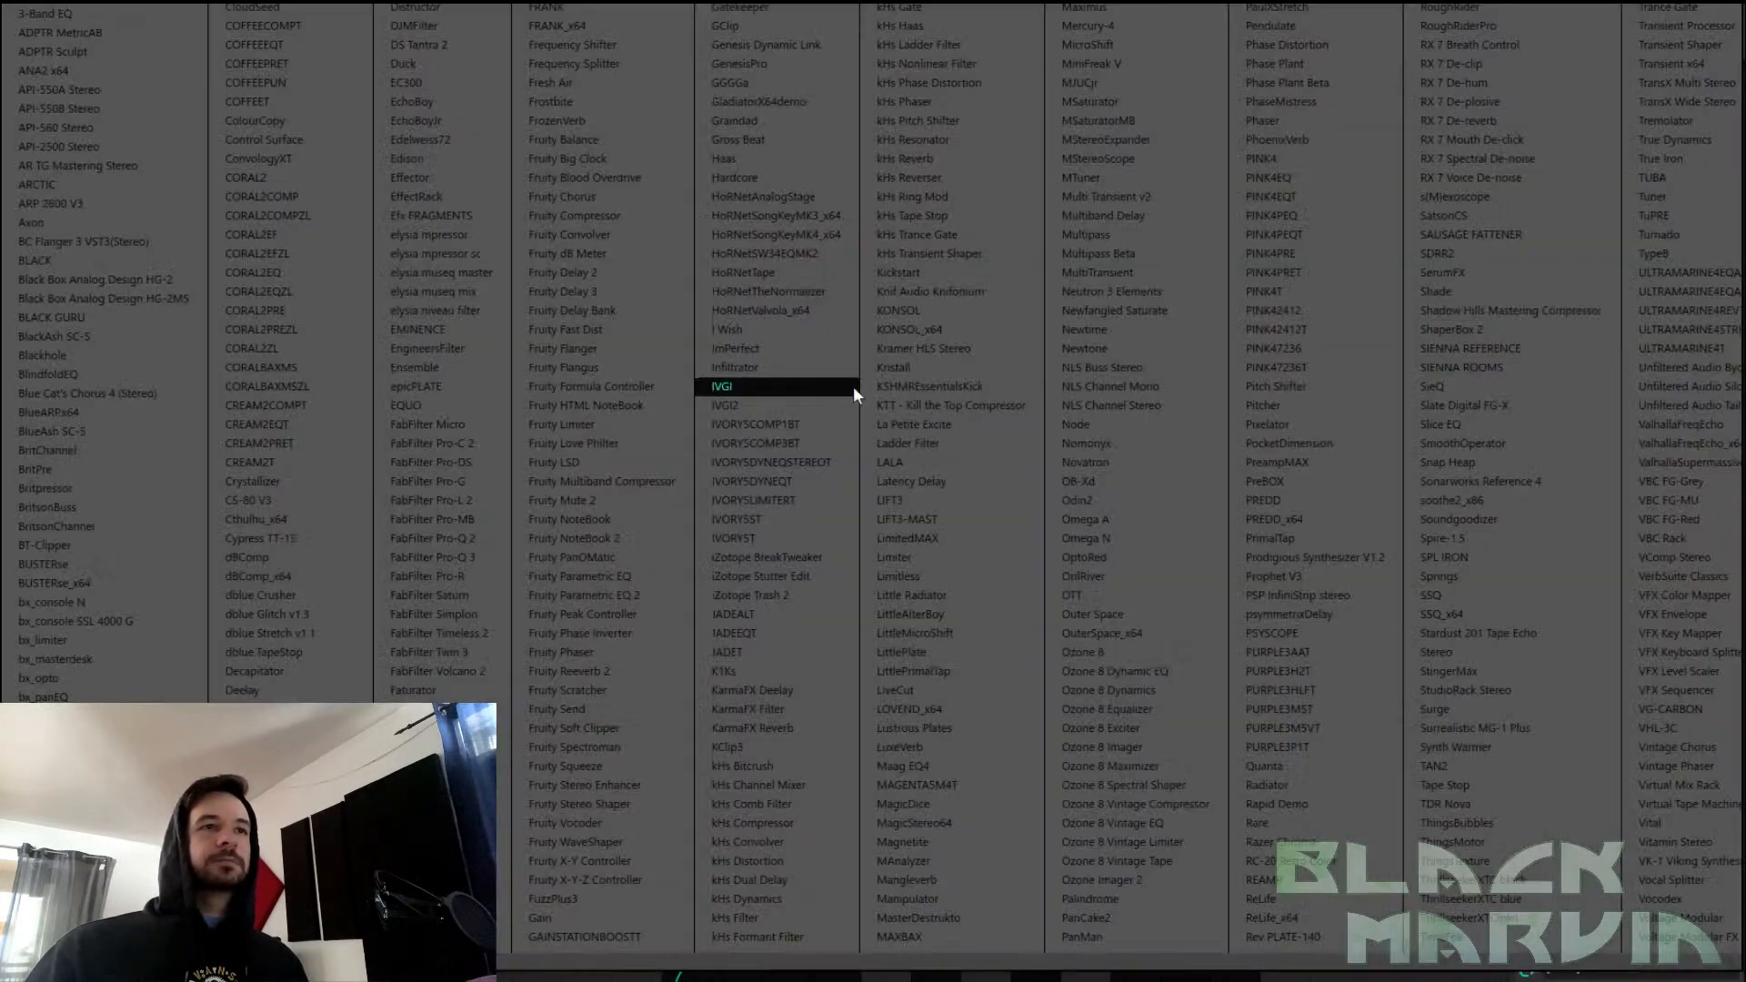
{"action": "left_click", "coordinate": [1100, 579]}
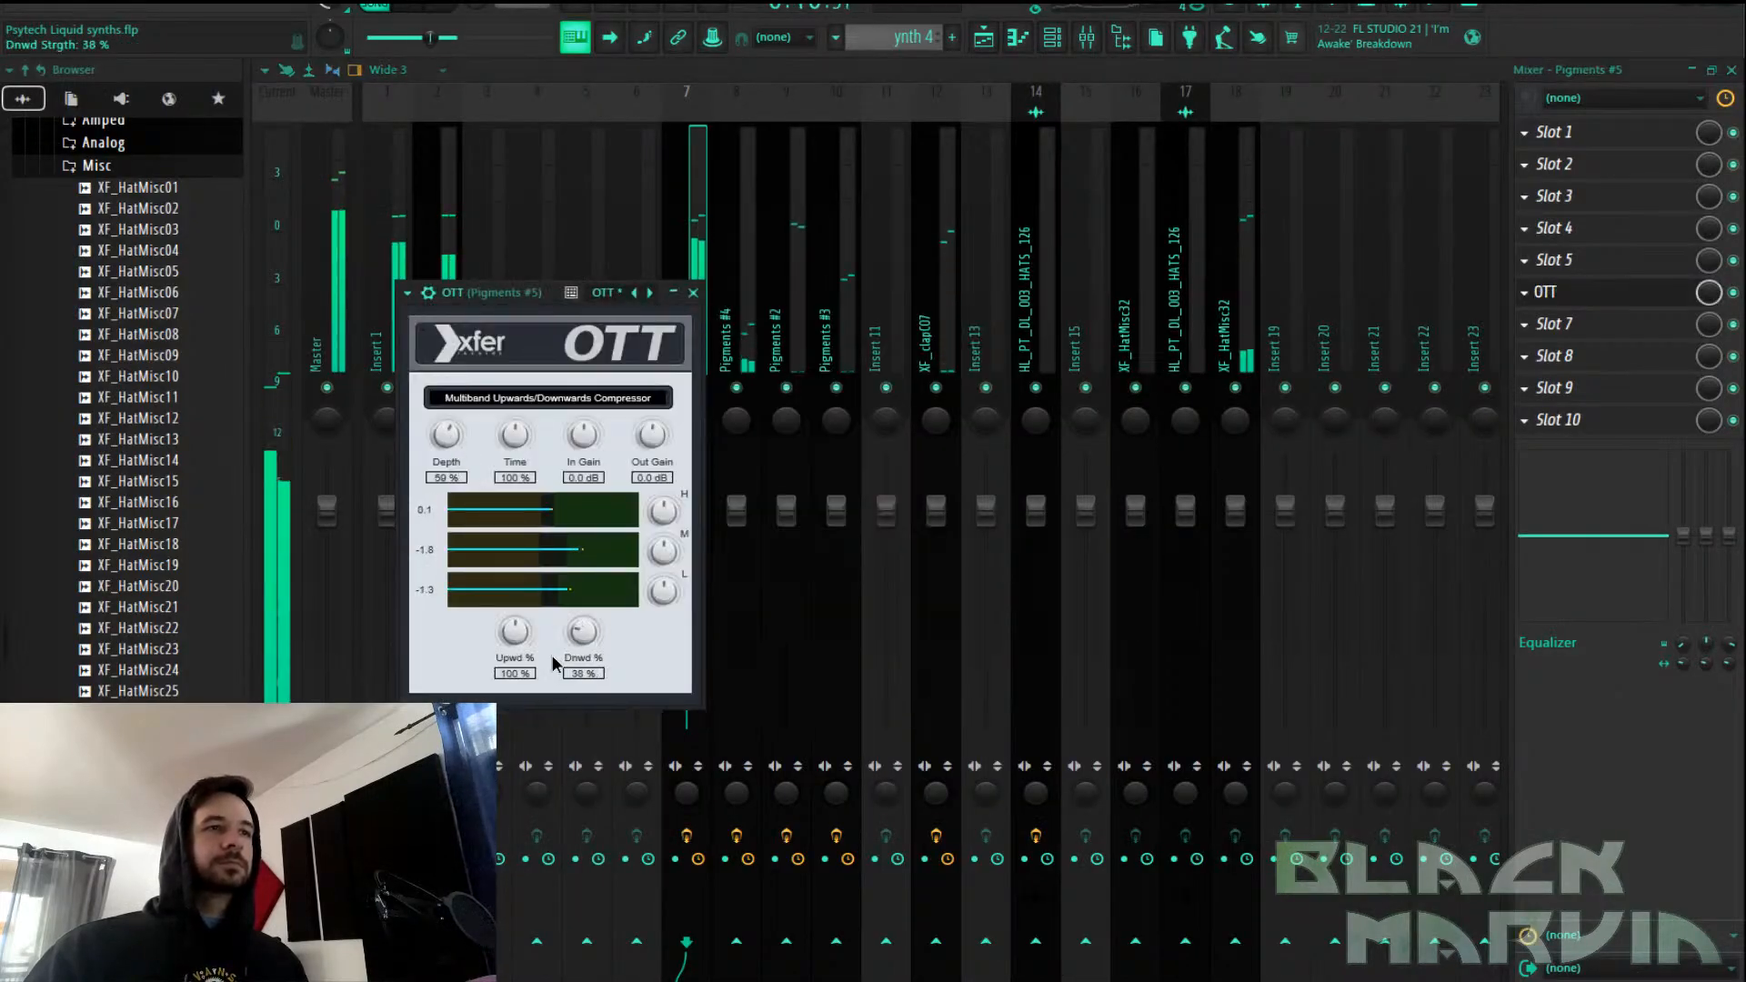
{"action": "middle_click", "coordinate": [1597, 367]}
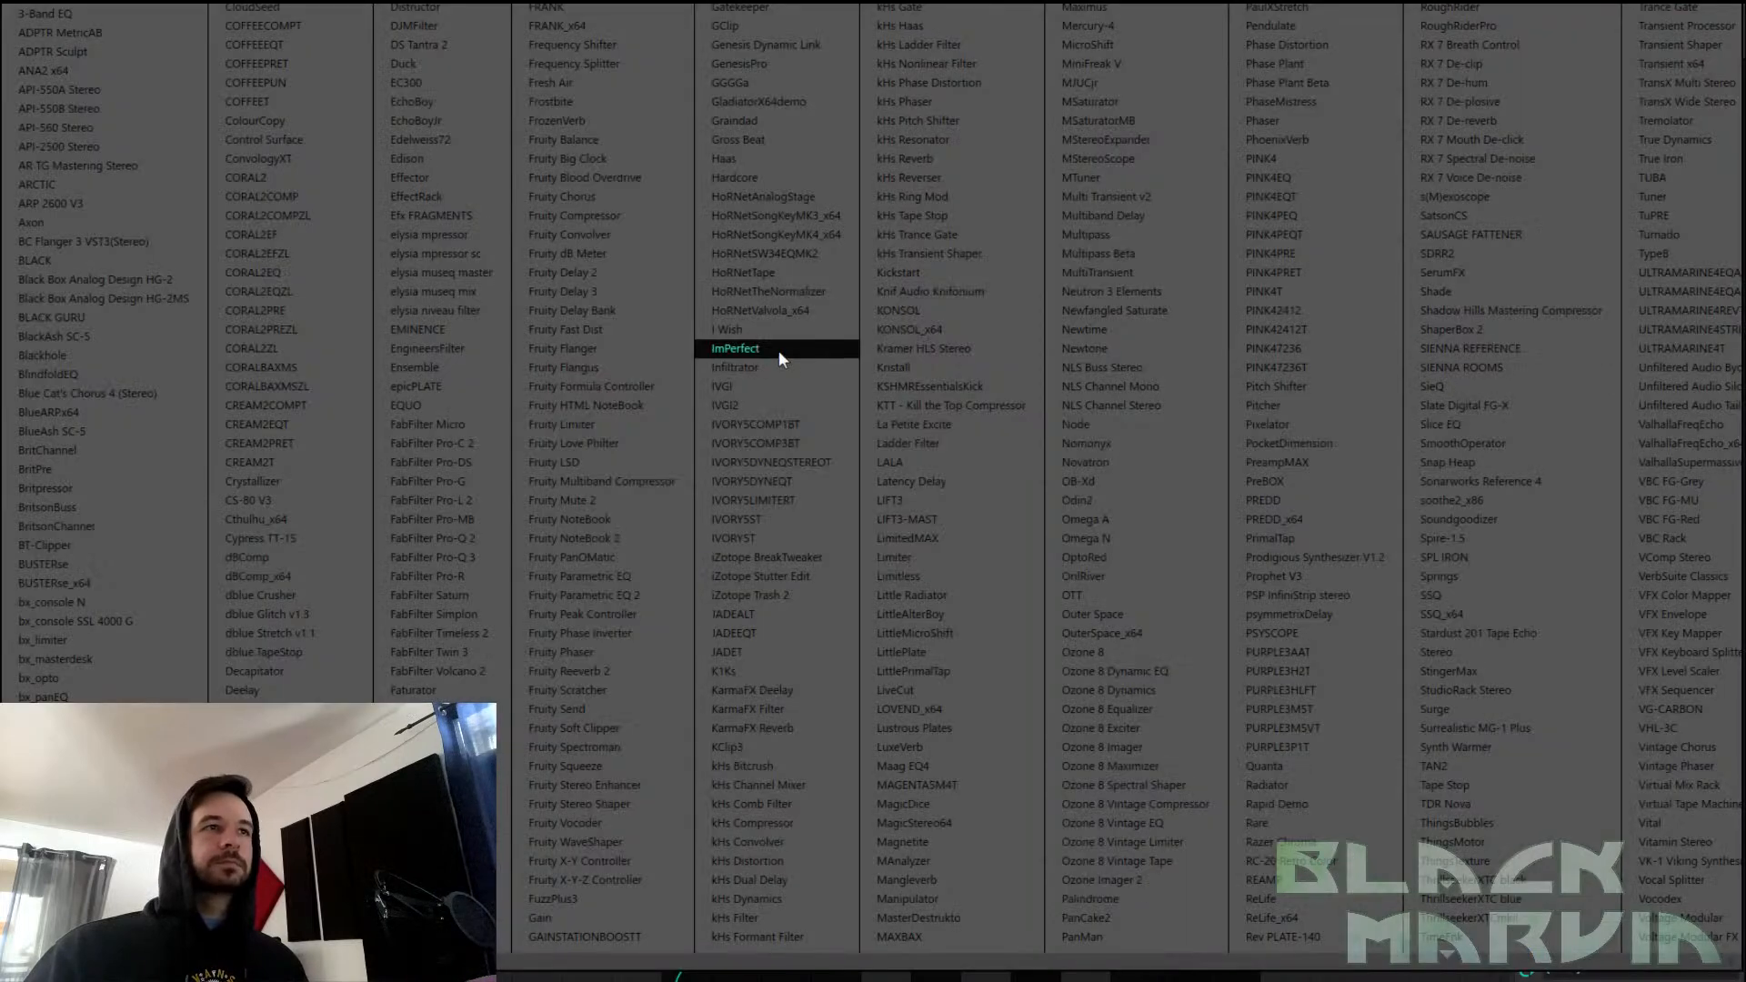
{"action": "left_click", "coordinate": [479, 64]}
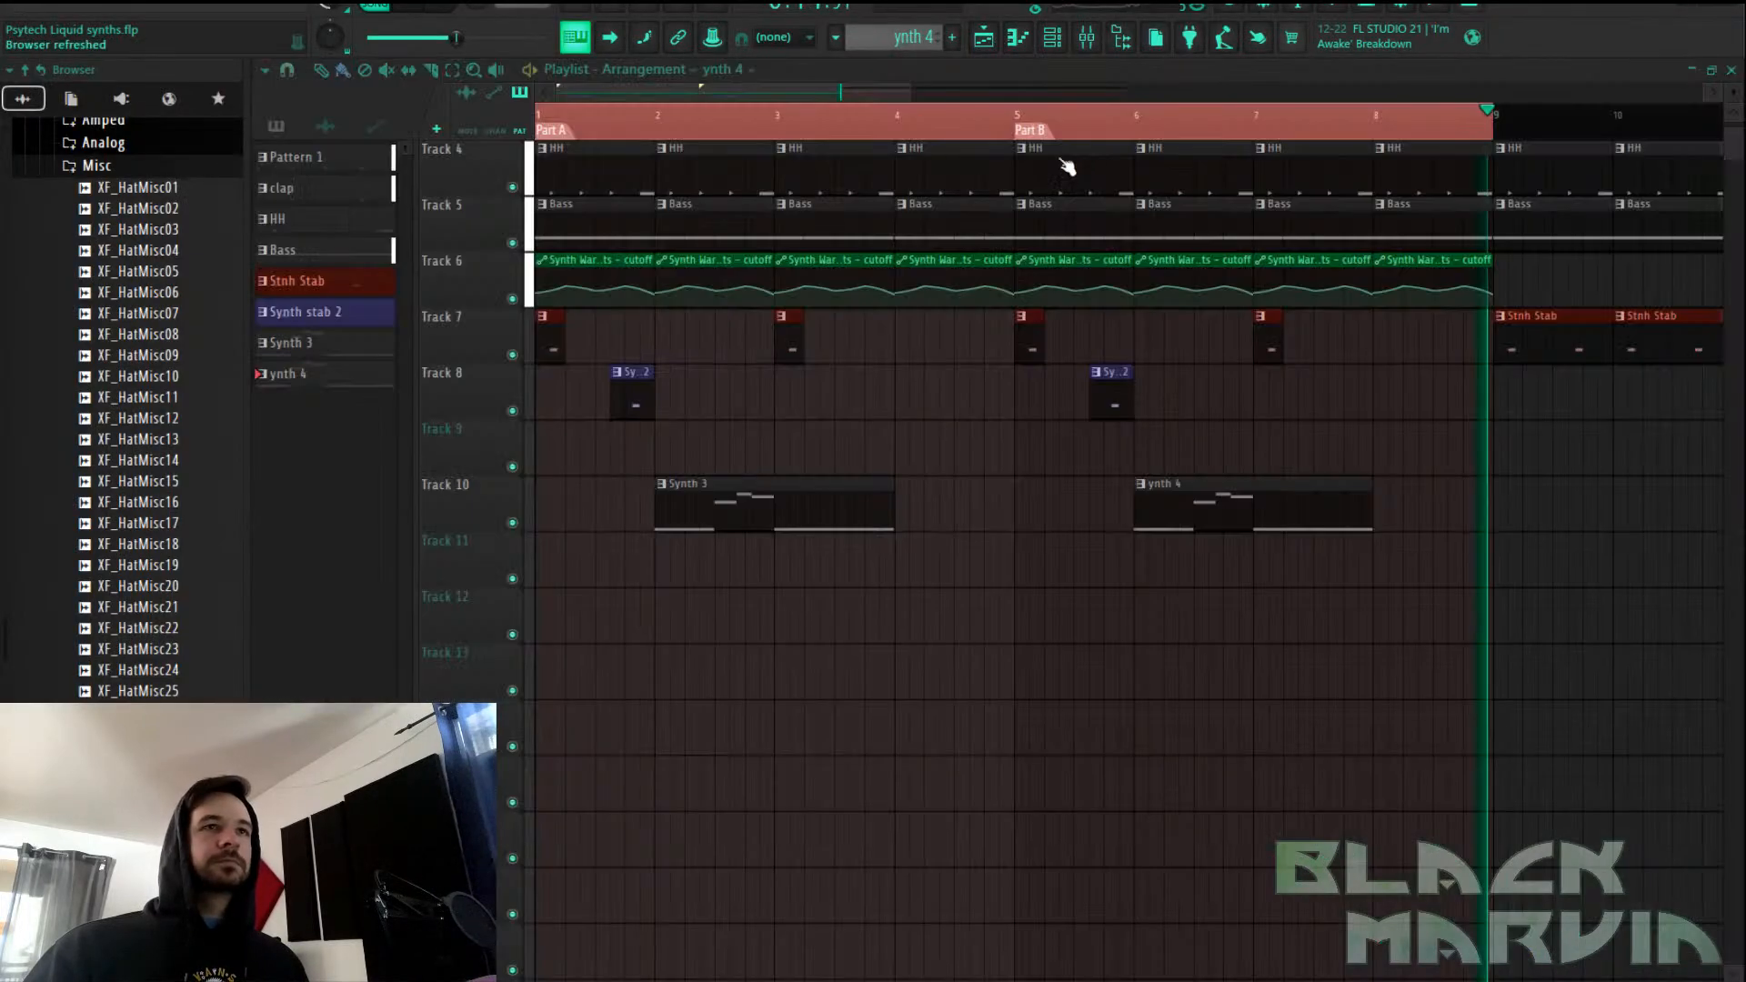
Shorten the ynth 4 clip to just past bar 7 and the Synth 3 clip to end at bar 3, and save the project
{"action": "left_click_drag", "start_coordinate": [1369, 508], "coordinate": [1260, 511]}
{"action": "key", "text": "ctrl+s"}
{"action": "left_click_drag", "start_coordinate": [894, 513], "coordinate": [774, 513]}
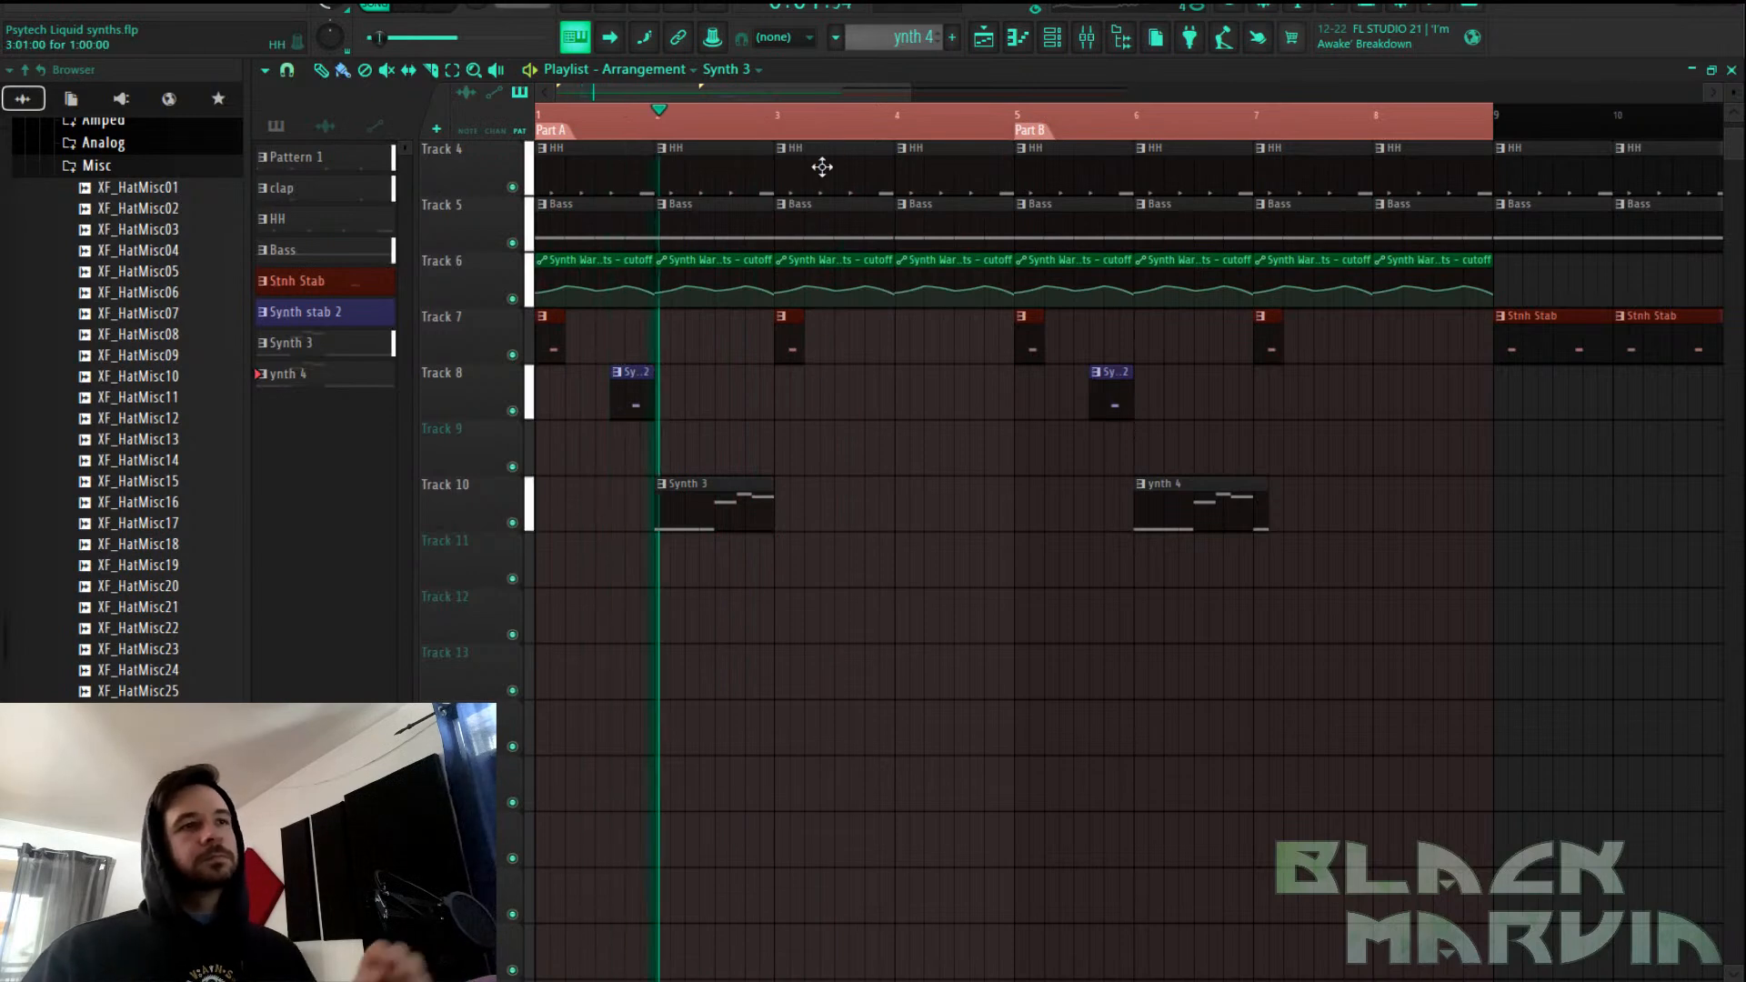
{"action": "scroll", "coordinate": [799, 124], "scroll_direction": "down", "scroll_amount": 2}
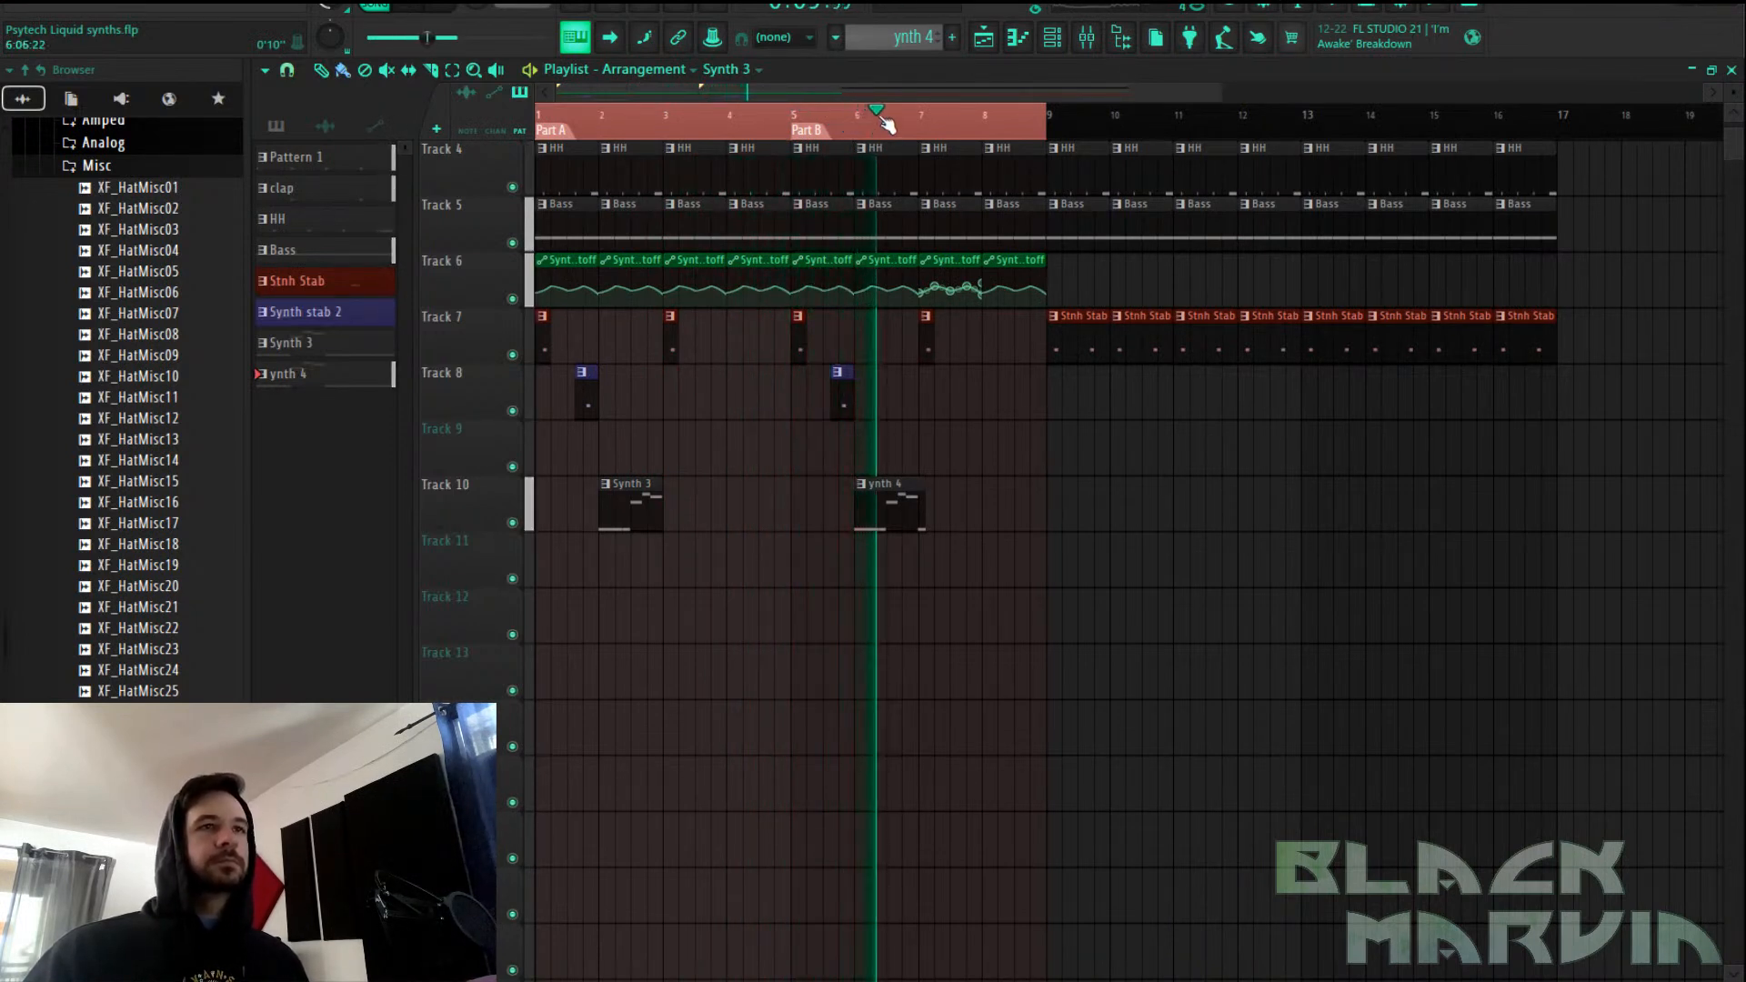
Load the Synth 3 user preset in the Duck effect on the Pigments #5 mixer track
{"action": "key", "text": "space"}
{"action": "key", "text": "F9"}
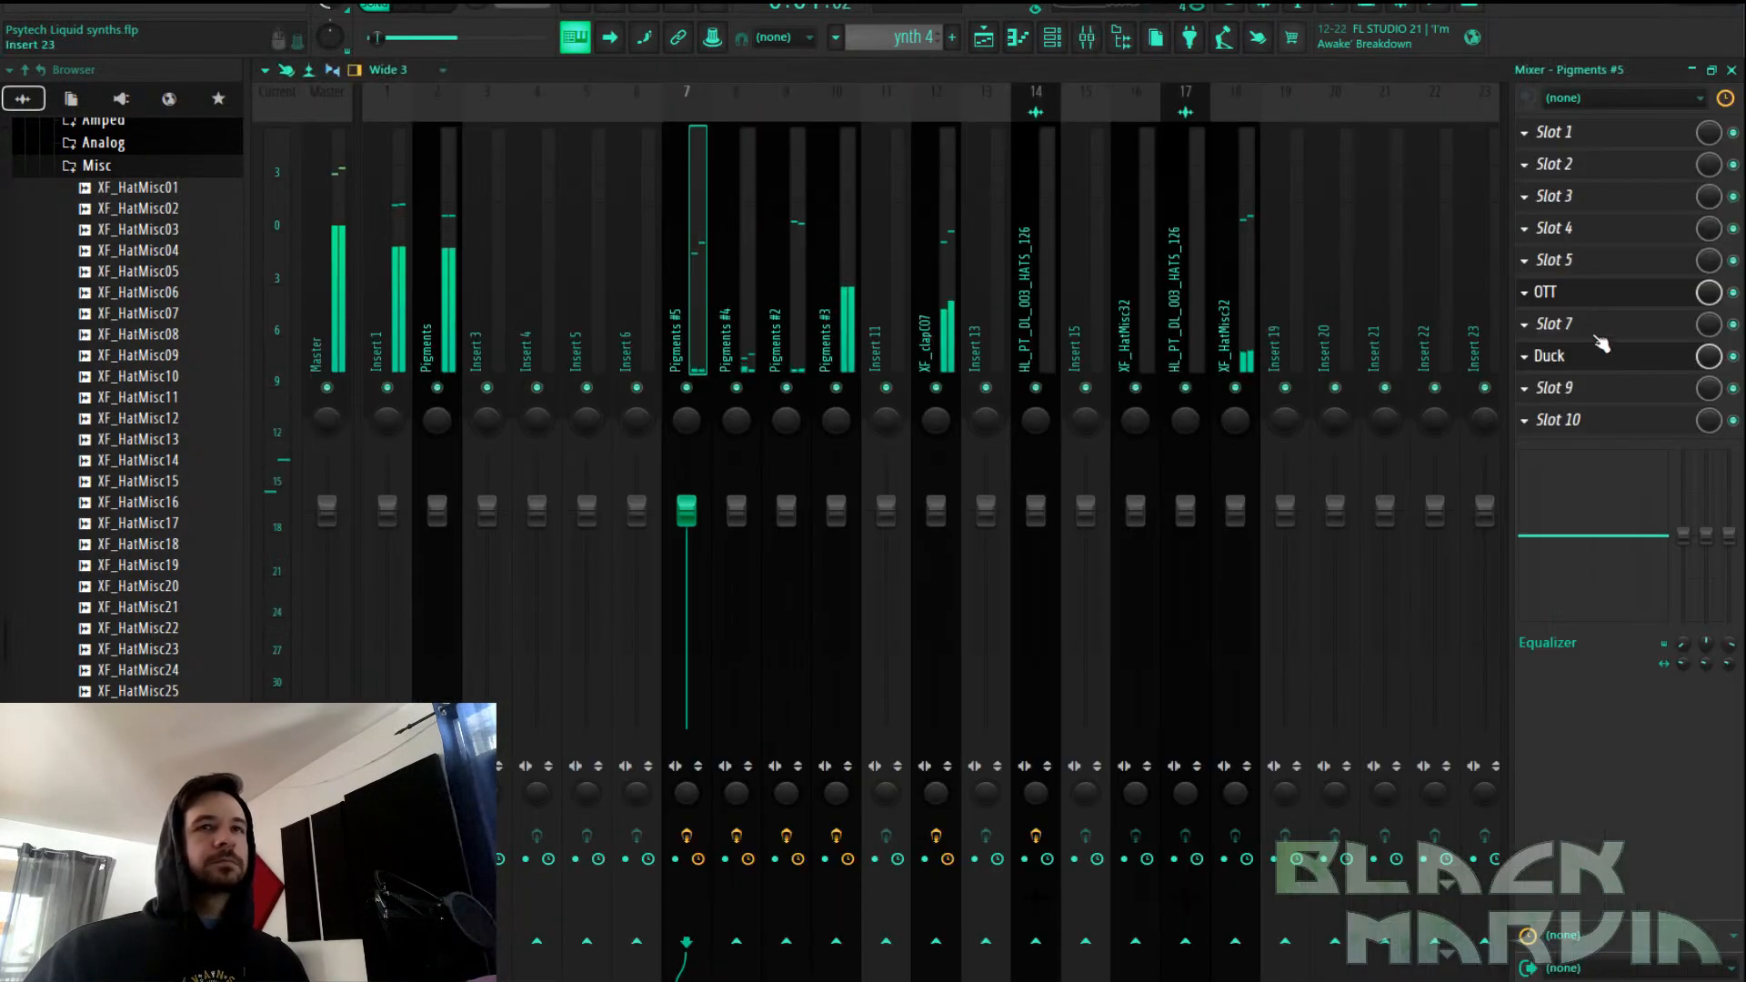
{"action": "left_click", "coordinate": [1618, 363]}
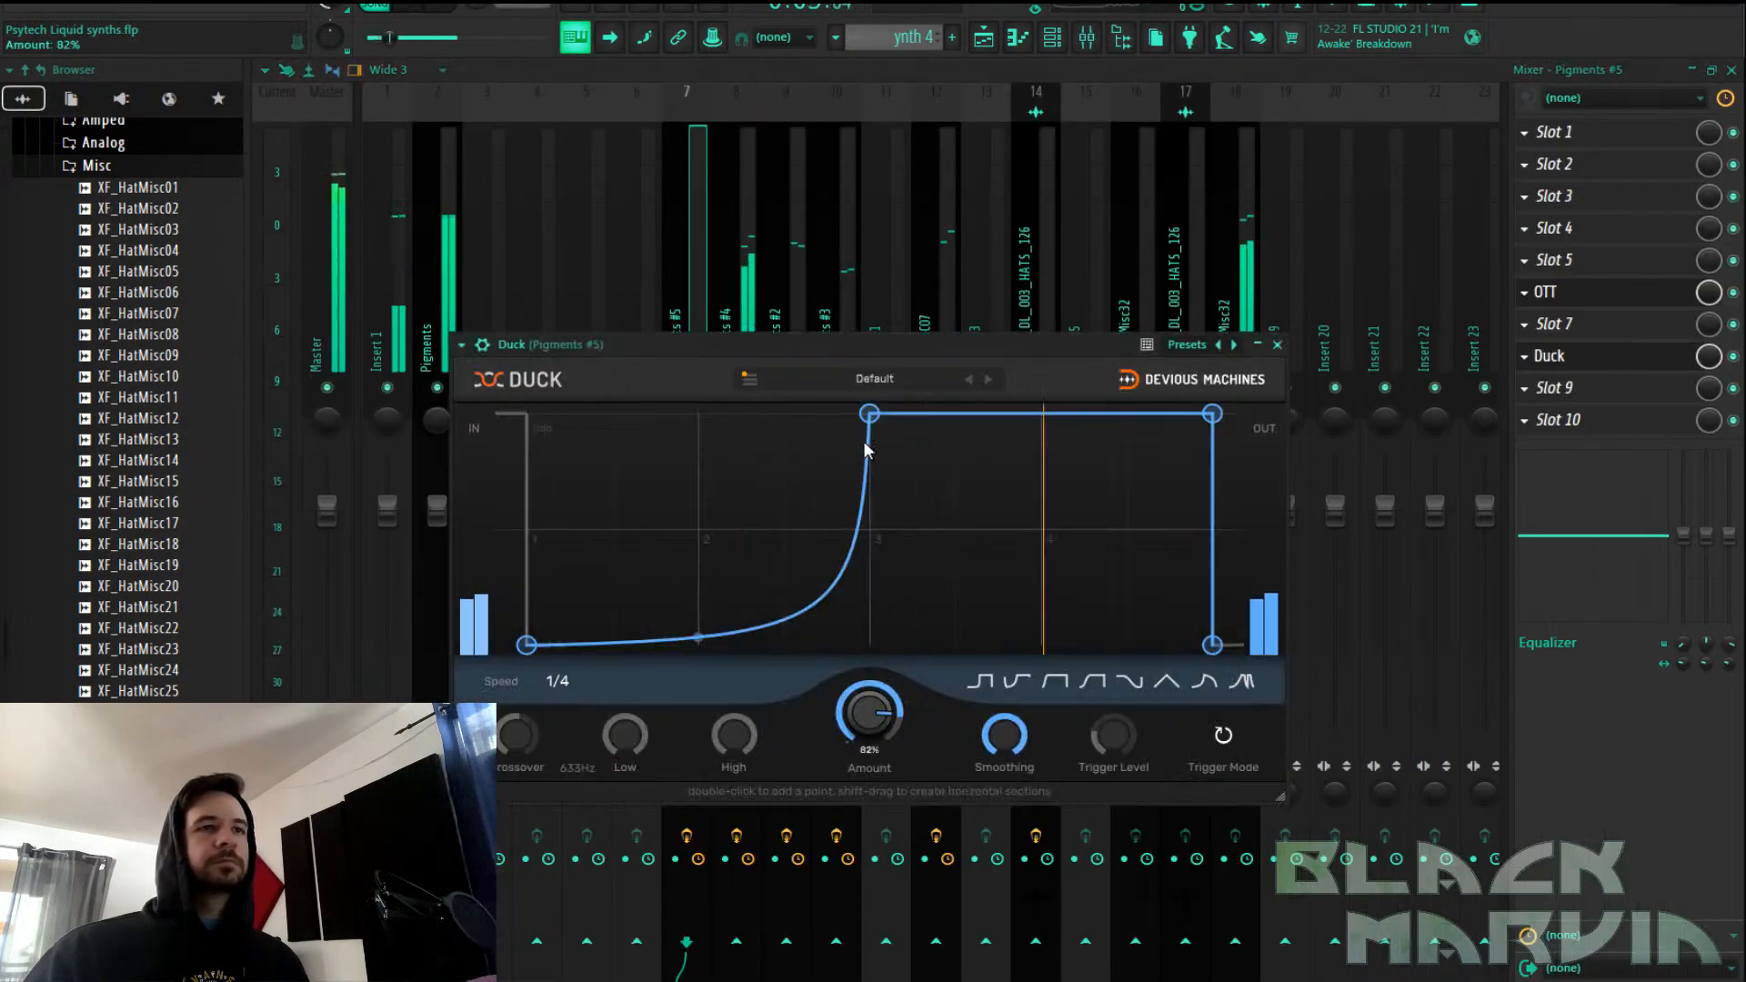
{"action": "left_click", "coordinate": [868, 380]}
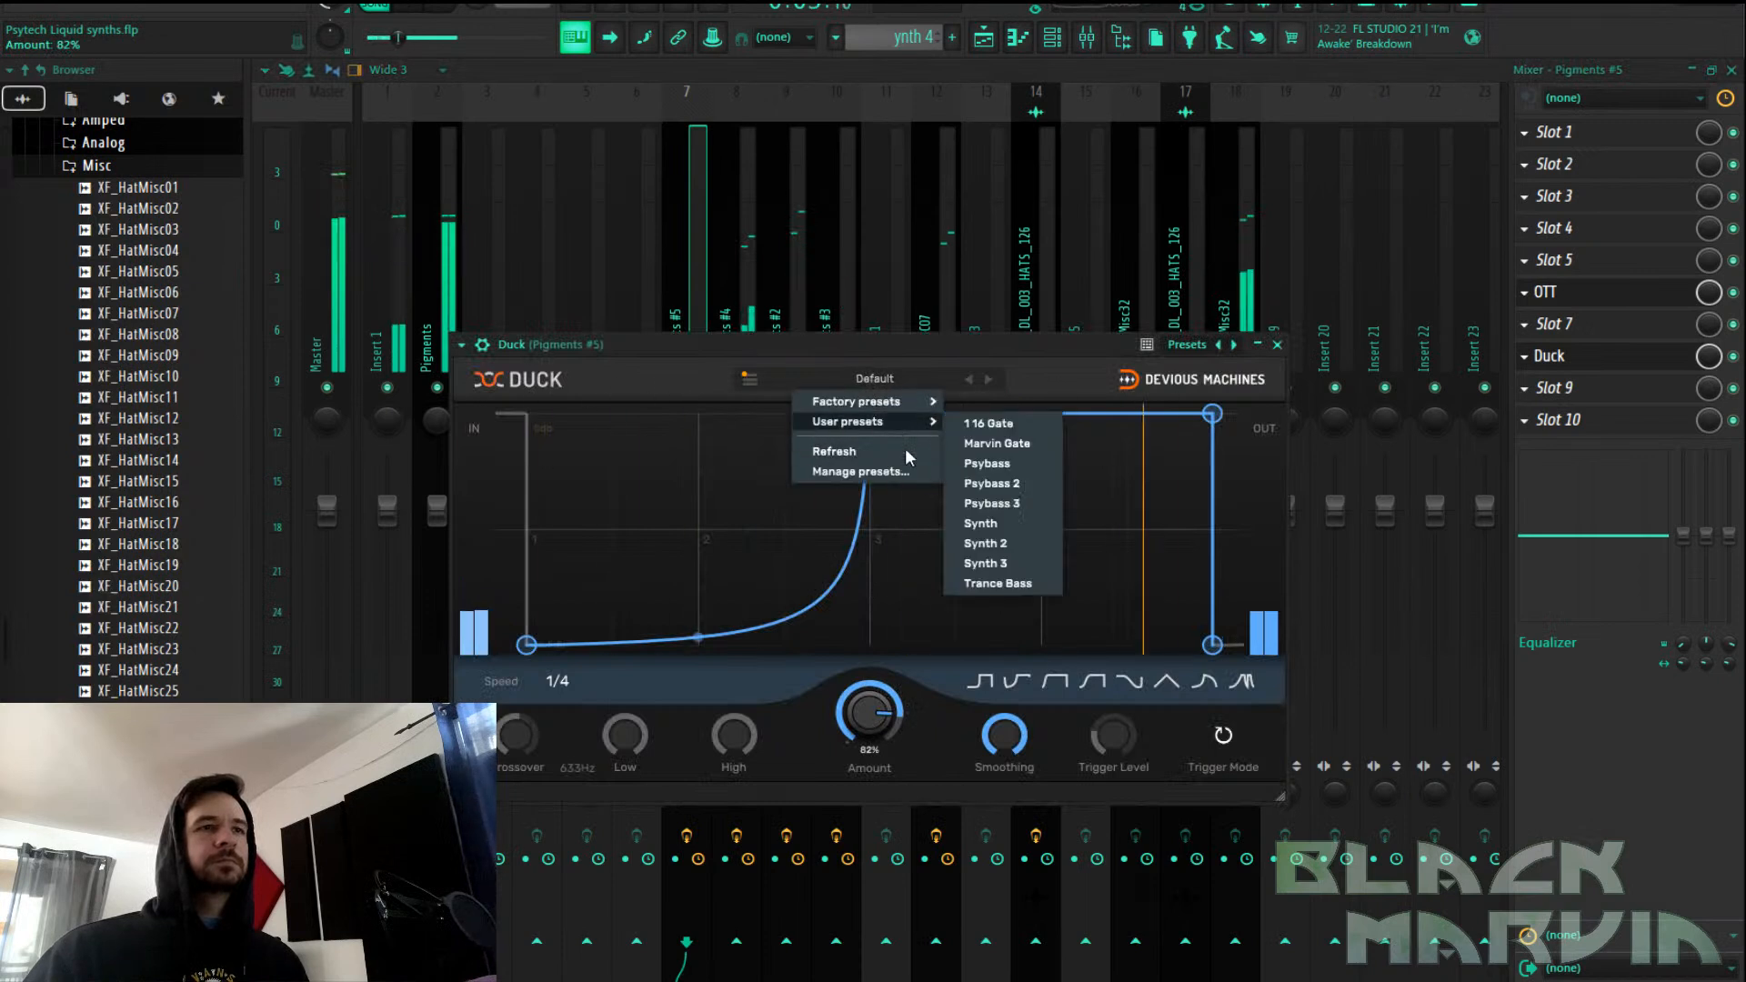
{"action": "left_click", "coordinate": [985, 563]}
Move OTT to slot 4 and Duck to slot 7 on the Pigments #5 mixer track, and add Fruity Parametric EQ 2 in slot 10
{"action": "scroll", "coordinate": [1551, 297], "scroll_direction": "up", "scroll_amount": 1}
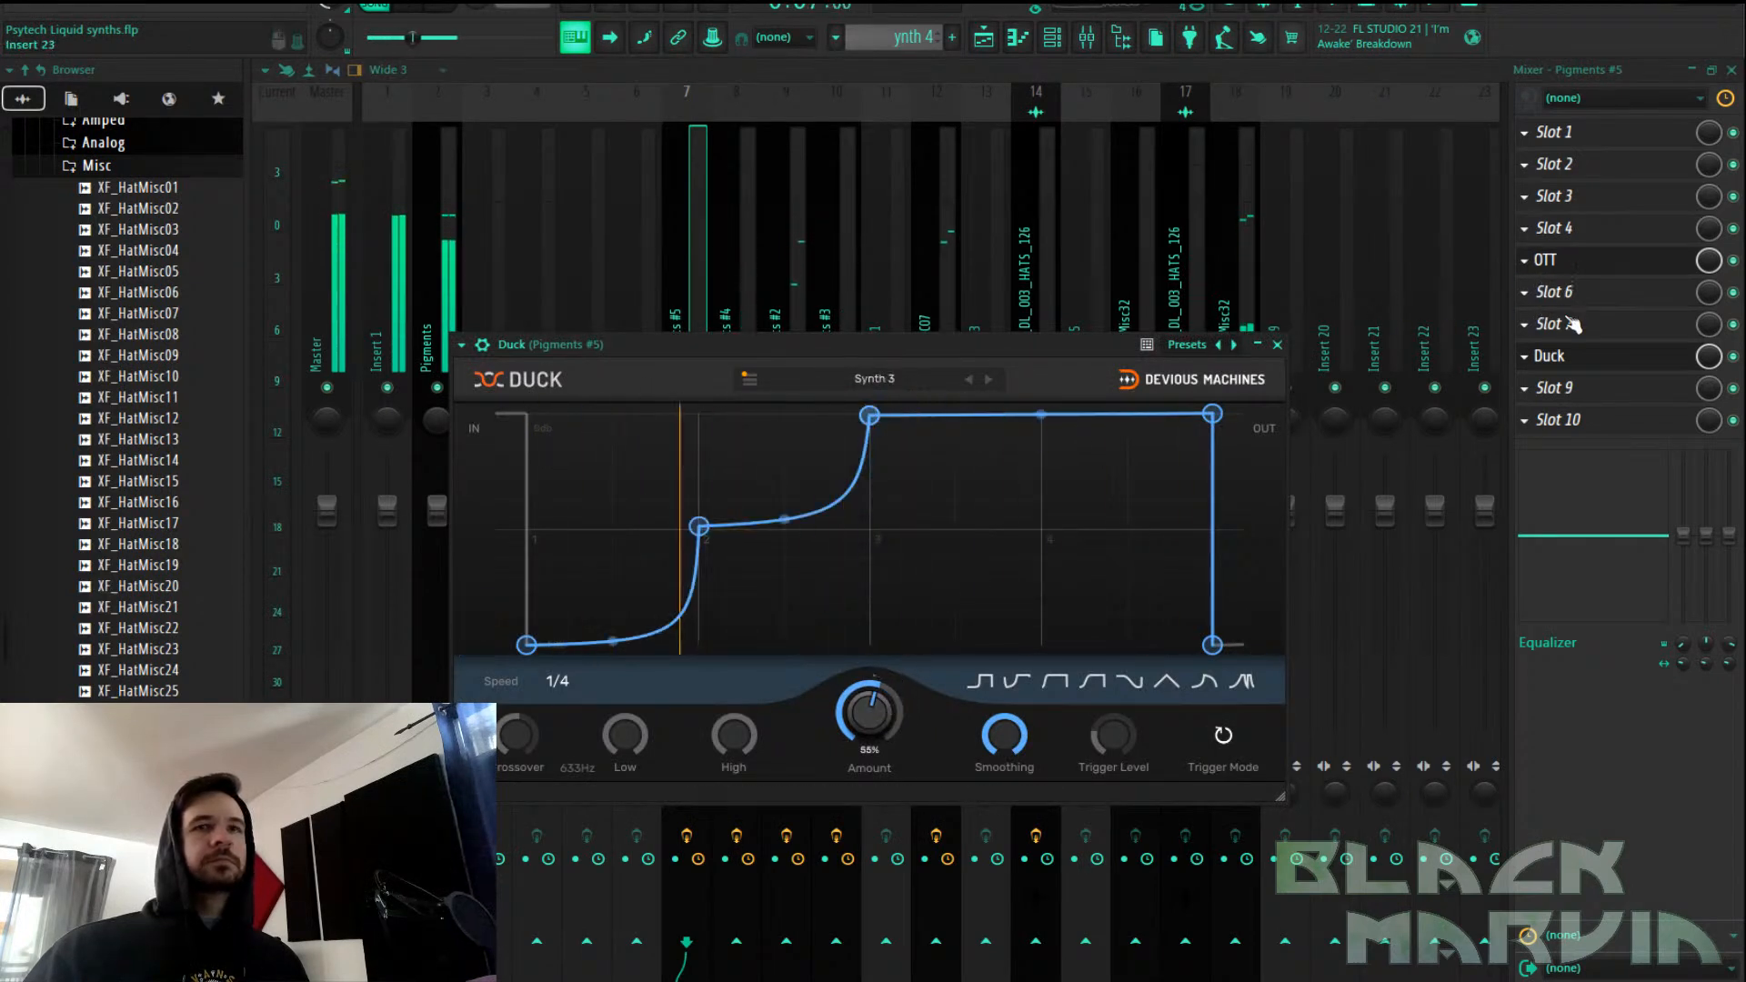
{"action": "scroll", "coordinate": [1575, 255], "scroll_direction": "up", "scroll_amount": 1}
{"action": "scroll", "coordinate": [1585, 360], "scroll_direction": "up", "scroll_amount": 1}
{"action": "left_click", "coordinate": [1561, 417]}
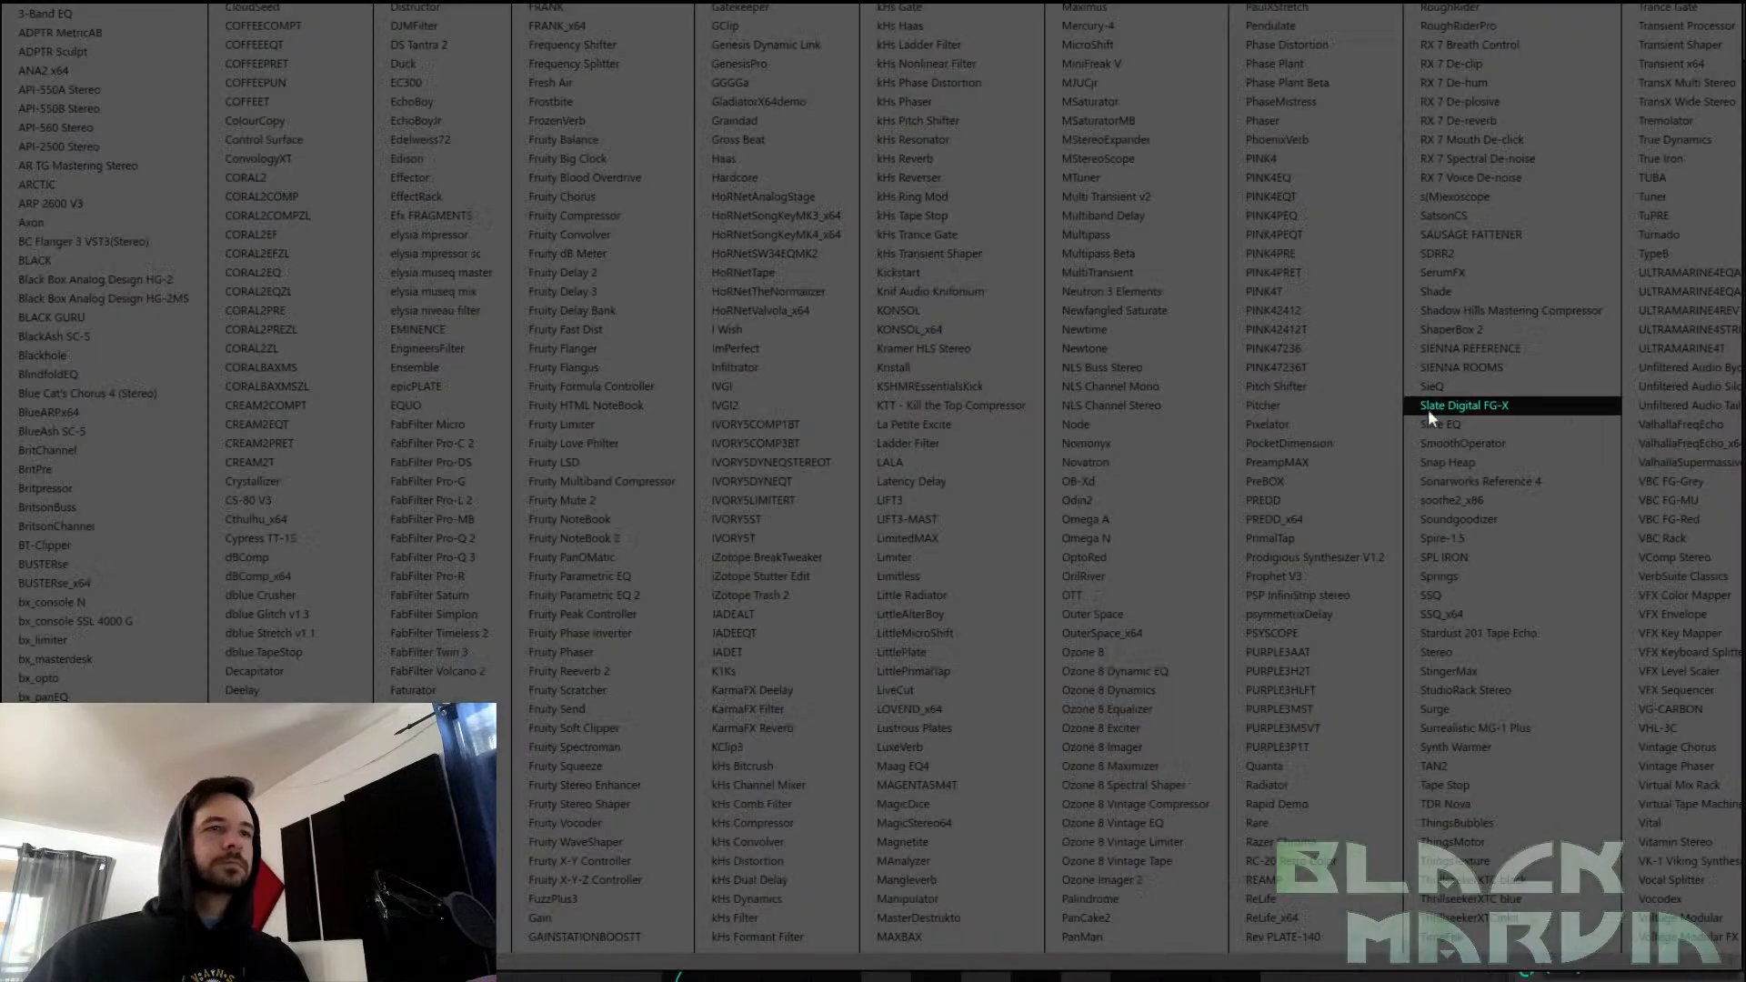
{"action": "left_click", "coordinate": [620, 595]}
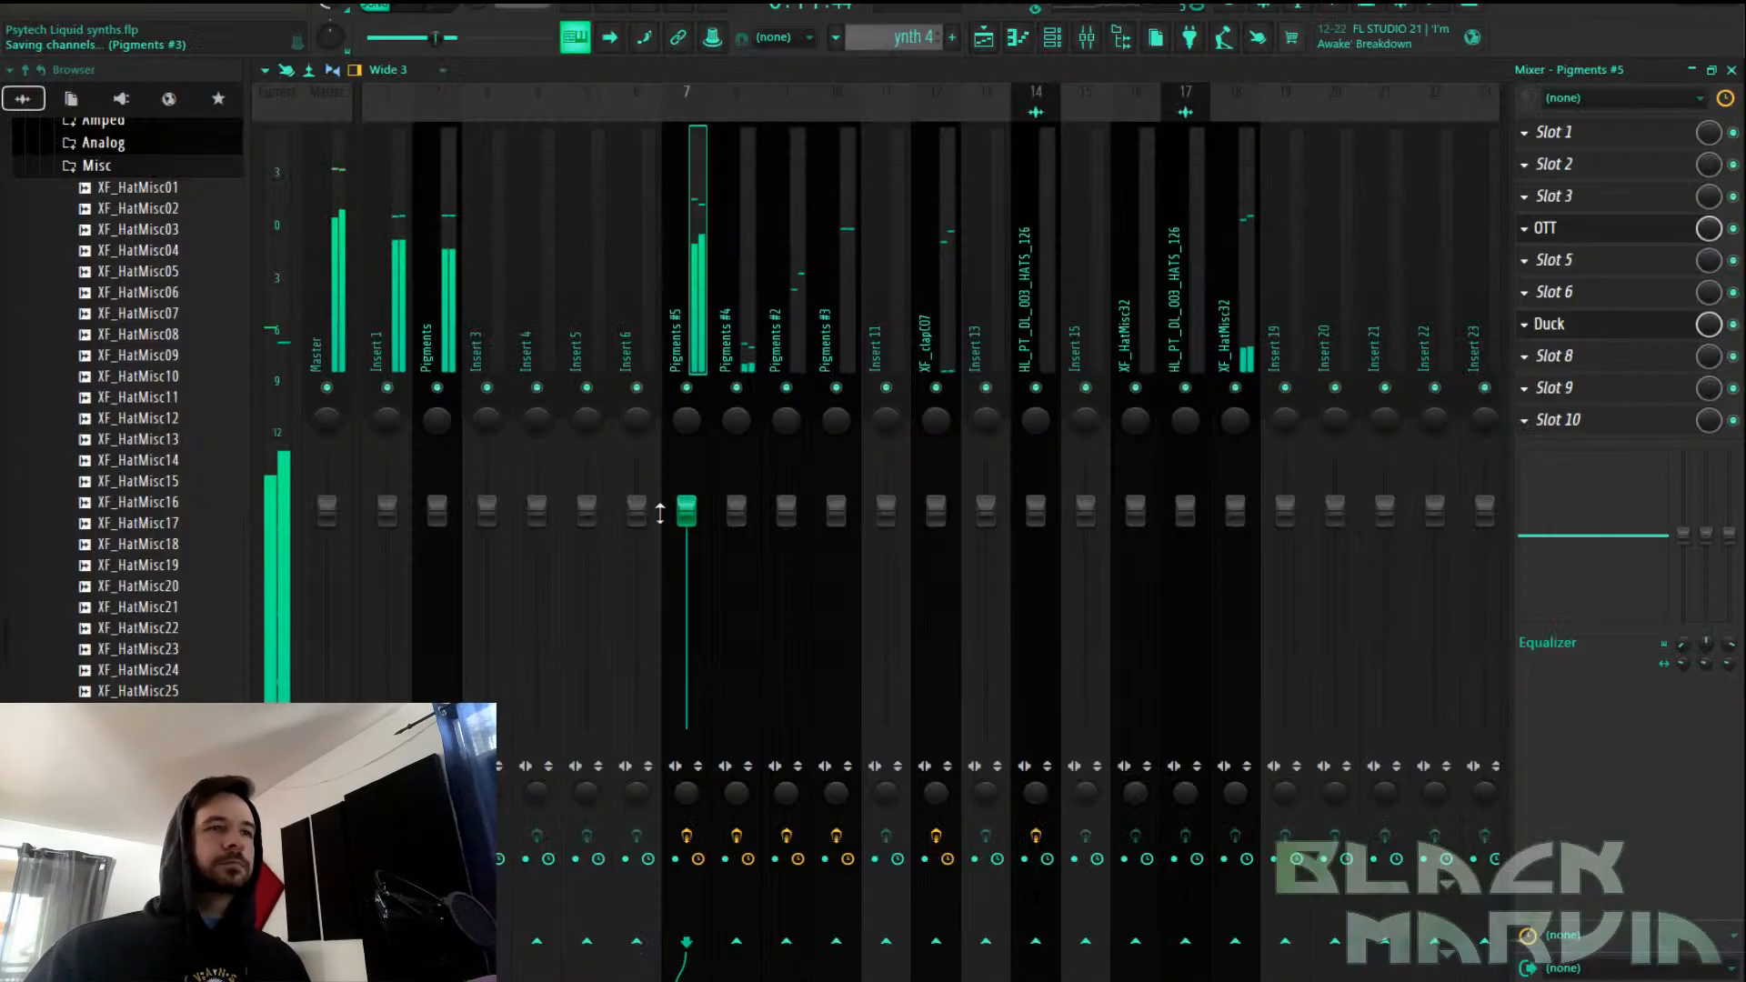
Load the HP preset in the Pigments #5 Fruity Parametric EQ 2 and shift its high-pass cutoff to a lower frequency
{"action": "left_click", "coordinate": [320, 188]}
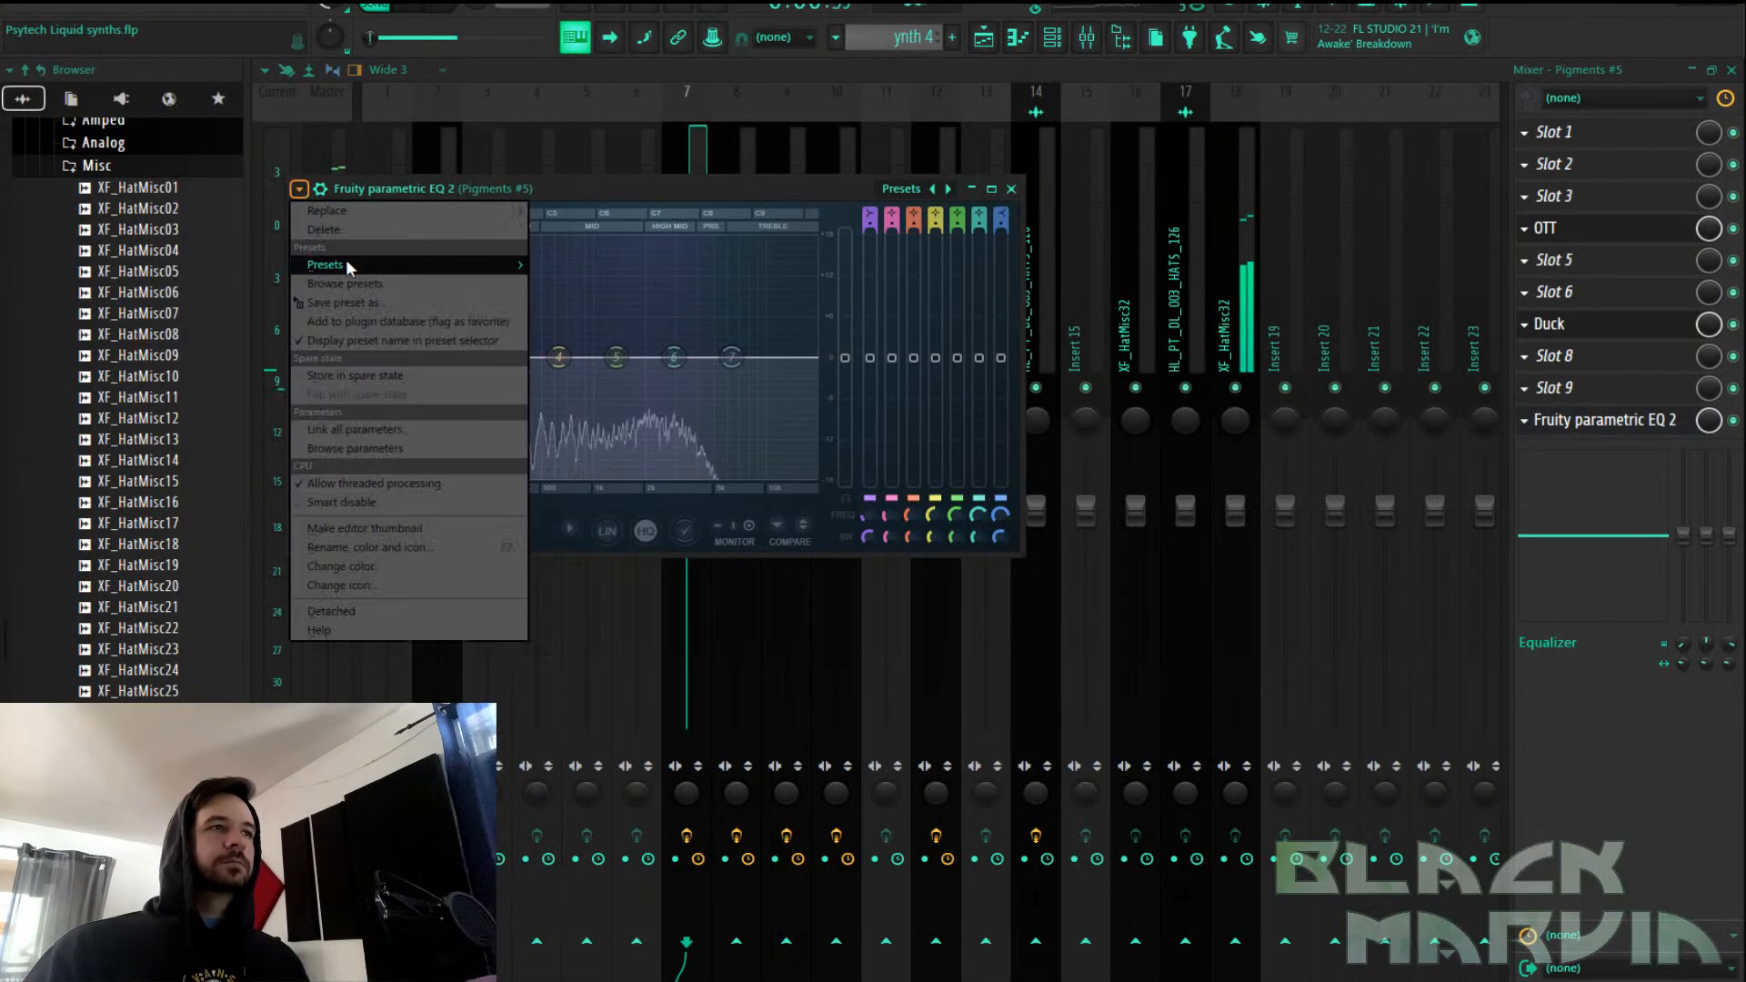
{"action": "mouse_move", "coordinate": [346, 260]}
{"action": "left_click", "coordinate": [566, 276]}
{"action": "left_click_drag", "start_coordinate": [532, 360], "coordinate": [469, 358]}
Move OTT to slot 3 and Duck to slot 6, and add BritsonChannel in slot 8 with its fader raised to about 2
{"action": "left_click_drag", "start_coordinate": [1594, 236], "coordinate": [1596, 213]}
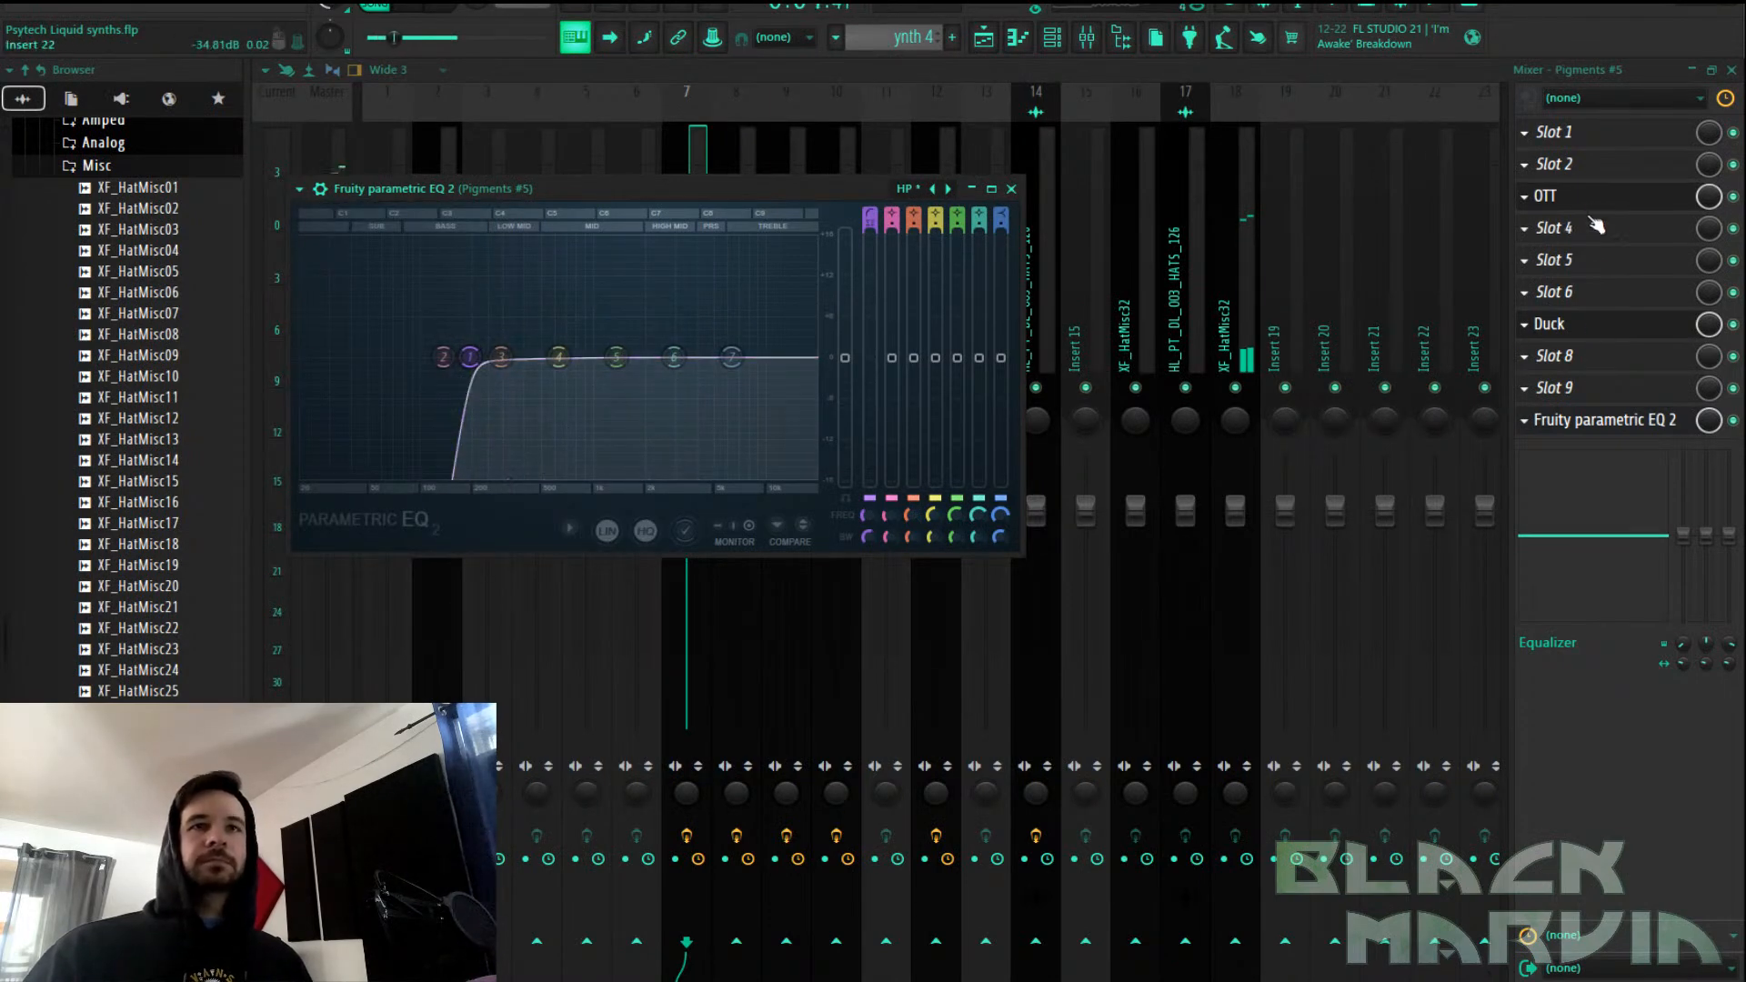
{"action": "left_click", "coordinate": [1594, 356]}
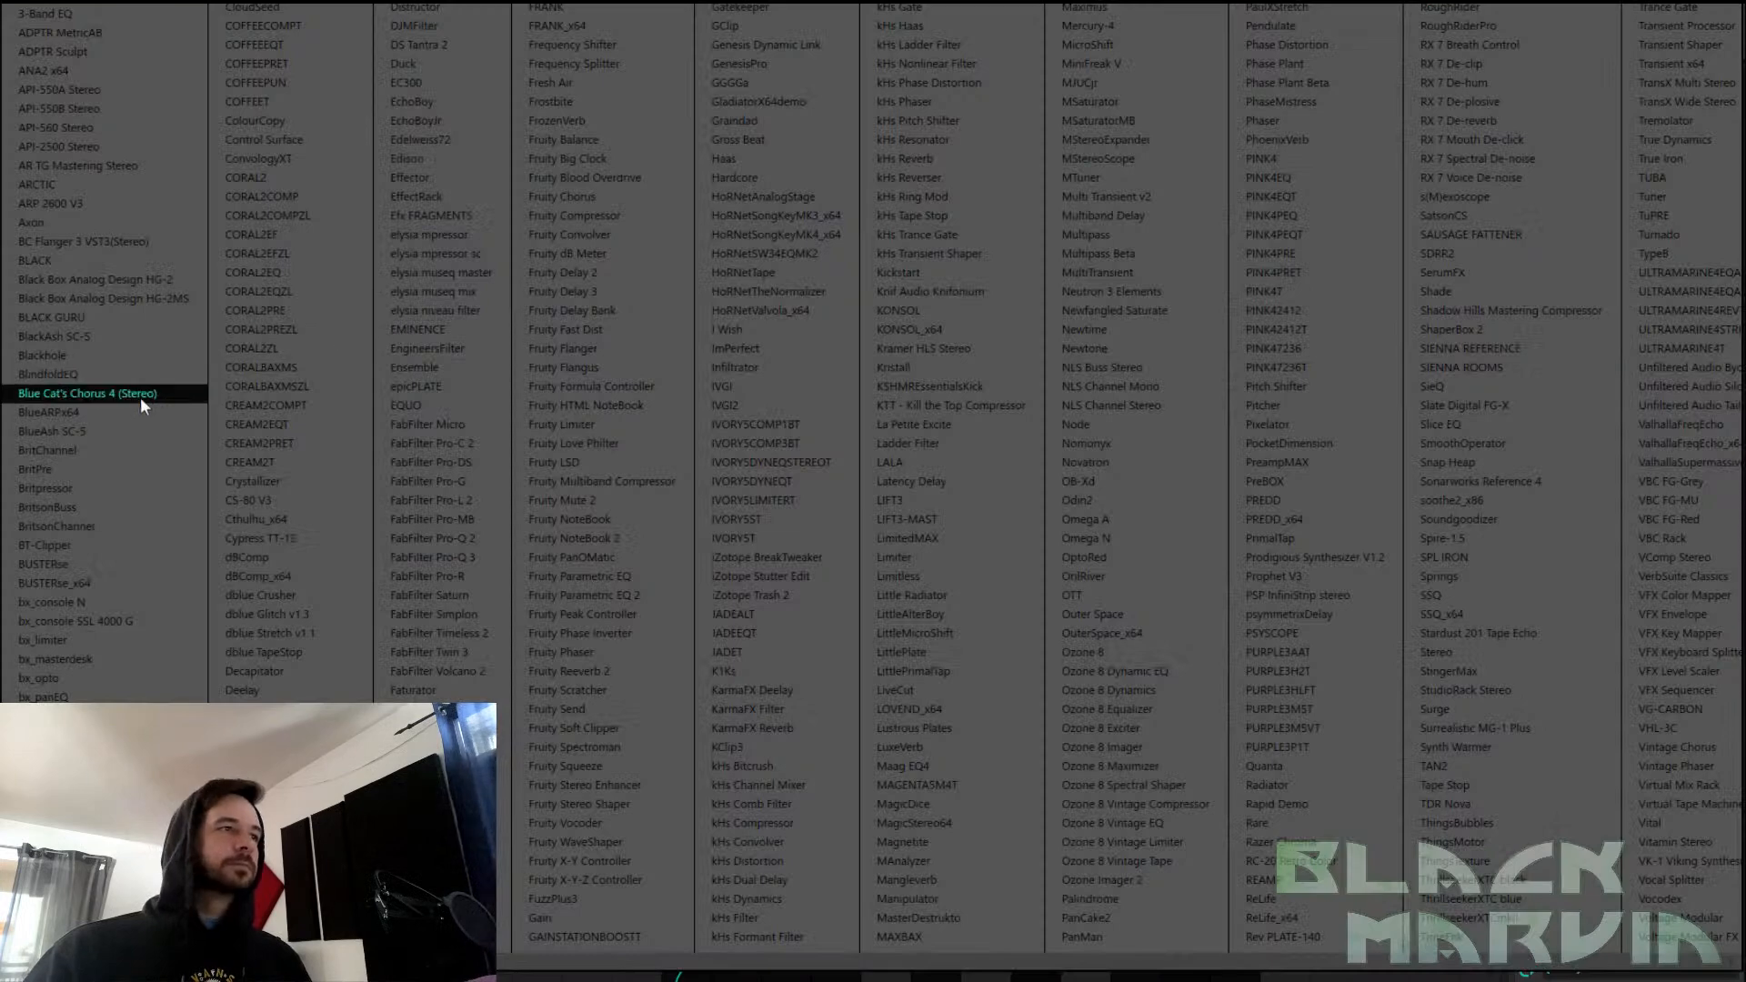
{"action": "left_click", "coordinate": [146, 527]}
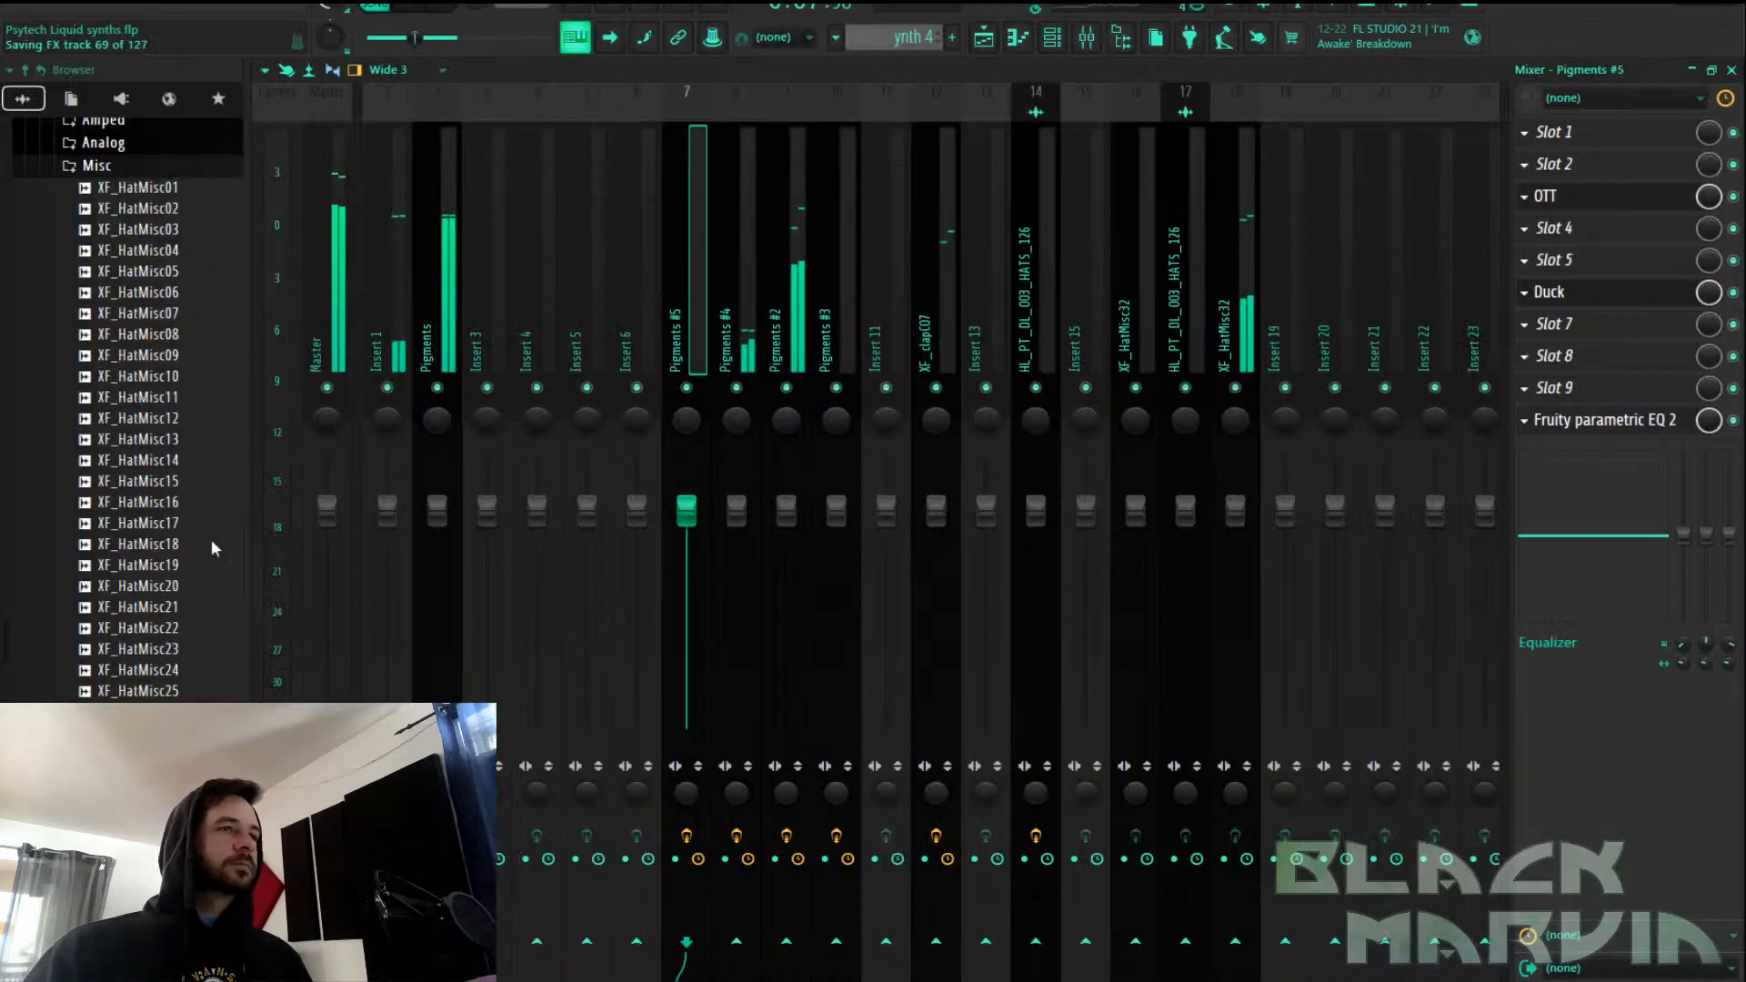
{"action": "mouse_move", "coordinate": [503, 650]}
{"action": "left_mouse_down"}
{"action": "mouse_move", "coordinate": [503, 611]}
{"action": "mouse_move", "coordinate": [503, 630]}
{"action": "left_mouse_up"}
{"action": "left_click", "coordinate": [719, 319]}
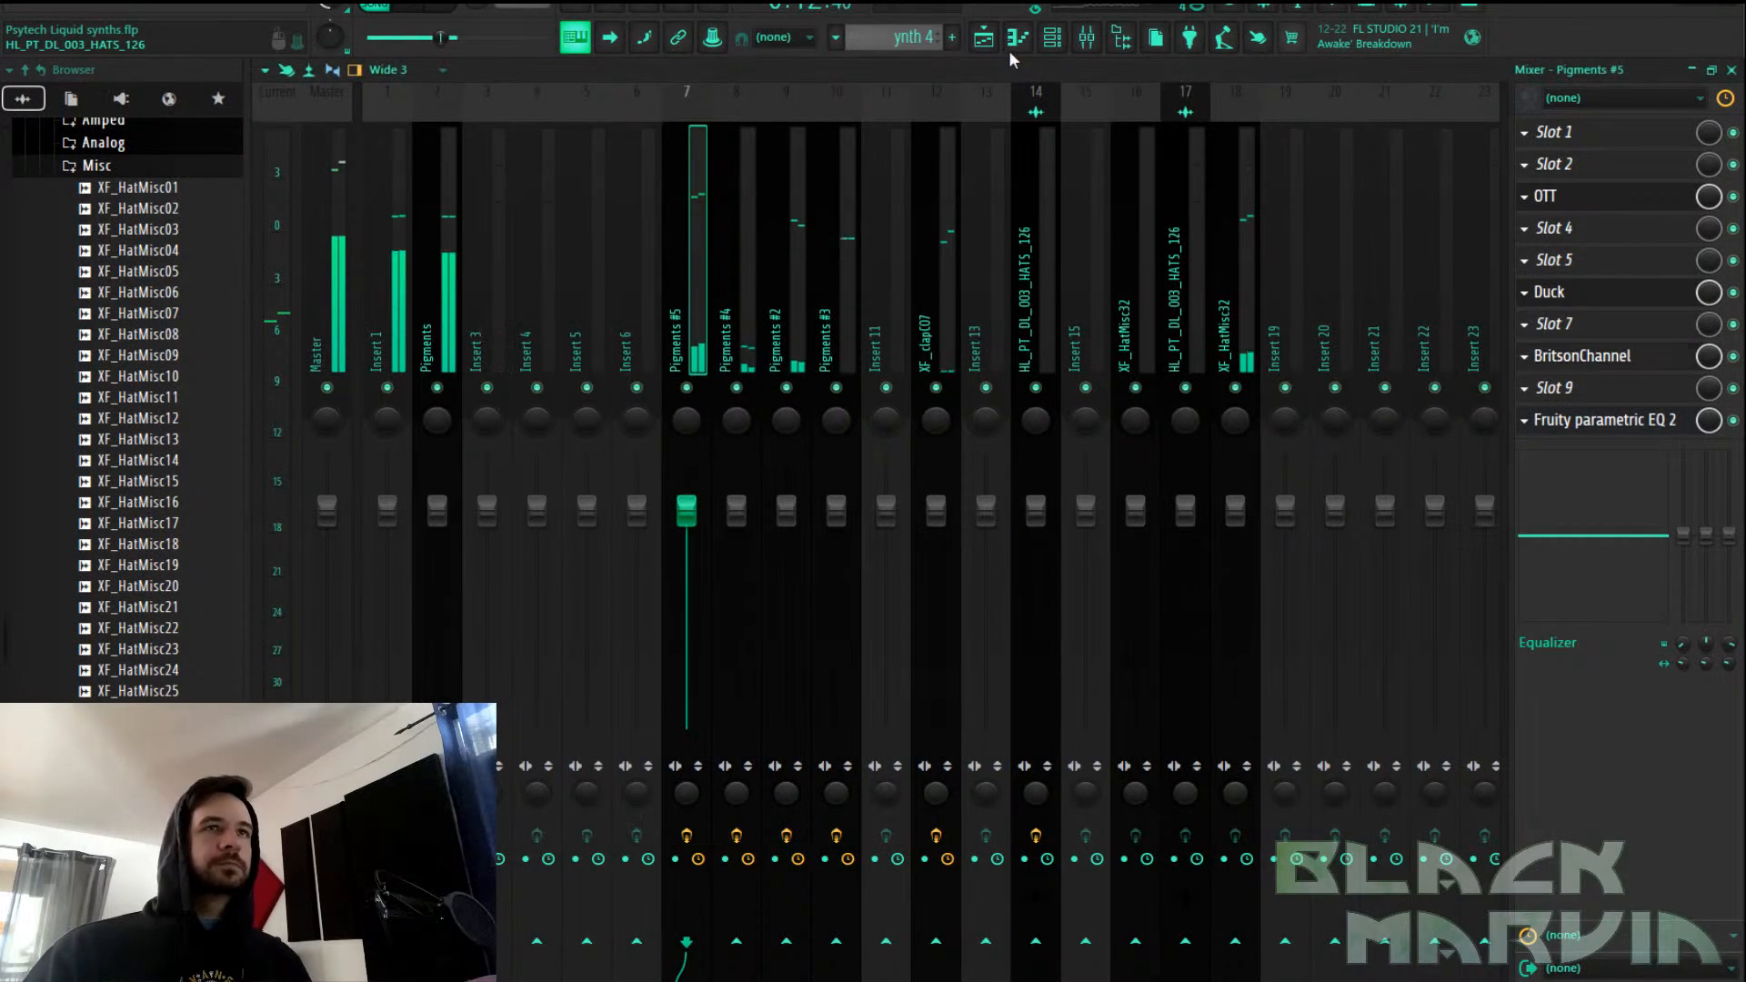
Trim the ynth 4 clip on Track 10 of the playlist to end exactly at bar 7
{"action": "left_click", "coordinate": [984, 37]}
{"action": "scroll", "coordinate": [935, 118], "scroll_direction": "up", "scroll_amount": 3}
{"action": "key", "text": "space"}
{"action": "key", "text": "space"}
{"action": "left_click_drag", "start_coordinate": [912, 488], "coordinate": [901, 489]}
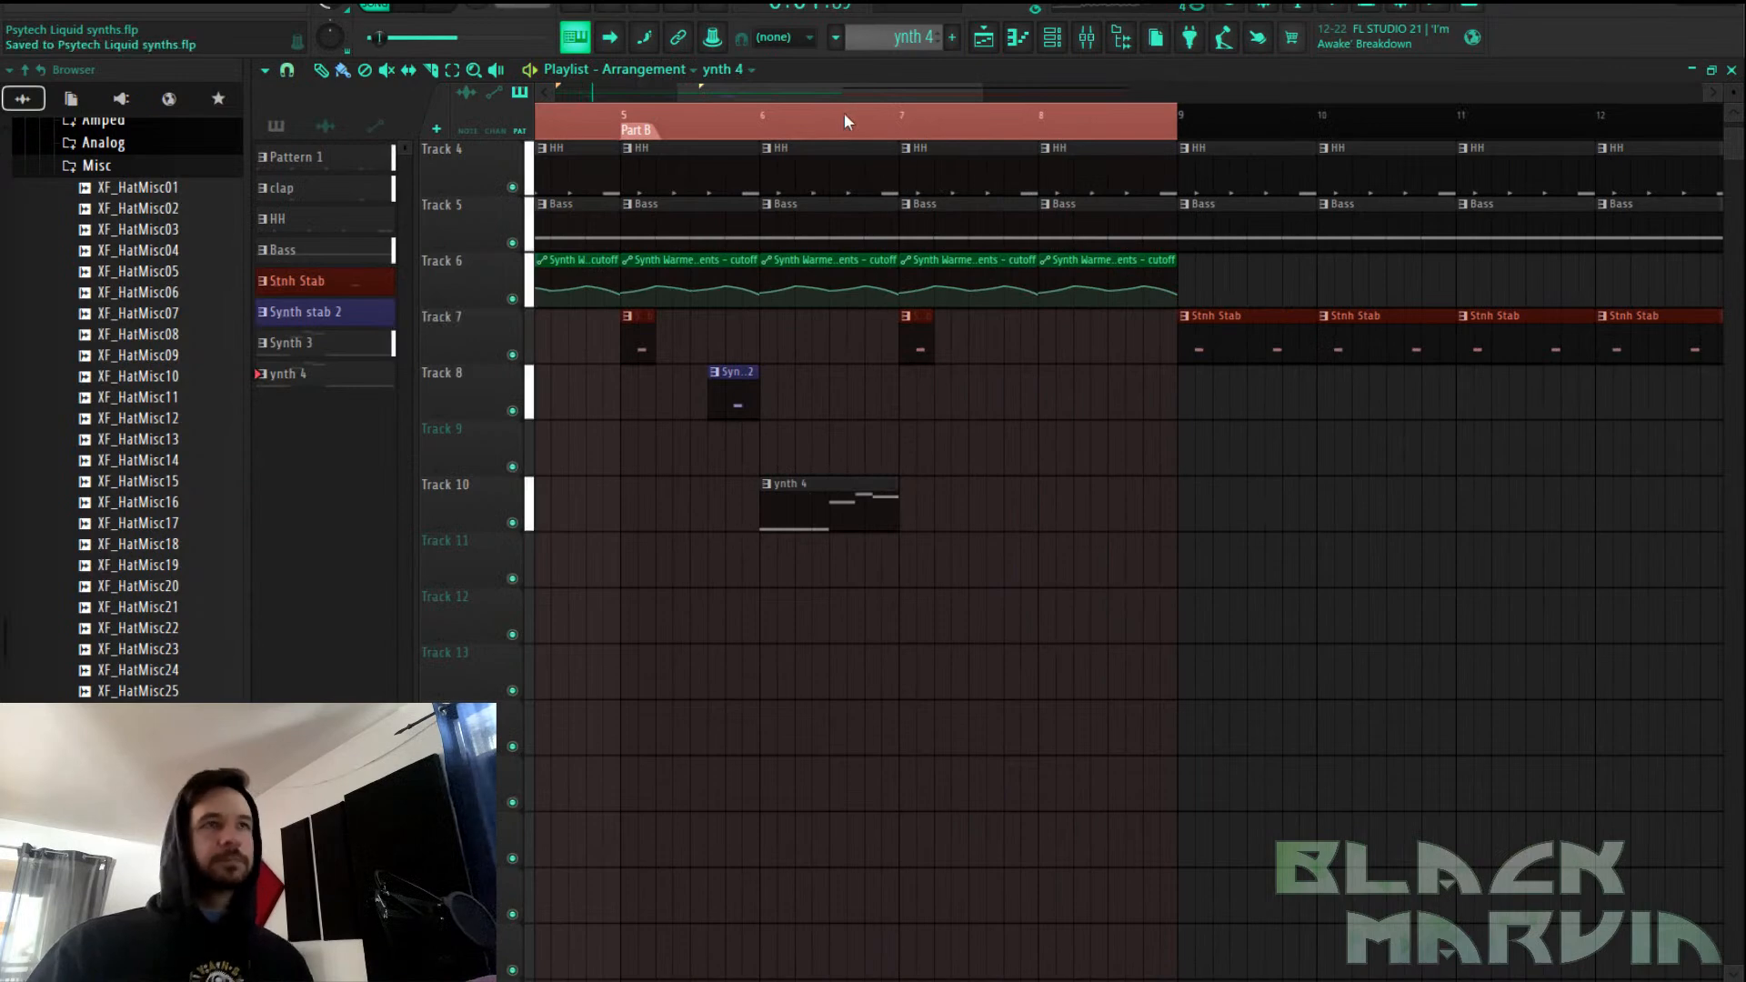
Fill Track 9 from bar 1 to bar 9 with consecutive copies of the HL_PT_DL_003_HATS_126 clip
{"action": "scroll", "coordinate": [845, 113], "scroll_direction": "down", "scroll_amount": 3}
{"action": "scroll", "coordinate": [1014, 350], "scroll_direction": "up", "scroll_amount": 3}
{"action": "left_click", "coordinate": [1095, 275]}
{"action": "left_click", "coordinate": [694, 628]}
{"action": "left_click_drag", "start_coordinate": [737, 622], "coordinate": [556, 624]}
{"action": "key", "text": "space"}
{"action": "key", "text": "space"}
{"action": "left_click", "coordinate": [671, 624]}
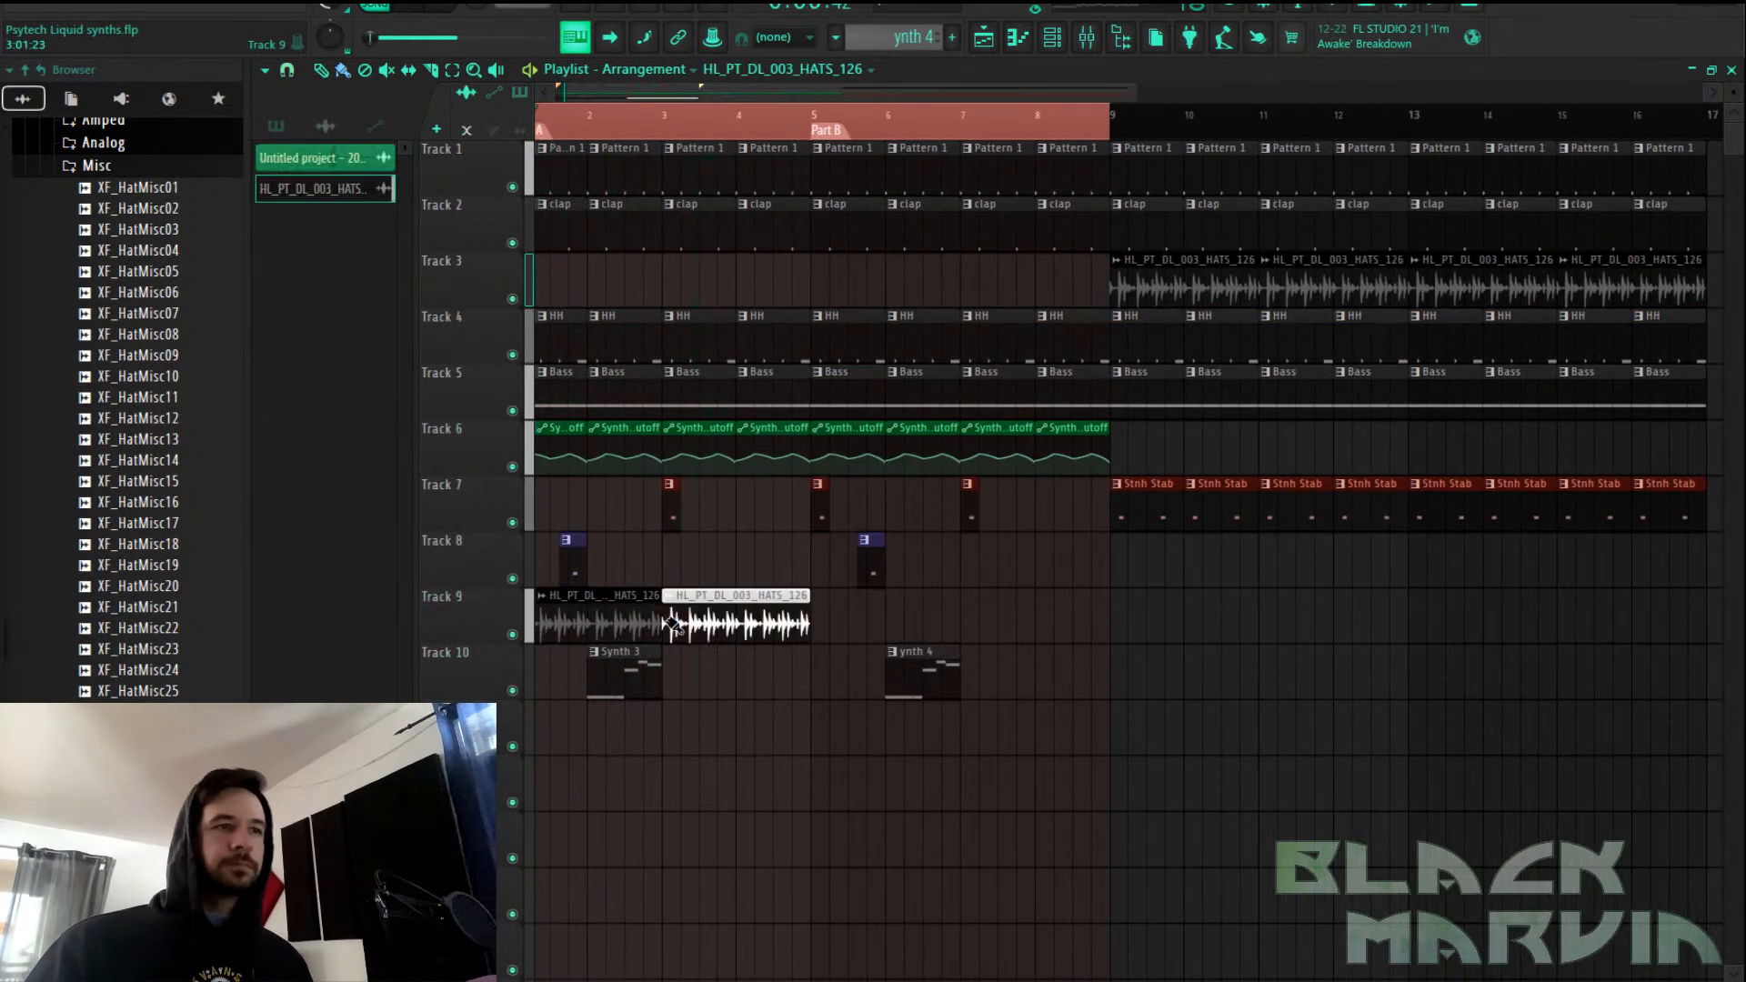
{"action": "left_click", "coordinate": [824, 617]}
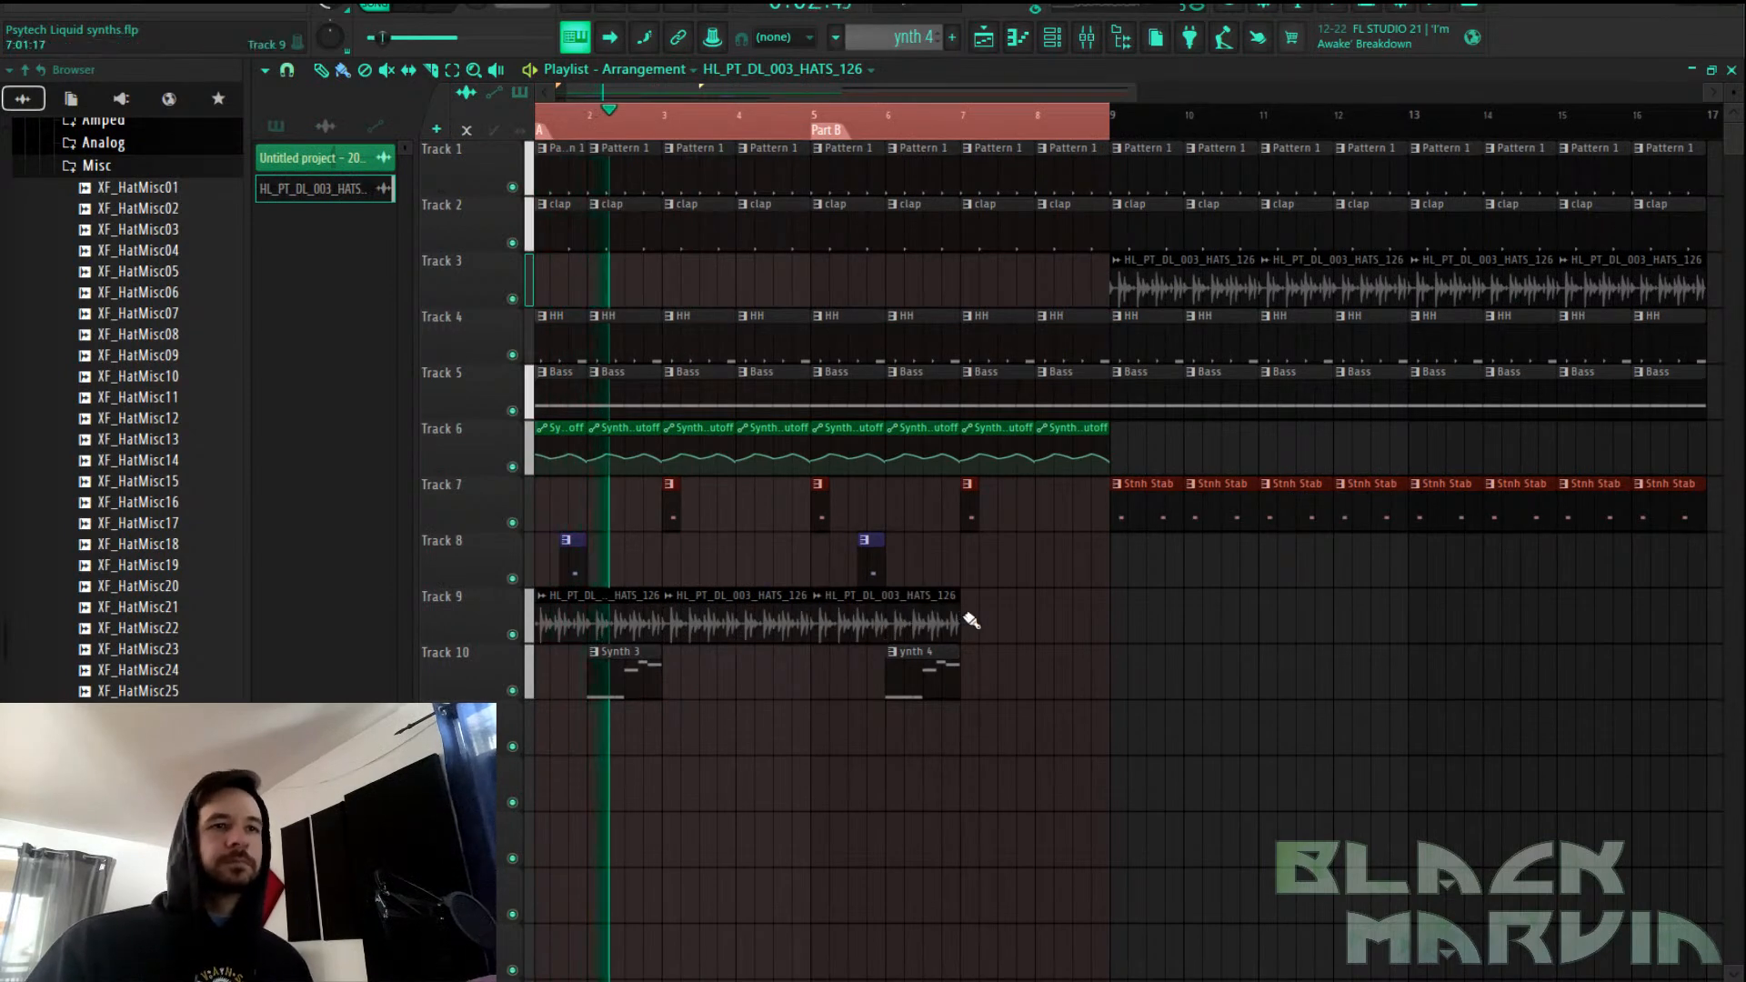
{"action": "left_click", "coordinate": [967, 617]}
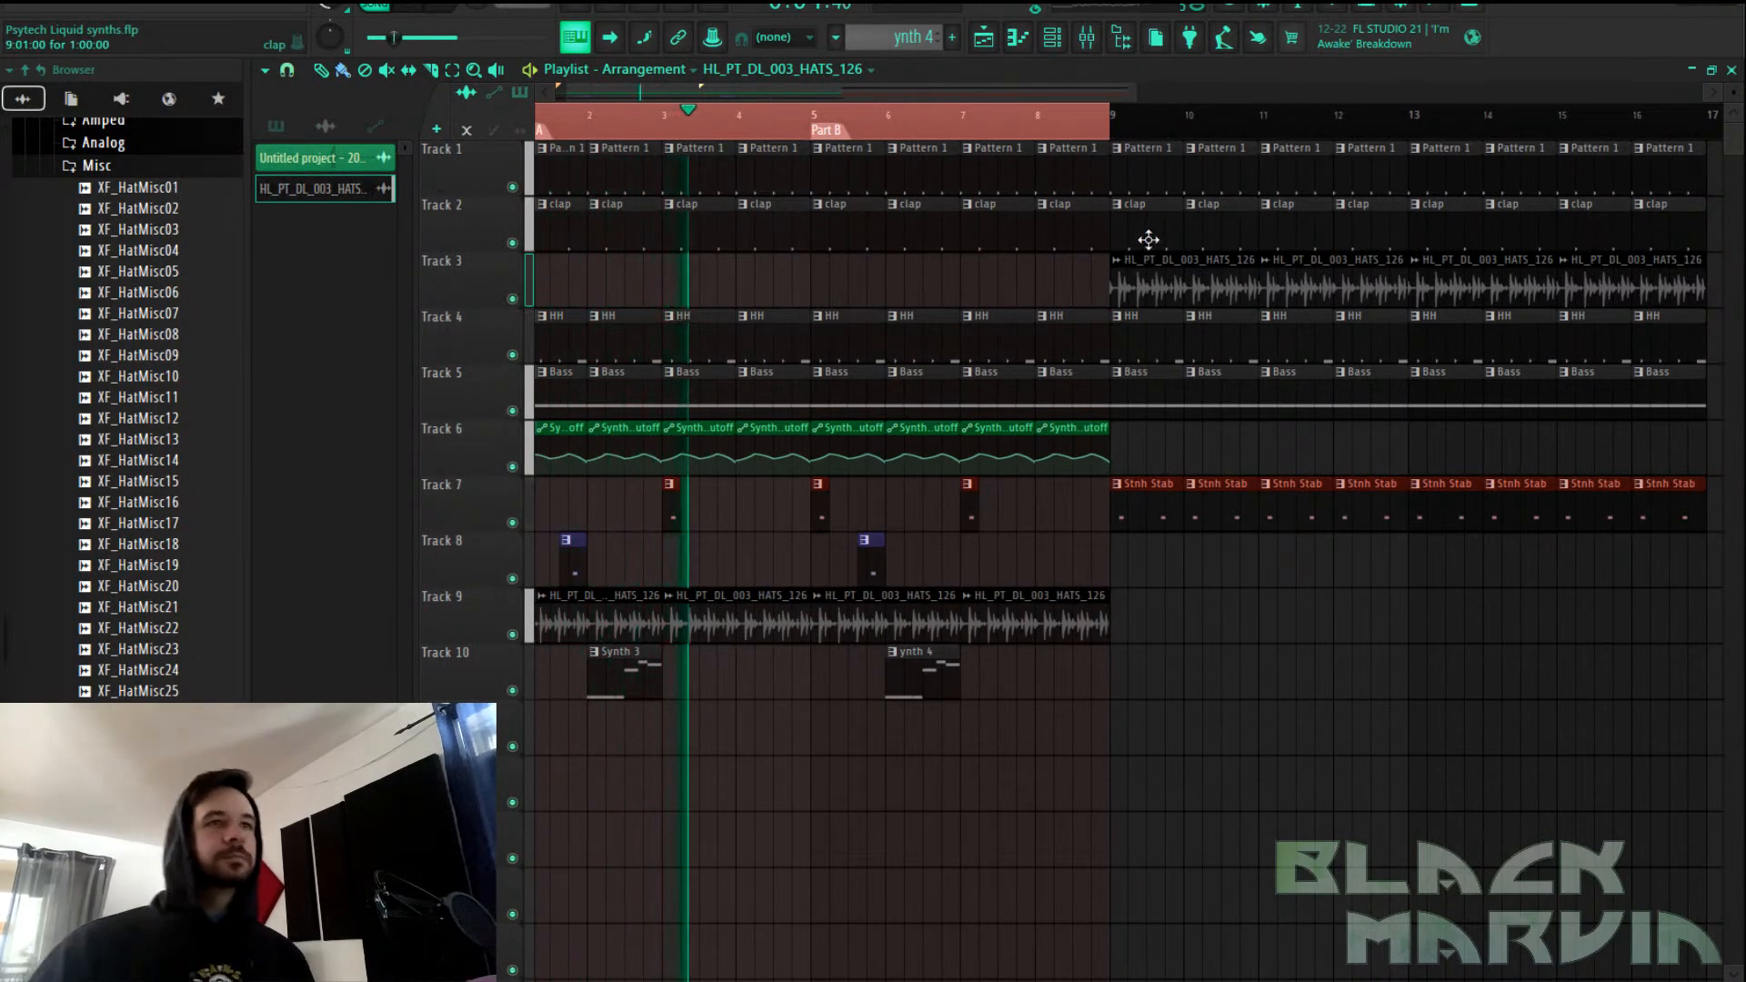
Save the project and stop playback of the arrangement
{"action": "scroll", "coordinate": [944, 132], "scroll_direction": "down", "scroll_amount": 2}
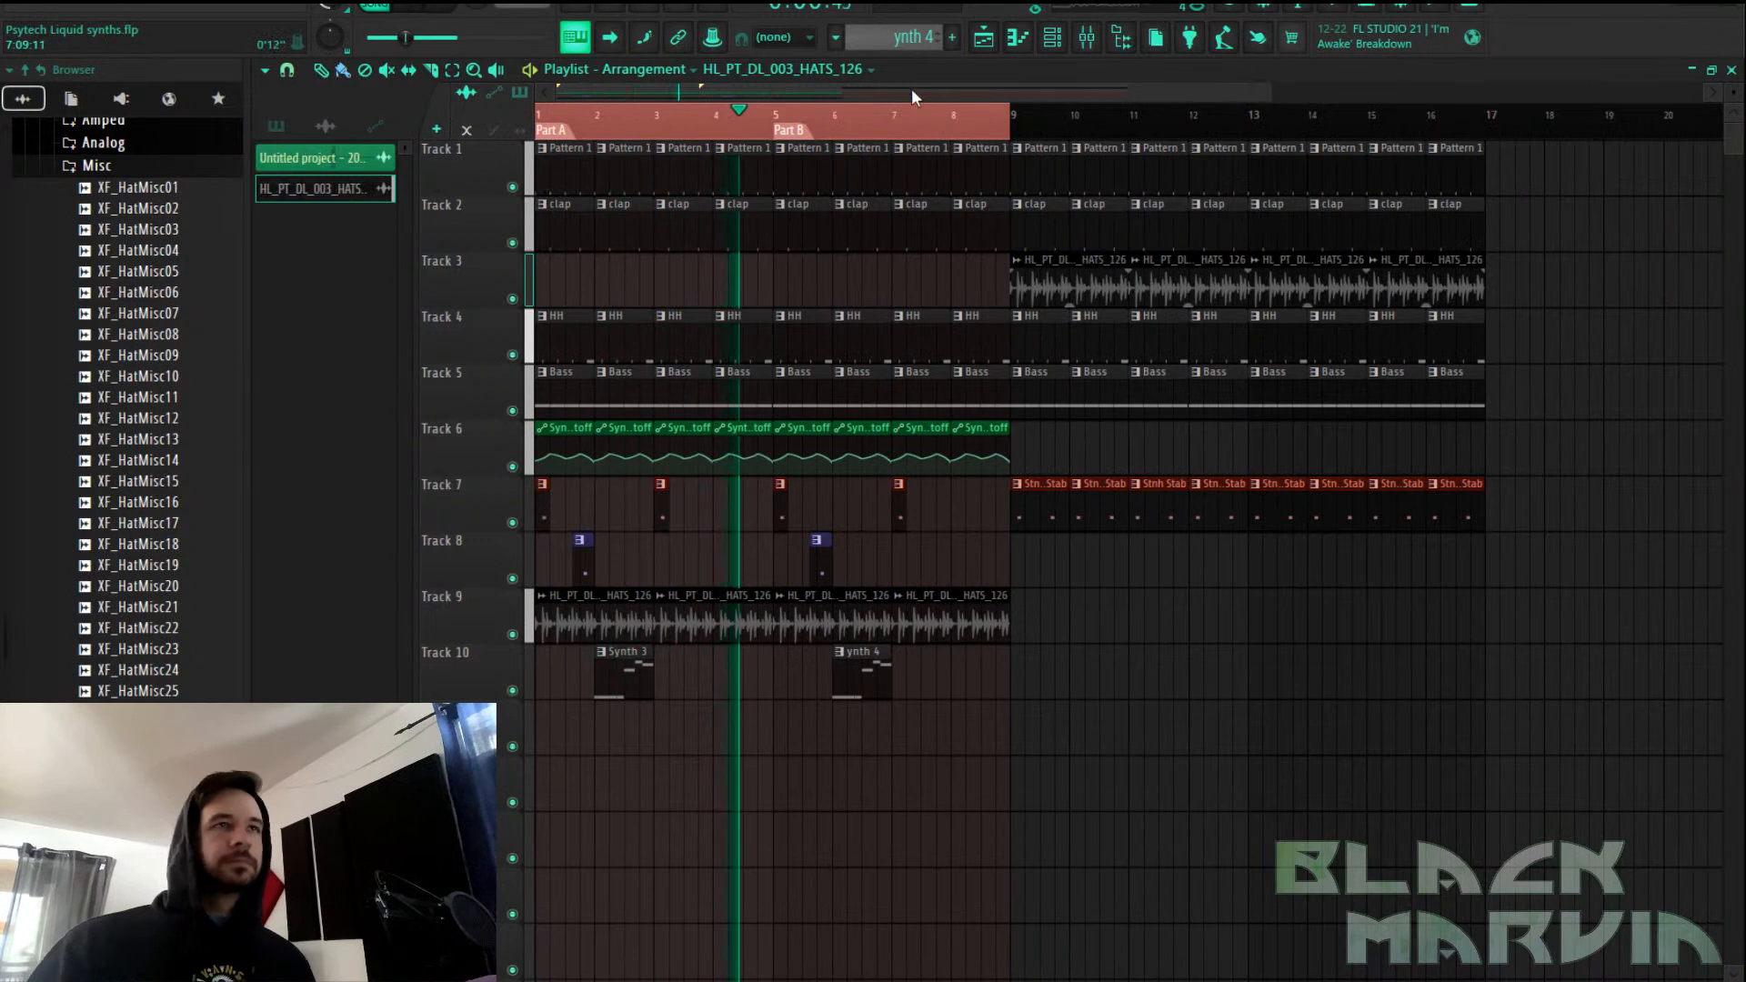
{"action": "key", "text": "ctrl+s"}
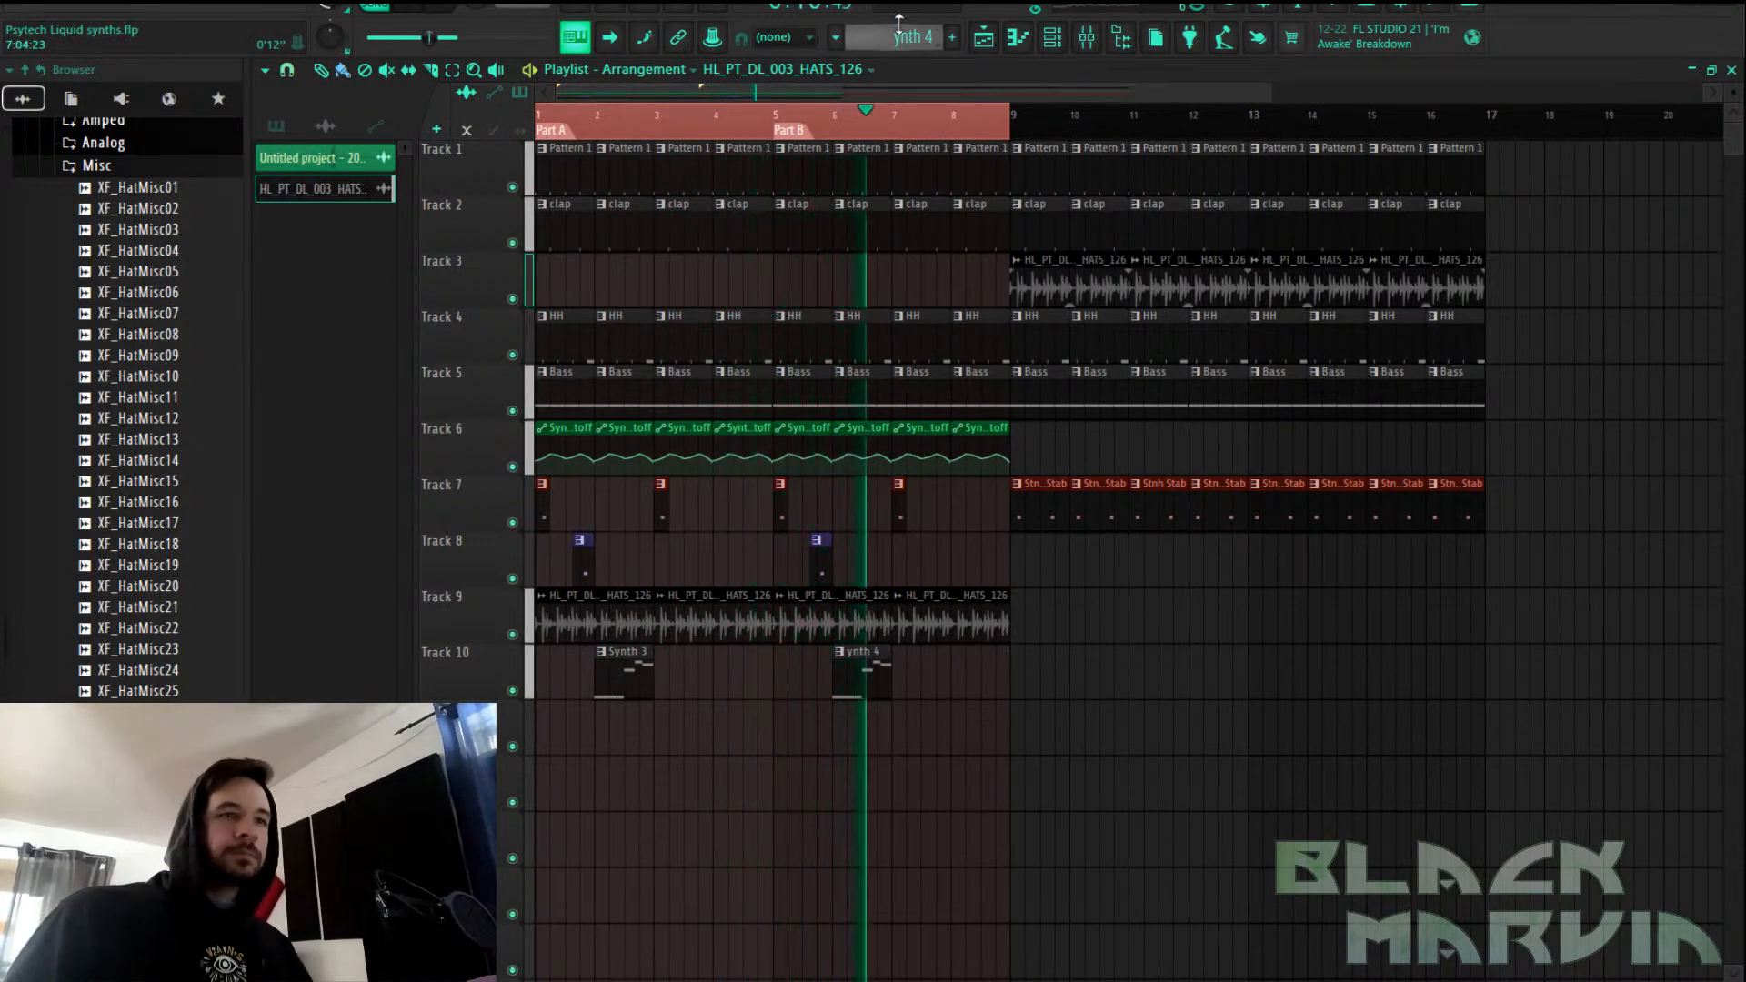
{"action": "left_click", "coordinate": [398, 11]}
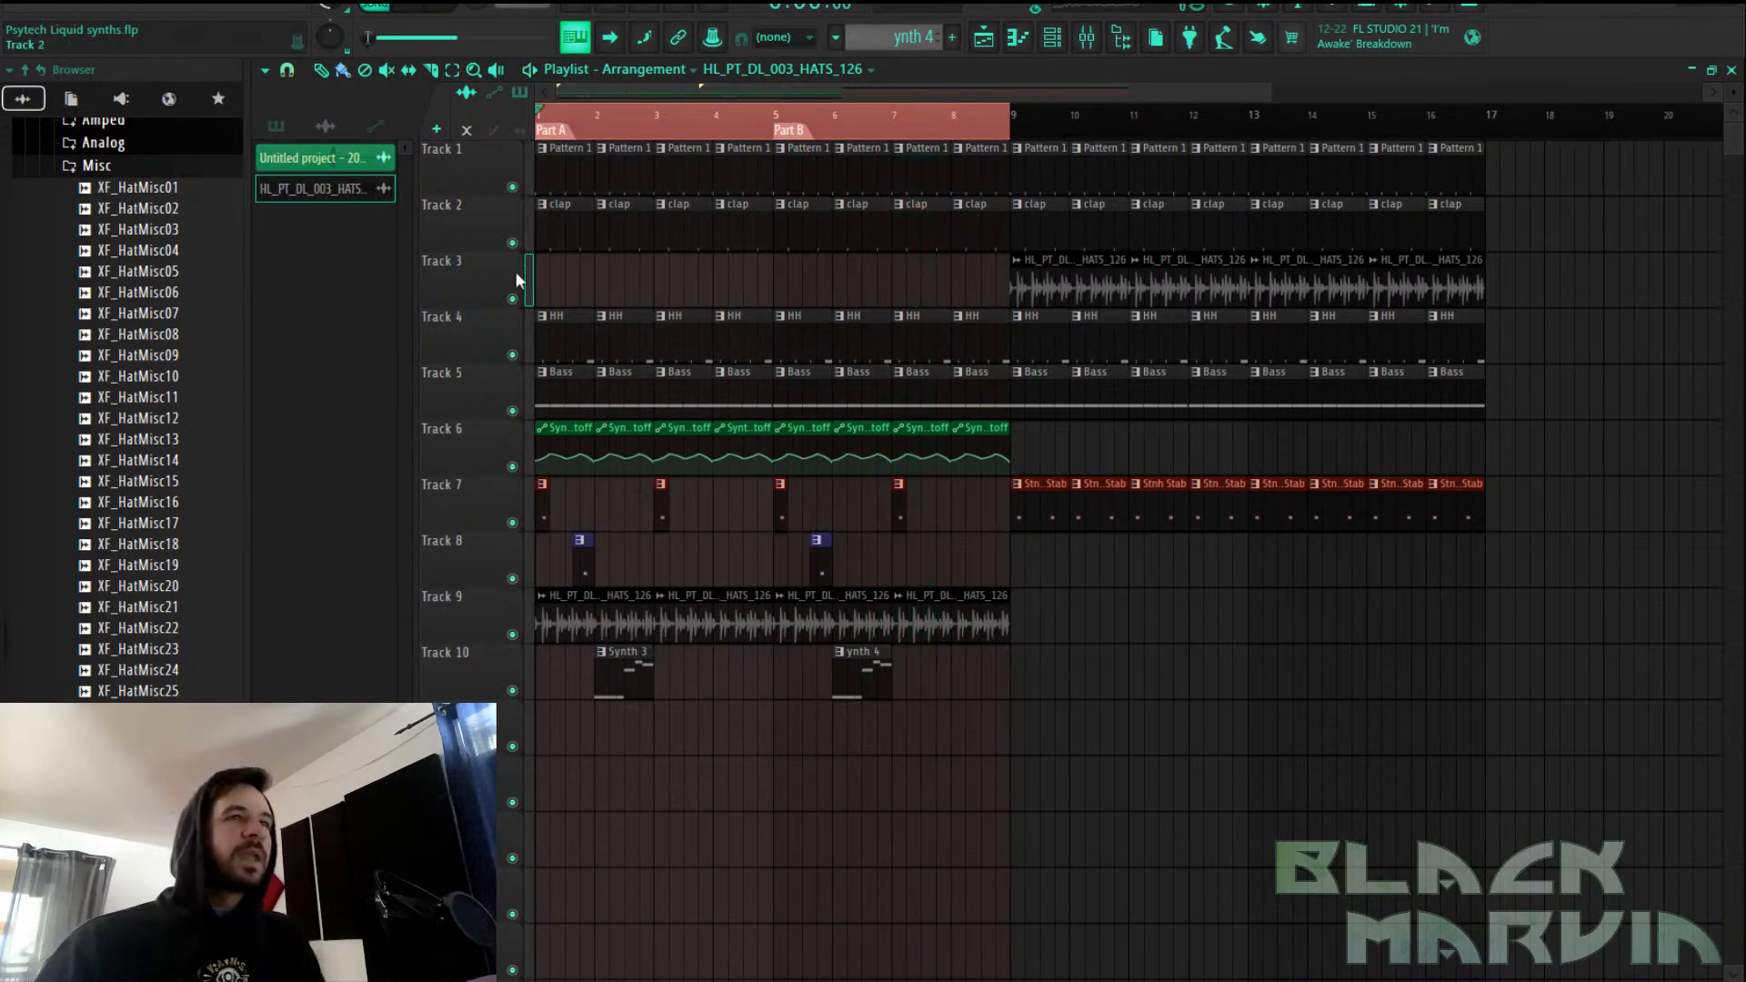
Play the ynth 4 pattern and switch its Pigments #5 instrument to the ARP - Spacy Odyssey preset
{"action": "double_click", "coordinate": [849, 671]}
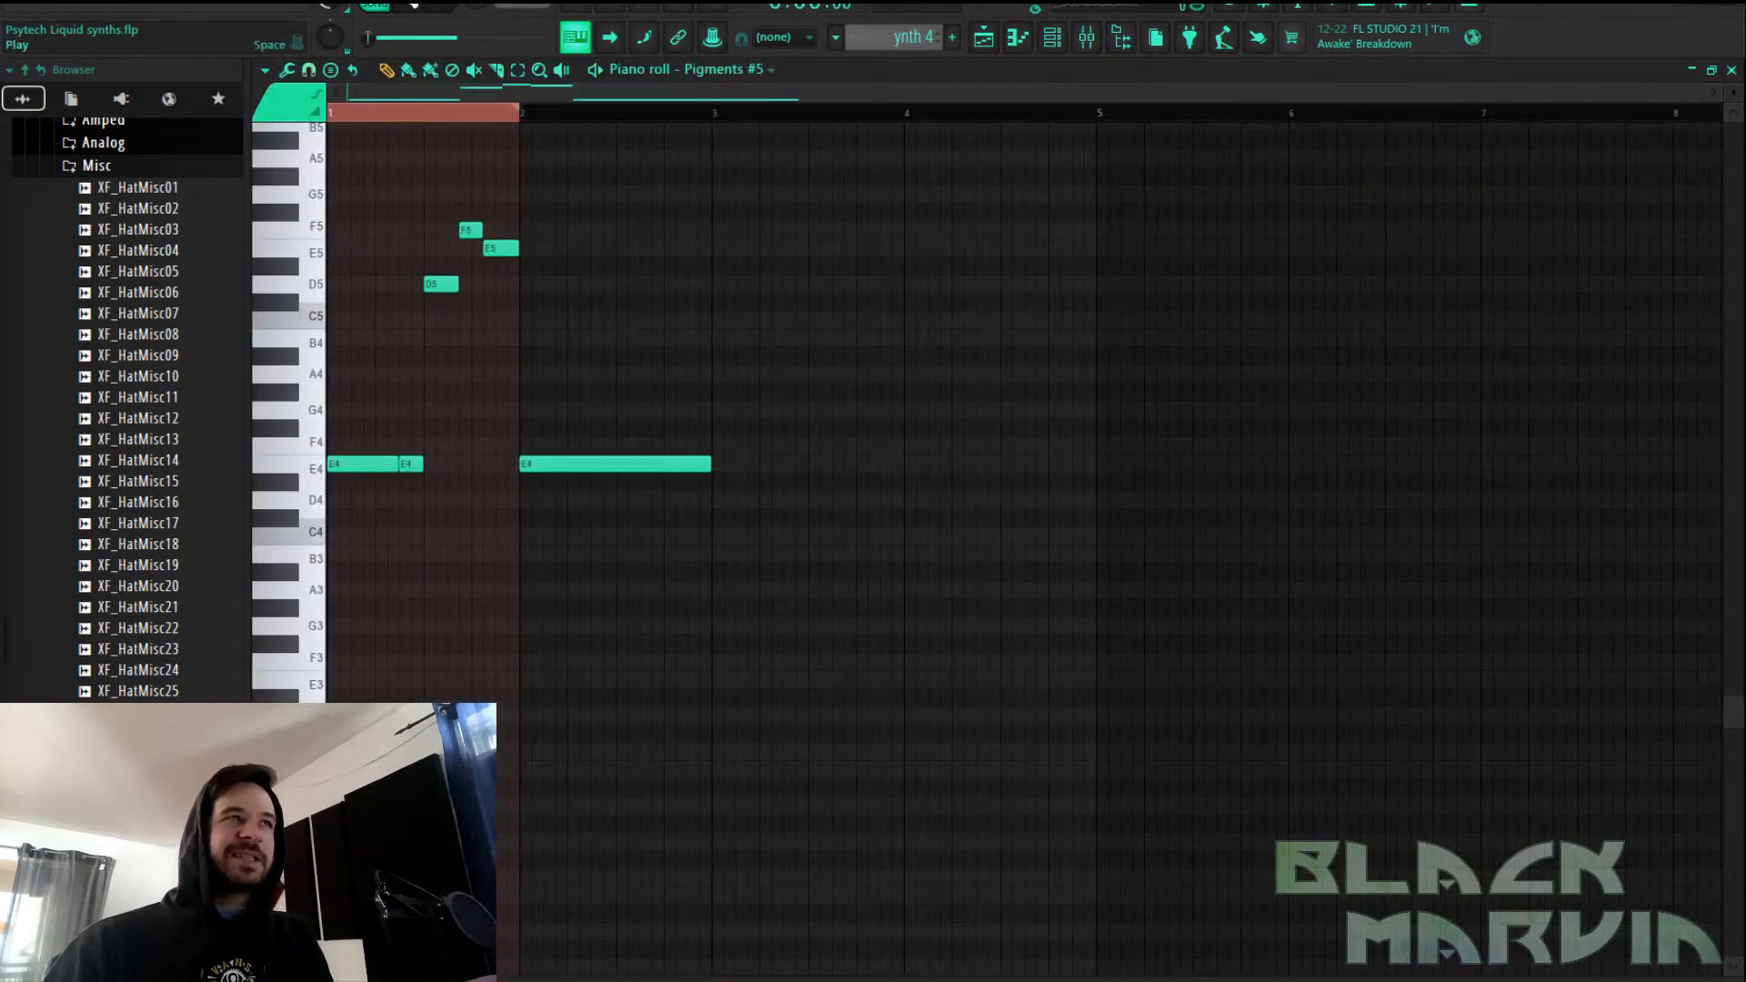
{"action": "left_click", "coordinate": [1053, 37]}
{"action": "left_click", "coordinate": [732, 569]}
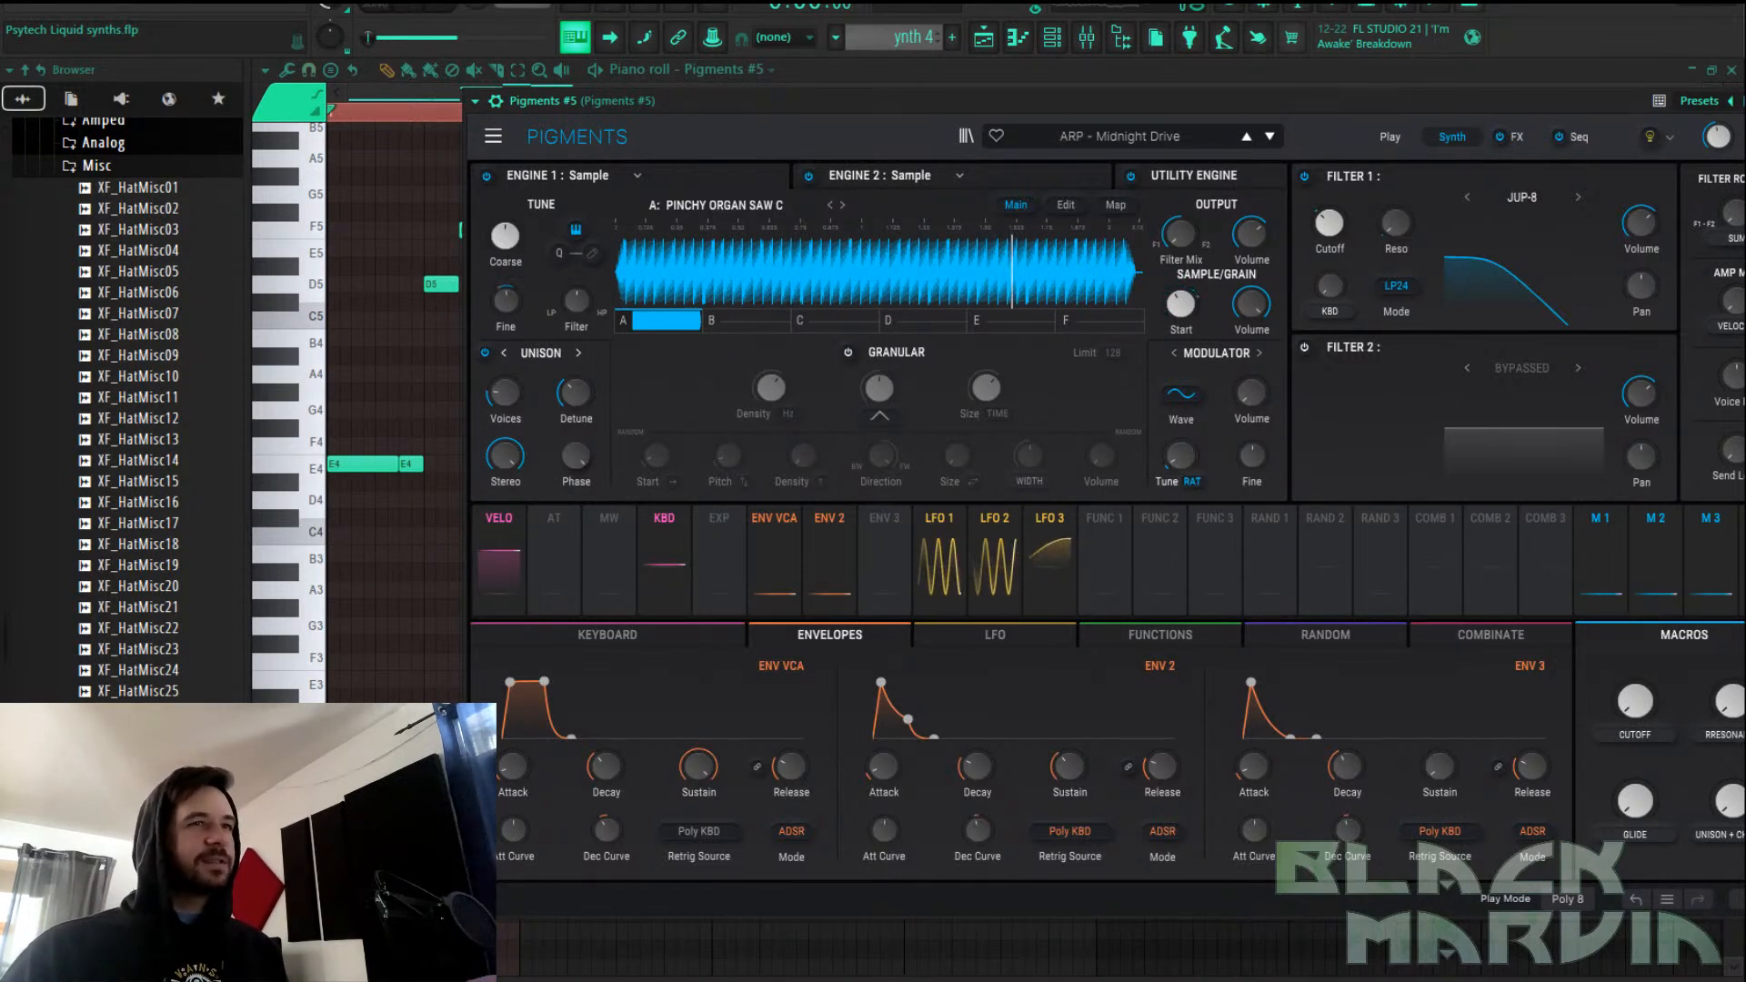
{"action": "key", "text": "space"}
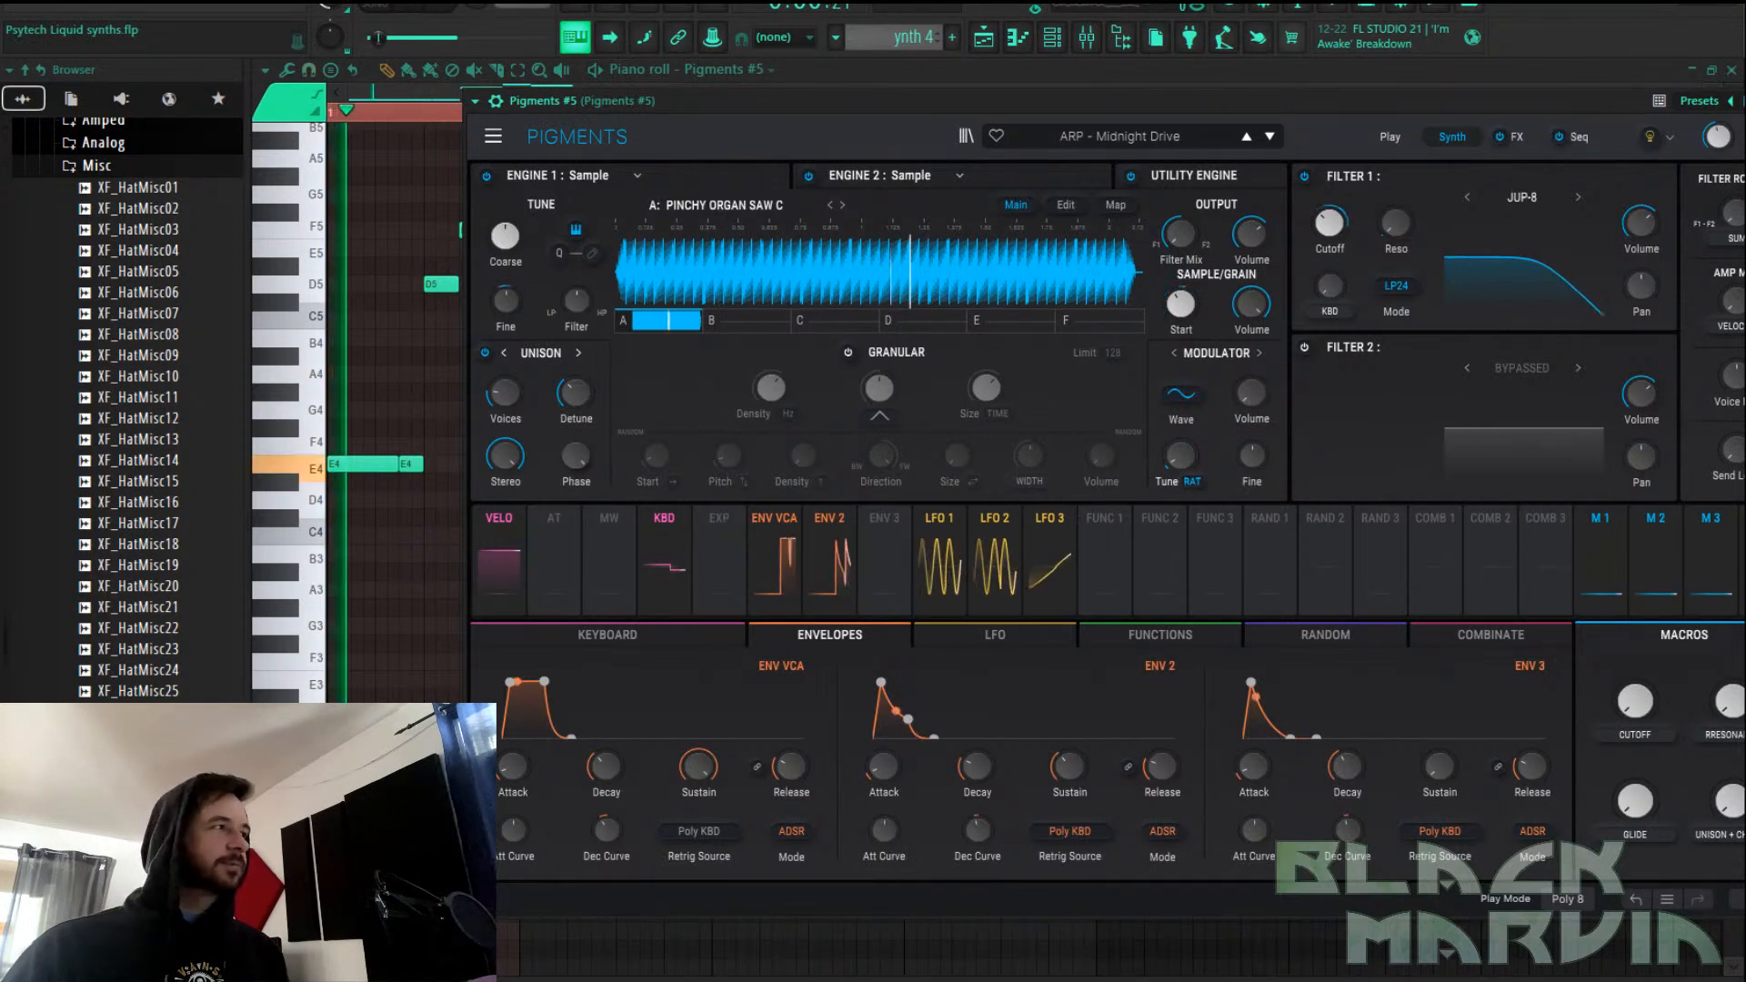
{"action": "left_click", "coordinate": [1271, 138]}
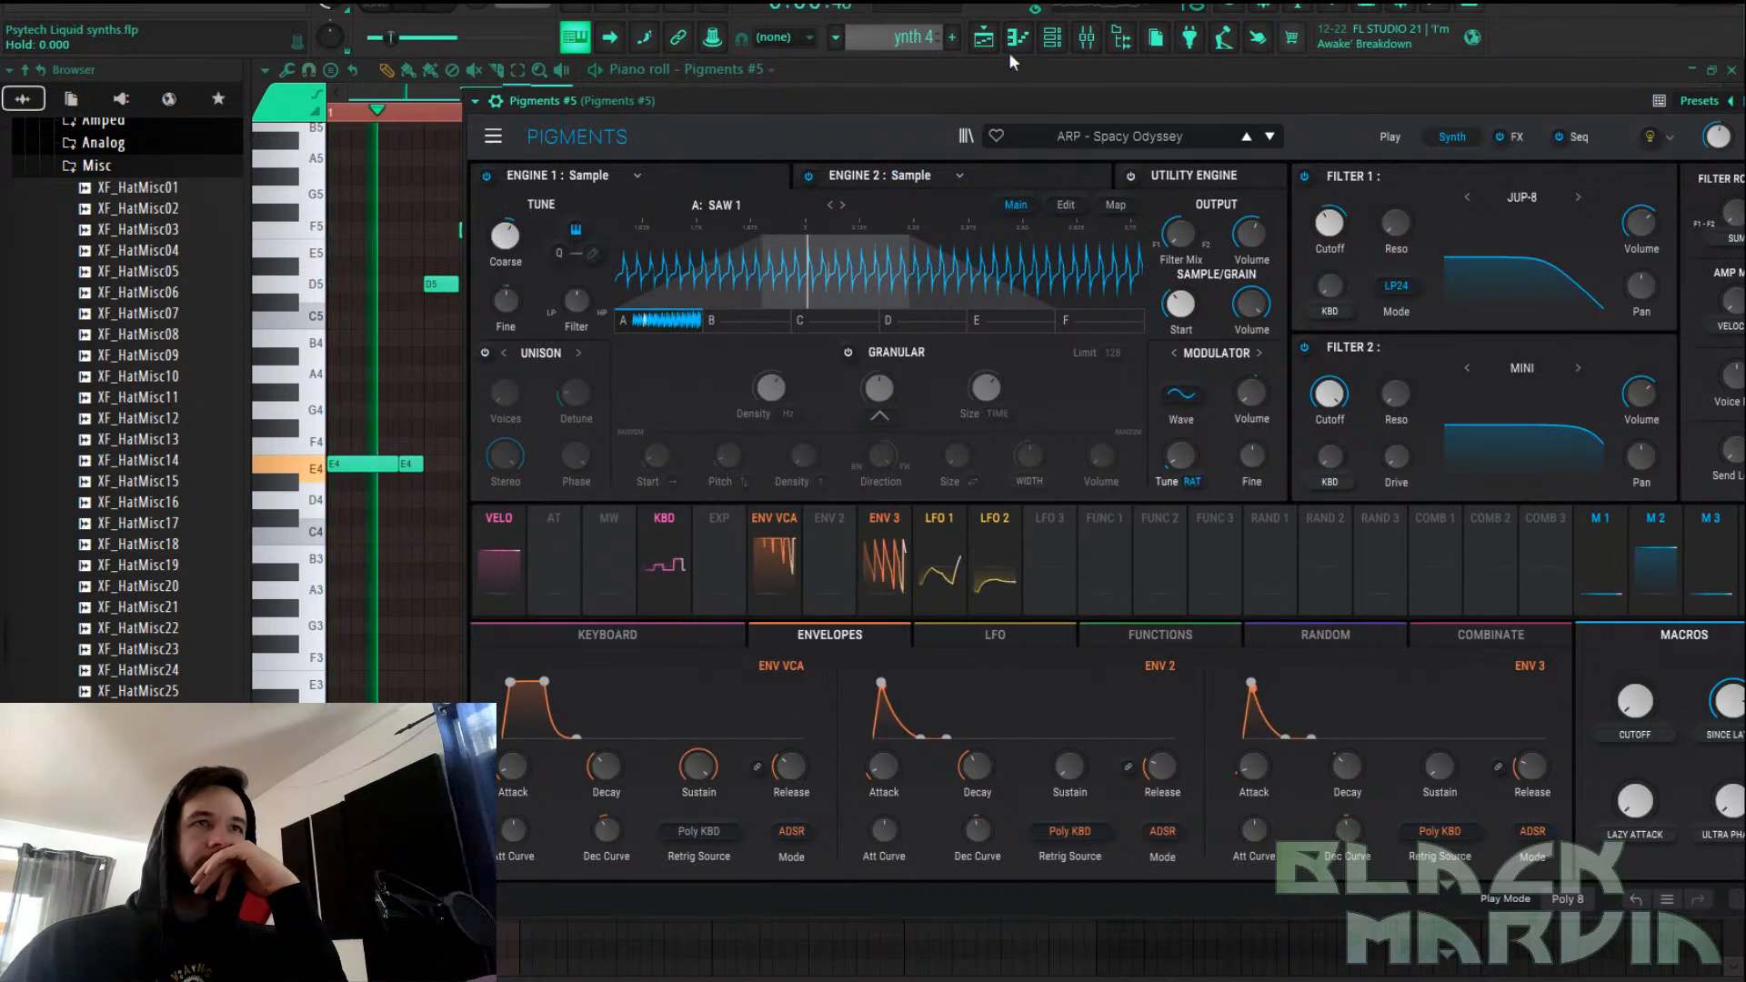
Transpose all ynth 4 notes up one octave and listen to the part in the full arrangement
{"action": "left_click", "coordinate": [983, 37]}
{"action": "left_click", "coordinate": [375, 5]}
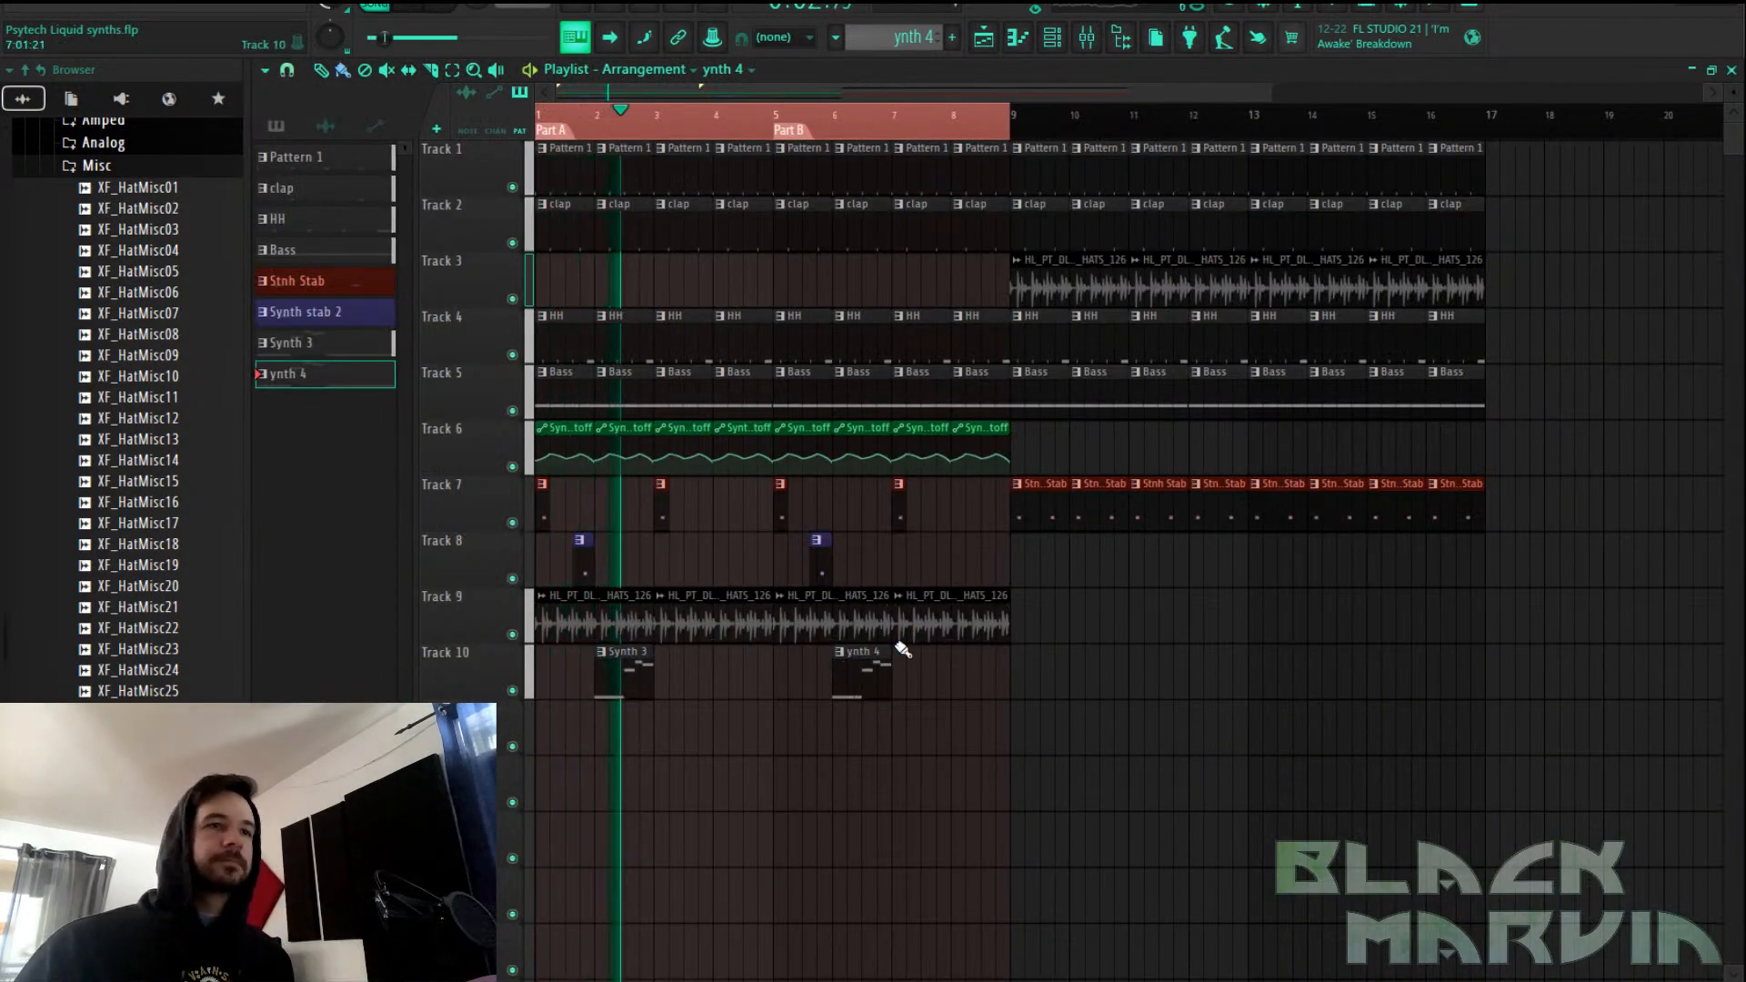
{"action": "double_click", "coordinate": [846, 665]}
{"action": "key", "text": "ctrl+Up"}
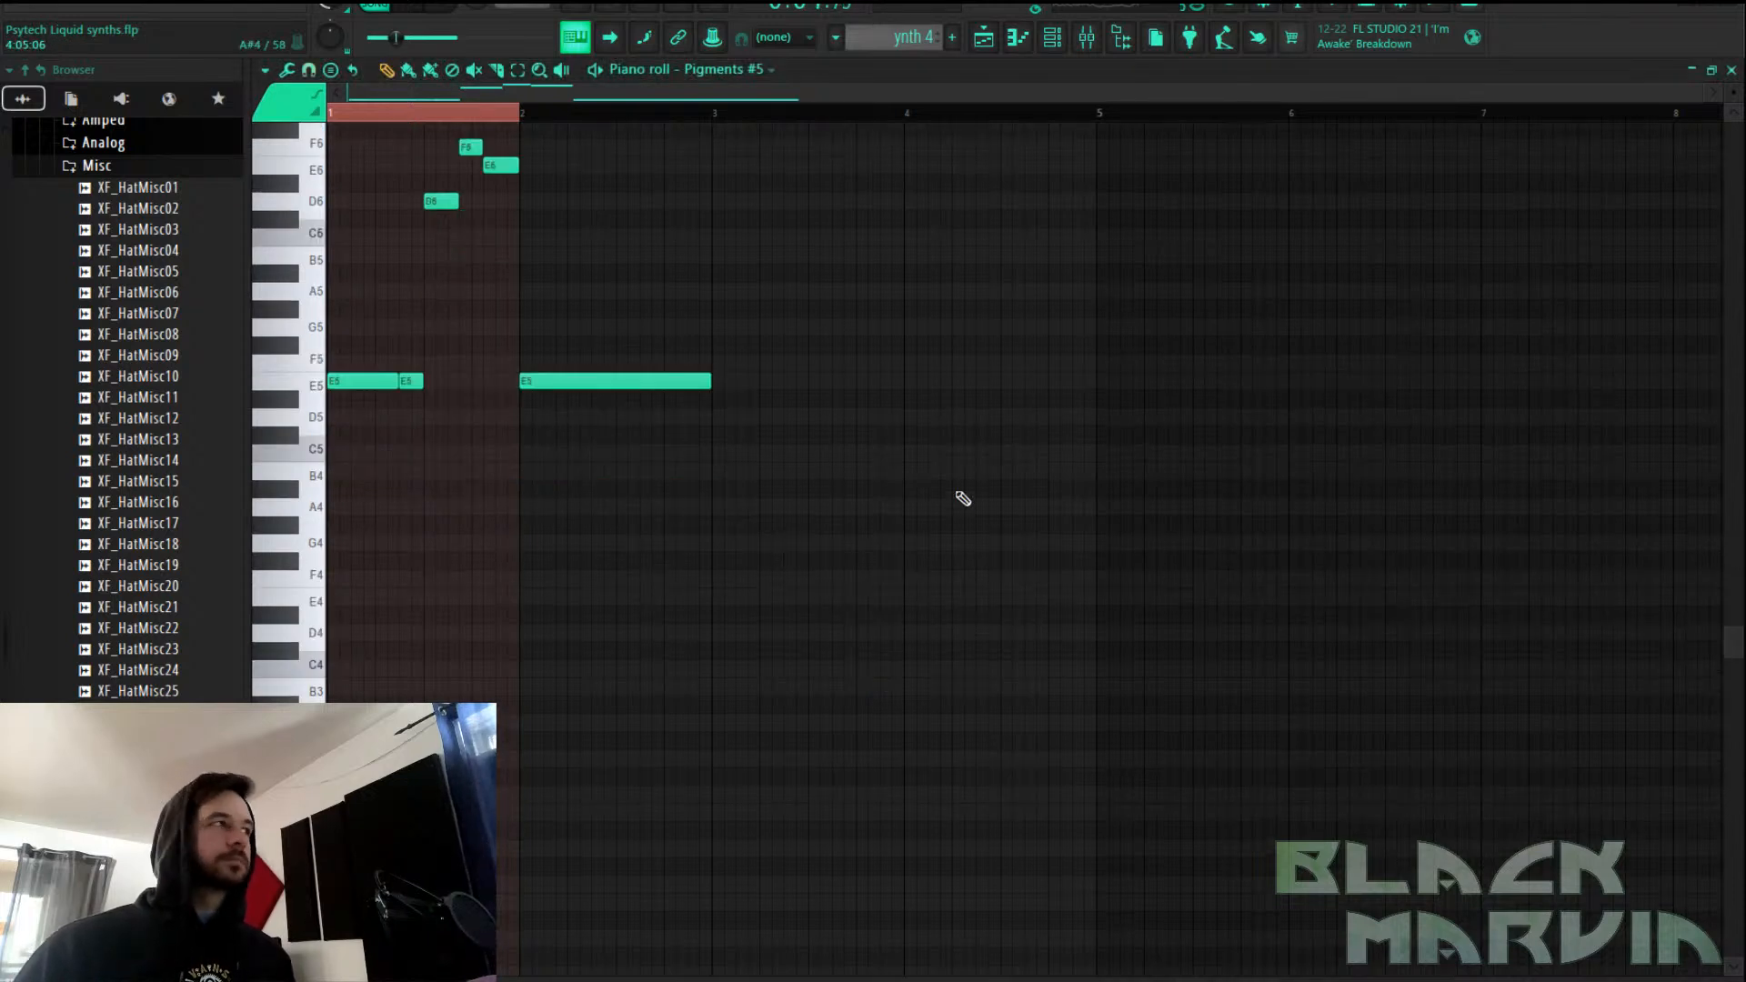
{"action": "left_click", "coordinate": [997, 44]}
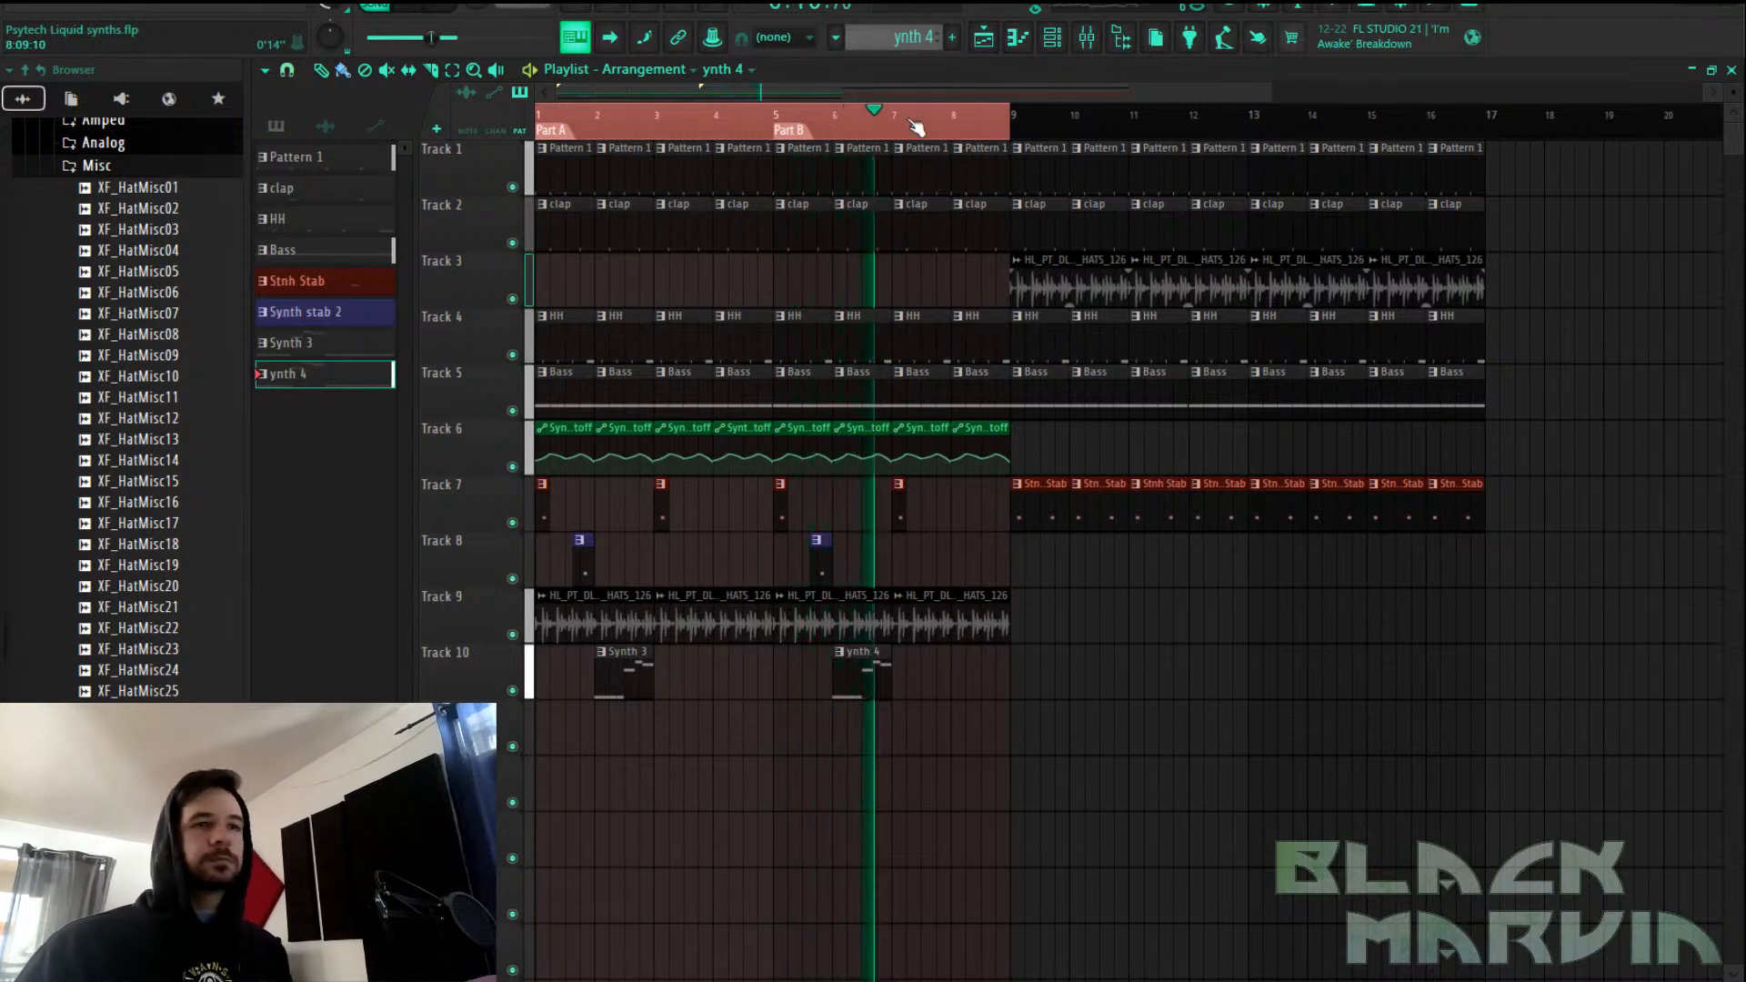
{"action": "key", "text": "space"}
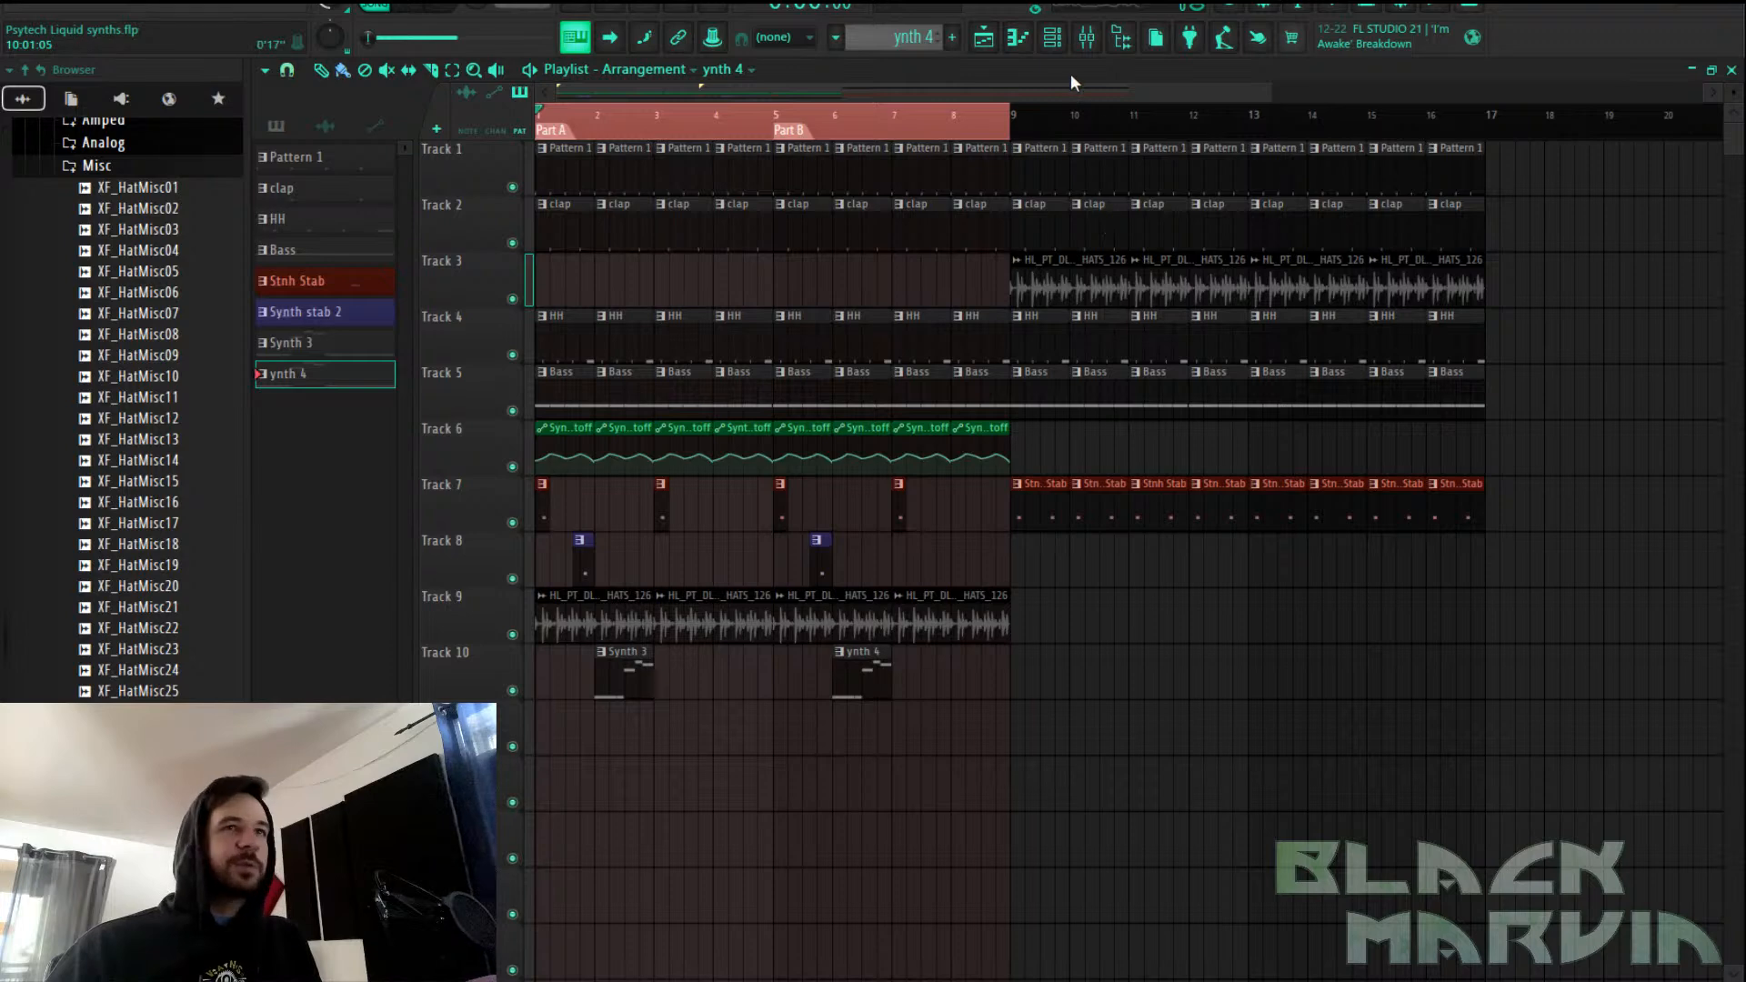
Save the project and open the BritsonChannel effect on the Pigments #5 mixer track
{"action": "left_click", "coordinate": [1088, 45]}
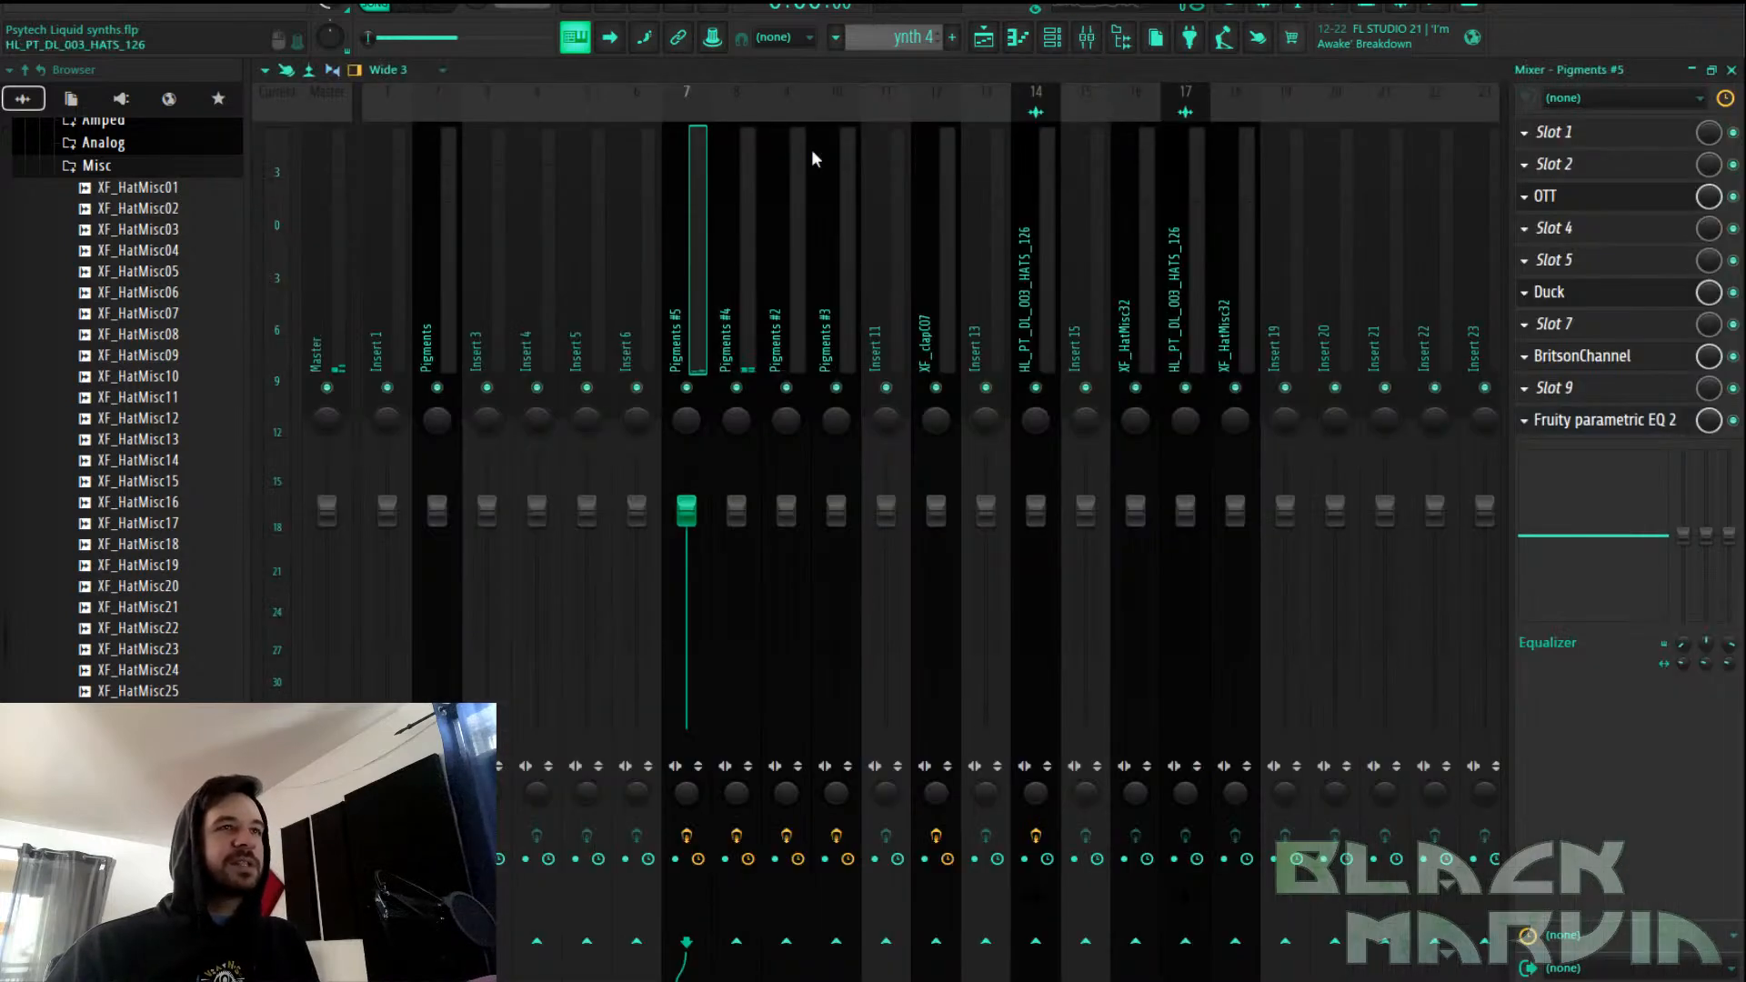
{"action": "left_click", "coordinate": [34, 7]}
{"action": "left_click", "coordinate": [74, 86]}
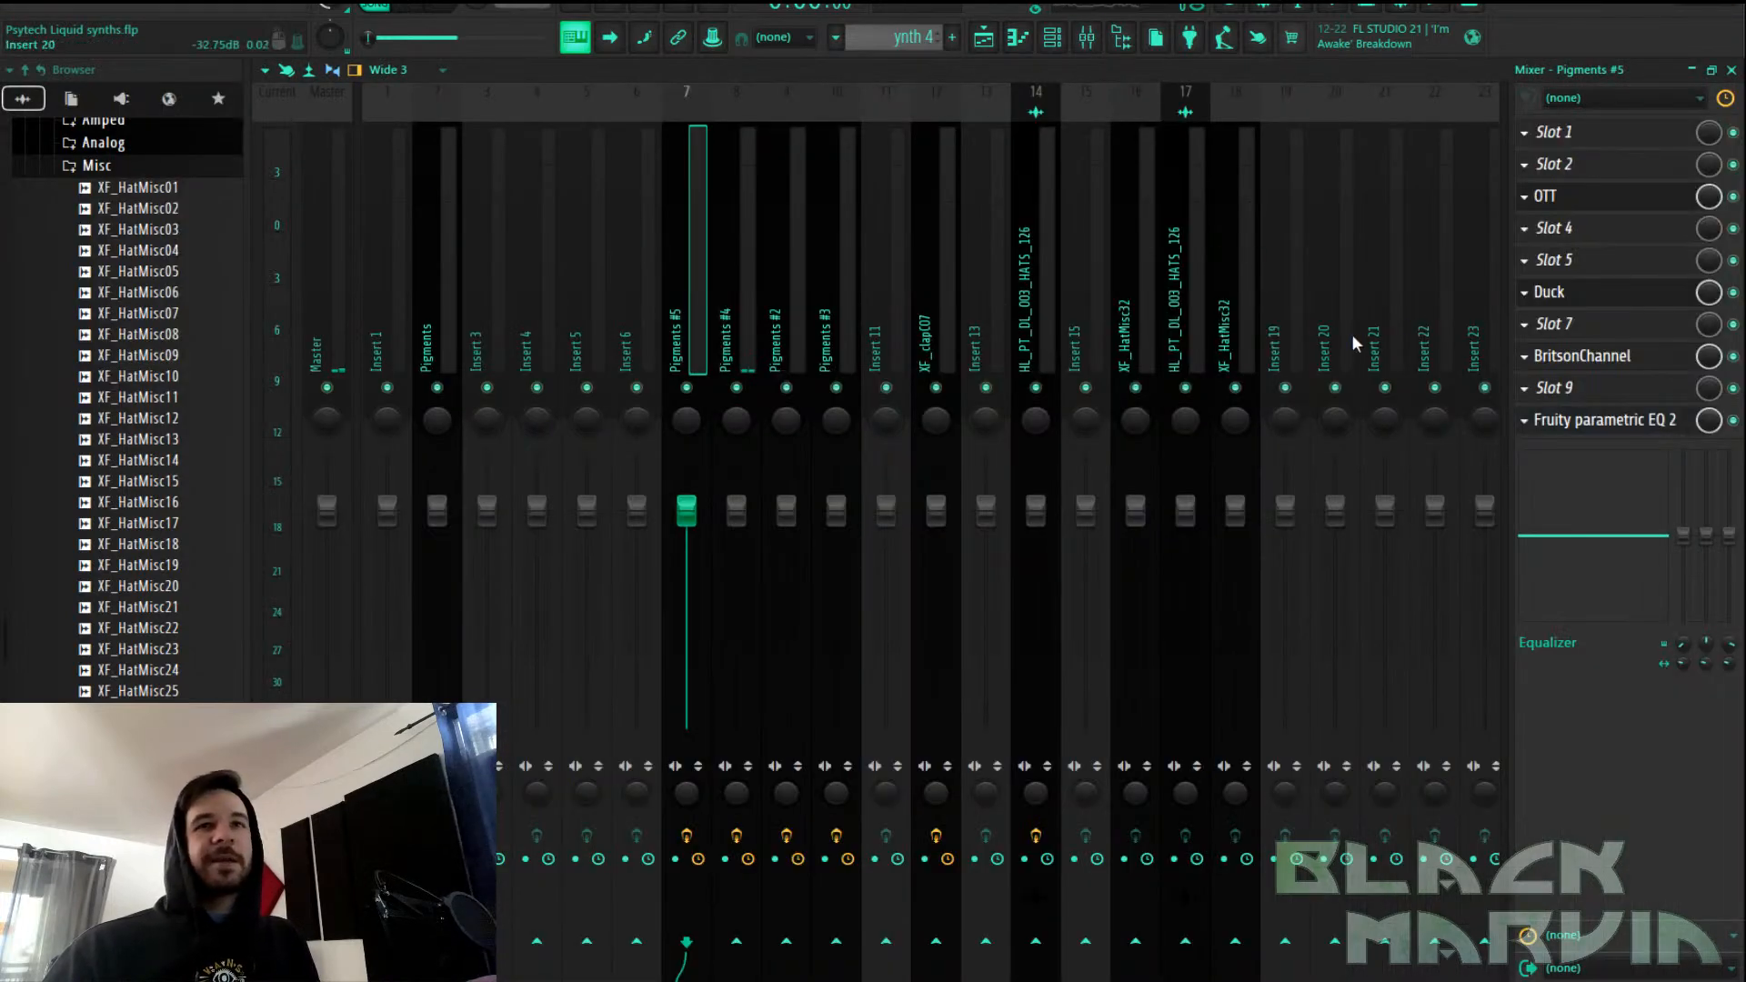
{"action": "left_click", "coordinate": [1596, 356]}
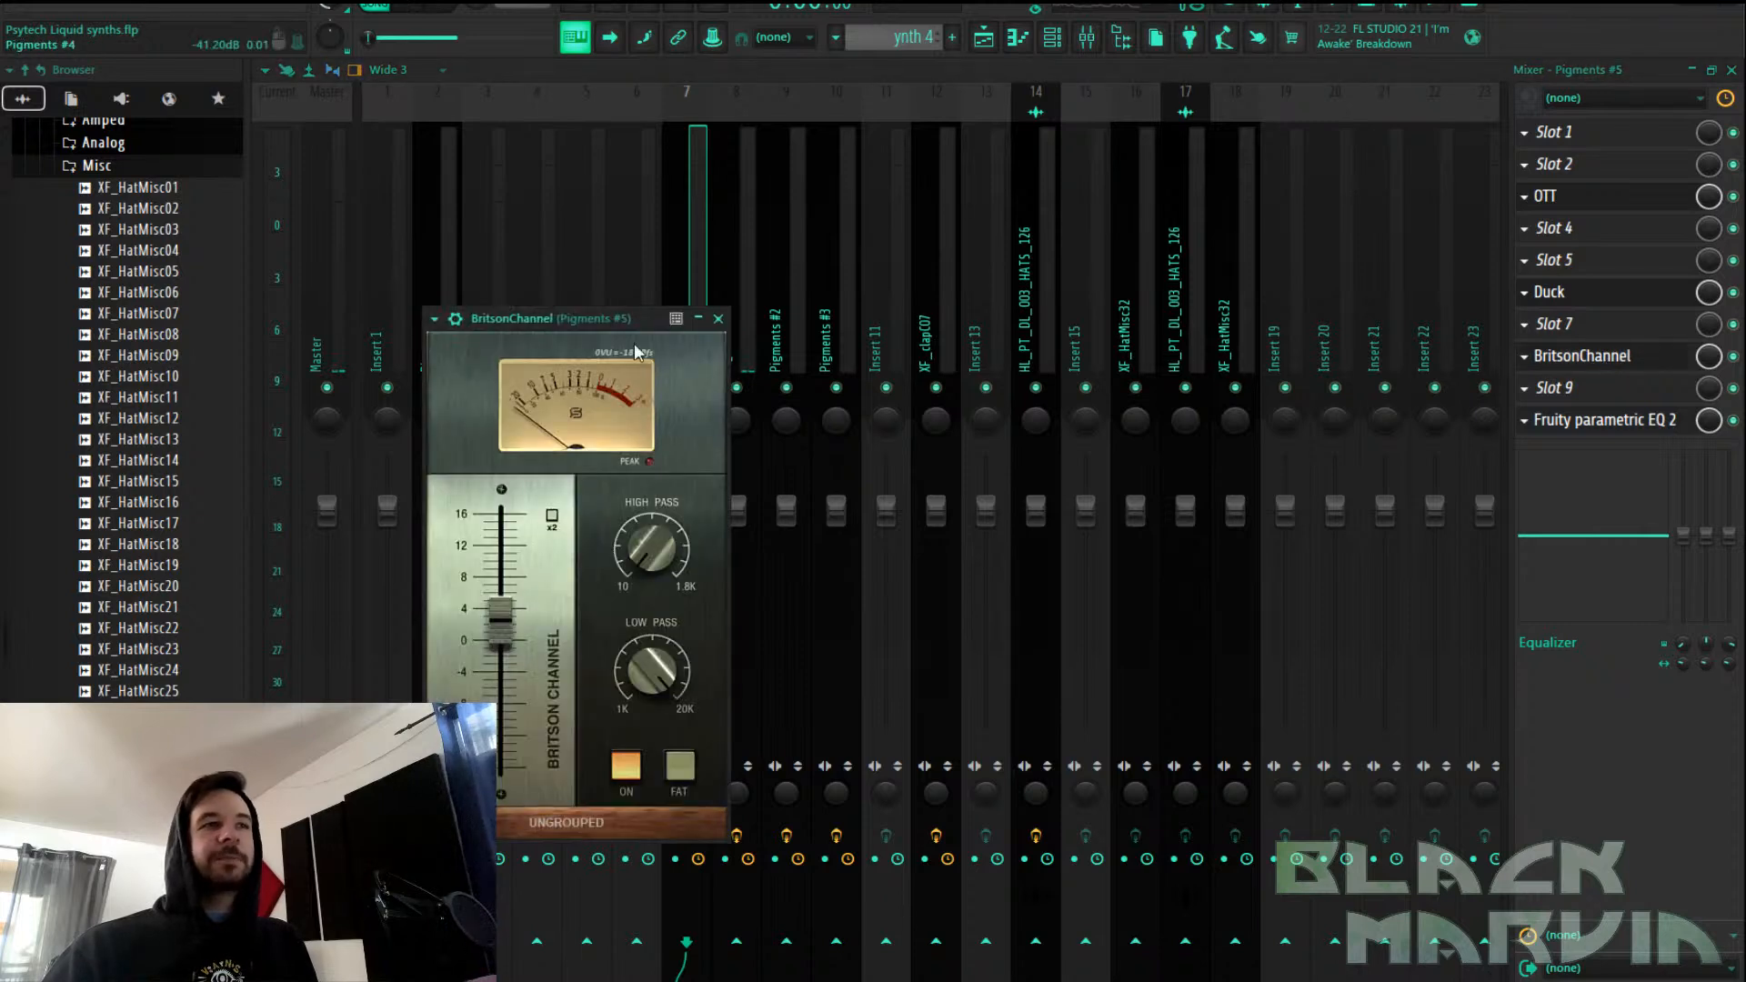
{"action": "left_click_drag", "start_coordinate": [580, 330], "coordinate": [1050, 173]}
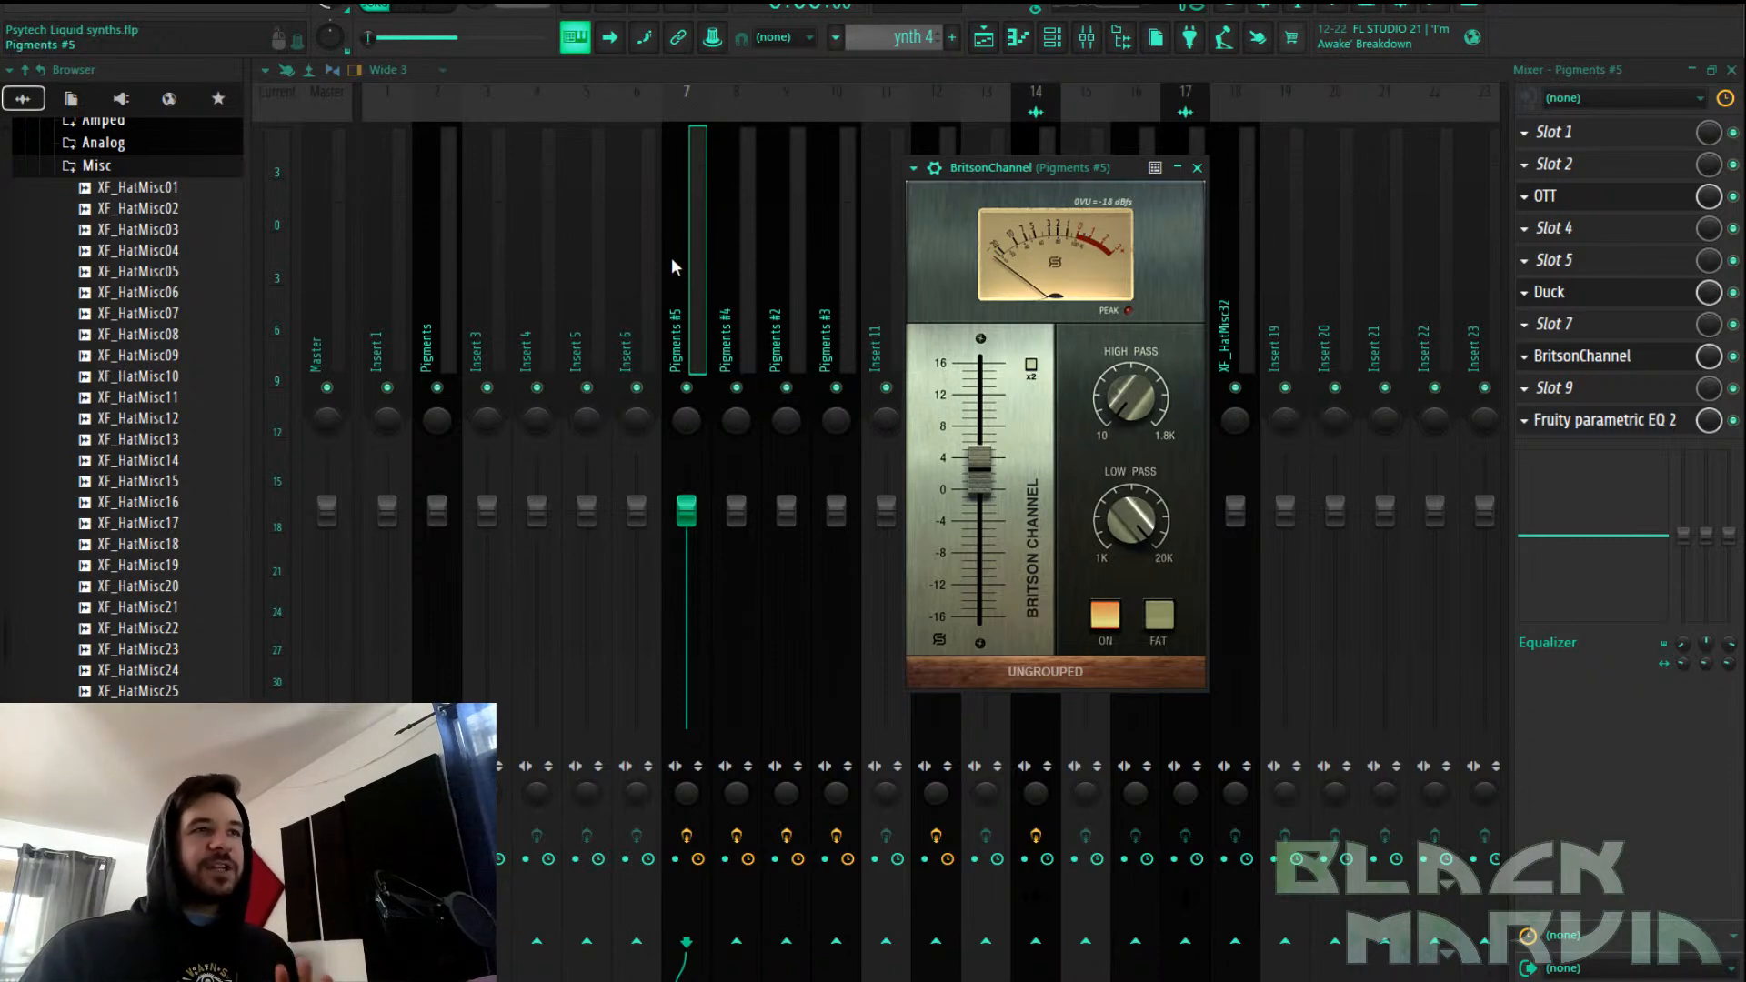
Add BritsonChannel in slot 3 of mixer Insert 6, try out its gain fader and close the effect window
{"action": "left_click", "coordinate": [641, 258]}
{"action": "left_click", "coordinate": [1571, 212]}
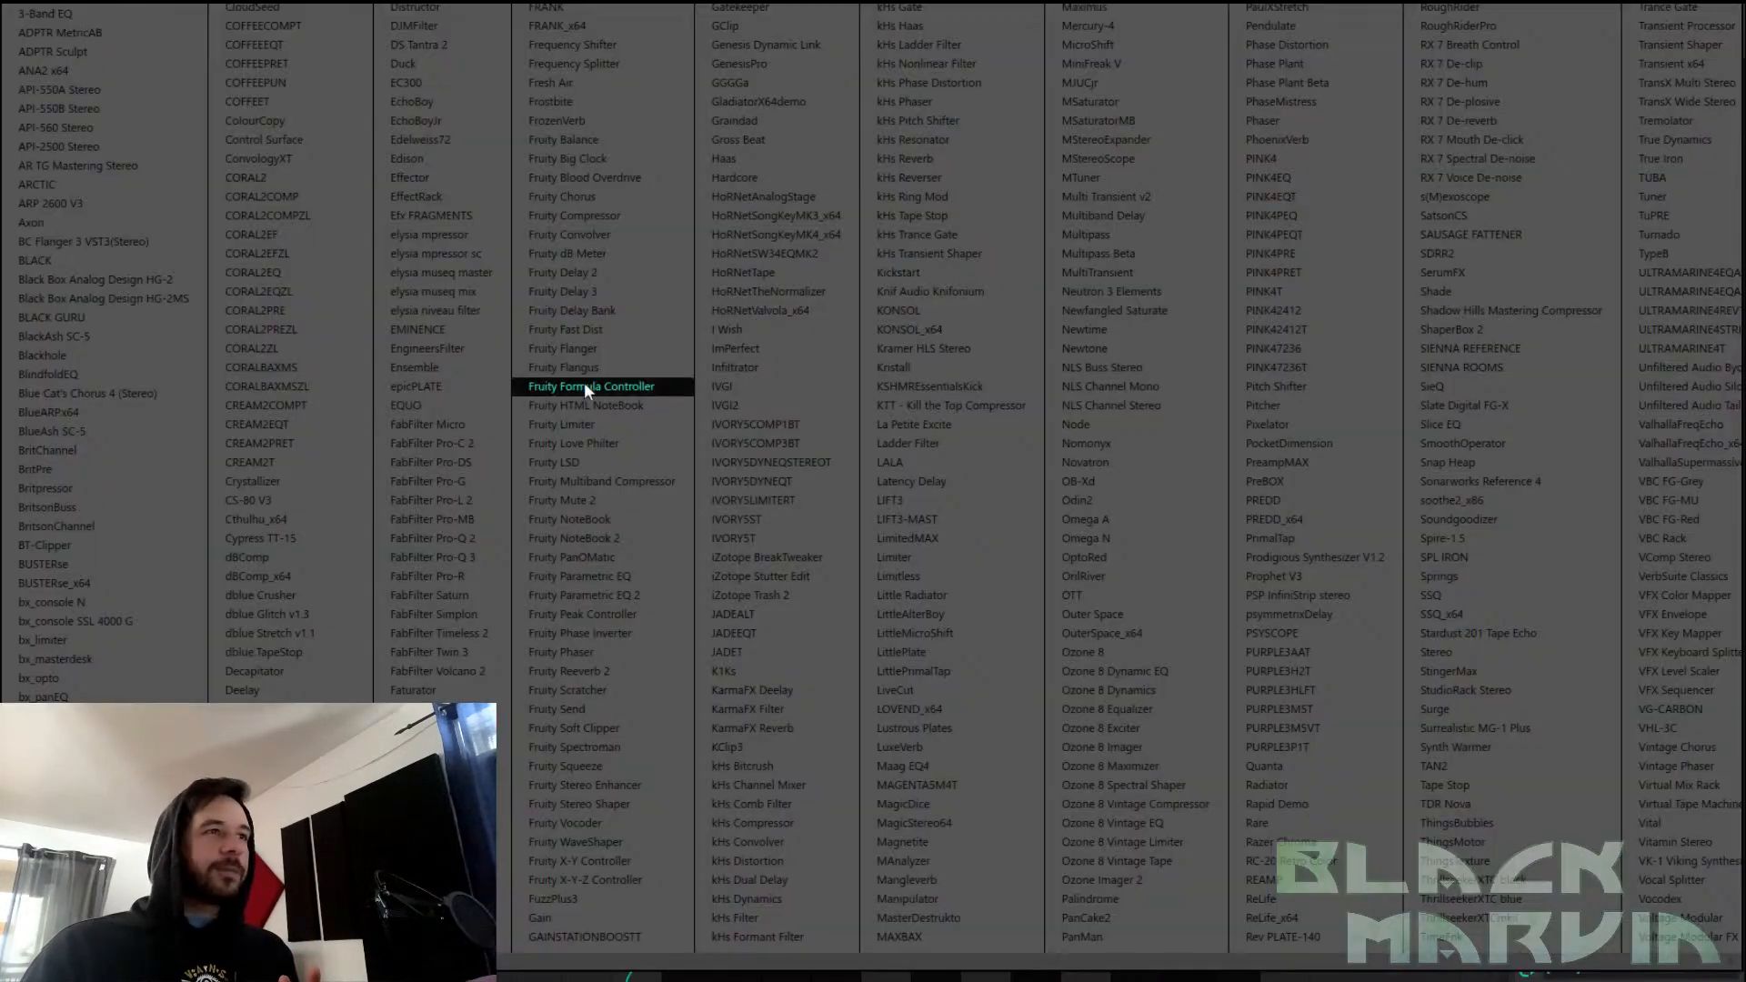
{"action": "left_click", "coordinate": [171, 525]}
{"action": "left_click_drag", "start_coordinate": [459, 162], "coordinate": [1092, 70]}
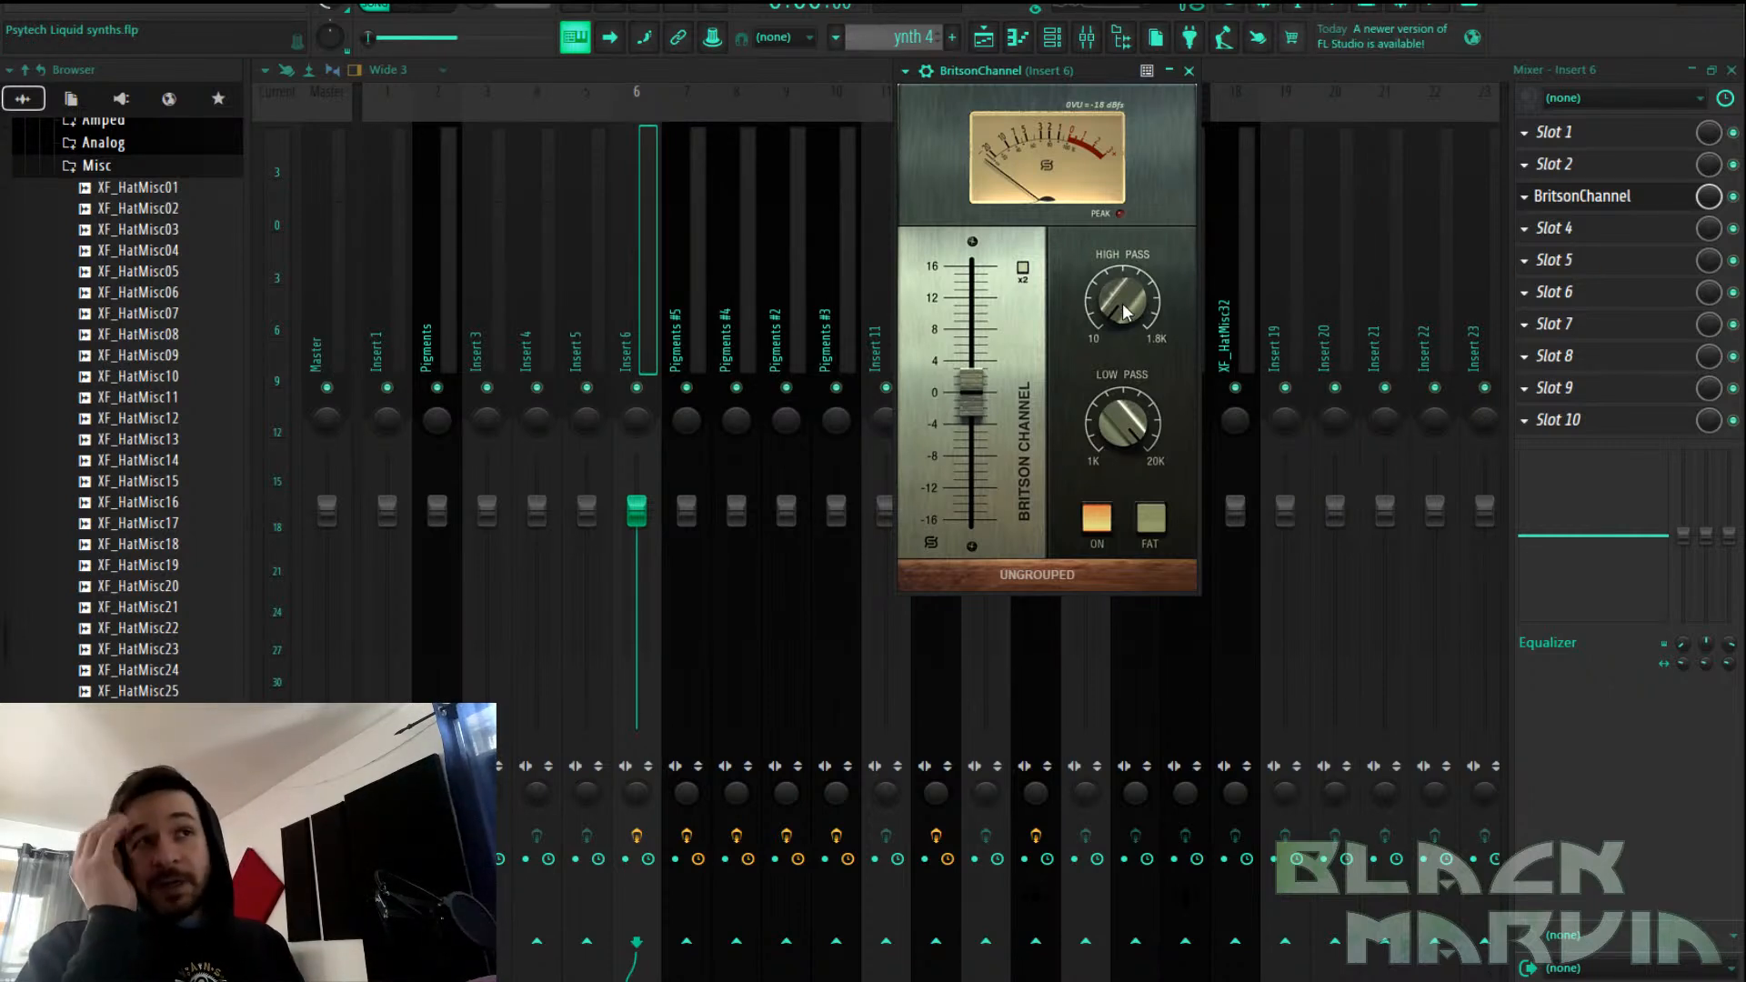
{"action": "mouse_move", "coordinate": [977, 400]}
{"action": "left_mouse_down"}
{"action": "mouse_move", "coordinate": [971, 350]}
{"action": "mouse_move", "coordinate": [973, 431]}
{"action": "left_mouse_up"}
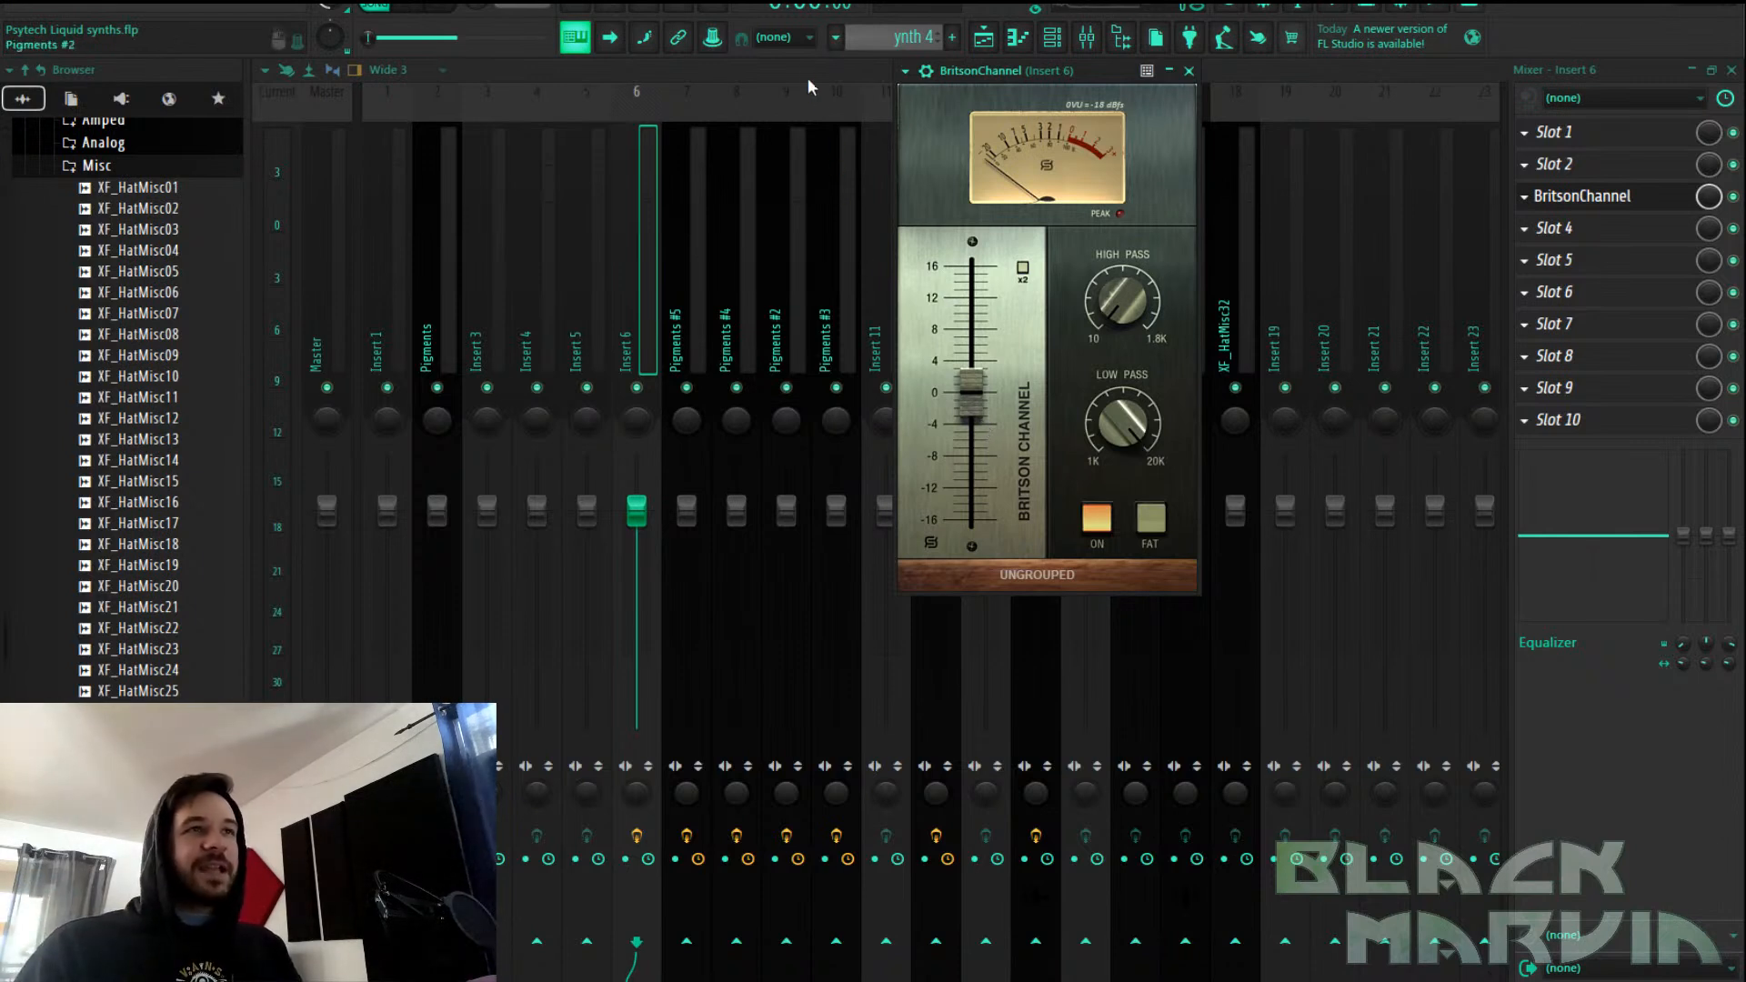
{"action": "left_click", "coordinate": [631, 315]}
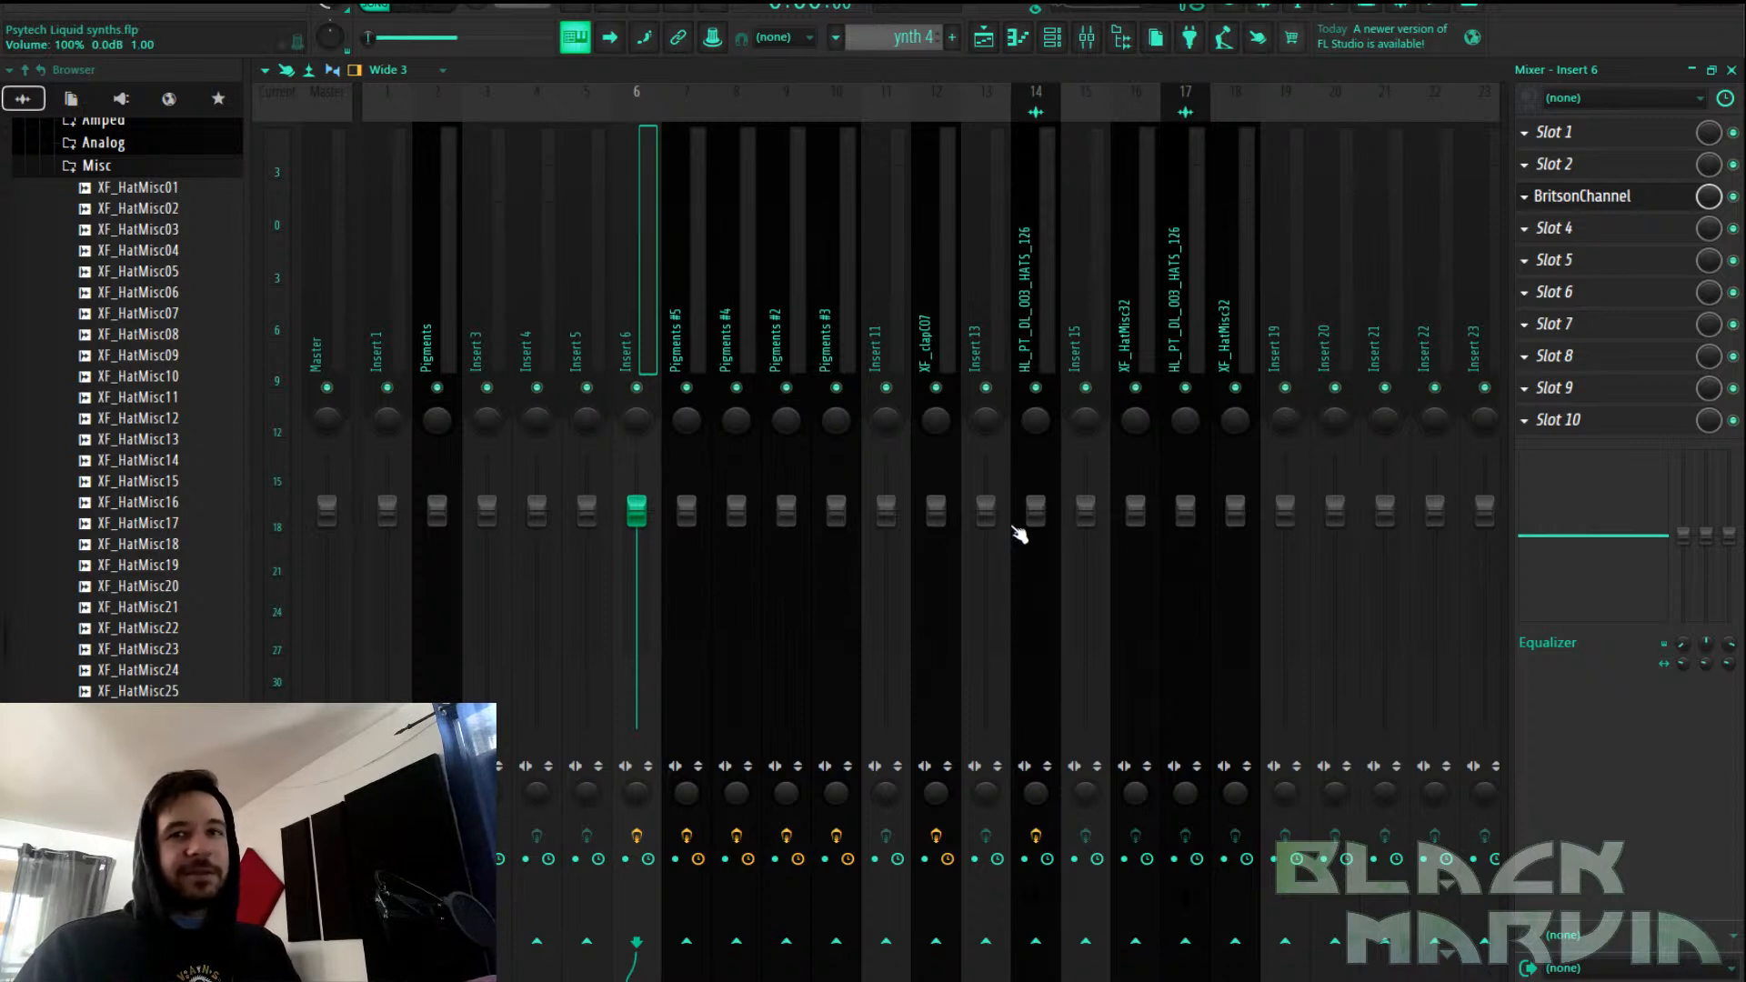
Move BritsonChannel up to slot 2 of Insert 6 and rename the effect as Pre Gain
{"action": "left_click", "coordinate": [1606, 202]}
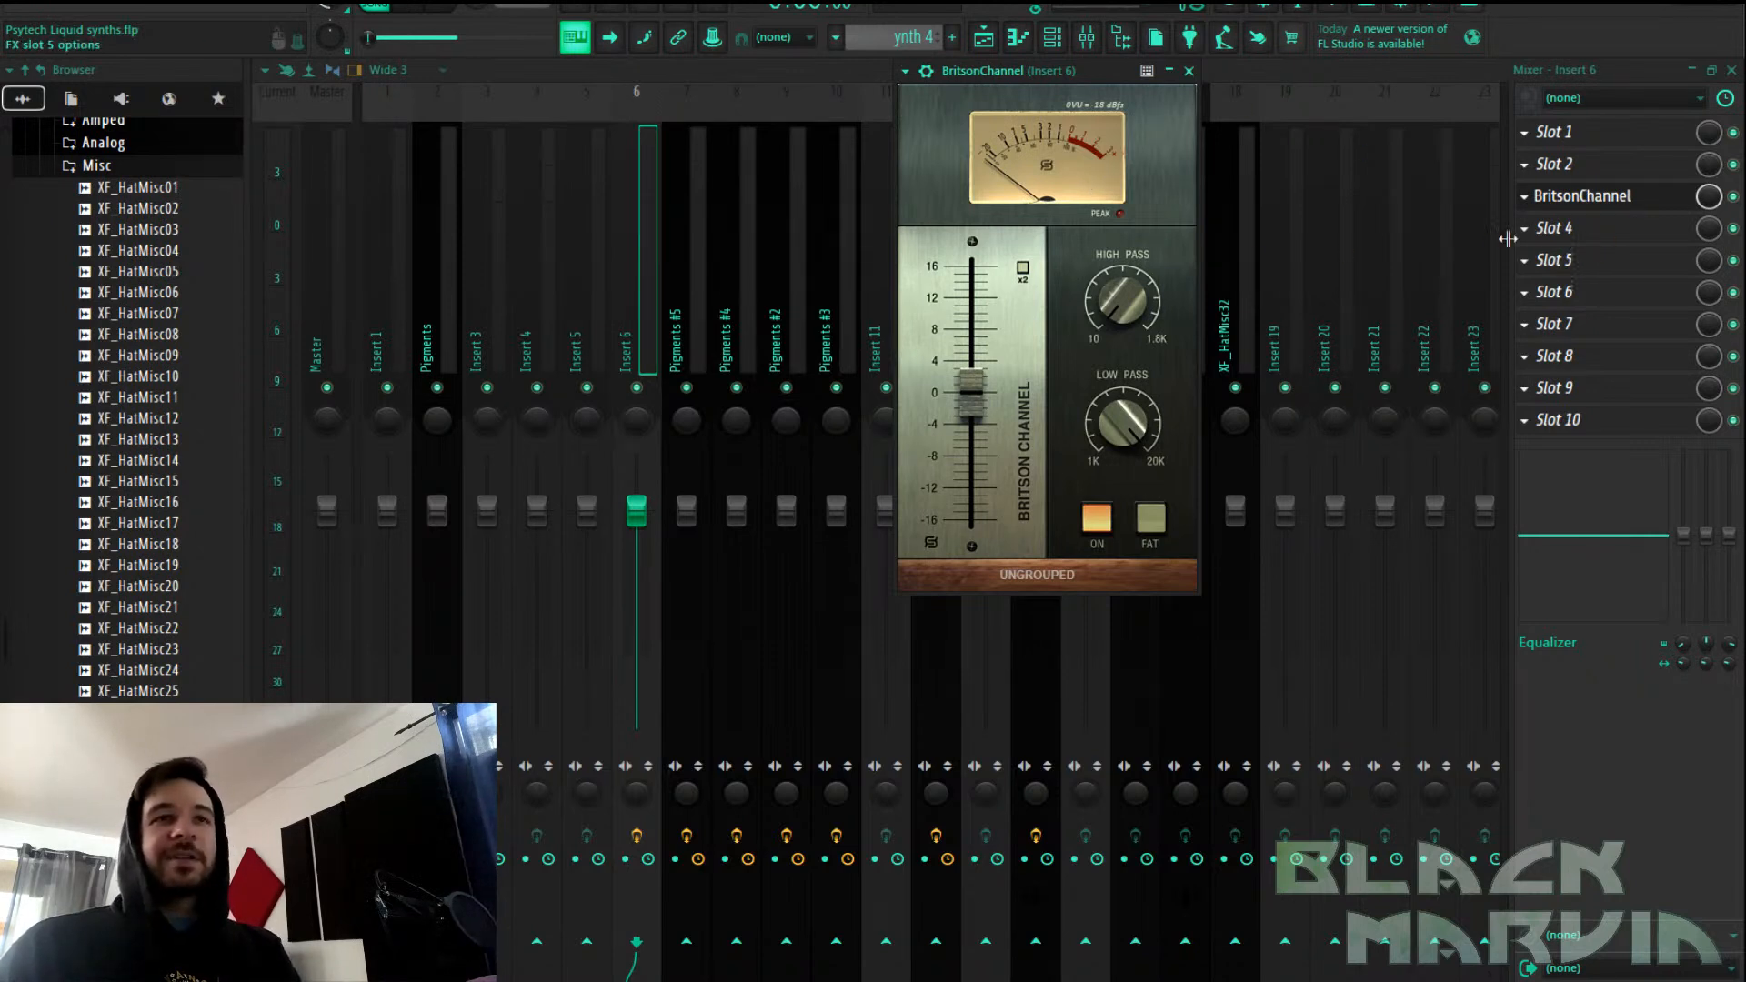
{"action": "left_click_drag", "start_coordinate": [1599, 205], "coordinate": [1598, 173]}
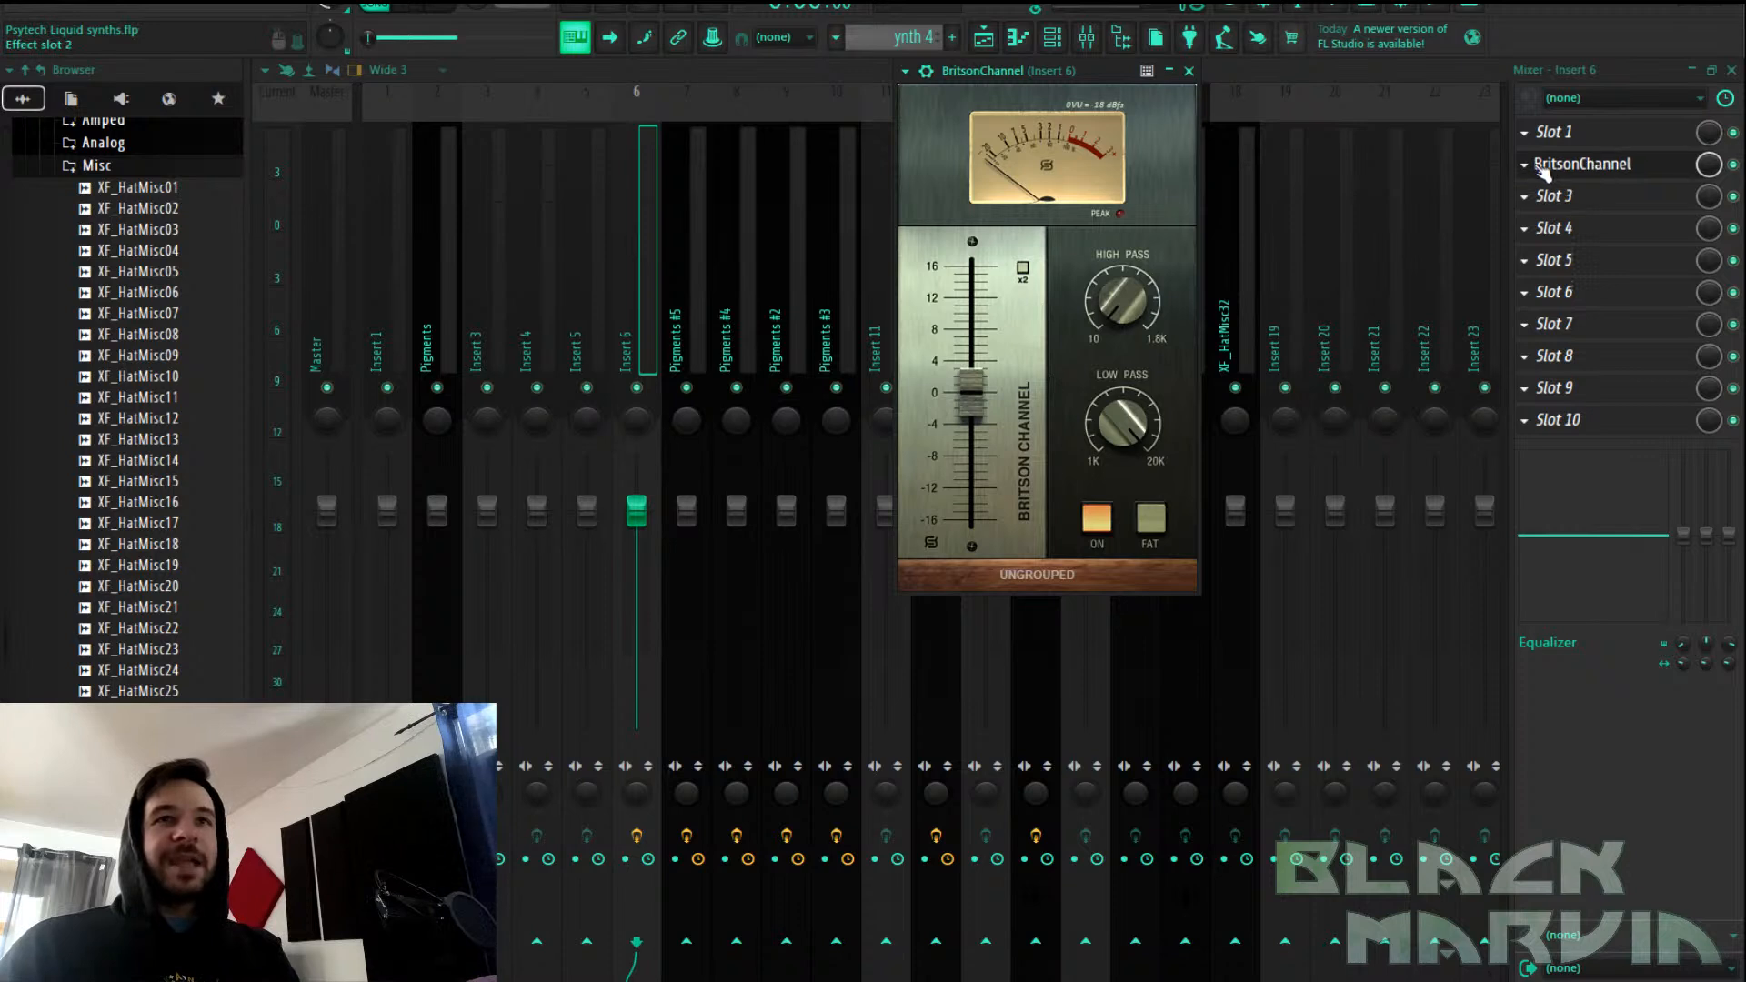
{"action": "left_click", "coordinate": [1540, 165]}
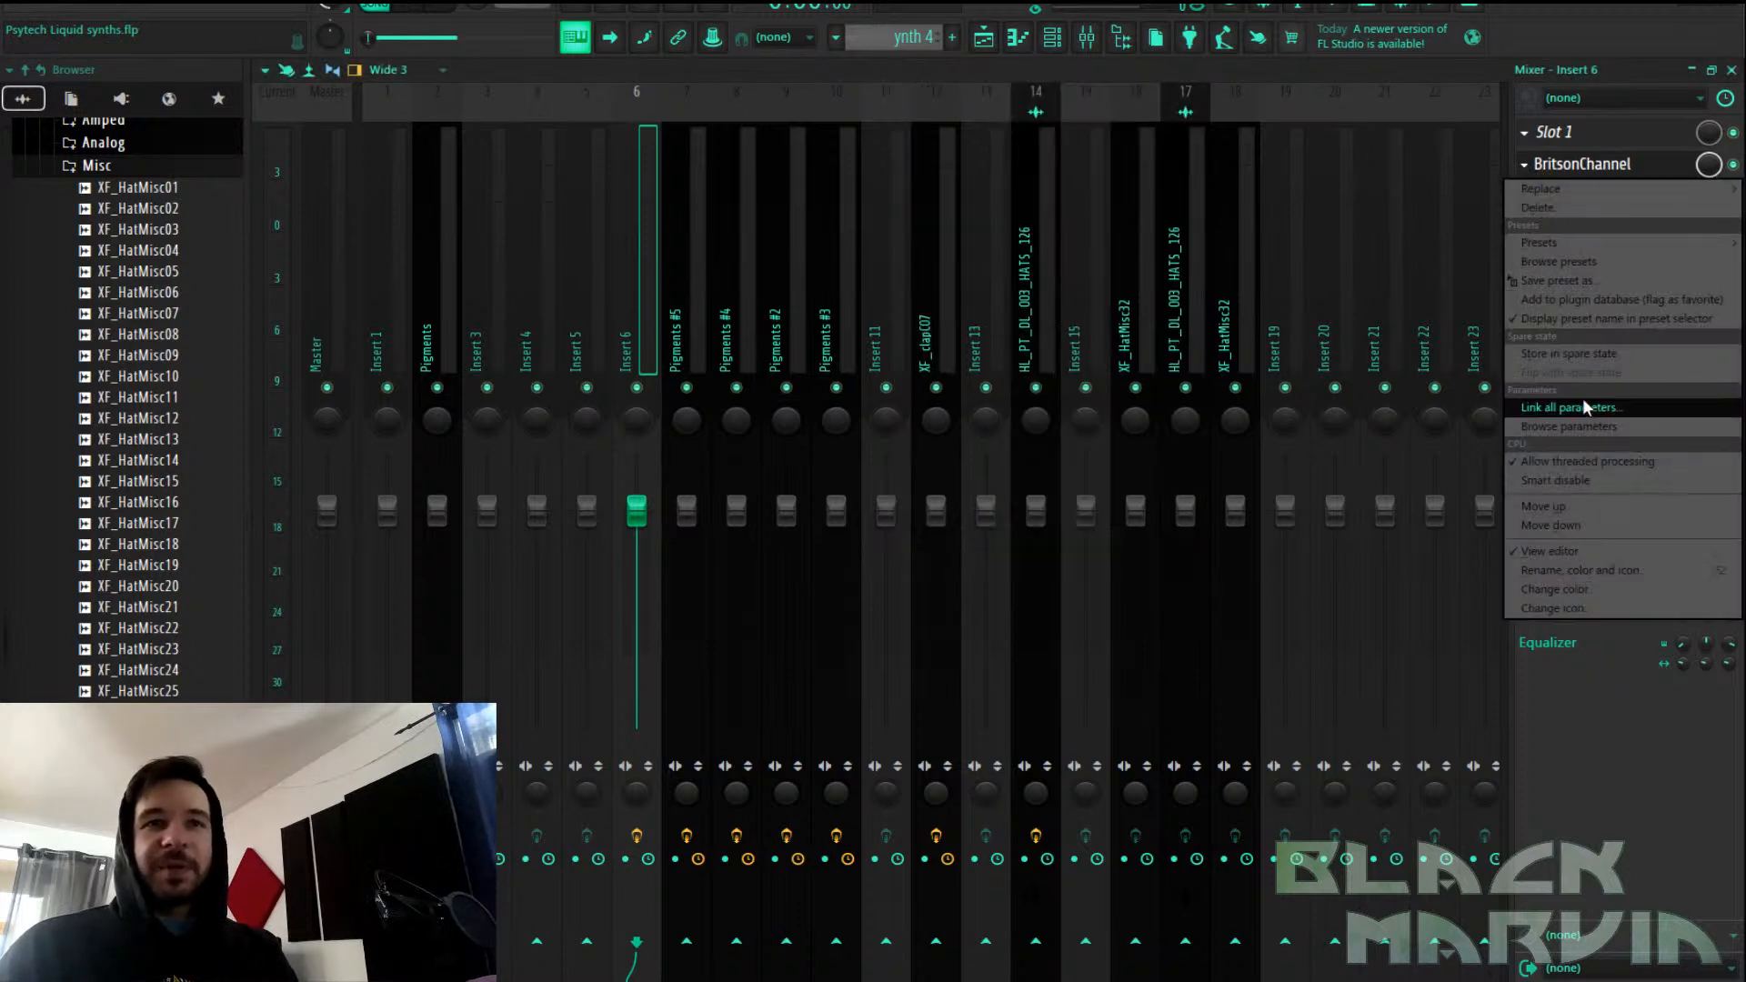
{"action": "left_click", "coordinate": [1626, 575]}
{"action": "type", "text": "P"}
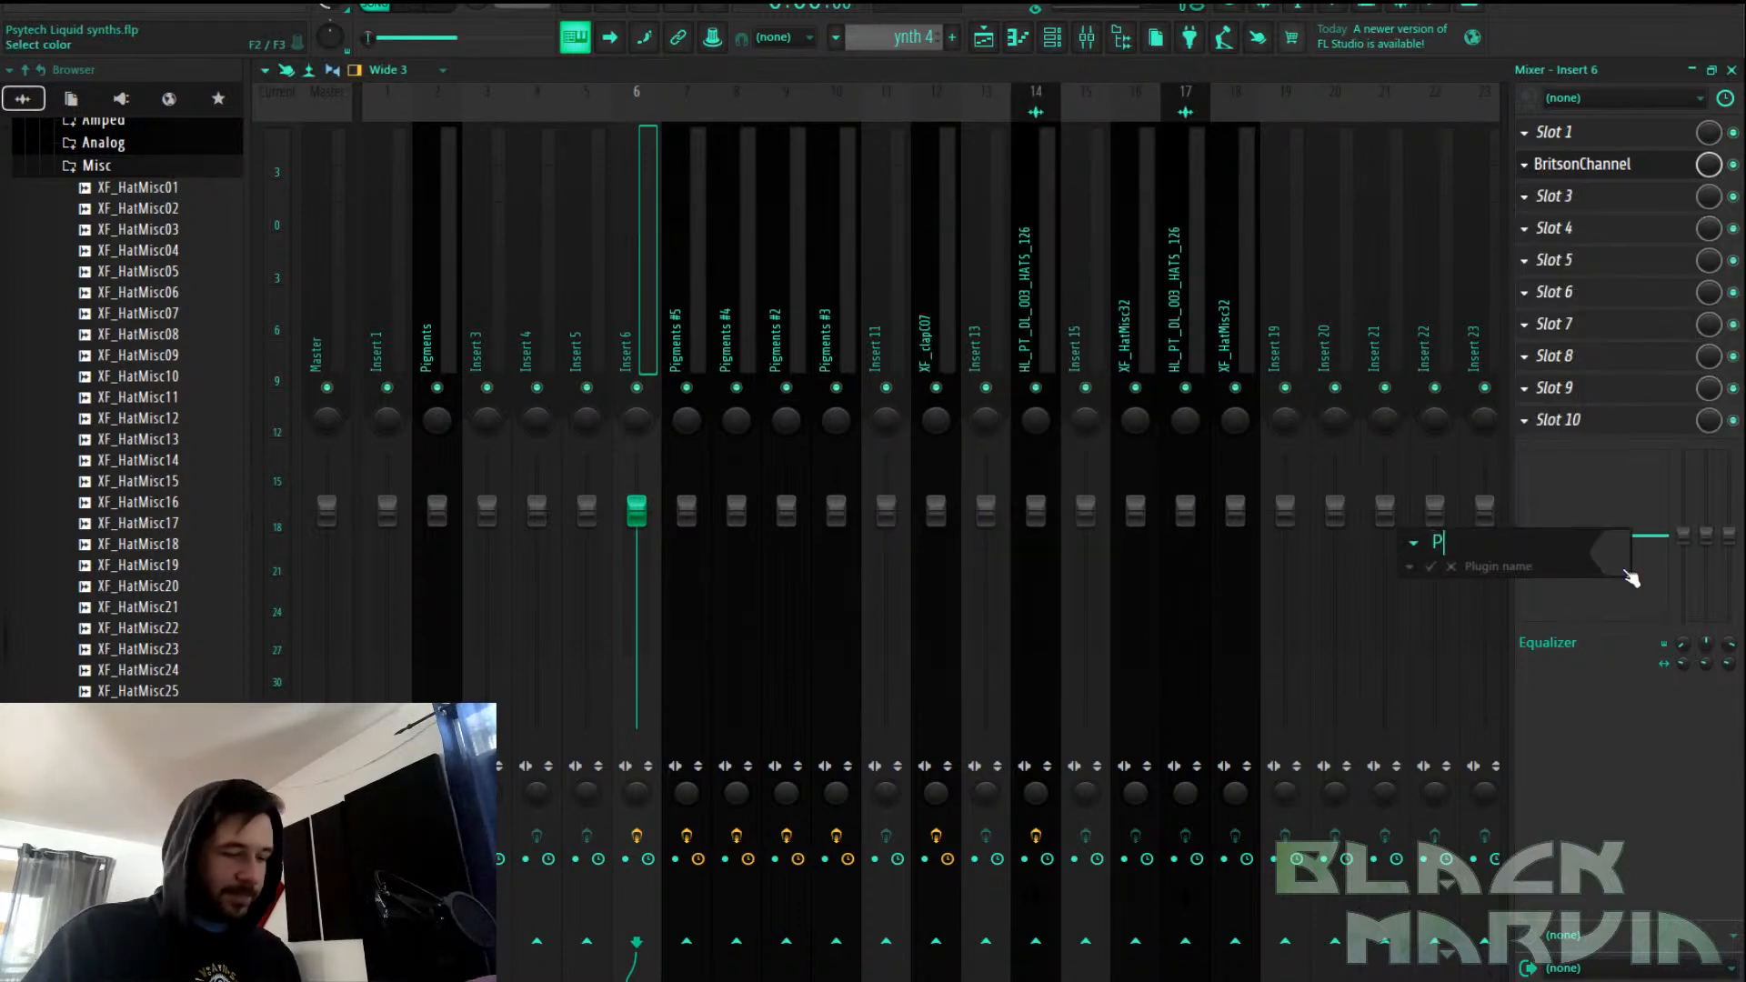
{"action": "type", "text": "re Gain"}
{"action": "key", "text": "Return"}
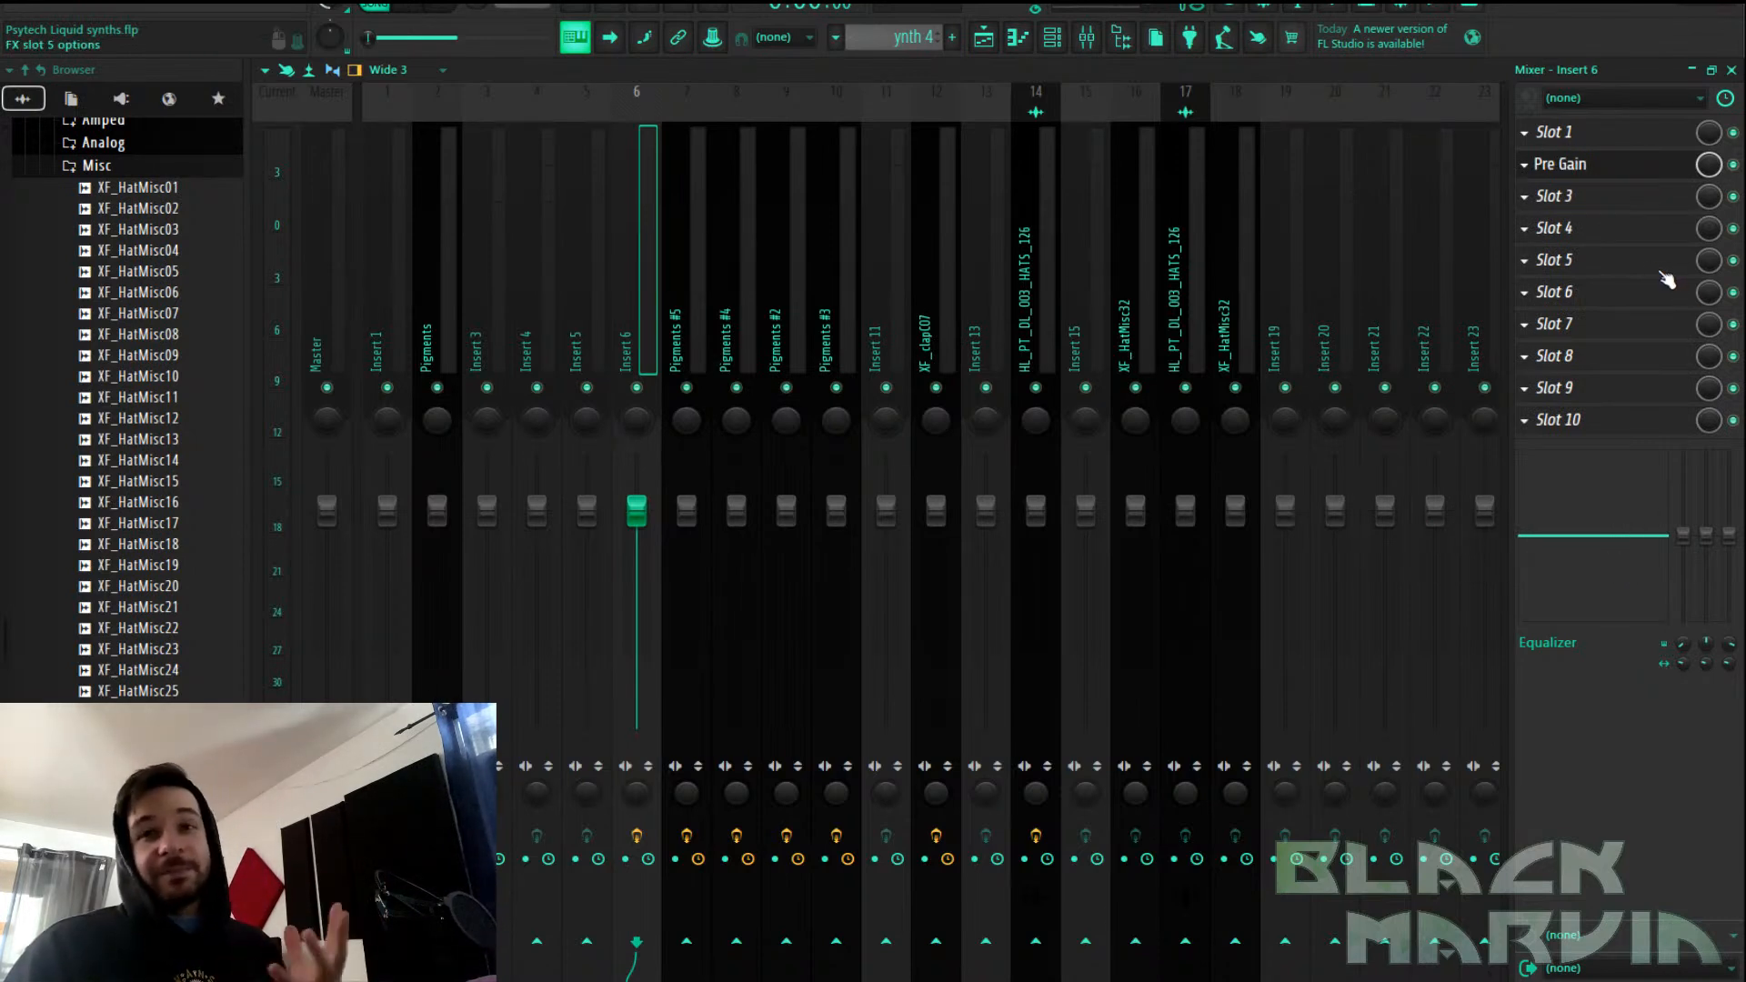
Try the kHs Gain effect in slot 3 of Insert 6 with its gain at -0.86 dB and delete it
{"action": "left_click", "coordinate": [1615, 207]}
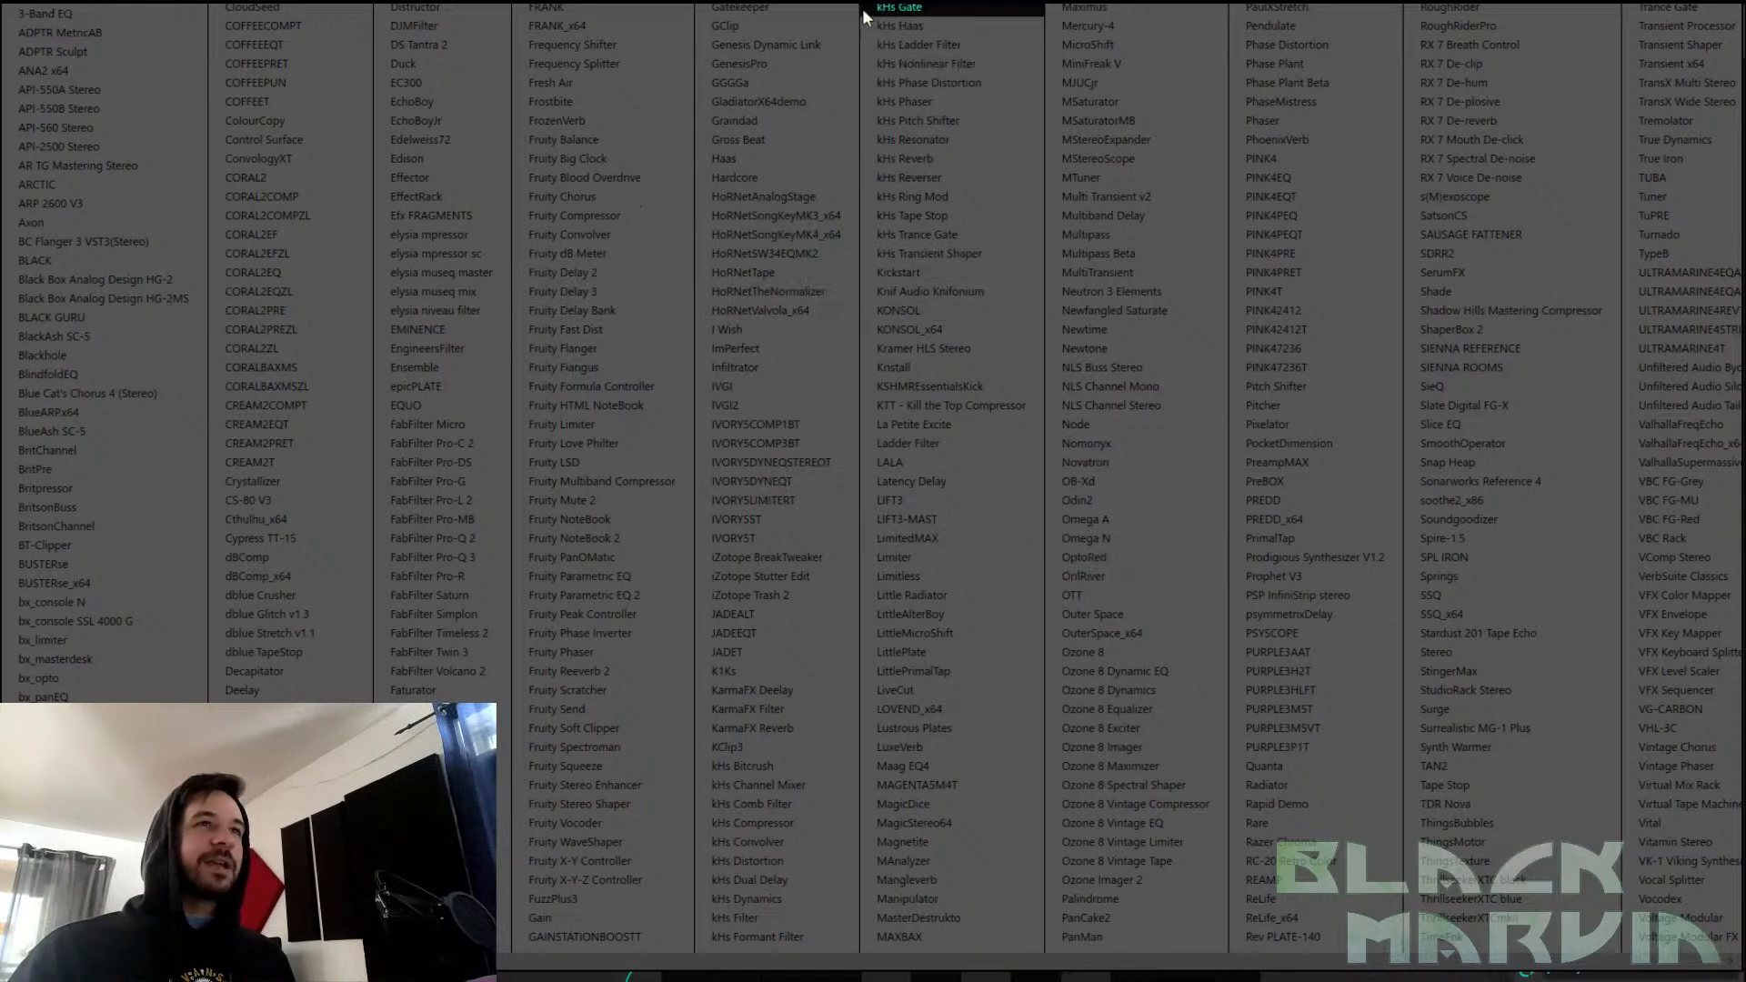
{"action": "scroll", "coordinate": [669, 674], "scroll_direction": "right", "scroll_amount": 4}
{"action": "scroll", "coordinate": [669, 674], "scroll_direction": "left", "scroll_amount": 2}
{"action": "scroll", "coordinate": [669, 674], "scroll_direction": "left", "scroll_amount": 2}
{"action": "key", "text": "Escape"}
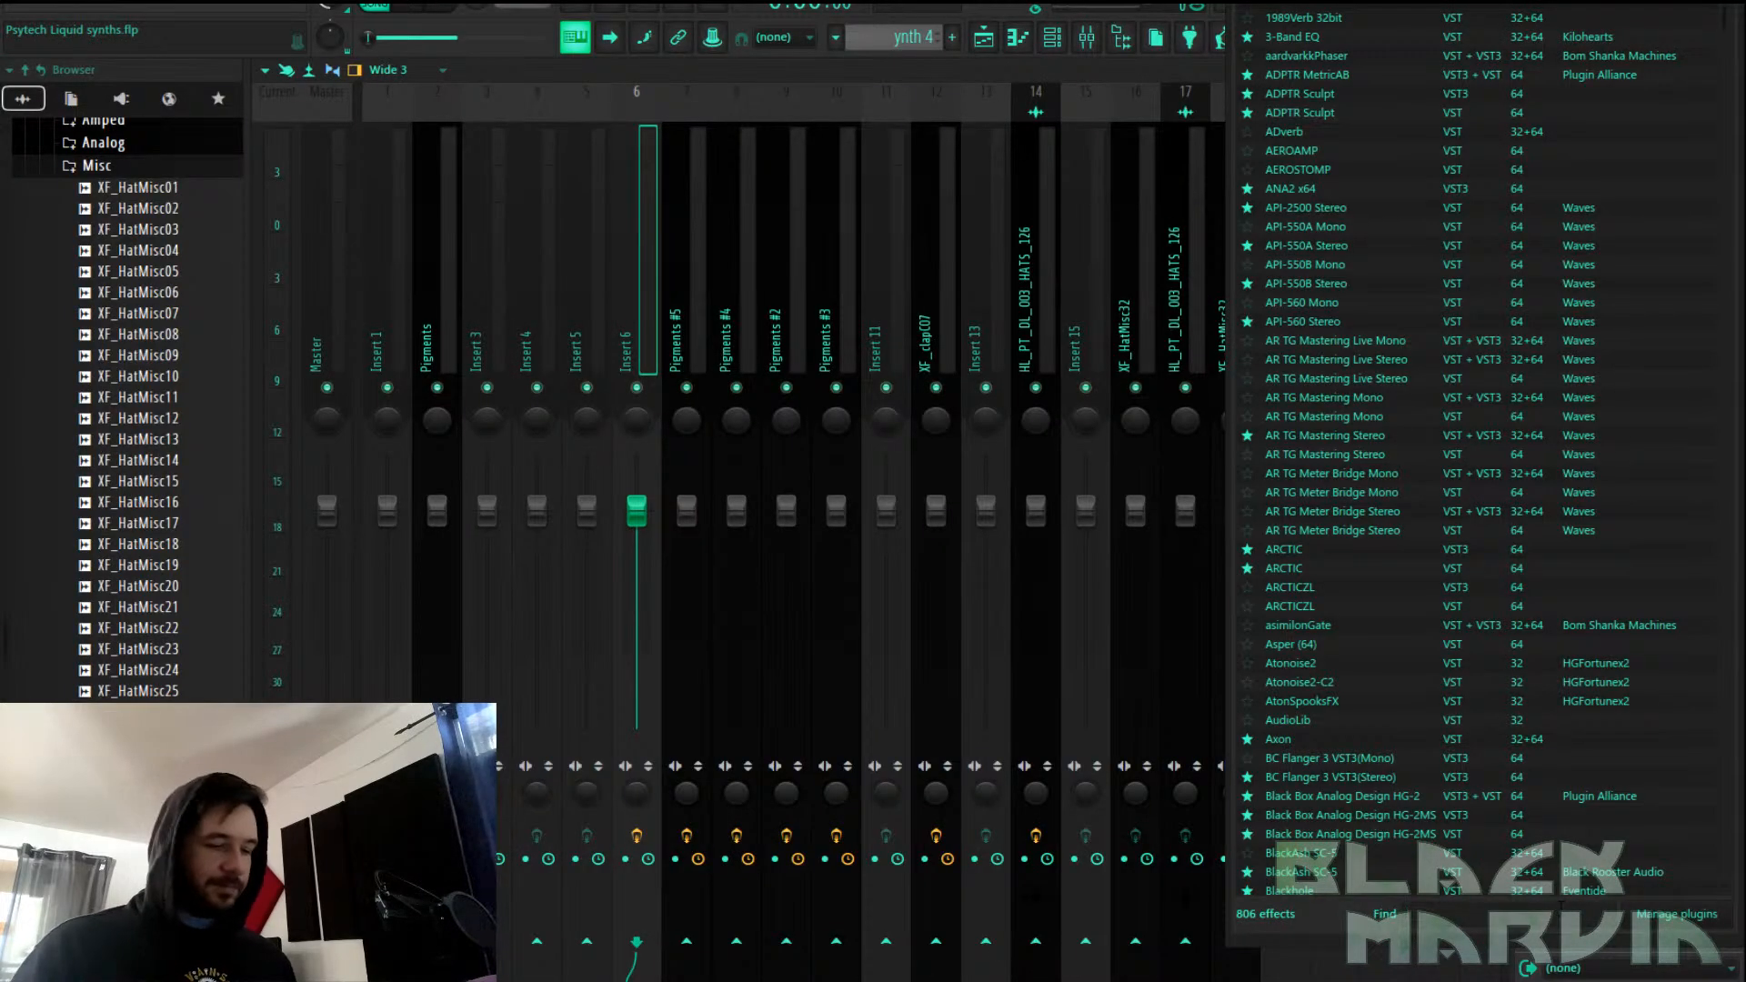
{"action": "type", "text": "gani"}
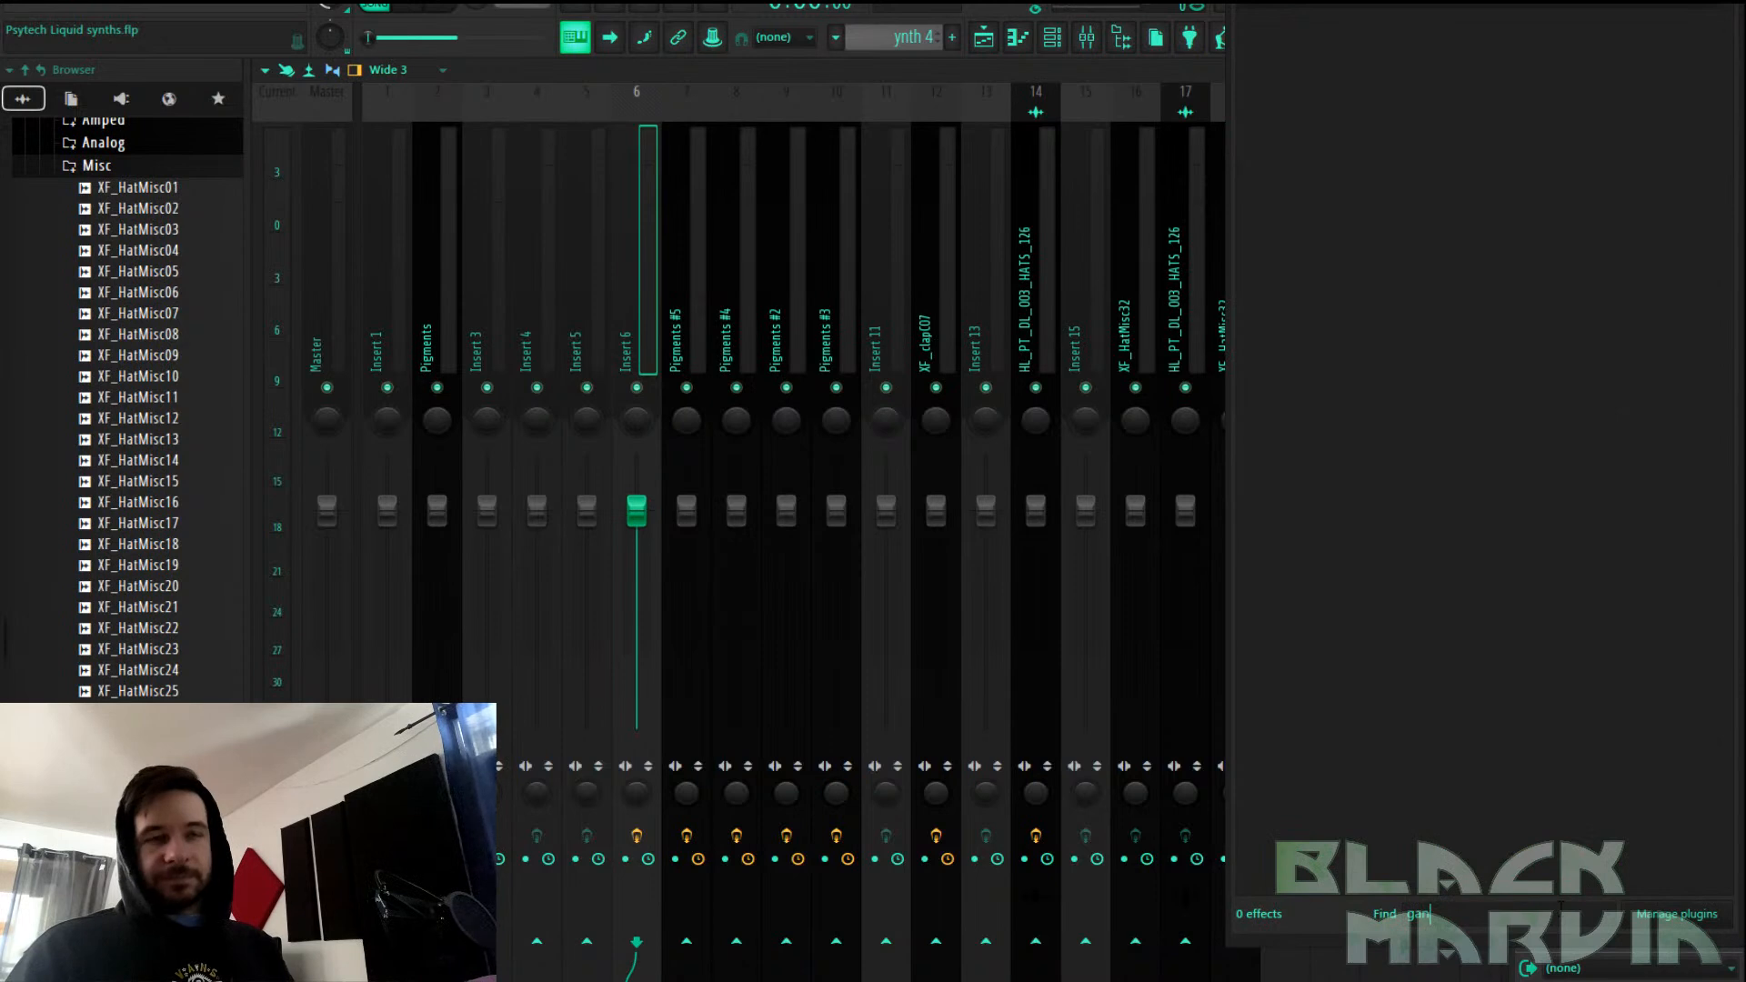
{"action": "key", "text": "BackSpace"}
{"action": "left_click", "coordinate": [1295, 41]}
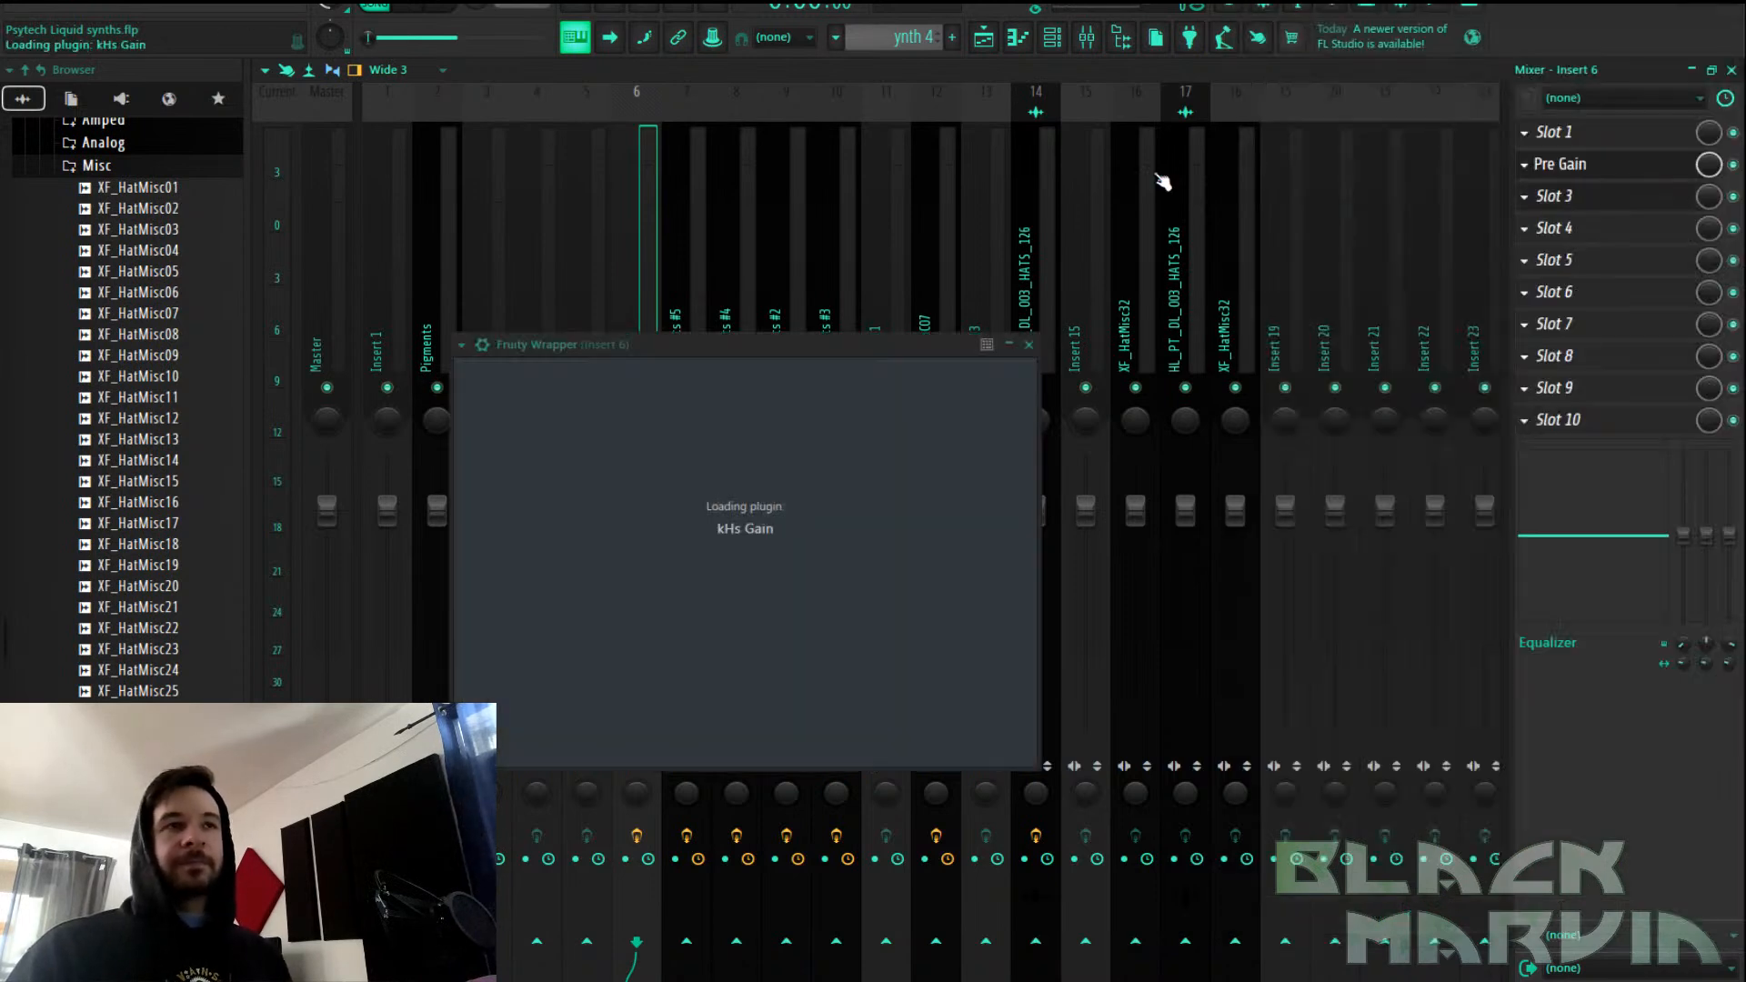
{"action": "left_click_drag", "start_coordinate": [592, 345], "coordinate": [1392, 180]}
{"action": "mouse_move", "coordinate": [1367, 271]}
{"action": "left_mouse_down"}
{"action": "mouse_move", "coordinate": [1367, 244]}
{"action": "mouse_move", "coordinate": [1366, 279]}
{"action": "left_mouse_up"}
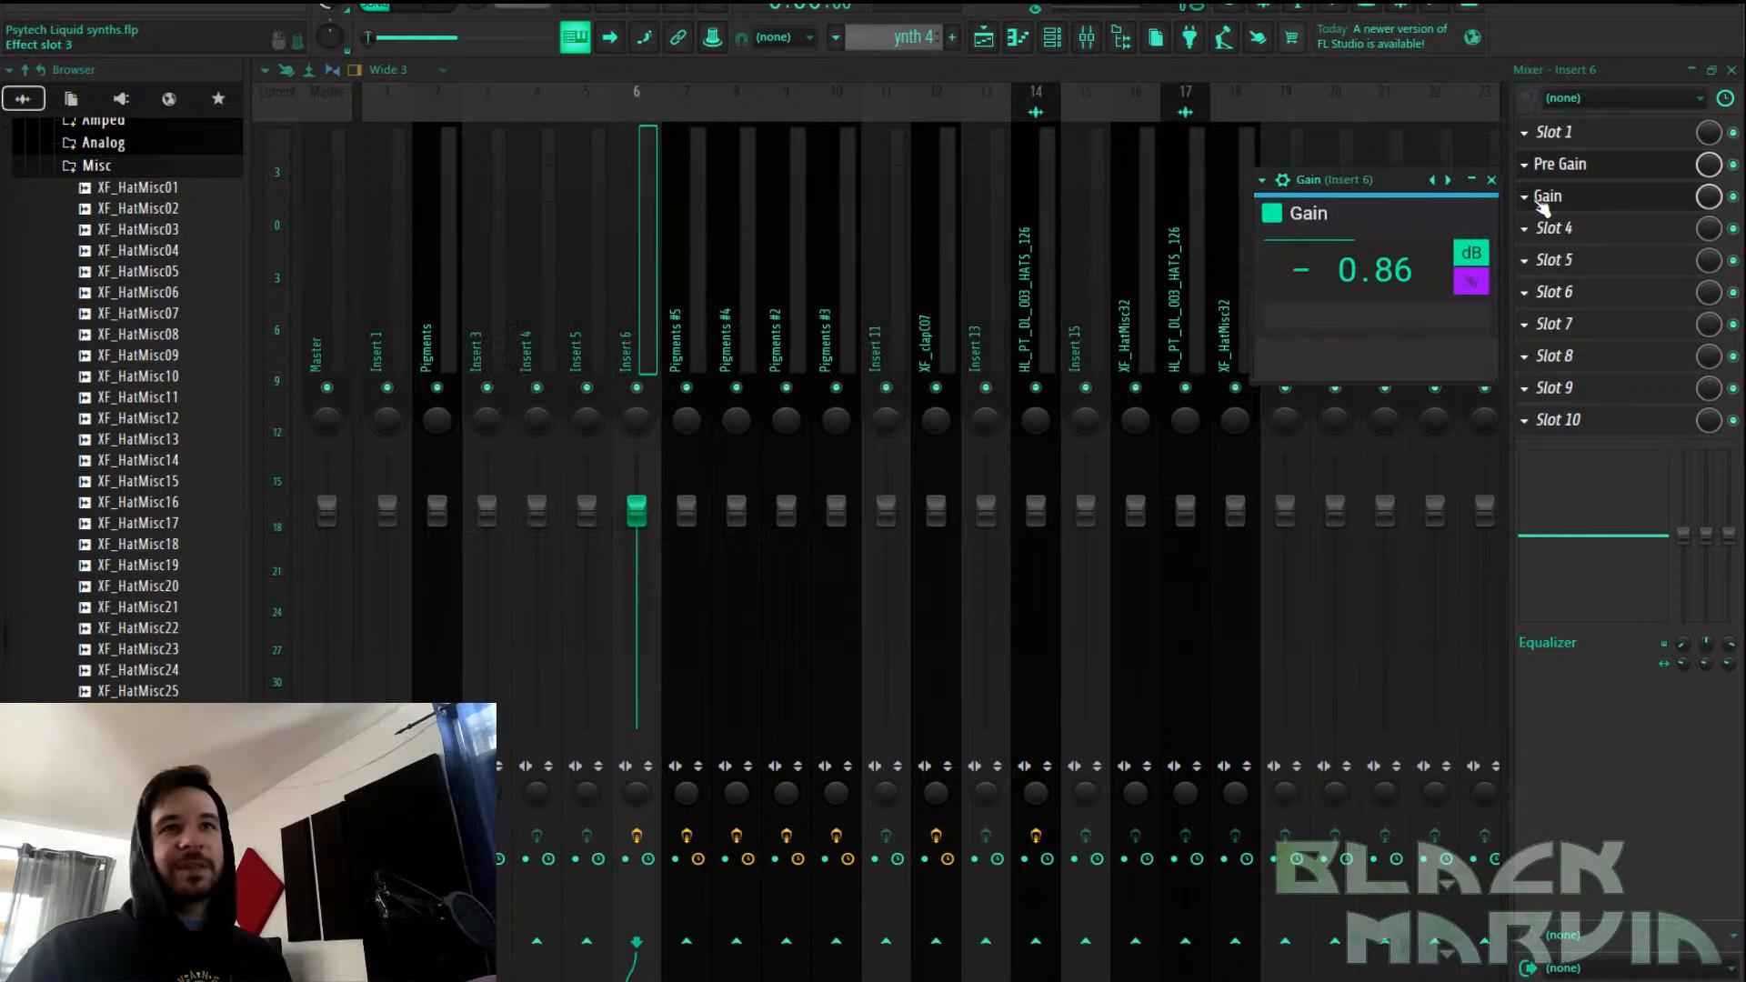
{"action": "right_click", "coordinate": [1543, 201]}
{"action": "left_click", "coordinate": [1554, 244]}
Add a second BritsonChannel in slot 3 of Insert 6 and turn on its Output Compensation
{"action": "left_click", "coordinate": [1561, 166]}
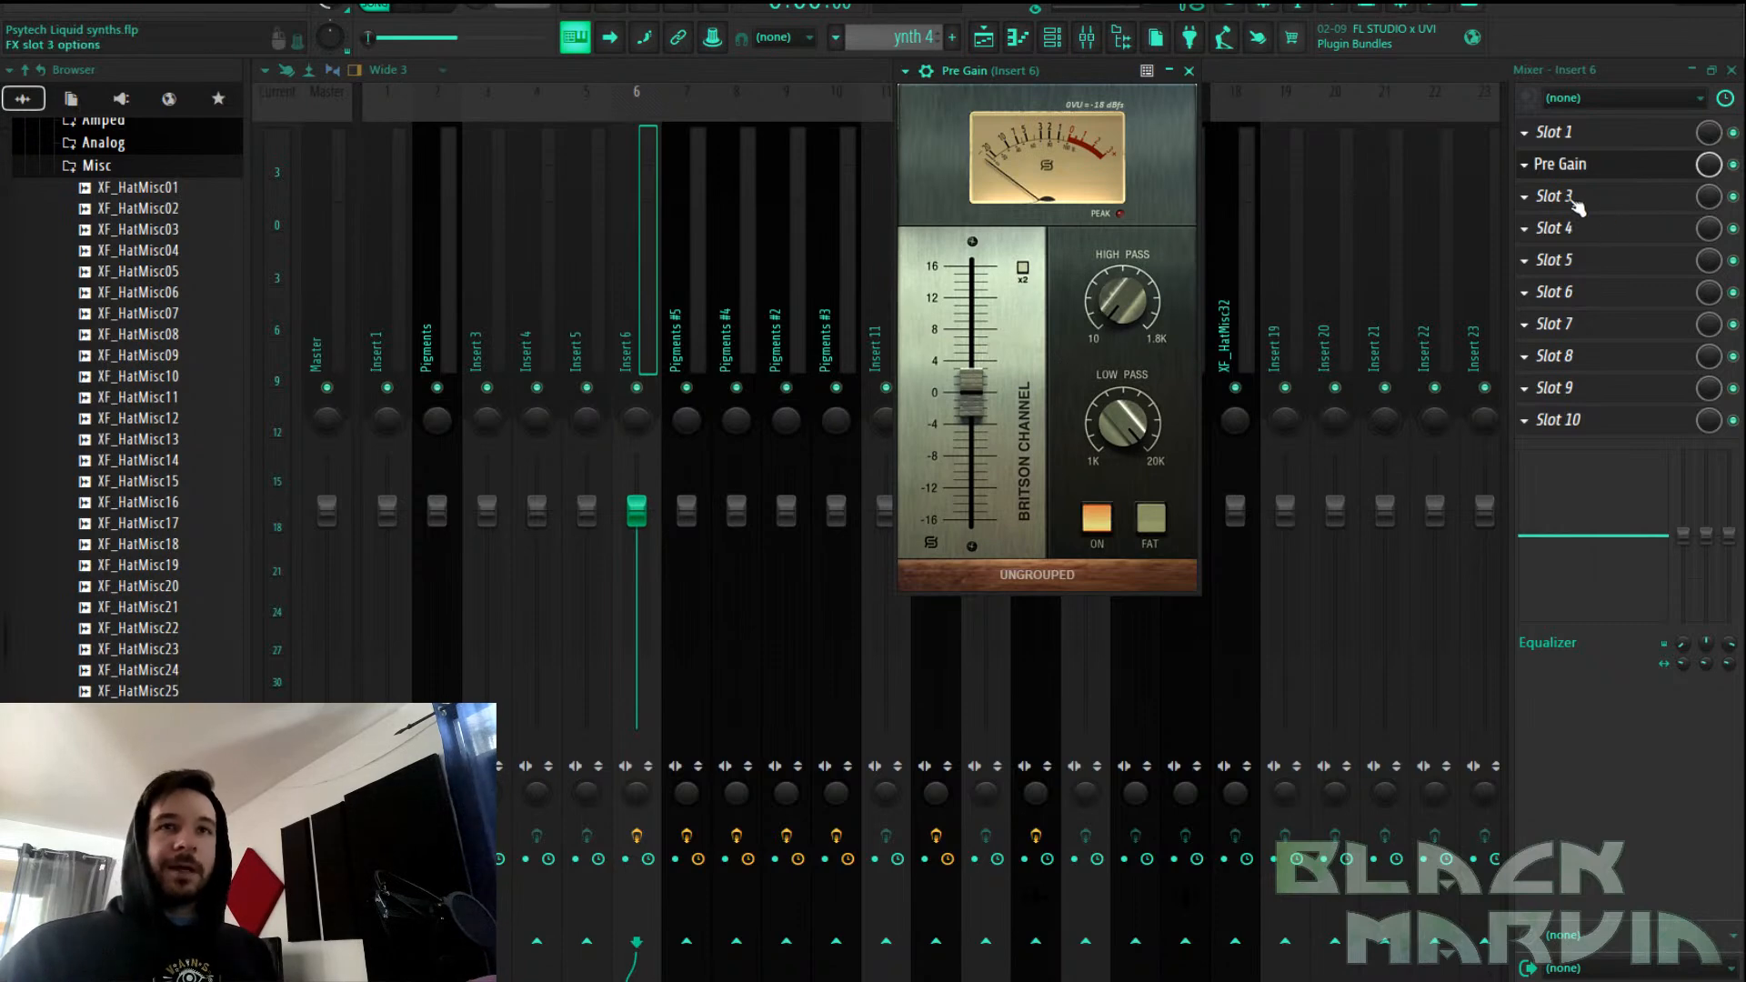
{"action": "left_click", "coordinate": [1526, 198]}
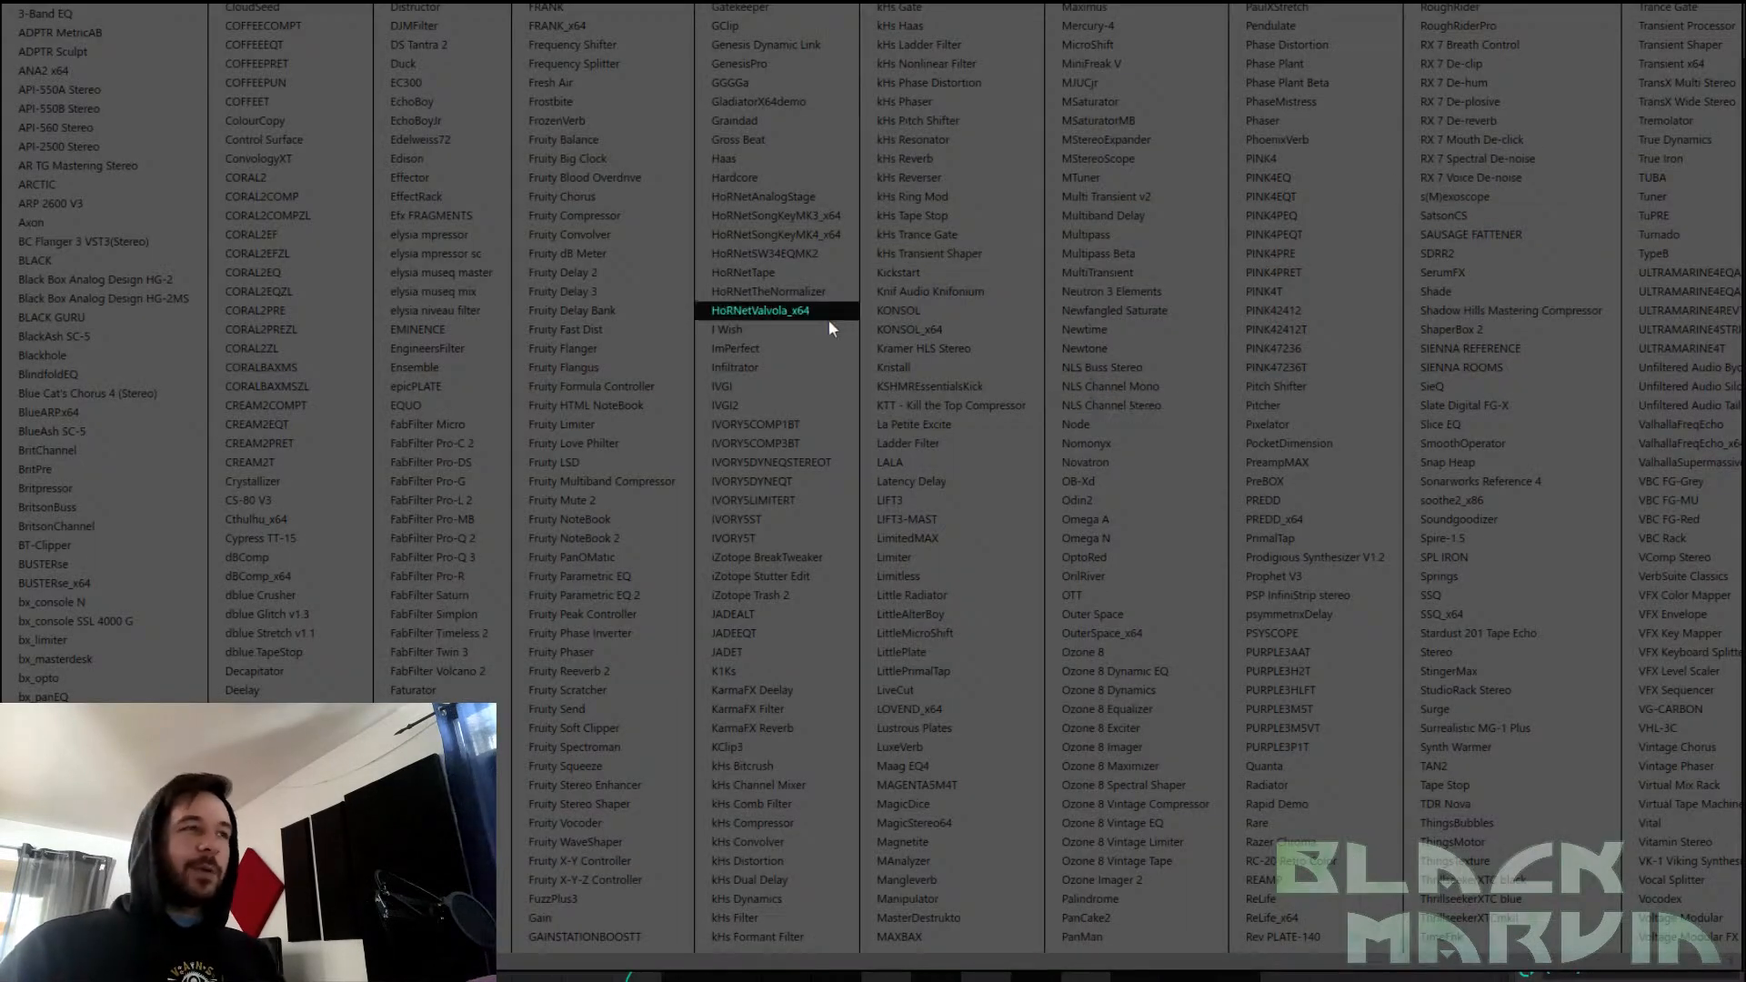
{"action": "left_click", "coordinate": [143, 525]}
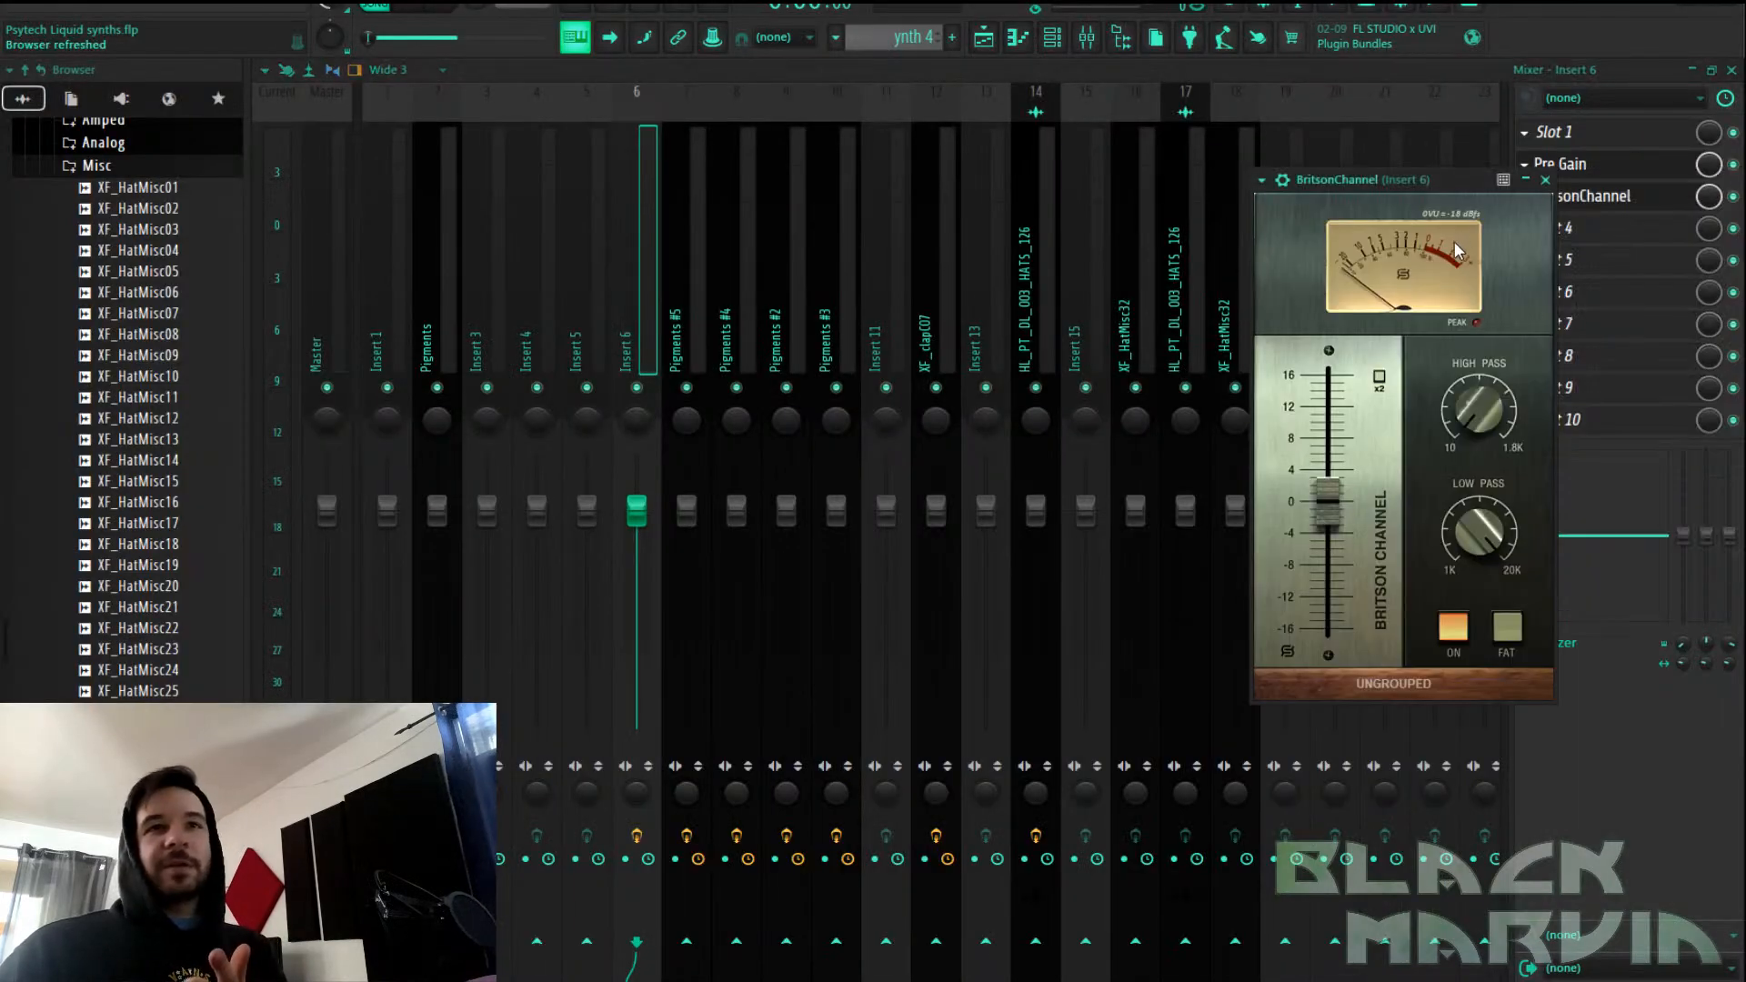
{"action": "left_click", "coordinate": [1392, 519]}
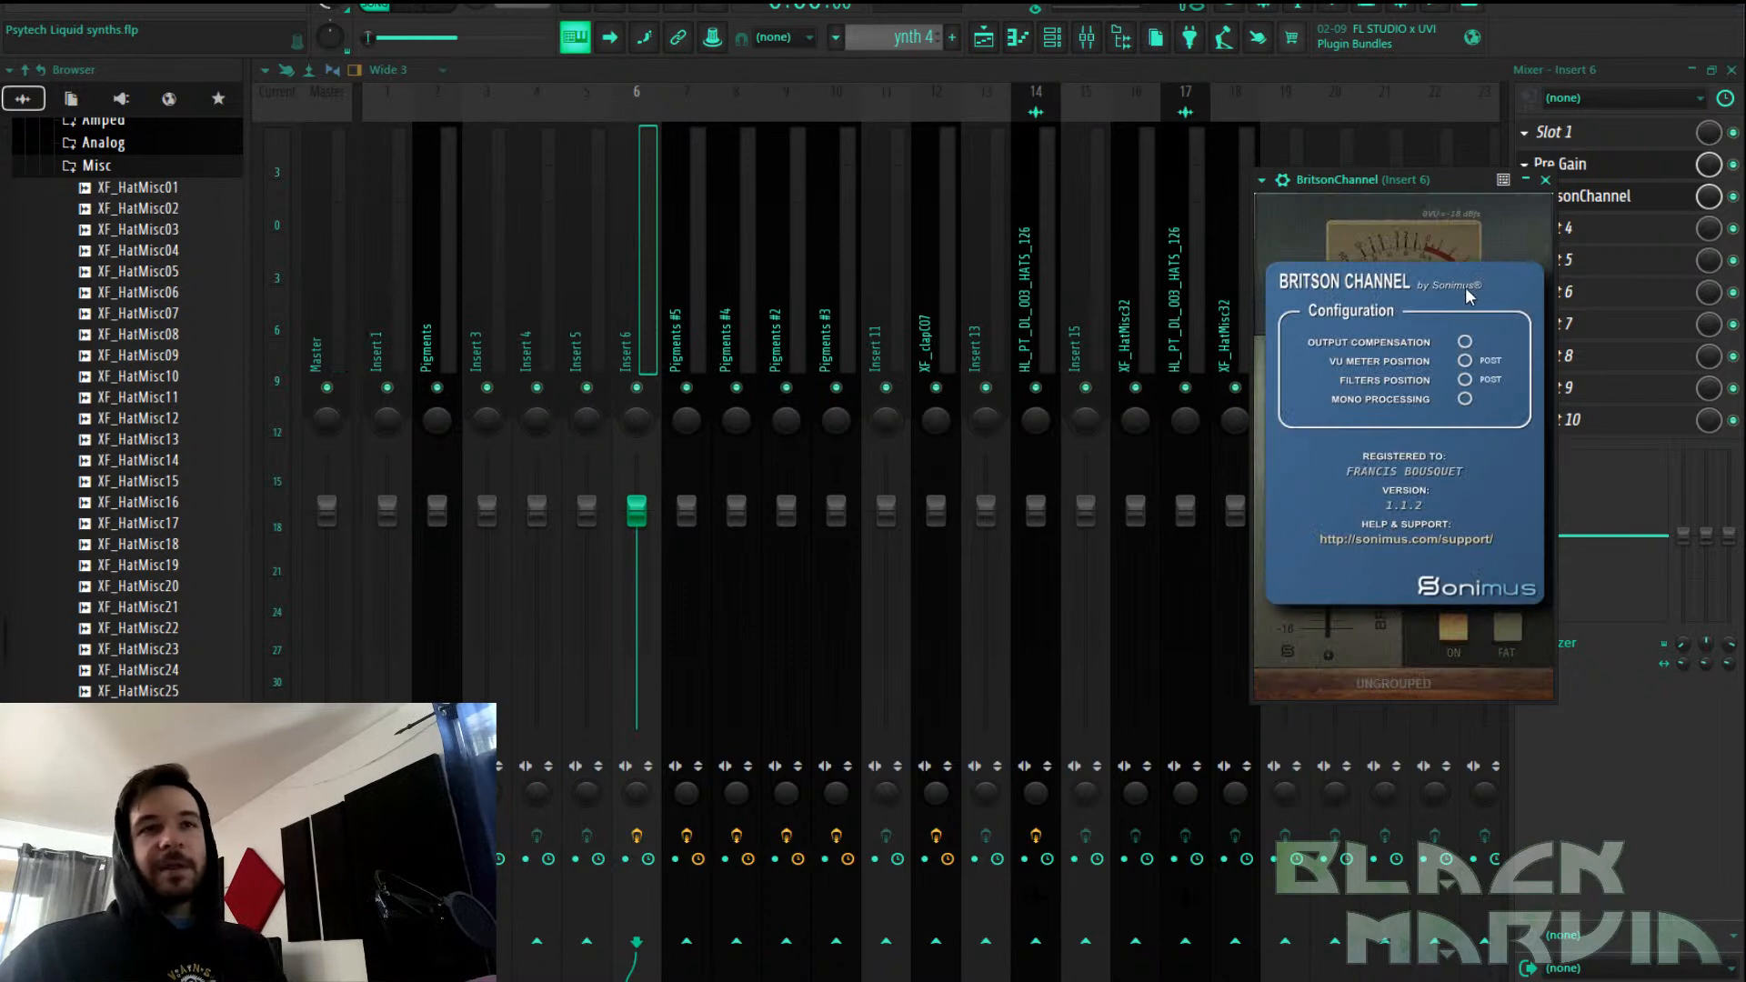
{"action": "left_click", "coordinate": [1466, 343]}
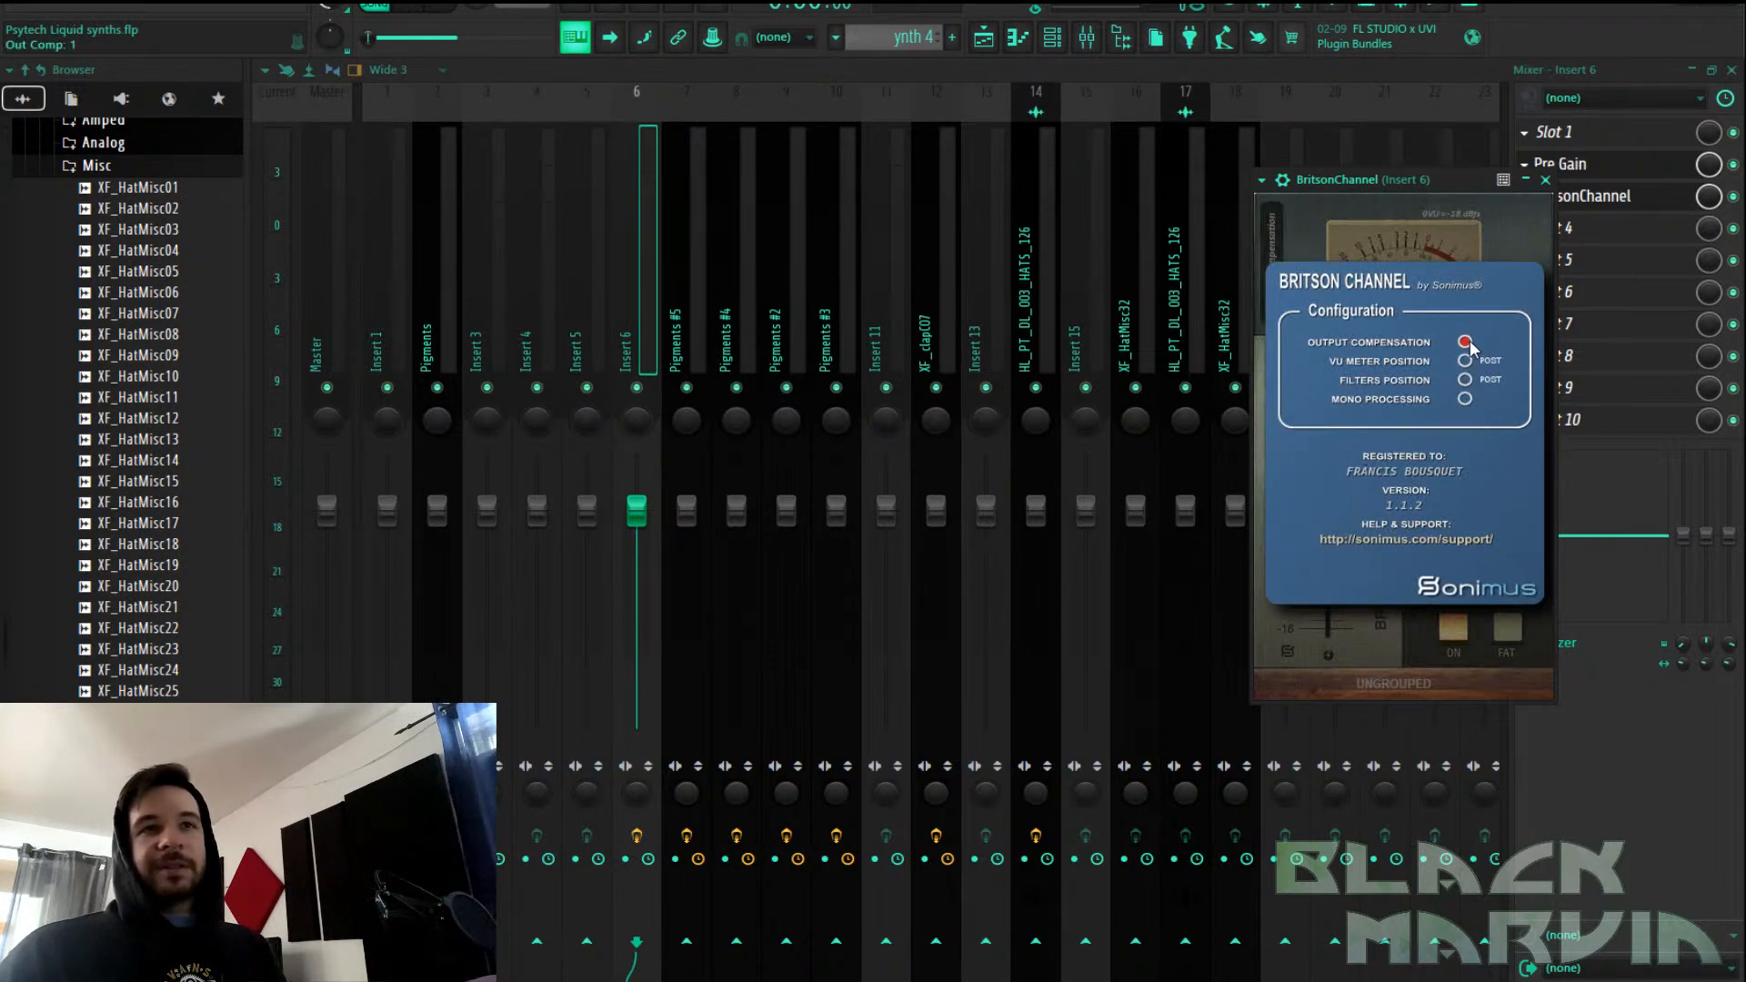
{"action": "left_click", "coordinate": [1508, 258]}
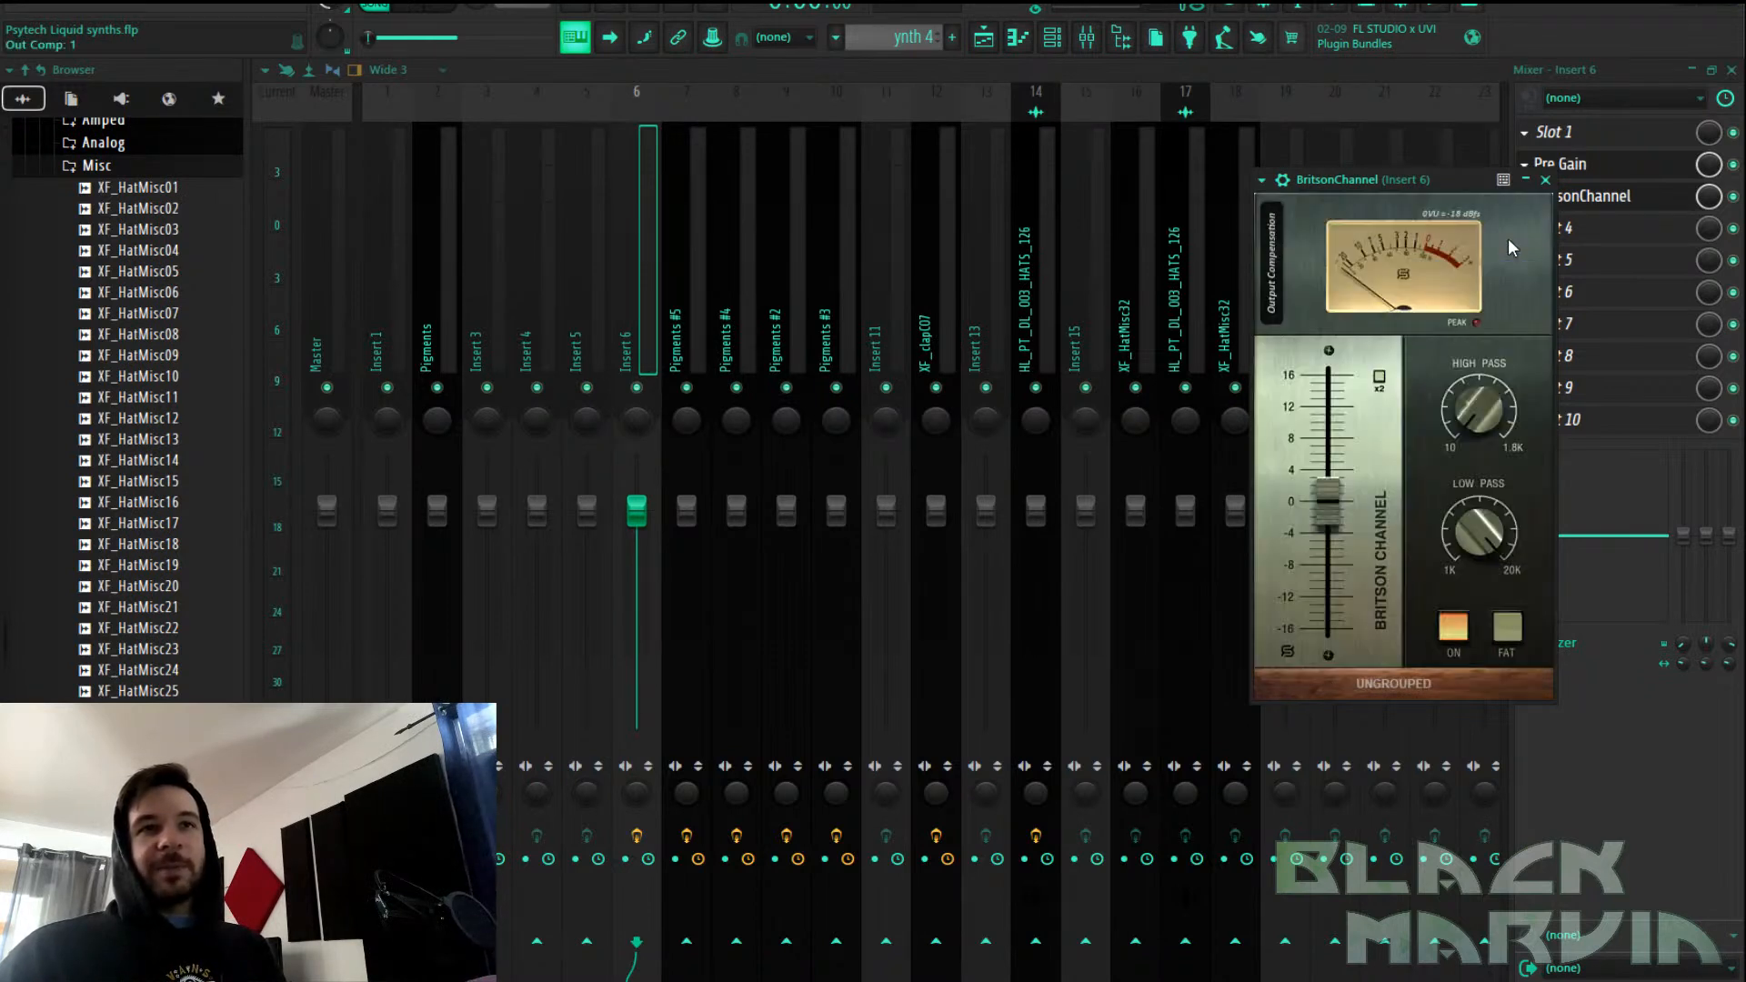
{"action": "left_click", "coordinate": [1545, 179]}
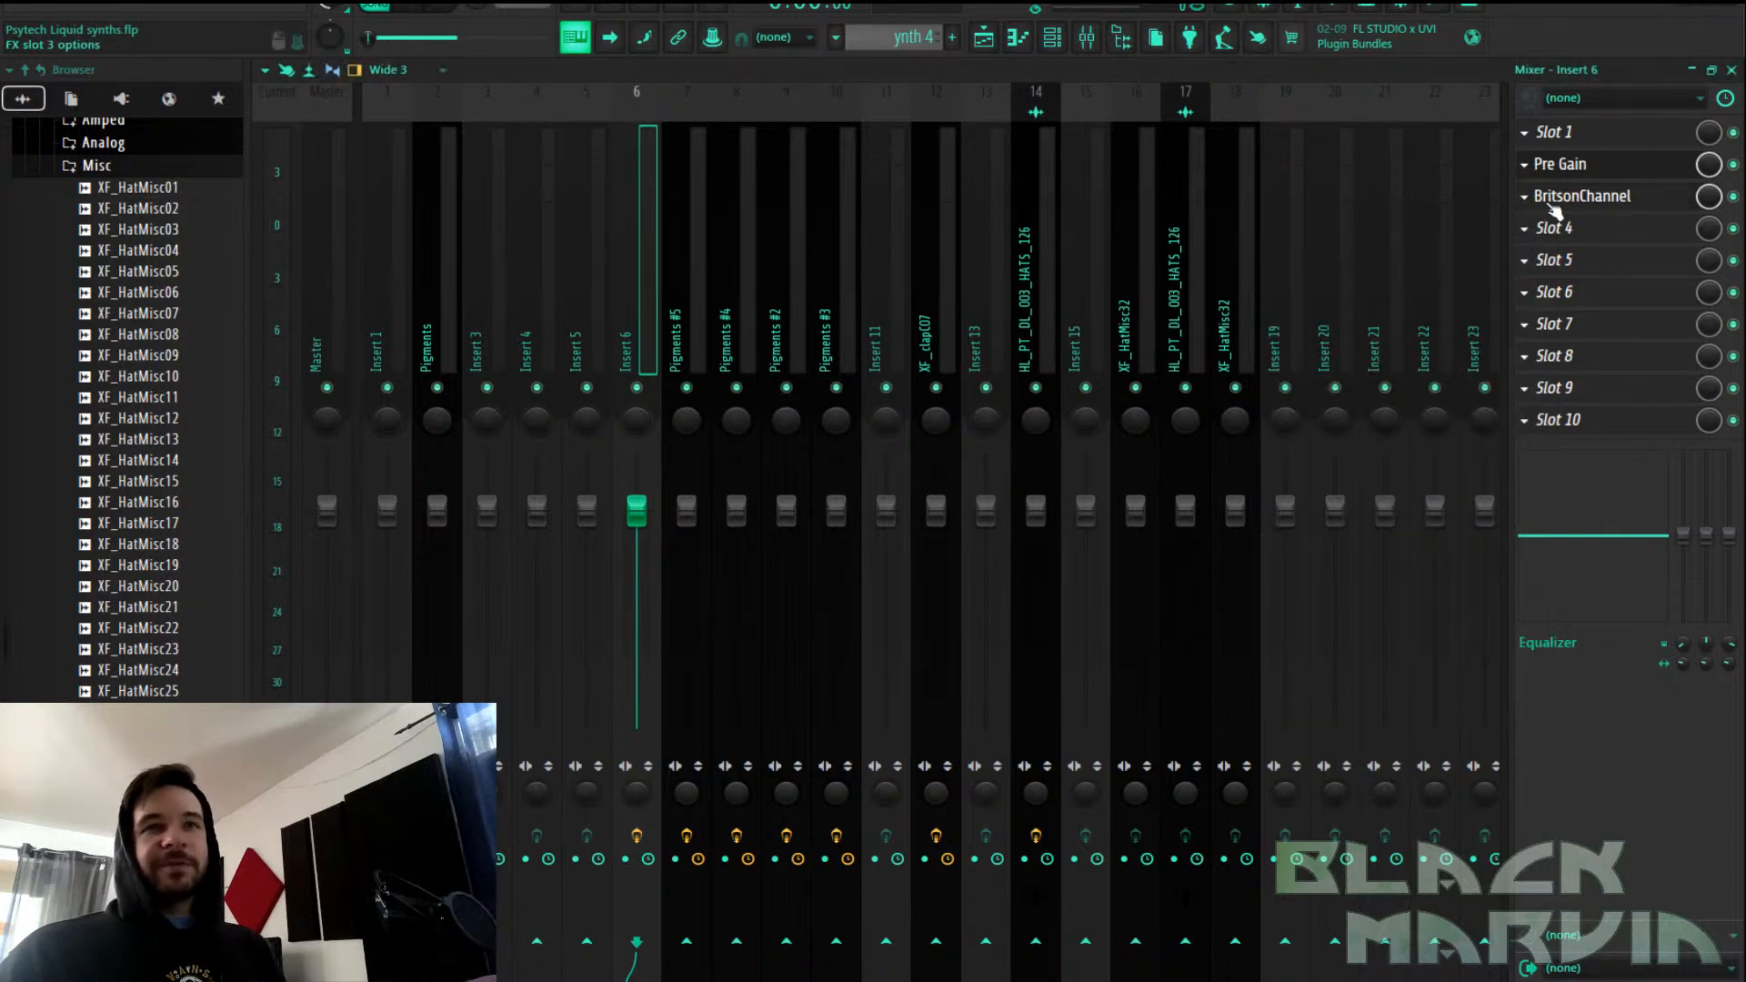
Copy the compensated BritsonChannel from Insert 6 to Insert 1 and raise its gain to 16.0 during playback
{"action": "left_click", "coordinate": [1526, 201]}
{"action": "left_click_drag", "start_coordinate": [1559, 316], "coordinate": [390, 298]}
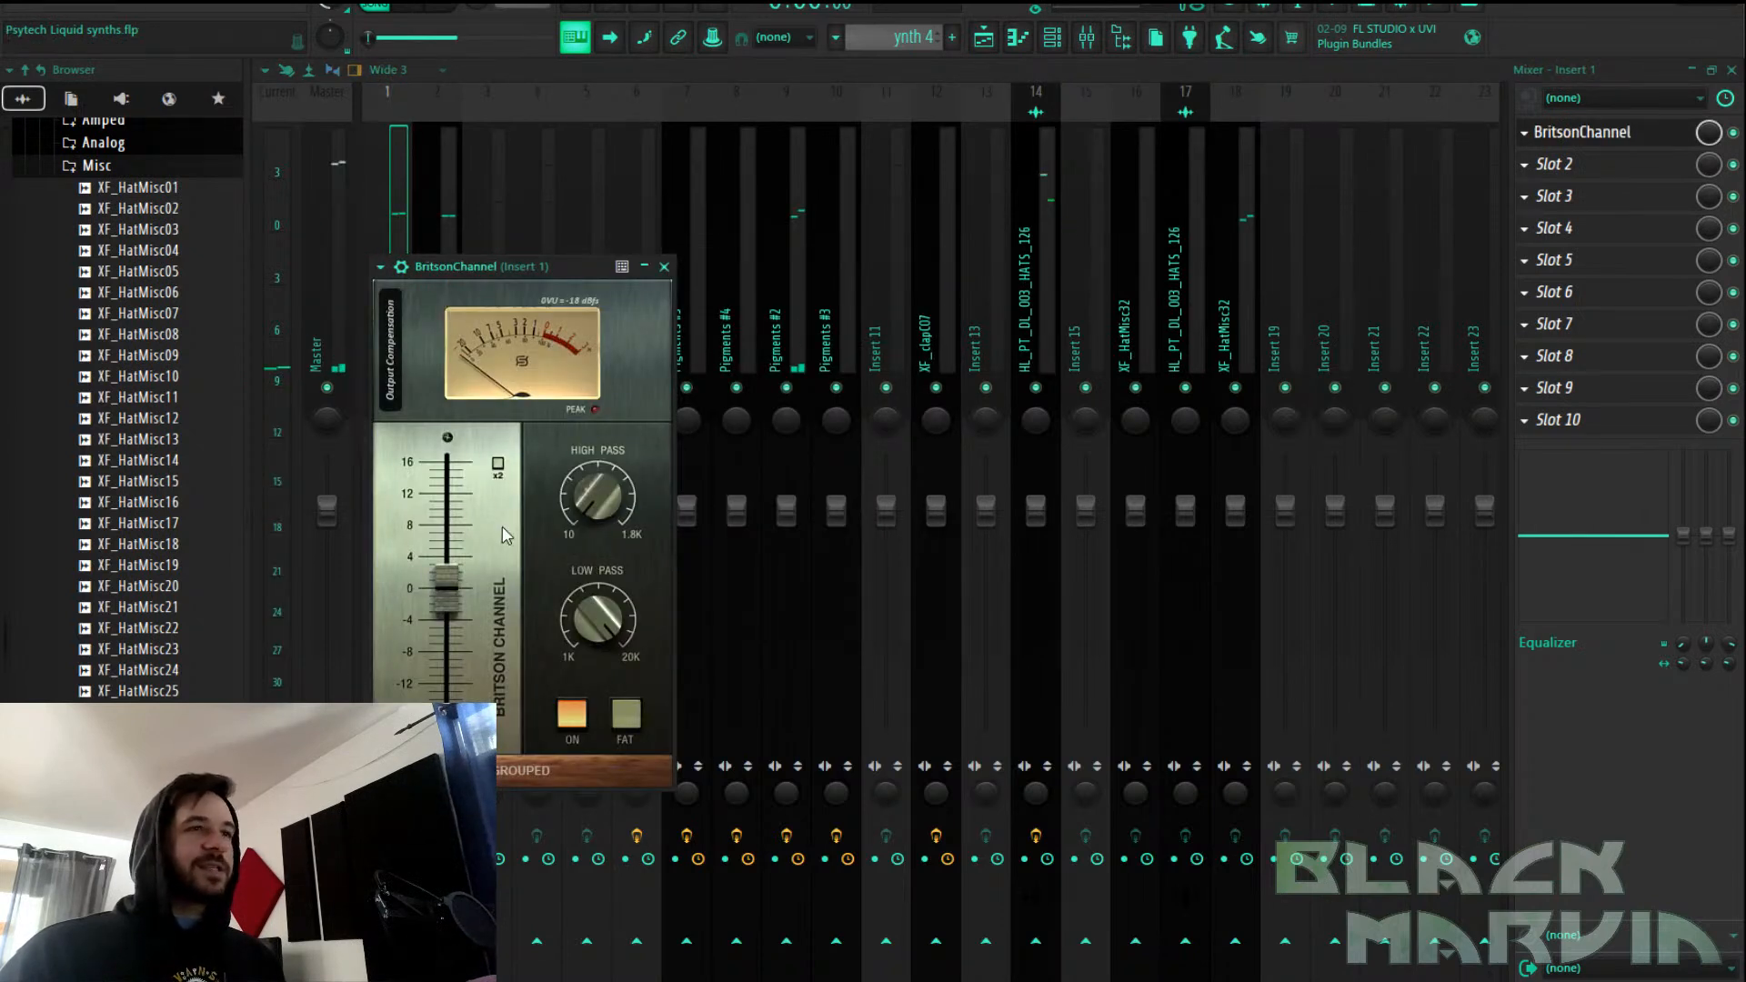
{"action": "left_click_drag", "start_coordinate": [450, 590], "coordinate": [456, 572]}
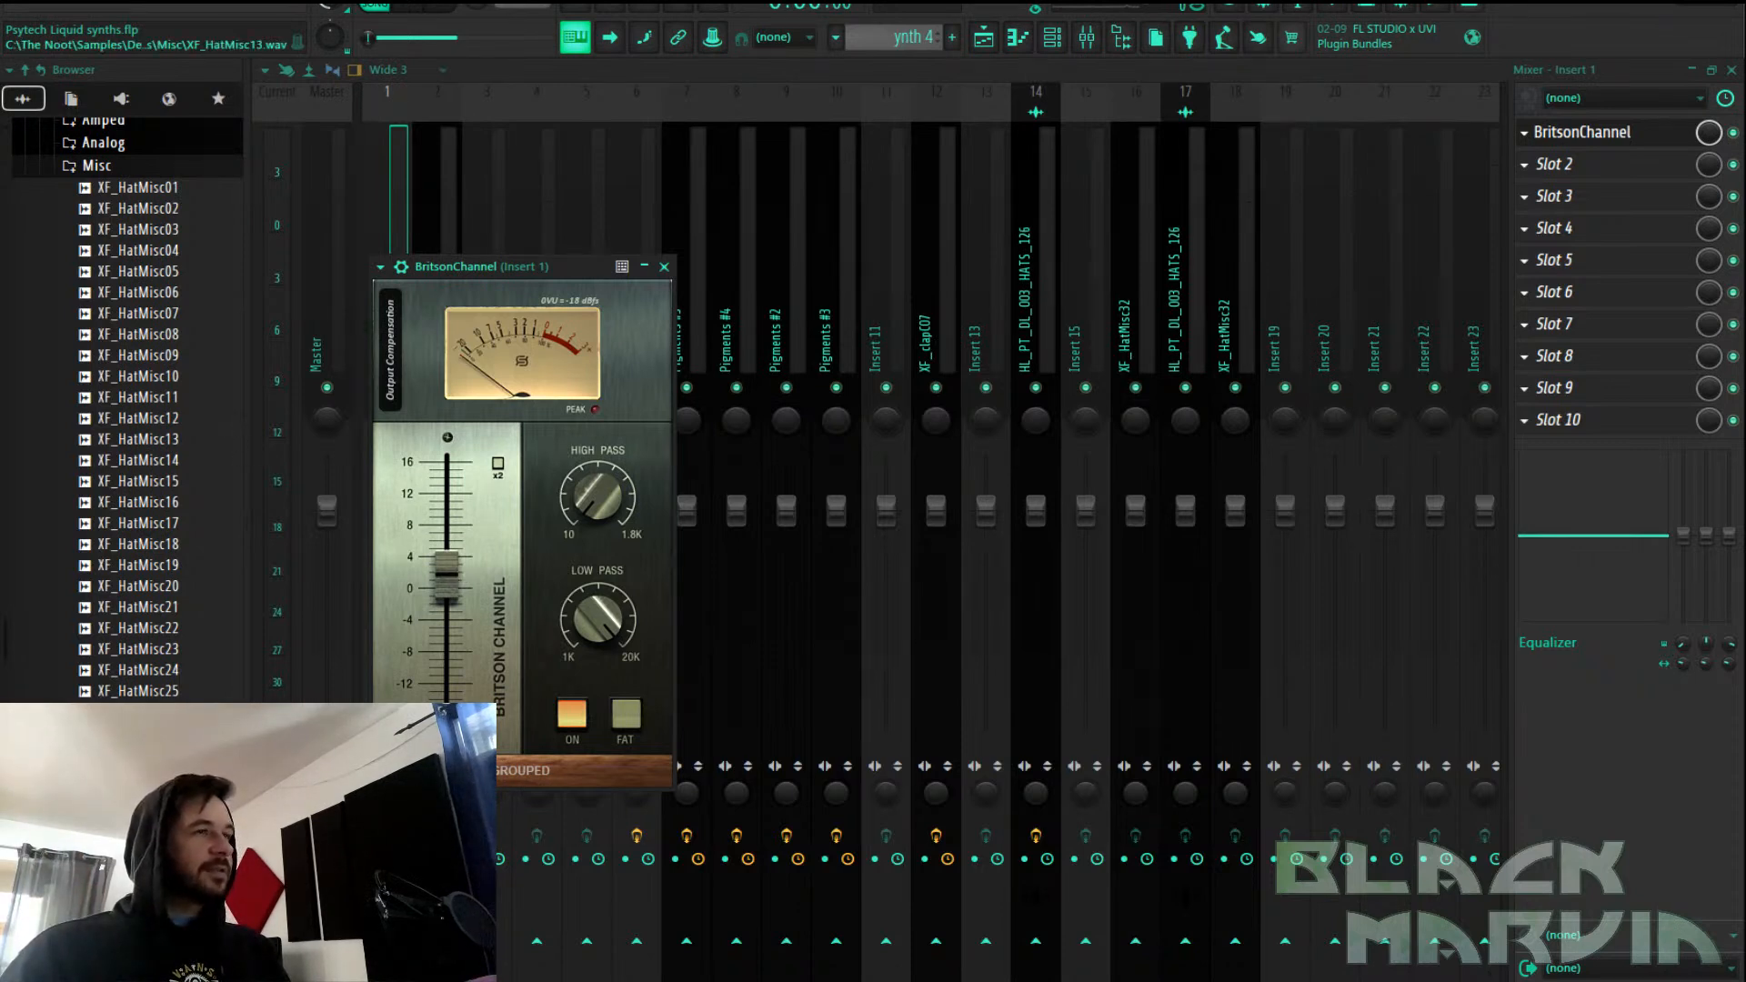
{"action": "key", "text": "space"}
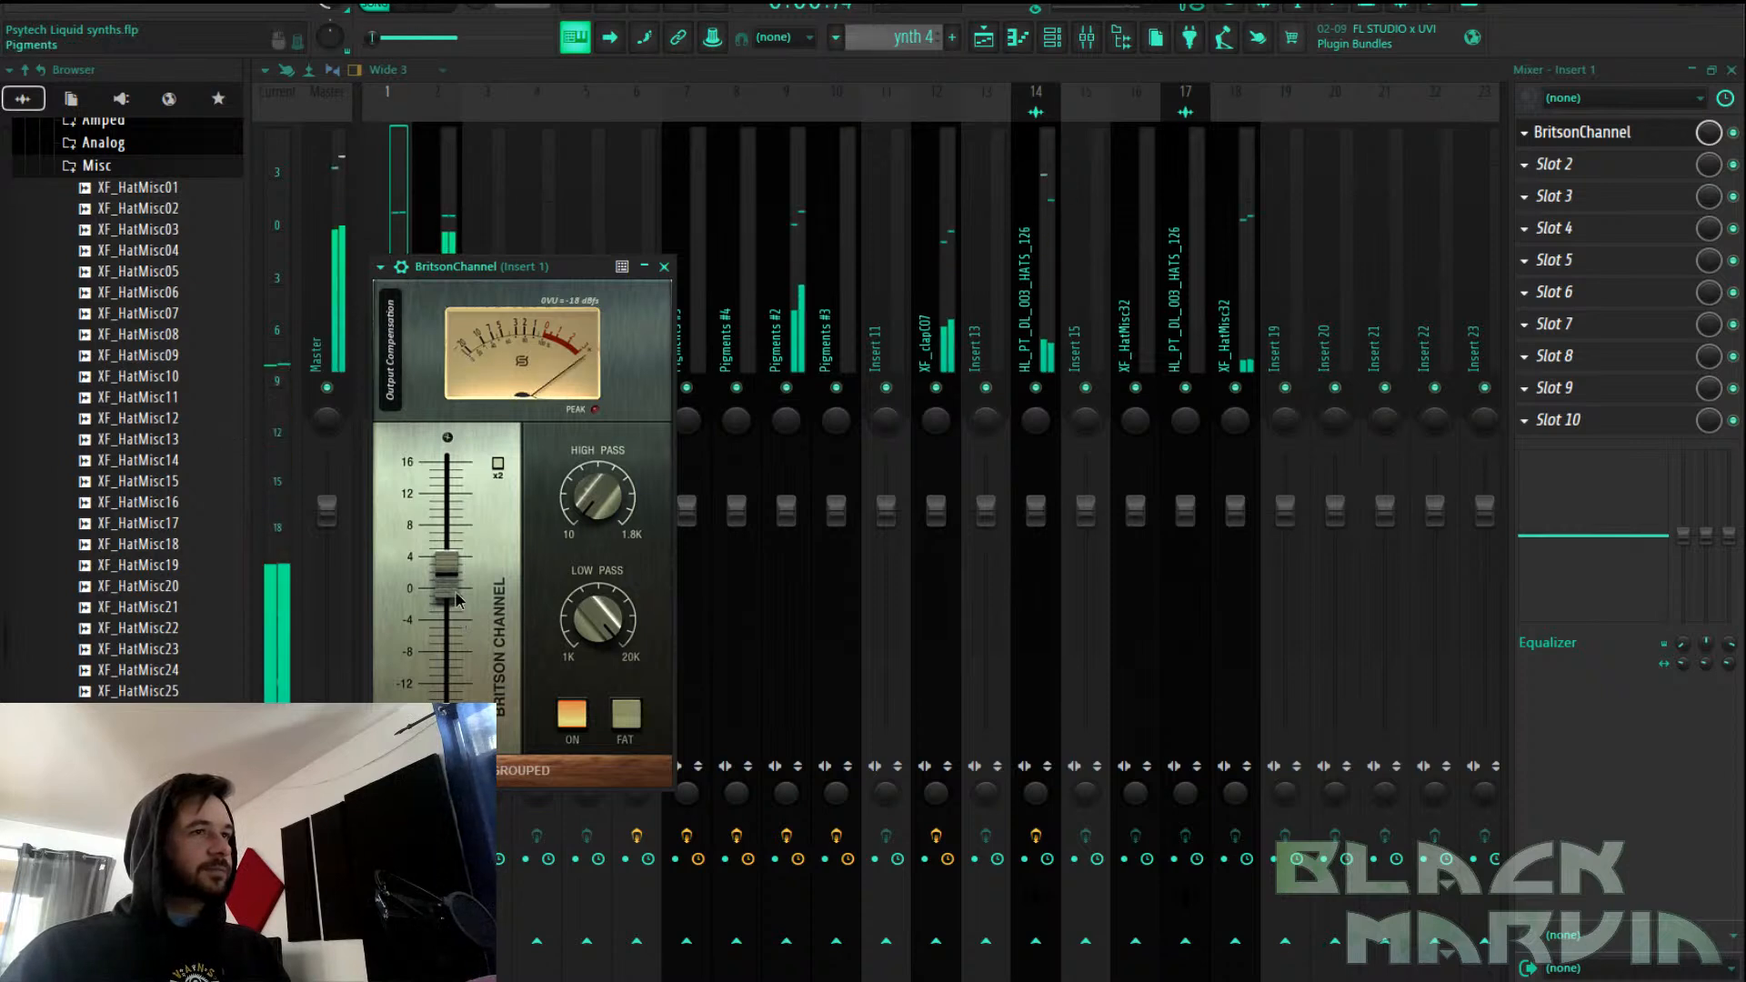
{"action": "left_click_drag", "start_coordinate": [455, 601], "coordinate": [462, 450]}
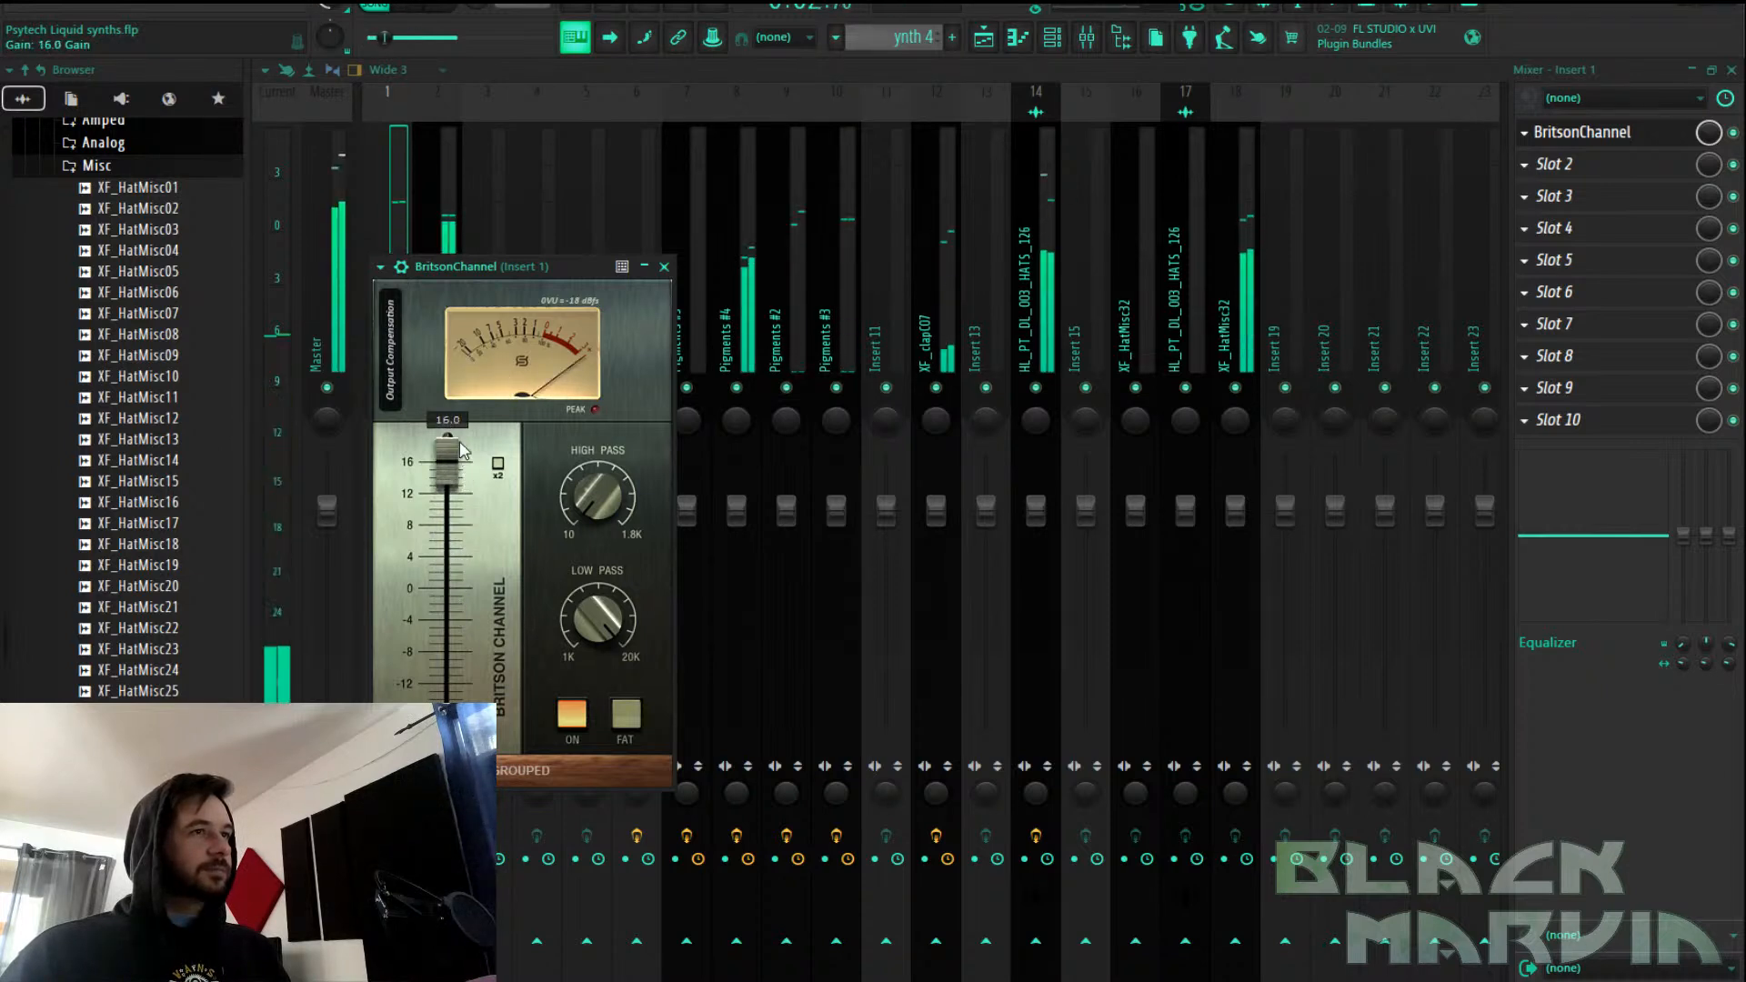
Solo mixer Insert 1 and compare its sound with BritsonChannel bypassed and active
{"action": "left_click", "coordinate": [408, 218]}
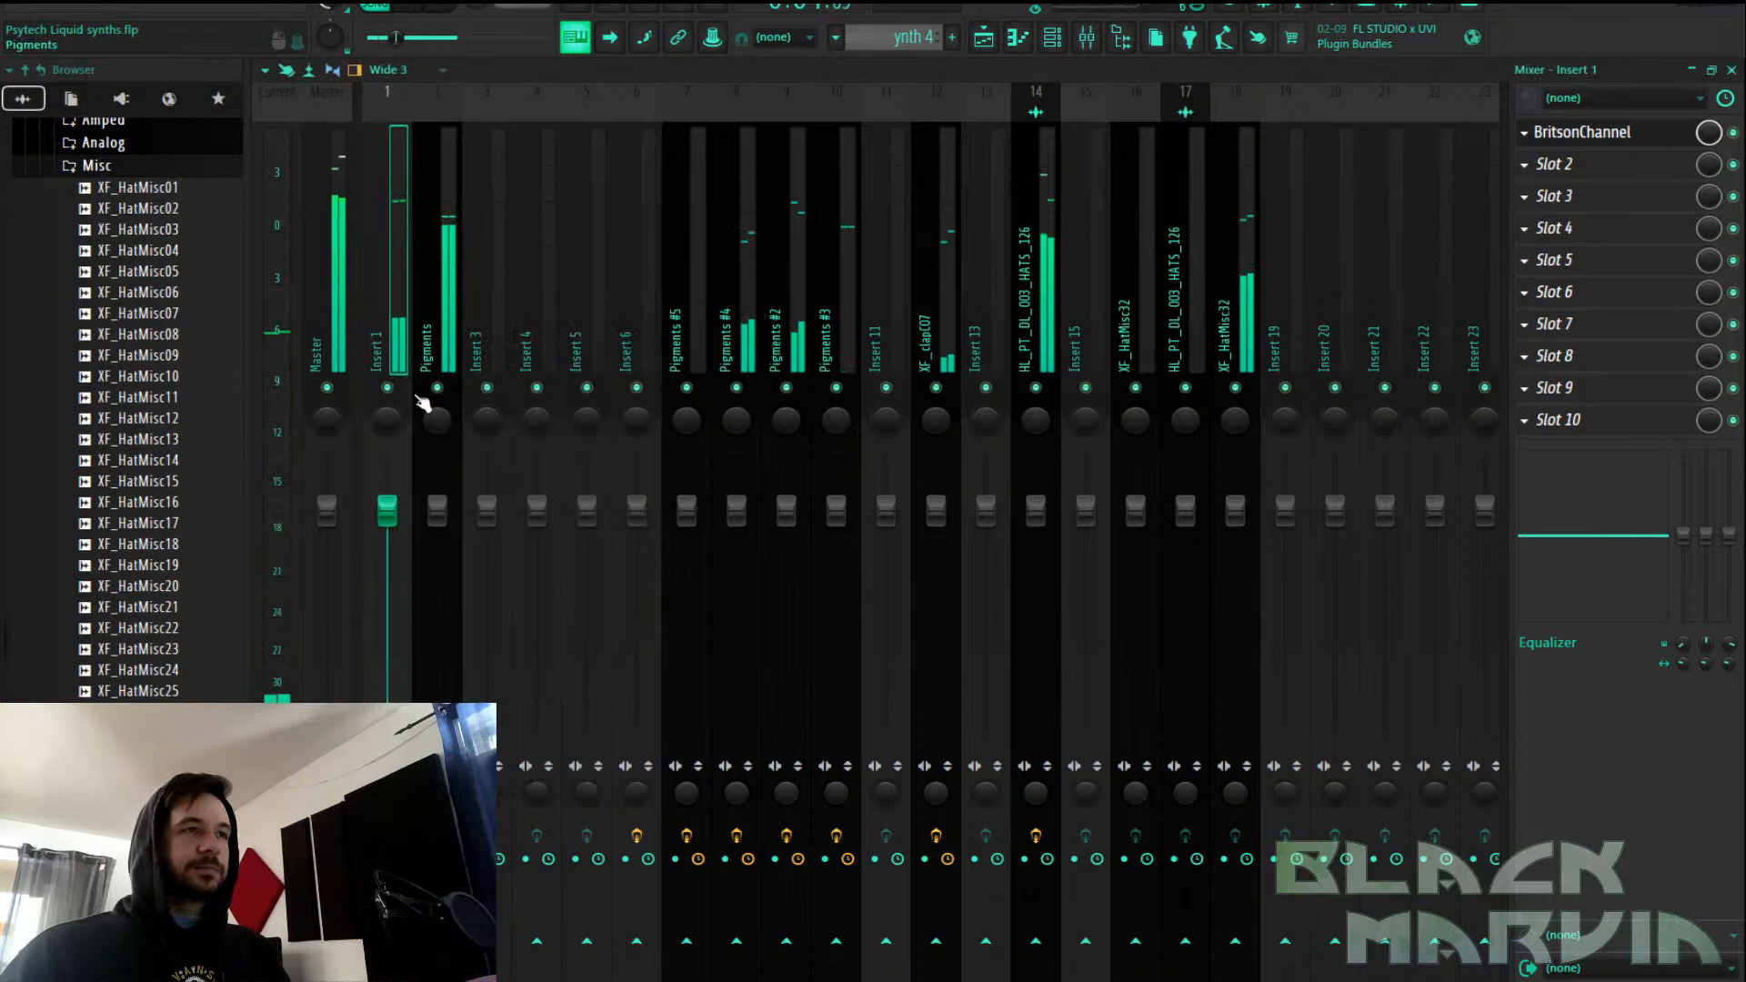
{"action": "right_click", "coordinate": [388, 388]}
{"action": "left_click", "coordinate": [1734, 133]}
{"action": "left_click", "coordinate": [1733, 133]}
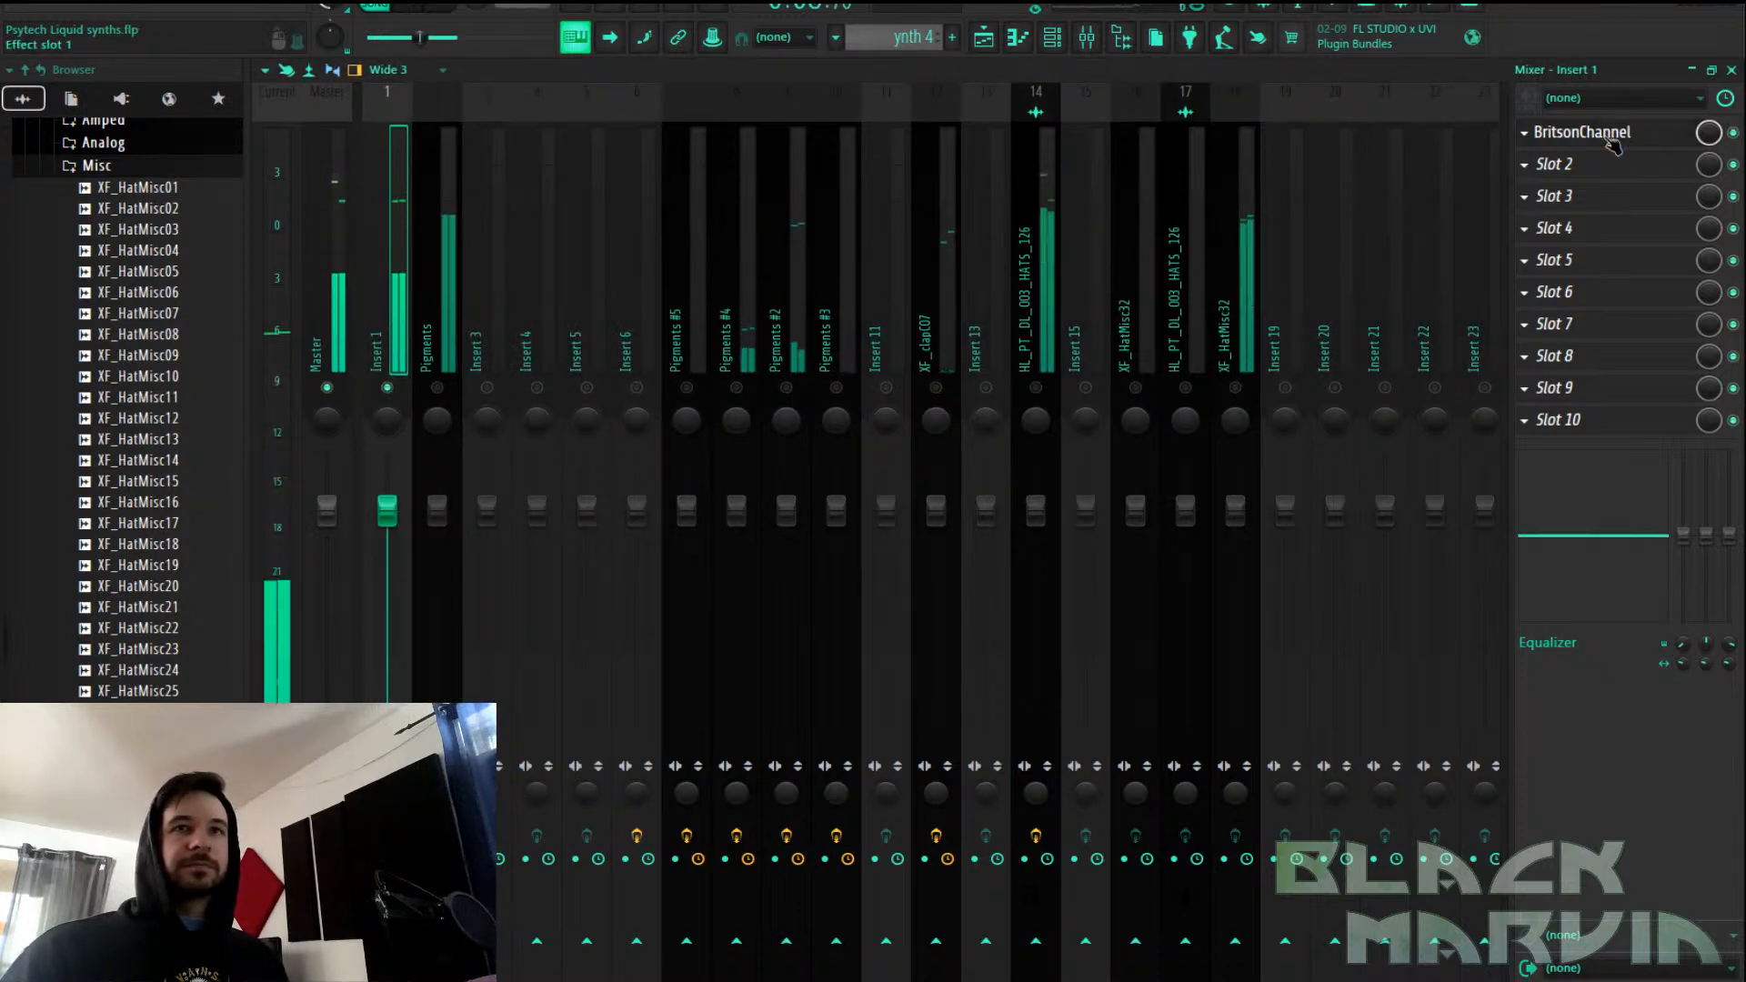
Enable the x2 gain range in Insert 1's BritsonChannel, vary its gain fader and compare the sound with the effect bypassed
{"action": "left_click", "coordinate": [1611, 138]}
{"action": "left_click", "coordinate": [497, 464]}
{"action": "mouse_move", "coordinate": [459, 533]}
{"action": "left_mouse_down"}
{"action": "mouse_move", "coordinate": [457, 436]}
{"action": "mouse_move", "coordinate": [457, 510]}
{"action": "left_mouse_up"}
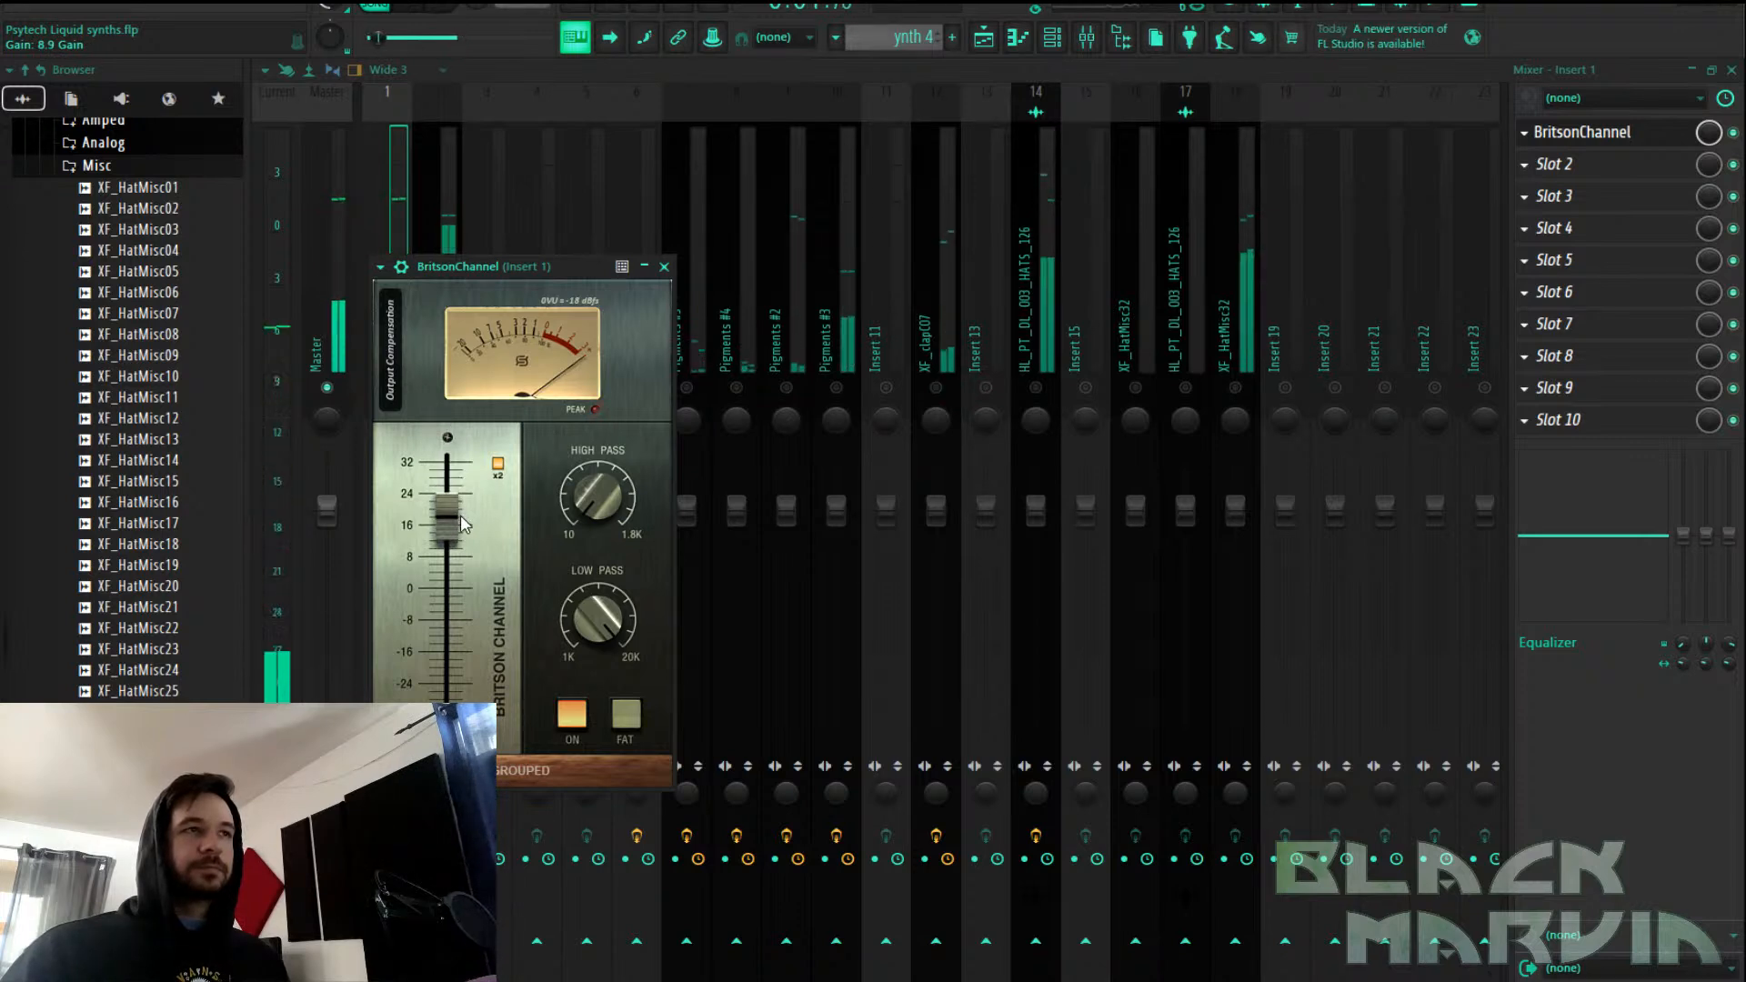
{"action": "left_click", "coordinate": [1733, 134]}
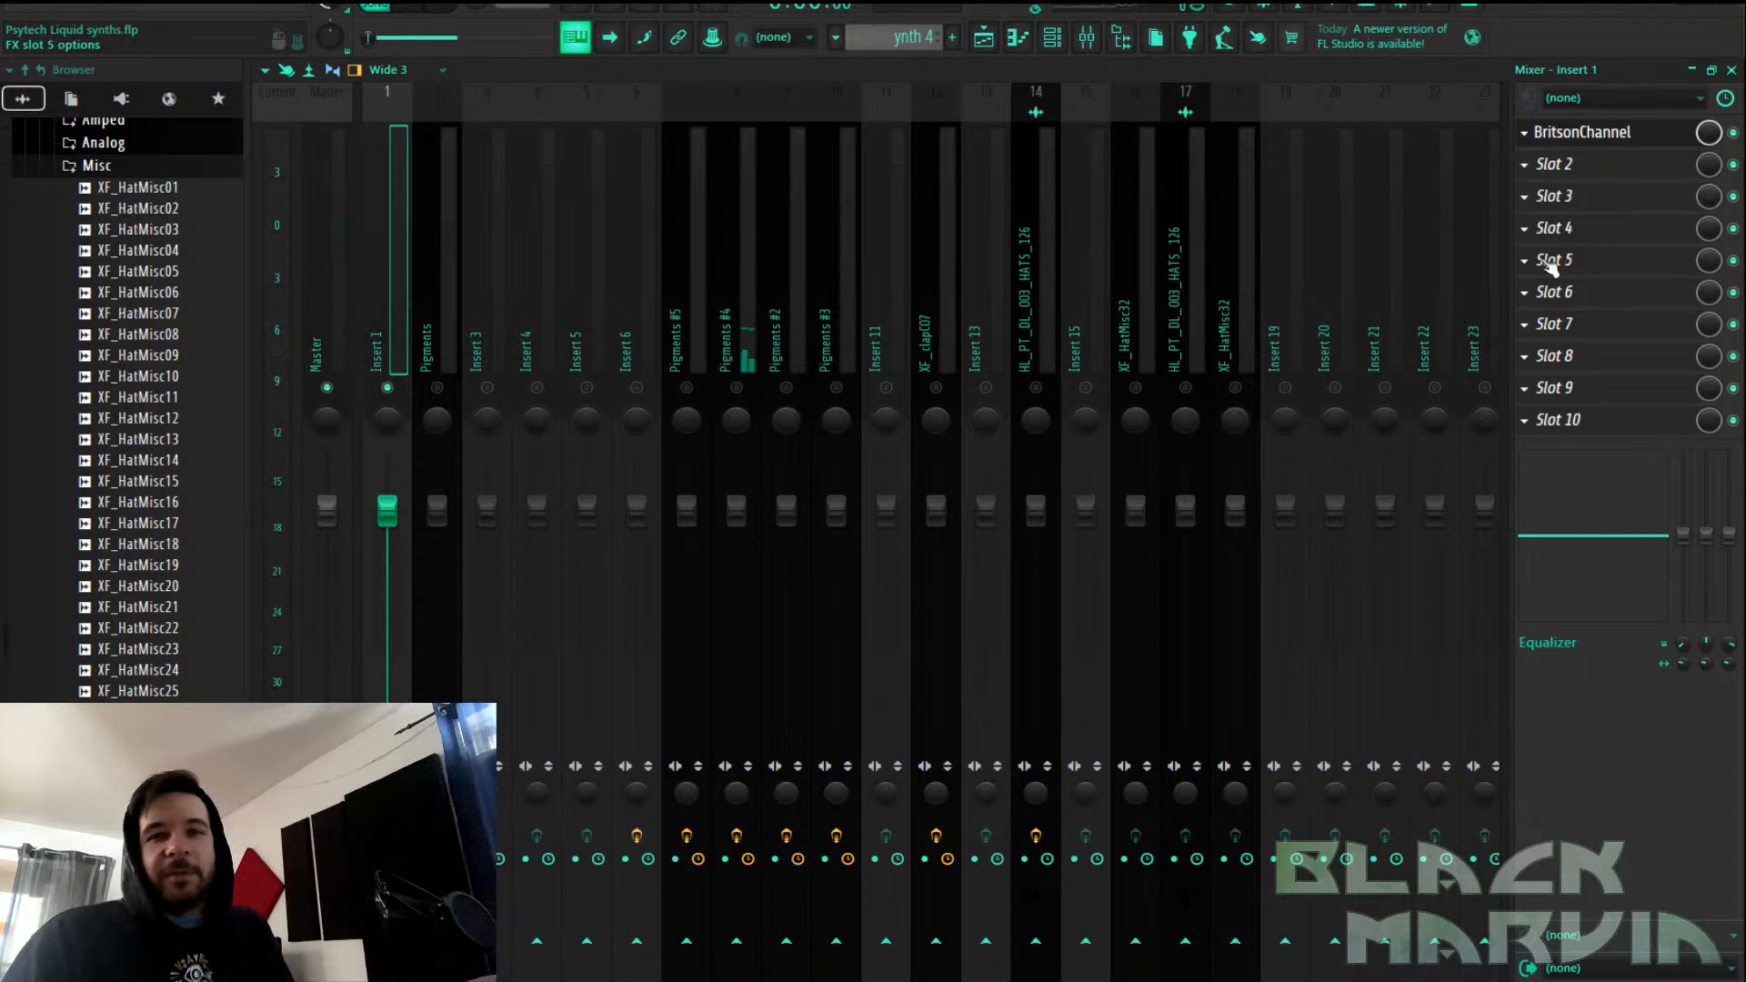
Delete BritsonChannel from Insert 1 and unsolo the mixer so all tracks are active
{"action": "left_click", "coordinate": [1536, 146]}
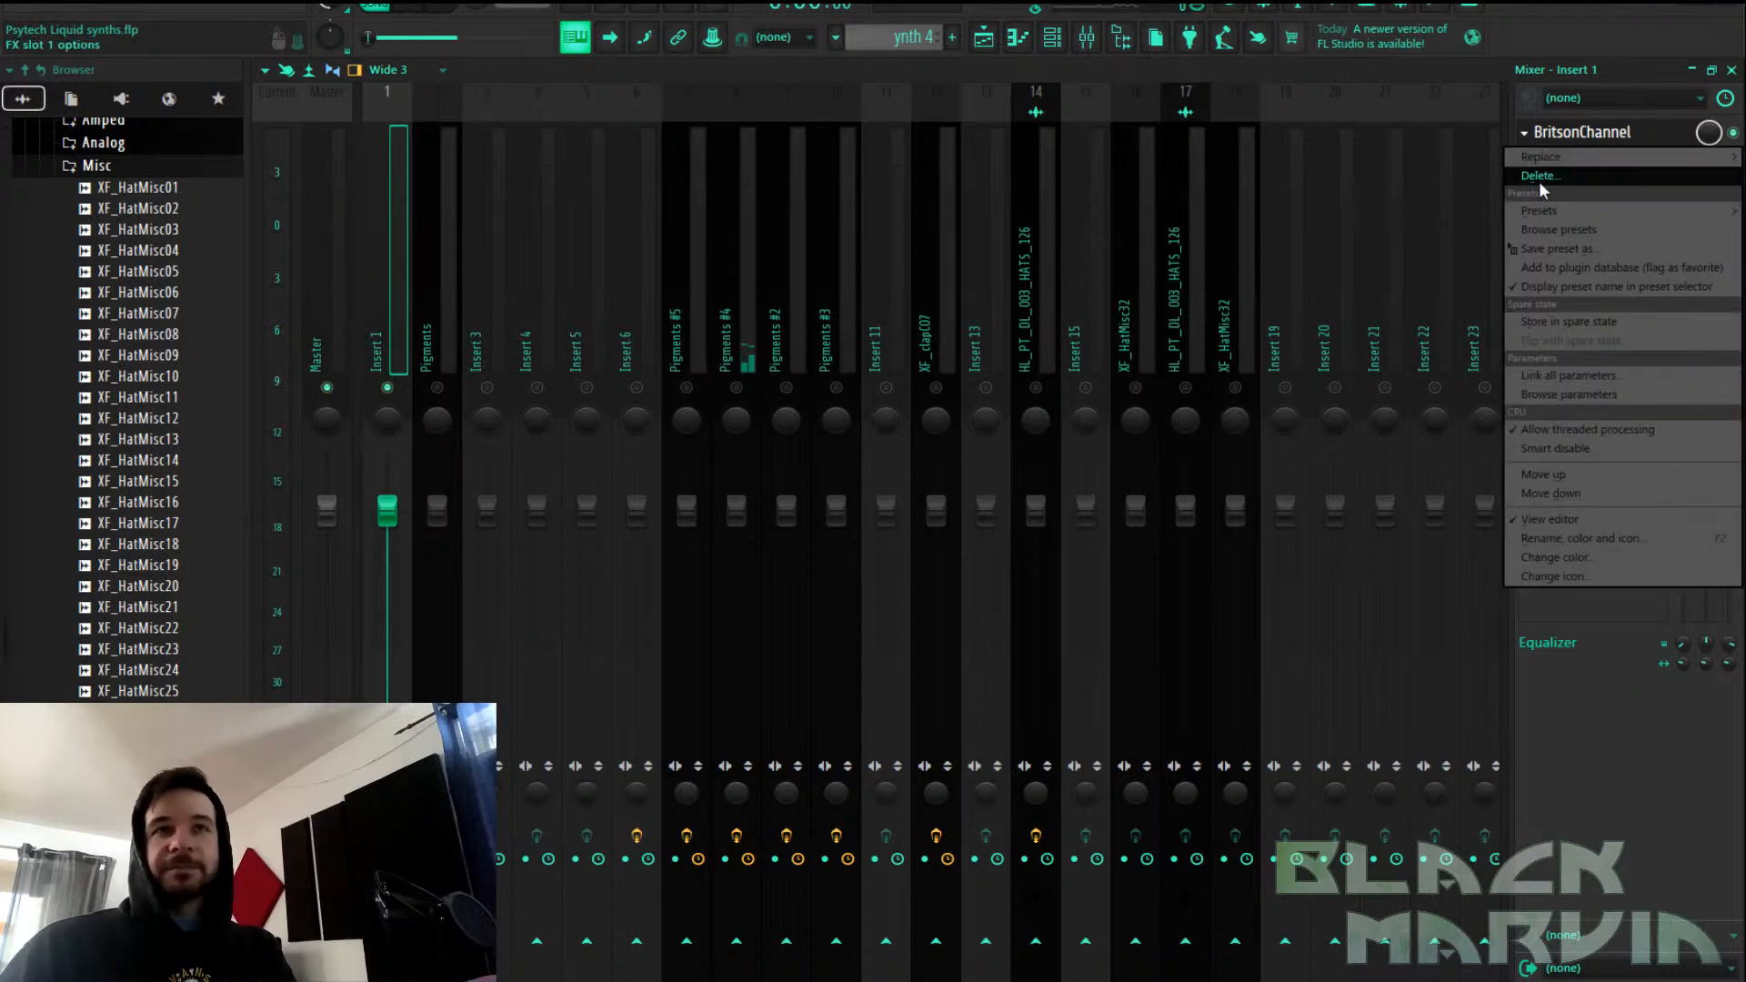
{"action": "left_click", "coordinate": [1541, 178]}
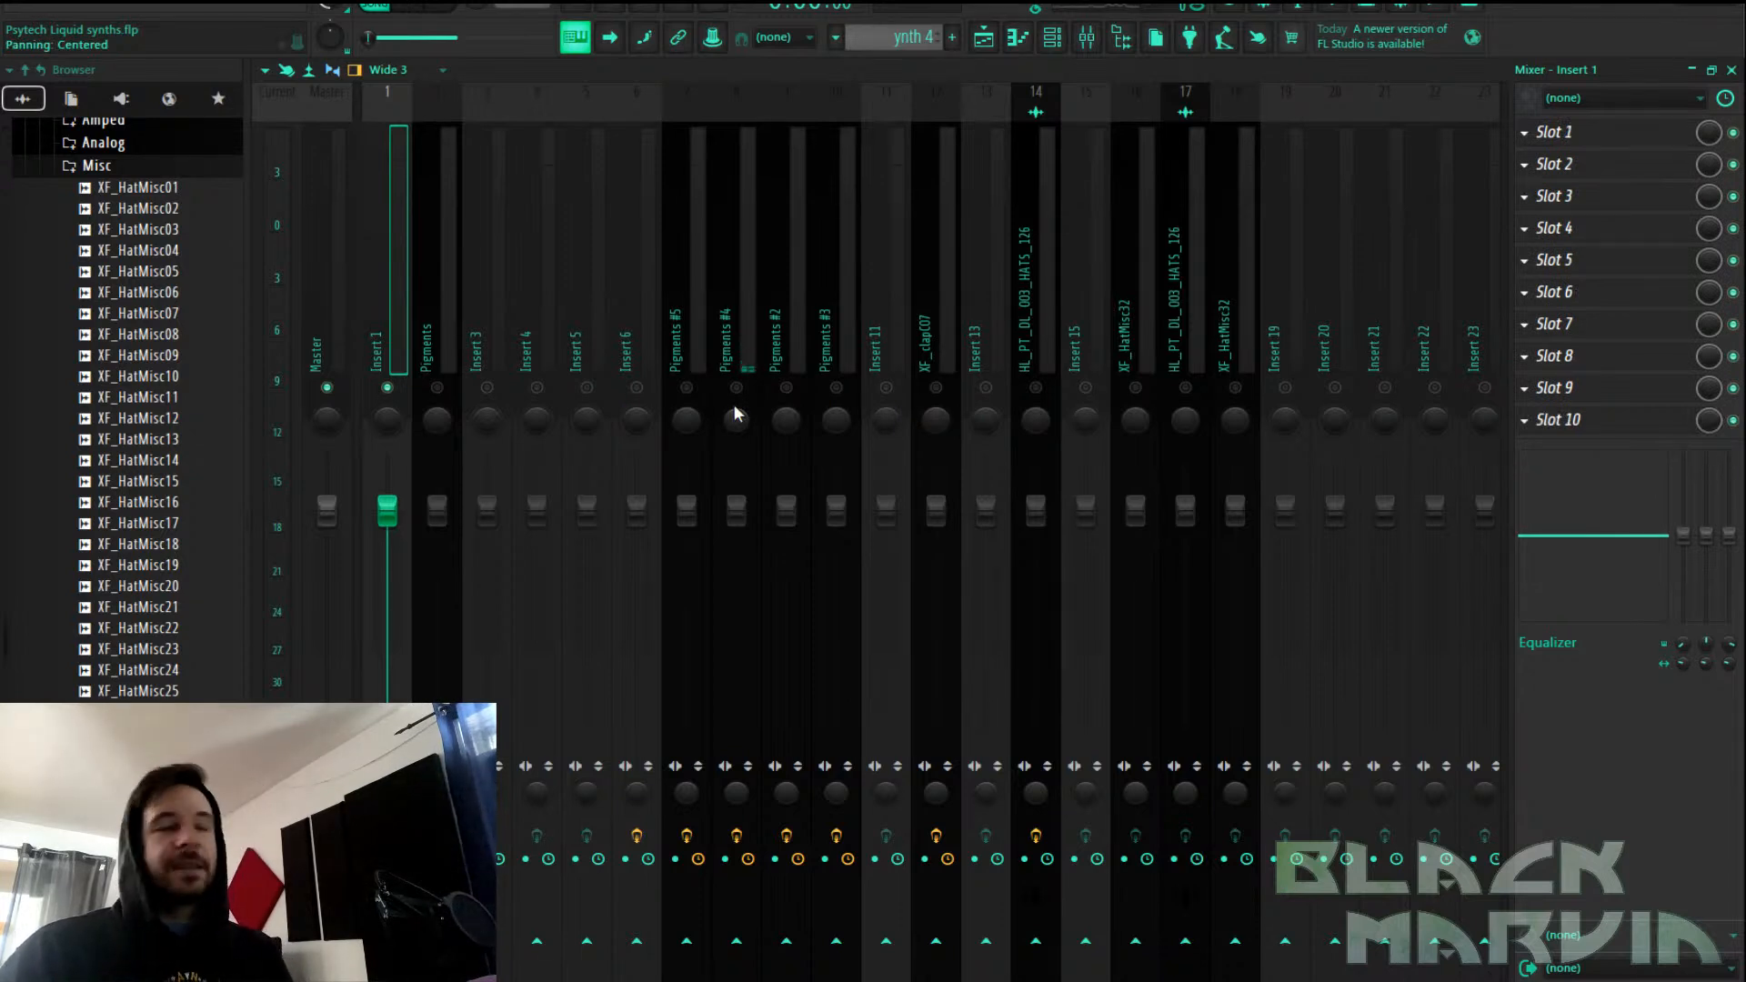
{"action": "right_click", "coordinate": [810, 389]}
{"action": "right_click", "coordinate": [810, 388]}
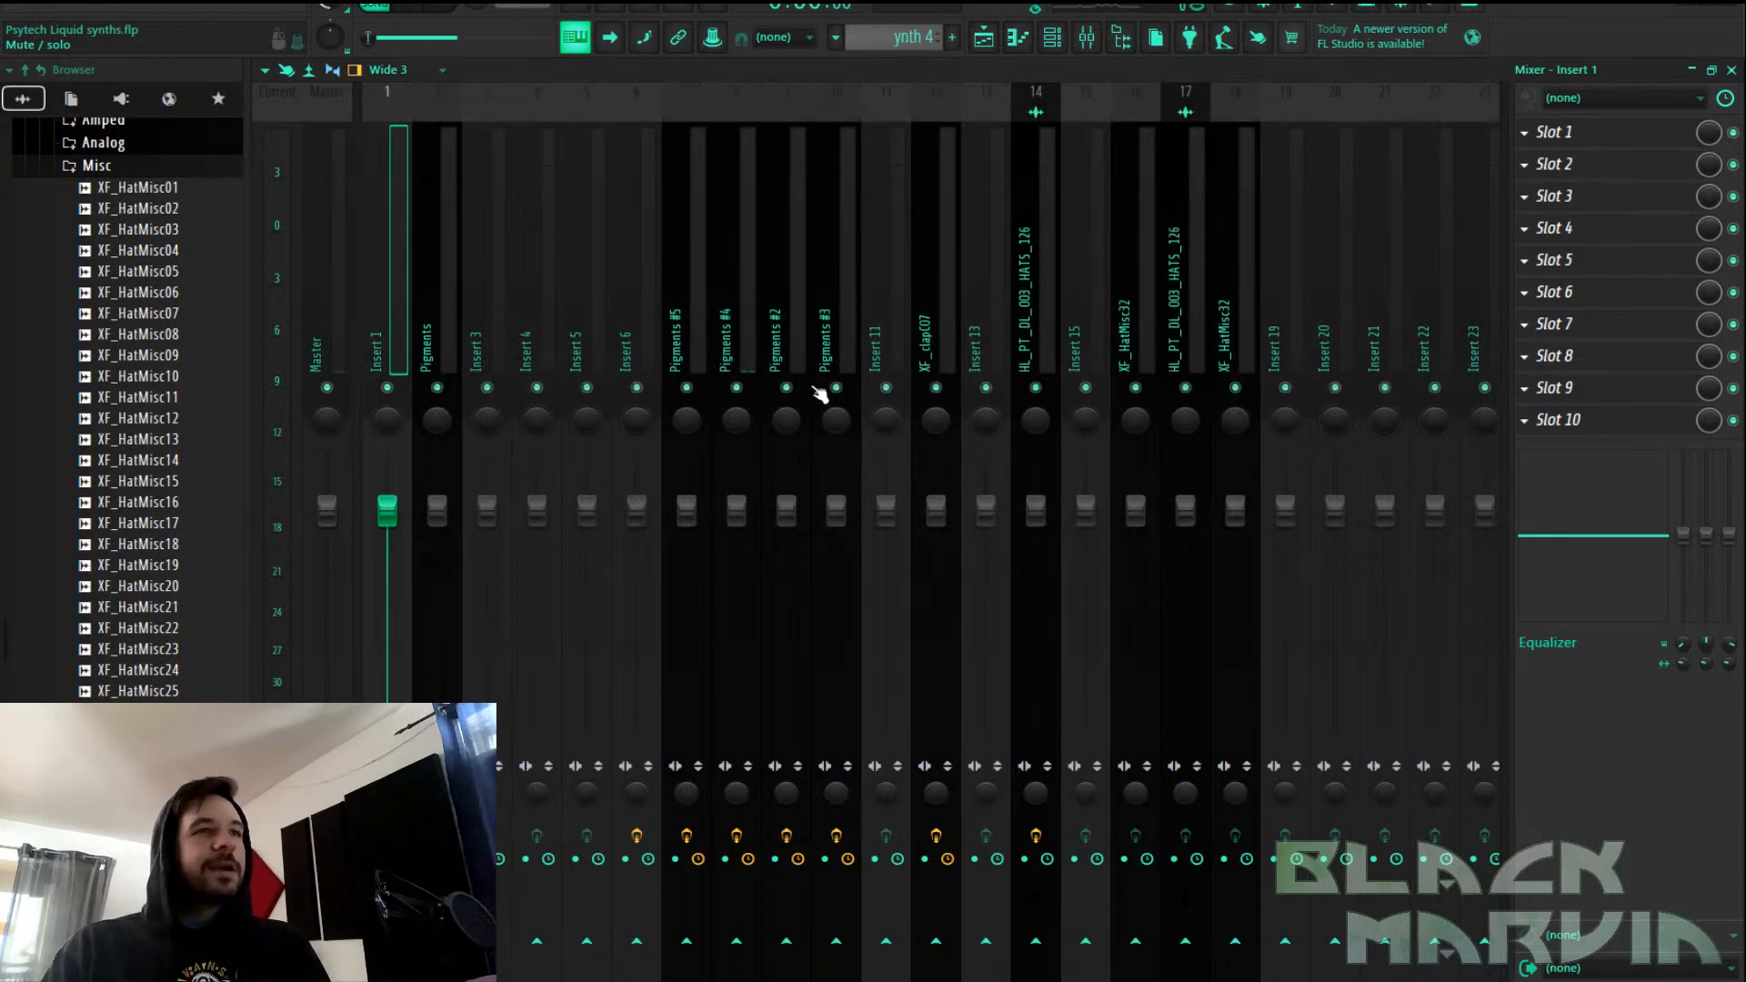
Examine the effect chains of the Pigments #4, Pigments #3 and Insert 6 mixer tracks
{"action": "left_click", "coordinate": [747, 333]}
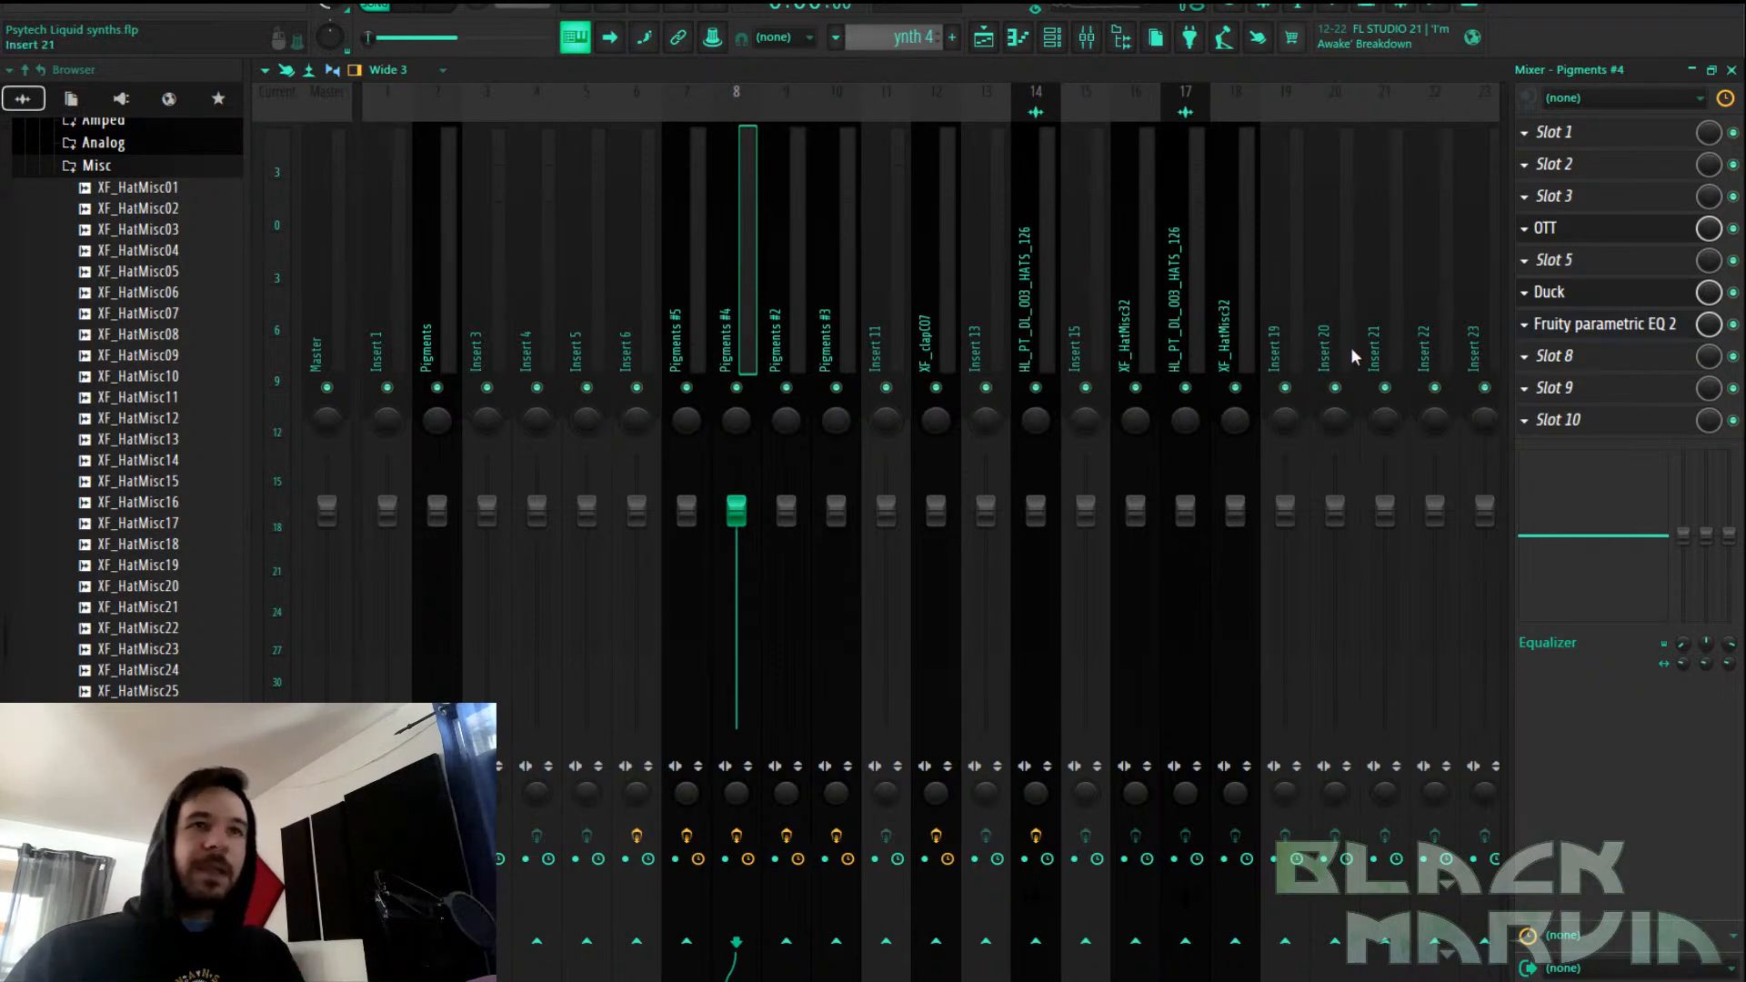
{"action": "left_click", "coordinate": [842, 282]}
{"action": "left_click", "coordinate": [642, 310]}
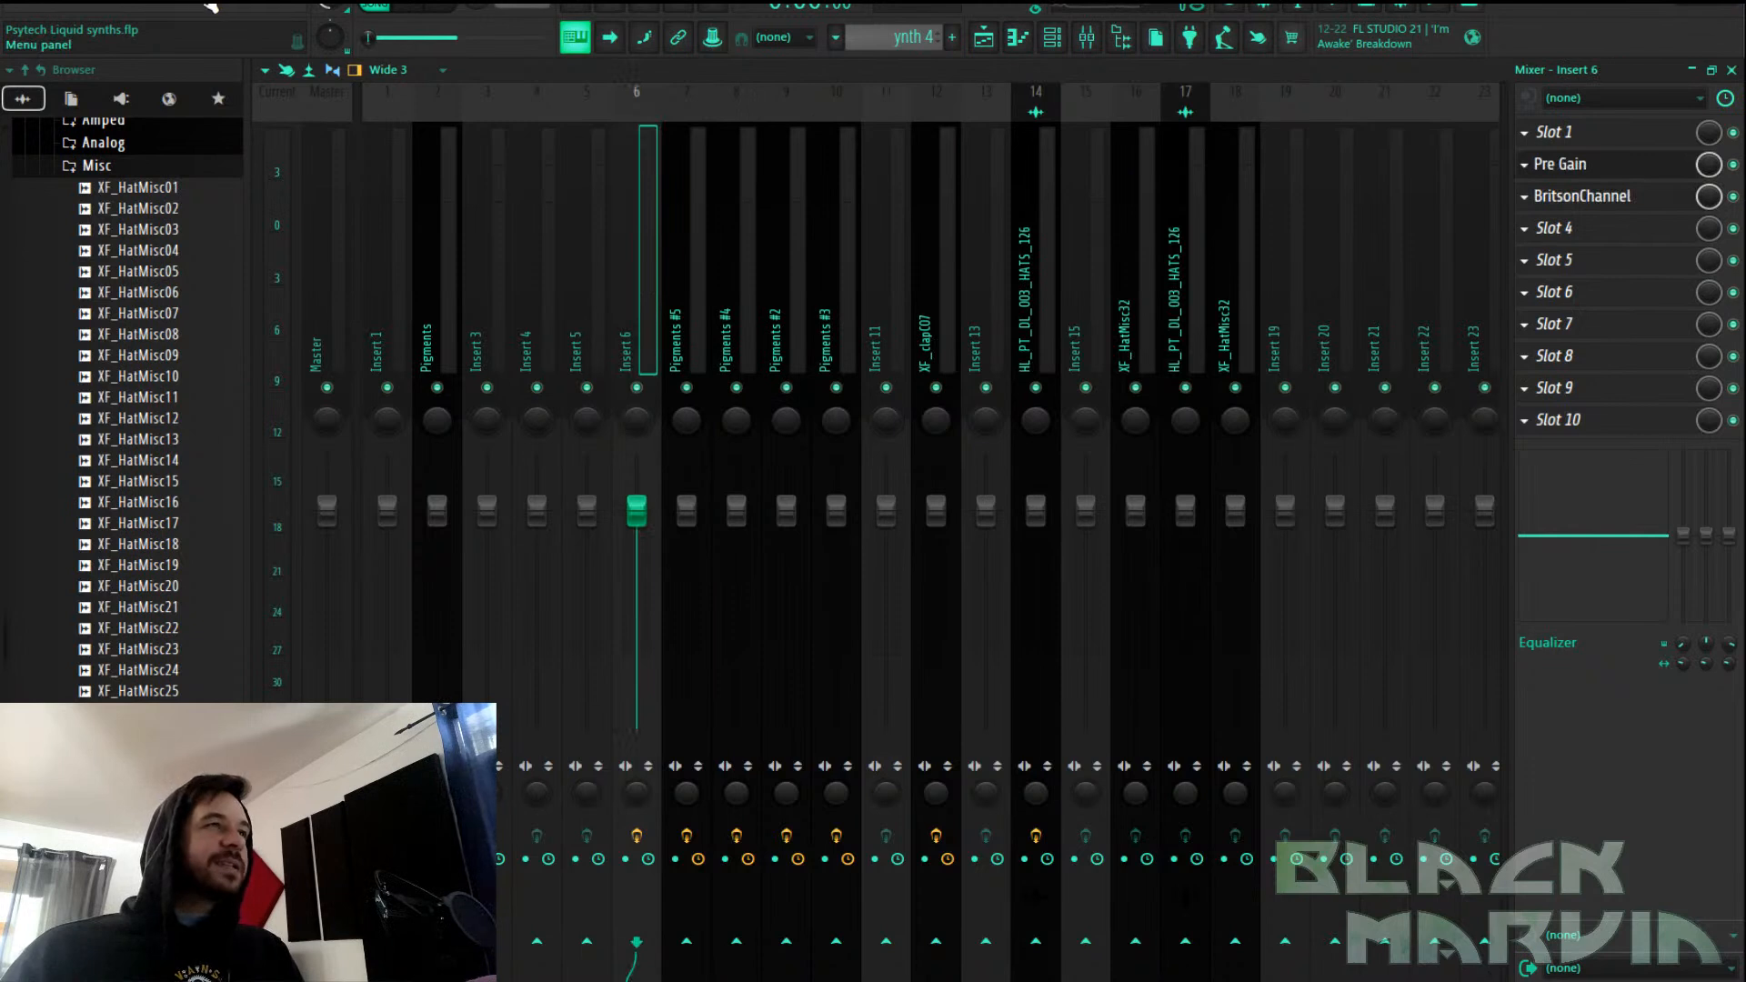
{"action": "left_click", "coordinate": [240, 6]}
{"action": "mouse_move", "coordinate": [199, 6]}
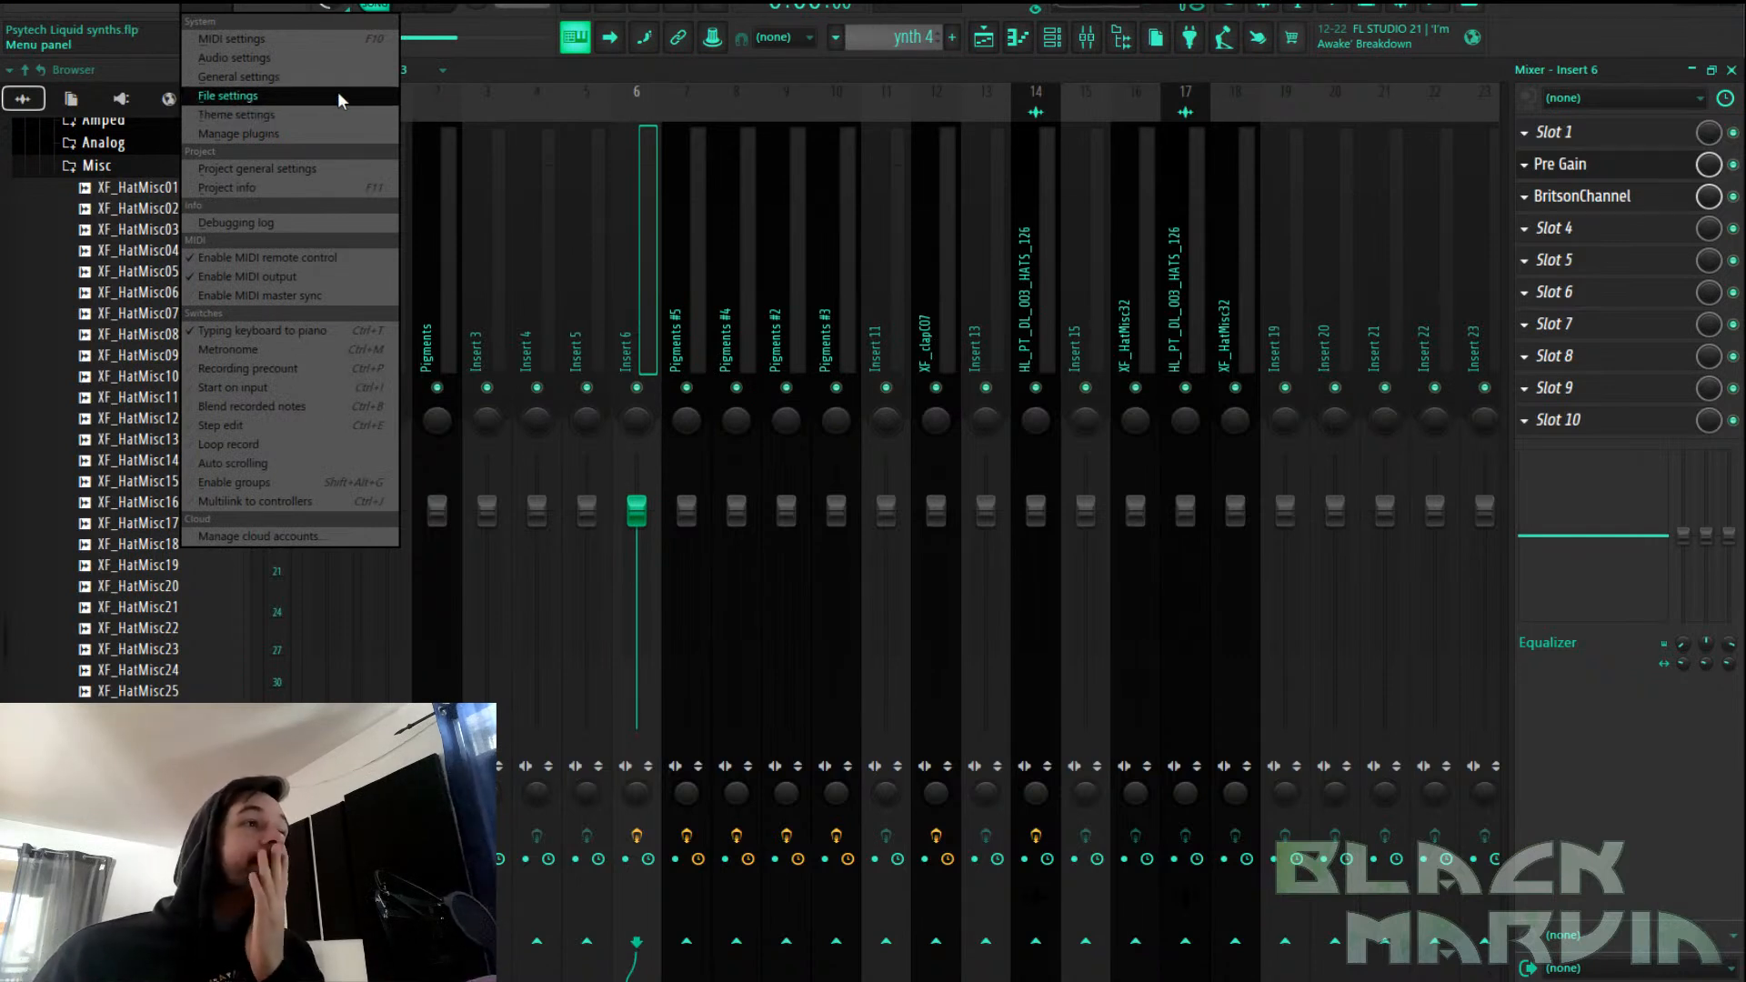
{"action": "left_click", "coordinate": [651, 200]}
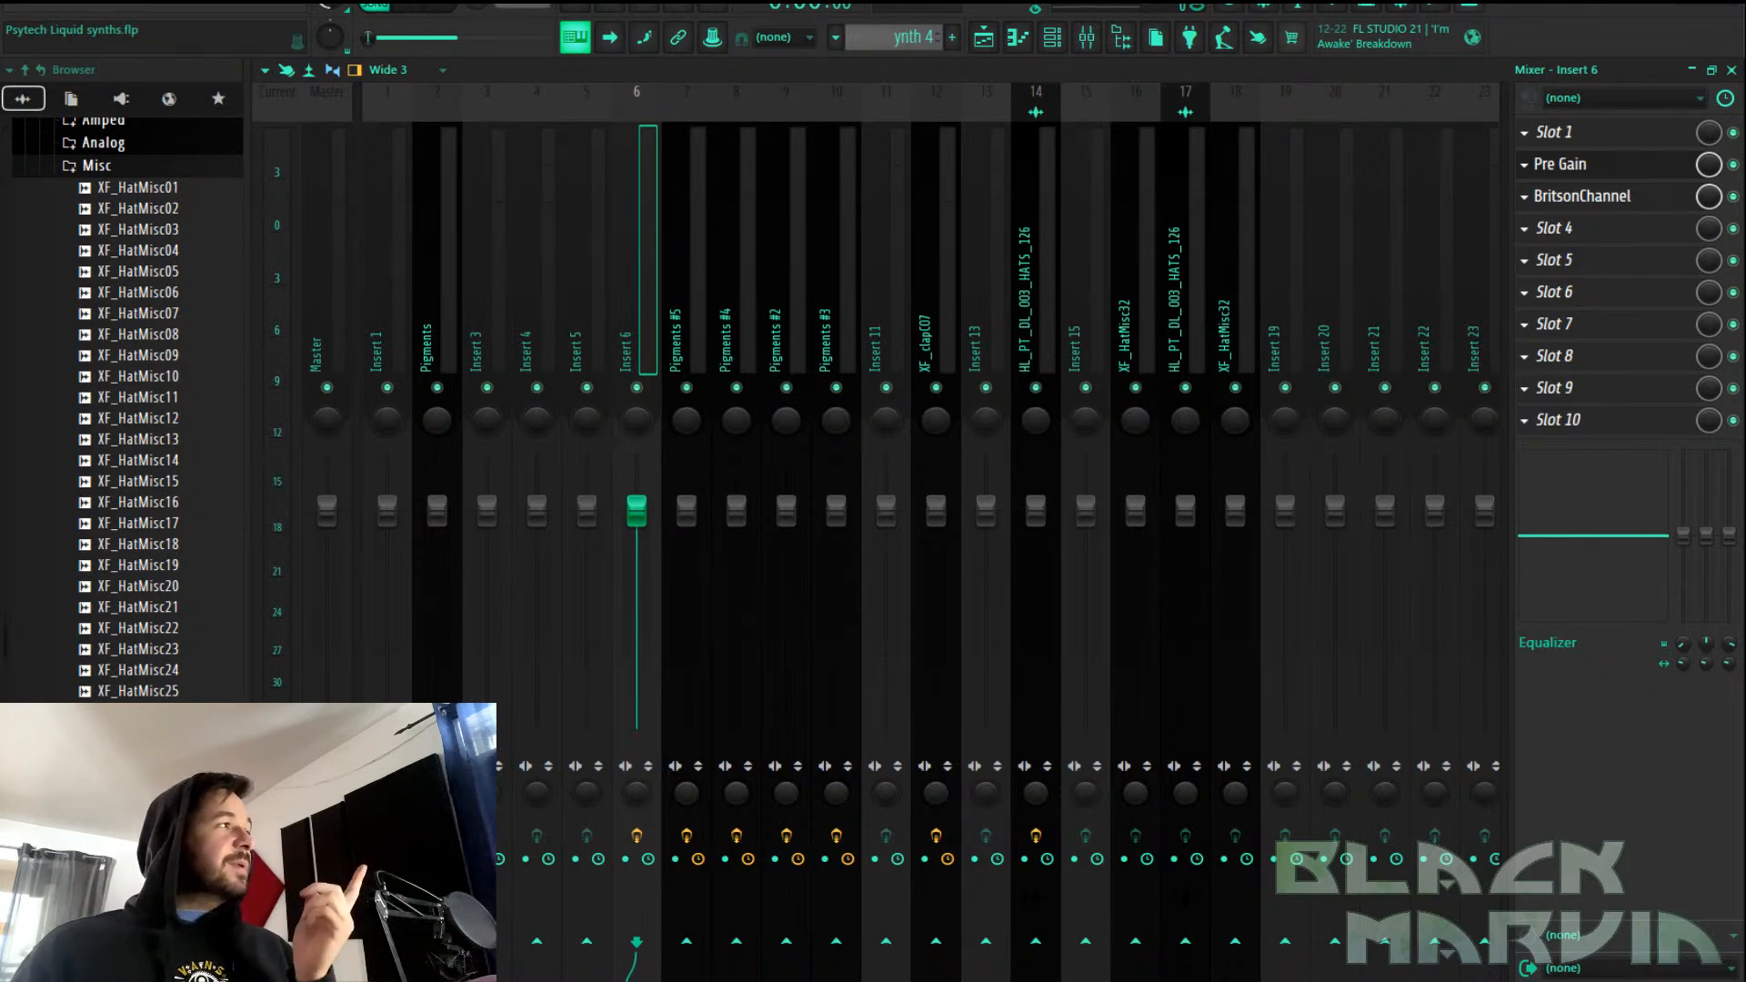
Switch to the Chrome browser, open Slate Digital's Virtual Console Collection page from the search results and read its overview
{"action": "left_click_drag", "start_coordinate": [0, 5], "coordinate": [783, 8]}
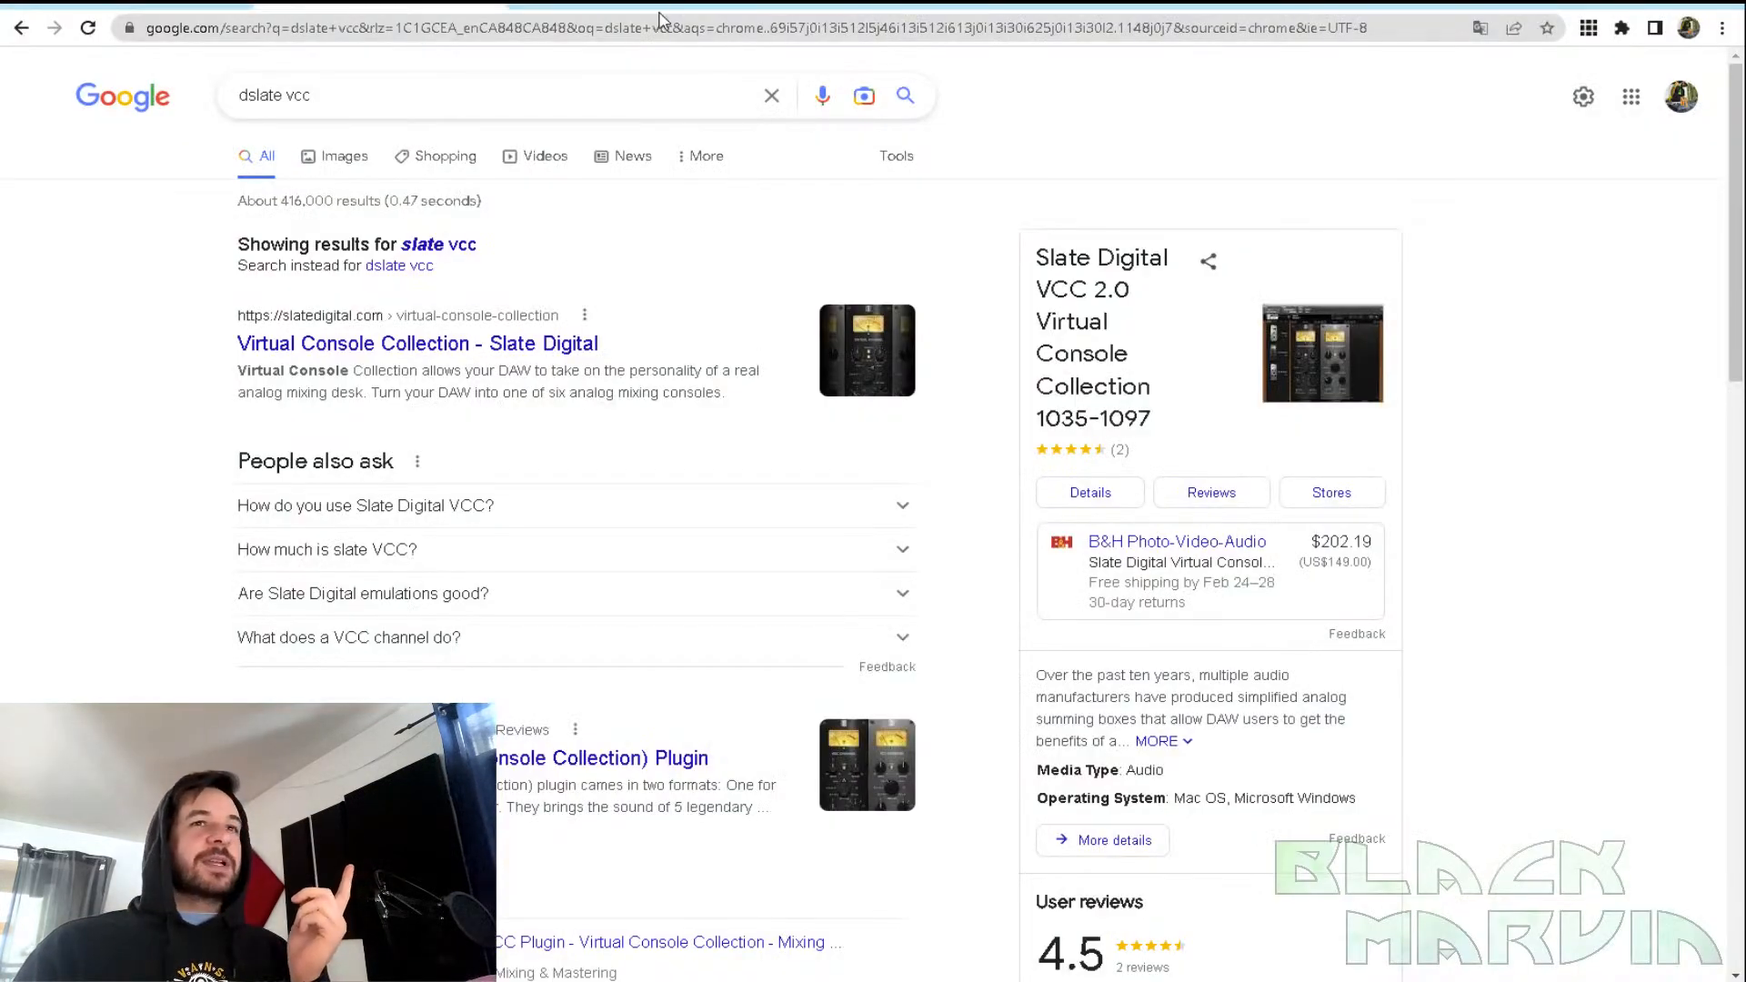
{"action": "left_click", "coordinate": [452, 350]}
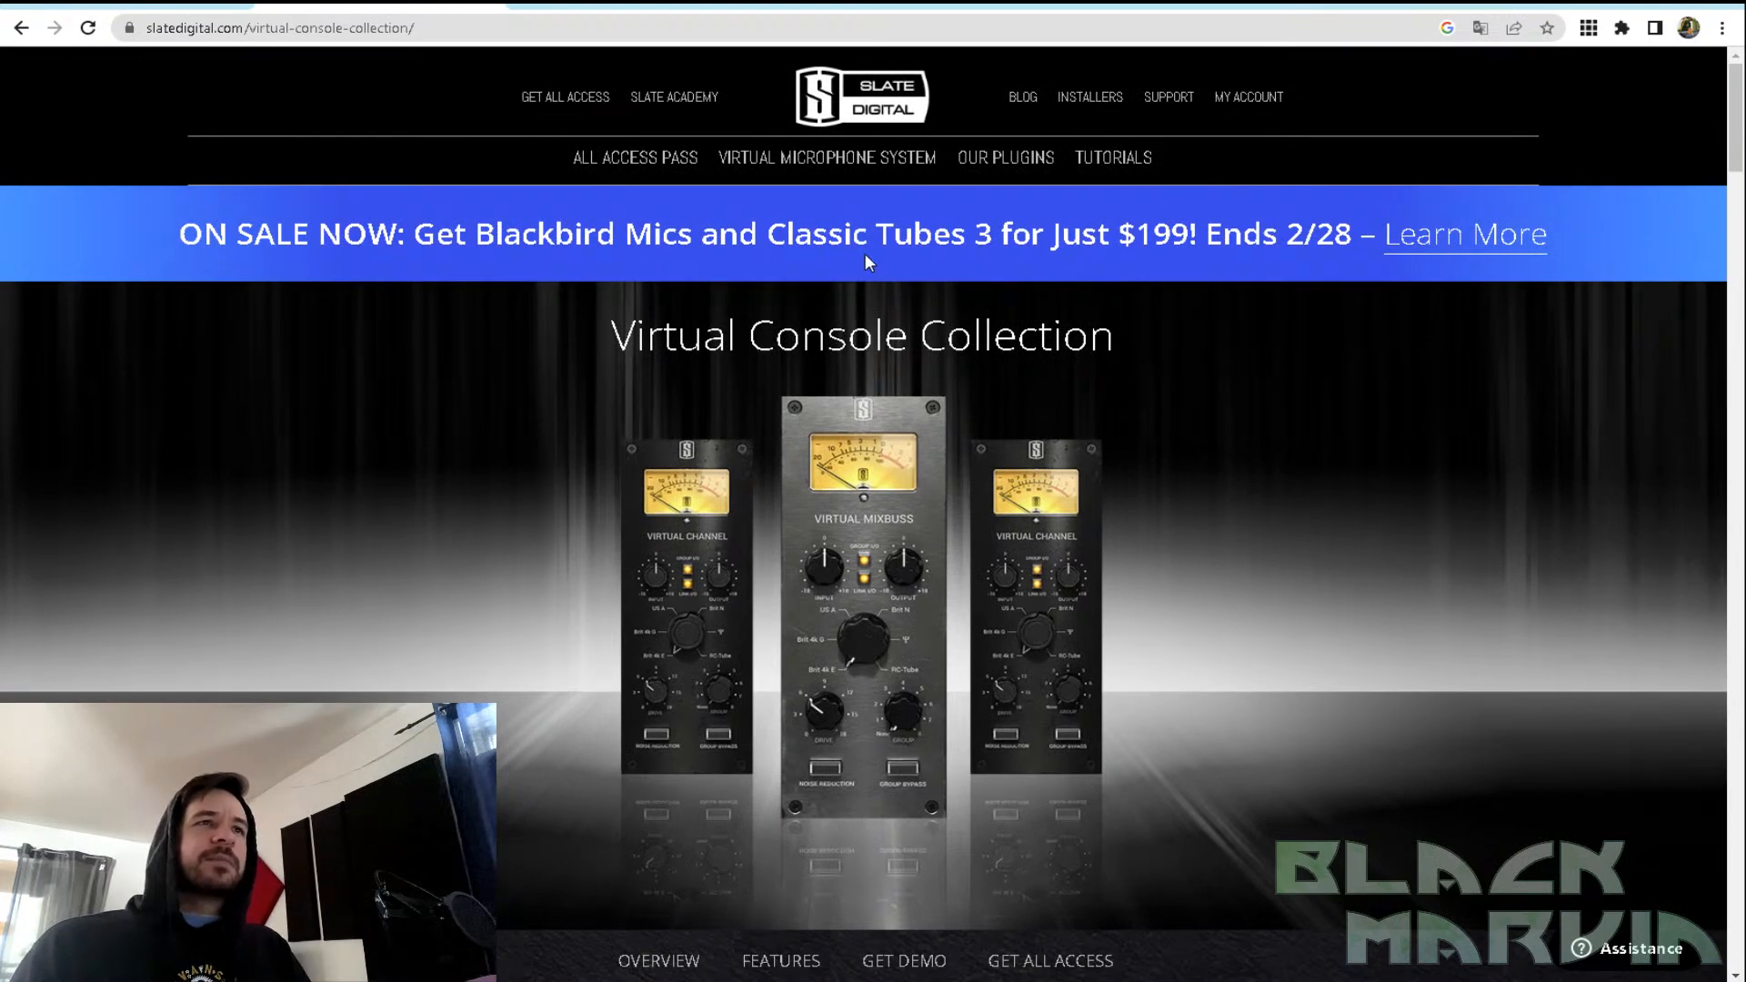
{"action": "scroll", "coordinate": [1237, 293], "scroll_direction": "down", "scroll_amount": 7}
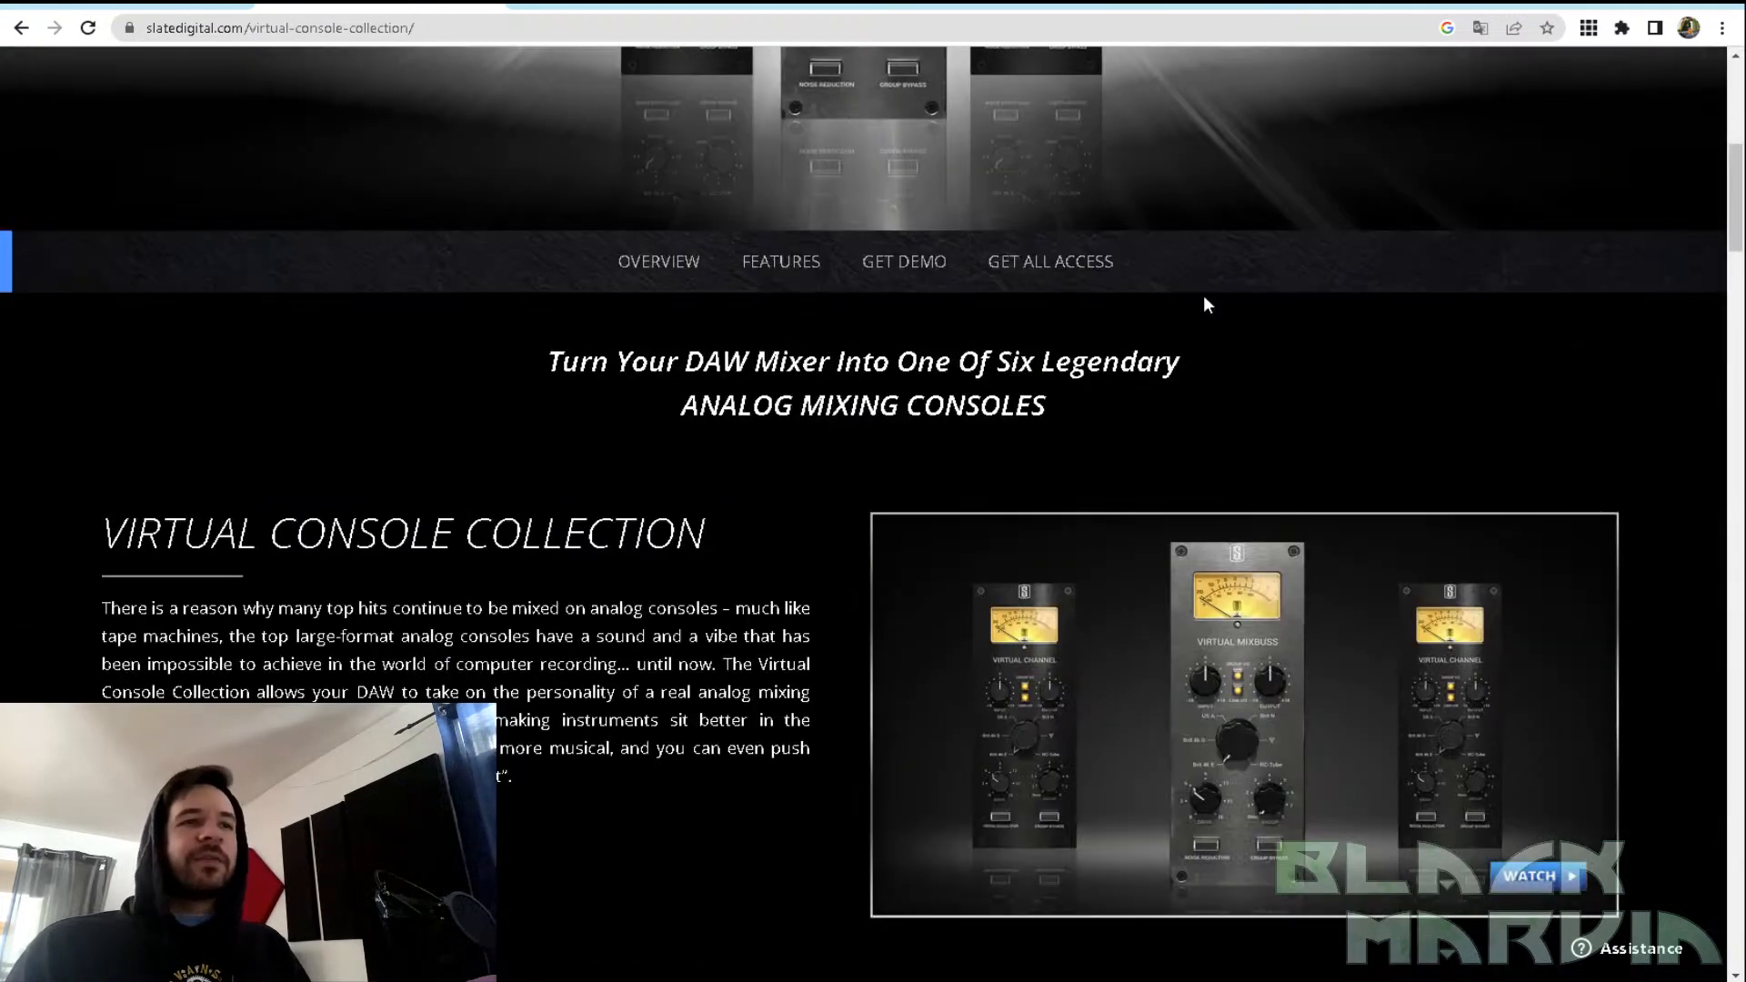
Read the Virtual Console Collection page down to its Large-Format Authenticity section, then return to FL Studio
{"action": "scroll", "coordinate": [1207, 305], "scroll_direction": "down", "scroll_amount": 4}
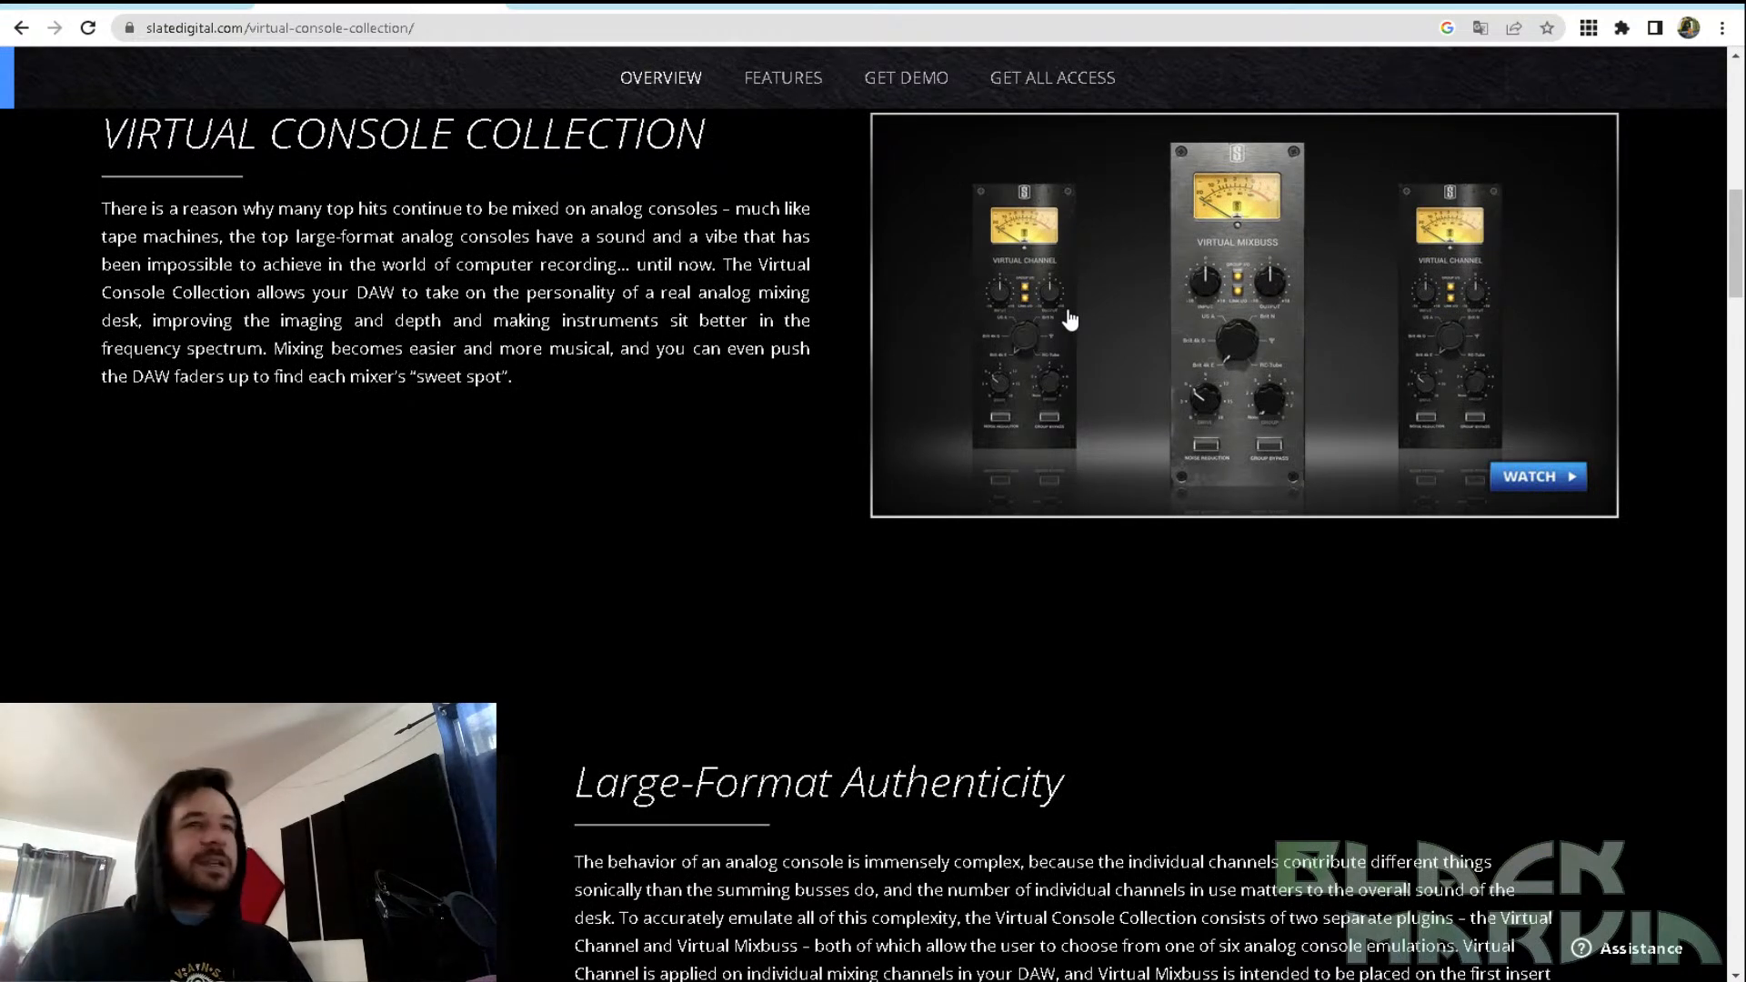
{"action": "scroll", "coordinate": [1070, 321], "scroll_direction": "down", "scroll_amount": 5}
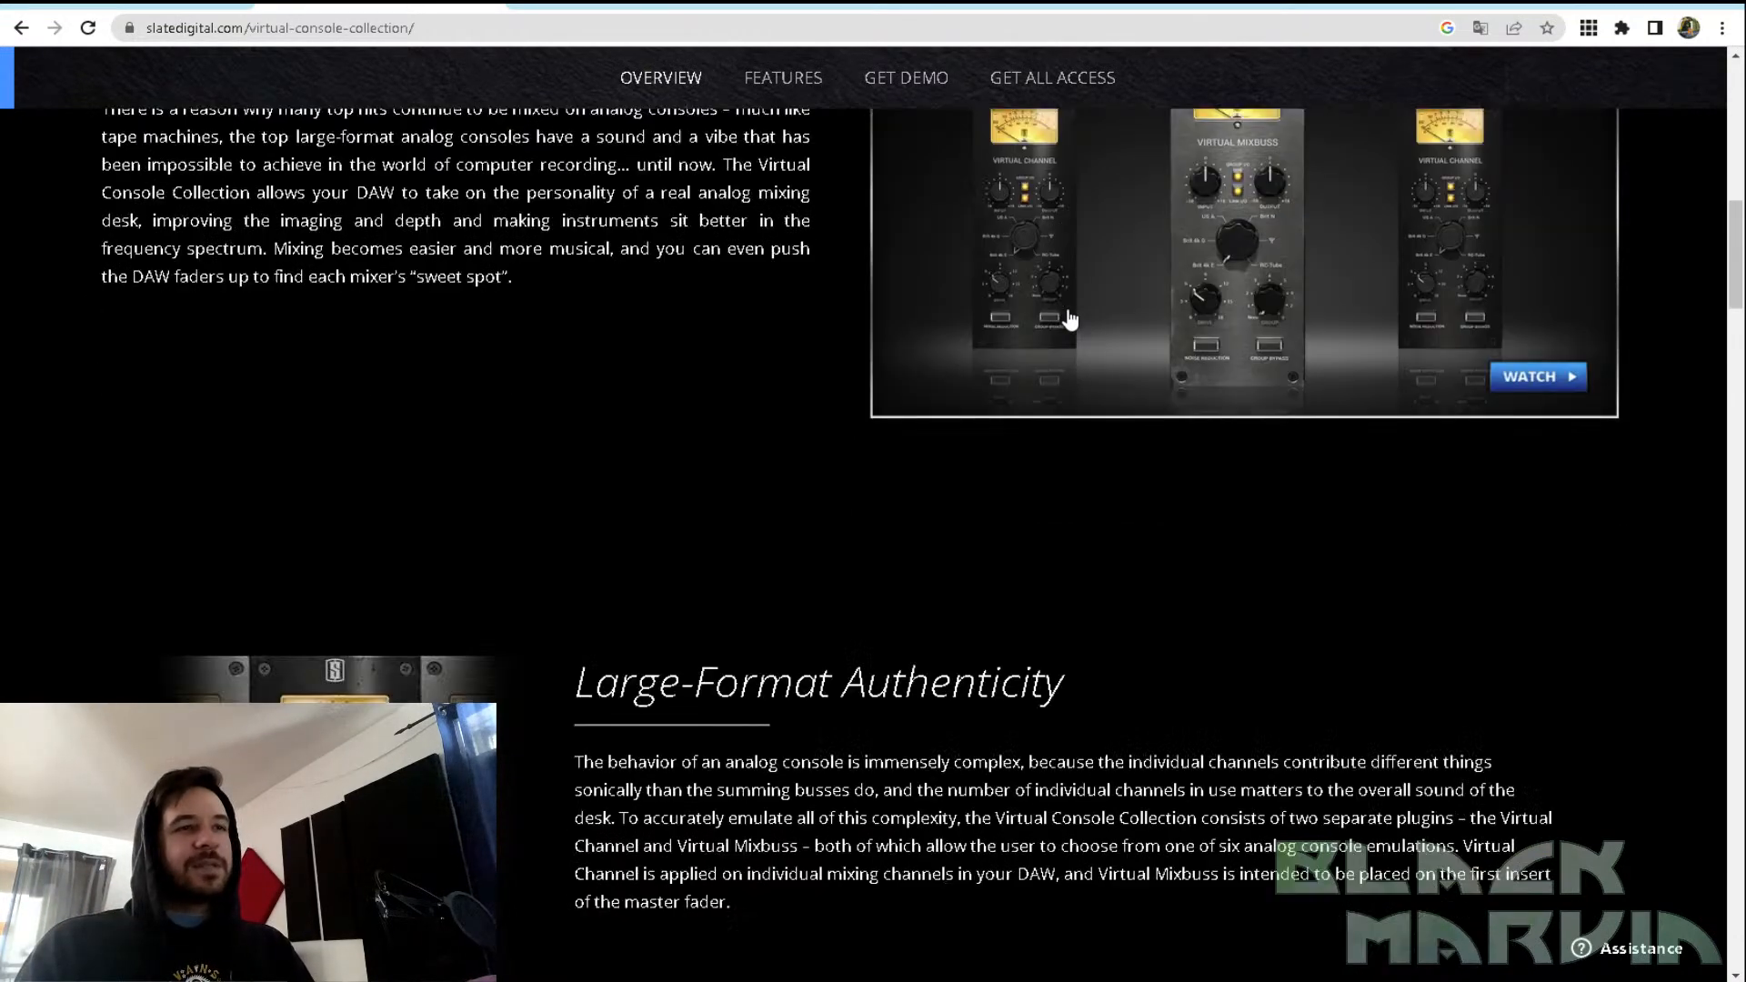
{"action": "scroll", "coordinate": [715, 431], "scroll_direction": "up", "scroll_amount": 5}
{"action": "scroll", "coordinate": [716, 425], "scroll_direction": "up", "scroll_amount": 2}
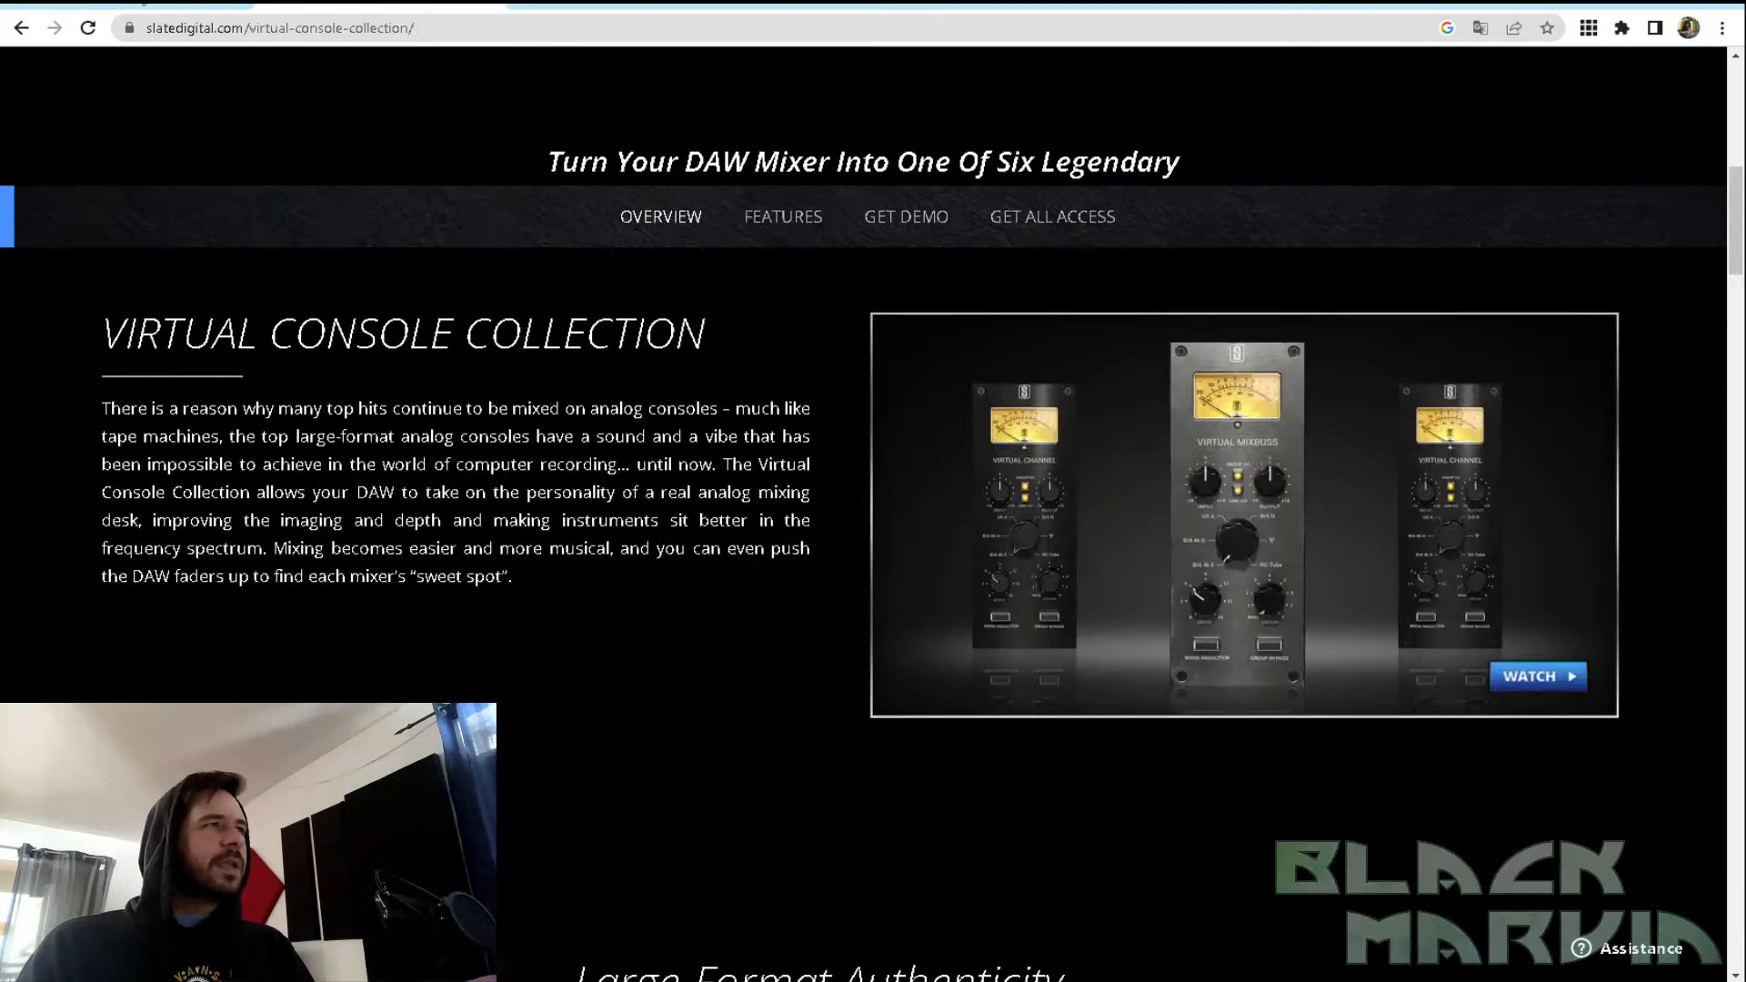
{"action": "left_click", "coordinate": [489, 5]}
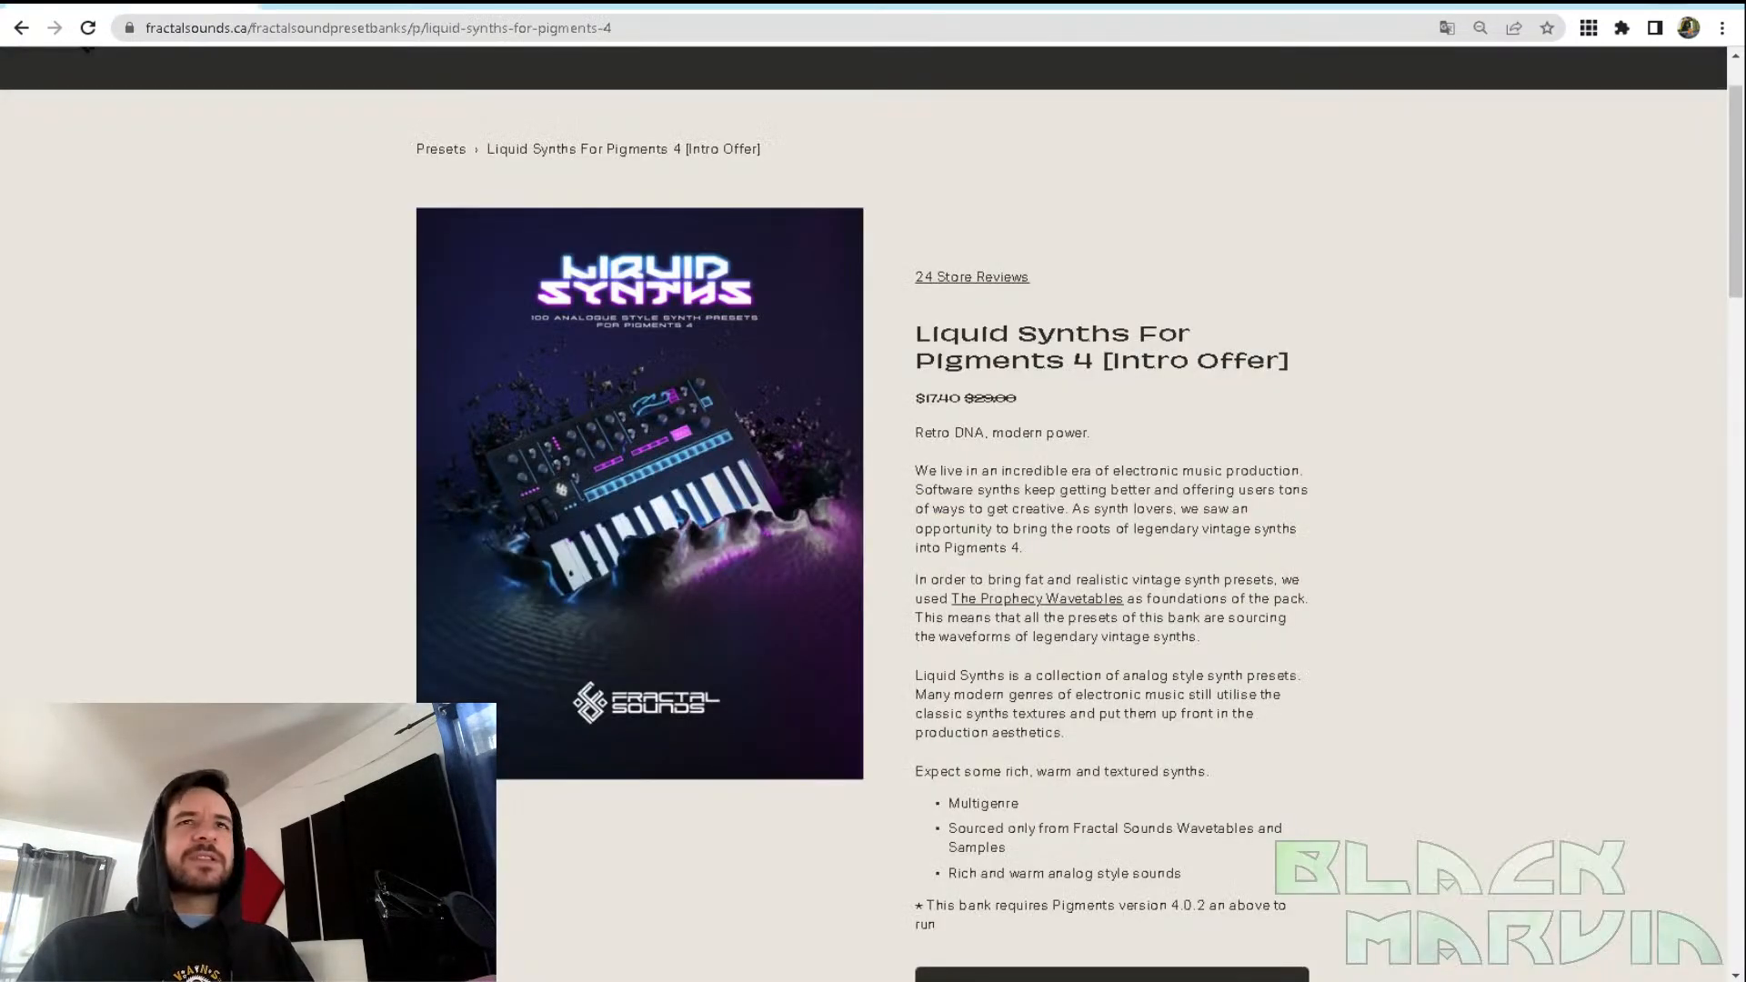
{"action": "key", "text": "alt+Tab"}
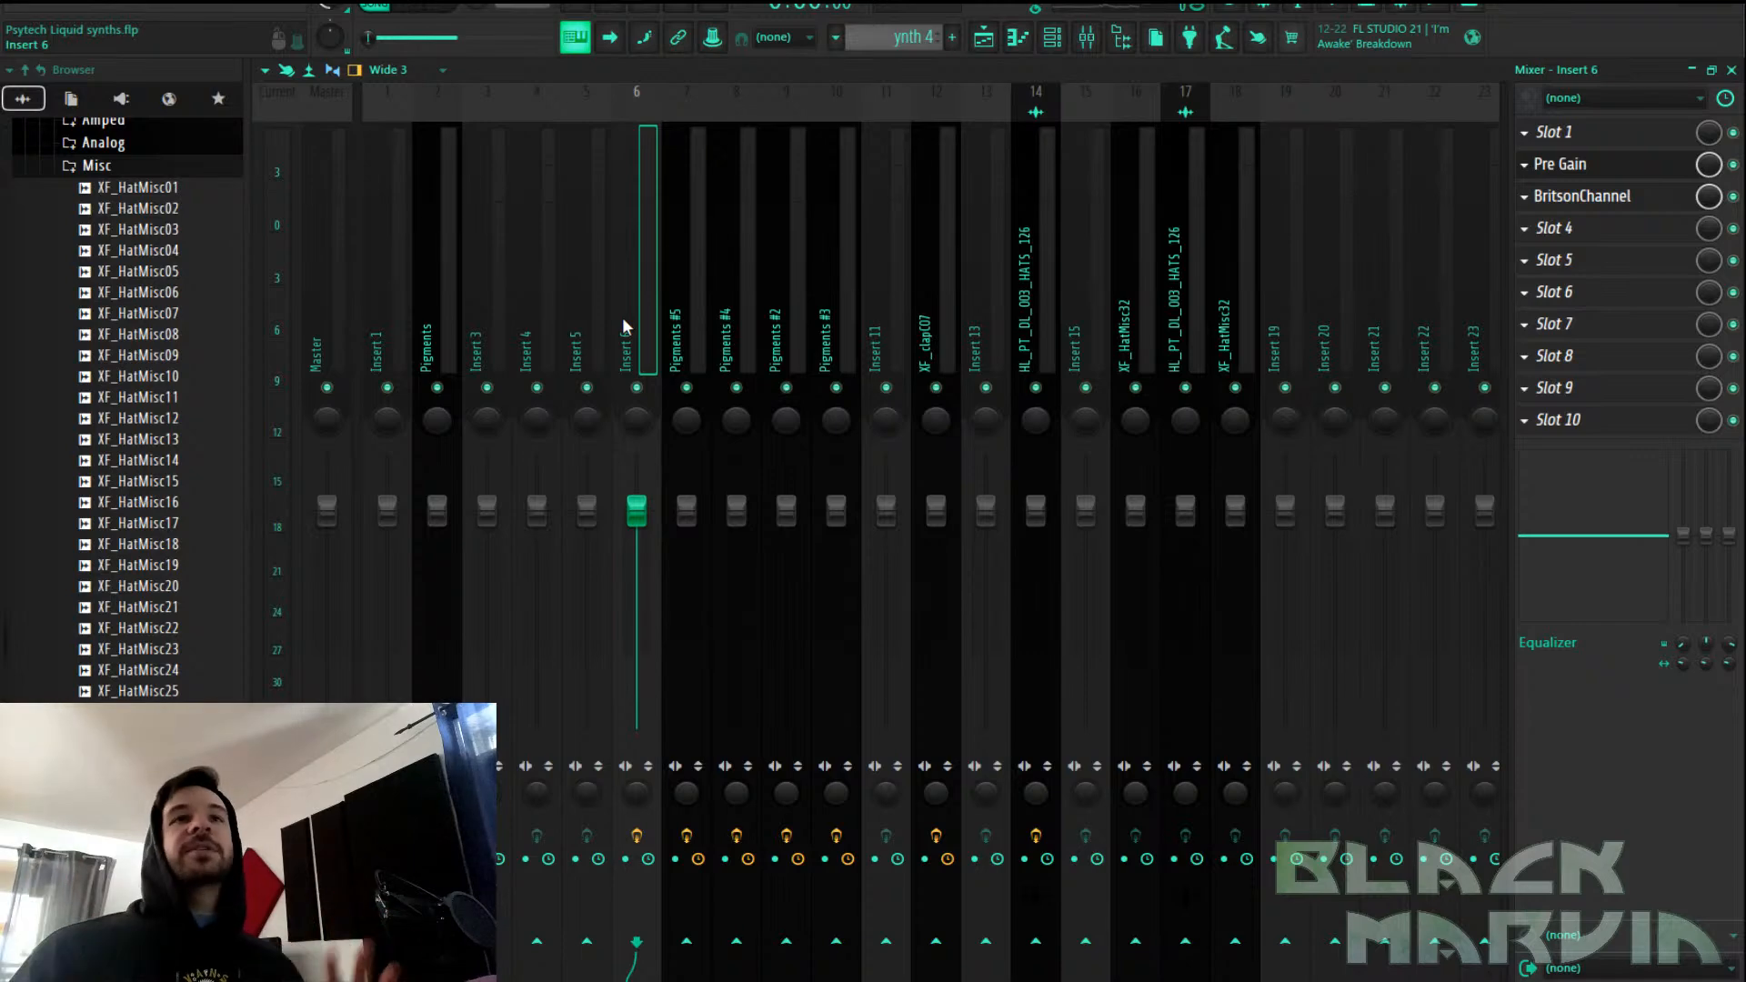
Add a second BritsonChannel to Insert 6, move it to slot 9 and try its gain fader
{"action": "left_click", "coordinate": [1620, 200]}
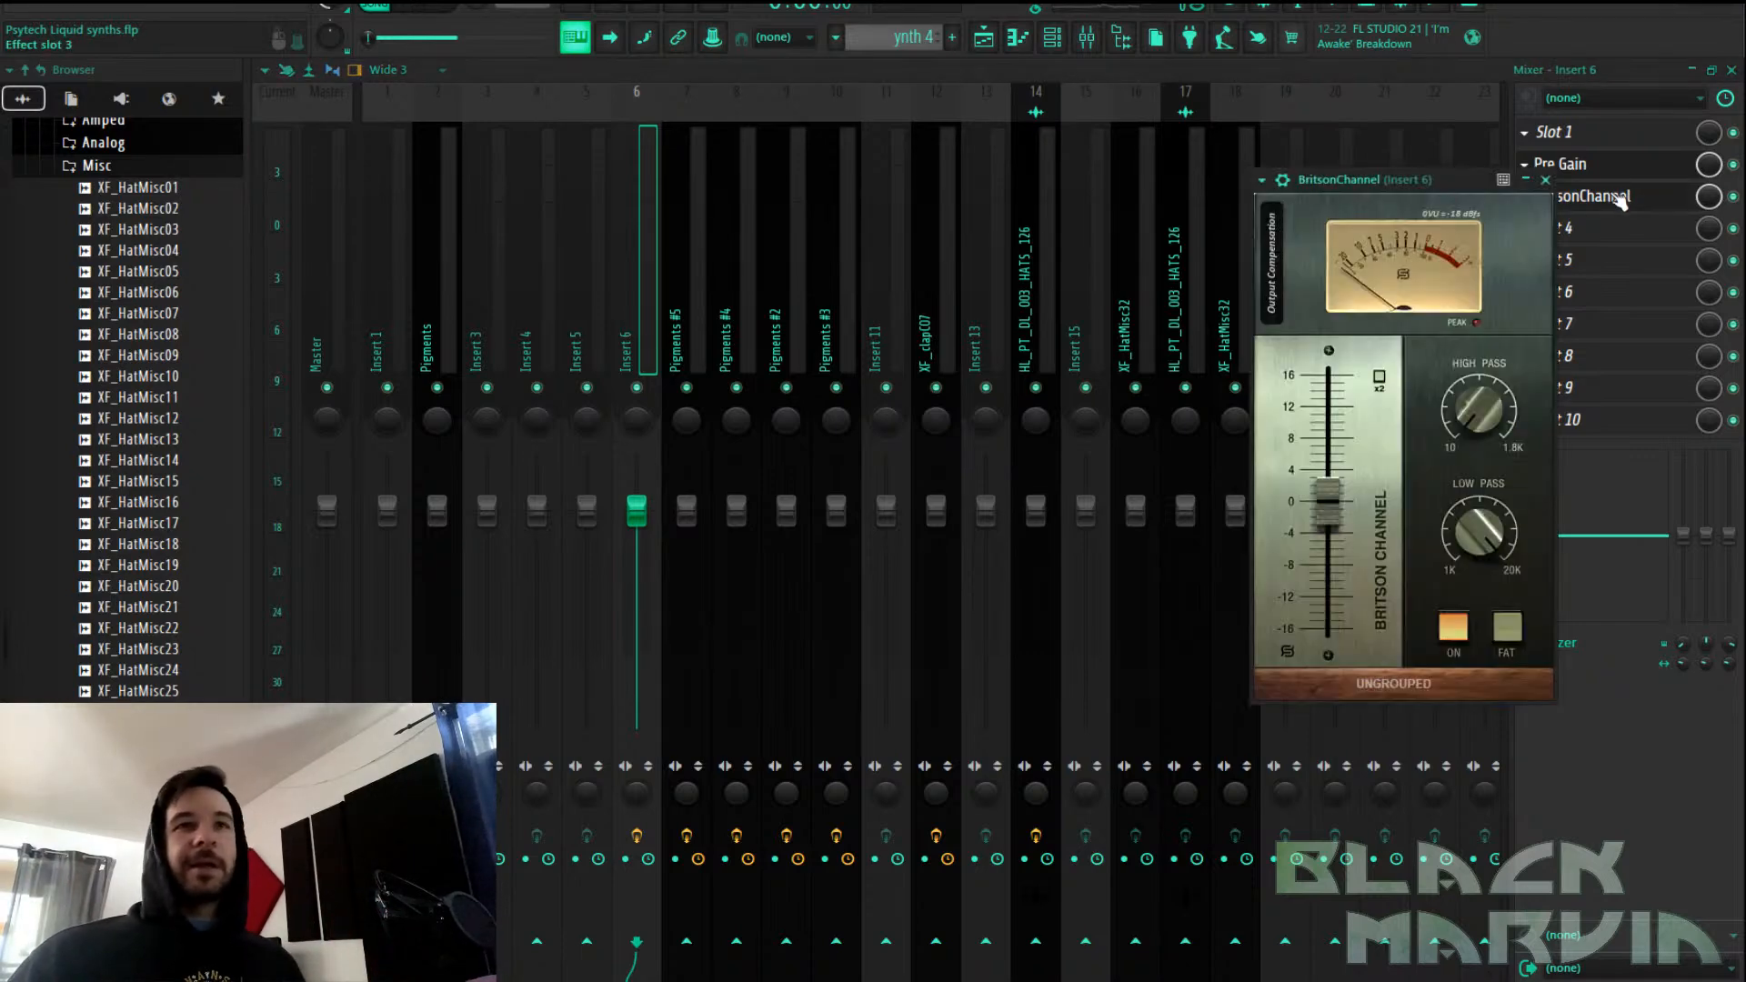
{"action": "left_click", "coordinate": [1586, 249]}
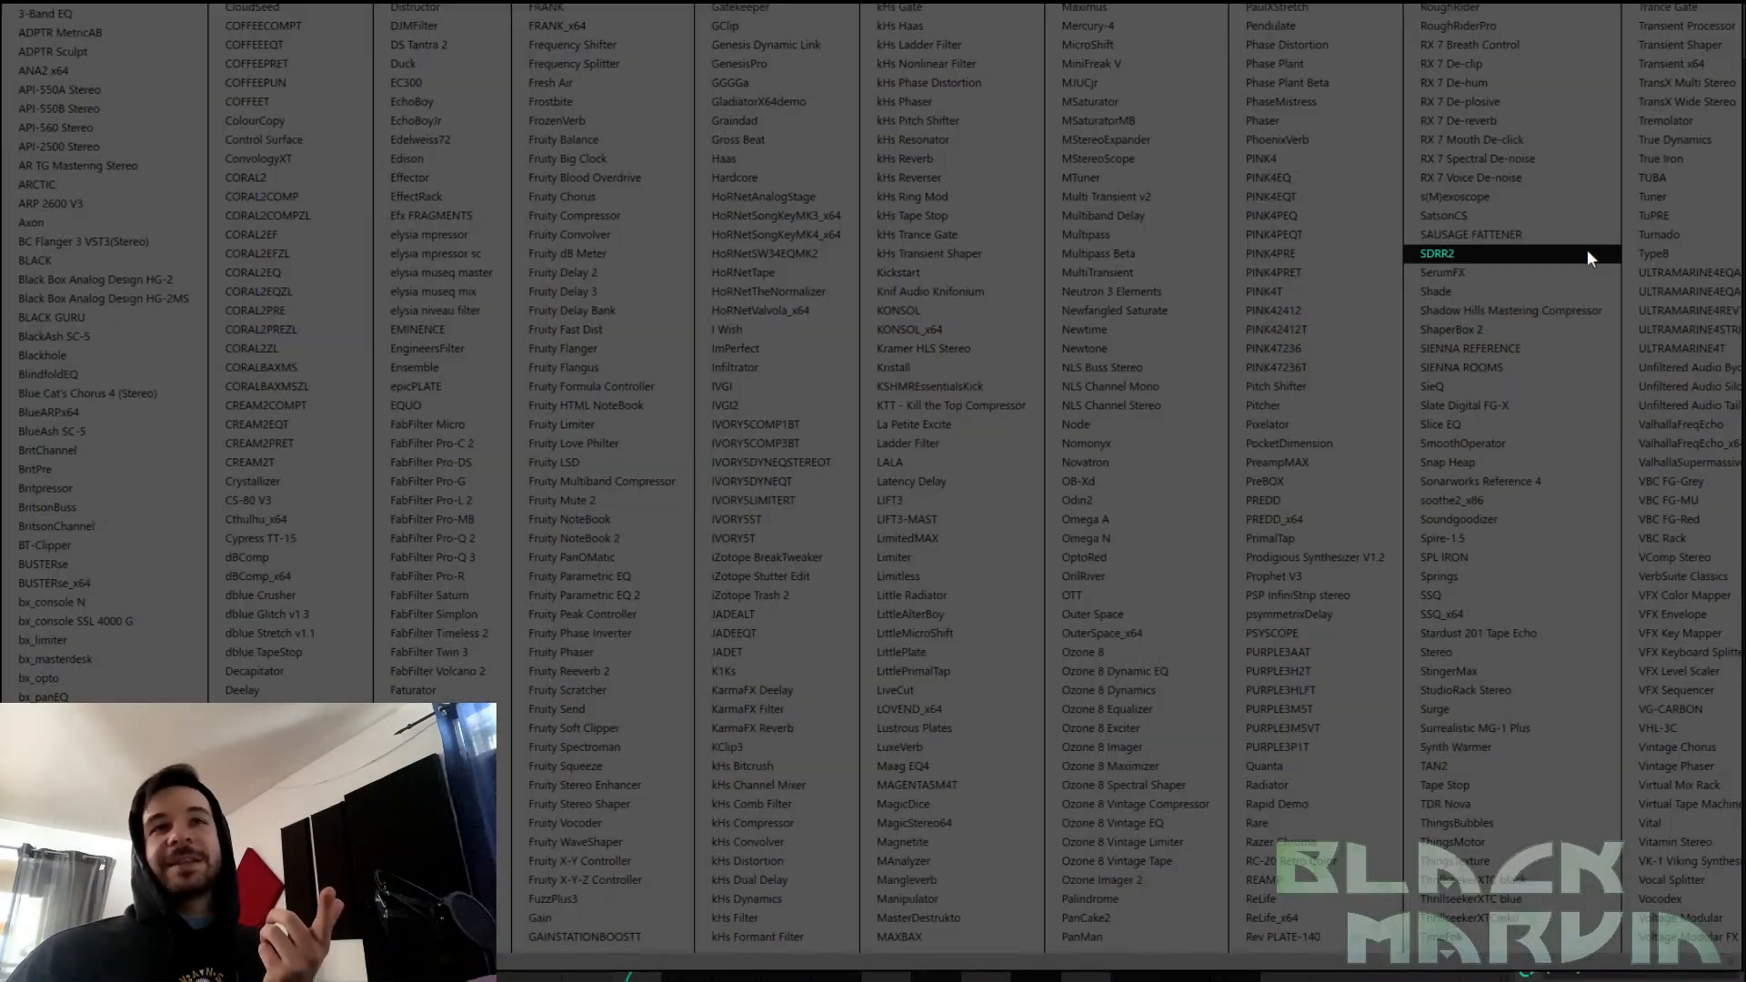
{"action": "left_click", "coordinate": [96, 526]}
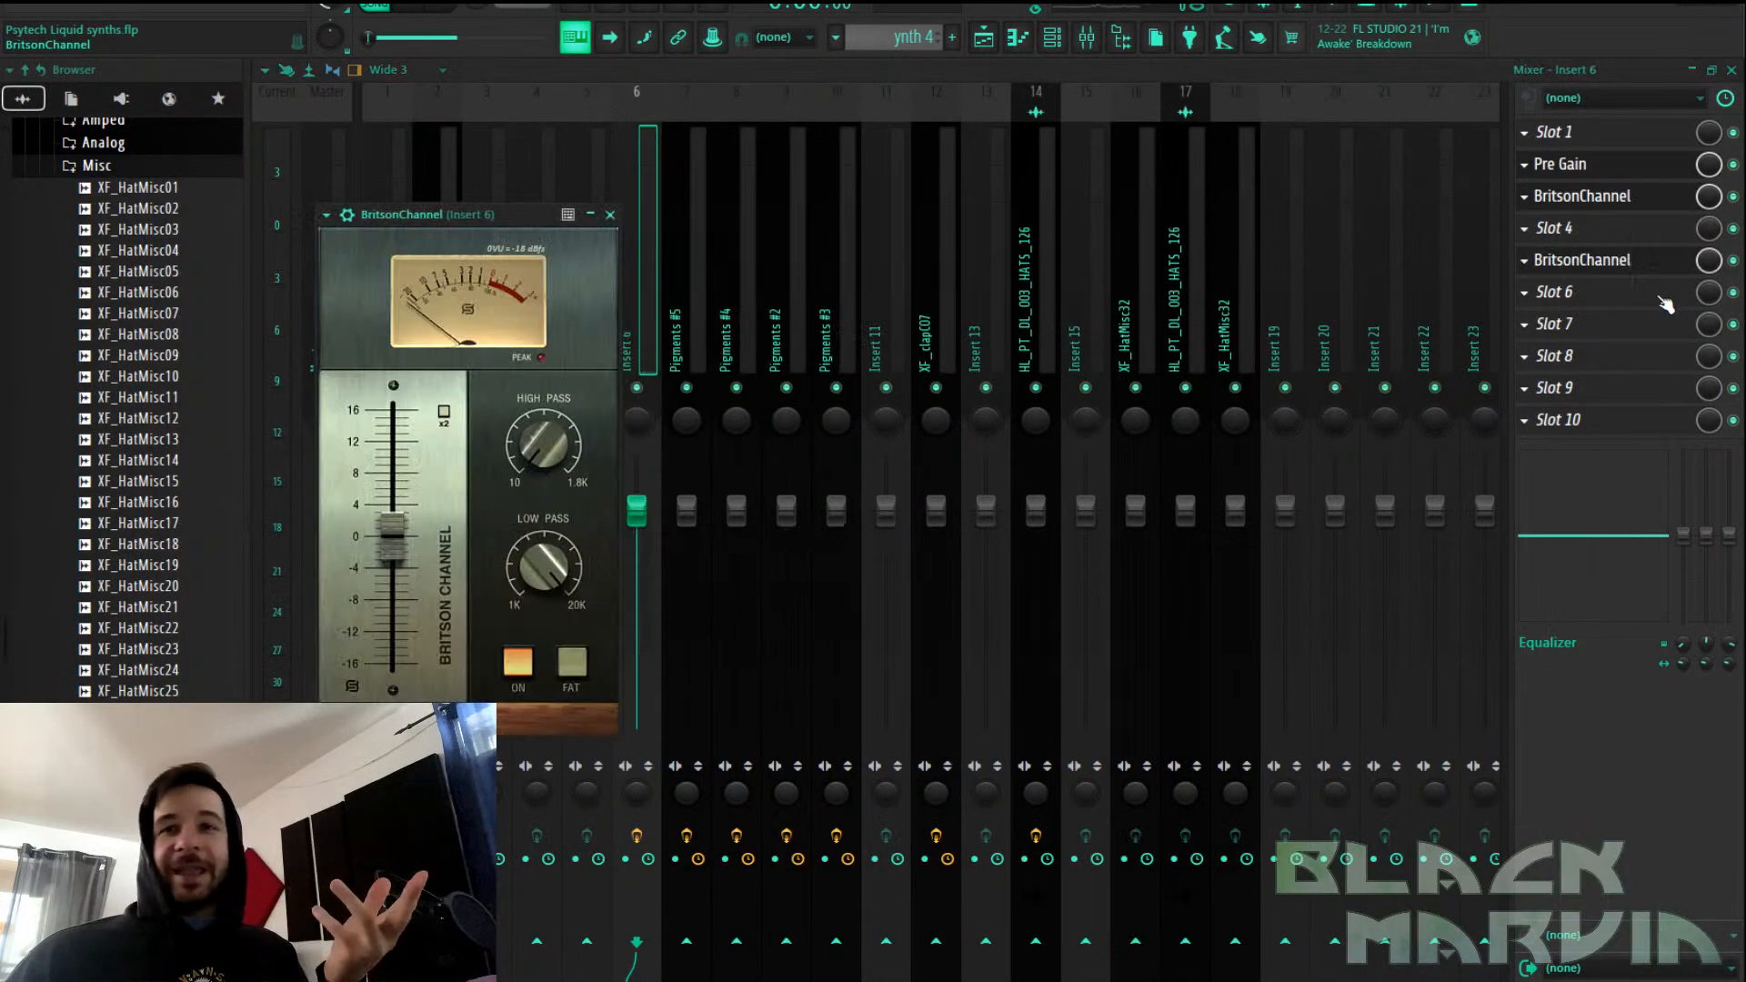
{"action": "left_click_drag", "start_coordinate": [493, 216], "coordinate": [1239, 242]}
{"action": "left_click_drag", "start_coordinate": [1638, 264], "coordinate": [1628, 389]}
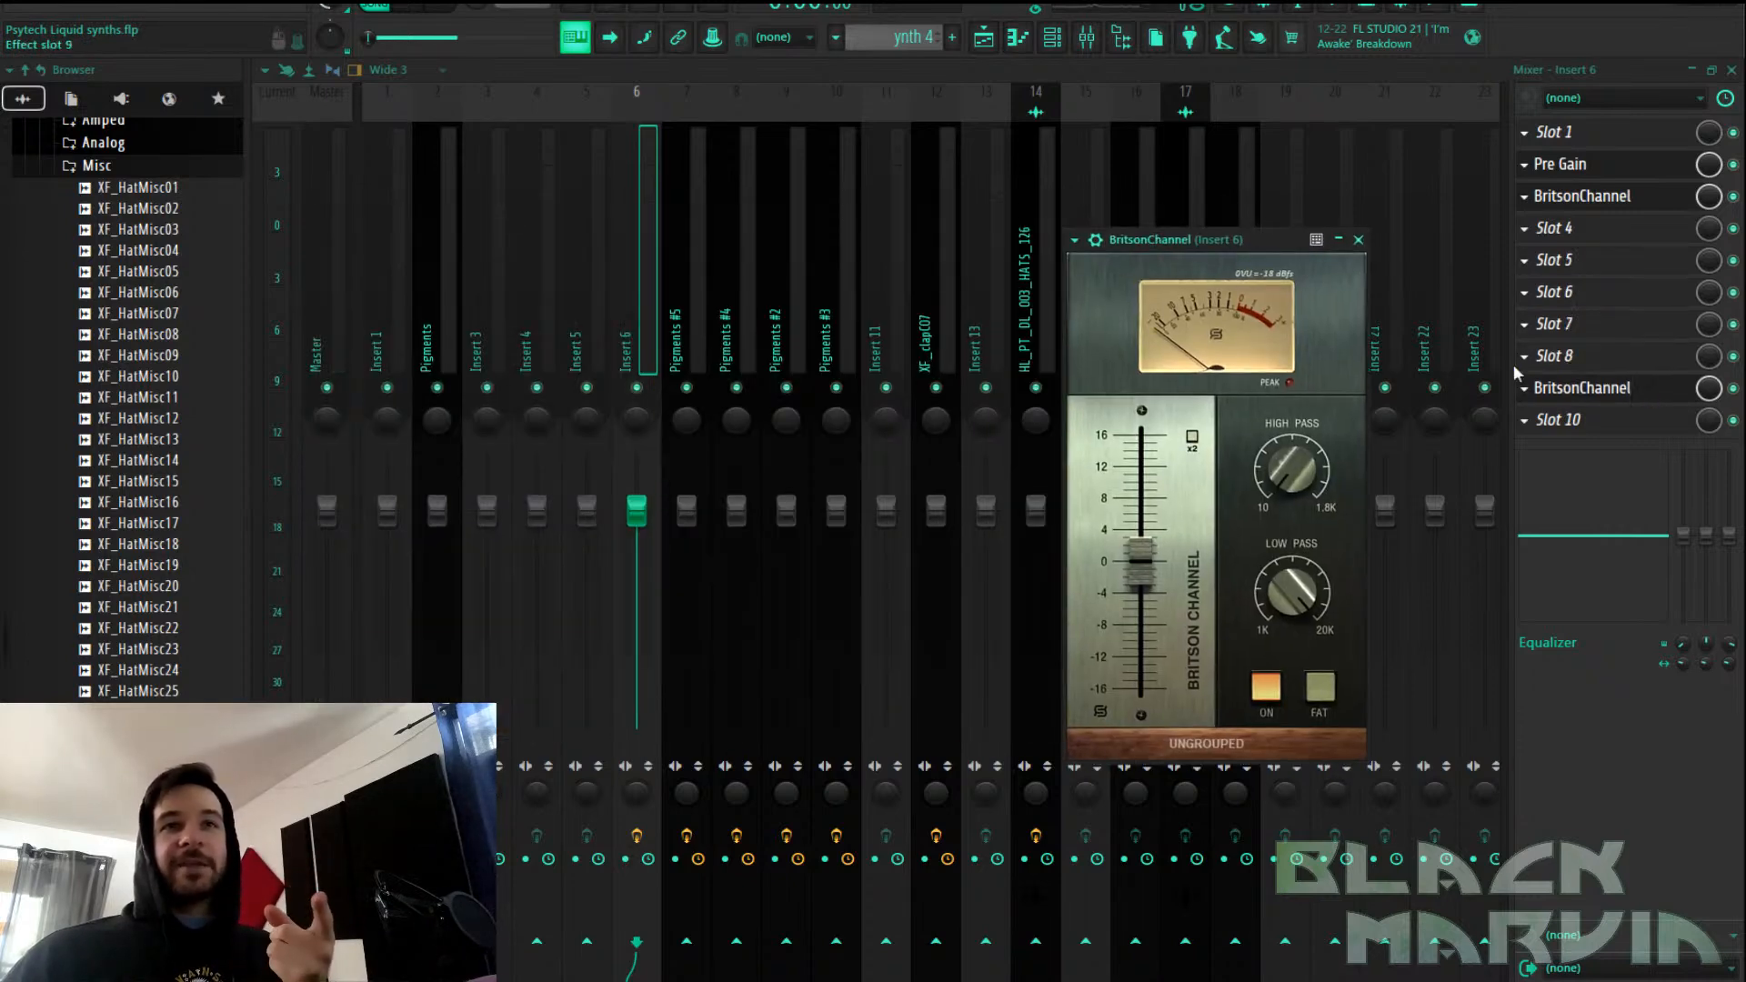
{"action": "left_click_drag", "start_coordinate": [1146, 576], "coordinate": [1151, 579]}
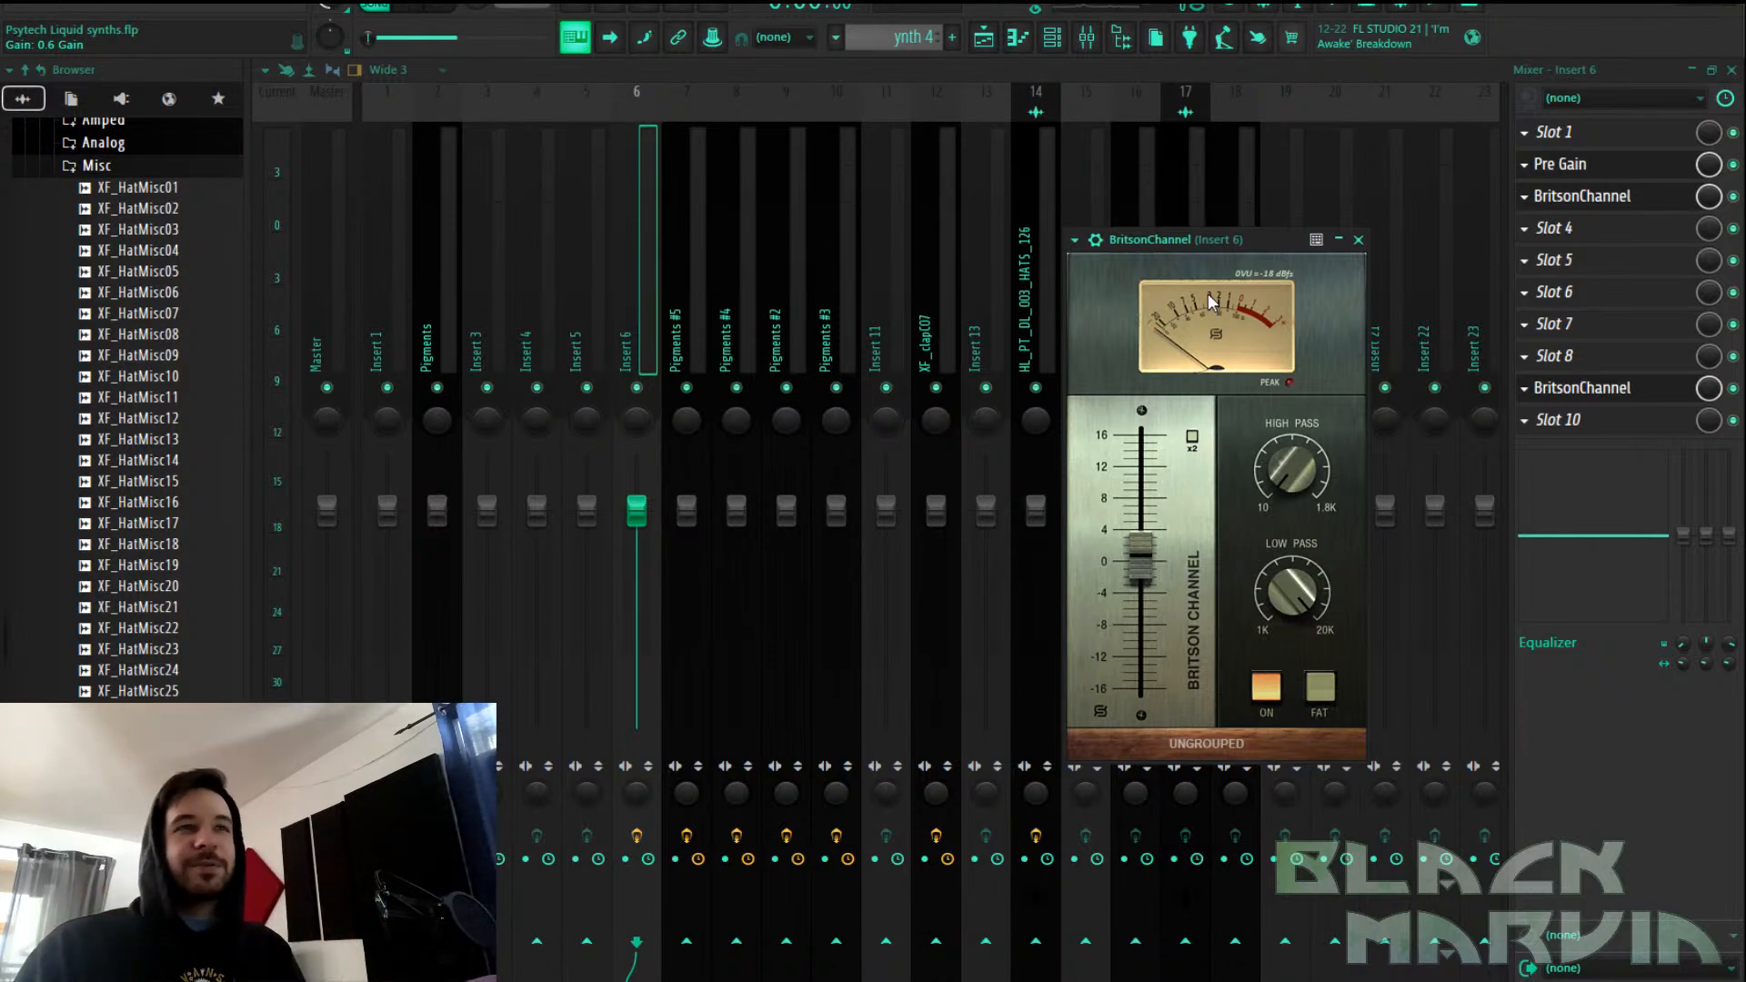
Examine the effect chains of the Pigments #3, Pigments #2, Pigments #4 and Pigments #5 mixer tracks
{"action": "left_click", "coordinate": [832, 328]}
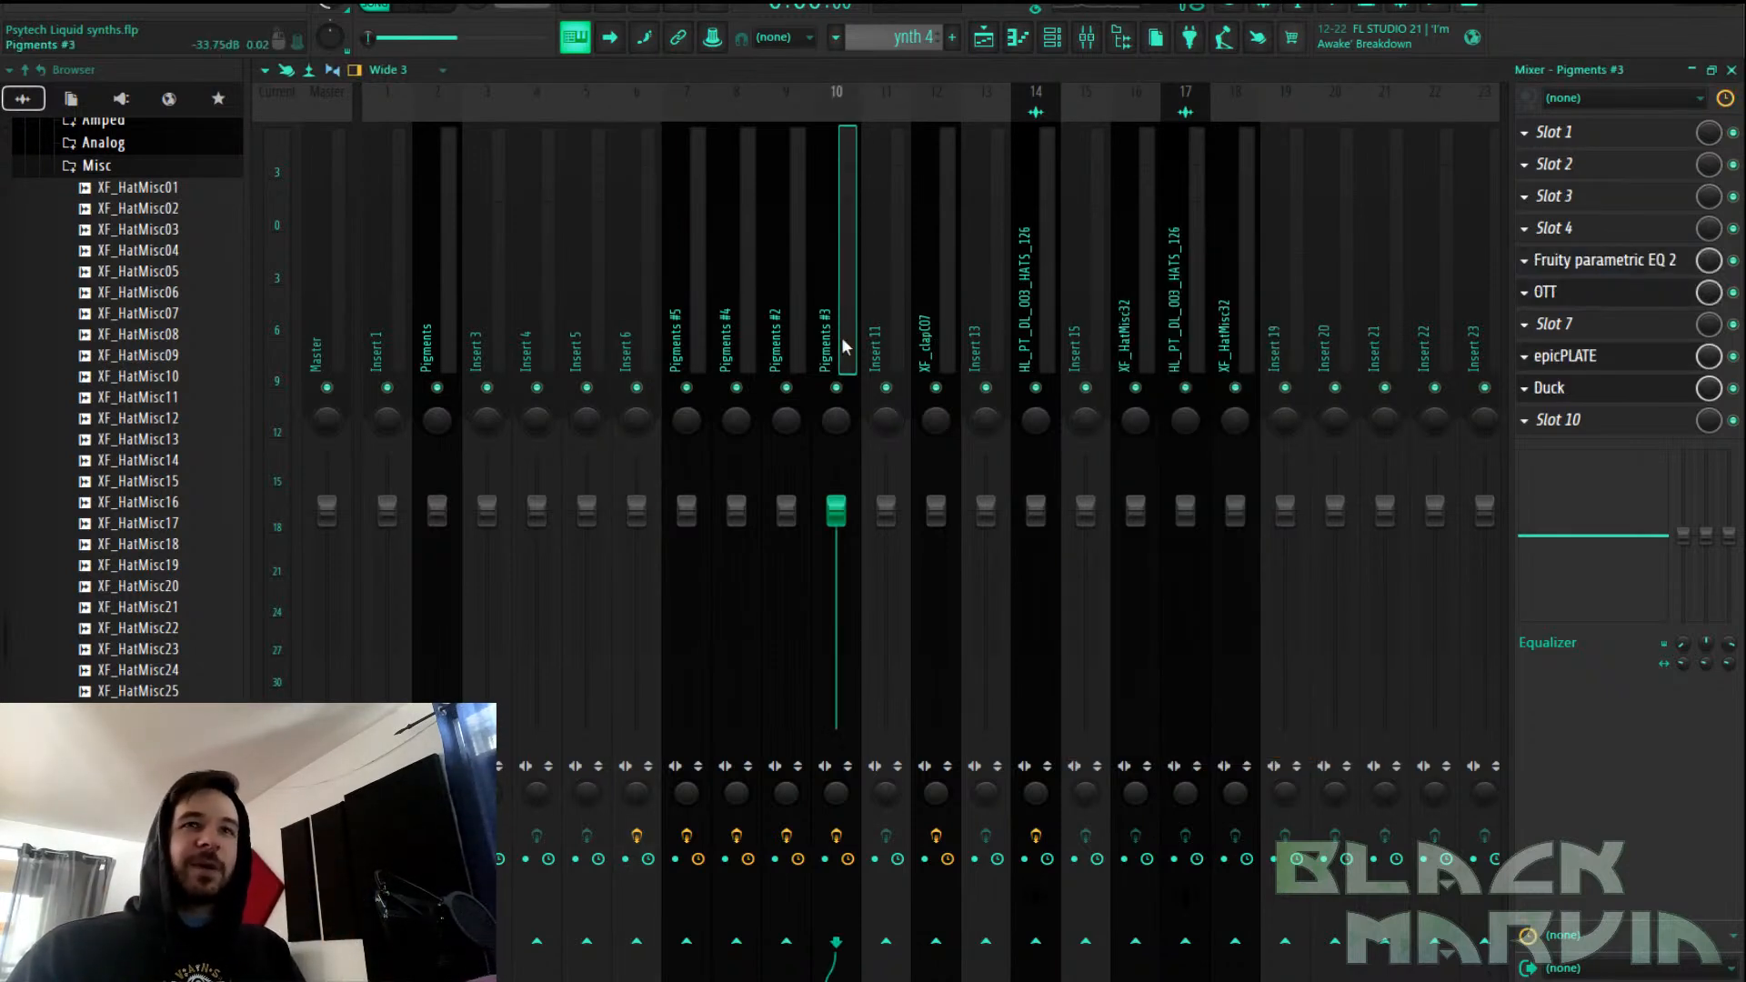
{"action": "left_click", "coordinate": [799, 349]}
{"action": "left_click", "coordinate": [744, 348]}
{"action": "left_click", "coordinate": [700, 348]}
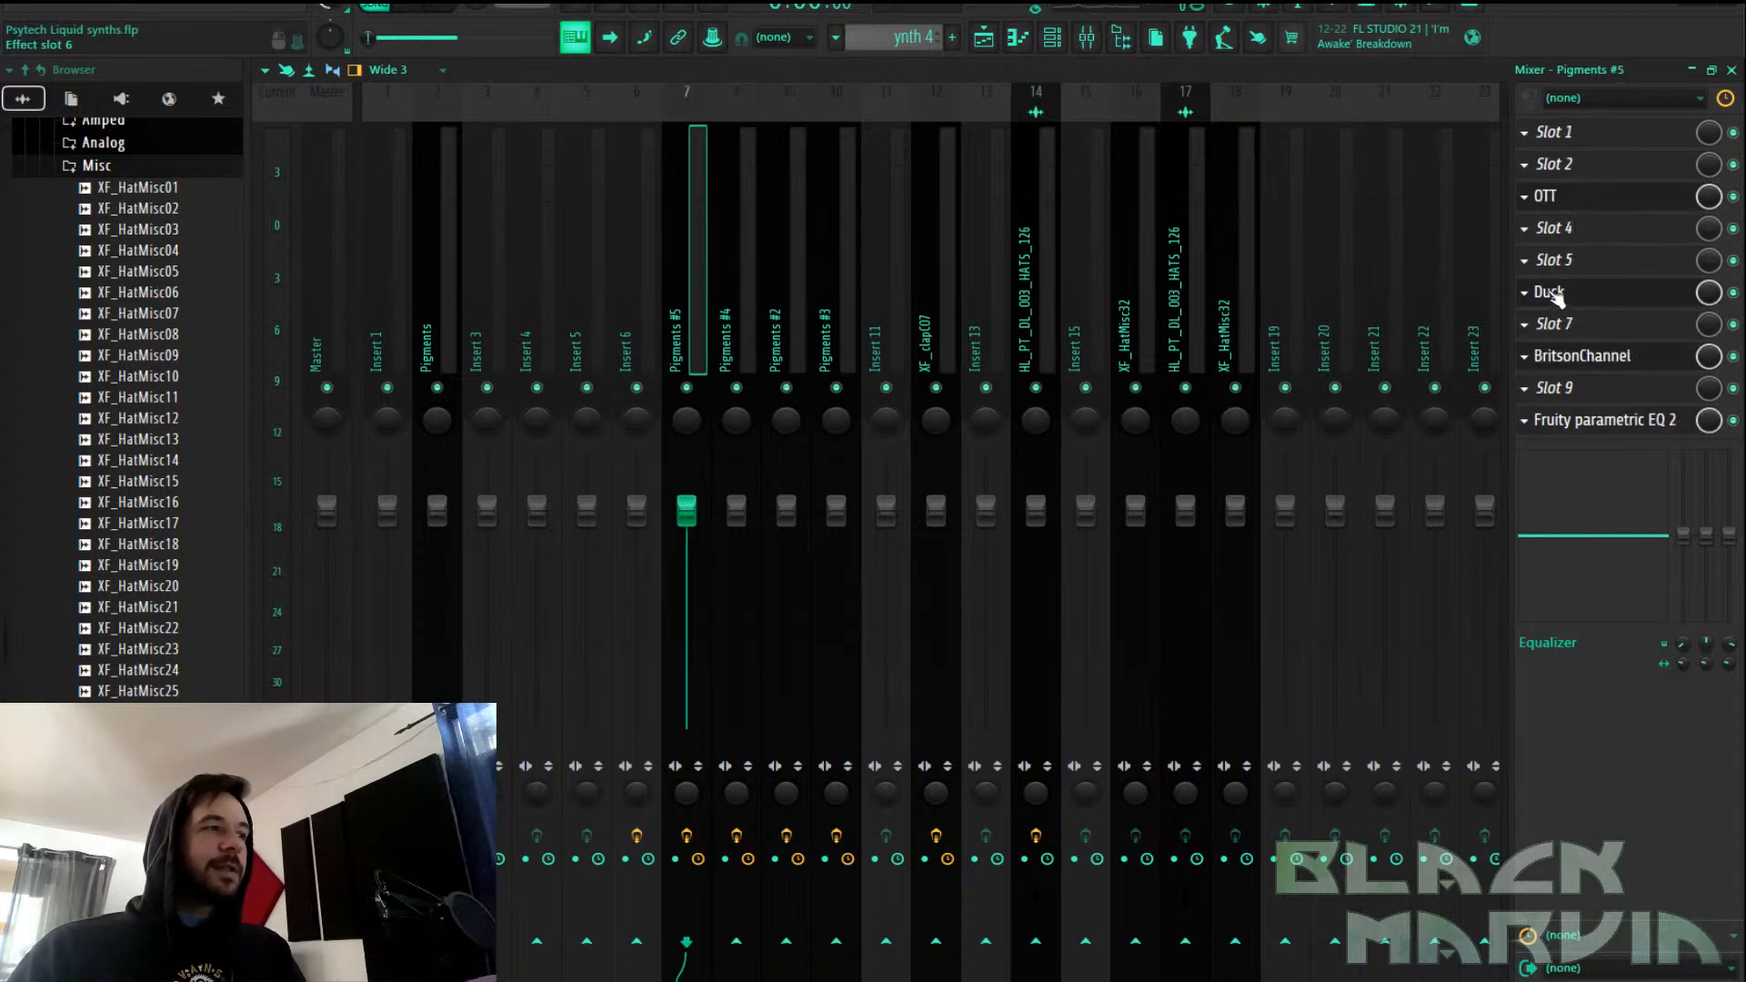
View the BritsonChannel and Fruity parametric EQ 2 settings on the Pigments #5 track, closing each one
{"action": "left_click", "coordinate": [1611, 363]}
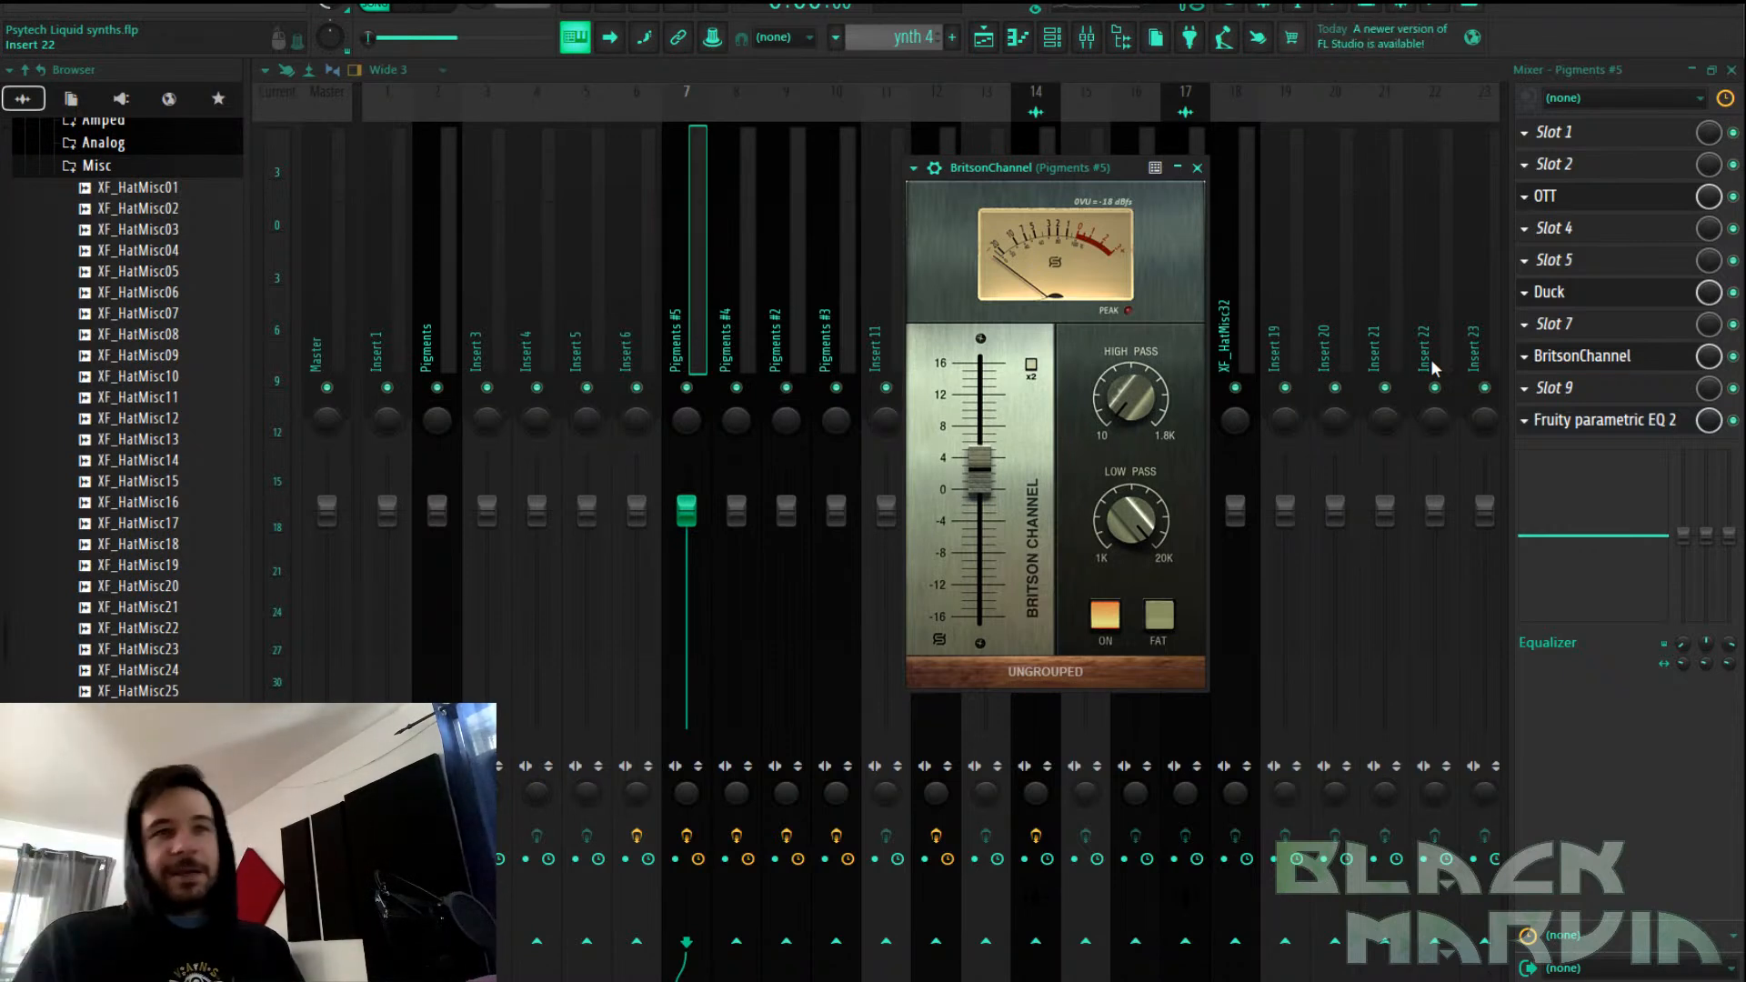
{"action": "key", "text": "Escape"}
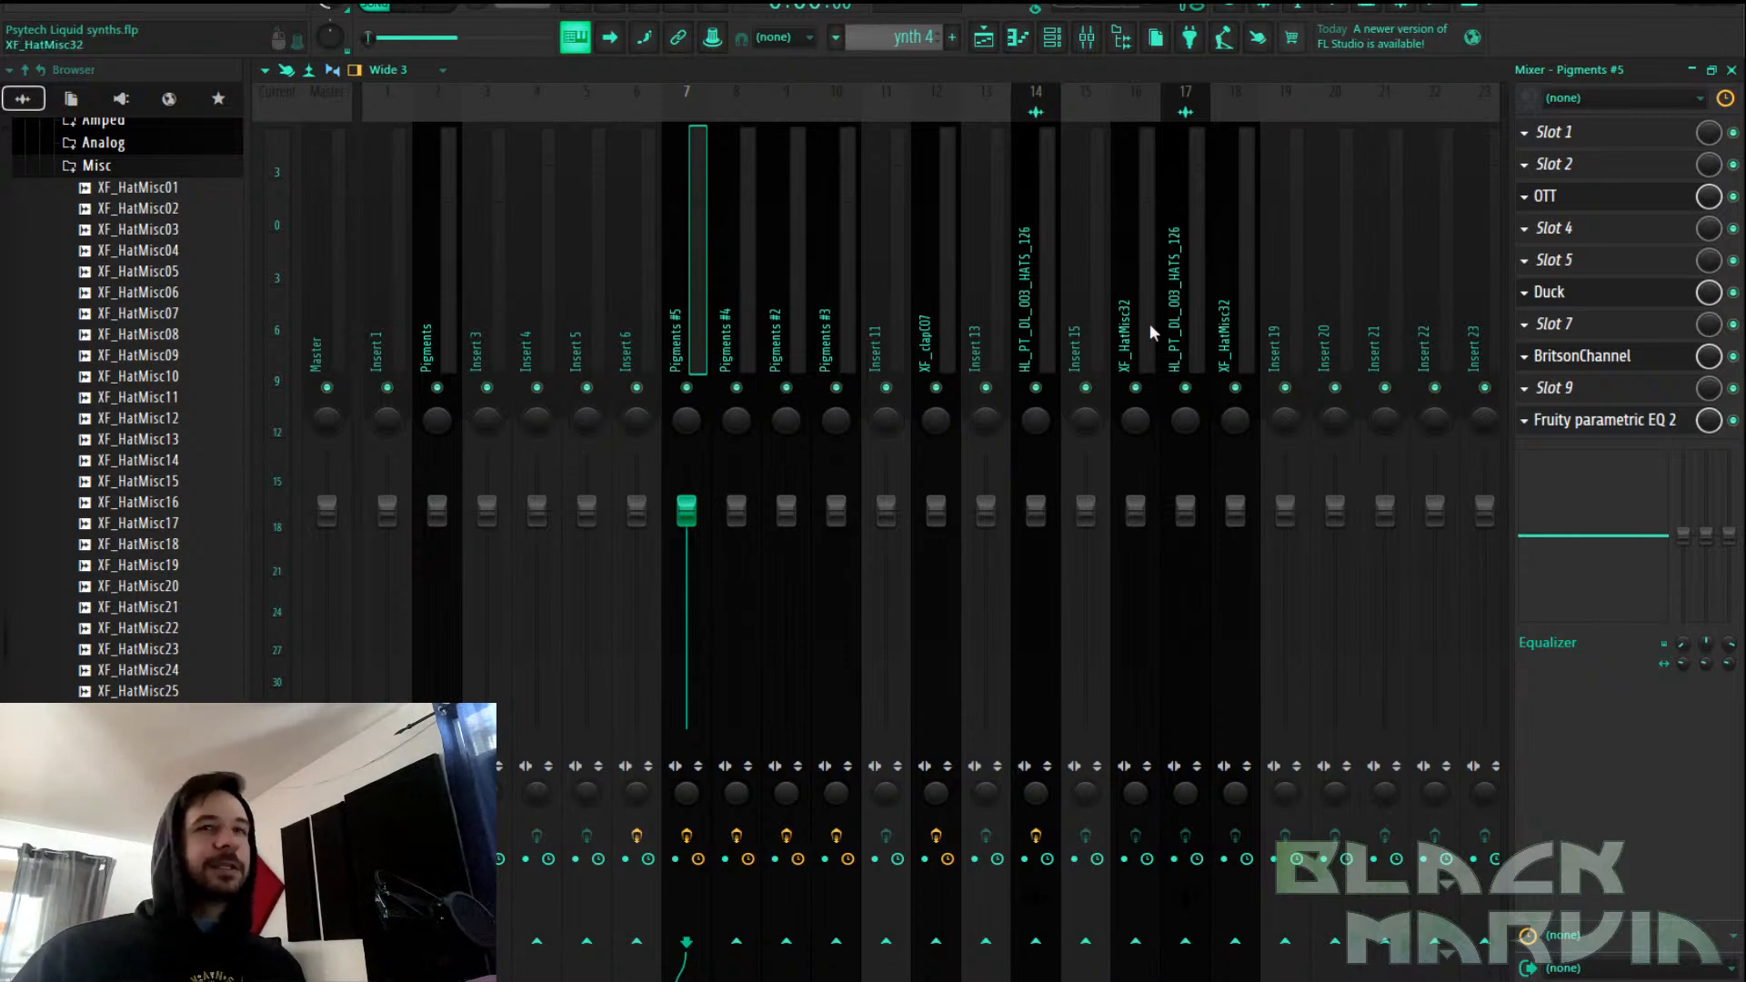
{"action": "left_click", "coordinate": [1610, 425]}
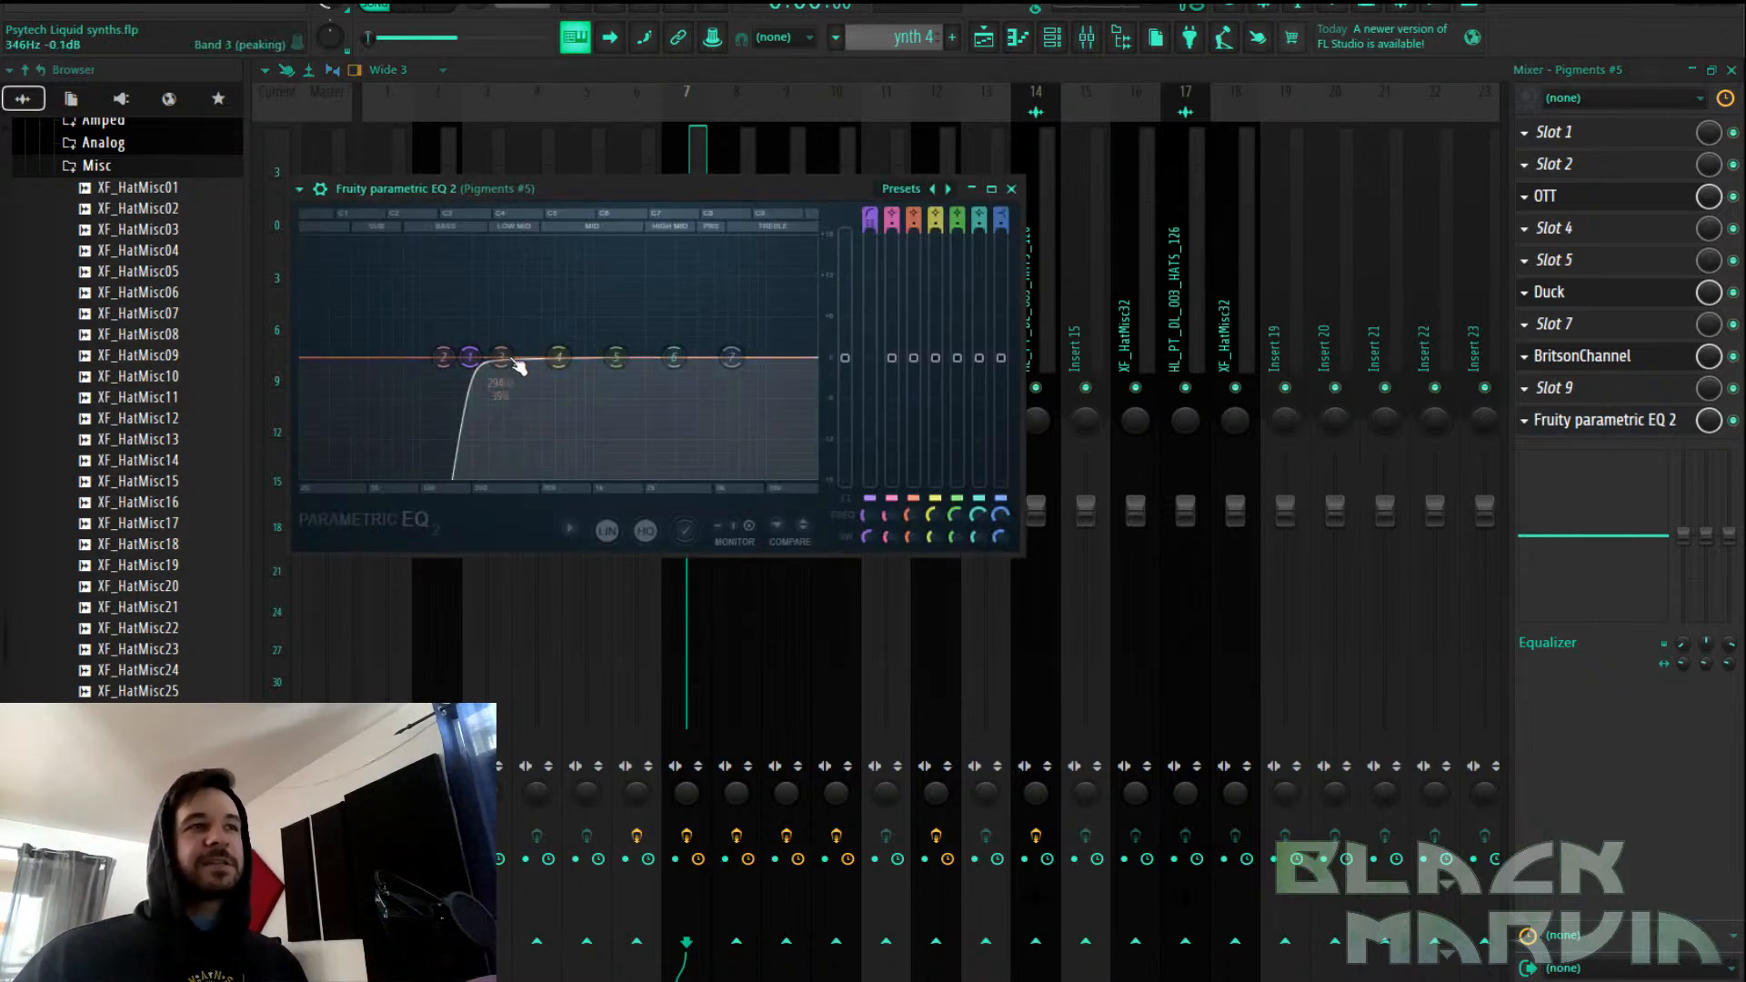
{"action": "left_click", "coordinate": [673, 152]}
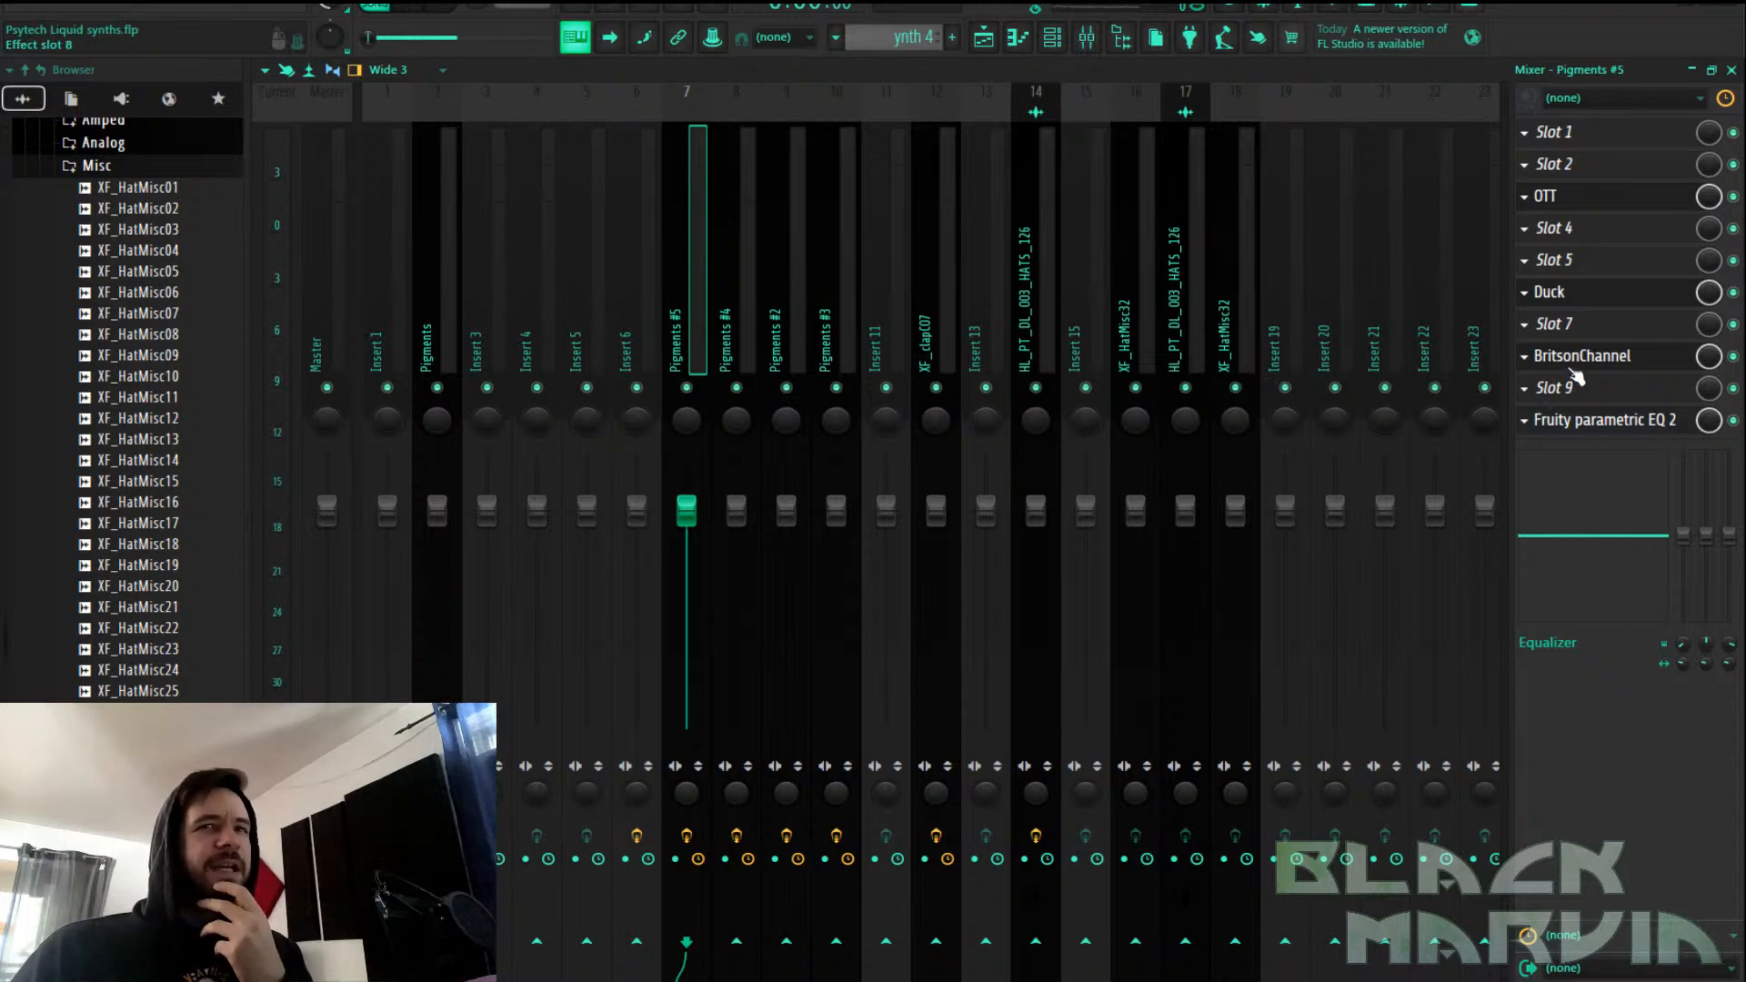
Delete both BritsonChannel instances and Pre Gain from Insert 6 so all its effect slots are empty
{"action": "key", "text": "Left"}
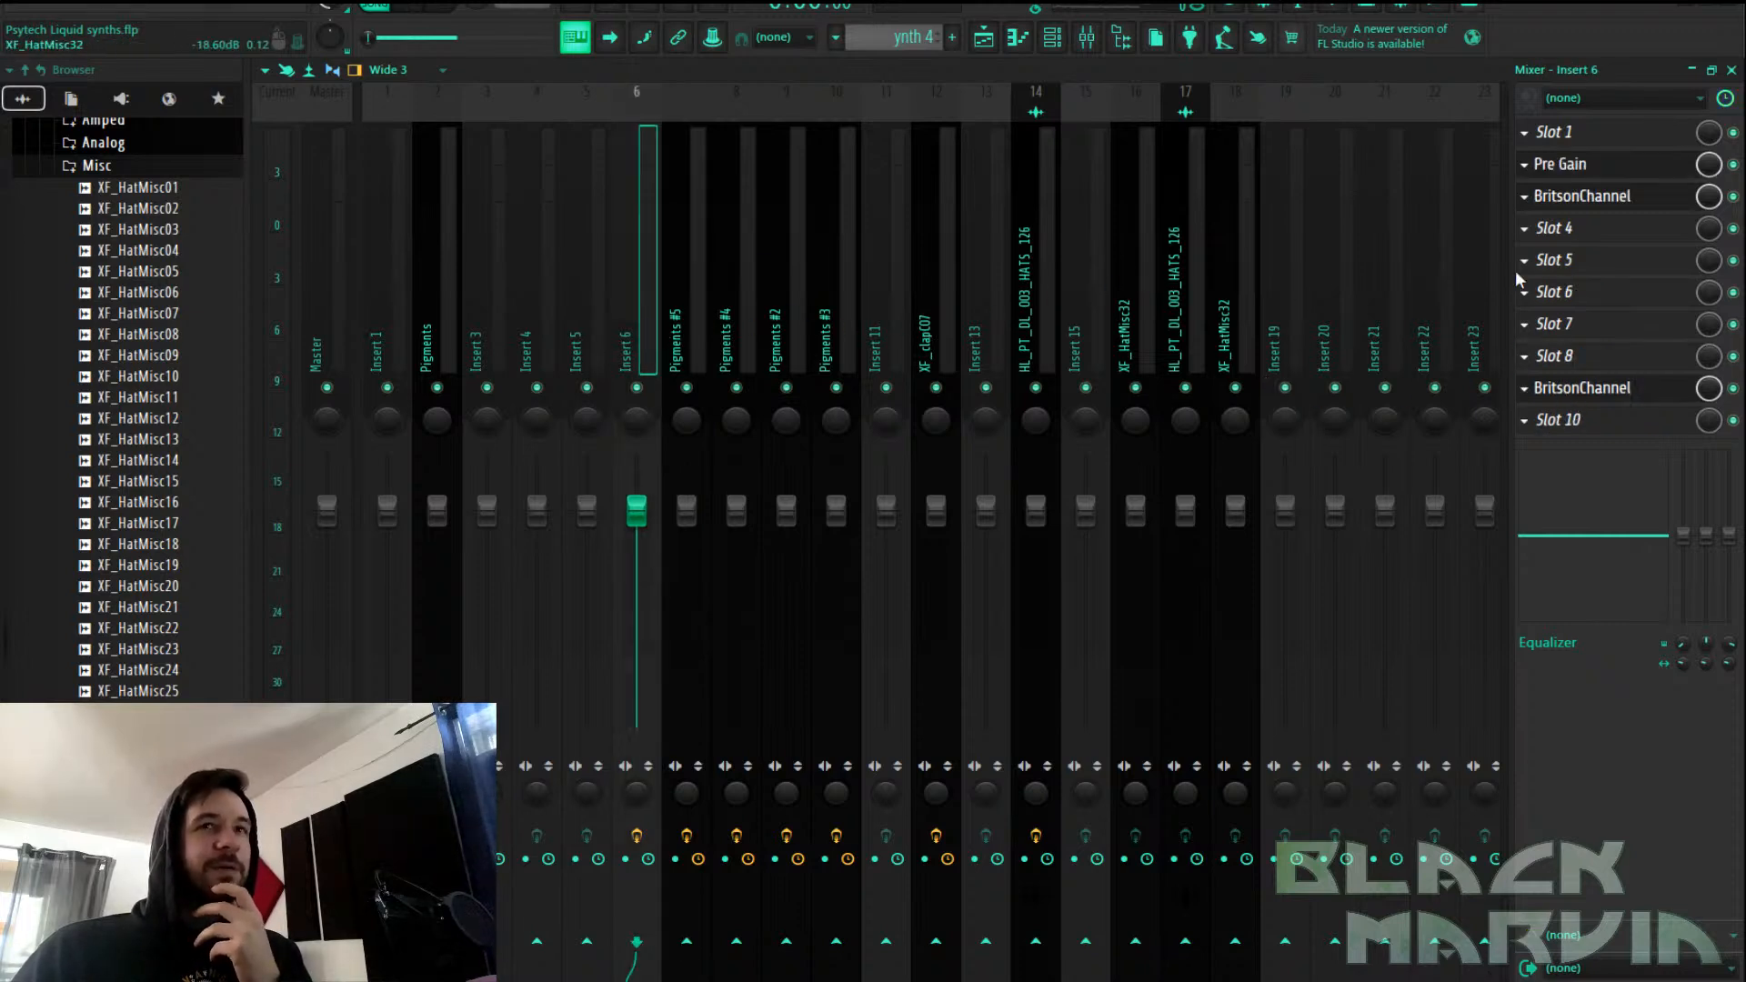
{"action": "right_click", "coordinate": [1539, 409]}
{"action": "key", "text": "Escape"}
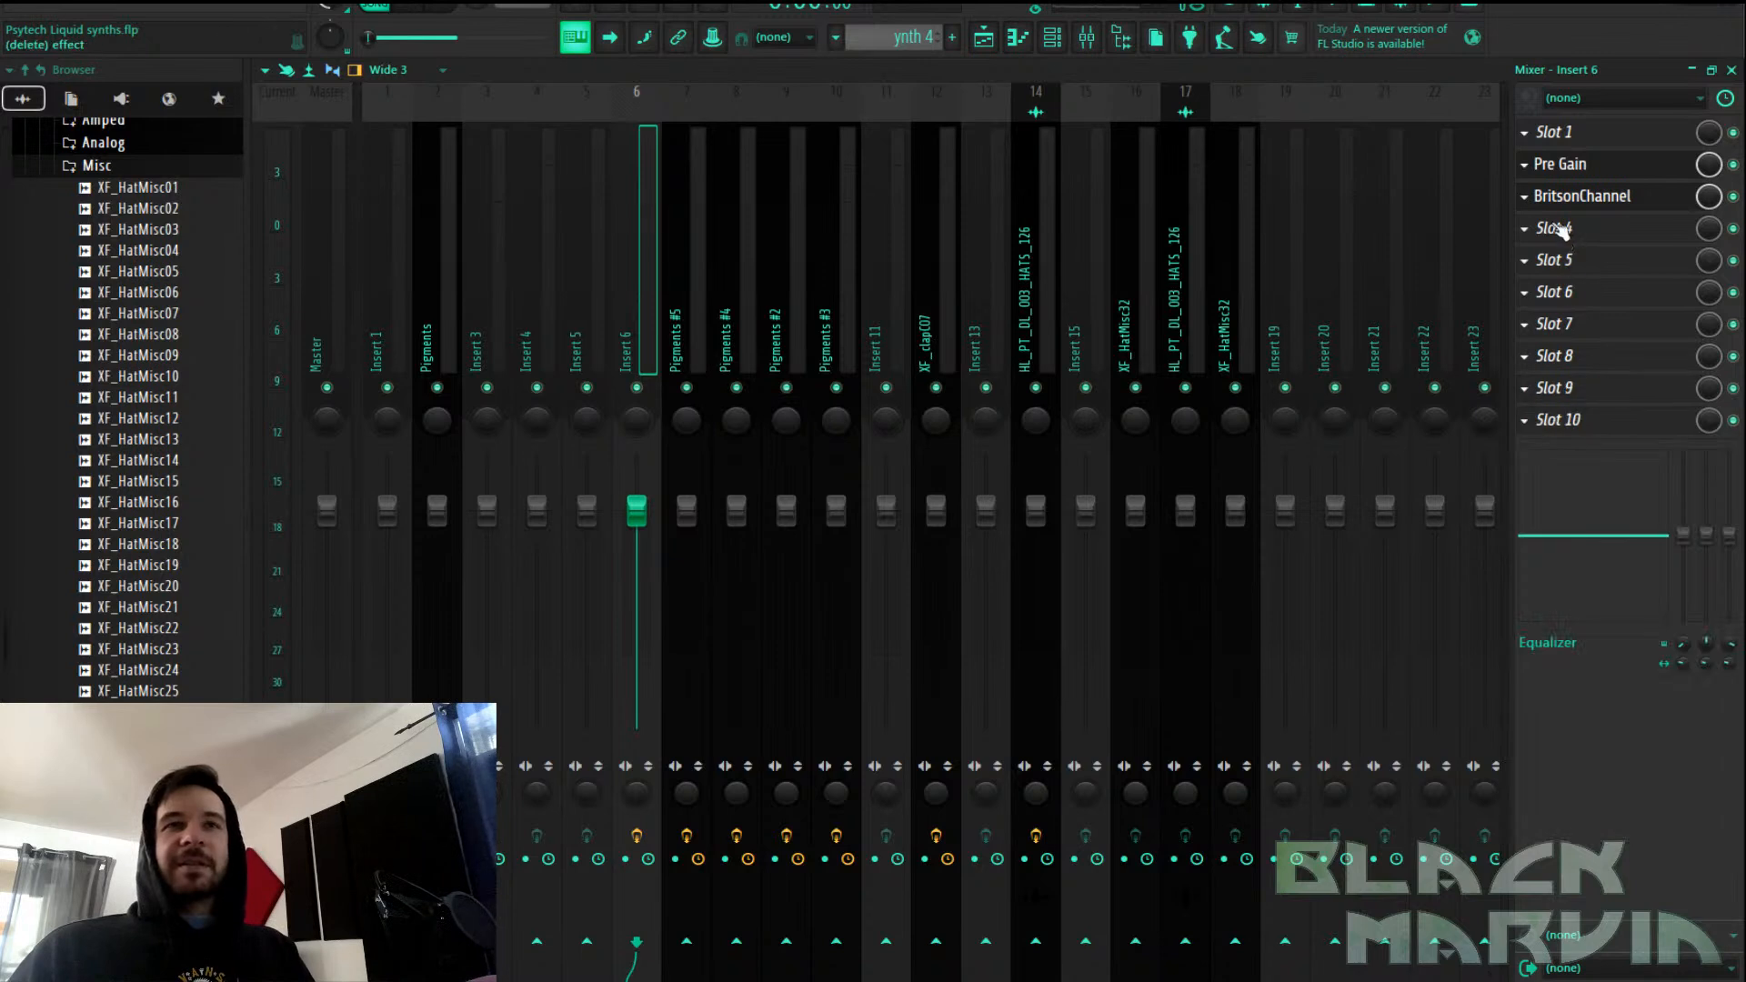
{"action": "right_click", "coordinate": [1546, 204]}
{"action": "left_click", "coordinate": [1547, 239]}
{"action": "right_click", "coordinate": [1547, 165]}
{"action": "left_click", "coordinate": [1546, 207]}
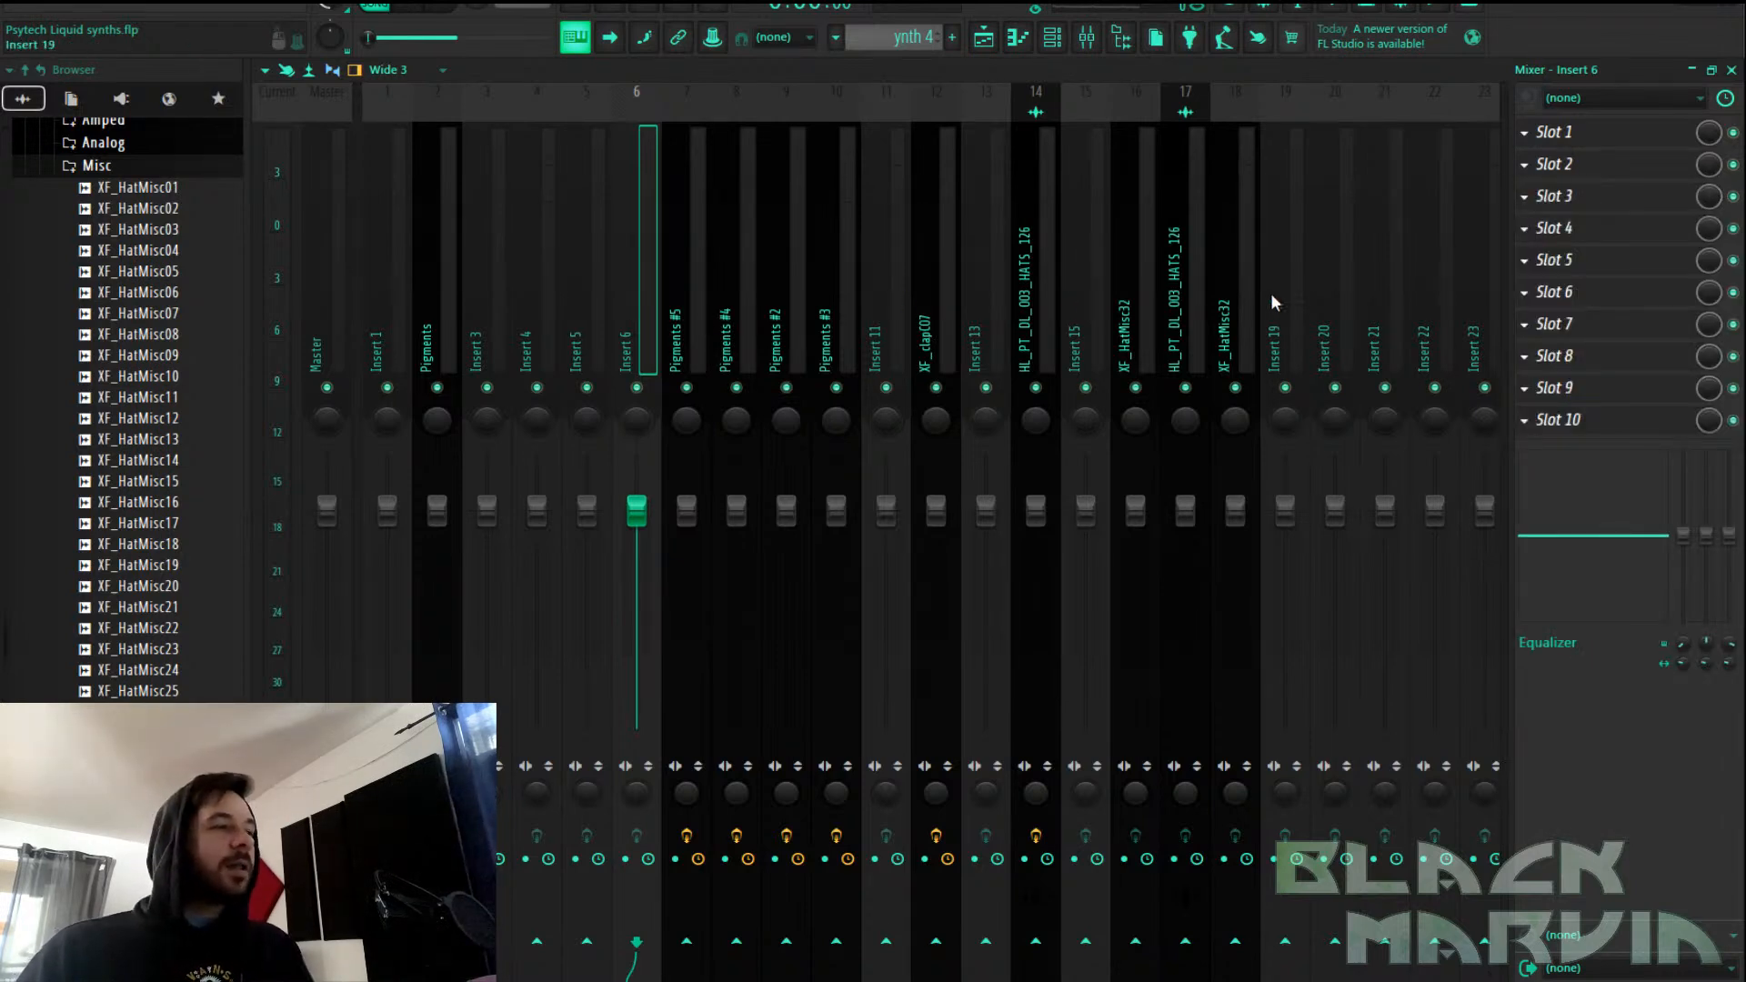
Browse the effect plugin list for slot 8 of Insert 6 and close it without choosing anything
{"action": "left_click", "coordinate": [1634, 350]}
{"action": "scroll", "coordinate": [636, 582], "scroll_direction": "down", "scroll_amount": 2}
{"action": "scroll", "coordinate": [628, 576], "scroll_direction": "up", "scroll_amount": 2}
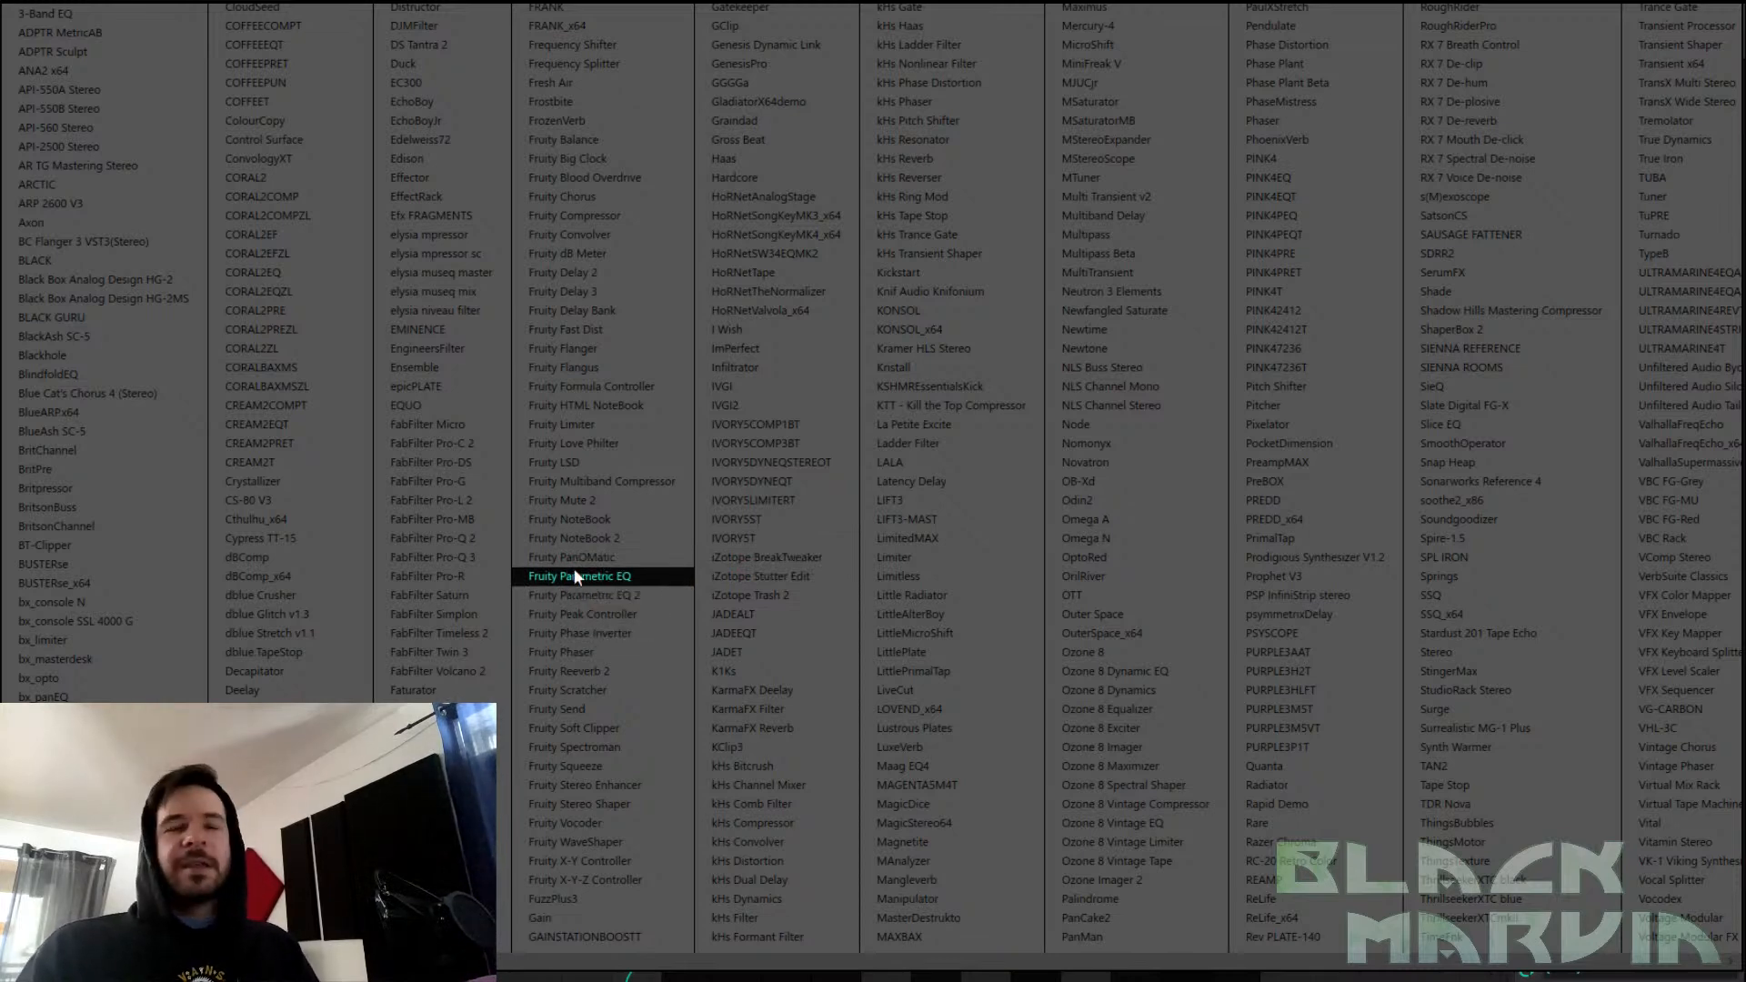
{"action": "left_click", "coordinate": [1492, 976]}
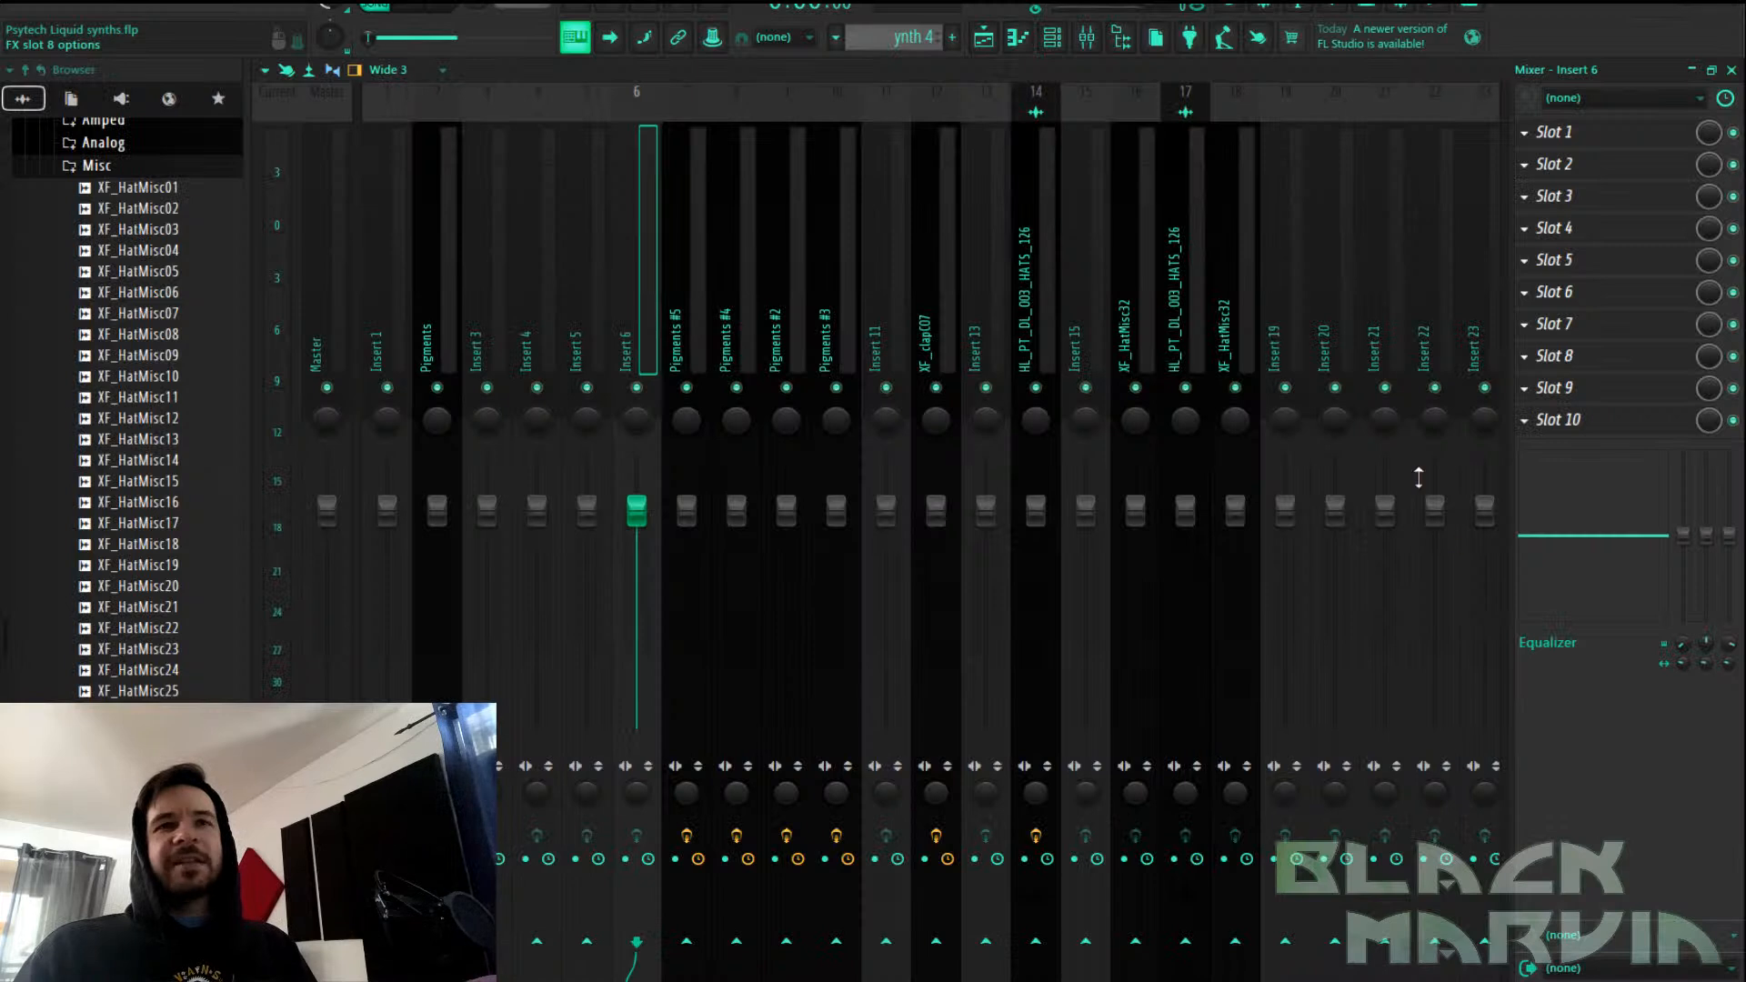
Compare the effect slots of Insert 6 and Pigments #5, and view the BritsonChannel settings on Pigments #5
{"action": "left_click", "coordinate": [668, 325]}
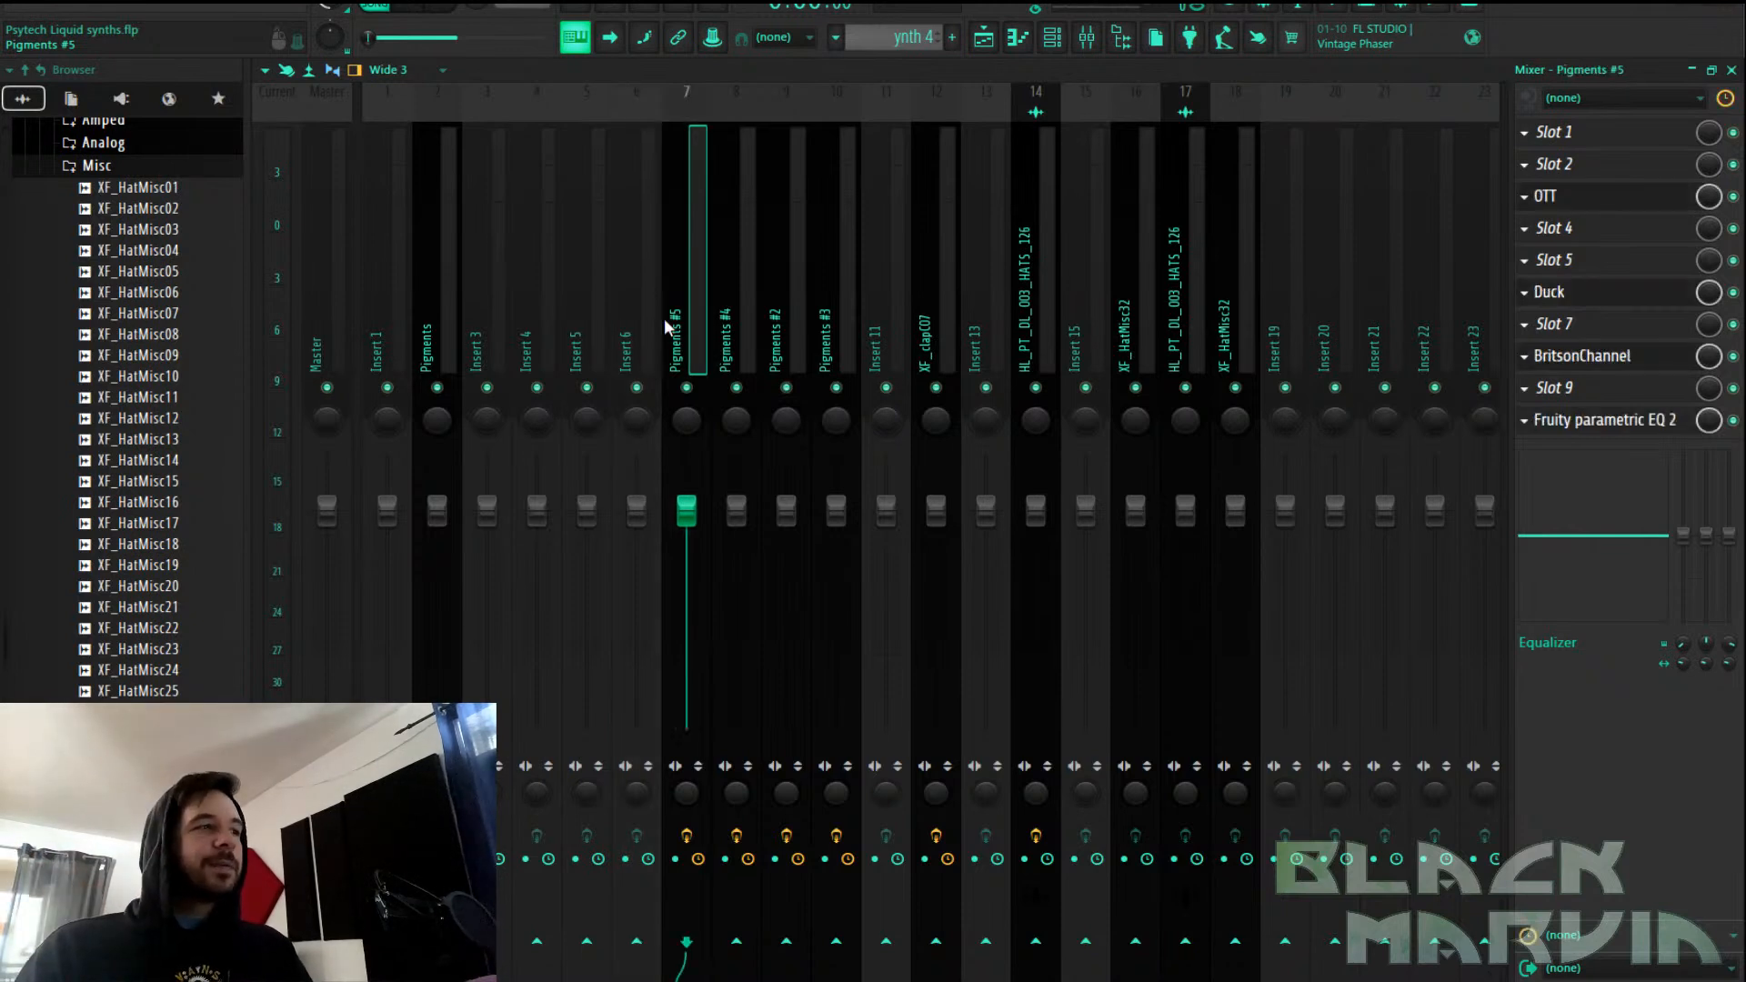
{"action": "left_click", "coordinate": [637, 337]}
{"action": "left_click", "coordinate": [673, 330]}
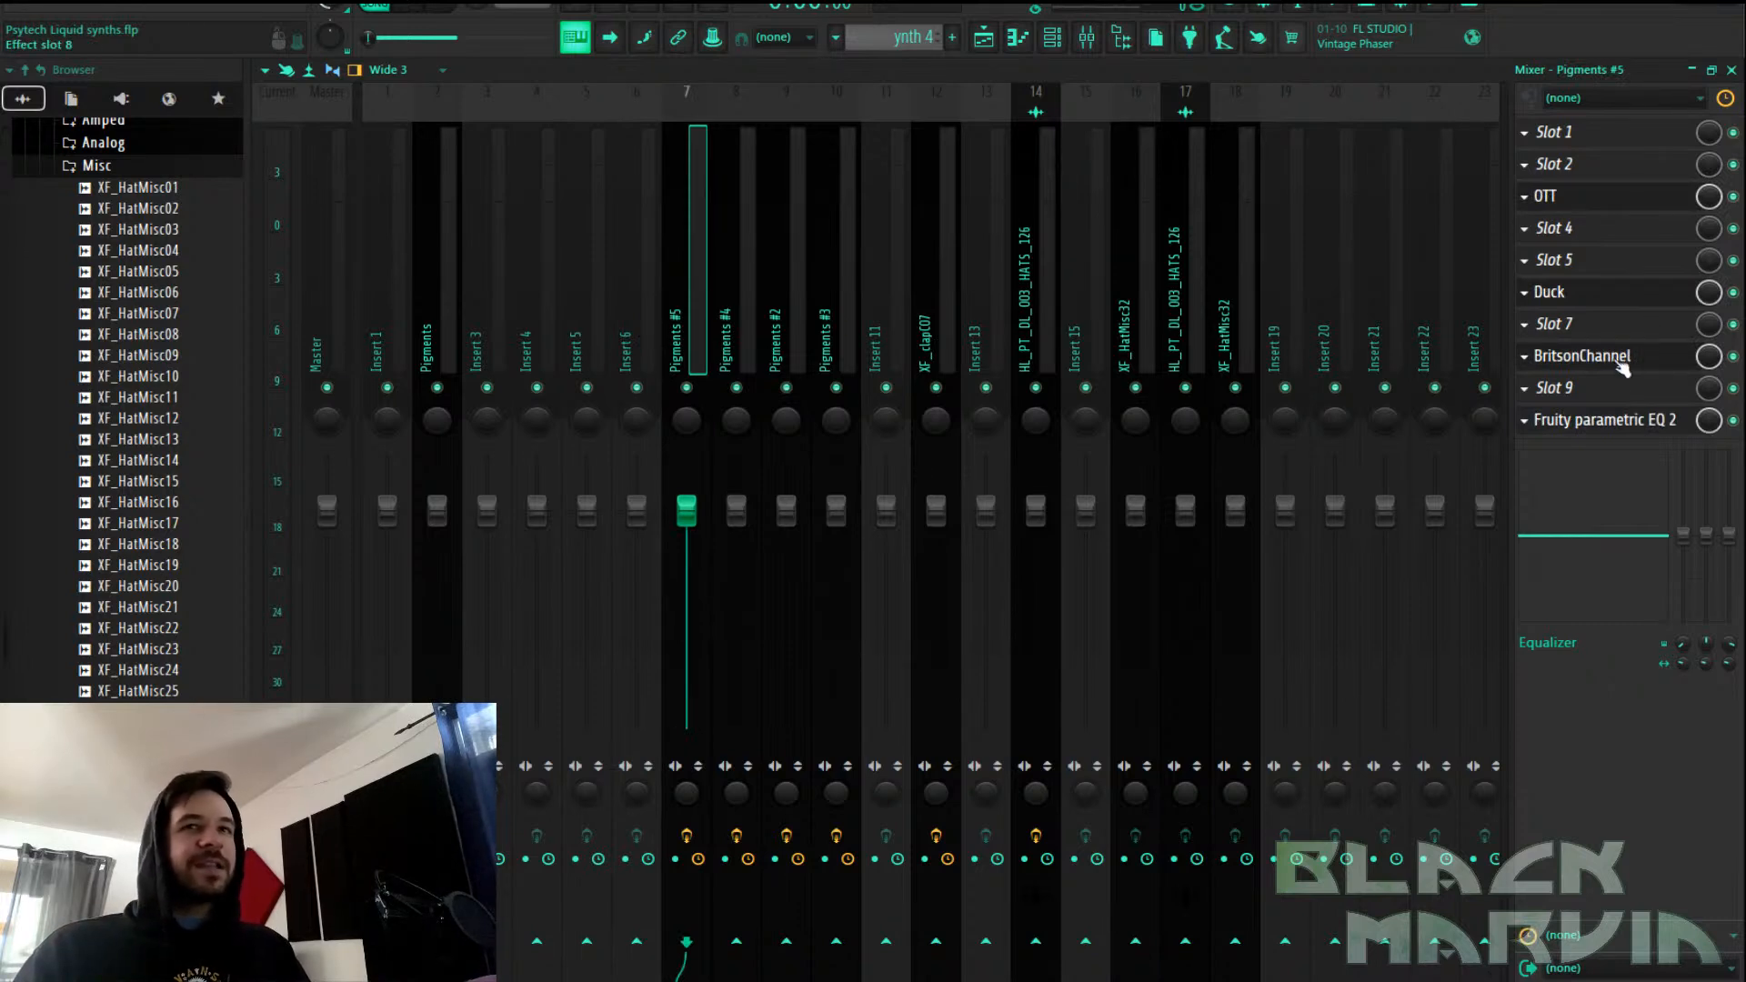
{"action": "left_click", "coordinate": [655, 323]}
{"action": "left_click", "coordinate": [673, 327]}
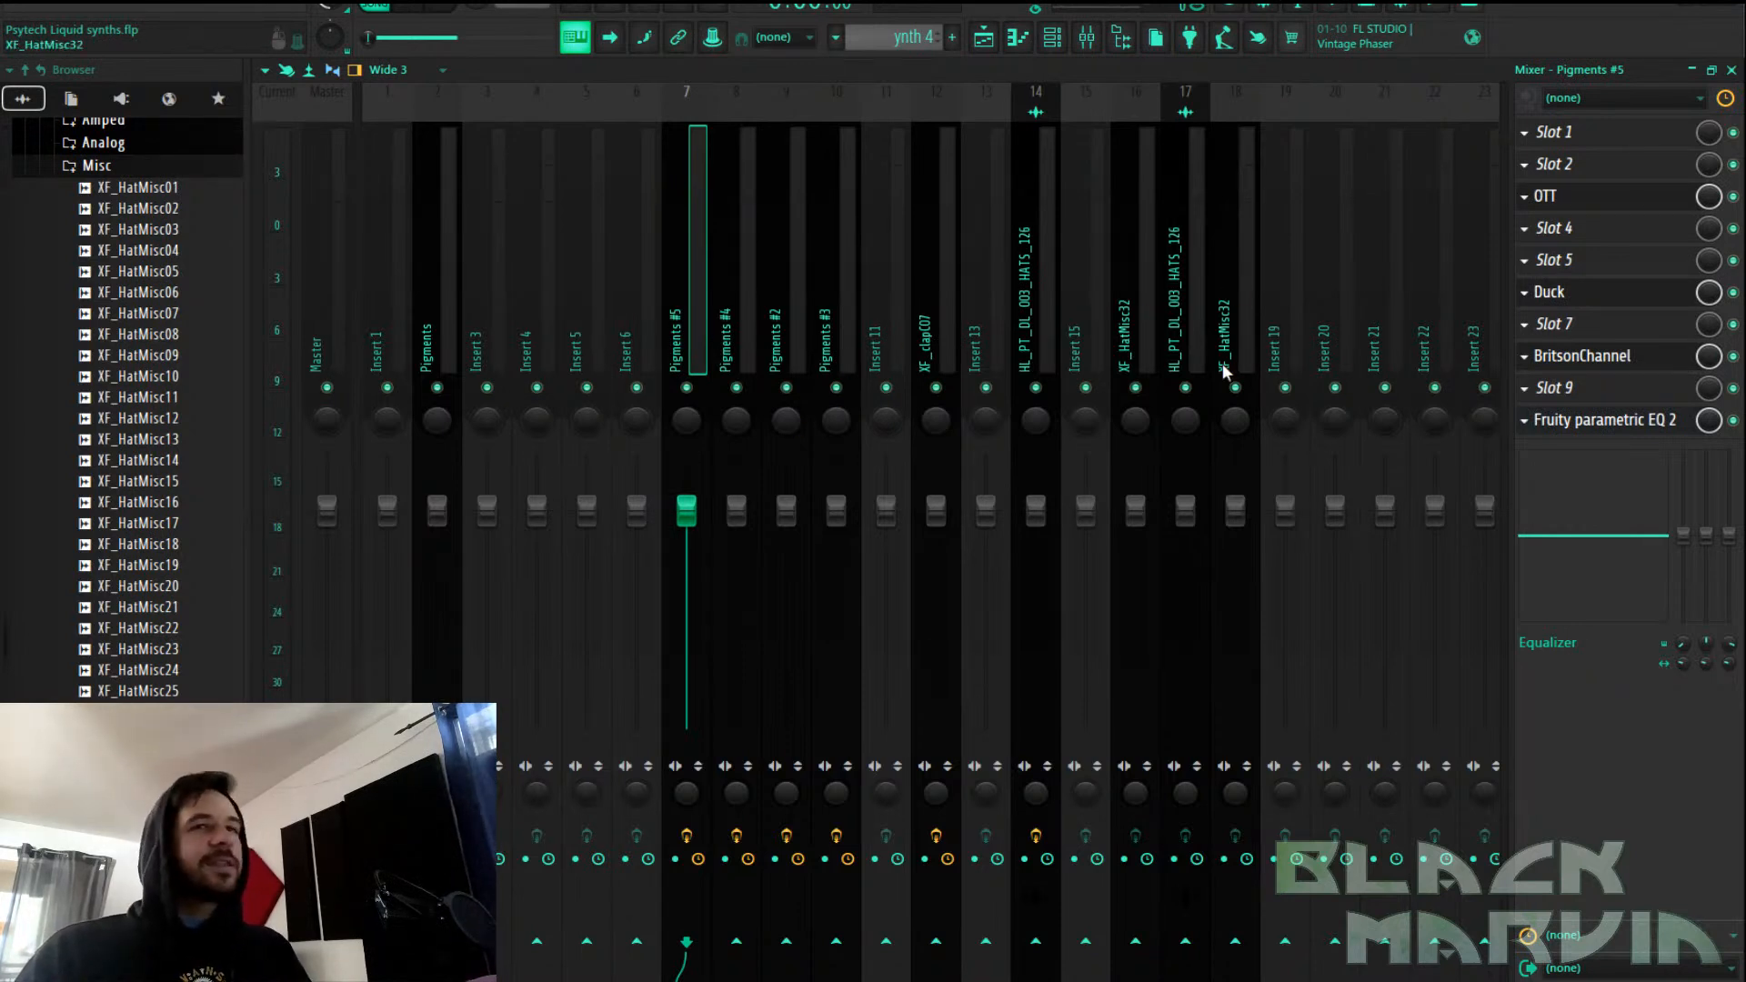
{"action": "left_click", "coordinate": [662, 336]}
{"action": "left_click", "coordinate": [688, 345]}
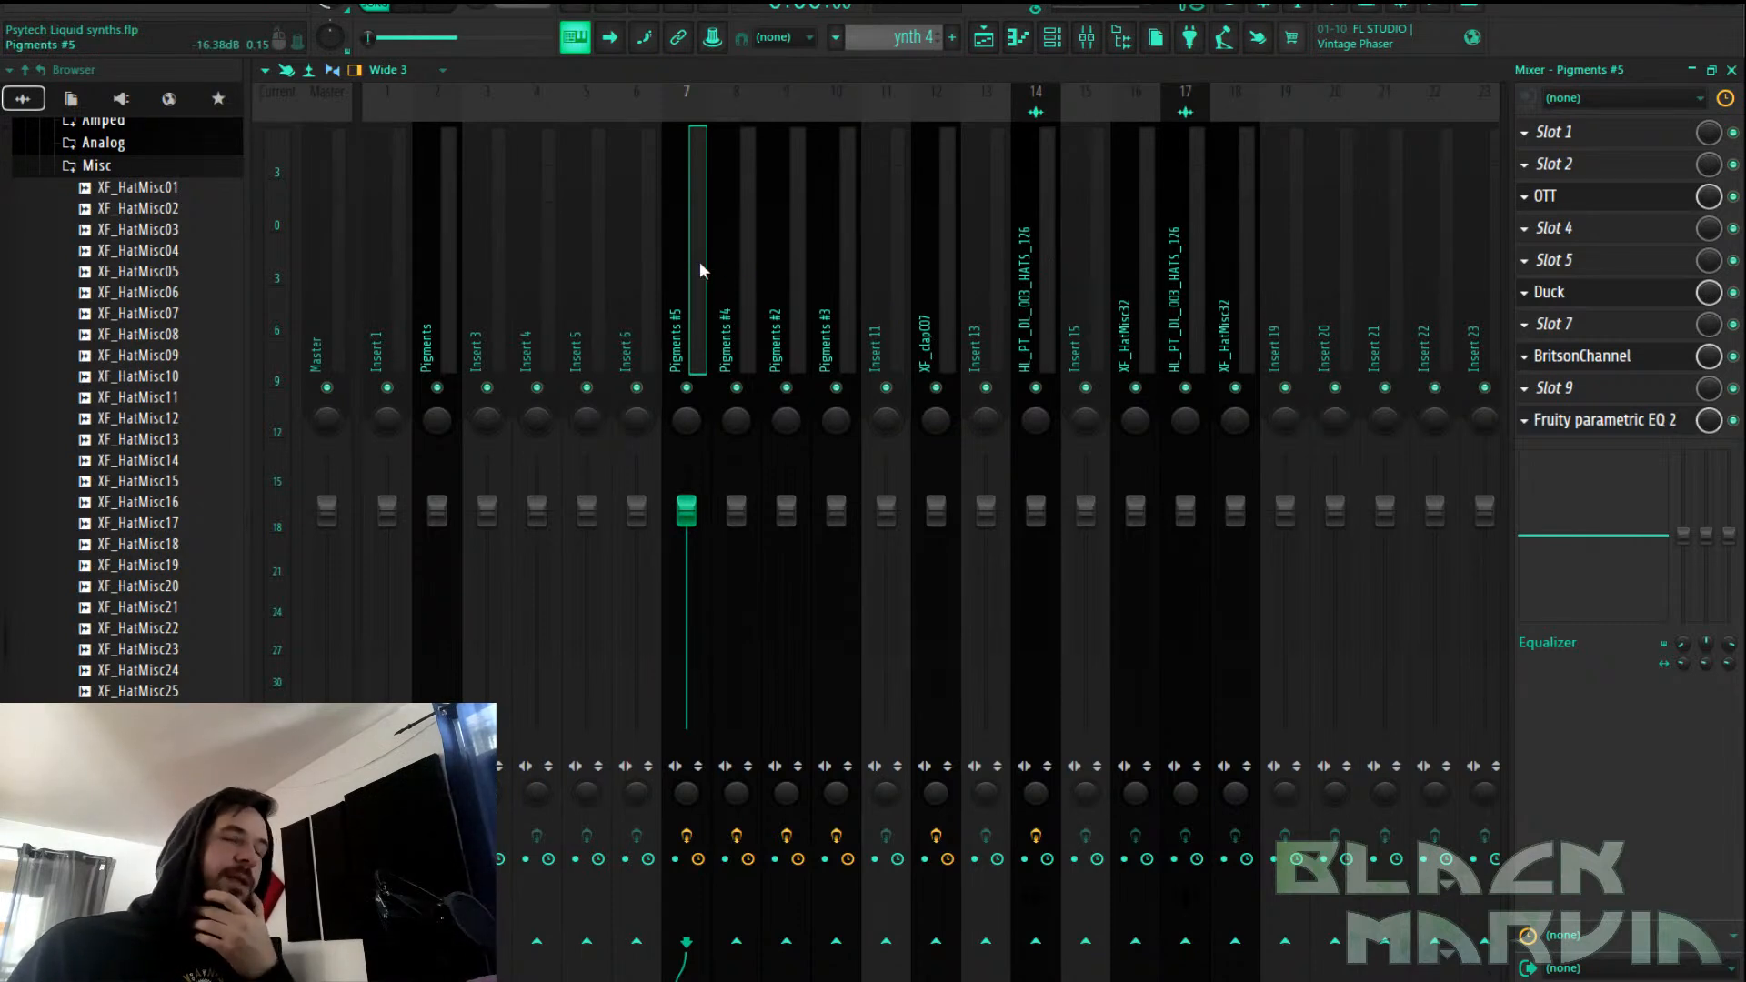
{"action": "left_click", "coordinate": [1605, 359]}
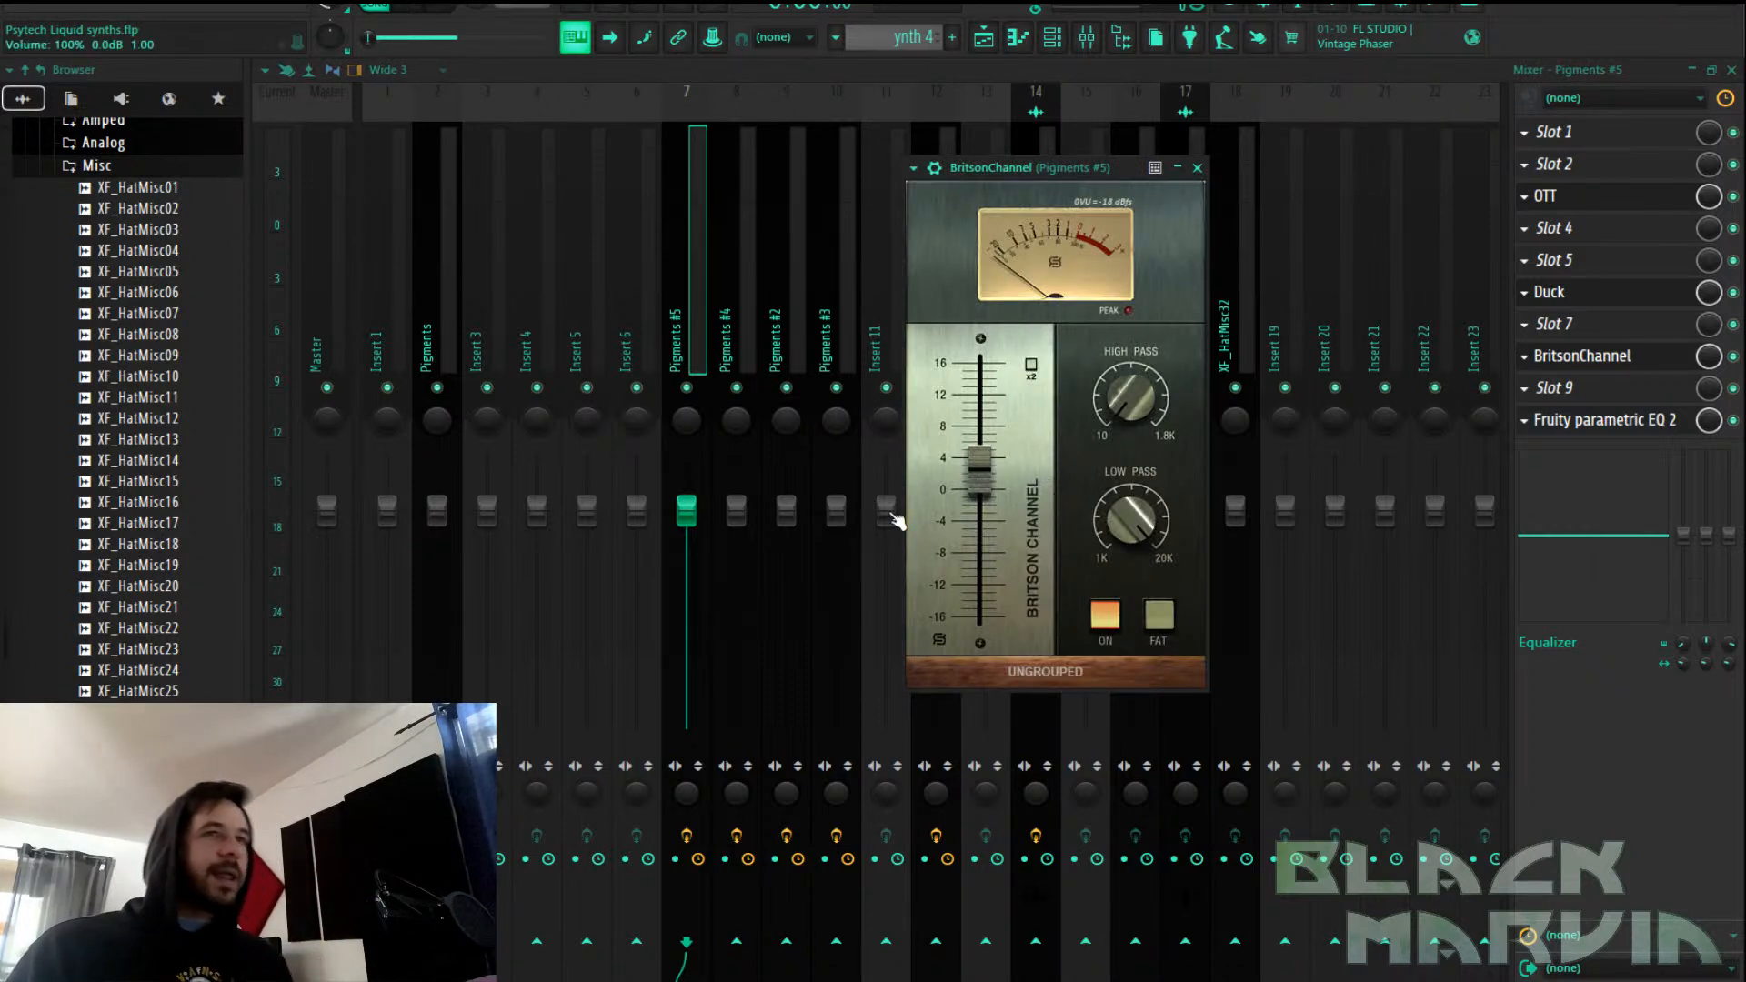
Sort the full effects list by vendor and try to load a Waves plugin on slot 8 of Insert 6
{"action": "left_click", "coordinate": [660, 346]}
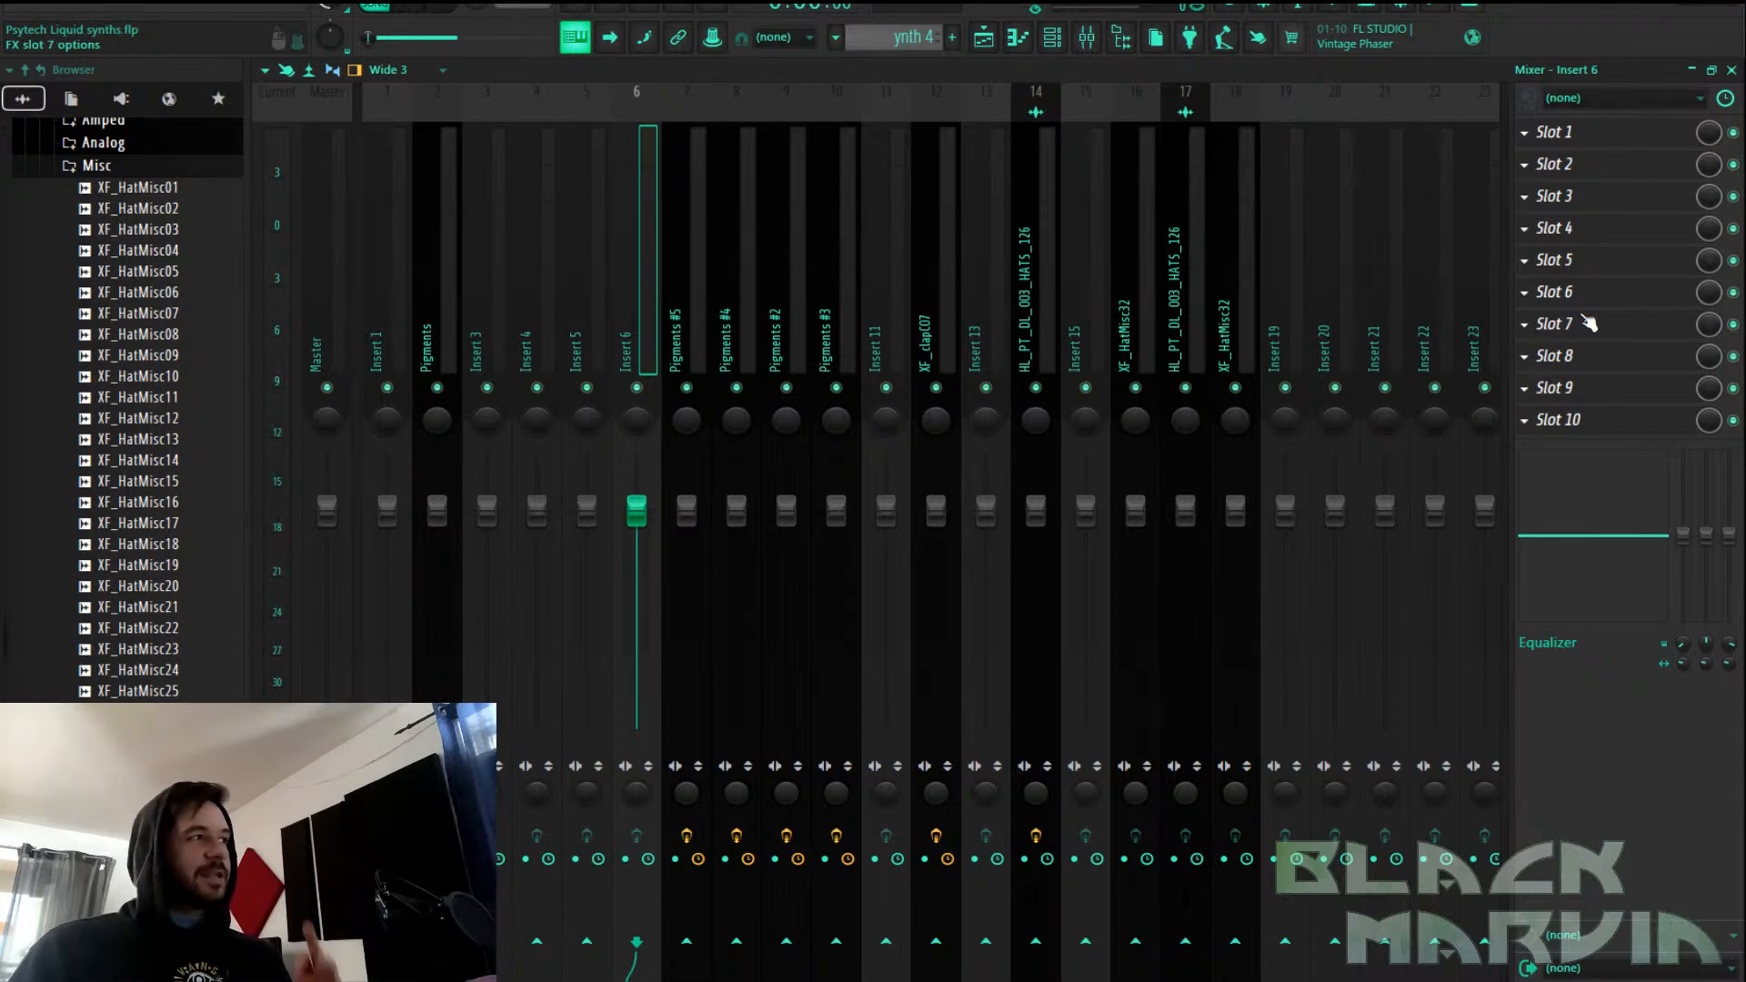
{"action": "left_click", "coordinate": [1590, 353]}
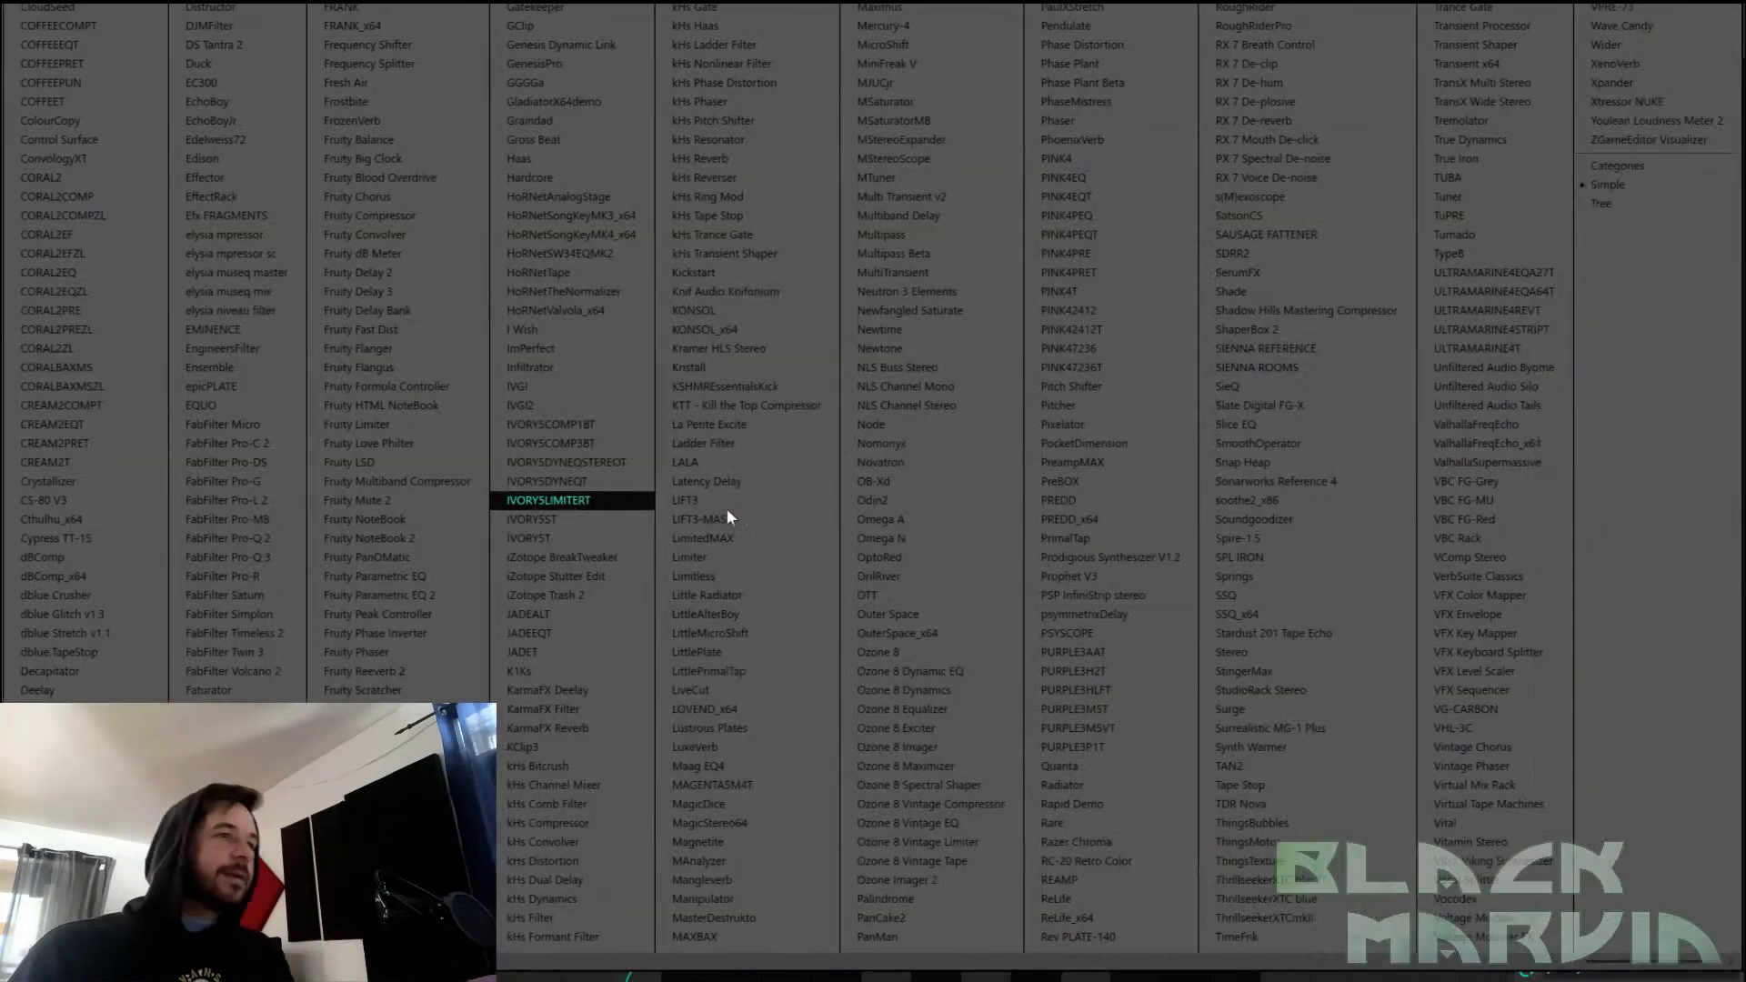
{"action": "key", "text": "super+space"}
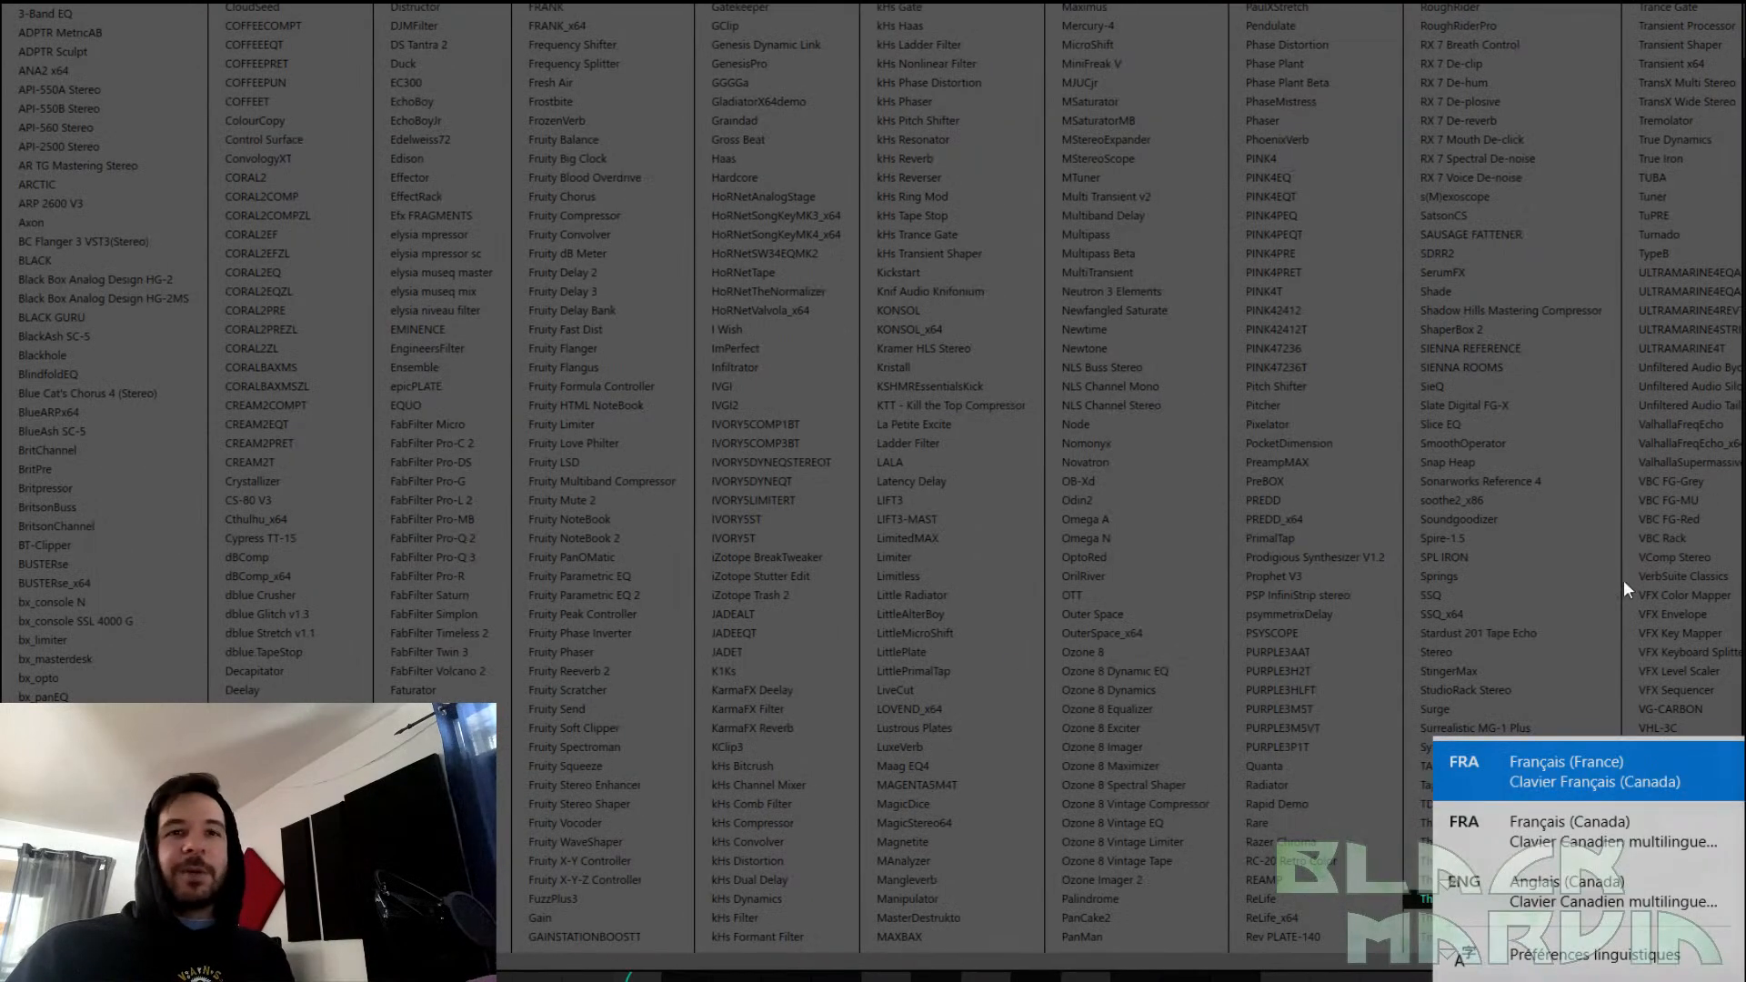
{"action": "left_click", "coordinate": [48, 4]}
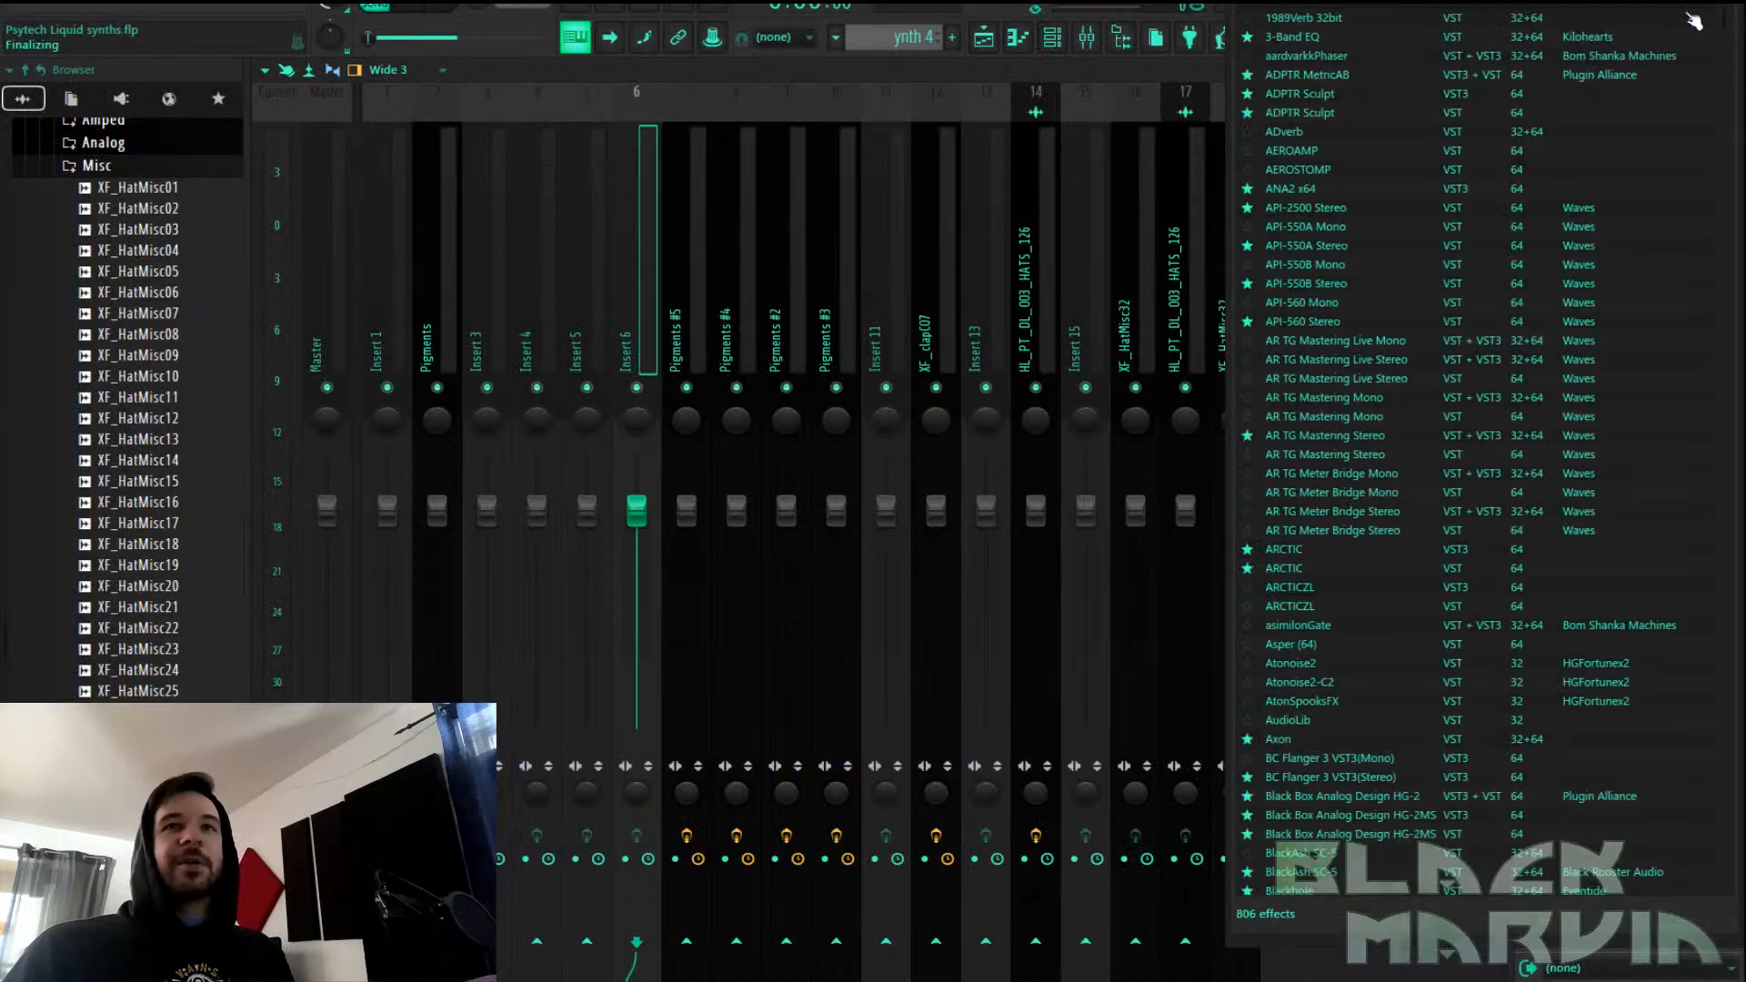
{"action": "left_click", "coordinate": [1600, 4]}
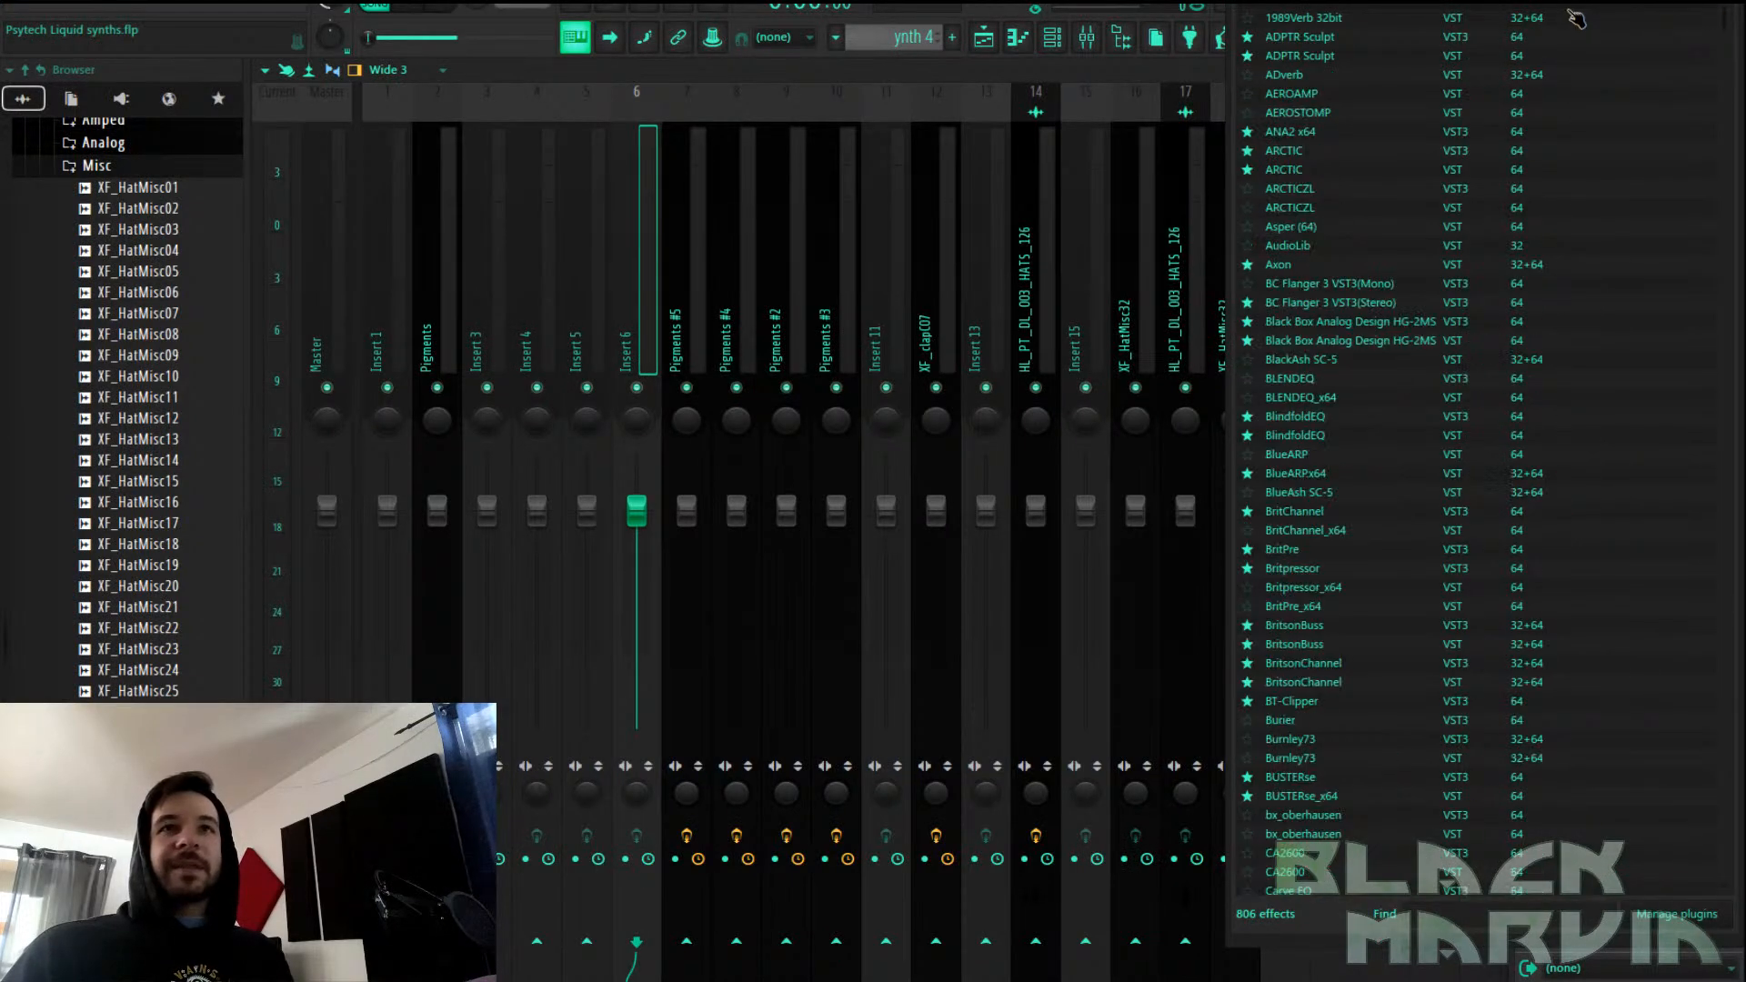
{"action": "left_click", "coordinate": [1701, 8]}
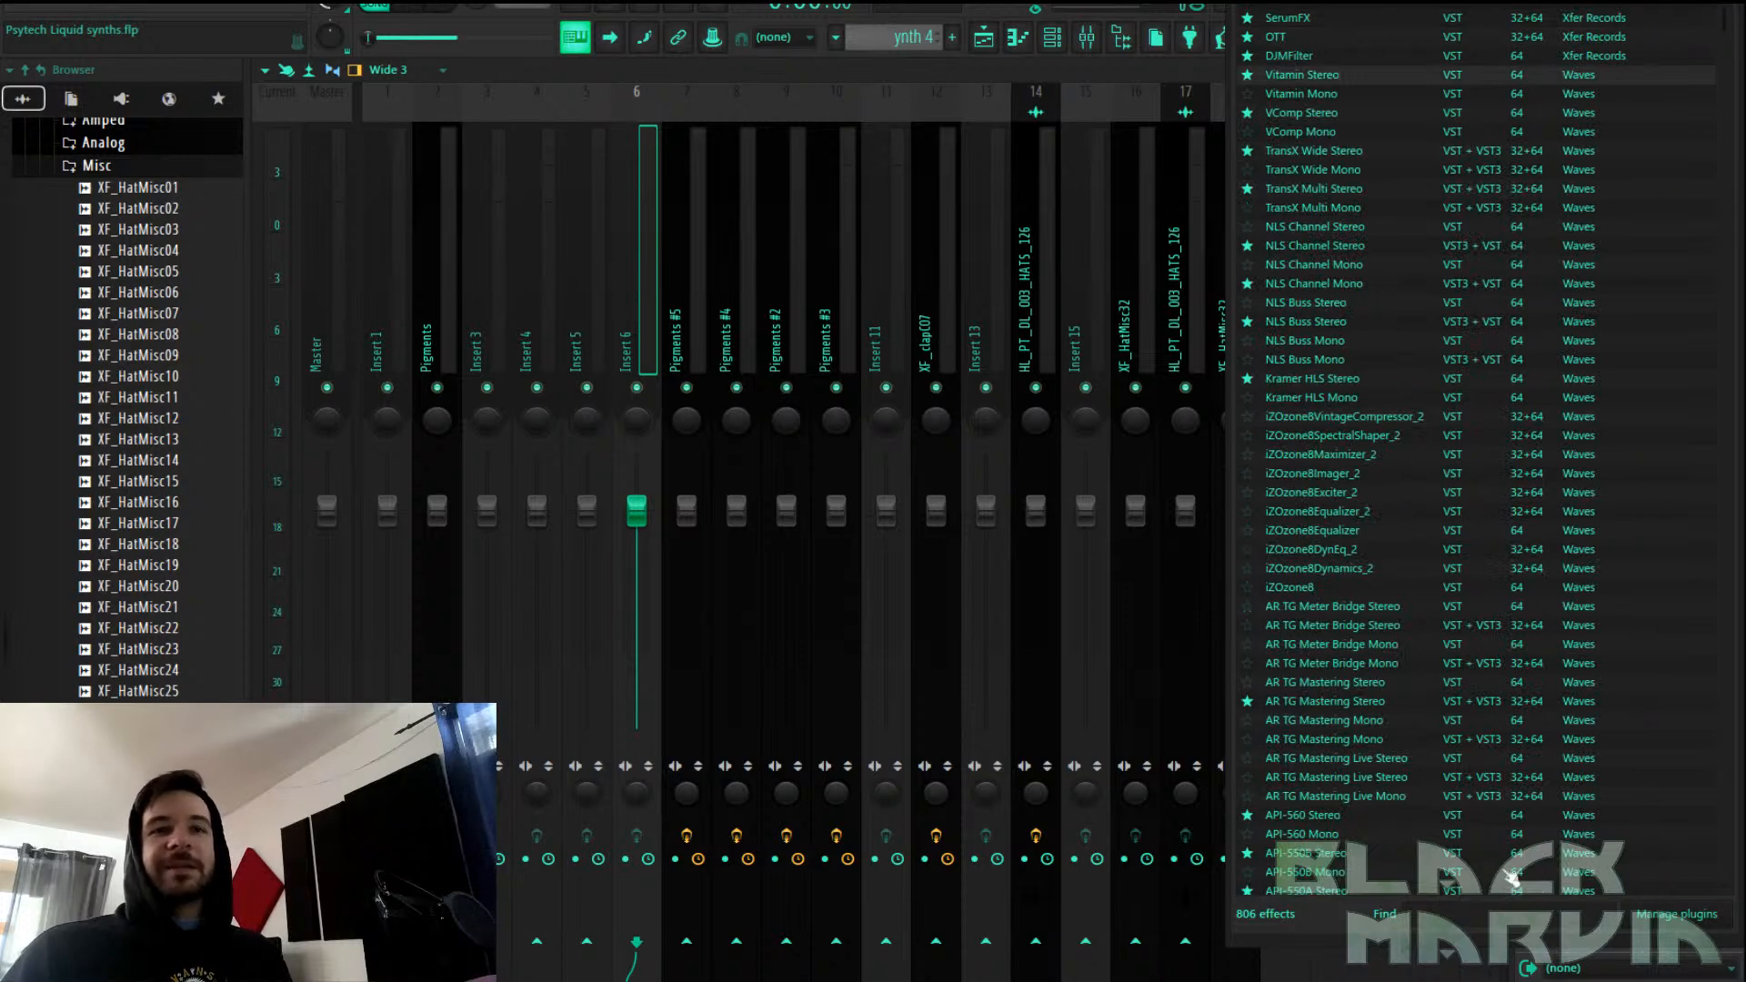
{"action": "left_click", "coordinate": [1330, 173]}
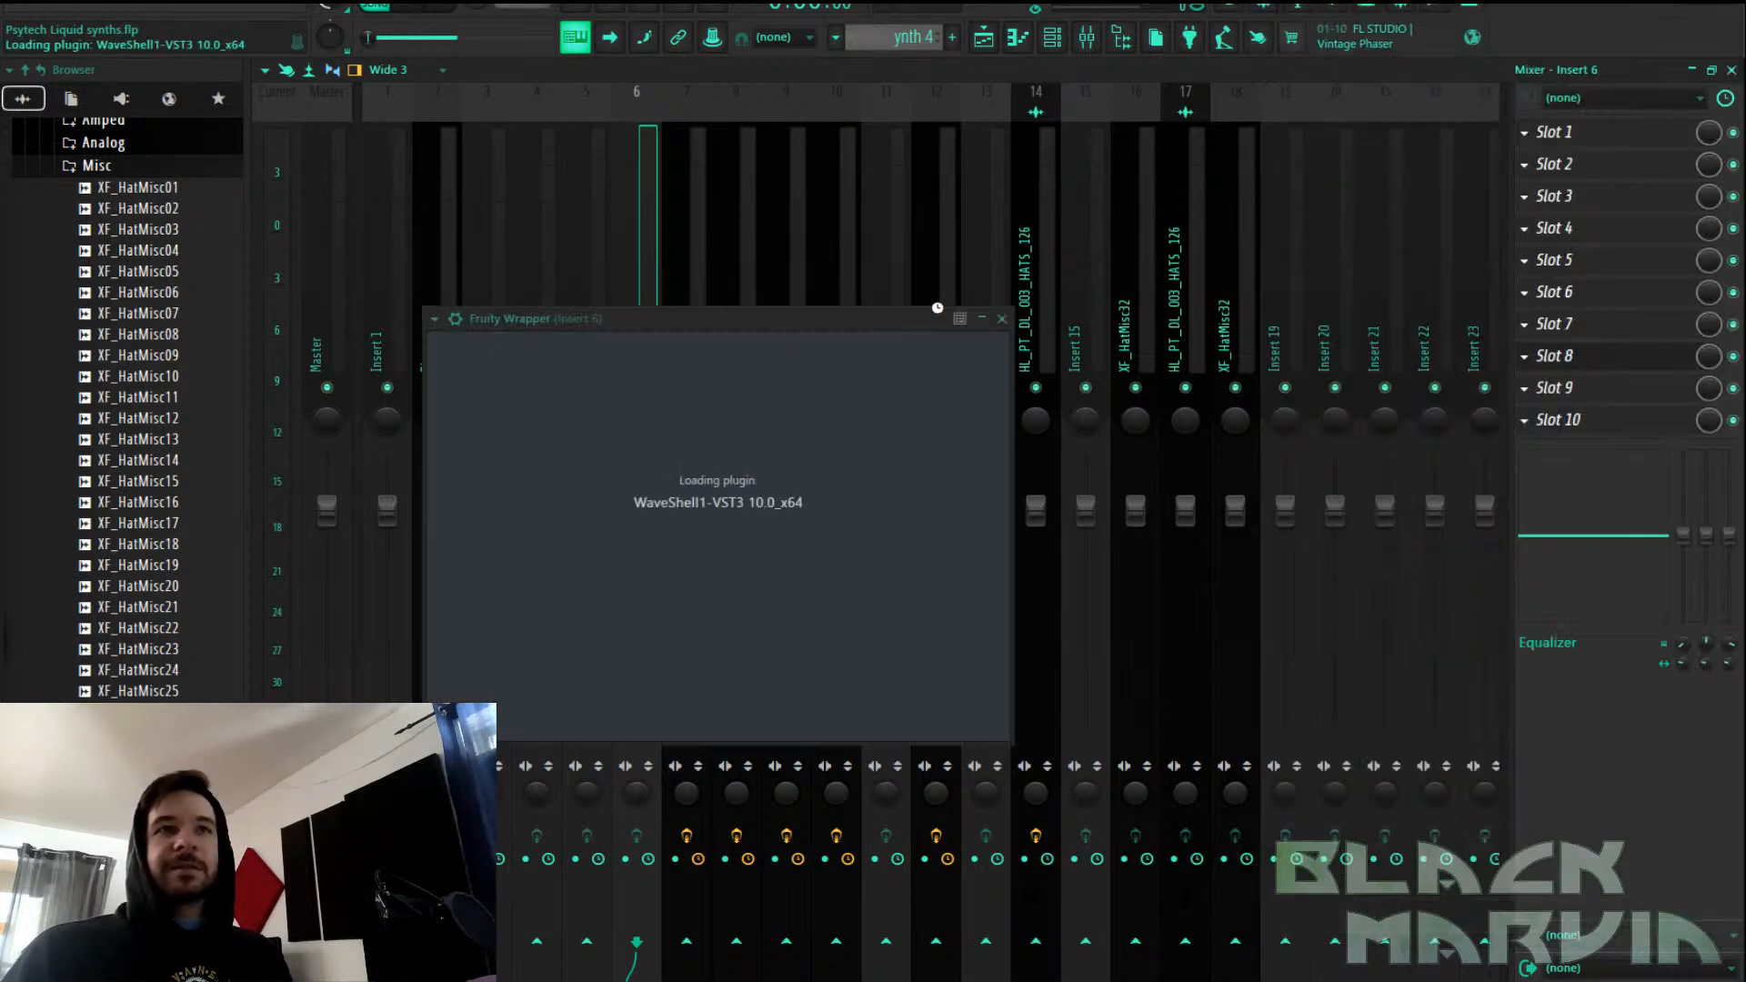
{"action": "left_click", "coordinate": [1530, 356]}
{"action": "left_click", "coordinate": [1540, 398]}
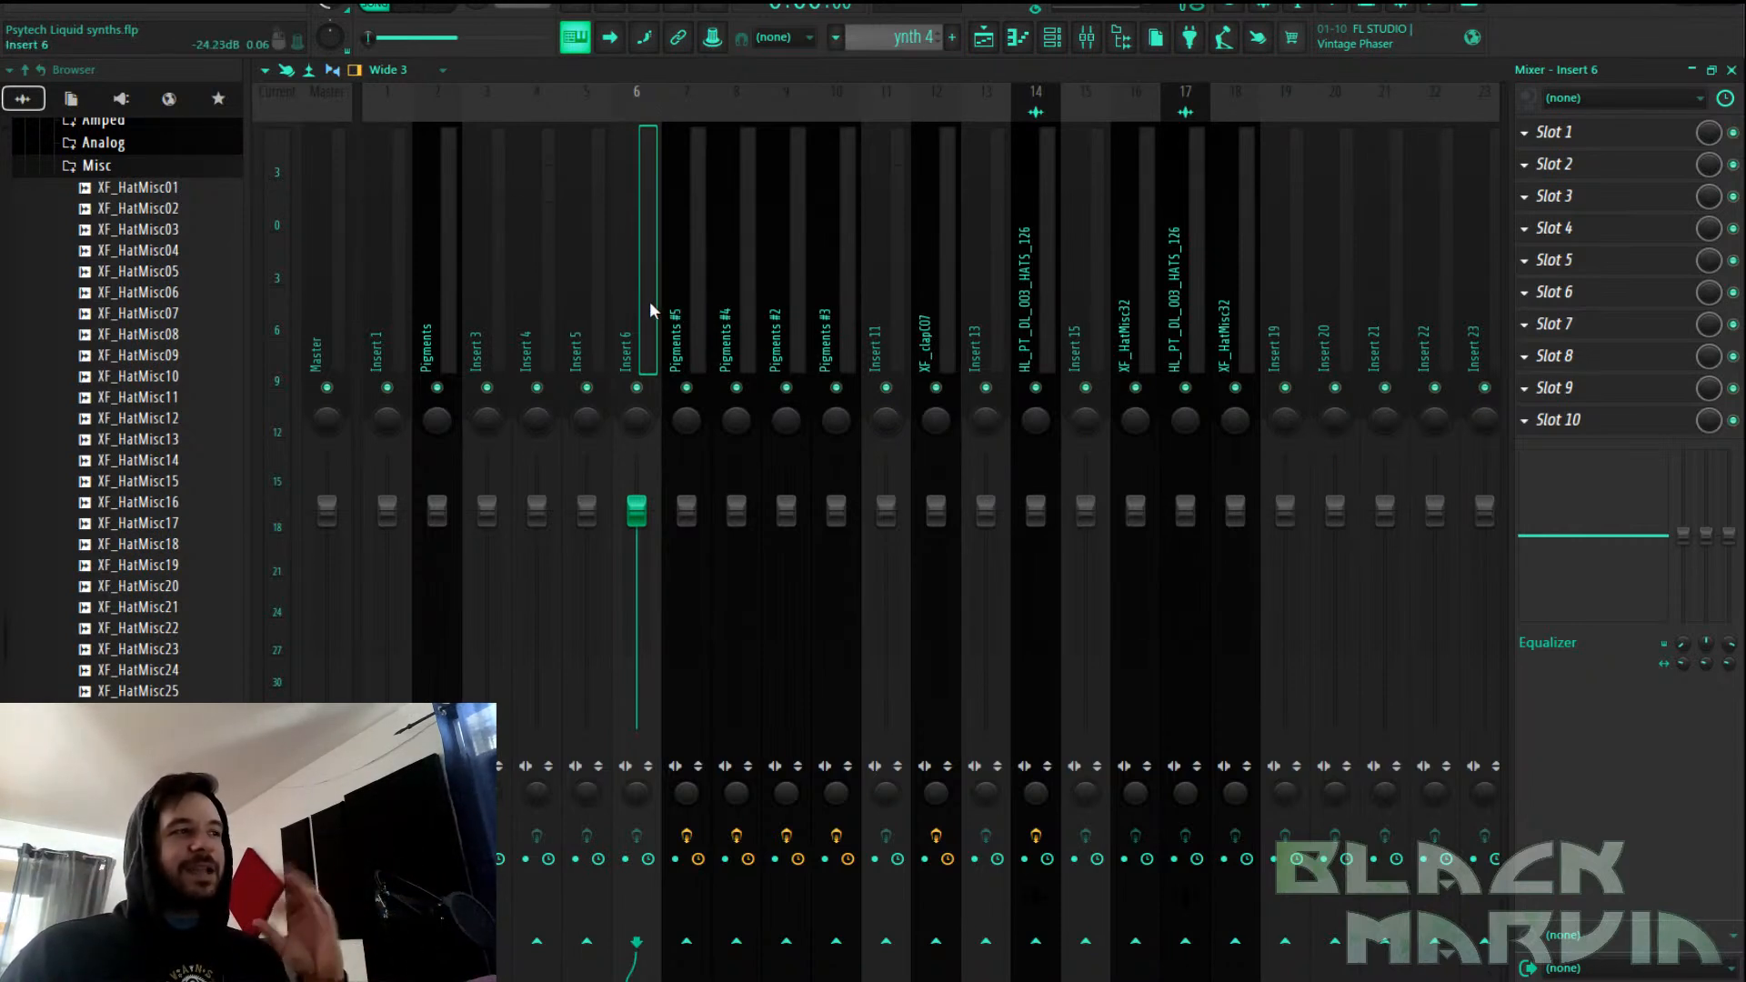
Load Clipped-MAX on slot 6 of Insert 6, switch on its Master section and view the clipping modes
{"action": "left_click", "coordinate": [1591, 289]}
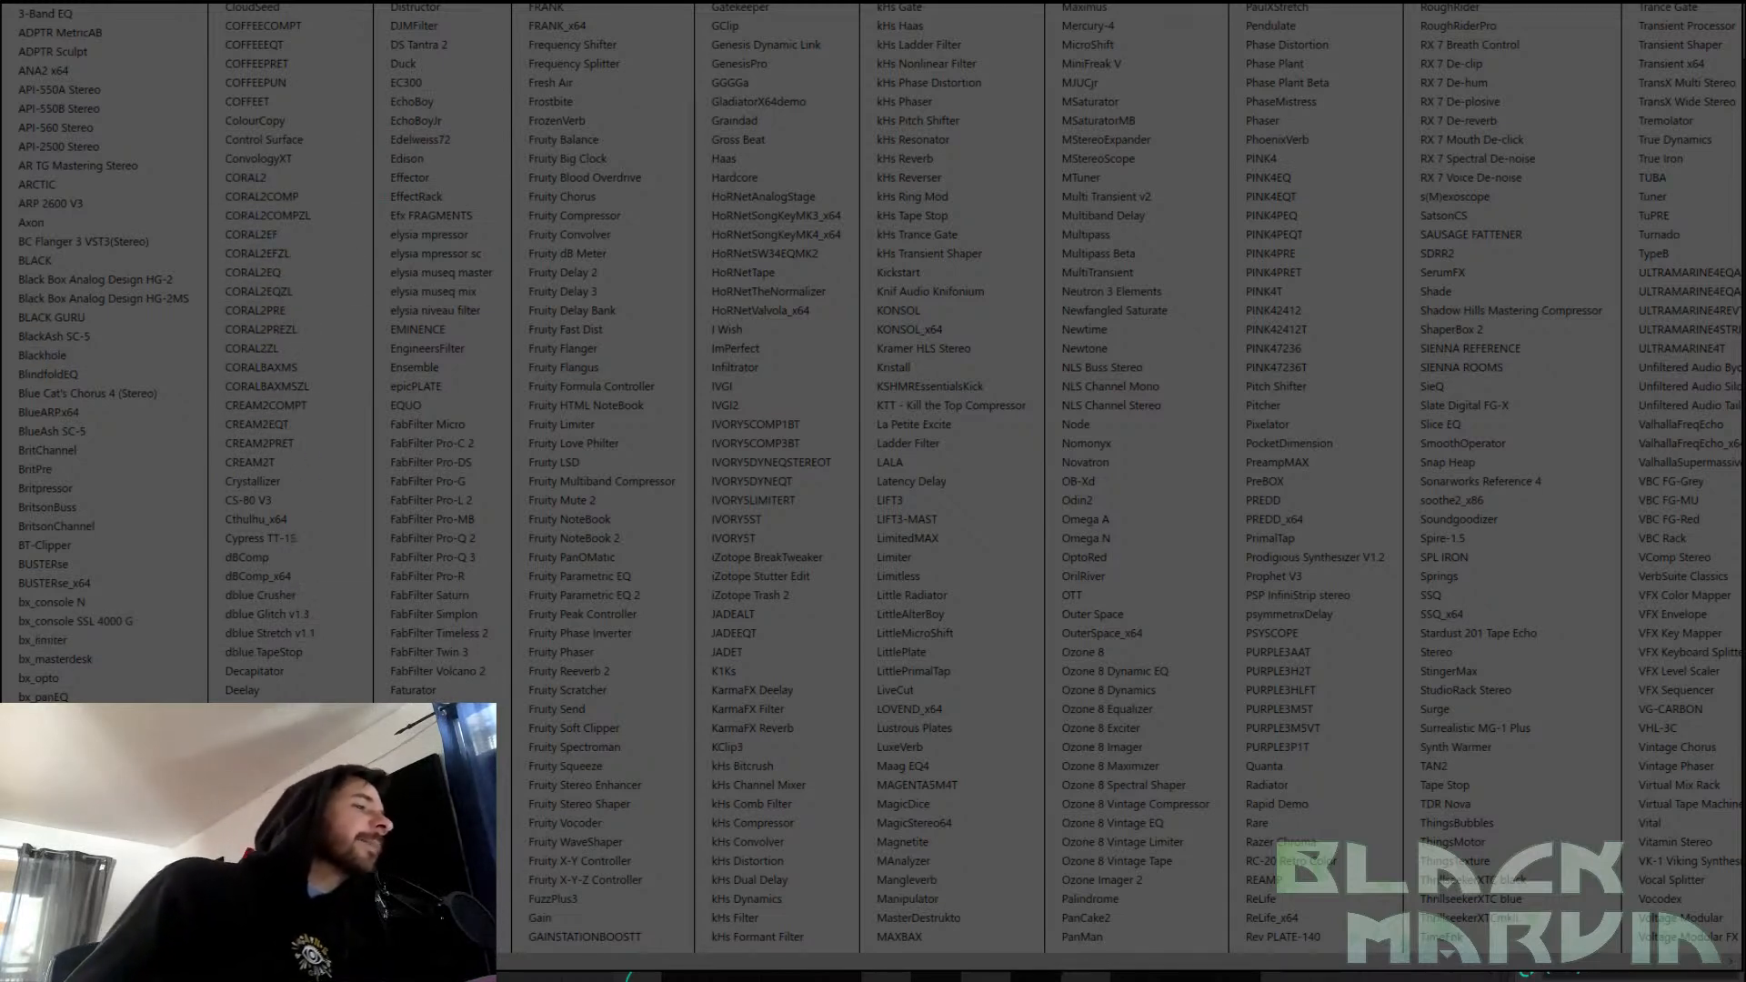
{"action": "left_click", "coordinate": [56, 925]}
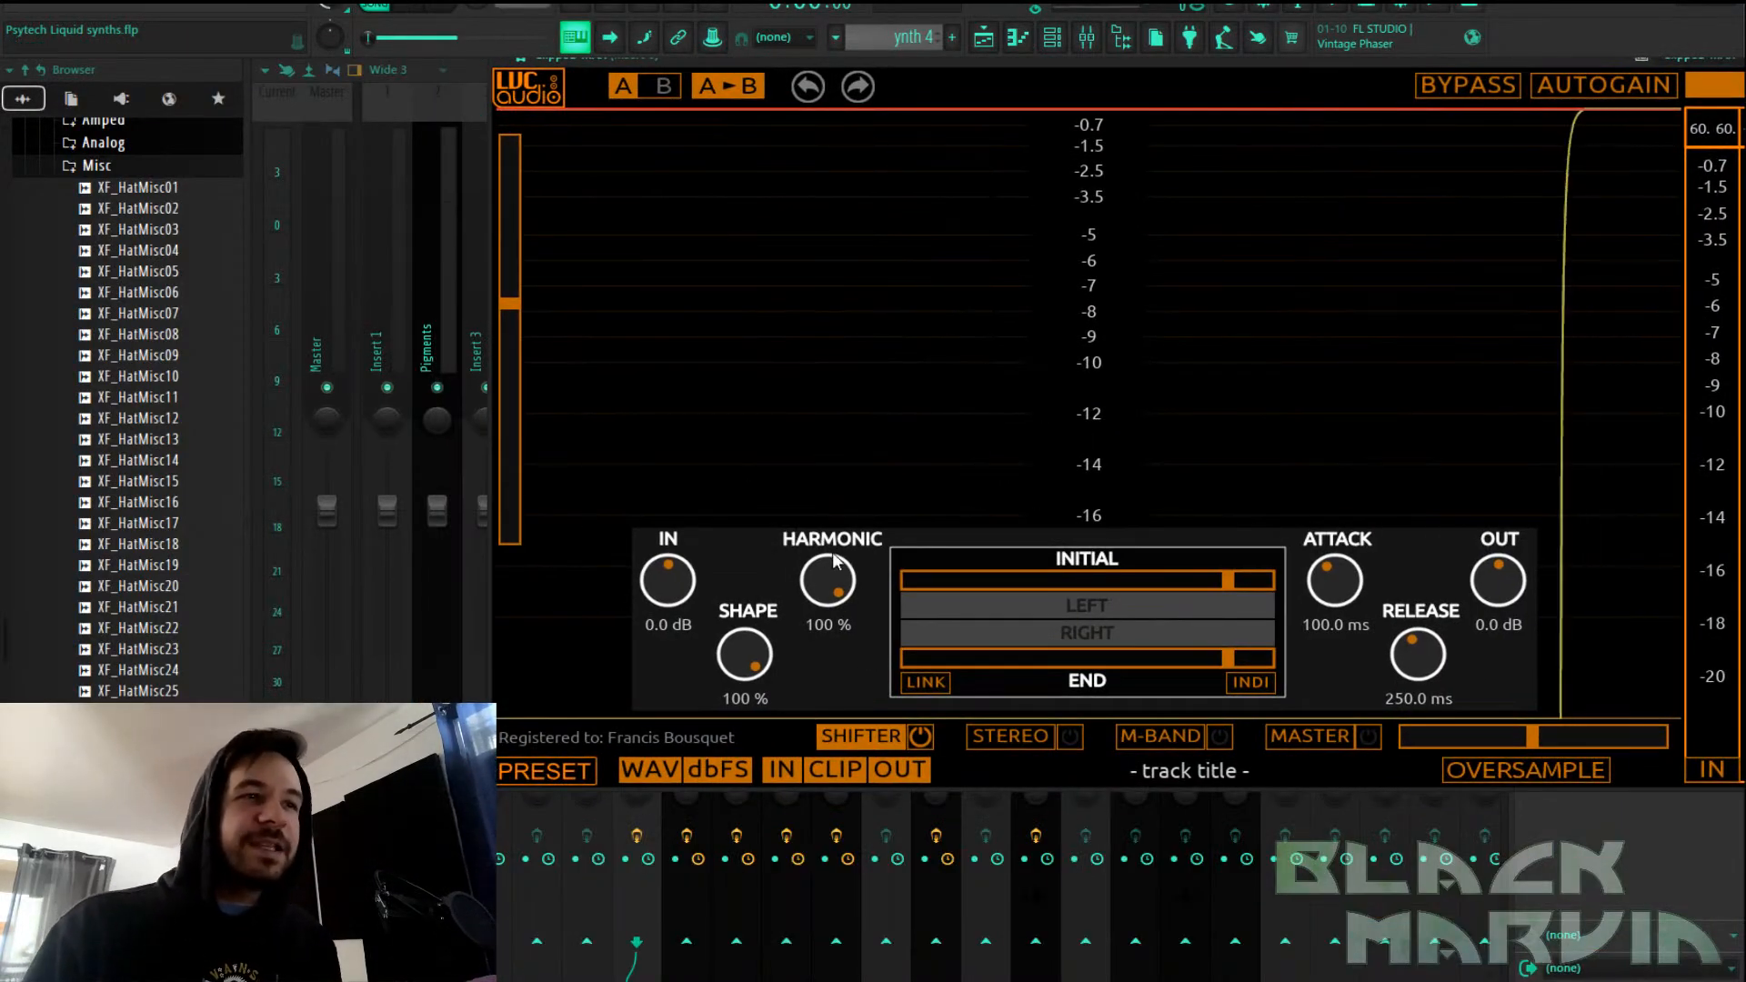
{"action": "left_click", "coordinate": [1148, 736]}
{"action": "left_click", "coordinate": [1310, 737]}
{"action": "left_click", "coordinate": [1358, 735]}
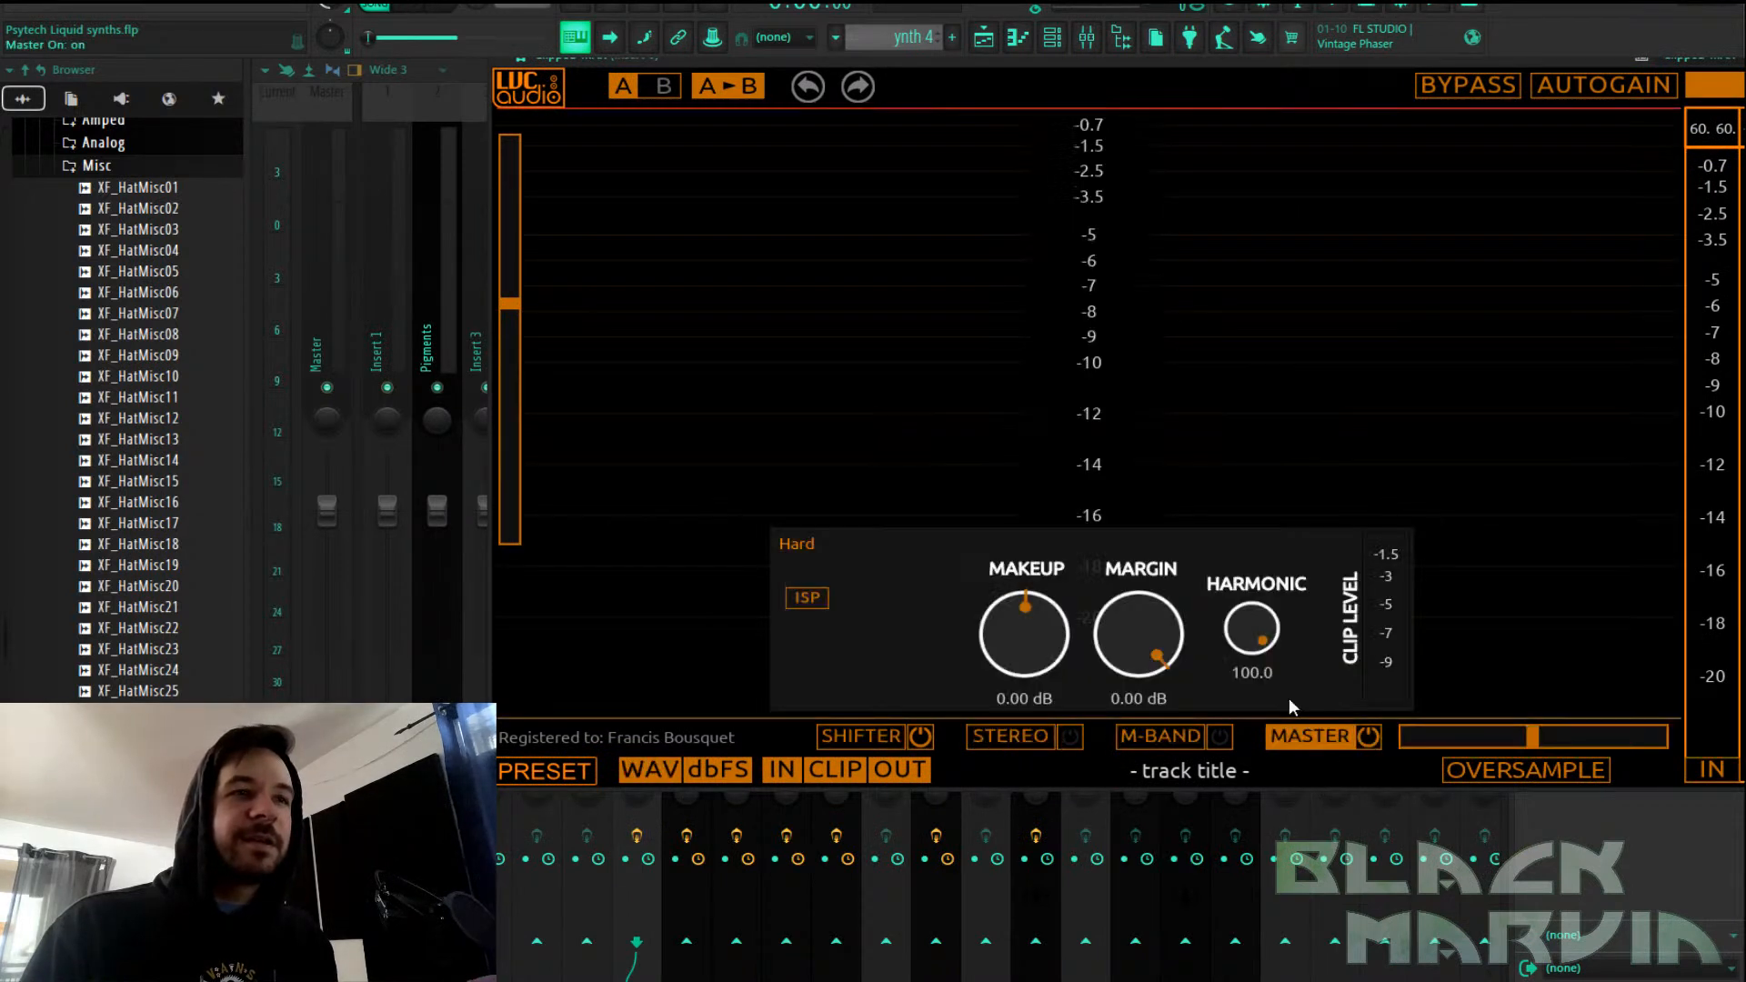
{"action": "left_click", "coordinate": [799, 544]}
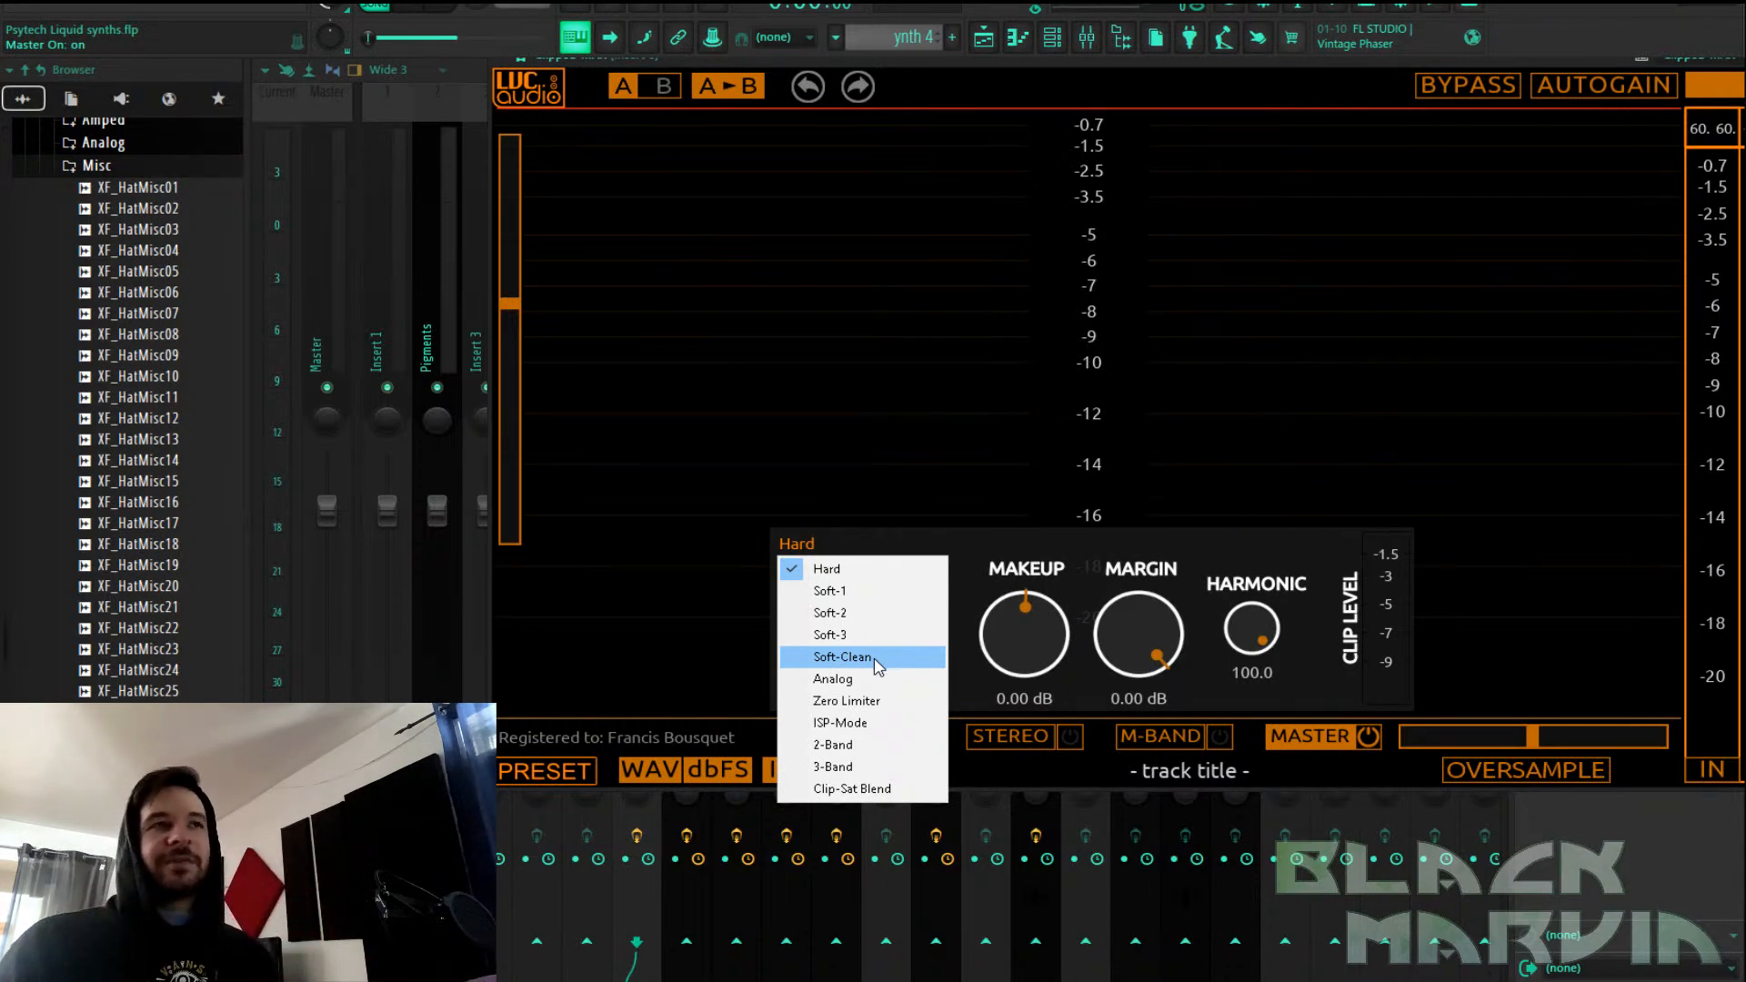
Close the Clipped-MAX window and delete the plugin from slot 6 of Insert 6
{"action": "left_click_drag", "start_coordinate": [1354, 61], "coordinate": [1327, 81]}
{"action": "left_click_drag", "start_coordinate": [1452, 67], "coordinate": [1376, 83]}
{"action": "left_click", "coordinate": [1713, 91]}
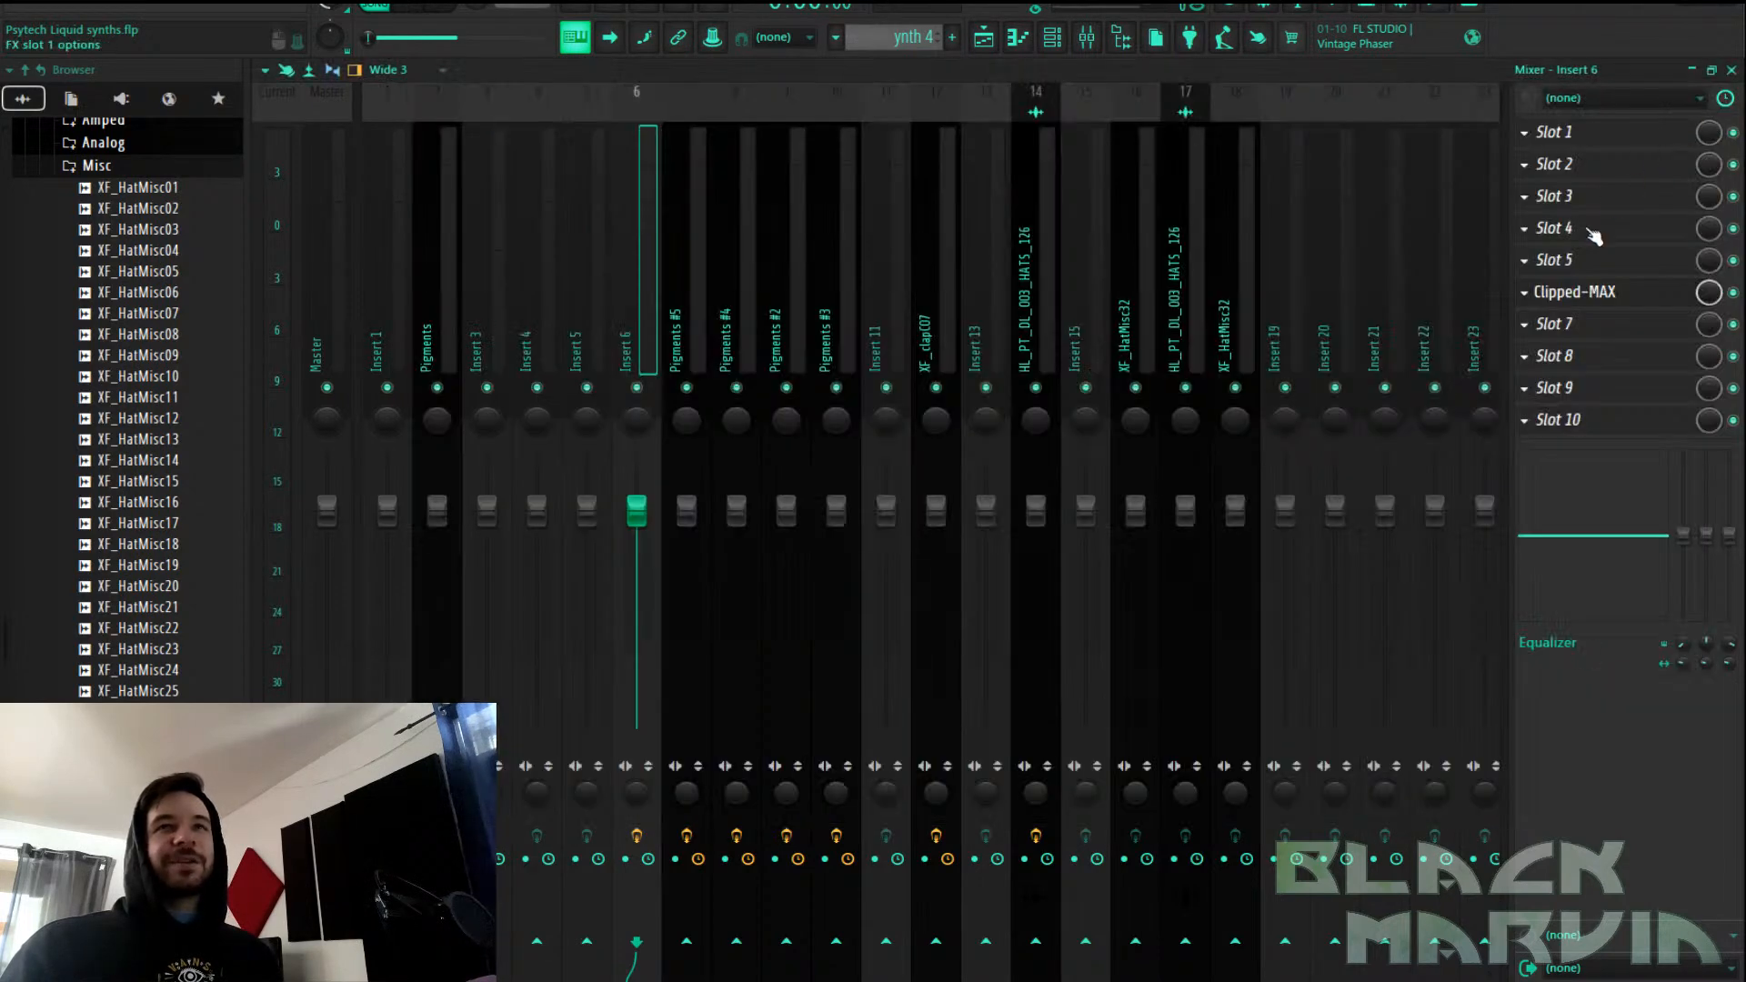
{"action": "left_click", "coordinate": [1526, 292]}
{"action": "left_click", "coordinate": [1544, 336]}
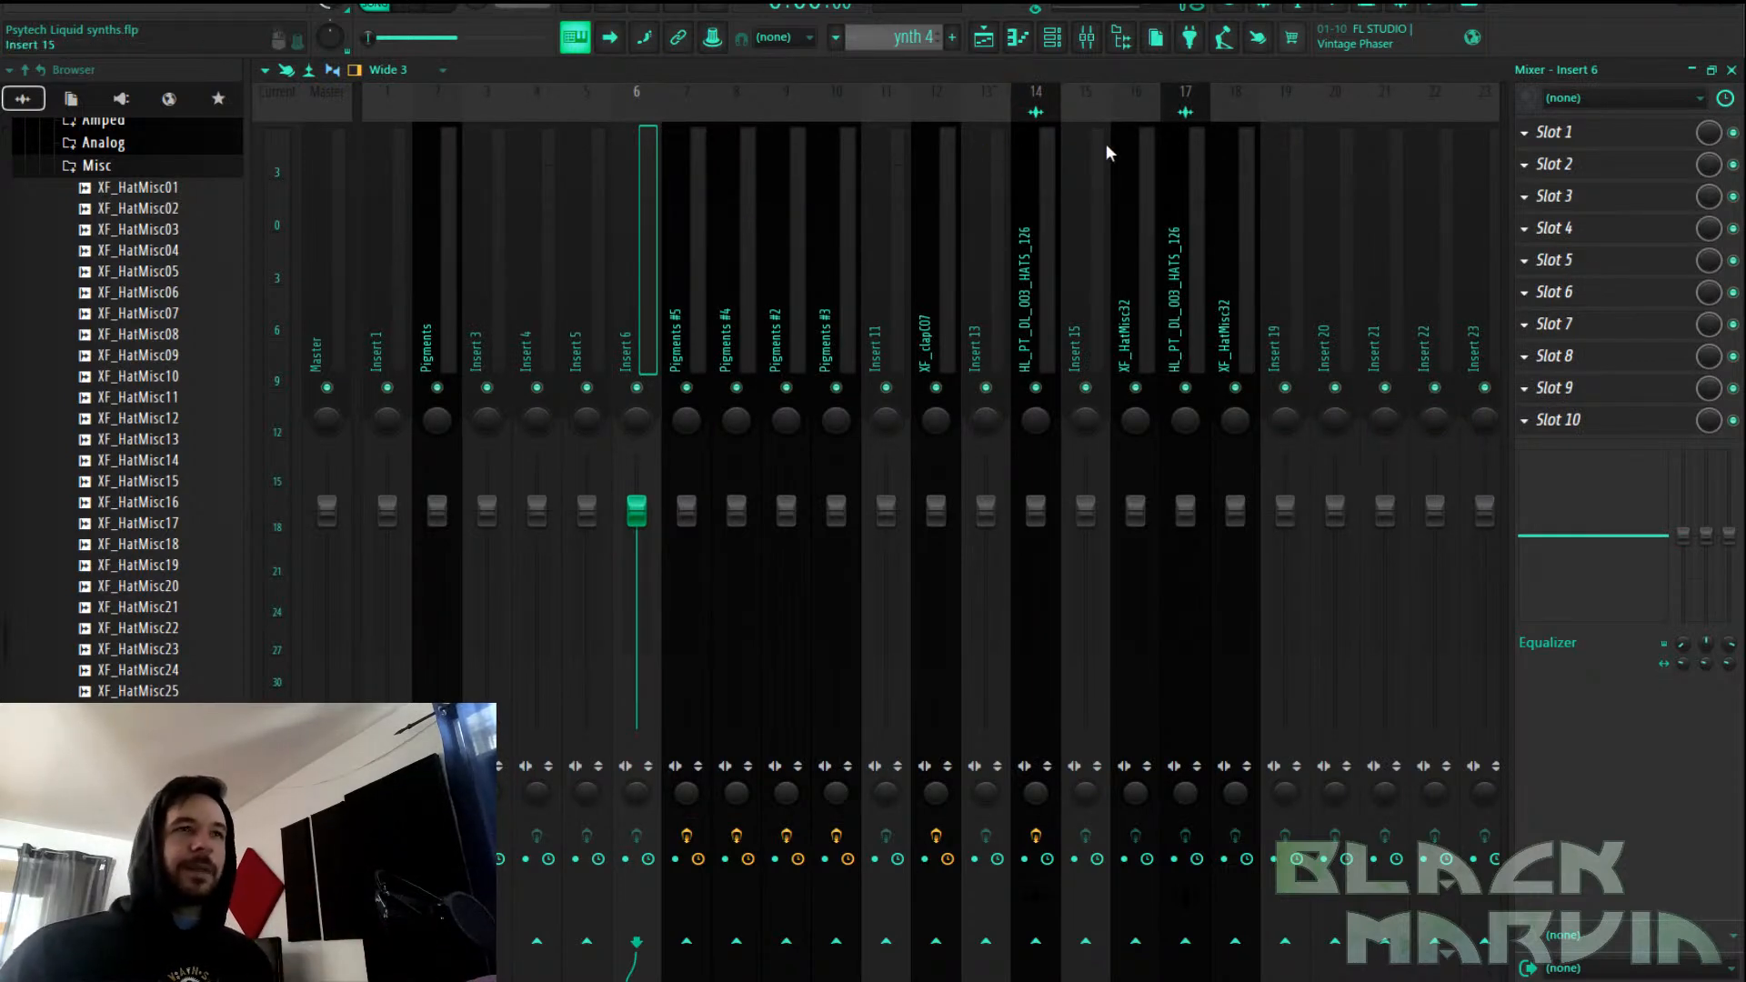
Load BritPre on slot 4 of Insert 6 and move its window clear of the effect slots
{"action": "left_click", "coordinate": [984, 40]}
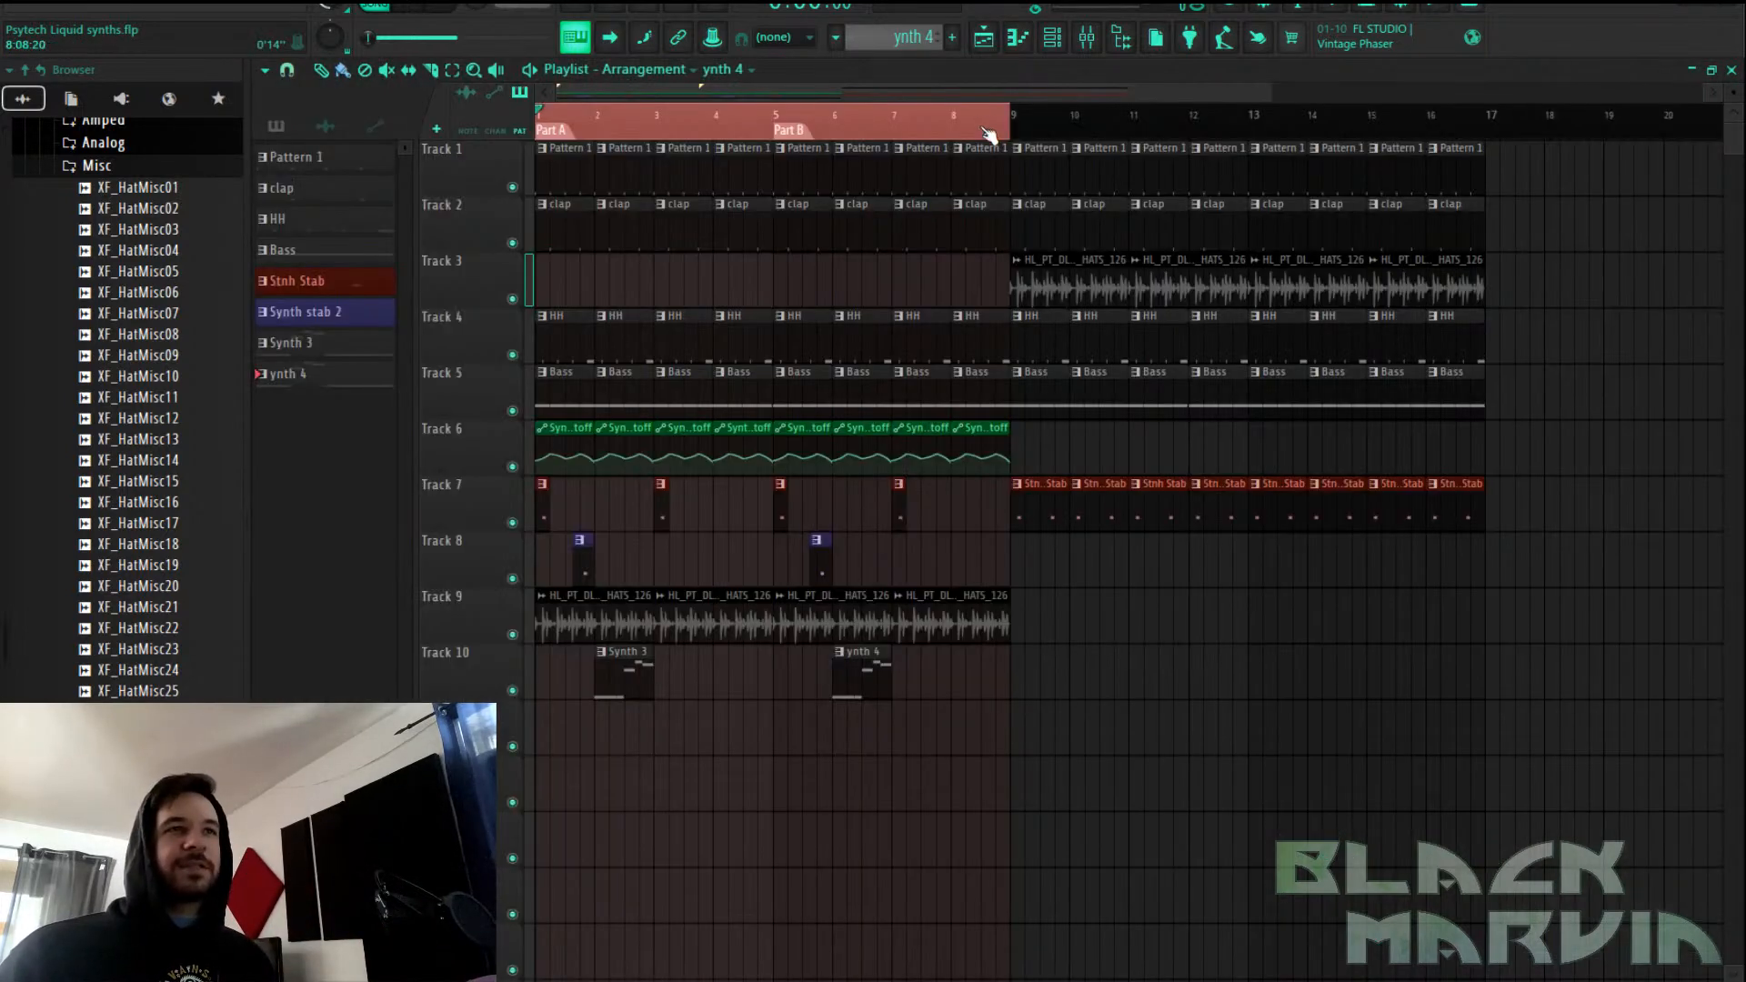
{"action": "left_click", "coordinate": [1087, 38]}
{"action": "left_click", "coordinate": [1598, 266]}
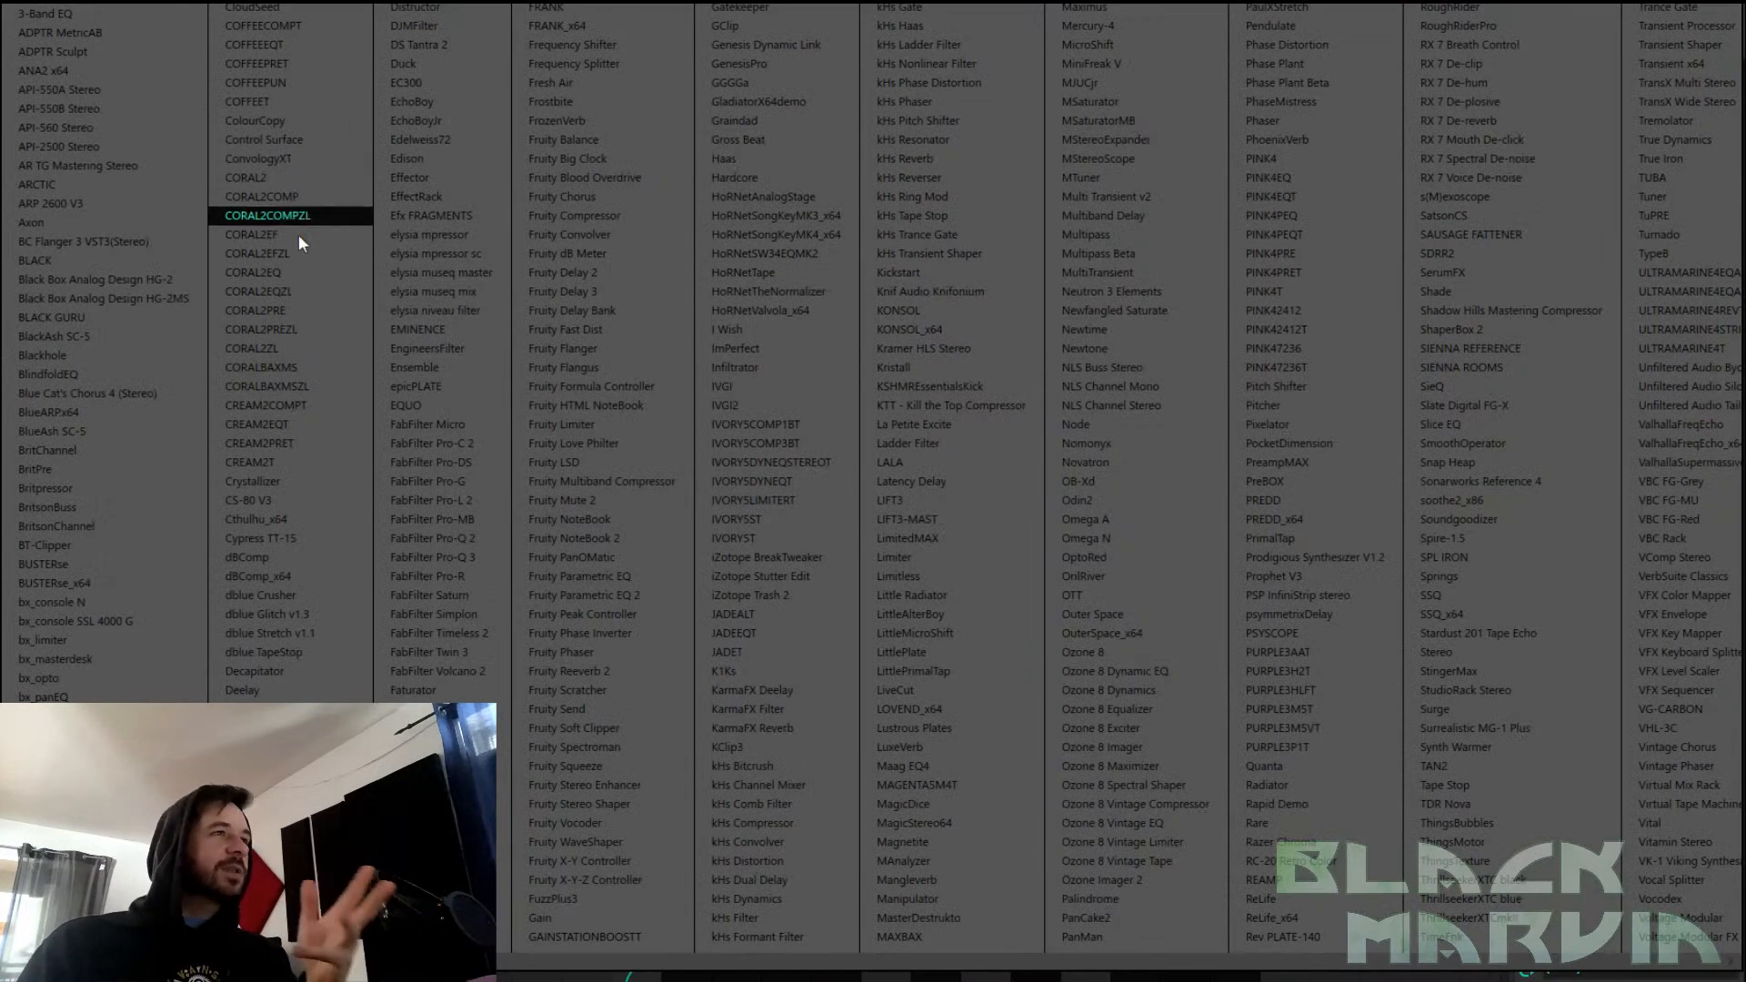
{"action": "left_click", "coordinate": [120, 471]}
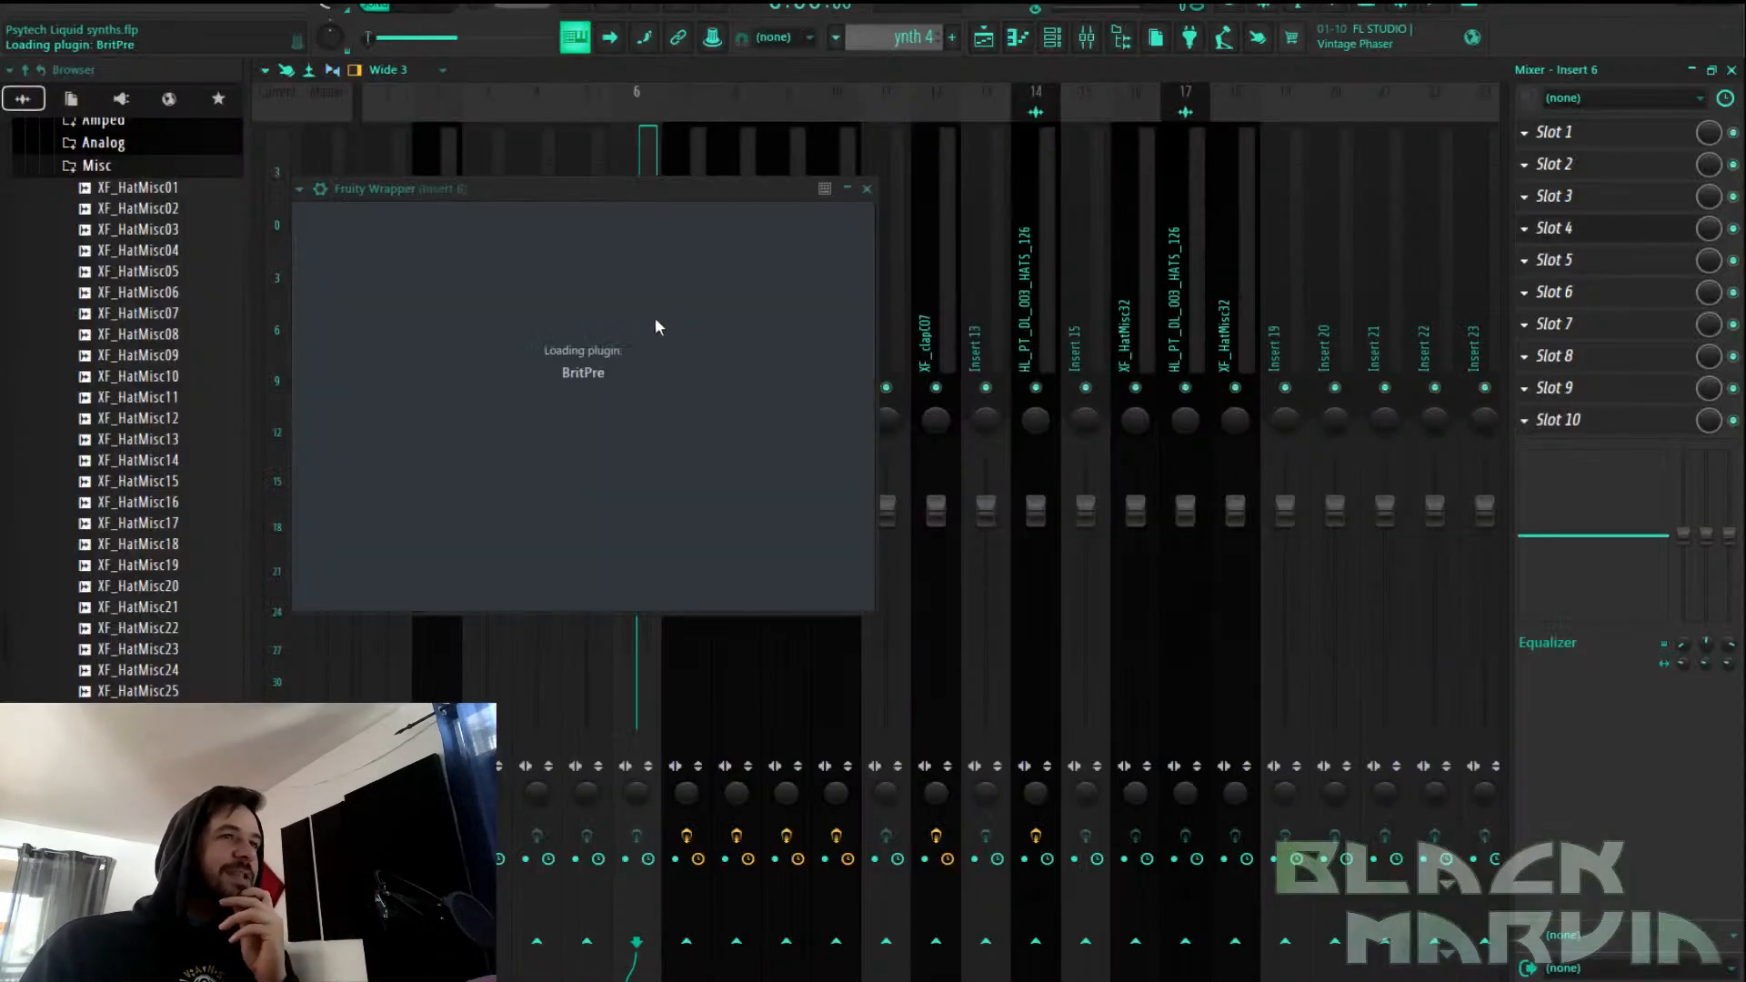
{"action": "left_click_drag", "start_coordinate": [466, 188], "coordinate": [715, 143]}
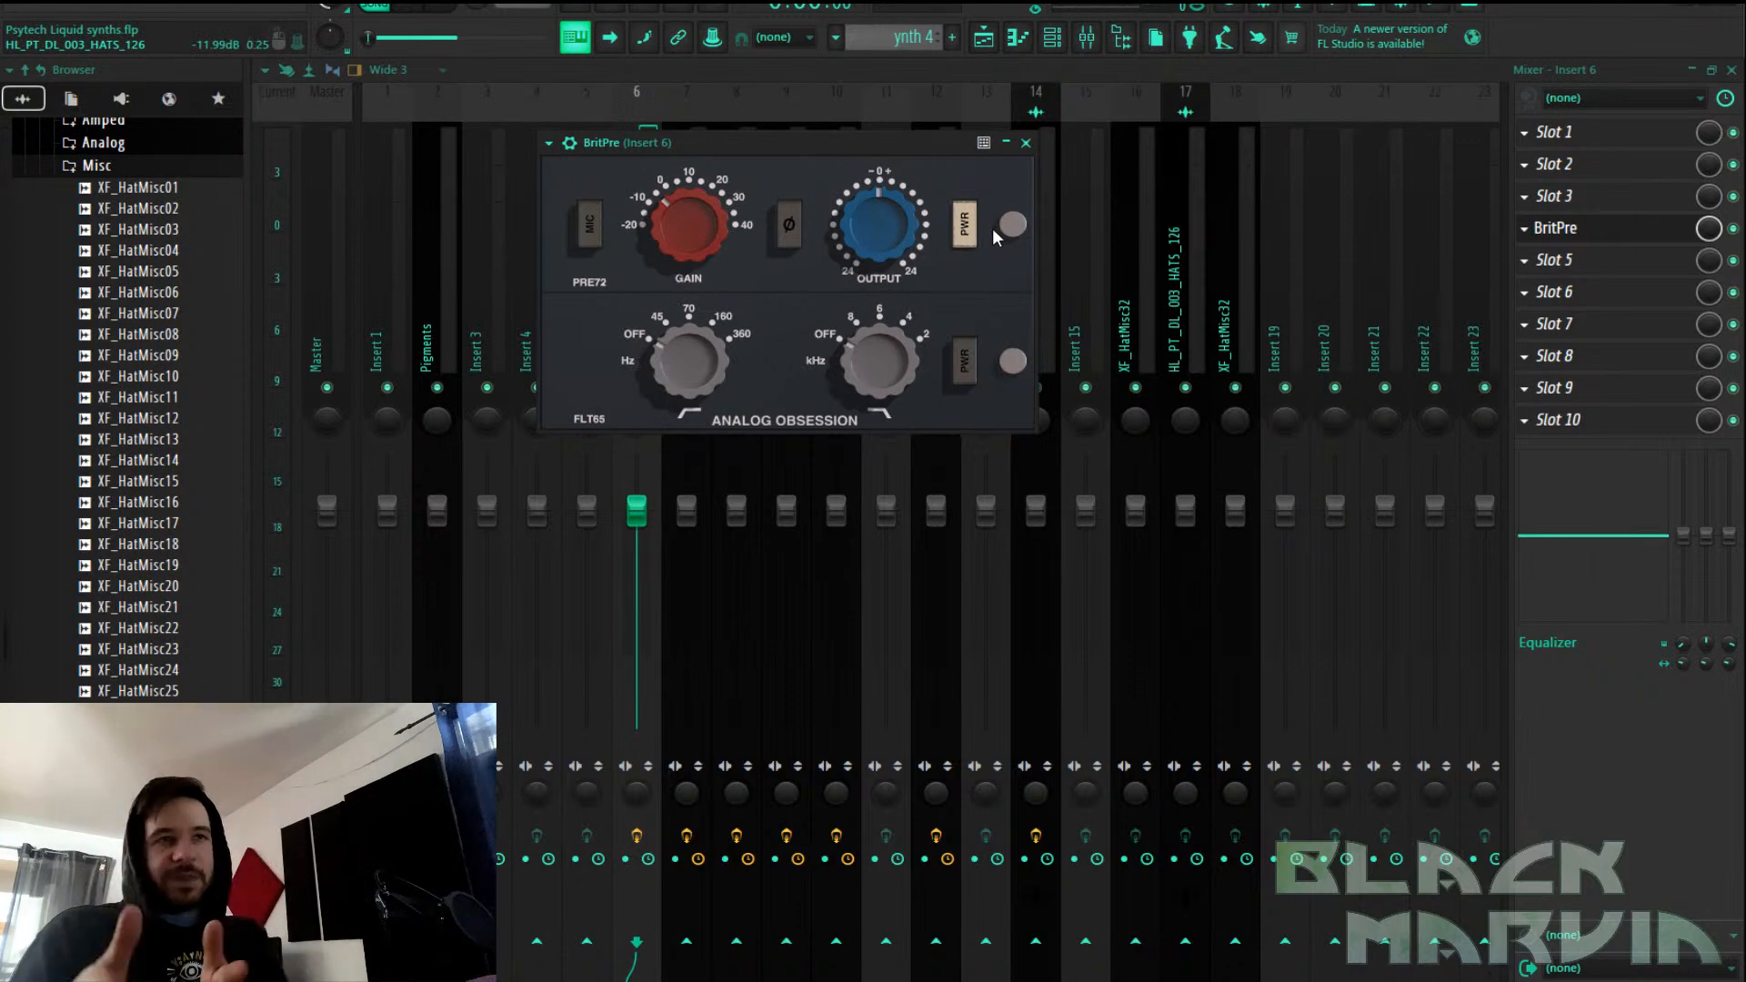
Try BritPre gain settings of 0 dB and -15 dB on Insert 6, and delete the plugin from slot 4
{"action": "mouse_move", "coordinate": [705, 215]}
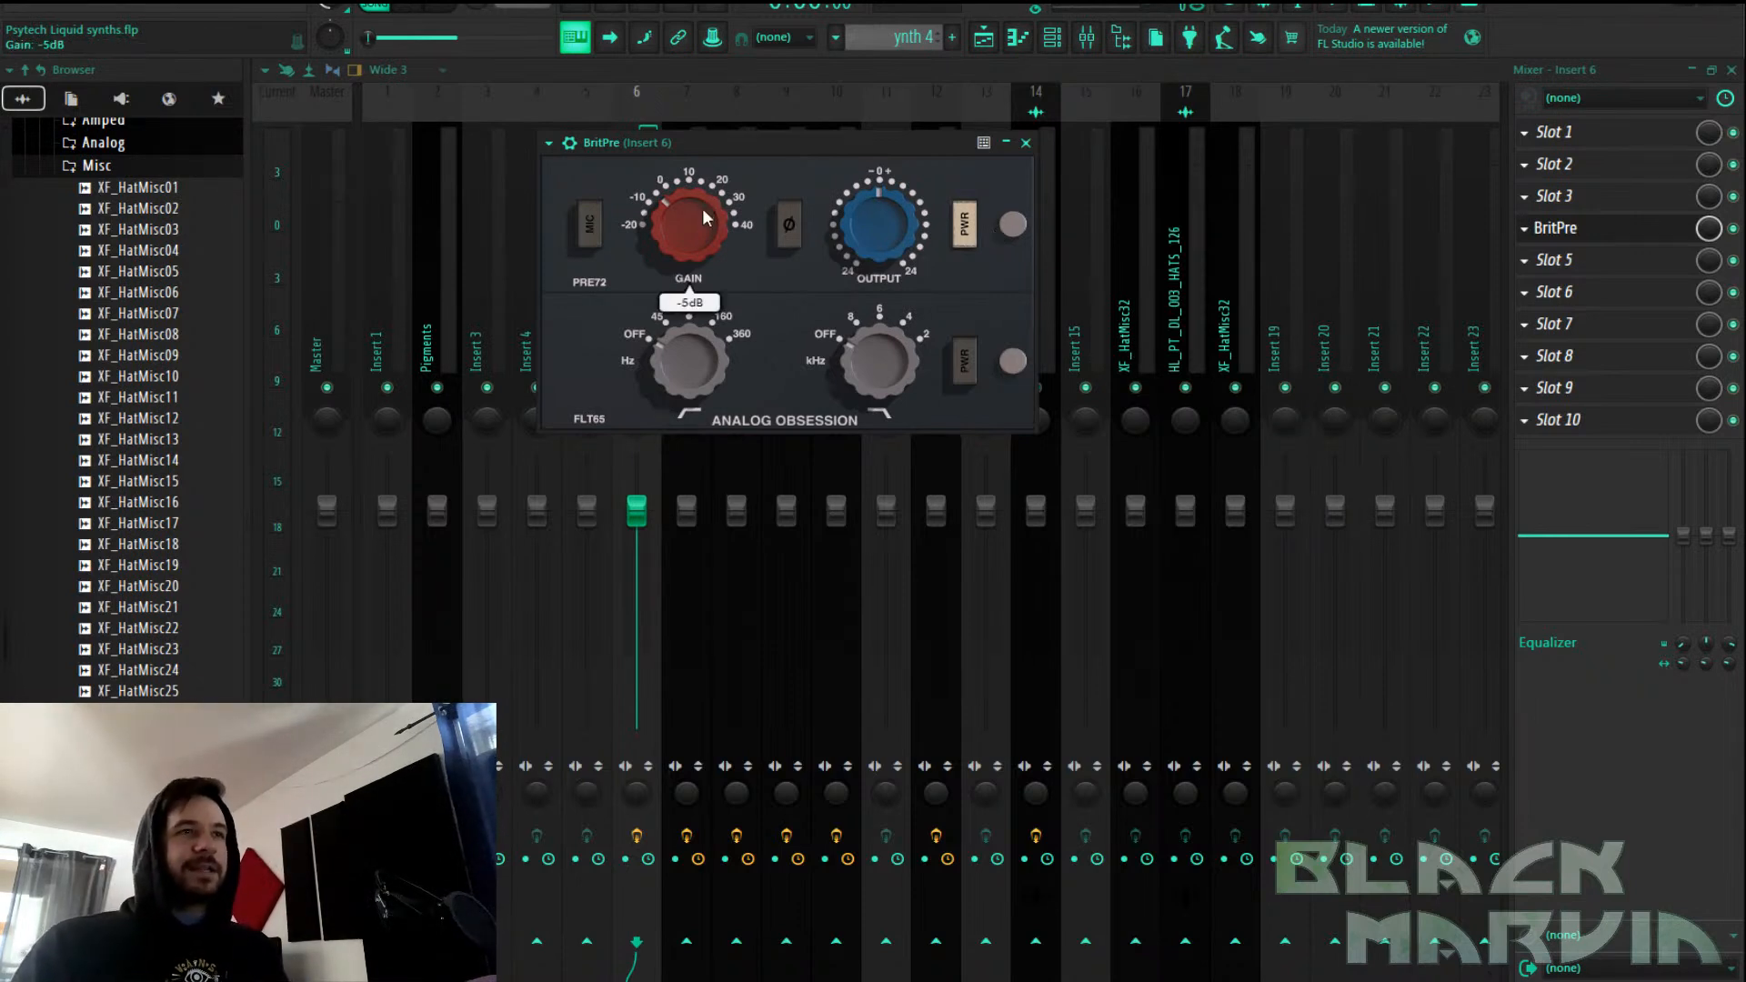
{"action": "left_click_drag", "start_coordinate": [705, 225], "coordinate": [647, 322]}
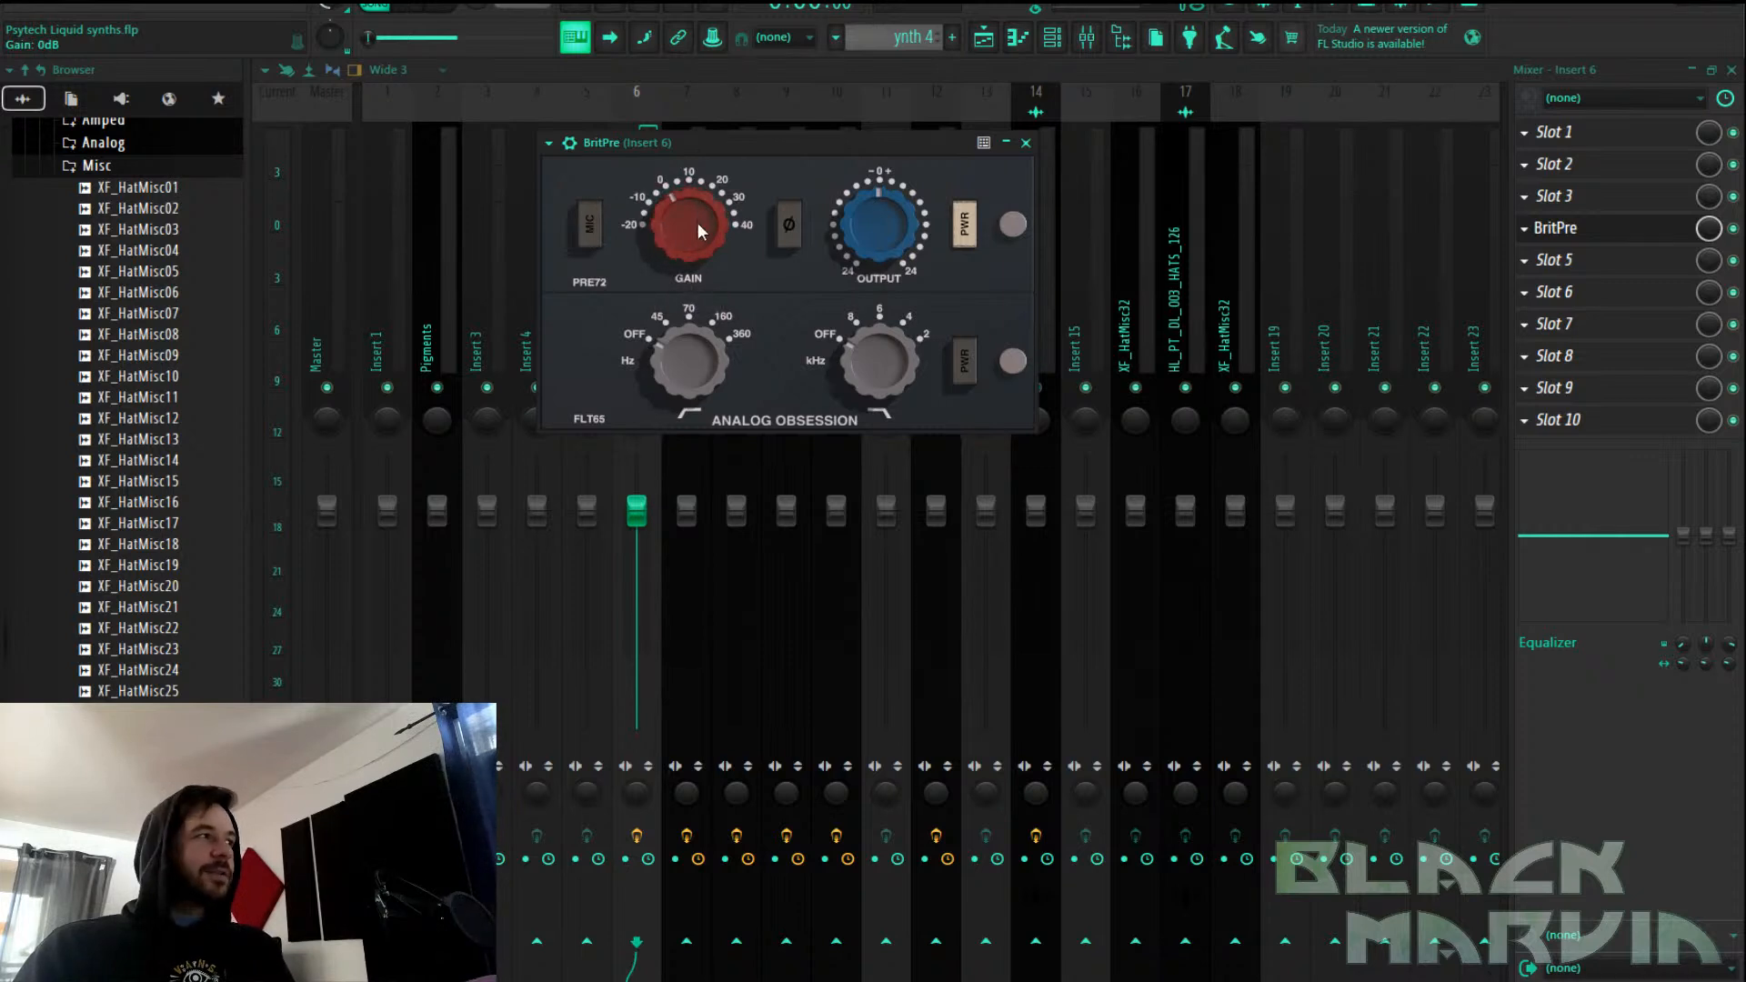
{"action": "mouse_move", "coordinate": [882, 239]}
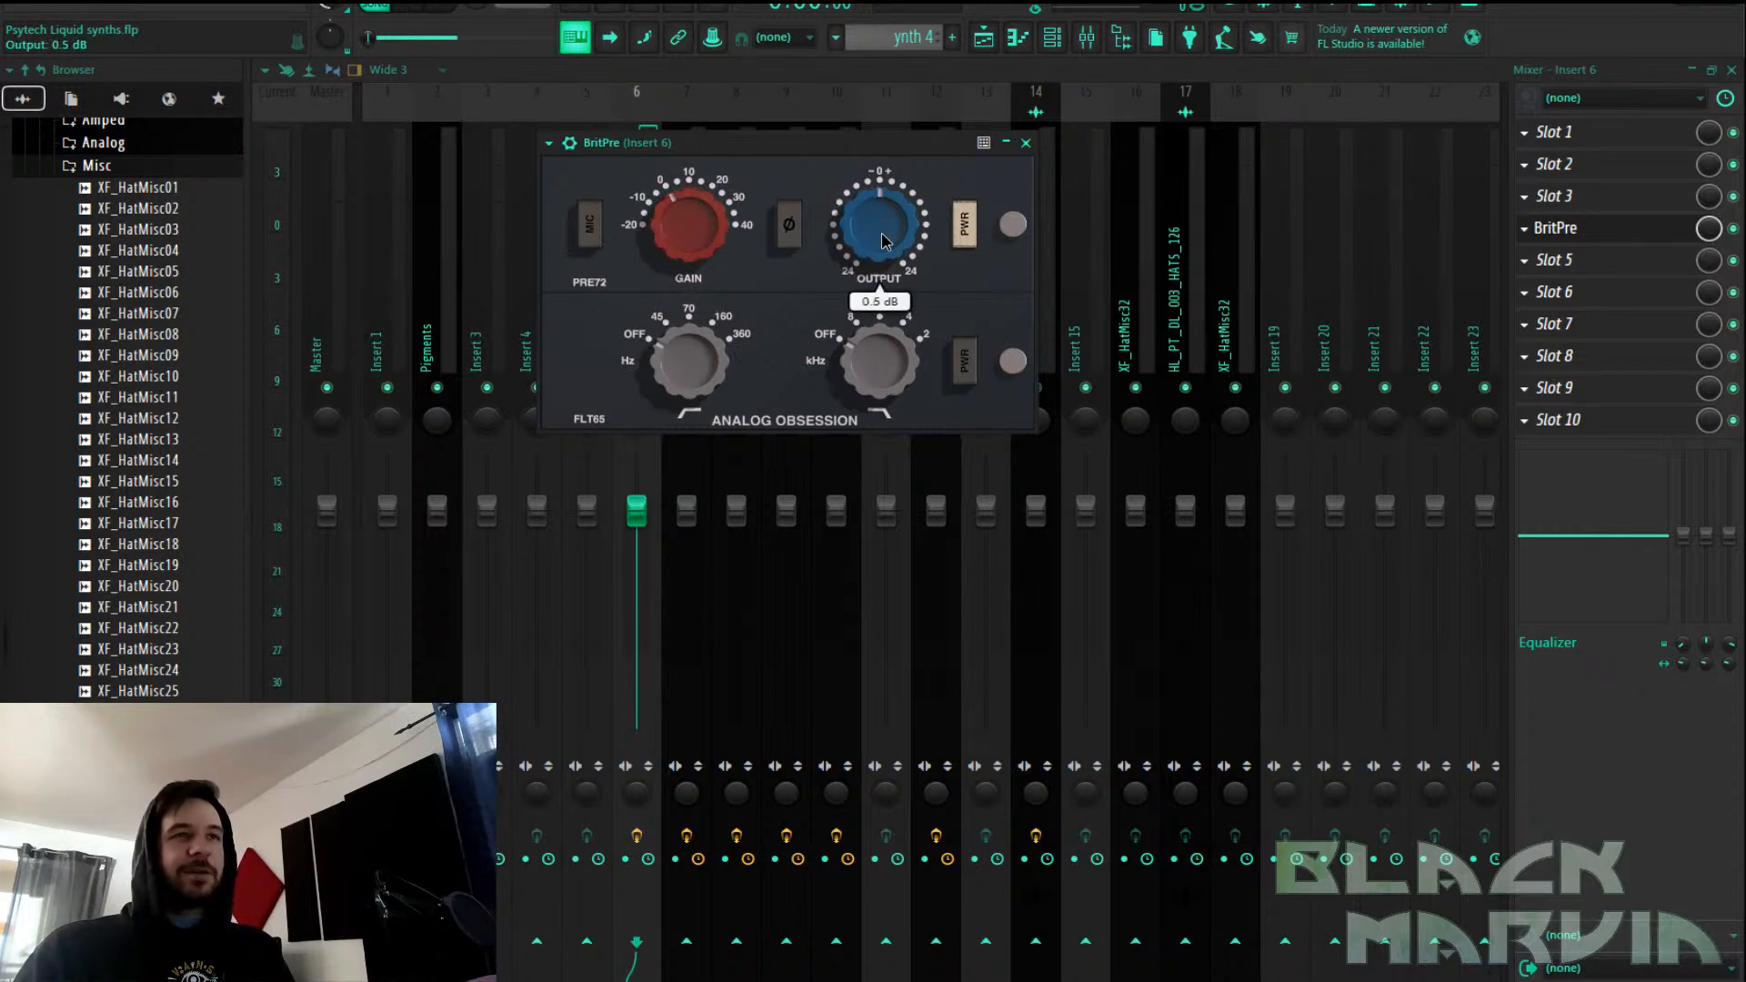
{"action": "left_click_drag", "start_coordinate": [697, 186], "coordinate": [771, 249]}
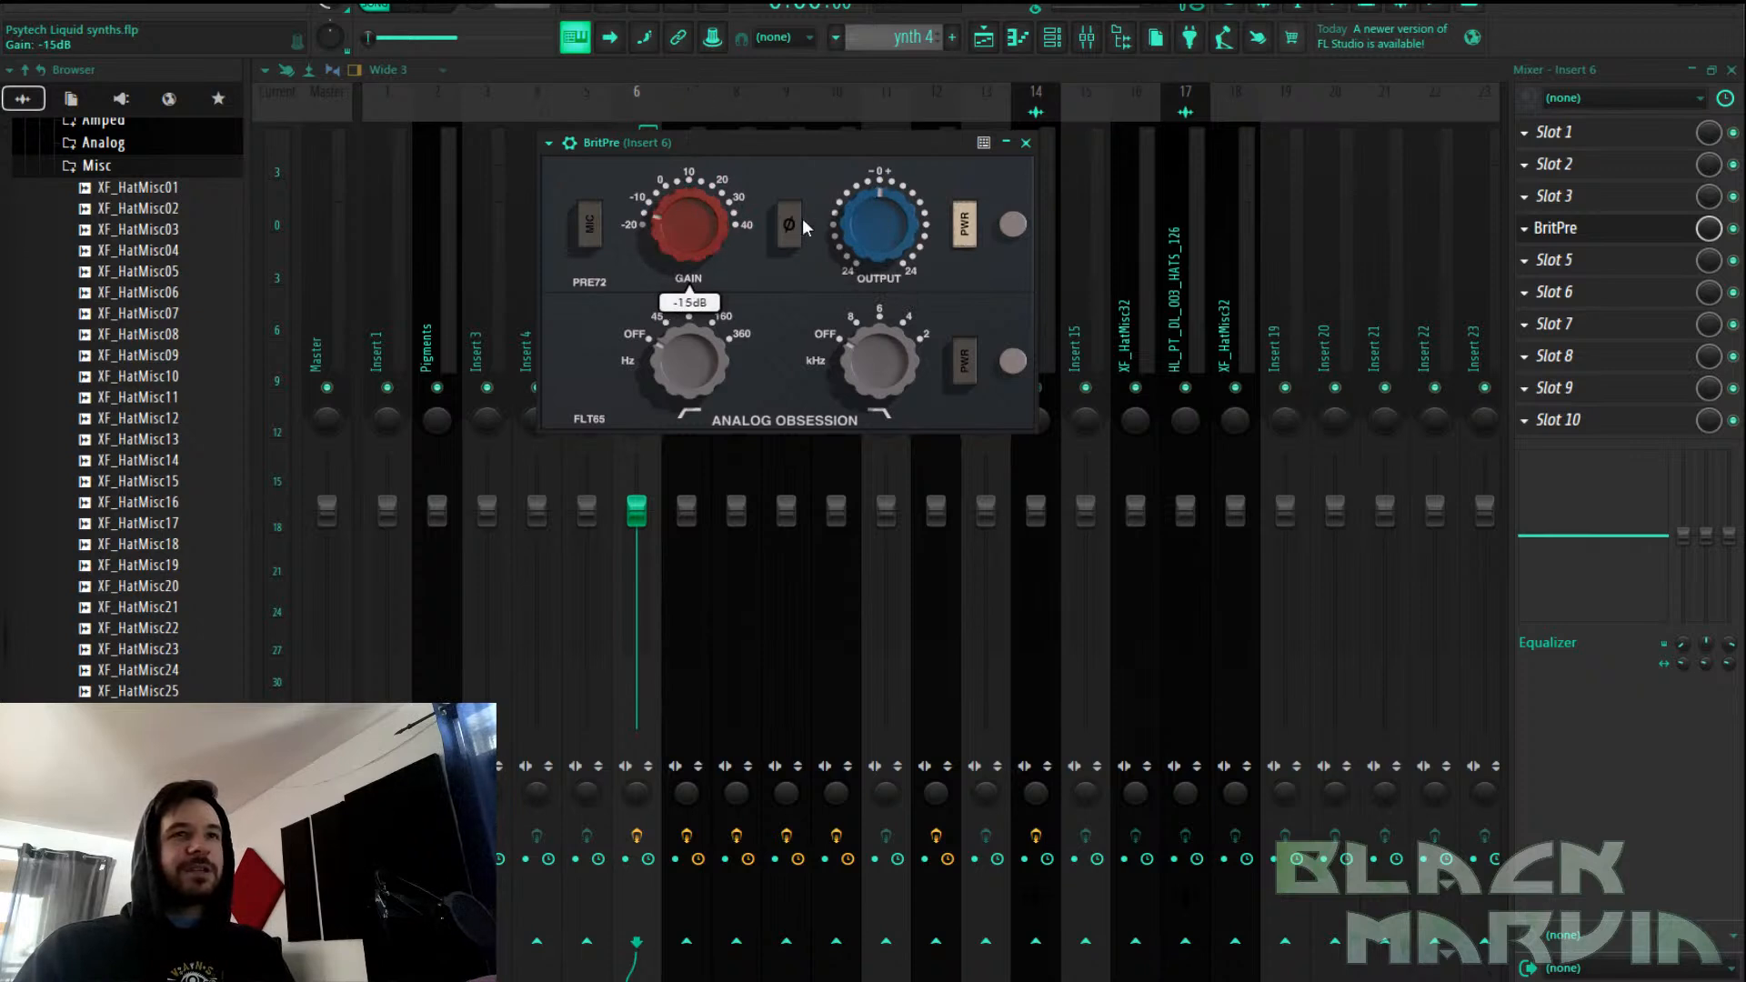
{"action": "left_click", "coordinate": [1526, 229]}
{"action": "left_click", "coordinate": [1545, 271]}
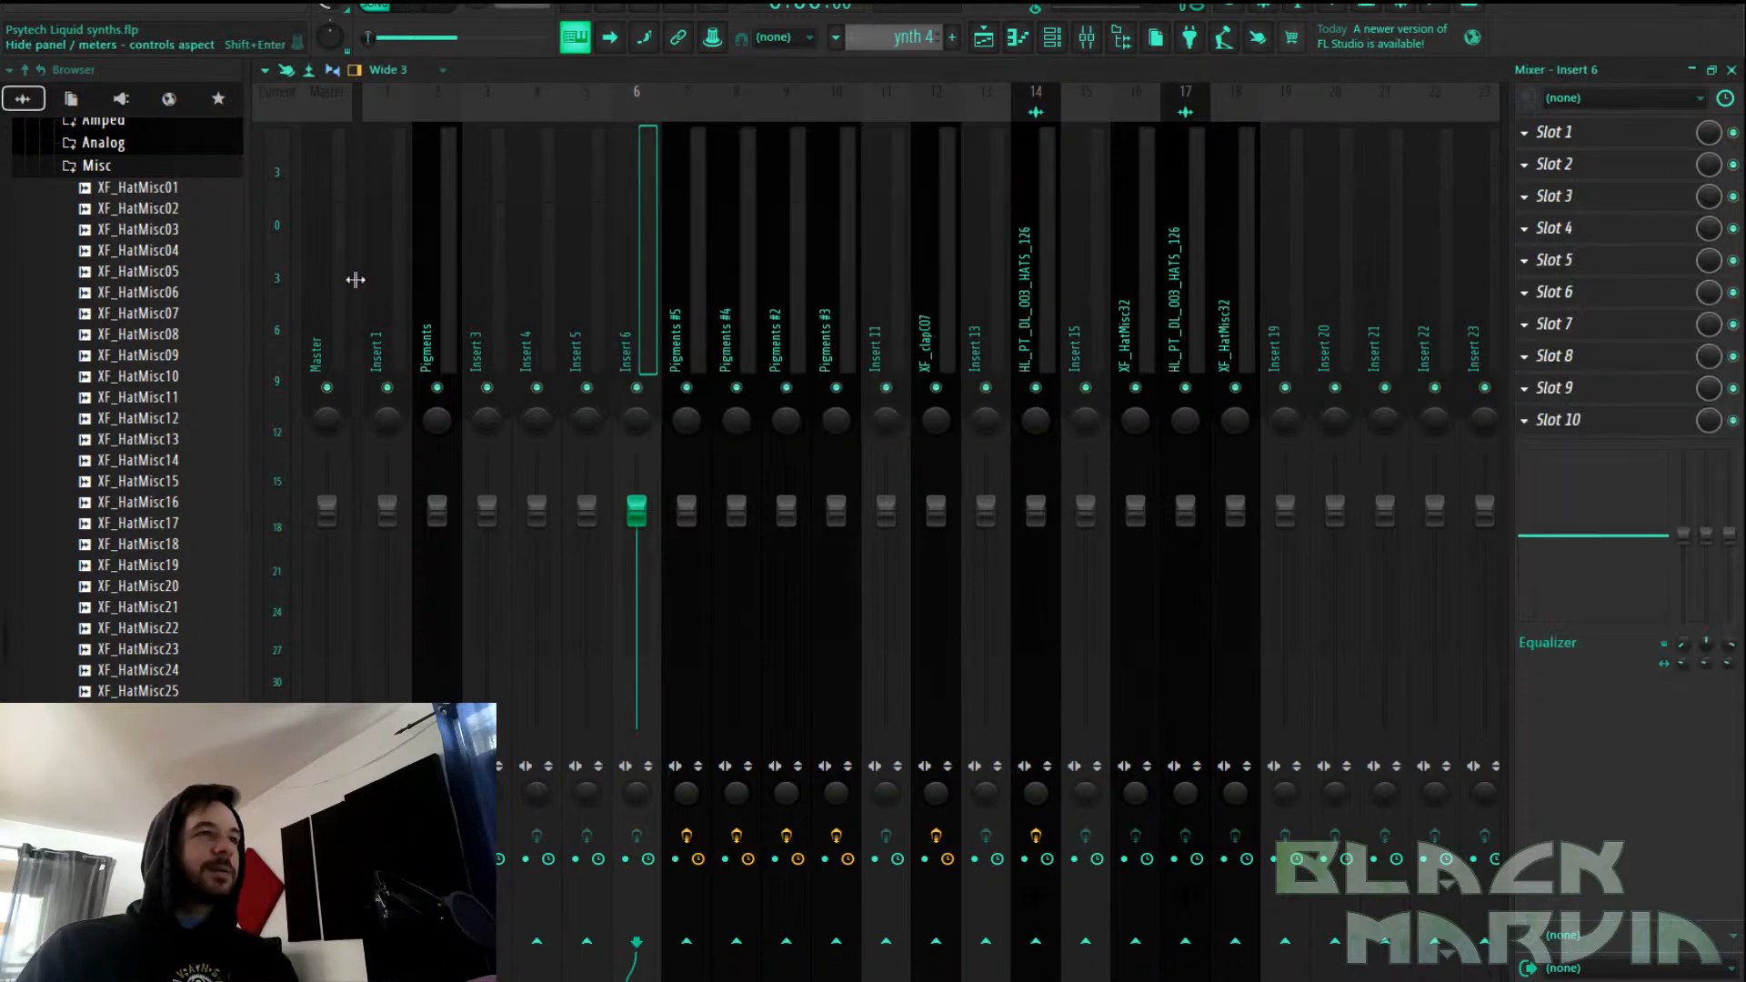
Load BritPre on slot 4 of the Master track and delete it again
{"action": "left_click", "coordinate": [357, 279]}
{"action": "left_click", "coordinate": [256, 280]}
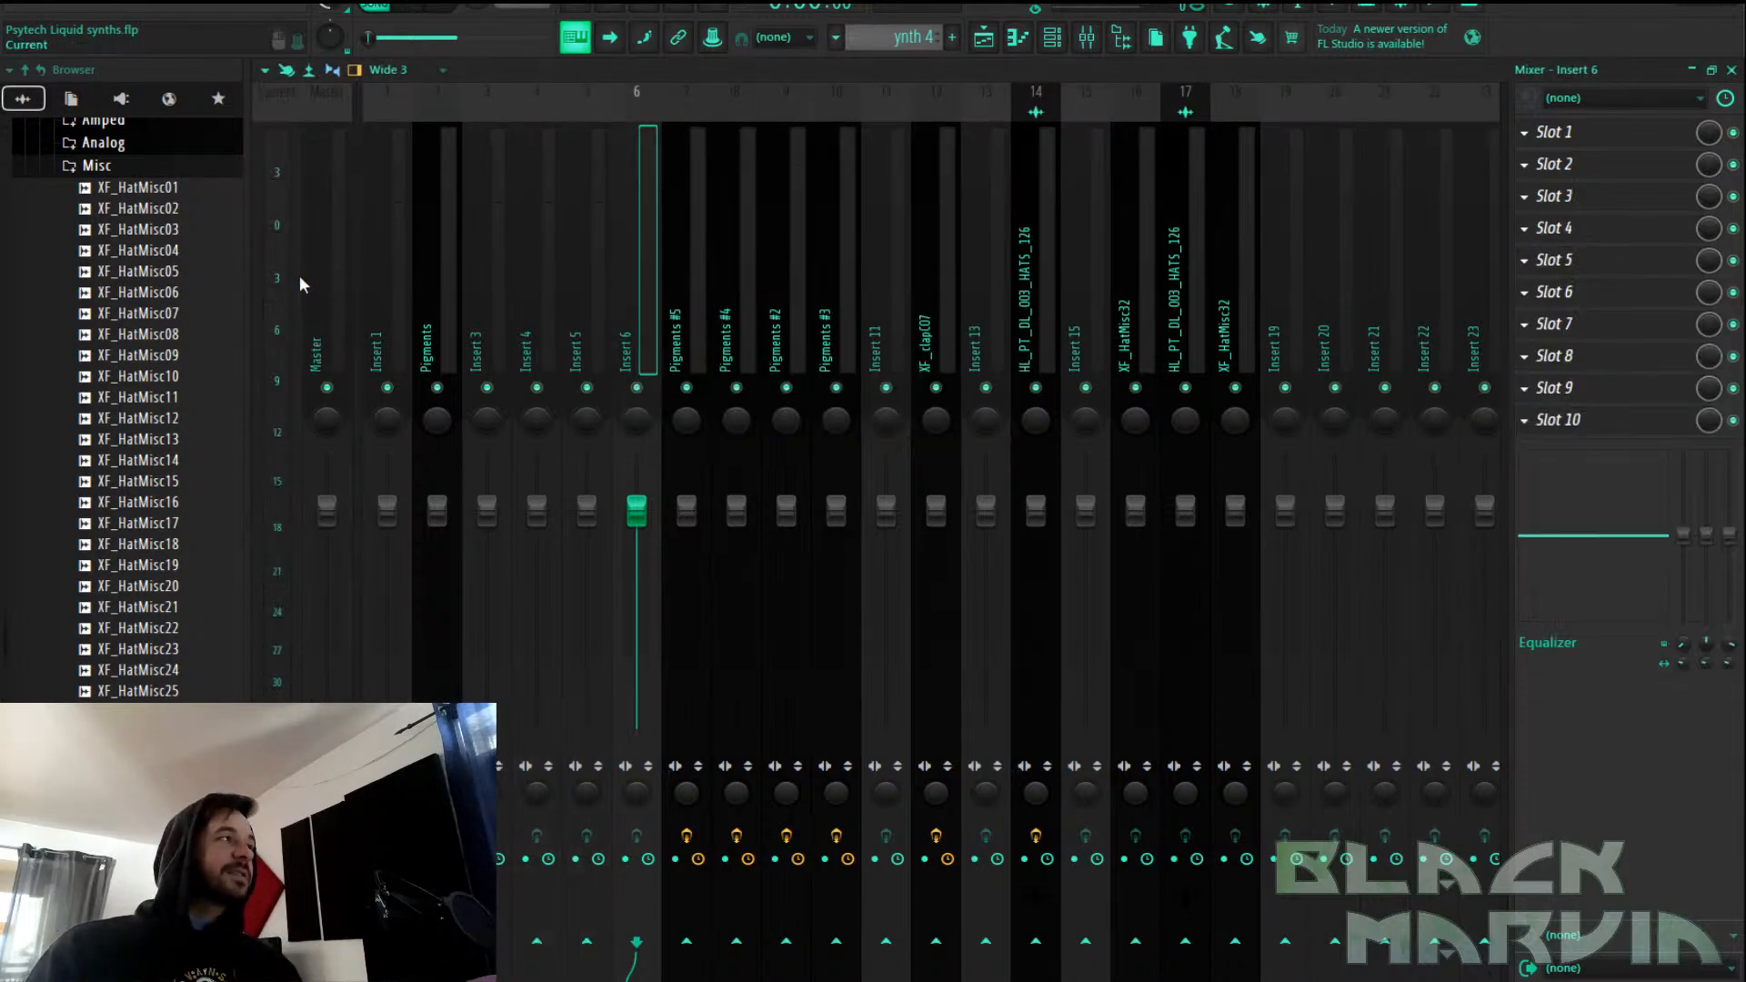
{"action": "left_click", "coordinate": [339, 276]}
{"action": "left_click", "coordinate": [1560, 229]}
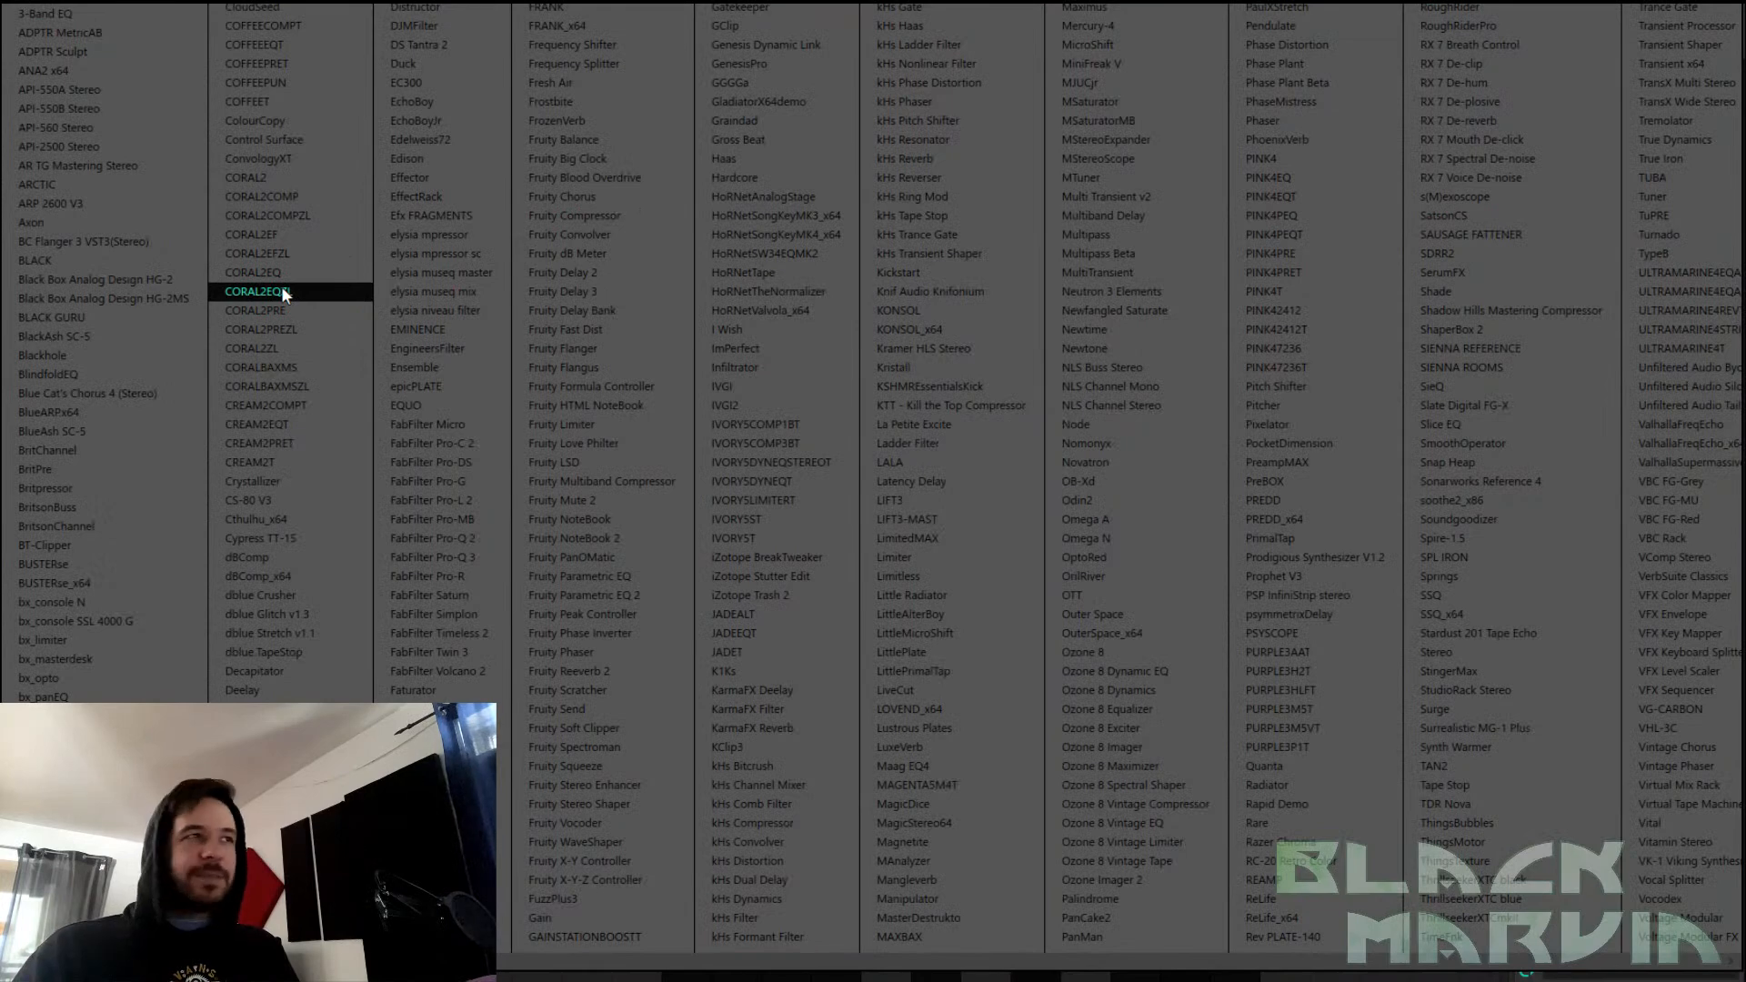
{"action": "left_click", "coordinate": [159, 478]}
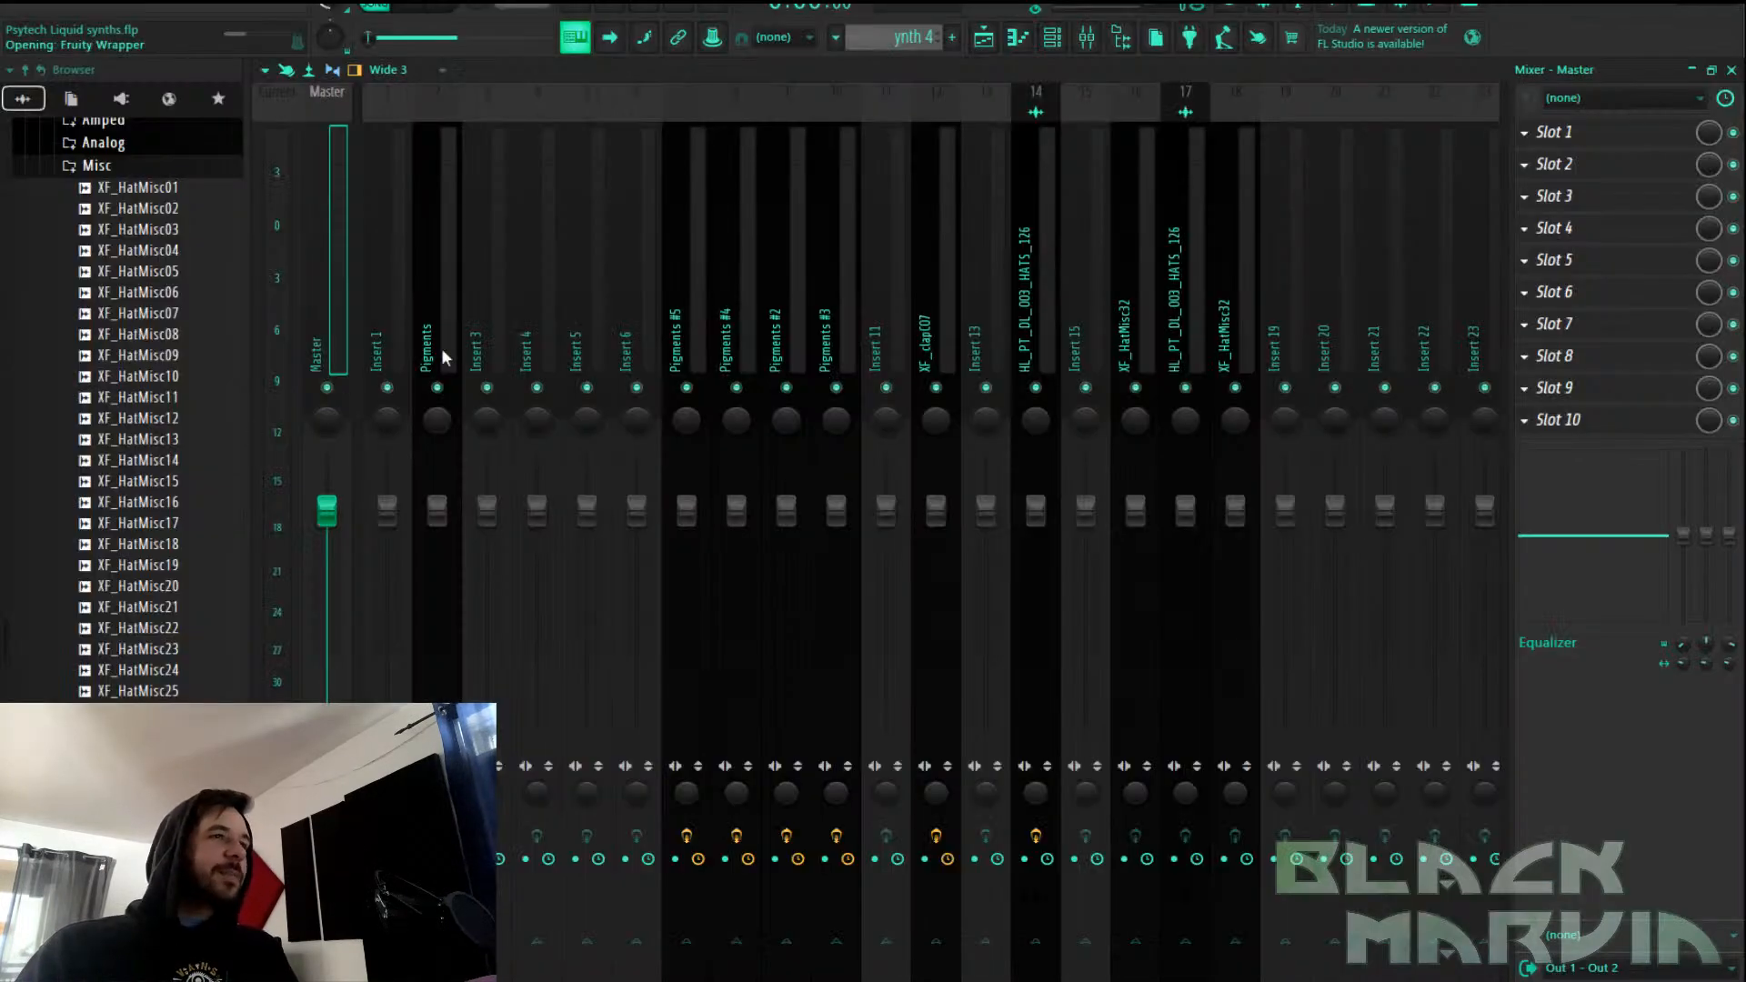
{"action": "left_click_drag", "start_coordinate": [611, 302], "coordinate": [928, 191]}
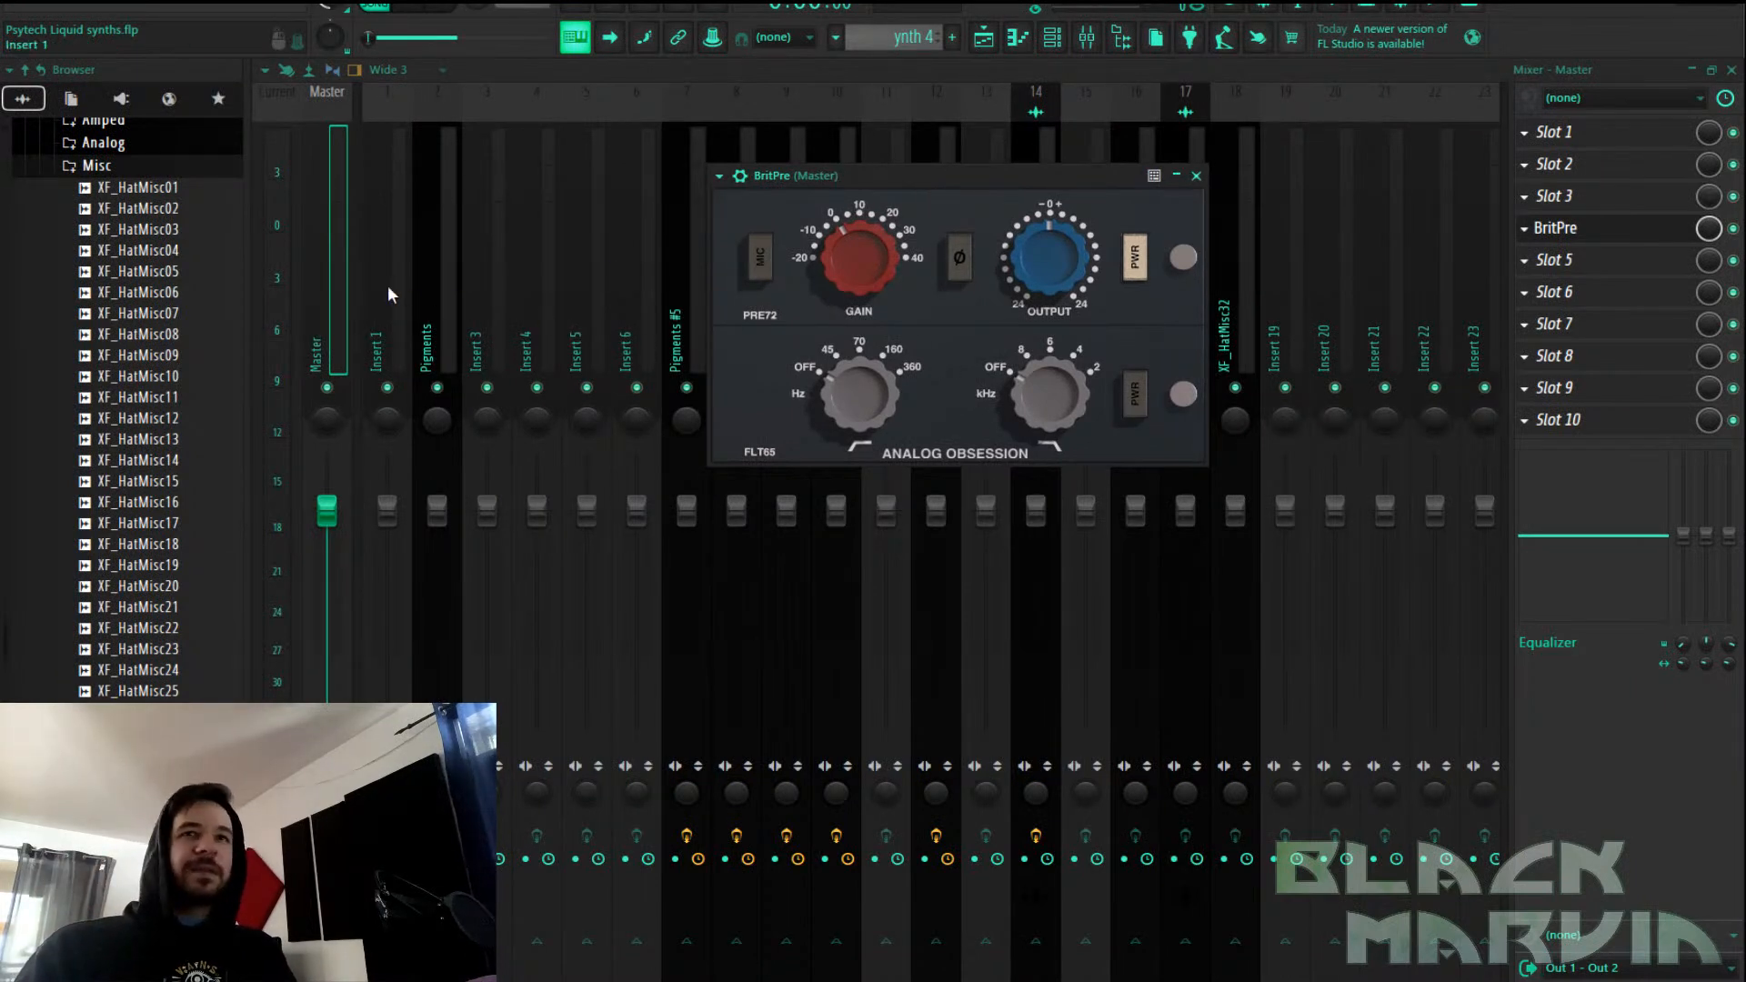
{"action": "left_click", "coordinate": [1525, 229]}
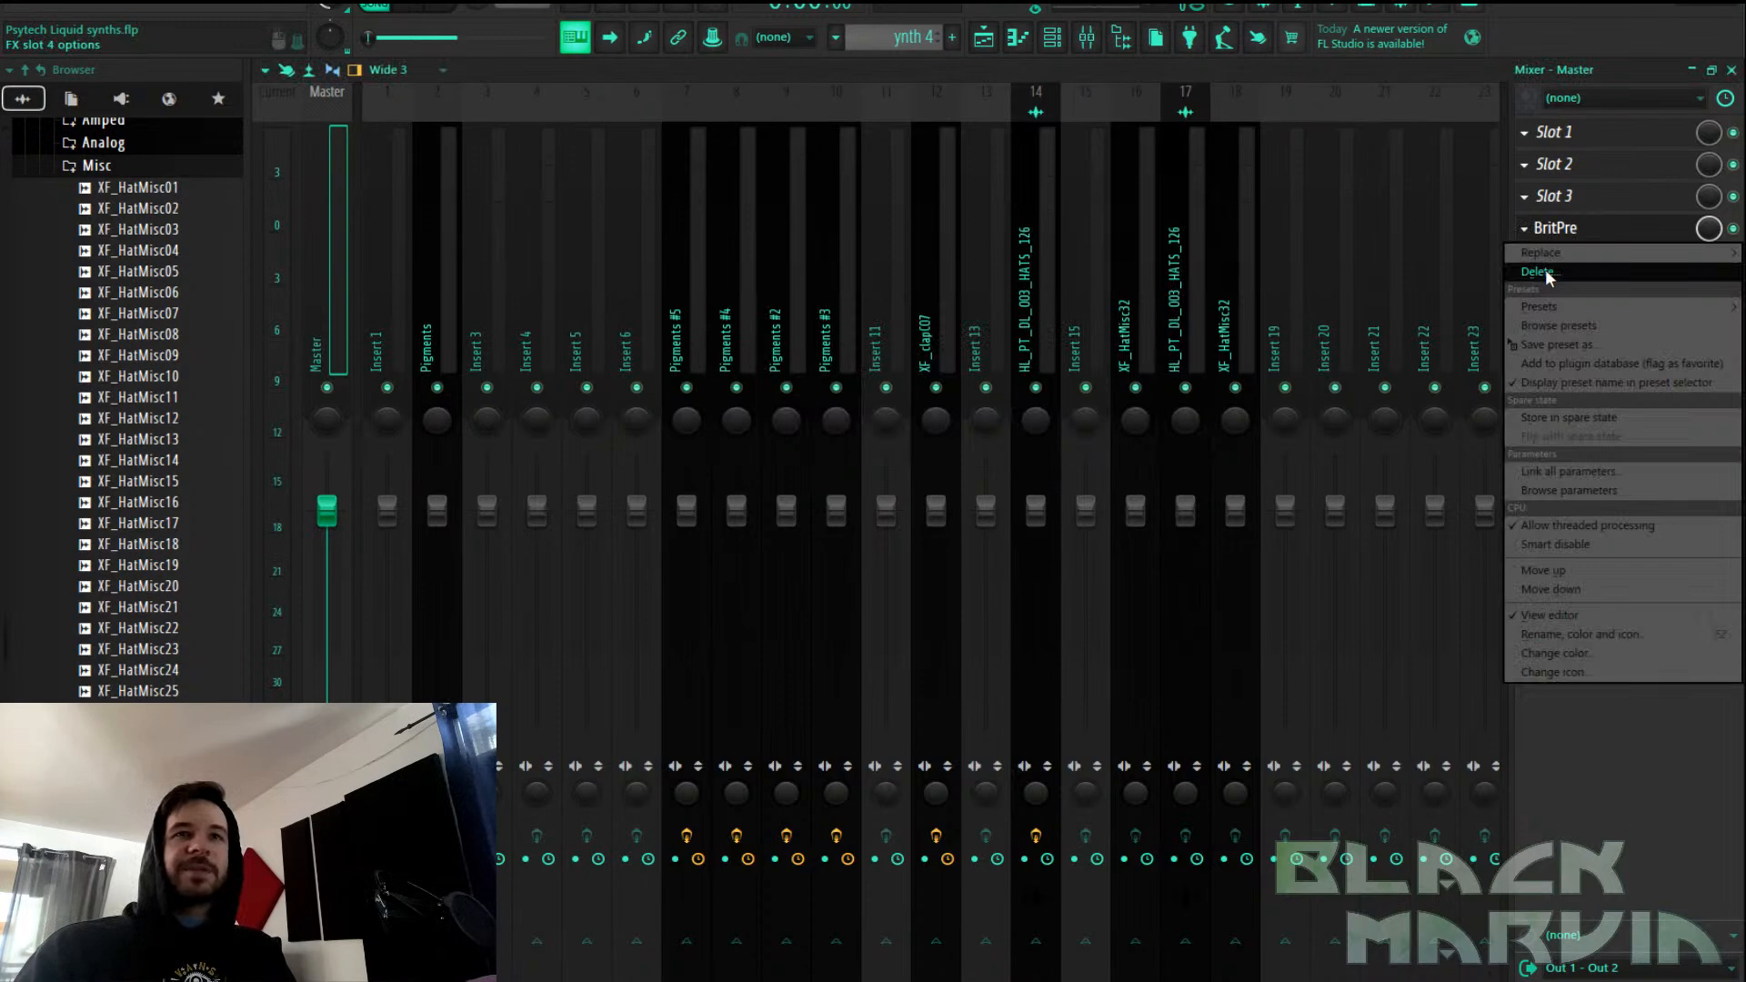
{"action": "left_click", "coordinate": [1547, 273]}
Load BritPre on slot 2 of Insert 1 and reposition its window over the mixer
{"action": "left_click", "coordinate": [394, 267]}
{"action": "left_click", "coordinate": [1546, 133]}
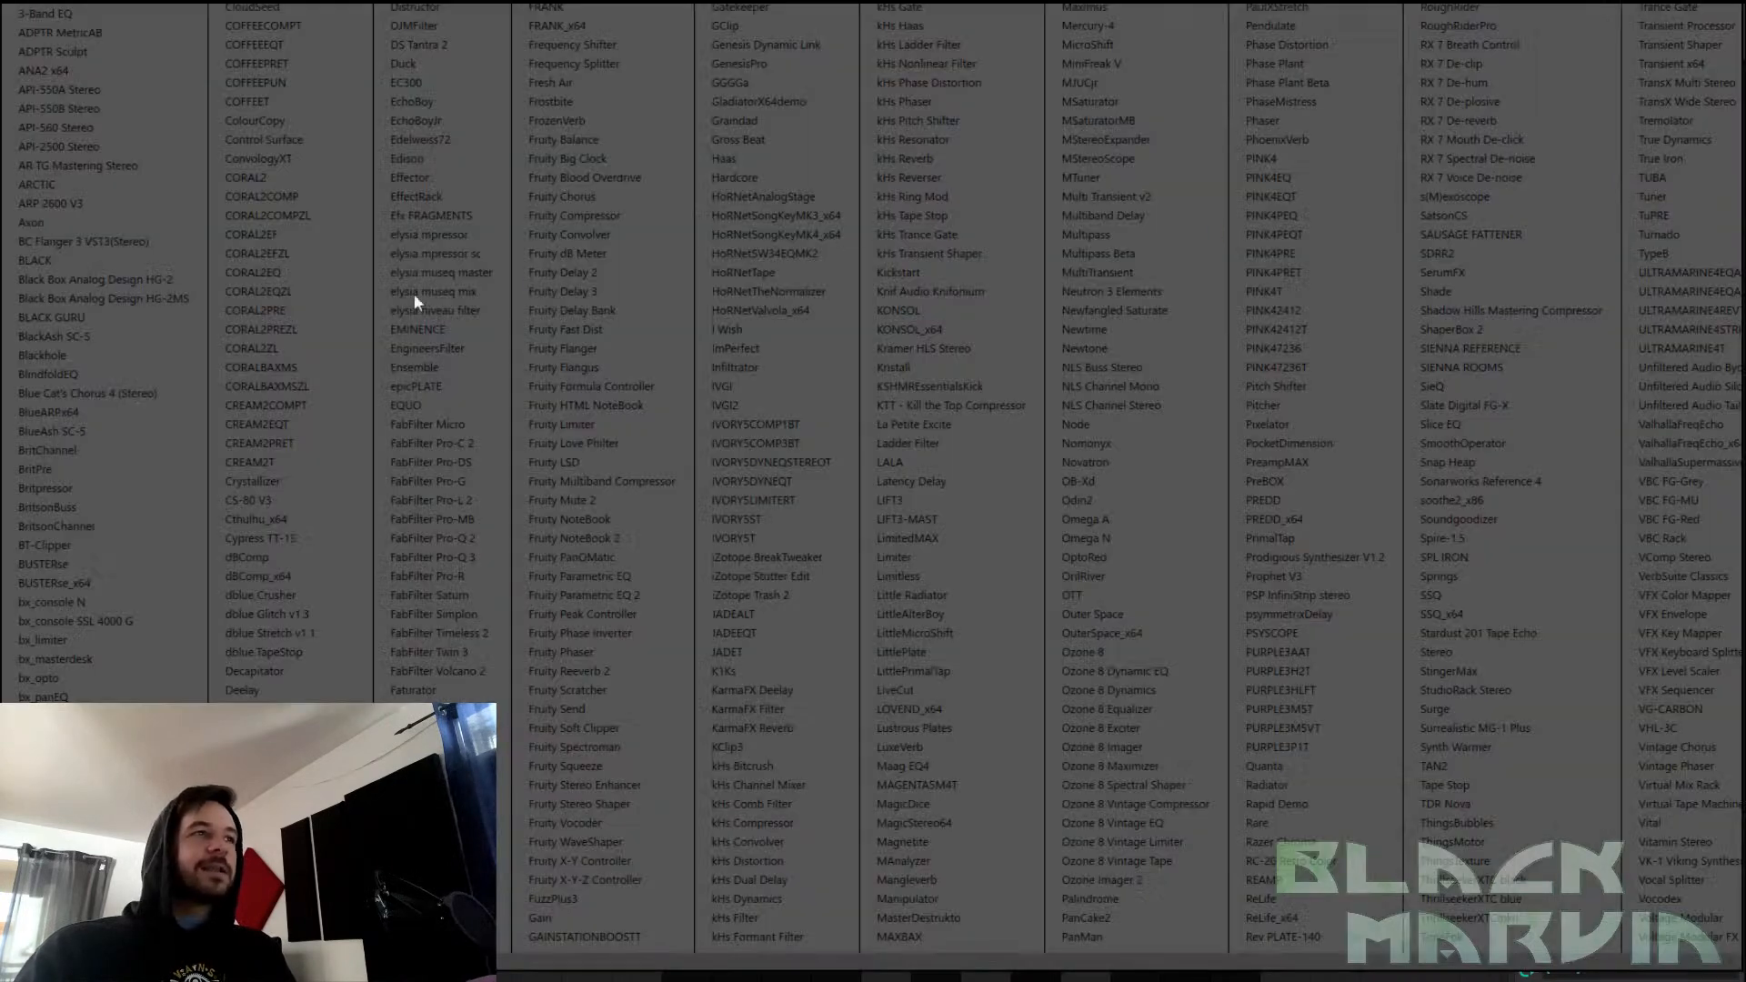
{"action": "left_click", "coordinate": [69, 467]}
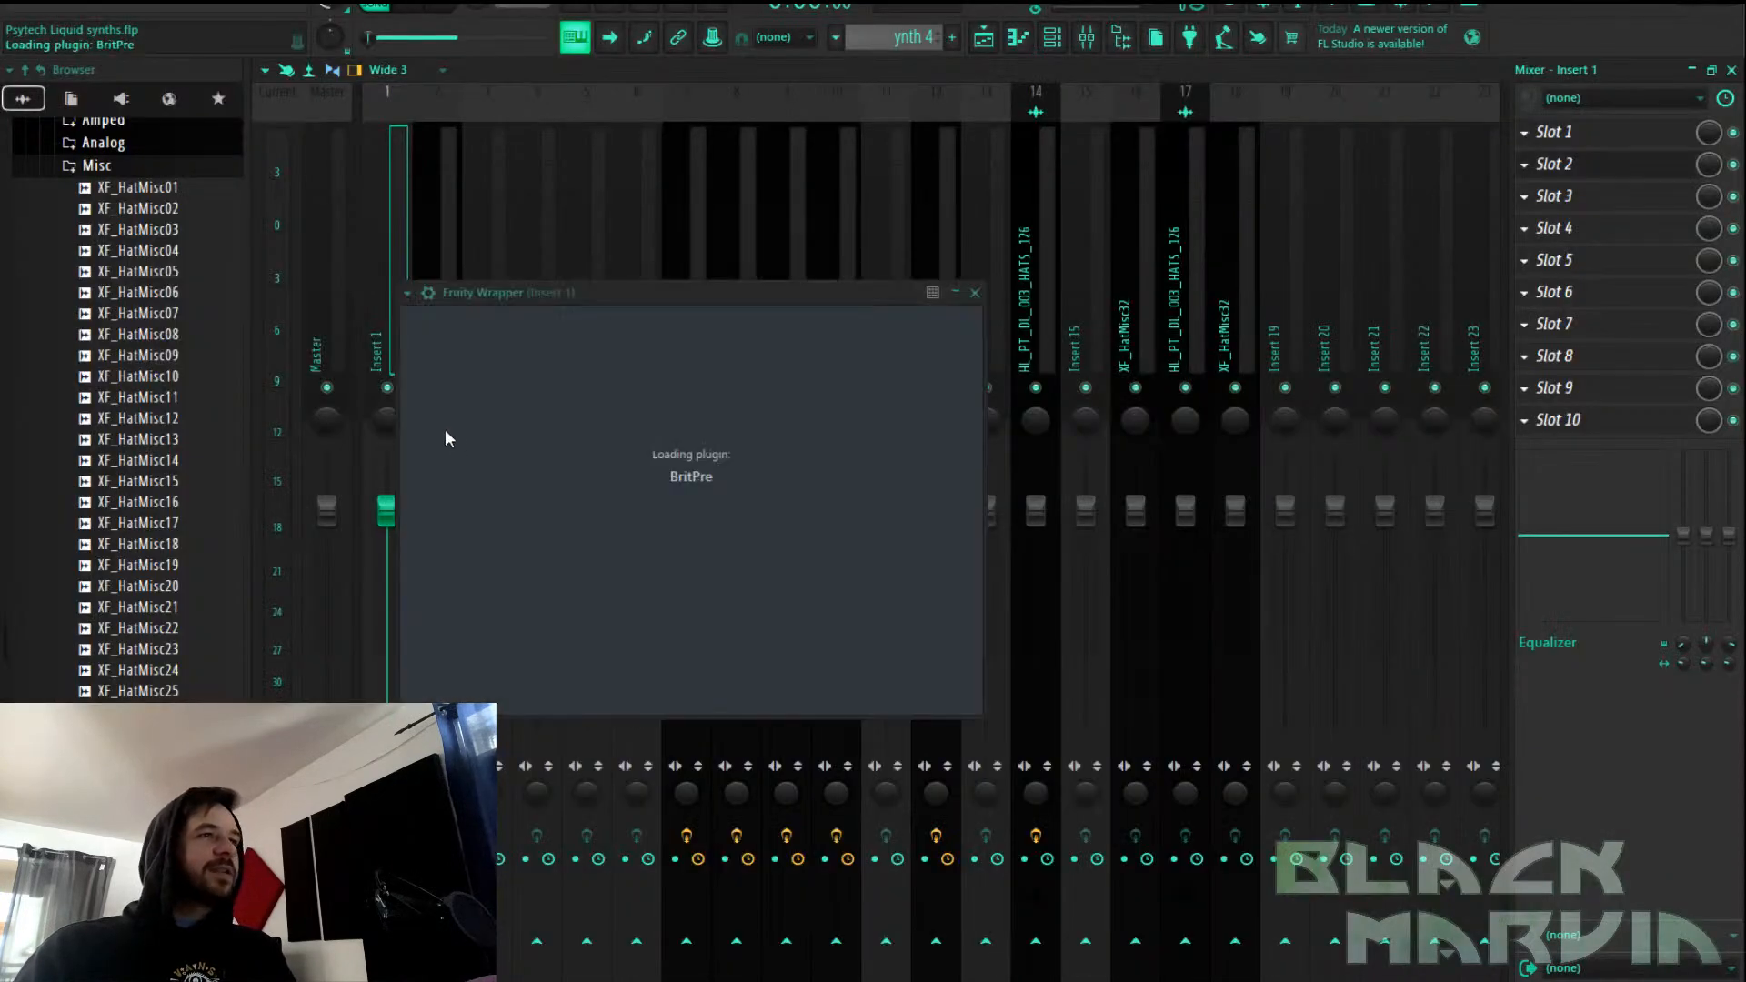
{"action": "left_click_drag", "start_coordinate": [759, 292], "coordinate": [1071, 168]}
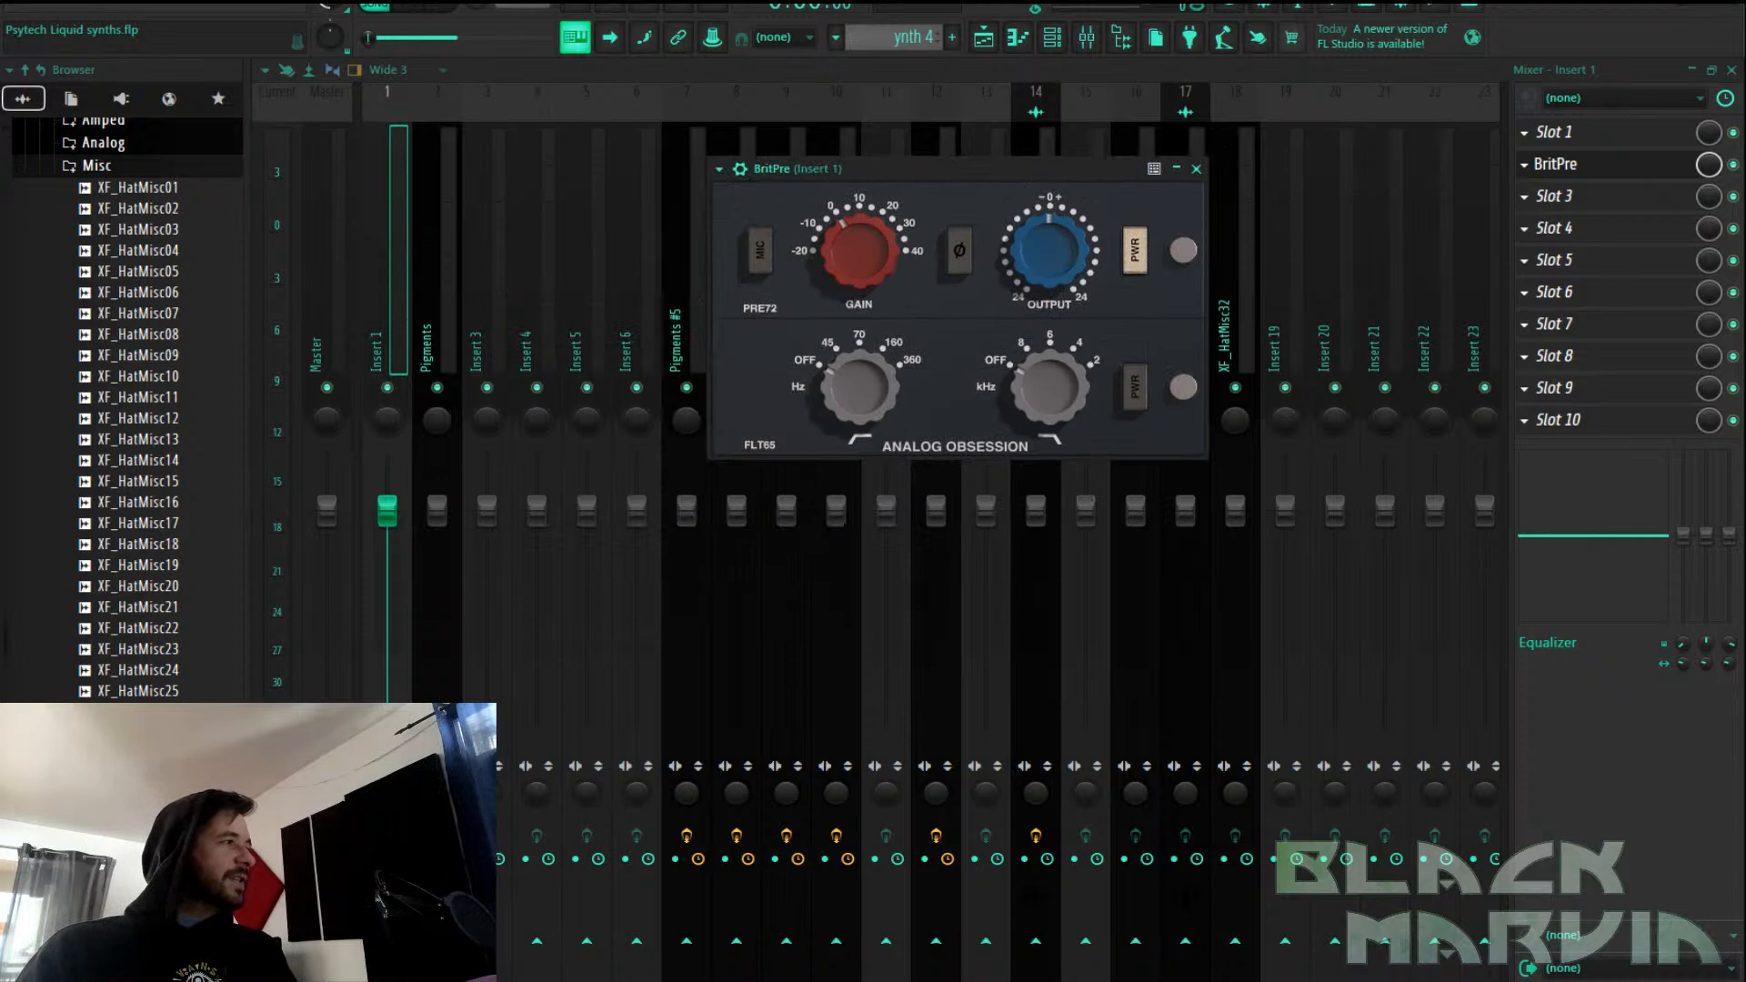
Play the project with Insert 1 soloed and raise the BritPre gain to 25 dB to audition the saturation
{"action": "key", "text": "space"}
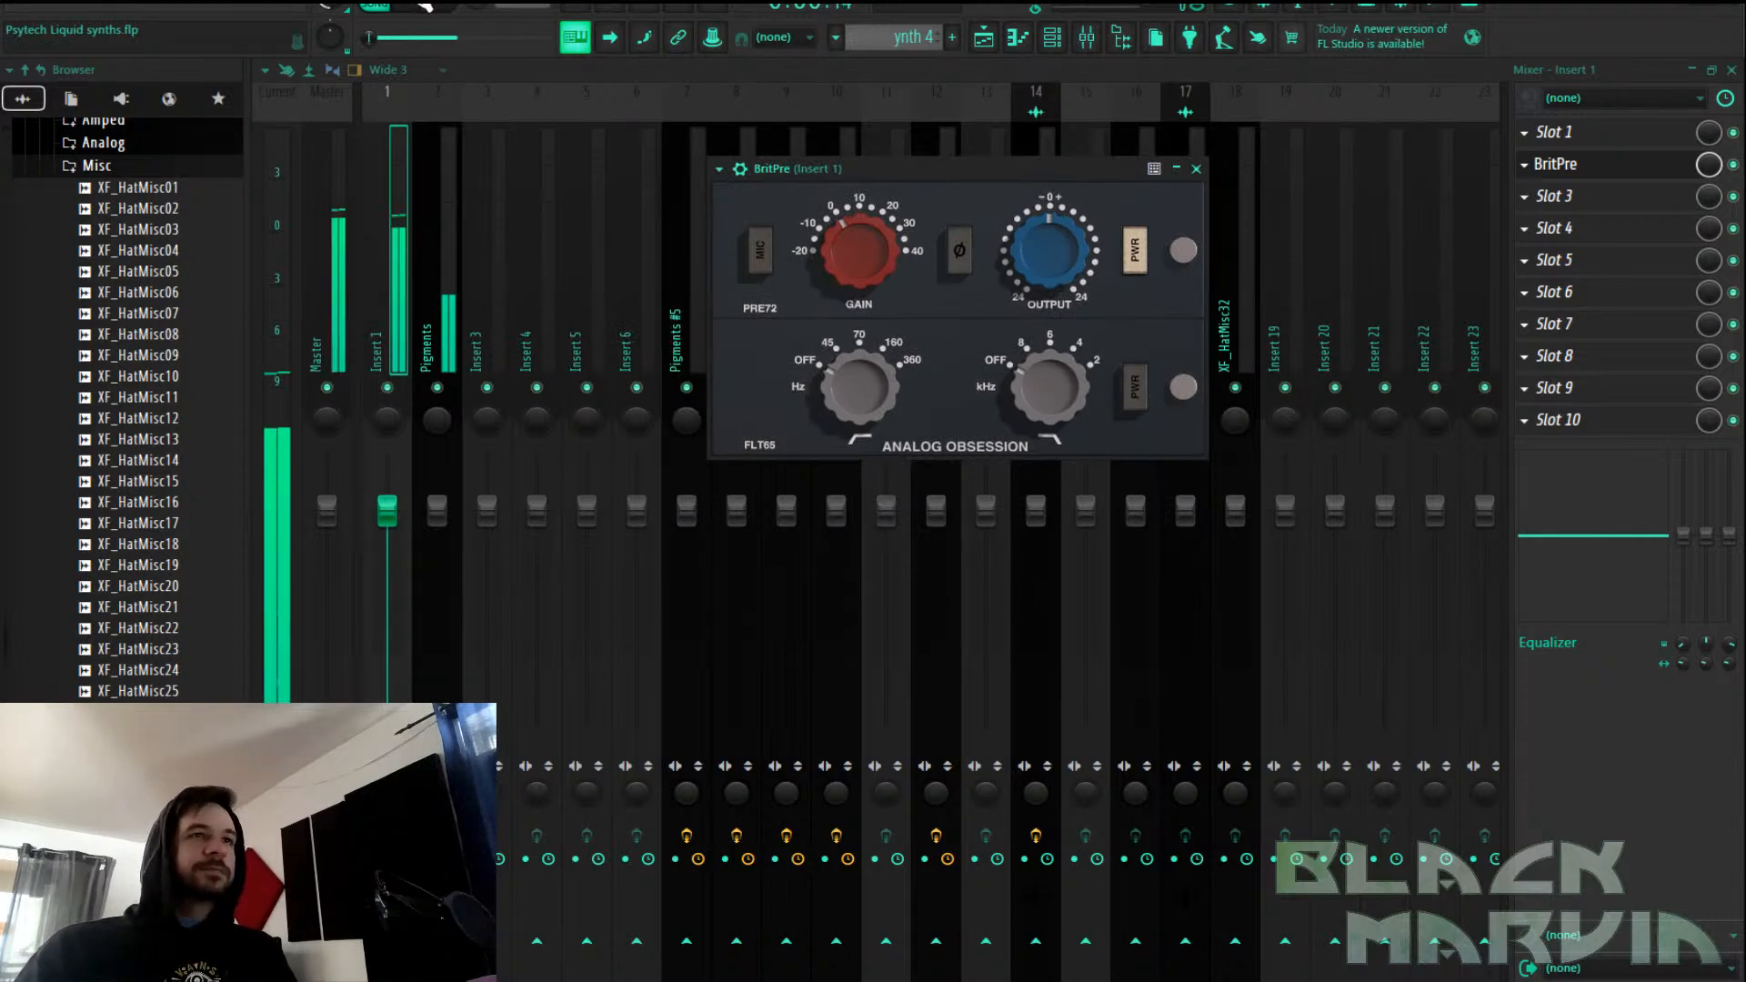
{"action": "mouse_move", "coordinate": [860, 243]}
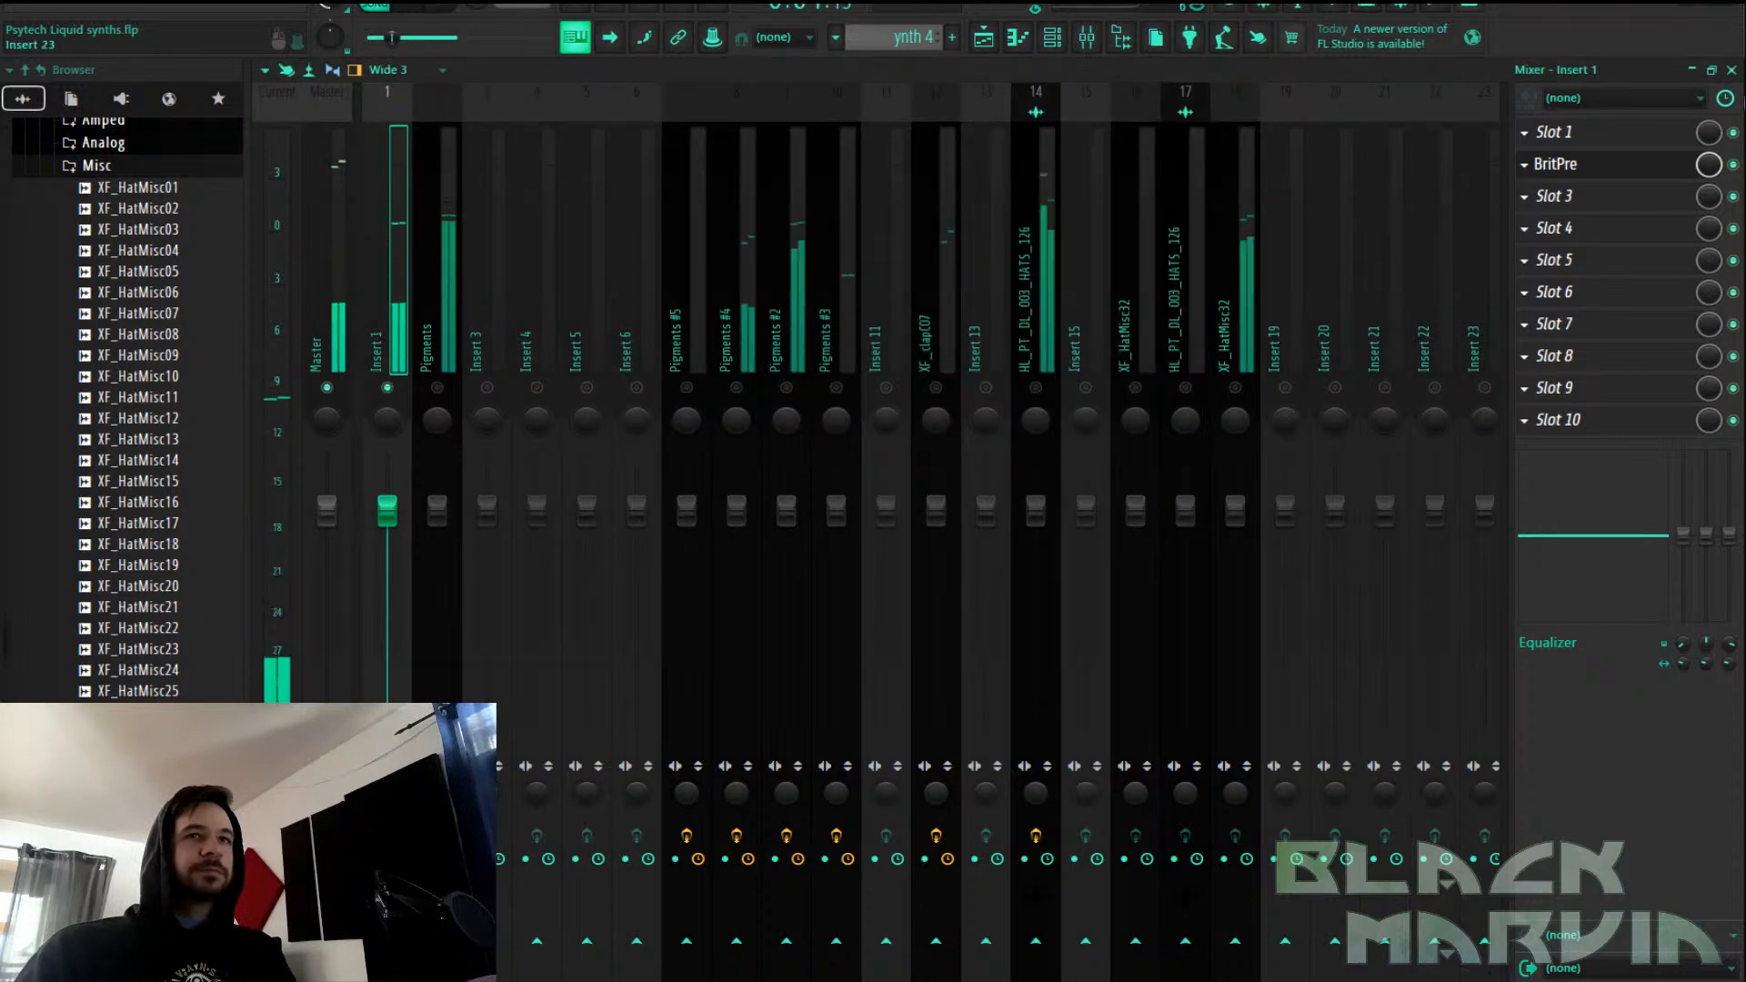
{"action": "left_click", "coordinate": [1616, 171]}
{"action": "mouse_move", "coordinate": [859, 278]}
{"action": "left_mouse_down"}
{"action": "mouse_move", "coordinate": [870, 169]}
{"action": "mouse_move", "coordinate": [855, 246]}
{"action": "left_mouse_up"}
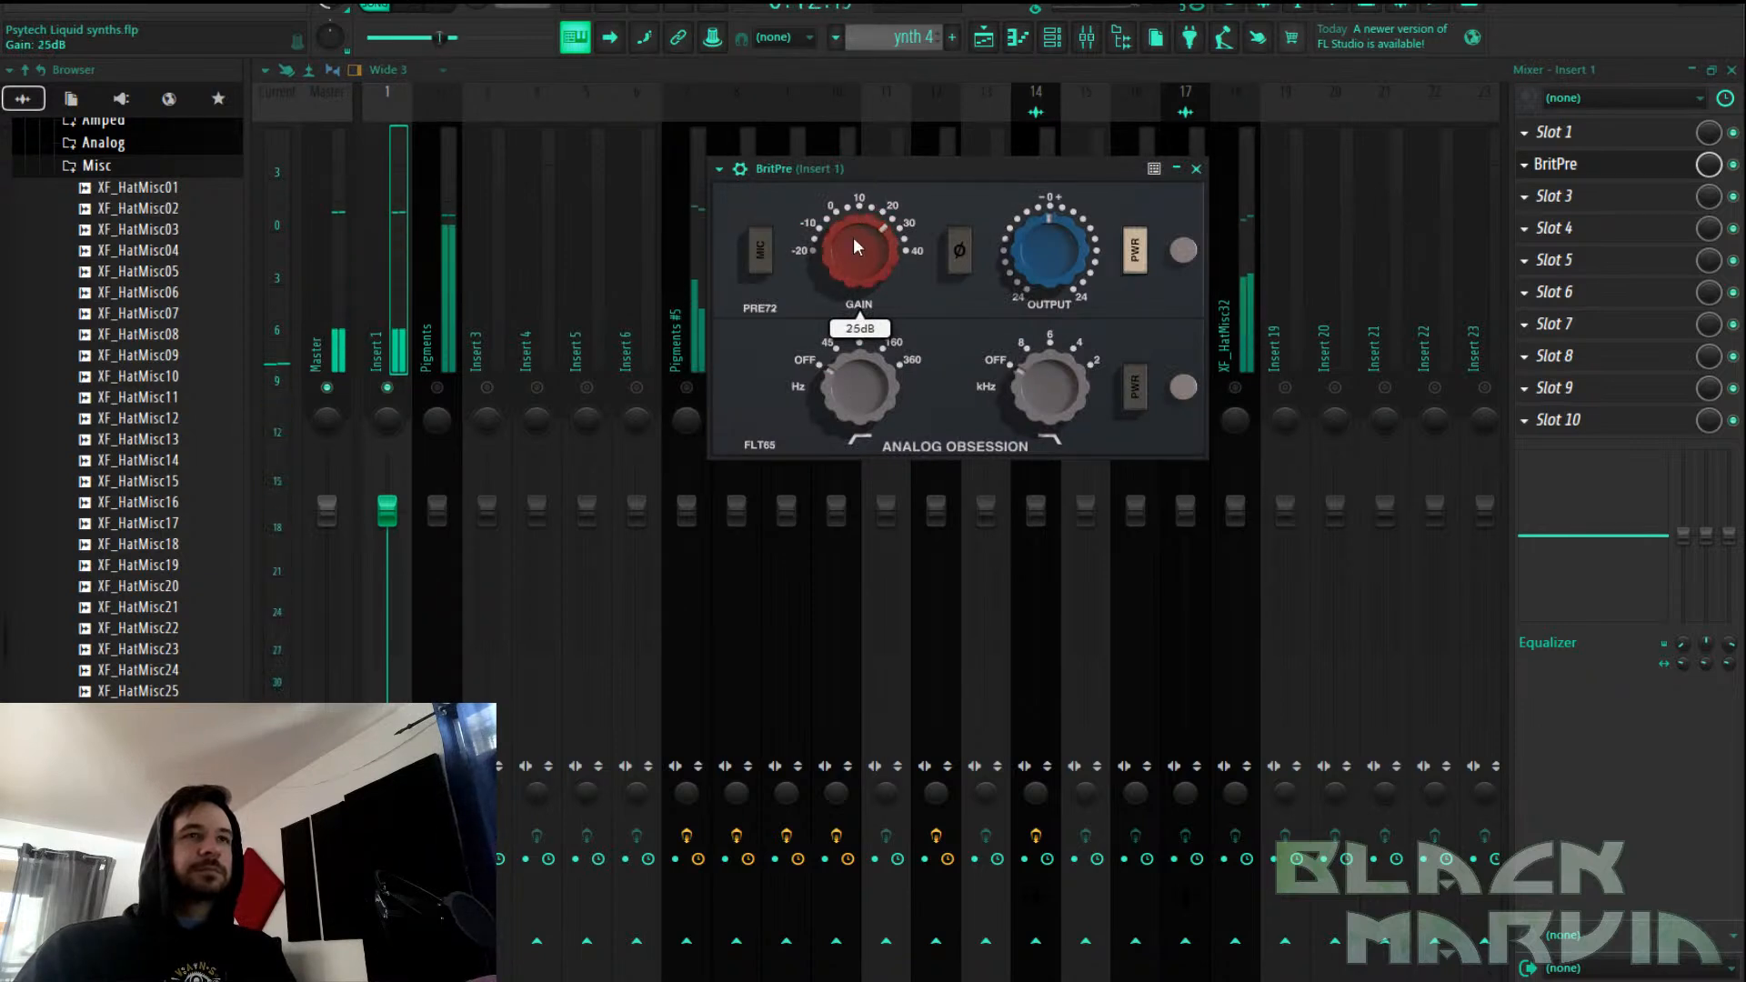
Stop playback and delete BritPre from slot 2 of Insert 1
{"action": "key", "text": "space"}
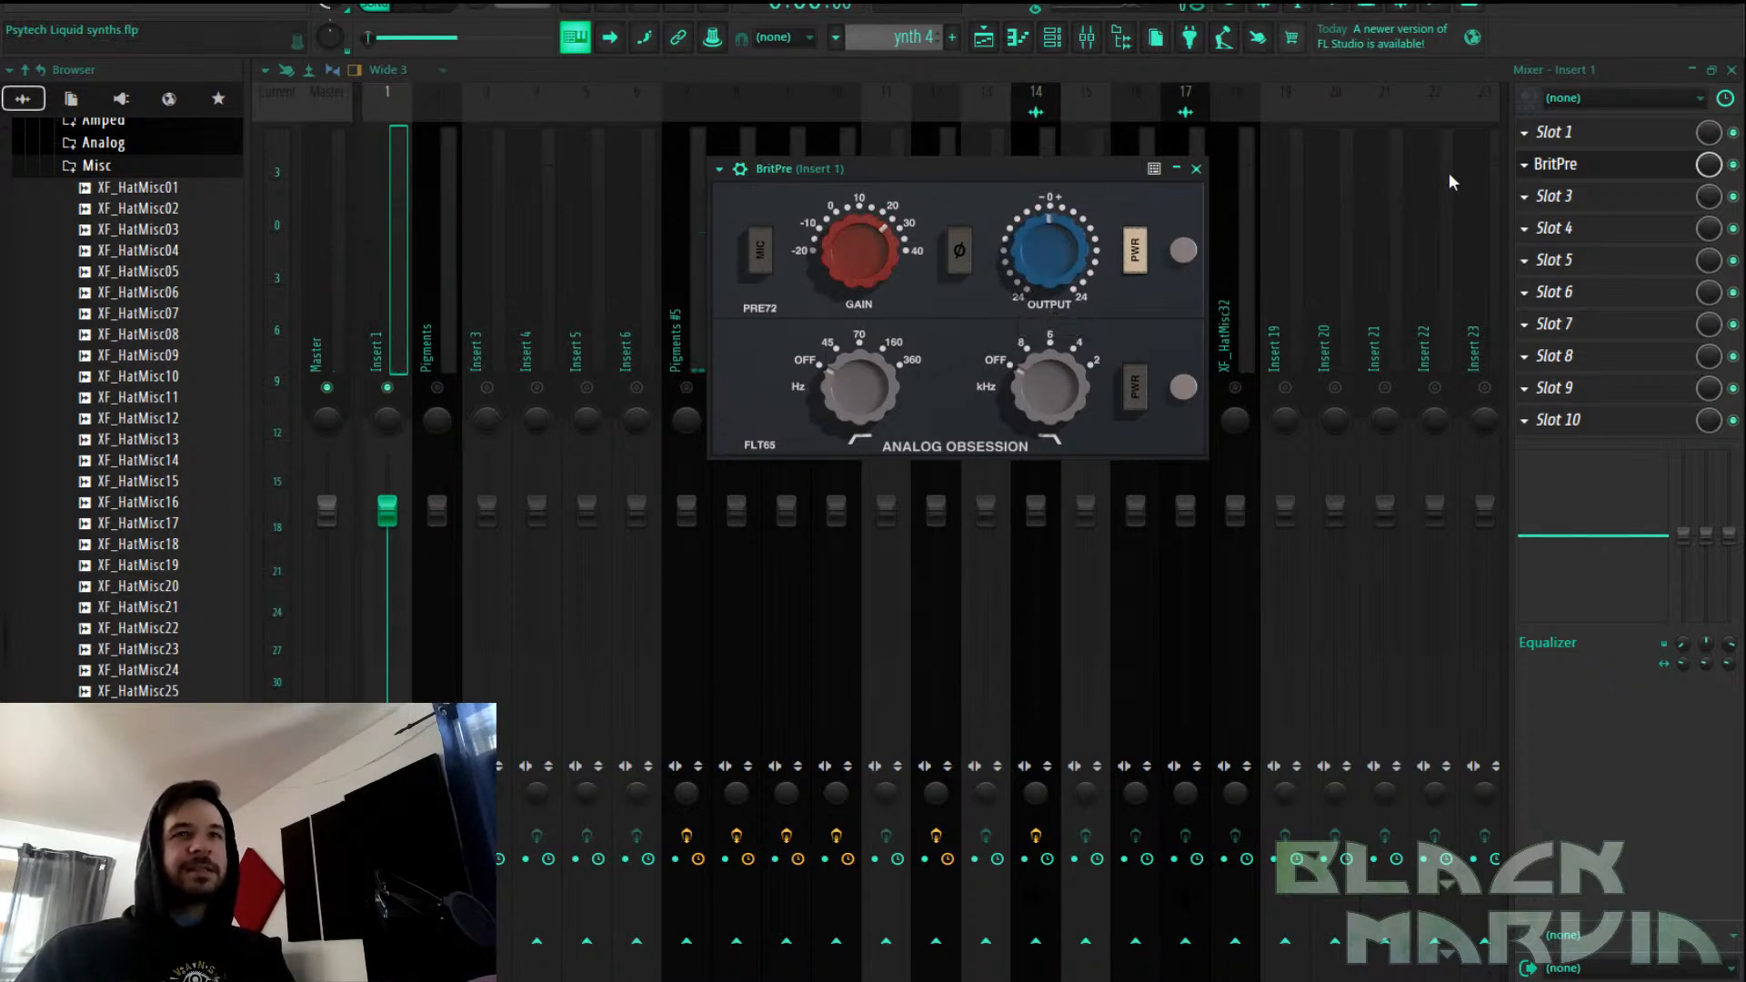
{"action": "right_click", "coordinate": [1544, 168]}
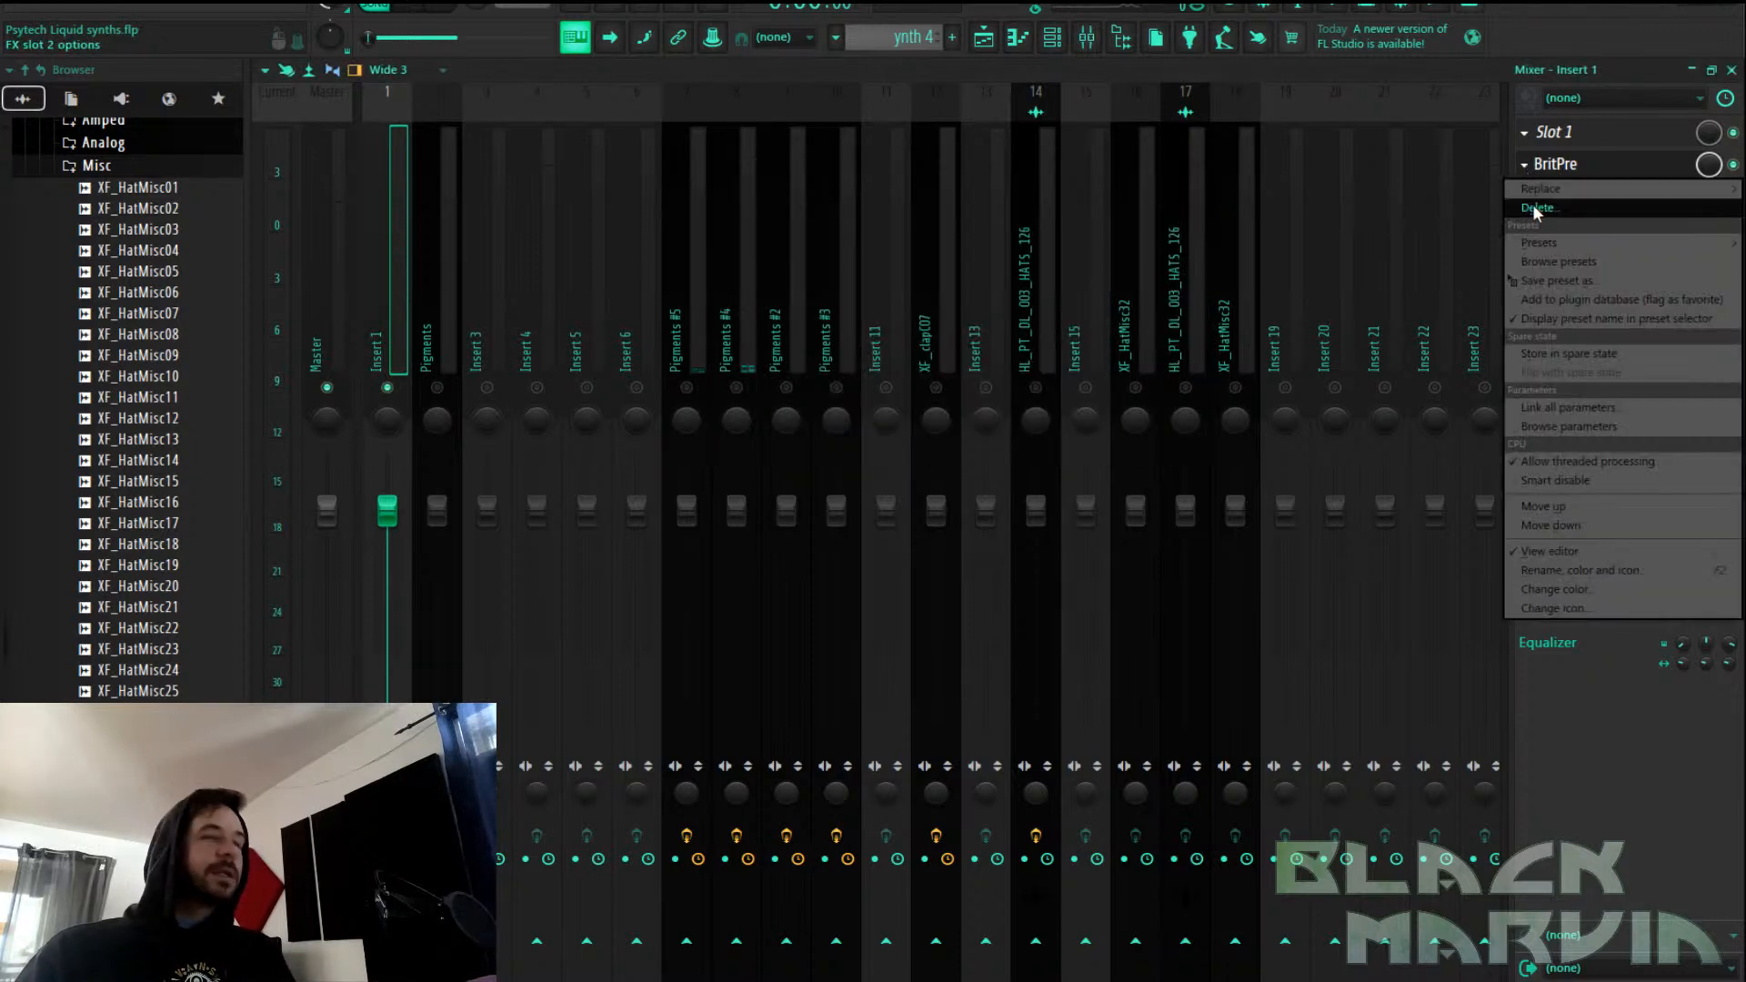
{"action": "left_click", "coordinate": [1537, 208]}
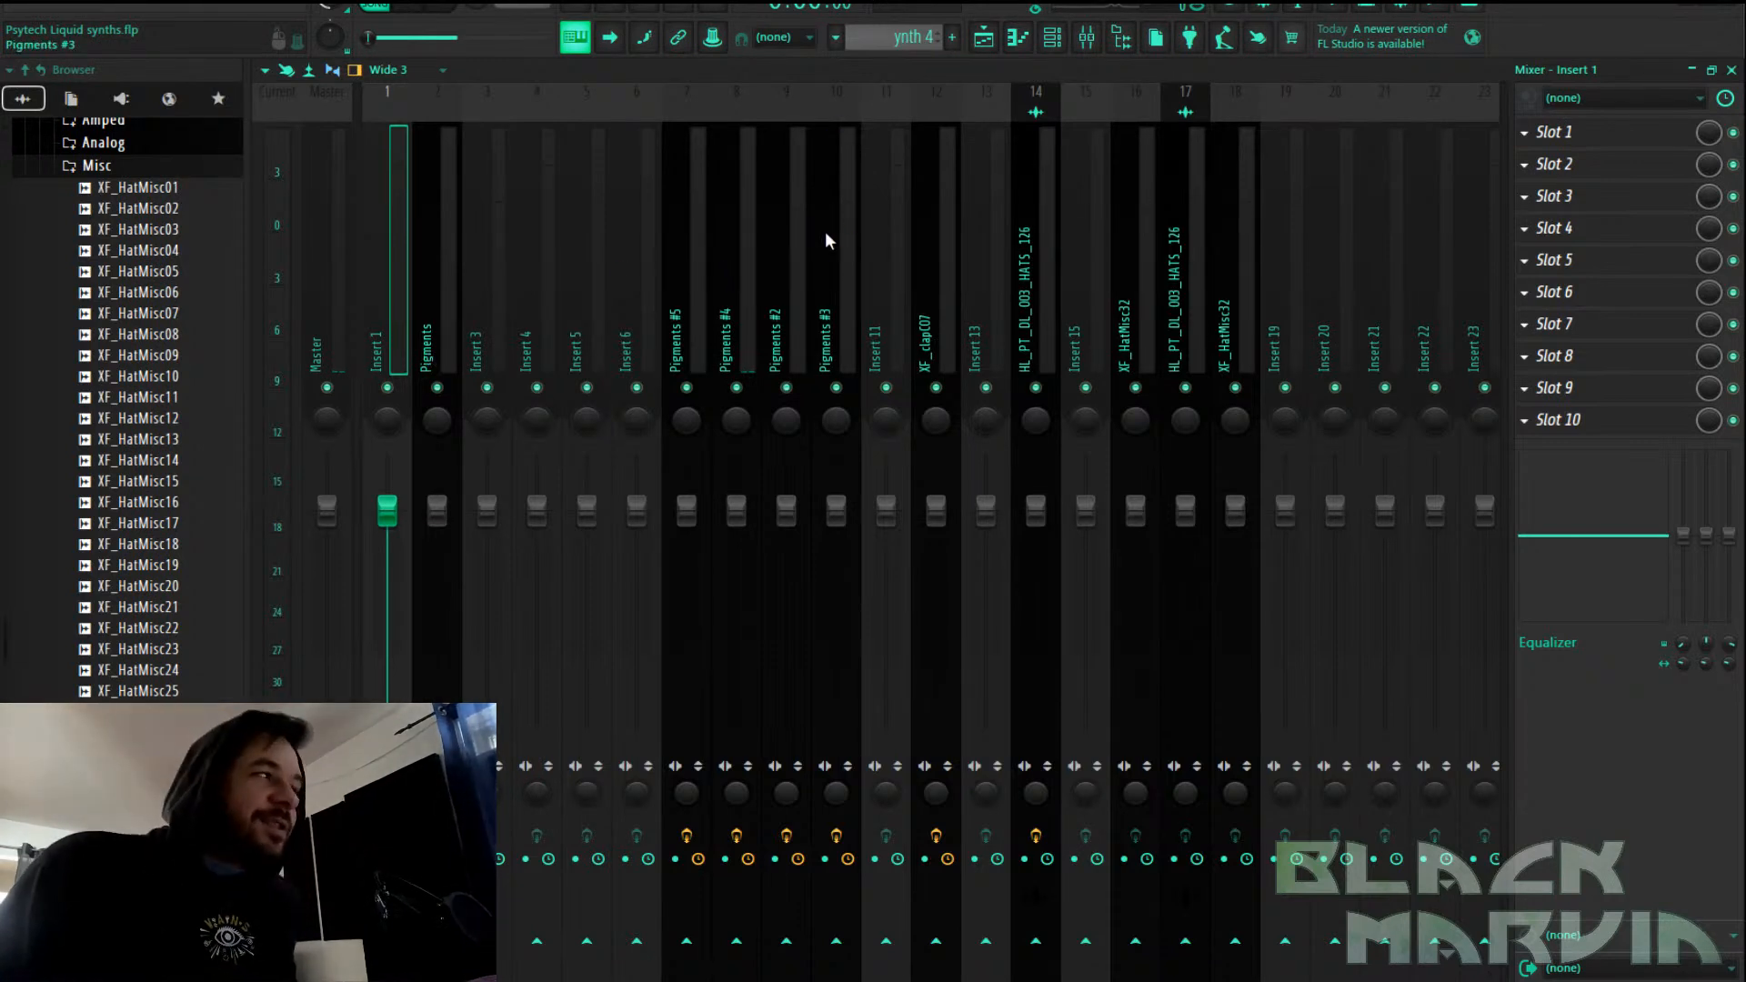
Review the Part A and Part B arrangement in the playlist, open the channel rack and play the song
{"action": "left_click", "coordinate": [985, 38]}
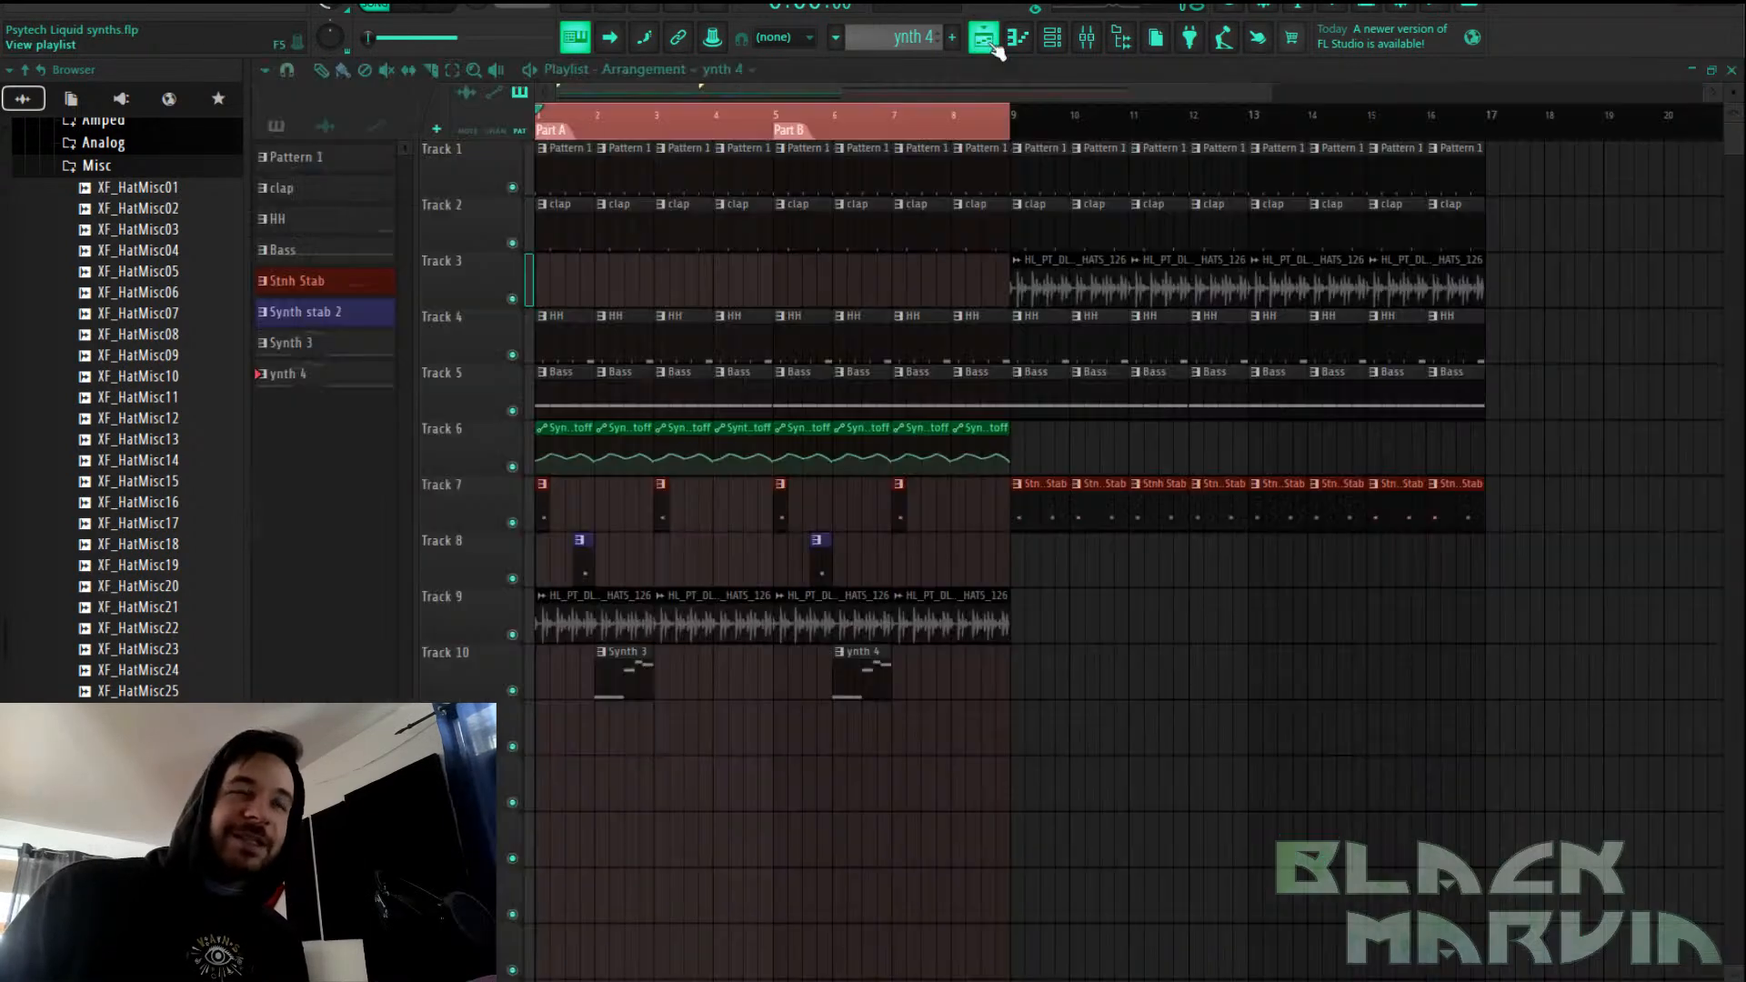
{"action": "scroll", "coordinate": [936, 144], "scroll_direction": "down", "scroll_amount": 2}
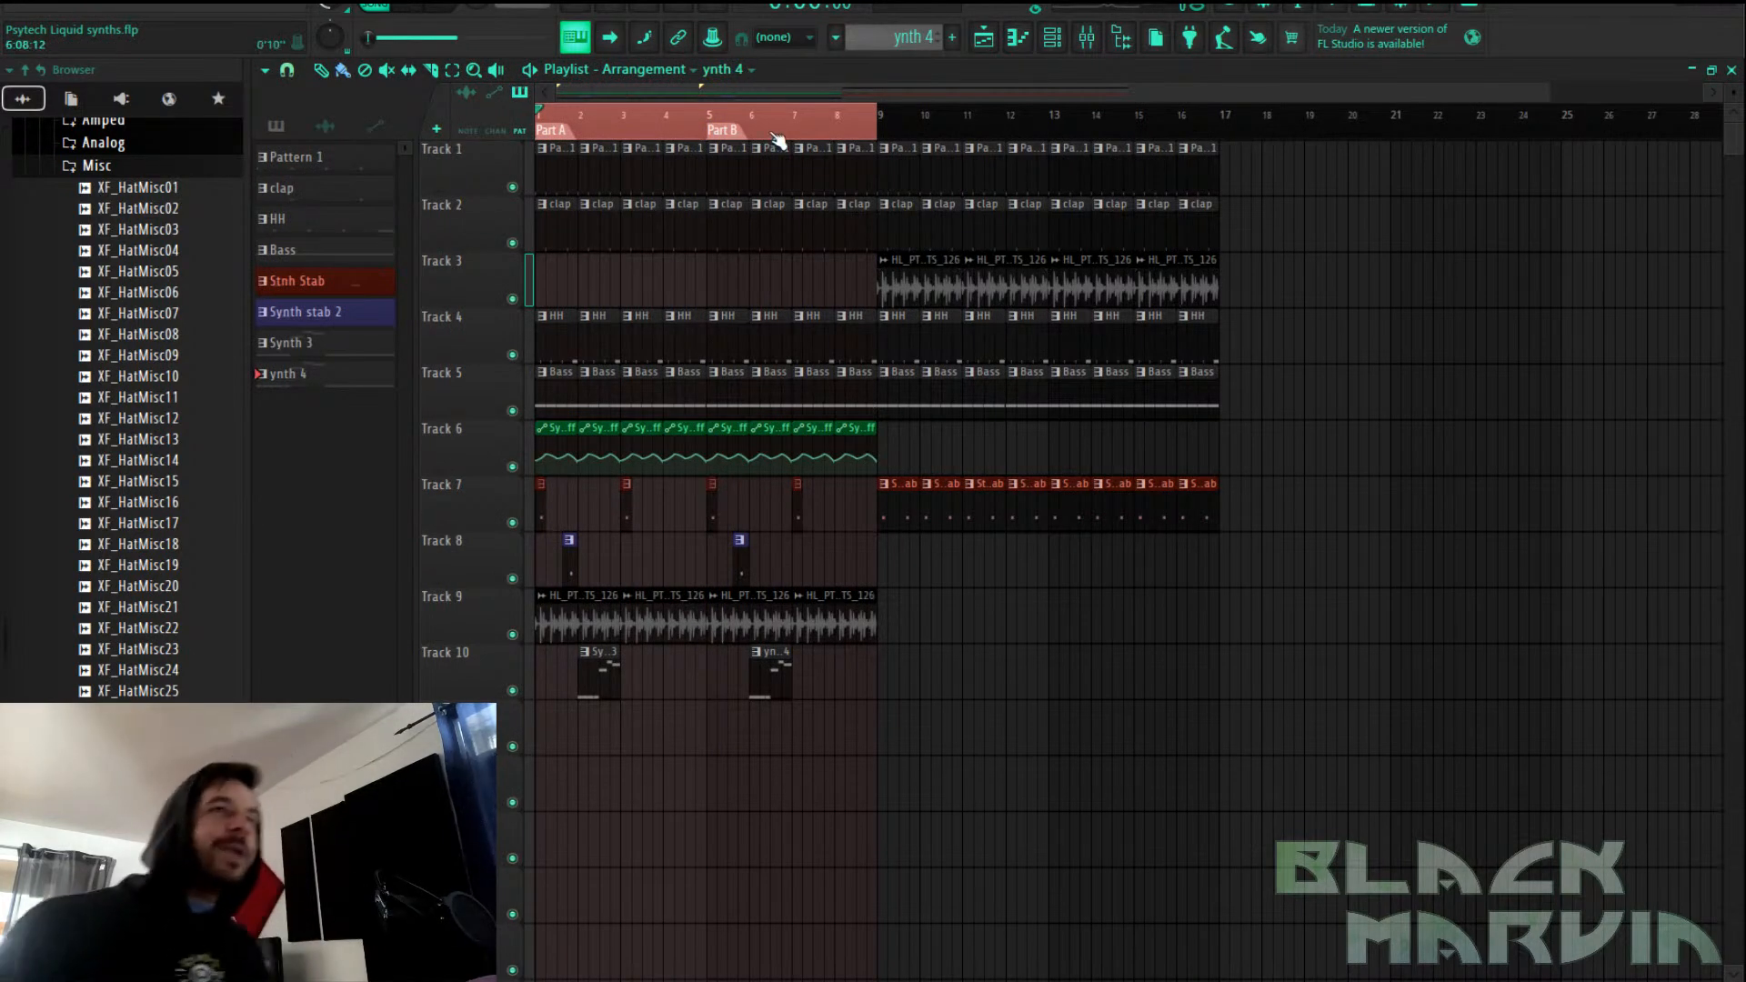
{"action": "scroll", "coordinate": [778, 139], "scroll_direction": "down", "scroll_amount": 1}
{"action": "scroll", "coordinate": [766, 392], "scroll_direction": "down", "scroll_amount": 2}
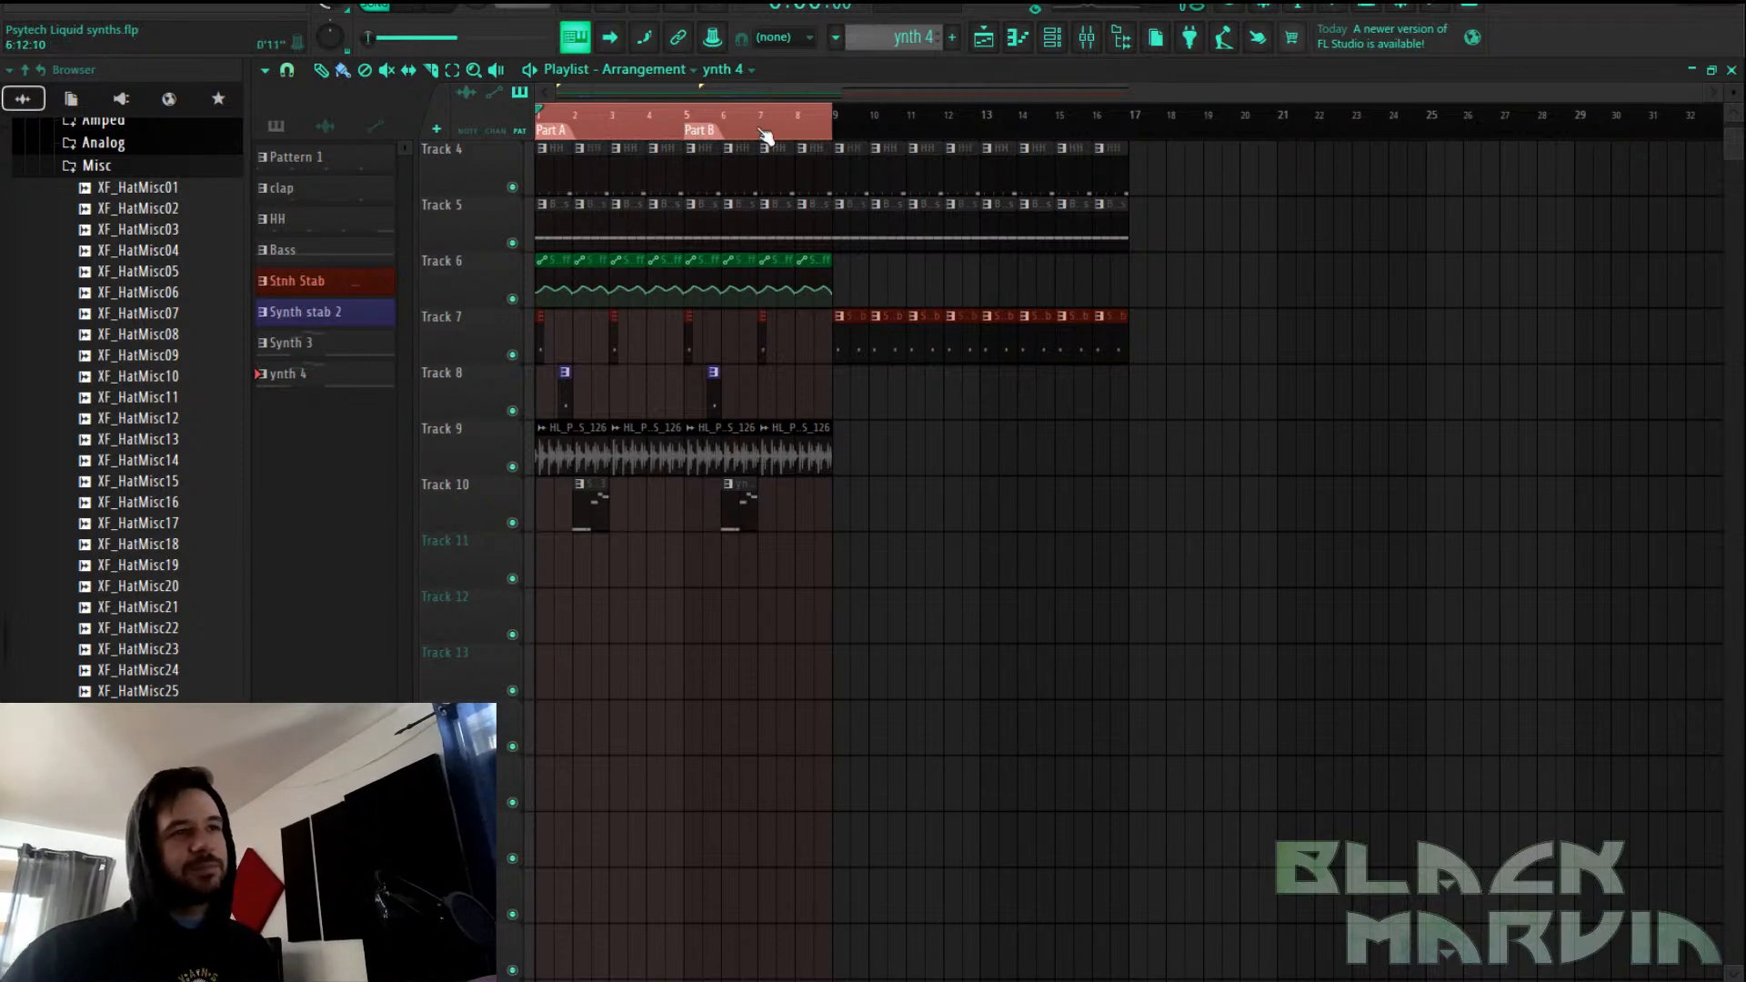
{"action": "left_click", "coordinate": [1058, 48]}
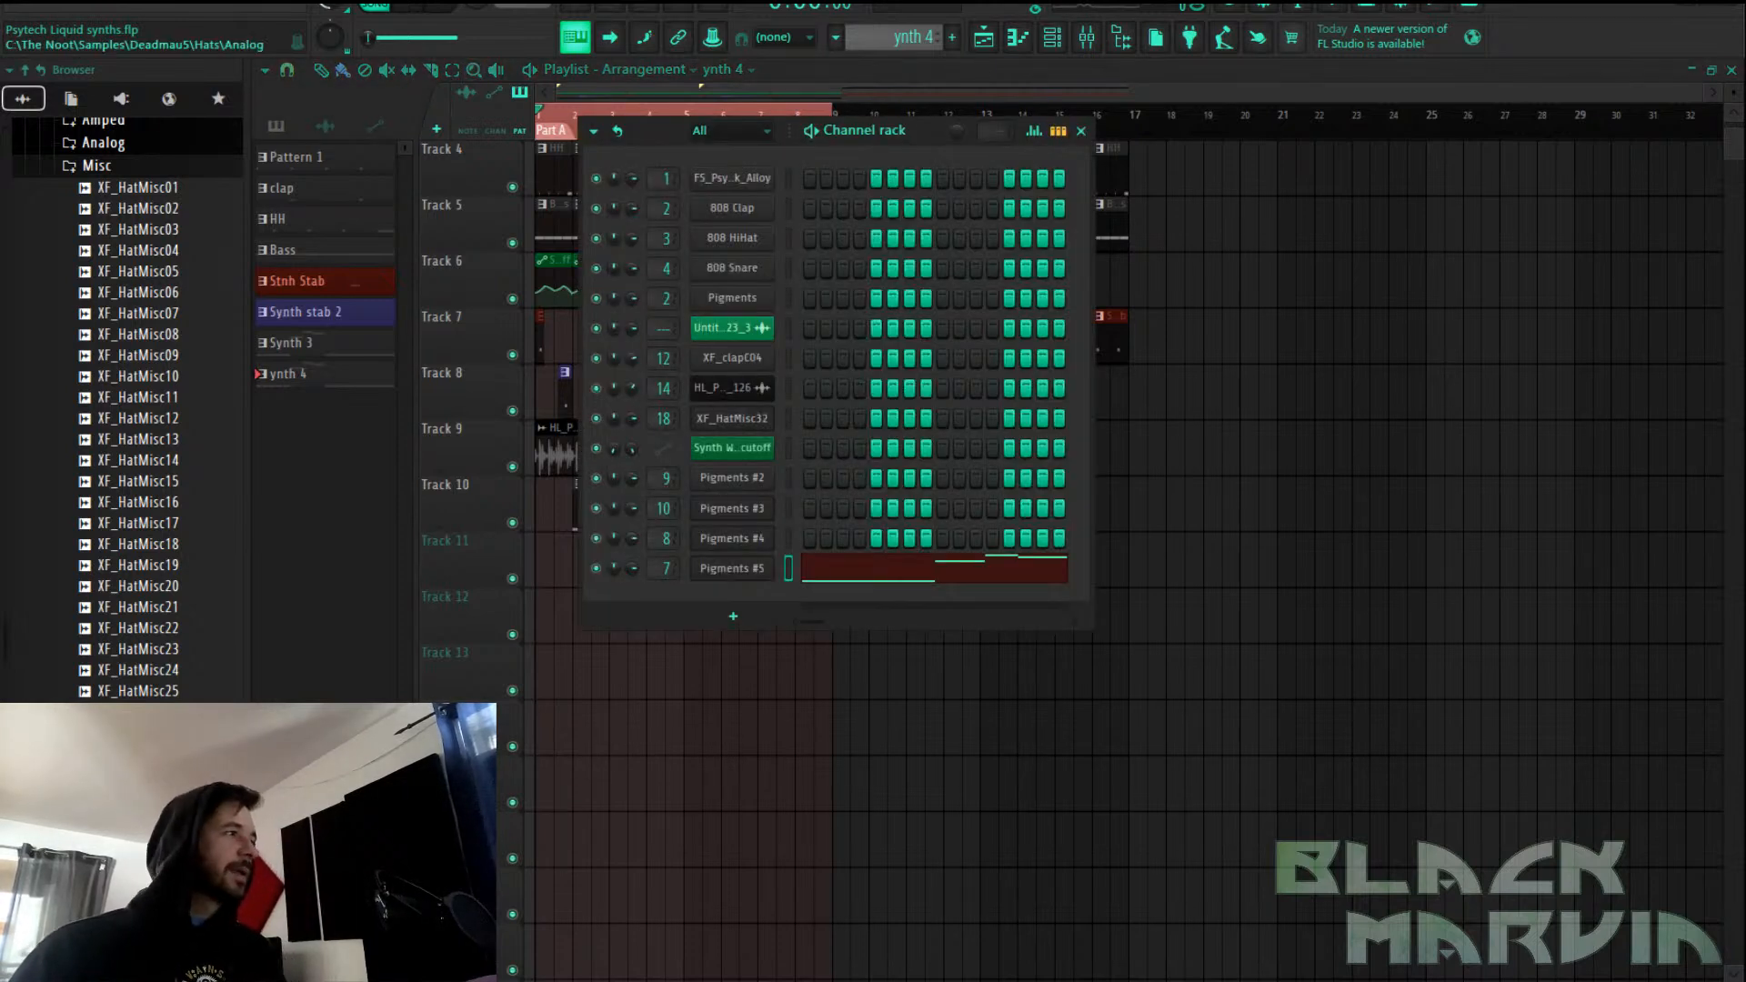
{"action": "left_click", "coordinate": [411, 10]}
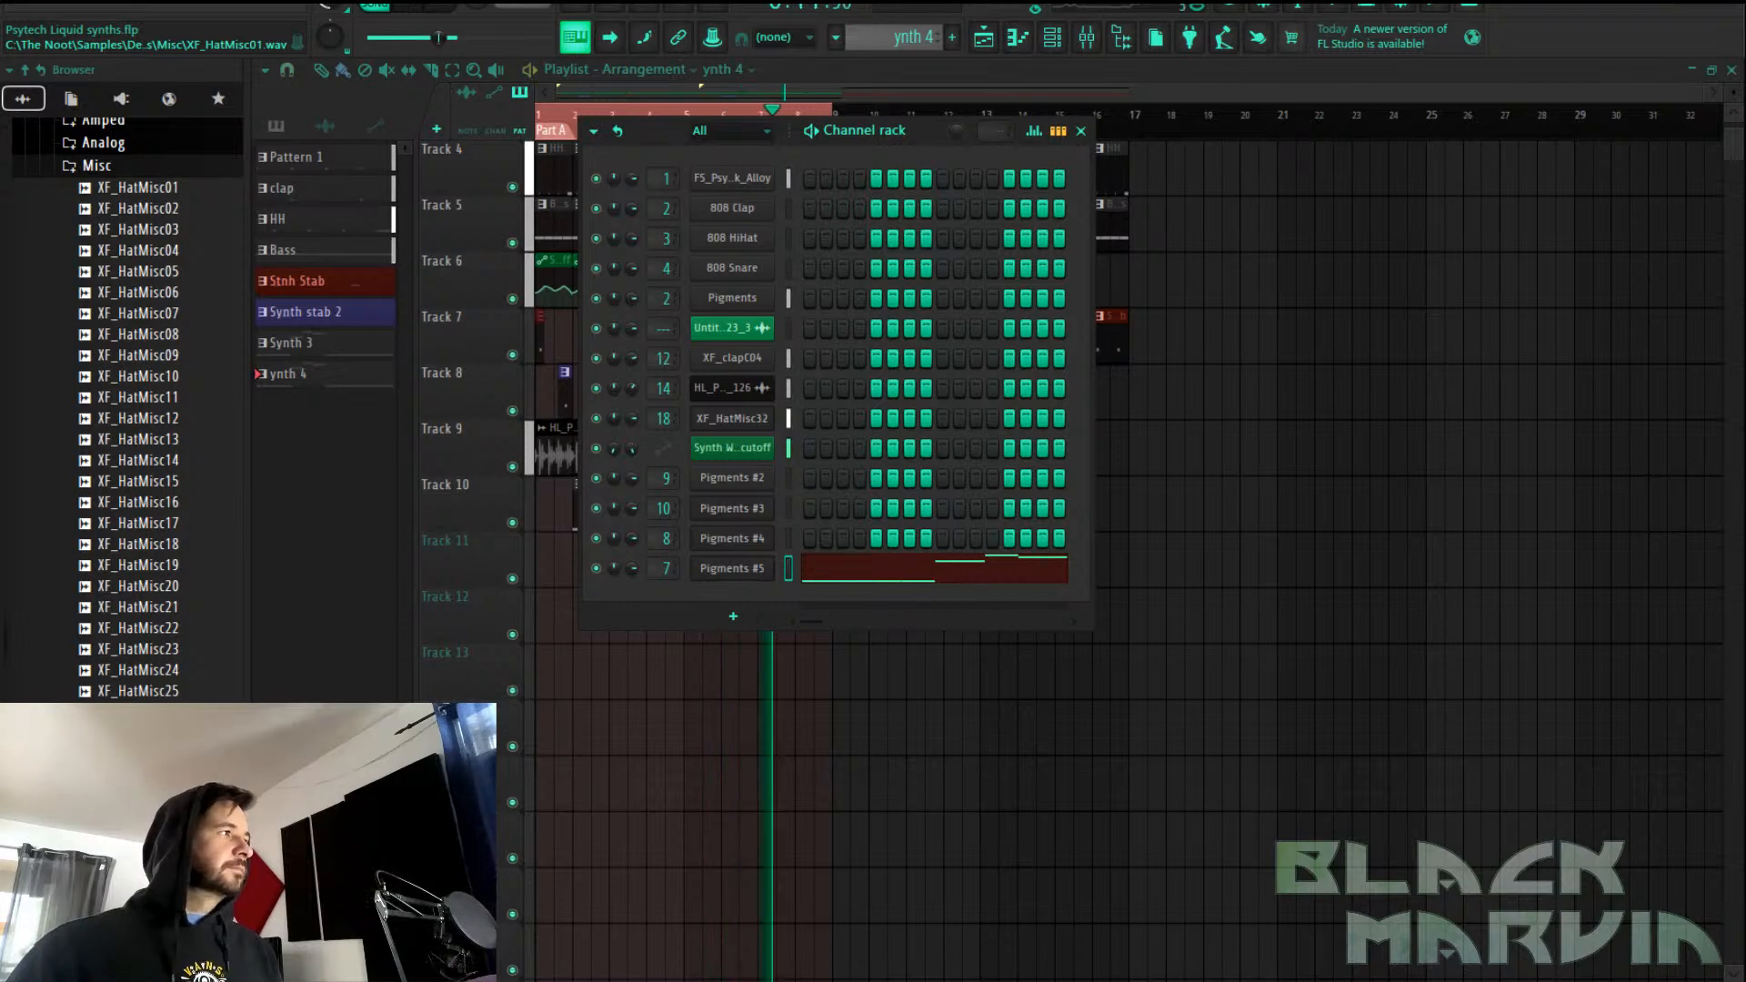
Create a new pattern named "background artp"
{"action": "left_click", "coordinate": [952, 37]}
{"action": "type", "text": "background artp"}
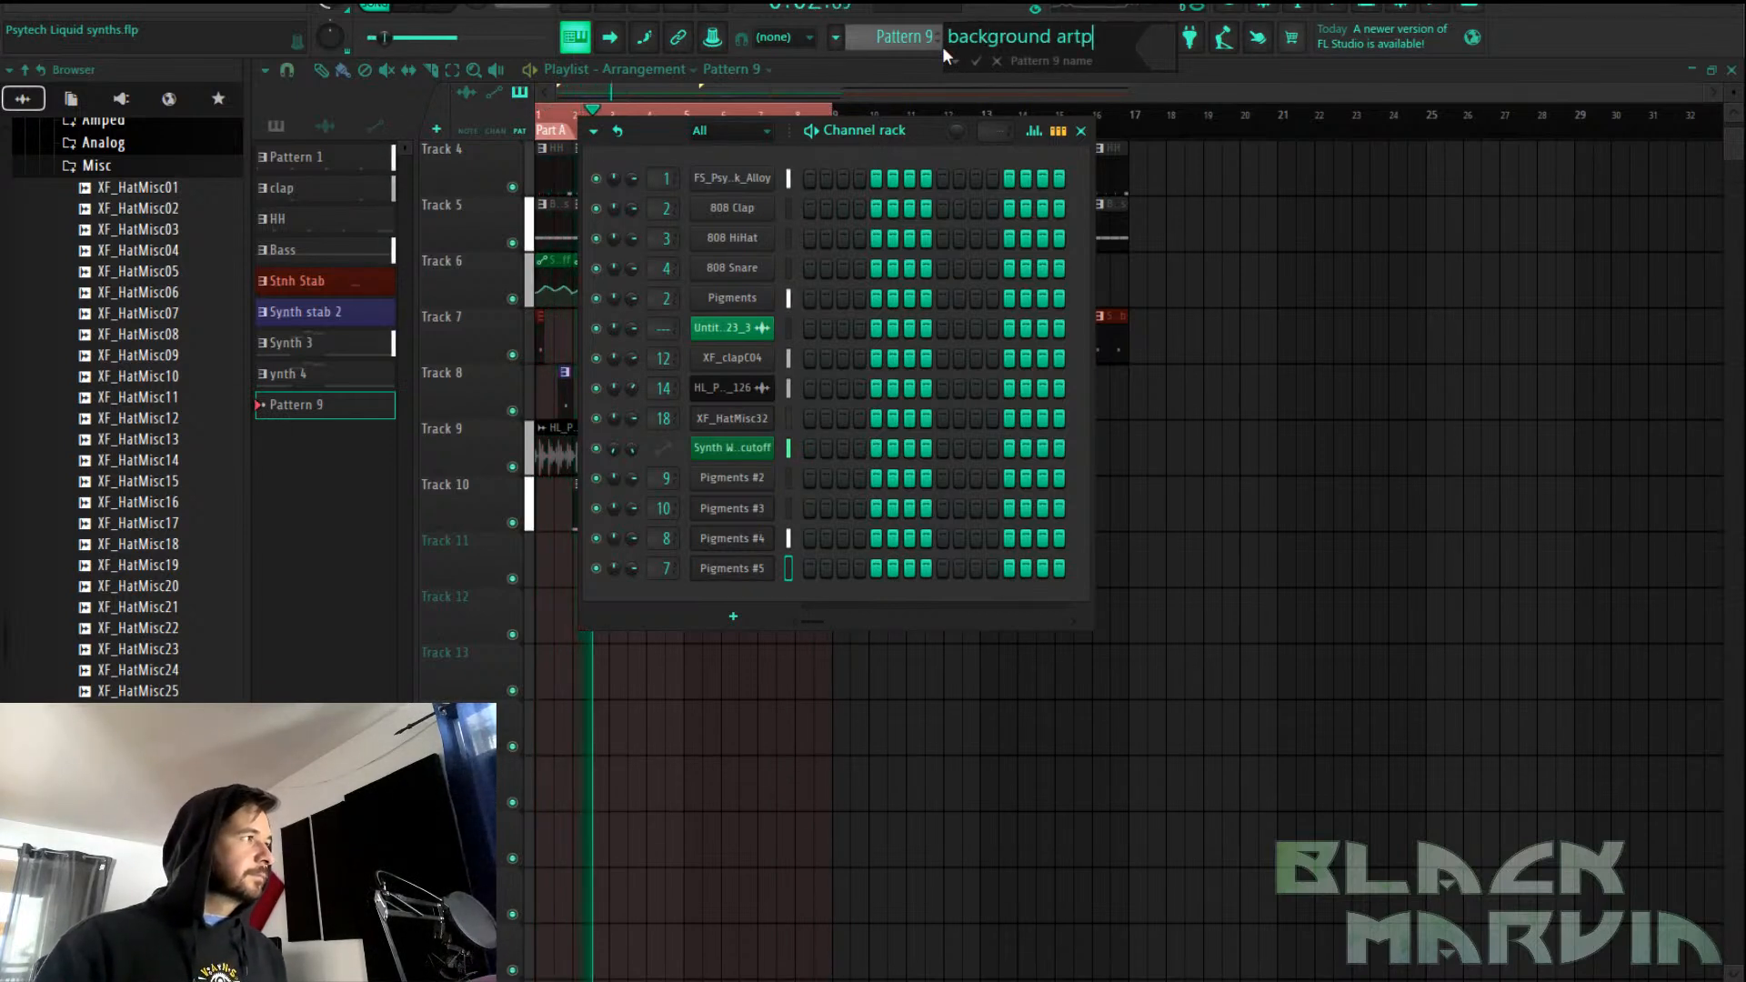
{"action": "key", "text": "Return"}
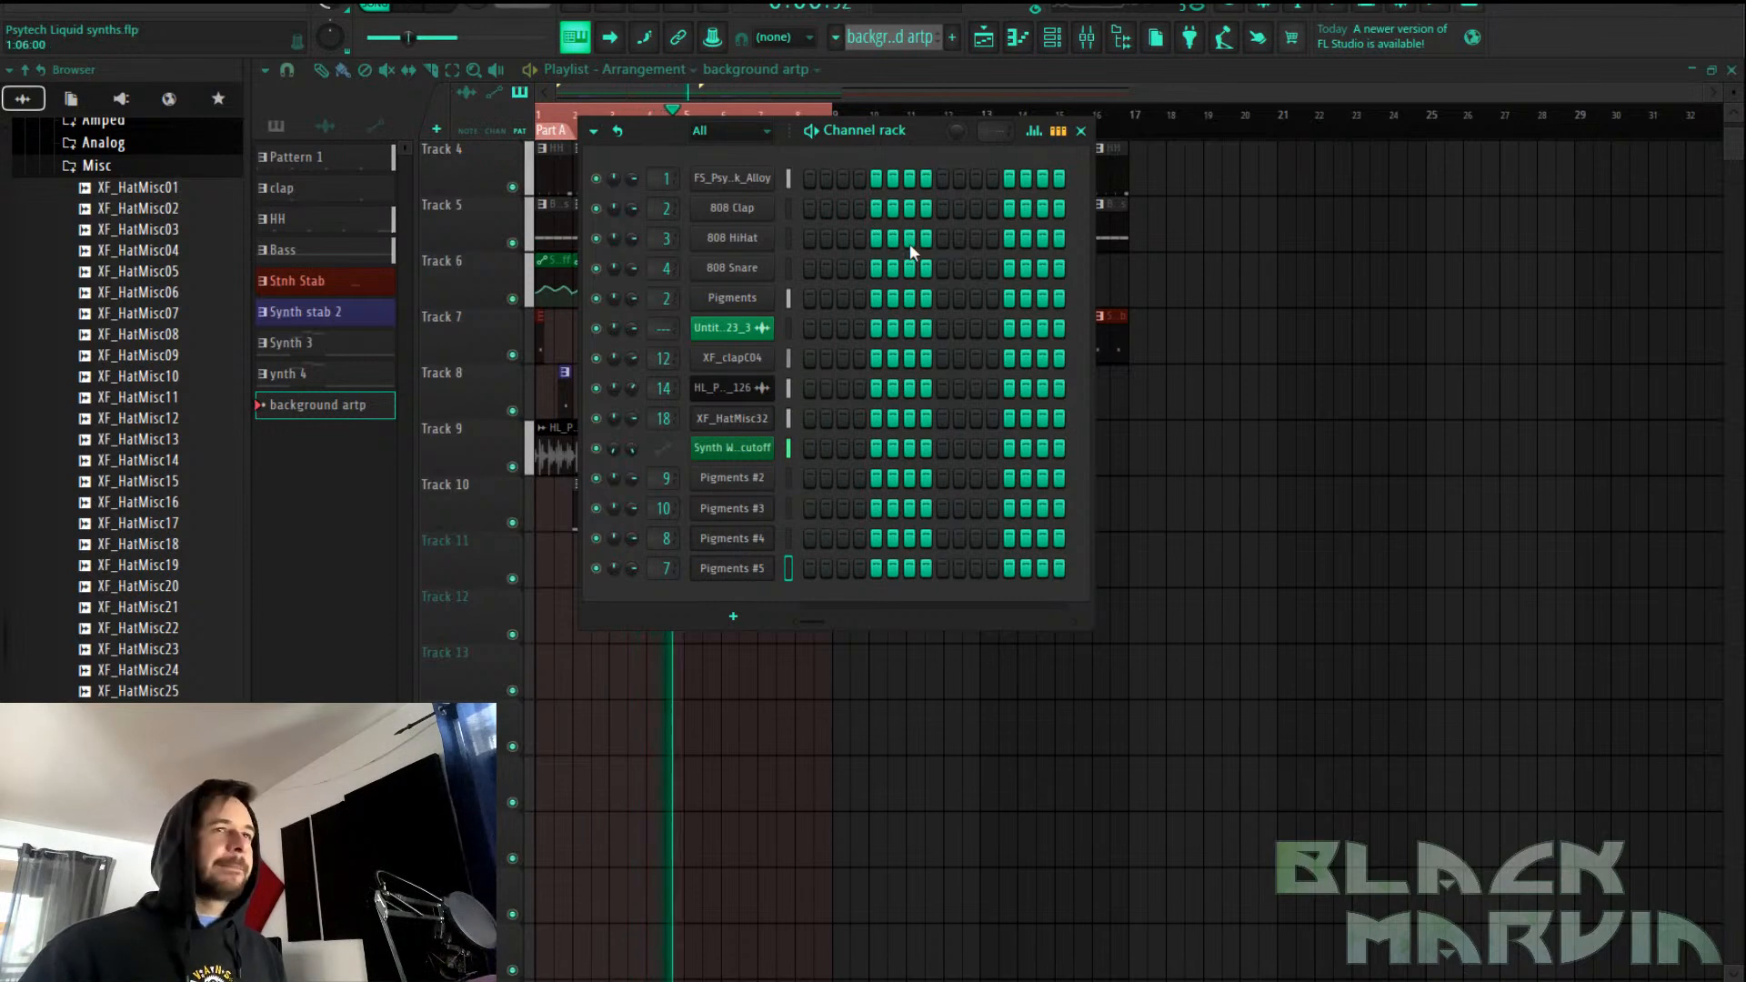
Add a new Pigments instrument channel and open the FS_Liquid Synths bank in its preset browser
{"action": "left_click", "coordinate": [741, 616]}
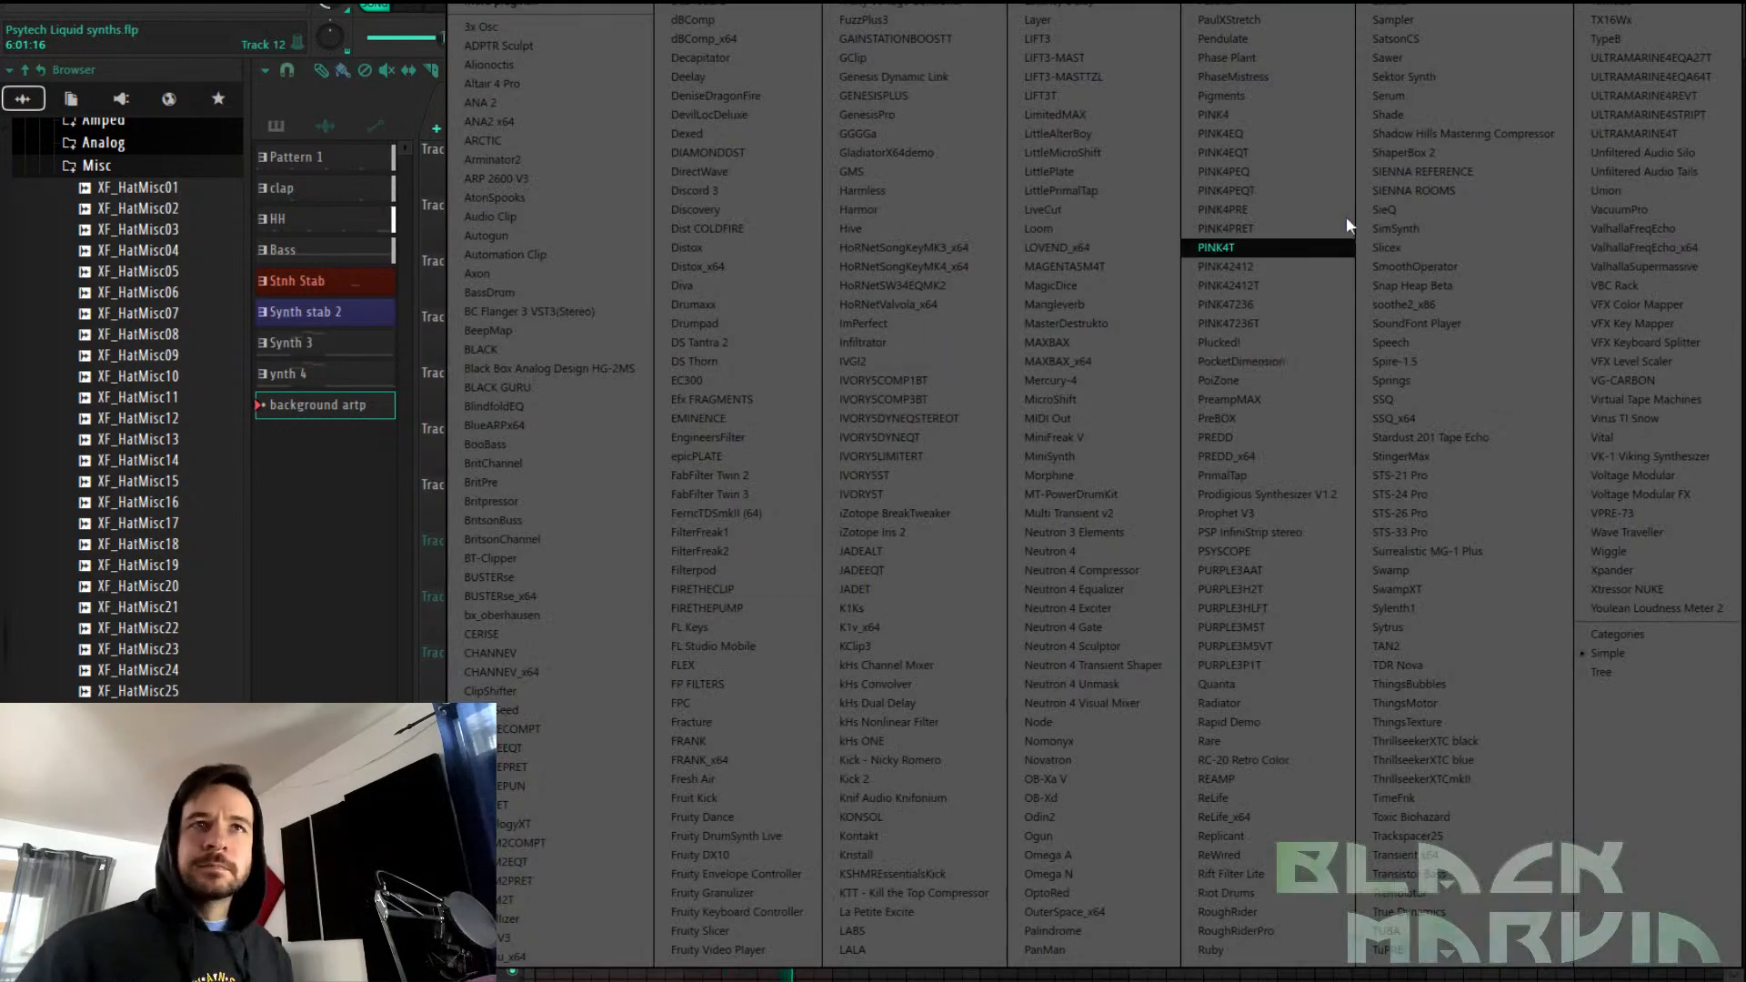
{"action": "left_click", "coordinate": [1282, 92]}
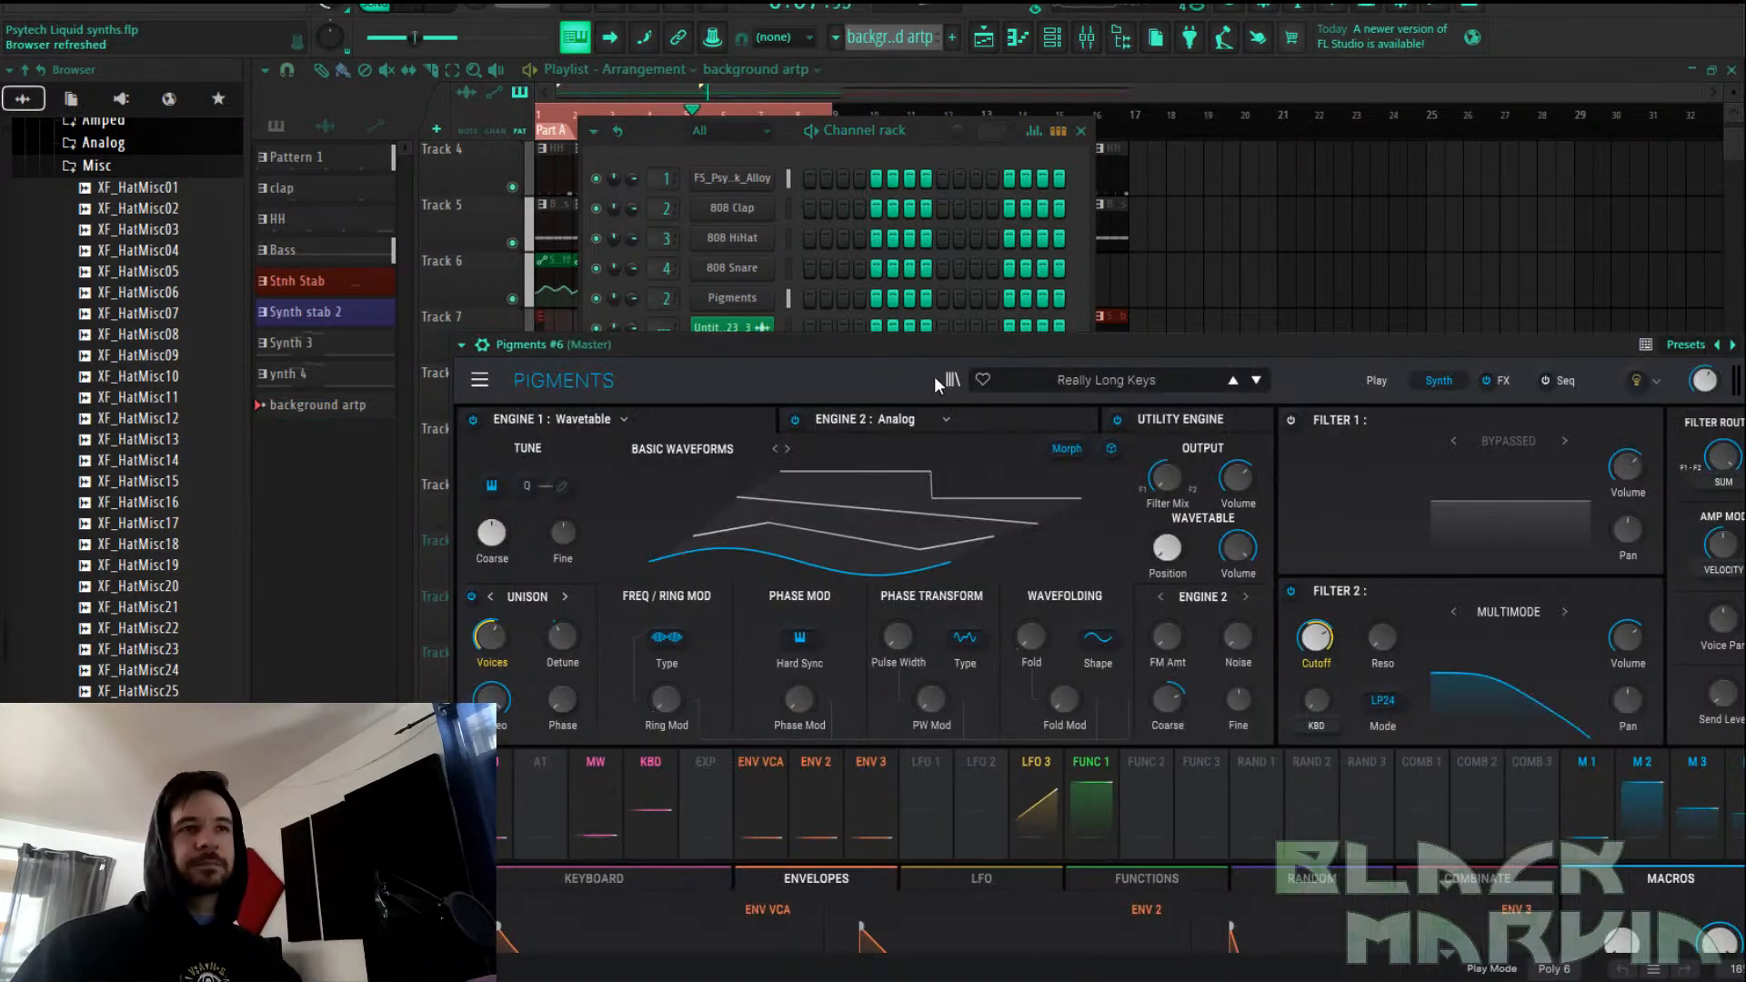
{"action": "left_click", "coordinate": [949, 378]}
{"action": "left_click", "coordinate": [578, 520]}
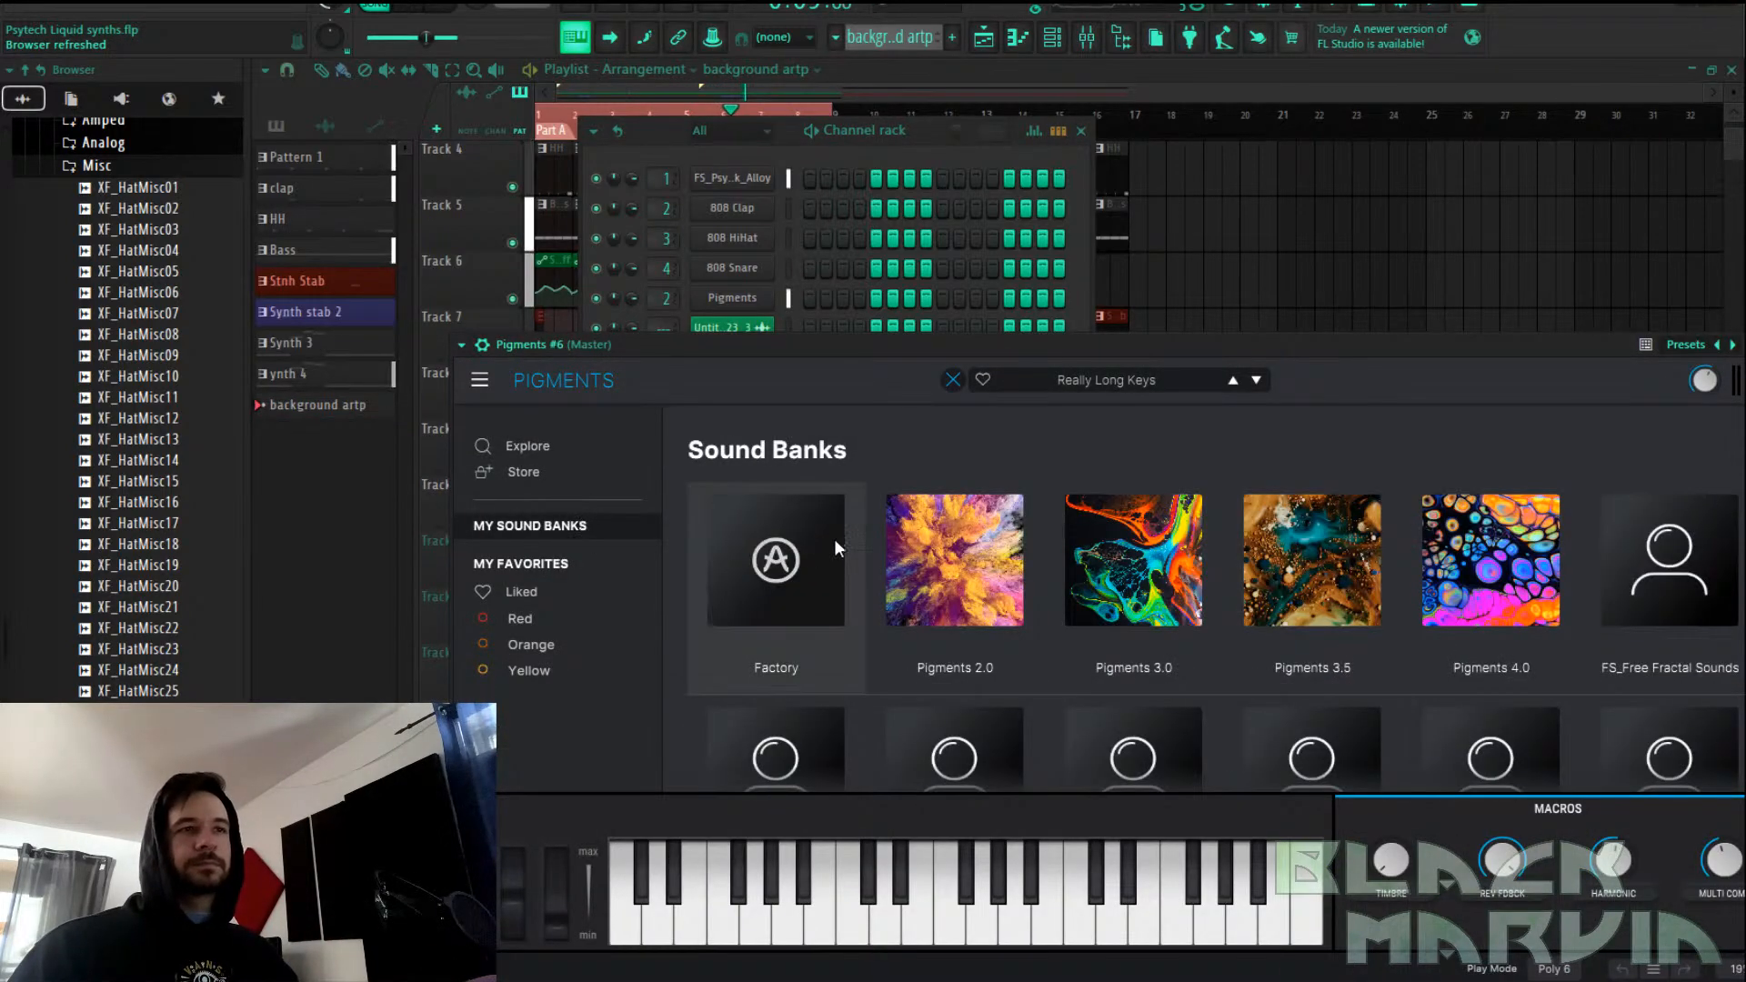
{"action": "left_click_drag", "start_coordinate": [948, 348], "coordinate": [981, 137]}
{"action": "left_click", "coordinate": [810, 518]}
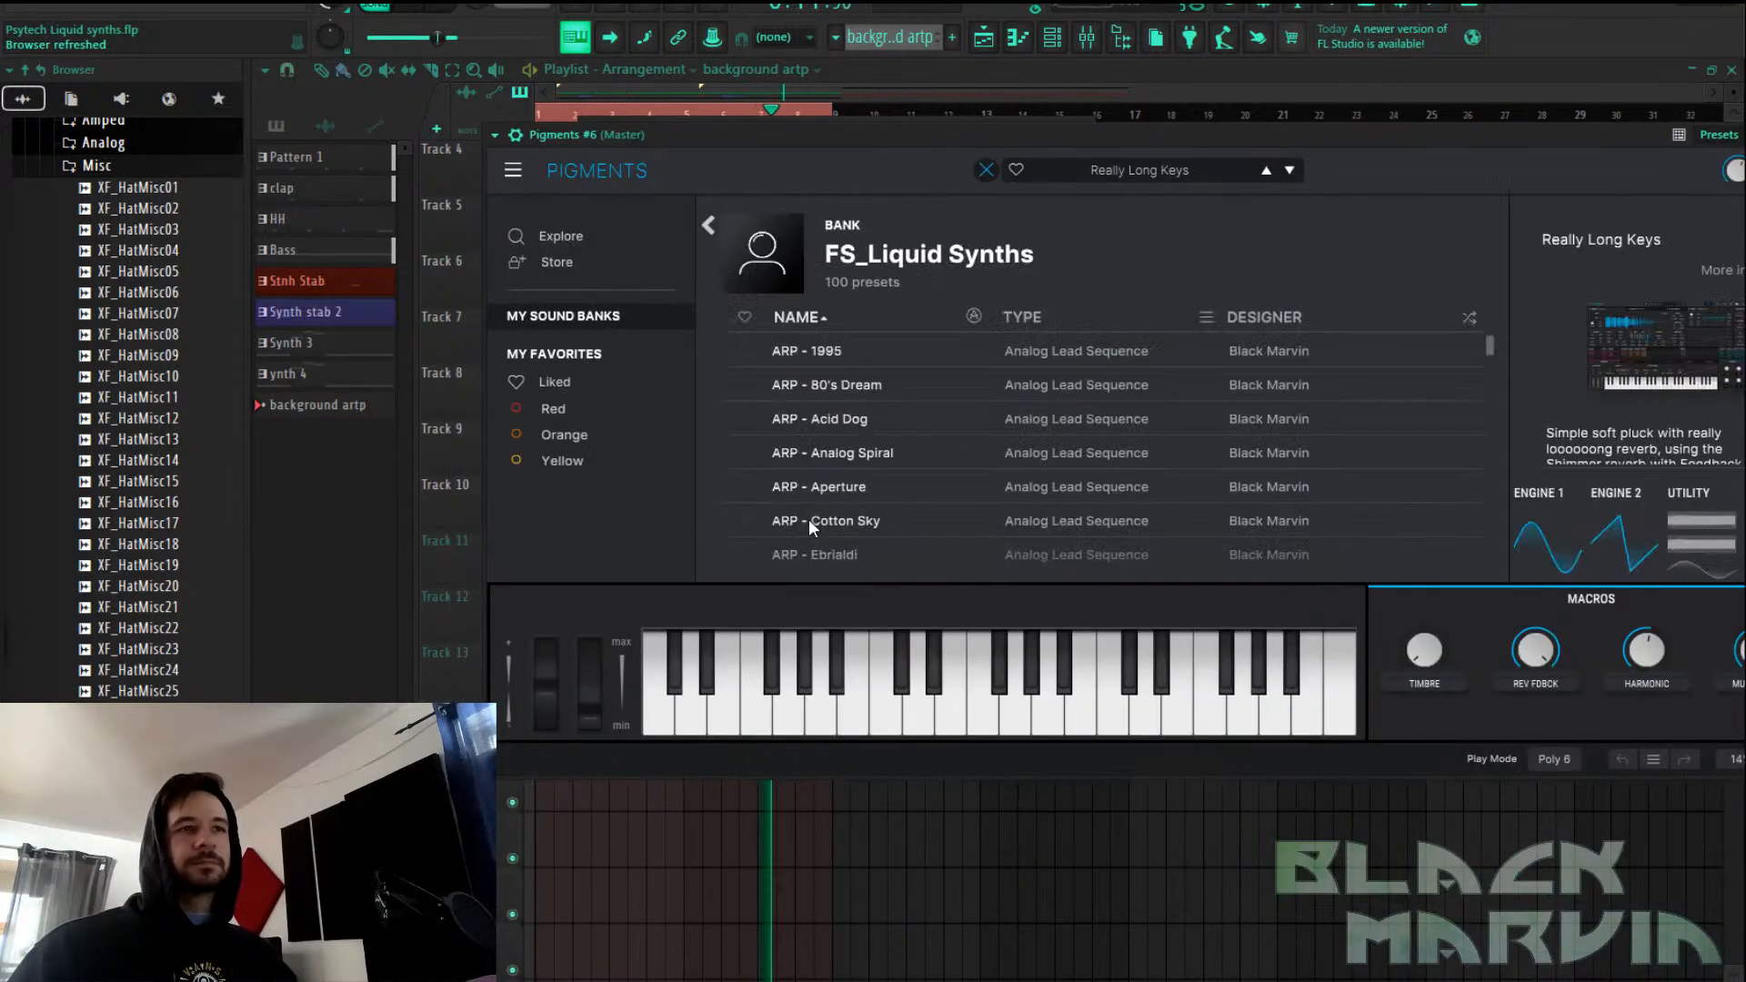
Audition the presets ARP - Analog Spiral, BS - Melon Dreams and LD - Clouder, moving and enlarging the Pigments window meanwhile
{"action": "left_click", "coordinate": [875, 446]}
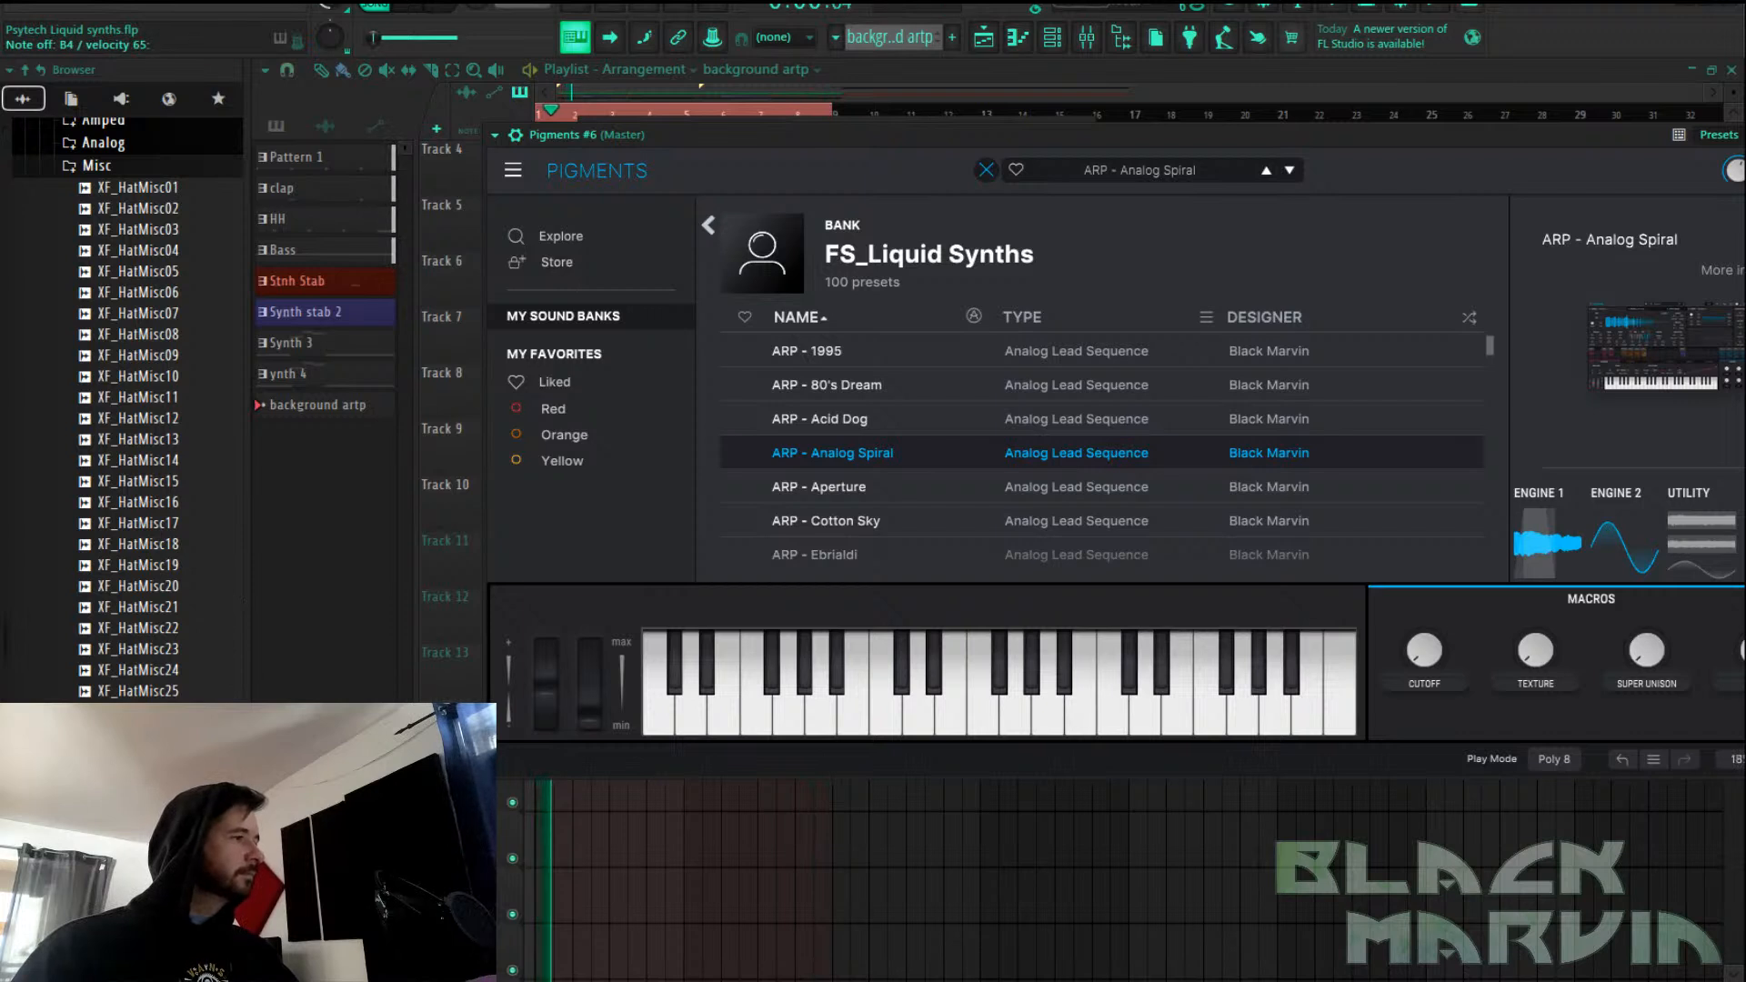
{"action": "scroll", "coordinate": [1046, 471], "scroll_direction": "down", "scroll_amount": 3}
{"action": "scroll", "coordinate": [1046, 471], "scroll_direction": "down", "scroll_amount": 3}
{"action": "left_click", "coordinate": [948, 475]}
{"action": "left_click_drag", "start_coordinate": [1441, 133], "coordinate": [1268, 99]}
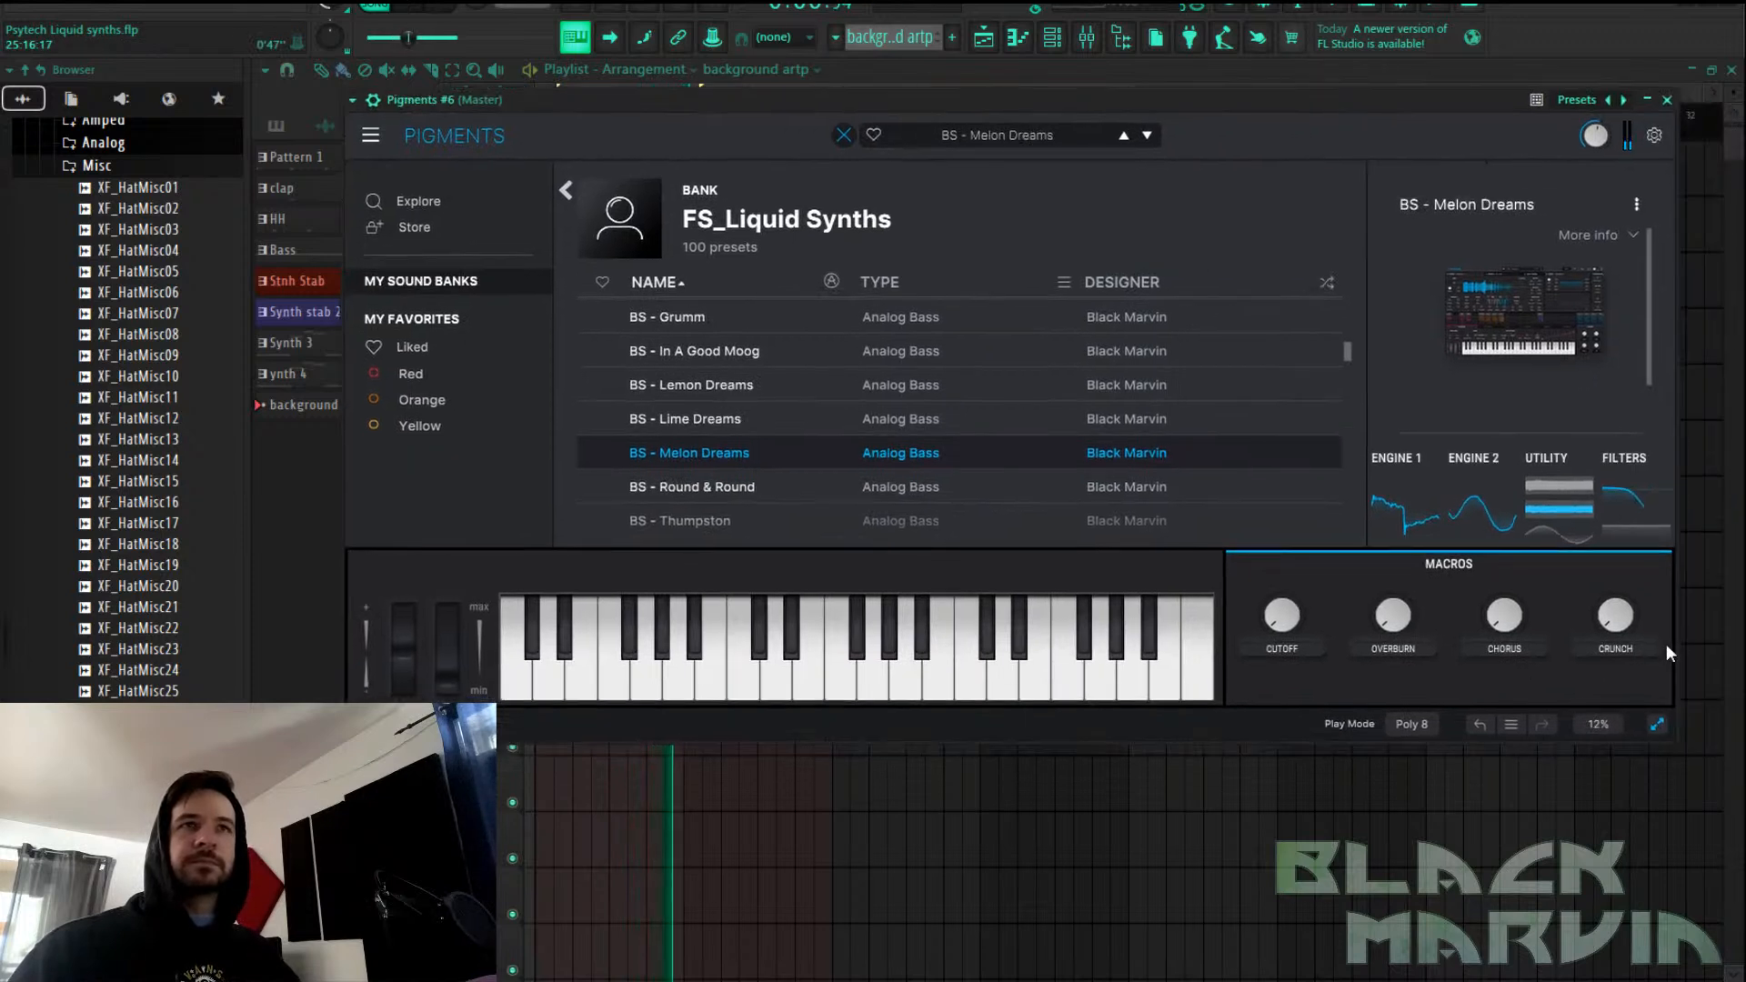
{"action": "left_click", "coordinate": [1658, 724]}
{"action": "scroll", "coordinate": [964, 556], "scroll_direction": "down", "scroll_amount": 3}
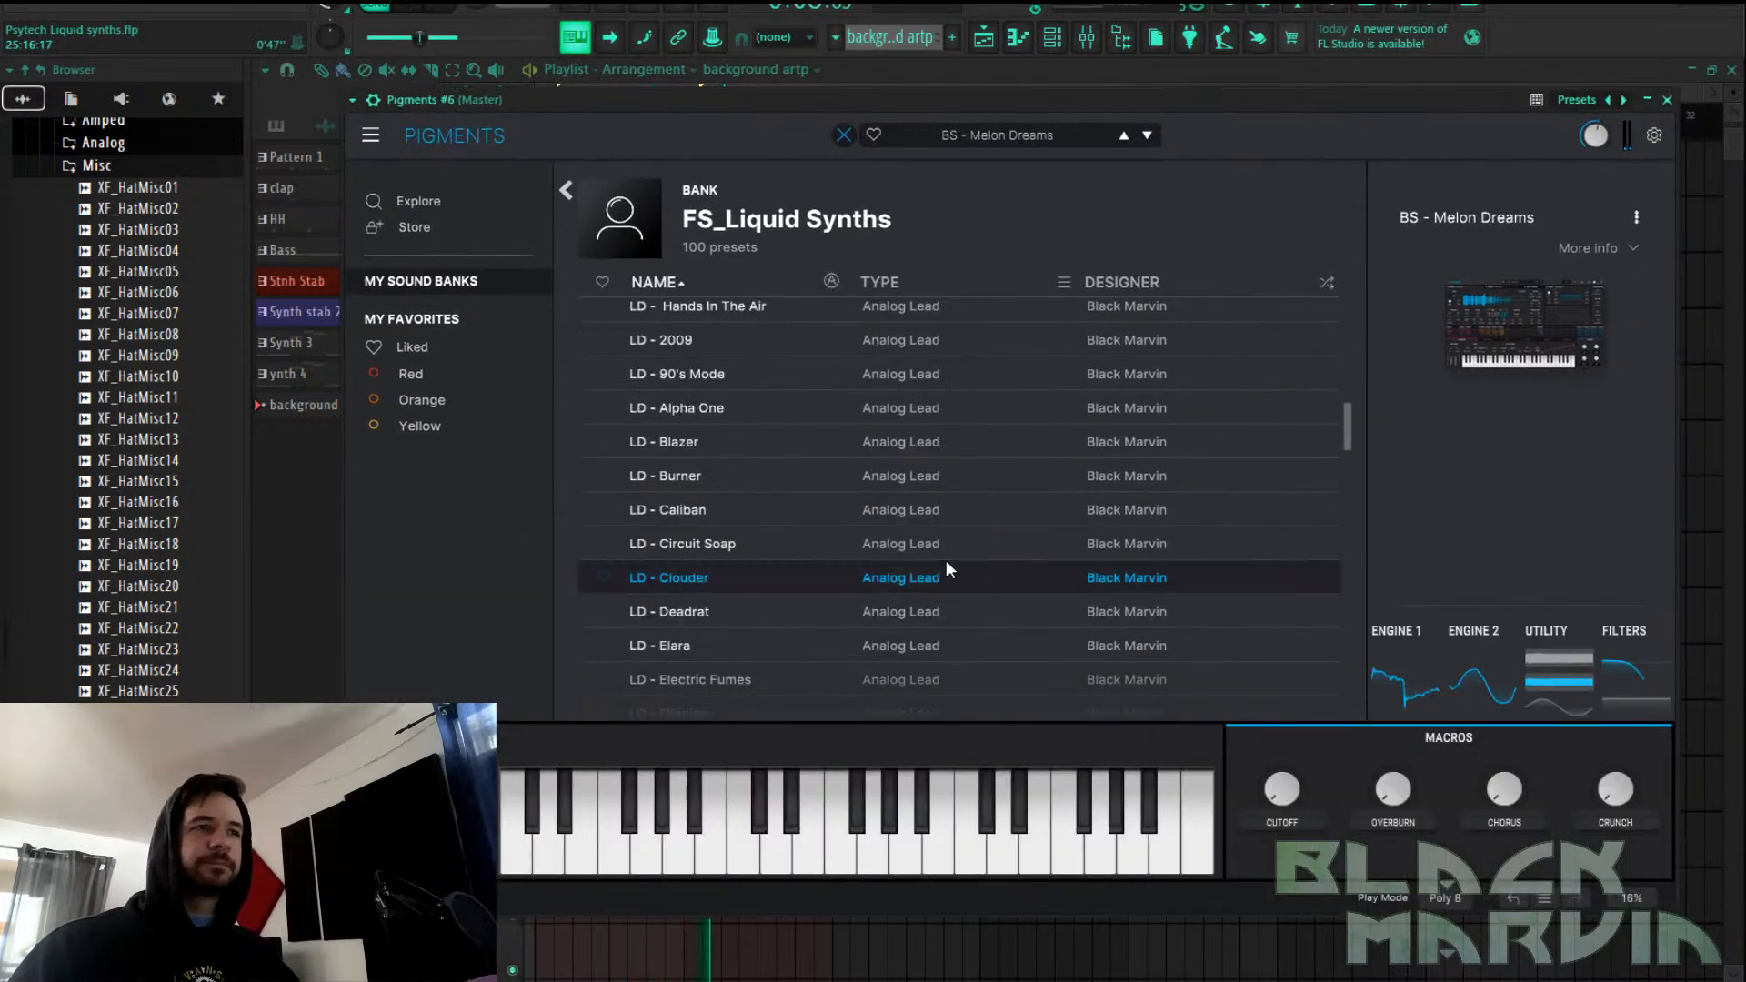
{"action": "left_click", "coordinate": [946, 564]}
Load the ARP - You Feel It Yet preset from the FS_Liquid Synths bank
{"action": "scroll", "coordinate": [734, 378], "scroll_direction": "up", "scroll_amount": 1}
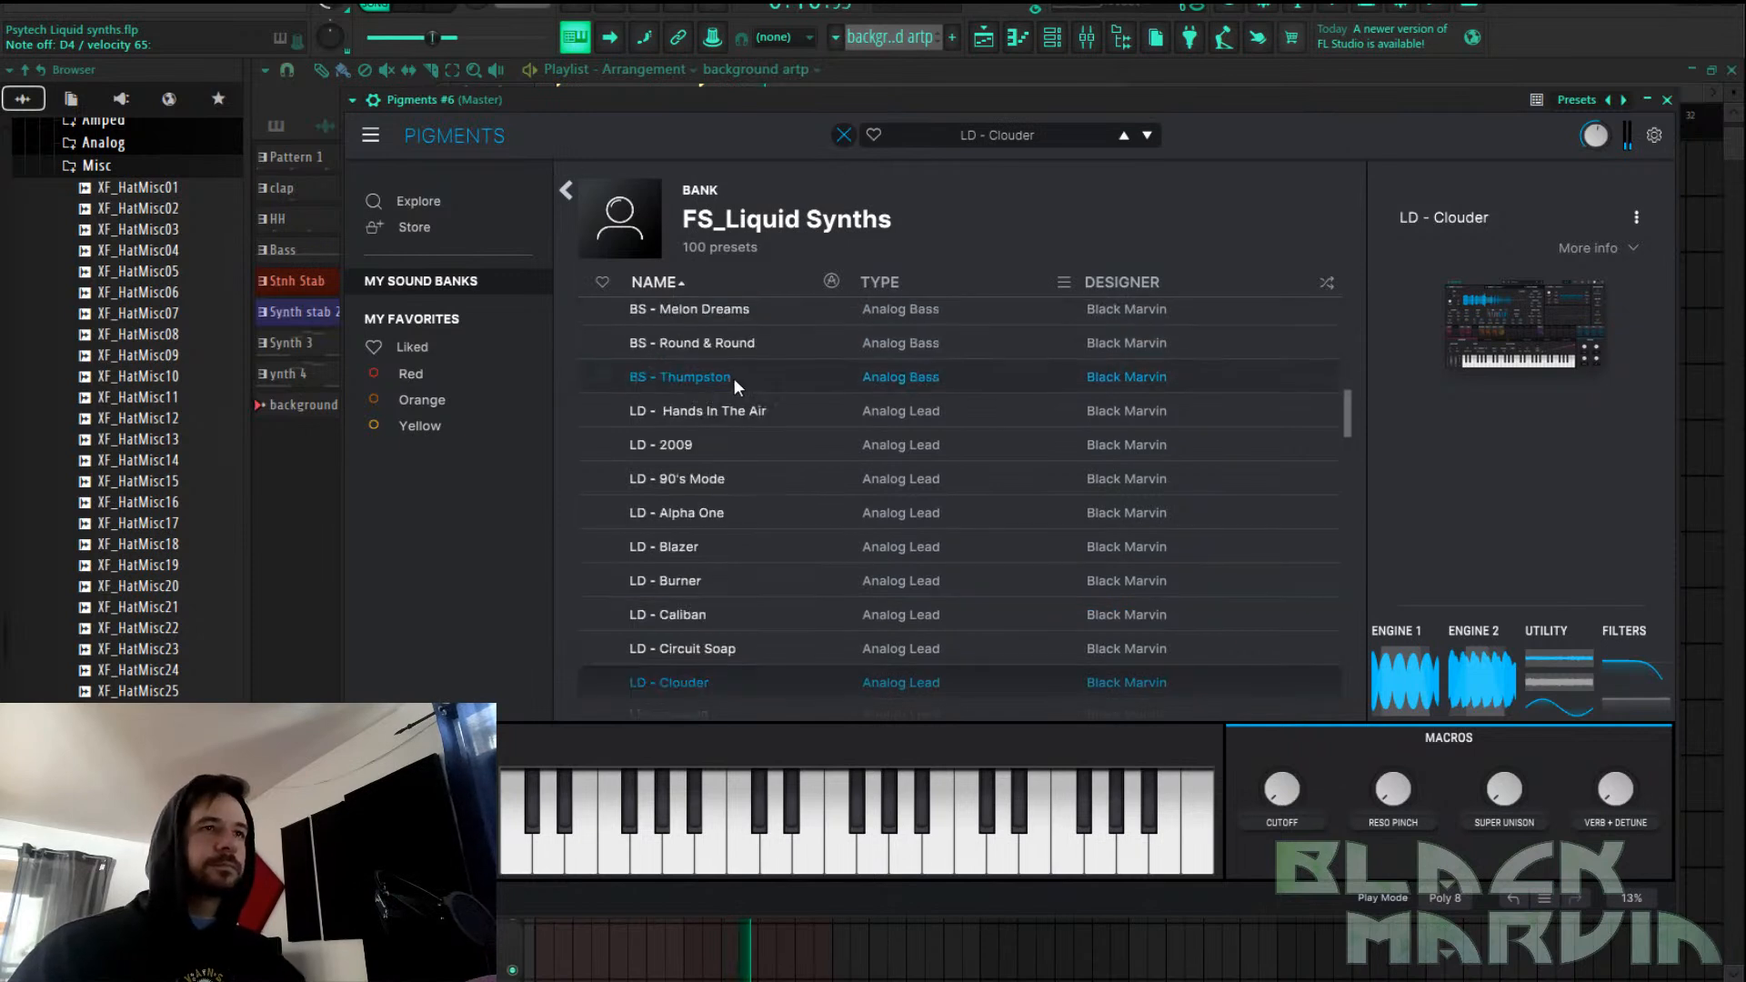
{"action": "scroll", "coordinate": [760, 373], "scroll_direction": "up", "scroll_amount": 1}
{"action": "scroll", "coordinate": [751, 379], "scroll_direction": "up", "scroll_amount": 1}
{"action": "scroll", "coordinate": [745, 380], "scroll_direction": "up", "scroll_amount": 2}
{"action": "scroll", "coordinate": [741, 366], "scroll_direction": "up", "scroll_amount": 1}
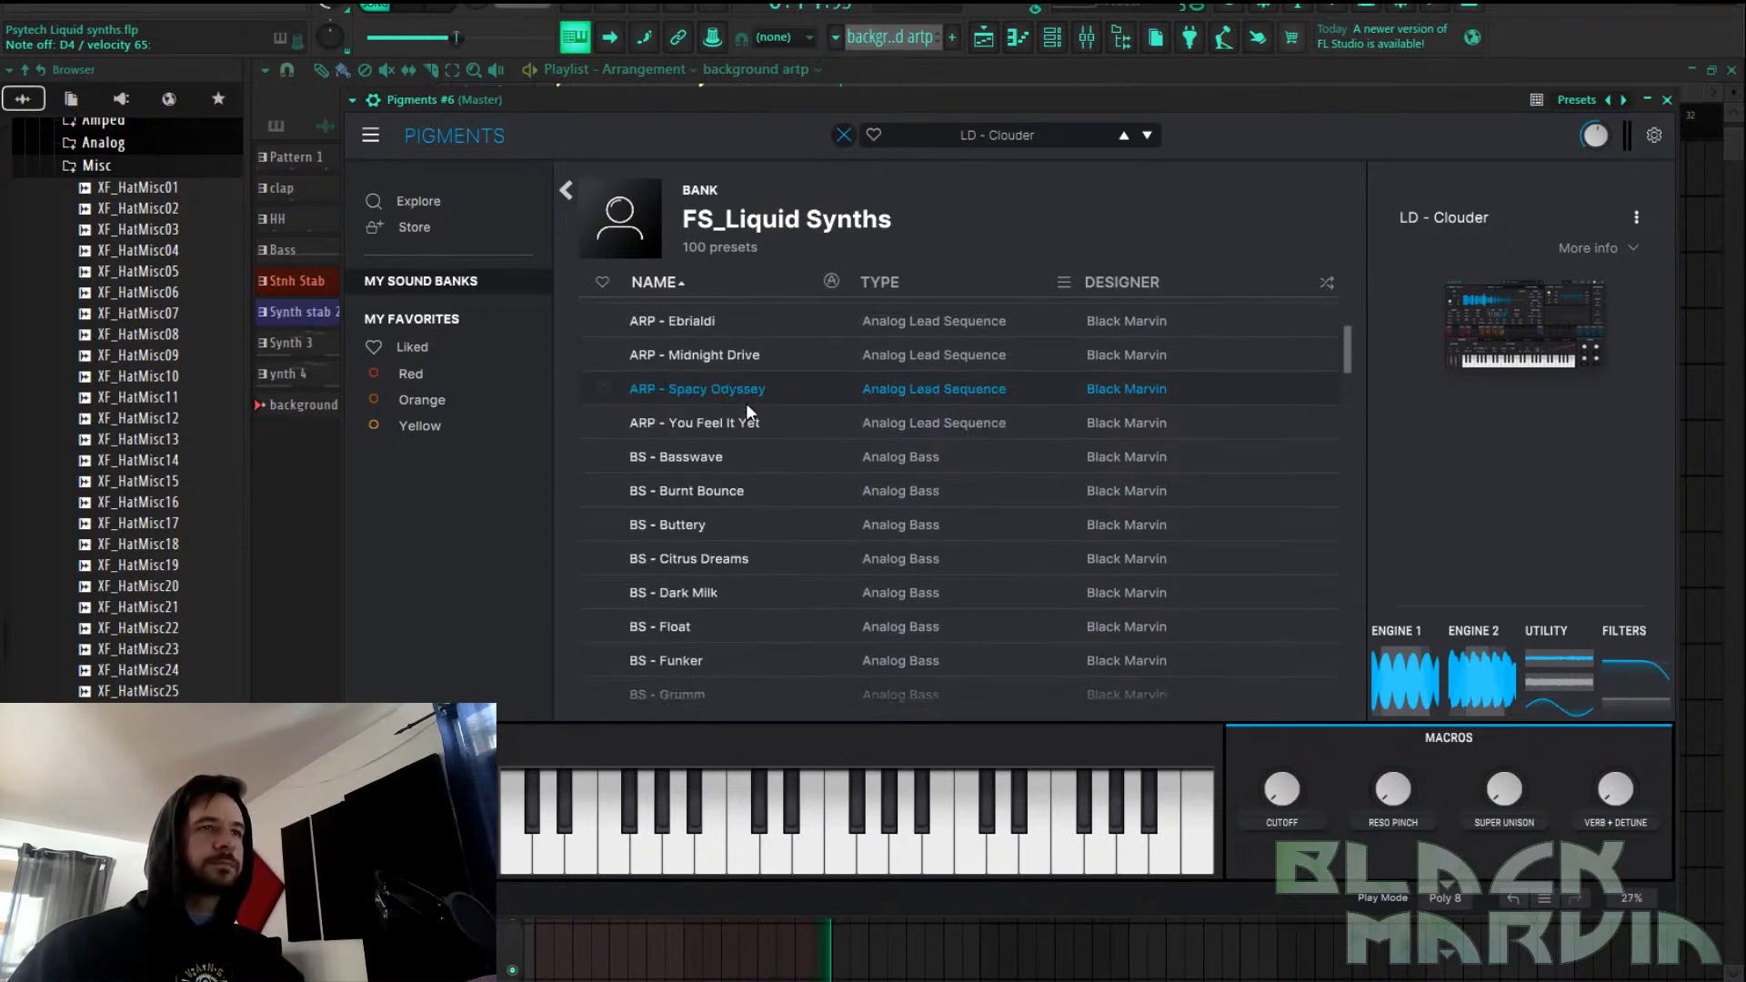
{"action": "left_click", "coordinate": [753, 424]}
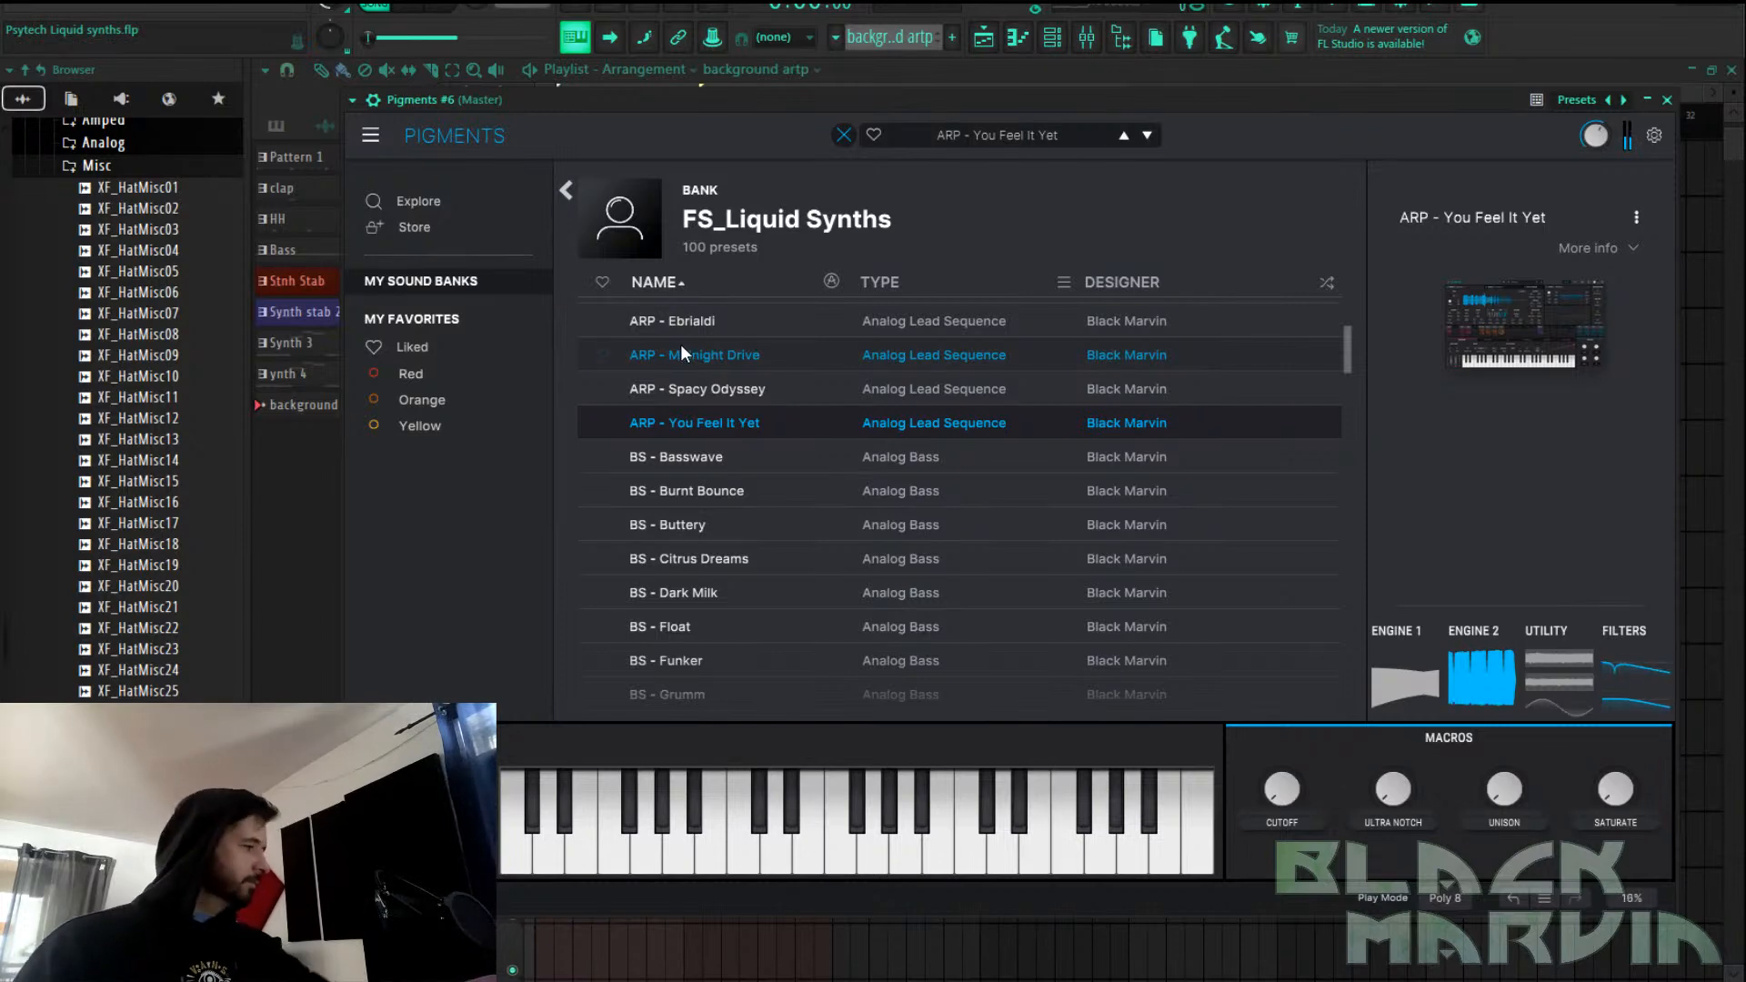
Open the piano roll for Pigments #6 and draw a one-bar E4 note starting at bar 1
{"action": "left_click", "coordinate": [1020, 44]}
{"action": "right_click", "coordinate": [751, 596]}
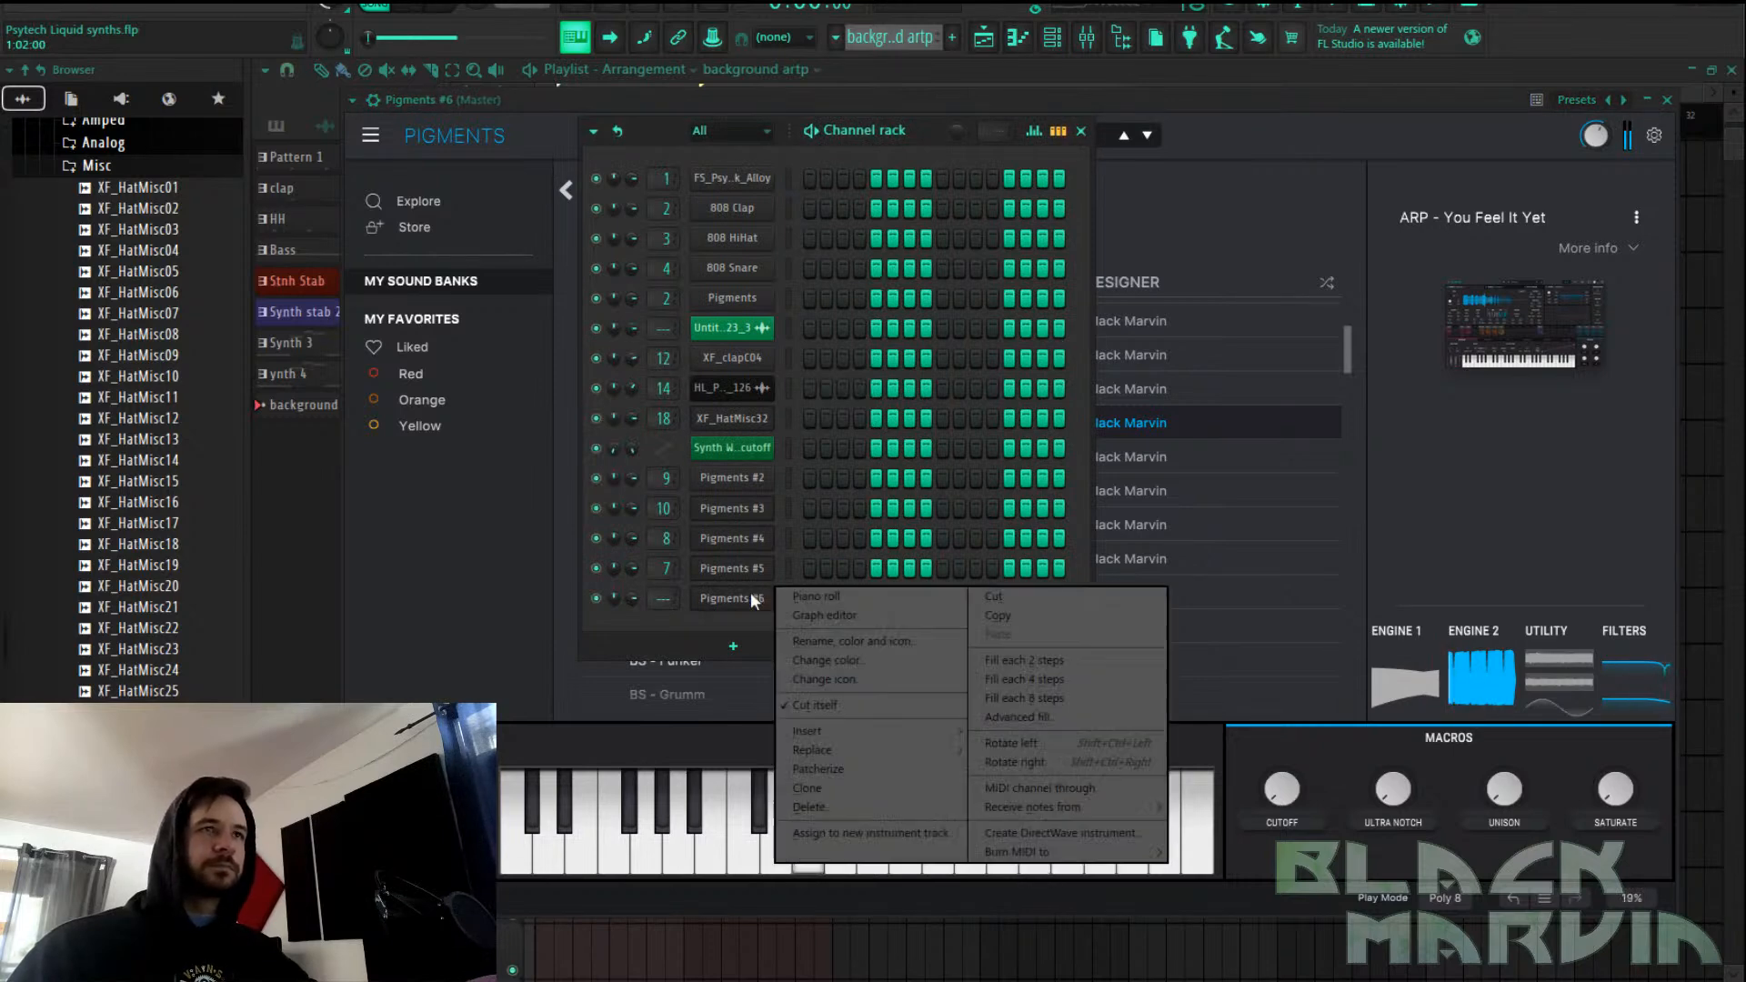
{"action": "left_click", "coordinate": [824, 596]}
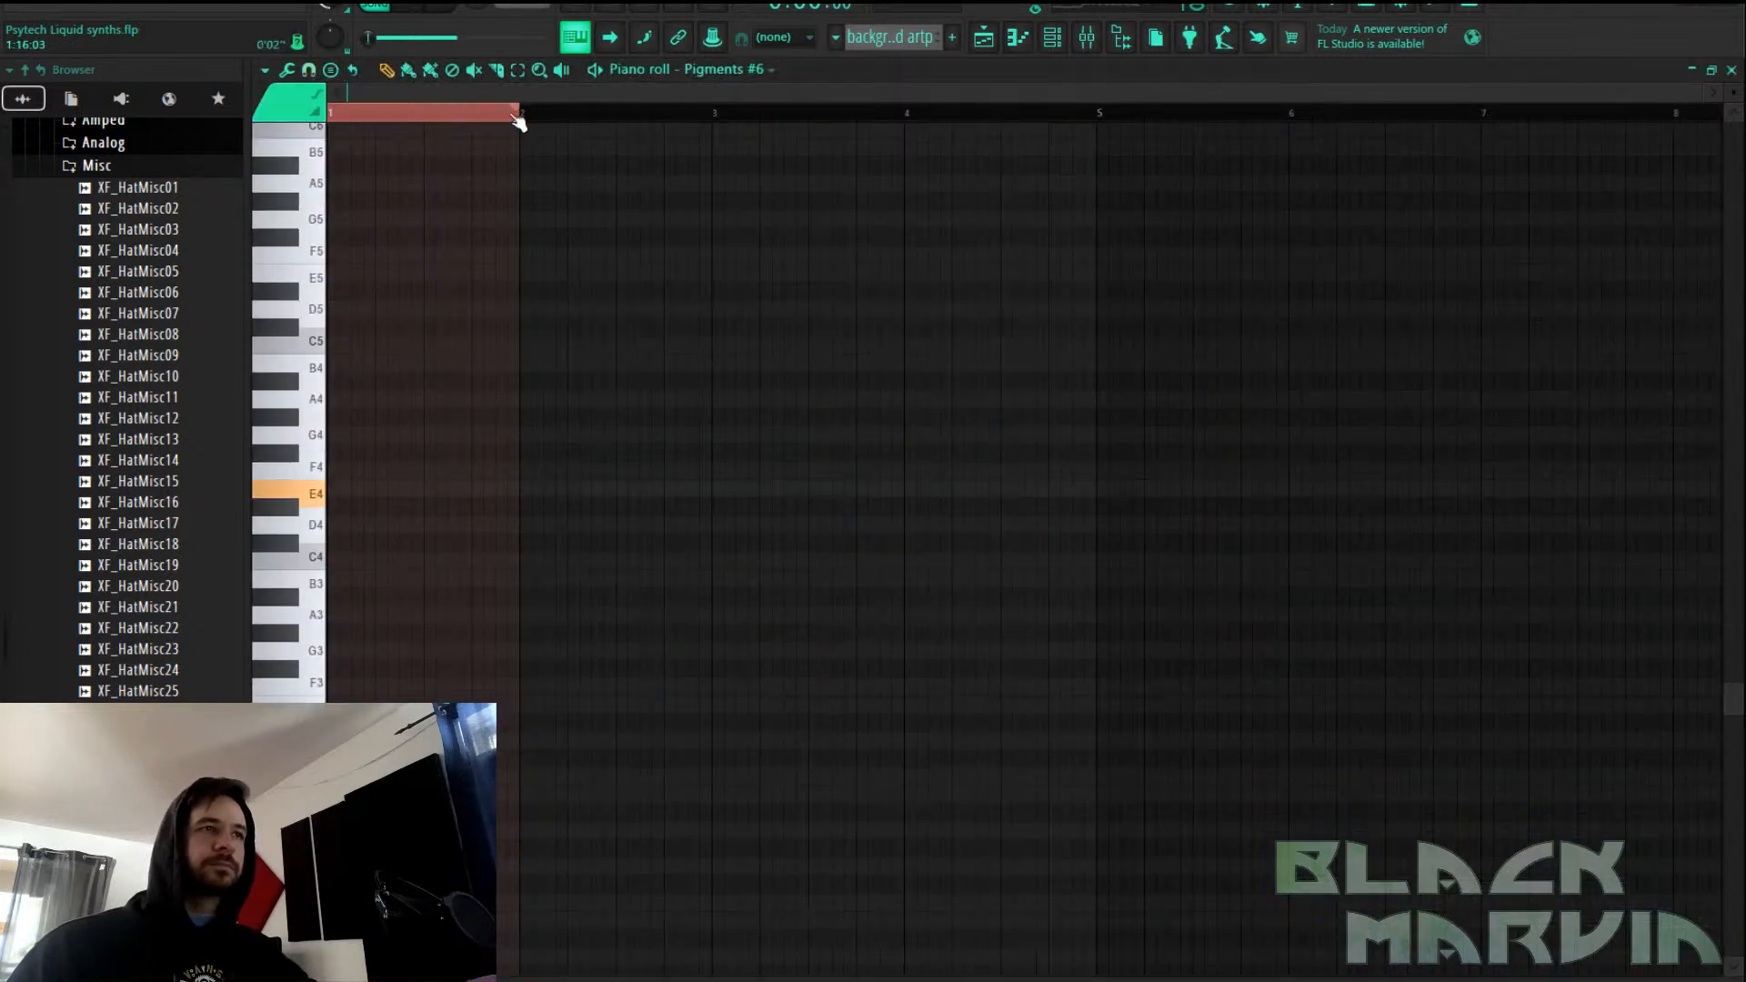
{"action": "scroll", "coordinate": [517, 122], "scroll_direction": "up", "scroll_amount": 2}
{"action": "left_click", "coordinate": [342, 495]}
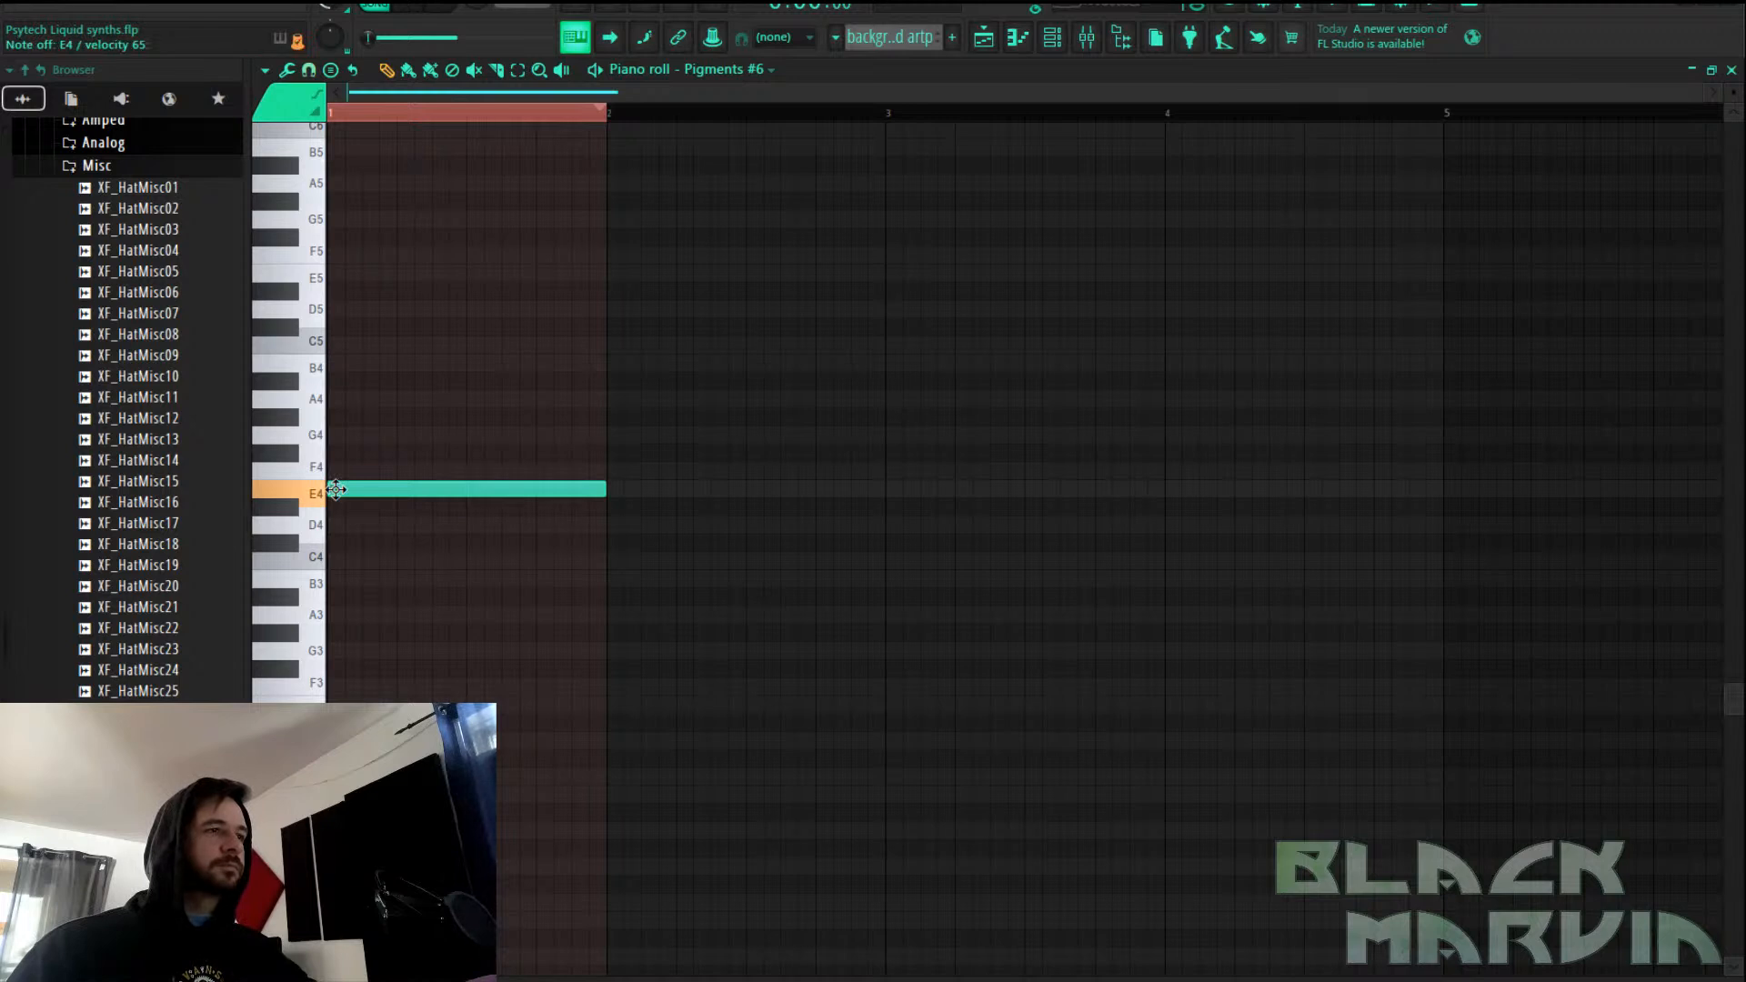
Fill Track 11 with background artp clips across bars 1 to 8, removing the extra clip at bar 9, and resume playback
{"action": "left_click", "coordinate": [994, 35]}
{"action": "mouse_move", "coordinate": [643, 565]}
{"action": "left_mouse_down"}
{"action": "mouse_move", "coordinate": [476, 577]}
{"action": "mouse_move", "coordinate": [835, 573]}
{"action": "left_mouse_up"}
{"action": "key", "text": "space"}
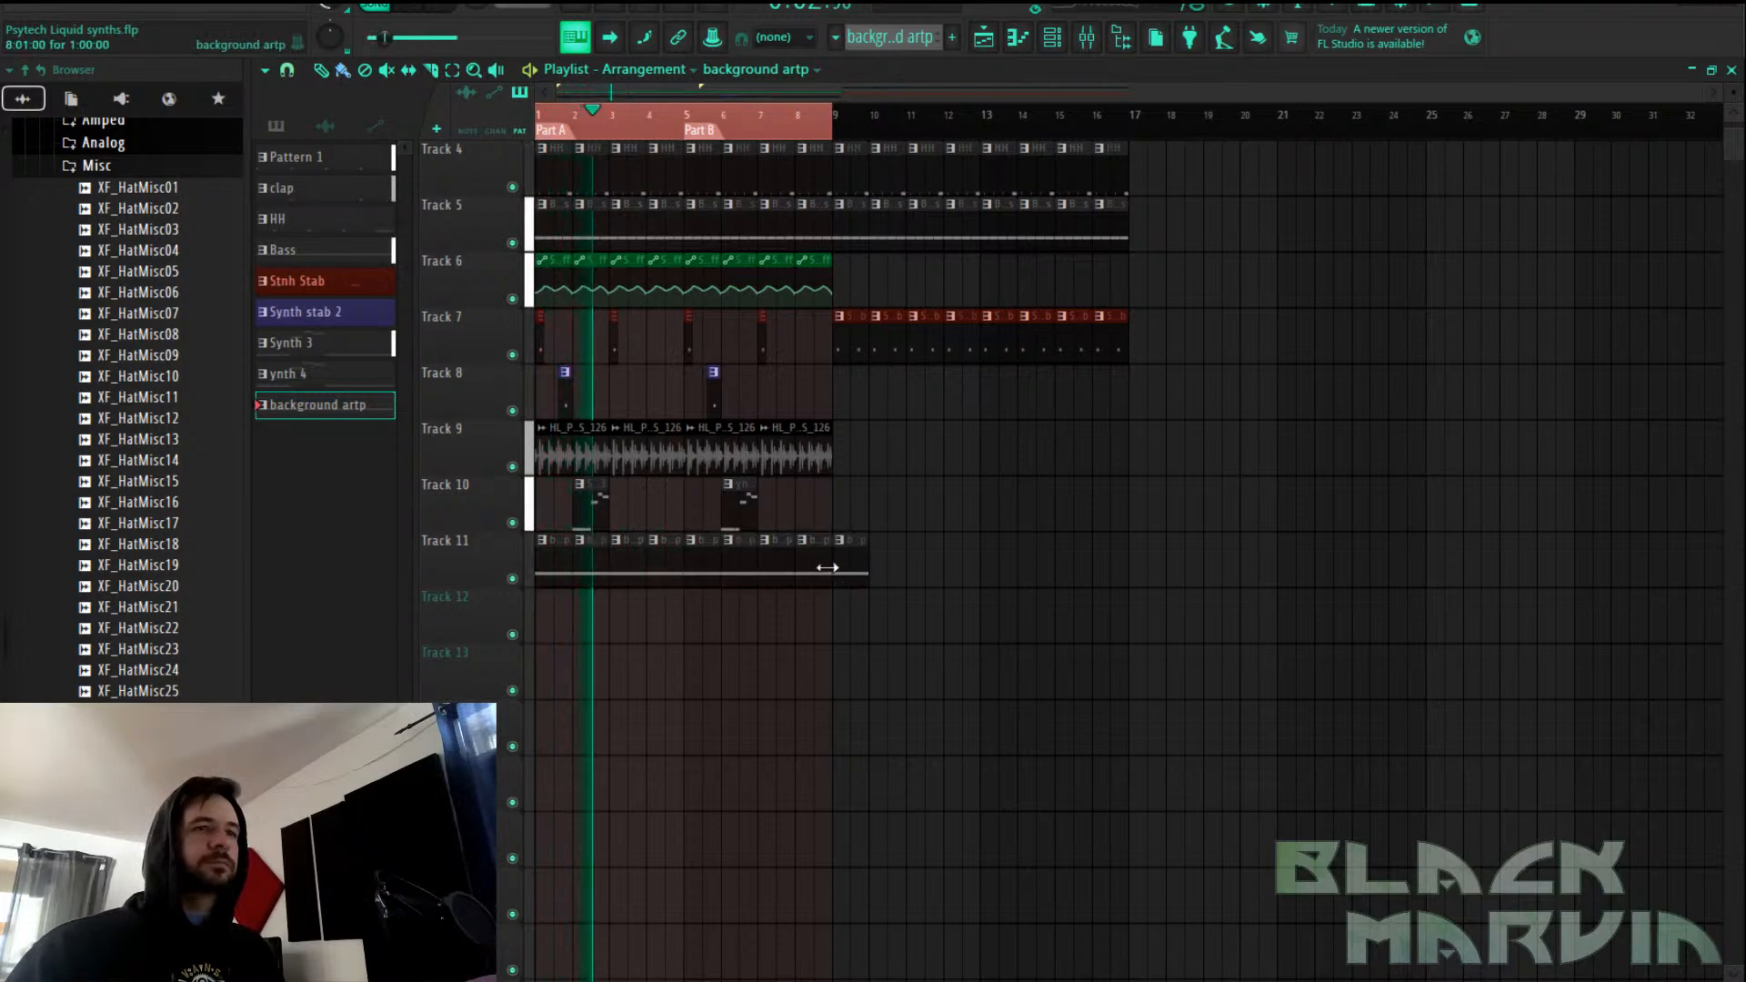
{"action": "key", "text": "space"}
{"action": "right_click", "coordinate": [853, 572]}
{"action": "key", "text": "space"}
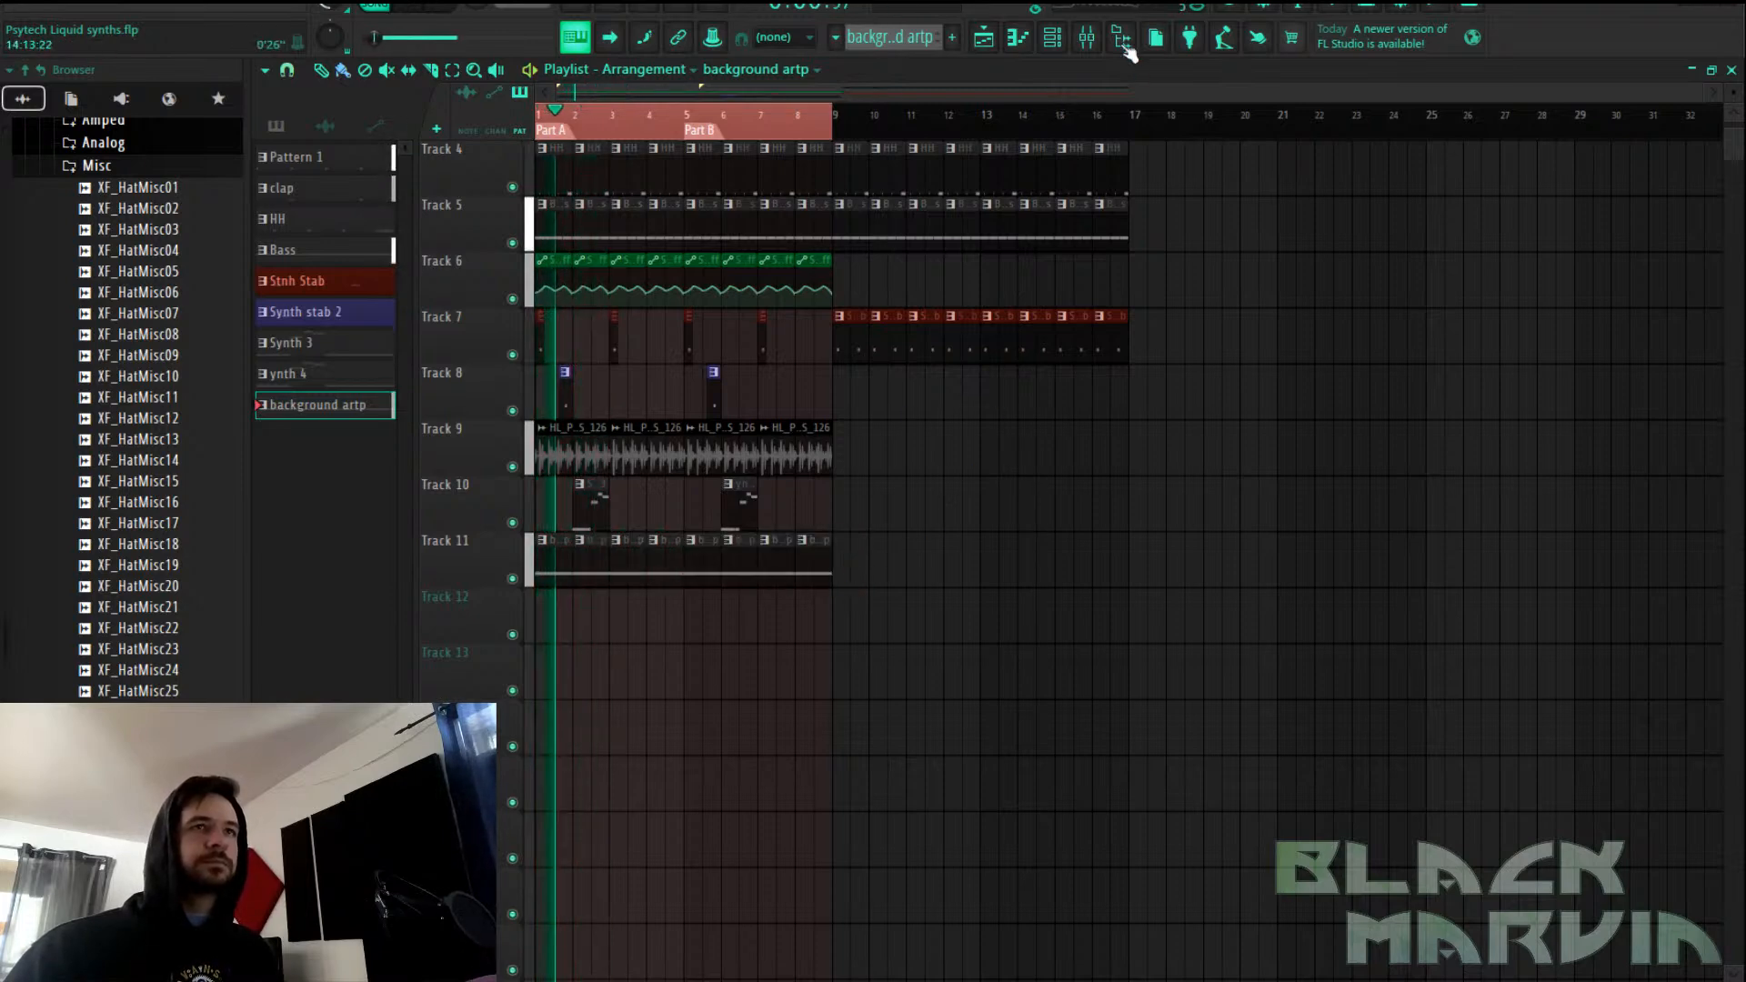
Route Pigments #6 to mixer insert 6 and load Fruity Parametric EQ 2 on its slot 8
{"action": "left_click", "coordinate": [1087, 36]}
{"action": "right_click", "coordinate": [630, 325]}
{"action": "mouse_move", "coordinate": [819, 304]}
{"action": "left_click", "coordinate": [931, 307]}
{"action": "left_click", "coordinate": [1584, 354]}
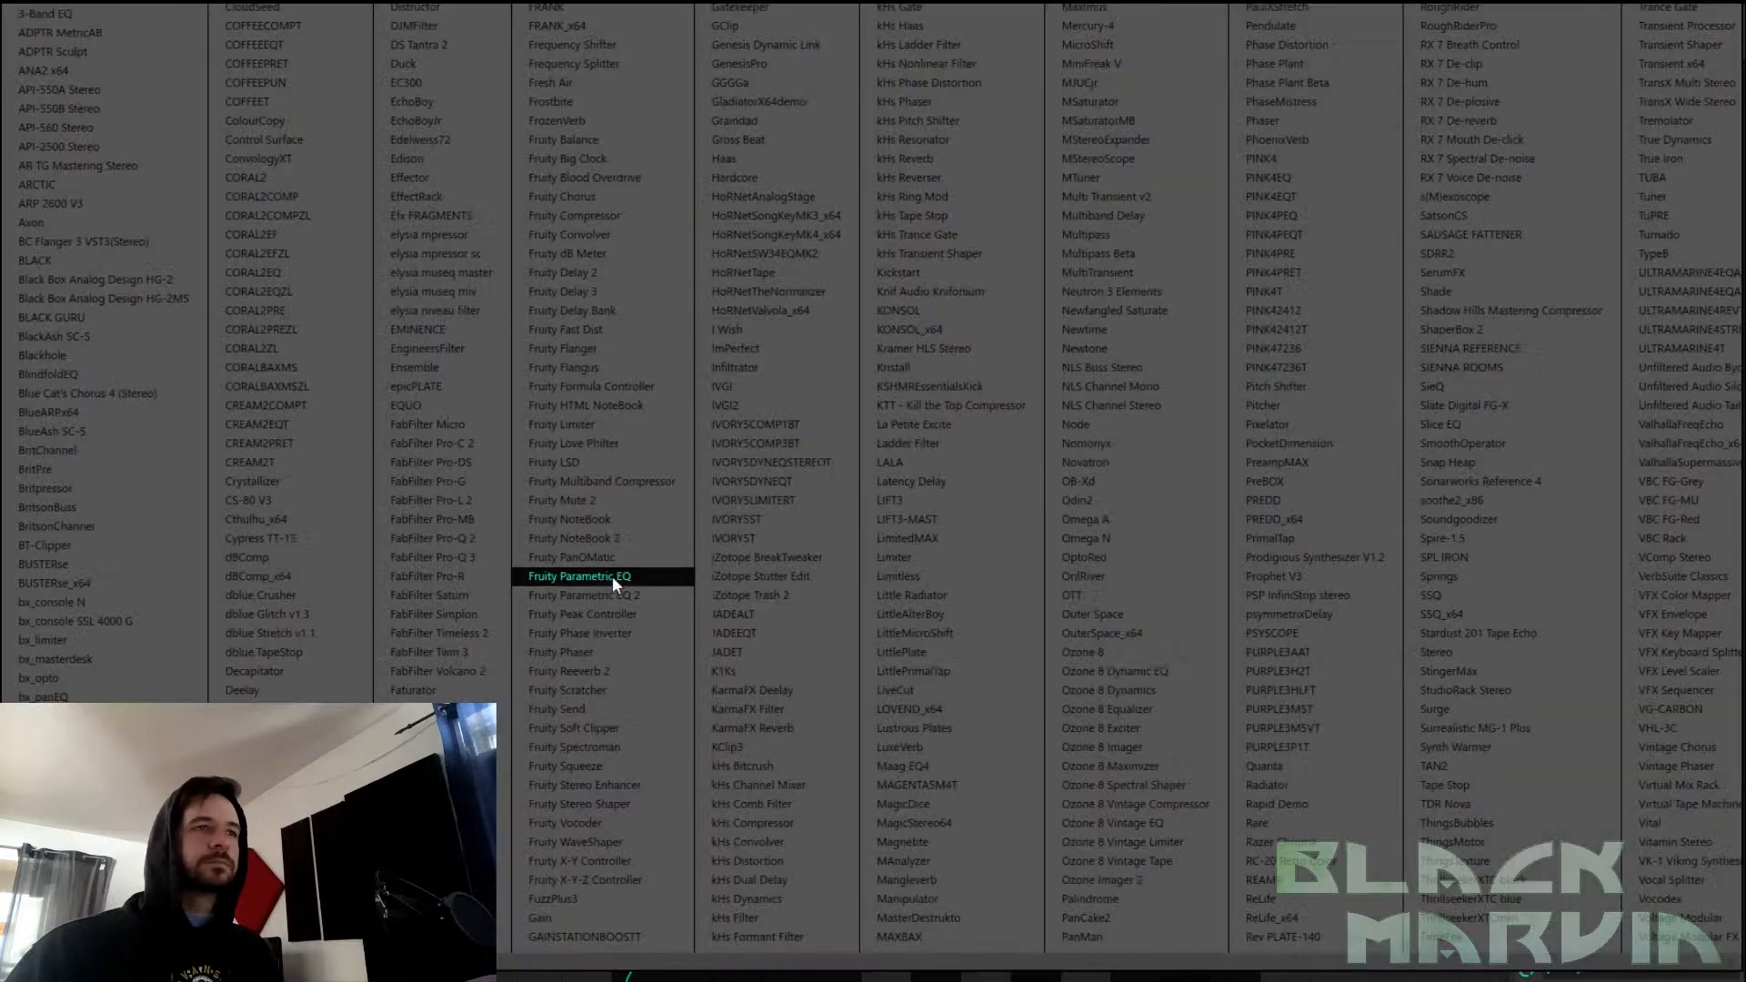
{"action": "left_click", "coordinate": [596, 598]}
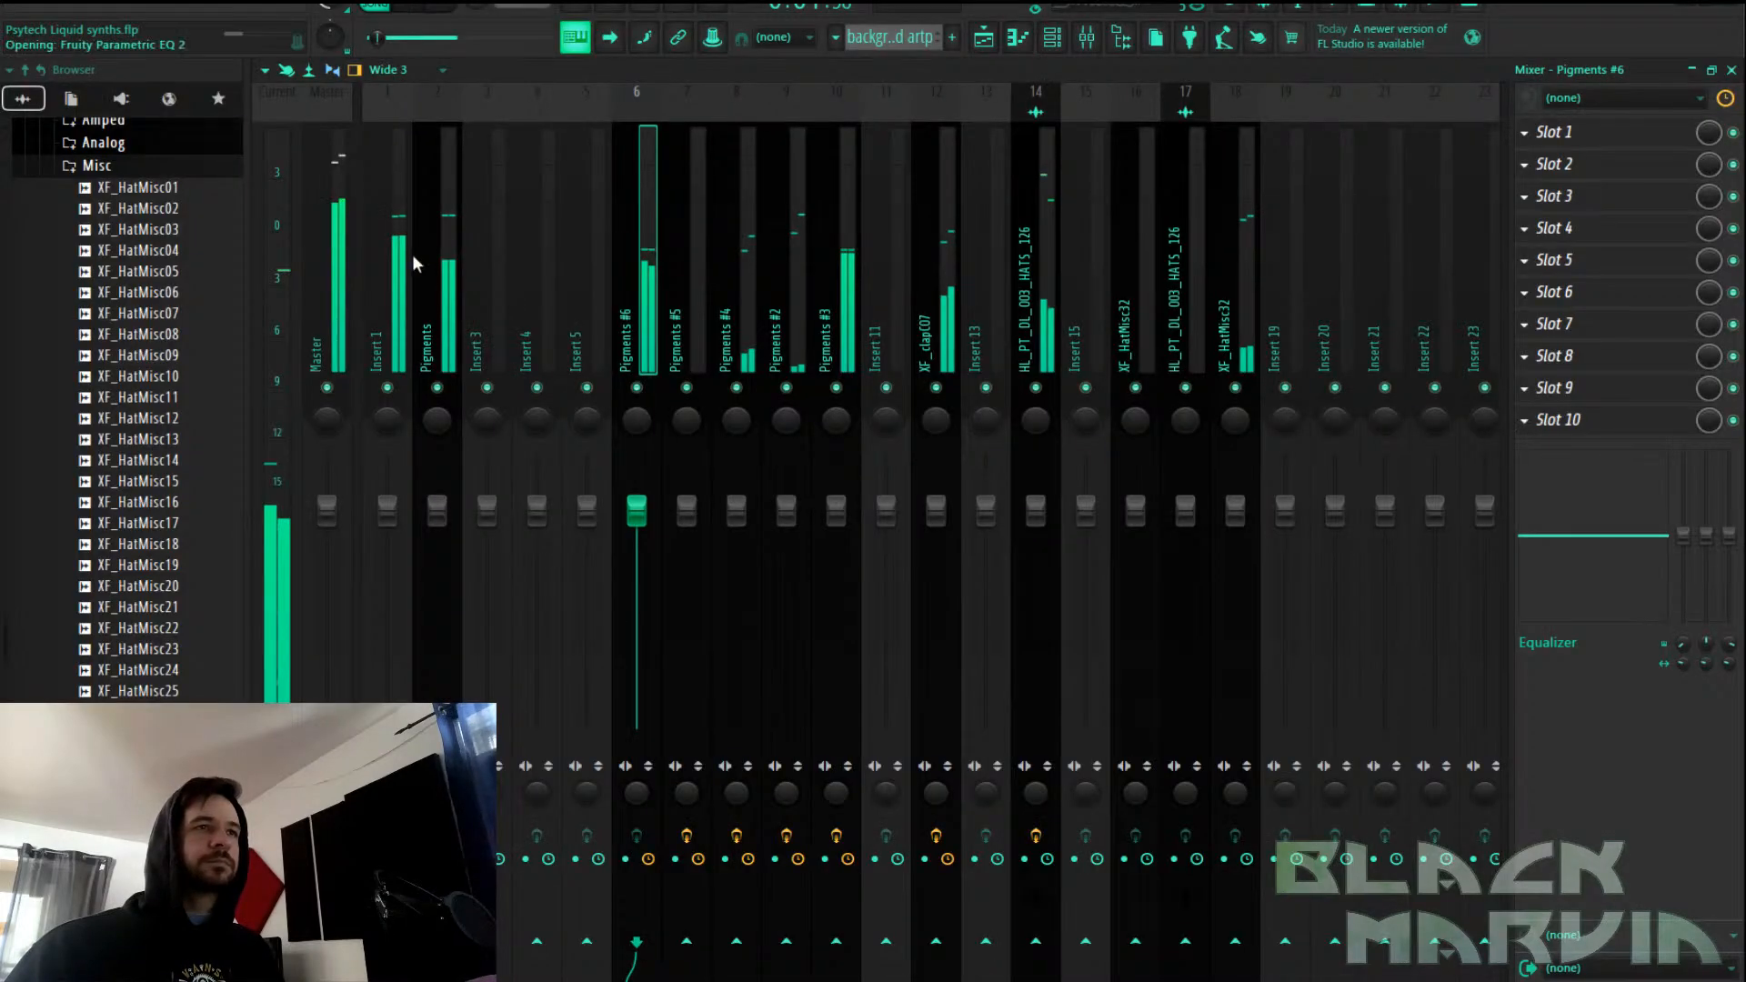
Apply the HP preset to the Fruity Parametric EQ 2 on the Pigments #6 insert
{"action": "left_click", "coordinate": [434, 317]}
{"action": "mouse_move", "coordinate": [517, 391]}
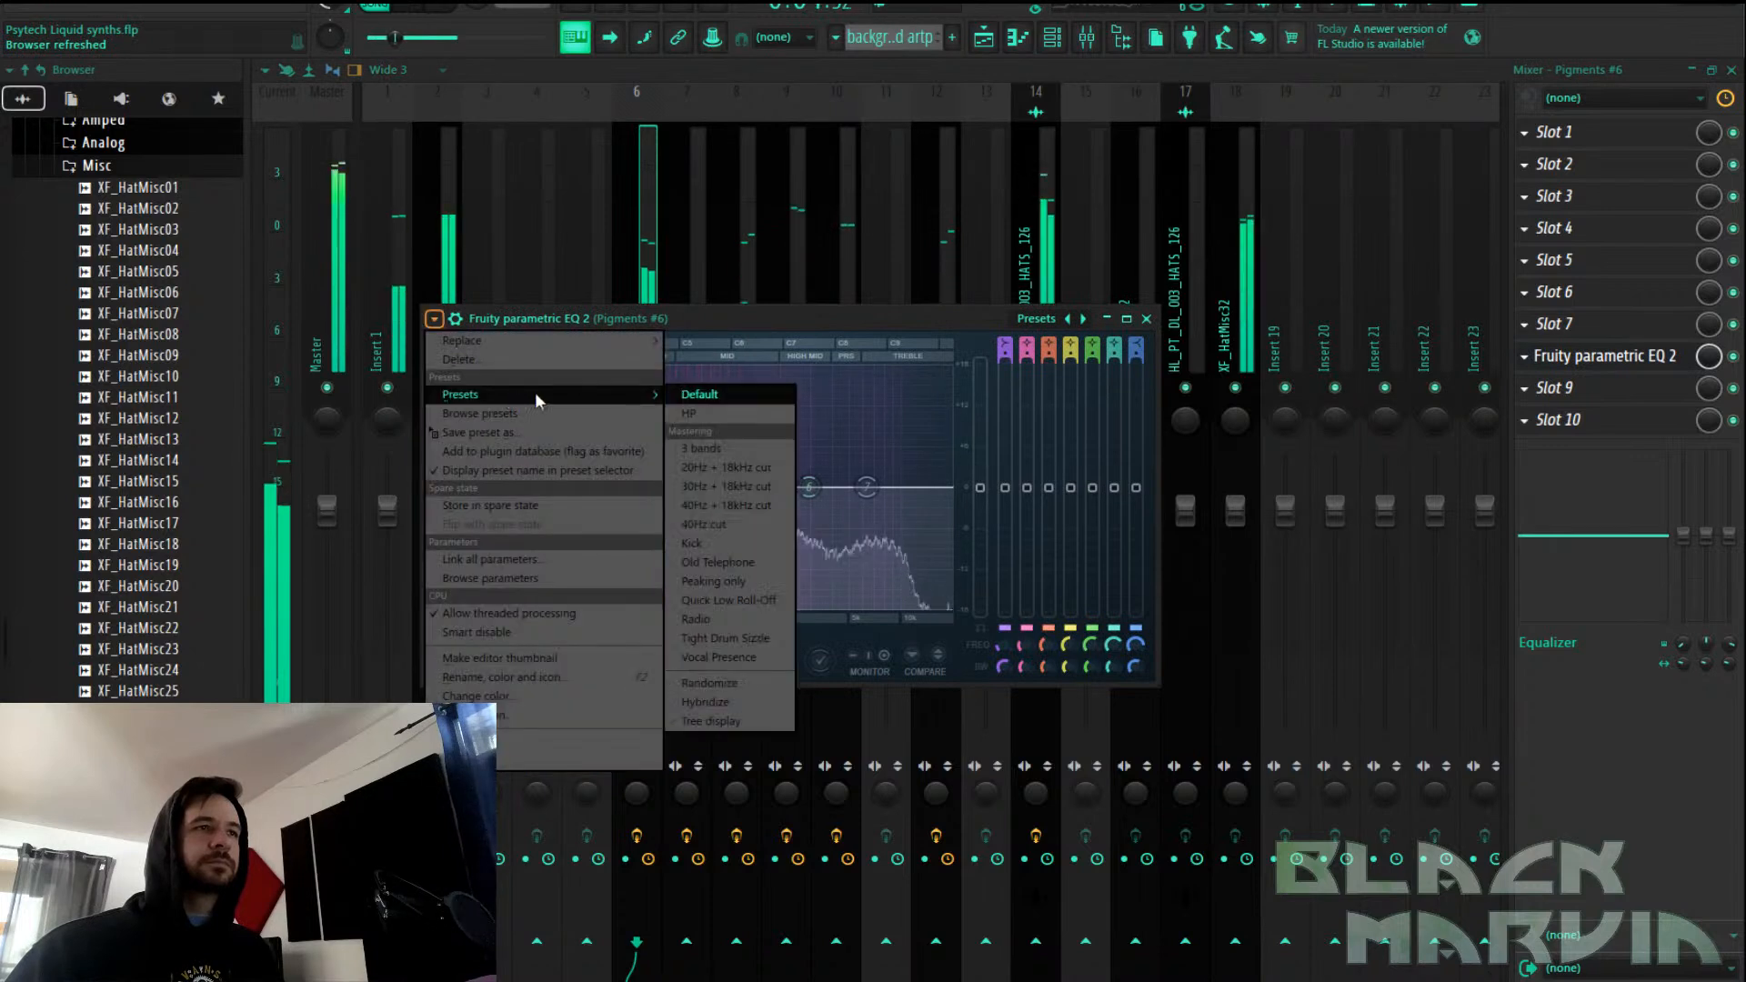
{"action": "left_click", "coordinate": [696, 411]}
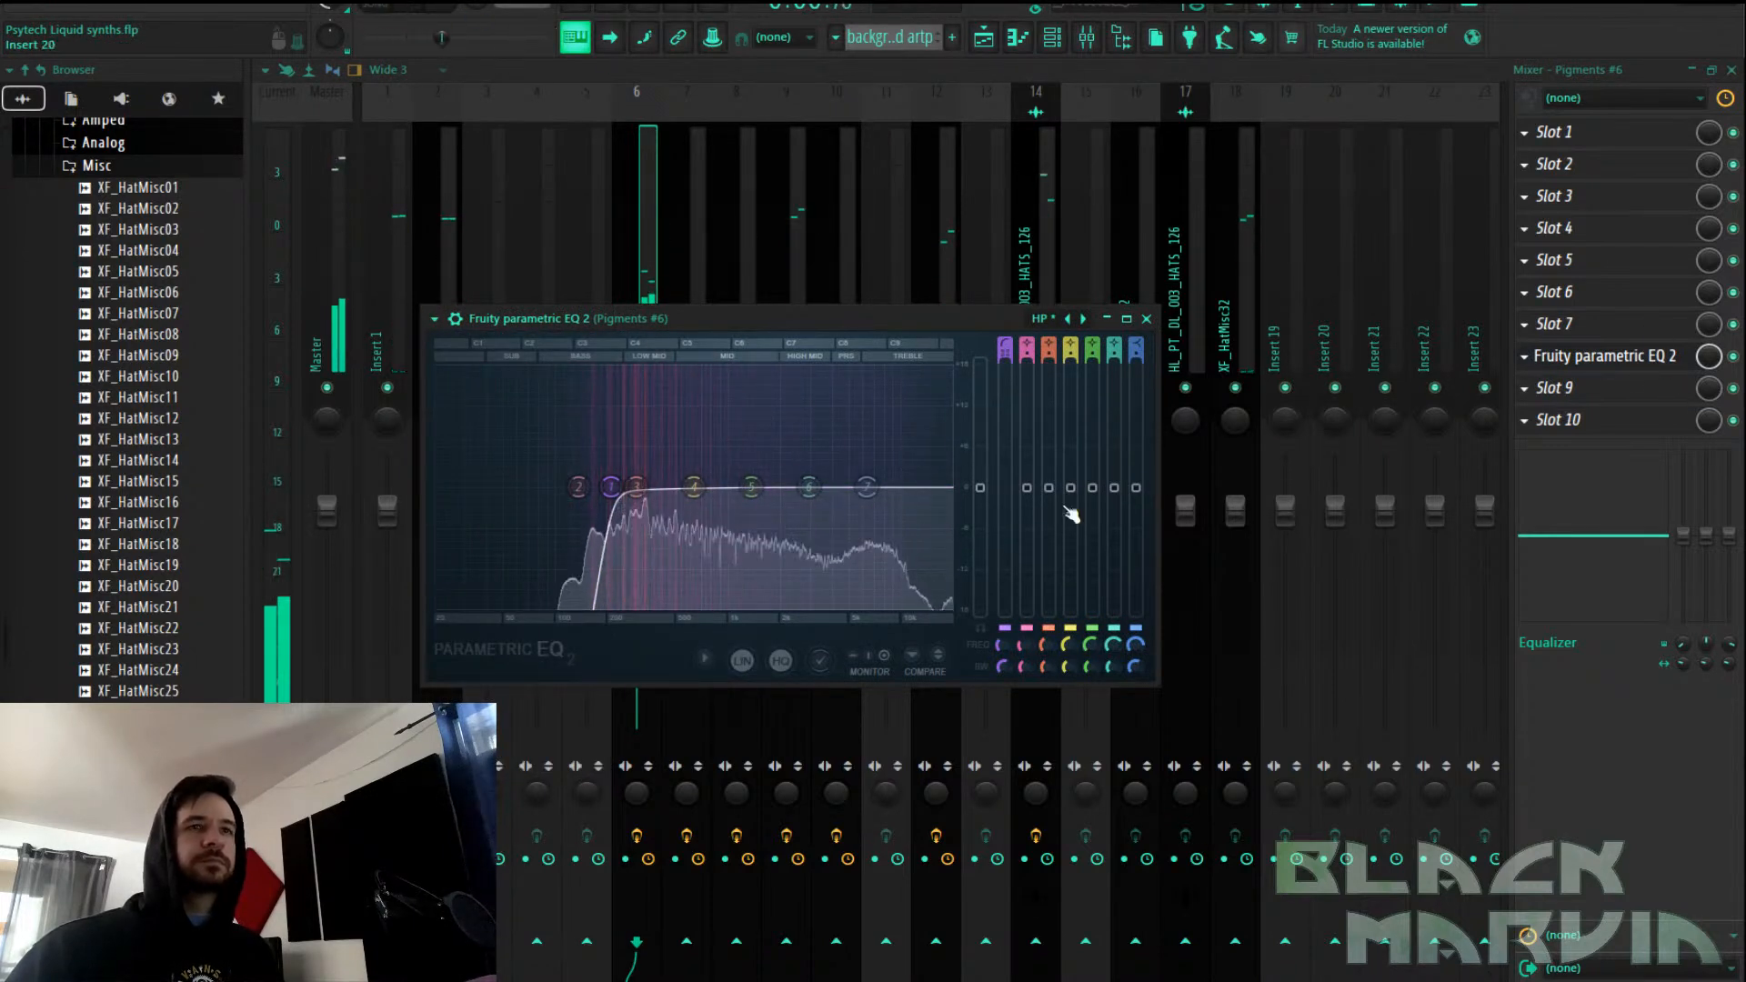
{"action": "left_click_drag", "start_coordinate": [867, 488], "coordinate": [869, 461]}
Raise the one-bar note in the background artp pattern an octave to E5
{"action": "left_click", "coordinate": [985, 38]}
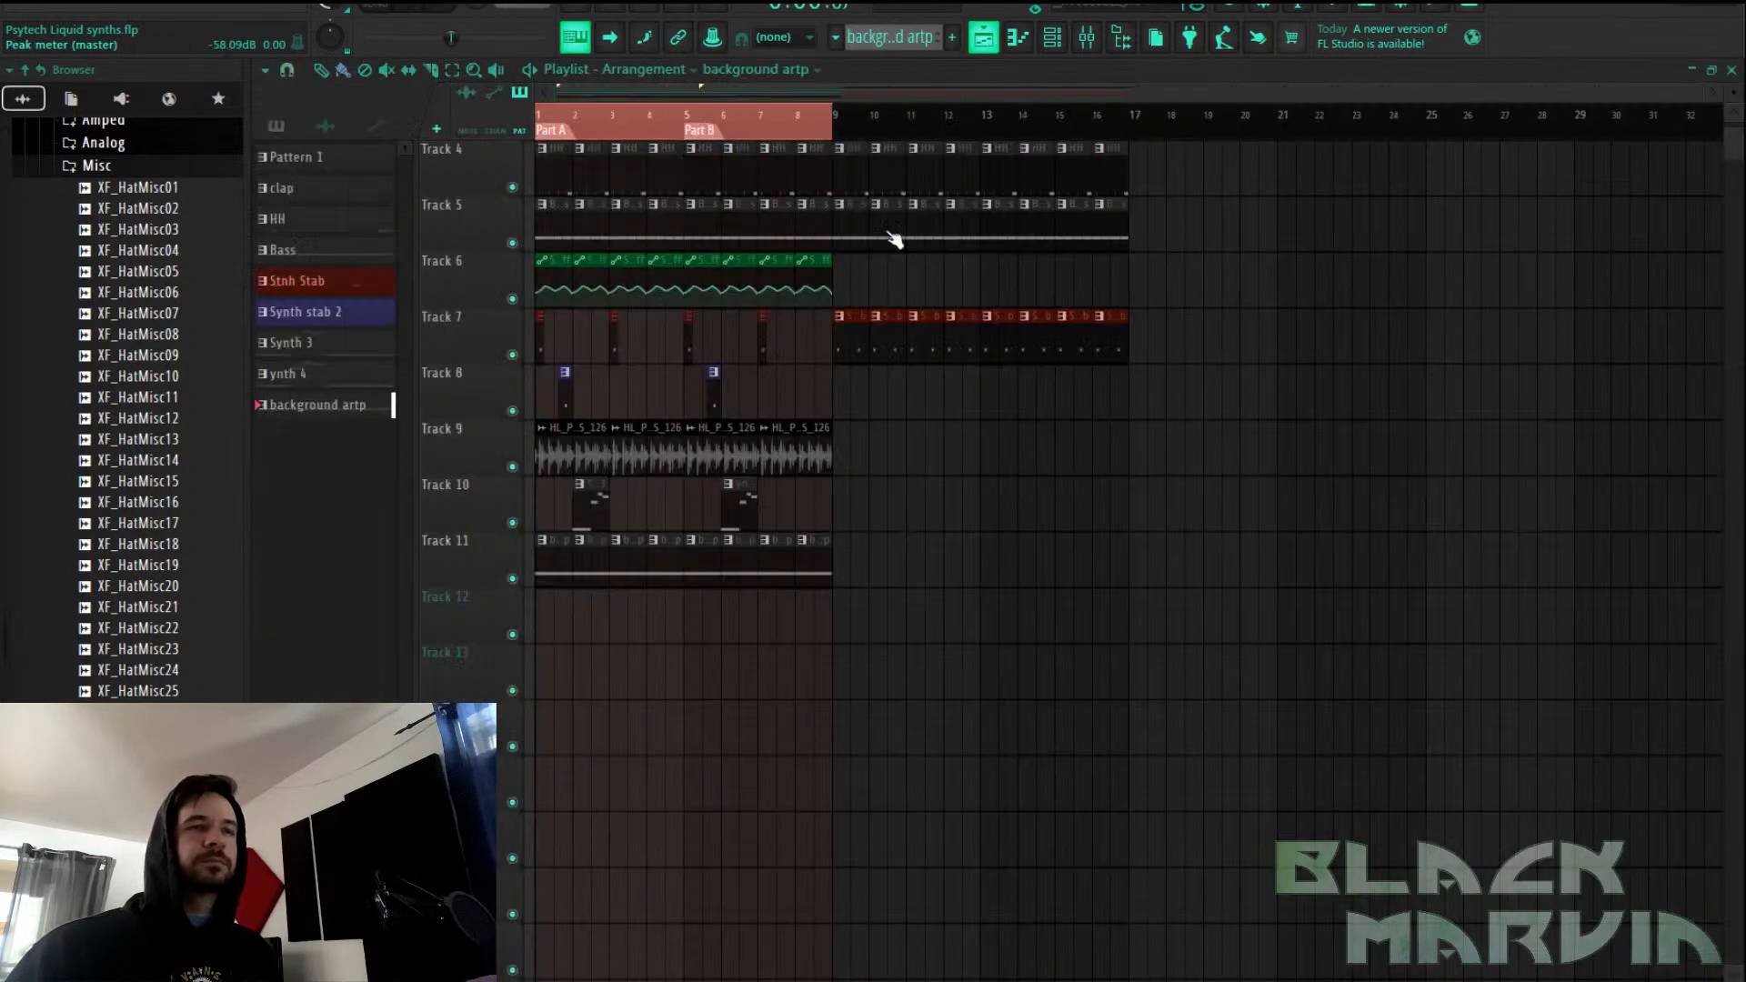
{"action": "double_click", "coordinate": [700, 551]}
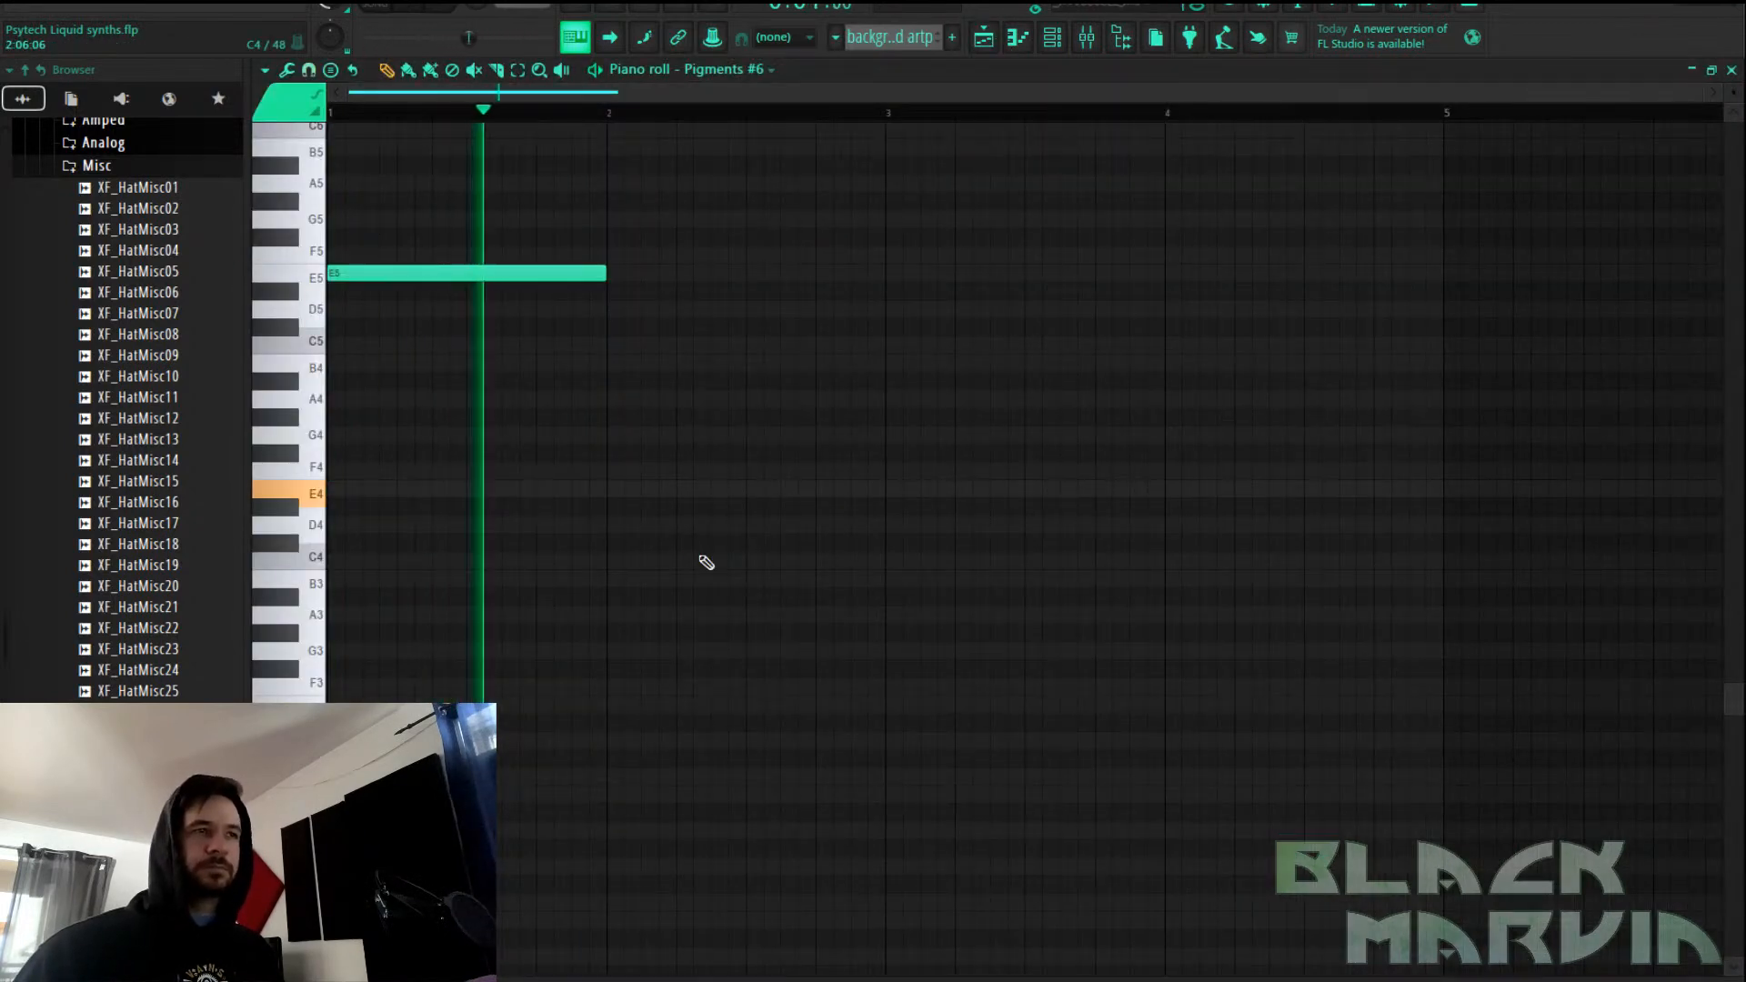
Load Duck on slot 6 of the Pigments #6 insert and apply its Synth 3 user preset
{"action": "left_click", "coordinate": [1086, 37]}
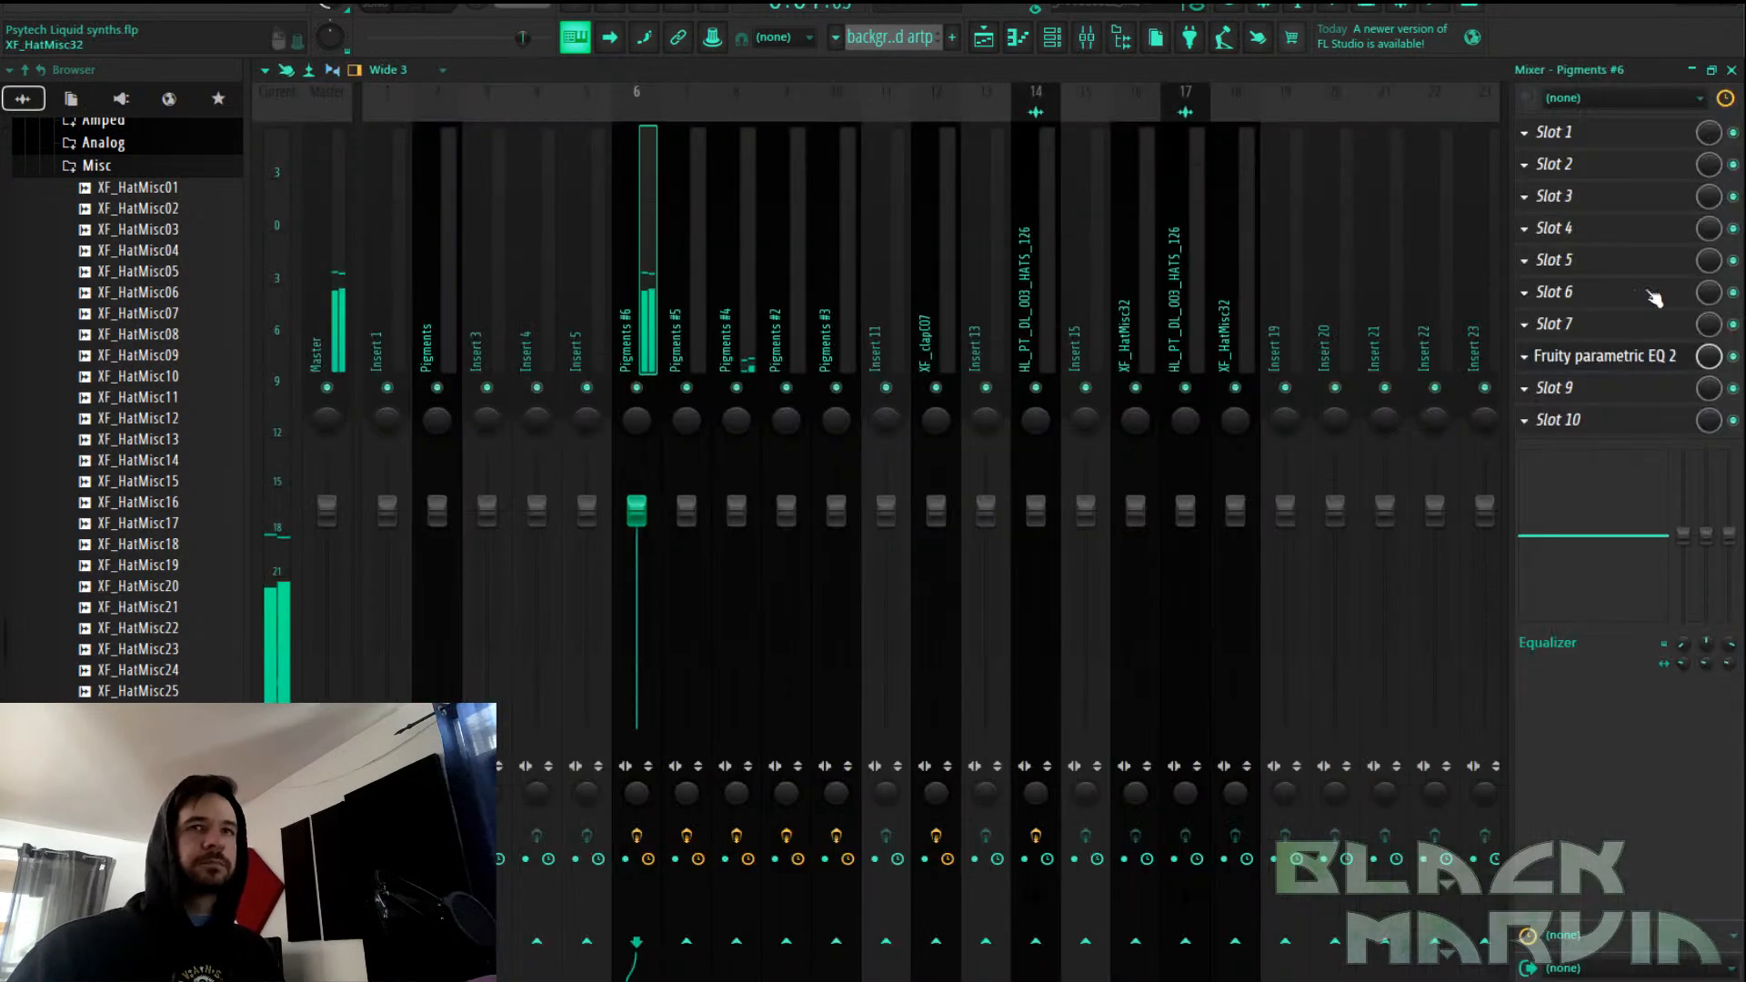
{"action": "left_click", "coordinate": [1574, 292]}
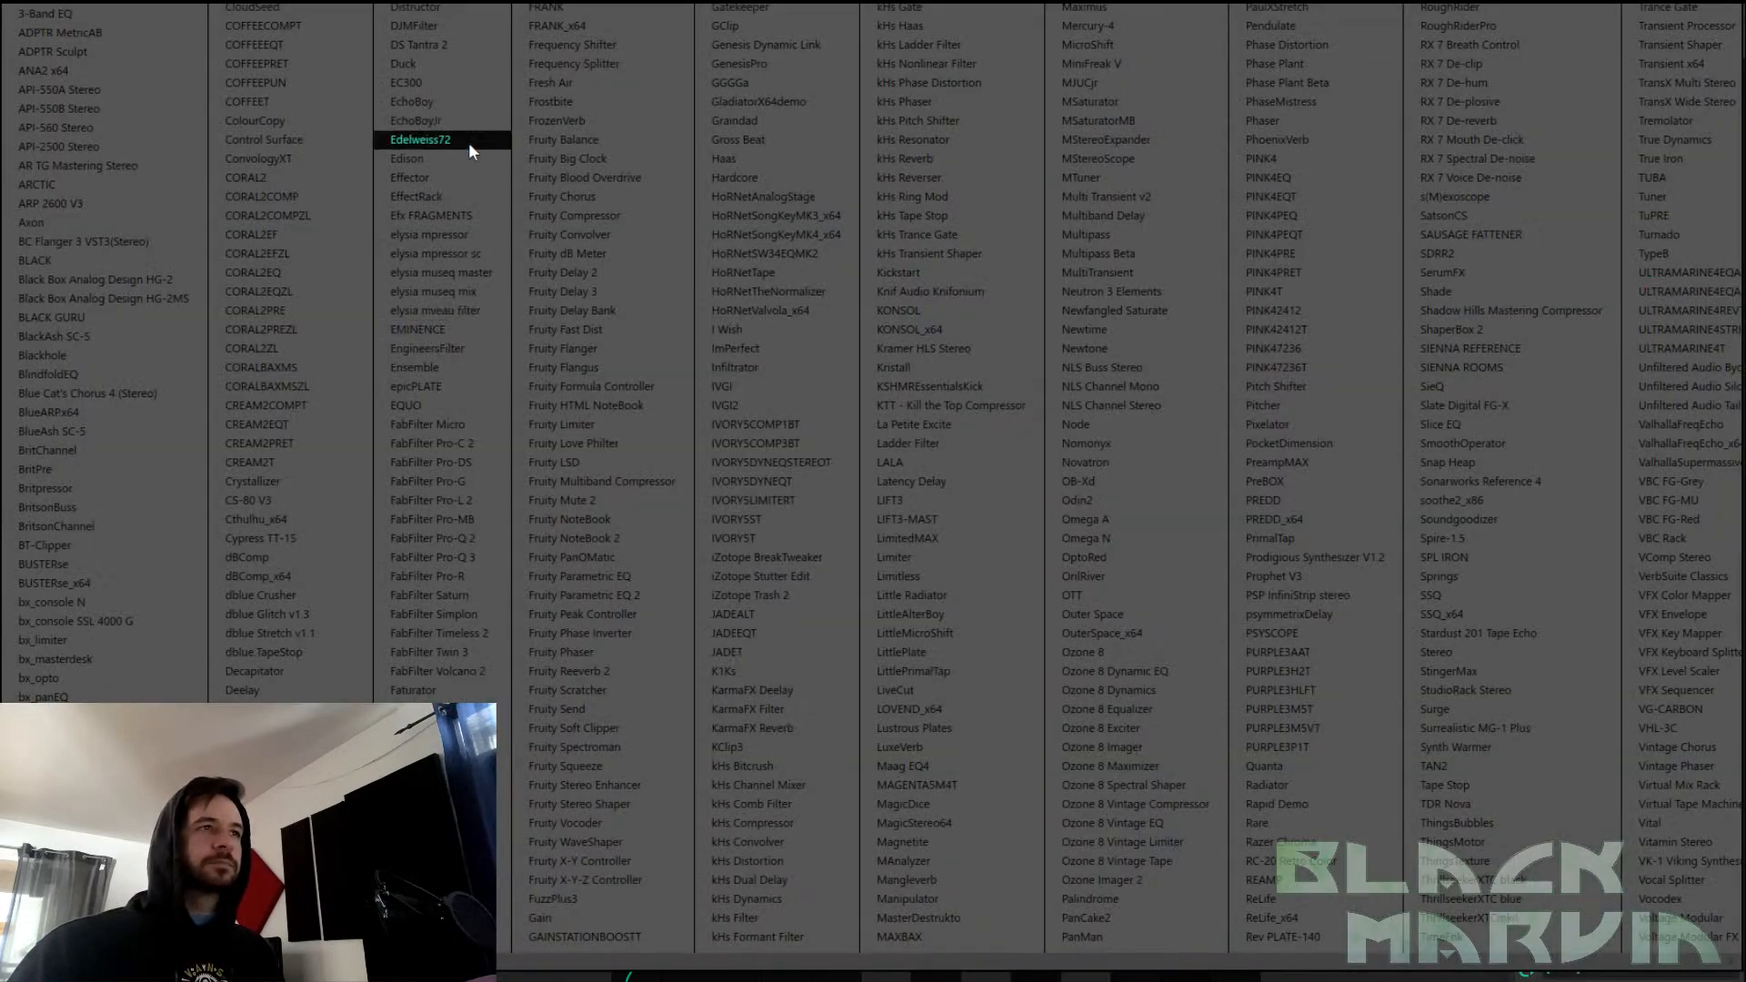
{"action": "left_click", "coordinate": [426, 65]}
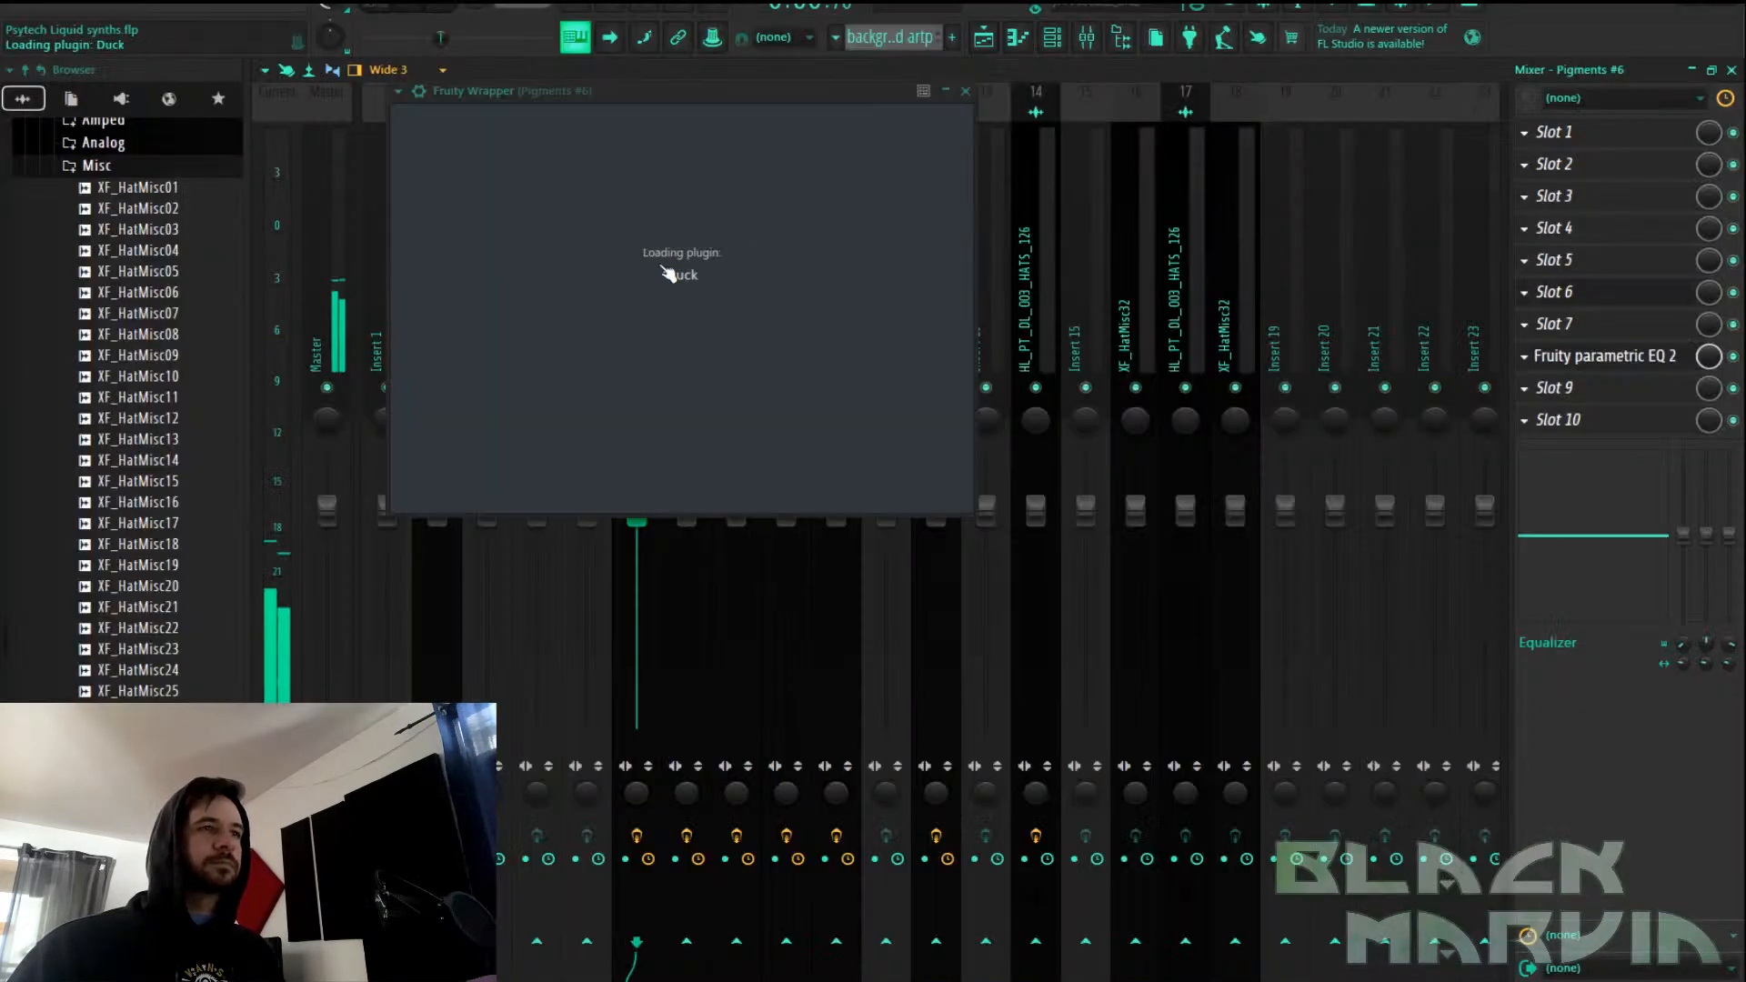
{"action": "left_click", "coordinate": [811, 125]}
{"action": "mouse_move", "coordinate": [793, 177]}
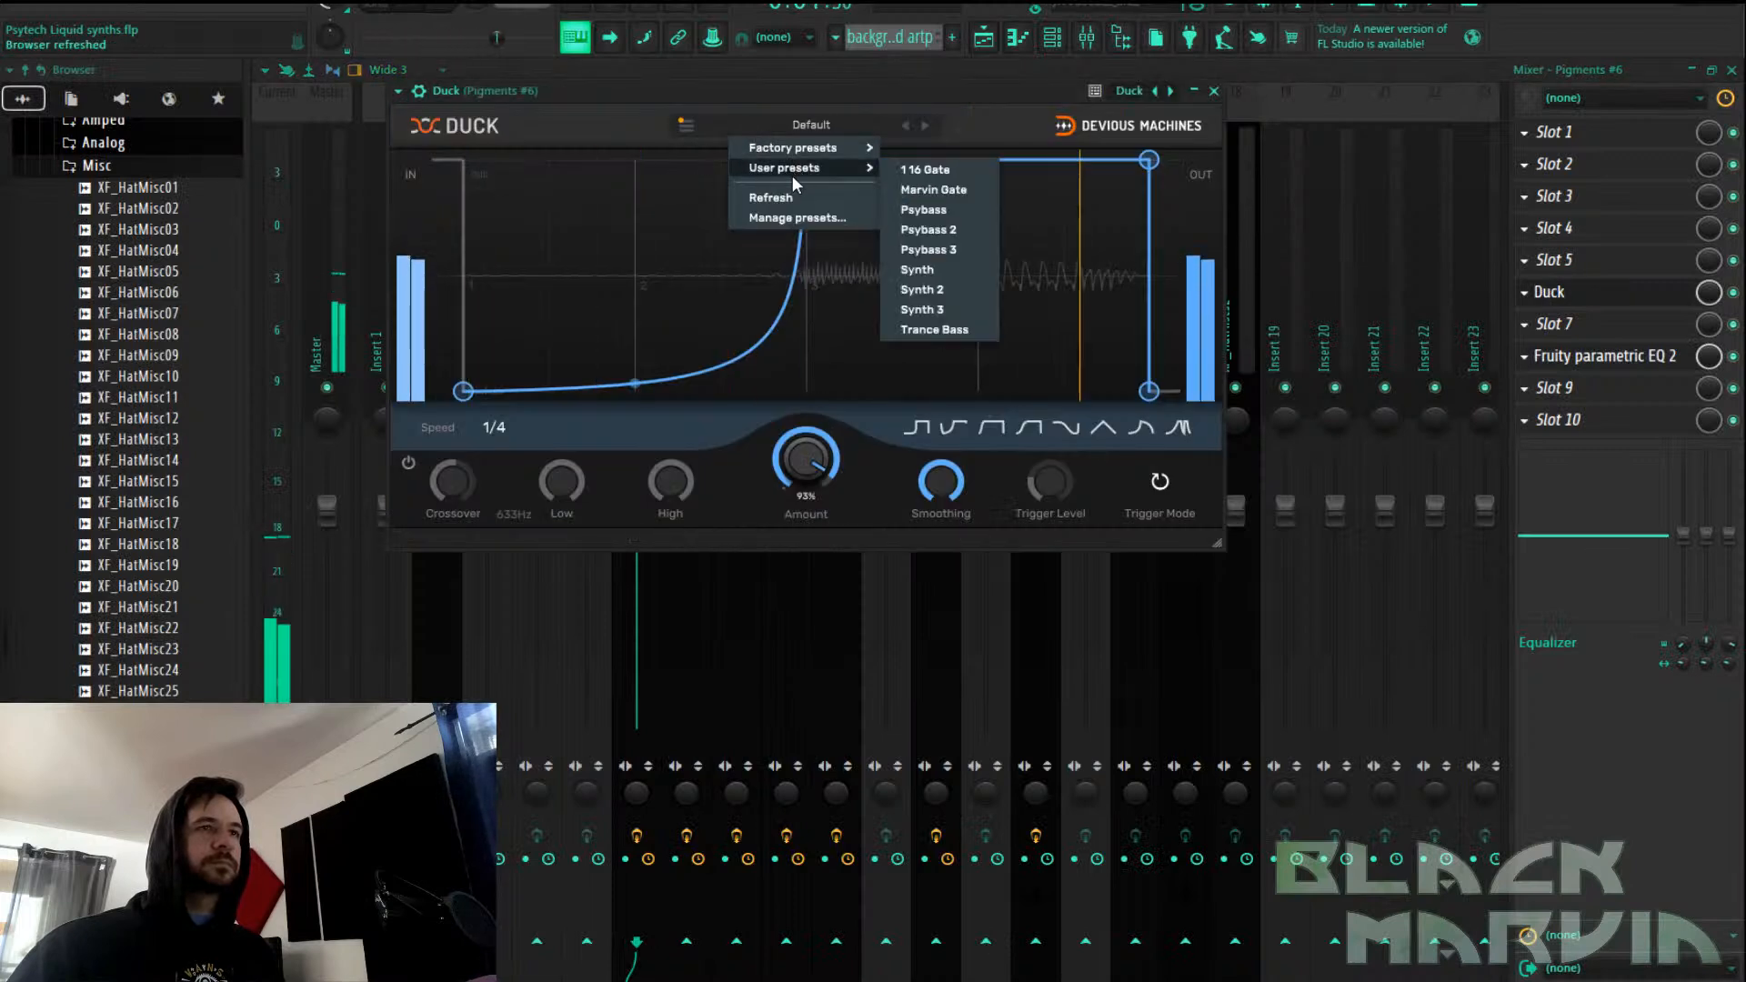
{"action": "left_click", "coordinate": [946, 311]}
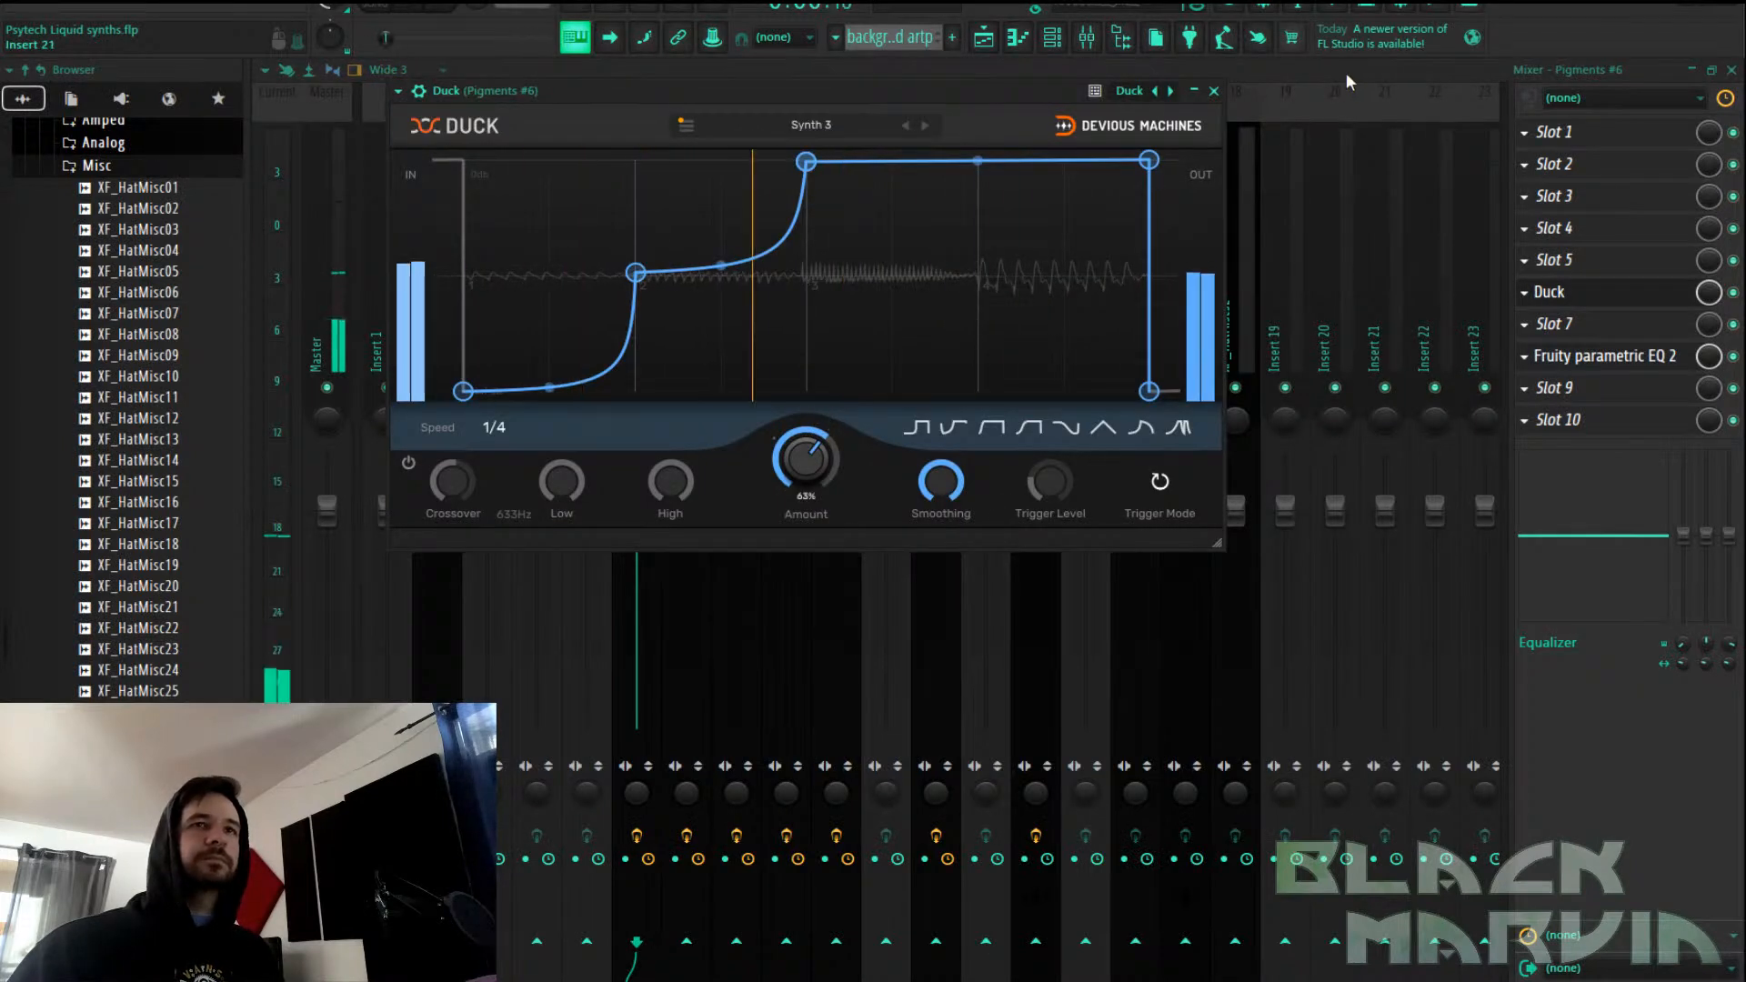
{"action": "left_click", "coordinate": [1213, 91]}
Play the arrangement from the playlist, save the project and return to the mixer
{"action": "key", "text": "F5"}
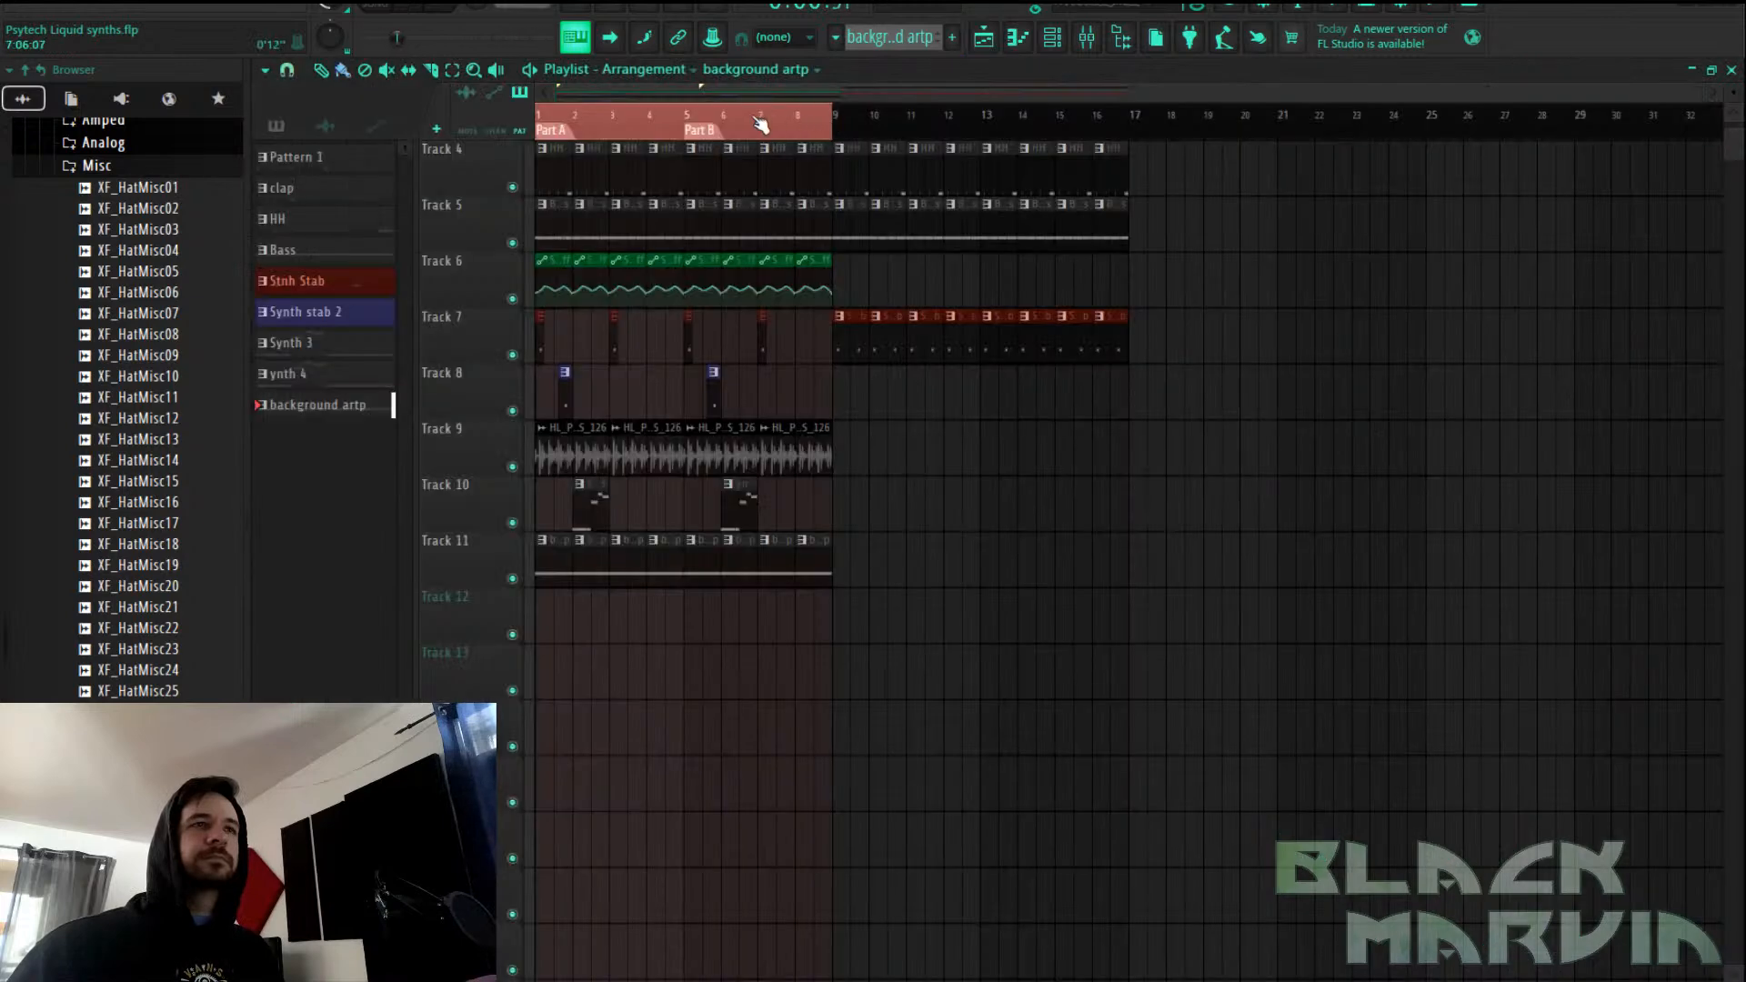
{"action": "left_click", "coordinate": [411, 7]}
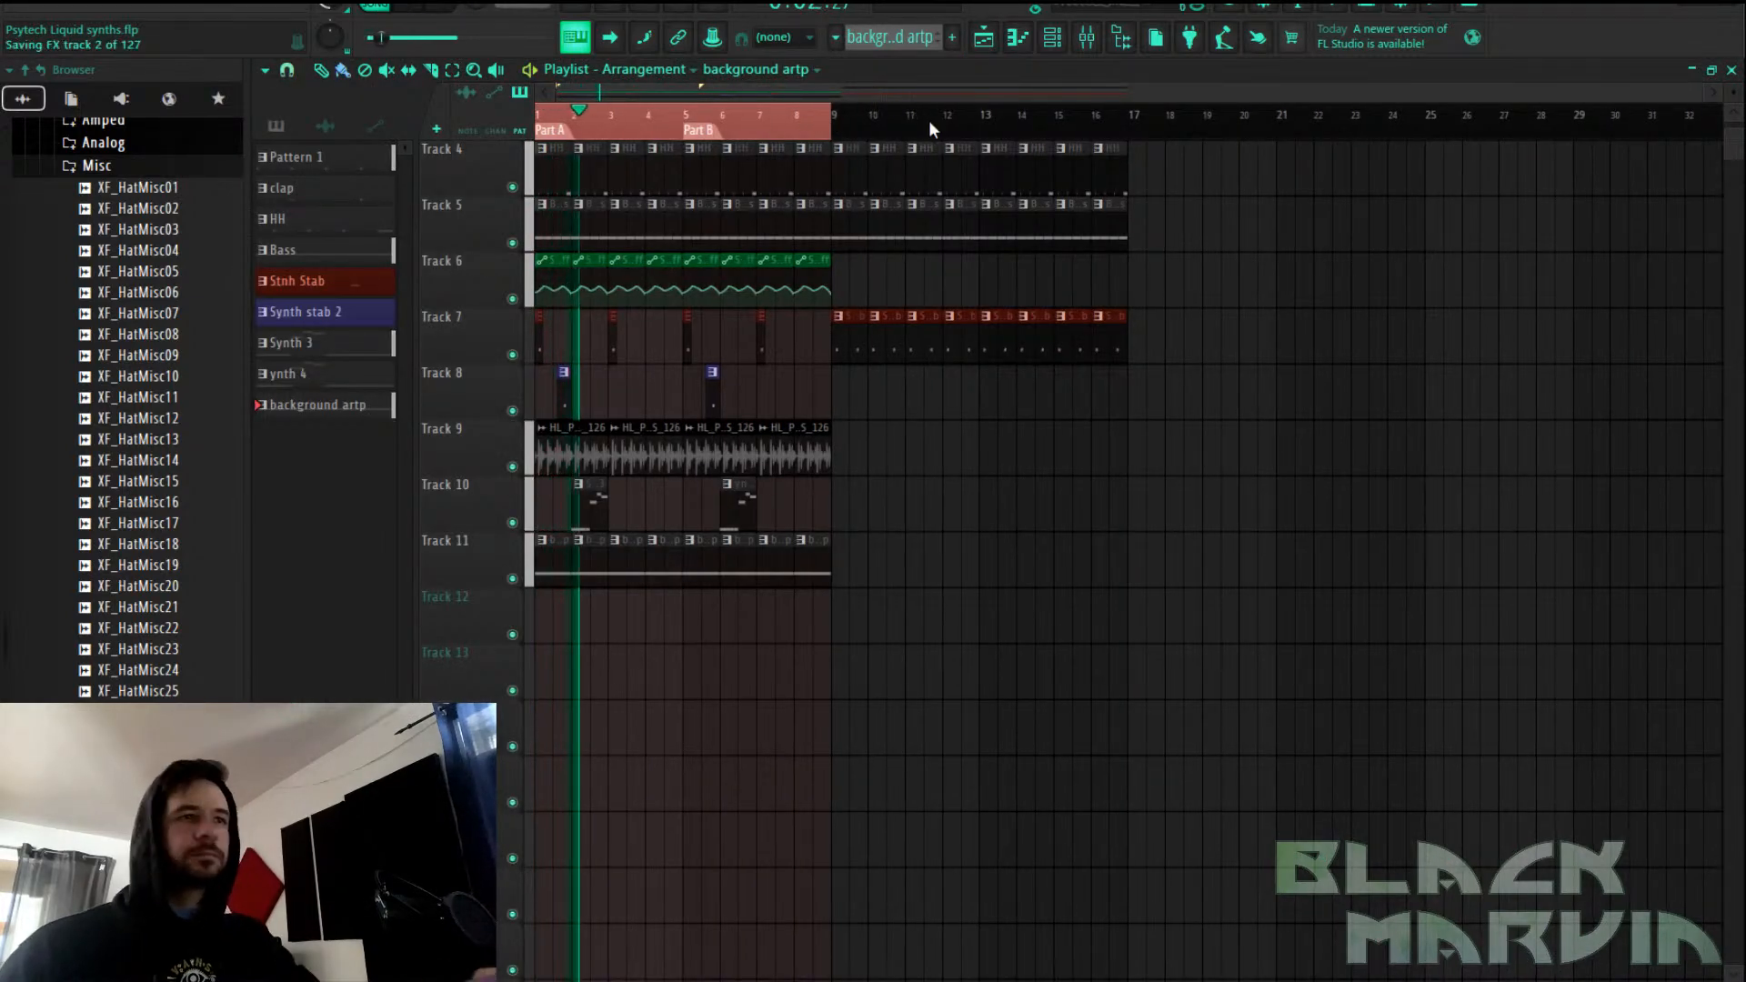
{"action": "left_click", "coordinate": [1090, 46]}
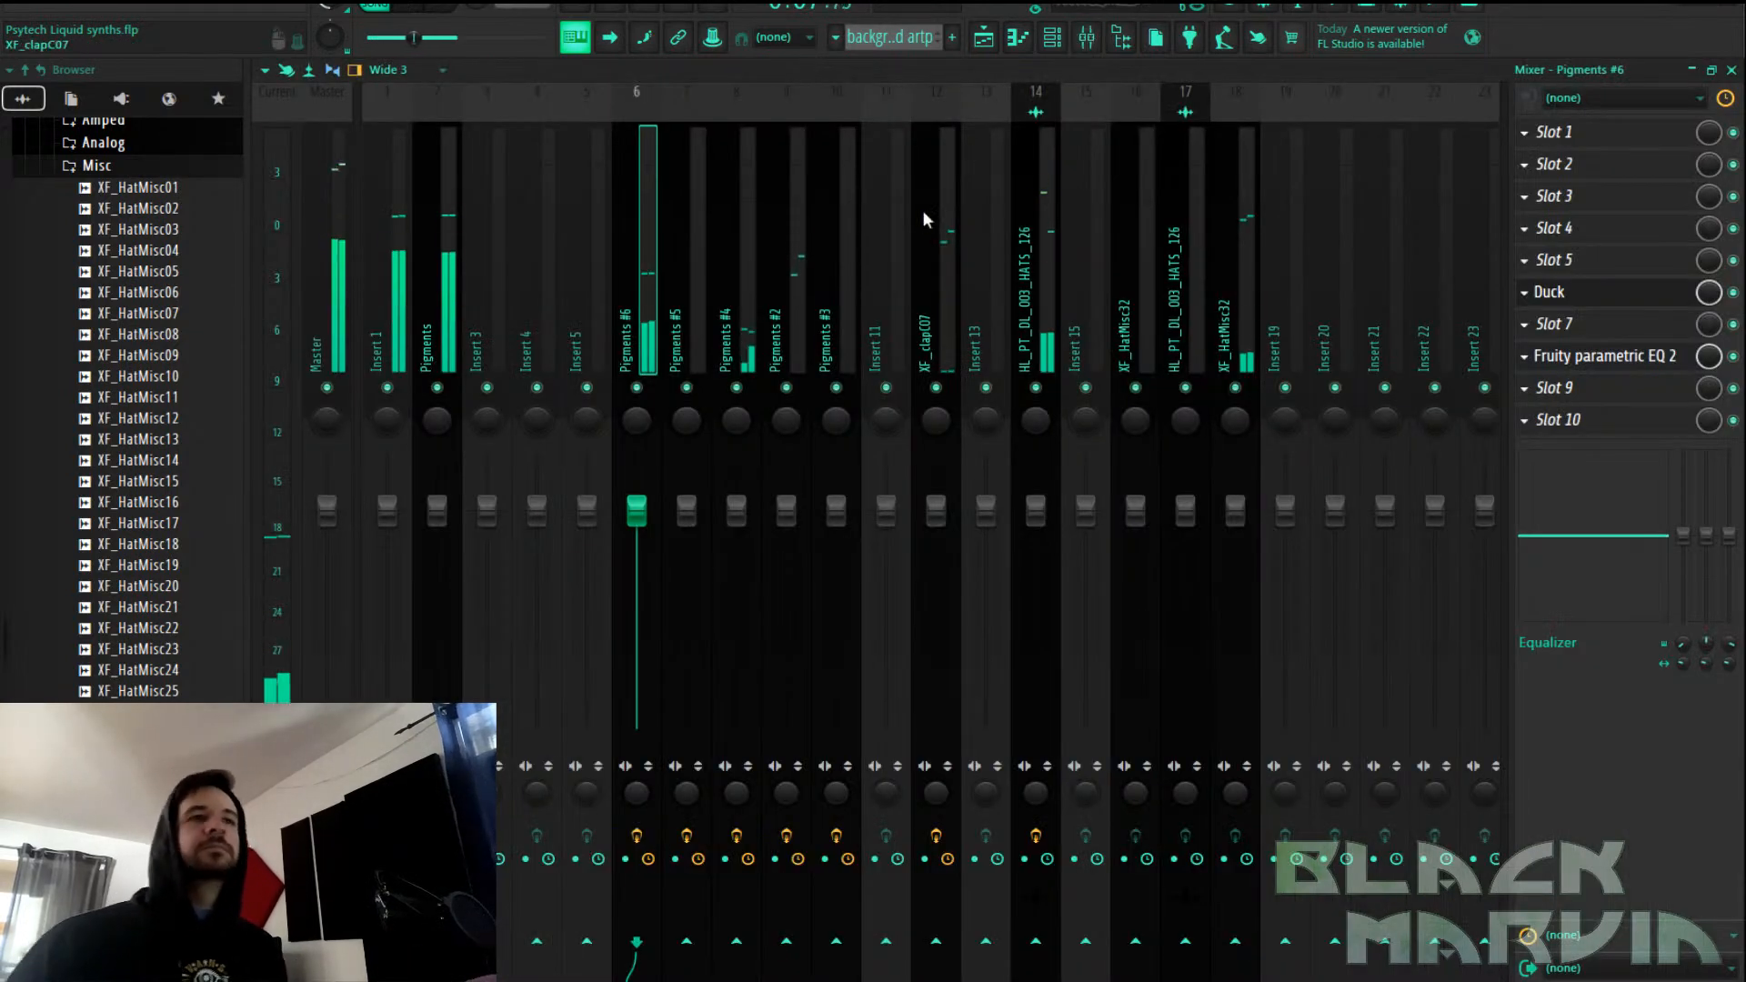
Change the Pigments #6 preset to ARP - Spacy Odyssey and show its synth parameters
{"action": "left_click", "coordinate": [1052, 36]}
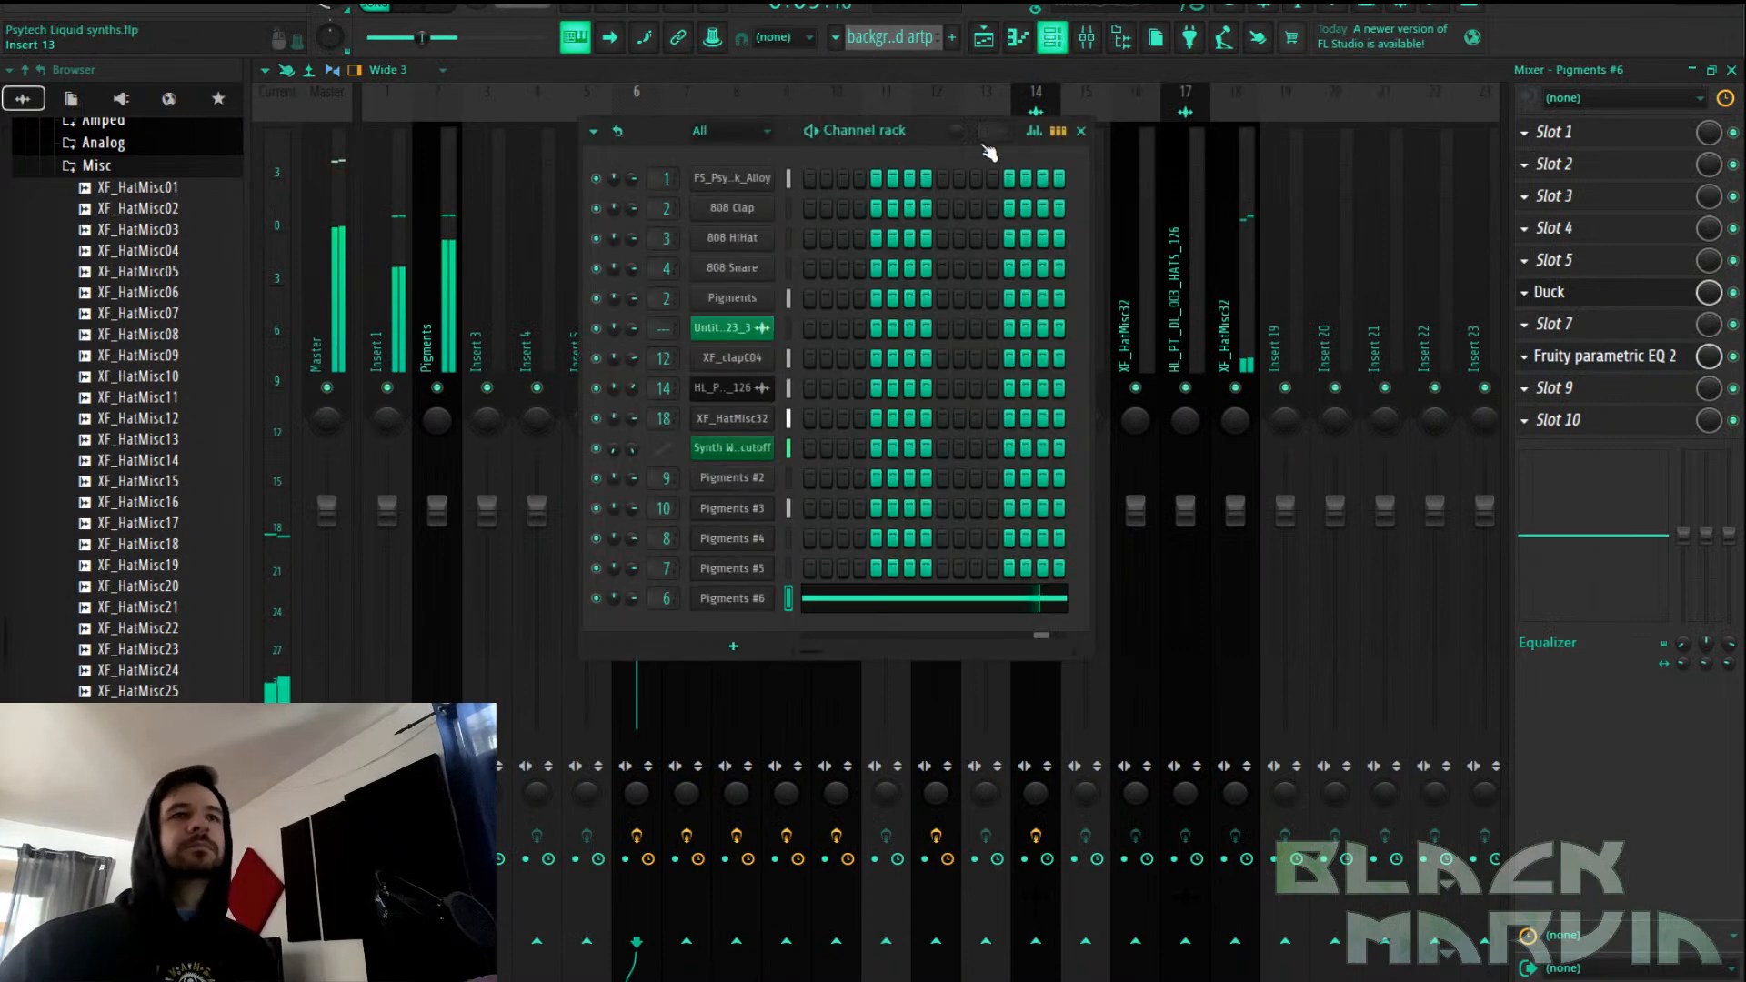
{"action": "left_click", "coordinate": [764, 600]}
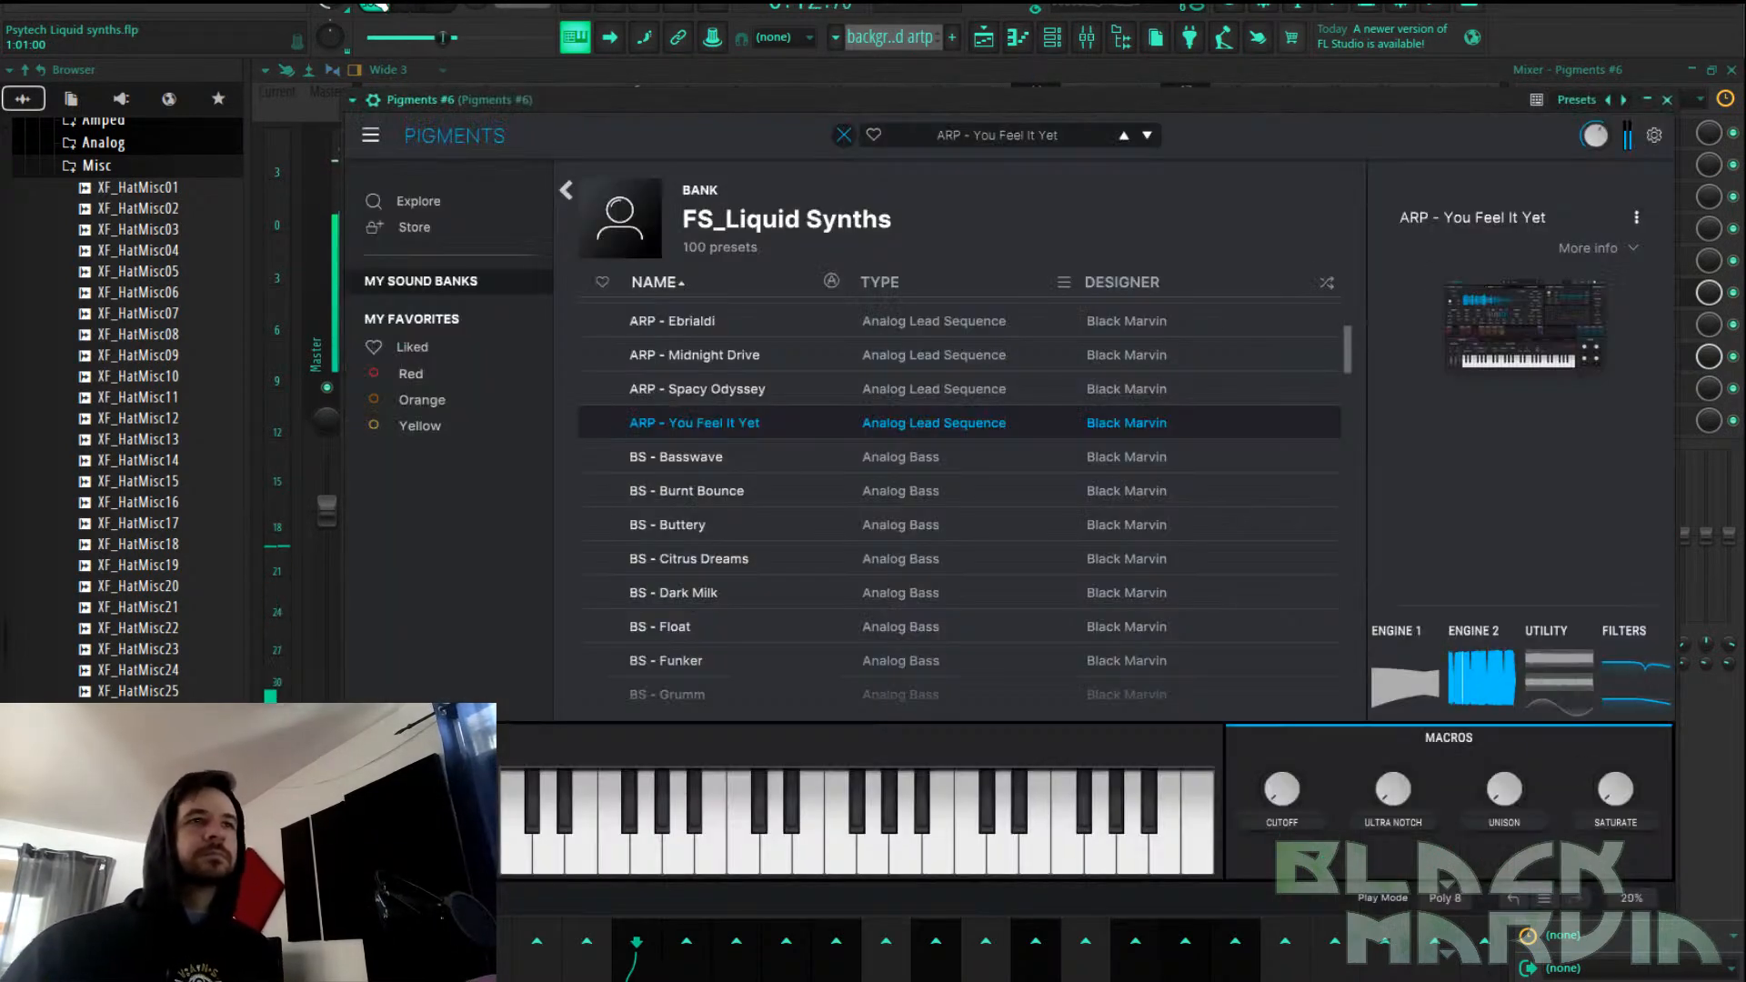
{"action": "left_click", "coordinate": [668, 388]}
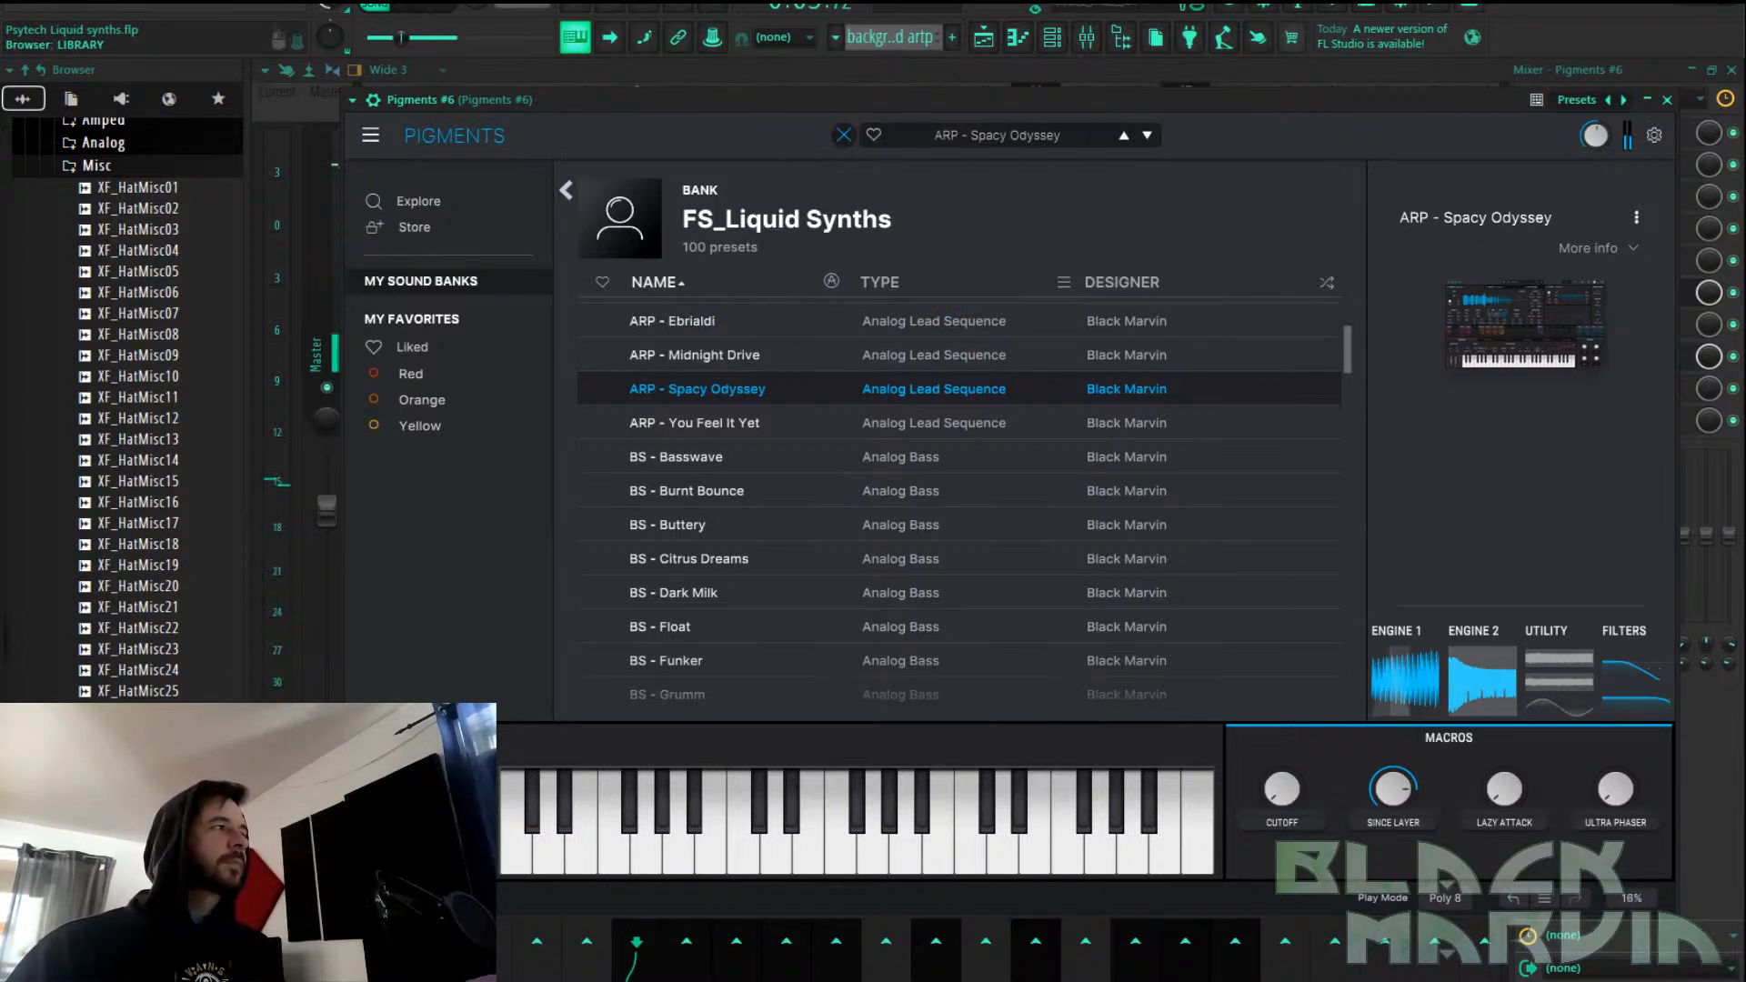
{"action": "left_click", "coordinate": [843, 135]}
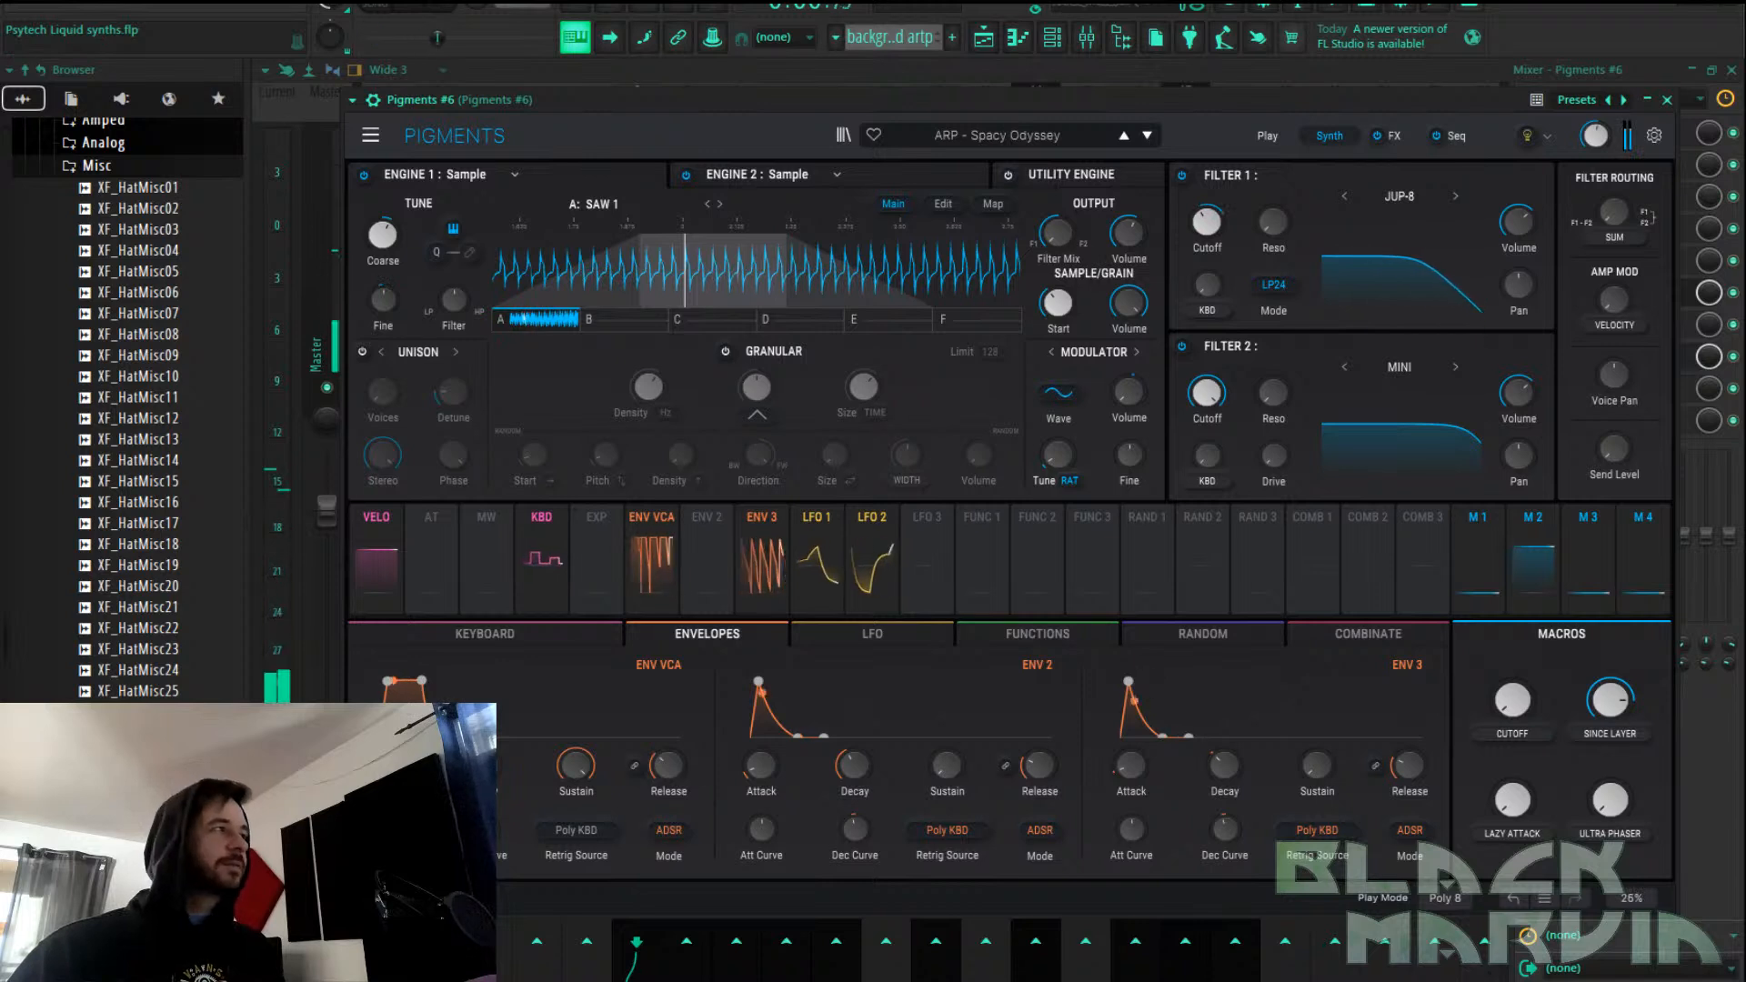
Change the Pigments #6 preset to ARP - Ebrialdi and play the arrangement from the playlist
{"action": "left_click", "coordinate": [1124, 134]}
{"action": "left_click", "coordinate": [1124, 135]}
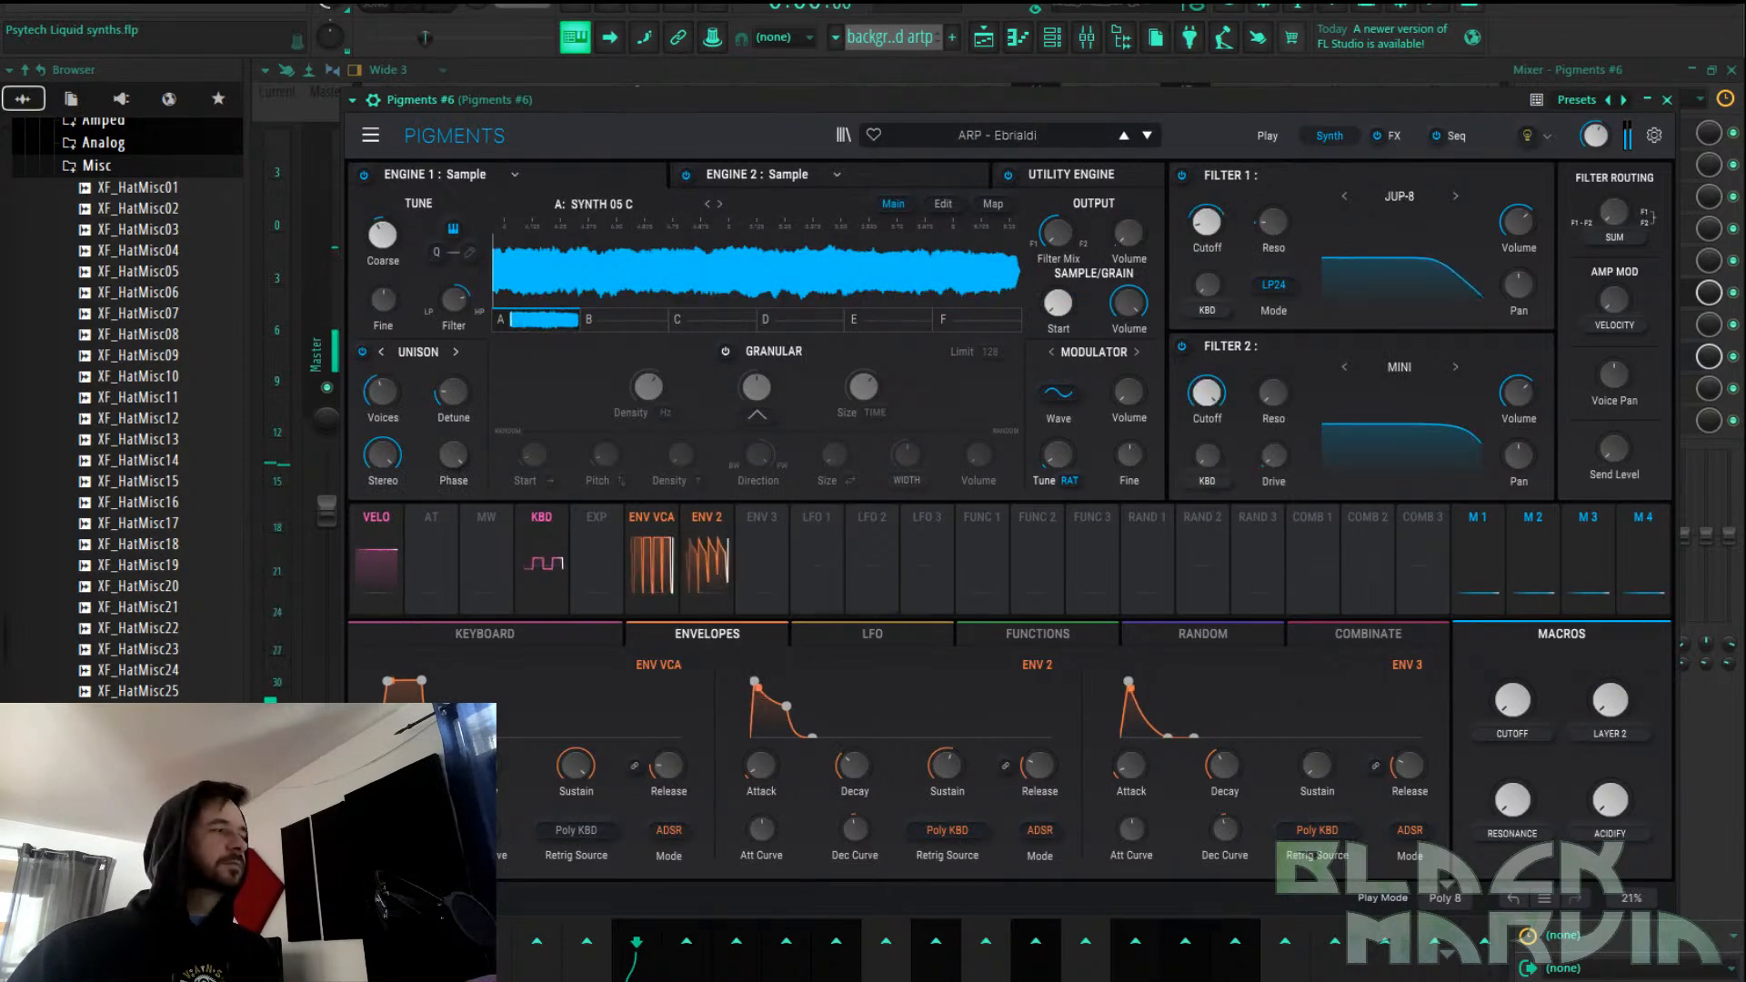
{"action": "left_click", "coordinate": [983, 39]}
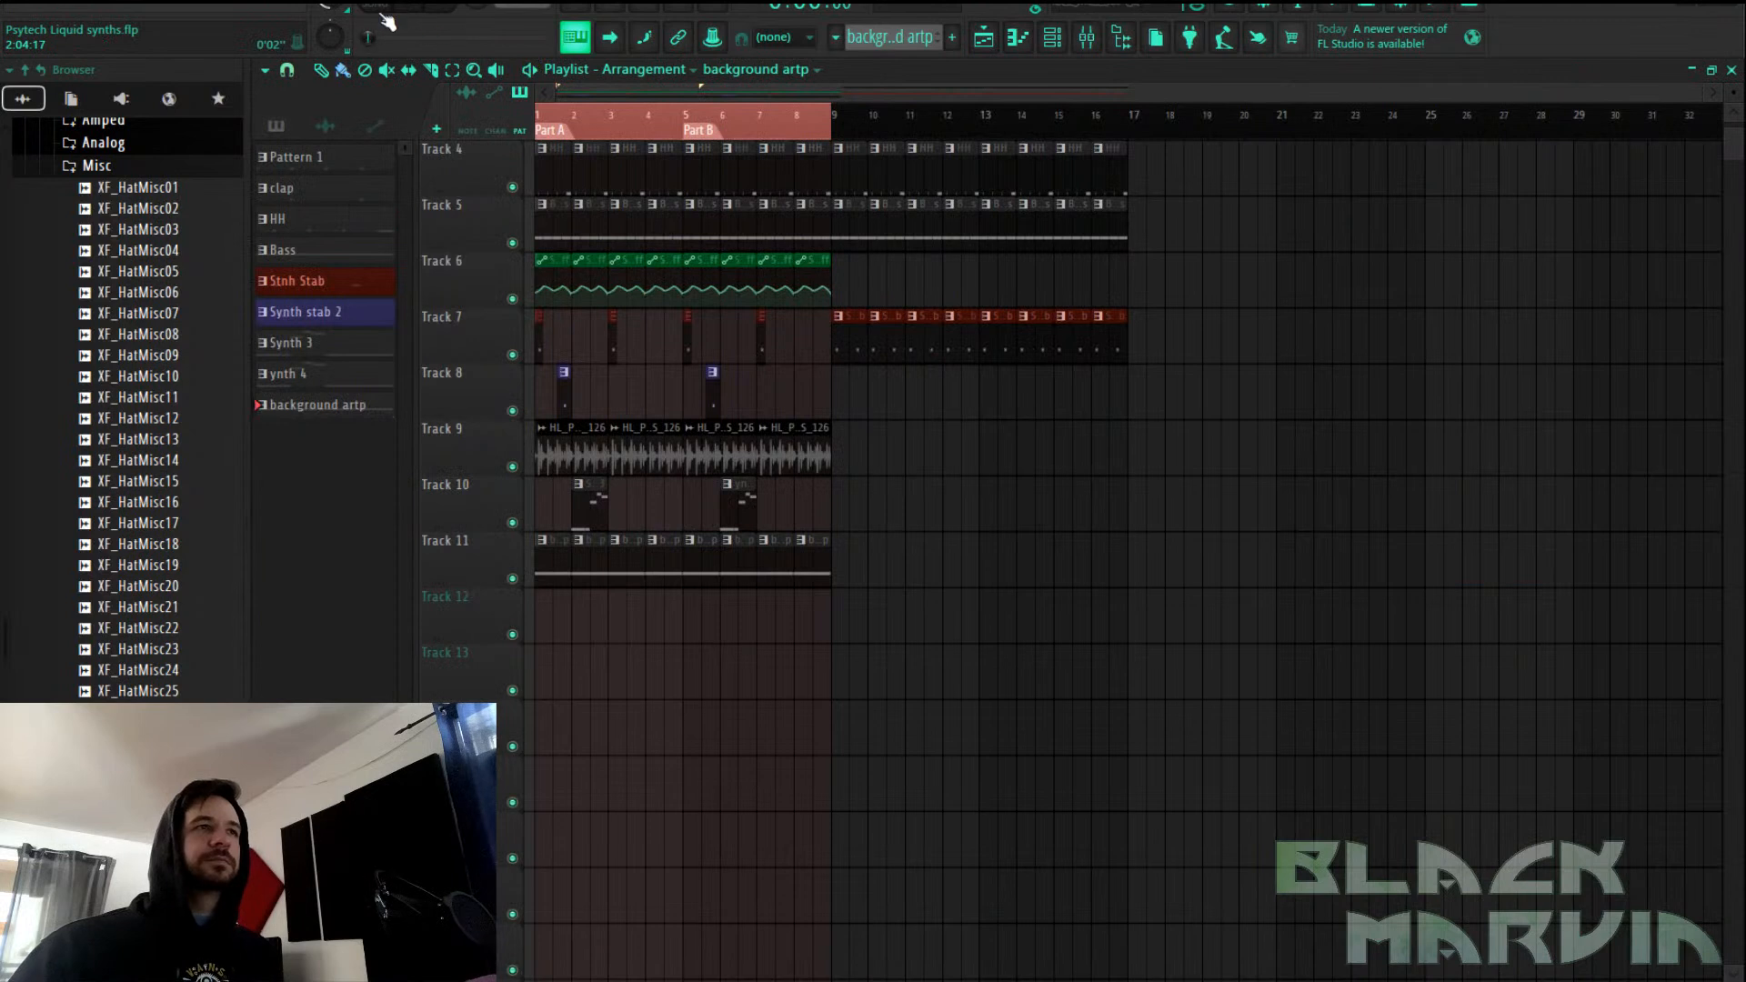
{"action": "left_click", "coordinate": [448, 5]}
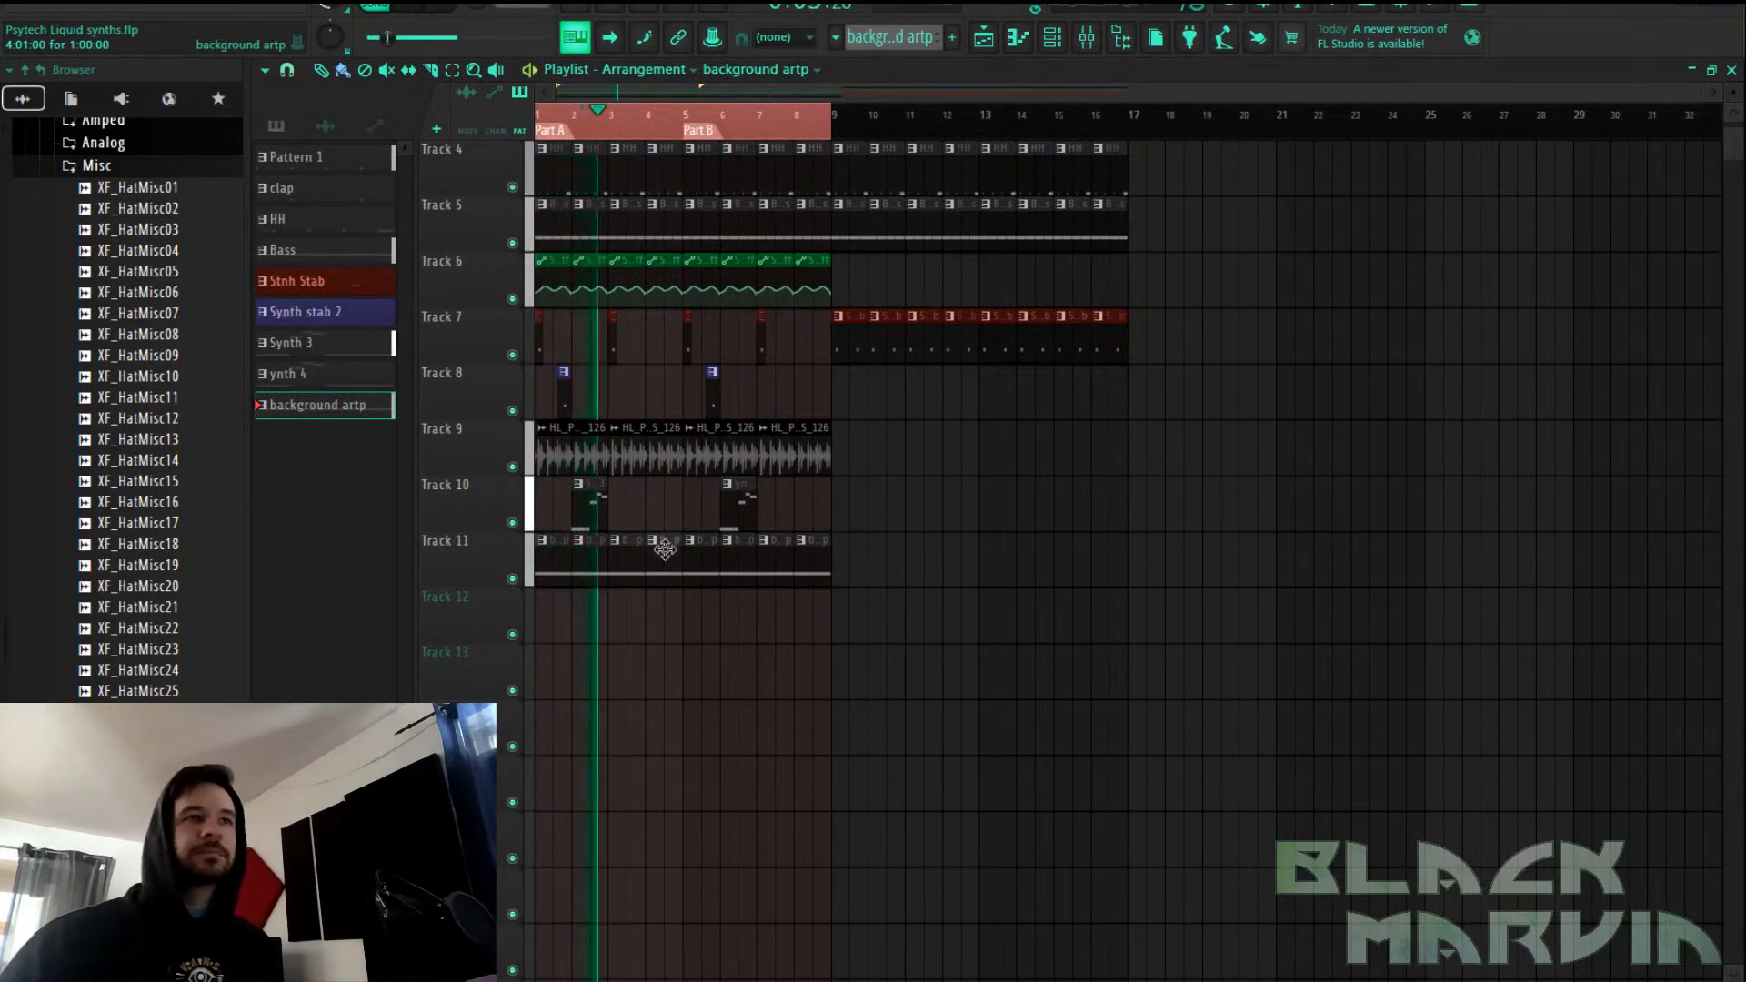
Lower the background artp pattern's one-bar note an octave to E4 and delete the stray C# note after it
{"action": "left_click", "coordinate": [1018, 40]}
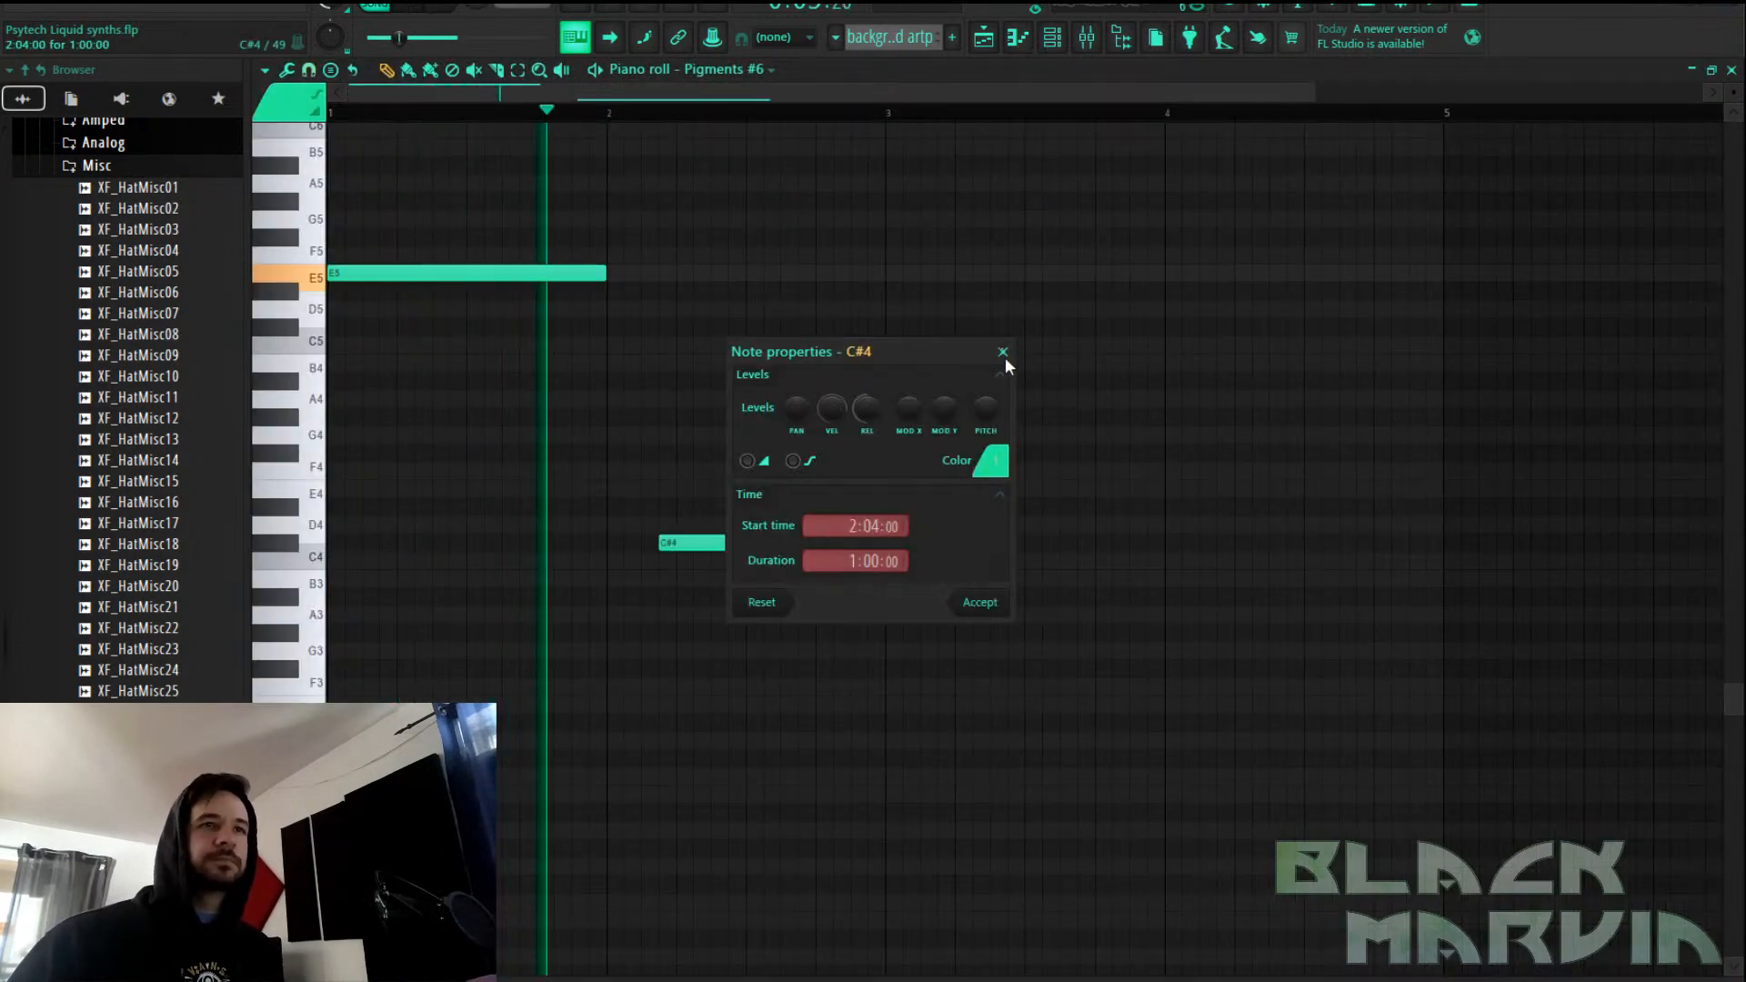
{"action": "left_click", "coordinate": [1007, 355]}
{"action": "key", "text": "ctrl+Down"}
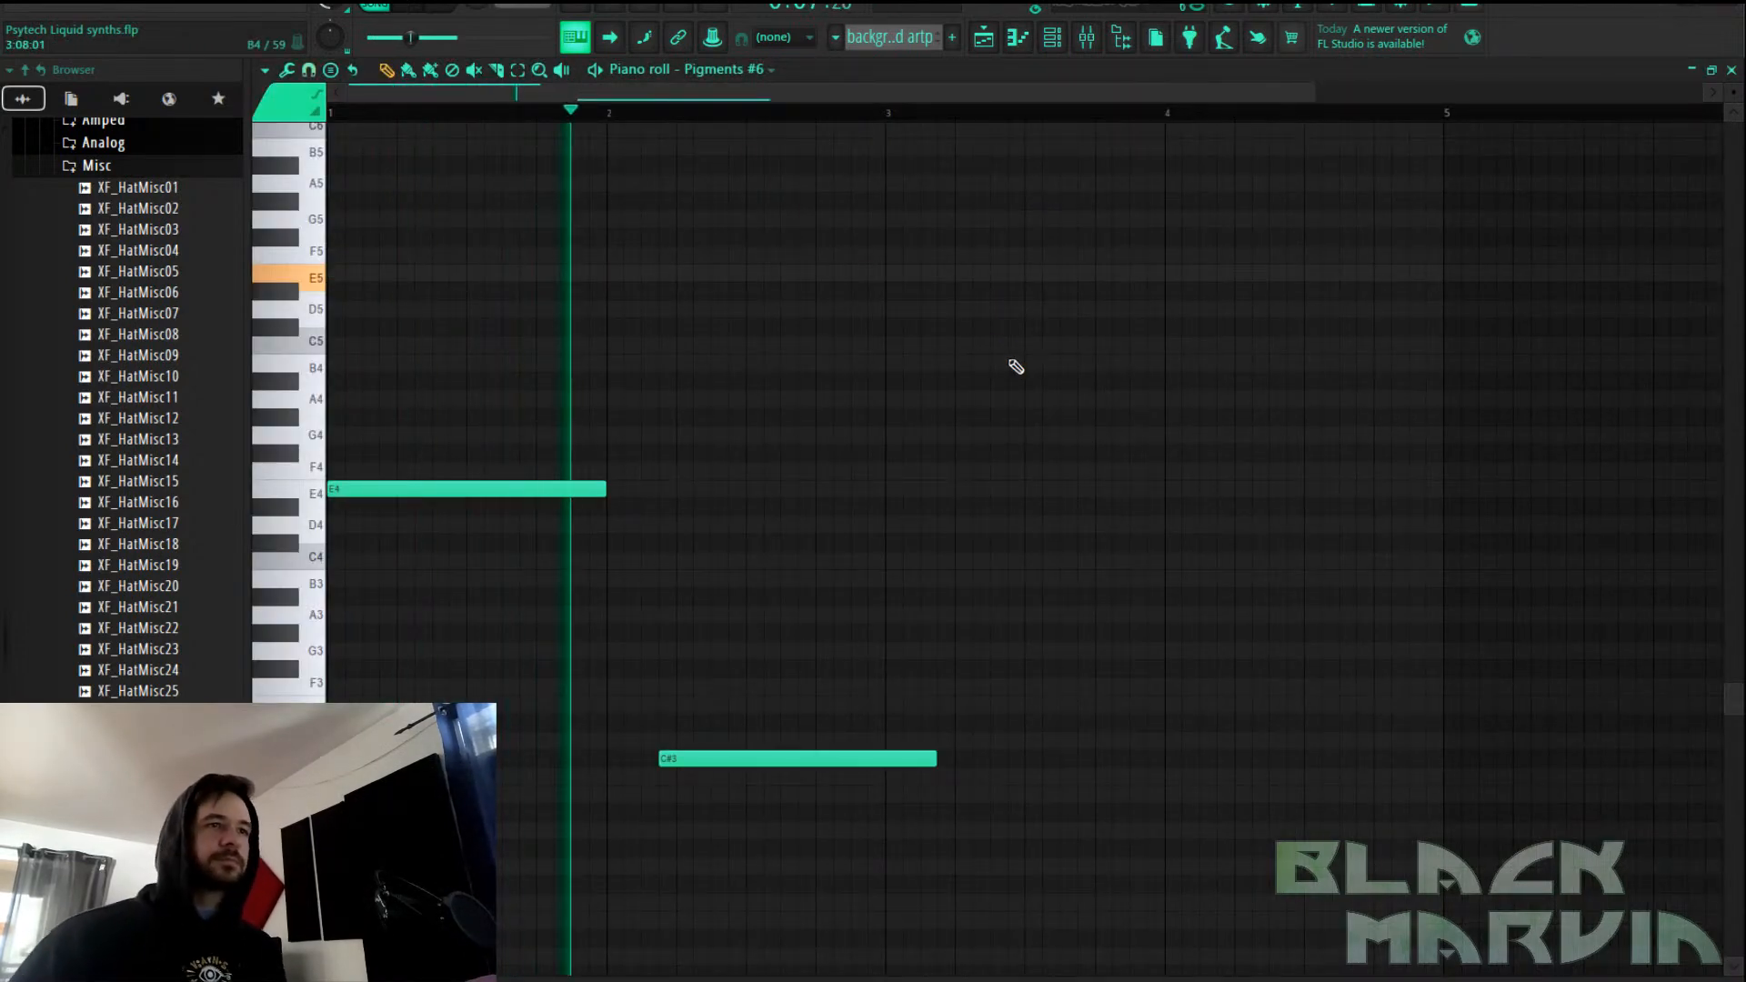
{"action": "left_click", "coordinate": [984, 38]}
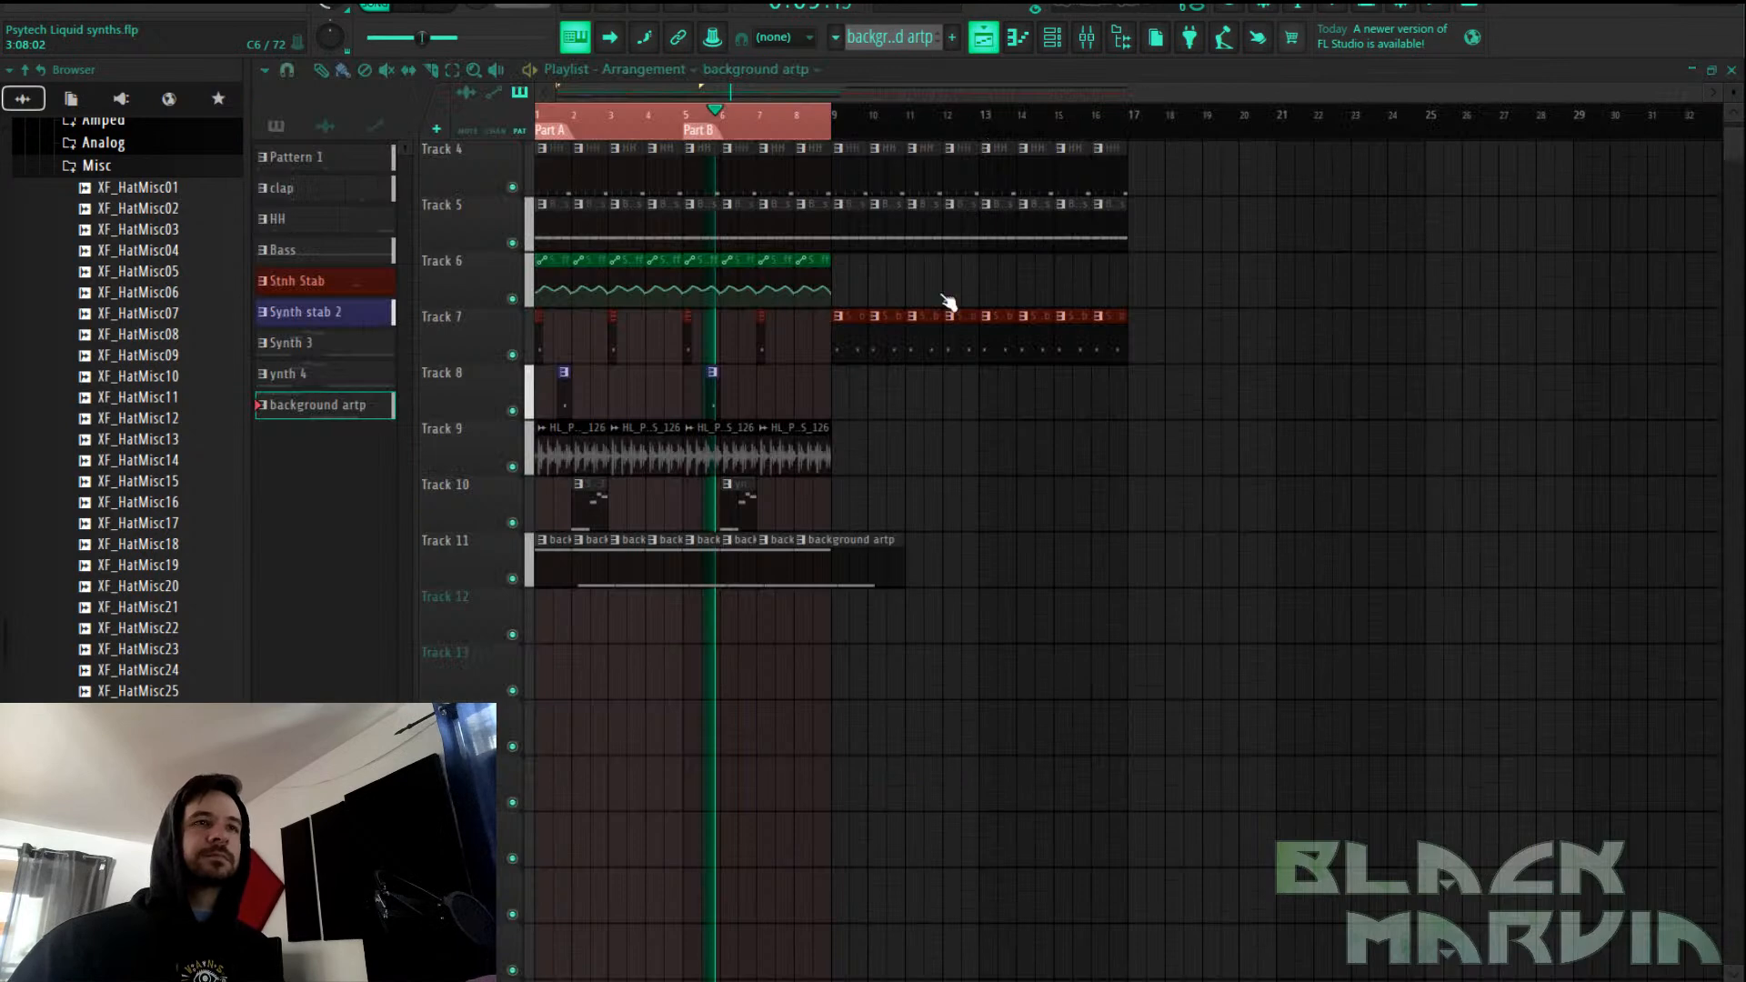
{"action": "double_click", "coordinate": [812, 559]}
{"action": "right_click", "coordinate": [801, 759]}
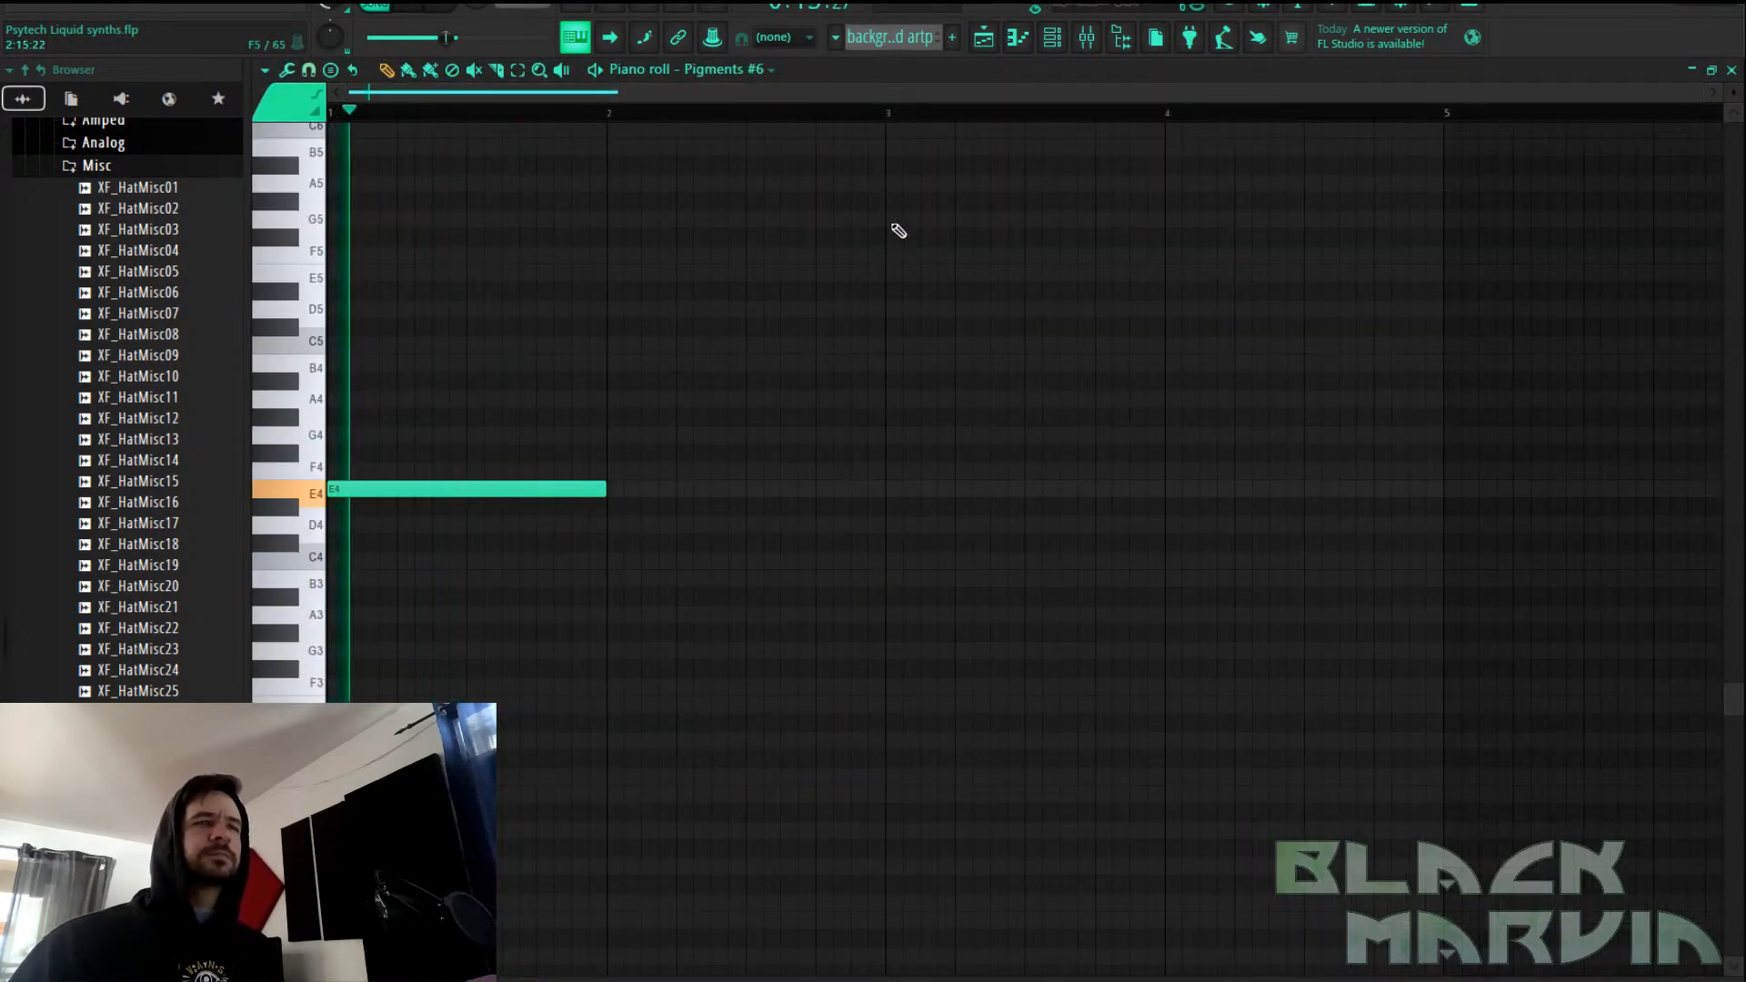
{"action": "left_click", "coordinate": [987, 39]}
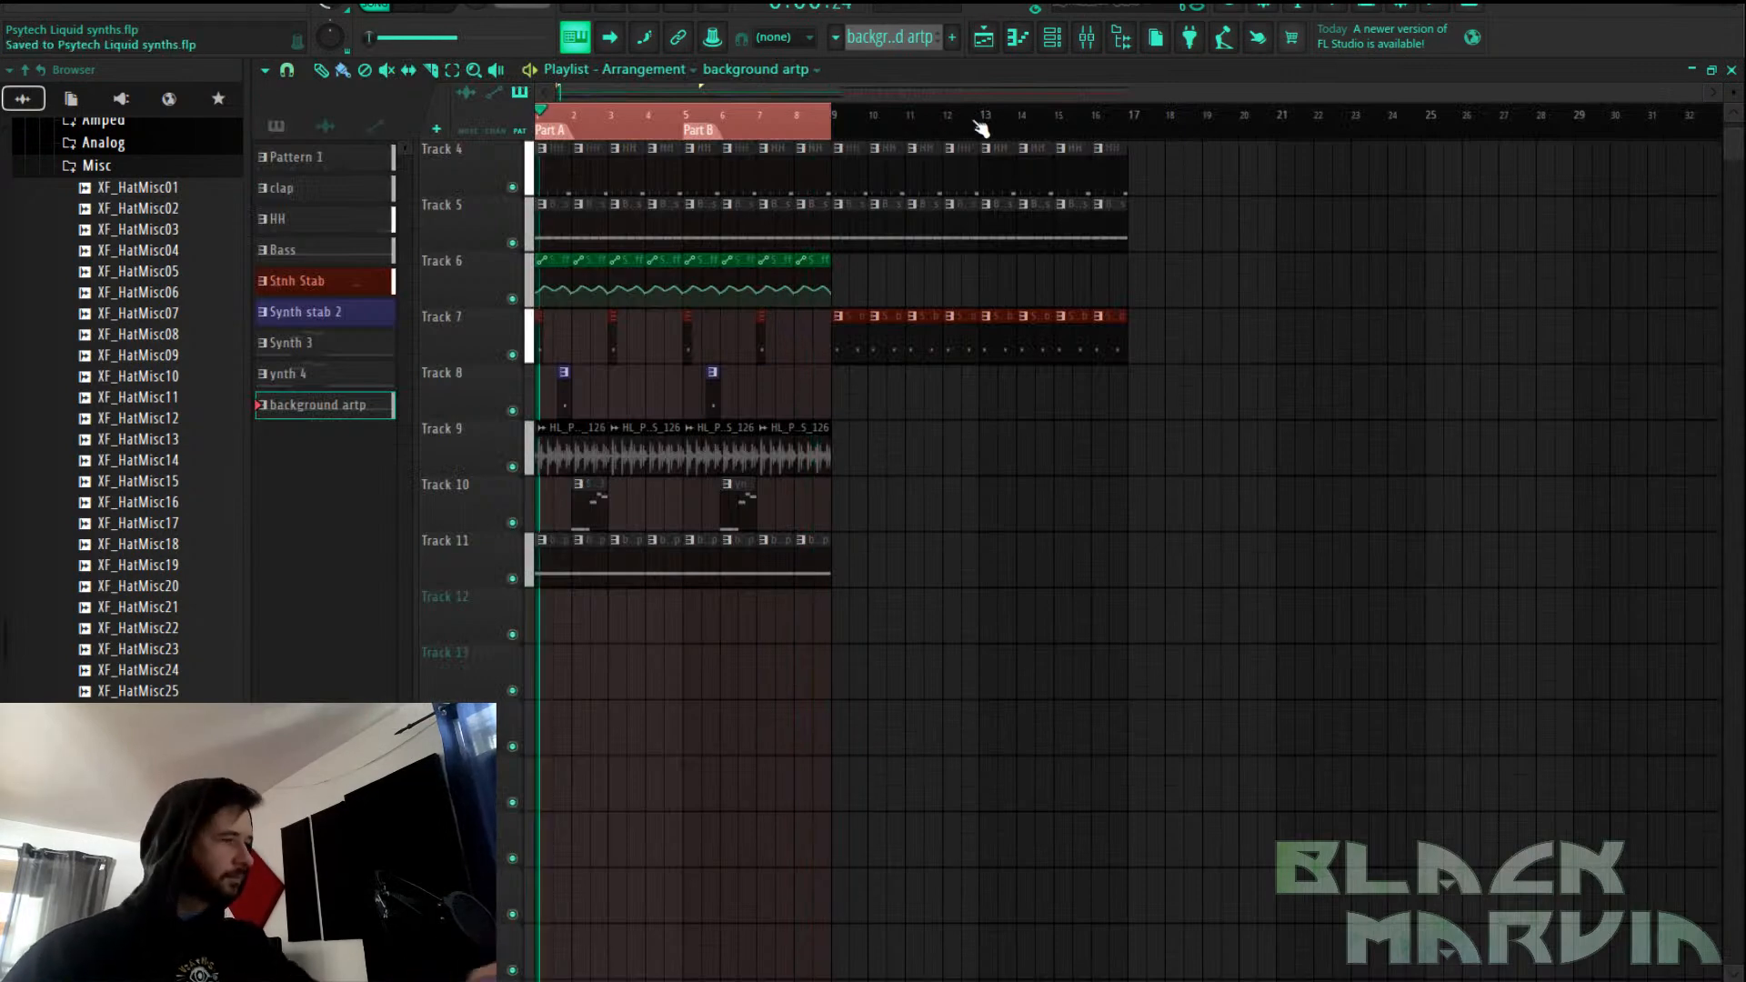
Load Multipass on slot 4 of the Pigments #6 insert and apply its favorite N.O.T.T. preset
{"action": "left_click", "coordinate": [1096, 44]}
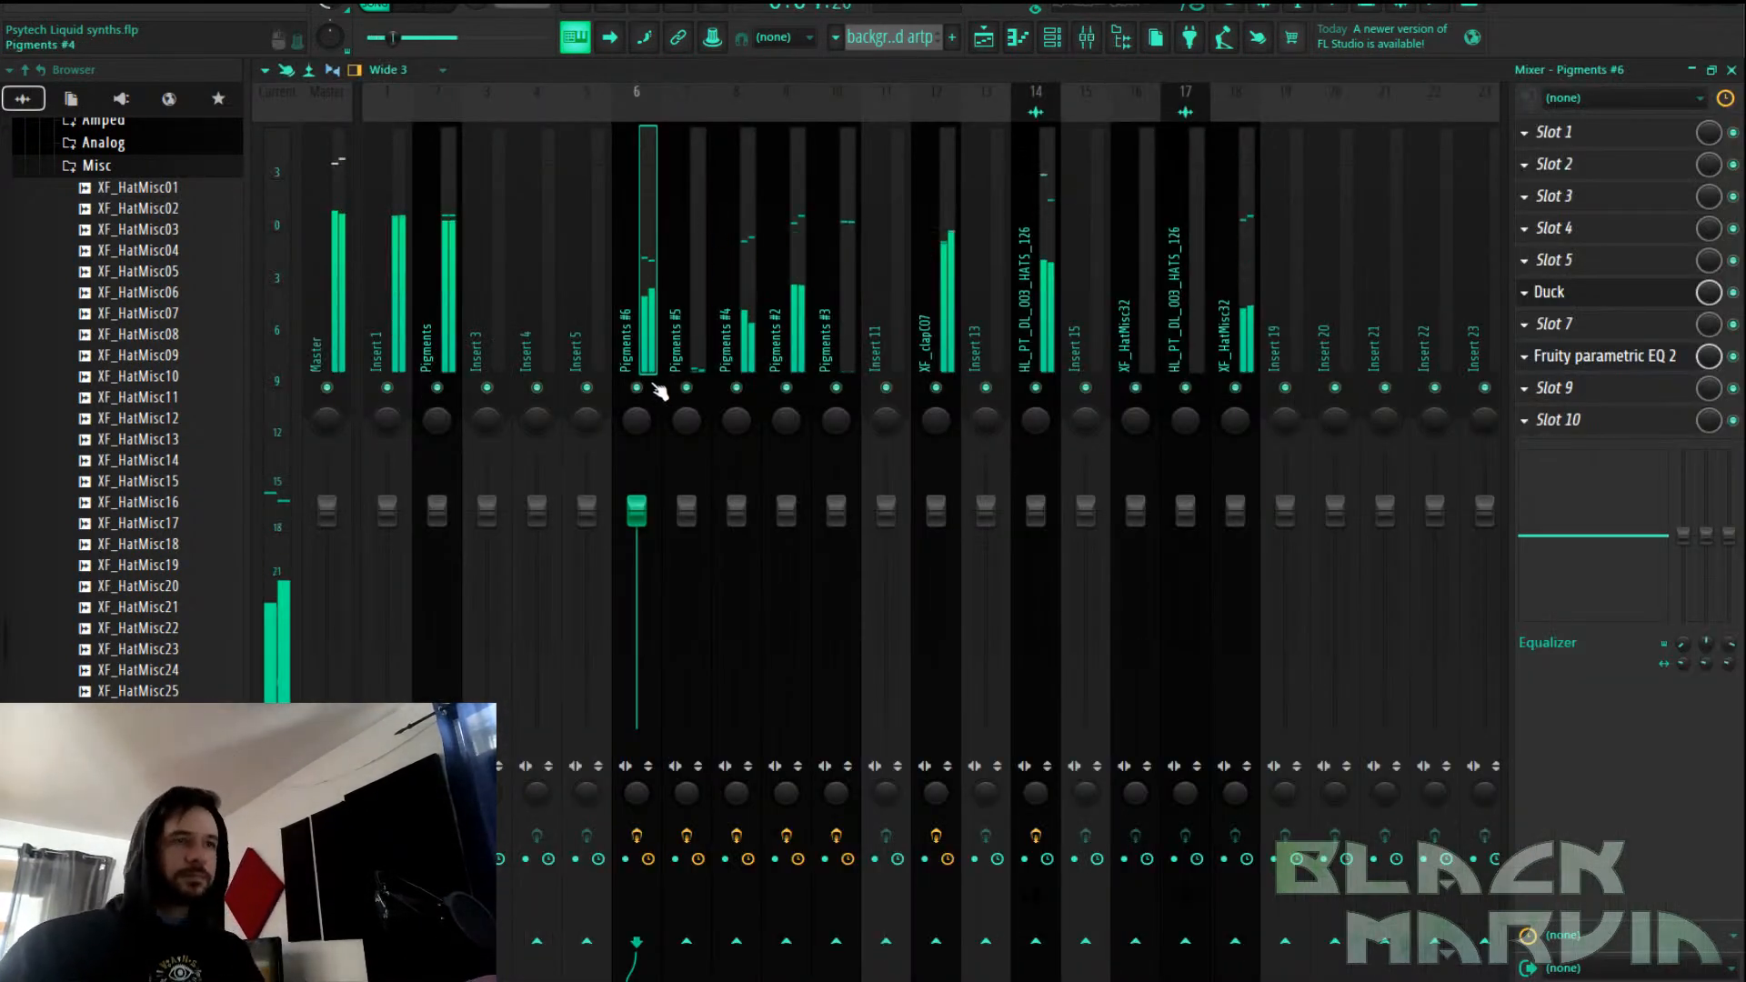
{"action": "left_click", "coordinate": [1589, 236]}
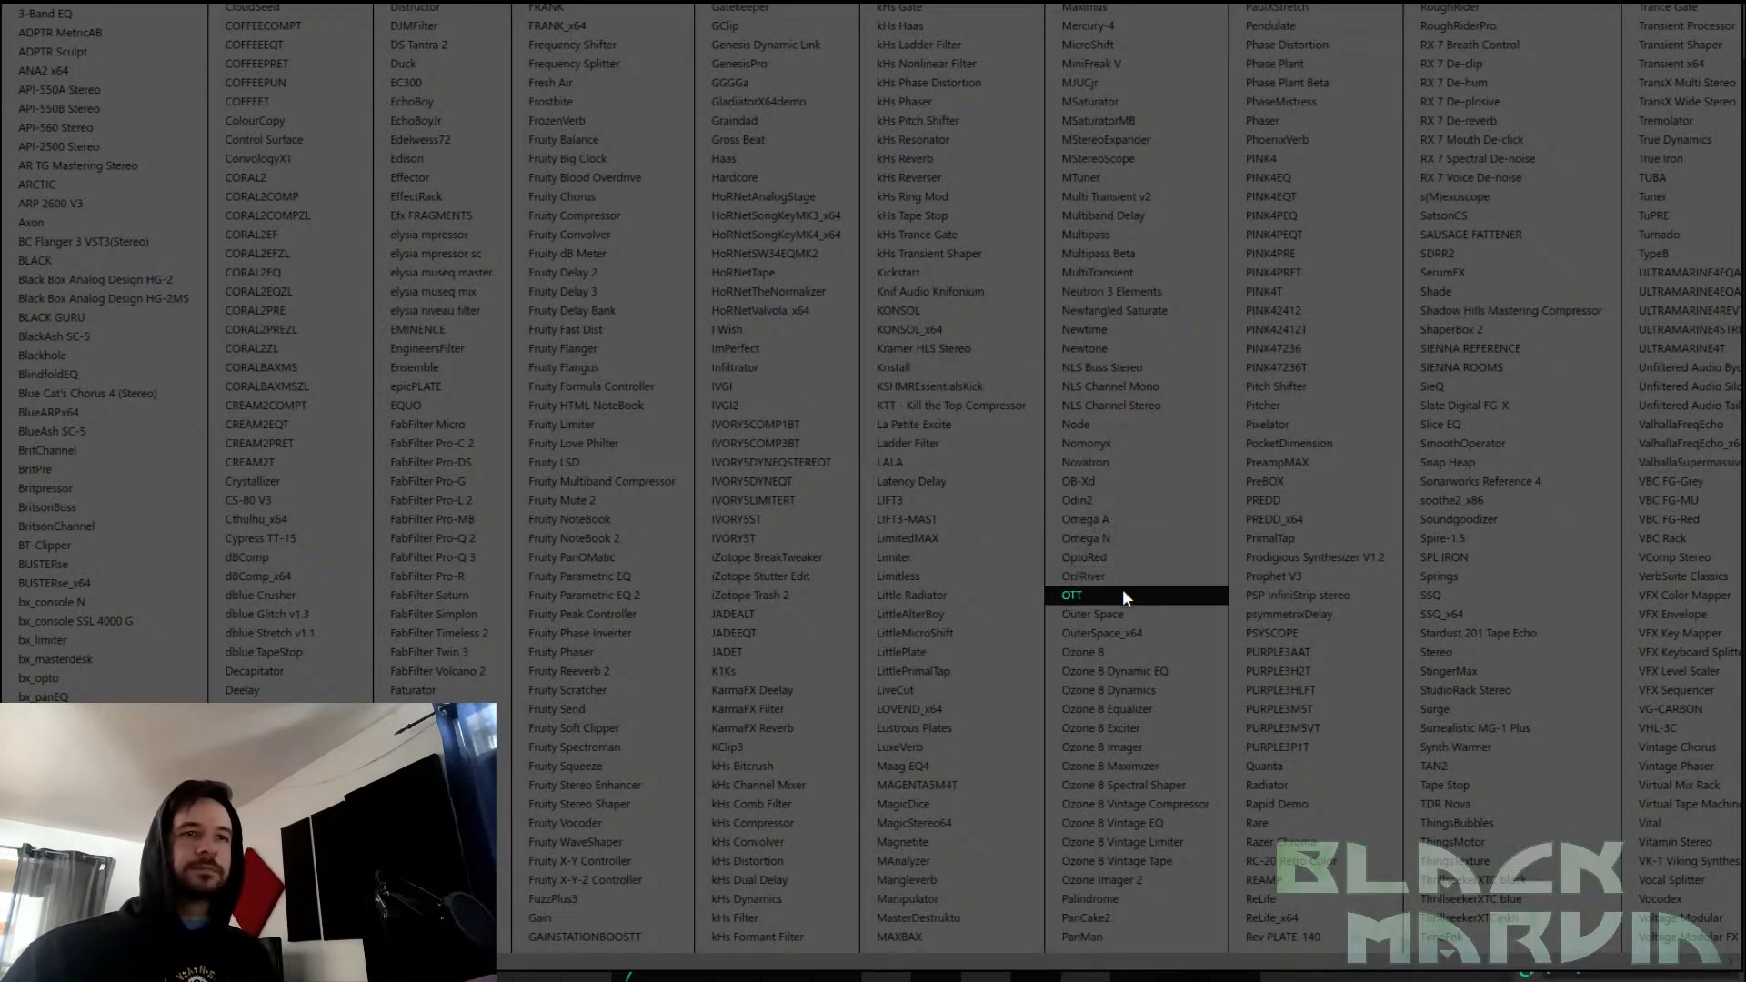
{"action": "left_click", "coordinate": [1128, 234]}
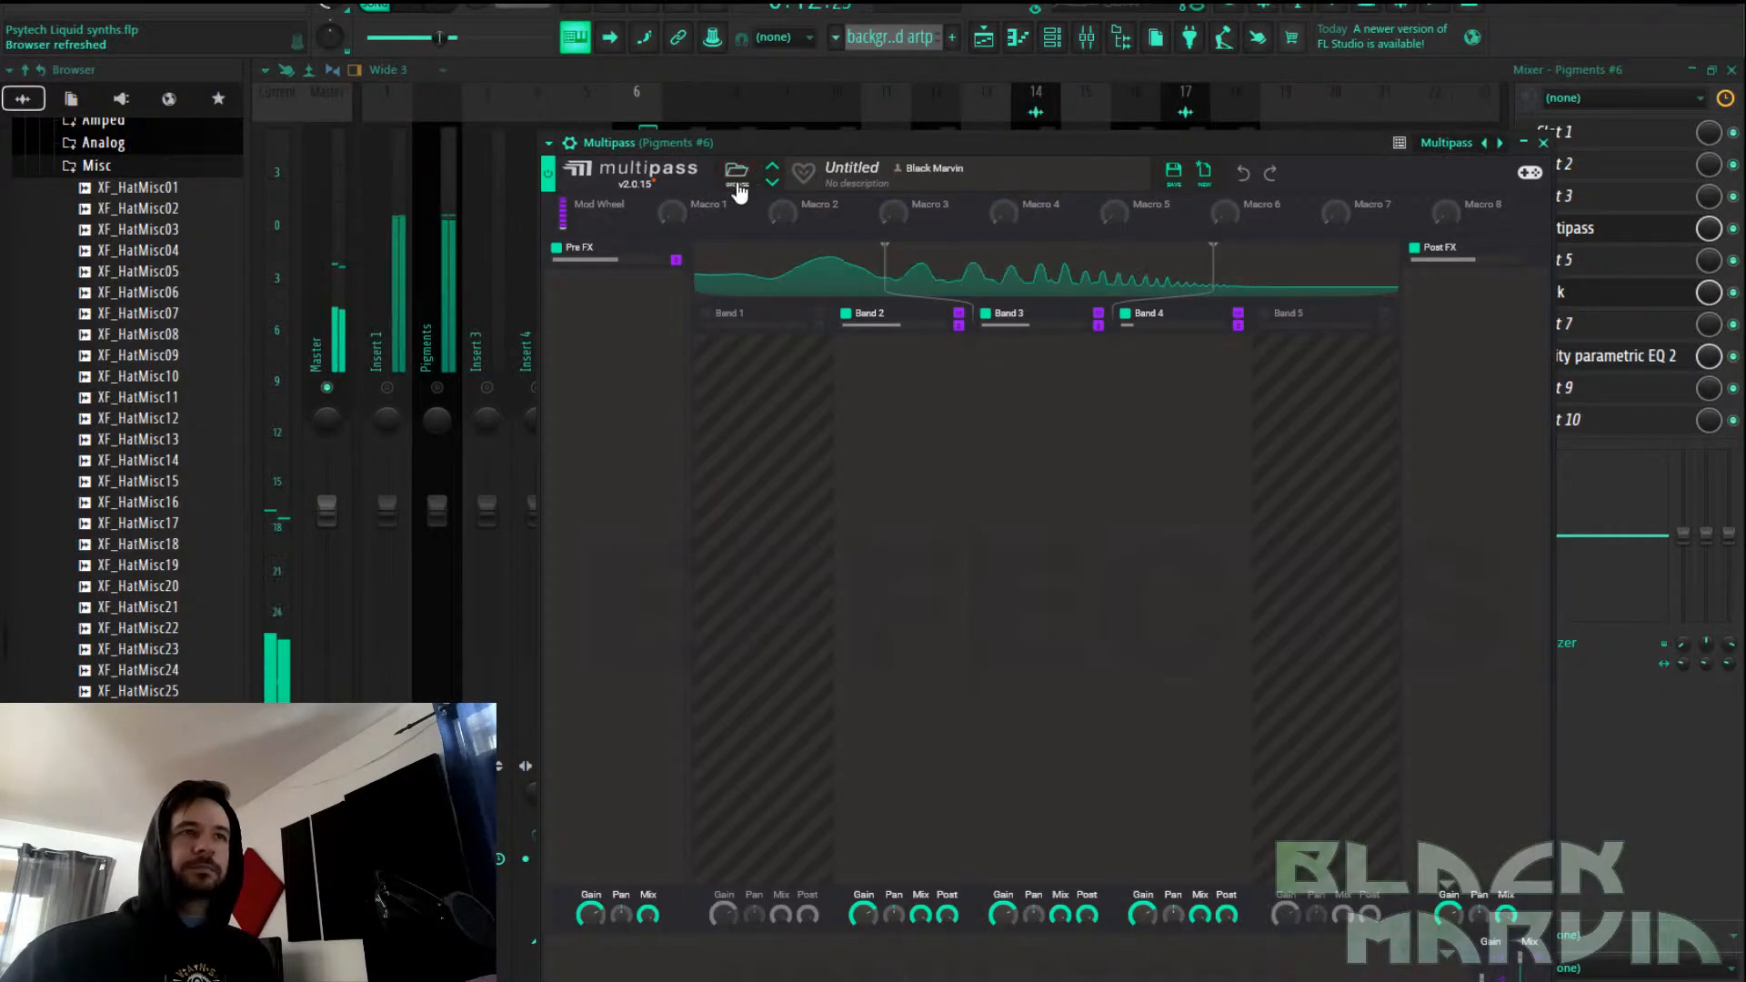
{"action": "left_click", "coordinate": [761, 290]}
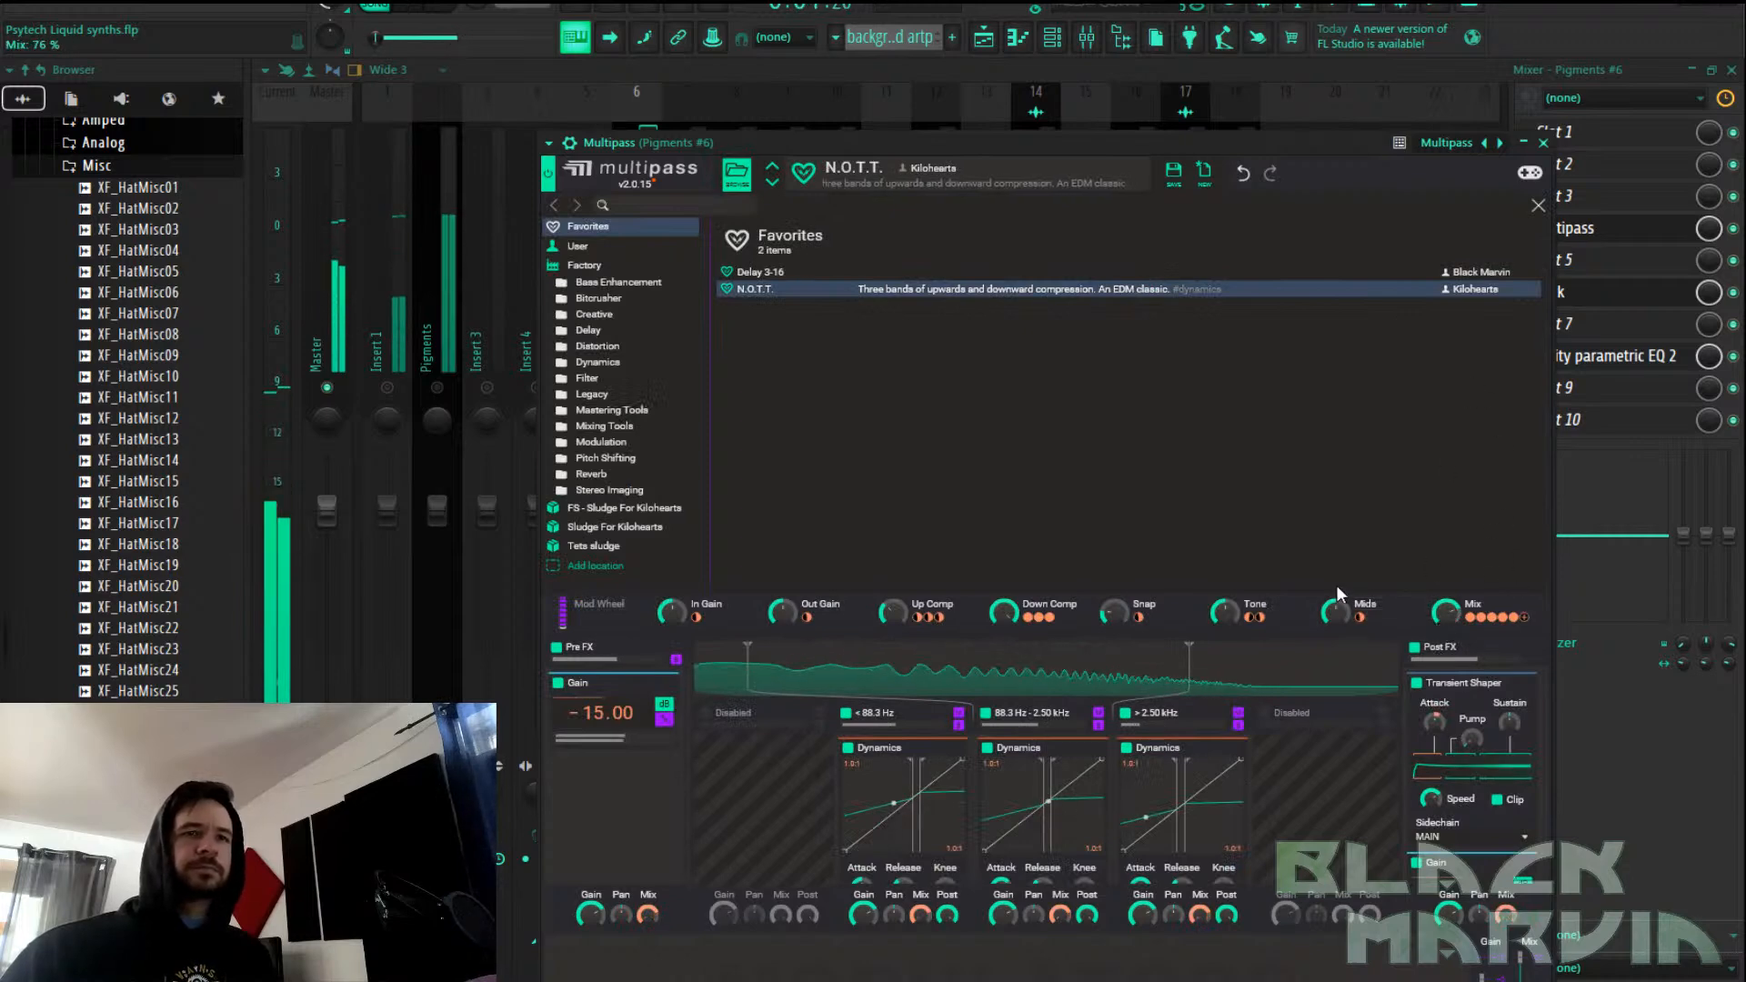
{"action": "left_click", "coordinate": [957, 176]}
{"action": "left_click", "coordinate": [1543, 143]}
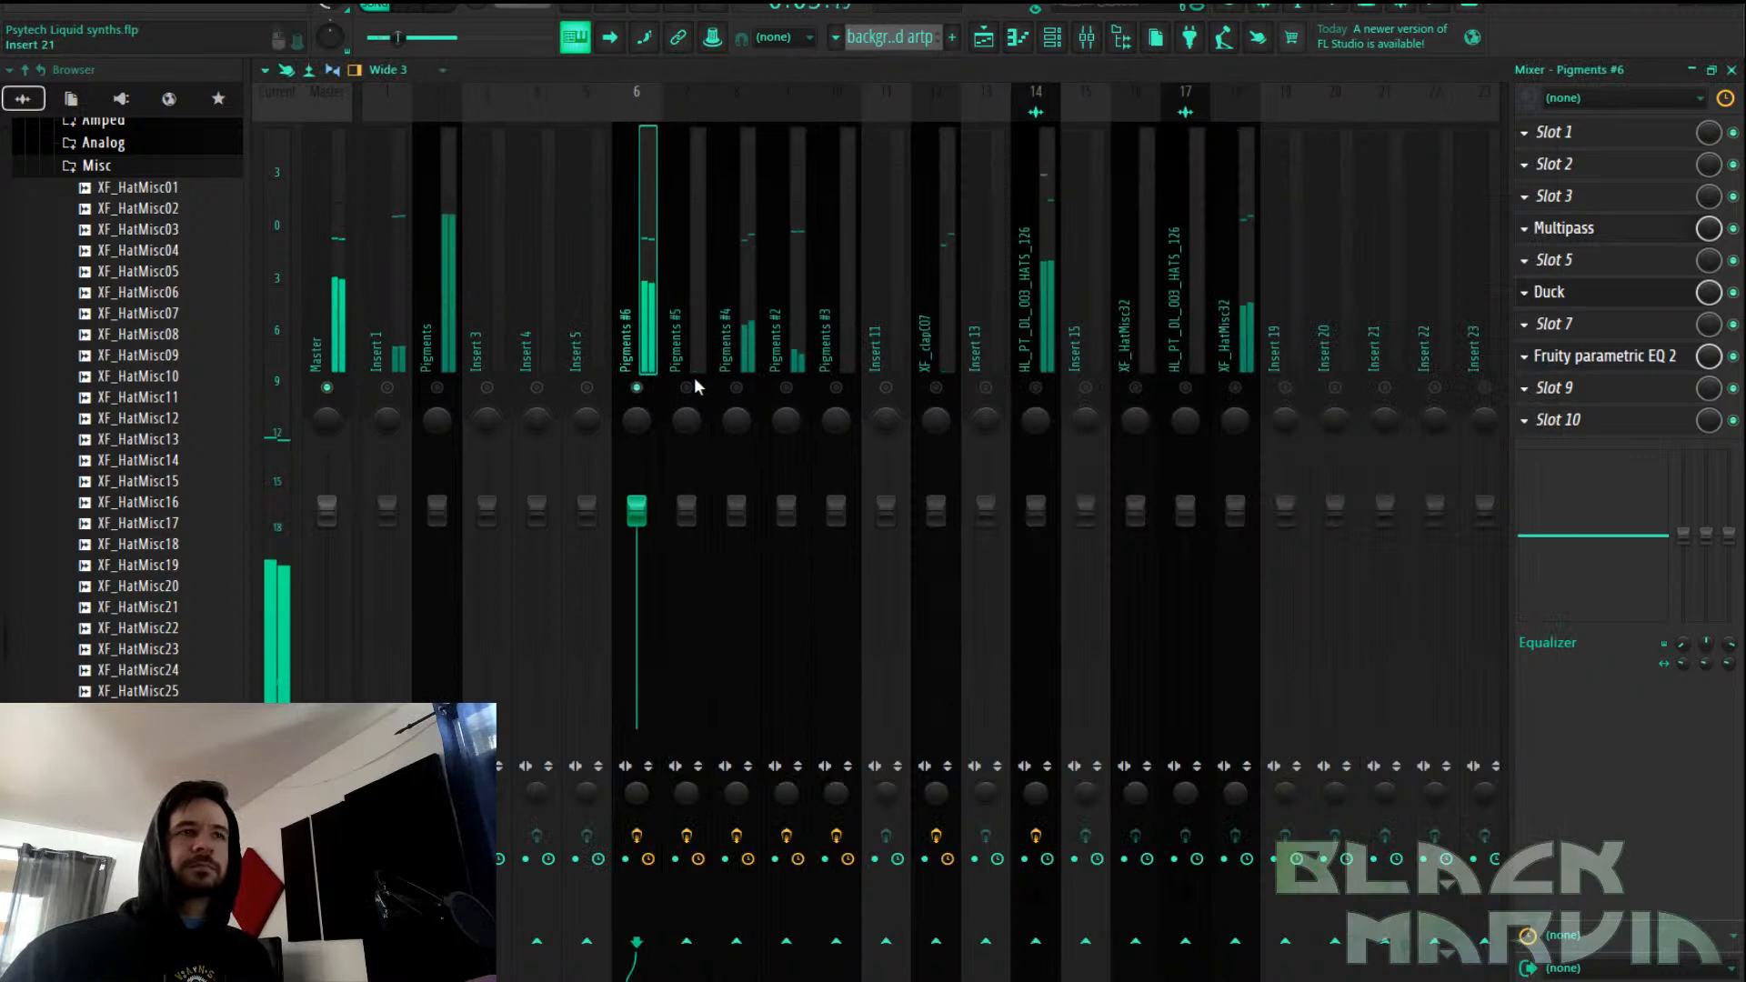
Move the high-pass band in the Pigments #6 insert's Fruity parametric EQ 2 to about 216 Hz
{"action": "left_click", "coordinate": [1618, 360]}
{"action": "mouse_move", "coordinate": [634, 496]}
{"action": "left_mouse_down"}
{"action": "mouse_move", "coordinate": [612, 481]}
{"action": "mouse_move", "coordinate": [619, 507]}
{"action": "mouse_move", "coordinate": [613, 488]}
{"action": "left_mouse_up"}
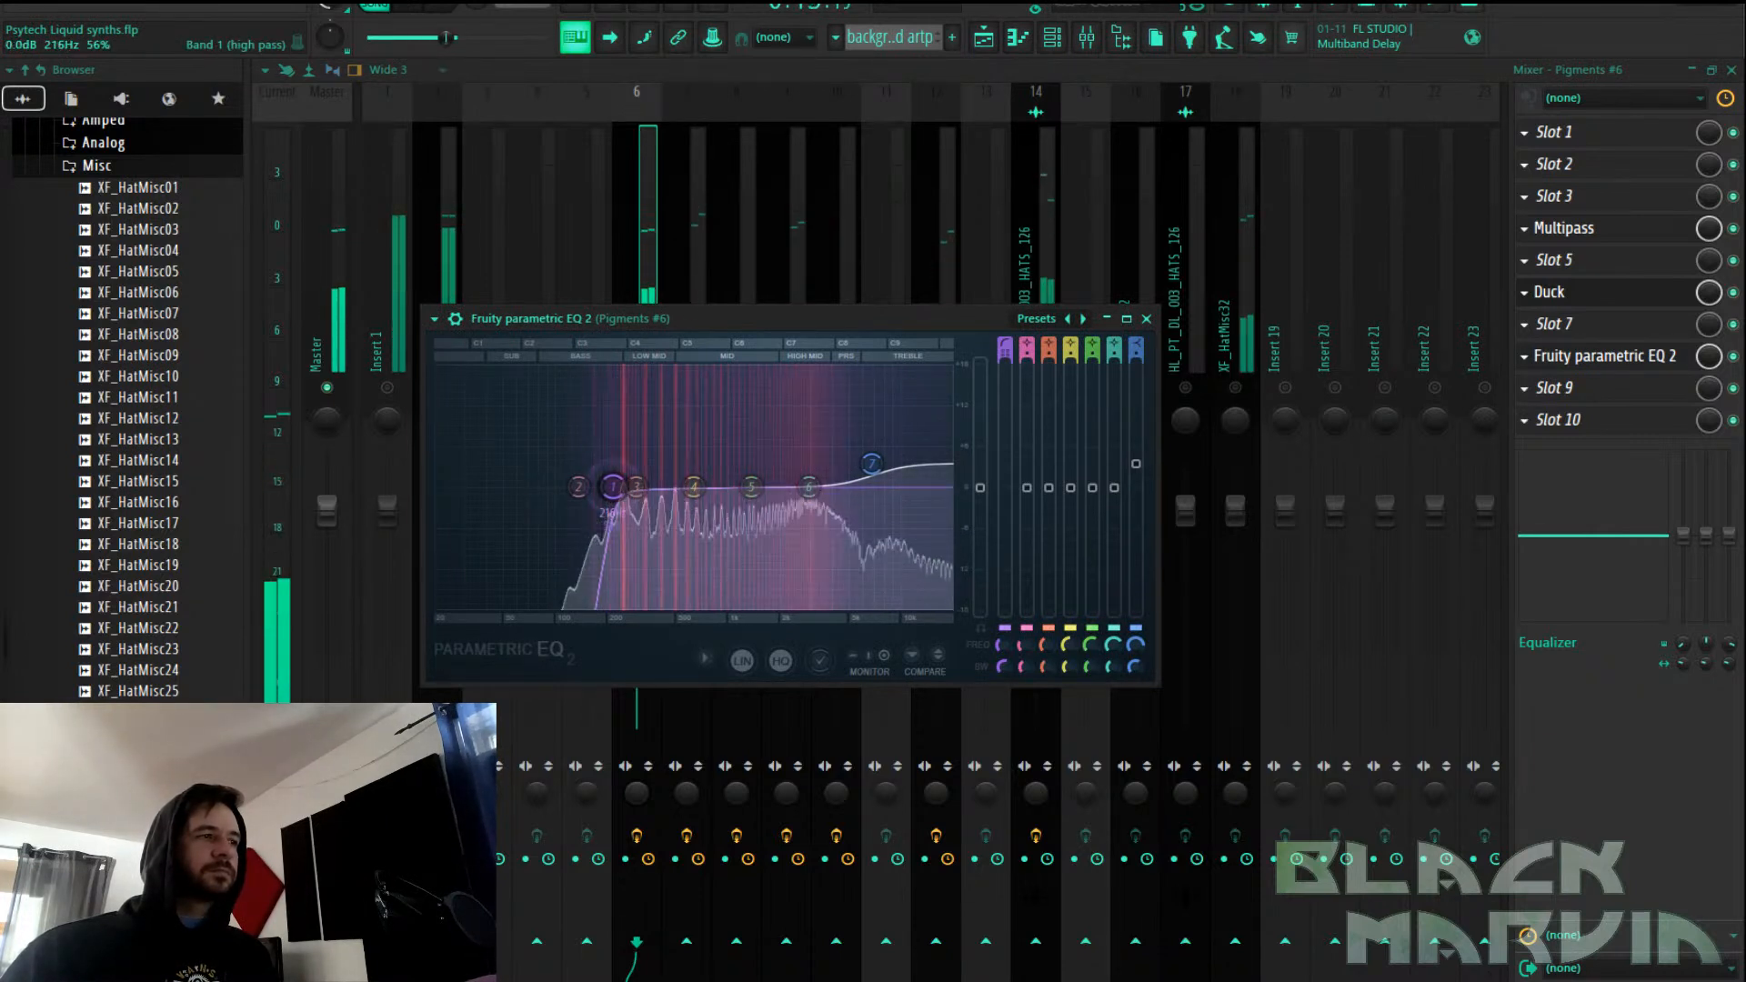
{"action": "left_click", "coordinate": [644, 267]}
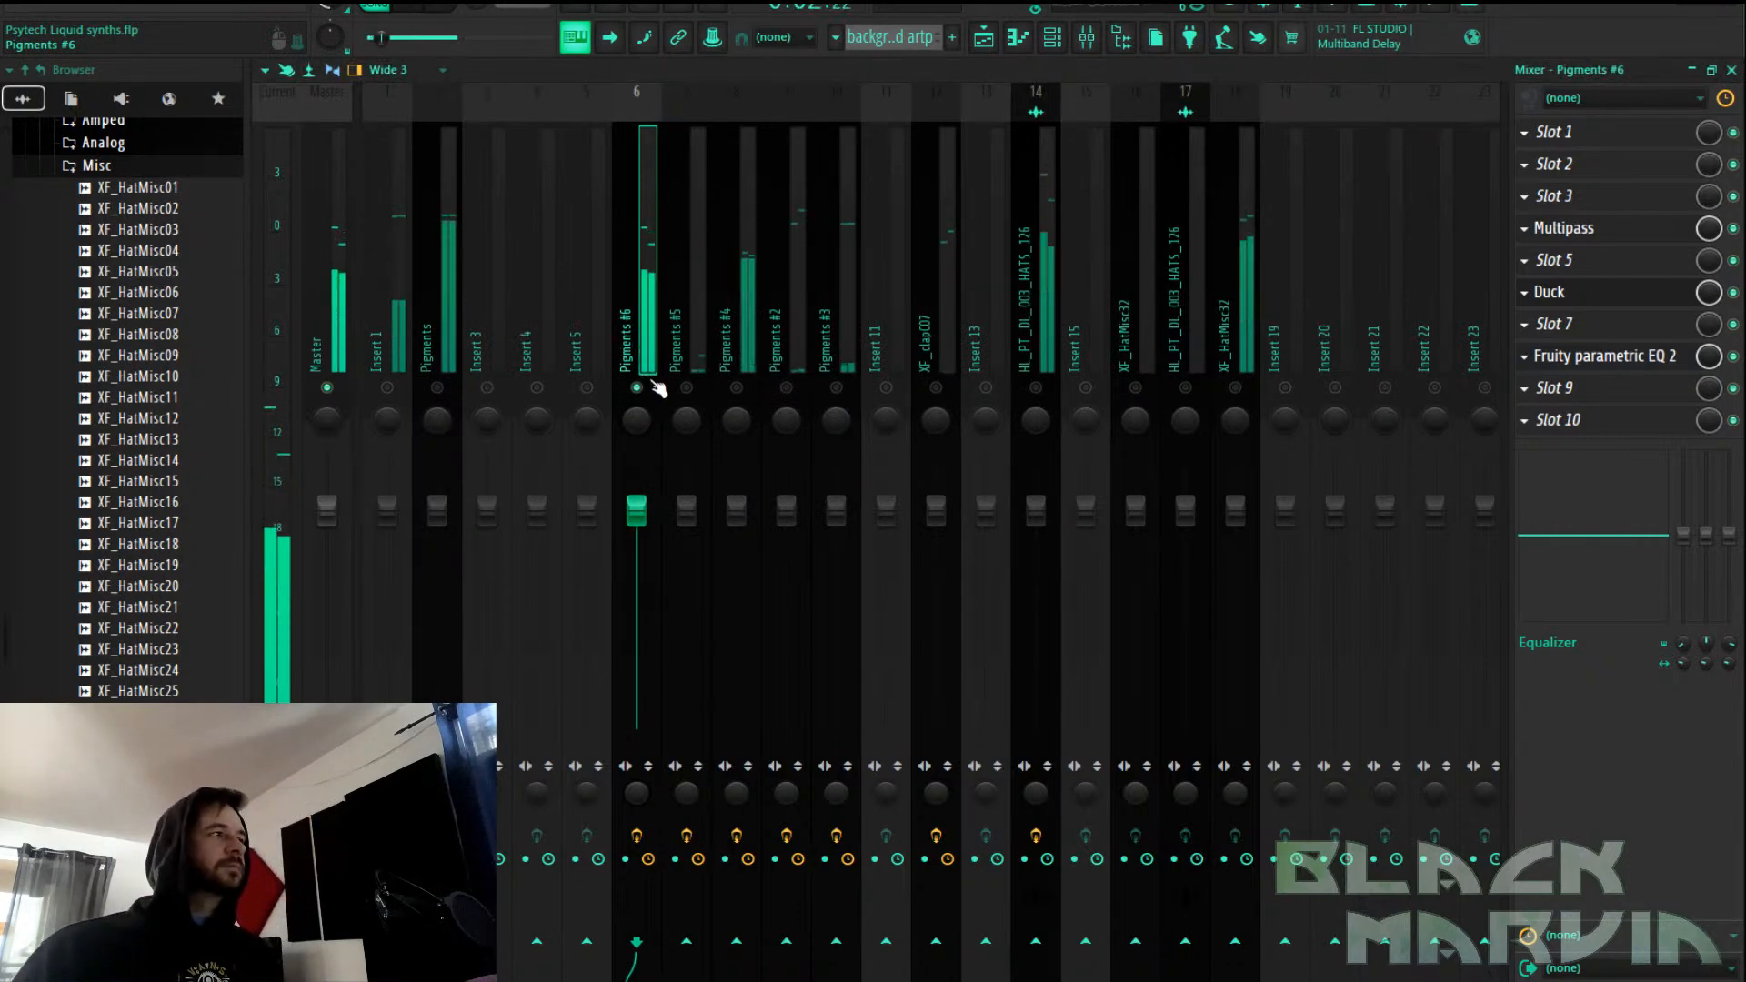
Clear the playlist time selection and duplicate Track 6's Synth Warmer cutoff automation clips into bars 9 to 16
{"action": "left_click", "coordinate": [990, 36]}
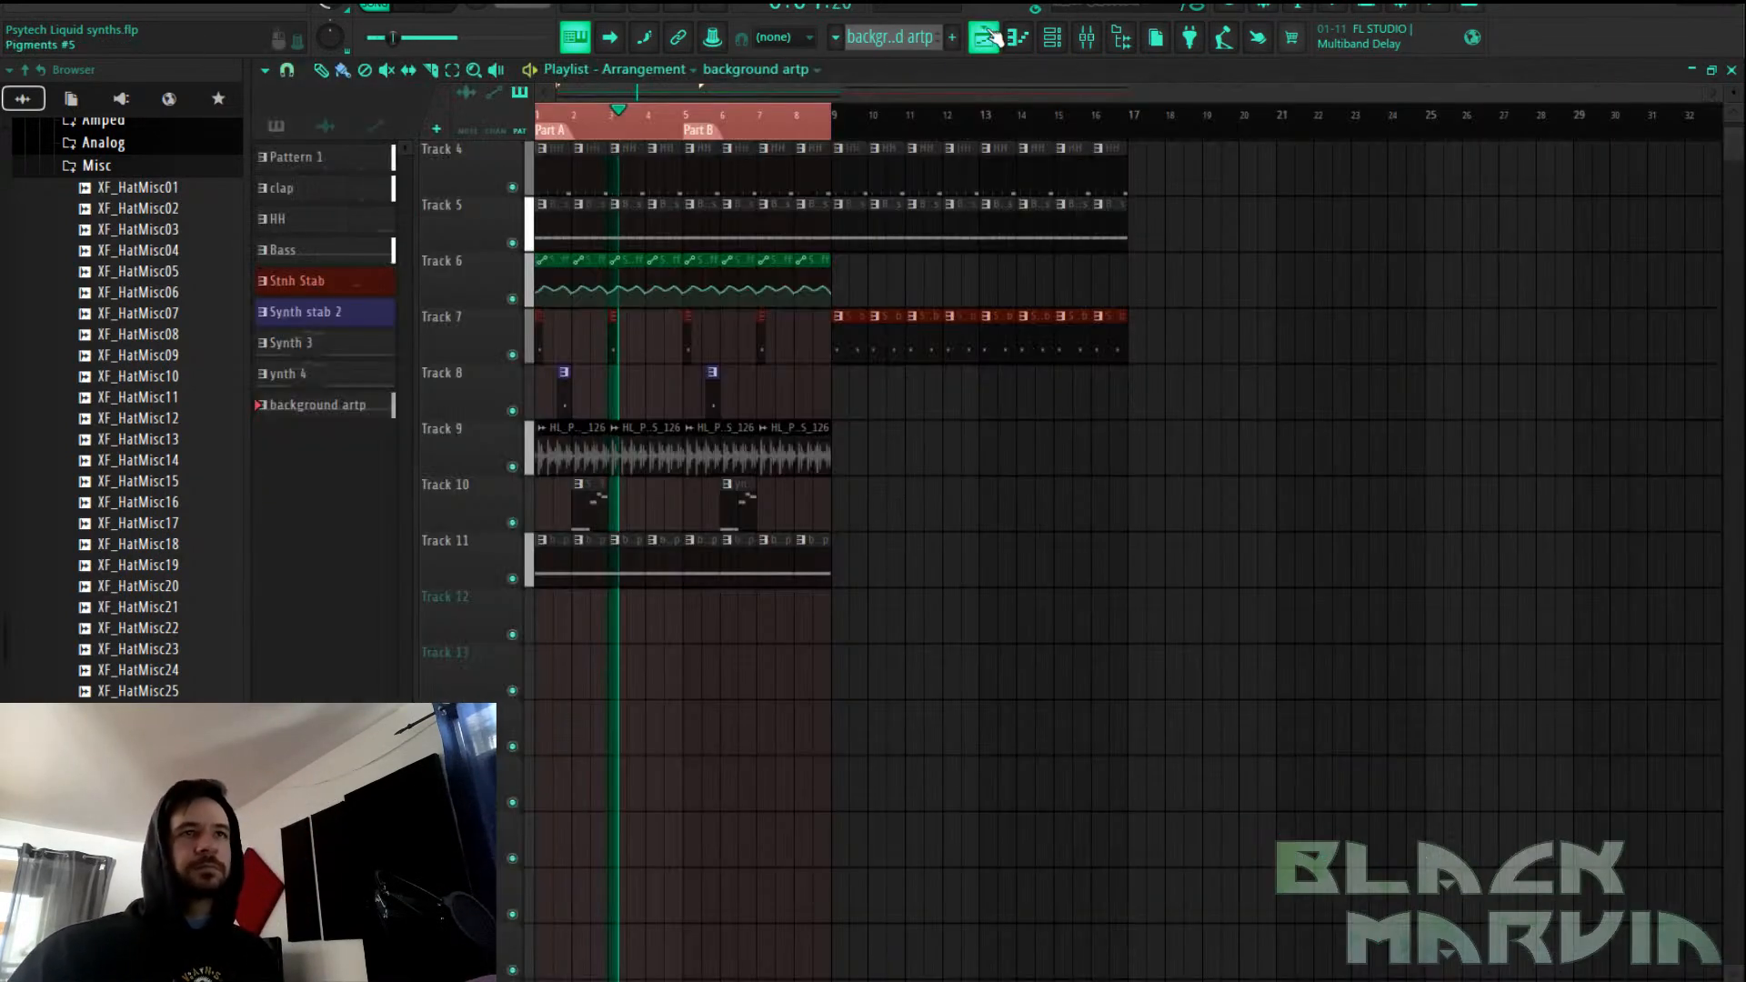
{"action": "right_click", "coordinate": [822, 125]}
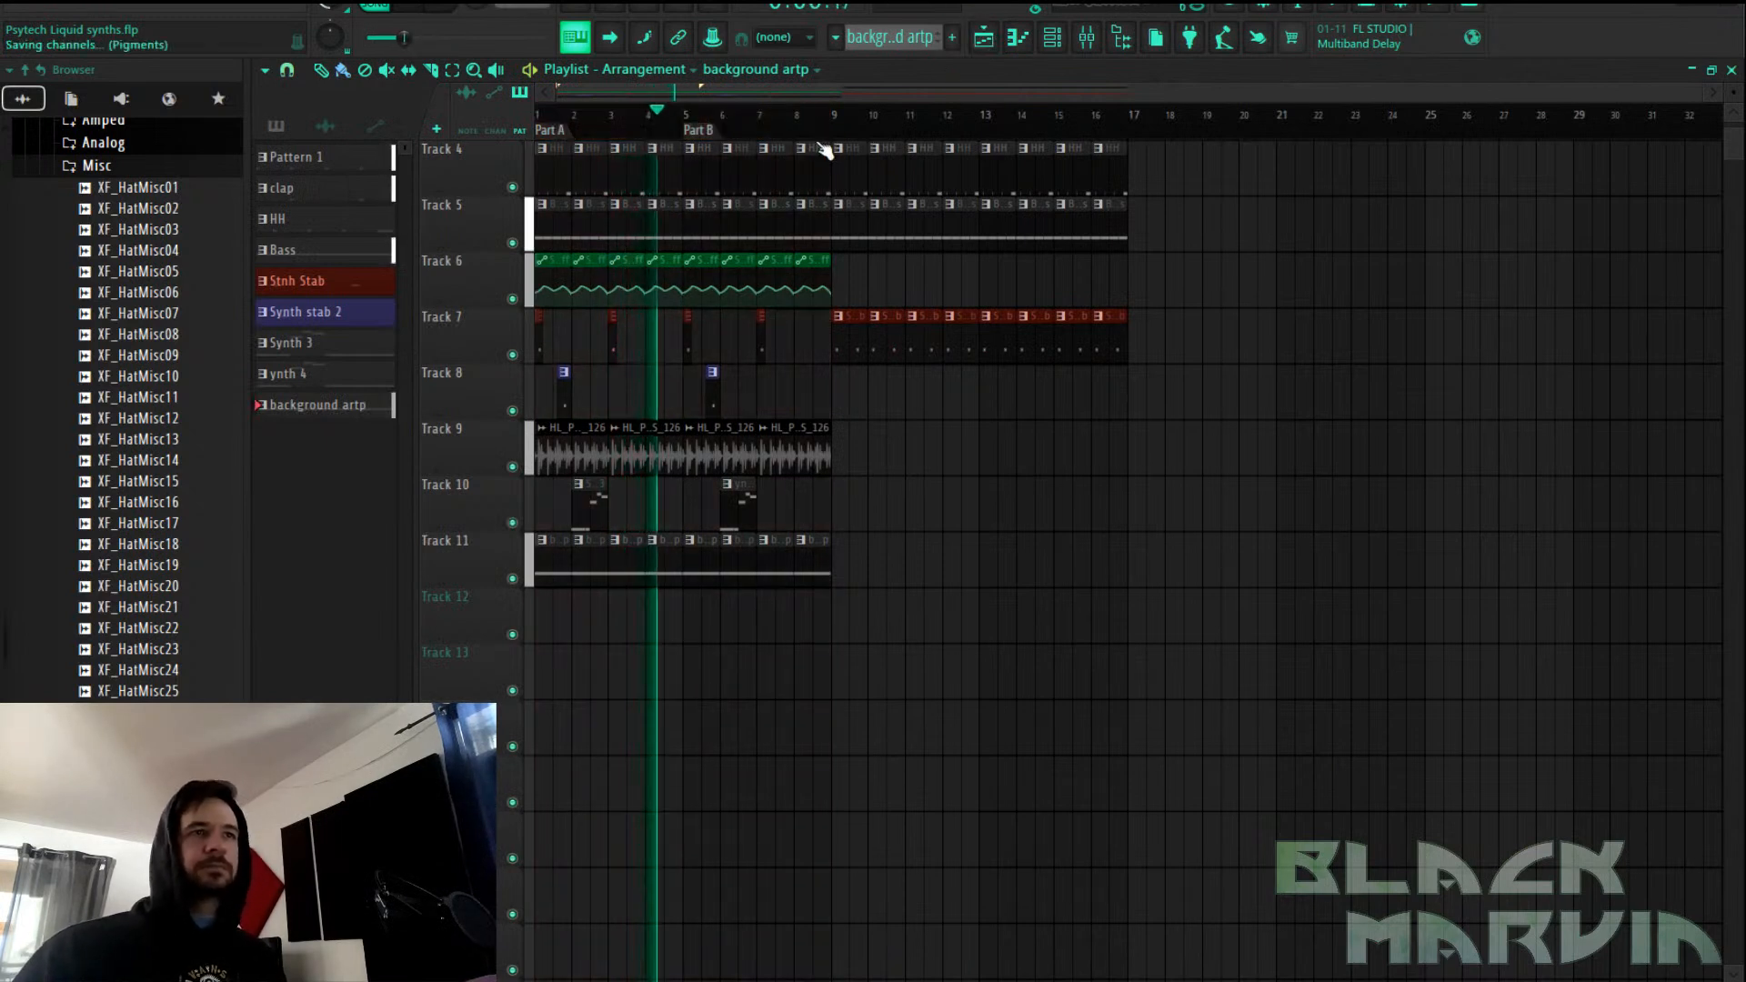
{"action": "left_click", "coordinate": [807, 261]}
{"action": "mouse_move", "coordinate": [853, 271]}
{"action": "left_mouse_down"}
{"action": "mouse_move", "coordinate": [1219, 288]}
{"action": "mouse_move", "coordinate": [1060, 282]}
{"action": "left_mouse_up"}
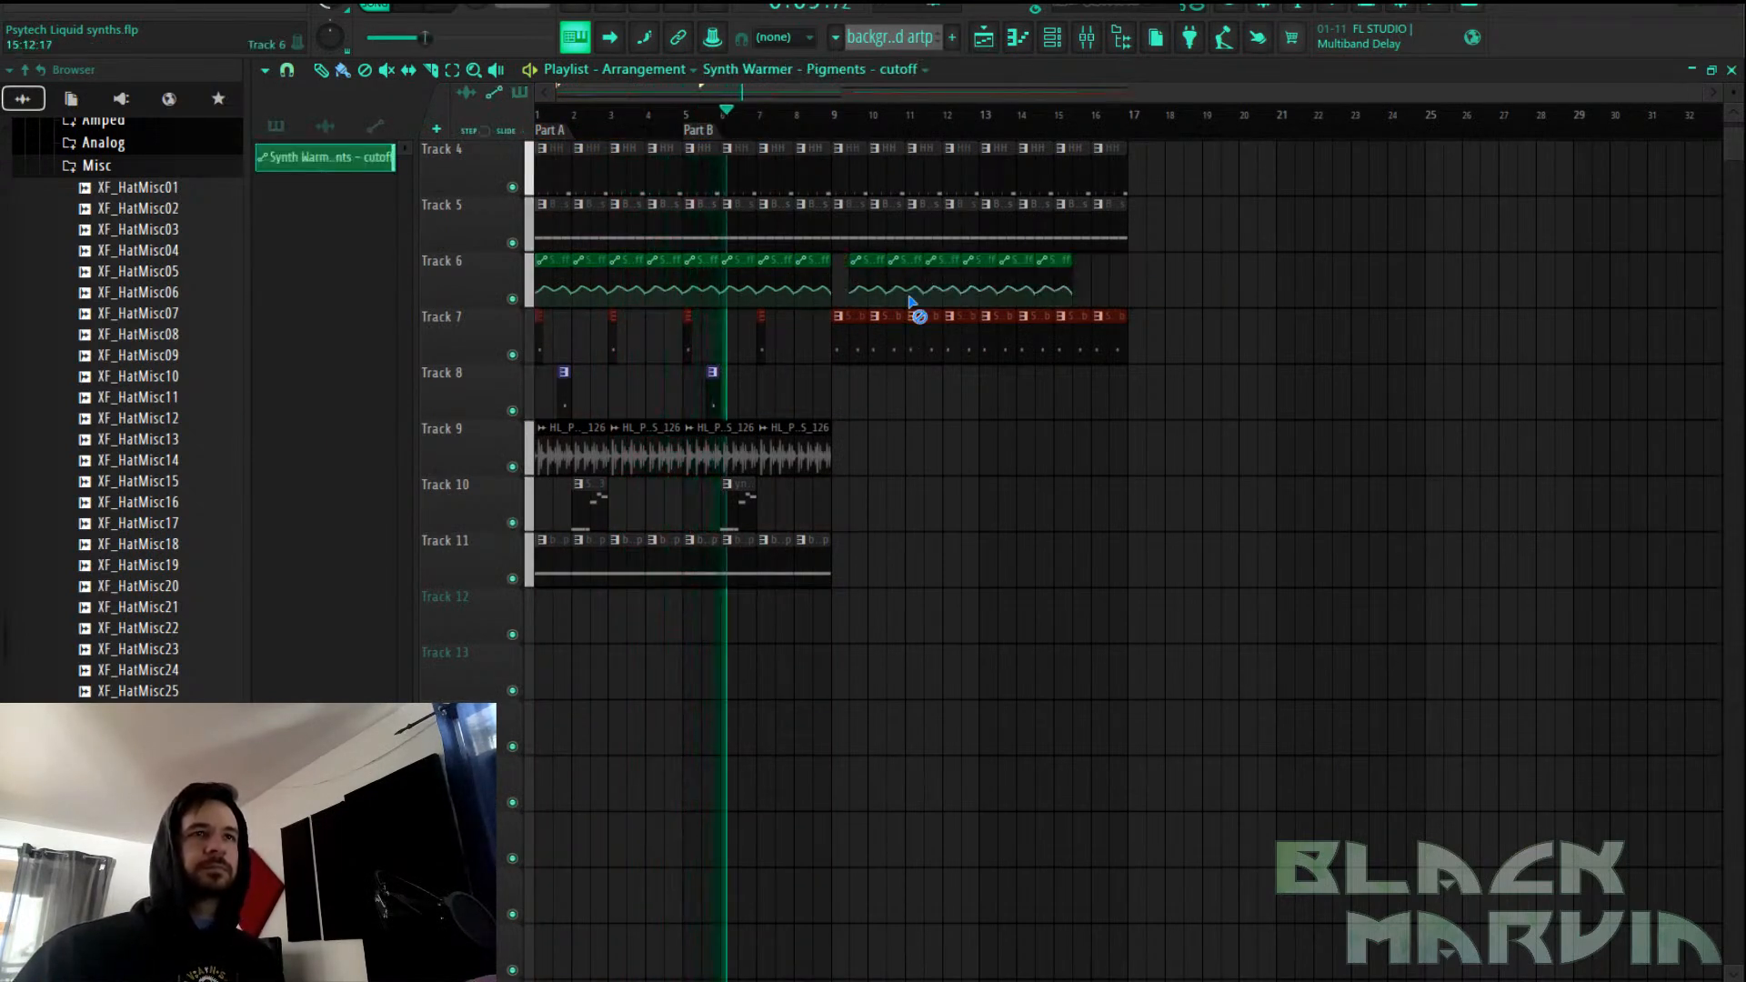
{"action": "right_click", "coordinate": [861, 288]}
{"action": "left_click_drag", "start_coordinate": [882, 308], "coordinate": [549, 262]}
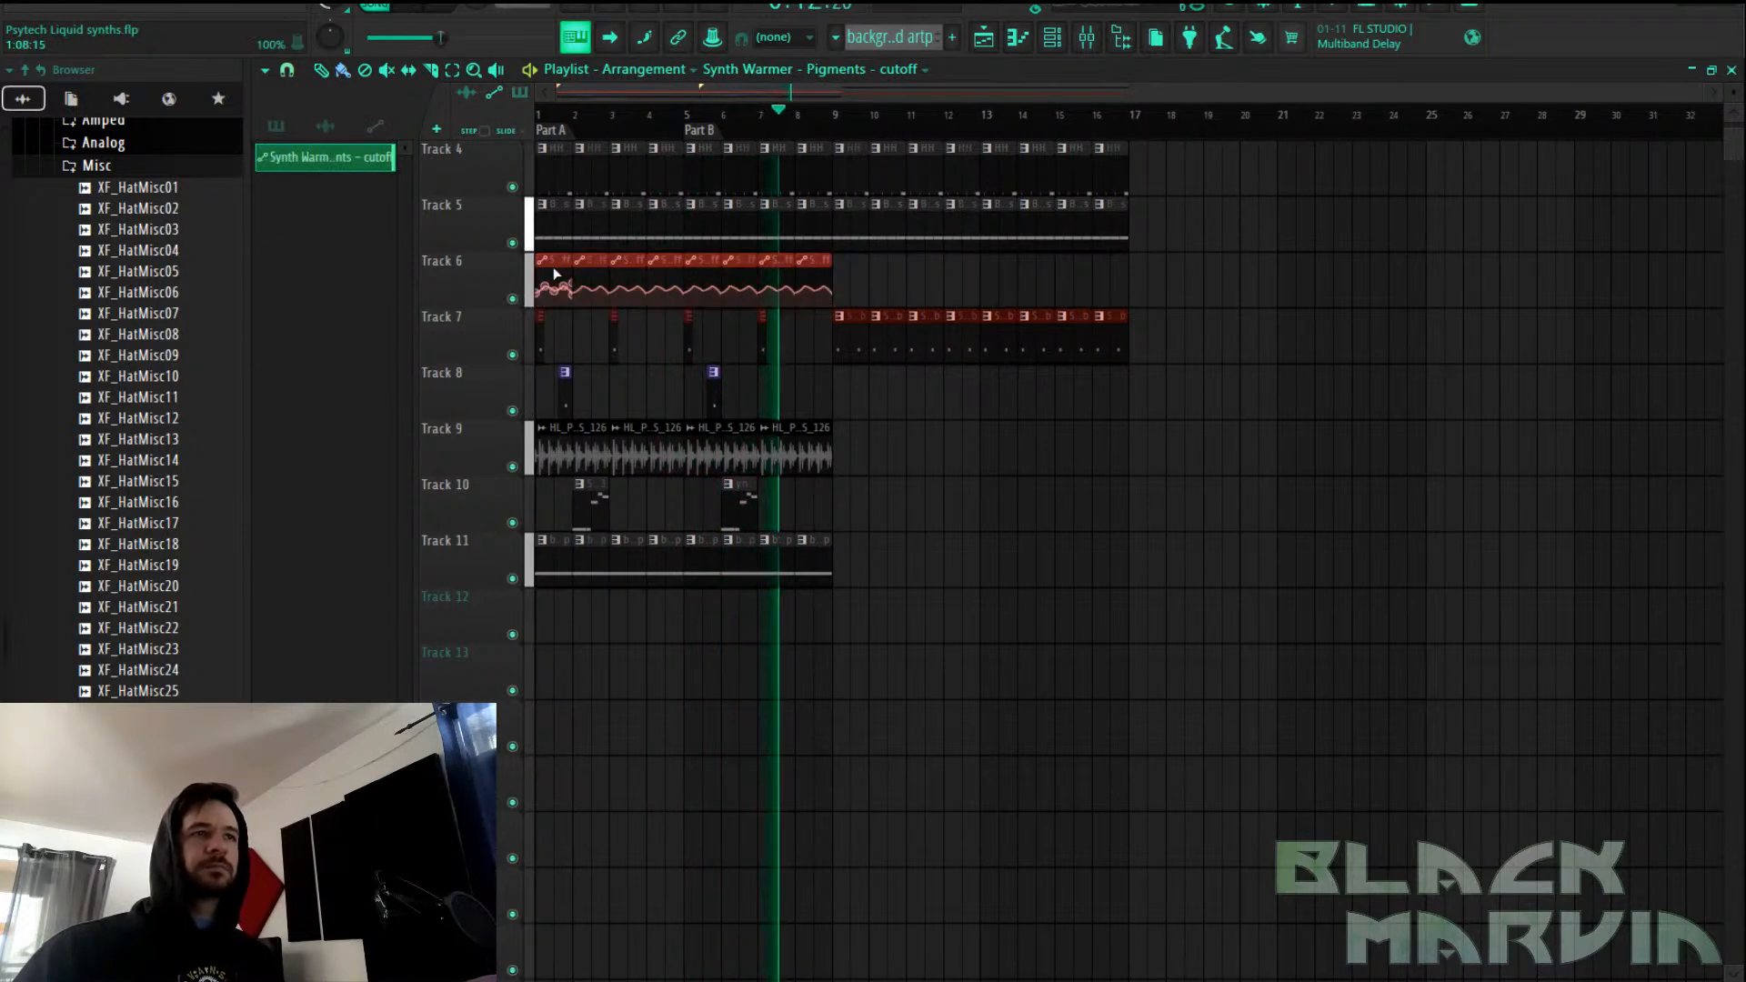
{"action": "key", "text": "ctrl+b"}
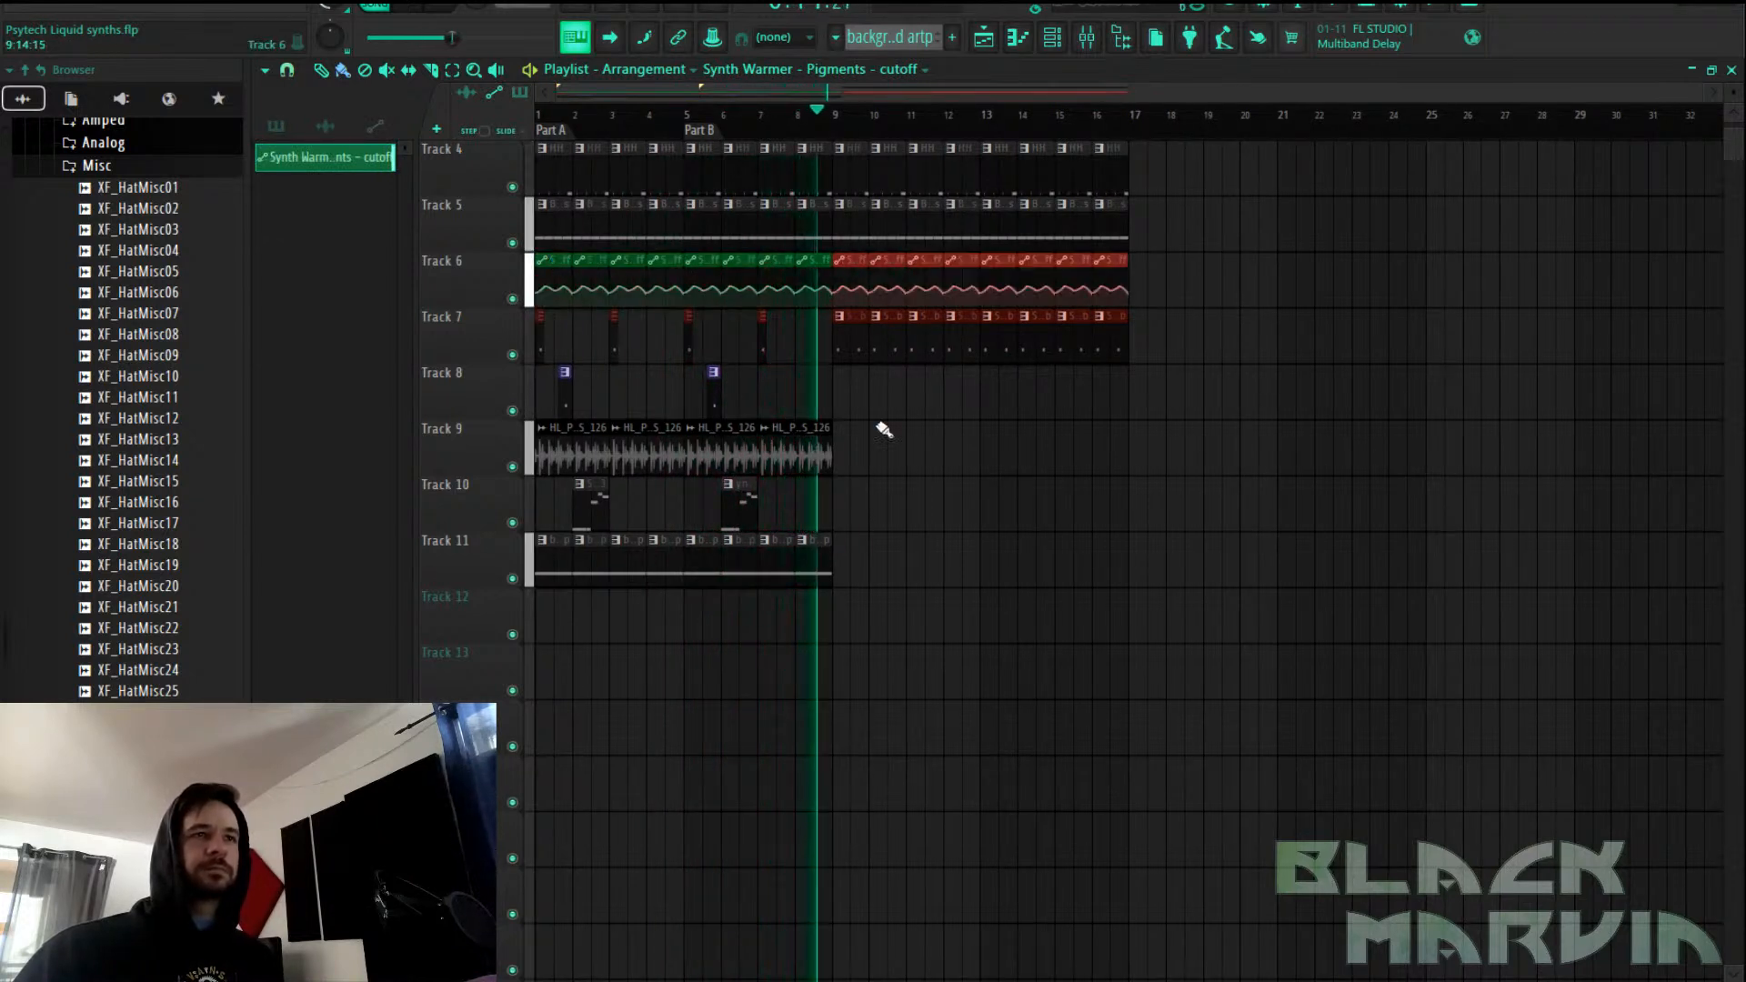
Place the HL_PT_DL_003_HATS_126 loop across bars 9 to 16 on Track 9 and remove it from bars 1 to 8
{"action": "left_click", "coordinate": [810, 450]}
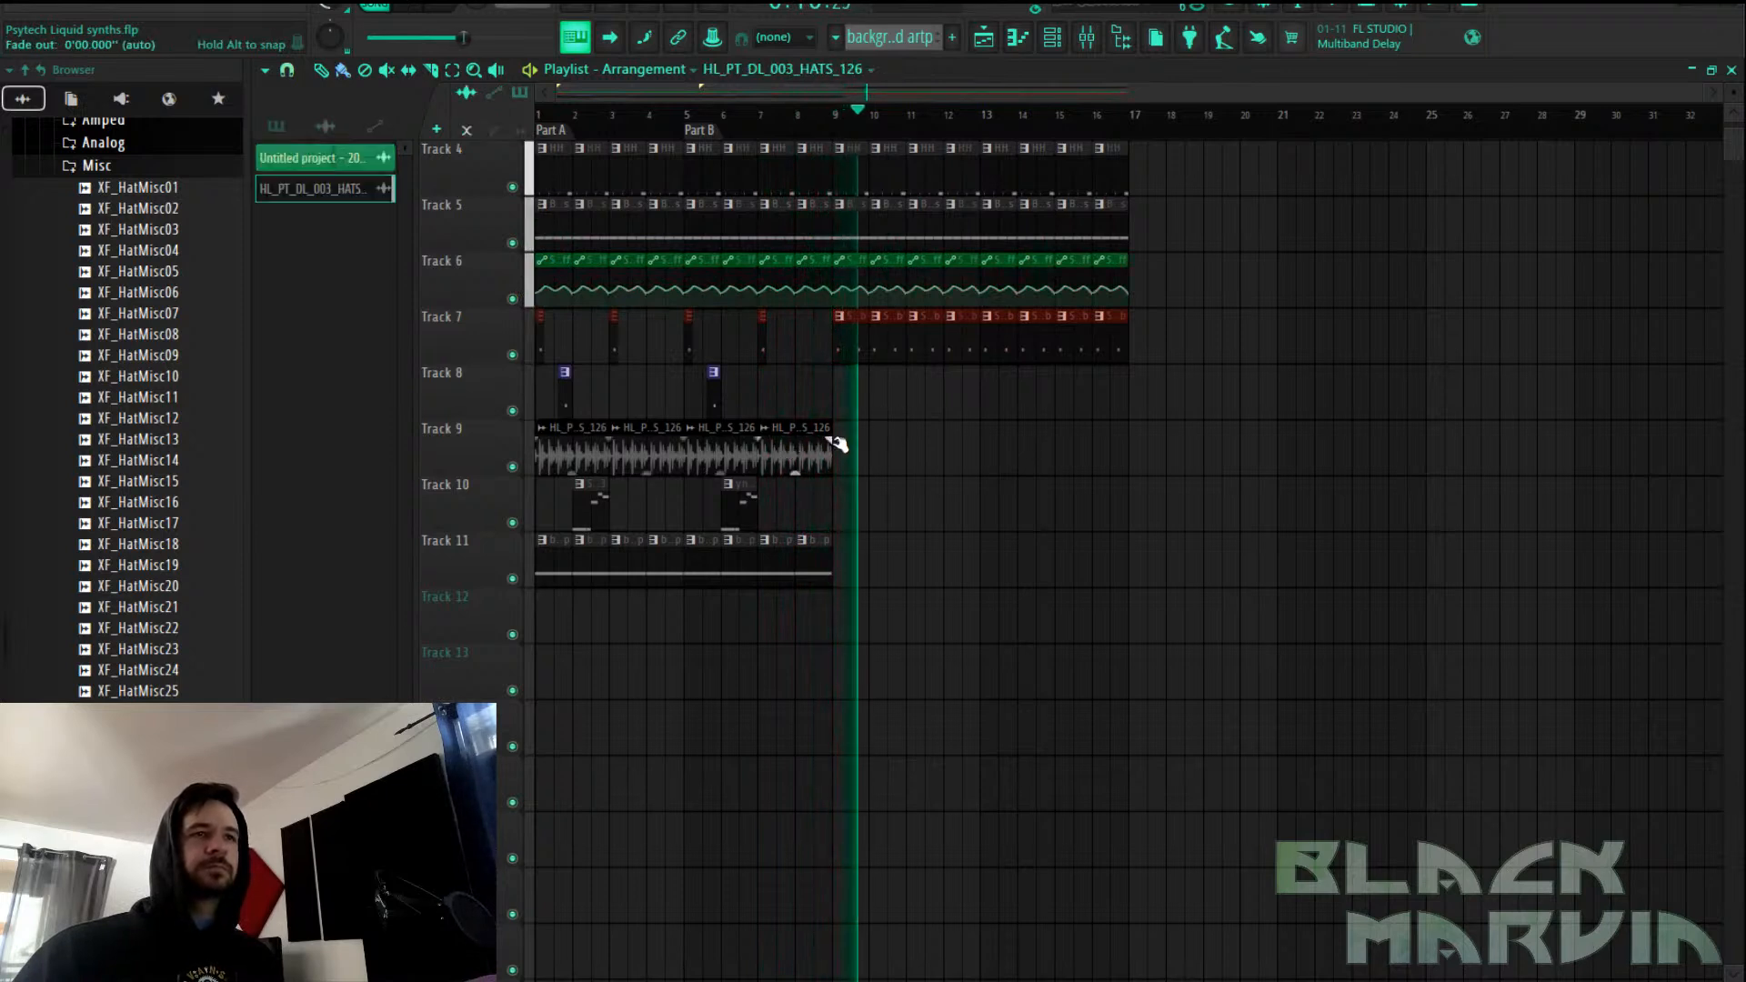
{"action": "left_click", "coordinate": [837, 451]}
{"action": "left_click_drag", "start_coordinate": [924, 444], "coordinate": [1078, 450]}
{"action": "key", "text": "space"}
{"action": "key", "text": "space"}
{"action": "right_click", "coordinate": [805, 450]}
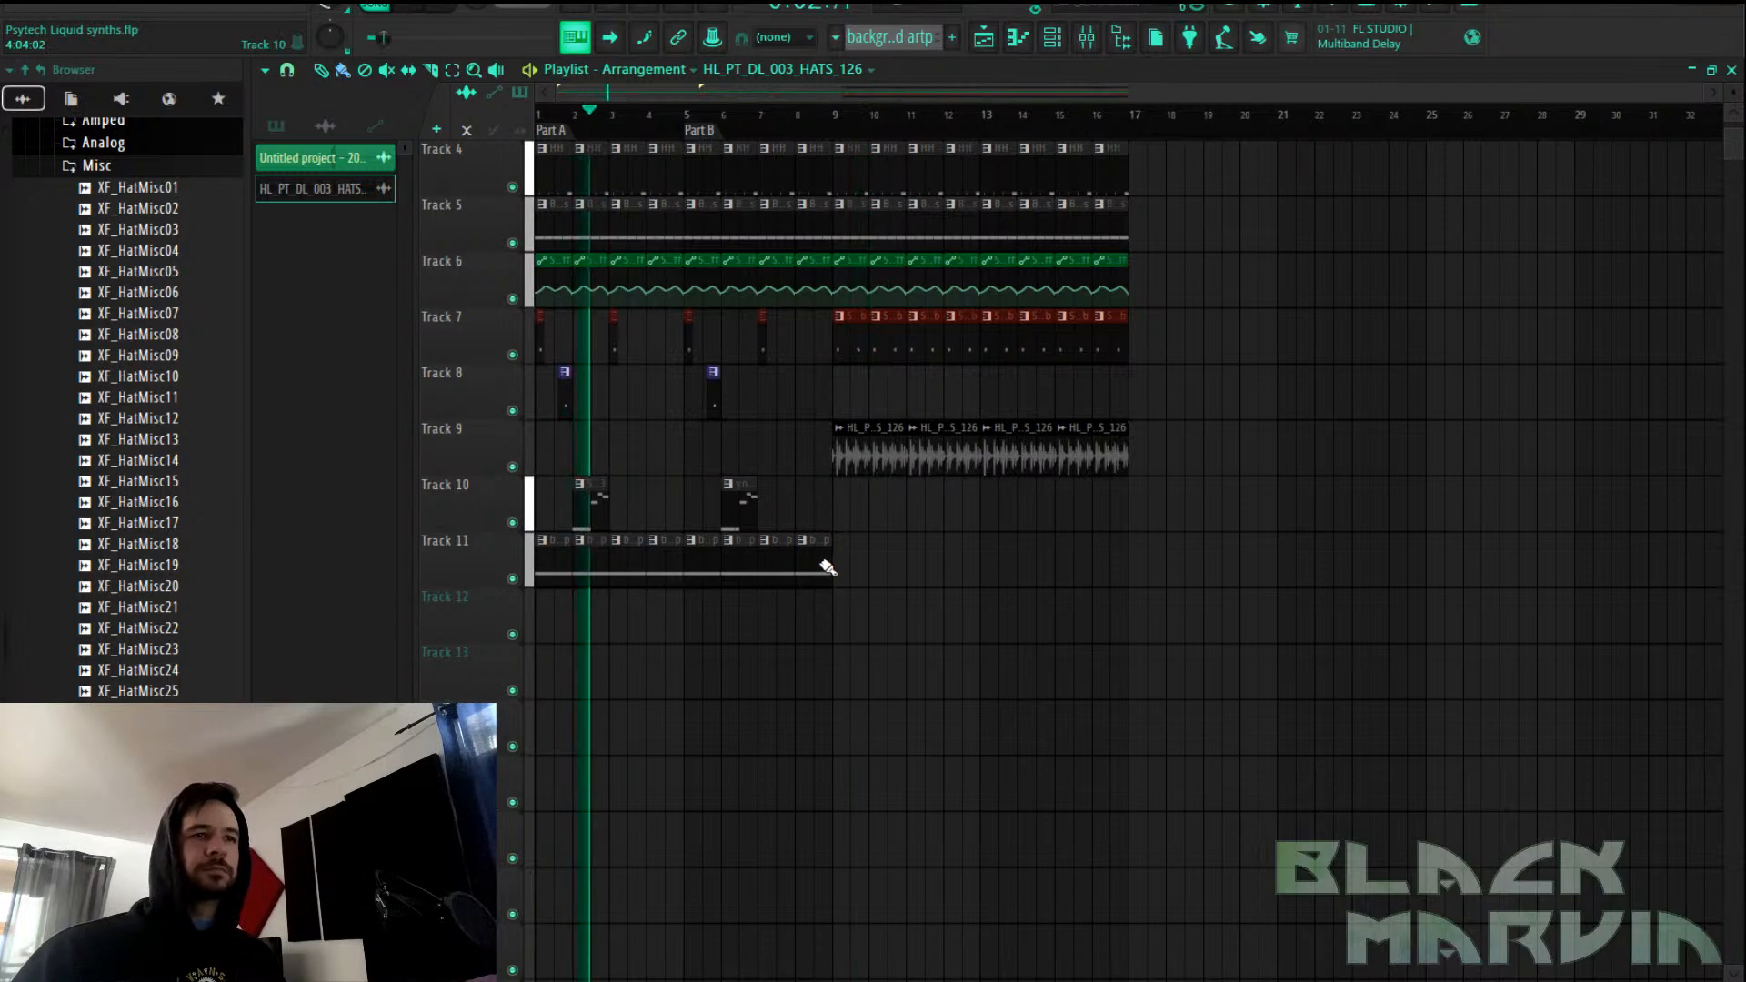
Examine the Pigments #6 insert's Fruity parametric EQ 2 curve during playback and return to the playlist
{"action": "left_click", "coordinate": [1091, 38]}
{"action": "left_click", "coordinate": [1596, 359]}
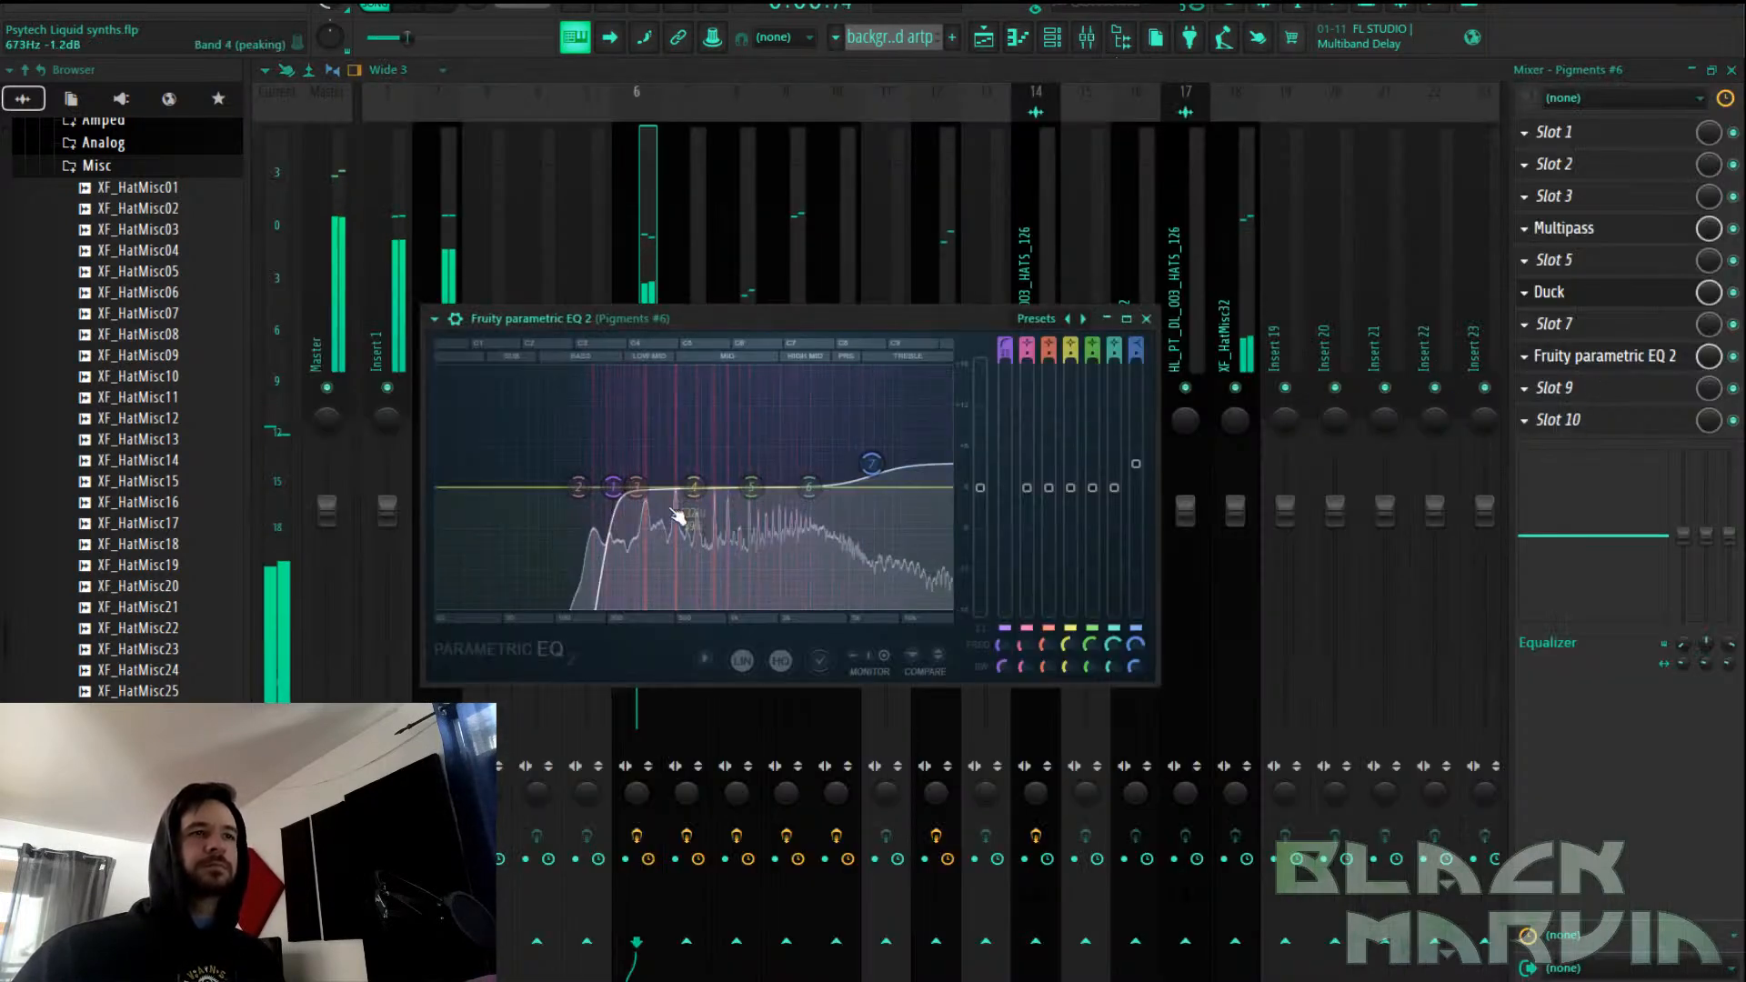
{"action": "left_click", "coordinate": [984, 38]}
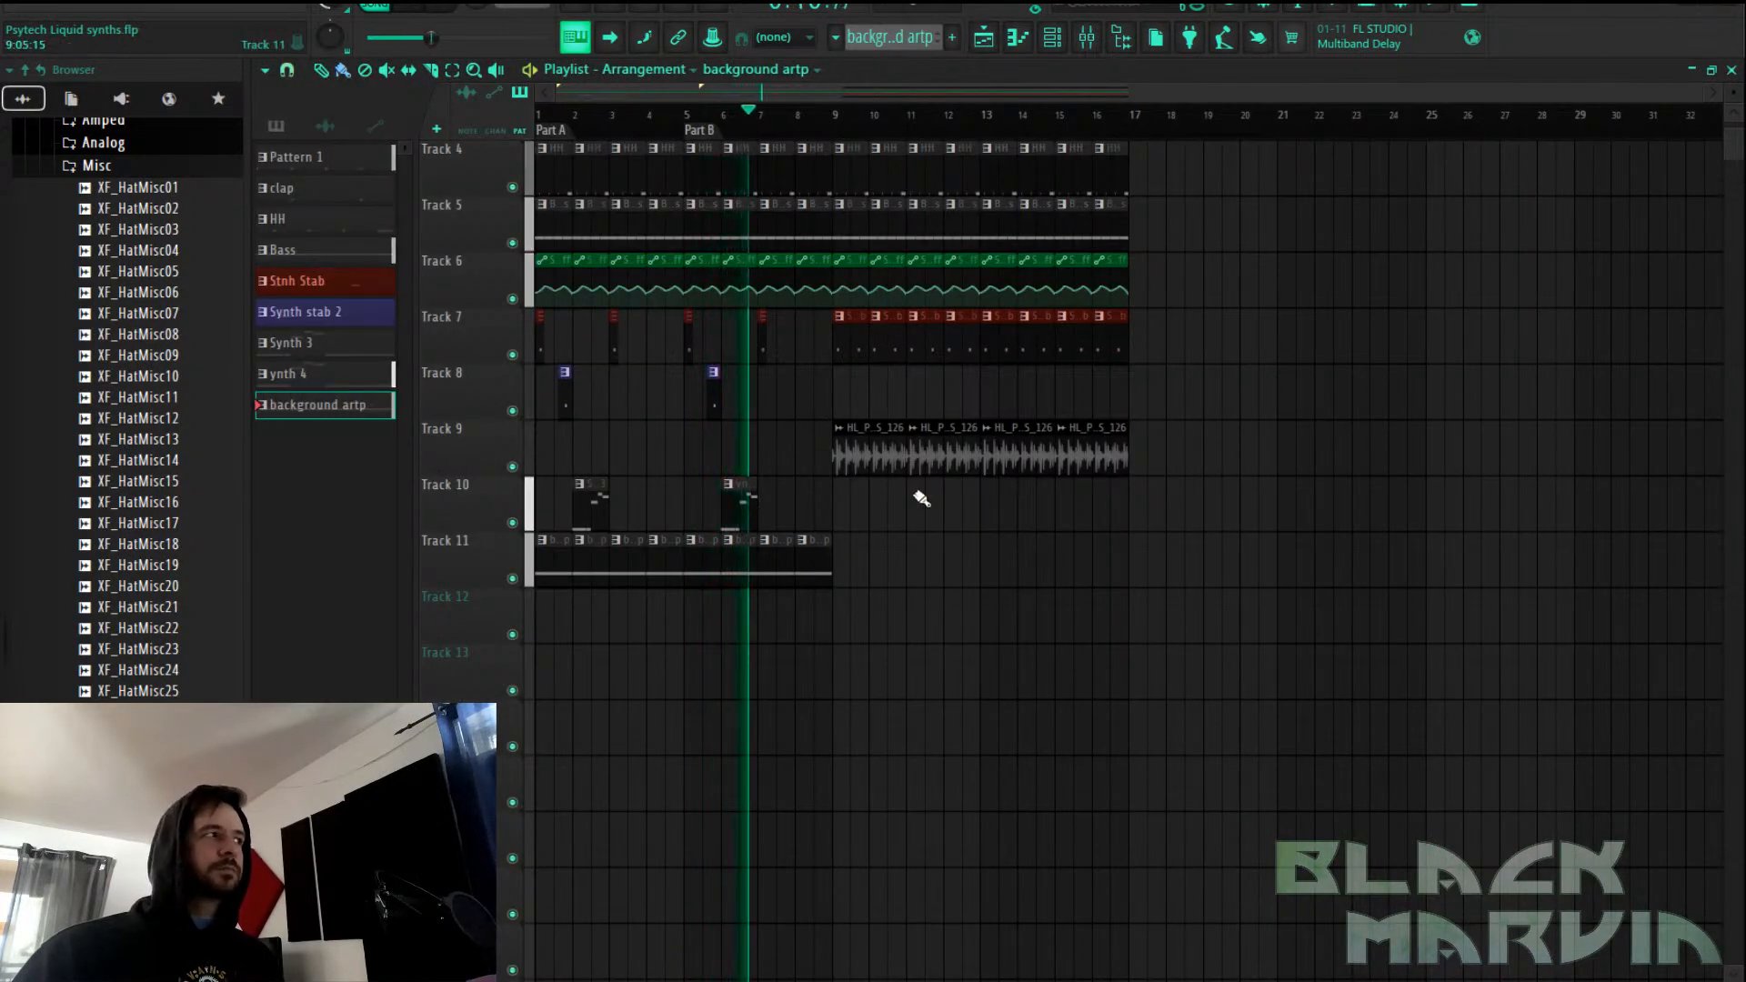
Paint the background artp clips on Track 11 from bar 9 through bar 17 and erase those in bars 1 to 8
{"action": "left_click_drag", "start_coordinate": [829, 559], "coordinate": [640, 573]}
{"action": "left_click_drag", "start_coordinate": [836, 569], "coordinate": [1142, 568]}
{"action": "left_click_drag", "start_coordinate": [691, 581], "coordinate": [555, 573]}
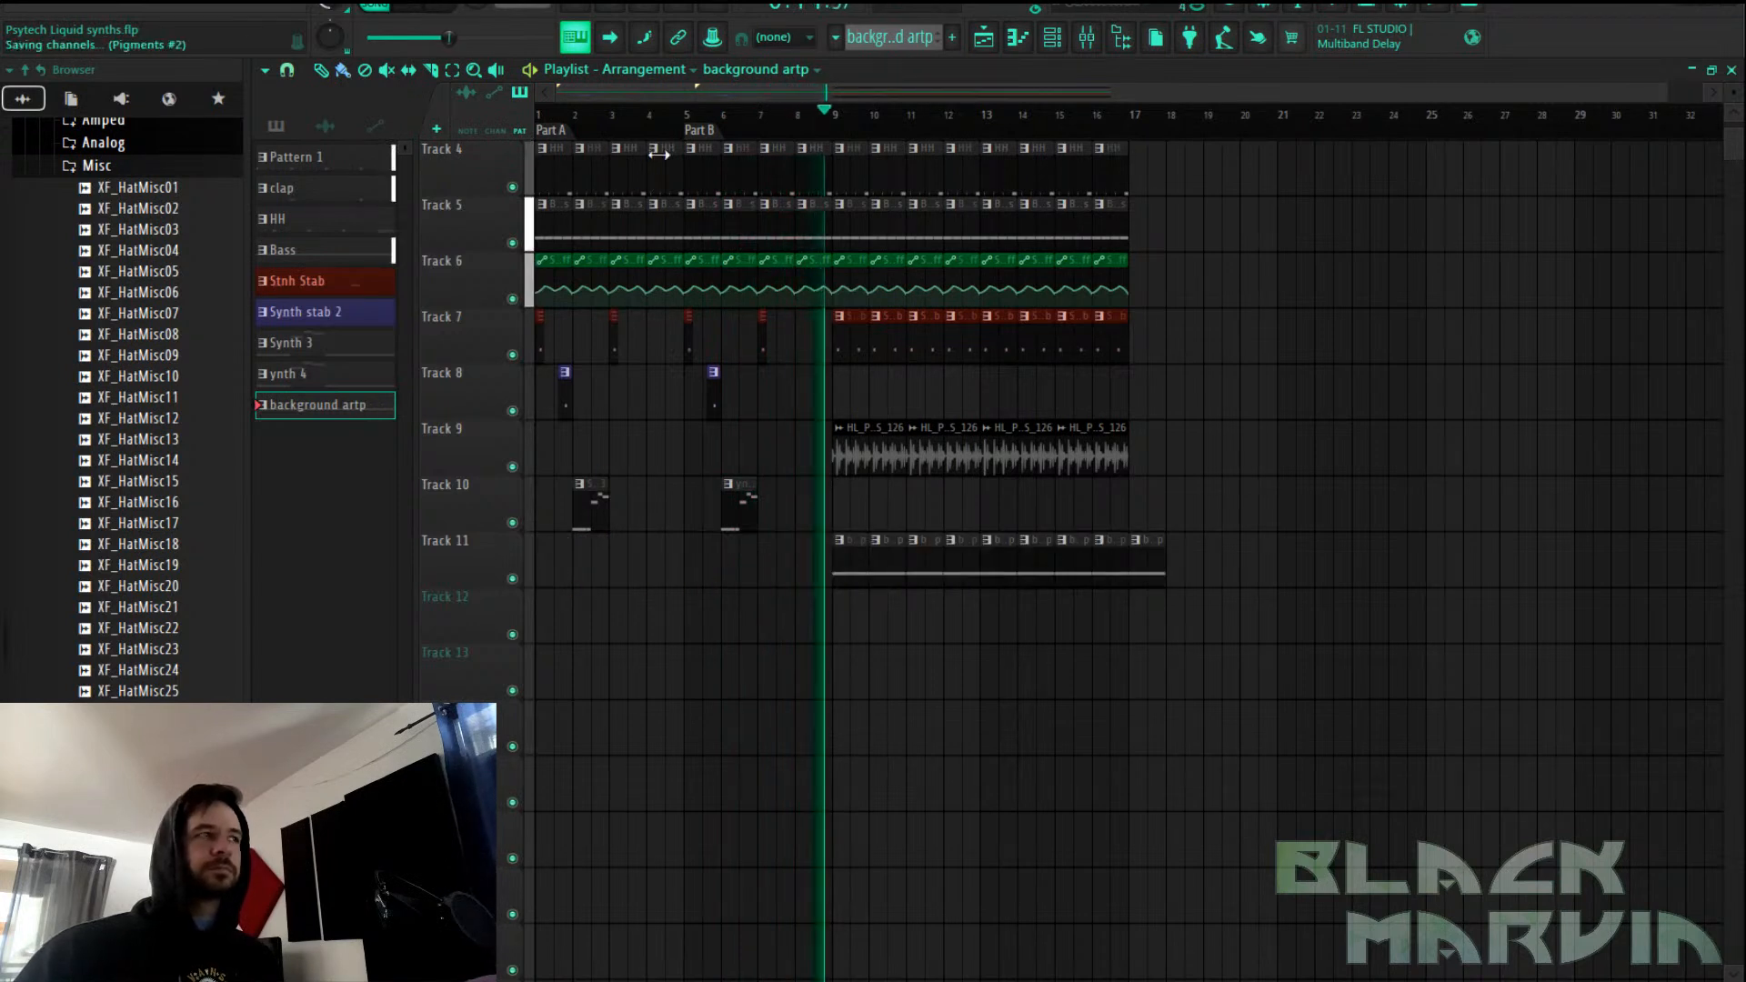
Play the arrangement from the start and check the insert levels in the mixer
{"action": "key", "text": "space"}
{"action": "key", "text": "space"}
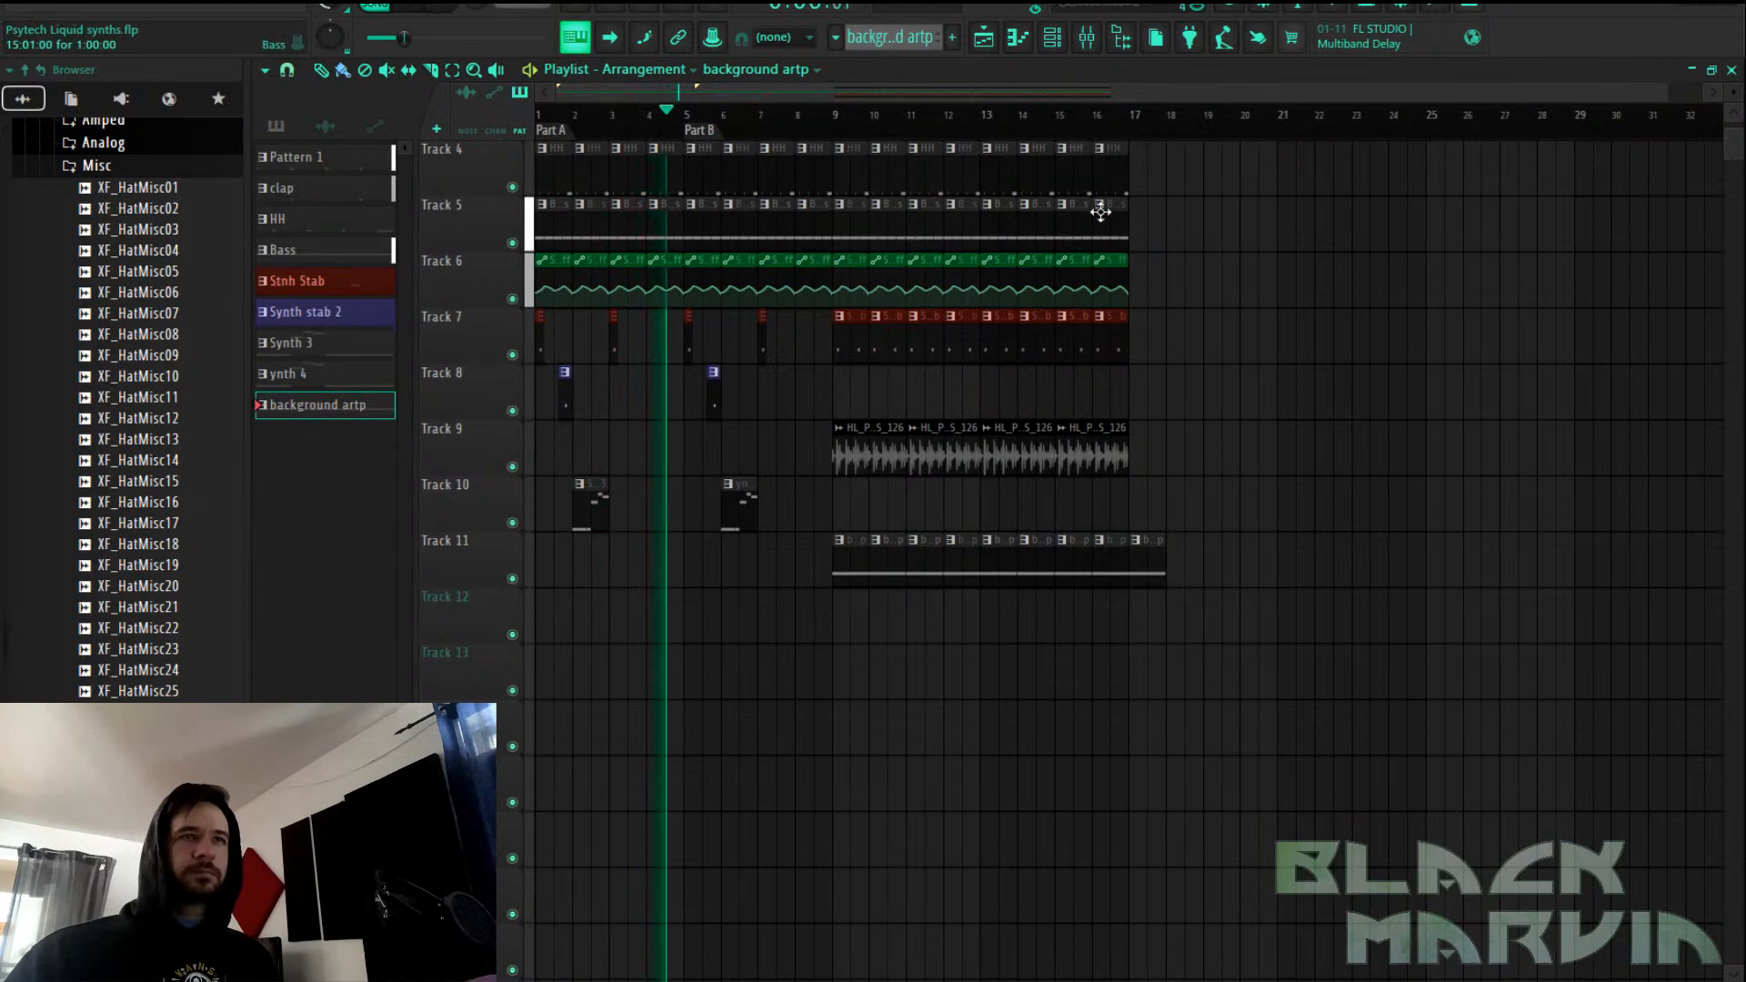
{"action": "left_click", "coordinate": [1089, 44]}
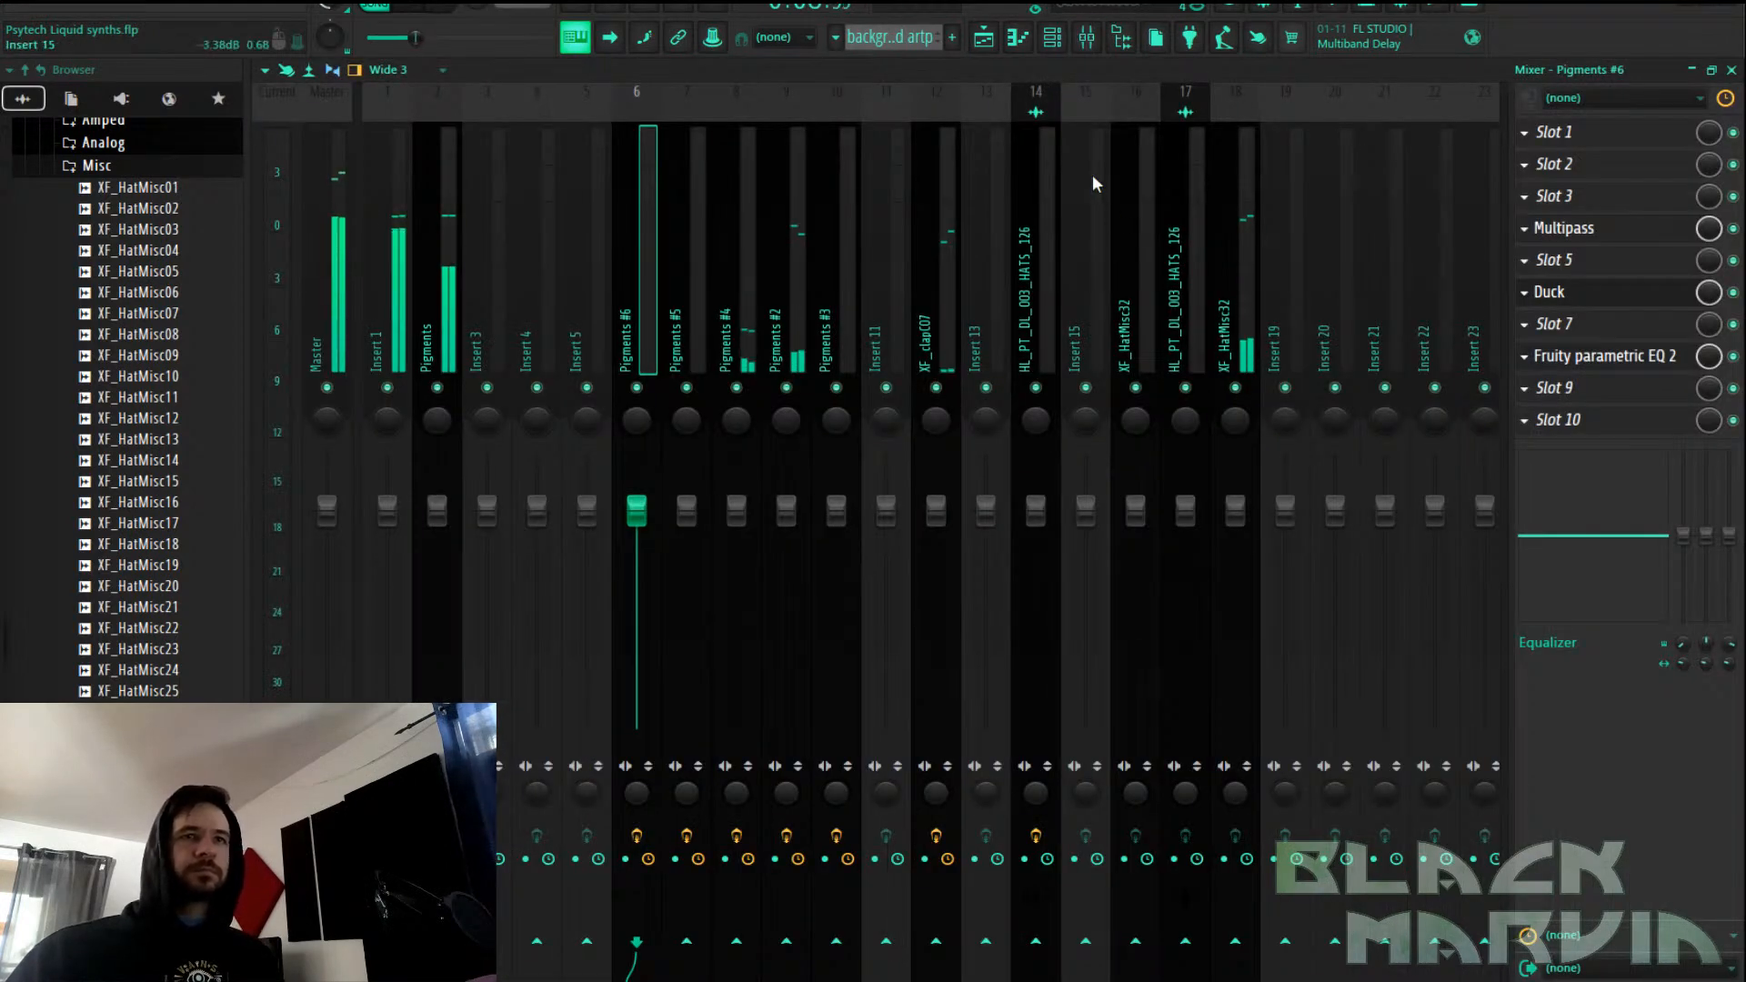
{"action": "left_click", "coordinate": [993, 42]}
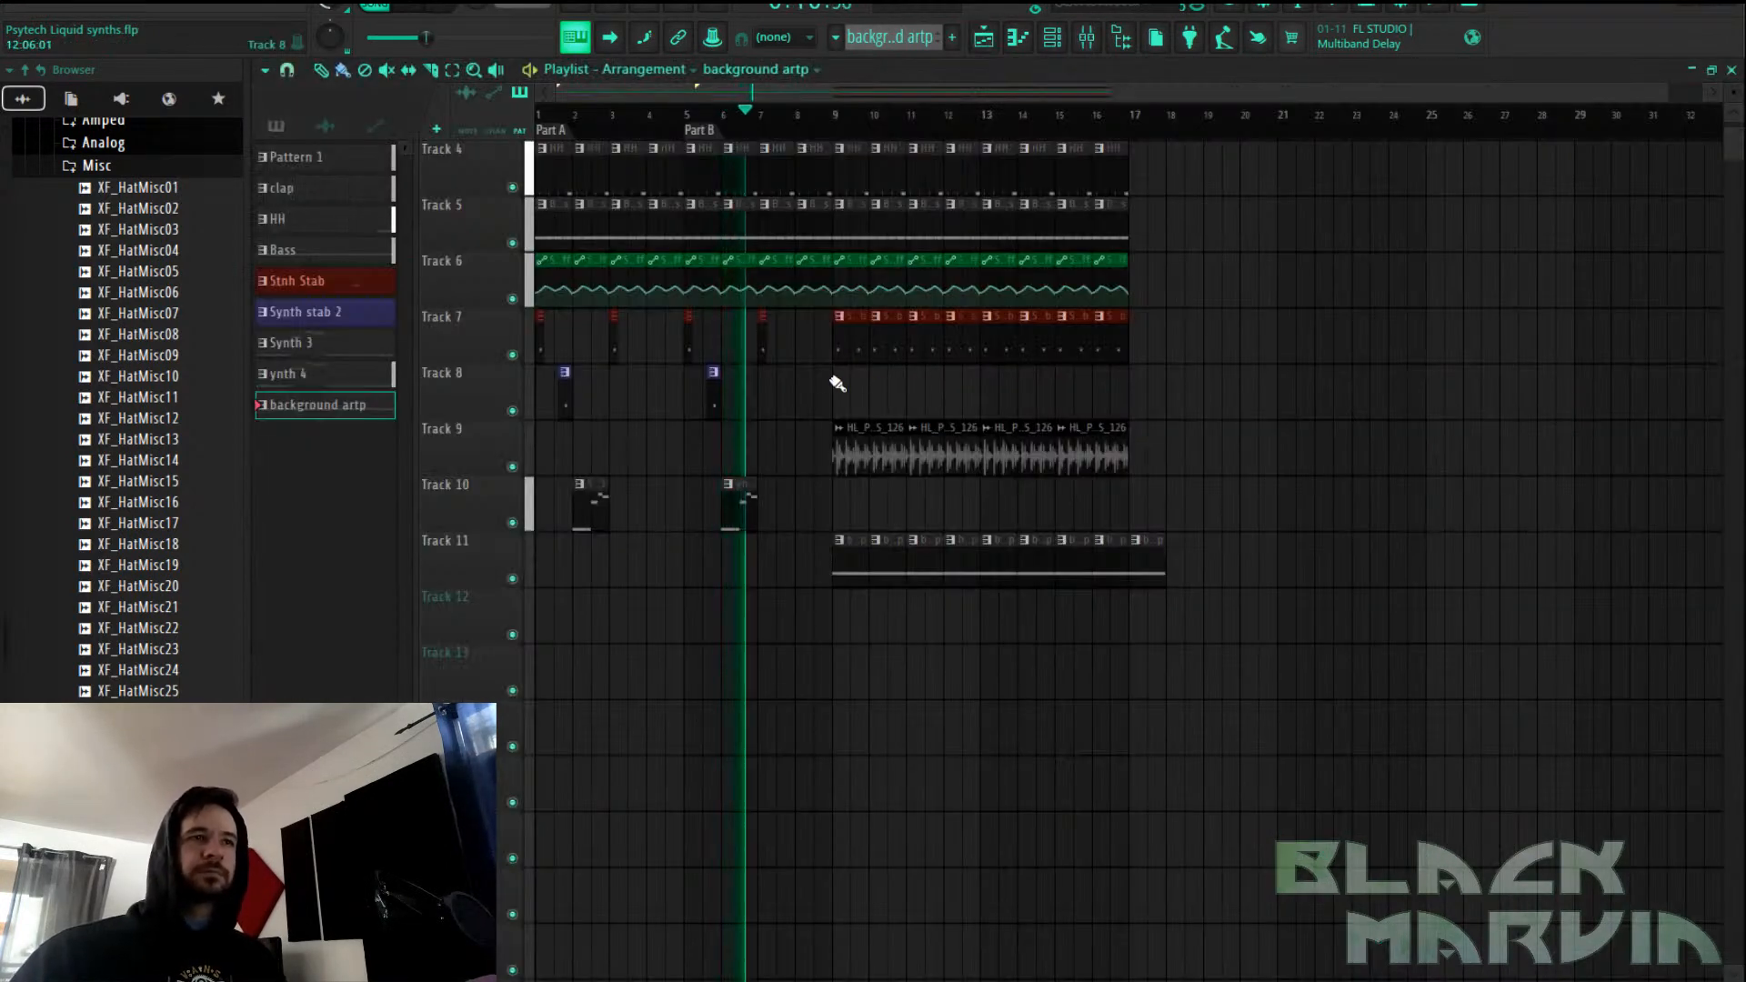
Replace Track 7's continuous stab clips from bar 9 with the spaced stabs and copy Track 8's Synth stab 2 clips alongside
{"action": "right_click", "coordinate": [835, 342]}
{"action": "left_click_drag", "start_coordinate": [896, 318], "coordinate": [855, 393]}
{"action": "key", "text": "space"}
{"action": "key", "text": "space"}
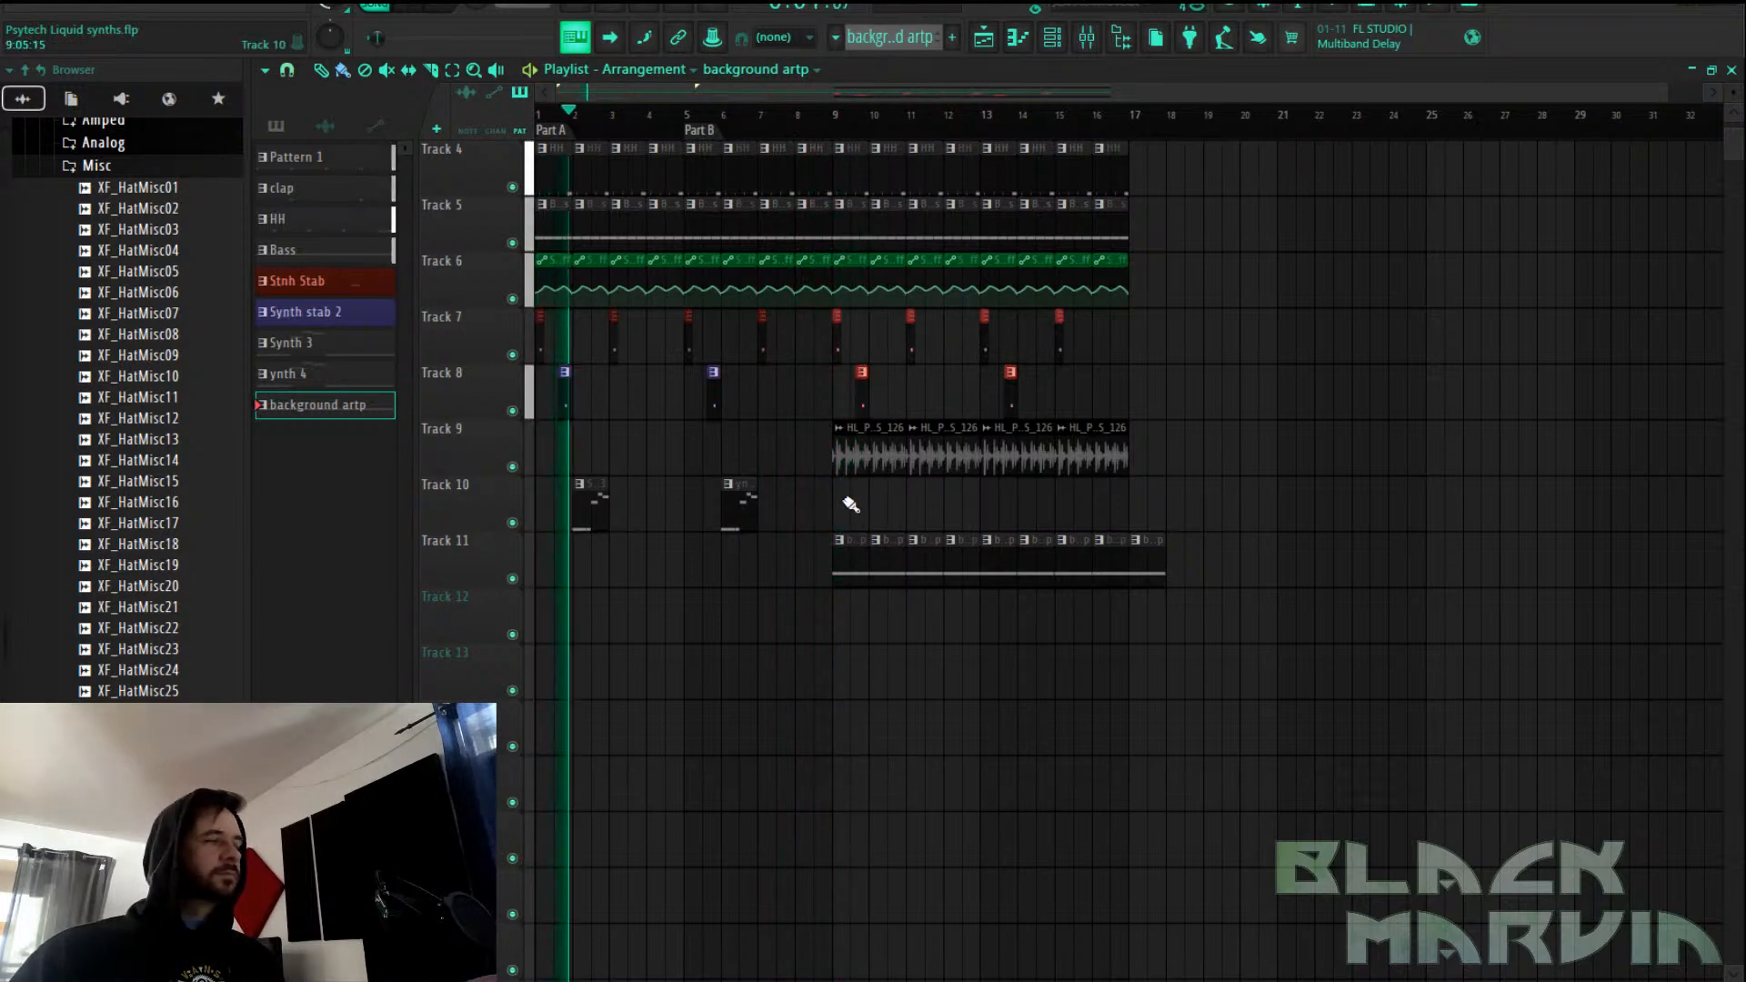
Create a new pattern named riff
{"action": "left_click", "coordinate": [952, 37]}
{"action": "type", "text": "riff"}
{"action": "key", "text": "Return"}
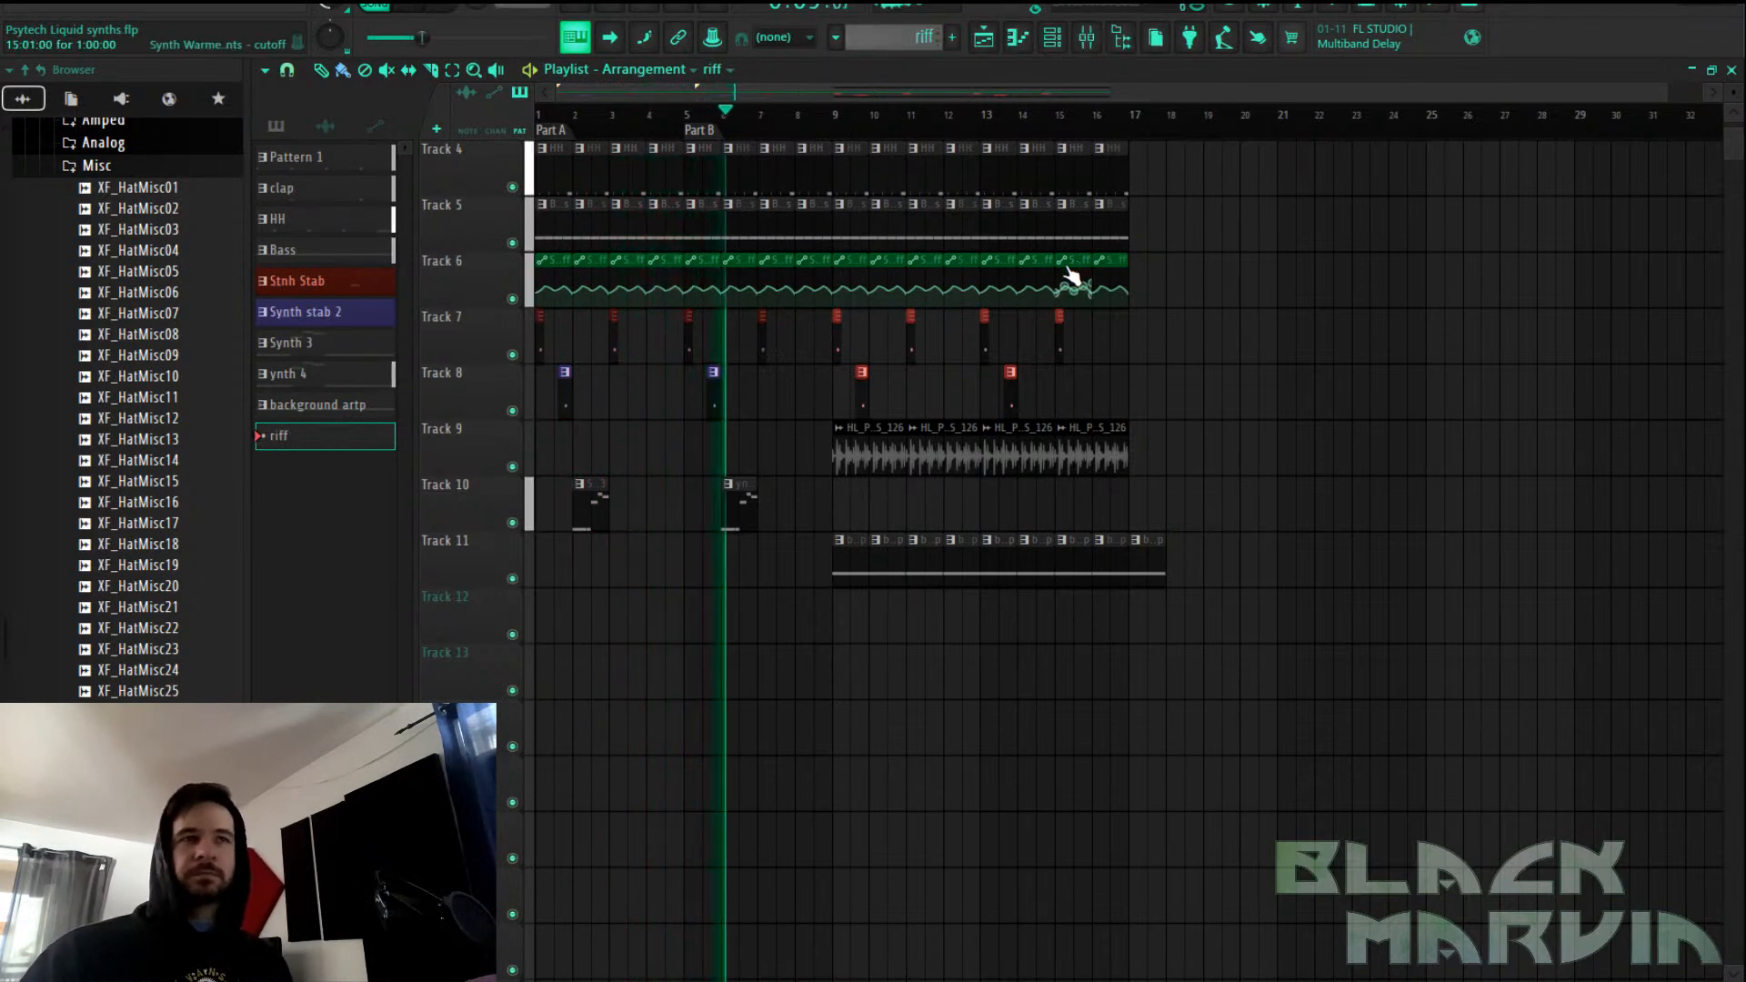
Try to load BritsonChannel on slot 9 of the HL_PT_DL_003_HATS_126 mixer insert 14
{"action": "left_click", "coordinate": [1087, 37]}
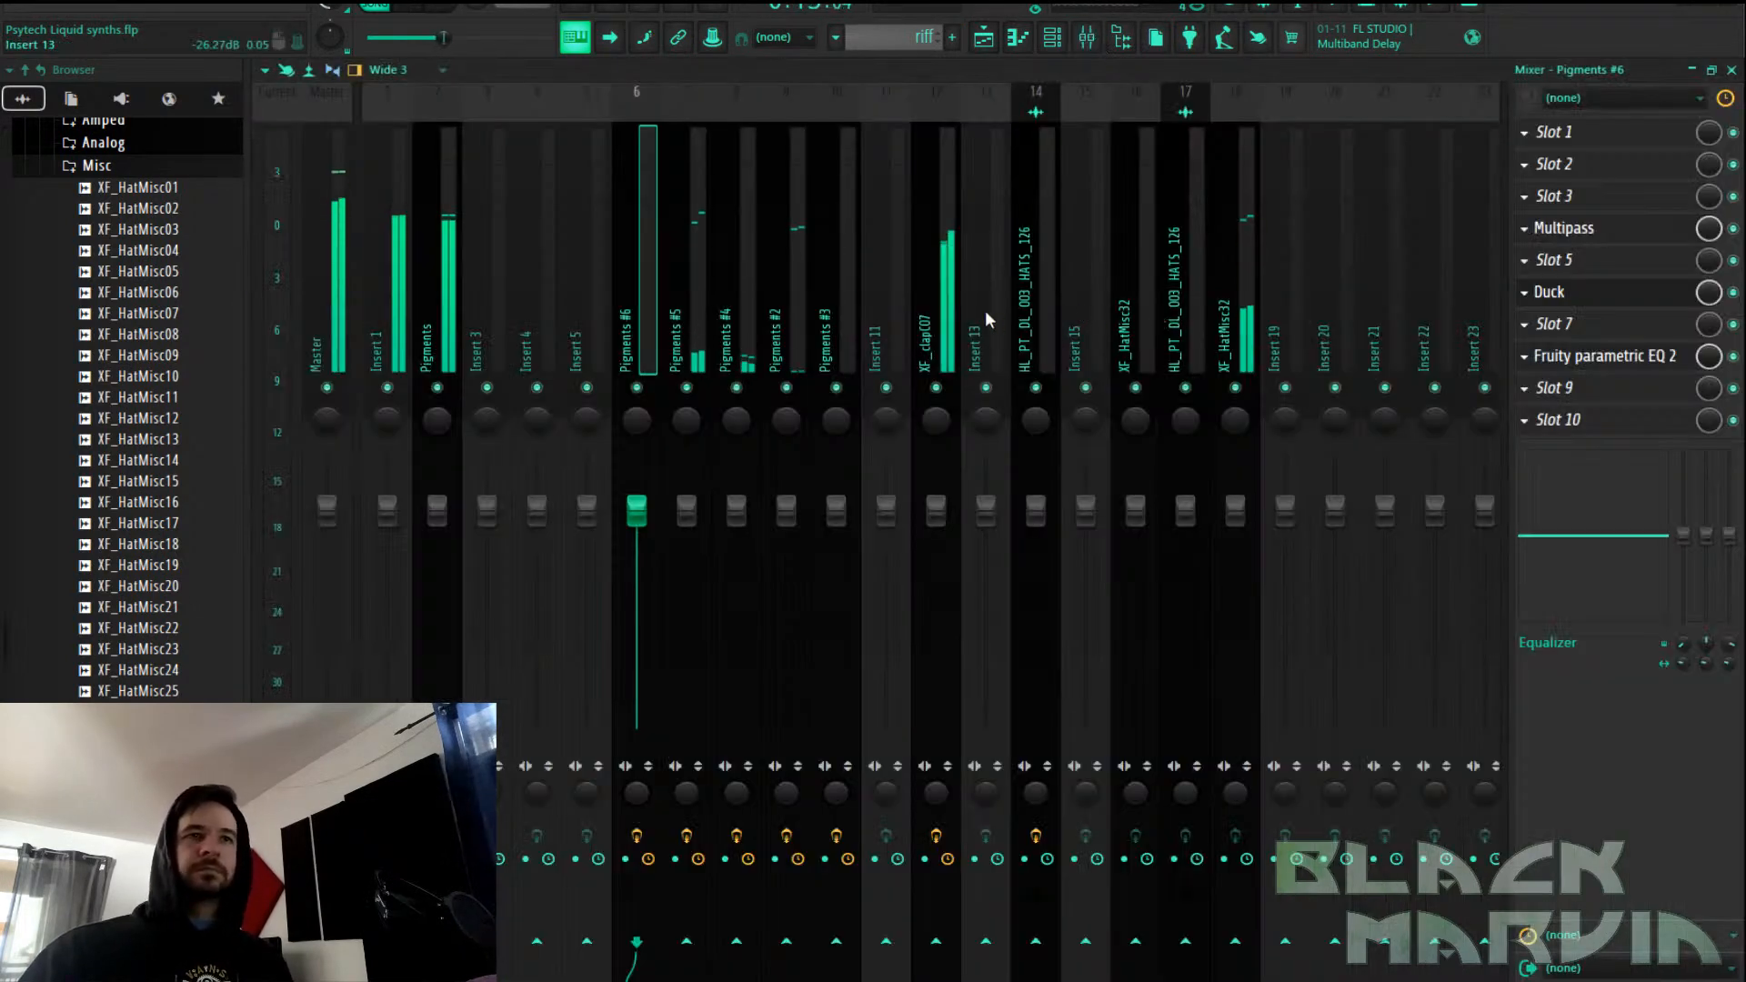
{"action": "left_click", "coordinate": [1198, 317]}
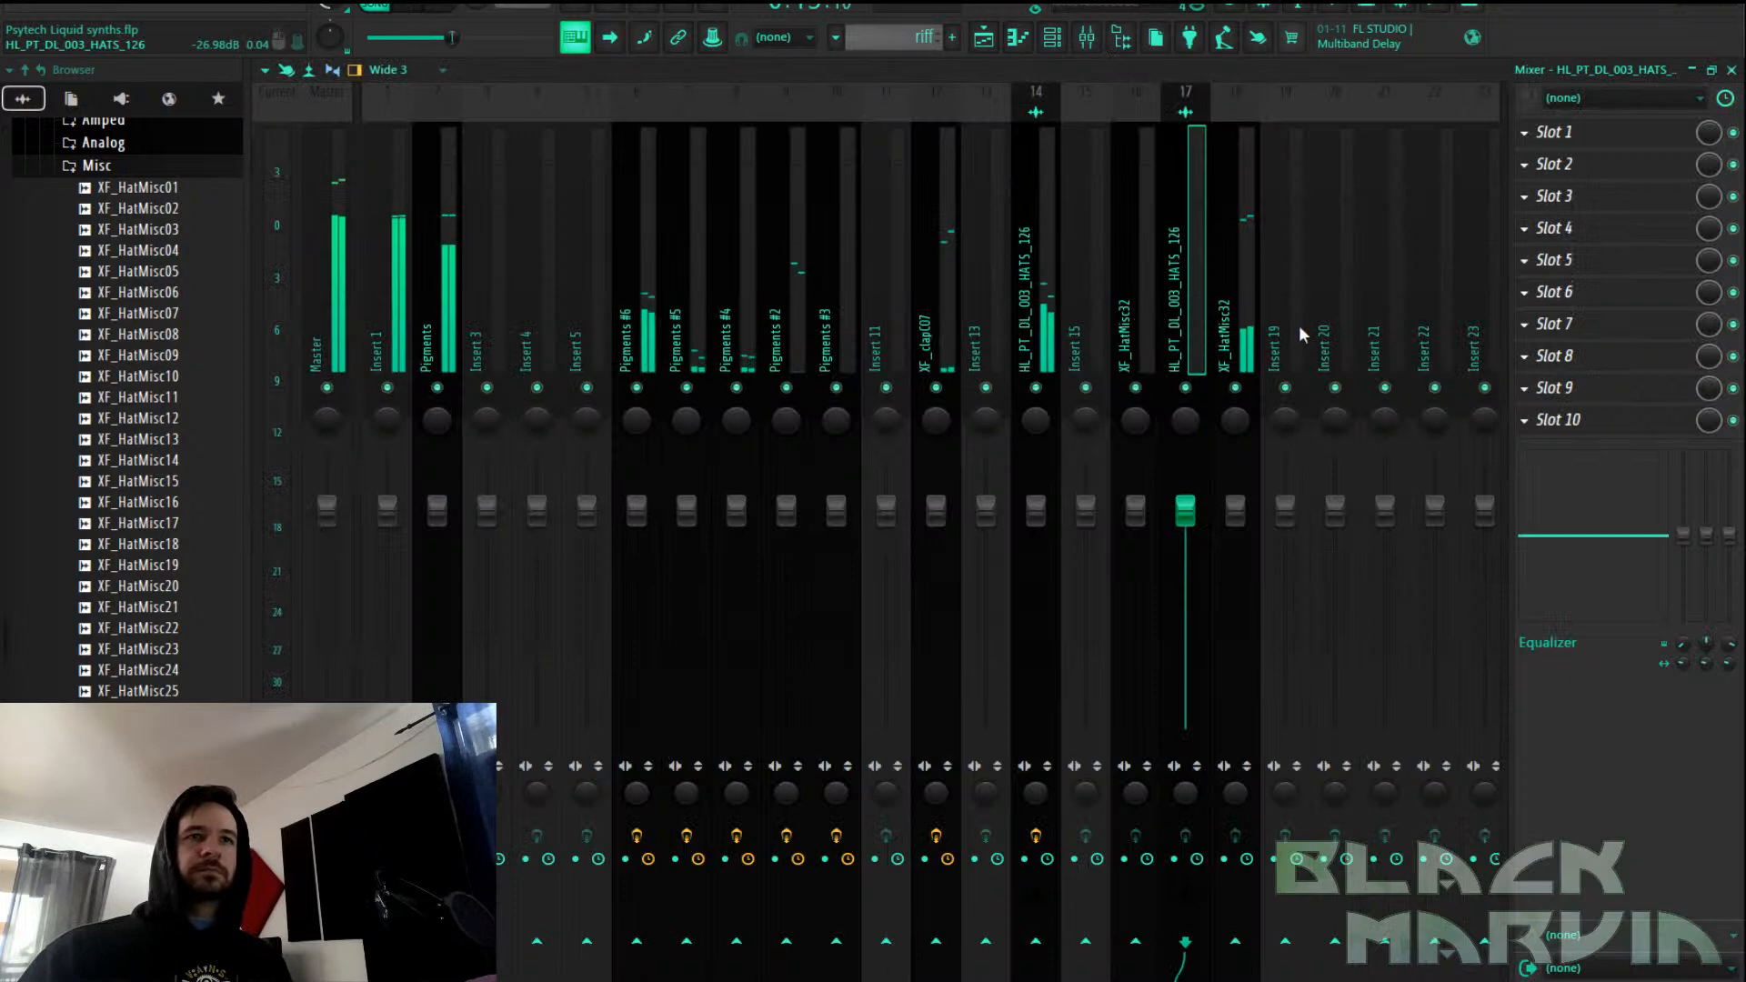
{"action": "left_click", "coordinate": [1046, 320]}
{"action": "left_click", "coordinate": [1567, 388]}
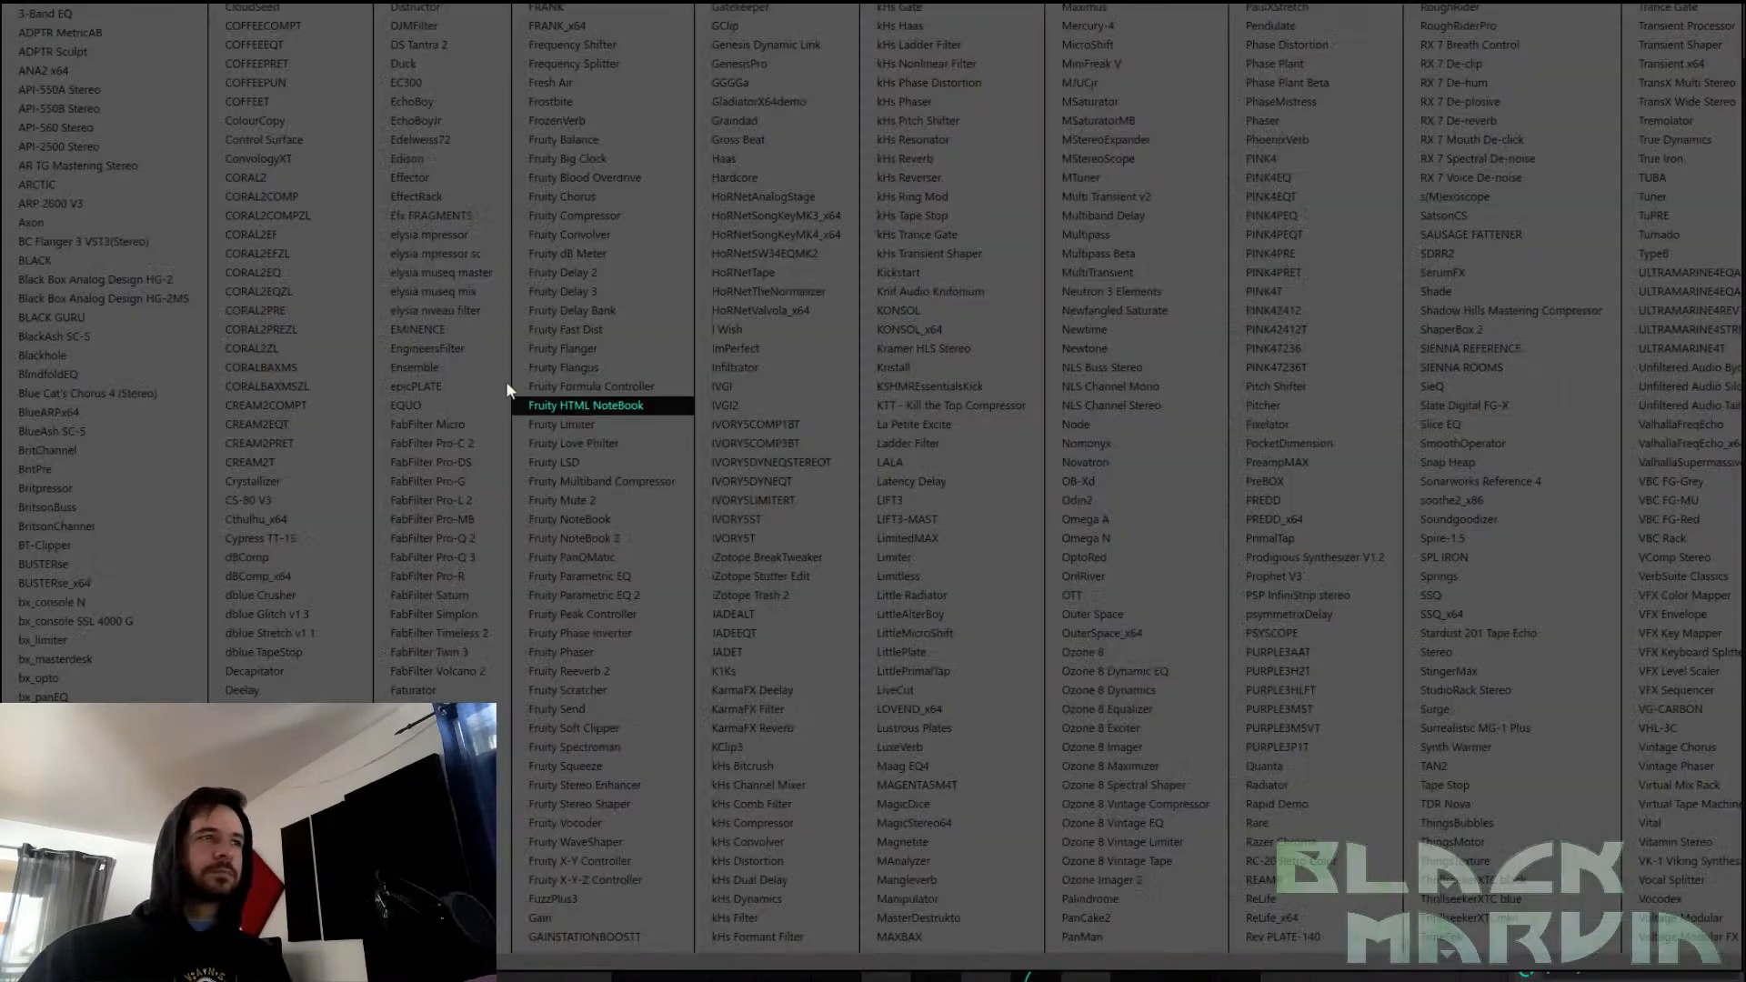
{"action": "left_click", "coordinate": [173, 526]}
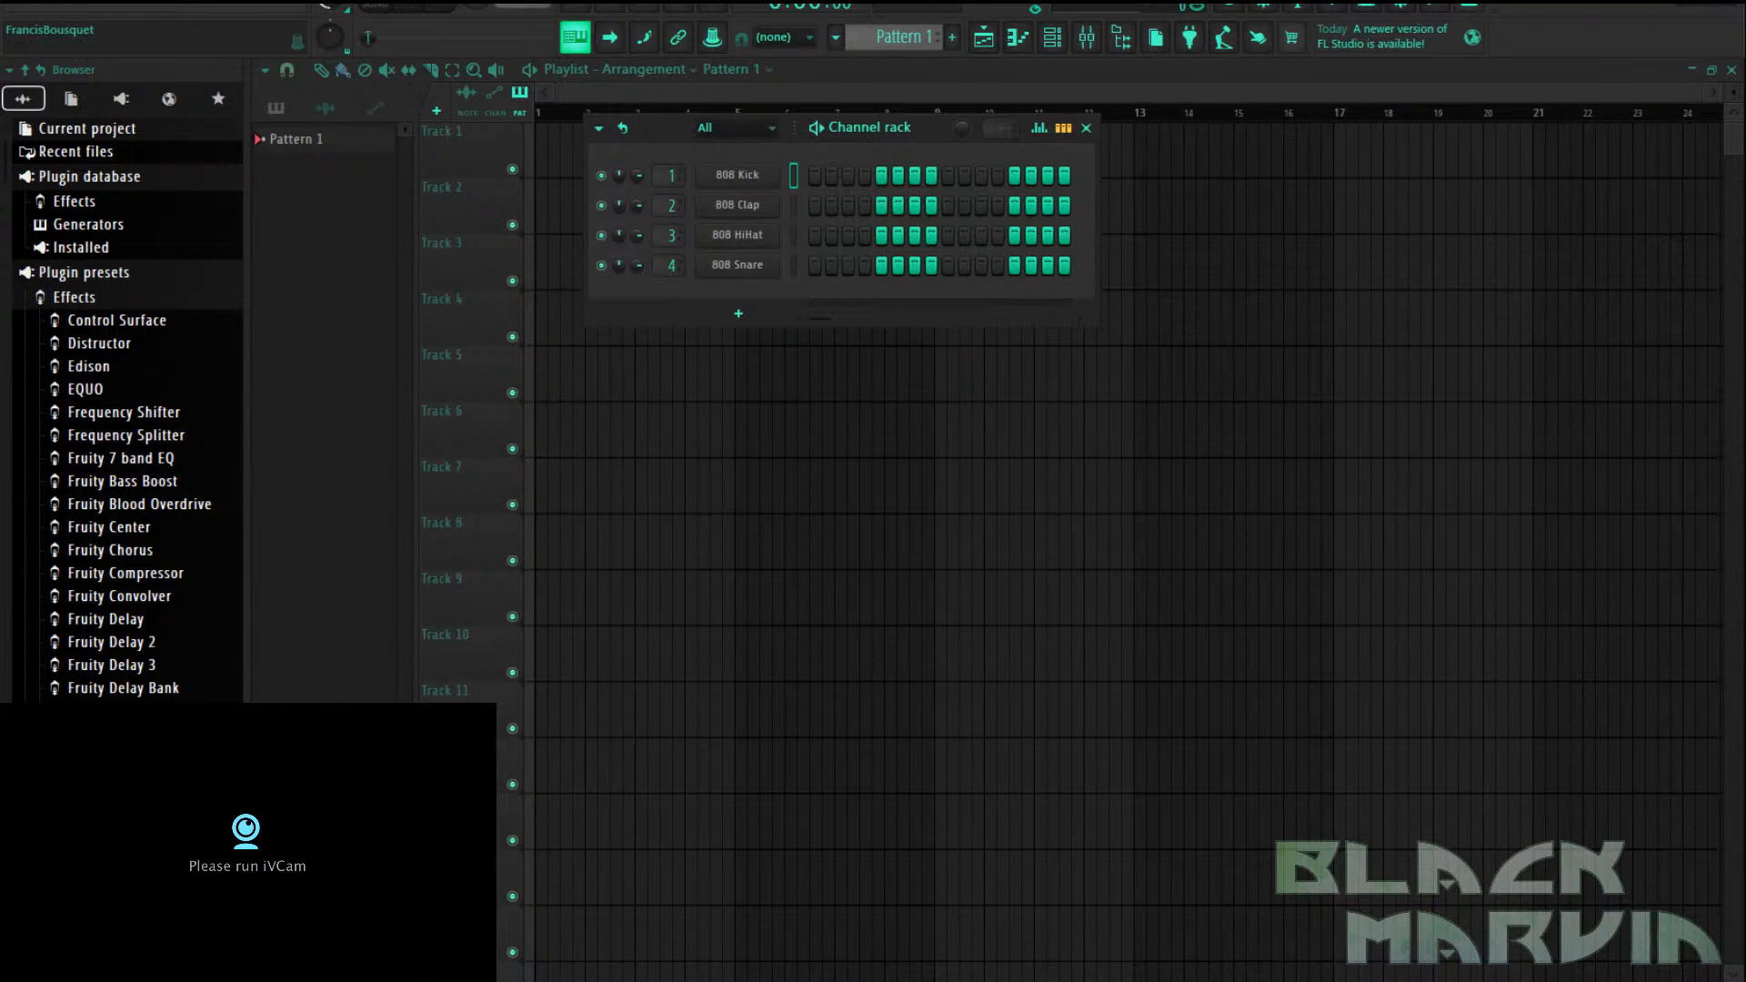
Start the iVCam application and minimize its window
{"action": "key", "text": "super"}
{"action": "type", "text": "iv"}
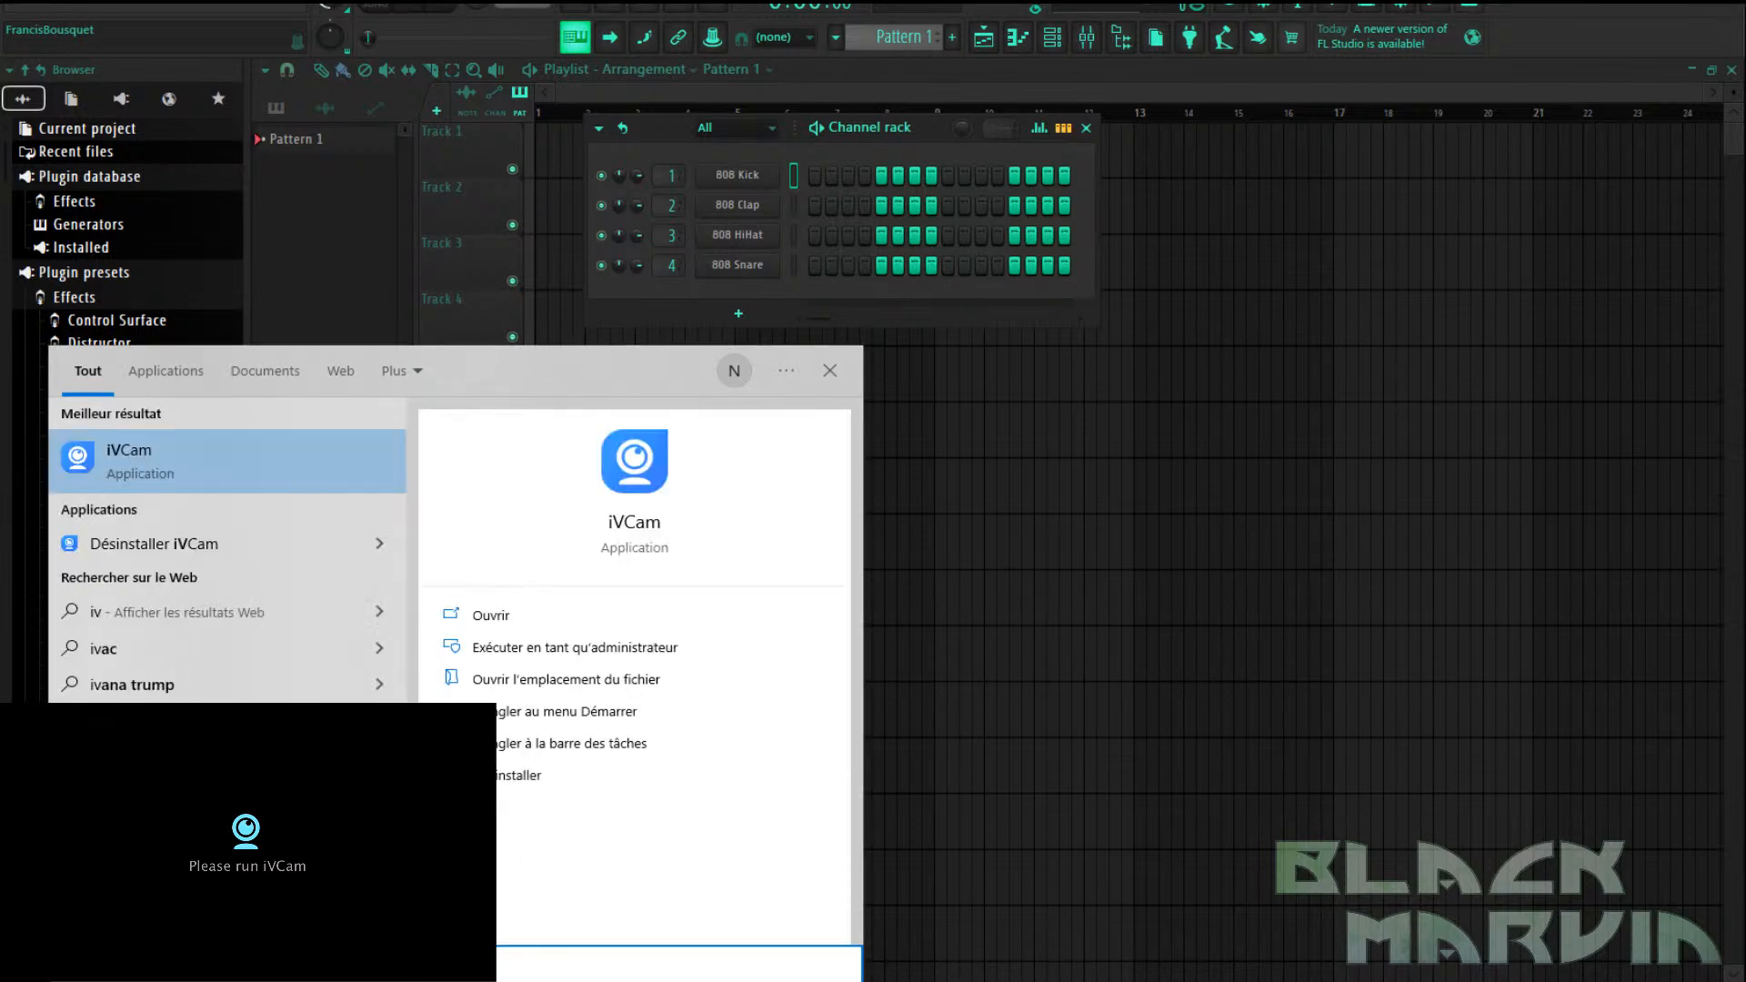
{"action": "left_click", "coordinate": [500, 616]}
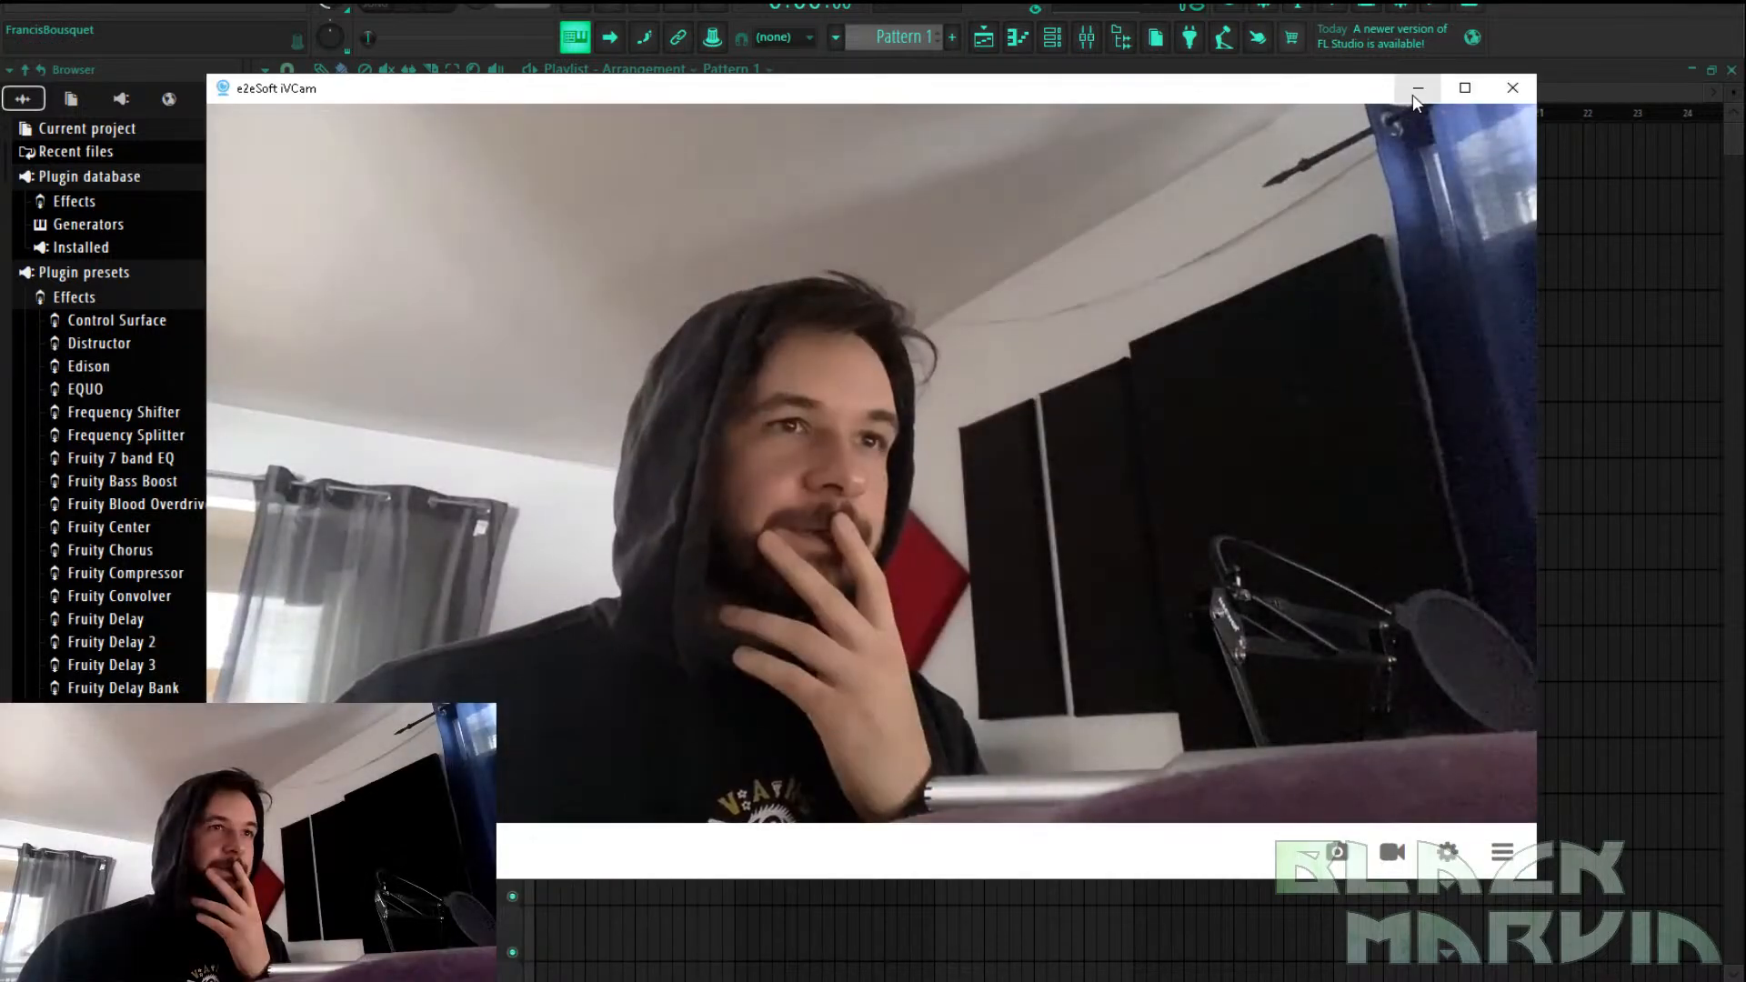
{"action": "left_click", "coordinate": [1416, 89]}
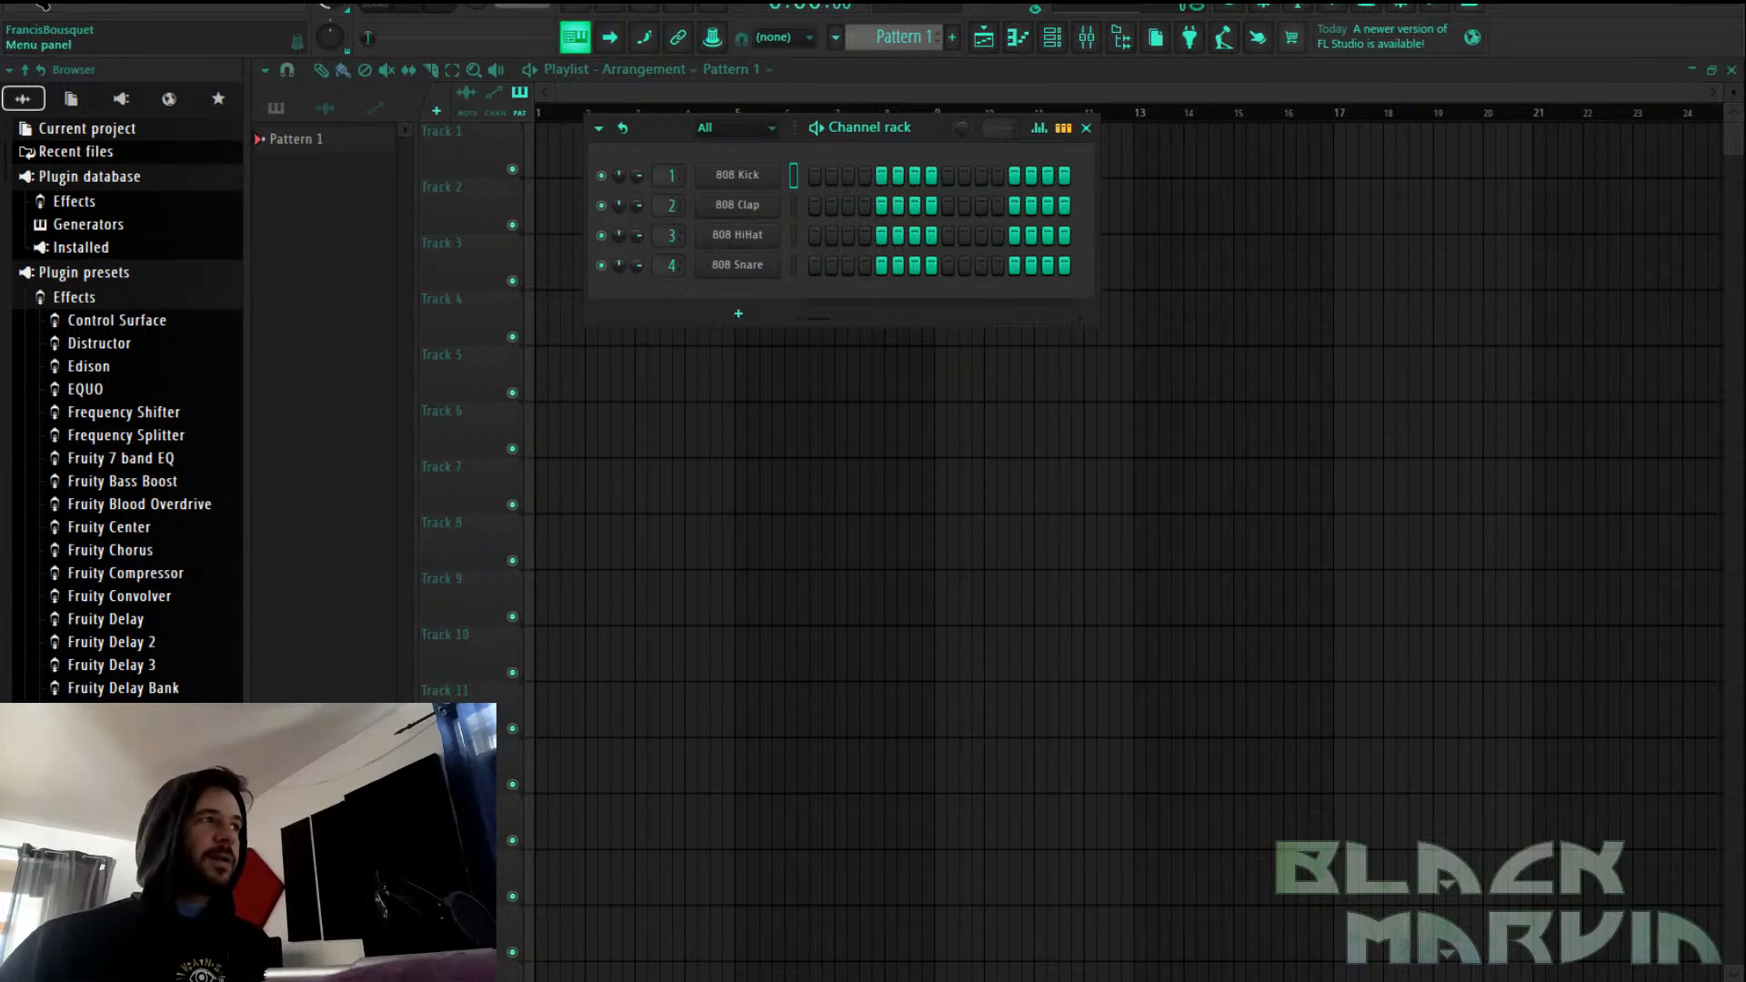
Try twice to revert the project to its last backup
{"action": "left_click", "coordinate": [20, 6]}
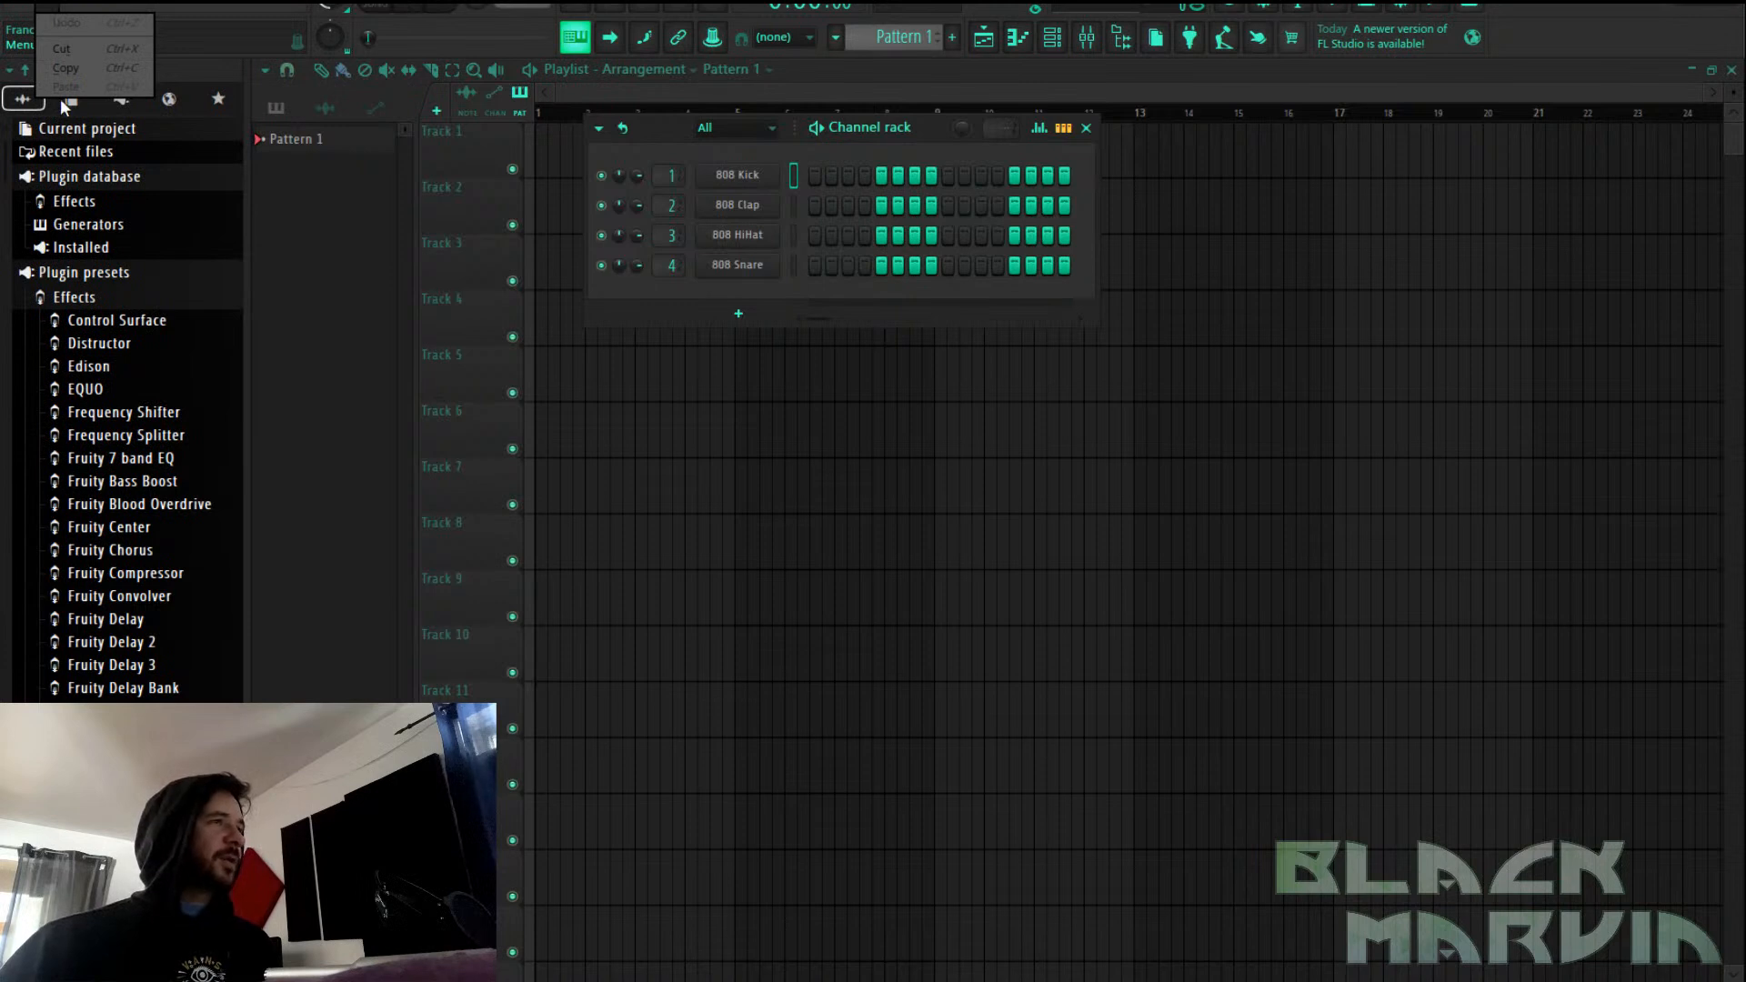
{"action": "mouse_move", "coordinate": [18, 7]}
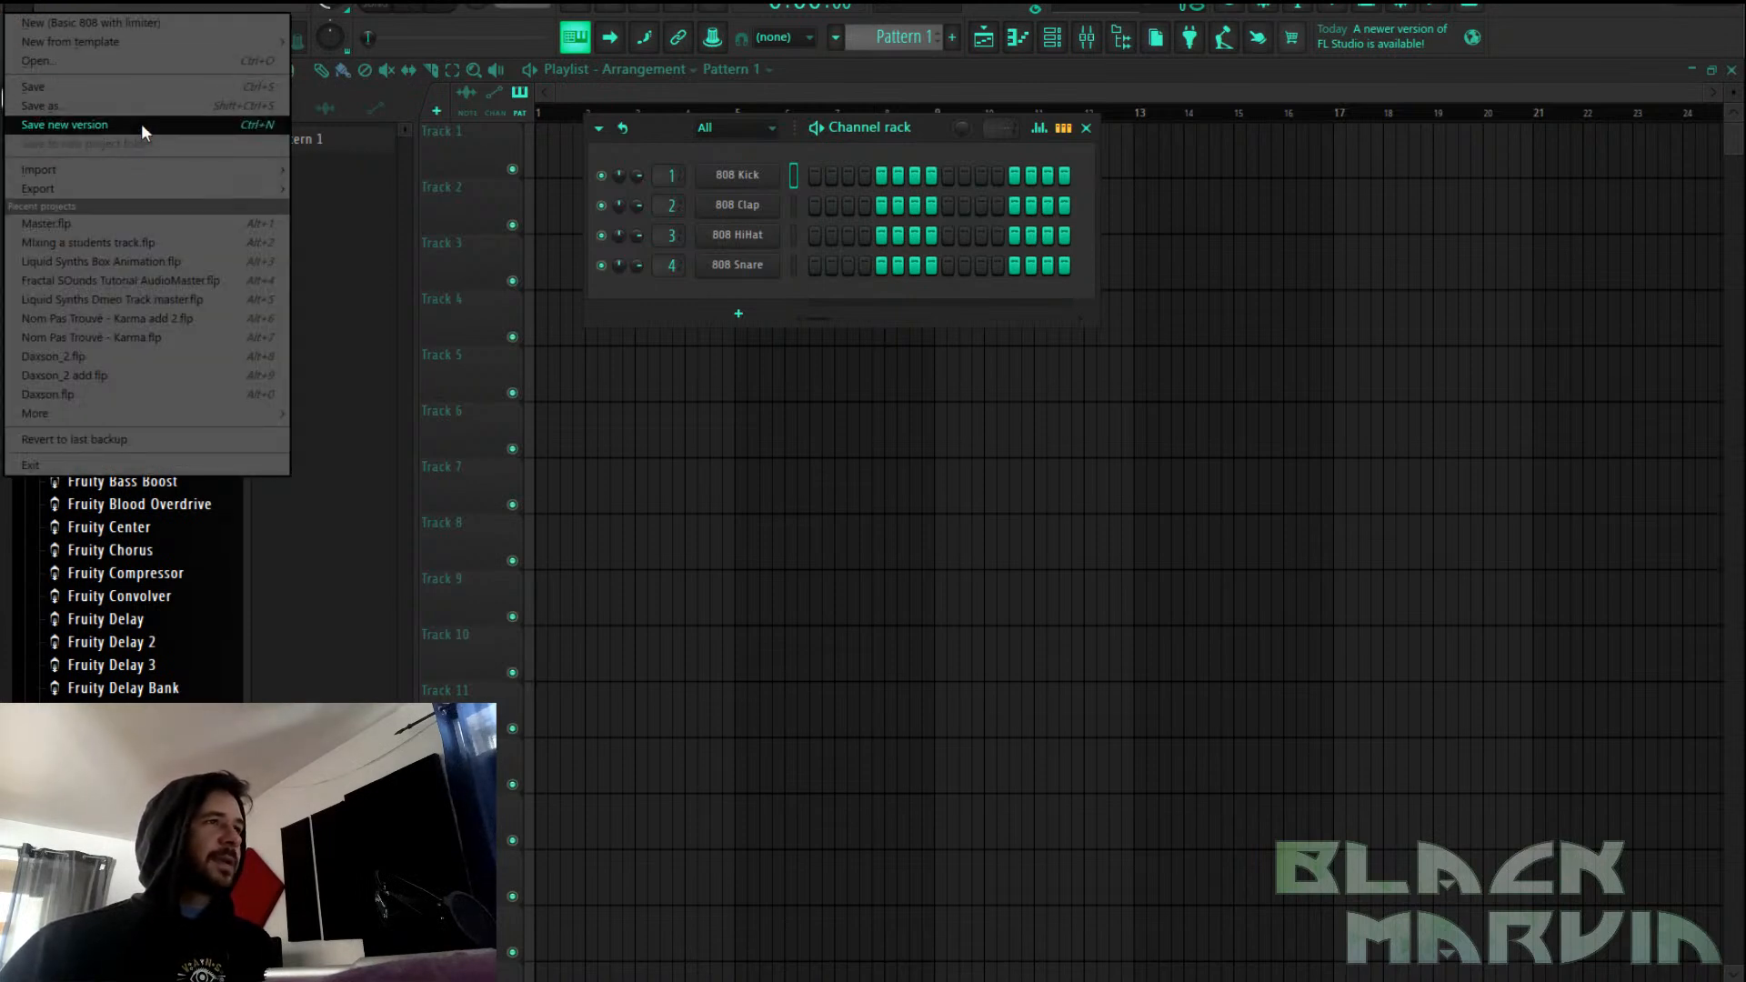
{"action": "left_click", "coordinate": [183, 439]}
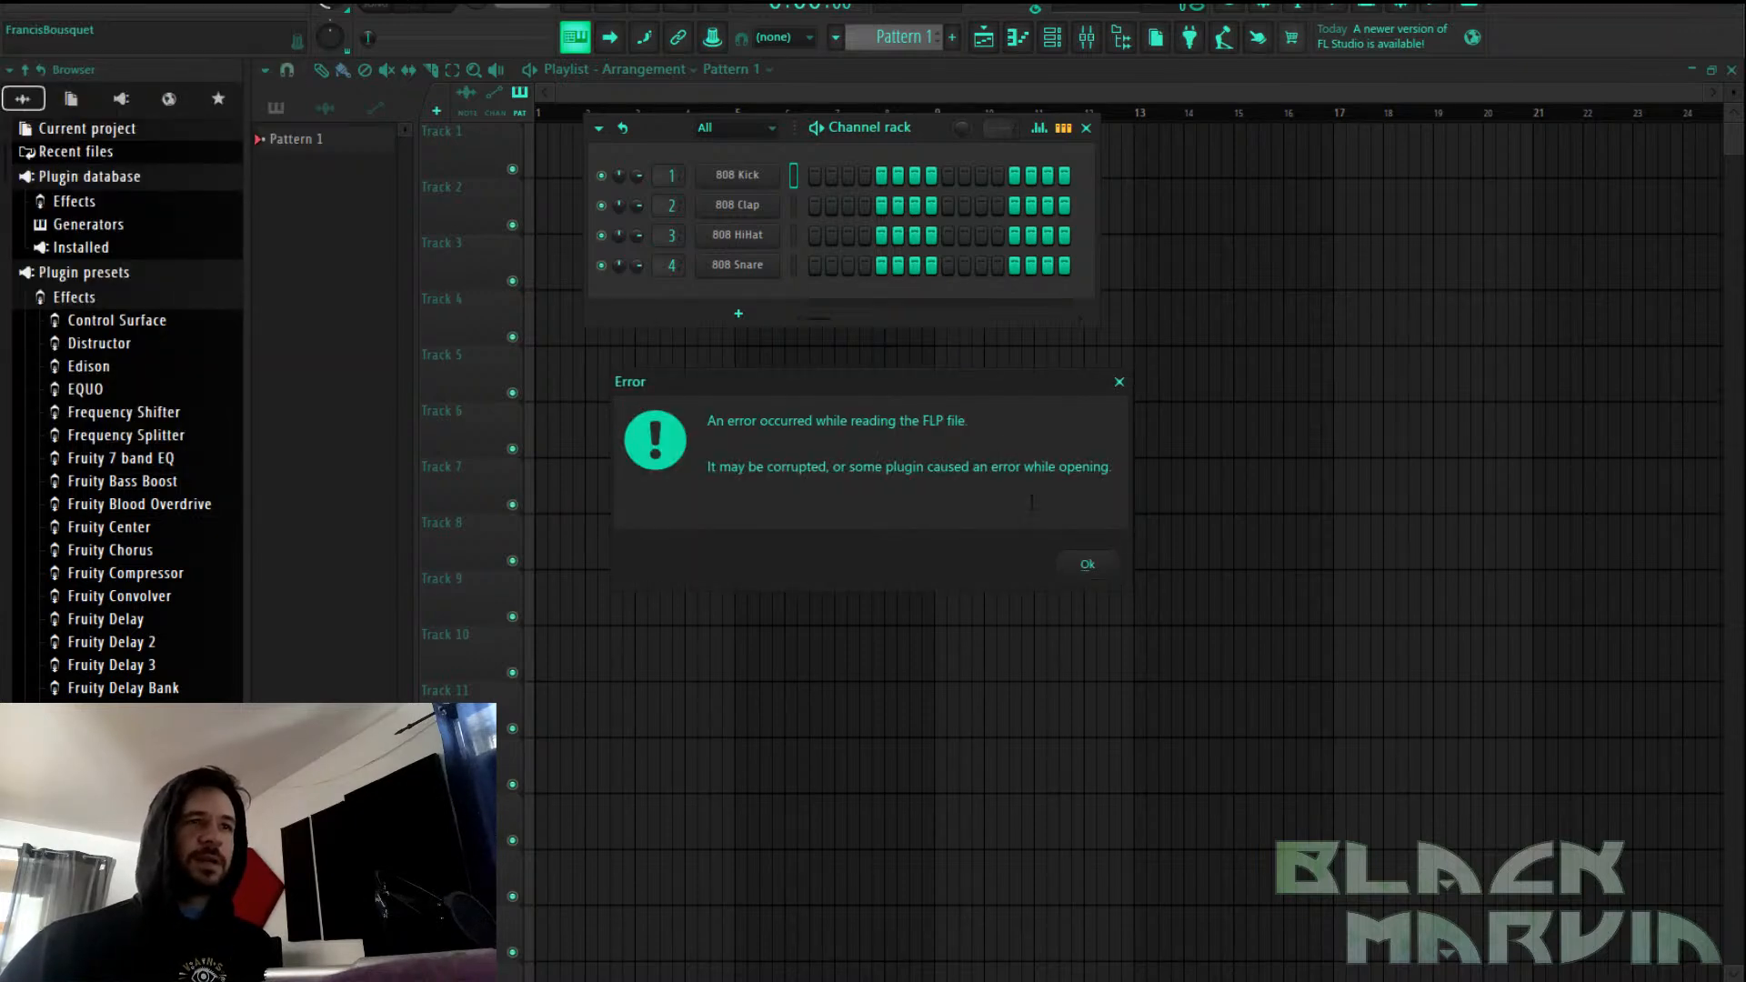
{"action": "left_click", "coordinate": [1089, 562]}
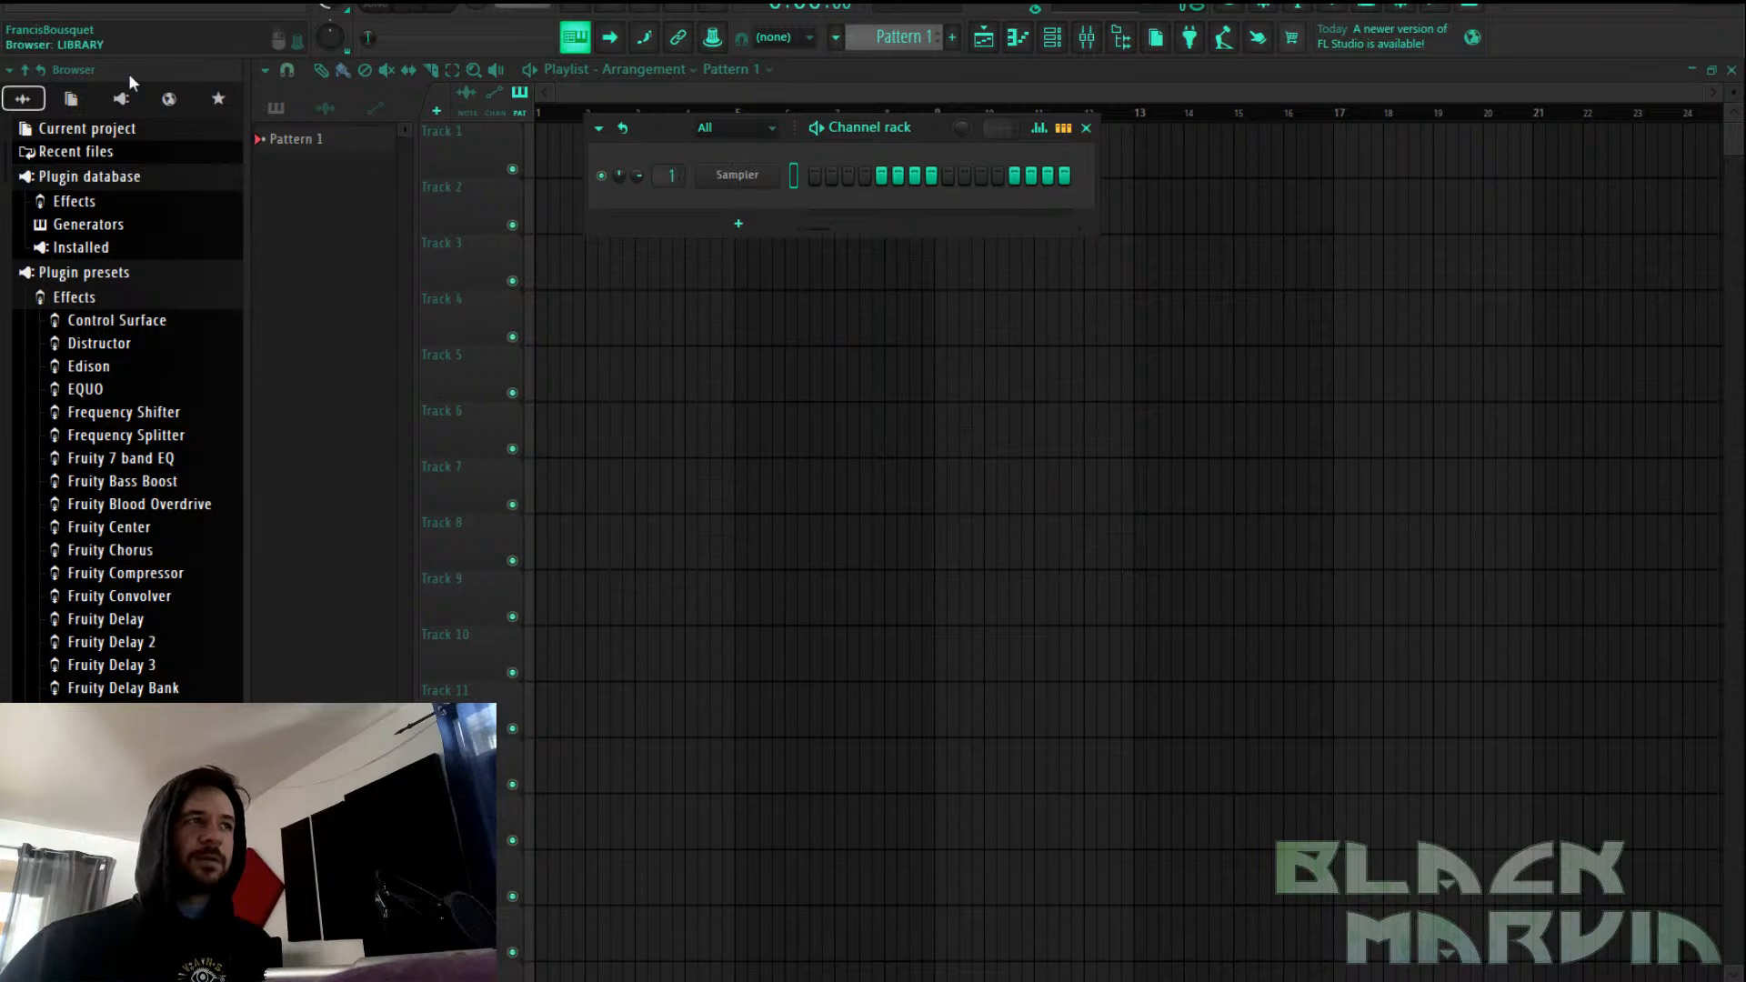
{"action": "left_click", "coordinate": [28, 3]}
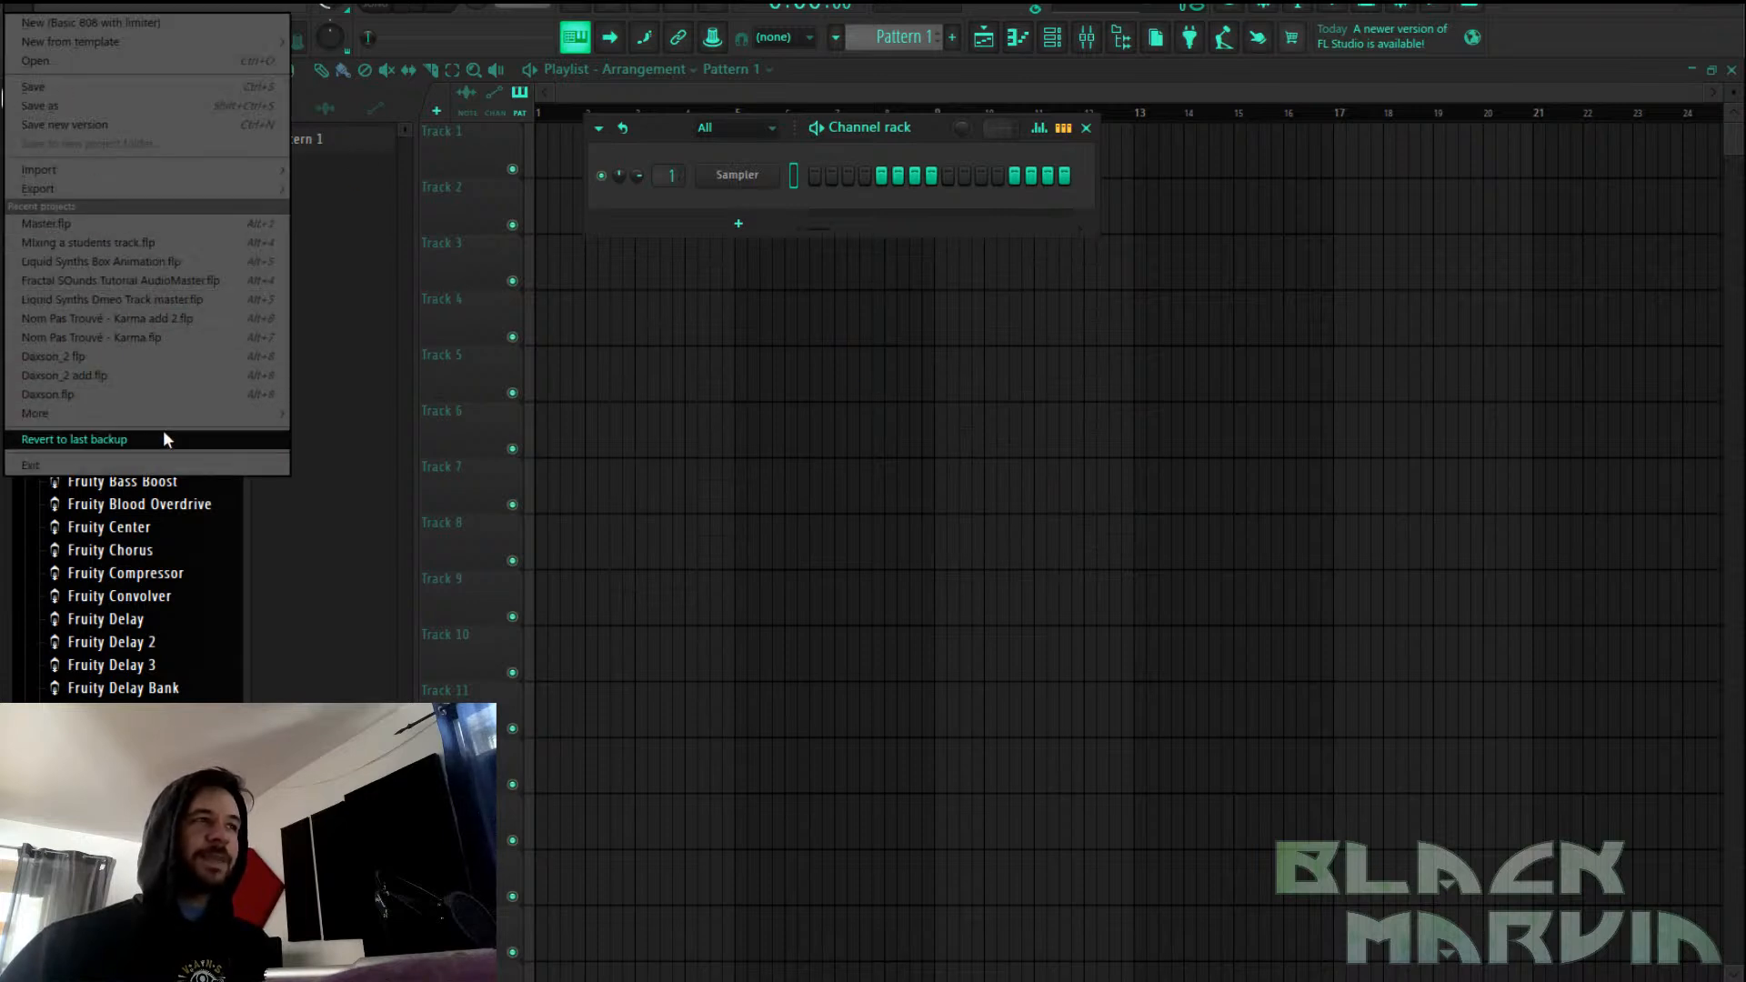
{"action": "left_click", "coordinate": [187, 440]}
{"action": "left_click", "coordinate": [1091, 566]}
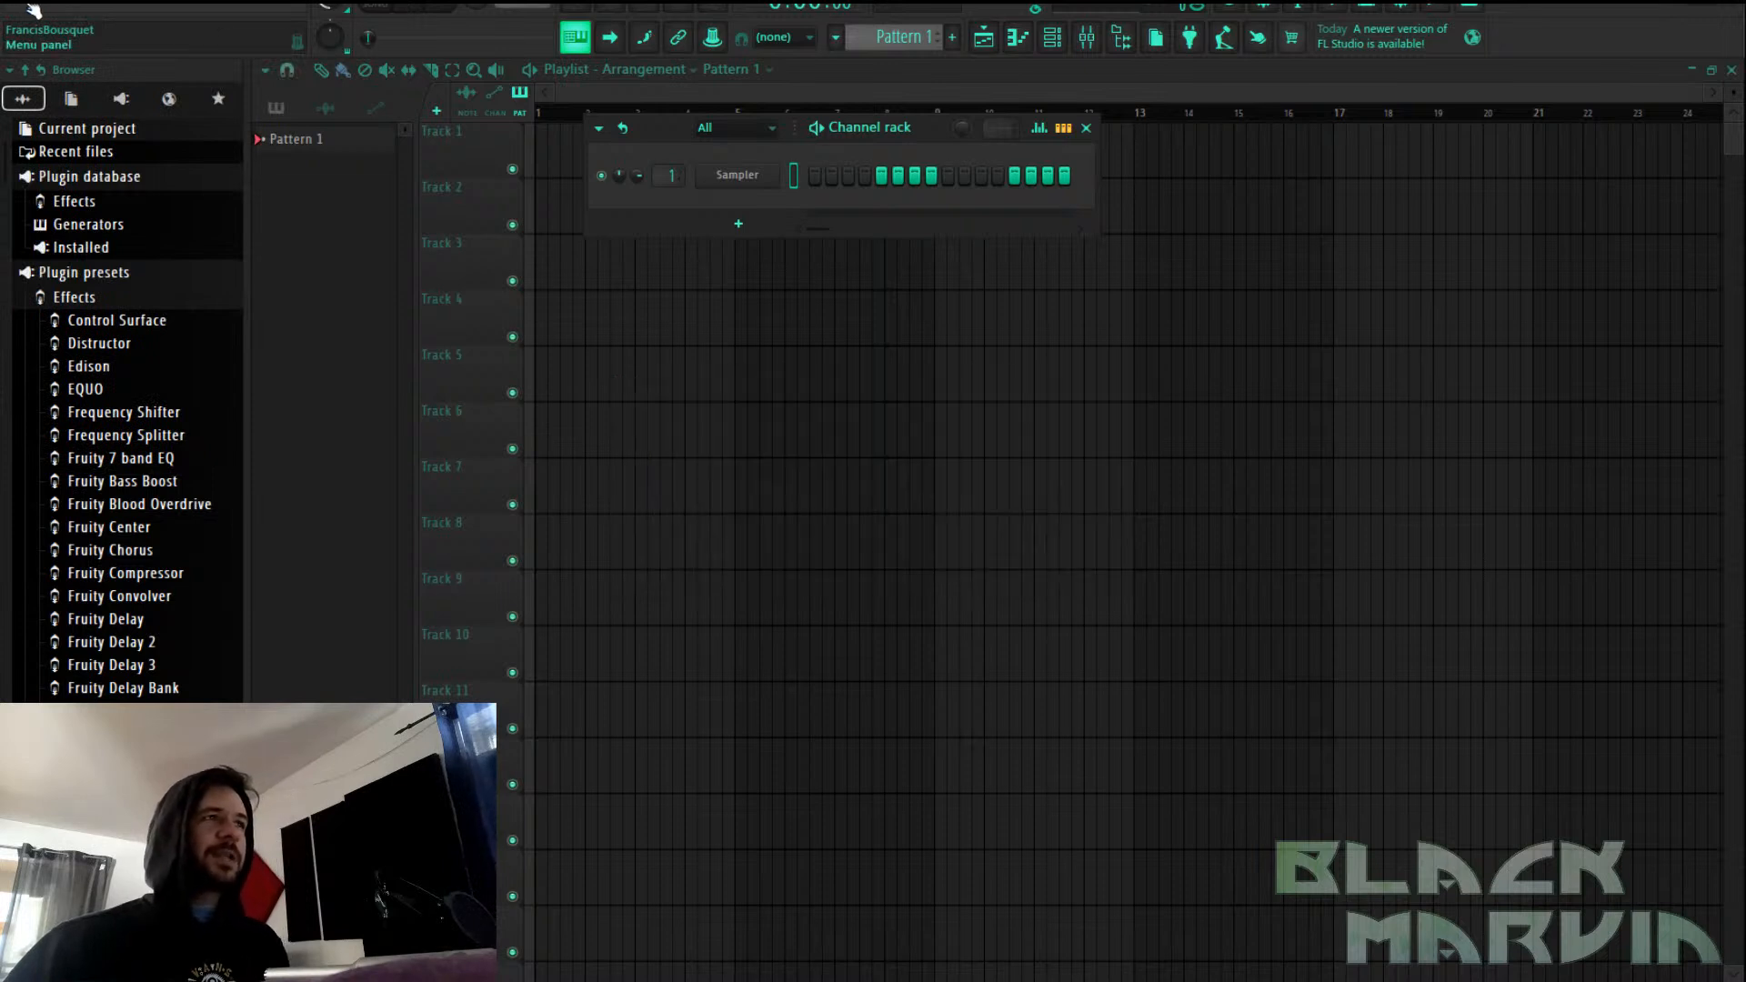
Look through the recent projects, including the extended list, for the lost psytech project
{"action": "left_click", "coordinate": [20, 5]}
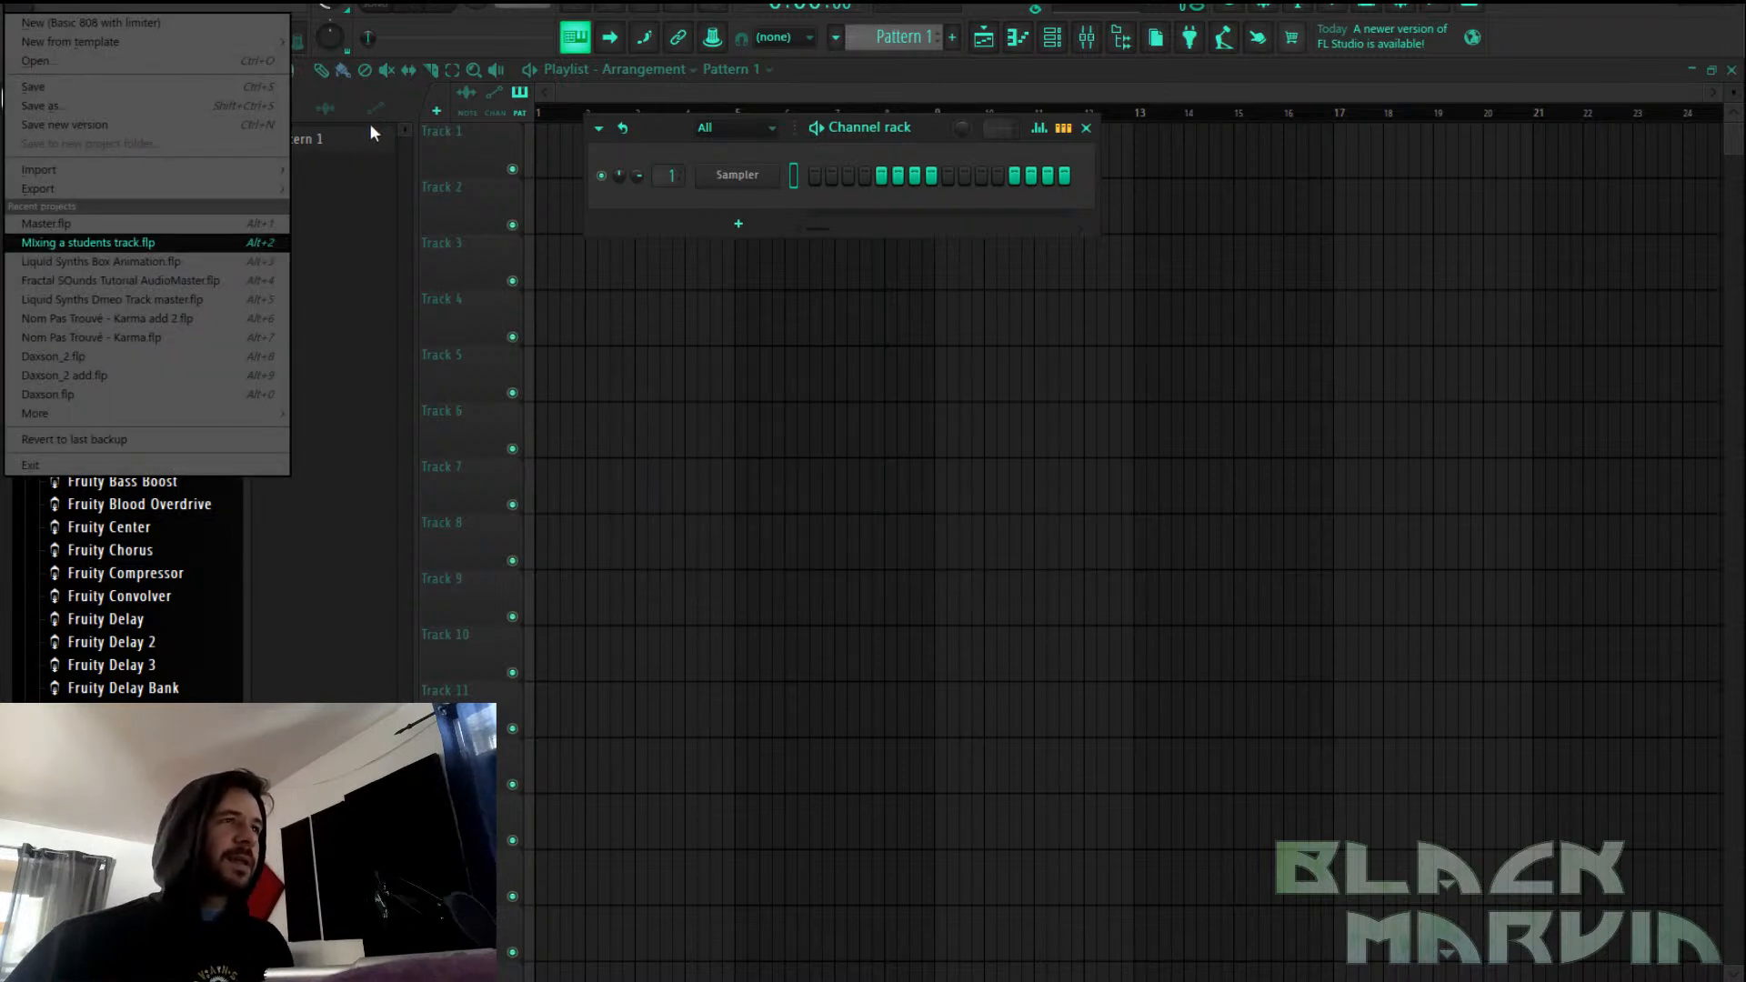
{"action": "left_click", "coordinate": [643, 95]}
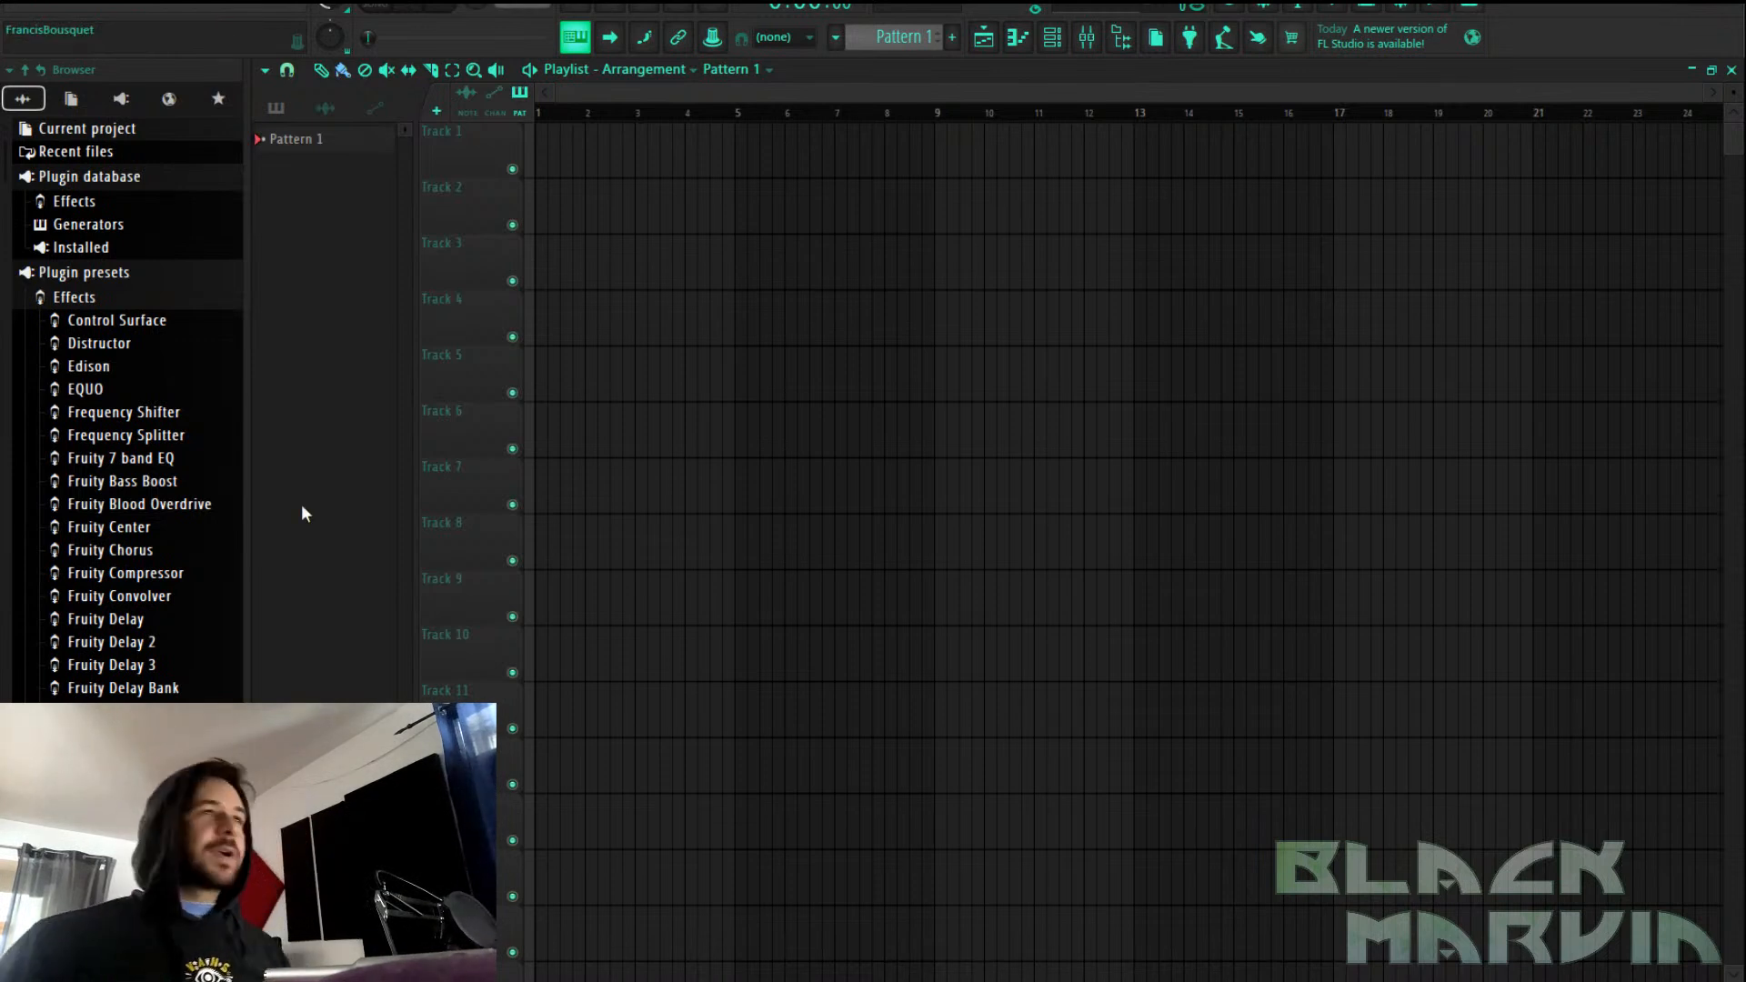
{"action": "left_click", "coordinate": [30, 11]}
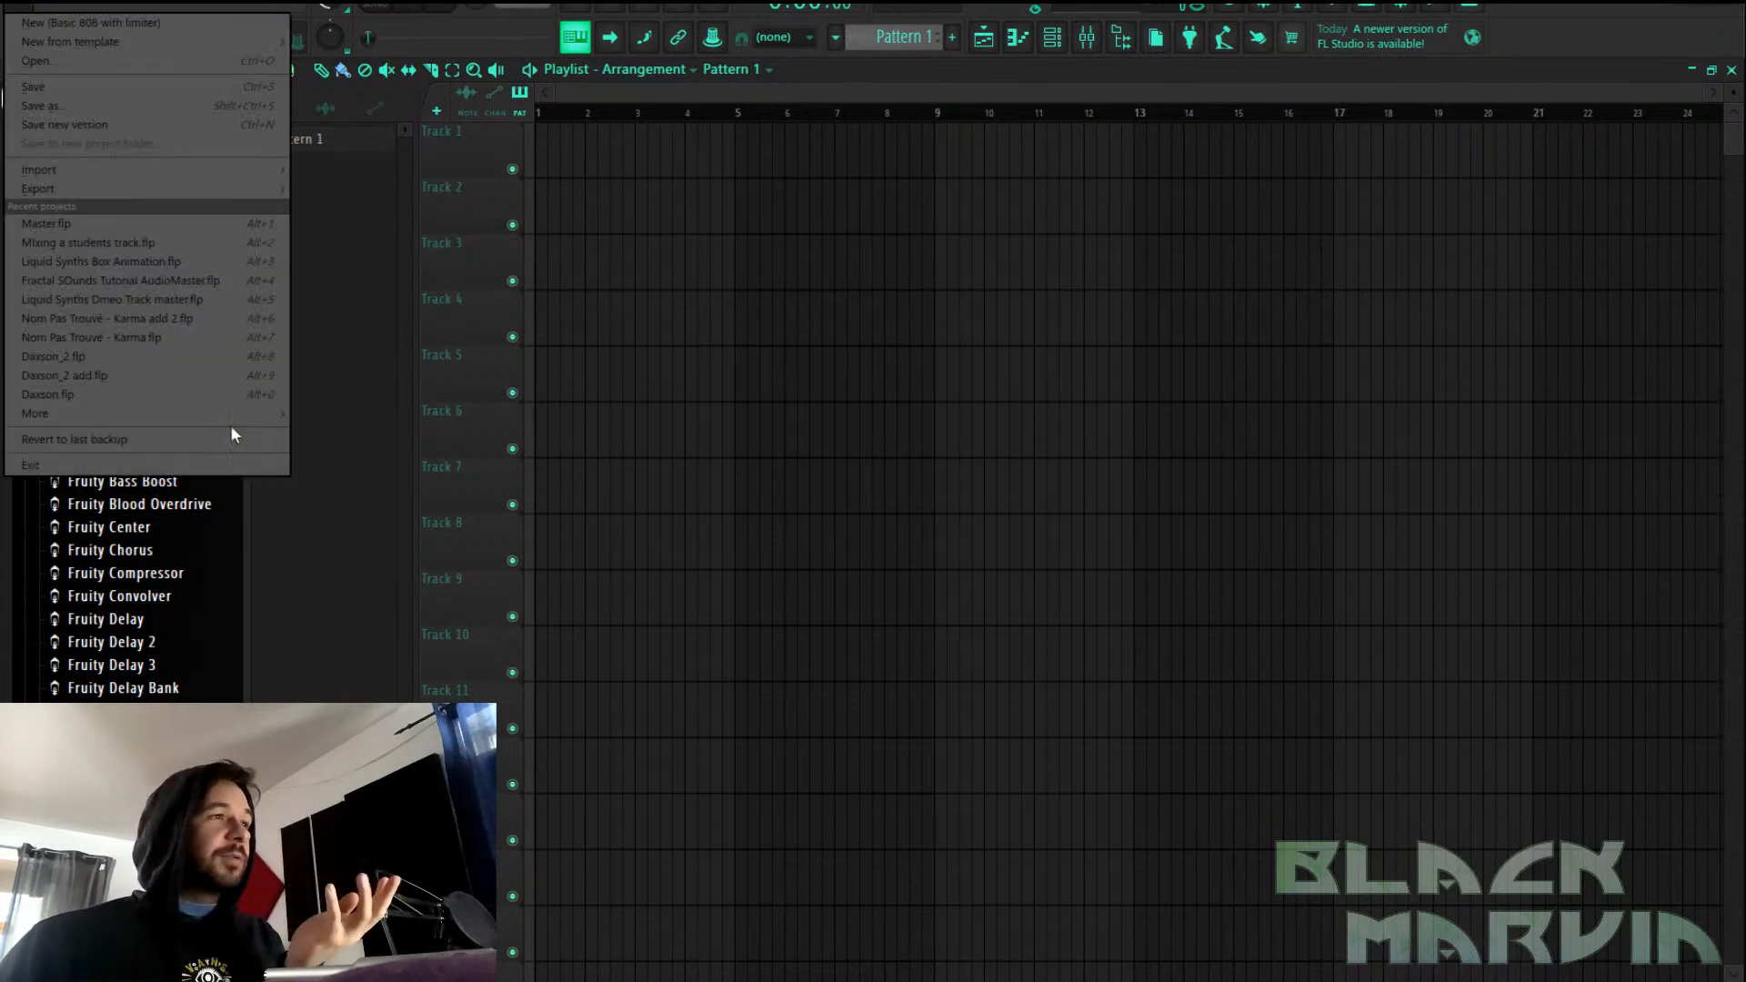
{"action": "mouse_move", "coordinate": [218, 420]}
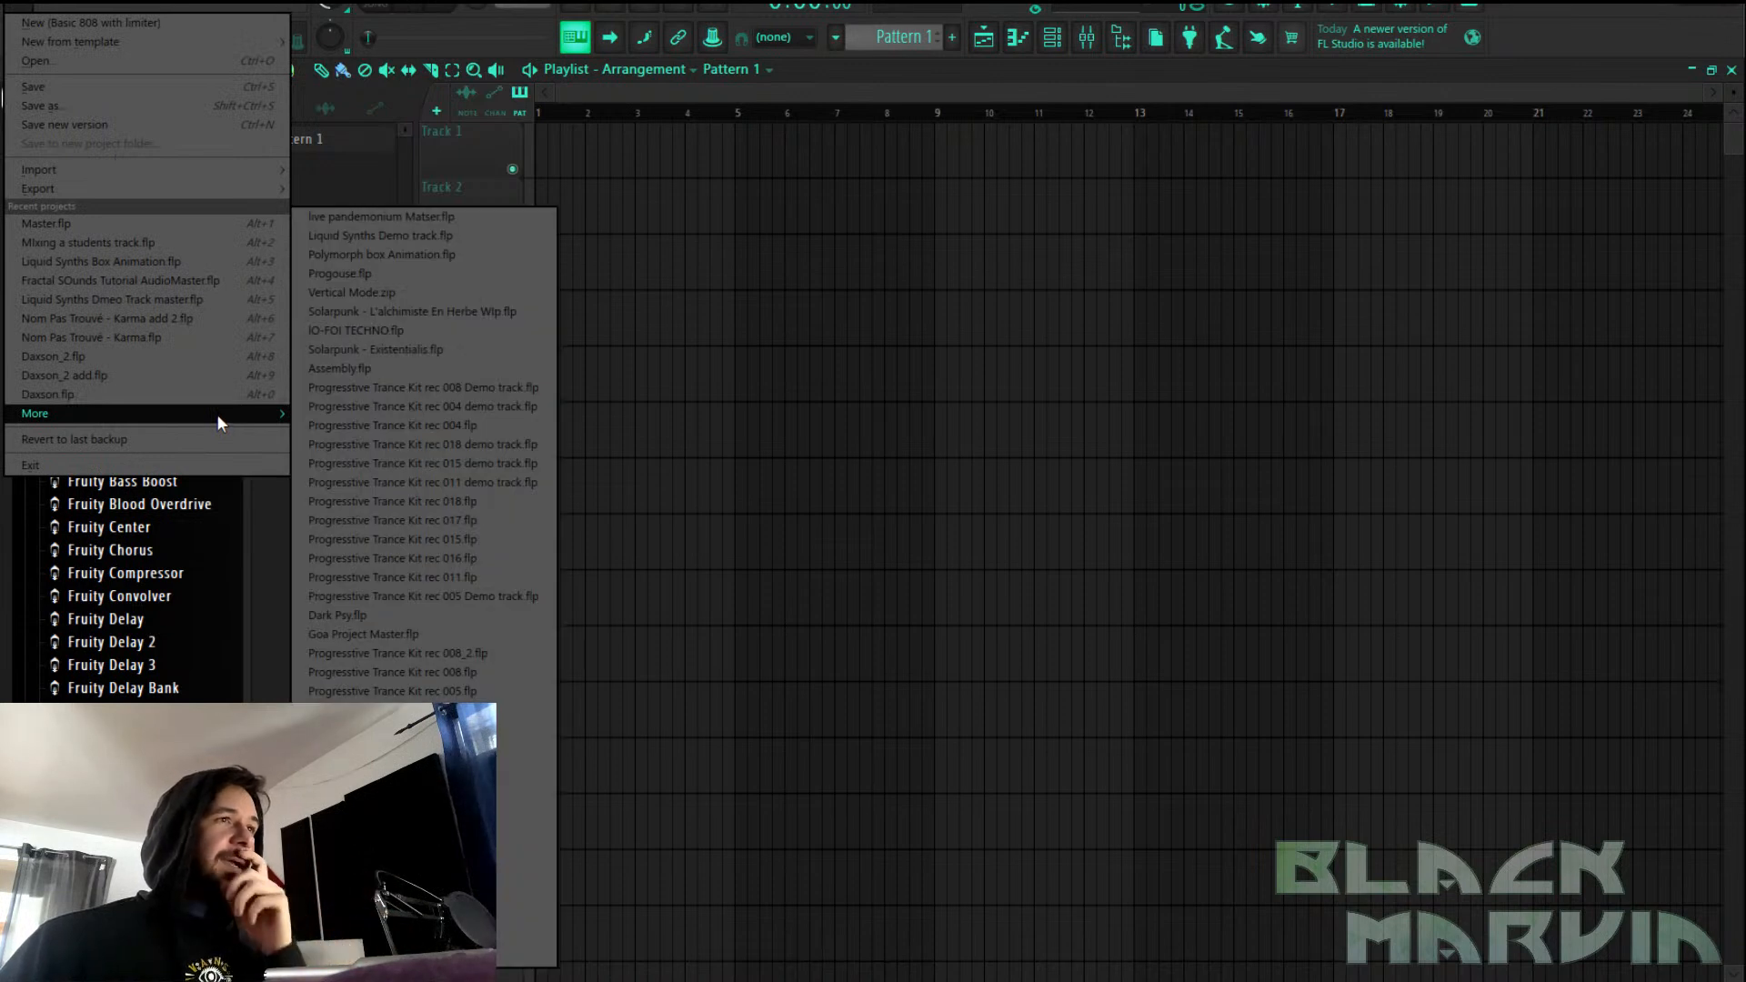
{"action": "left_click", "coordinate": [539, 72]}
Collapse the Plugin presets and Plugin database folders in the browser and expand the Backup folder
{"action": "scroll", "coordinate": [123, 347], "scroll_direction": "down", "scroll_amount": 6}
{"action": "scroll", "coordinate": [123, 348], "scroll_direction": "down", "scroll_amount": 20}
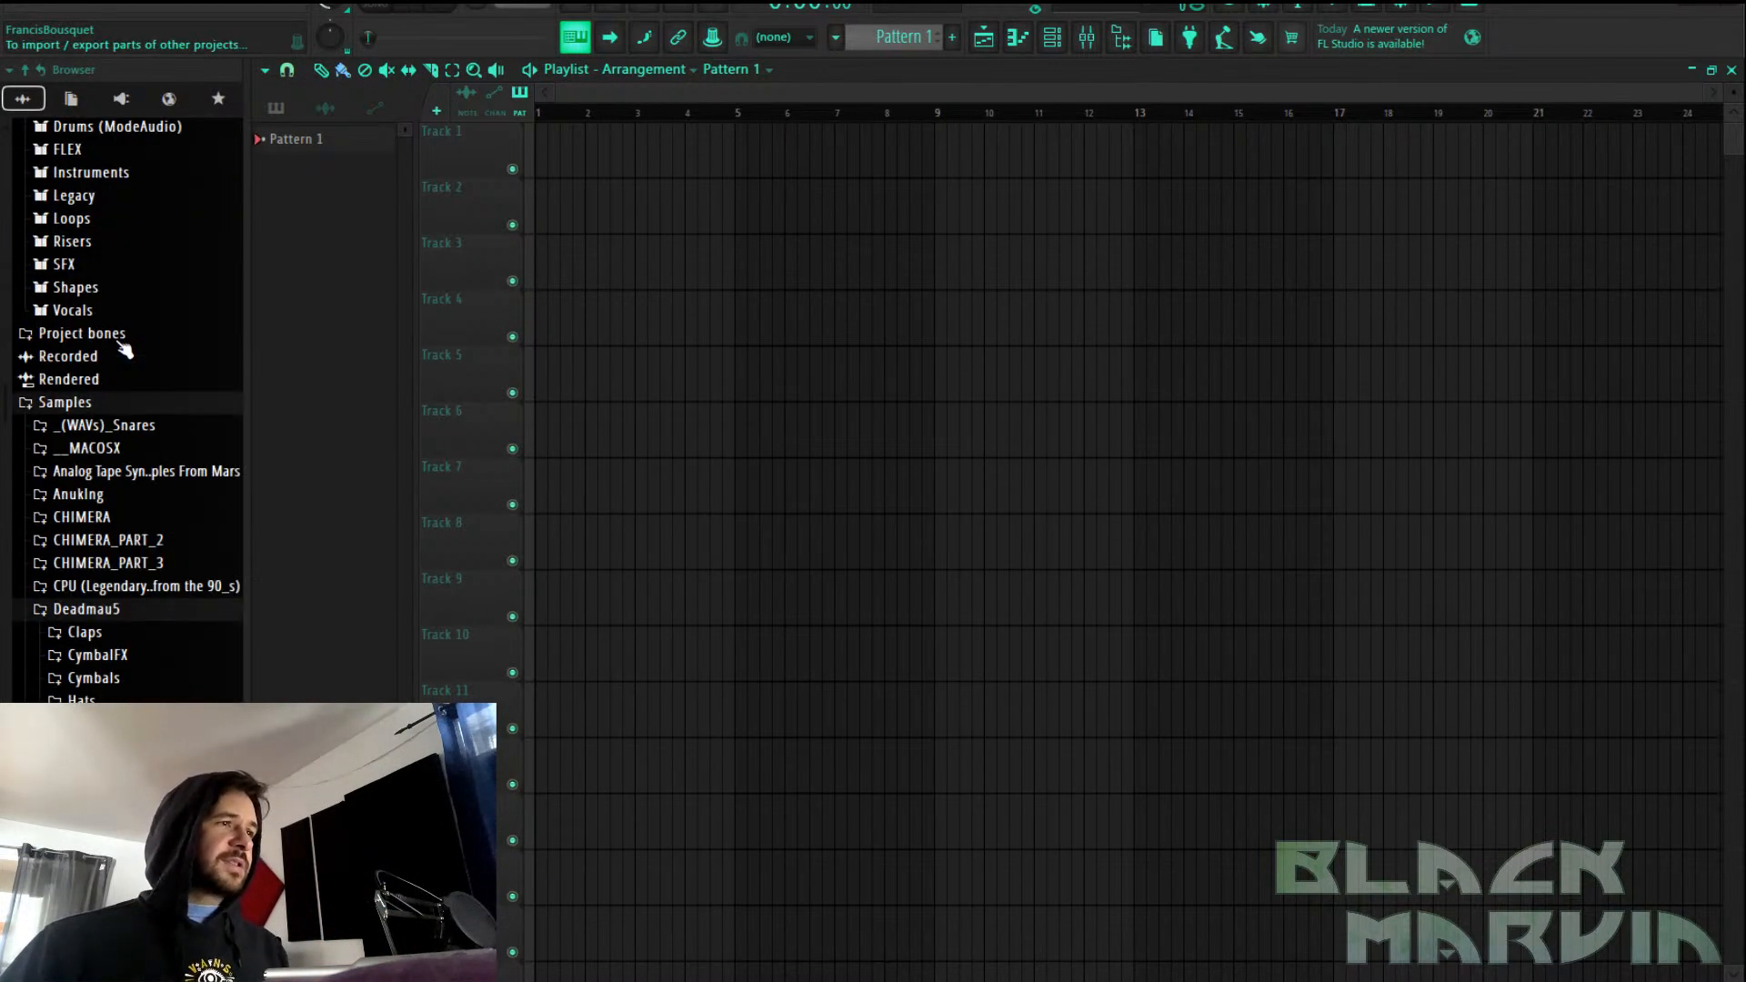
{"action": "scroll", "coordinate": [124, 349], "scroll_direction": "down", "scroll_amount": 9}
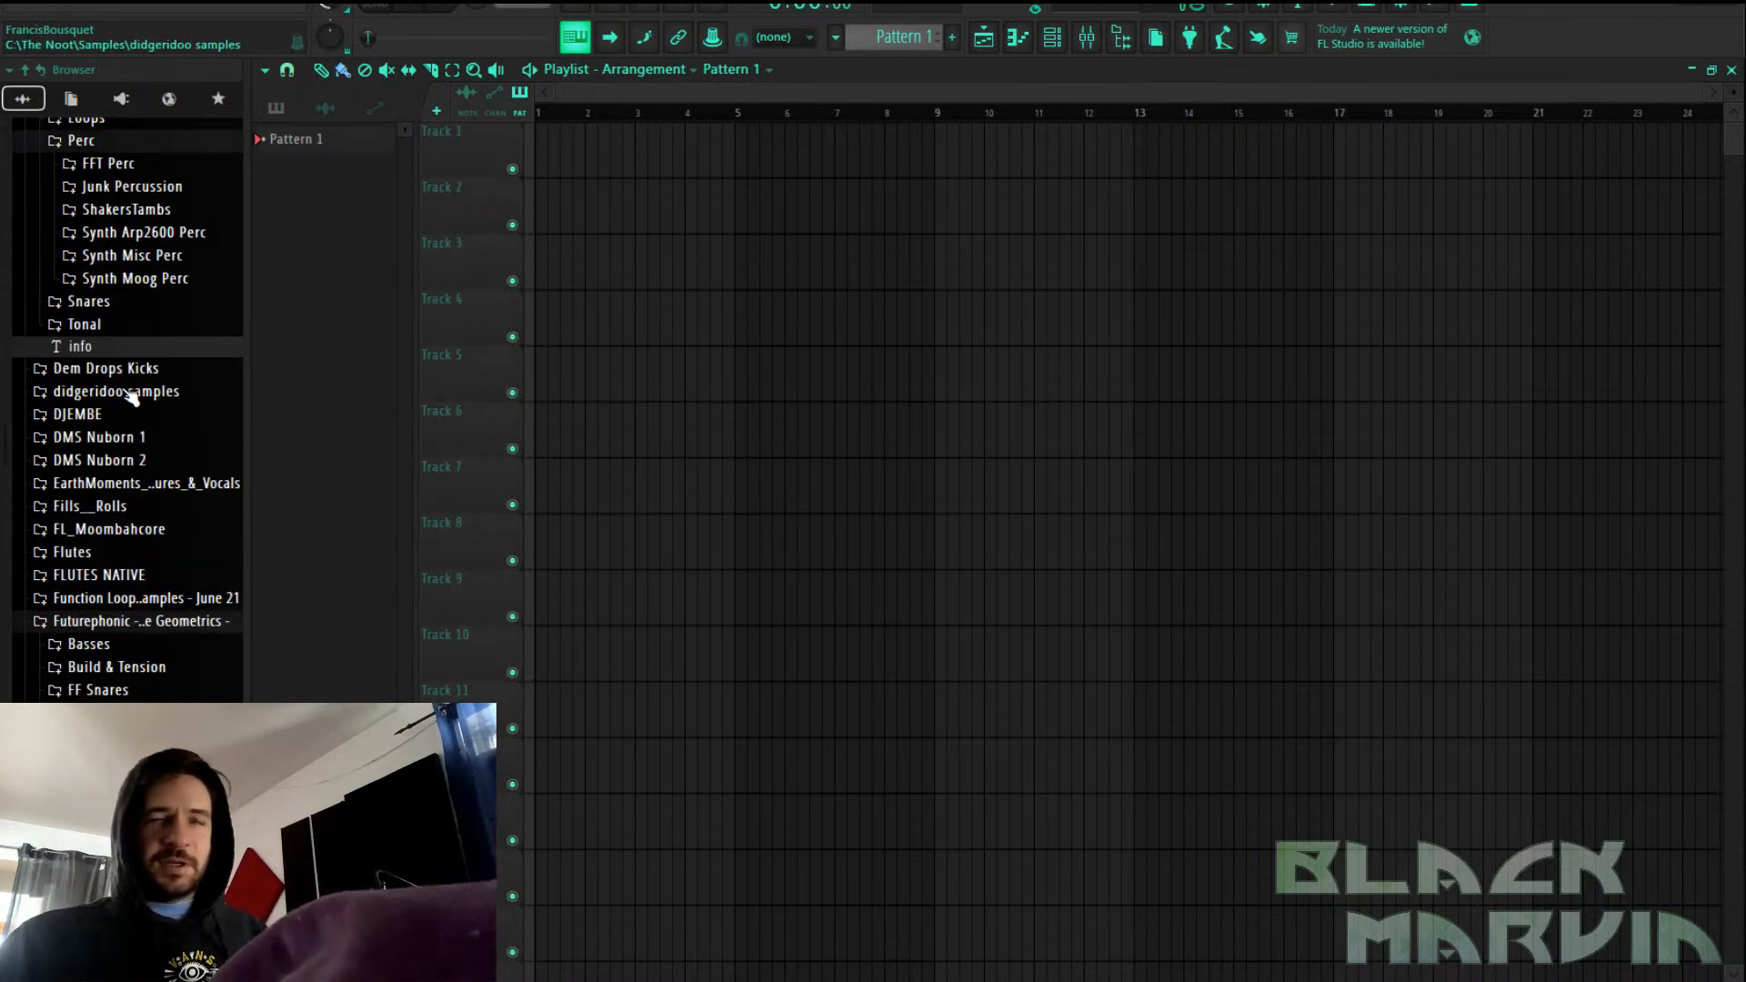
{"action": "scroll", "coordinate": [152, 391], "scroll_direction": "down", "scroll_amount": 4}
{"action": "scroll", "coordinate": [154, 500], "scroll_direction": "up", "scroll_amount": 3}
{"action": "scroll", "coordinate": [143, 419], "scroll_direction": "up", "scroll_amount": 20}
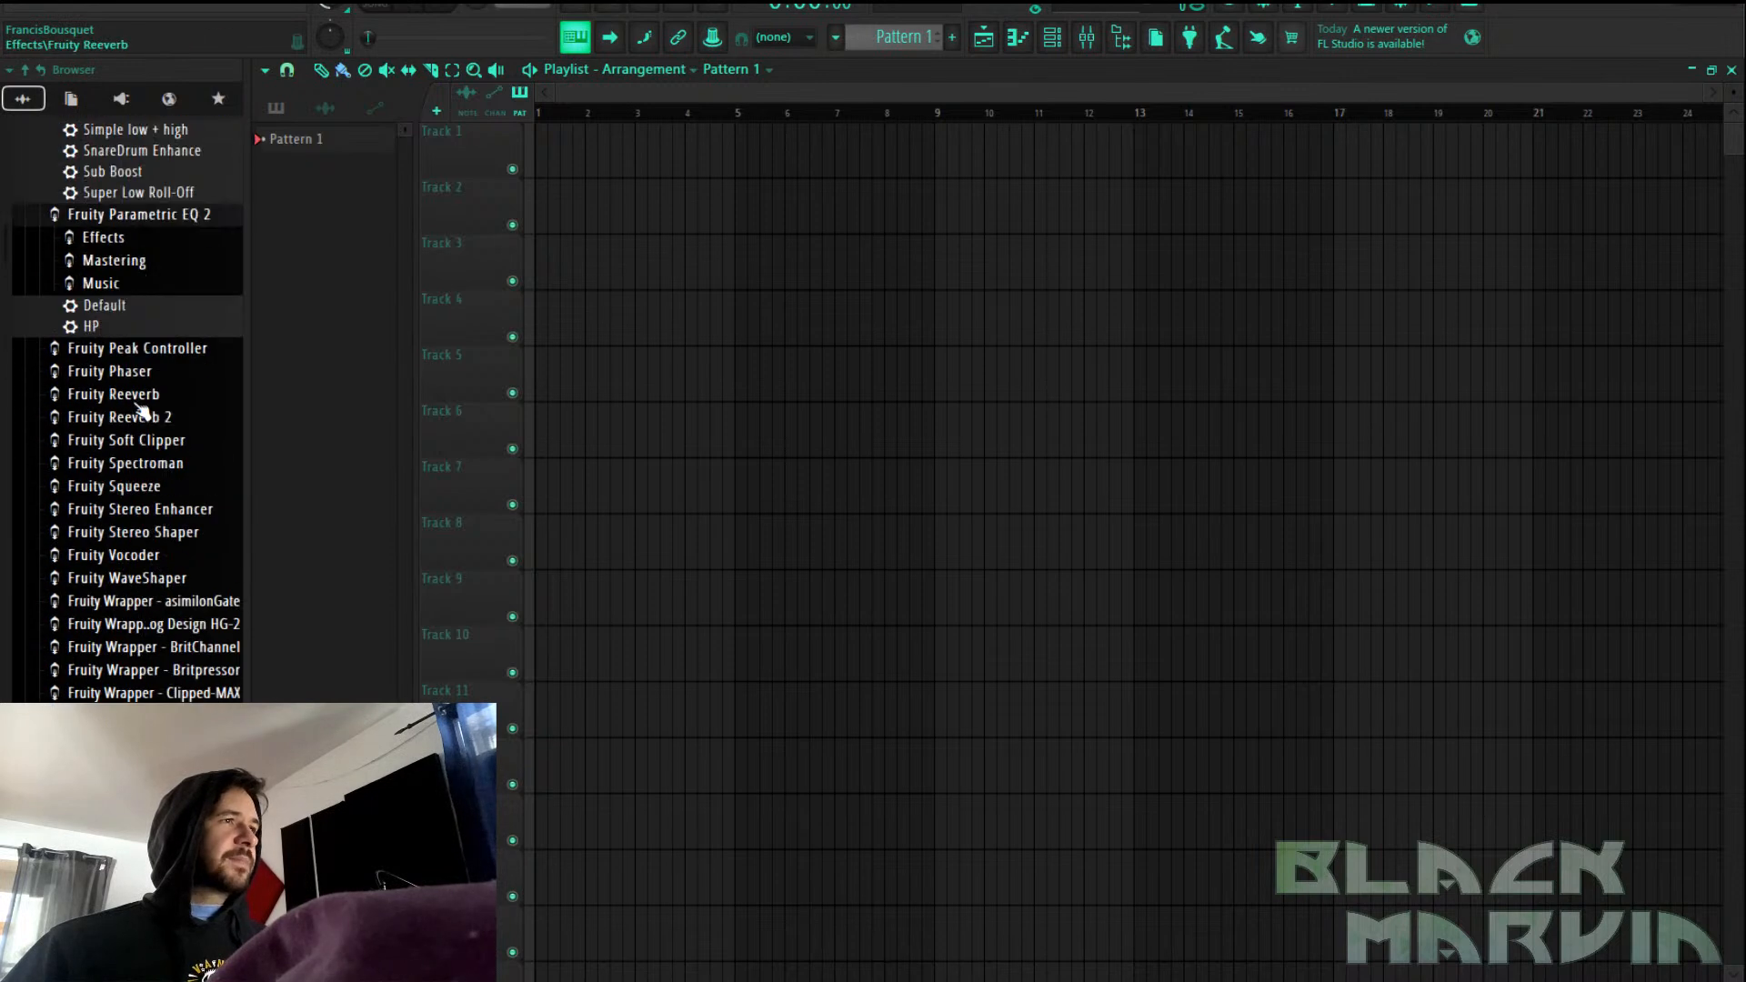
{"action": "scroll", "coordinate": [141, 414], "scroll_direction": "up", "scroll_amount": 7}
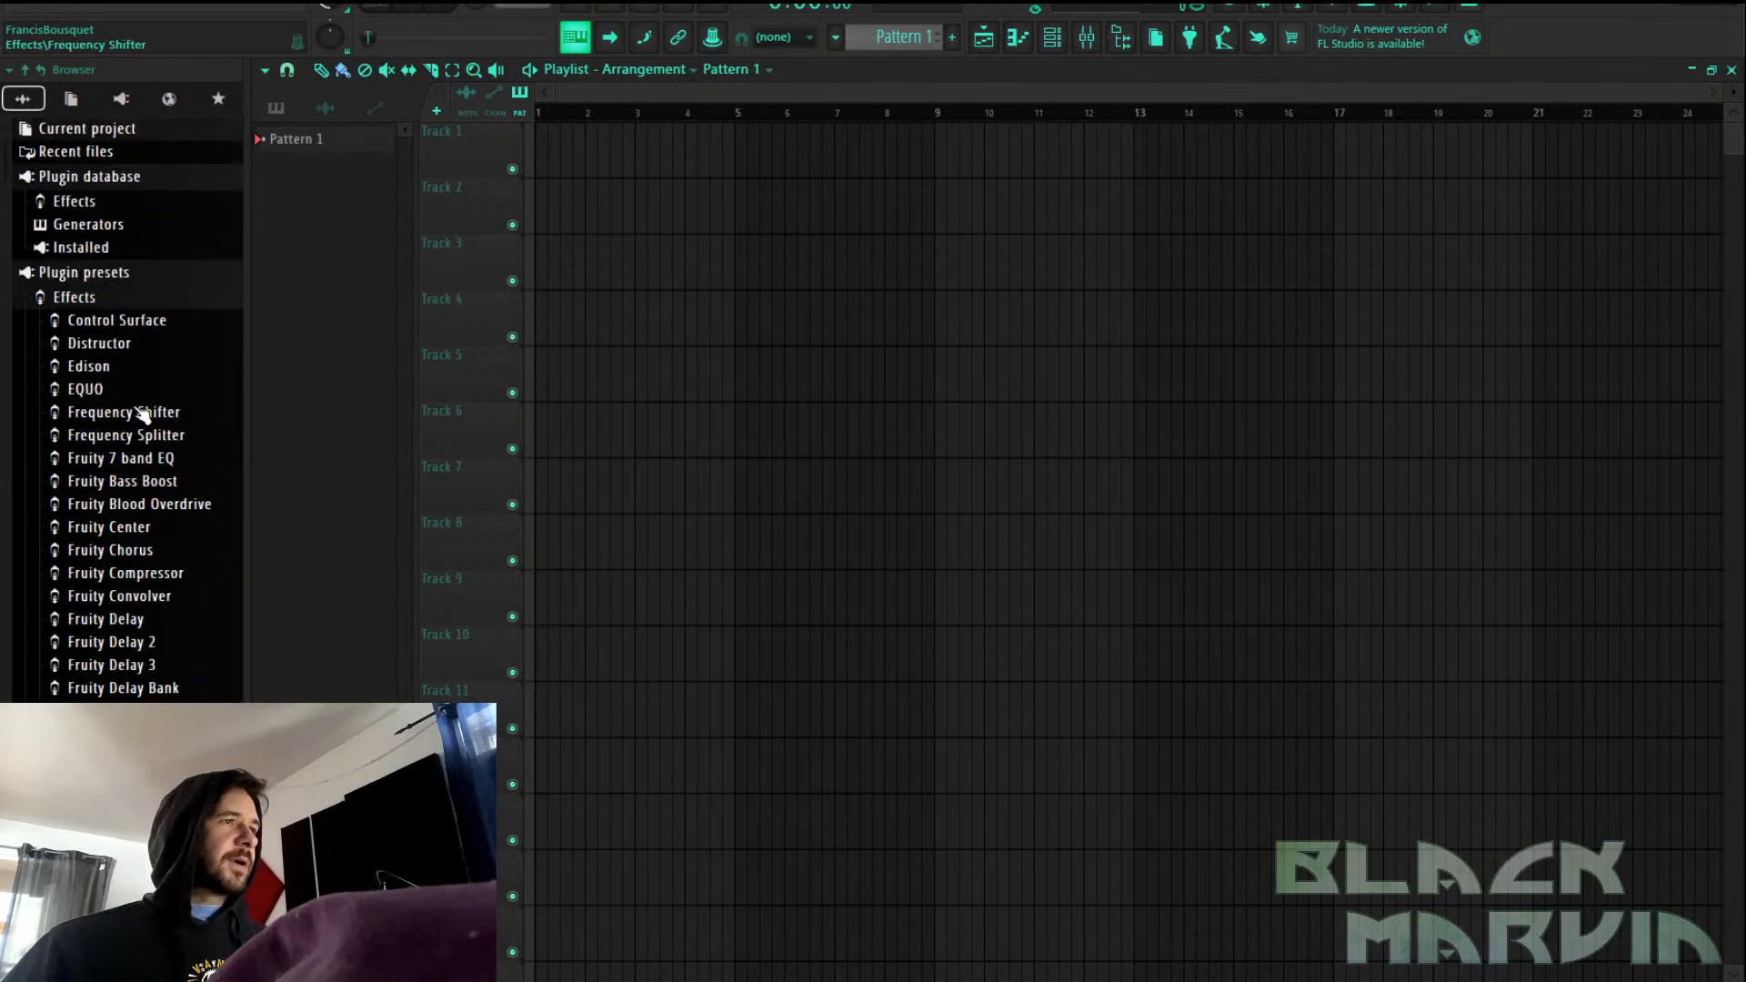
{"action": "left_click", "coordinate": [118, 276]}
{"action": "left_click", "coordinate": [120, 179]}
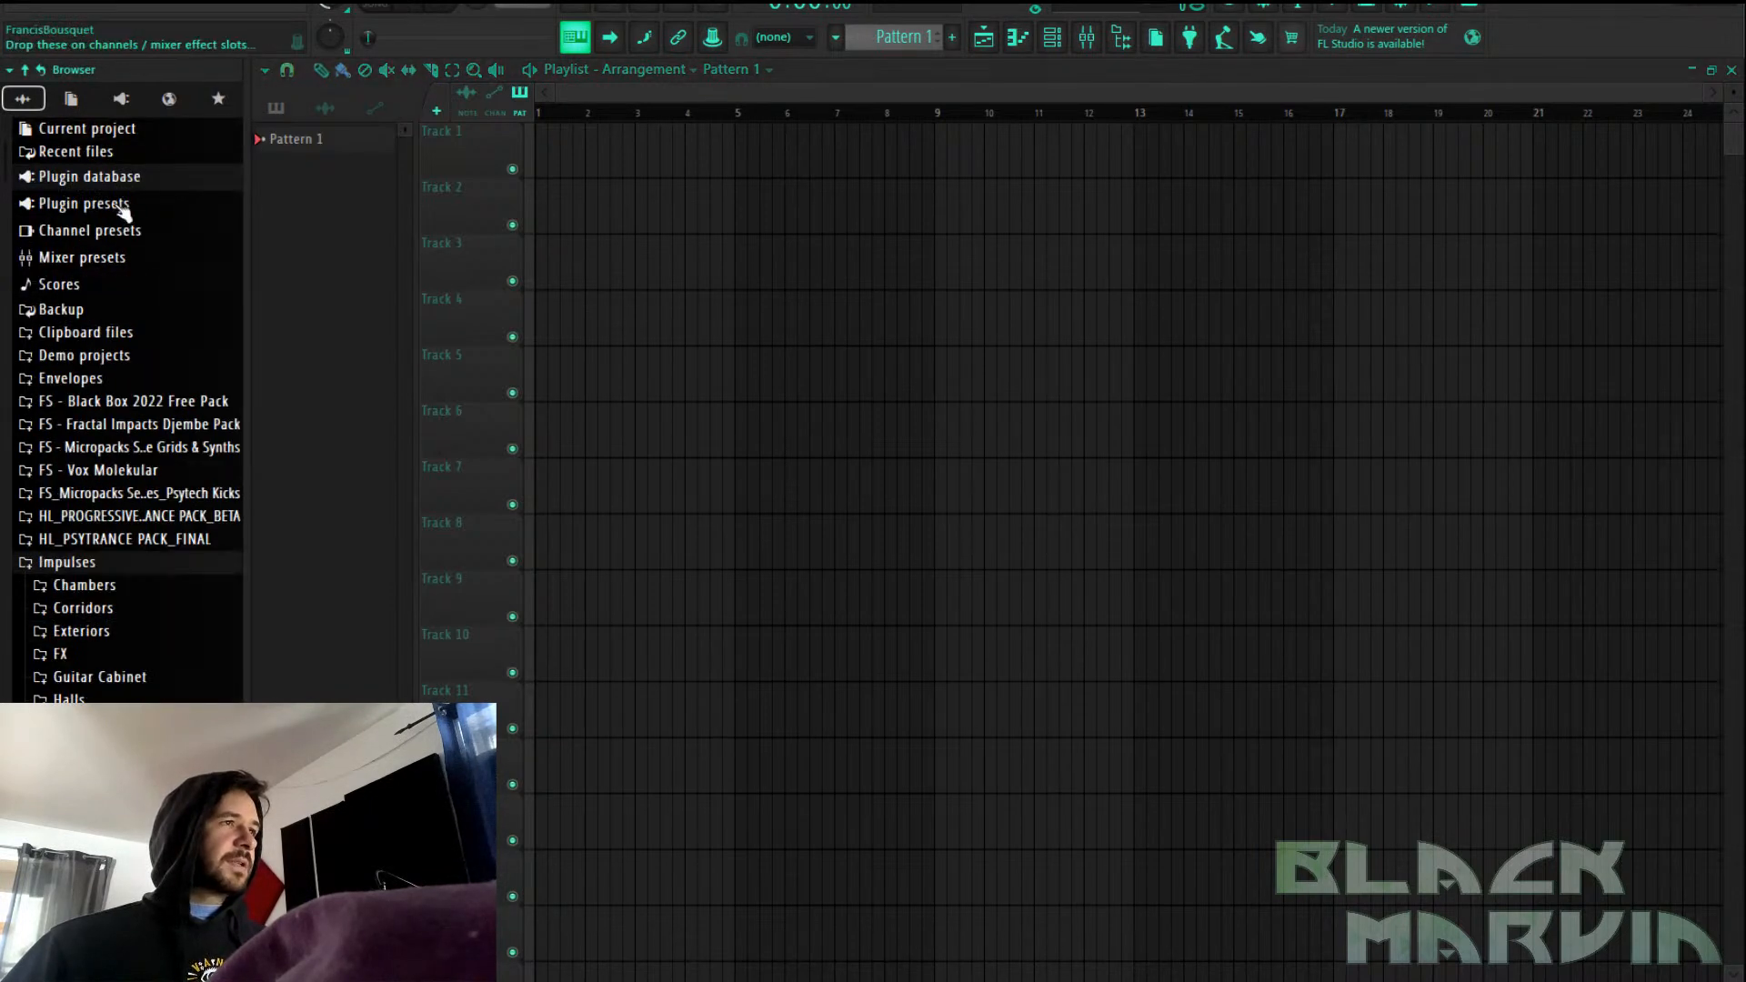
{"action": "left_click", "coordinate": [104, 313]}
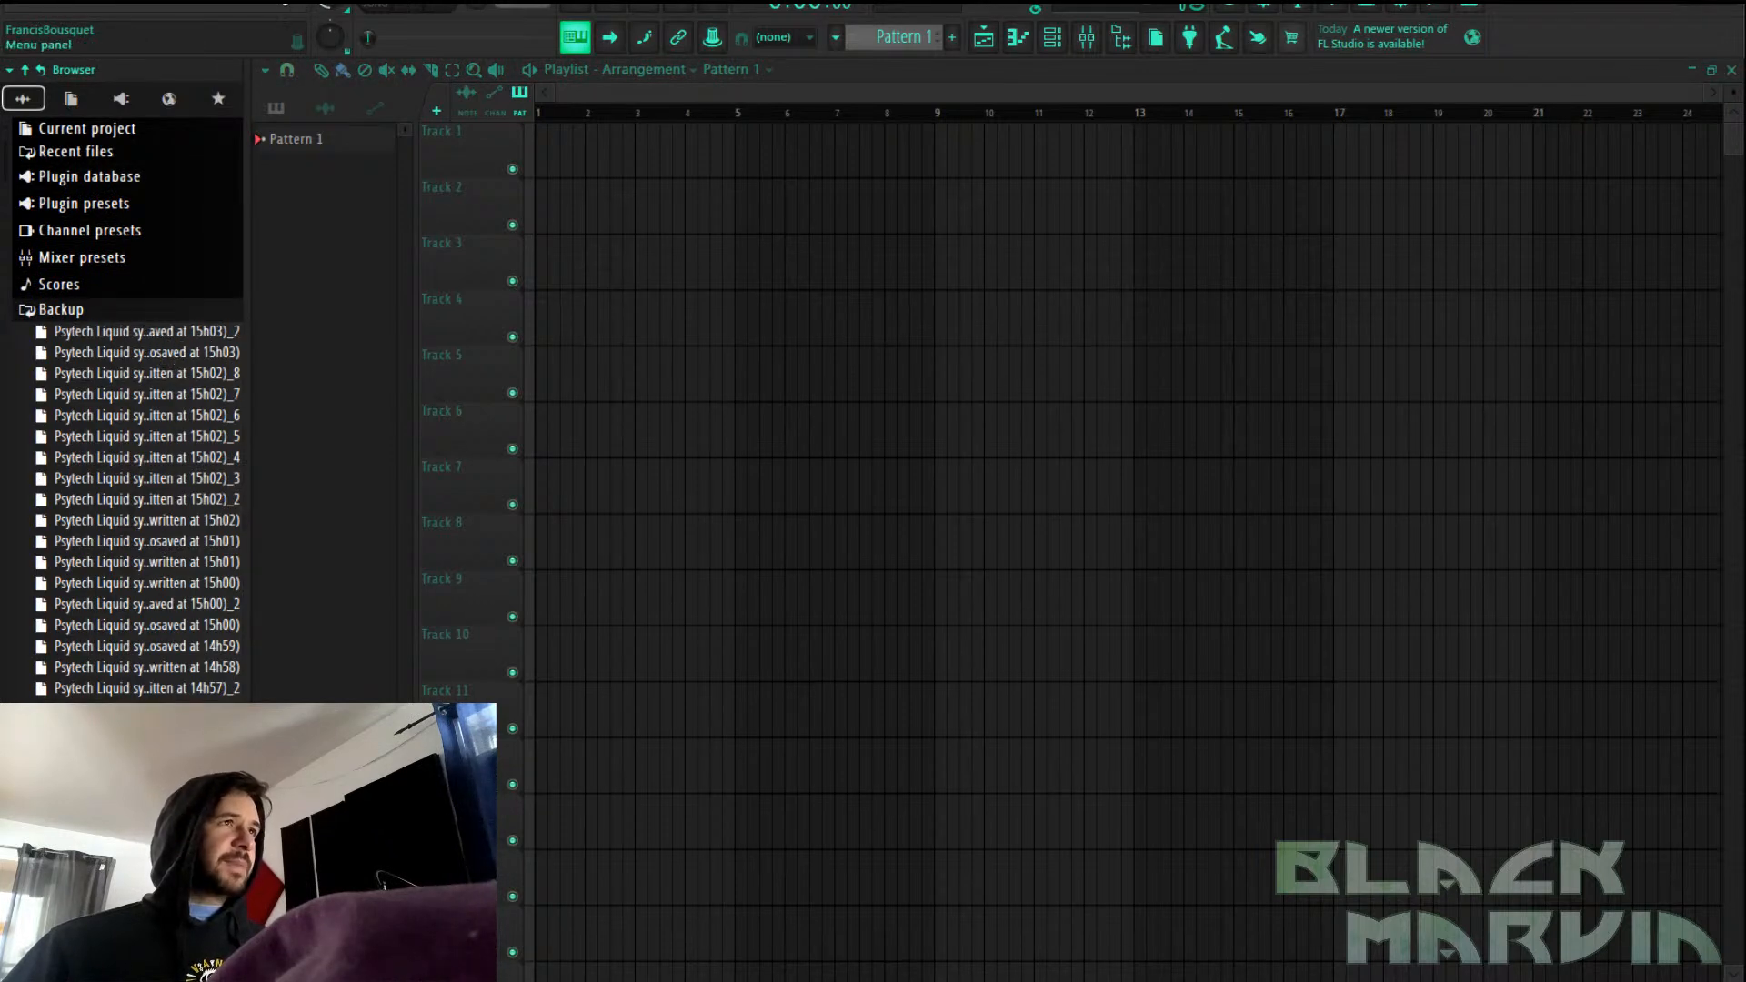
Check the backup autosave frequency and folder locations in the file settings
{"action": "left_click", "coordinate": [210, 4]}
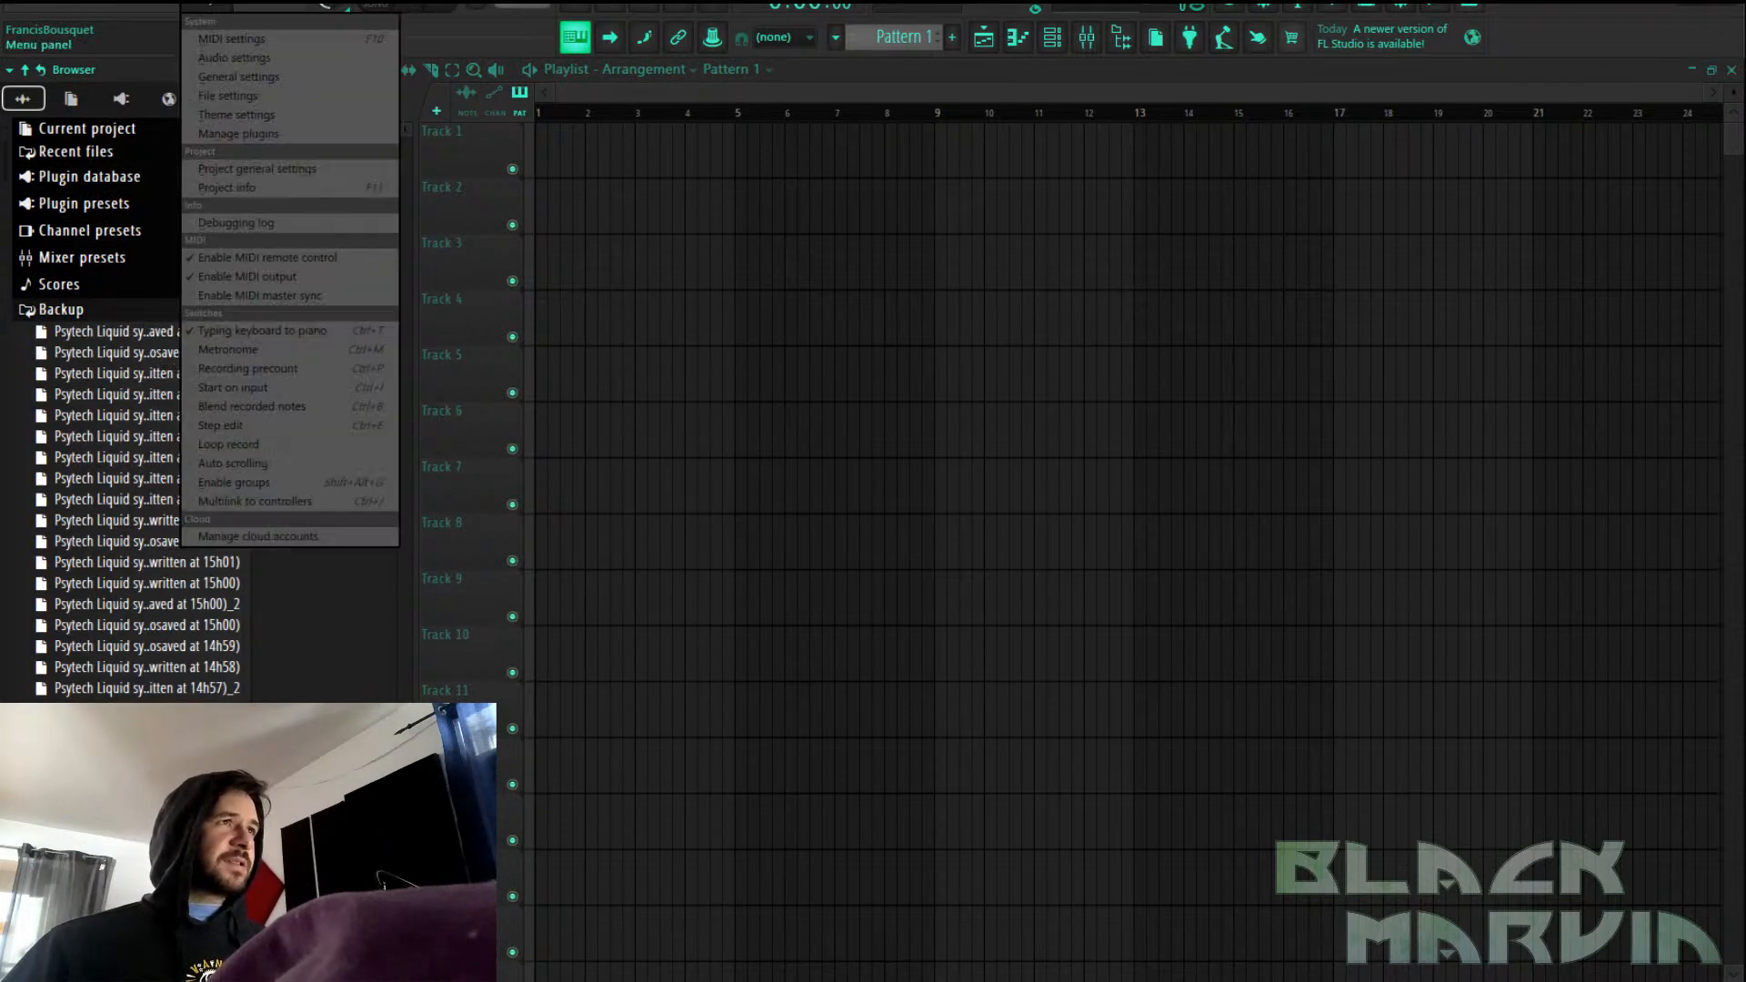
{"action": "left_click", "coordinate": [243, 76]}
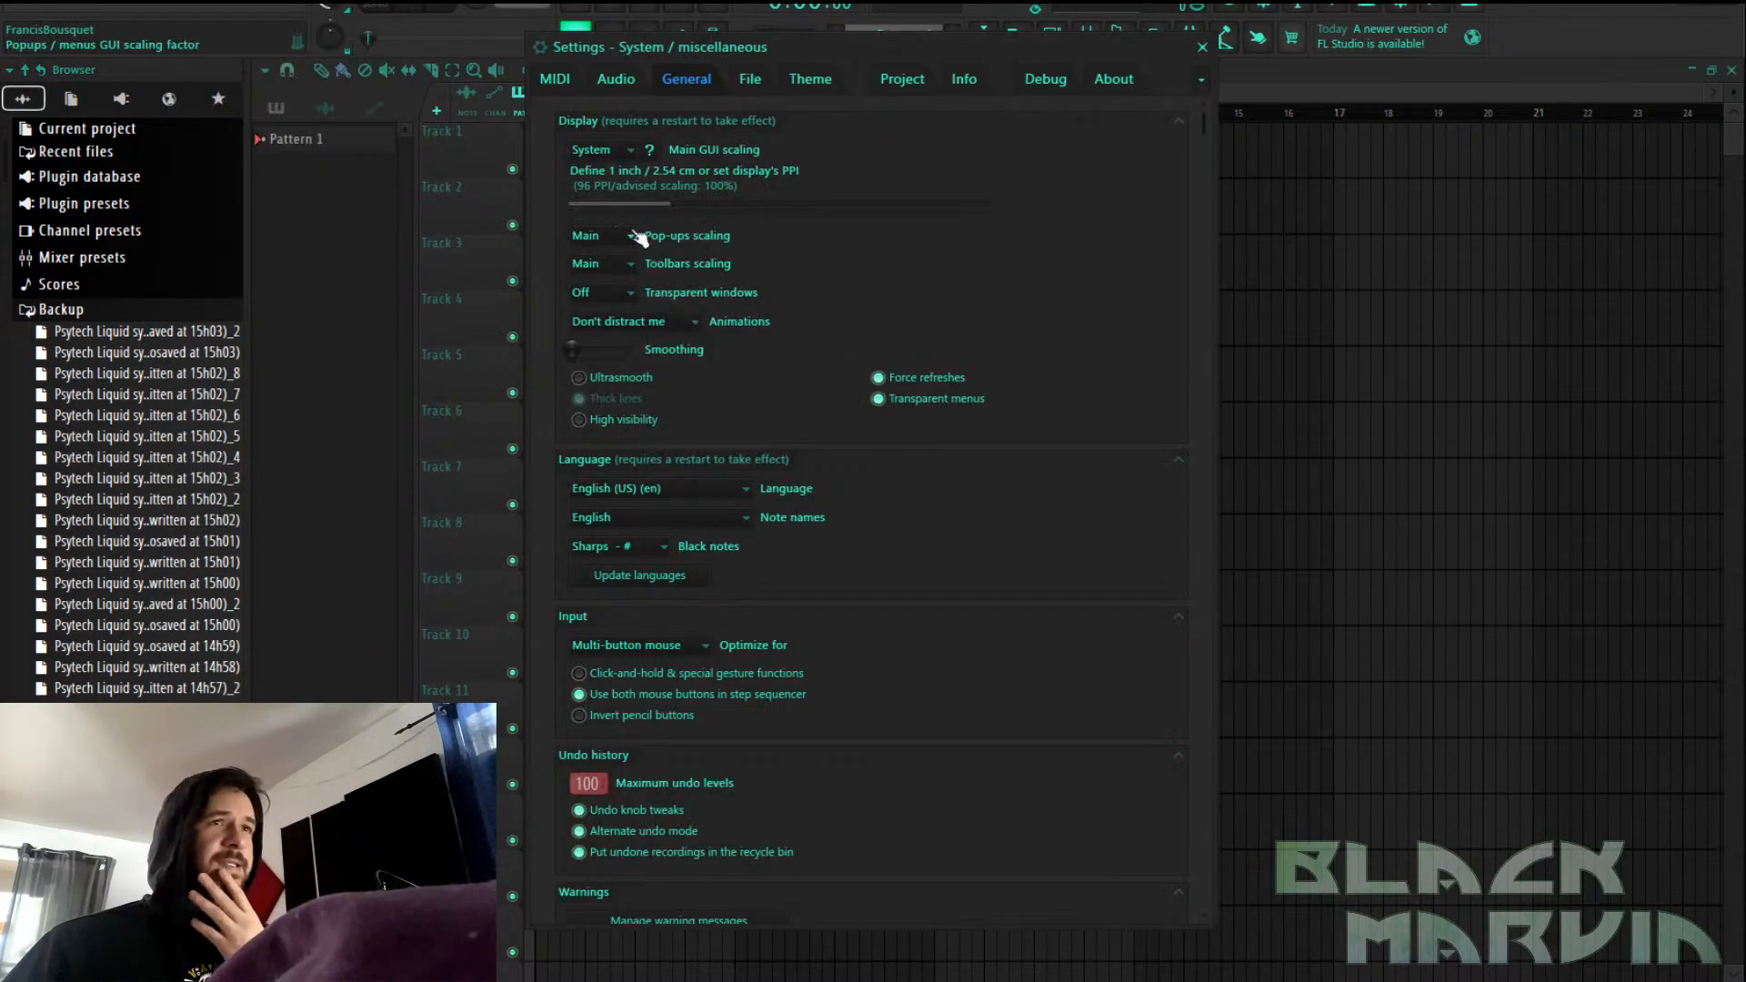
{"action": "left_click", "coordinate": [744, 83]}
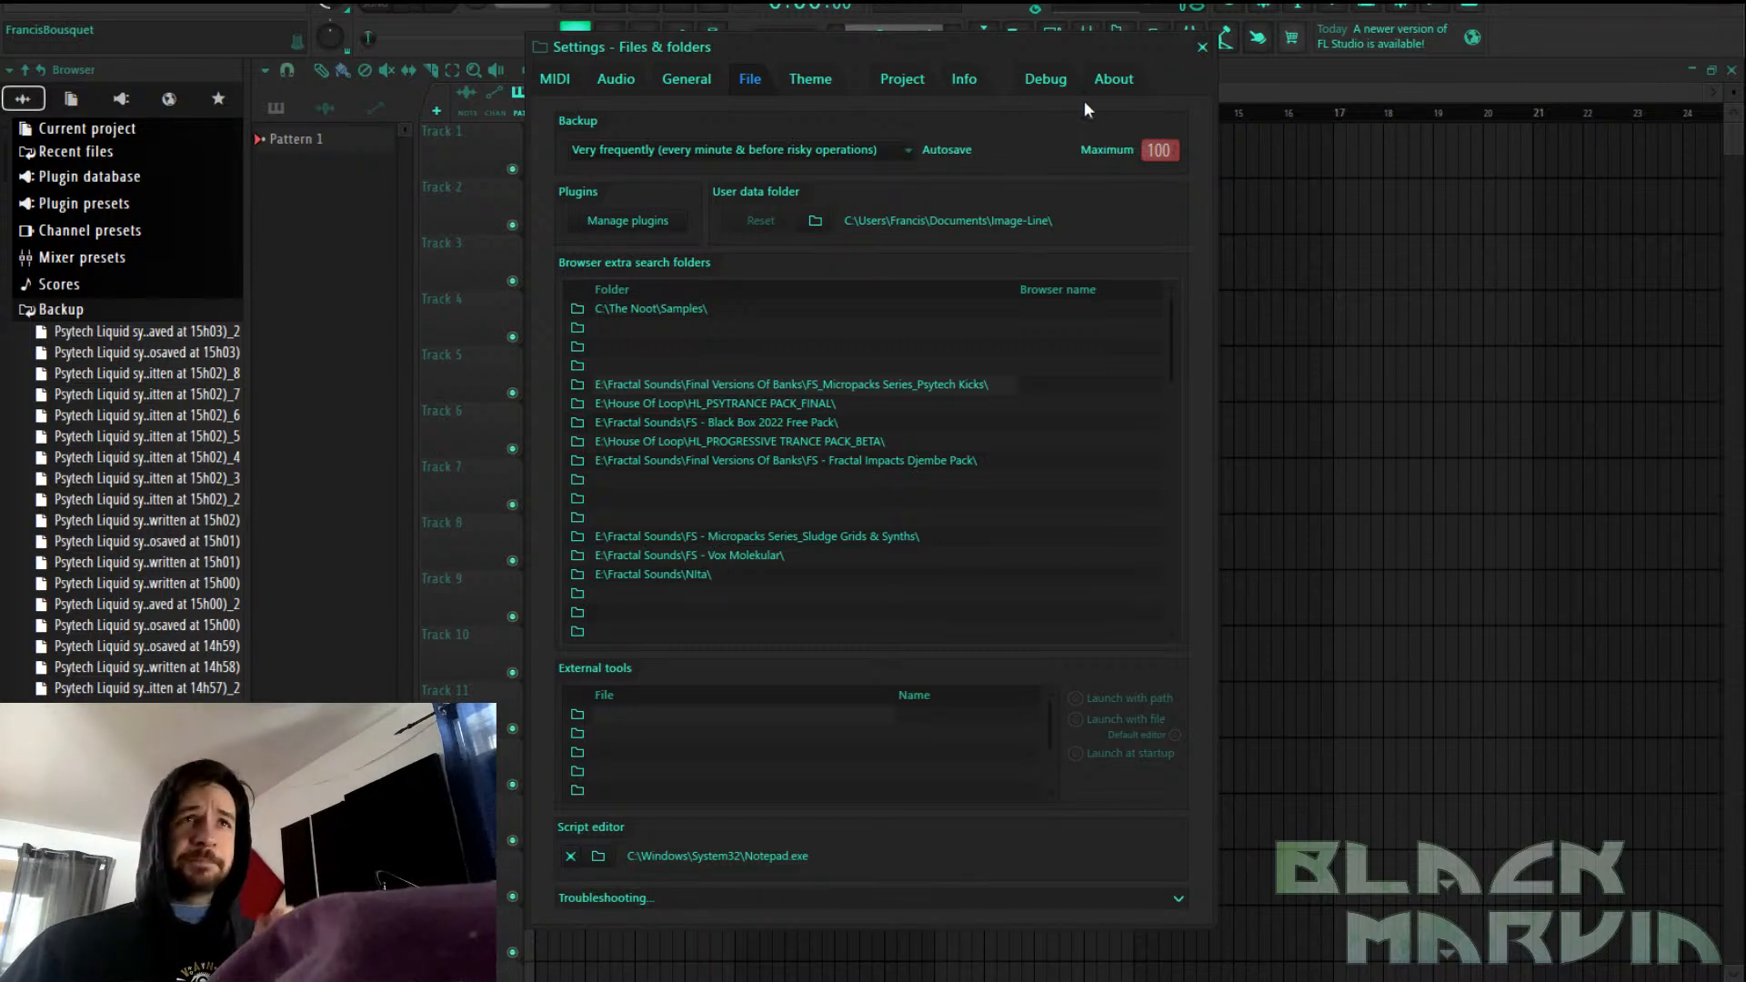
{"action": "left_click", "coordinate": [1203, 47]}
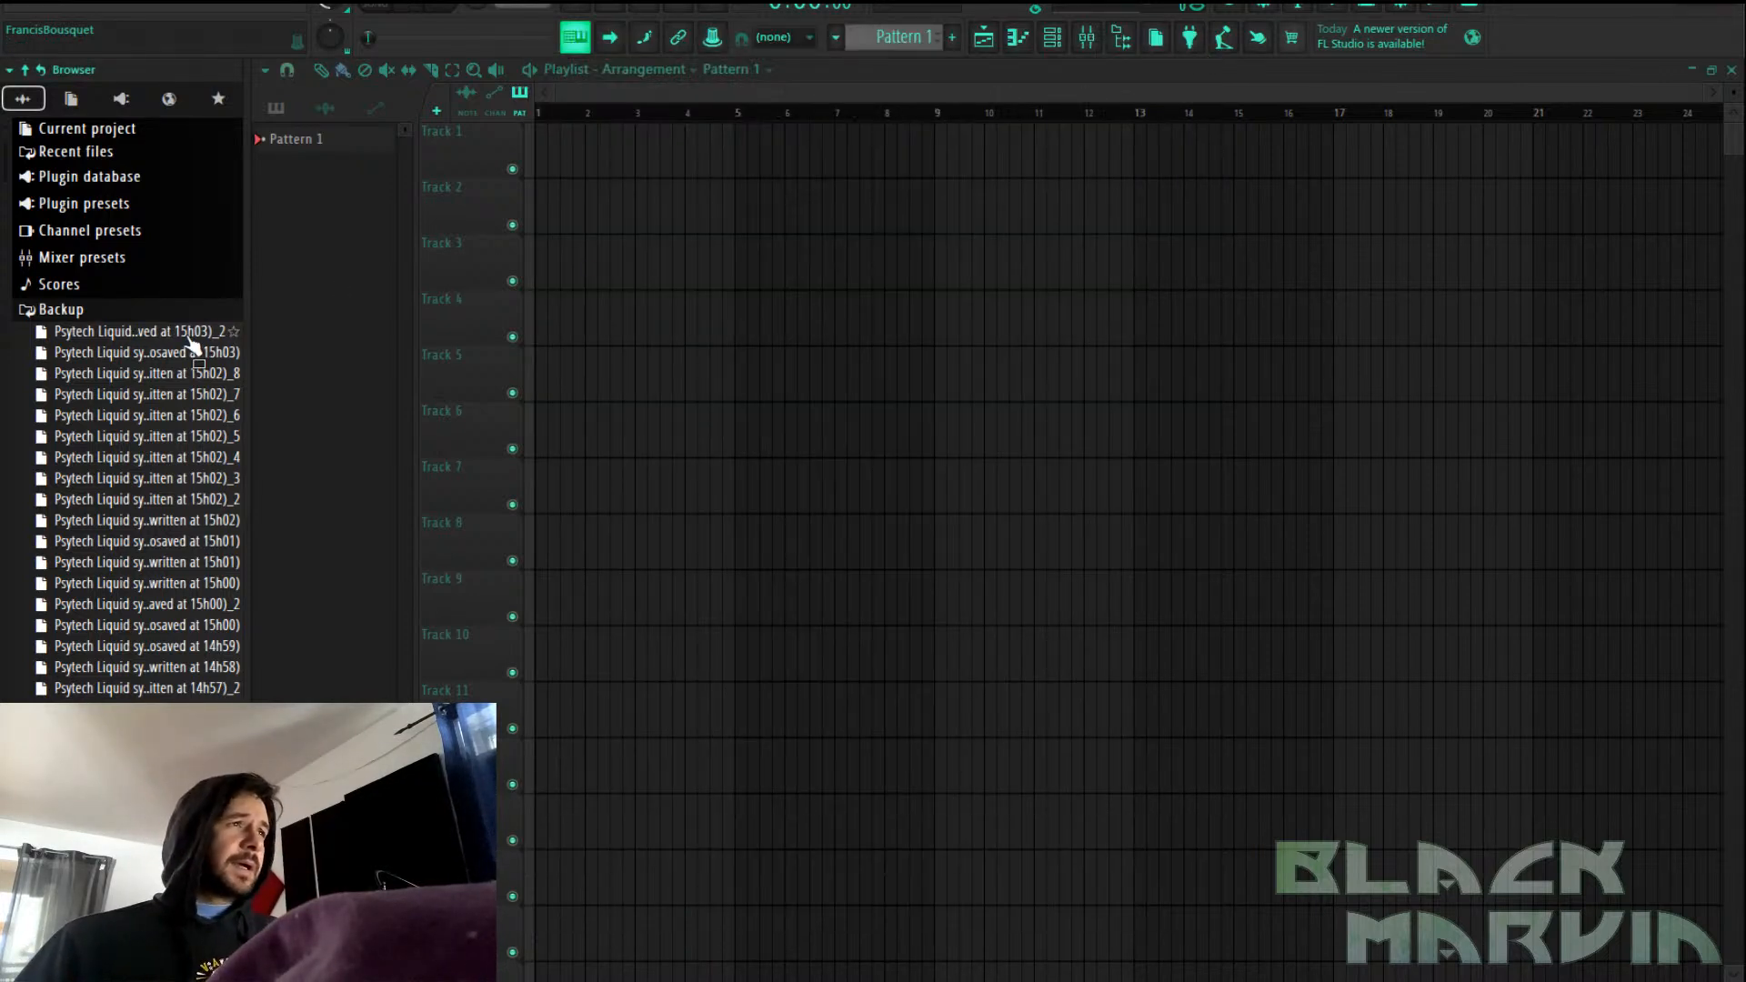
Browse the Psytech Liquid backups and try to open the newest one, autosaved at 15h03 with suffix _2
{"action": "scroll", "coordinate": [180, 349], "scroll_direction": "down", "scroll_amount": 15}
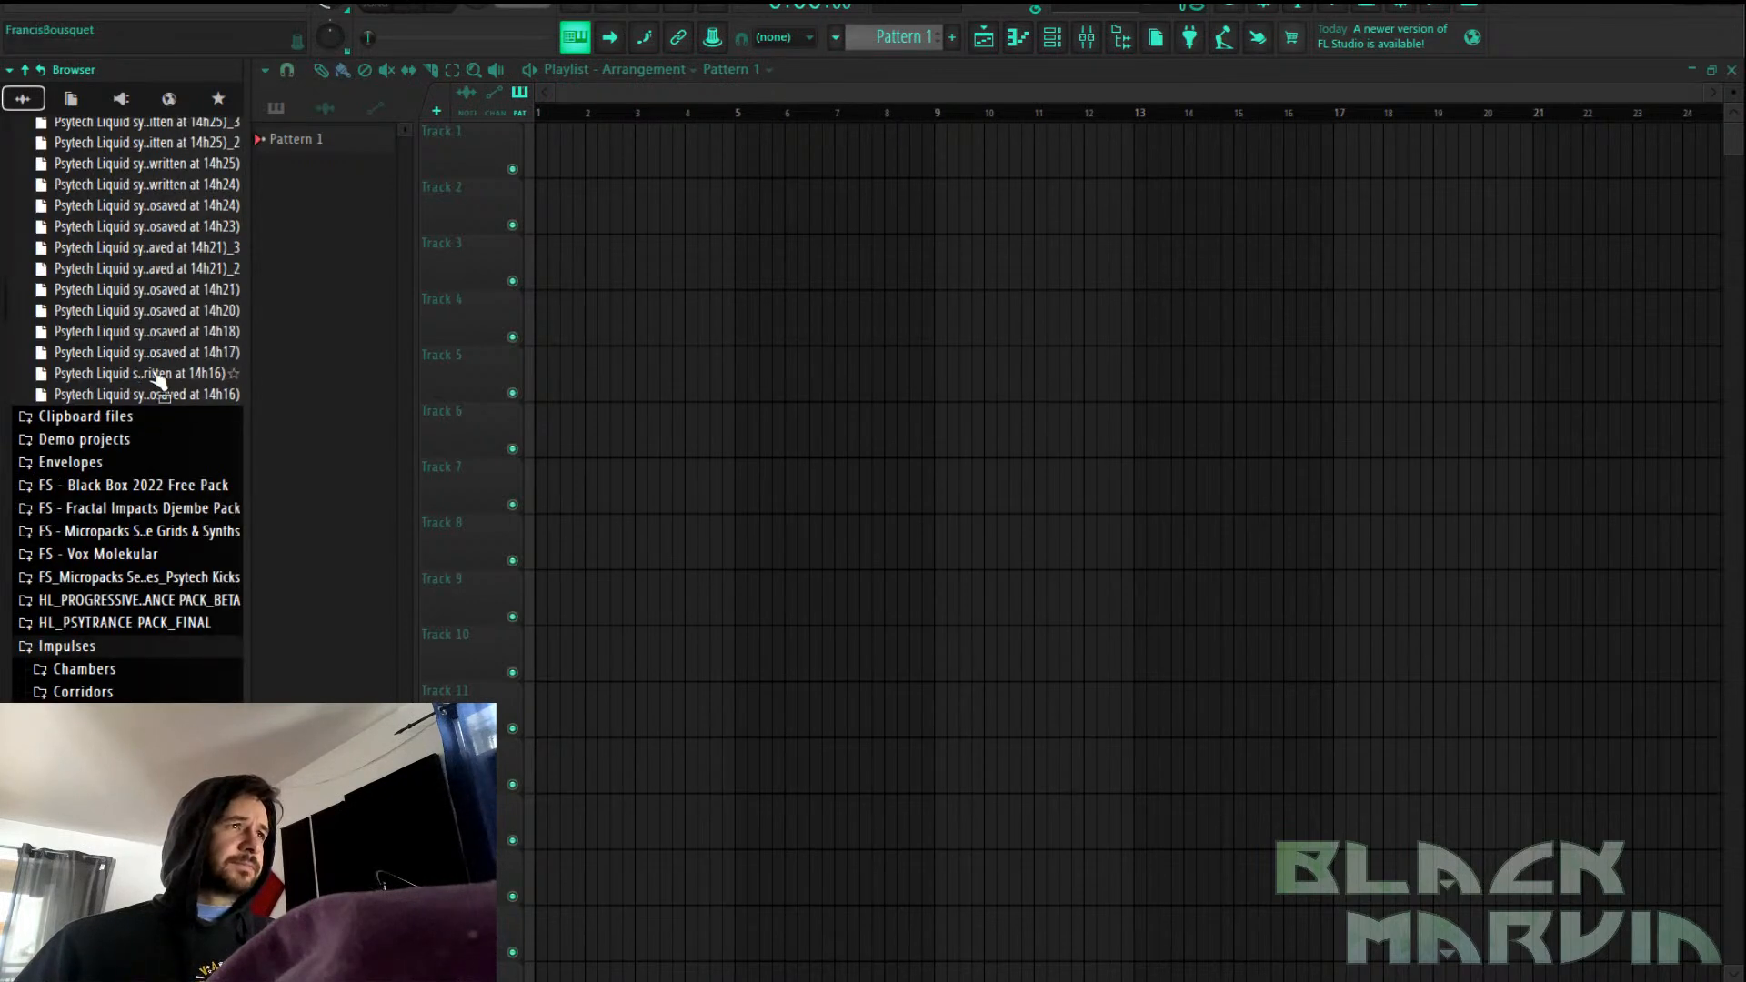
{"action": "scroll", "coordinate": [153, 394], "scroll_direction": "up", "scroll_amount": 10}
{"action": "scroll", "coordinate": [155, 344], "scroll_direction": "up", "scroll_amount": 8}
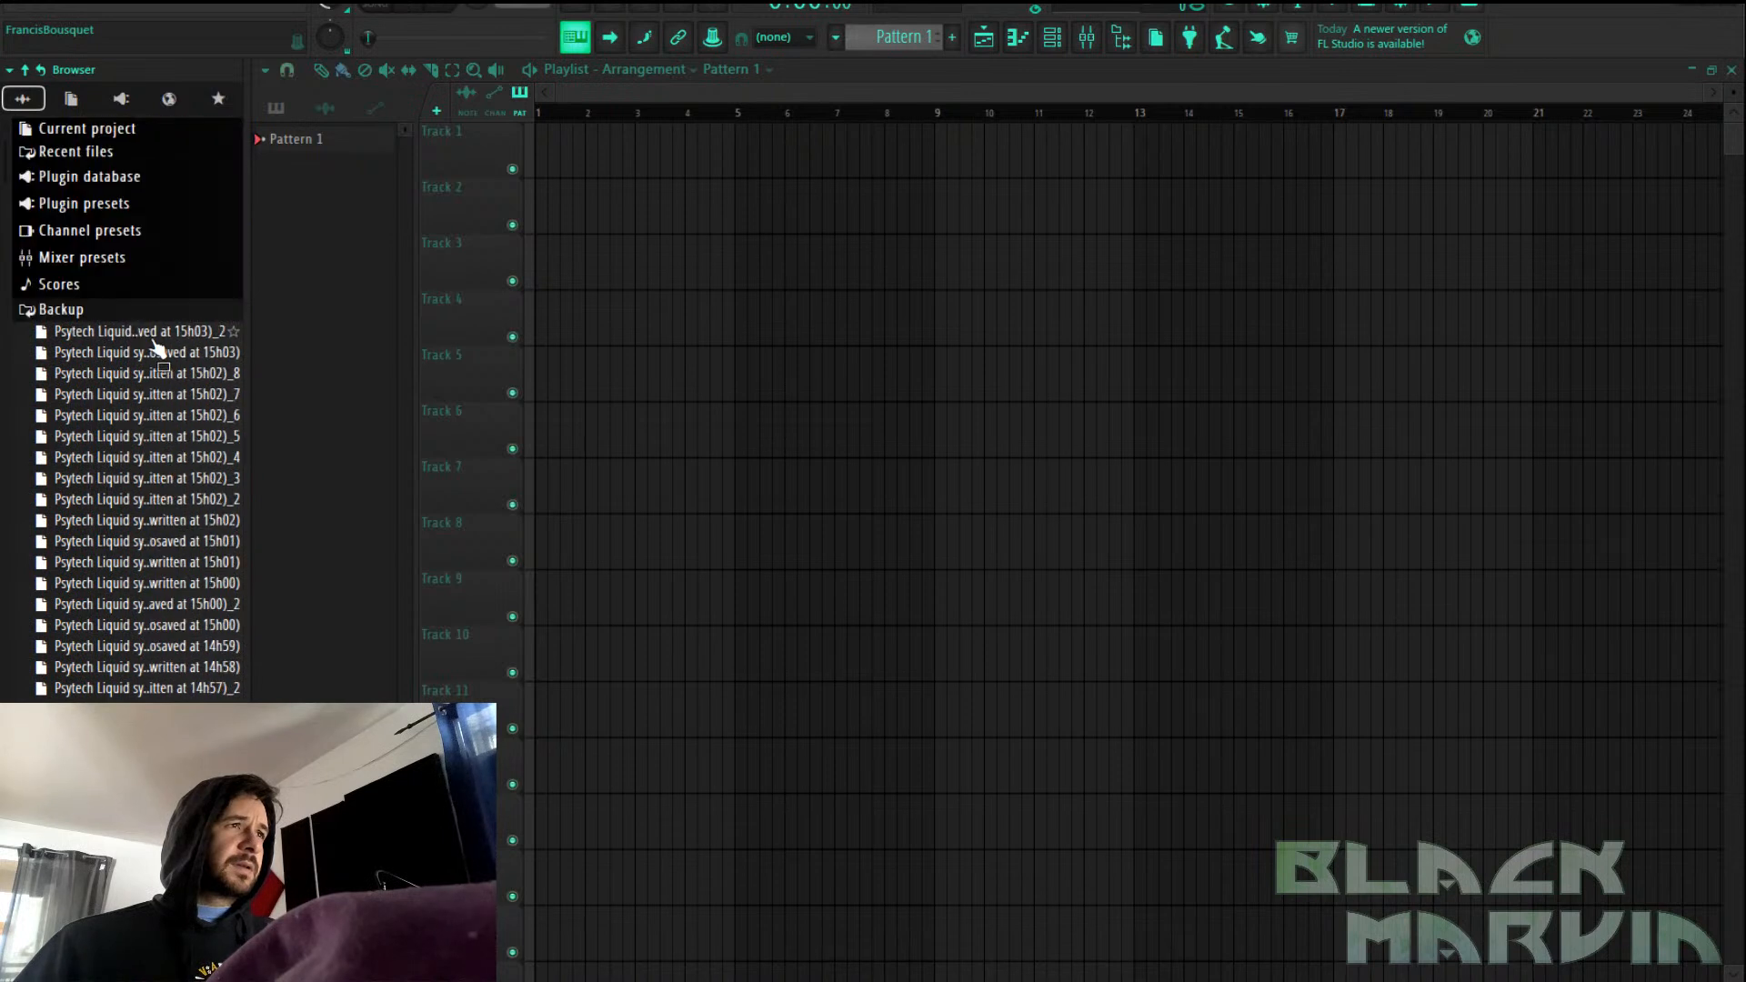
{"action": "right_click", "coordinate": [148, 332]}
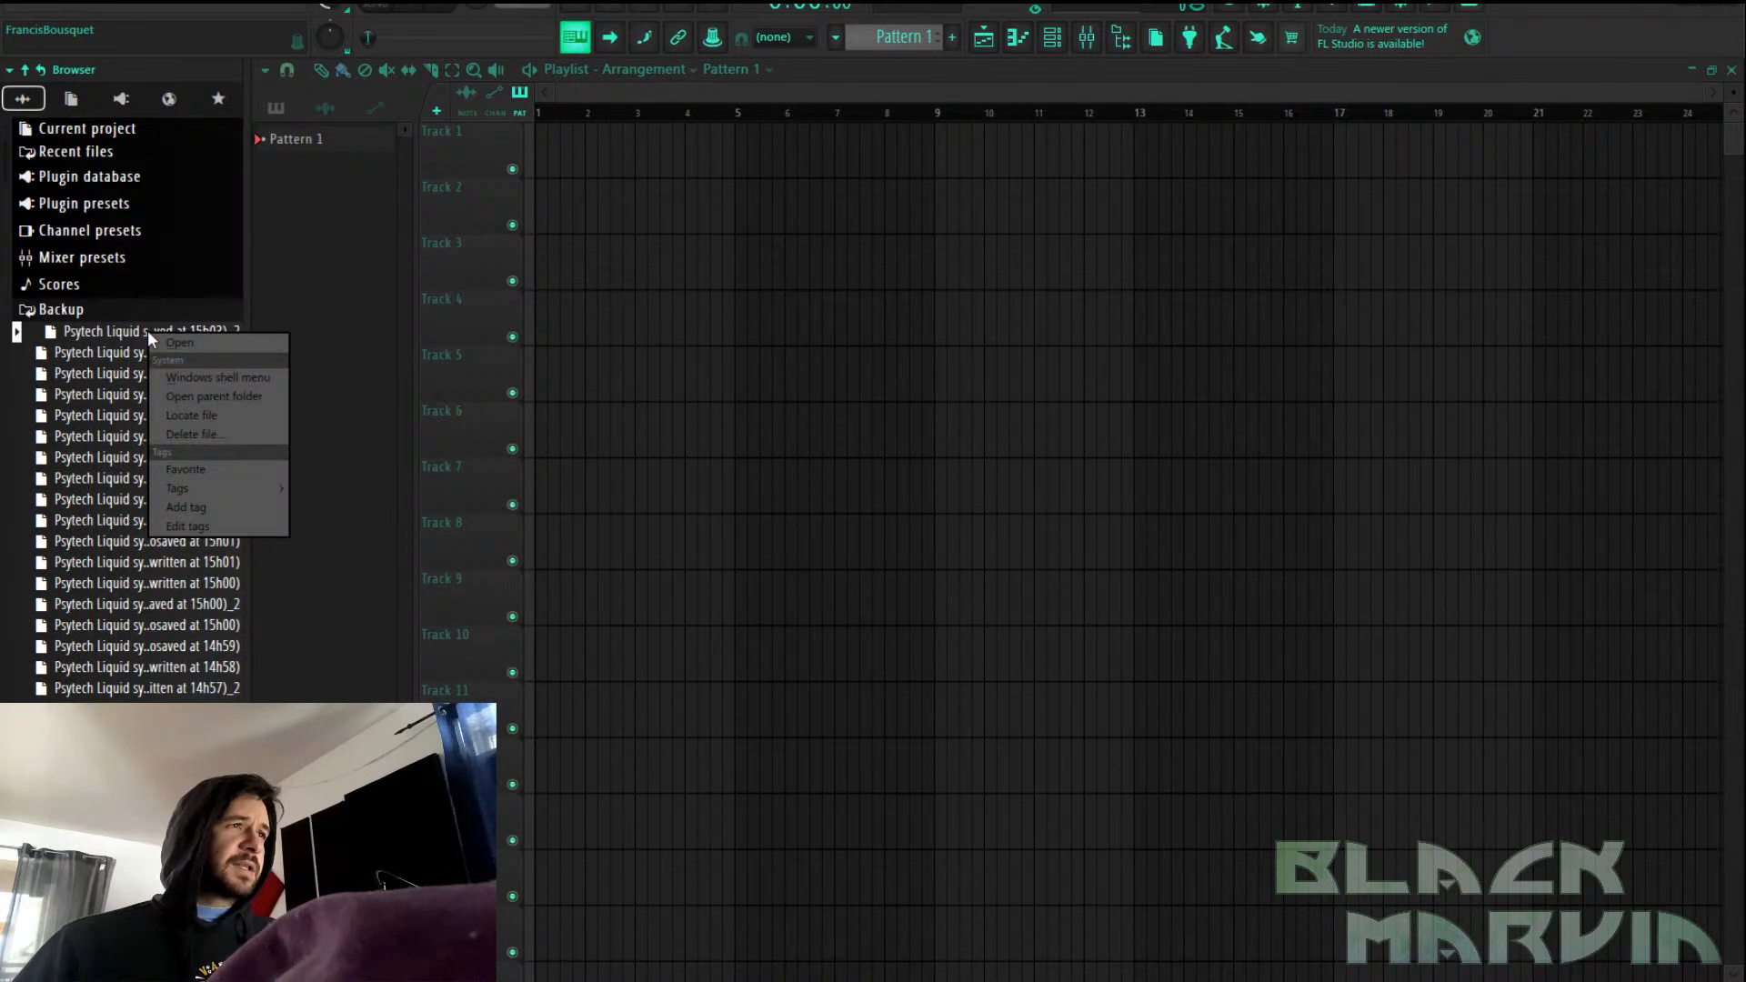
{"action": "left_click", "coordinate": [173, 344]}
{"action": "left_click", "coordinate": [1091, 566]}
Open the Psytech Liquid backup autosaved at 15h03 without a suffix and bring up its playlist arrangement
{"action": "right_click", "coordinate": [203, 354]}
{"action": "left_click", "coordinate": [242, 368]}
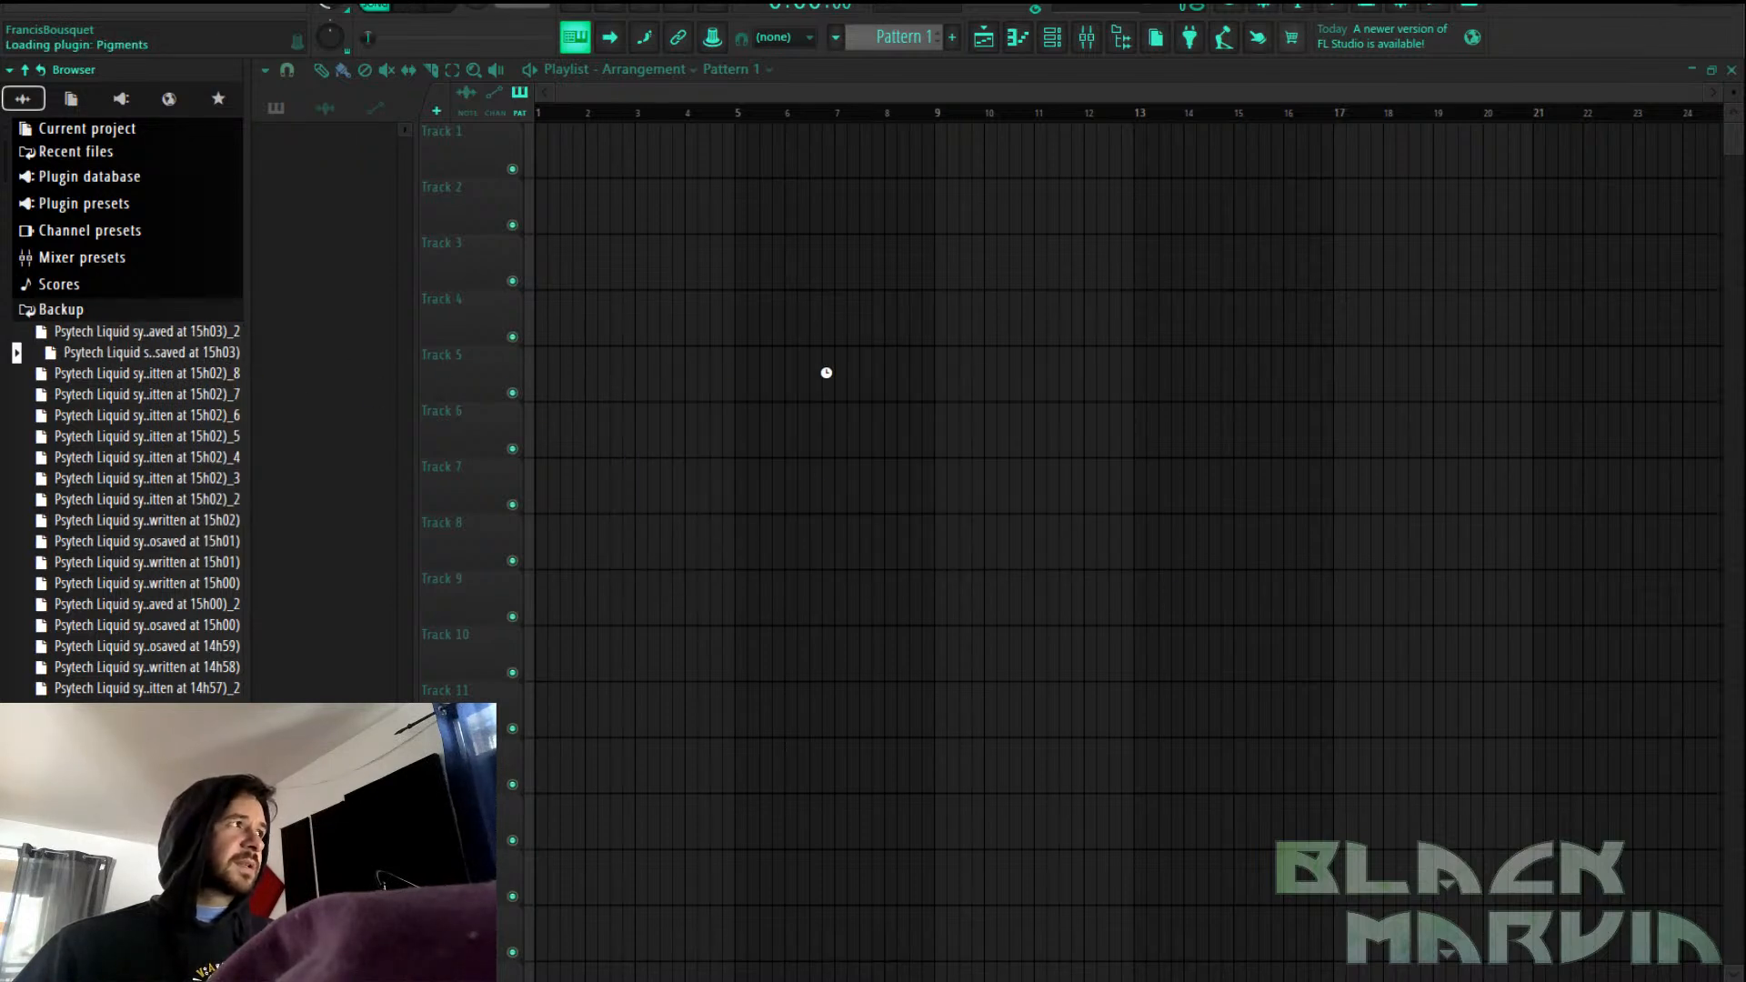
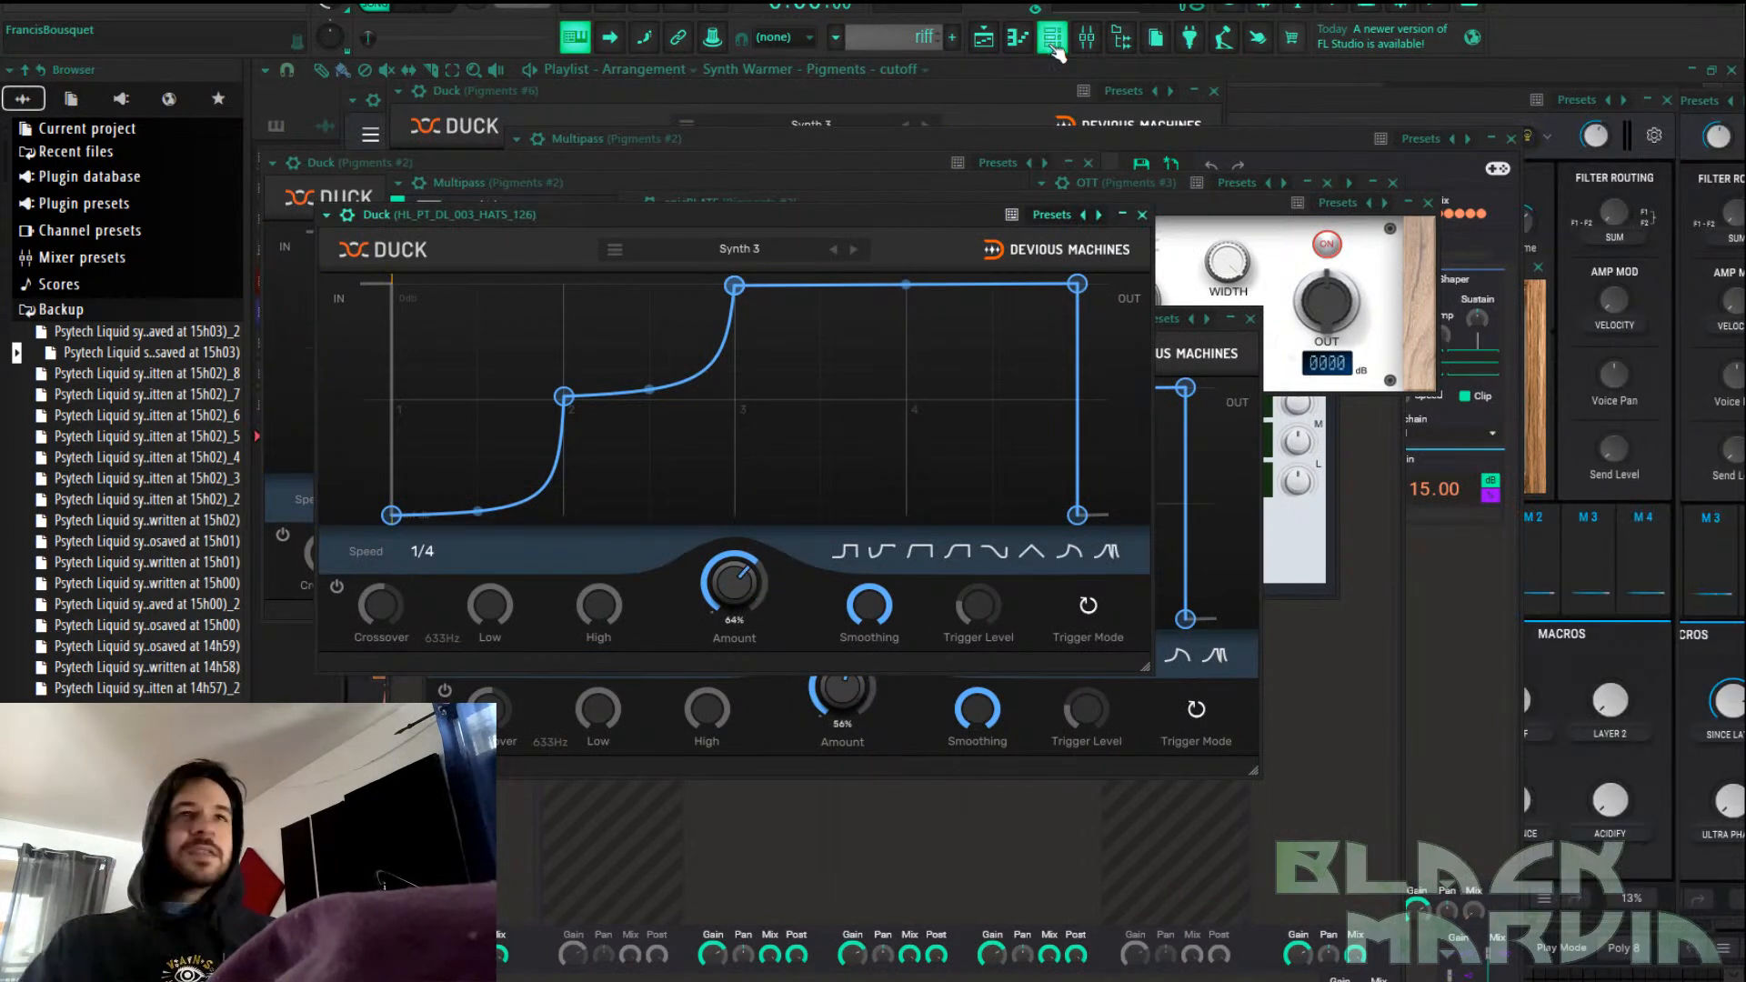
{"action": "left_click", "coordinate": [1052, 41]}
{"action": "left_click", "coordinate": [979, 45]}
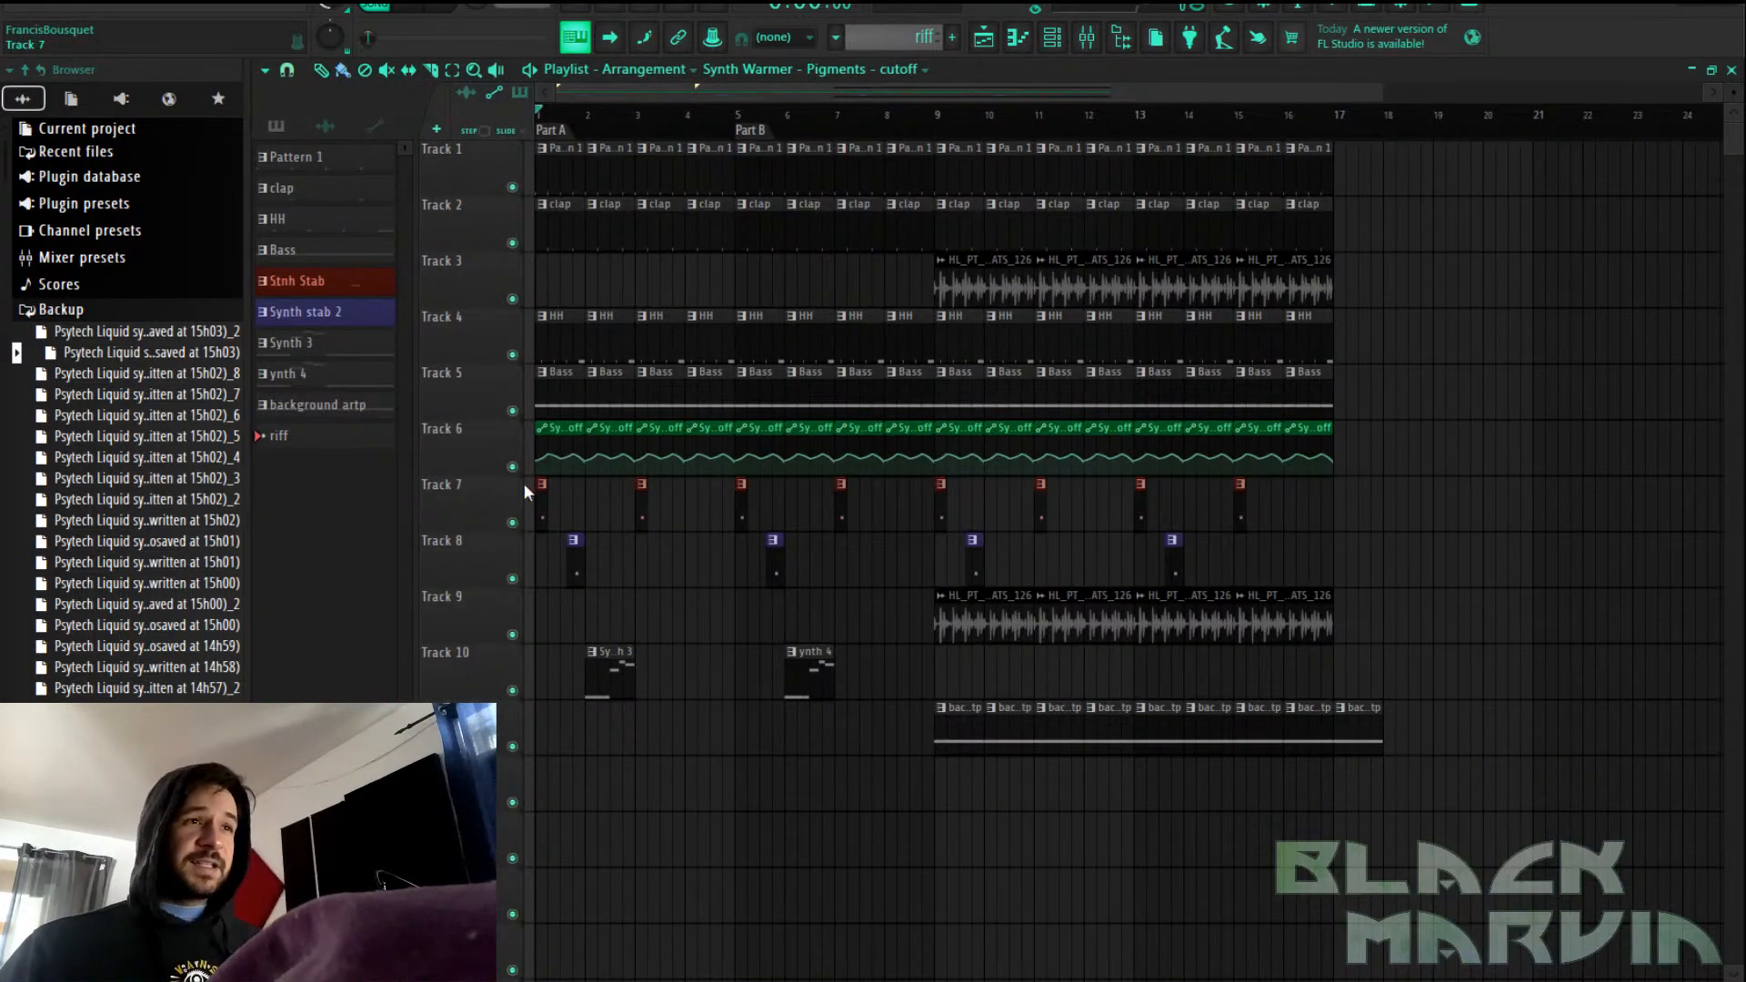
Consolidate Track 7's stab clips into a 32Bit float stereo WAV with the tail set to Leave remainder, and return to the playlist
{"action": "scroll", "coordinate": [524, 483], "scroll_direction": "down", "scroll_amount": 1}
{"action": "right_click", "coordinate": [496, 423]}
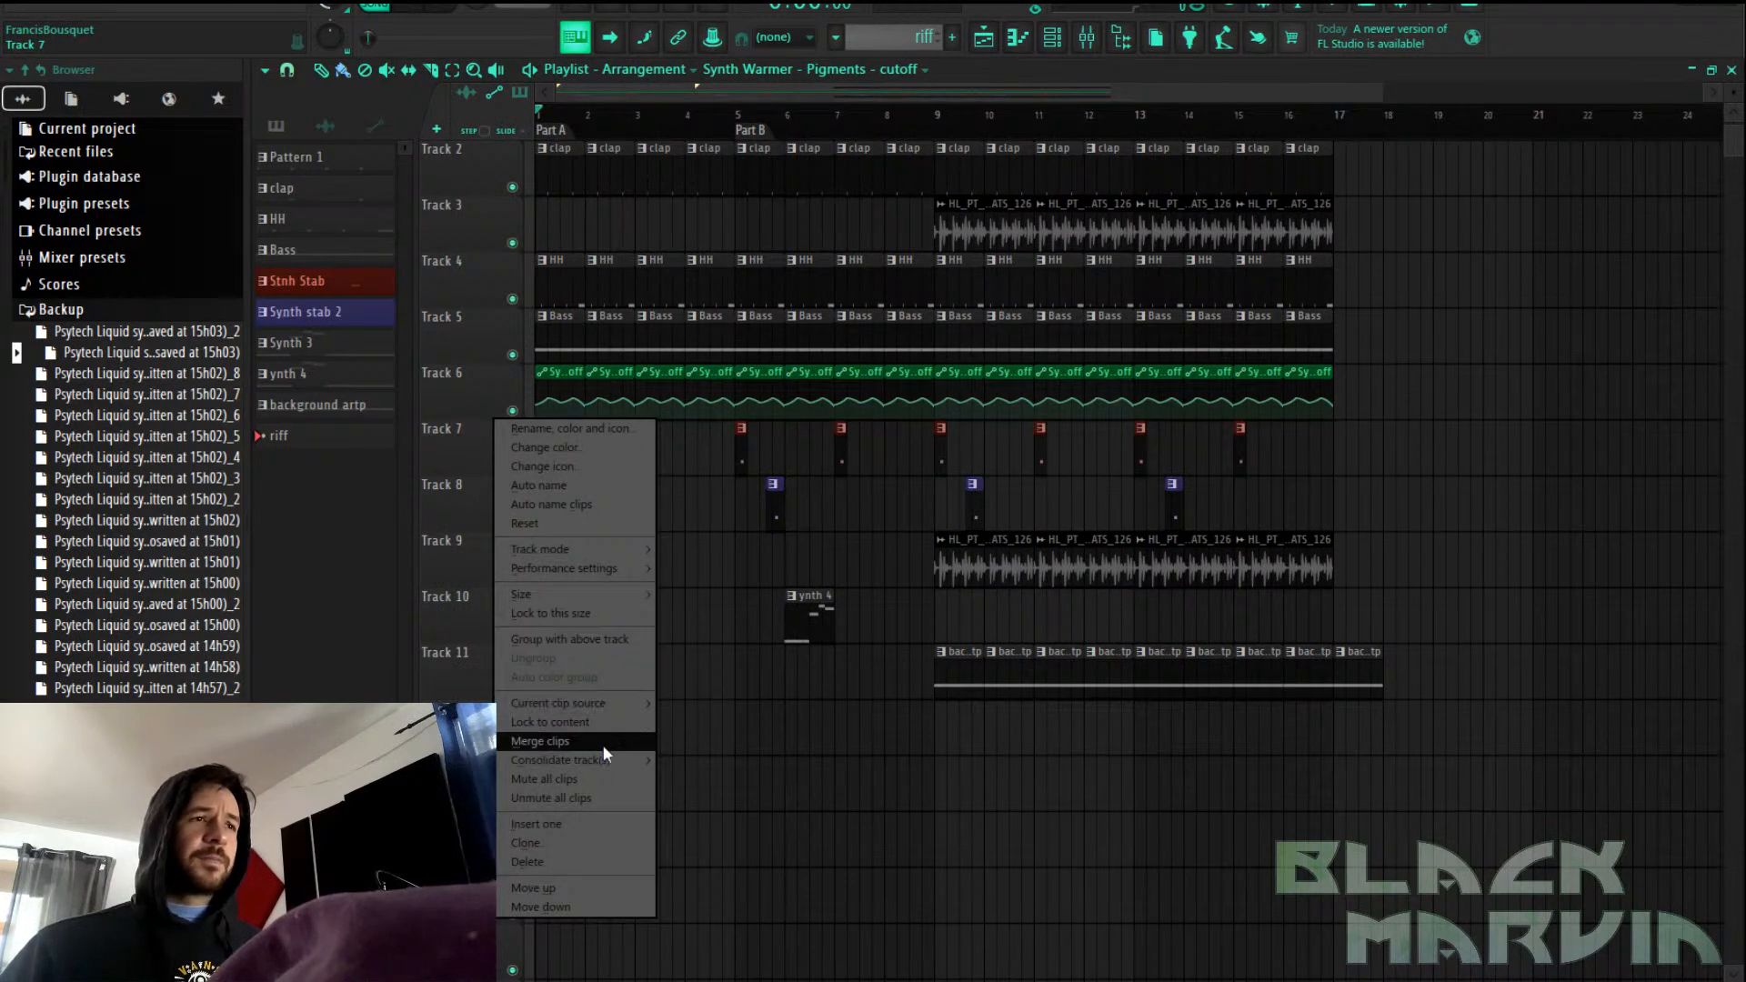
{"action": "left_click", "coordinate": [681, 767]}
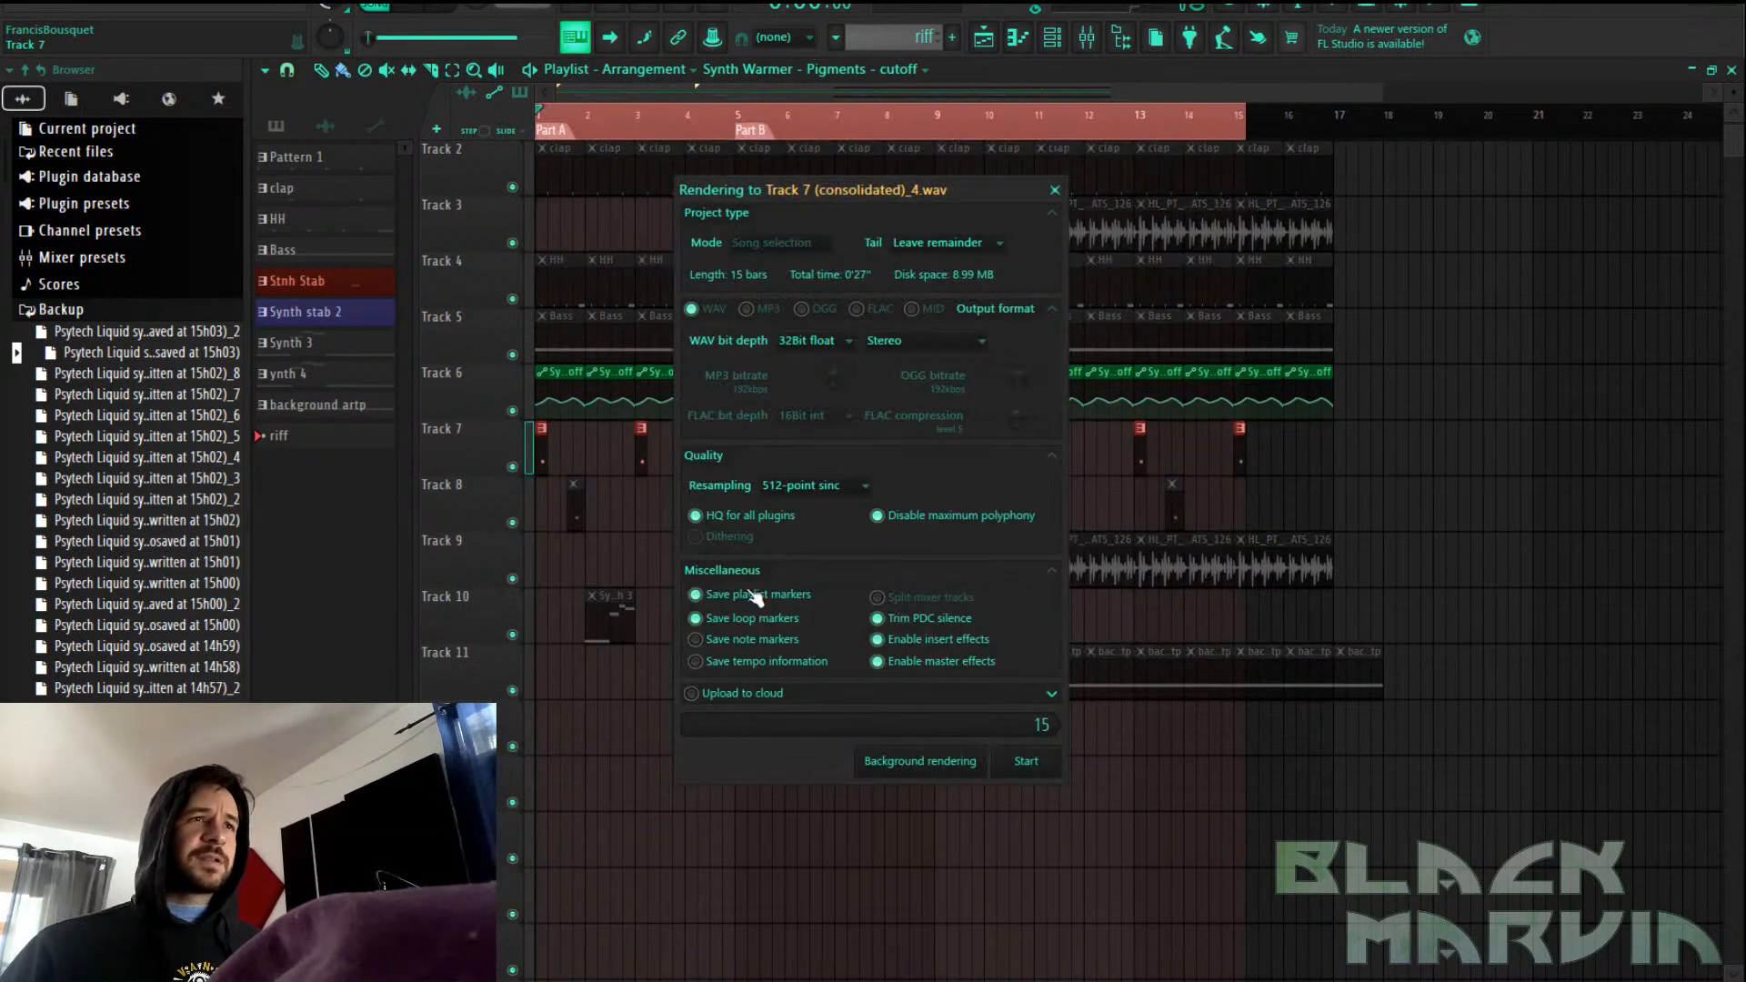
{"action": "left_click_drag", "start_coordinate": [885, 177], "coordinate": [1075, 119]}
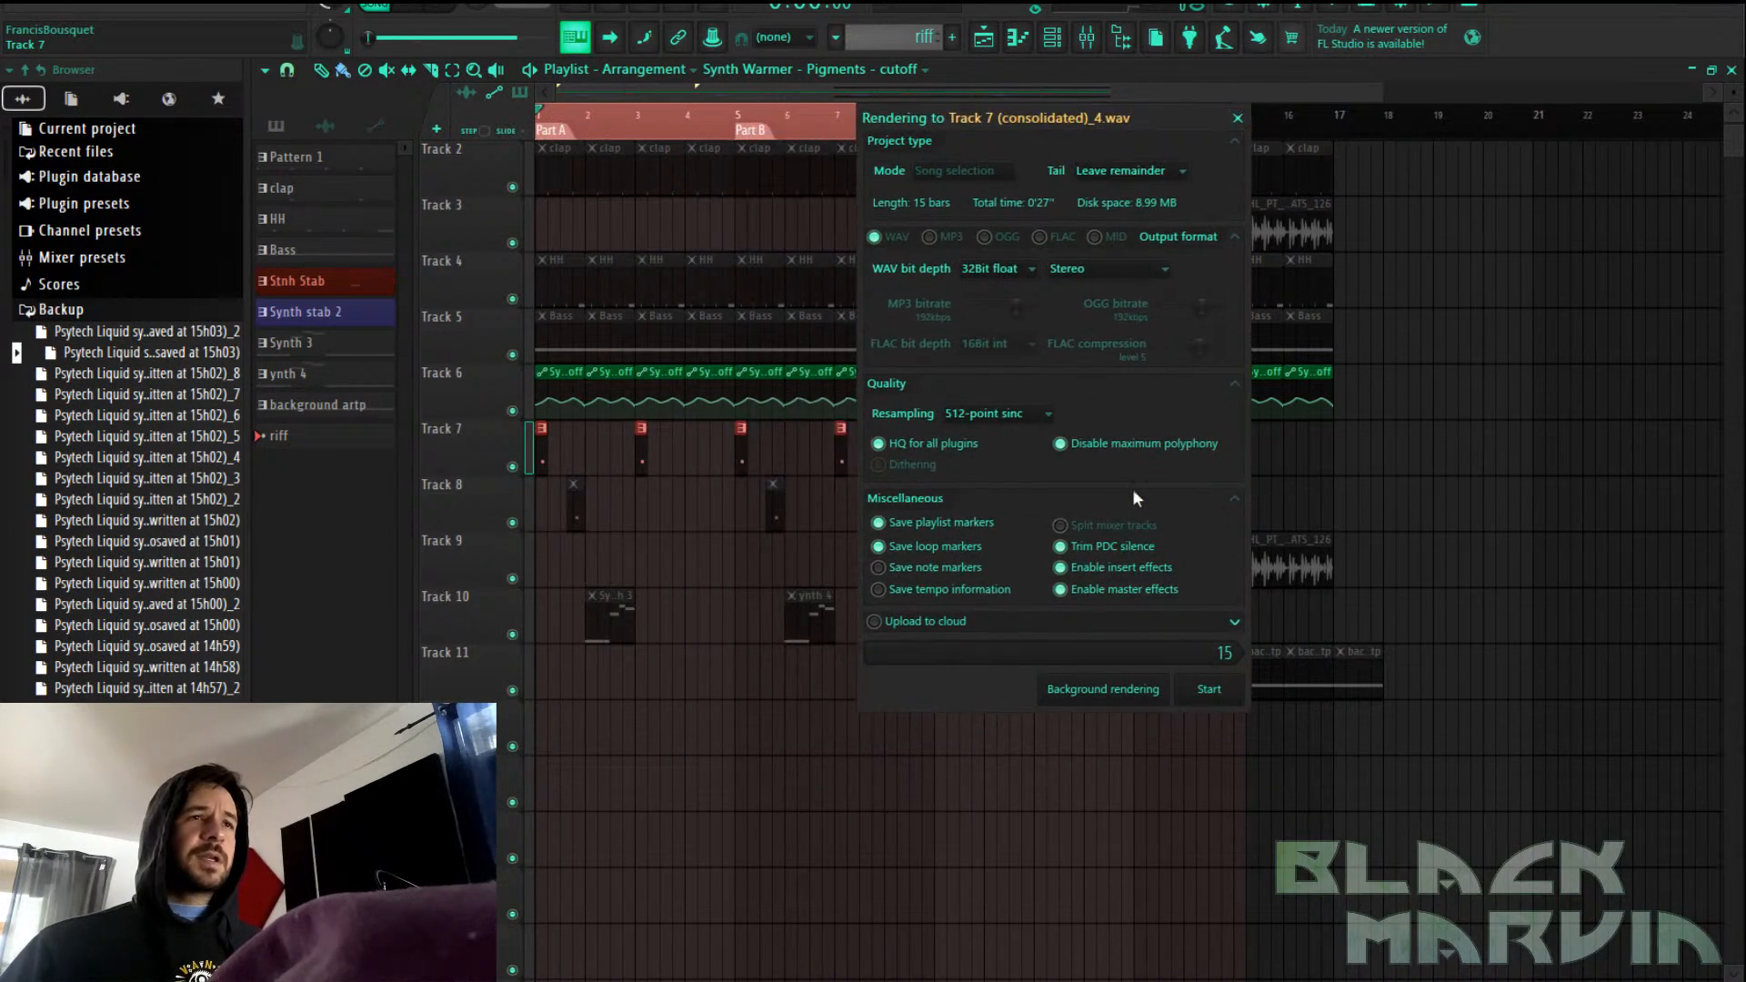
{"action": "left_click", "coordinate": [1210, 691]}
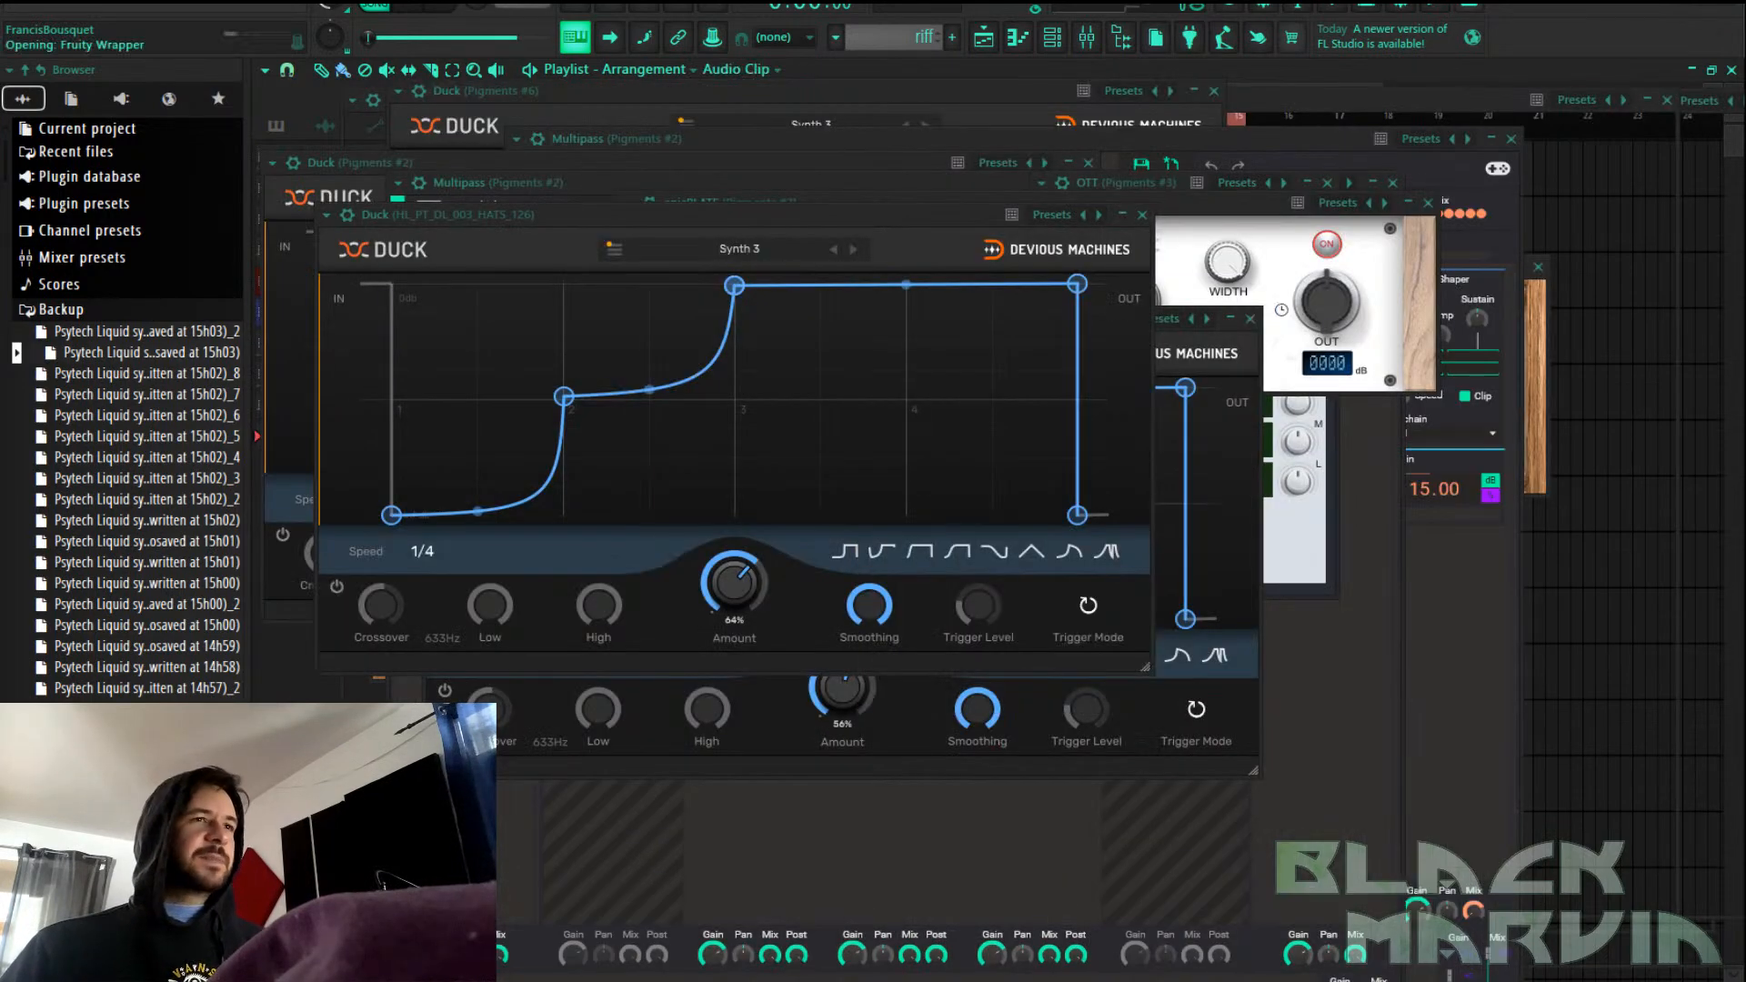
{"action": "left_click", "coordinate": [1090, 40]}
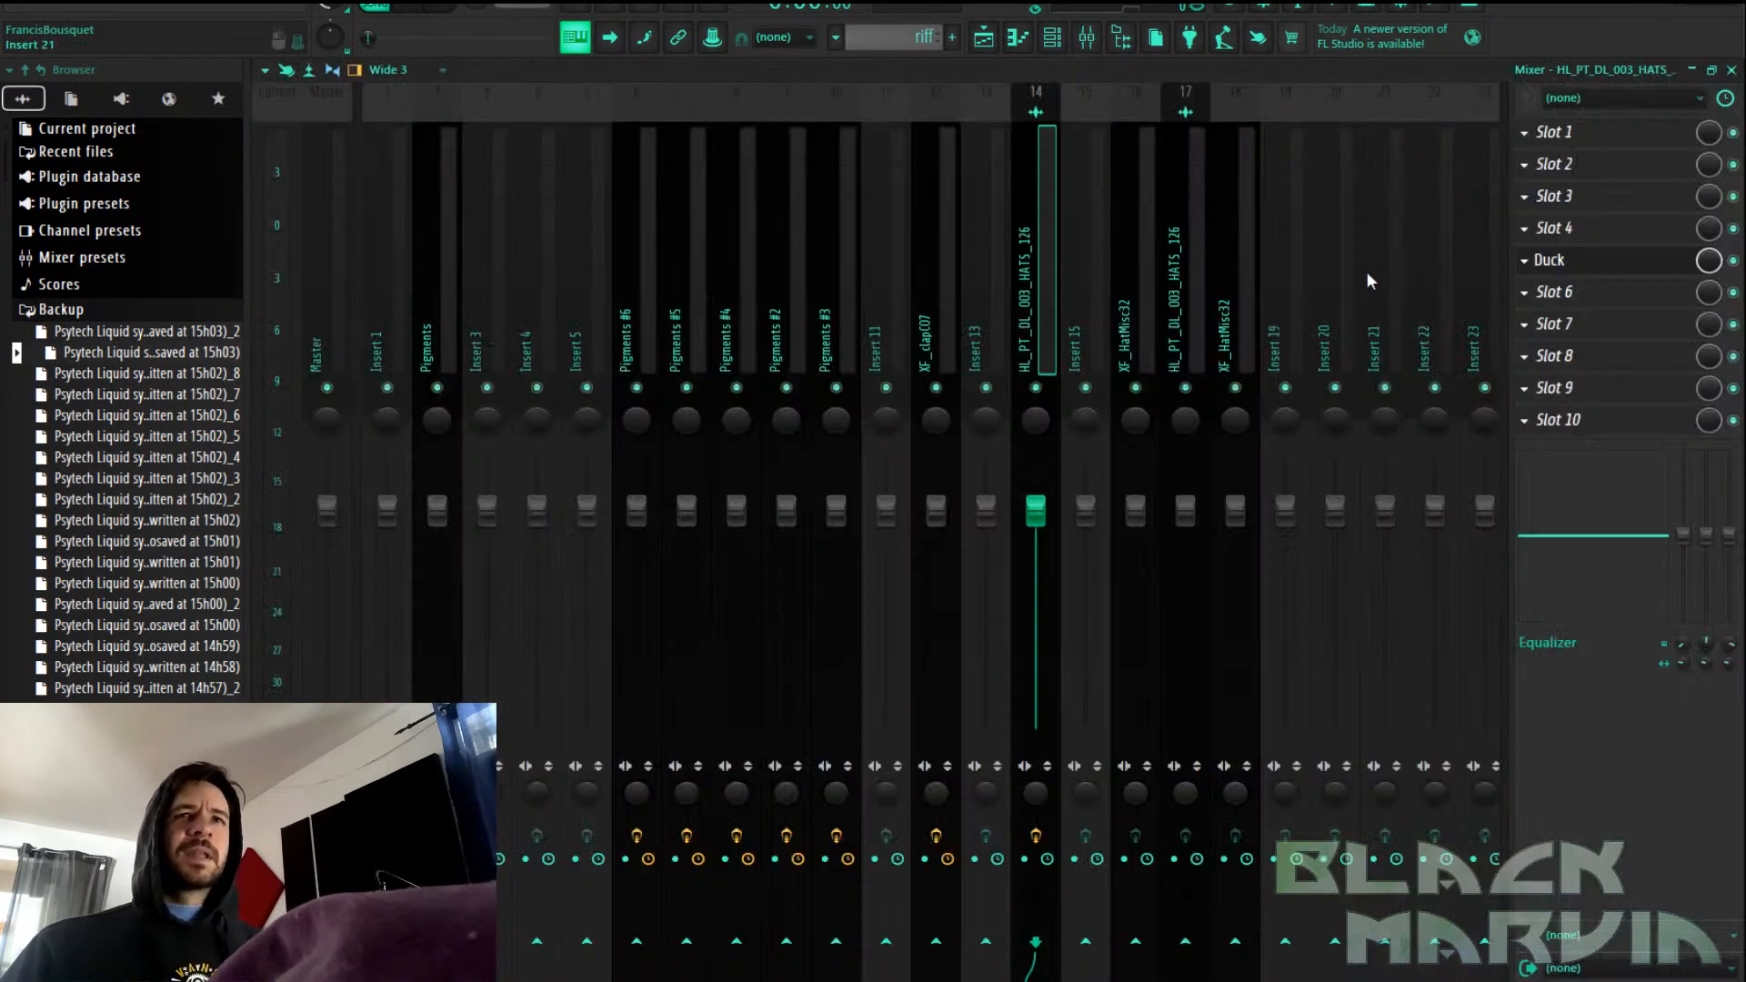
{"action": "left_click", "coordinate": [984, 38]}
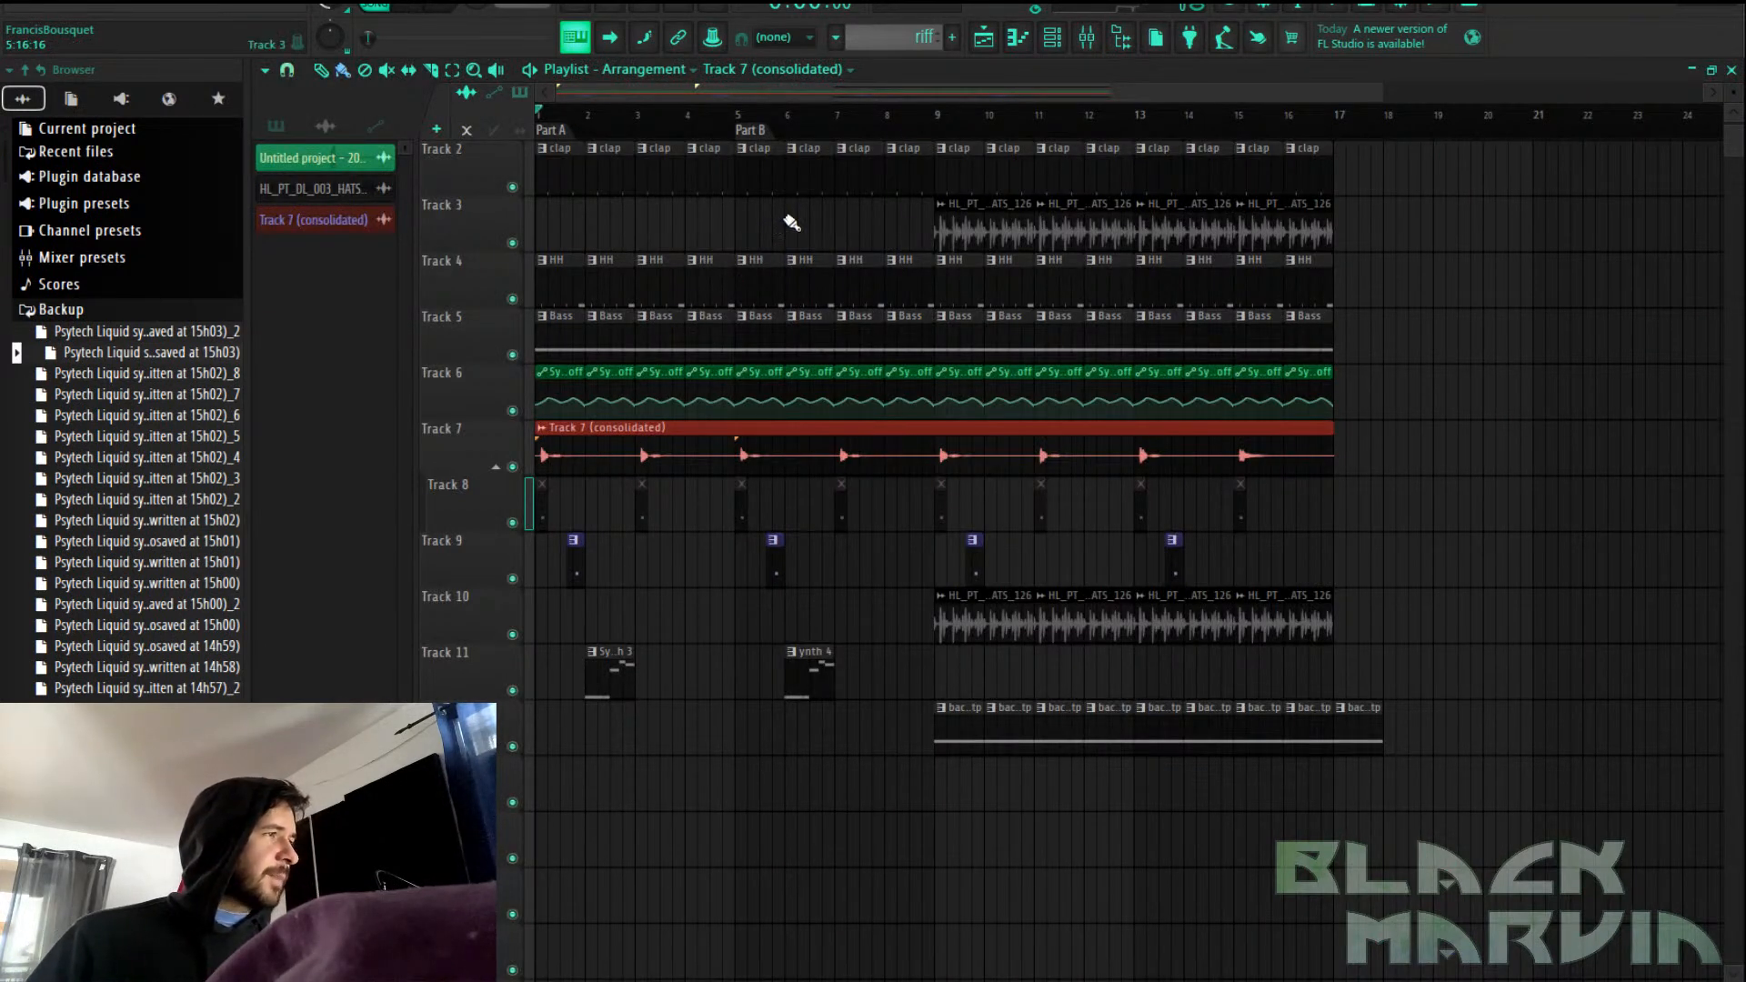
{"action": "left_click", "coordinate": [1087, 46]}
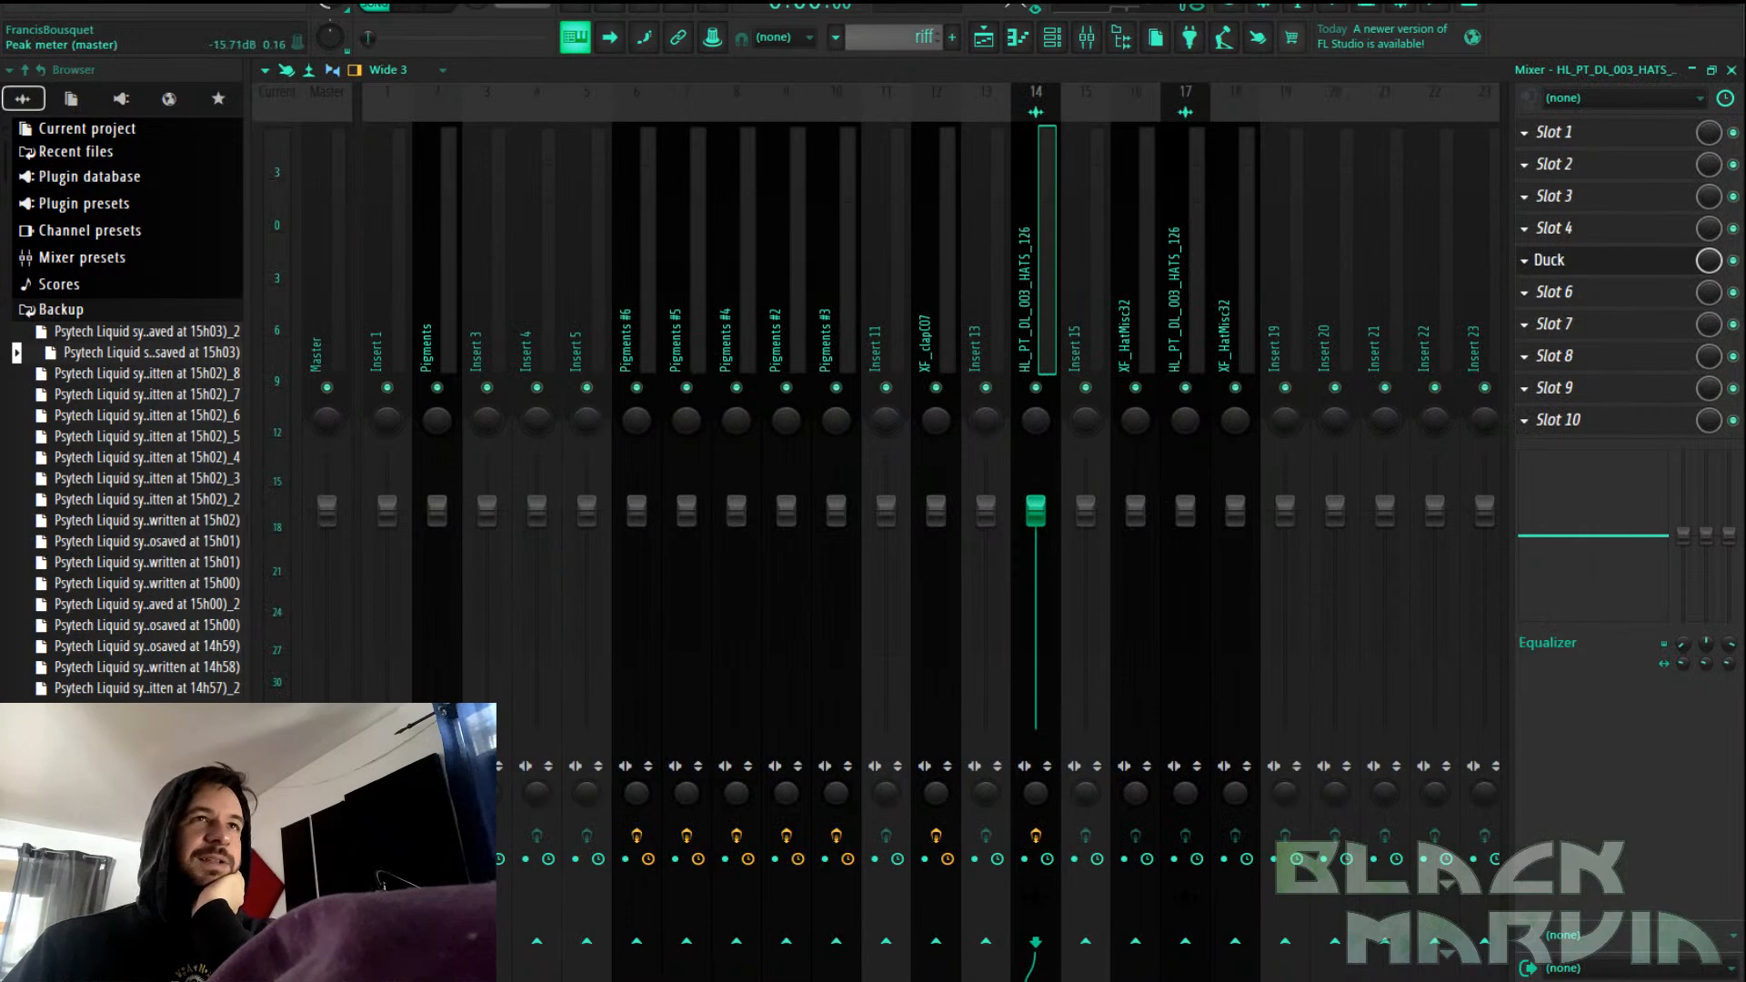
{"action": "left_click", "coordinate": [1052, 37]}
{"action": "left_click", "coordinate": [983, 37]}
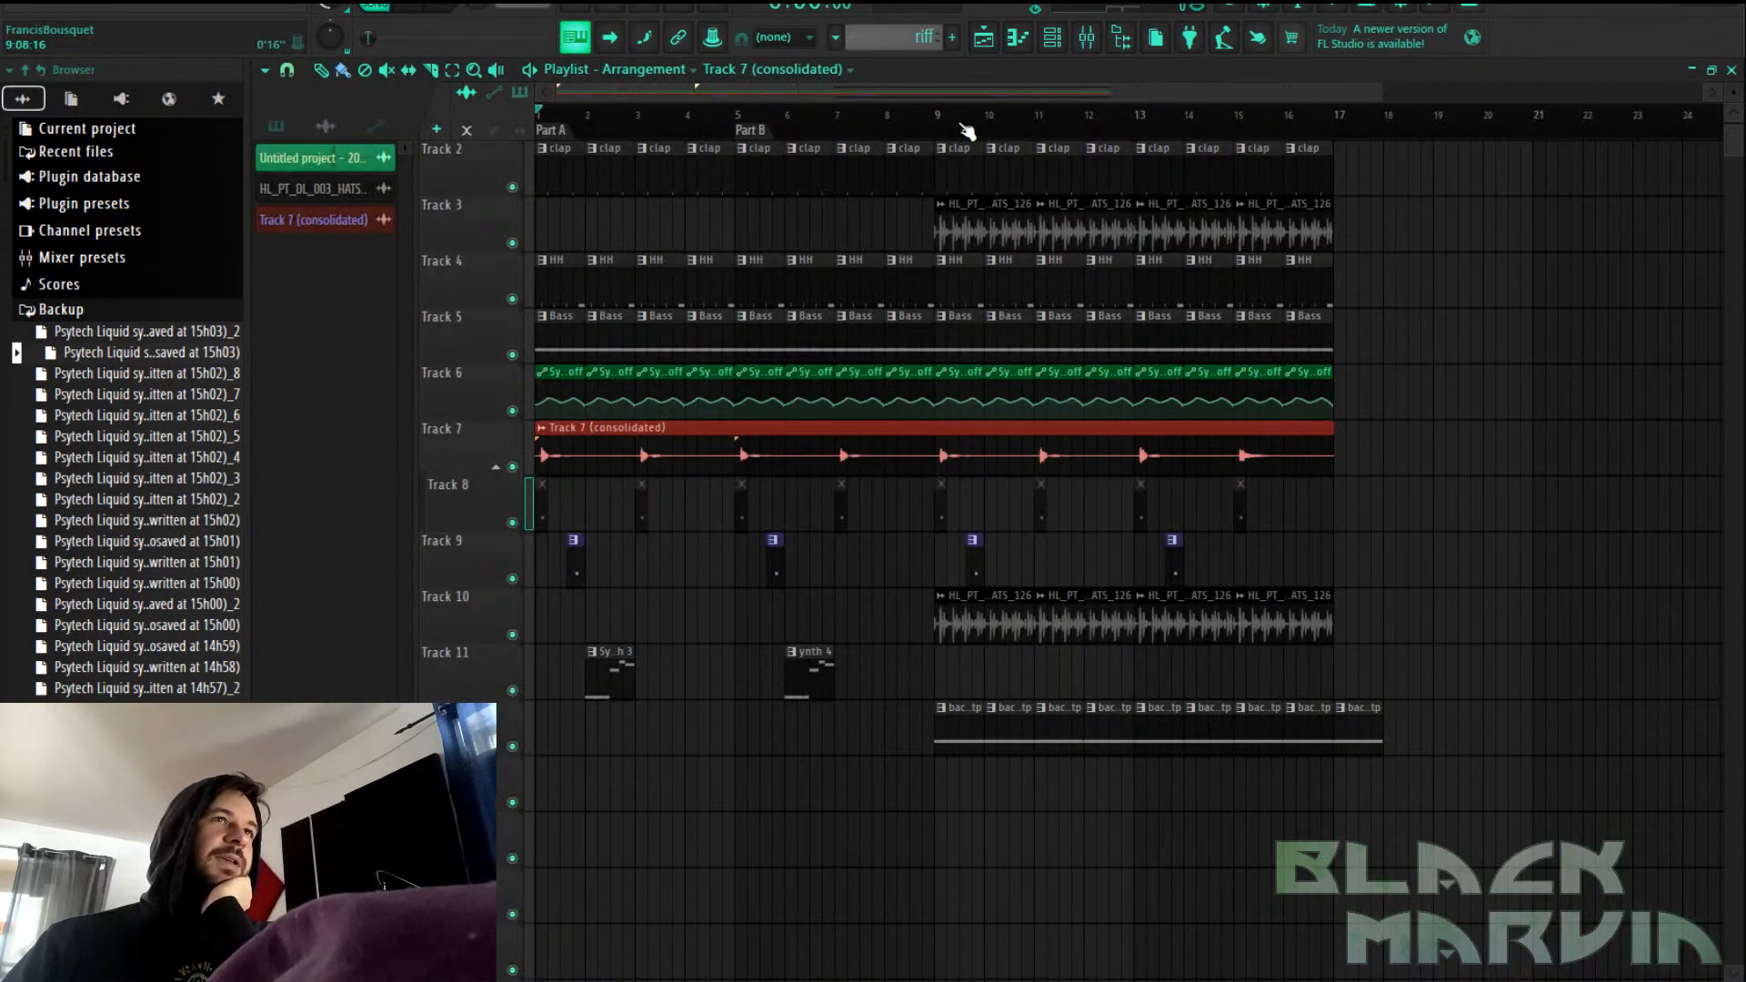
{"action": "scroll", "coordinate": [966, 132], "scroll_direction": "up", "scroll_amount": 5}
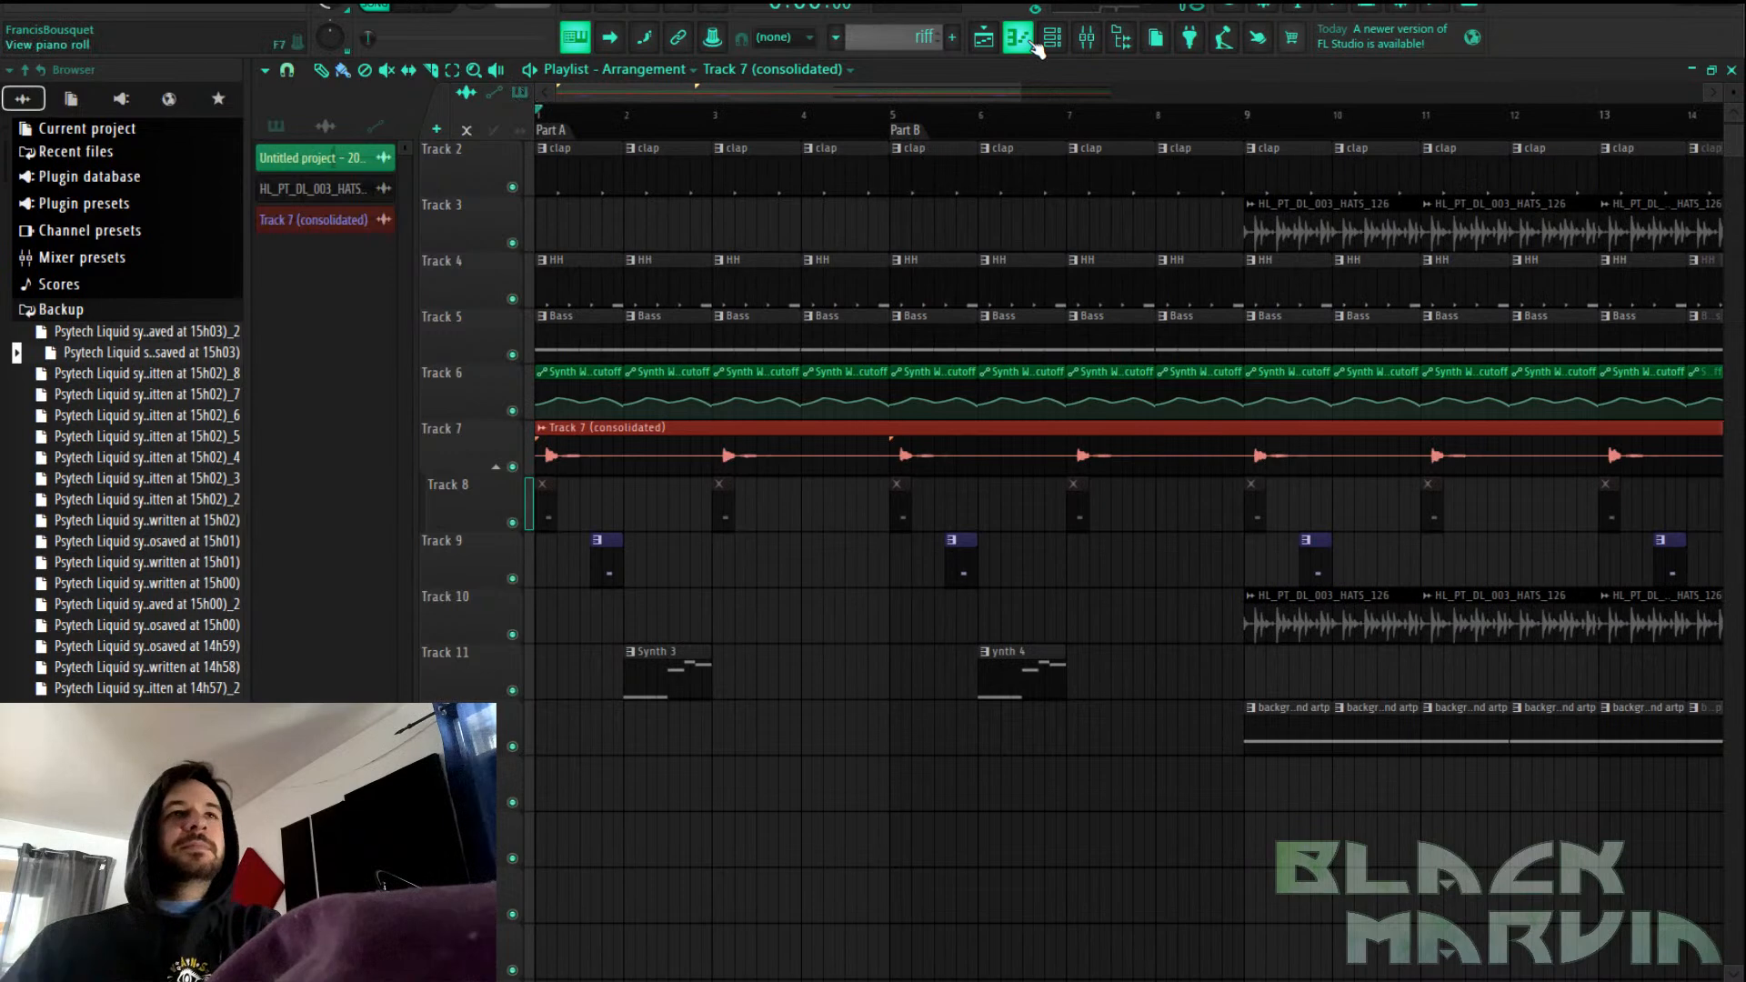
{"action": "left_click", "coordinate": [1085, 41]}
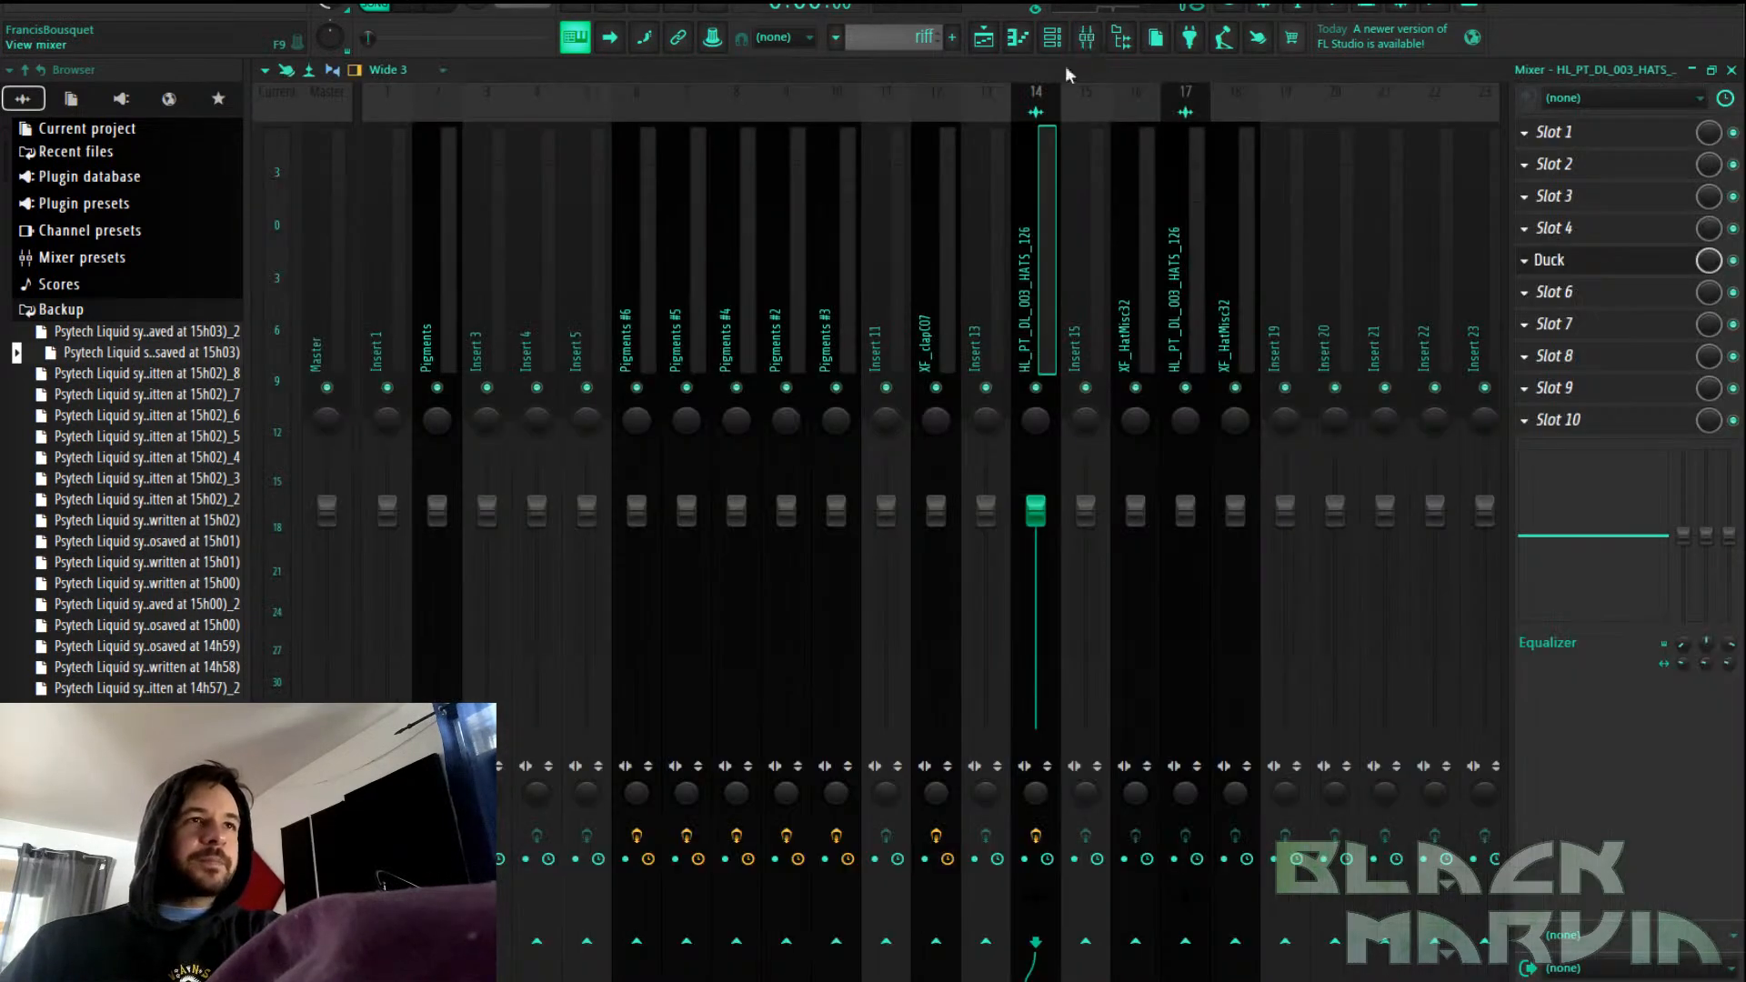
{"action": "left_click", "coordinate": [984, 38]}
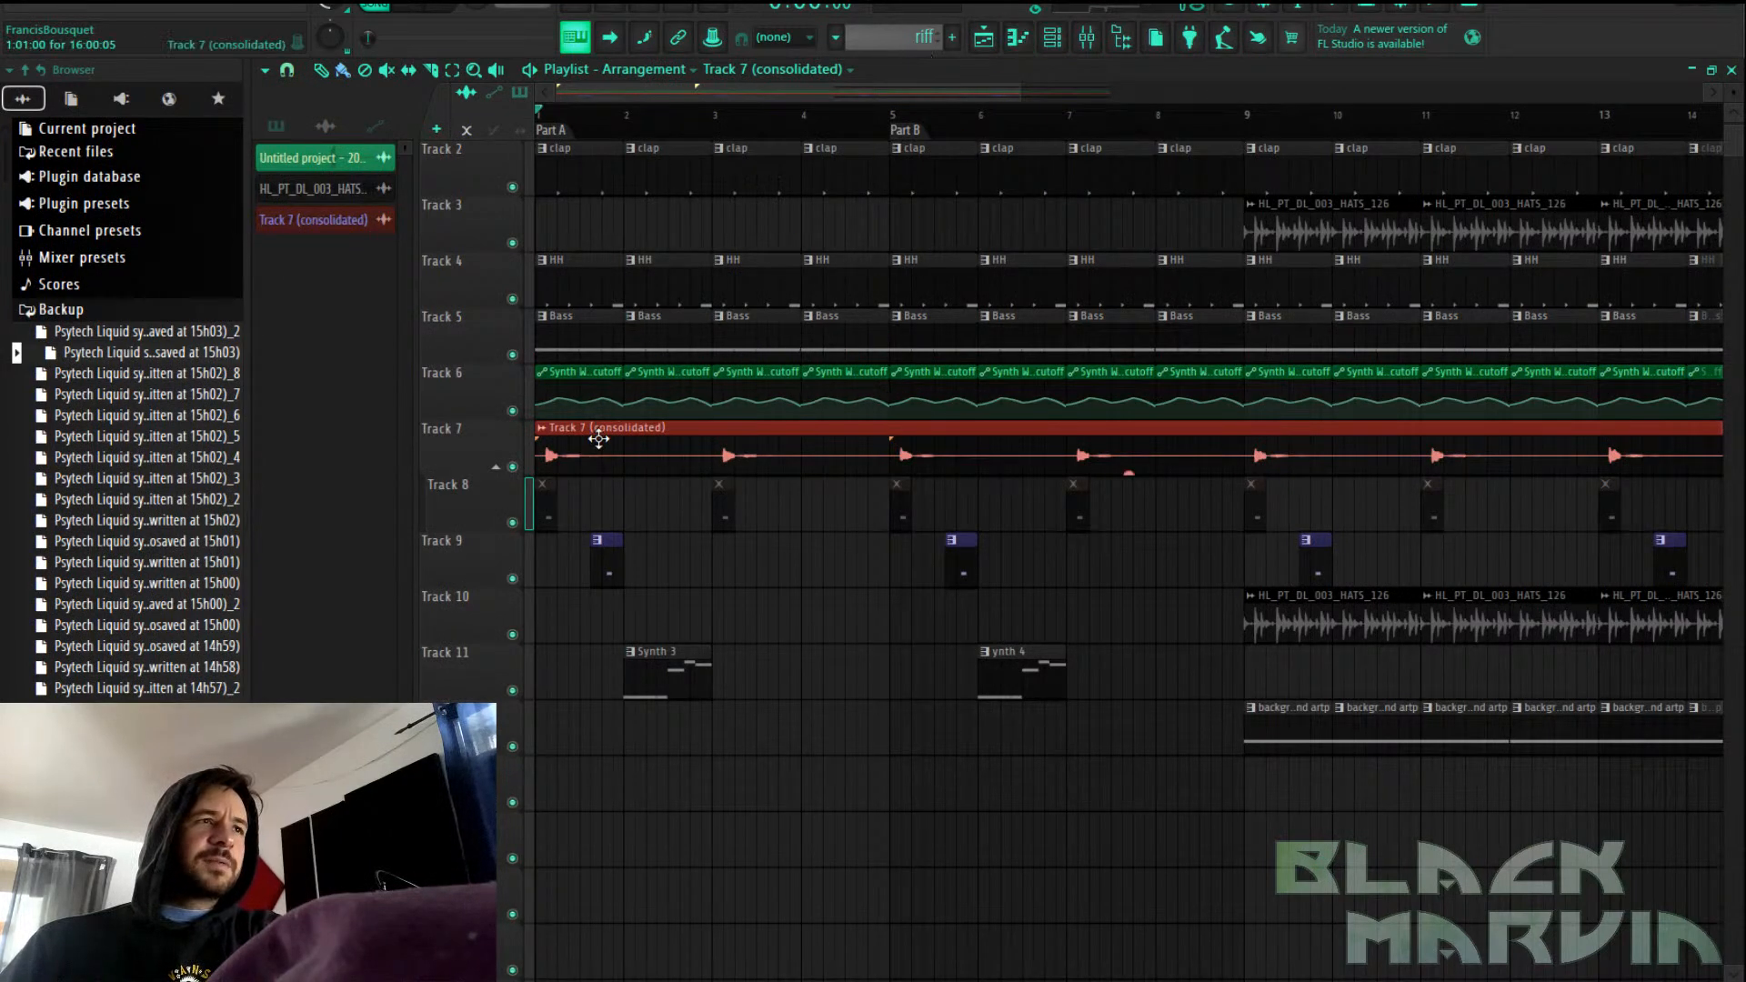
Open the muted Stnh Stab pattern clip on Track 8 and delete its Pigments #2 channel
{"action": "double_click", "coordinate": [541, 511]}
{"action": "left_click", "coordinate": [1053, 38]}
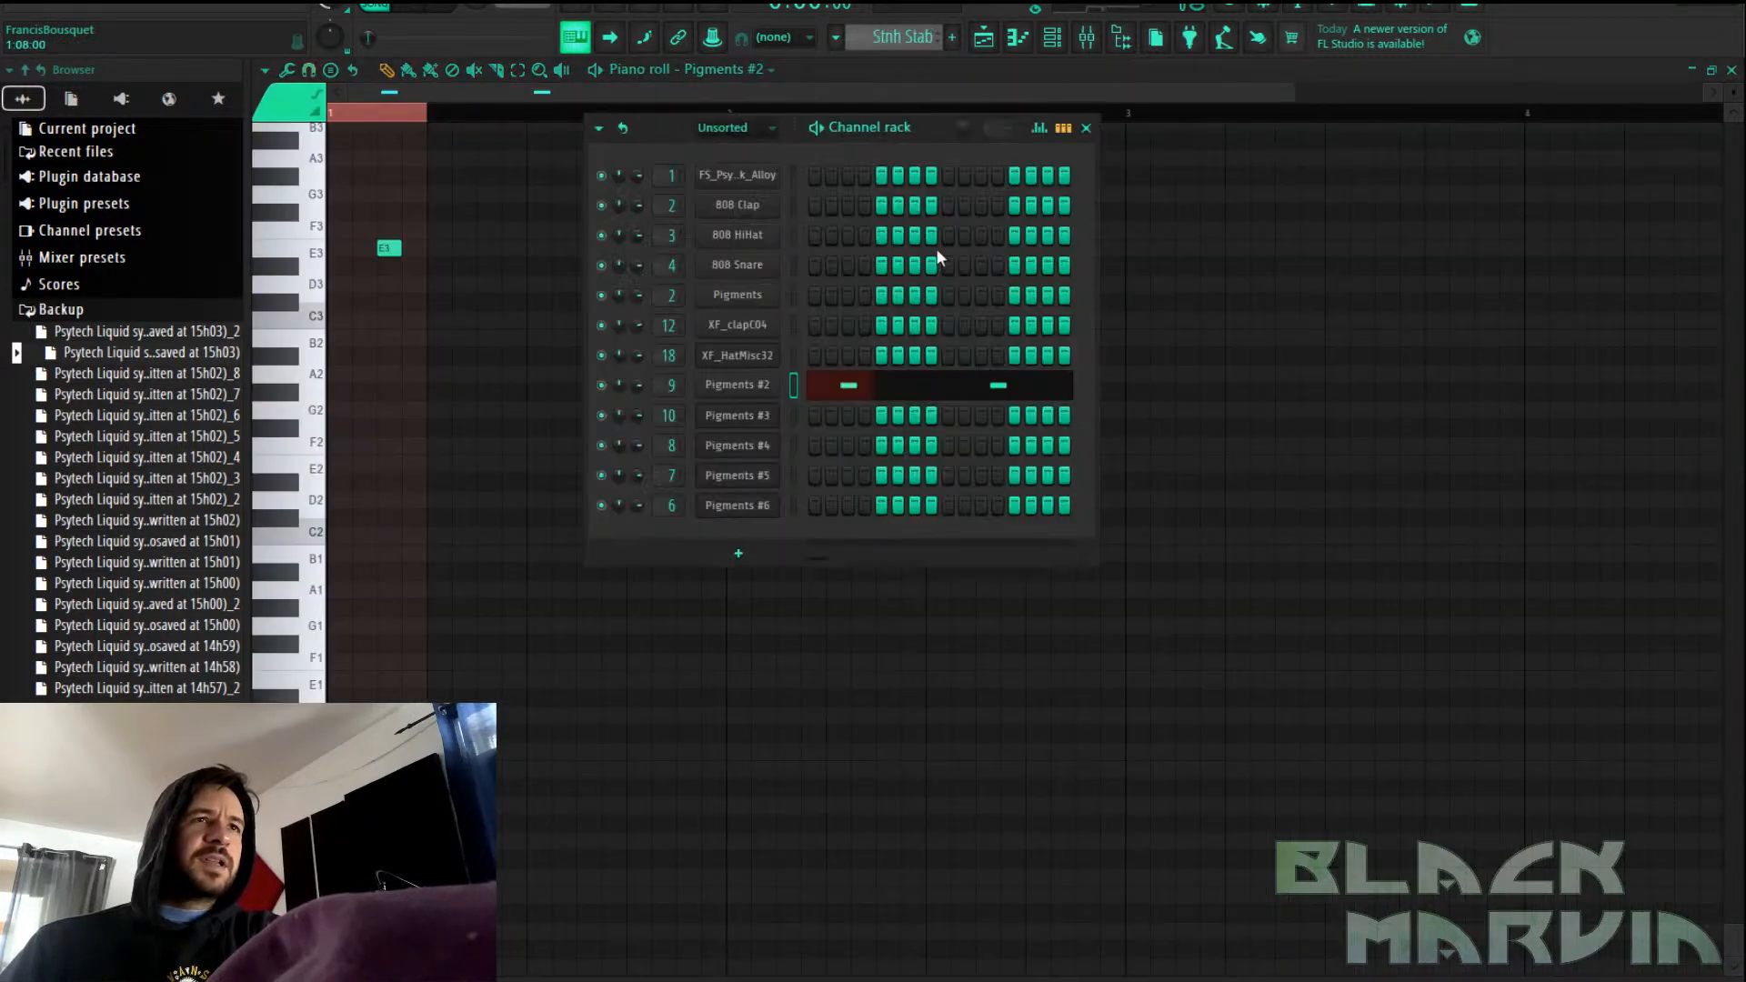
{"action": "right_click", "coordinate": [754, 396]}
{"action": "left_click", "coordinate": [904, 594]}
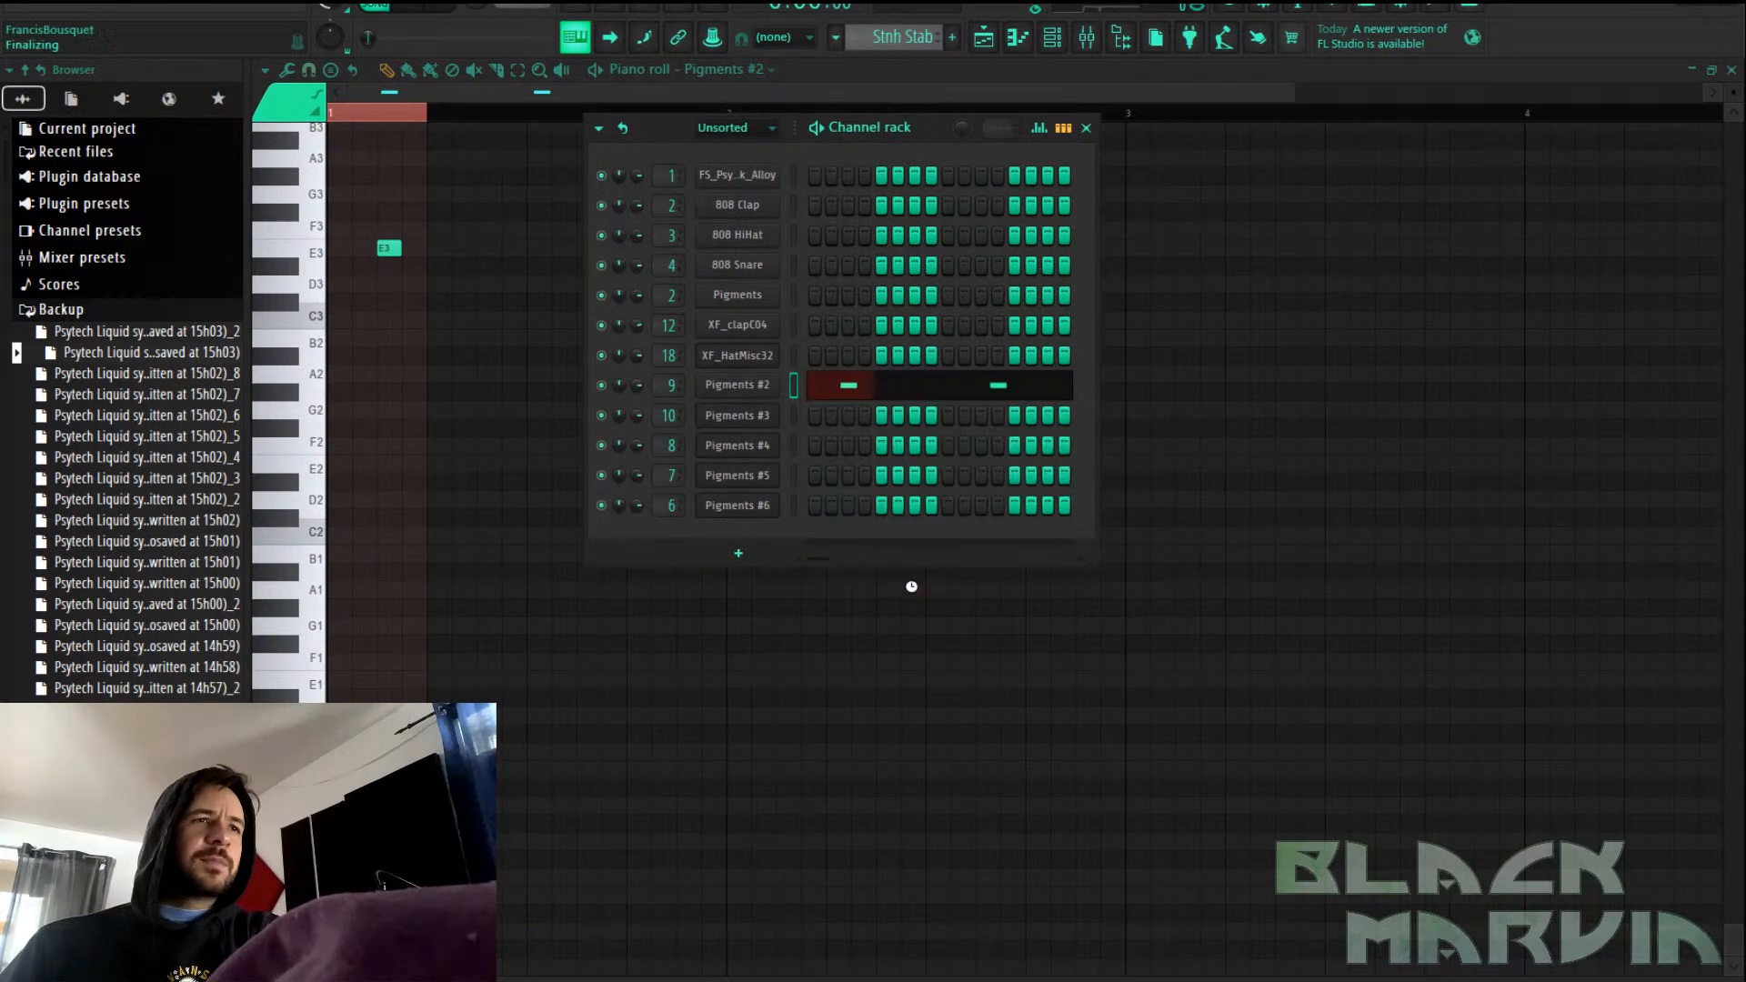
Save the project as a new file named Psytech Liquid synths recover.flp and return to the playlist
{"action": "left_click", "coordinate": [34, 13]}
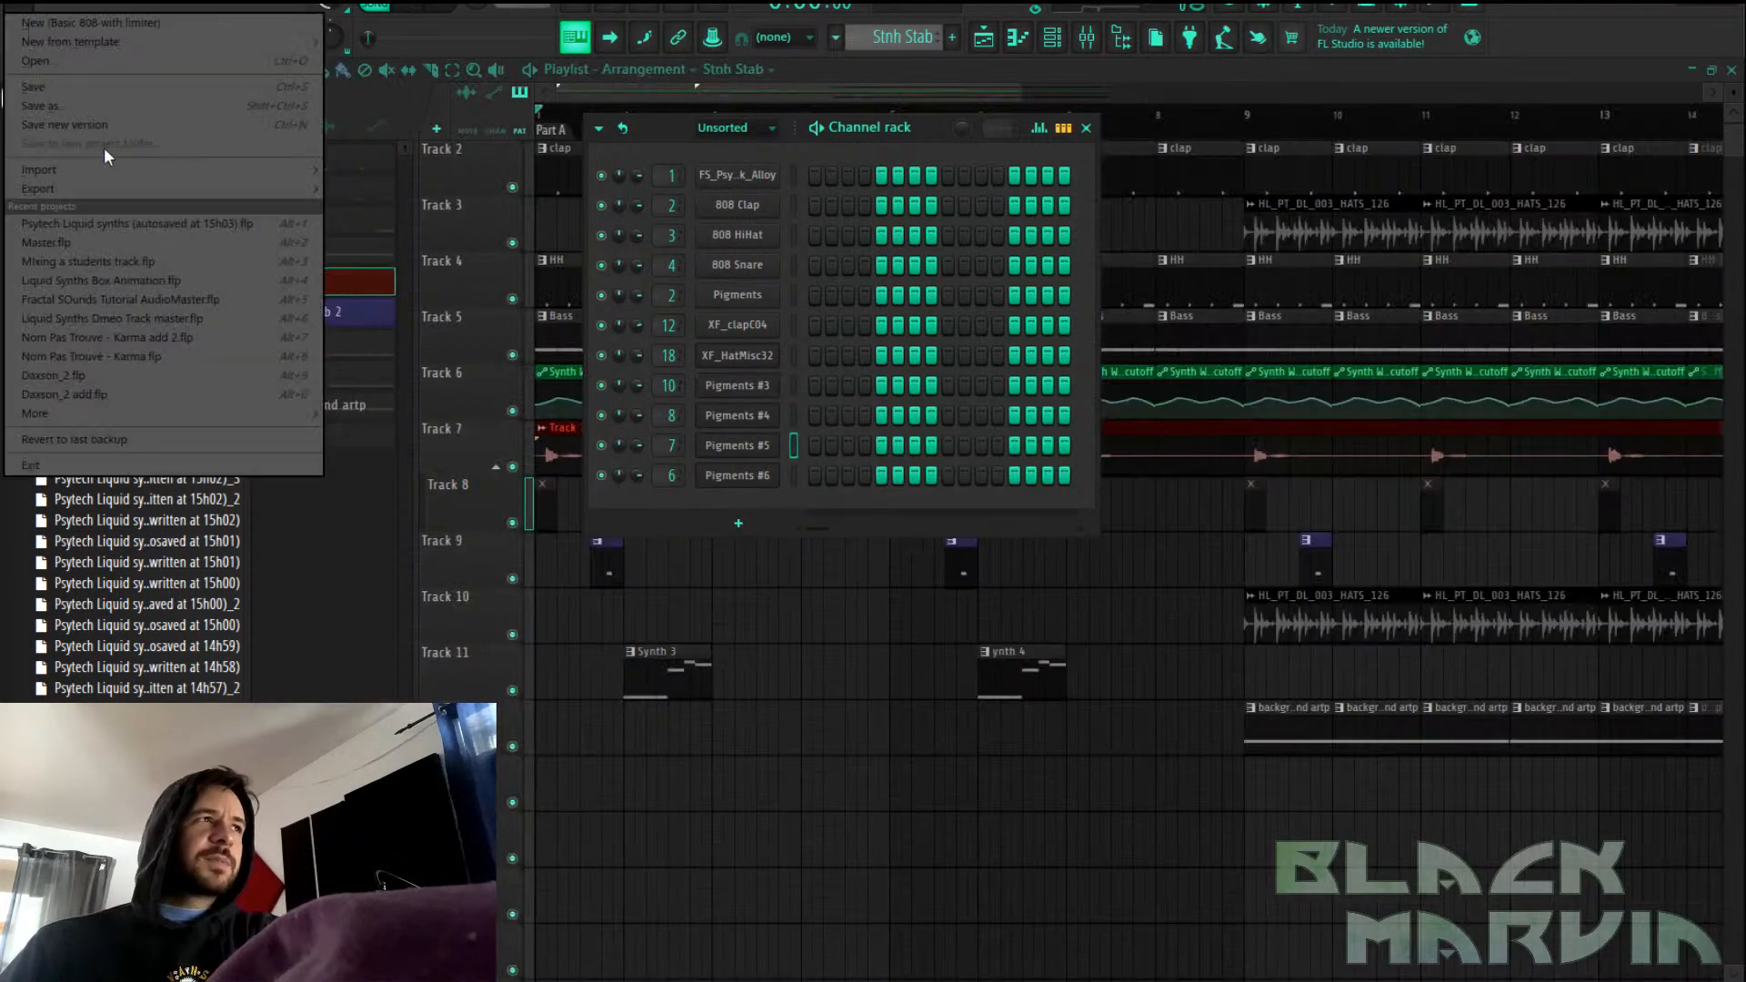
{"action": "left_click", "coordinate": [97, 109]}
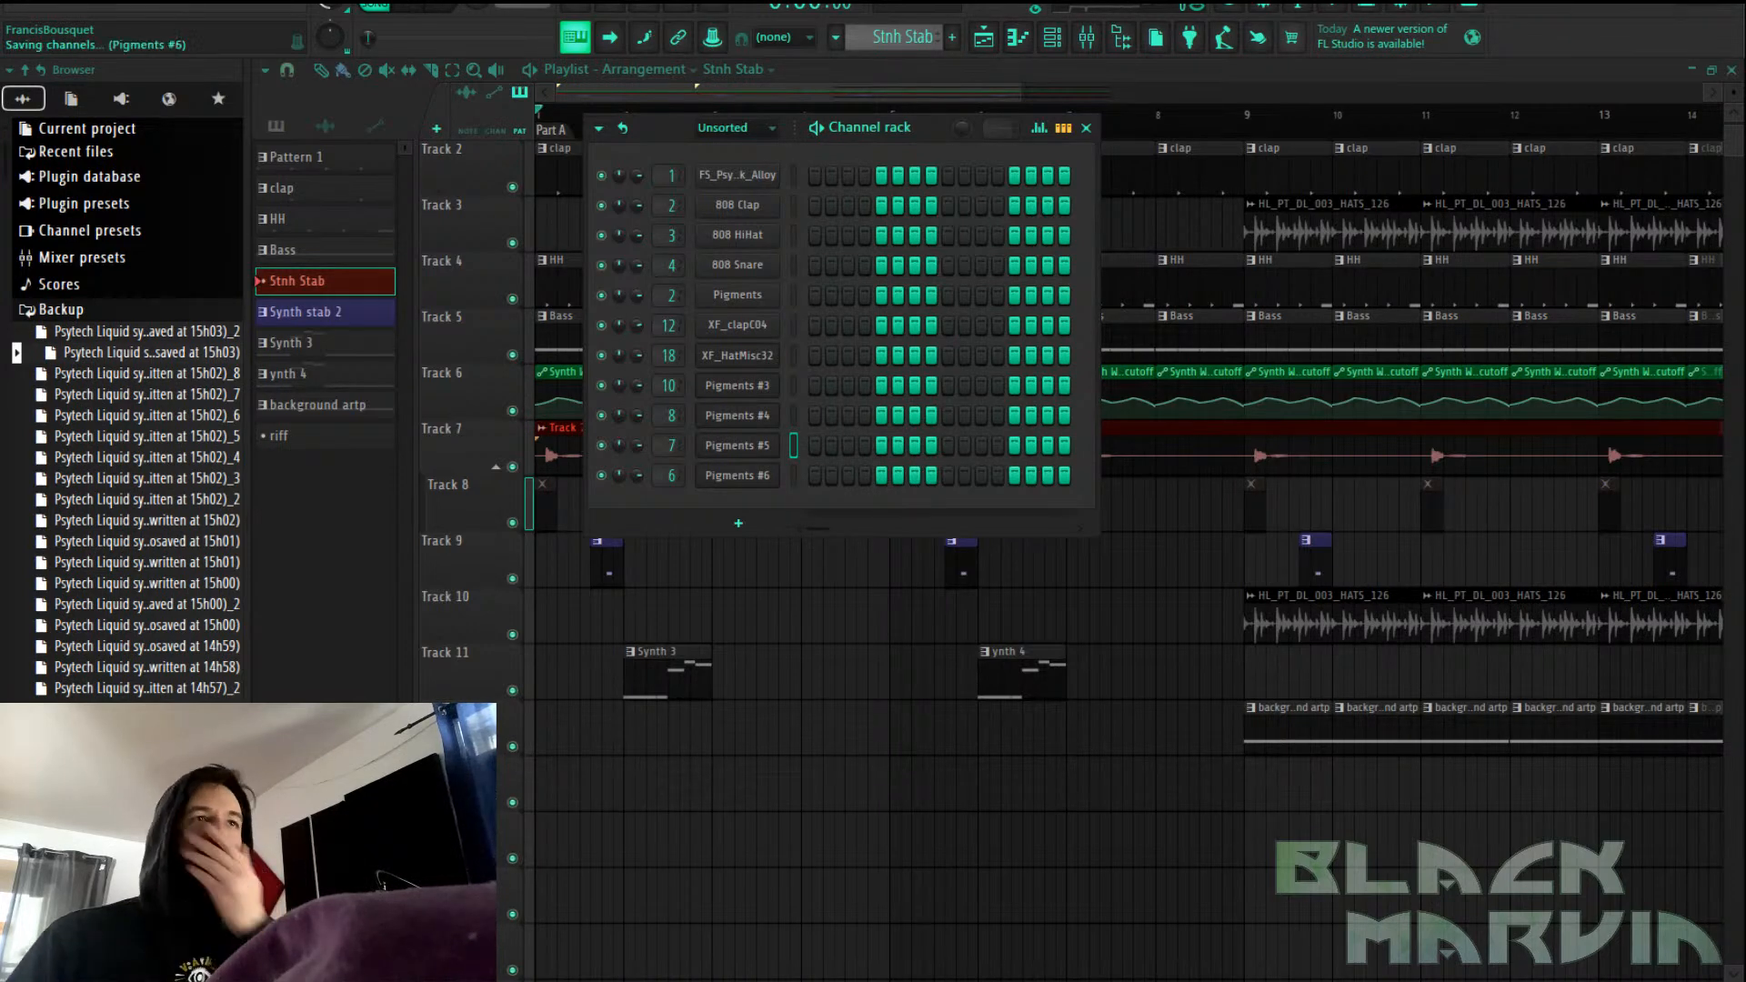
{"action": "left_click", "coordinate": [622, 97]}
{"action": "scroll", "coordinate": [641, 492], "scroll_direction": "down", "scroll_amount": 1}
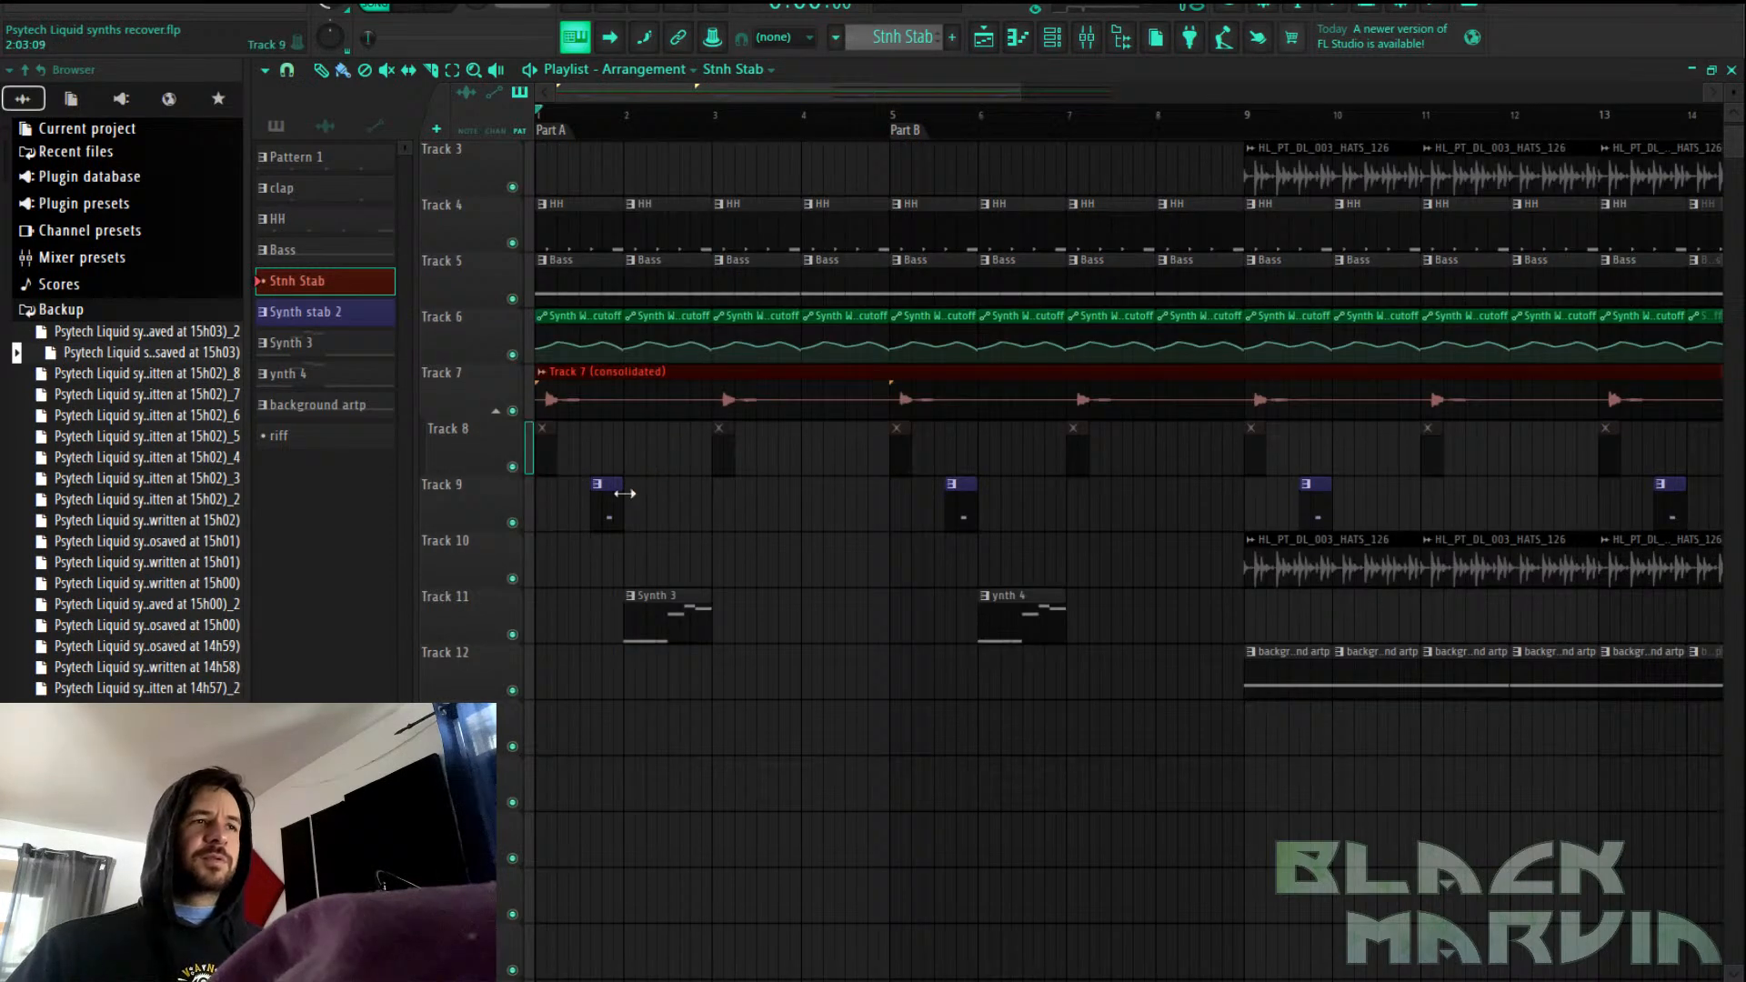
{"action": "scroll", "coordinate": [577, 532], "scroll_direction": "down", "scroll_amount": 1}
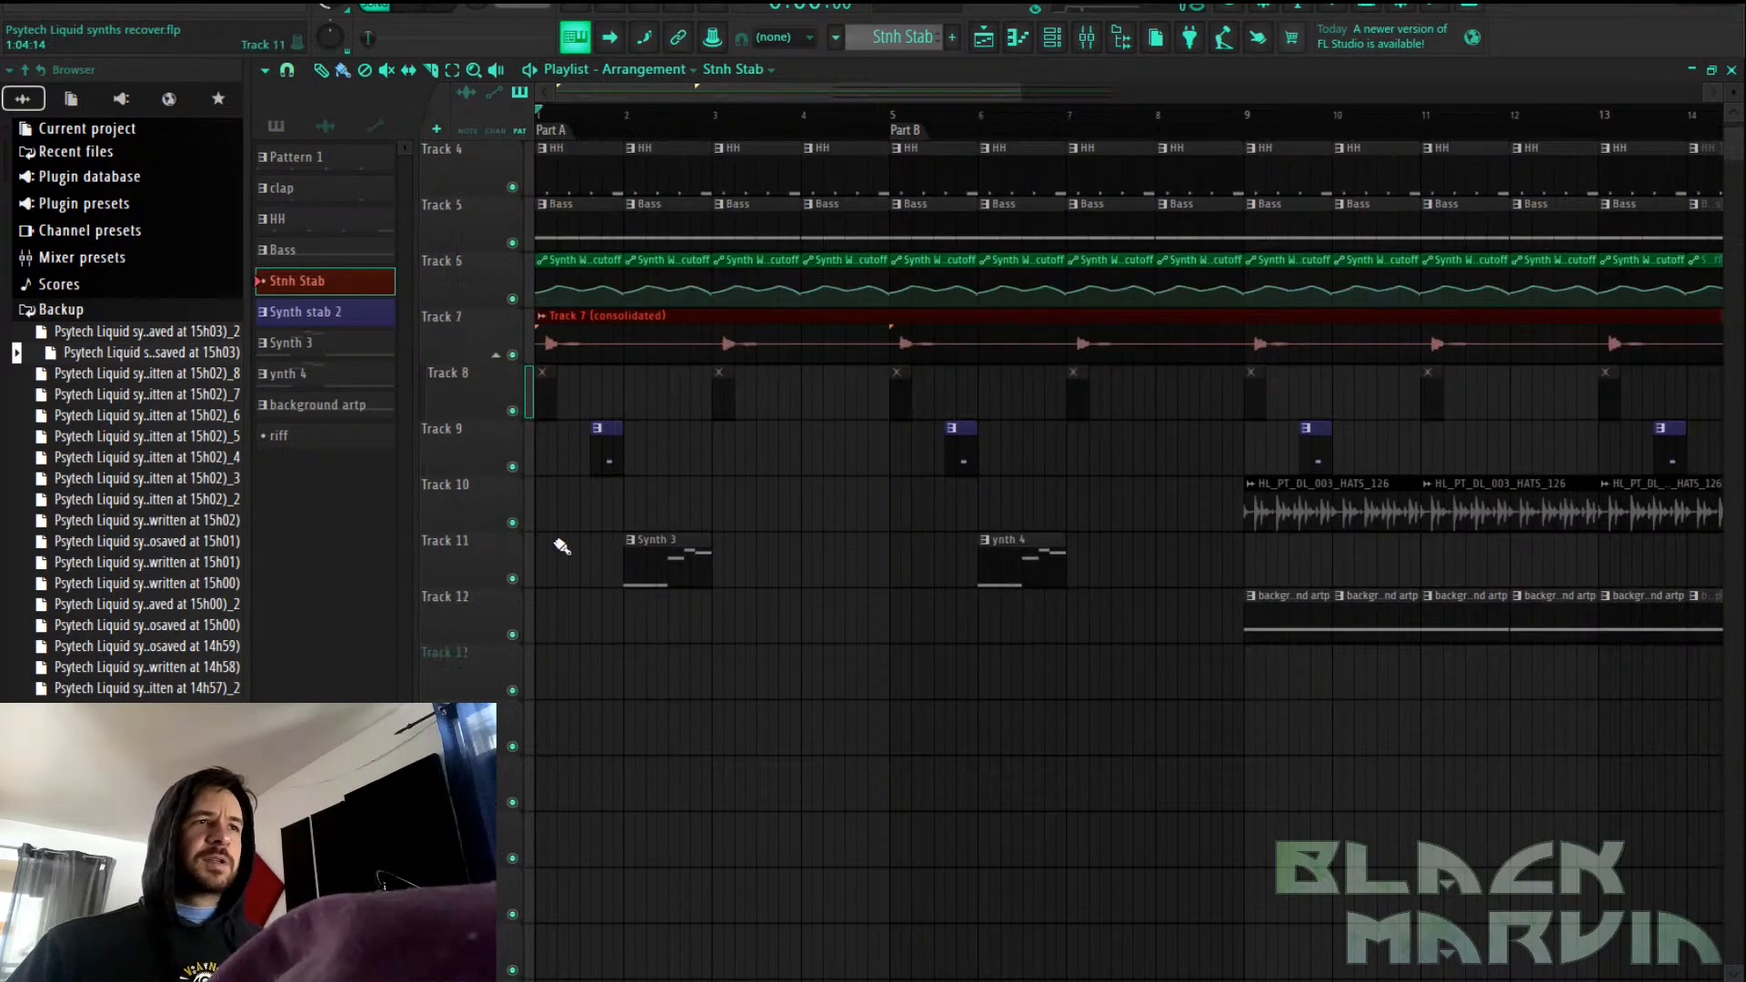
{"action": "right_click", "coordinate": [505, 435]}
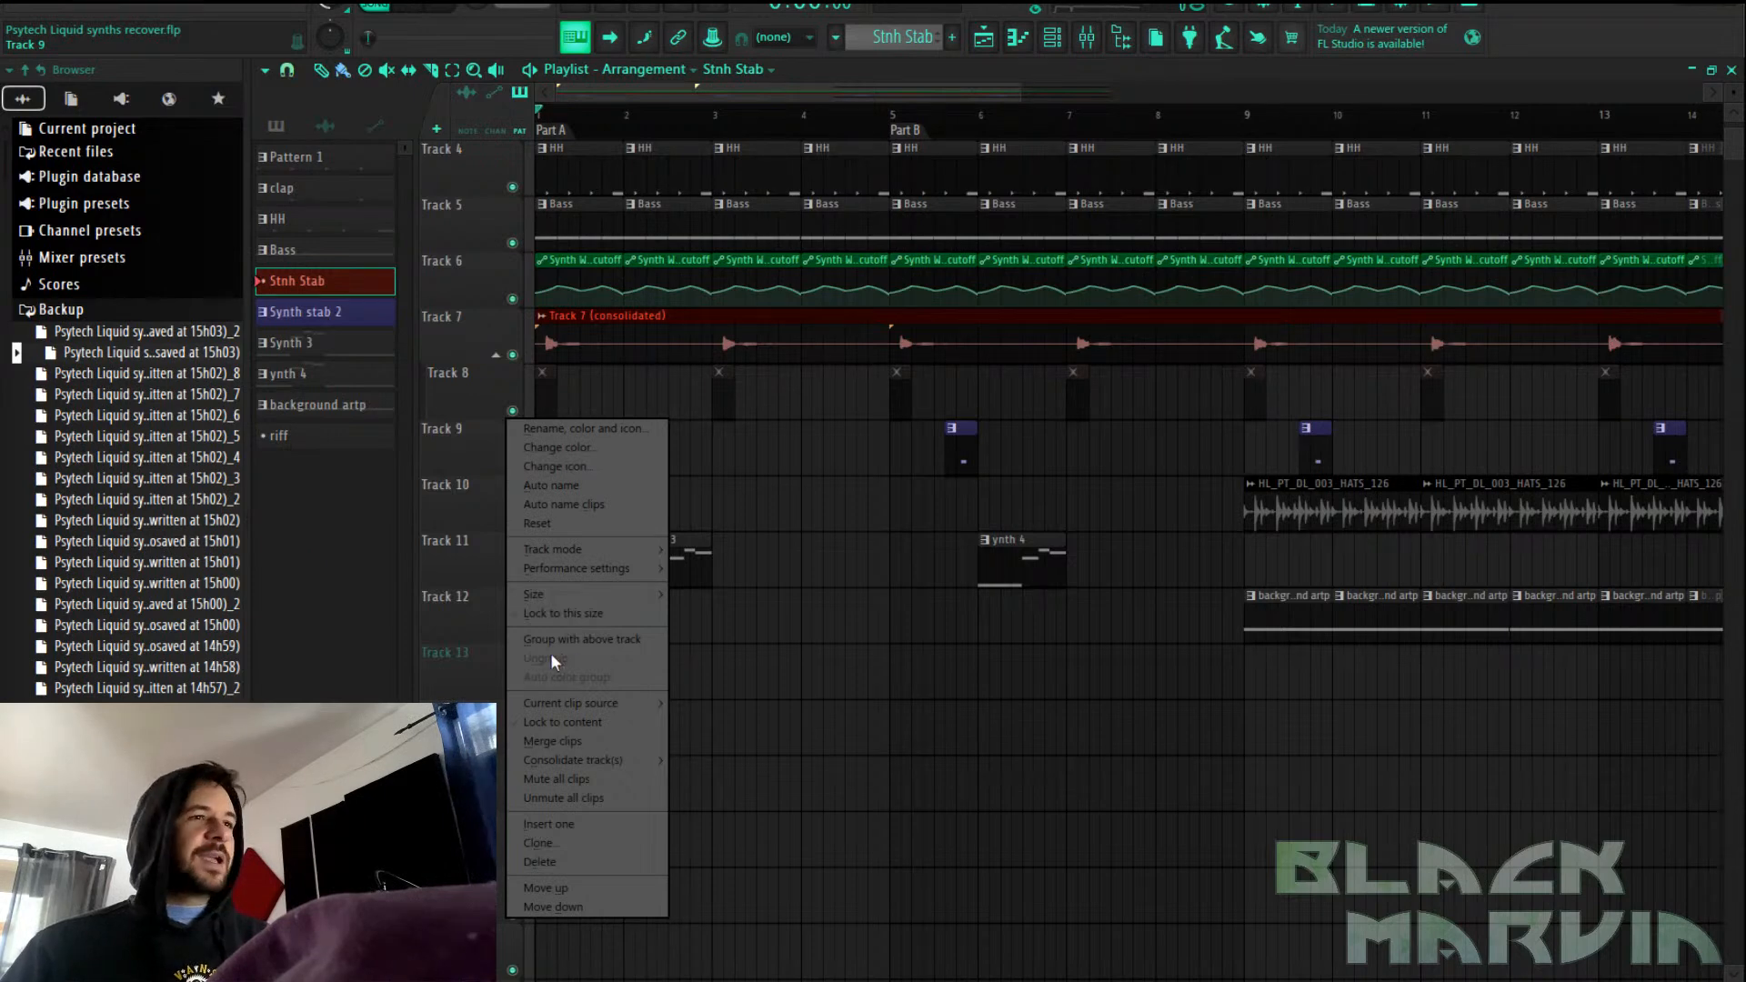
{"action": "mouse_move", "coordinate": [589, 706]}
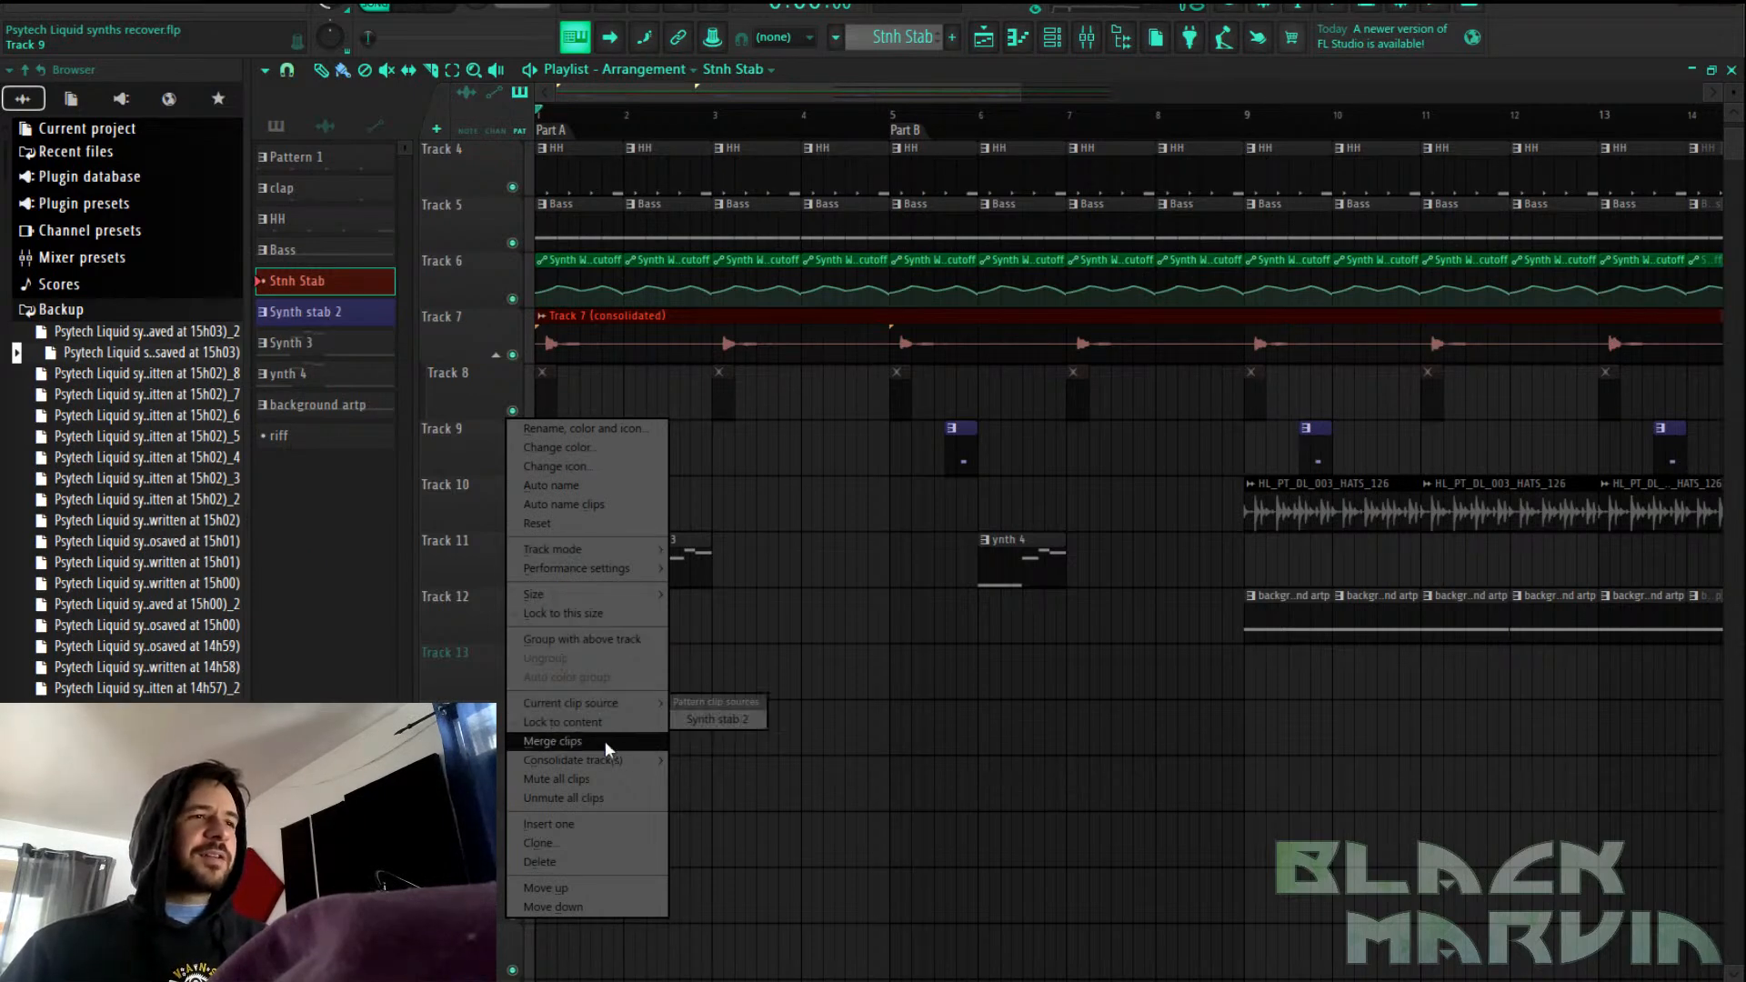
{"action": "mouse_move", "coordinate": [610, 755]}
{"action": "left_click", "coordinate": [719, 760]}
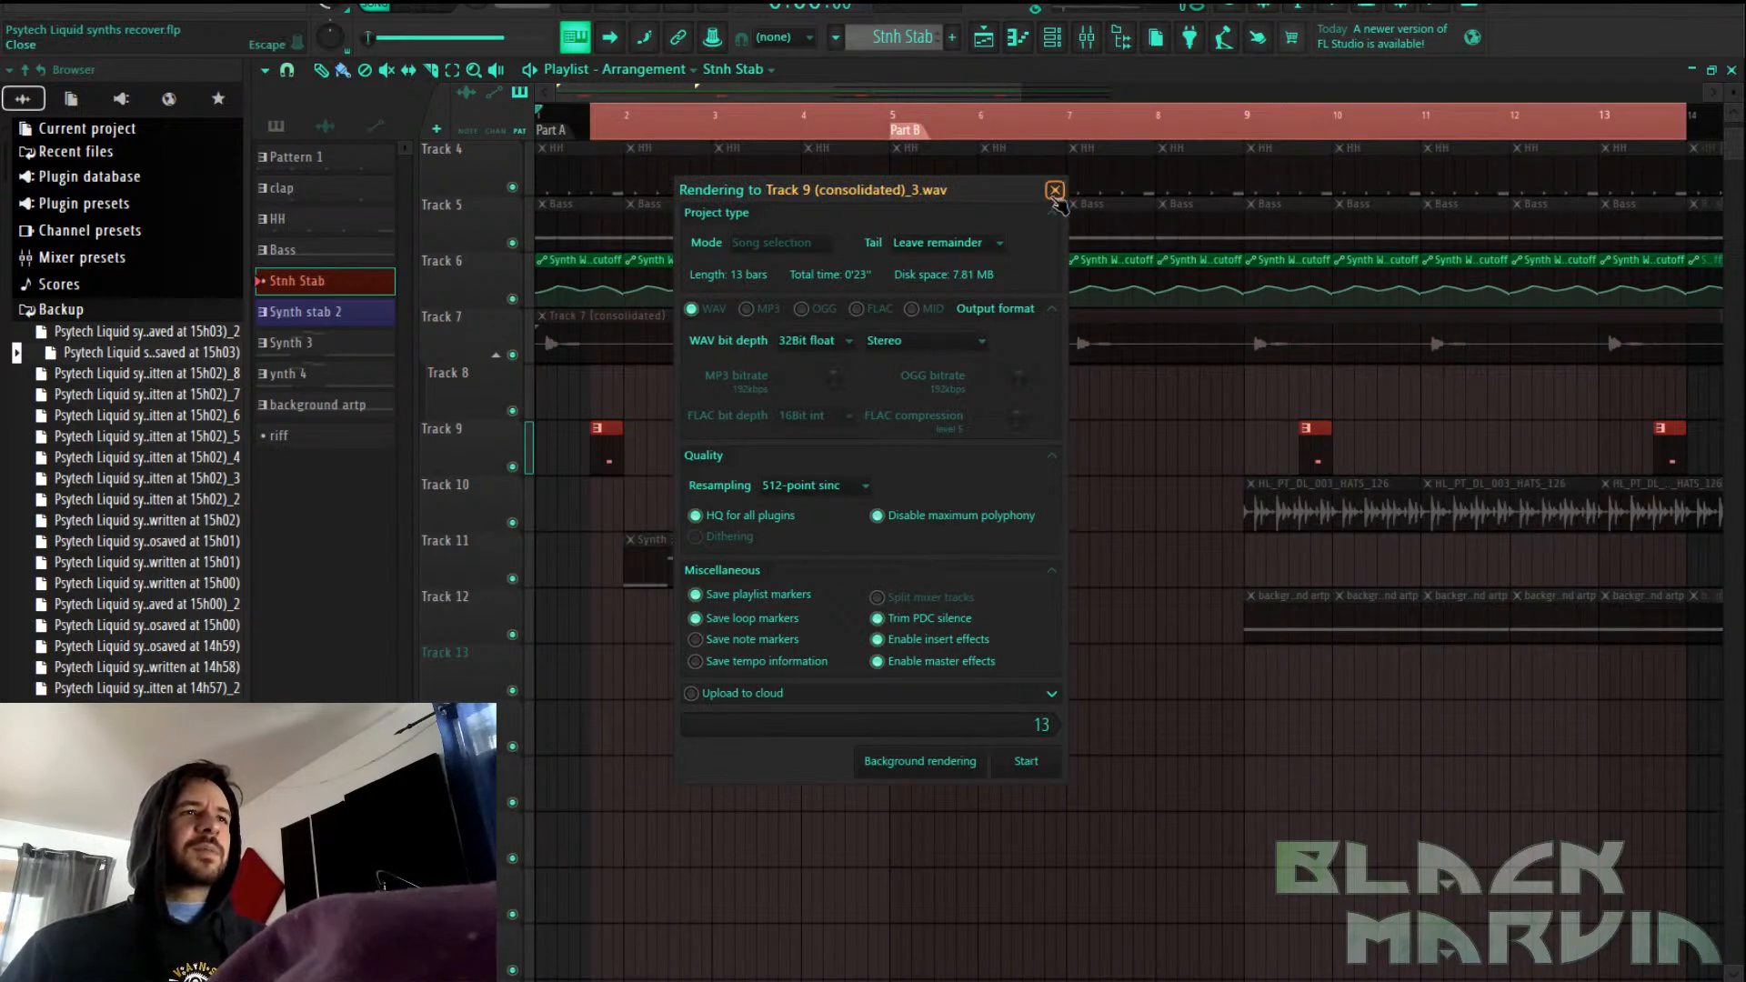
{"action": "left_click", "coordinate": [1054, 189]}
Begin consolidating Track 9's Synth stab 2 clips to audio
{"action": "right_click", "coordinate": [491, 432]}
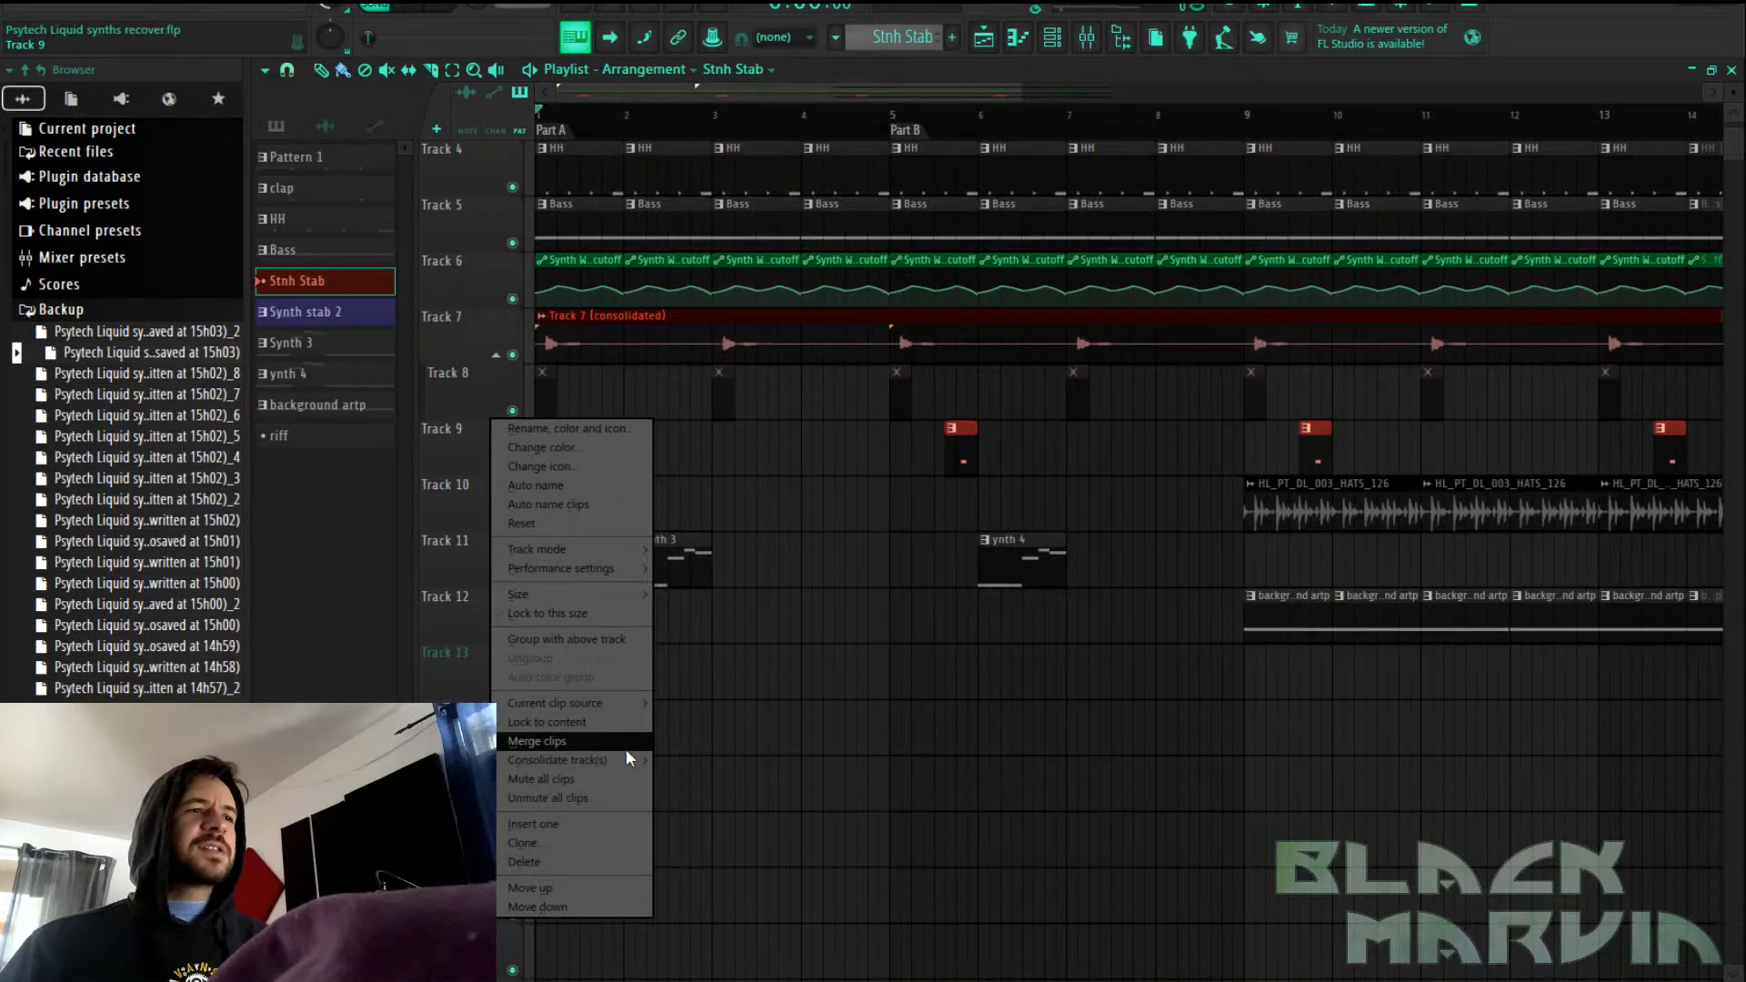
Try to consolidate Track 9 from the song start
{"action": "mouse_move", "coordinate": [620, 768]}
{"action": "left_click", "coordinate": [704, 793]}
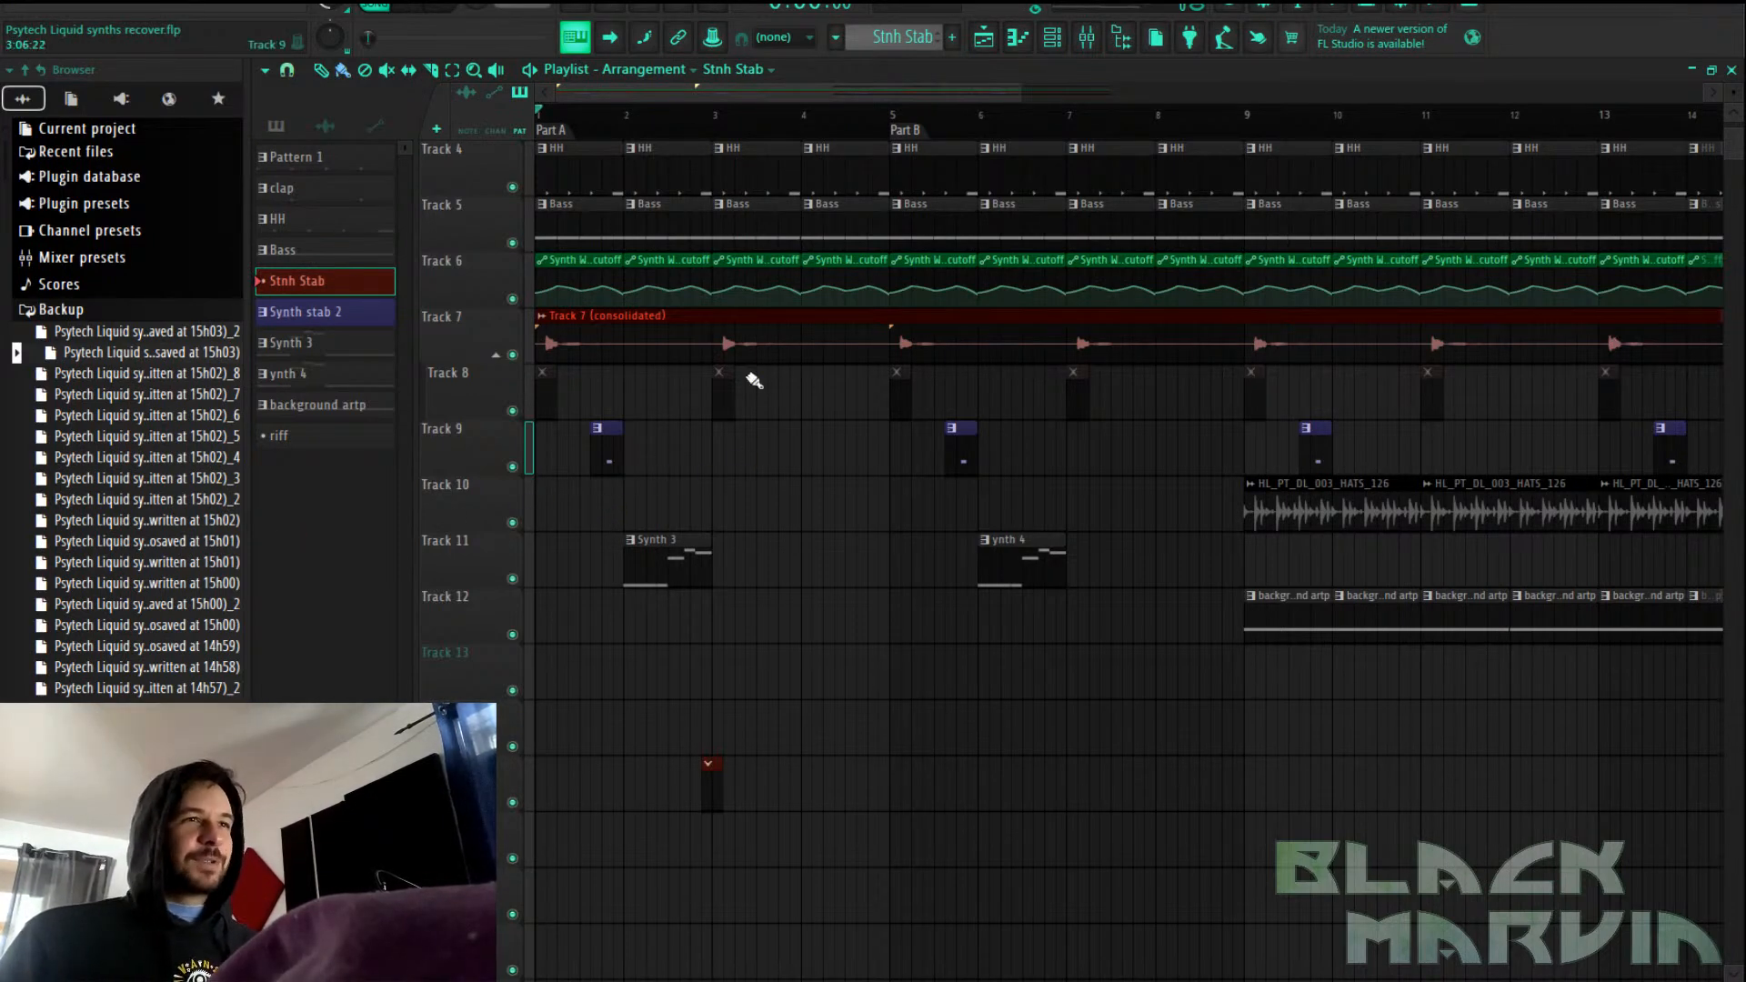
Inspect the notes behind the muted Stnh Stab clip on Track 8 and the first Synth stab 2 clip on Track 9
{"action": "scroll", "coordinate": [741, 128], "scroll_direction": "down", "scroll_amount": 4}
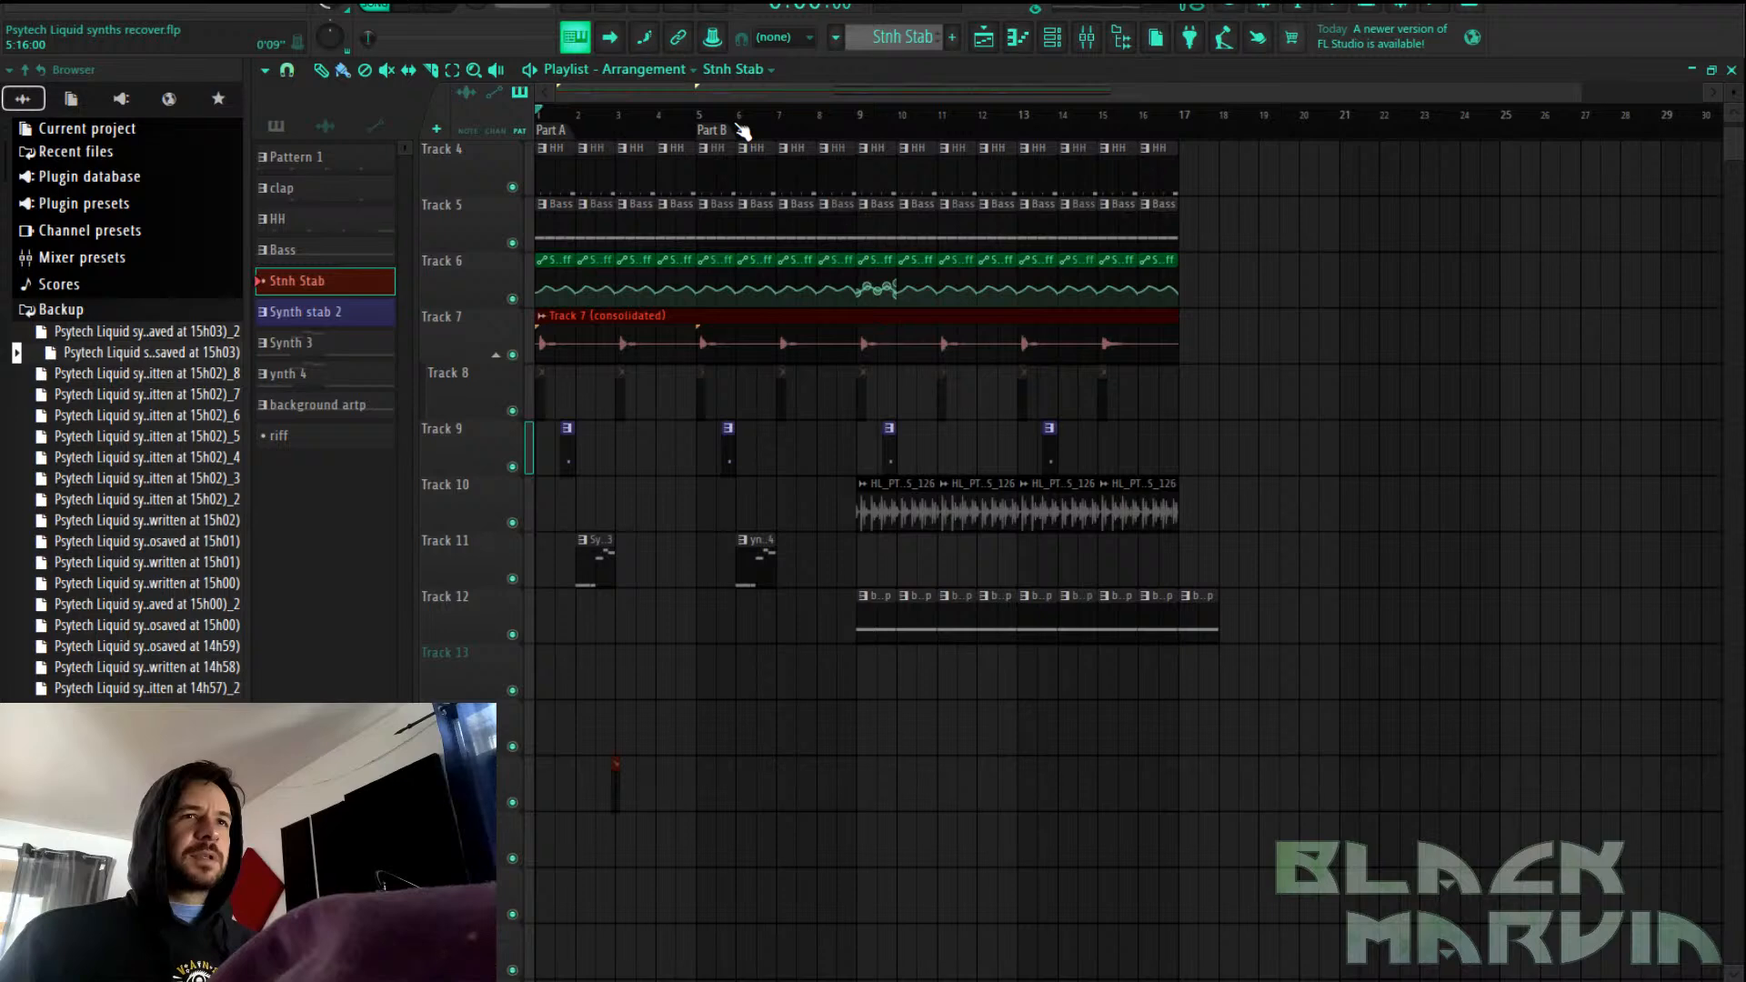
{"action": "scroll", "coordinate": [806, 471], "scroll_direction": "down", "scroll_amount": 4}
{"action": "scroll", "coordinate": [724, 421], "scroll_direction": "up", "scroll_amount": 5}
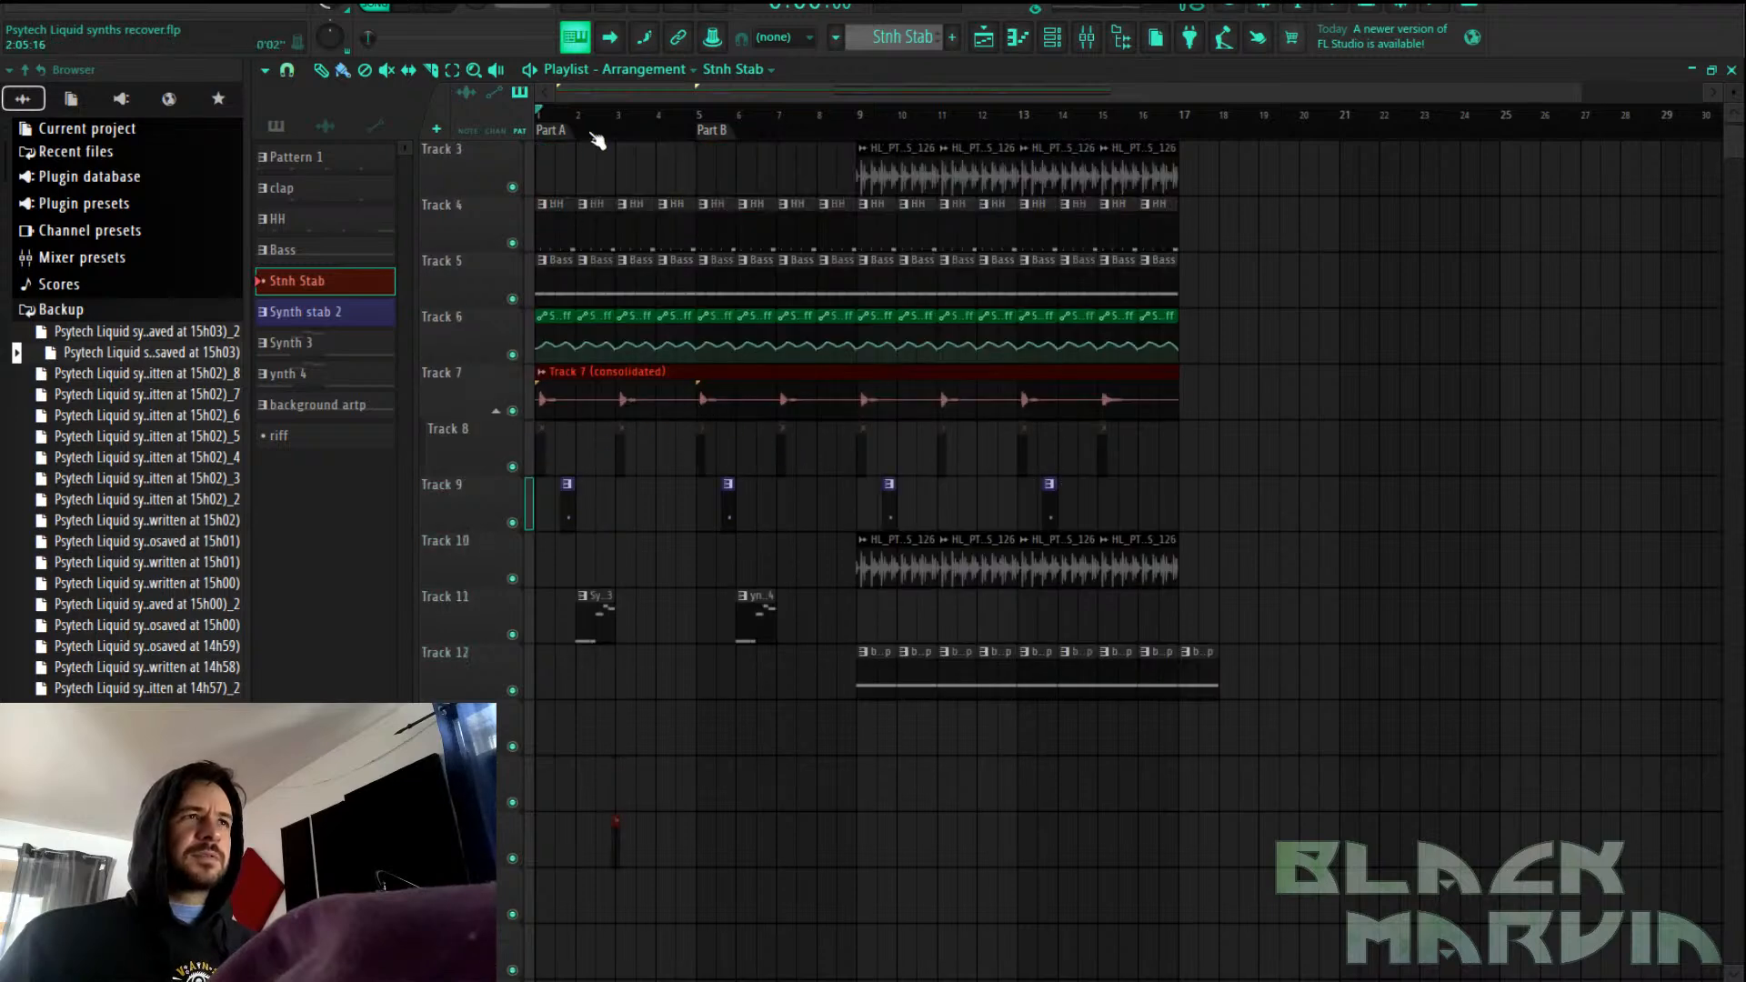
{"action": "scroll", "coordinate": [601, 128], "scroll_direction": "up", "scroll_amount": 6}
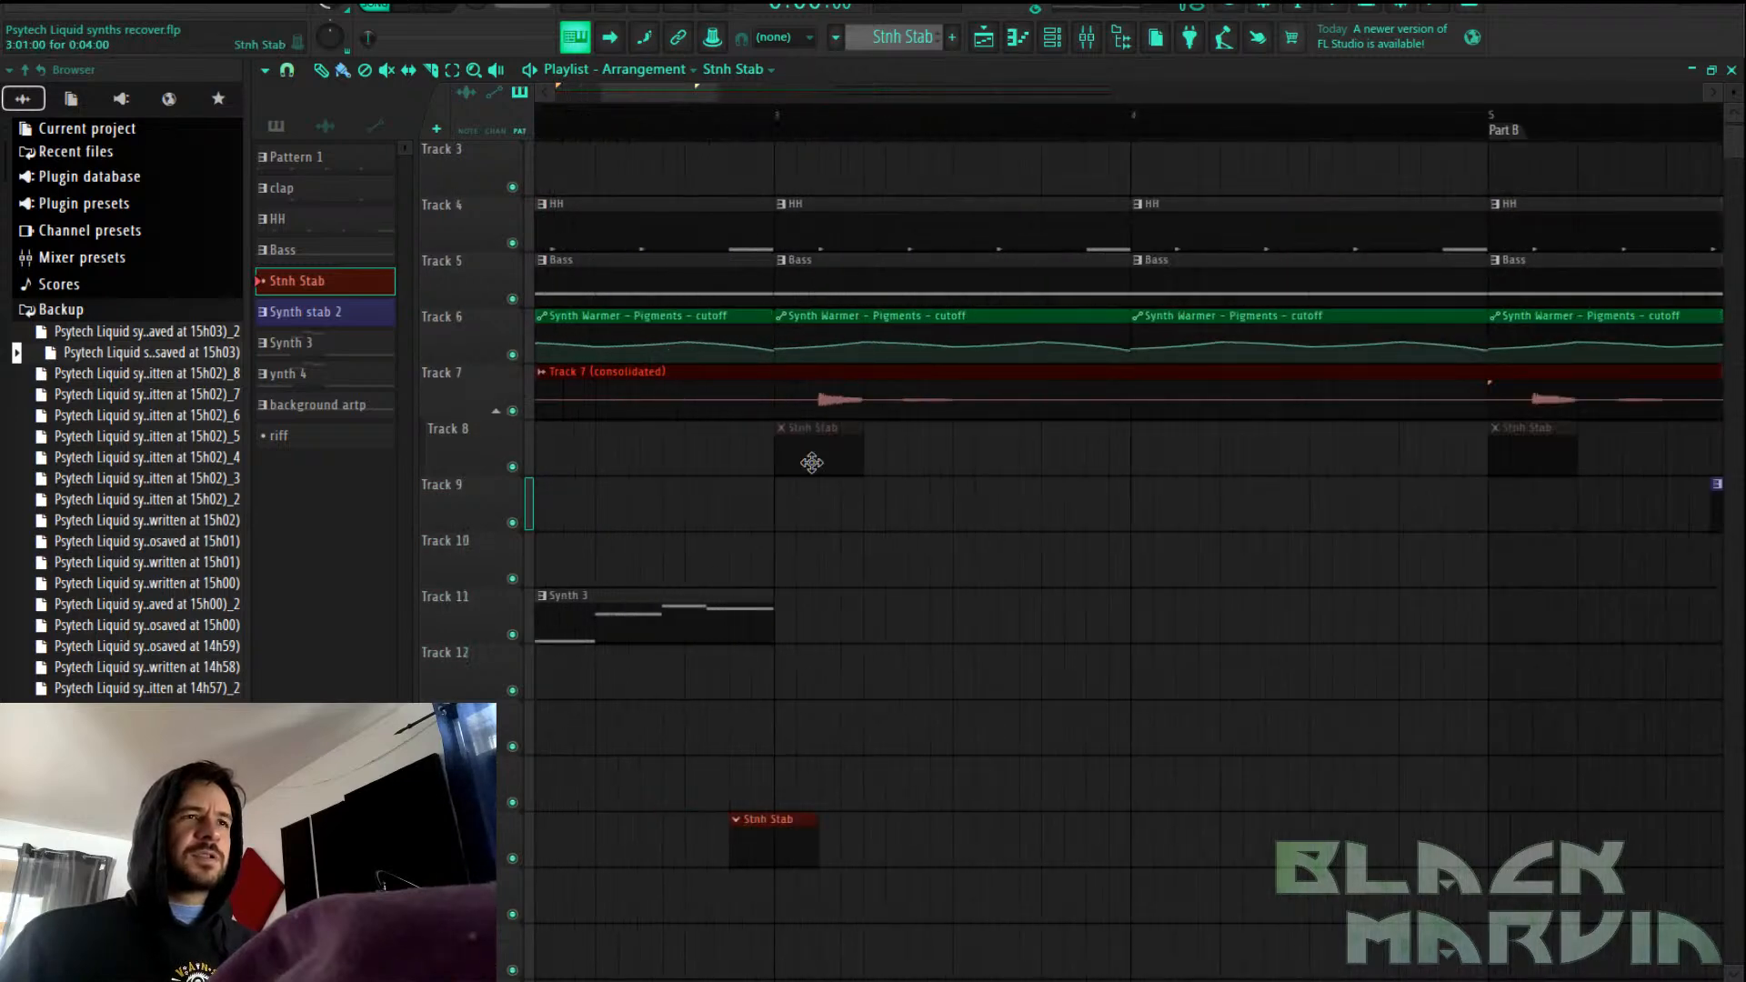
{"action": "double_click", "coordinate": [812, 463]}
{"action": "left_click", "coordinate": [983, 36]}
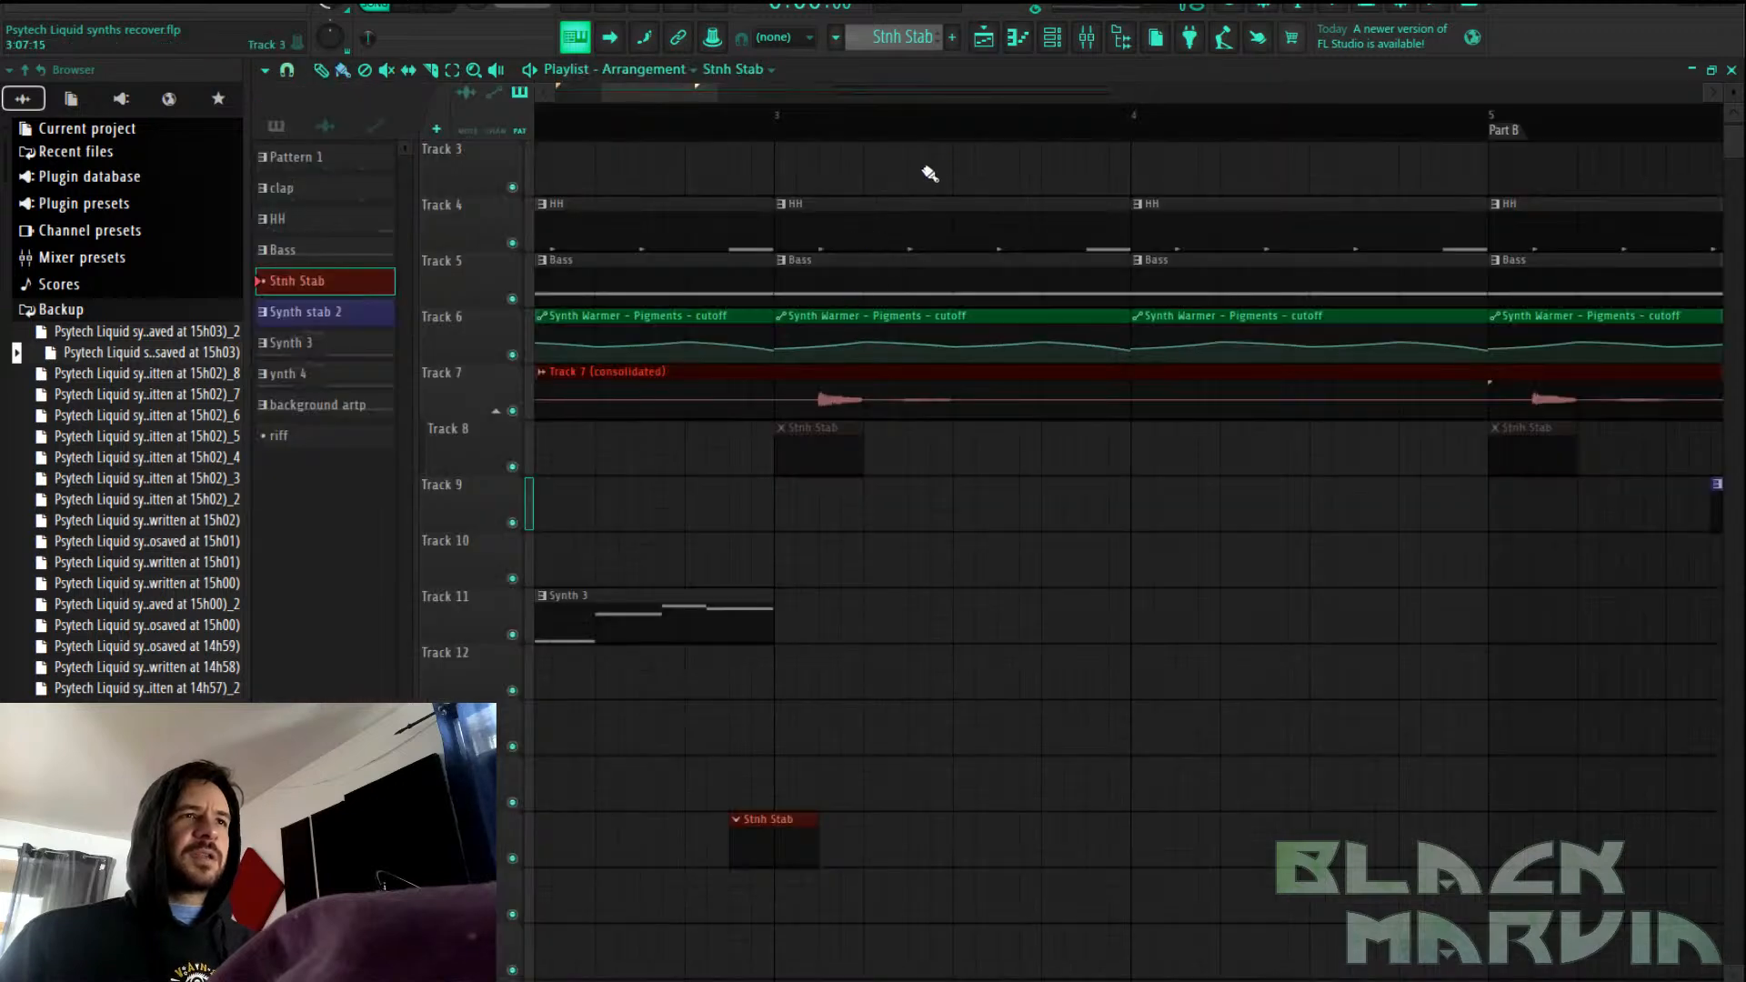
{"action": "scroll", "coordinate": [871, 131], "scroll_direction": "down", "scroll_amount": 6}
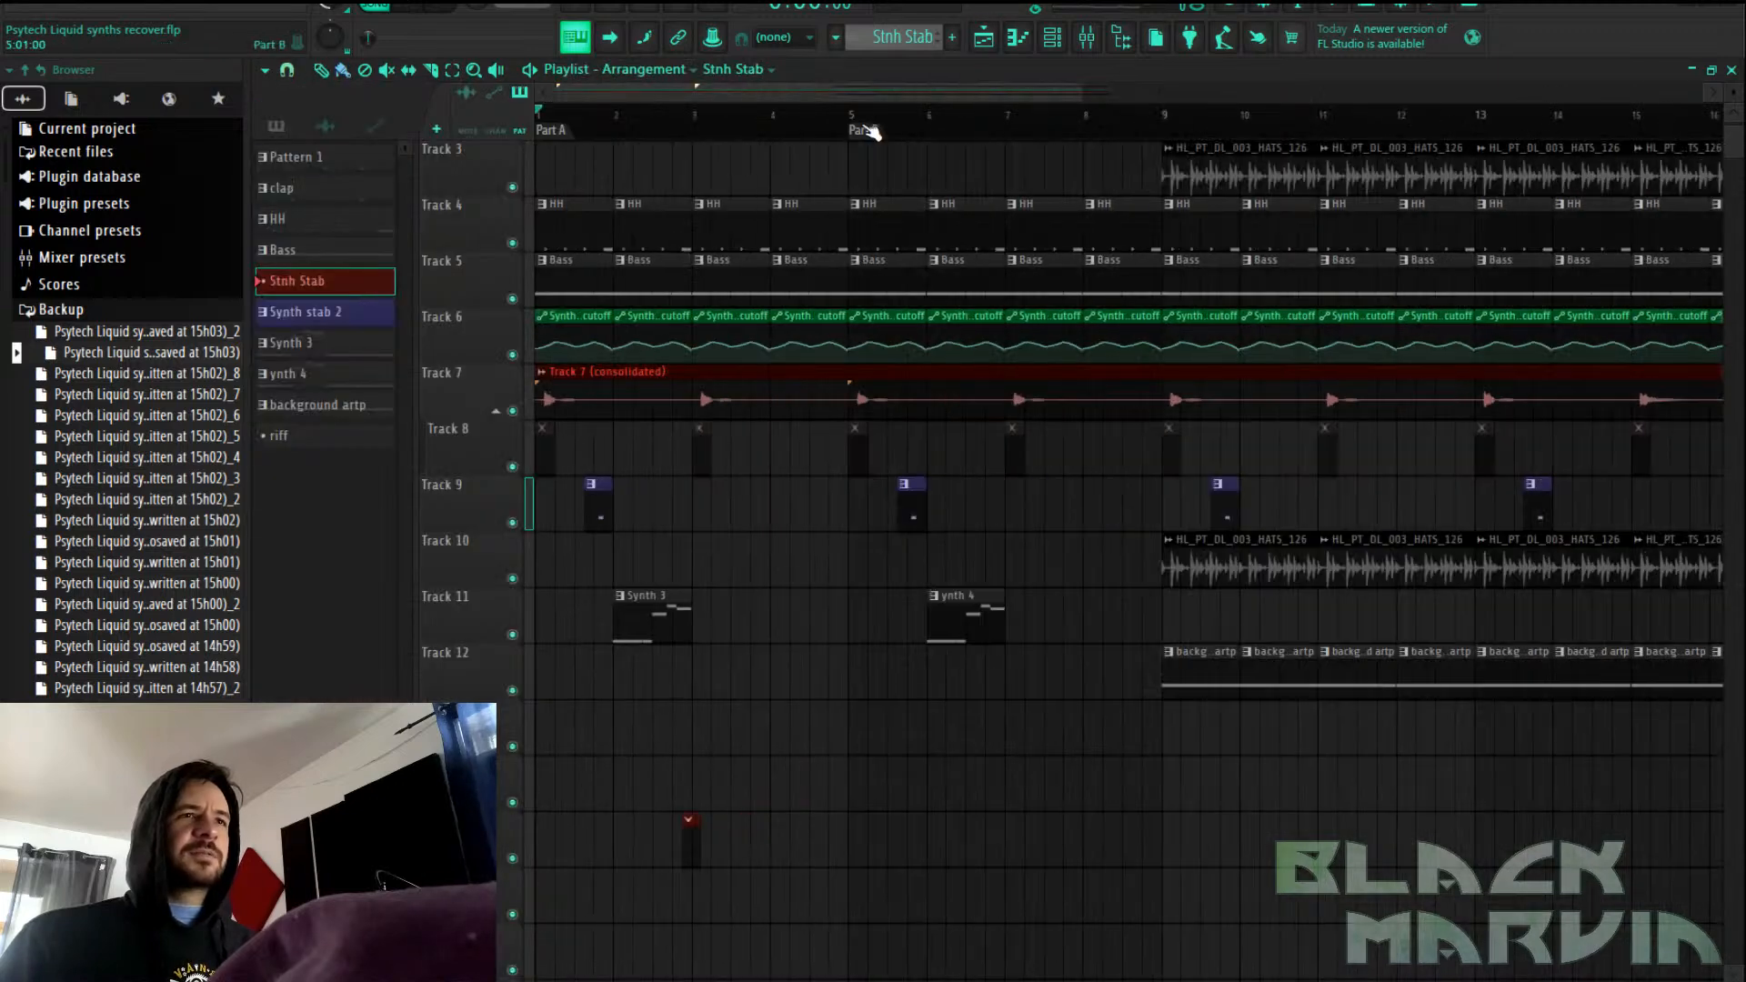
{"action": "double_click", "coordinate": [594, 502]}
{"action": "left_click", "coordinate": [983, 37]}
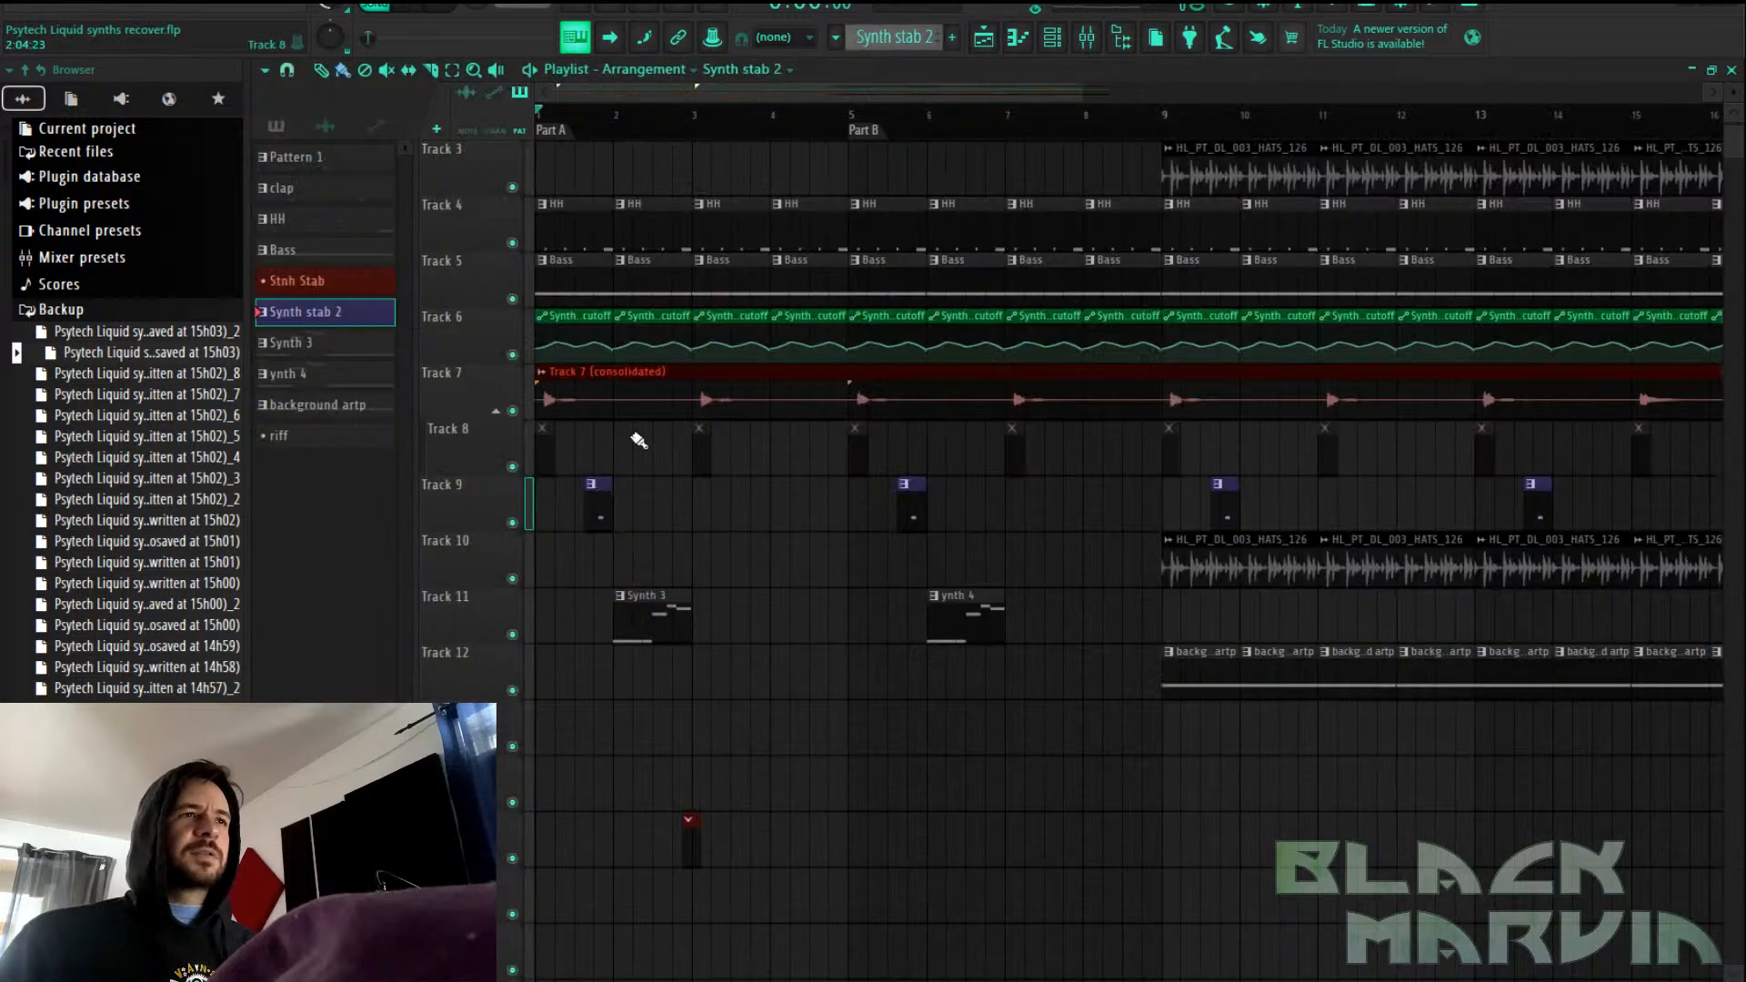
Delete the muted Stnh Stab clips at bars 1 and 3 on Track 8
{"action": "right_click", "coordinate": [549, 443]}
{"action": "right_click", "coordinate": [700, 451]}
{"action": "right_click", "coordinate": [504, 500]}
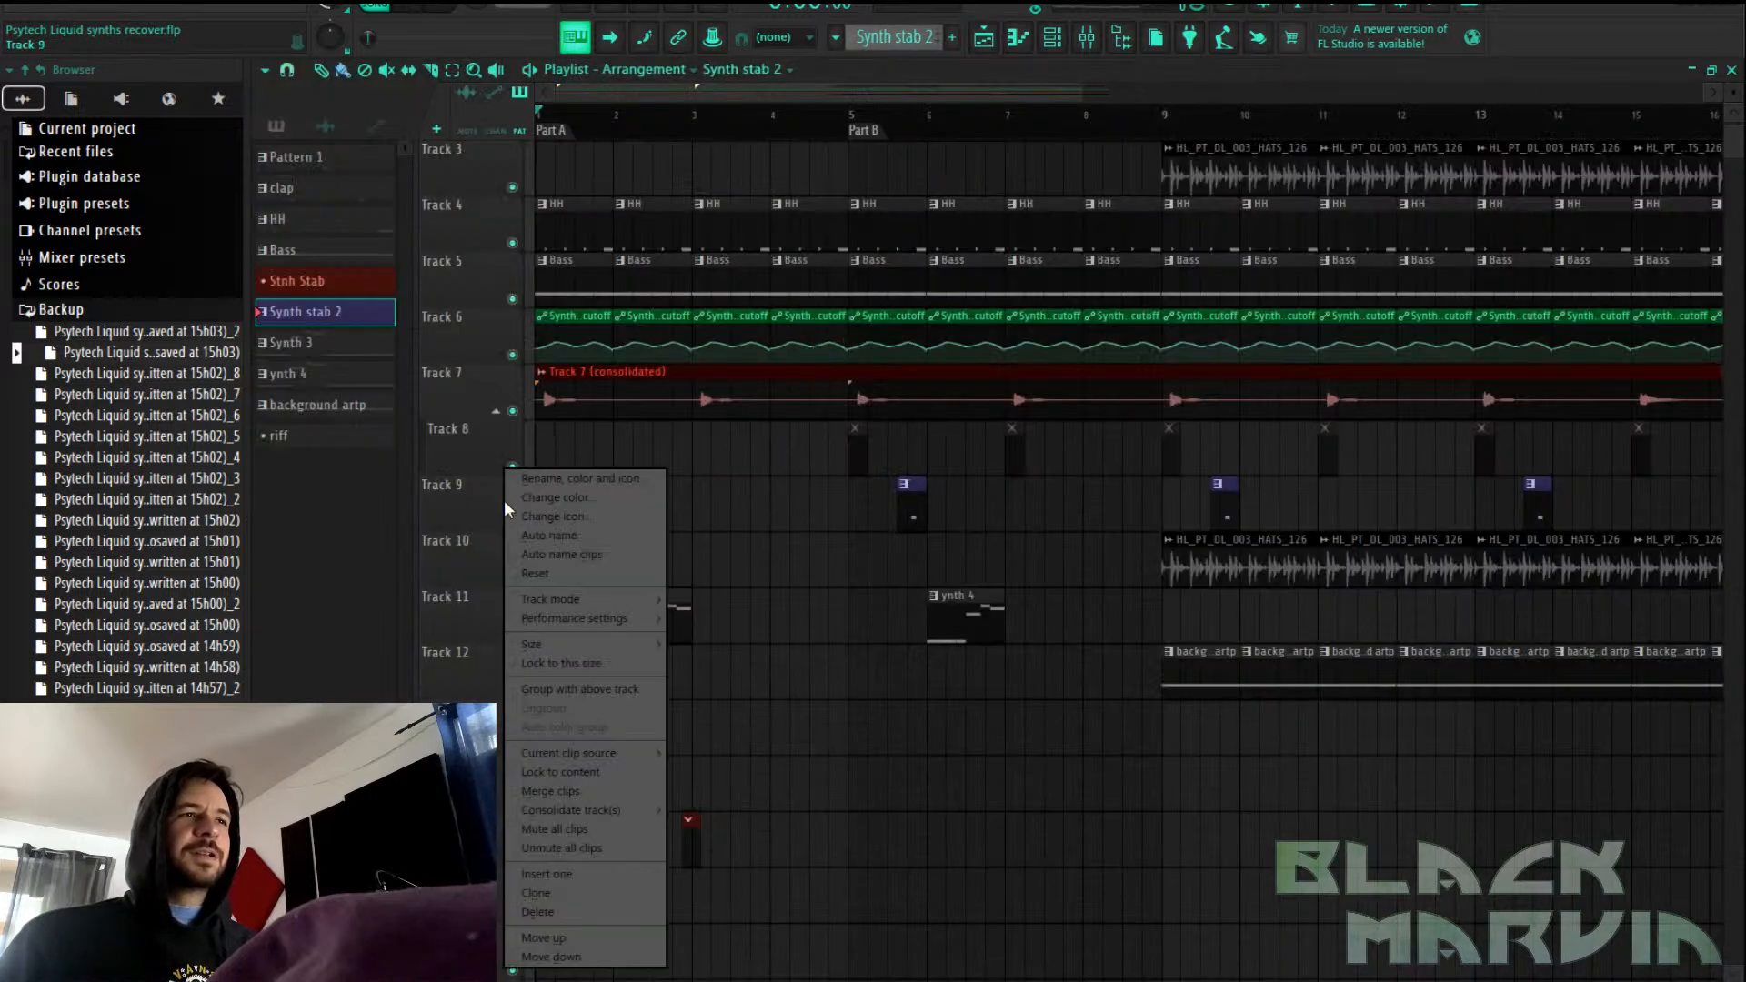
{"action": "mouse_move", "coordinate": [617, 758]}
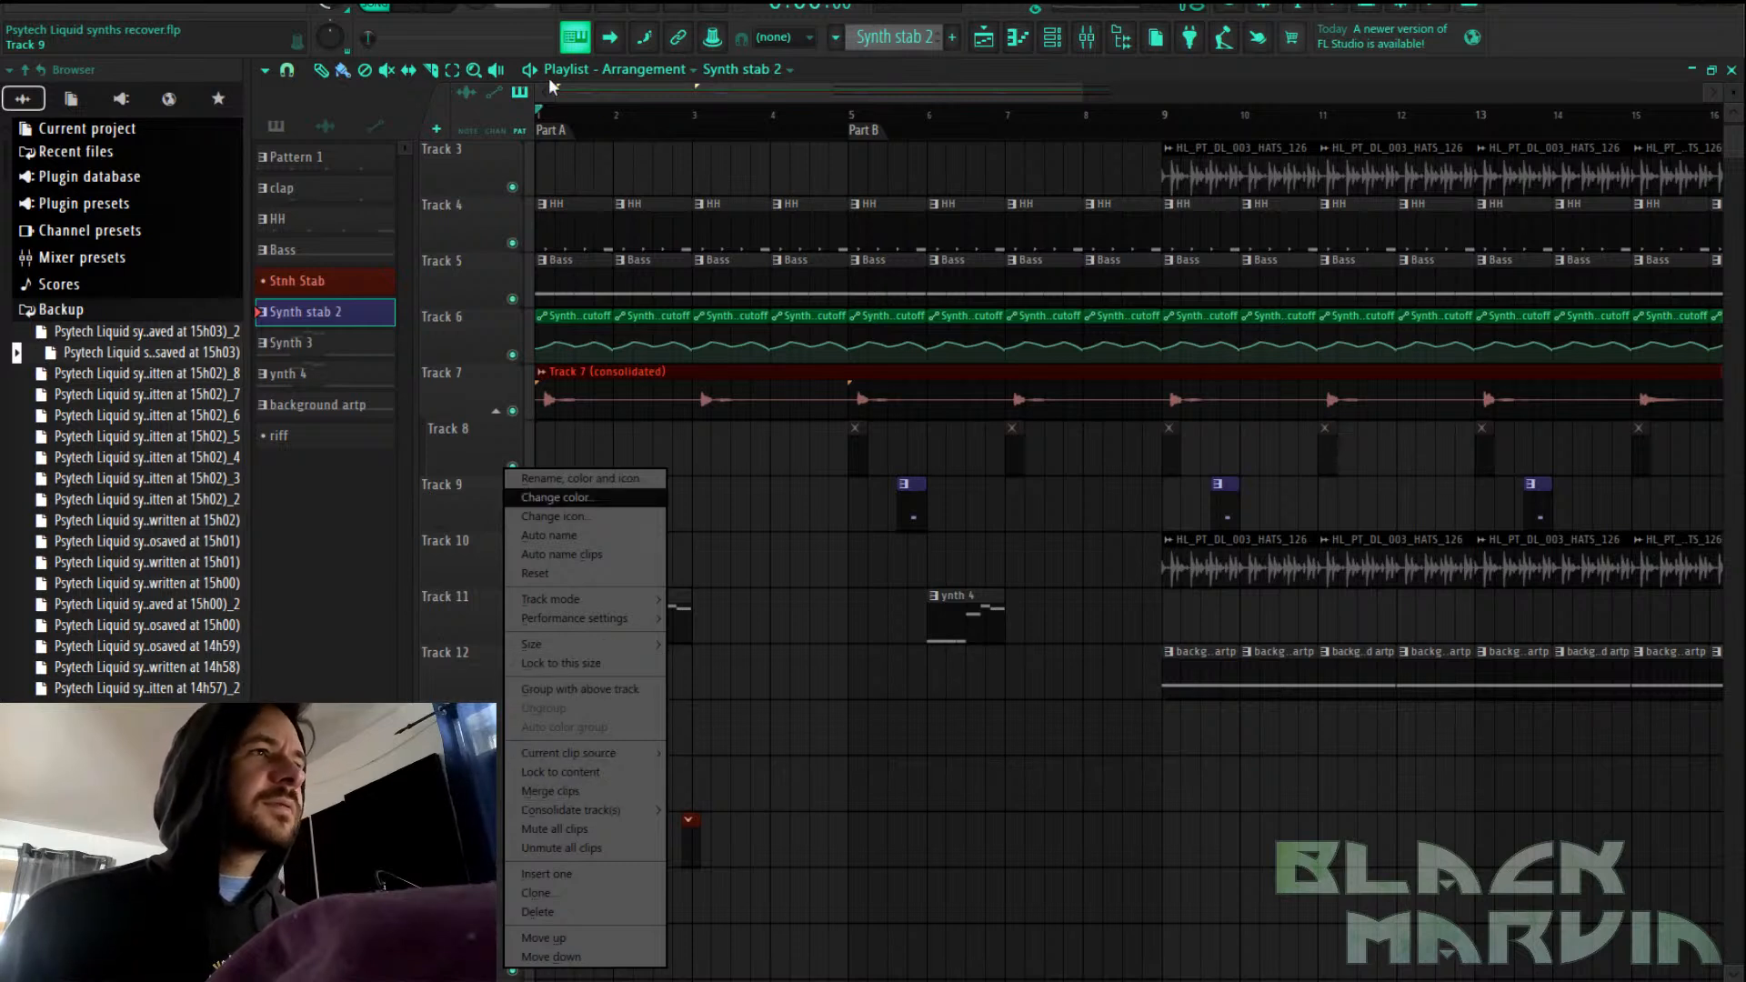
{"action": "left_click", "coordinate": [478, 442]}
{"action": "right_click", "coordinate": [471, 422]}
{"action": "left_click", "coordinate": [454, 493]}
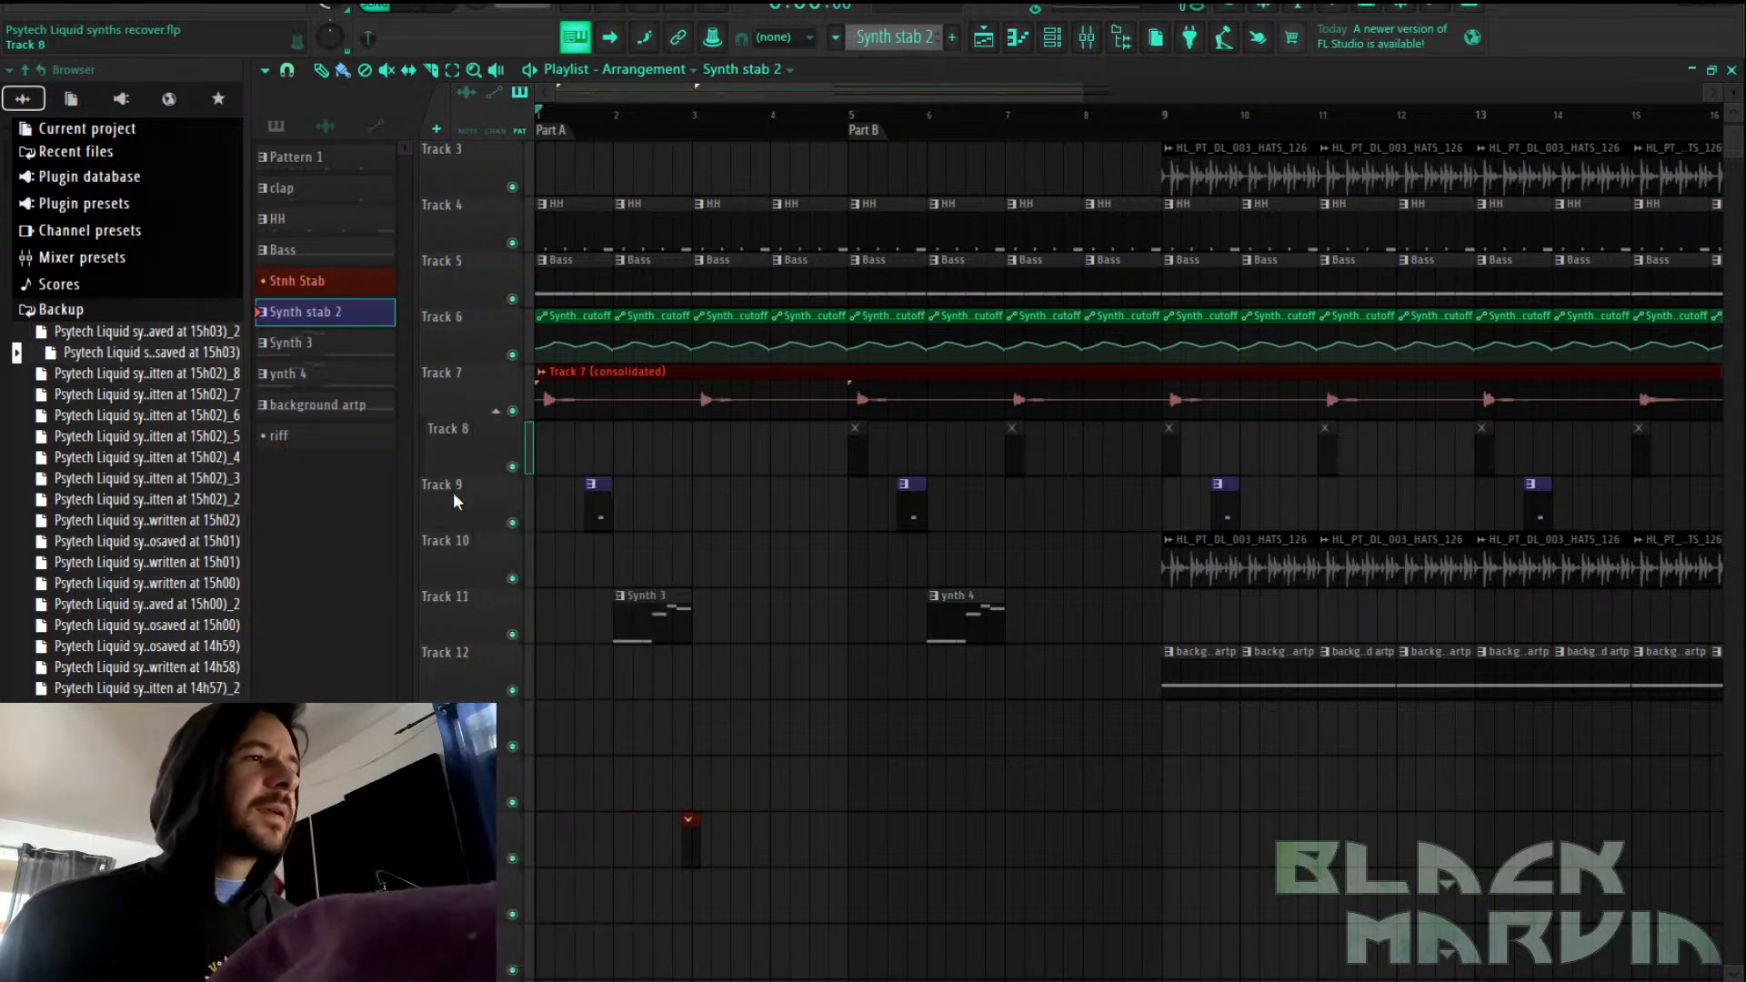
Consolidate Track 9 from the song start, render it with the current settings, and return to the playlist
{"action": "right_click", "coordinate": [454, 493]}
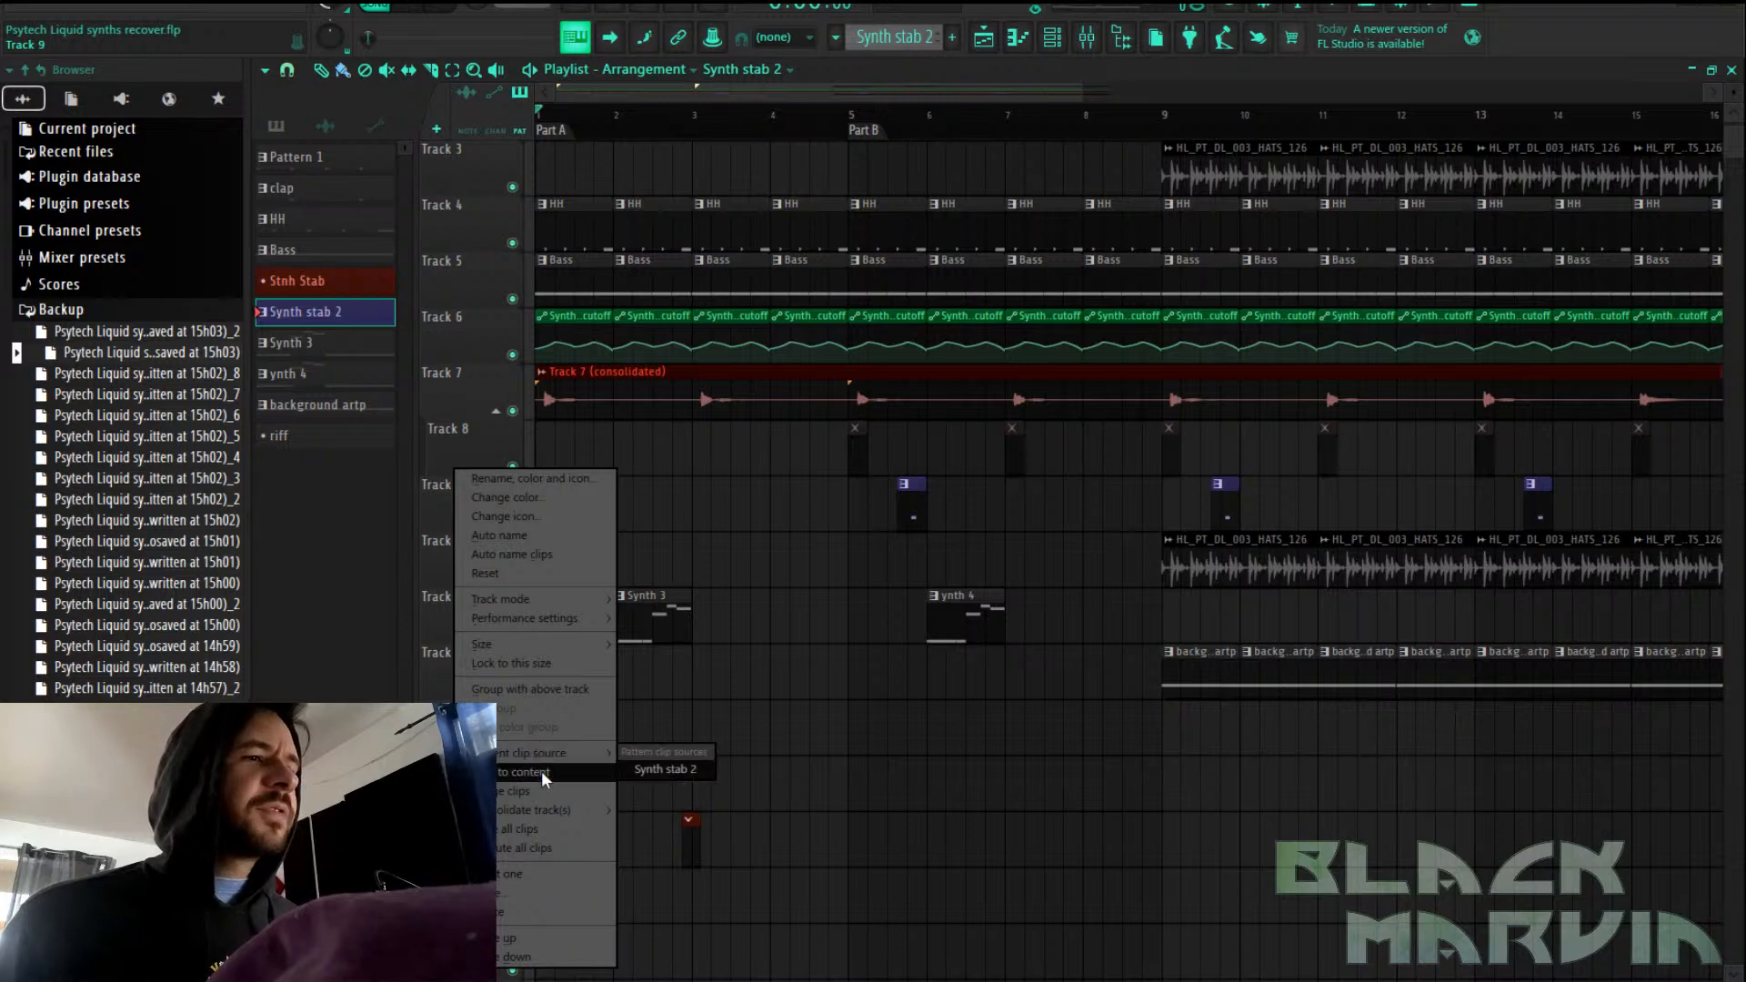
{"action": "mouse_move", "coordinate": [537, 810]}
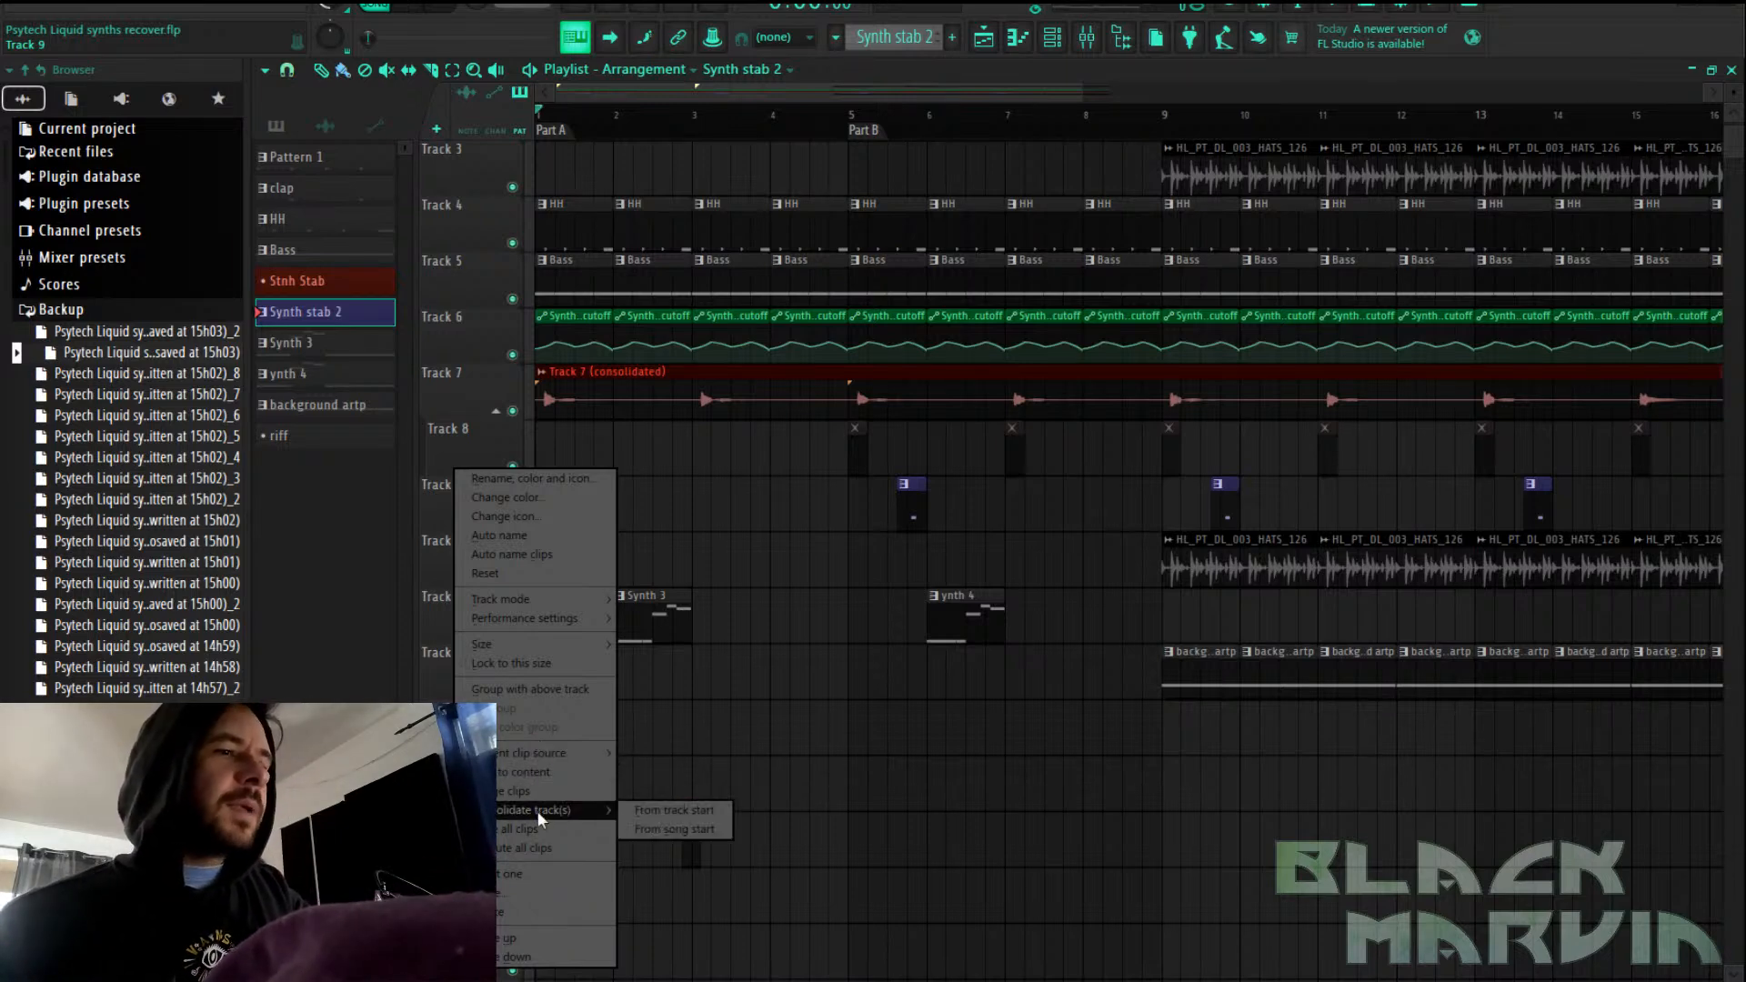
{"action": "left_click", "coordinate": [670, 826]}
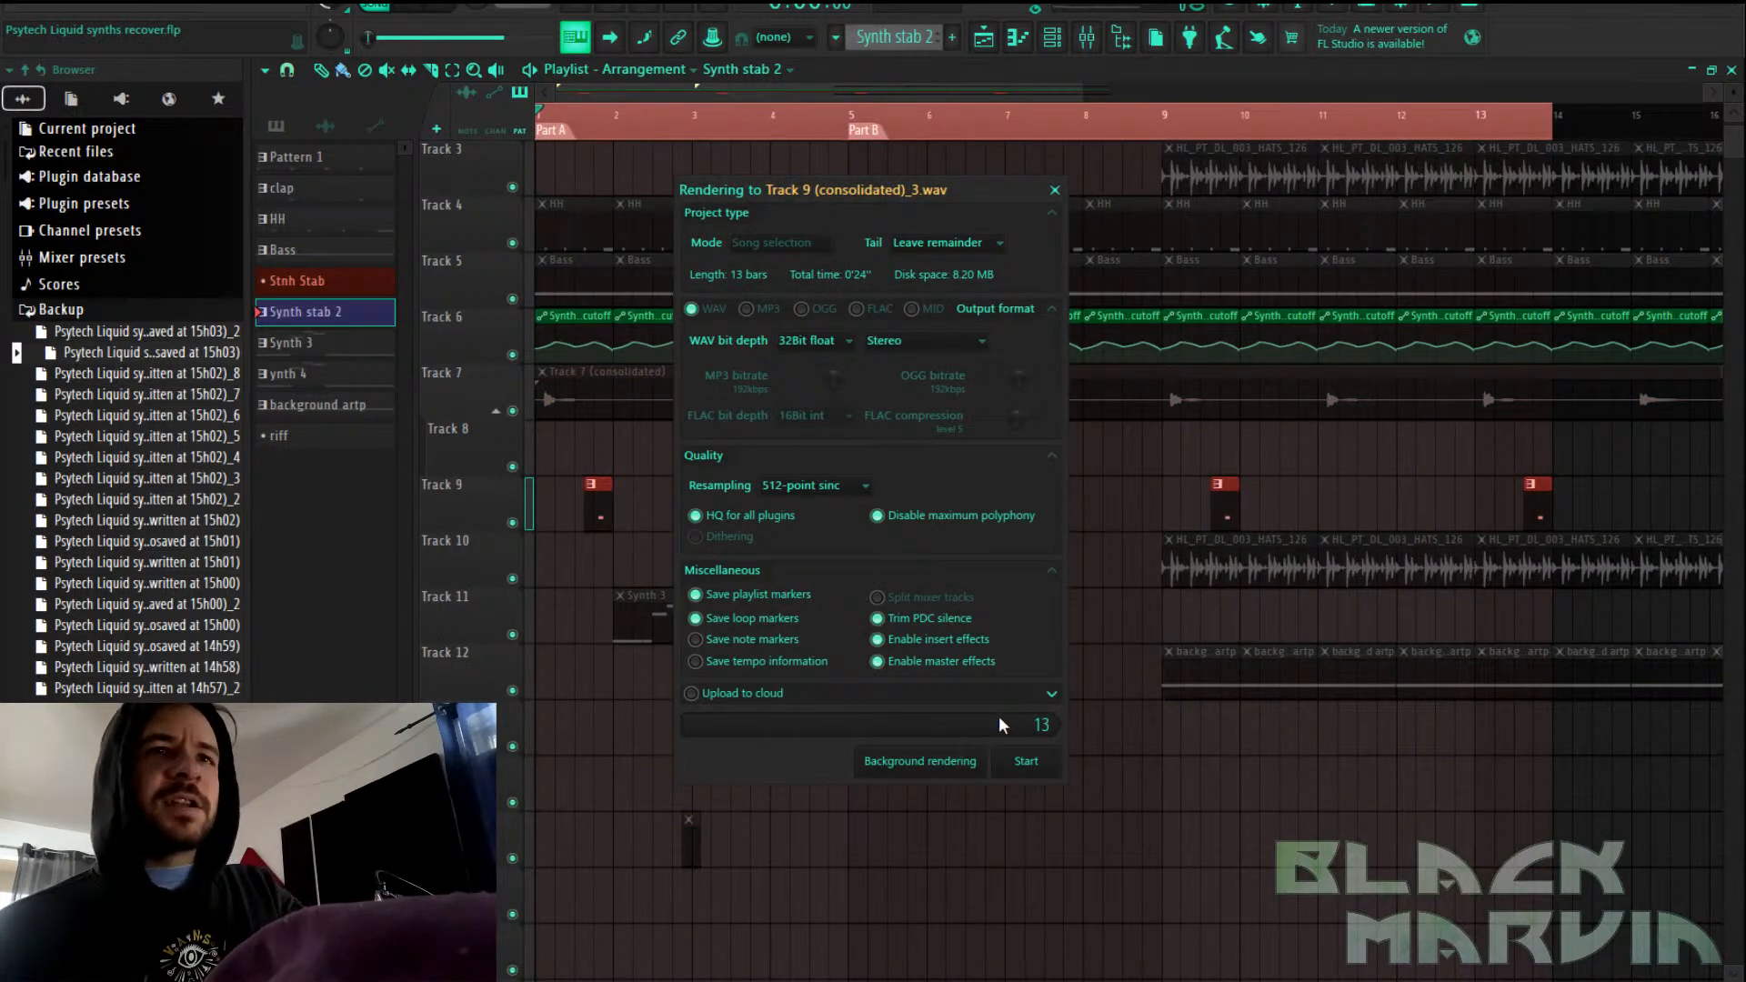
{"action": "left_click", "coordinate": [1008, 760]}
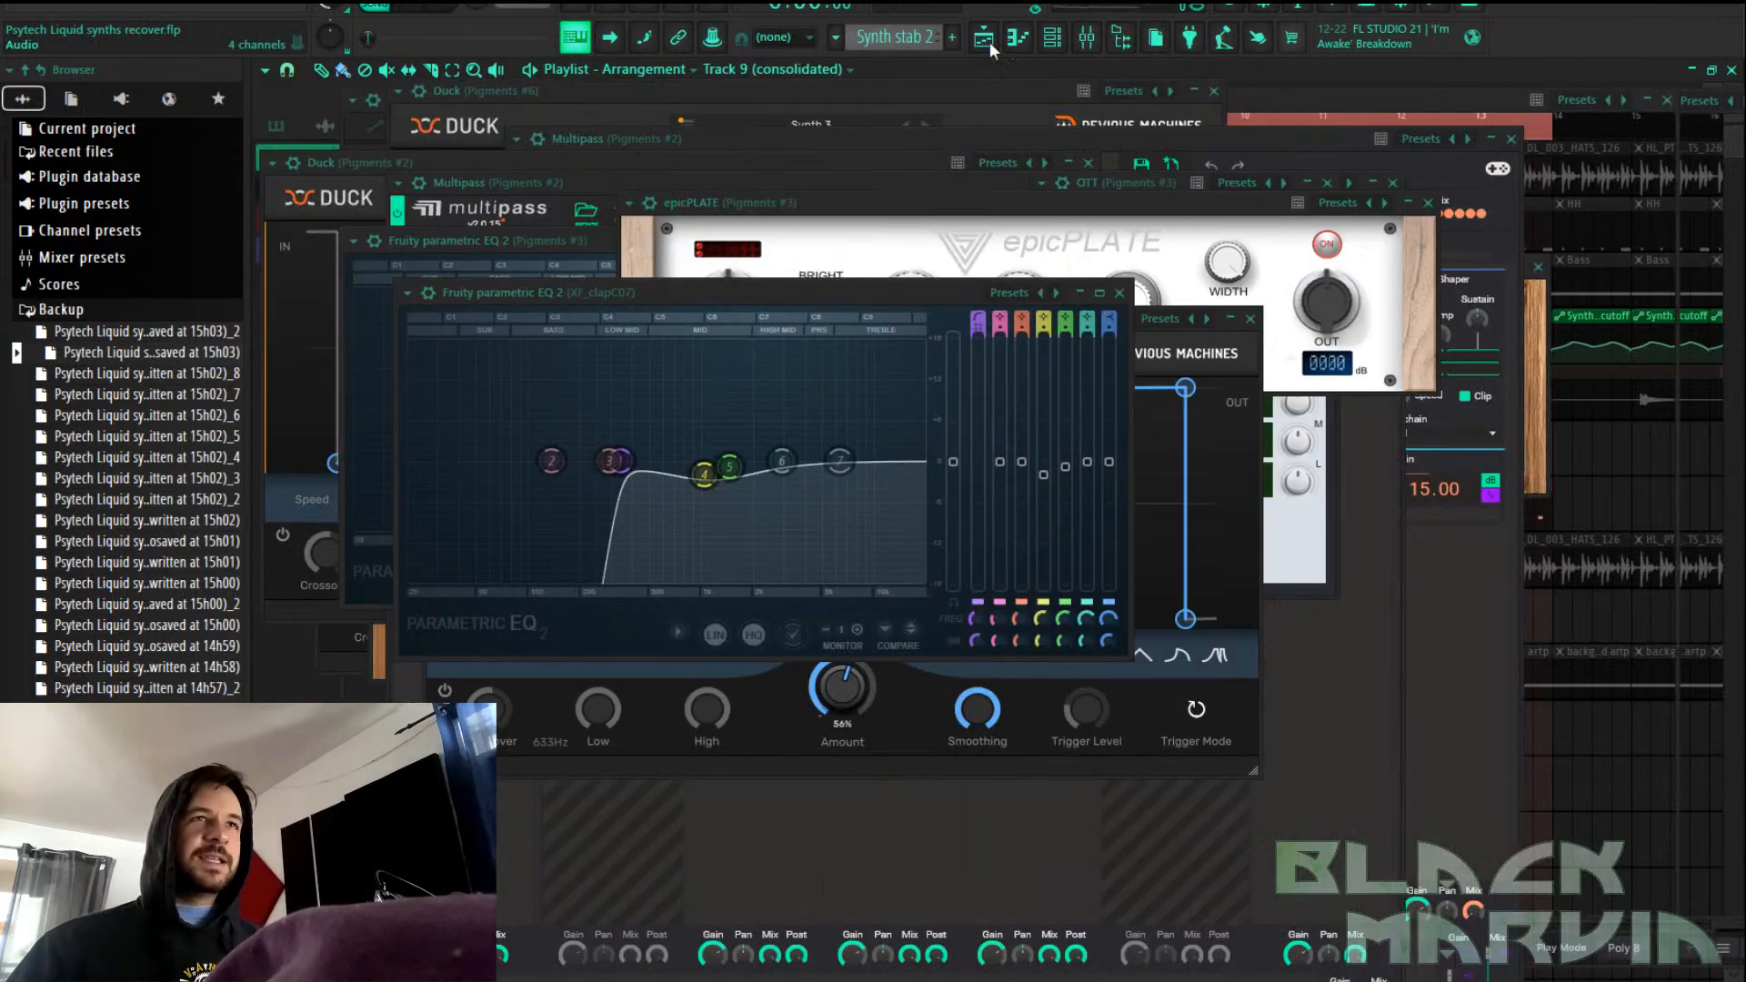
{"action": "left_click", "coordinate": [988, 39]}
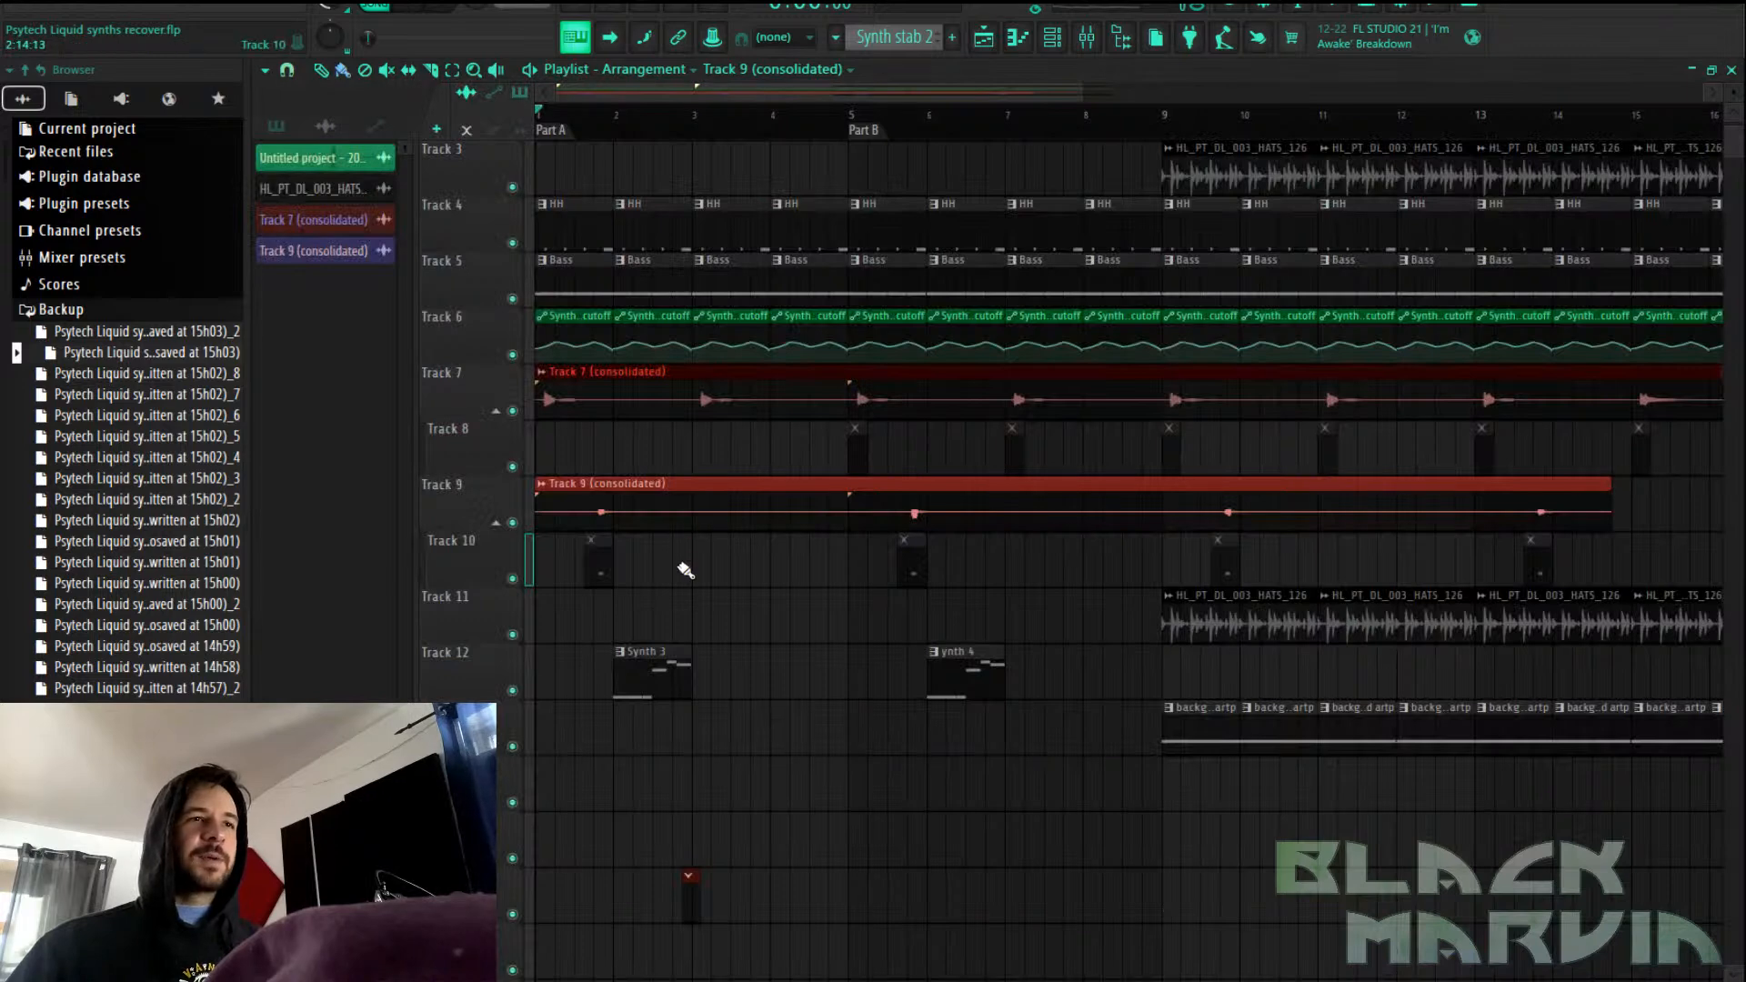
Delete the Pigments #3 channel that plays the Synth stab 2 pattern and return to the playlist
{"action": "left_click", "coordinate": [912, 565]}
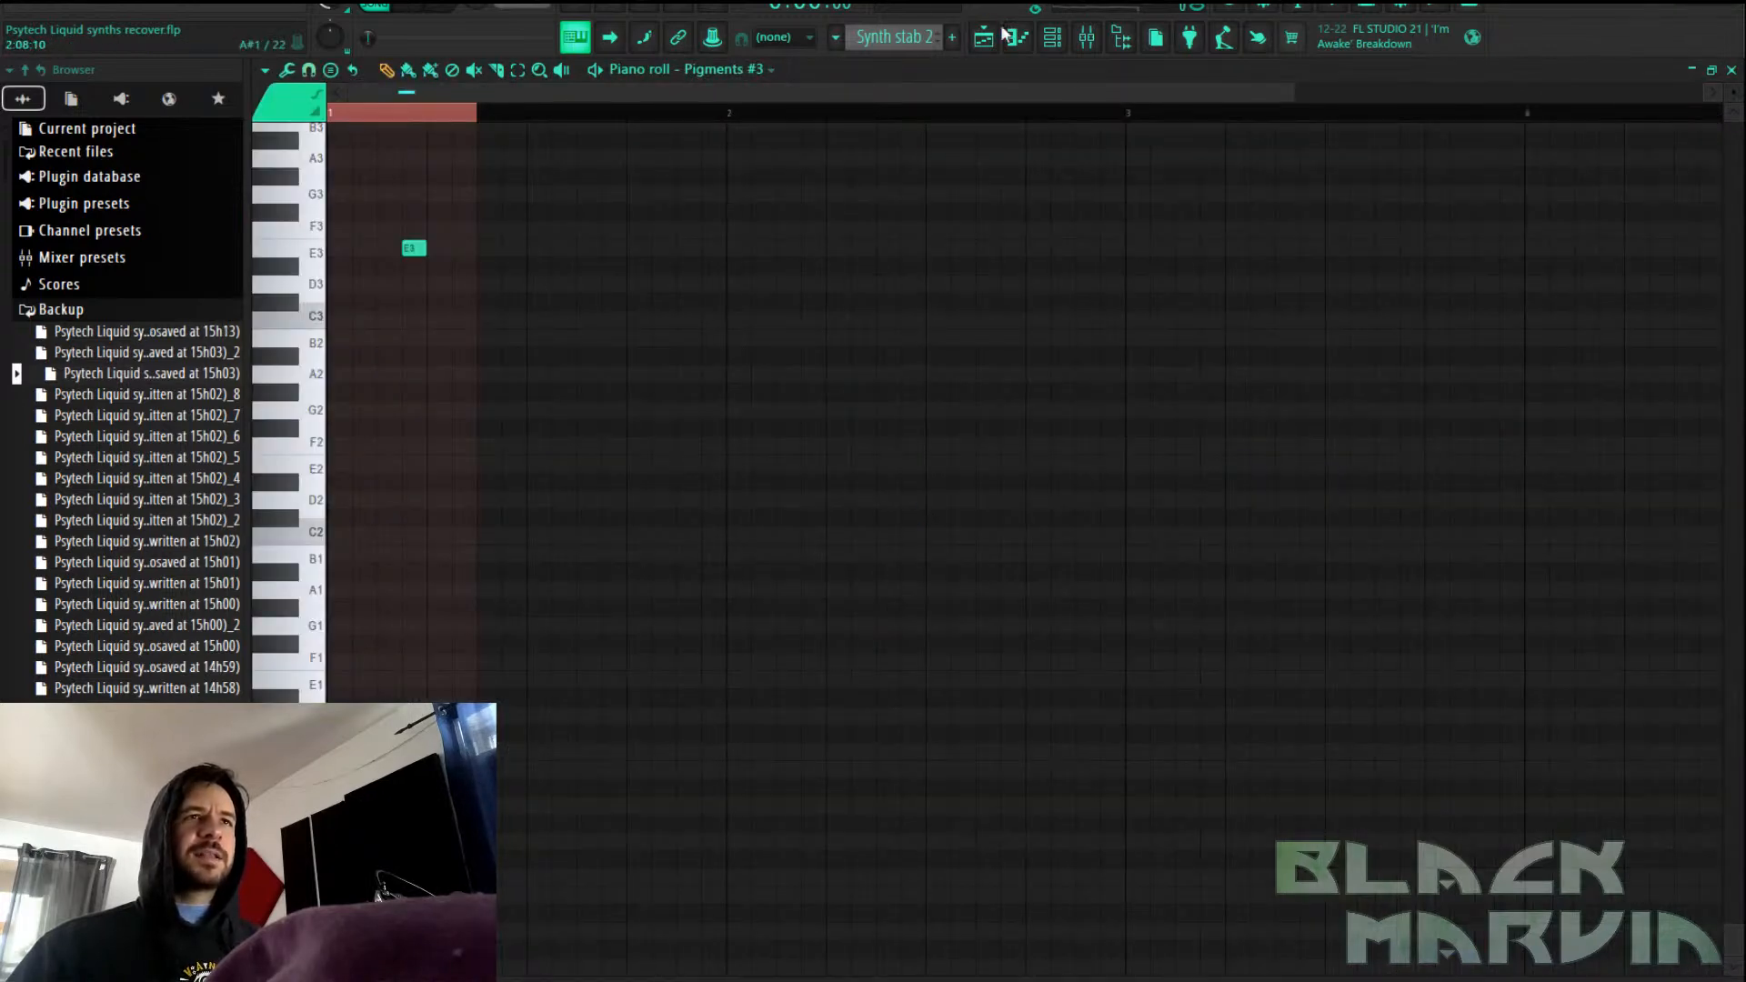
{"action": "left_click", "coordinate": [1052, 37]}
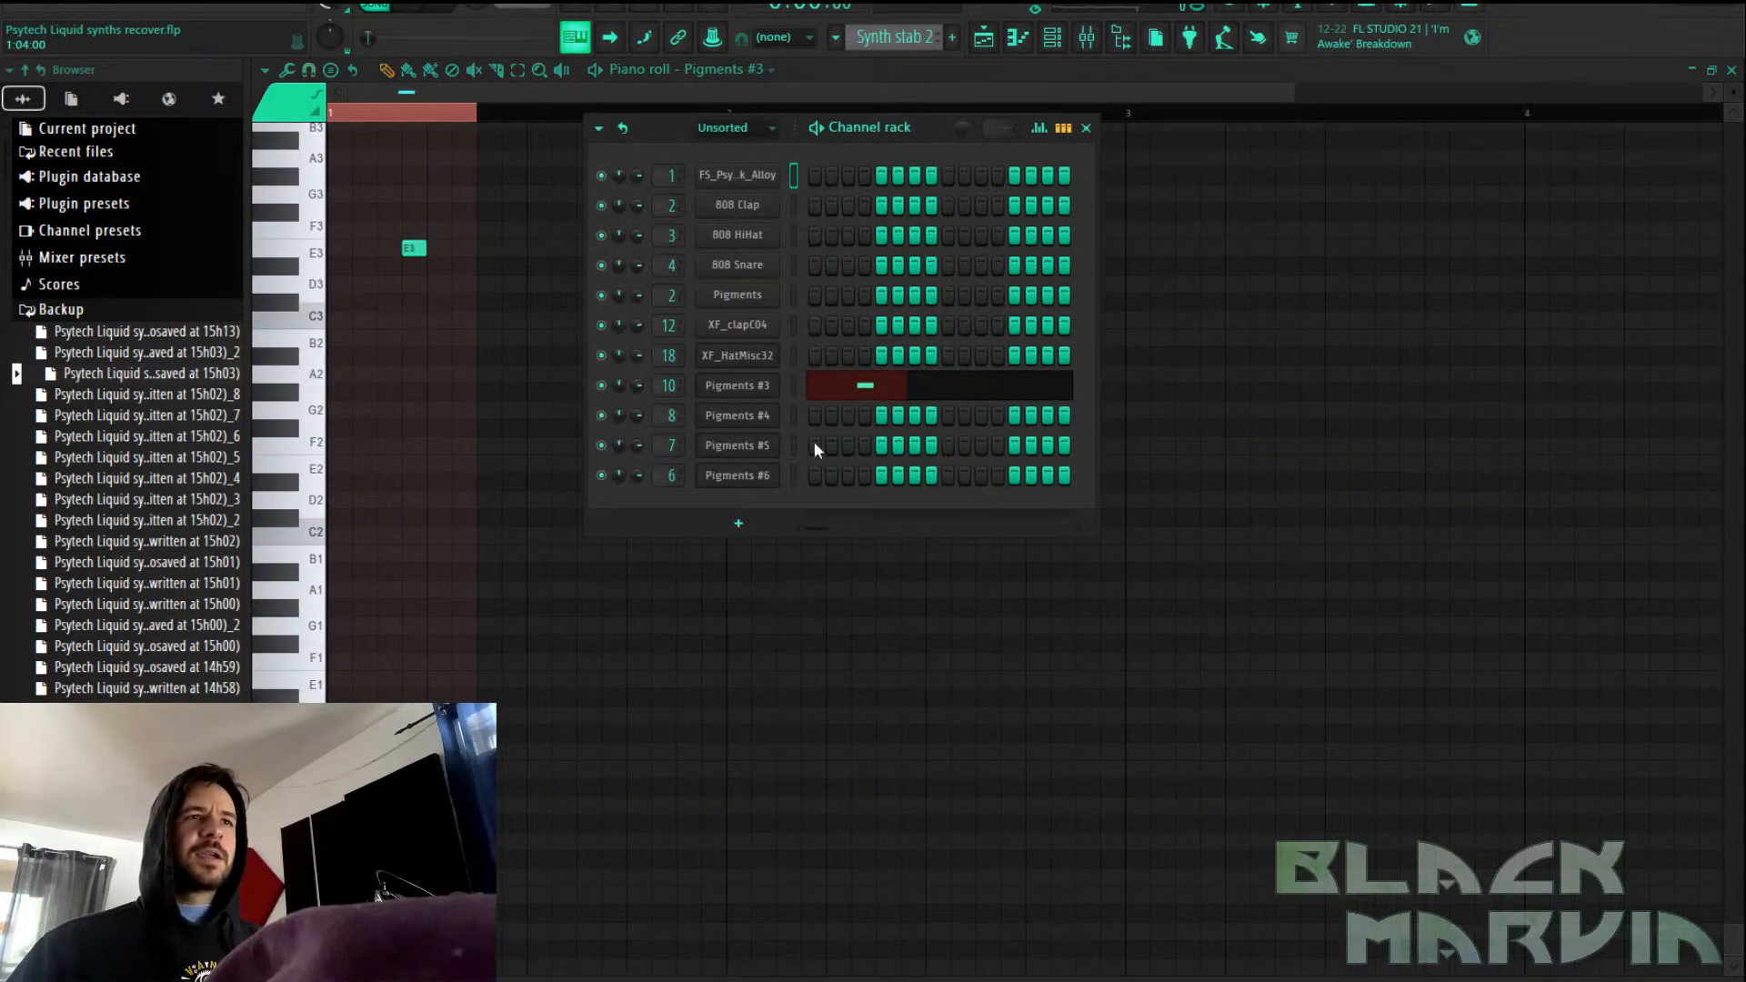
{"action": "right_click", "coordinate": [742, 391]}
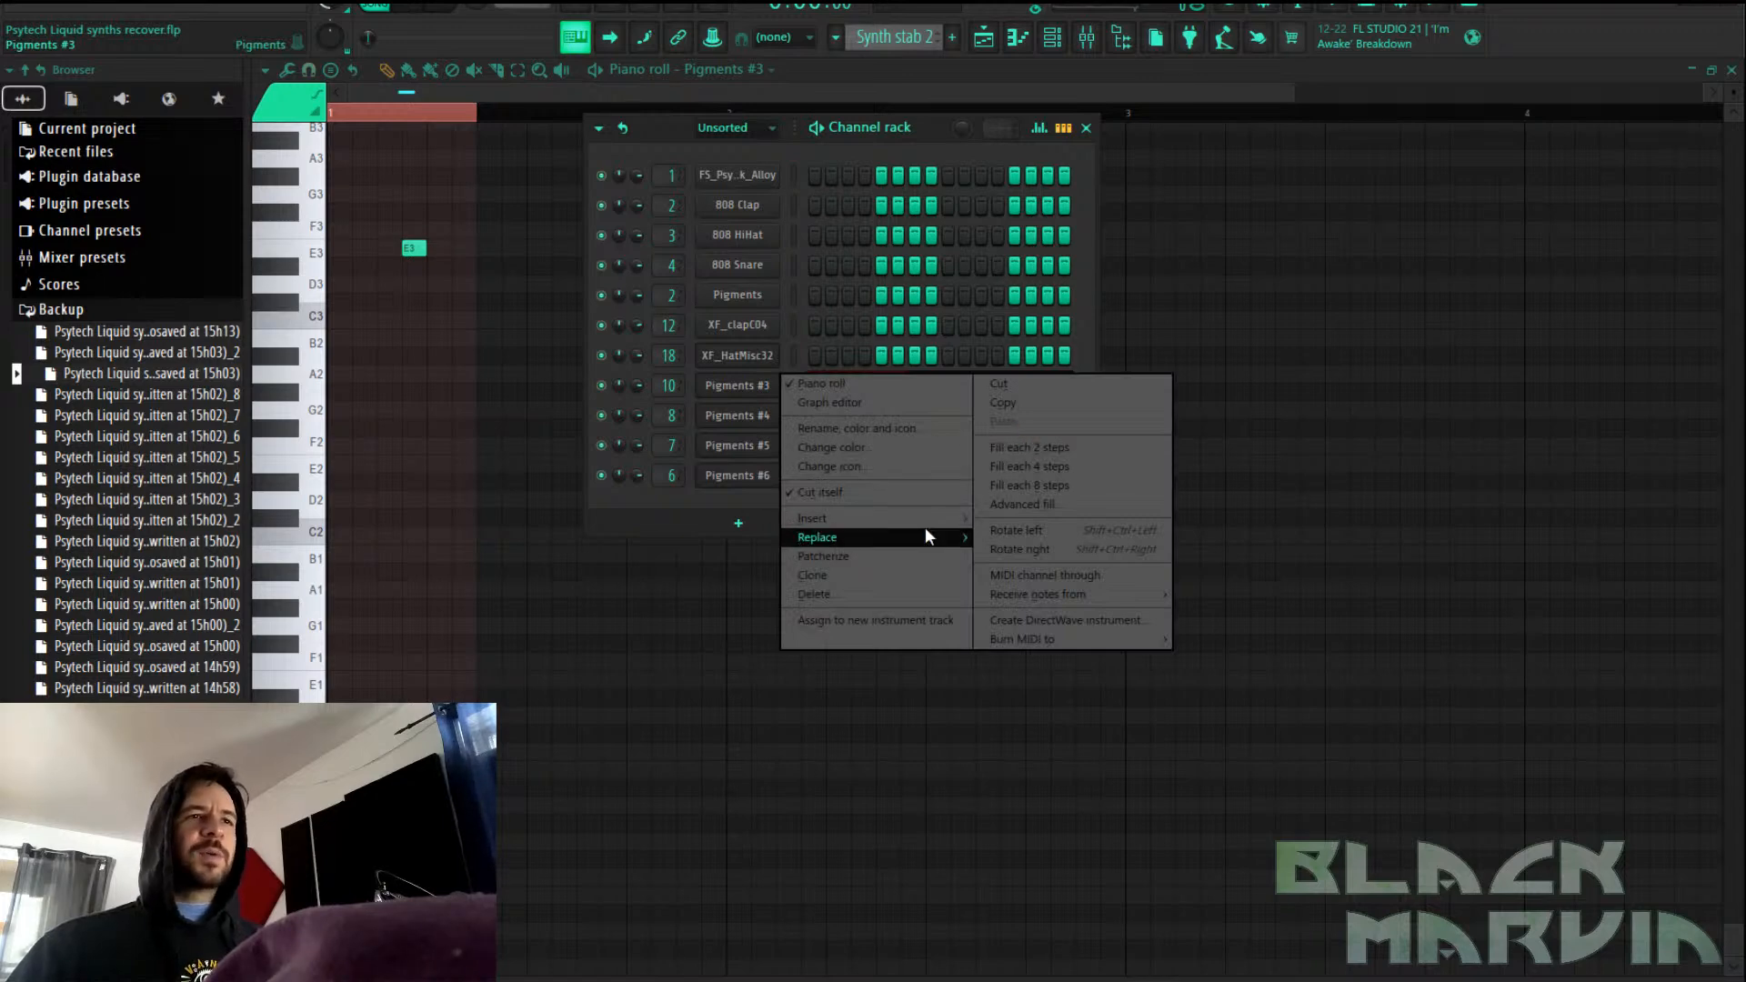
{"action": "left_click", "coordinate": [892, 594]}
{"action": "left_click", "coordinate": [995, 41]}
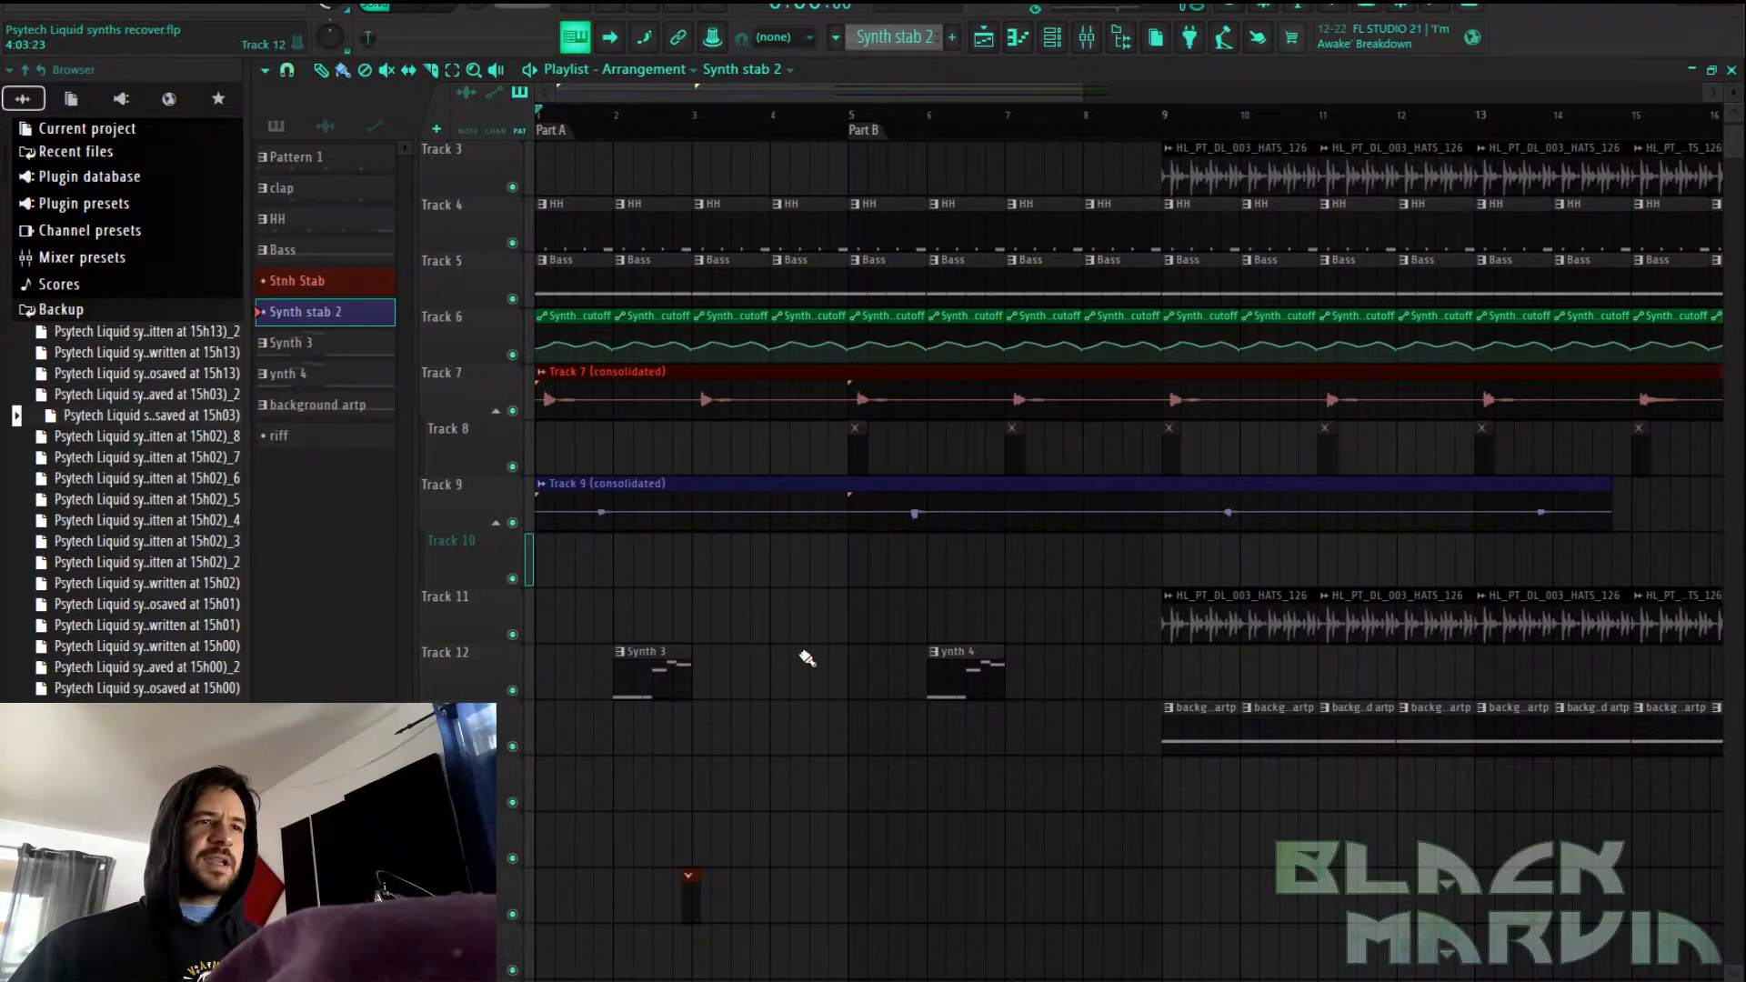
Move the ynth 4 clip one track down and consolidate Track 12 with the Synth 3 clip from the song start
{"action": "left_click_drag", "start_coordinate": [972, 726], "coordinate": [973, 728]}
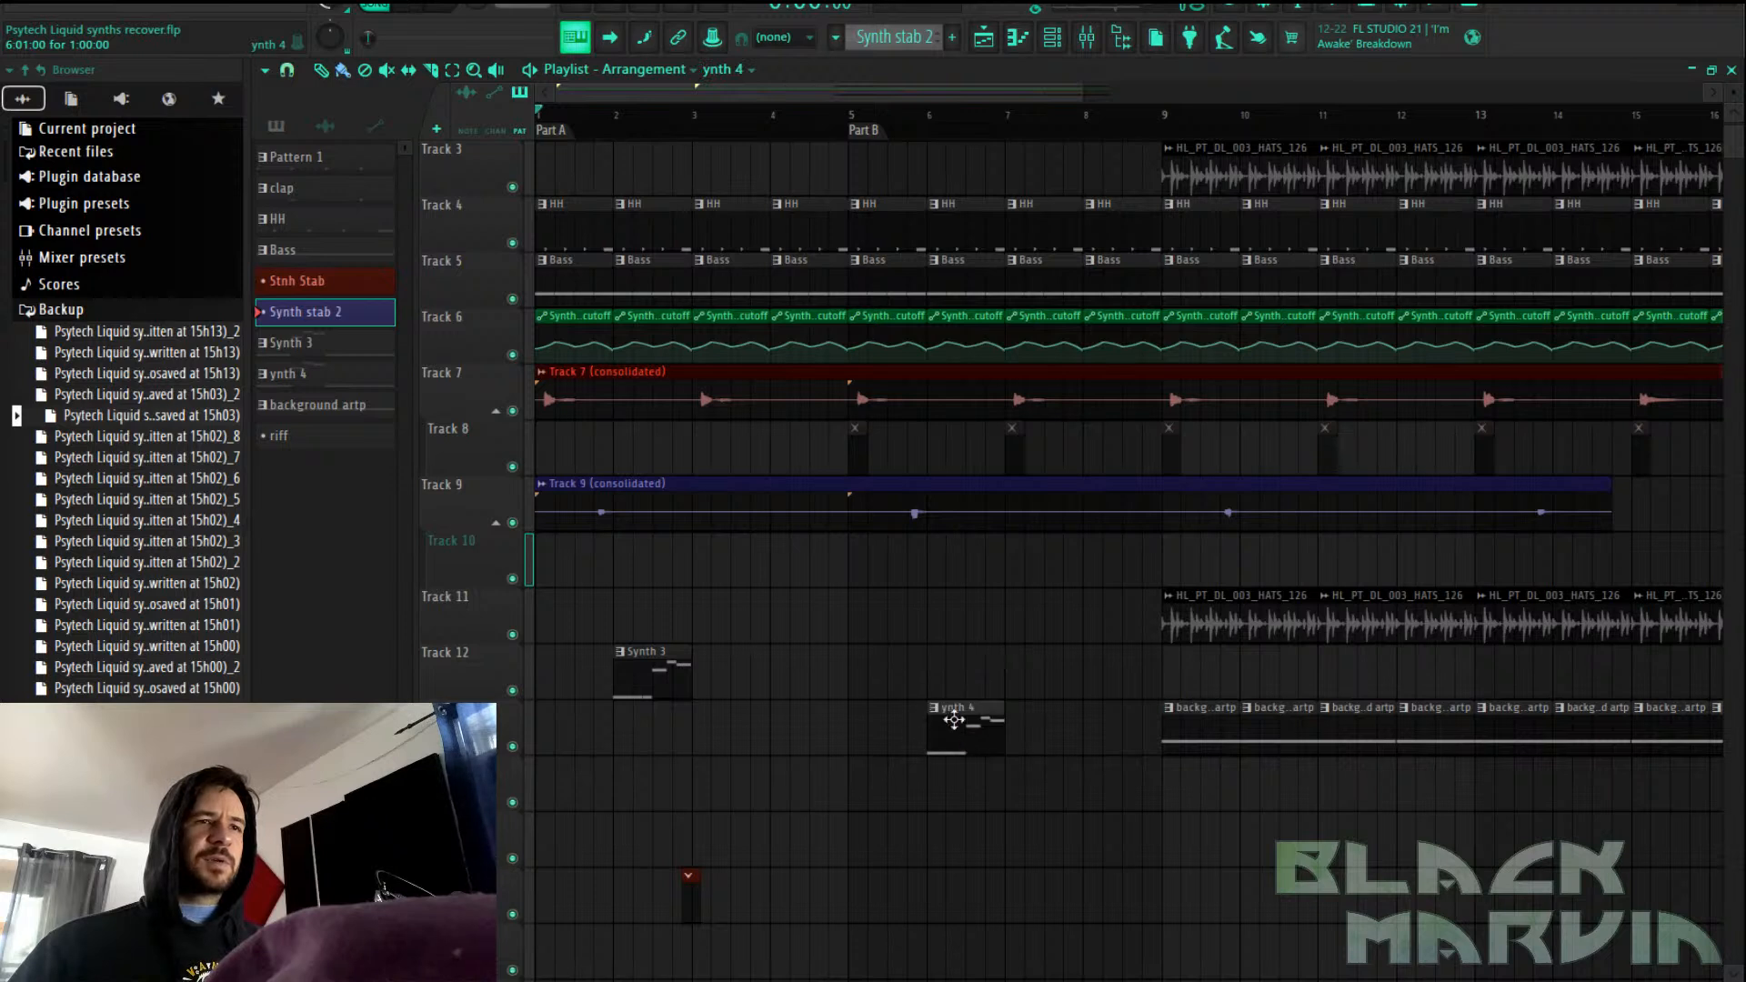
{"action": "right_click", "coordinate": [486, 659]}
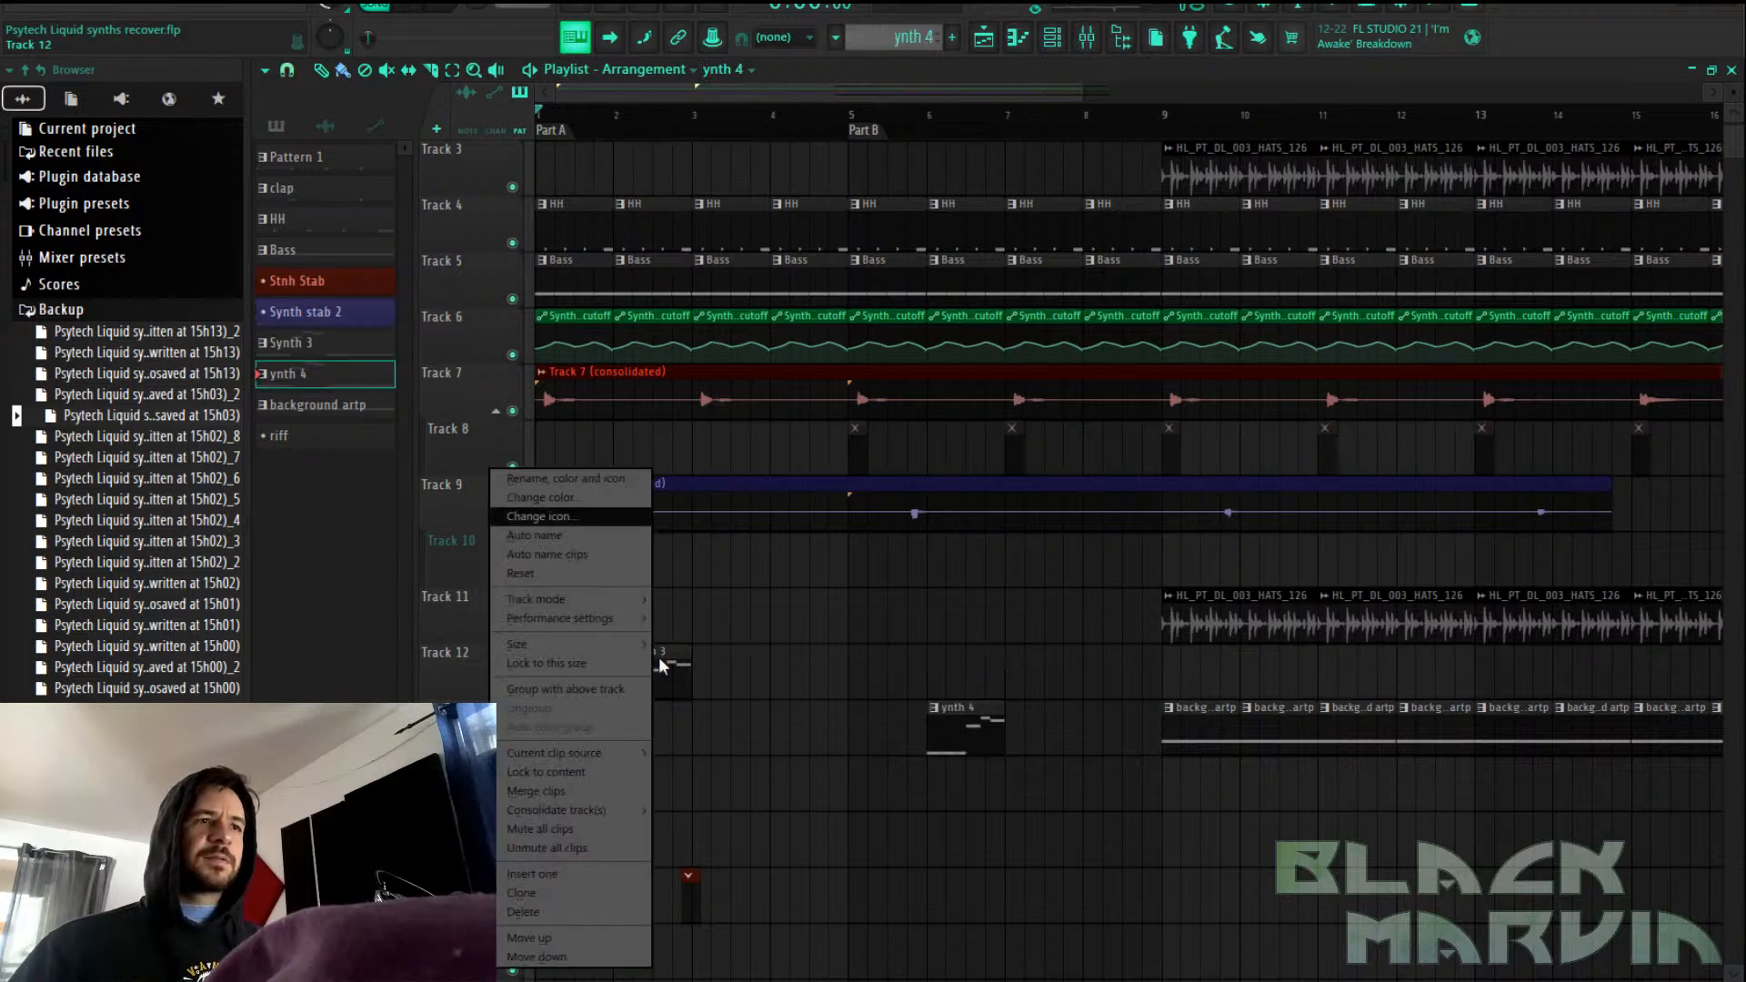
{"action": "mouse_move", "coordinate": [606, 815]}
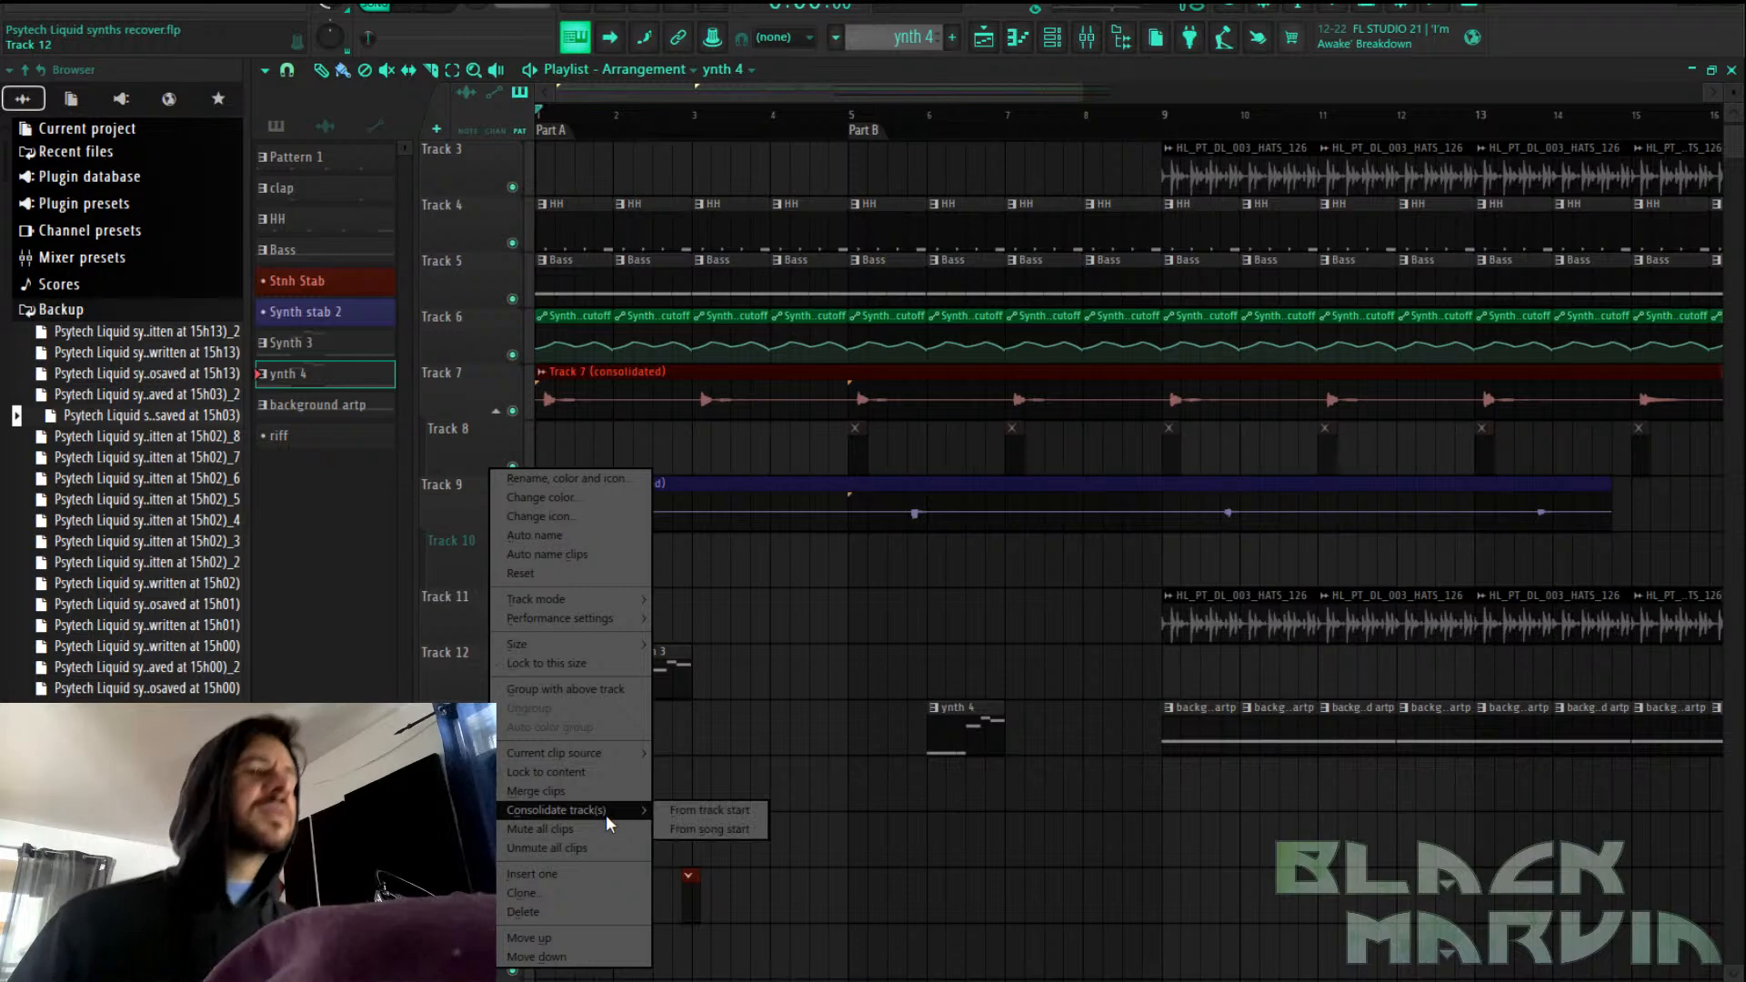
{"action": "left_click", "coordinate": [689, 829]}
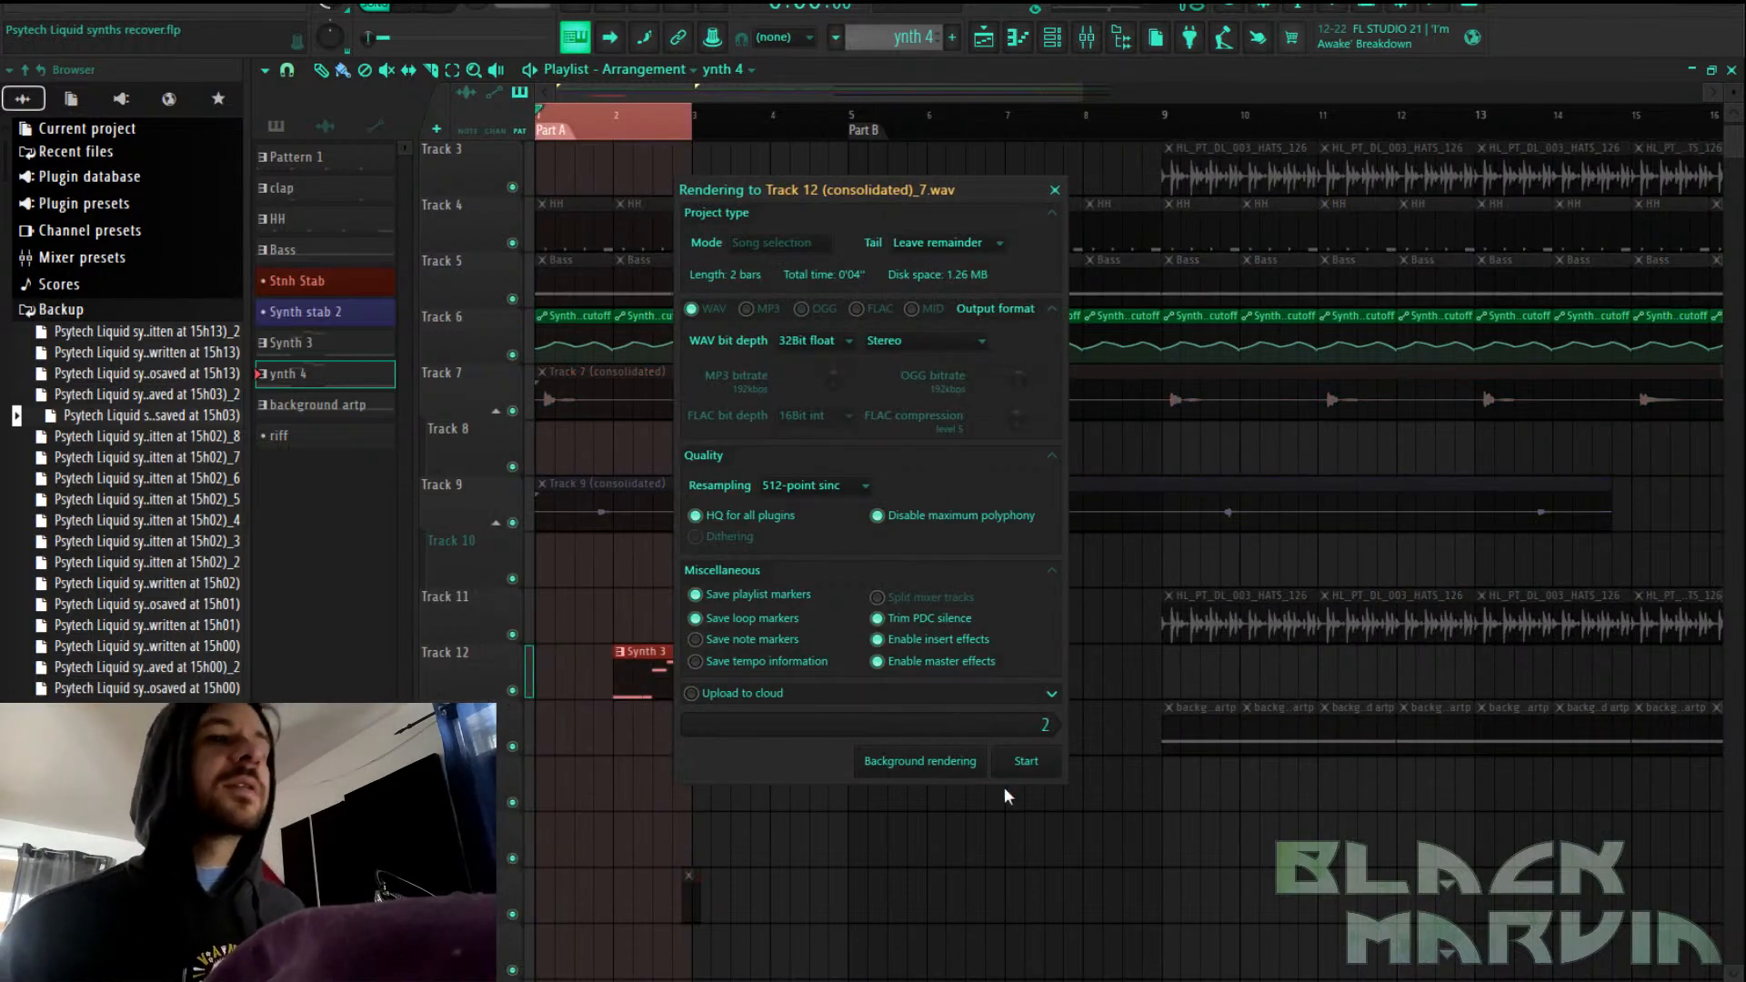
{"action": "left_click", "coordinate": [1026, 762]}
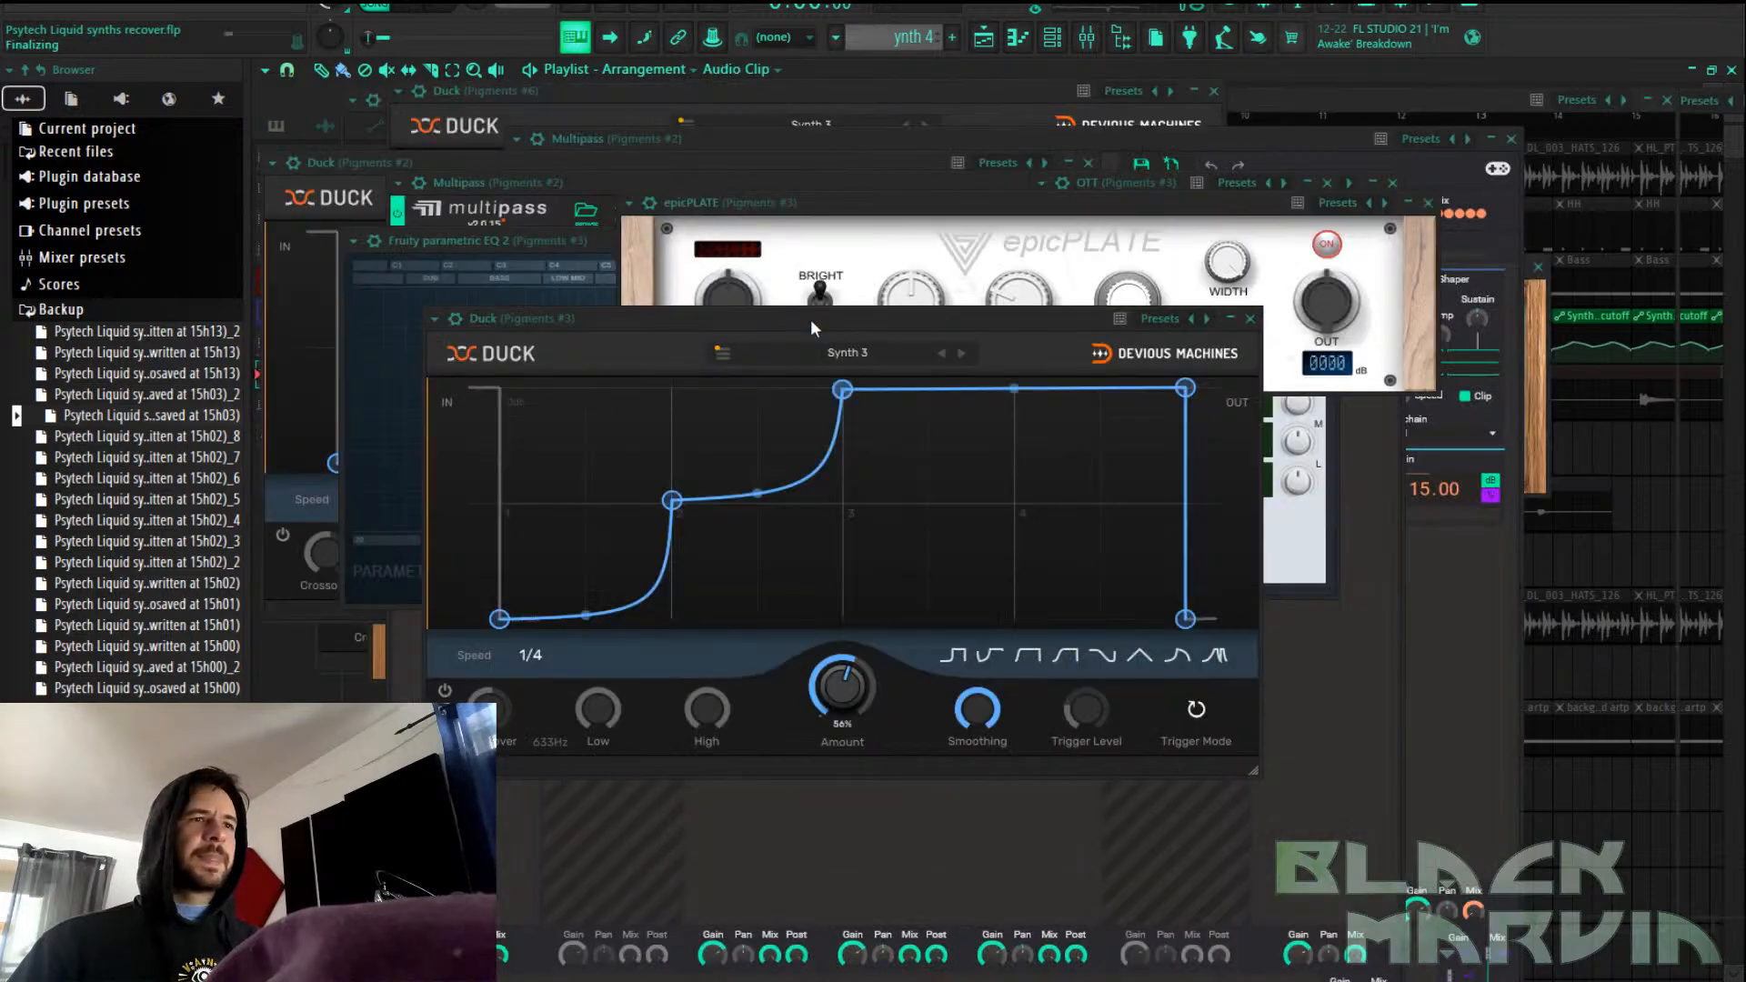
{"action": "left_click", "coordinate": [983, 37]}
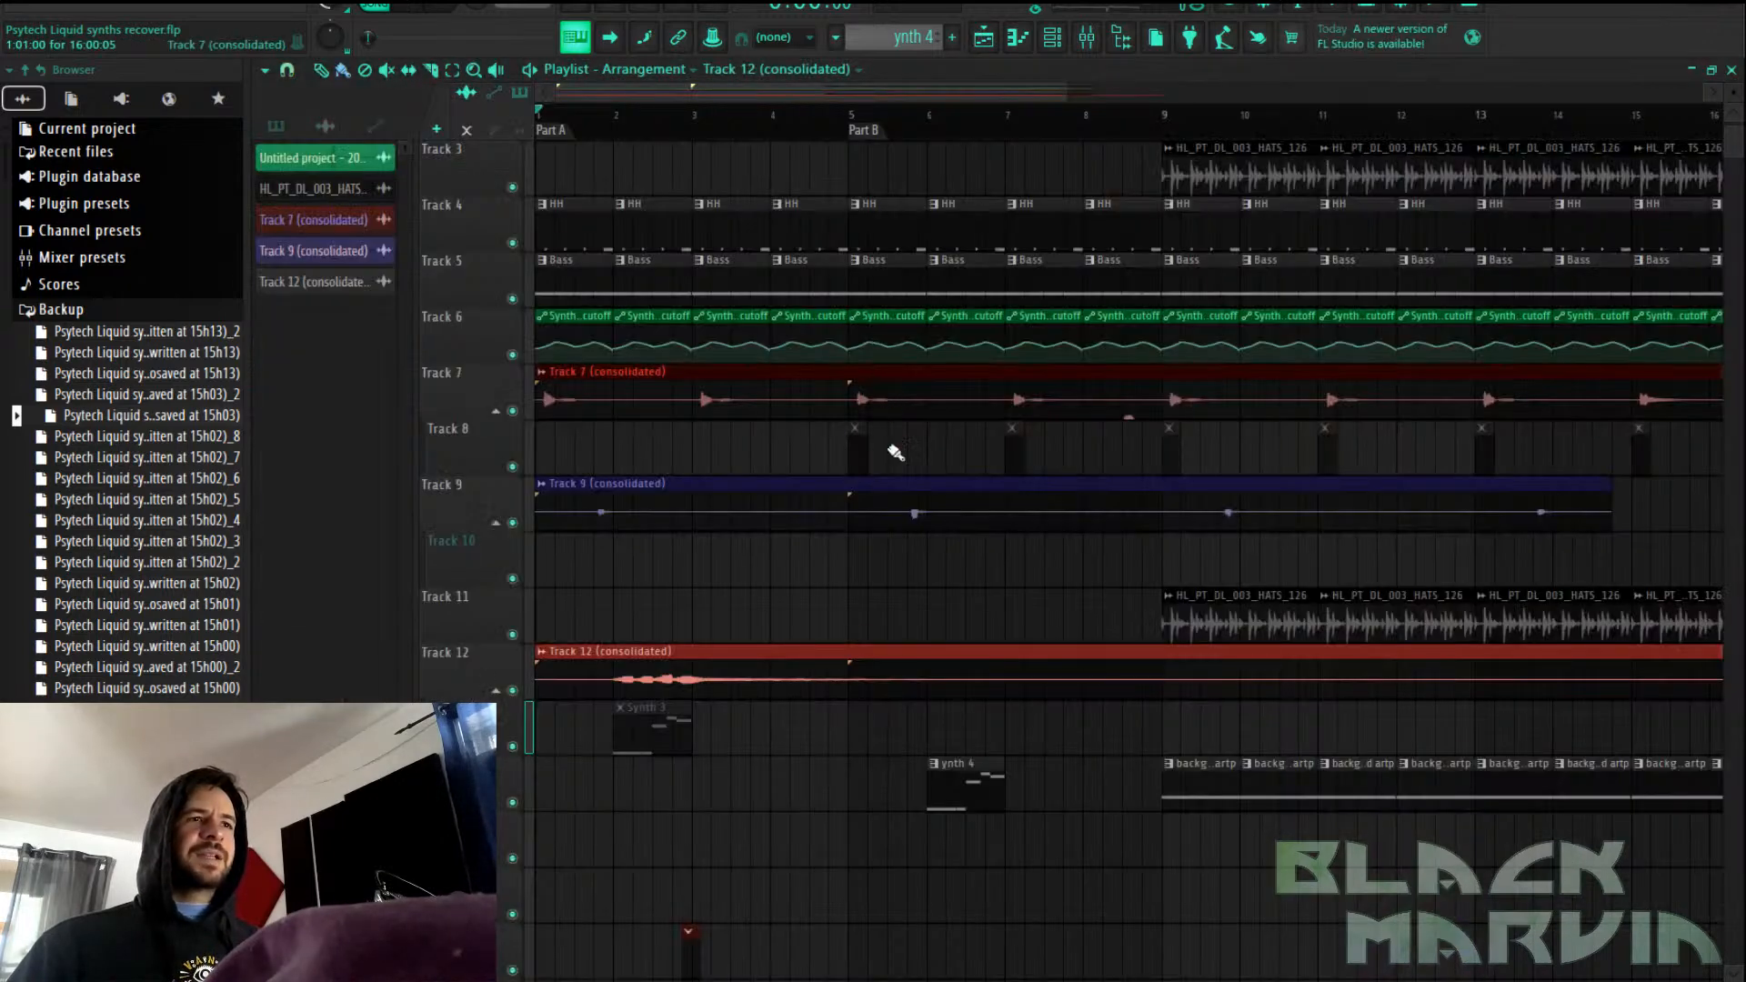
Delete the Pigments #4 channel that plays the Synth 3 pattern and remove the muted Synth 3 clip from Track 13
{"action": "scroll", "coordinate": [830, 664], "scroll_direction": "down", "scroll_amount": 5}
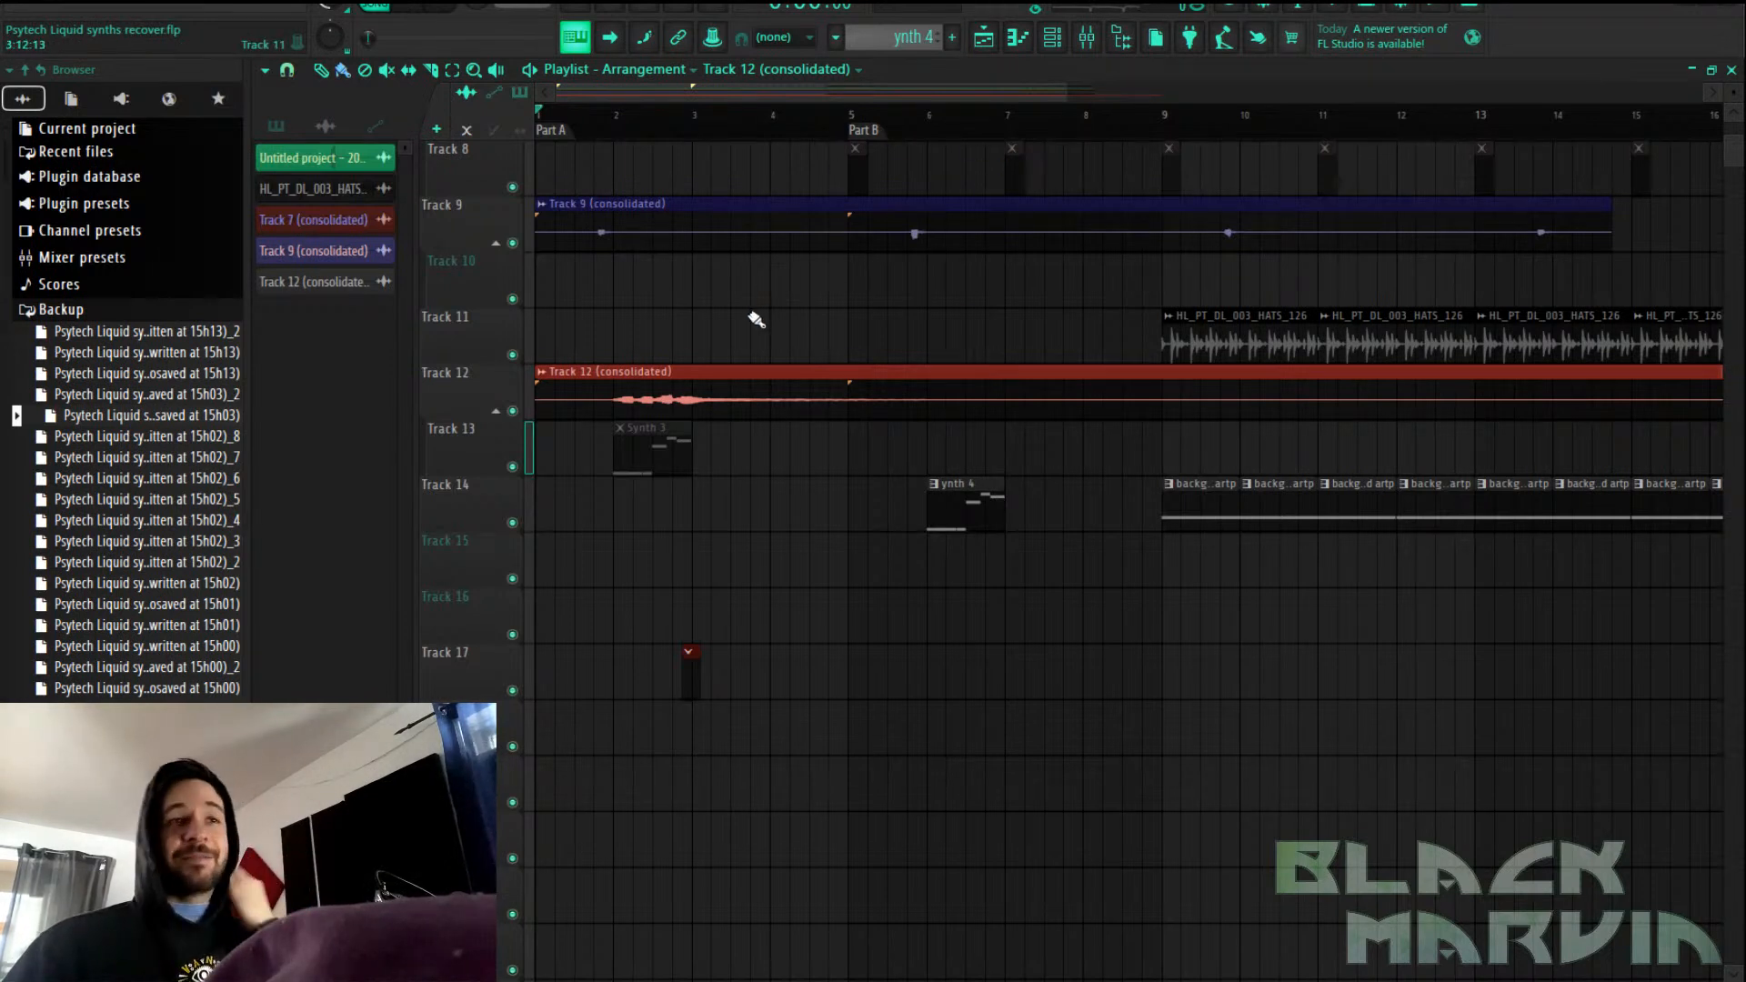
{"action": "left_click", "coordinate": [656, 449]}
{"action": "left_click", "coordinate": [1018, 36]}
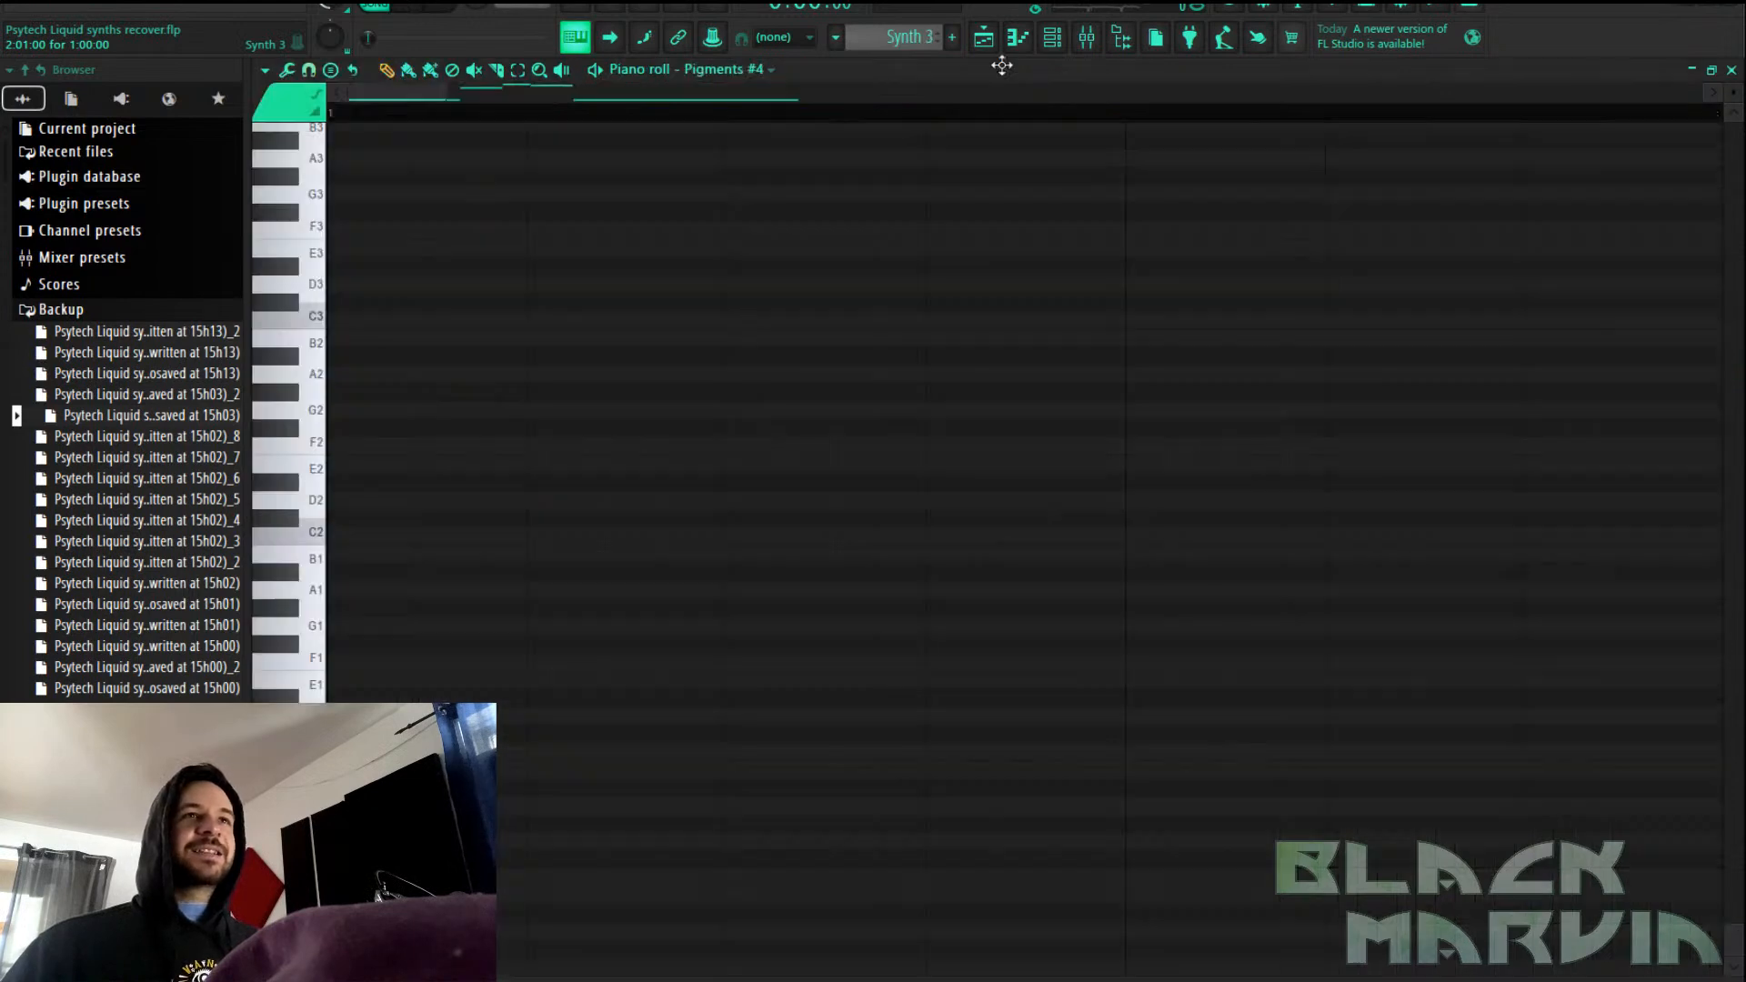
{"action": "left_click", "coordinate": [1053, 37]}
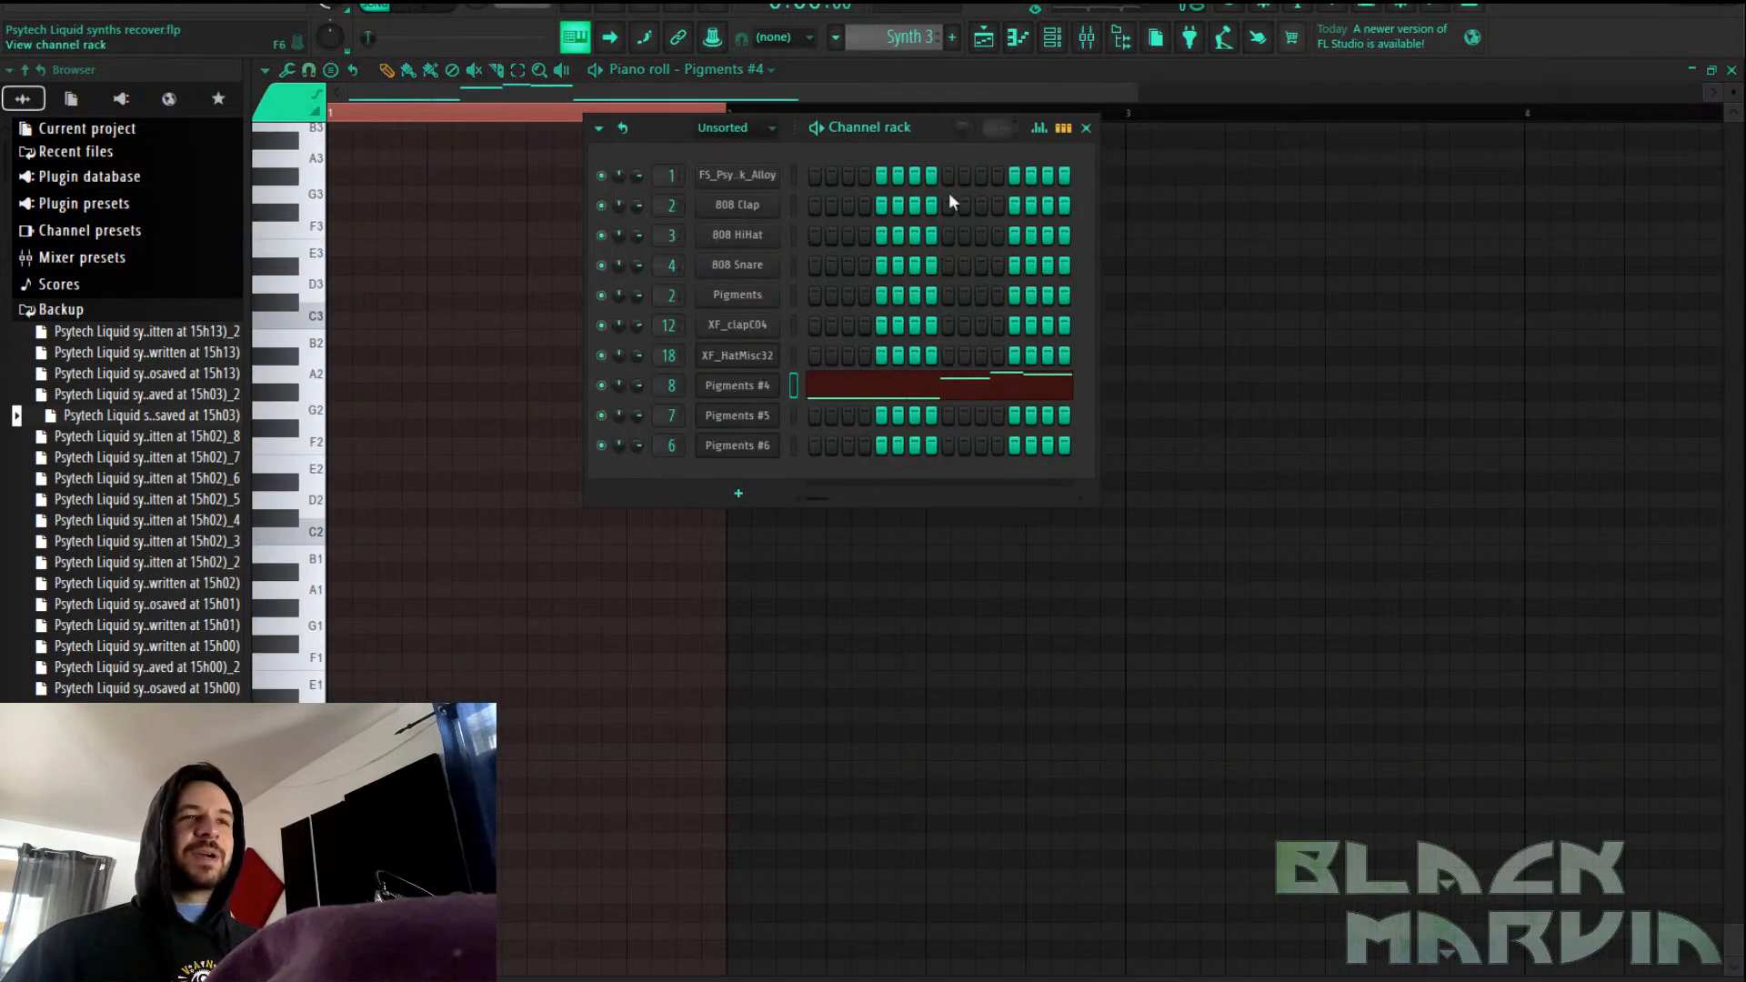
{"action": "left_click", "coordinate": [758, 387]}
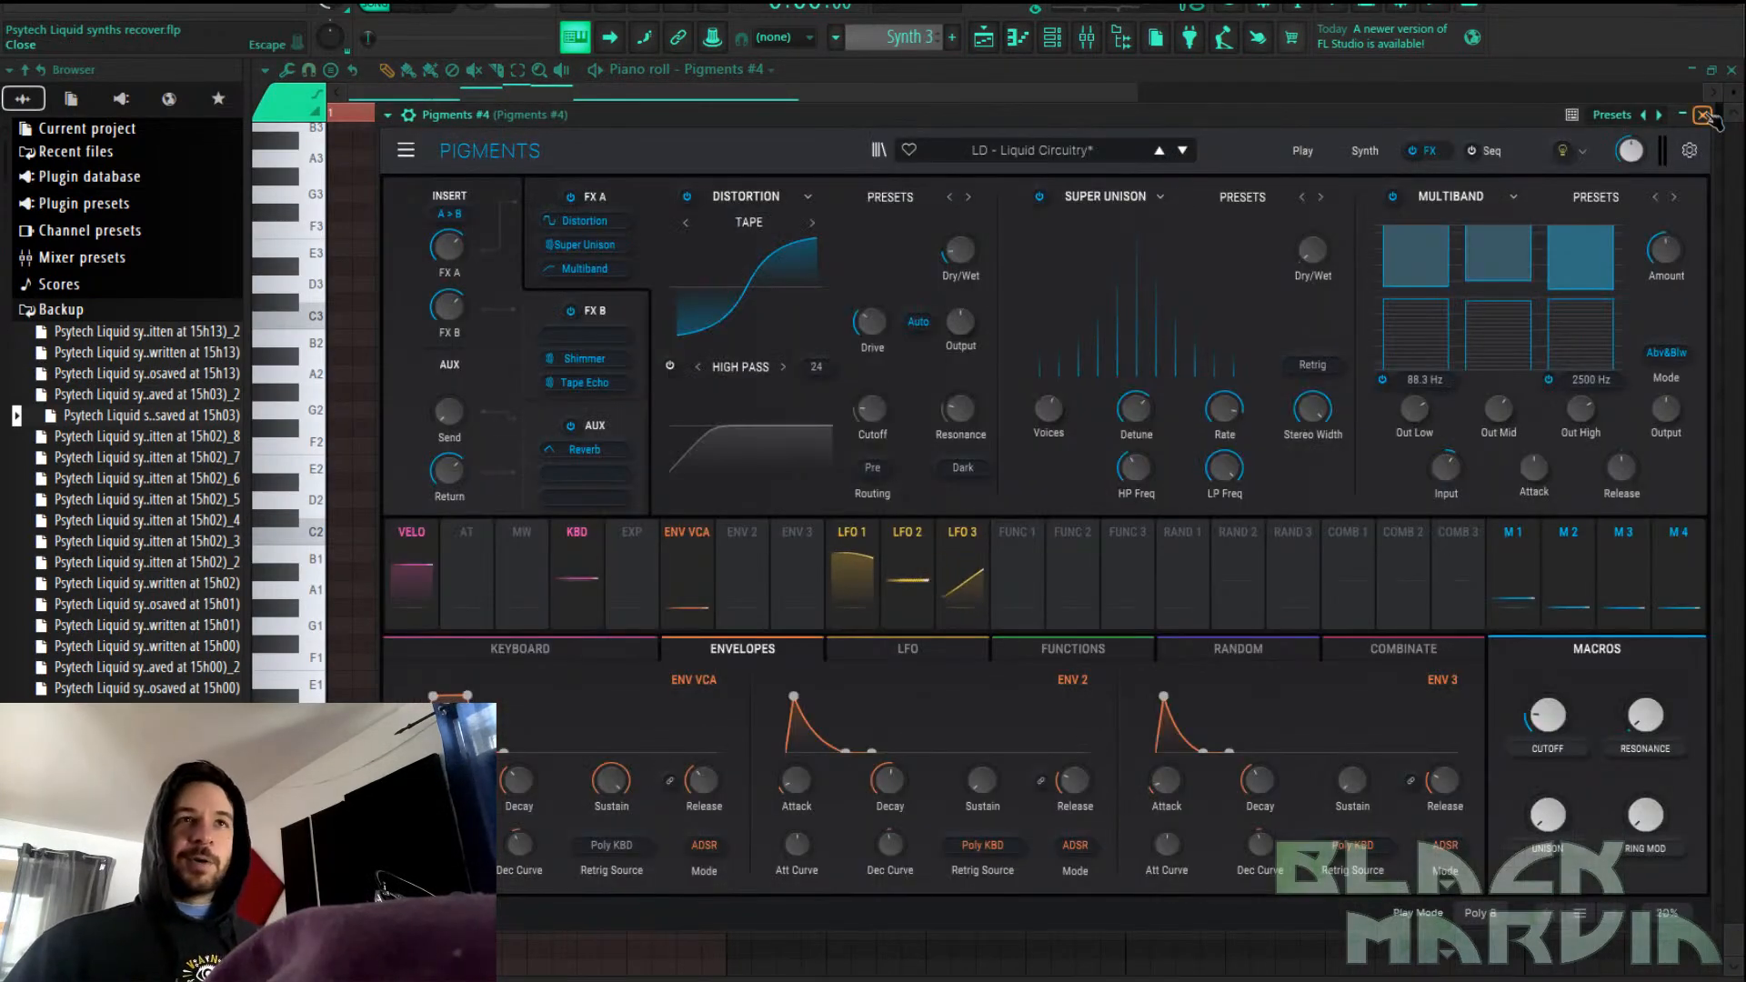
{"action": "left_click", "coordinate": [1708, 115]}
{"action": "right_click", "coordinate": [766, 391]}
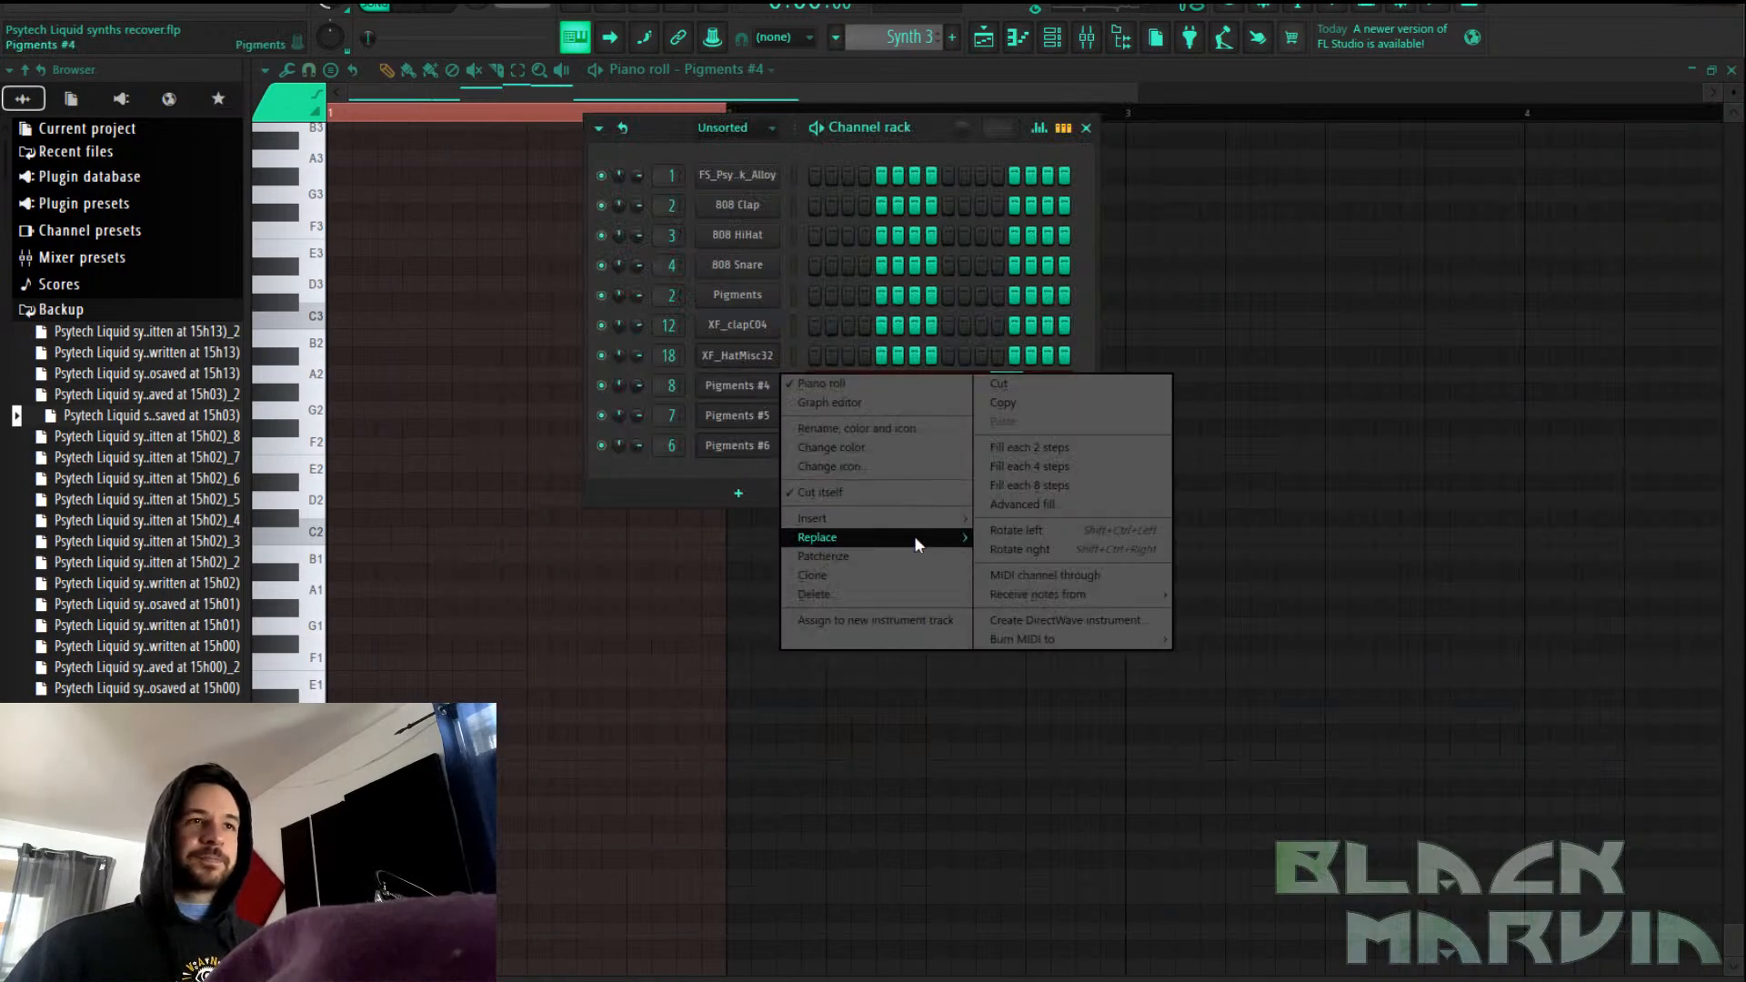
{"action": "left_click", "coordinate": [903, 587]}
{"action": "left_click", "coordinate": [991, 42]}
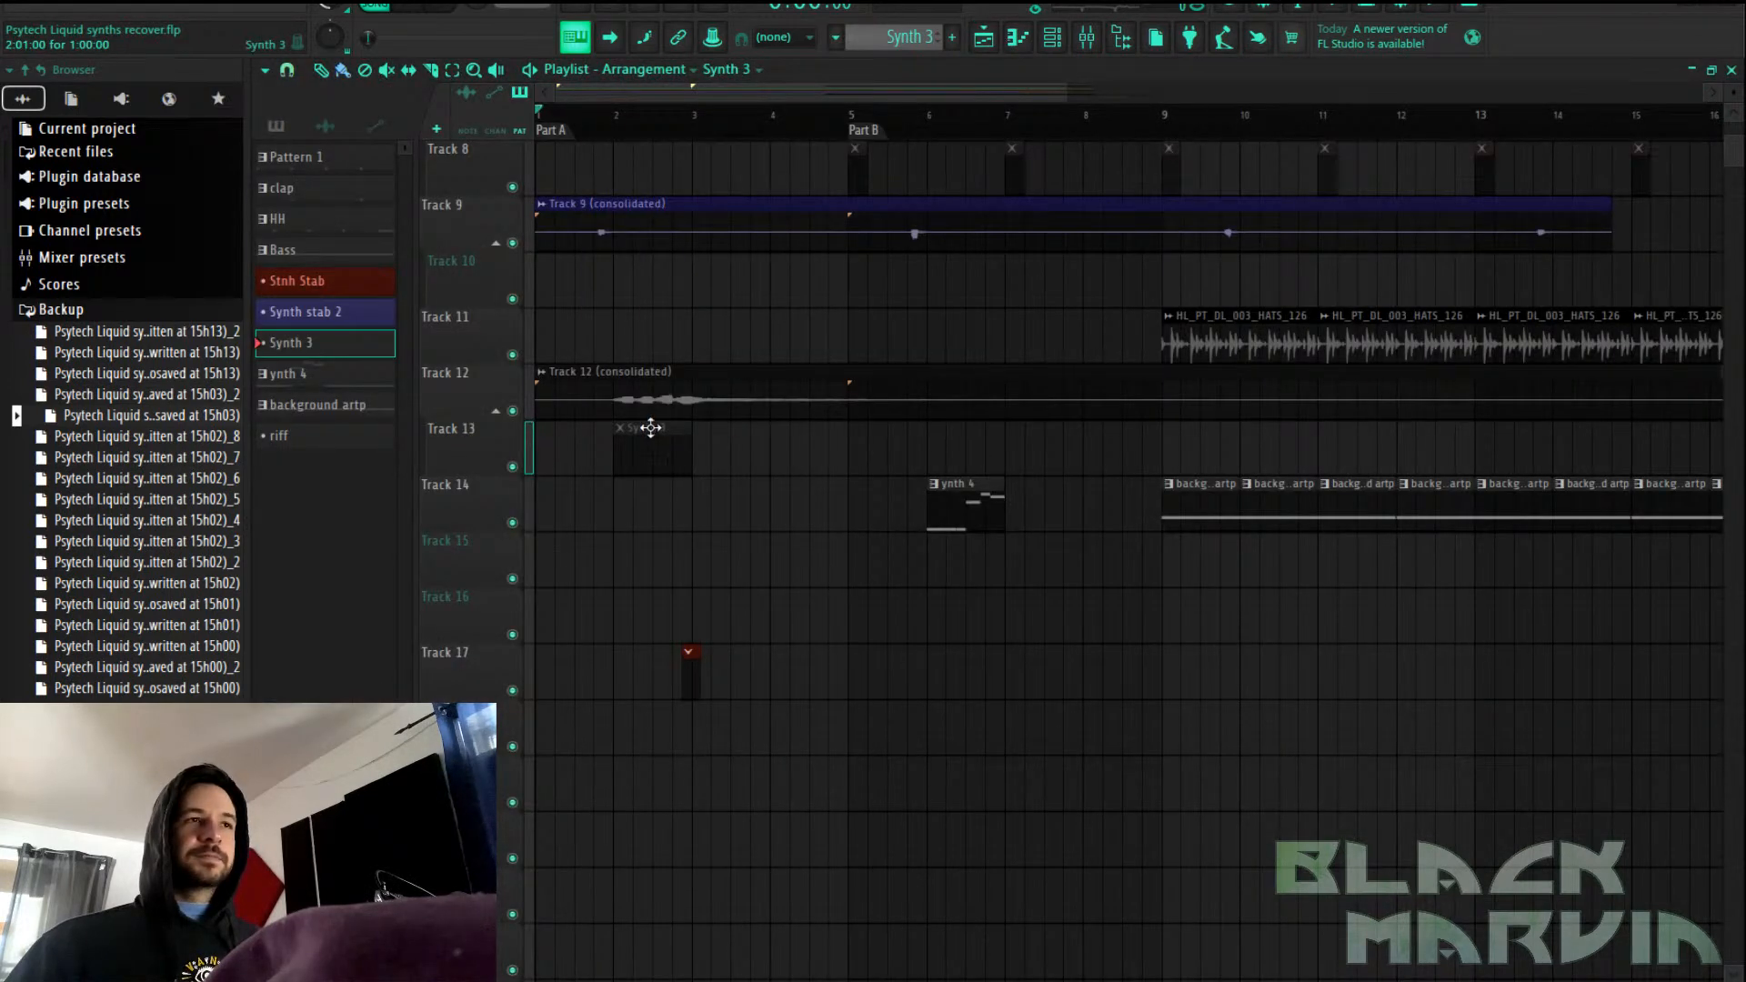
{"action": "right_click", "coordinate": [652, 442]}
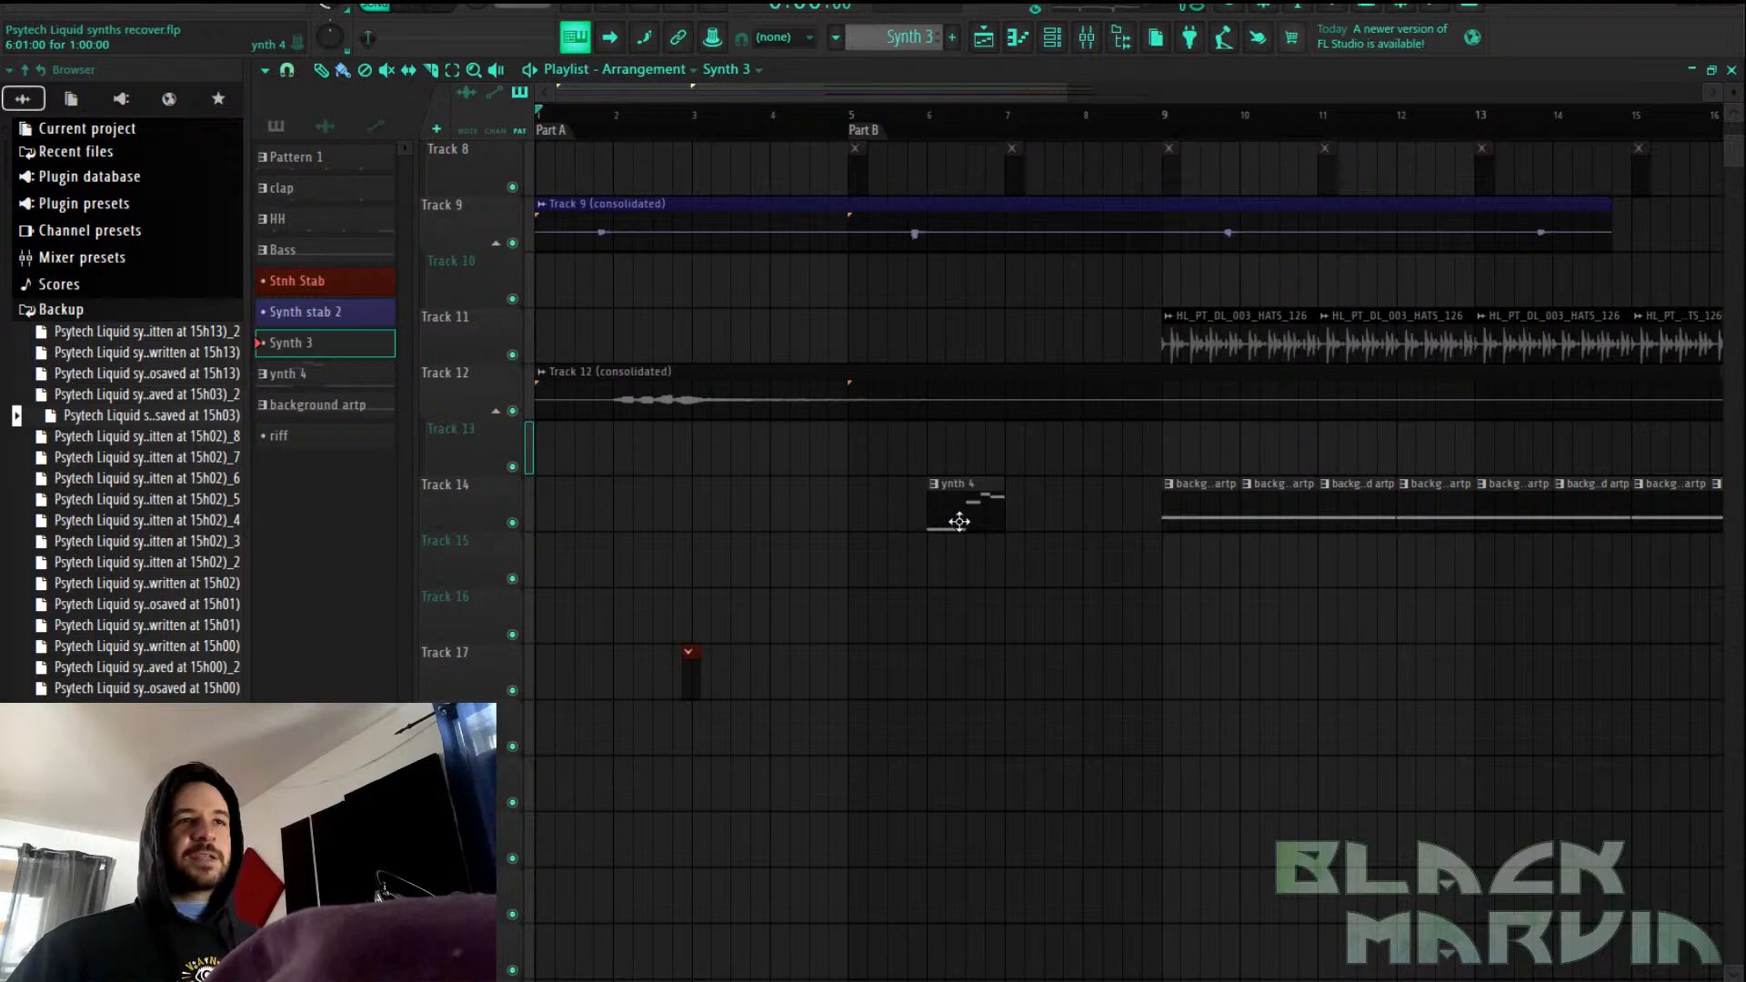
Move the ynth 4 clip up to Track 13, consolidate that track from the song start, and render it with the current settings
{"action": "left_click_drag", "start_coordinate": [964, 502], "coordinate": [964, 448]}
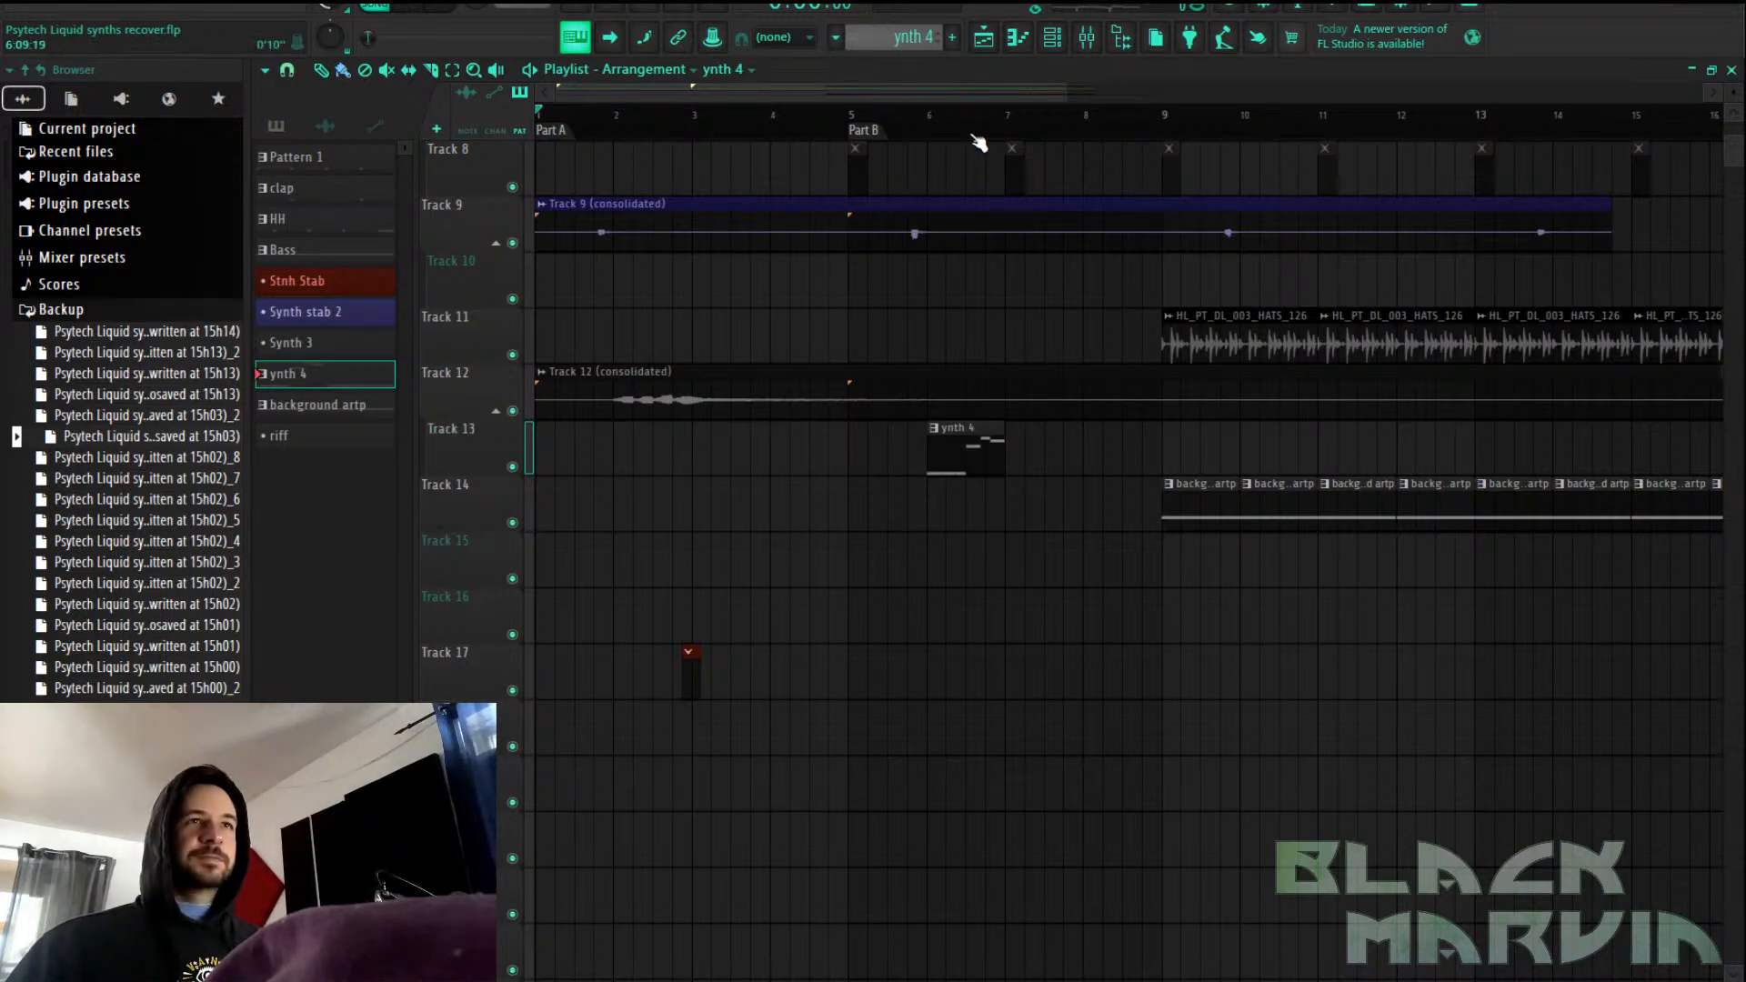
{"action": "right_click", "coordinate": [503, 460]}
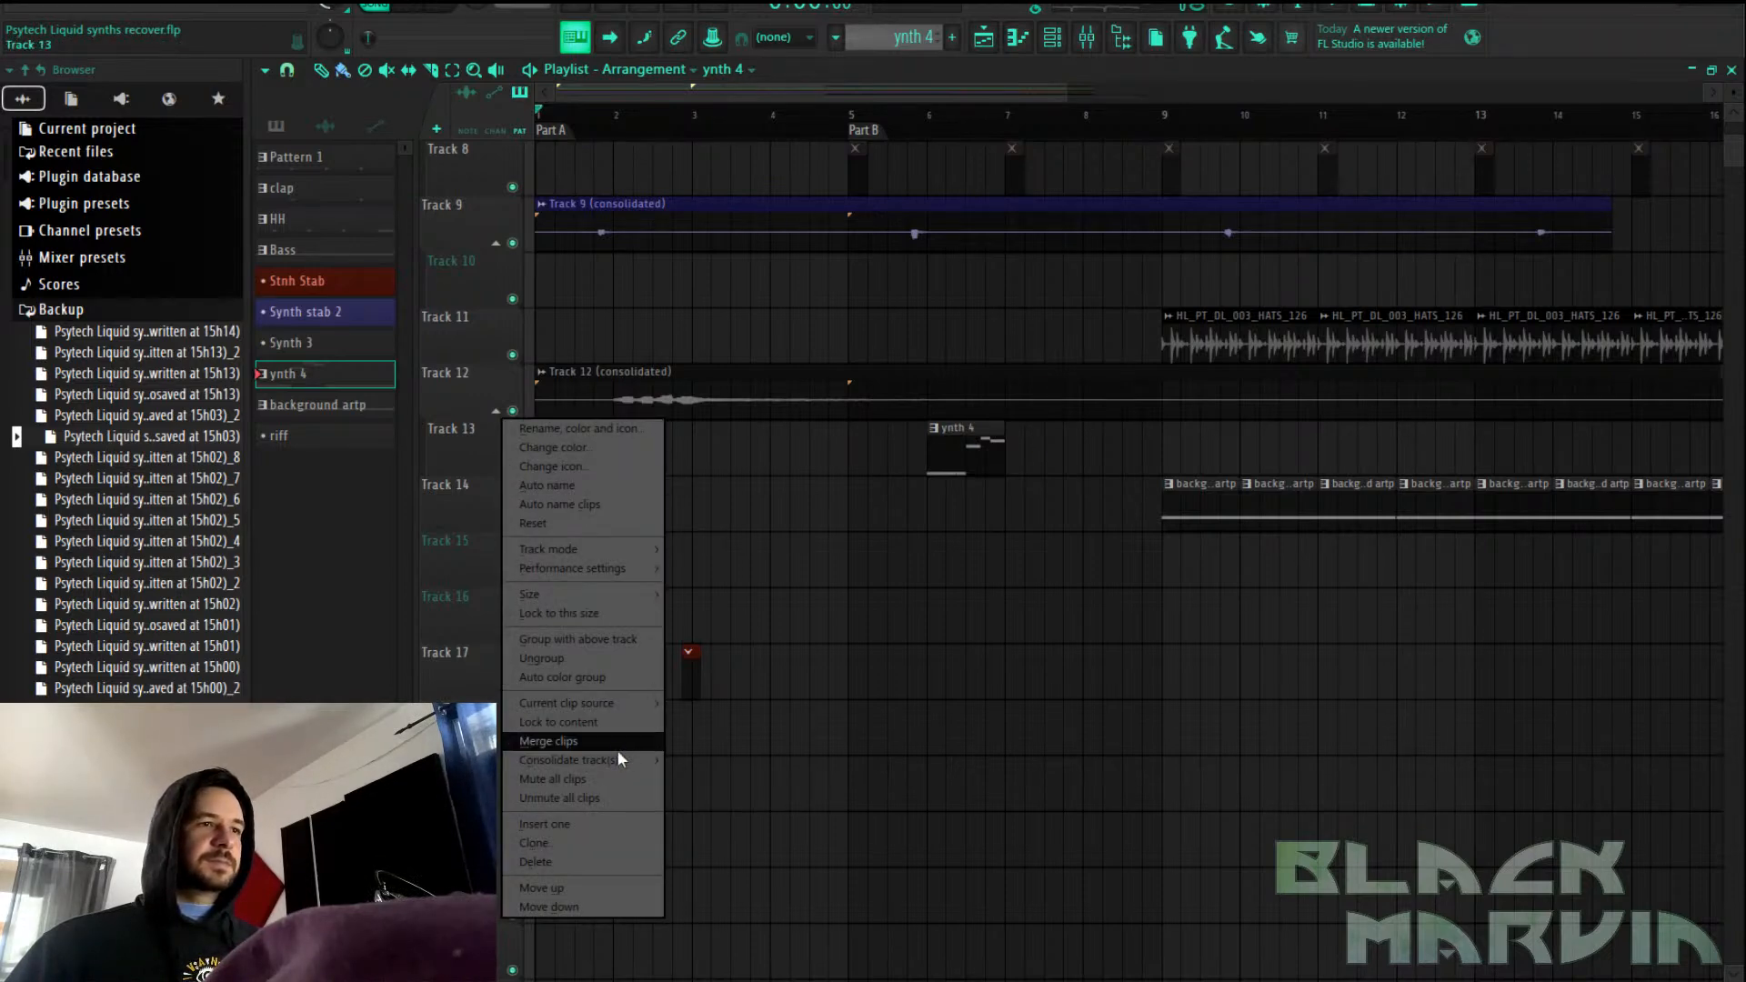
{"action": "mouse_move", "coordinate": [619, 761]}
{"action": "left_click", "coordinate": [695, 784]}
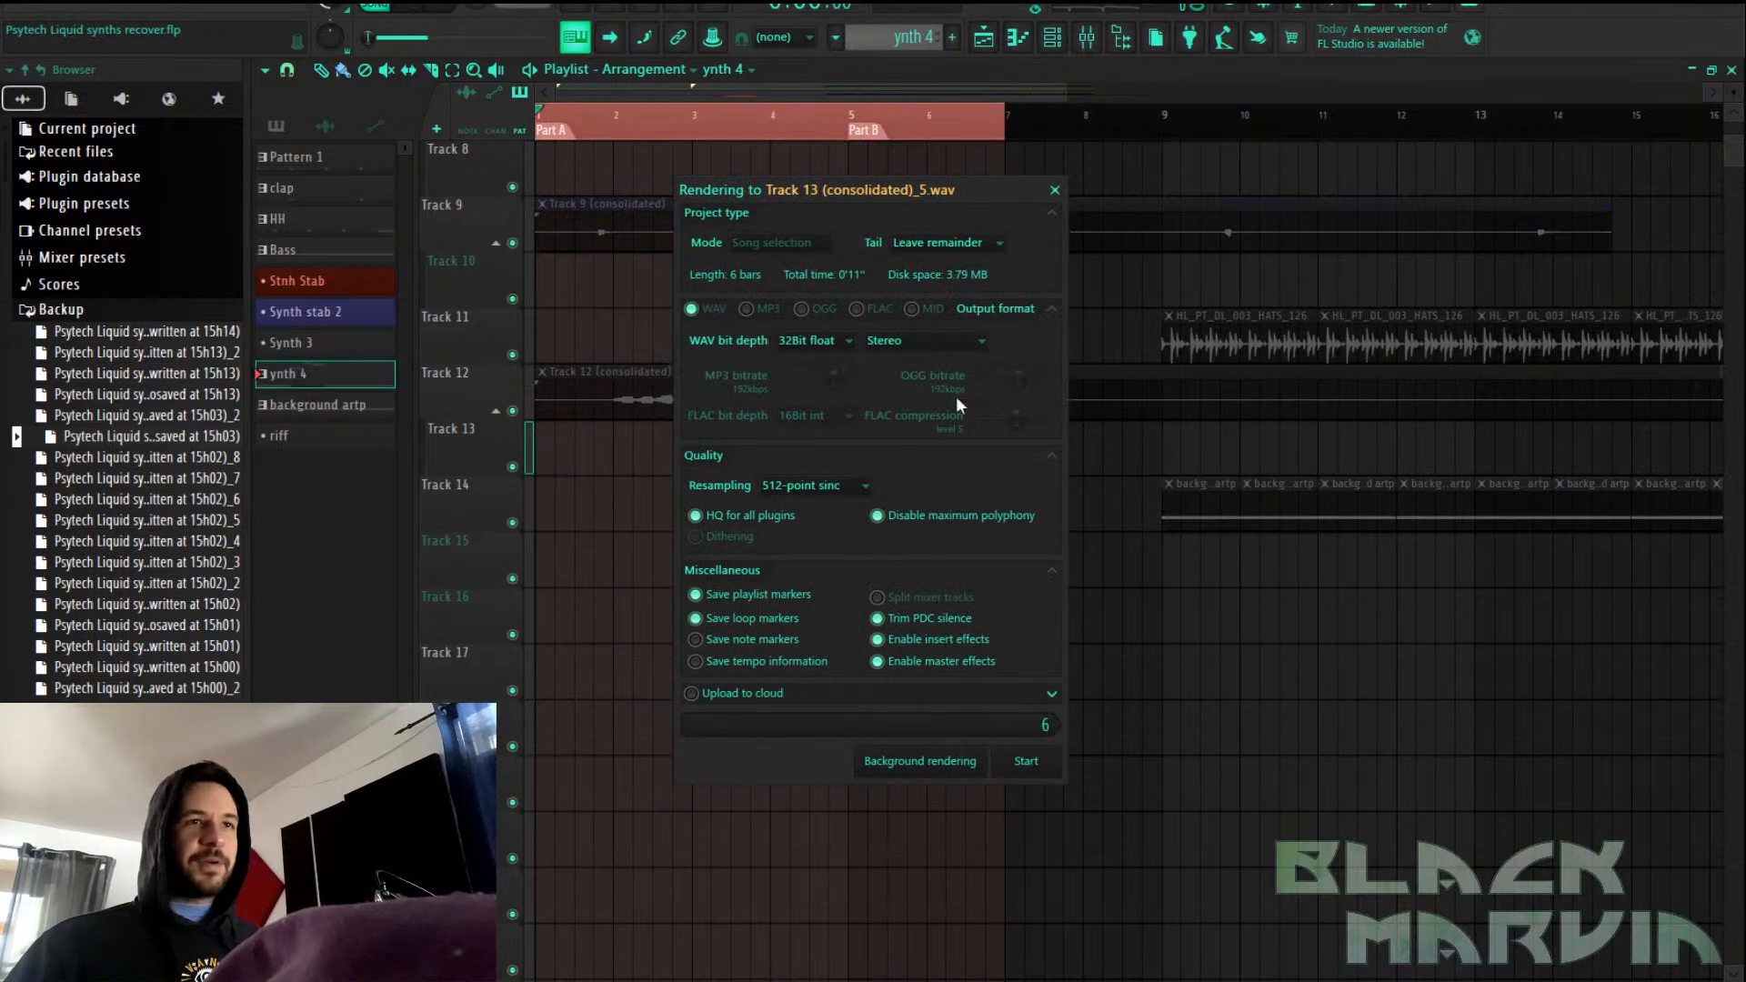
{"action": "left_click", "coordinate": [1040, 766]}
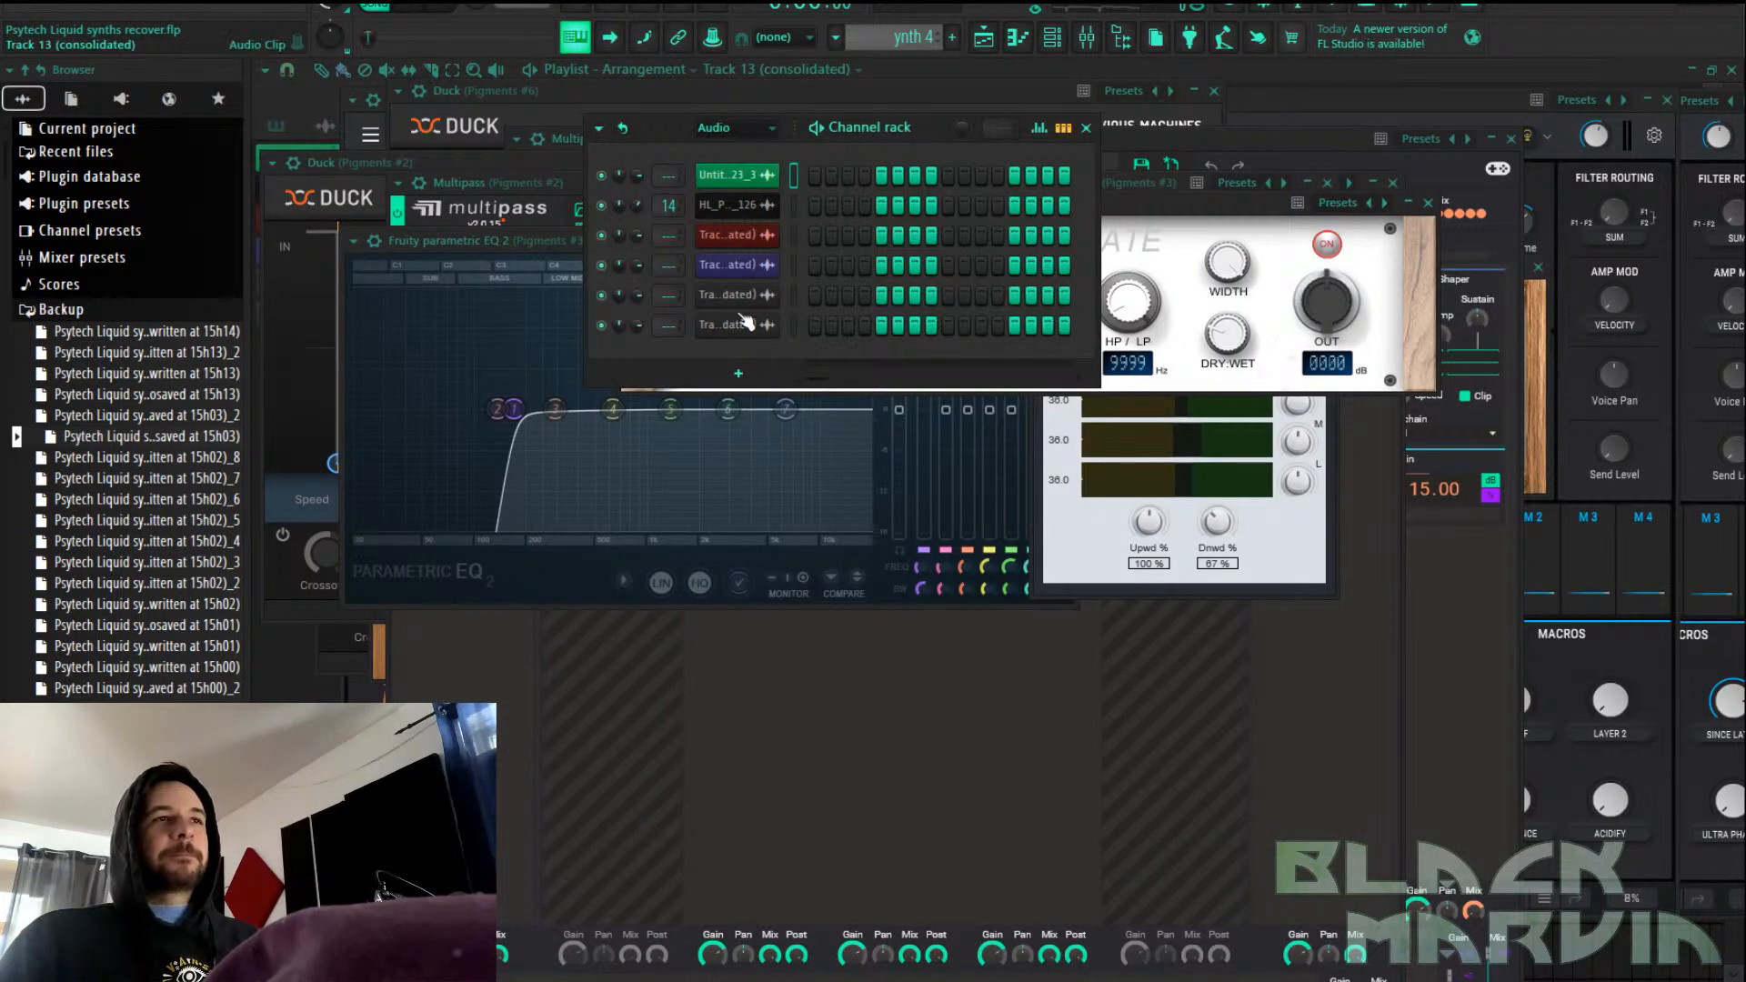
Open the muted ynth 4 clip's pattern and copy its notes from the Pigments #5 channel
{"action": "left_click", "coordinate": [985, 40]}
{"action": "double_click", "coordinate": [943, 489]}
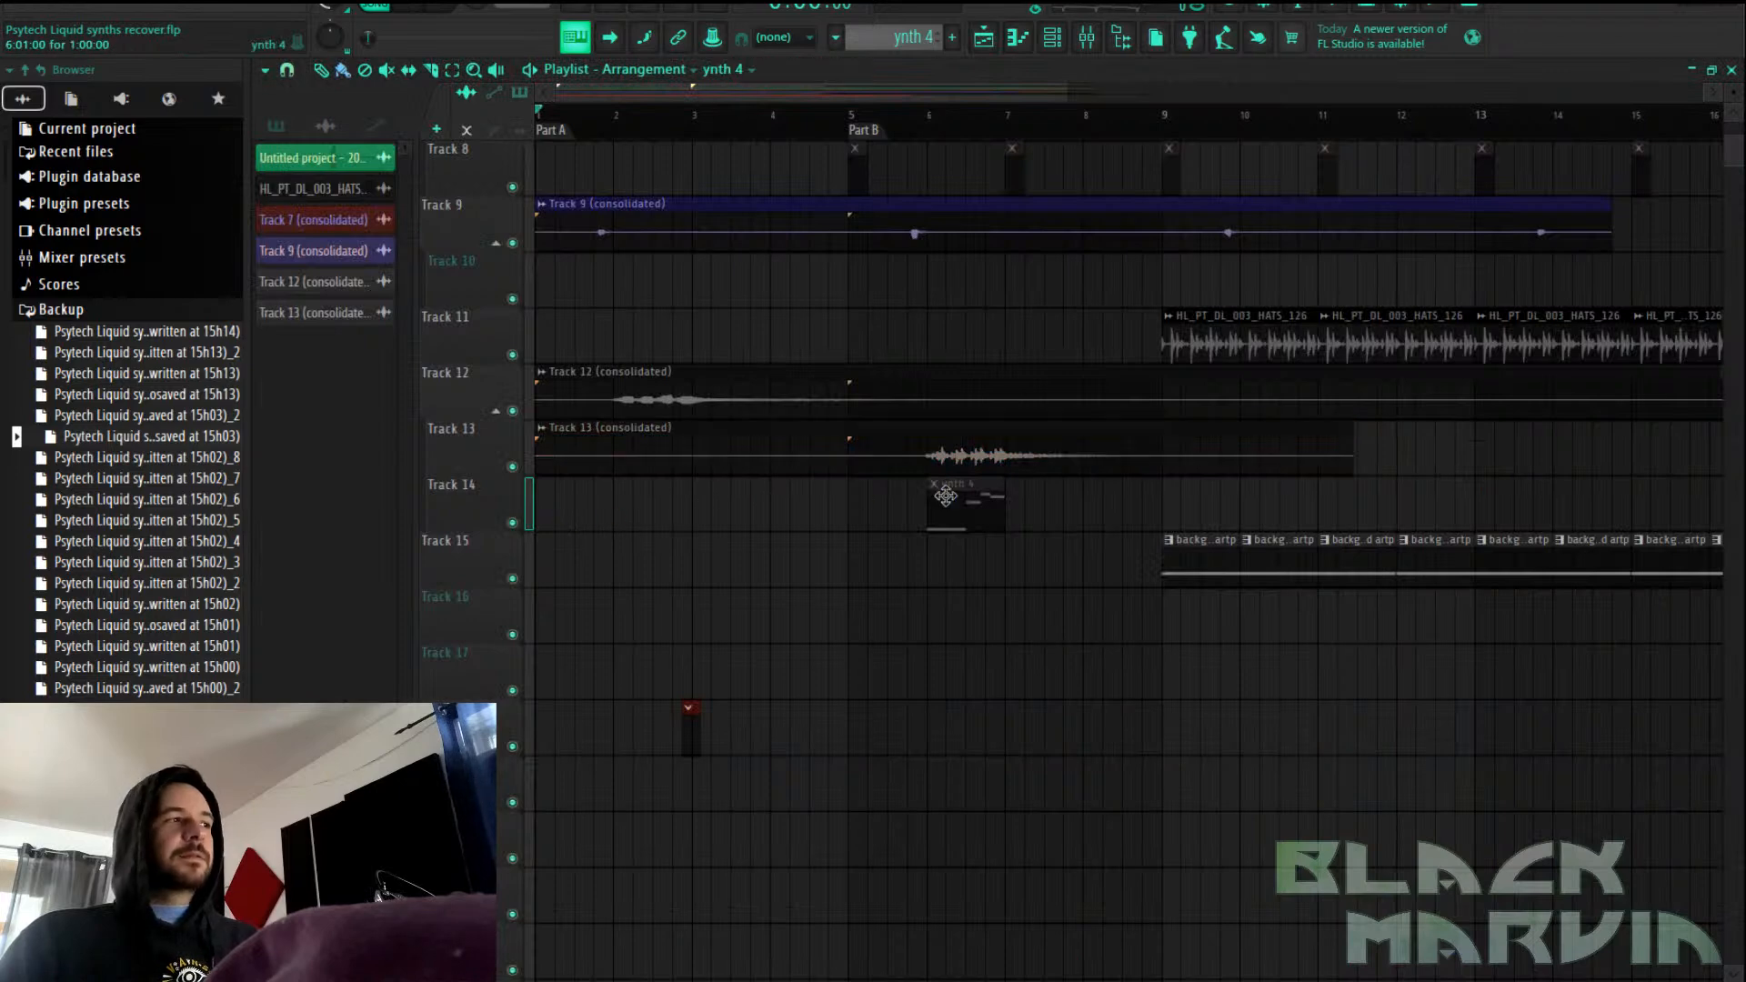
{"action": "left_click", "coordinate": [1084, 40]}
{"action": "left_click", "coordinate": [1052, 38]}
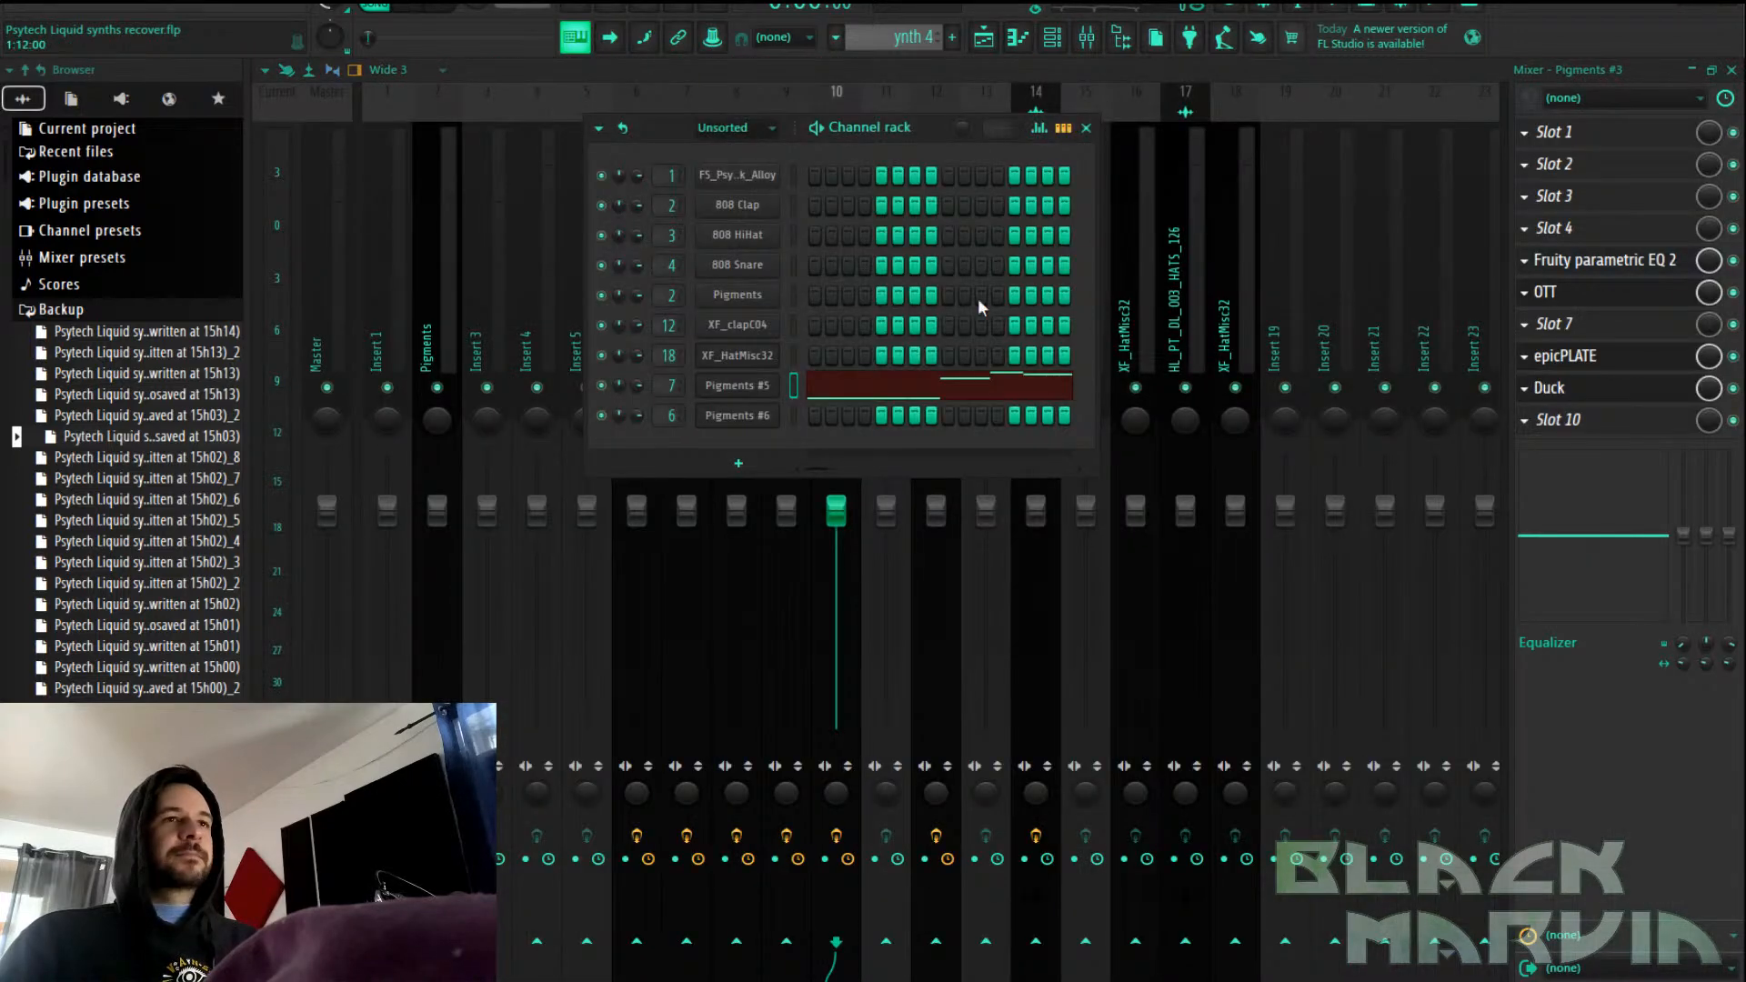
{"action": "right_click", "coordinate": [738, 388]}
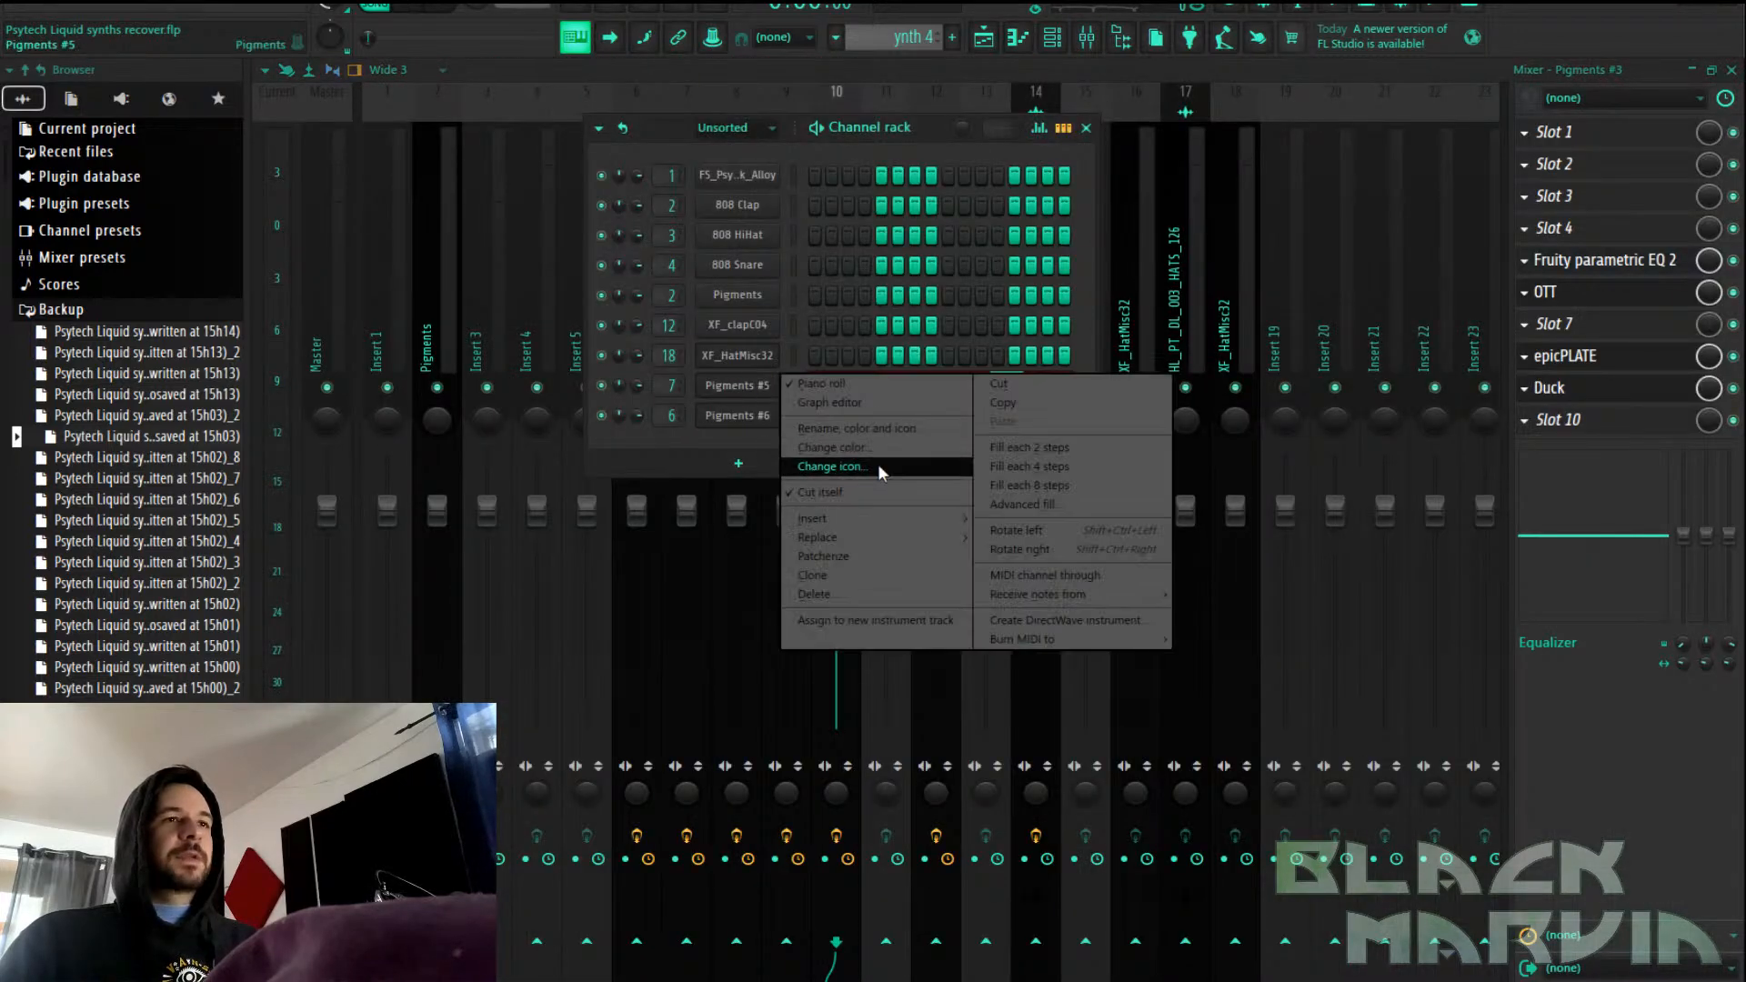
{"action": "left_click", "coordinate": [748, 389]}
{"action": "right_click", "coordinate": [763, 392]}
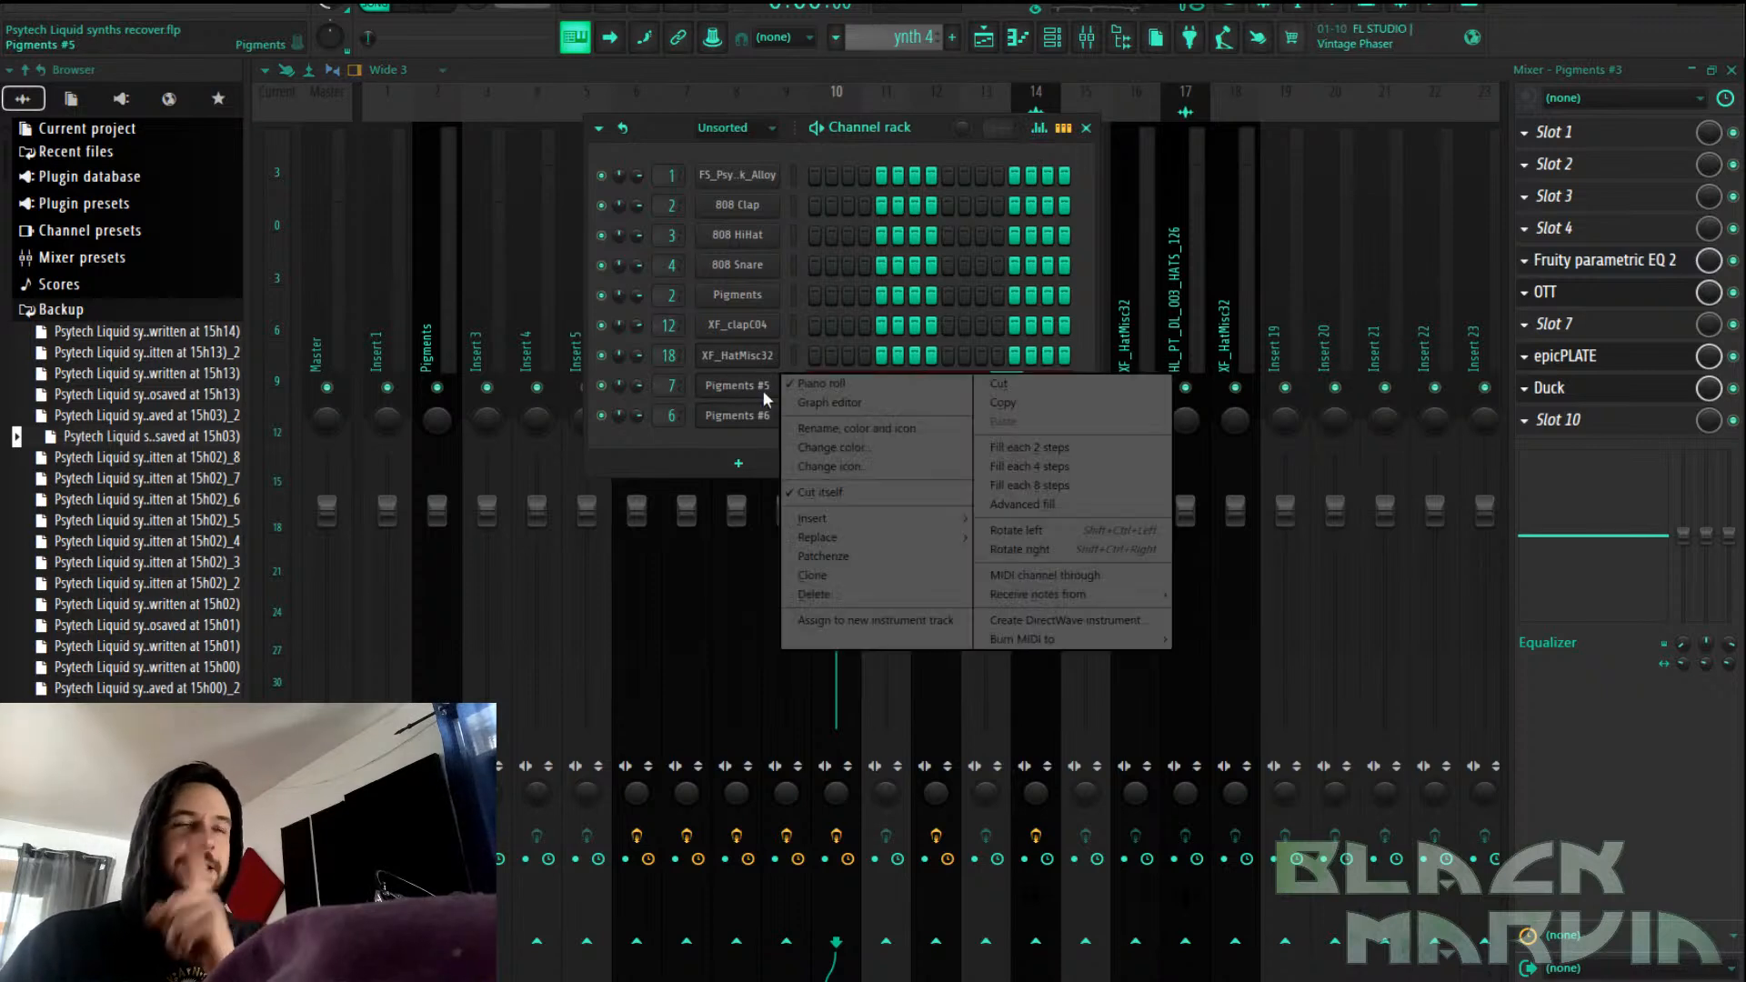
{"action": "left_click", "coordinate": [1030, 401]}
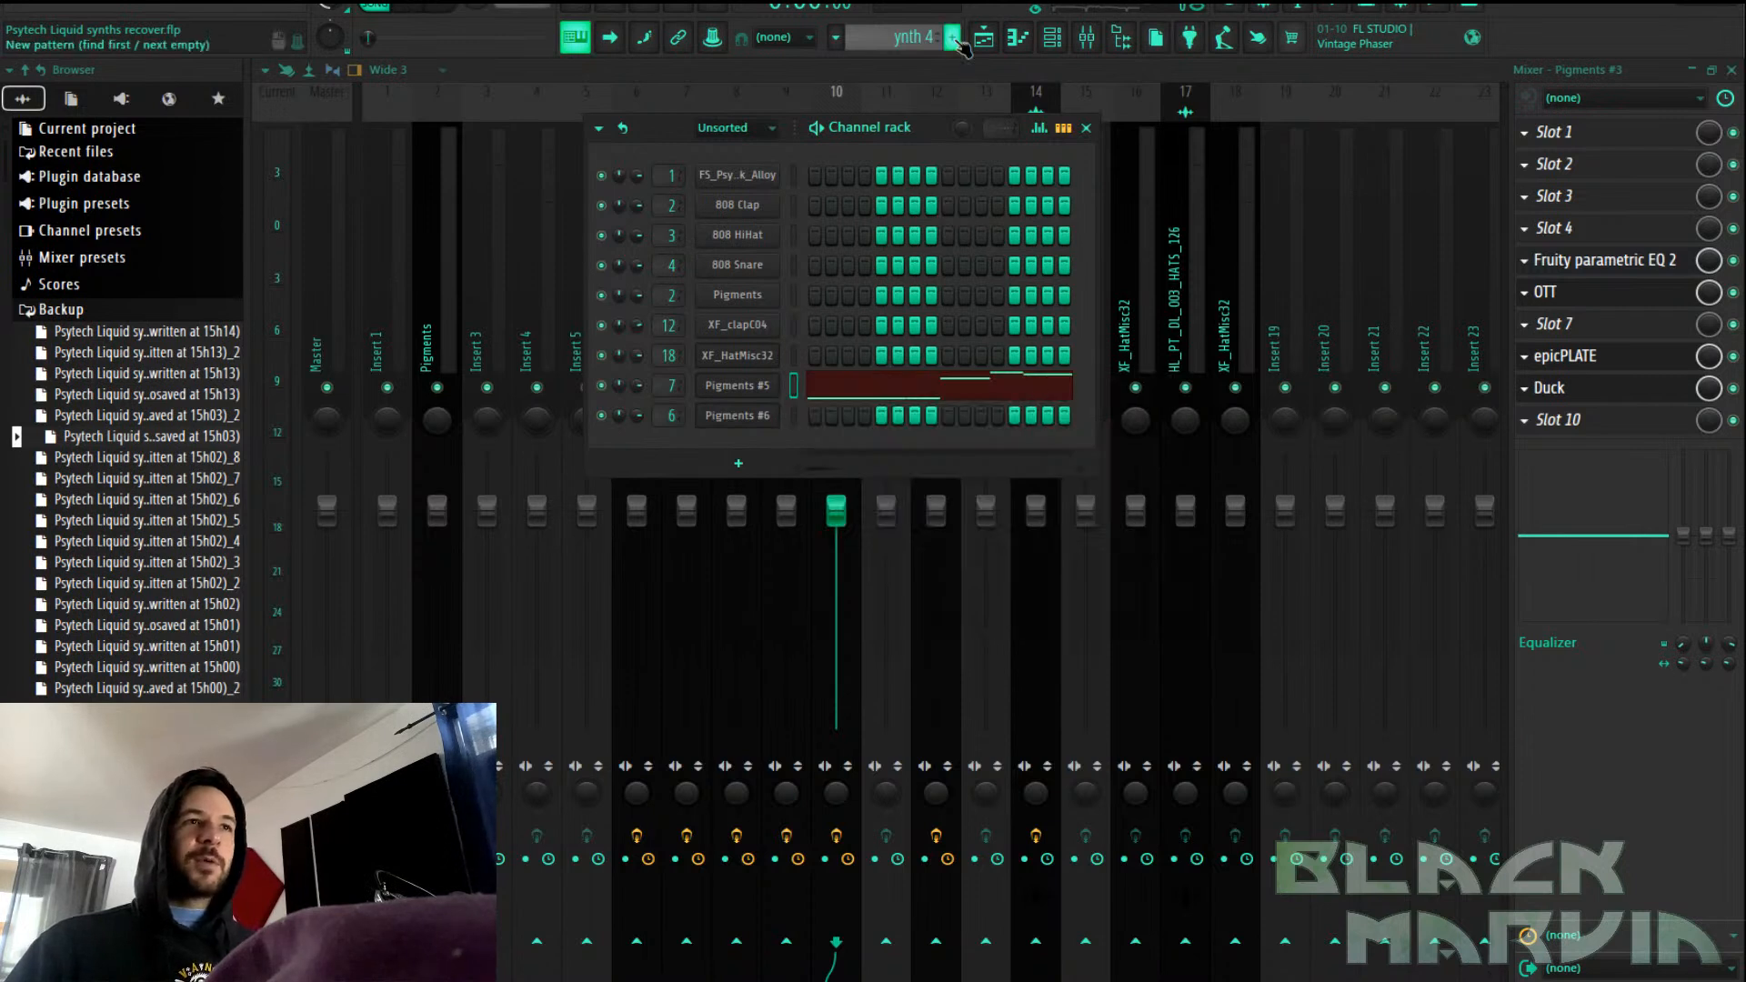
Create a new pattern named Midi riff
{"action": "left_click", "coordinate": [955, 39]}
{"action": "type", "text": "Midi rif"}
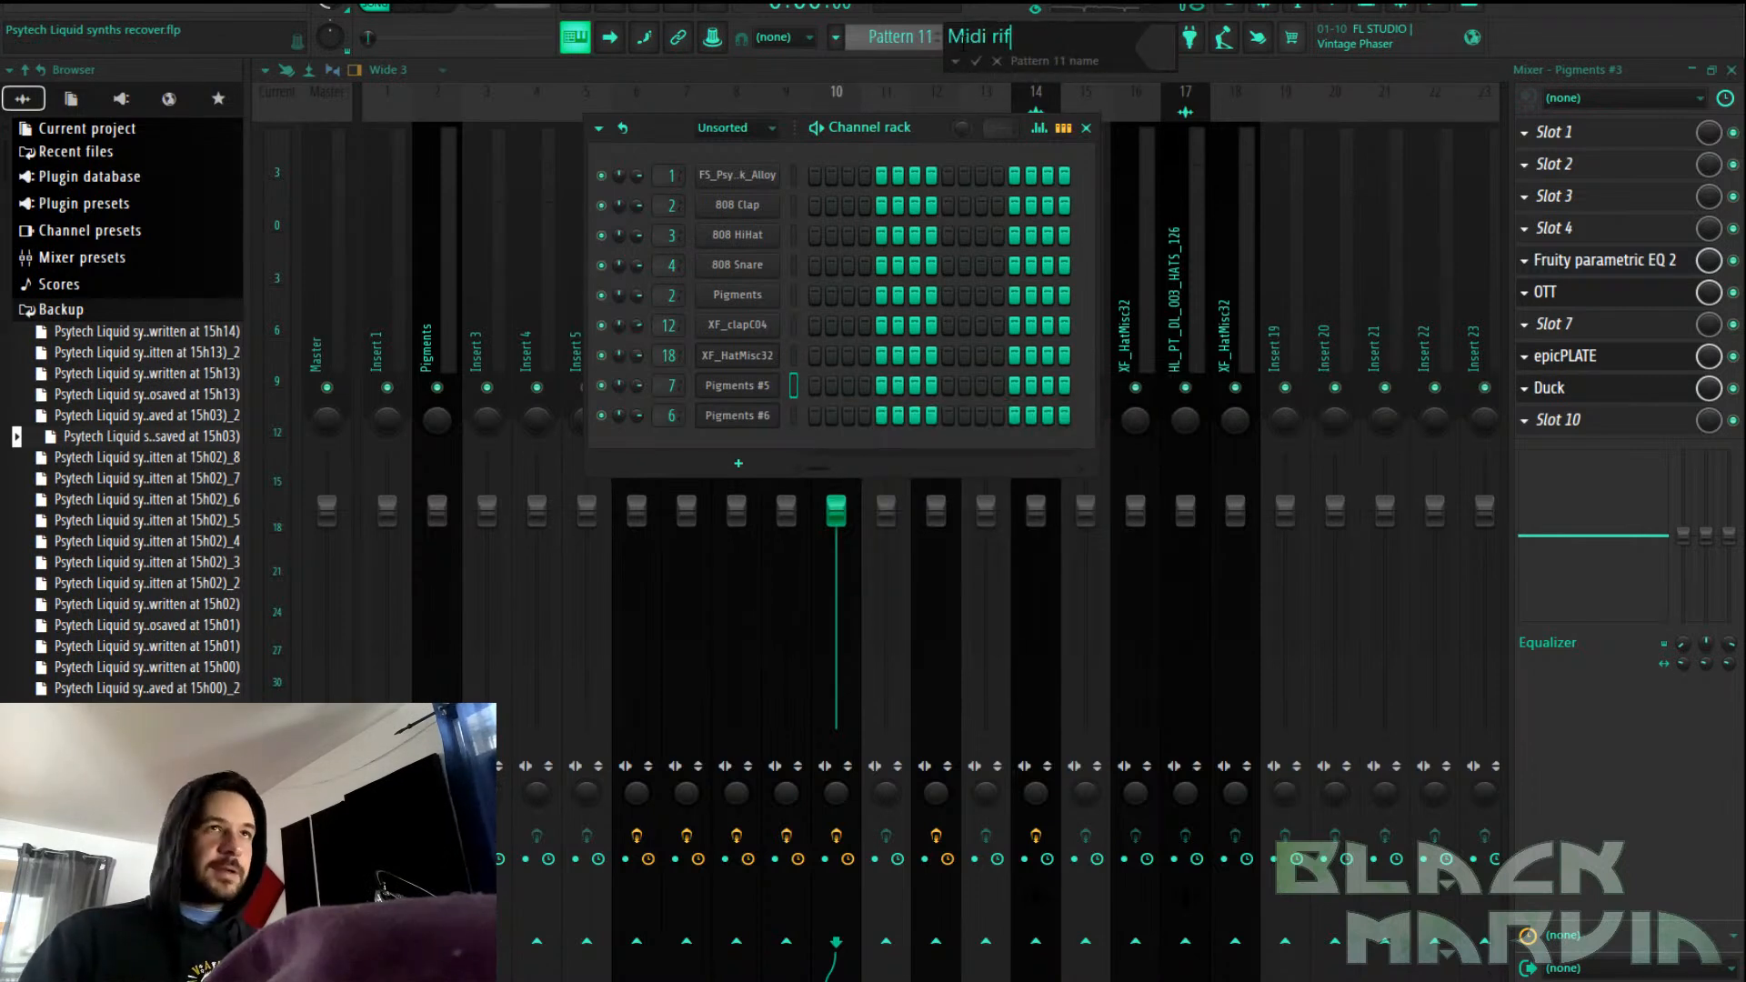
{"action": "type", "text": "f"}
{"action": "key", "text": "Return"}
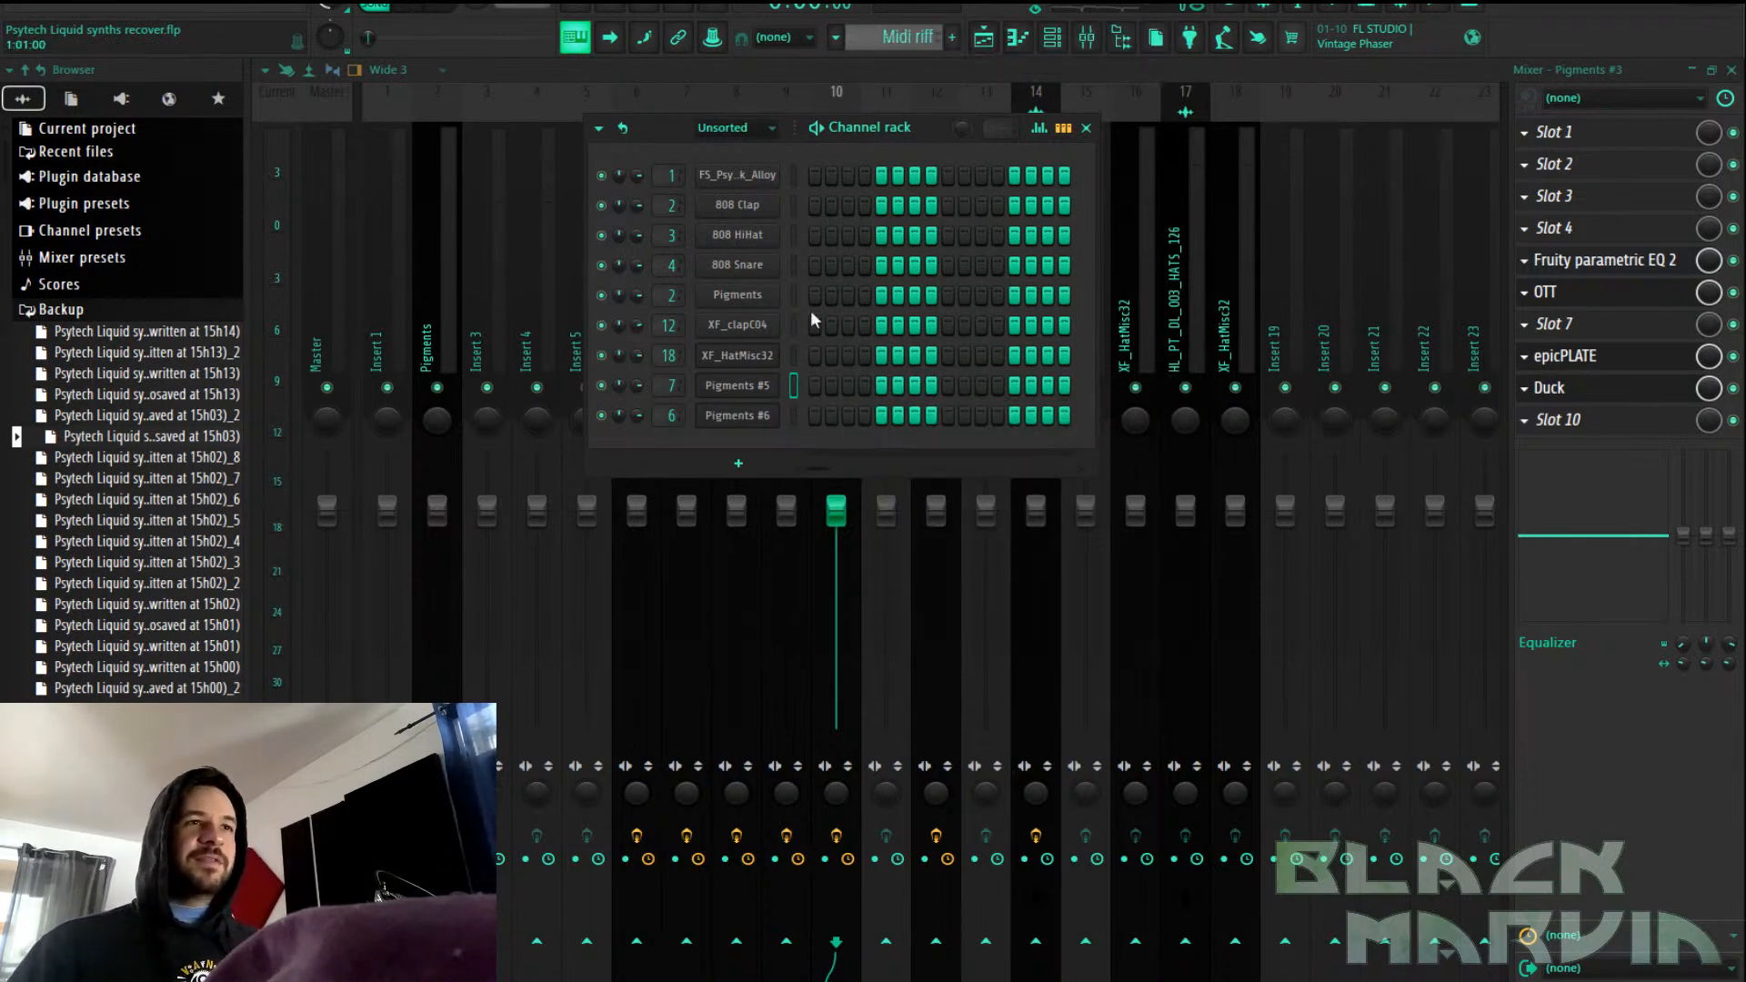
Try to paste the copied notes into the Pigments #5 channel of the Midi riff pattern
{"action": "right_click", "coordinate": [760, 389]}
{"action": "left_click", "coordinate": [1010, 415]}
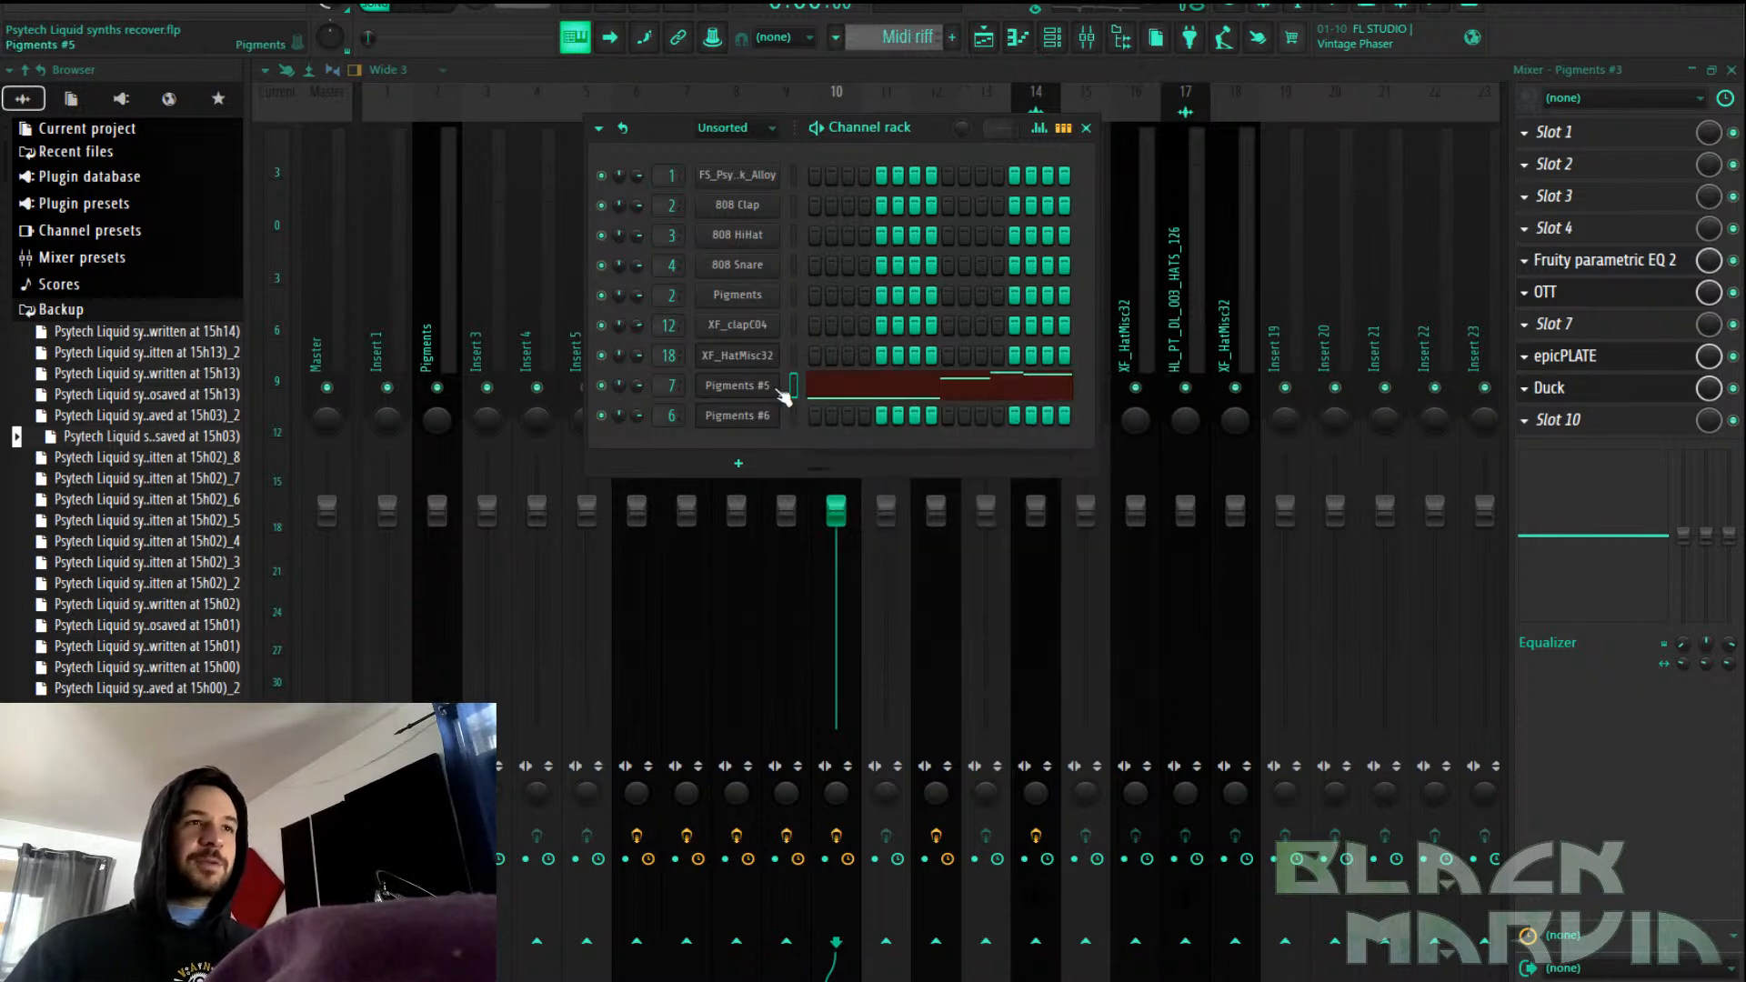
{"action": "right_click", "coordinate": [763, 391]}
{"action": "left_click", "coordinate": [994, 392]}
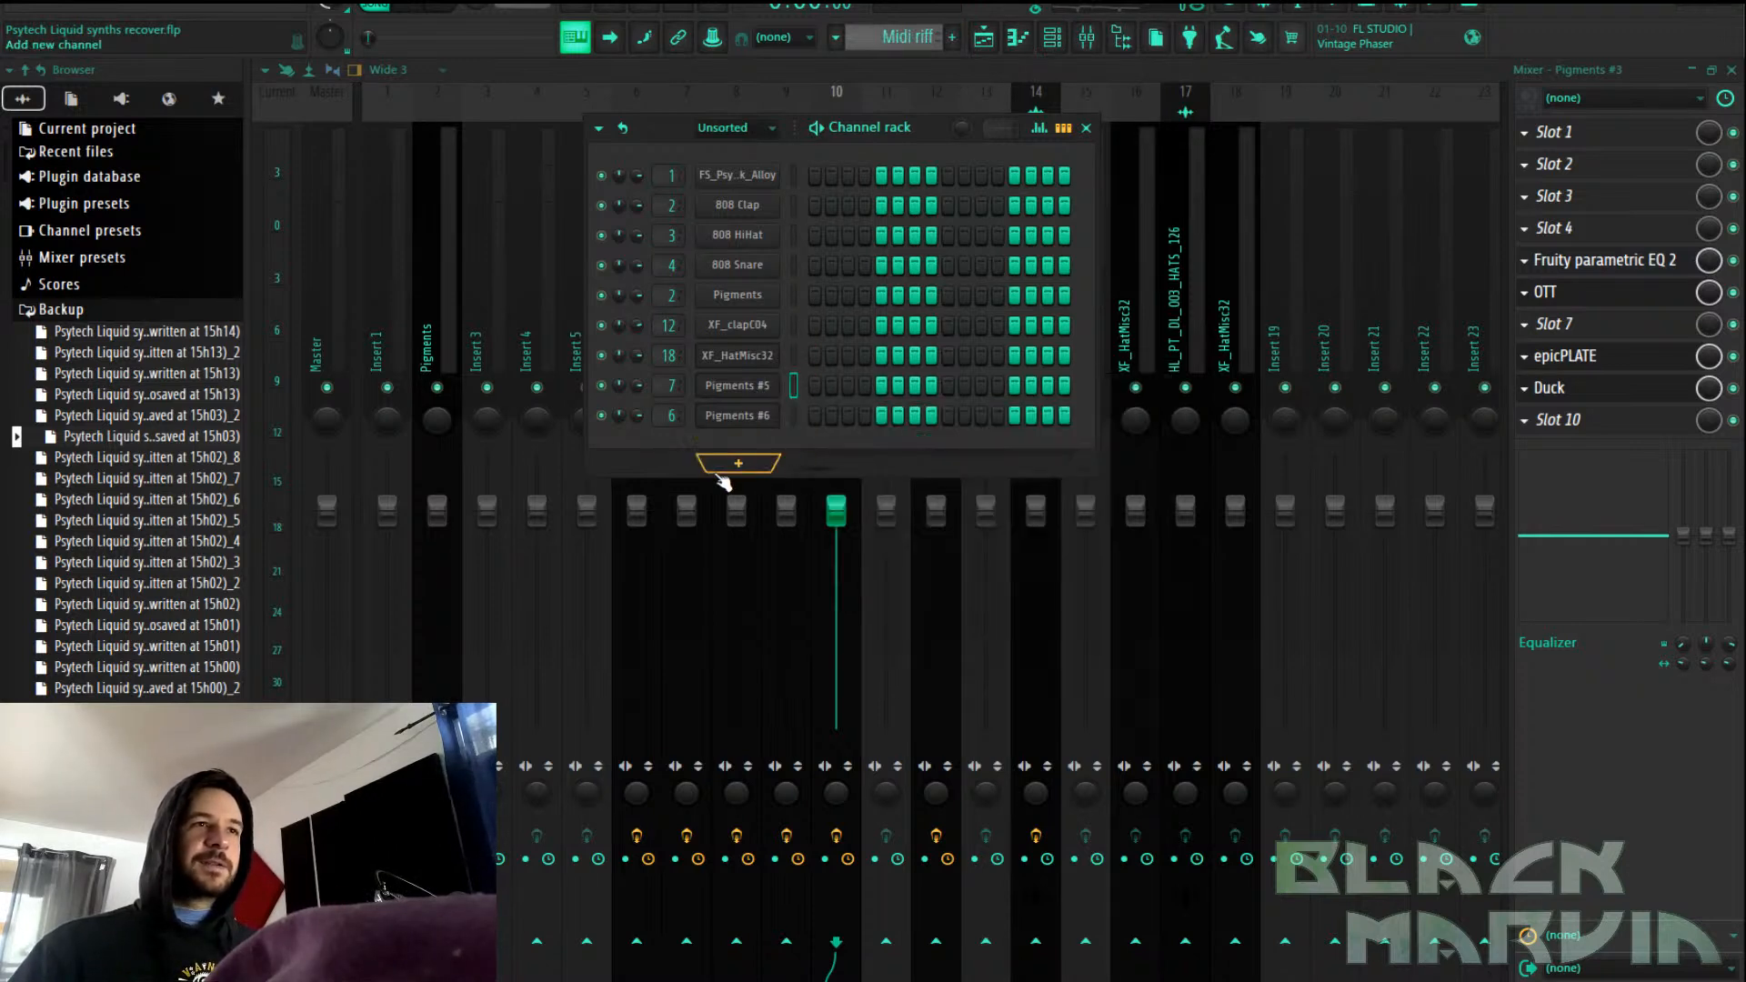
Add a 3x Osc channel, paste the copied notes into it for the Midi riff pattern, and save the project
{"action": "left_click", "coordinate": [744, 466]}
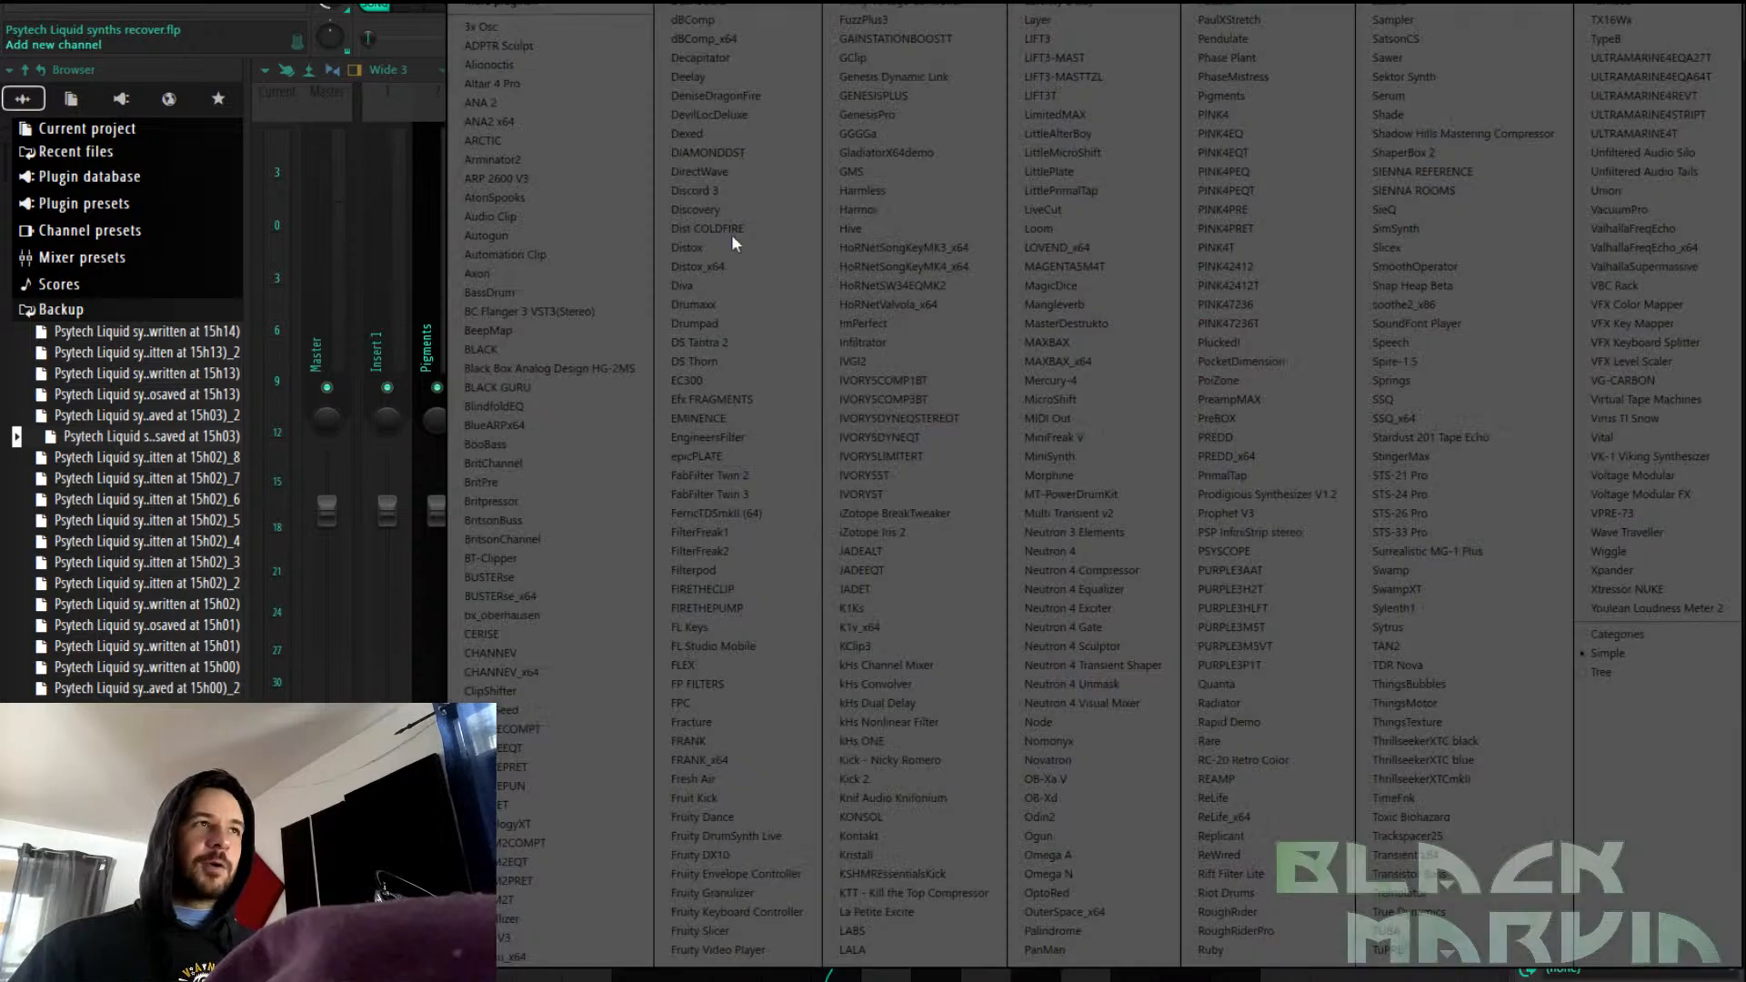
{"action": "left_click", "coordinate": [571, 28]}
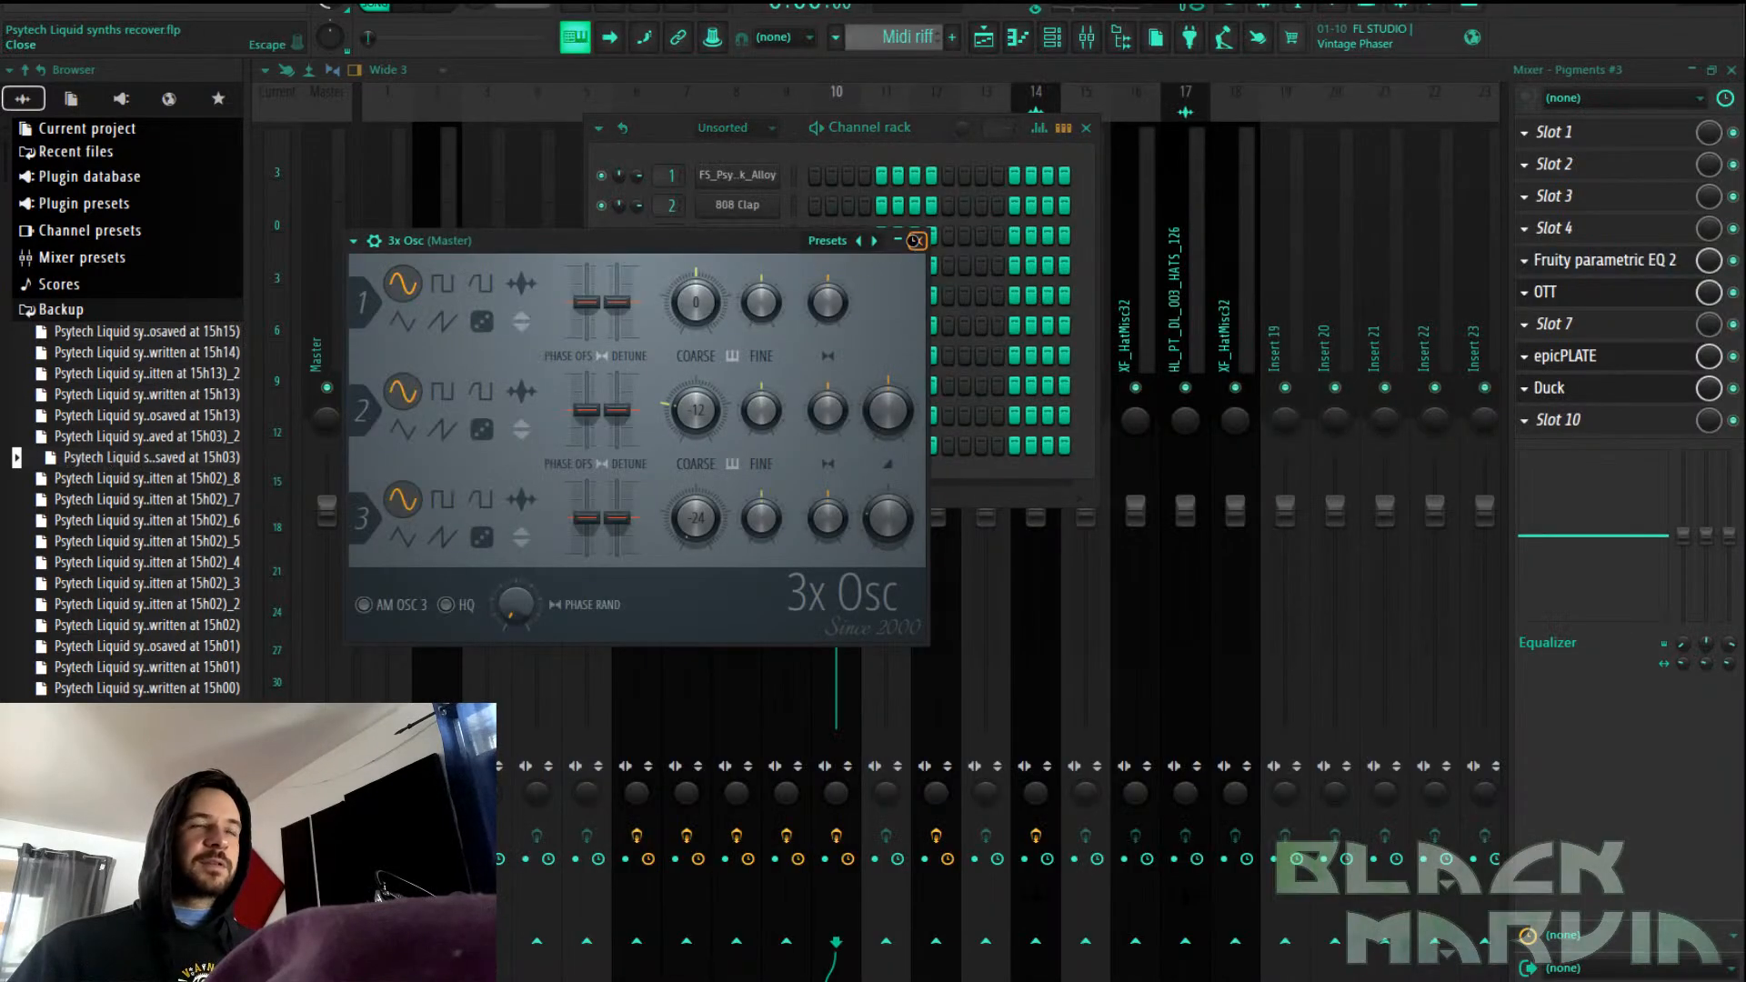
{"action": "left_click", "coordinate": [918, 241]}
{"action": "right_click", "coordinate": [749, 449]}
{"action": "left_click", "coordinate": [1003, 481]}
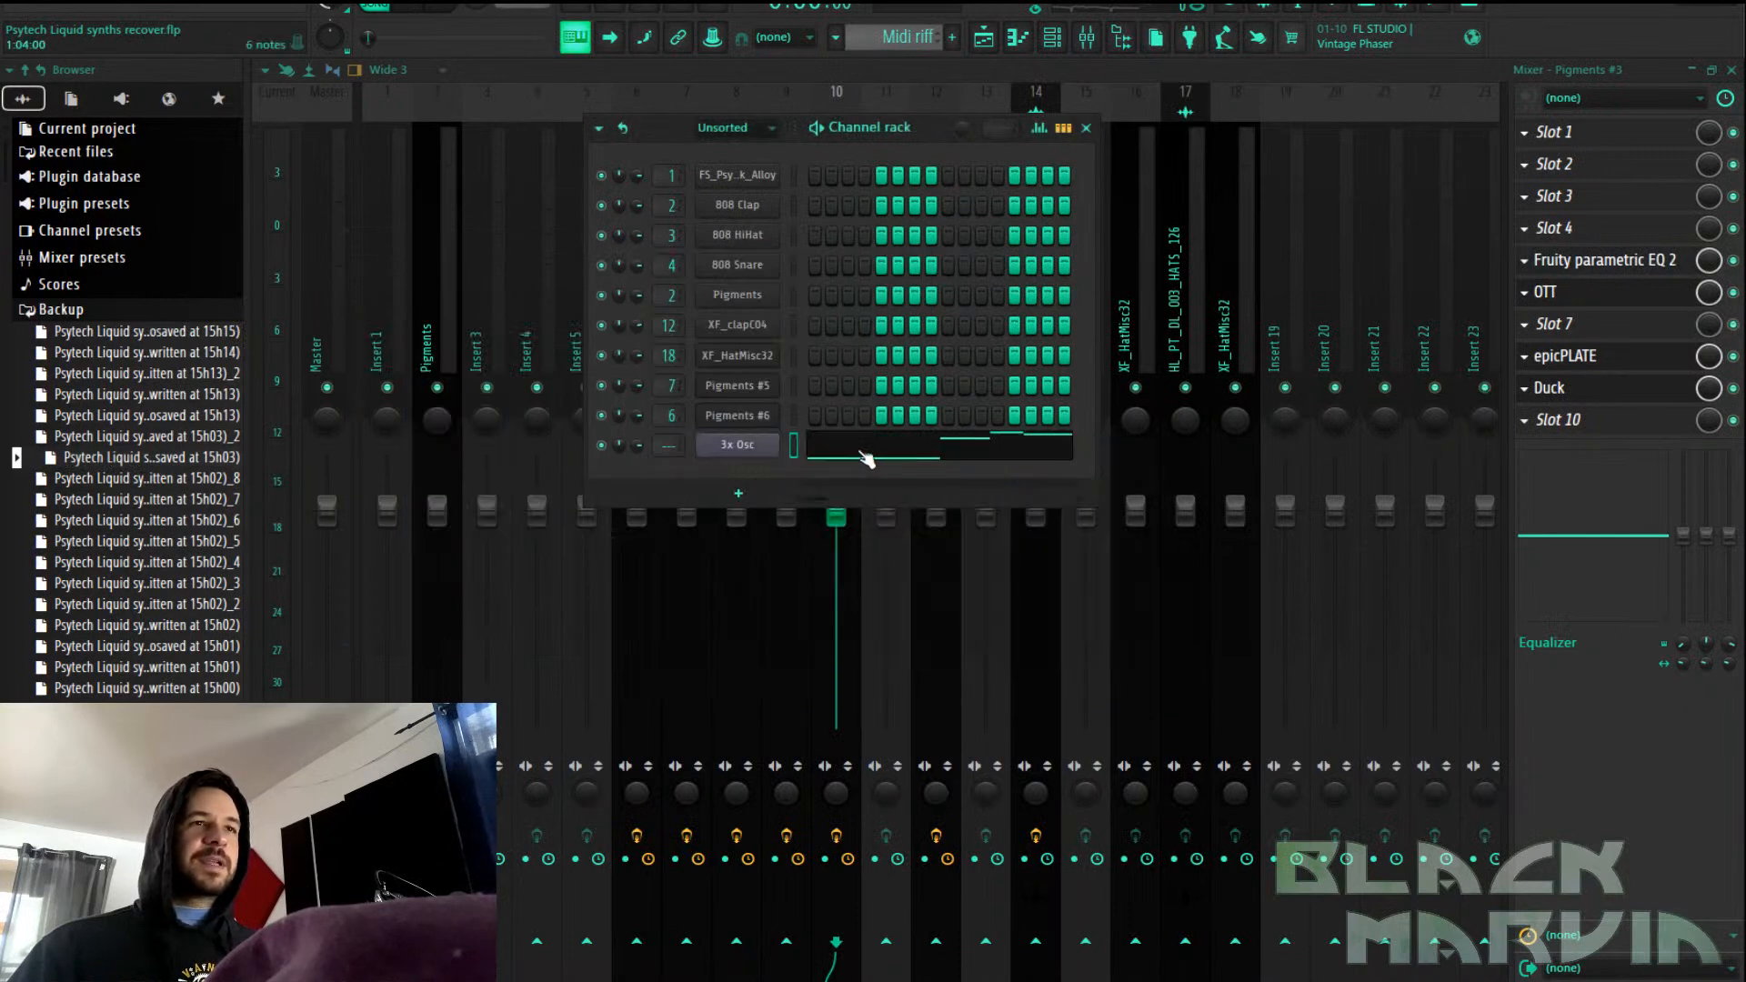
{"action": "key", "text": "F6"}
{"action": "key", "text": "ctrl+s"}
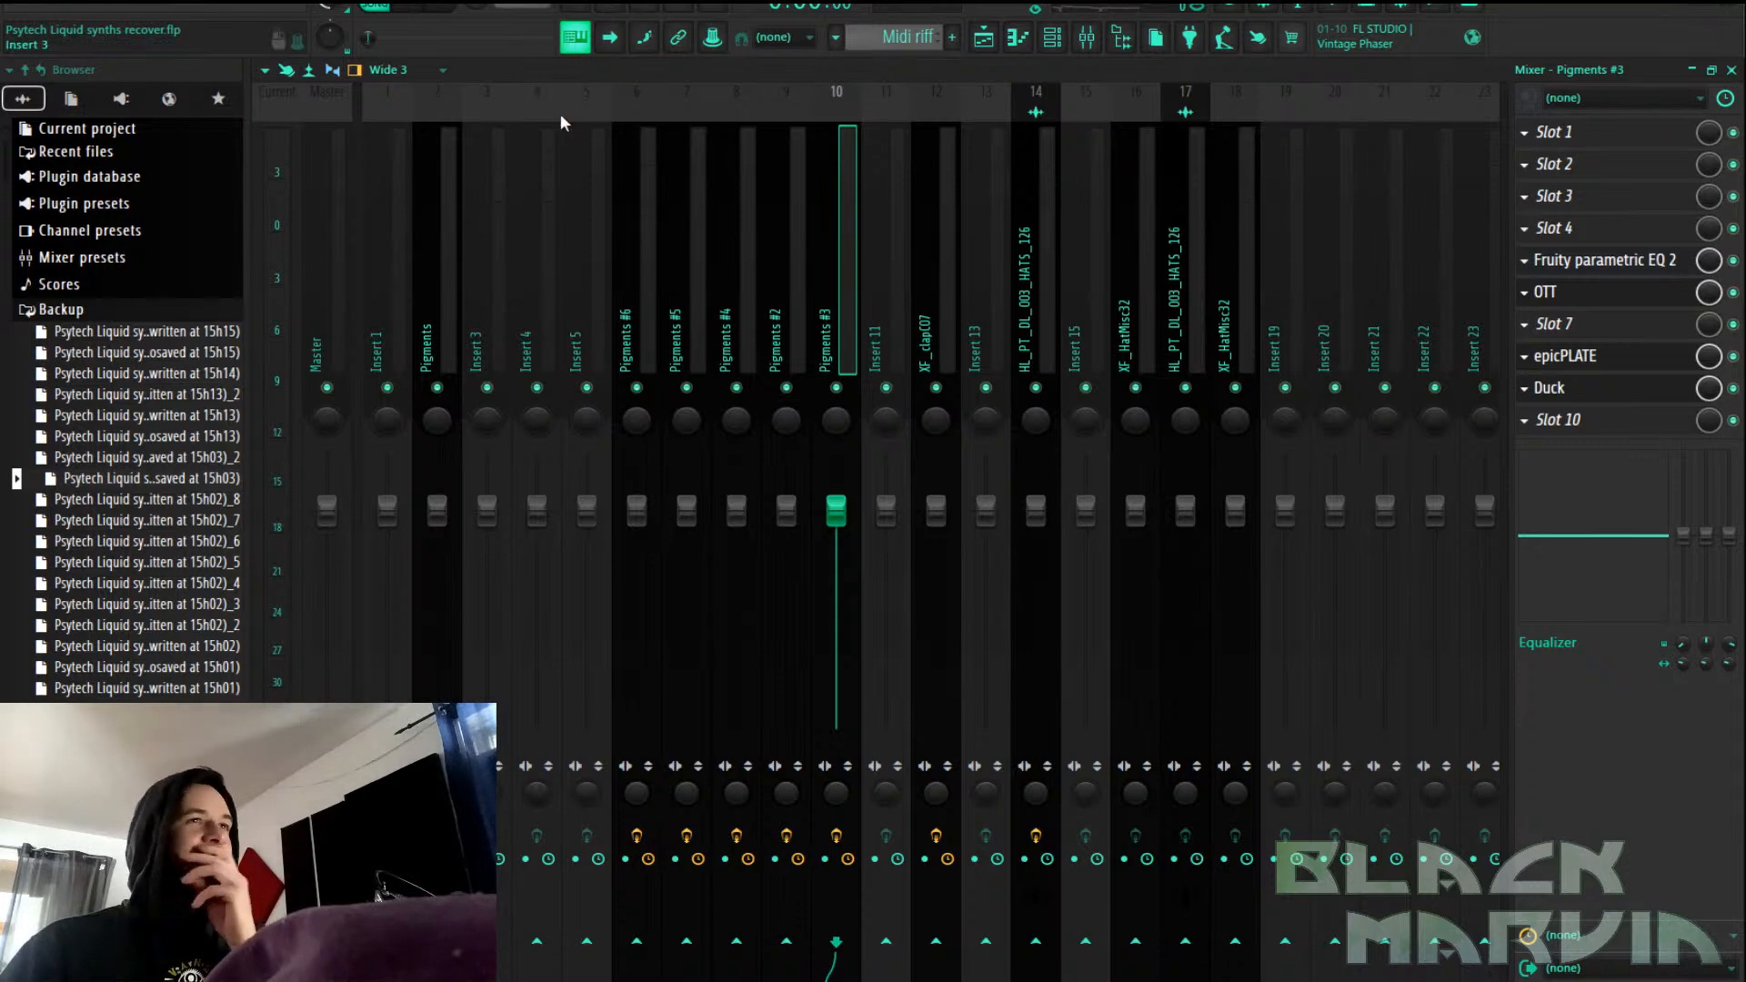
Delete the Pigments #5 channel that plays the ynth 4 pattern and return to the playlist
{"action": "left_click", "coordinate": [983, 37]}
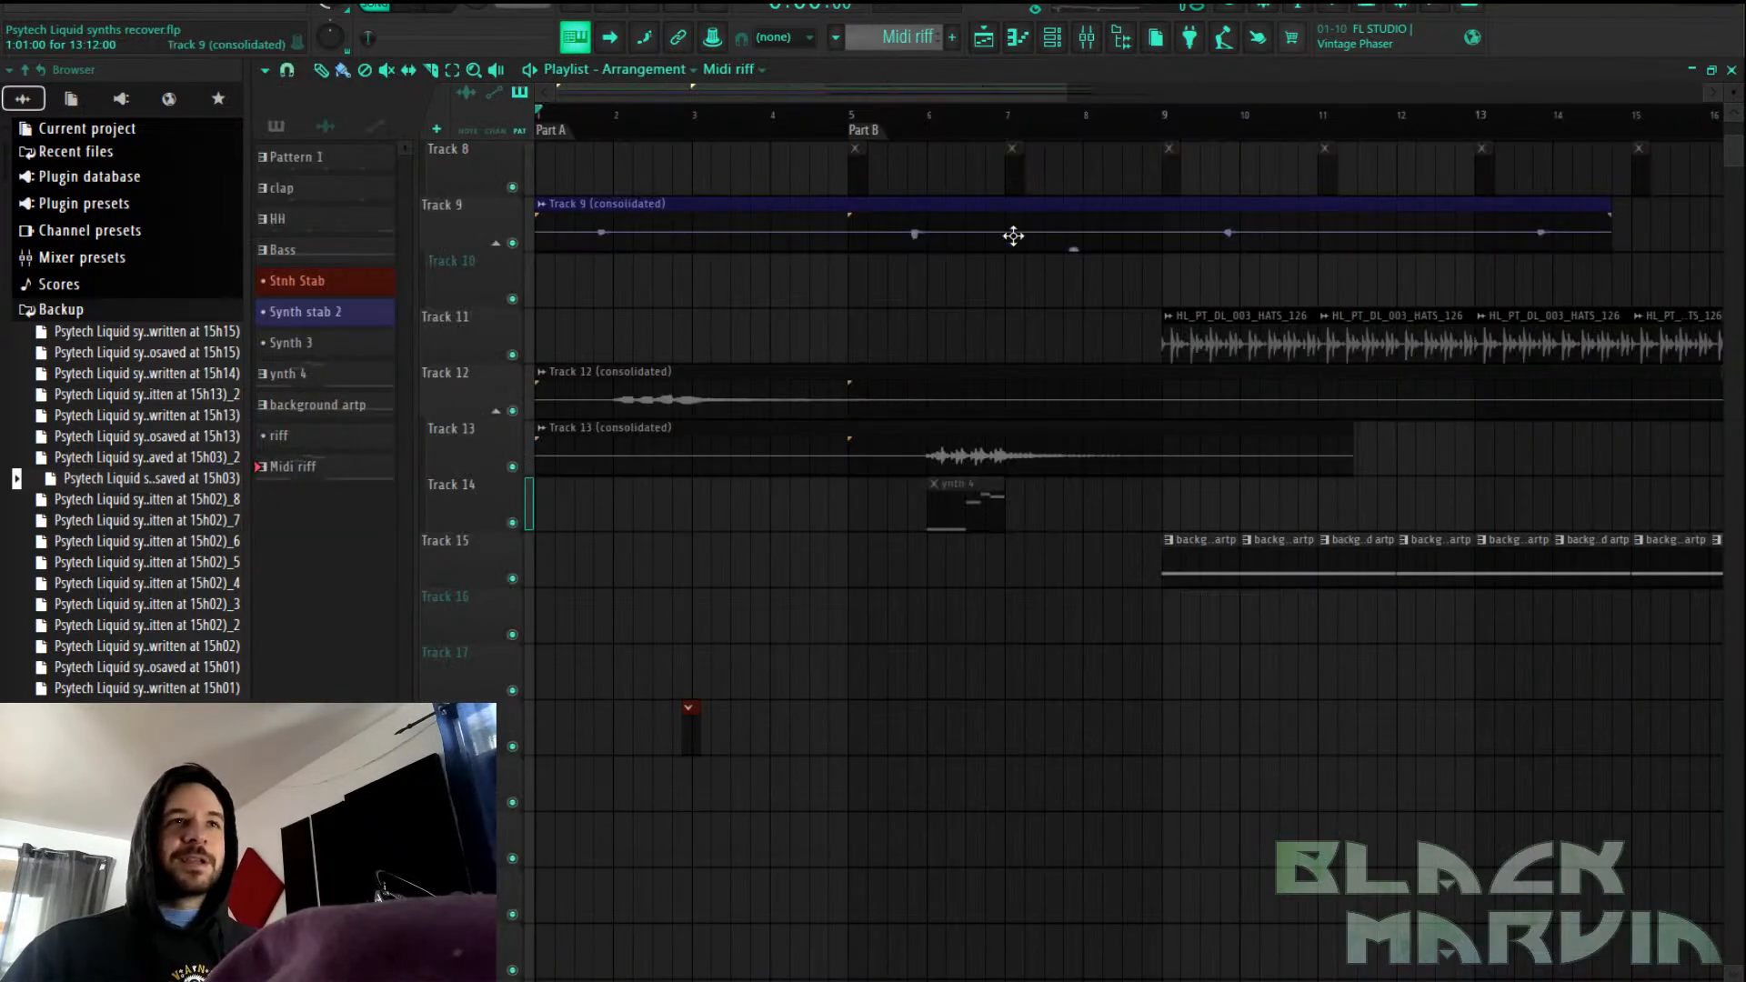
{"action": "double_click", "coordinate": [961, 518]}
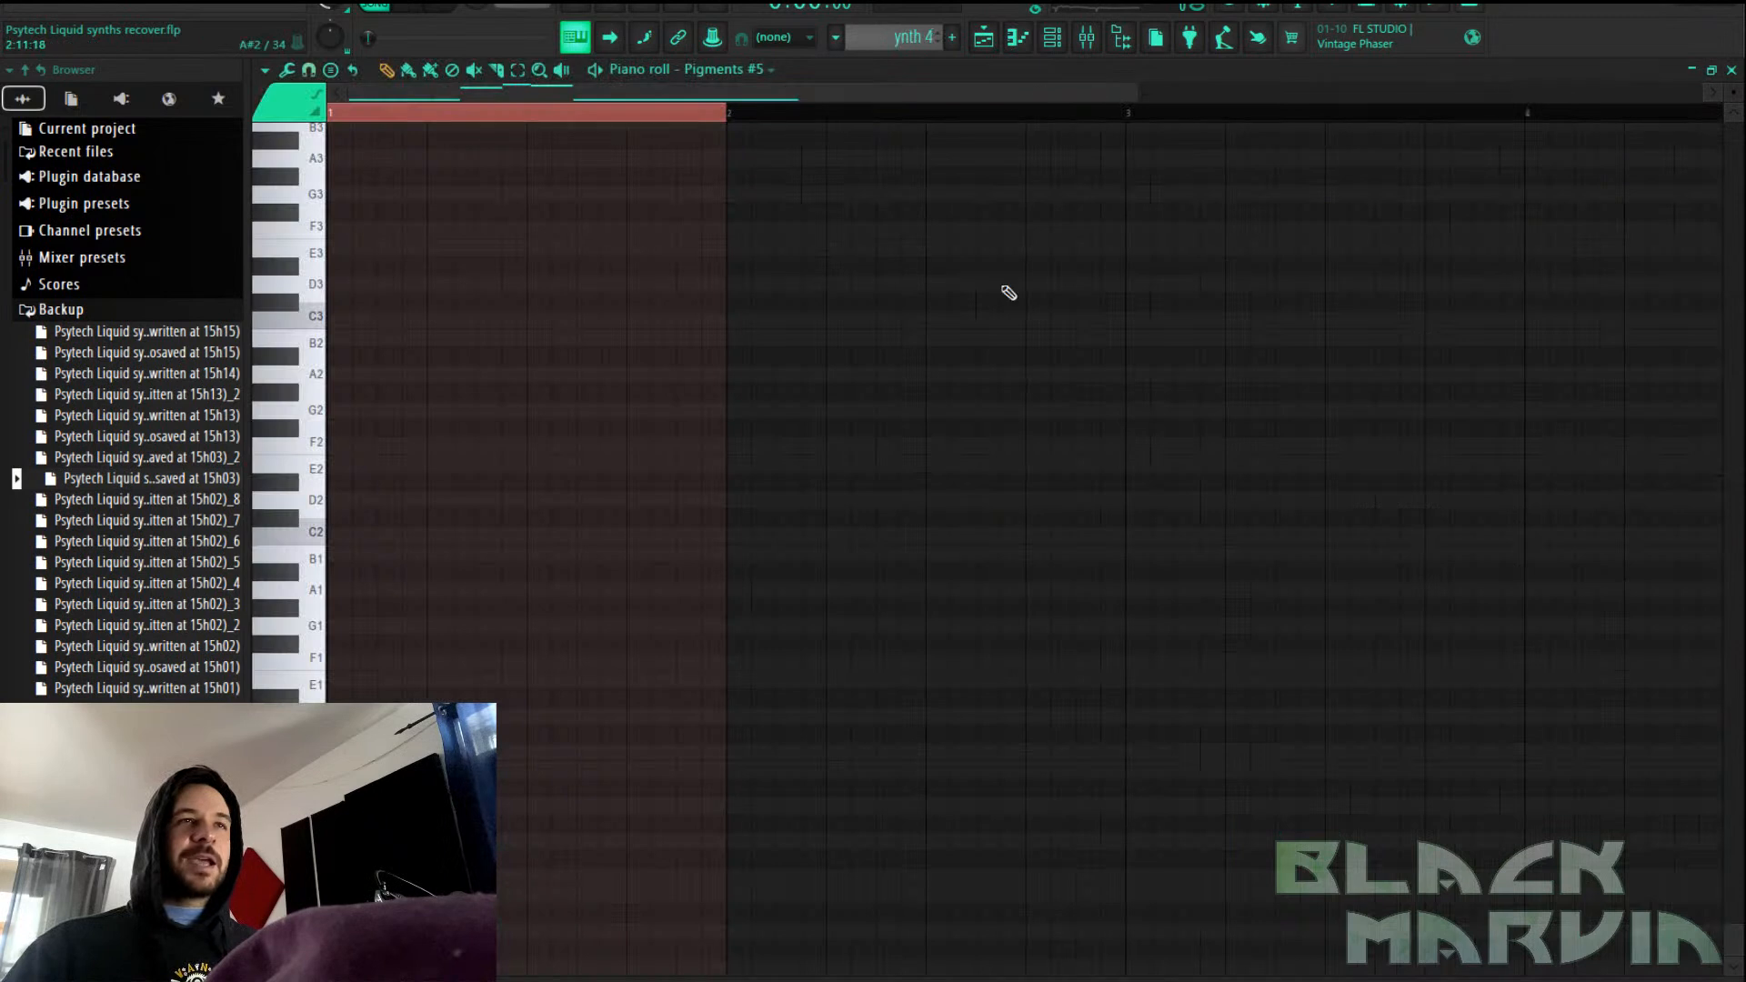
{"action": "left_click", "coordinate": [1052, 37]}
{"action": "right_click", "coordinate": [735, 385]}
{"action": "left_click", "coordinate": [1093, 423]}
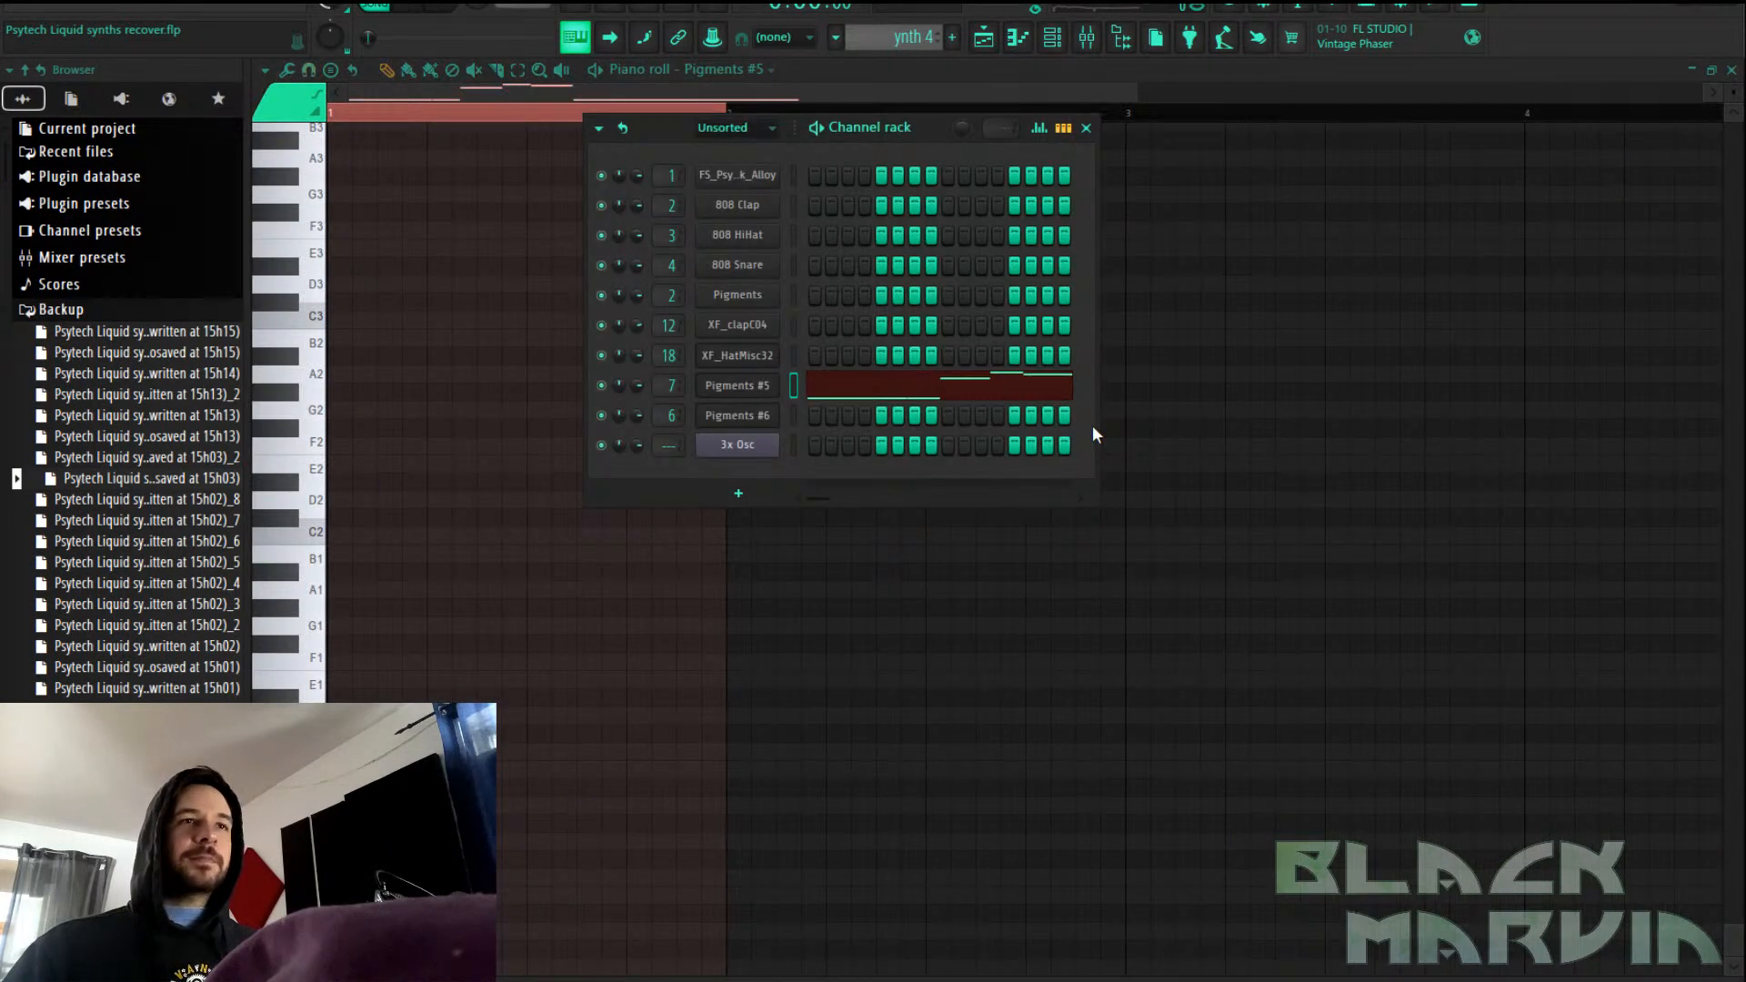
{"action": "right_click", "coordinate": [763, 390]}
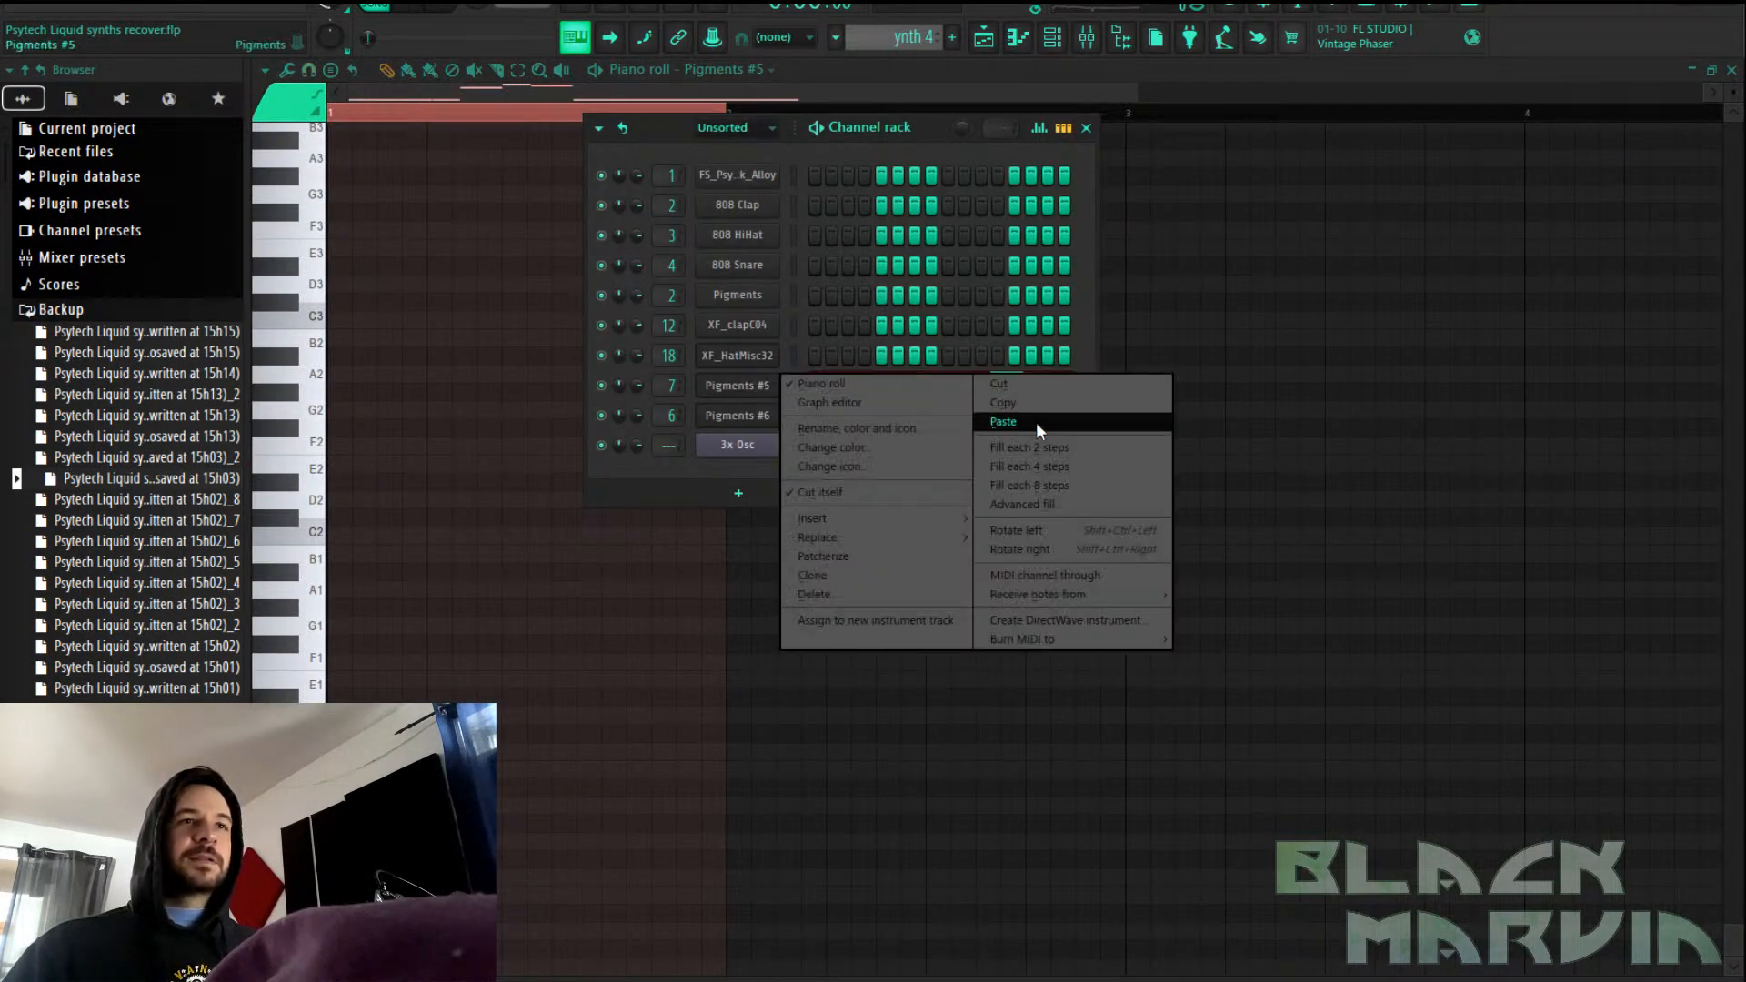
{"action": "left_click", "coordinate": [868, 595]}
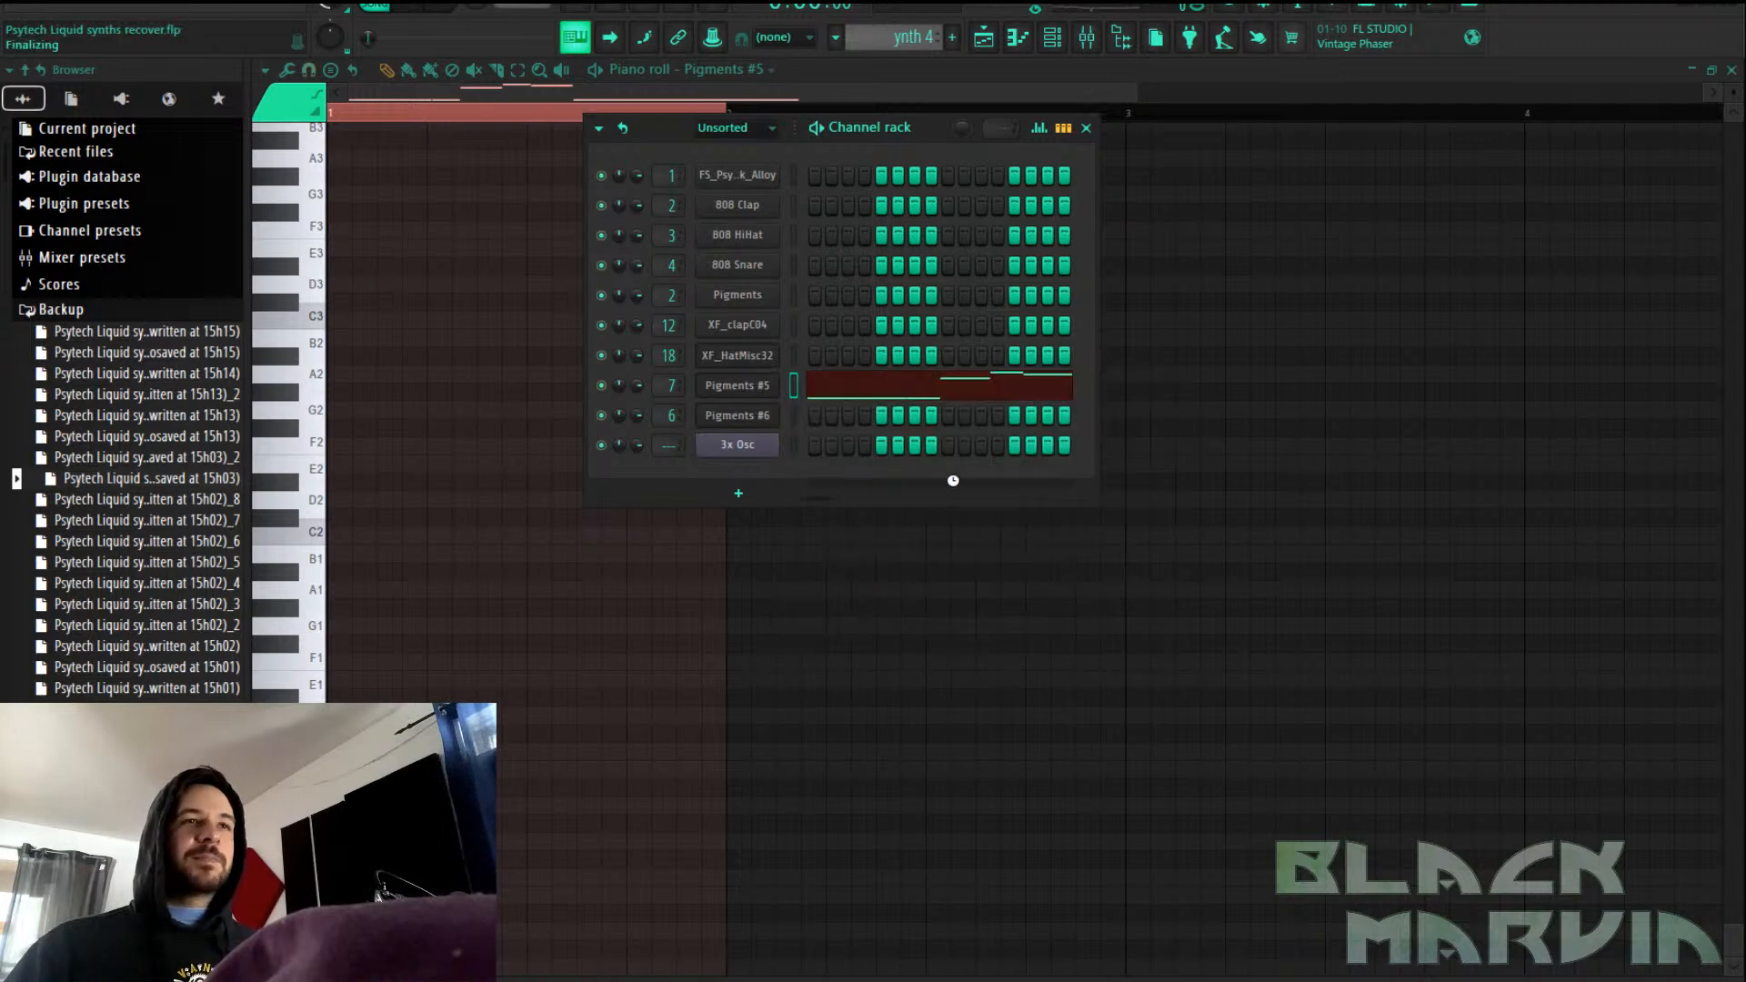
{"action": "left_click", "coordinate": [985, 41]}
{"action": "scroll", "coordinate": [904, 128], "scroll_direction": "down", "scroll_amount": 4}
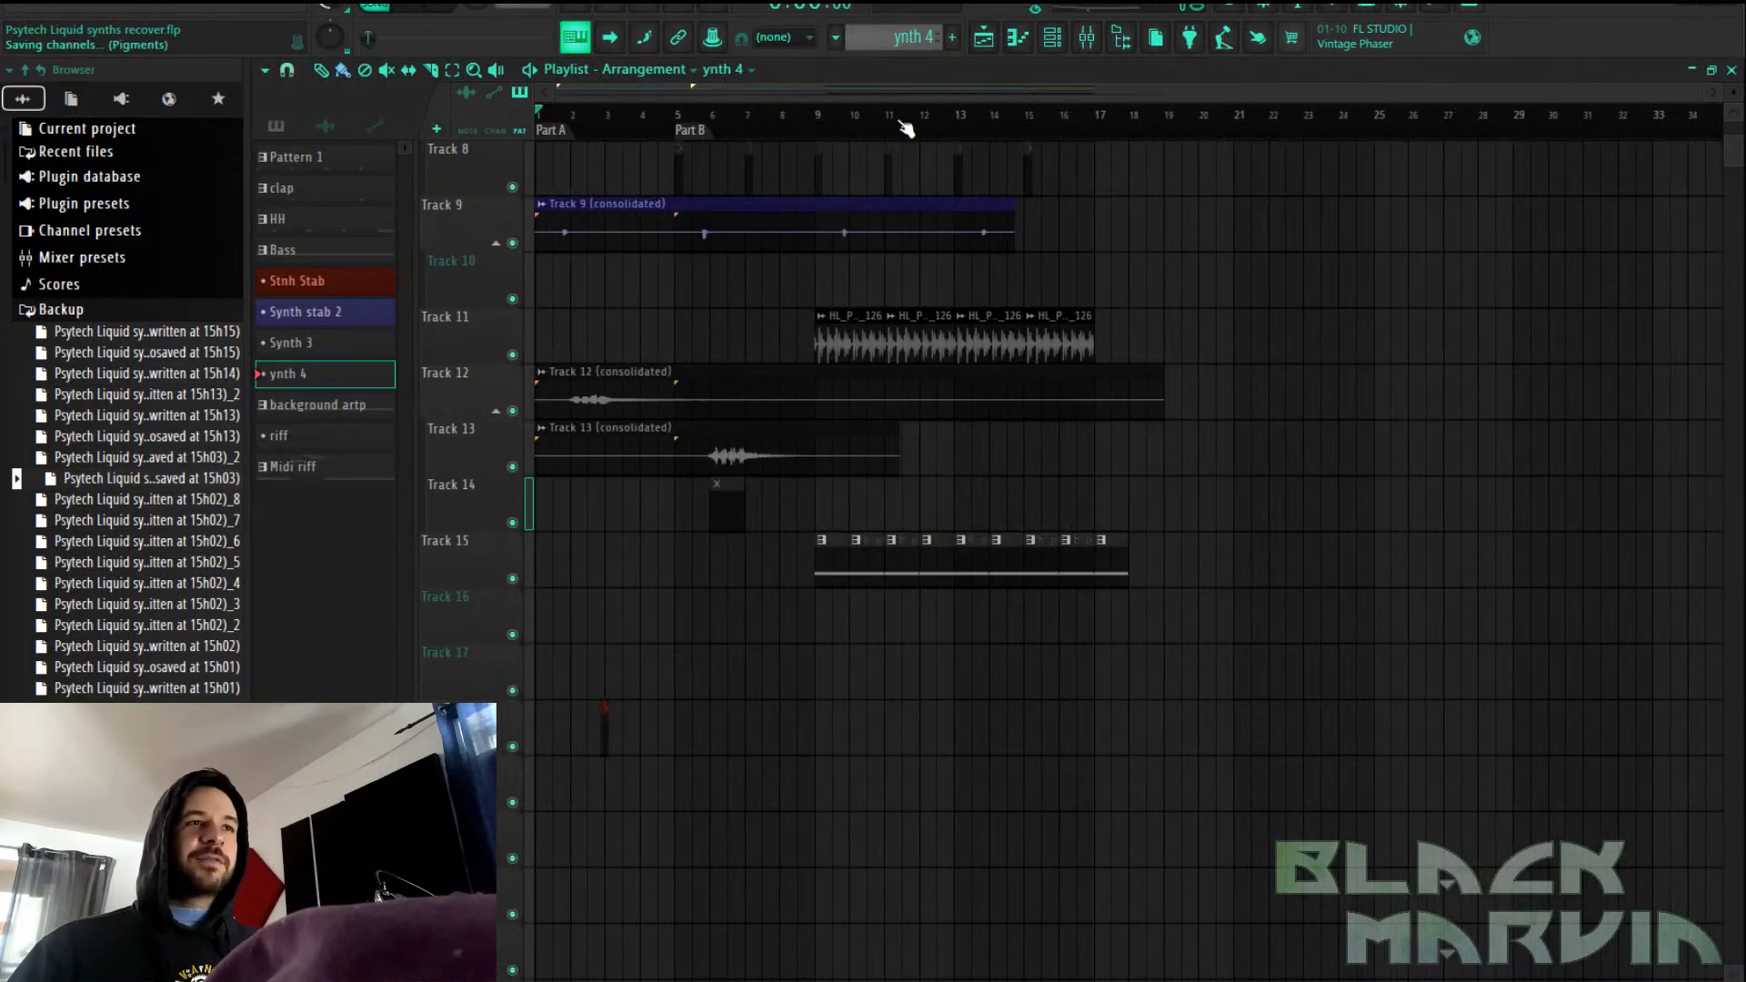
{"action": "scroll", "coordinate": [937, 448], "scroll_direction": "up", "scroll_amount": 2}
{"action": "scroll", "coordinate": [937, 448], "scroll_direction": "up", "scroll_amount": 6}
{"action": "scroll", "coordinate": [1119, 519], "scroll_direction": "down", "scroll_amount": 4}
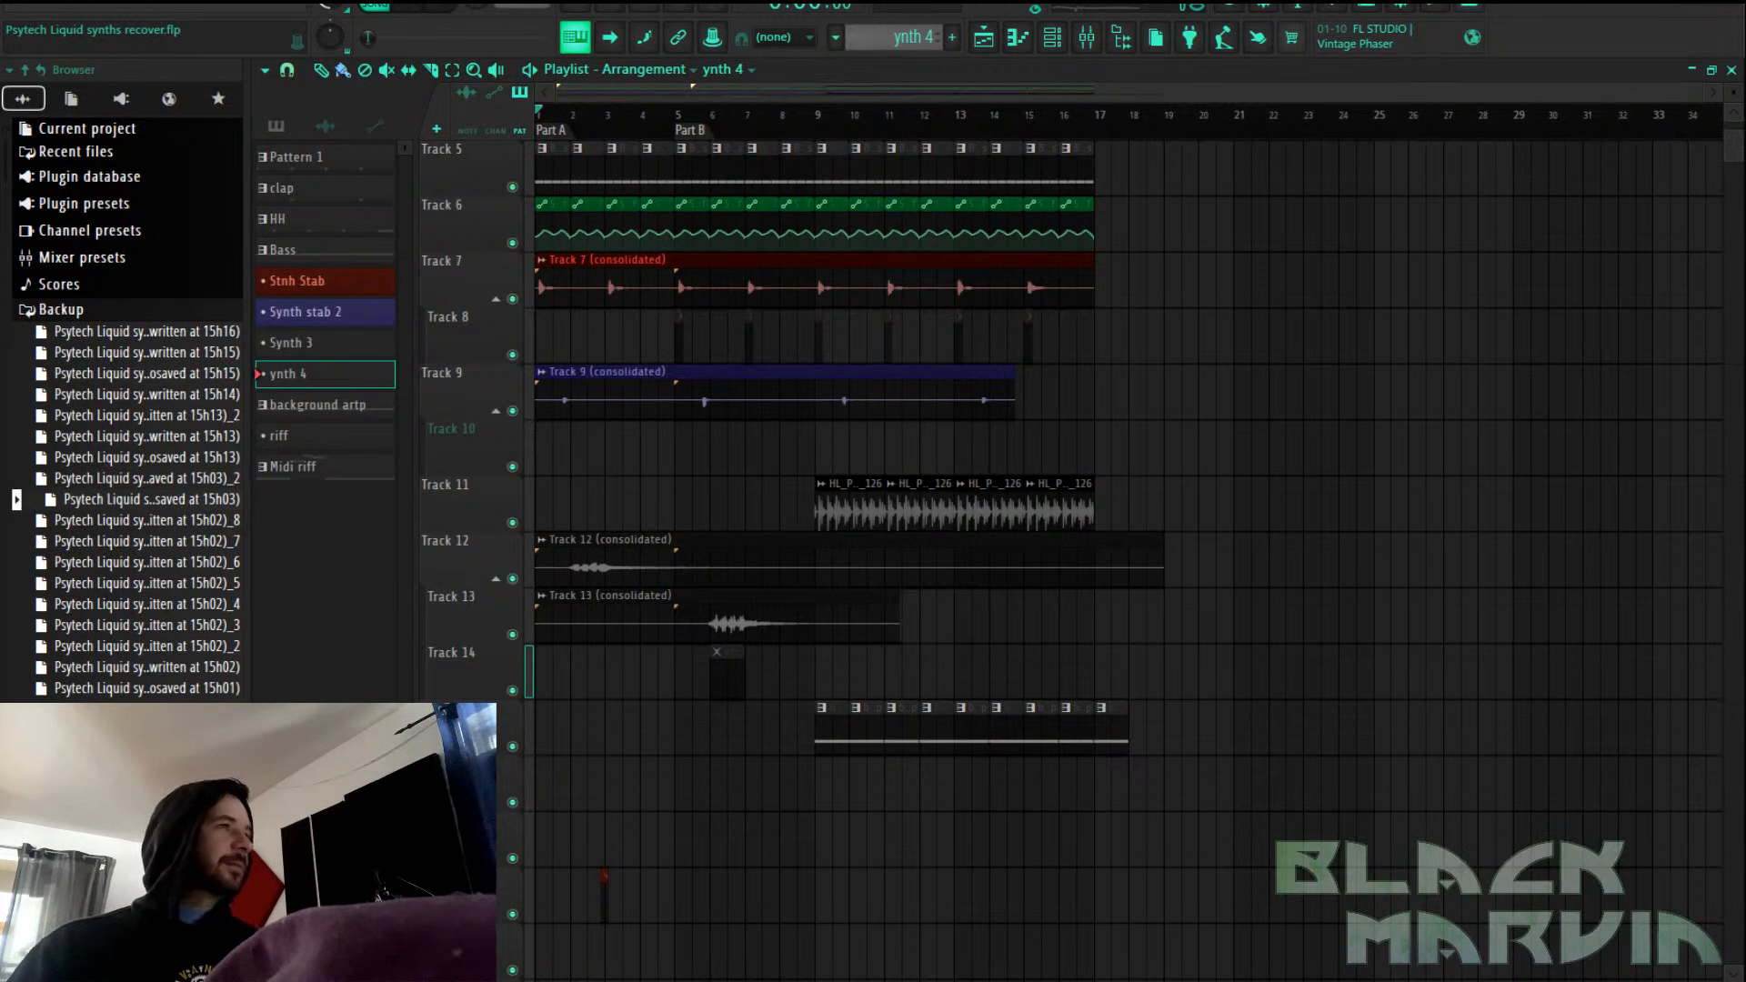
Play the arrangement, select the riff pattern, and remove the background artp clip that starts at bar 17
{"action": "left_click", "coordinate": [411, 6]}
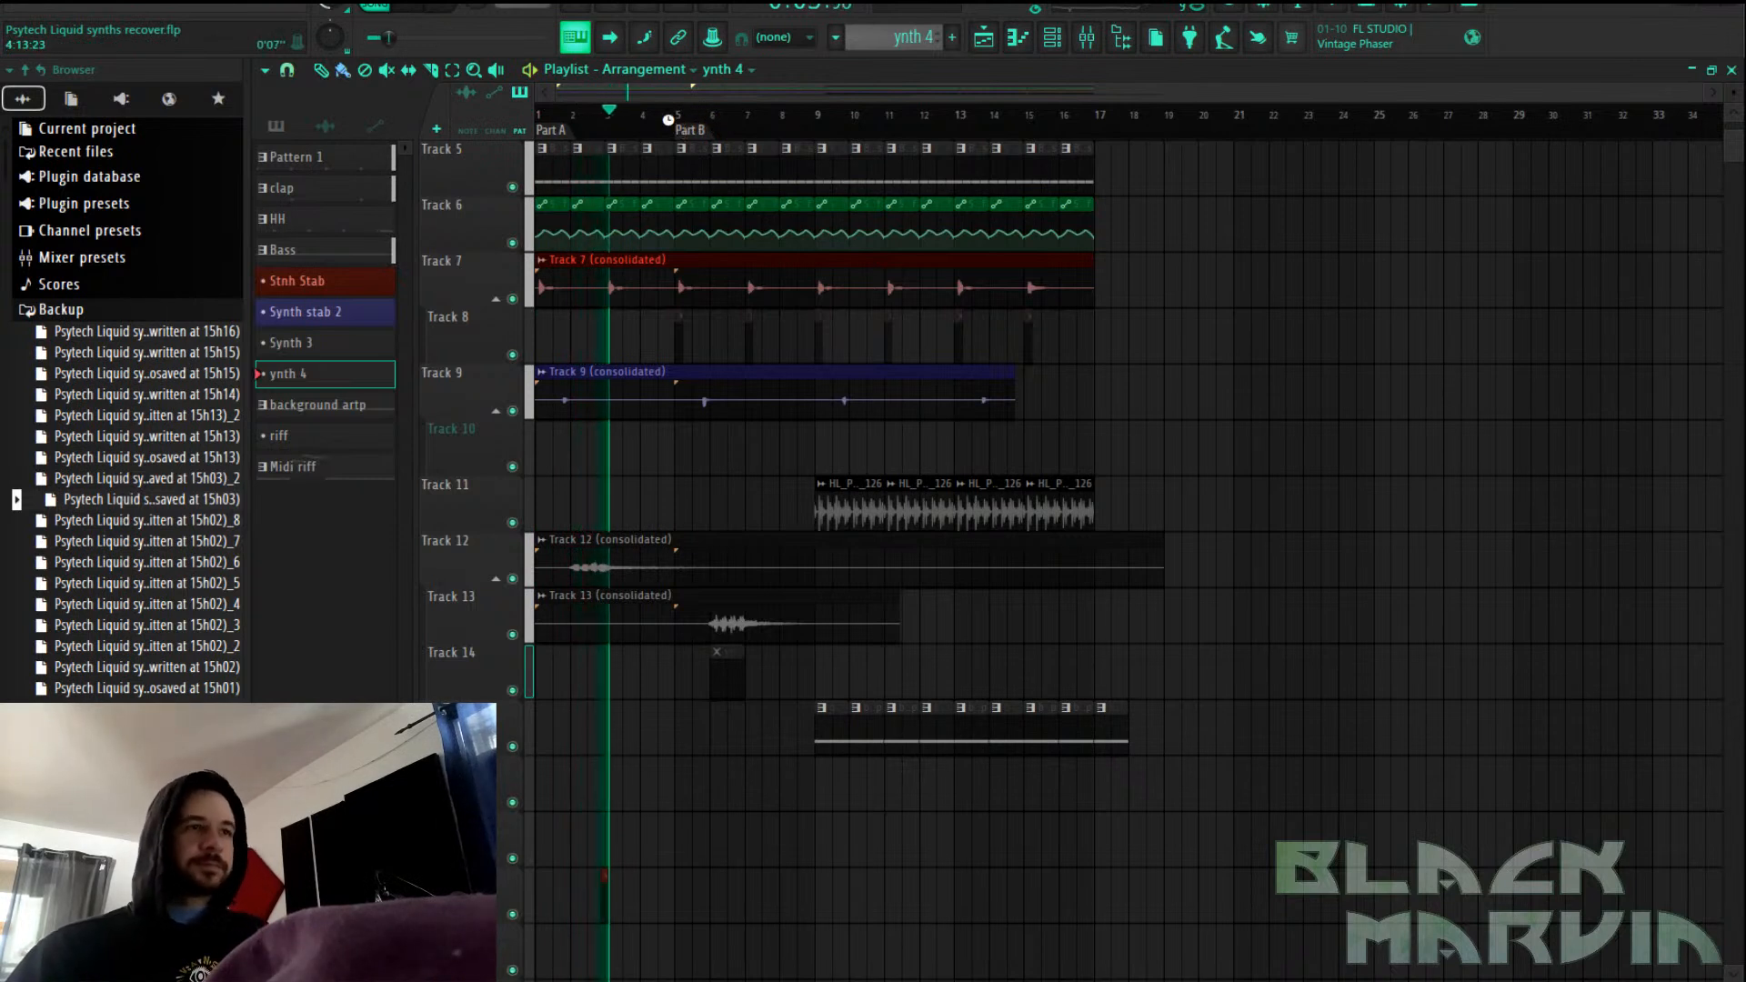
{"action": "left_click", "coordinate": [914, 38]}
{"action": "left_click", "coordinate": [936, 220]}
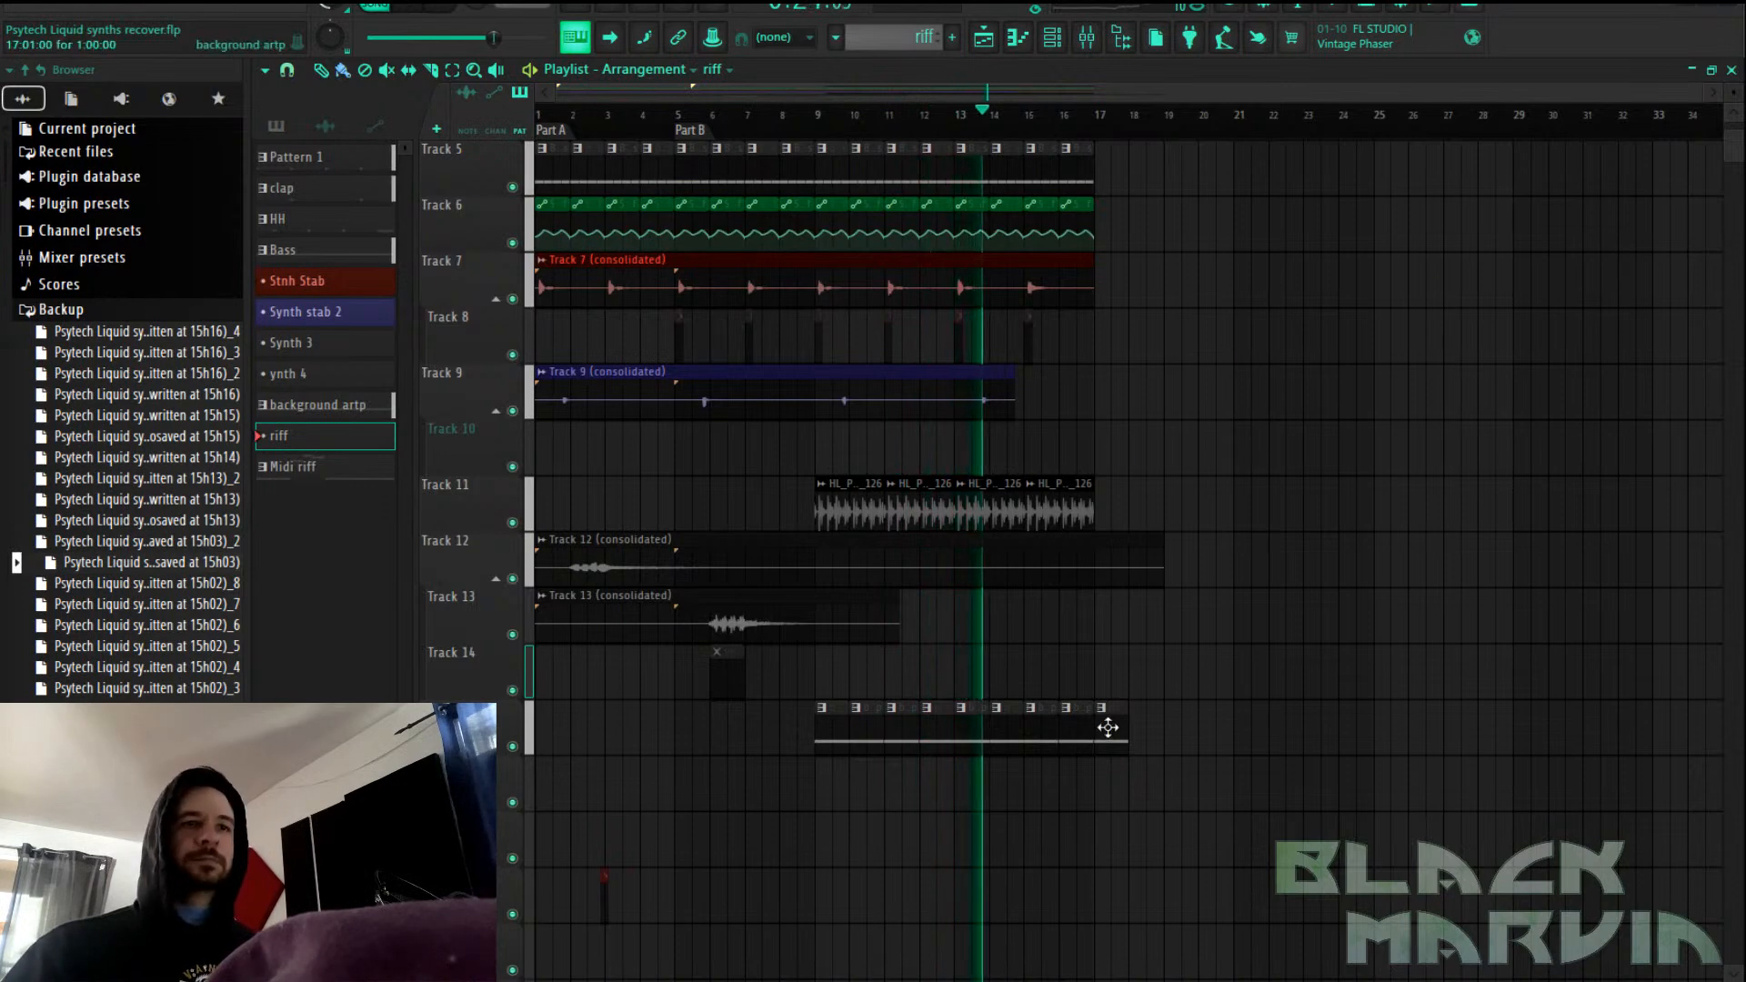
{"action": "scroll", "coordinate": [1082, 138], "scroll_direction": "up", "scroll_amount": 2}
{"action": "scroll", "coordinate": [1083, 138], "scroll_direction": "up", "scroll_amount": 4}
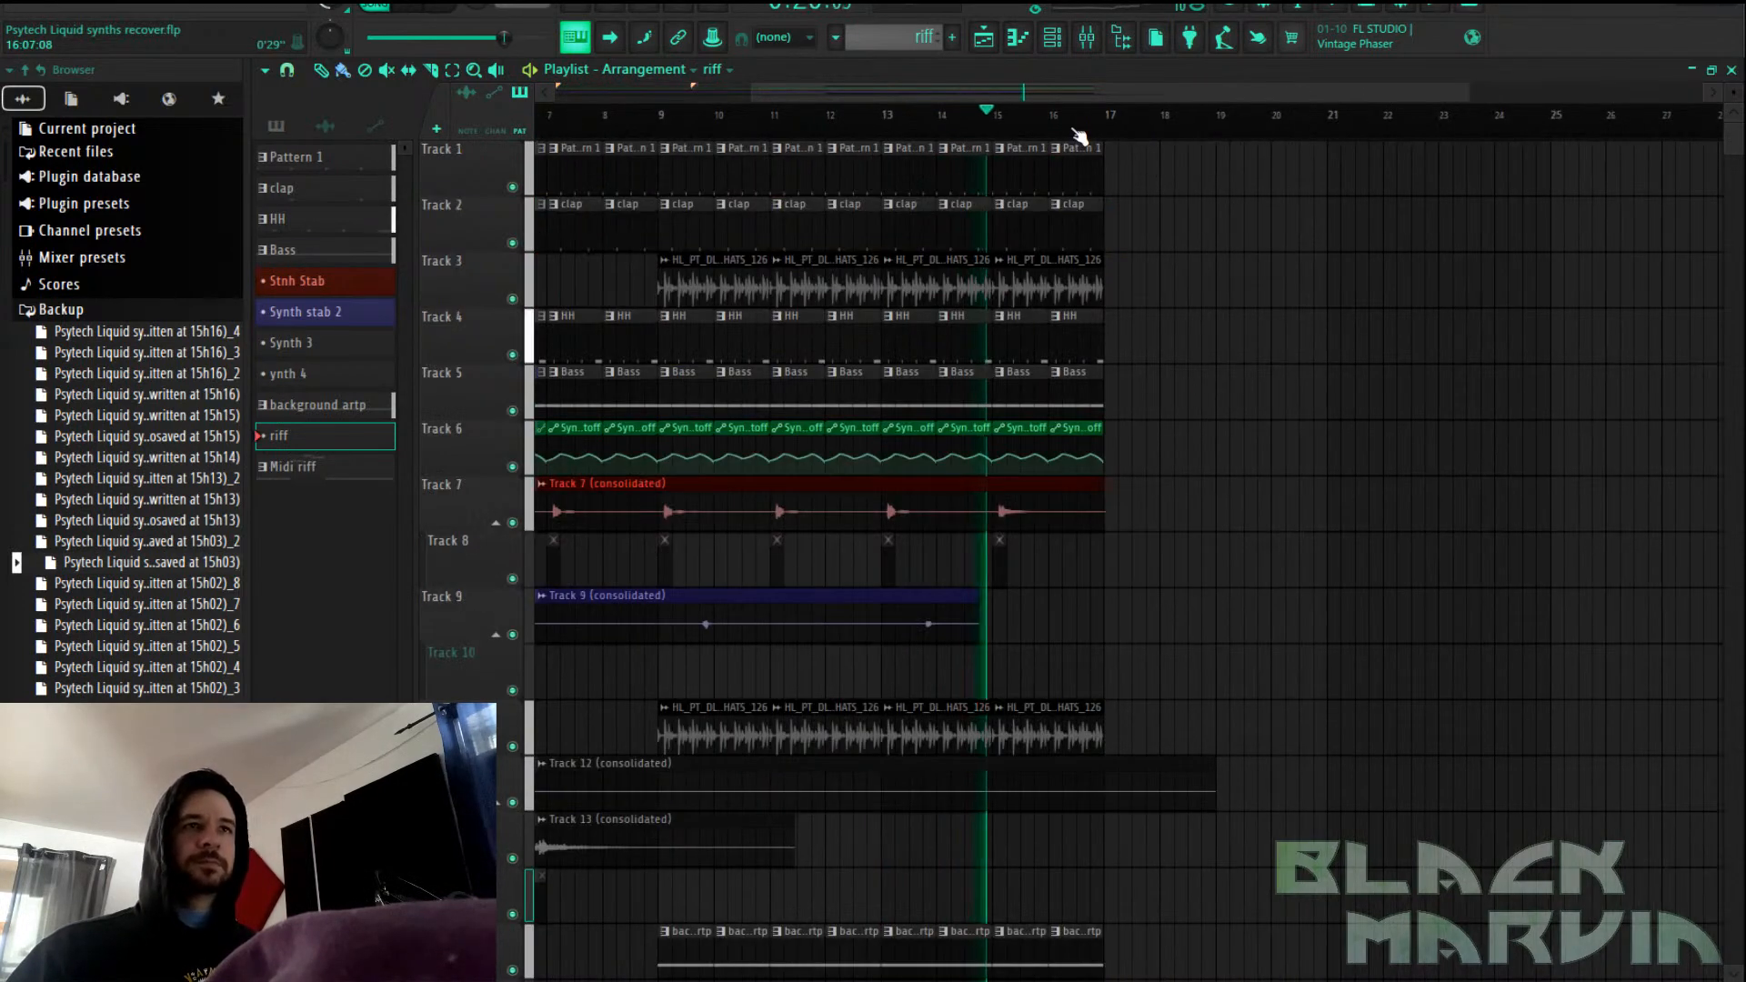
{"action": "scroll", "coordinate": [1083, 138], "scroll_direction": "down", "scroll_amount": 2}
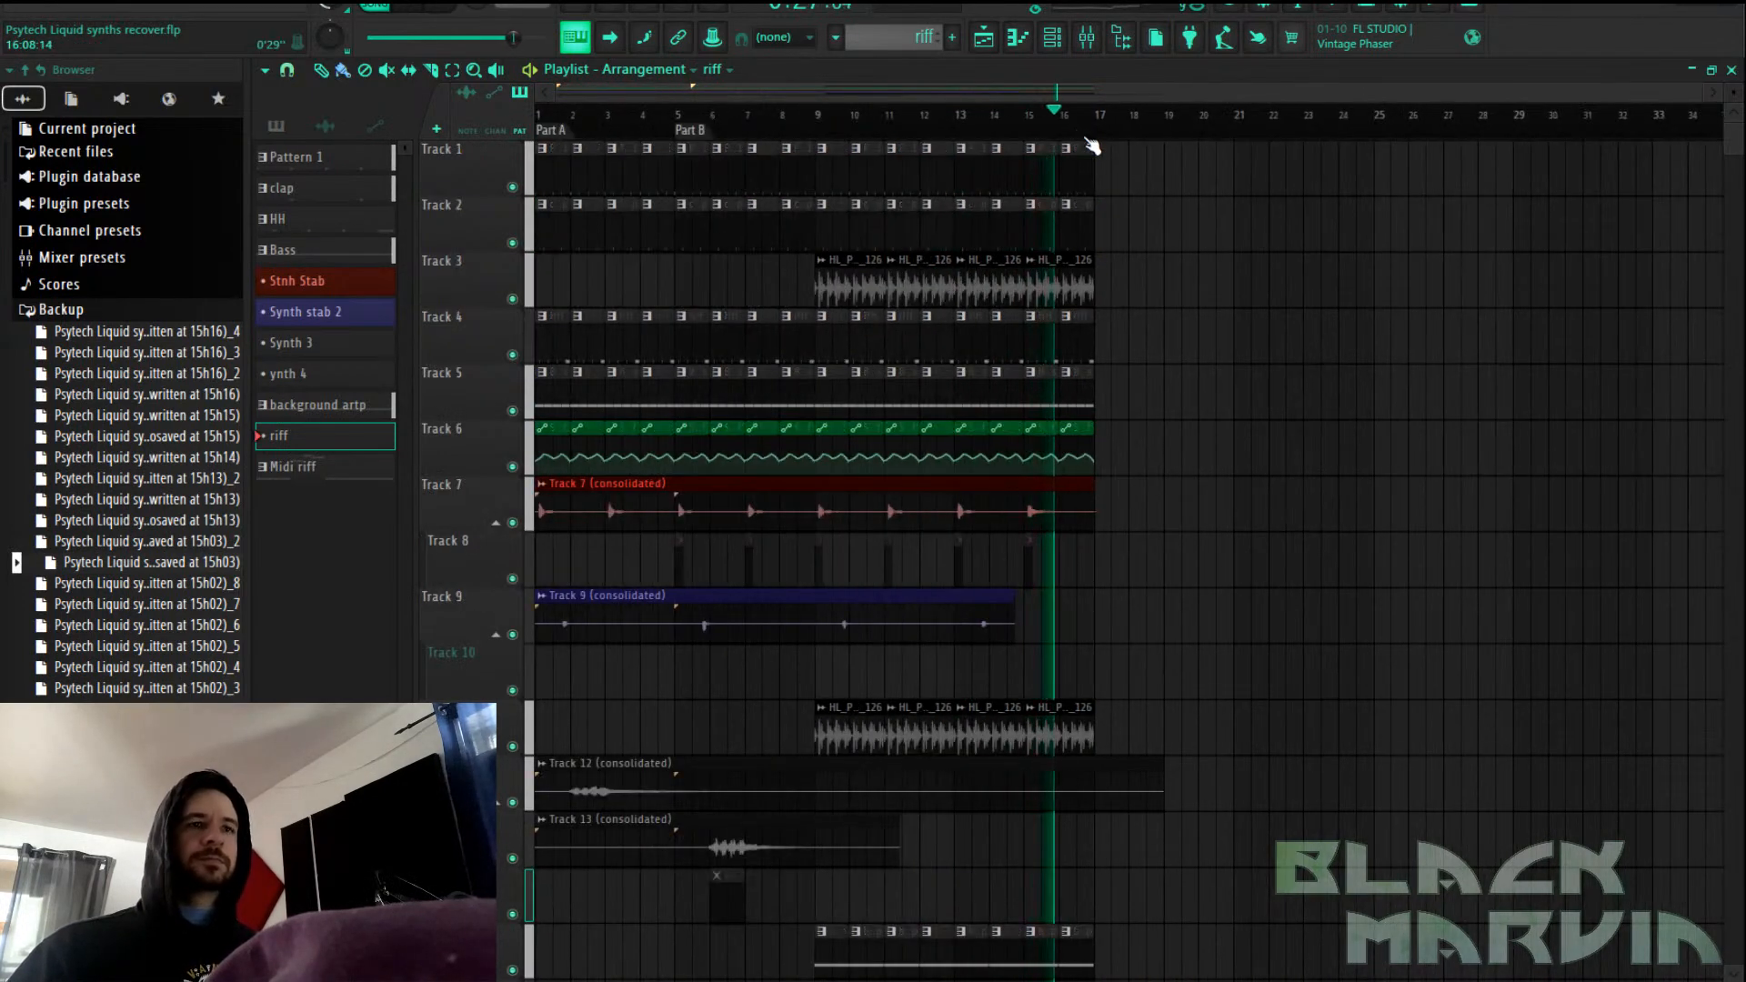
Trim the Track 12 consolidated clip to end at bar 17 and duplicate the clips of Tracks 1 to 6 from bar 17 onward
{"action": "left_click_drag", "start_coordinate": [1164, 772], "coordinate": [1088, 772]}
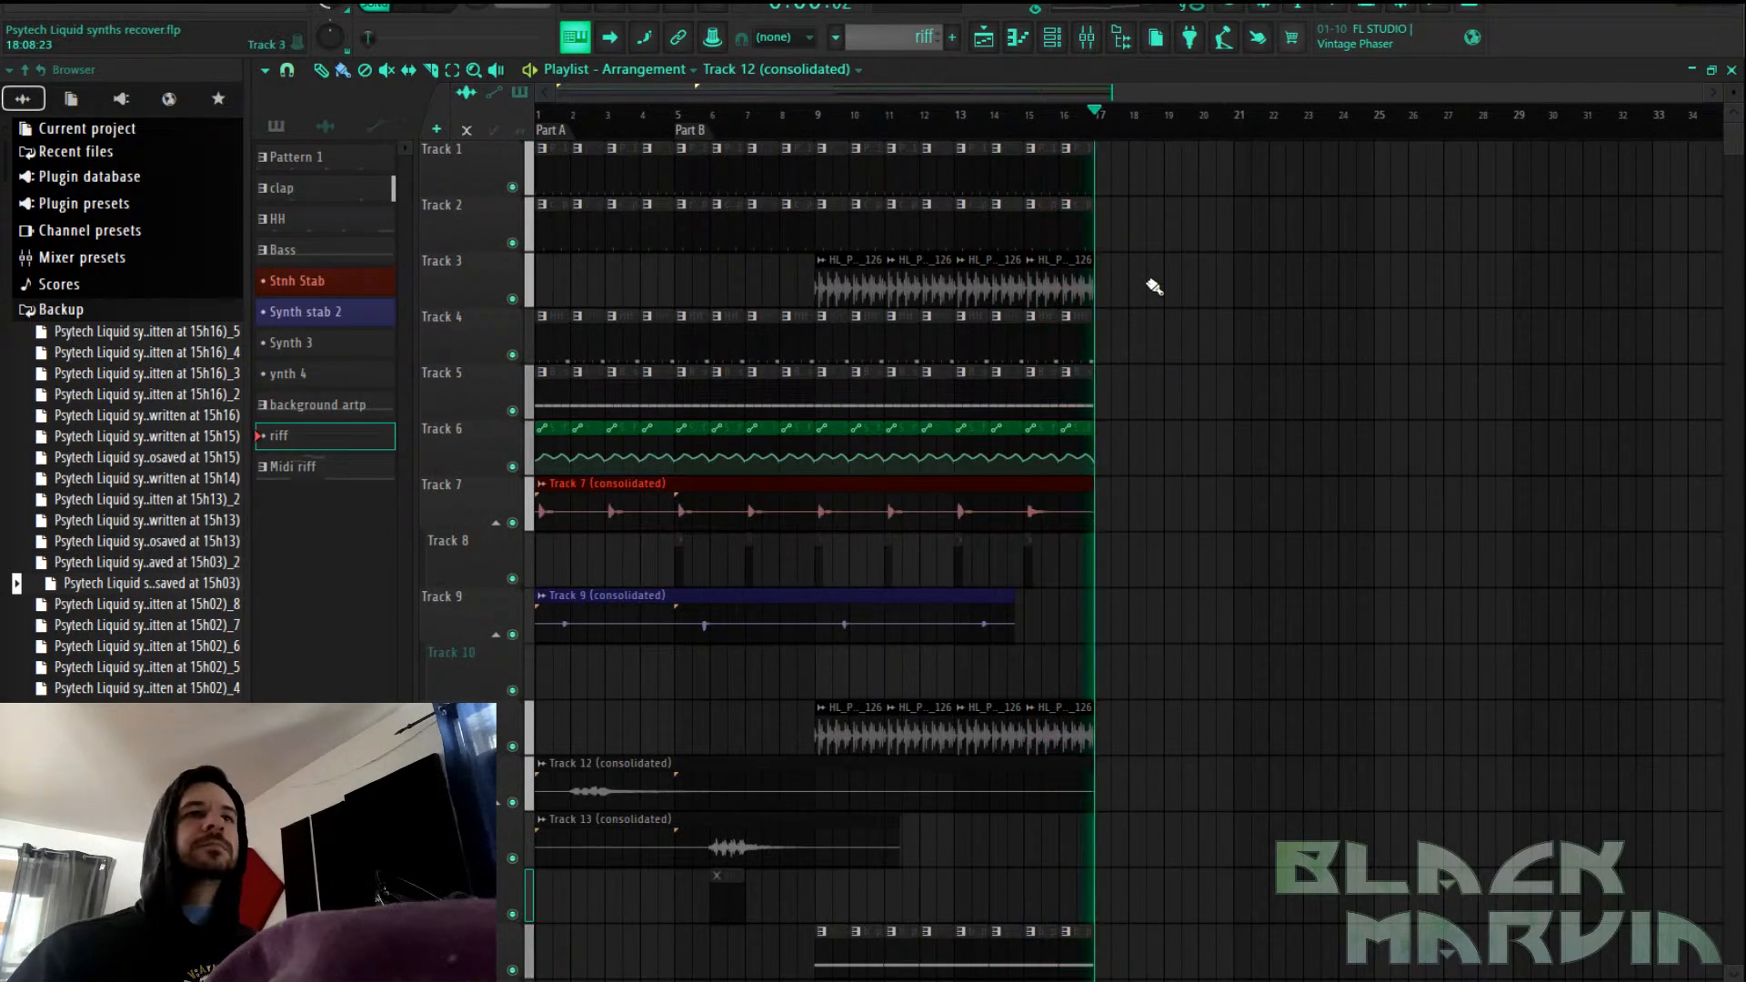
{"action": "left_click_drag", "start_coordinate": [1148, 155], "coordinate": [536, 437]}
{"action": "key", "text": "ctrl+b"}
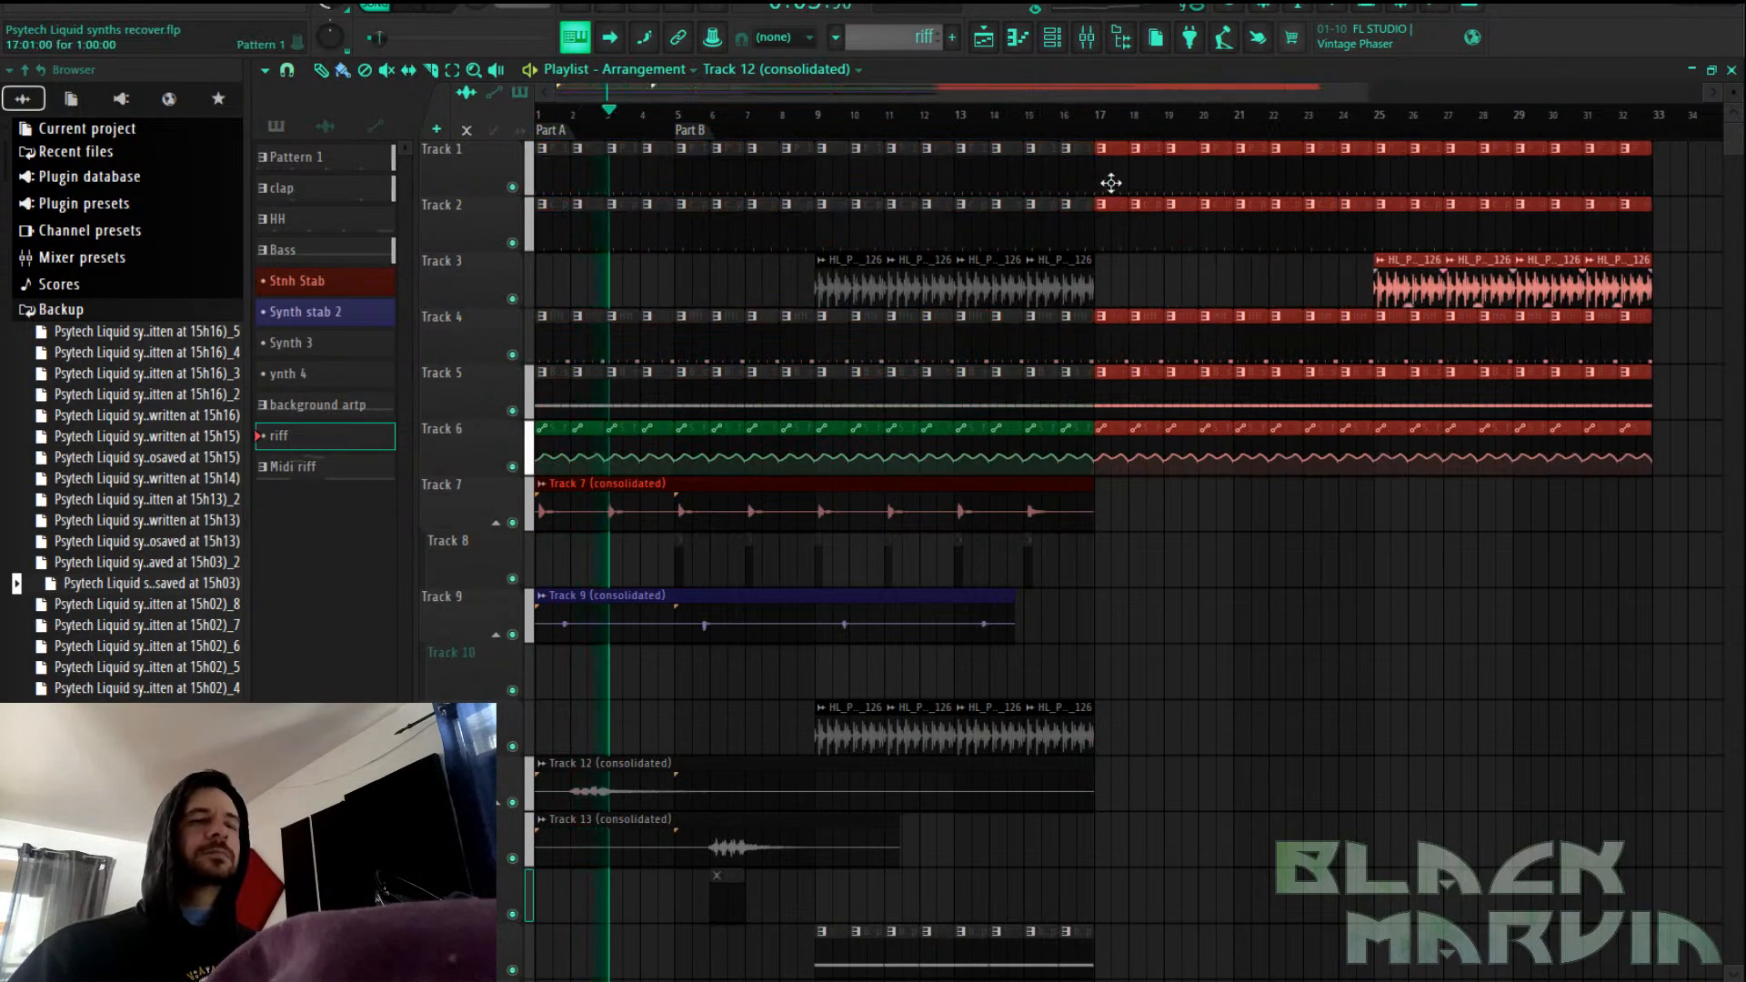
Open the Track 7 consolidated clip's channel settings, stop playback, and check the mixer before returning to the playlist
{"action": "double_click", "coordinate": [612, 500]}
{"action": "key", "text": "space"}
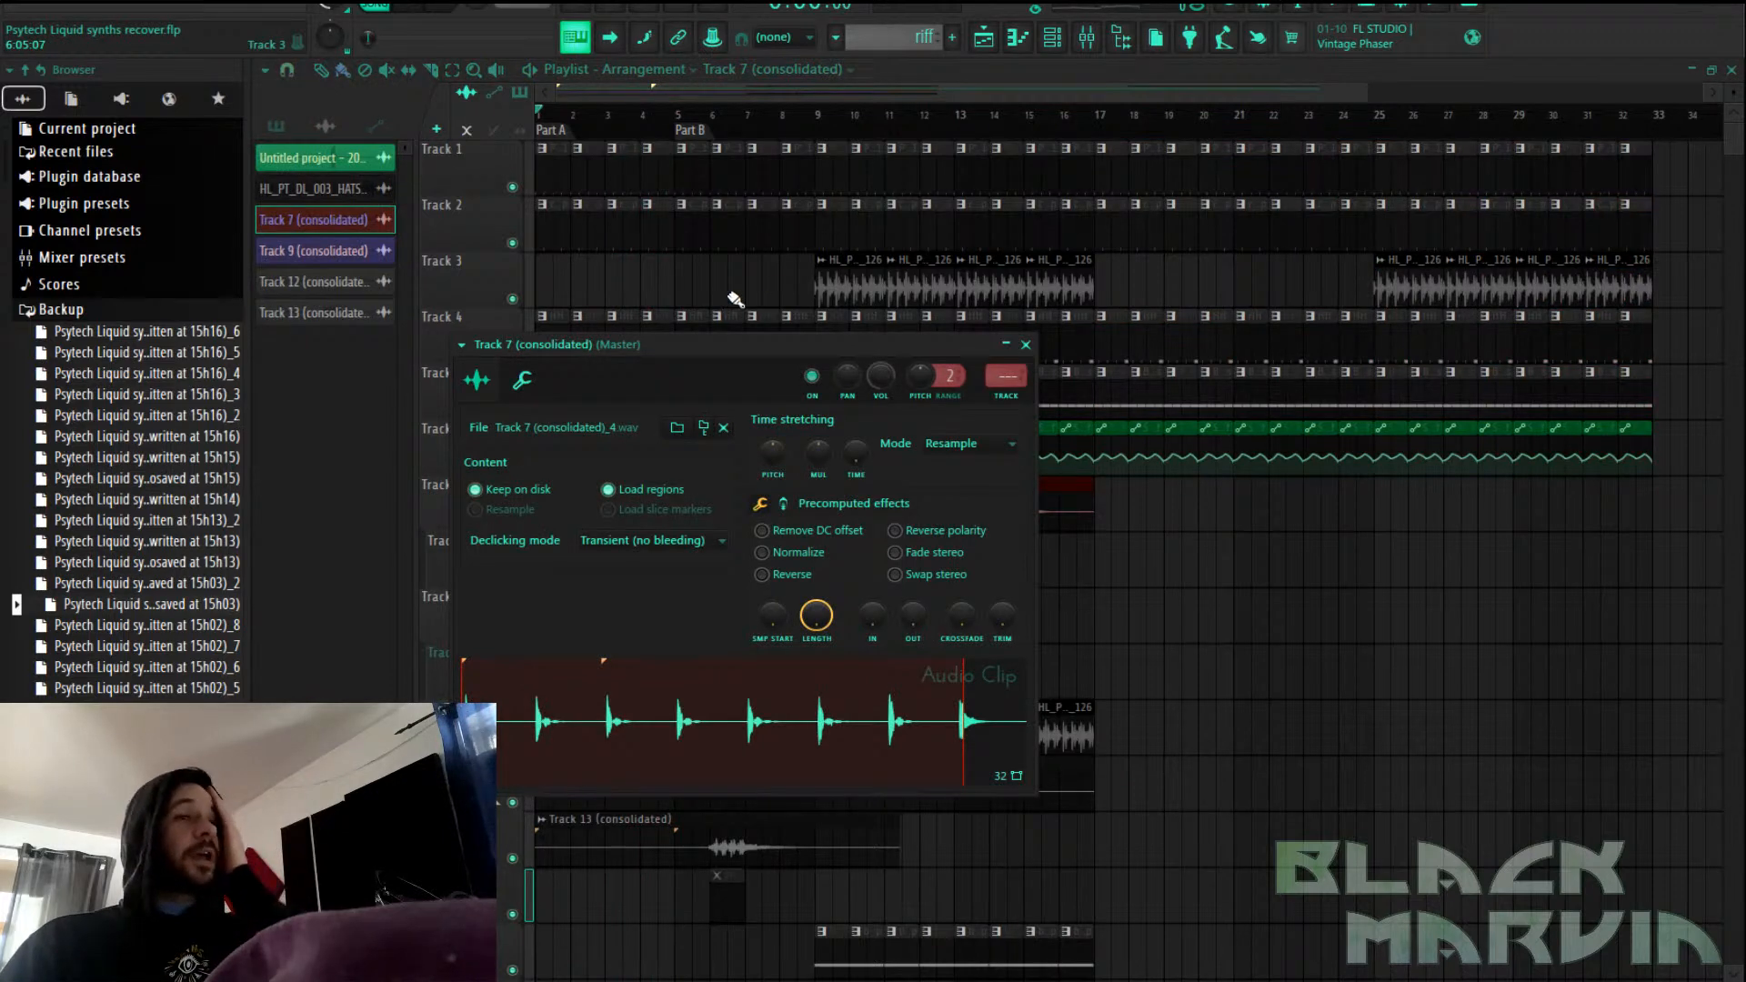
{"action": "left_click_drag", "start_coordinate": [928, 343], "coordinate": [1088, 172]}
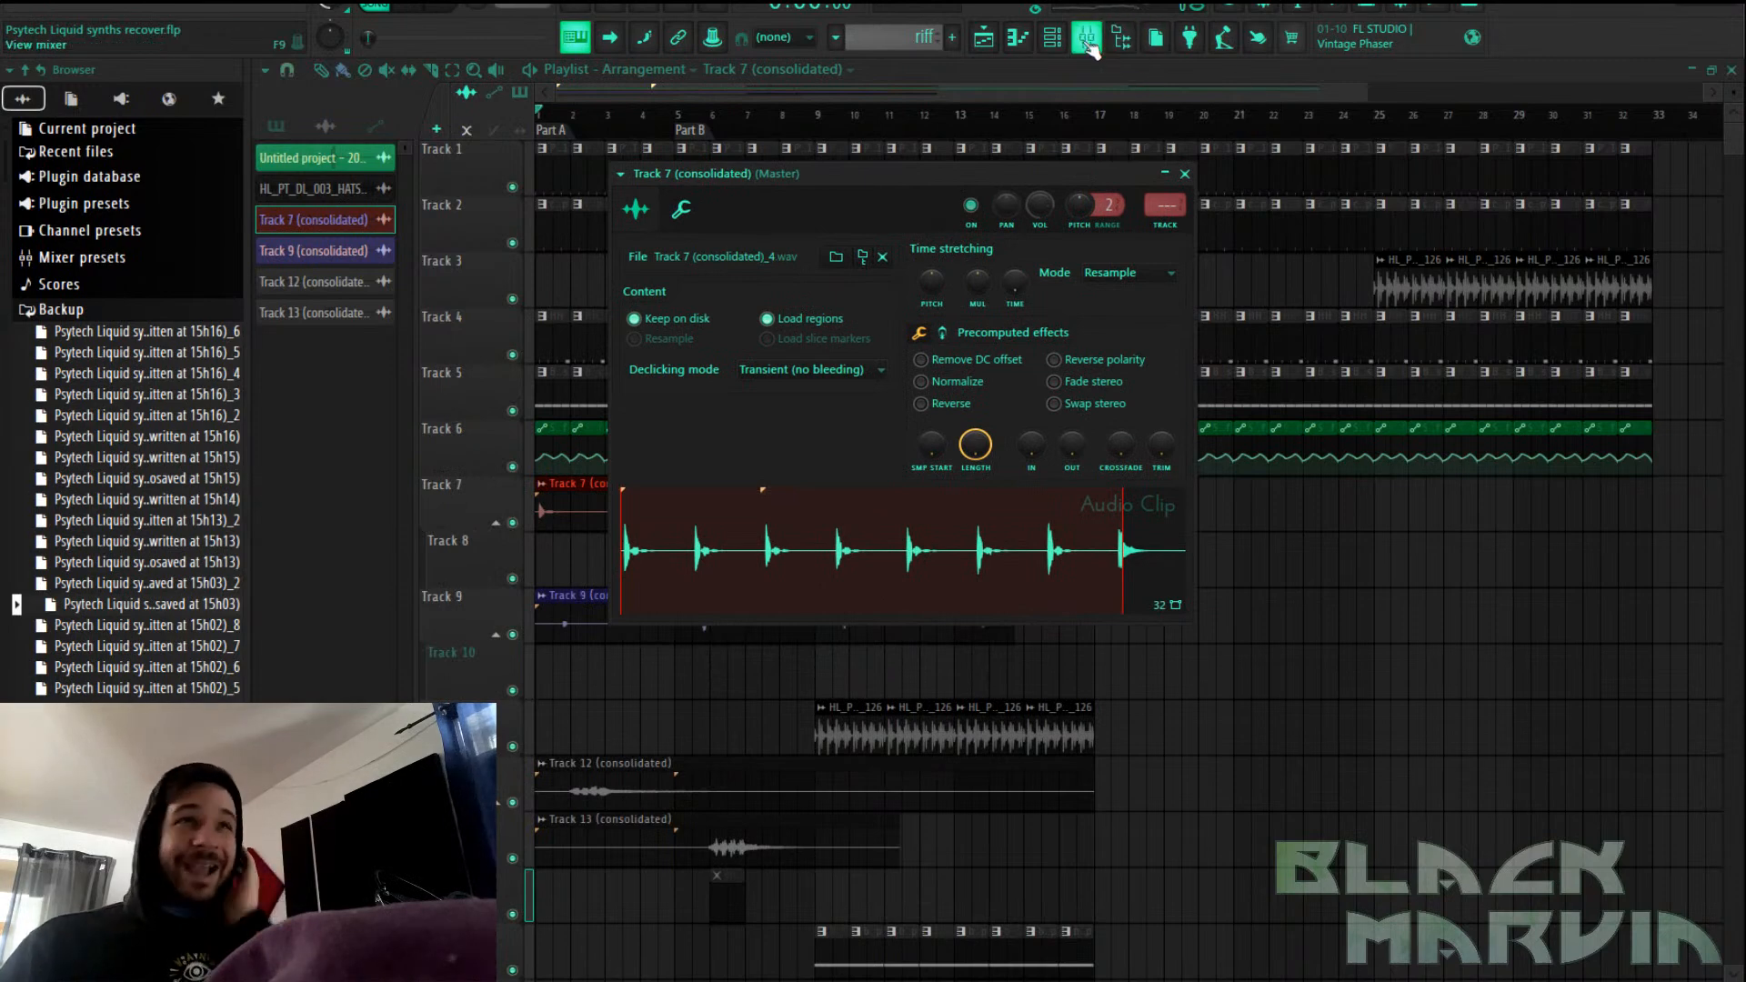
{"action": "left_click", "coordinate": [1087, 37]}
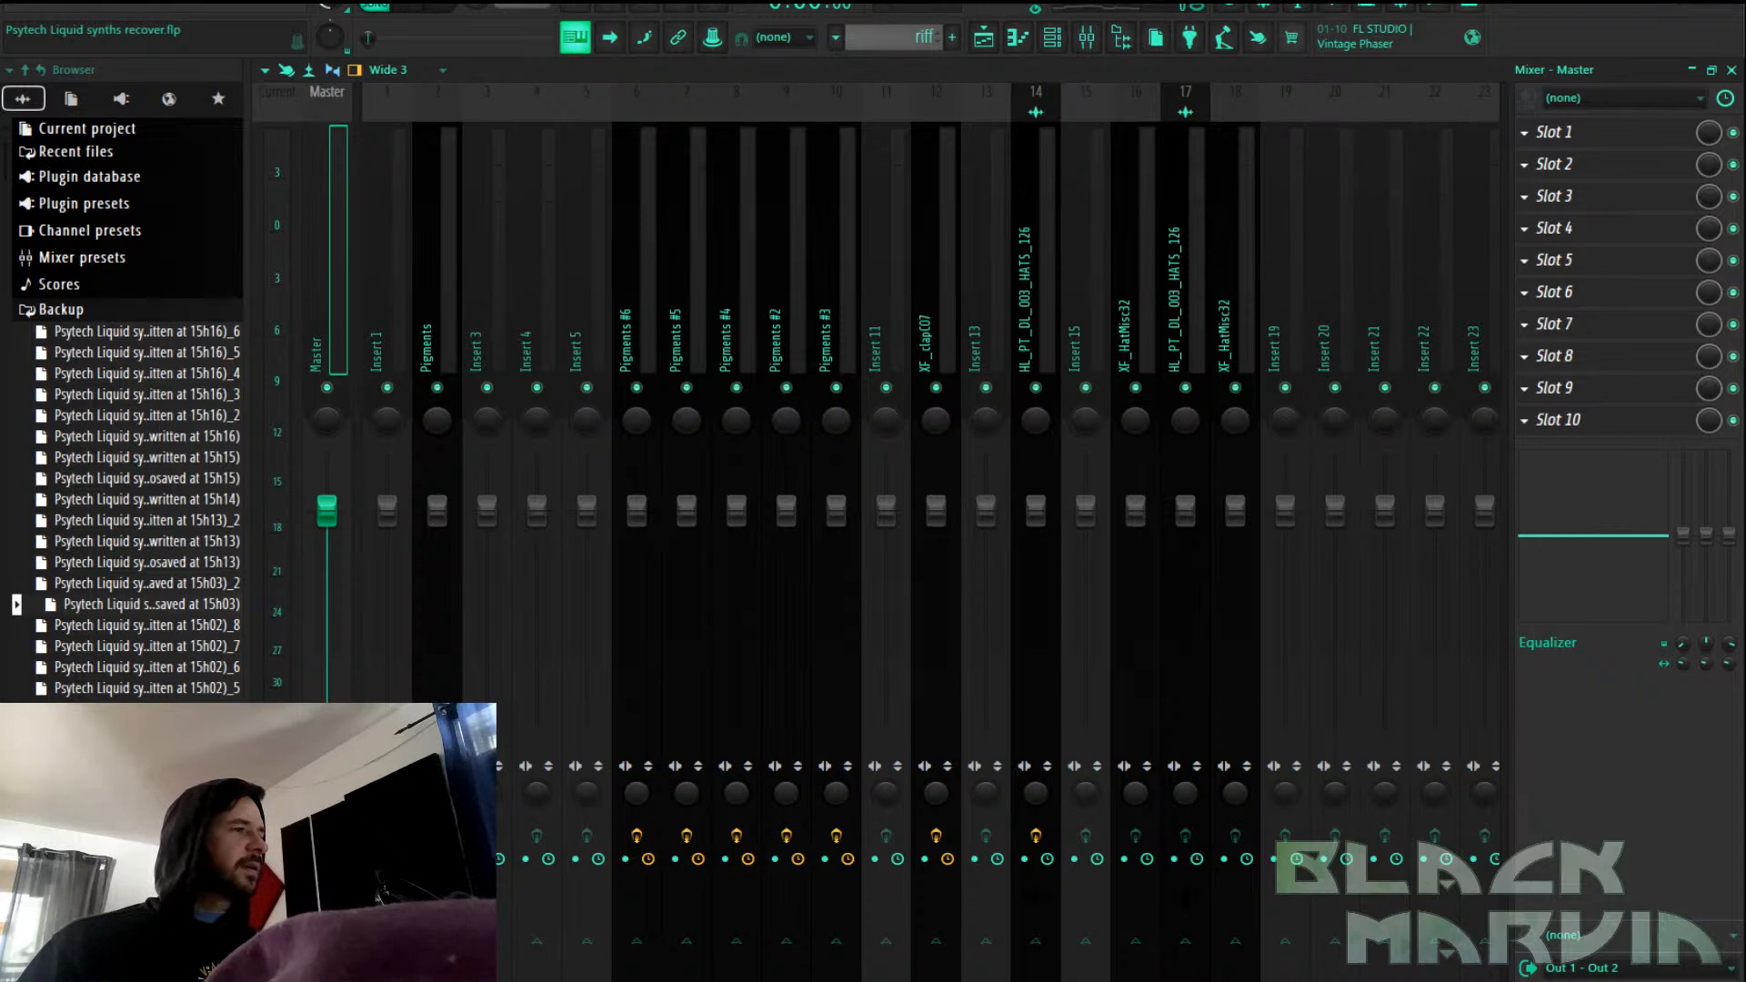
{"action": "left_click", "coordinate": [985, 37]}
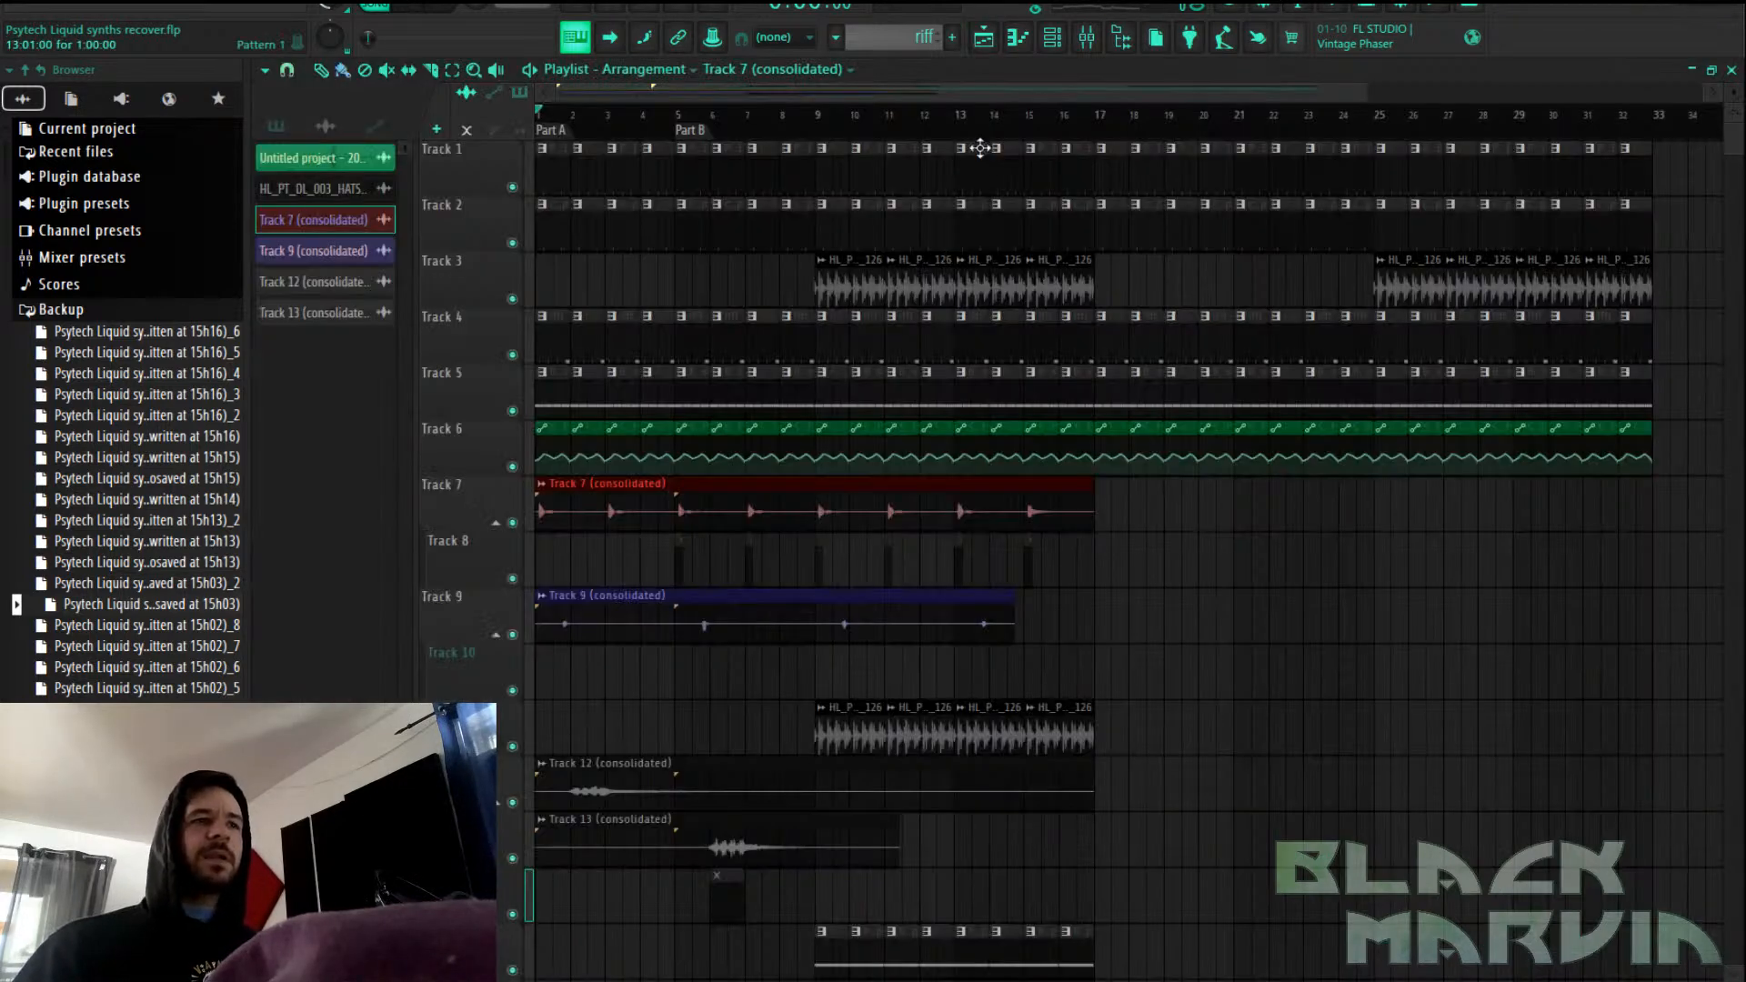
Solo playlist Track 7 and play it briefly while watching the mixer levels
{"action": "double_click", "coordinate": [961, 227]}
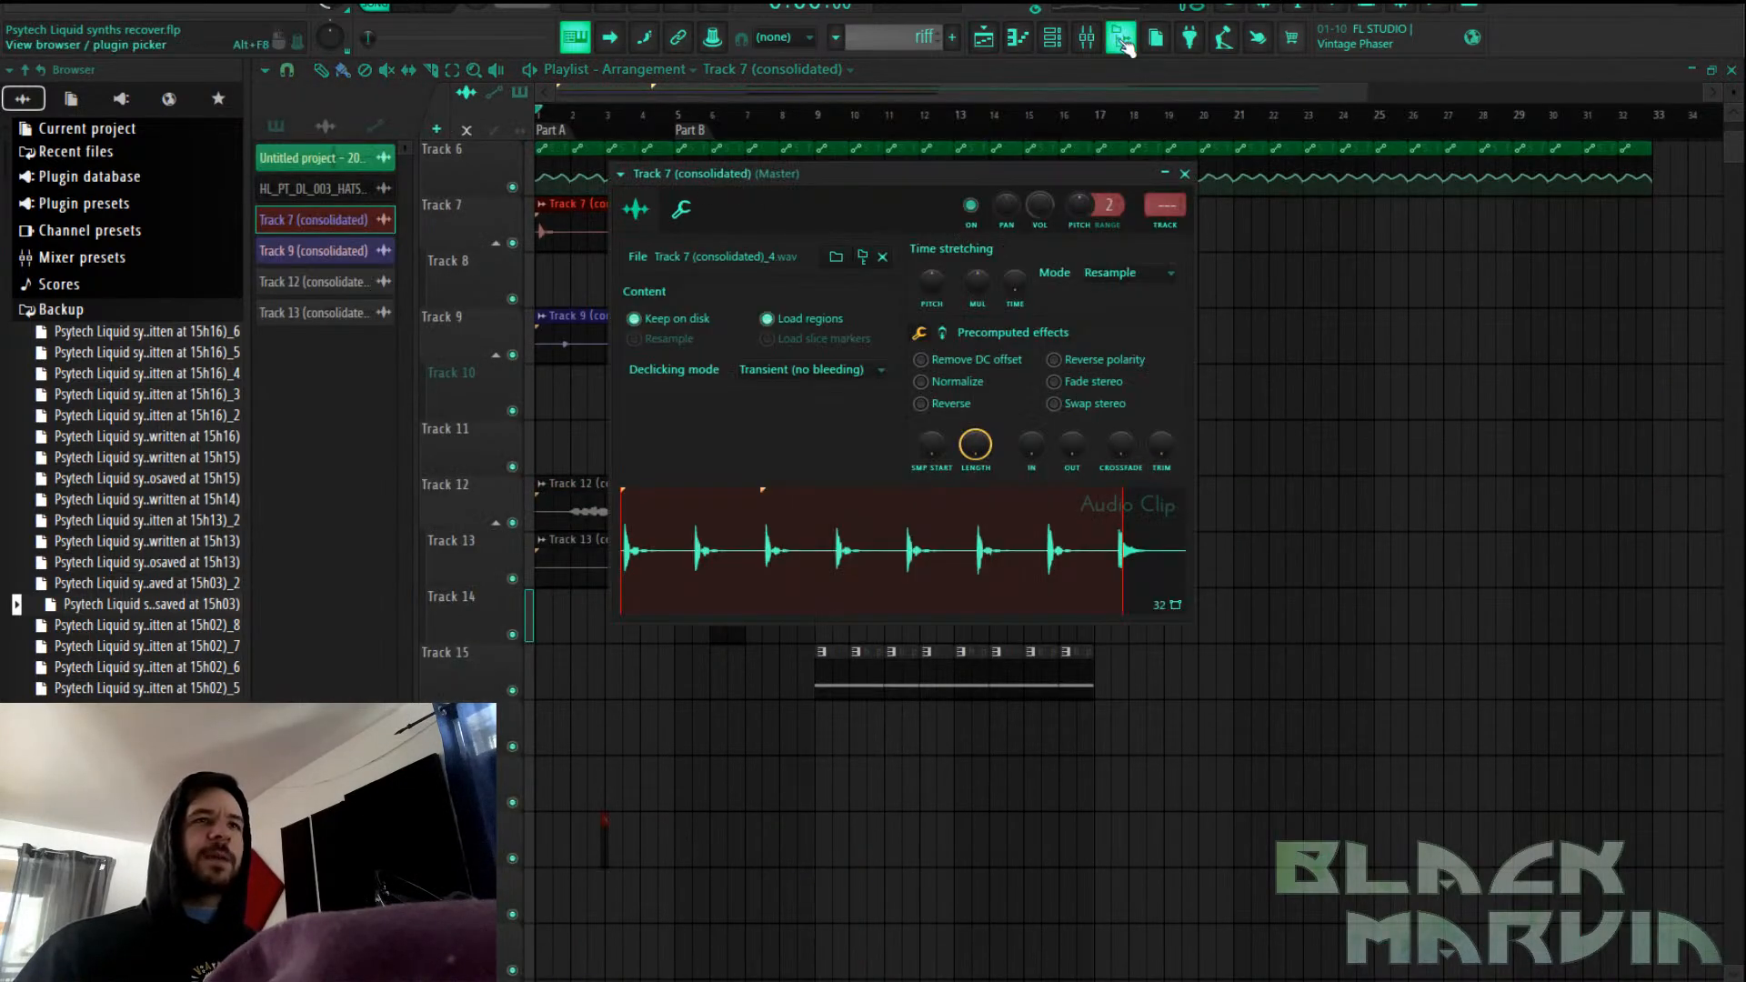
{"action": "left_click", "coordinate": [1087, 37]}
{"action": "left_click", "coordinate": [985, 37]}
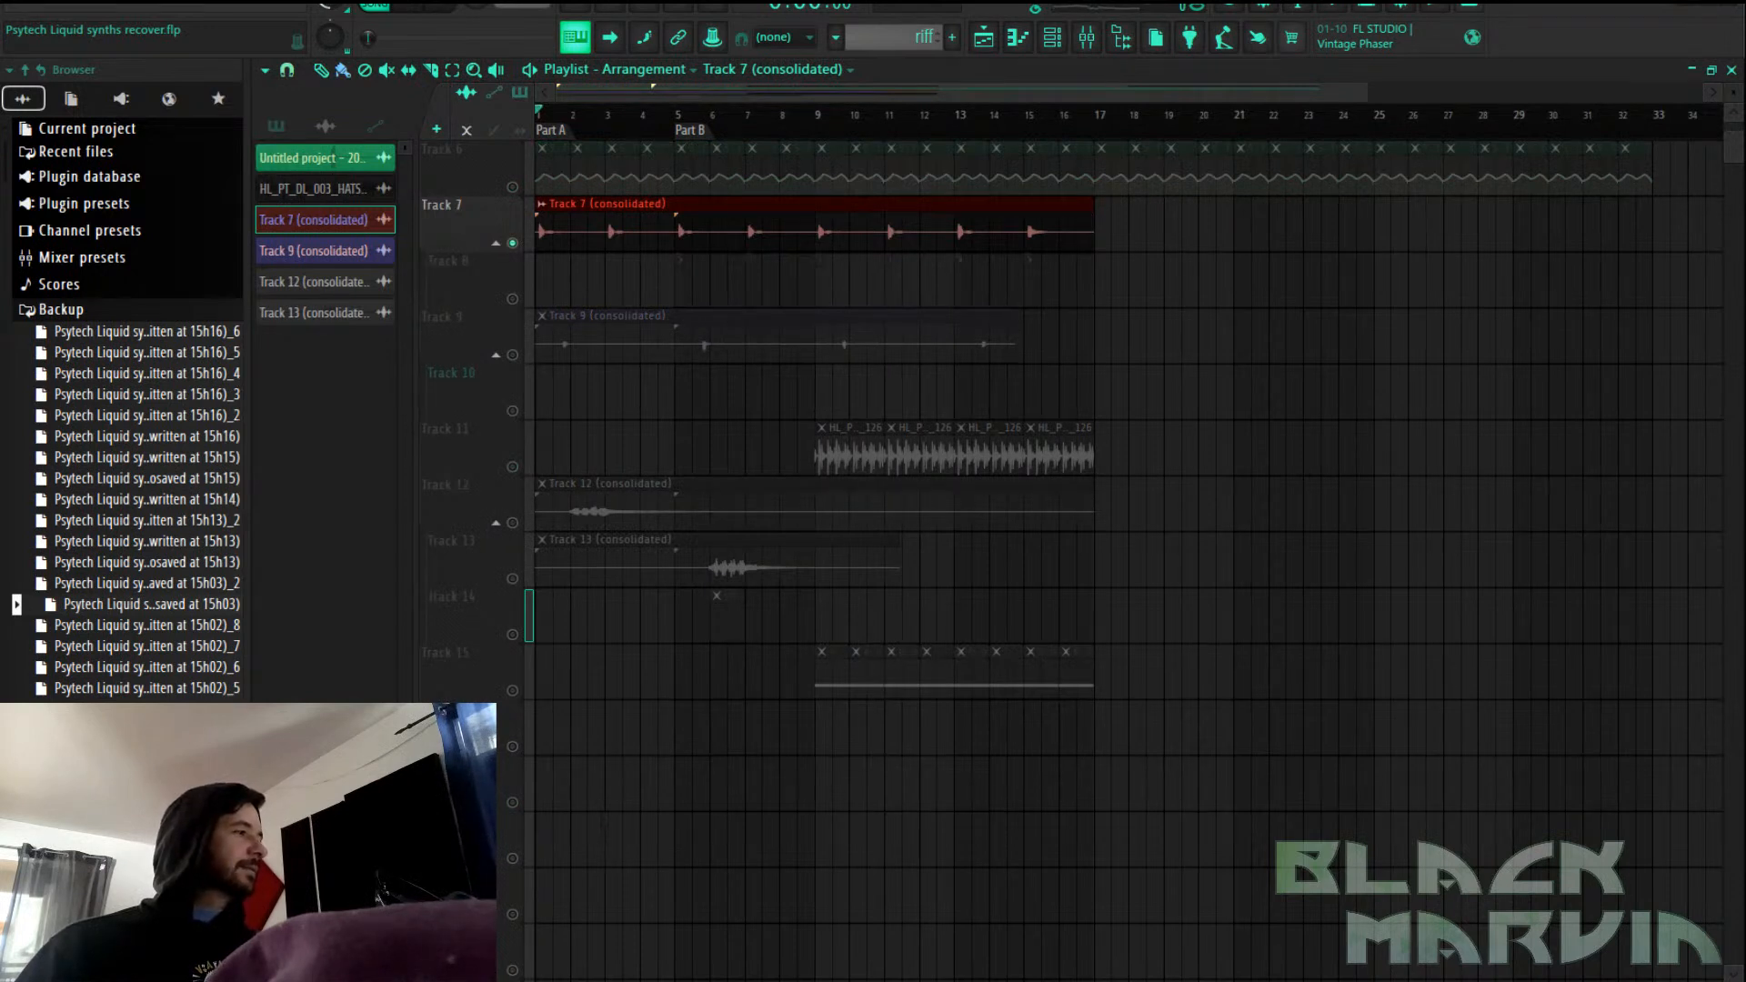
{"action": "key", "text": "space"}
{"action": "left_click", "coordinate": [1087, 37]}
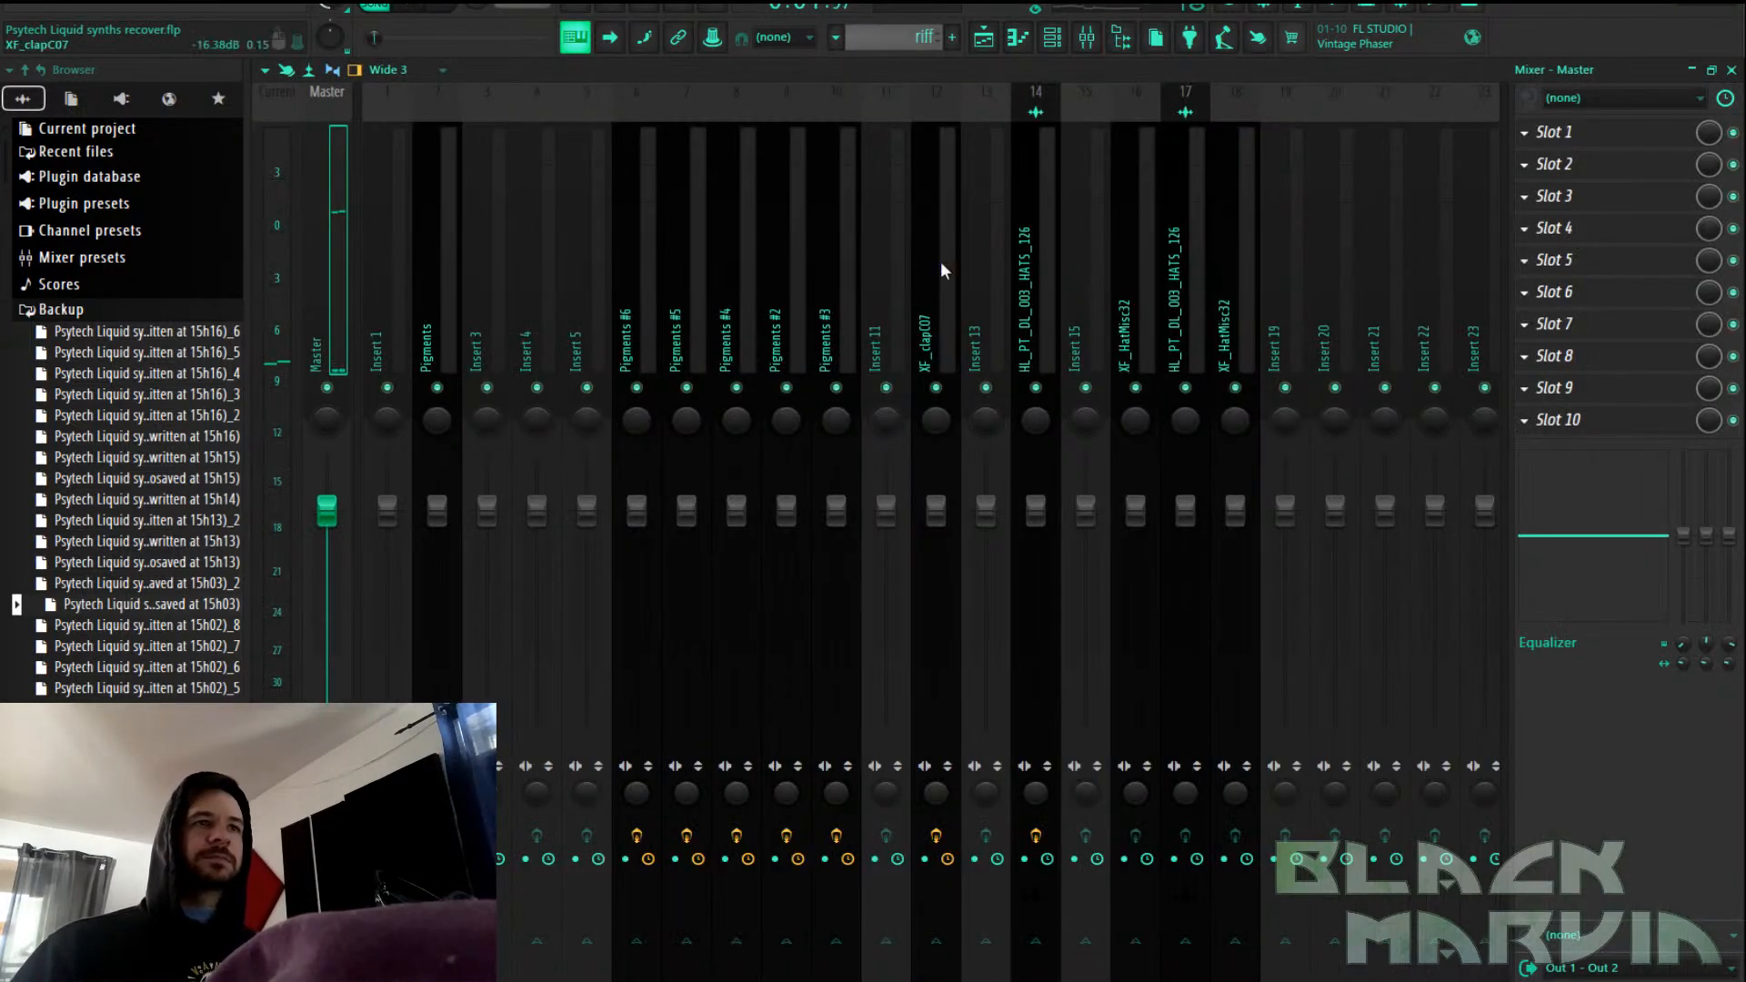
{"action": "key", "text": "space"}
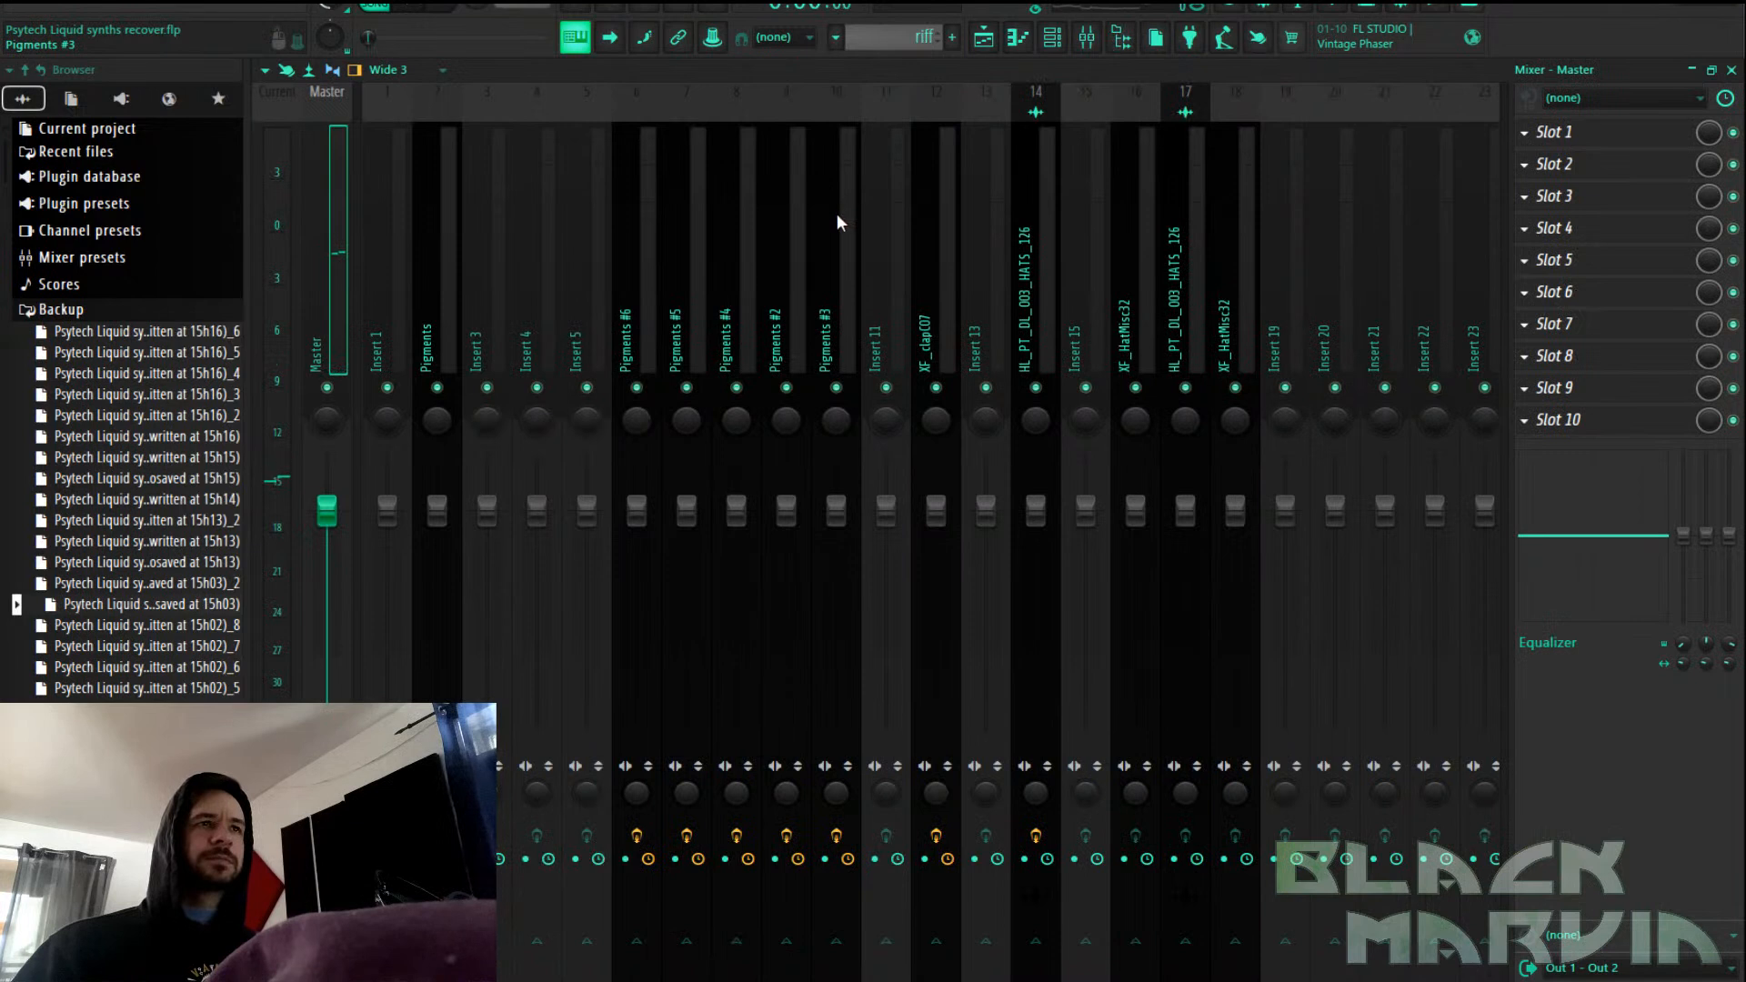
Inspect the effect chains on the Pigments #3 and Pigments #2 mixer tracks
{"action": "left_click", "coordinate": [813, 314]}
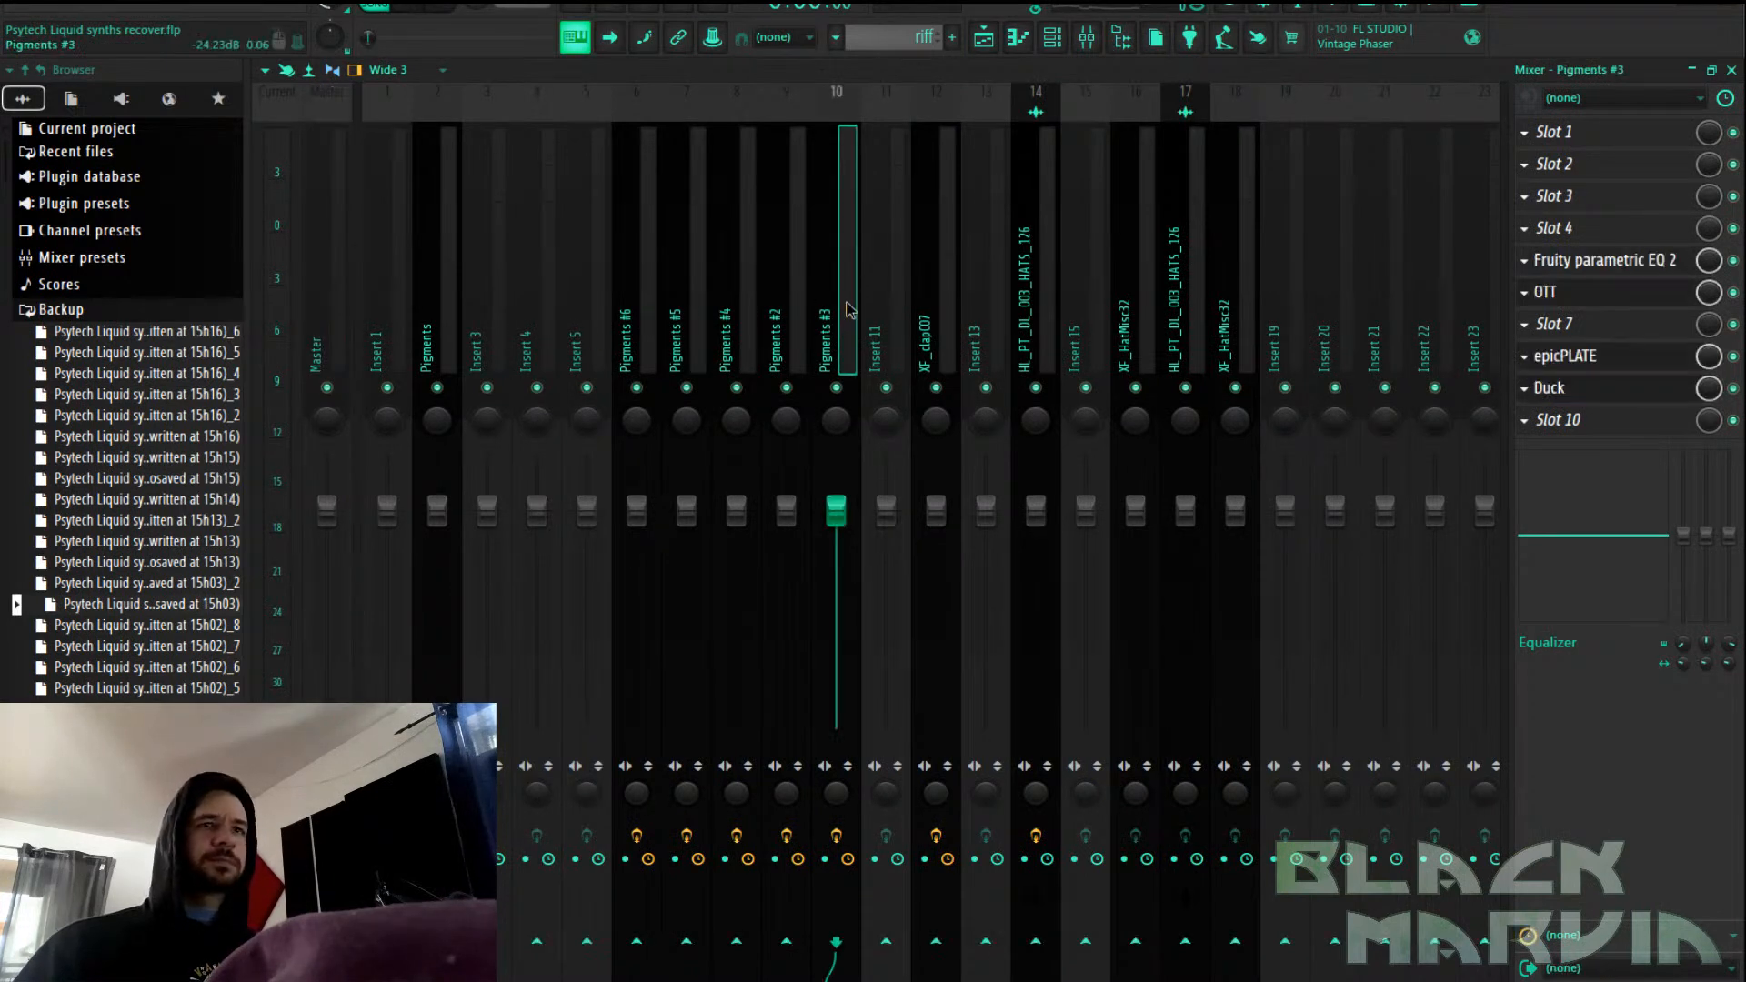
{"action": "left_click", "coordinate": [774, 314]}
{"action": "left_click", "coordinate": [825, 313]}
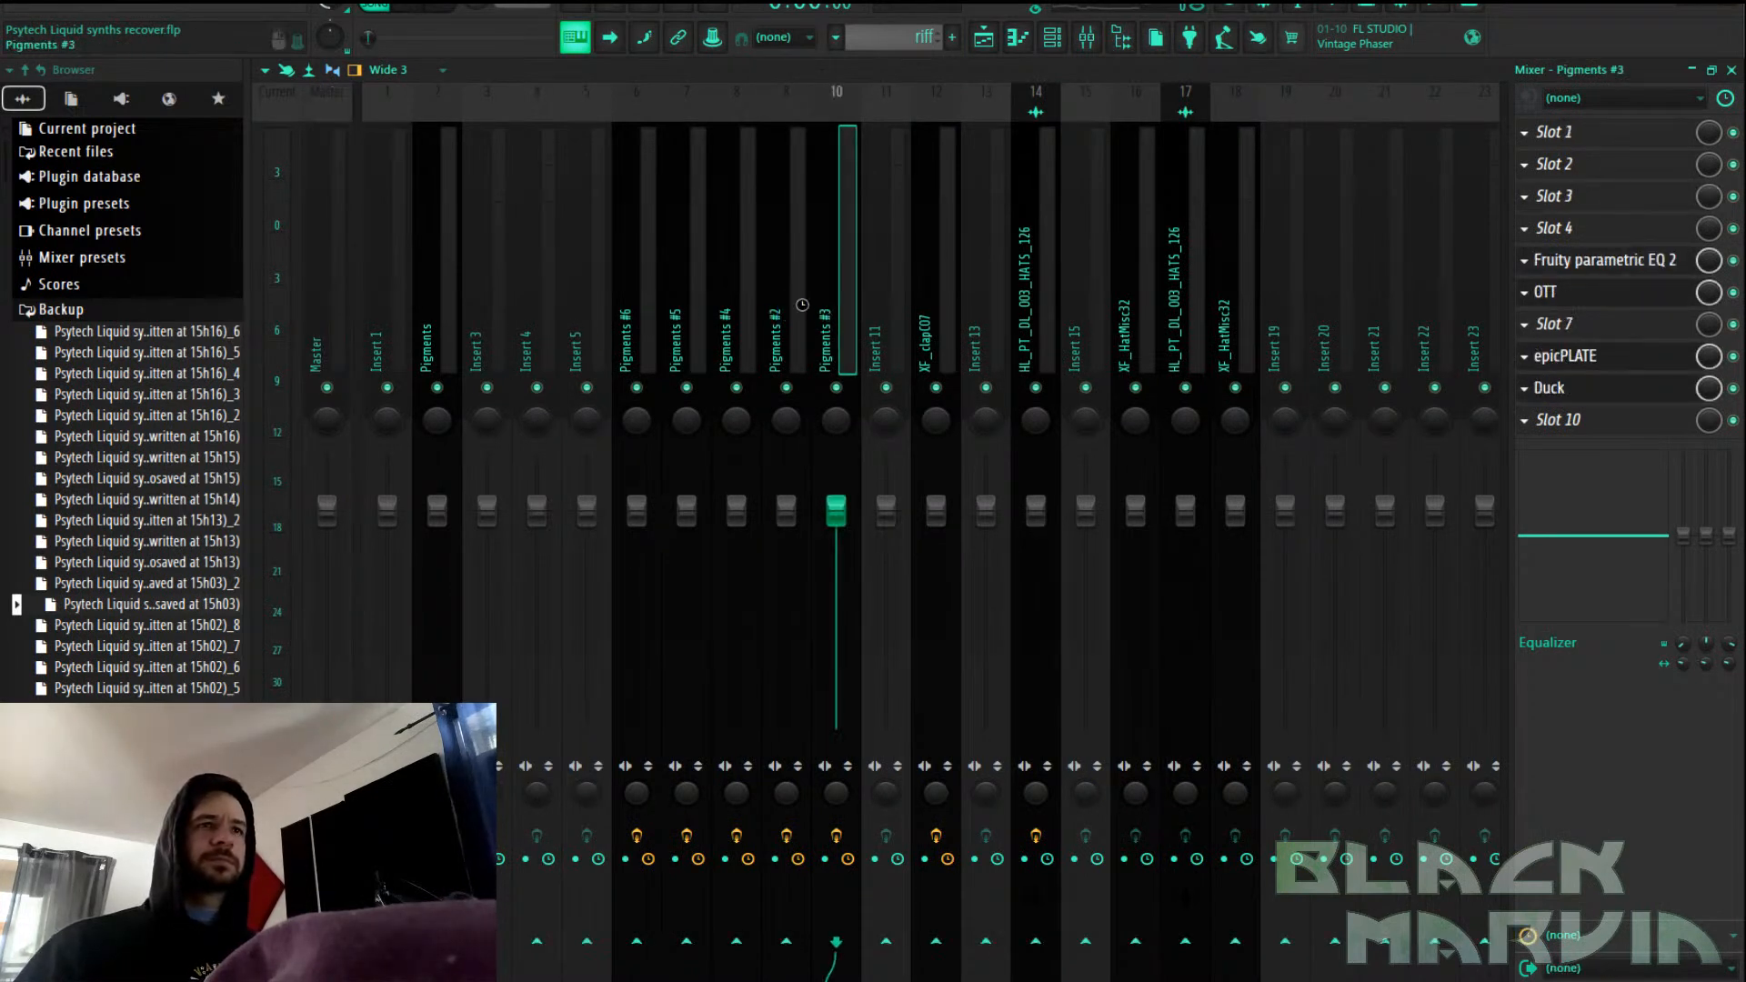
{"action": "left_click", "coordinate": [775, 314]}
Show all channels in the channel rack and check which mixer tracks they are routed to
{"action": "left_click", "coordinate": [1057, 40]}
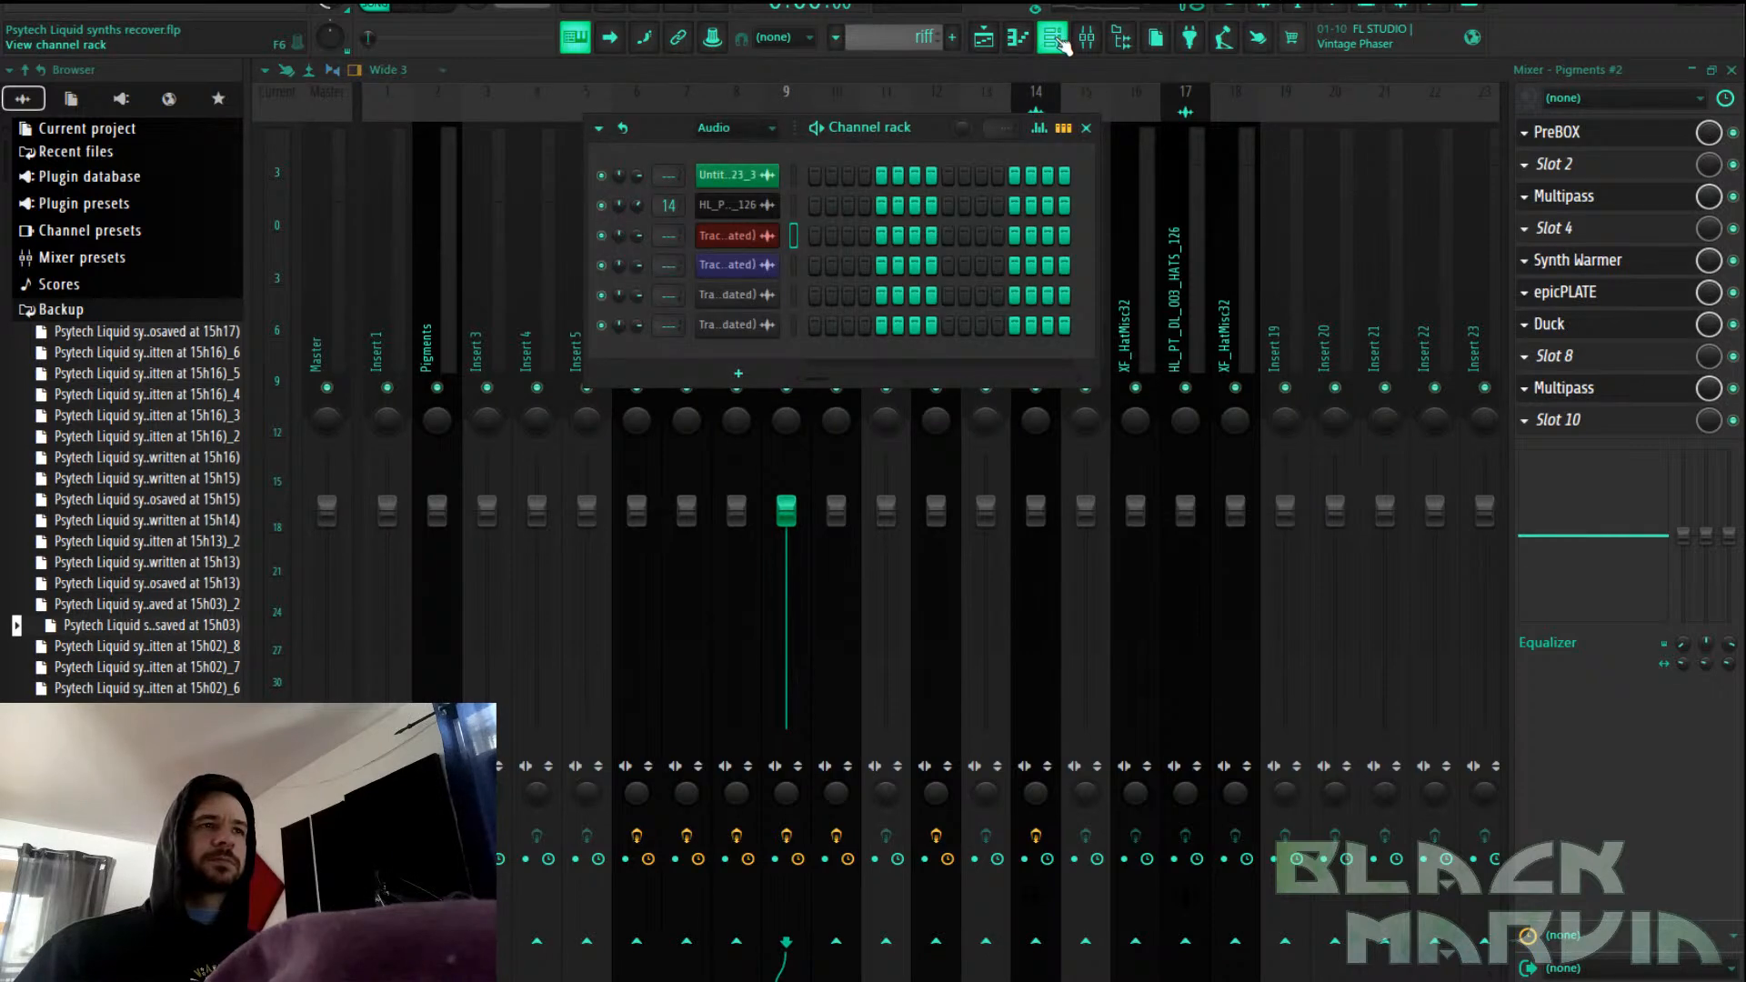
{"action": "left_click", "coordinate": [1025, 40]}
{"action": "left_click", "coordinate": [1055, 40]}
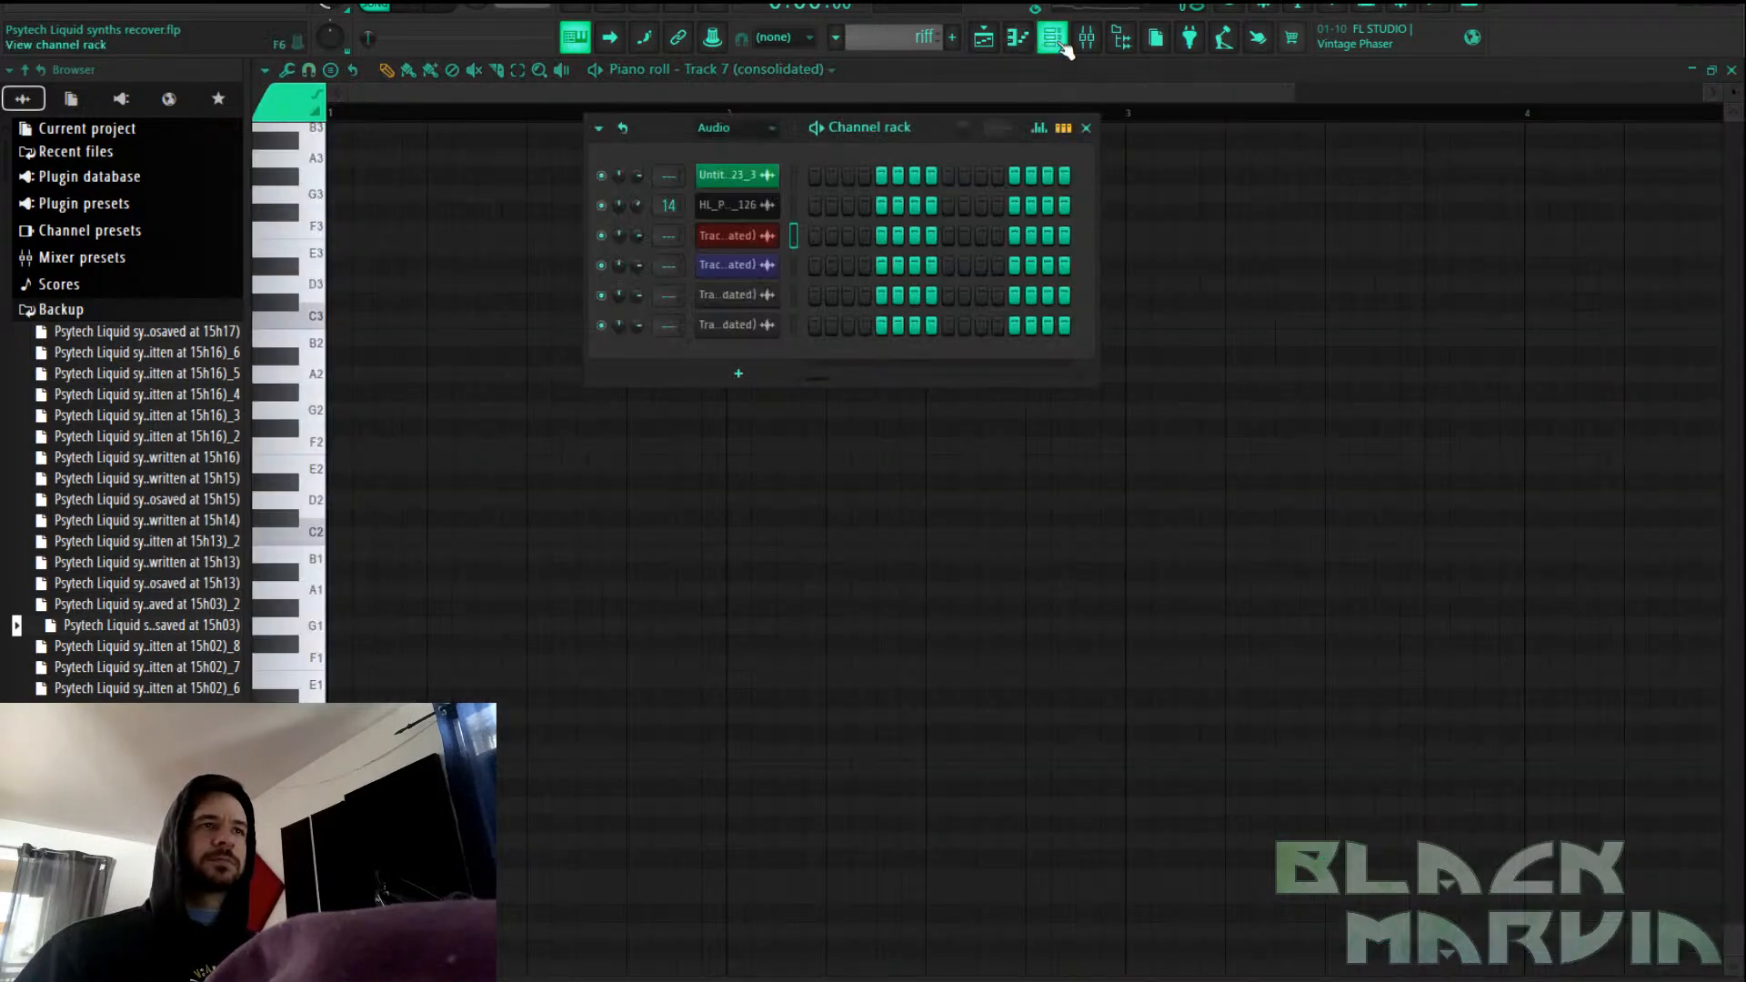
{"action": "left_click", "coordinate": [735, 127]}
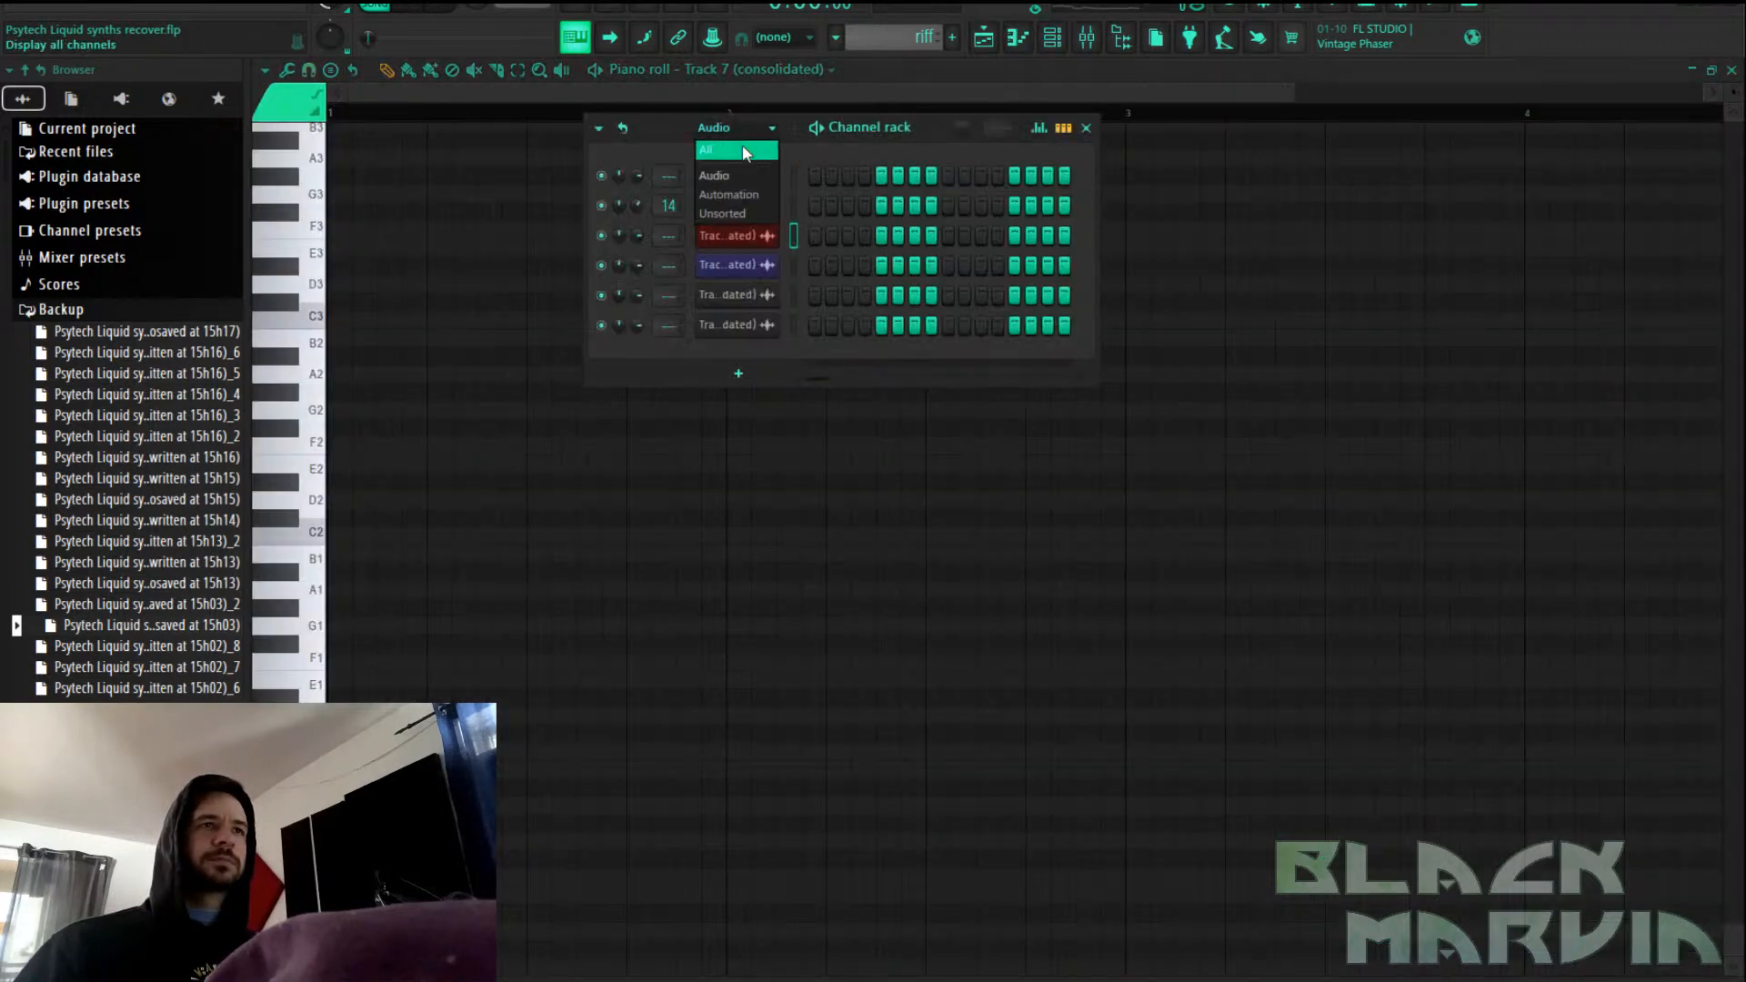
{"action": "left_click", "coordinate": [719, 145]}
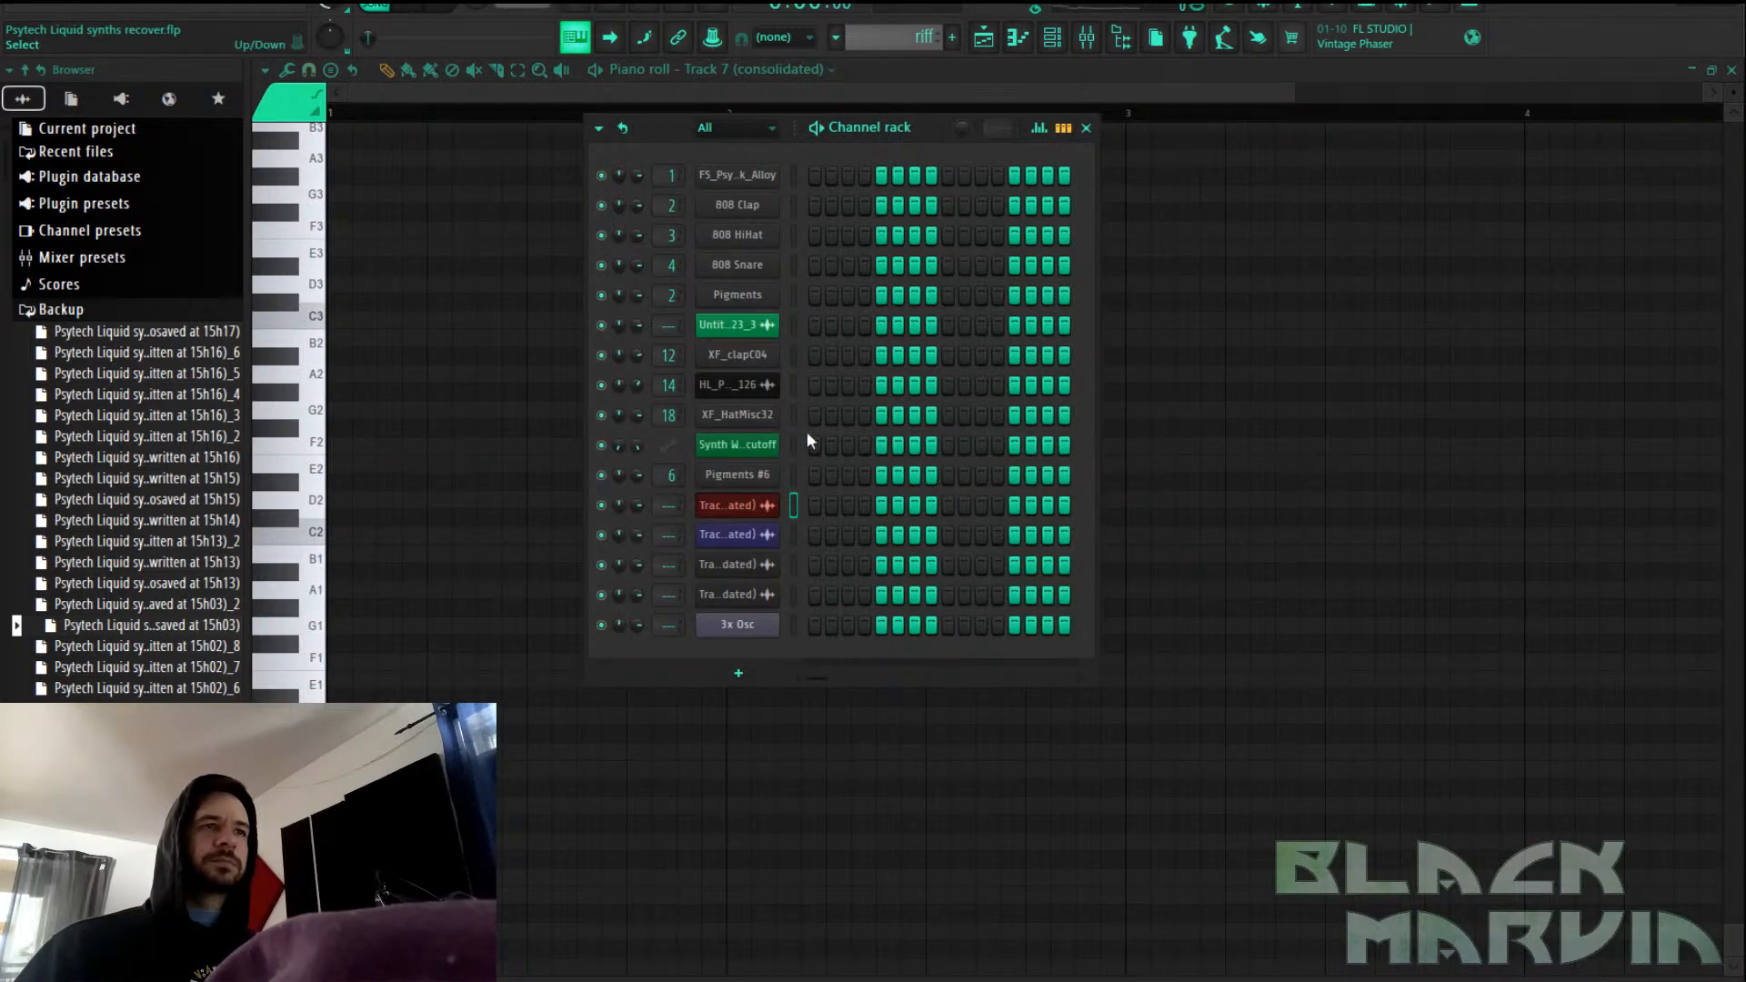
{"action": "left_click", "coordinate": [1053, 38]}
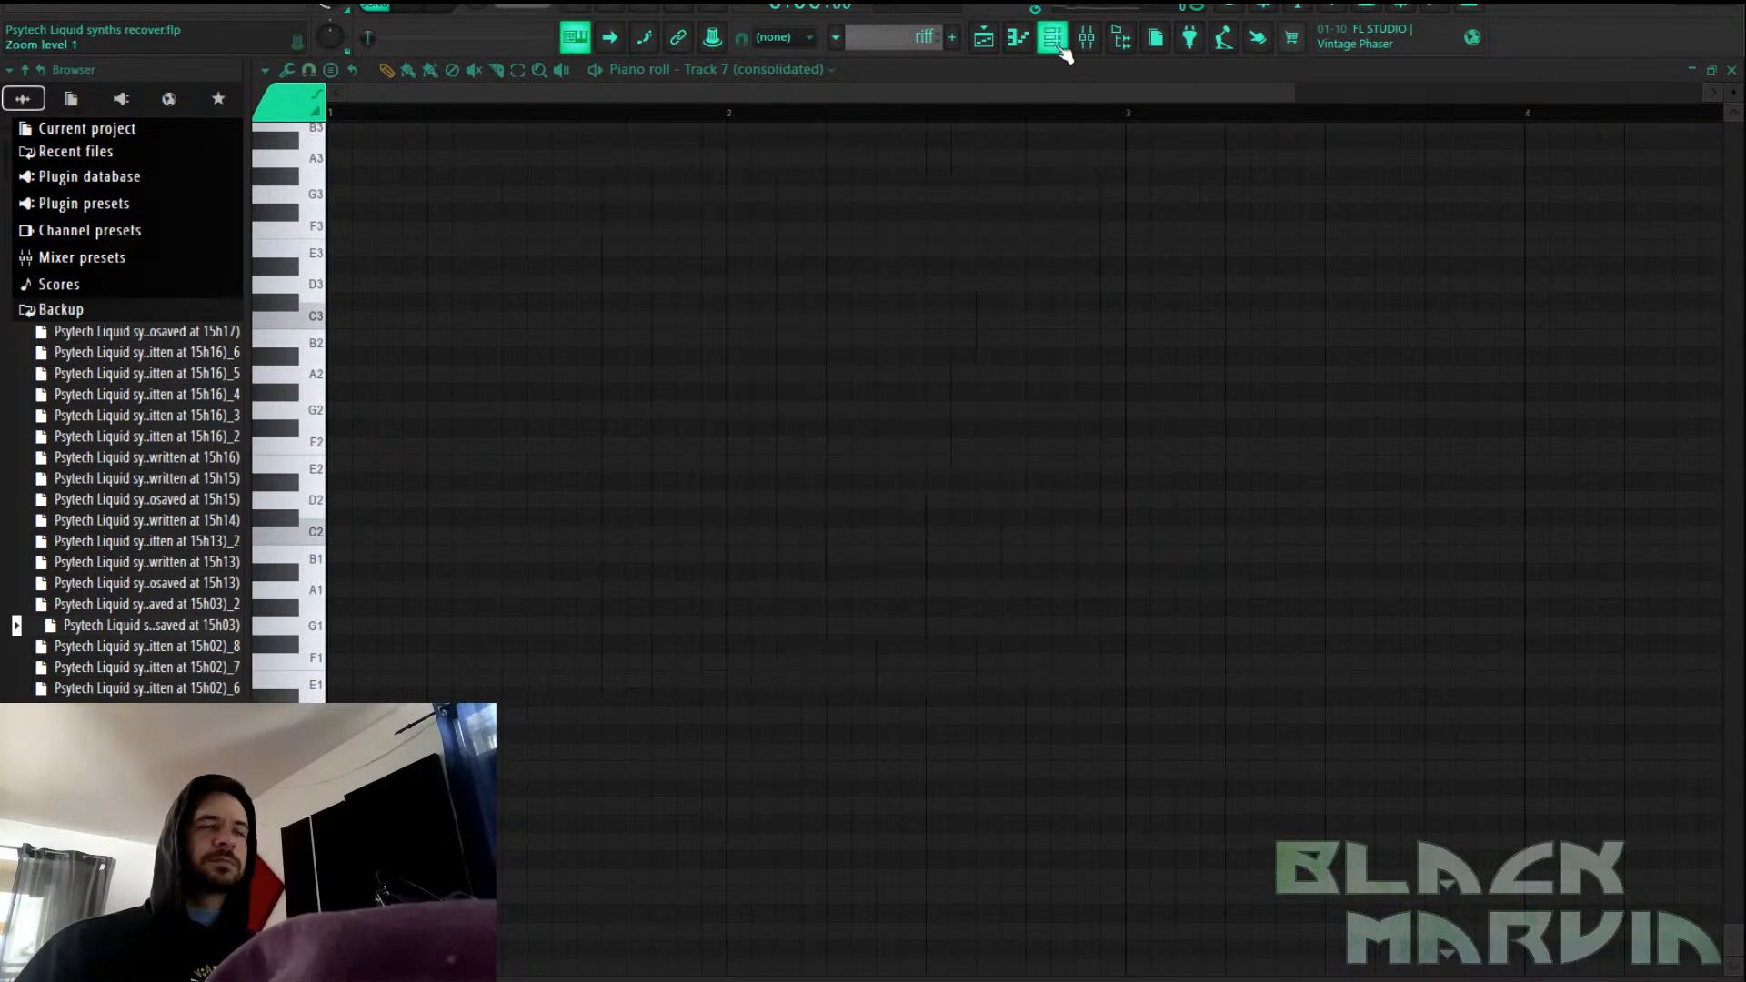
Reset the Pigments #2 and Pigments #3 mixer tracks to default, removing all their plugins
{"action": "left_click", "coordinate": [1089, 45]}
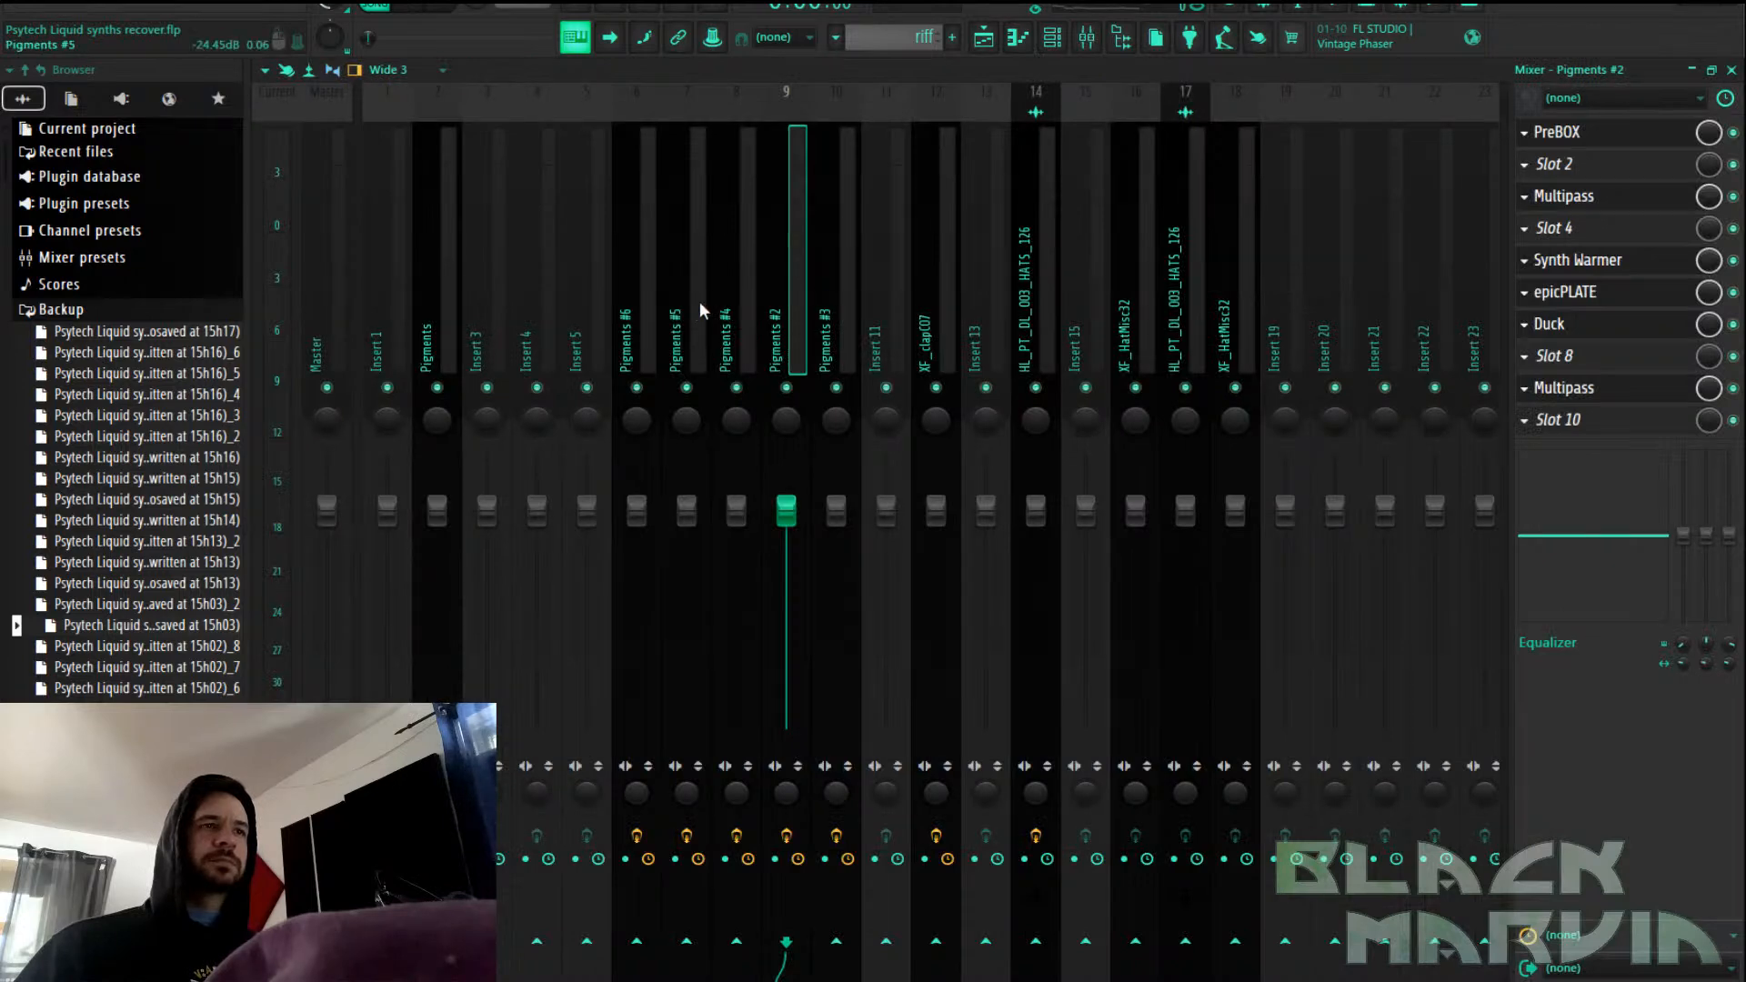
{"action": "right_click", "coordinate": [783, 285]}
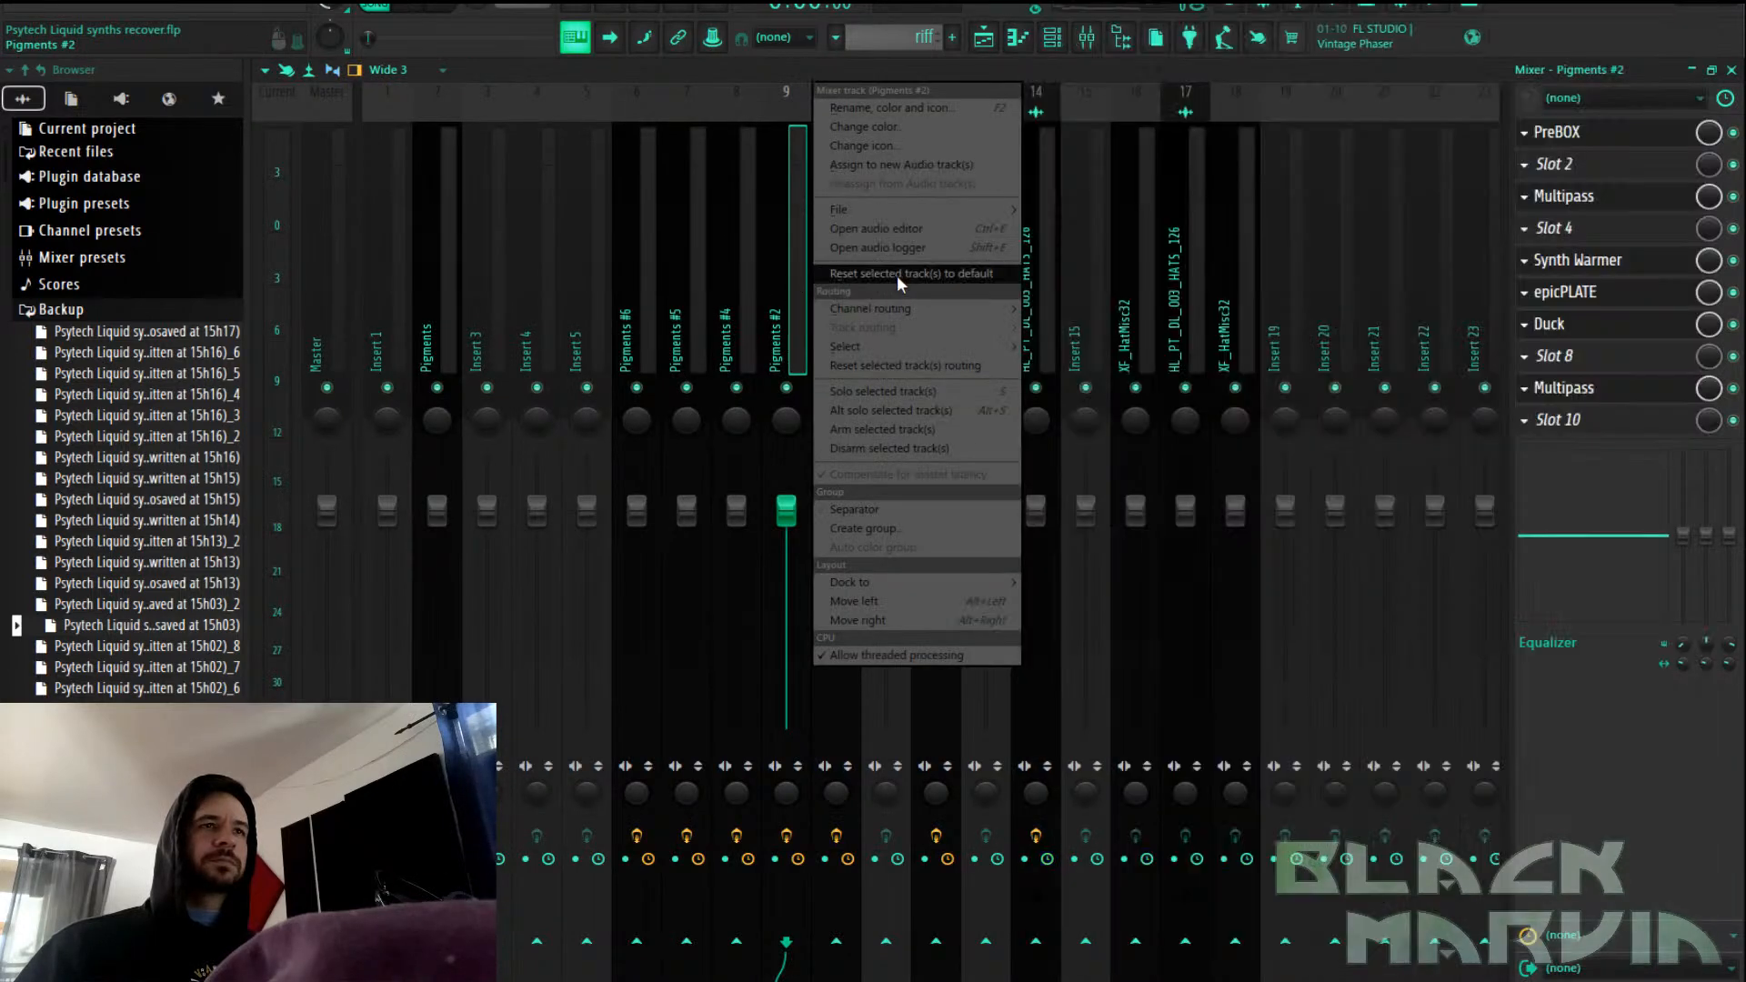
{"action": "left_click", "coordinate": [896, 275]}
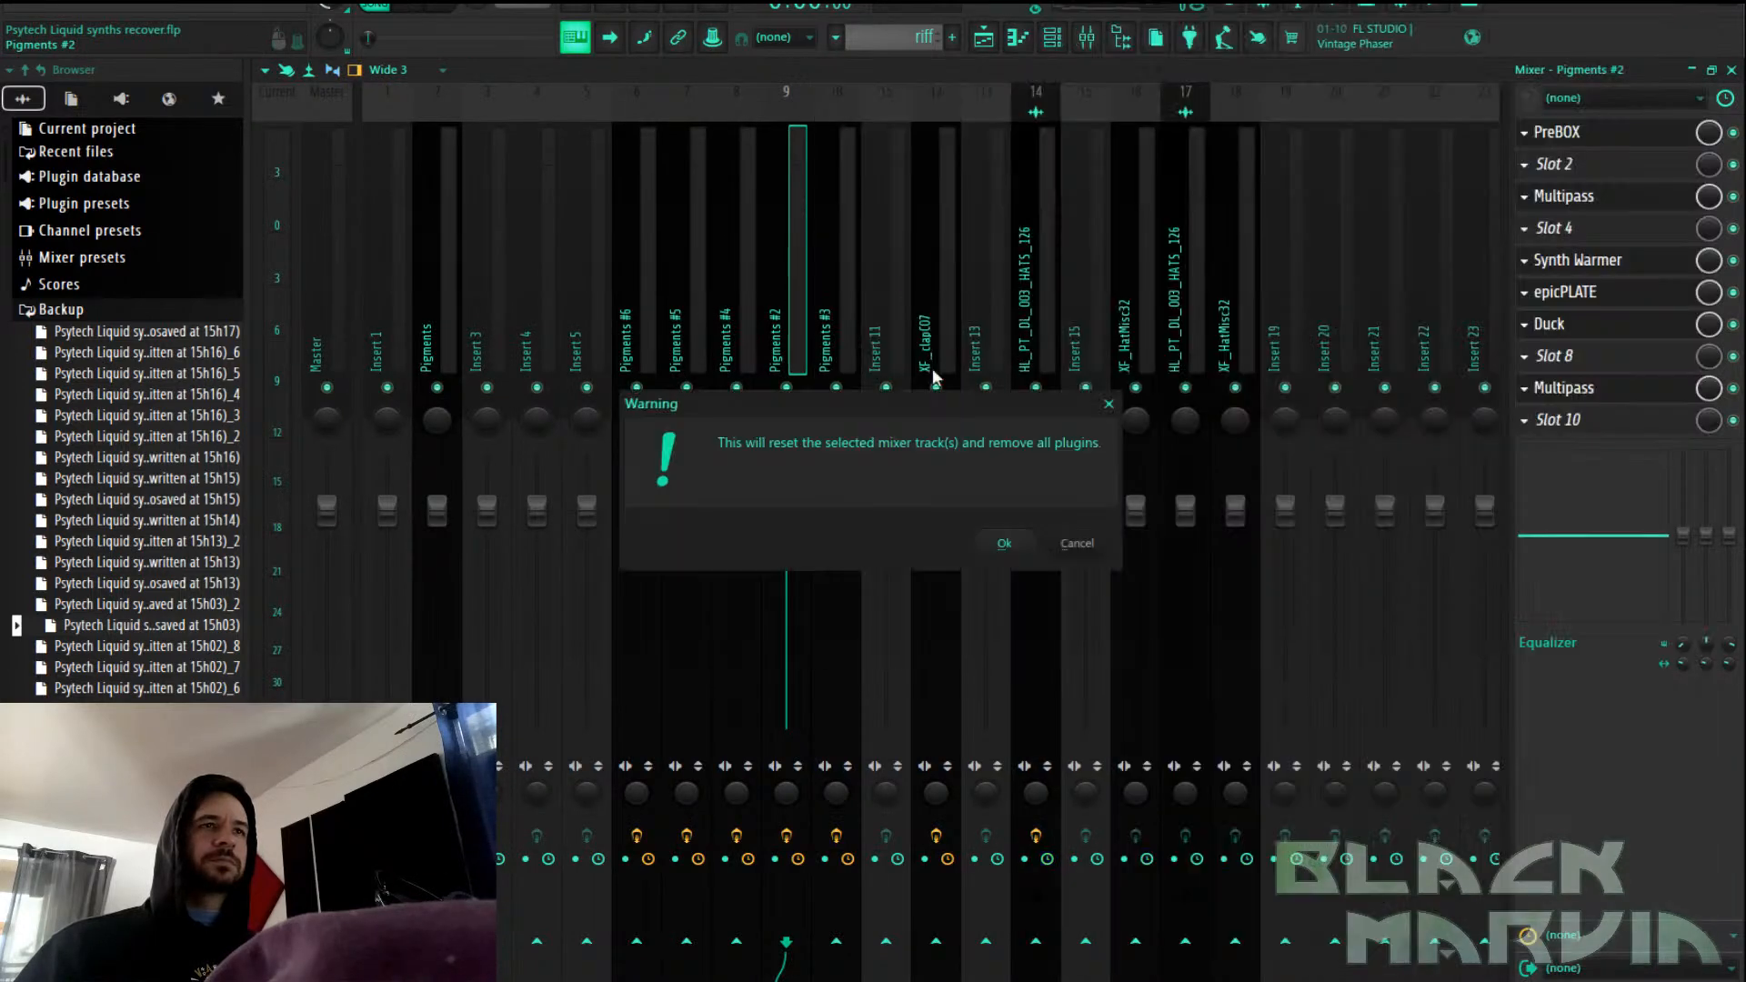
{"action": "left_click", "coordinate": [1004, 543]}
{"action": "right_click", "coordinate": [860, 89]}
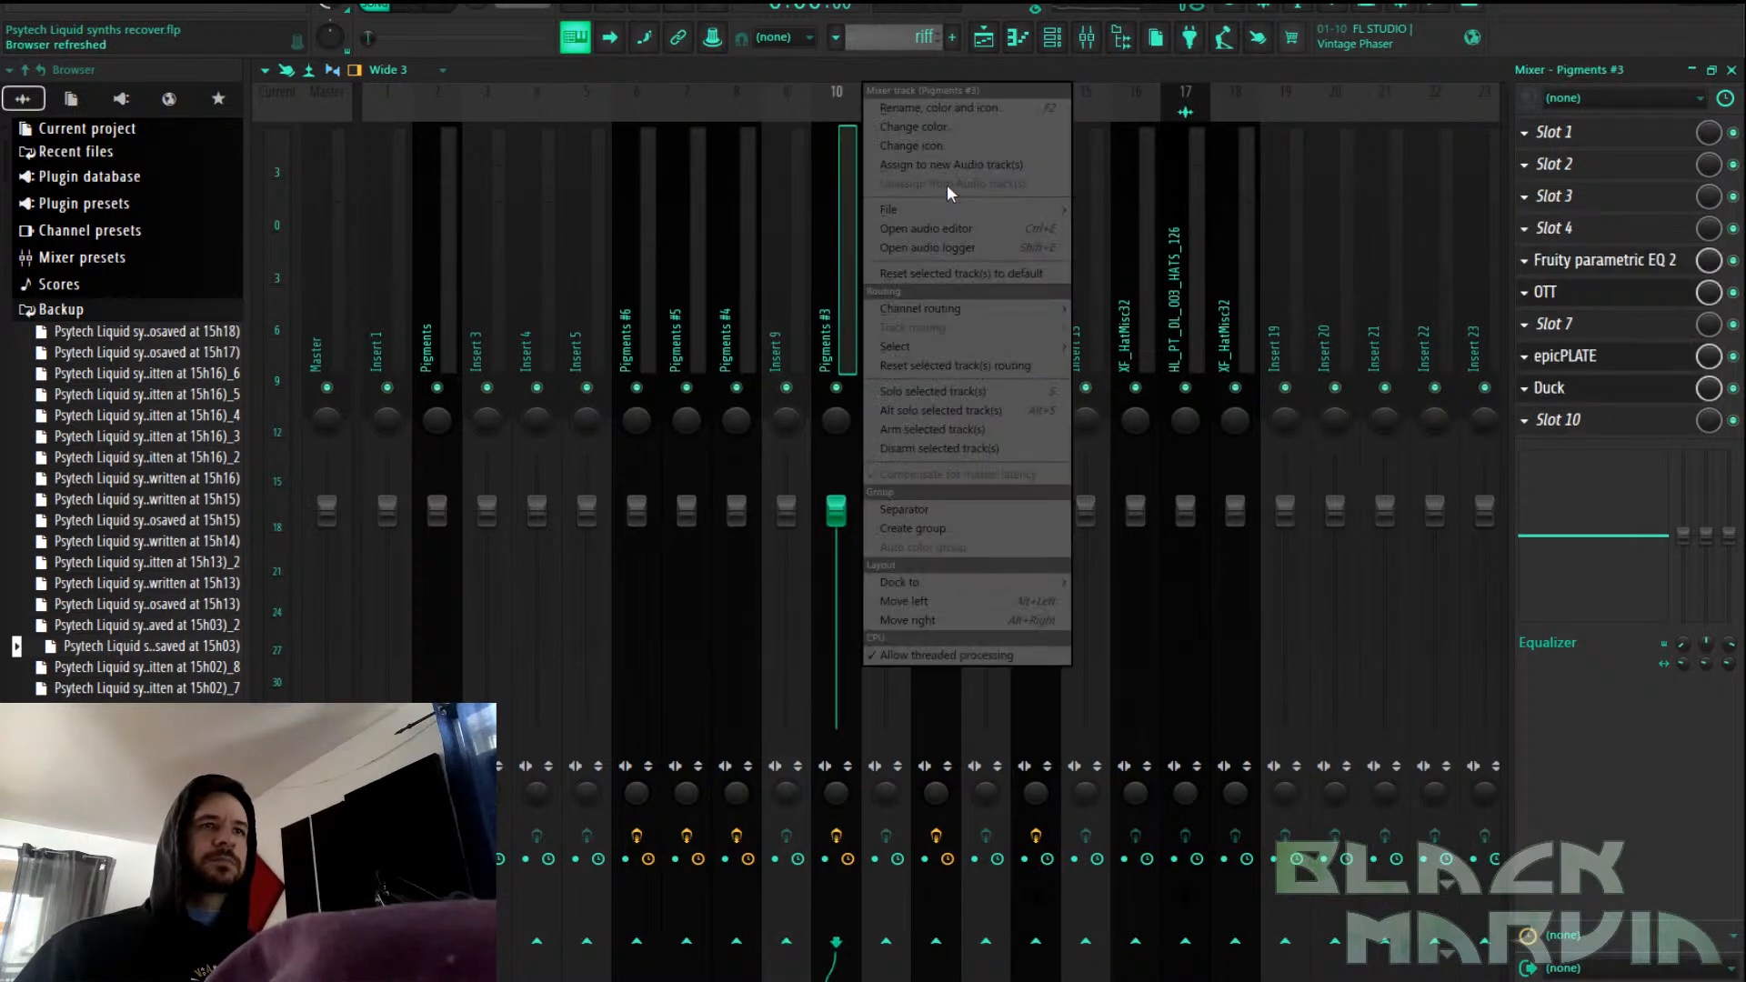
{"action": "left_click", "coordinate": [964, 365]}
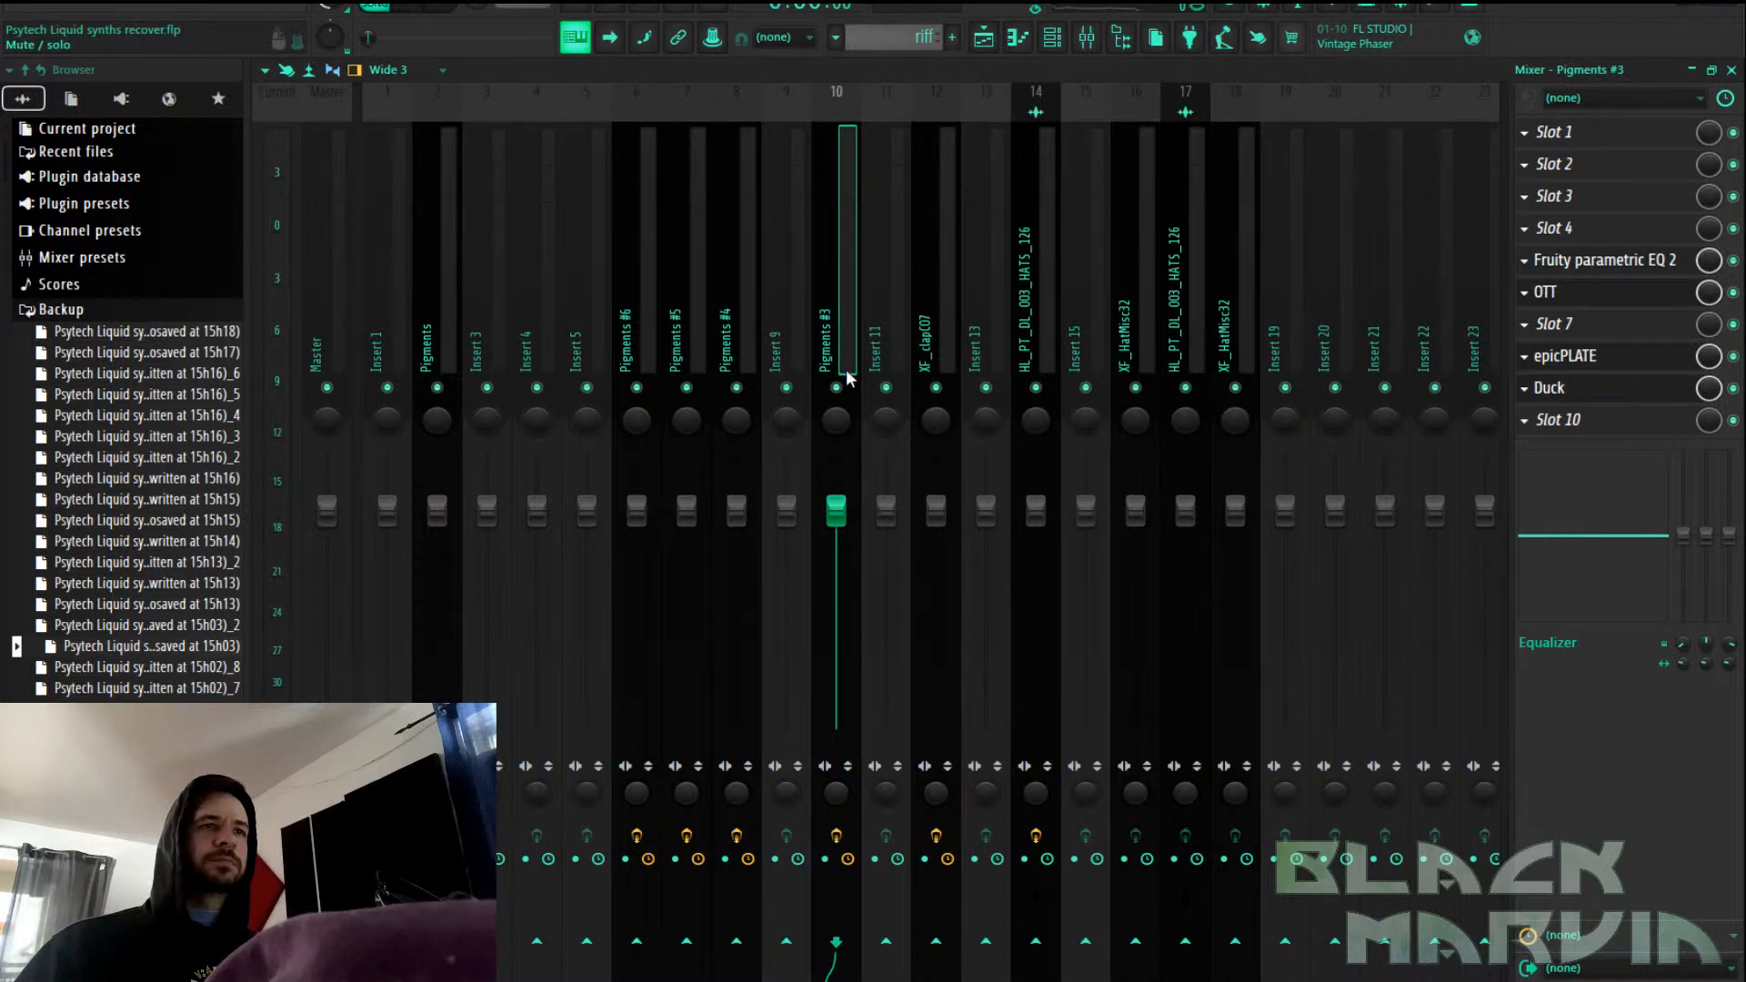
{"action": "right_click", "coordinate": [825, 320]}
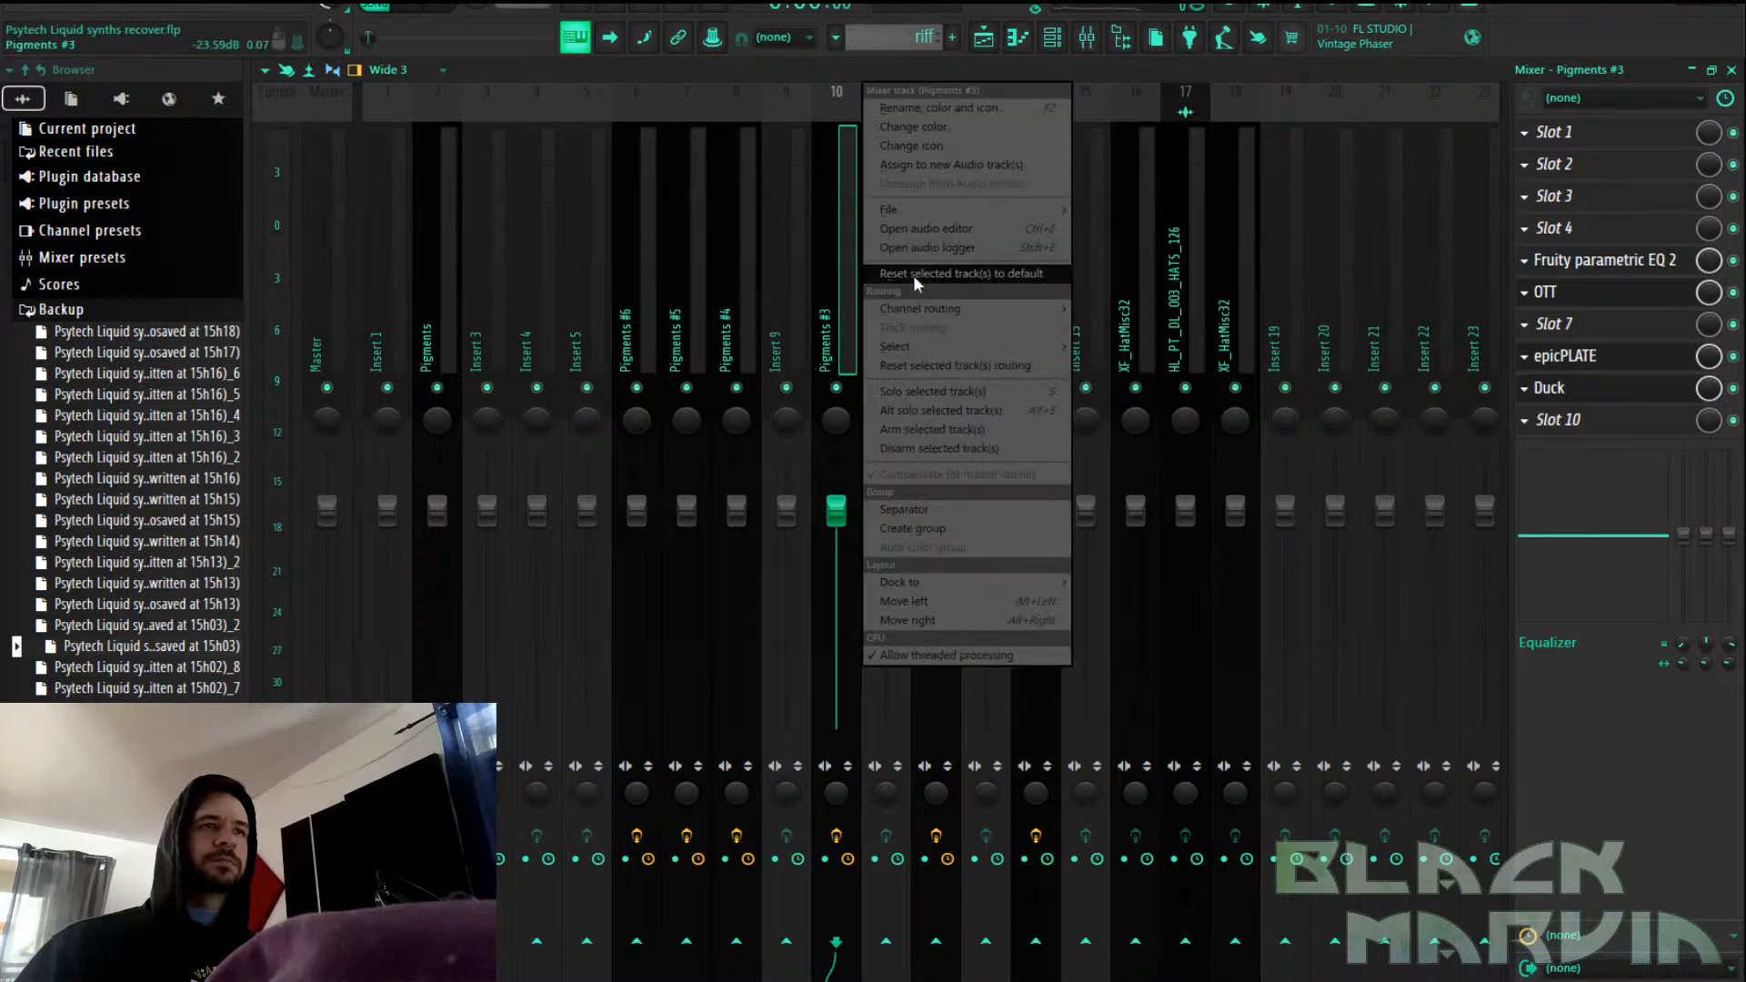
{"action": "left_click", "coordinate": [928, 274]}
{"action": "key", "text": "Return"}
Reset the Pigments #4 and Pigments #5 mixer tracks to default, removing all their plugins
{"action": "right_click", "coordinate": [725, 336]}
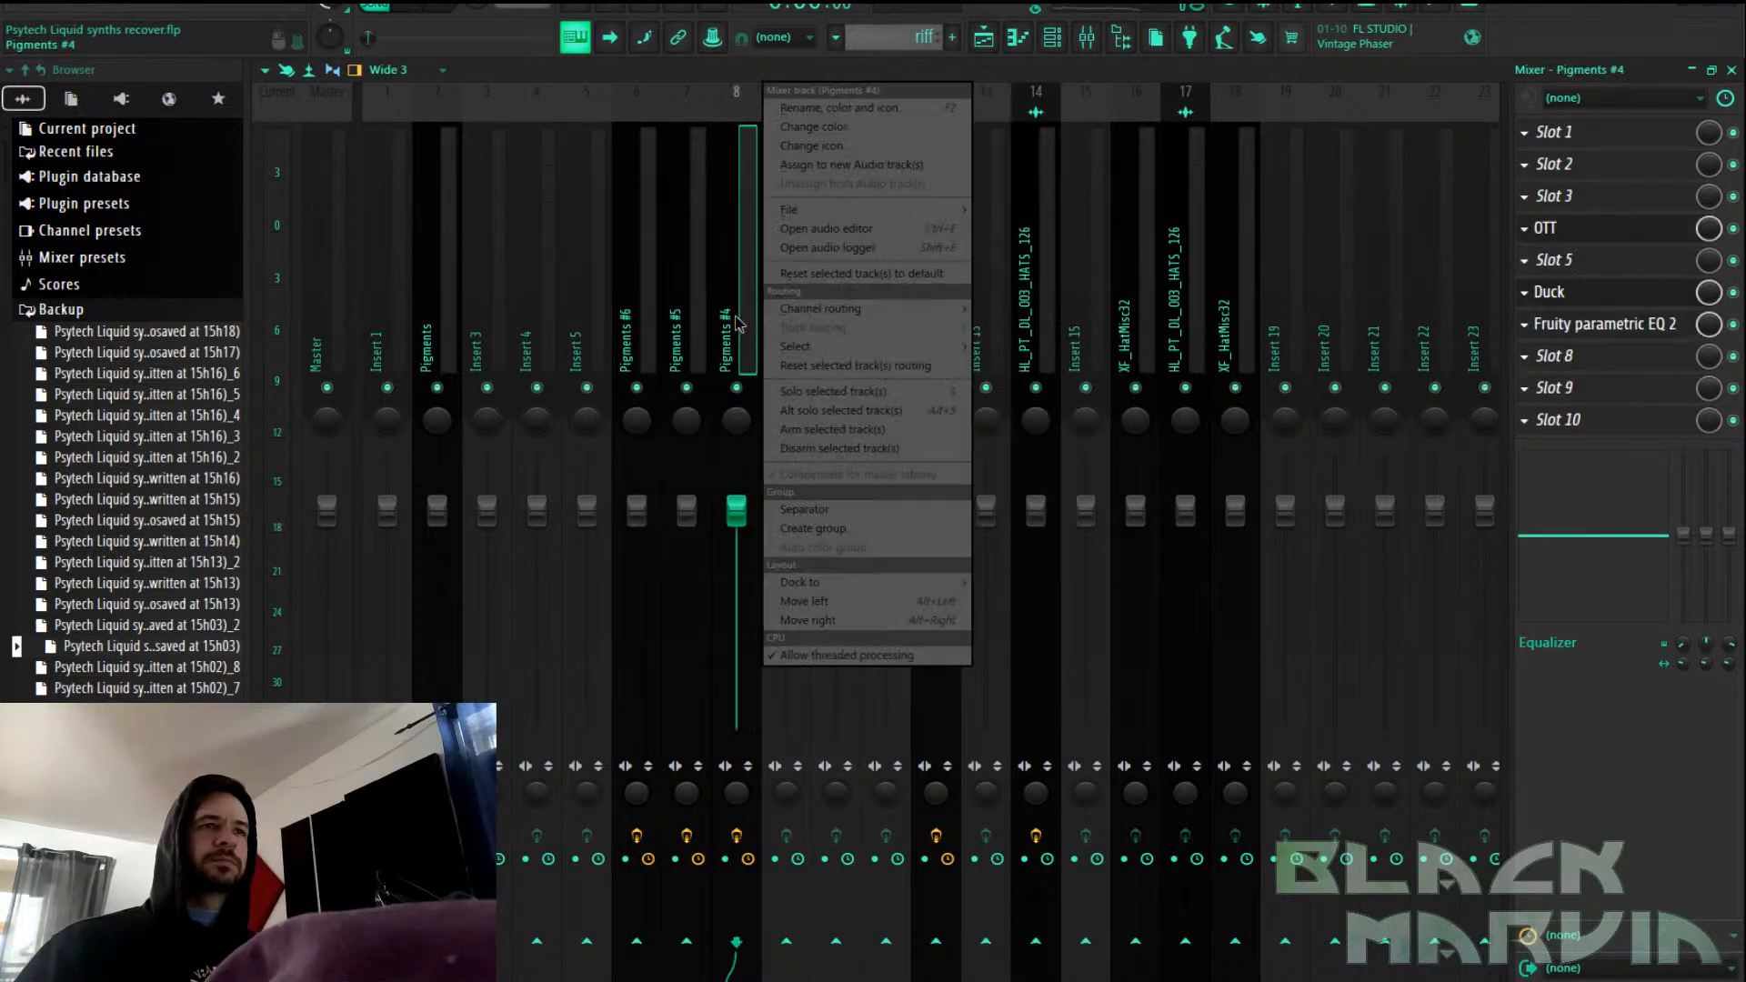
{"action": "left_click", "coordinate": [853, 273]}
{"action": "left_click", "coordinate": [1021, 557]}
{"action": "right_click", "coordinate": [686, 313]}
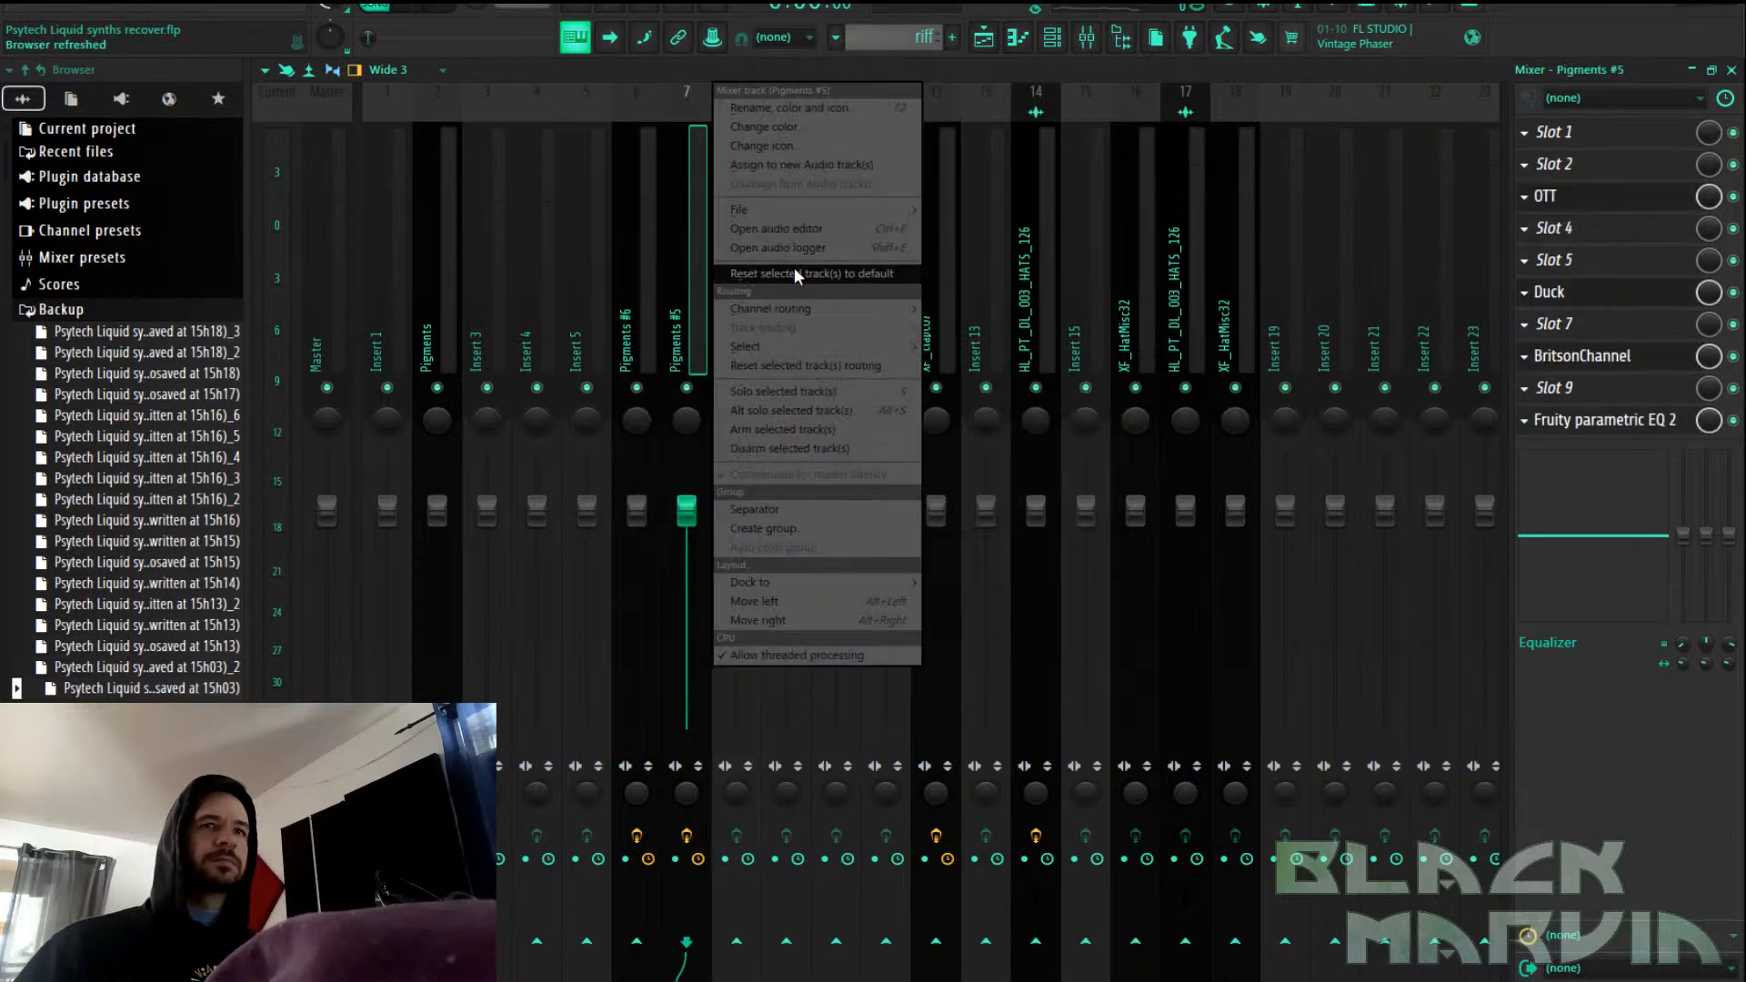
{"action": "left_click", "coordinate": [794, 268]}
{"action": "left_click", "coordinate": [1011, 545]}
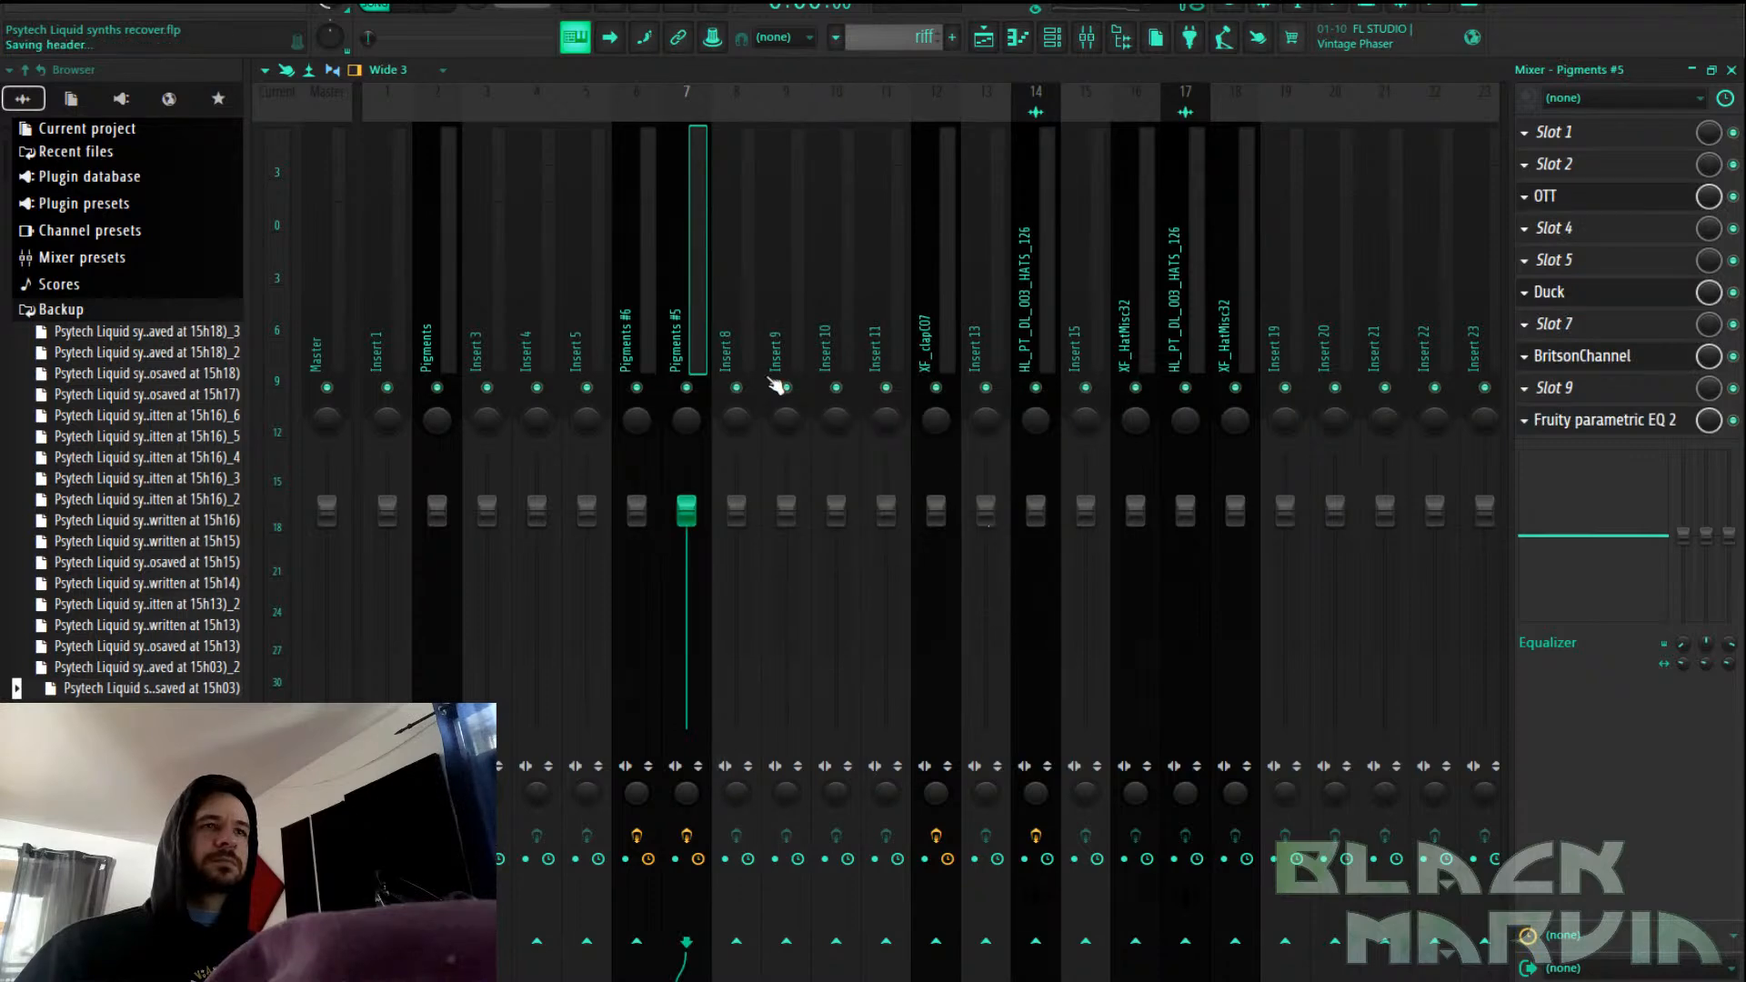
Route the Track 7 consolidated channel to mixer track 8
{"action": "right_click", "coordinate": [746, 318]}
{"action": "mouse_move", "coordinate": [848, 309]}
{"action": "left_click", "coordinate": [1007, 314]}
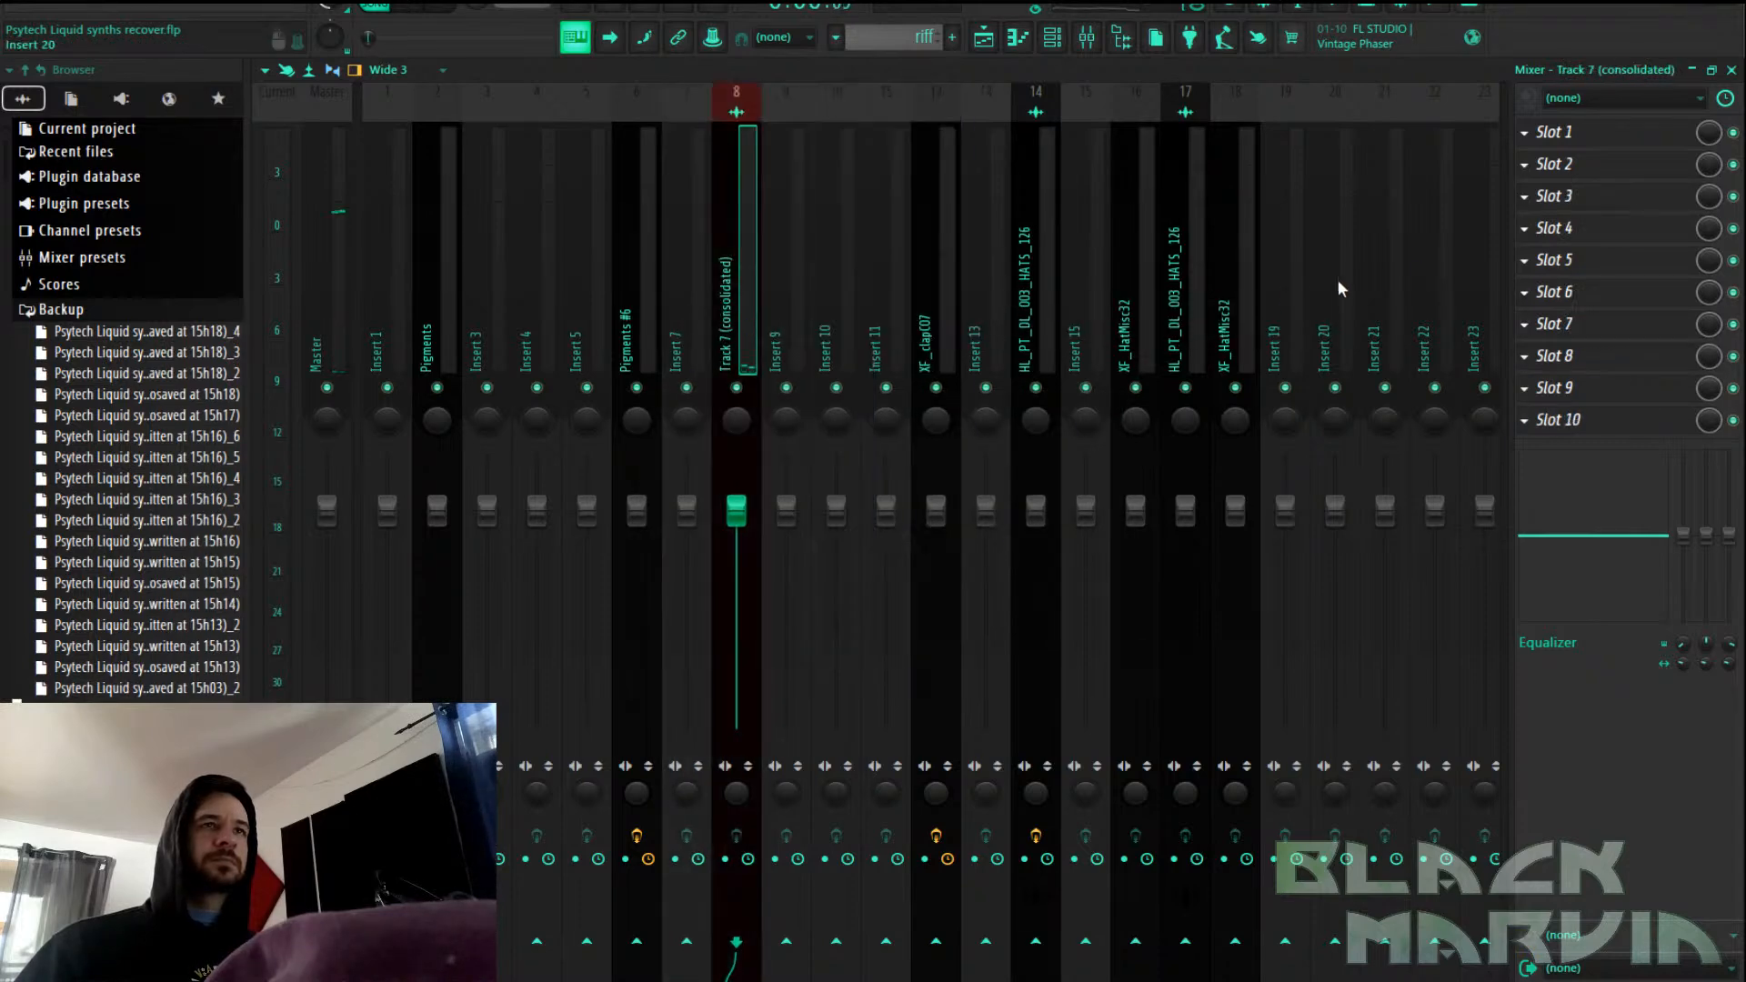
Add Fruity parametric EQ 2 to the Track 7 mixer track's slot 5, load the HP preset, and adjust its high-pass cutoff frequency
{"action": "left_click", "coordinate": [1618, 262]}
{"action": "scroll", "coordinate": [1030, 344], "scroll_direction": "down", "scroll_amount": 2}
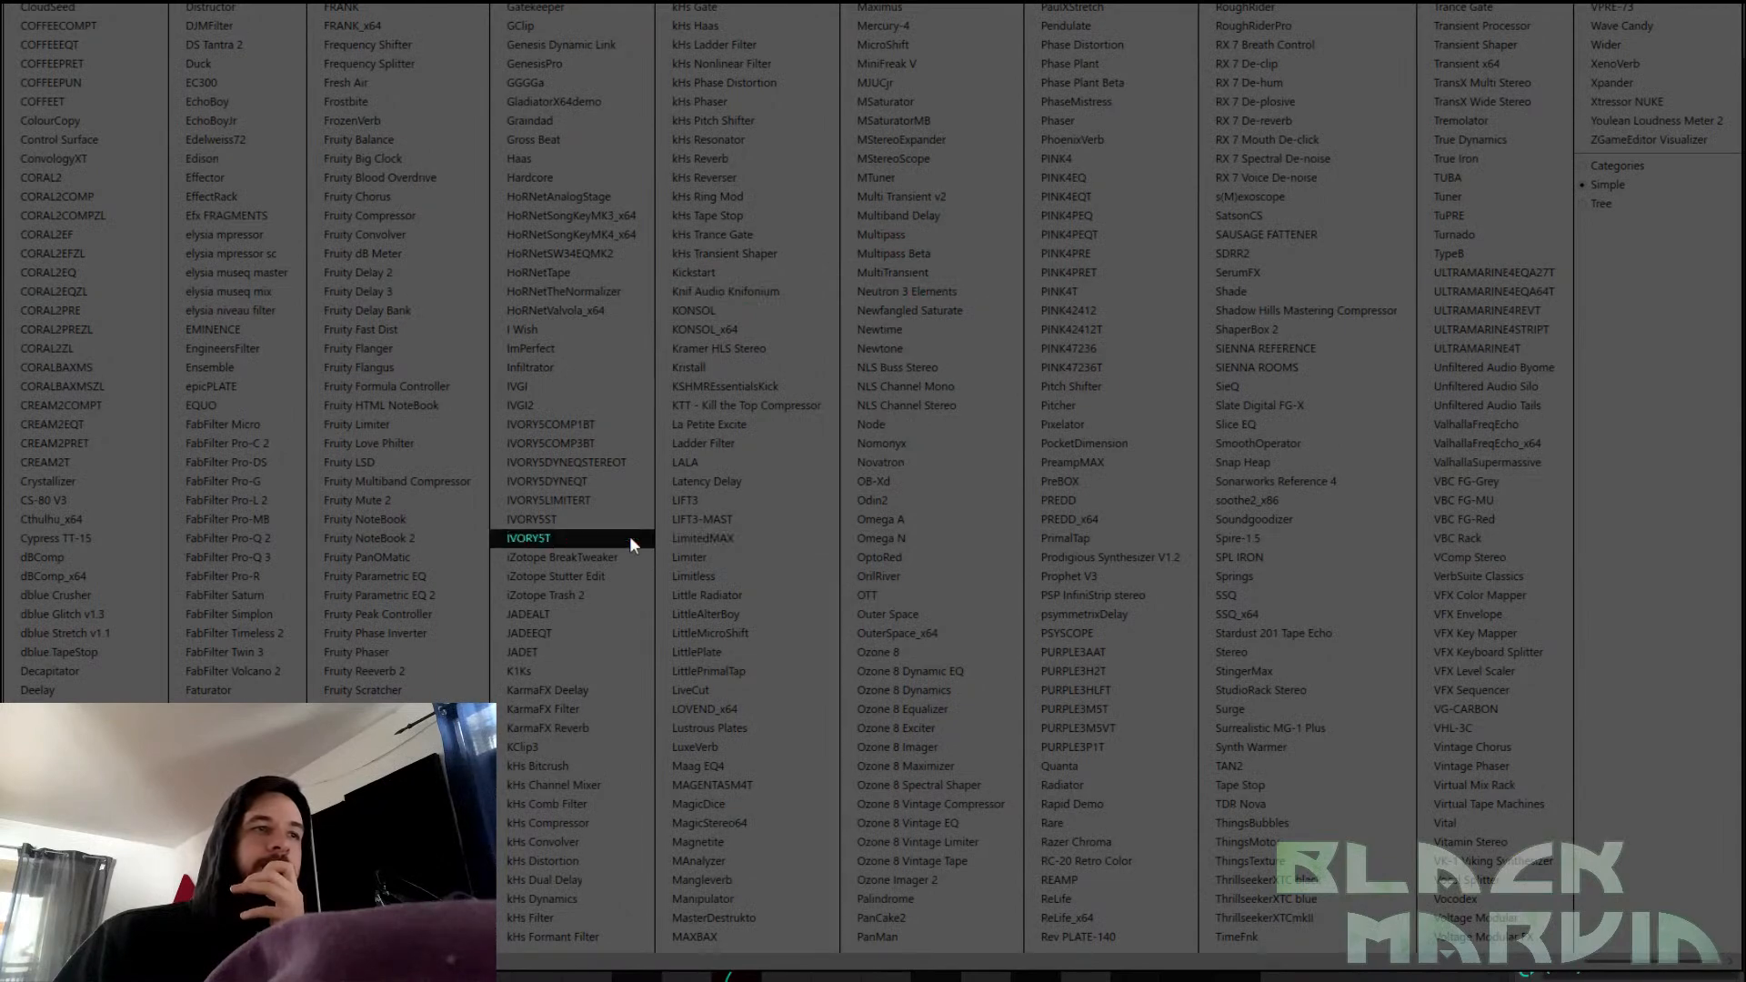
{"action": "left_click", "coordinate": [438, 591]}
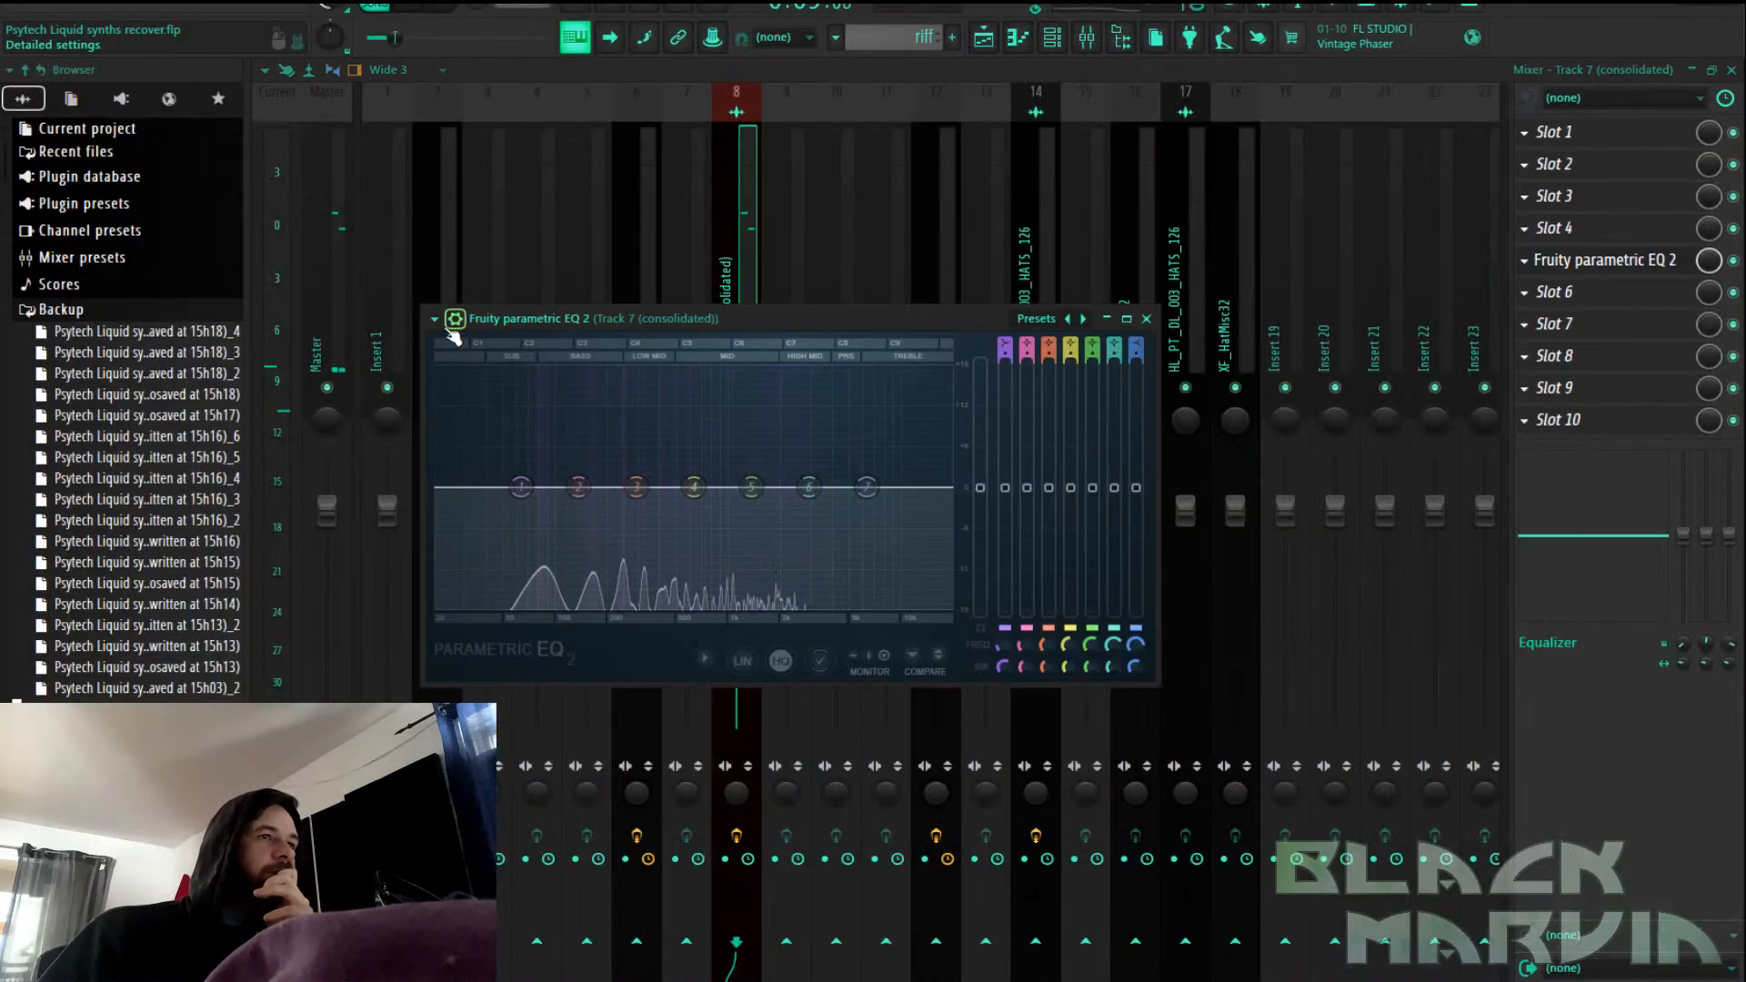
{"action": "left_click", "coordinate": [434, 319]}
{"action": "mouse_move", "coordinate": [482, 393]}
{"action": "left_click", "coordinate": [678, 412]}
{"action": "left_click_drag", "start_coordinate": [629, 487], "coordinate": [599, 488]}
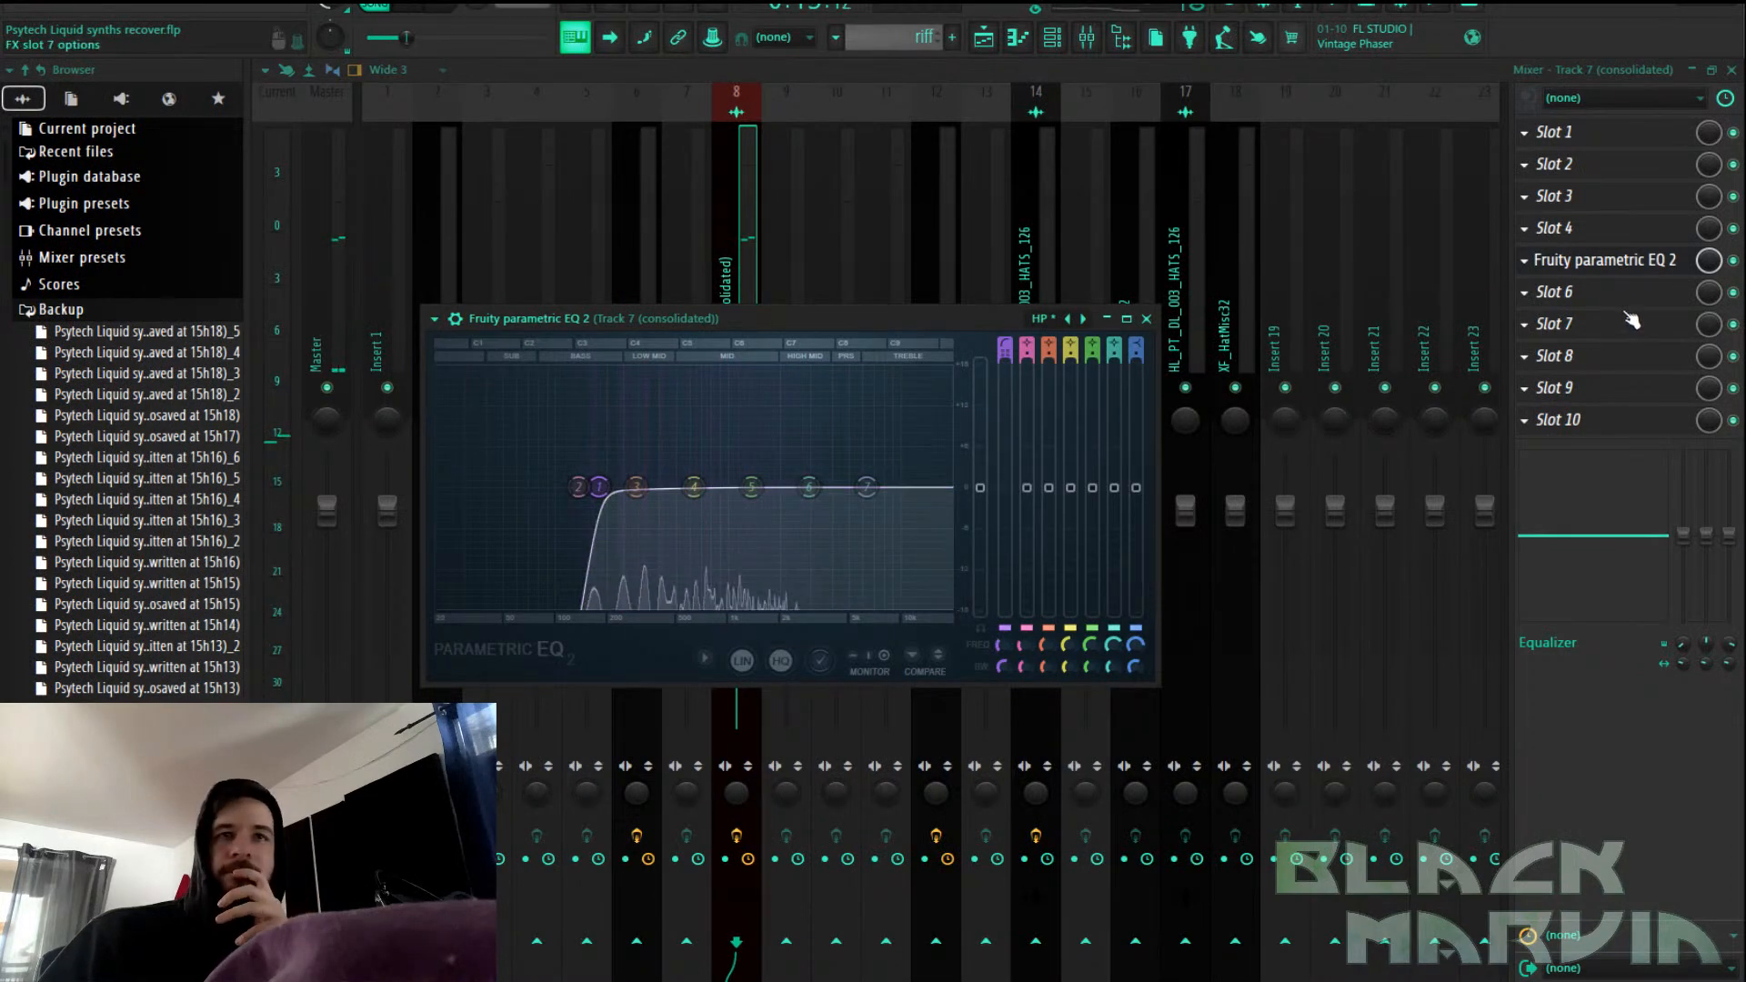
Add Multipass to slot 7 of the Track 7 mixer track and insert a Ring Mod effect on Band 3
{"action": "left_click", "coordinate": [1603, 324]}
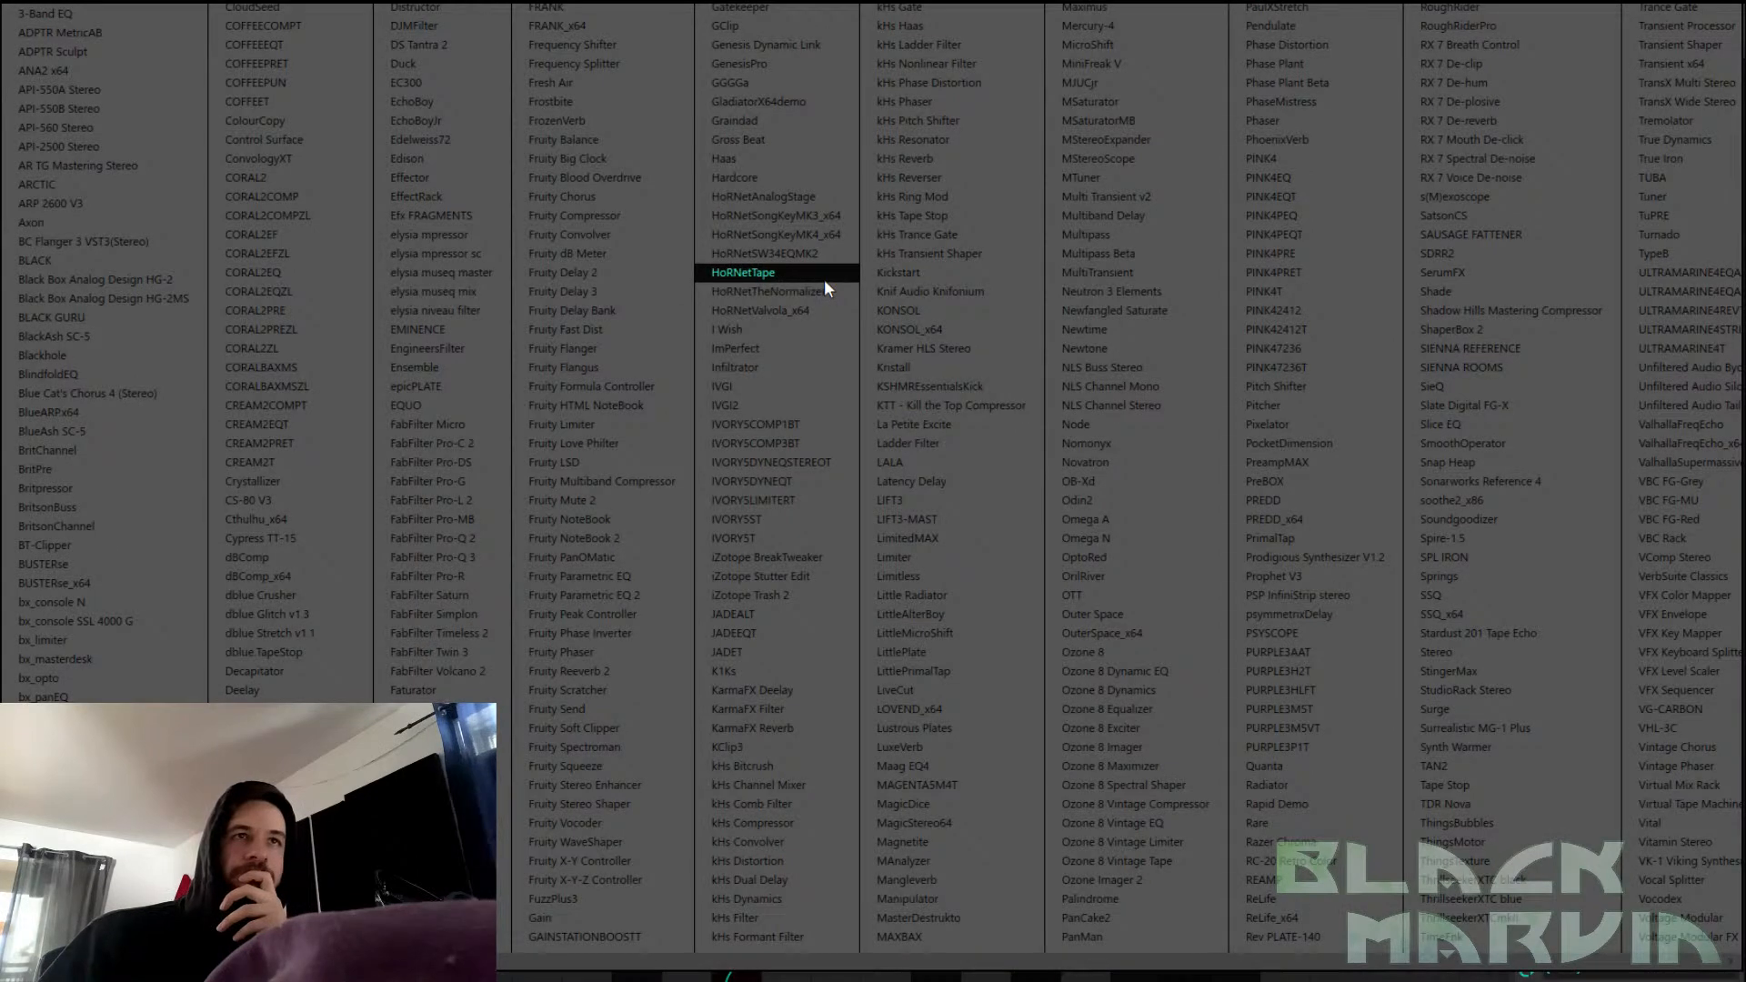
{"action": "left_click", "coordinate": [1087, 236]}
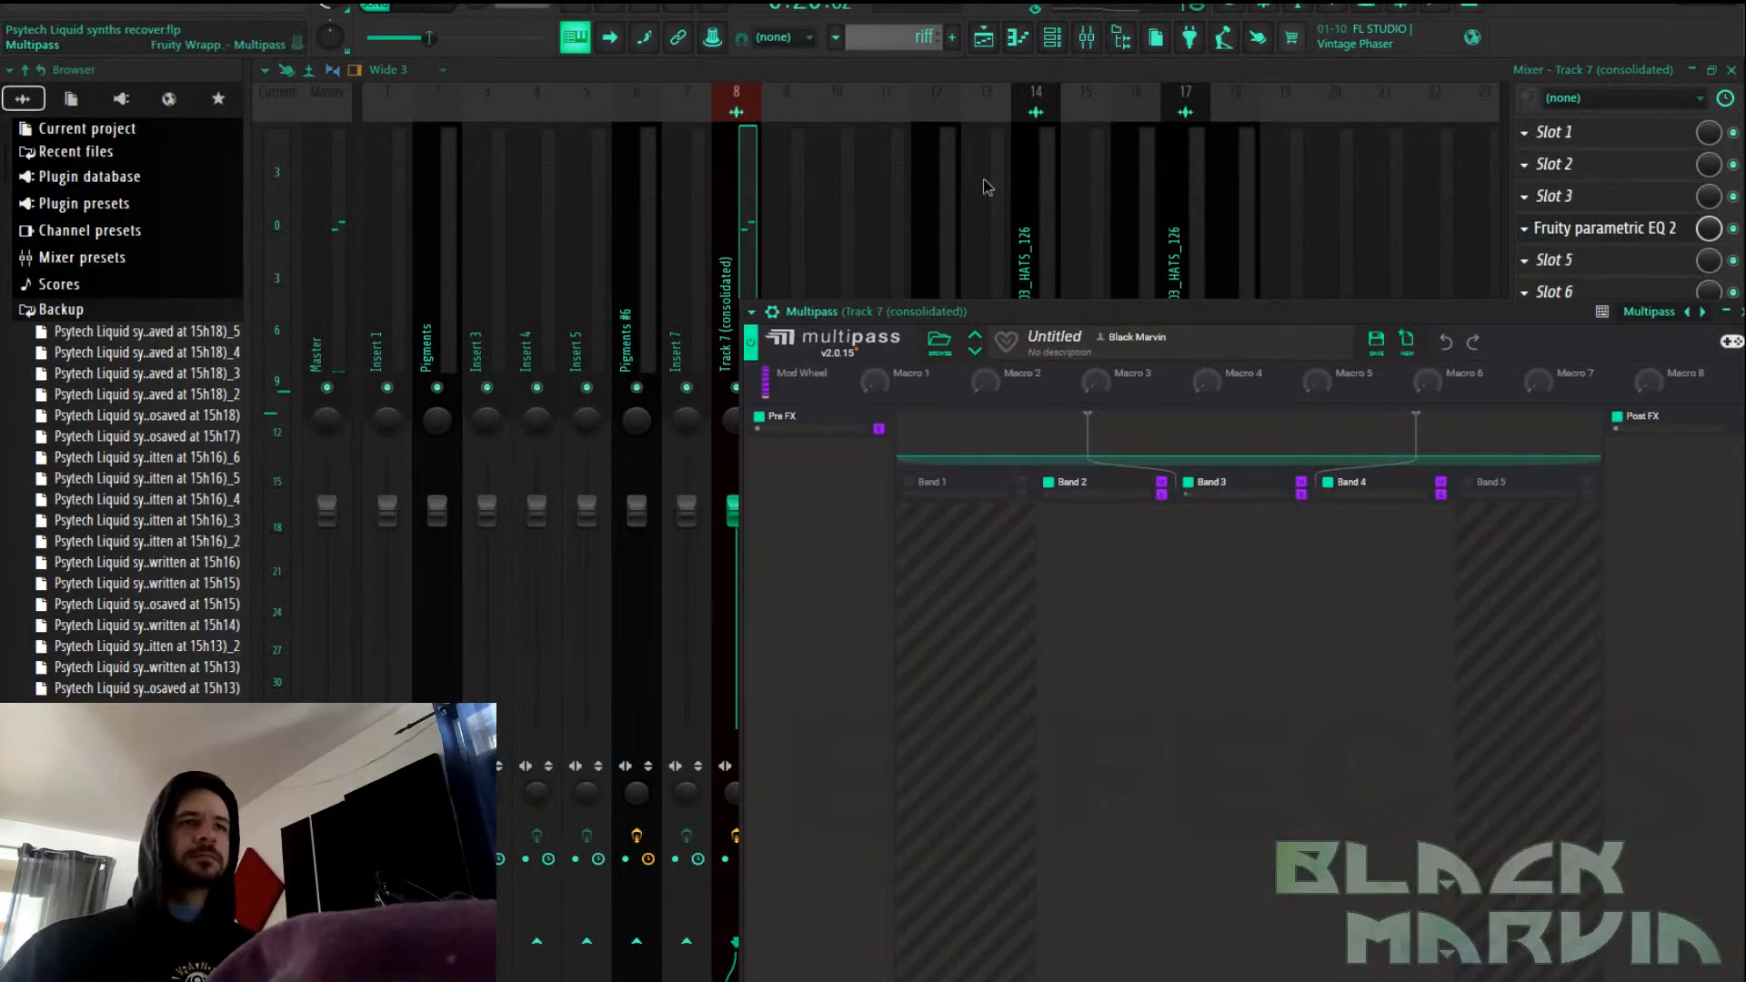
{"action": "left_click", "coordinate": [1134, 389]}
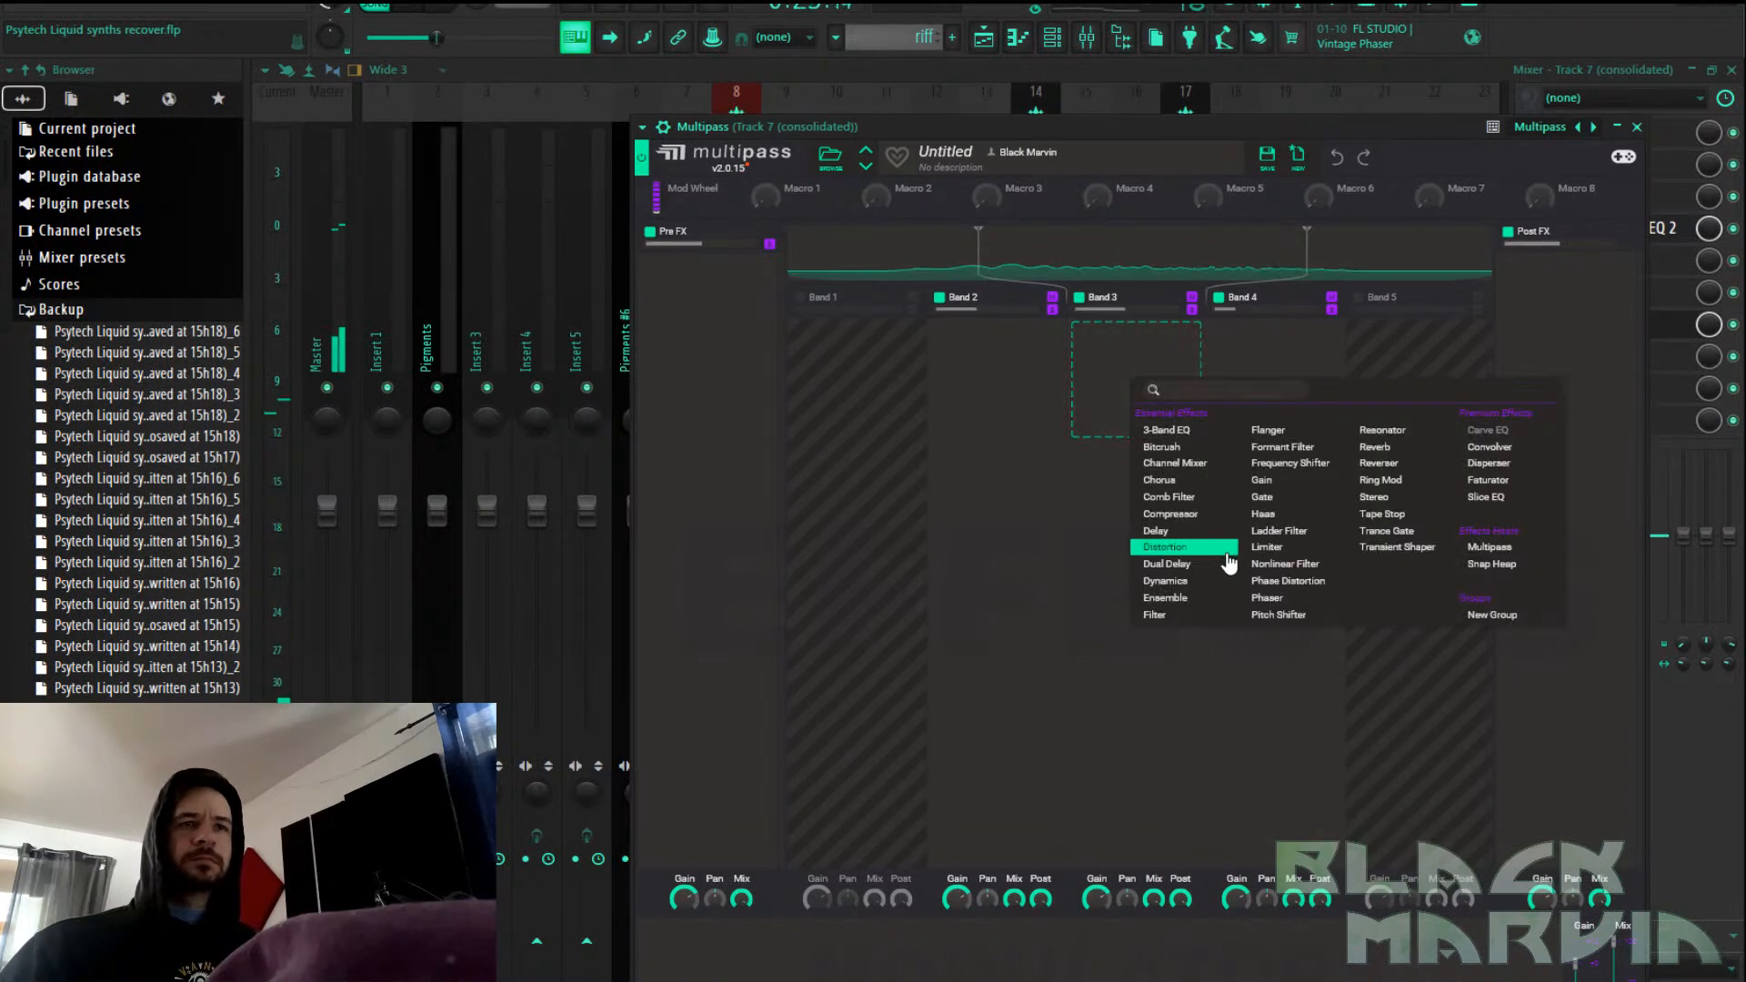
{"action": "left_click", "coordinate": [1383, 479]}
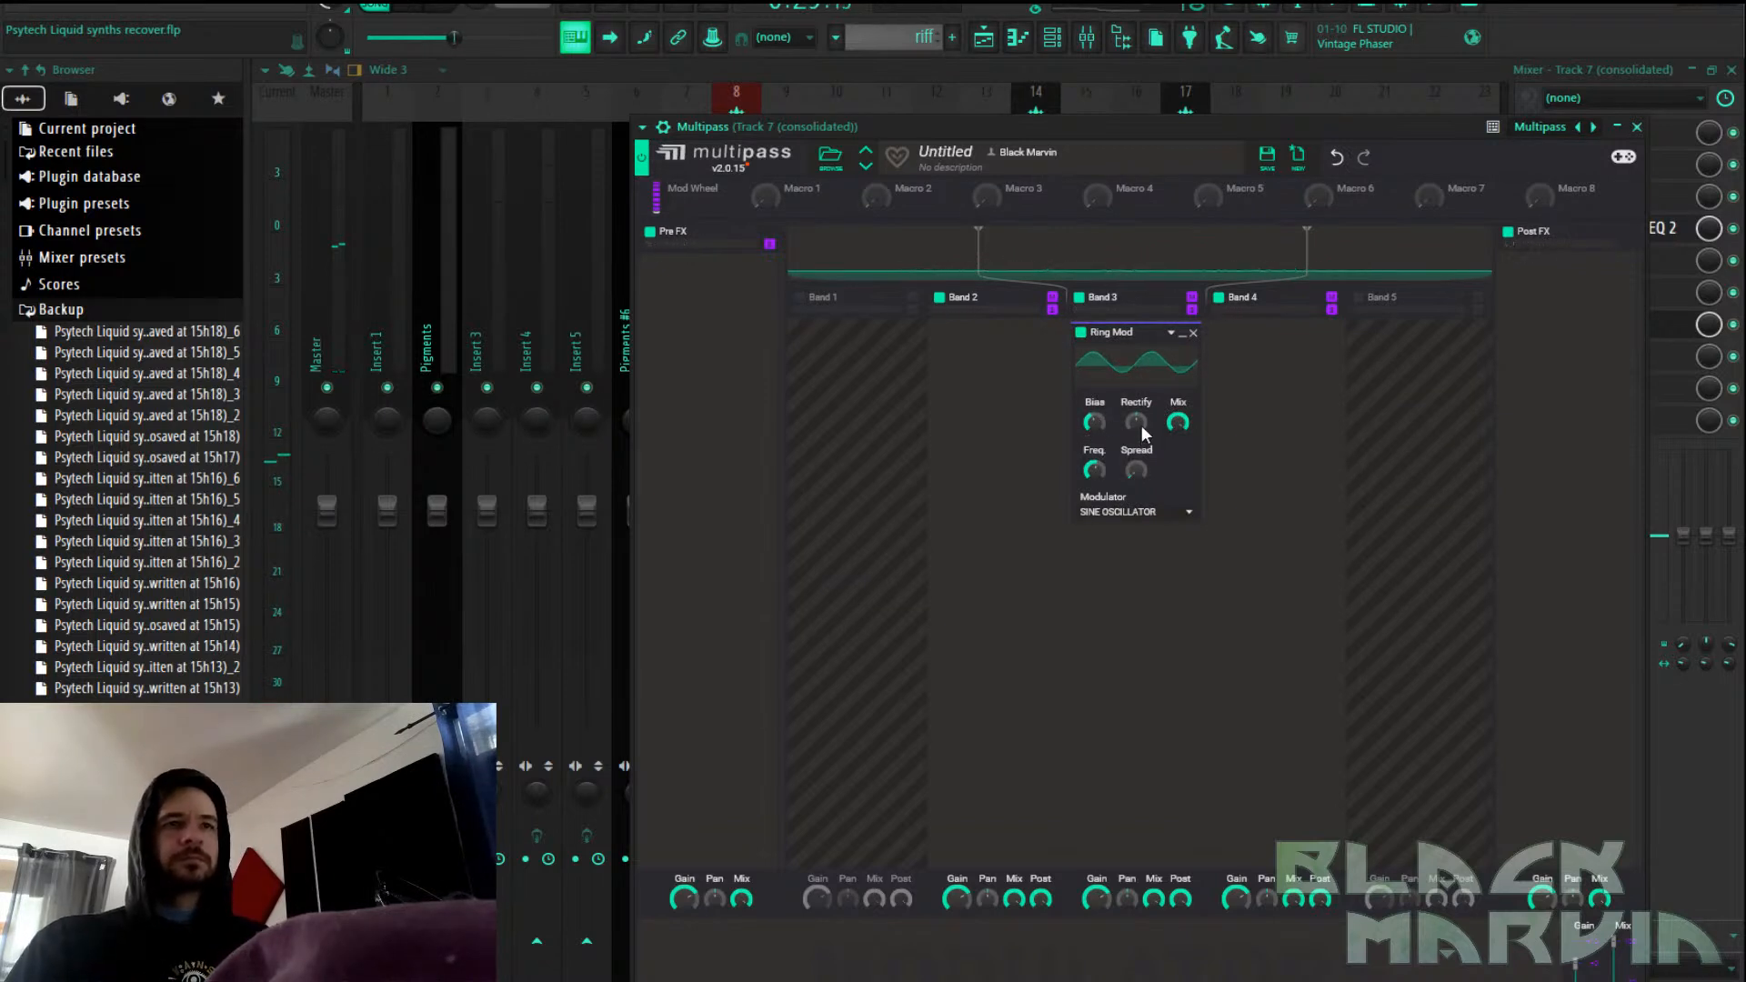
Raise the Band 3 Ring Mod's frequency and reduce its mix to 44%
{"action": "left_click_drag", "start_coordinate": [1093, 470], "coordinate": [1180, 492]}
{"action": "left_click", "coordinate": [450, 7]}
{"action": "left_click", "coordinate": [421, 5]}
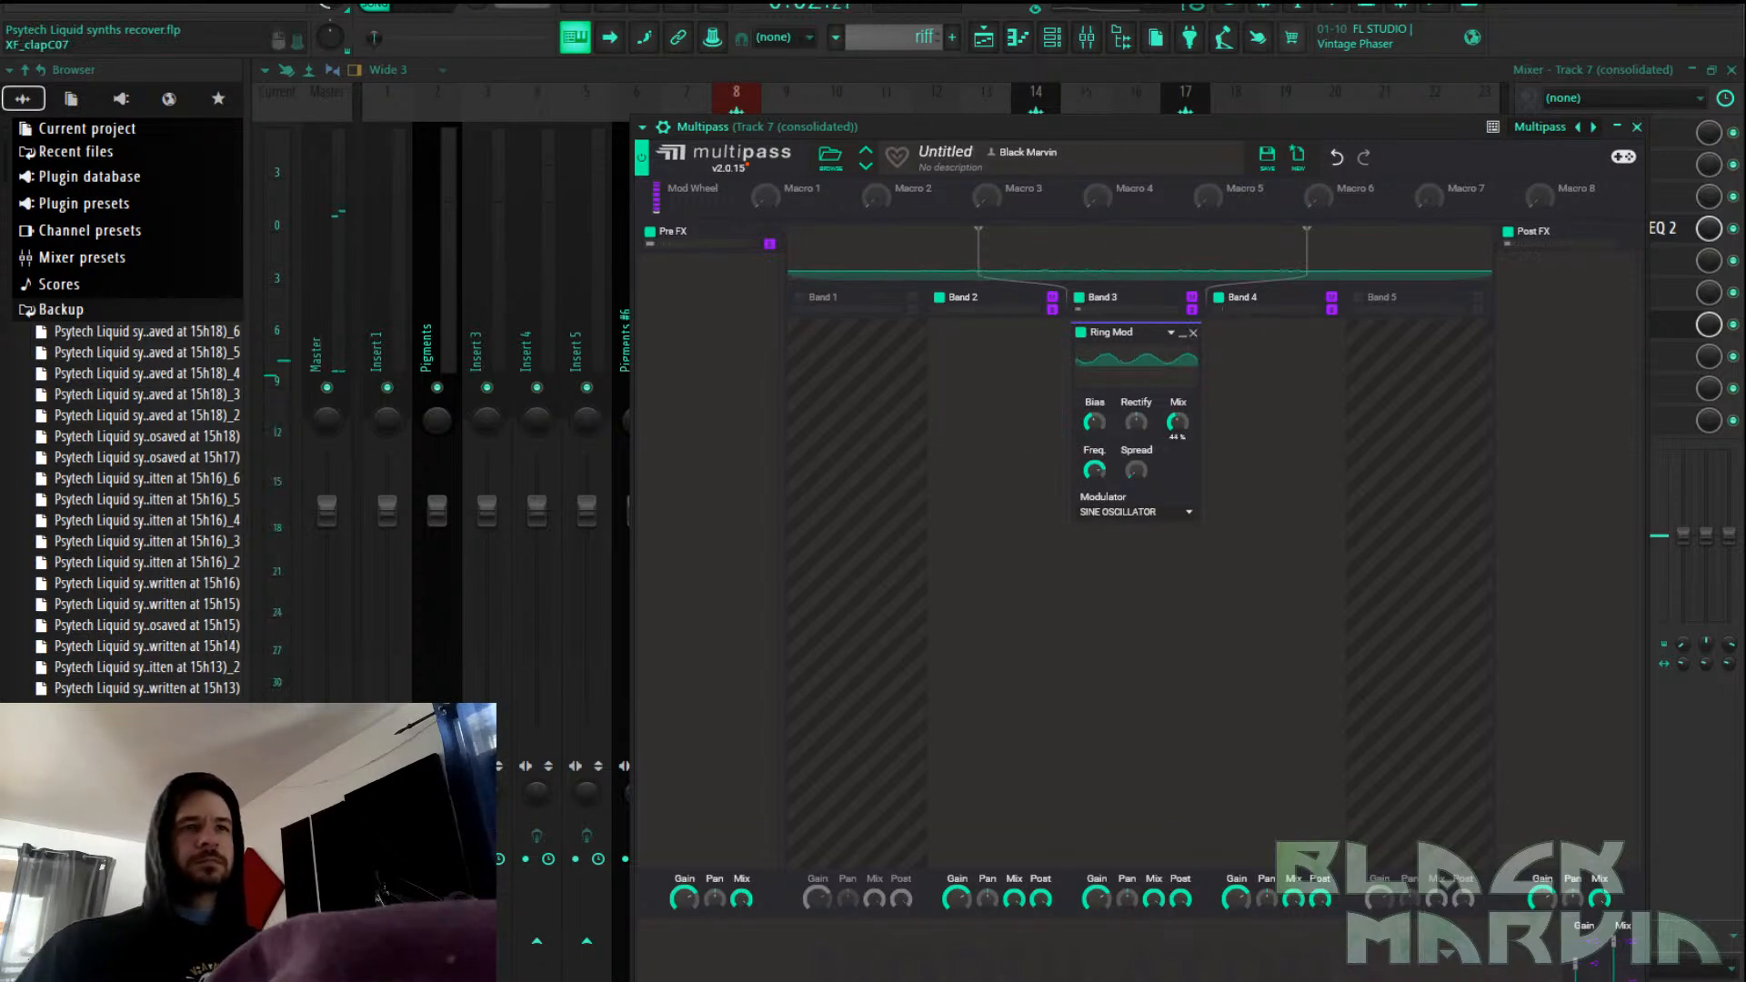
Copy the Ring Mod effect from Band 3 to Band 4 in Multipass
{"action": "left_click_drag", "start_coordinate": [1127, 332], "coordinate": [1292, 343], "text": "ctrl"}
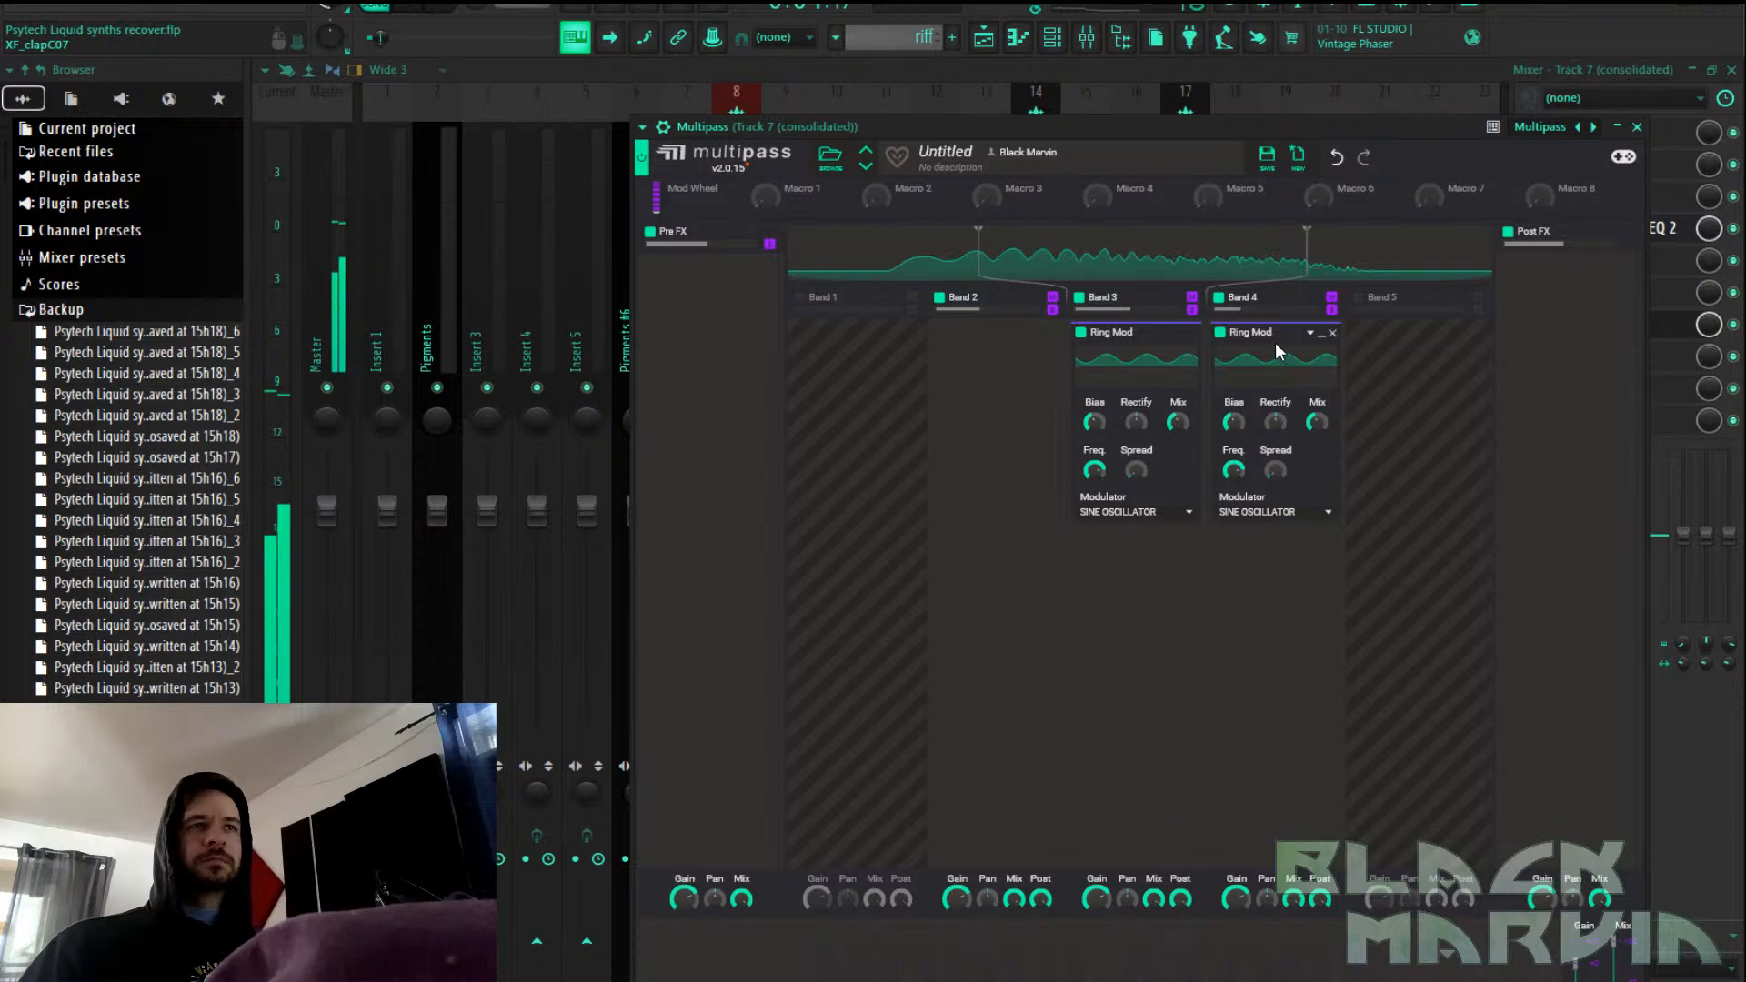
{"action": "left_click", "coordinate": [1229, 512]}
{"action": "left_click", "coordinate": [1235, 497]}
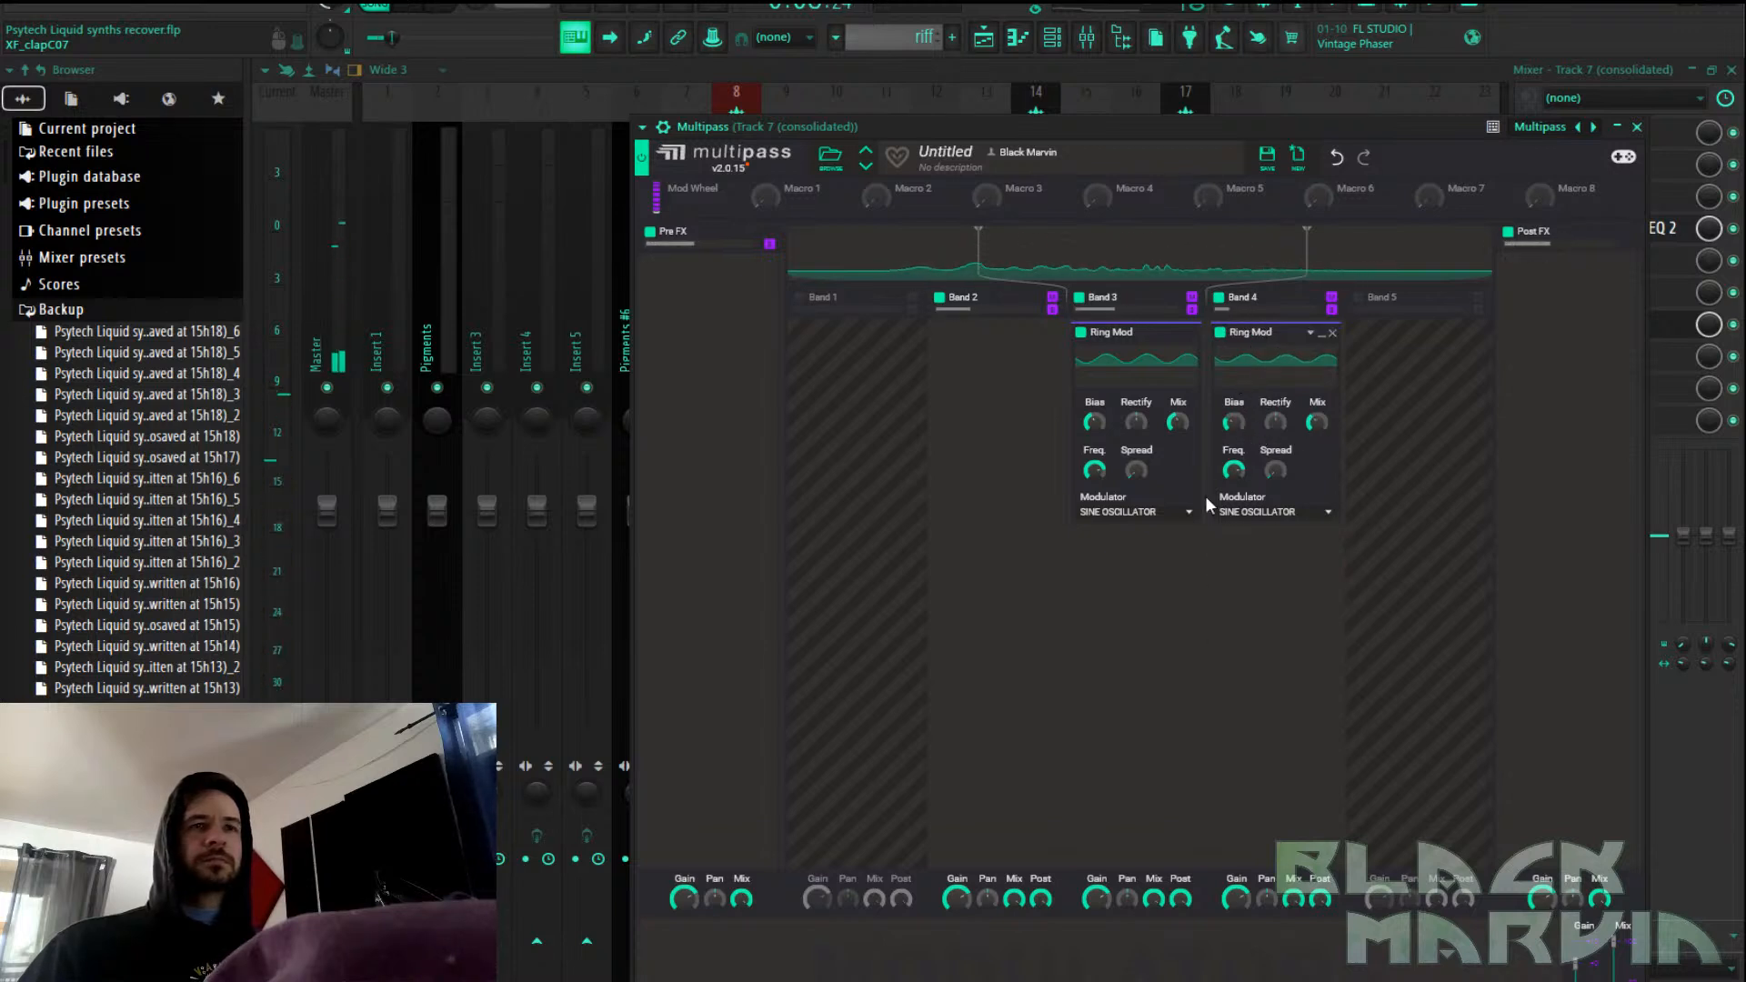
Try a Frequency Shifter at -250 Hz below the Band 3 Ring Mod, and remove it
{"action": "left_click", "coordinate": [1171, 559]}
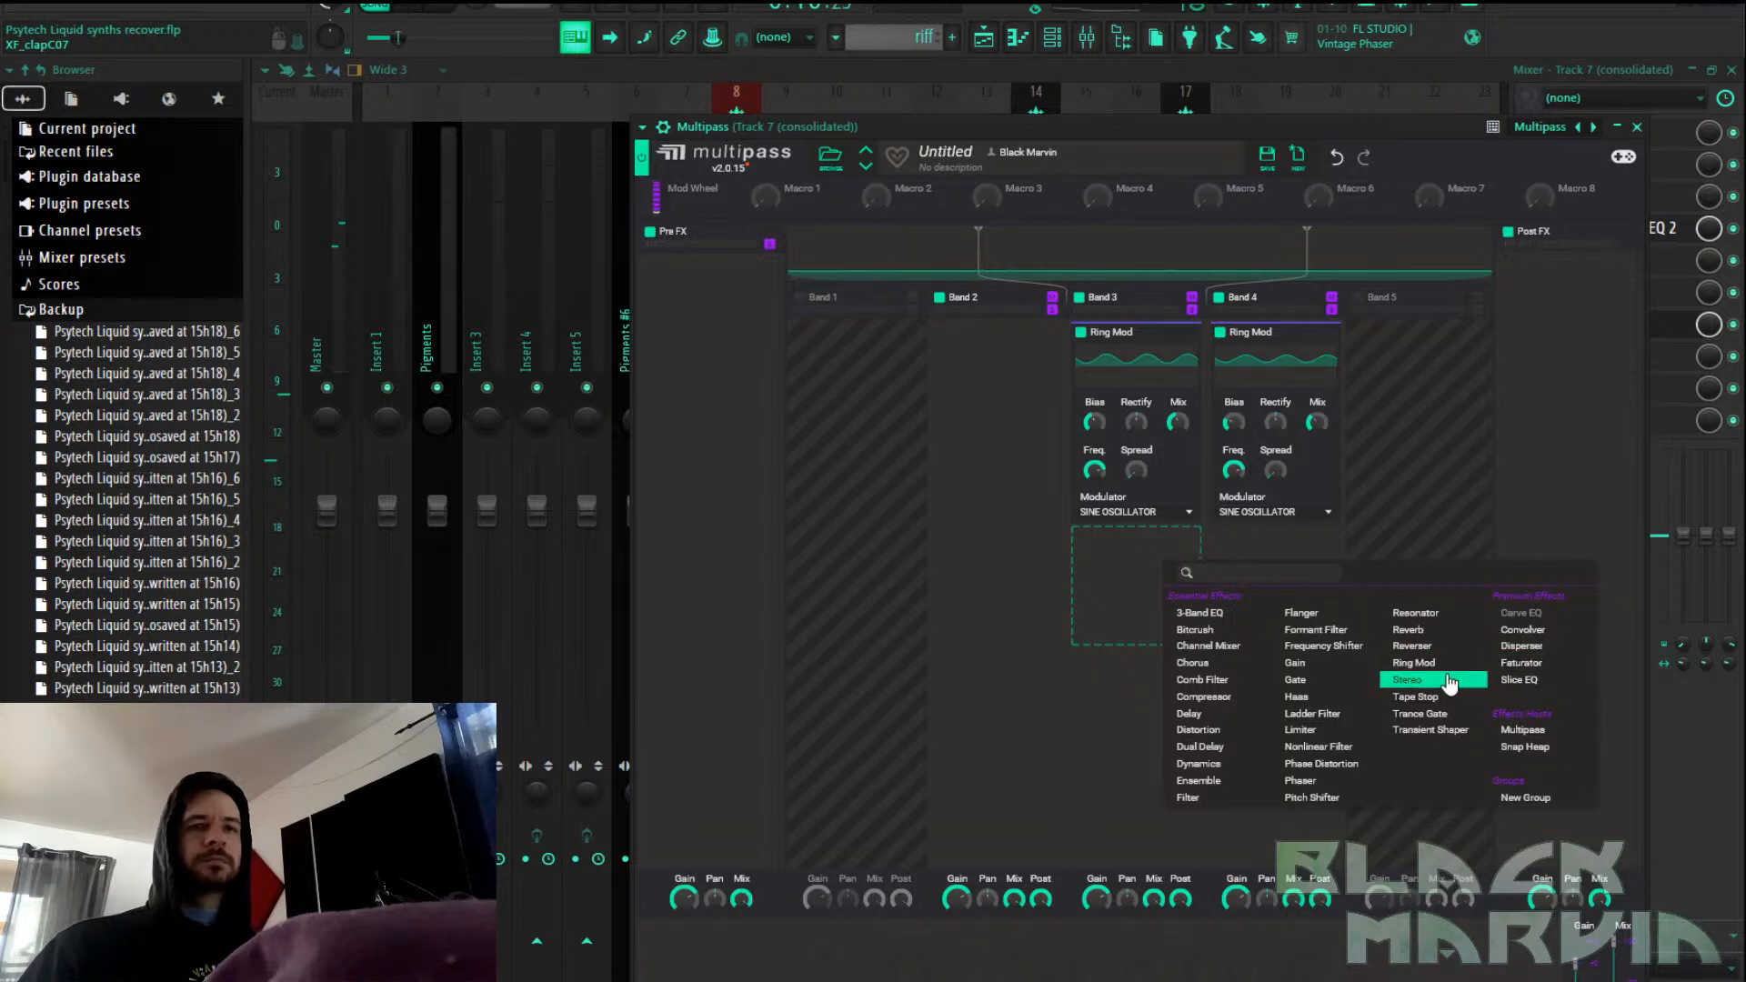
{"action": "left_click", "coordinate": [1361, 649]}
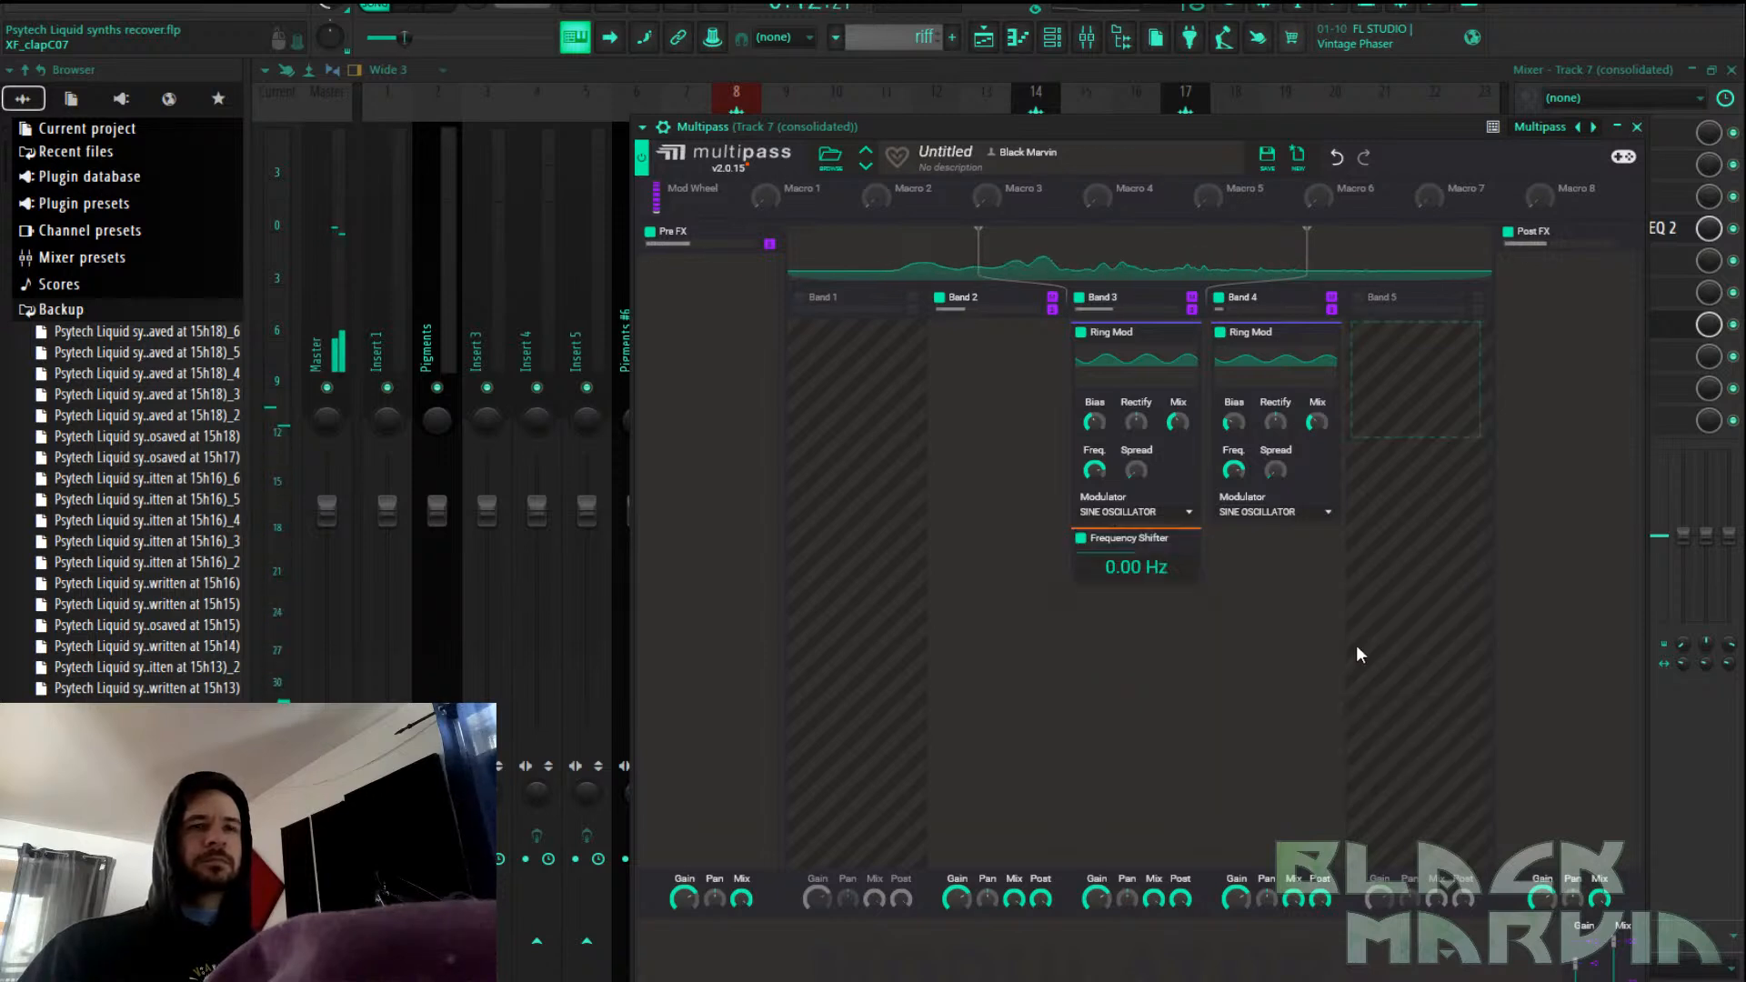
{"action": "left_click_drag", "start_coordinate": [1139, 562], "coordinate": [1139, 582]}
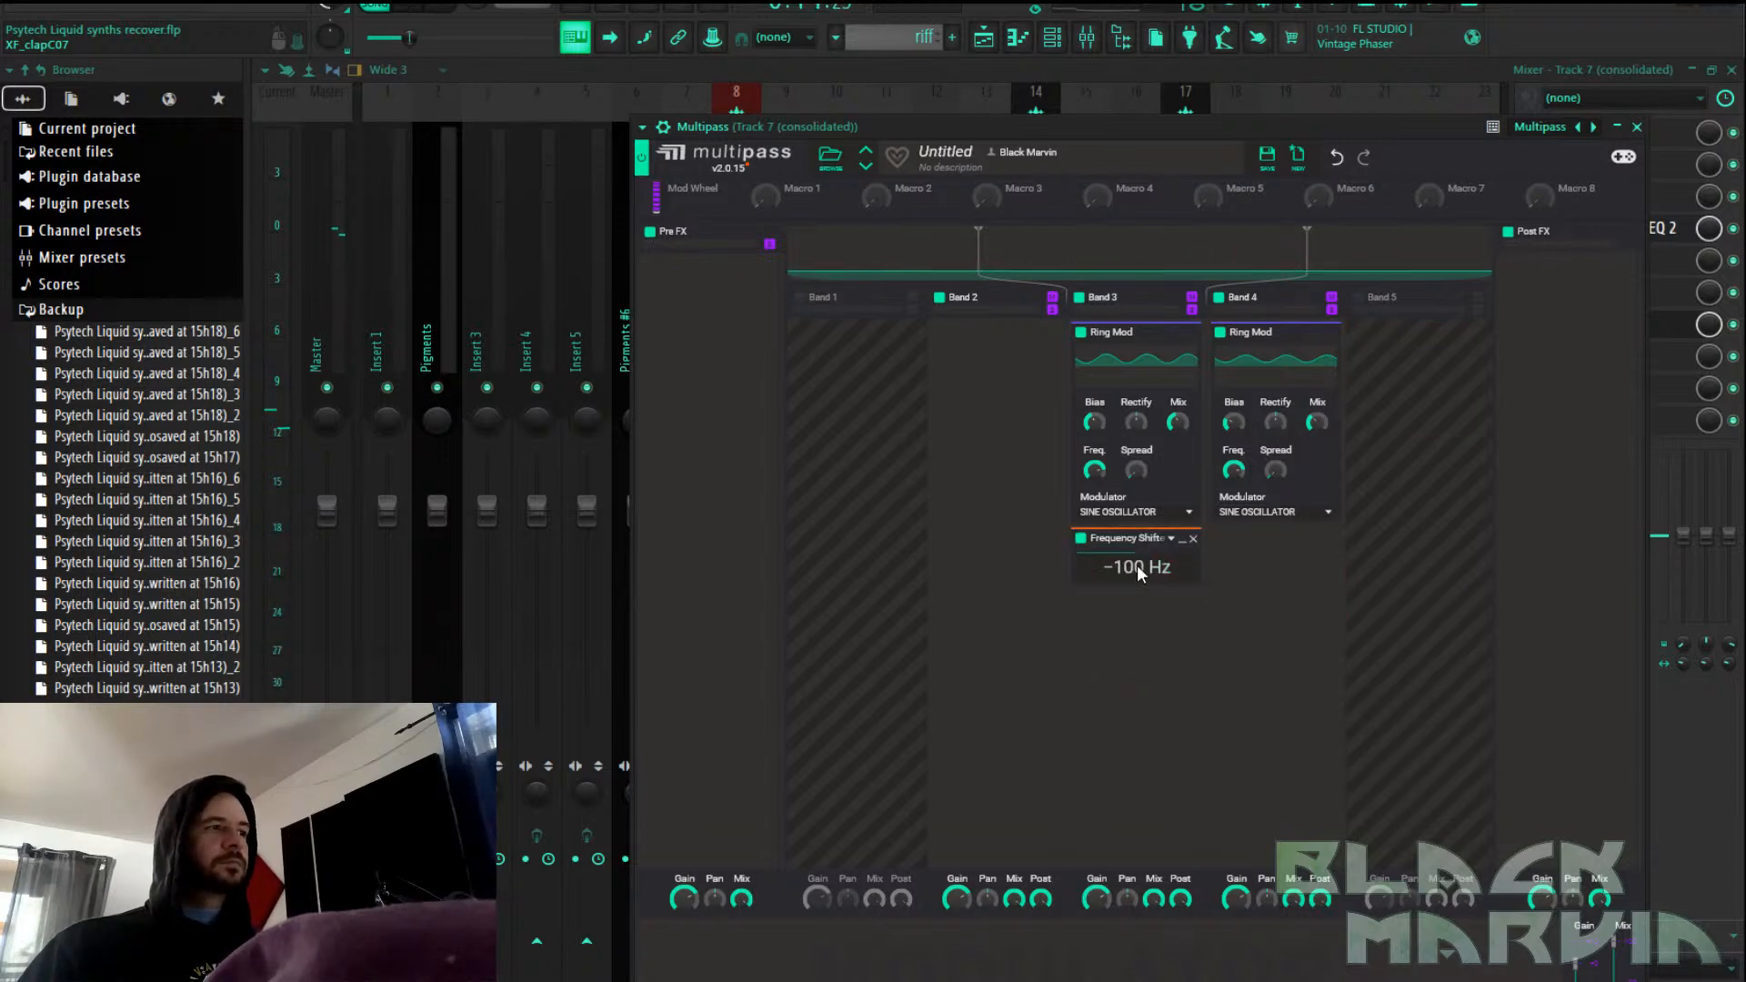
{"action": "left_click_drag", "start_coordinate": [1153, 569], "coordinate": [1154, 636]}
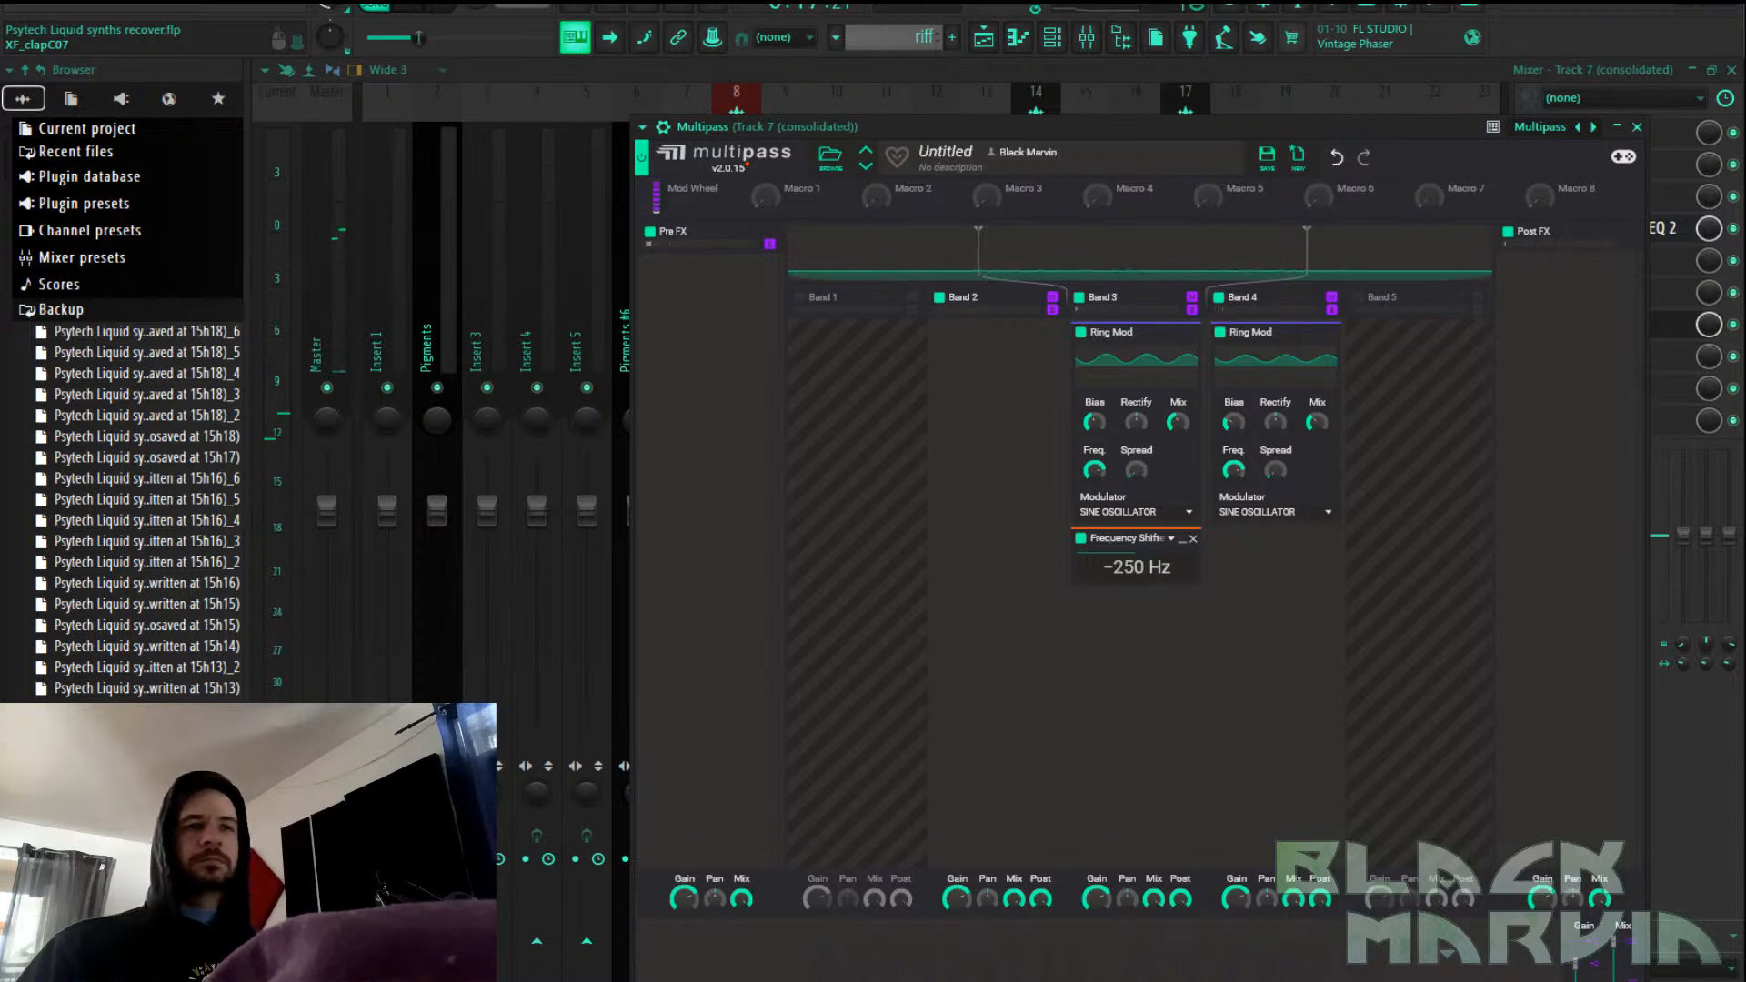
{"action": "left_click", "coordinate": [1194, 541]}
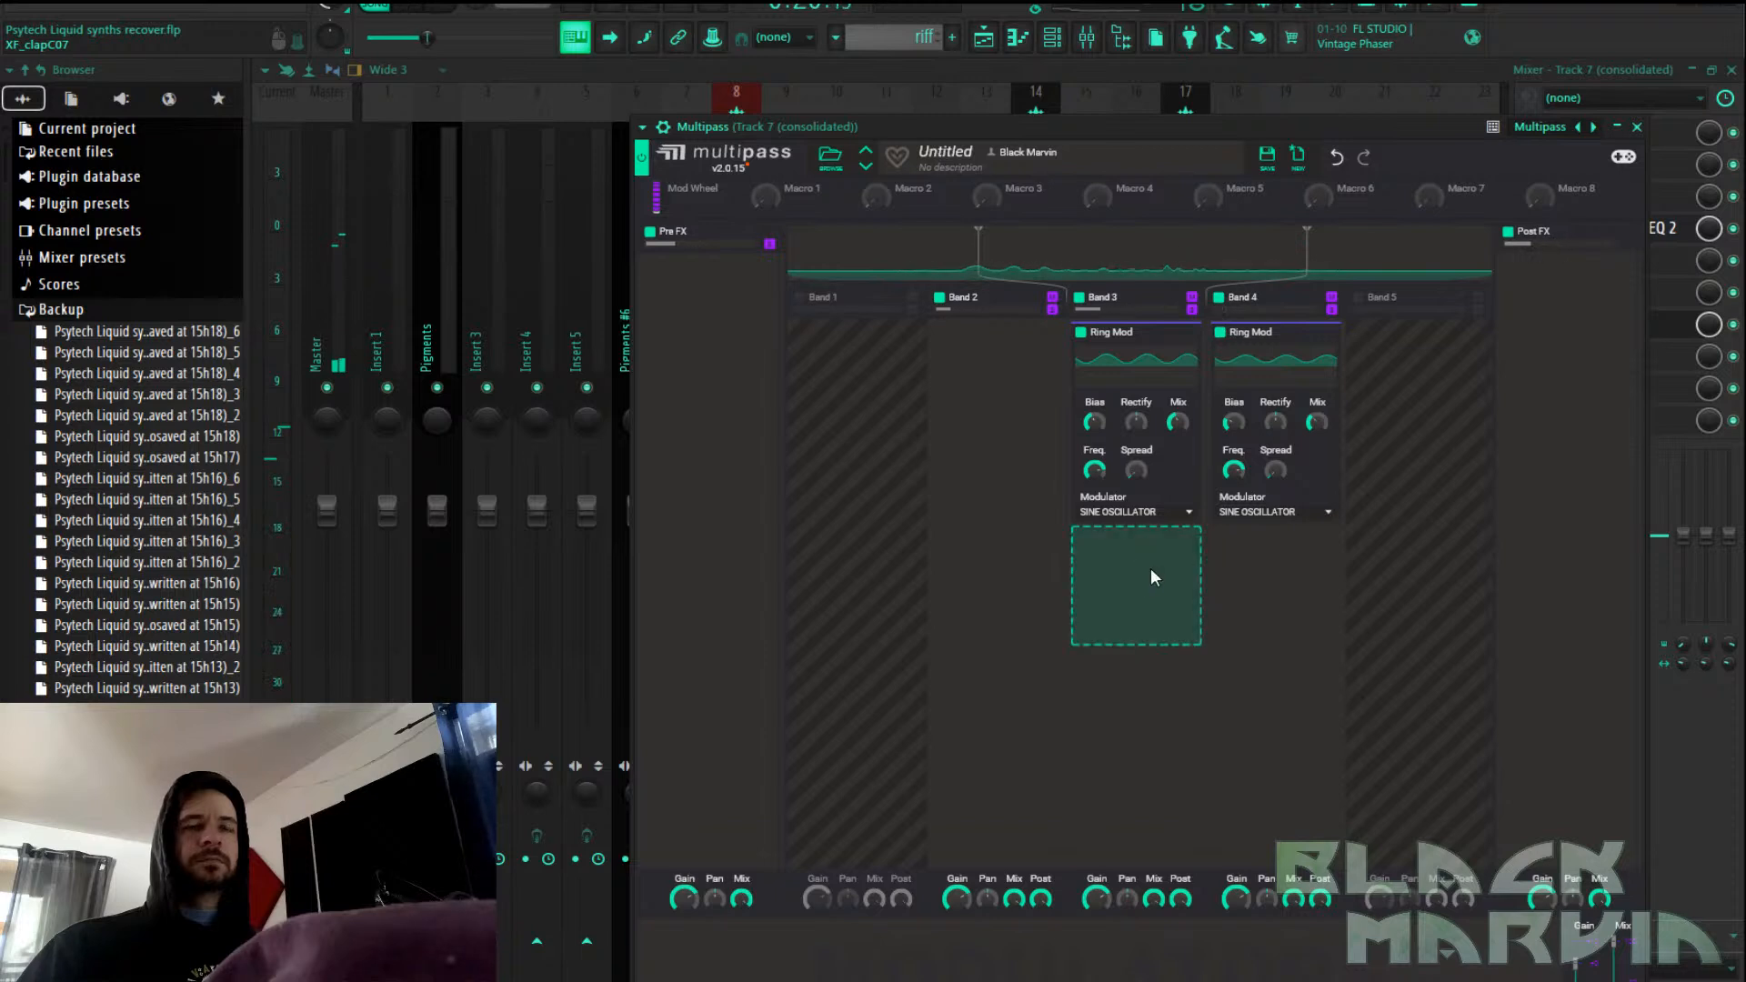
Add a Pitch Shifter below the Band 3 Ring Mod, set it to -12.00 semitones and reduce its mix
{"action": "left_click", "coordinate": [1144, 566]}
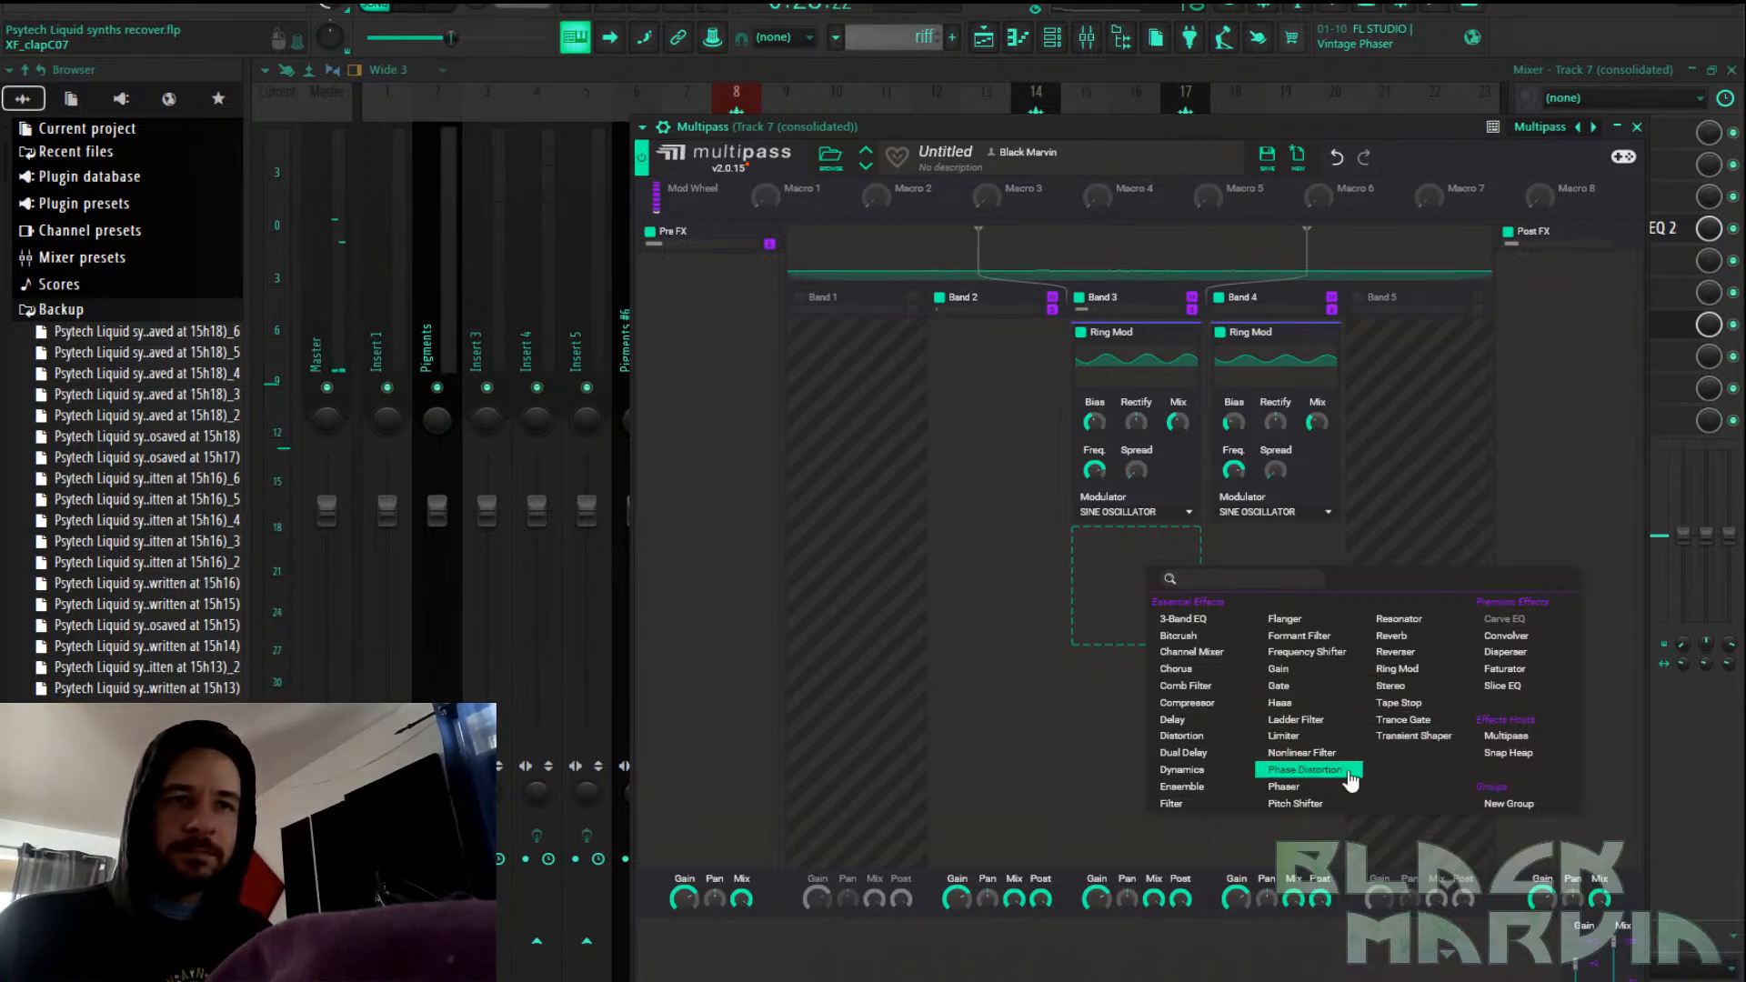
{"action": "left_click", "coordinate": [1331, 804]}
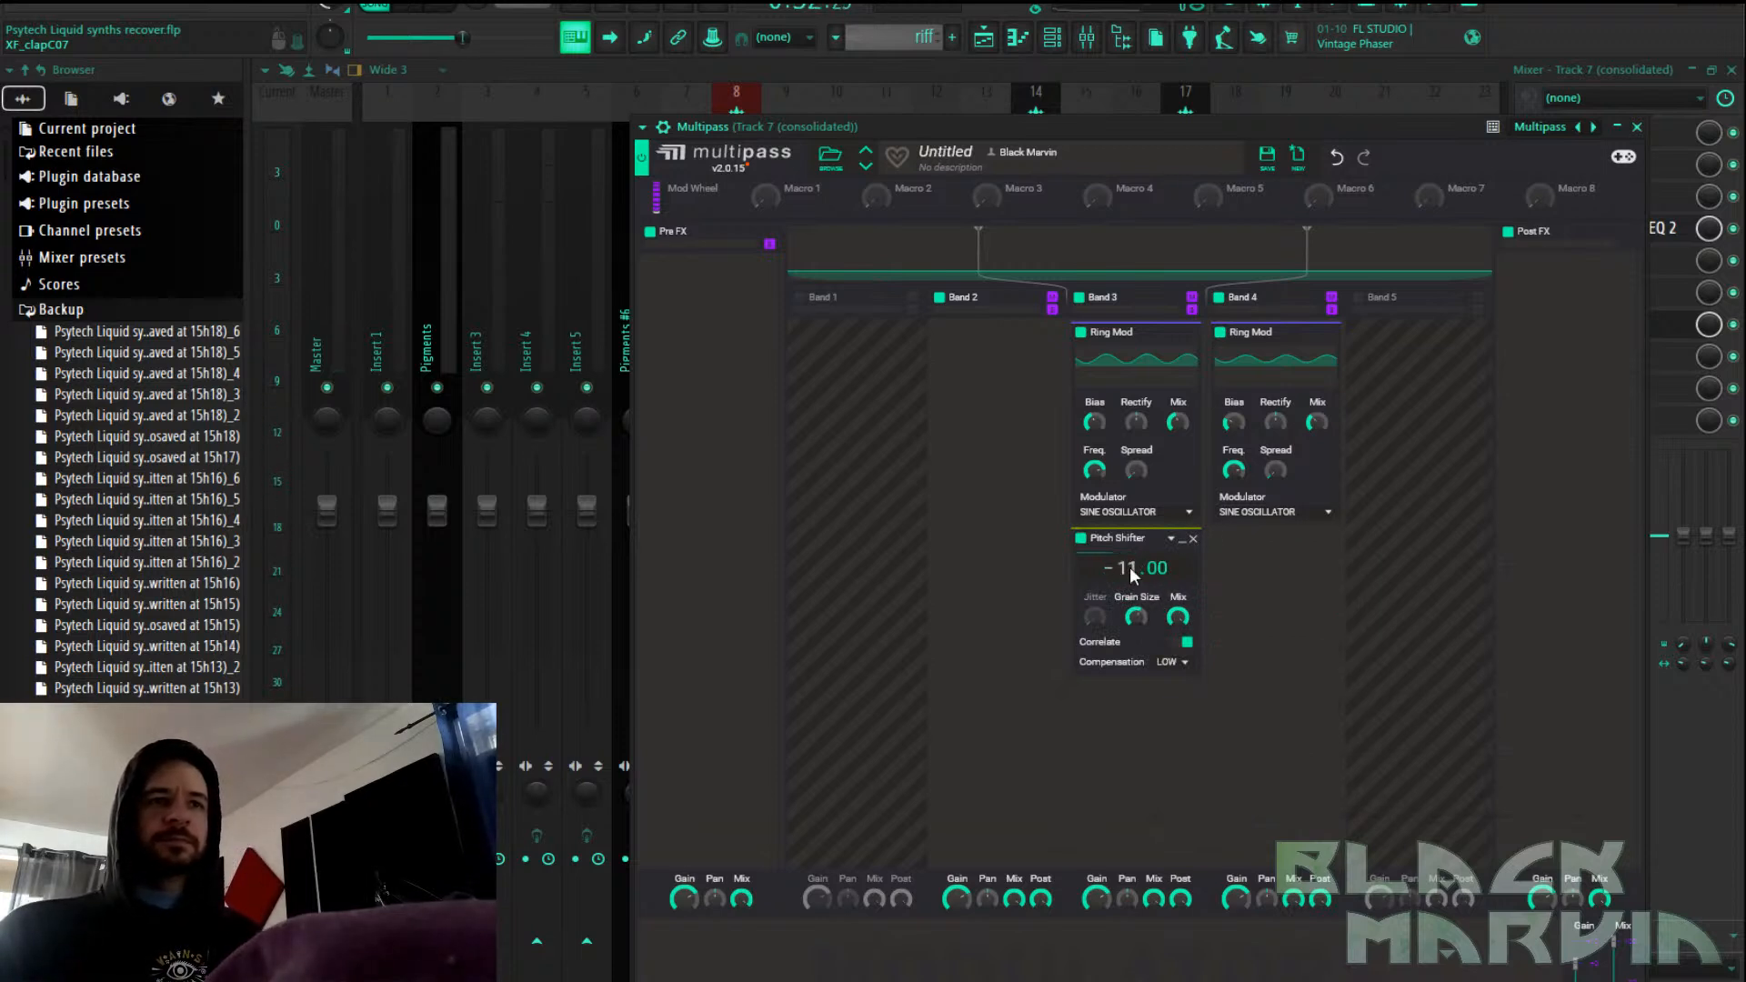
{"action": "key", "text": "space"}
{"action": "left_click_drag", "start_coordinate": [1131, 569], "coordinate": [1180, 668]}
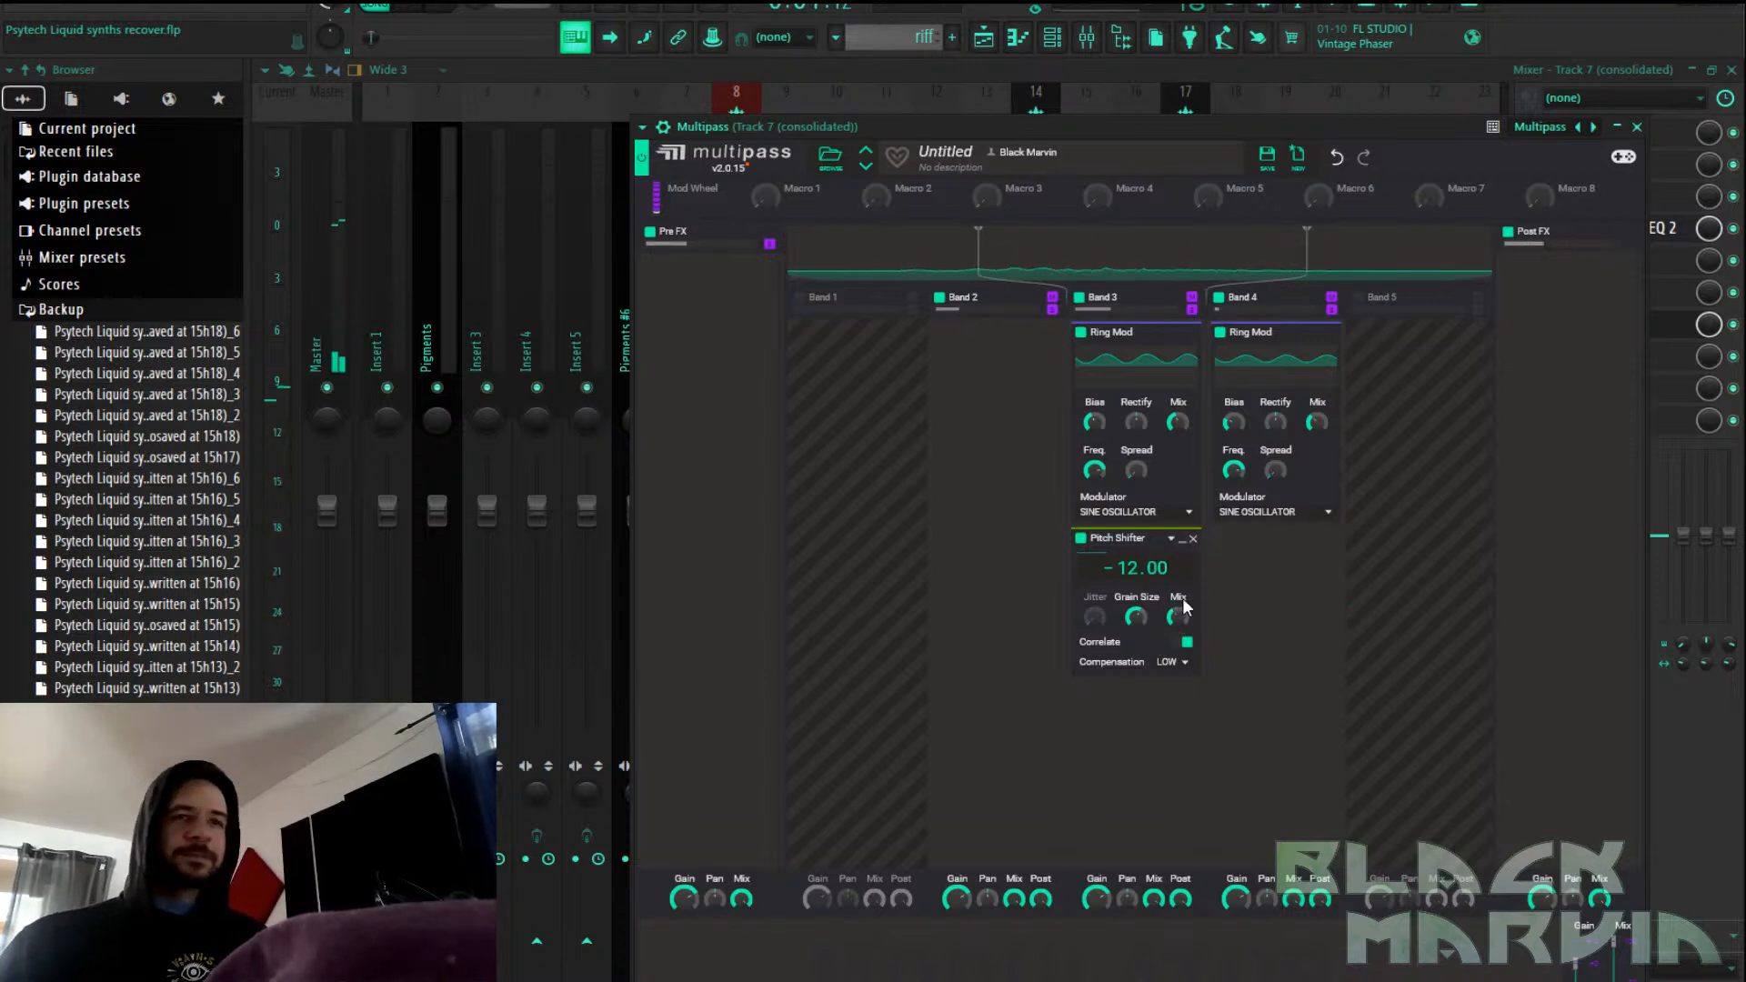
Try a copy of the Band 3 Pitch Shifter with a lower mix on Band 4, and remove it
{"action": "left_click_drag", "start_coordinate": [1132, 544], "coordinate": [1289, 543]}
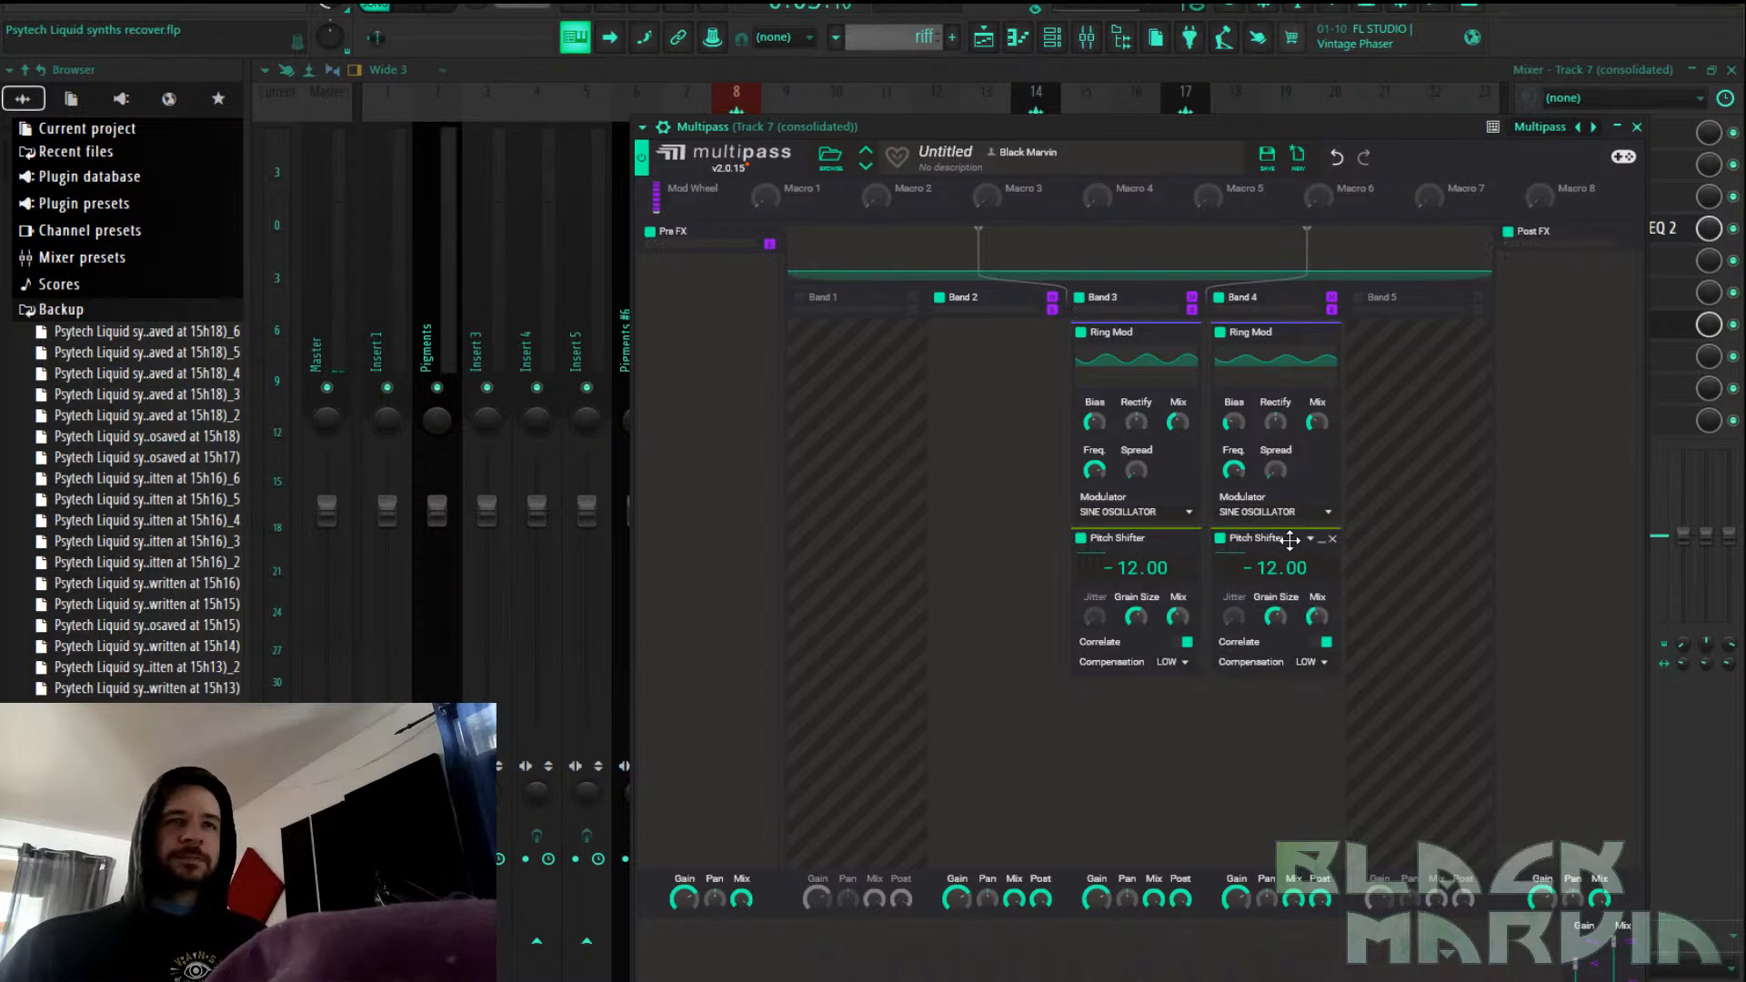
{"action": "left_click_drag", "start_coordinate": [1317, 616], "coordinate": [1299, 621]}
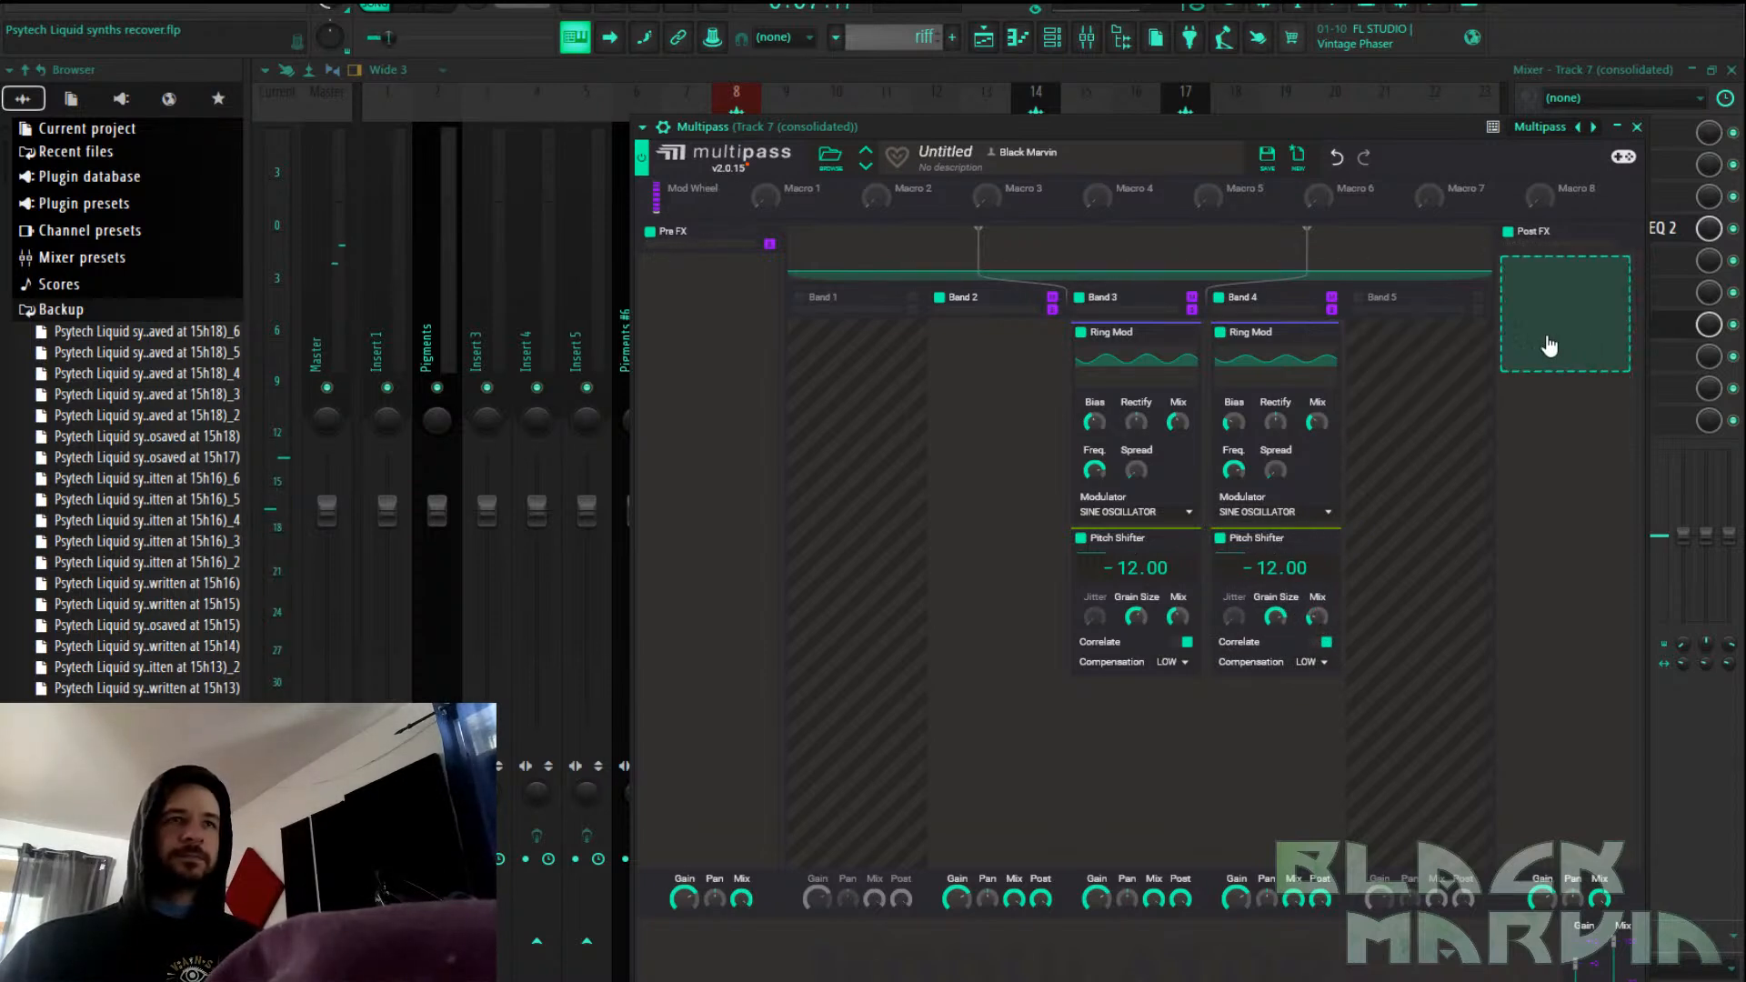
{"action": "left_click", "coordinate": [449, 5]}
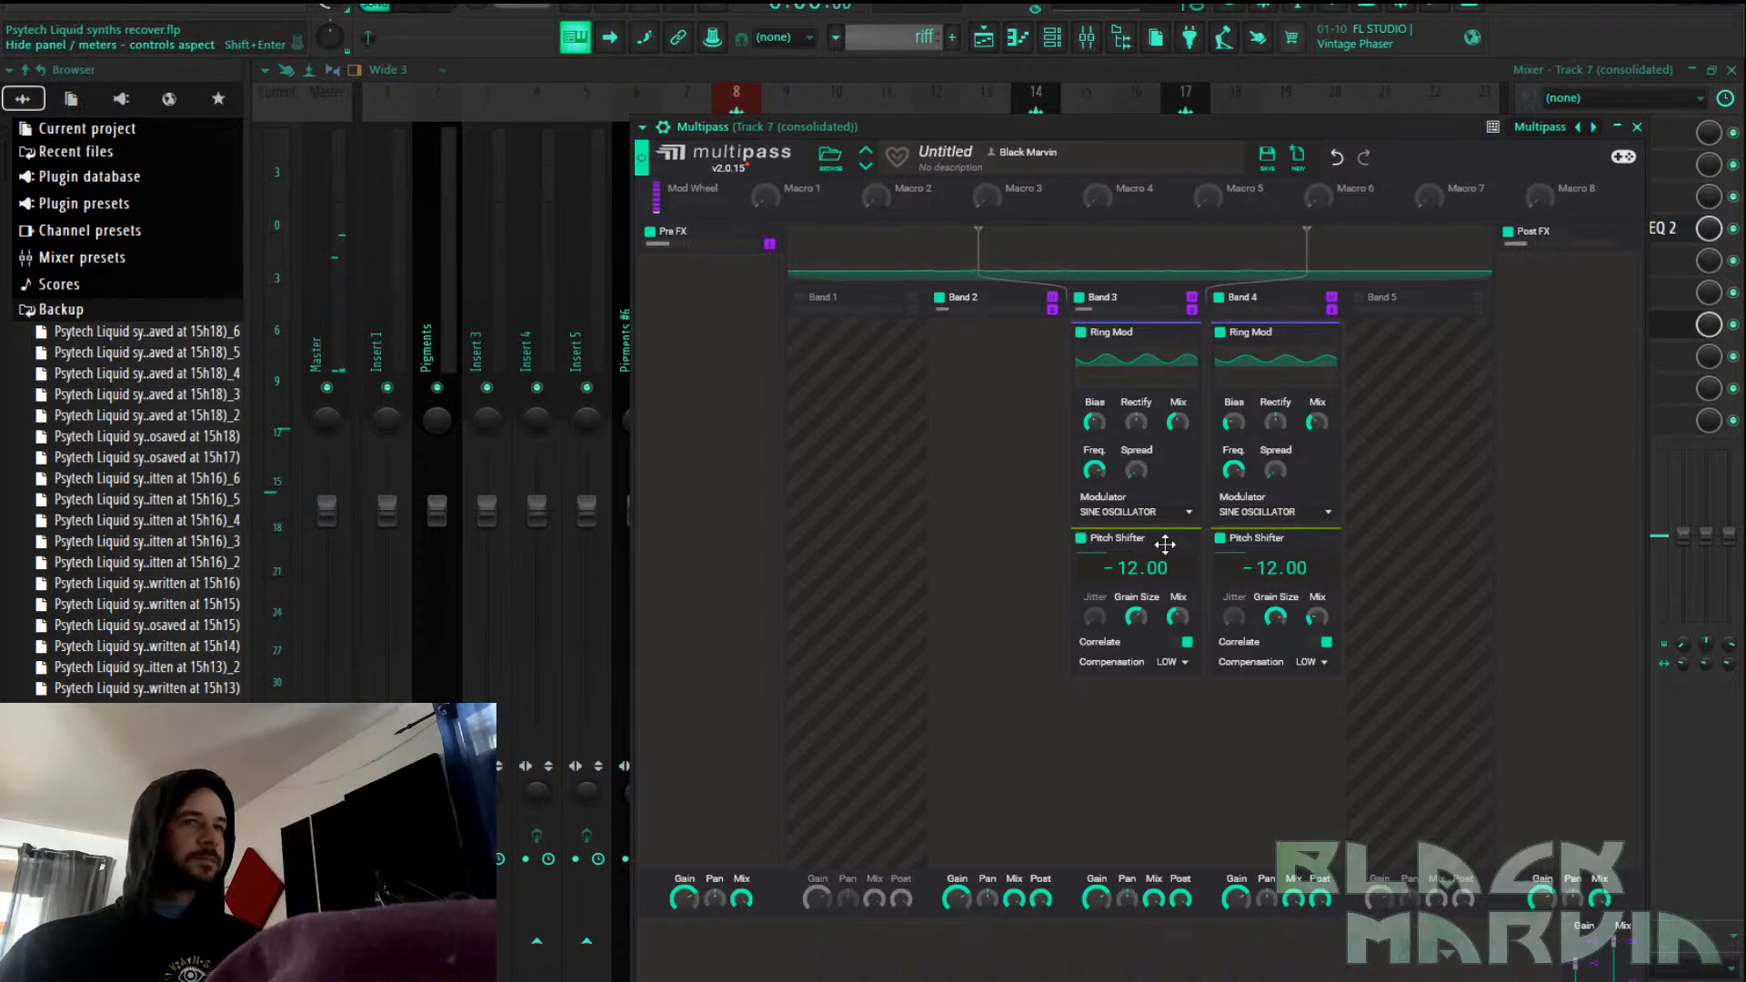
{"action": "left_click", "coordinate": [1333, 540]}
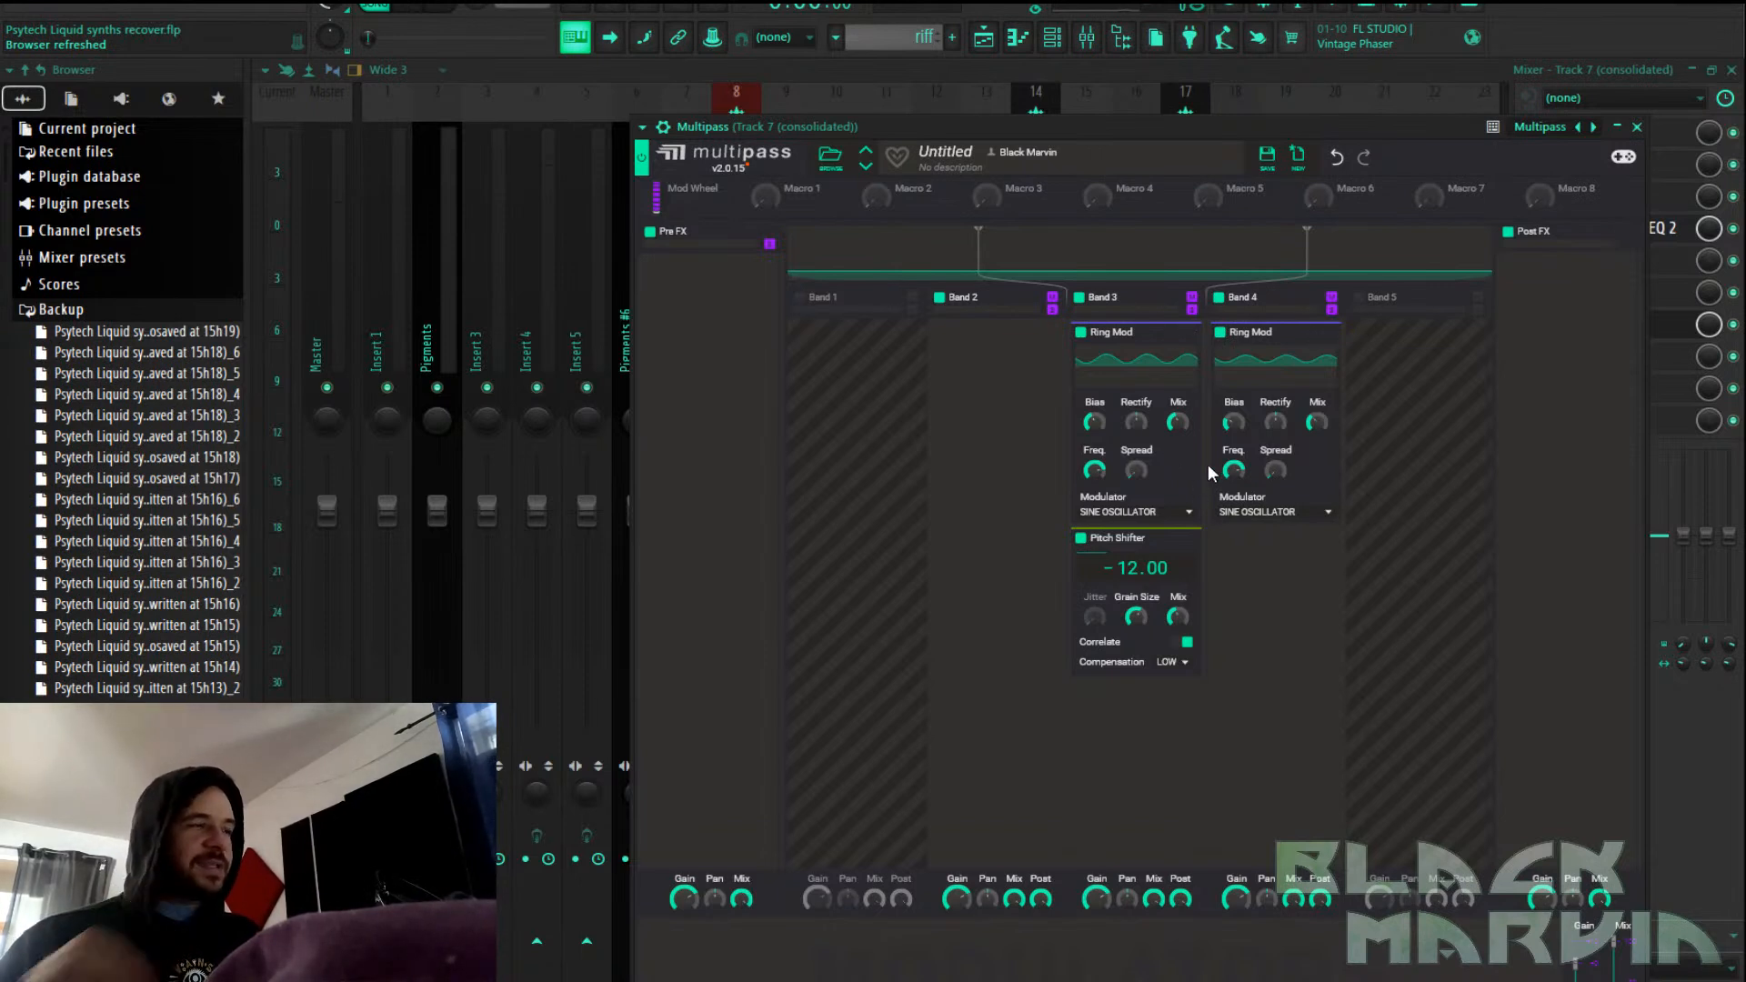
Add Faturator and Disperser to the Post FX lane and set the Disperser's frequency to 422 Hz during playback
{"action": "left_click", "coordinate": [1561, 325]}
{"action": "left_click", "coordinate": [1570, 429]}
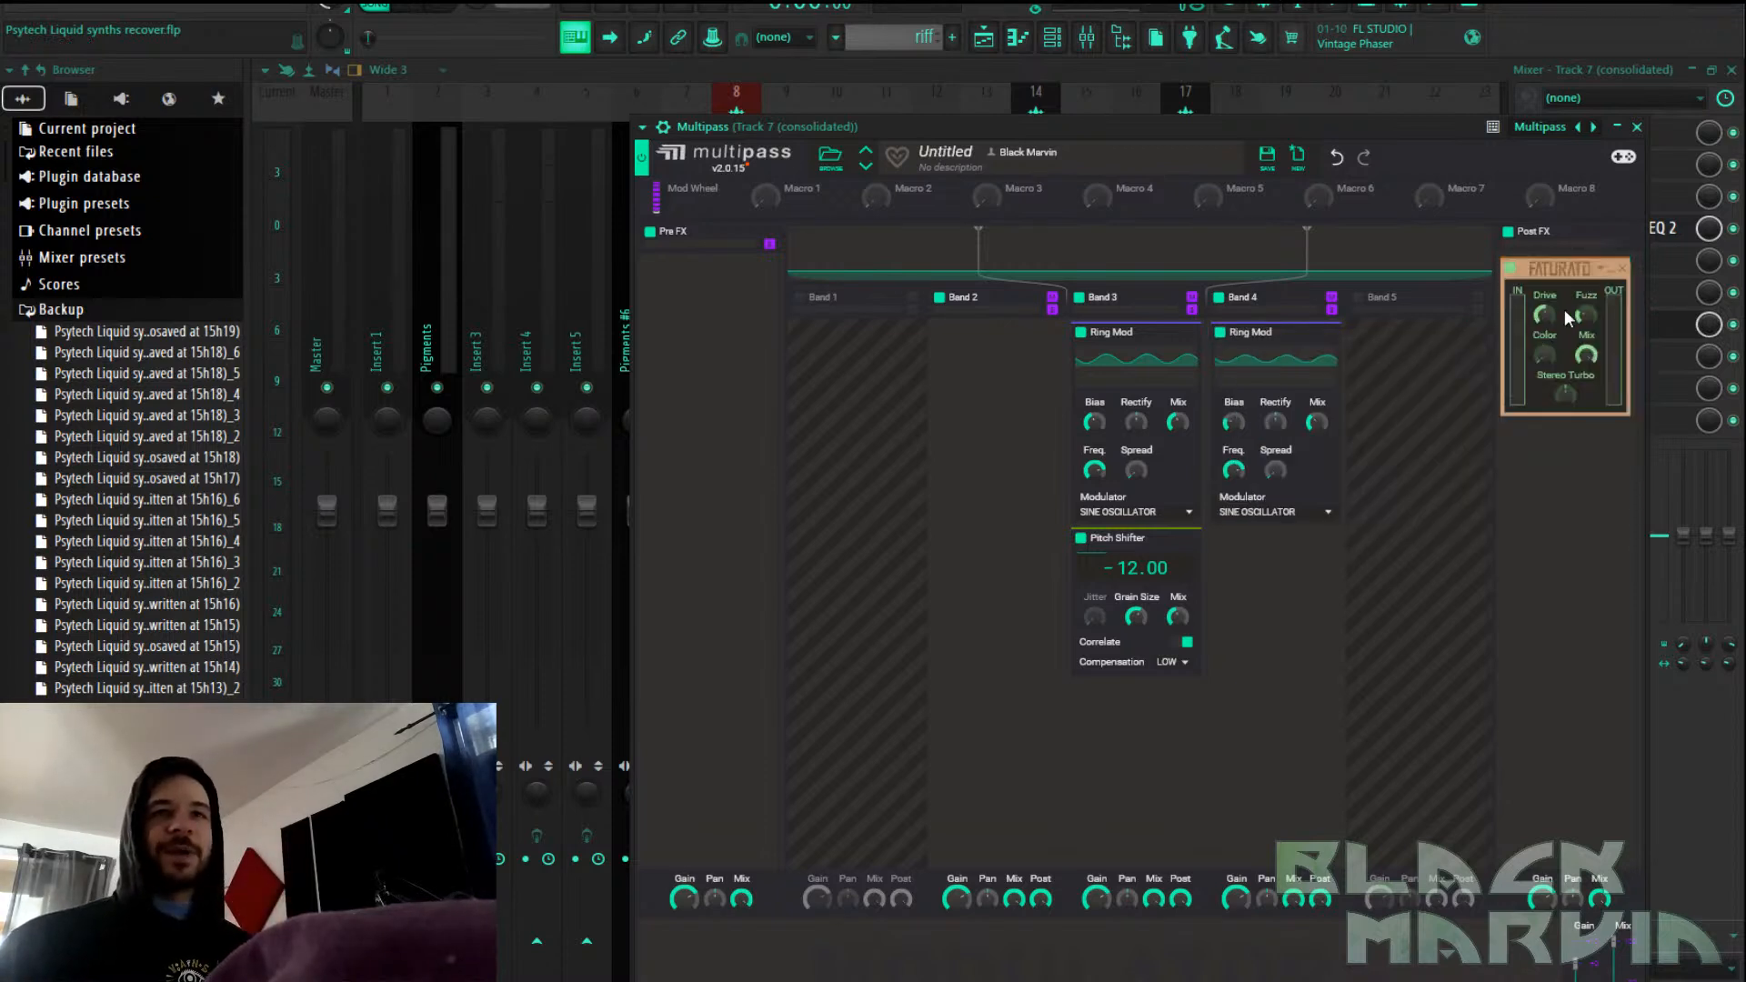
{"action": "left_click", "coordinate": [1548, 462]}
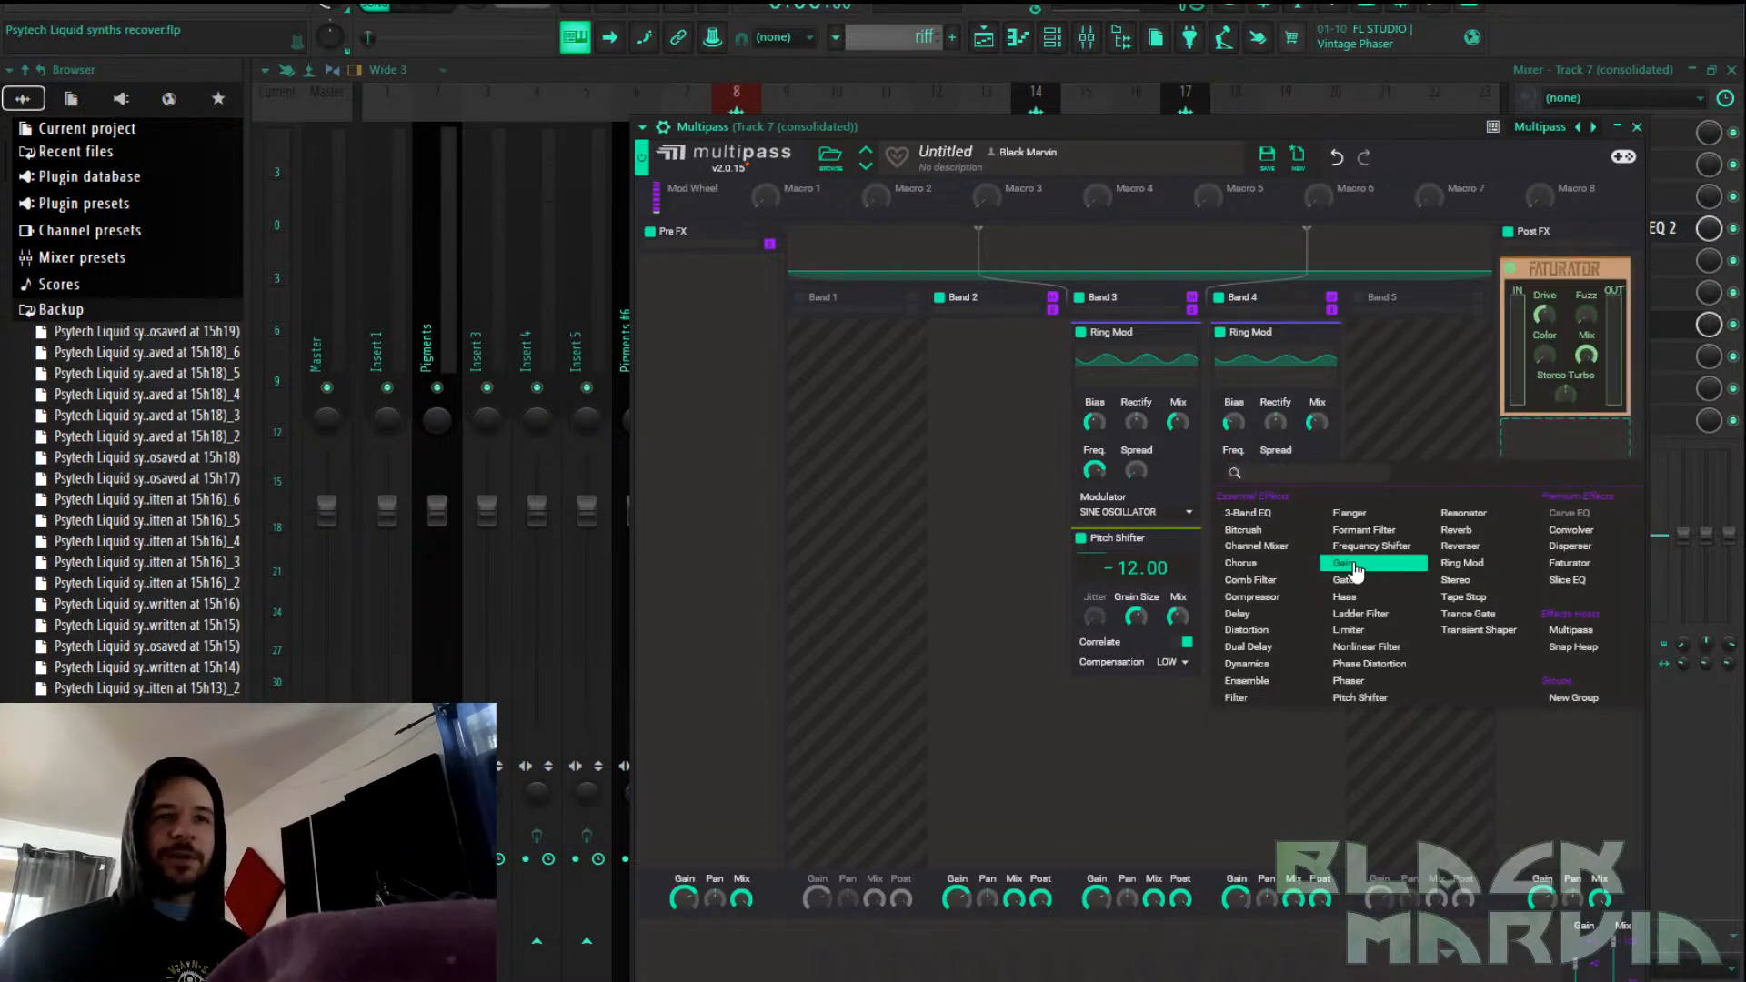
{"action": "left_click", "coordinate": [1569, 546]}
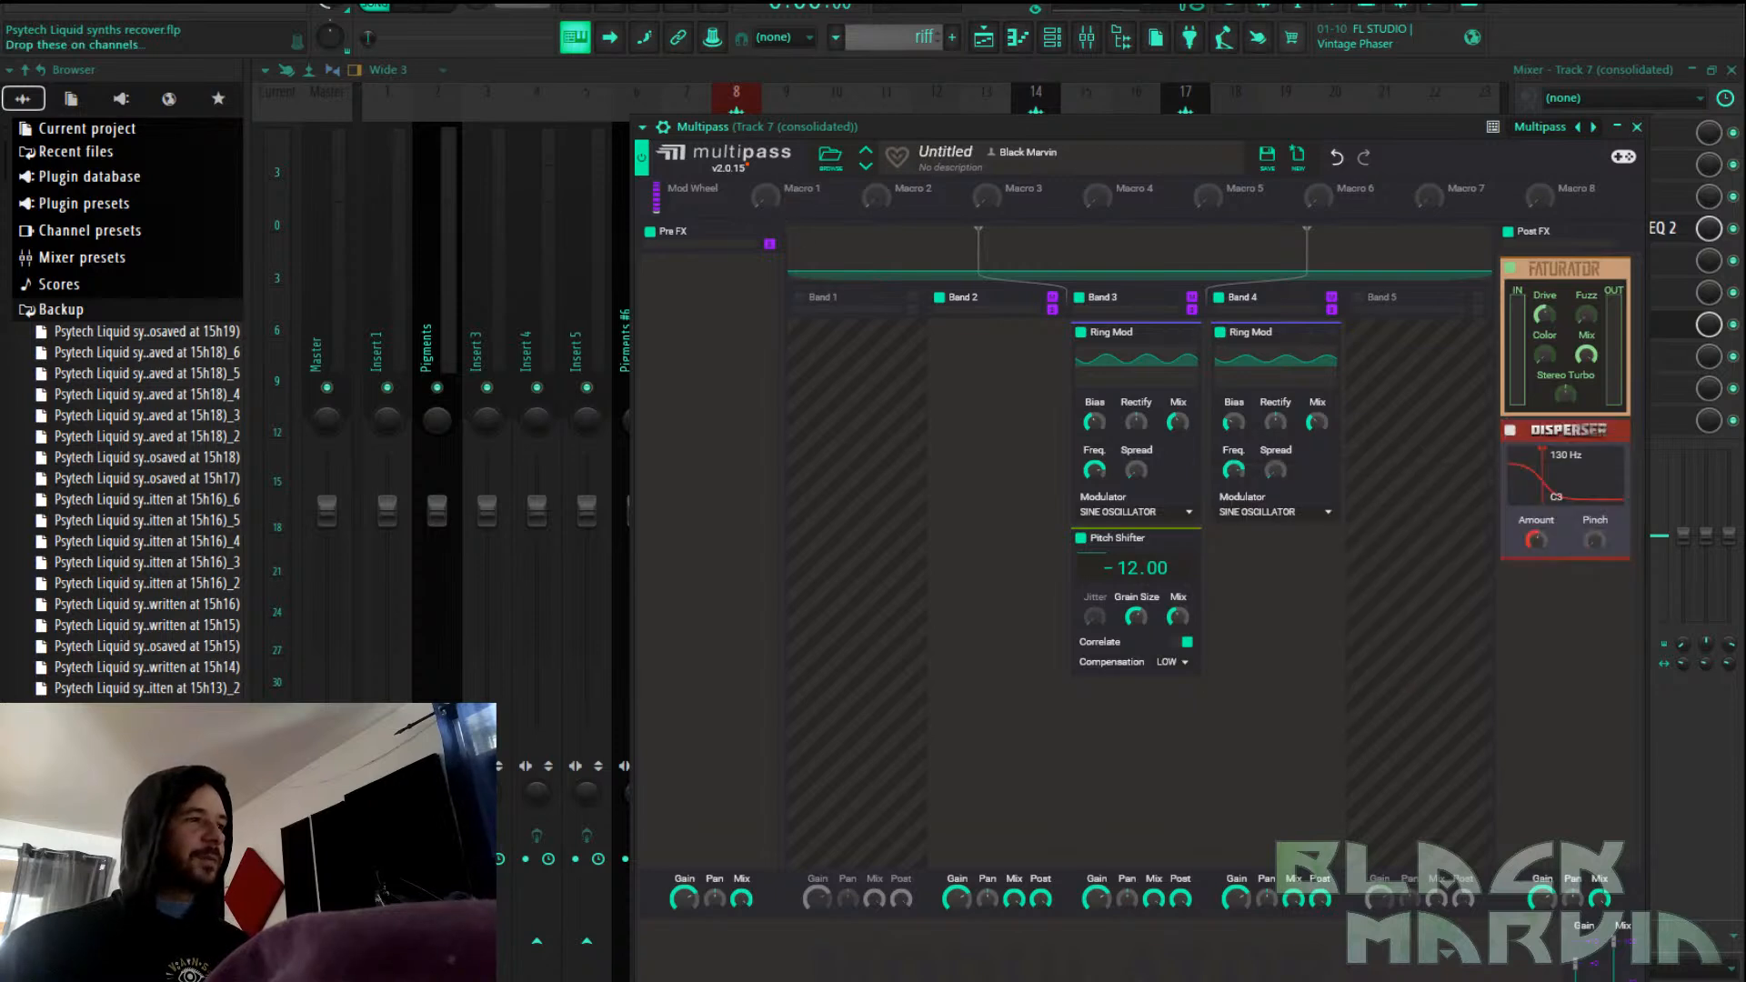
{"action": "key", "text": "space"}
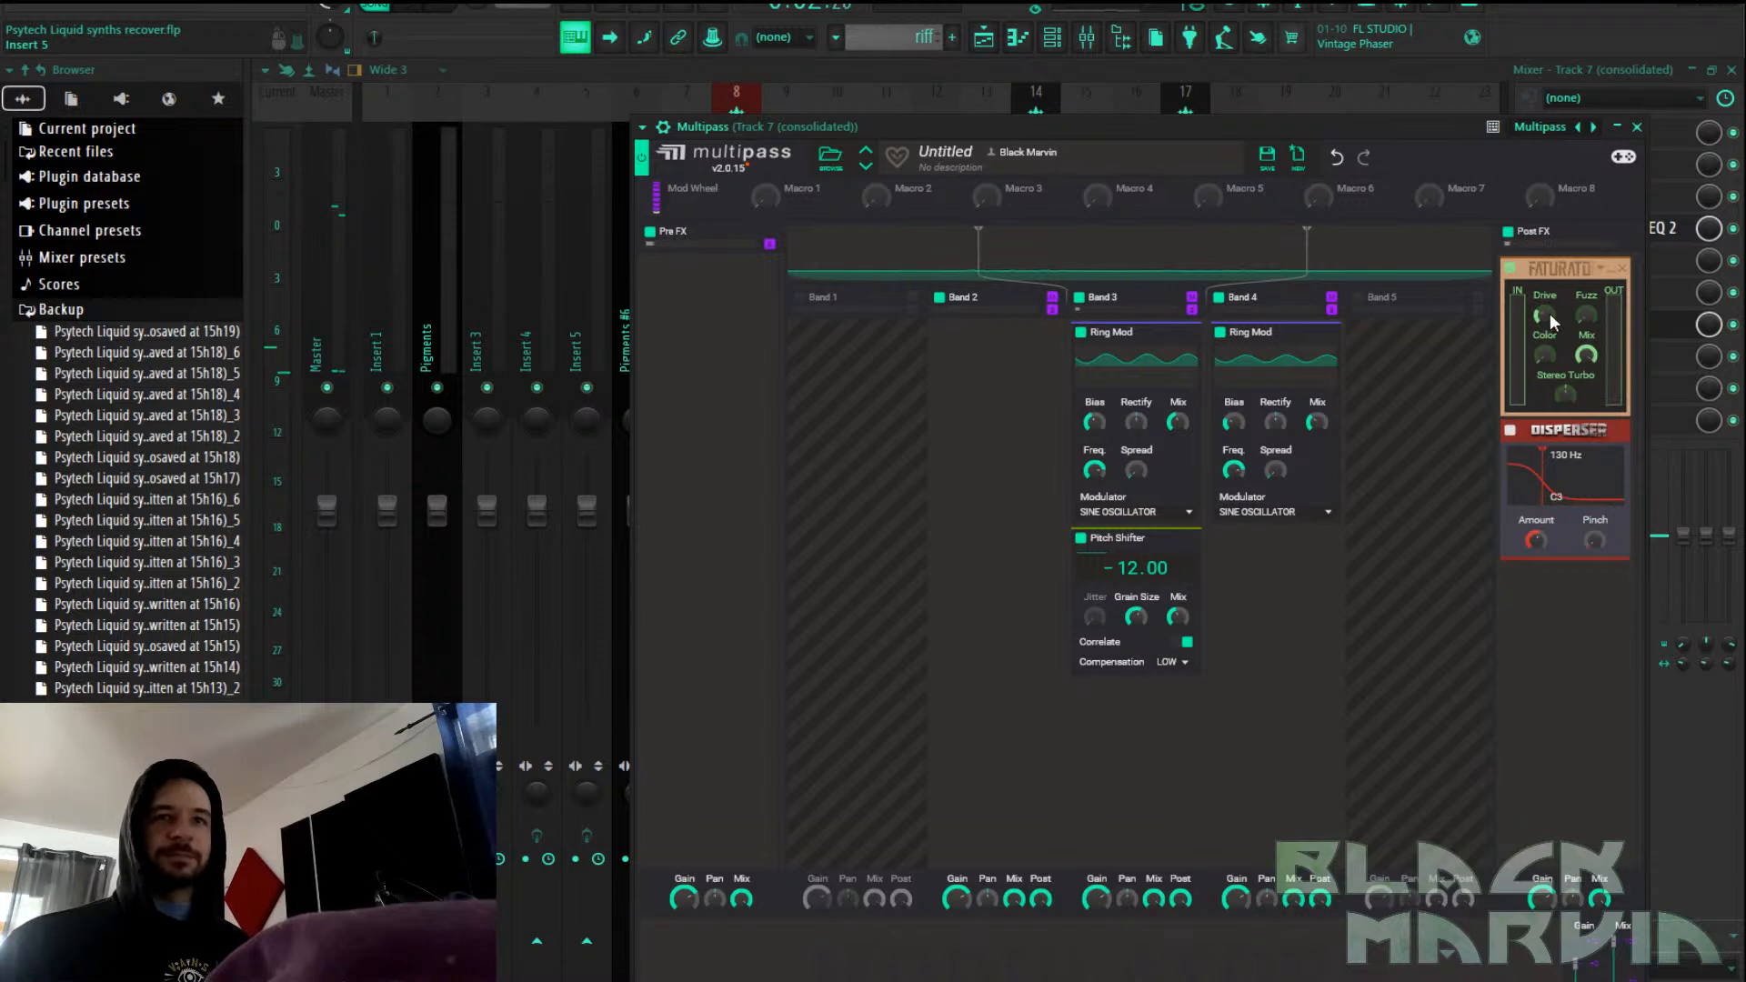
{"action": "left_click_drag", "start_coordinate": [1546, 495], "coordinate": [1561, 491]}
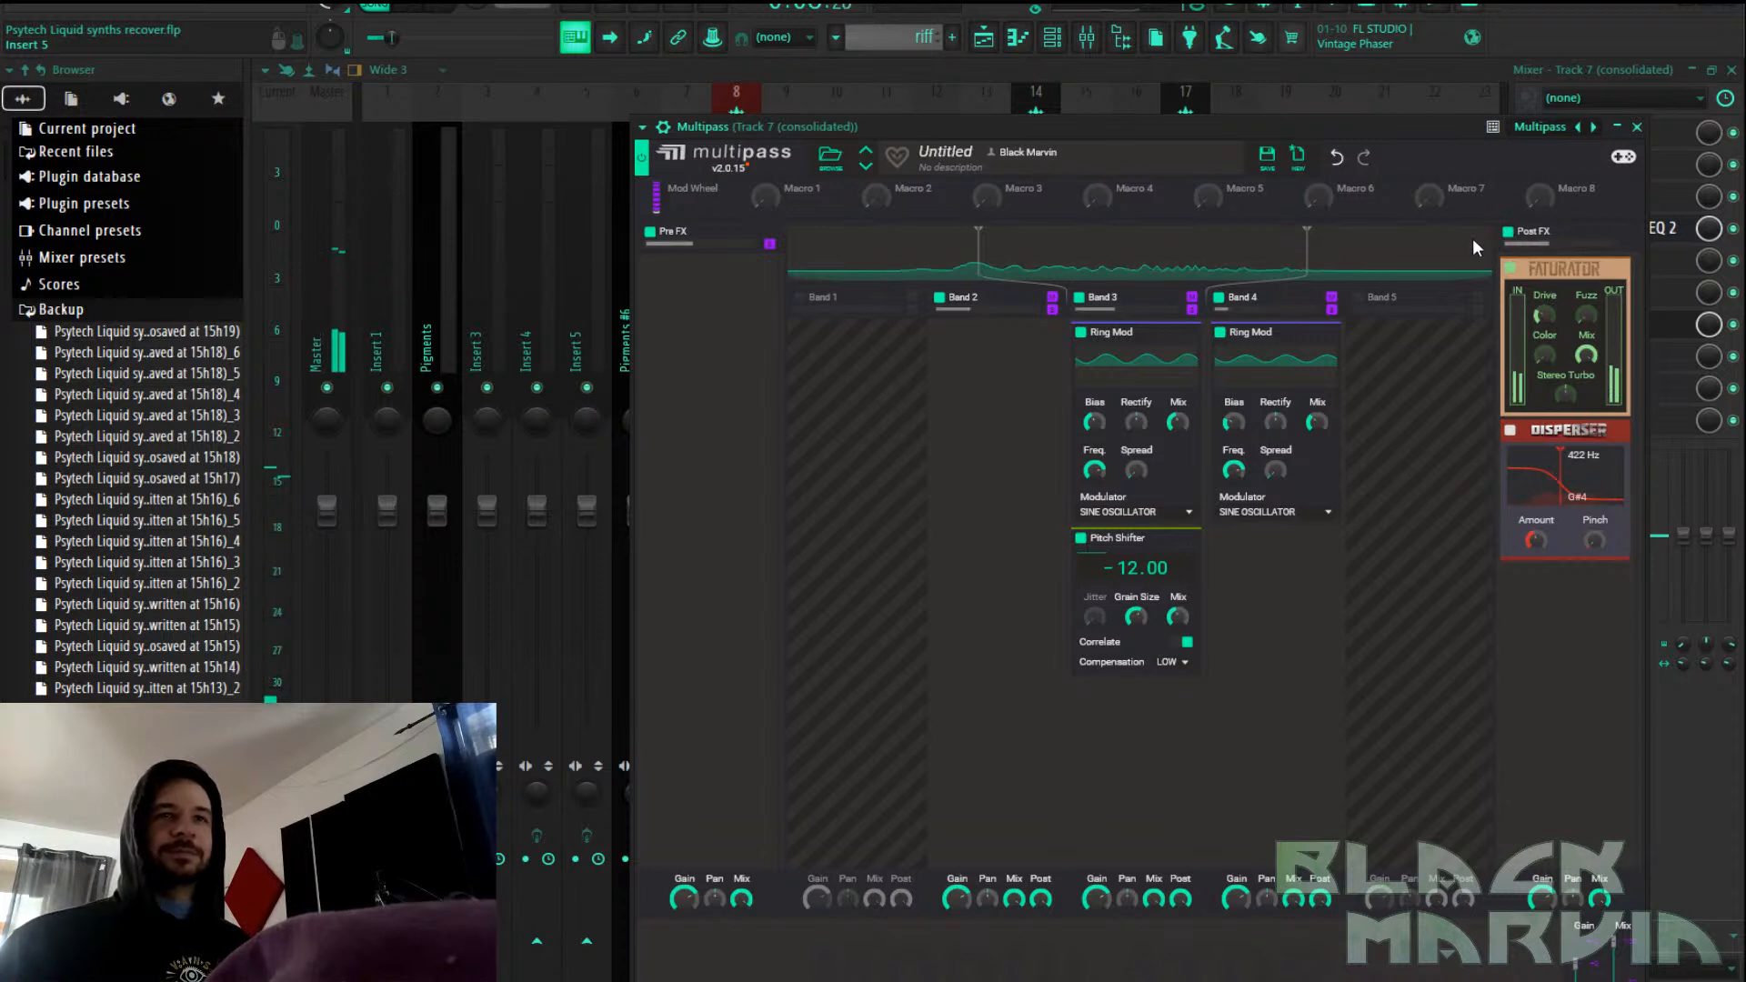
Compare the Track 7 sound with Multipass bypassed and re-enabled, and stop playback
{"action": "left_click", "coordinate": [642, 169]}
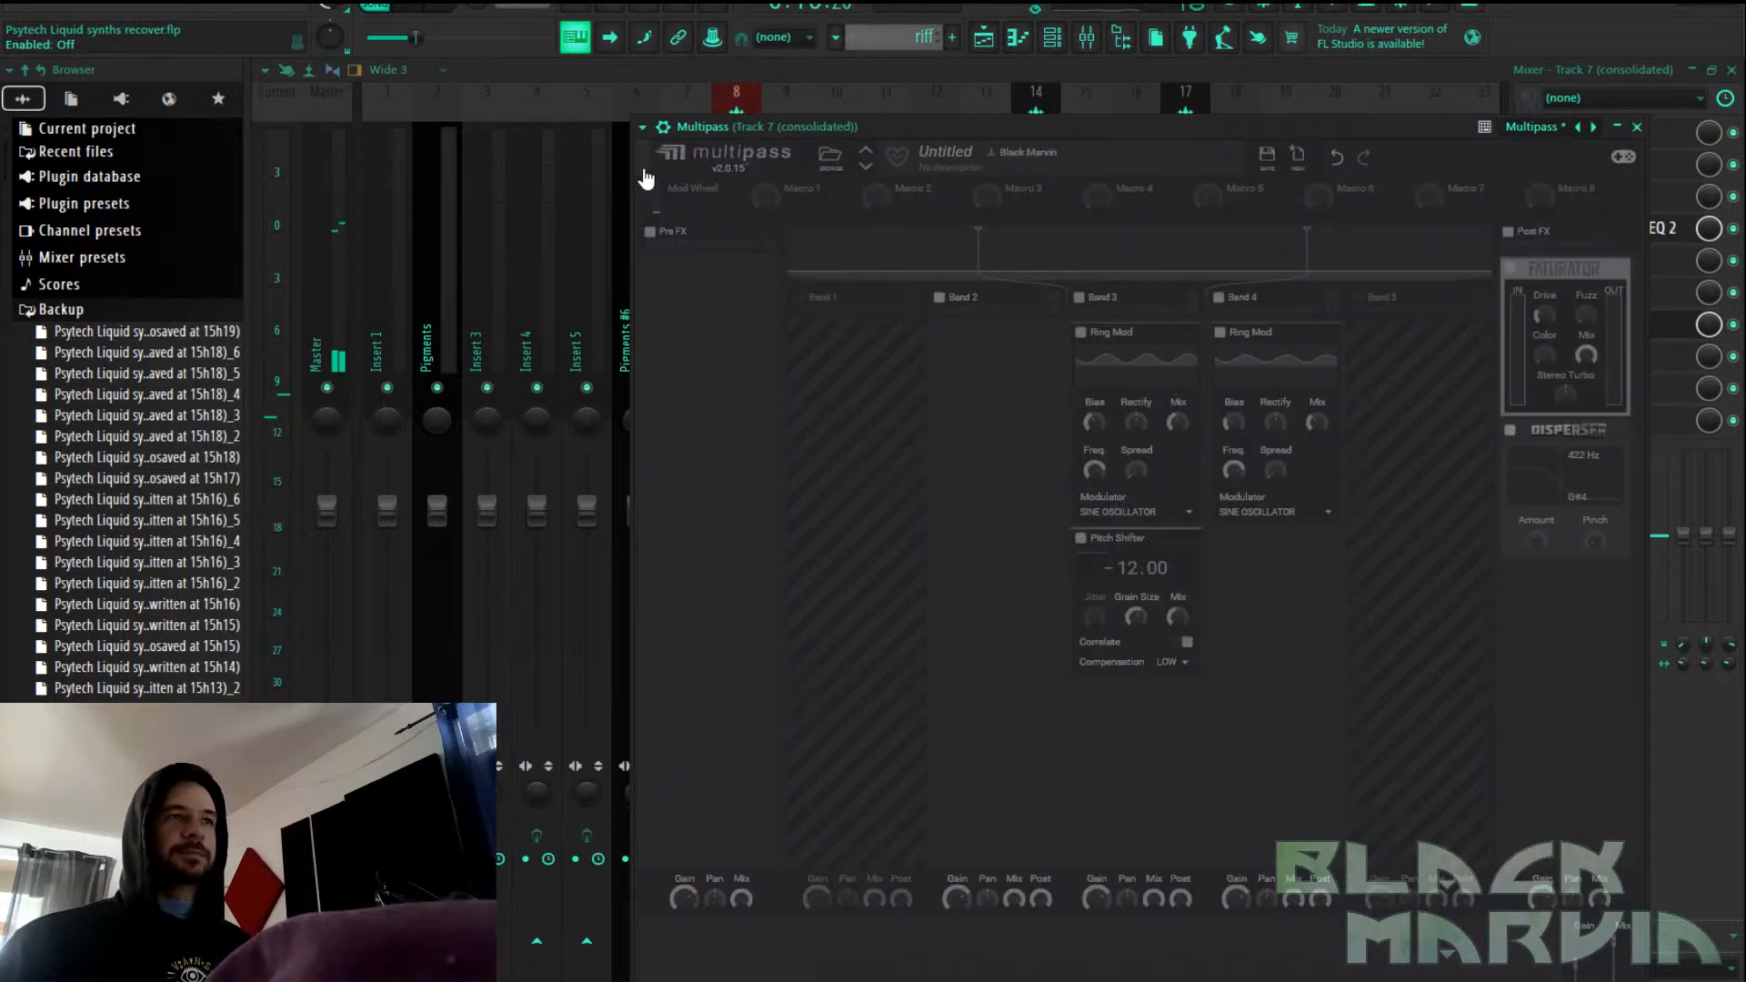
{"action": "left_click", "coordinate": [642, 170]}
{"action": "left_click", "coordinate": [449, 11]}
{"action": "left_click", "coordinate": [449, 11]}
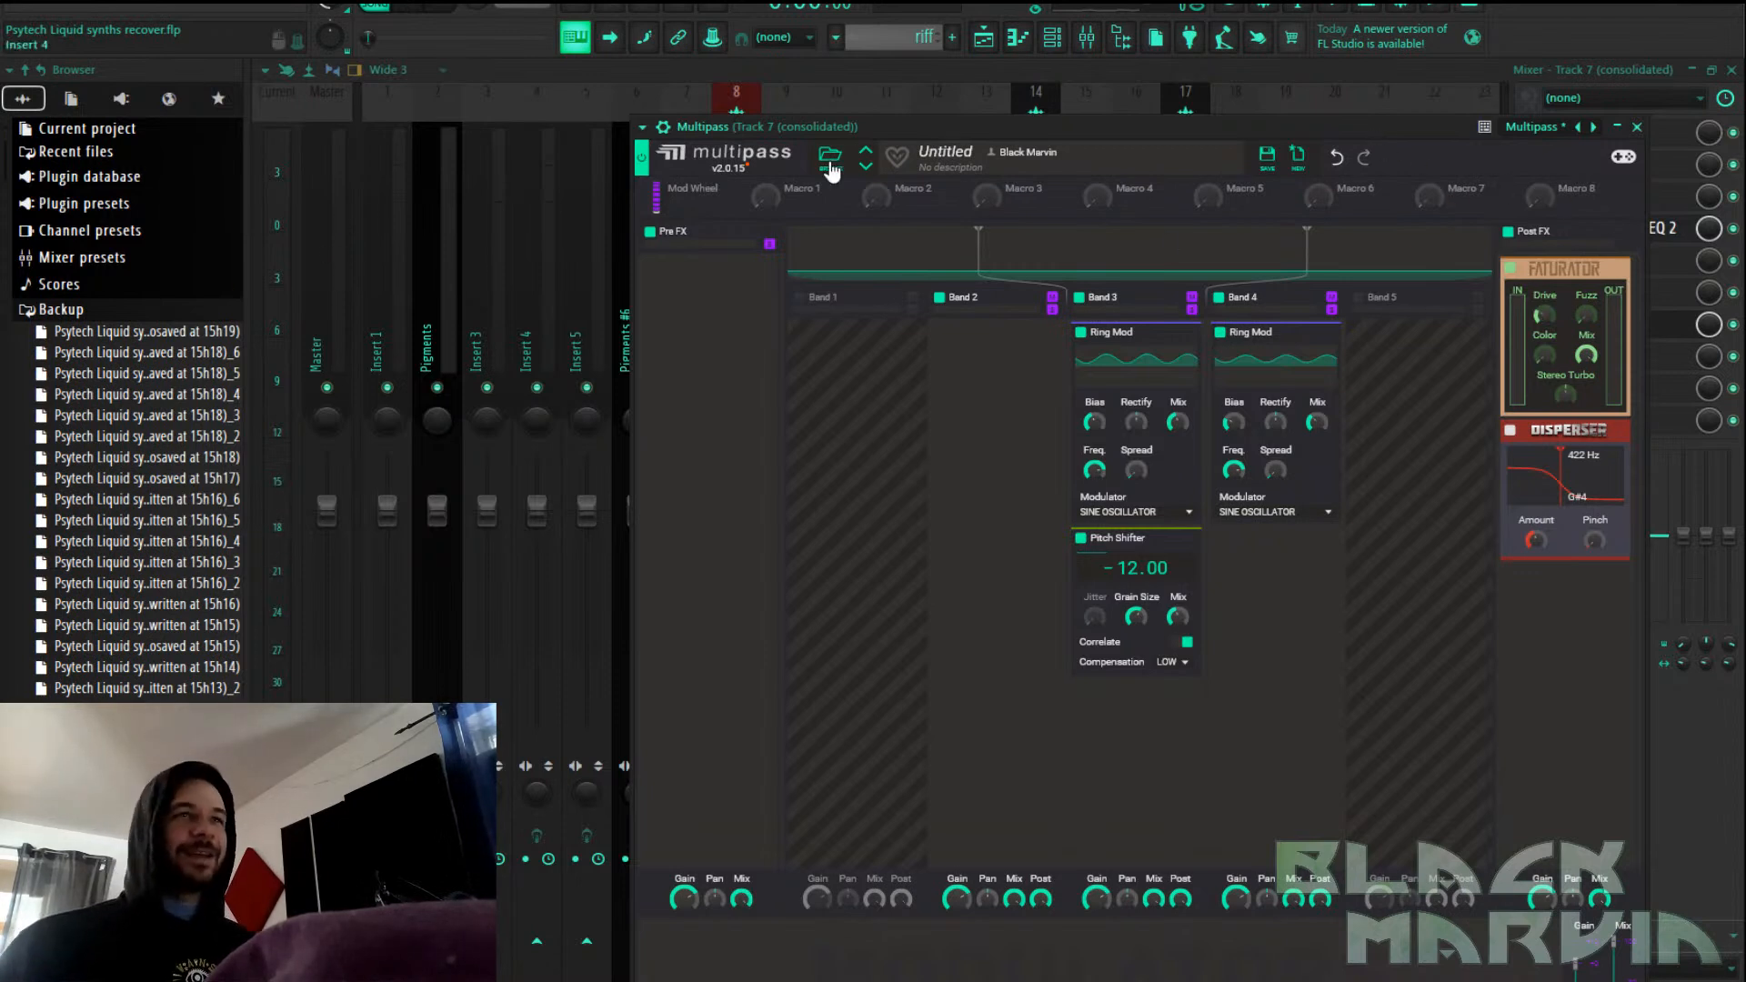
Save the Multipass settings as the preset Nasty Dirty Synth in the Storm For Multipass folder and close the plugin window
{"action": "left_click", "coordinate": [1266, 158]}
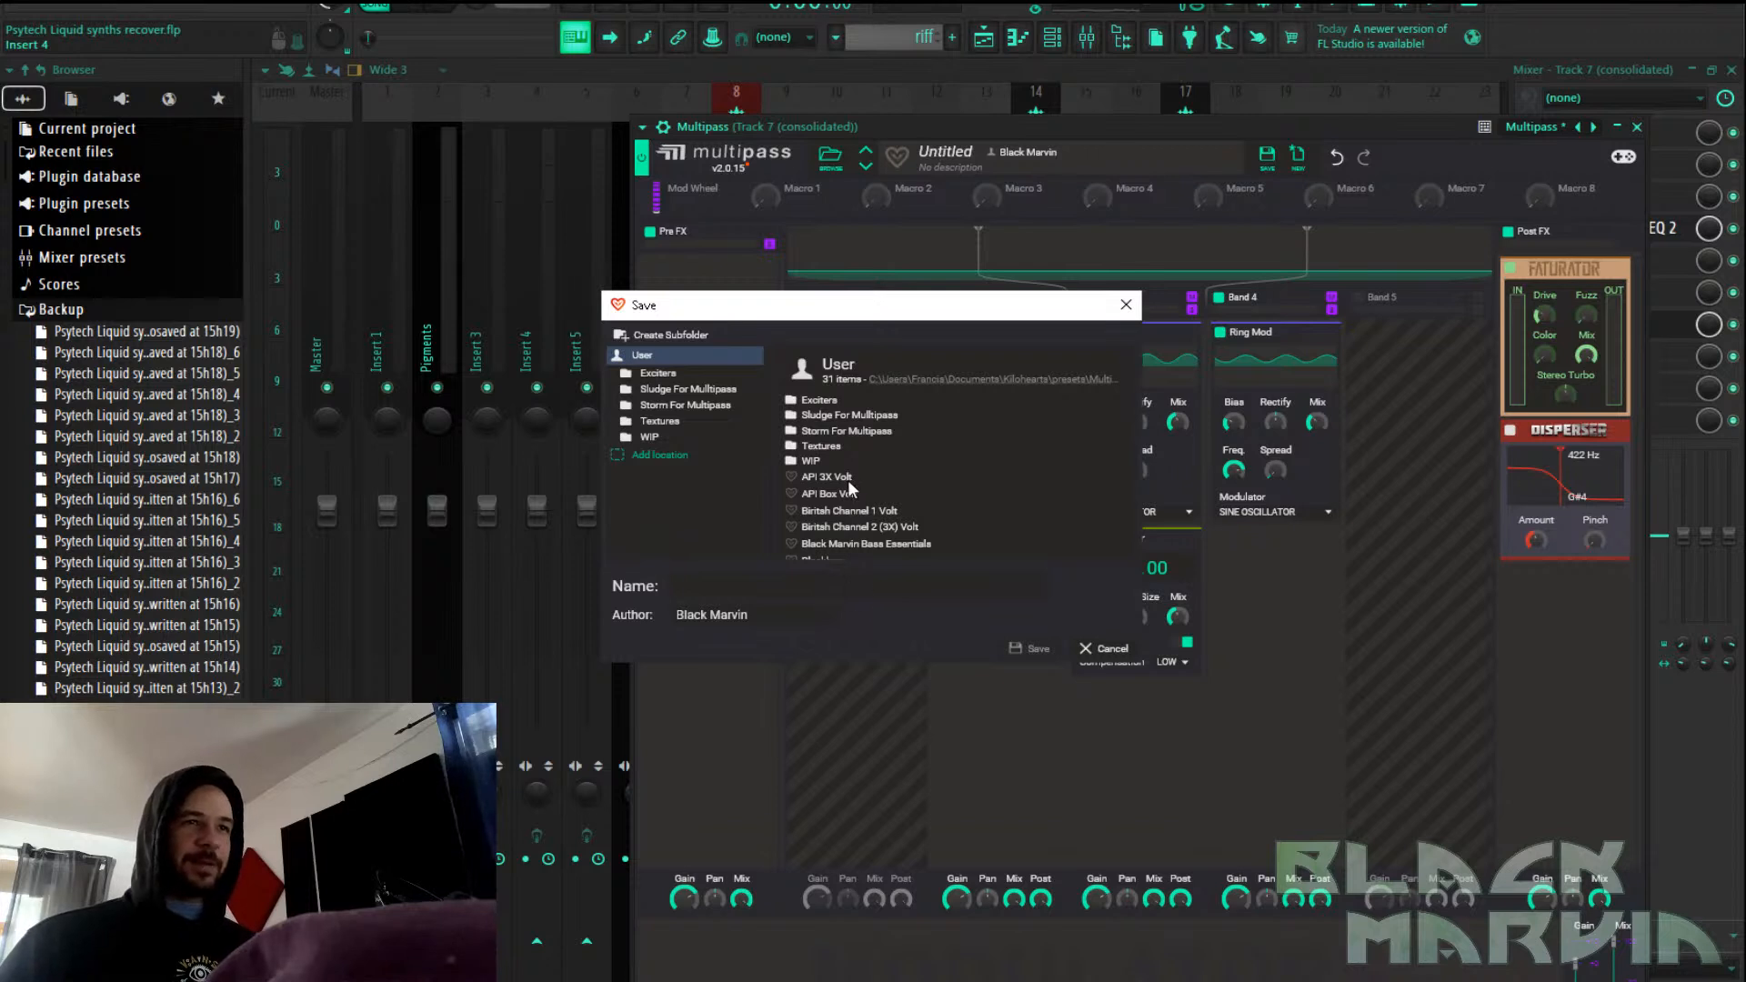
{"action": "left_click", "coordinate": [850, 429]}
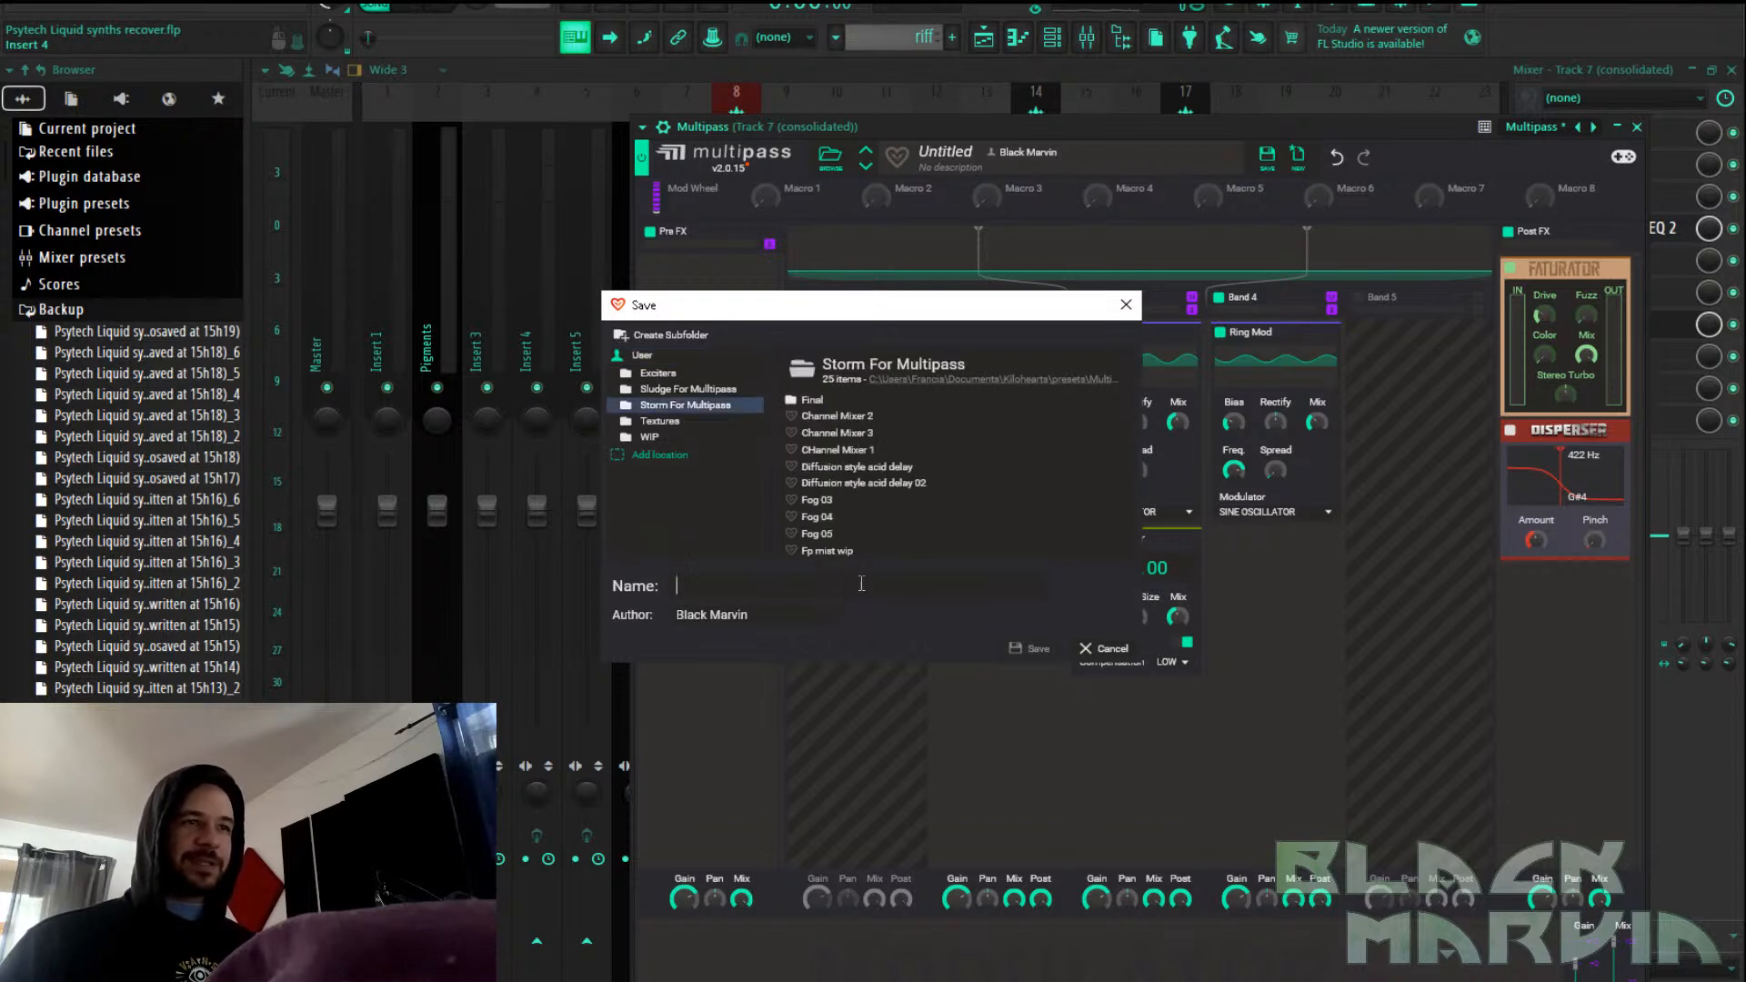
{"action": "type", "text": "Nasty Dirty Synth"}
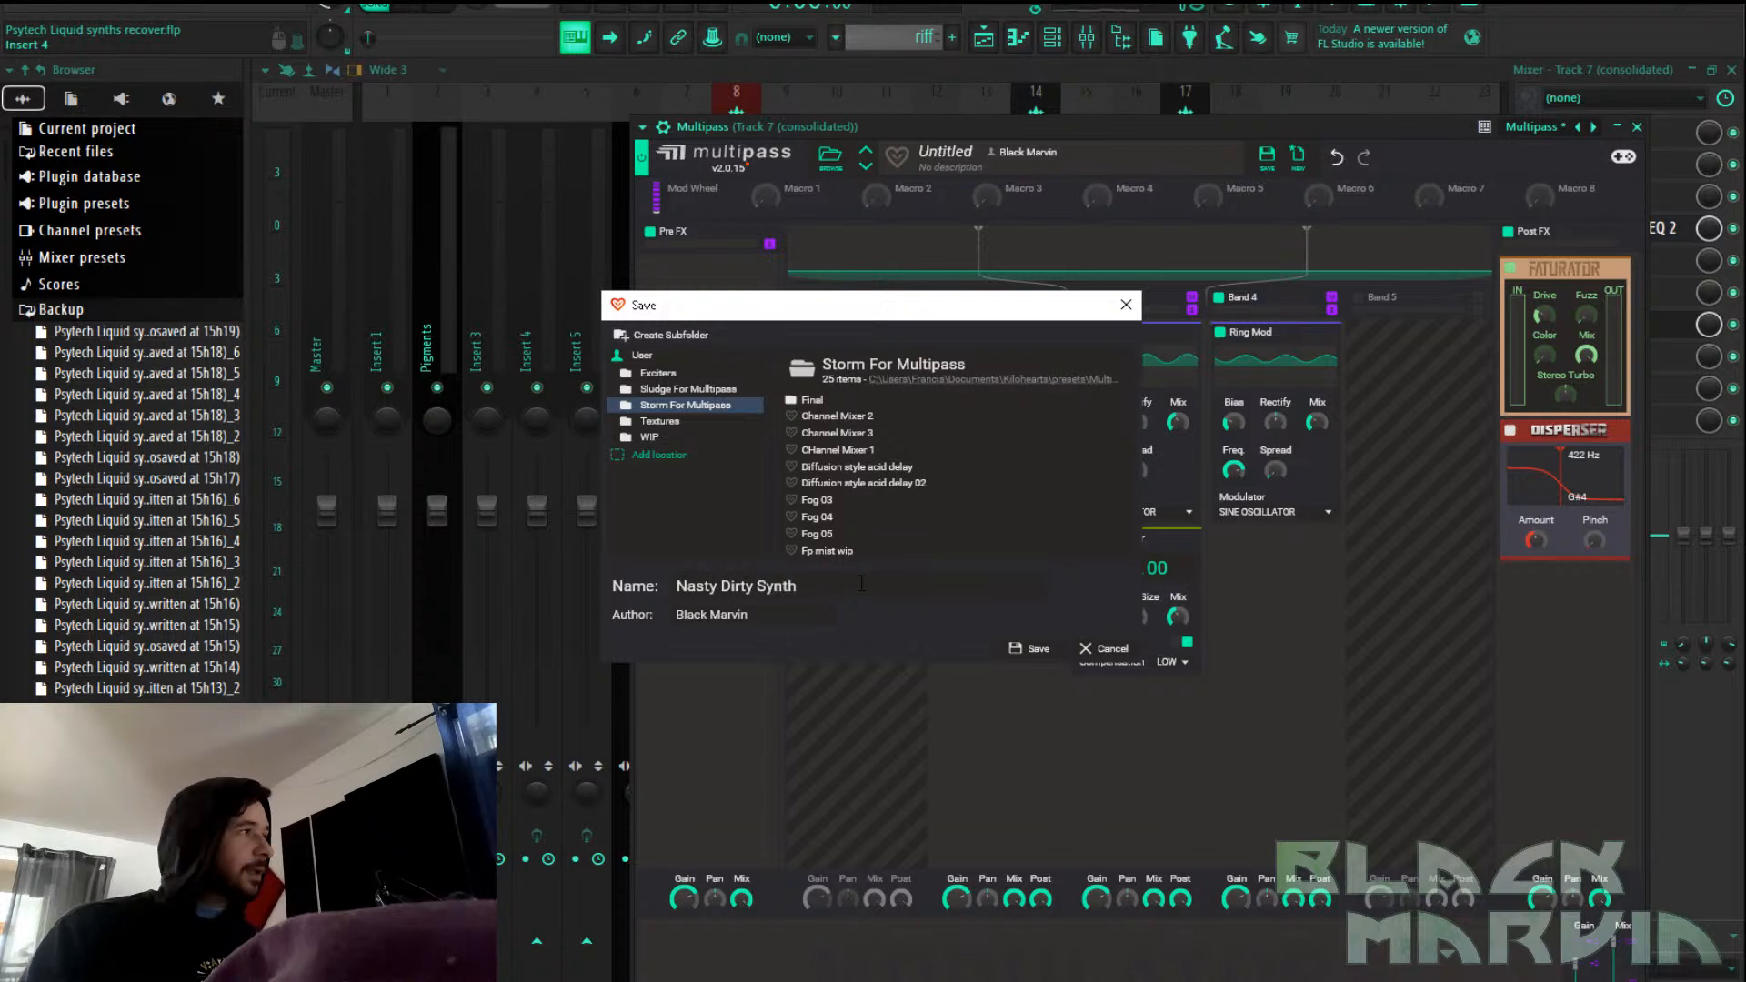
{"action": "key", "text": "Return"}
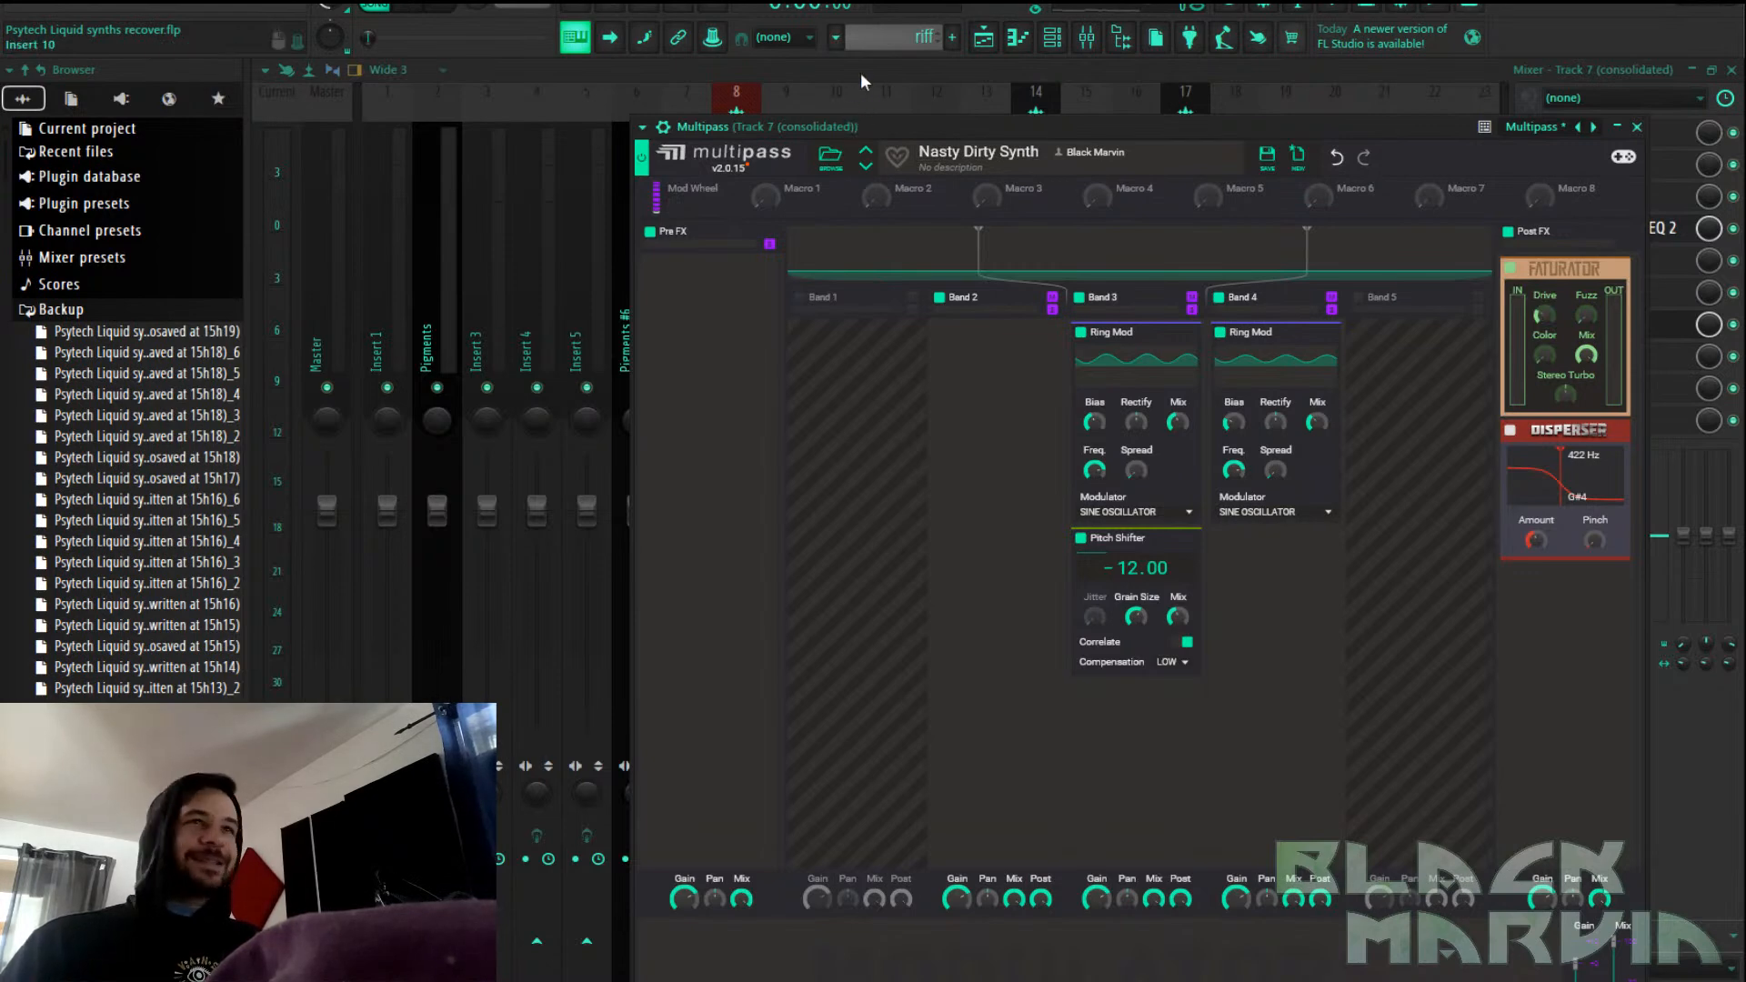
{"action": "key", "text": "Escape"}
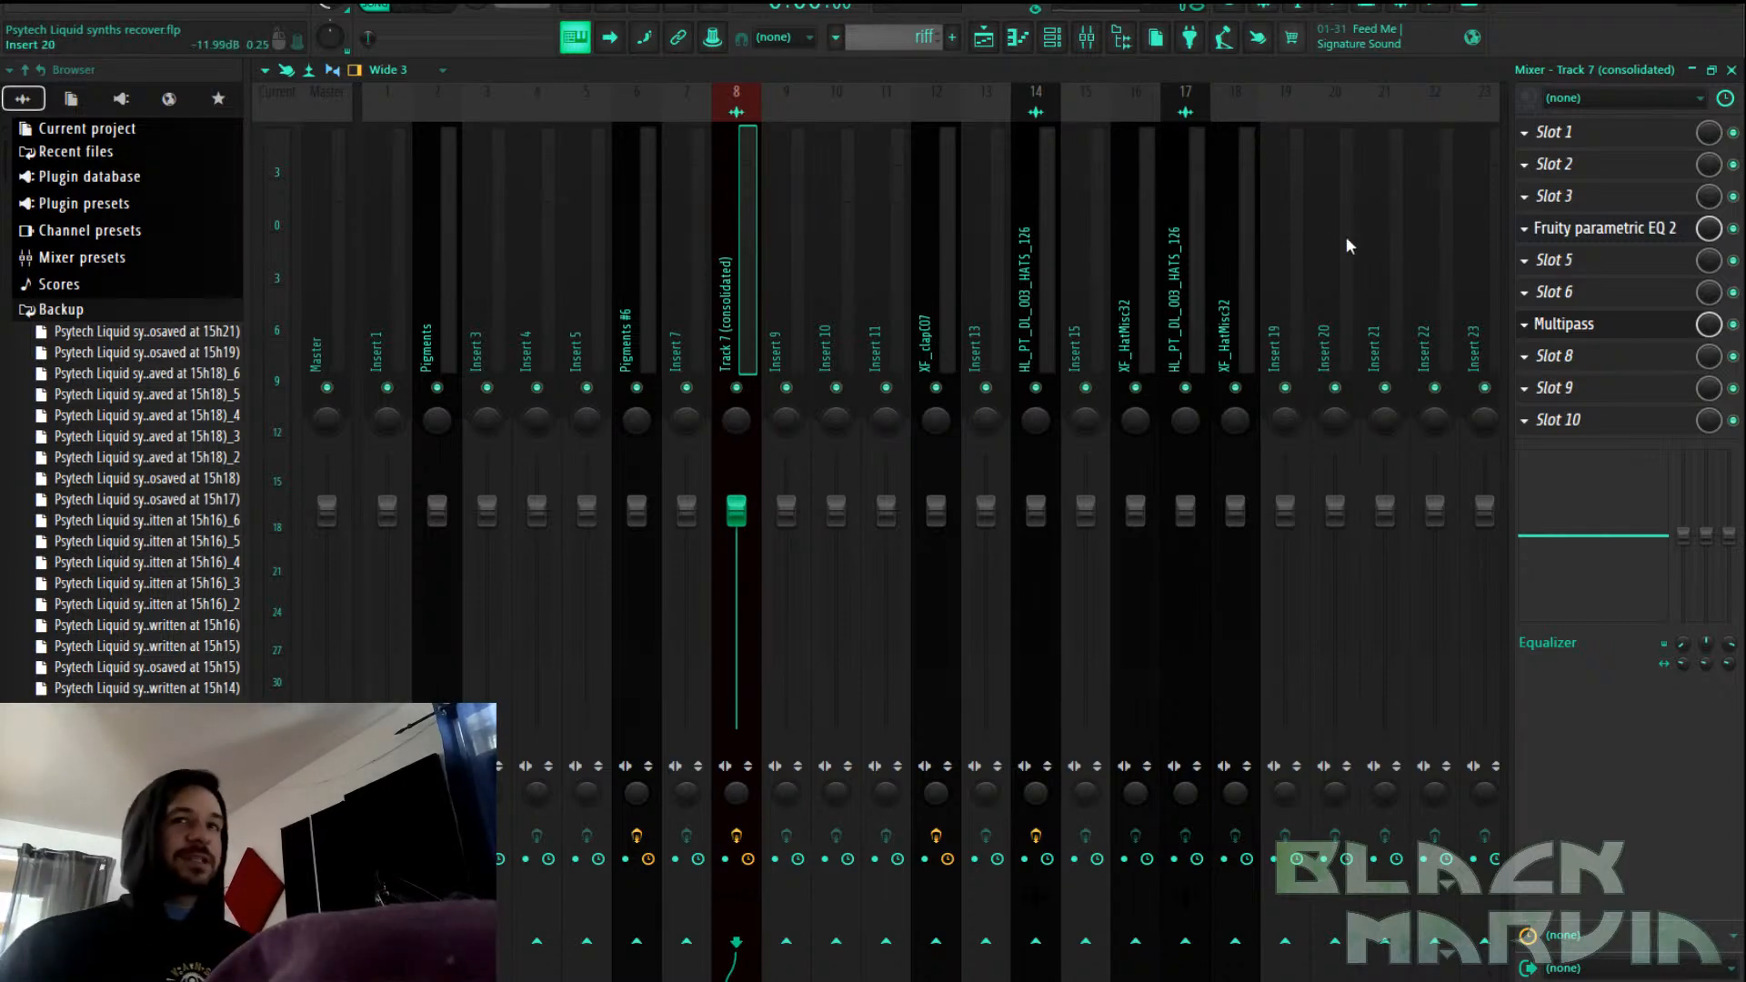
{"action": "left_click", "coordinate": [1637, 337]}
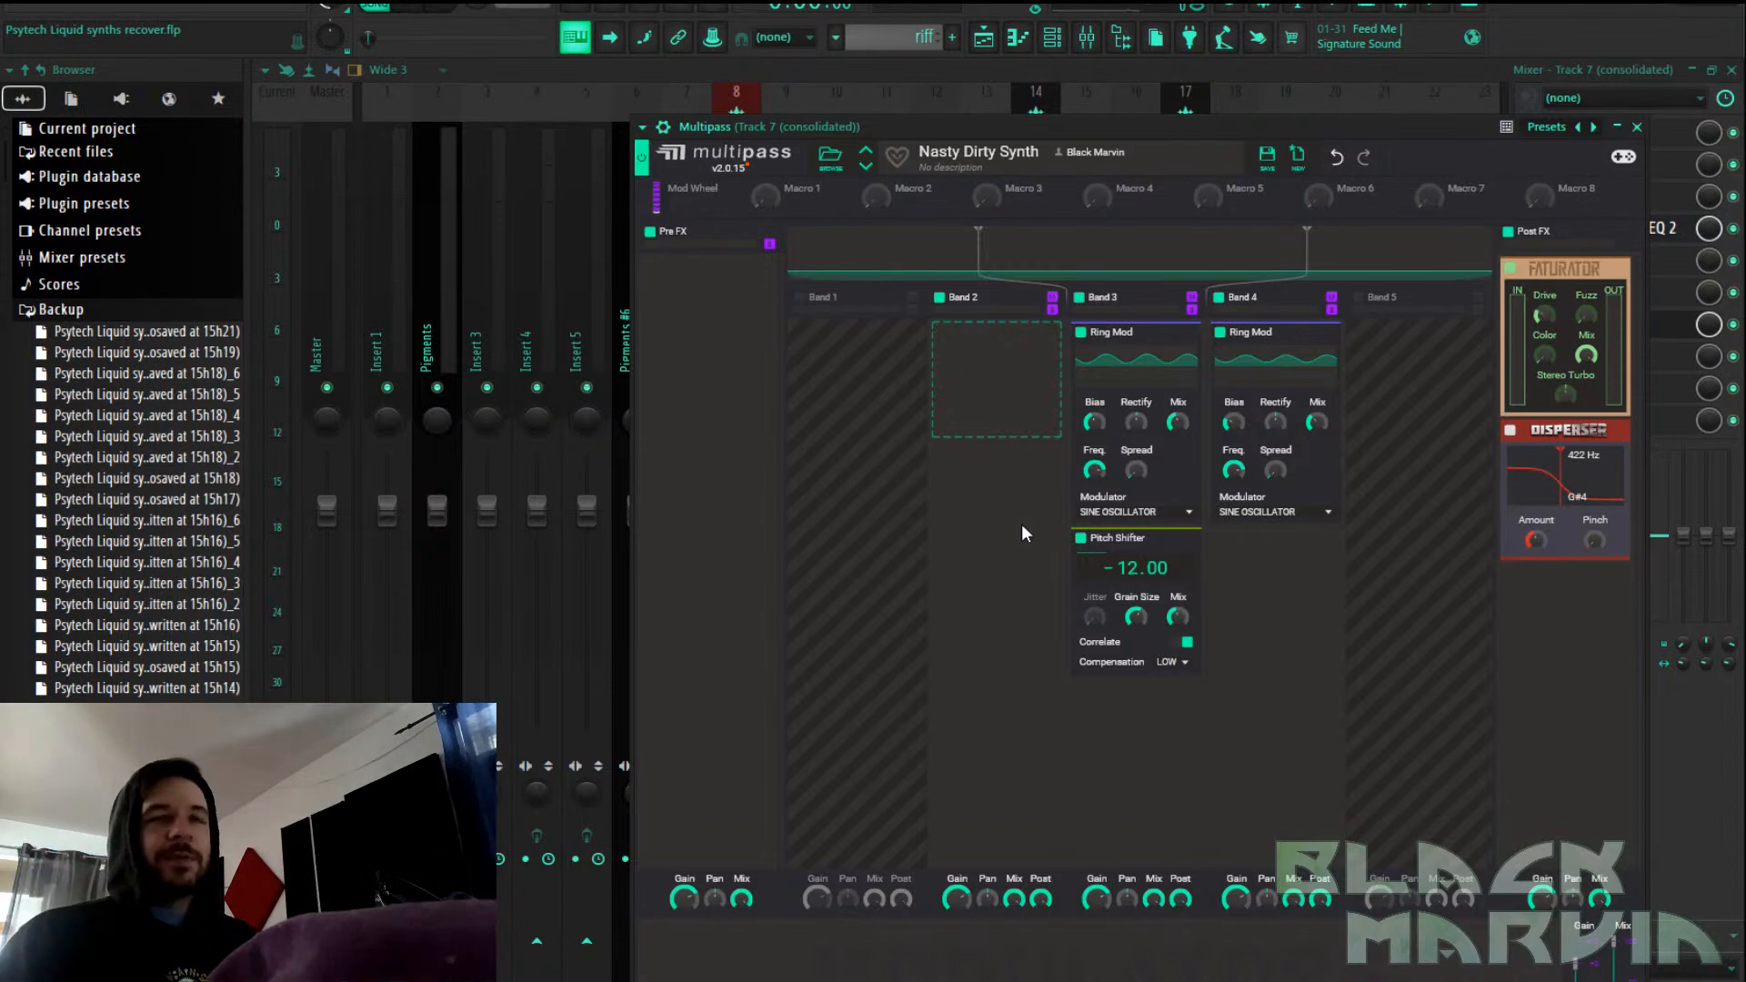
{"action": "left_click", "coordinate": [1588, 591]}
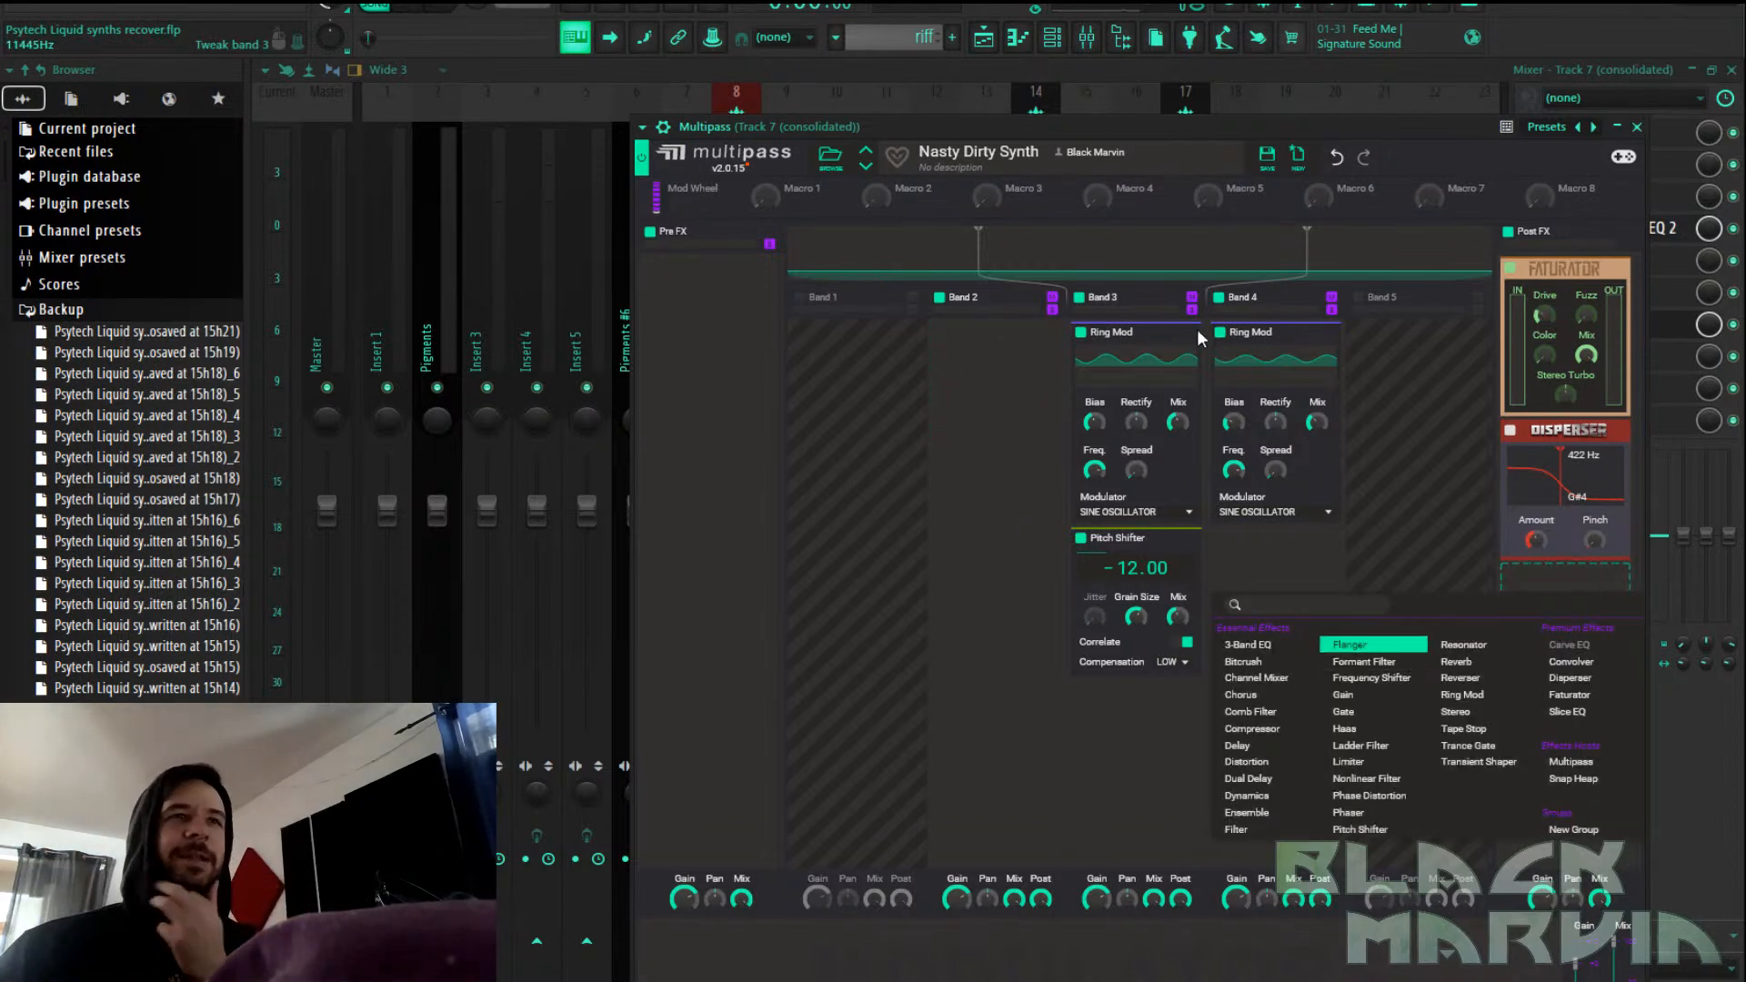
{"action": "left_click", "coordinate": [998, 382]}
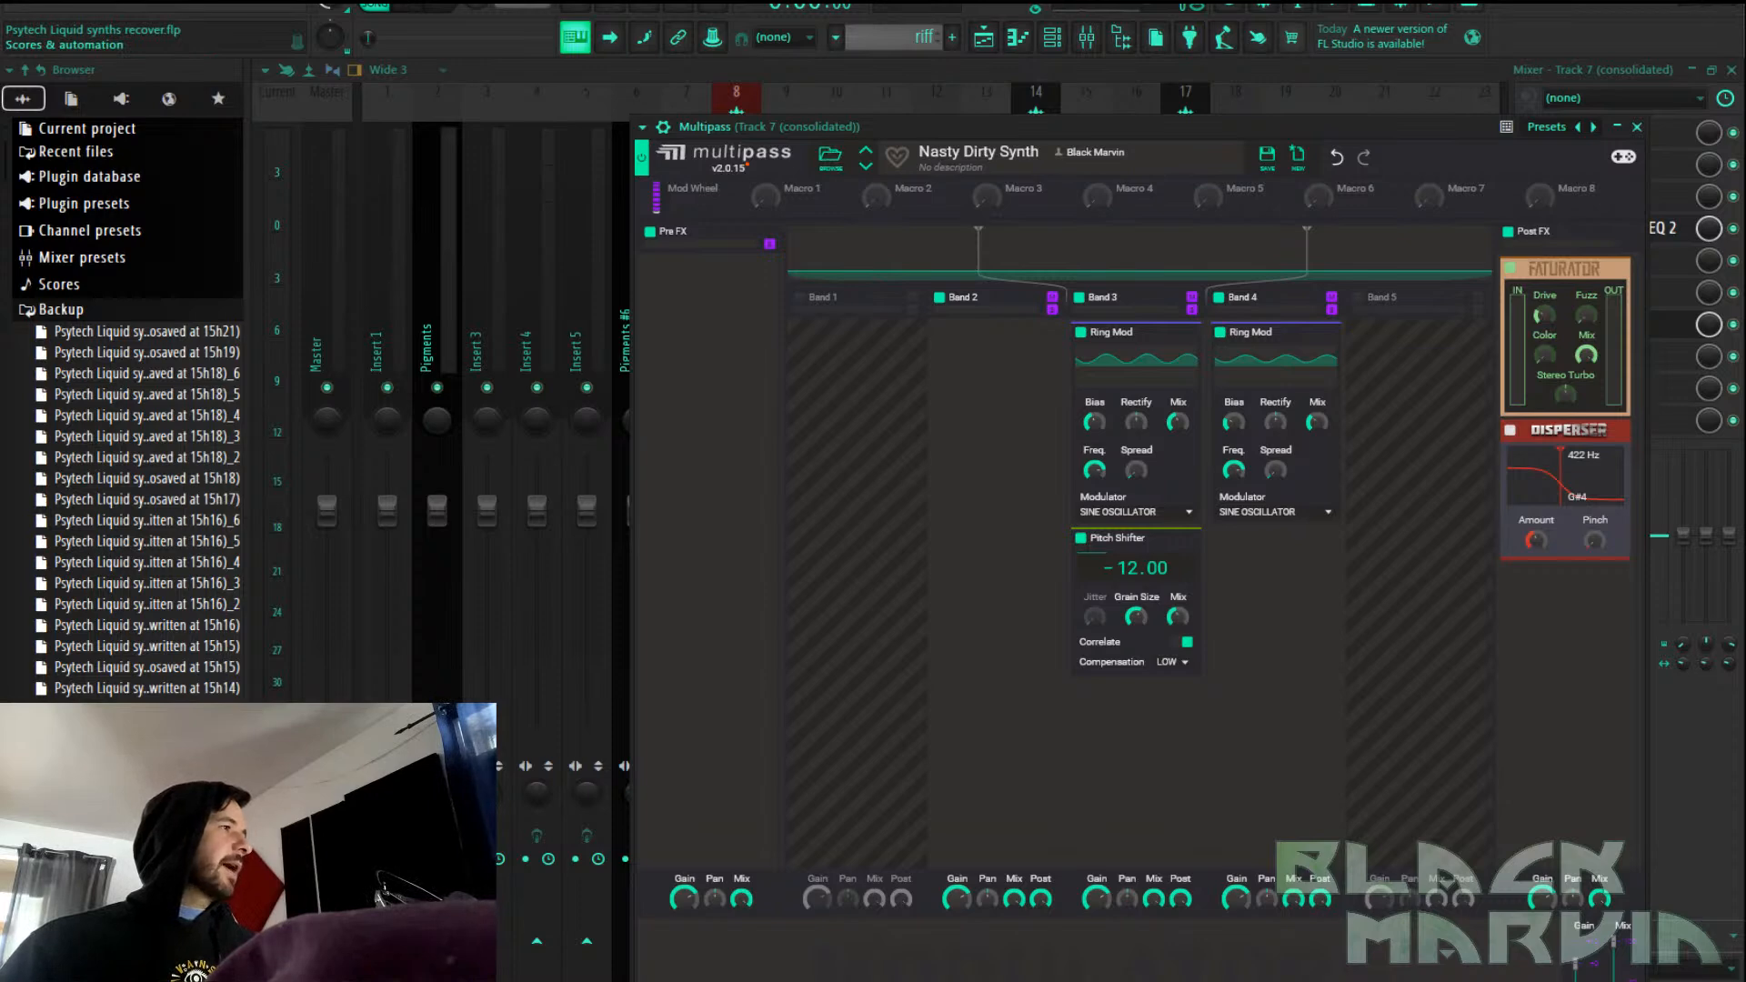
{"action": "left_click_drag", "start_coordinate": [0, 18], "coordinate": [365, 20]}
{"action": "double_click", "coordinate": [592, 12]}
{"action": "left_click", "coordinate": [647, 519]}
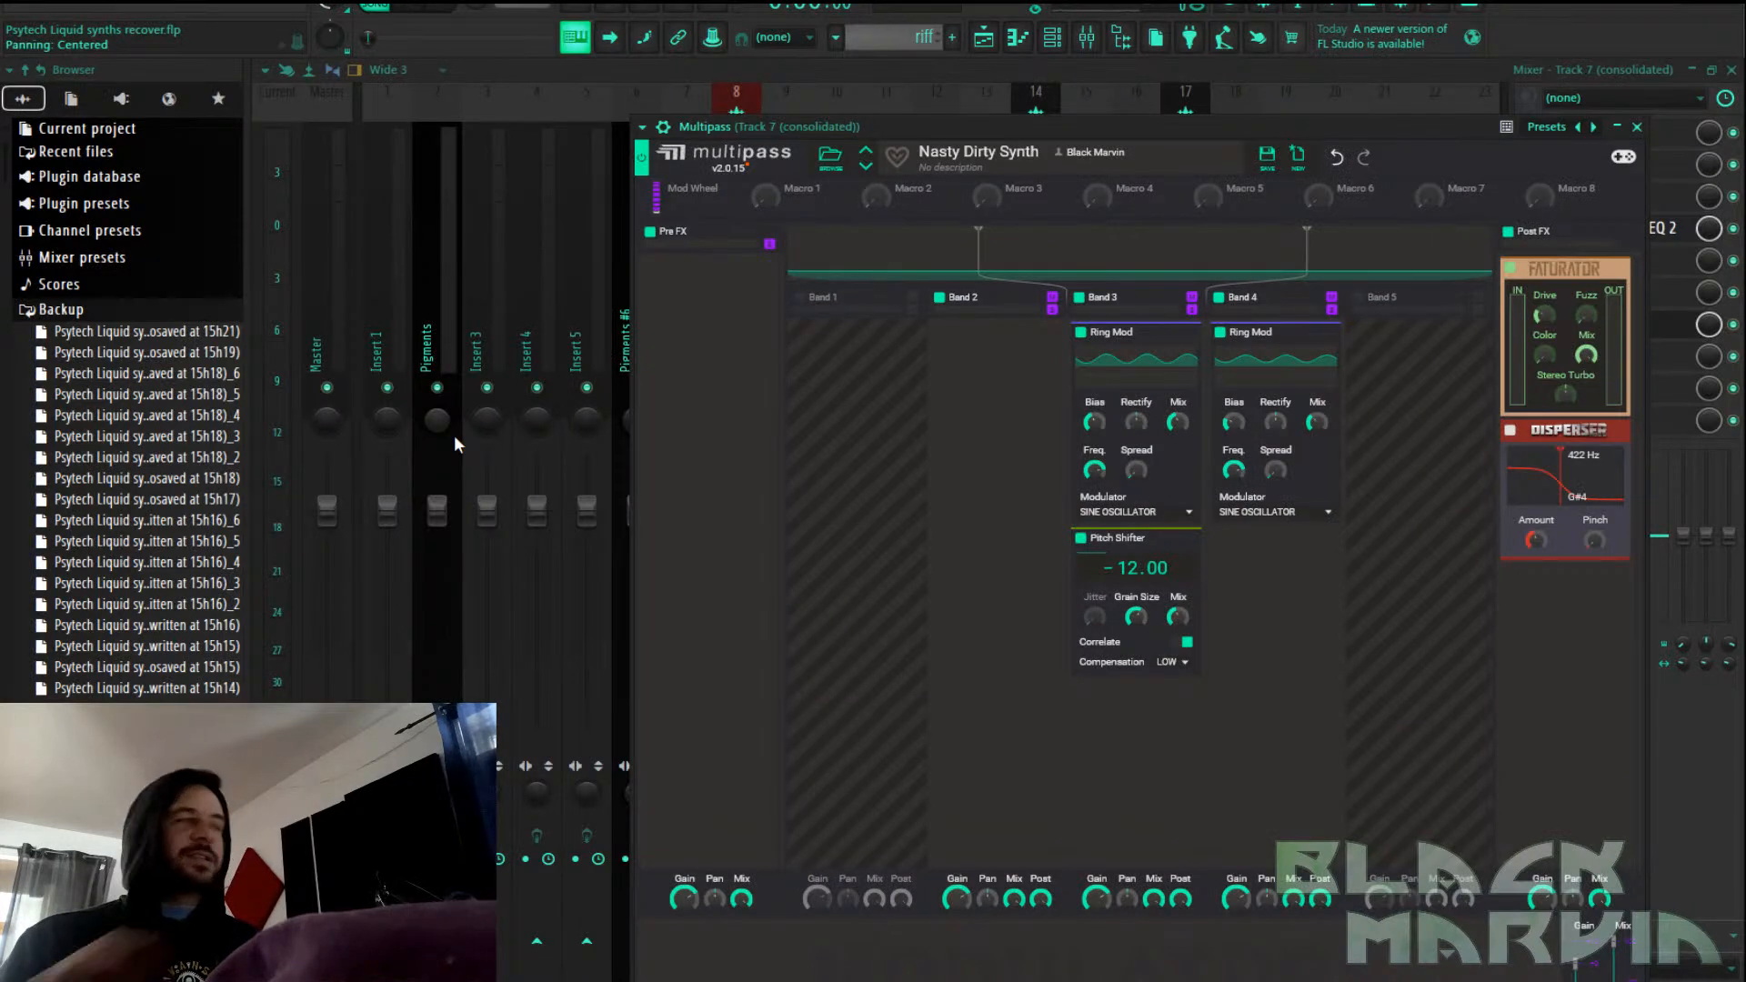
{"action": "left_click", "coordinate": [980, 65]}
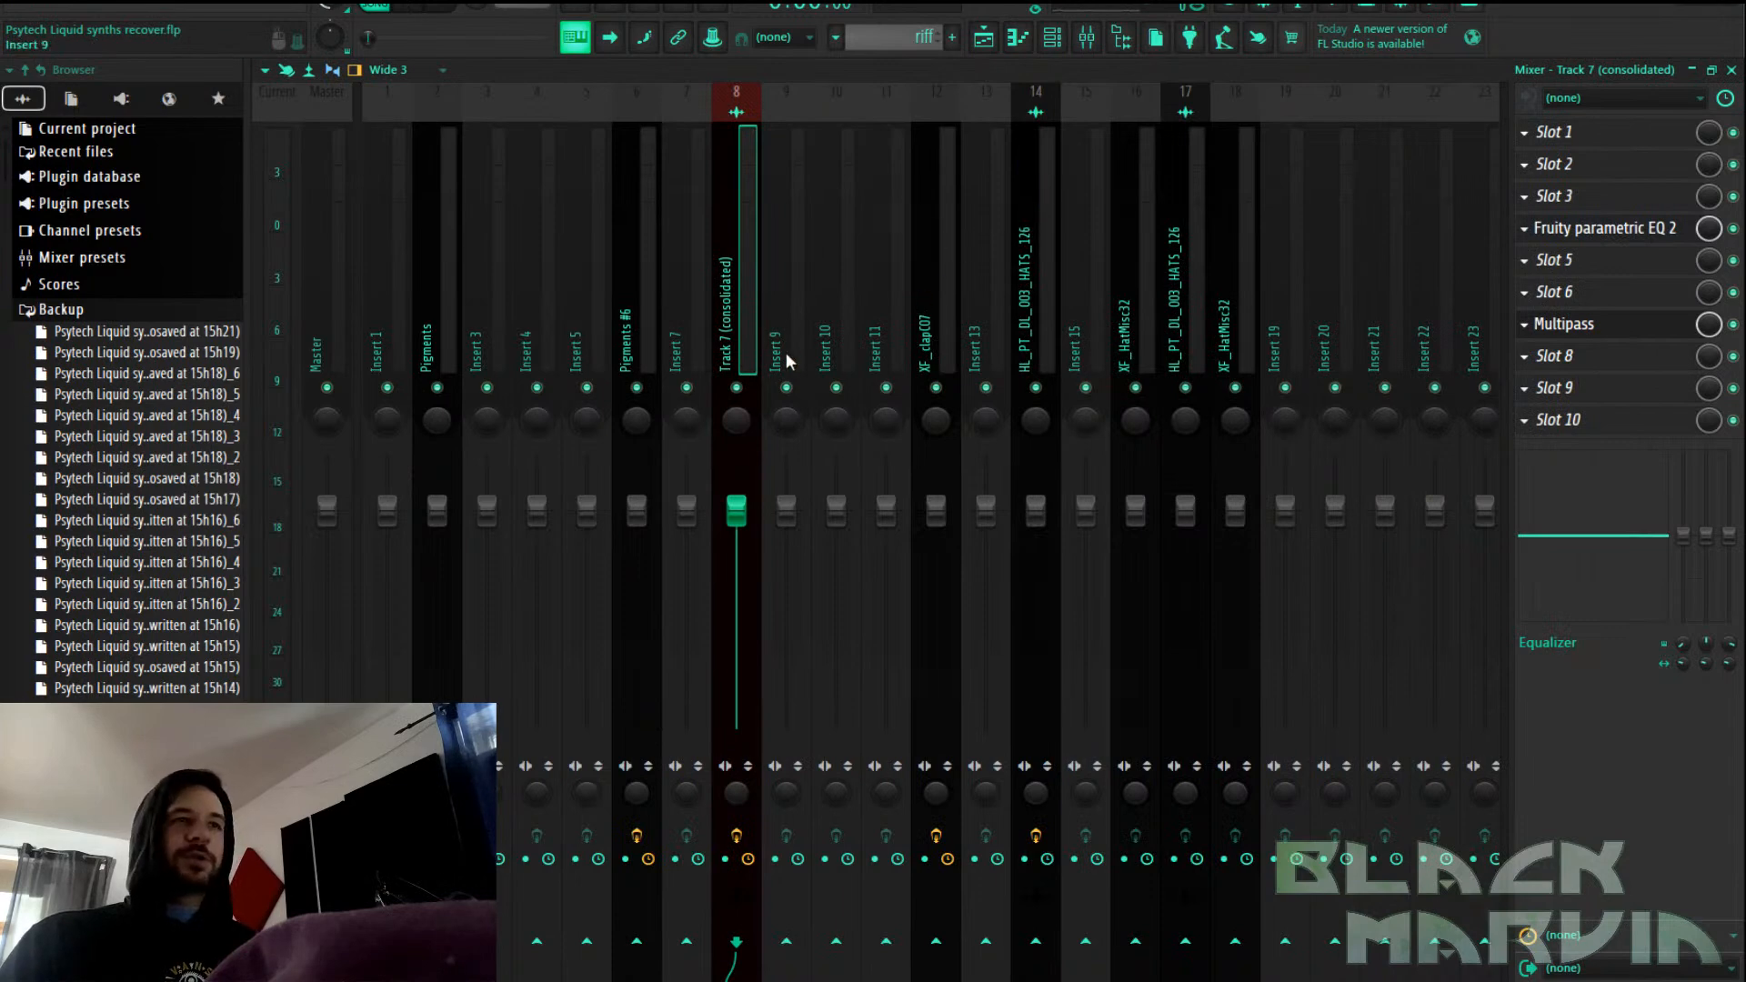
Return to the playlist, save the project and play the arrangement
{"action": "left_click", "coordinate": [983, 37]}
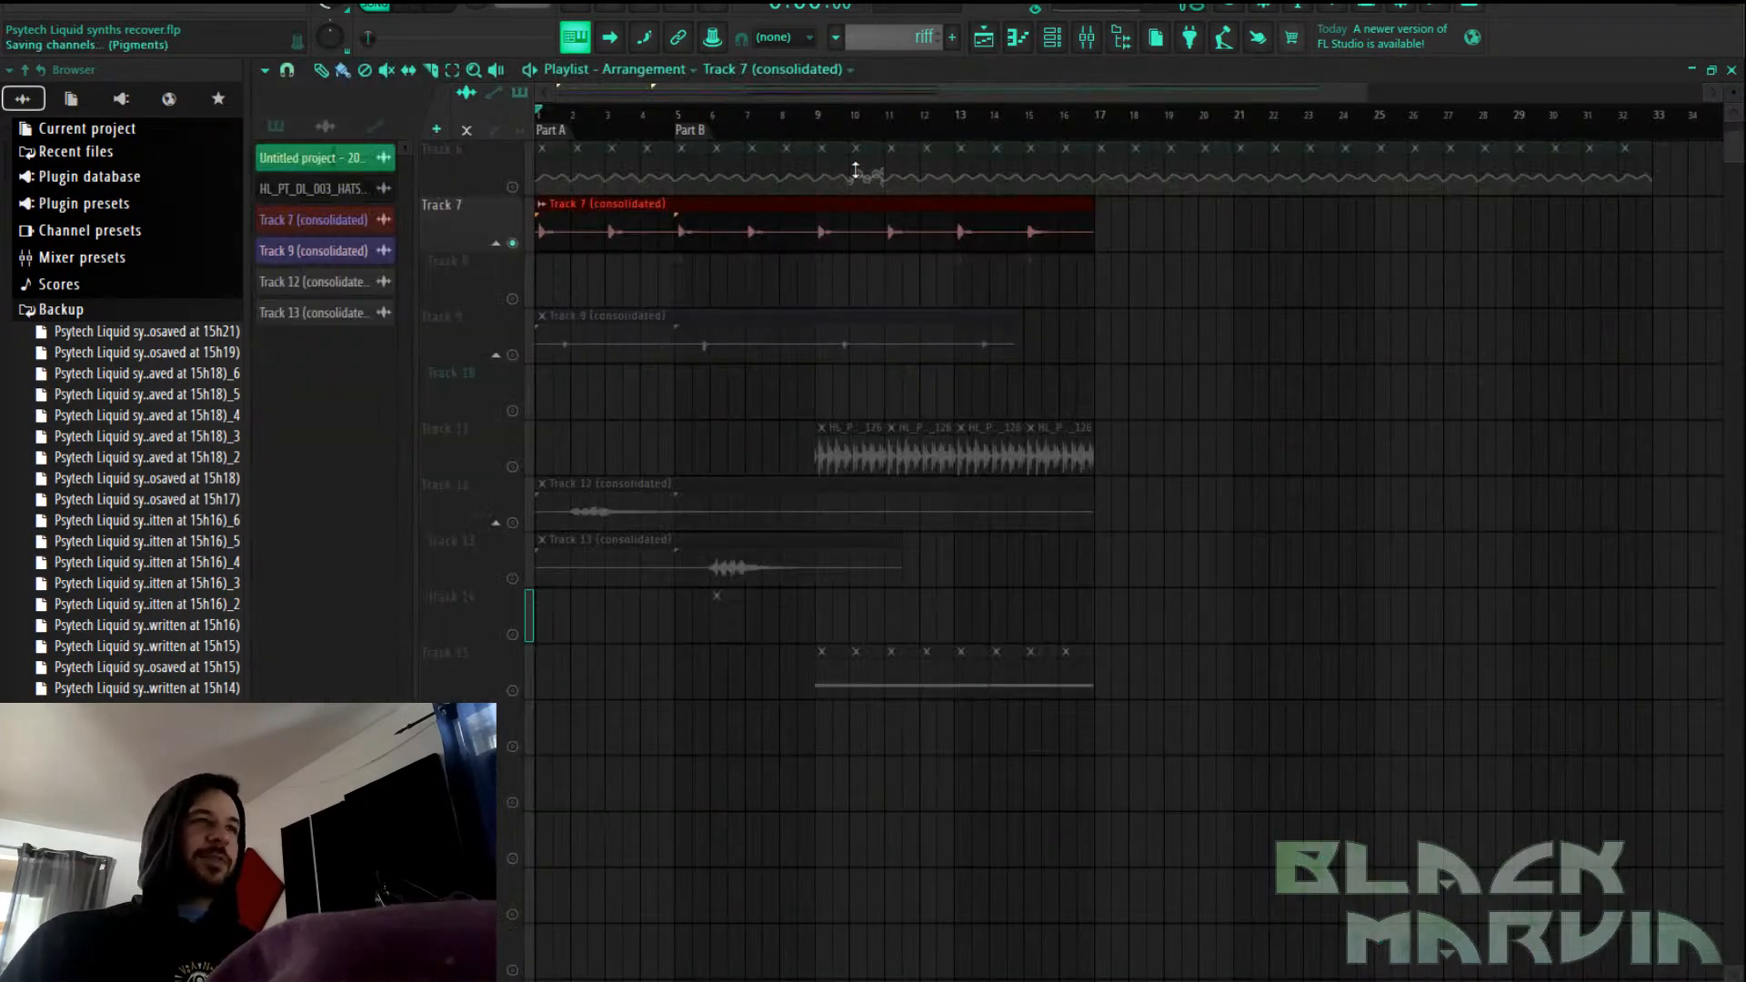
{"action": "key", "text": "ctrl+s"}
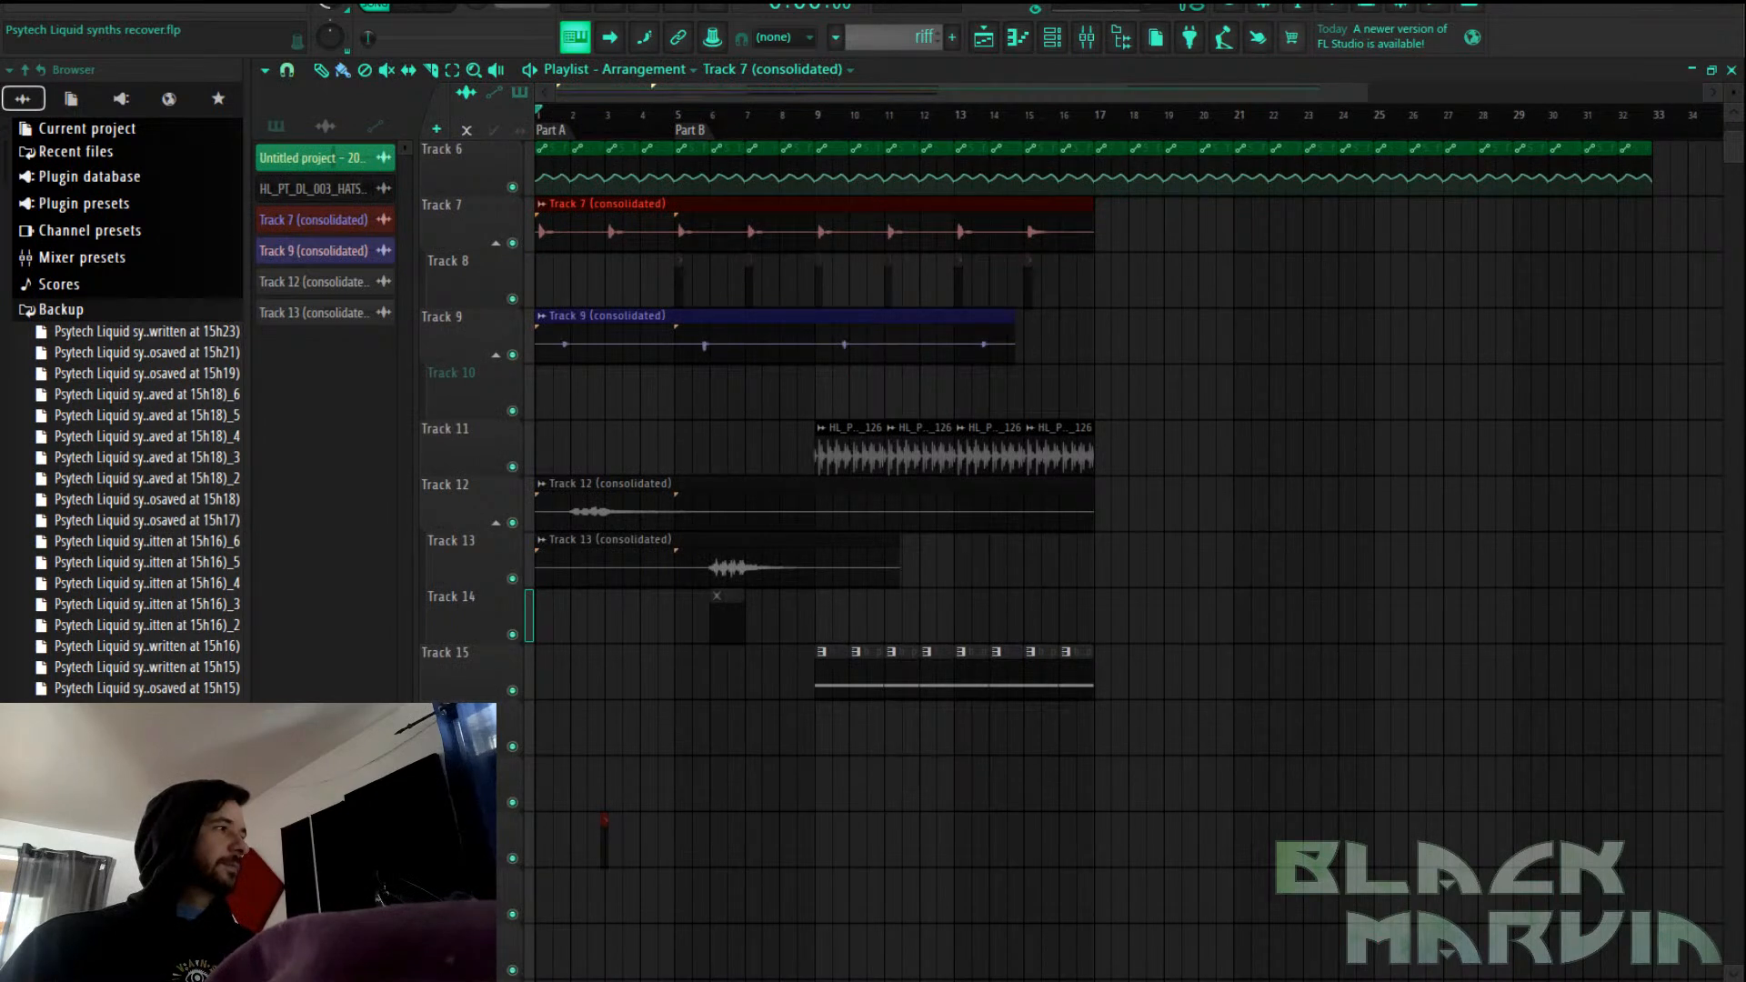
{"action": "key", "text": "space"}
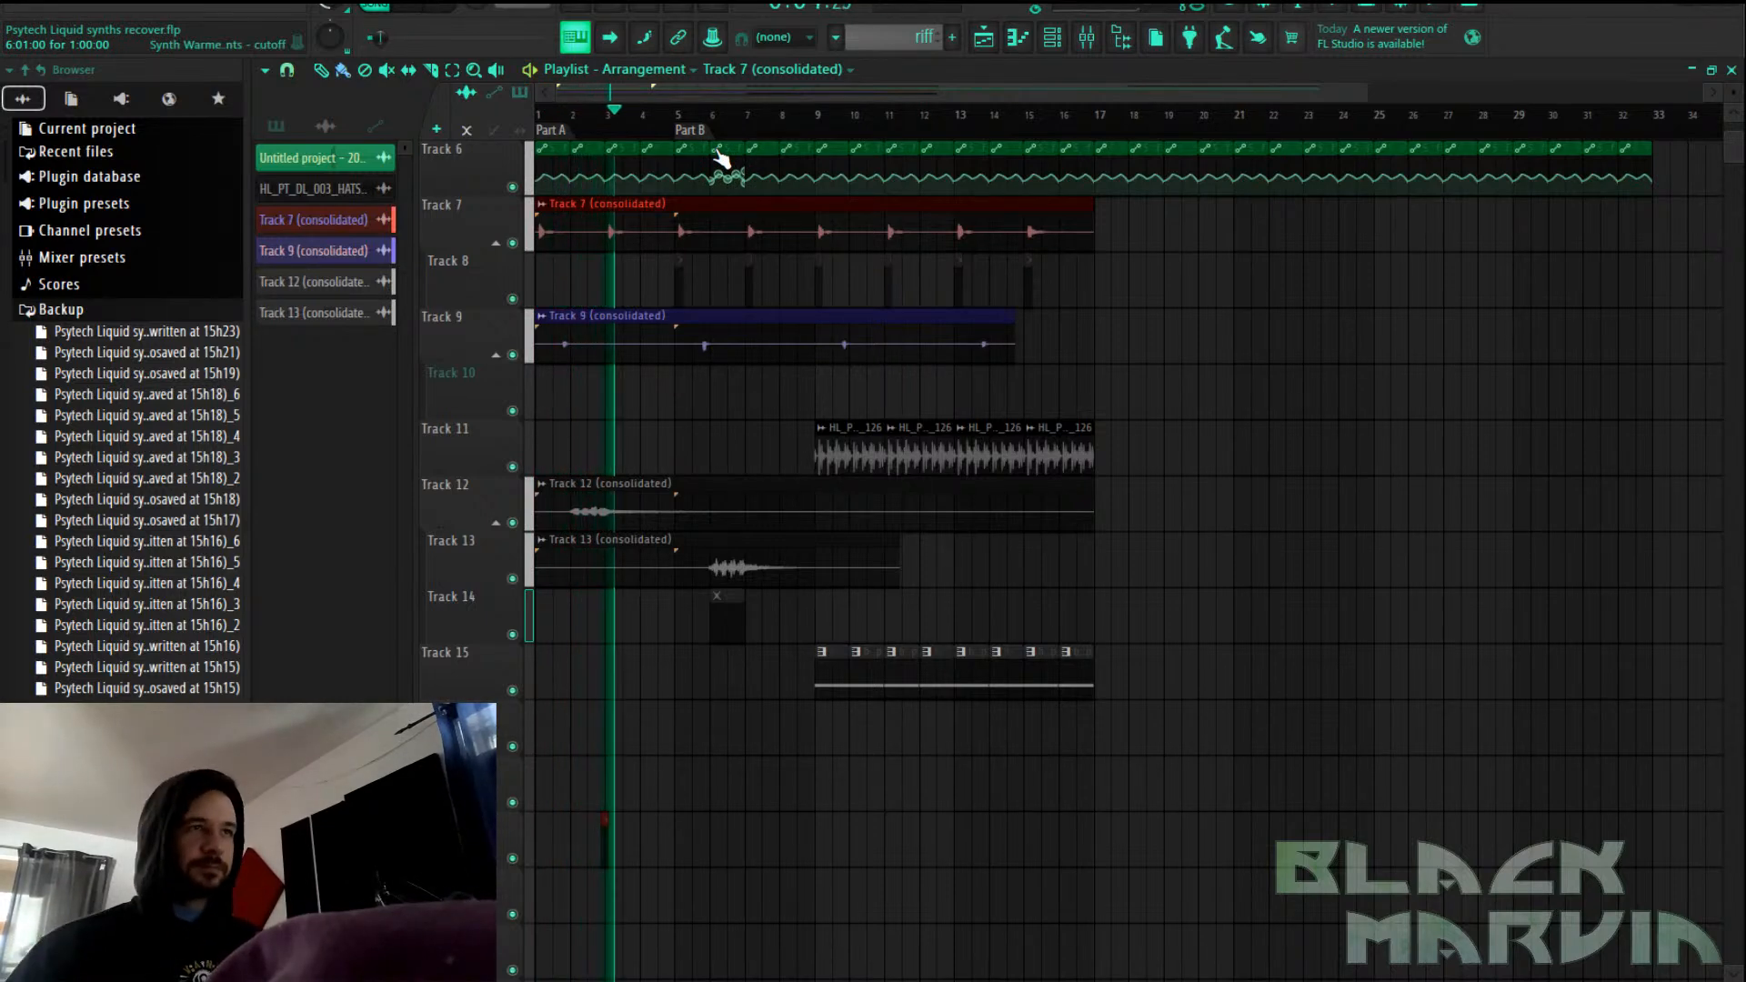
Load BritPre into slot 8 of the Track 7 mixer channel, after Multipass, and close its window
{"action": "left_click", "coordinate": [1086, 37]}
{"action": "left_click", "coordinate": [1575, 323]}
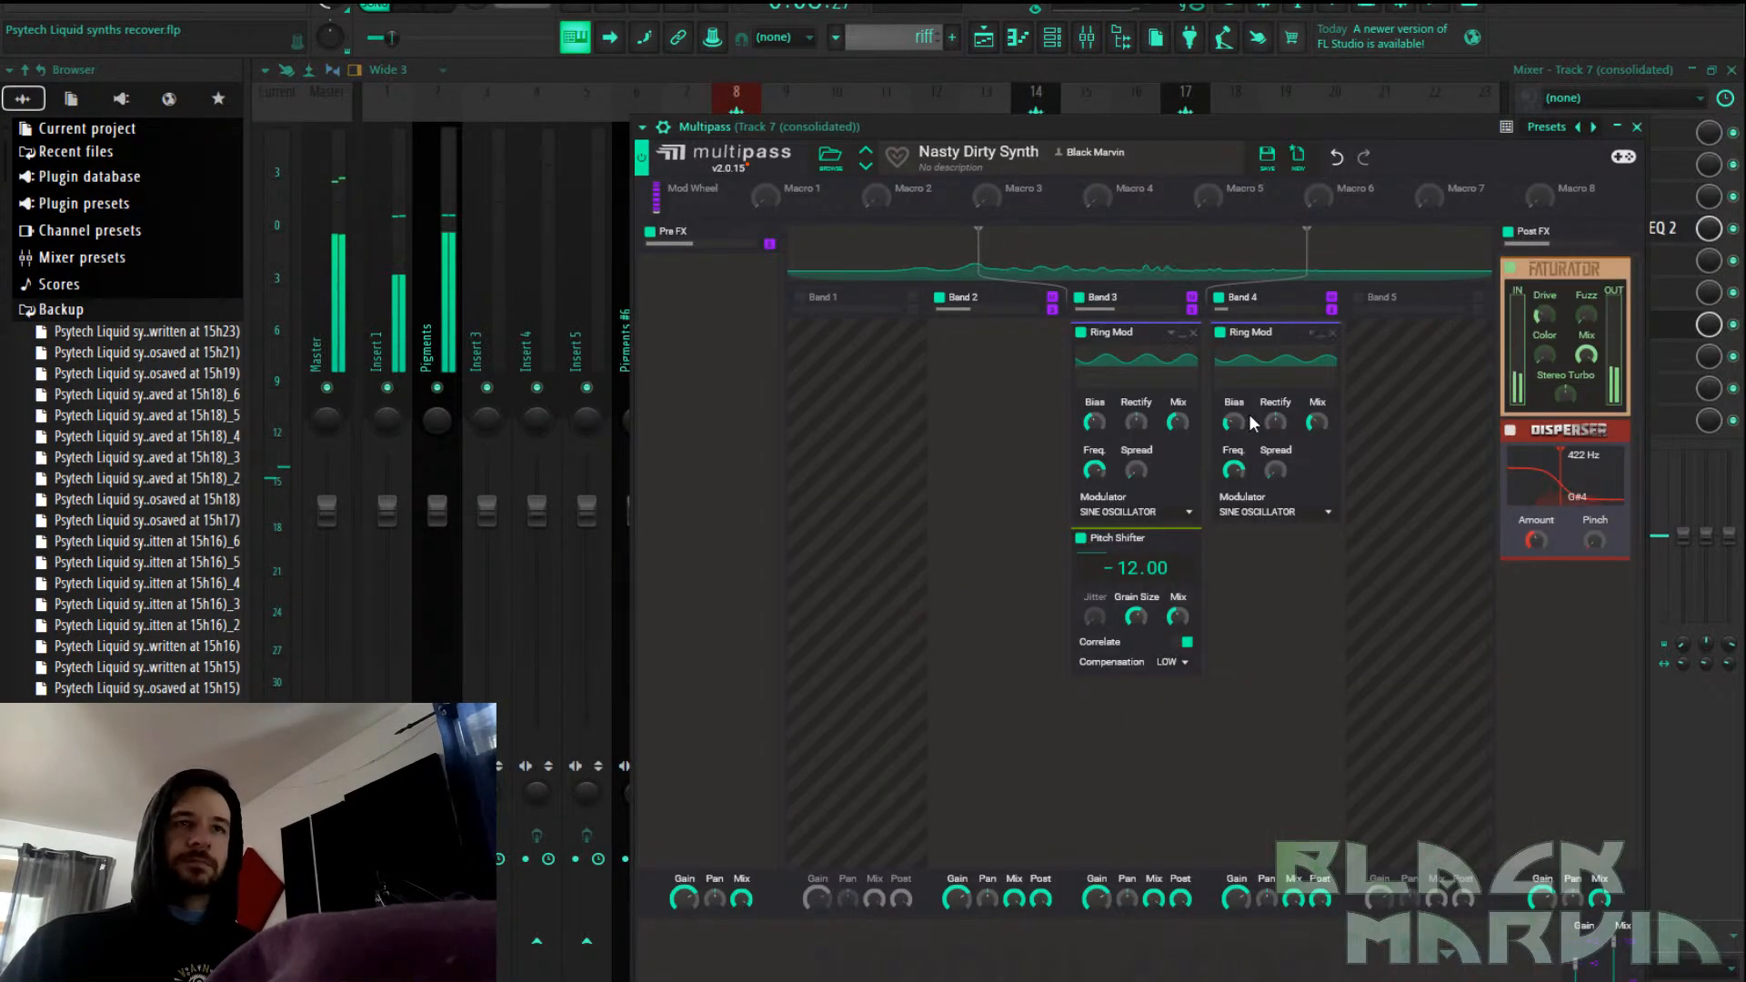
{"action": "left_click", "coordinate": [1637, 127]}
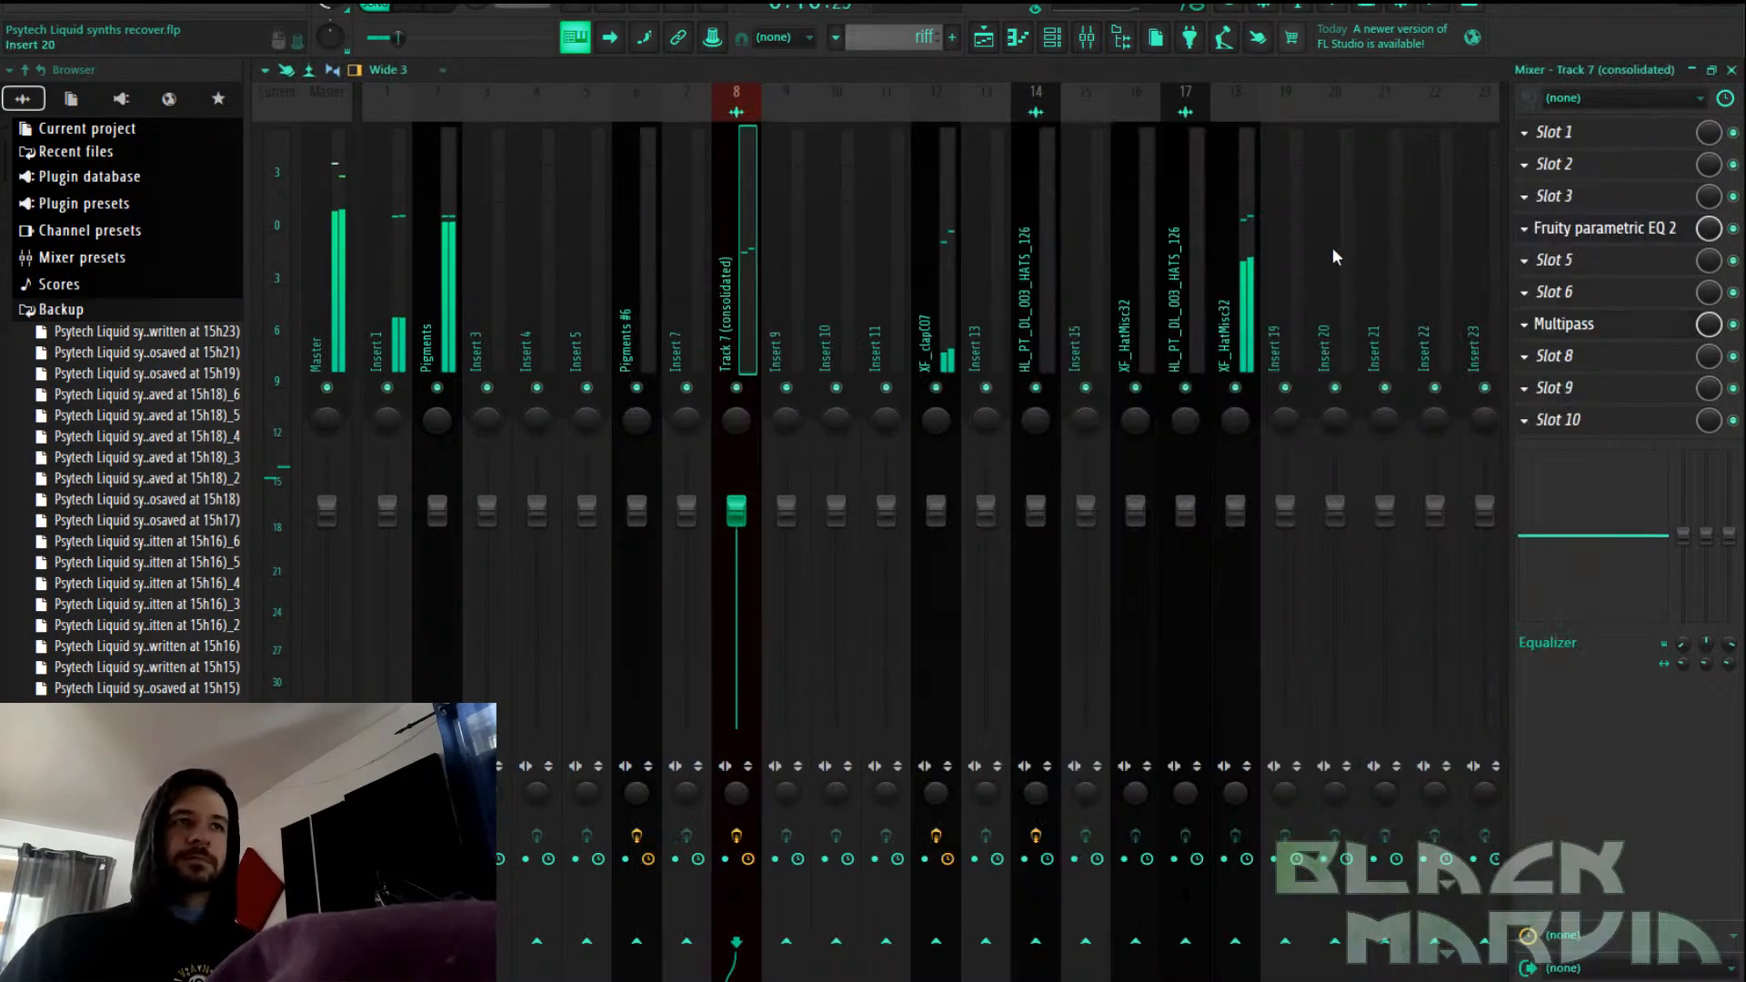
{"action": "left_click", "coordinate": [1657, 353]}
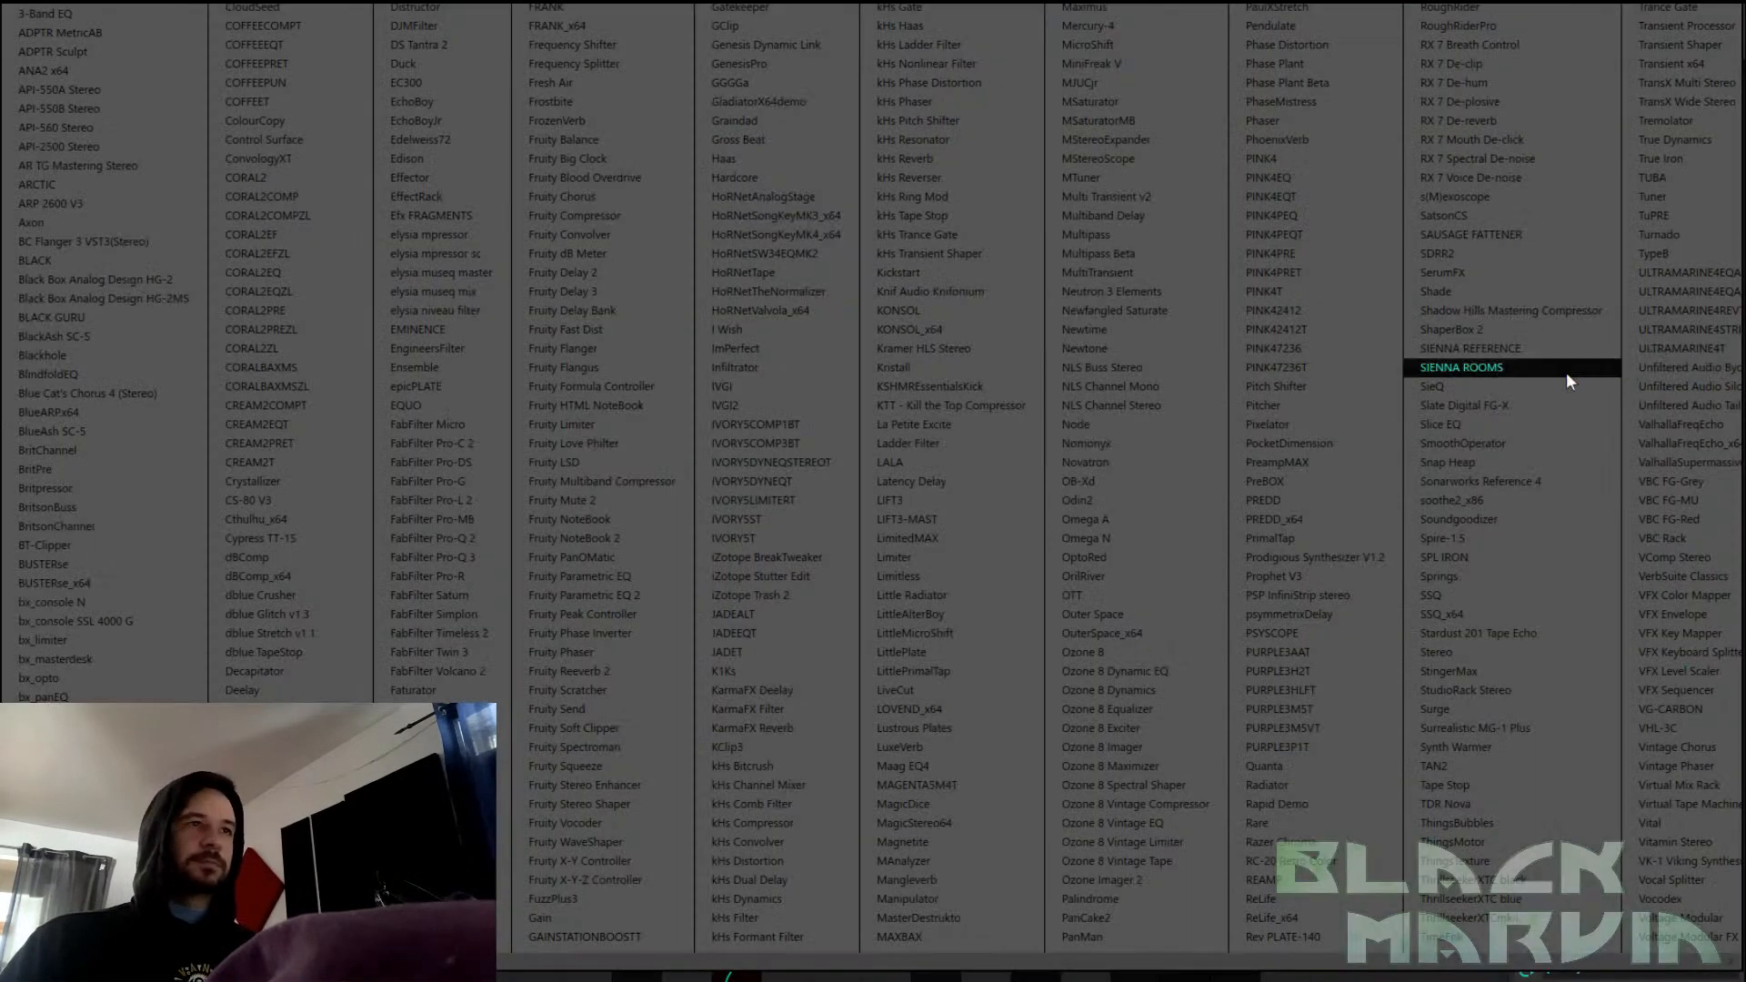
{"action": "left_click", "coordinate": [110, 468]}
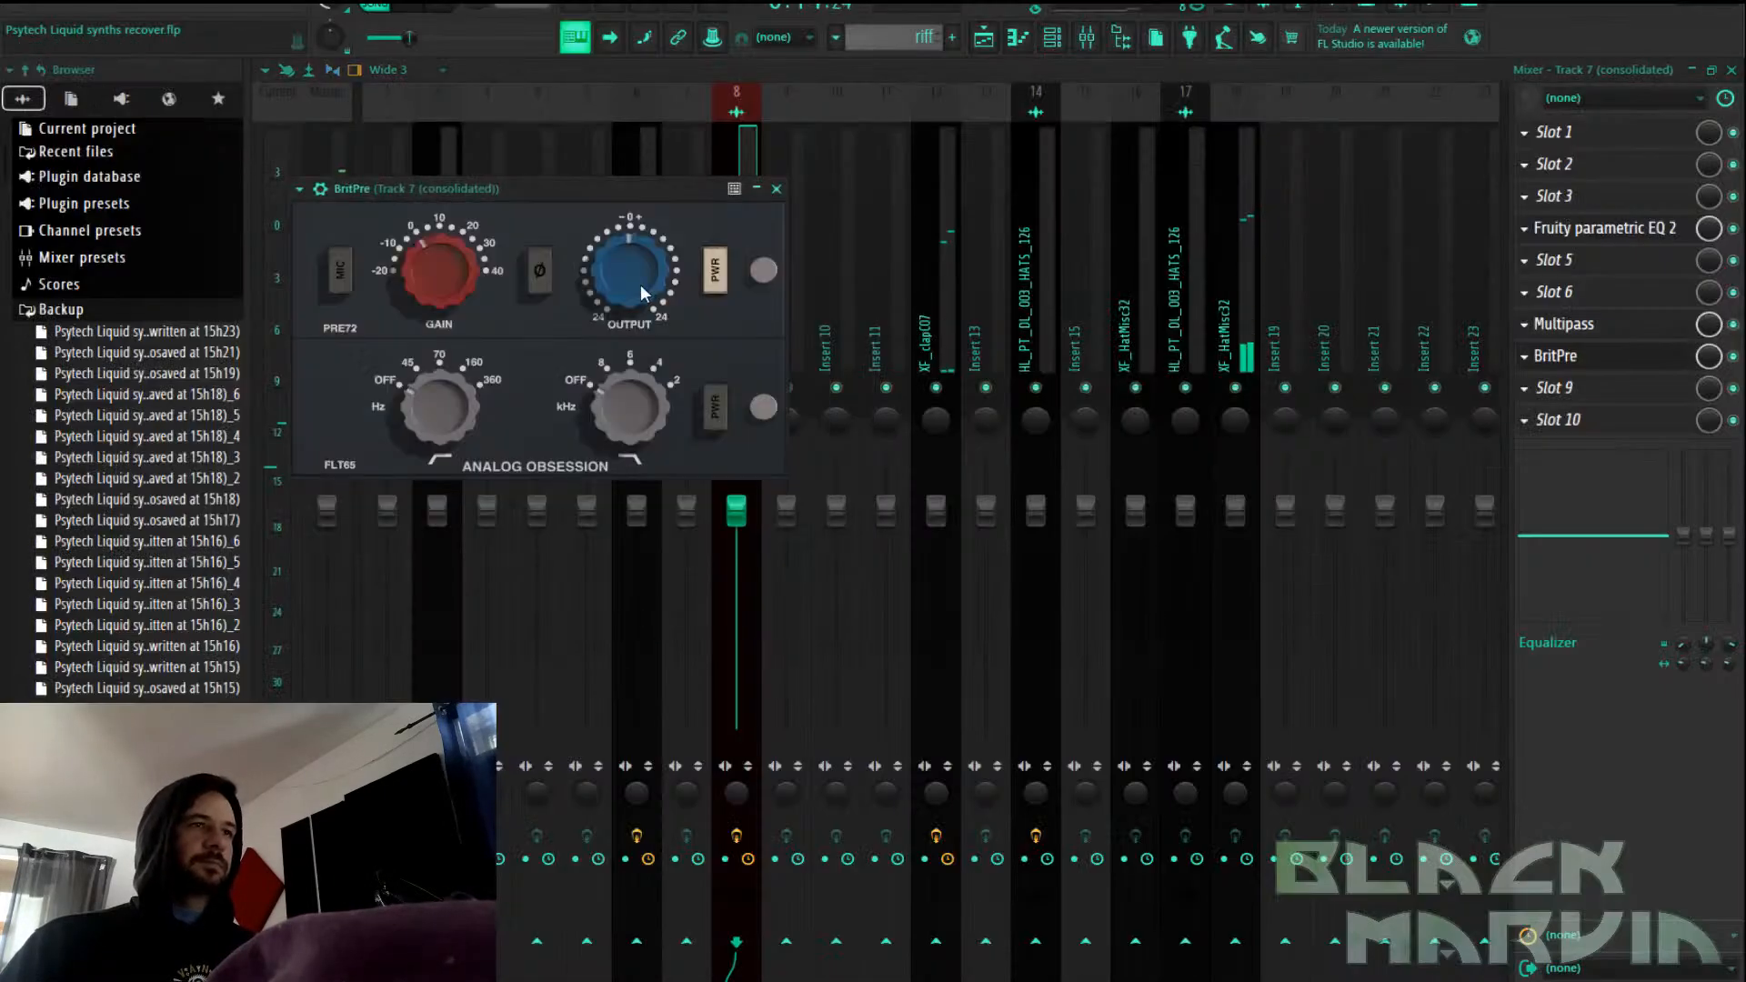
{"action": "left_click_drag", "start_coordinate": [655, 183], "coordinate": [1007, 253]}
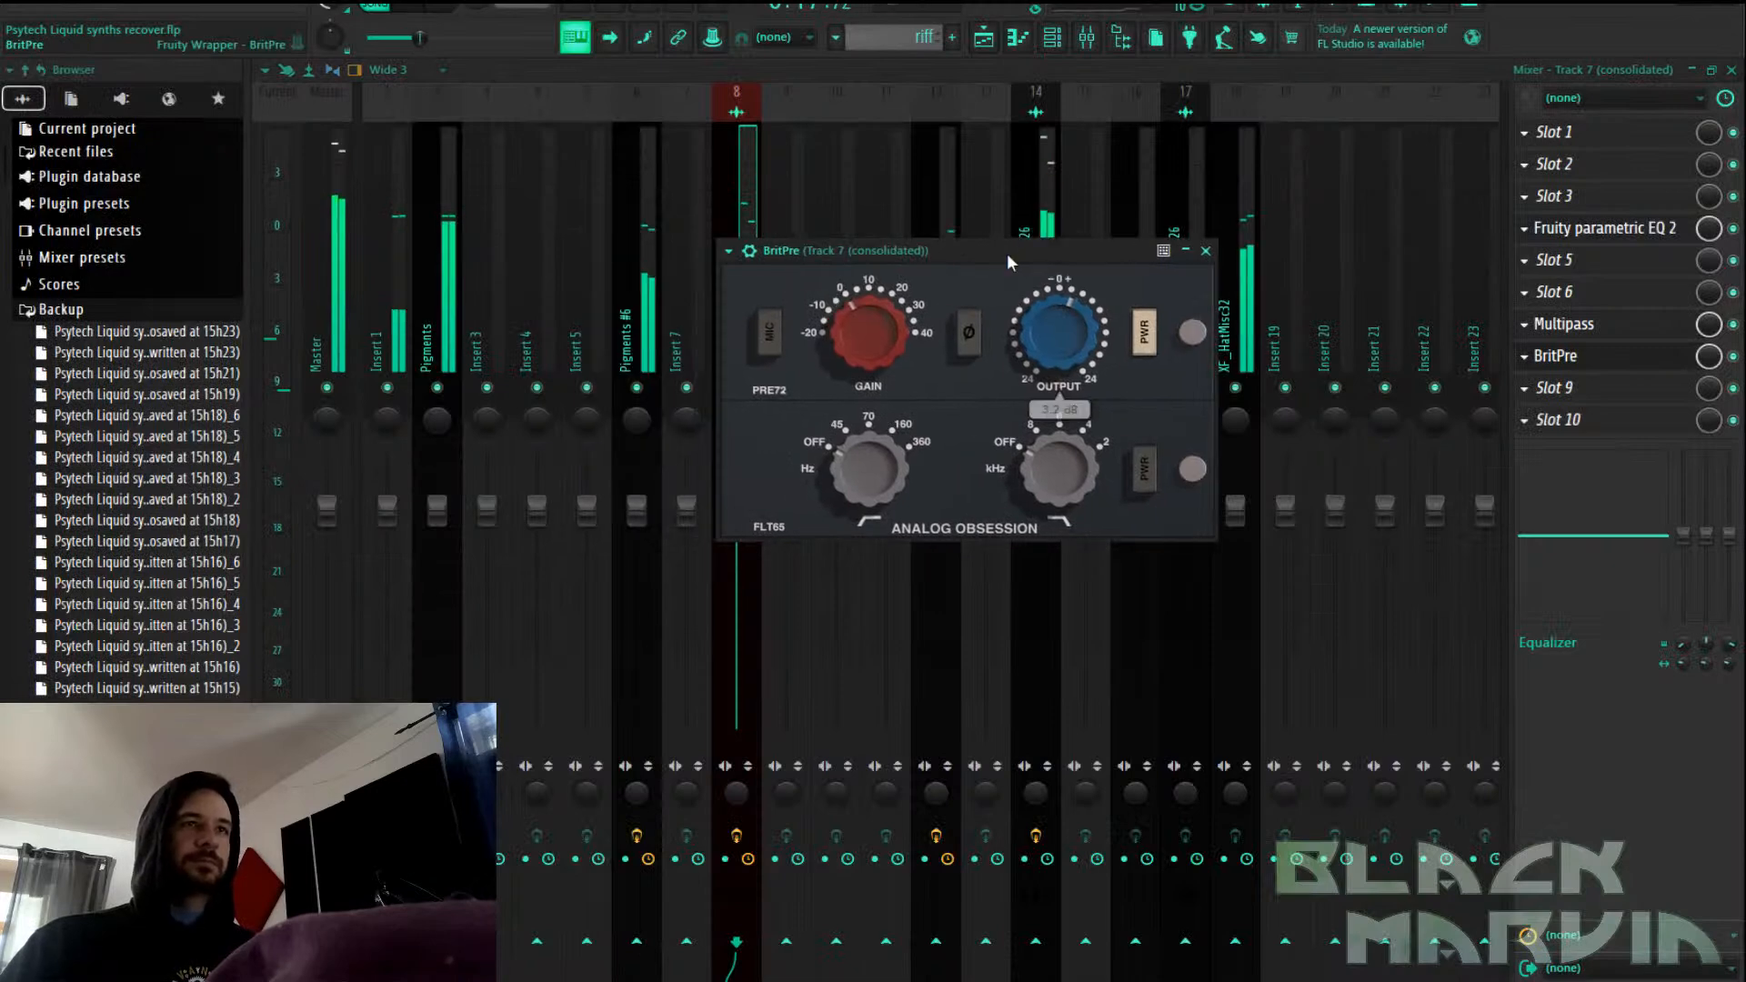
{"action": "left_click", "coordinate": [1212, 249]}
Add Fruity Parametric EQ 2 to slot 10 of the Track 7 mixer channel and load its HP preset
{"action": "left_click", "coordinate": [738, 264]}
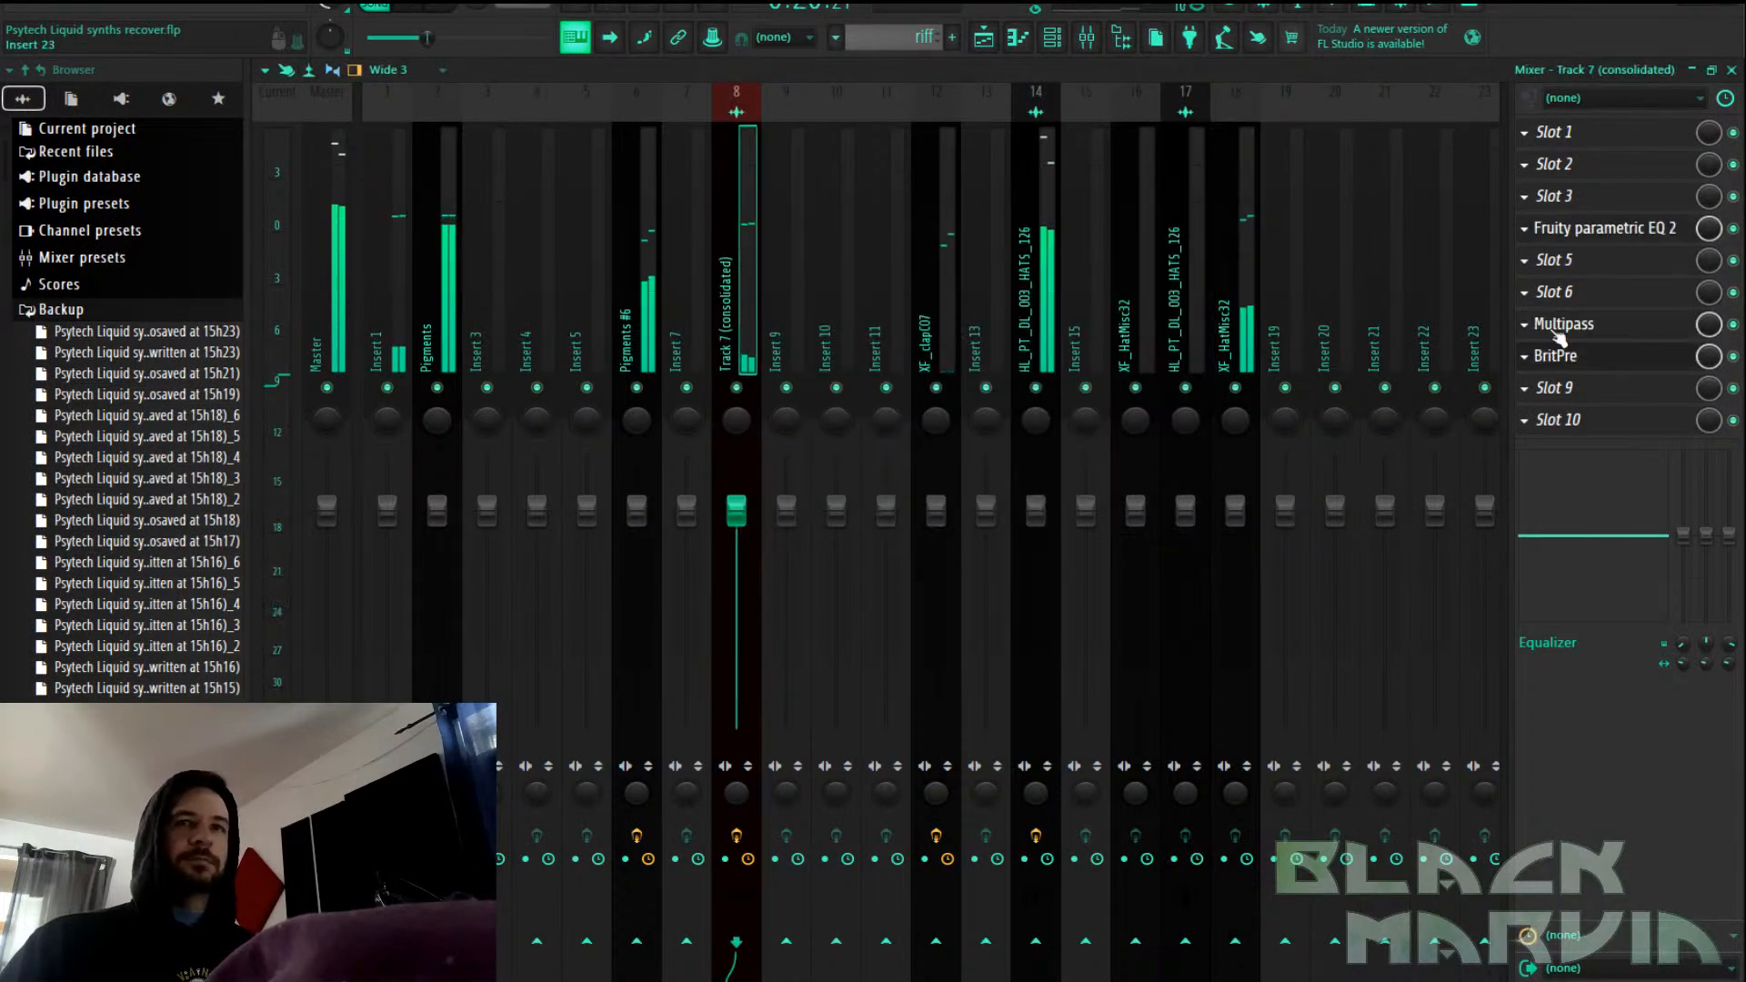
{"action": "left_click", "coordinate": [1532, 419]}
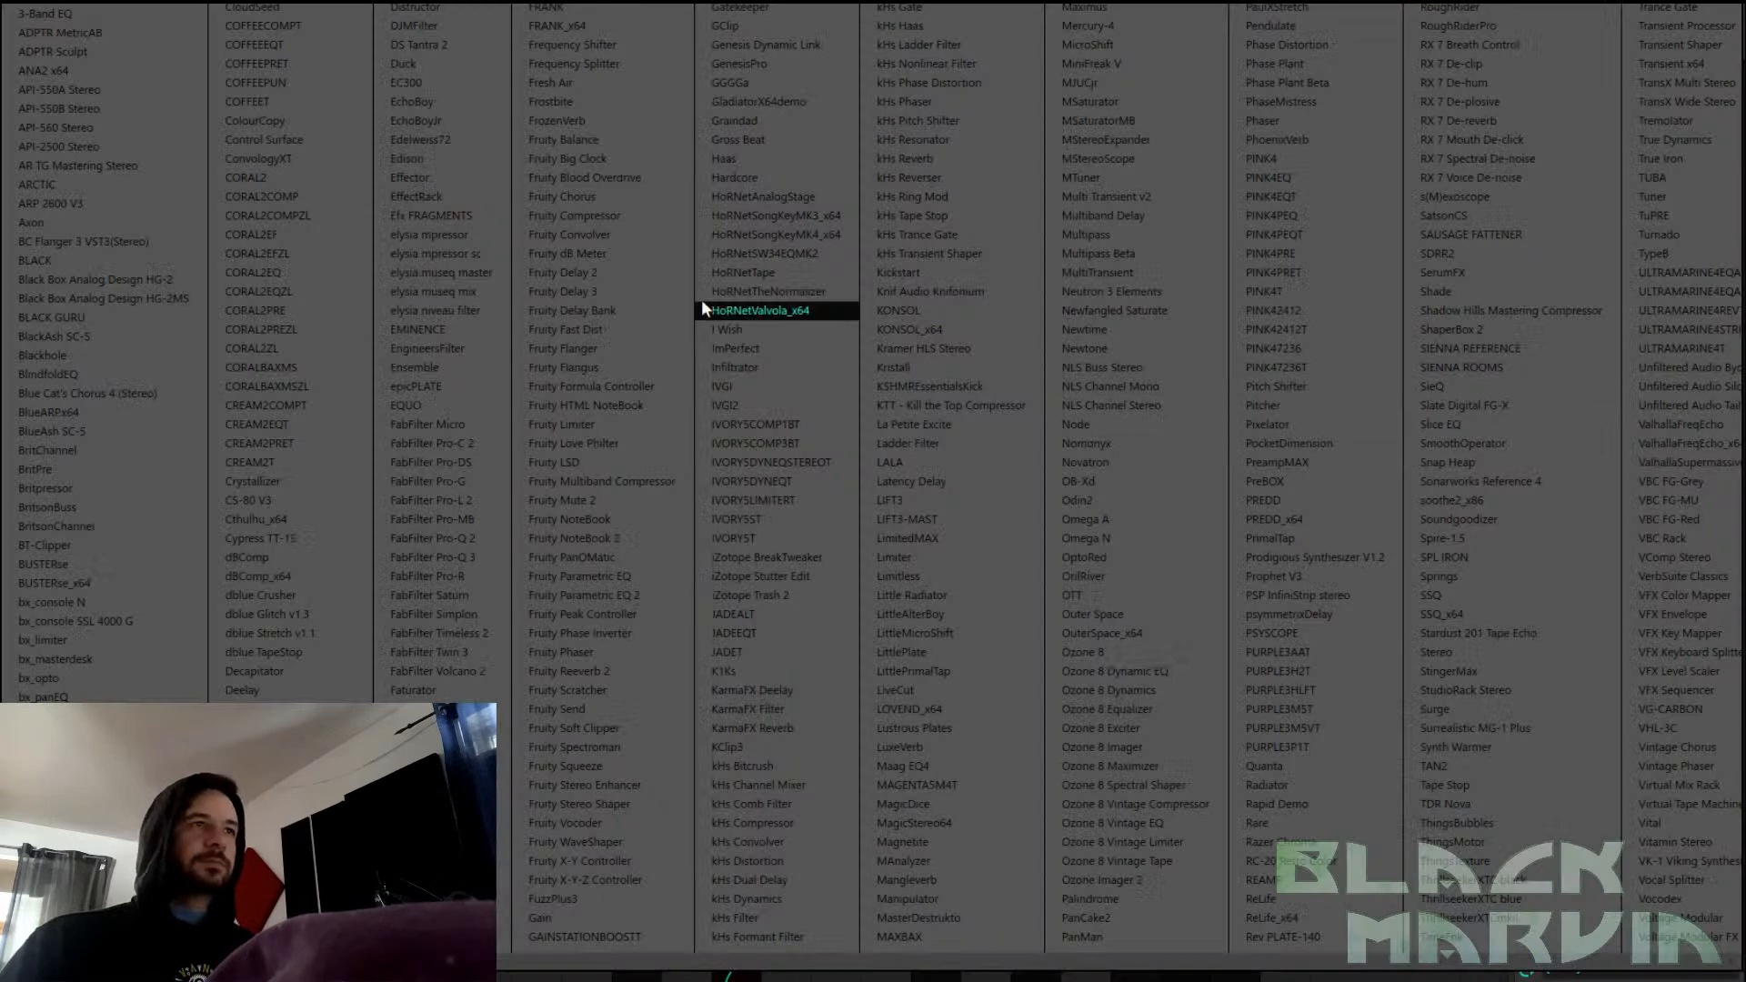
{"action": "left_click", "coordinate": [642, 594]}
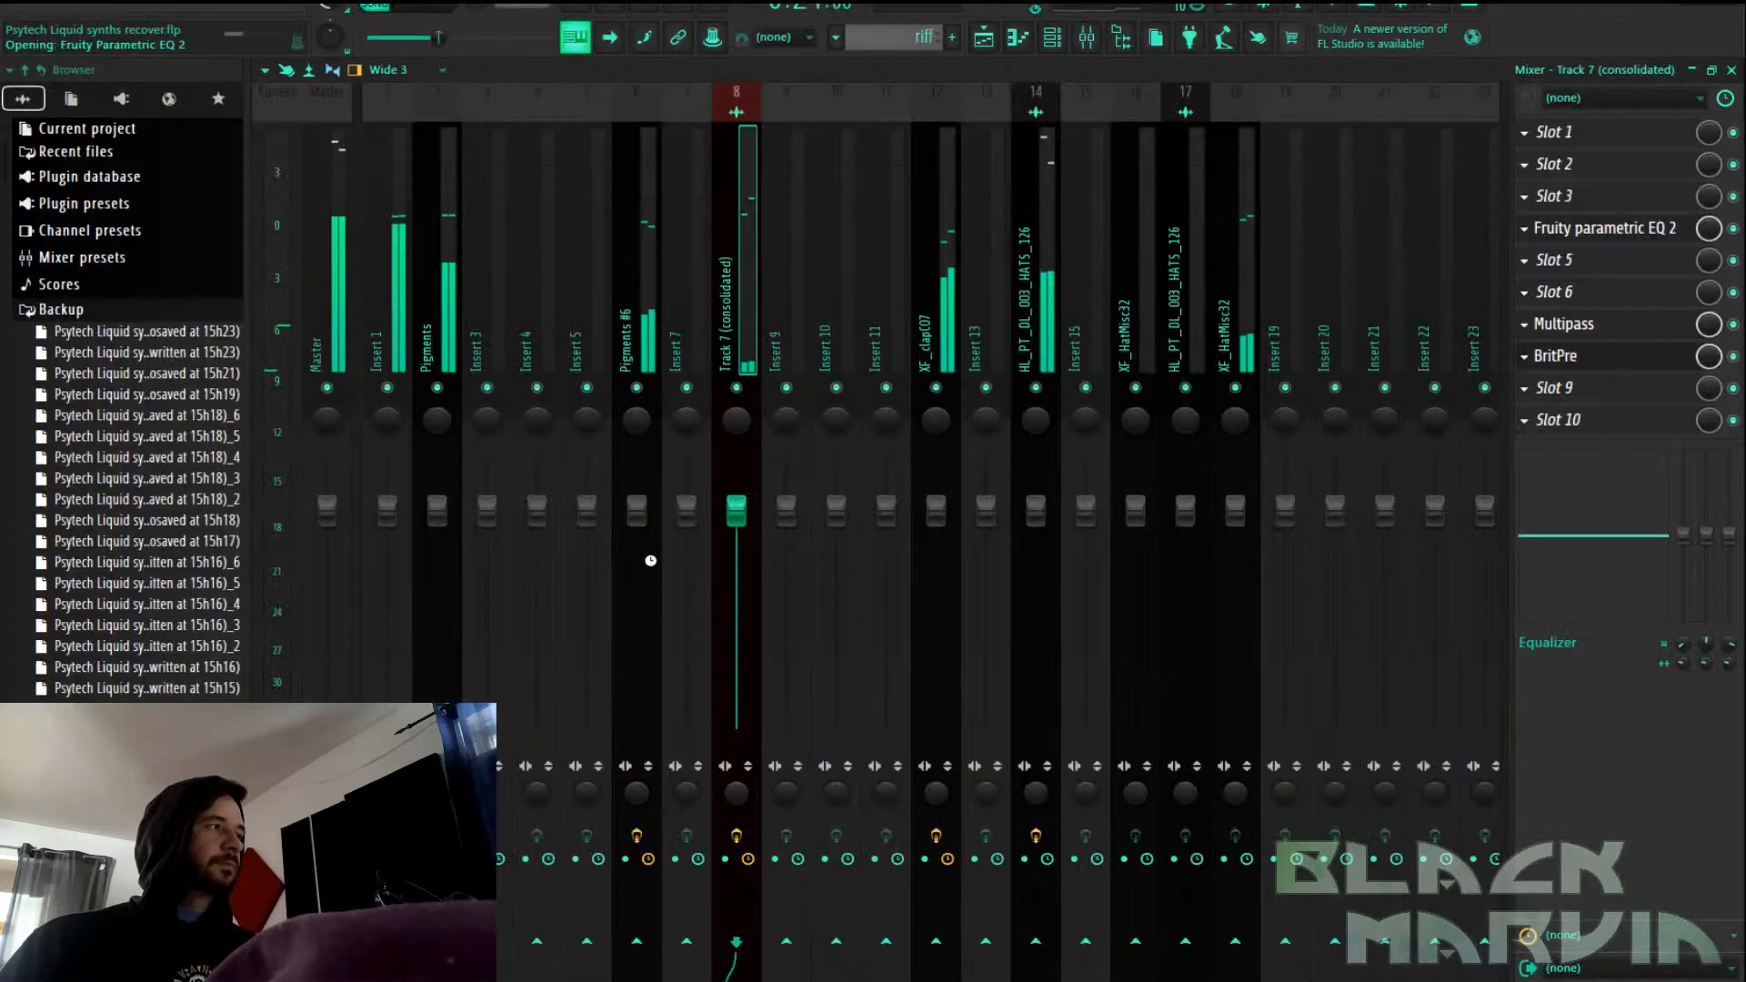
{"action": "left_click", "coordinate": [353, 241]}
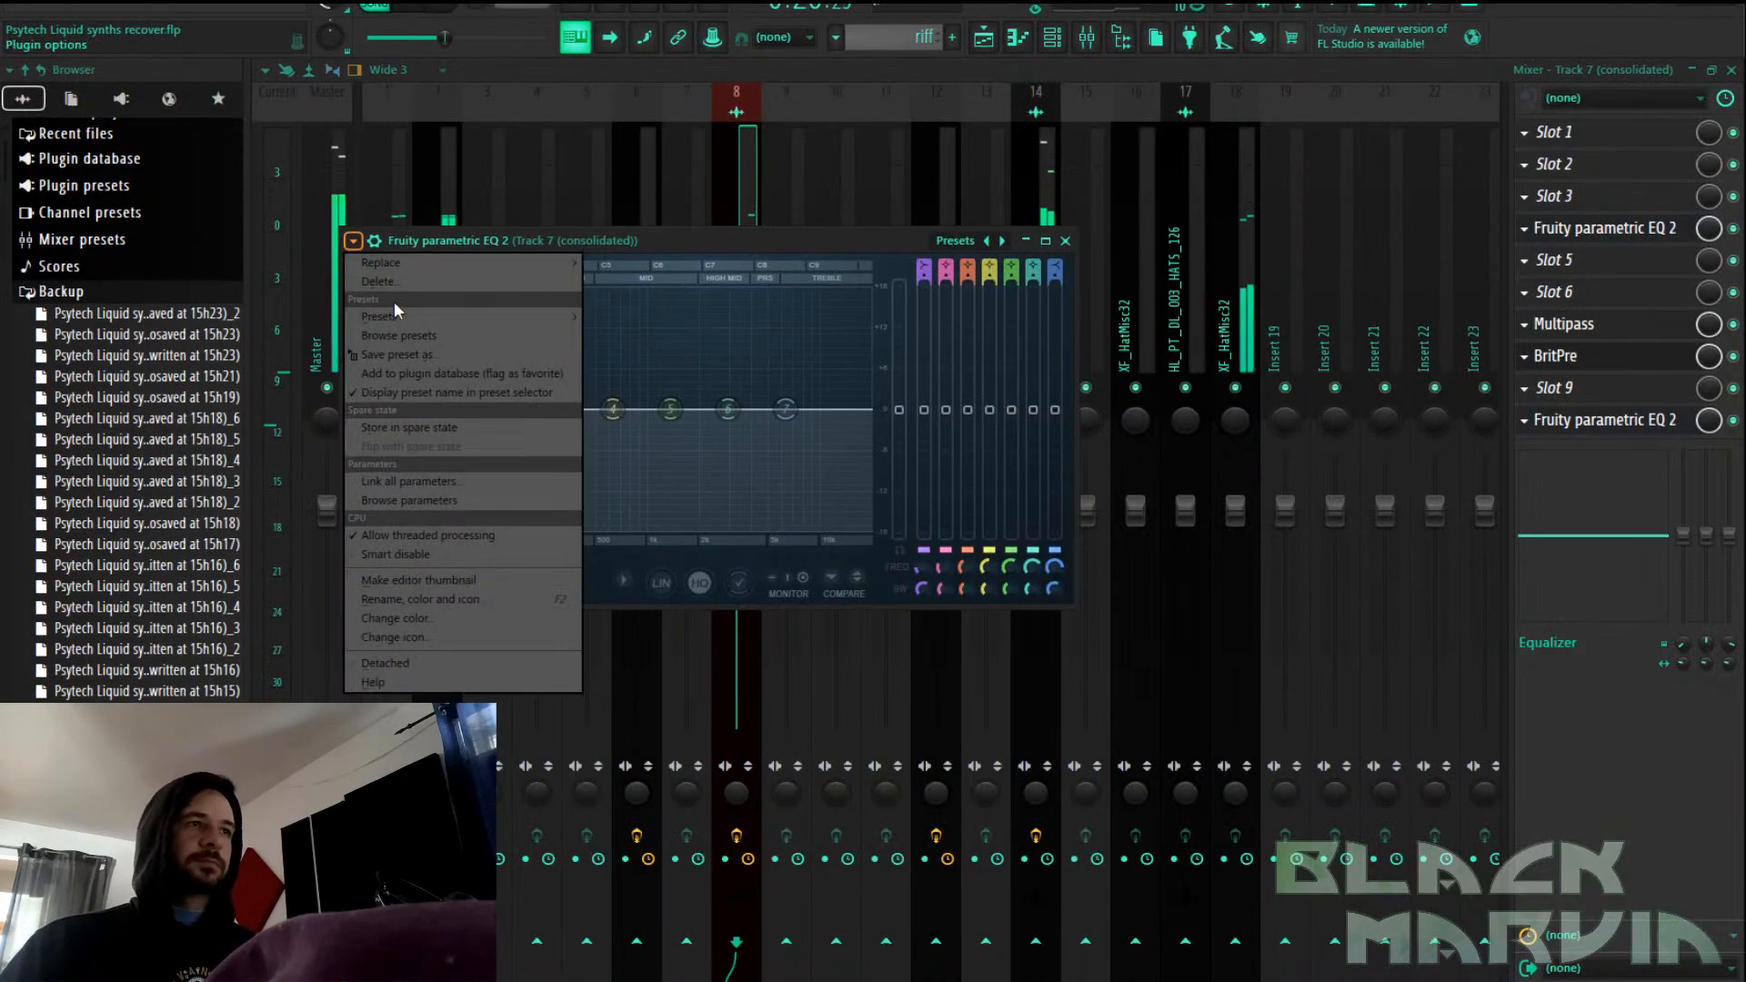
{"action": "mouse_move", "coordinate": [404, 320]}
{"action": "left_click", "coordinate": [607, 336]}
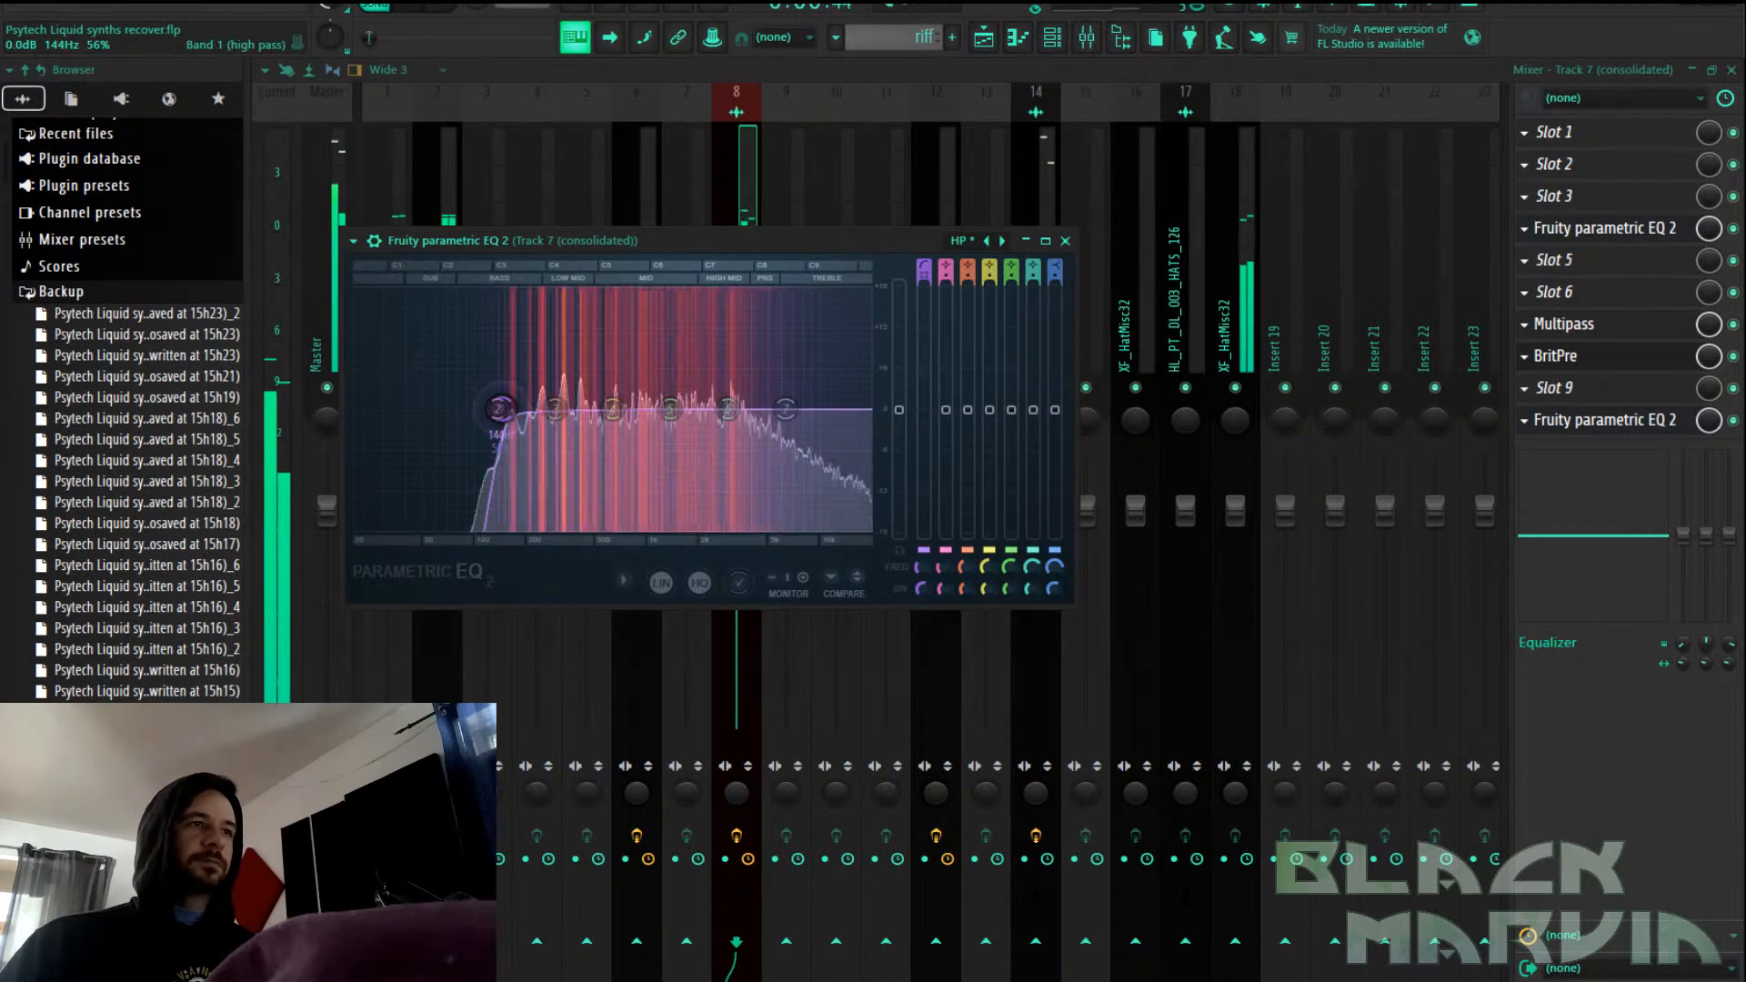
Dip the low-mid and mid bands slightly in the slot 10 EQ on Track 7 and close its window
{"action": "left_click_drag", "start_coordinate": [612, 409], "coordinate": [682, 445]}
{"action": "left_click_drag", "start_coordinate": [555, 410], "coordinate": [582, 422]}
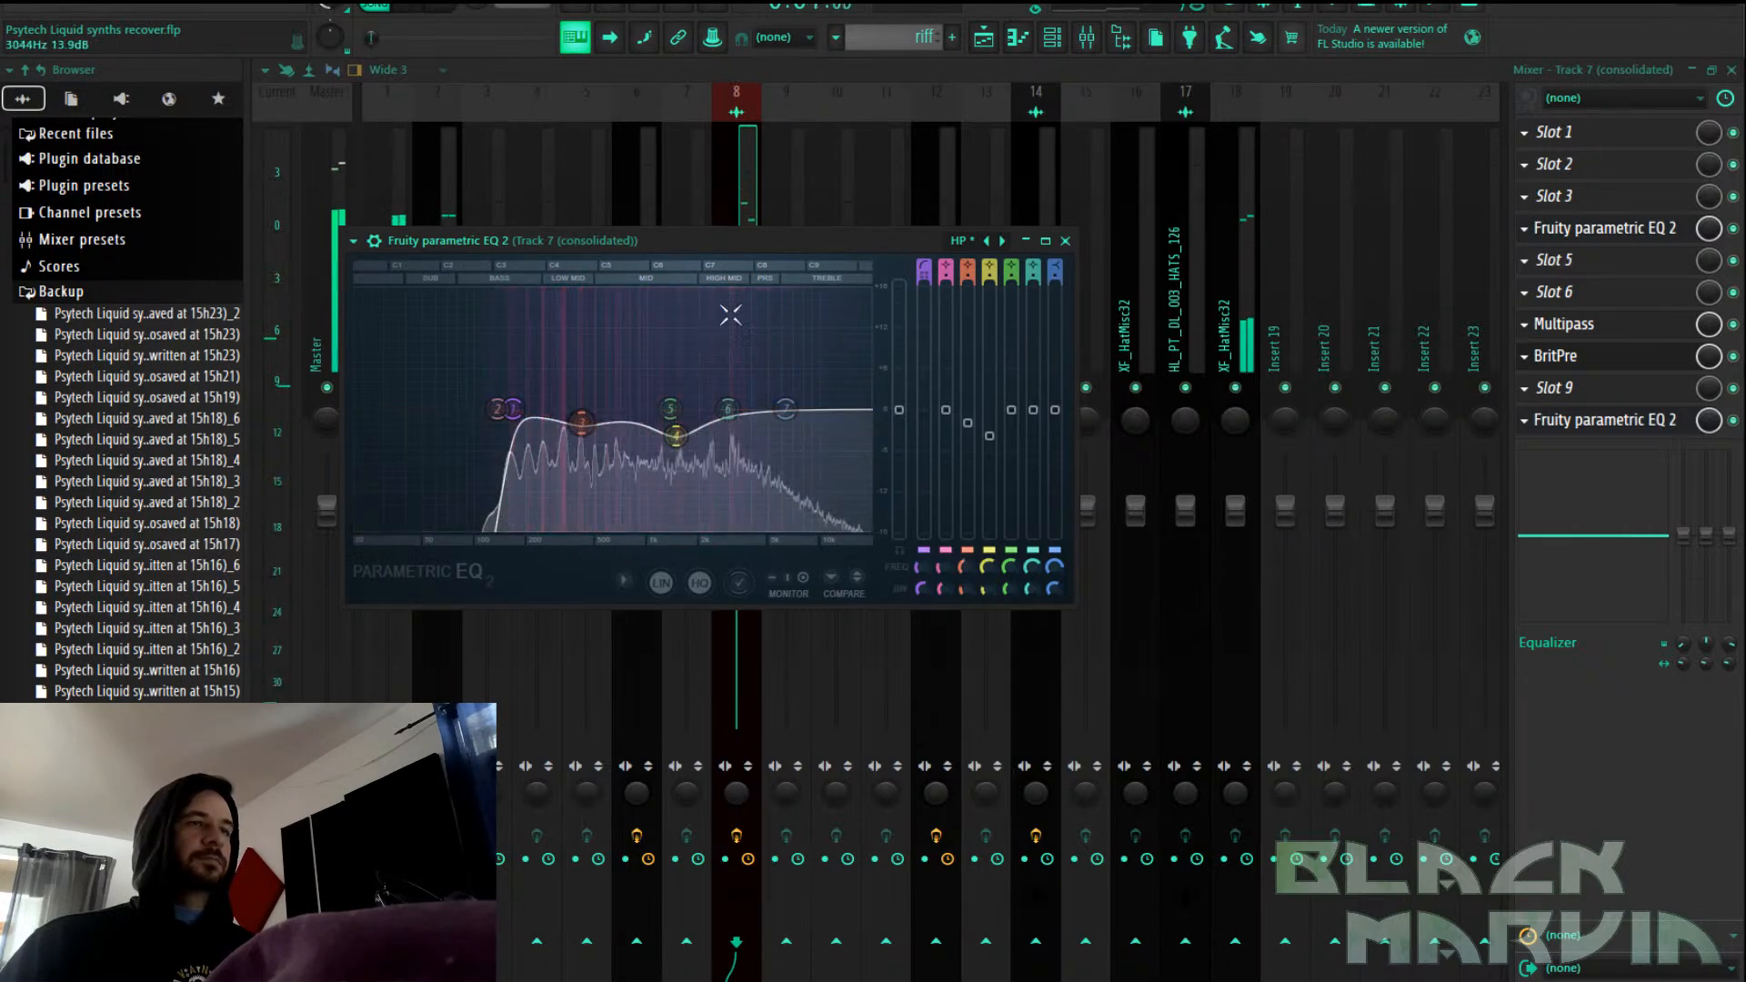
{"action": "left_click", "coordinate": [743, 183]}
{"action": "scroll", "coordinate": [745, 183], "scroll_direction": "down", "scroll_amount": 3}
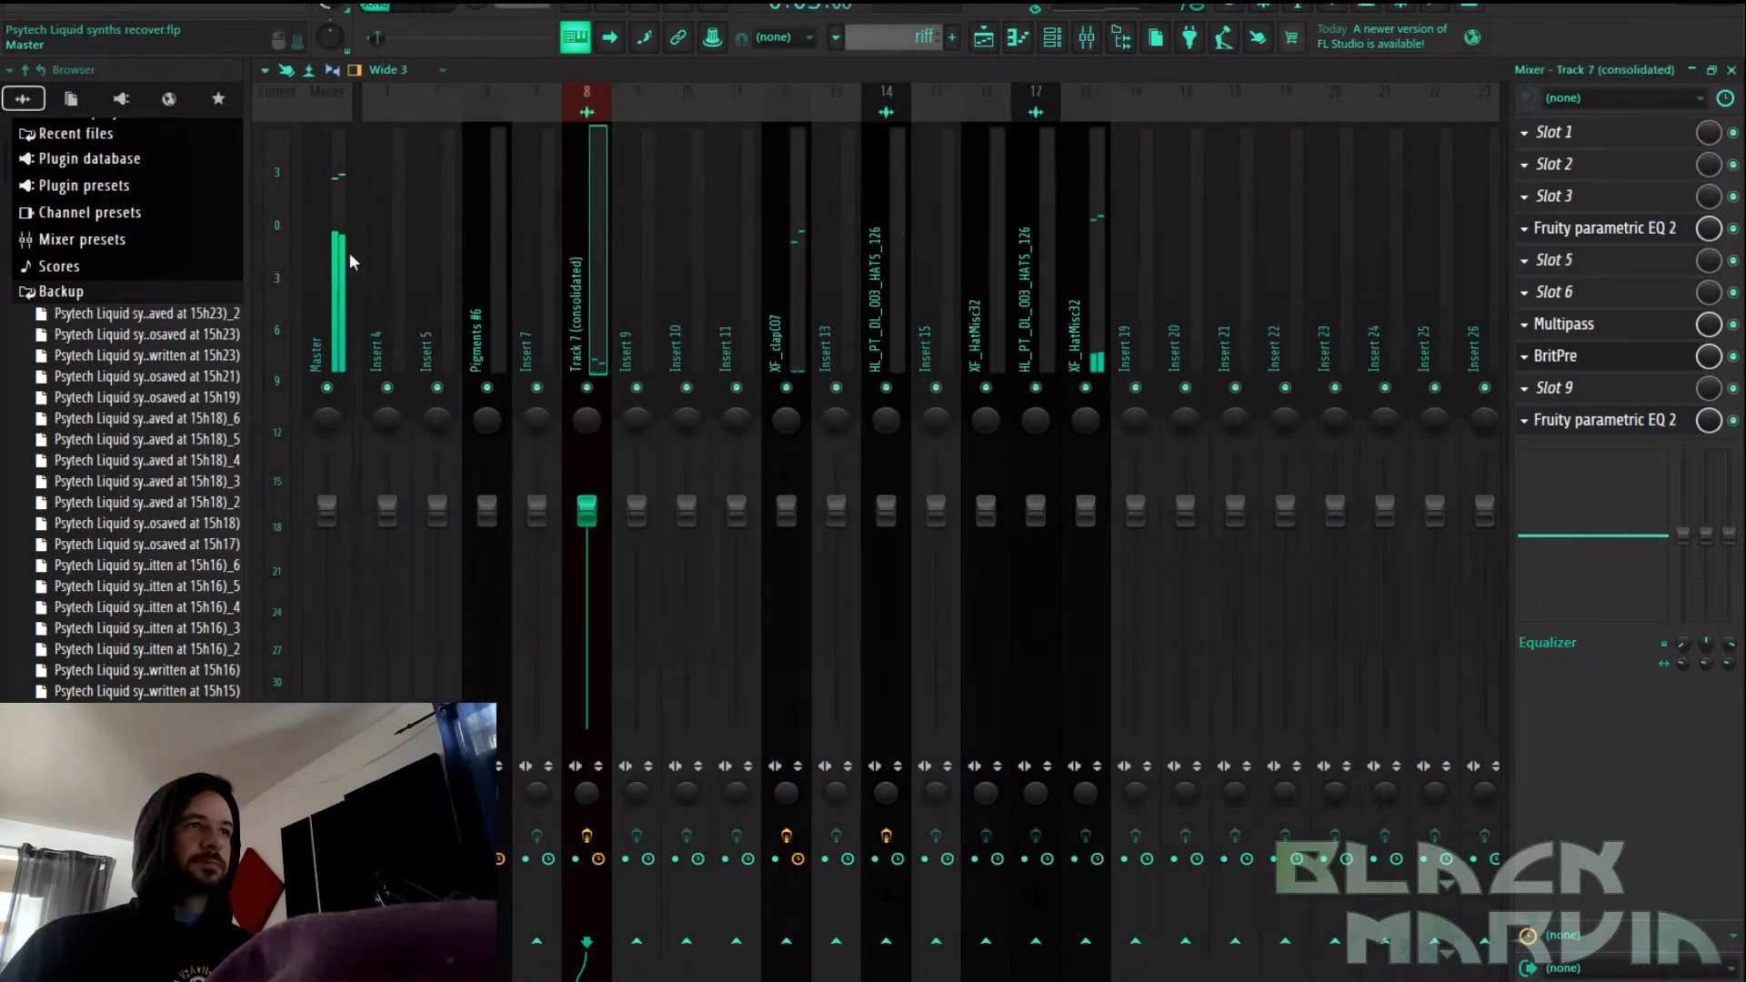
{"action": "left_click", "coordinate": [300, 237]}
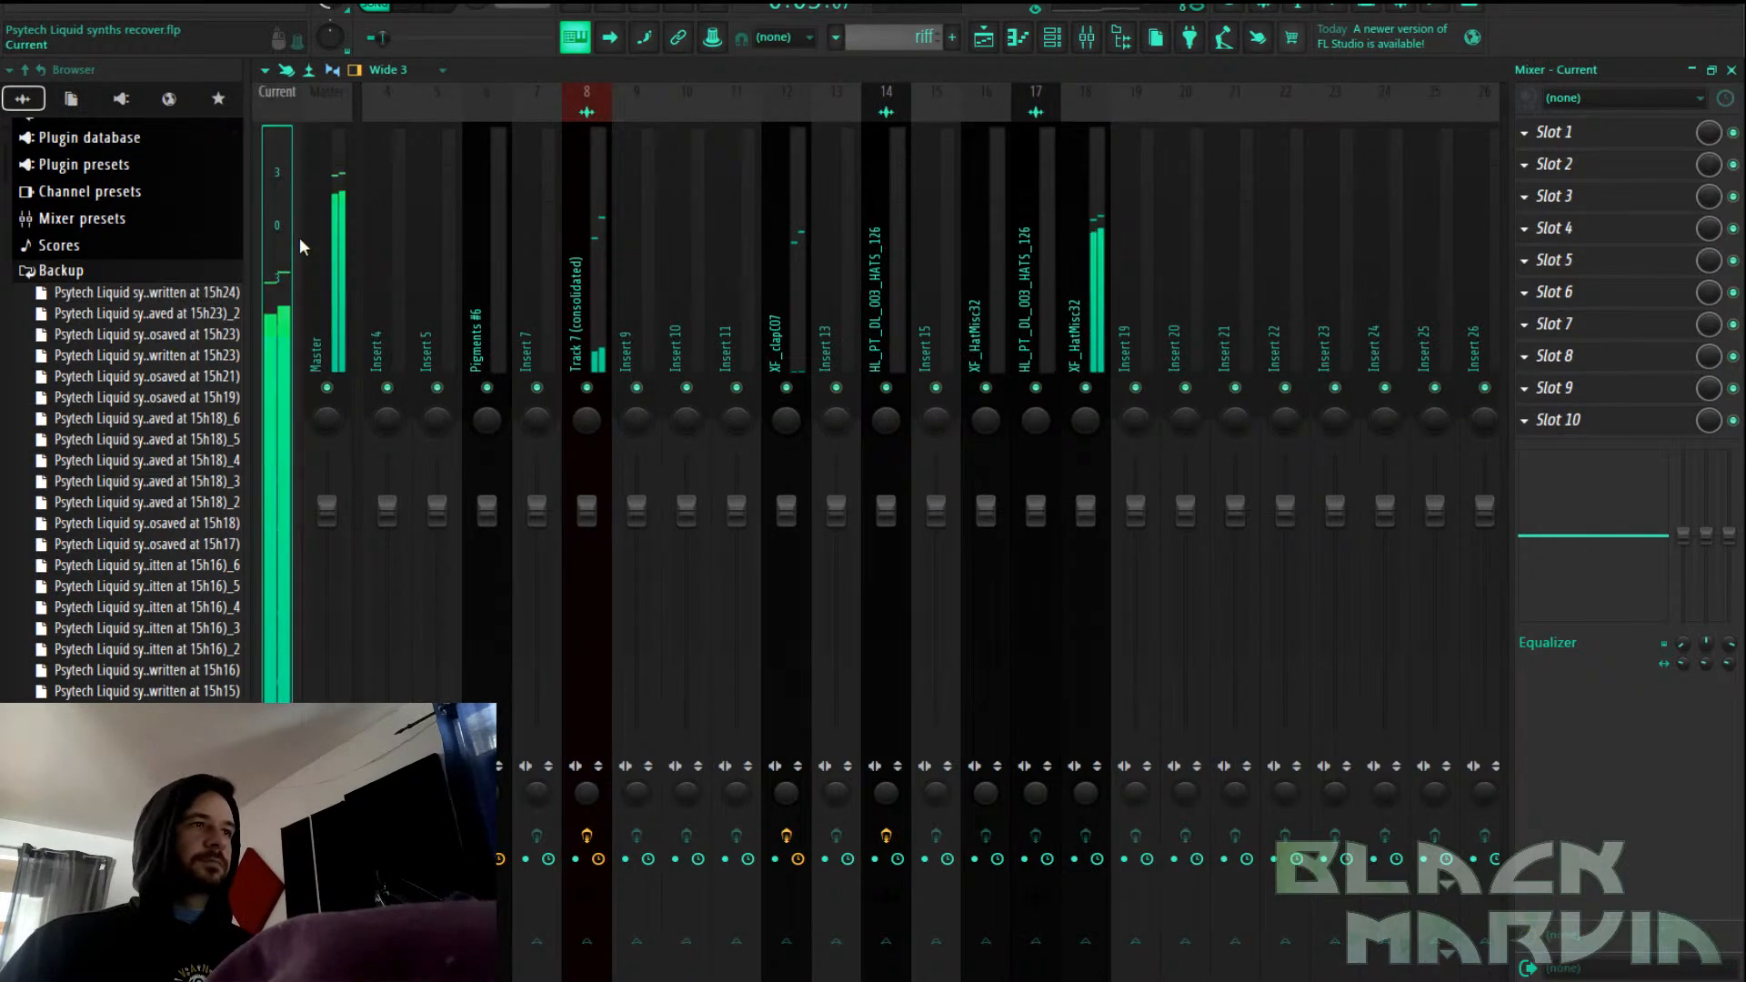
{"action": "left_click", "coordinate": [387, 218]}
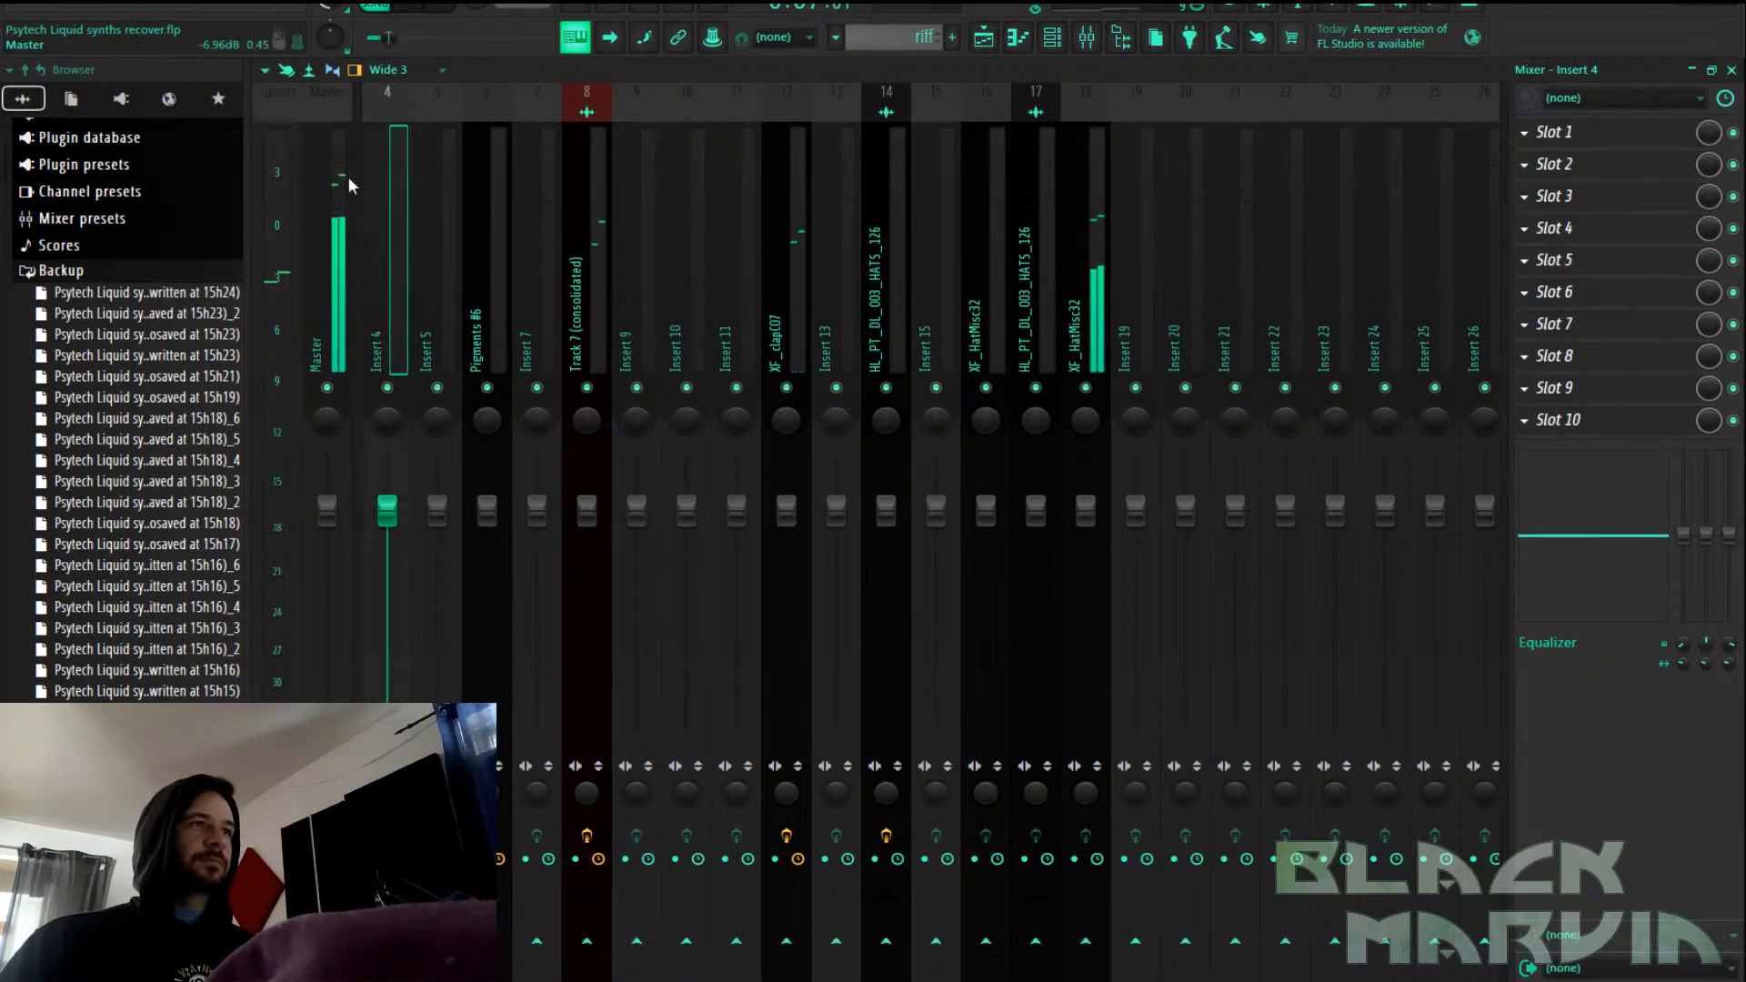
{"action": "scroll", "coordinate": [393, 271], "scroll_direction": "up", "scroll_amount": 3}
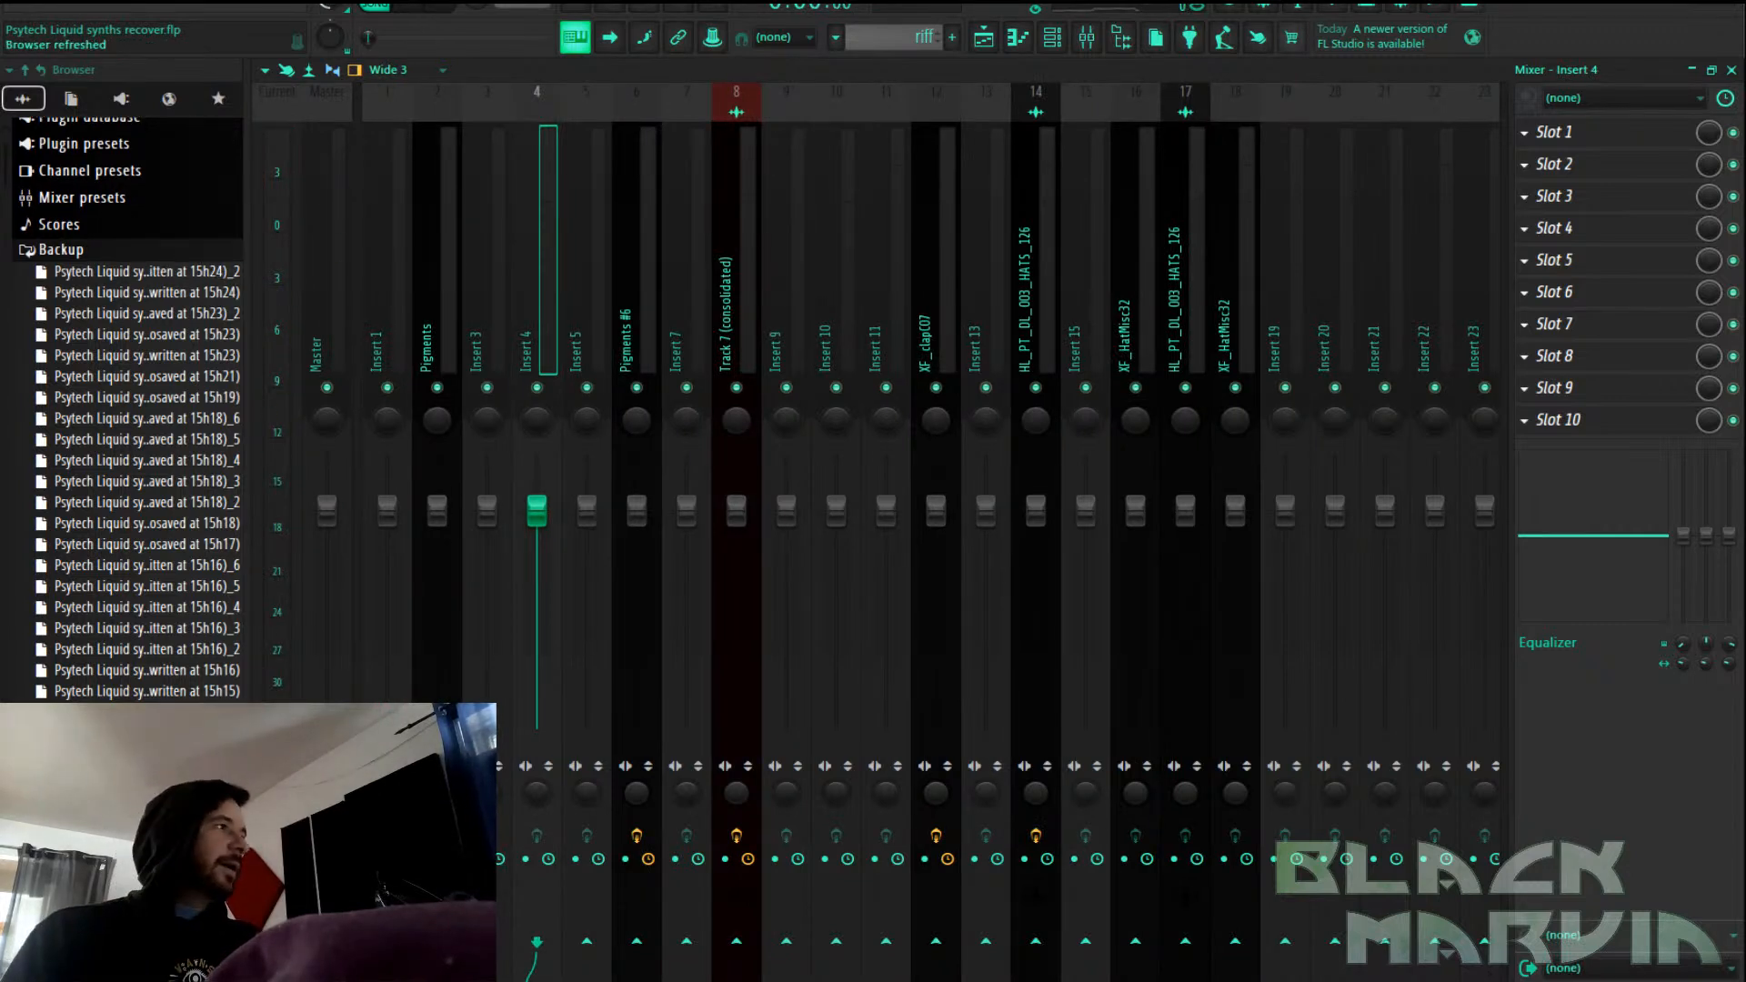
Review the slot 10 EQ curve and the Multipass settings on the Track 7 mixer channel
{"action": "left_click", "coordinate": [743, 285]}
{"action": "left_click", "coordinate": [1623, 426]}
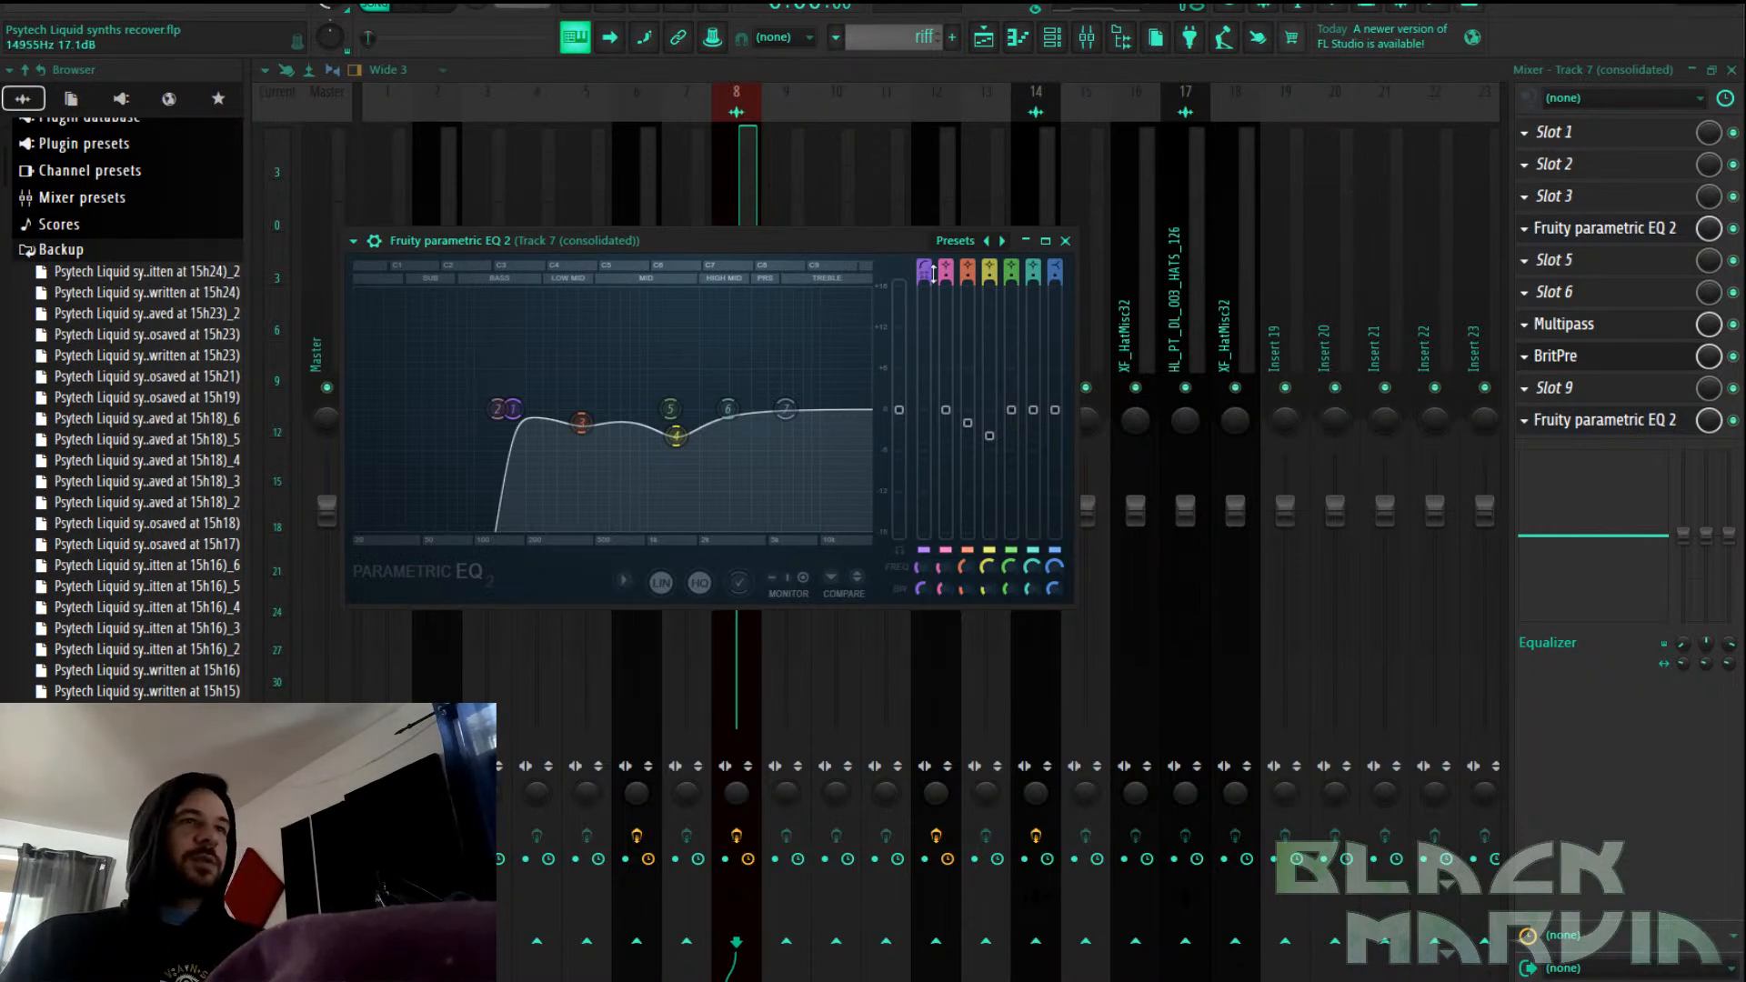
{"action": "left_click_drag", "start_coordinate": [860, 242], "coordinate": [1007, 231]}
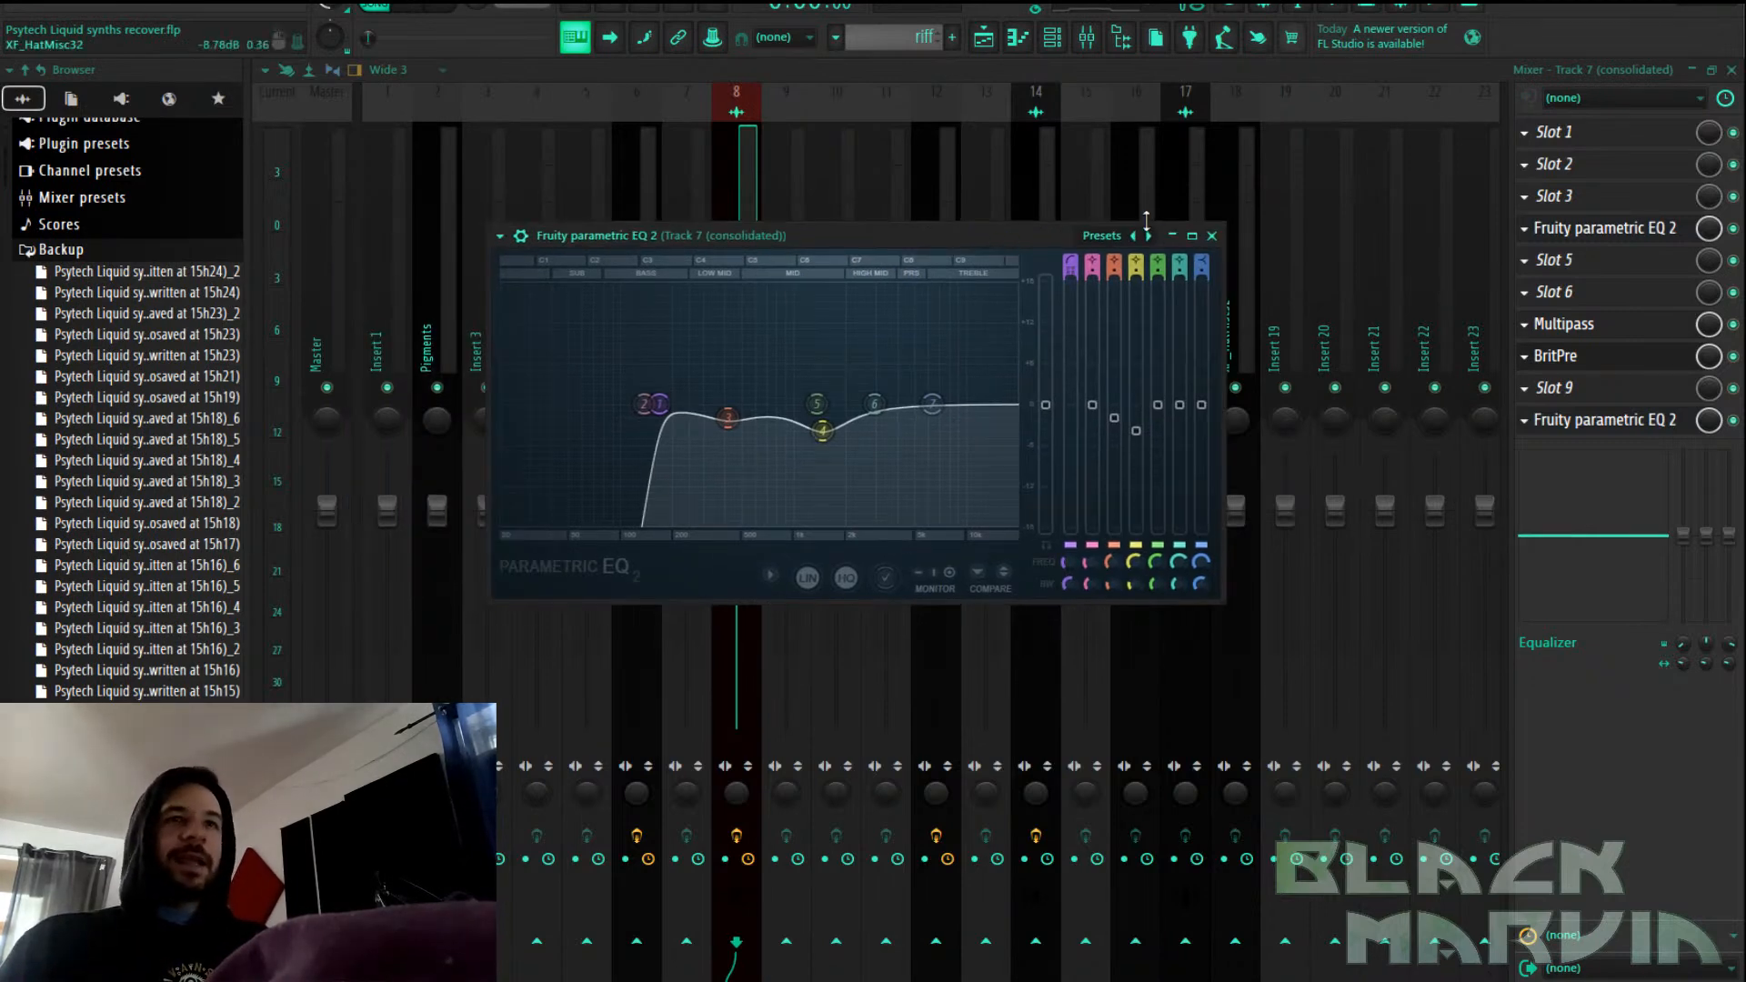
{"action": "left_click", "coordinate": [1212, 236]}
{"action": "left_click", "coordinate": [1538, 291]}
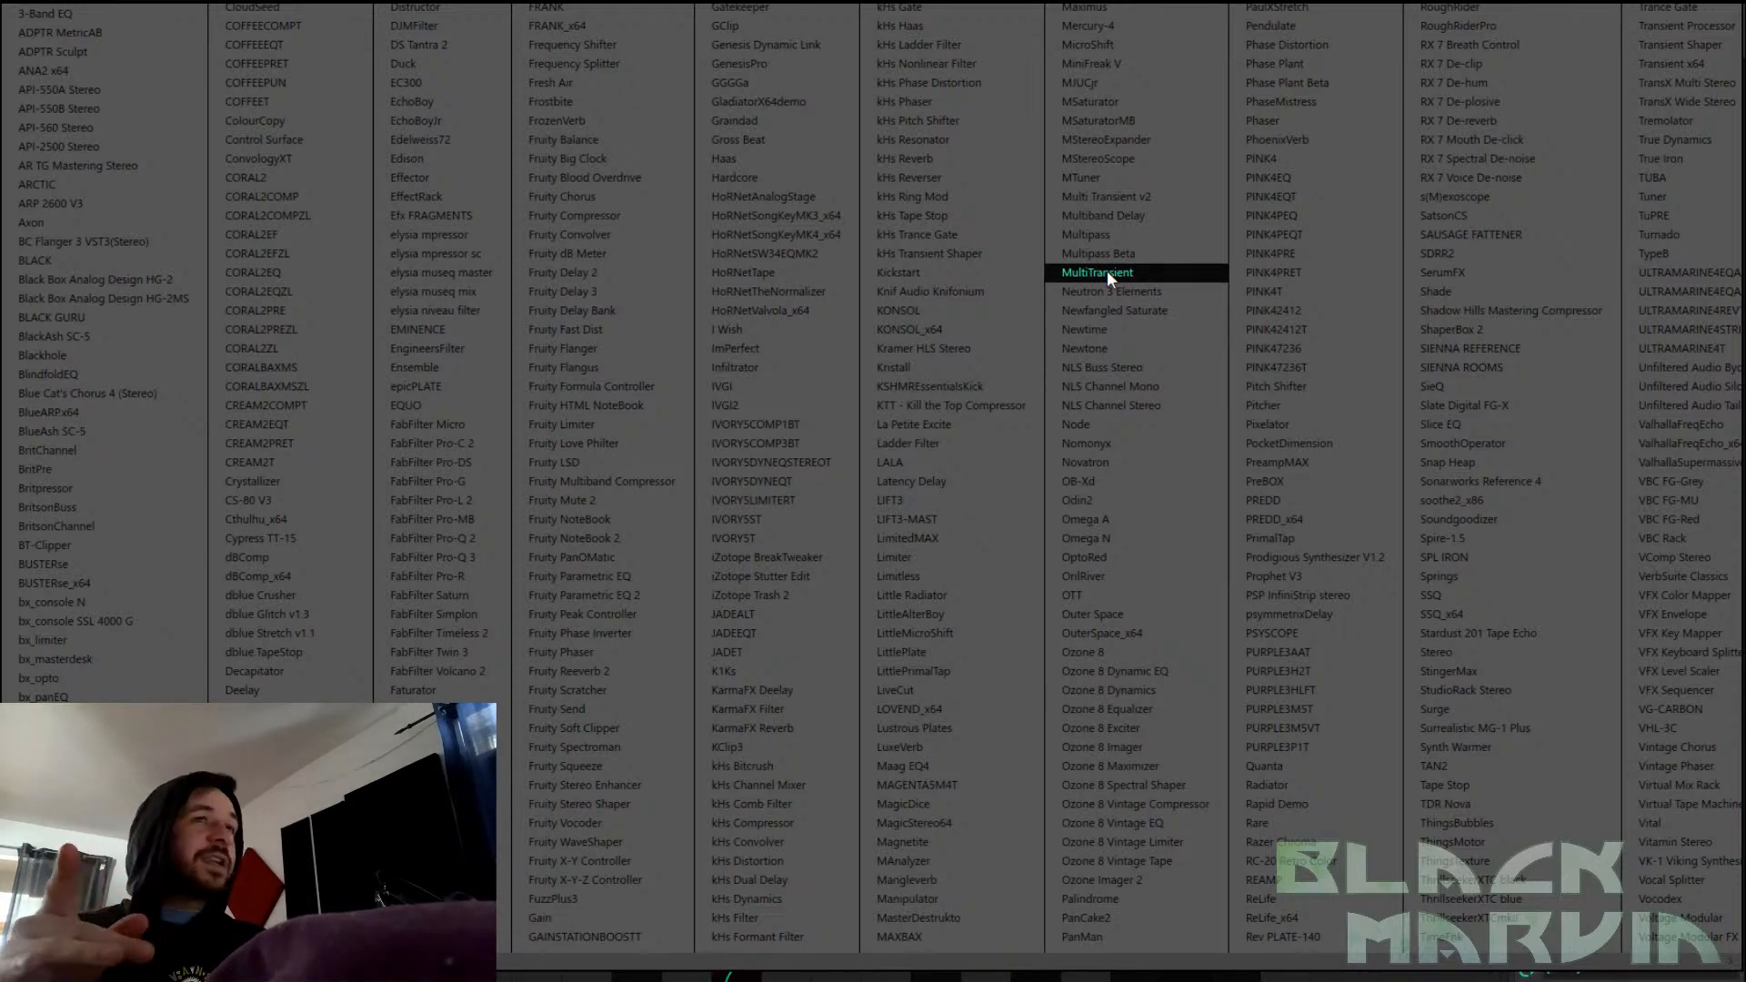
{"action": "key", "text": "Escape"}
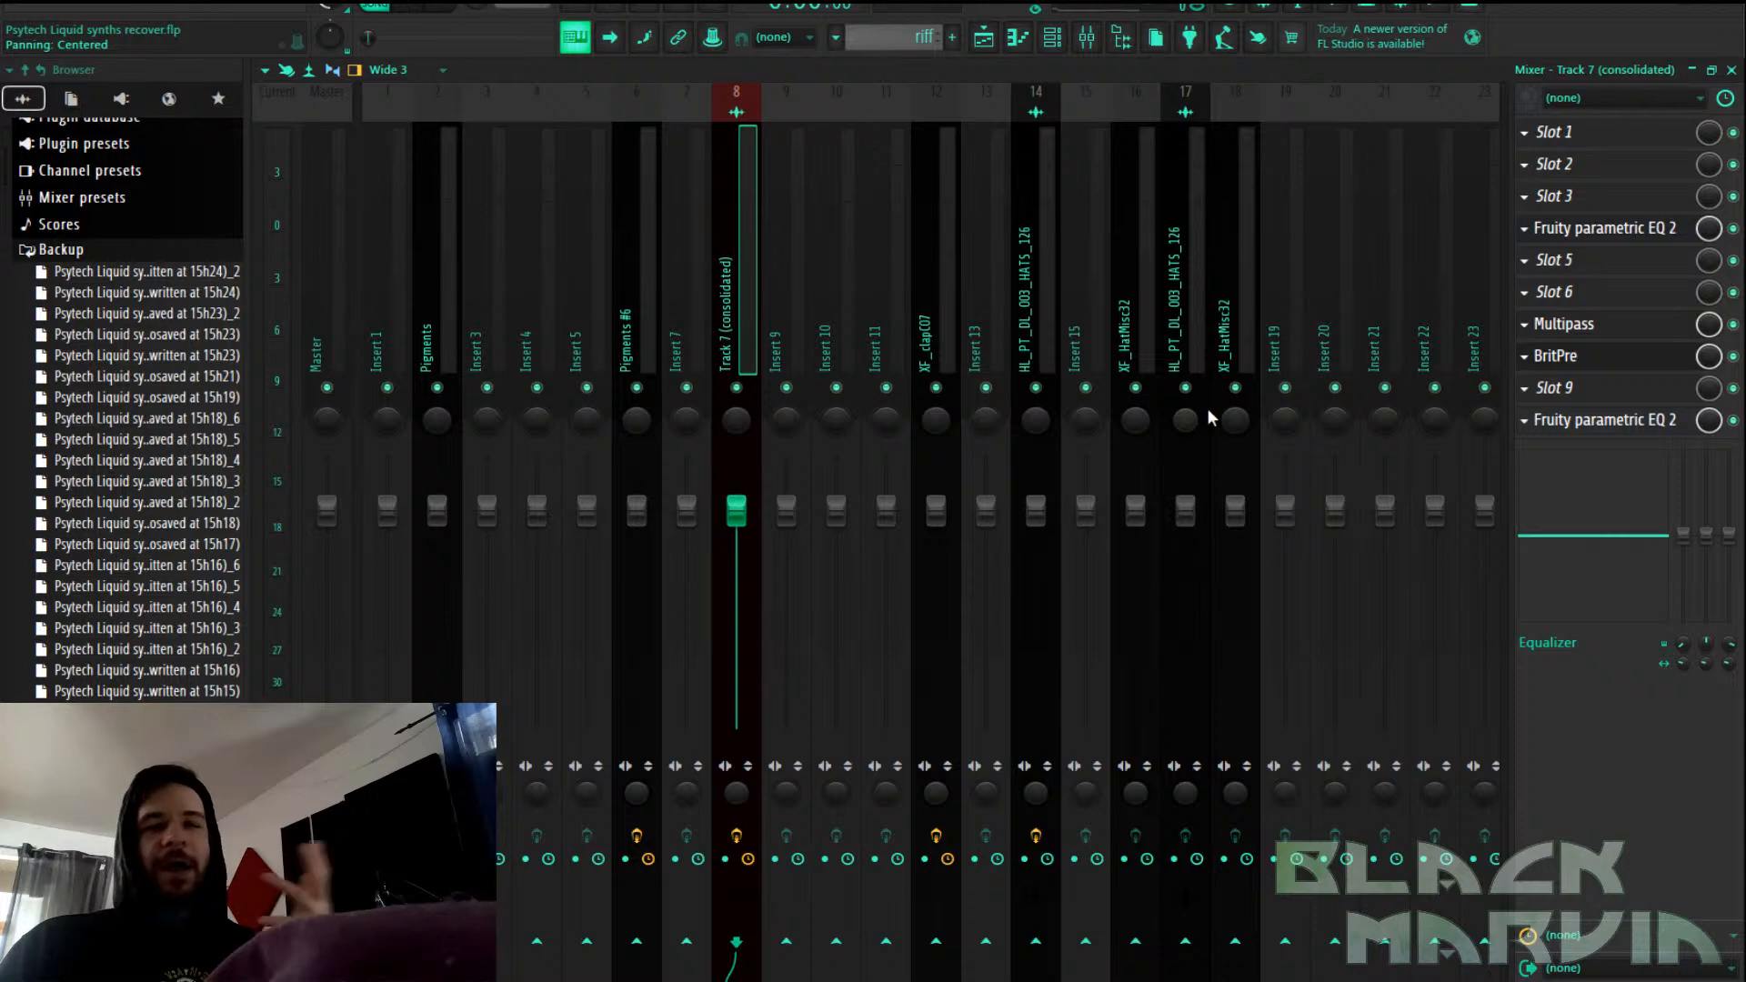
{"action": "left_click", "coordinate": [1587, 325]}
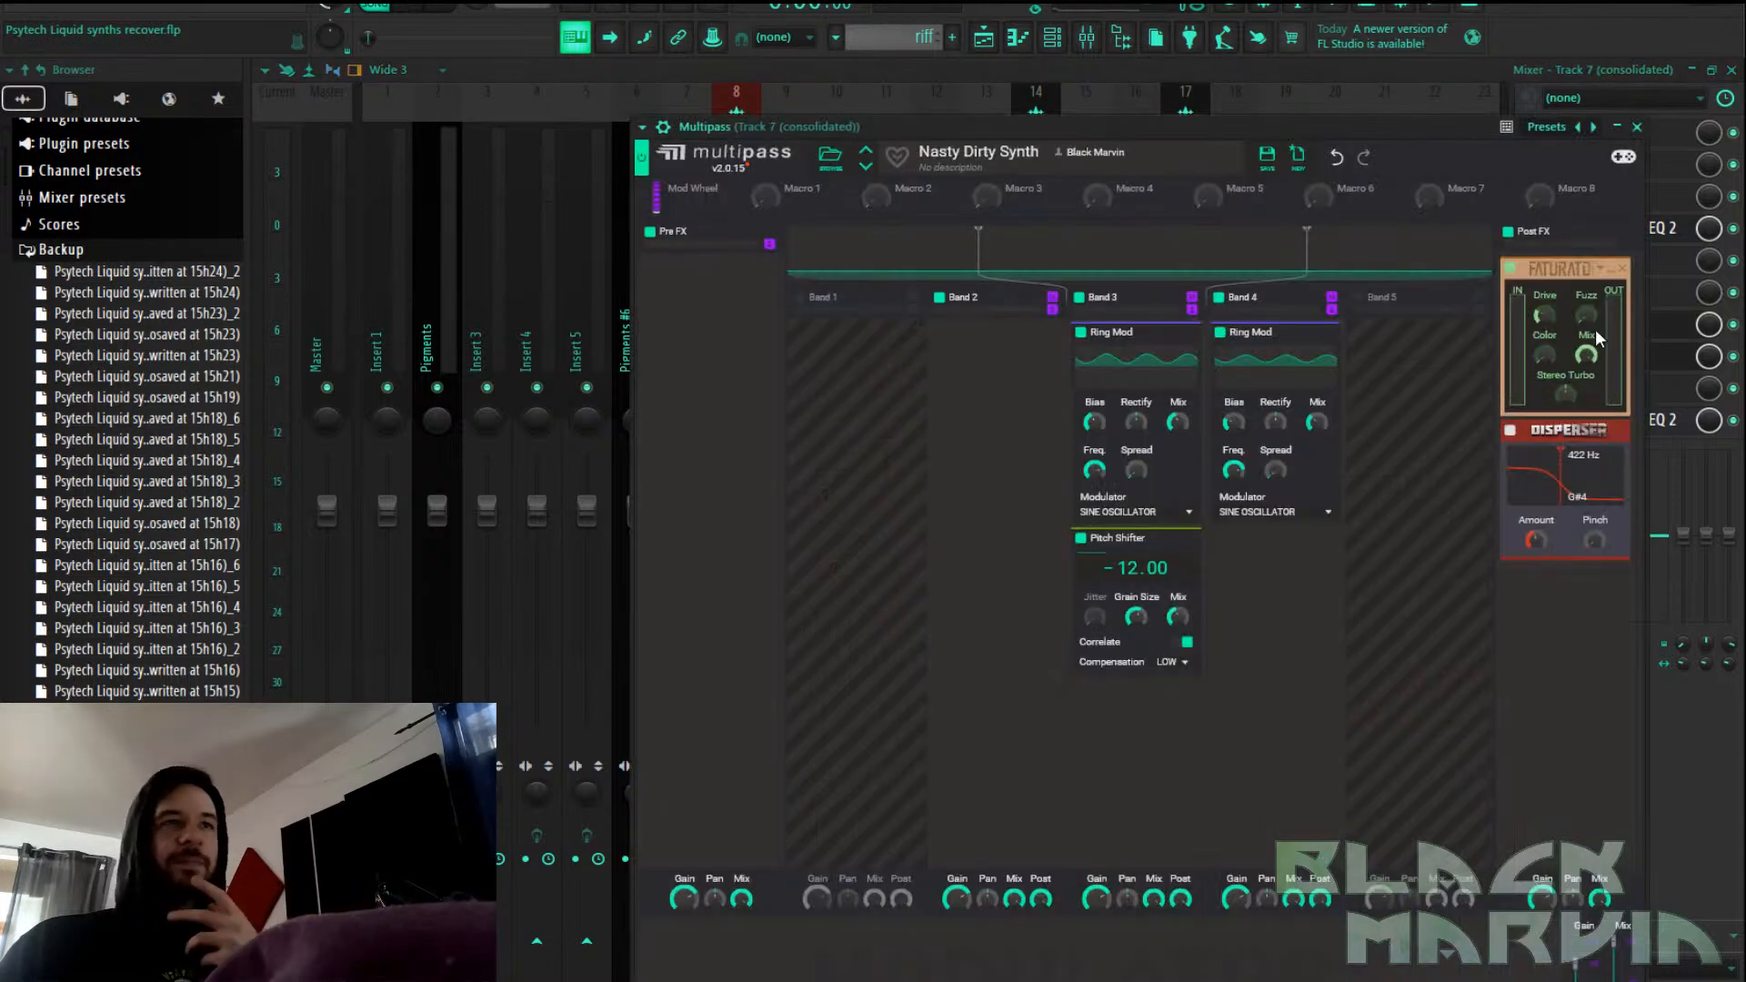
{"action": "left_click", "coordinate": [1637, 127]}
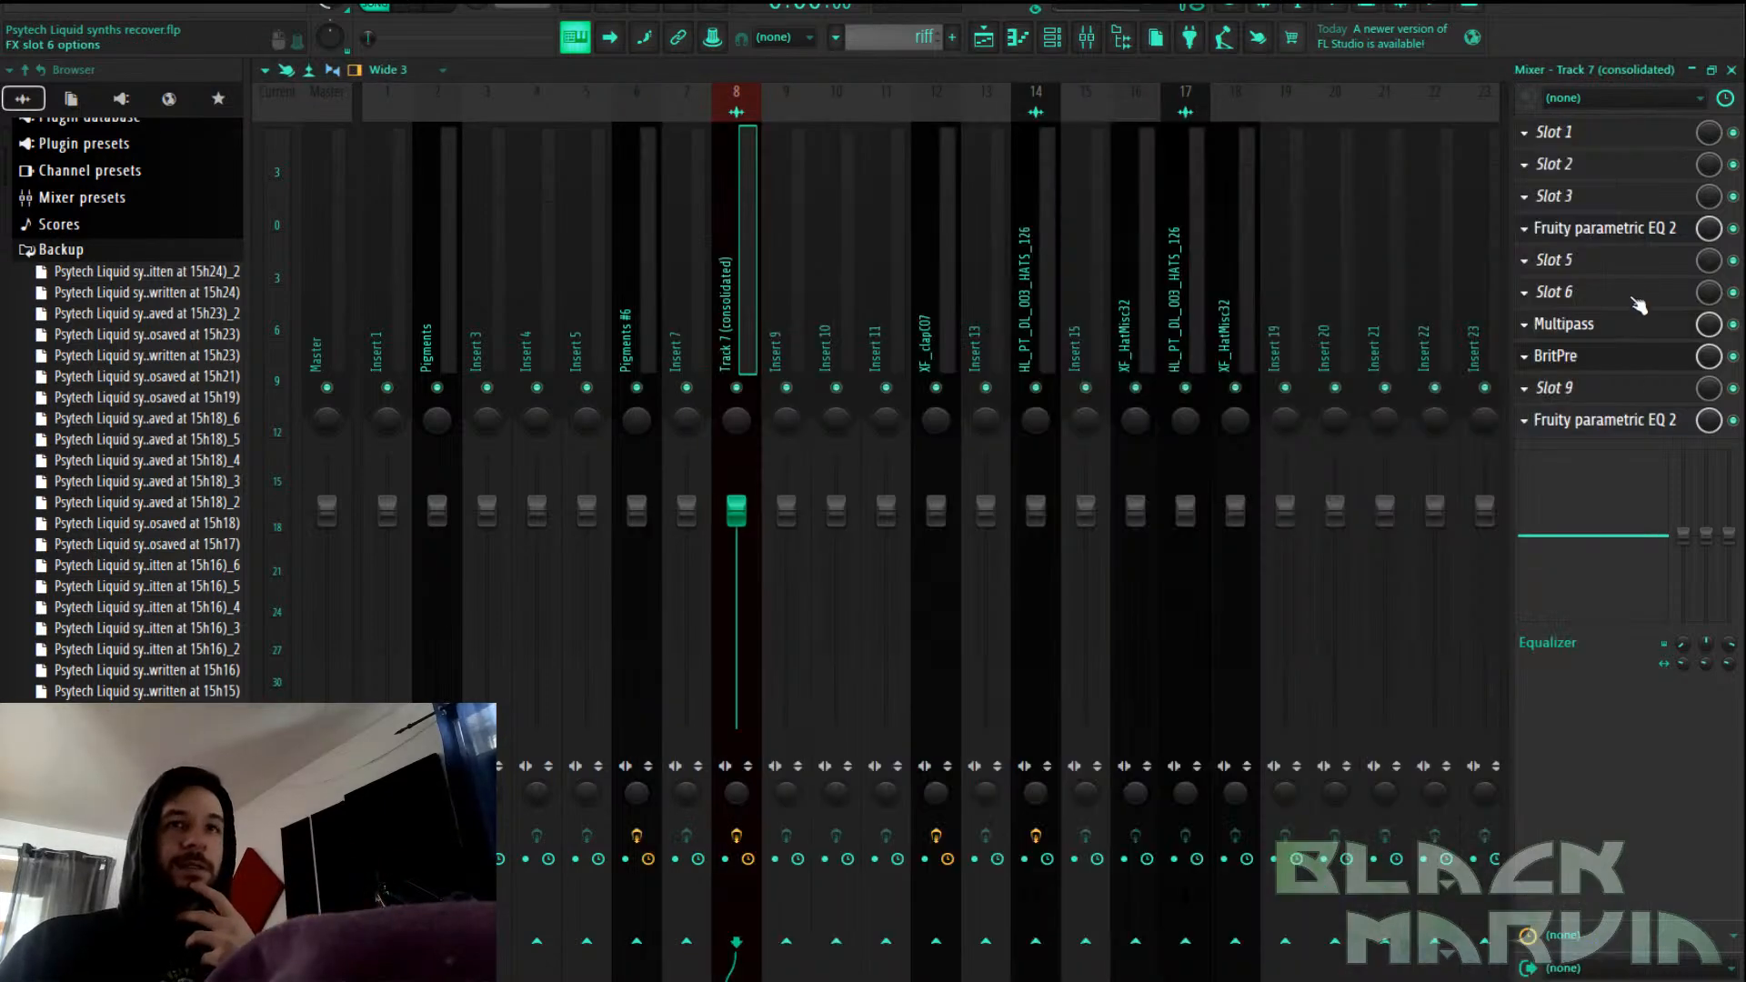
Add a second Multipass in slot 6 of Track 7 and put an Overdrive Distortion on Bands 3 and 4
{"action": "left_click", "coordinate": [1586, 291]}
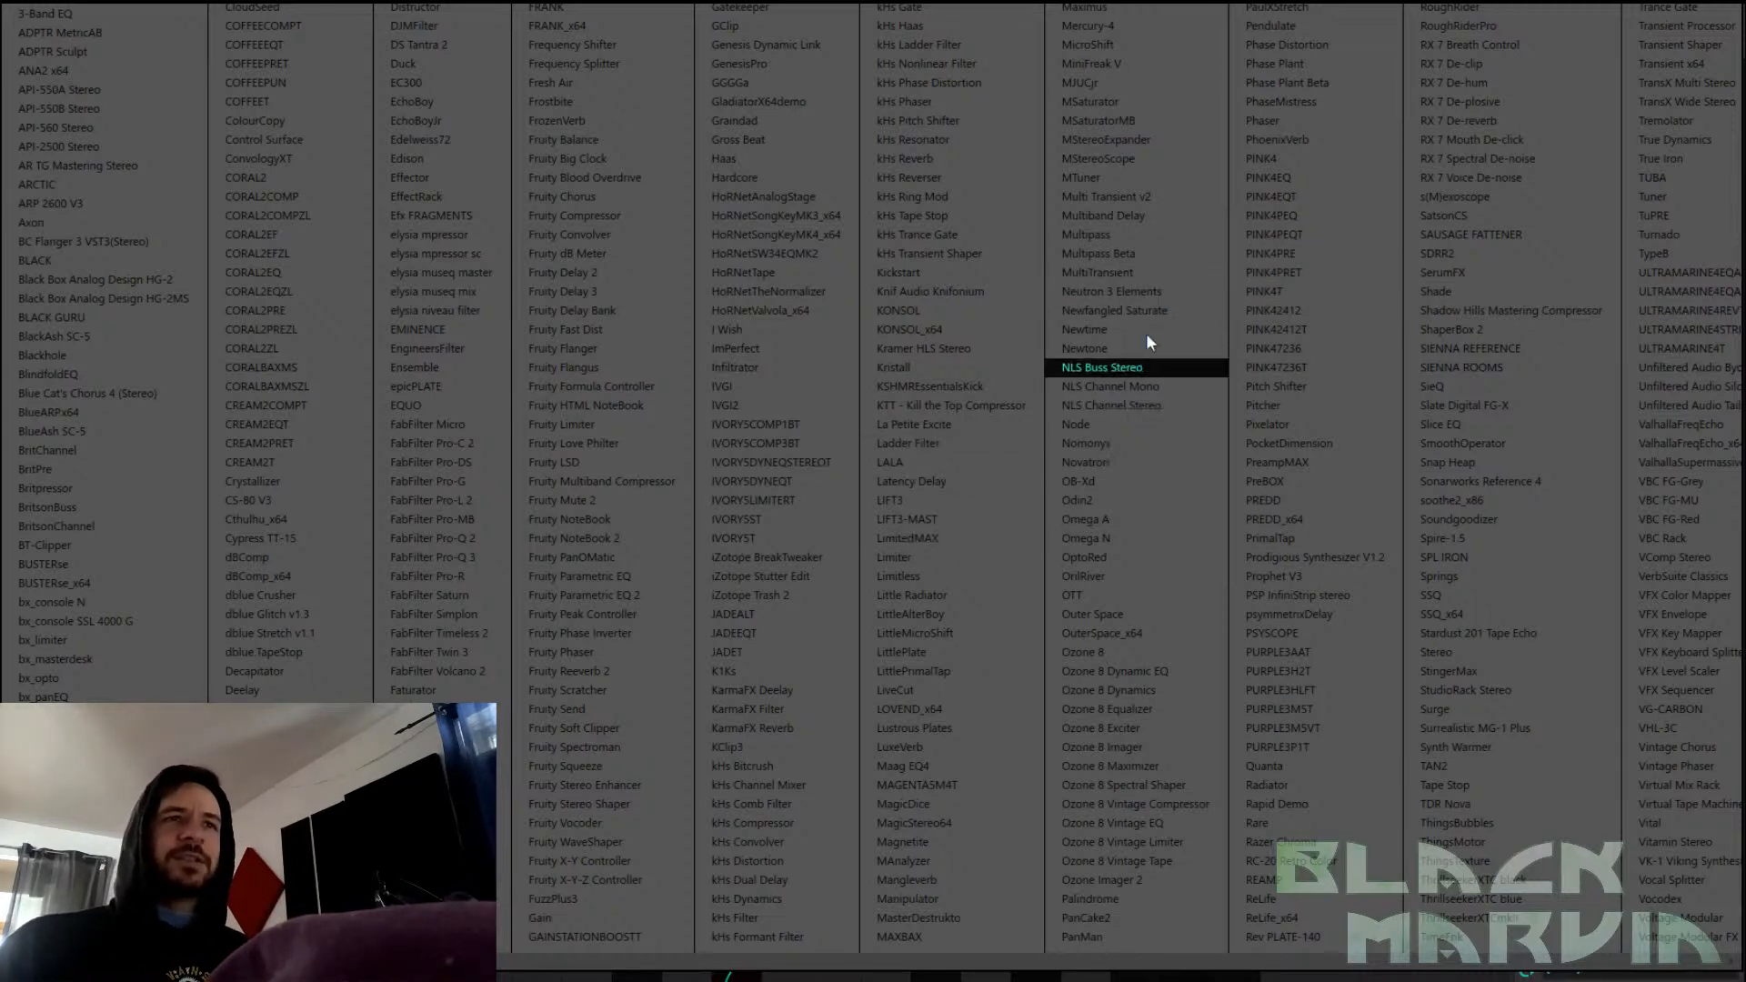
{"action": "left_click", "coordinate": [1133, 232]}
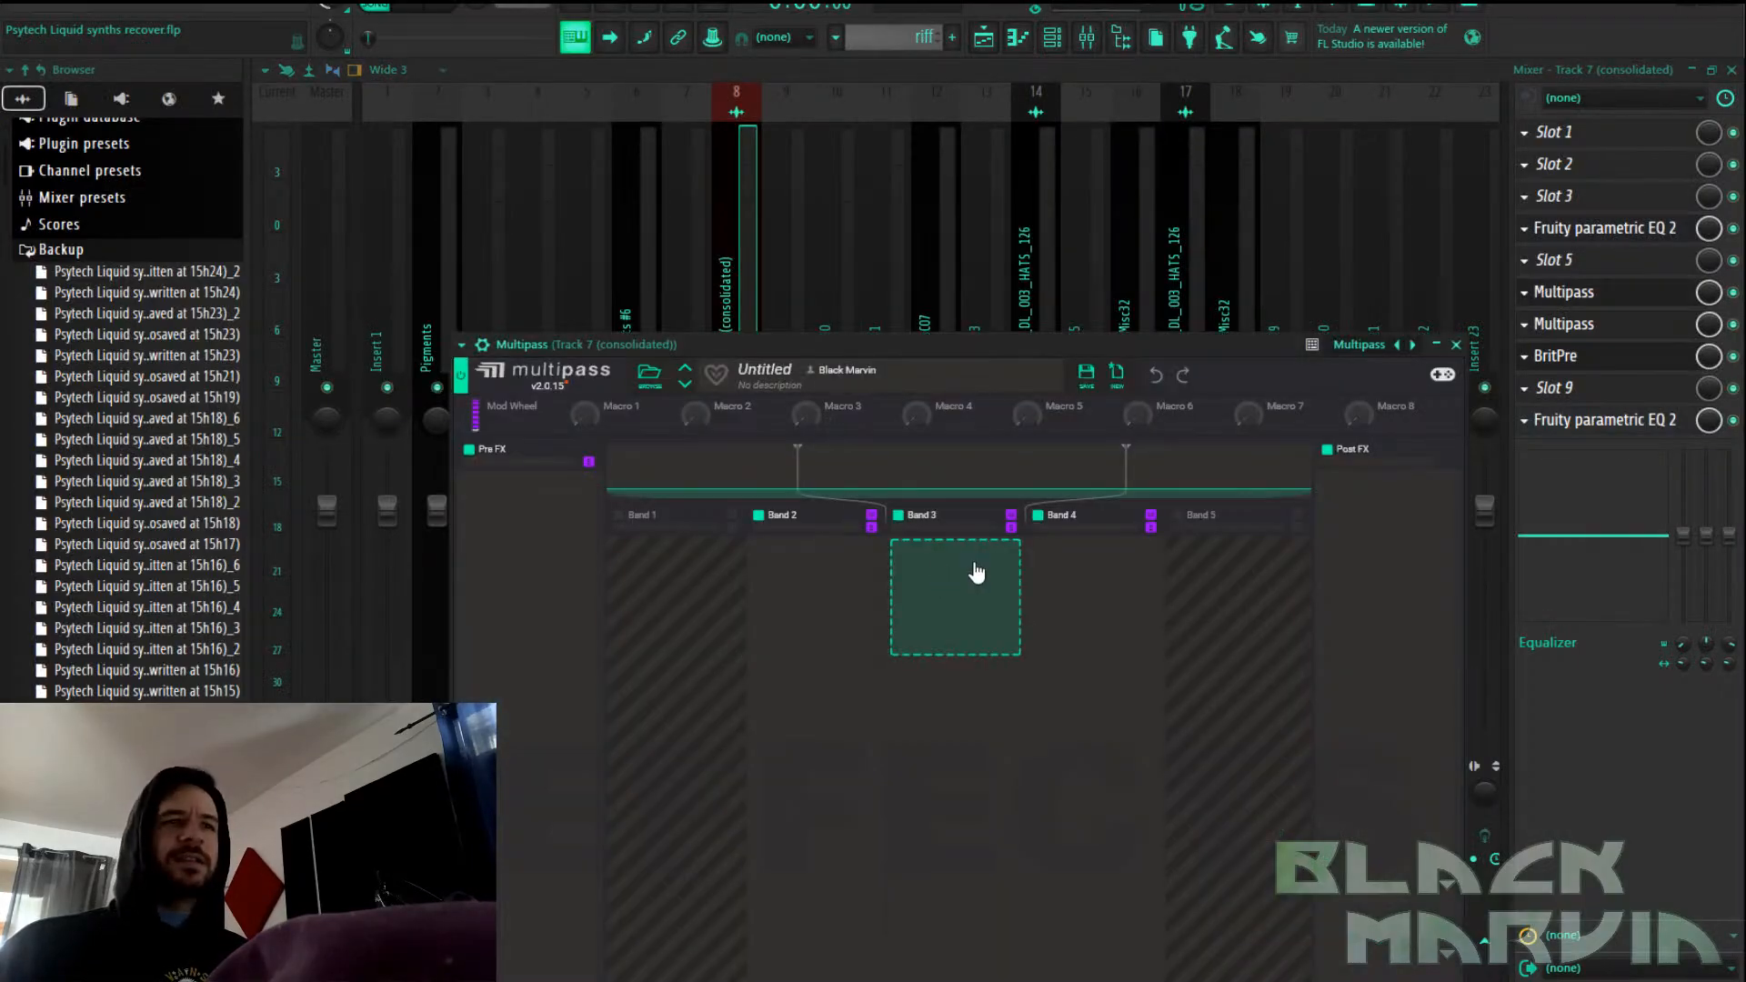
{"action": "left_click", "coordinate": [976, 573]}
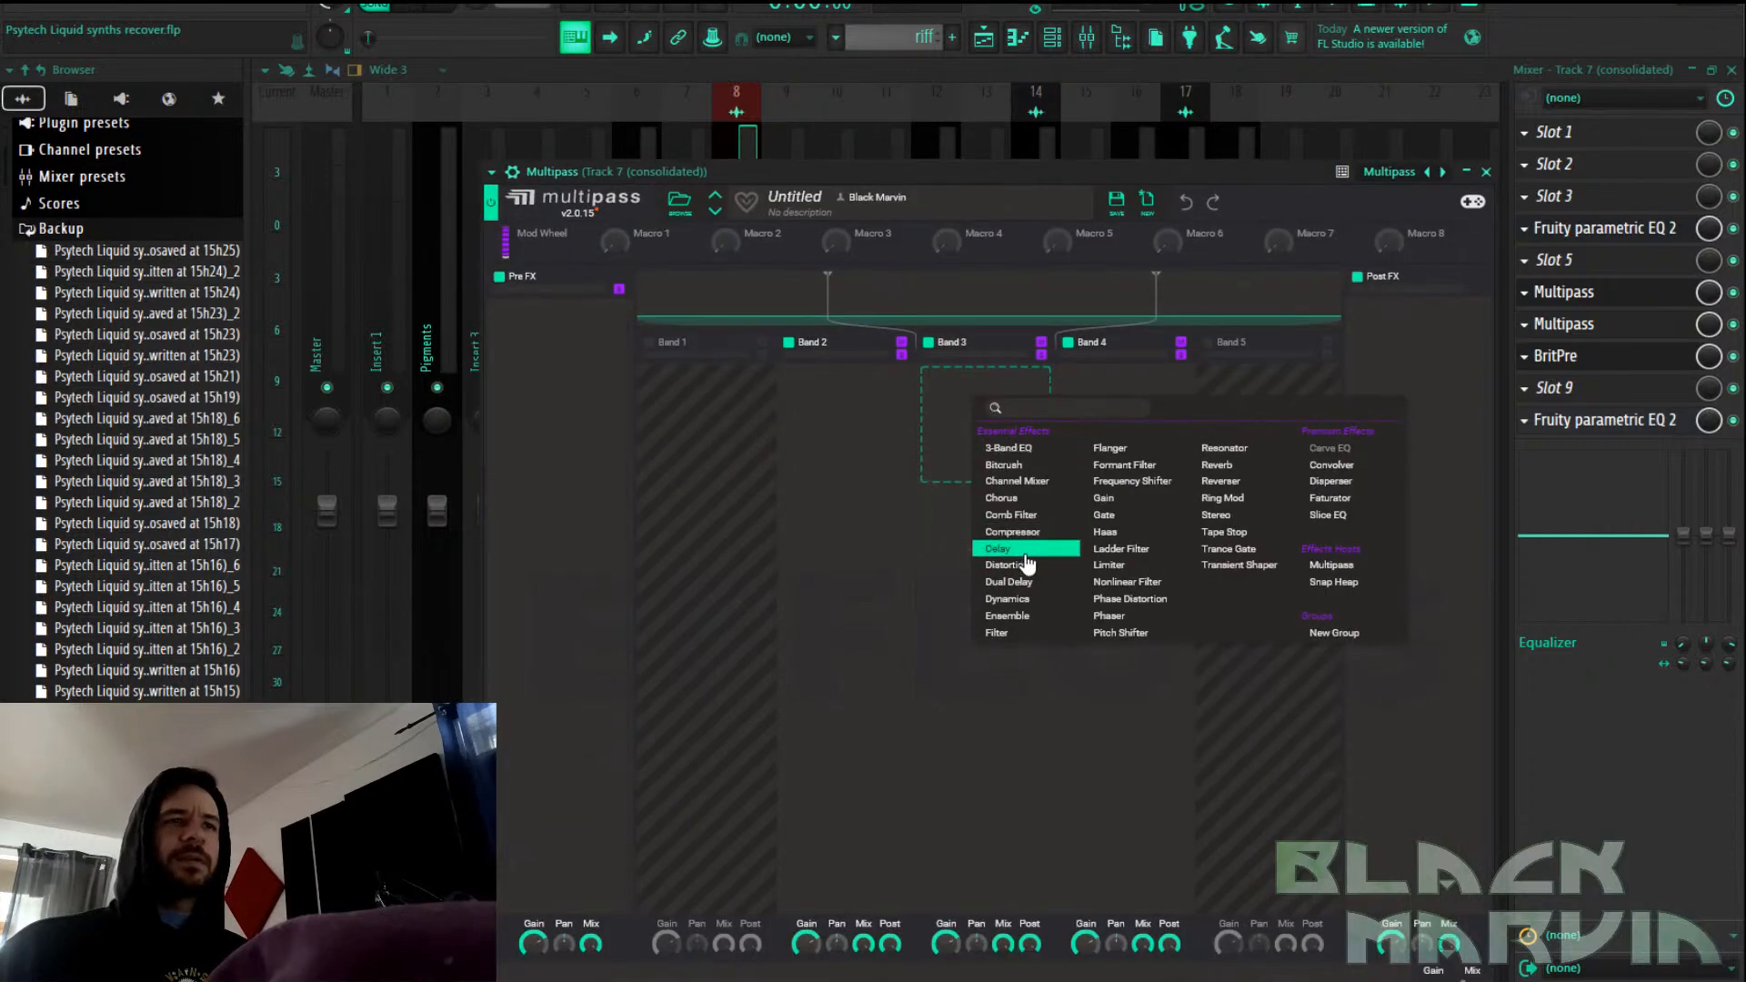
{"action": "left_click", "coordinate": [1010, 565]}
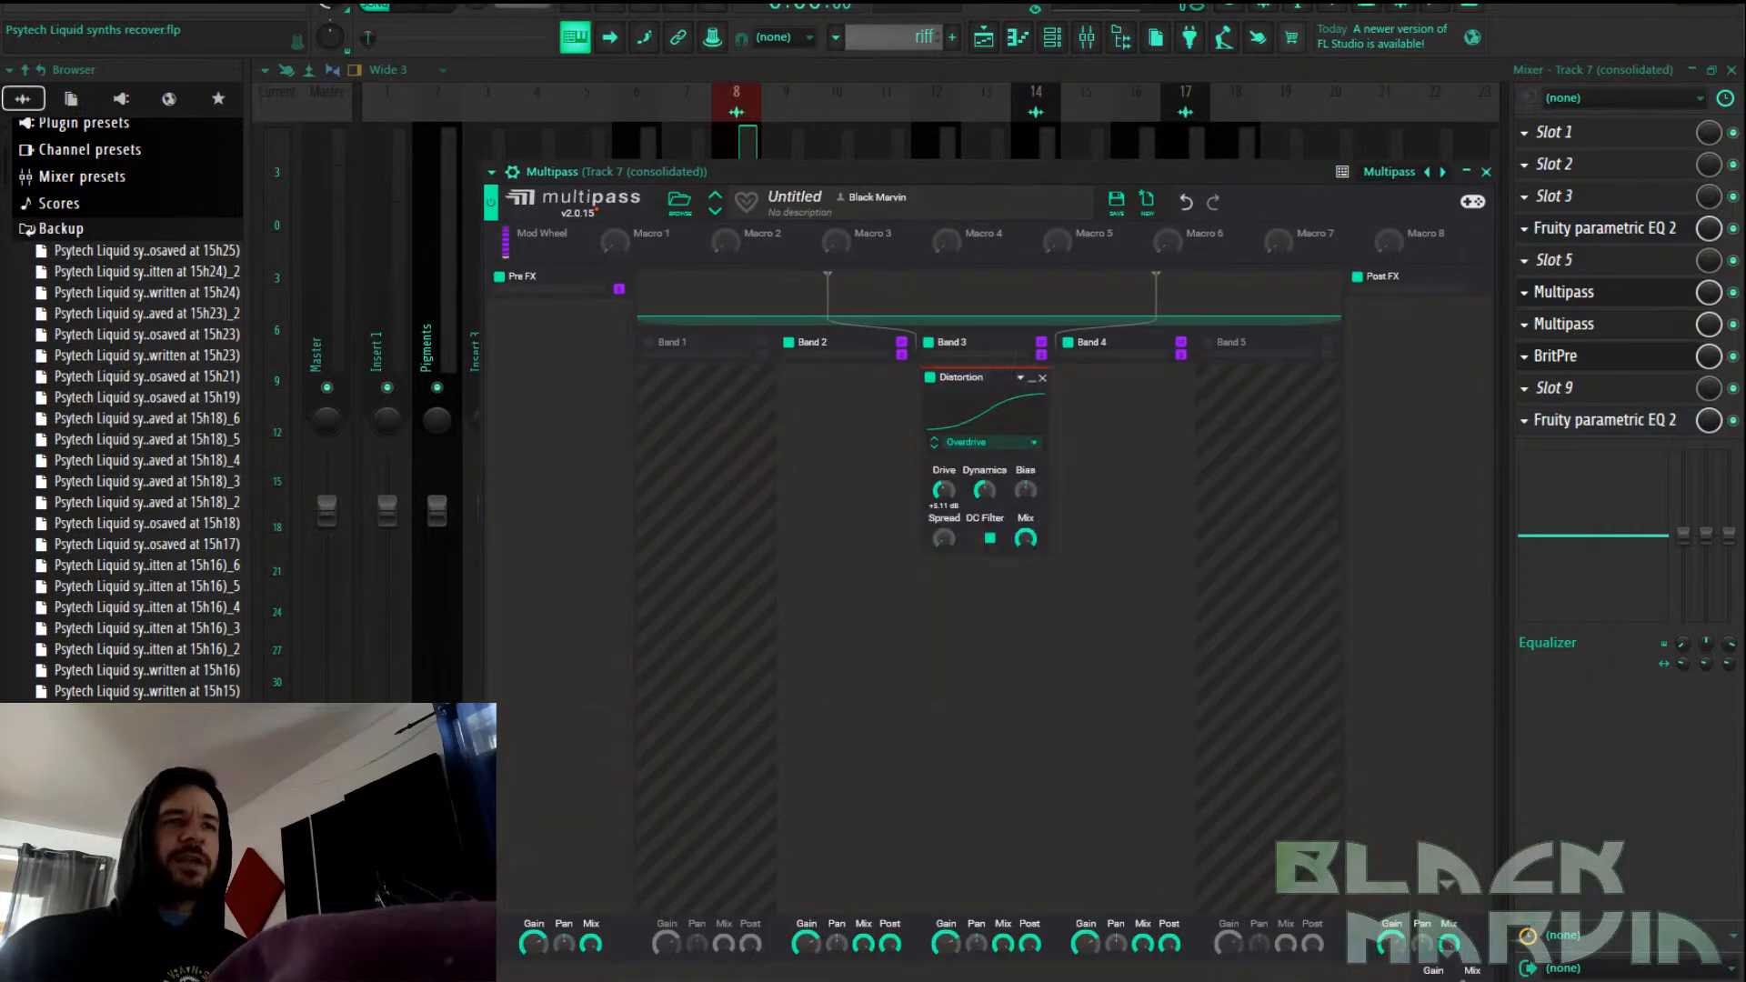
{"action": "left_click_drag", "start_coordinate": [996, 381], "coordinate": [1056, 417]}
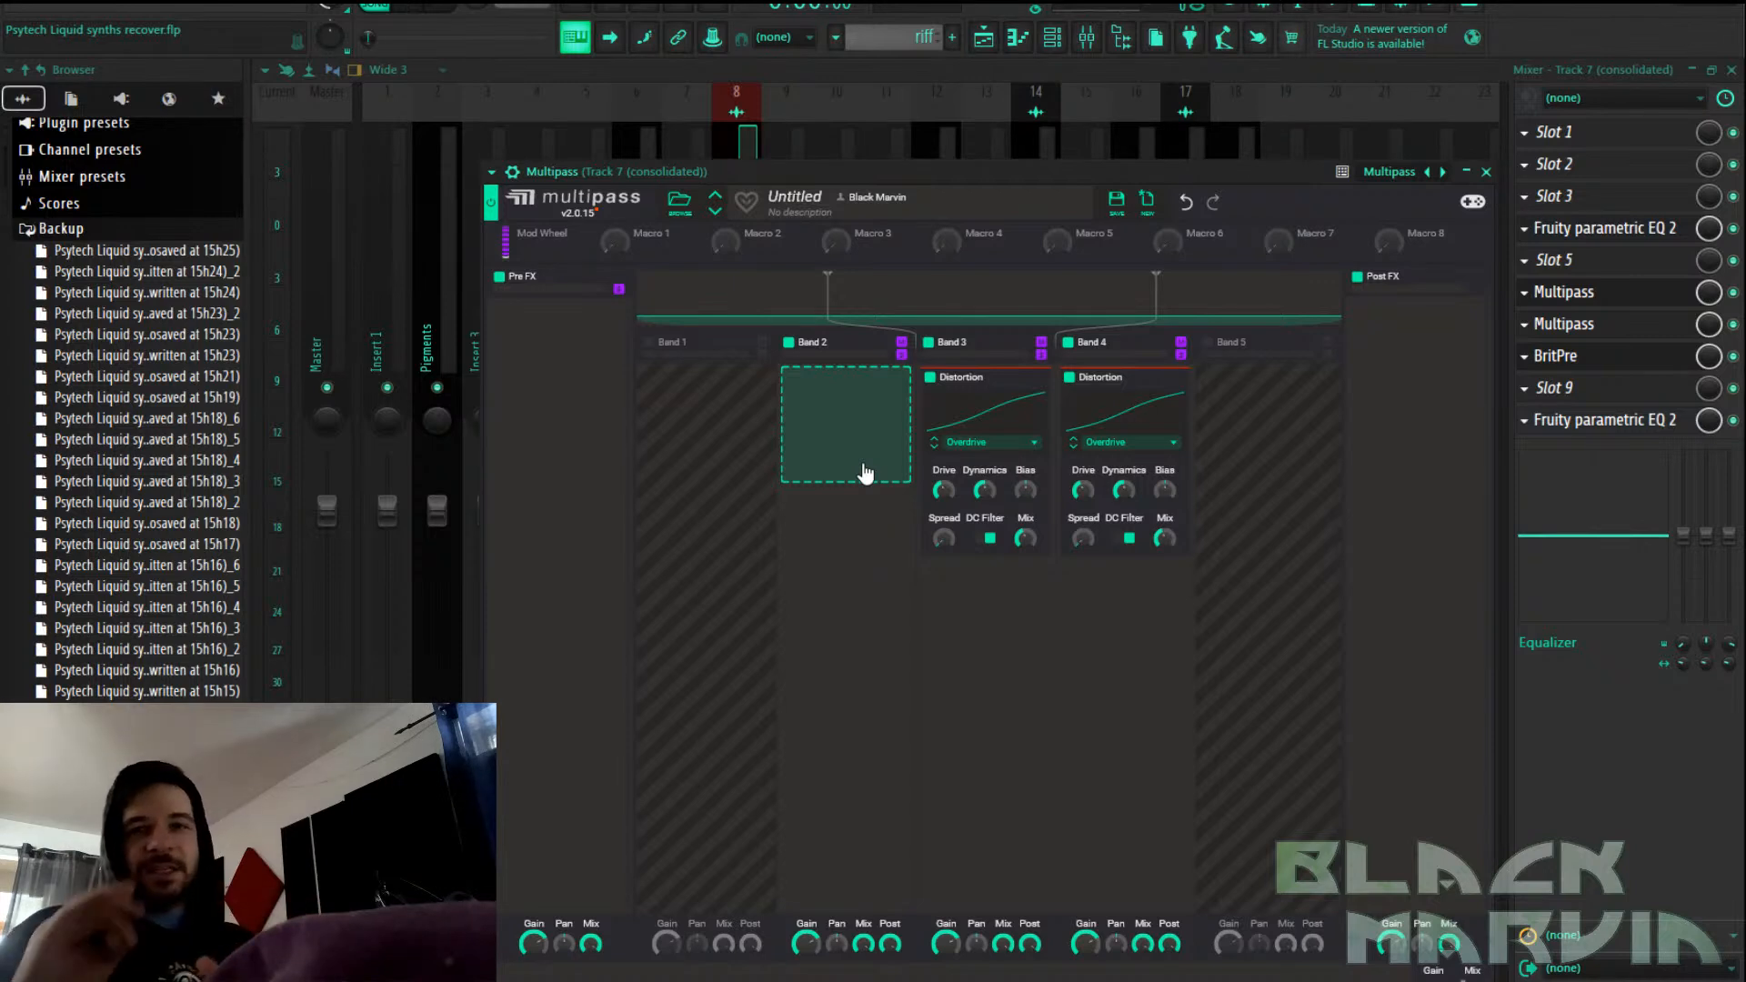
Add a Transient Shaper below the Distortion on Bands 3 and 4 of the new Multipass
{"action": "left_click", "coordinate": [1009, 586]}
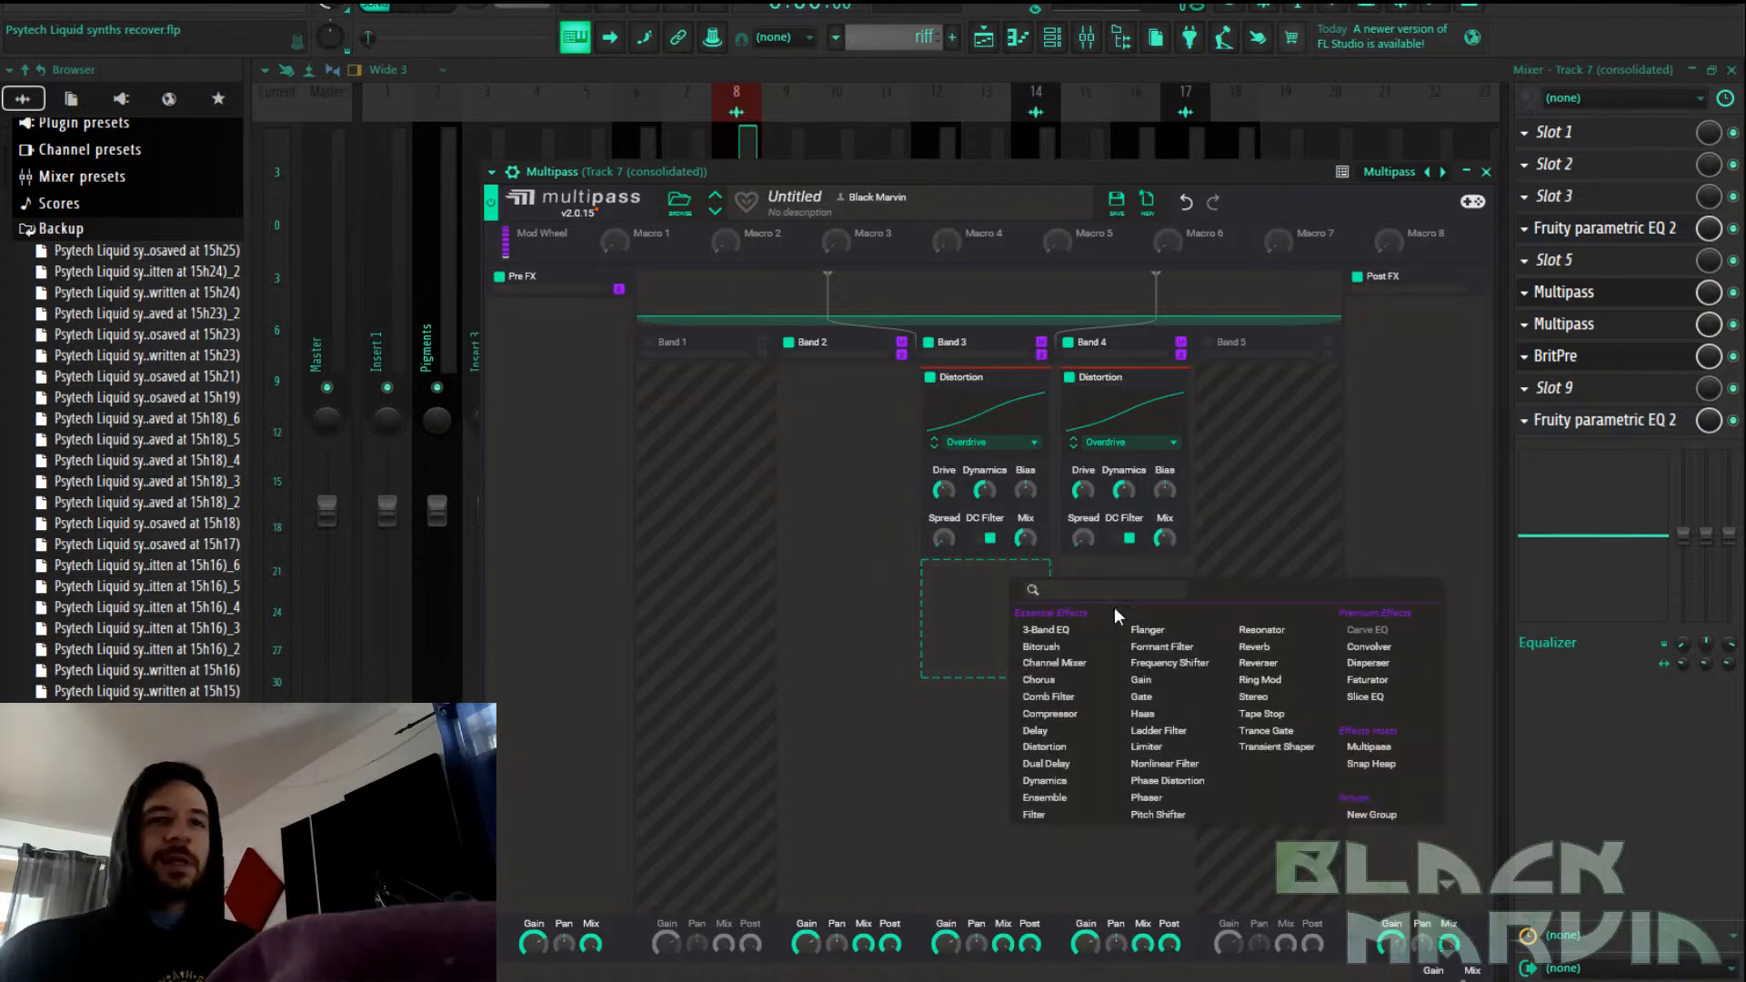
{"action": "left_click", "coordinate": [1292, 747]}
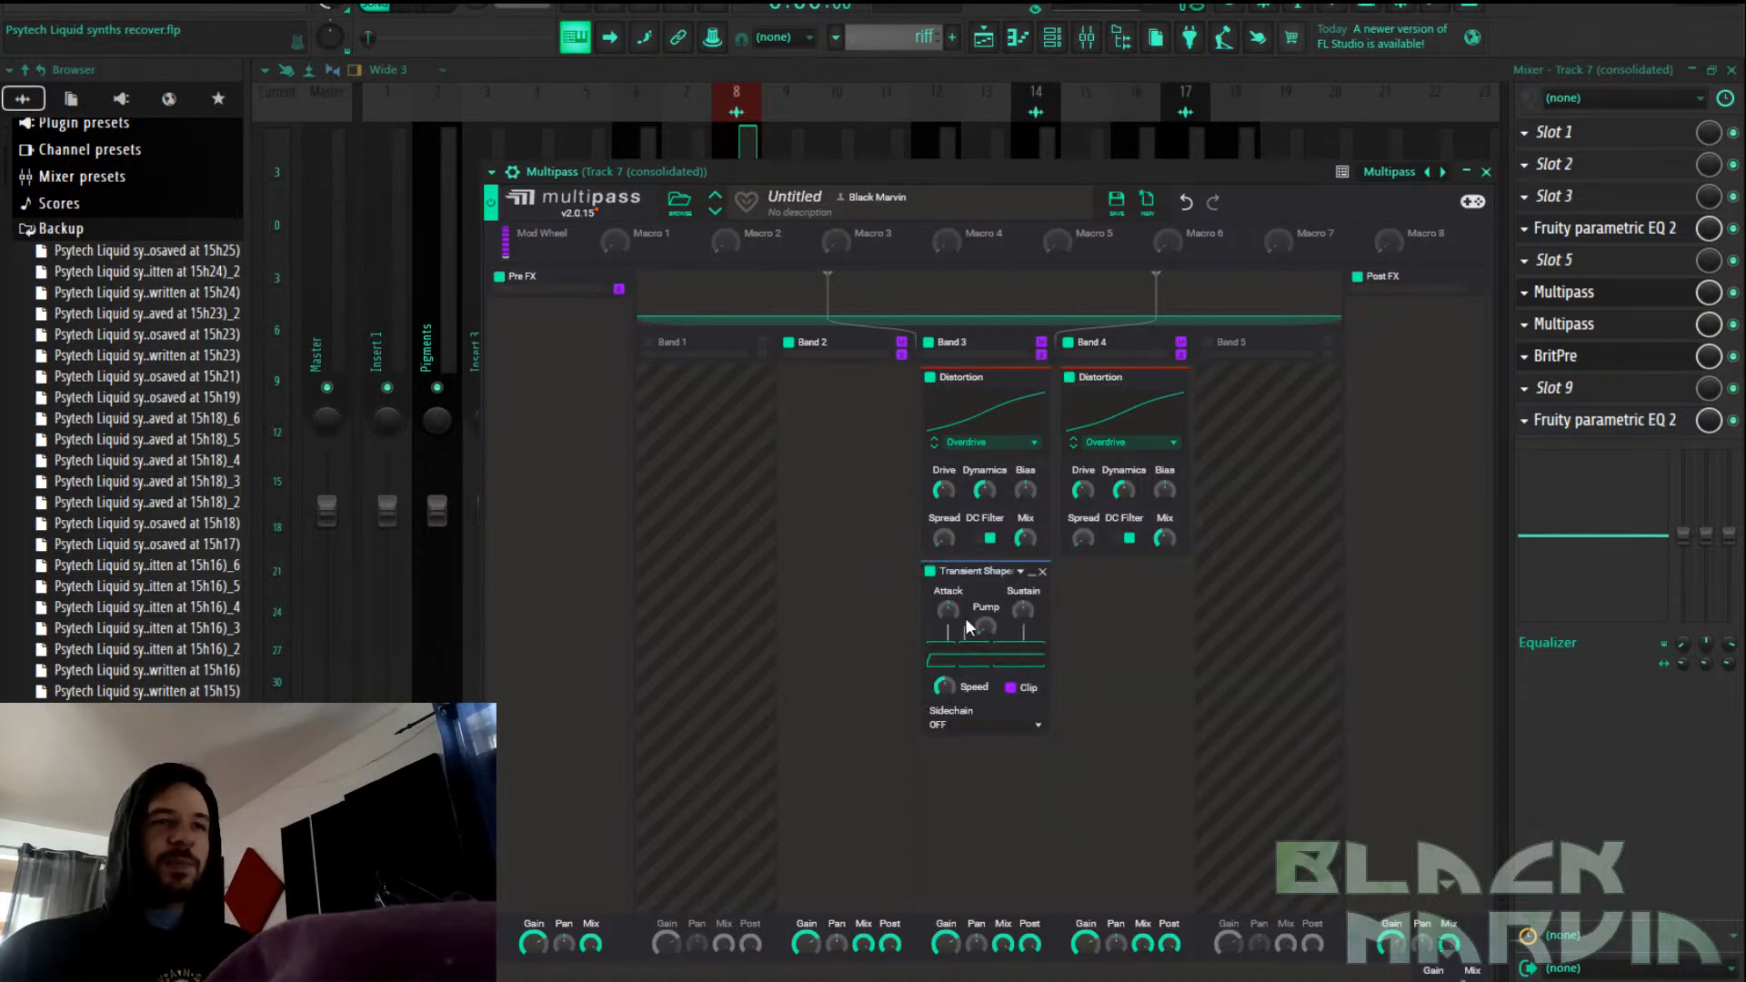
{"action": "left_click_drag", "start_coordinate": [983, 591], "coordinate": [1123, 587]}
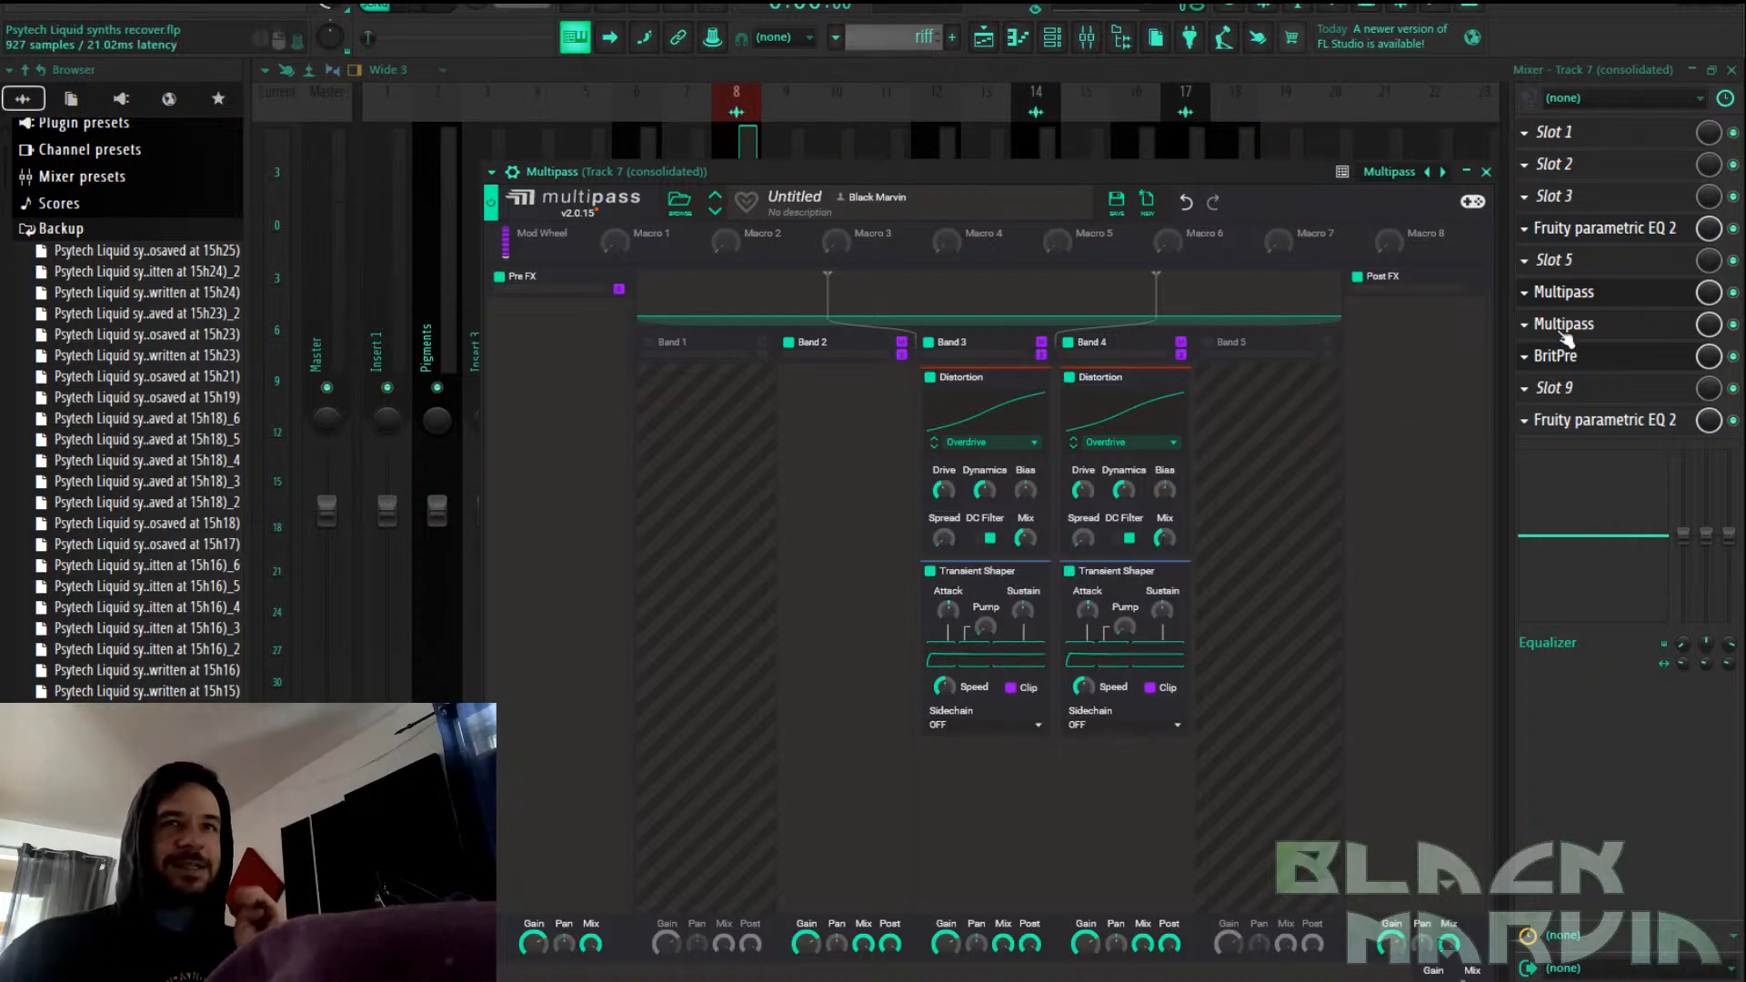
Remove the second Multipass from slot 6 of the Track 7 mixer channel
{"action": "left_click", "coordinate": [1544, 293]}
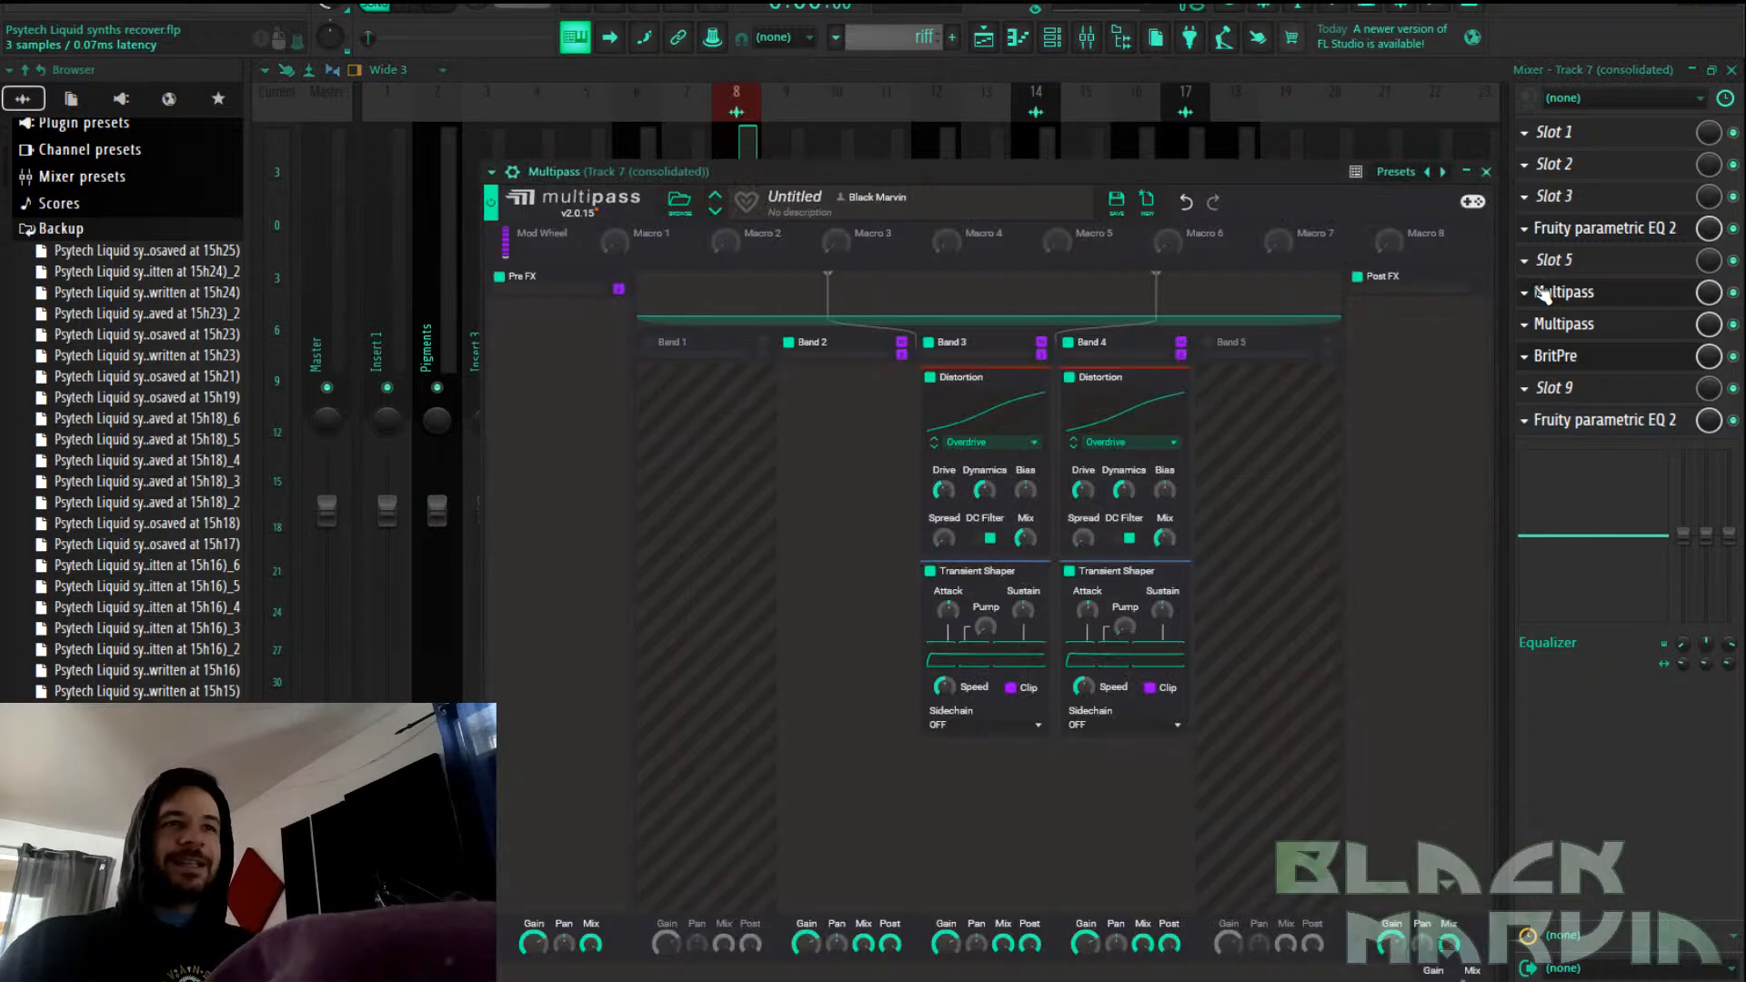
{"action": "left_click", "coordinate": [1525, 293]}
{"action": "left_click", "coordinate": [1544, 339]}
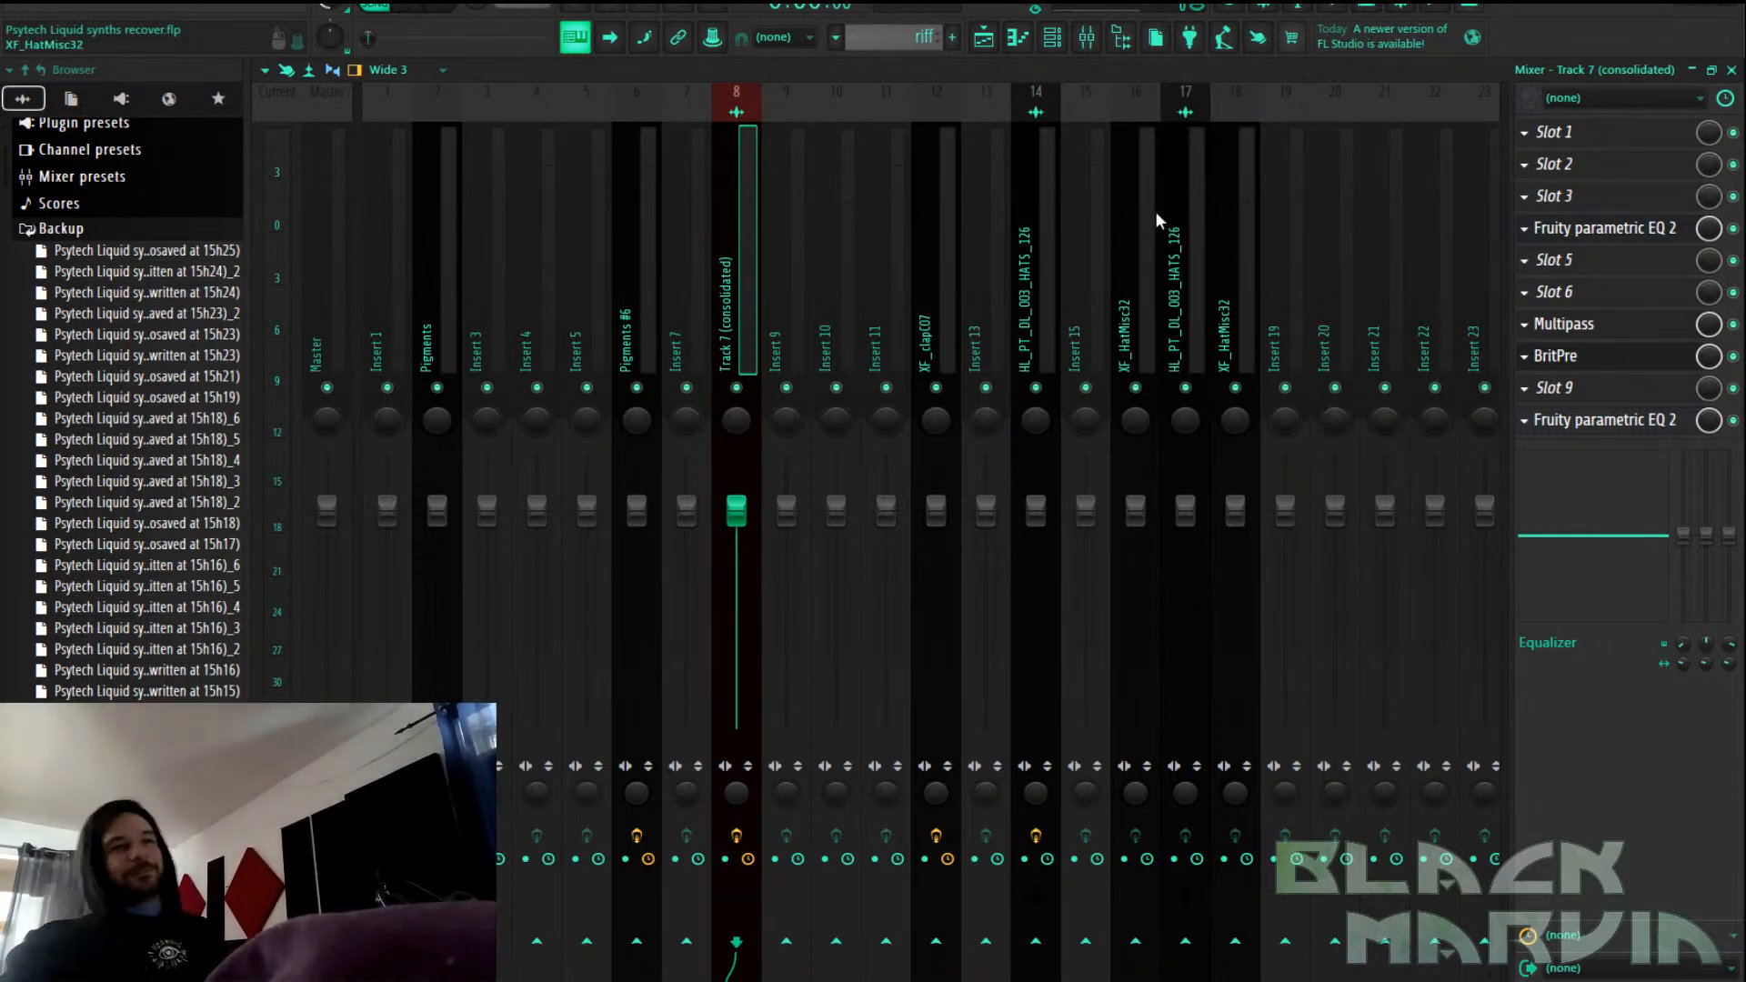
Load Multipass into slot 5 of the empty Insert 11 mixer channel
{"action": "left_click", "coordinate": [1043, 242]}
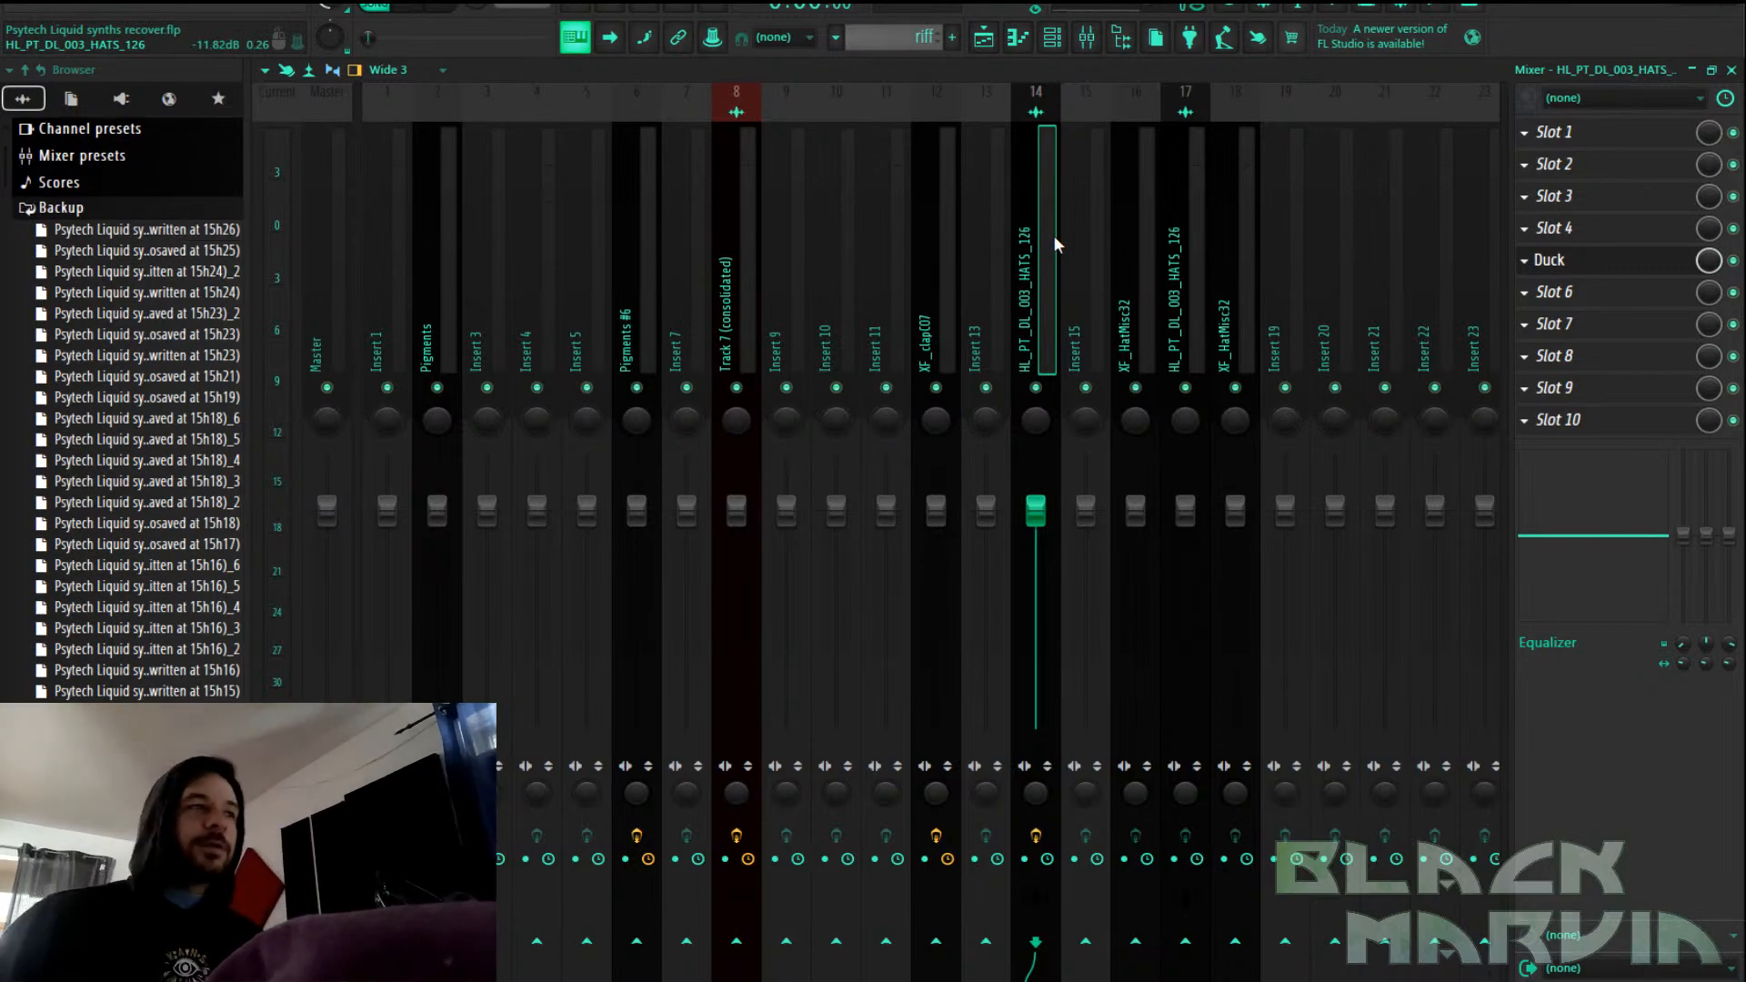
{"action": "left_click", "coordinate": [983, 37]}
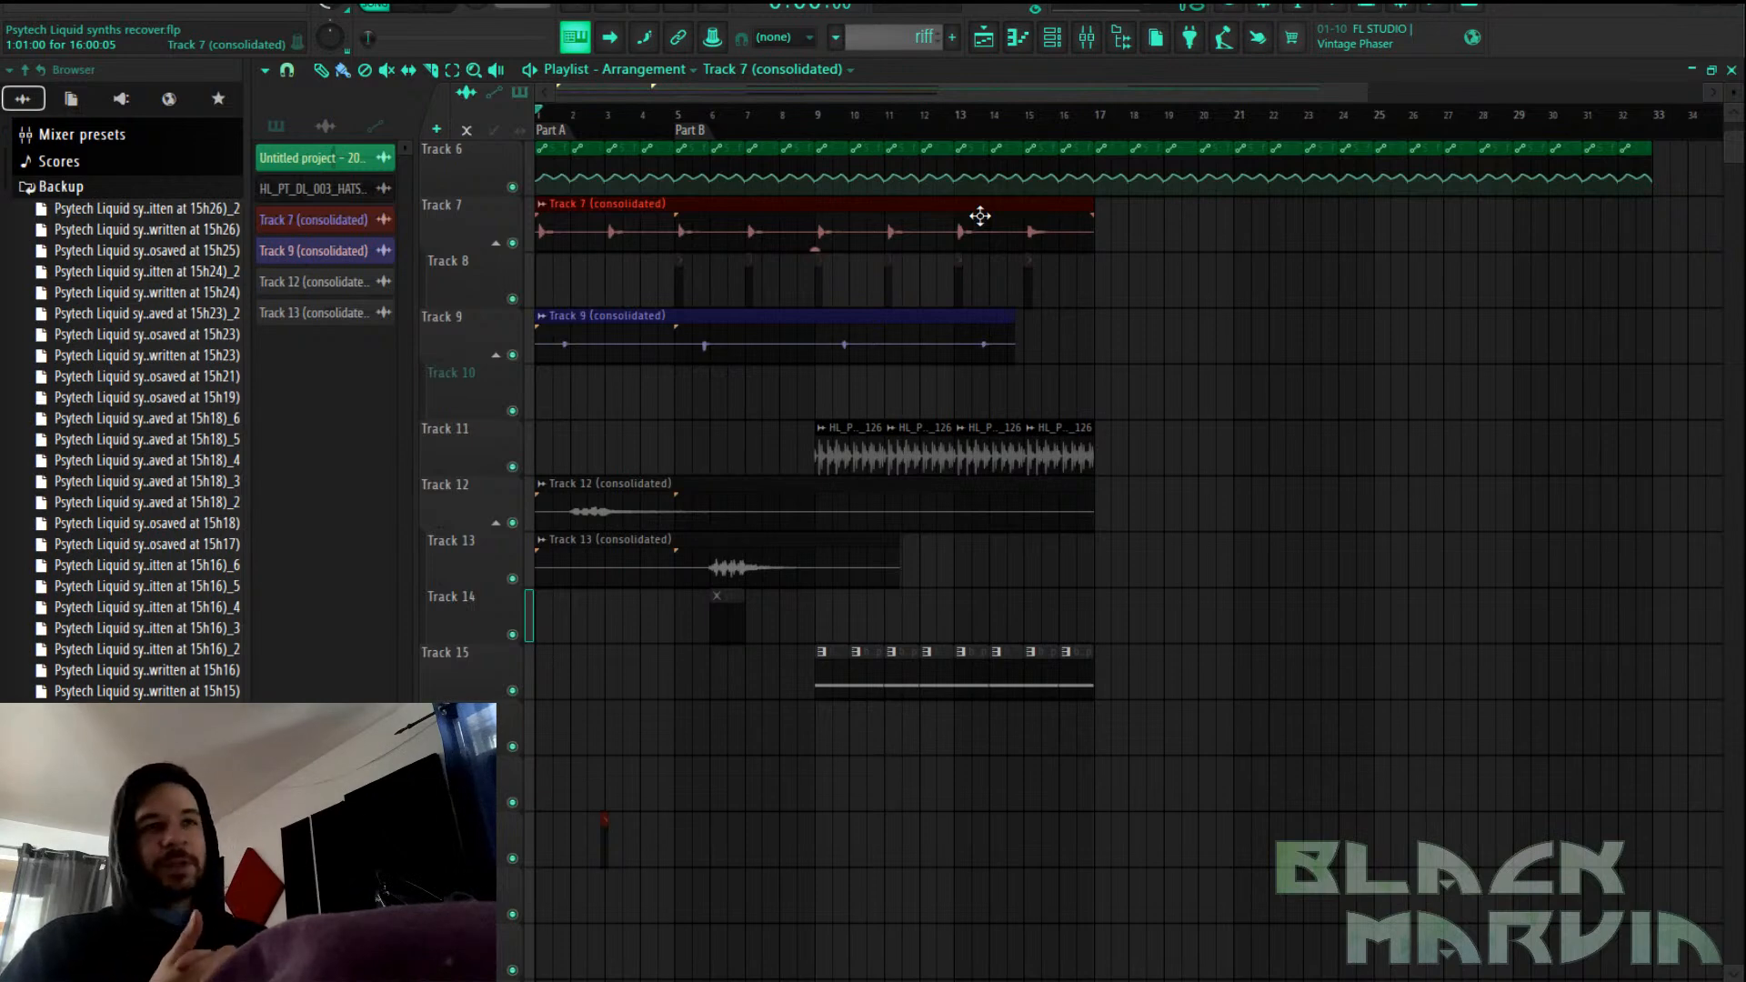
{"action": "left_click", "coordinate": [1086, 41]}
{"action": "left_click", "coordinate": [886, 293]}
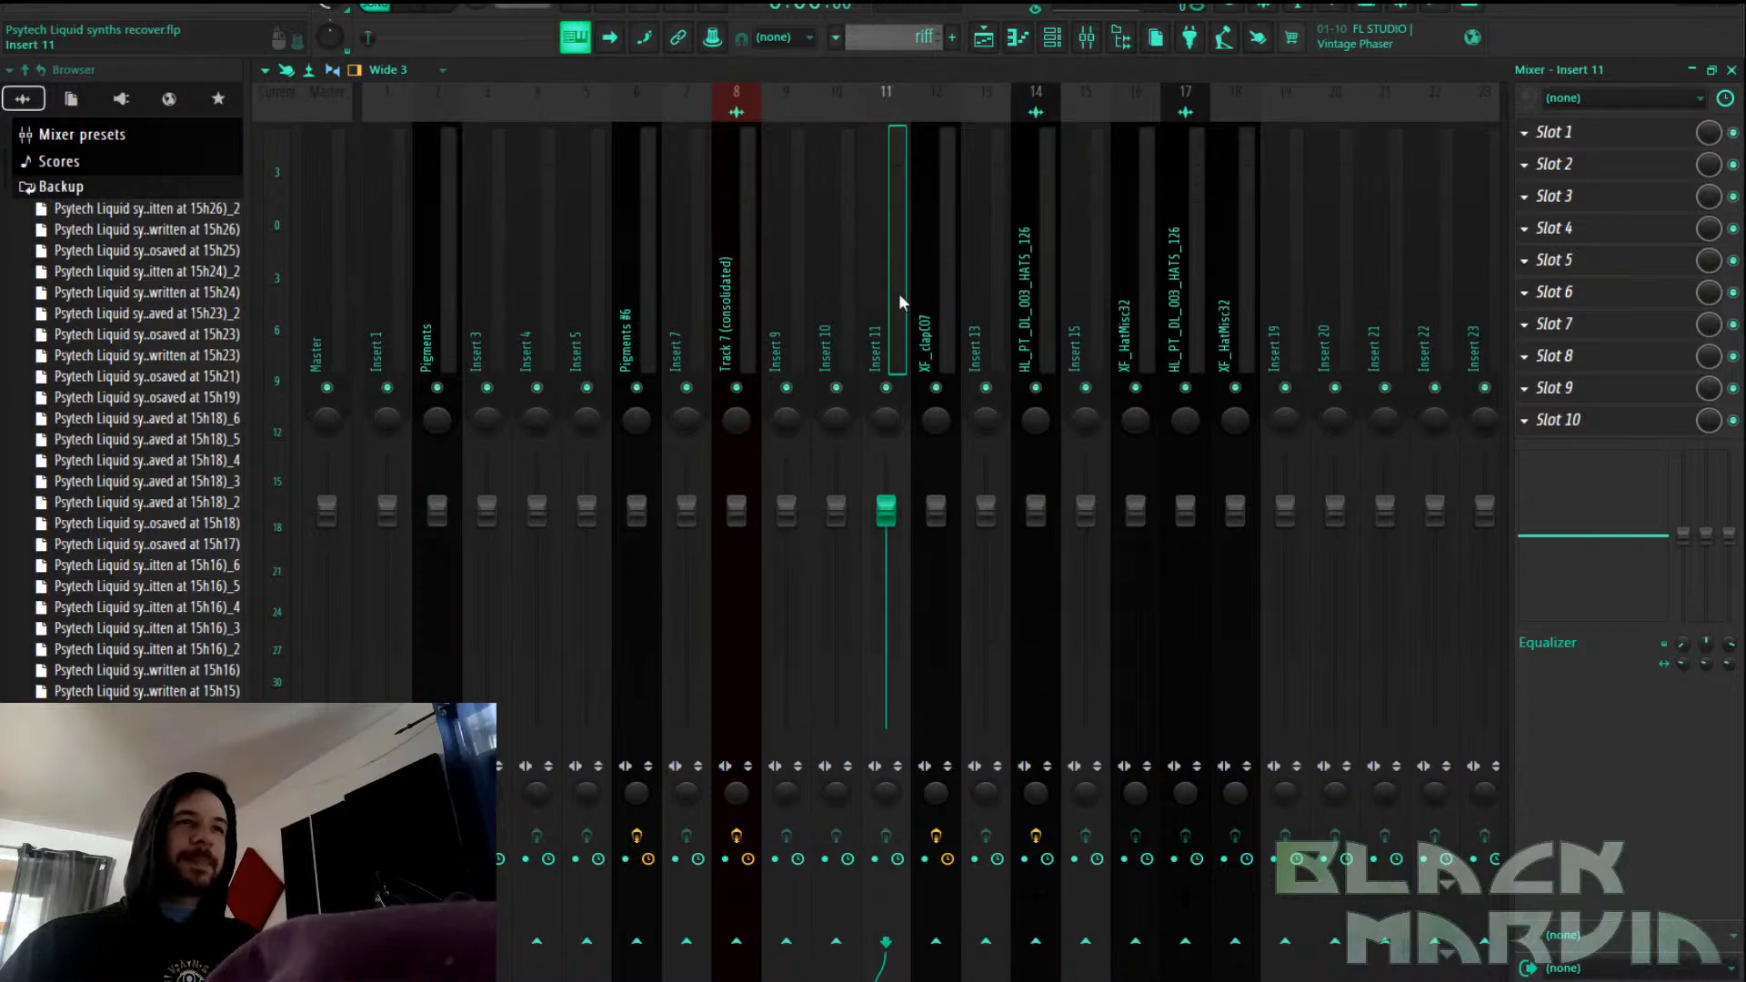
{"action": "left_click", "coordinate": [1606, 261]}
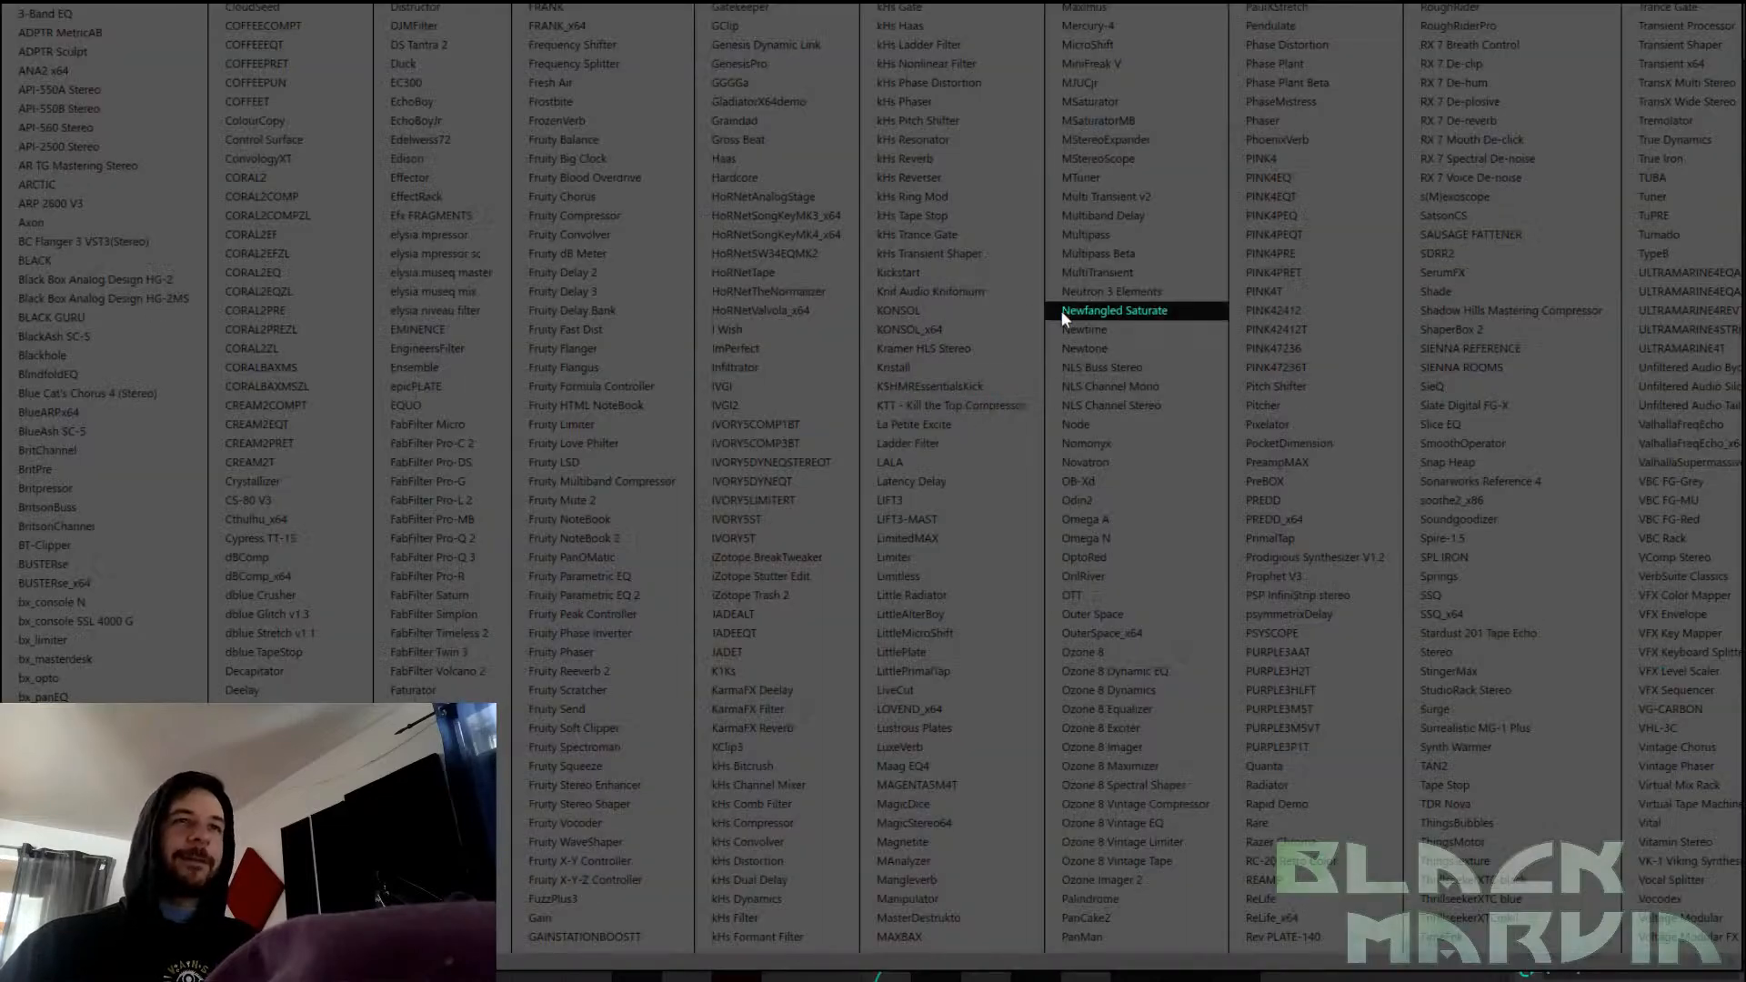
{"action": "left_click", "coordinate": [1117, 237]}
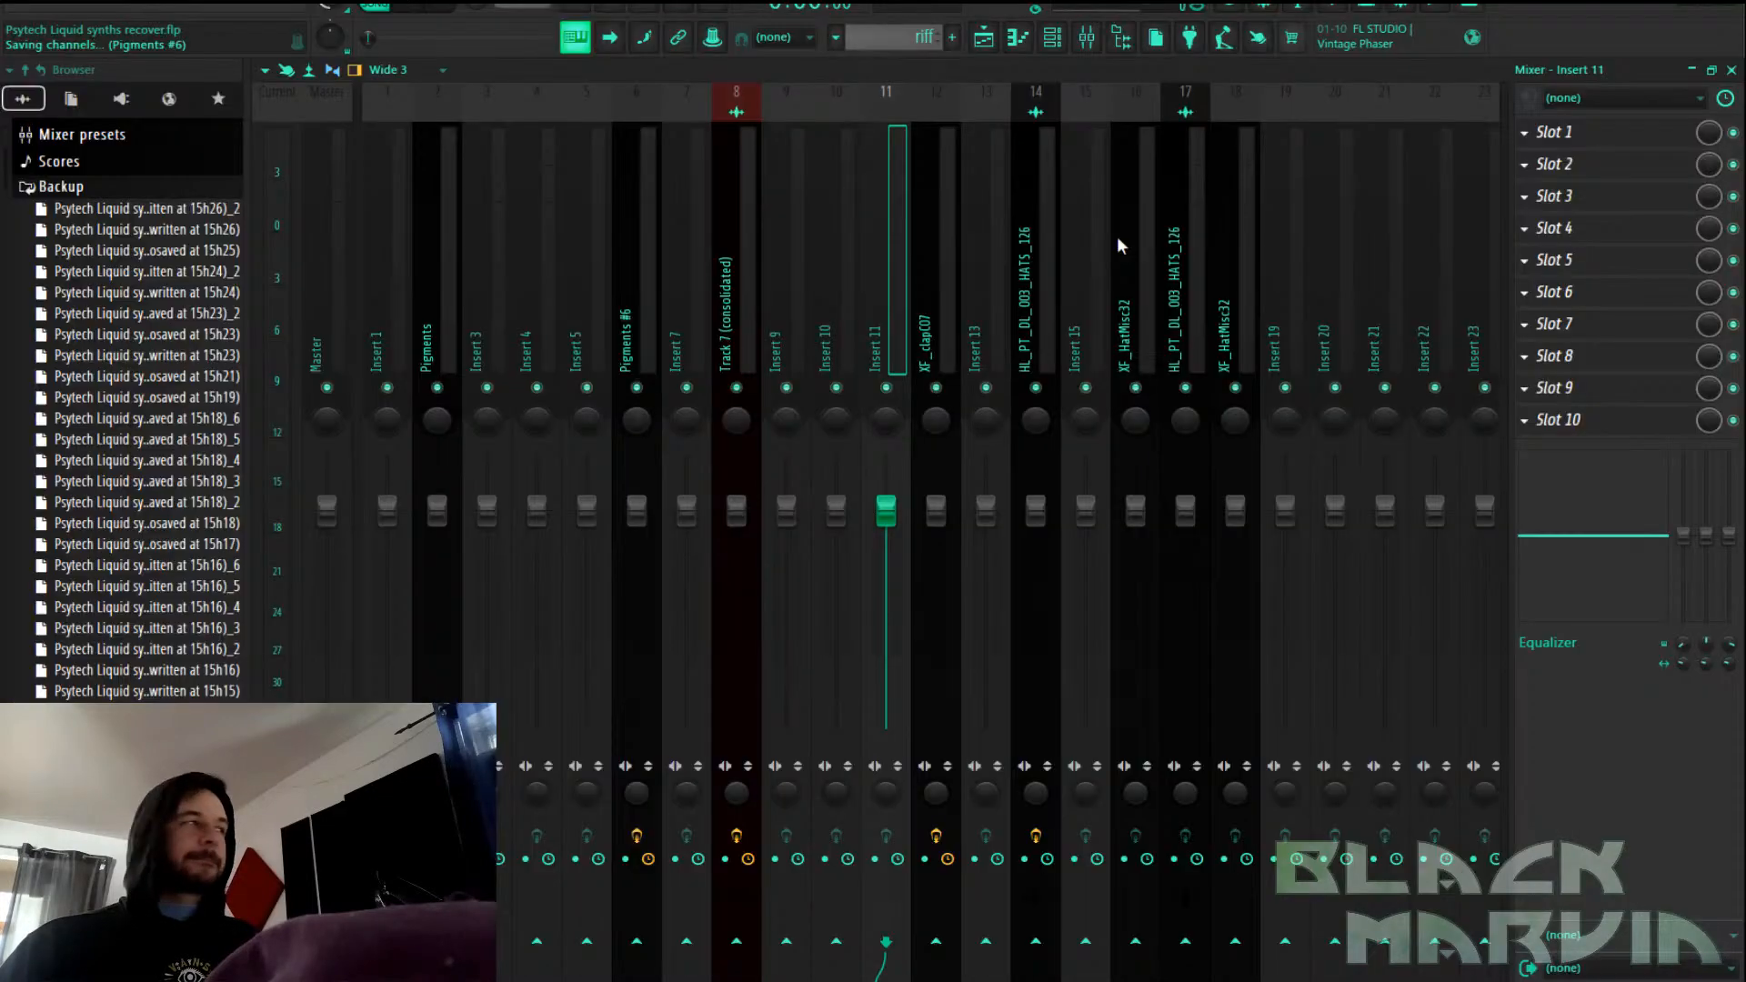
{"action": "left_click_drag", "start_coordinate": [919, 262], "coordinate": [1012, 80]}
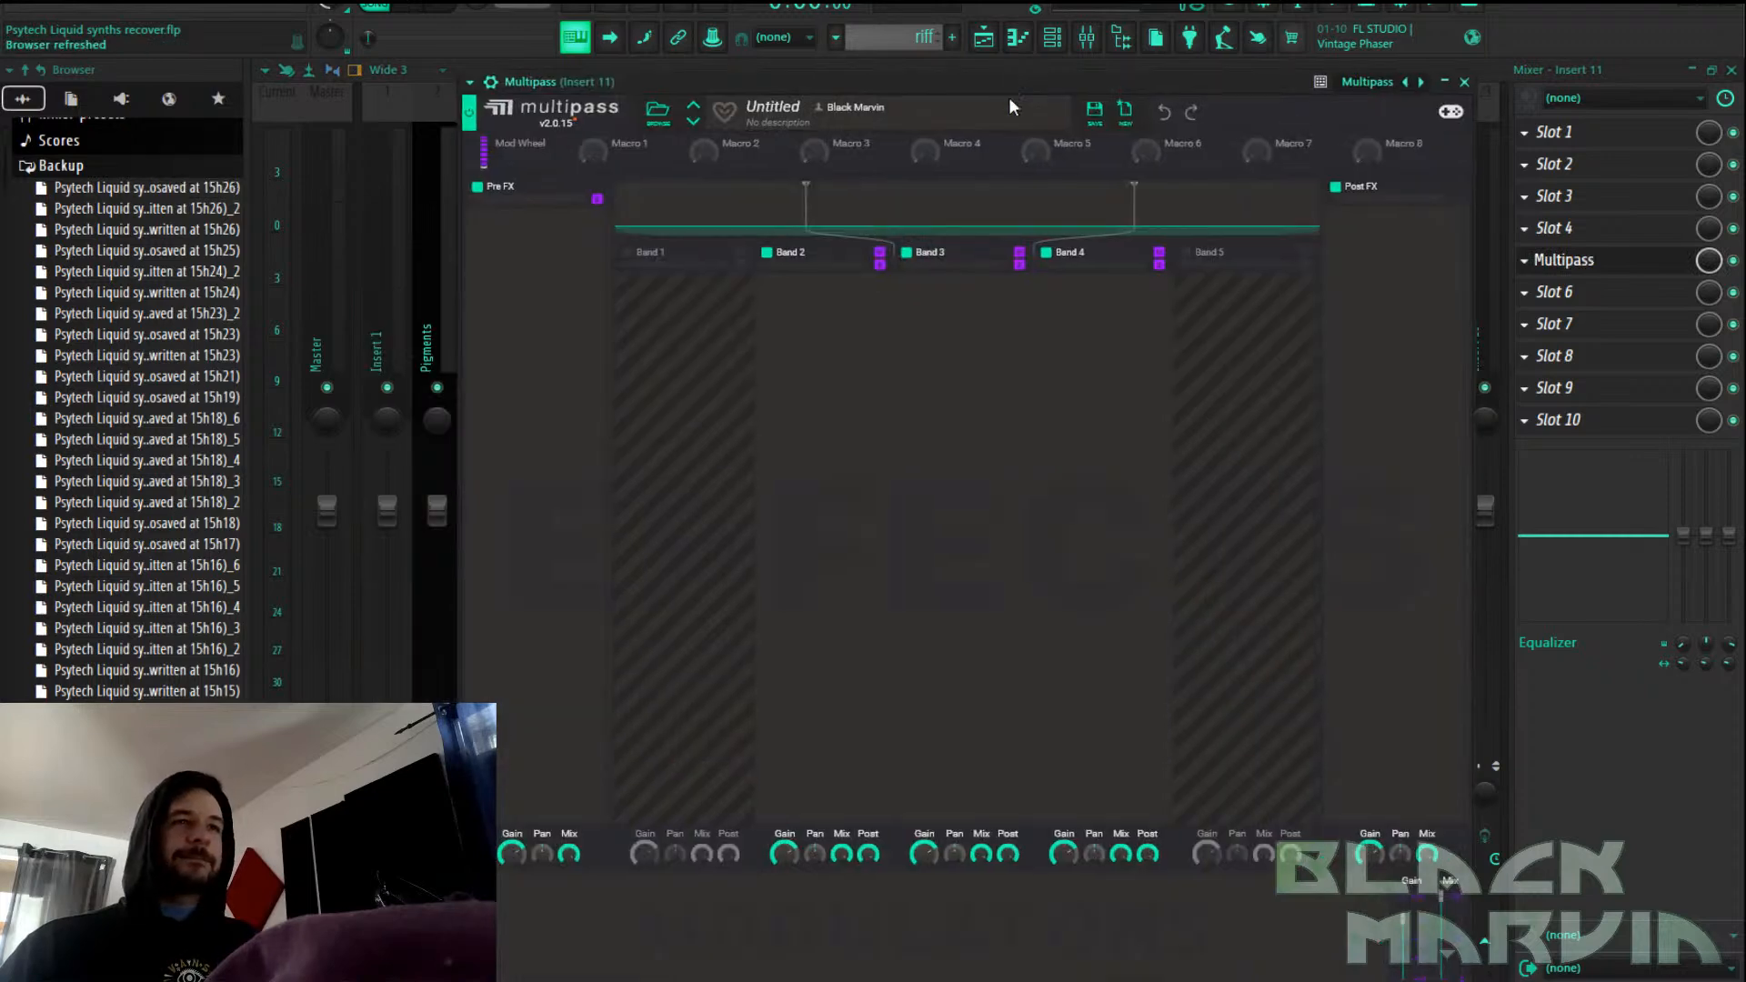
Try a Dynamics effect with an adjusted curve on Bands 3 and 2 of the Insert 11 Multipass and remove it
{"action": "left_click", "coordinate": [978, 359]}
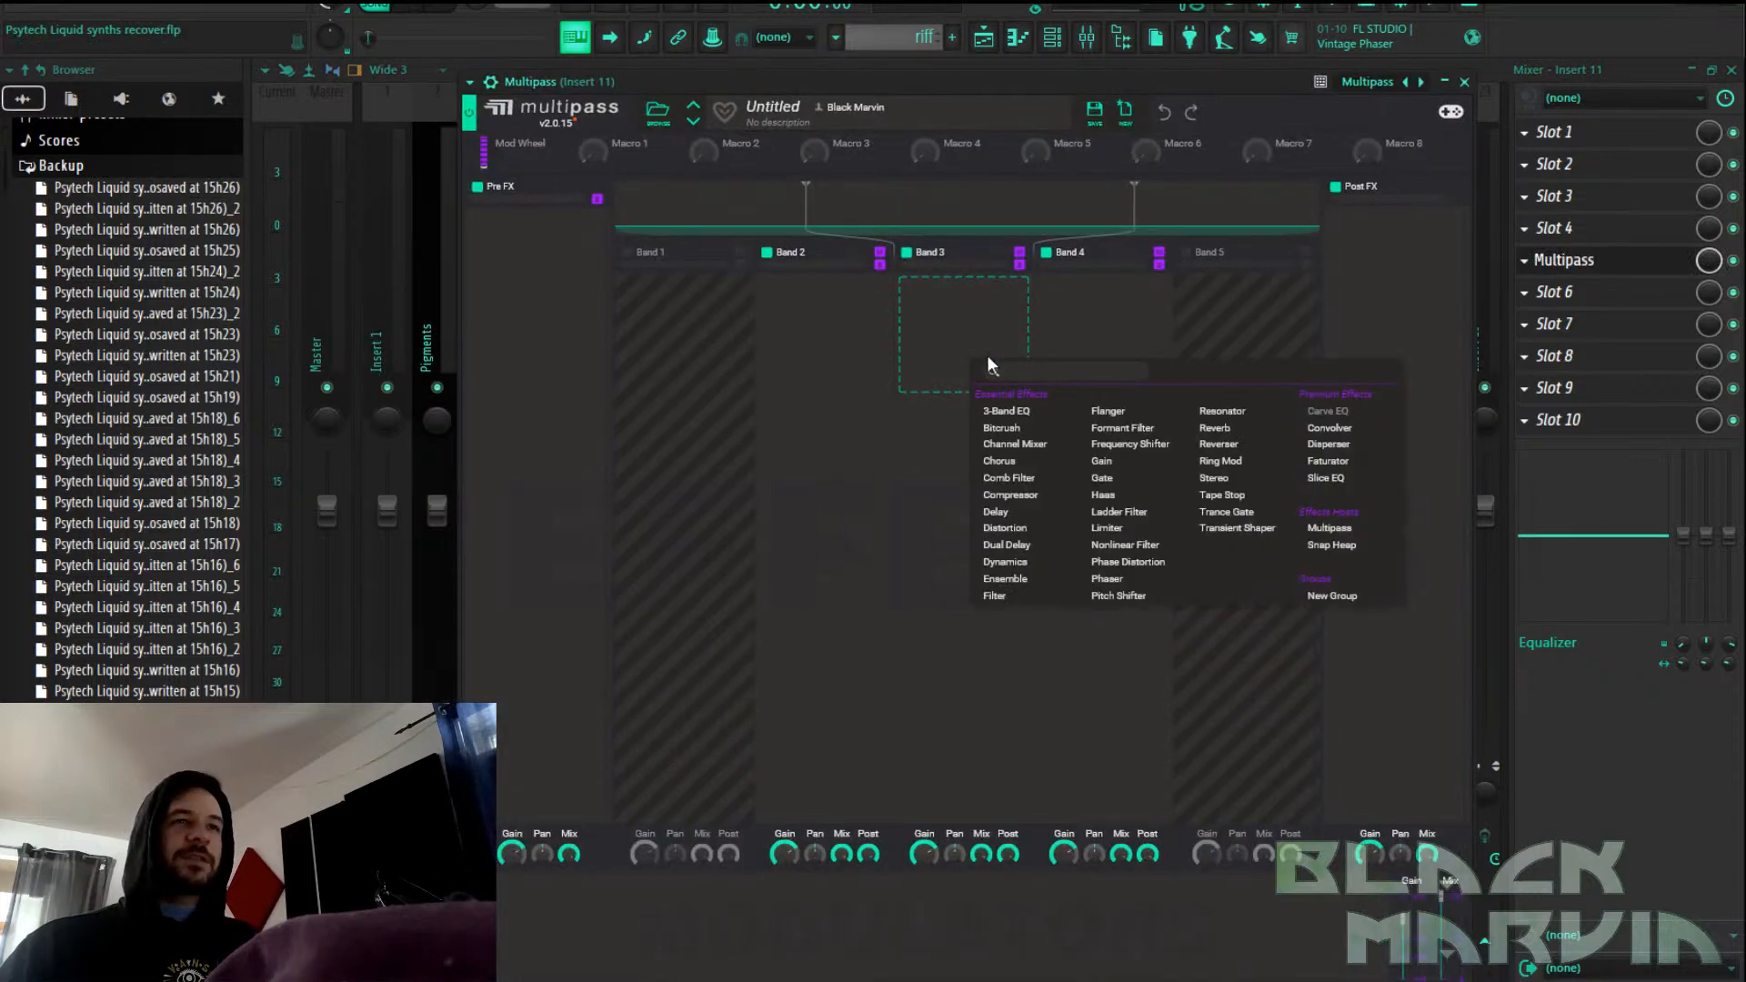
{"action": "left_click", "coordinate": [1037, 568]}
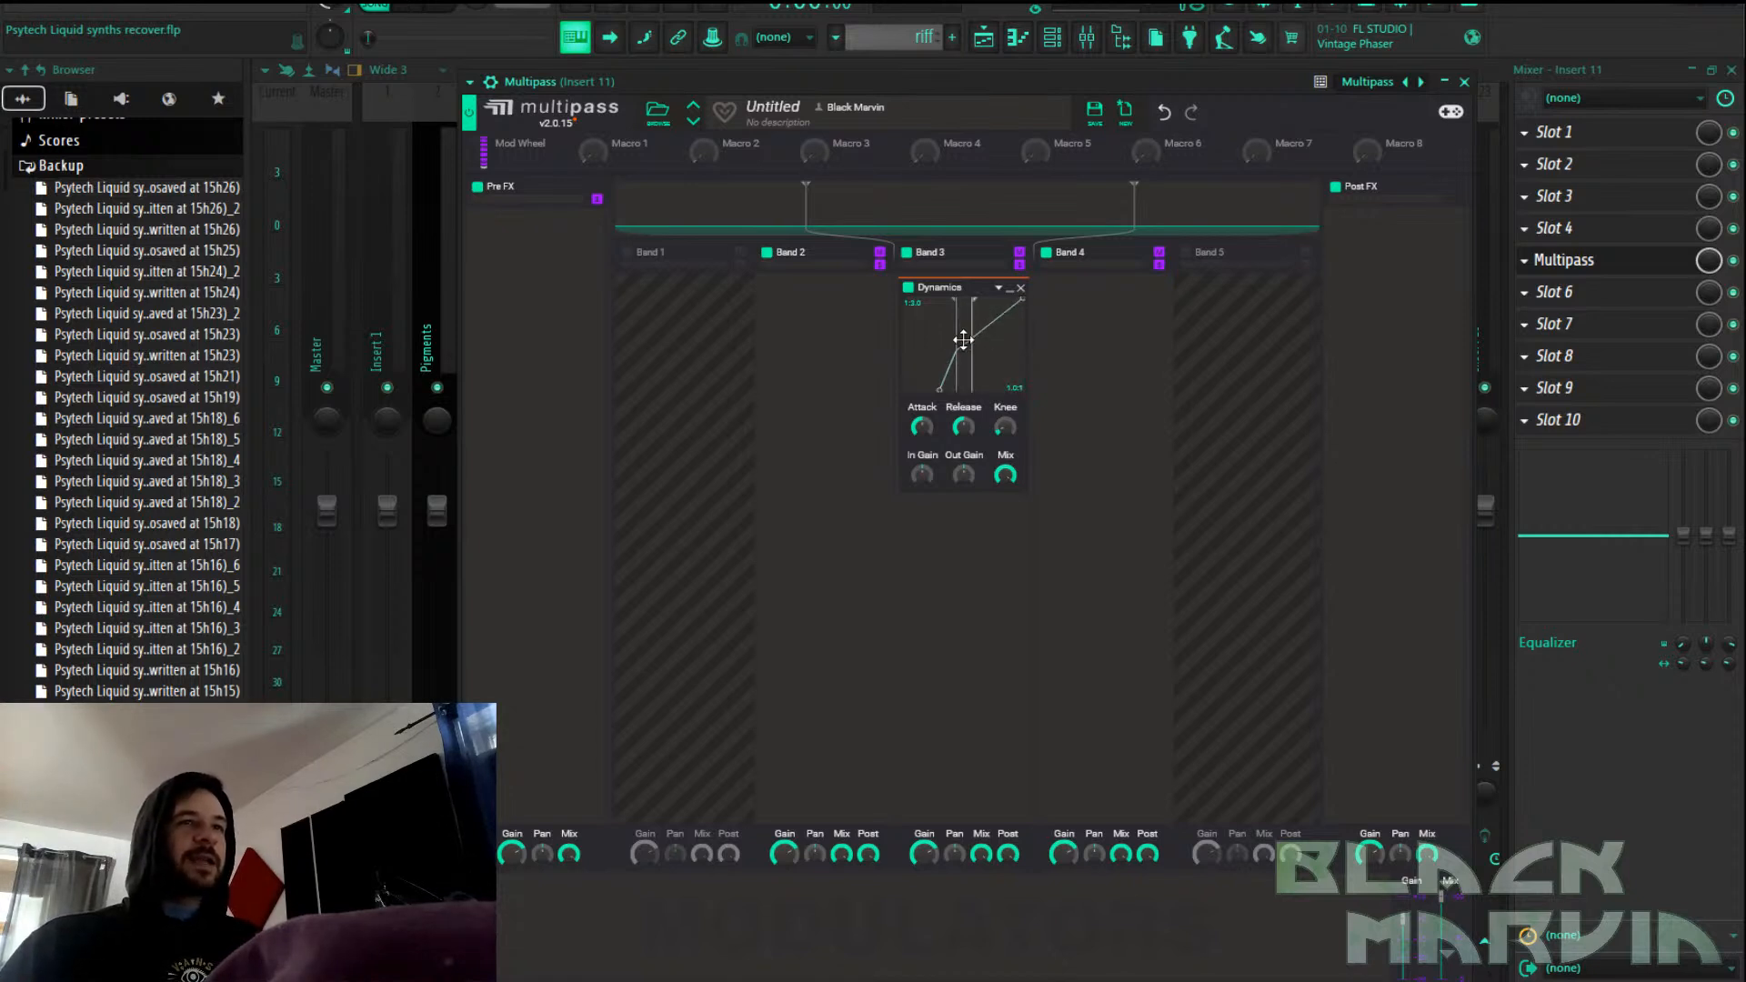
{"action": "left_click_drag", "start_coordinate": [939, 357], "coordinate": [945, 356]}
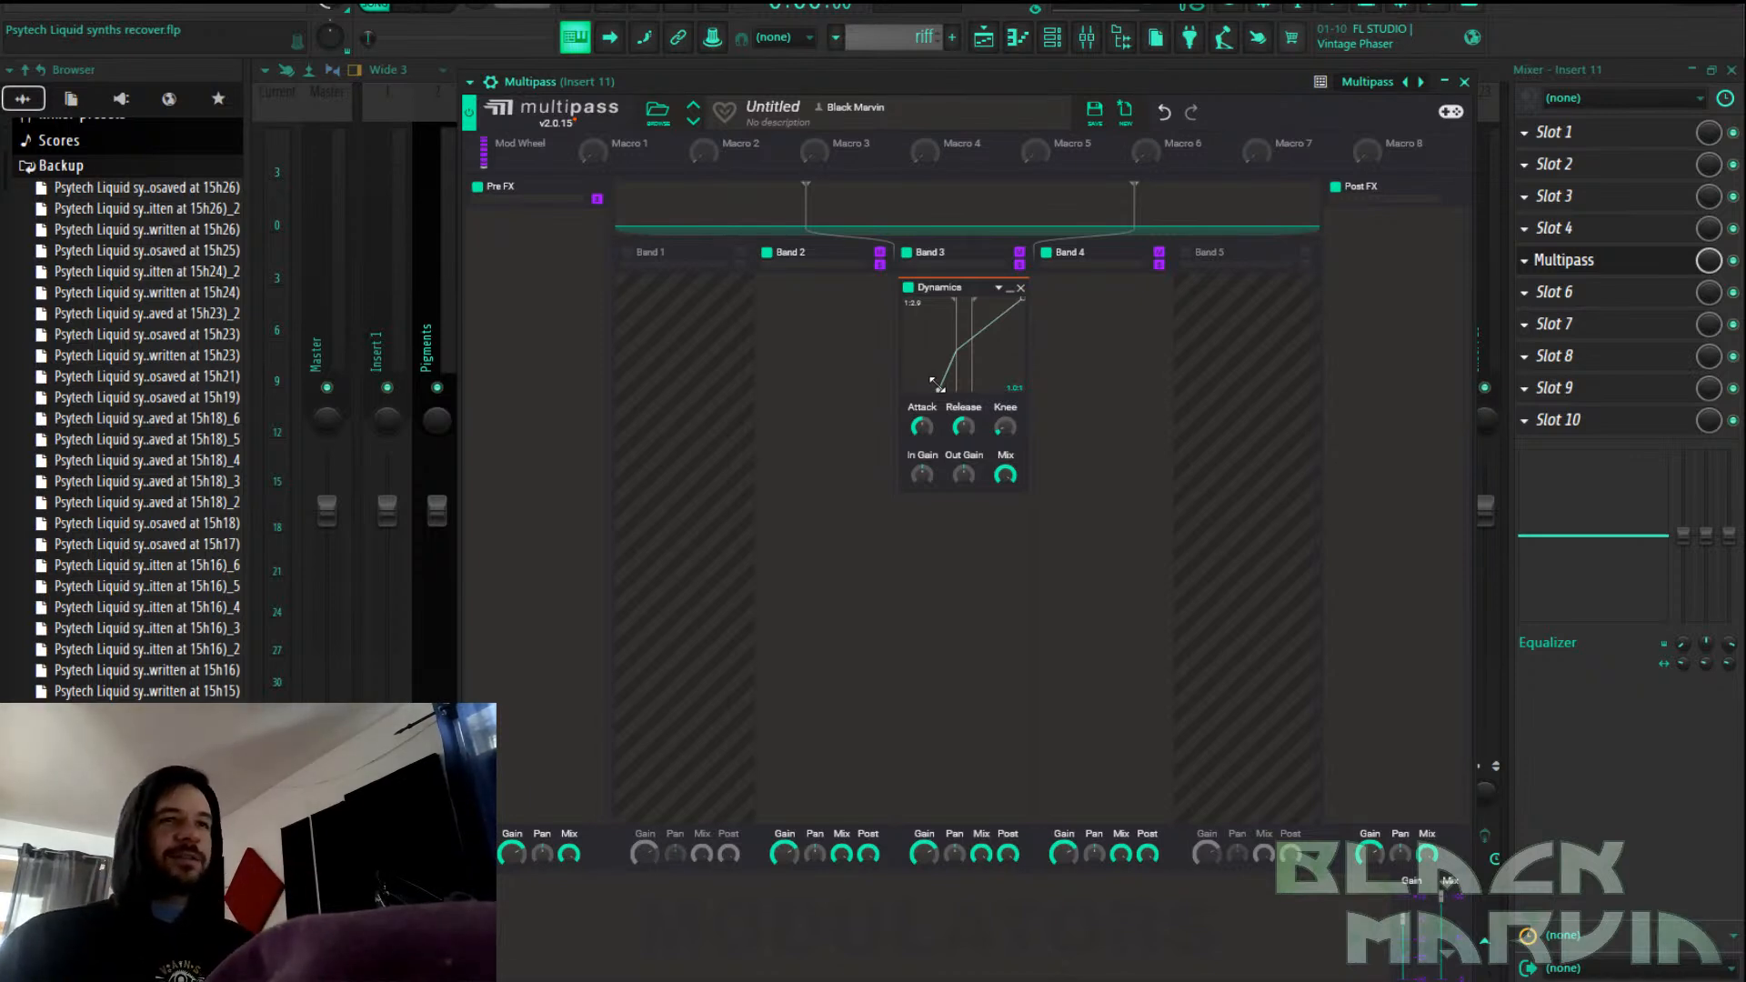
{"action": "left_click_drag", "start_coordinate": [942, 287], "coordinate": [802, 288]}
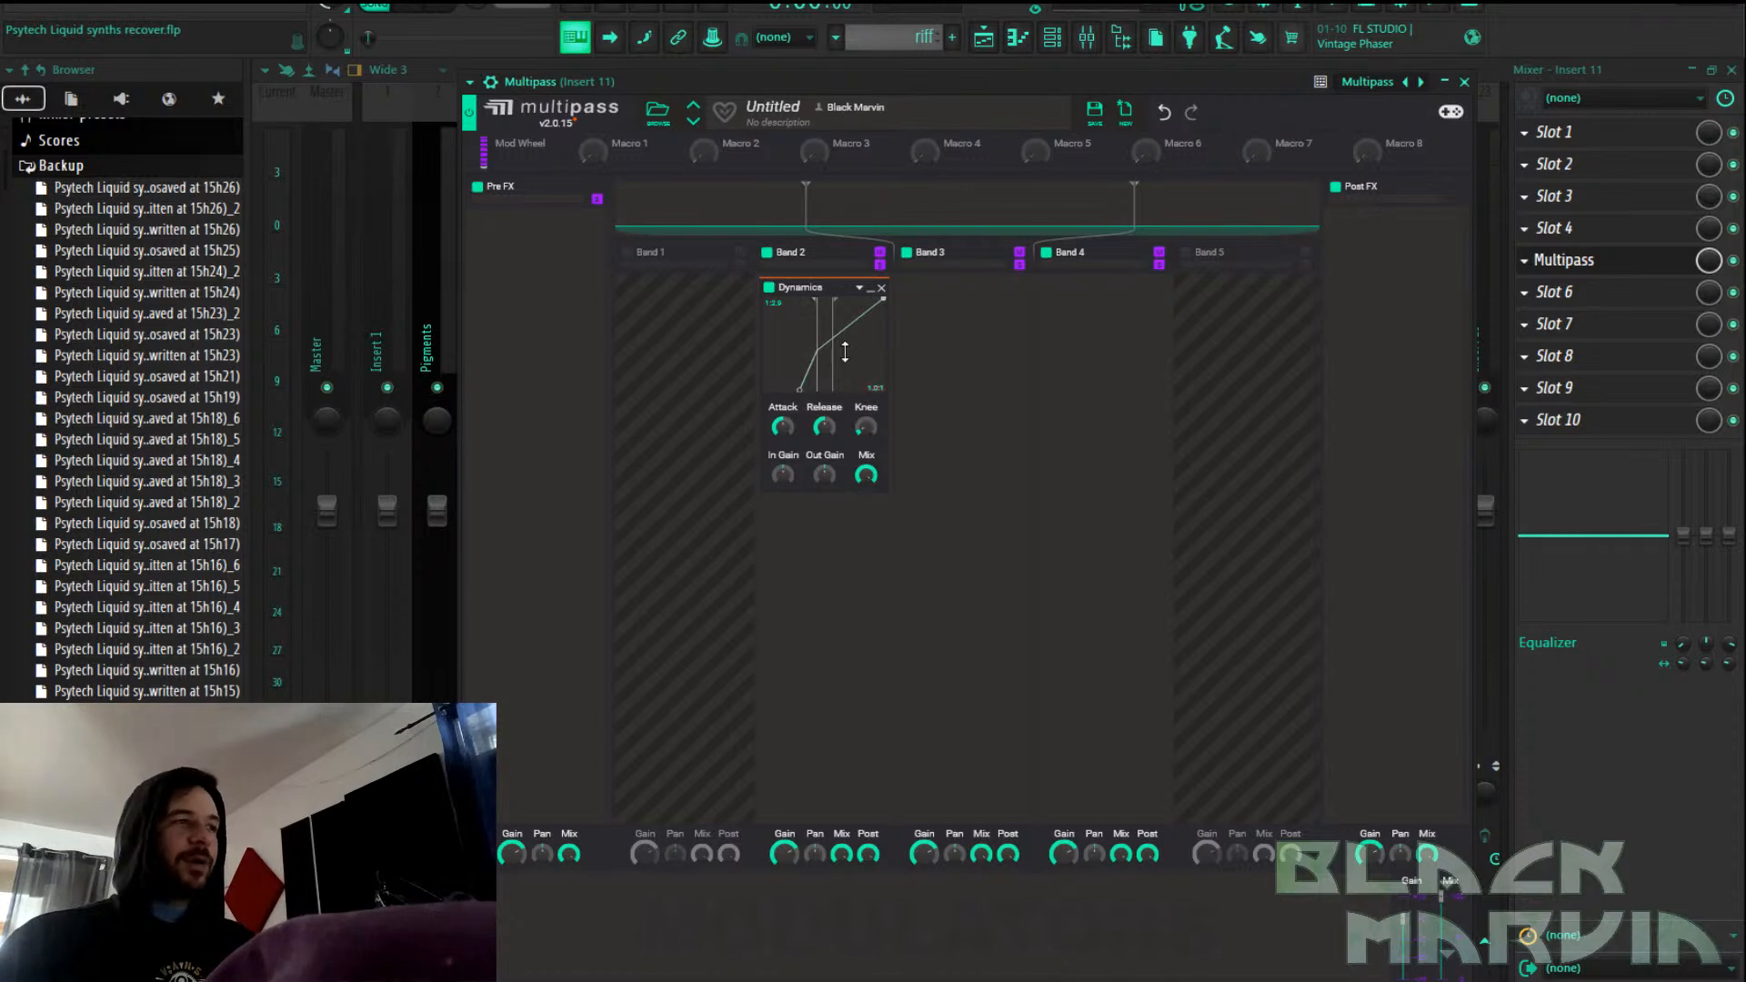
{"action": "left_click_drag", "start_coordinate": [885, 288], "coordinate": [886, 294]}
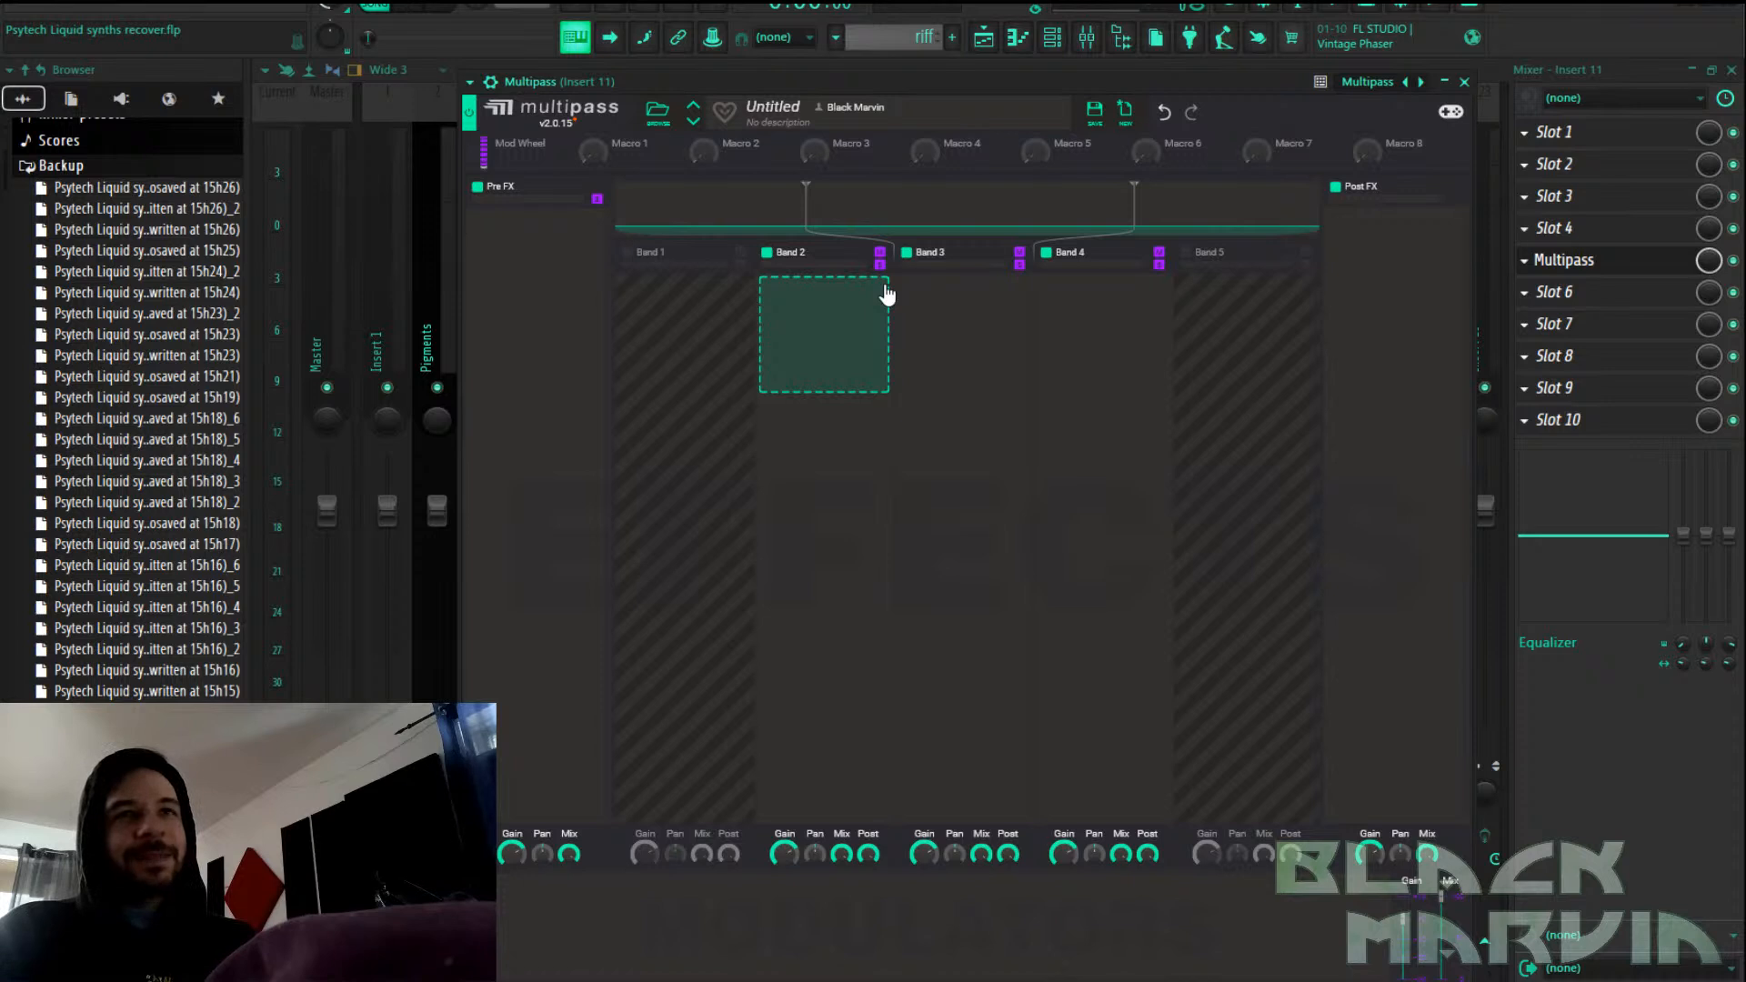
Try a Transient Shaper with reduced Sustain on Band 2 of the Insert 11 Multipass and remove it
{"action": "left_click", "coordinate": [857, 317]}
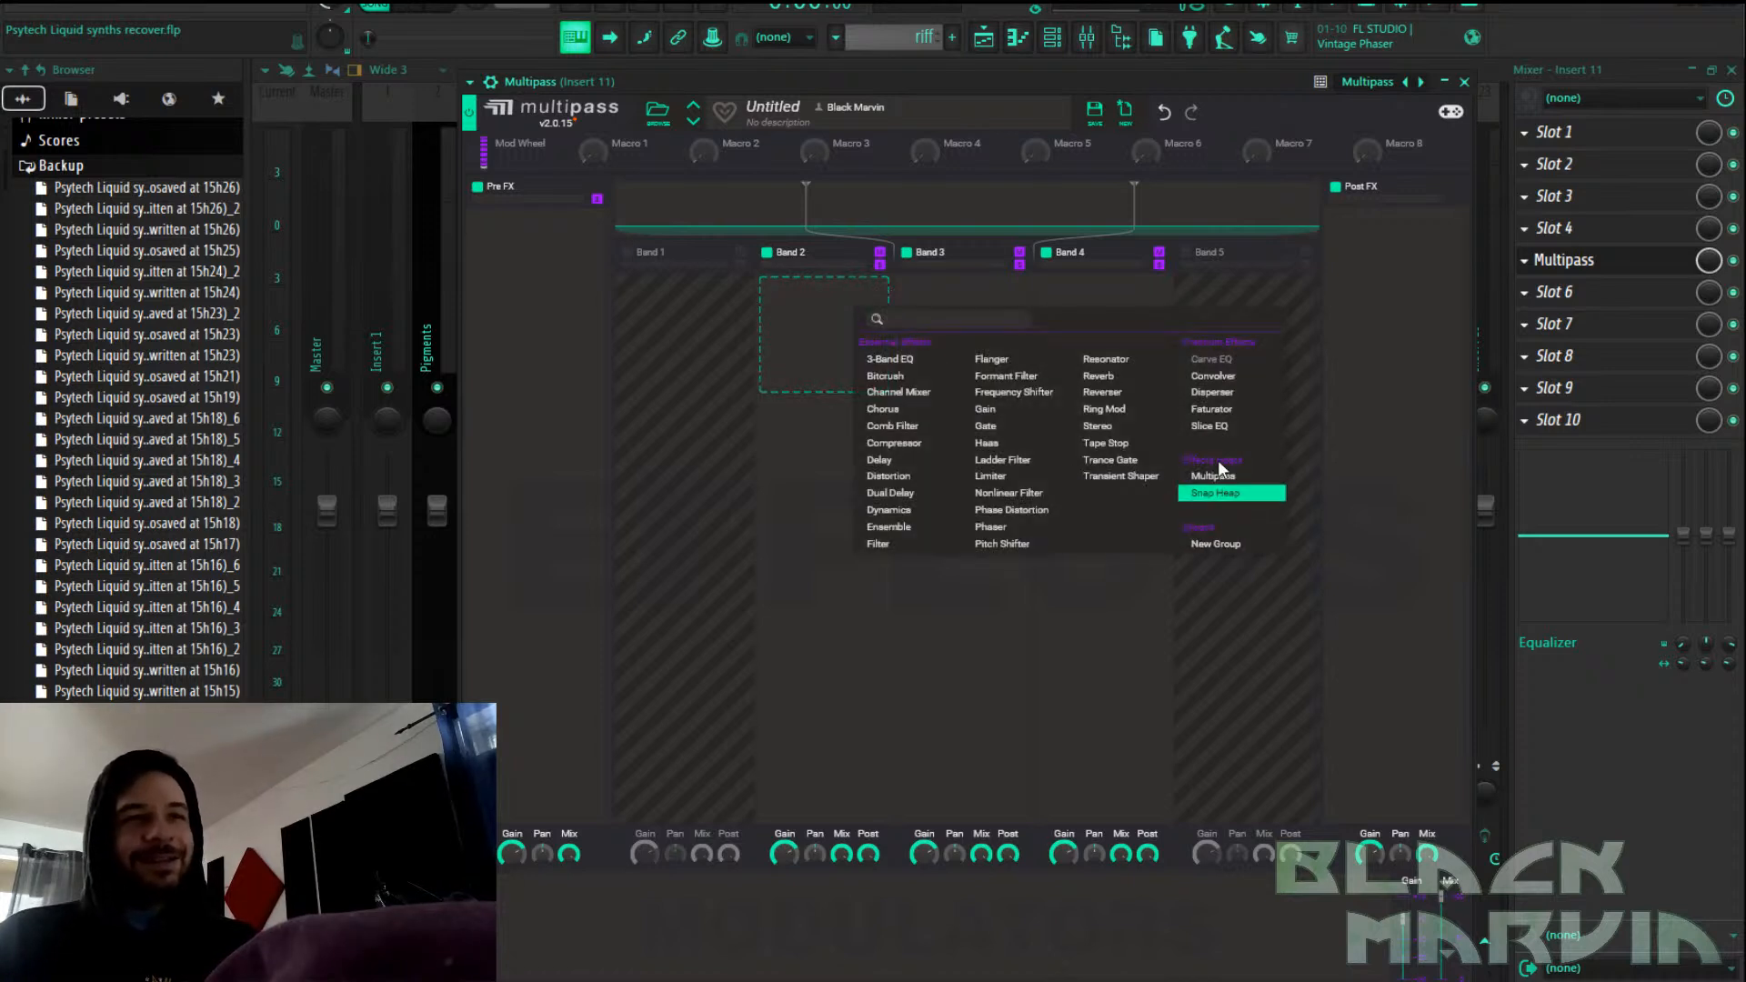
{"action": "left_click", "coordinate": [1121, 476]}
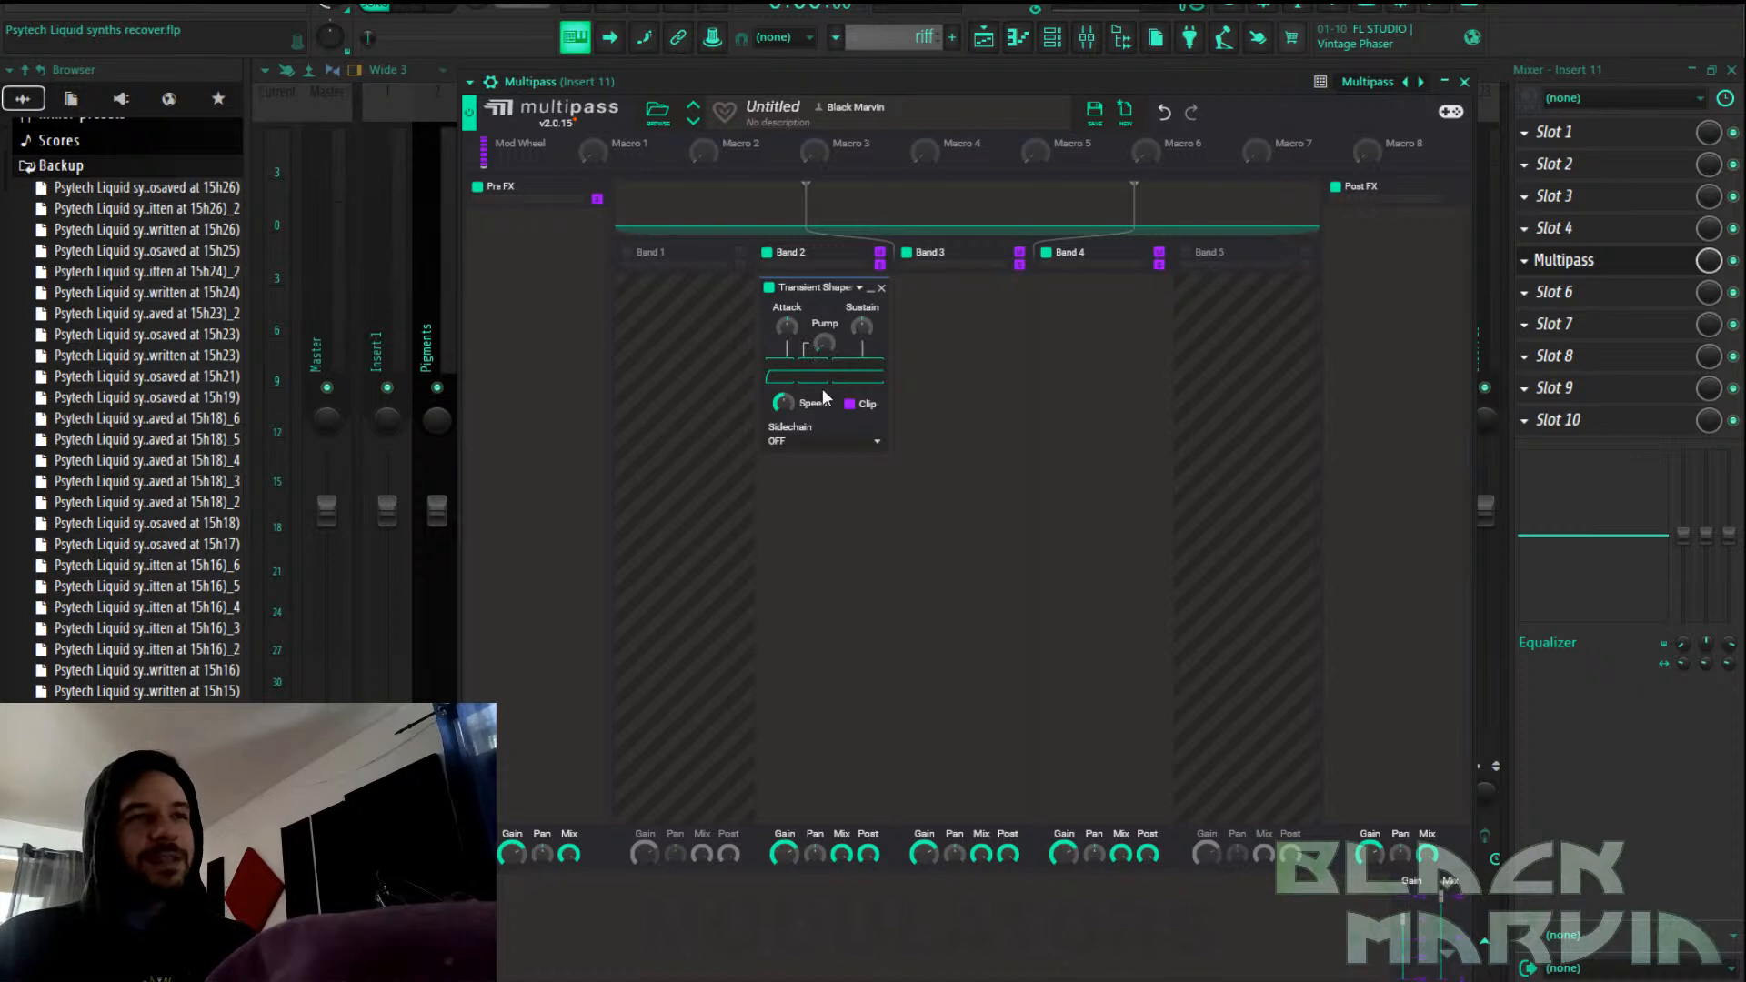
{"action": "left_click_drag", "start_coordinate": [862, 325], "coordinate": [861, 341]}
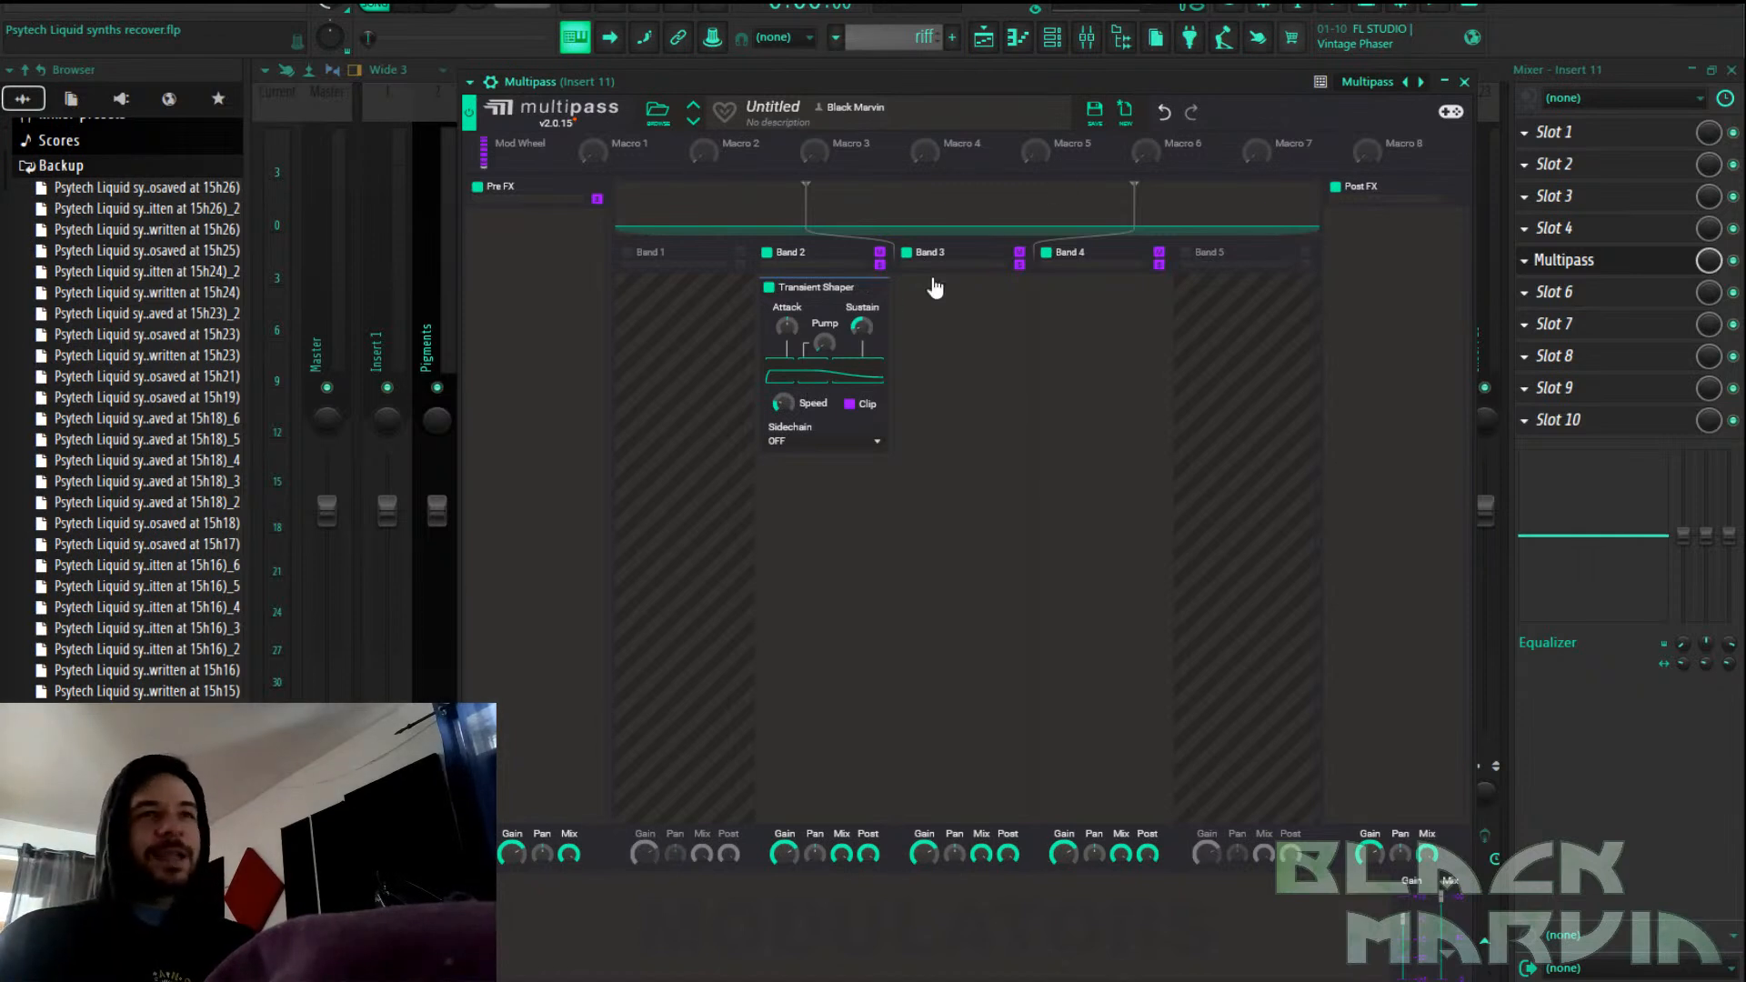
{"action": "left_click", "coordinate": [880, 289]}
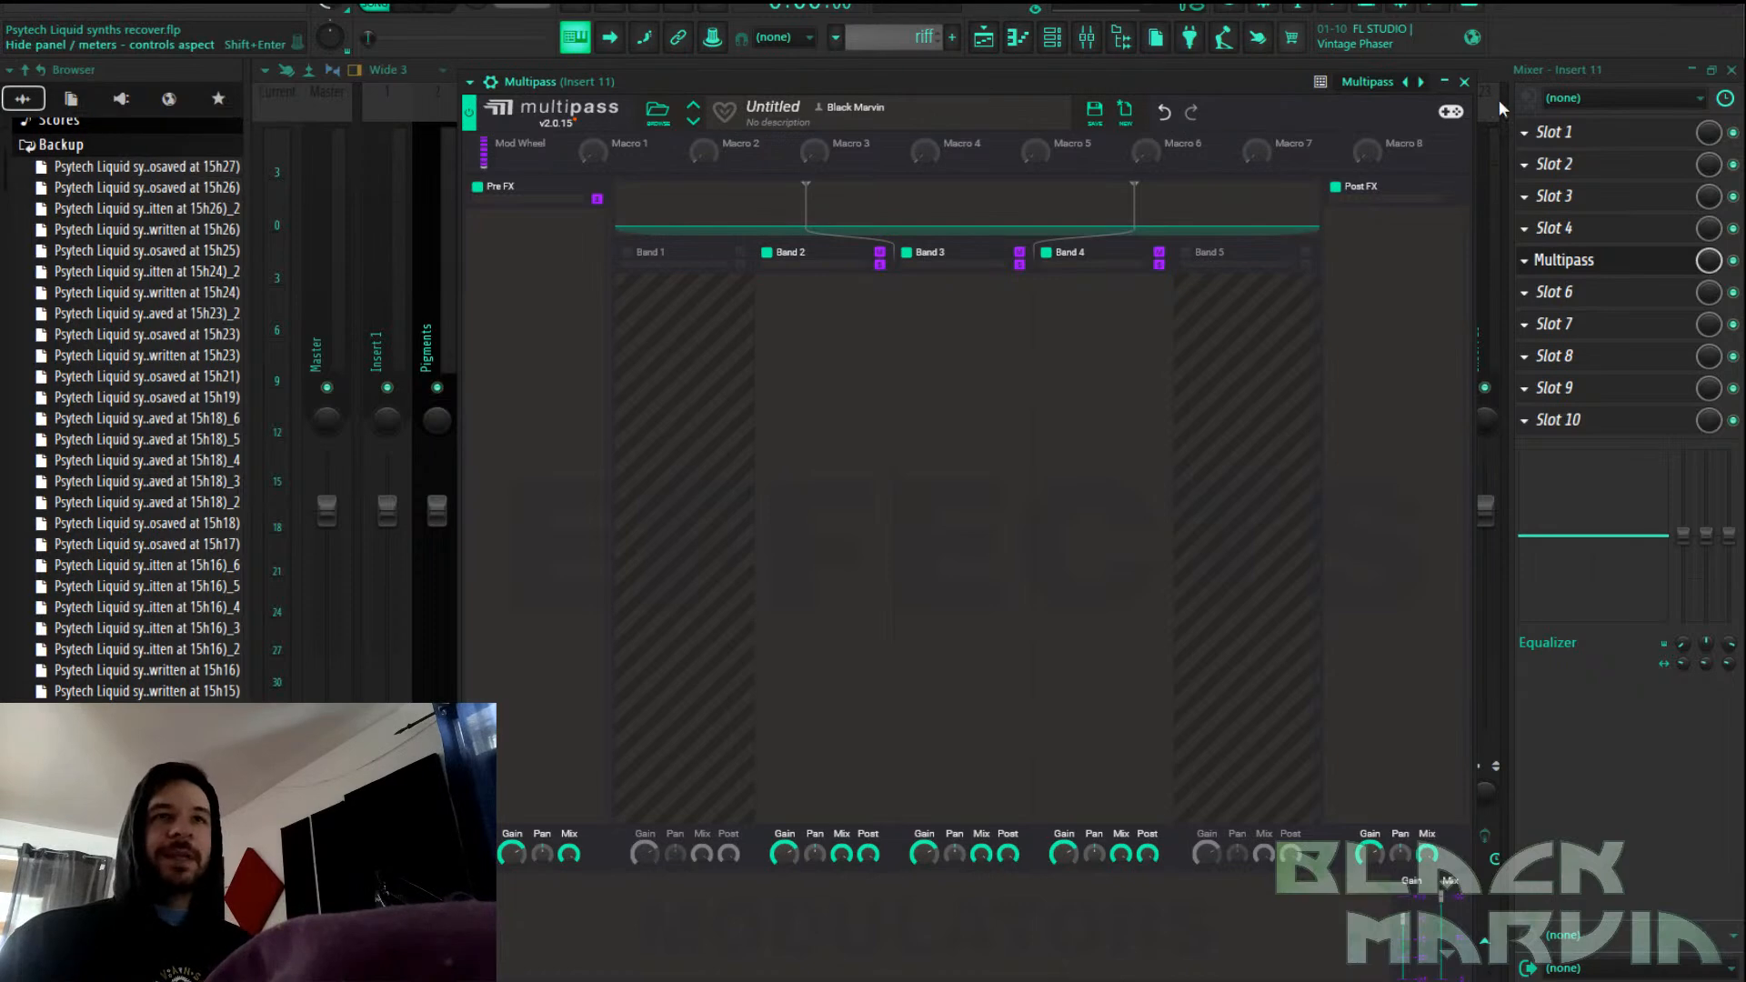
{"action": "left_click", "coordinate": [1525, 261]}
{"action": "mouse_move", "coordinate": [1543, 284]}
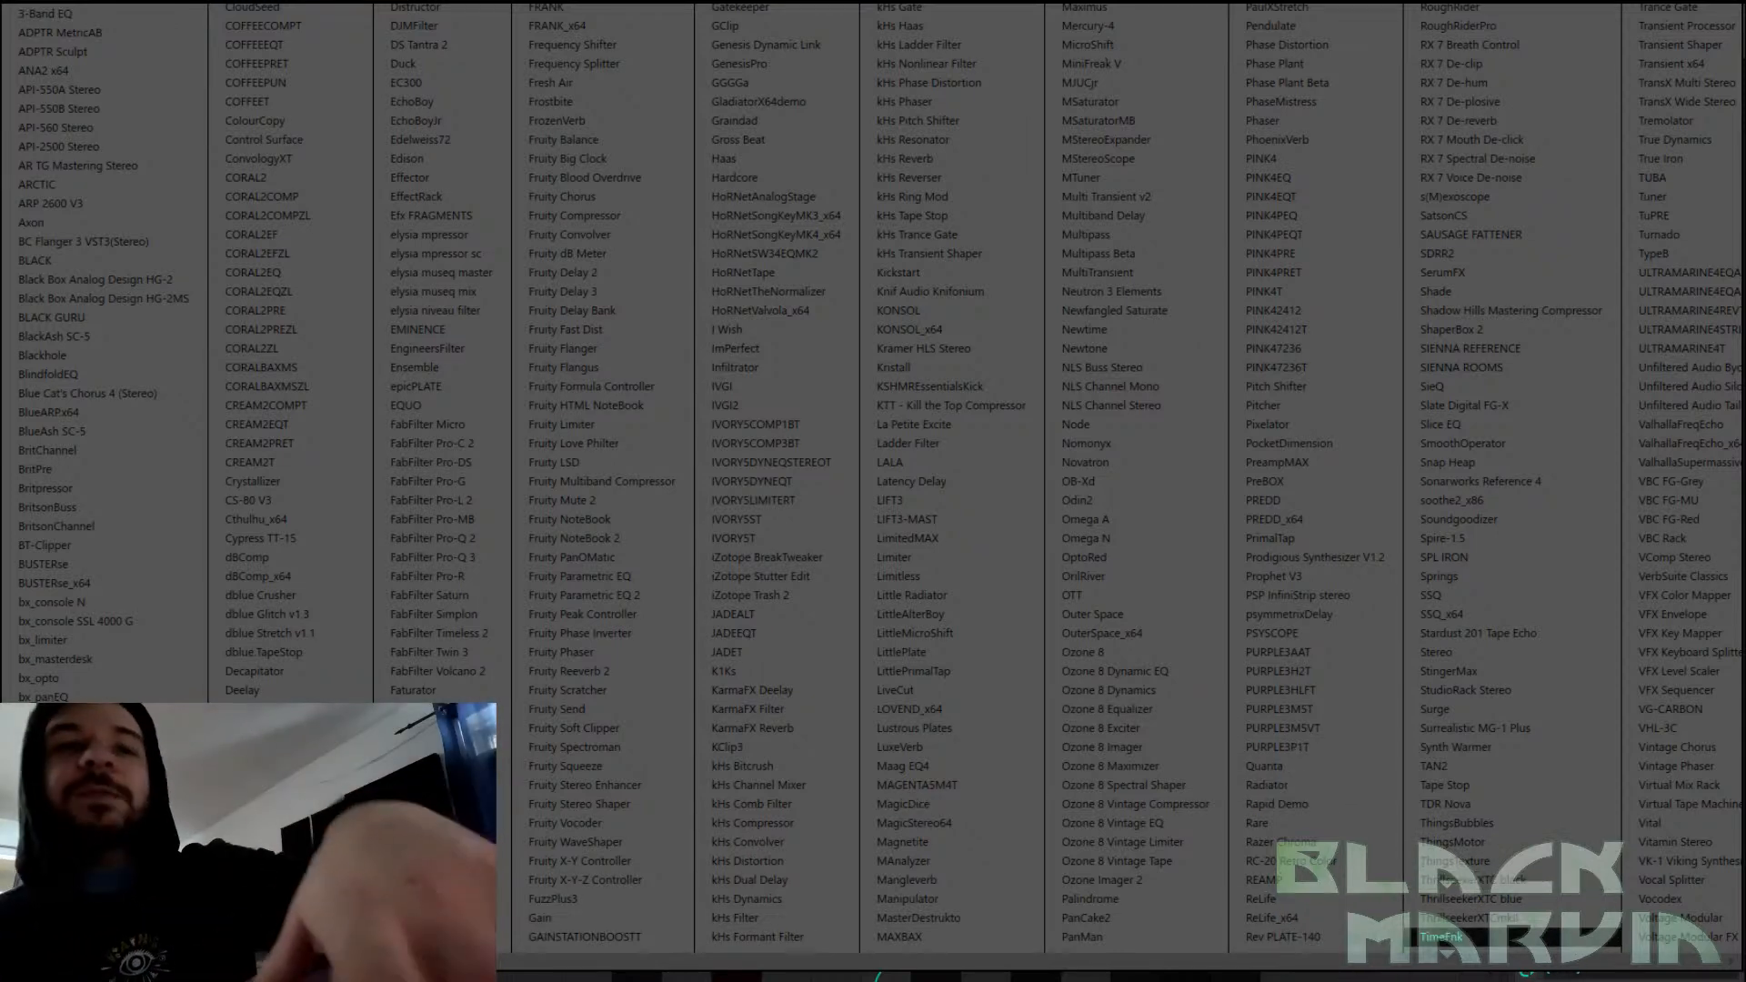
{"action": "key", "text": "Escape"}
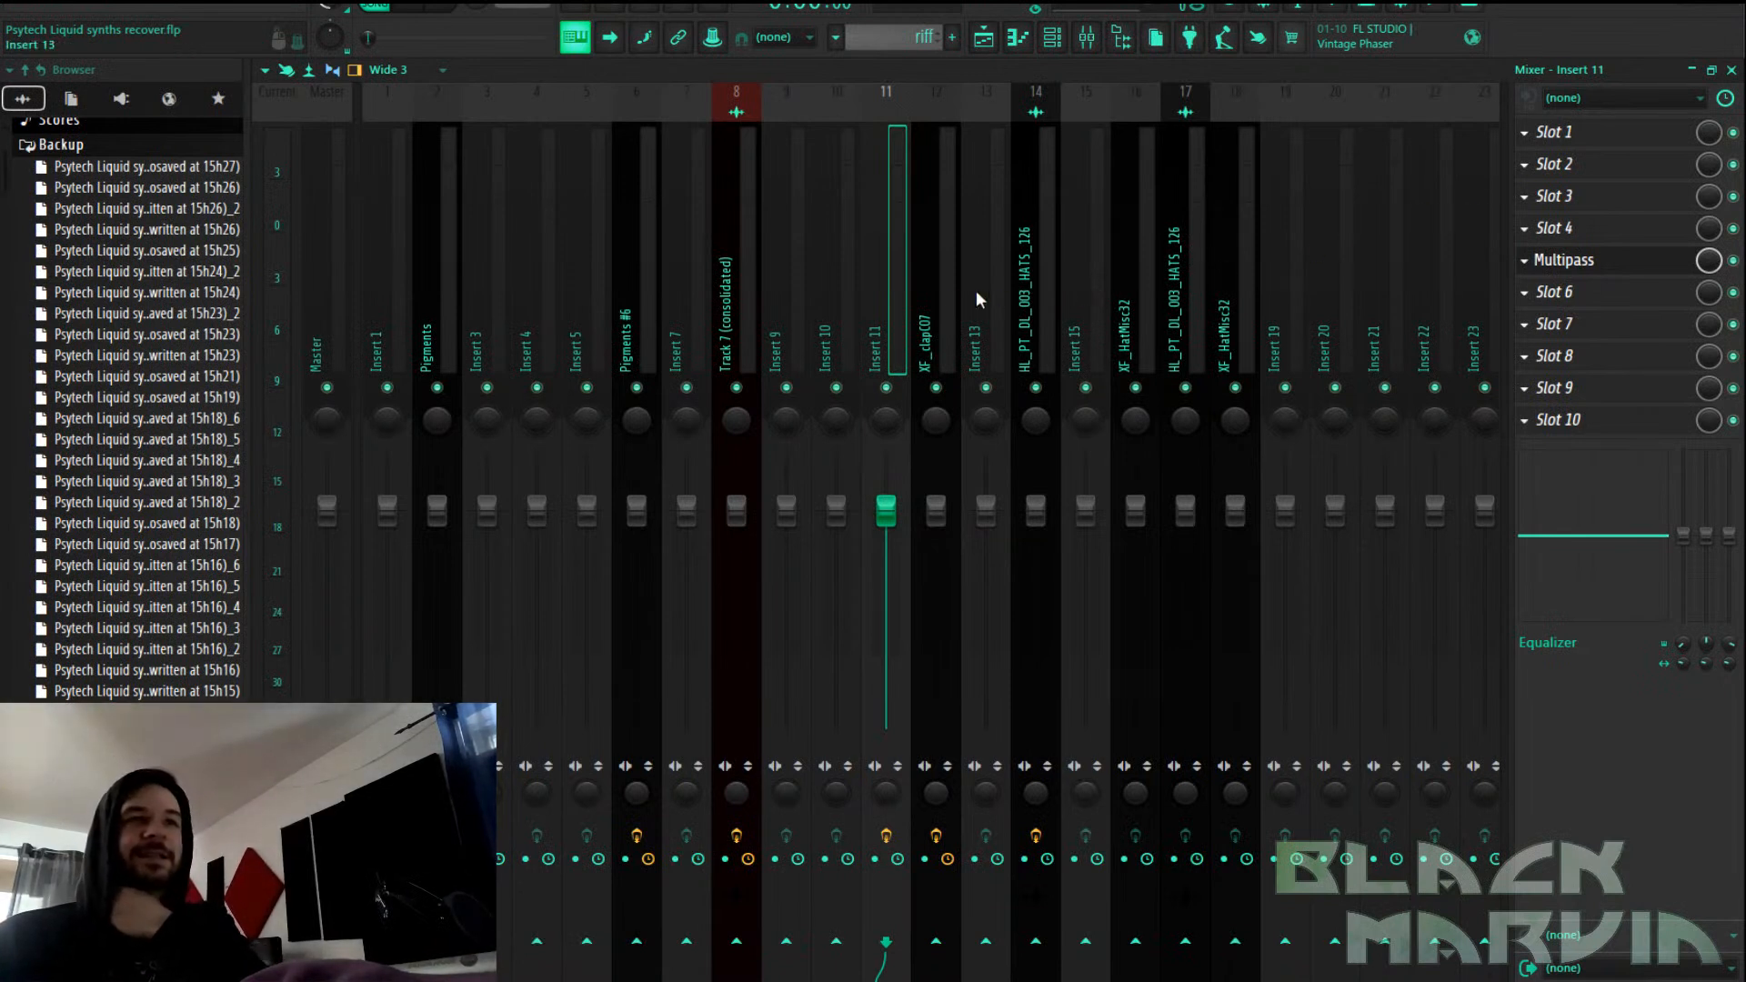
Duplicate the Track 7 consolidated clip in the playlist so the copy runs from bar 17 to bar 33
{"action": "left_click", "coordinate": [936, 287]}
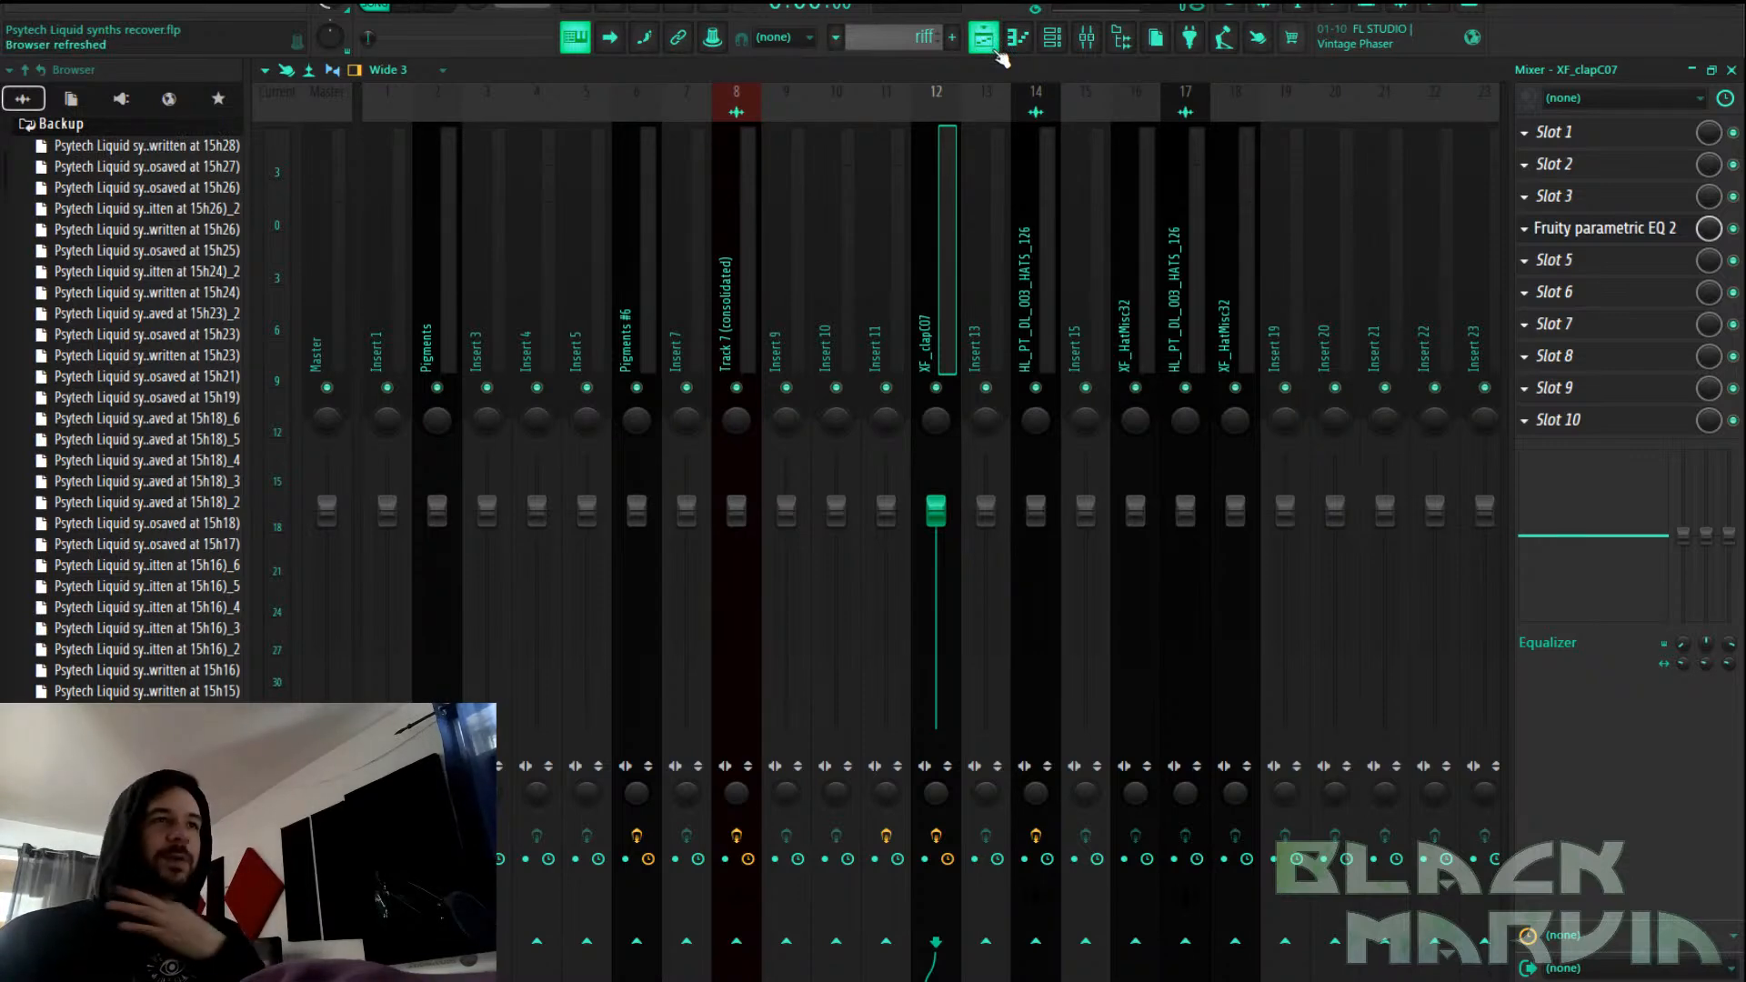
{"action": "left_click", "coordinate": [996, 51]}
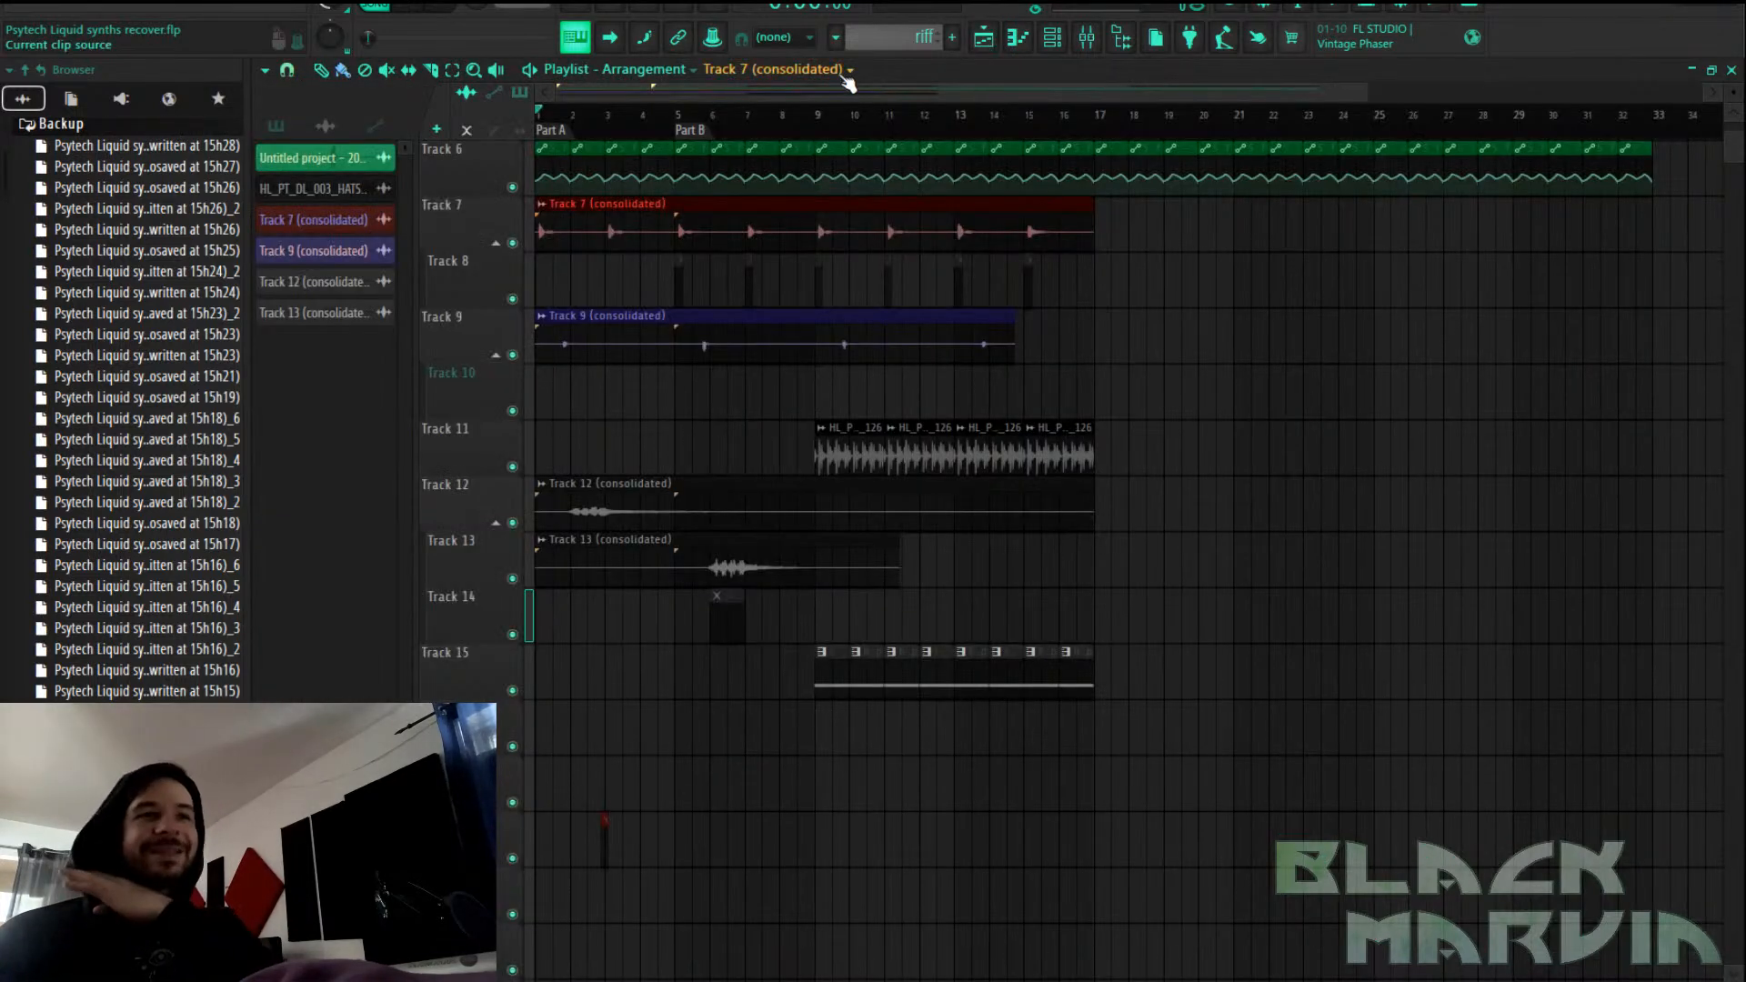
{"action": "scroll", "coordinate": [932, 208], "scroll_direction": "up", "scroll_amount": 3}
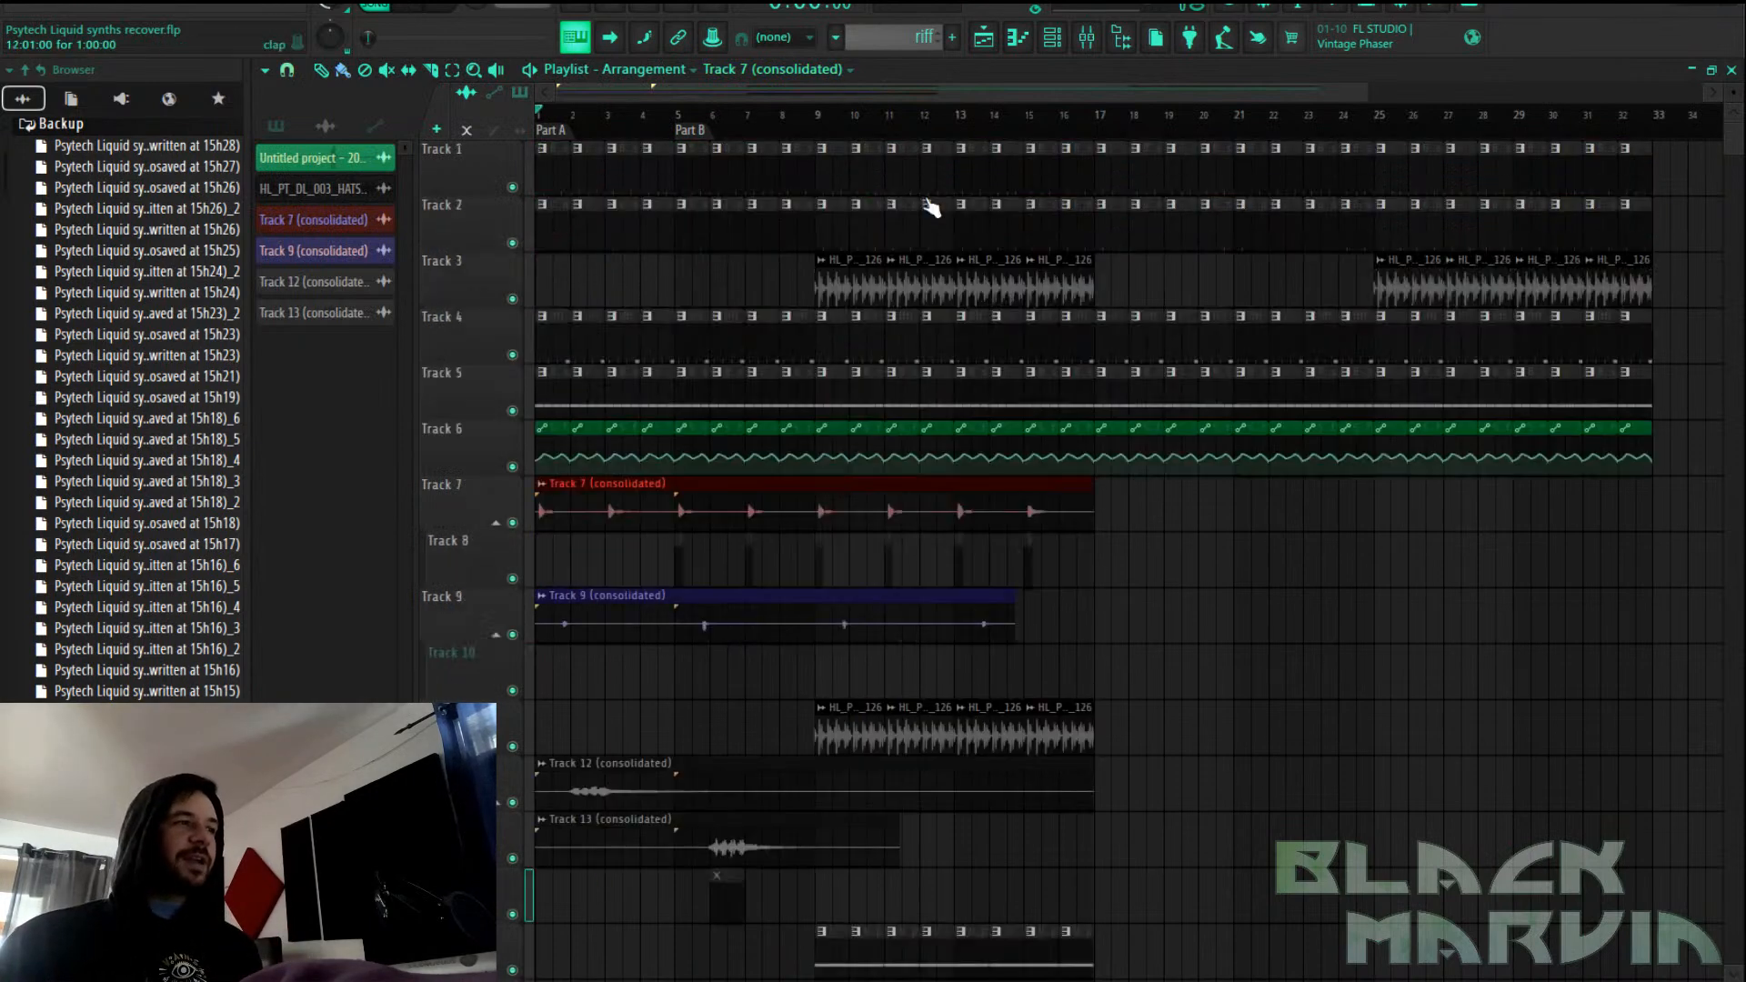
{"action": "left_click", "coordinate": [1066, 515]}
{"action": "left_click", "coordinate": [1111, 511]}
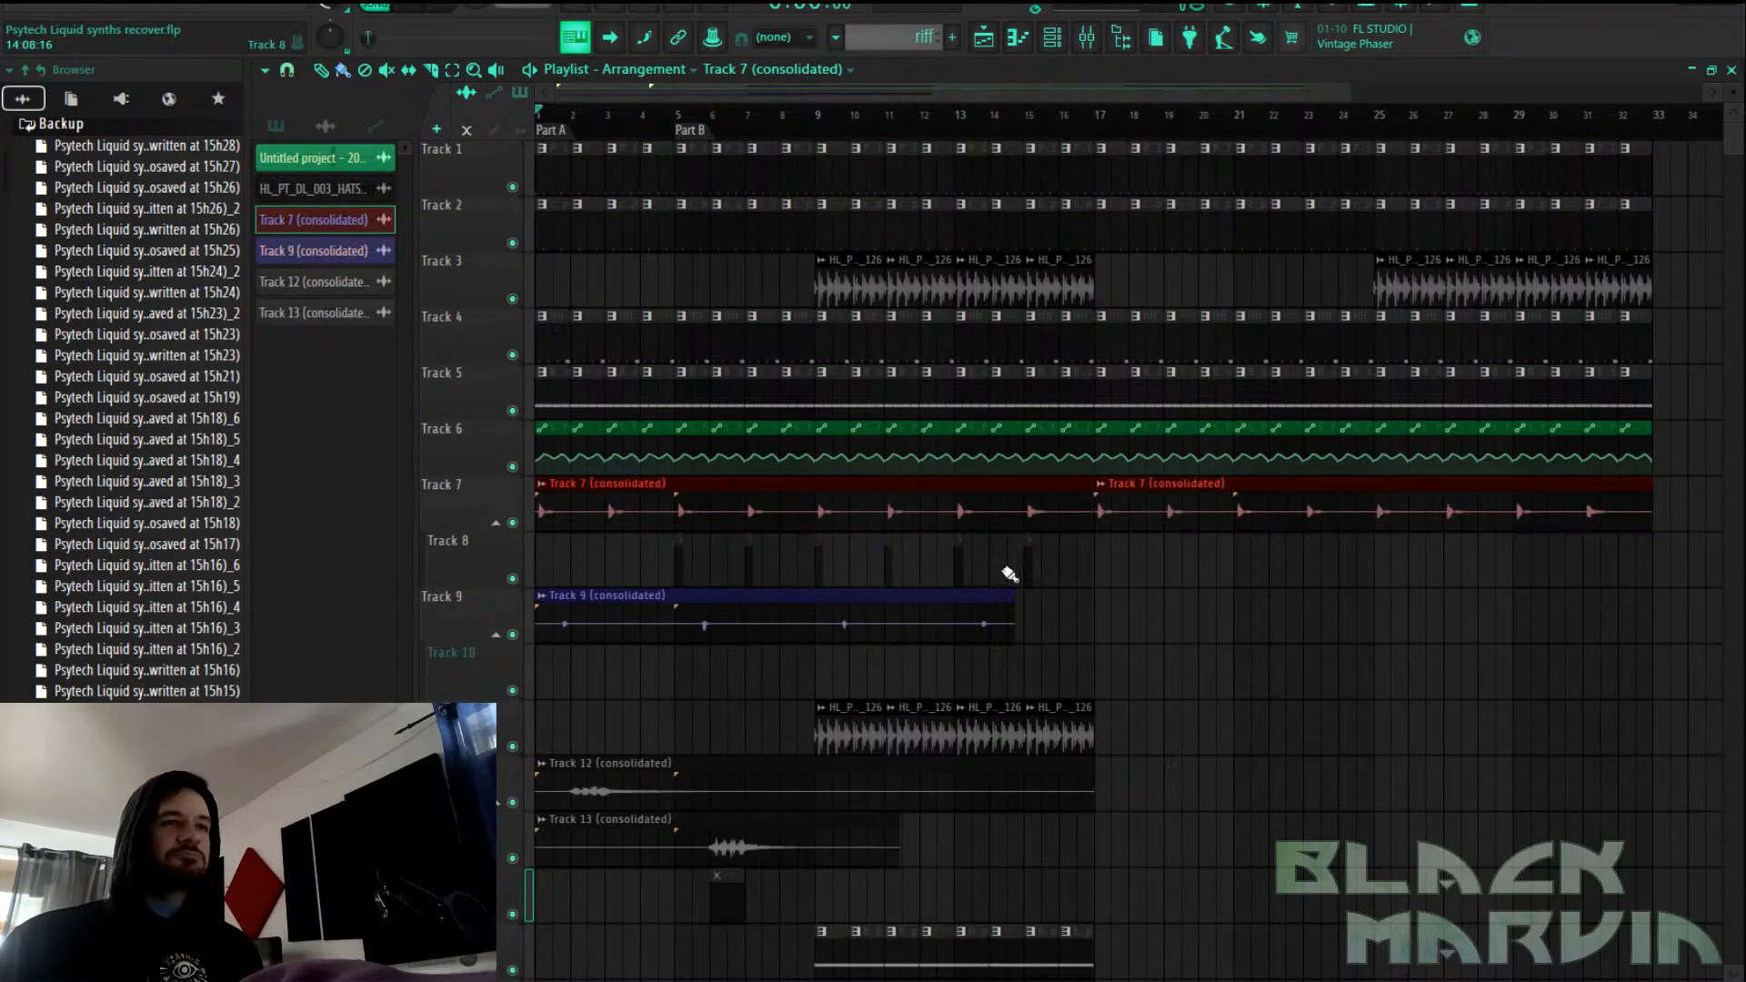
Trim the Track 9 consolidated clip to end at bar 9 and repeat it up to bar 33
{"action": "left_click", "coordinate": [994, 608]}
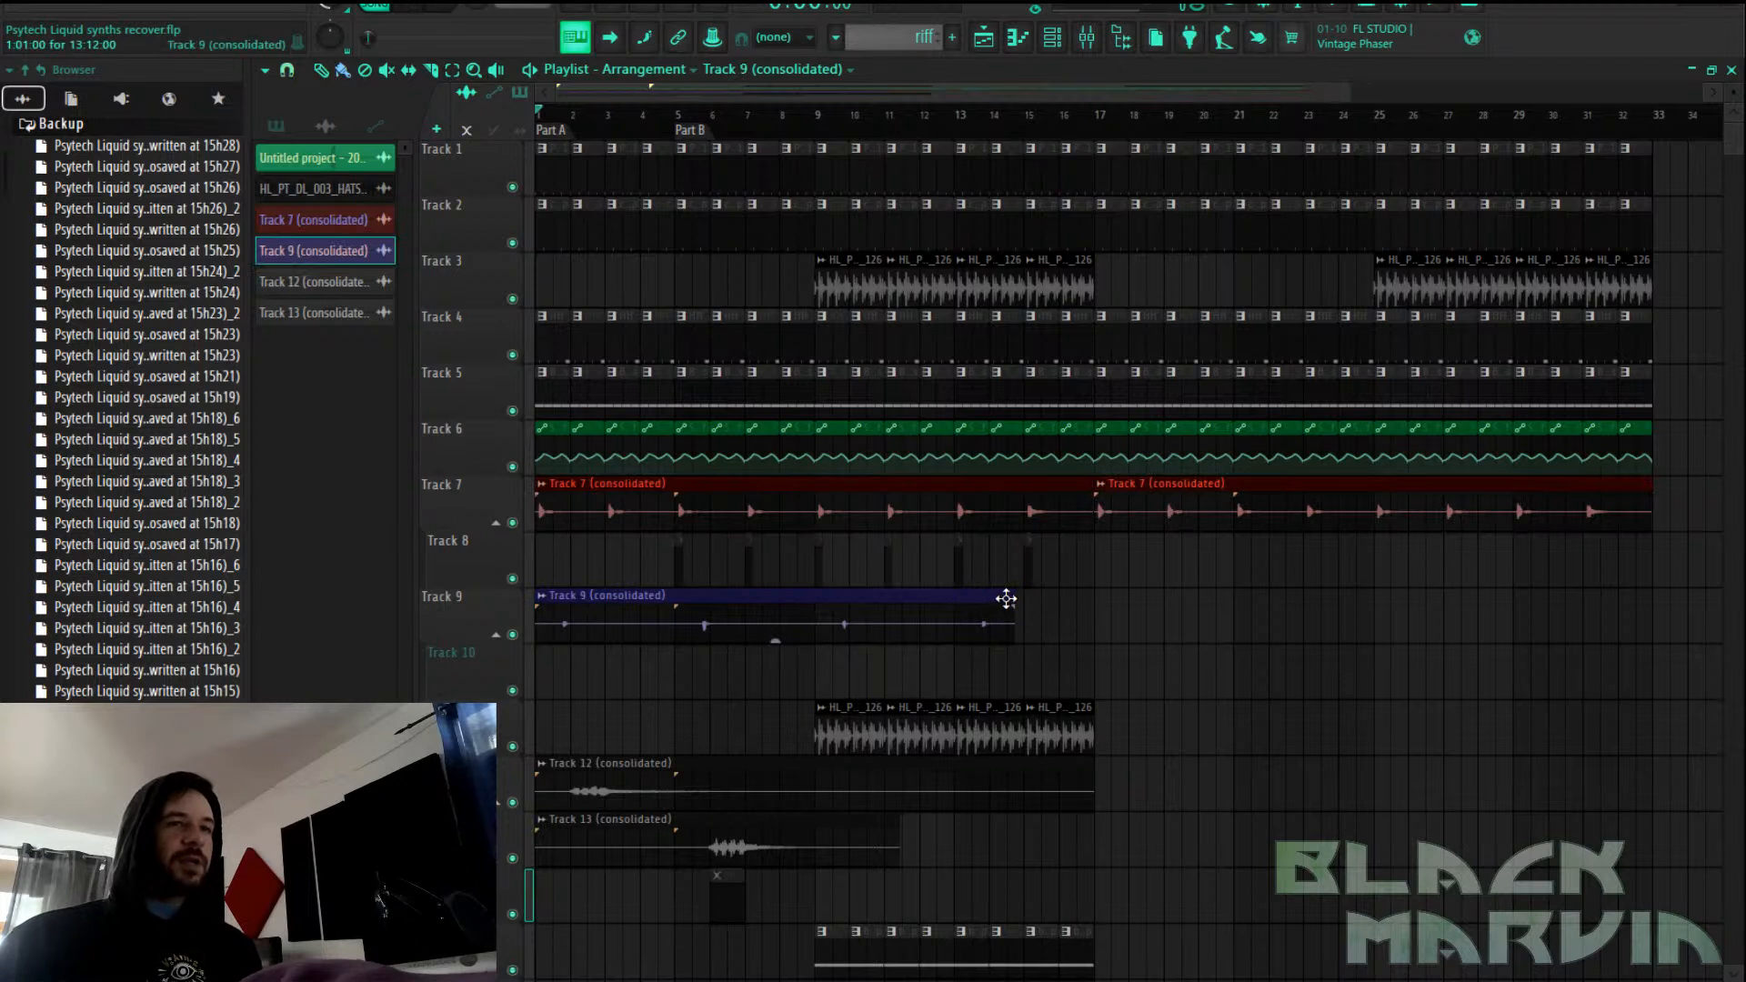
{"action": "left_click_drag", "start_coordinate": [1012, 597], "coordinate": [819, 664]}
{"action": "left_click", "coordinate": [342, 69]}
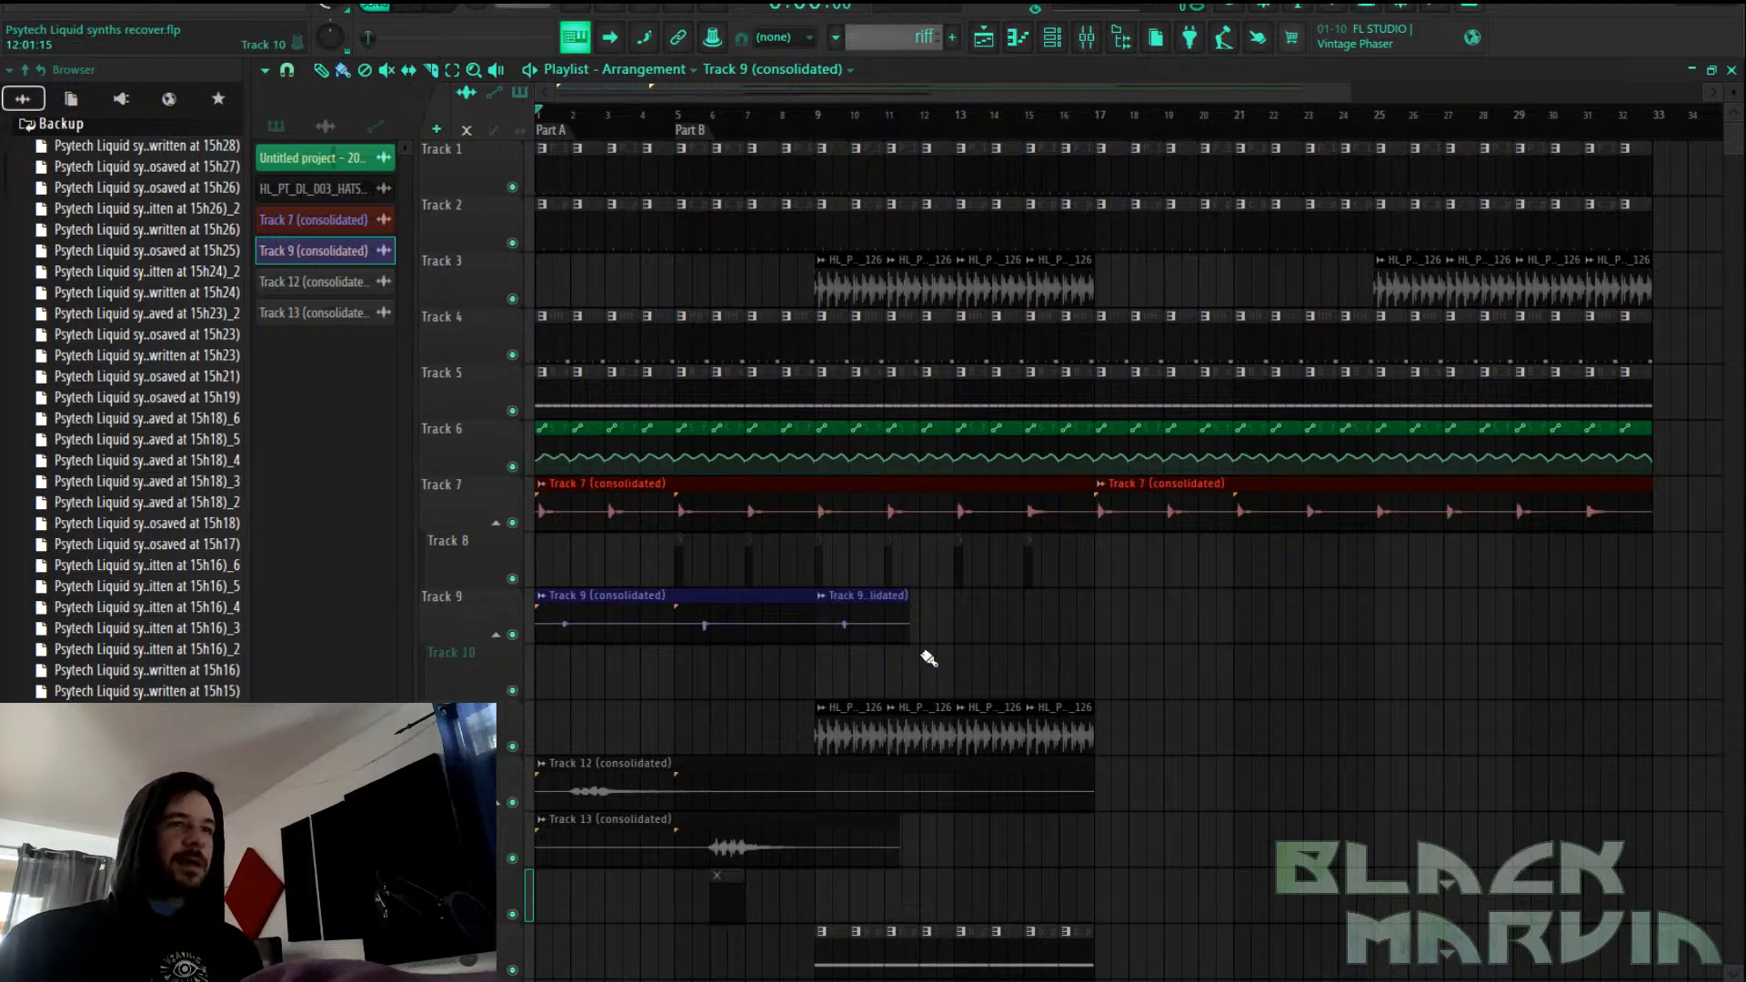
{"action": "right_click", "coordinate": [869, 617]}
{"action": "mouse_move", "coordinate": [803, 605]}
{"action": "left_mouse_down"}
{"action": "mouse_move", "coordinate": [1384, 624]}
{"action": "mouse_move", "coordinate": [1455, 609]}
{"action": "left_mouse_up"}
{"action": "scroll", "coordinate": [1489, 604], "scroll_direction": "down", "scroll_amount": 4}
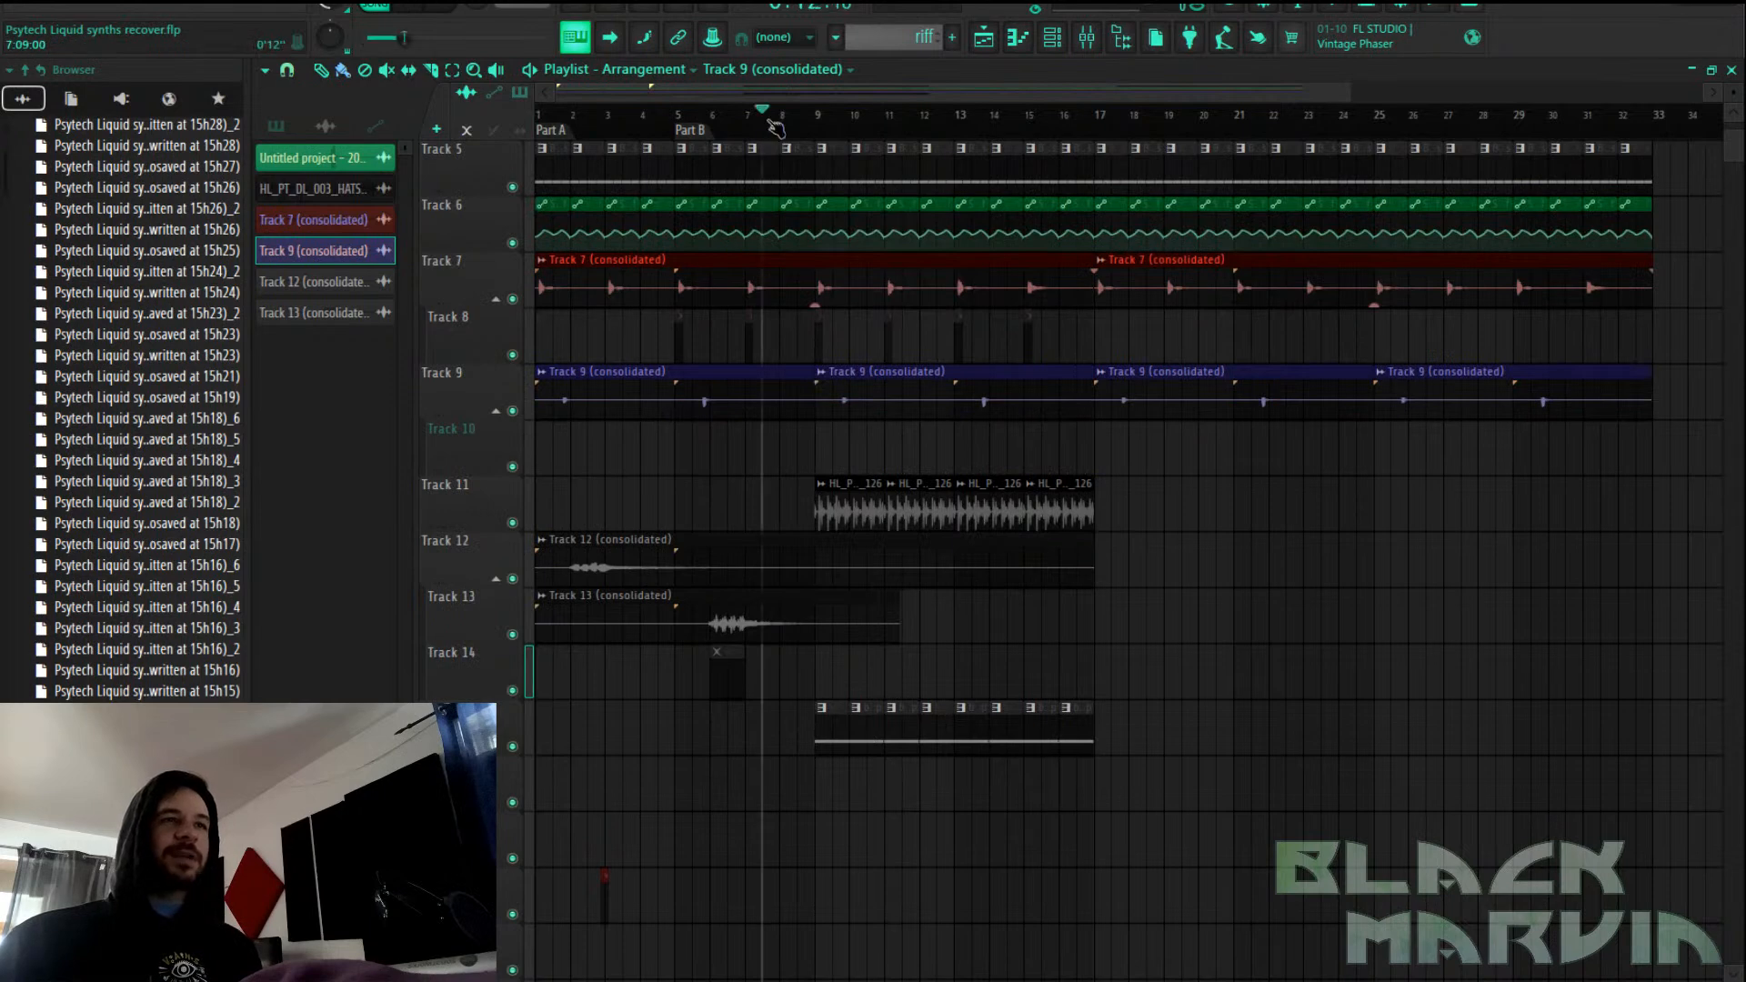
Route the Track 9 consolidated audio clip to mixer Insert 9
{"action": "left_click", "coordinate": [1088, 38]}
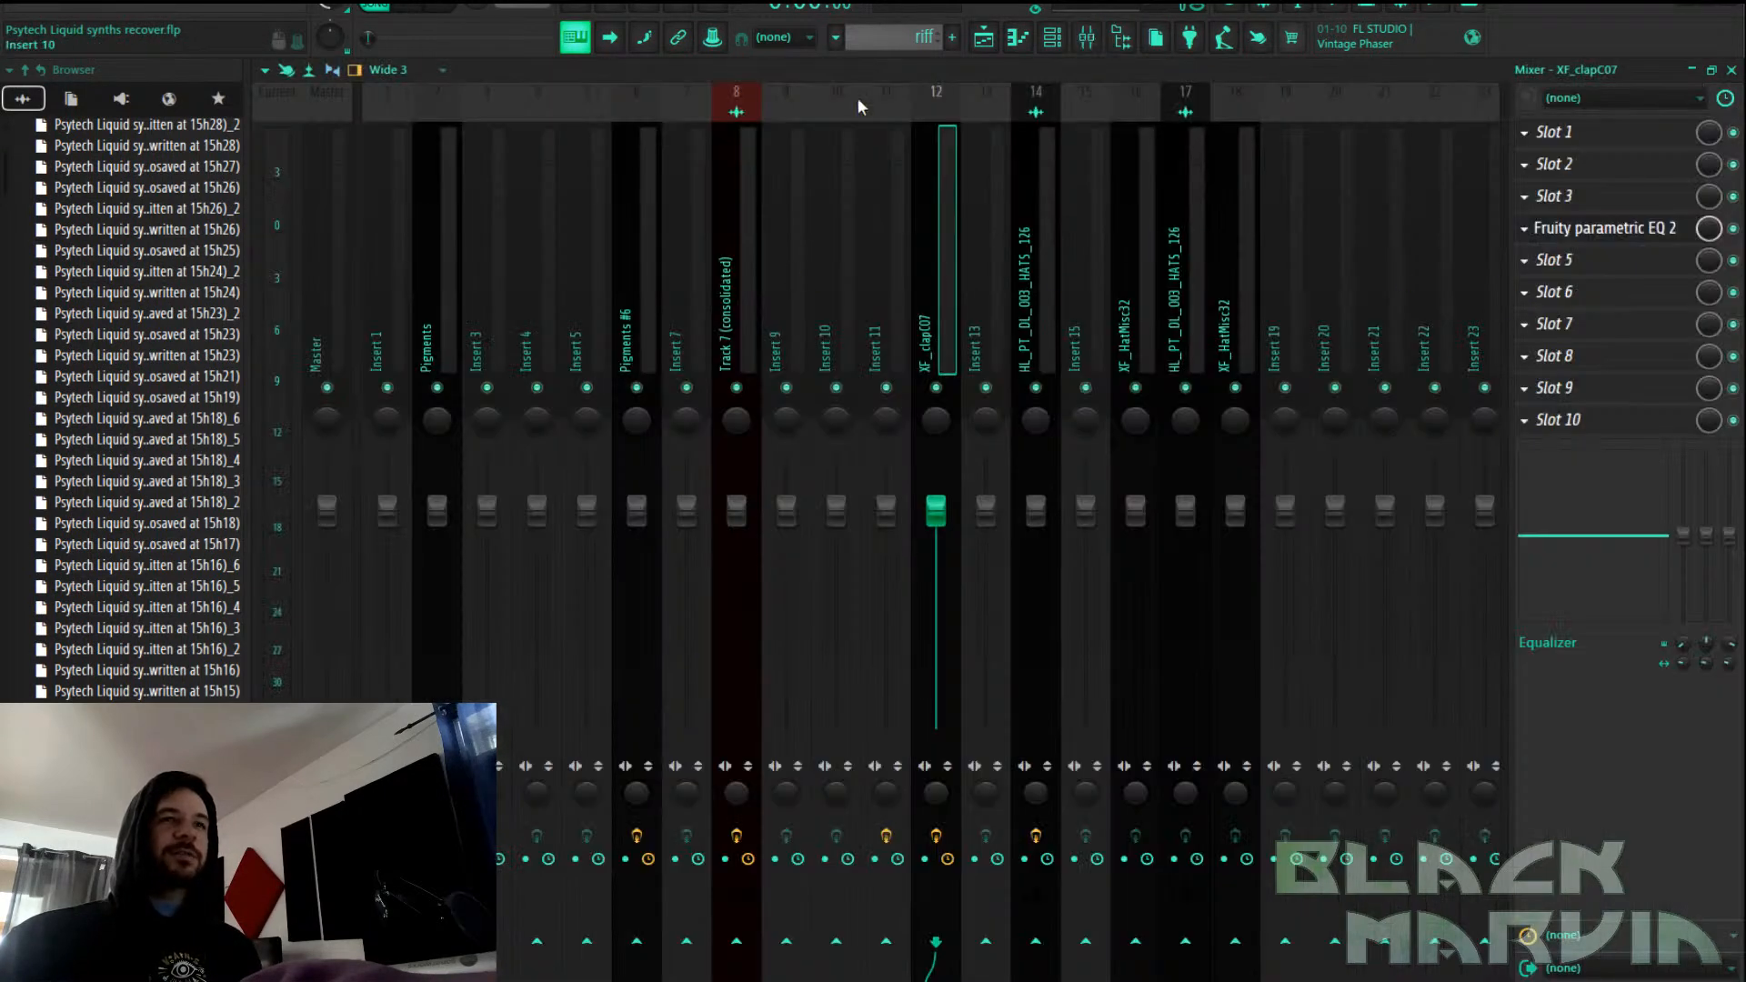
{"action": "left_click", "coordinate": [1018, 38]}
{"action": "double_click", "coordinate": [749, 370]}
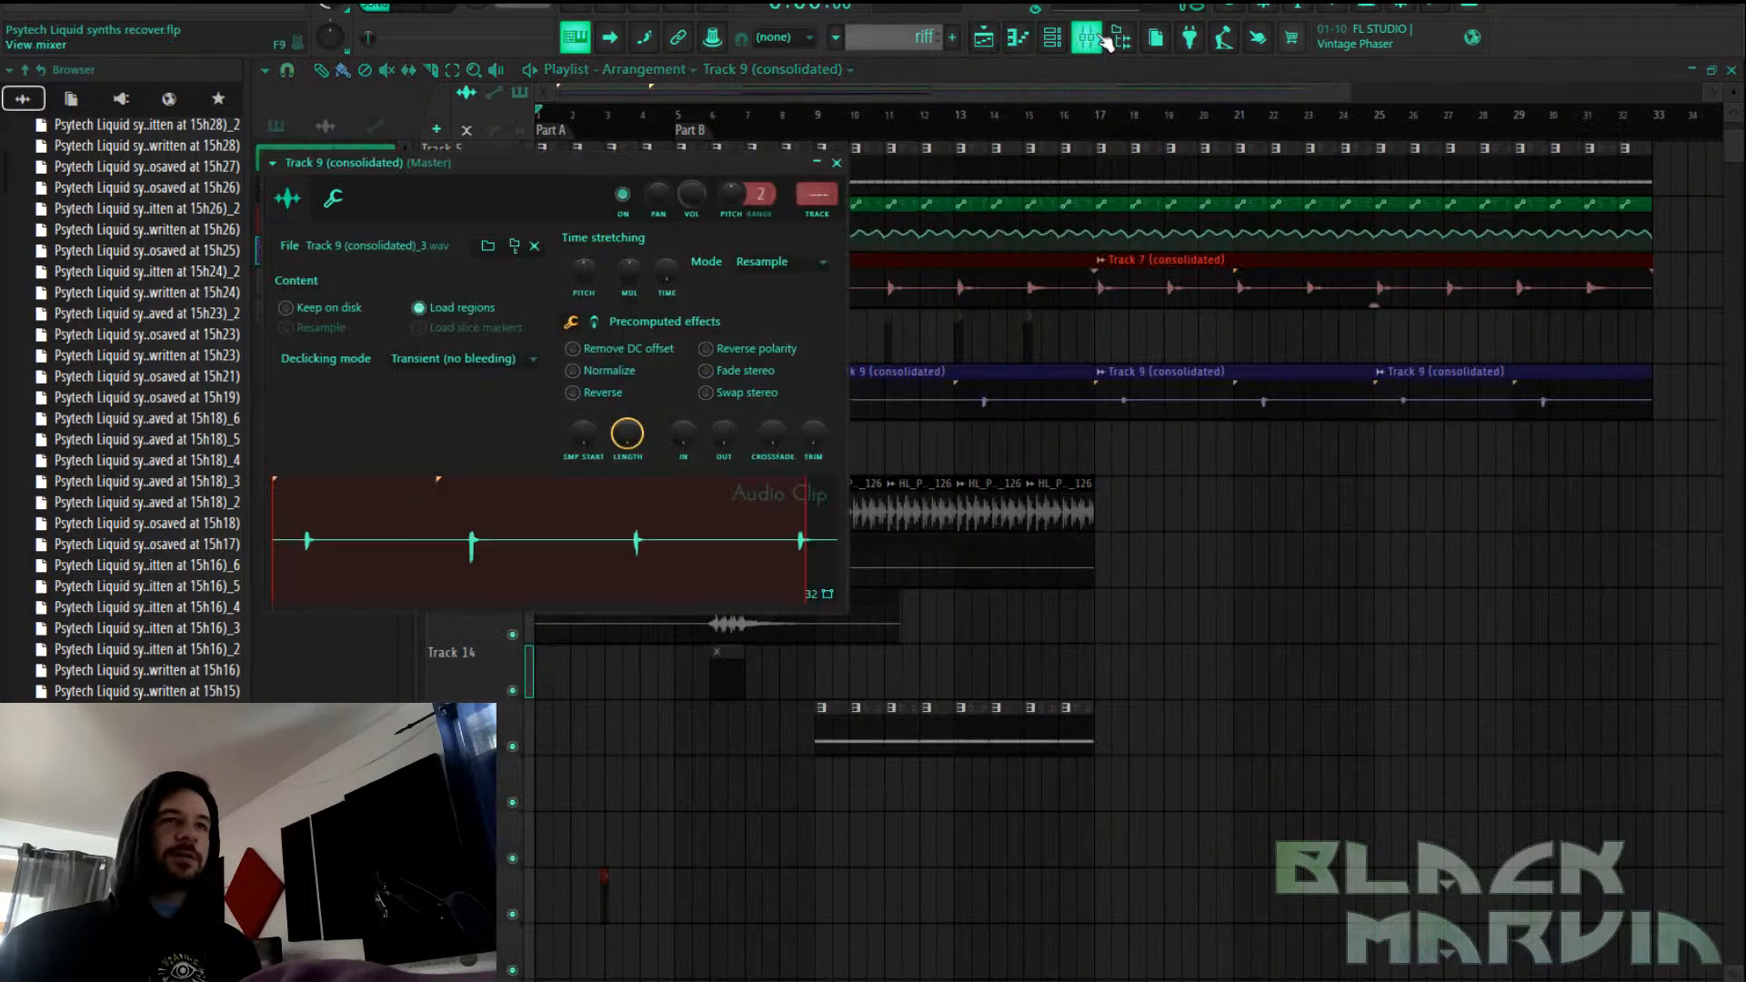
{"action": "left_click", "coordinate": [1087, 41]}
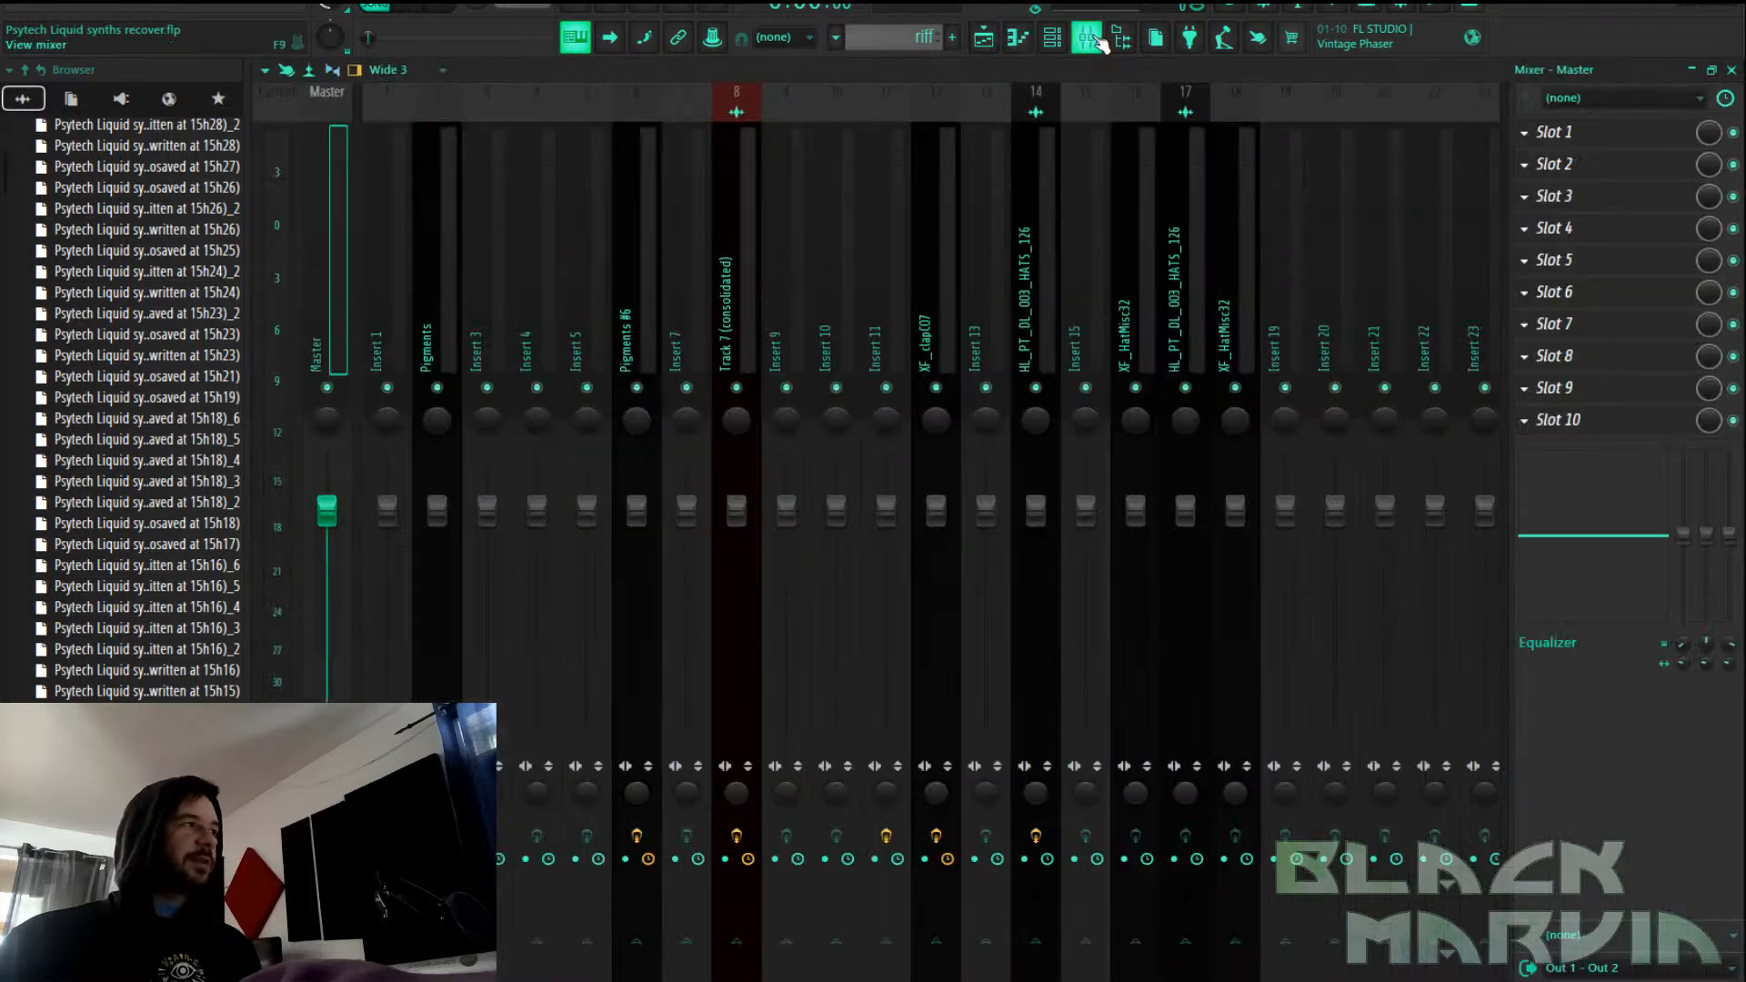
{"action": "right_click", "coordinate": [778, 291]}
{"action": "mouse_move", "coordinate": [917, 307]}
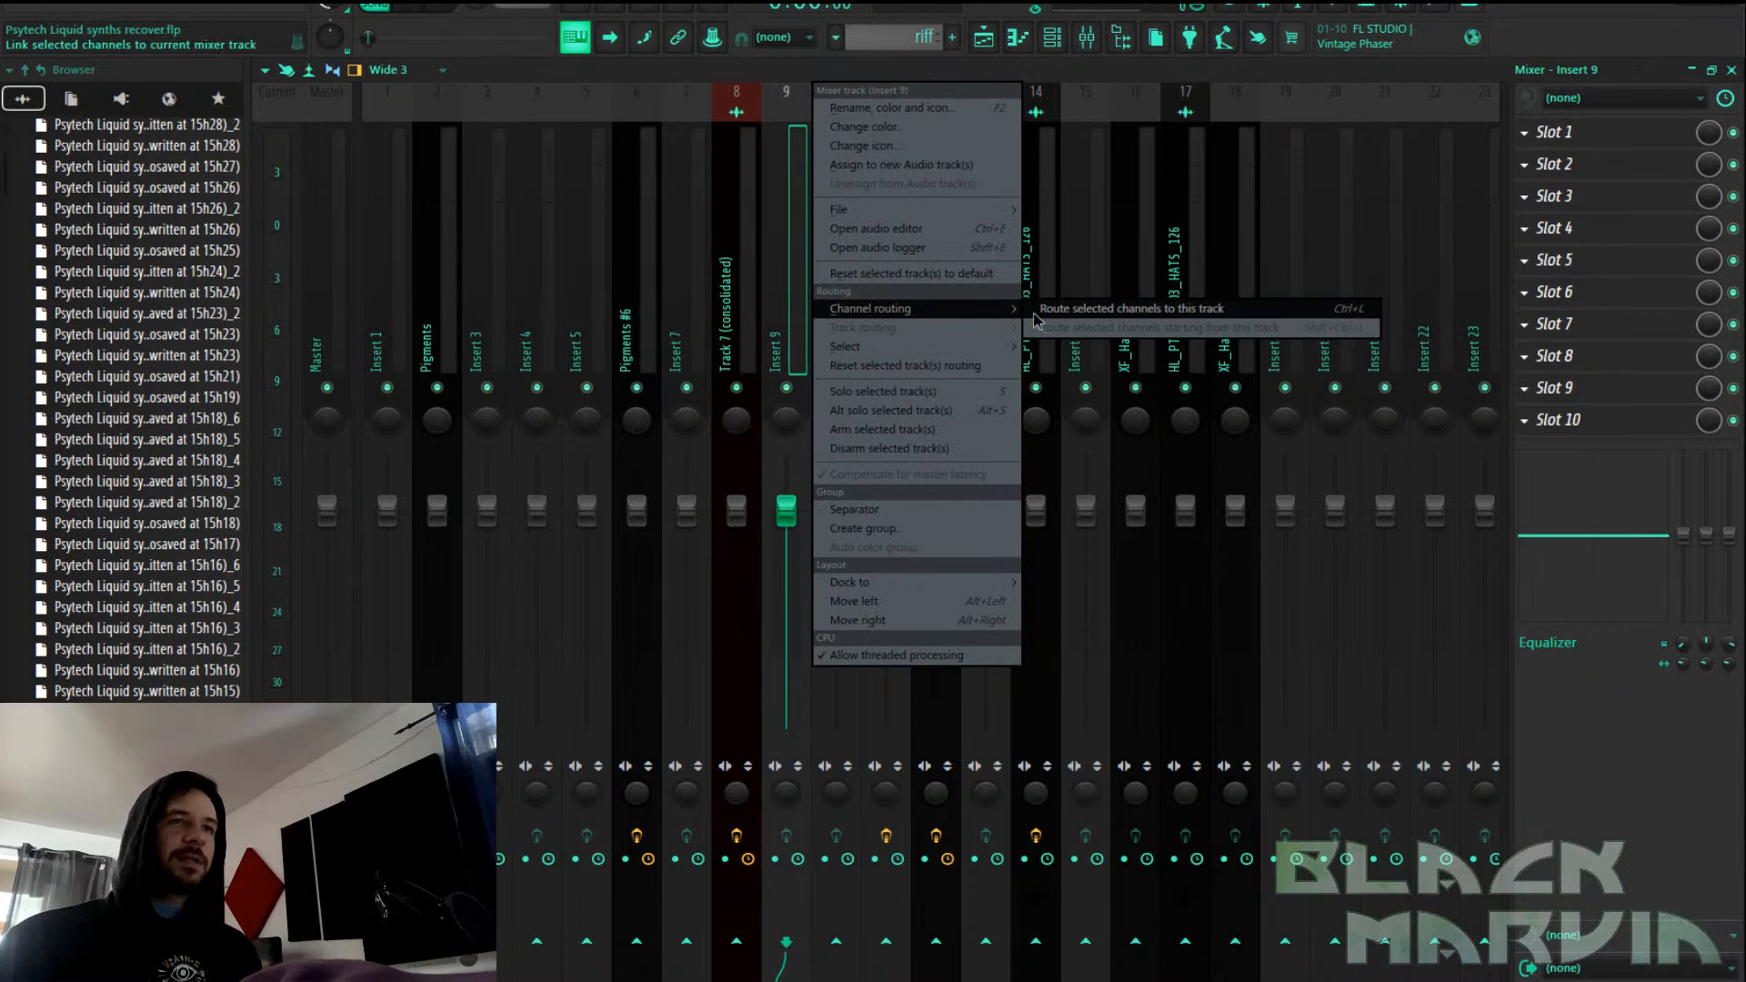
Rename the Track 7 mixer channel as Stab 1 and the Track 9 mixer channel as Stab 2
{"action": "left_click", "coordinate": [740, 292]}
{"action": "right_click", "coordinate": [740, 292]}
{"action": "left_click", "coordinate": [835, 111]}
{"action": "type", "text": "Stab 1"}
{"action": "key", "text": "Return"}
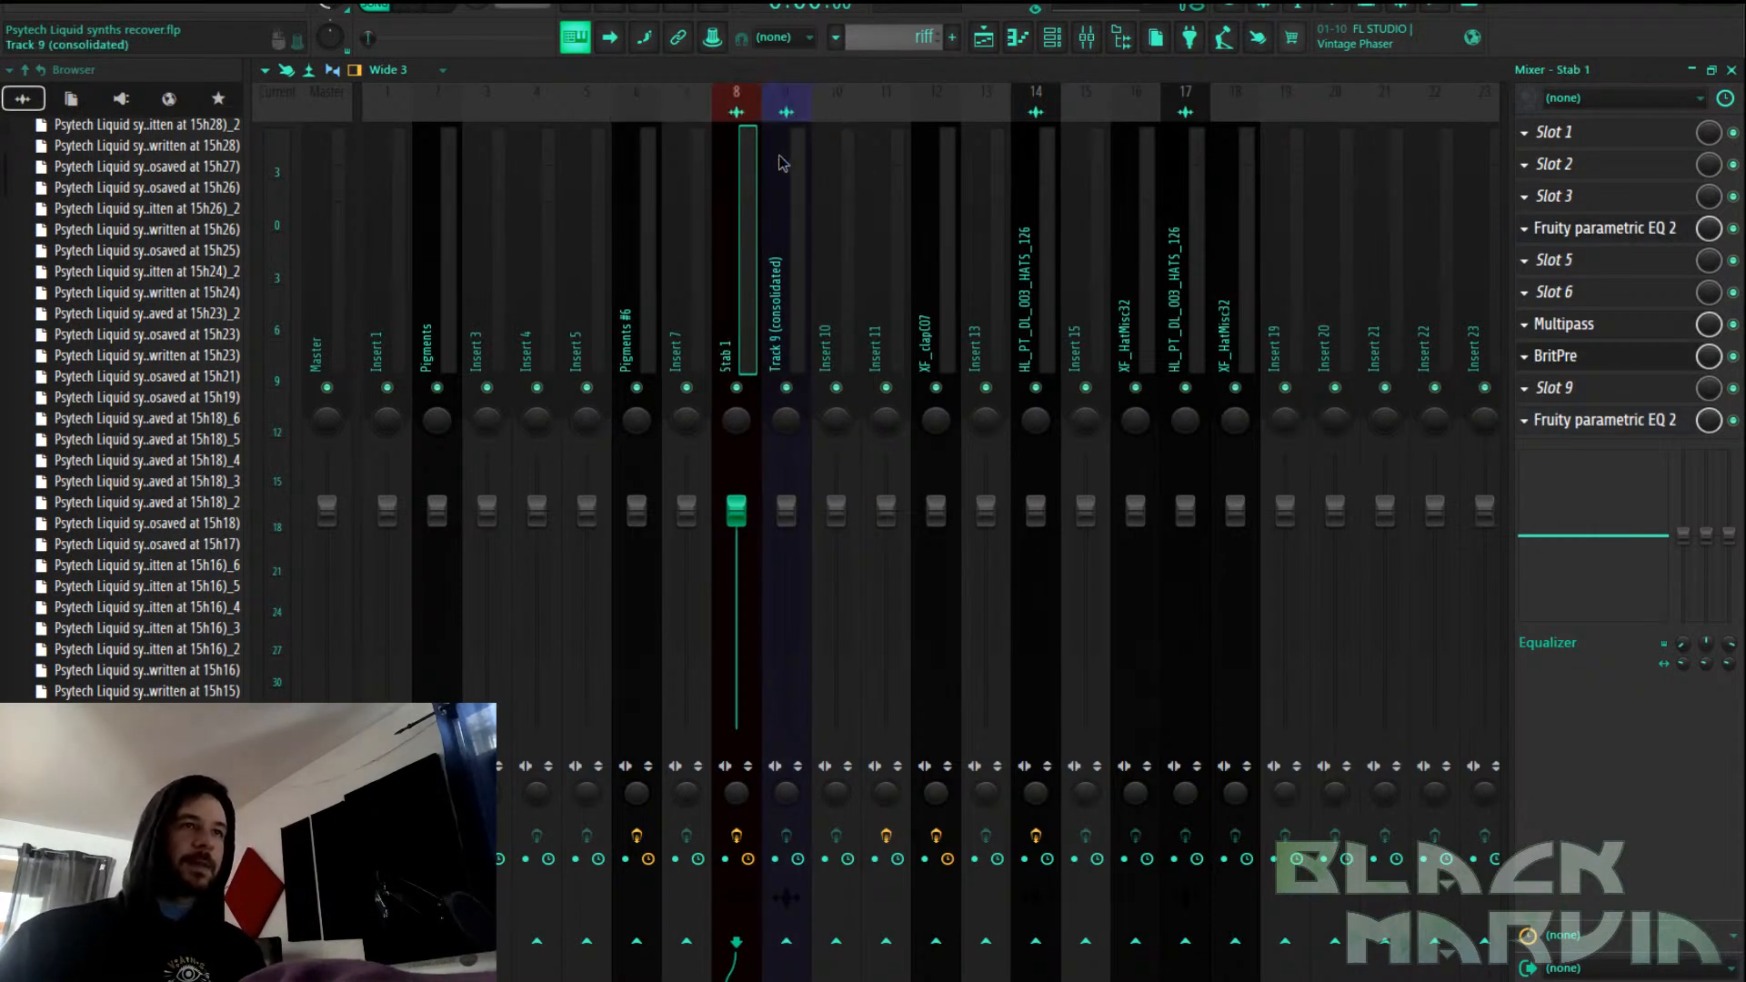
{"action": "right_click", "coordinate": [779, 152]}
{"action": "left_click", "coordinate": [864, 117]}
{"action": "type", "text": "Stab 2"}
{"action": "key", "text": "Return"}
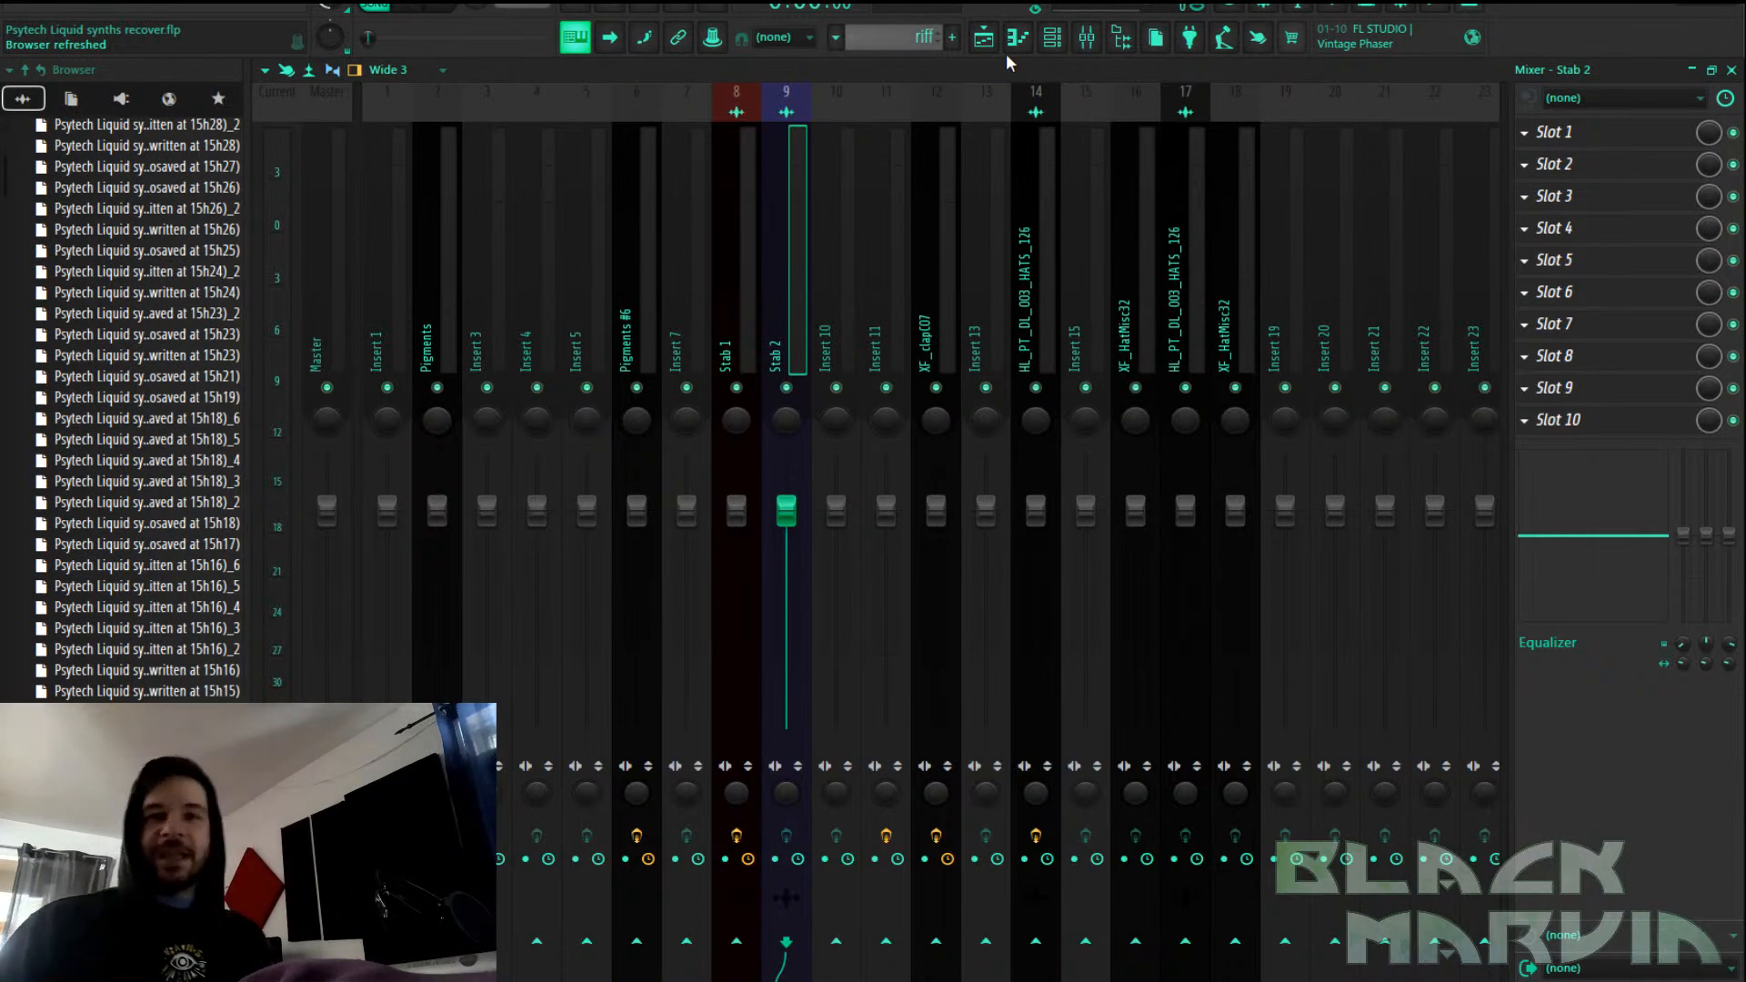
Return to the playlist and save the project
{"action": "left_click", "coordinate": [1023, 38]}
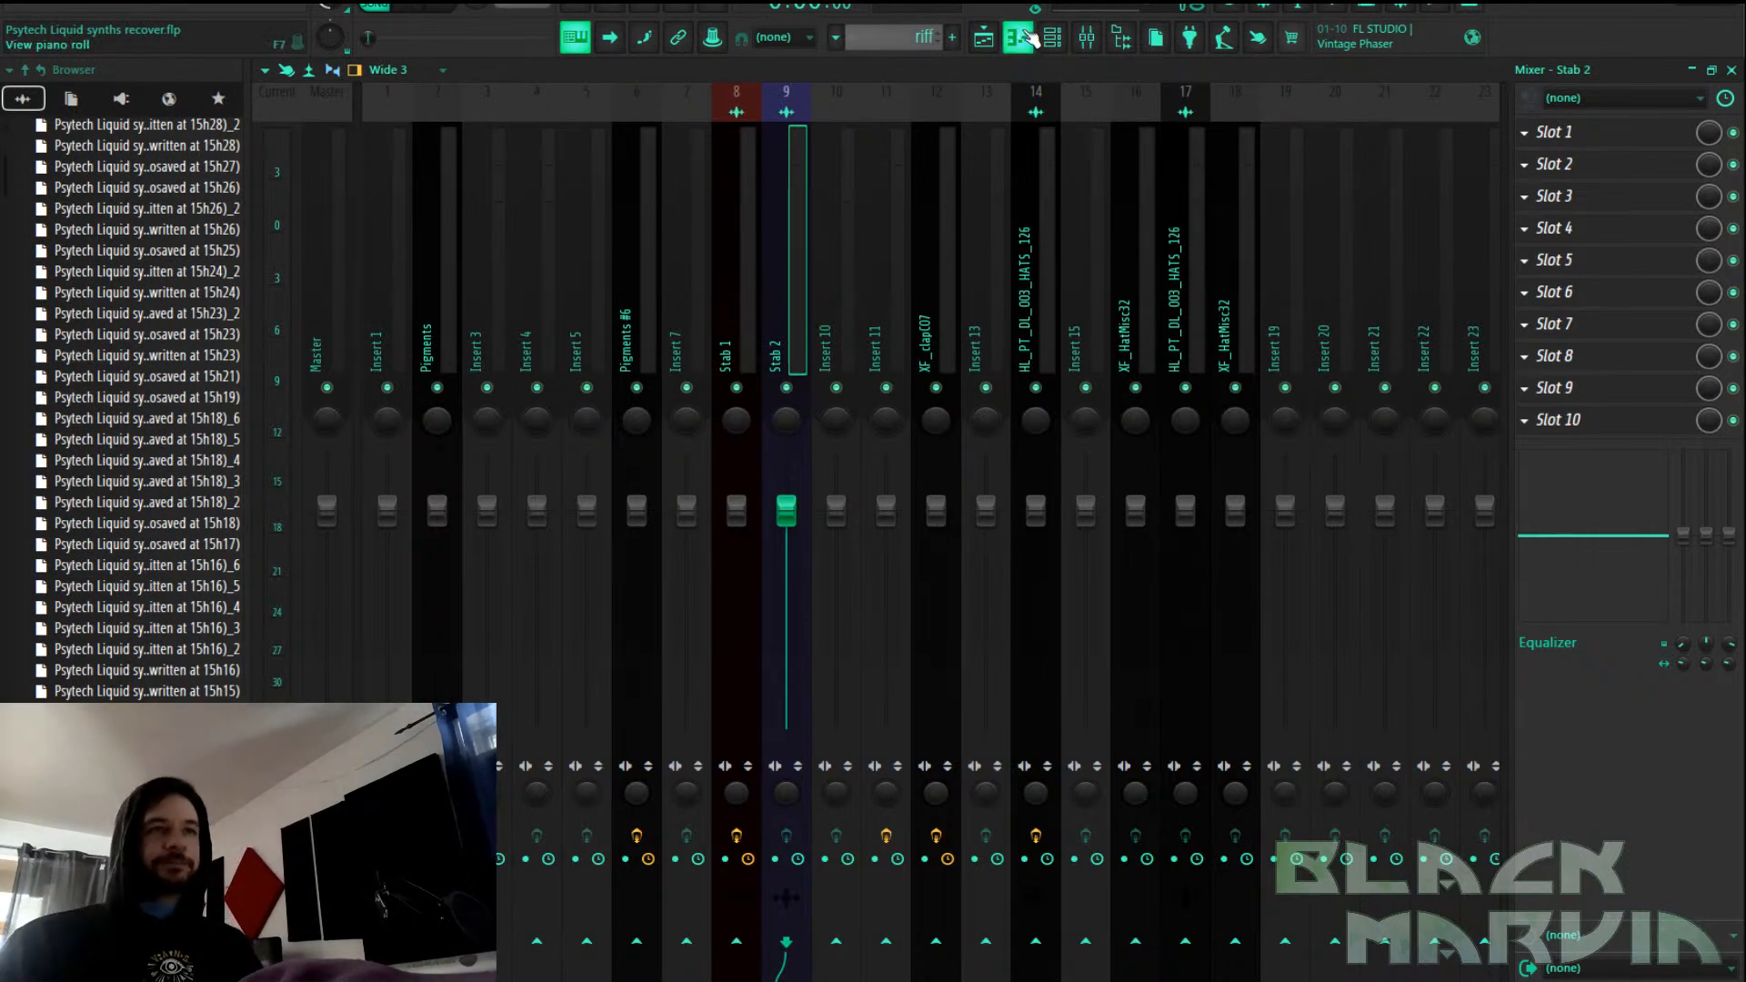
{"action": "left_click", "coordinate": [985, 41]}
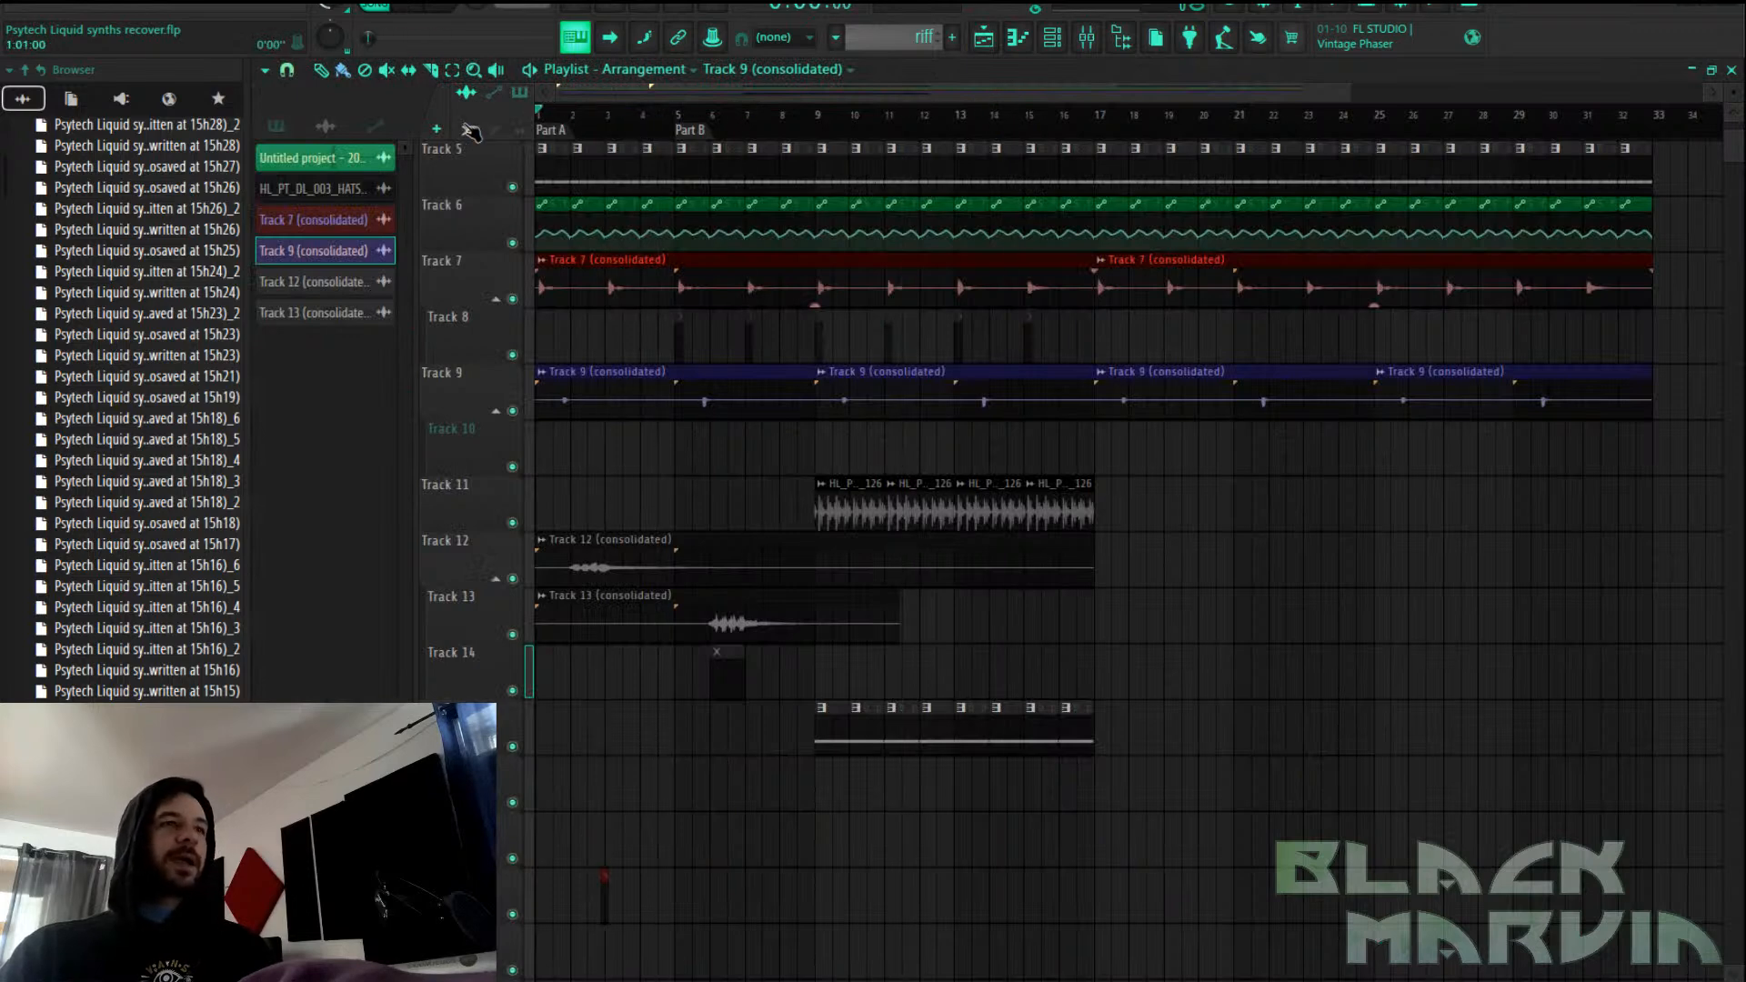
{"action": "key", "text": "ctrl+s"}
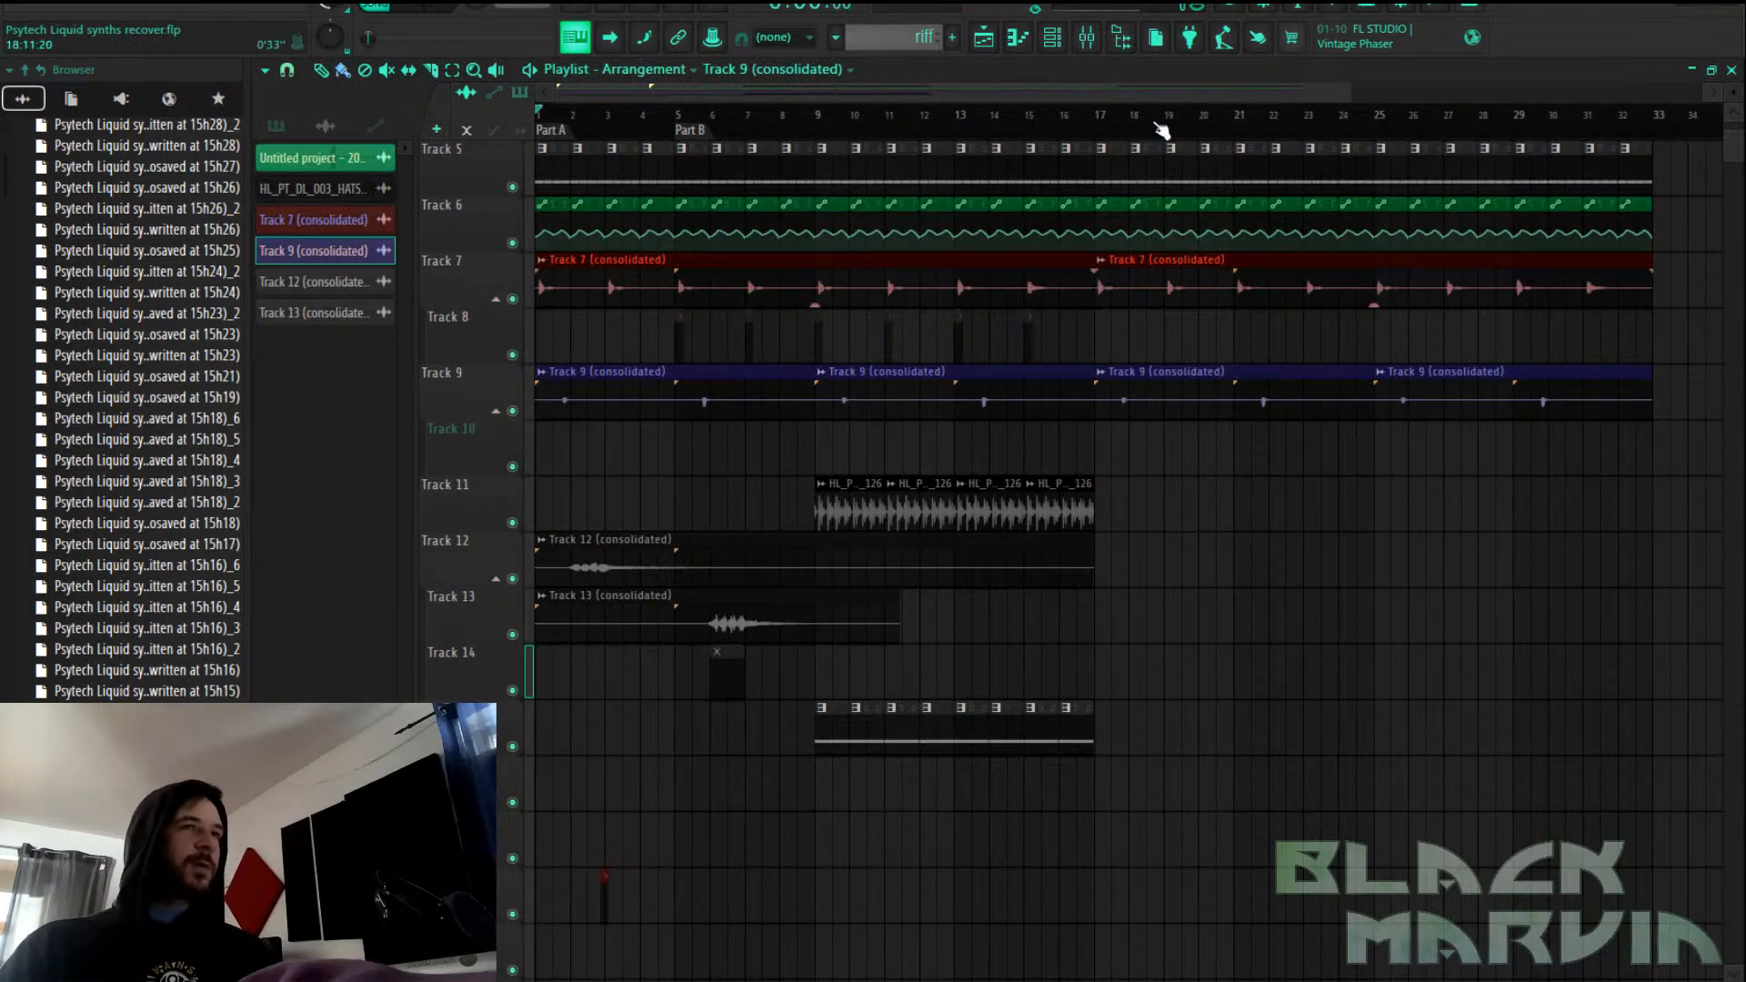
Copy the Multipass effect with its Nasty Dirty Synth preset from the Stab 1 mixer channel to slot 1 of Stab 2
{"action": "left_click", "coordinate": [1100, 40]}
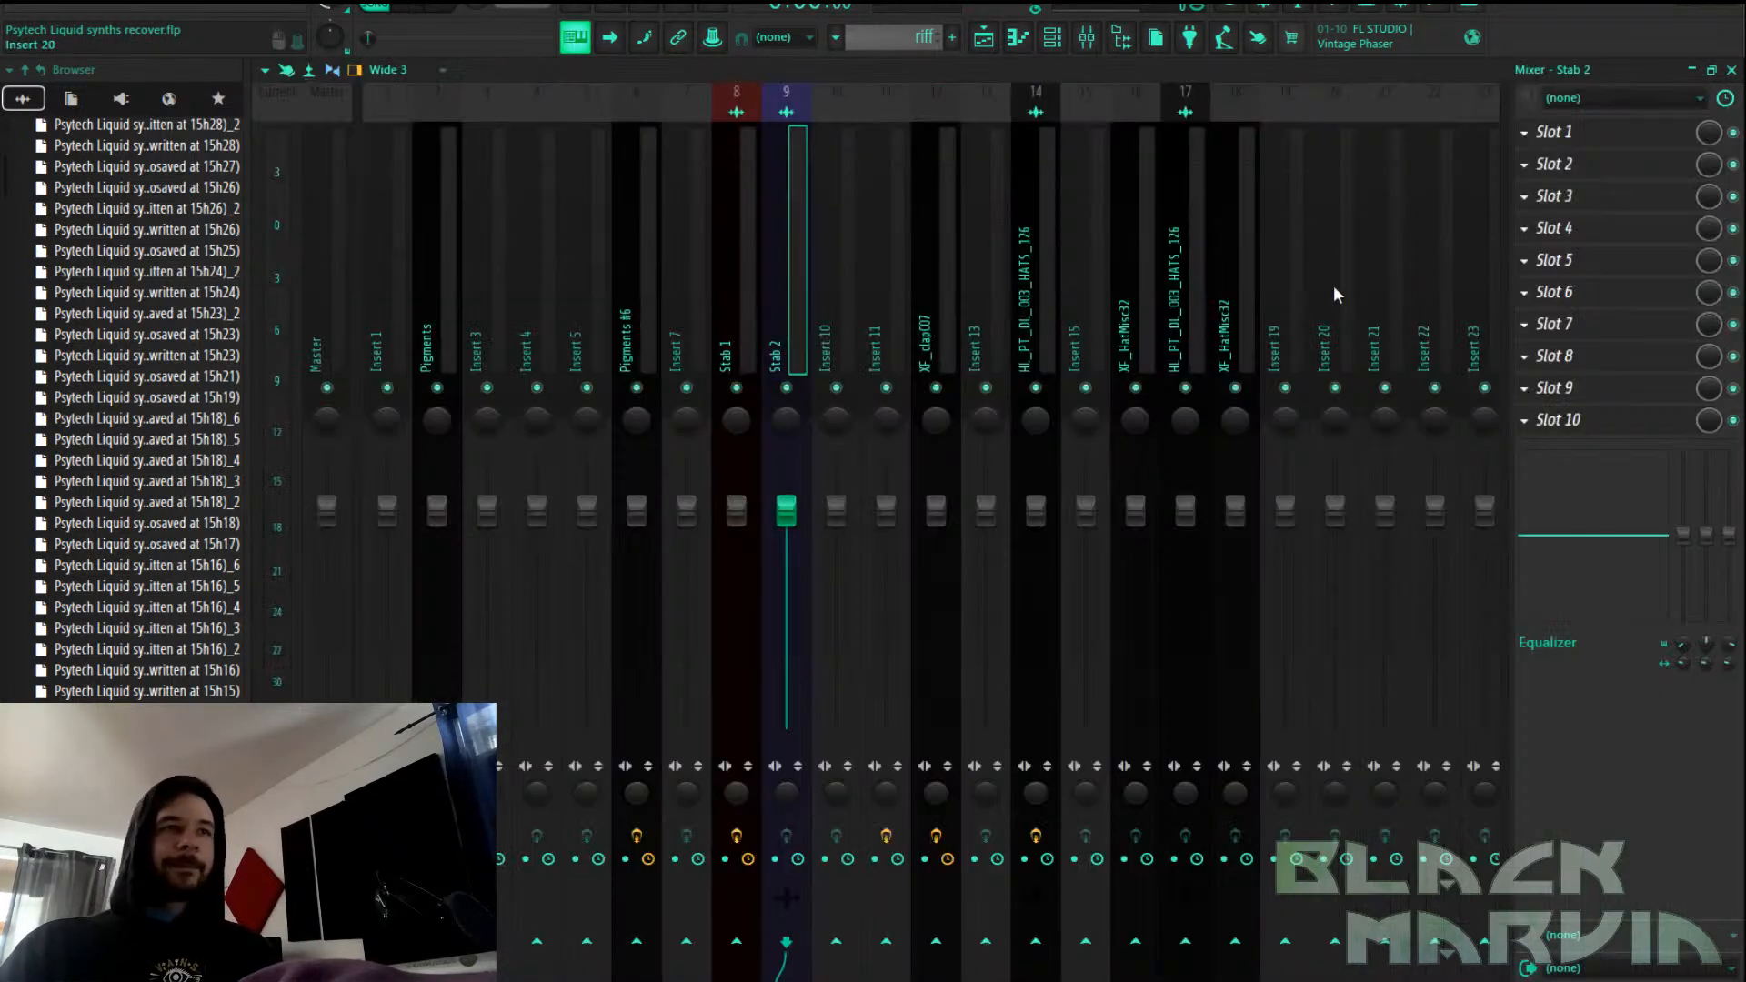
{"action": "left_click", "coordinate": [747, 277]}
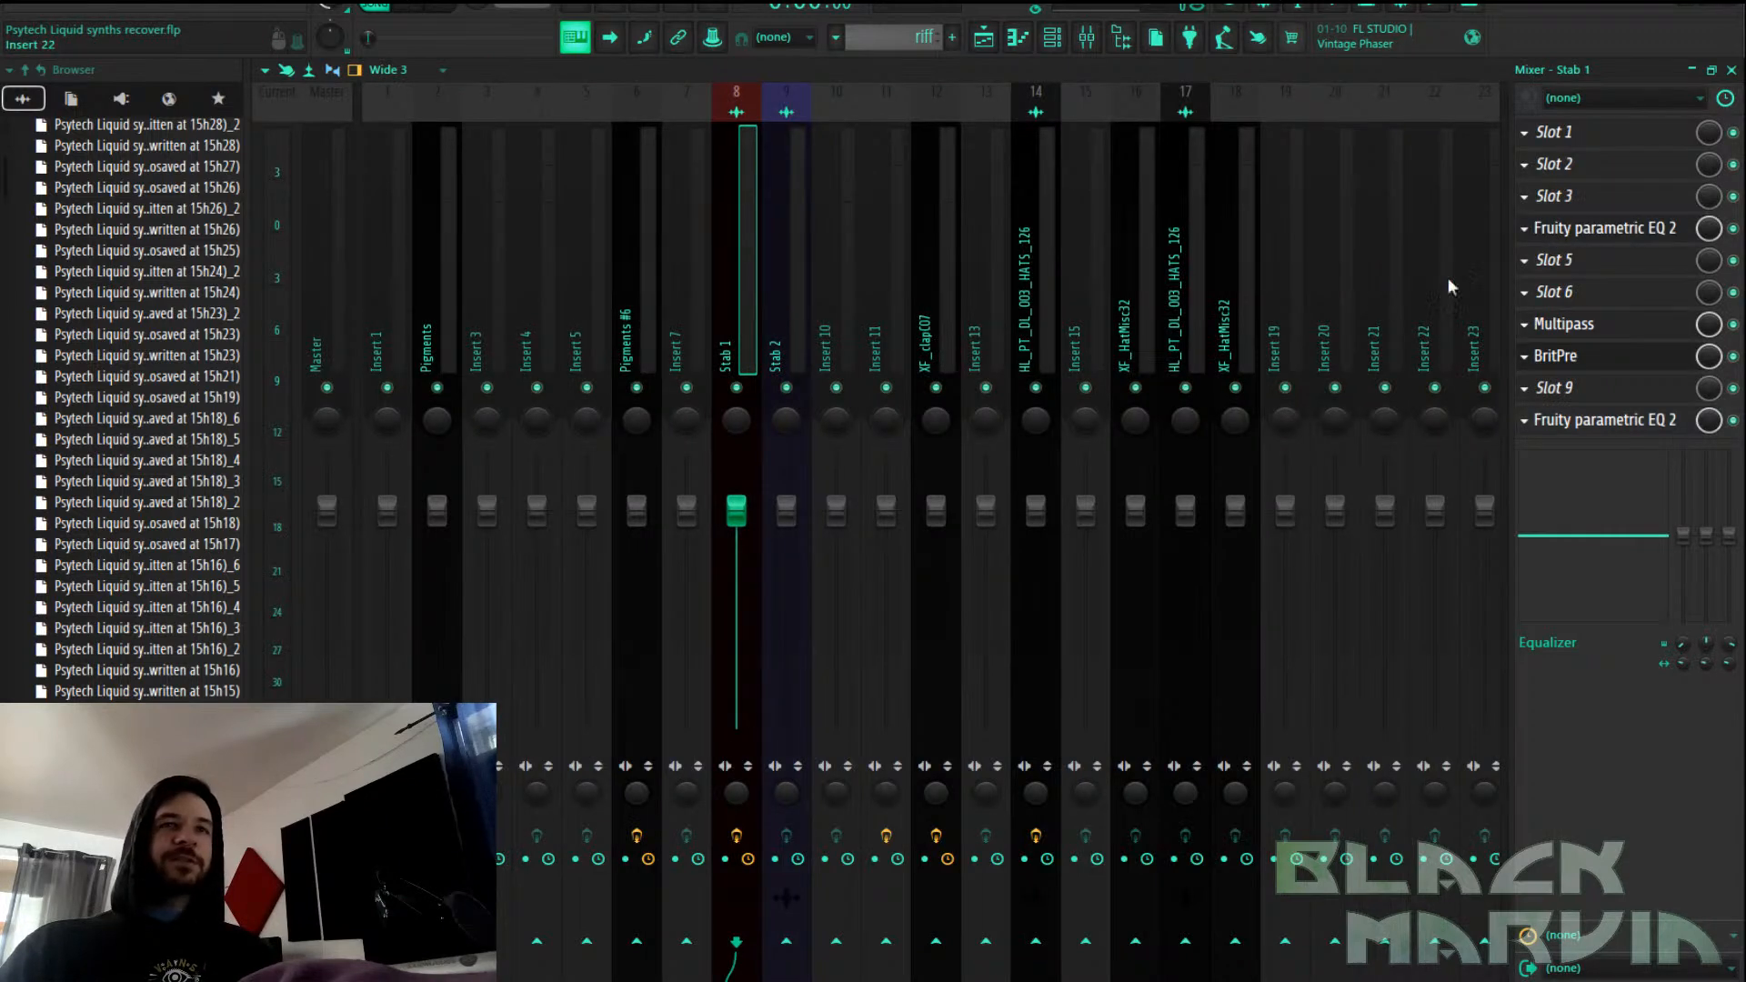
{"action": "left_click", "coordinate": [1528, 356]}
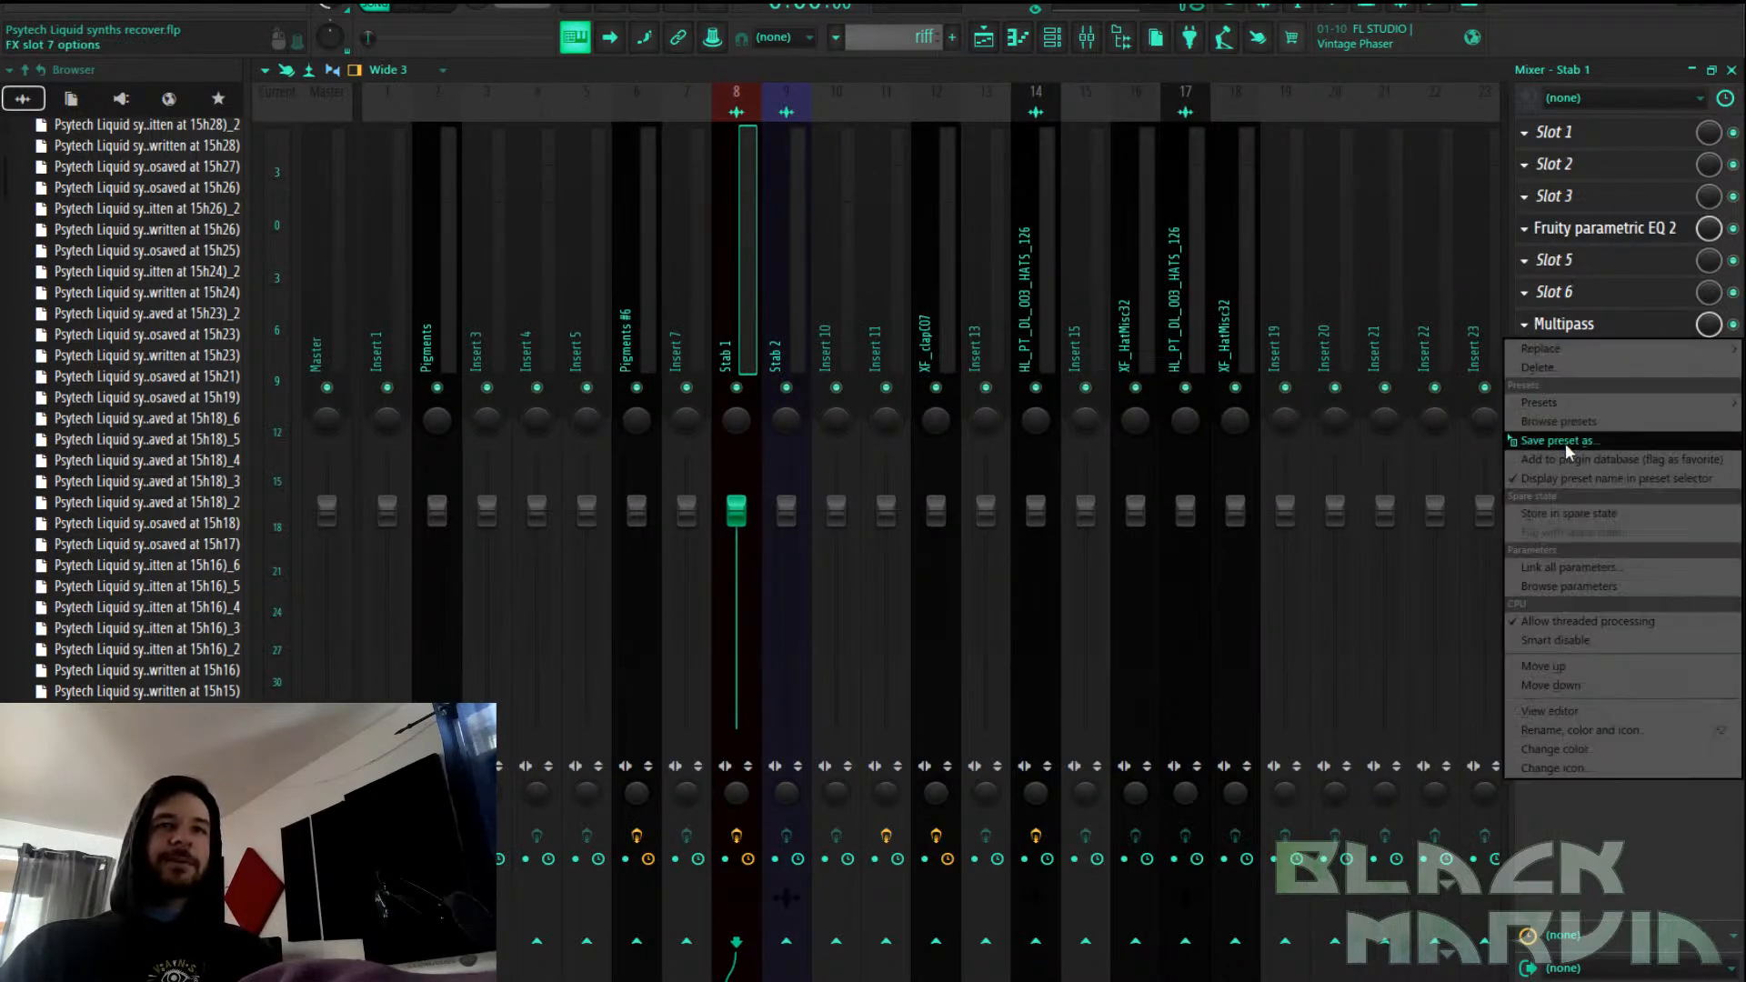
{"action": "left_click", "coordinate": [1563, 440]}
{"action": "left_click", "coordinate": [800, 331]}
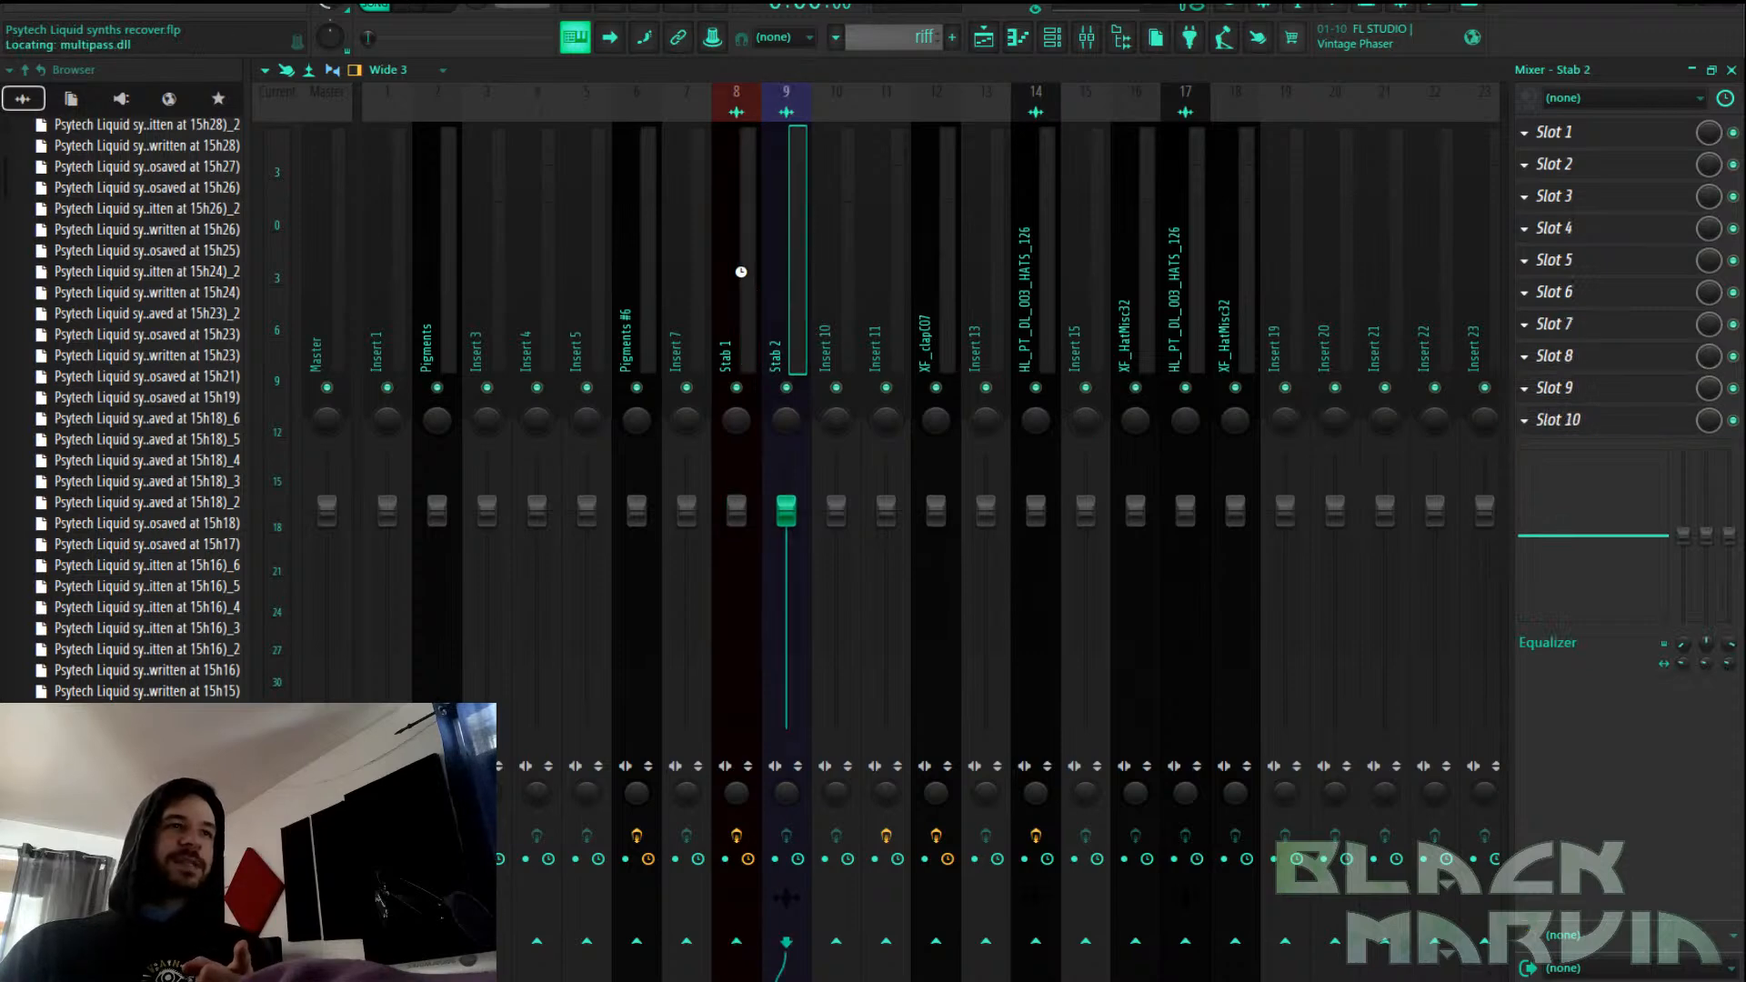
{"action": "left_click_drag", "start_coordinate": [823, 268], "coordinate": [982, 86]}
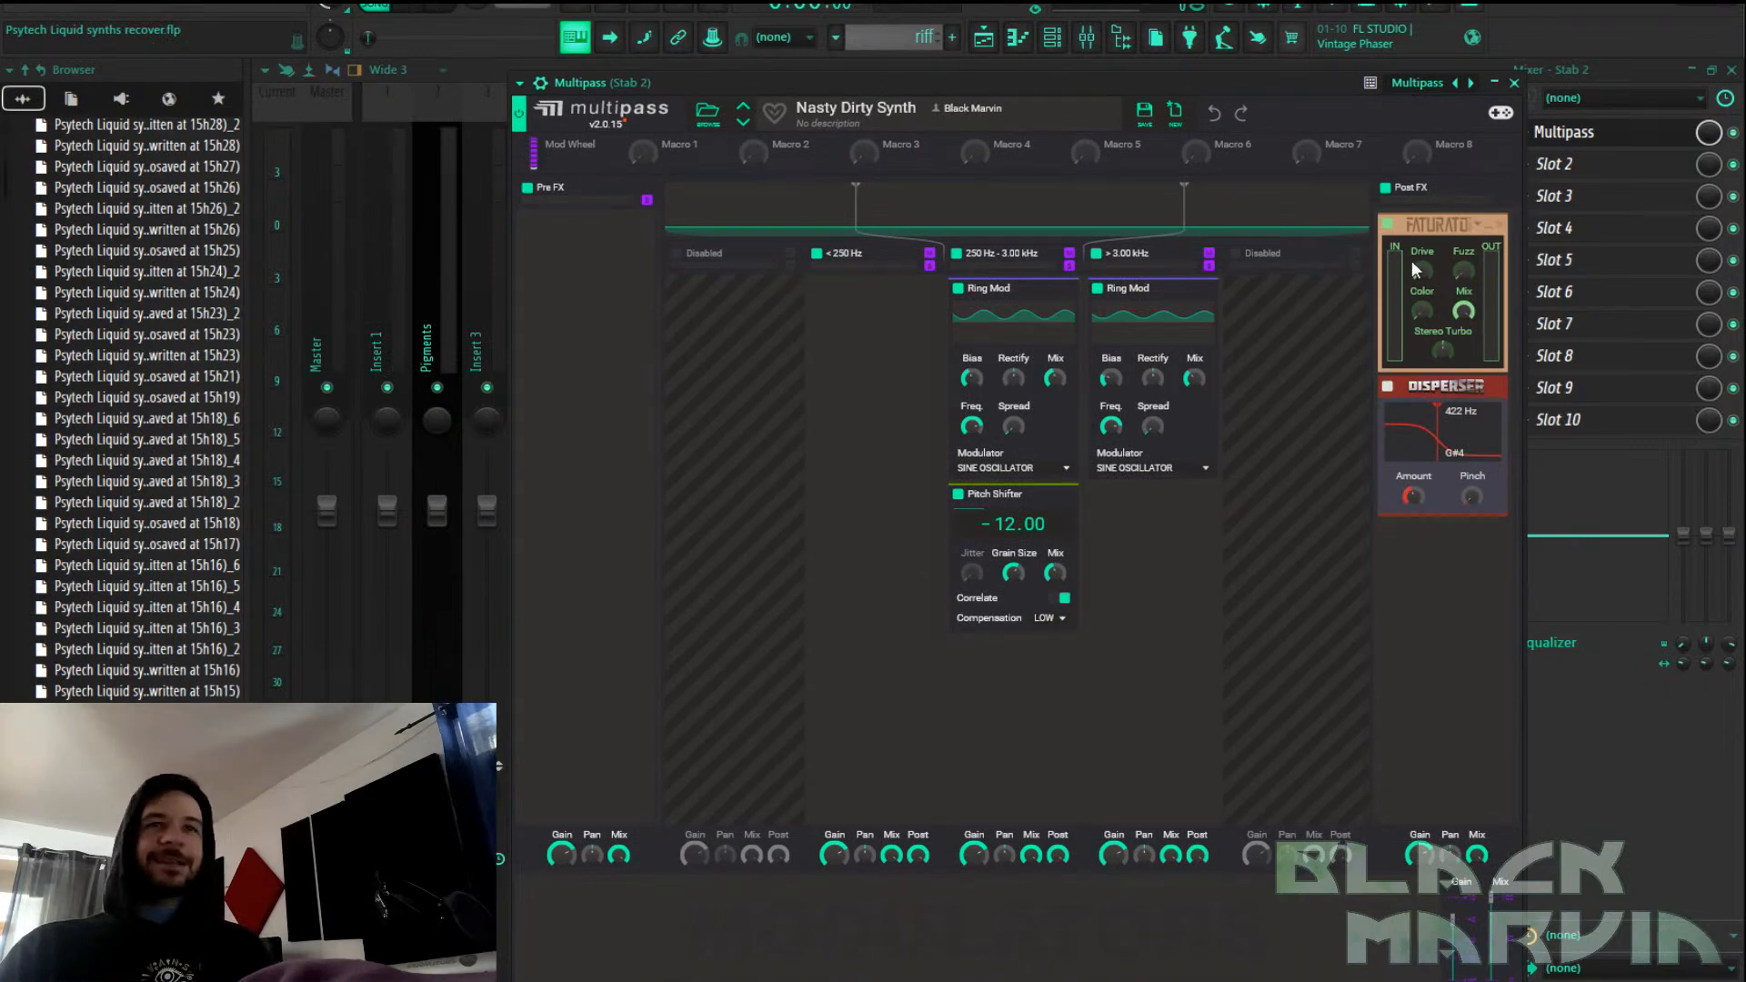
{"action": "left_click", "coordinate": [1512, 83]}
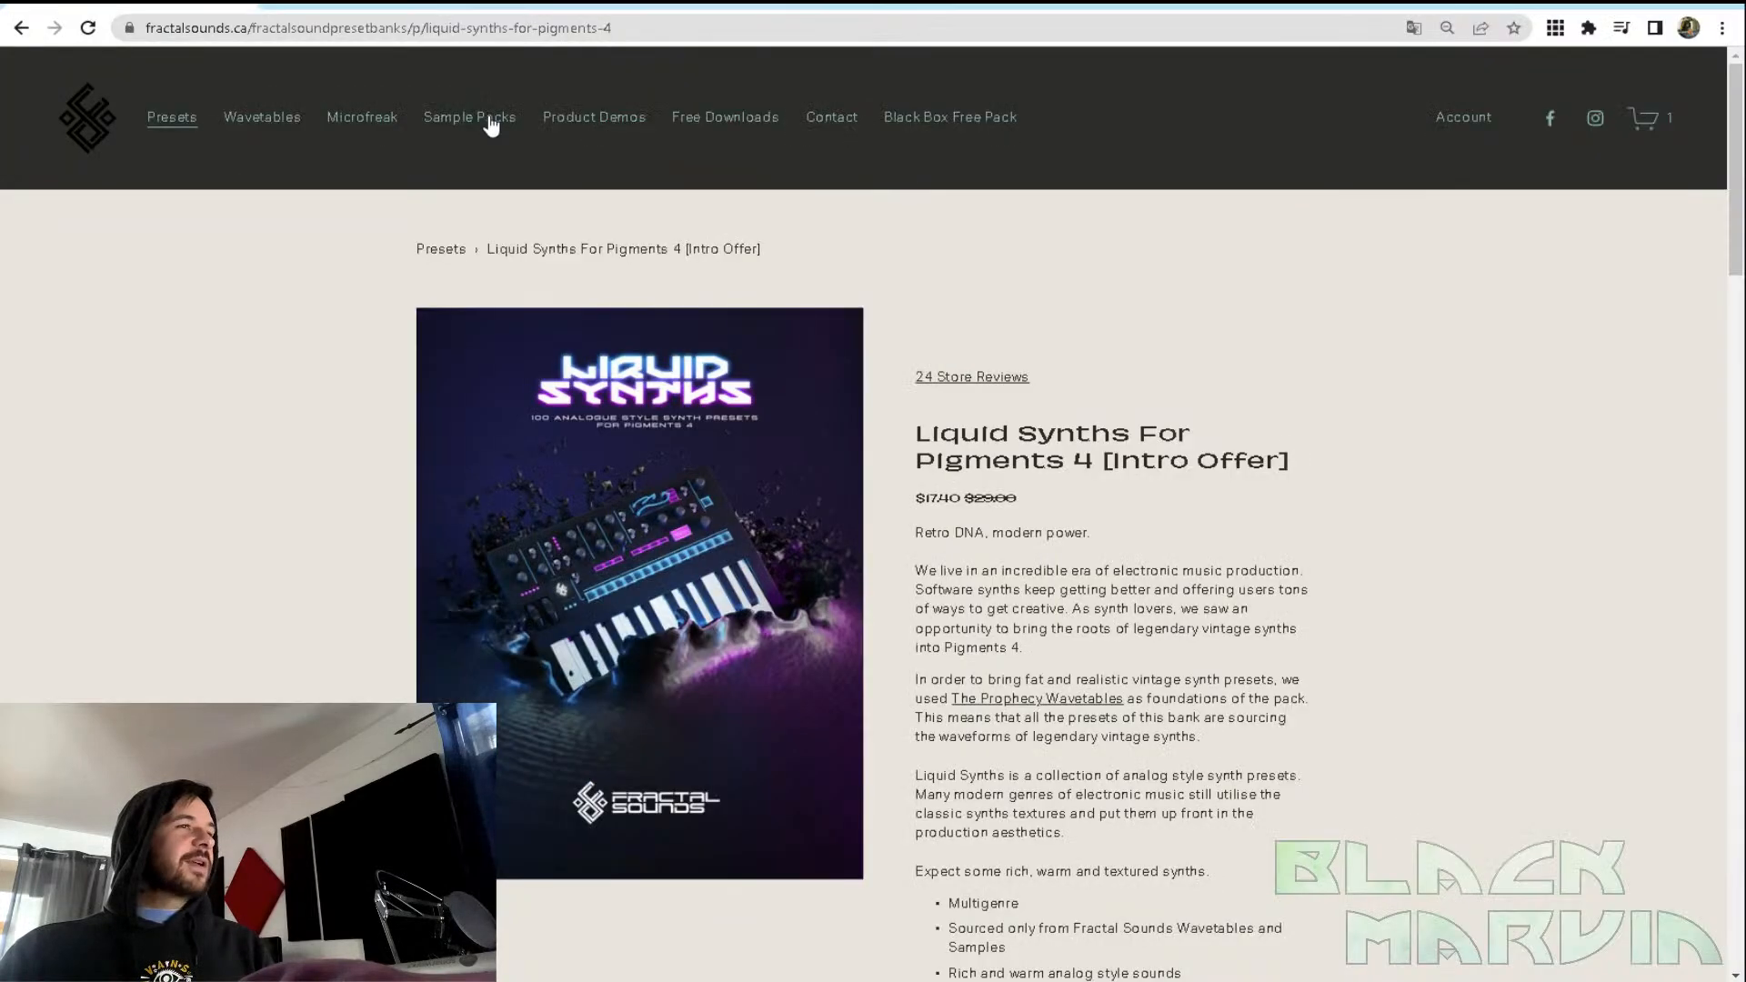
View the Liquid Synths product page in the browser, return to the playlist and play the arrangement
{"action": "scroll", "coordinate": [808, 362], "scroll_direction": "down", "scroll_amount": 1}
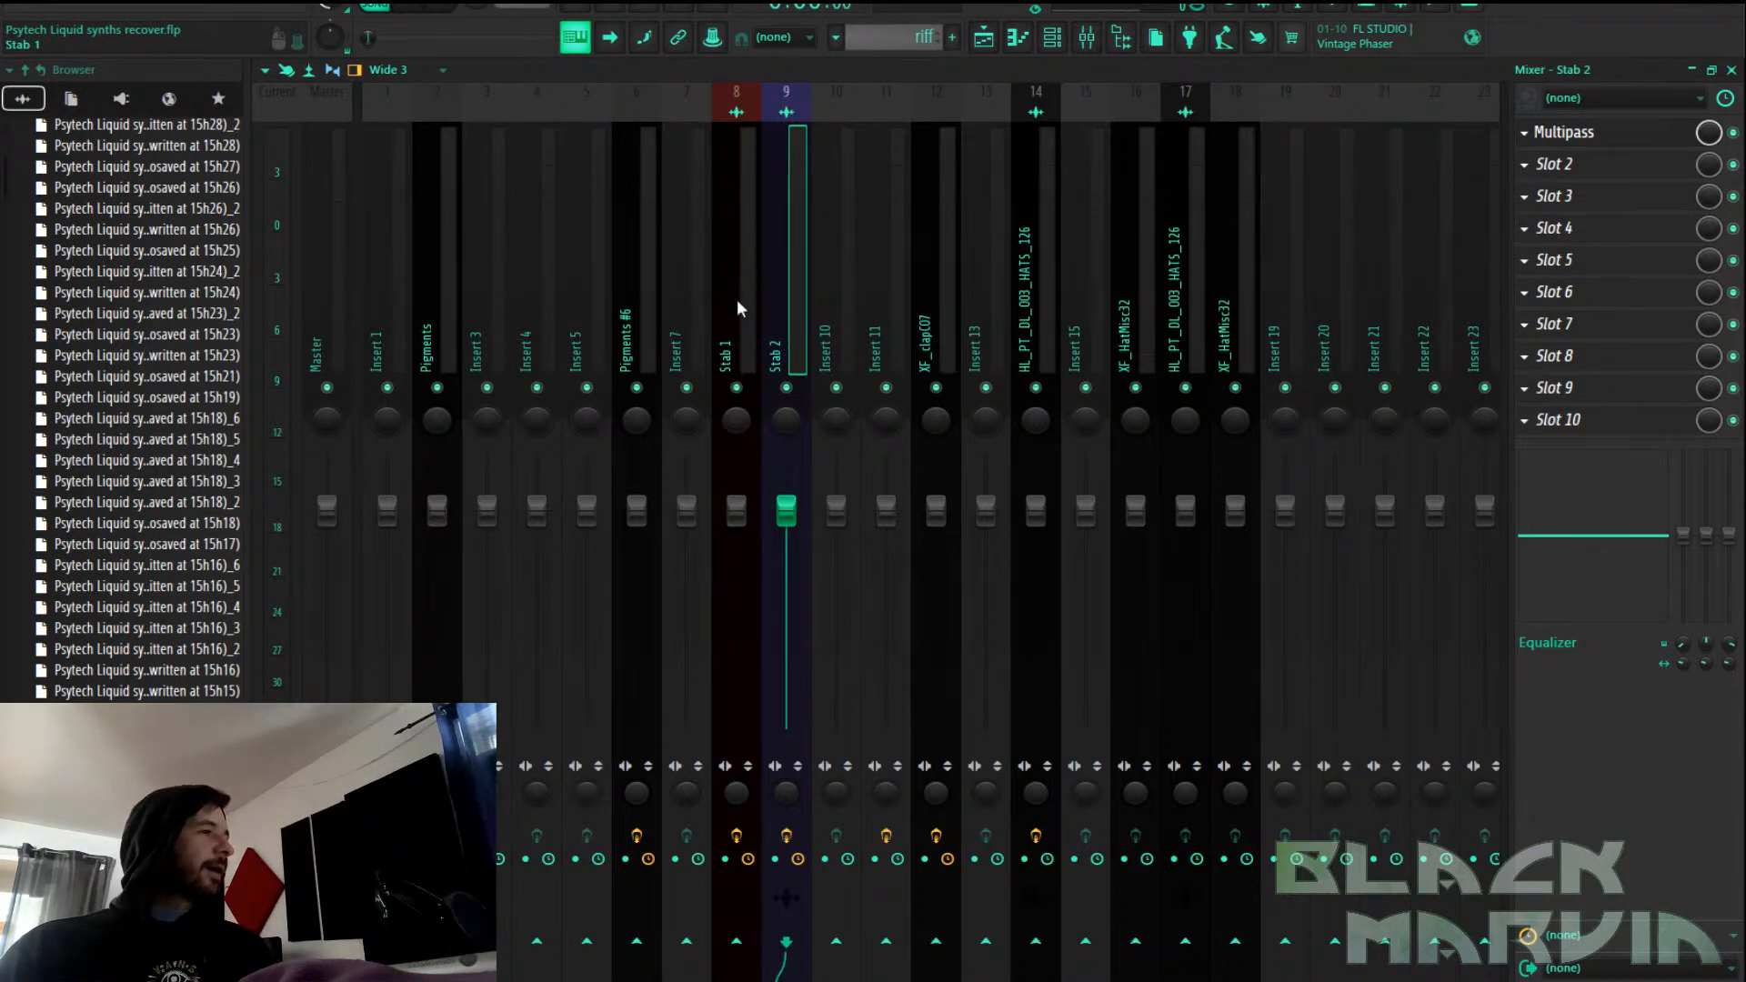
{"action": "left_click", "coordinate": [985, 37]}
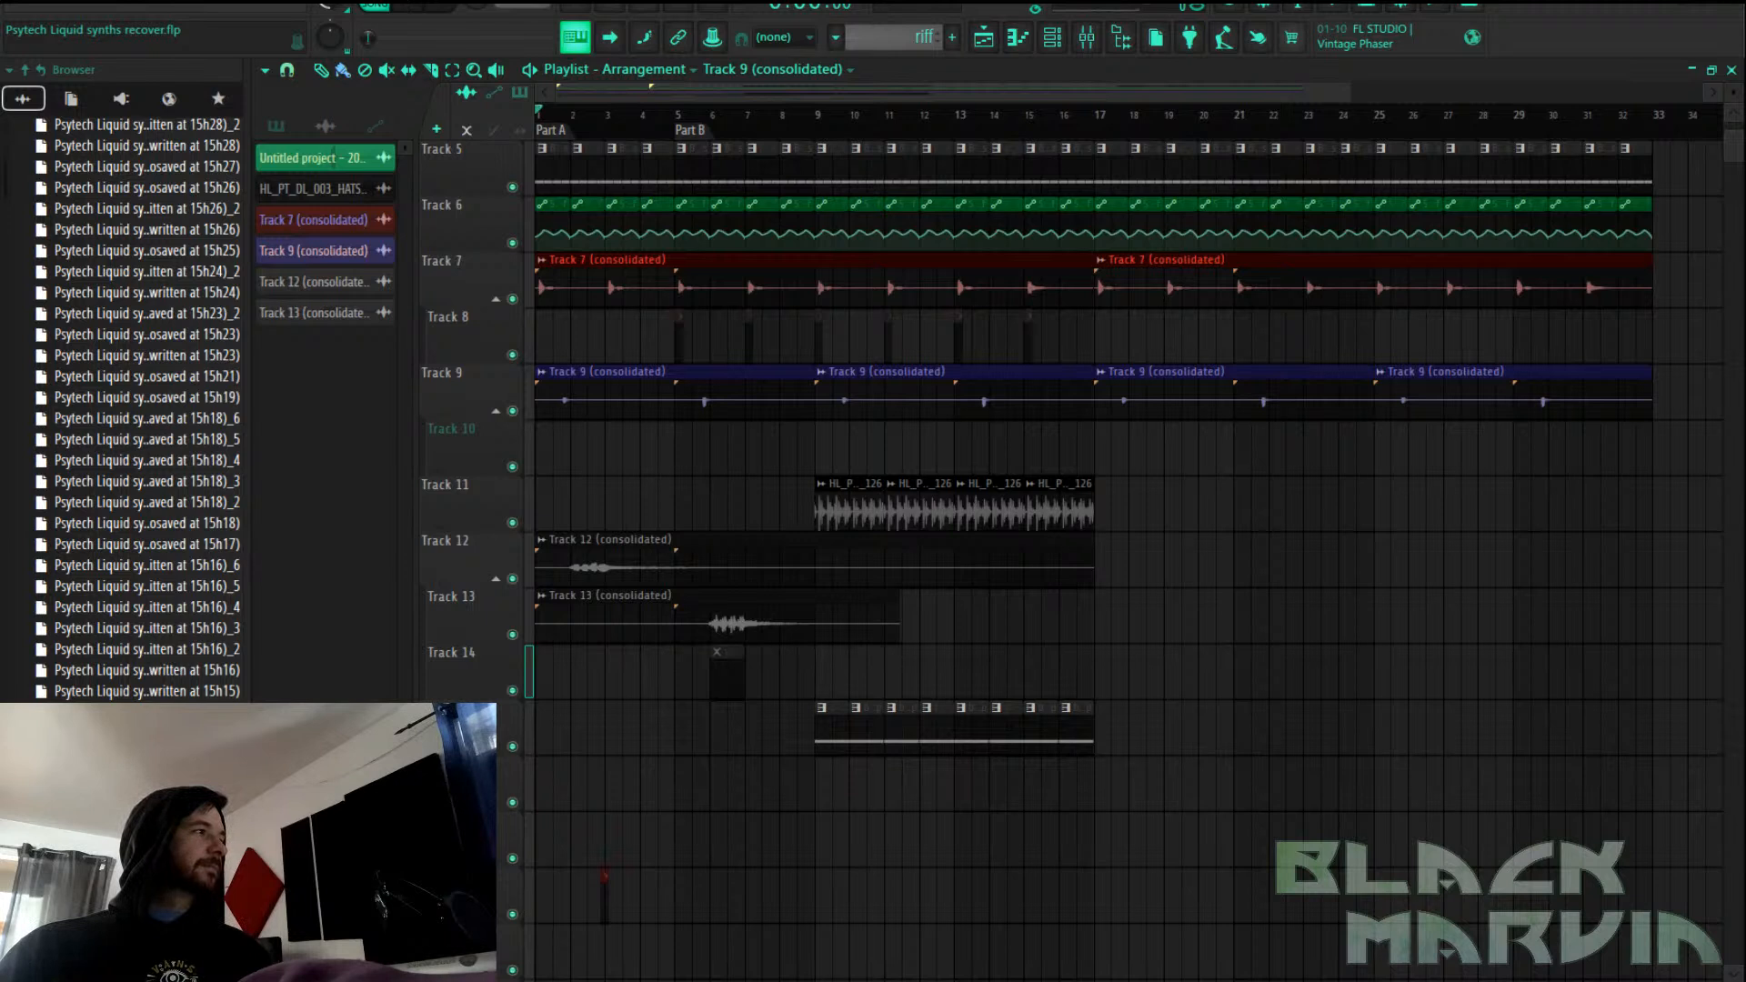
{"action": "left_click", "coordinate": [407, 8]}
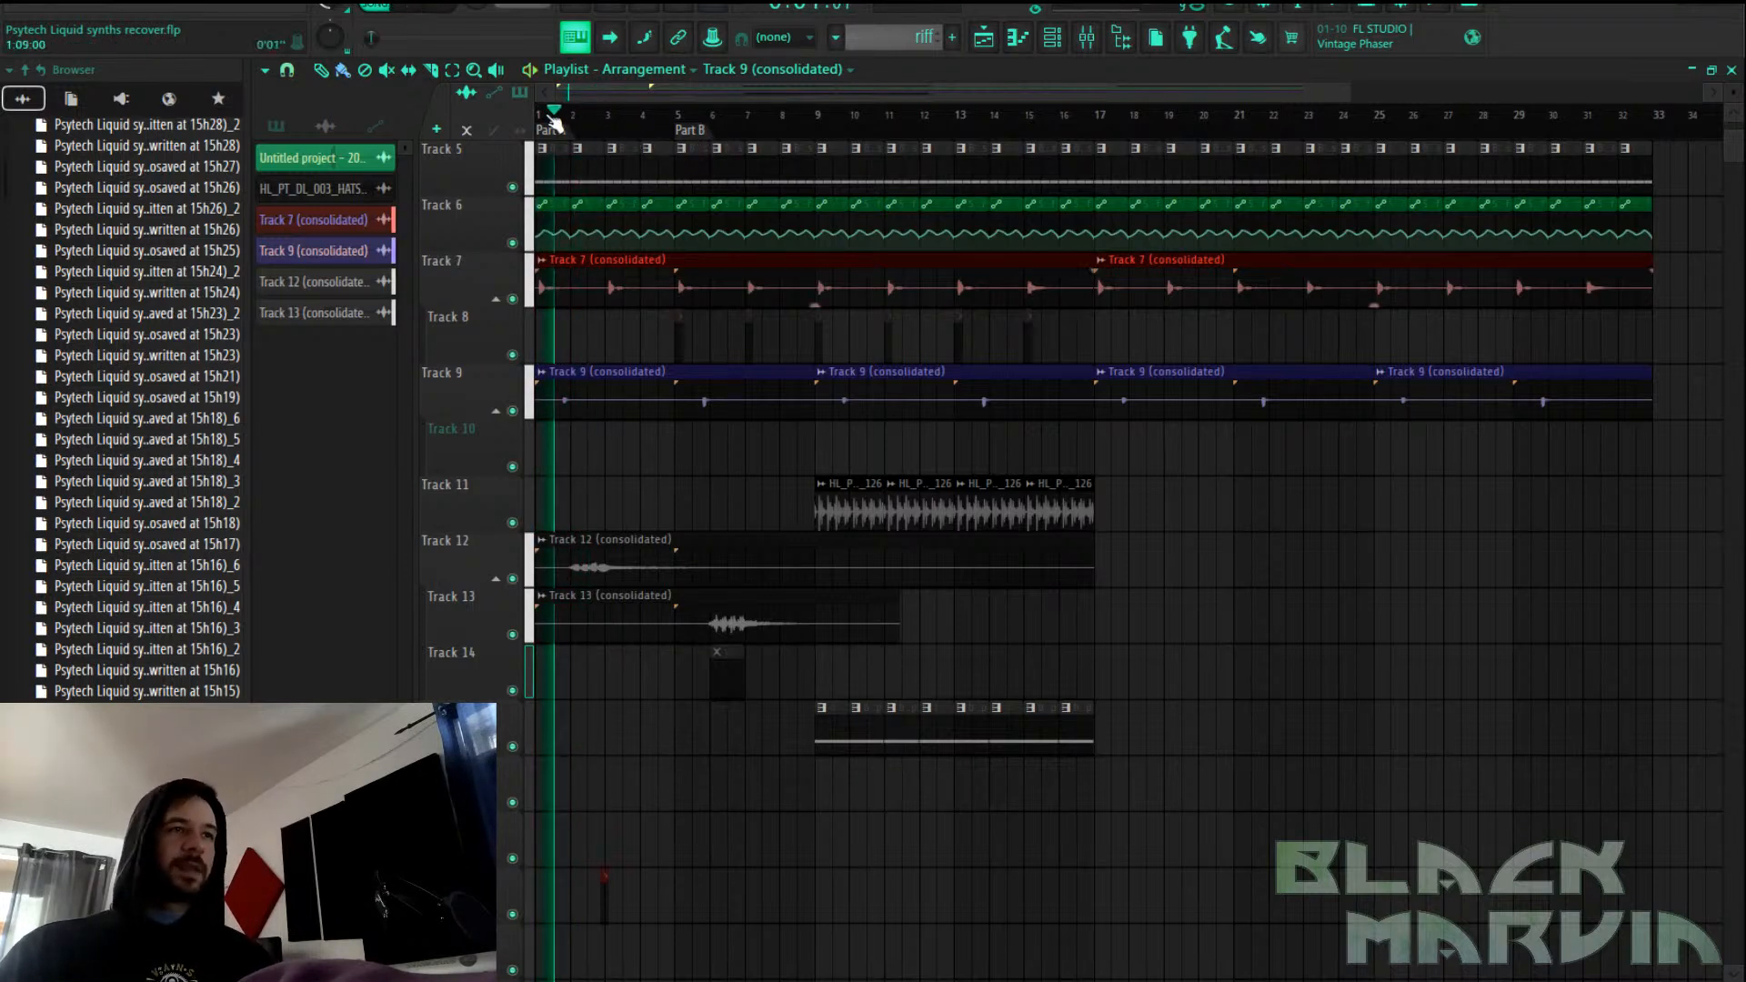
{"action": "double_click", "coordinate": [763, 406]}
Copy BritPre from the Stab 1 mixer channel to slot 2 of Stab 2 and turn up its output
{"action": "left_click", "coordinate": [1087, 37]}
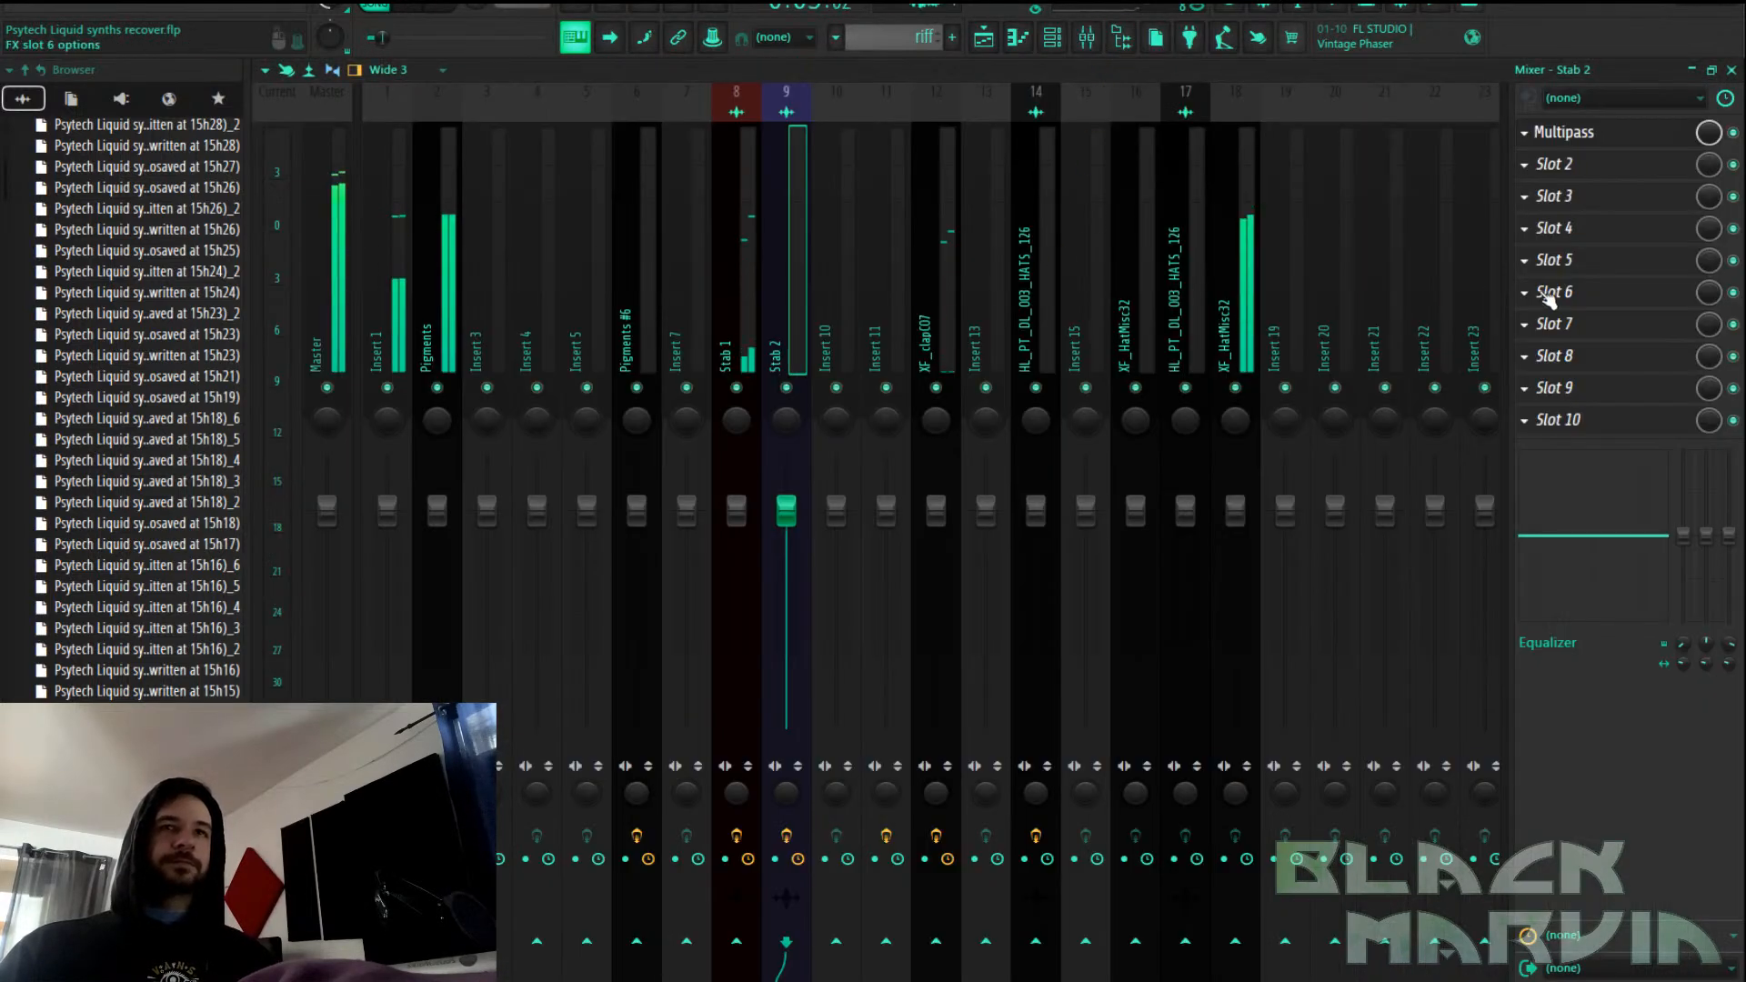
{"action": "left_click", "coordinate": [738, 273]}
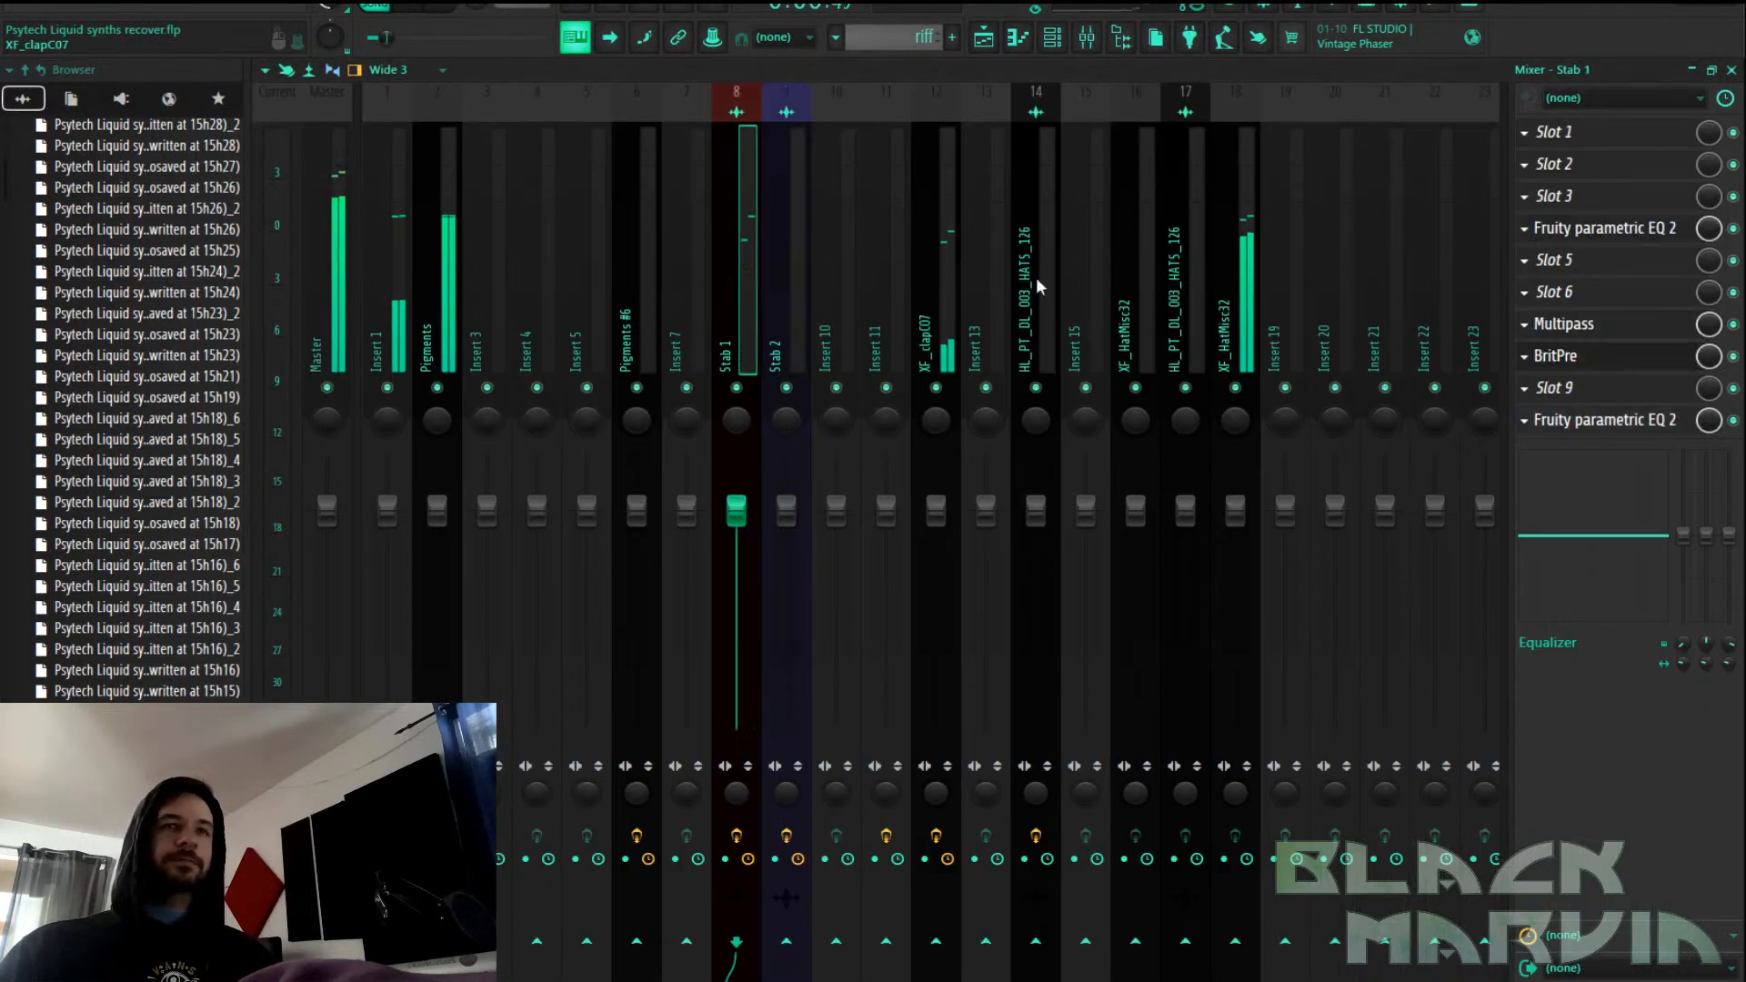
{"action": "left_click", "coordinate": [1530, 355]}
{"action": "left_click_drag", "start_coordinate": [1563, 473], "coordinate": [792, 302]}
{"action": "left_click_drag", "start_coordinate": [758, 379], "coordinate": [759, 356]}
Fine-tune BritPre's output level on the Stab 2 channel while the arrangement plays
{"action": "left_click", "coordinate": [984, 37]}
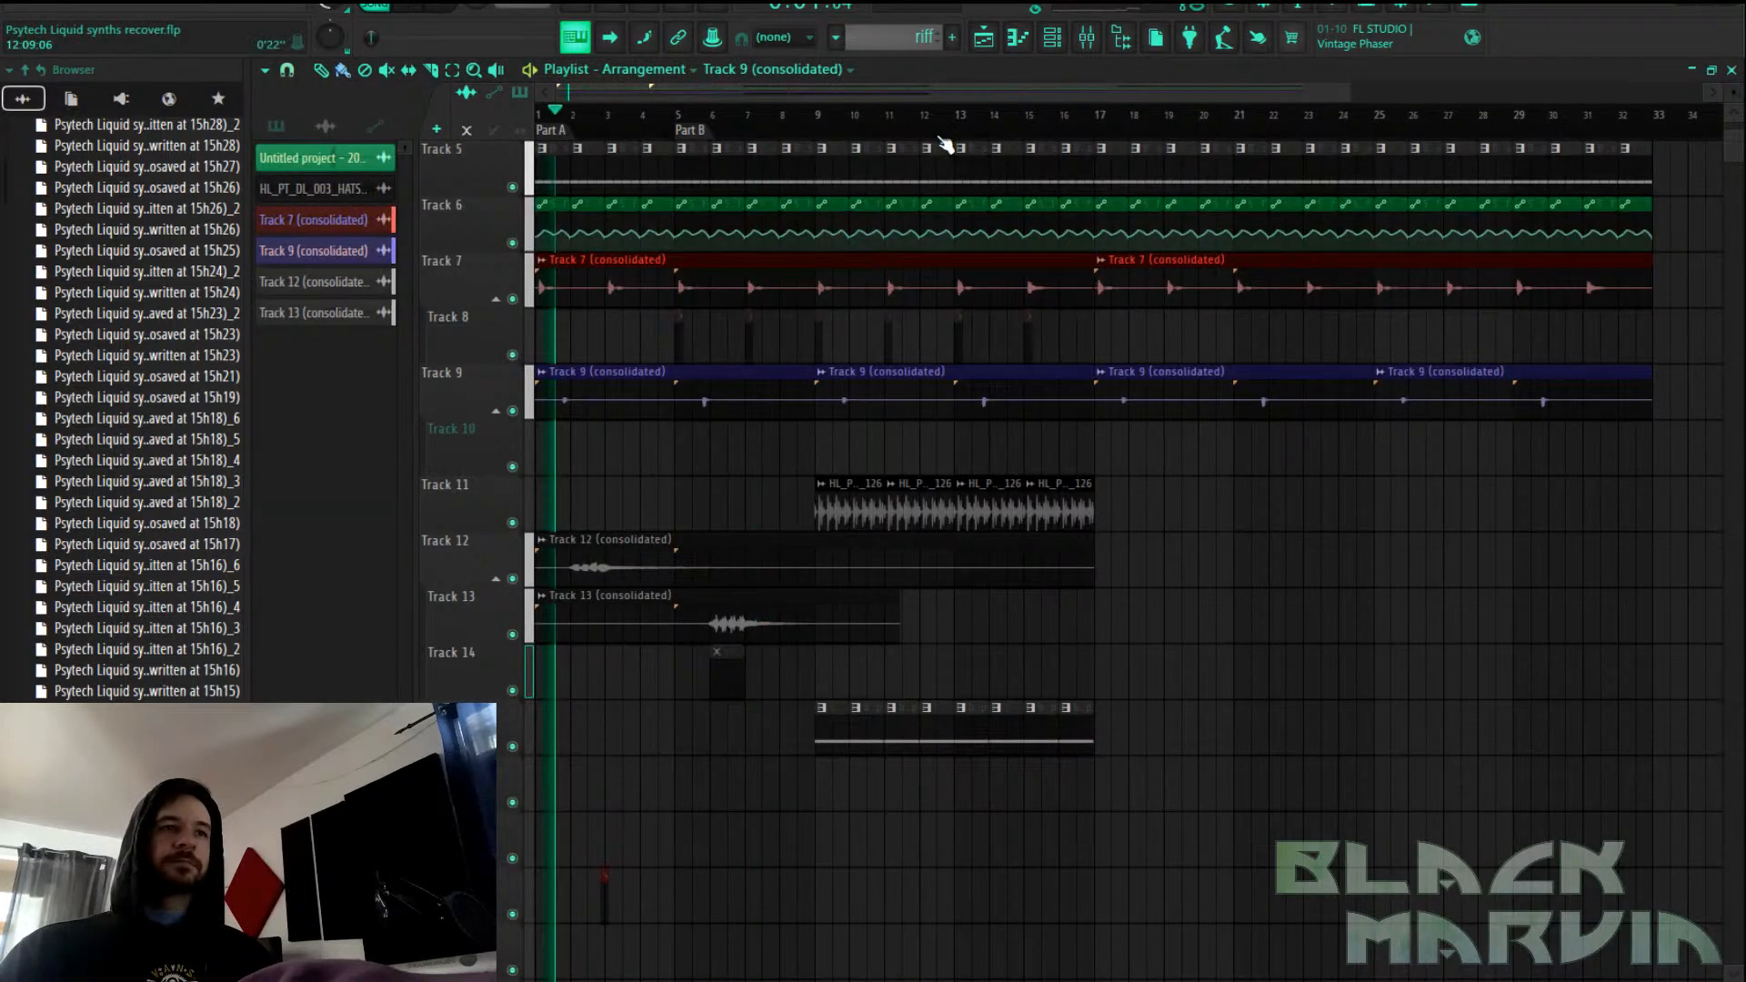
{"action": "left_click", "coordinate": [1086, 38]}
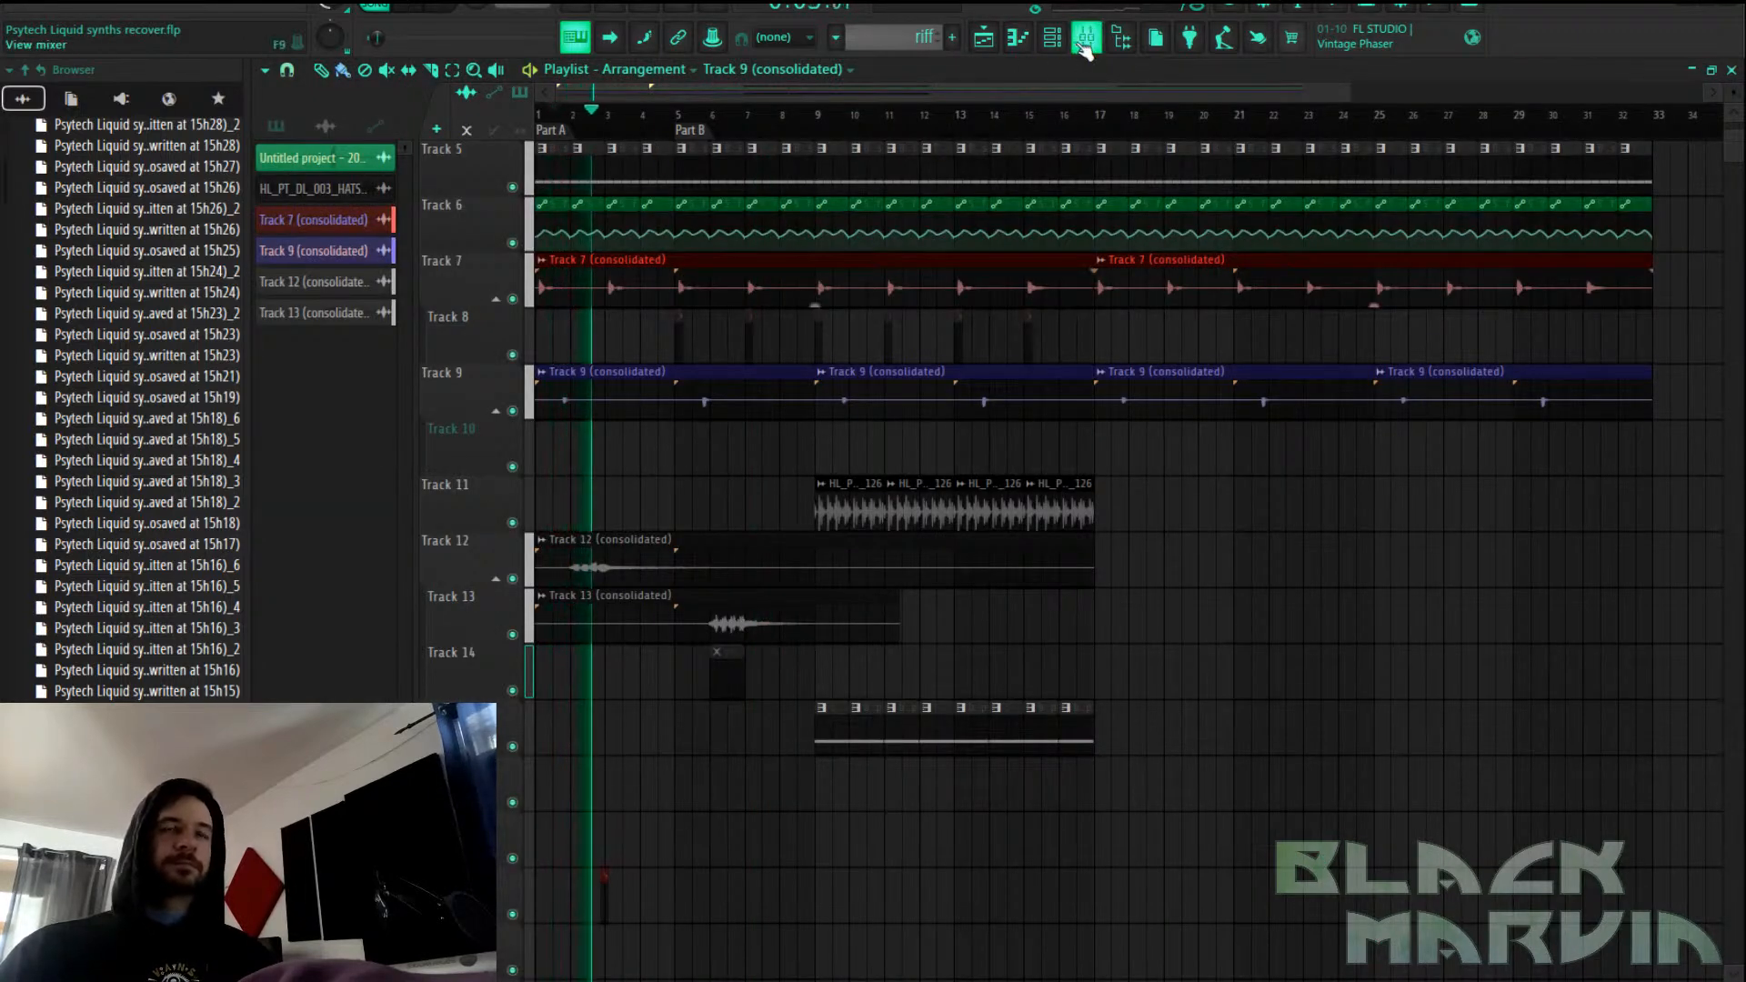
{"action": "left_click", "coordinate": [1554, 164]}
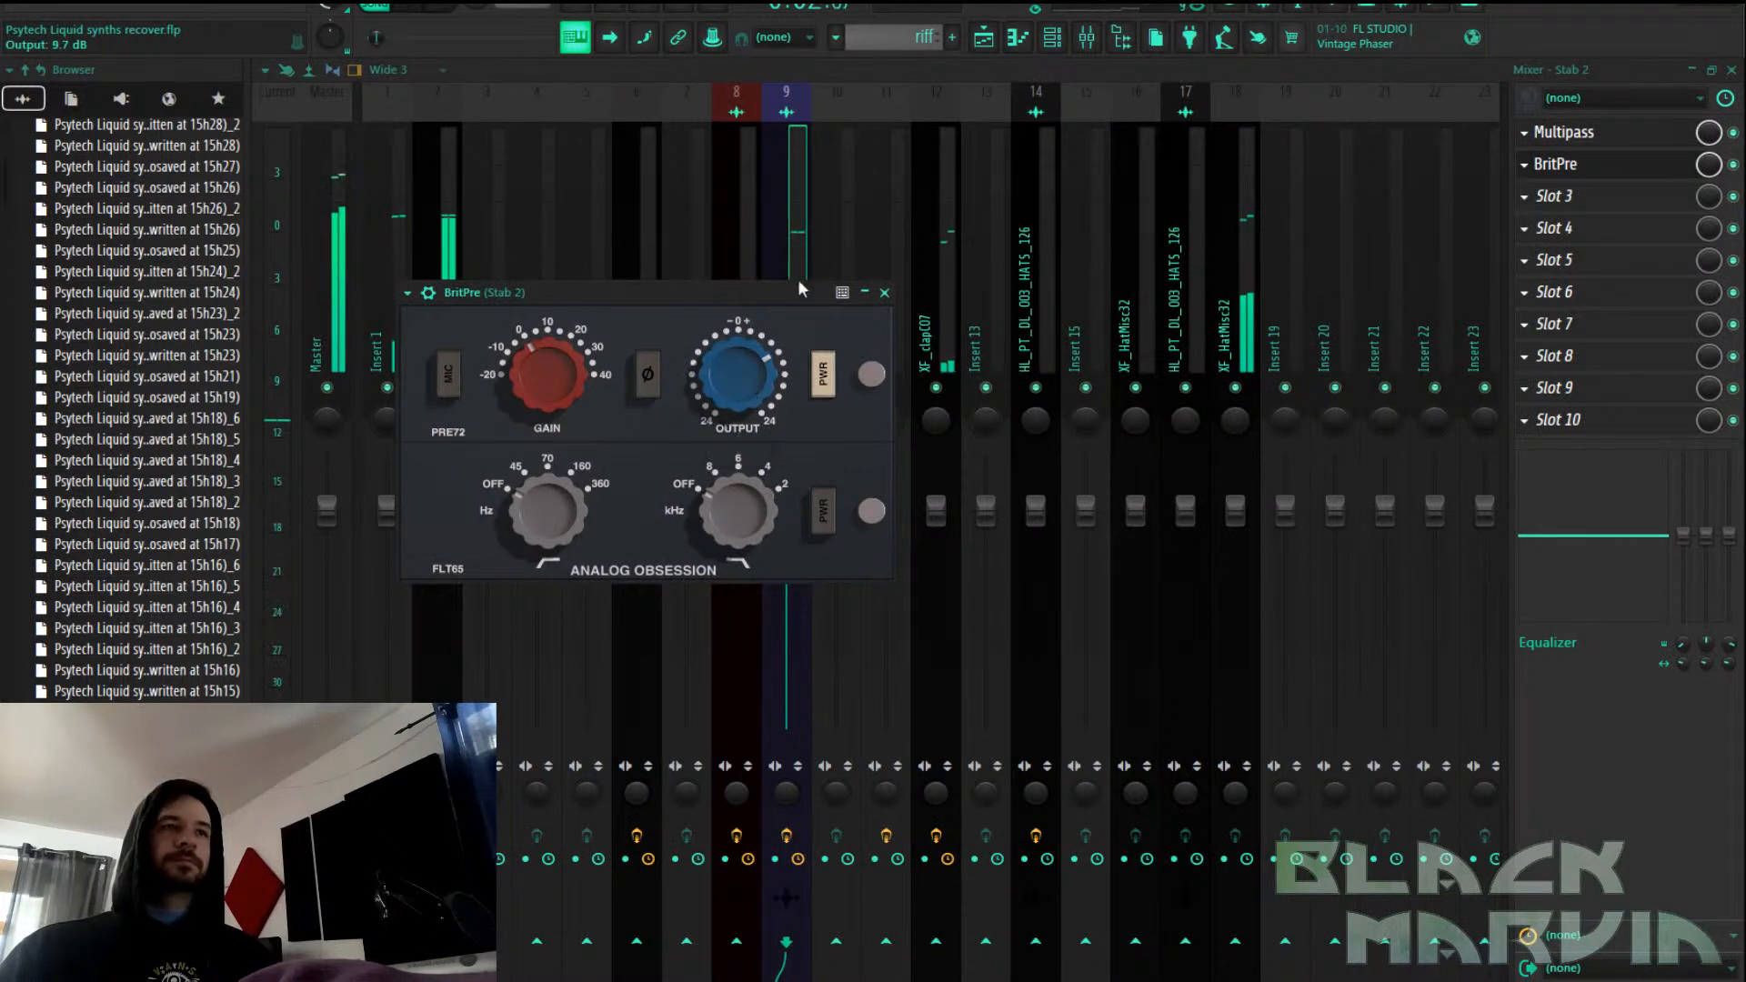
{"action": "left_click_drag", "start_coordinate": [774, 294], "coordinate": [1350, 256]}
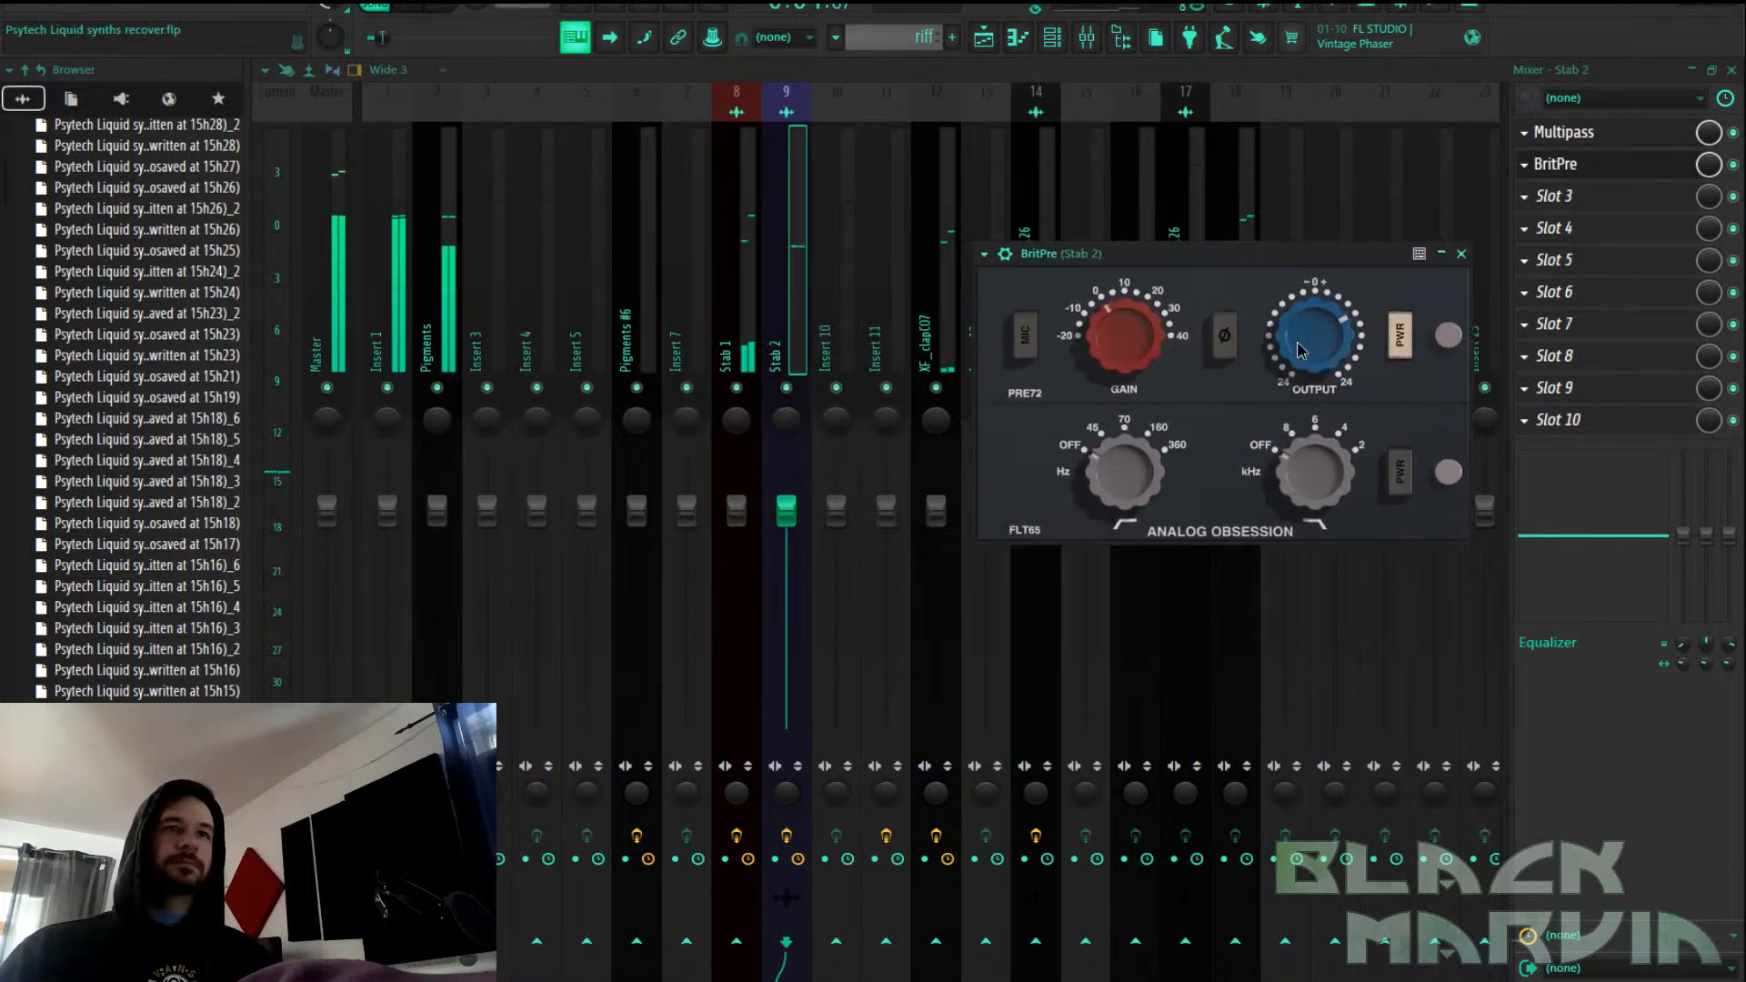
{"action": "mouse_move", "coordinate": [1301, 340]}
{"action": "left_click_drag", "start_coordinate": [1297, 328], "coordinate": [1297, 335]}
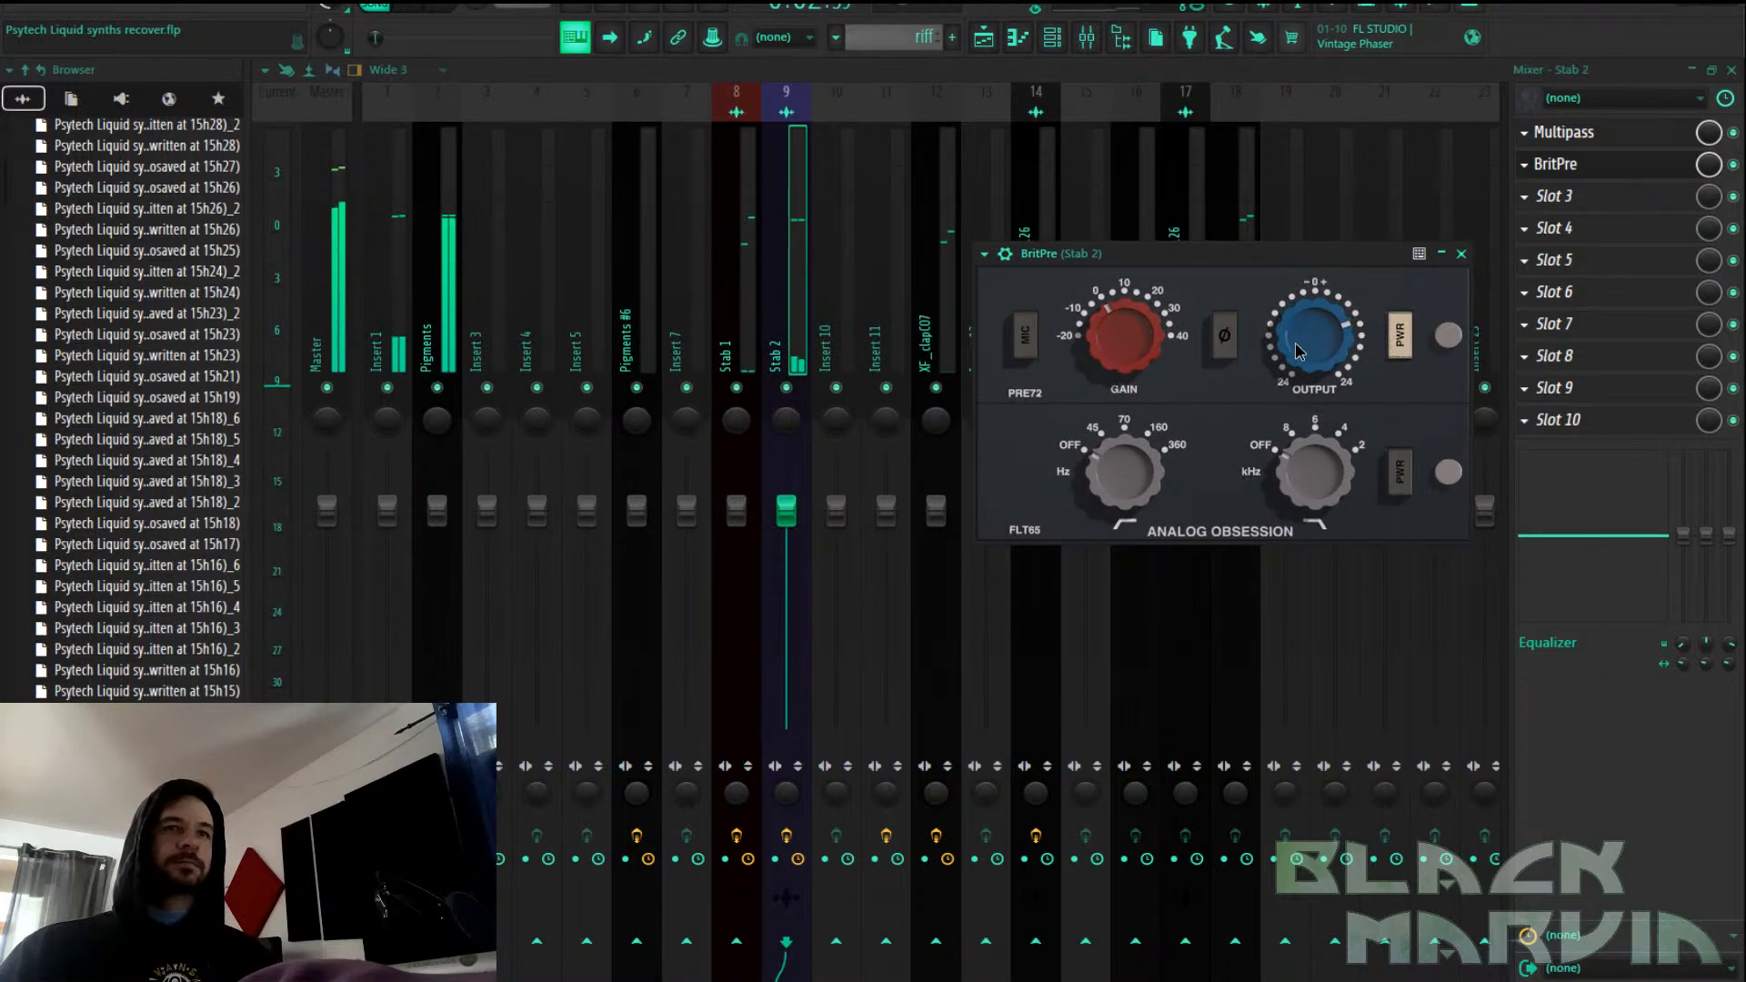
{"action": "left_click_drag", "start_coordinate": [1324, 353], "coordinate": [1323, 358]}
Add Fruity Parametric EQ 2 to slot 8 of Stab 2, load its HP preset and adjust the high-pass cutoff
{"action": "left_click", "coordinate": [1564, 365]}
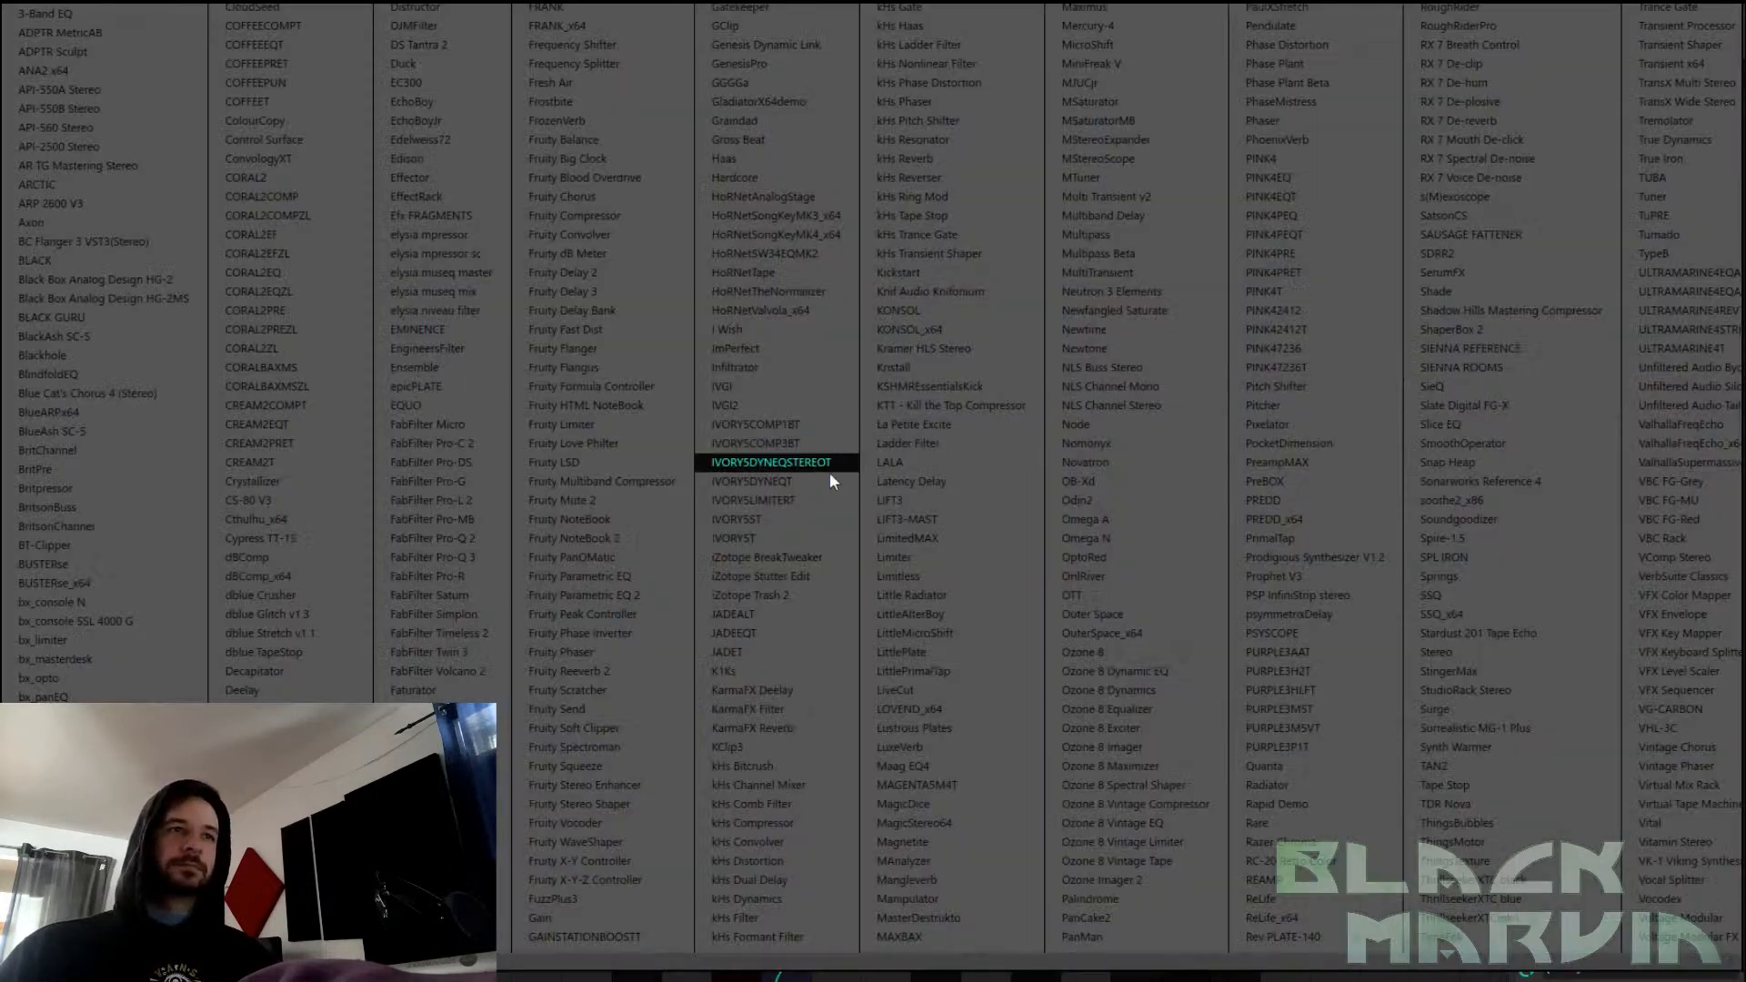
{"action": "left_click", "coordinate": [678, 591]}
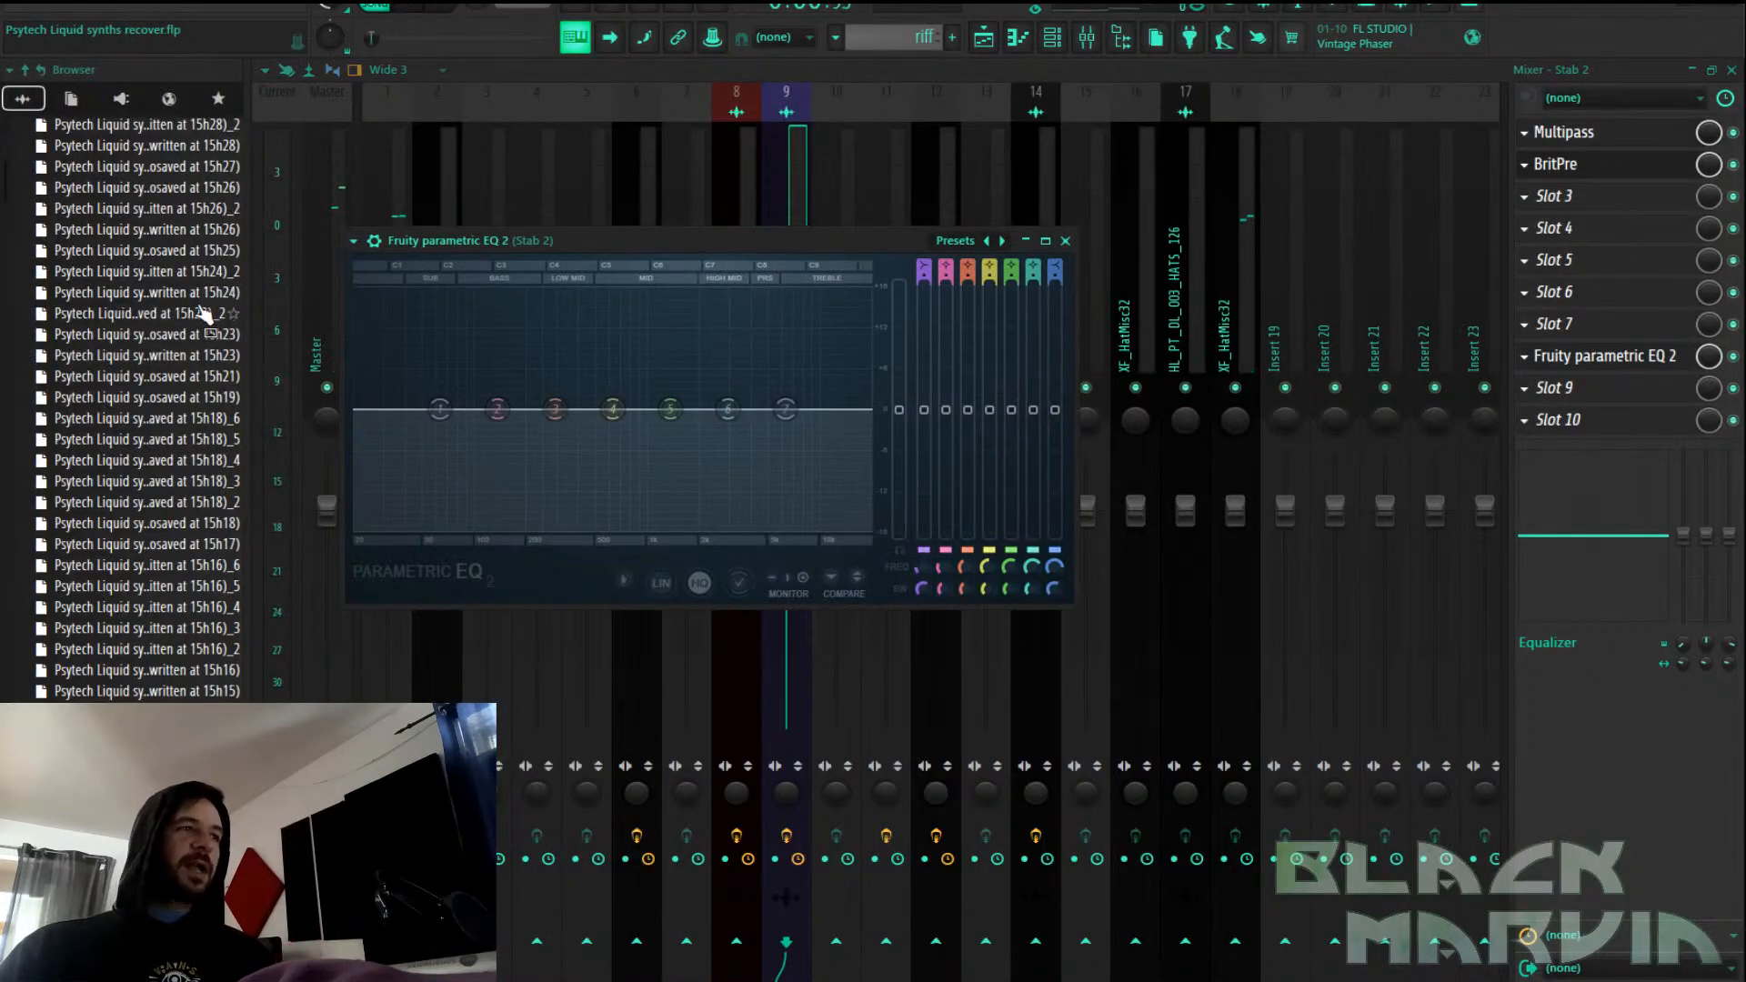
{"action": "left_click", "coordinate": [361, 244]}
{"action": "mouse_move", "coordinate": [409, 318]}
{"action": "left_click", "coordinate": [598, 347]}
{"action": "mouse_move", "coordinate": [540, 410]}
{"action": "left_mouse_down"}
{"action": "mouse_move", "coordinate": [604, 401]}
{"action": "mouse_move", "coordinate": [515, 406]}
{"action": "left_mouse_up"}
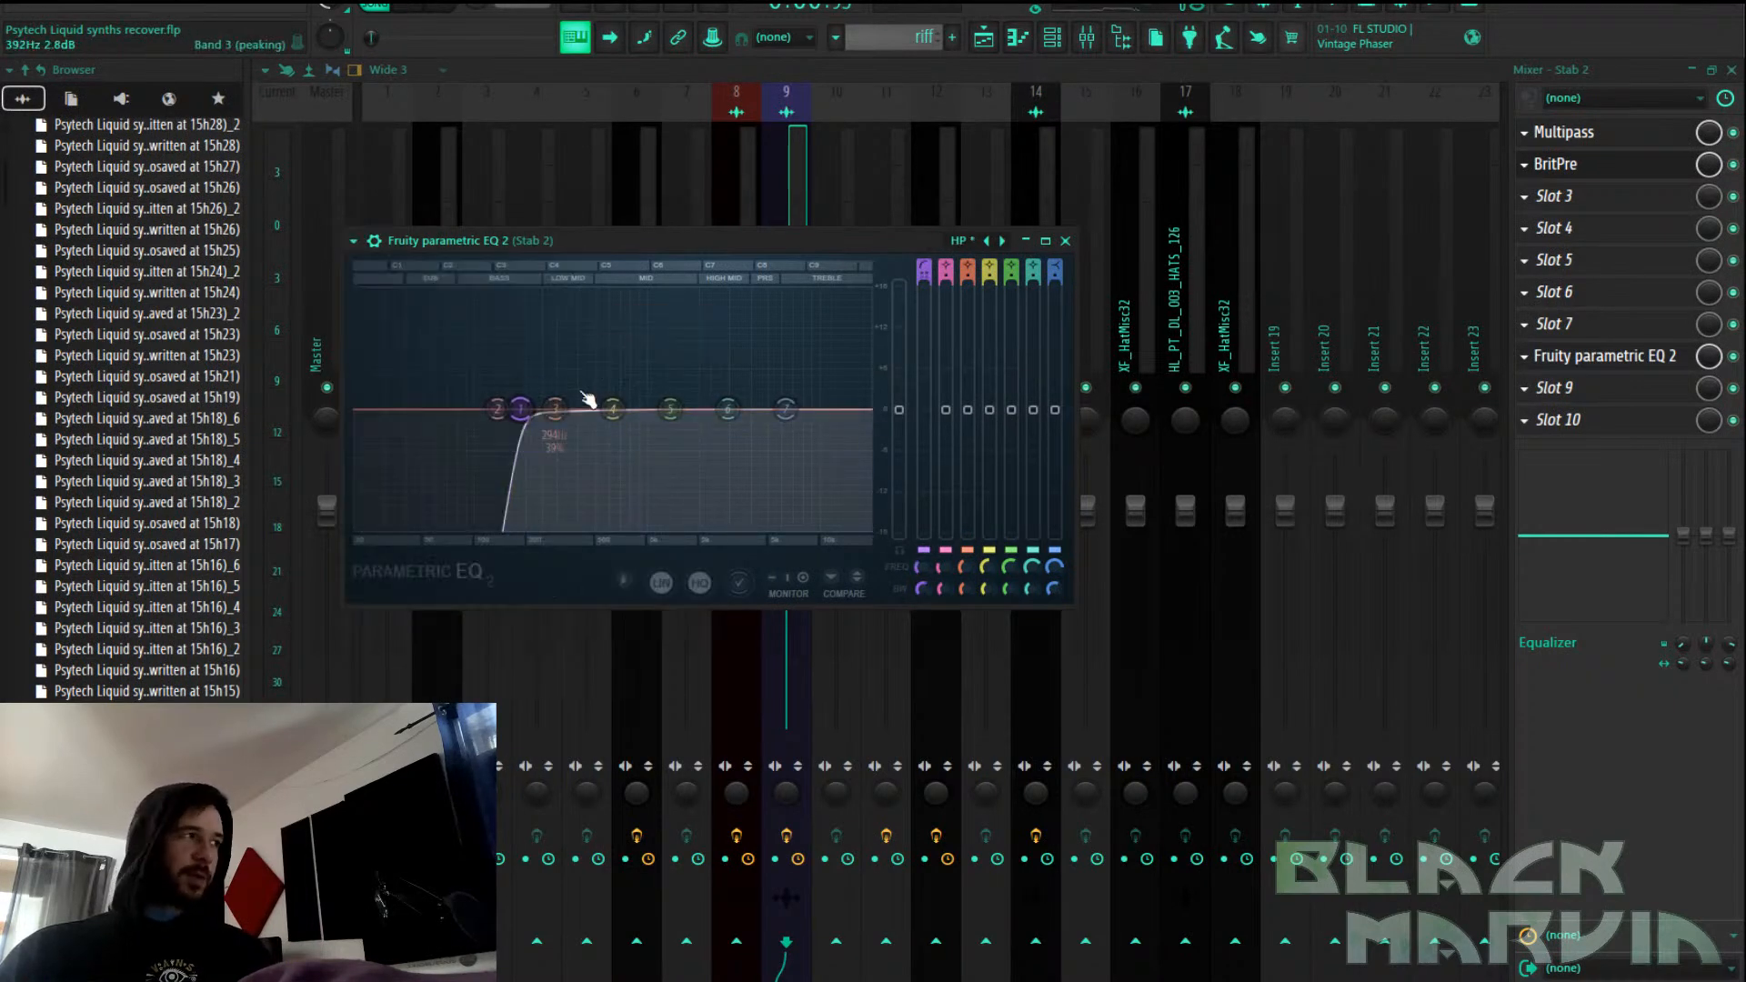
During playback, dip bands 3, 4 and 6 of the Stab 2 EQ, band 3 to about -2.2 dB at 328 Hz, and raise the high-pass cutoff
{"action": "key", "text": "space"}
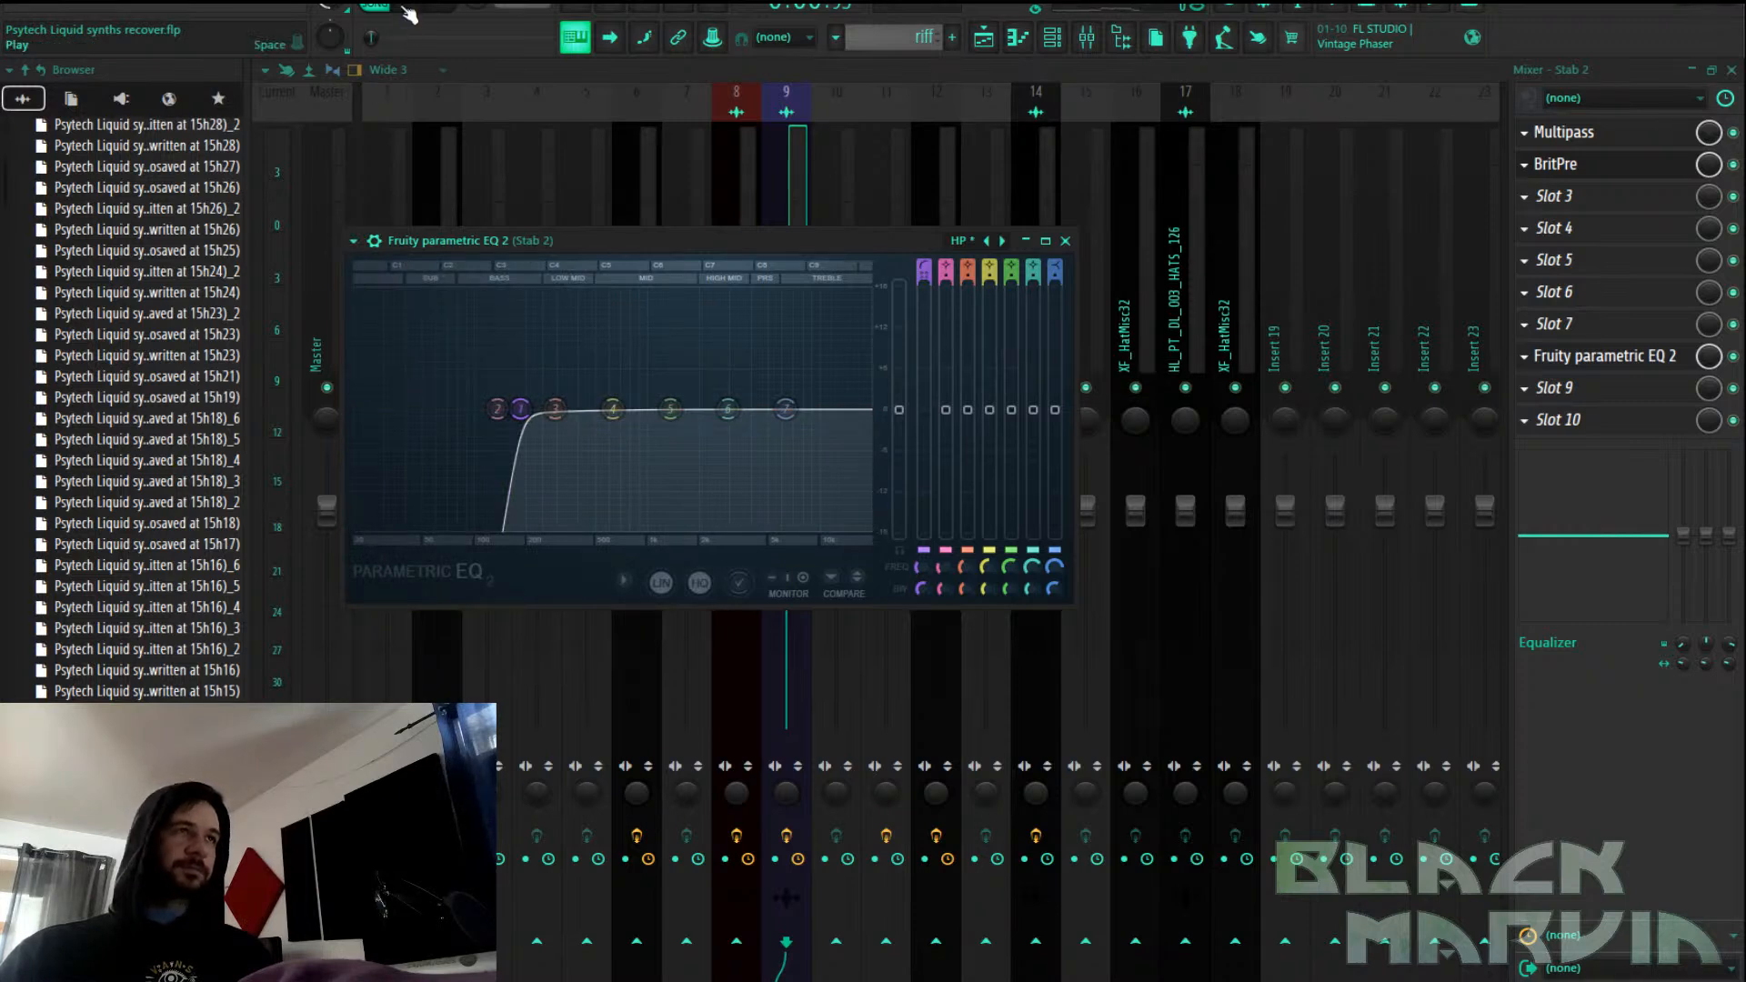
{"action": "left_click_drag", "start_coordinate": [613, 409], "coordinate": [648, 459]}
{"action": "mouse_move", "coordinate": [729, 410]}
{"action": "left_mouse_down"}
{"action": "mouse_move", "coordinate": [763, 419]}
{"action": "mouse_move", "coordinate": [738, 438]}
{"action": "left_mouse_up"}
{"action": "left_click_drag", "start_coordinate": [520, 408], "coordinate": [567, 428]}
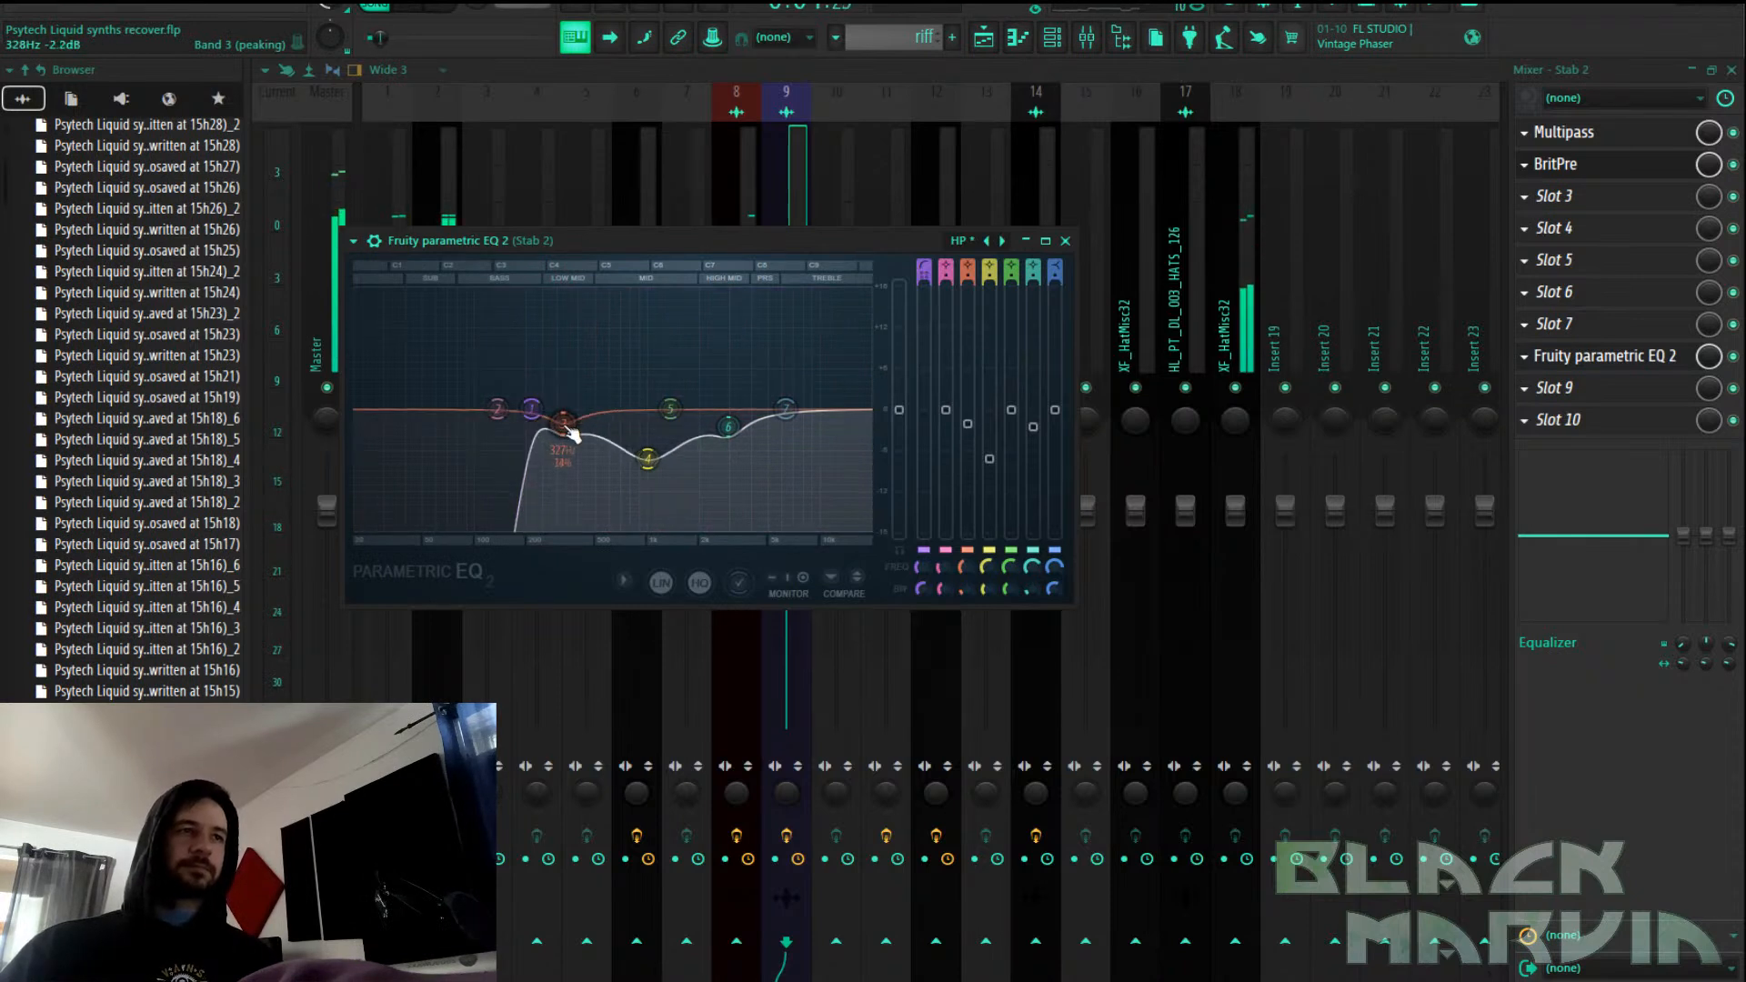
{"action": "left_click", "coordinate": [797, 205]}
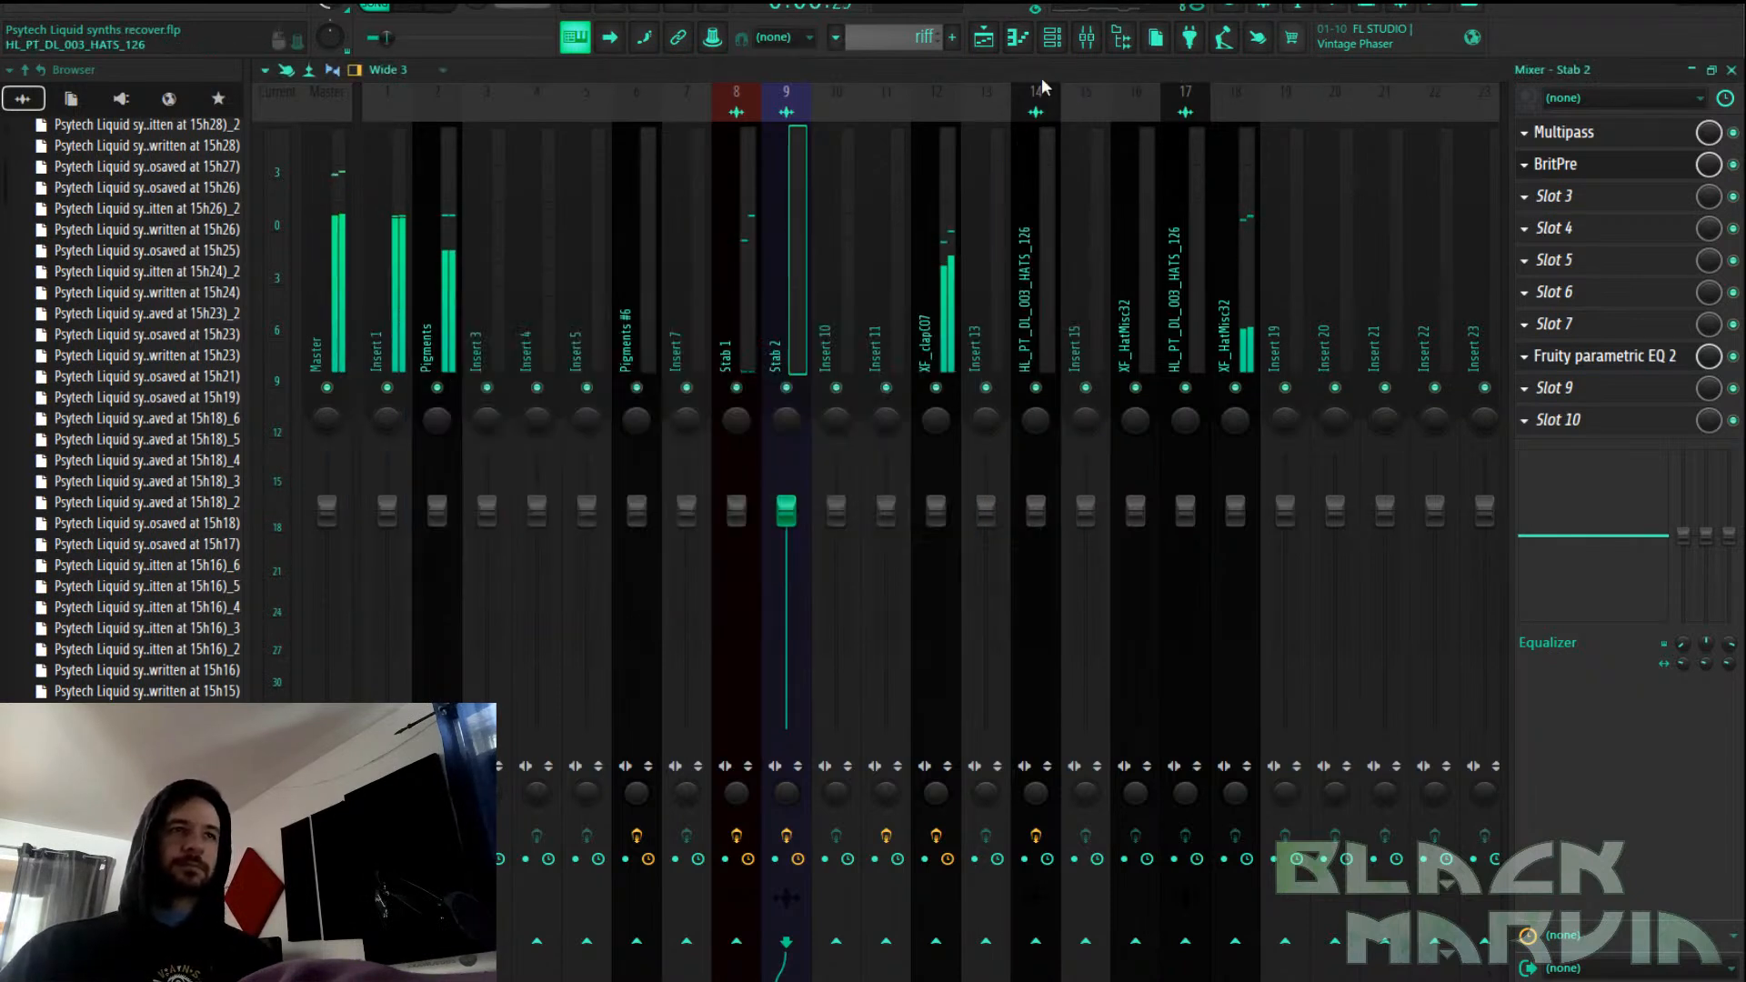
Listen to the processed stabs in the playlist and examine the arrangement and the channel rack
{"action": "left_click", "coordinate": [985, 39]}
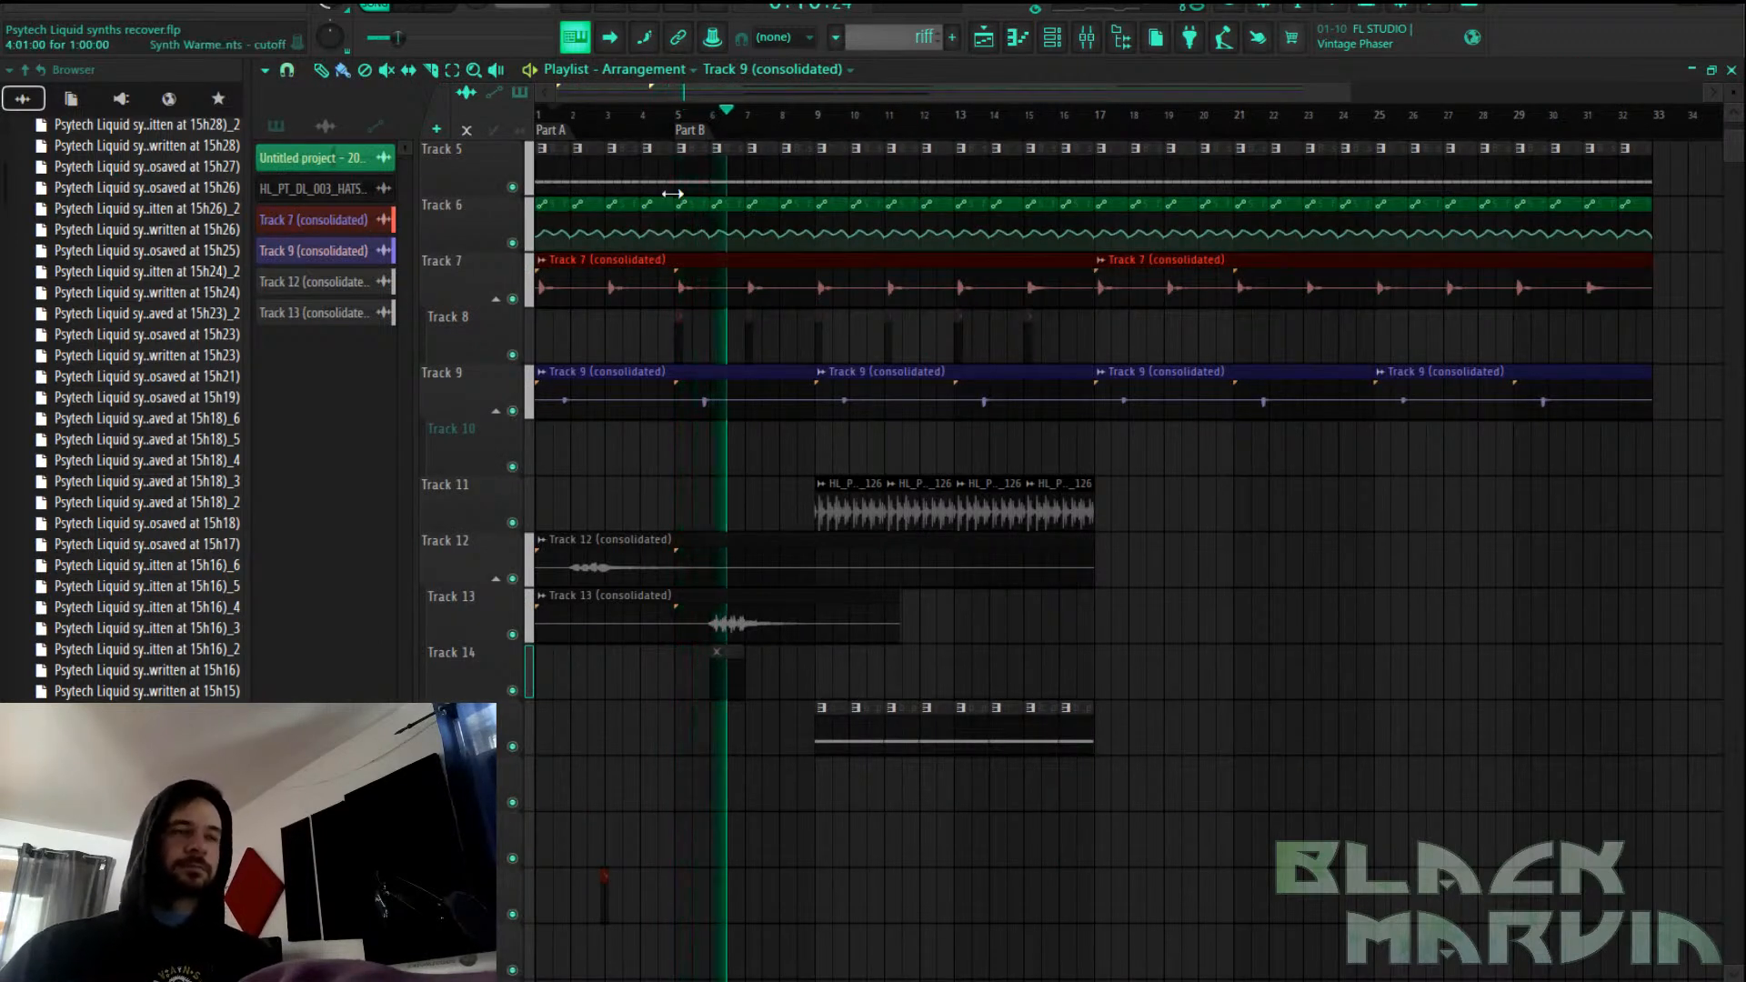
{"action": "key", "text": "space"}
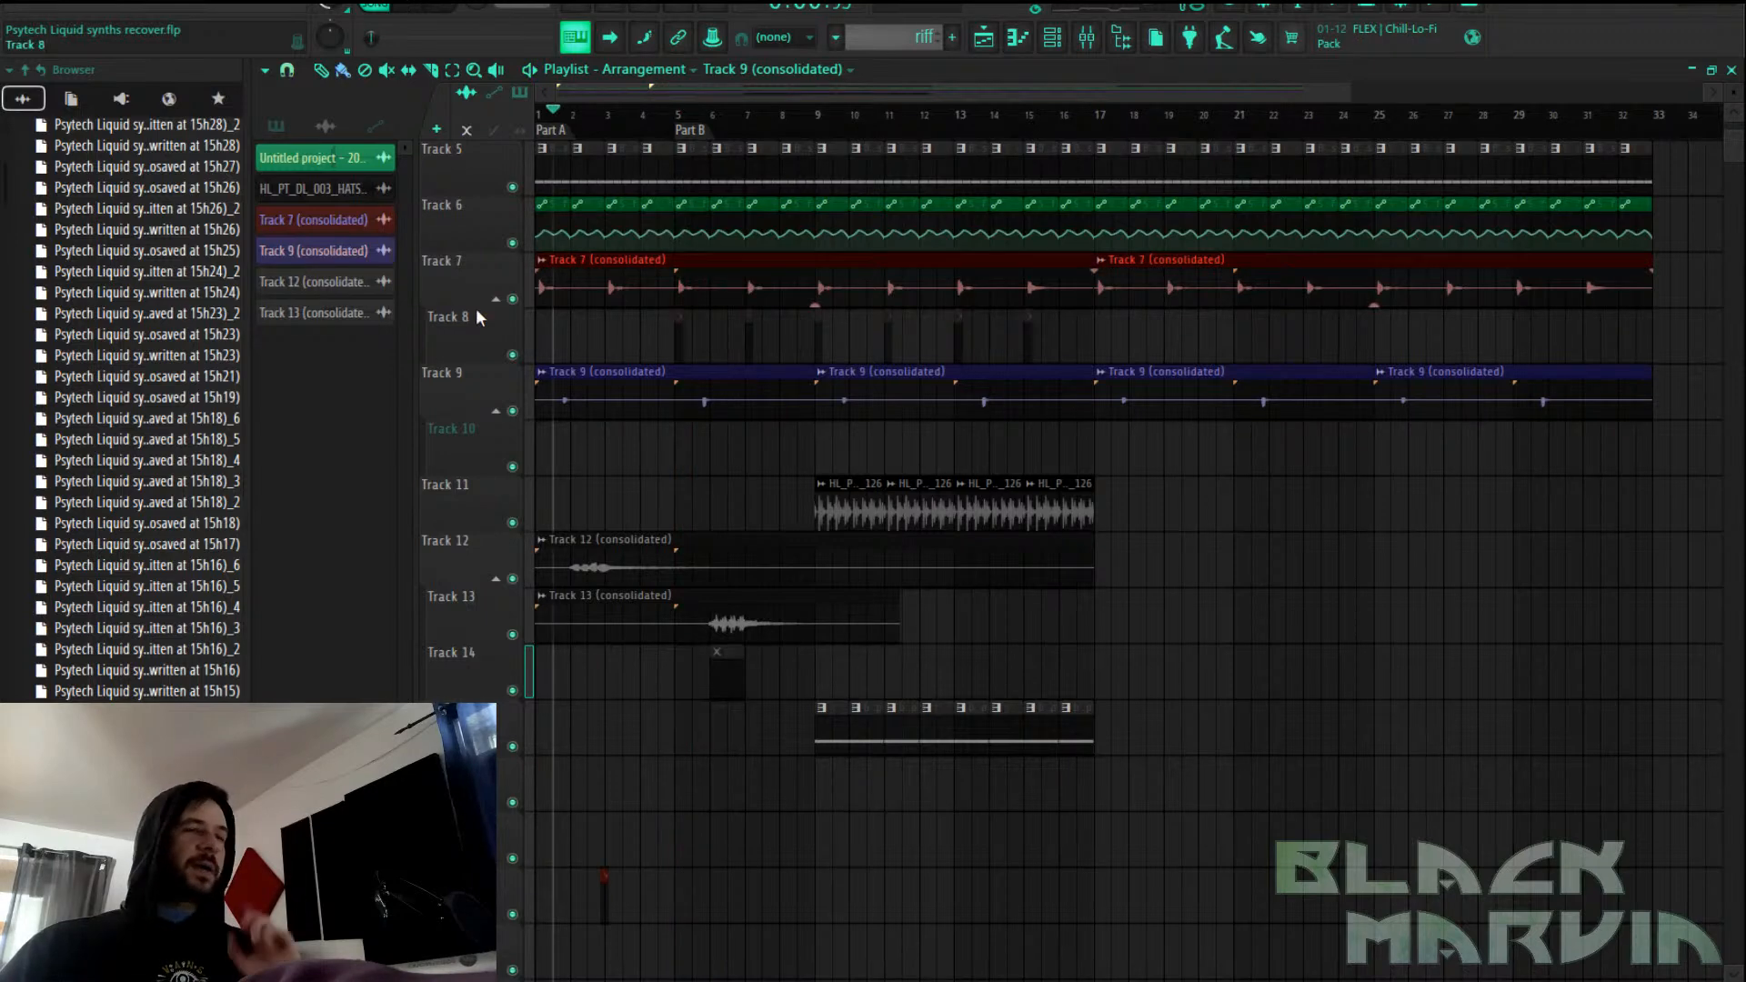
{"action": "scroll", "coordinate": [636, 123], "scroll_direction": "up", "scroll_amount": 2}
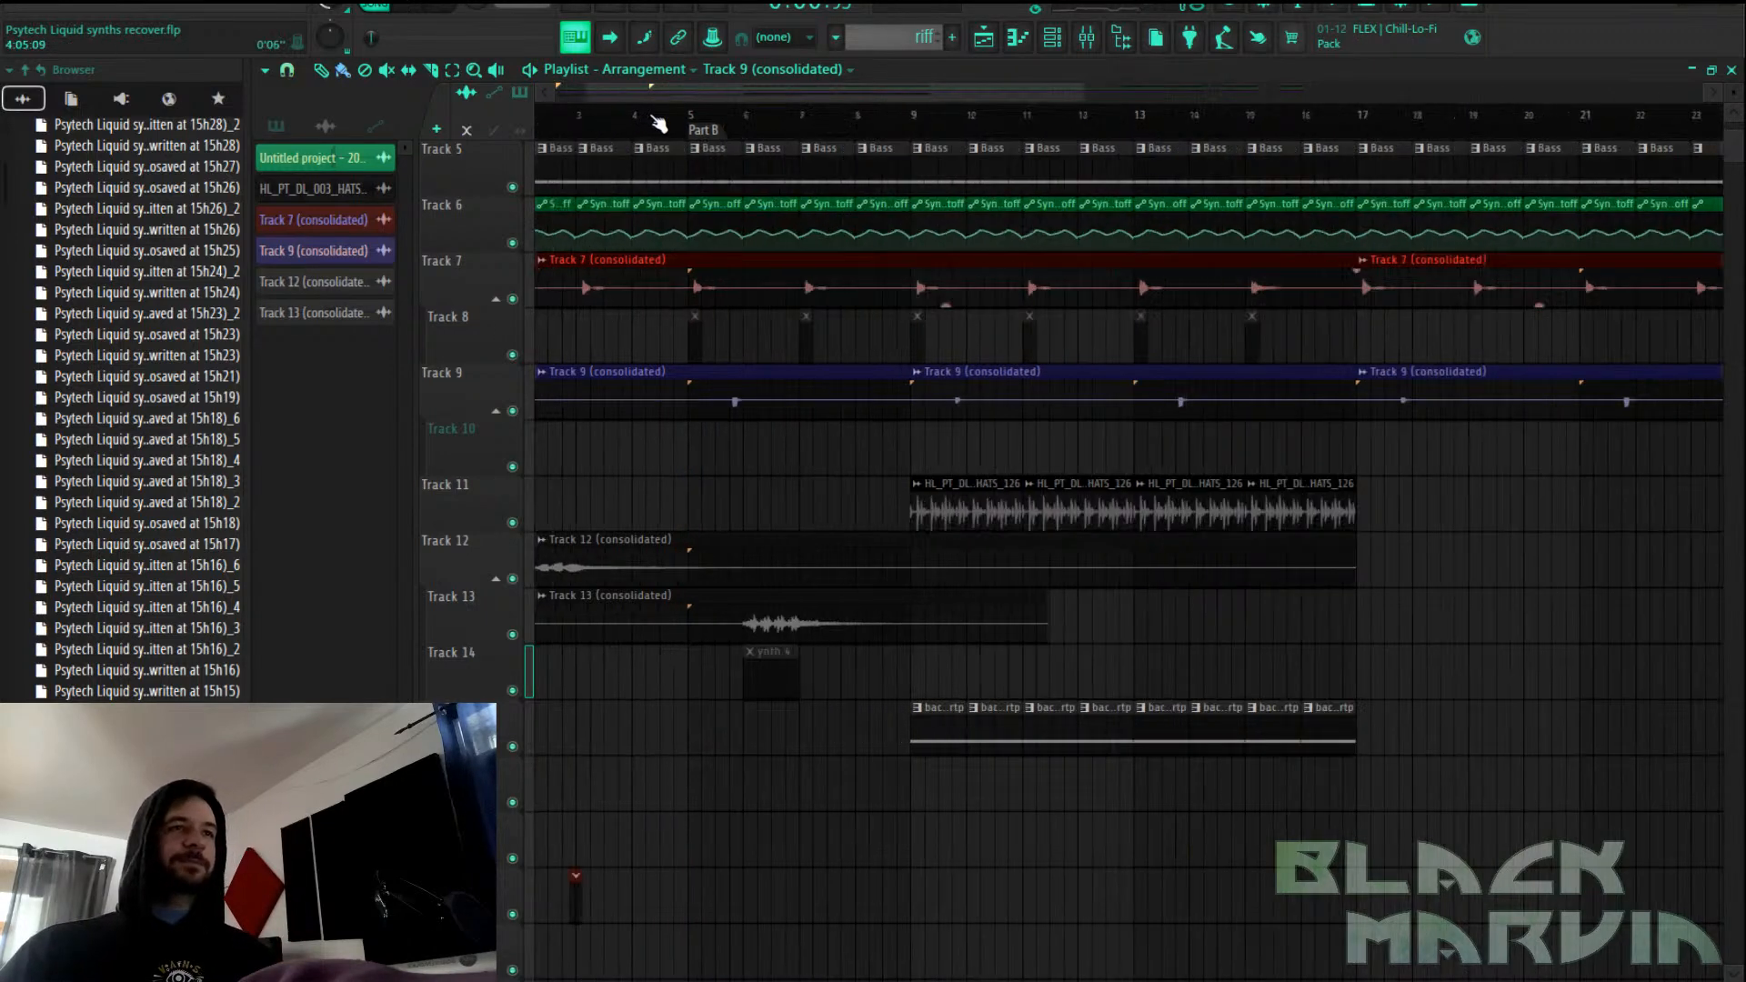
{"action": "scroll", "coordinate": [680, 123], "scroll_direction": "up", "scroll_amount": 3}
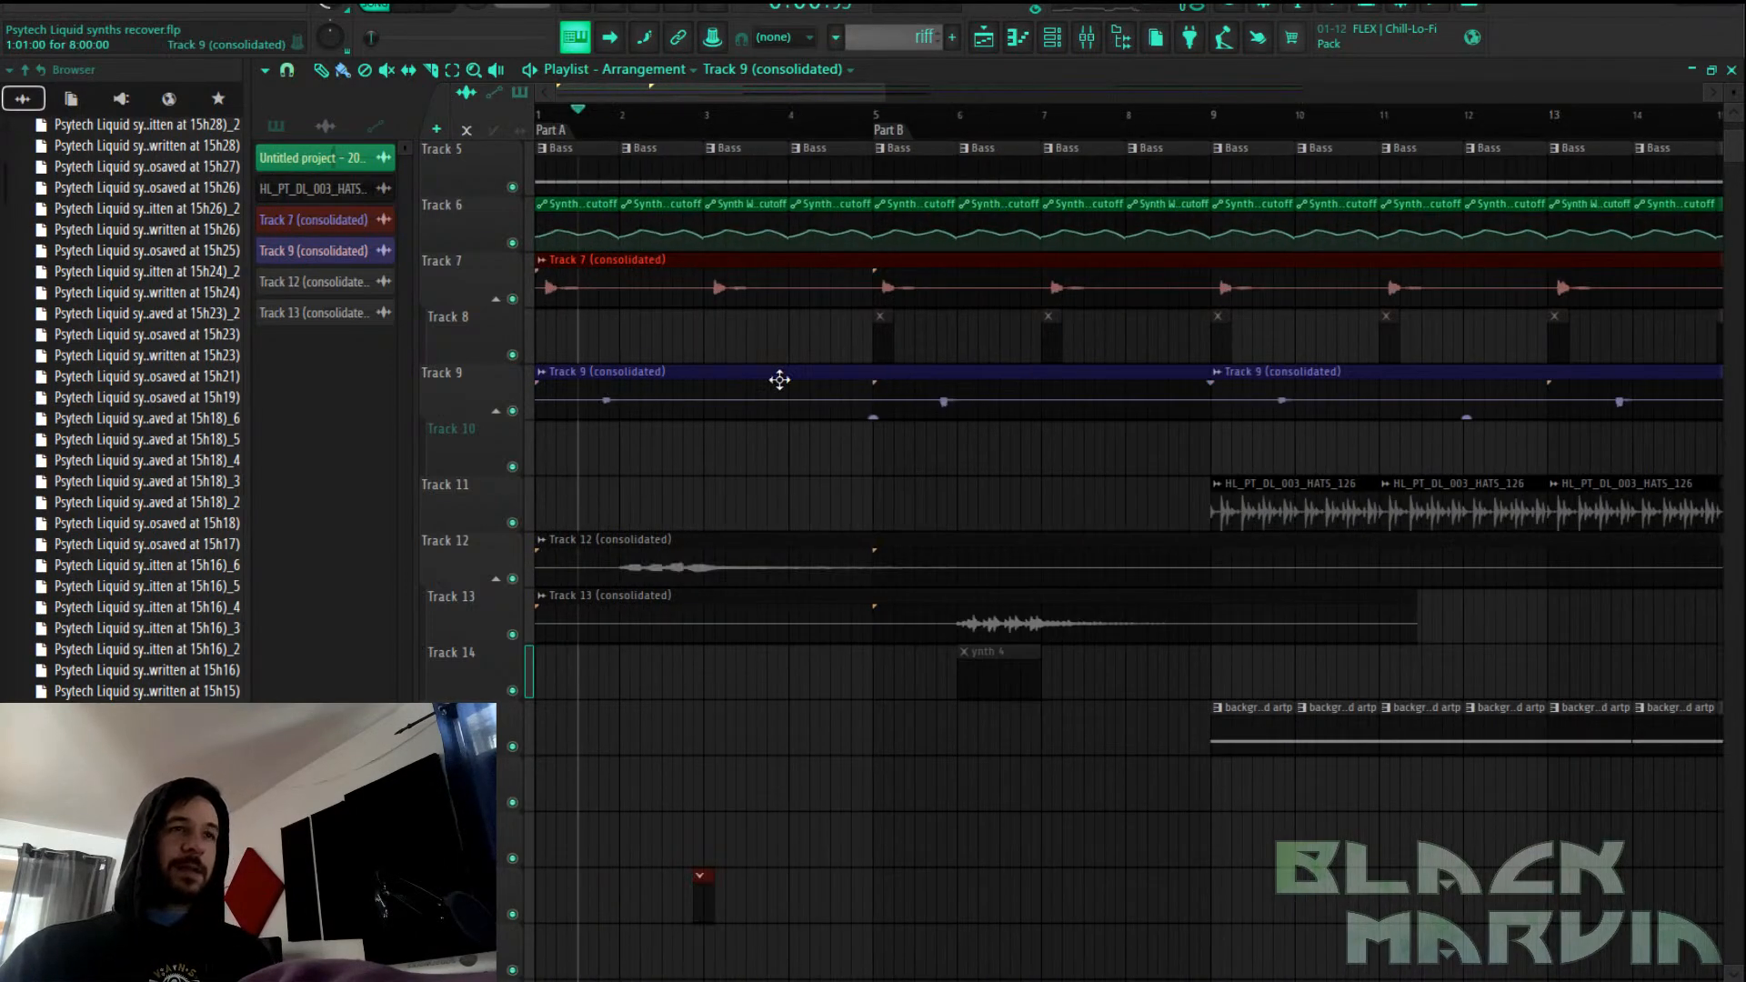
{"action": "left_click", "coordinate": [1052, 37]}
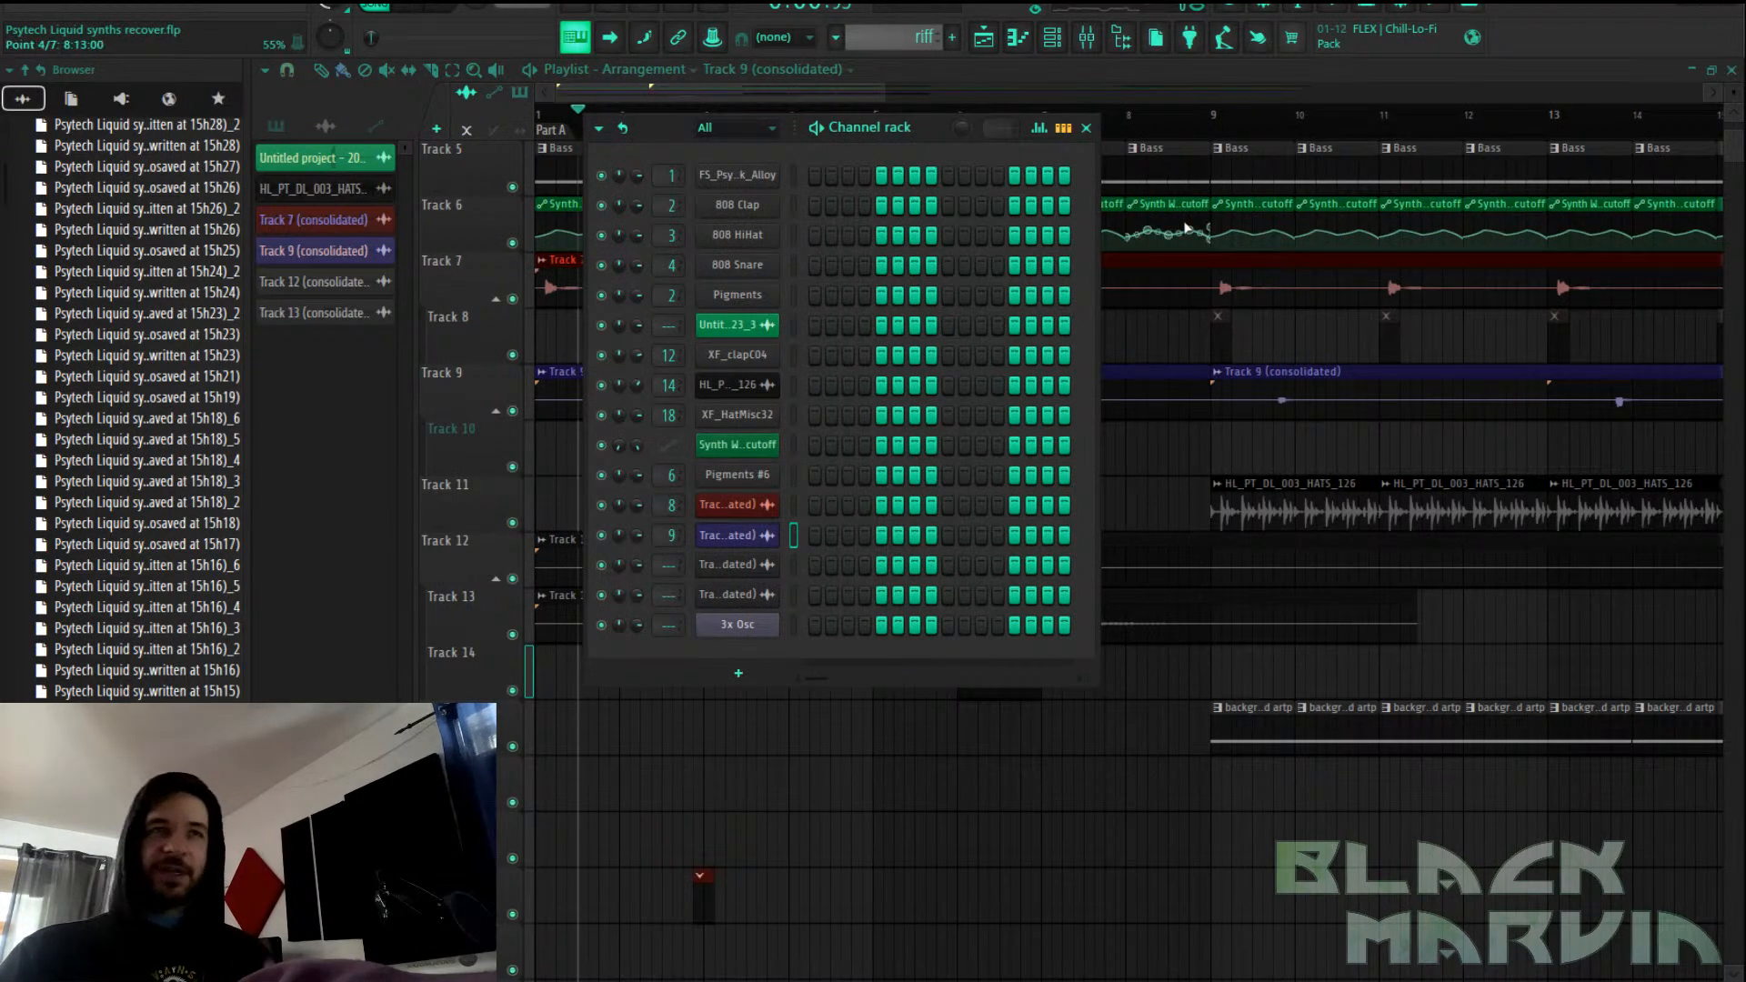
{"action": "left_click_drag", "start_coordinate": [848, 97], "coordinate": [854, 99]}
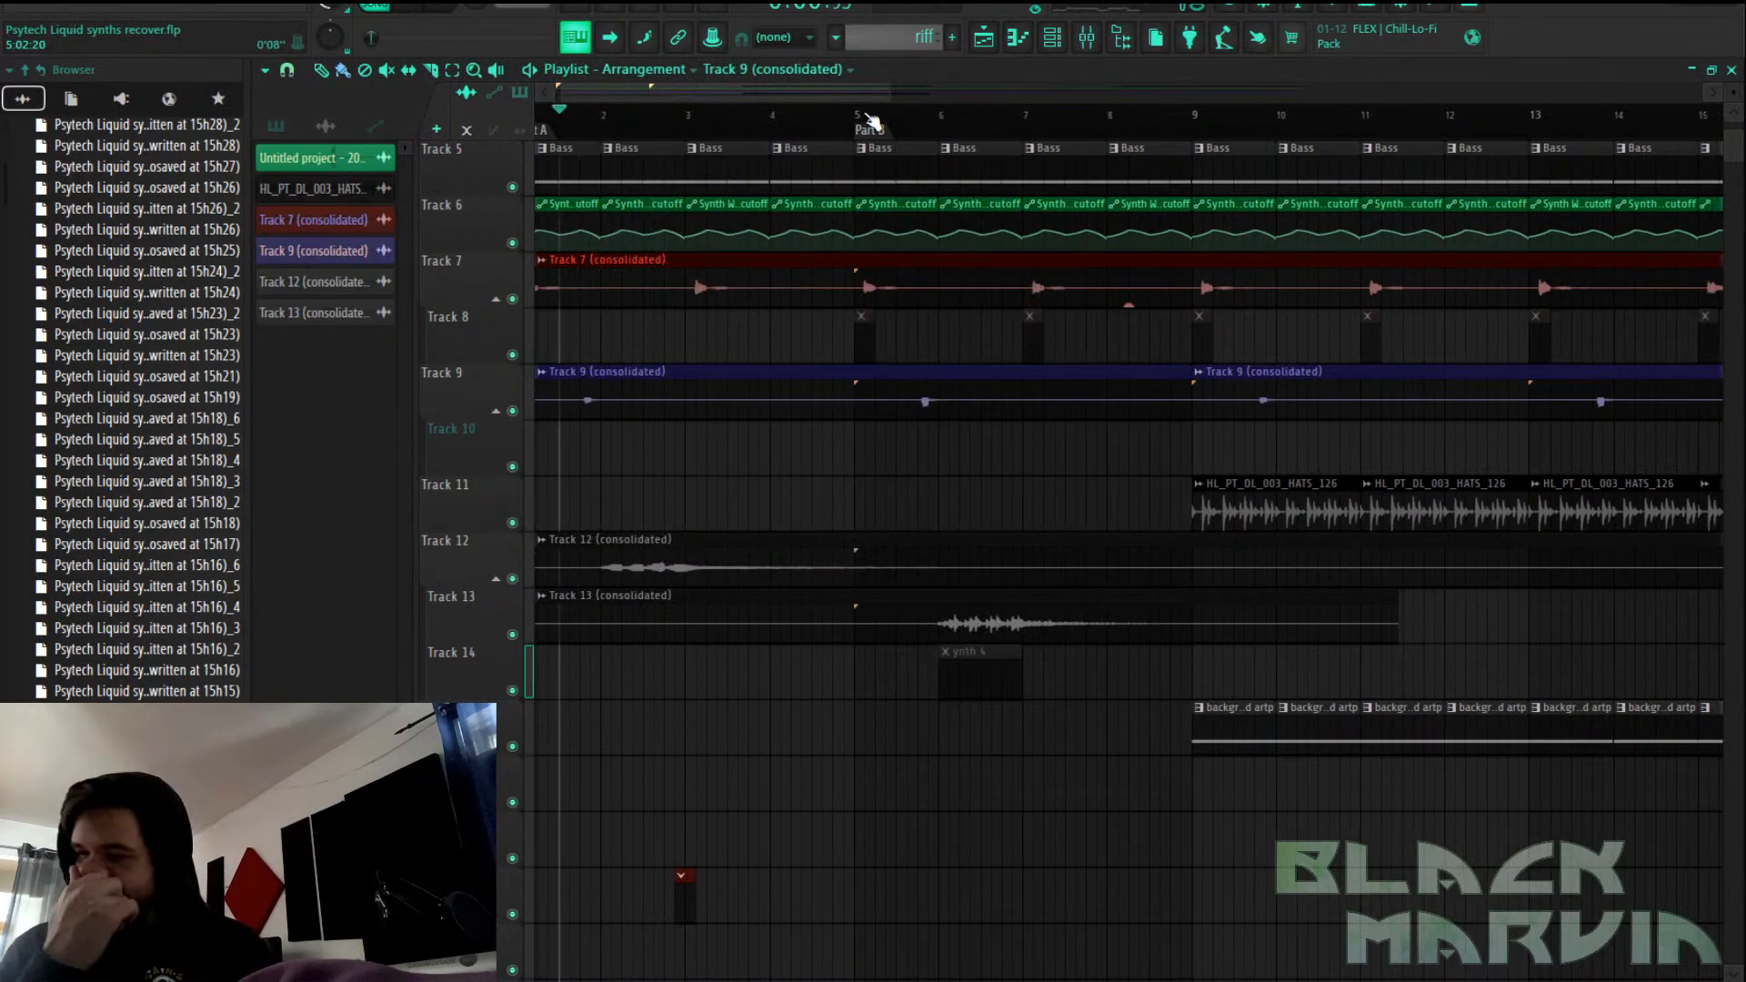
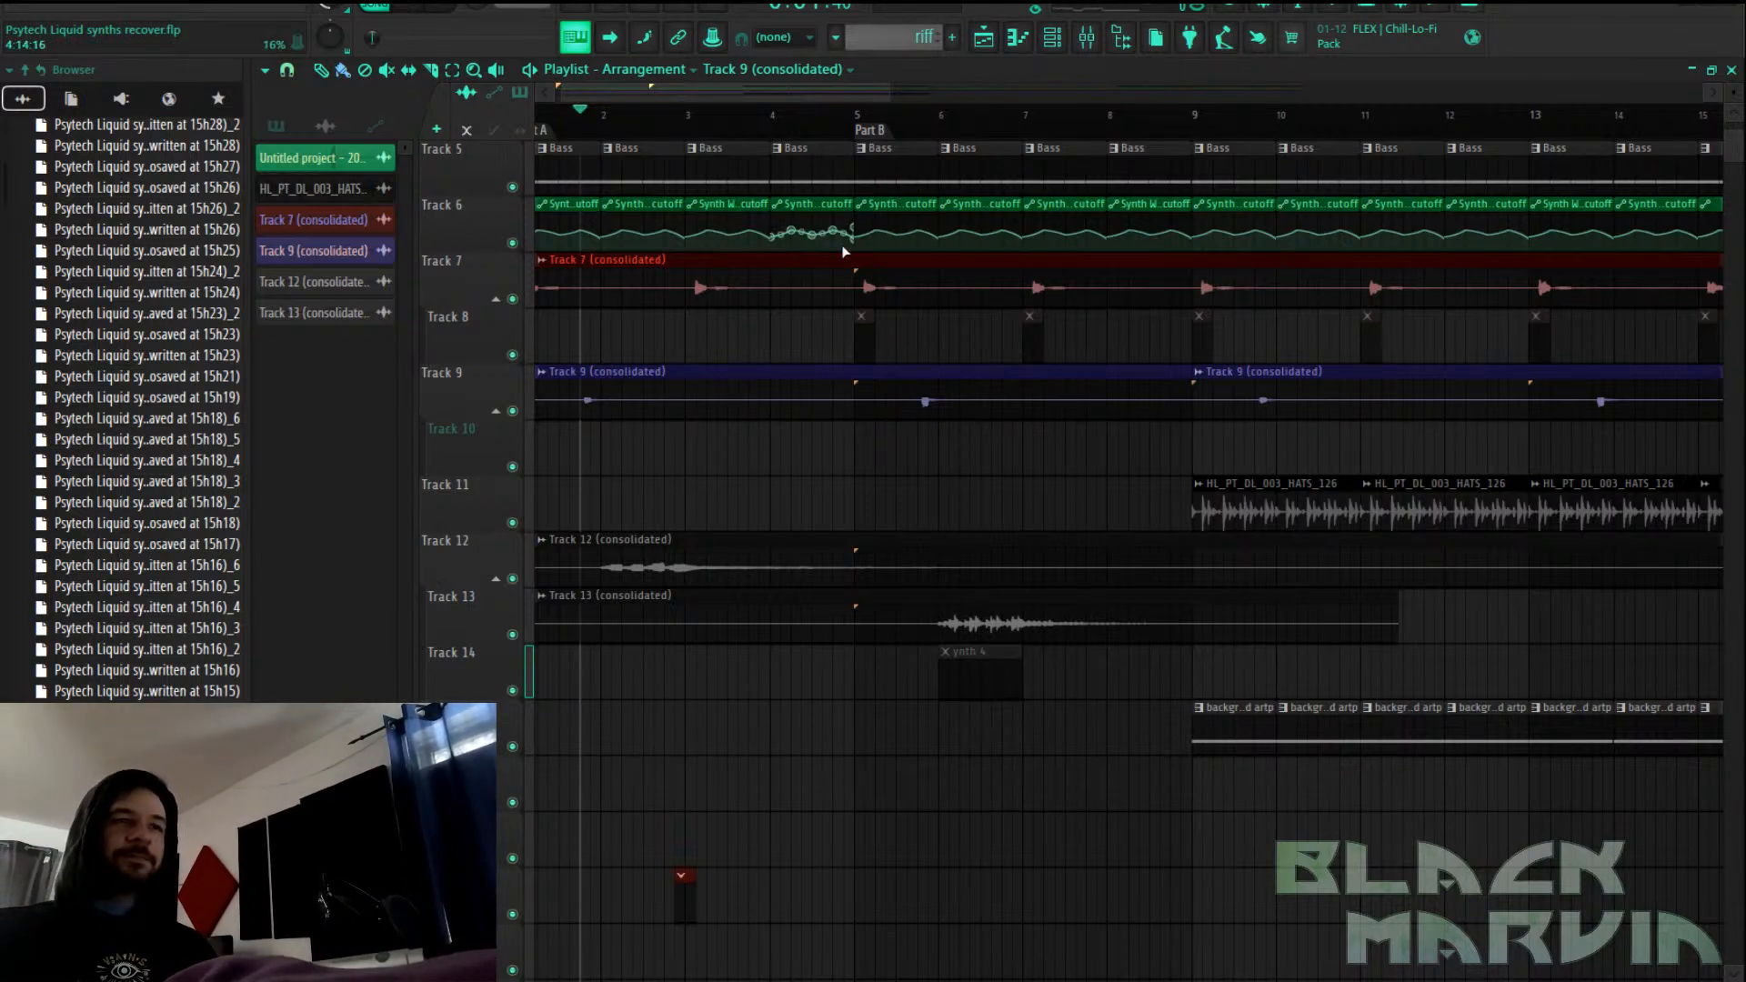
{"action": "left_click_drag", "start_coordinate": [853, 234], "coordinate": [859, 538]}
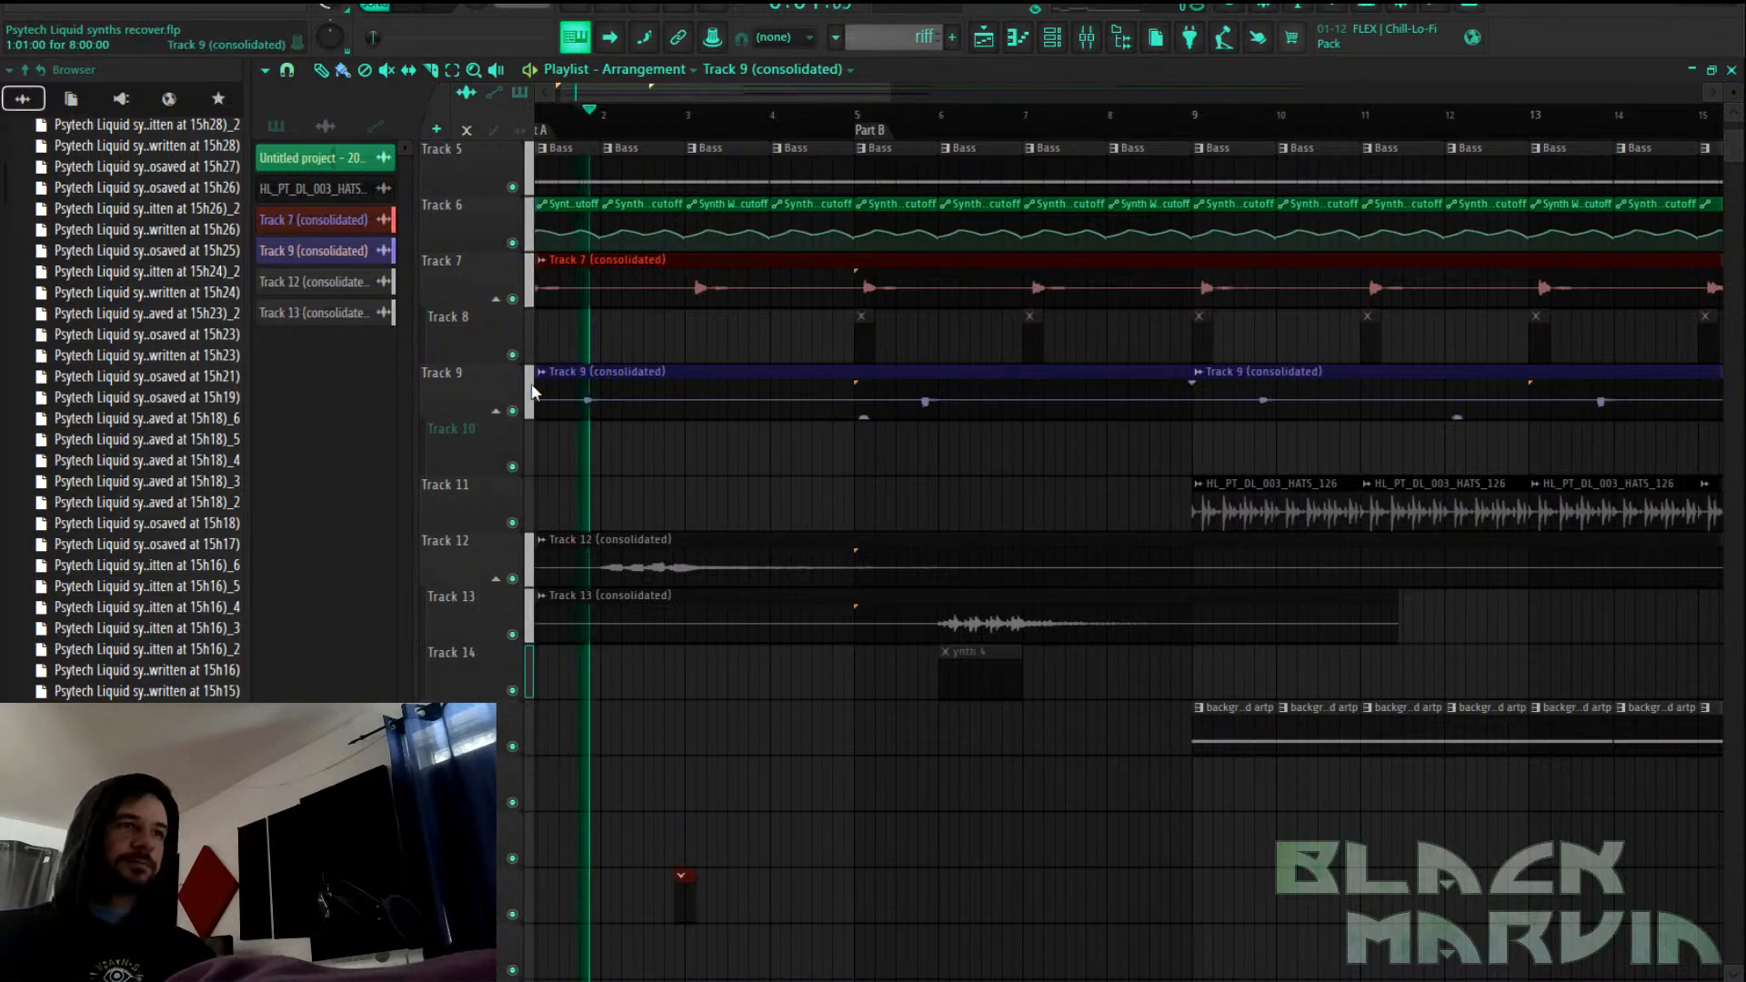
Solo Track 9 and audition its stab from the middle of bar 5
{"action": "right_click", "coordinate": [512, 410]}
{"action": "left_click", "coordinate": [908, 115]}
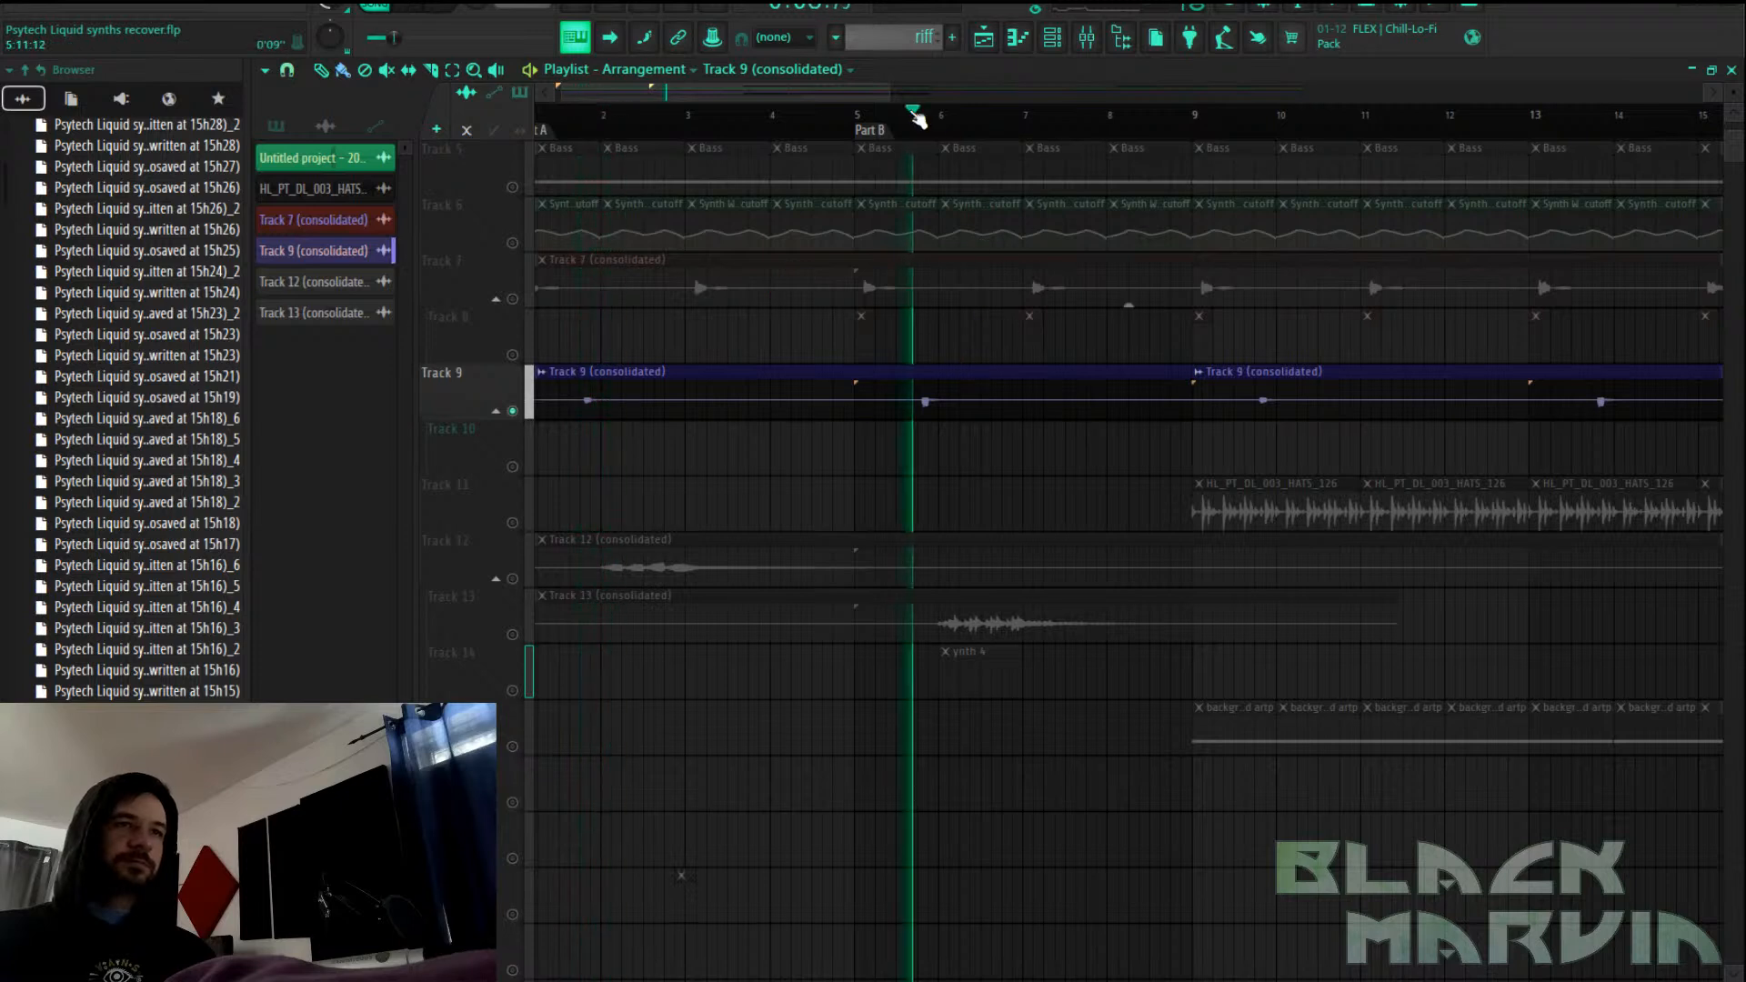
{"action": "key", "text": "space"}
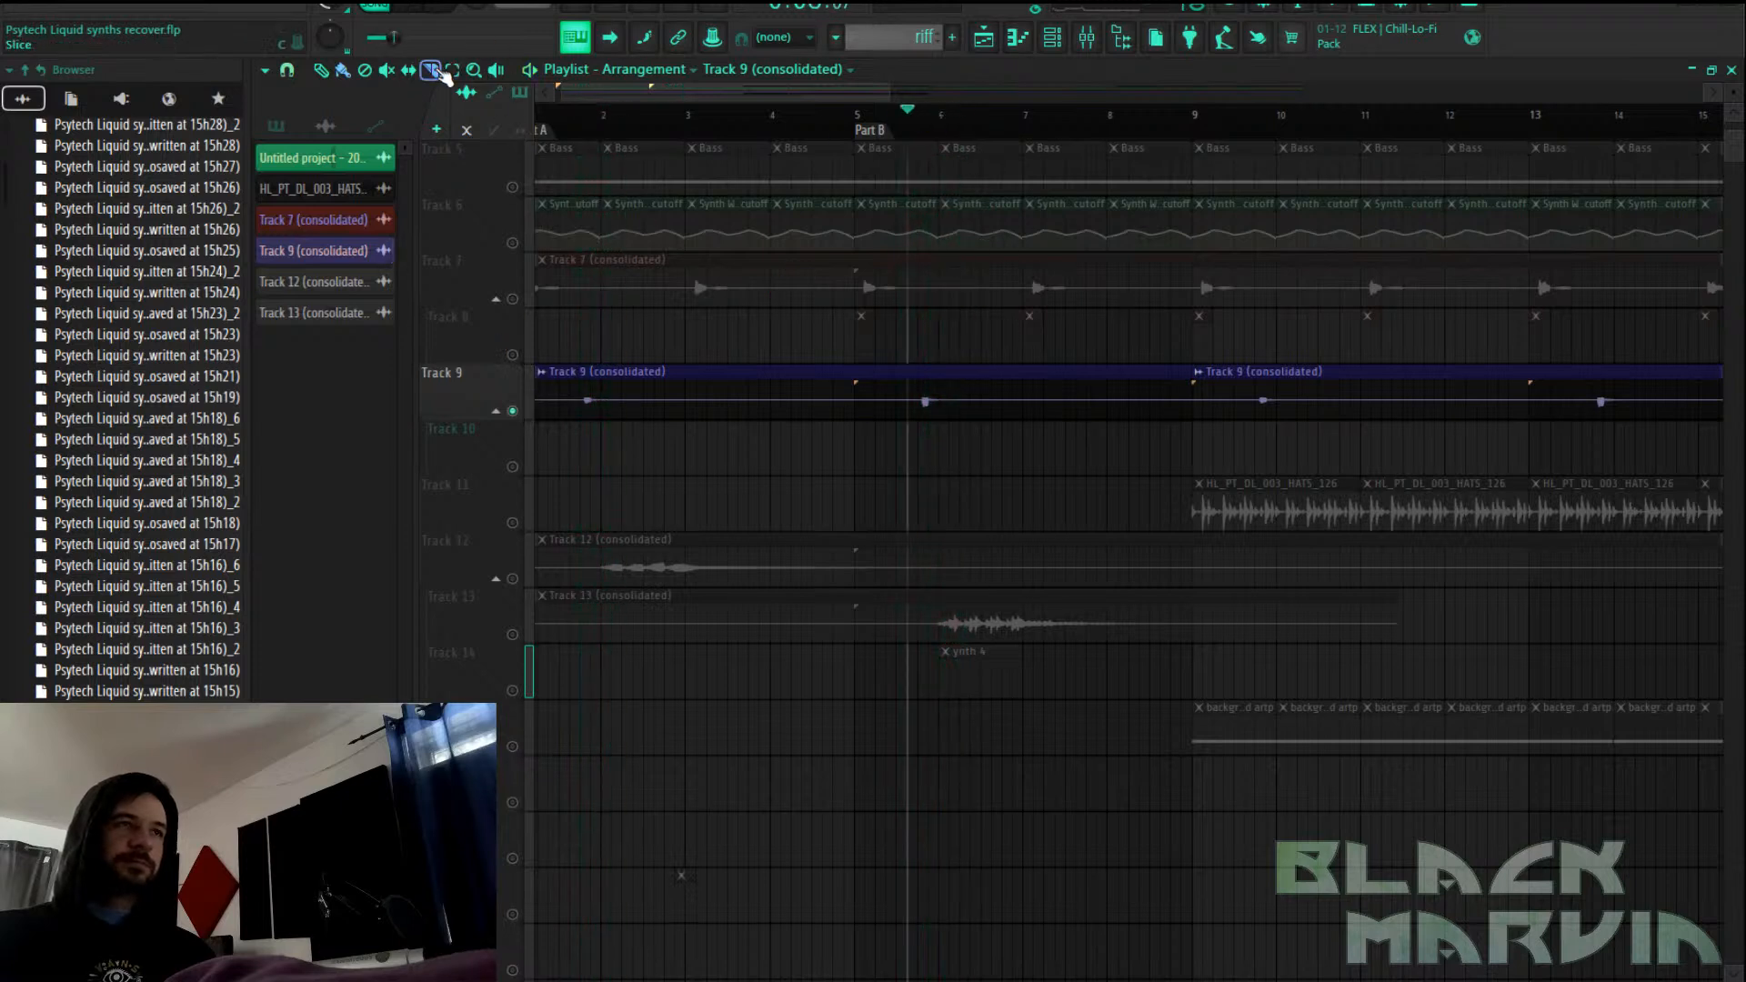
Slice the first Track 9 consolidated clip at bar 2 and play the soloed track from the start
{"action": "left_click", "coordinate": [611, 398]}
{"action": "left_click", "coordinate": [348, 72]}
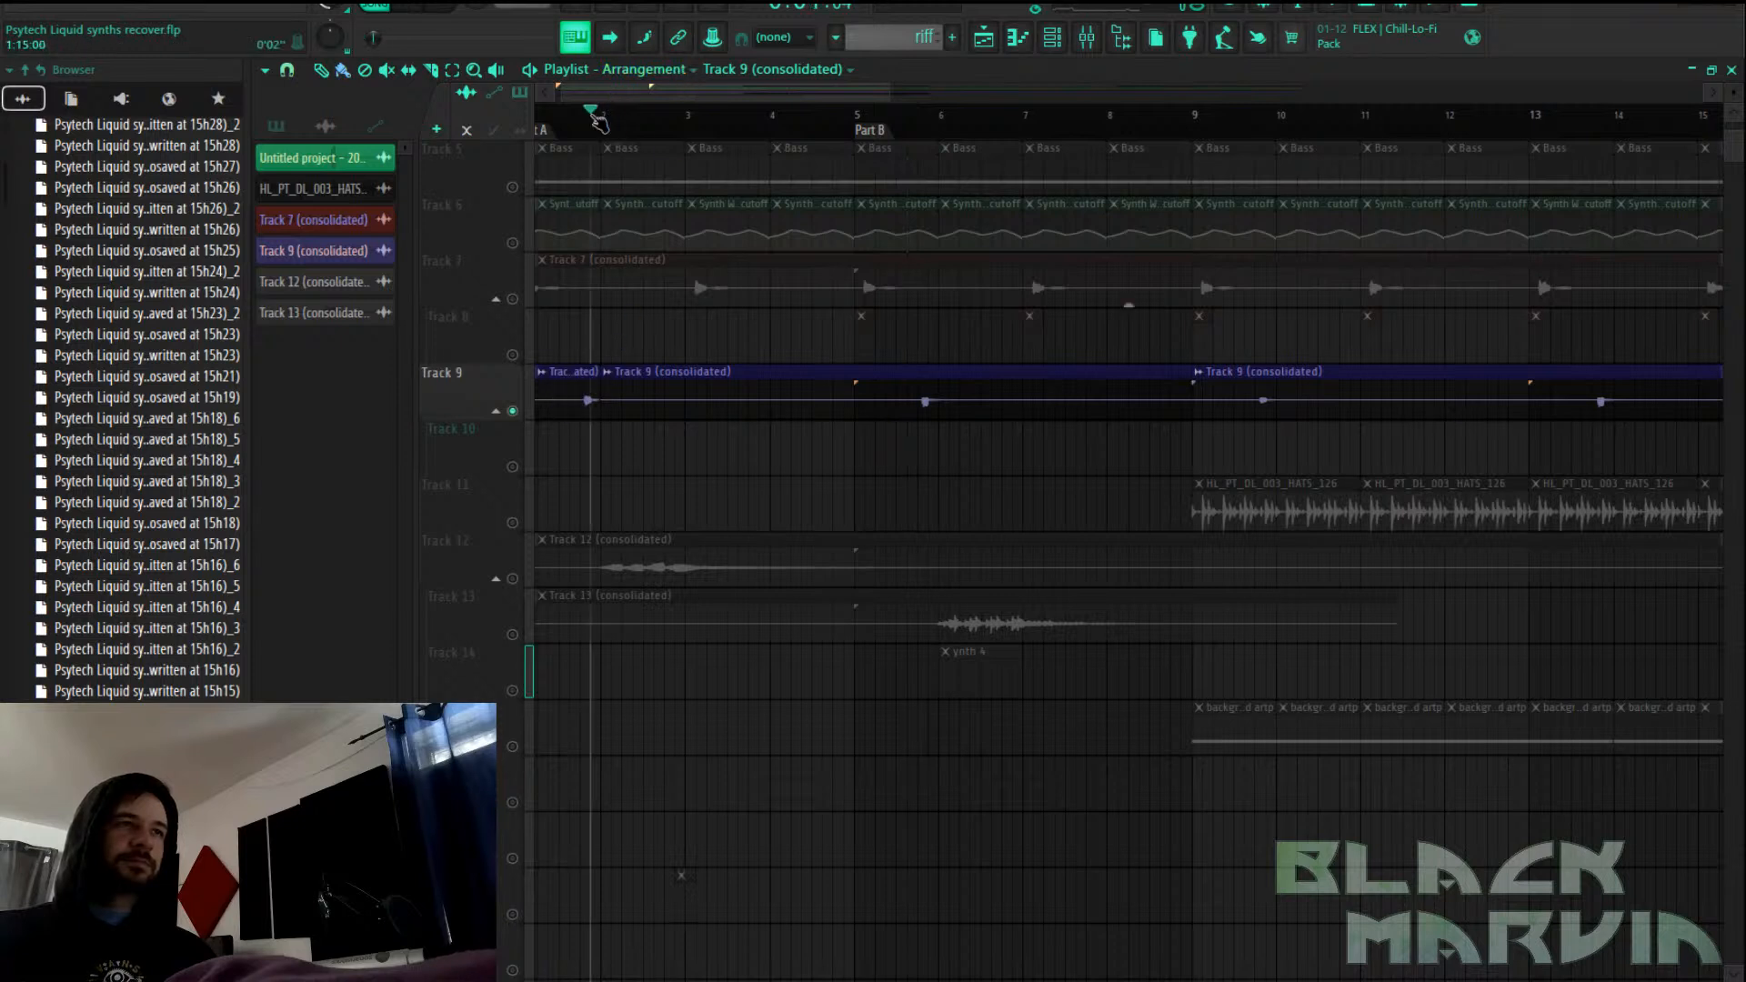
{"action": "left_click_drag", "start_coordinate": [616, 122], "coordinate": [463, 143]}
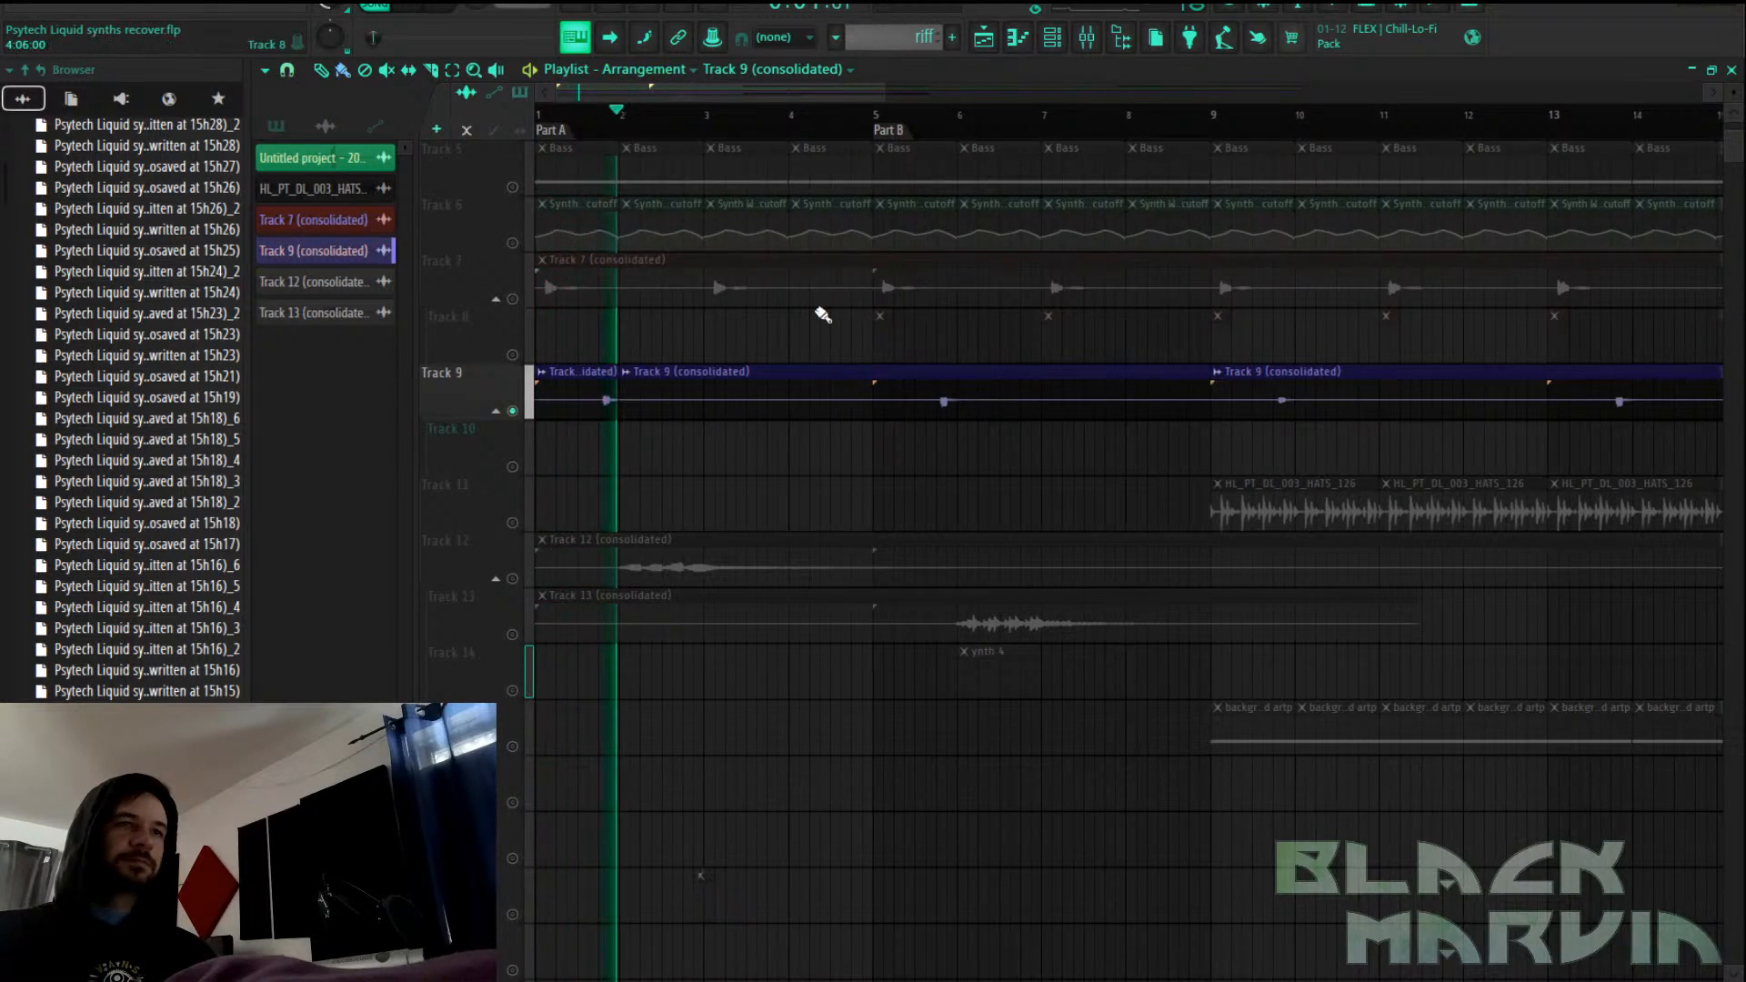
{"action": "key", "text": "space"}
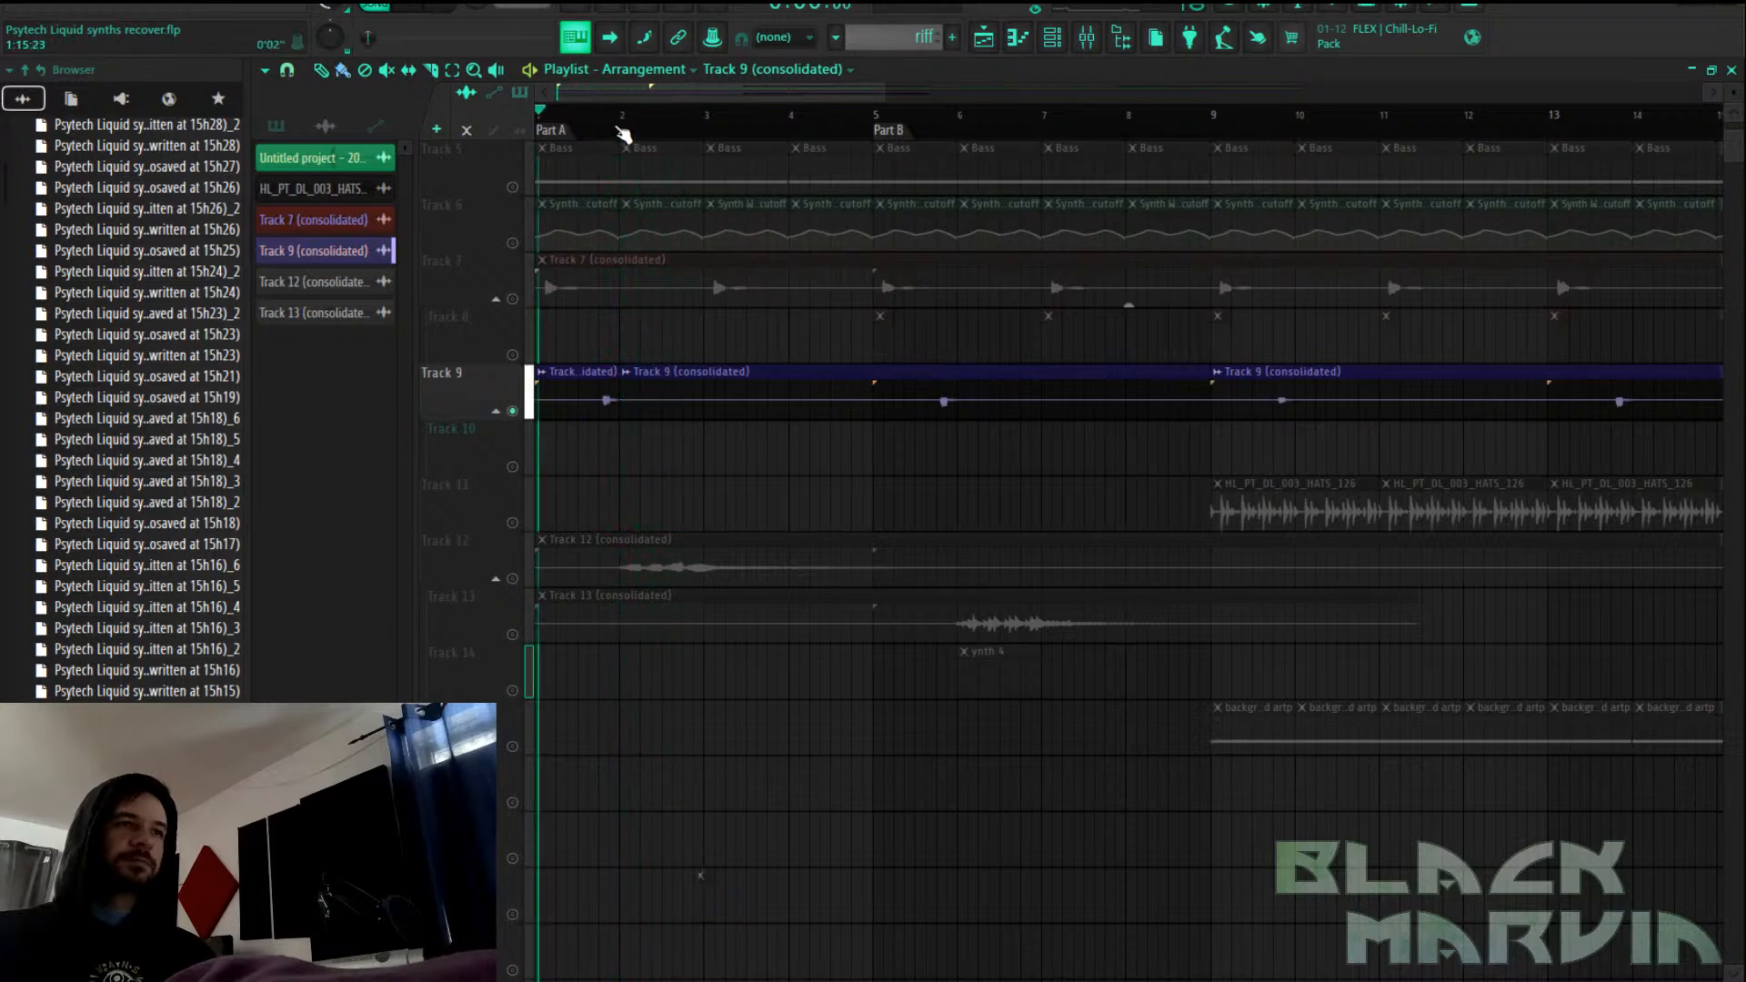
Audition the soloed Track 9 stabs near bars 1, 5 and 9, and stop playback
{"action": "scroll", "coordinate": [619, 134], "scroll_direction": "up", "scroll_amount": 1}
{"action": "key", "text": "space"}
{"action": "scroll", "coordinate": [609, 134], "scroll_direction": "up", "scroll_amount": 3}
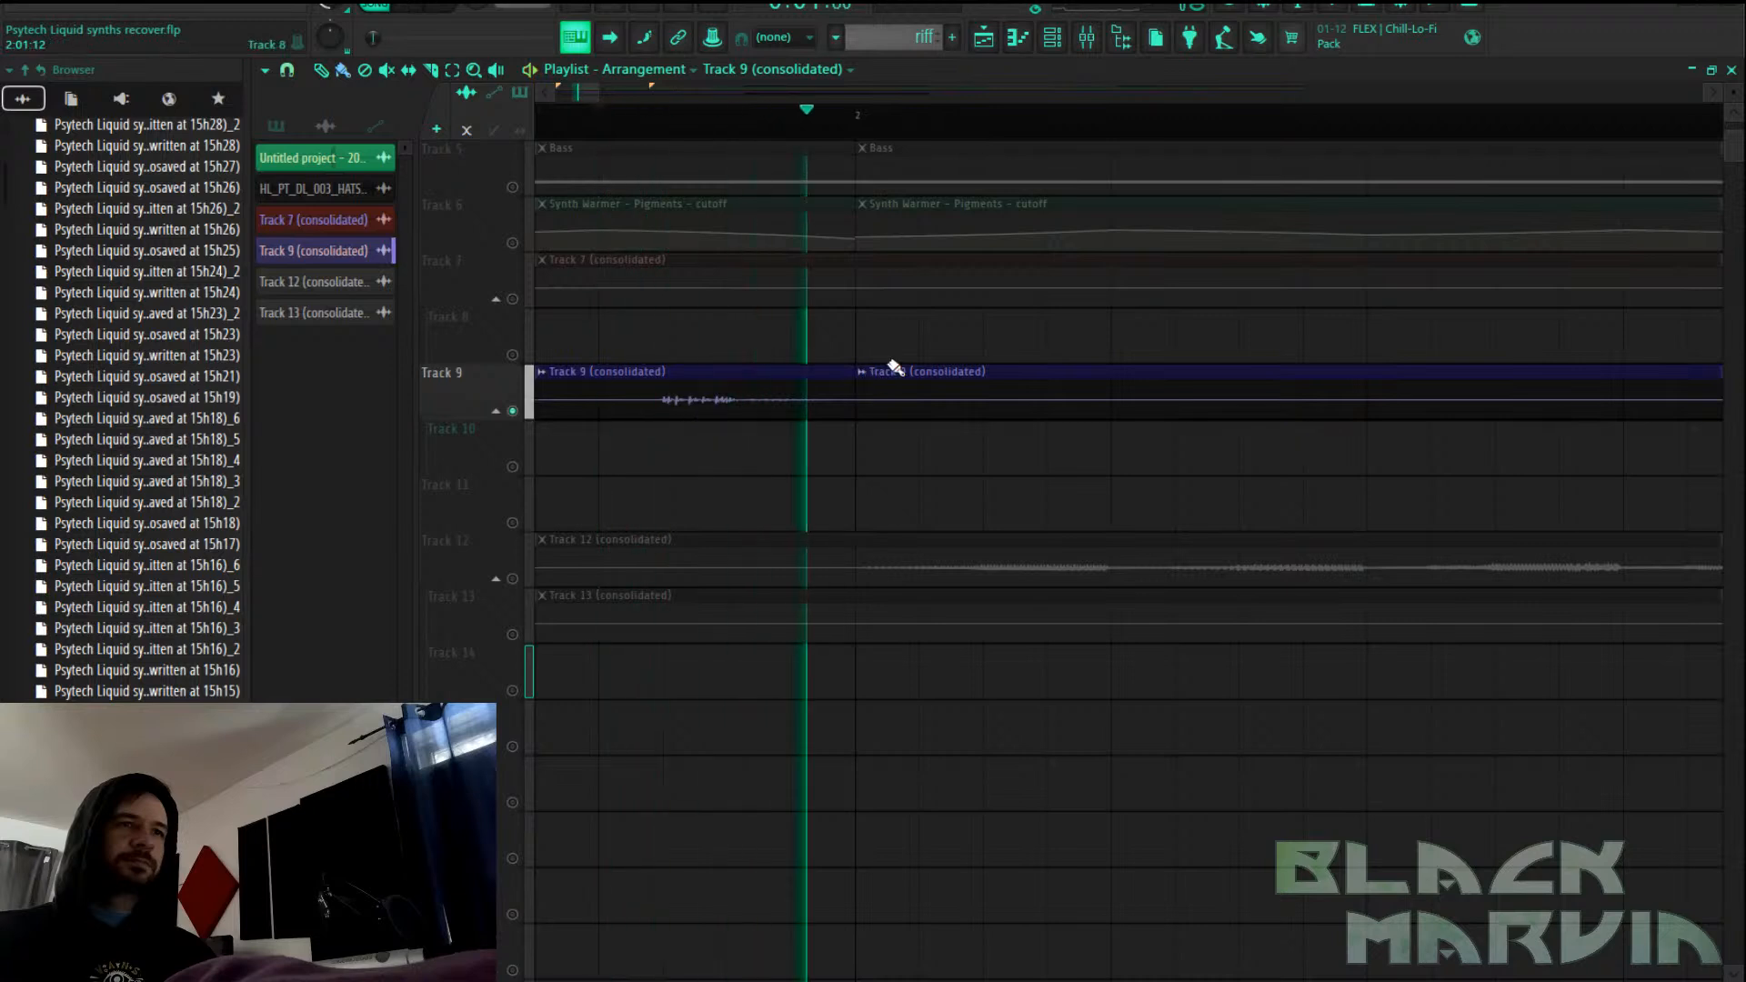
{"action": "scroll", "coordinate": [718, 100], "scroll_direction": "down", "scroll_amount": 4}
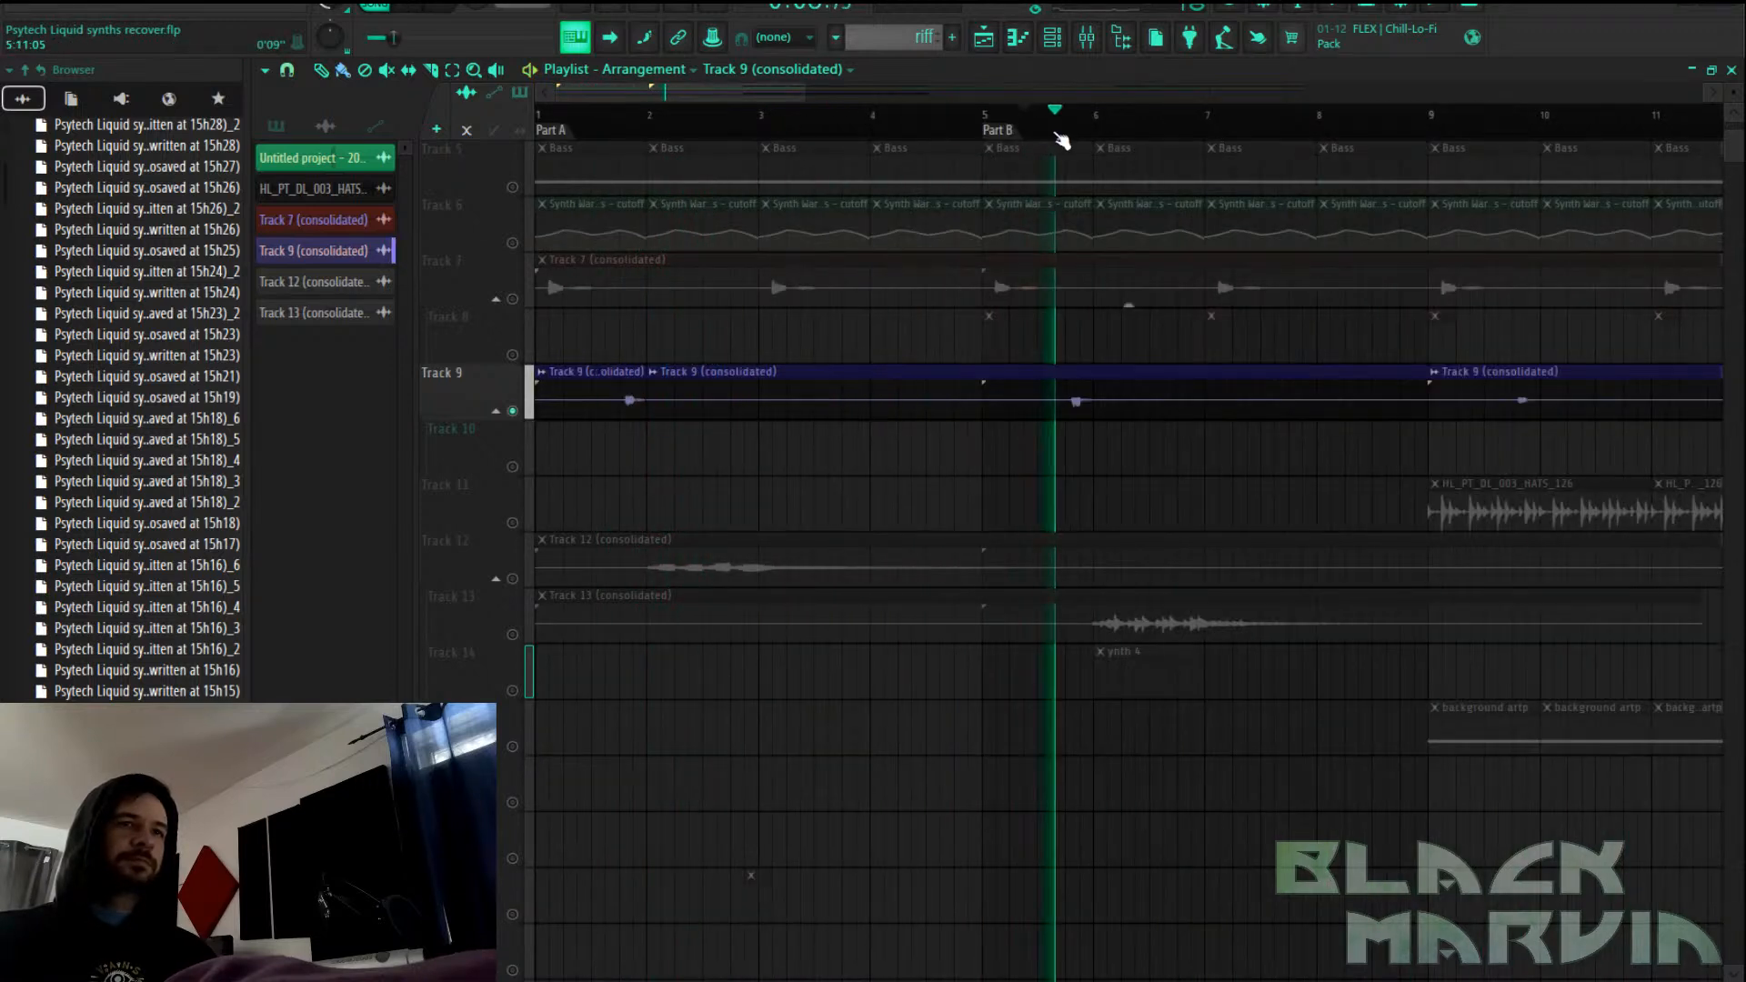
{"action": "scroll", "coordinate": [1055, 139], "scroll_direction": "down", "scroll_amount": 2}
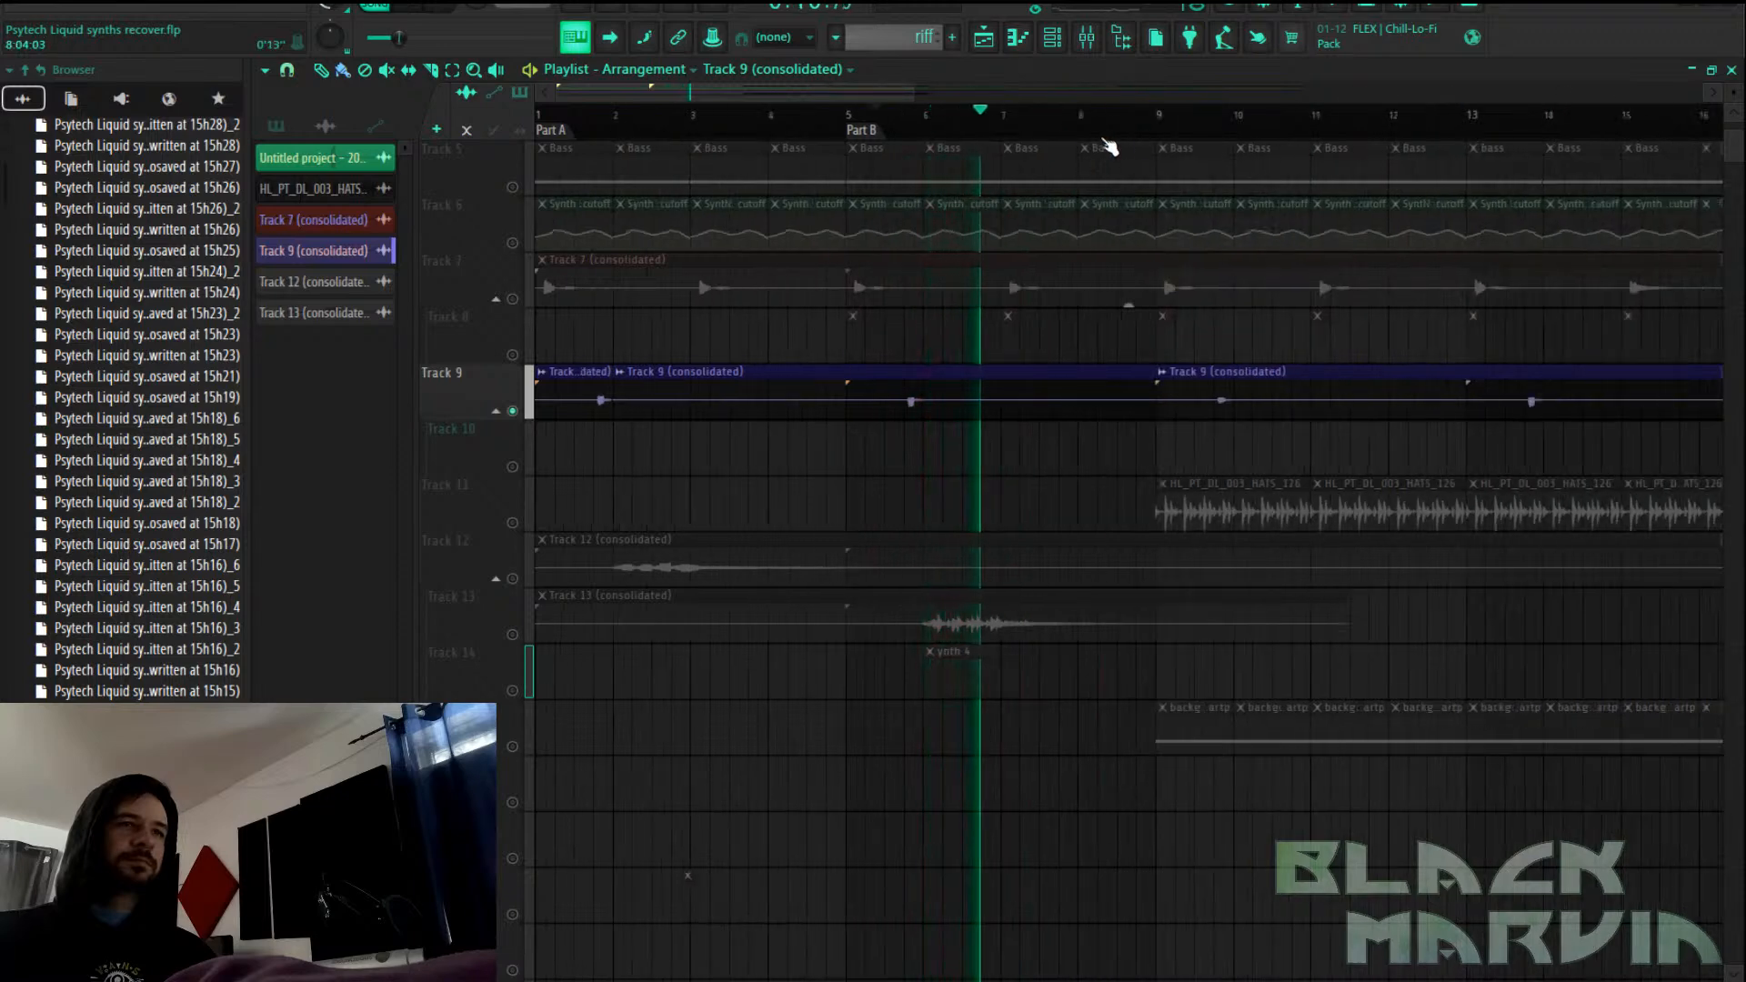
{"action": "left_click", "coordinate": [1193, 135]}
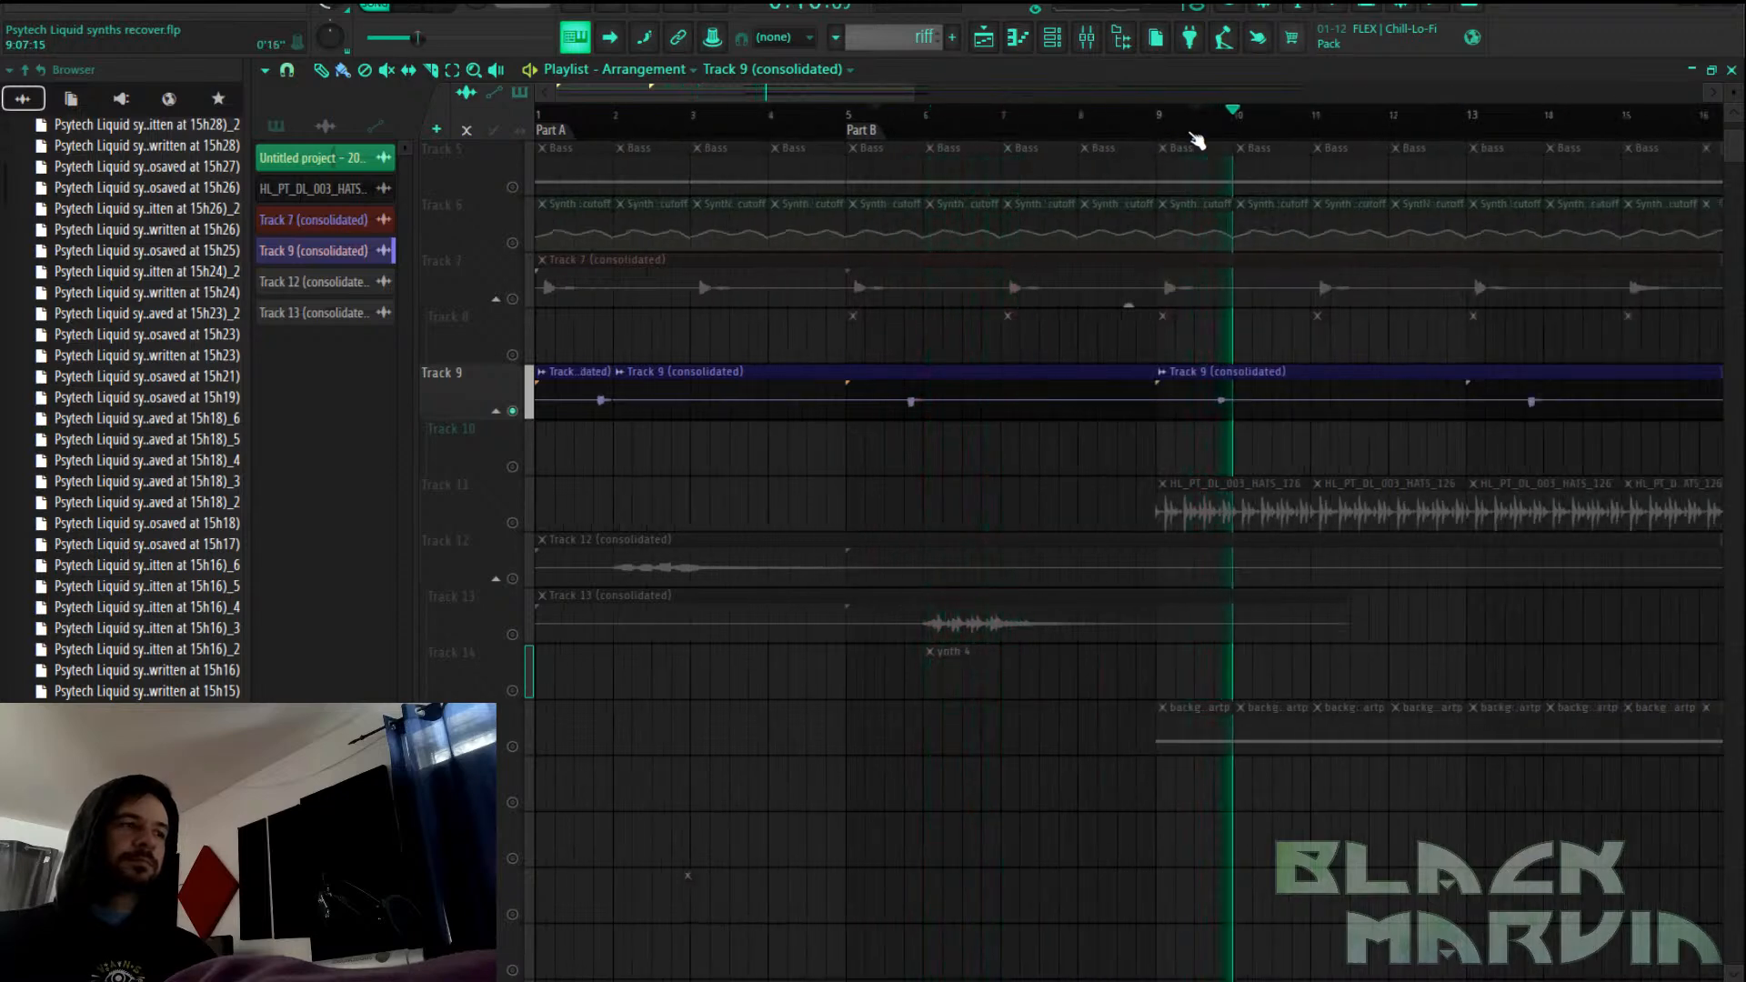
{"action": "key", "text": "space"}
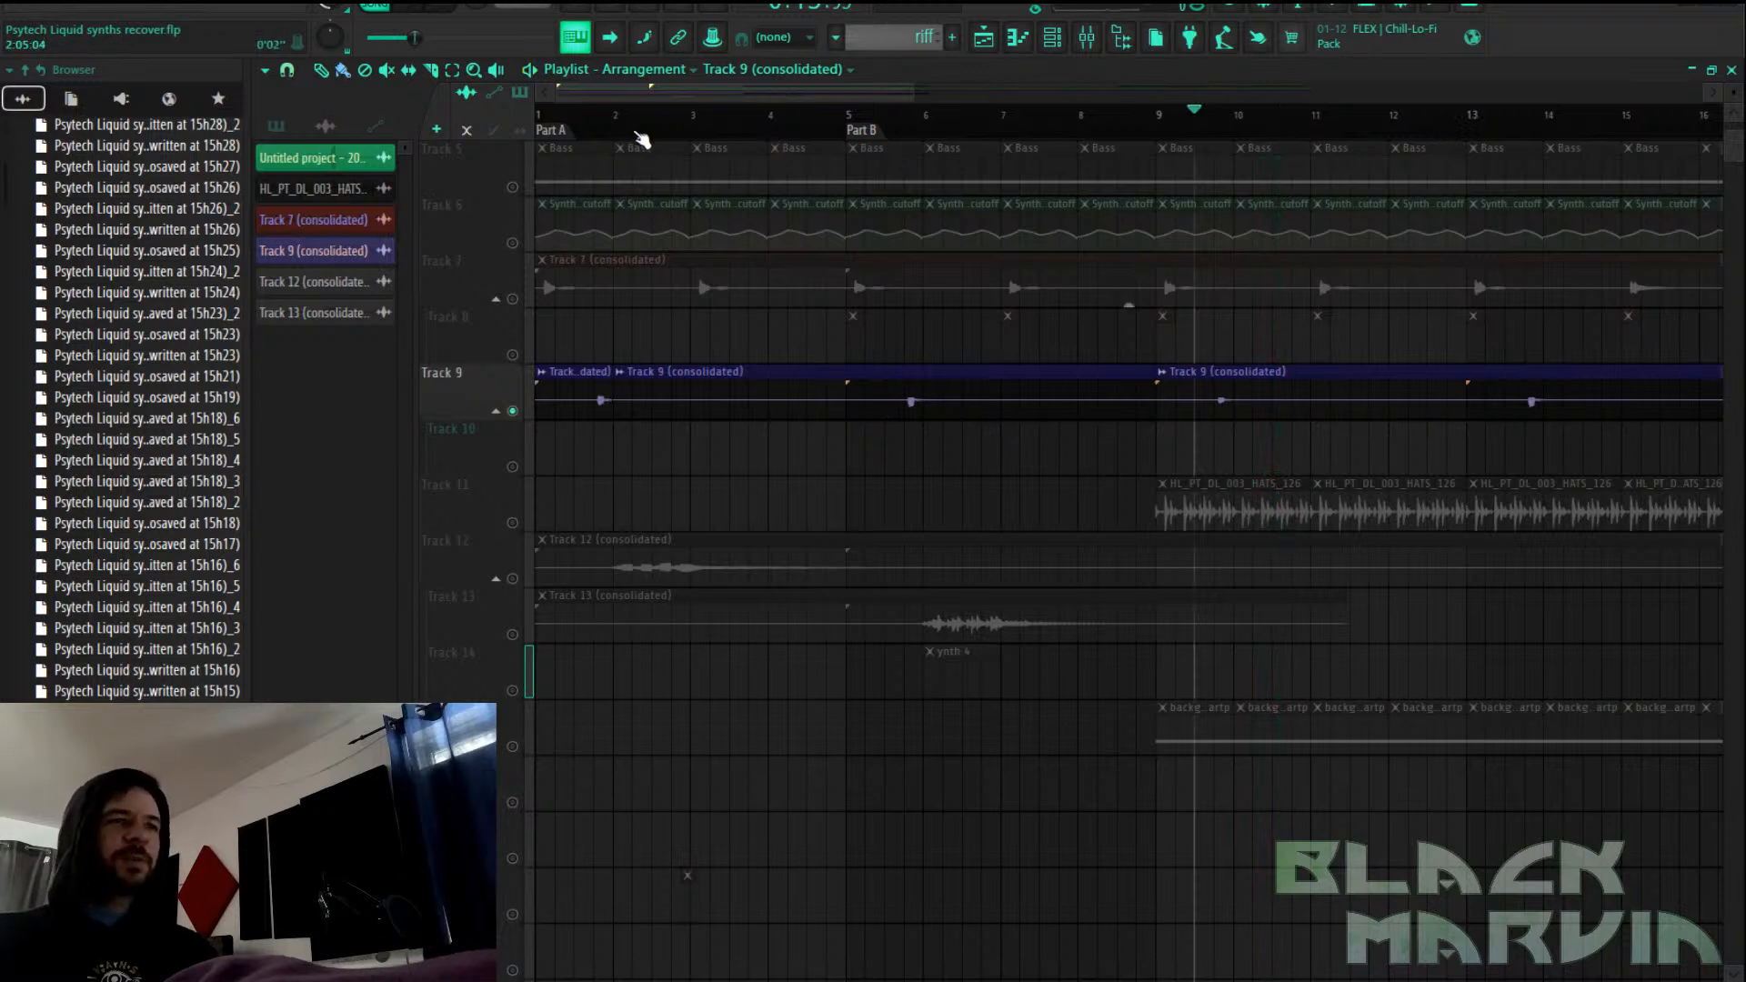
Delete the Track 9 clip before bar 2 and slice the following clip at bars 5 and 7
{"action": "right_click", "coordinate": [602, 401]}
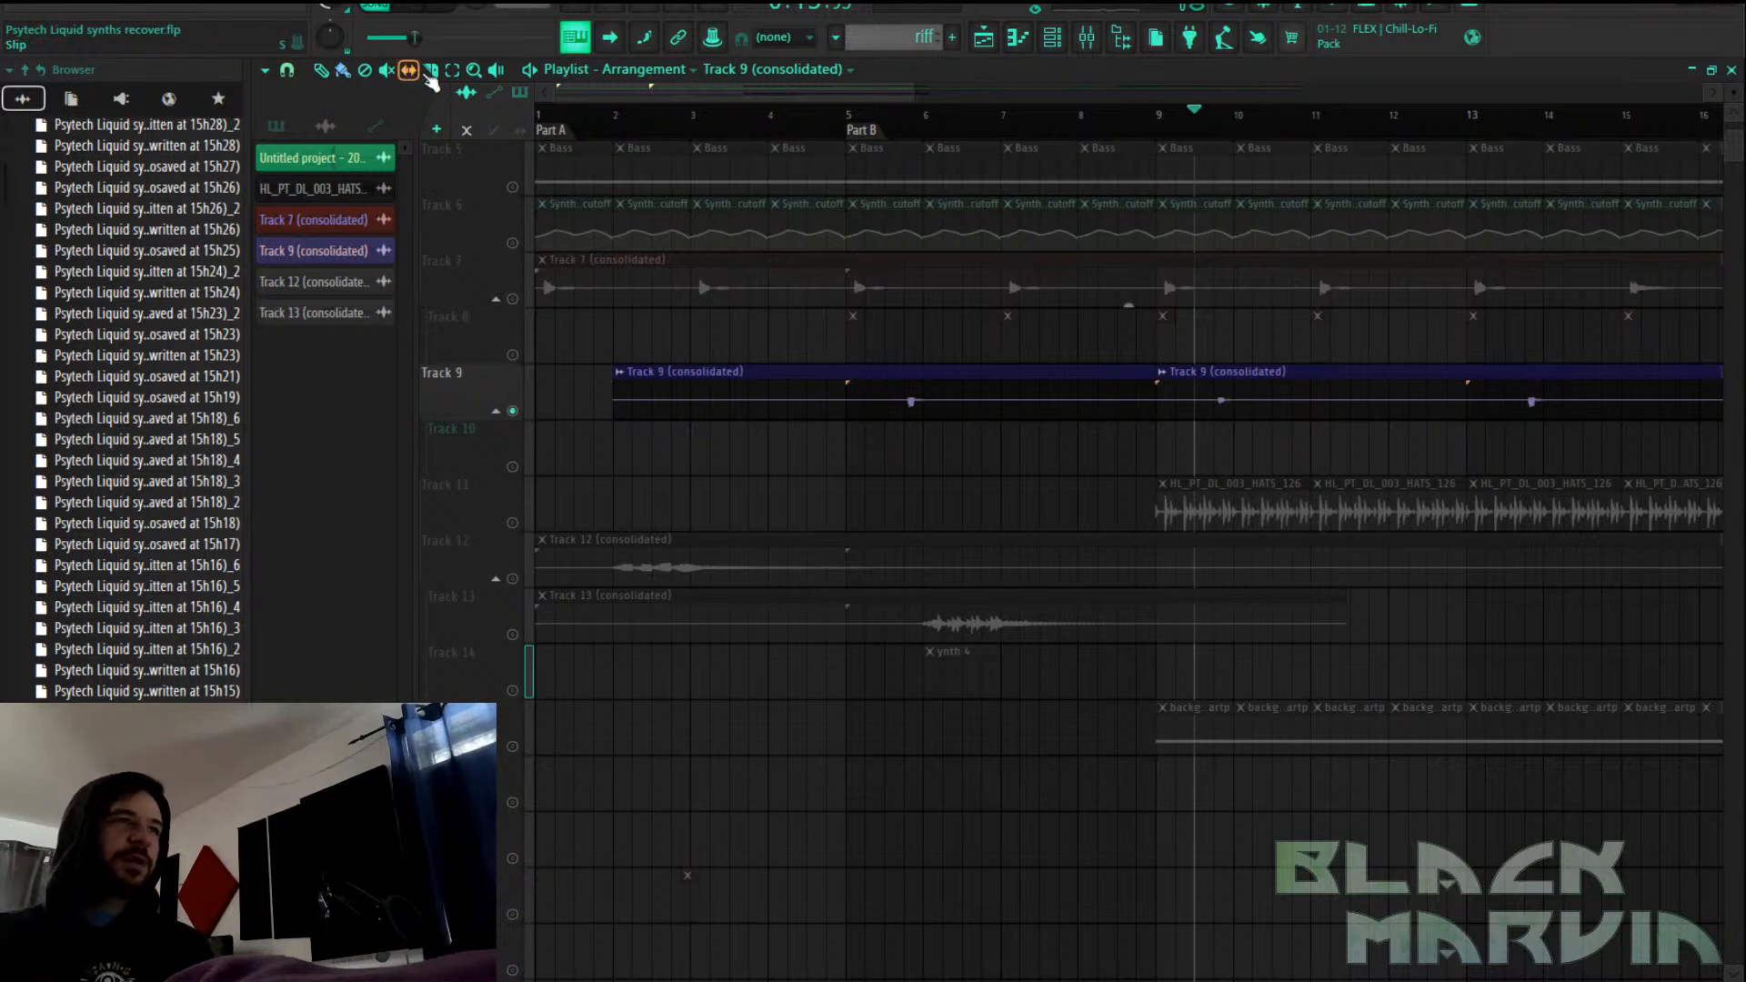
{"action": "left_click_drag", "start_coordinate": [853, 459], "coordinate": [855, 459]}
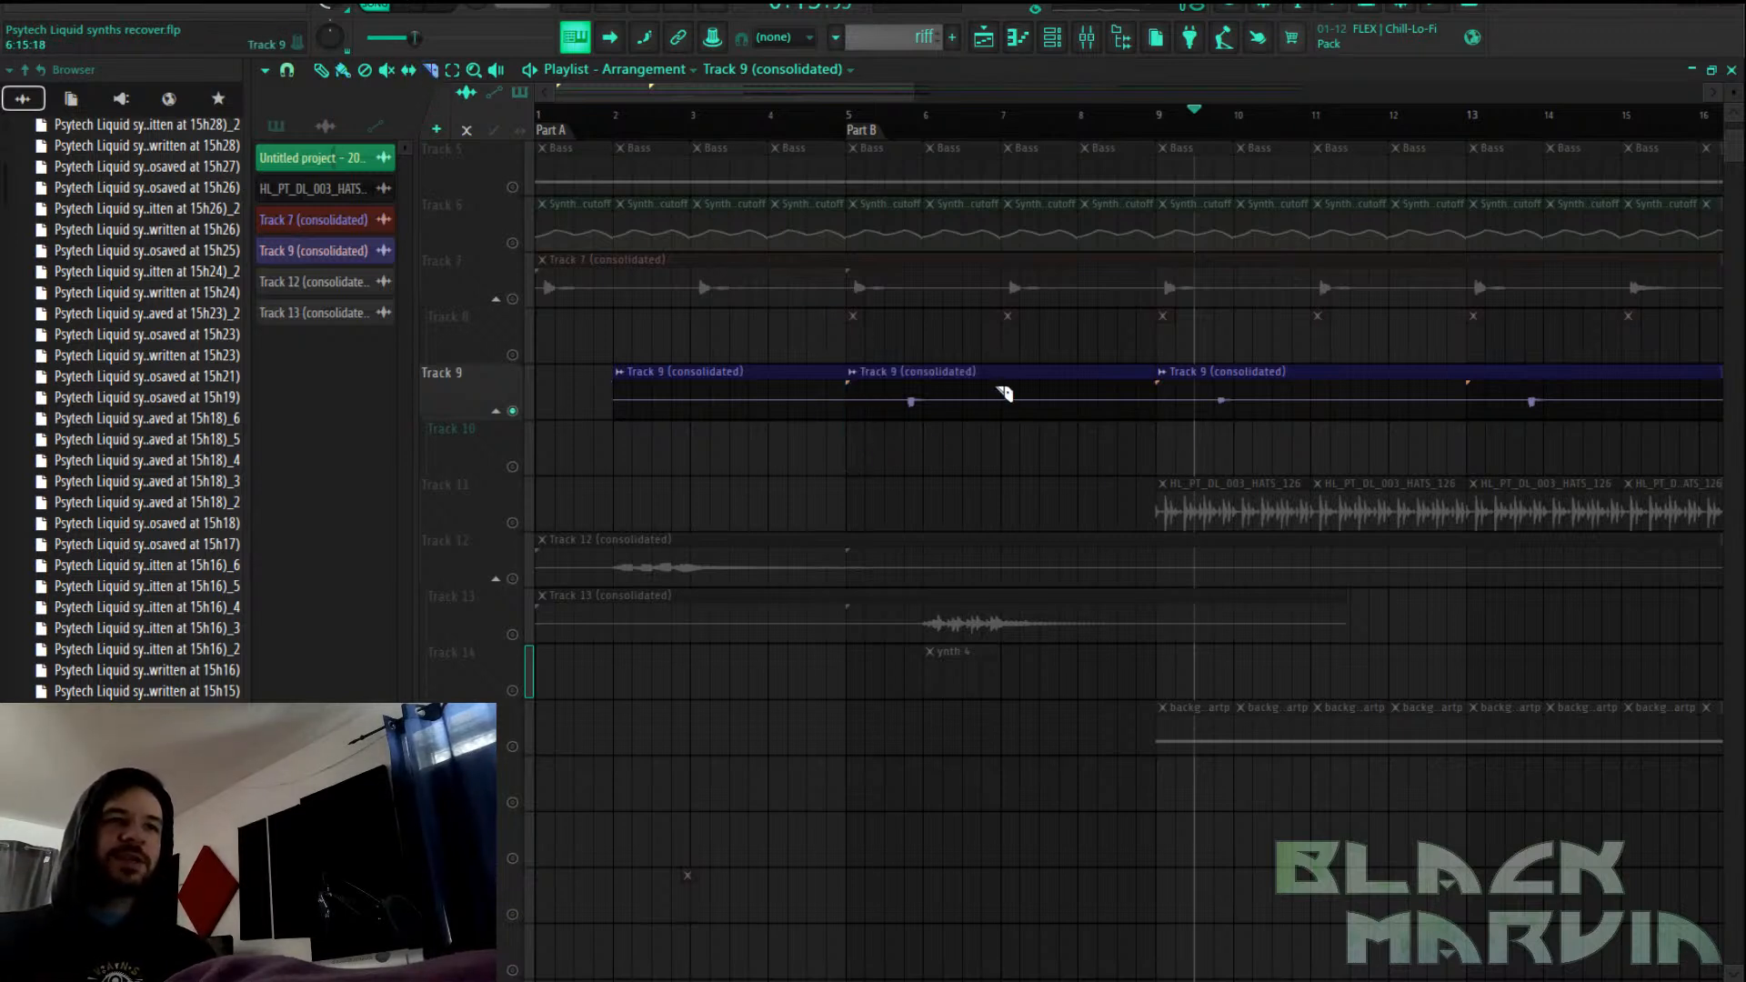
{"action": "left_click_drag", "start_coordinate": [1005, 455], "coordinate": [1005, 455]}
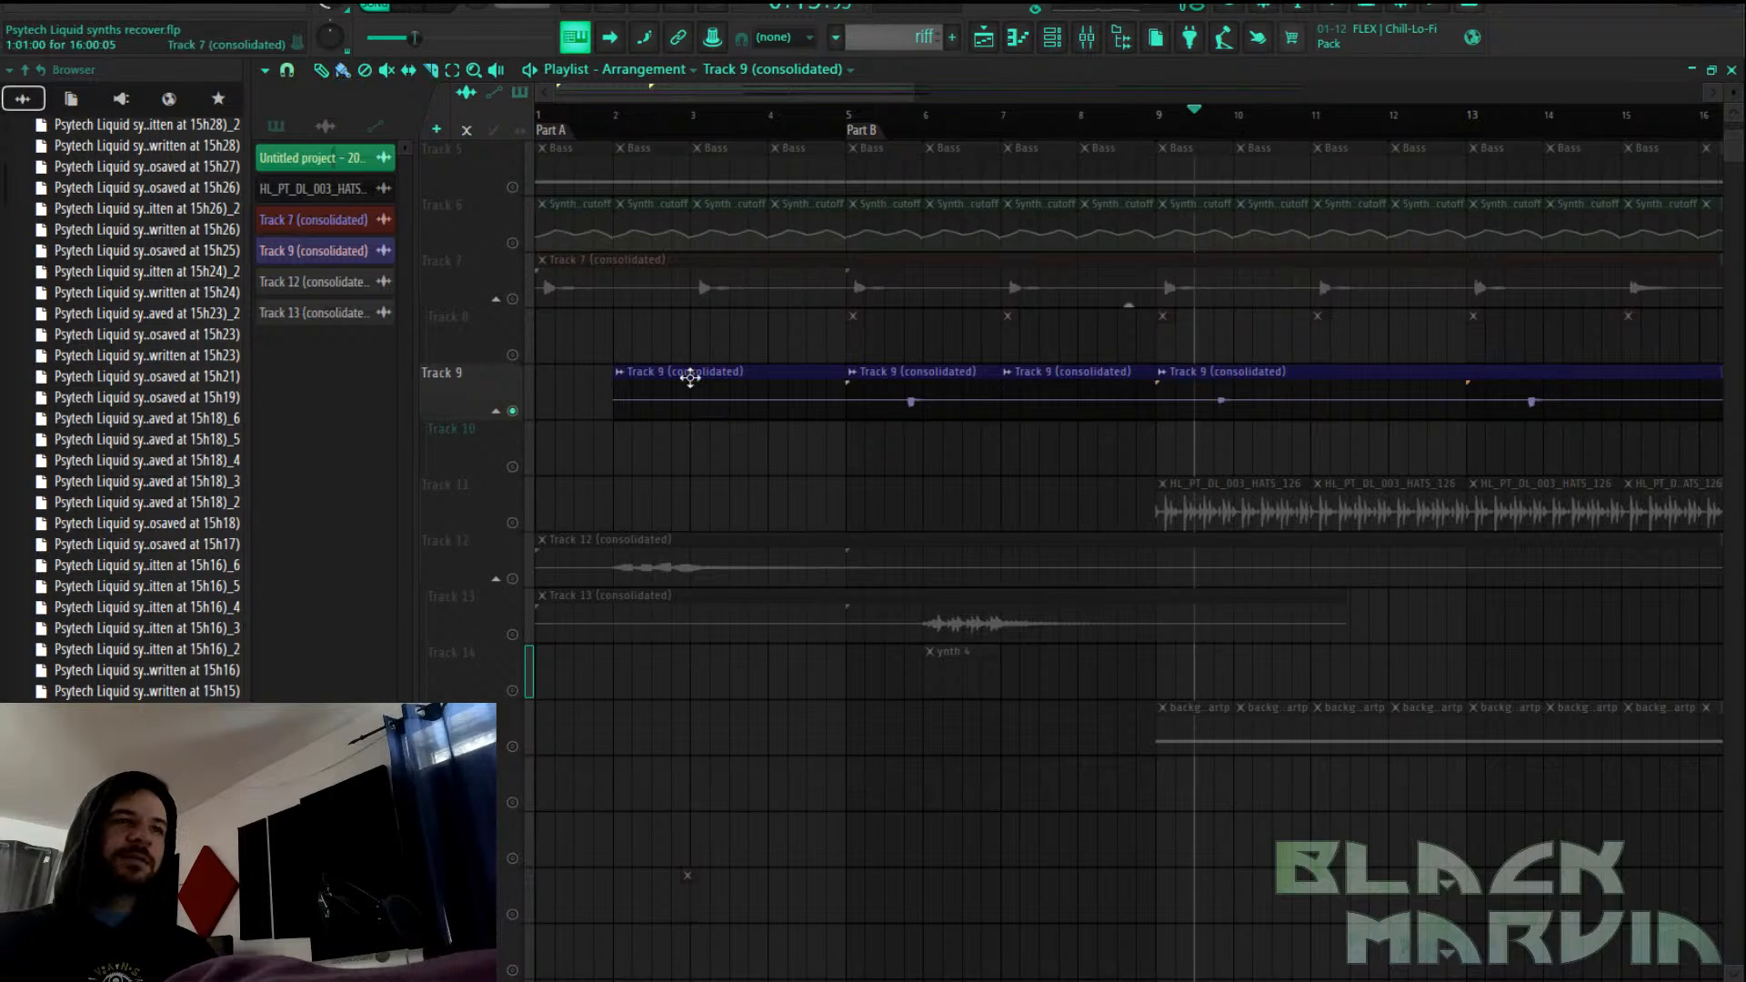
Replace the Track 9 clip at bars 2 to 5 with copies of the two-bar stab clip at bars 1 and 3
{"action": "right_click", "coordinate": [766, 404]}
{"action": "left_click", "coordinate": [908, 378]}
{"action": "left_click", "coordinate": [608, 390]}
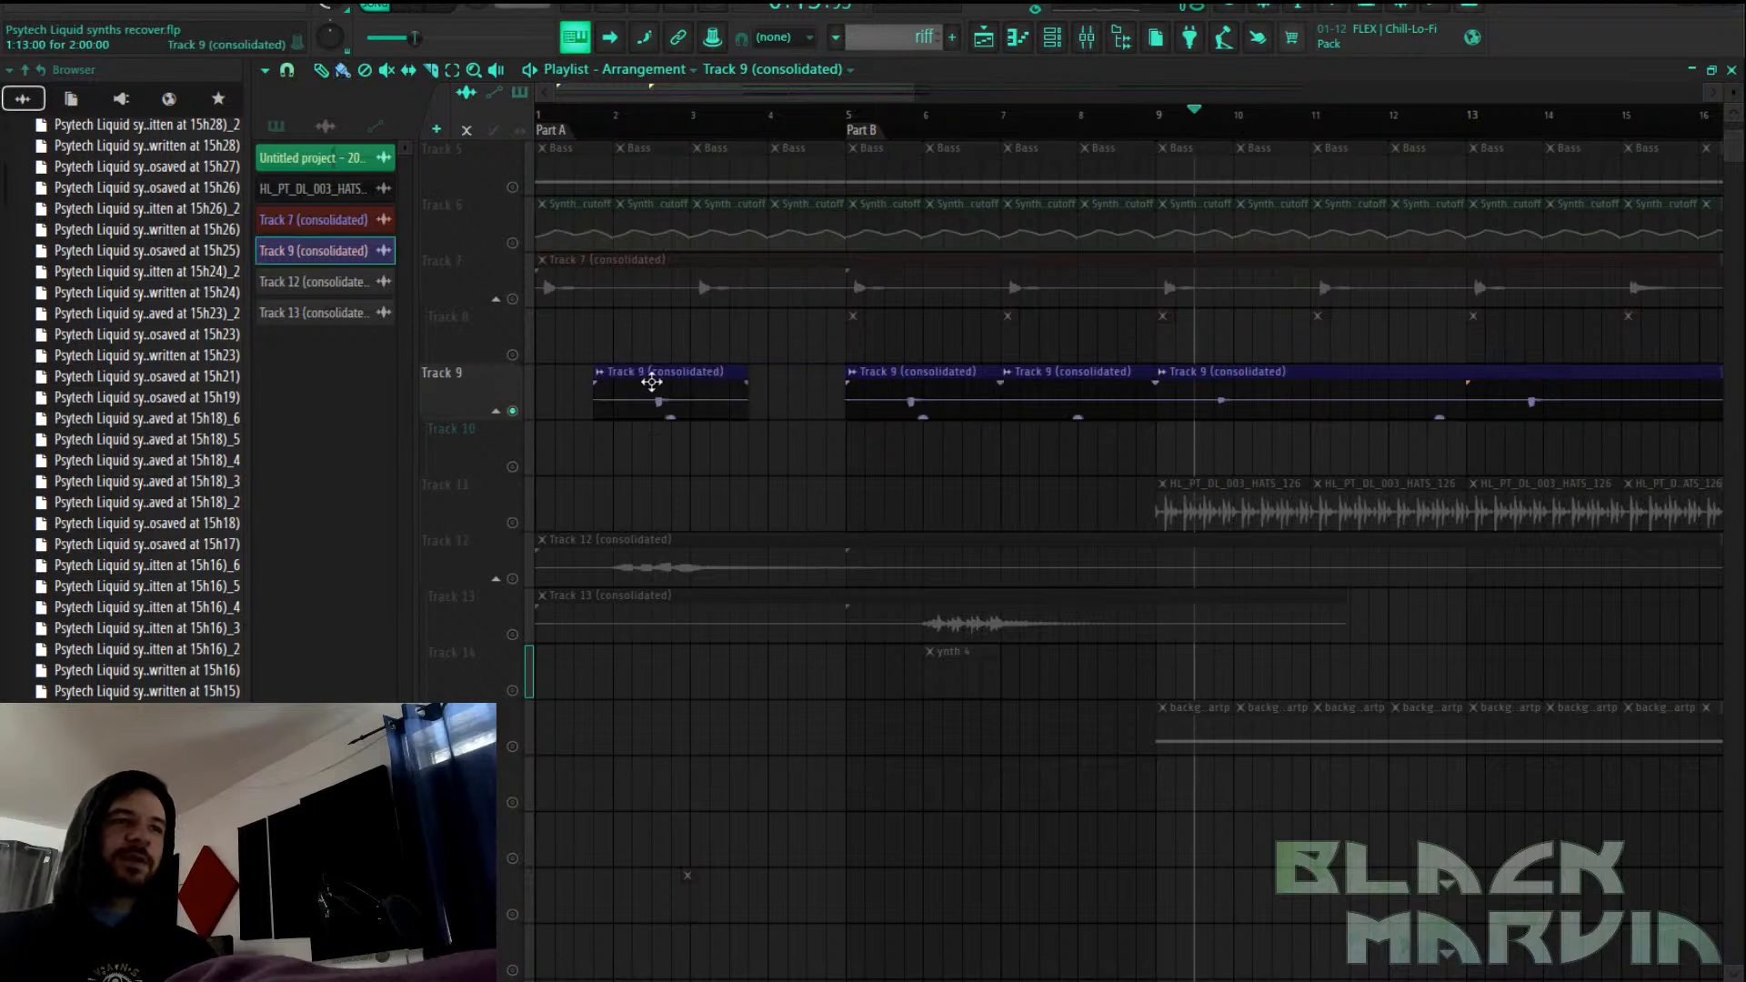
{"action": "left_click_drag", "start_coordinate": [645, 381], "coordinate": [589, 381]}
{"action": "left_click", "coordinate": [693, 401]}
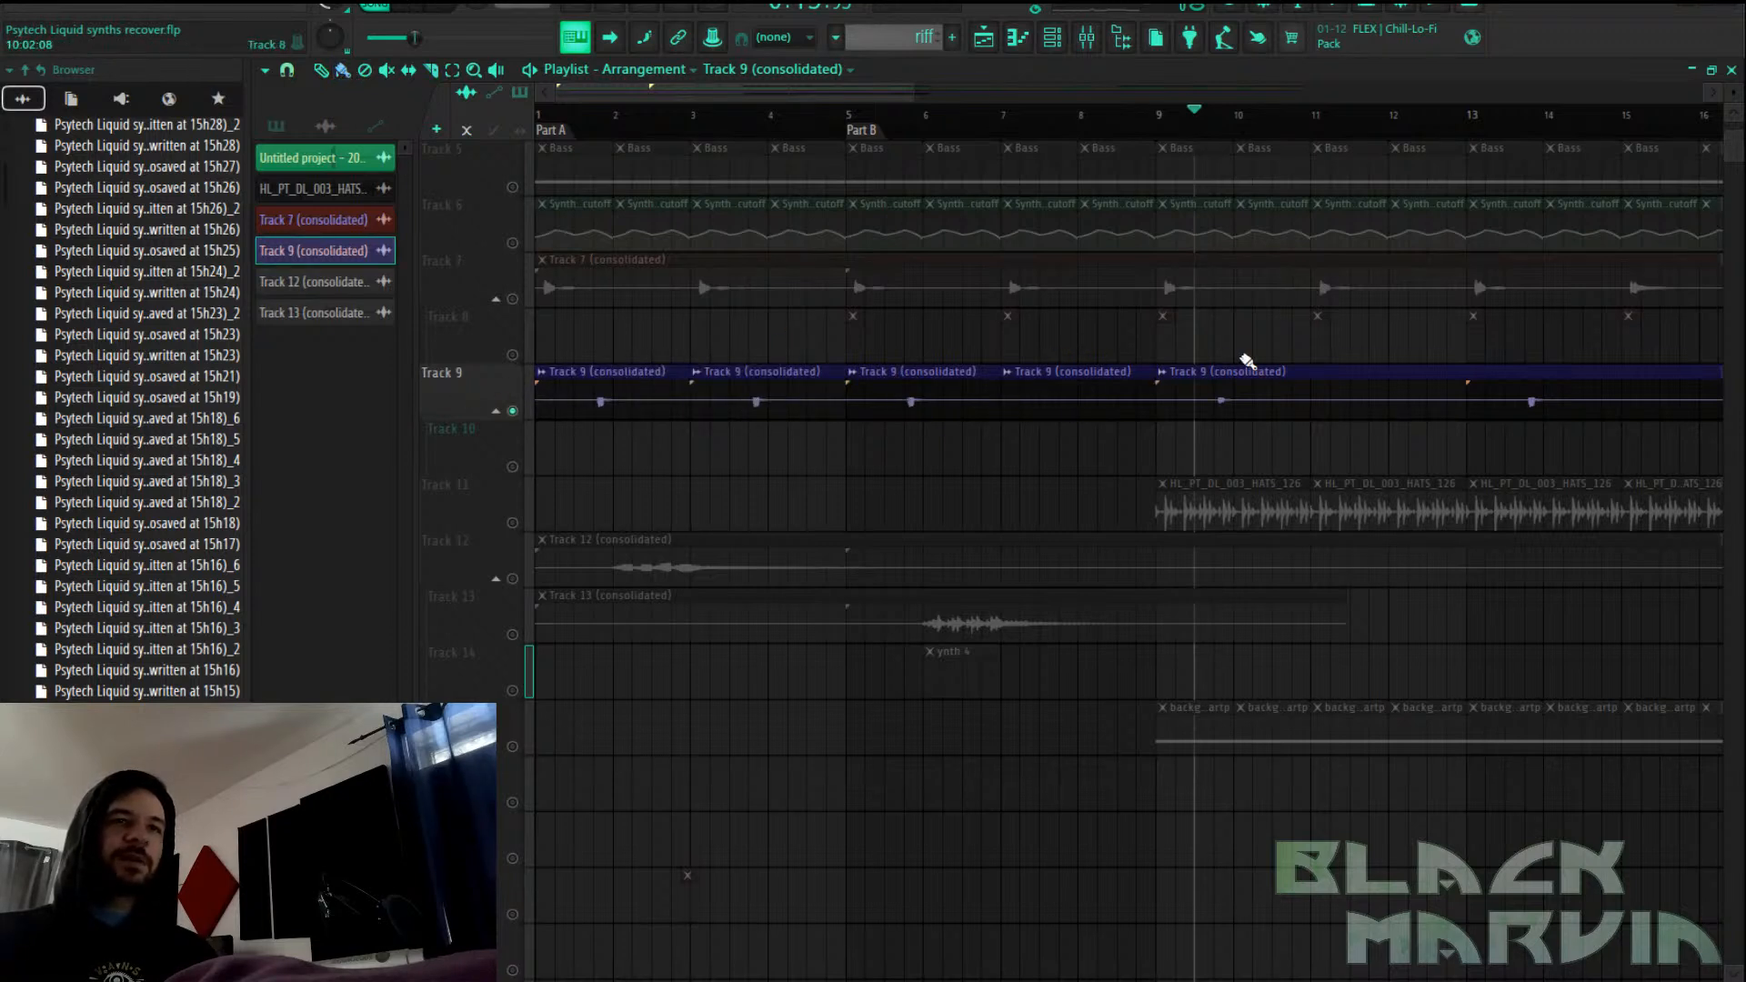
Delete the Track 9 clips at bars 7 and 9, and fill bars 7 to 17 with the two-bar stab clip
{"action": "right_click", "coordinate": [1240, 371]}
{"action": "left_click", "coordinate": [1175, 396]}
{"action": "right_click", "coordinate": [1104, 382]}
{"action": "right_click", "coordinate": [1244, 394]}
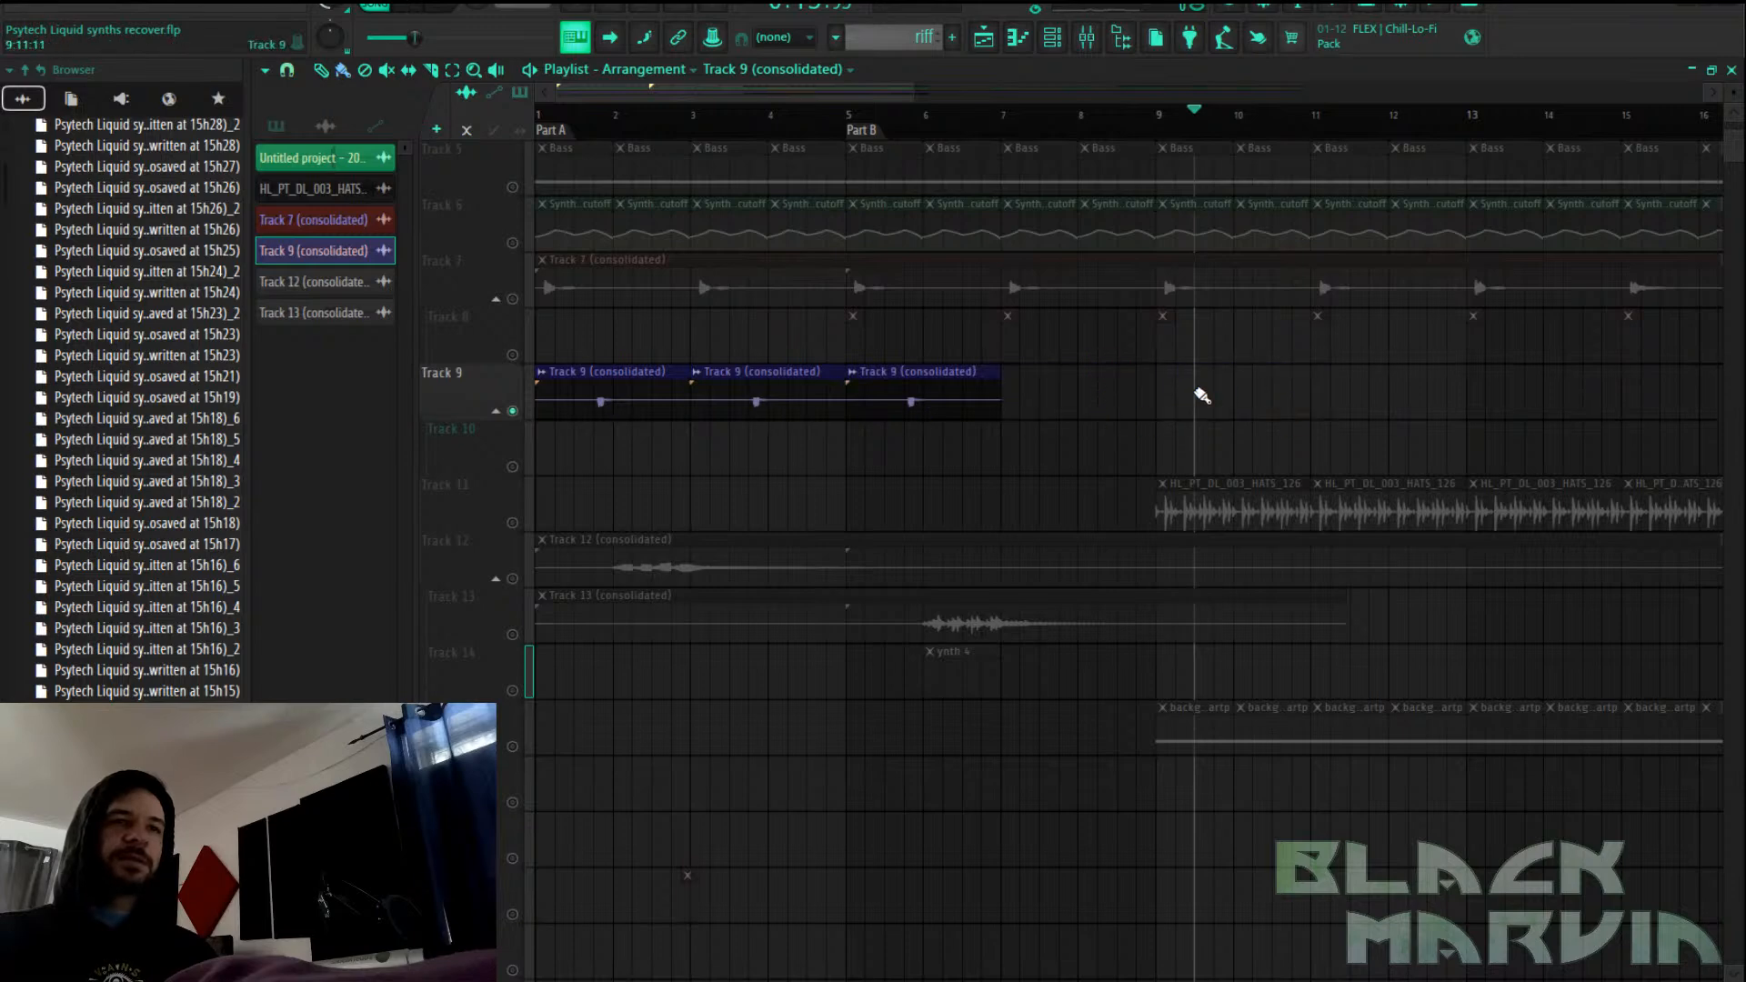
{"action": "left_click_drag", "start_coordinate": [1012, 394], "coordinate": [1455, 391]}
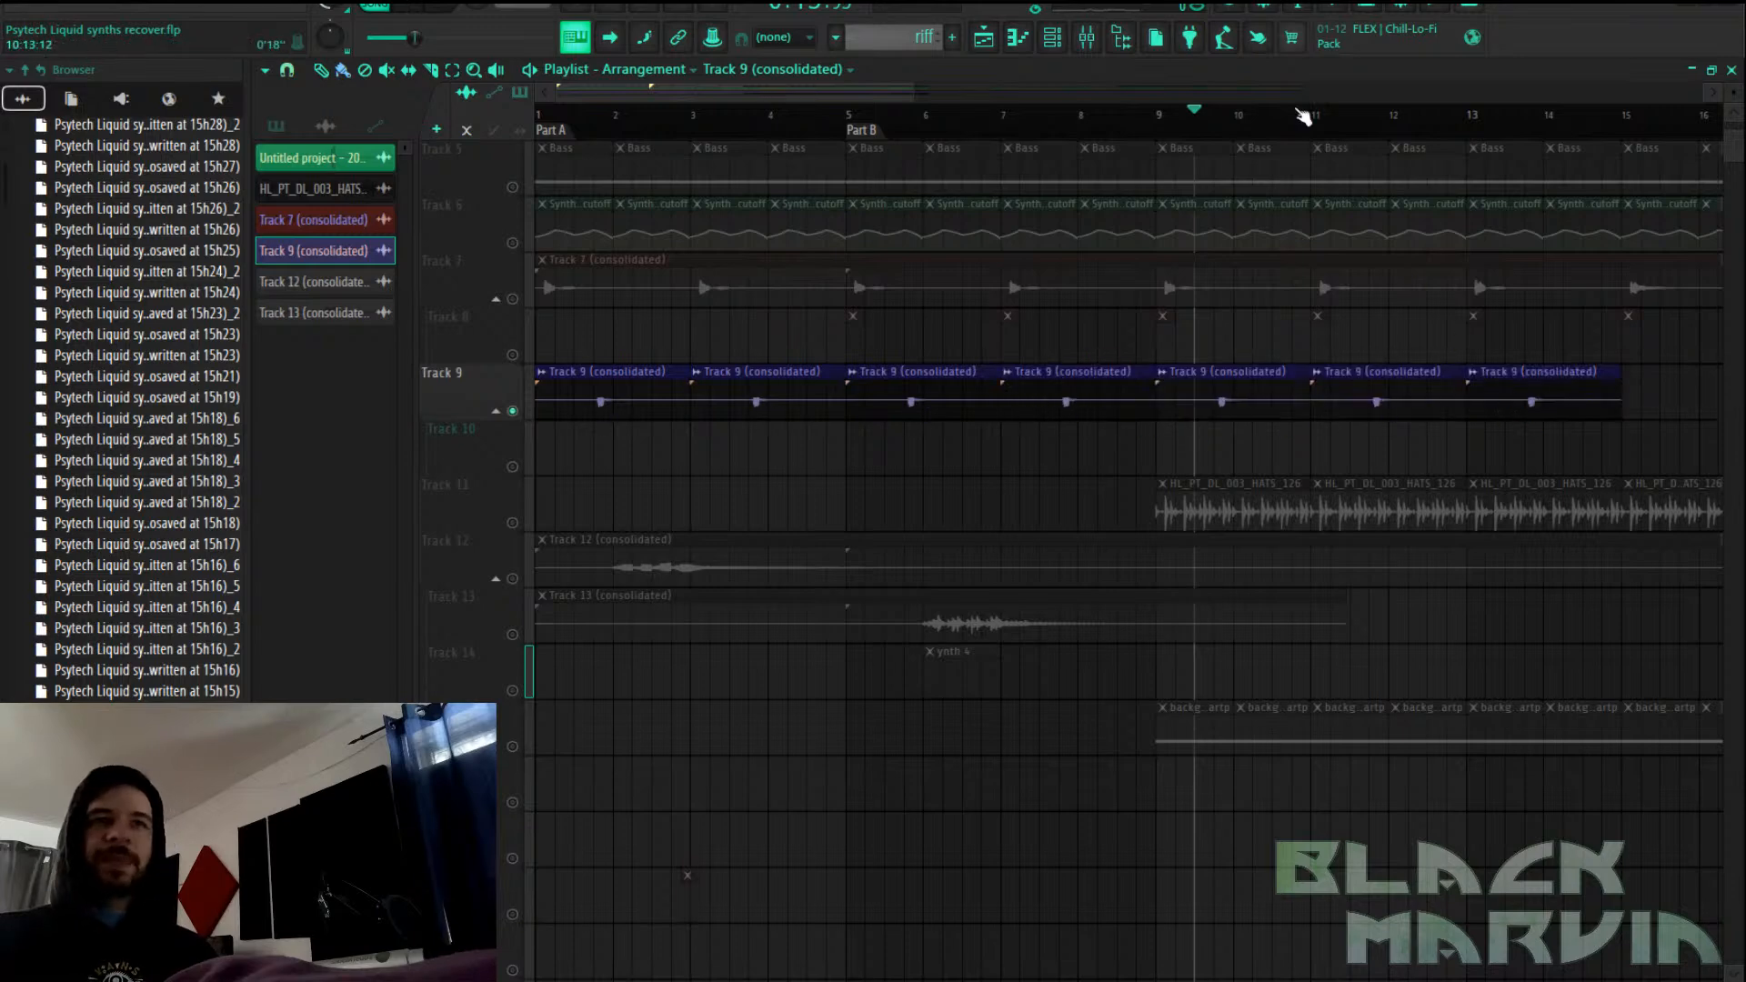
{"action": "scroll", "coordinate": [1309, 123], "scroll_direction": "down", "scroll_amount": 3}
{"action": "left_click", "coordinate": [1209, 394]}
Delete the long Track 9 clips at bars 17 and 25, and repeat the two-bar stab clip up to bar 33
{"action": "right_click", "coordinate": [1298, 373]}
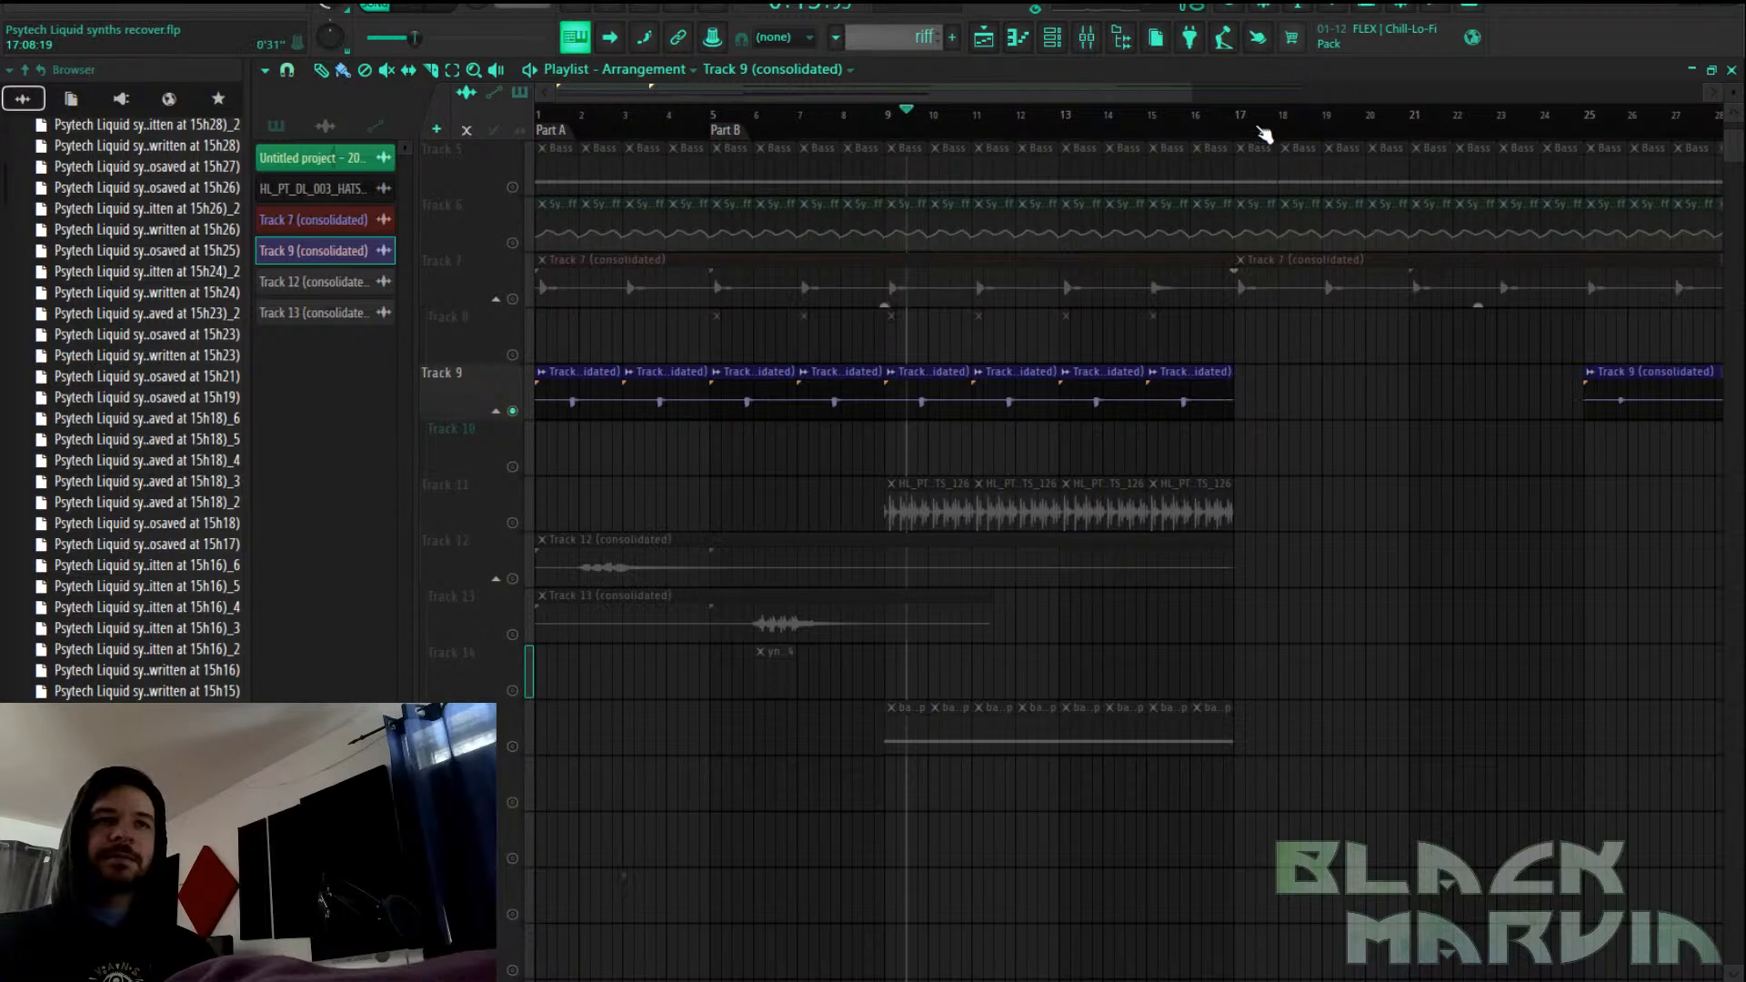
{"action": "scroll", "coordinate": [1259, 128], "scroll_direction": "down", "scroll_amount": 3}
{"action": "right_click", "coordinate": [1132, 391]}
{"action": "left_click_drag", "start_coordinate": [932, 391], "coordinate": [1309, 391]}
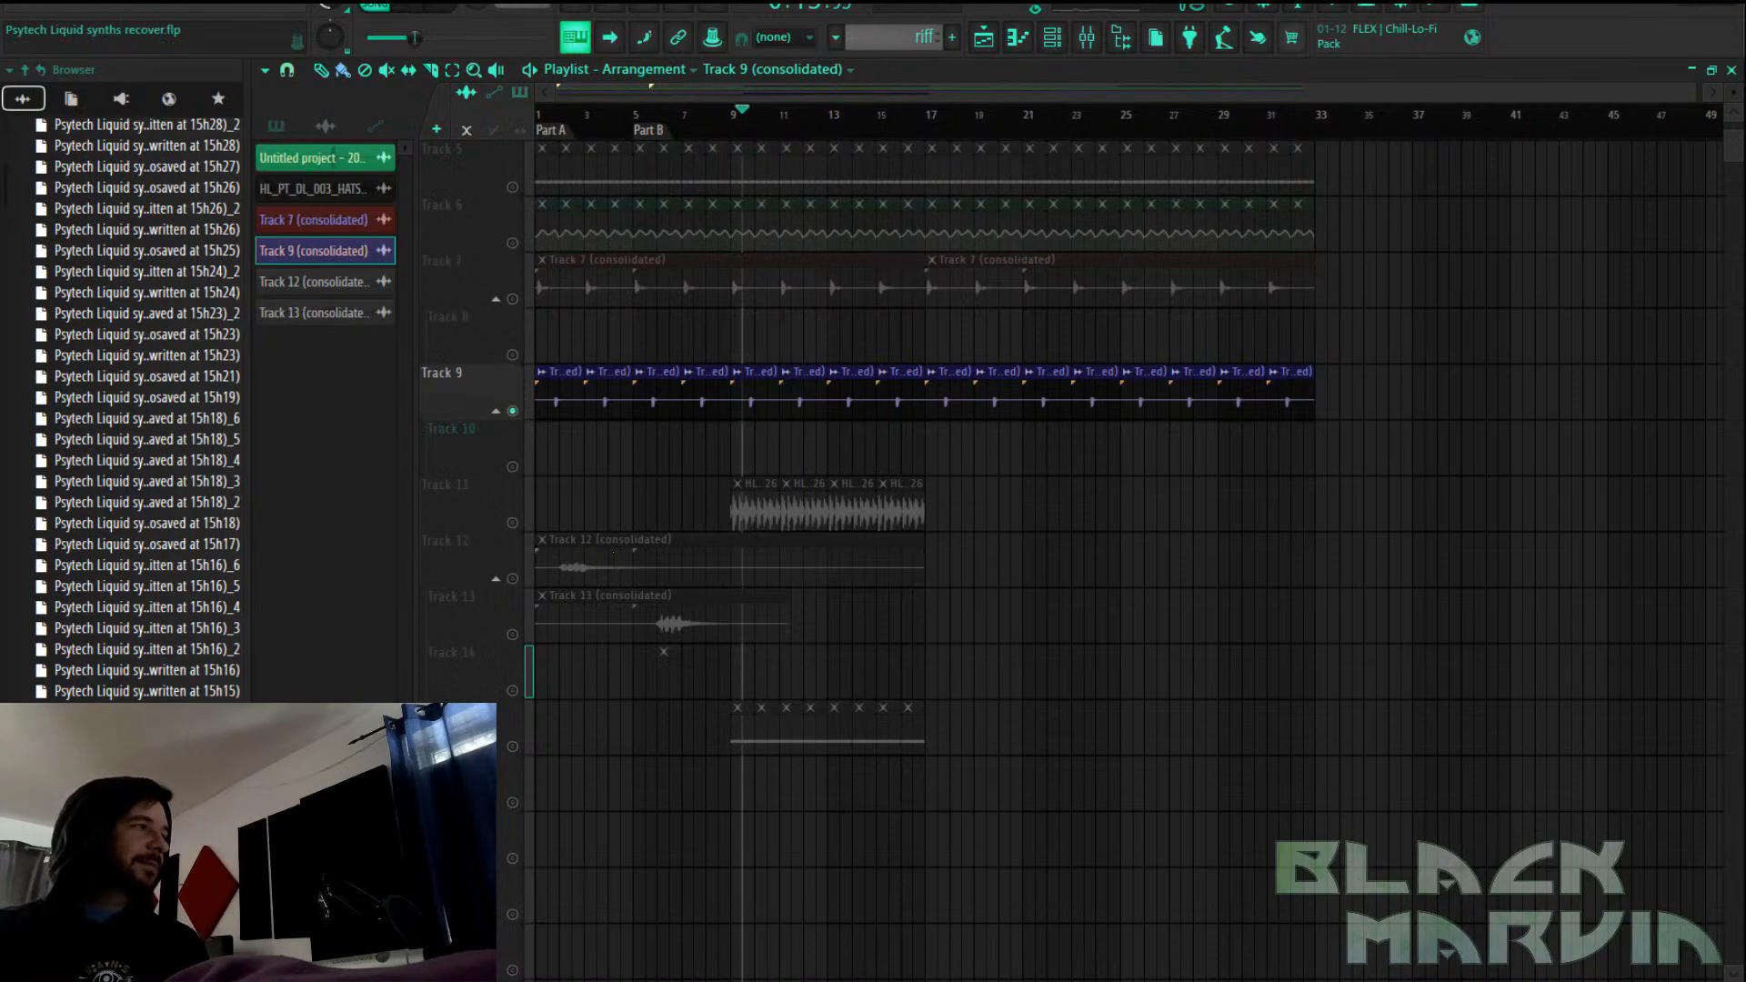
Play the arrangement from the start and unsolo Track 9 to hear the stabs with the other tracks
{"action": "key", "text": "space"}
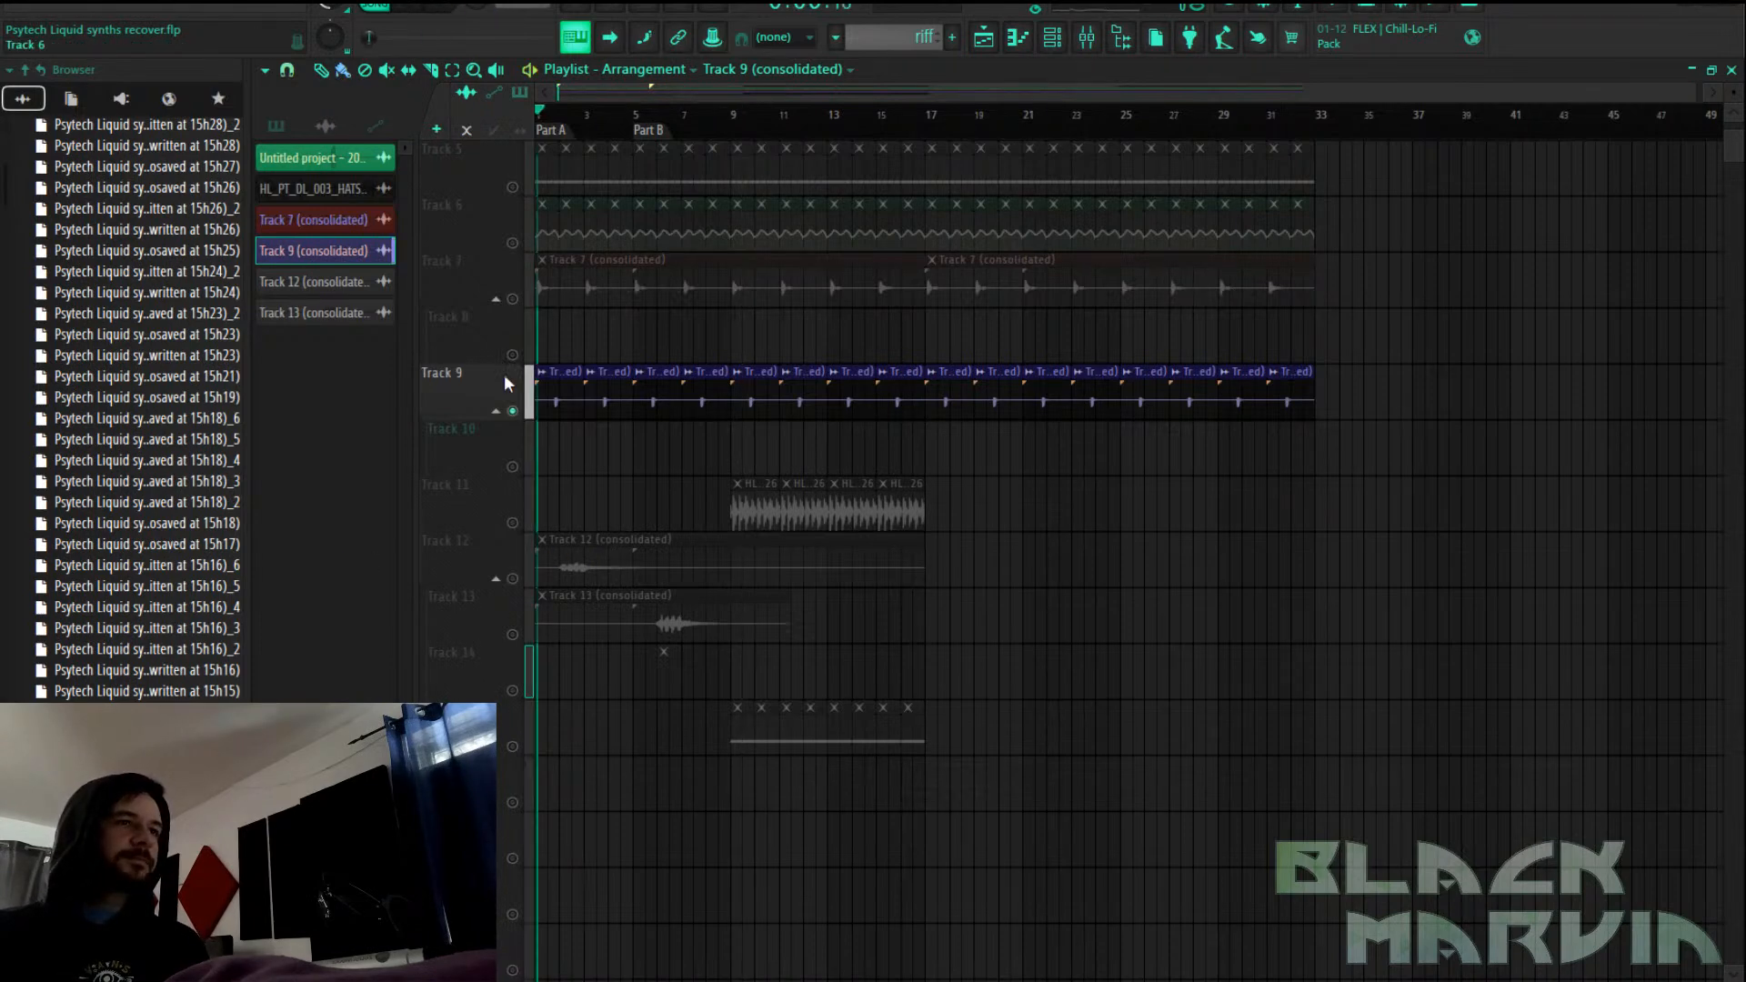
{"action": "right_click", "coordinate": [513, 411]}
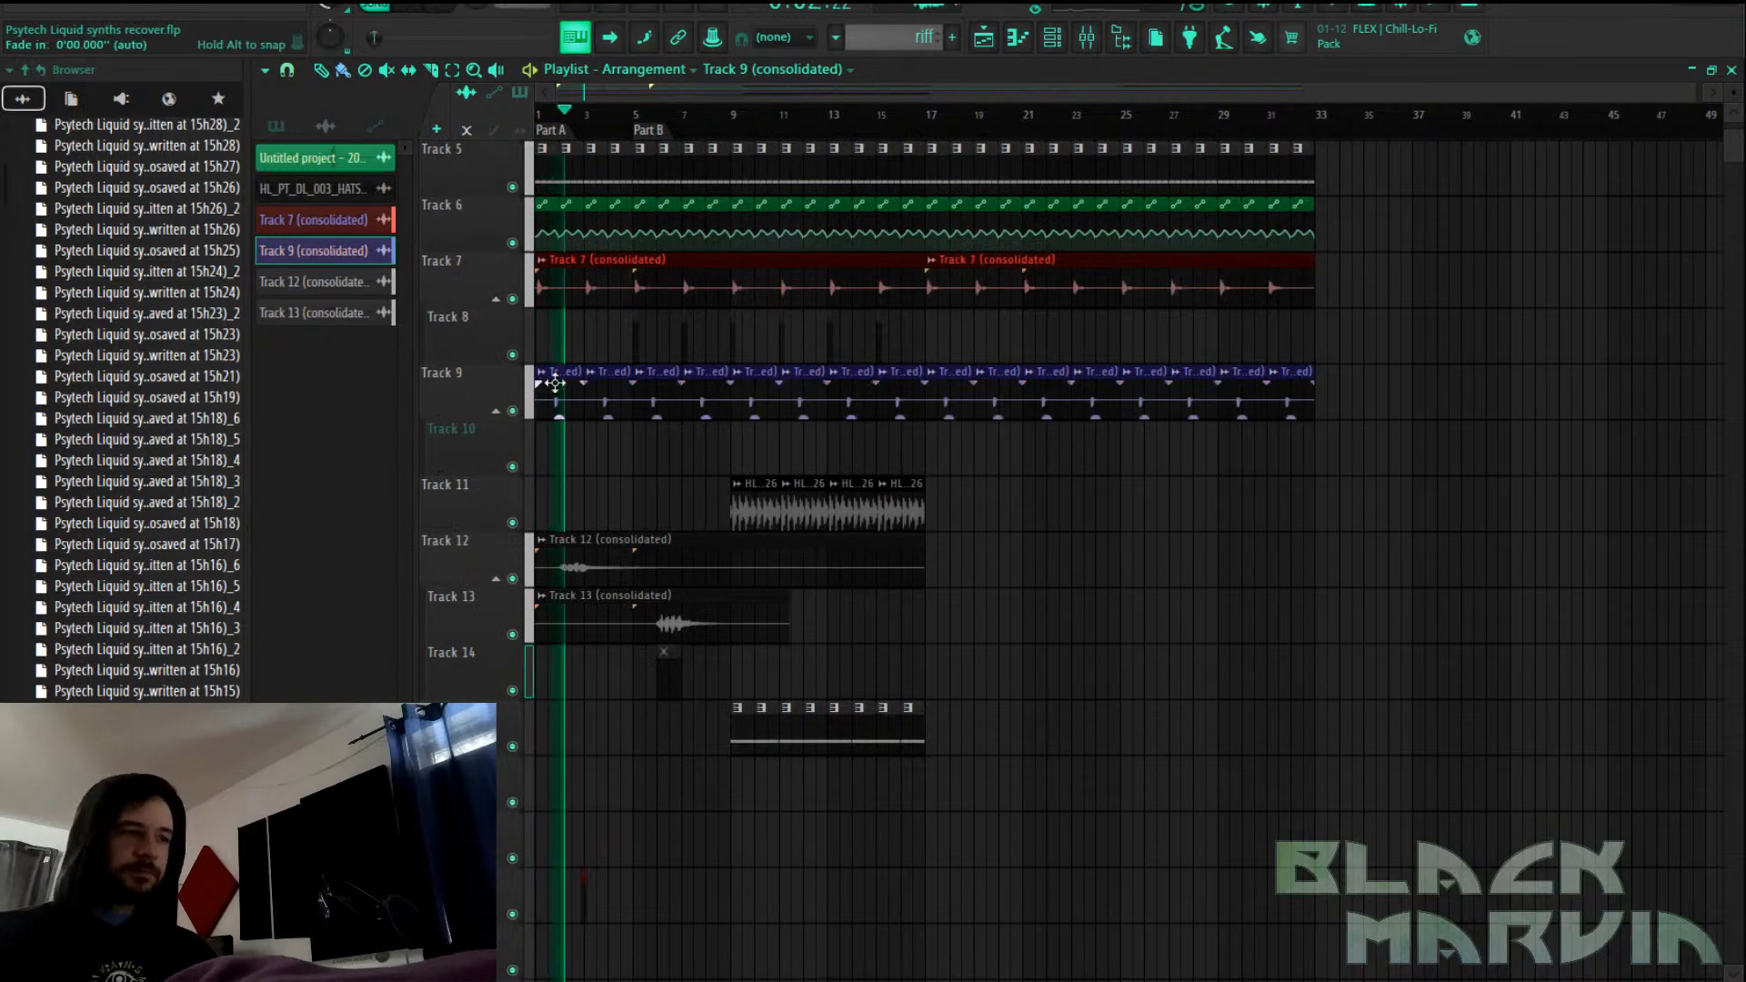
{"action": "scroll", "coordinate": [589, 128], "scroll_direction": "up", "scroll_amount": 8}
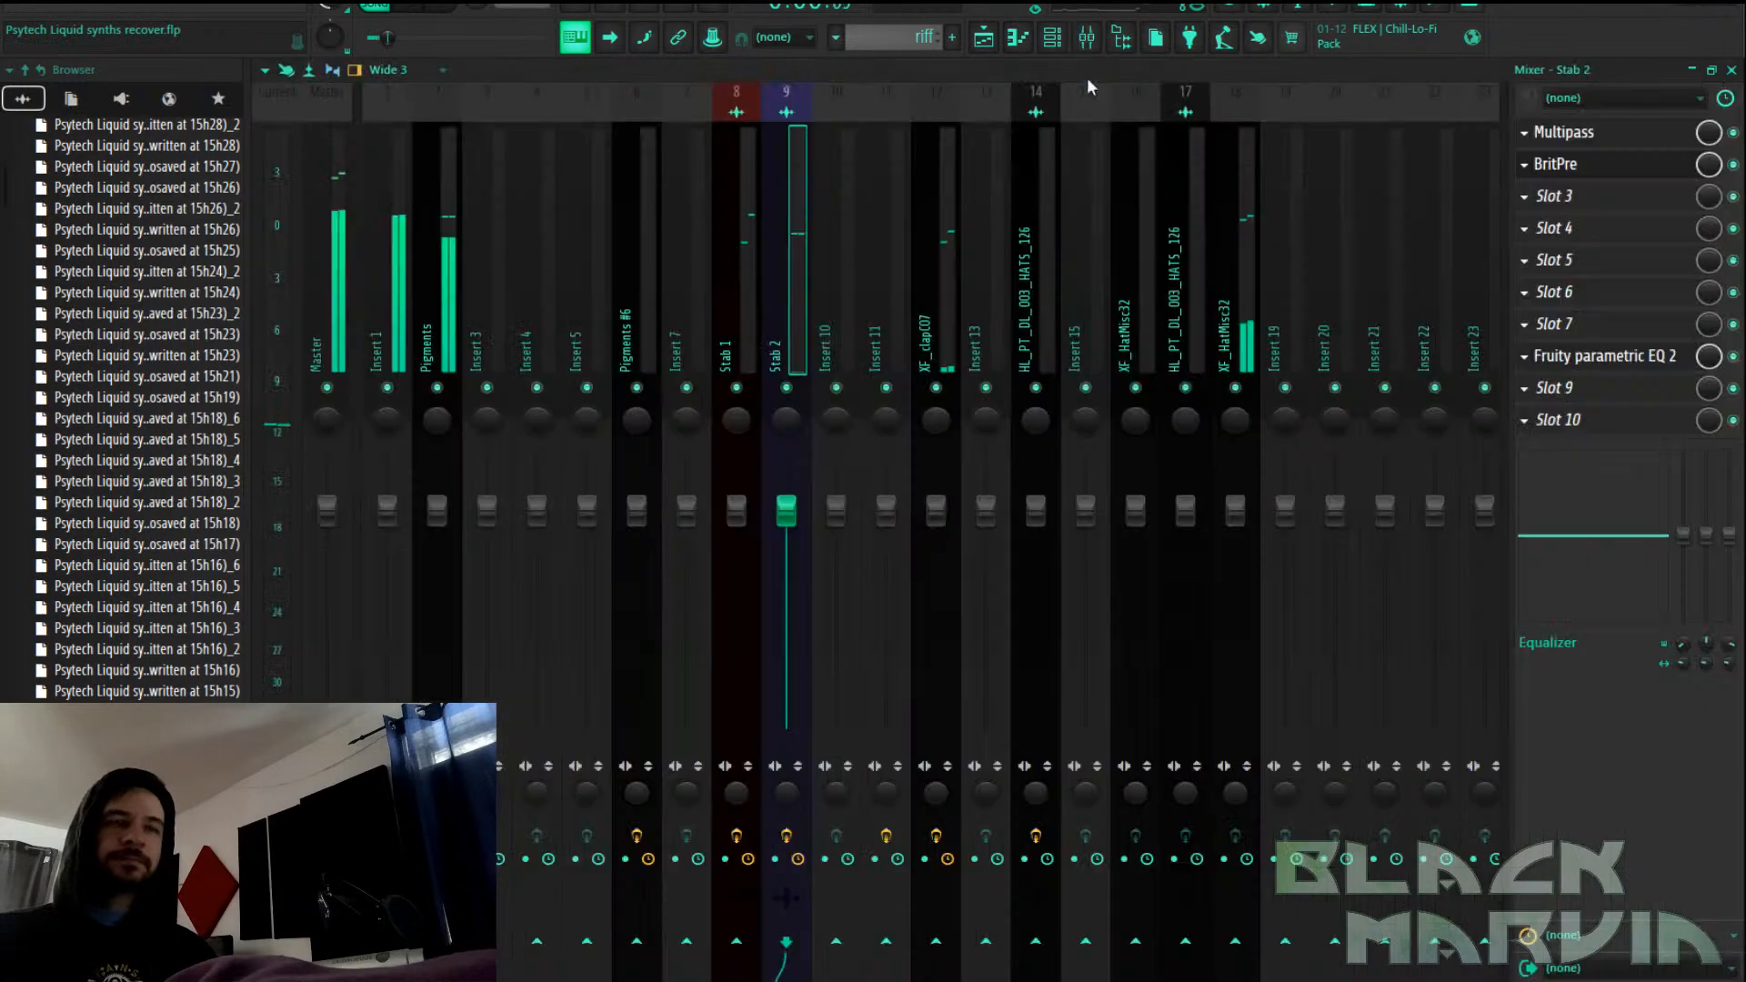
Insert the Duck effect in slot 6 of the Stab 2 mixer track
{"action": "left_click", "coordinate": [1087, 39]}
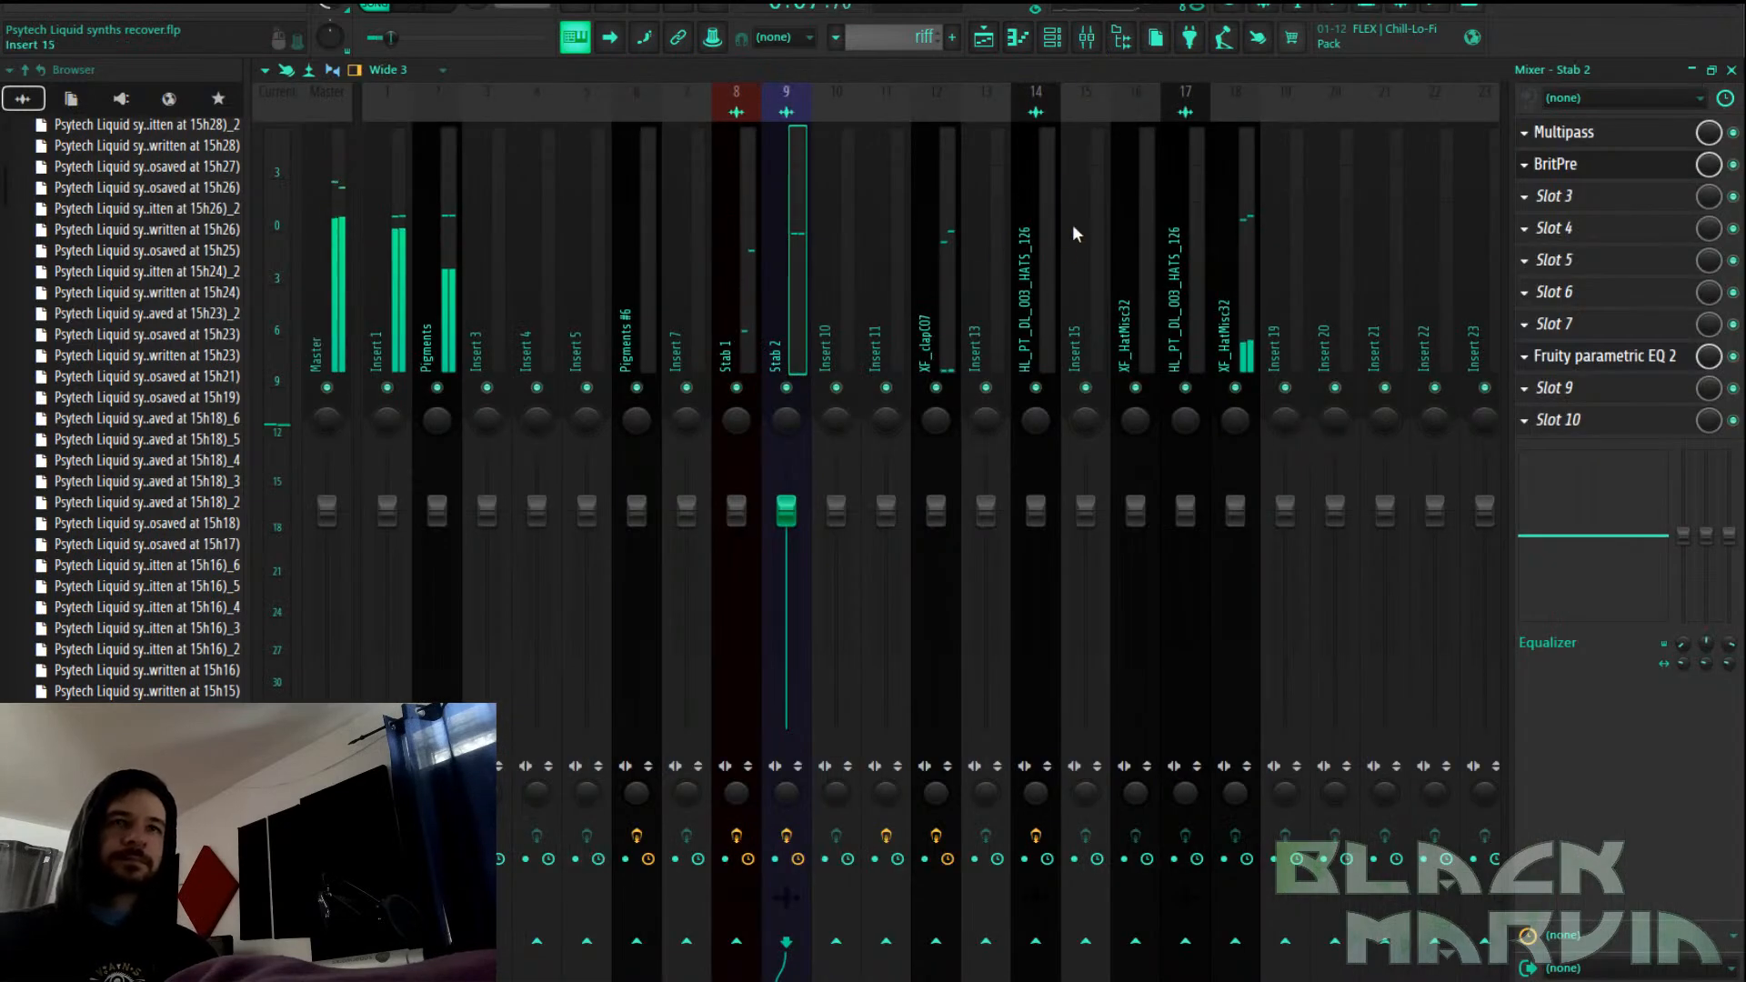
{"action": "left_click", "coordinate": [1603, 280]}
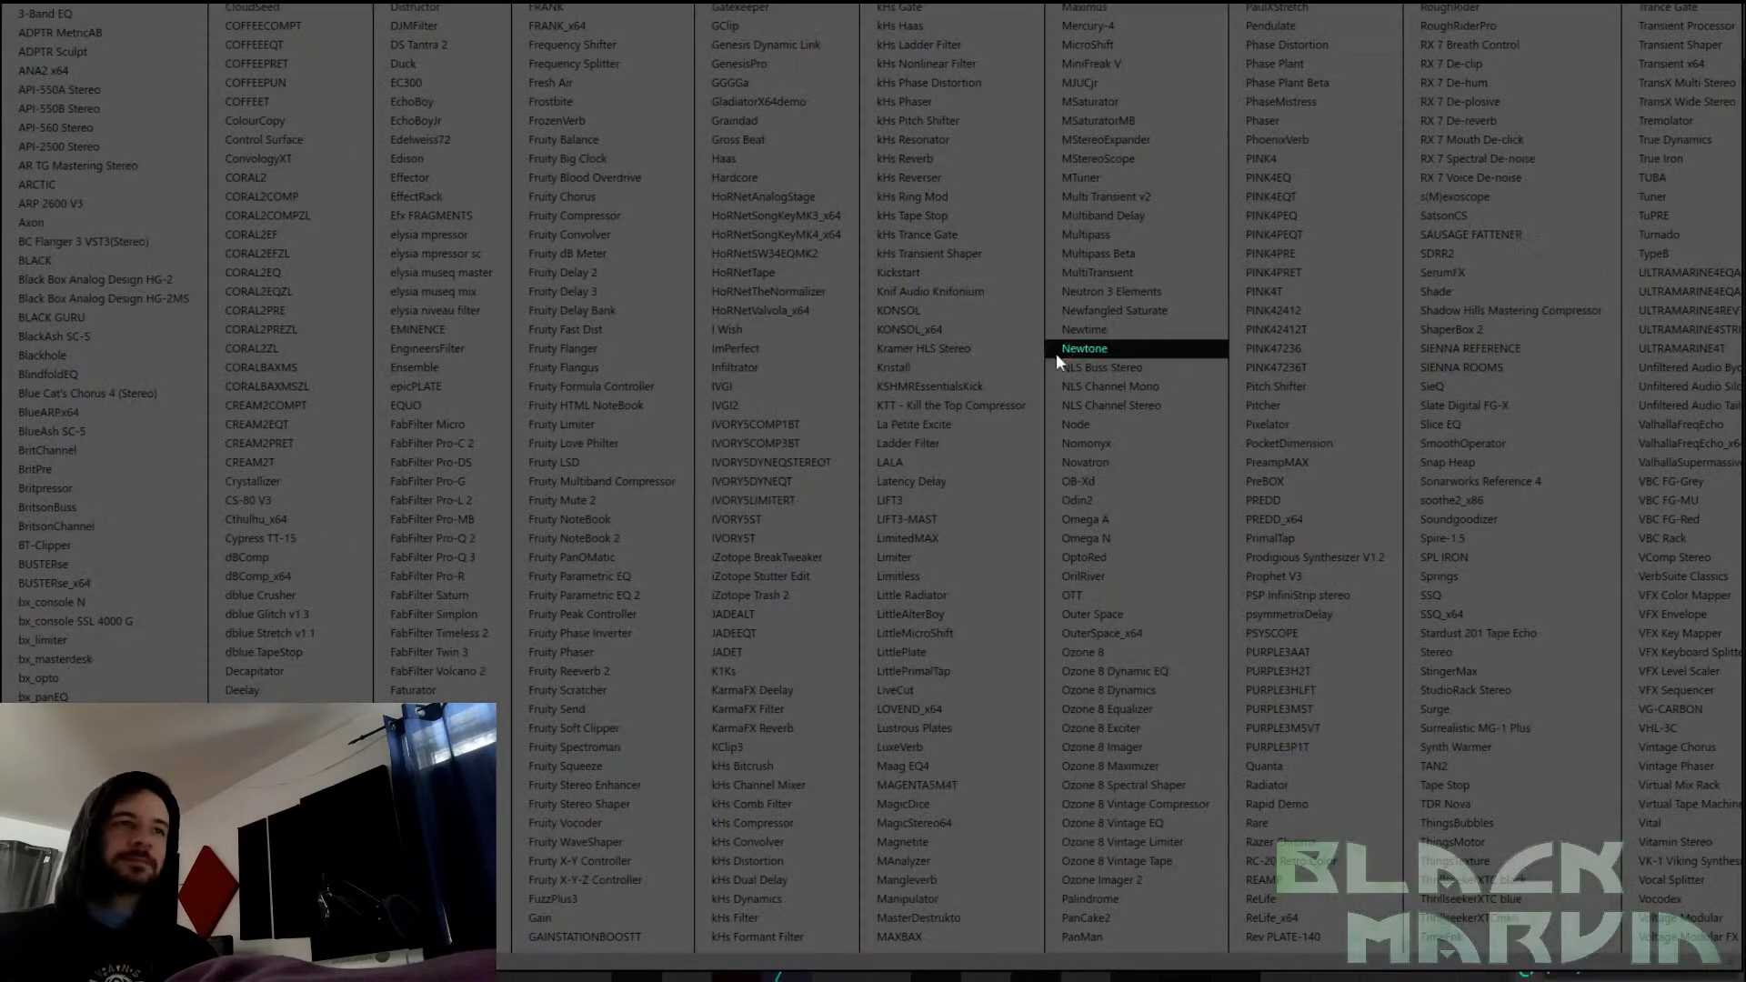
{"action": "left_click", "coordinate": [441, 58]}
Load the Synth 3 preset in Duck and set its Amount to 56%
{"action": "left_click", "coordinate": [708, 249]}
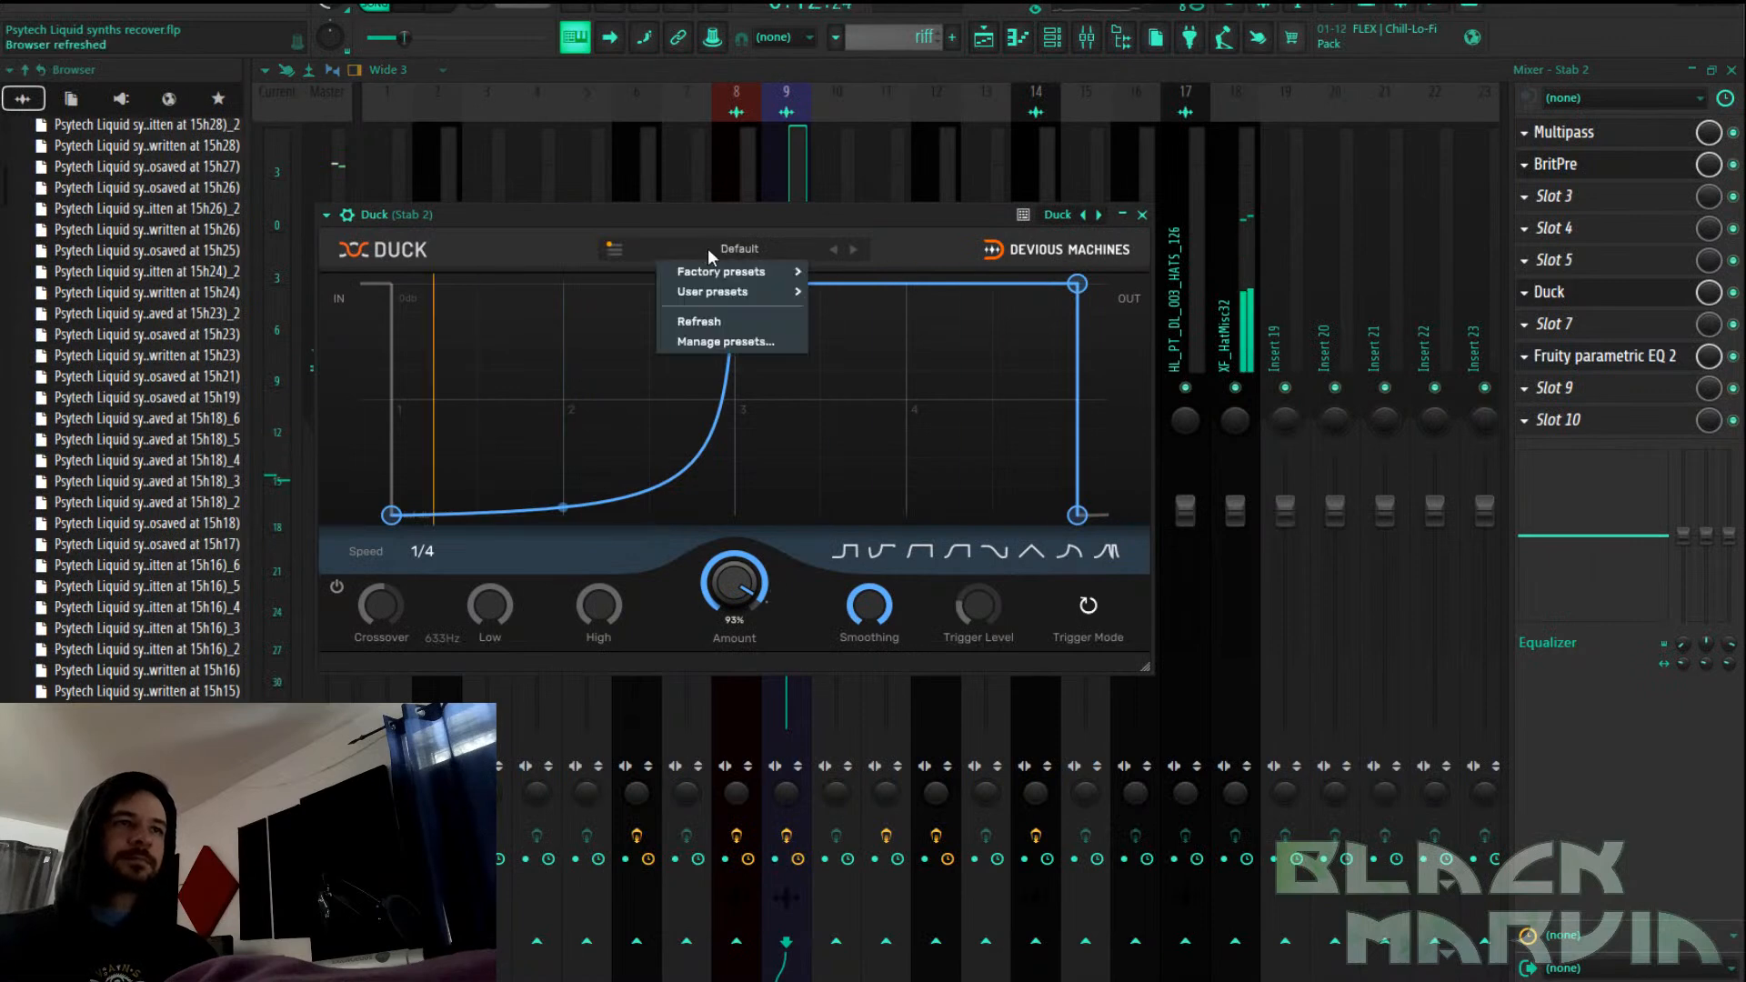
{"action": "mouse_move", "coordinate": [751, 293]}
{"action": "left_click", "coordinate": [884, 433]}
{"action": "left_click_drag", "start_coordinate": [752, 561], "coordinate": [753, 580]}
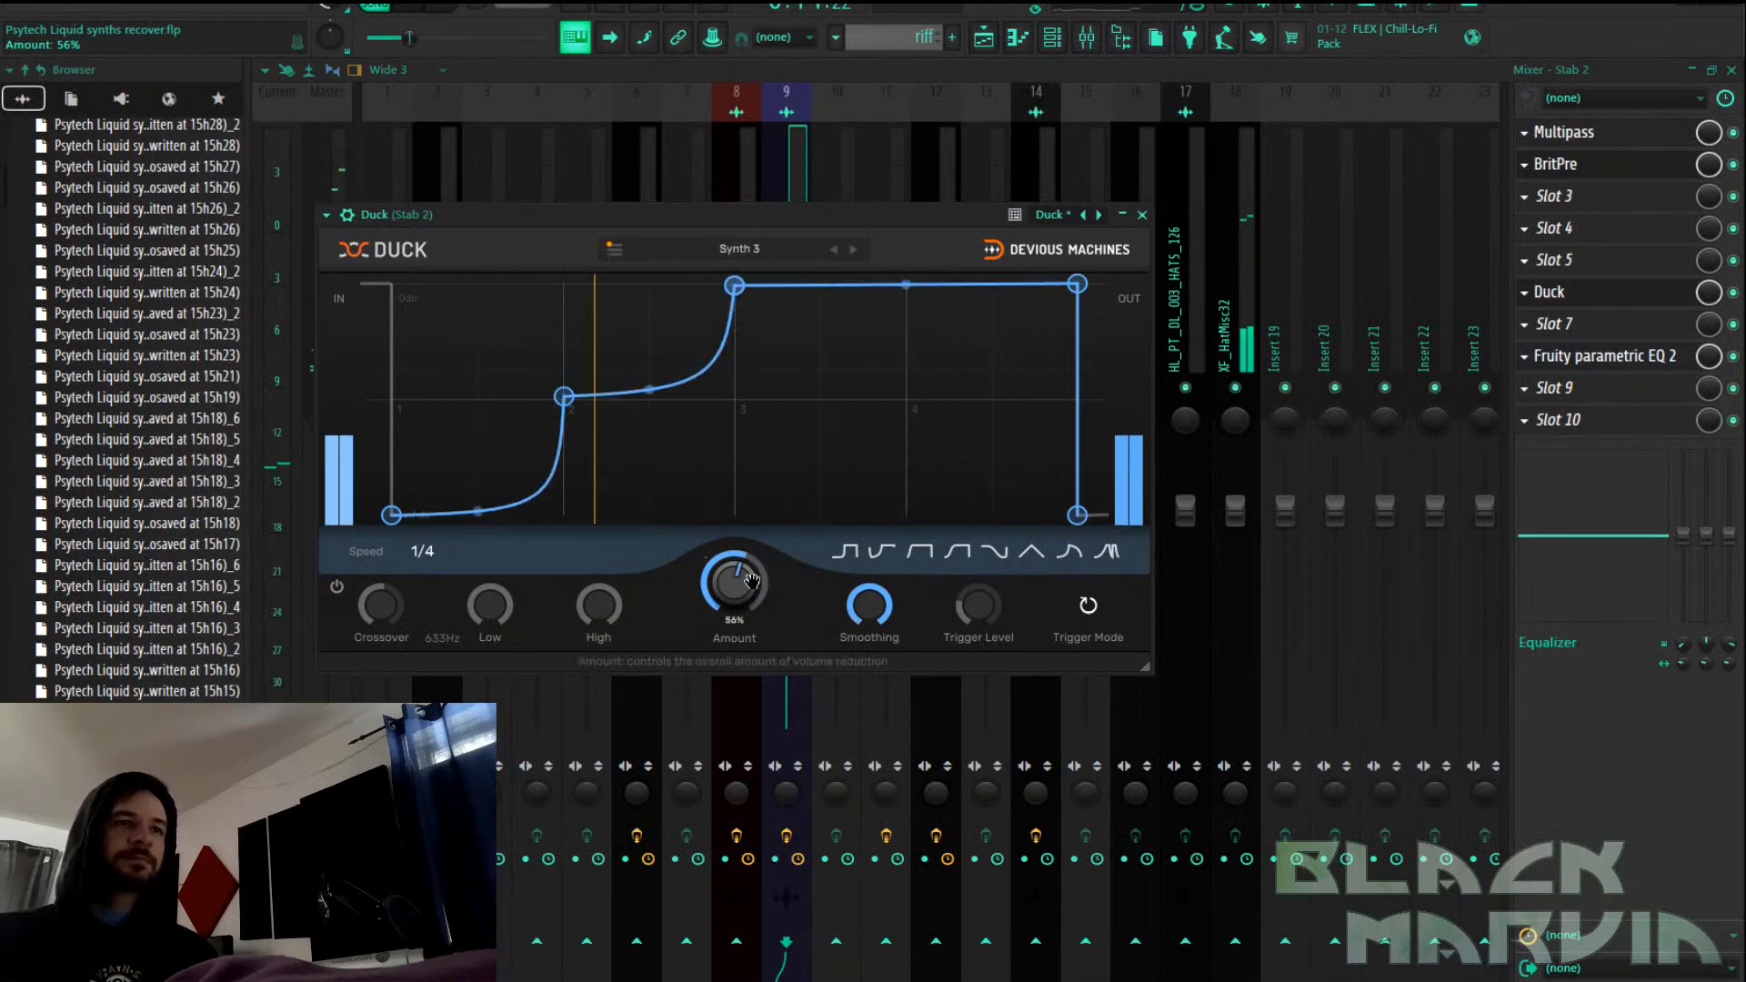
Return to the playlist, listen to the arrangement with the ducked stabs, and stop playback
{"action": "left_click", "coordinate": [983, 37]}
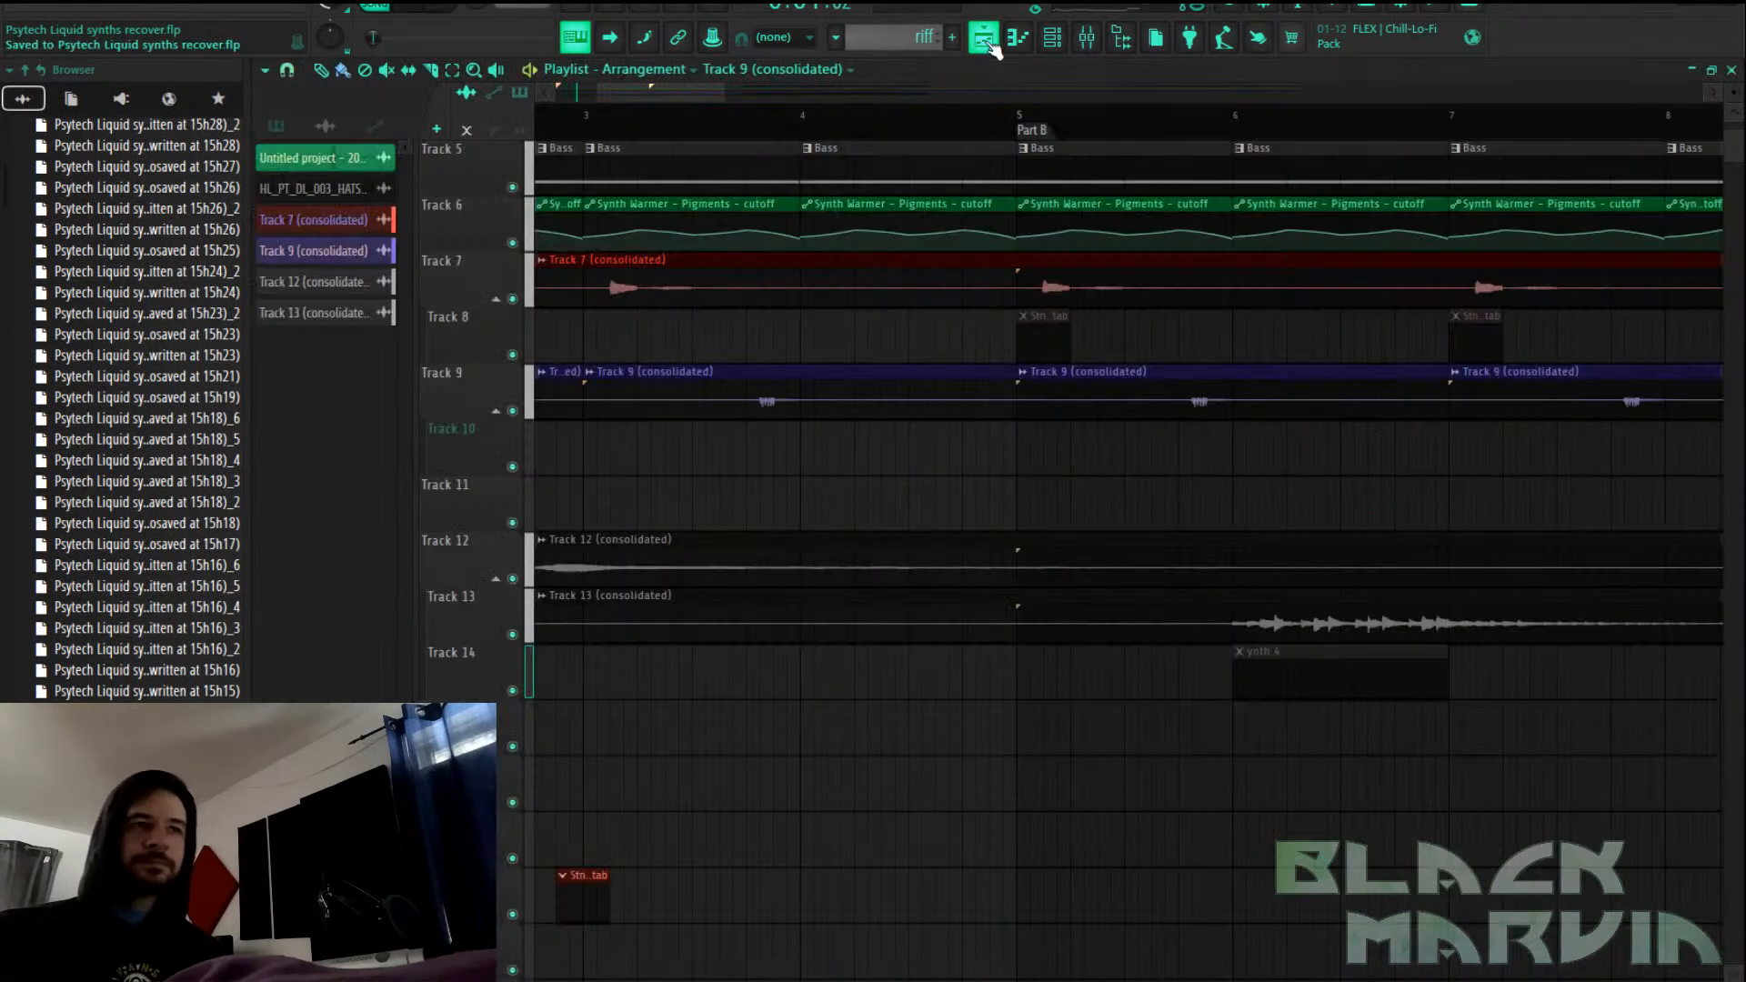
{"action": "key", "text": "space"}
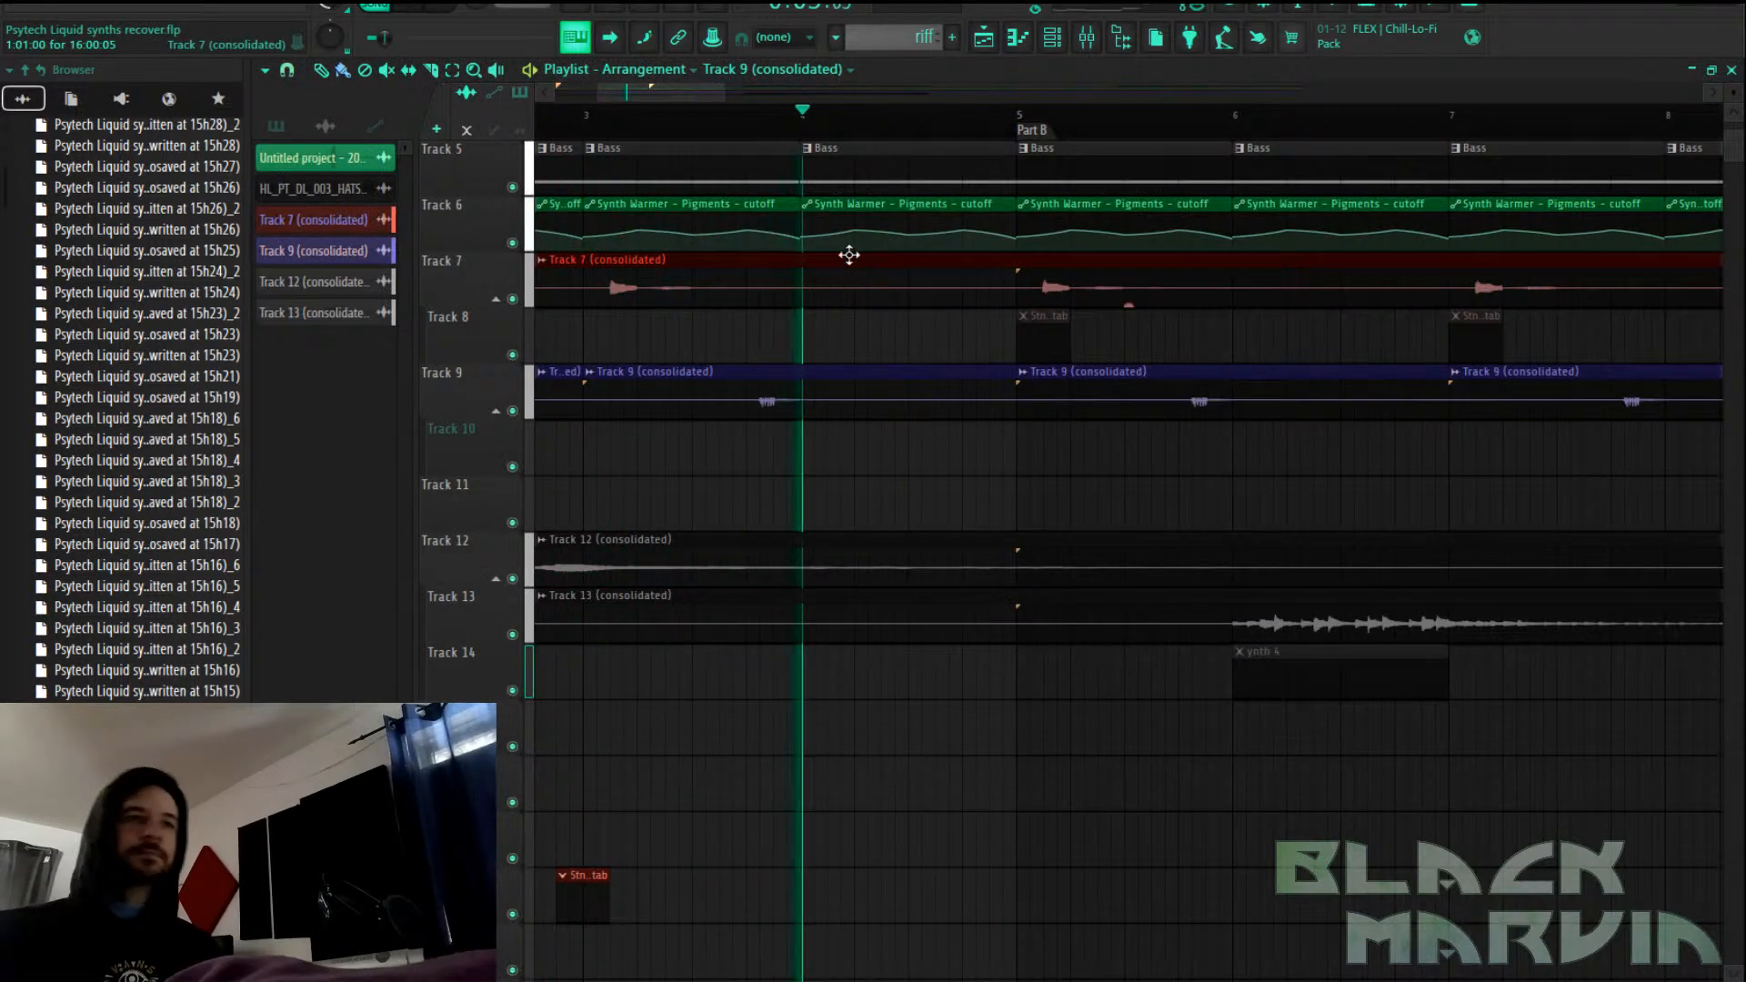
{"action": "key", "text": "space"}
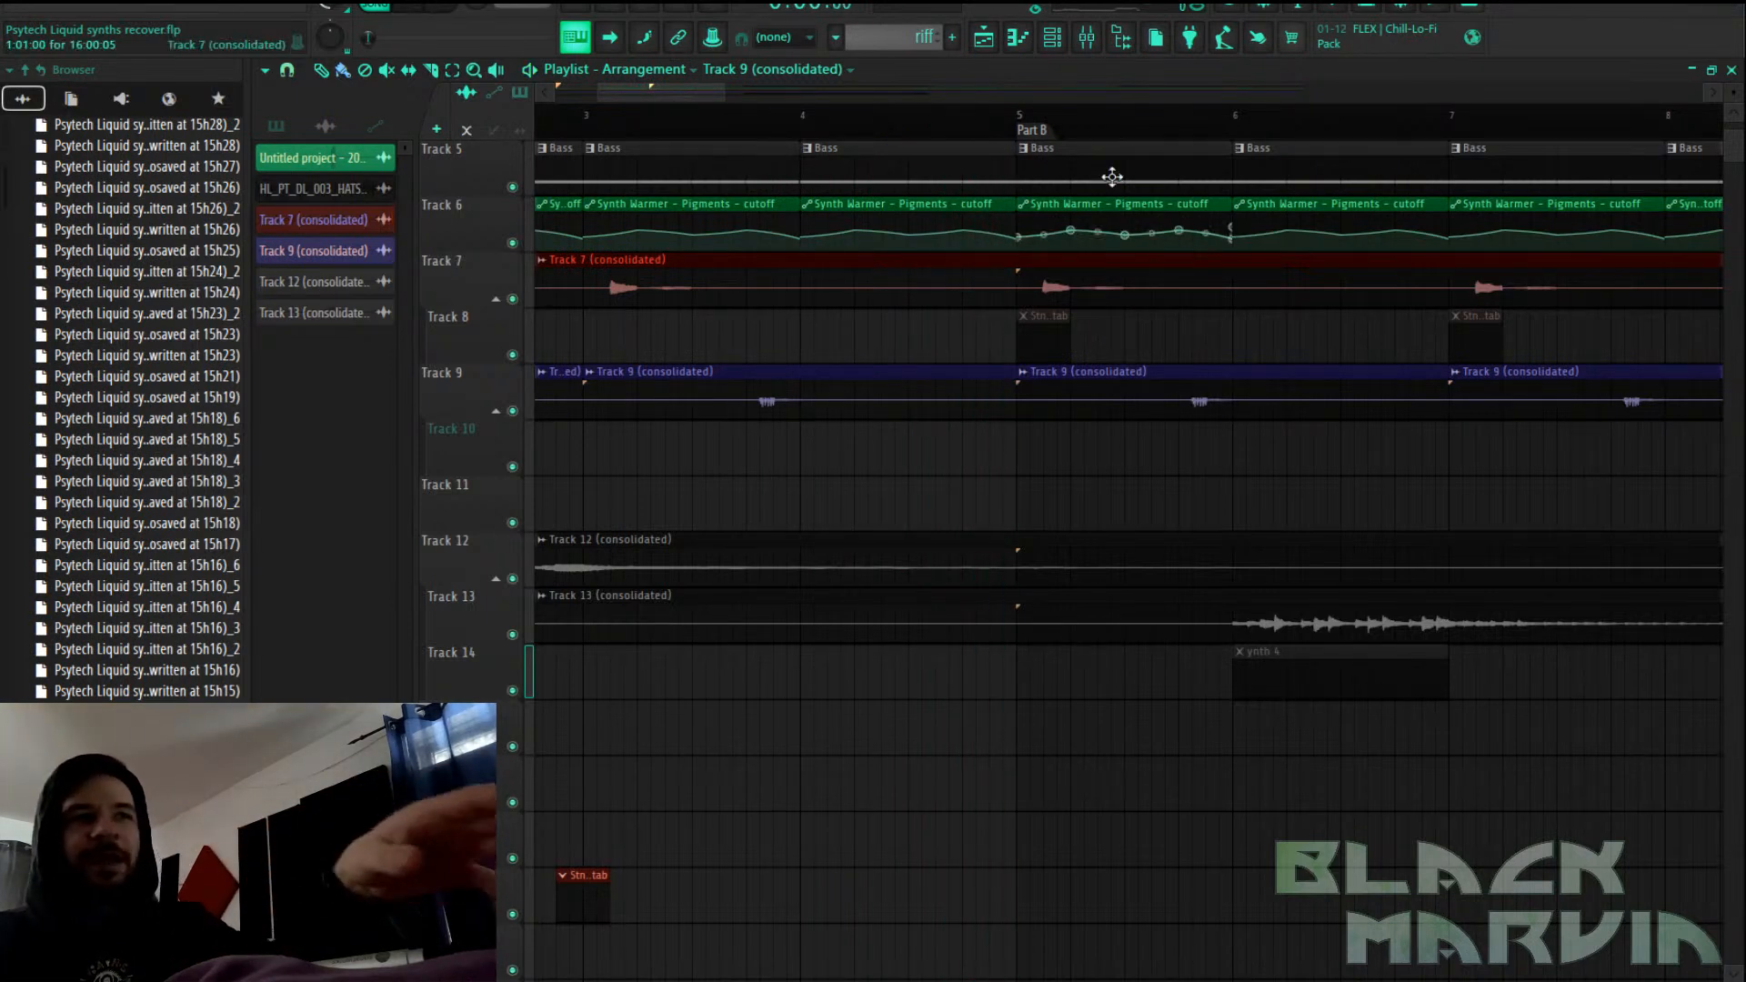
Add a new Pigments instrument channel and move its window higher over the channel rack
{"action": "scroll", "coordinate": [782, 109], "scroll_direction": "left", "scroll_amount": 5}
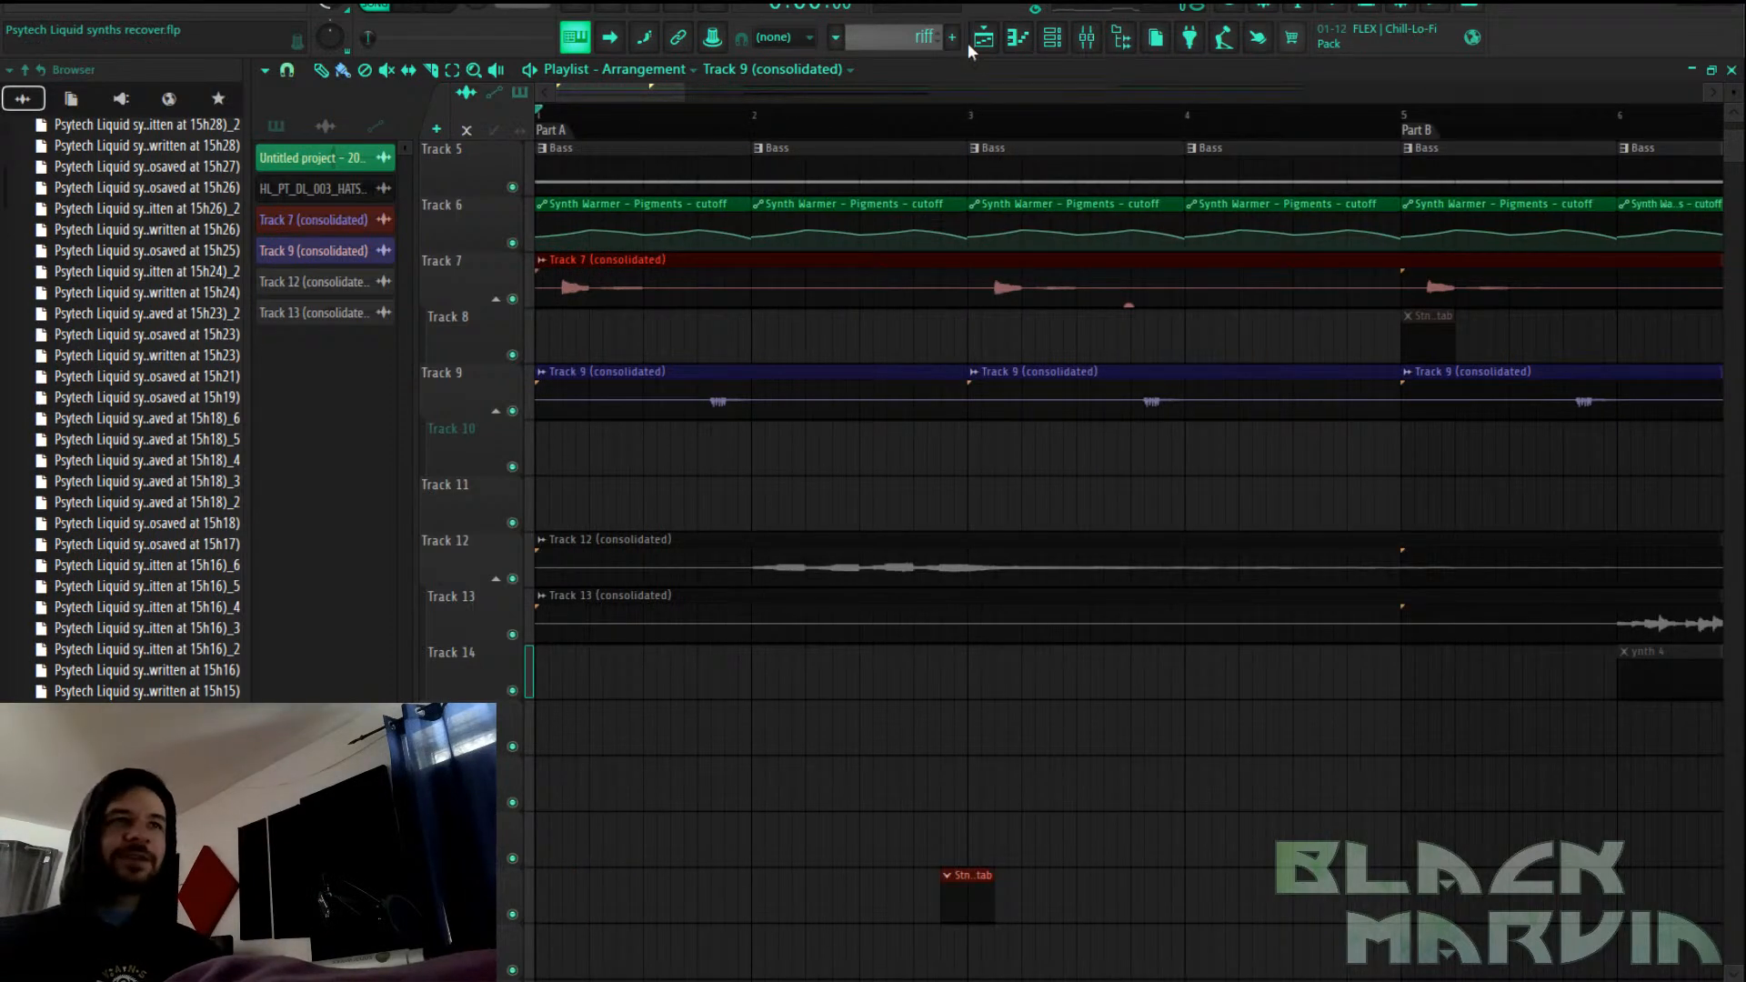
{"action": "left_click", "coordinate": [1045, 42]}
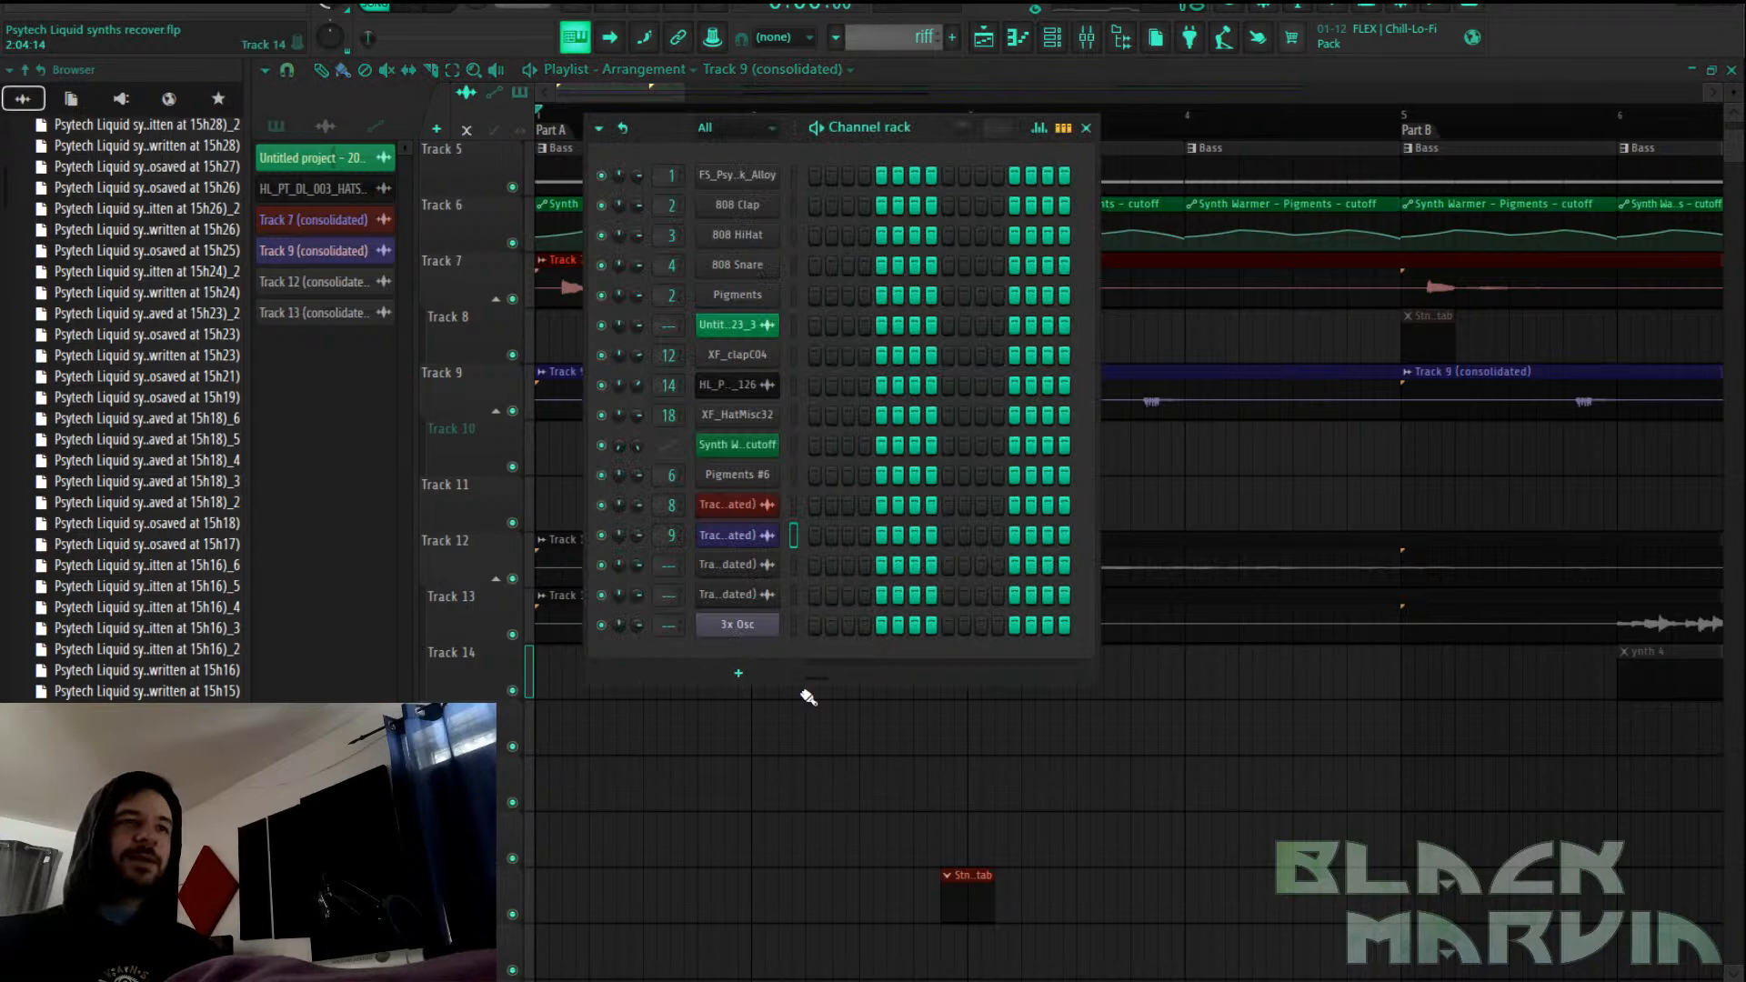
{"action": "left_click", "coordinate": [739, 679]}
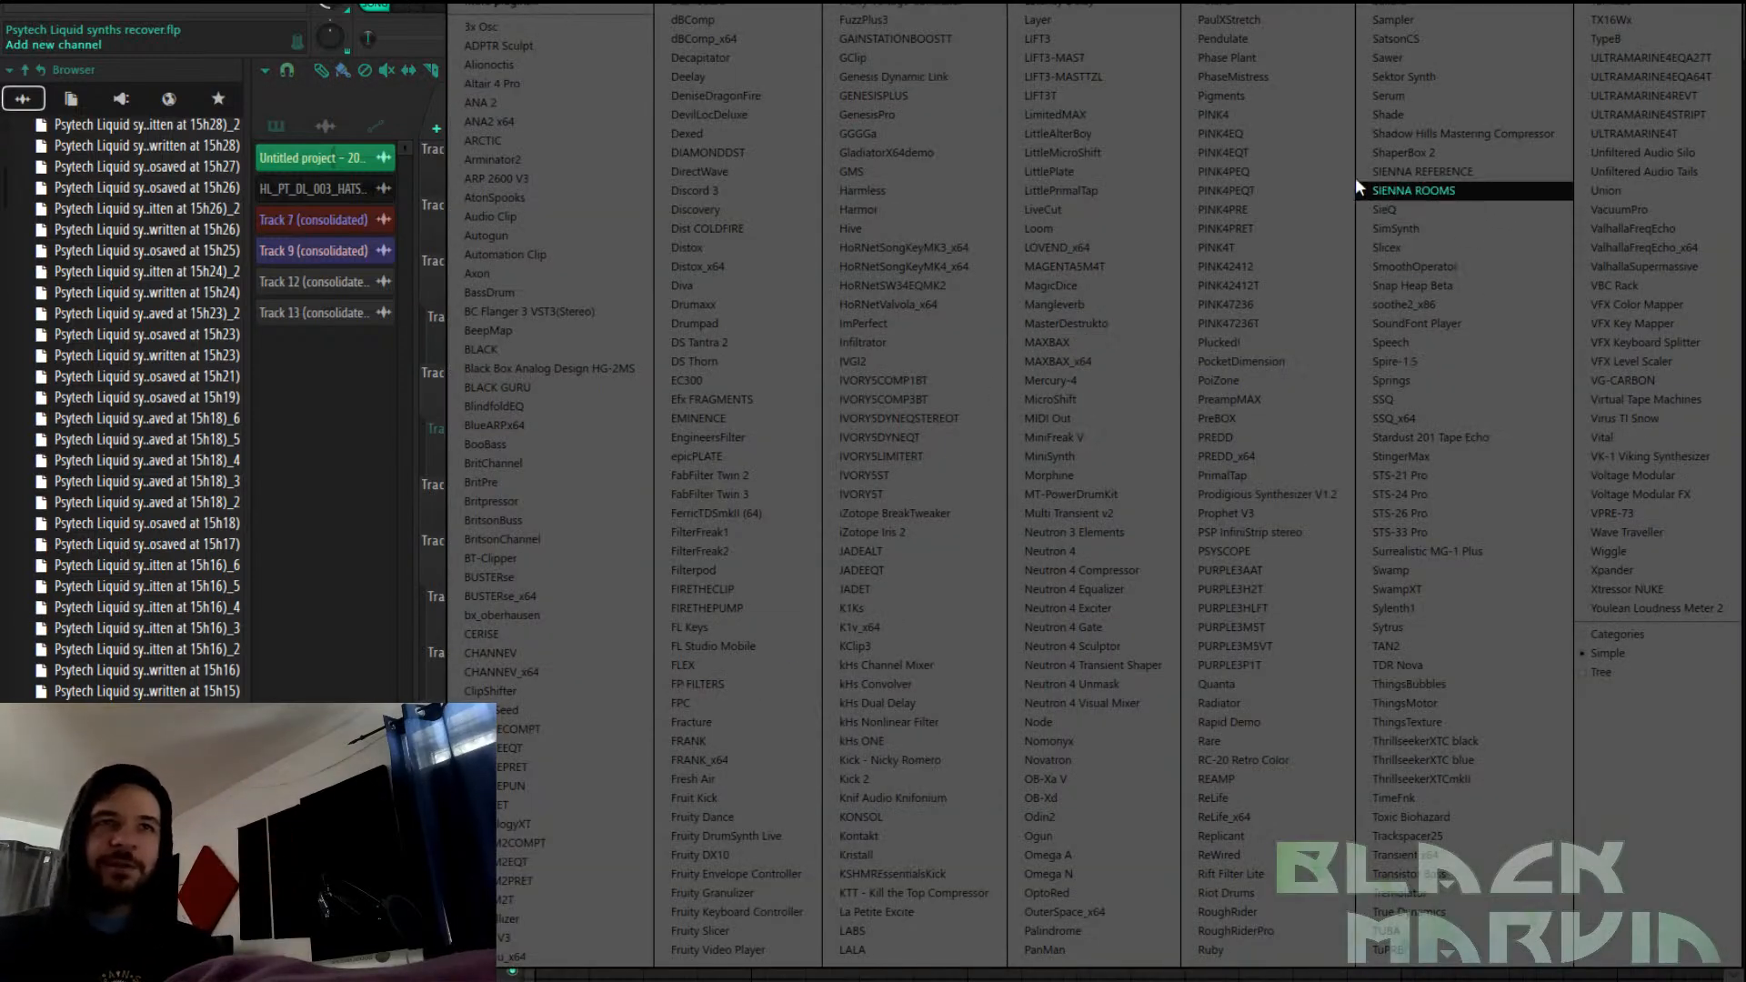
{"action": "left_click", "coordinate": [1281, 100]}
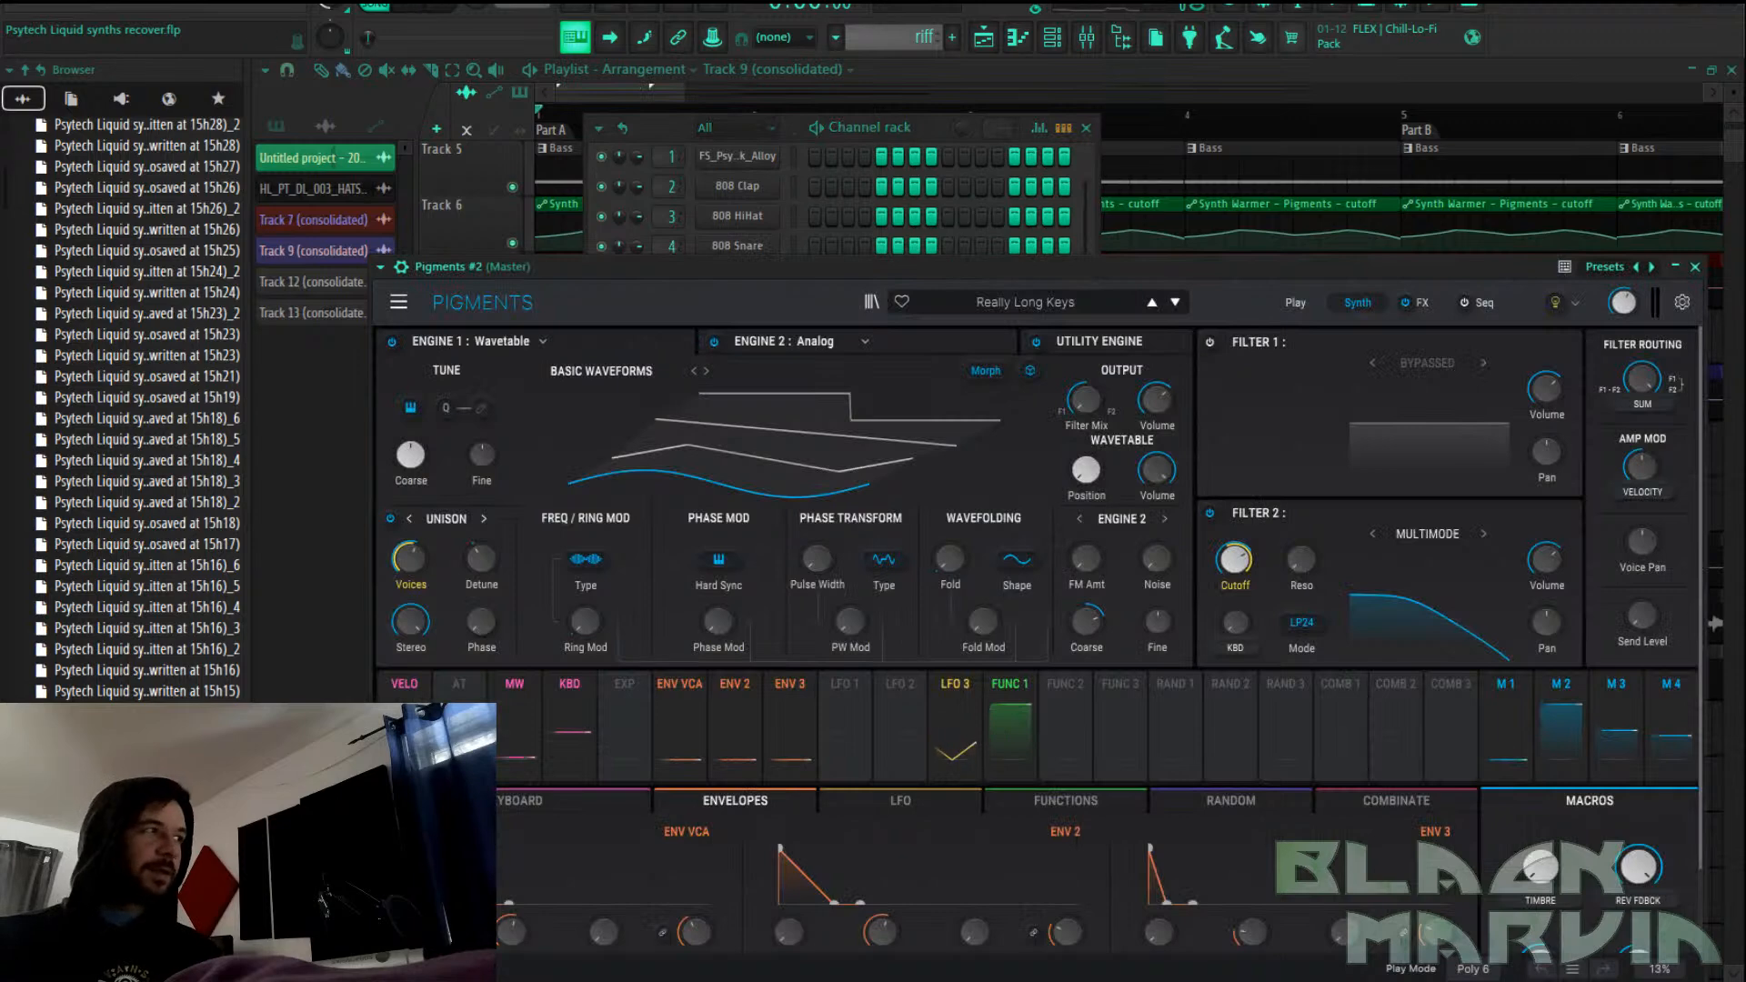
{"action": "left_click_drag", "start_coordinate": [876, 271], "coordinate": [901, 202]}
Open the FS_Liquid Synths sound bank in the Pigments preset browser
{"action": "left_click", "coordinate": [977, 232]}
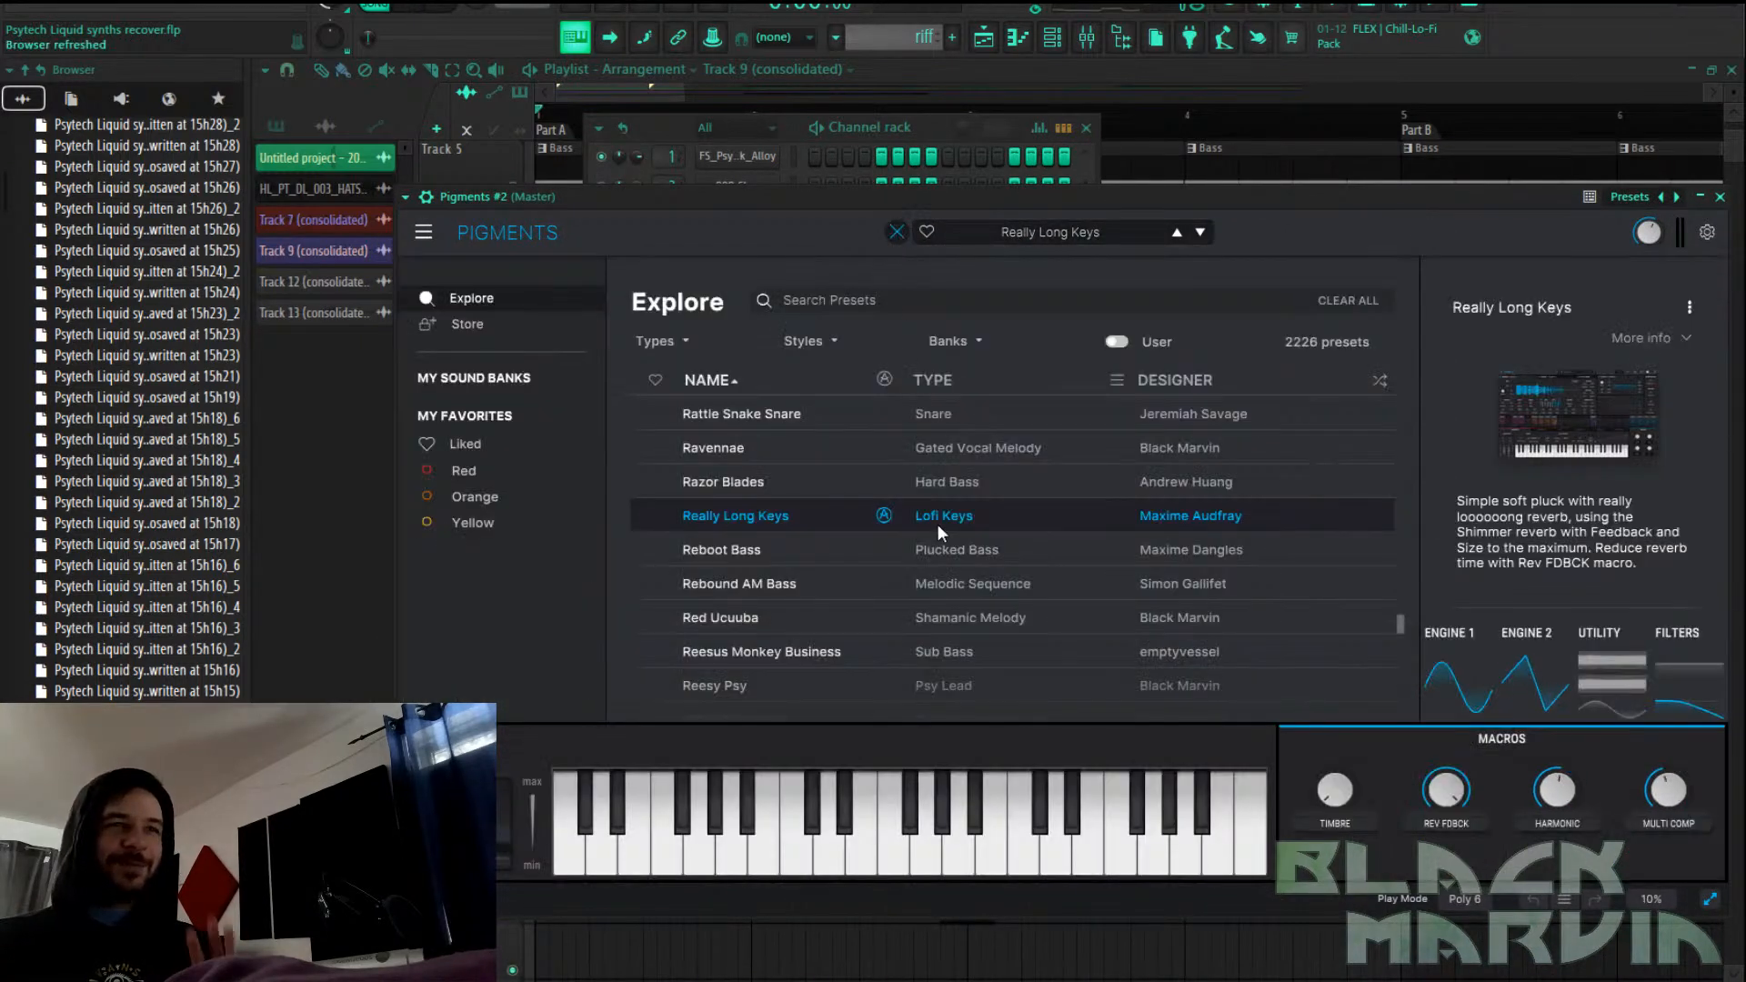
{"action": "left_click", "coordinate": [522, 379]}
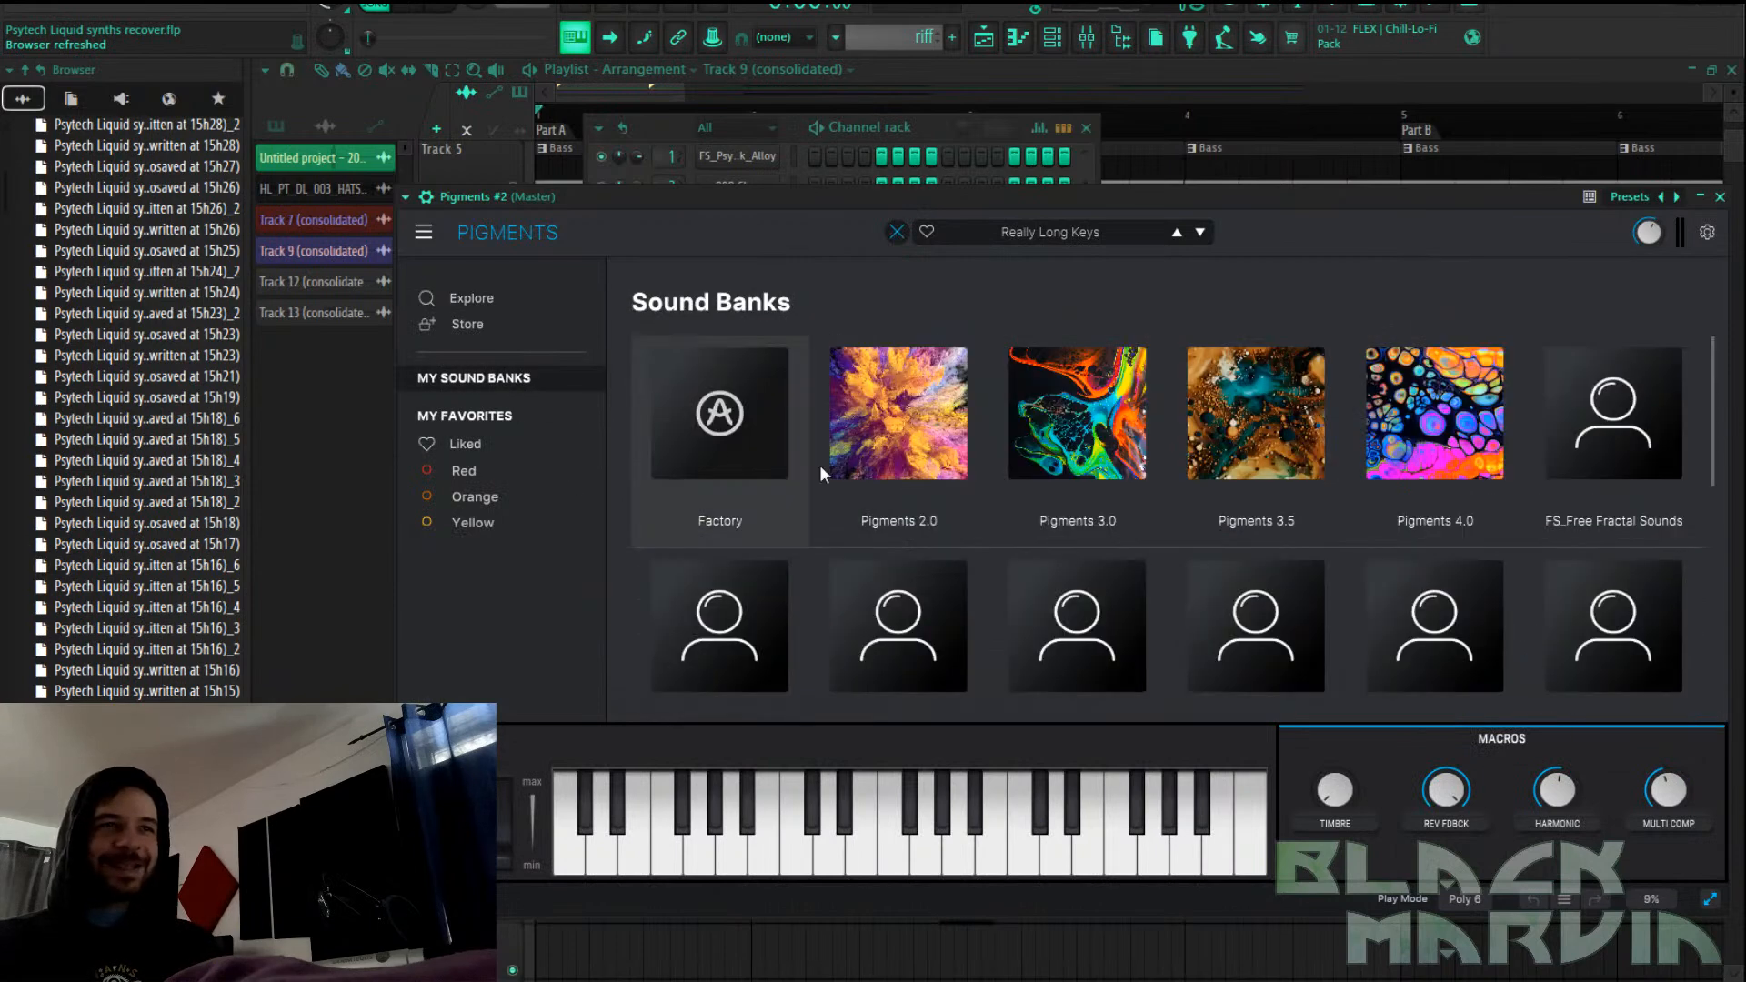
{"action": "scroll", "coordinate": [780, 436], "scroll_direction": "down", "scroll_amount": 3}
{"action": "left_click", "coordinate": [771, 389]}
{"action": "scroll", "coordinate": [856, 557], "scroll_direction": "down", "scroll_amount": 5}
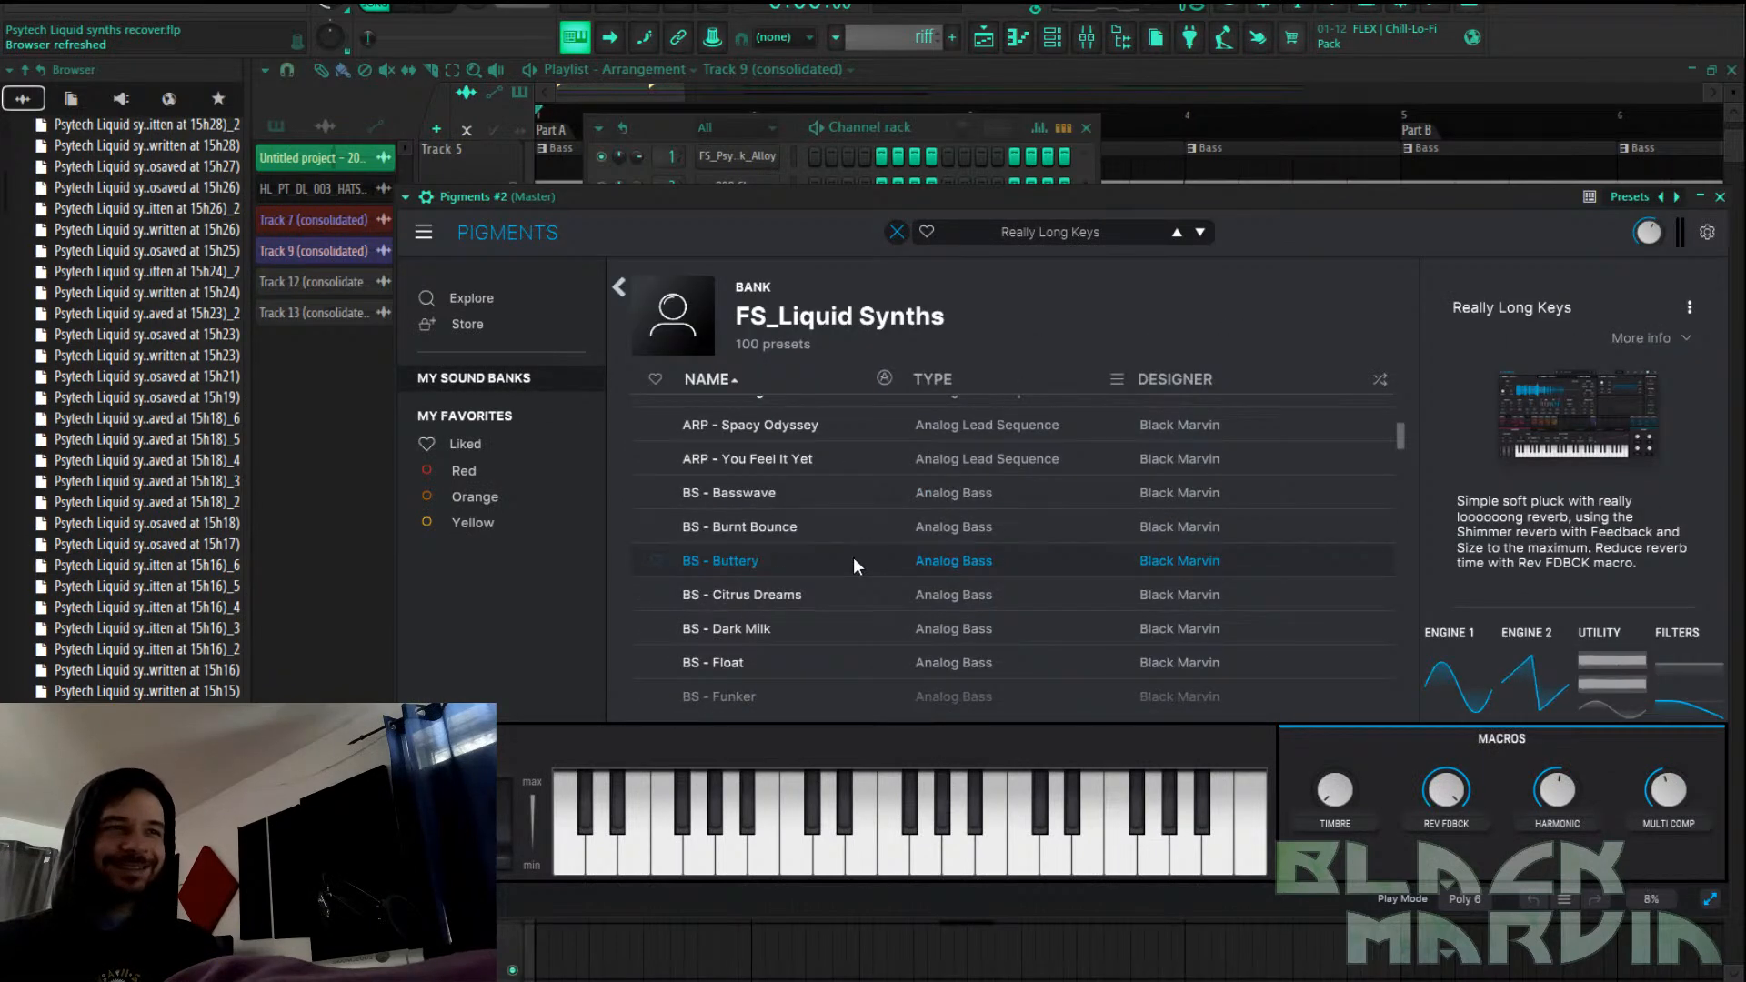
Try the BS - Lemon Dreams and LD - Green Flame presets from the FS_Liquid Synths bank
{"action": "scroll", "coordinate": [849, 584], "scroll_direction": "down", "scroll_amount": 3}
{"action": "left_click", "coordinate": [848, 591]}
{"action": "scroll", "coordinate": [849, 586], "scroll_direction": "down", "scroll_amount": 8}
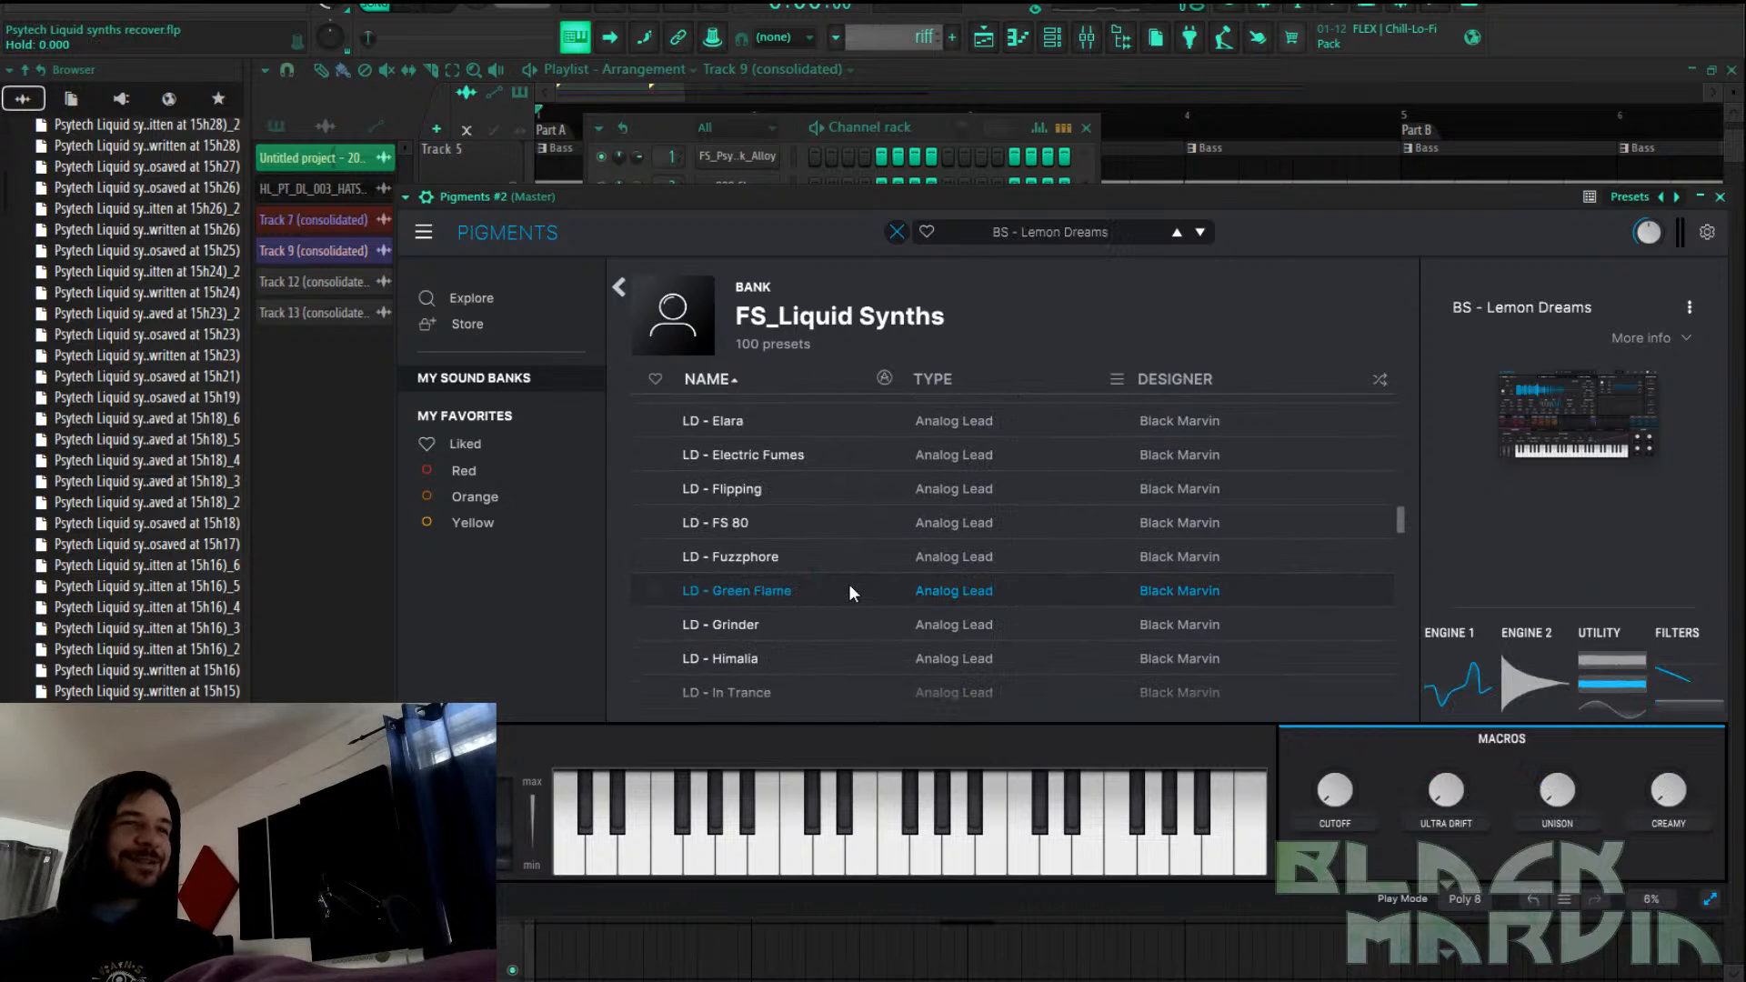
{"action": "left_click", "coordinate": [849, 587]}
Load the plucked lead preset PL - Mab from the FS_Liquid Synths bank
{"action": "scroll", "coordinate": [849, 587], "scroll_direction": "down", "scroll_amount": 3}
{"action": "scroll", "coordinate": [849, 584], "scroll_direction": "down", "scroll_amount": 6}
{"action": "scroll", "coordinate": [849, 584], "scroll_direction": "up", "scroll_amount": 6}
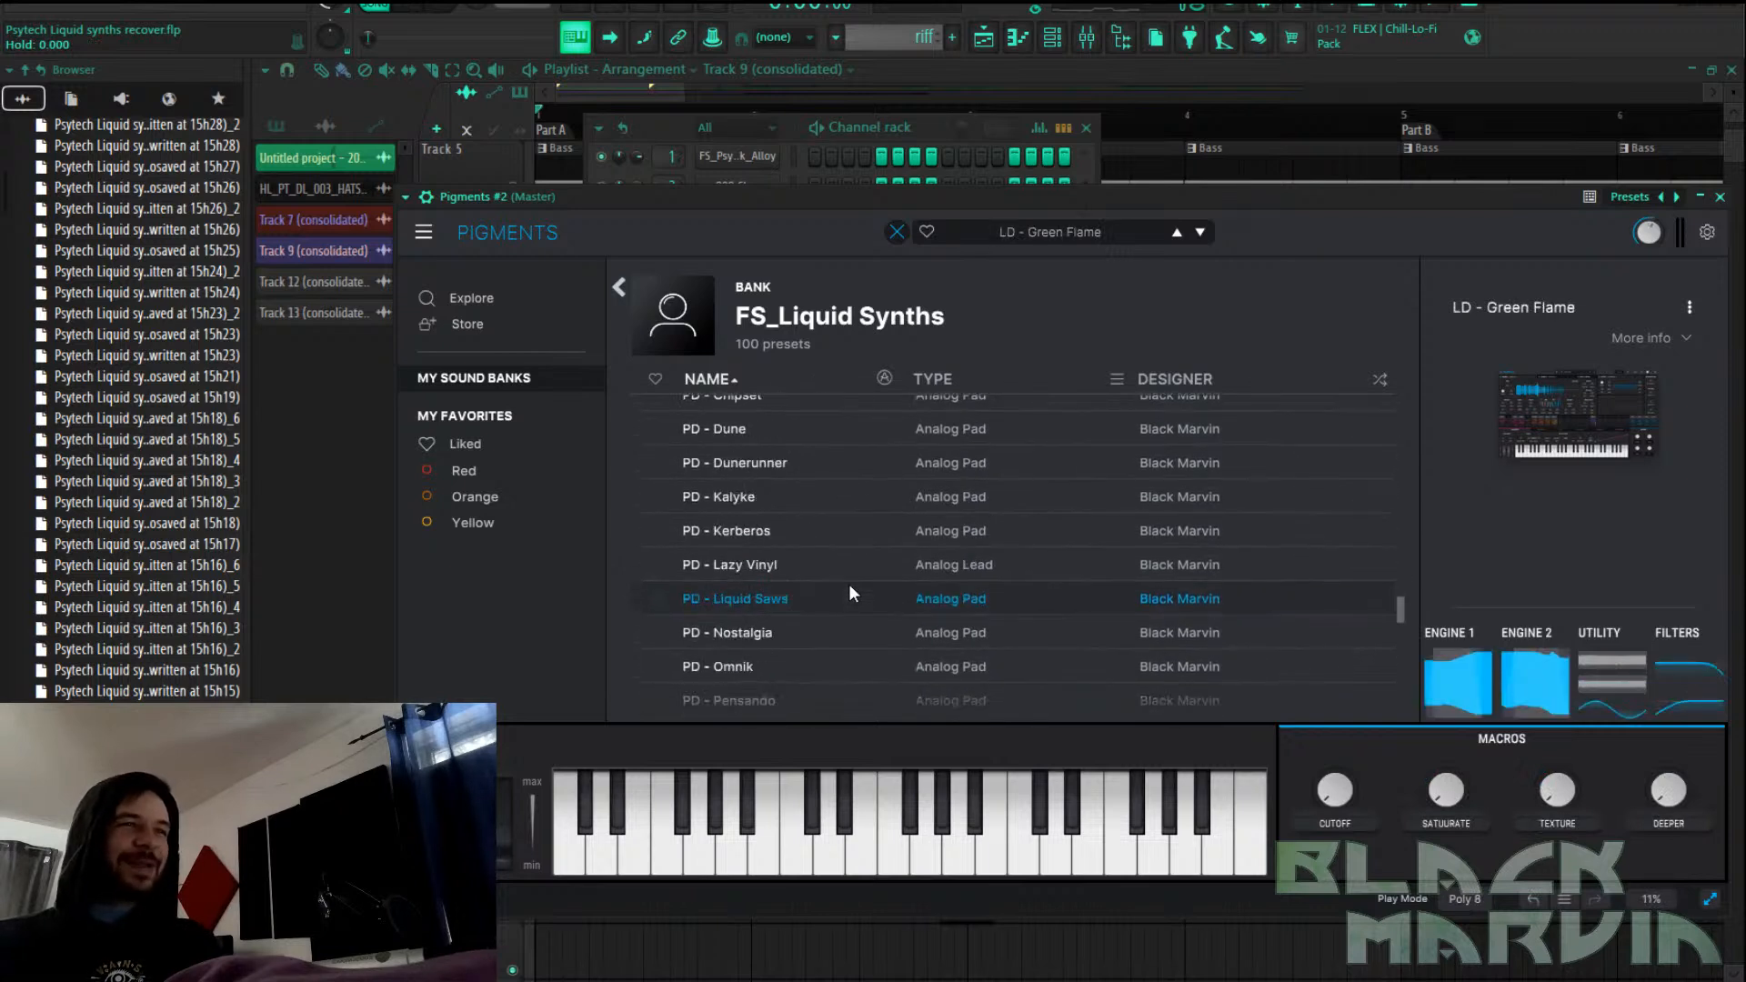
{"action": "scroll", "coordinate": [848, 586], "scroll_direction": "down", "scroll_amount": 7}
{"action": "scroll", "coordinate": [848, 586], "scroll_direction": "down", "scroll_amount": 3}
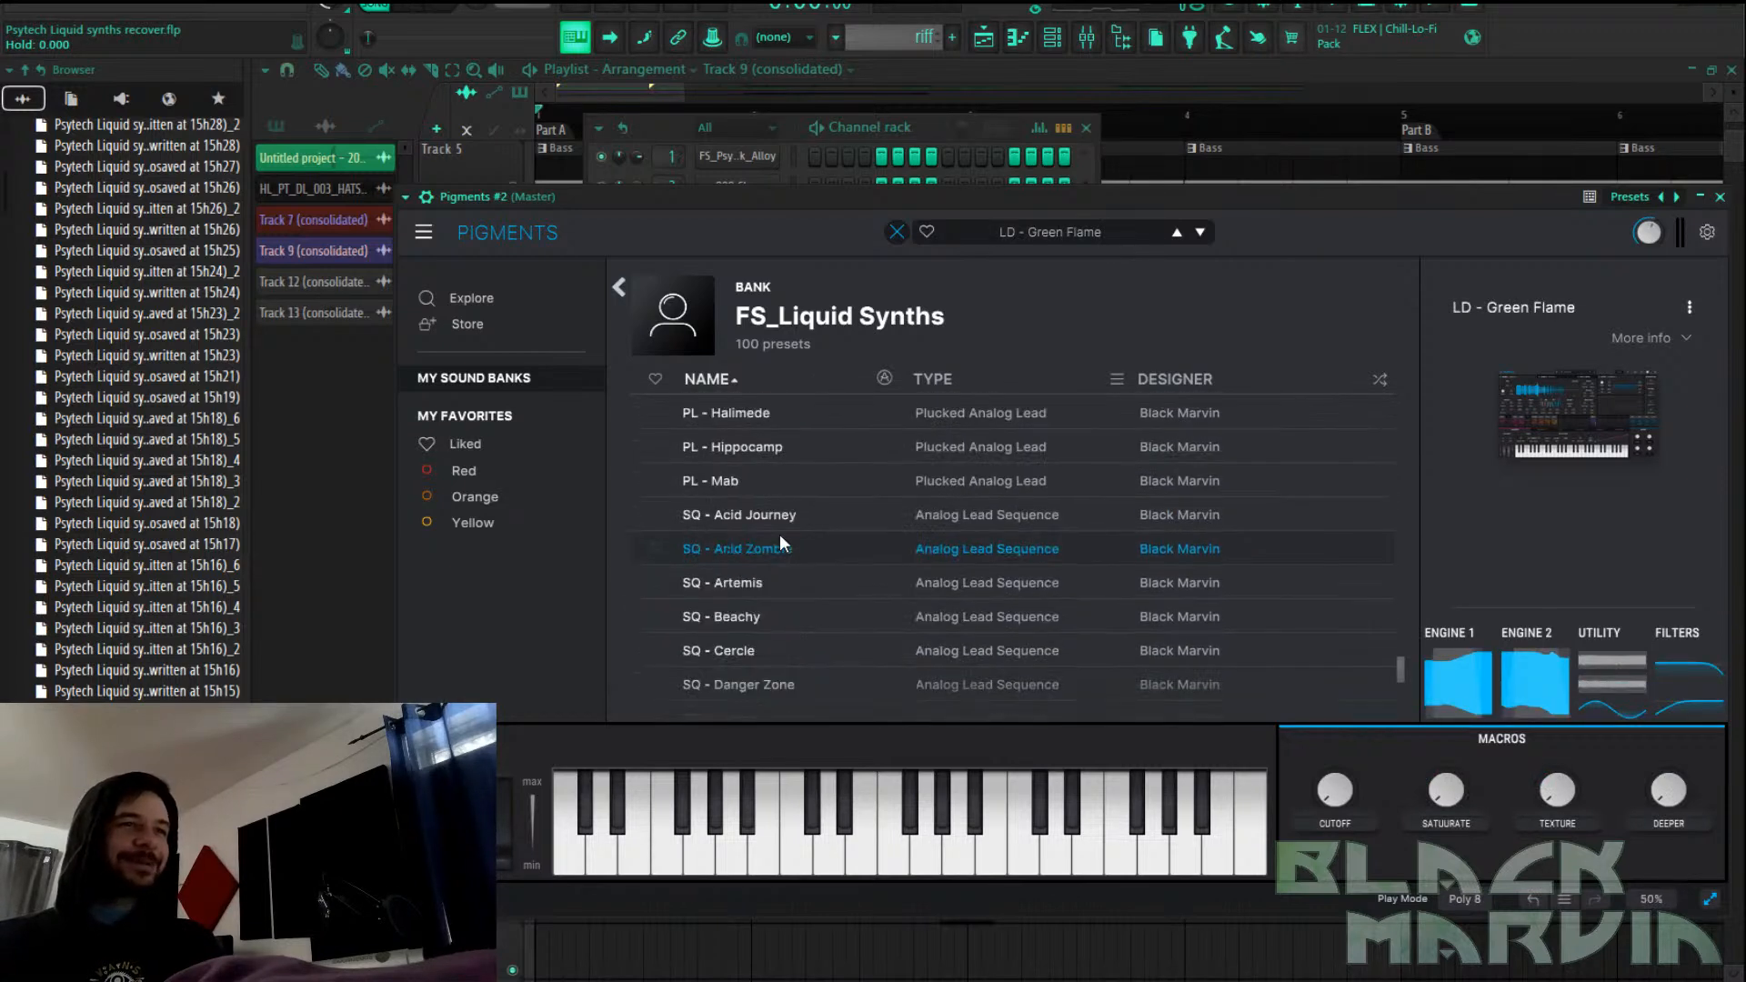
{"action": "left_click", "coordinate": [797, 491]}
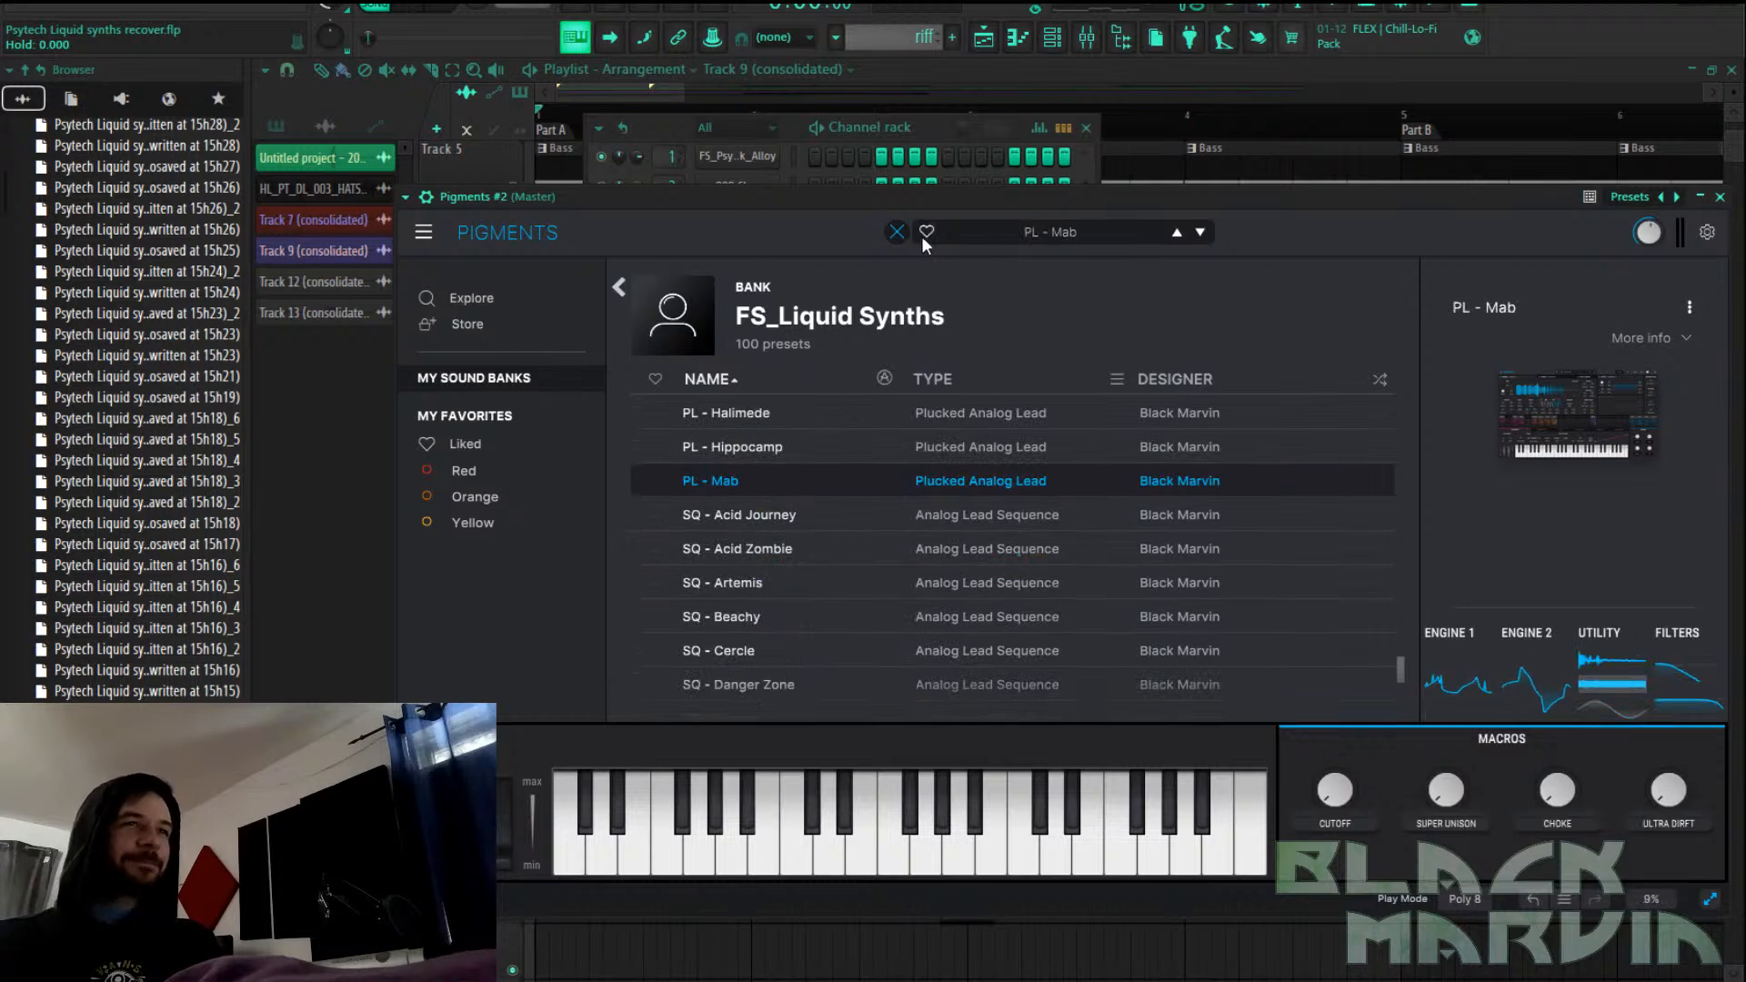
Close the preset browser and copy the 3x Osc channel's notes from the Midi riff pattern
{"action": "left_click", "coordinate": [895, 240]}
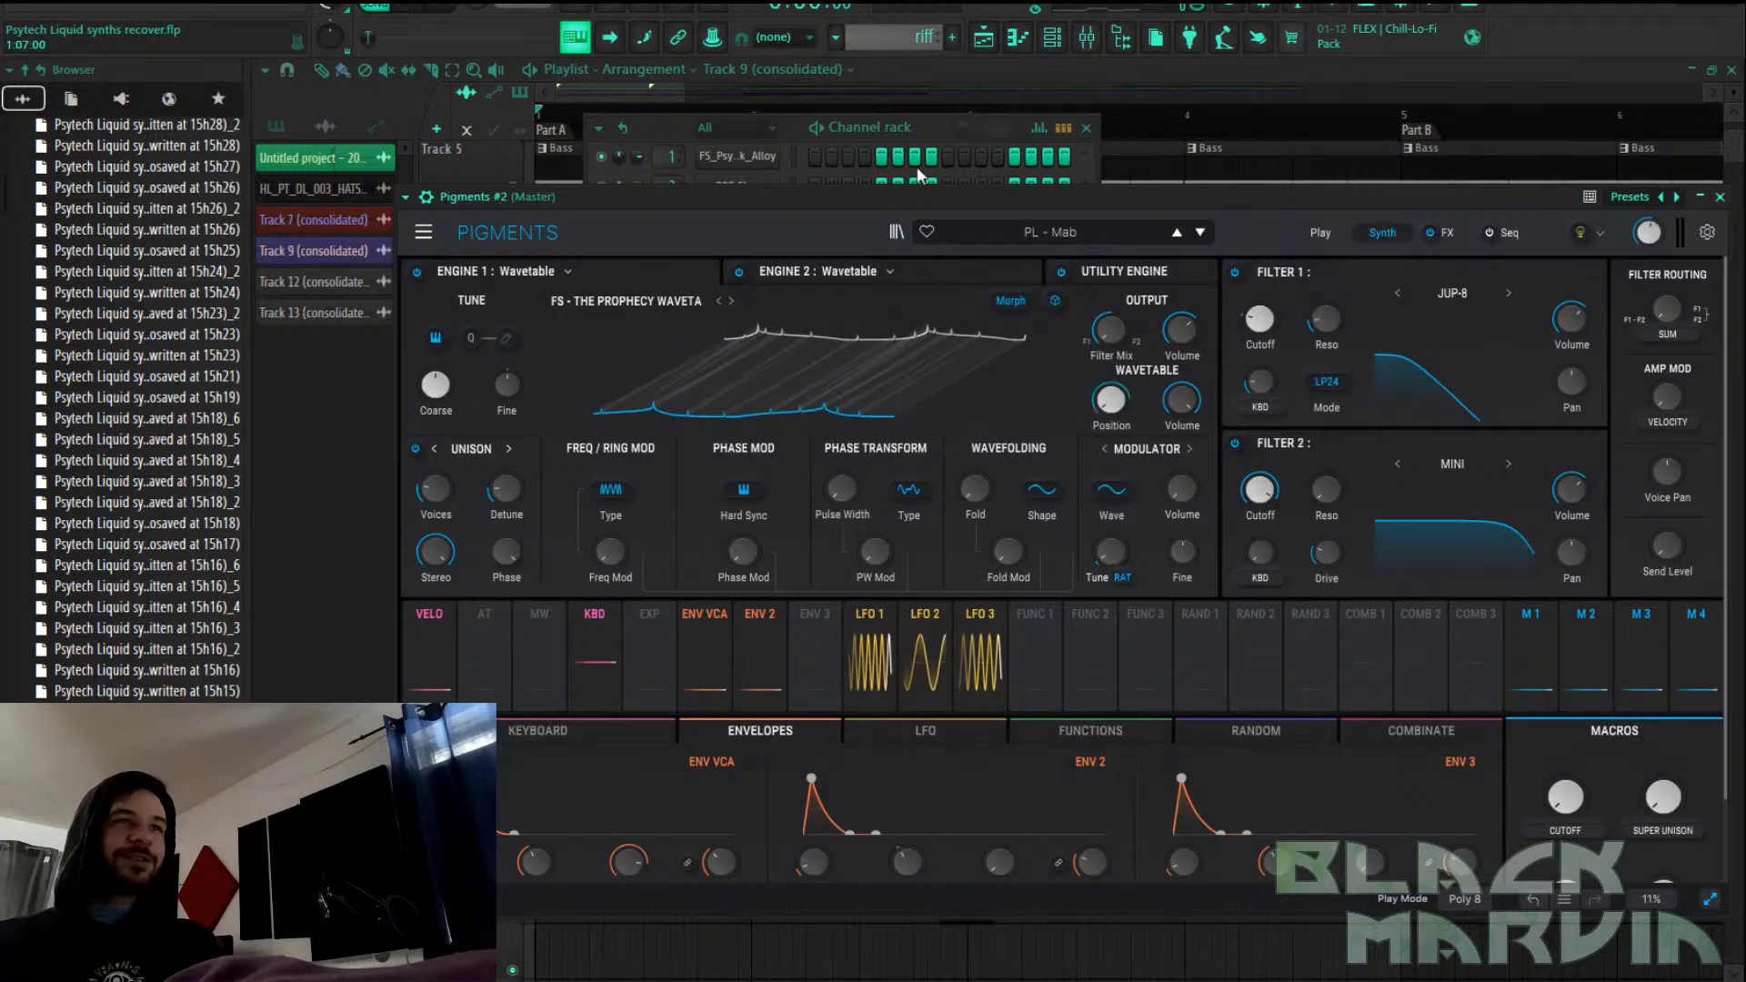
{"action": "left_click", "coordinate": [925, 124]}
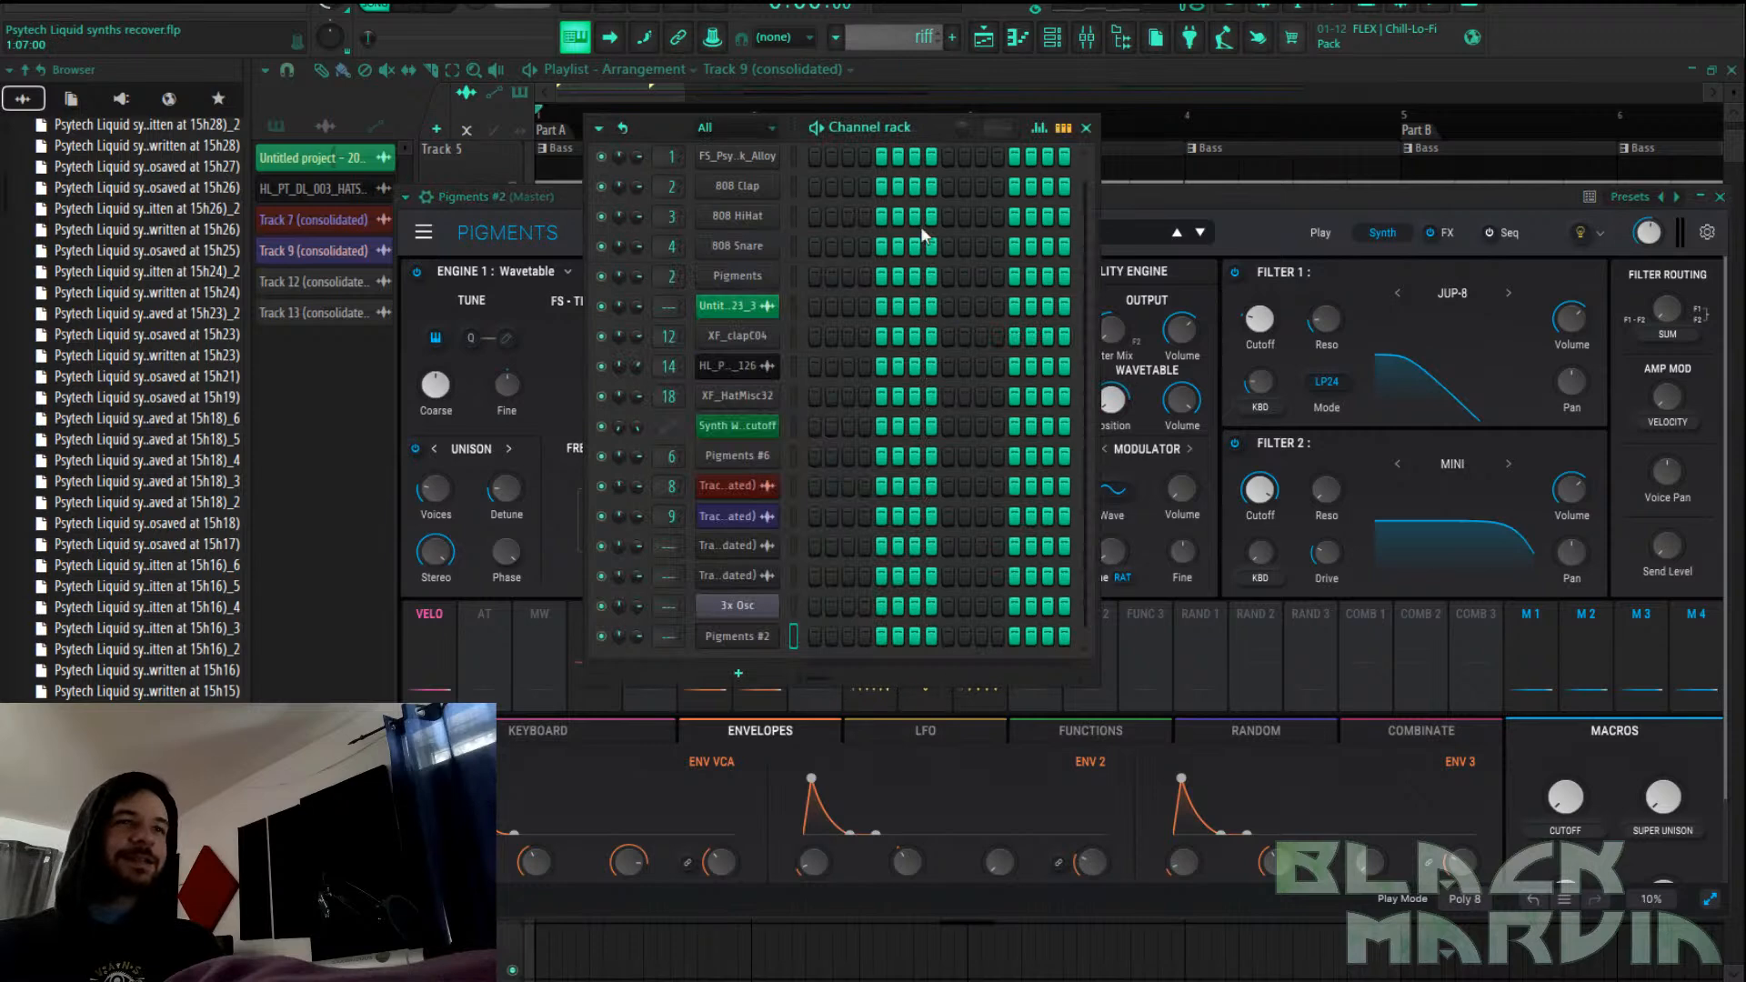
{"action": "left_click", "coordinate": [915, 36]}
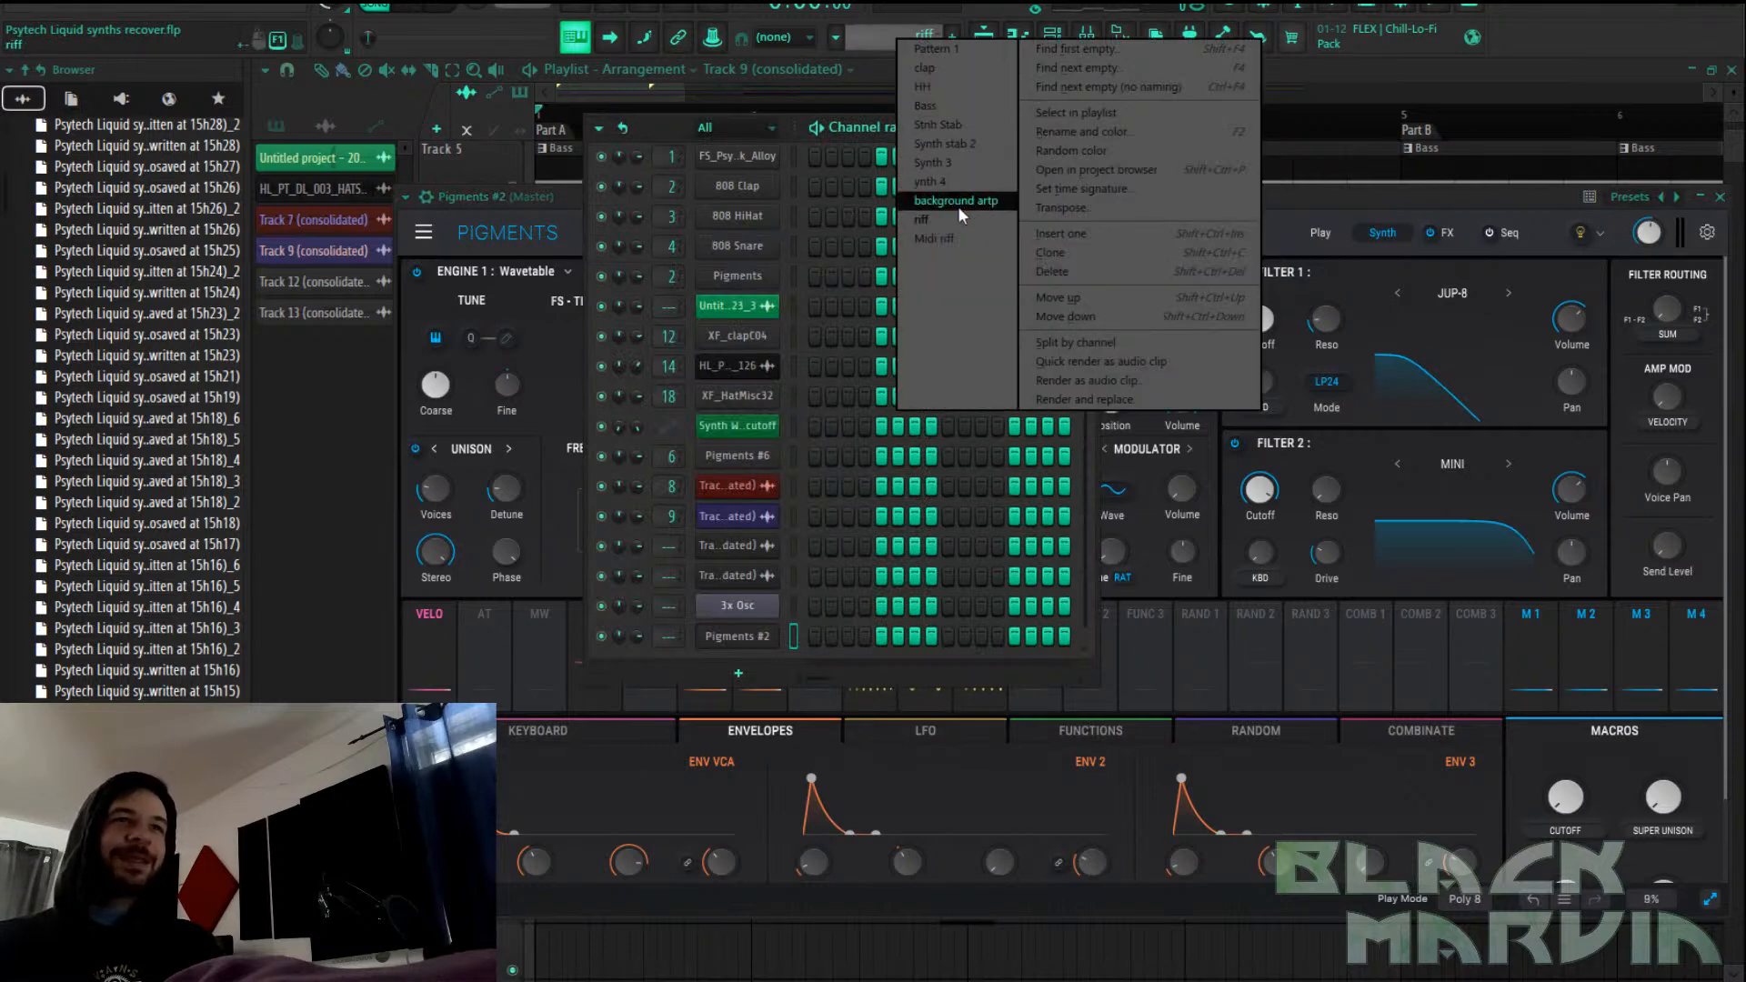
{"action": "left_click", "coordinate": [935, 238]}
{"action": "right_click", "coordinate": [775, 606]}
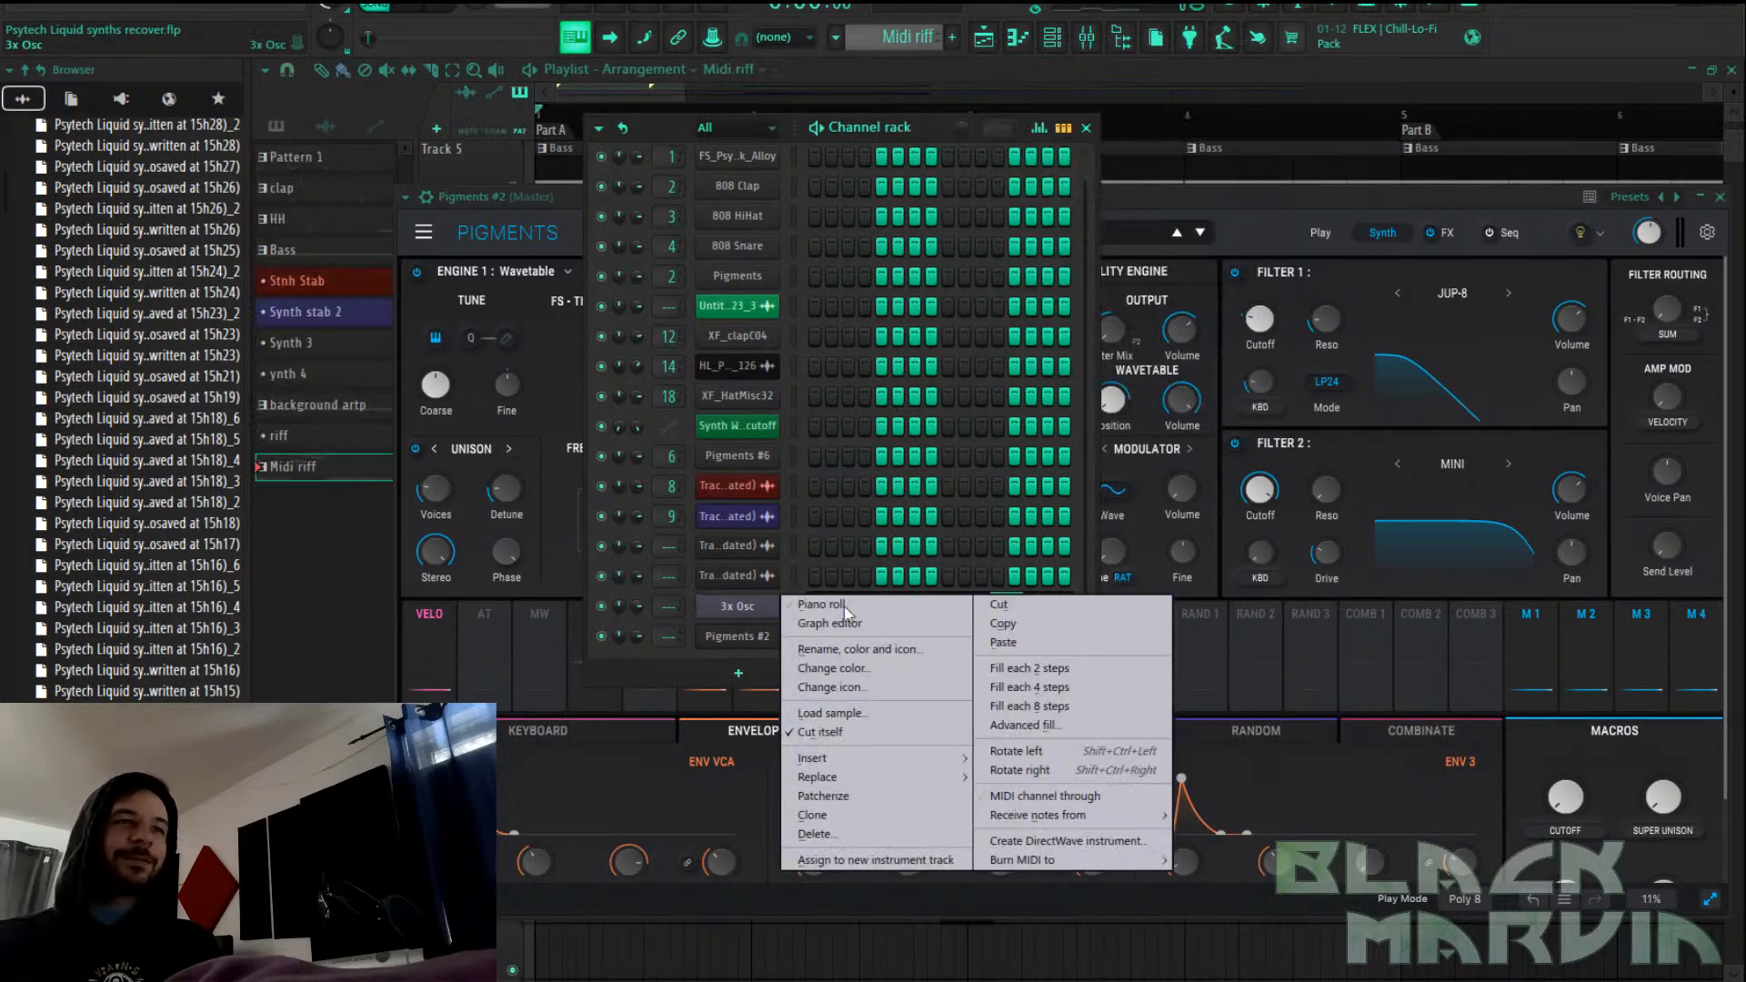
{"action": "left_click", "coordinate": [1042, 640]}
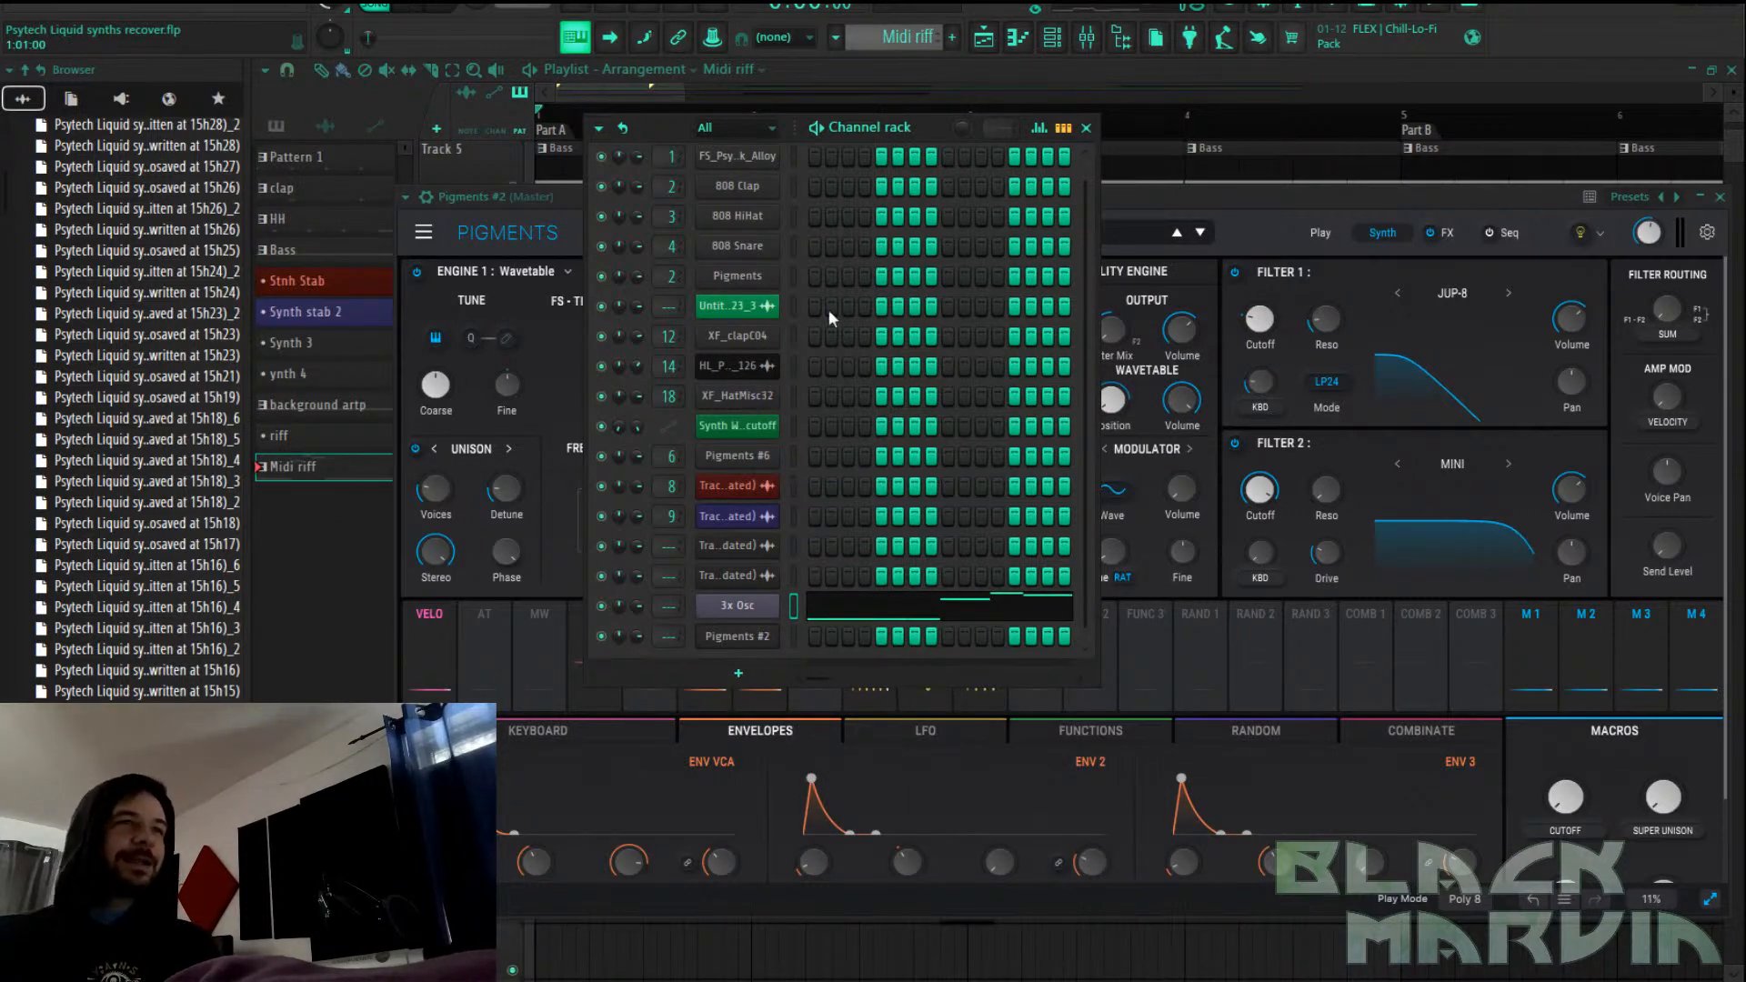
Paste the copied notes into the Pigments #2 channel of the riff pattern
{"action": "left_click", "coordinate": [908, 41]}
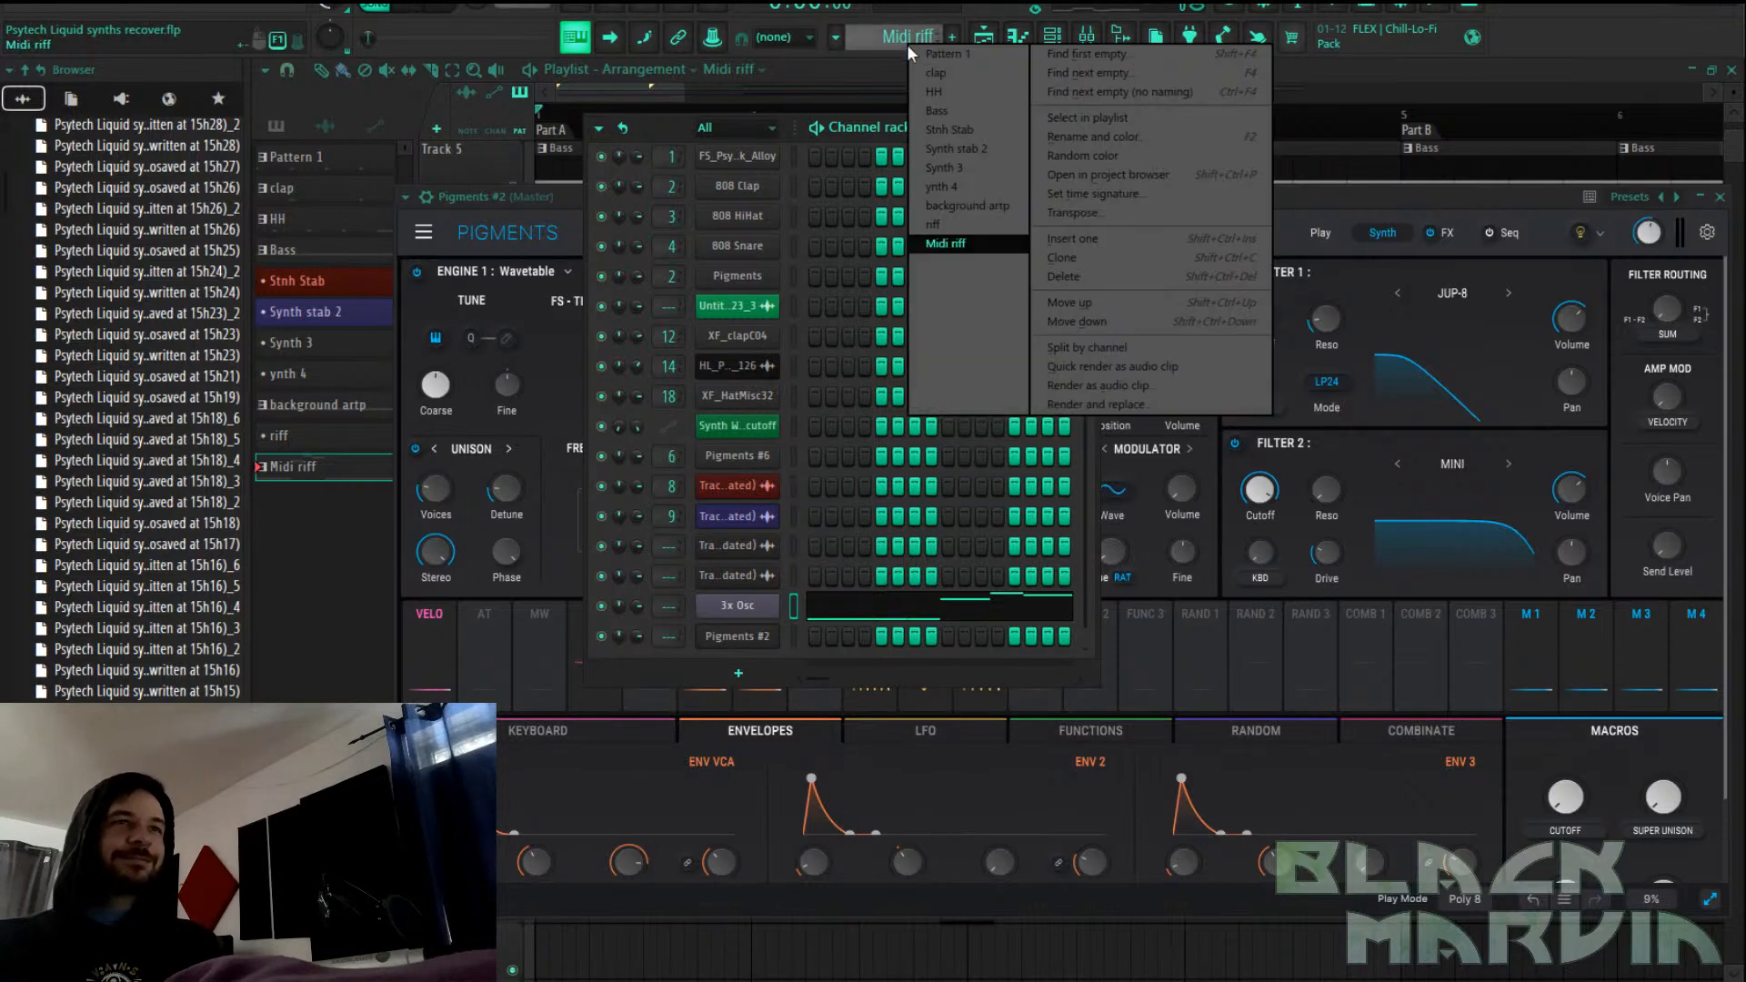
{"action": "left_click", "coordinate": [962, 224]}
{"action": "right_click", "coordinate": [761, 651]}
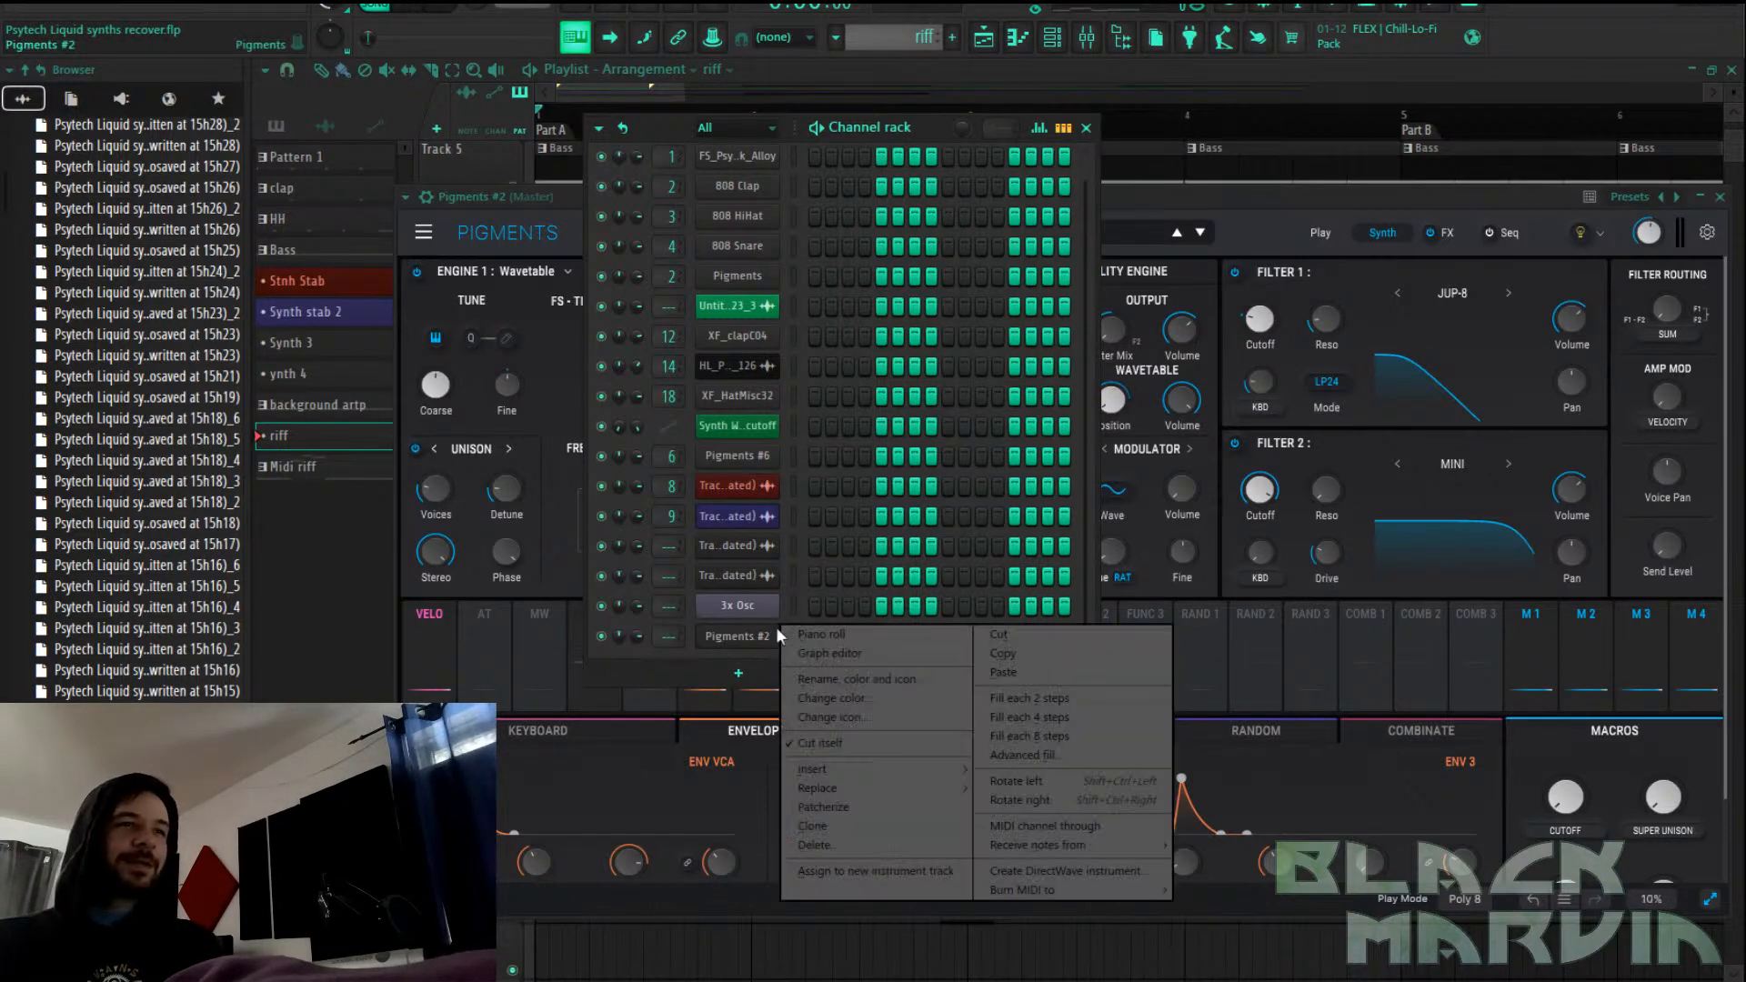
{"action": "left_click", "coordinate": [814, 634]}
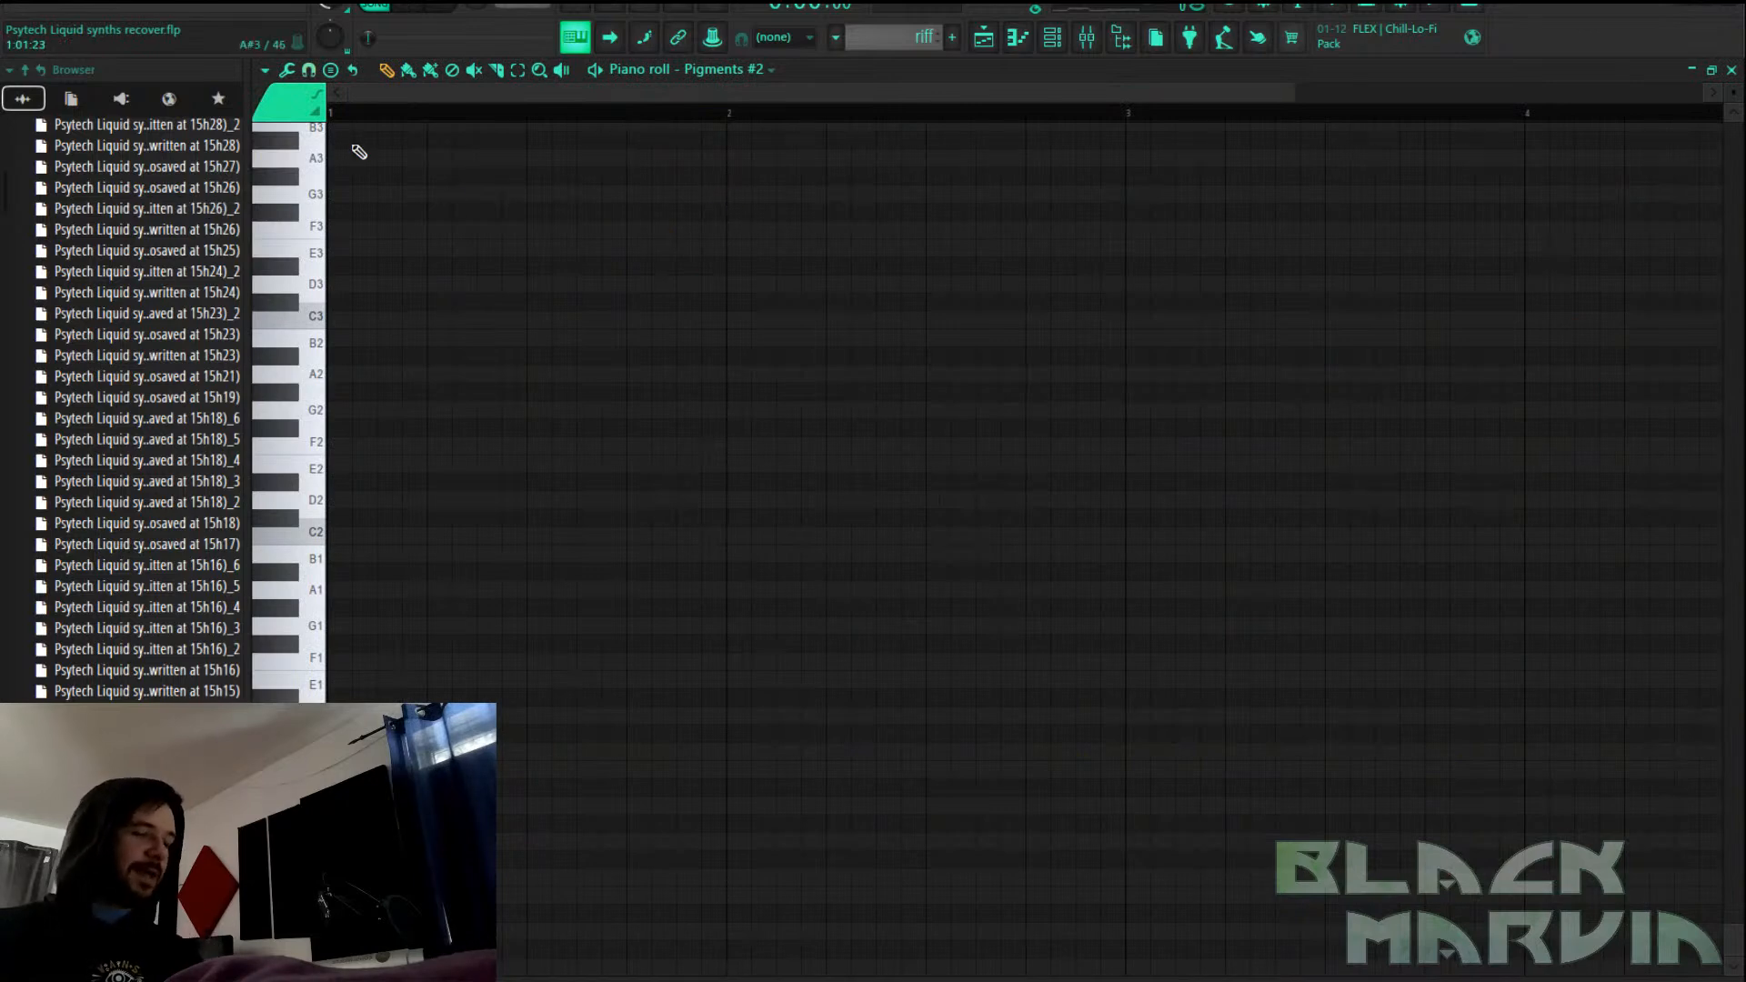
{"action": "scroll", "coordinate": [504, 287], "scroll_direction": "up", "scroll_amount": 3}
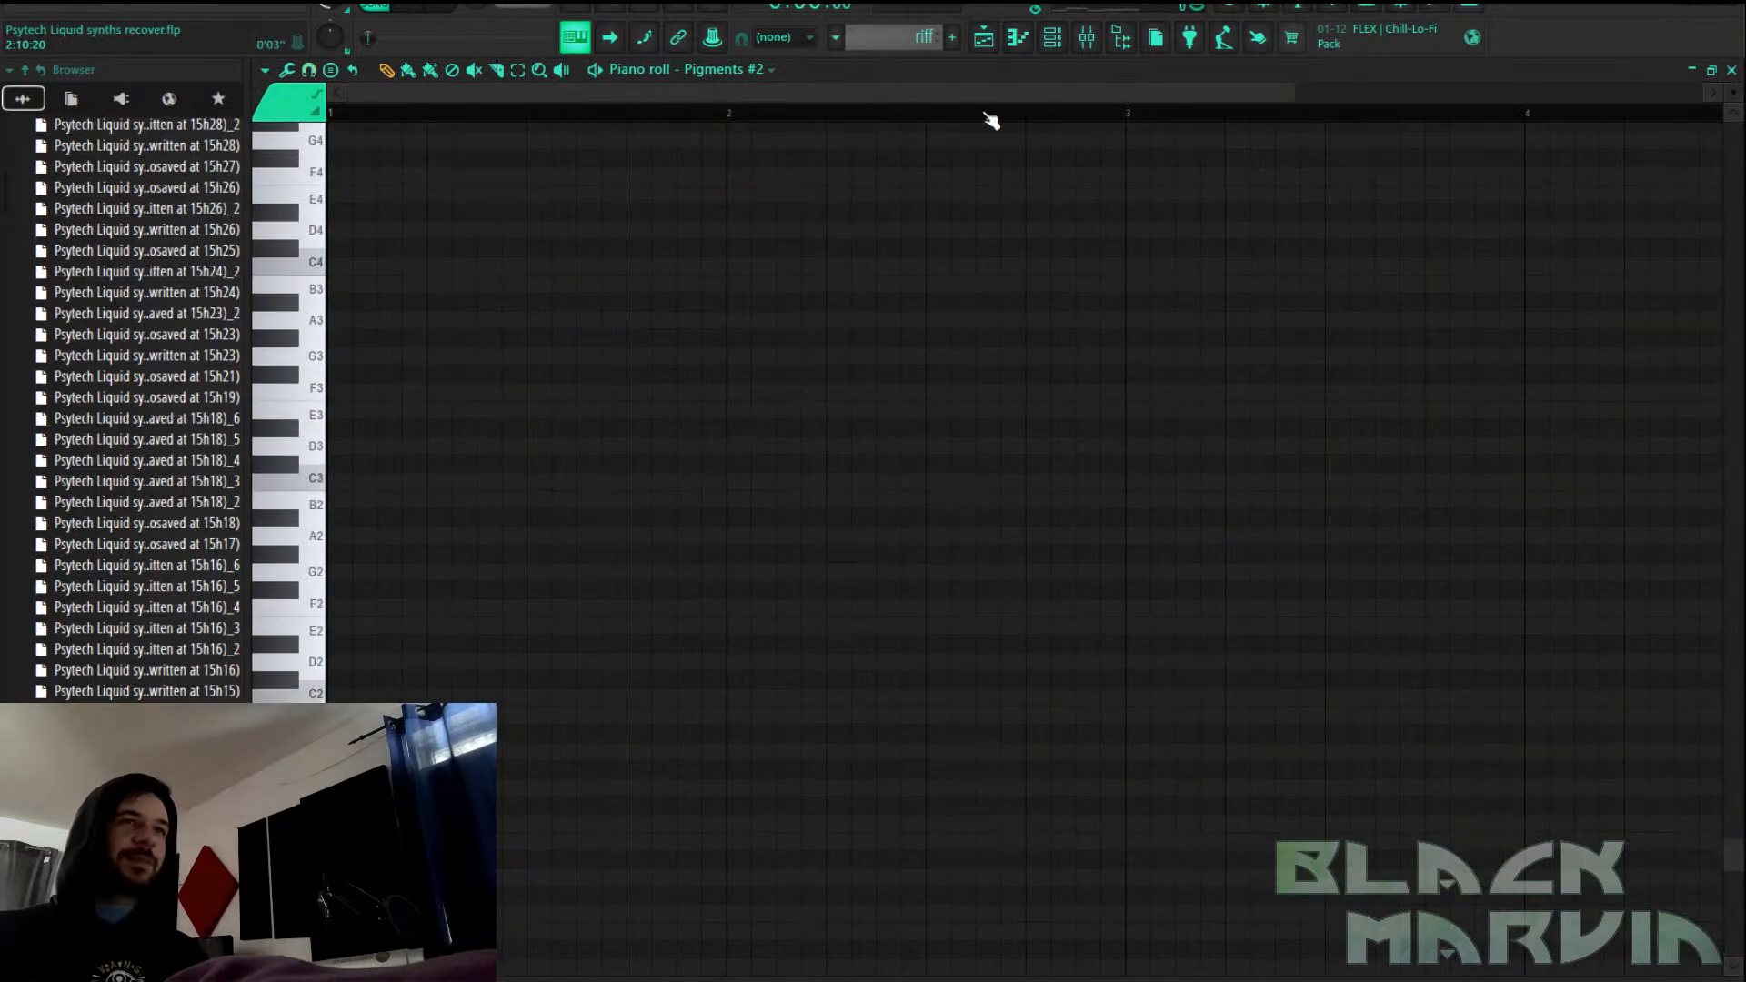
{"action": "left_click", "coordinate": [1053, 37]}
{"action": "right_click", "coordinate": [764, 649]}
{"action": "left_click", "coordinate": [1020, 676]}
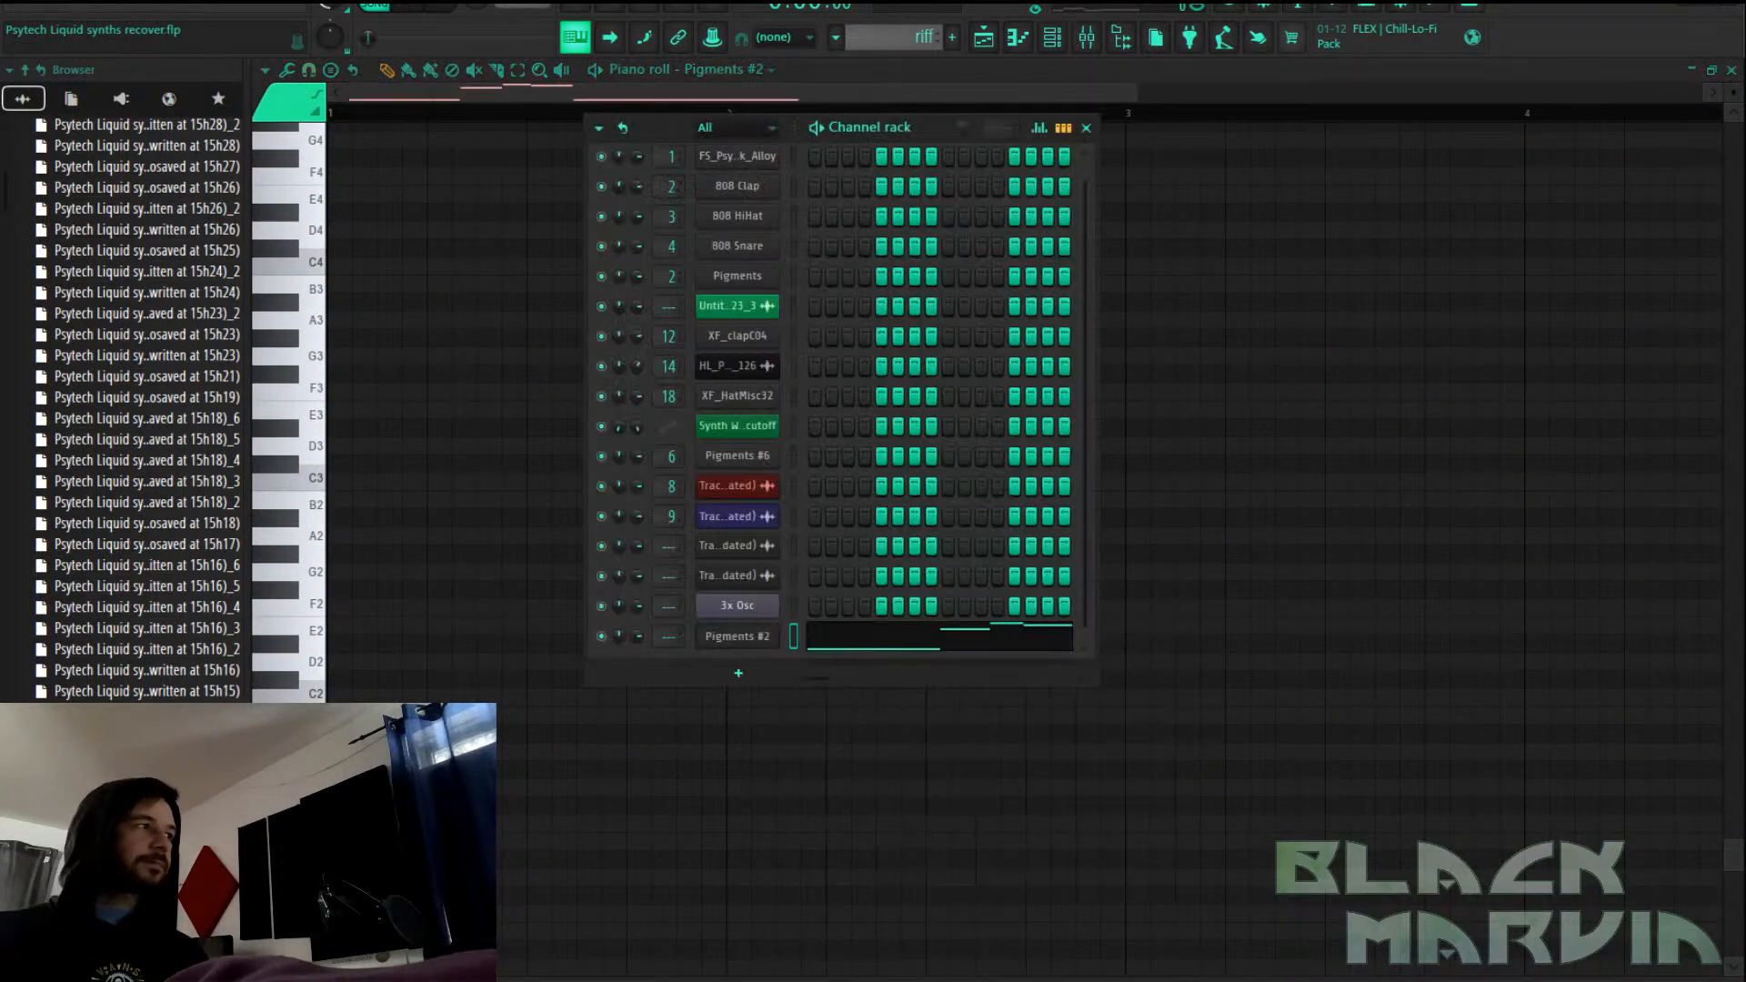
Play back the pasted Pigments #2 notes on their own in pattern mode
{"action": "left_click", "coordinate": [392, 4]}
{"action": "key", "text": "space"}
{"action": "left_click", "coordinate": [498, 101]}
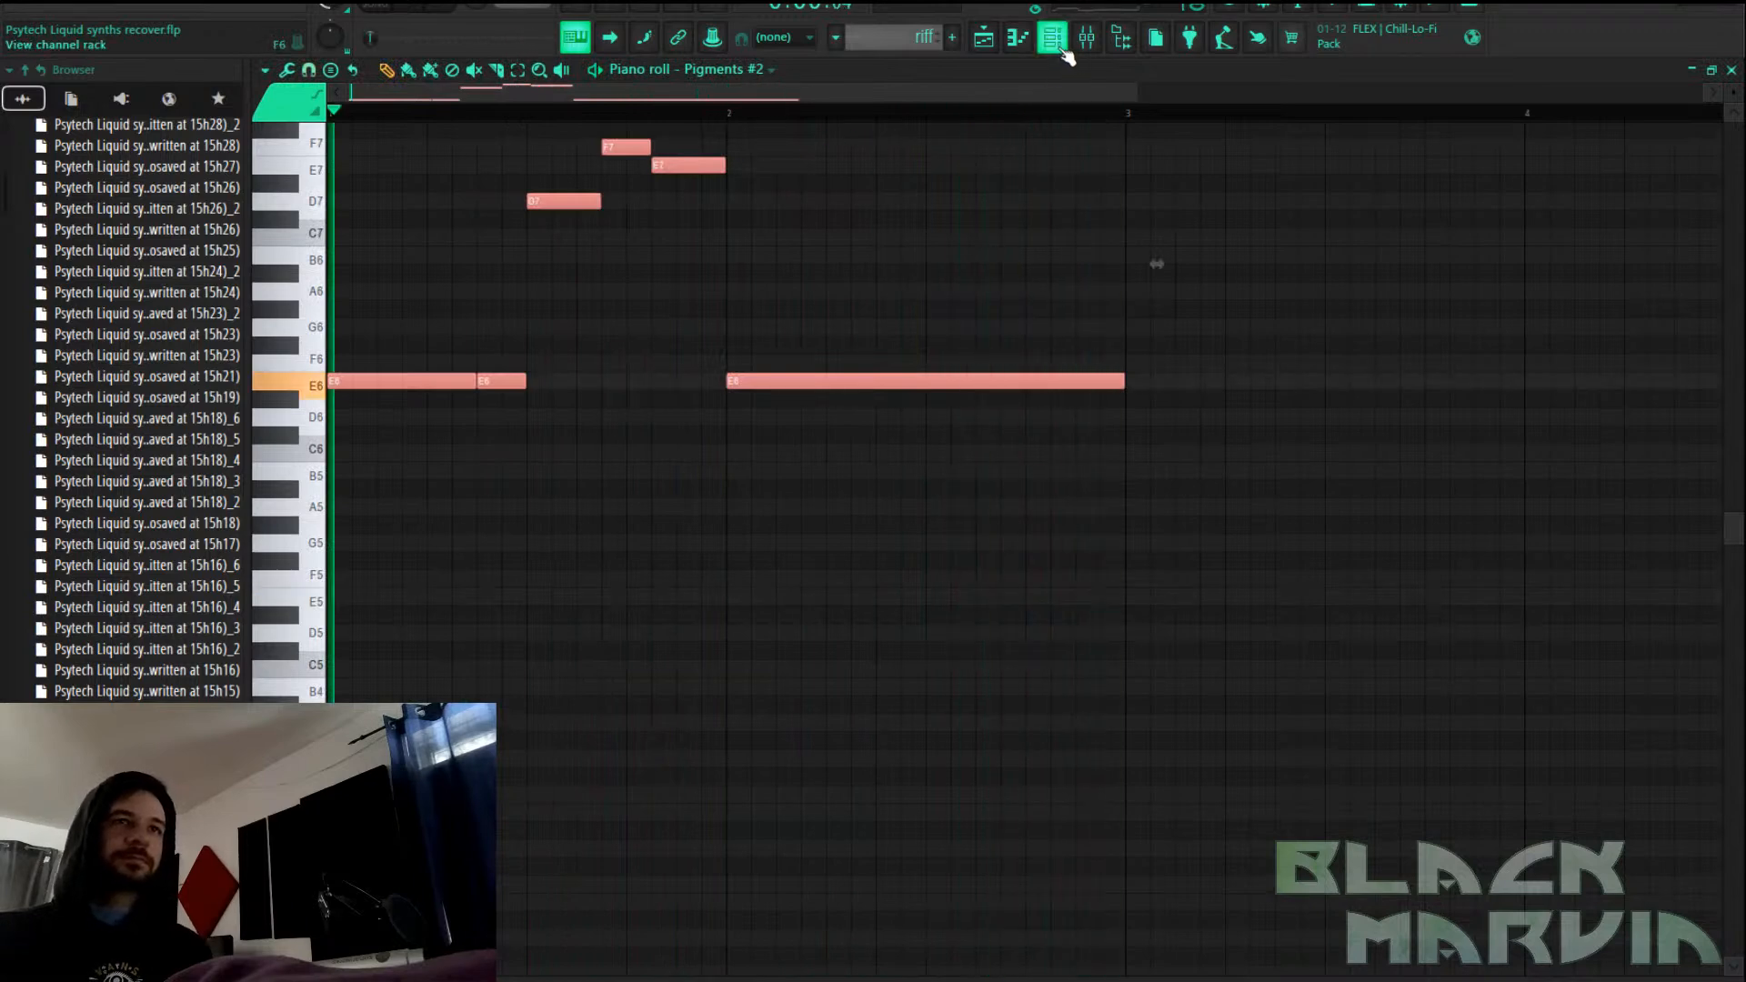
{"action": "left_click", "coordinate": [1060, 47]}
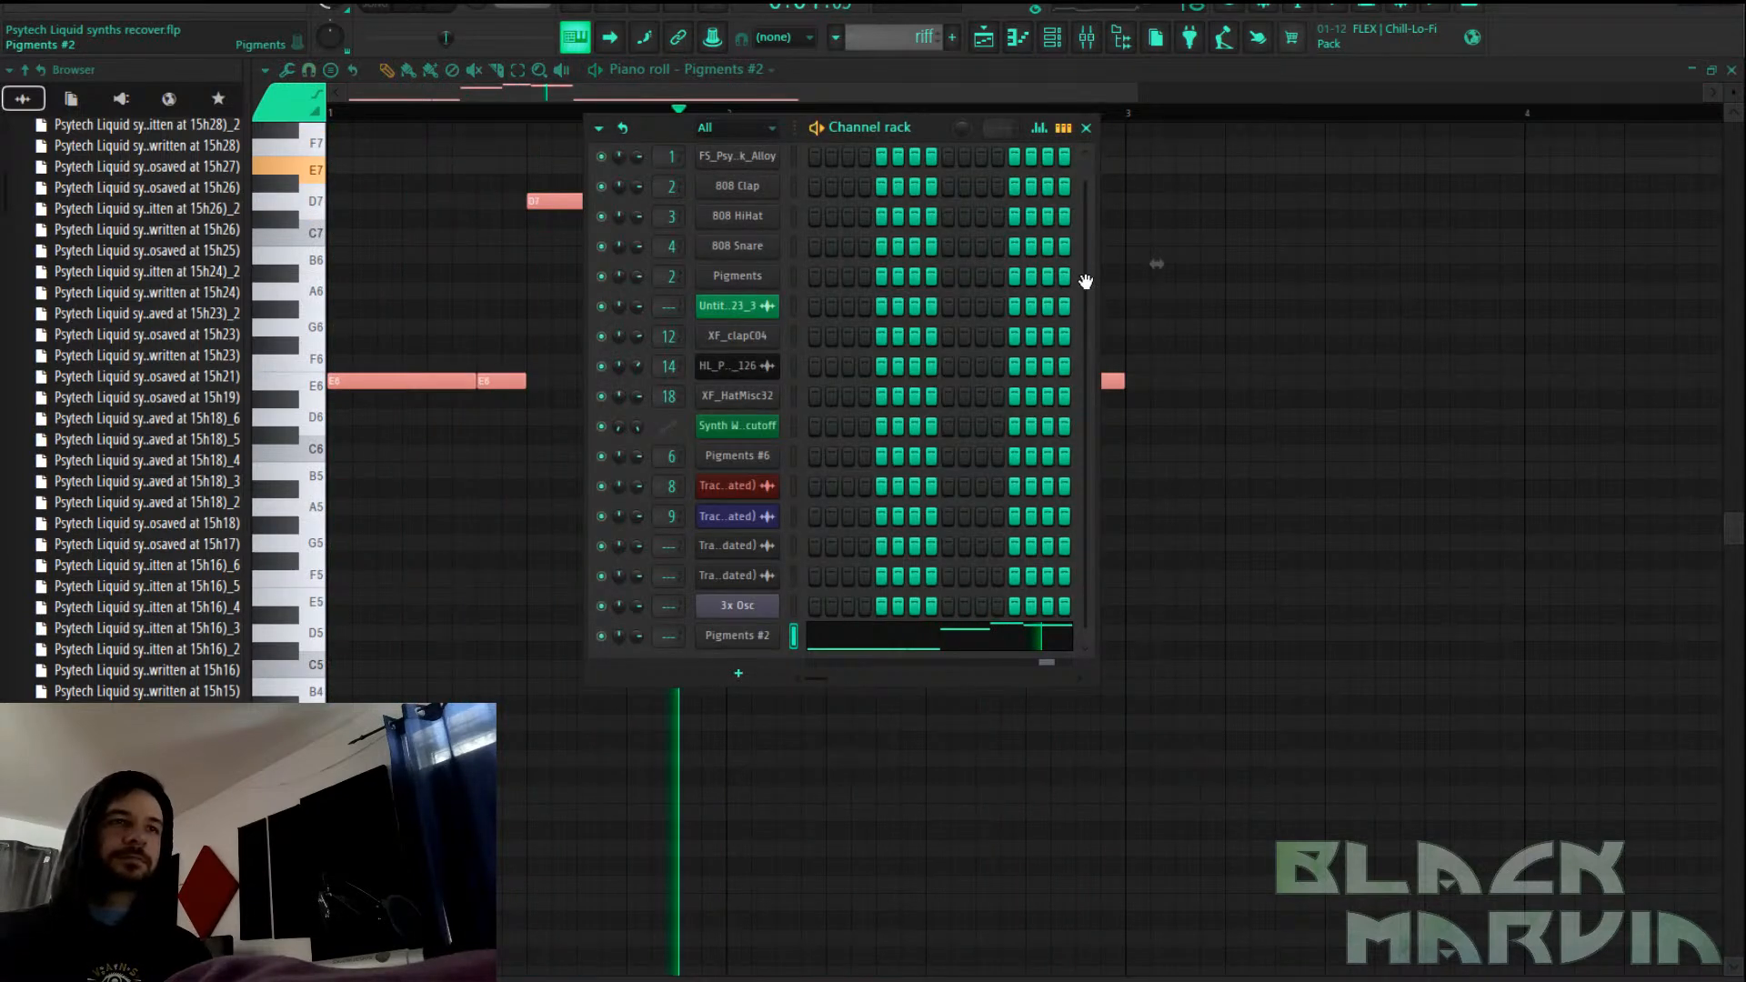
{"action": "key", "text": "space"}
Try the SQ - Acid Journey preset and transpose the Pigments #2 riff notes down one octave
{"action": "left_click", "coordinate": [1201, 232]}
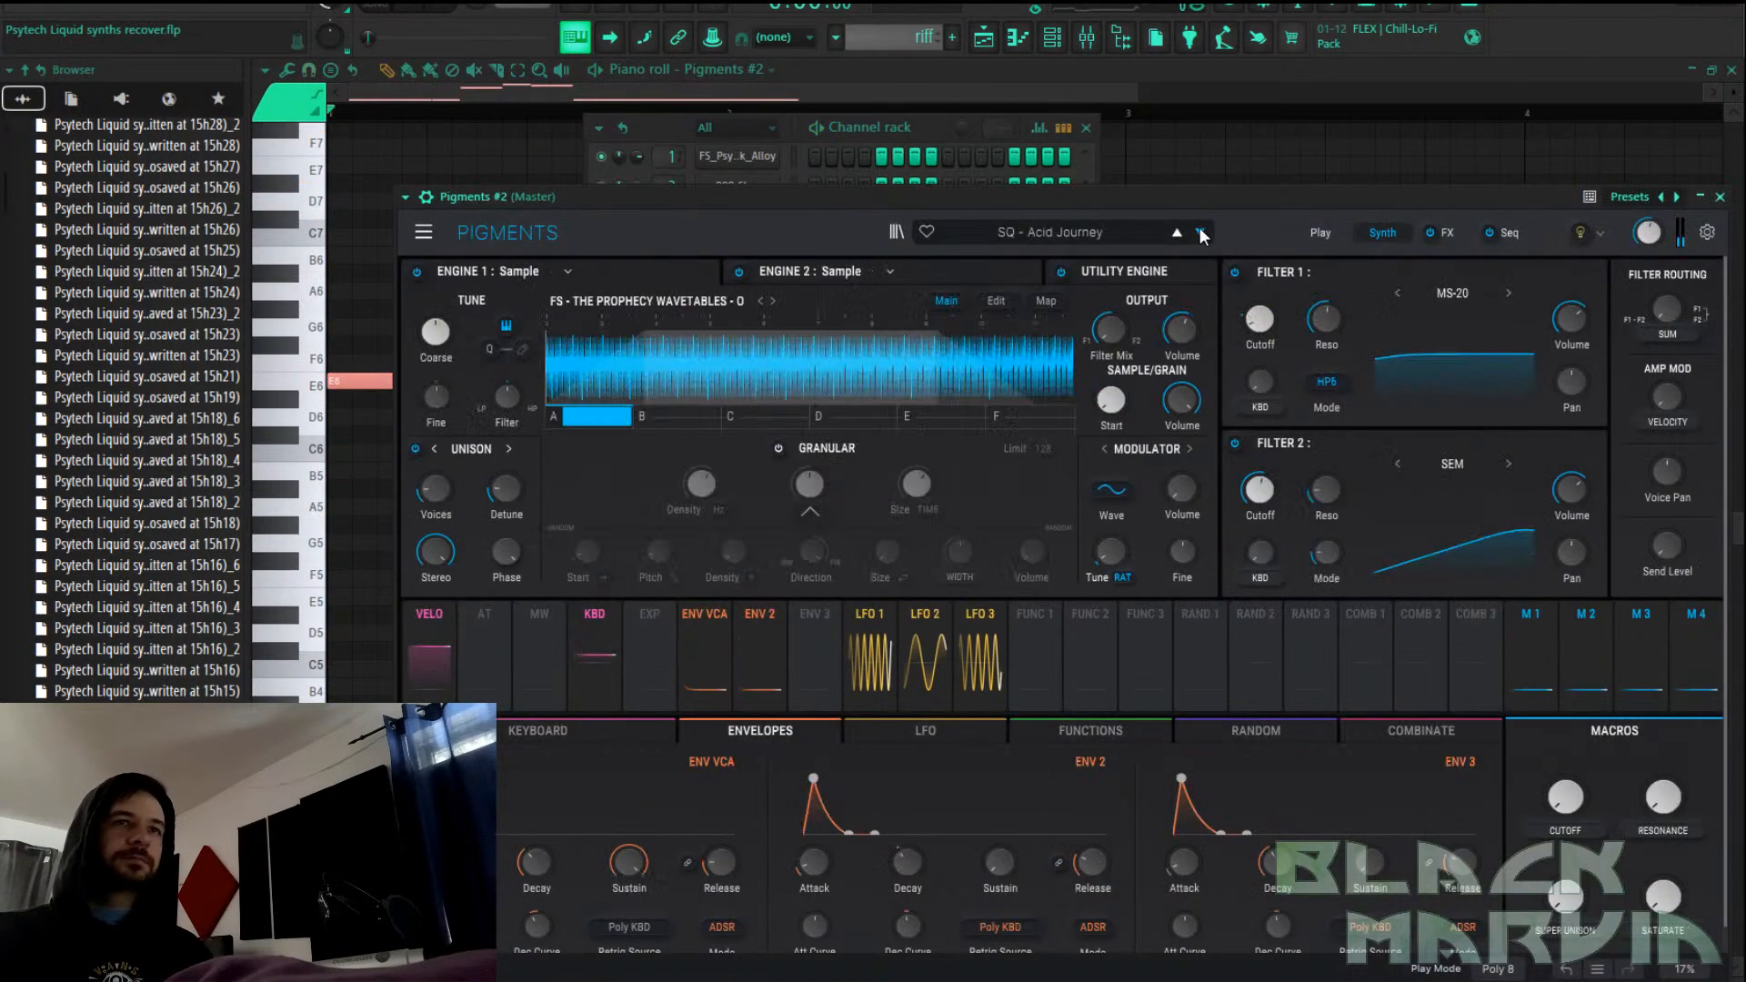
{"action": "left_click", "coordinate": [1201, 232]}
{"action": "left_click", "coordinate": [531, 89]}
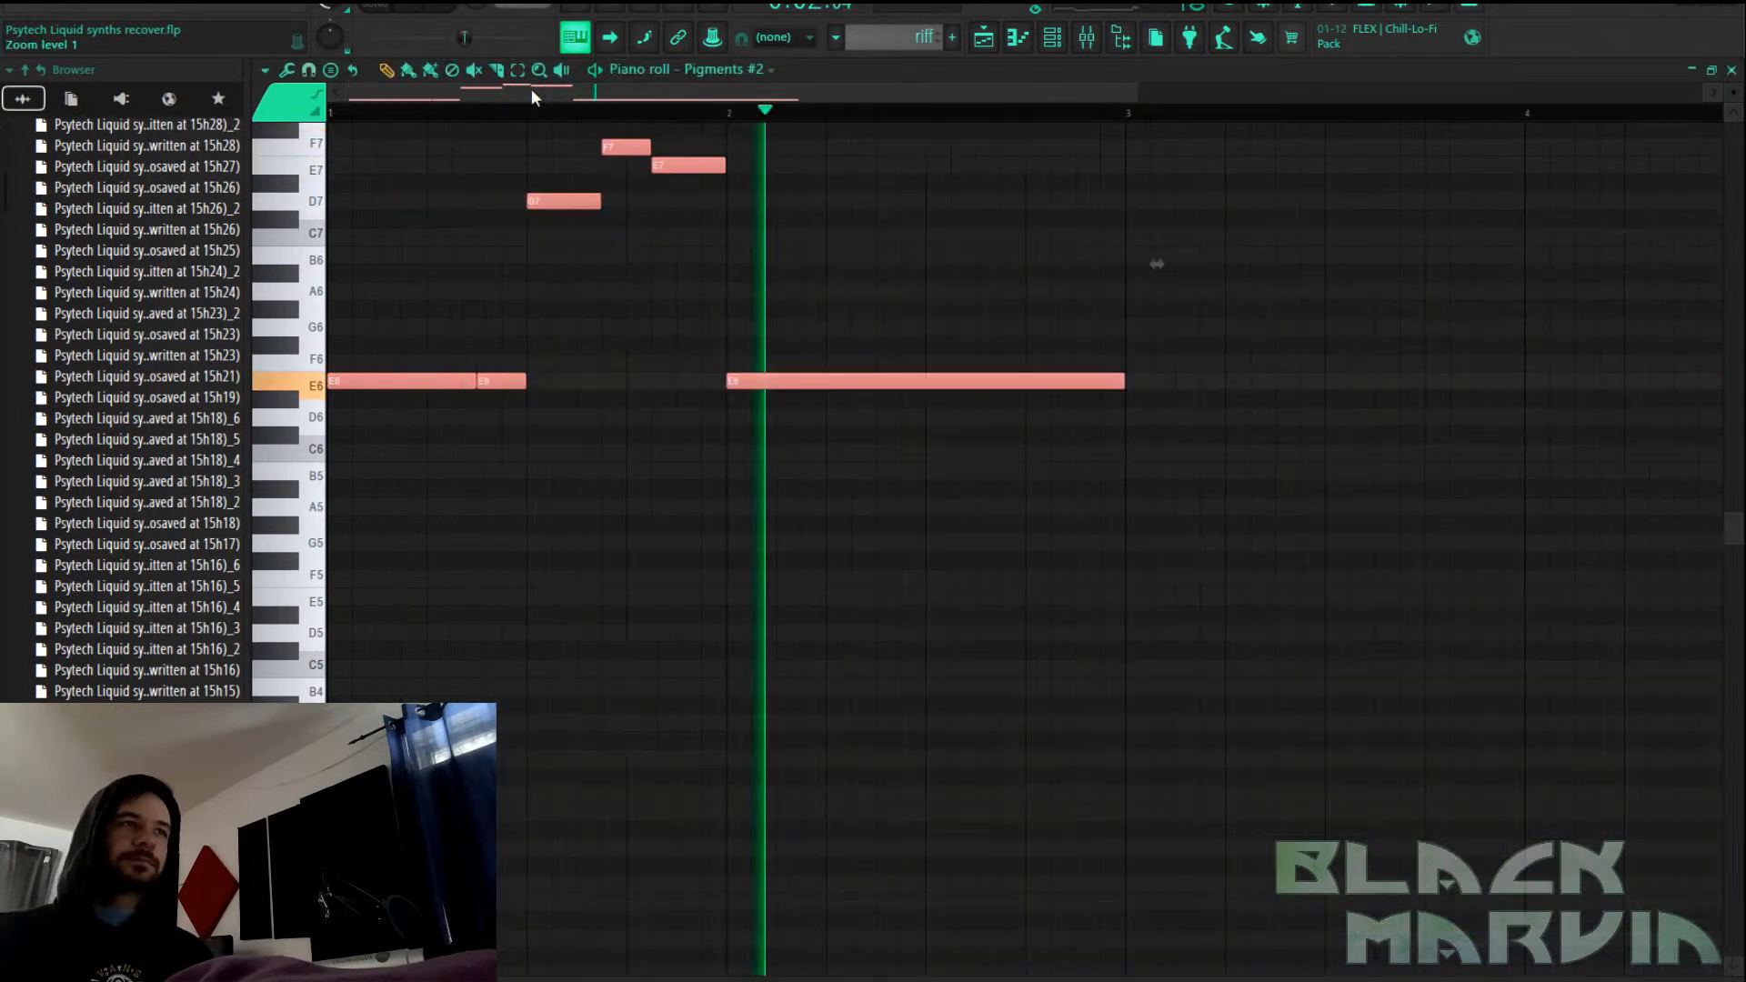
{"action": "key", "text": "ctrl+Down"}
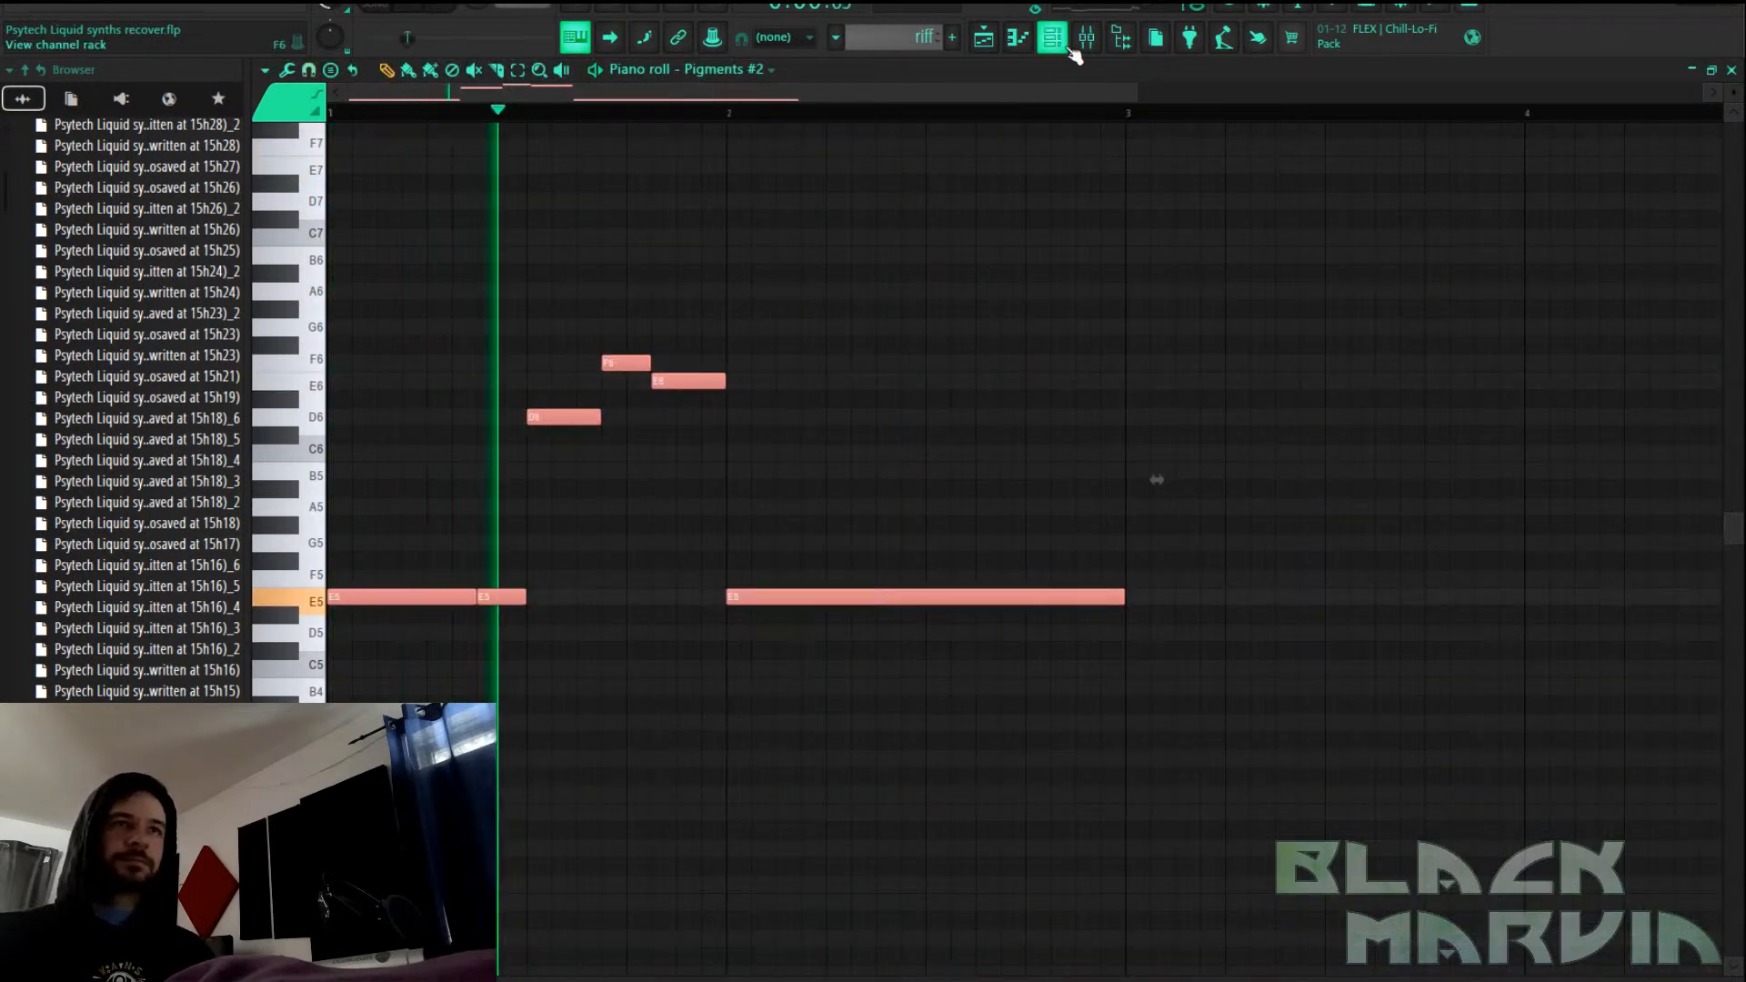
Audition the PL - Hippocamp and PL - Halimede presets against the riff and load PL - Galatea
{"action": "key", "text": "F6"}
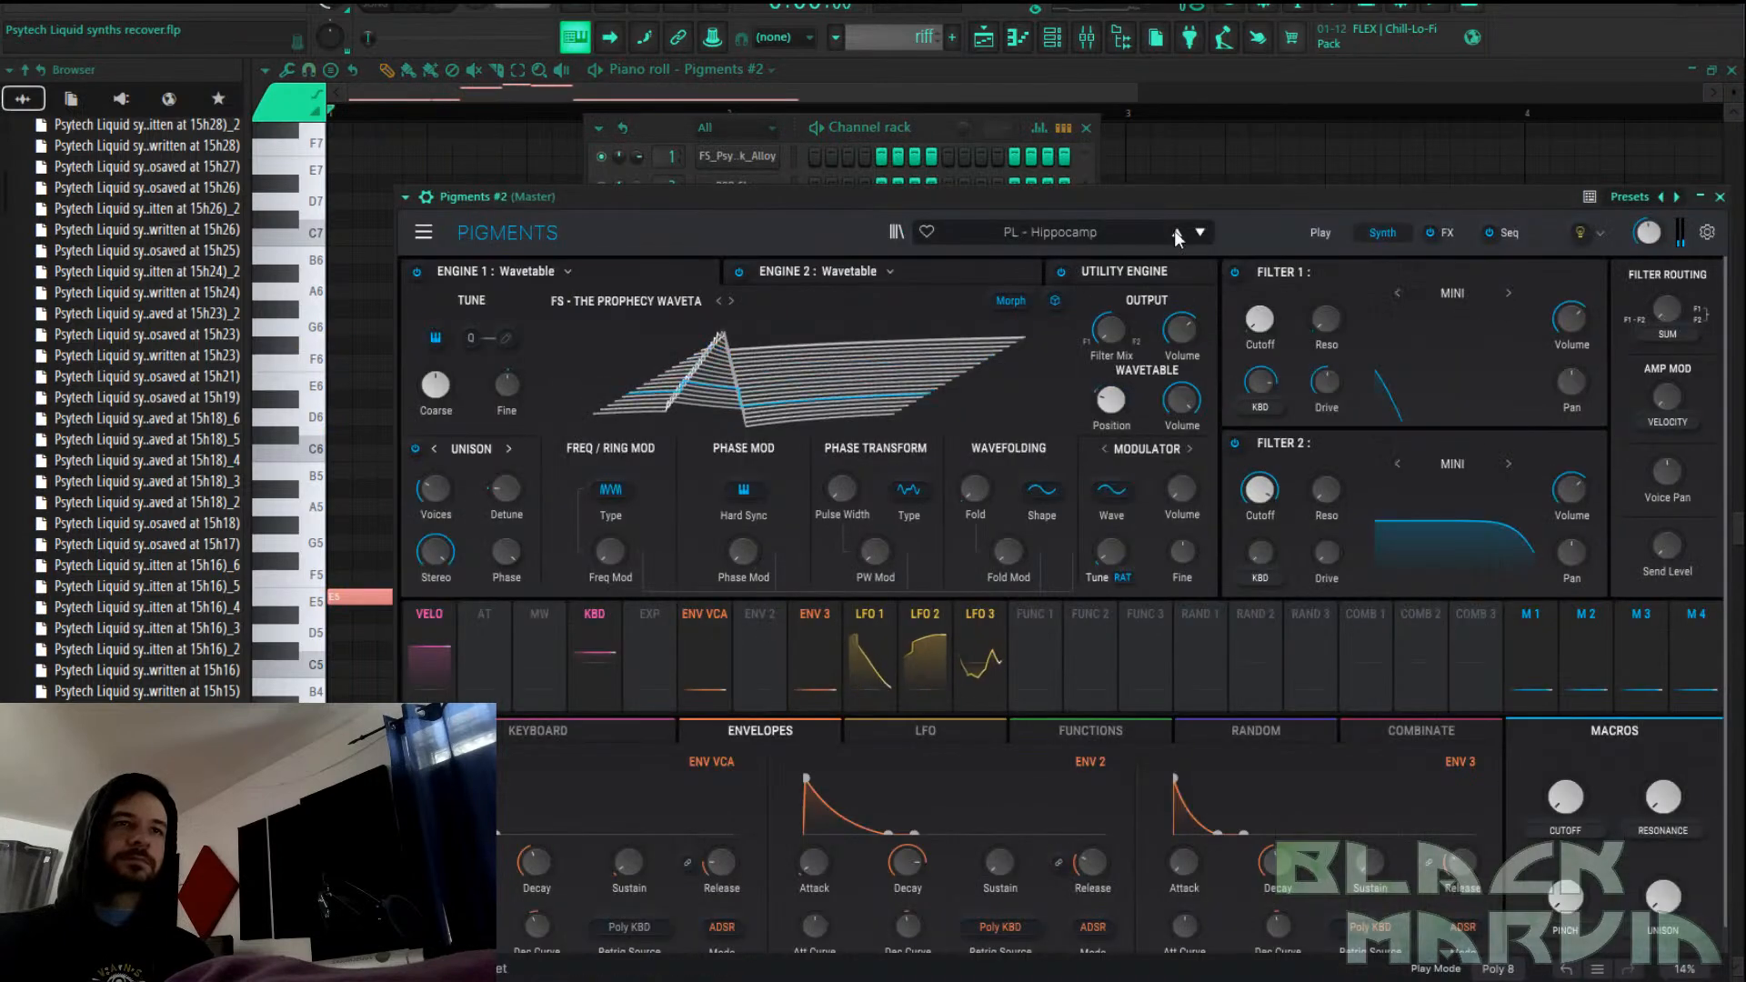
{"action": "left_click", "coordinate": [1179, 237]}
{"action": "key", "text": "space"}
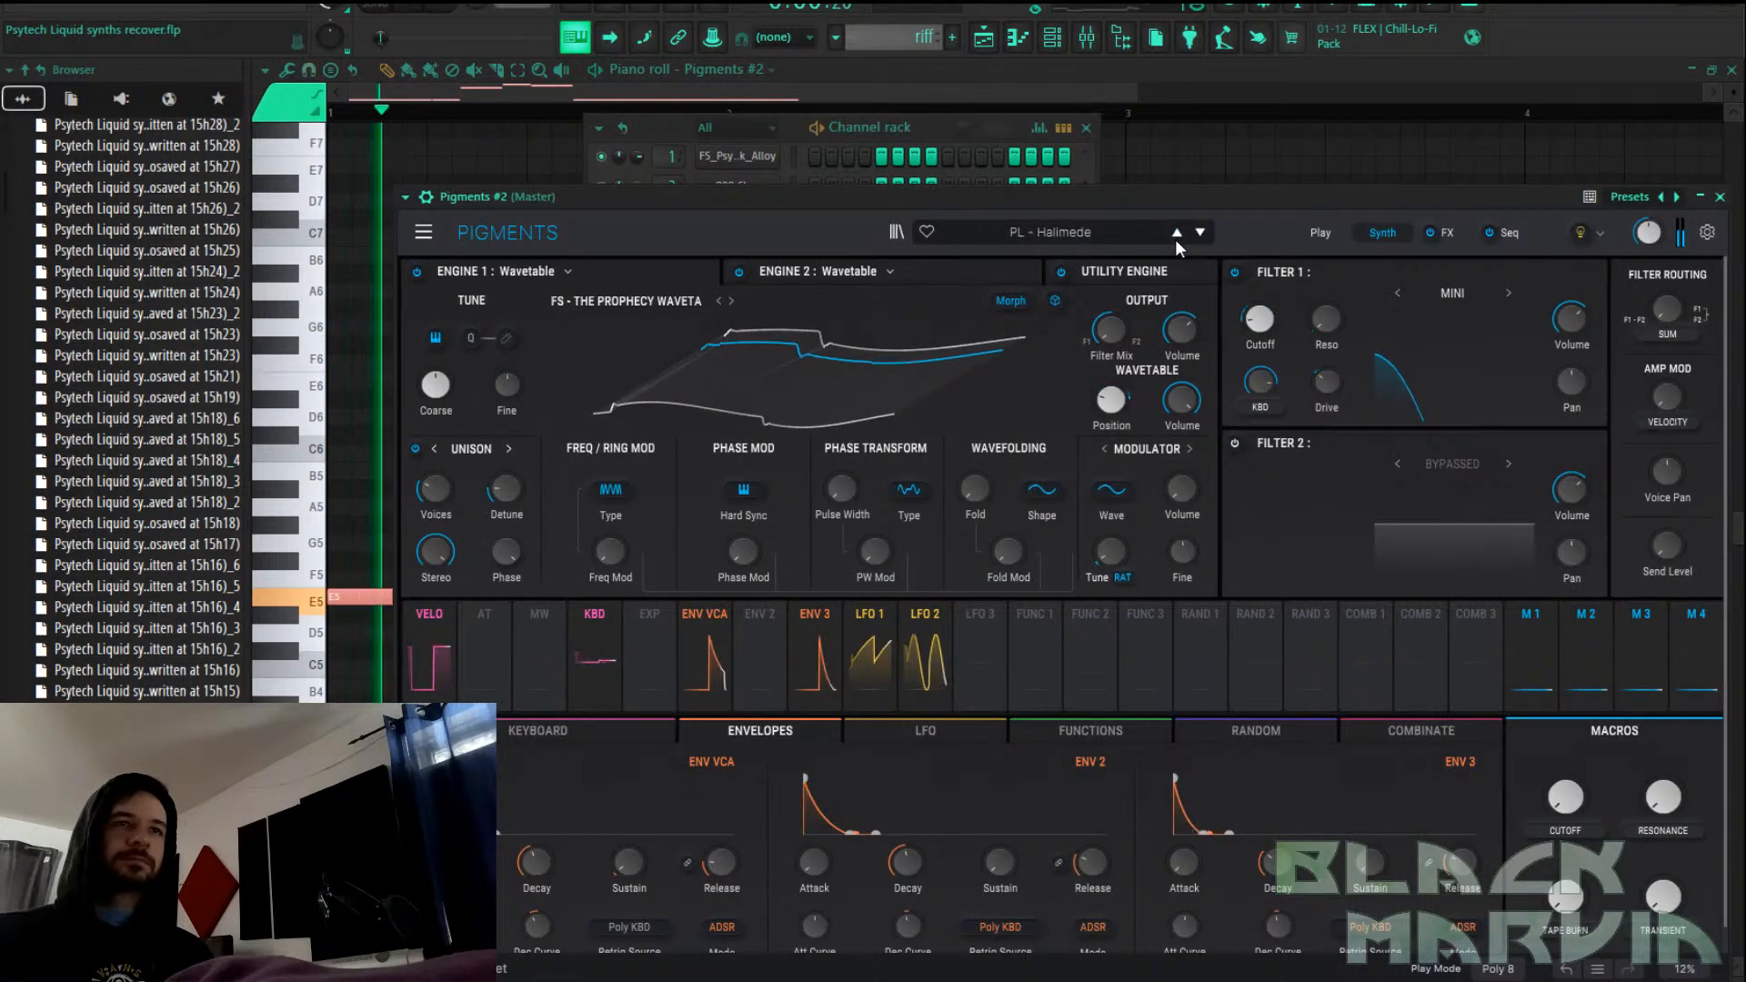
{"action": "left_click", "coordinate": [1178, 234]}
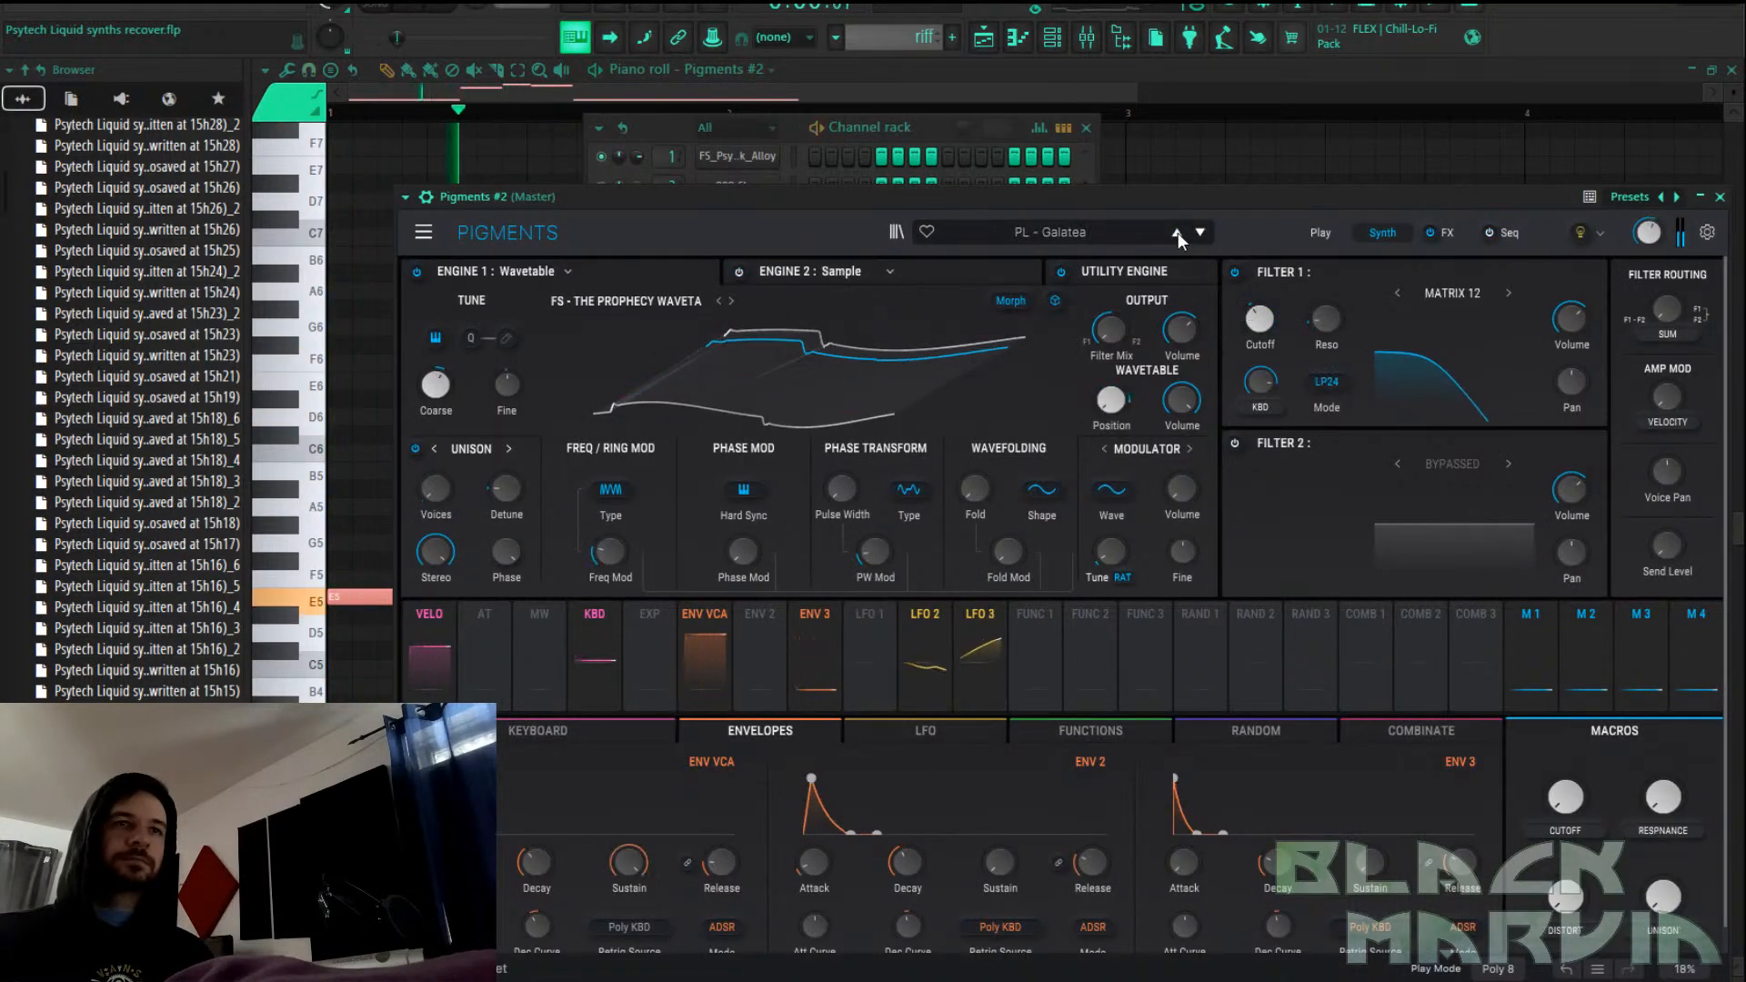
{"action": "key", "text": "space"}
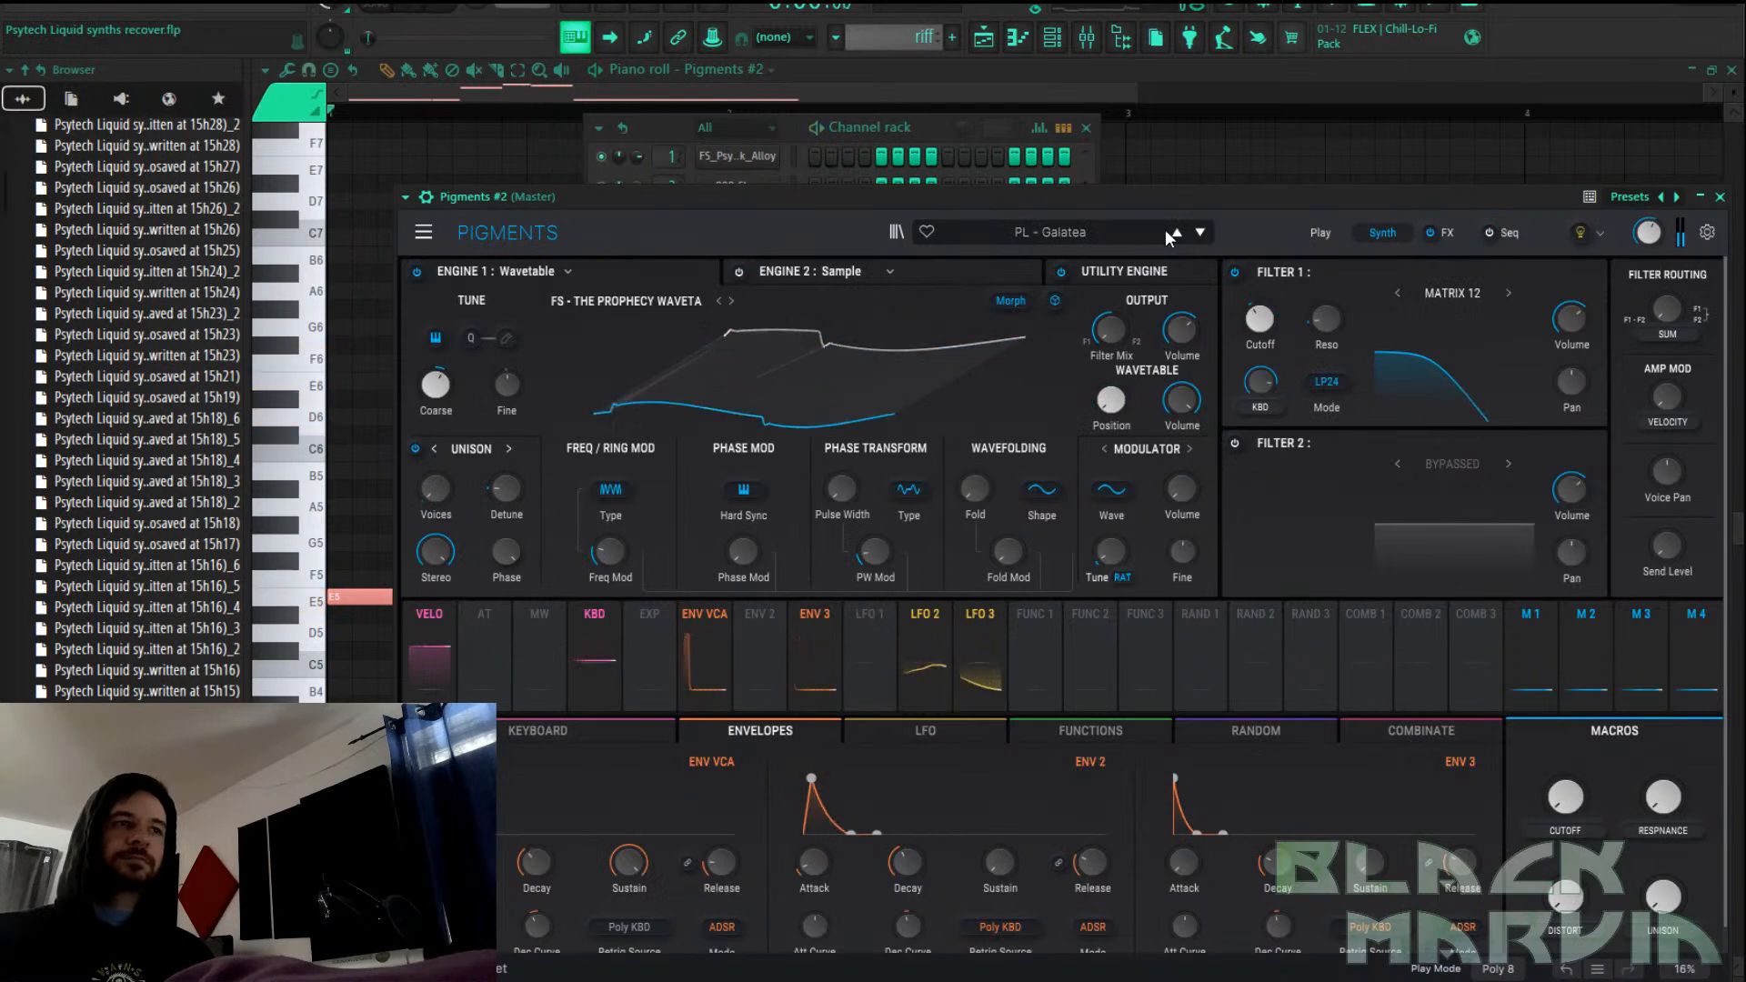
Lower the Pigments #2 riff by another octave so its long notes sit on E4, and play it back
{"action": "left_click", "coordinate": [468, 98]}
{"action": "key", "text": "ctrl+Down"}
{"action": "key", "text": "space"}
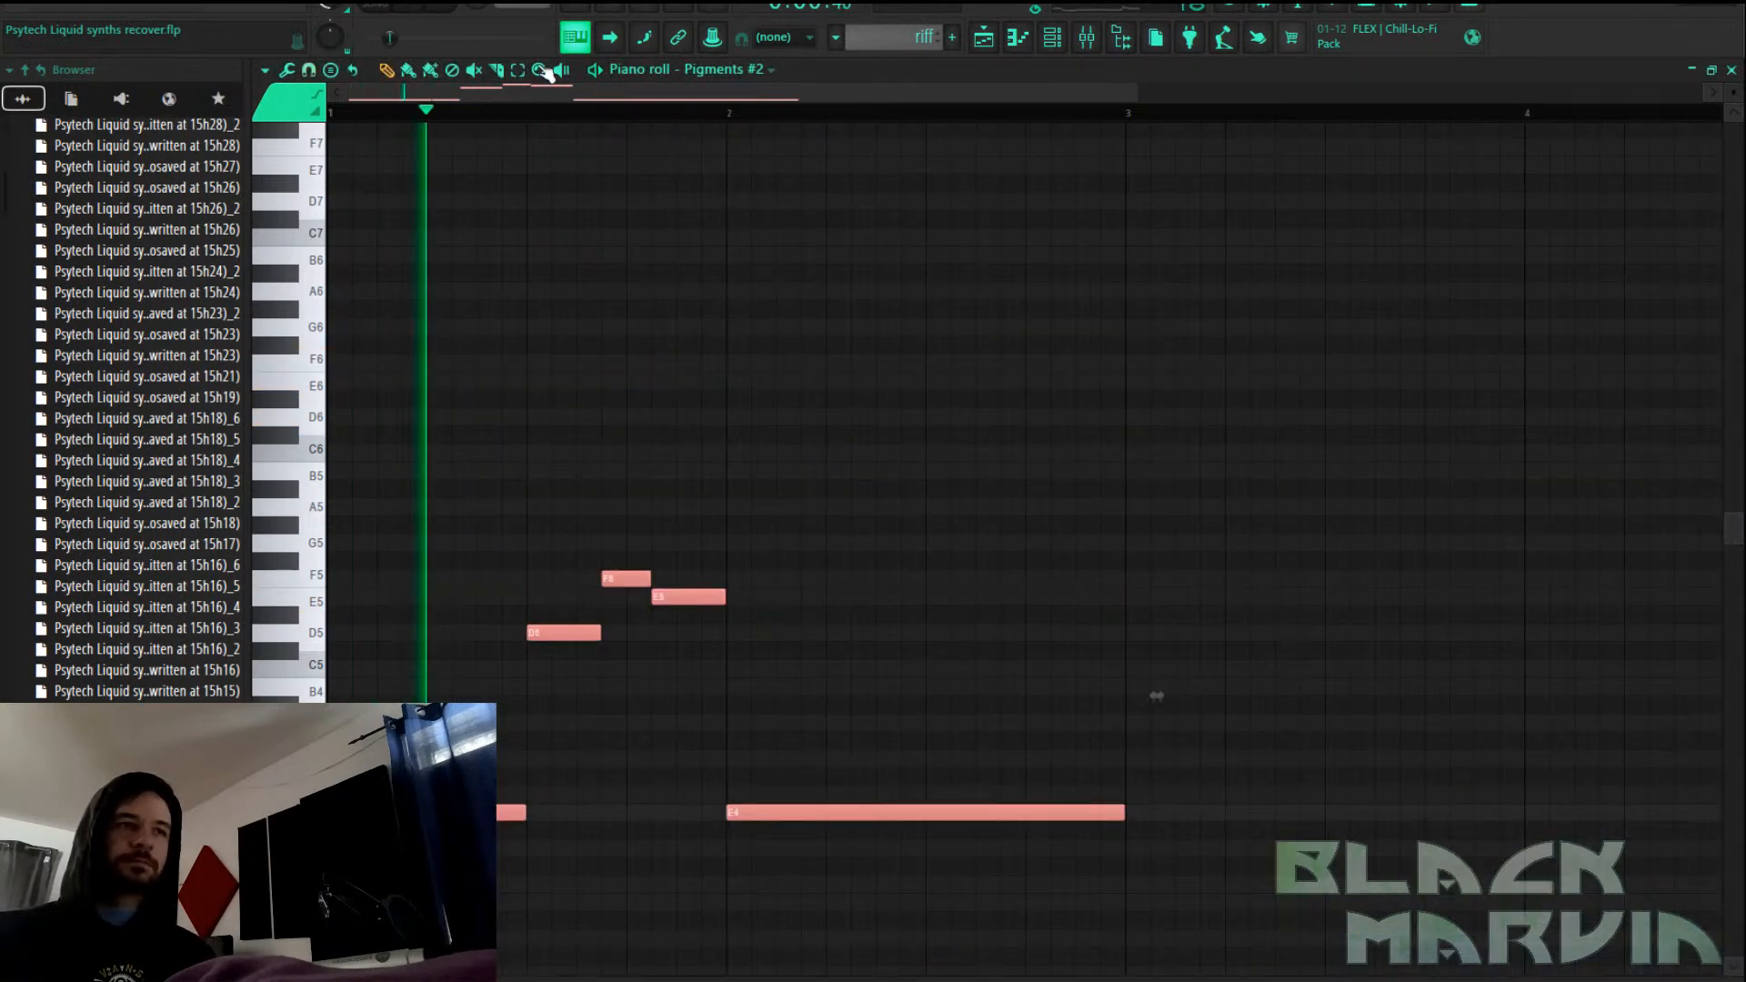
{"action": "key", "text": "space"}
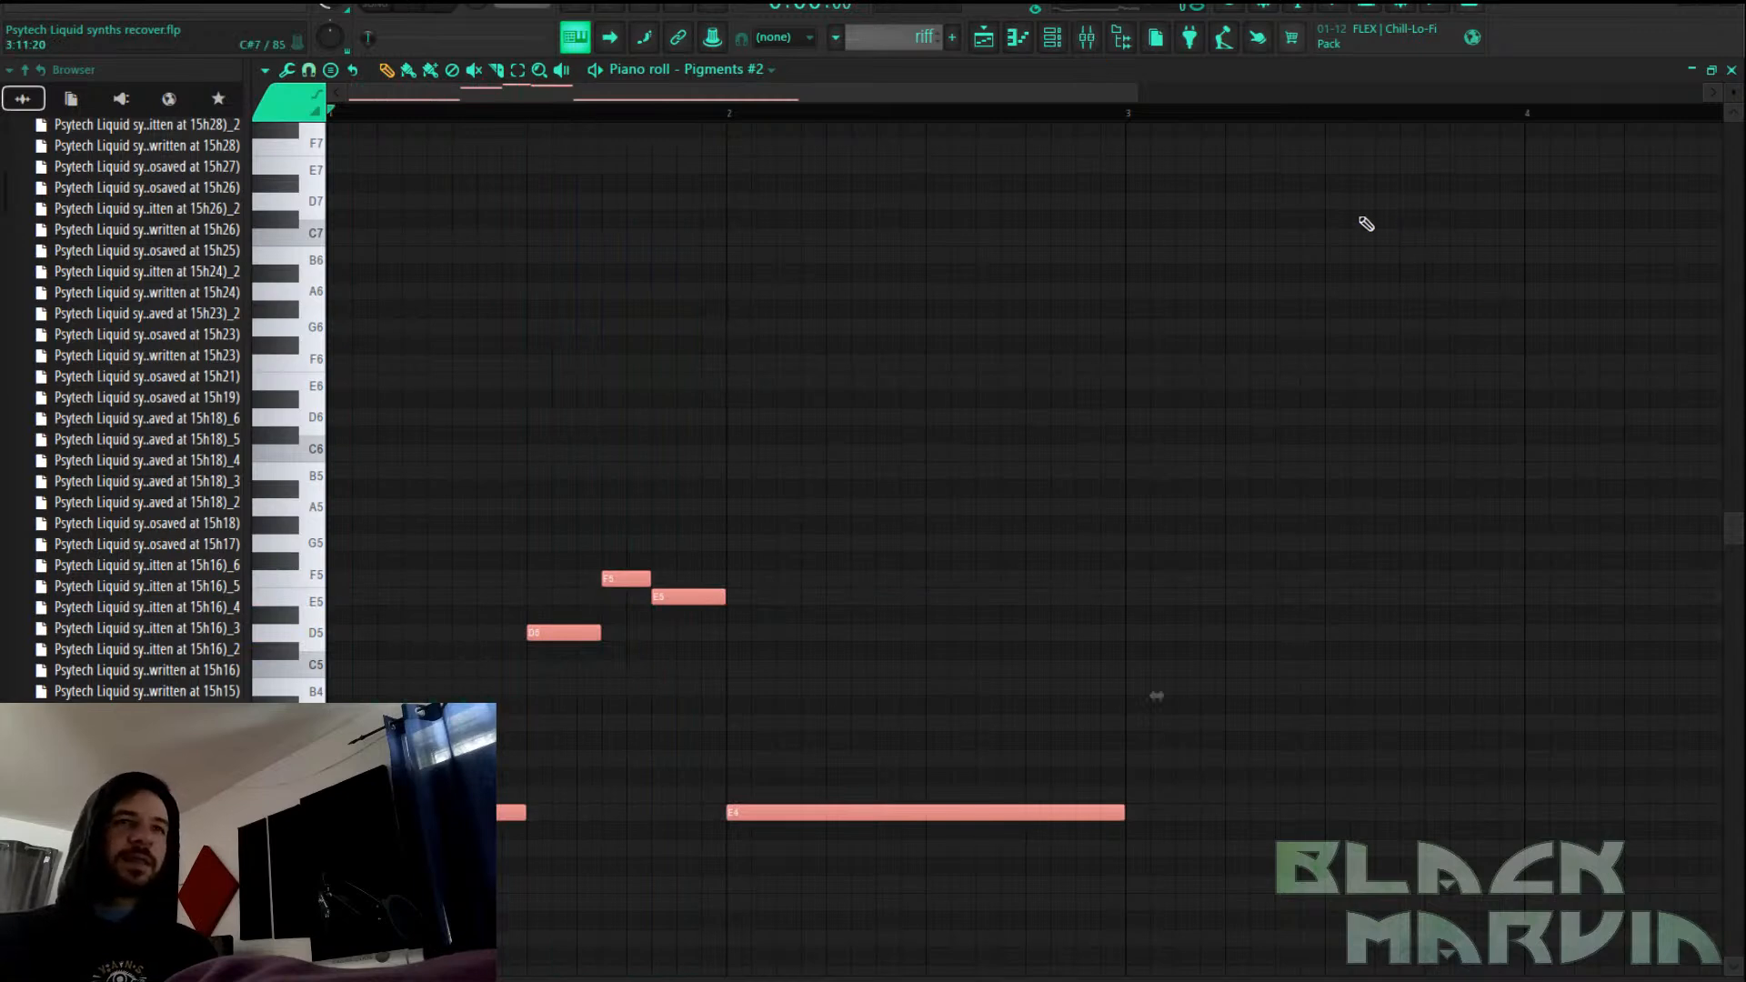
Route the Pigments #2 channel to mixer insert 10
{"action": "left_click", "coordinate": [1086, 37]}
{"action": "right_click", "coordinate": [937, 314]}
{"action": "mouse_move", "coordinate": [947, 313]}
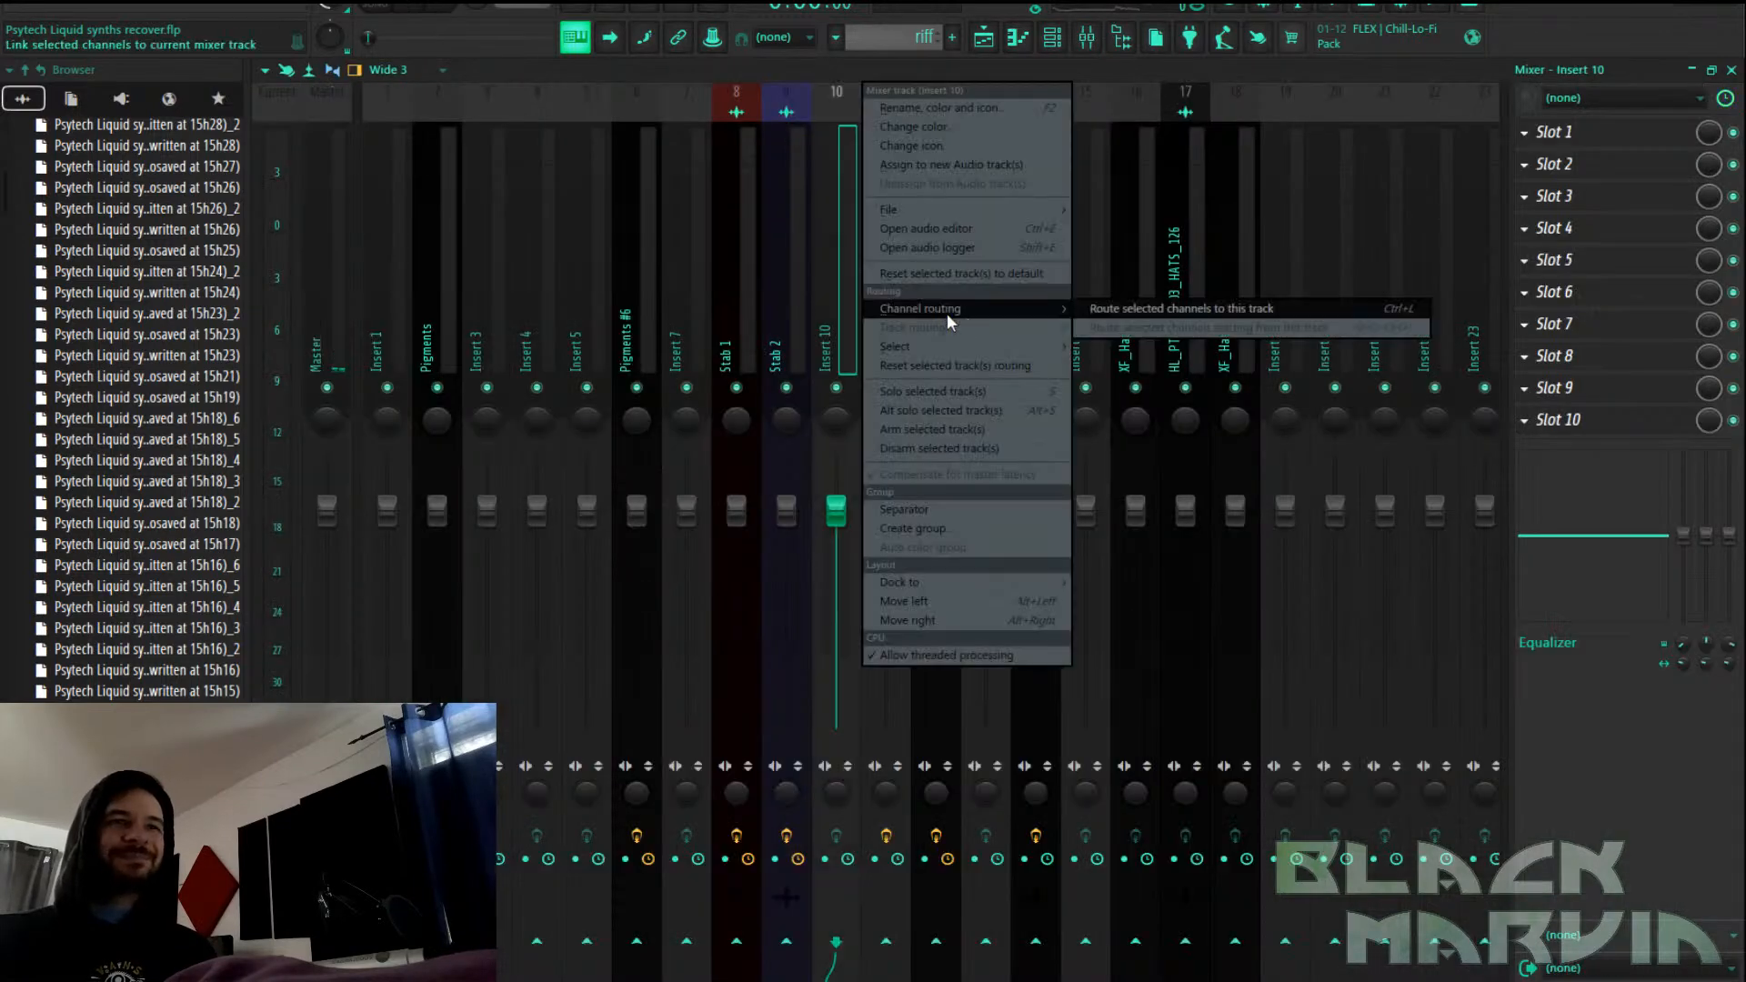
{"action": "left_click", "coordinate": [1182, 313]}
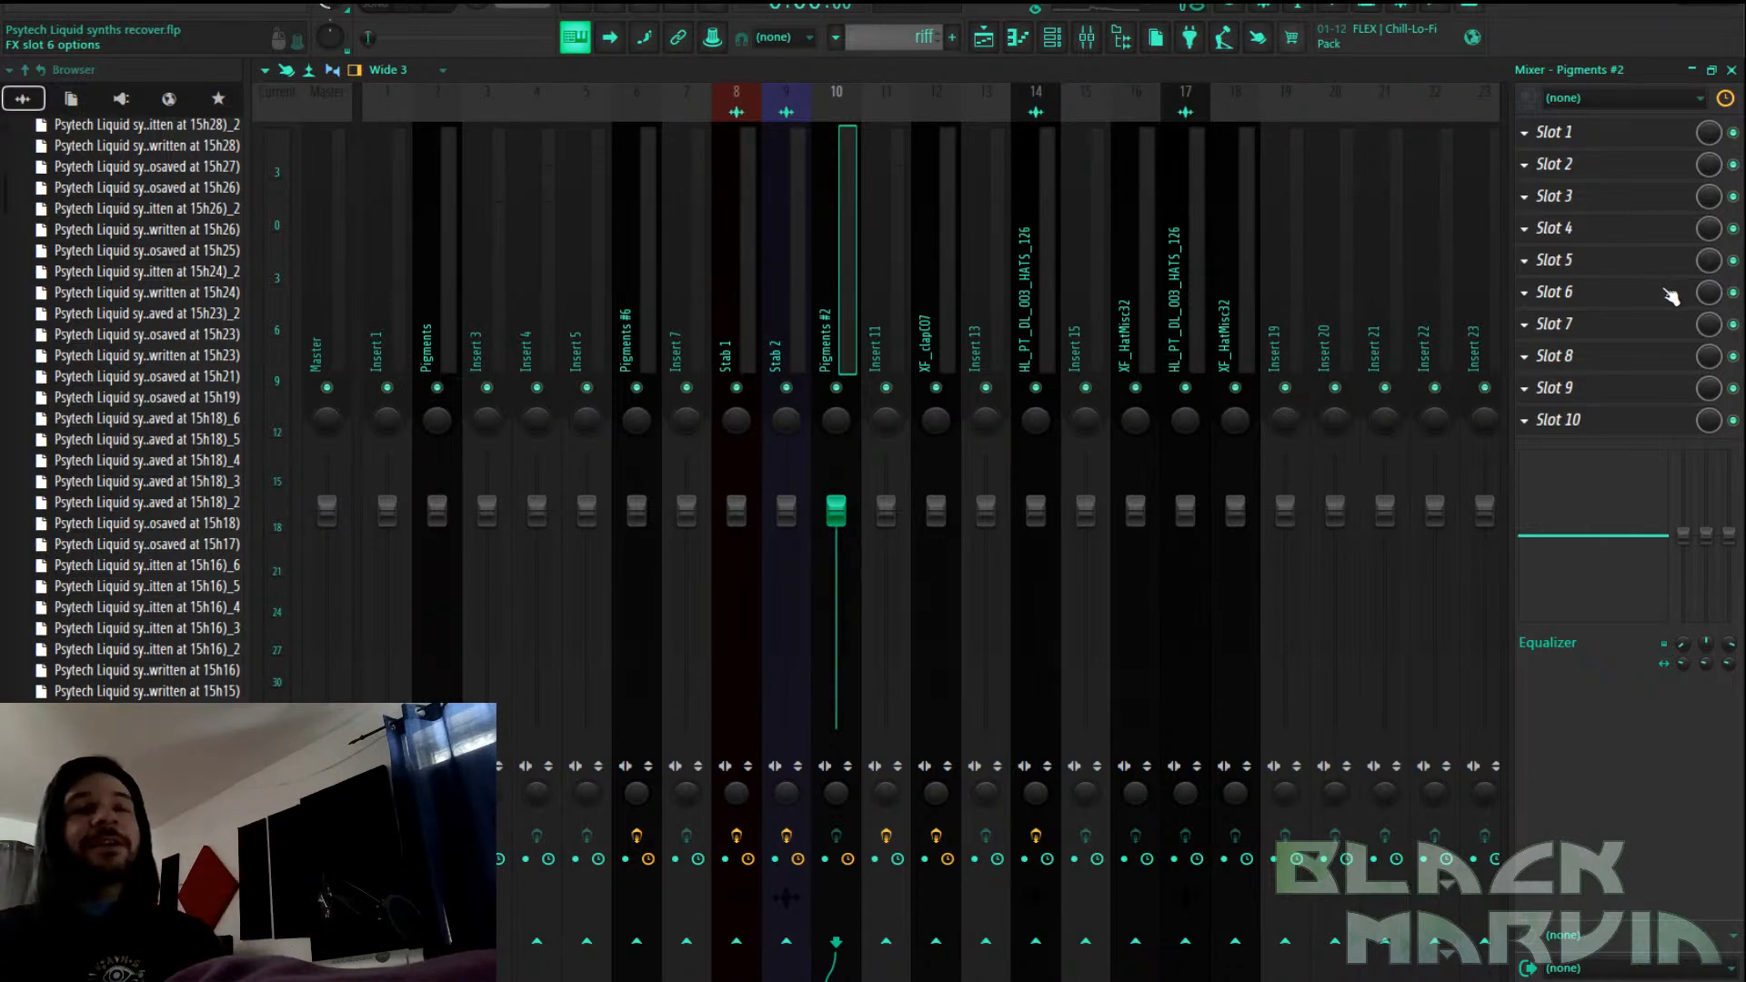
Load the Deelay effect into slot 3 of the Pigments #2 mixer track and move its window over the middle of the mixer
{"action": "left_click", "coordinate": [1583, 197]}
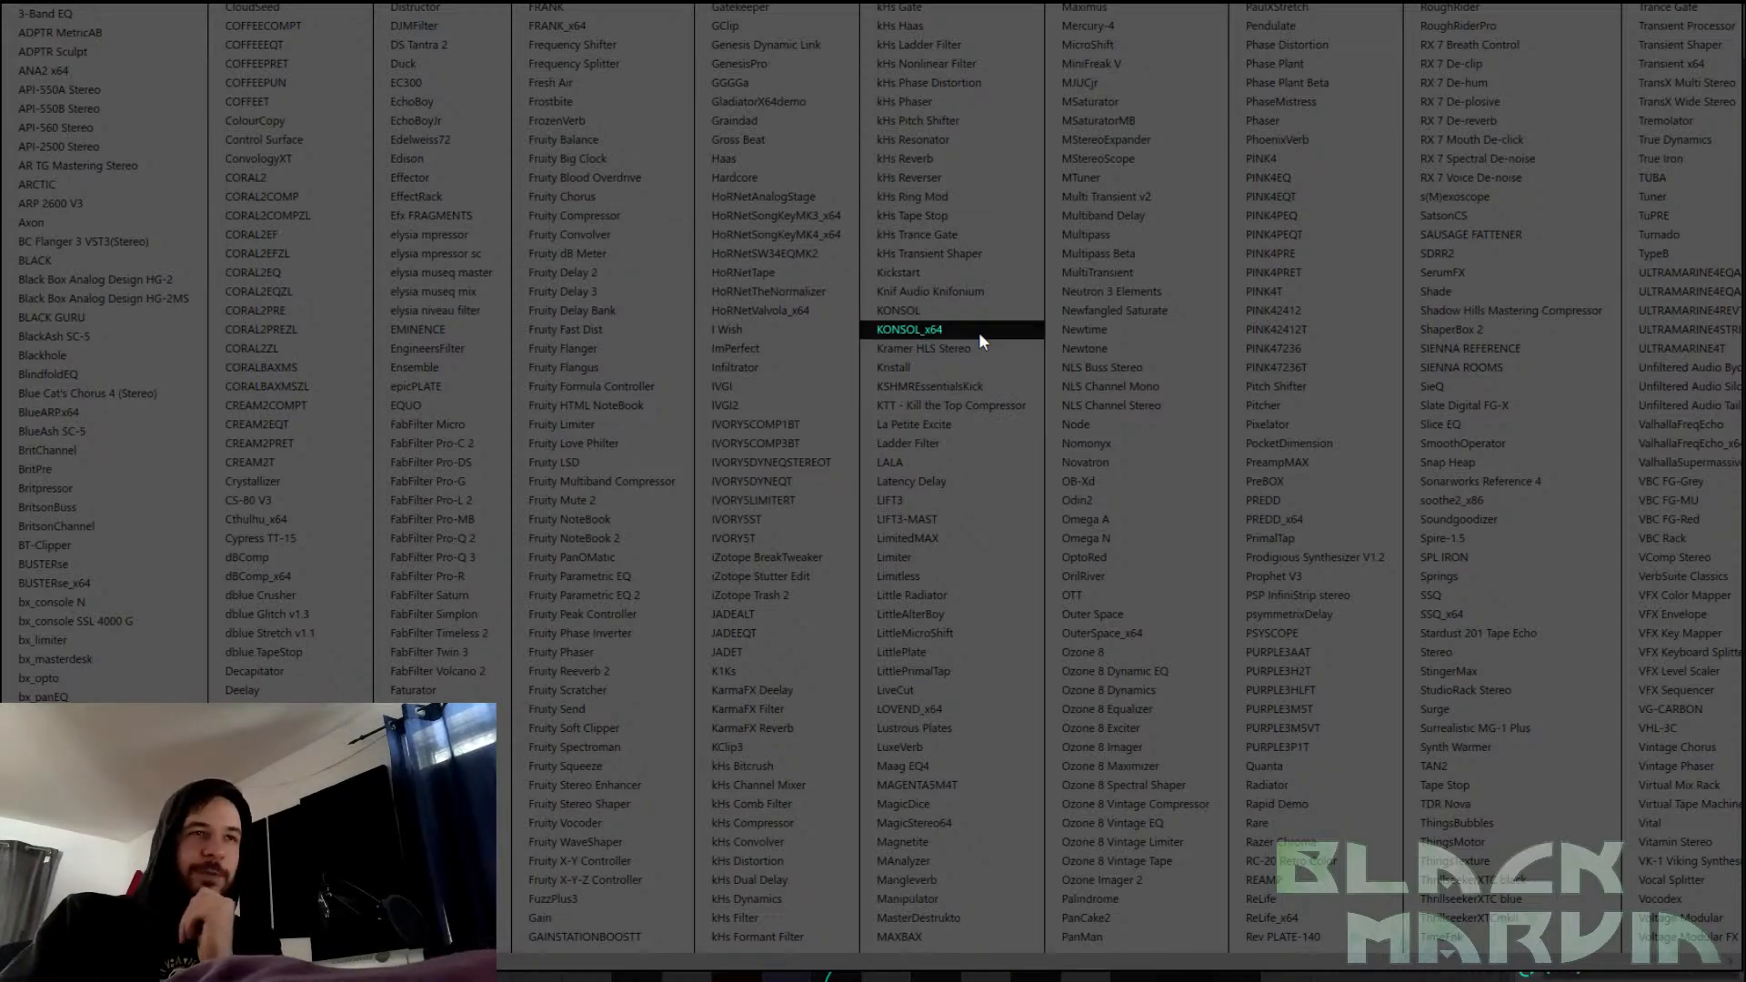
{"action": "scroll", "coordinate": [979, 333], "scroll_direction": "down", "scroll_amount": 1}
{"action": "scroll", "coordinate": [962, 346], "scroll_direction": "up", "scroll_amount": 1}
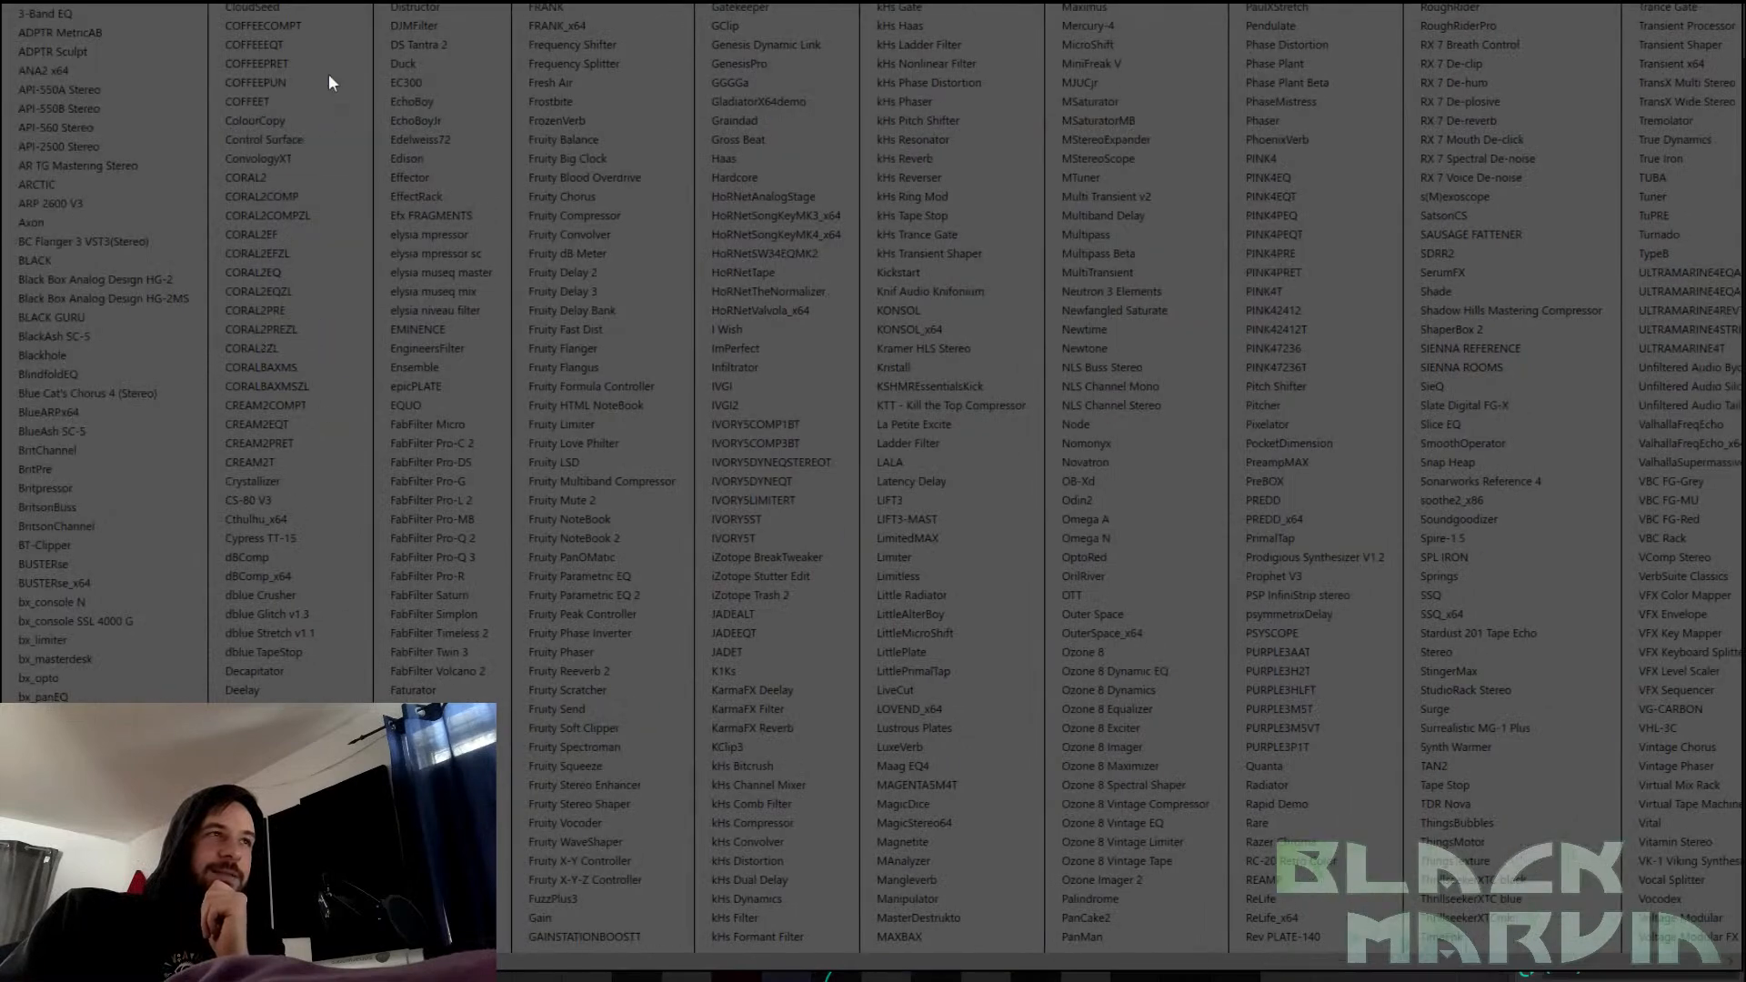
{"action": "scroll", "coordinate": [424, 348], "scroll_direction": "down", "scroll_amount": 1}
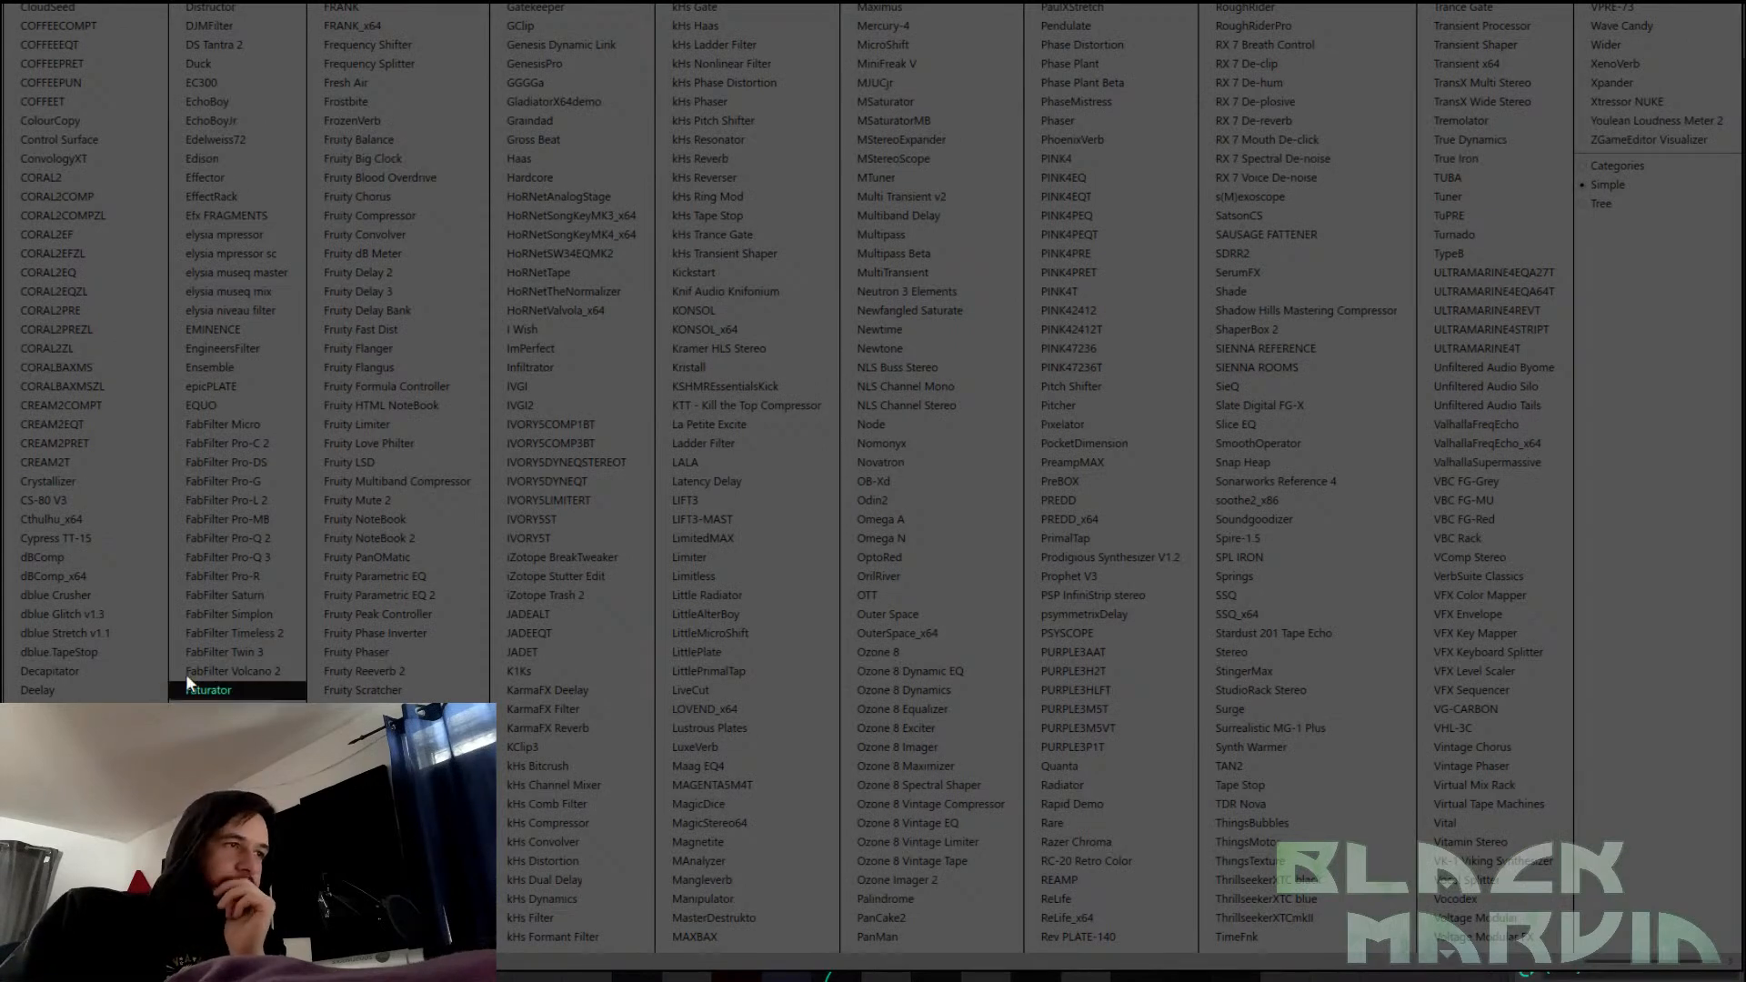
{"action": "scroll", "coordinate": [200, 648], "scroll_direction": "up", "scroll_amount": 1}
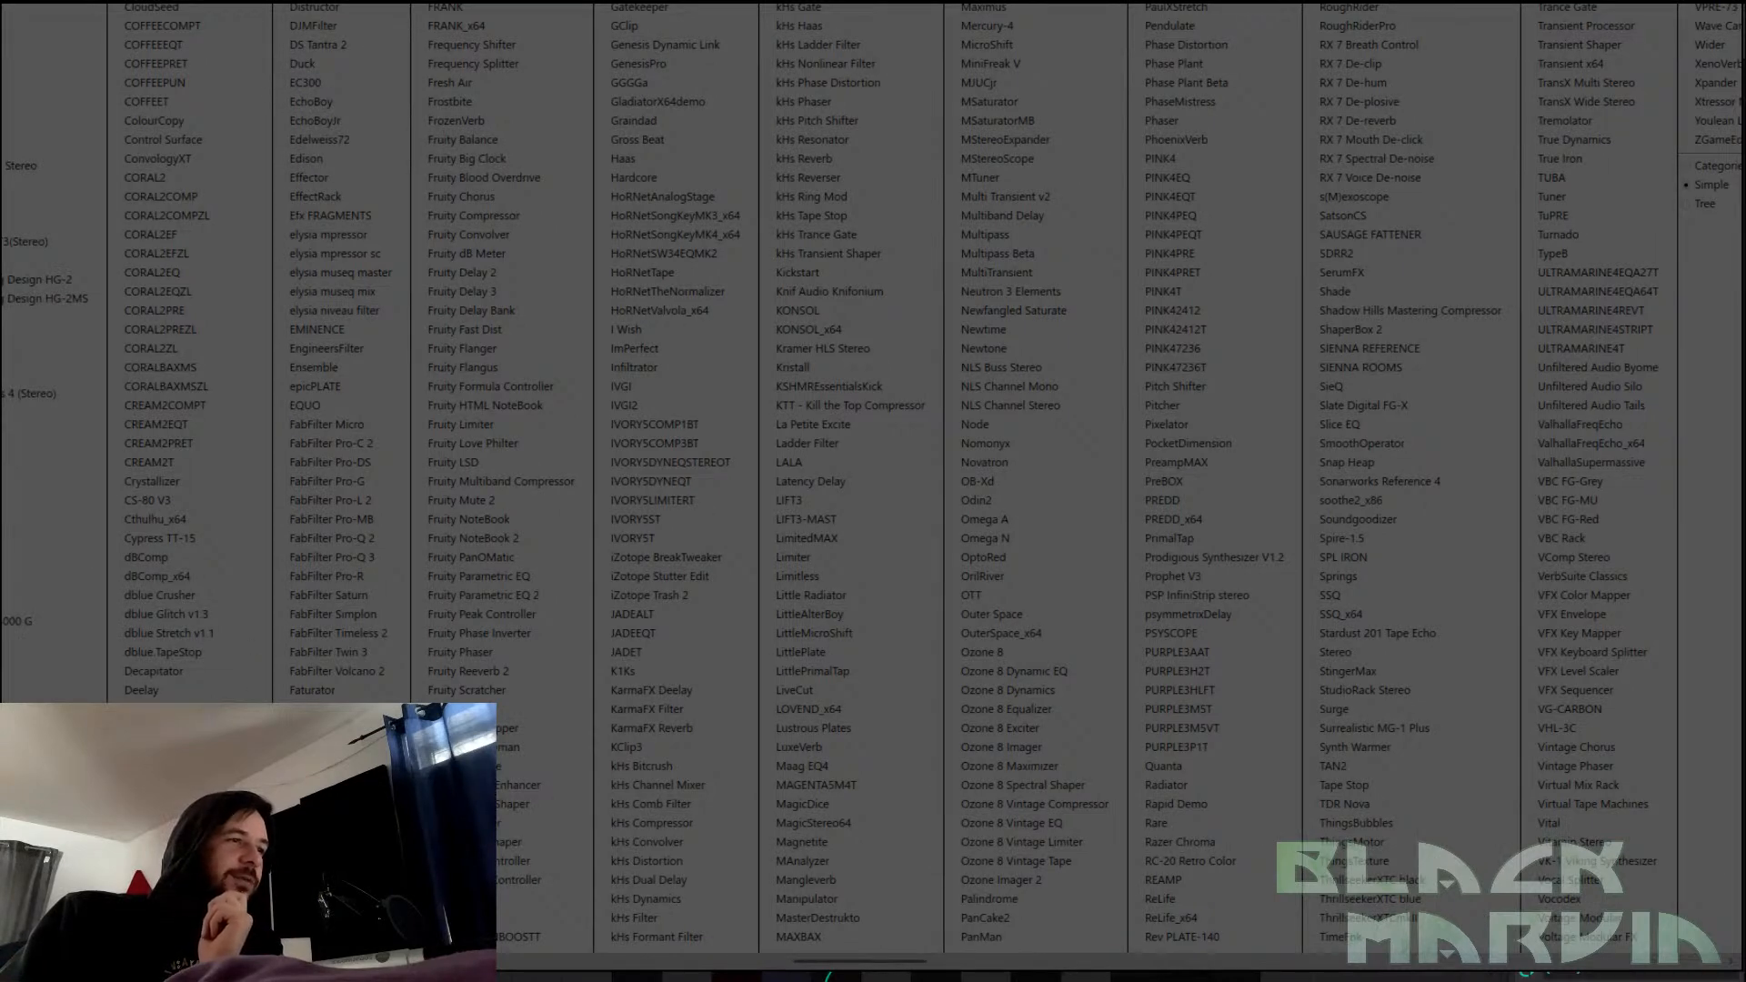
{"action": "left_click", "coordinate": [141, 689]}
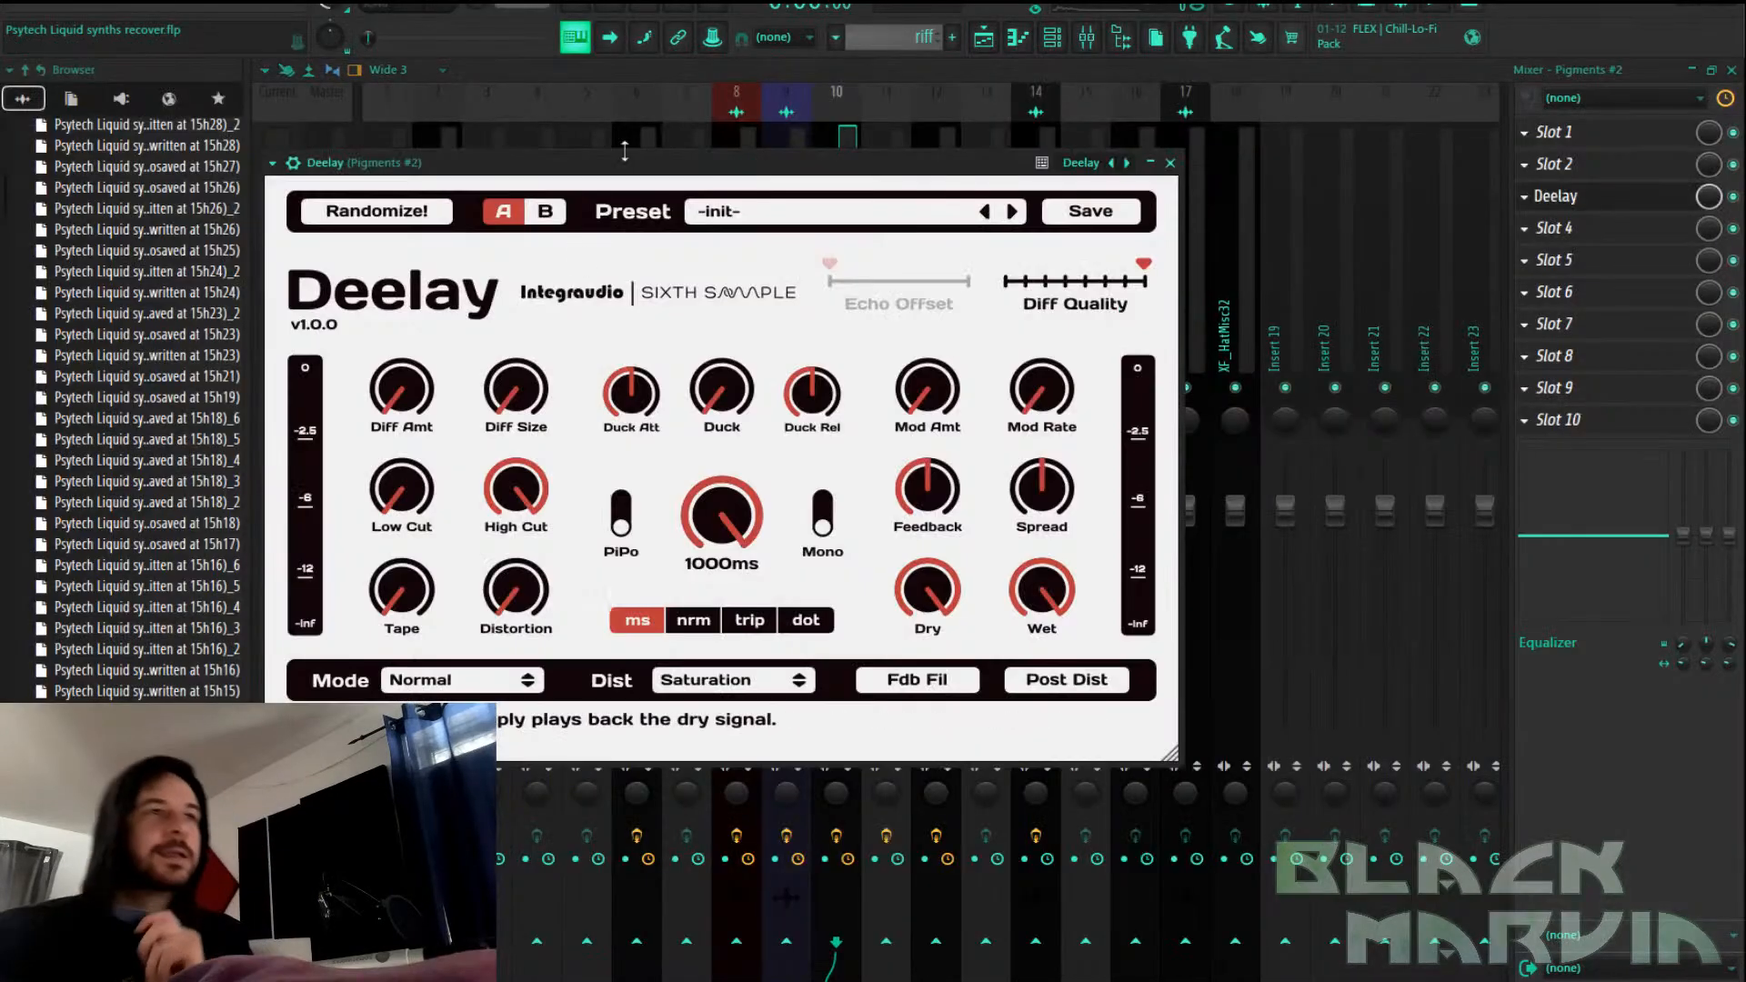
{"action": "left_click_drag", "start_coordinate": [674, 173], "coordinate": [827, 146]}
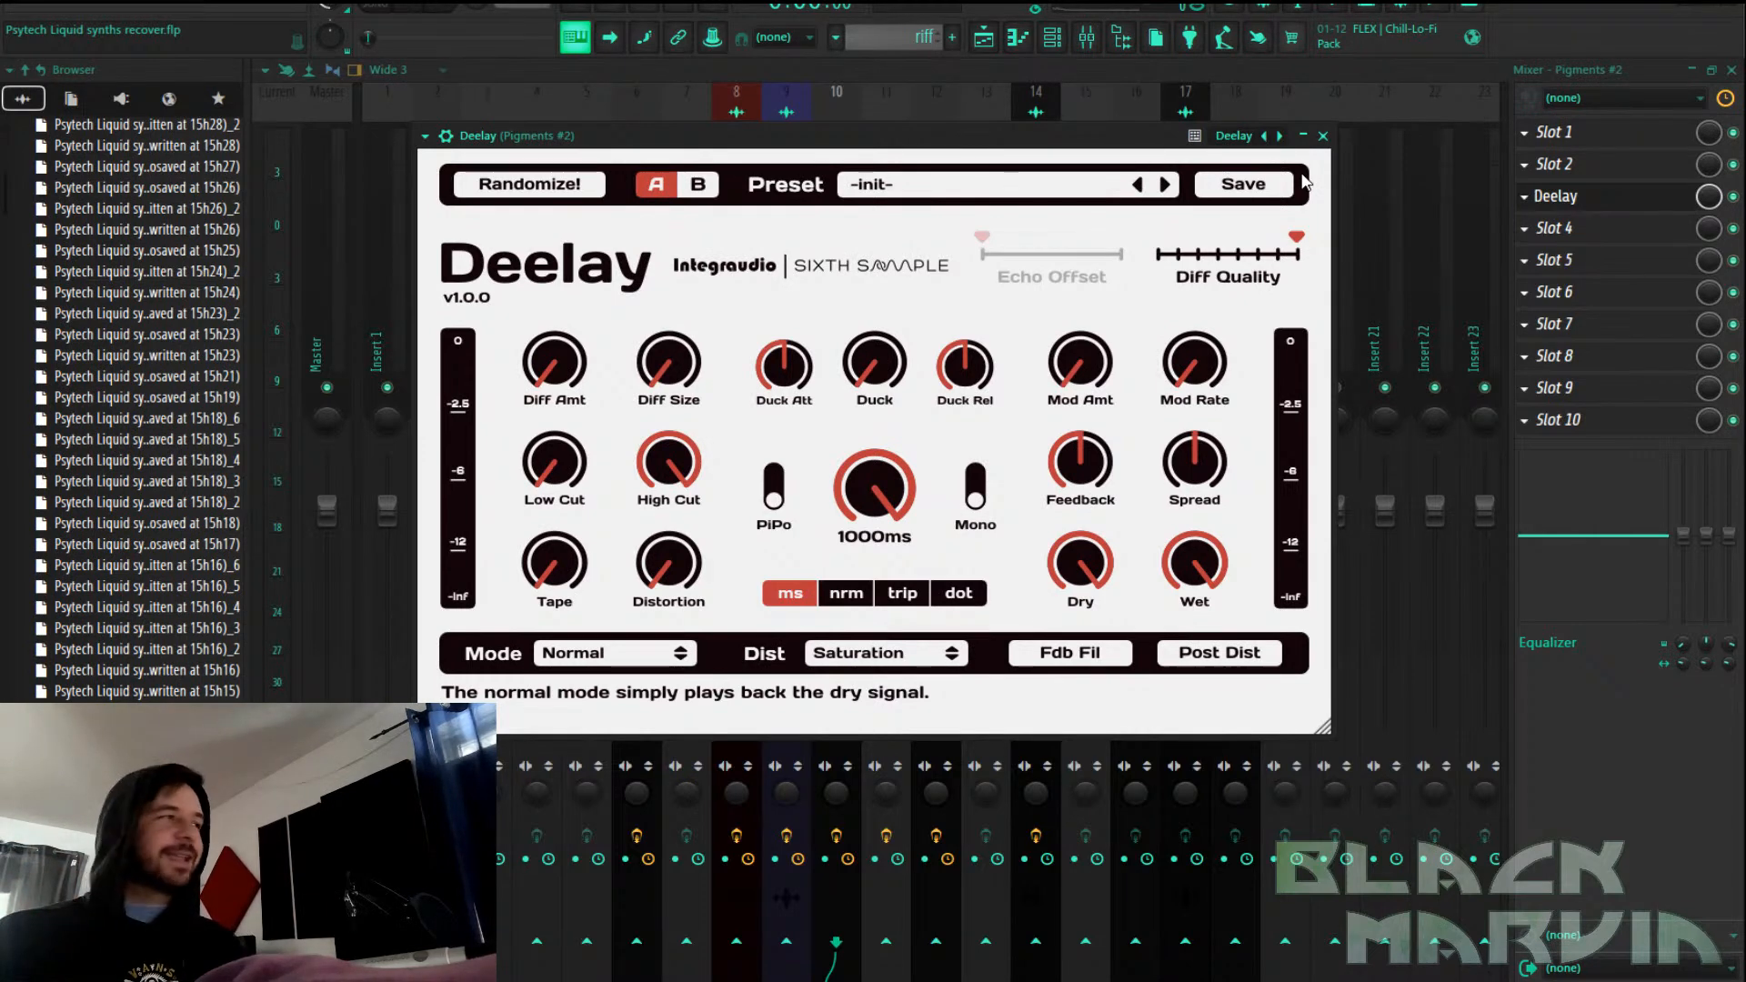
Set Deelay's delay time to 40 ms while the riff plays
{"action": "key", "text": "space"}
{"action": "left_click_drag", "start_coordinate": [875, 473], "coordinate": [866, 601]}
{"action": "left_click", "coordinate": [864, 185]}
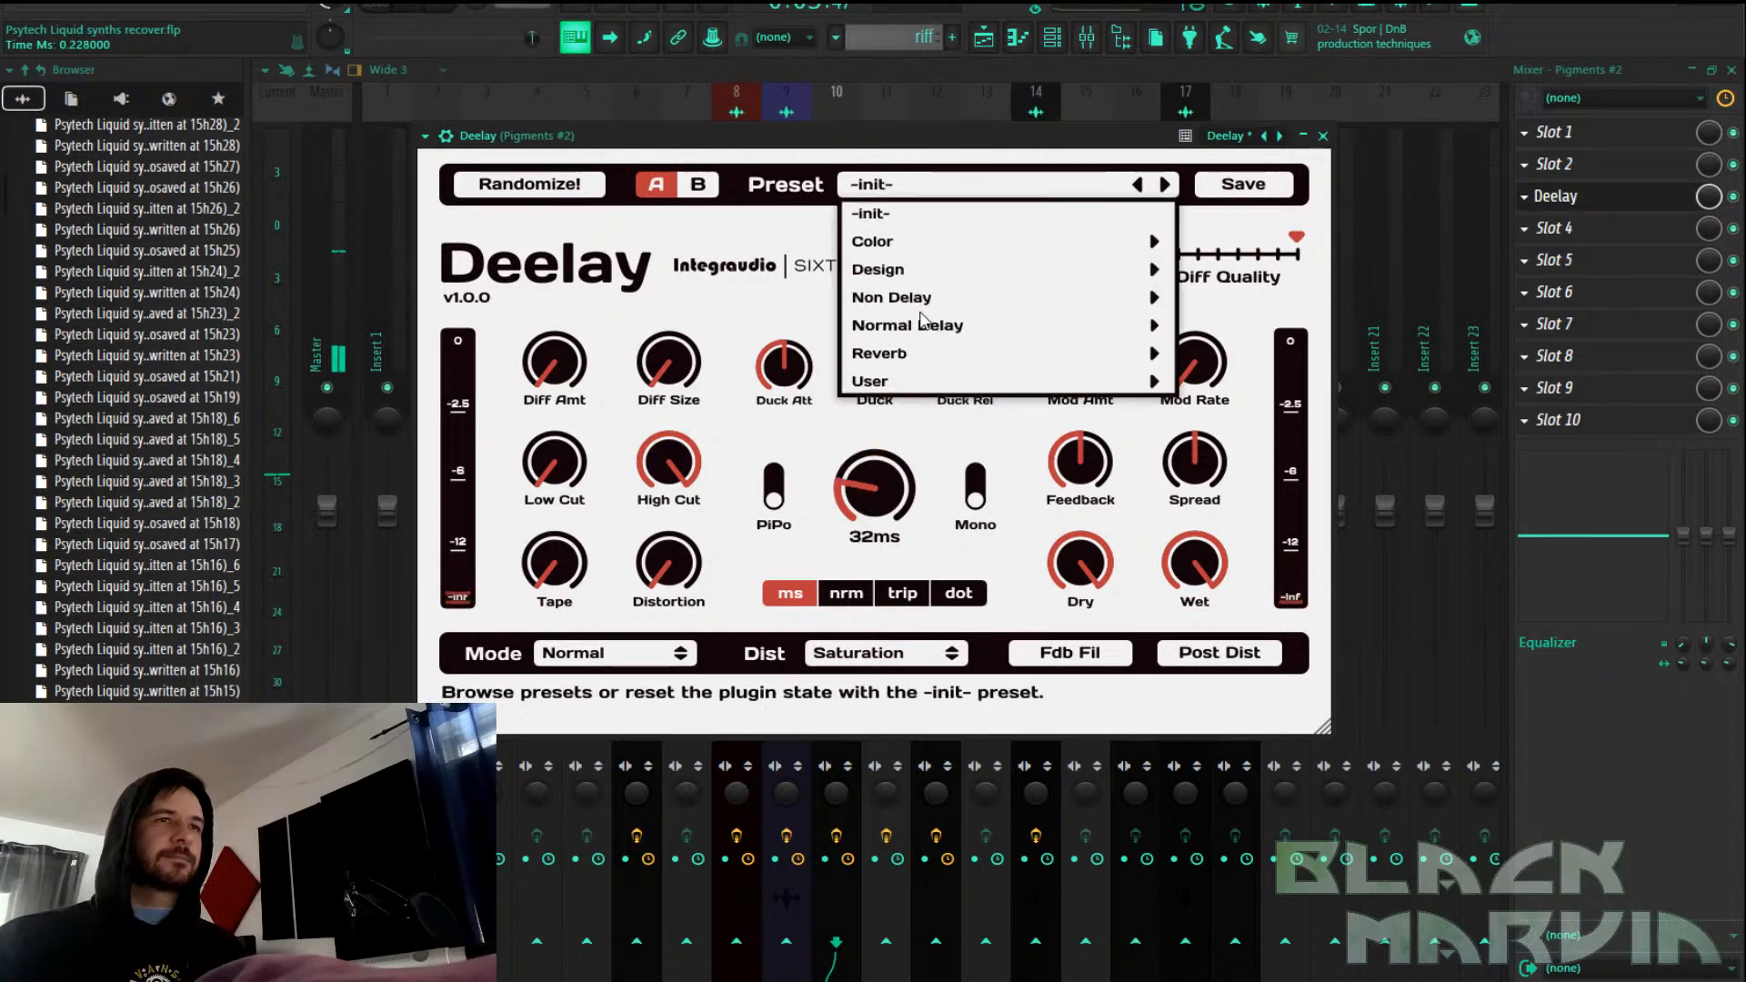
{"action": "left_click", "coordinate": [930, 538]}
{"action": "left_click_drag", "start_coordinate": [895, 488], "coordinate": [853, 498]}
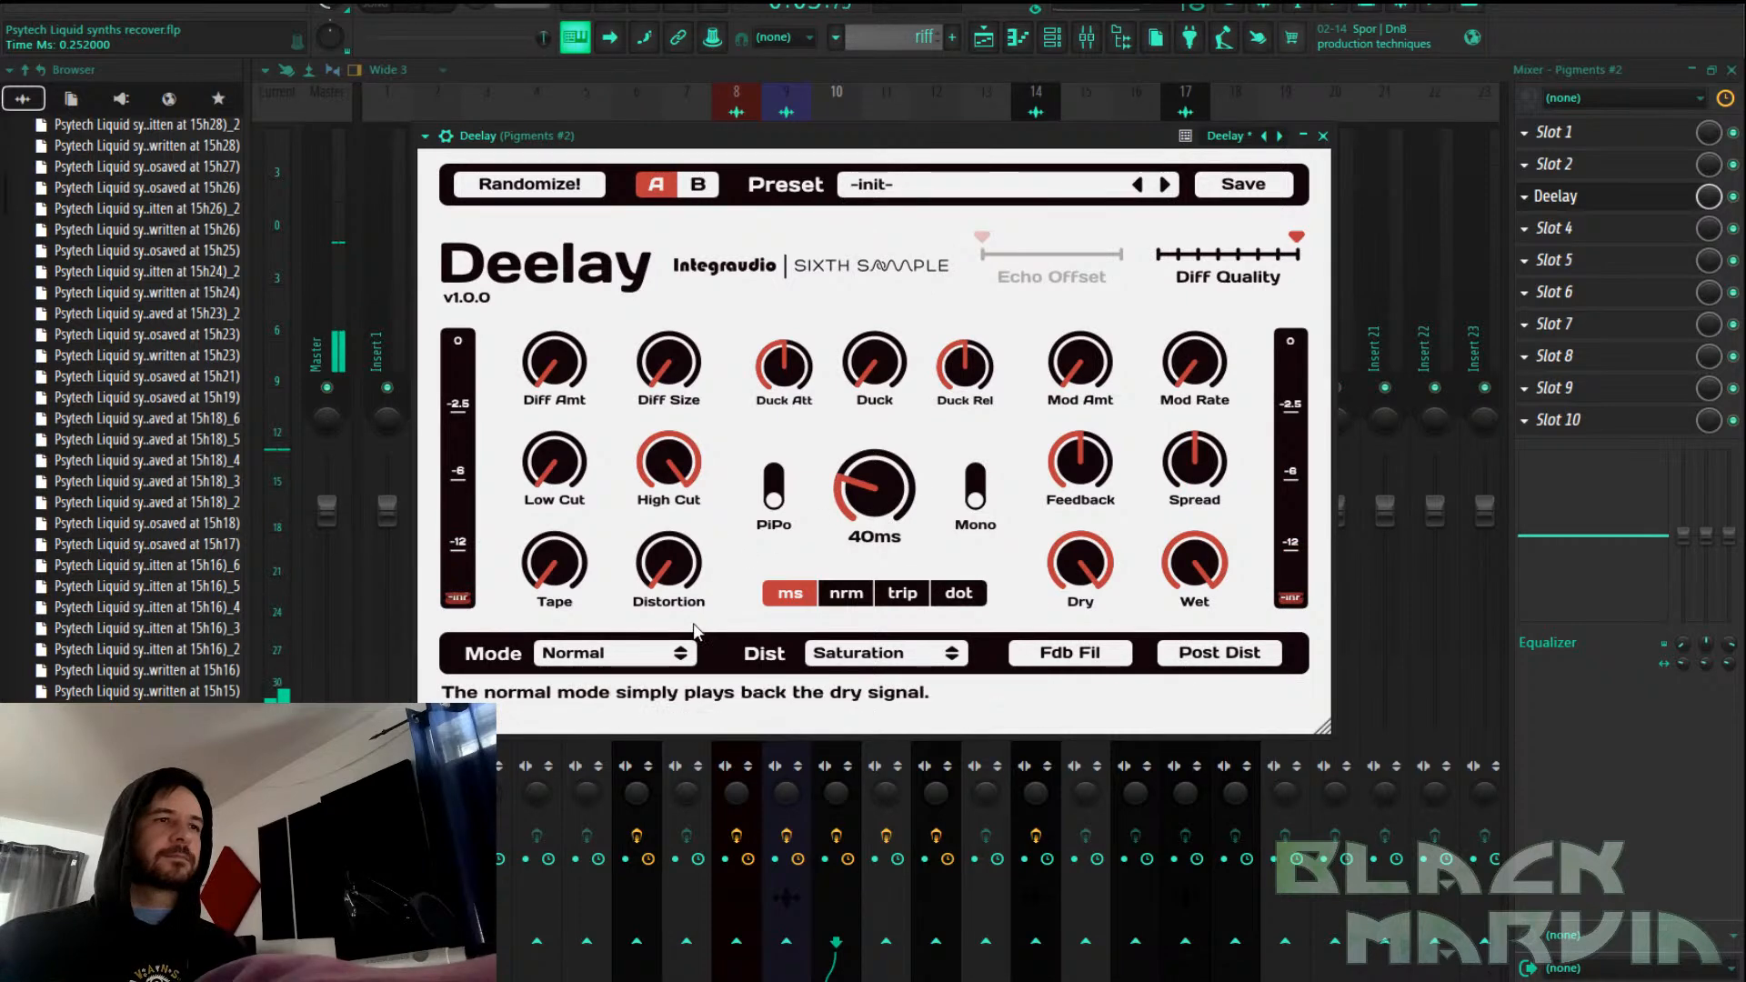
Switch Deelay to Pure Rev mode, raise Diff Amt, Low Cut and Spread slightly, and set the diffusion size to 0.456
{"action": "left_click", "coordinate": [614, 653]}
{"action": "left_click", "coordinate": [641, 566]}
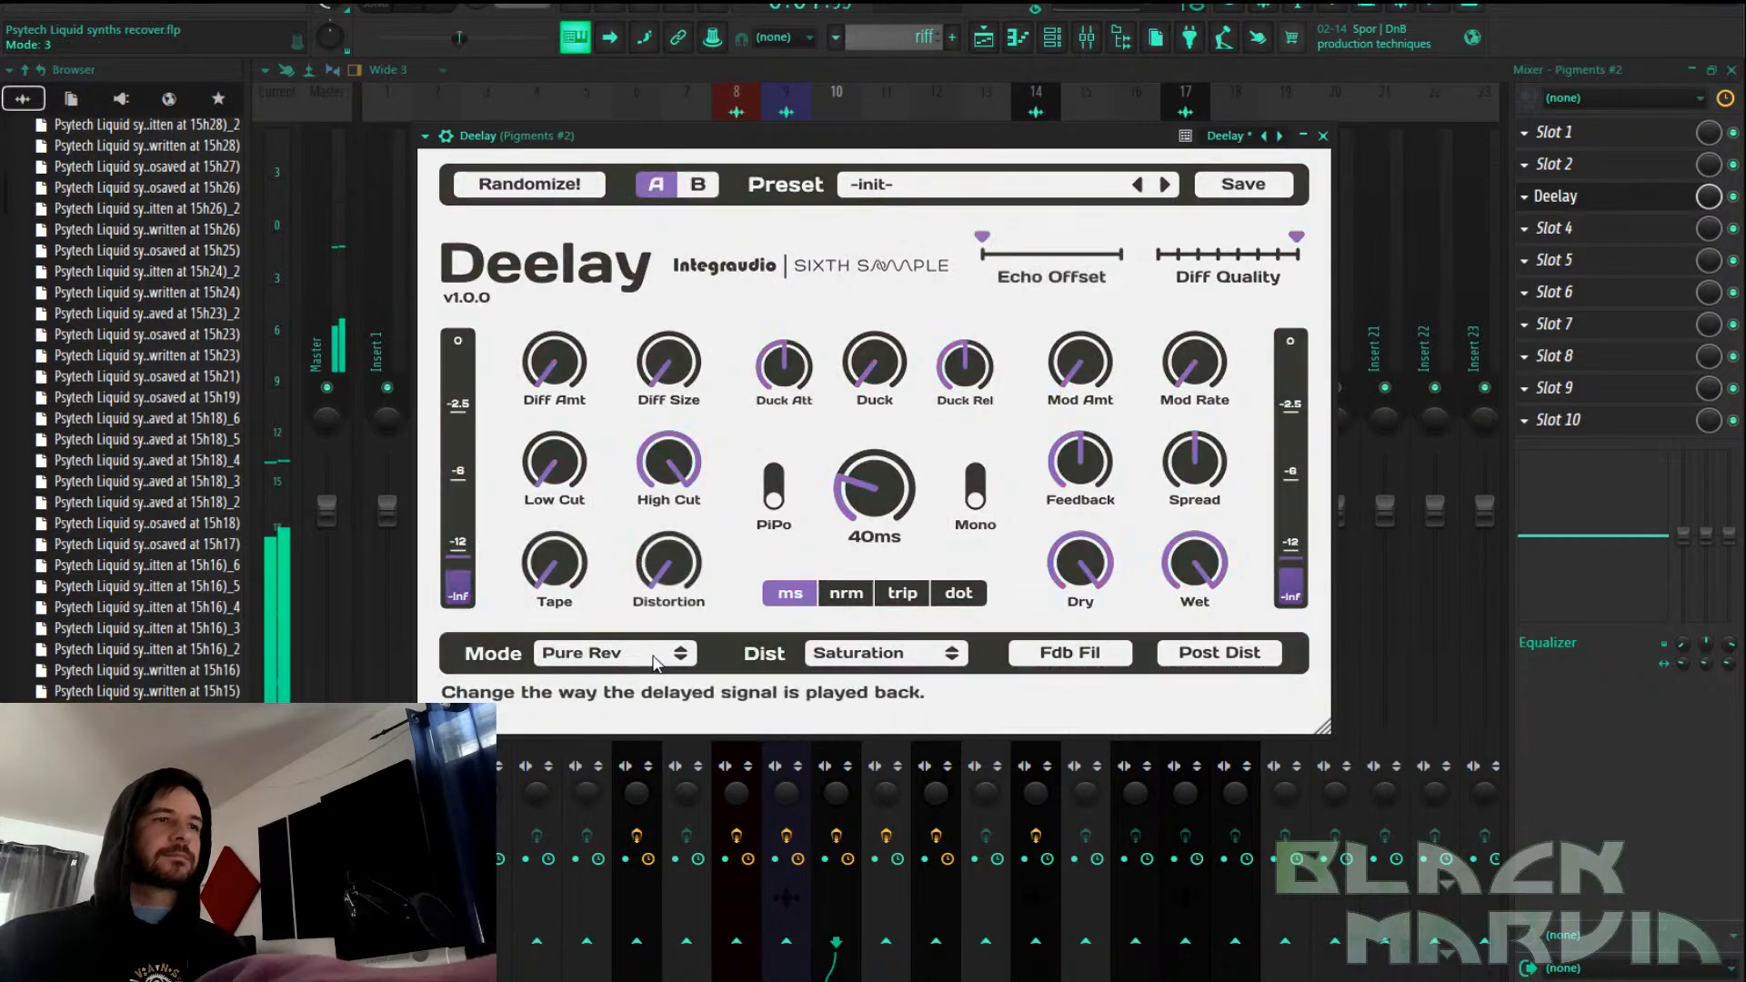
{"action": "left_click_drag", "start_coordinate": [562, 480], "coordinate": [564, 293]}
{"action": "left_click_drag", "start_coordinate": [683, 353], "coordinate": [665, 291]}
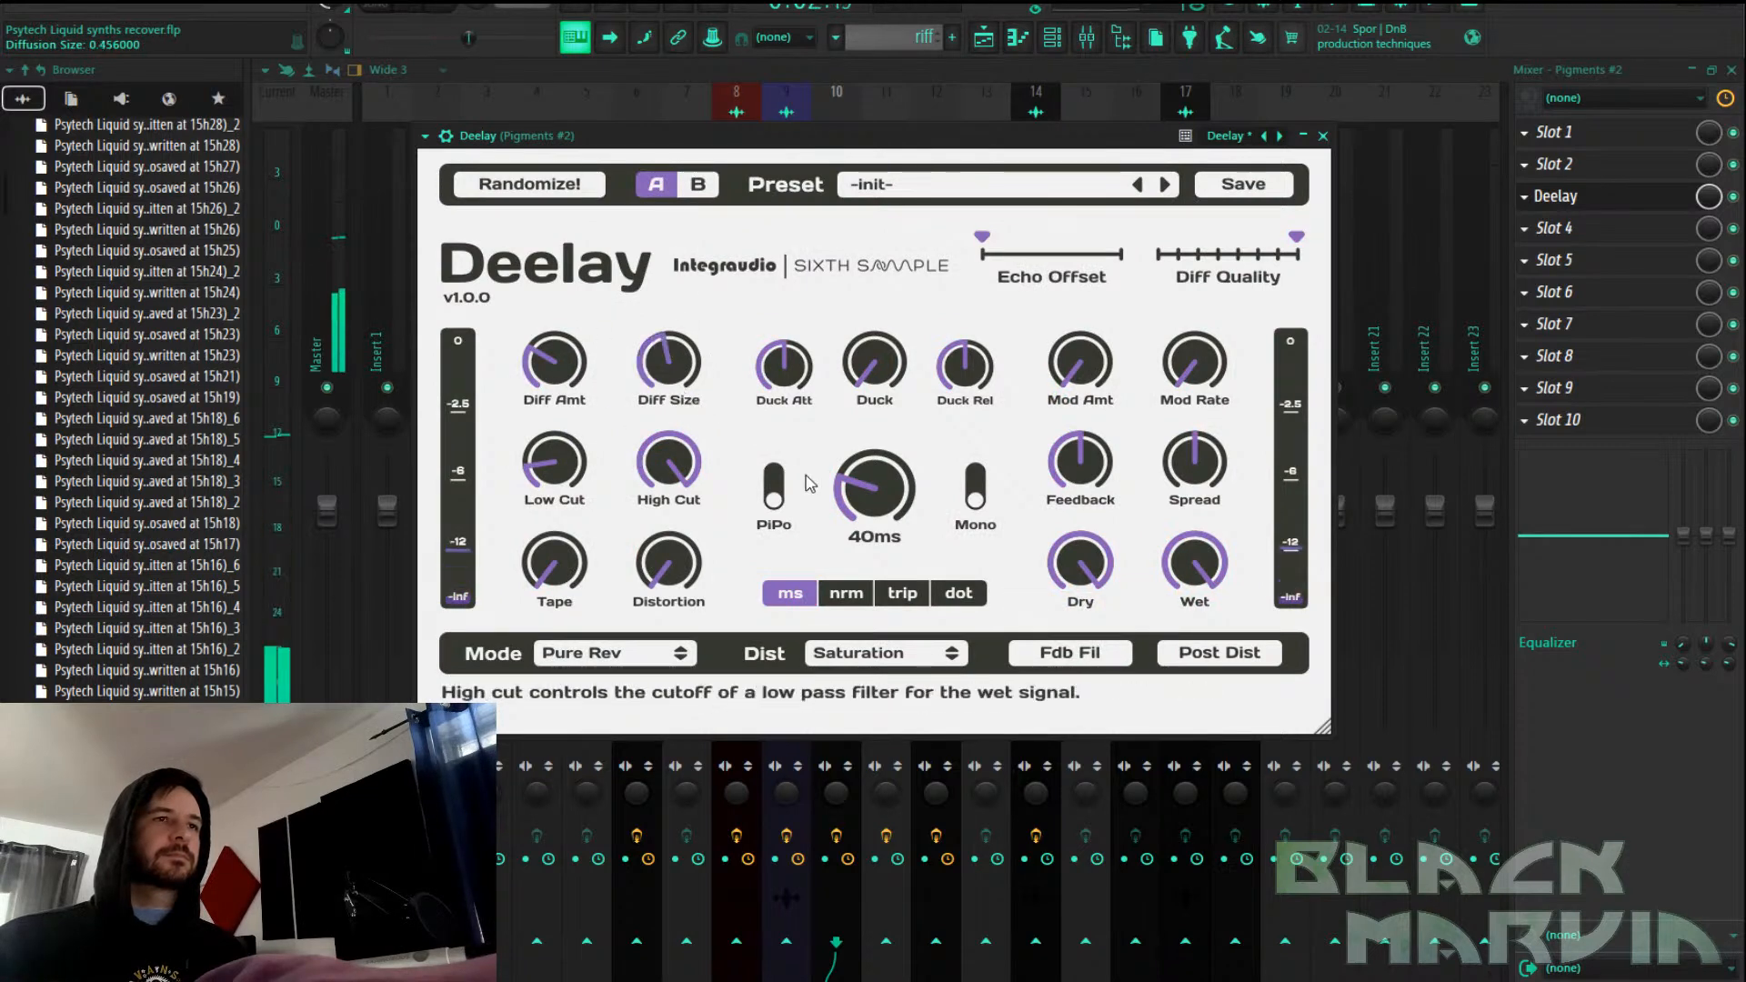
{"action": "left_click_drag", "start_coordinate": [1194, 459], "coordinate": [1179, 398]}
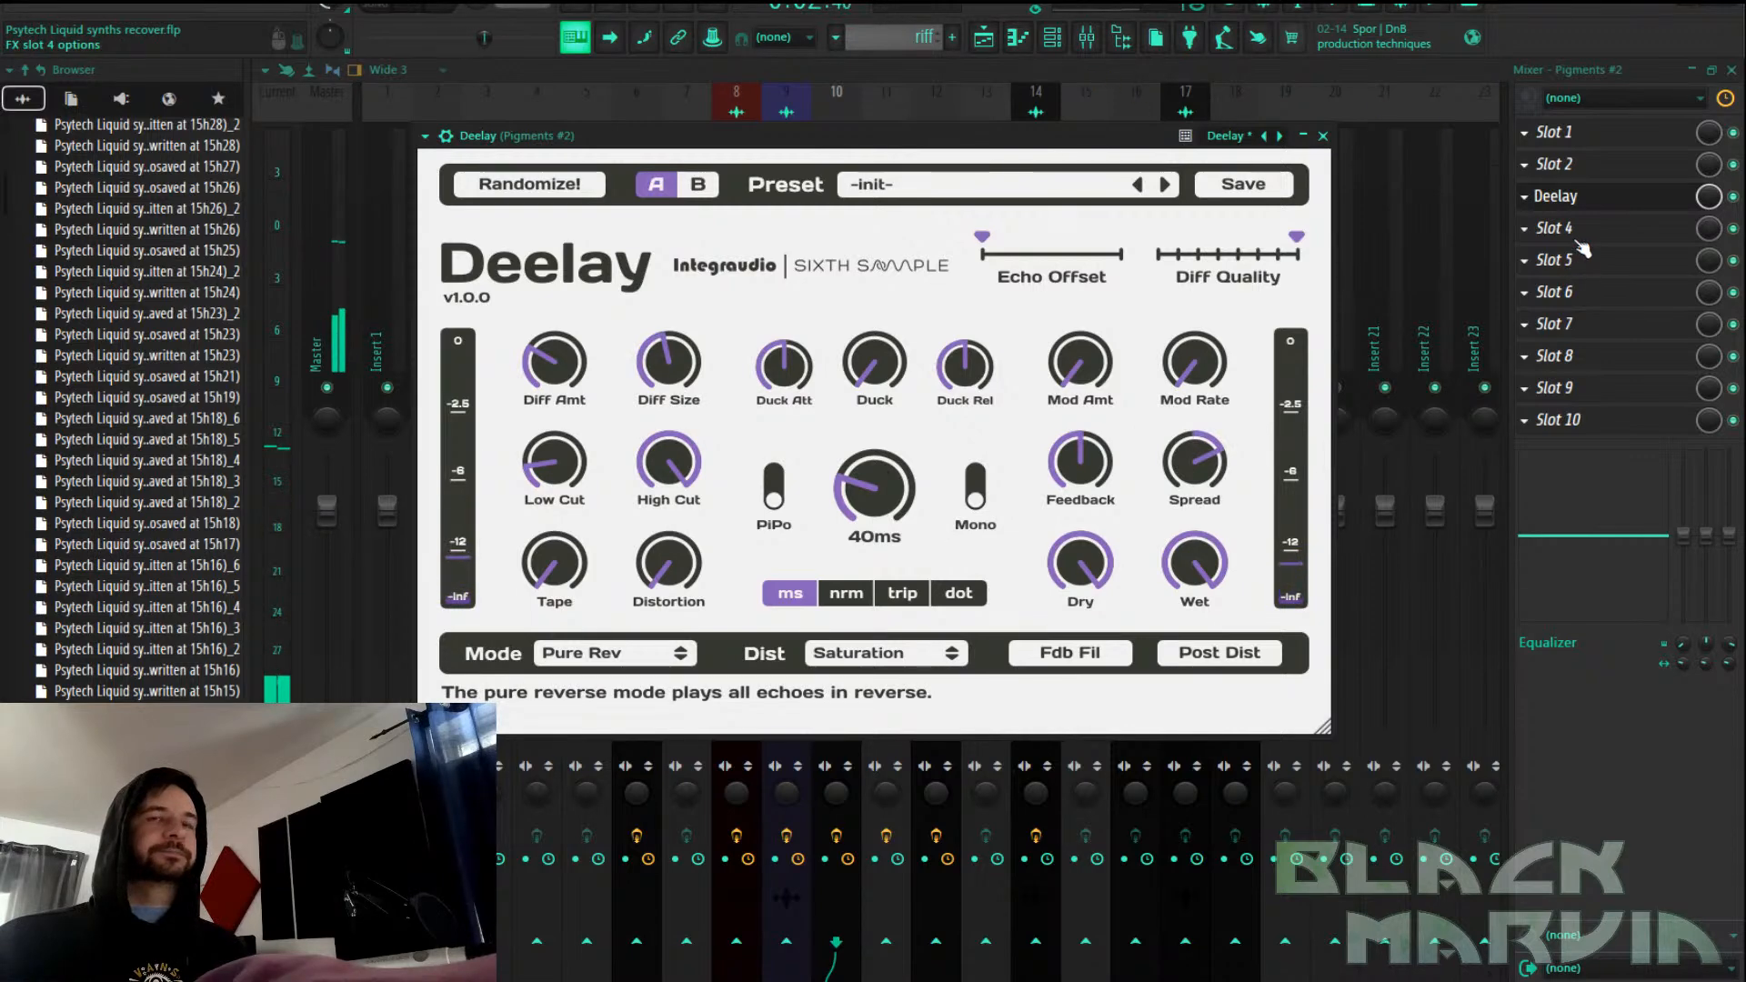
Compare the riff with Deelay bypassed and enabled, leaving it enabled, and stop playback
{"action": "left_click", "coordinate": [1734, 196]}
{"action": "left_click", "coordinate": [1734, 197]}
{"action": "key", "text": "space"}
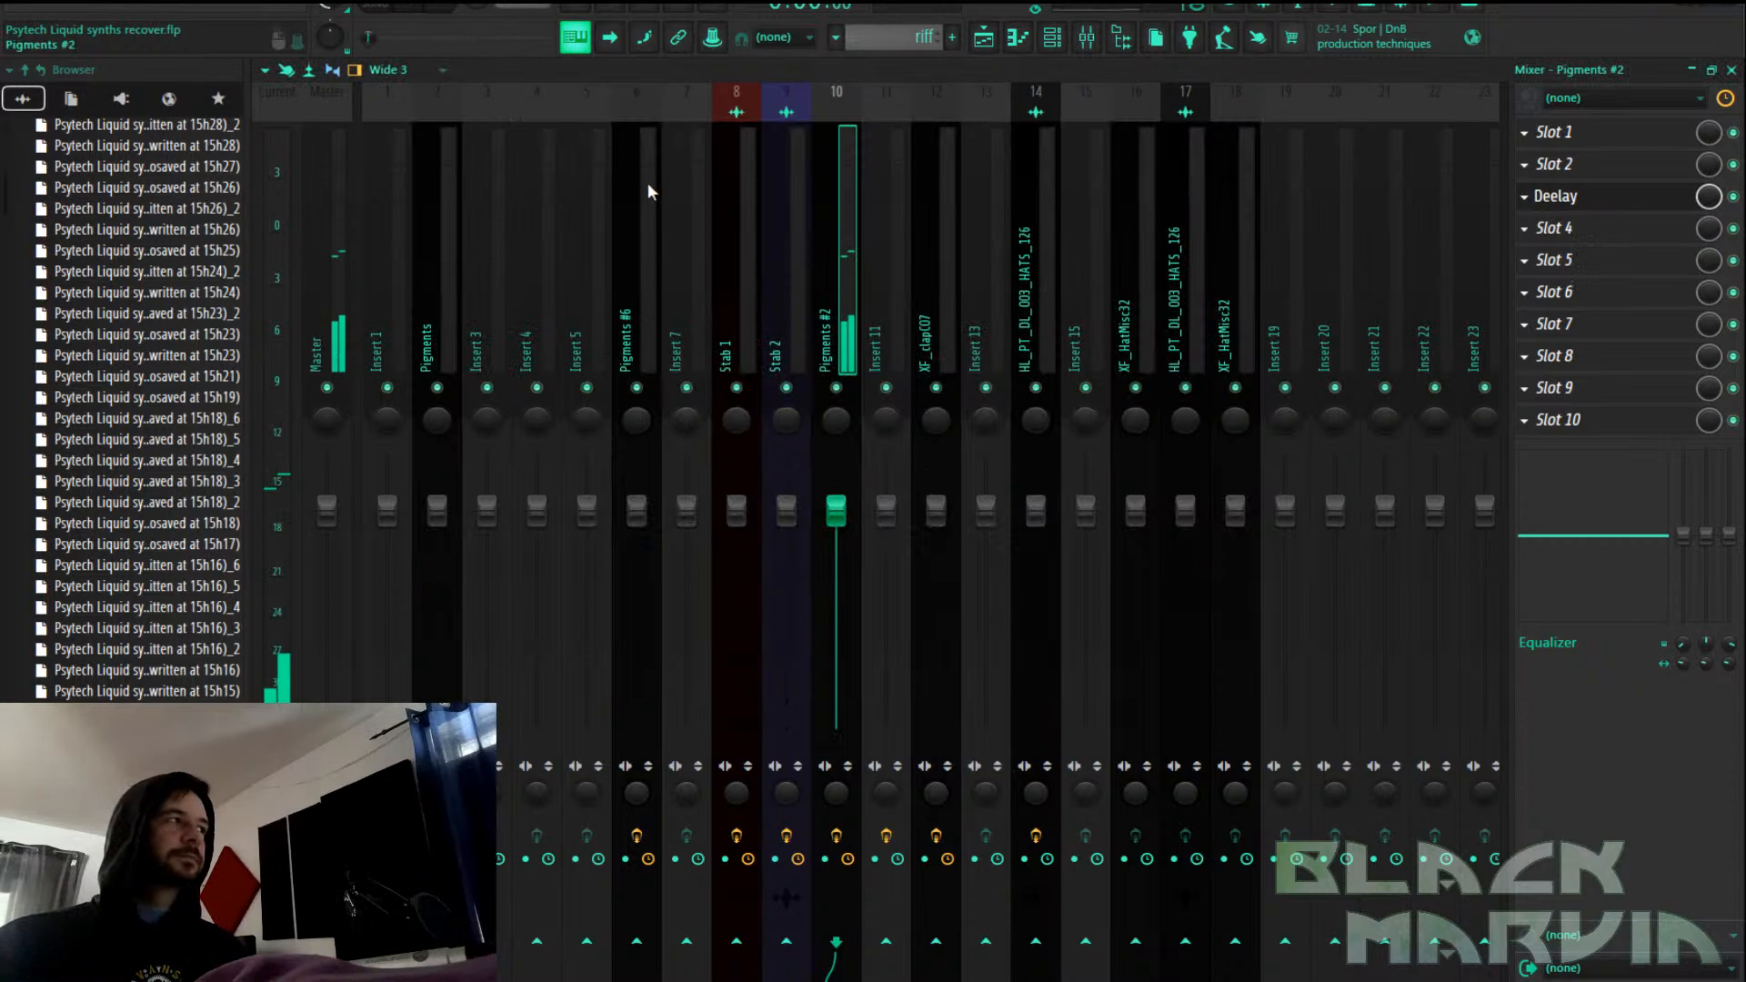
Toggle Deelay off and back on for the Pigments #2 track, and briefly audition the riff with it enabled
{"action": "left_click", "coordinate": [1734, 197]}
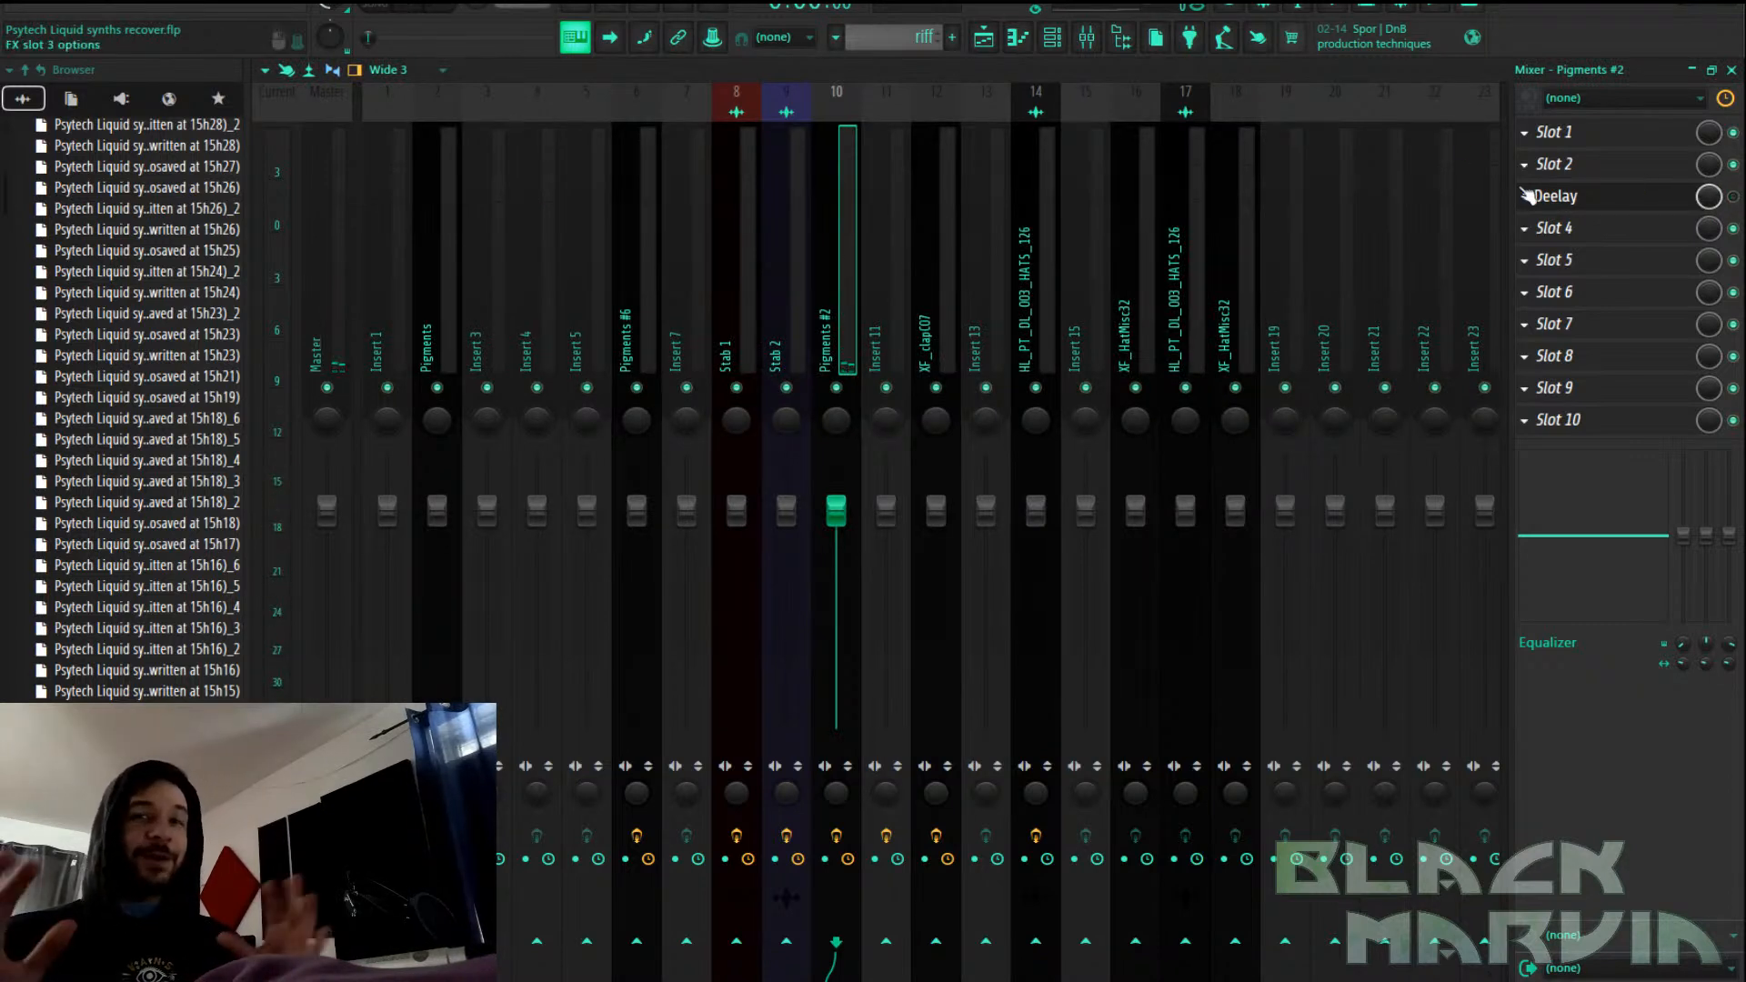
{"action": "left_click", "coordinate": [1734, 198]}
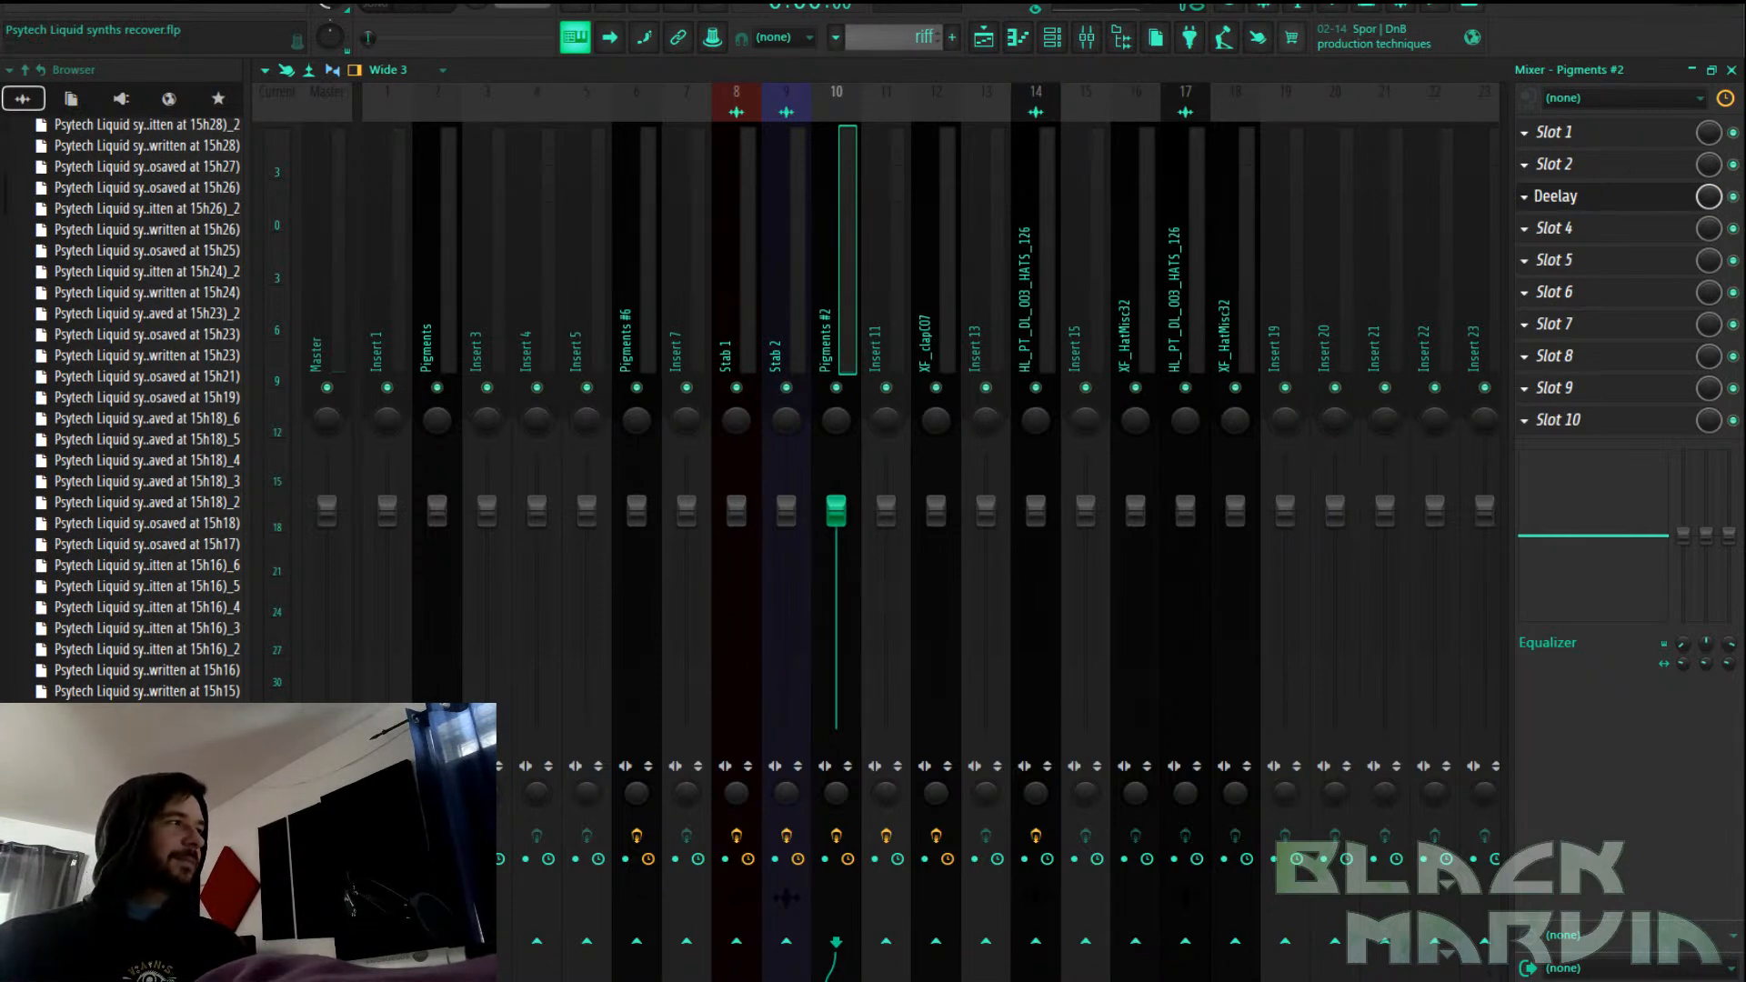
{"action": "left_click", "coordinate": [432, 8]}
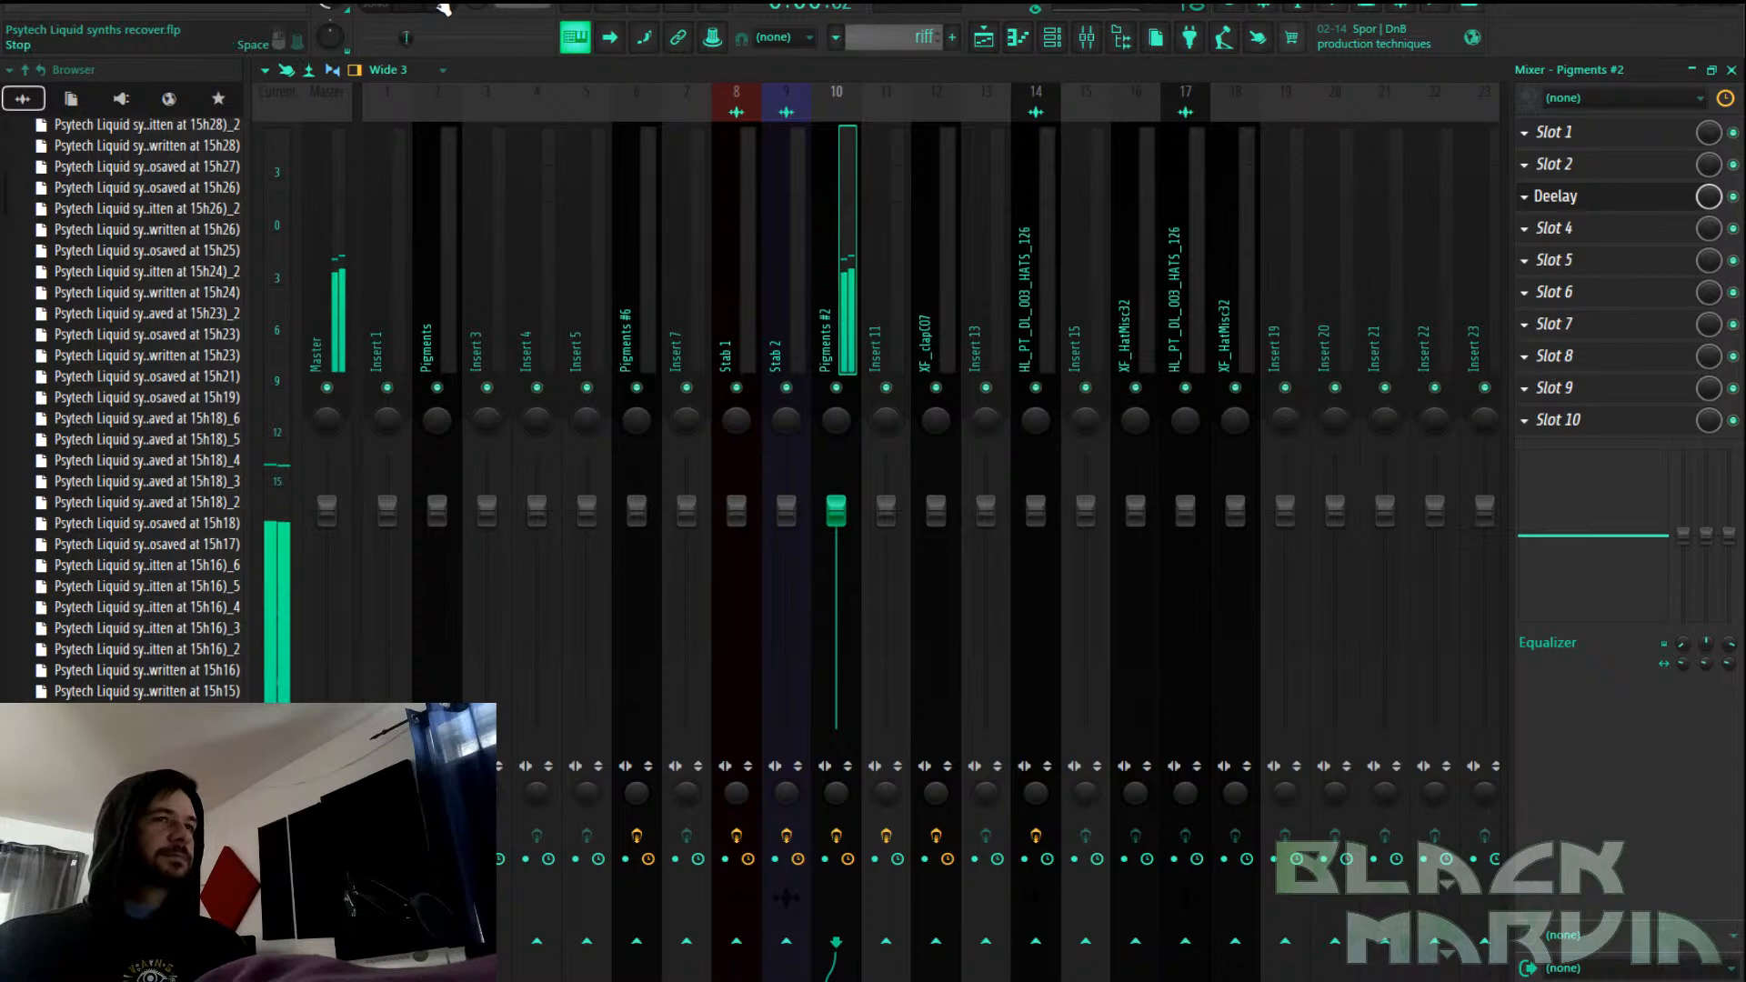
{"action": "left_click", "coordinate": [445, 7]}
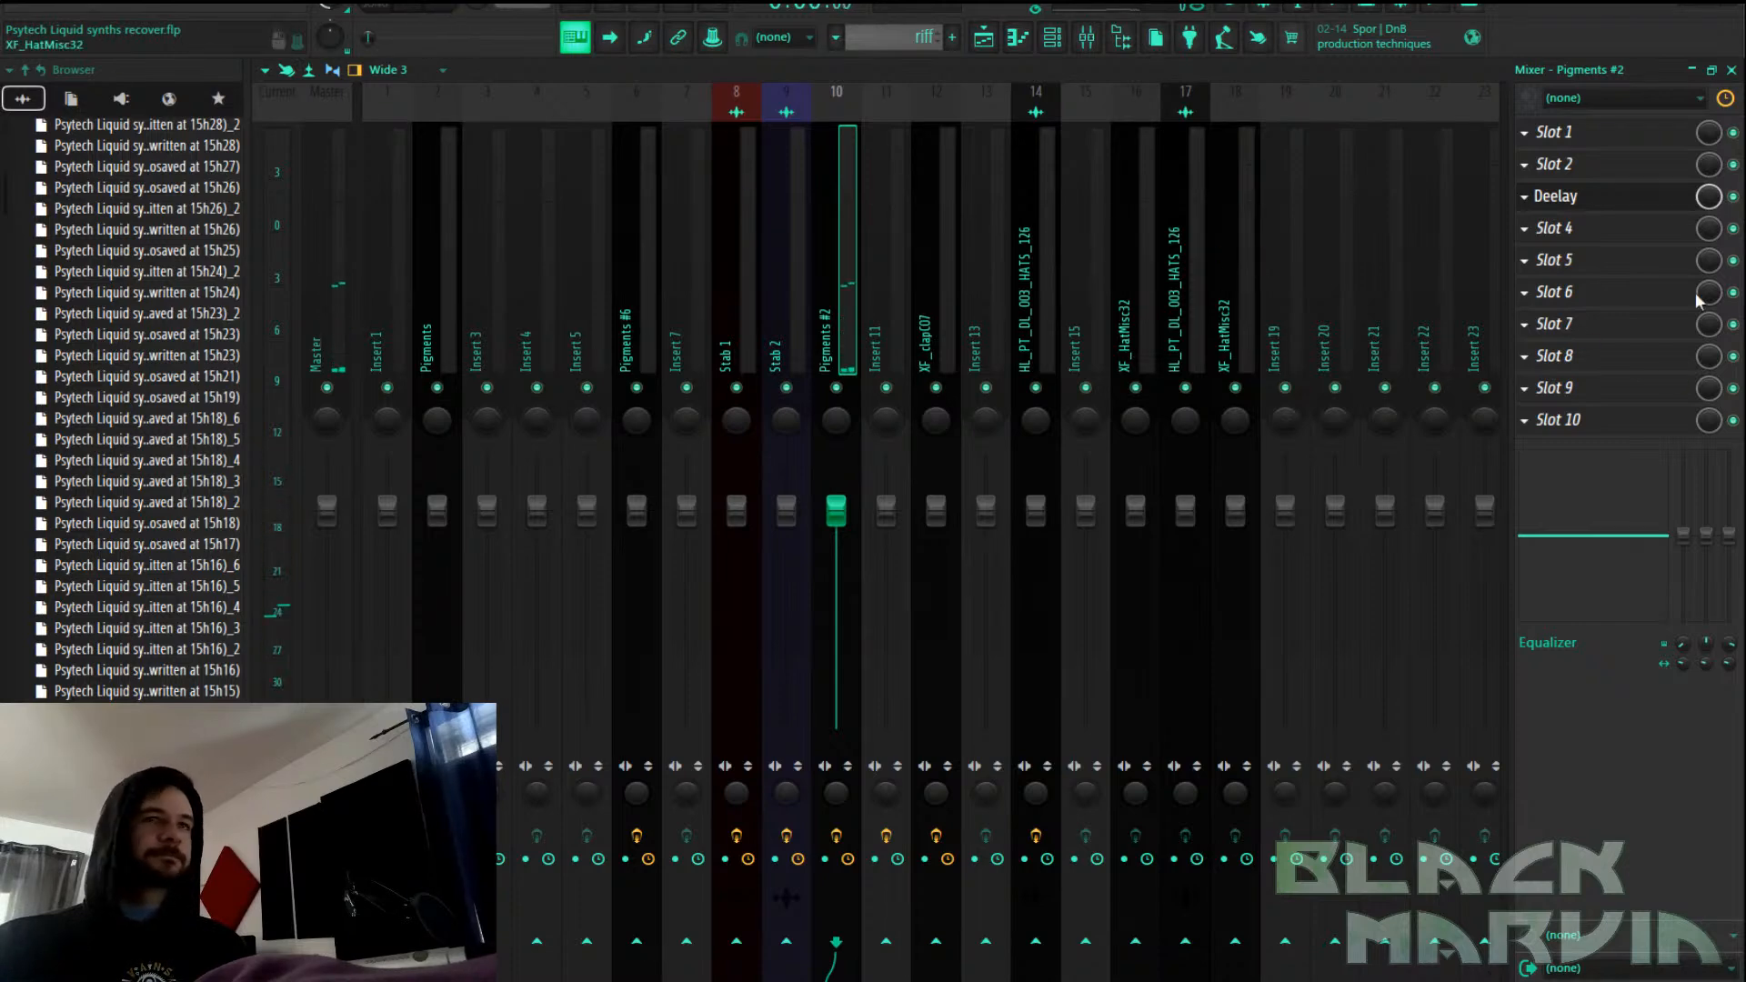
Load Unfiltered Audio Tails into slot 7 of the Pigments #2 mixer track
{"action": "left_click", "coordinate": [1592, 325]}
{"action": "scroll", "coordinate": [1318, 308], "scroll_direction": "down", "scroll_amount": 1}
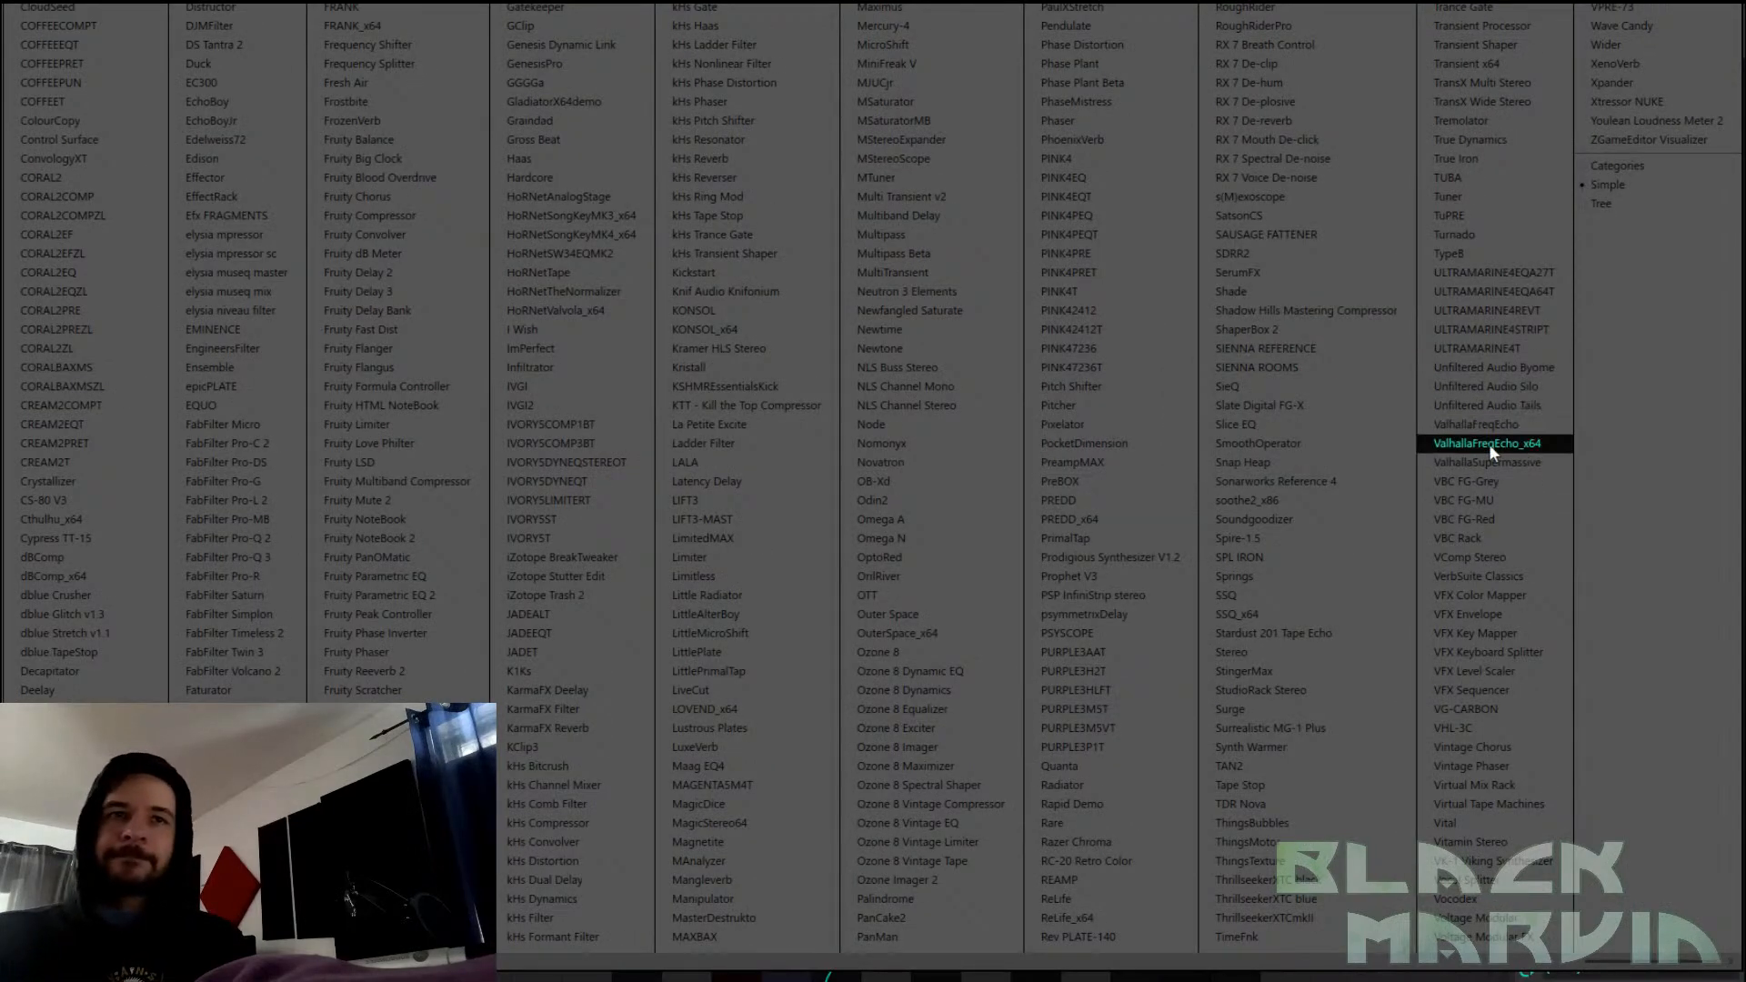
{"action": "left_click", "coordinate": [1487, 404]}
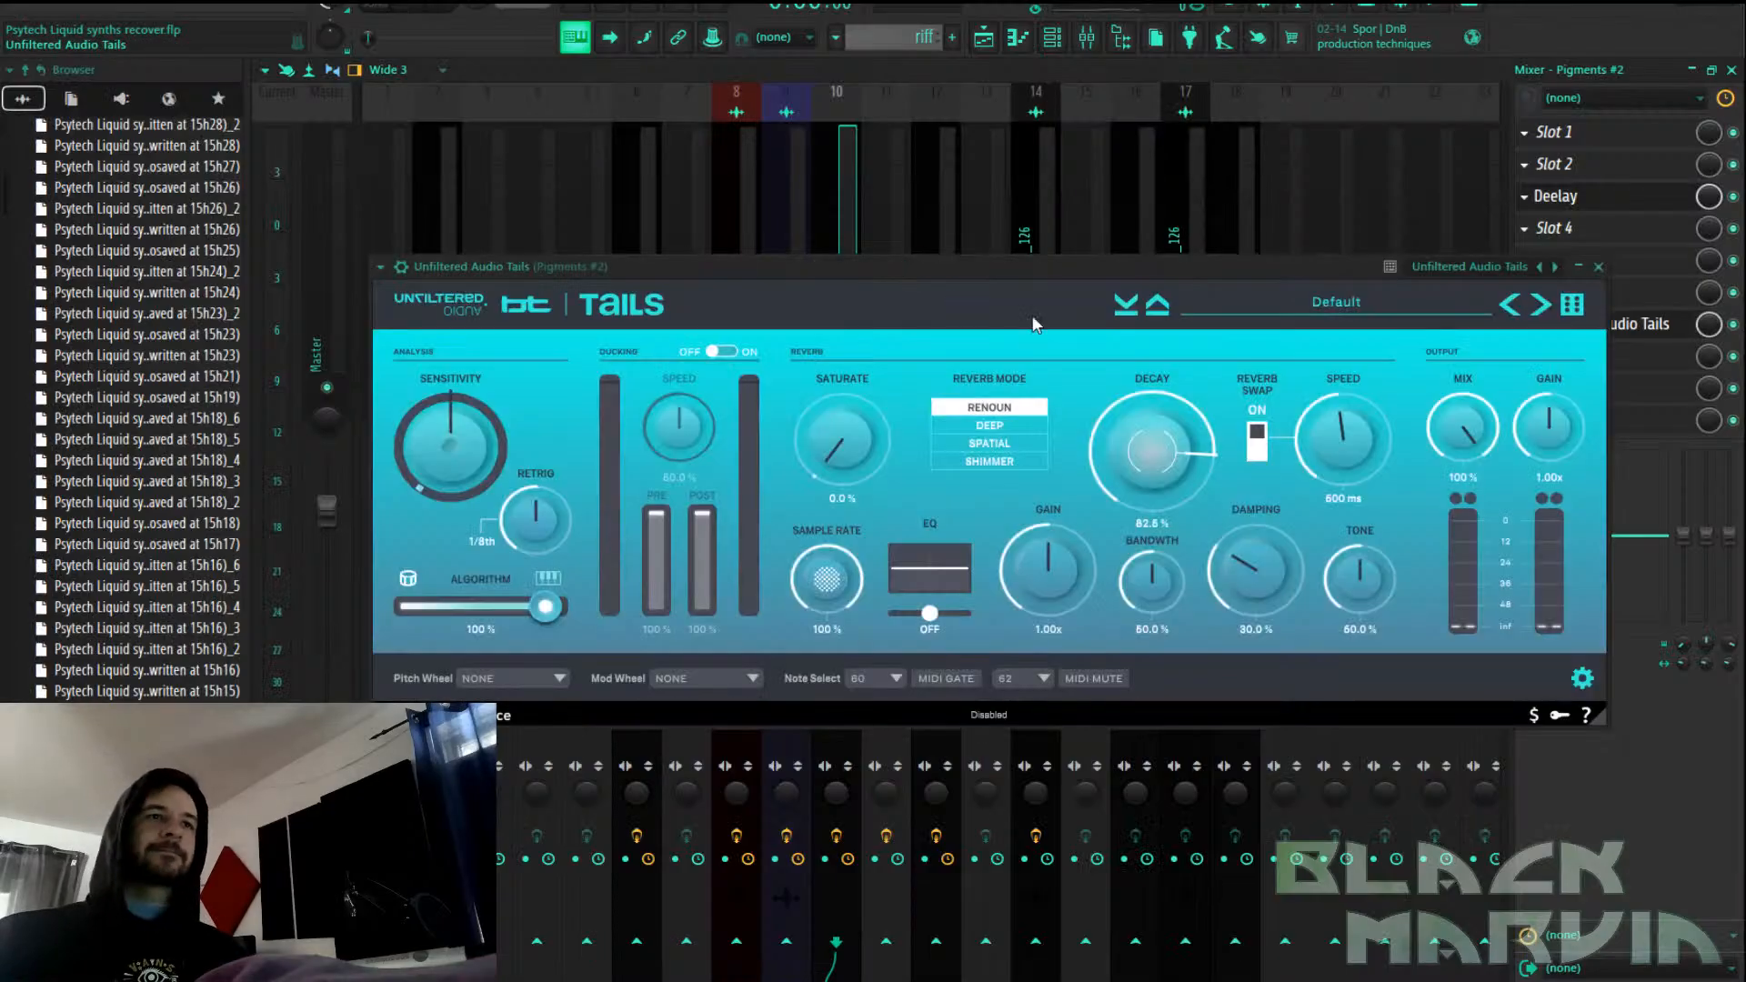
Load the factory preset Renouned Echoes_ev from the Creative by emptyvessel category in Tails
{"action": "left_click", "coordinate": [1266, 301]}
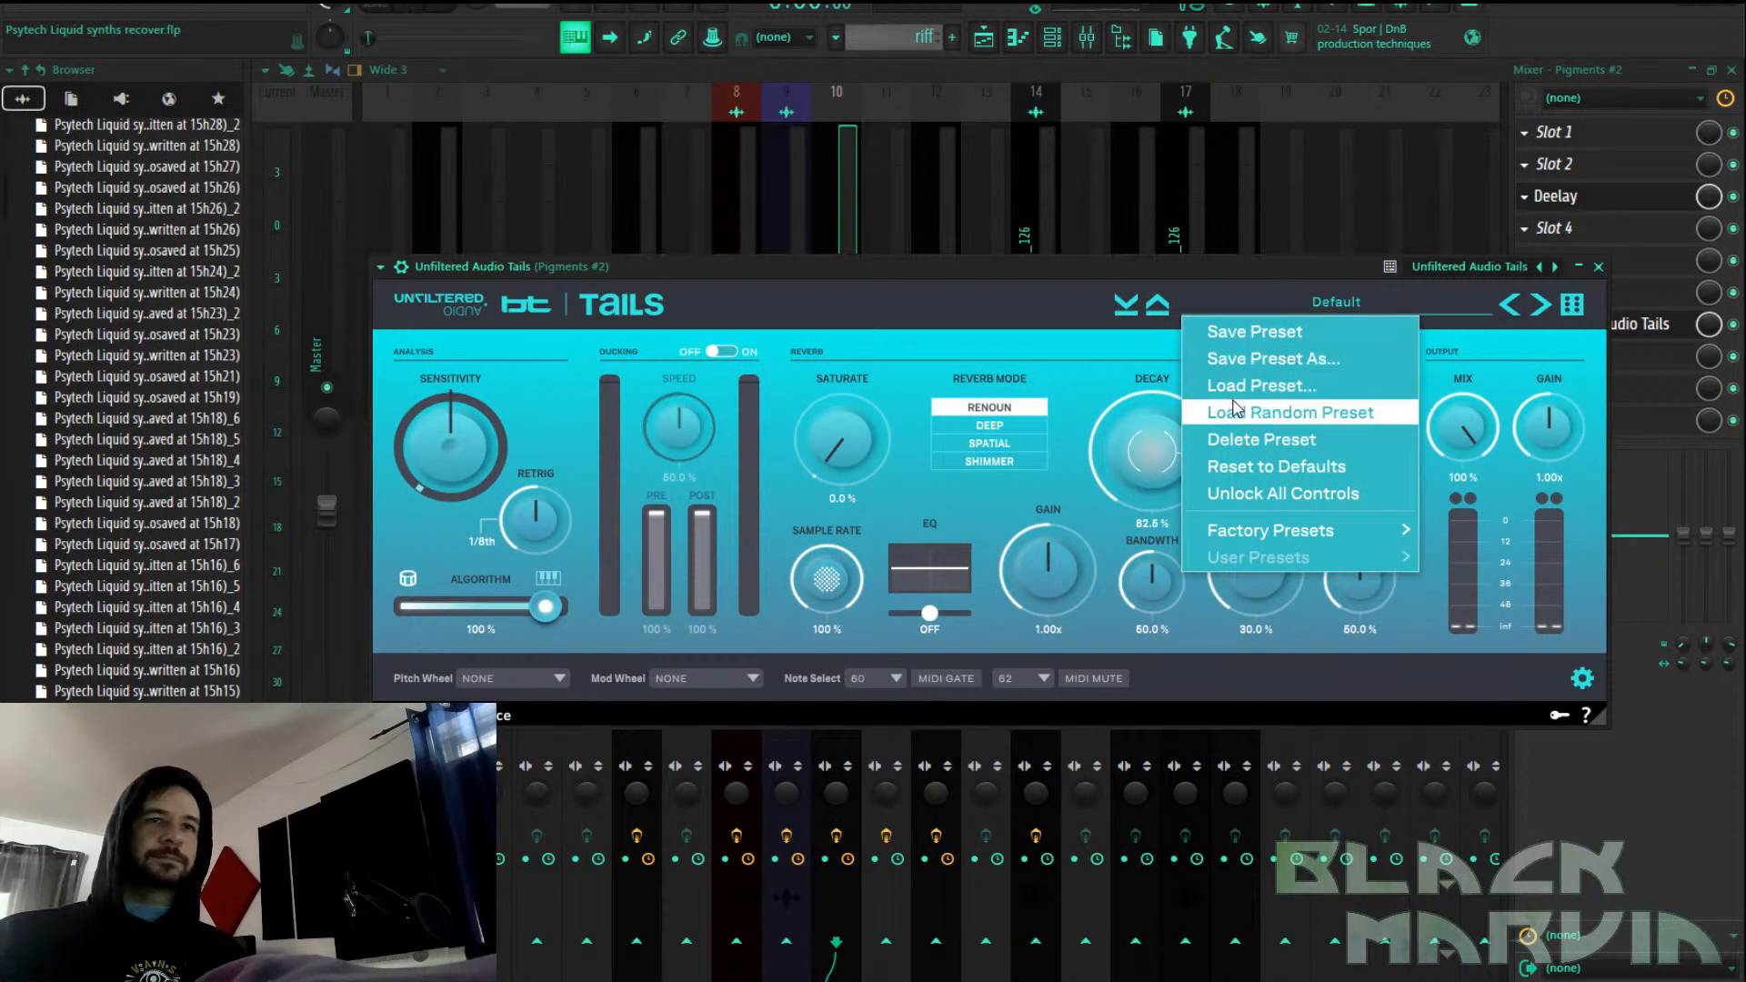
{"action": "mouse_move", "coordinate": [1299, 529]}
{"action": "mouse_move", "coordinate": [1514, 512]}
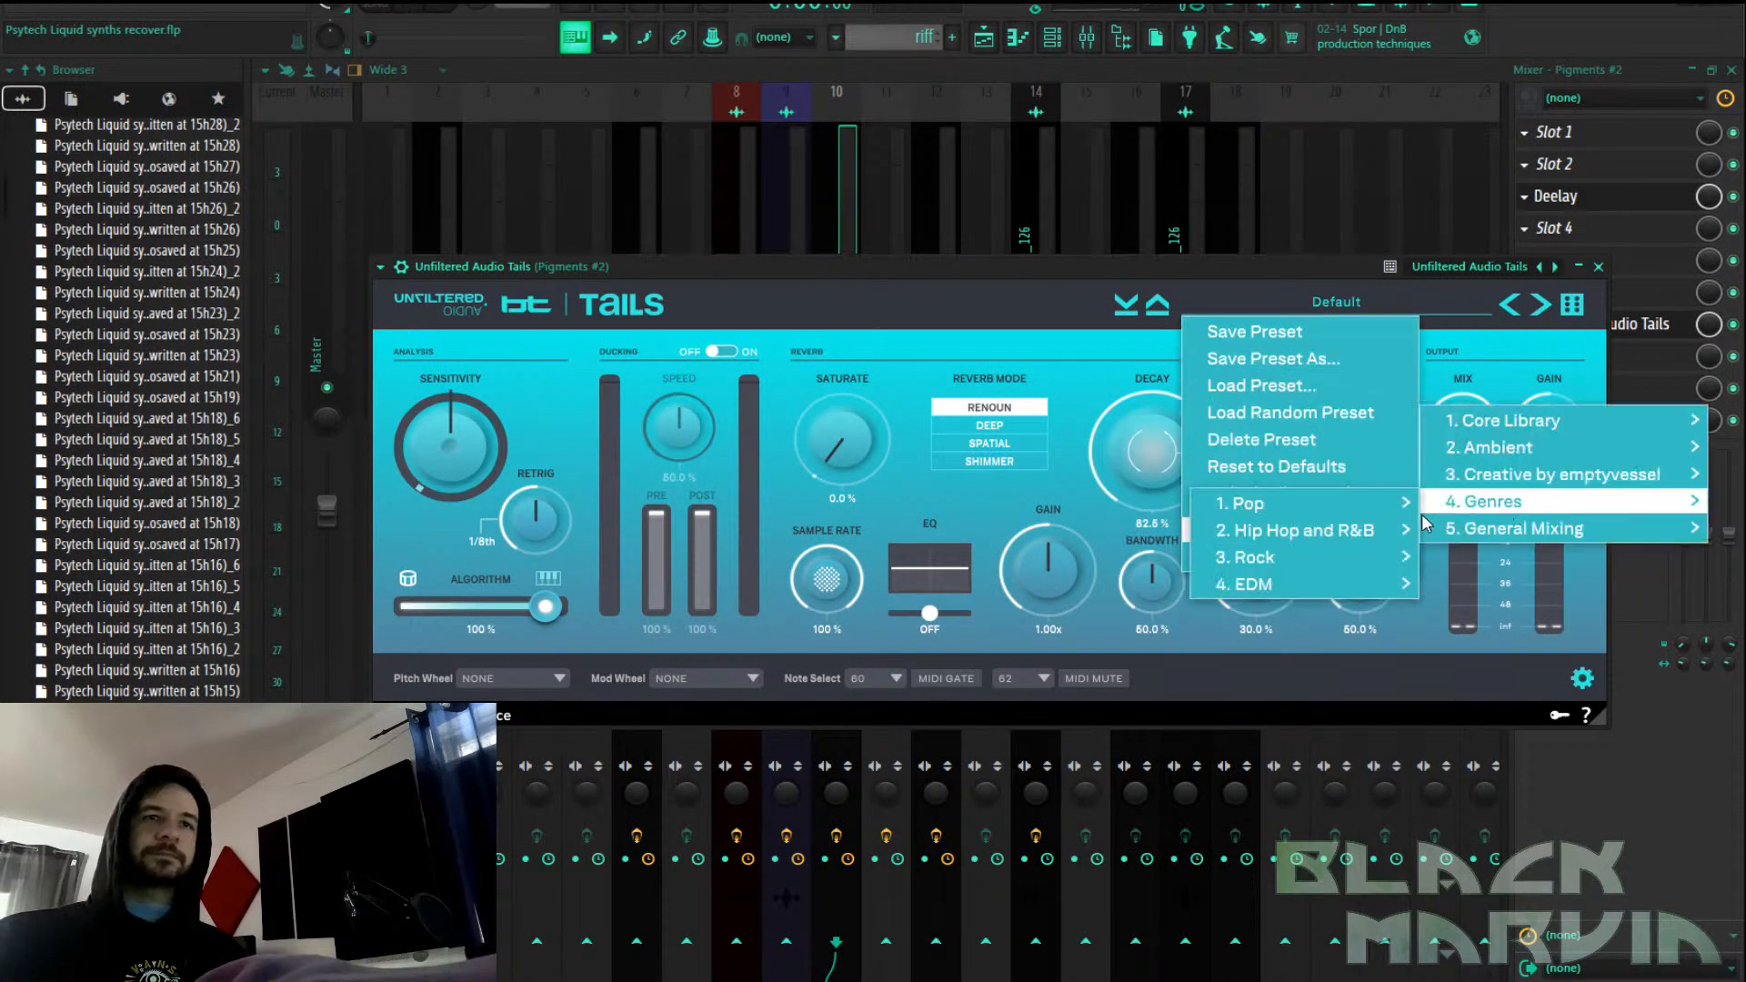
{"action": "mouse_move", "coordinate": [1546, 474]}
{"action": "left_click", "coordinate": [1101, 523]}
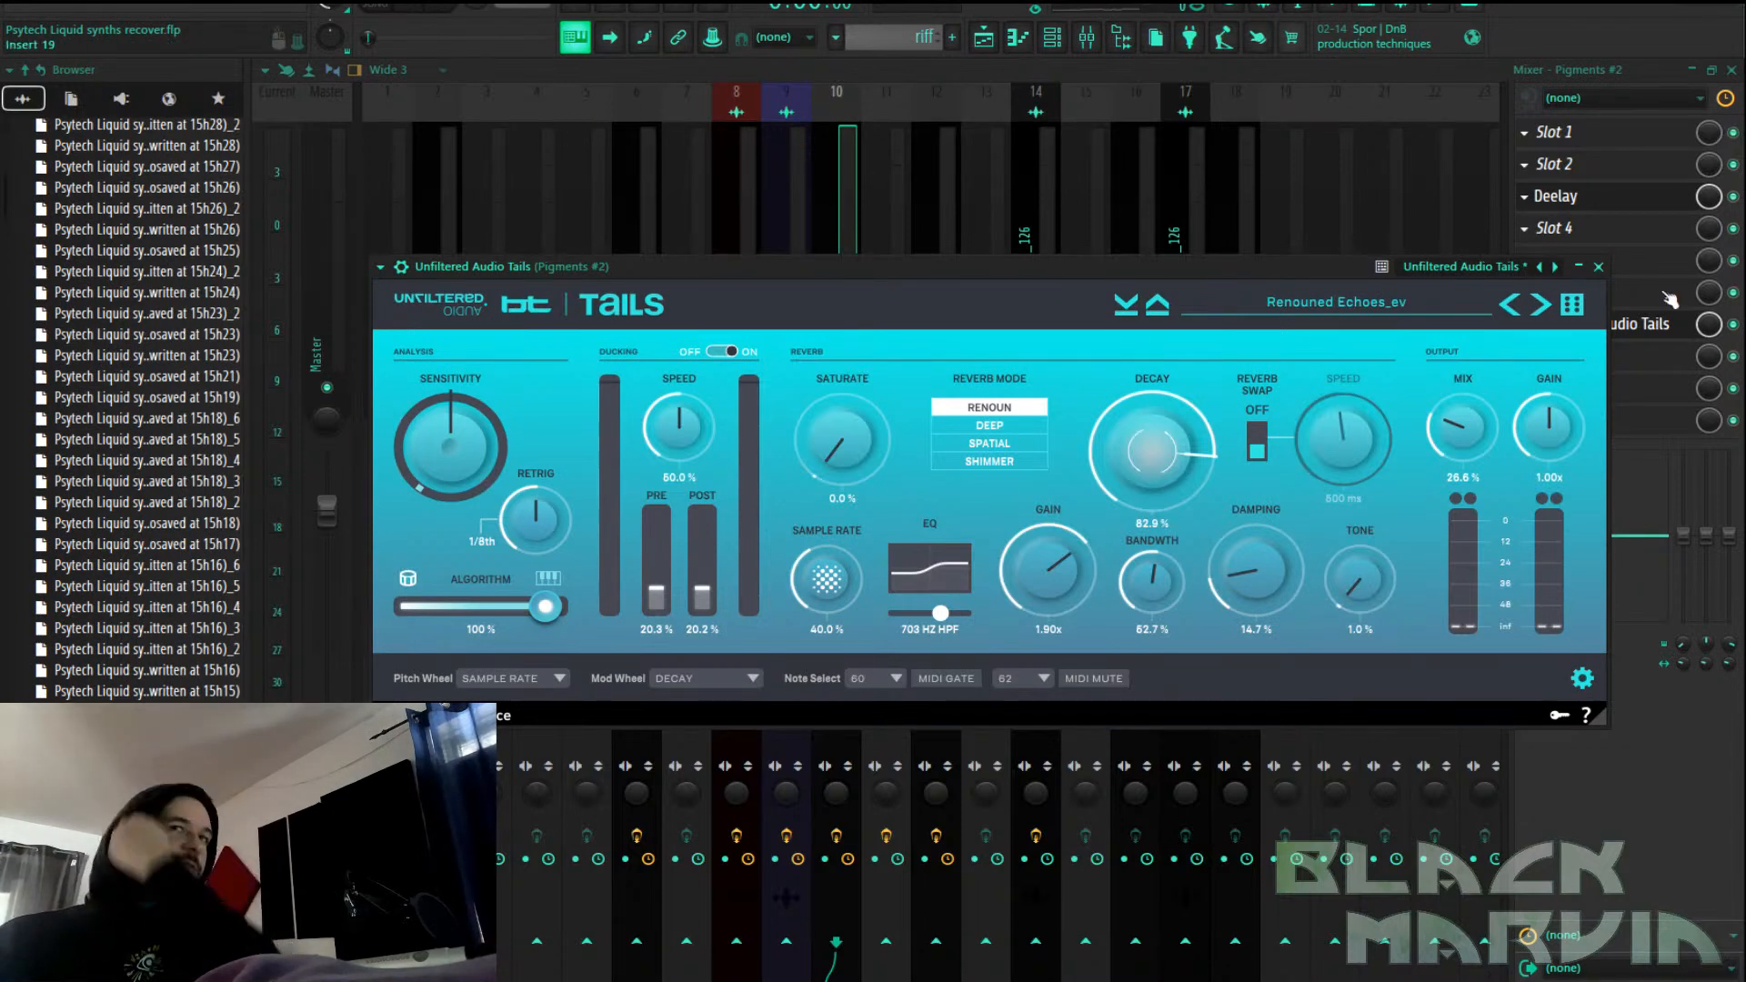
Check the maker's name in the Deelay window, and open the Integraudio homepage from the Google results in the web browser
{"action": "left_click", "coordinate": [1646, 215]}
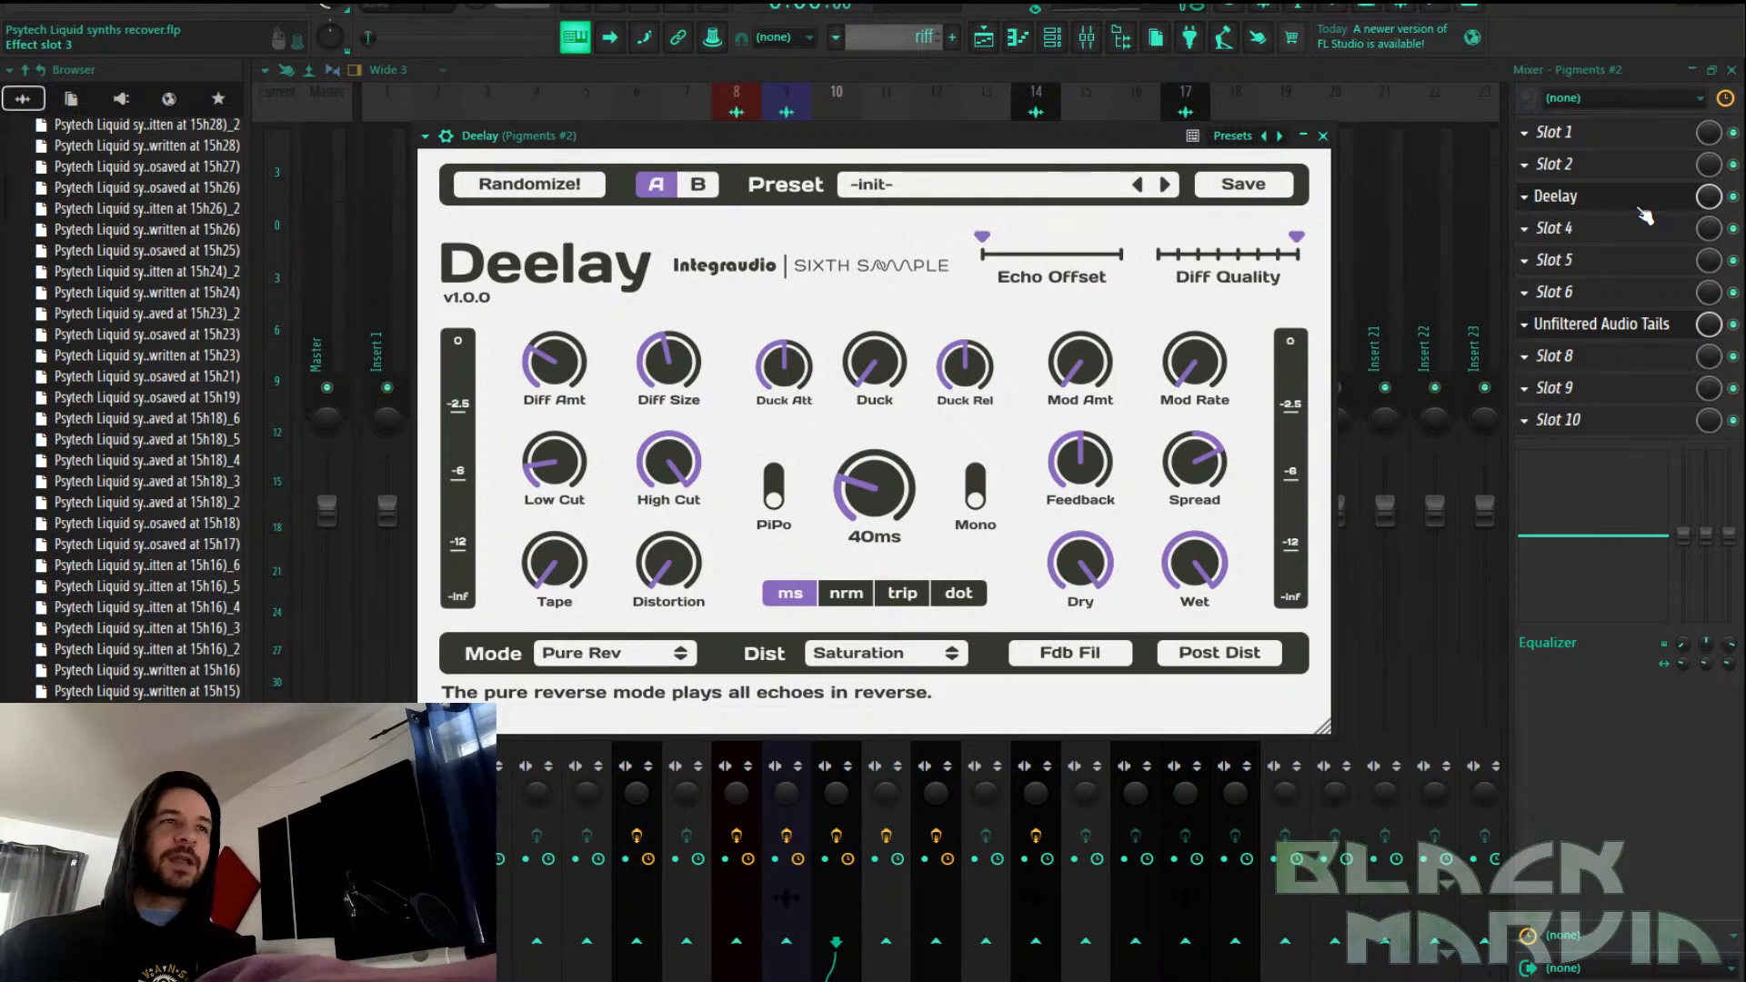
{"action": "left_click", "coordinate": [1647, 215]}
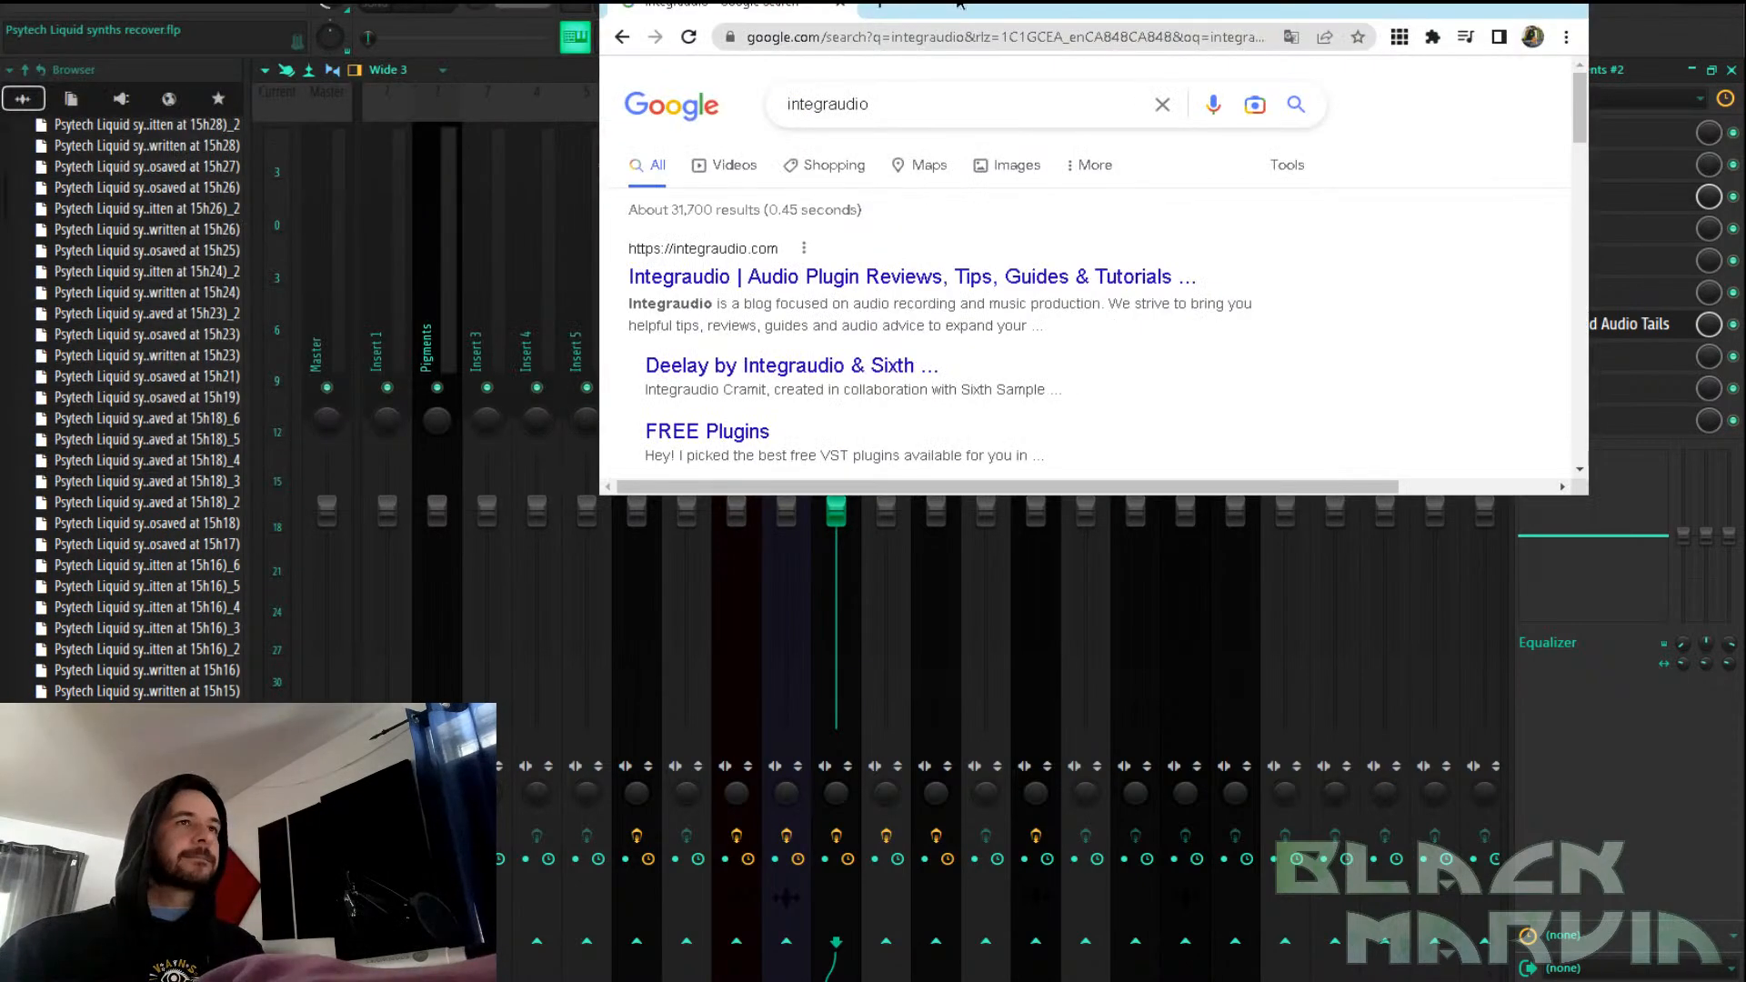
{"action": "double_click", "coordinate": [959, 4]}
{"action": "left_click", "coordinate": [502, 273]}
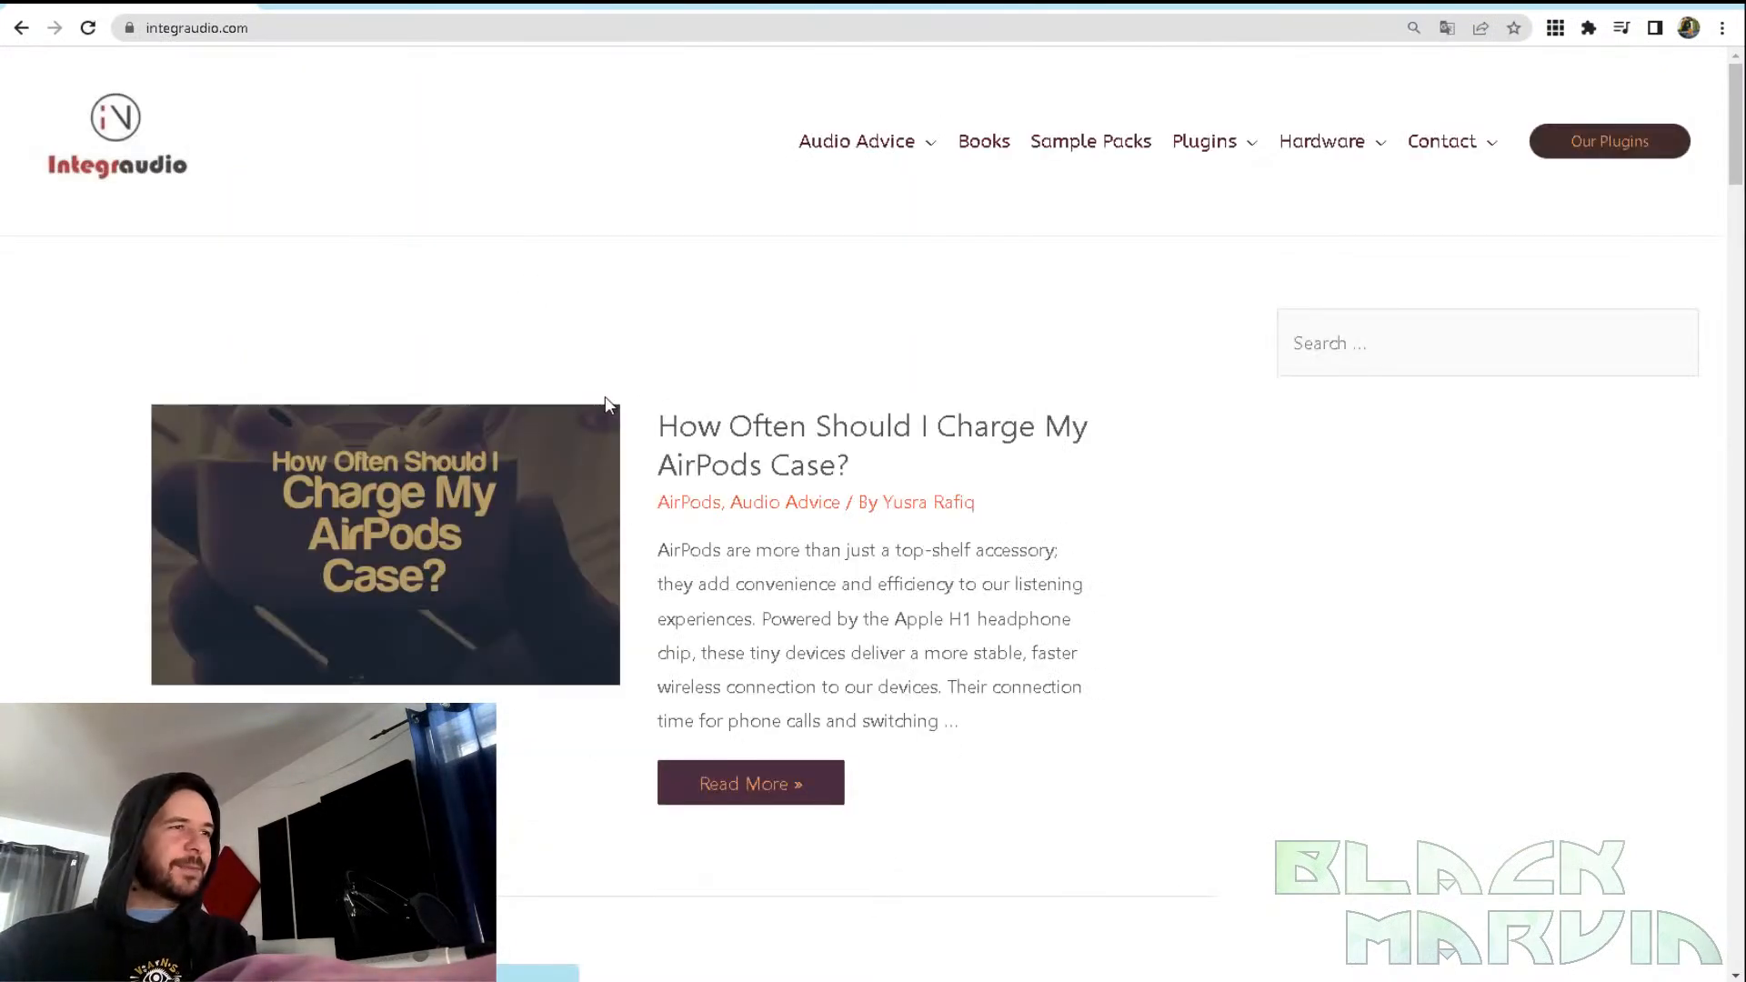
Open Integraudio's FREE Plugins page, examine its plugin lists by category, and return to FL Studio
{"action": "mouse_move", "coordinate": [885, 148]}
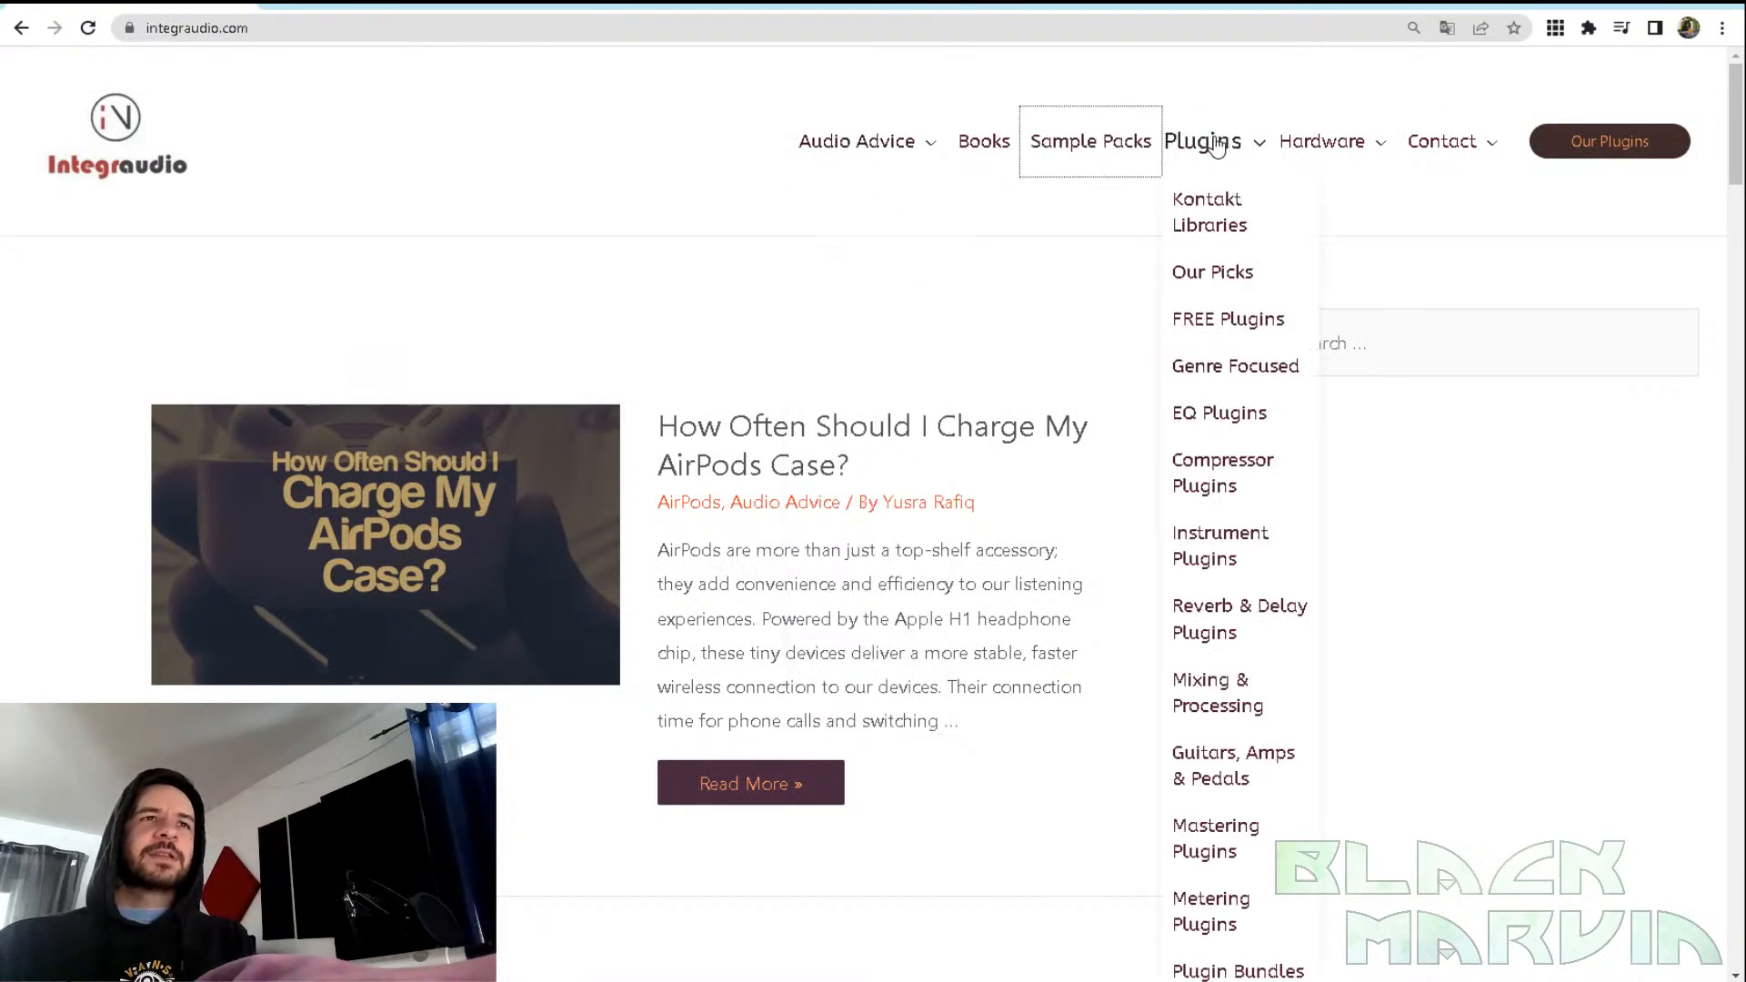
{"action": "mouse_move", "coordinate": [1197, 153]}
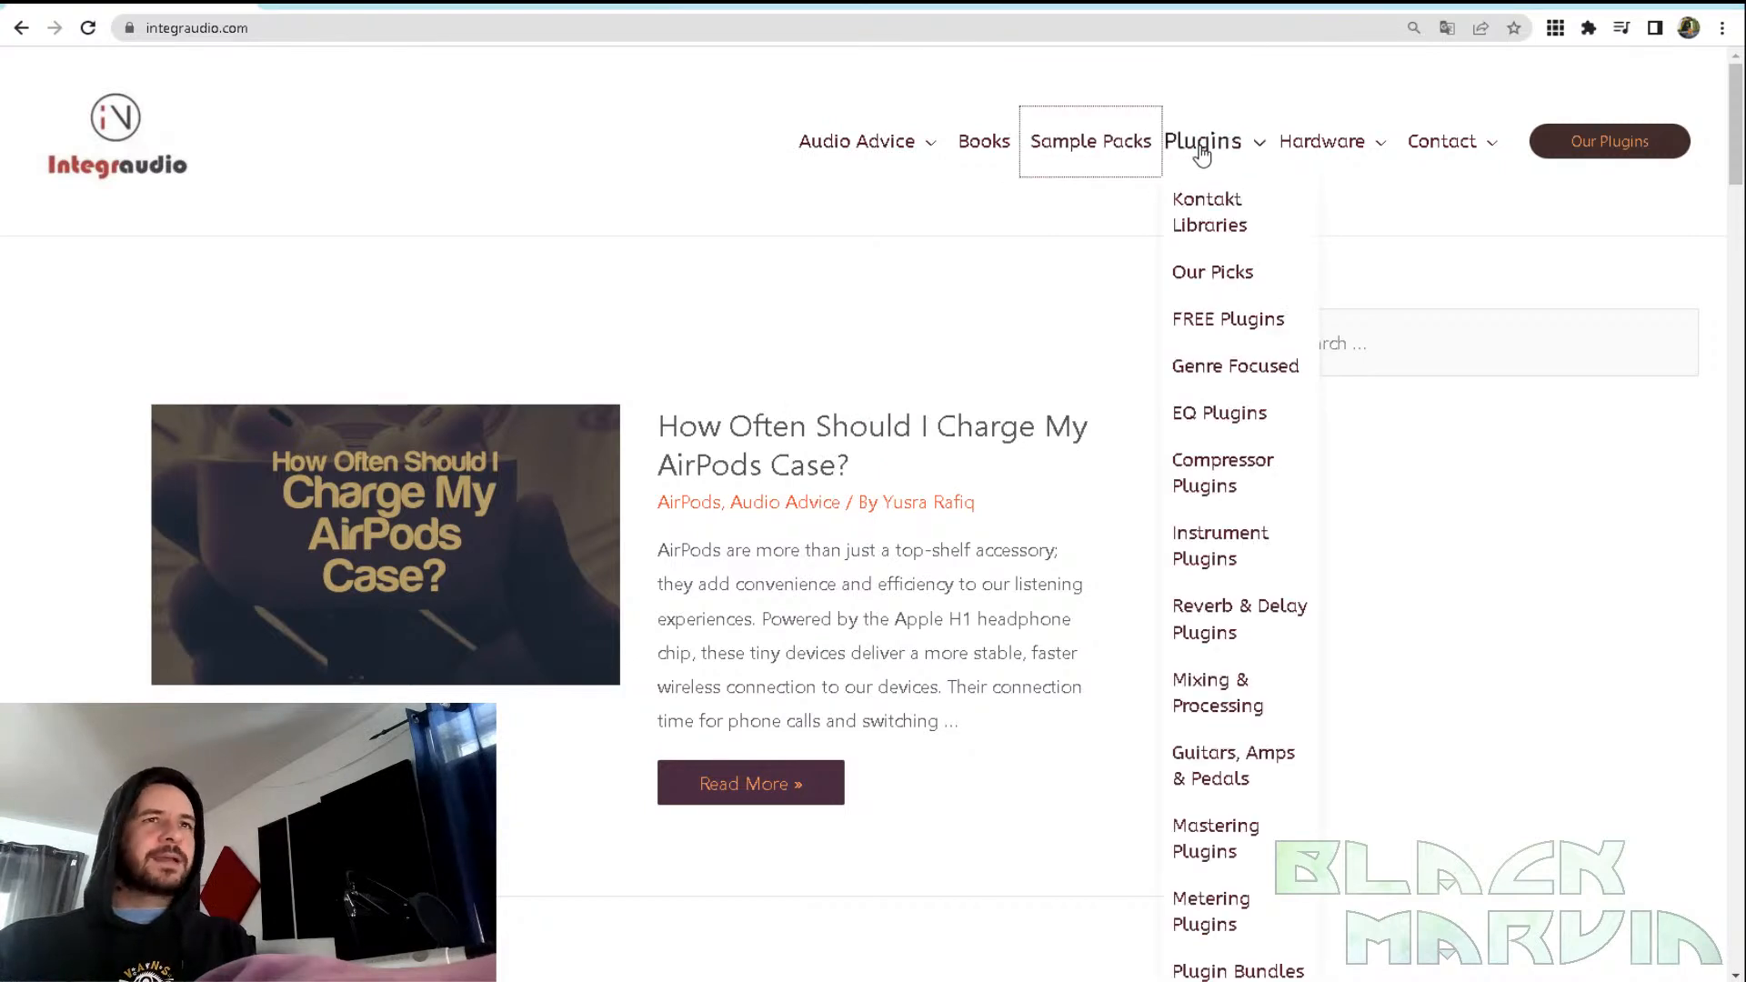
{"action": "left_click", "coordinate": [1276, 323]}
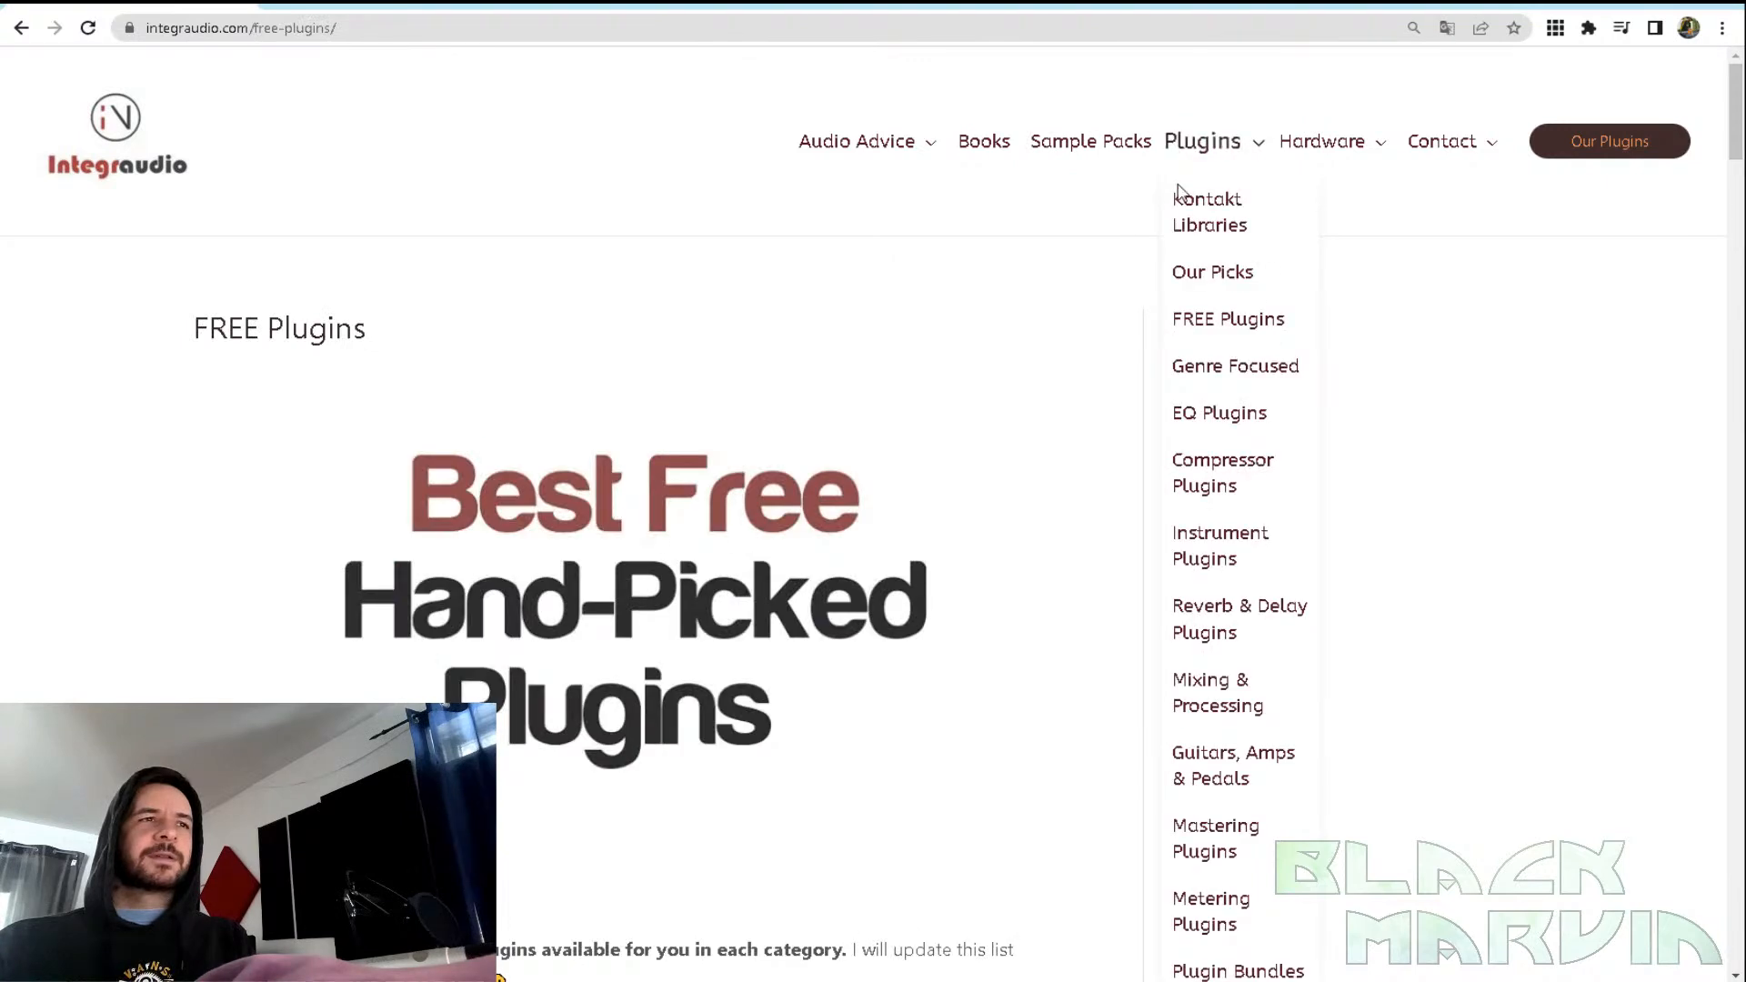
{"action": "scroll", "coordinate": [1092, 350], "scroll_direction": "down", "scroll_amount": 10}
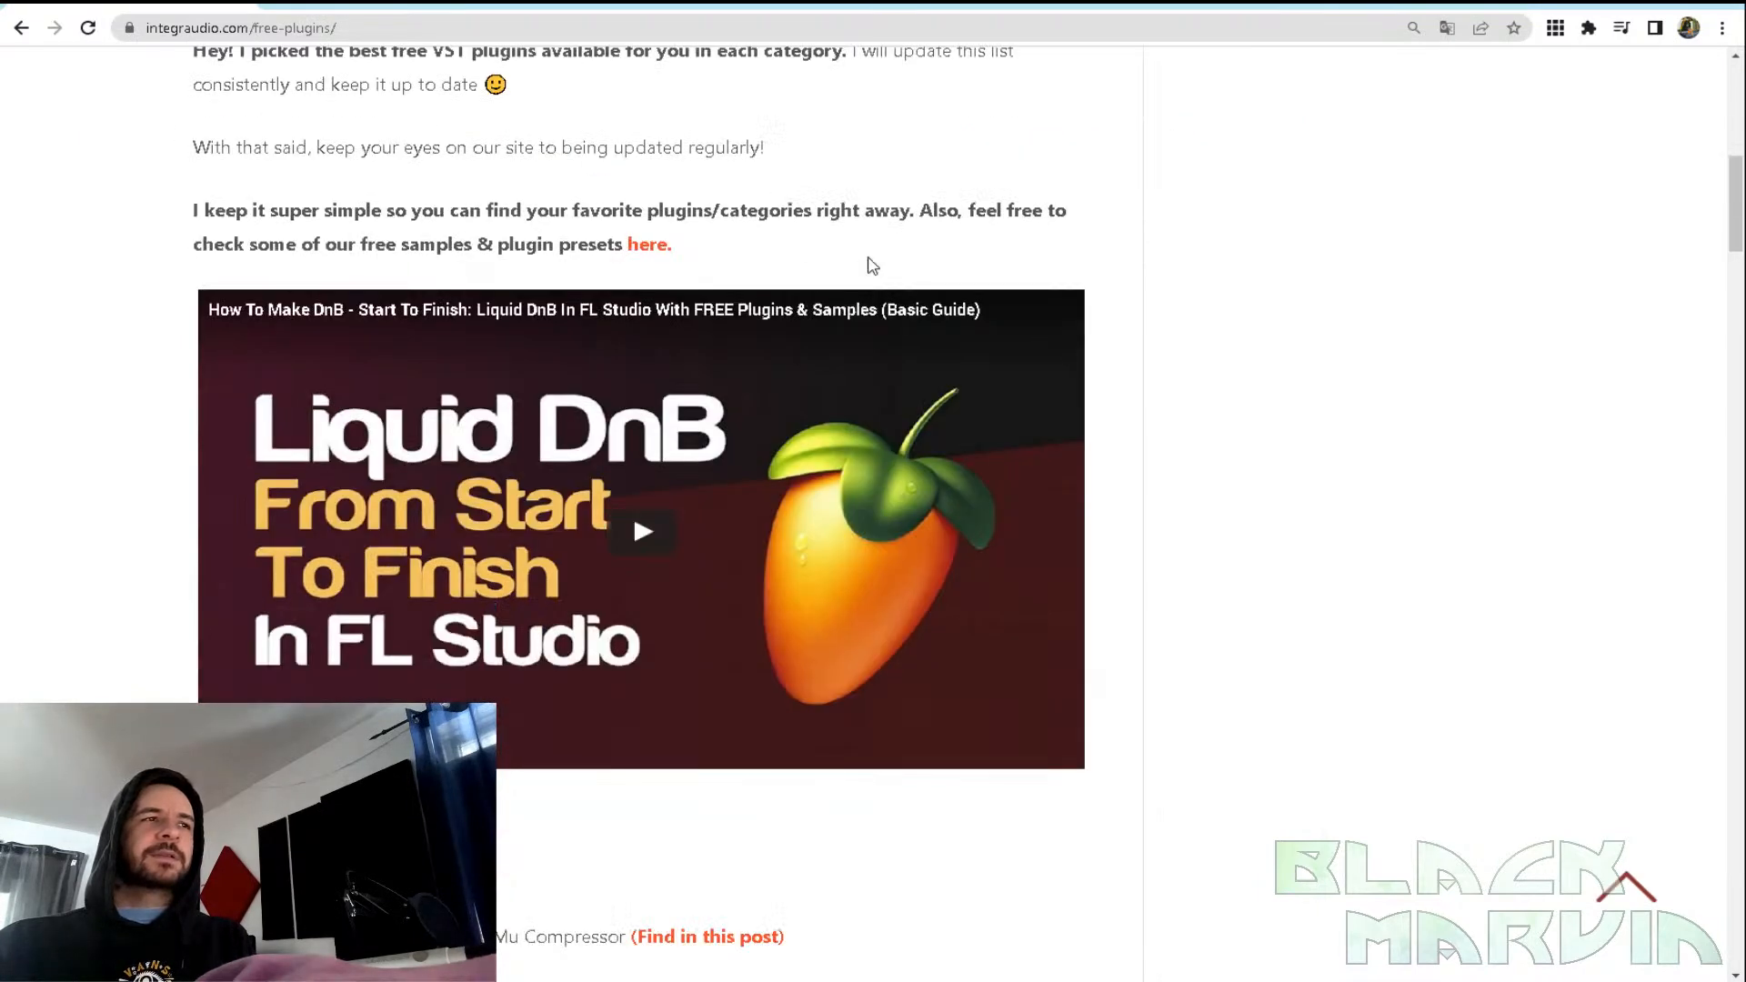
{"action": "scroll", "coordinate": [951, 231], "scroll_direction": "down", "scroll_amount": 6}
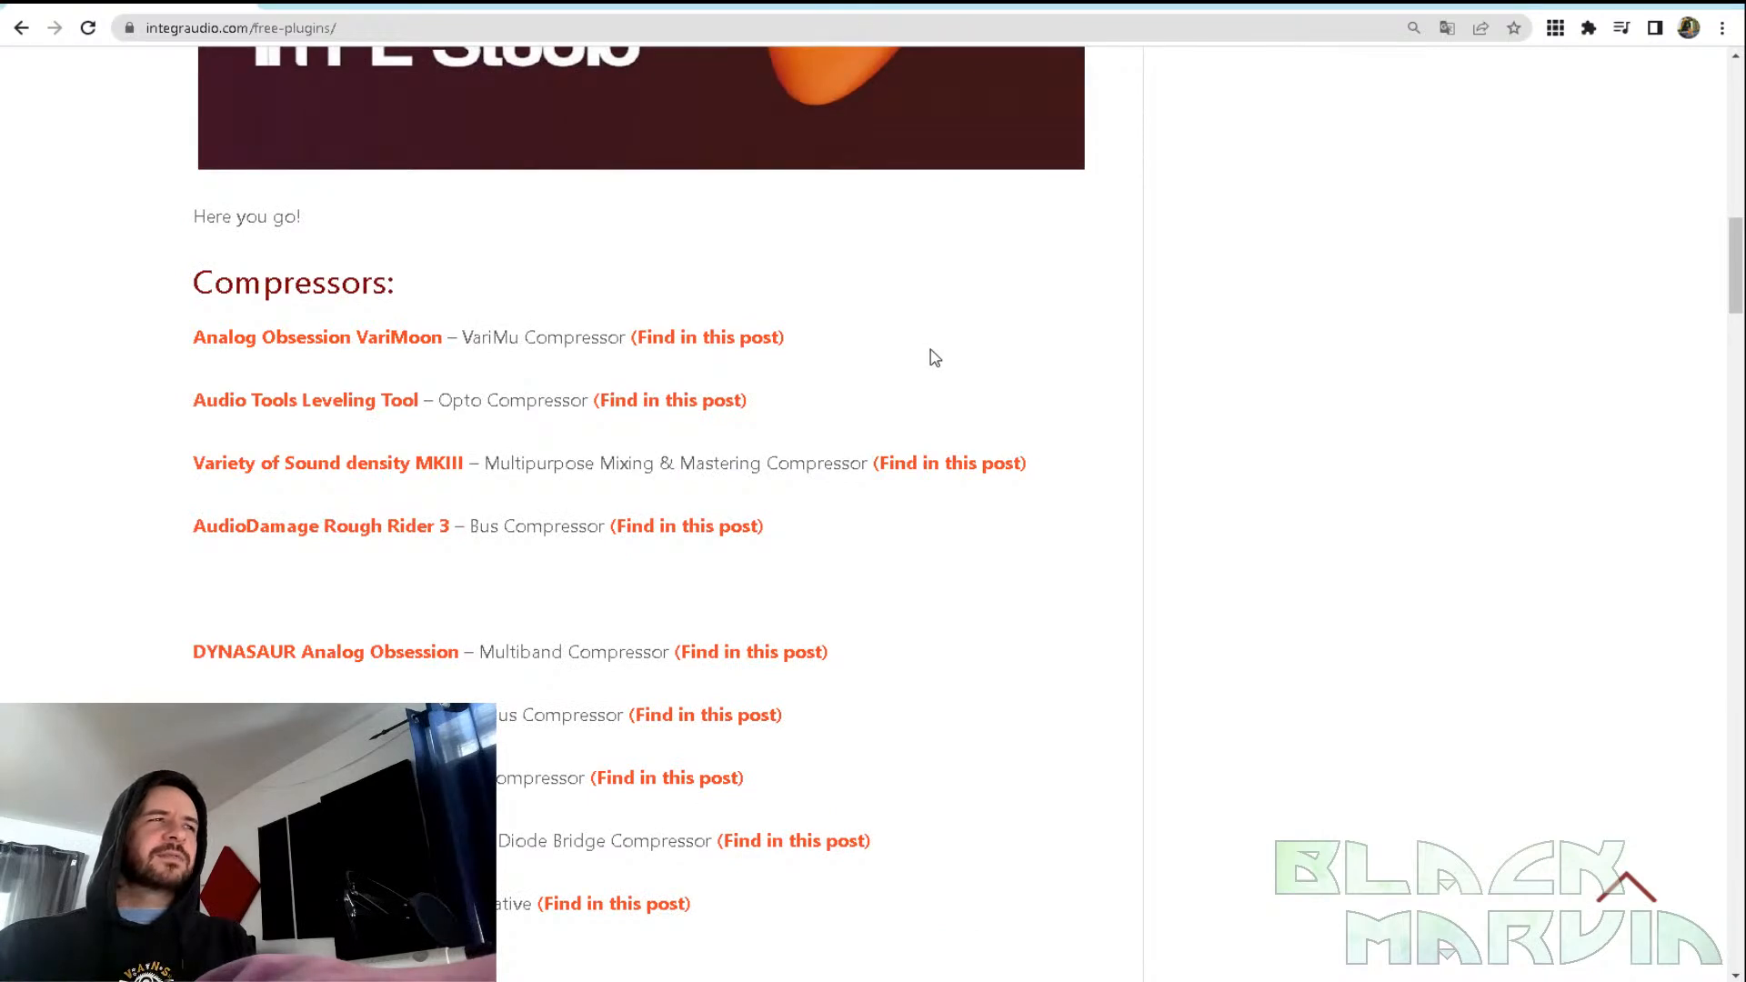
{"action": "scroll", "coordinate": [934, 357], "scroll_direction": "down", "scroll_amount": 3}
{"action": "scroll", "coordinate": [934, 358], "scroll_direction": "up", "scroll_amount": 15}
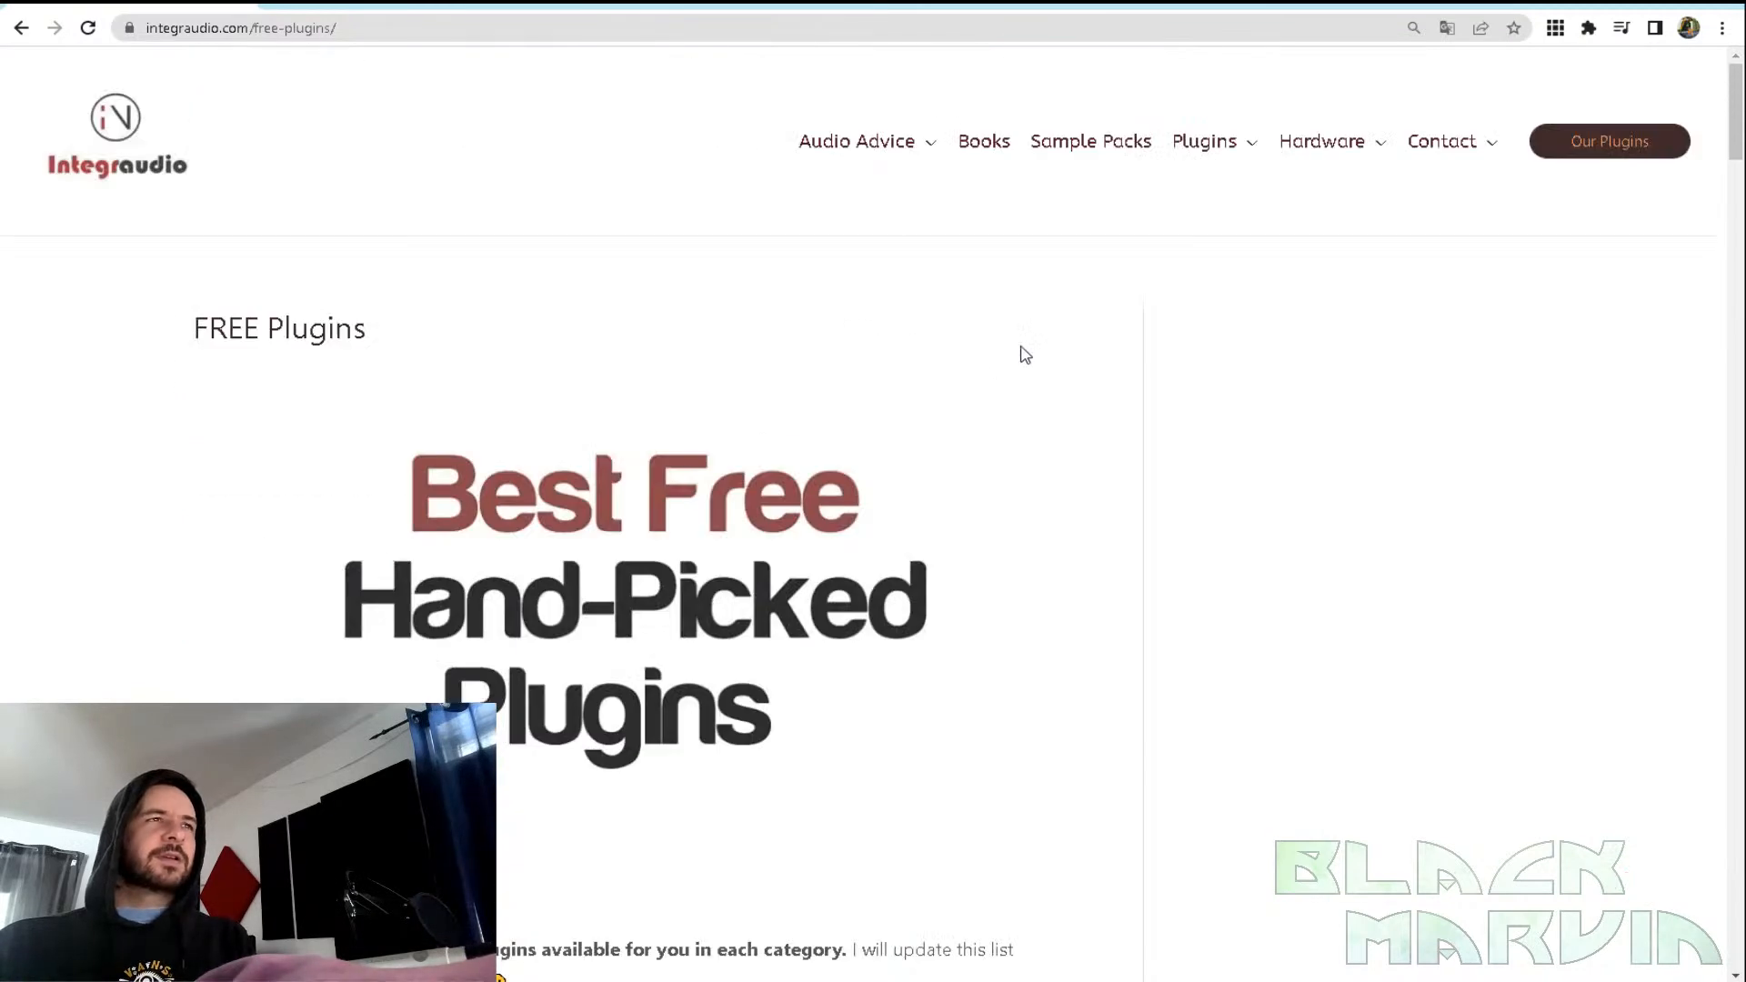
{"action": "mouse_move", "coordinate": [1228, 150]}
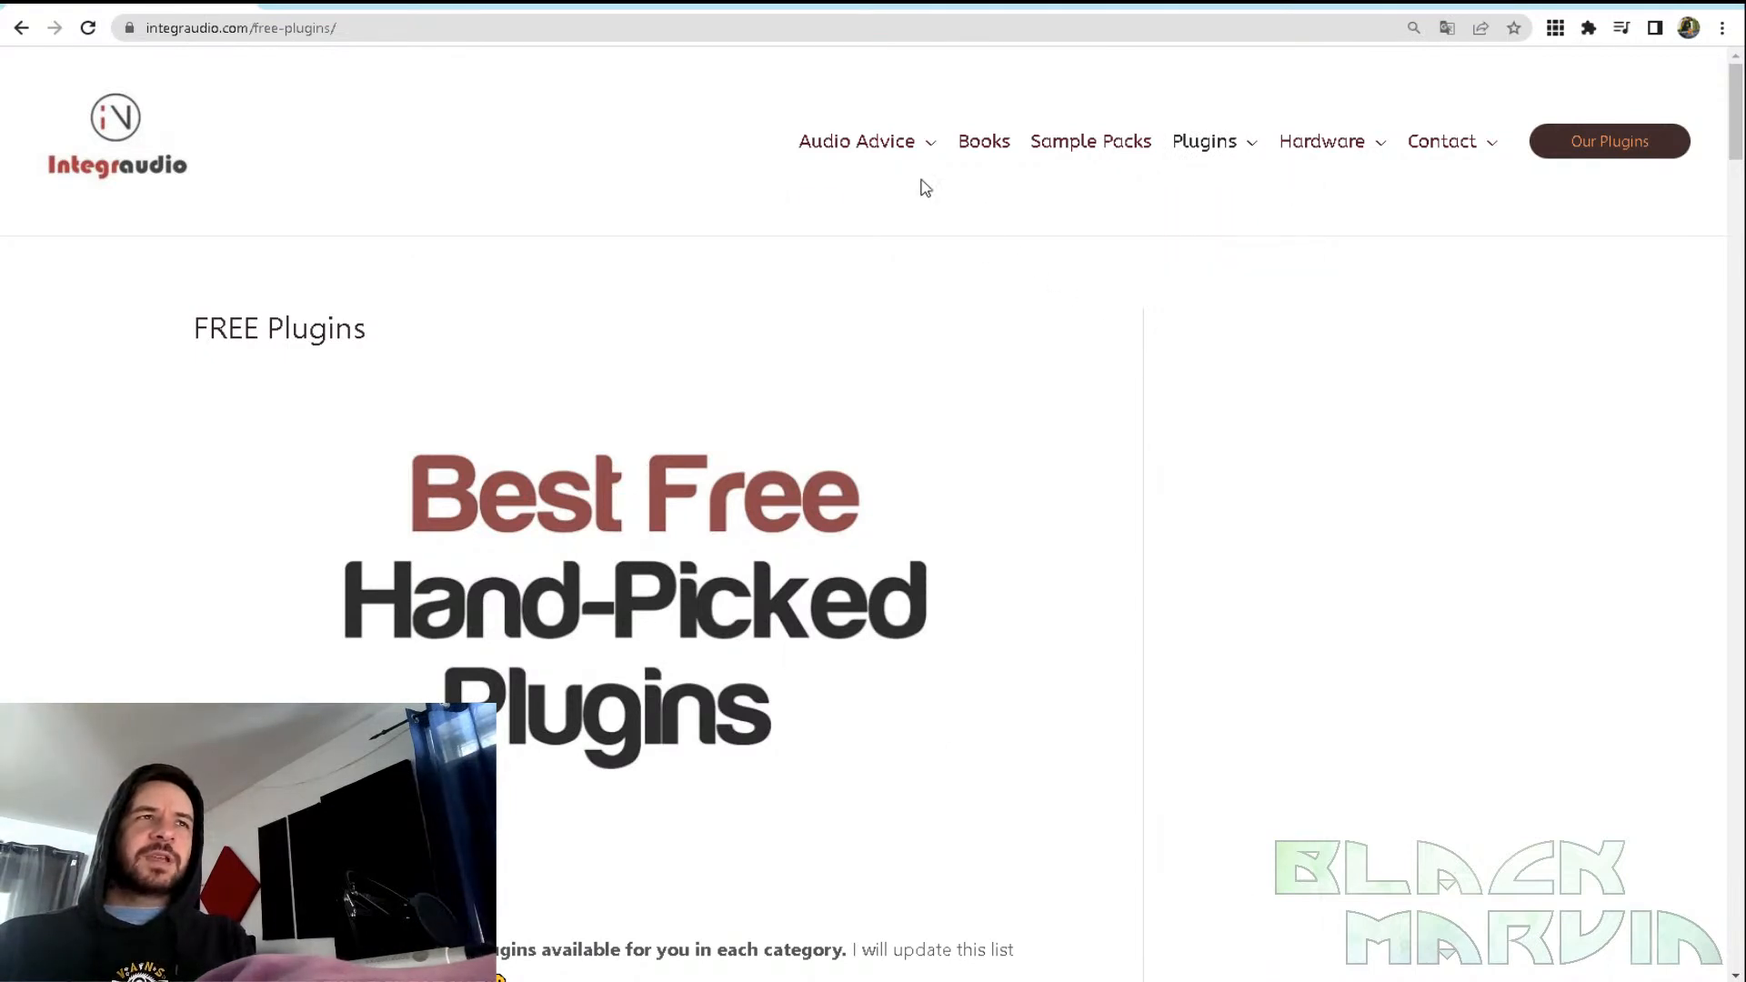
{"action": "scroll", "coordinate": [1430, 297], "scroll_direction": "down", "scroll_amount": 20}
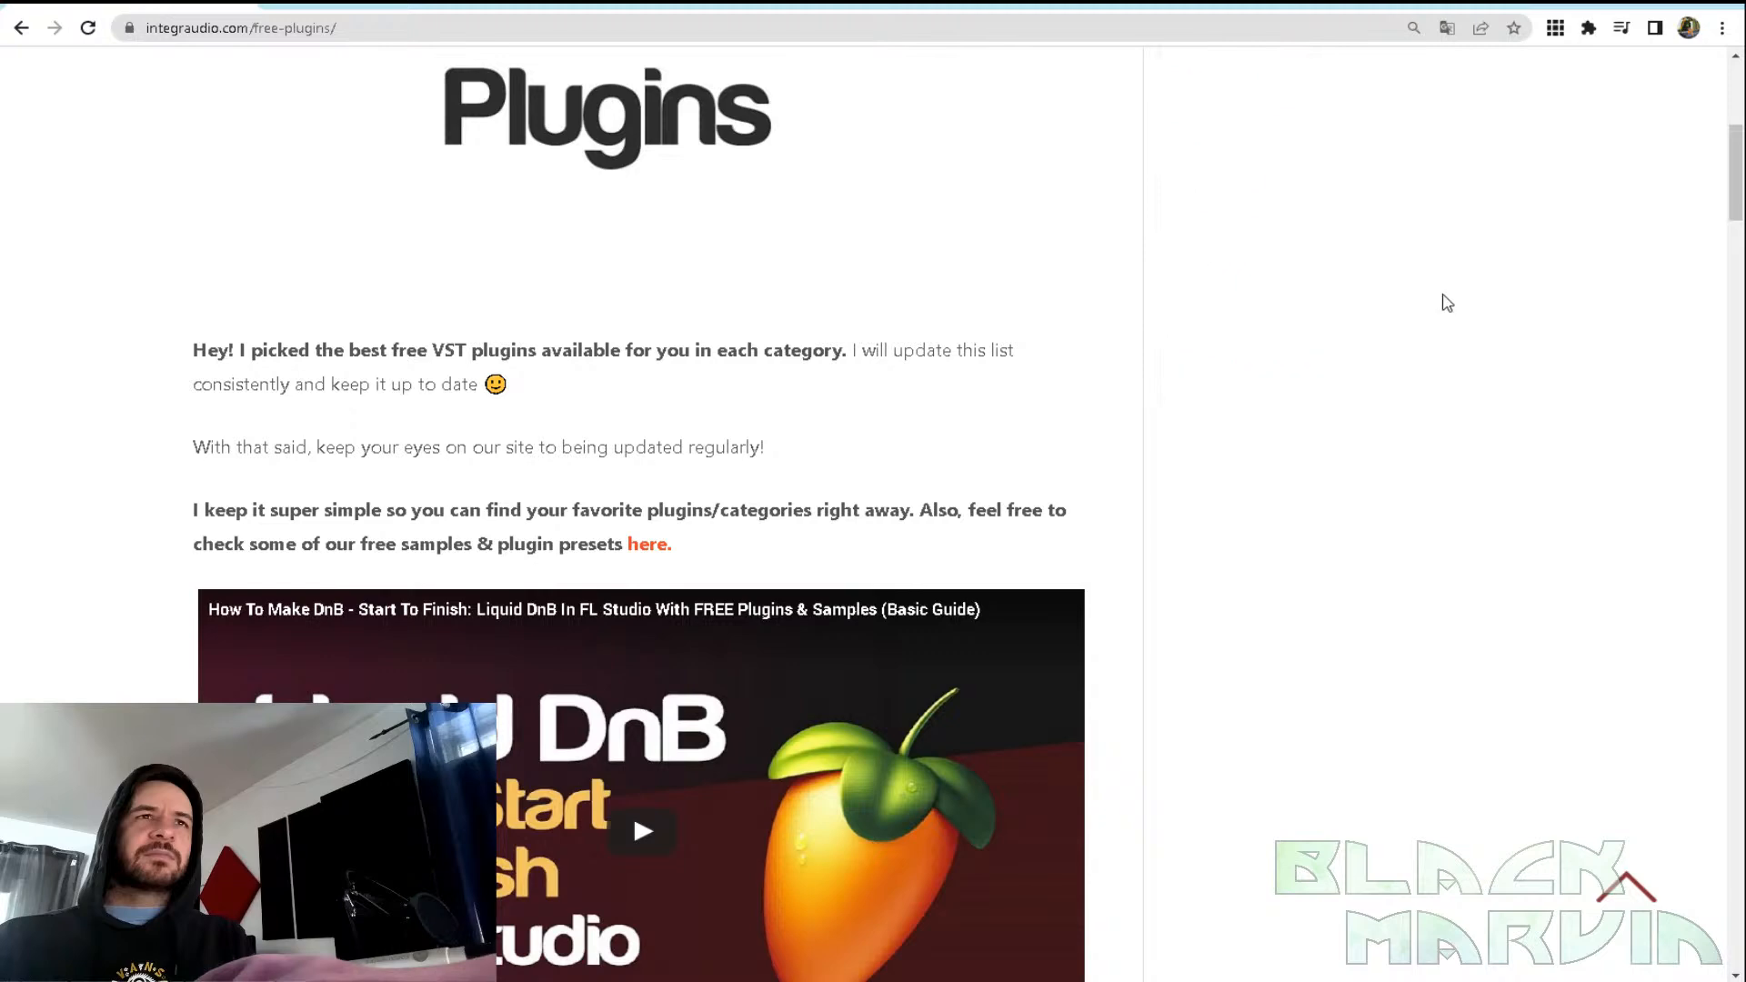
{"action": "scroll", "coordinate": [861, 150], "scroll_direction": "up", "scroll_amount": 10}
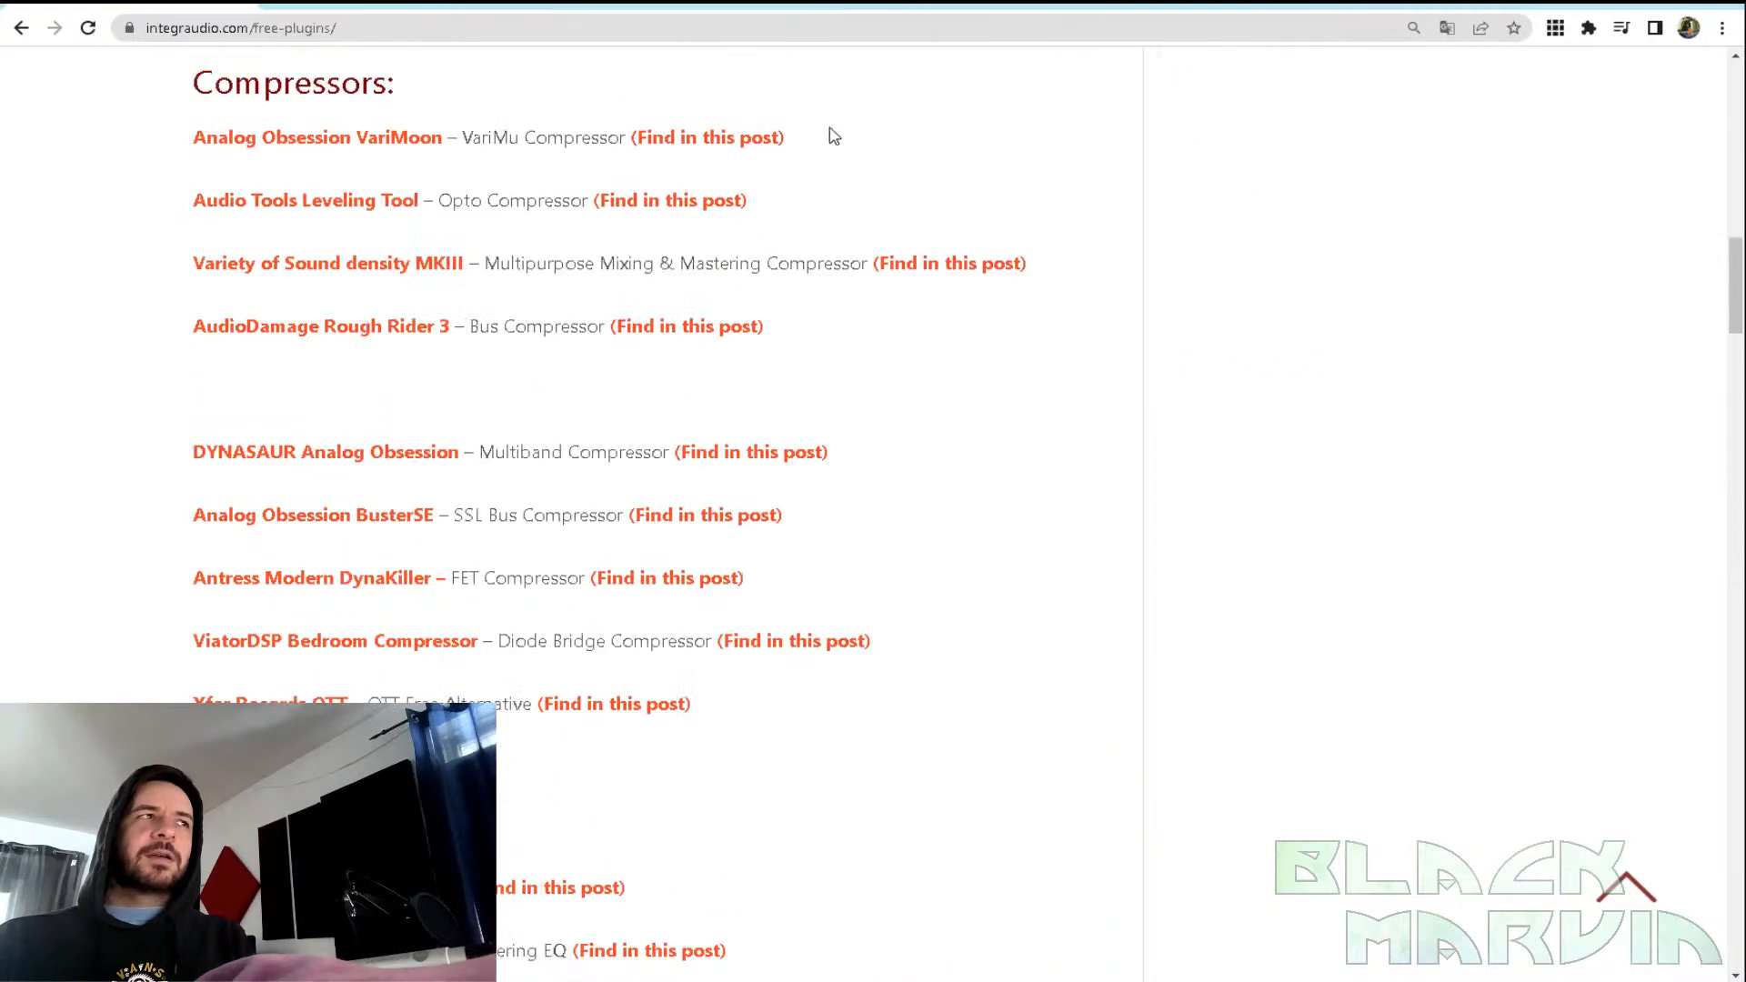
{"action": "left_click", "coordinate": [239, 2]}
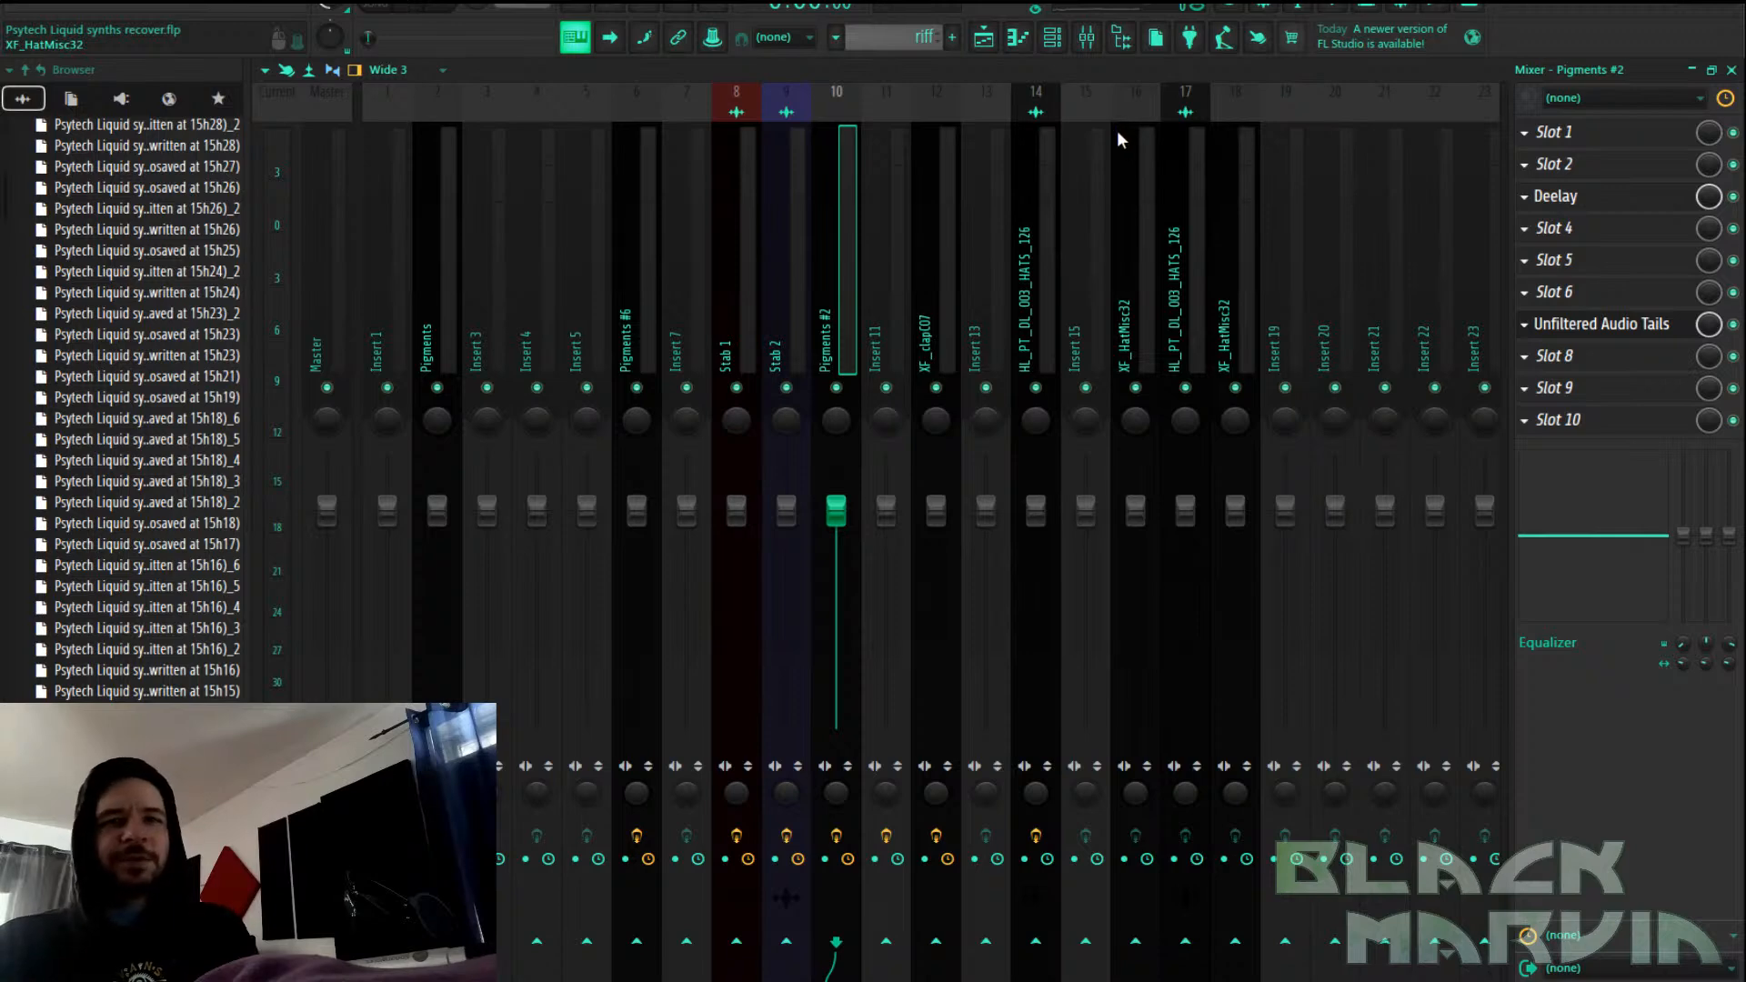
Review Deelay's settings, close its window, and reopen Unfiltered Audio Tails on the Pigments #2 track
{"action": "left_click", "coordinate": [1566, 206]}
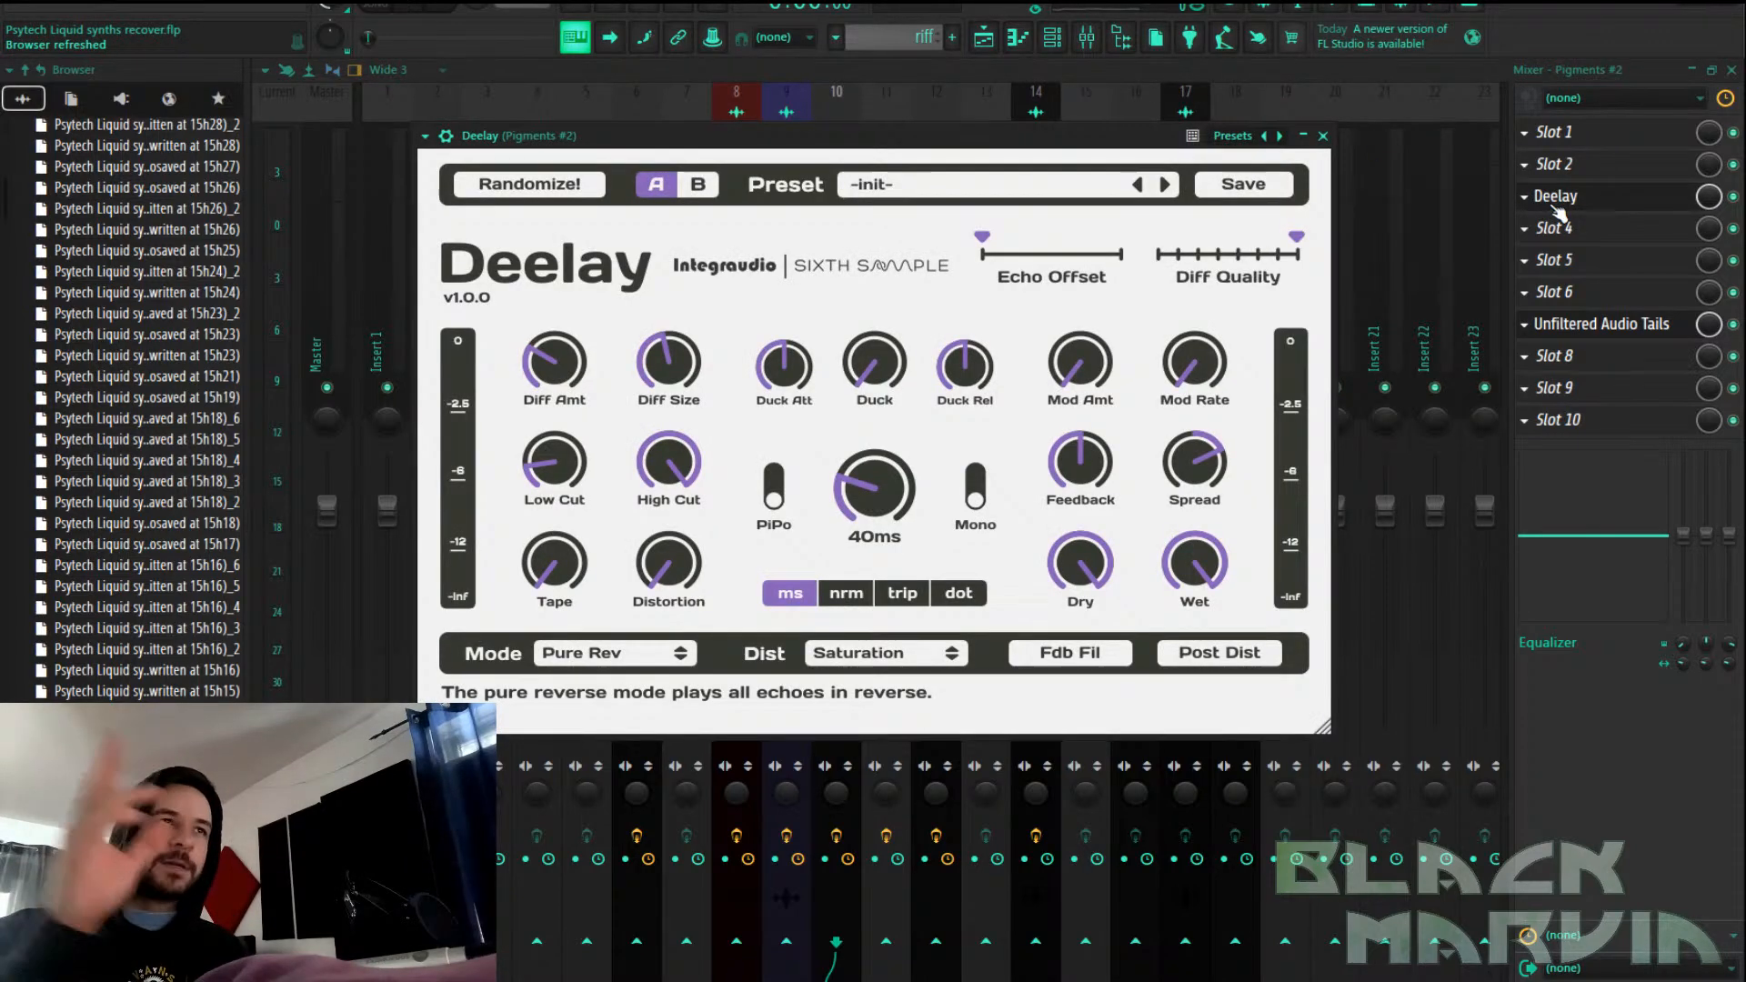
{"action": "left_click", "coordinate": [1324, 137]}
{"action": "left_click", "coordinate": [1594, 329]}
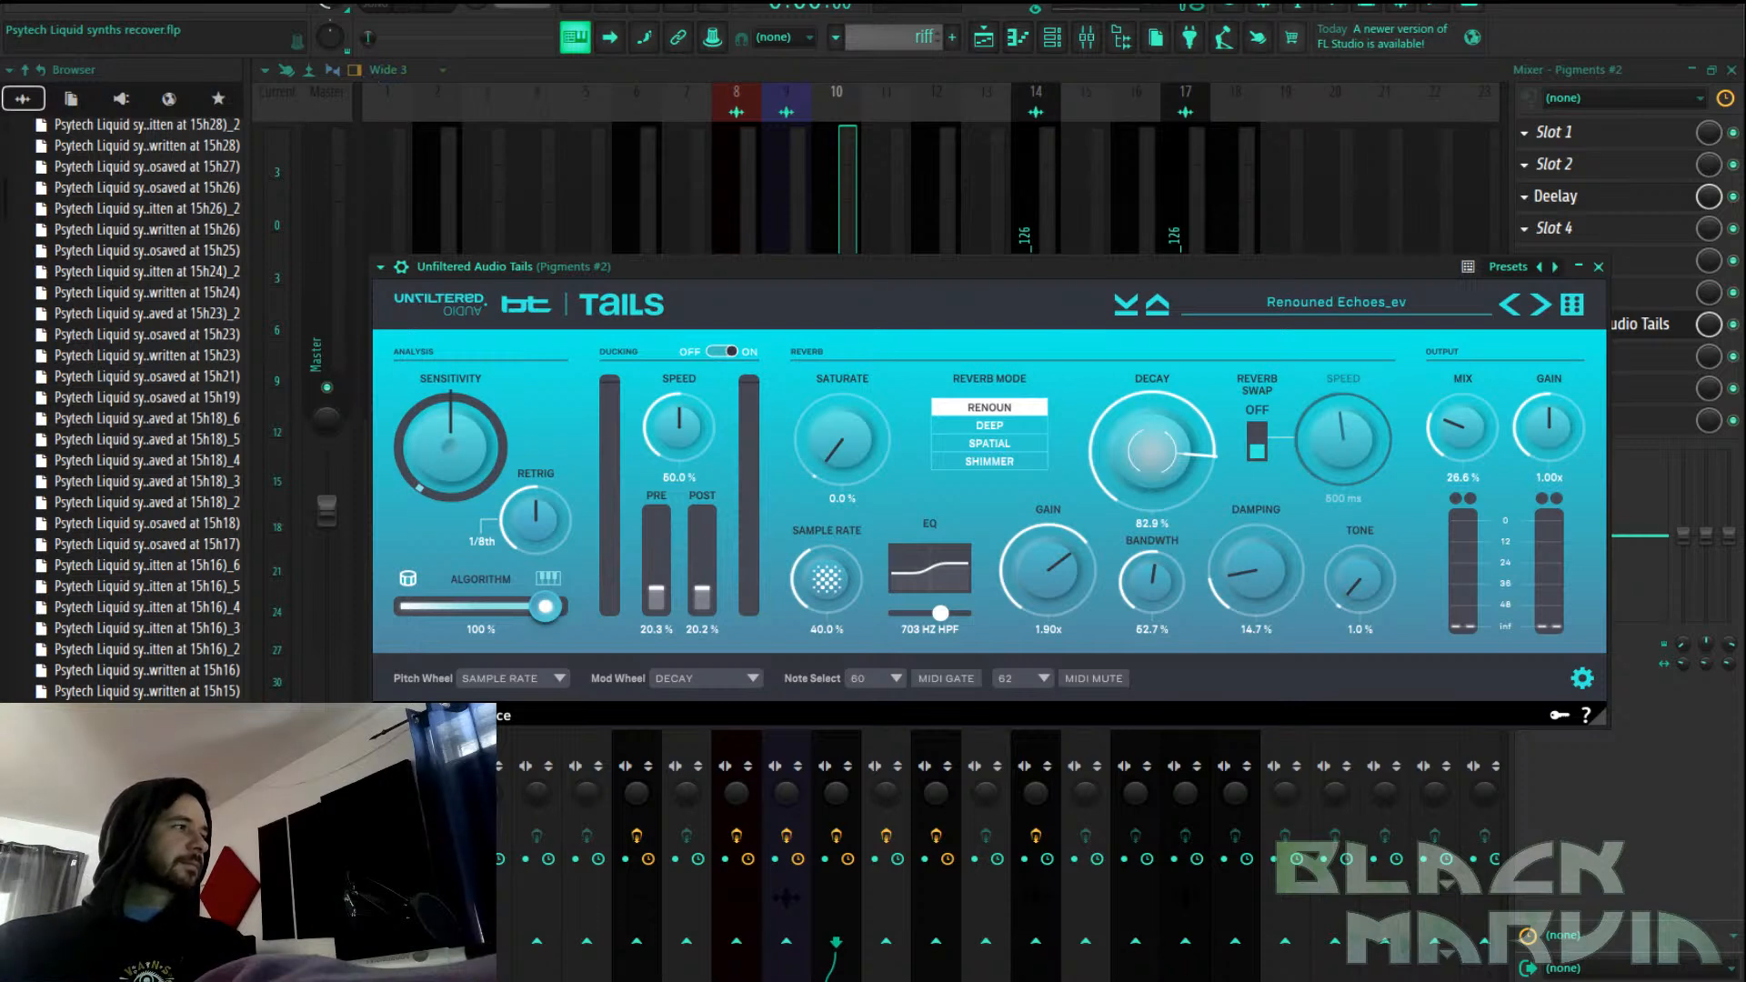
While the riff plays, set the Tails Mix to 18.2% and its Sample Rate to 100%
{"action": "left_click", "coordinate": [416, 4]}
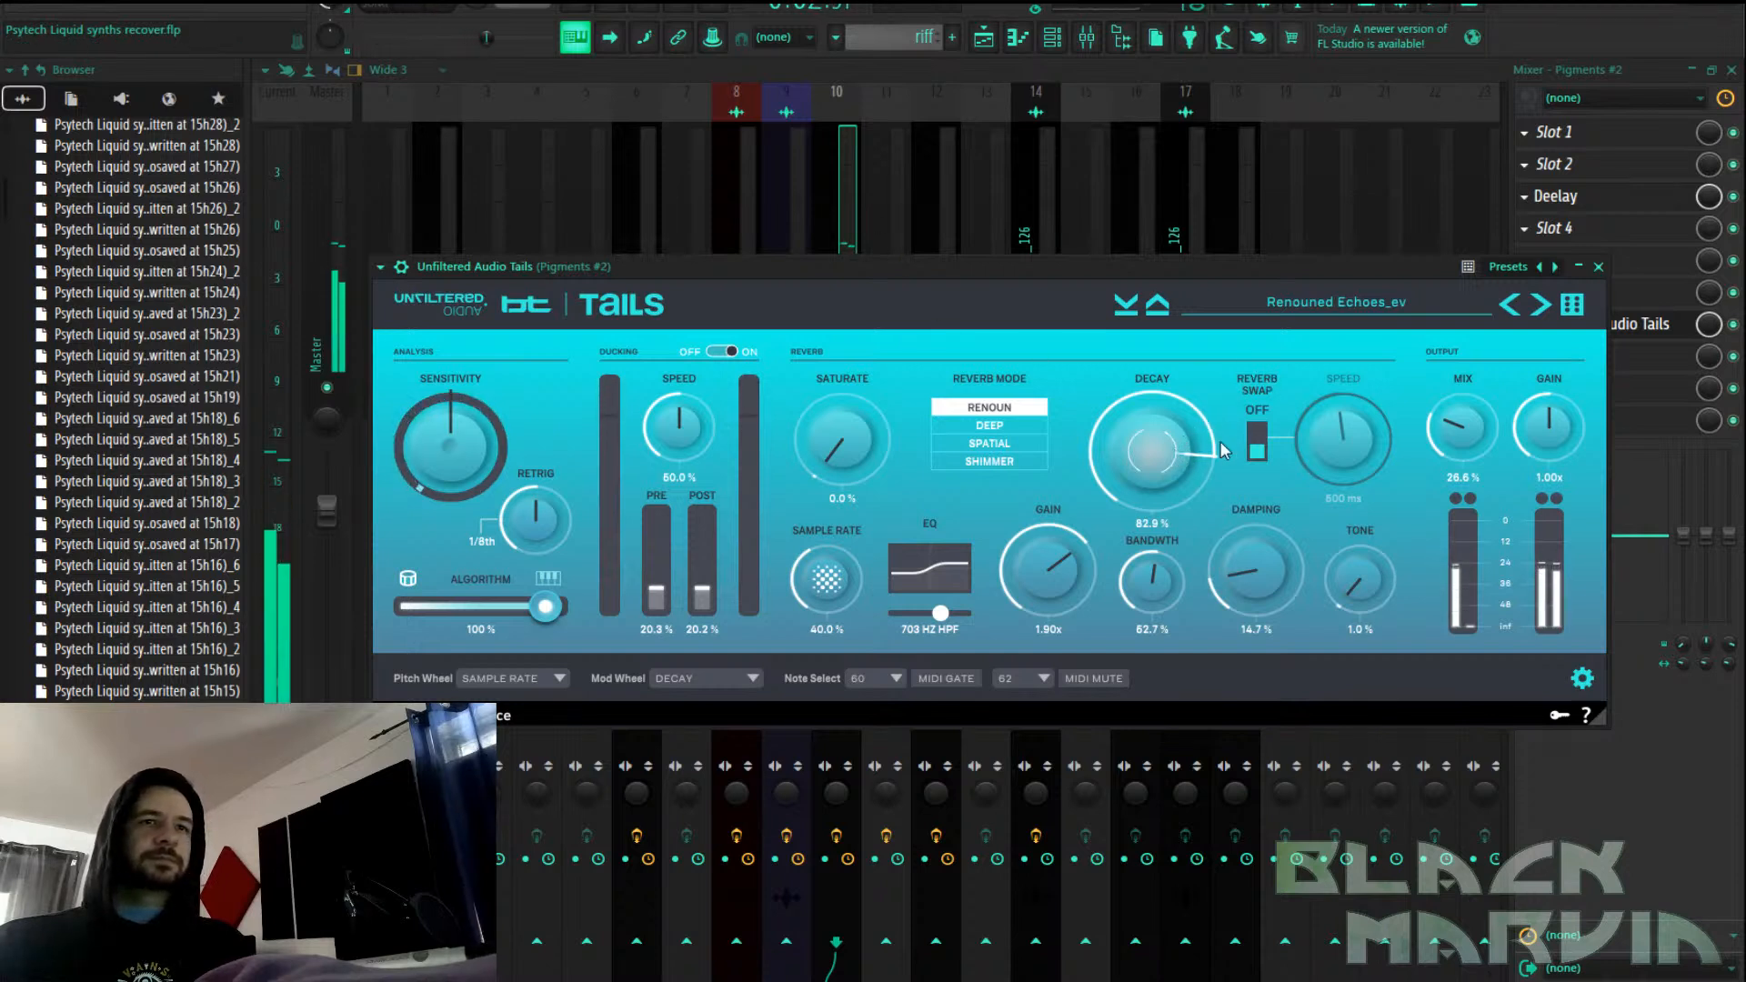
{"action": "left_click_drag", "start_coordinate": [1462, 431], "coordinate": [1461, 448]}
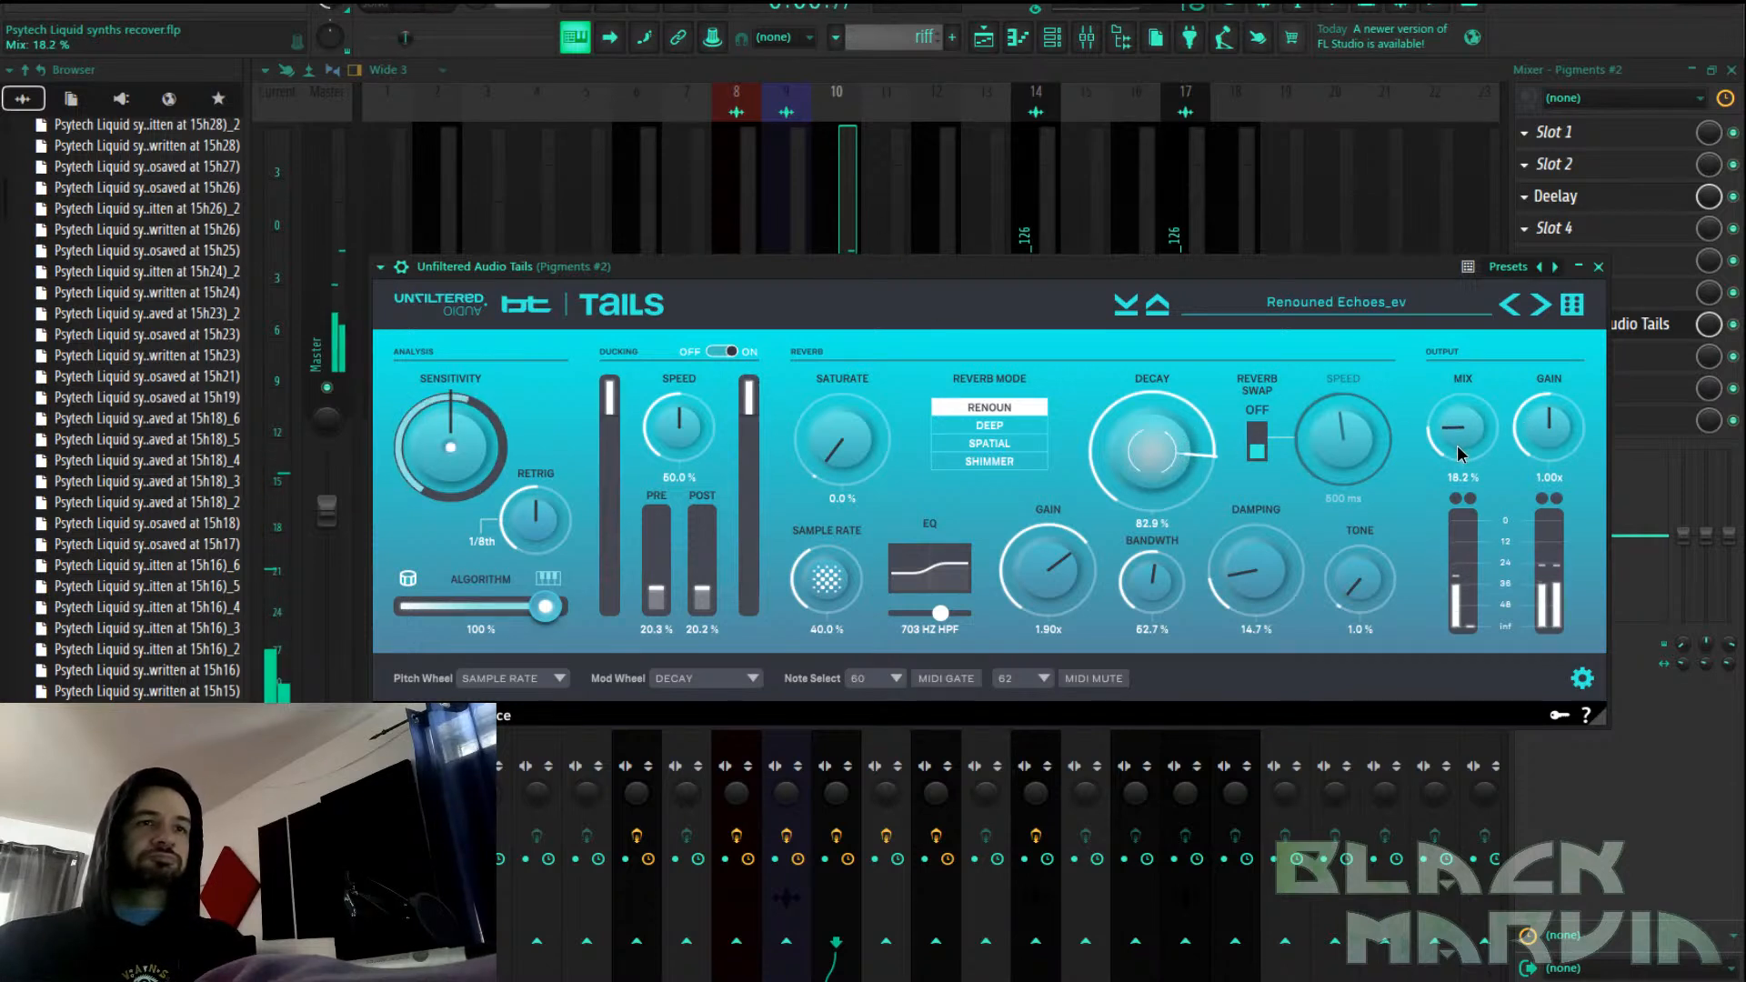
{"action": "mouse_move", "coordinate": [828, 580]}
{"action": "left_mouse_down"}
{"action": "mouse_move", "coordinate": [831, 511]}
{"action": "mouse_move", "coordinate": [852, 555]}
{"action": "left_mouse_up"}
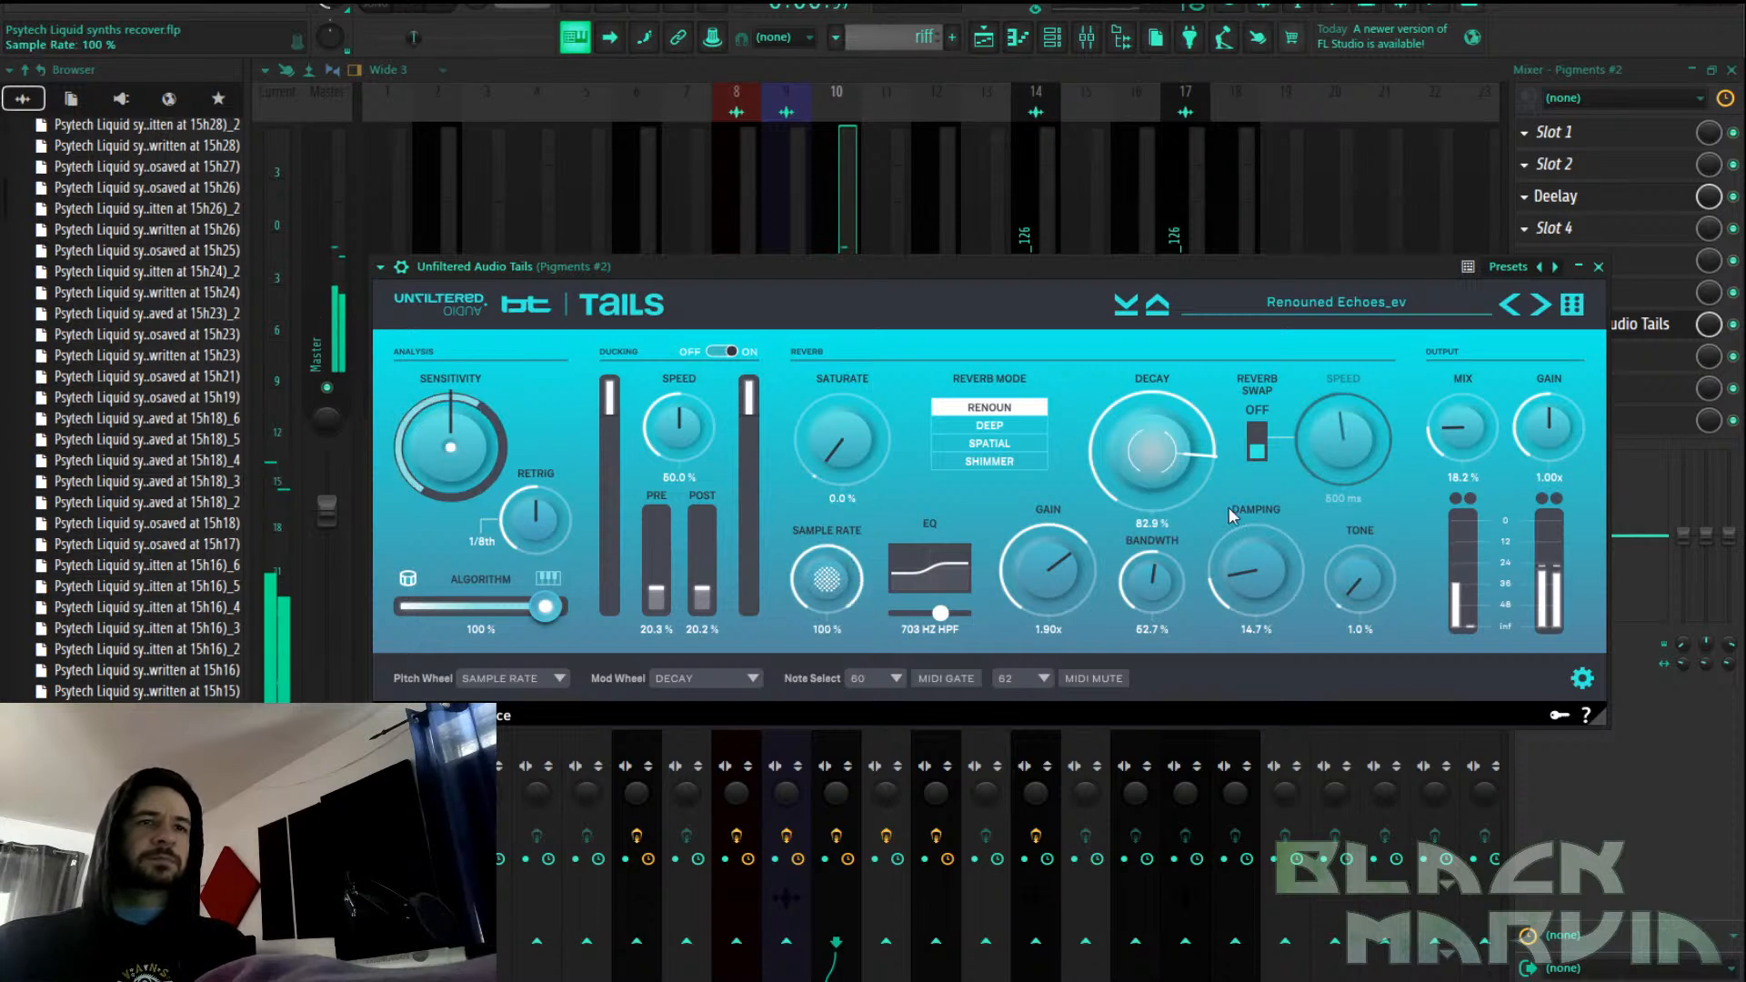
{"action": "left_click", "coordinate": [858, 219]}
Place a riff pattern clip on playlist Track 17 at bar 5, the start of Part B, while the song plays
{"action": "left_click", "coordinate": [987, 40]}
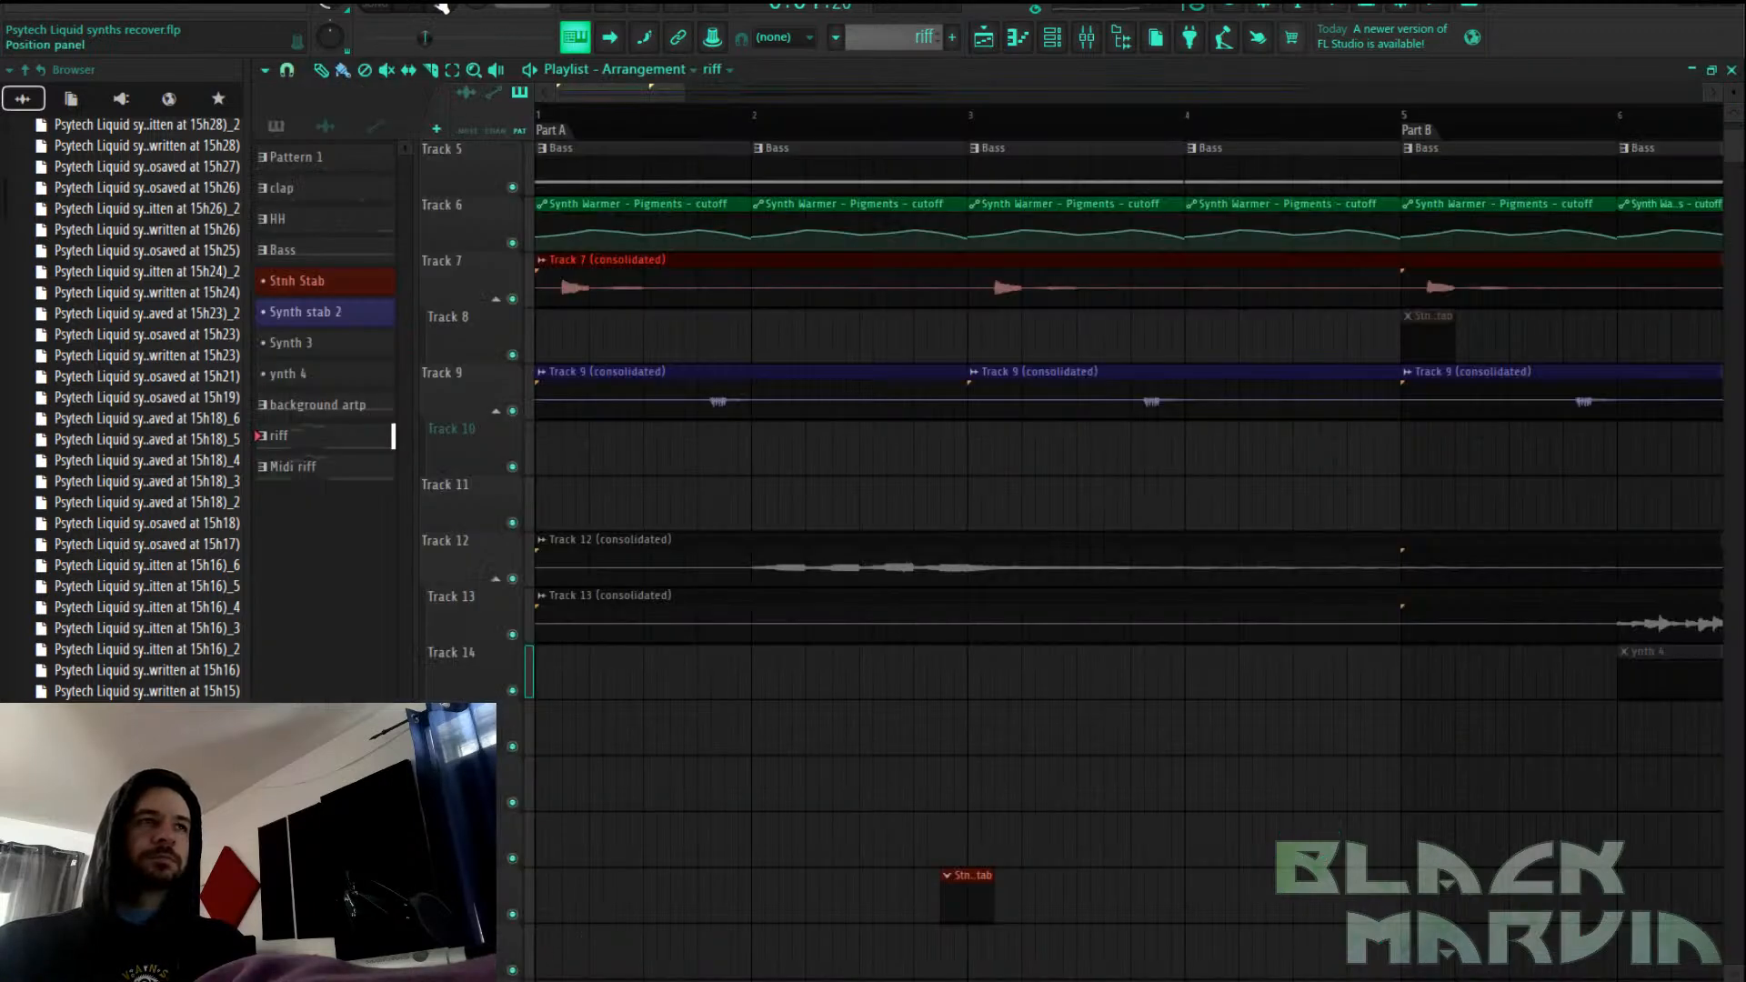
{"action": "scroll", "coordinate": [1005, 125], "scroll_direction": "down", "scroll_amount": 5}
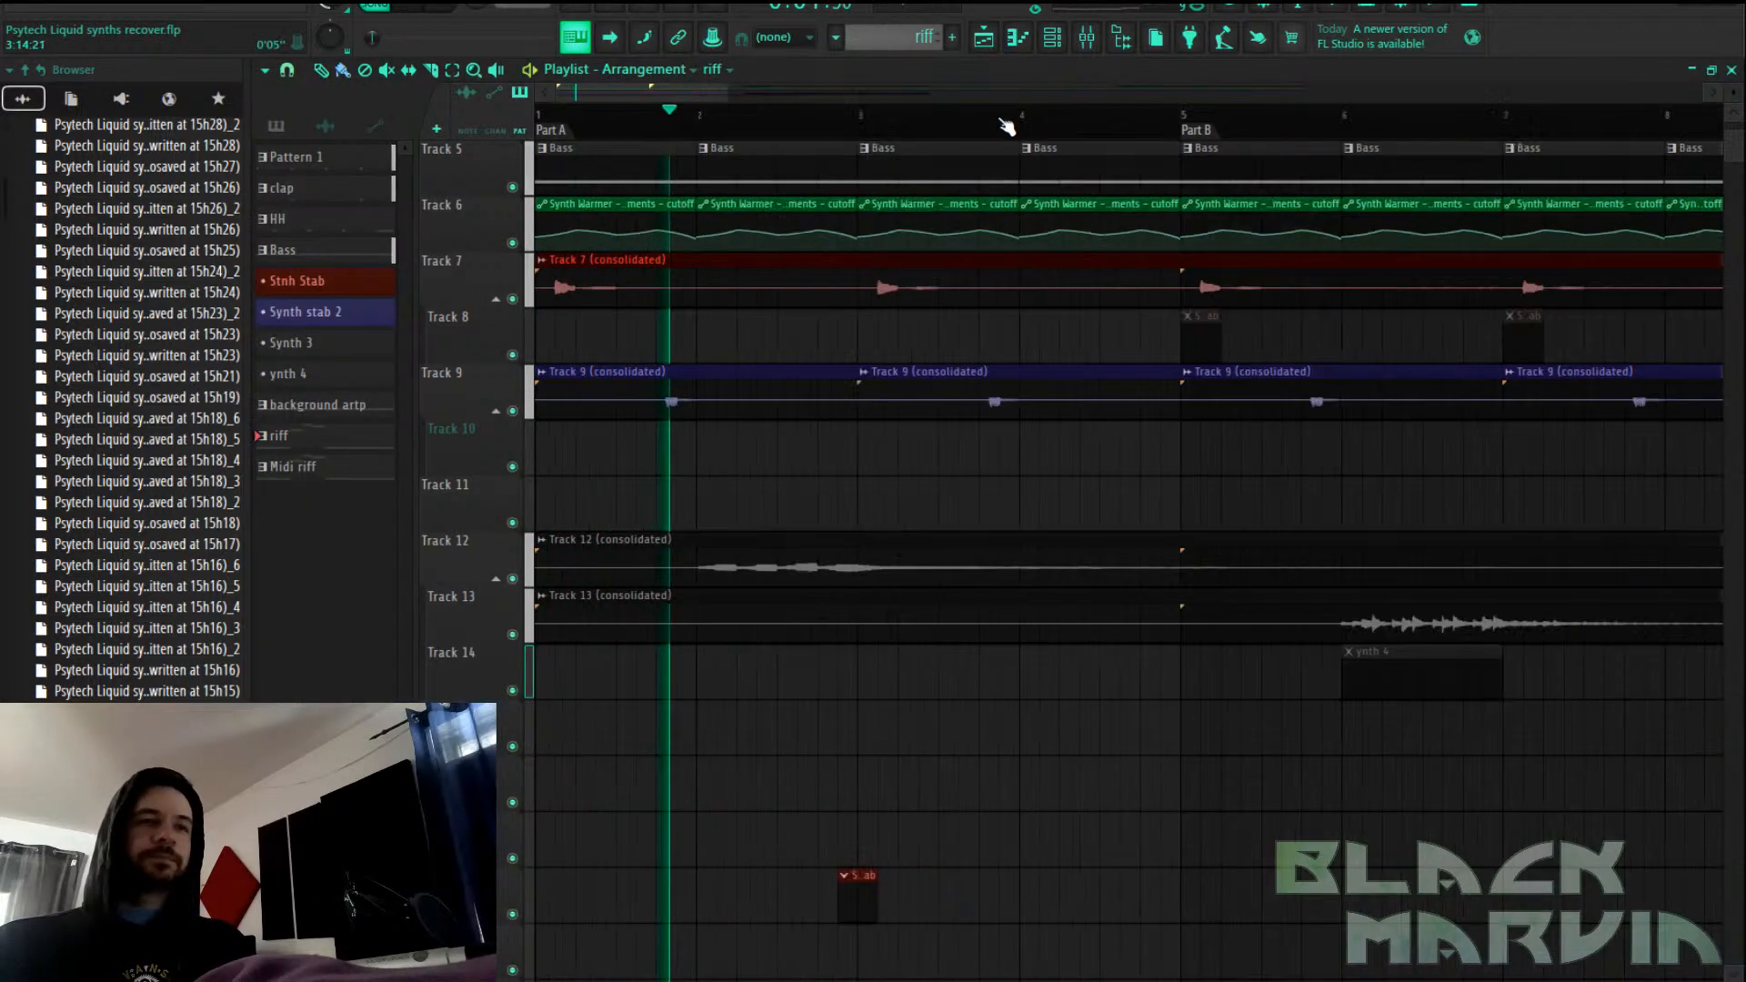
{"action": "scroll", "coordinate": [1005, 125], "scroll_direction": "down", "scroll_amount": 2}
{"action": "scroll", "coordinate": [936, 631], "scroll_direction": "down", "scroll_amount": 3}
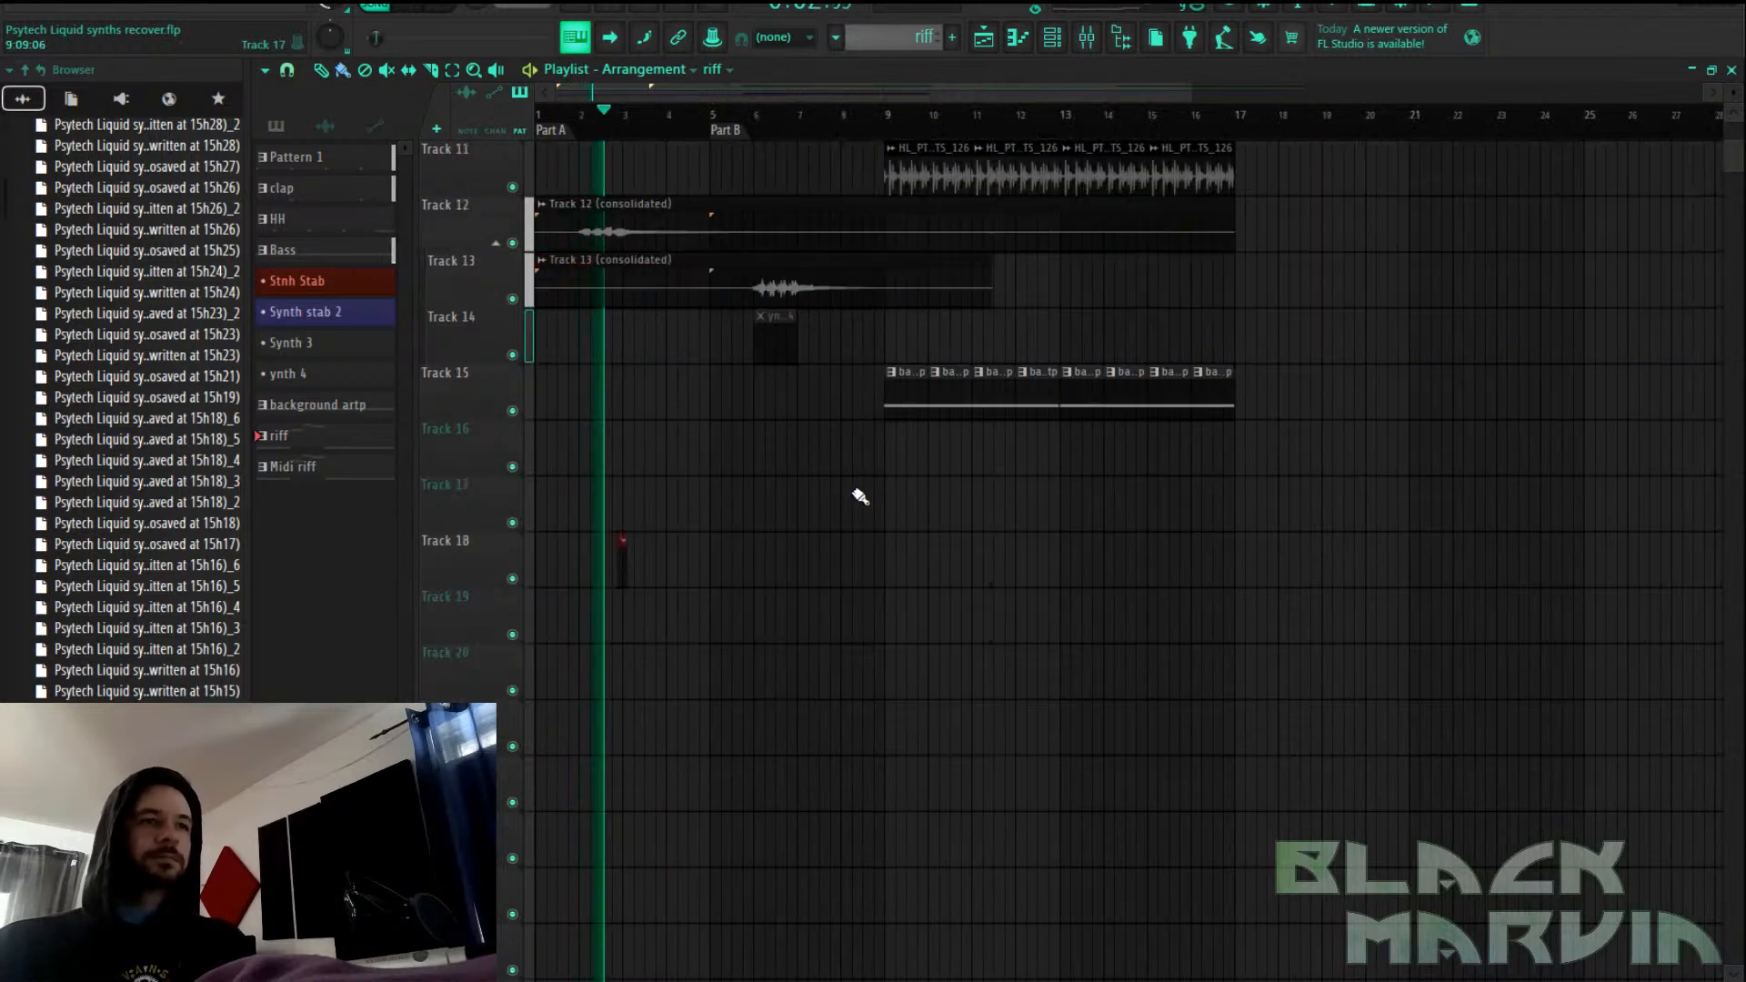
{"action": "left_click", "coordinate": [719, 509]}
Move the riff clip on Track 17 to start at bar 9, and save the project
{"action": "scroll", "coordinate": [801, 546], "scroll_direction": "up", "scroll_amount": 3}
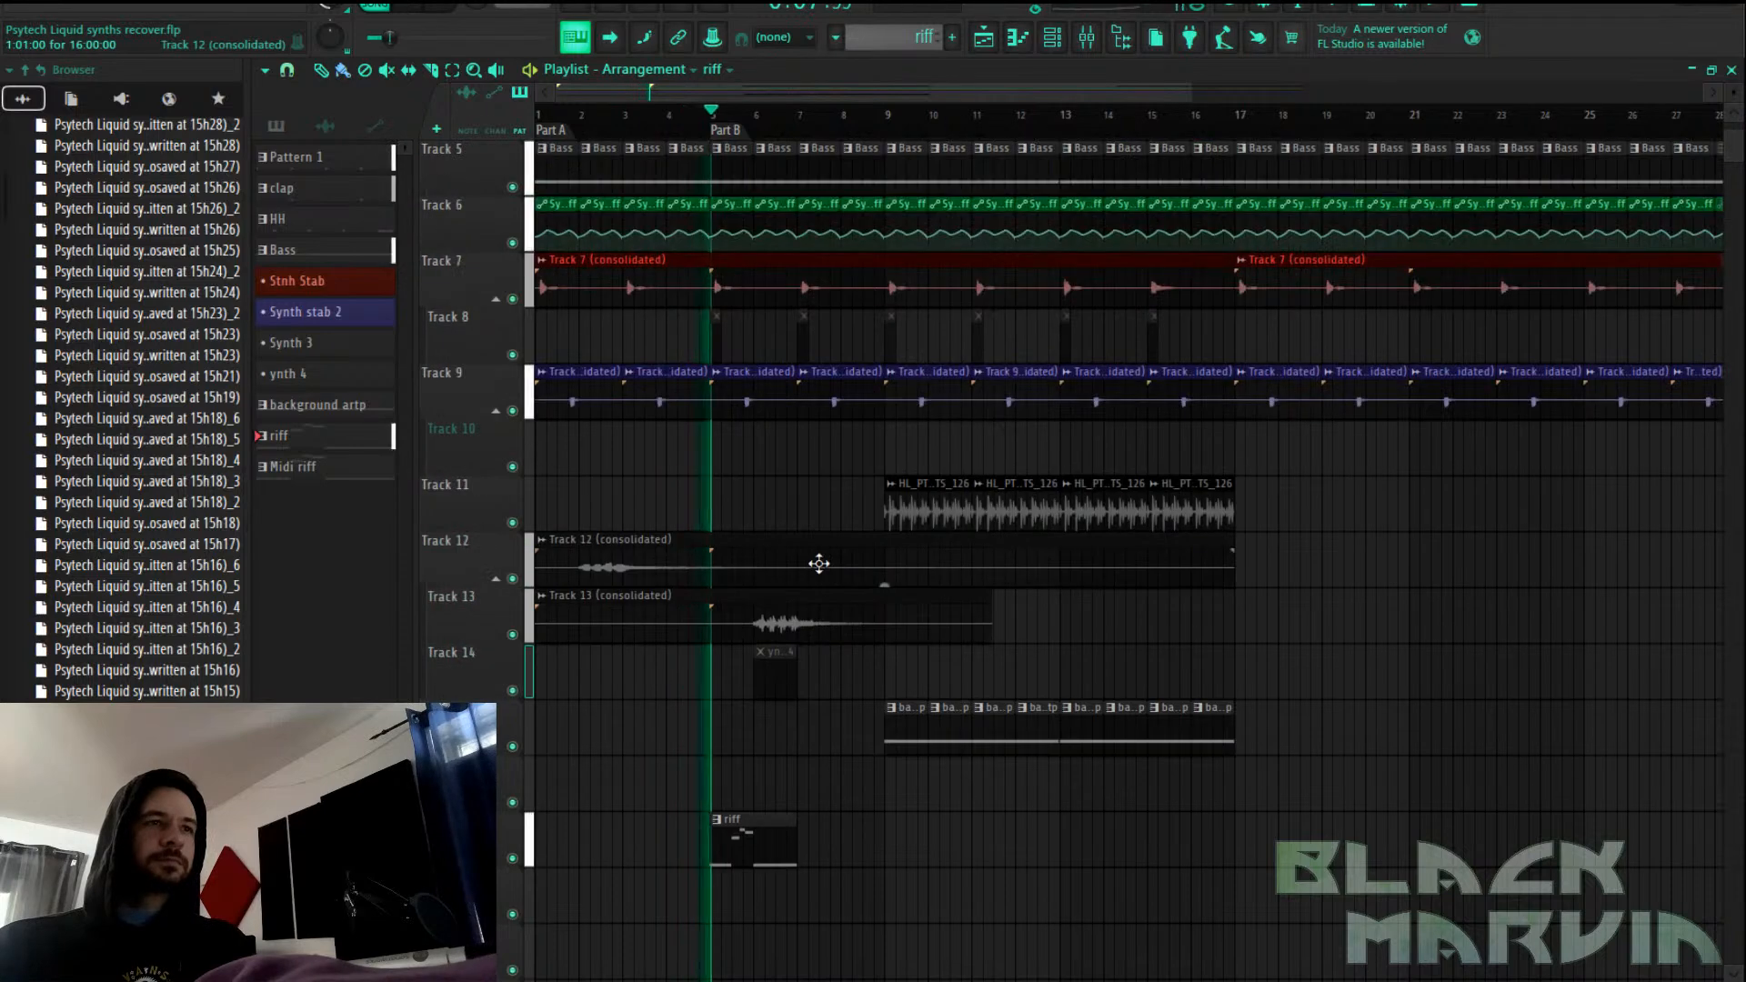
{"action": "scroll", "coordinate": [867, 536], "scroll_direction": "down", "scroll_amount": 3}
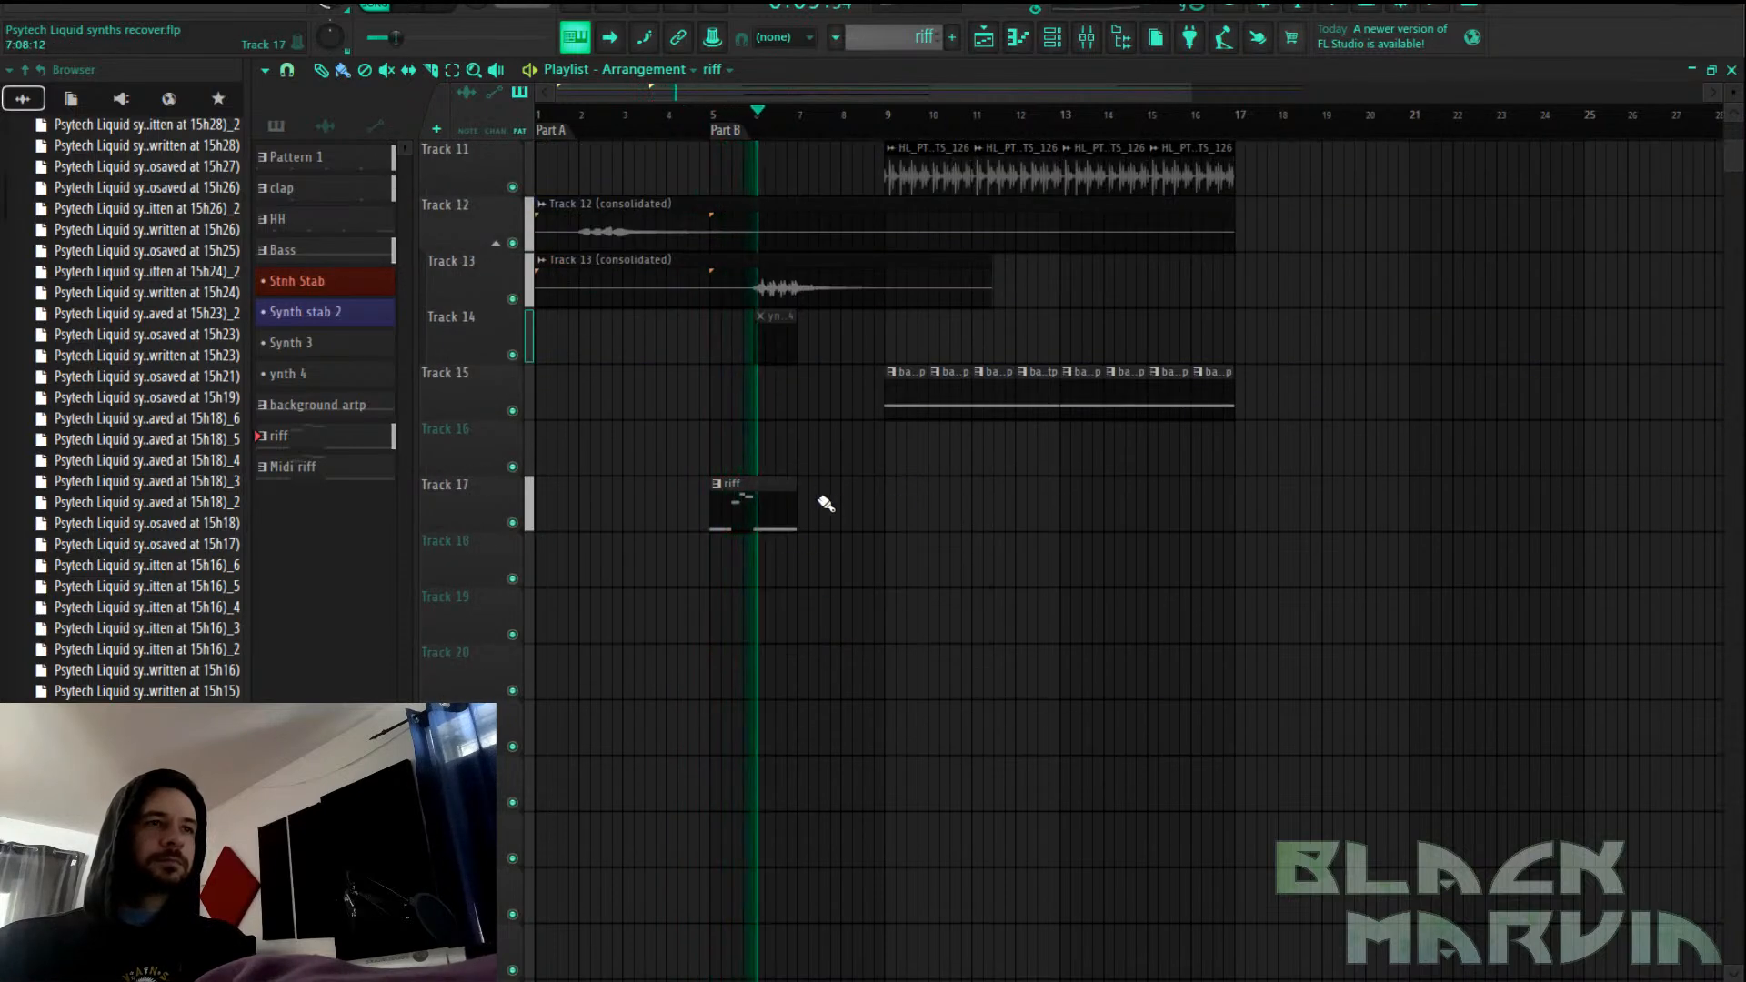
{"action": "left_click_drag", "start_coordinate": [795, 501], "coordinate": [914, 499]}
{"action": "scroll", "coordinate": [920, 546], "scroll_direction": "up", "scroll_amount": 4}
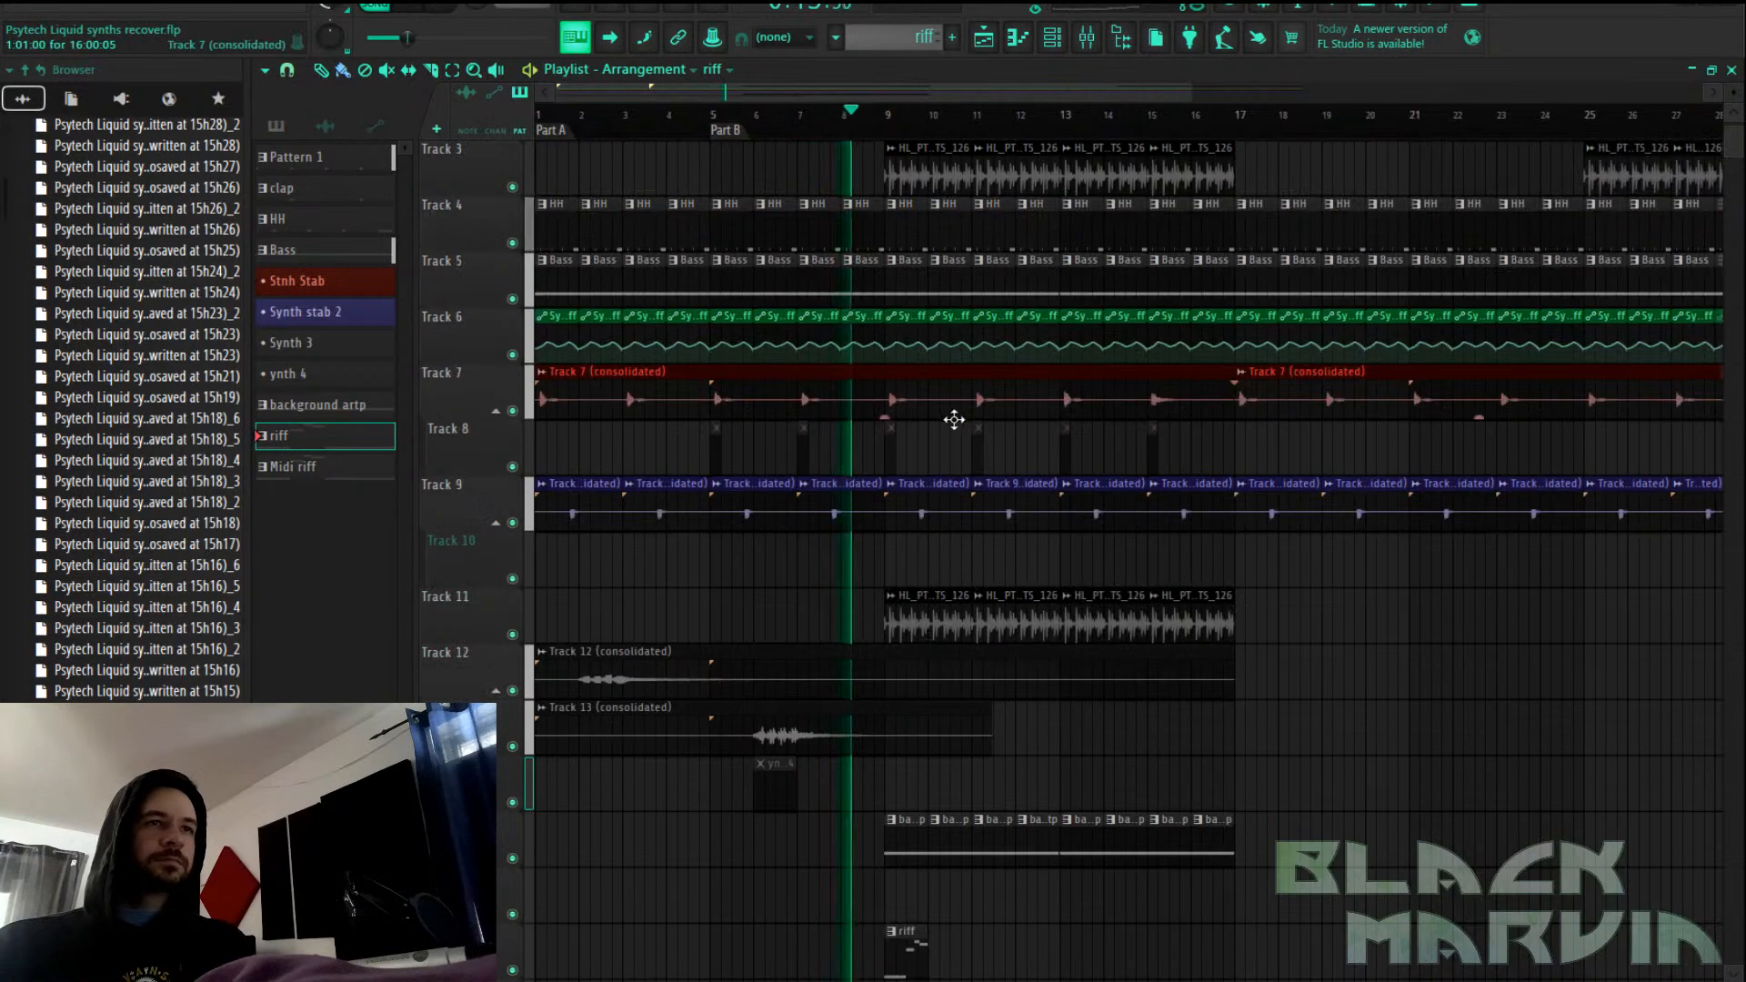
{"action": "scroll", "coordinate": [947, 413], "scroll_direction": "down", "scroll_amount": 3}
{"action": "key", "text": "ctrl+s"}
Add Duck to the last effect slot of the Pigments #2 mixer track, load the Synth 3 preset and set Amount to 56%
{"action": "key", "text": "F9"}
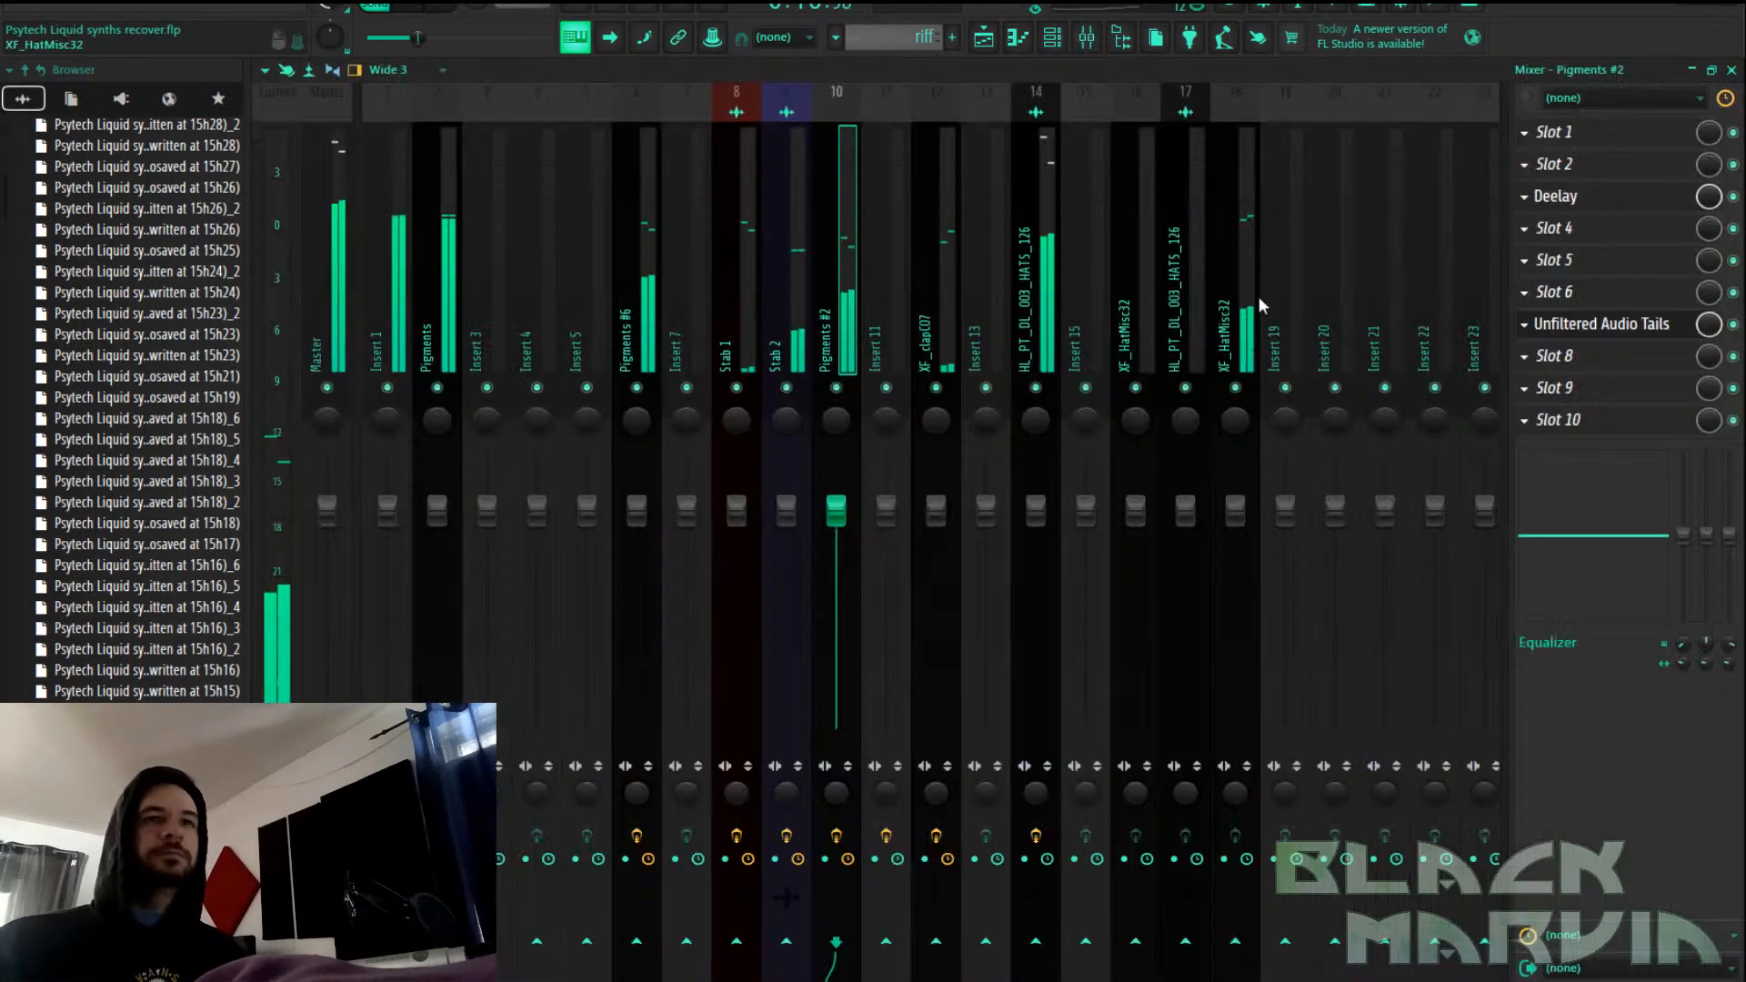
{"action": "left_click", "coordinate": [1552, 389]}
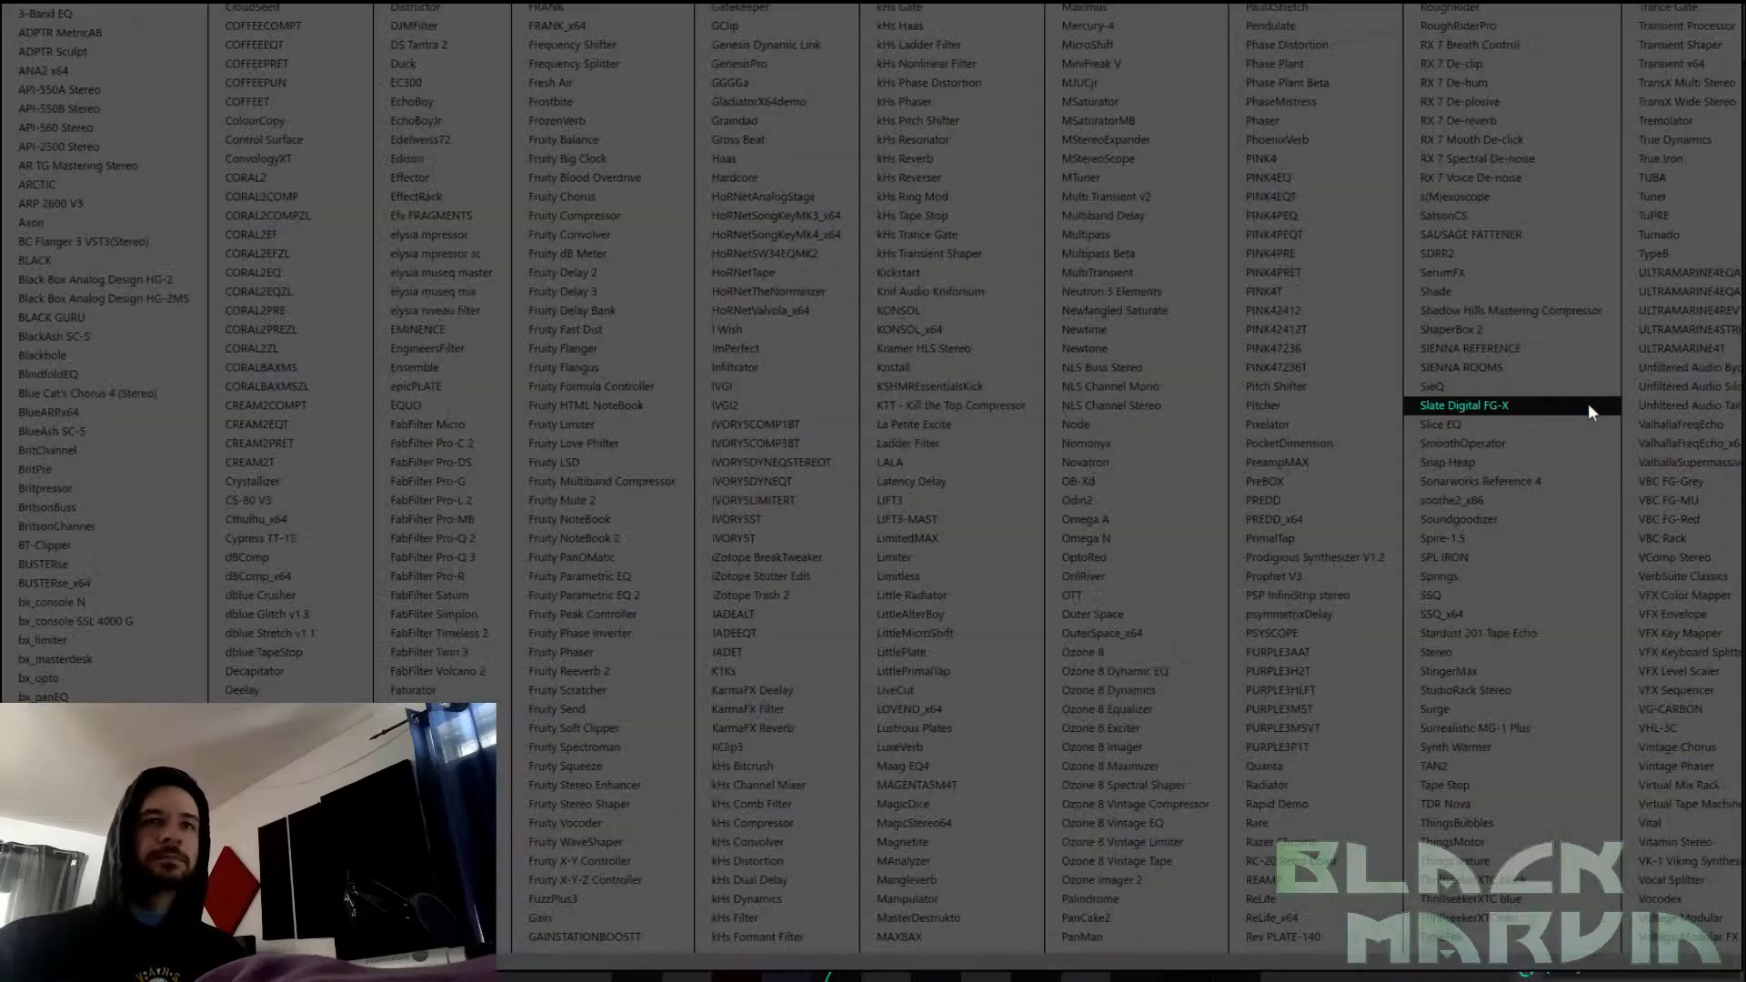
{"action": "left_click", "coordinate": [424, 65]}
{"action": "left_click", "coordinate": [880, 379]}
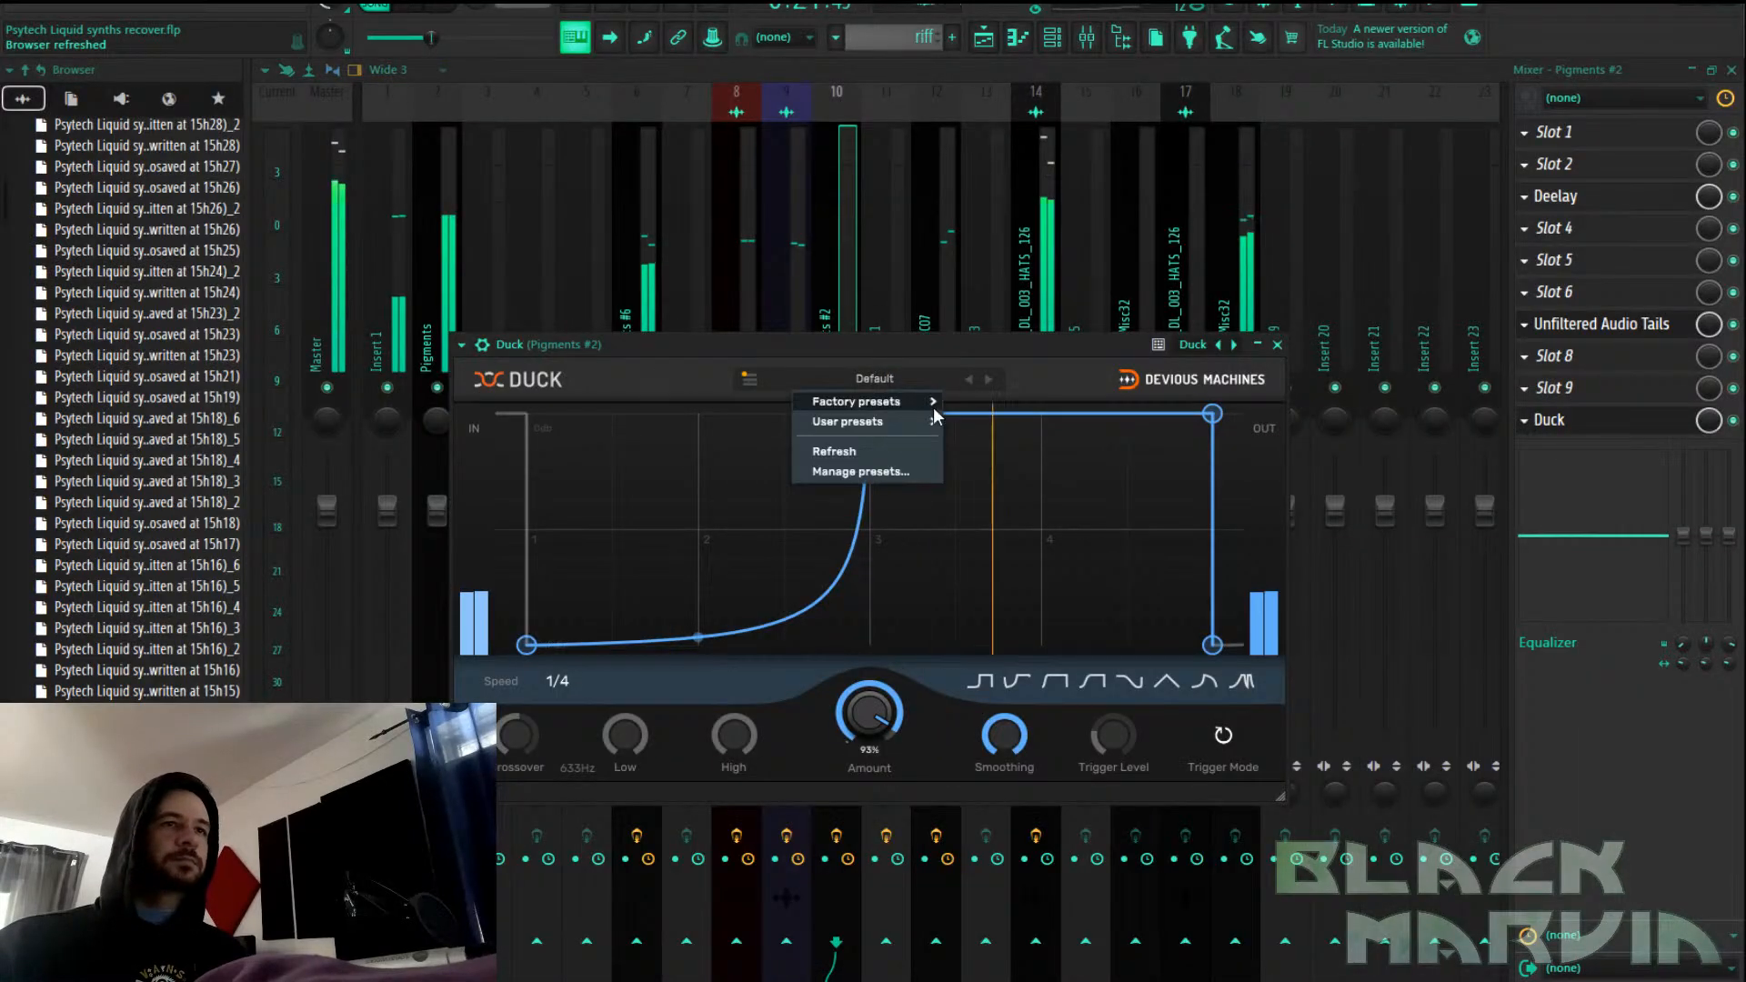
{"action": "mouse_move", "coordinate": [914, 424]}
{"action": "left_click", "coordinate": [1013, 567]}
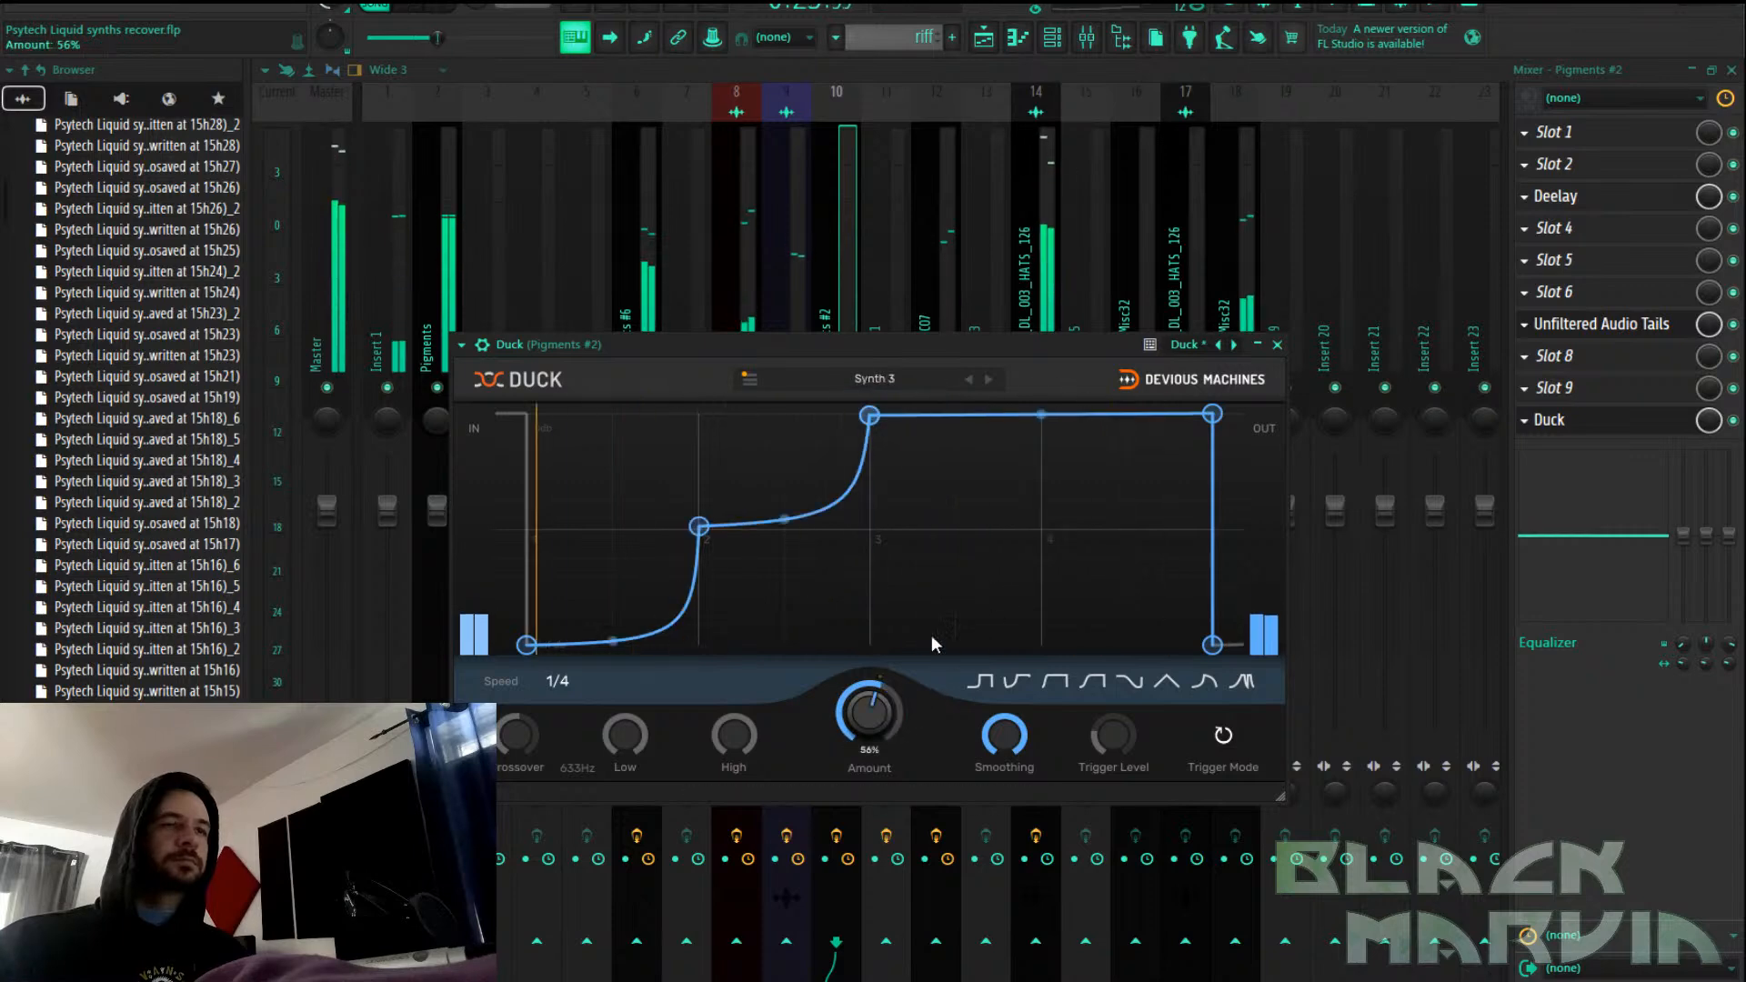
Extend the HL_PT_DL_003_HATS_126 loop on playlist Track 11 from bar 17 to bar 31
{"action": "left_click", "coordinate": [1001, 37]}
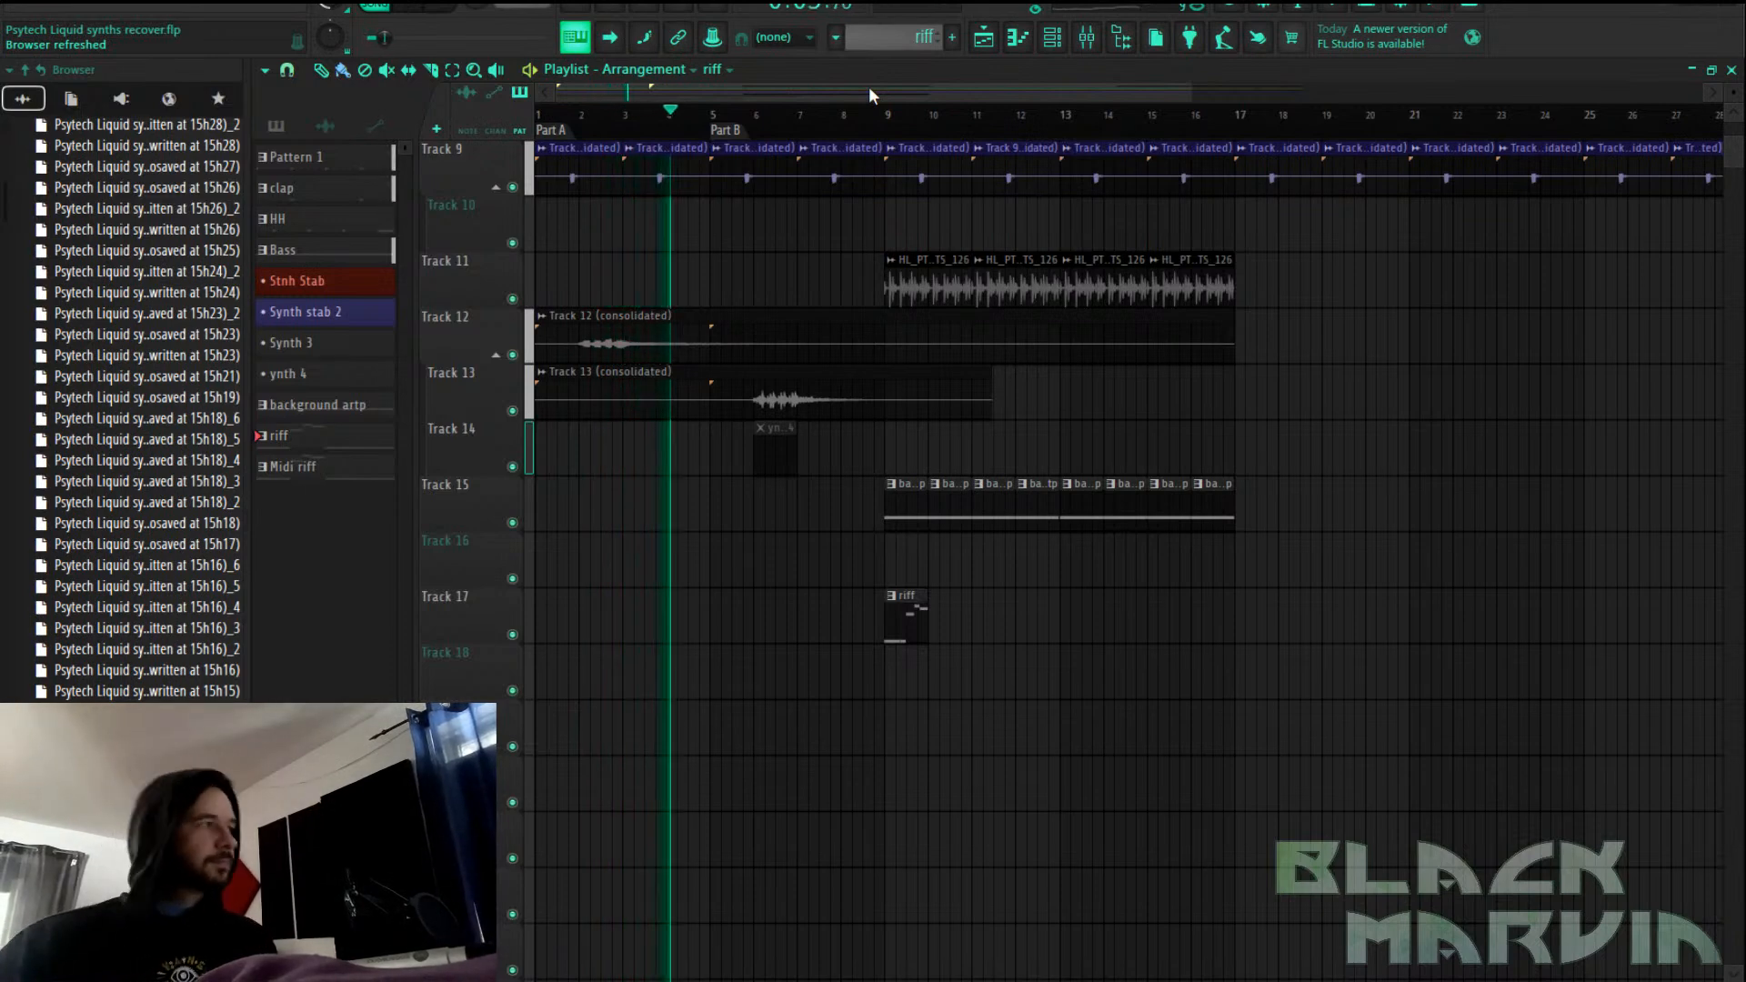
{"action": "scroll", "coordinate": [1000, 361], "scroll_direction": "up", "scroll_amount": 5}
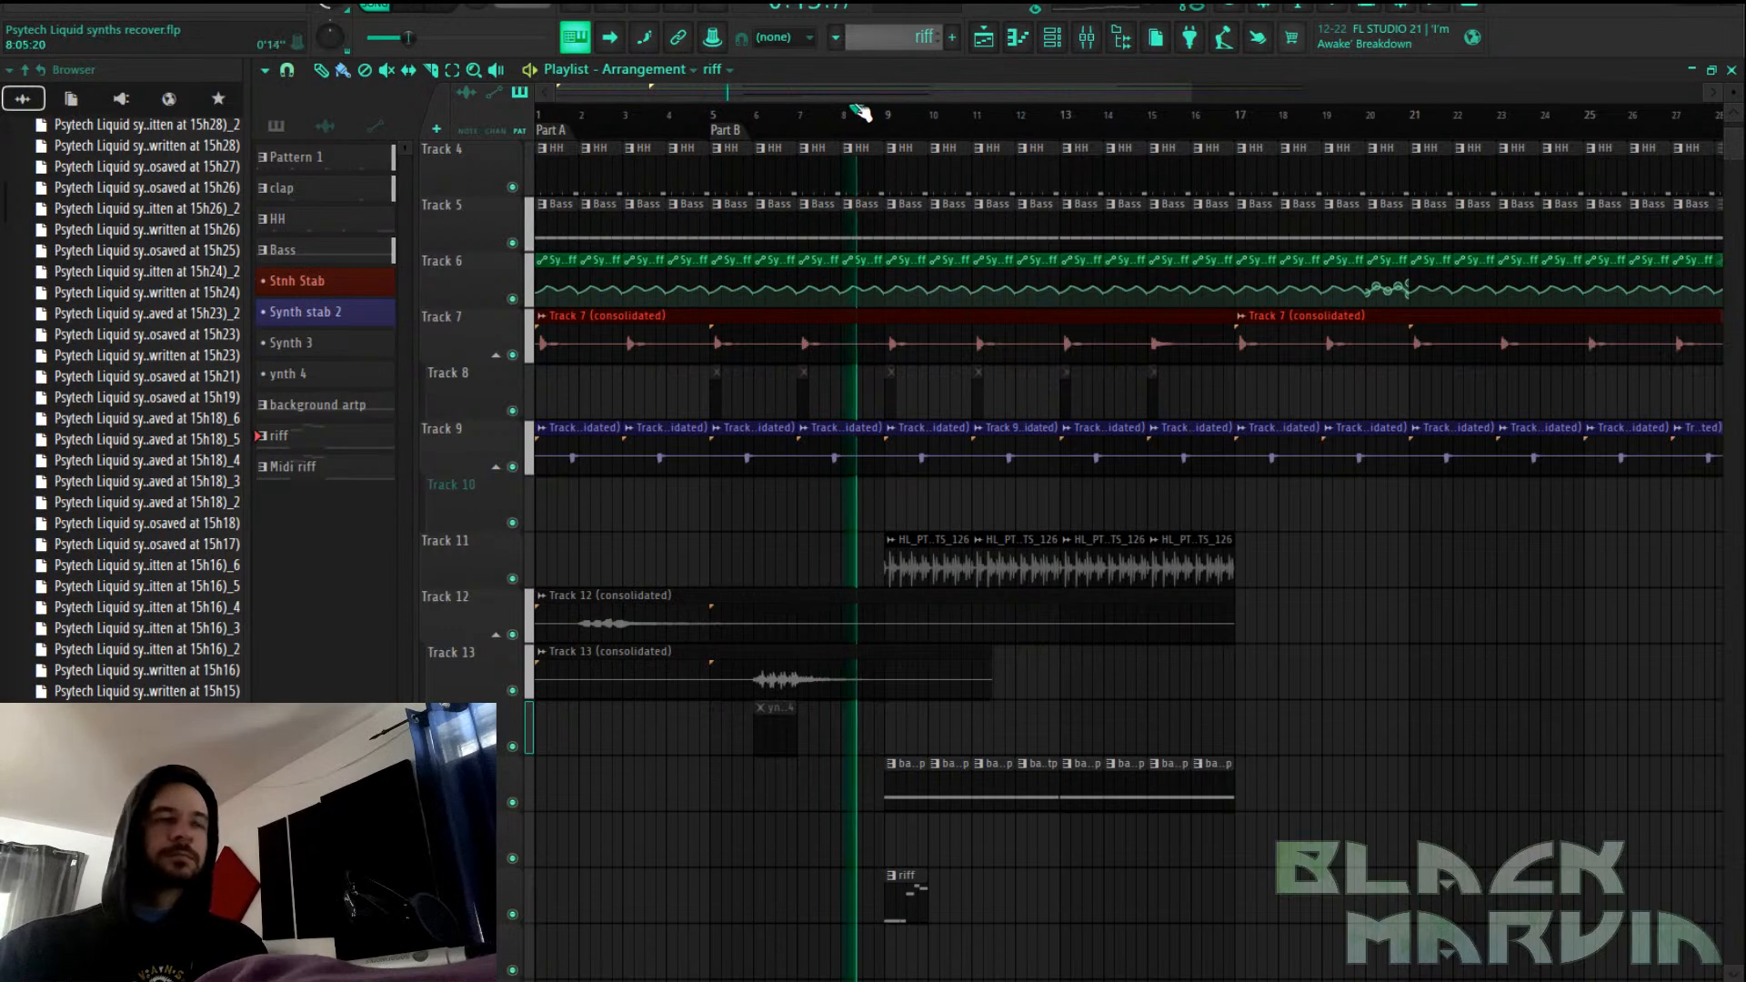
{"action": "scroll", "coordinate": [859, 125], "scroll_direction": "down", "scroll_amount": 5}
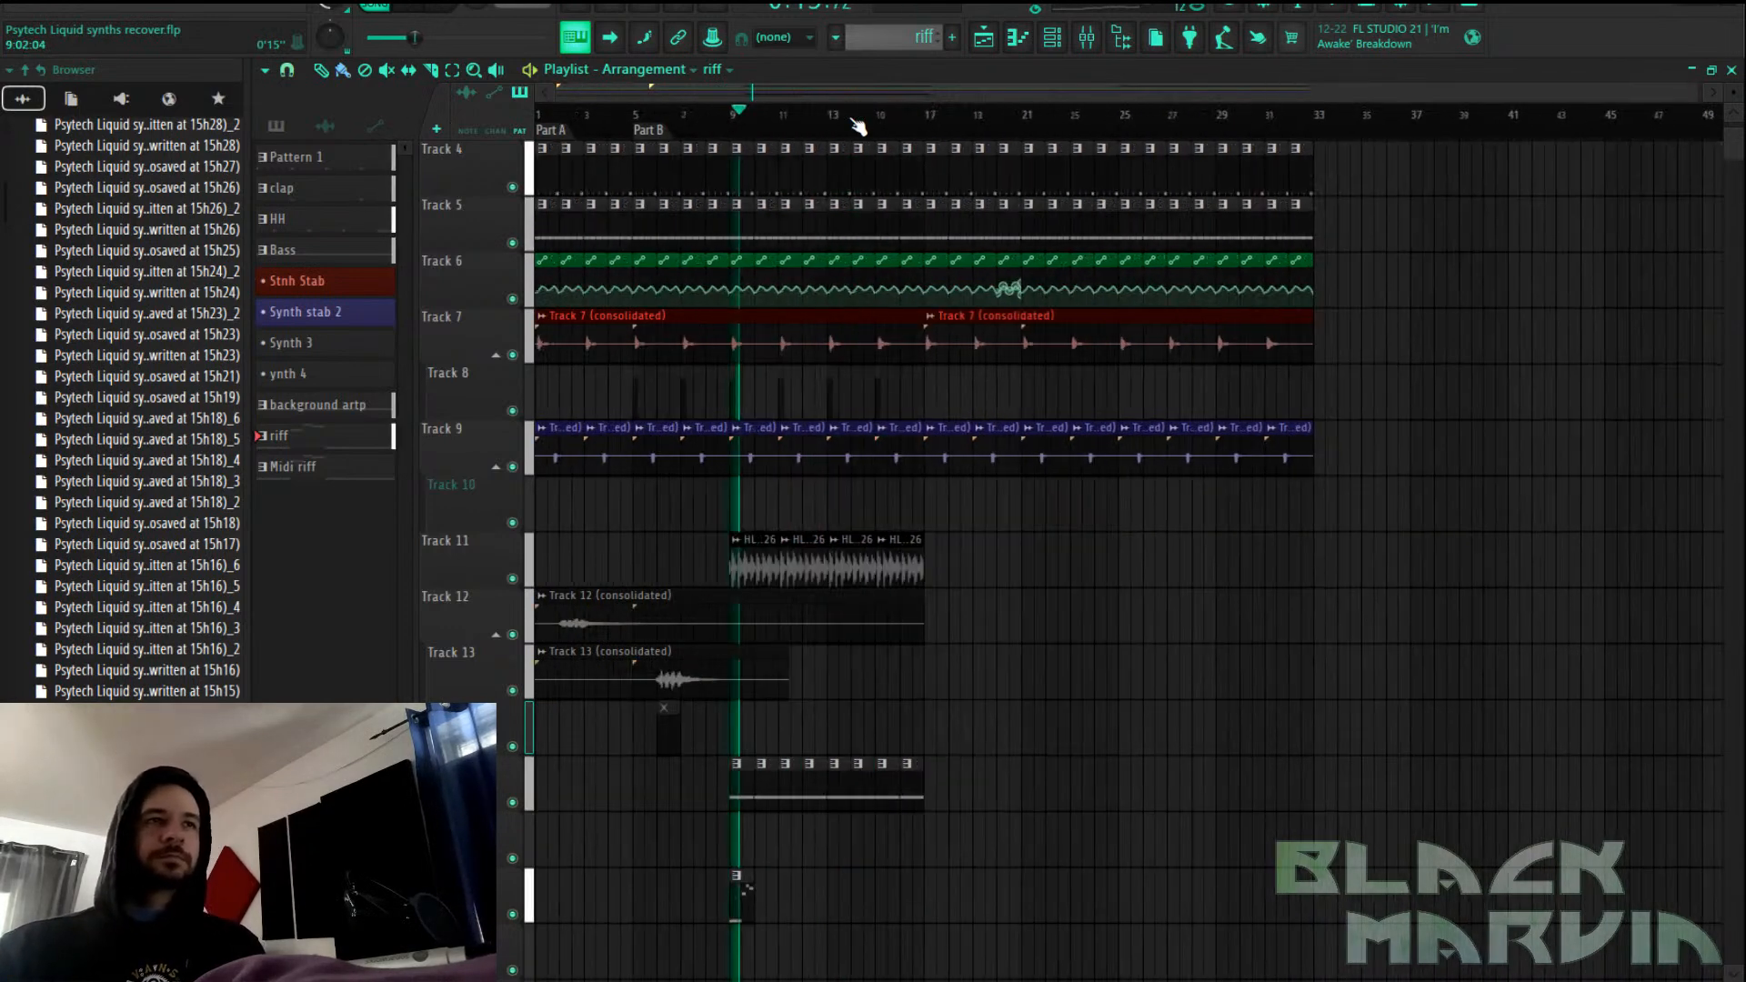
{"action": "scroll", "coordinate": [1000, 500], "scroll_direction": "down", "scroll_amount": 8}
{"action": "scroll", "coordinate": [975, 472], "scroll_direction": "up", "scroll_amount": 5}
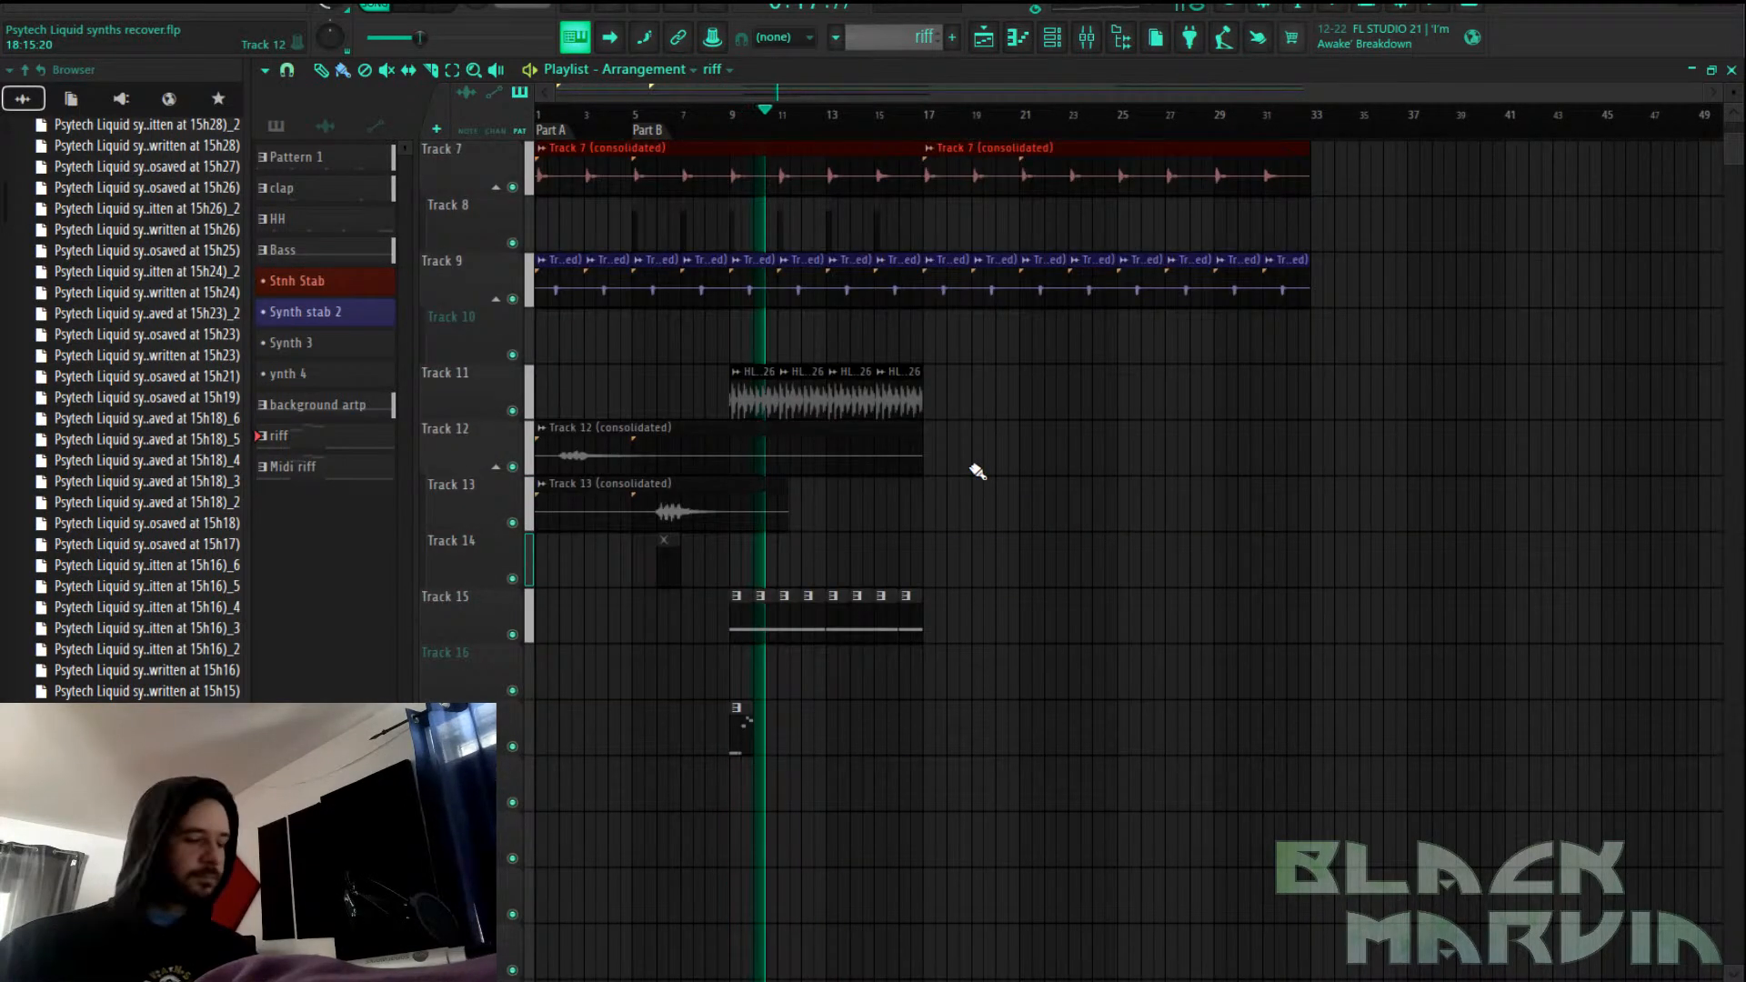
{"action": "left_click", "coordinate": [926, 393]}
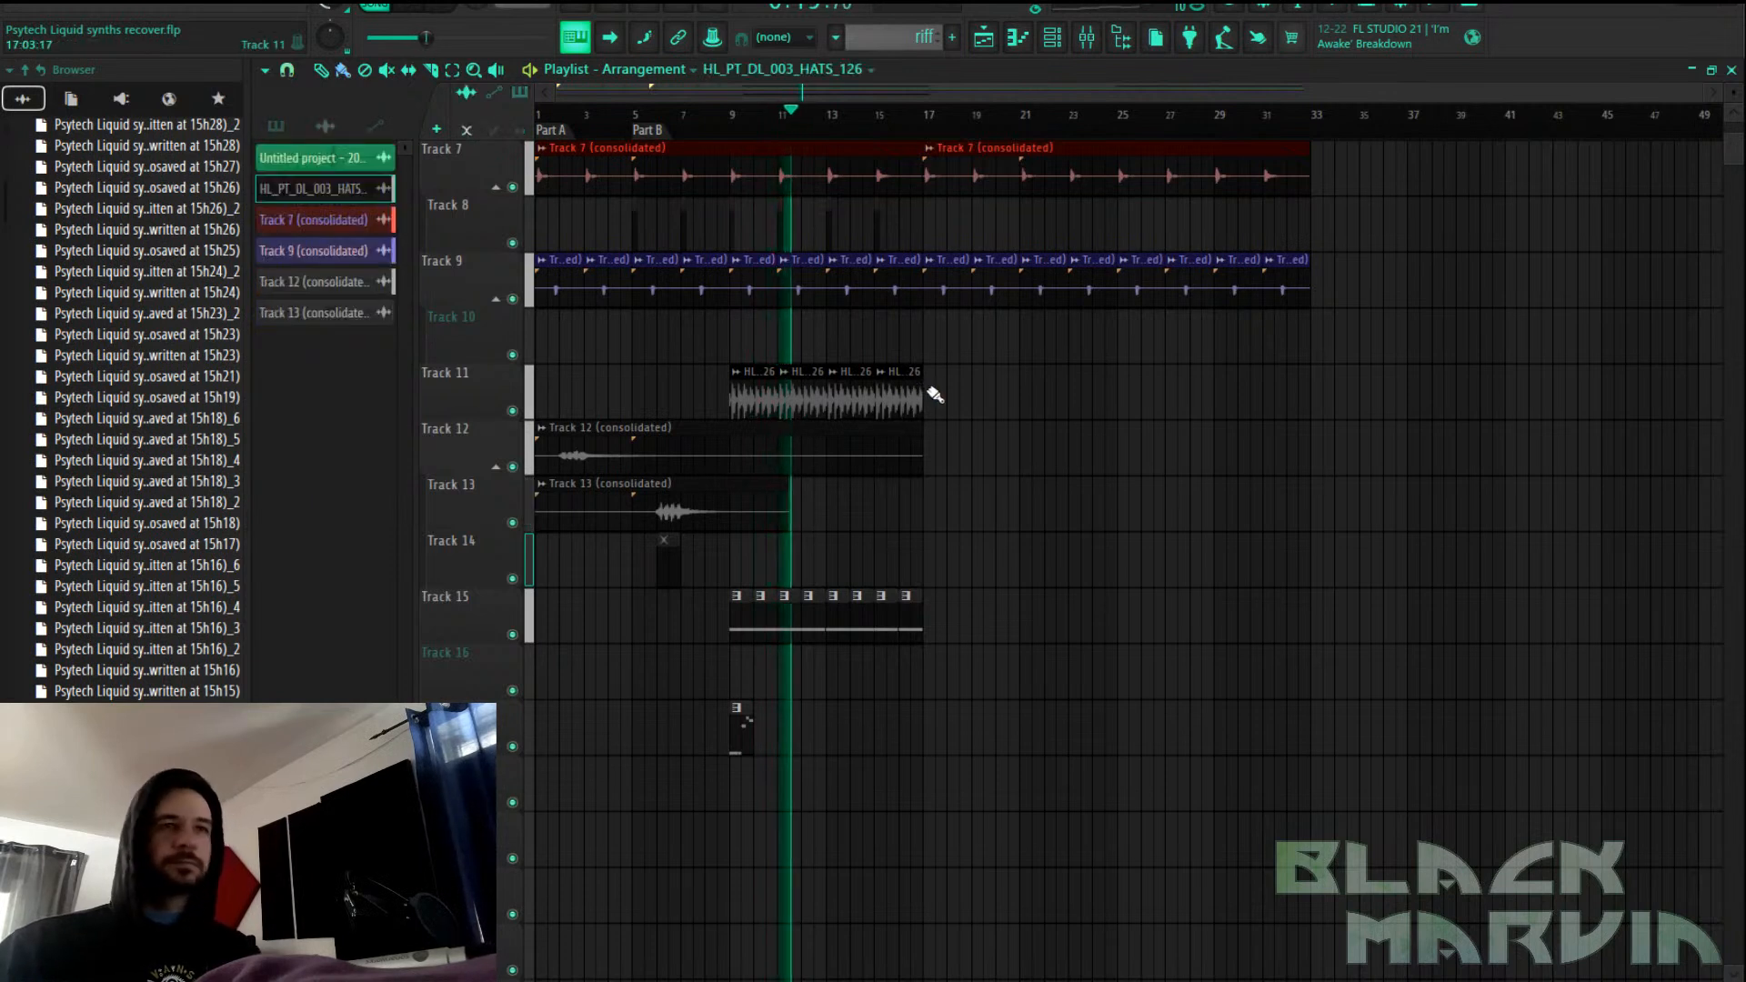
{"action": "left_click_drag", "start_coordinate": [934, 394], "coordinate": [1260, 396]}
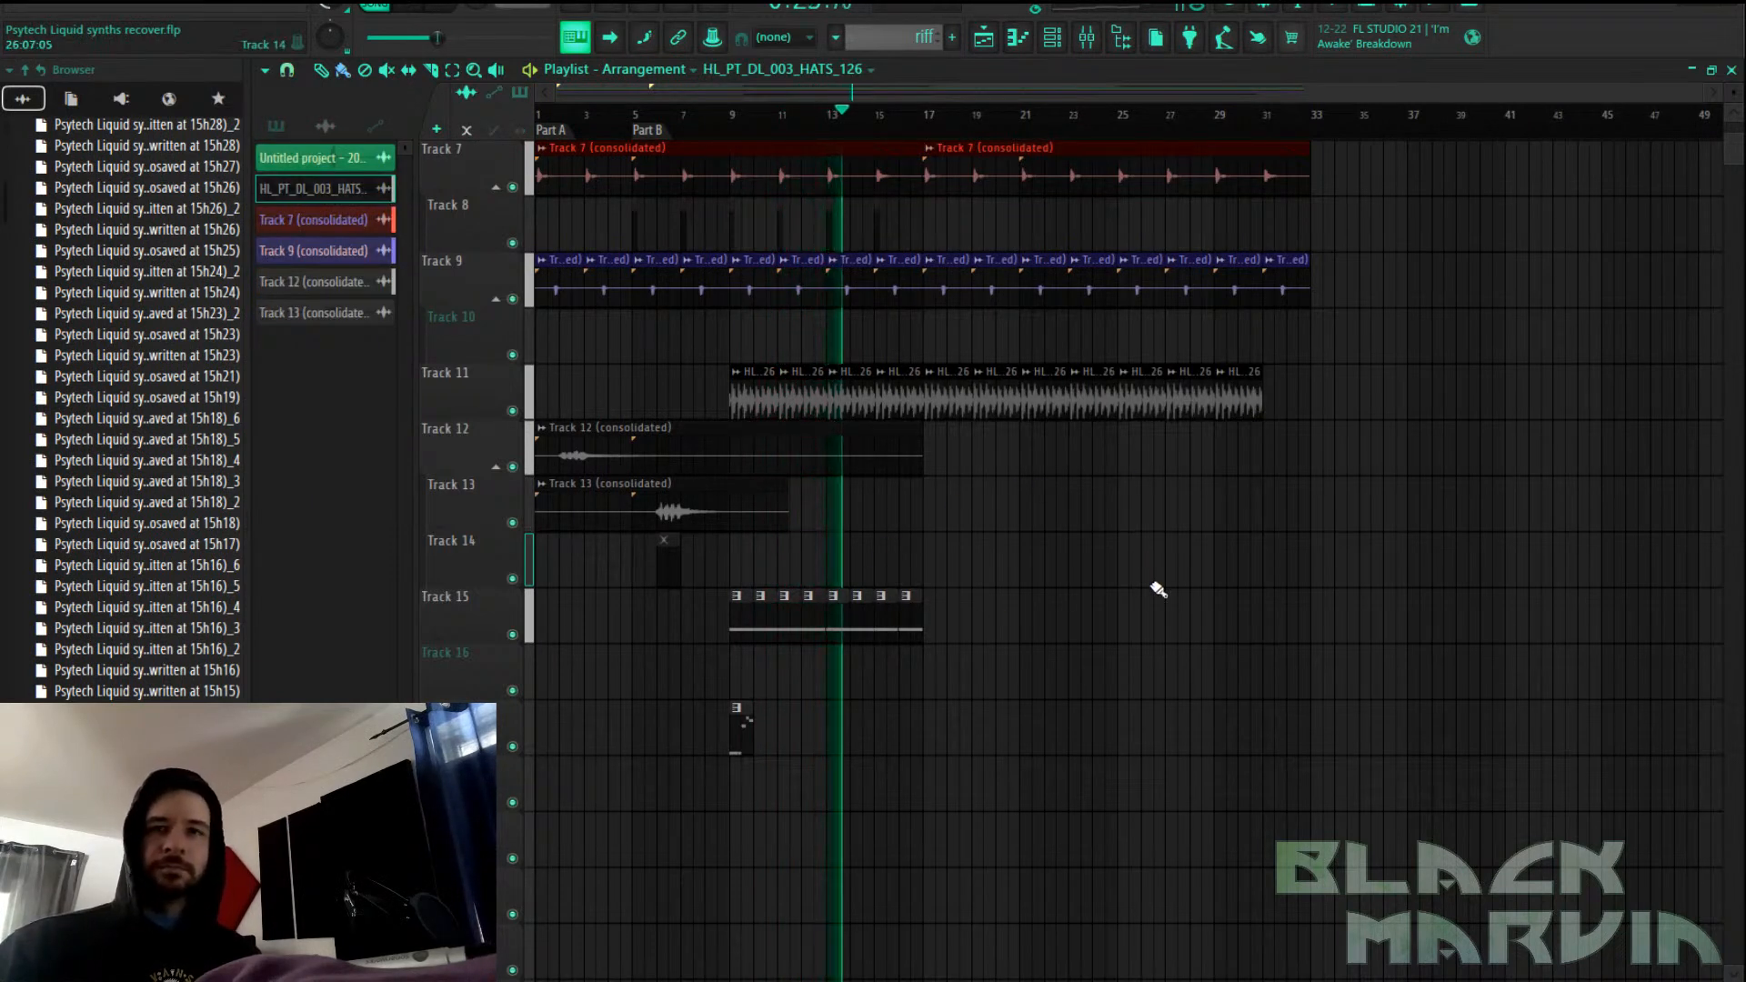
Duplicate the background artp clips on Track 15 to fill bars 17 to 33
{"action": "left_click_drag", "start_coordinate": [1146, 624], "coordinate": [936, 620]}
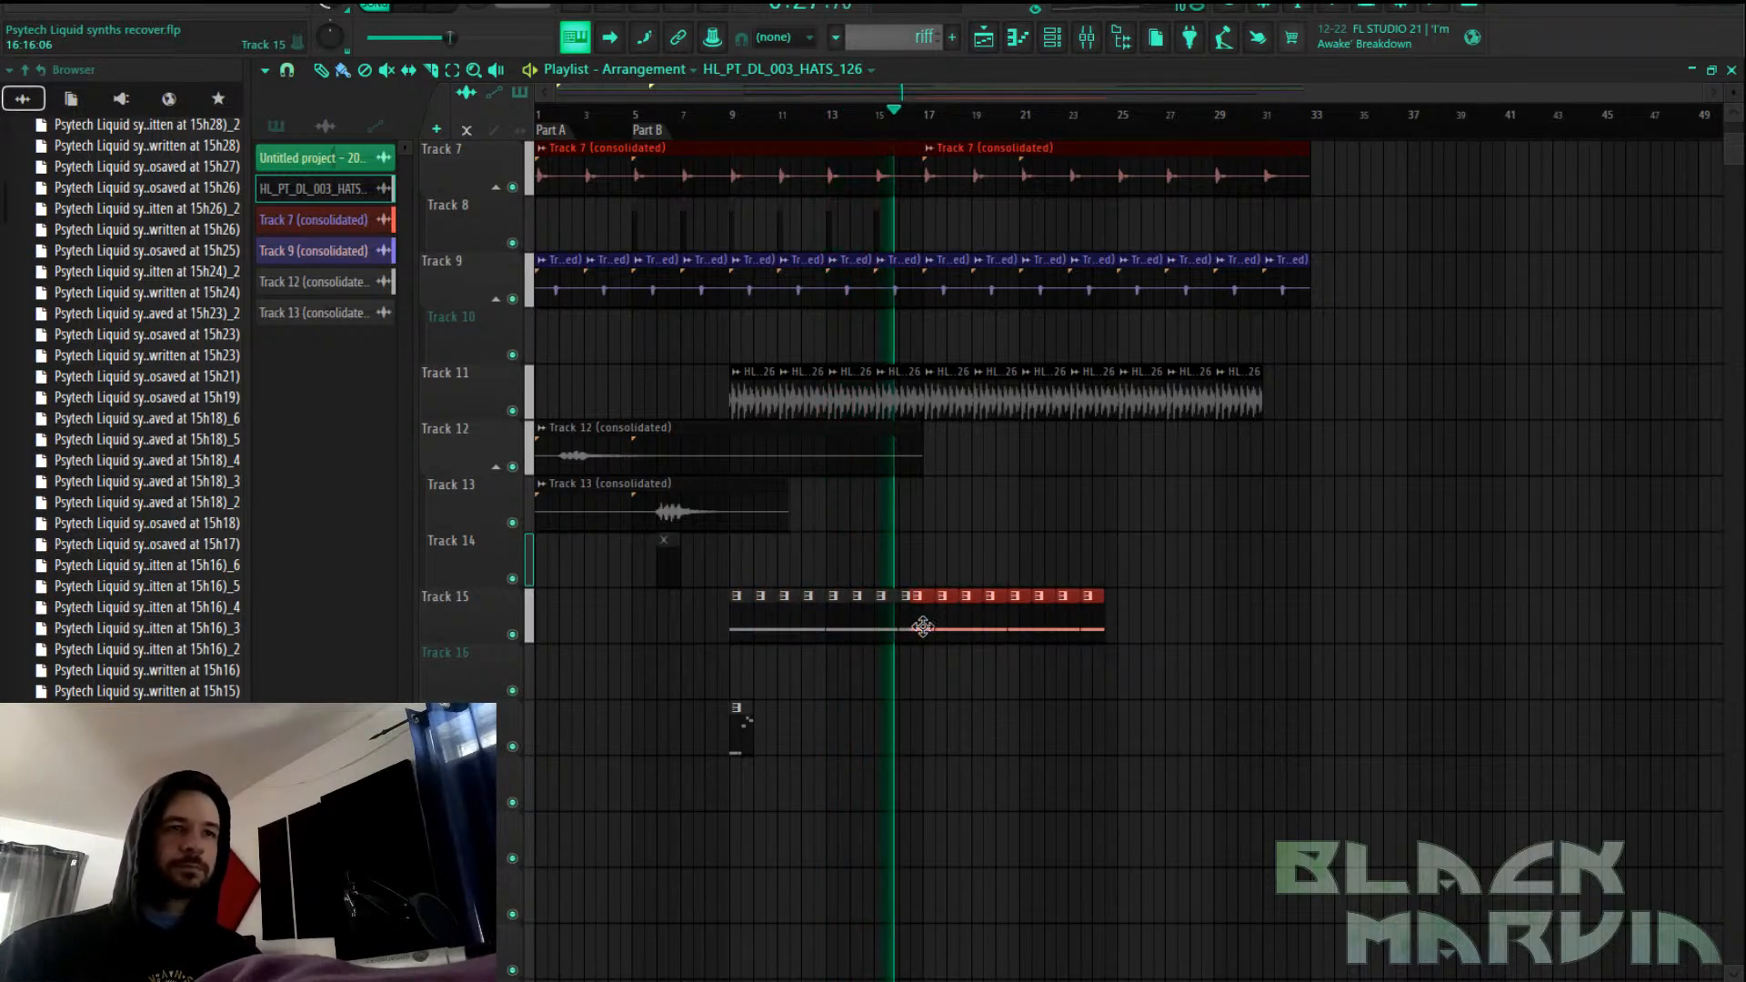
{"action": "mouse_move", "coordinate": [1221, 612]}
{"action": "left_mouse_down"}
{"action": "mouse_move", "coordinate": [936, 590]}
{"action": "mouse_move", "coordinate": [933, 612]}
{"action": "mouse_move", "coordinate": [1128, 608]}
{"action": "left_mouse_up"}
{"action": "scroll", "coordinate": [1006, 456], "scroll_direction": "up", "scroll_amount": 6}
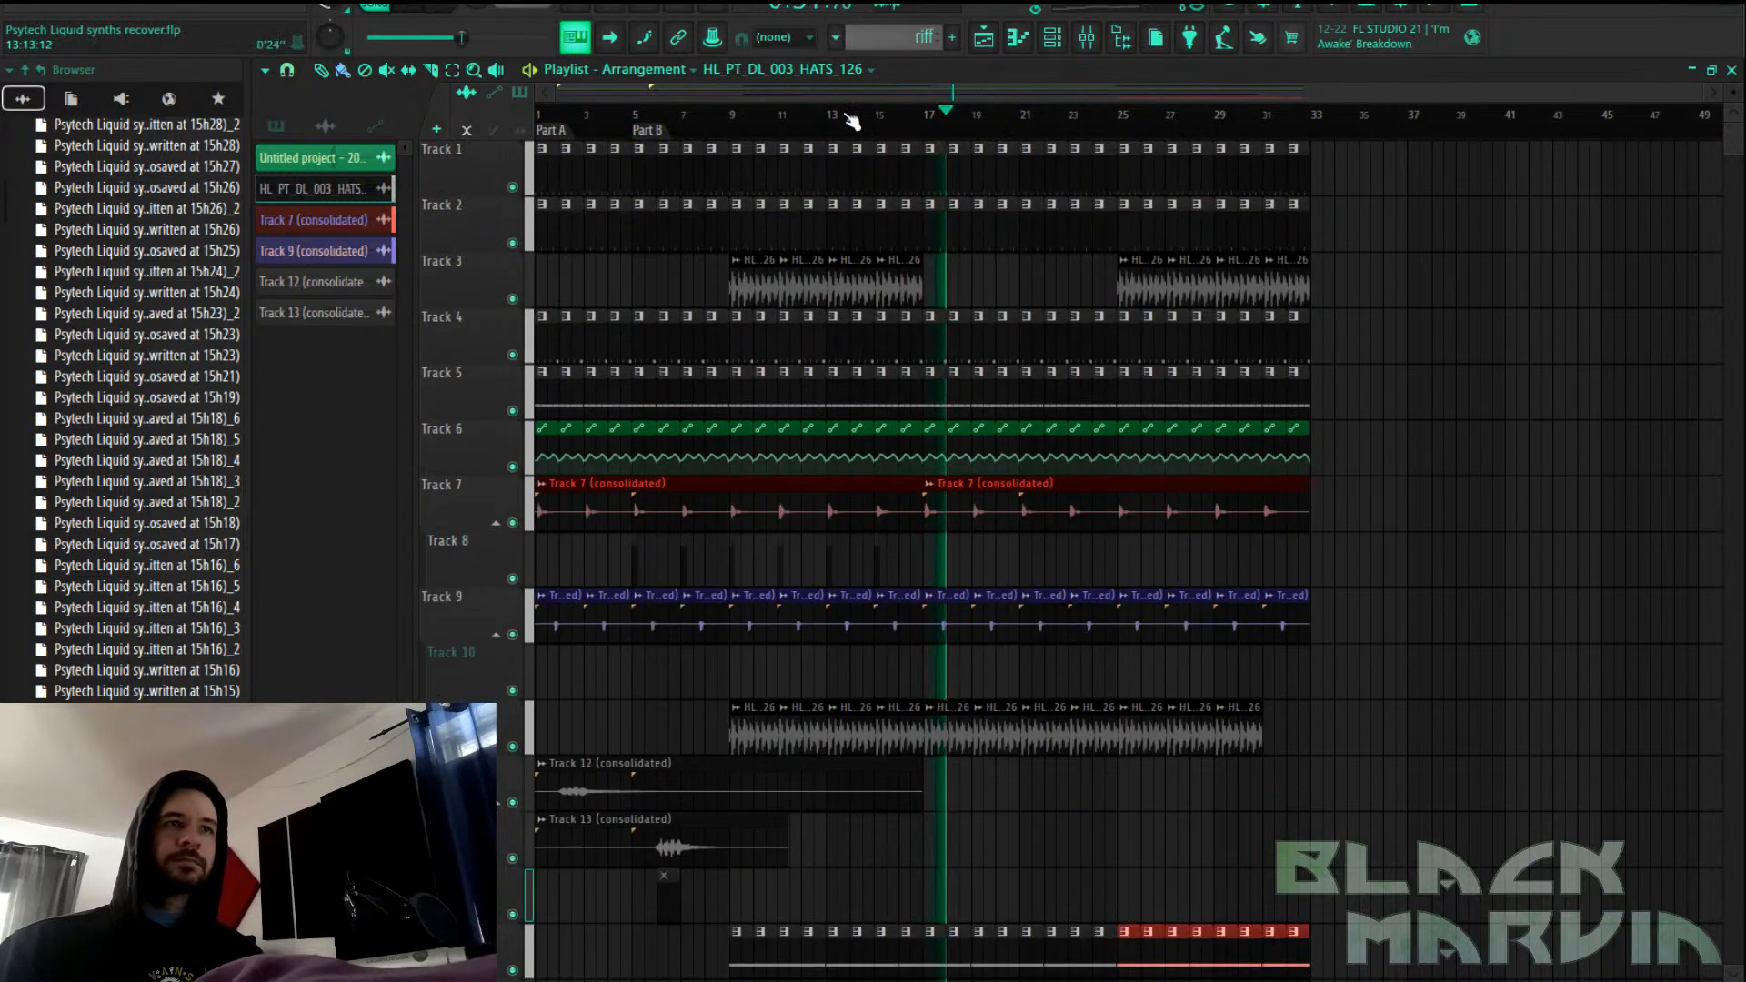
Delete all hat loop clips from Track 11 and fill Track 3 with HL_PT_DL_003_HATS_126 between bars 17 and 25
{"action": "scroll", "coordinate": [916, 342], "scroll_direction": "down", "scroll_amount": 2}
{"action": "scroll", "coordinate": [904, 257], "scroll_direction": "up", "scroll_amount": 2}
{"action": "left_click", "coordinate": [833, 116]}
{"action": "left_click", "coordinate": [785, 707]}
{"action": "left_click_drag", "start_coordinate": [1394, 708], "coordinate": [746, 725]}
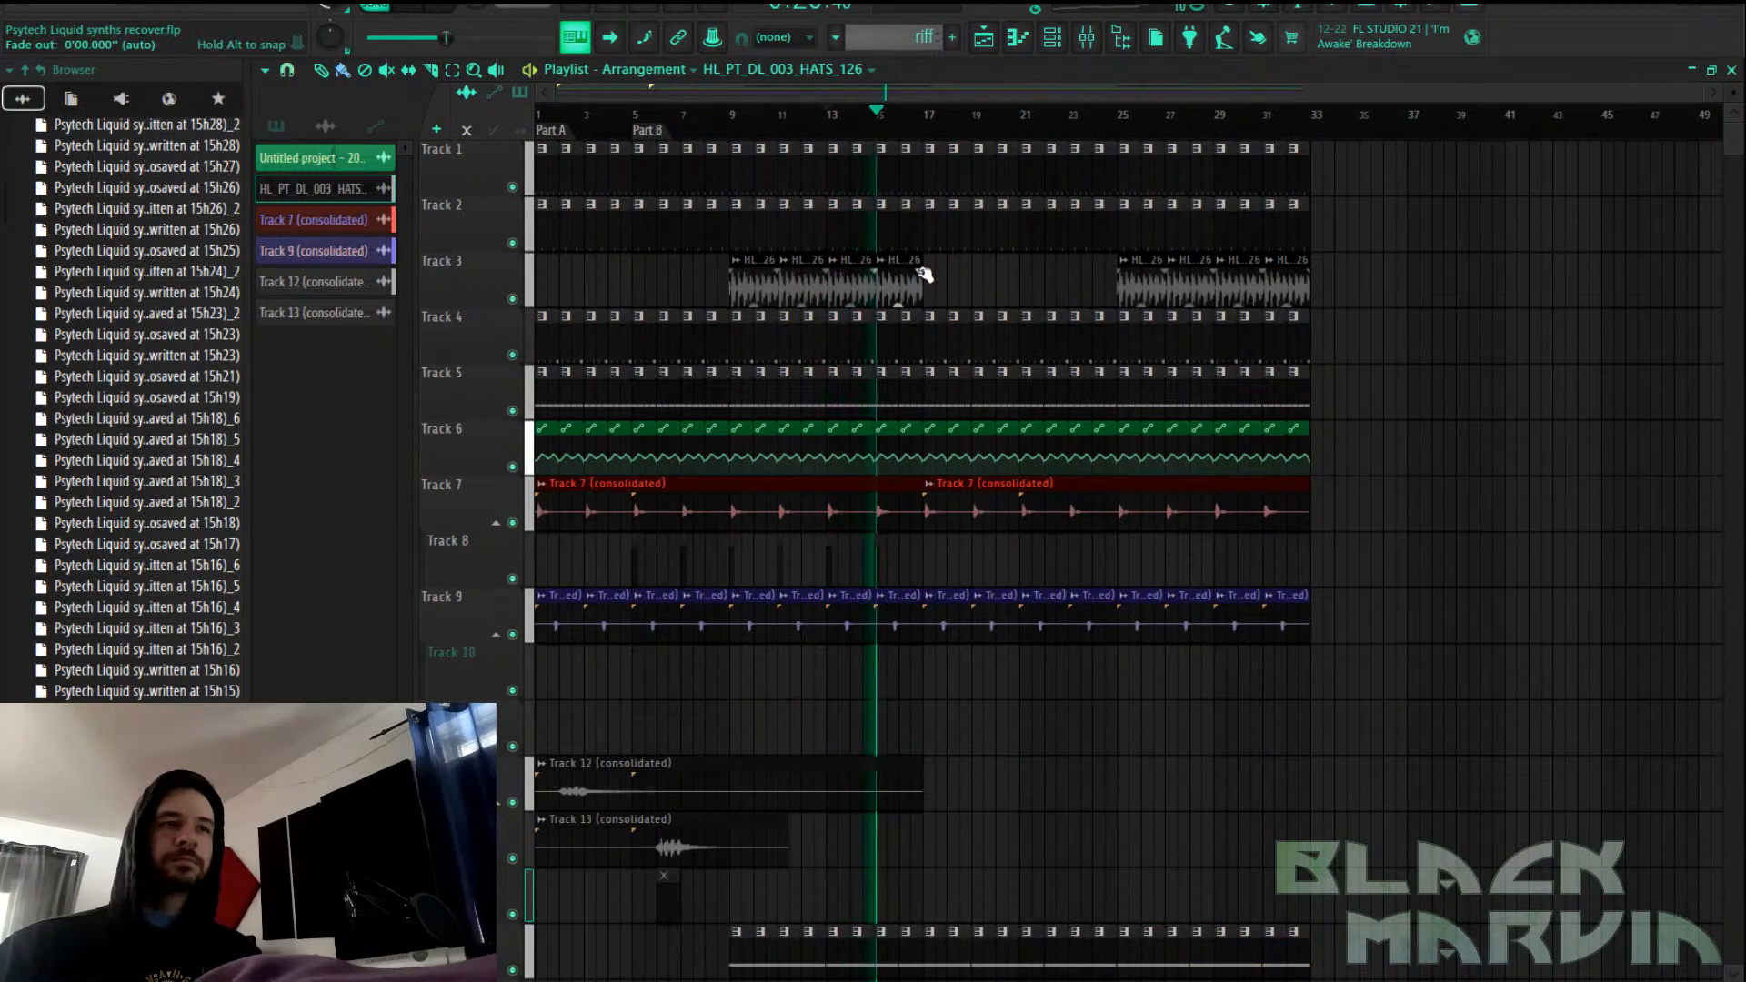
{"action": "left_click_drag", "start_coordinate": [927, 277], "coordinate": [1119, 278]}
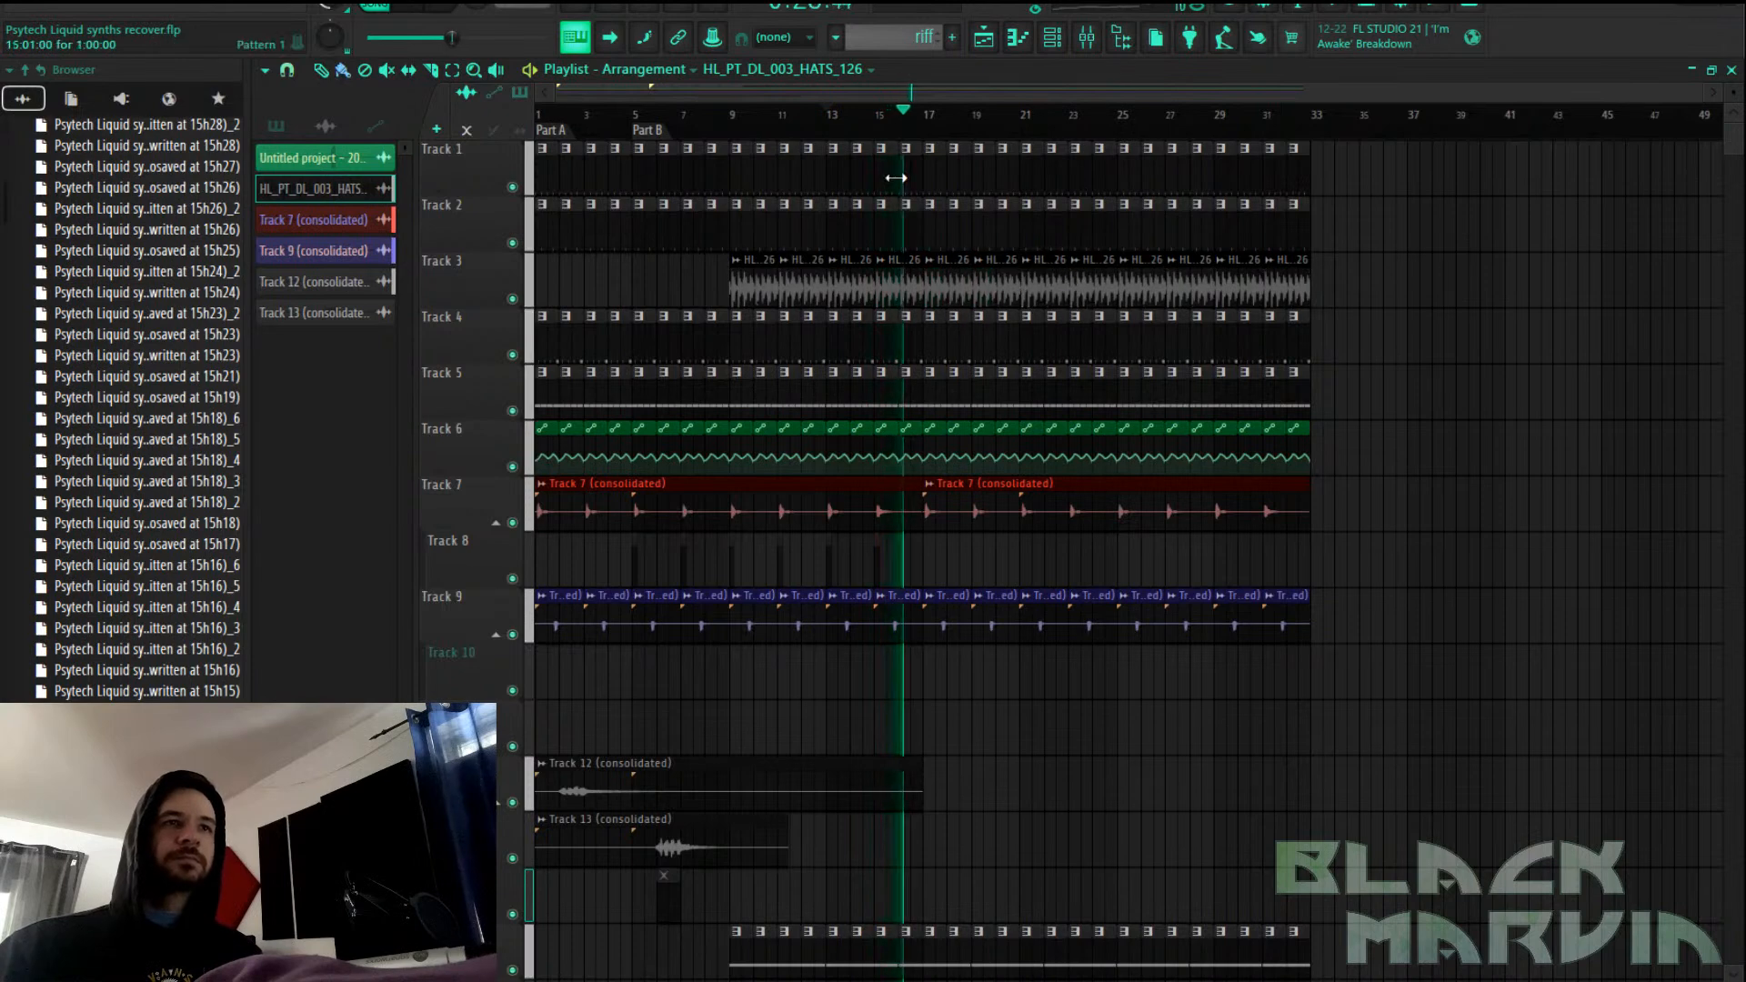
Play the arrangement from just before bar 9 and open the Pigments #6 synth used by the background artp clips on Track 15
{"action": "scroll", "coordinate": [937, 177], "scroll_direction": "down", "scroll_amount": 5}
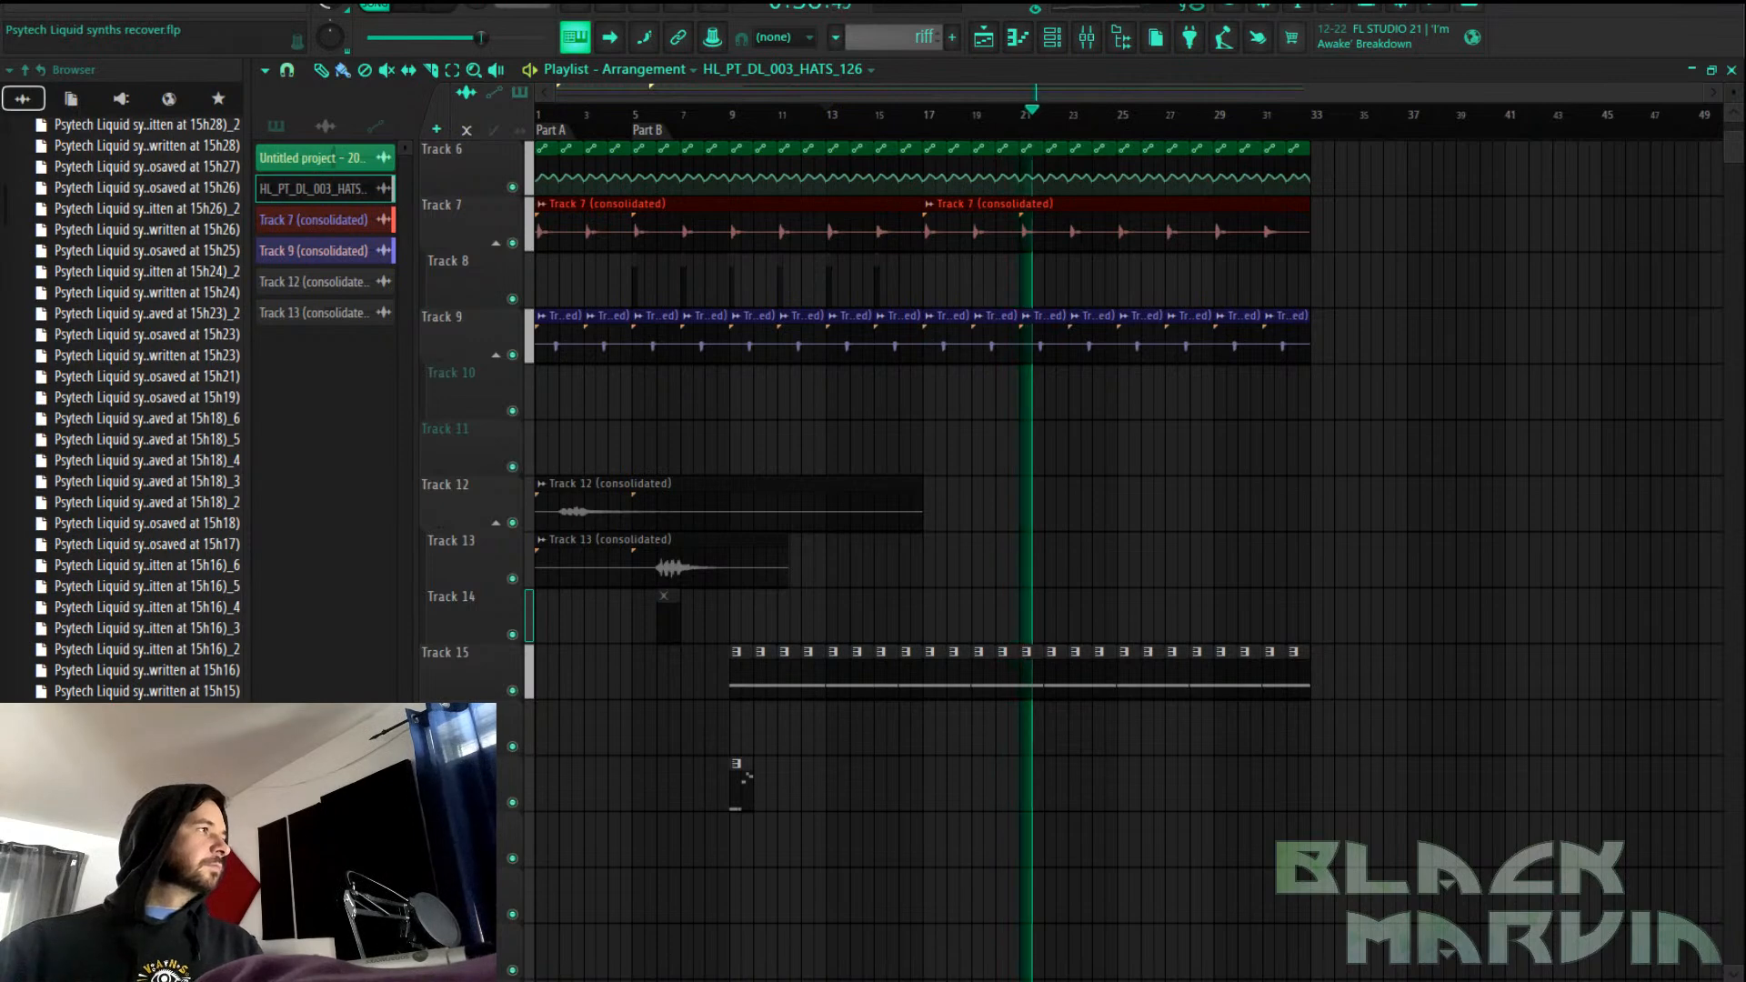
{"action": "left_click", "coordinate": [715, 119]}
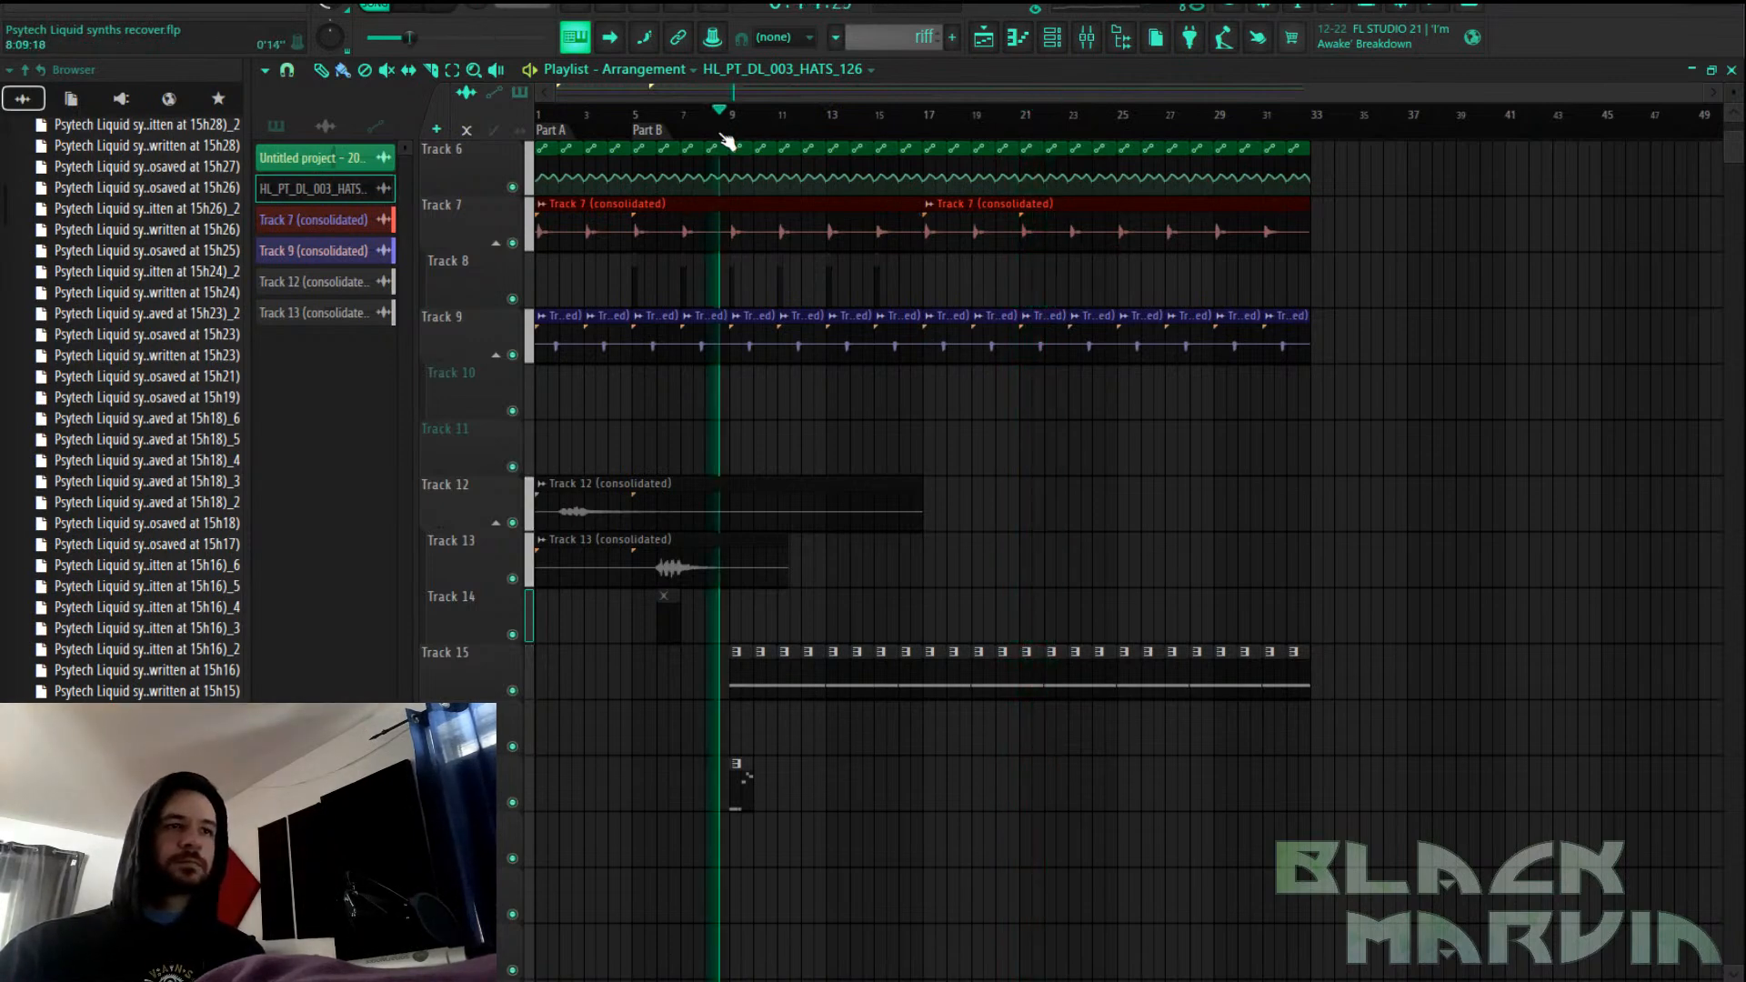
{"action": "left_click", "coordinate": [1052, 36]}
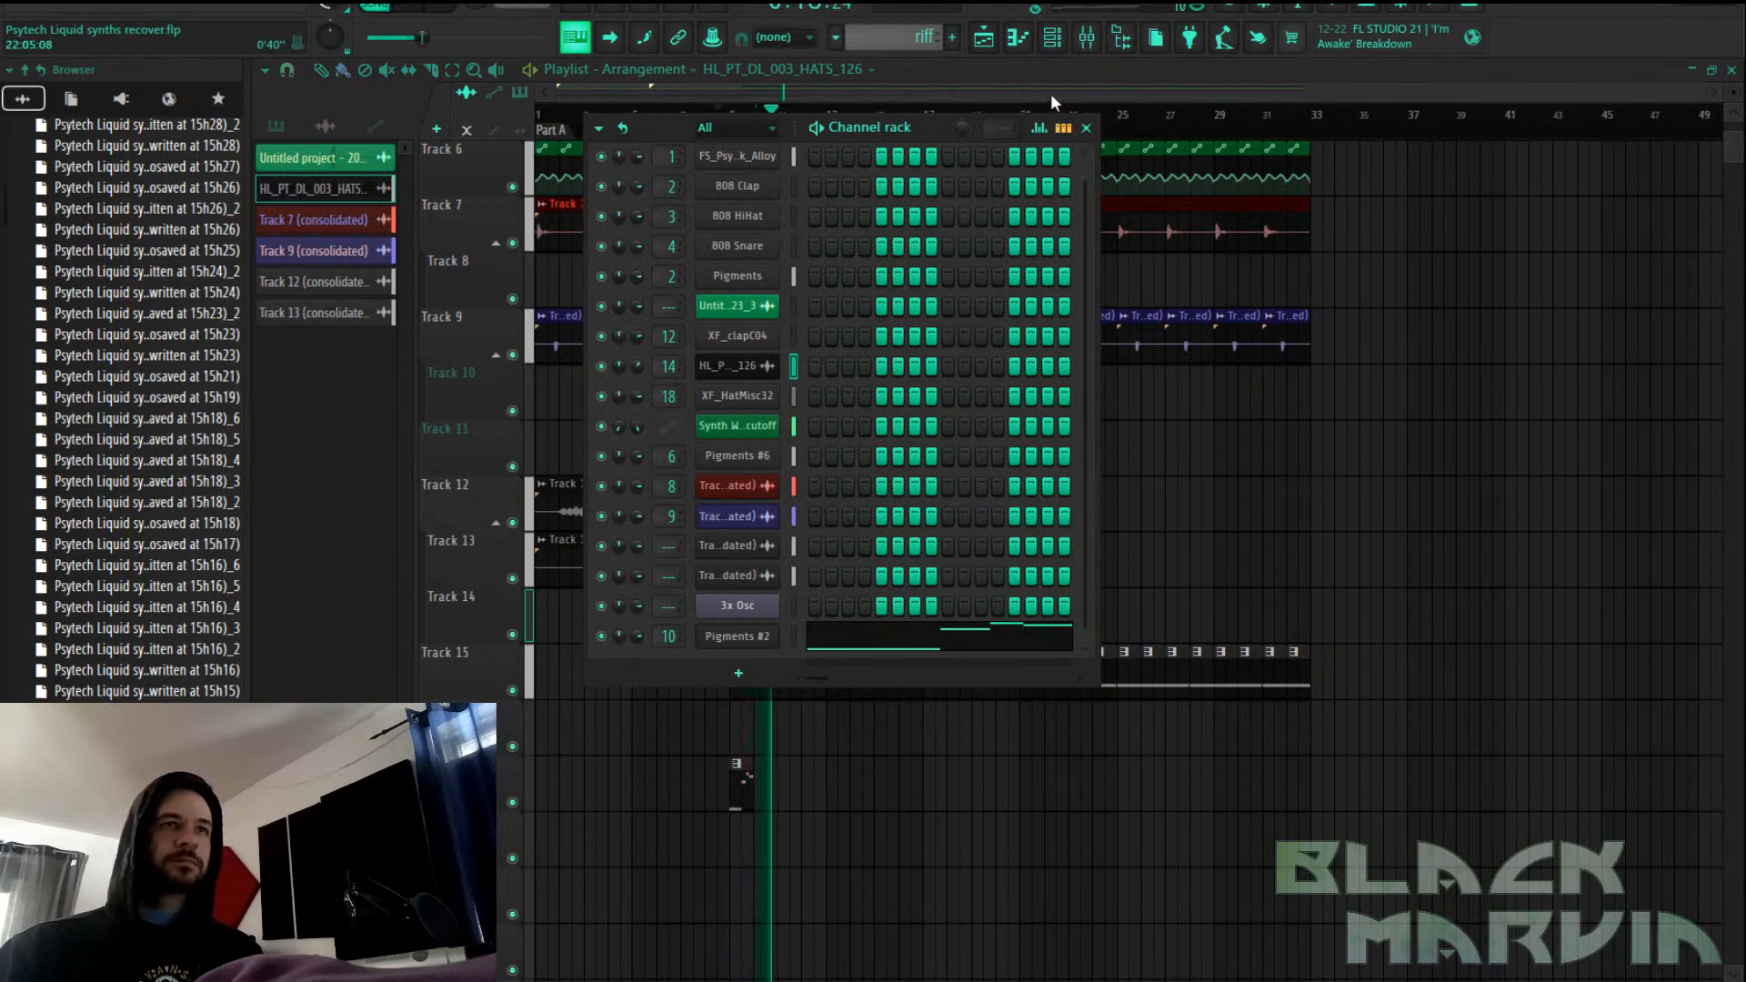
{"action": "left_click", "coordinate": [1052, 38]}
{"action": "left_click", "coordinate": [1053, 37]}
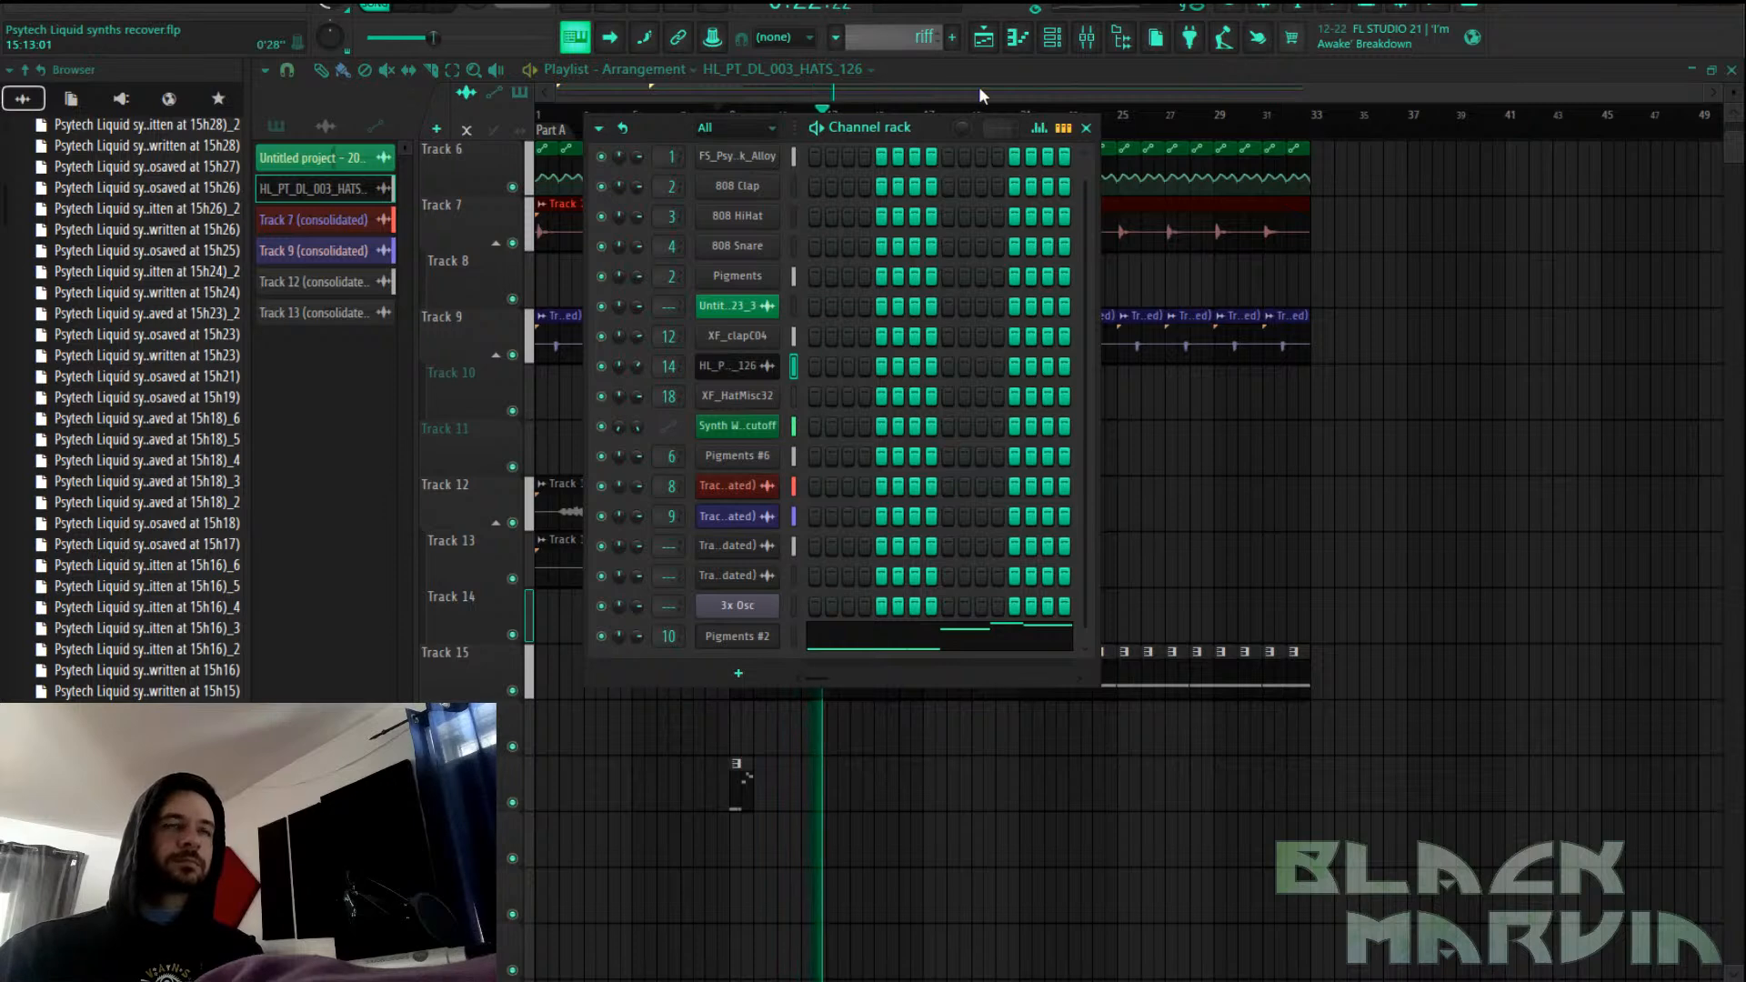
{"action": "double_click", "coordinate": [1177, 681]}
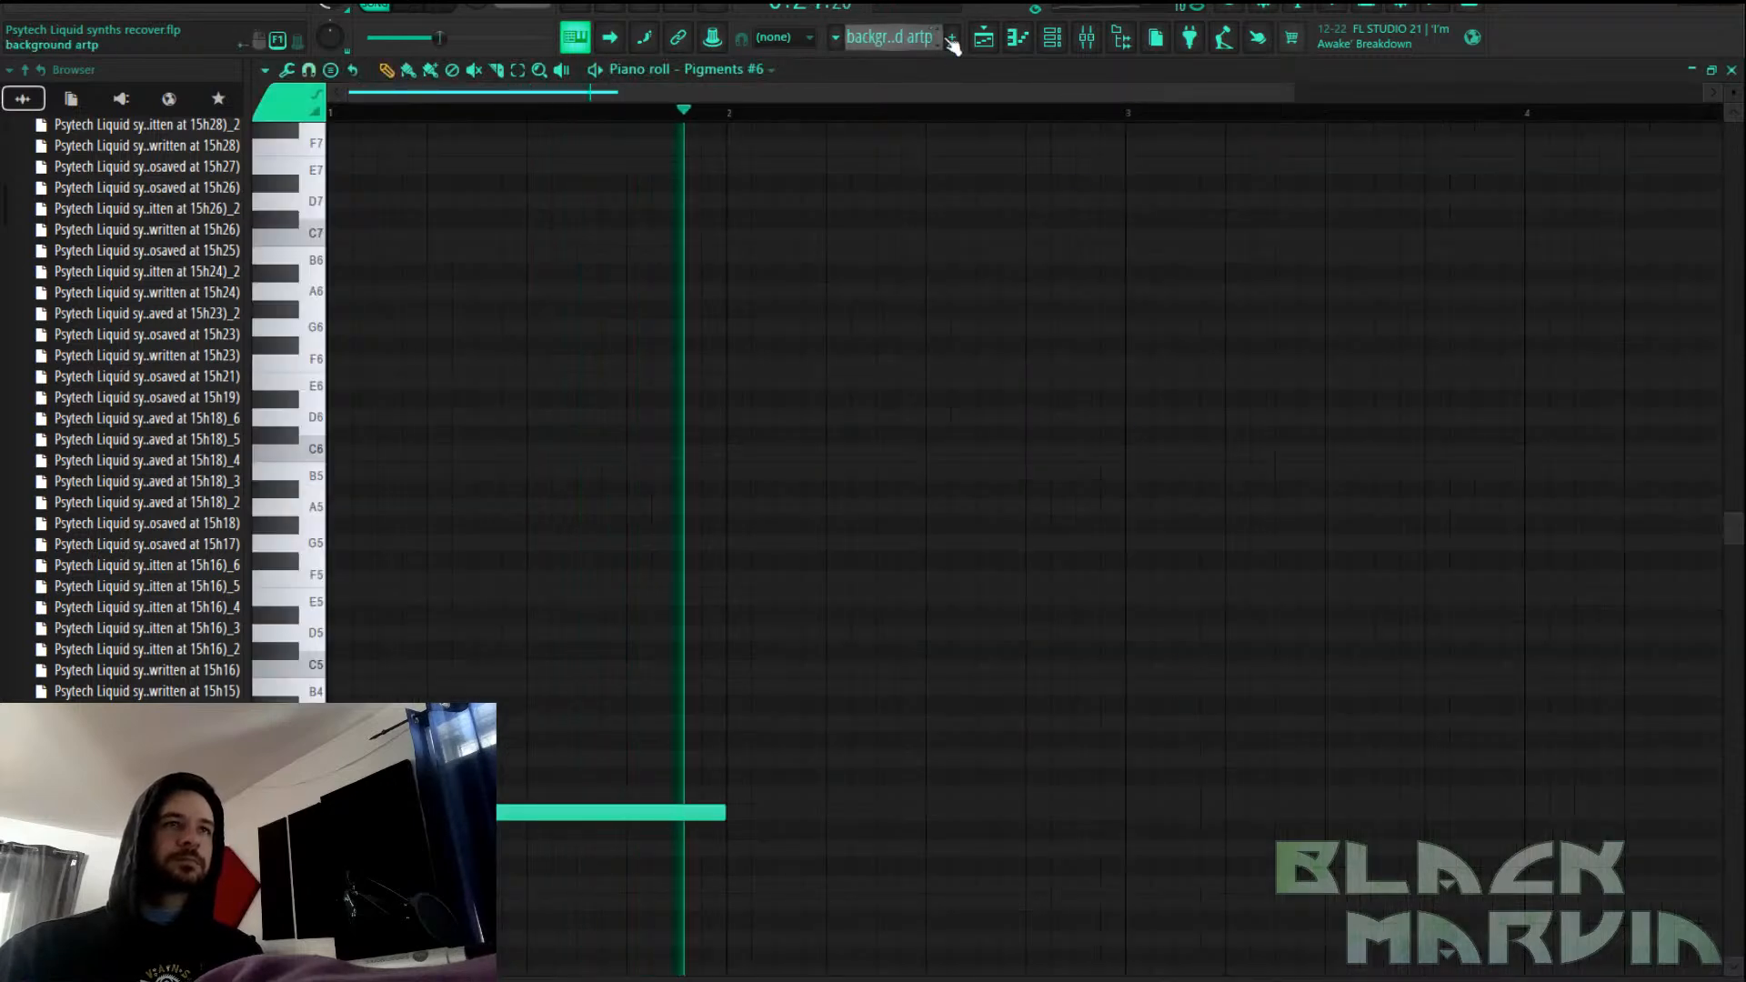
{"action": "left_click", "coordinate": [1055, 41]}
{"action": "left_click", "coordinate": [756, 454]}
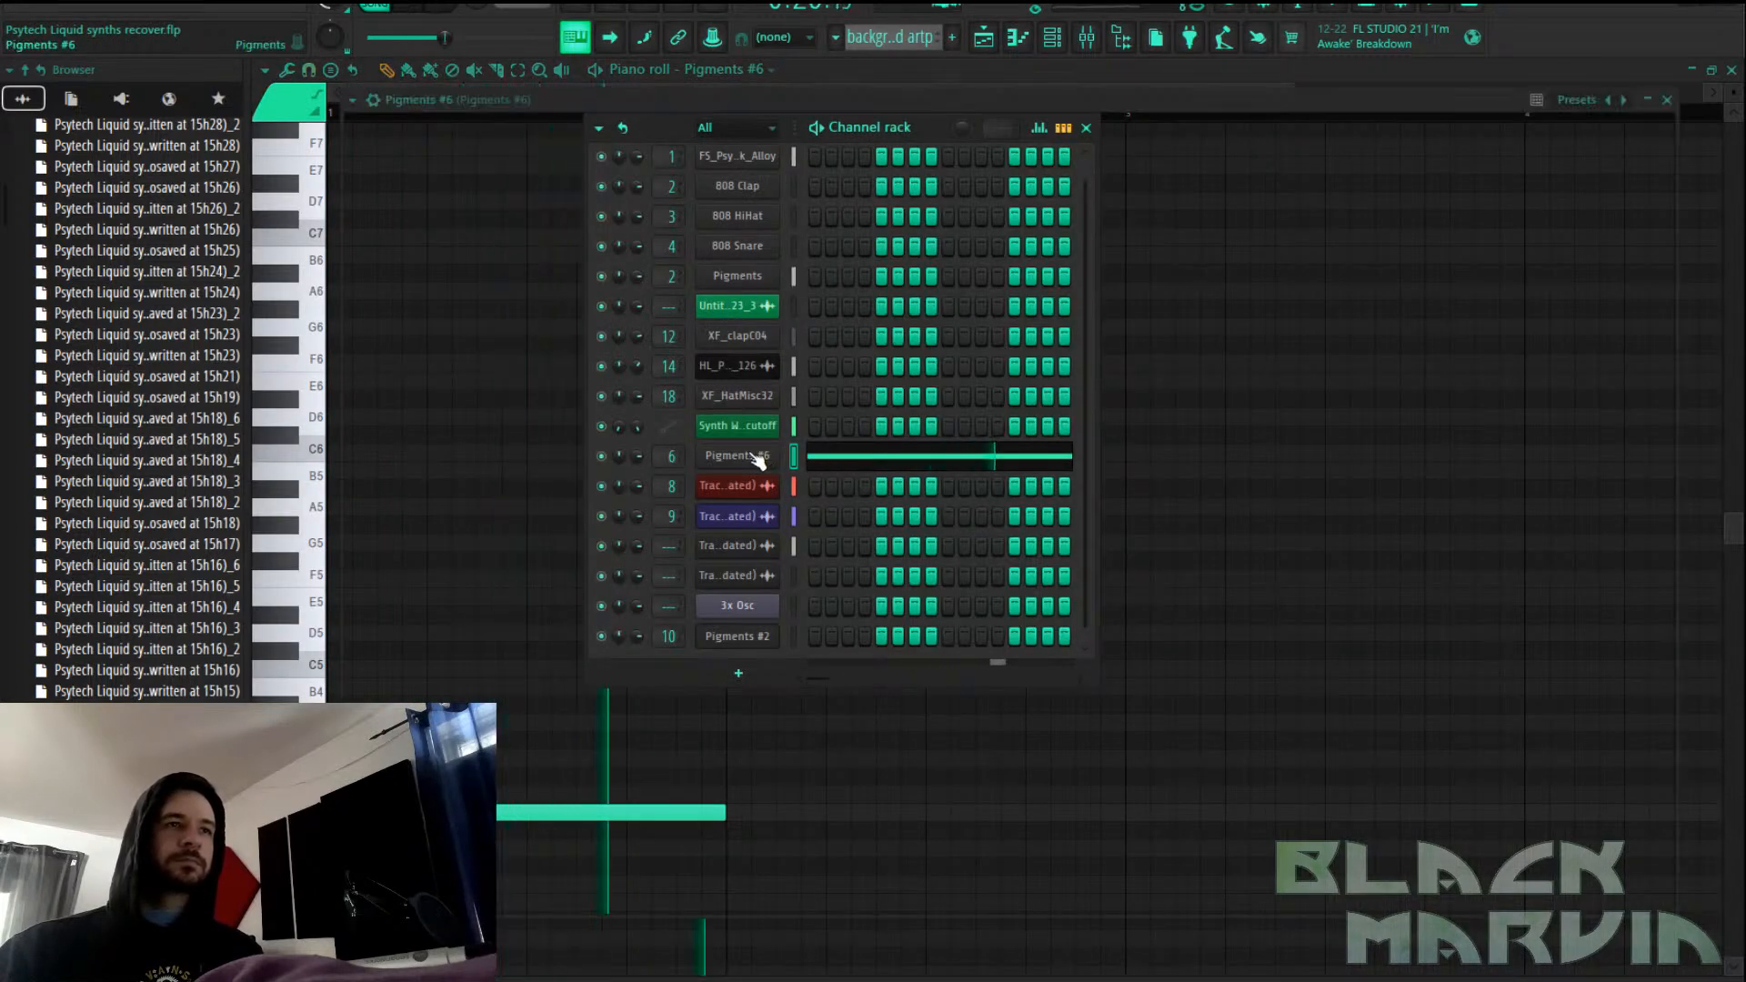
Tweak the Cutoff macro in Pigments #6 and create a playlist automation clip for that last tweaked parameter
{"action": "left_click_drag", "start_coordinate": [1513, 700], "coordinate": [1512, 684]}
{"action": "left_click", "coordinate": [247, 4]}
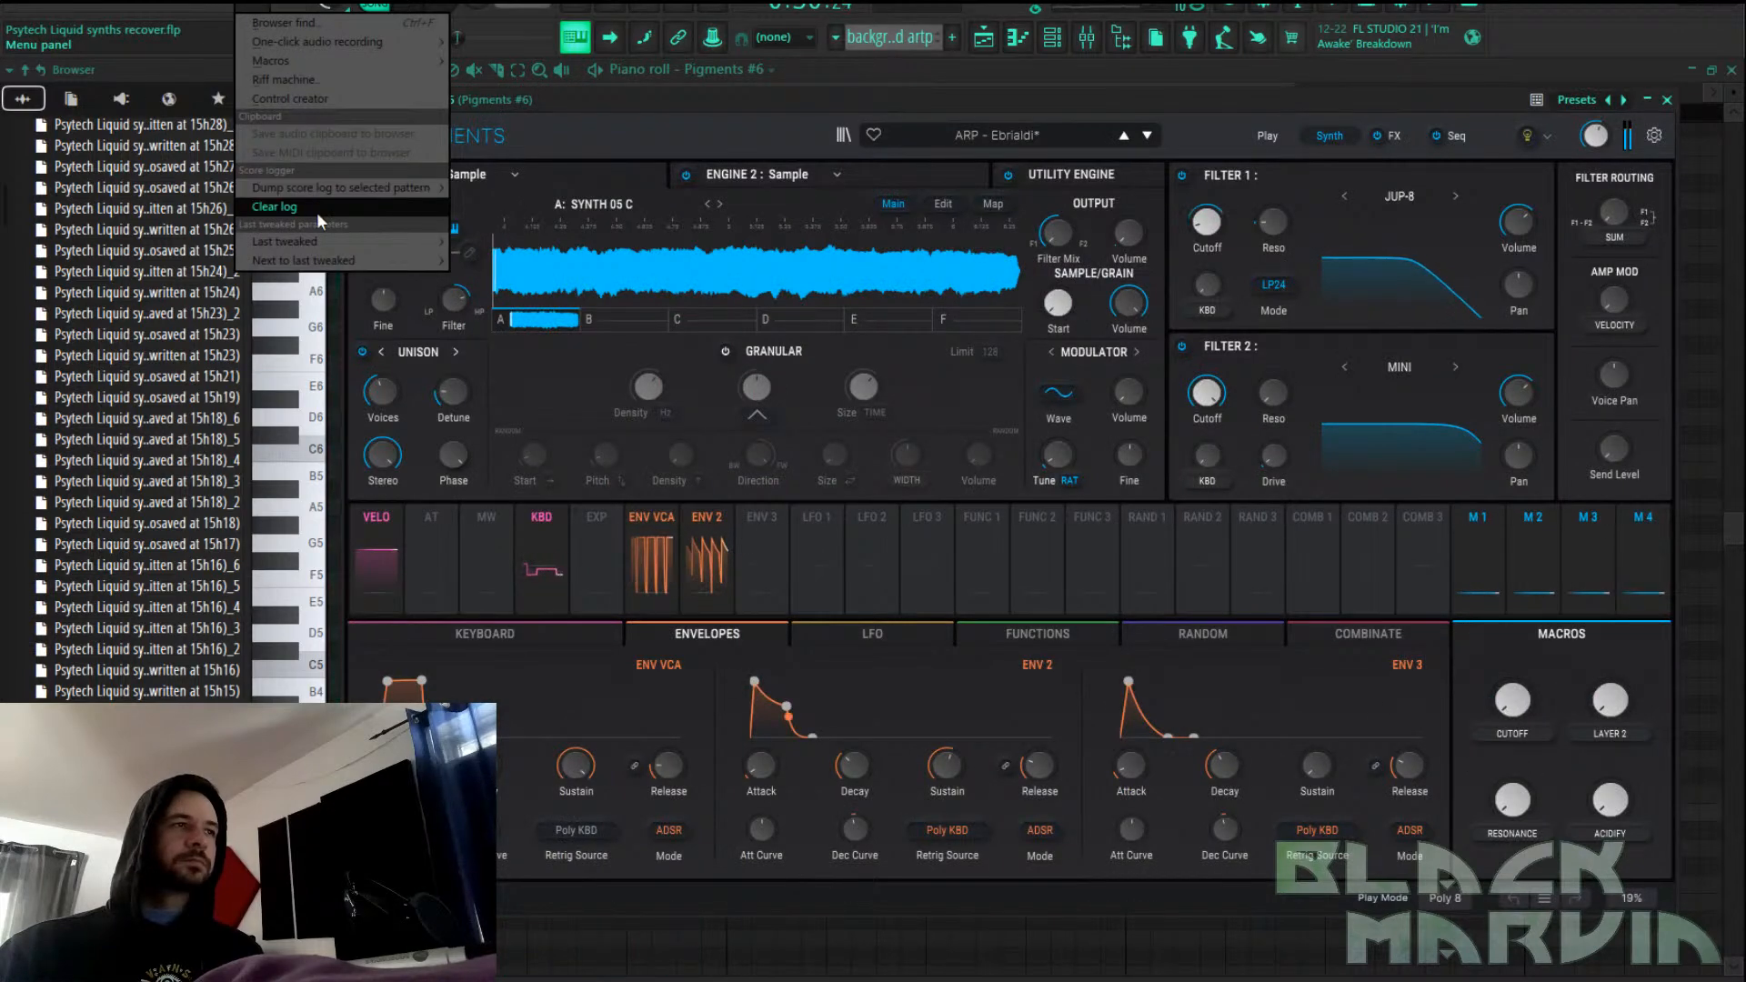
{"action": "mouse_move", "coordinate": [364, 241]}
{"action": "left_click", "coordinate": [555, 374]}
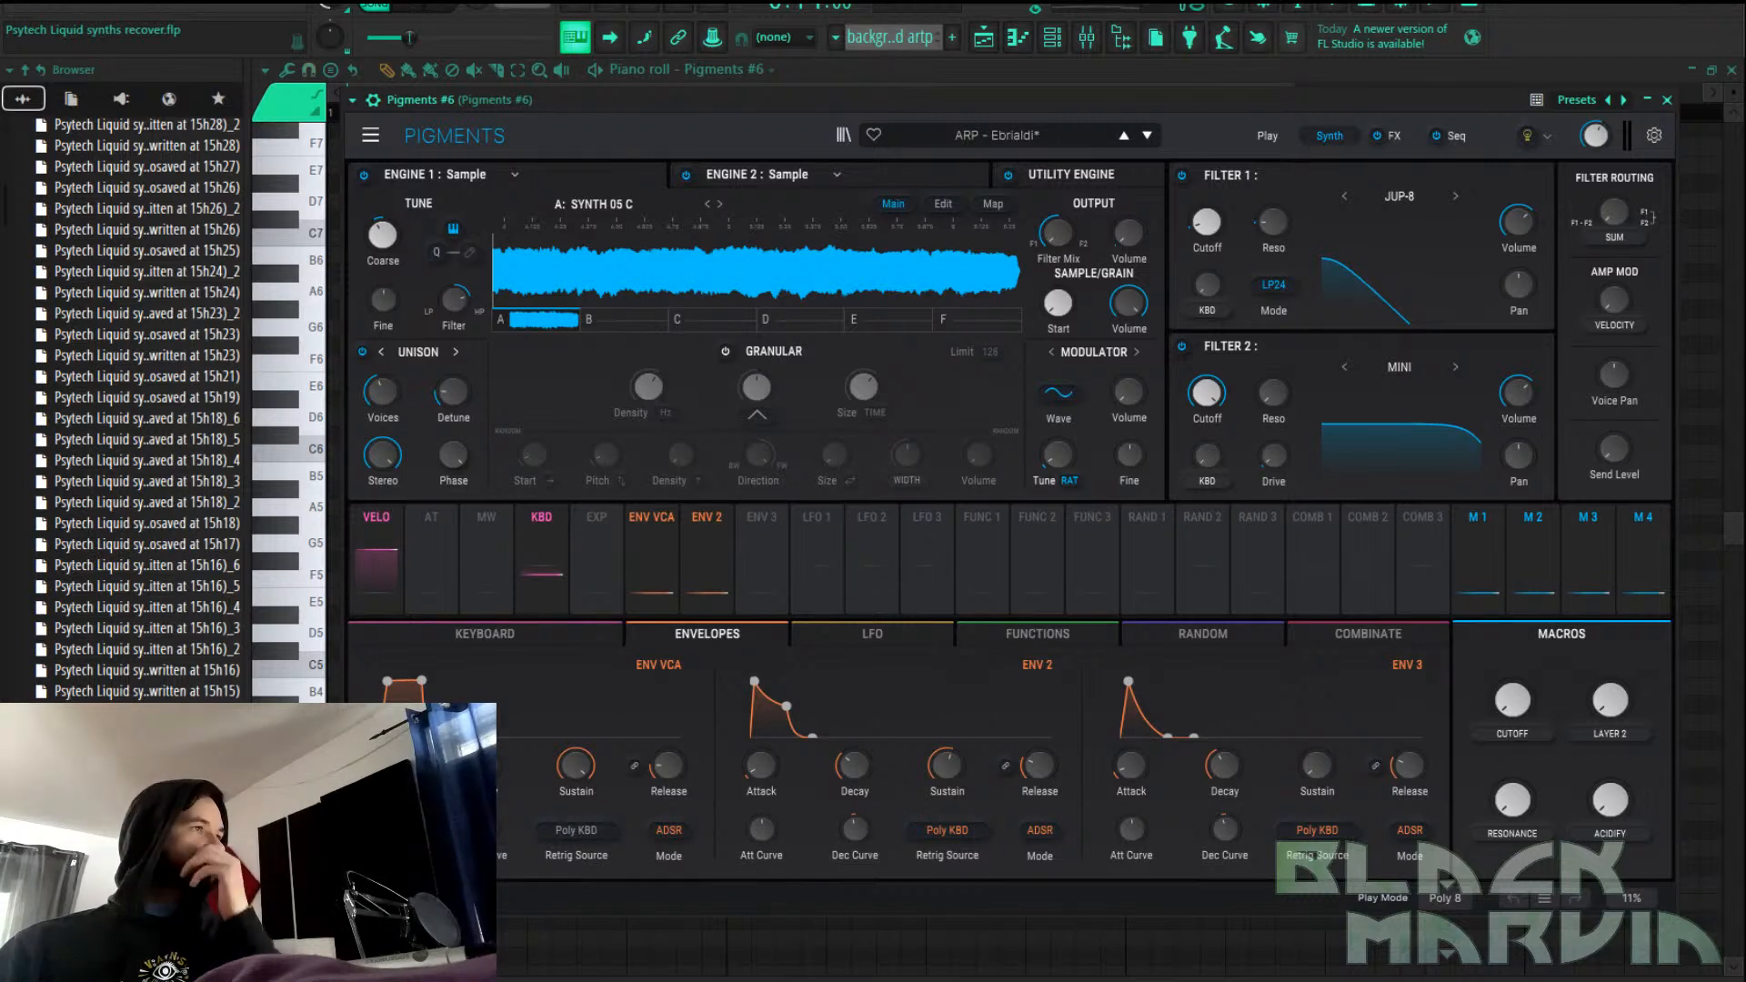
{"action": "left_click", "coordinate": [983, 41]}
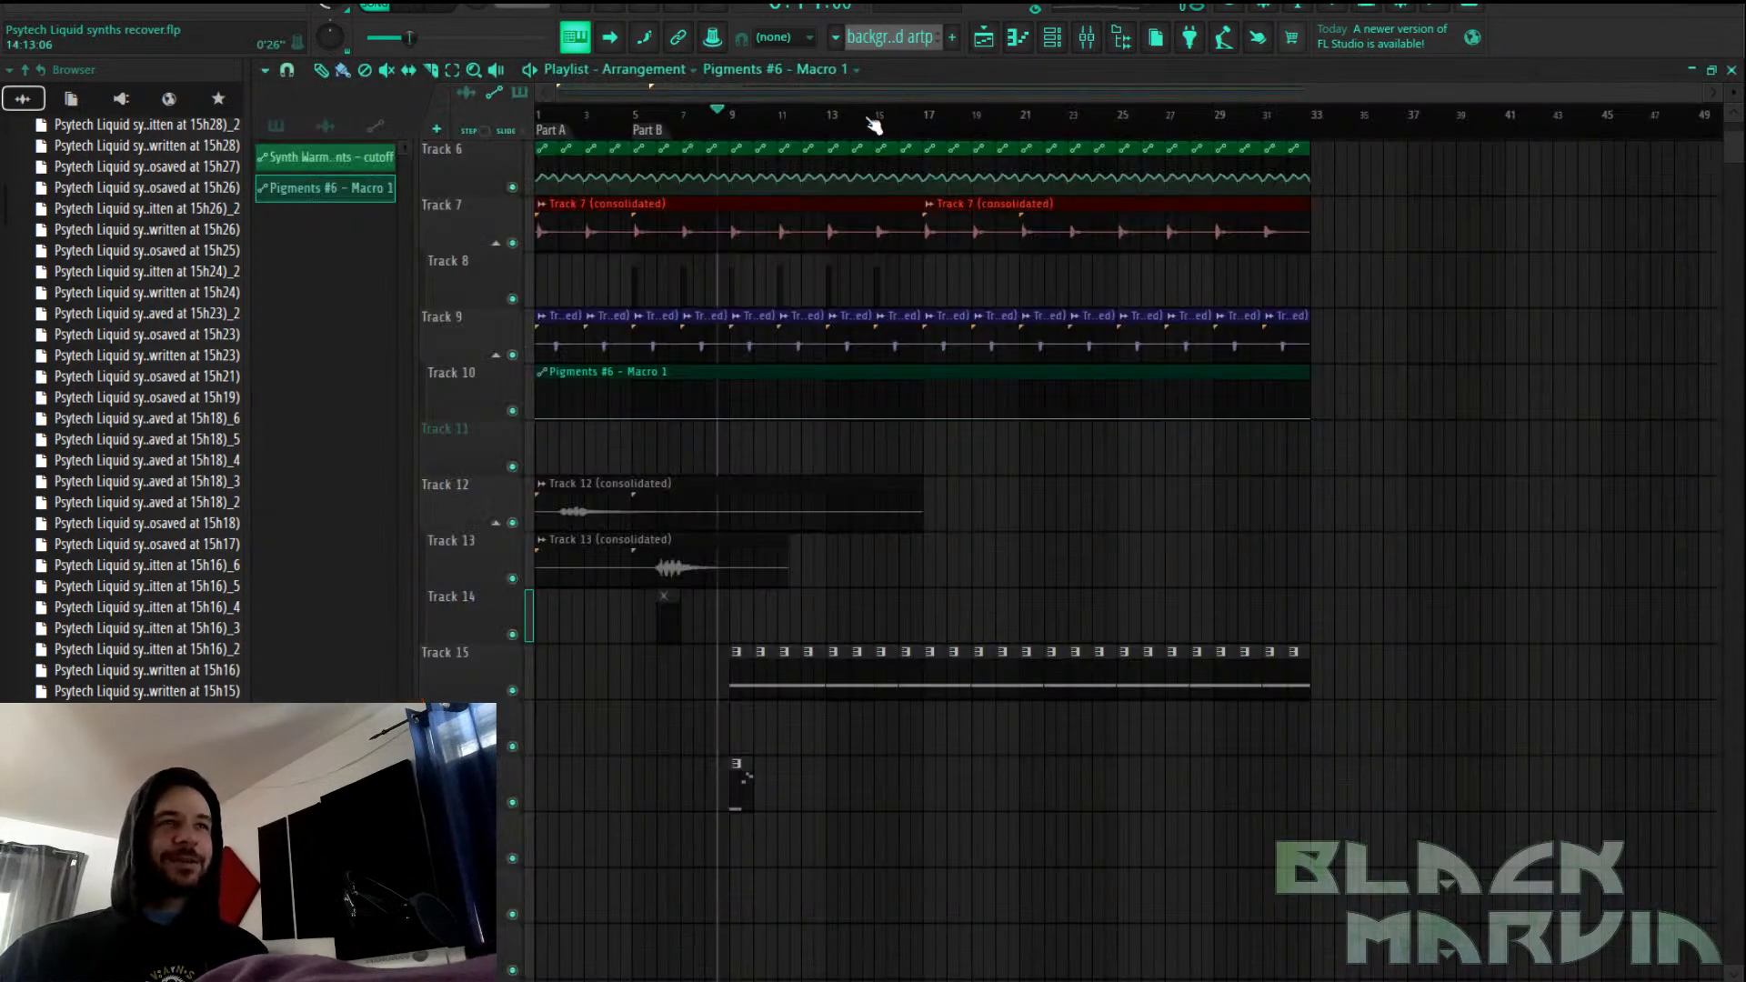
Add points to the Pigments #6 Macro 1 automation on Track 10 at bar 9 and about bar 21, raising the second
{"action": "scroll", "coordinate": [825, 264], "scroll_direction": "down", "scroll_amount": 4}
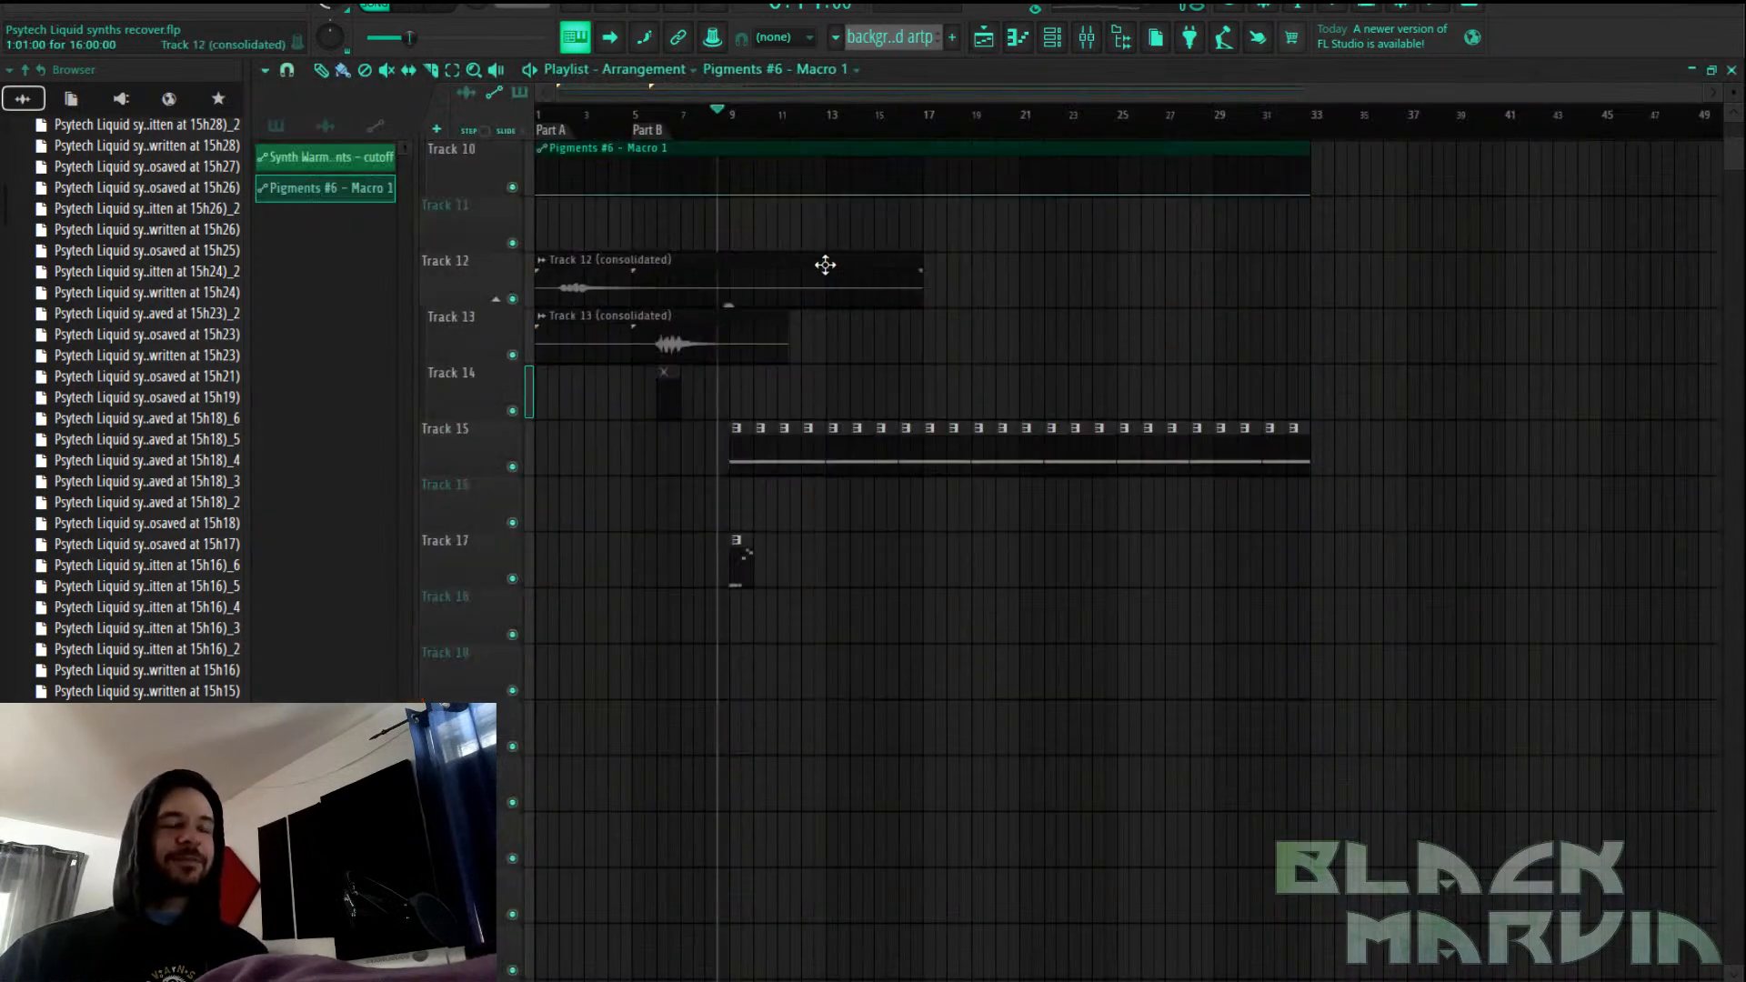
{"action": "right_click", "coordinate": [730, 192]}
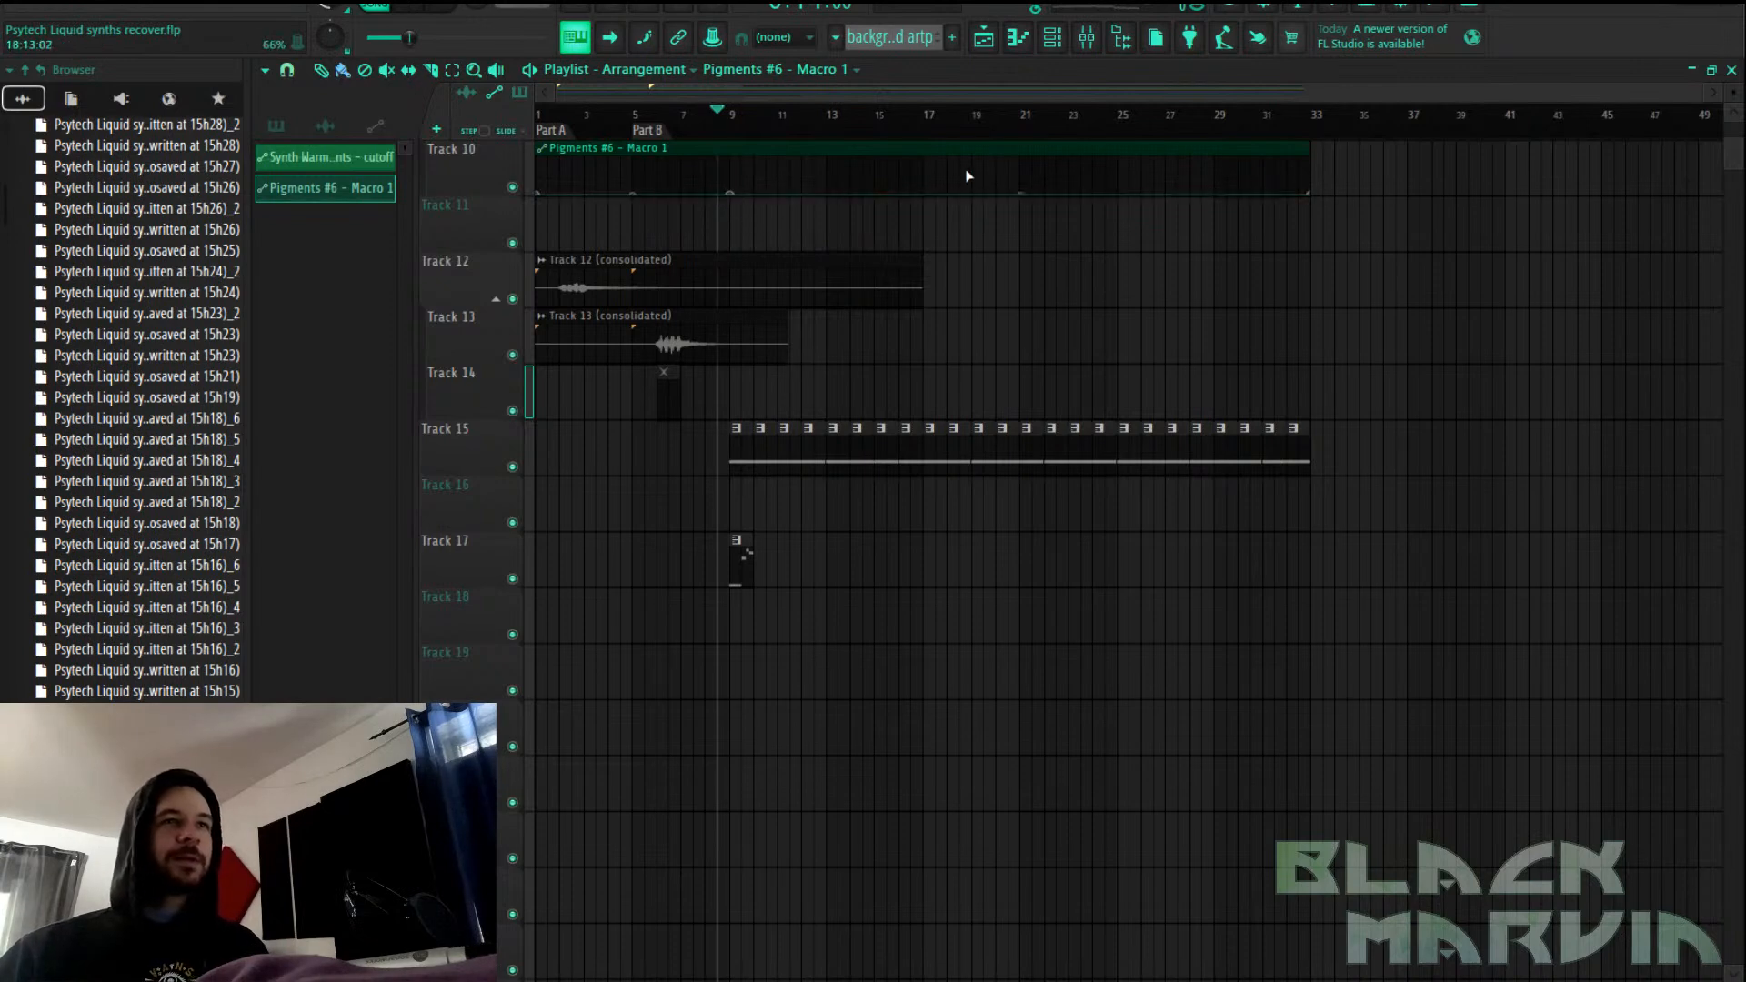
{"action": "right_click", "coordinate": [1009, 173]}
{"action": "scroll", "coordinate": [1022, 178], "scroll_direction": "up", "scroll_amount": 5}
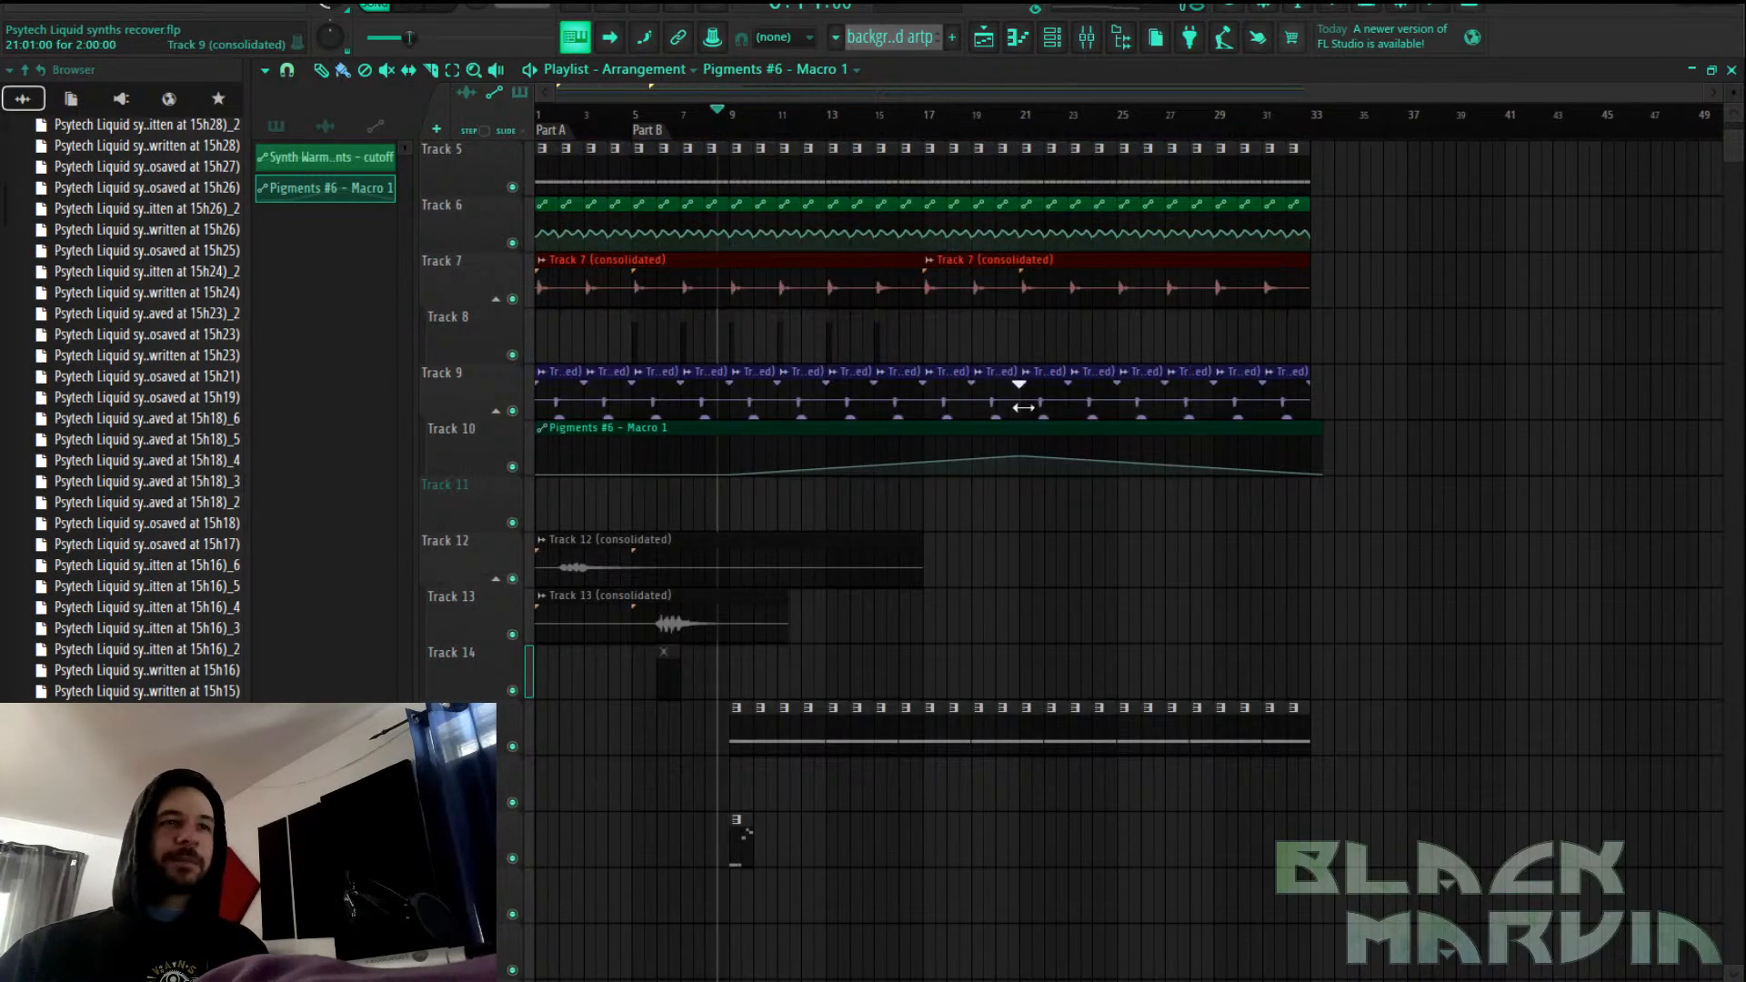
Reshape the Macro 1 automation into a continuous rise, with its middle point at about bar 16 and a raised end point at bar 33
{"action": "left_click", "coordinate": [1087, 39]}
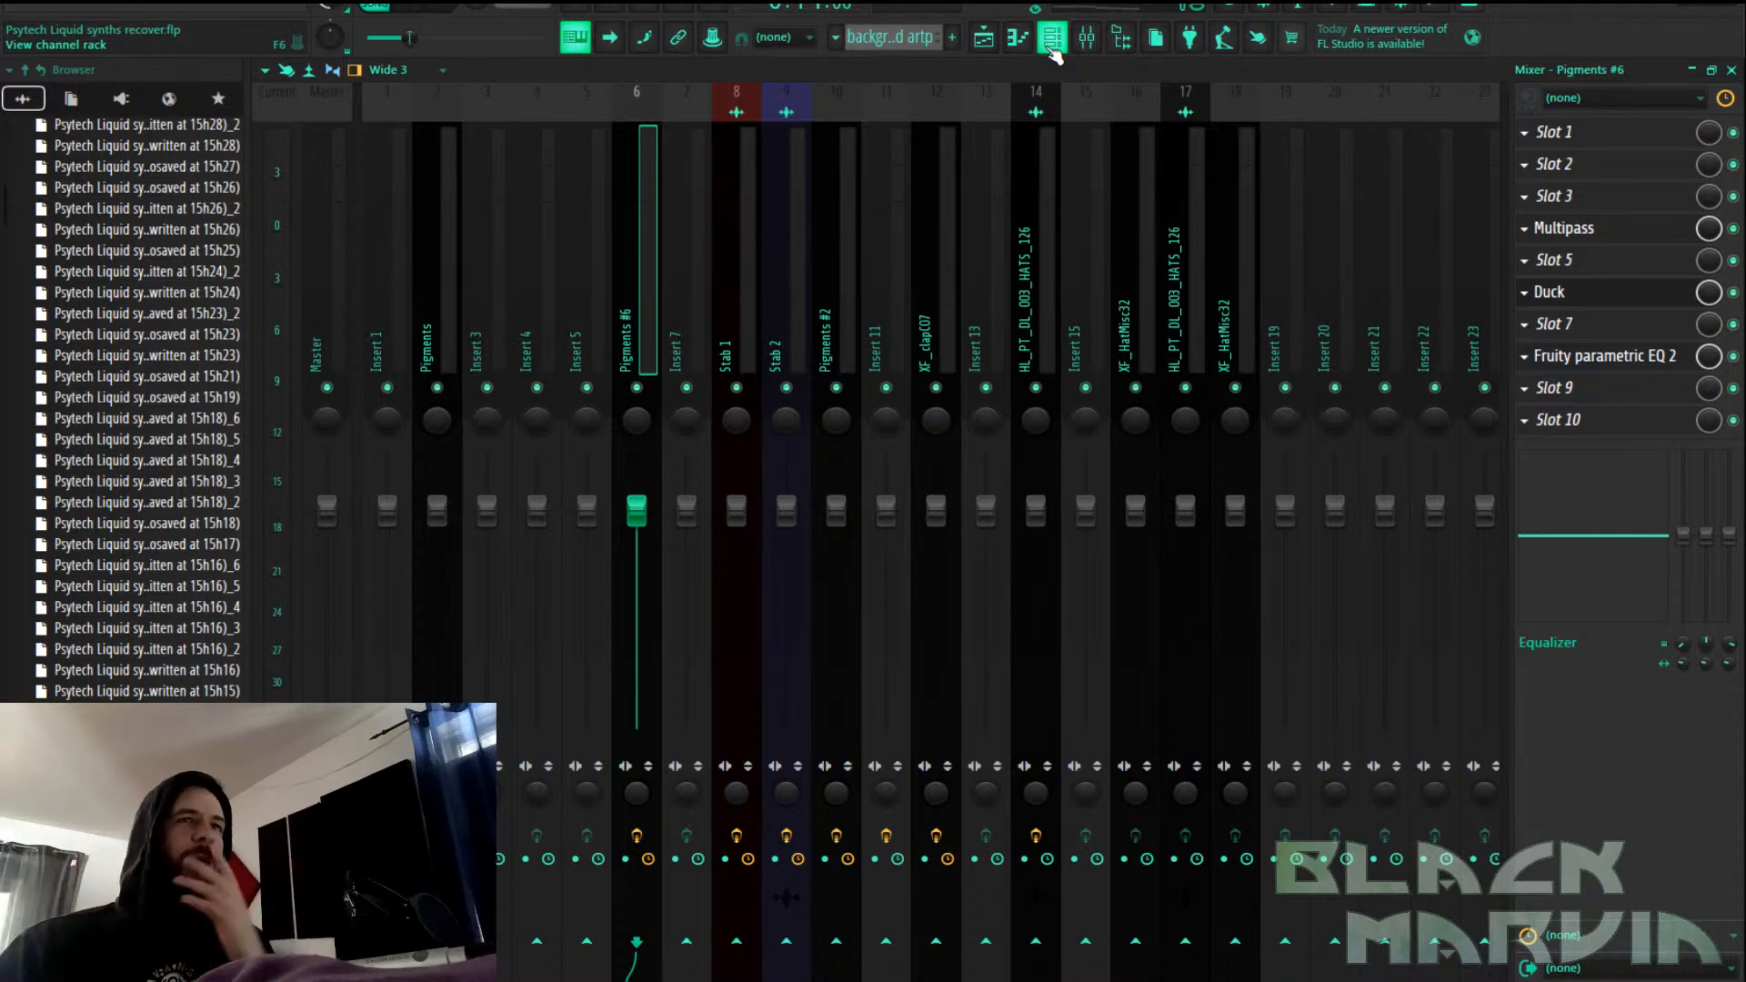
{"action": "left_click", "coordinate": [1008, 42]}
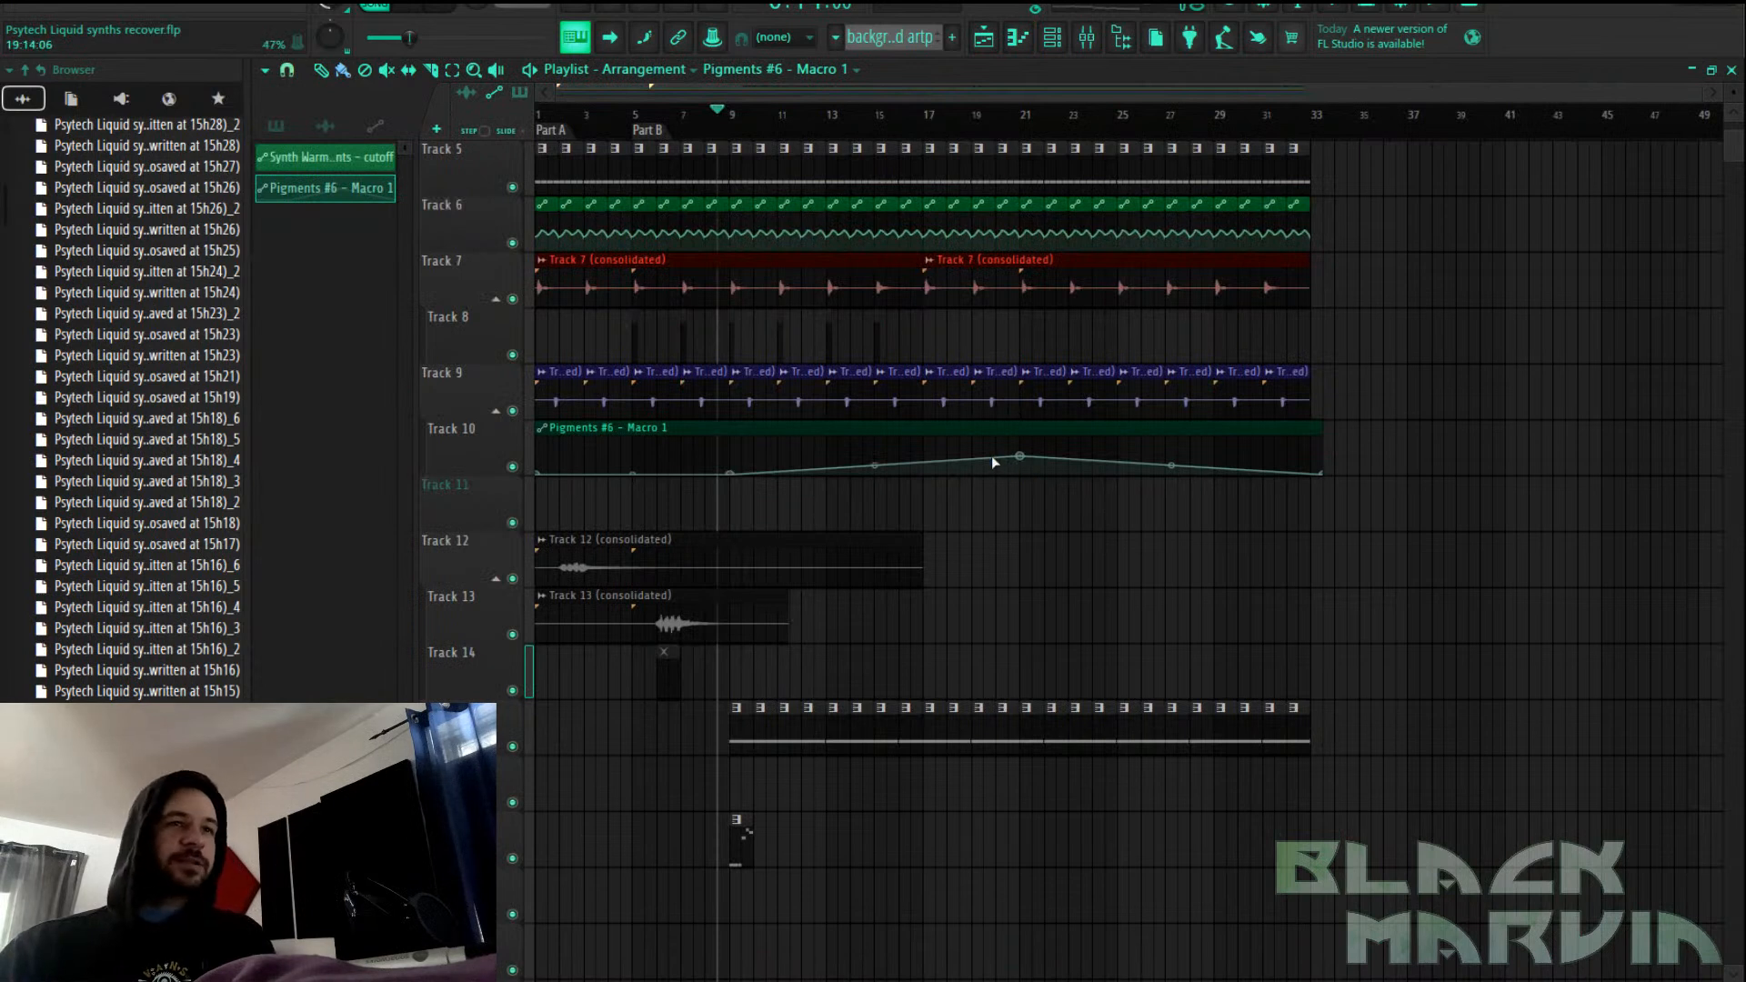
{"action": "left_click_drag", "start_coordinate": [1021, 459], "coordinate": [921, 460]}
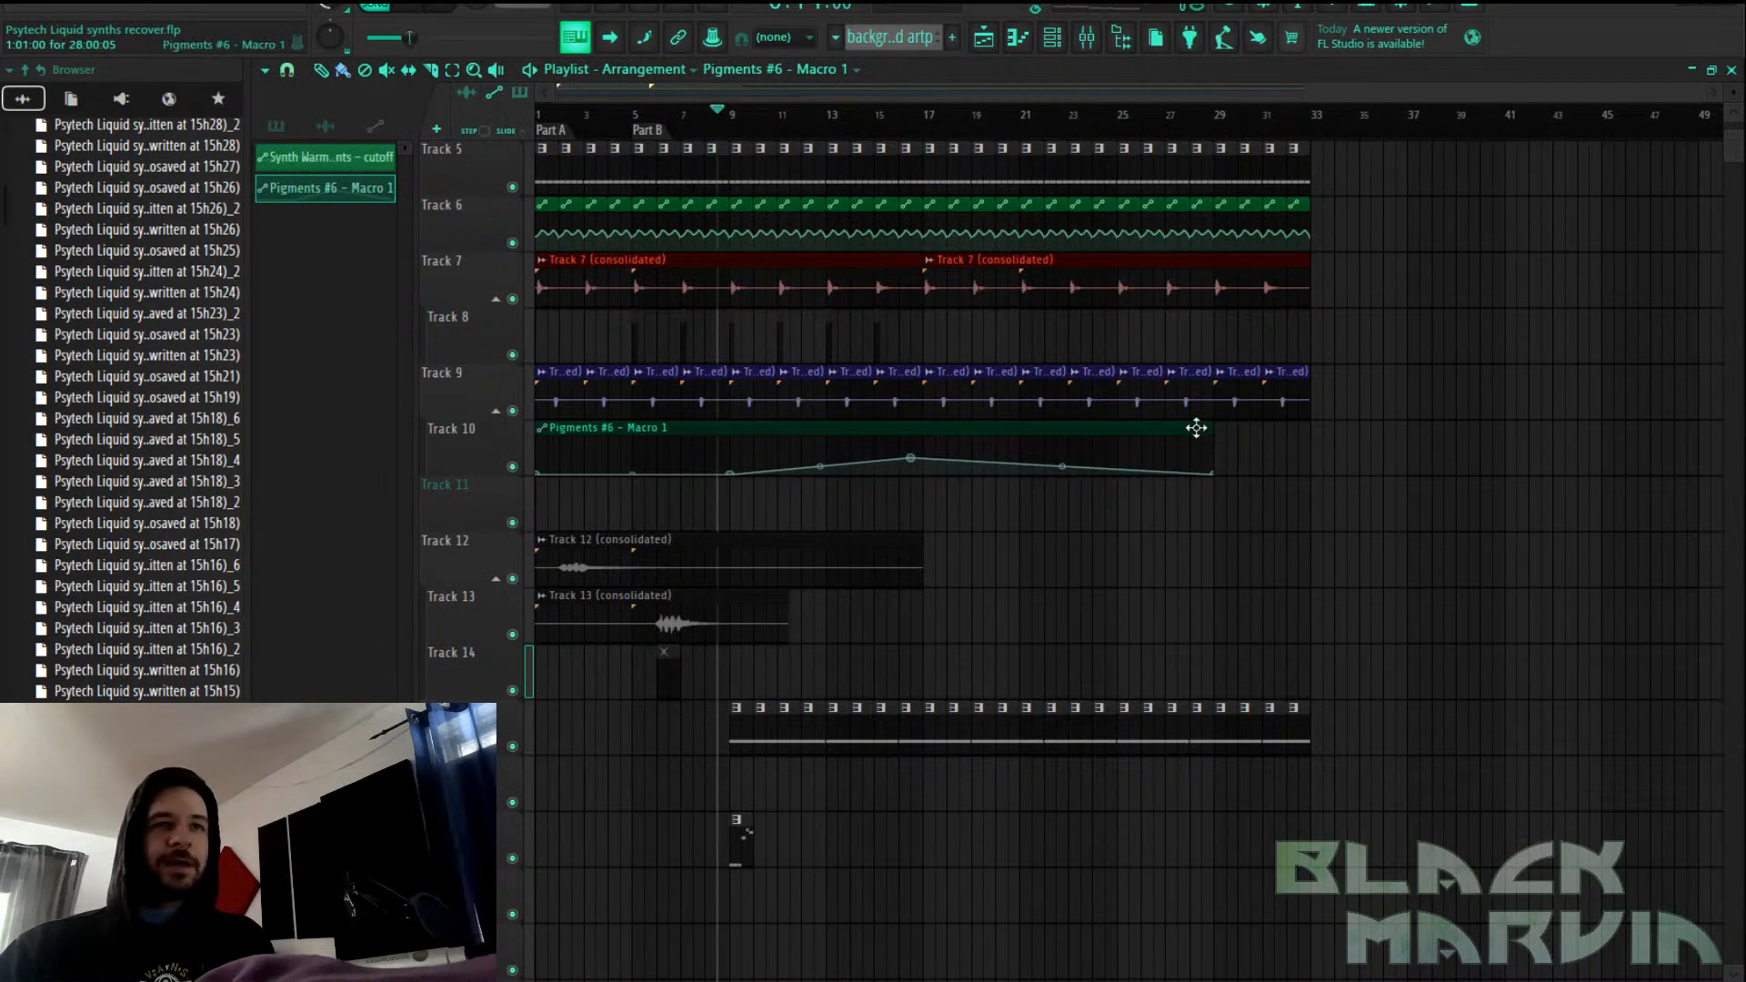
{"action": "left_click_drag", "start_coordinate": [1210, 429], "coordinate": [1306, 429]}
{"action": "left_click_drag", "start_coordinate": [1222, 474], "coordinate": [1279, 396]}
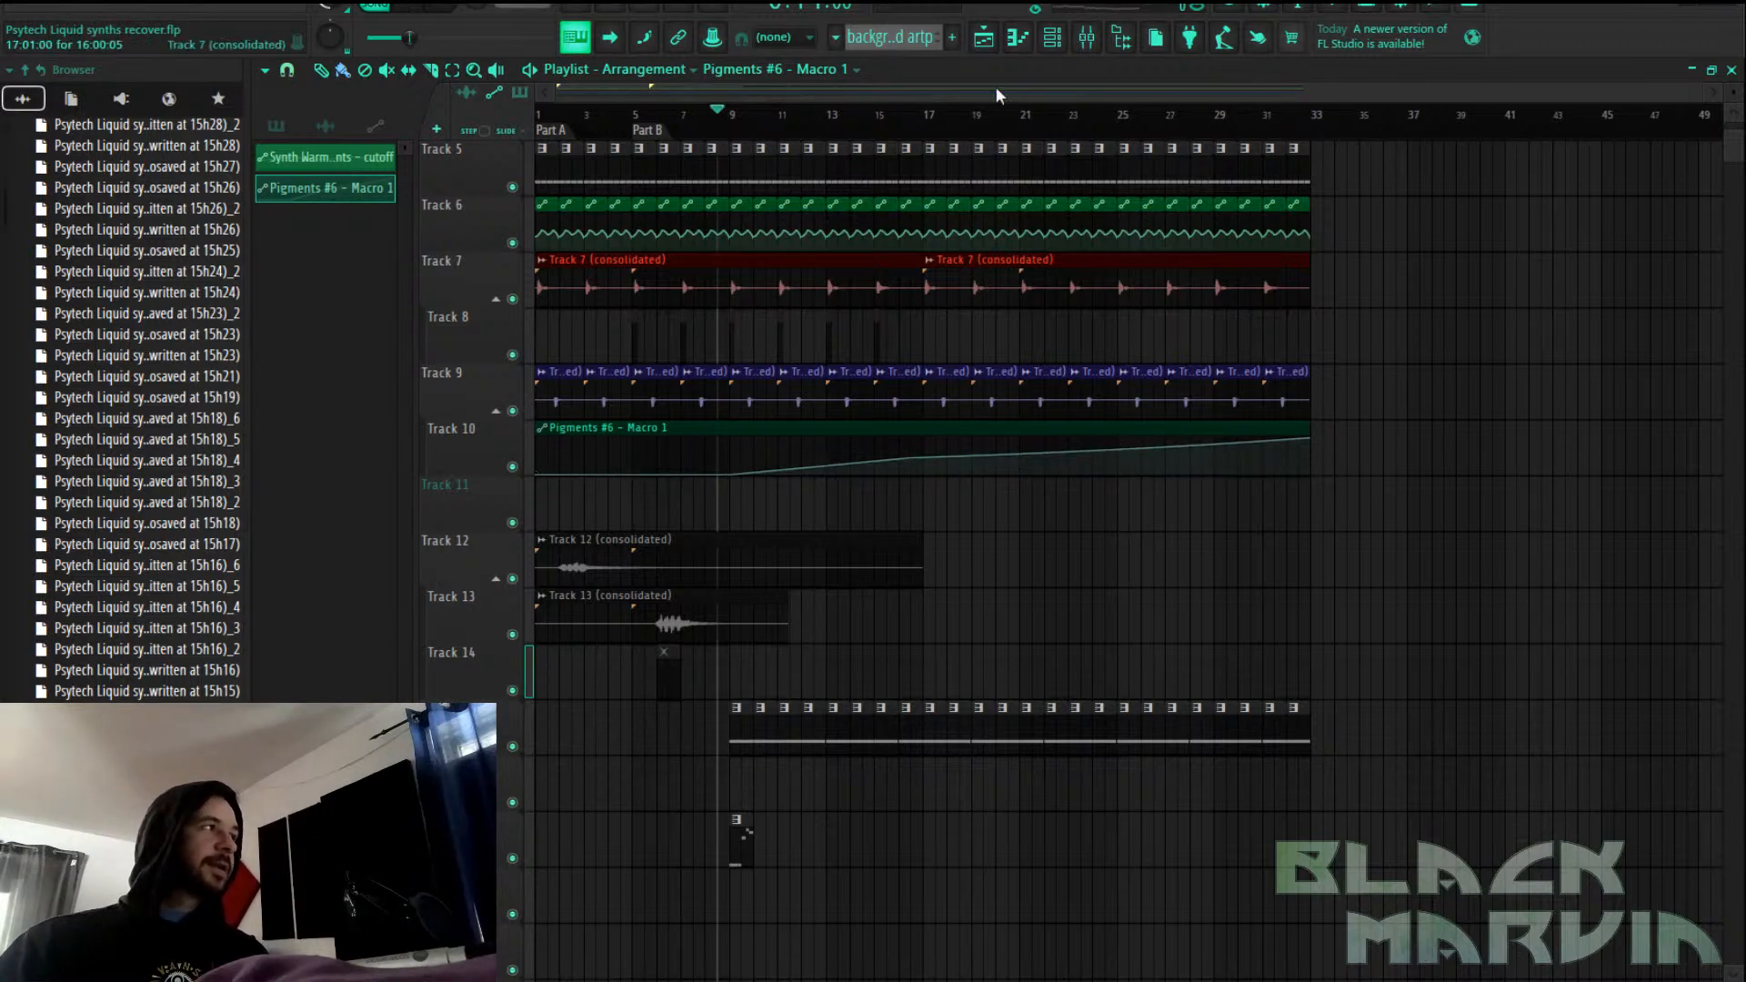
Create a drum break in bar 16 by shortening its Pattern 1 clip and clearing the clap, hat loop and HH from Tracks 2 to 4
{"action": "left_click", "coordinate": [730, 120]}
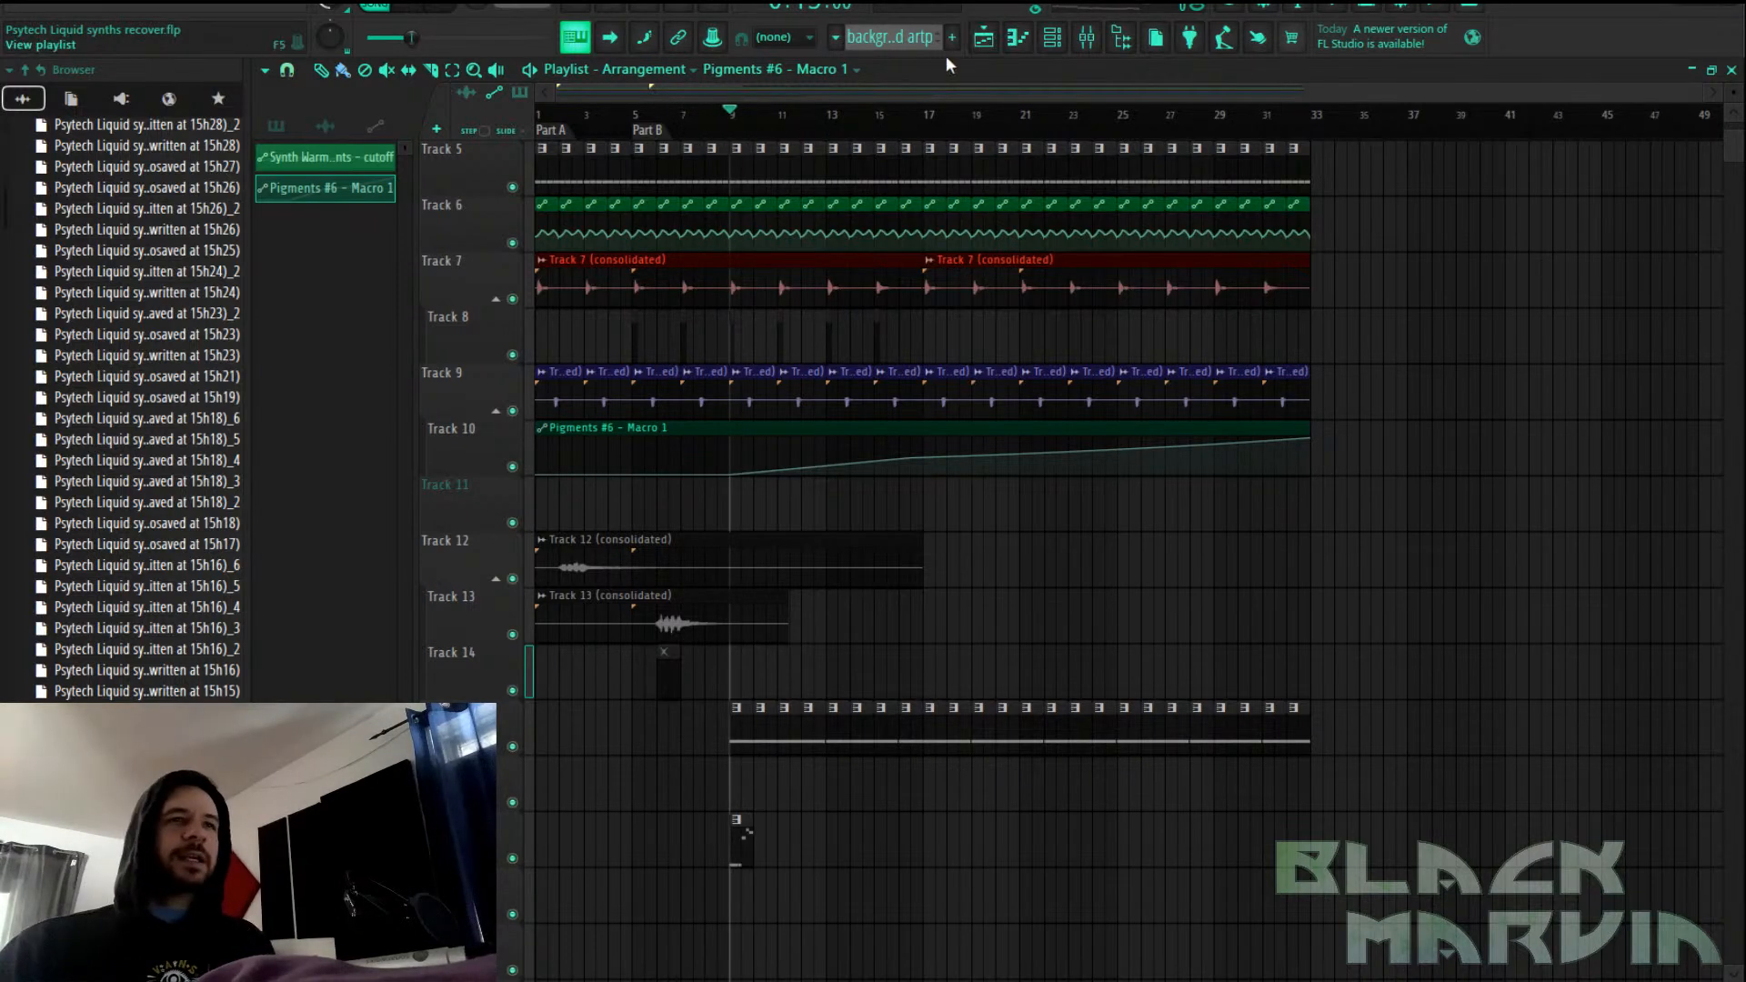
{"action": "scroll", "coordinate": [946, 116], "scroll_direction": "up", "scroll_amount": 3}
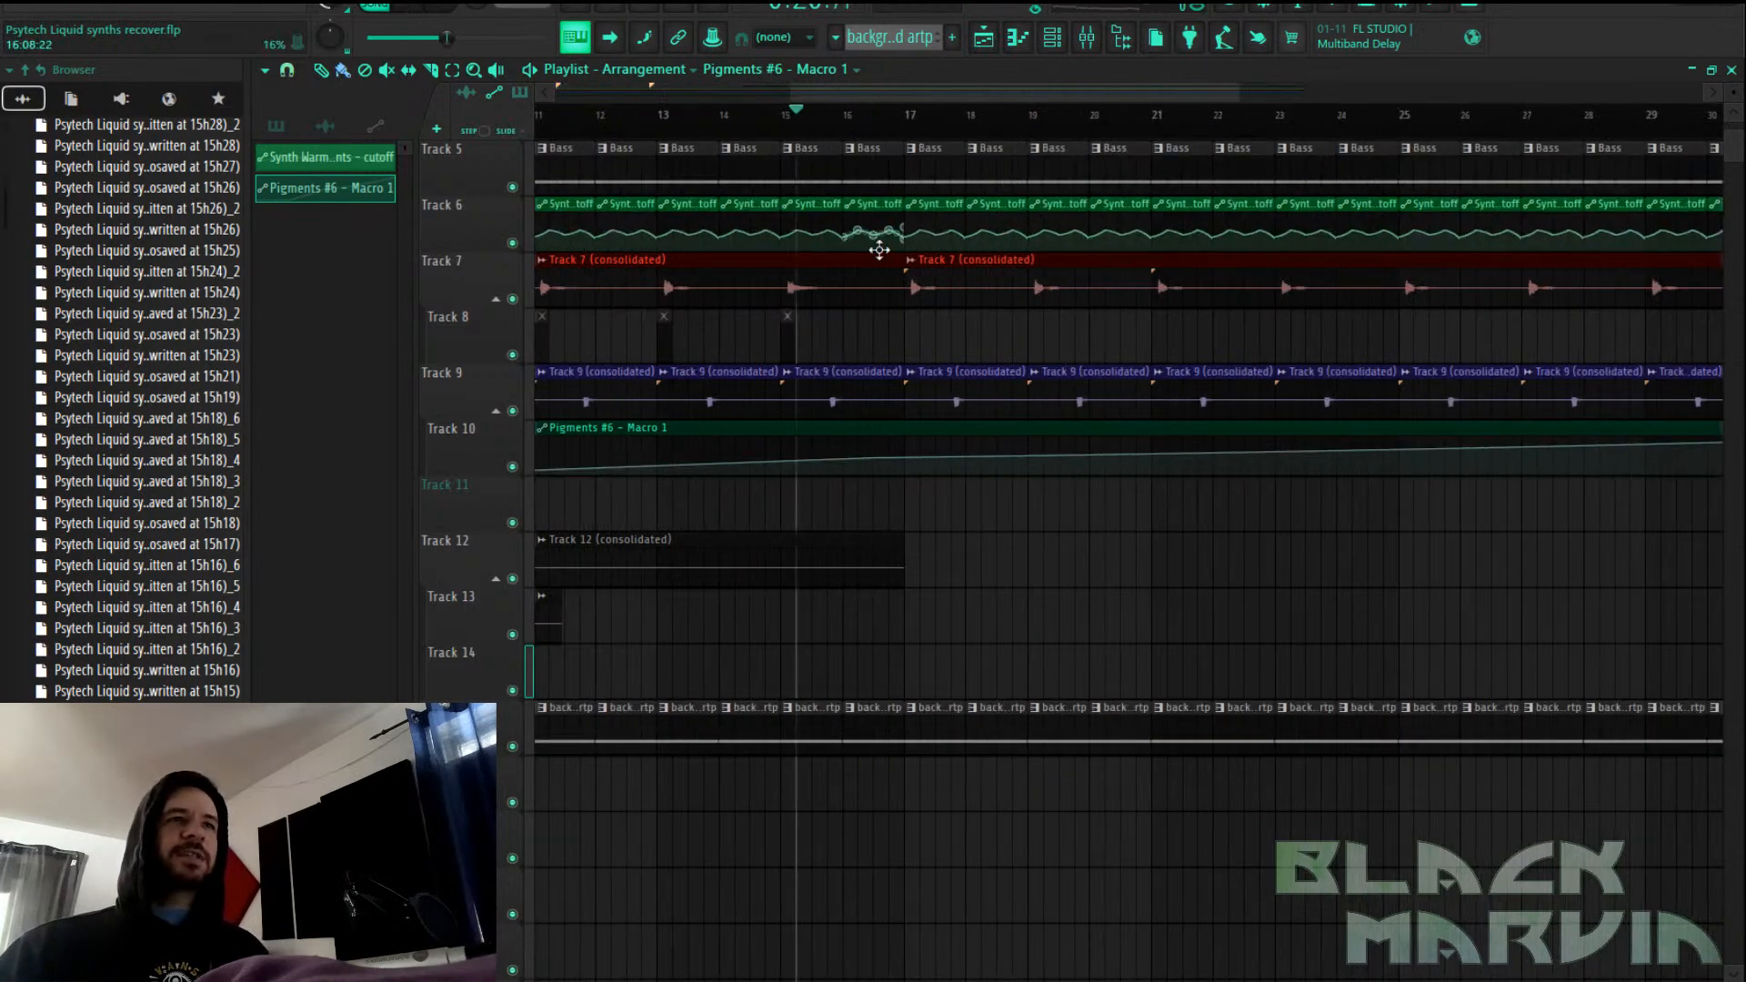
{"action": "scroll", "coordinate": [883, 241], "scroll_direction": "up", "scroll_amount": 4}
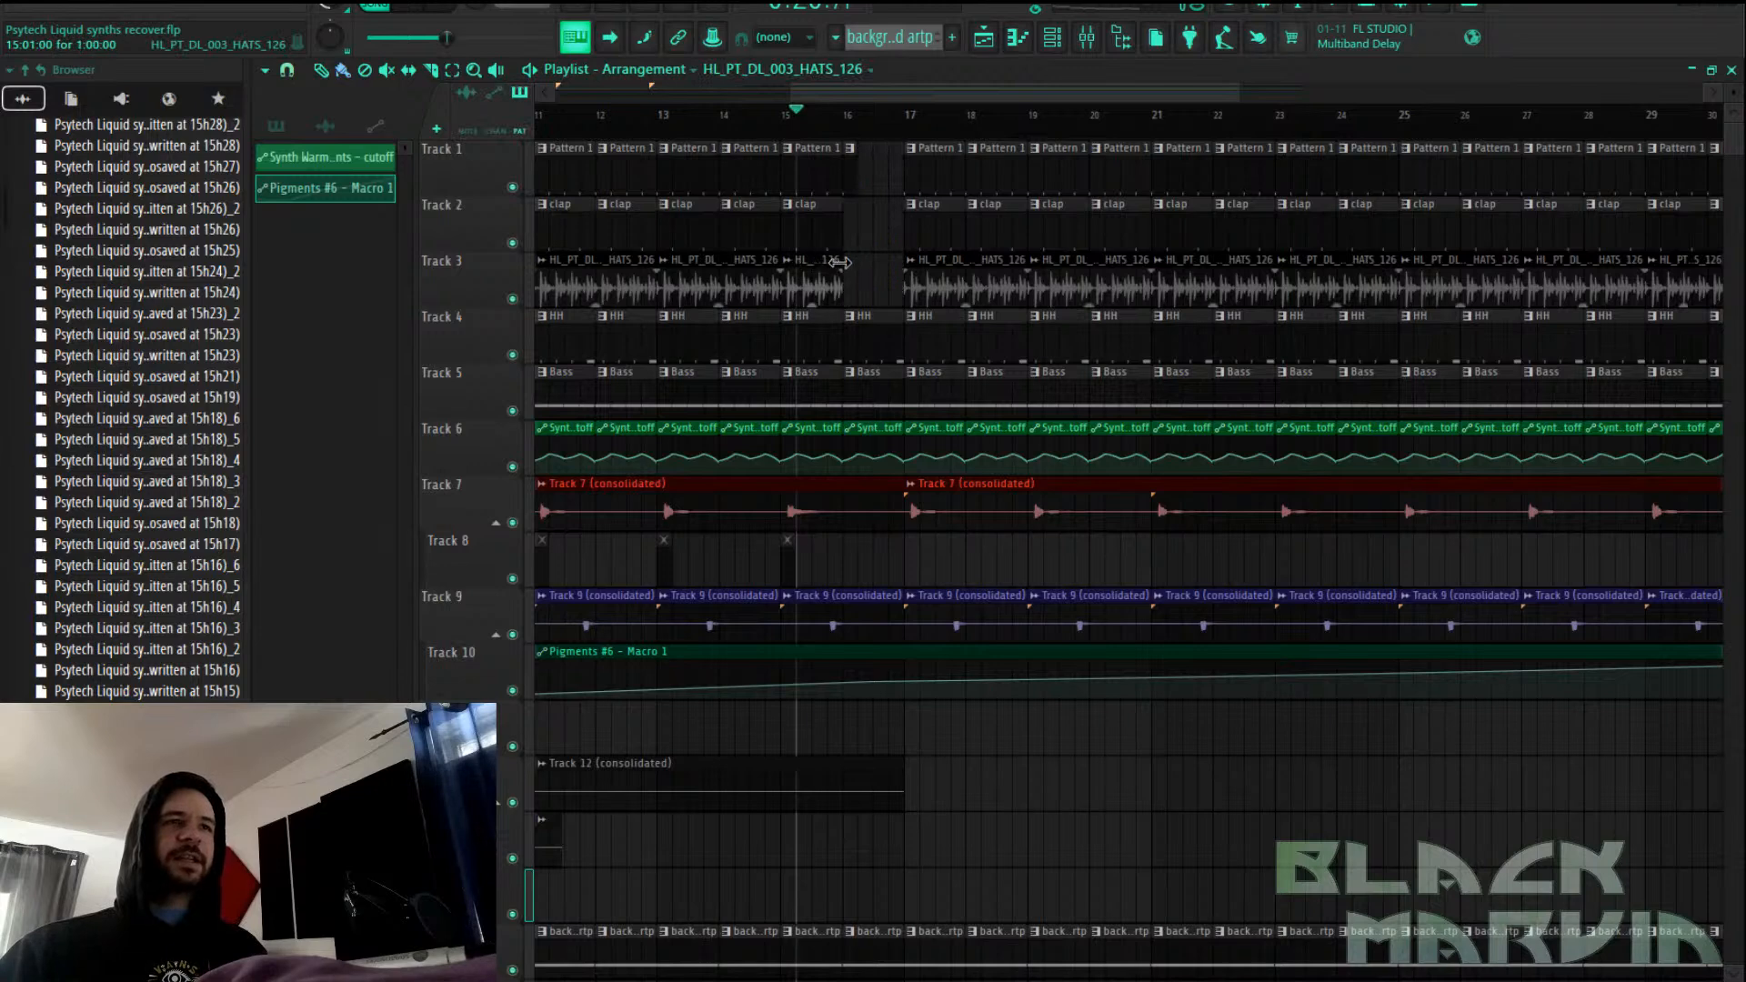
{"action": "scroll", "coordinate": [883, 373], "scroll_direction": "down", "scroll_amount": 2}
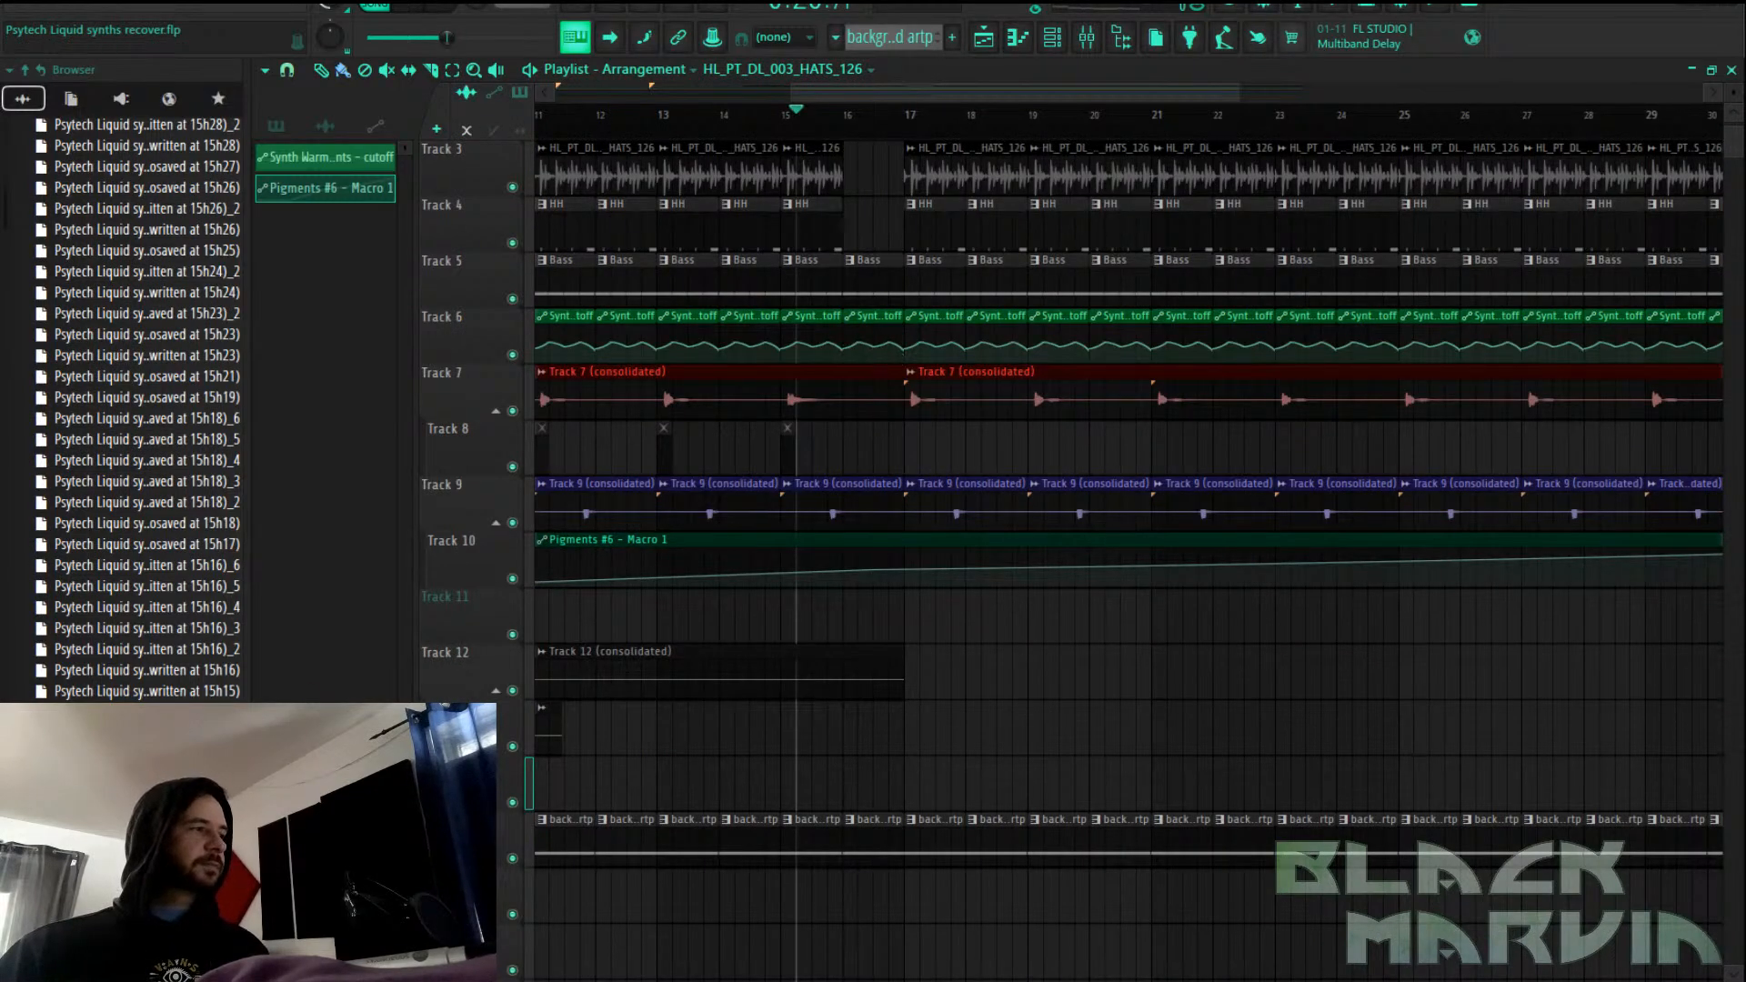
{"action": "scroll", "coordinate": [952, 340], "scroll_direction": "up", "scroll_amount": 2}
{"action": "left_click", "coordinate": [849, 164]}
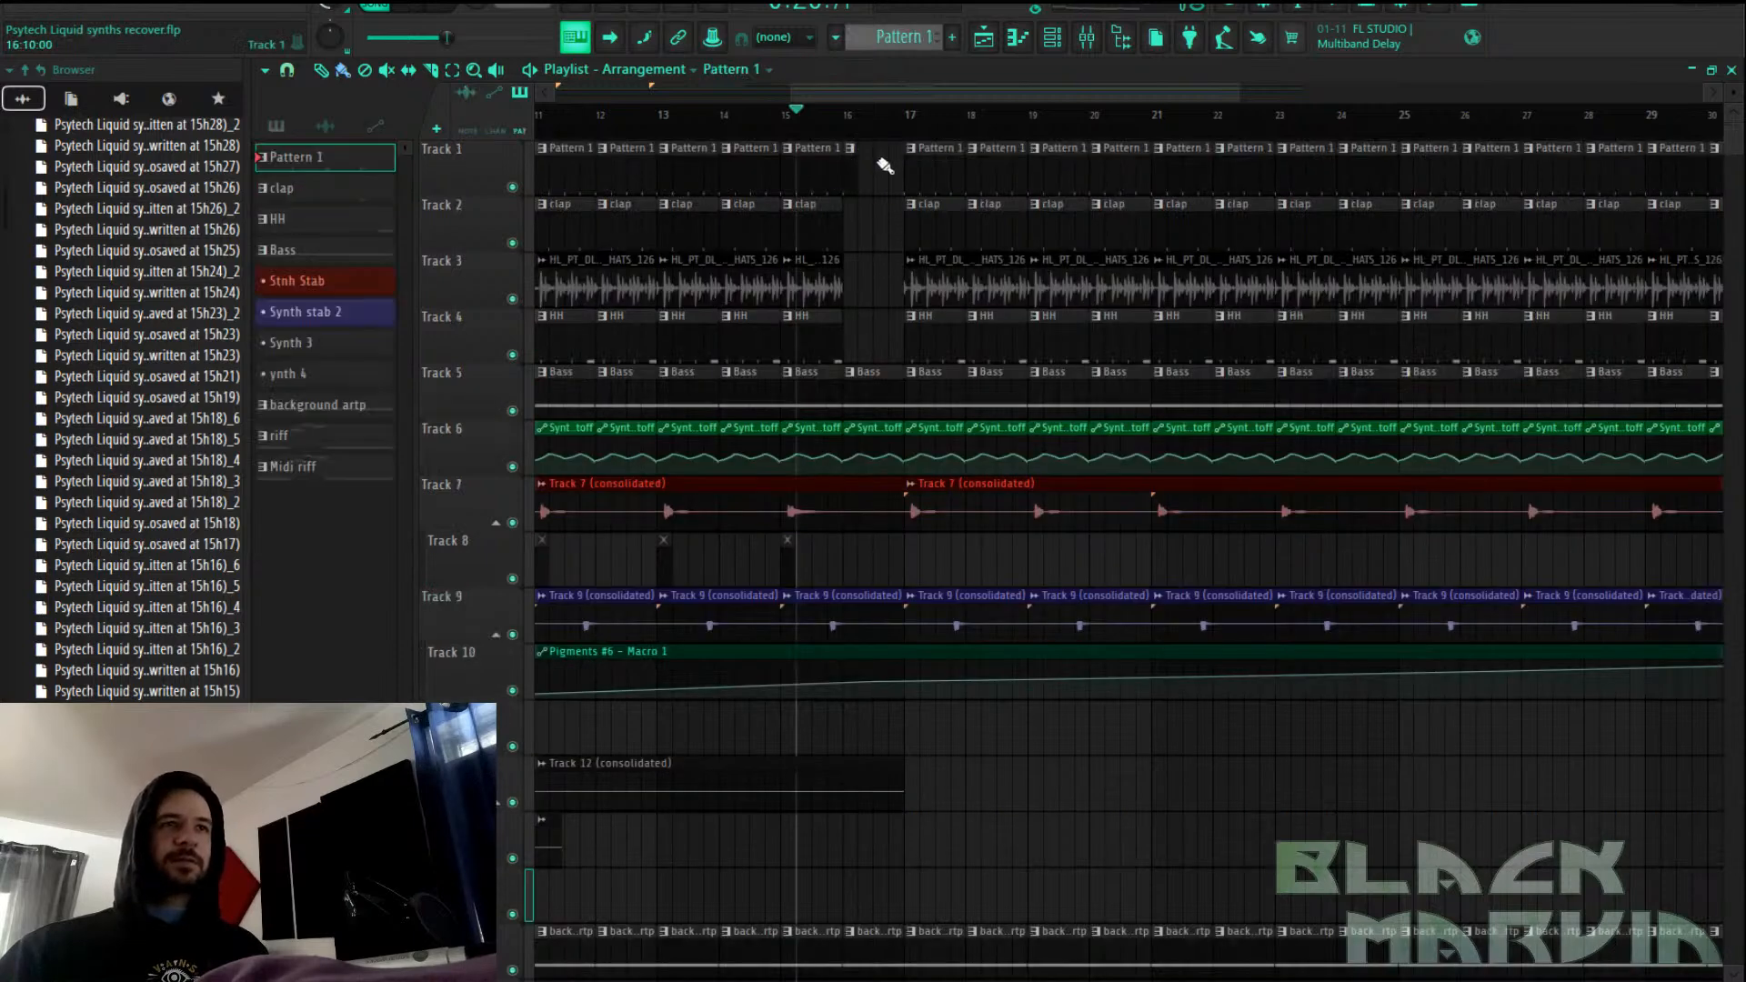
Place a short Pattern 1 clip on Track 1 over the last beat of bar 16
{"action": "scroll", "coordinate": [913, 138], "scroll_direction": "up", "scroll_amount": 2}
{"action": "scroll", "coordinate": [913, 138], "scroll_direction": "up", "scroll_amount": 2}
{"action": "left_click", "coordinate": [864, 283]}
{"action": "left_click_drag", "start_coordinate": [870, 278], "coordinate": [850, 279]}
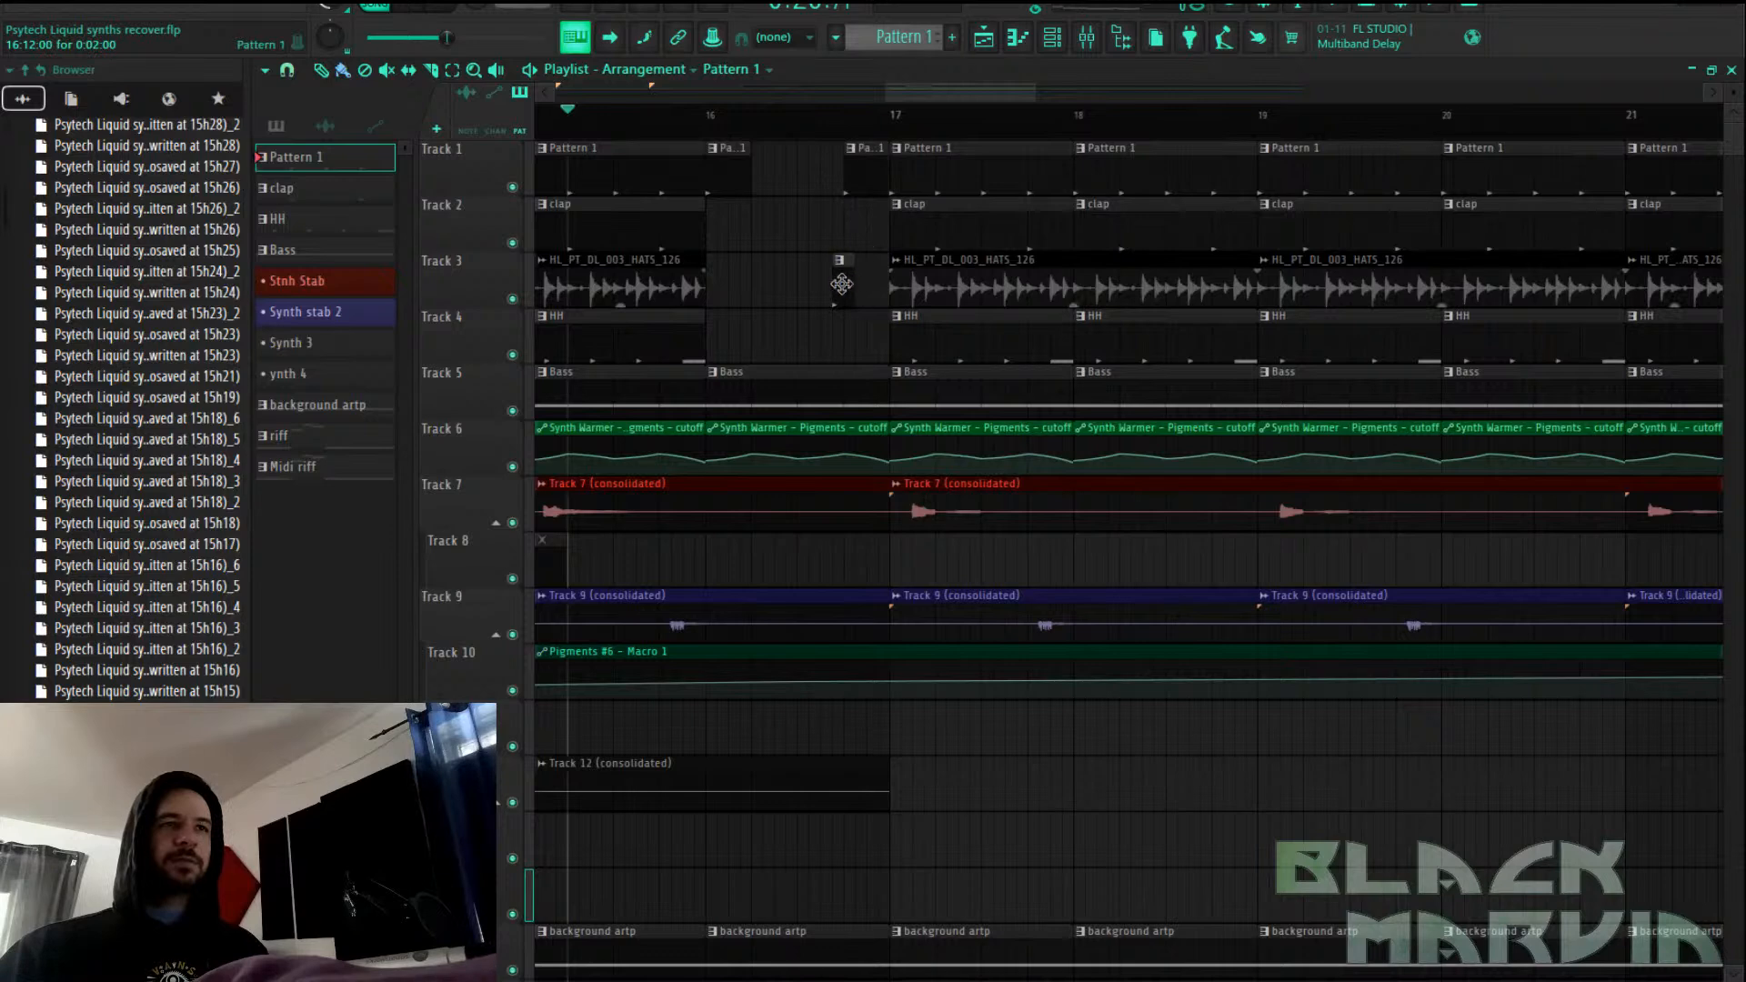
Look through the lower playlist tracks and the mixer inserts to locate the riff's channel
{"action": "scroll", "coordinate": [907, 122], "scroll_direction": "down", "scroll_amount": 4}
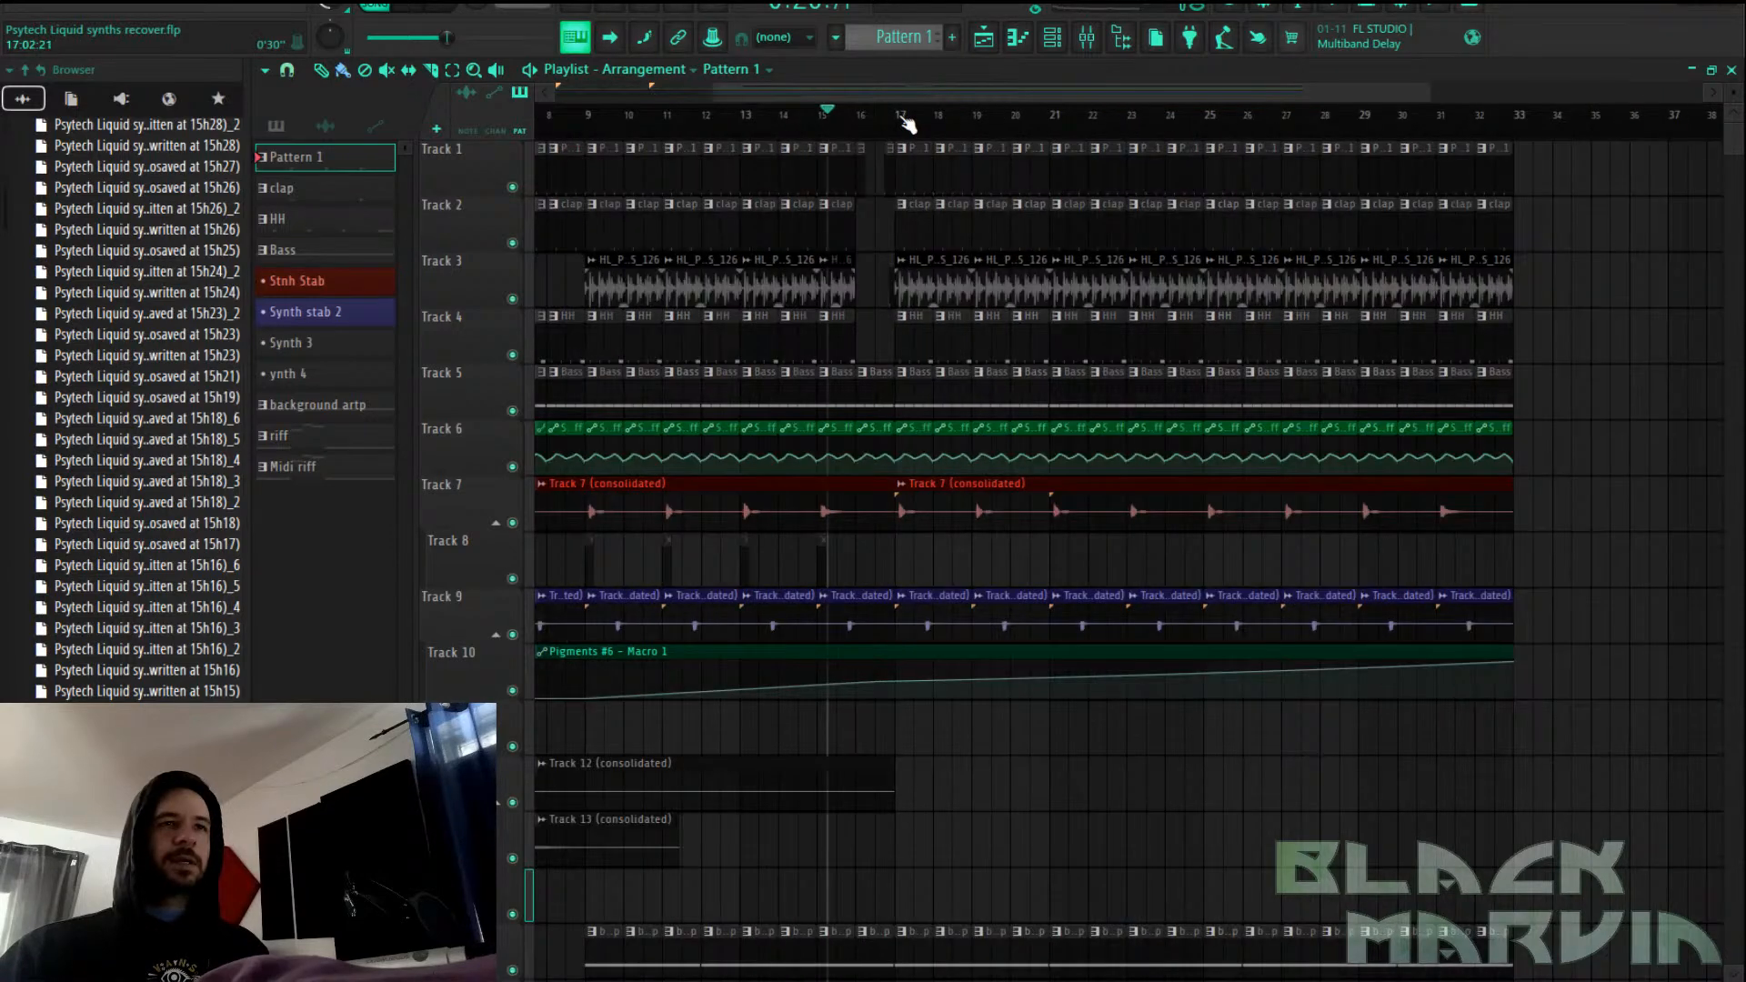
{"action": "scroll", "coordinate": [907, 122], "scroll_direction": "down", "scroll_amount": 1}
{"action": "scroll", "coordinate": [980, 266], "scroll_direction": "down", "scroll_amount": 4}
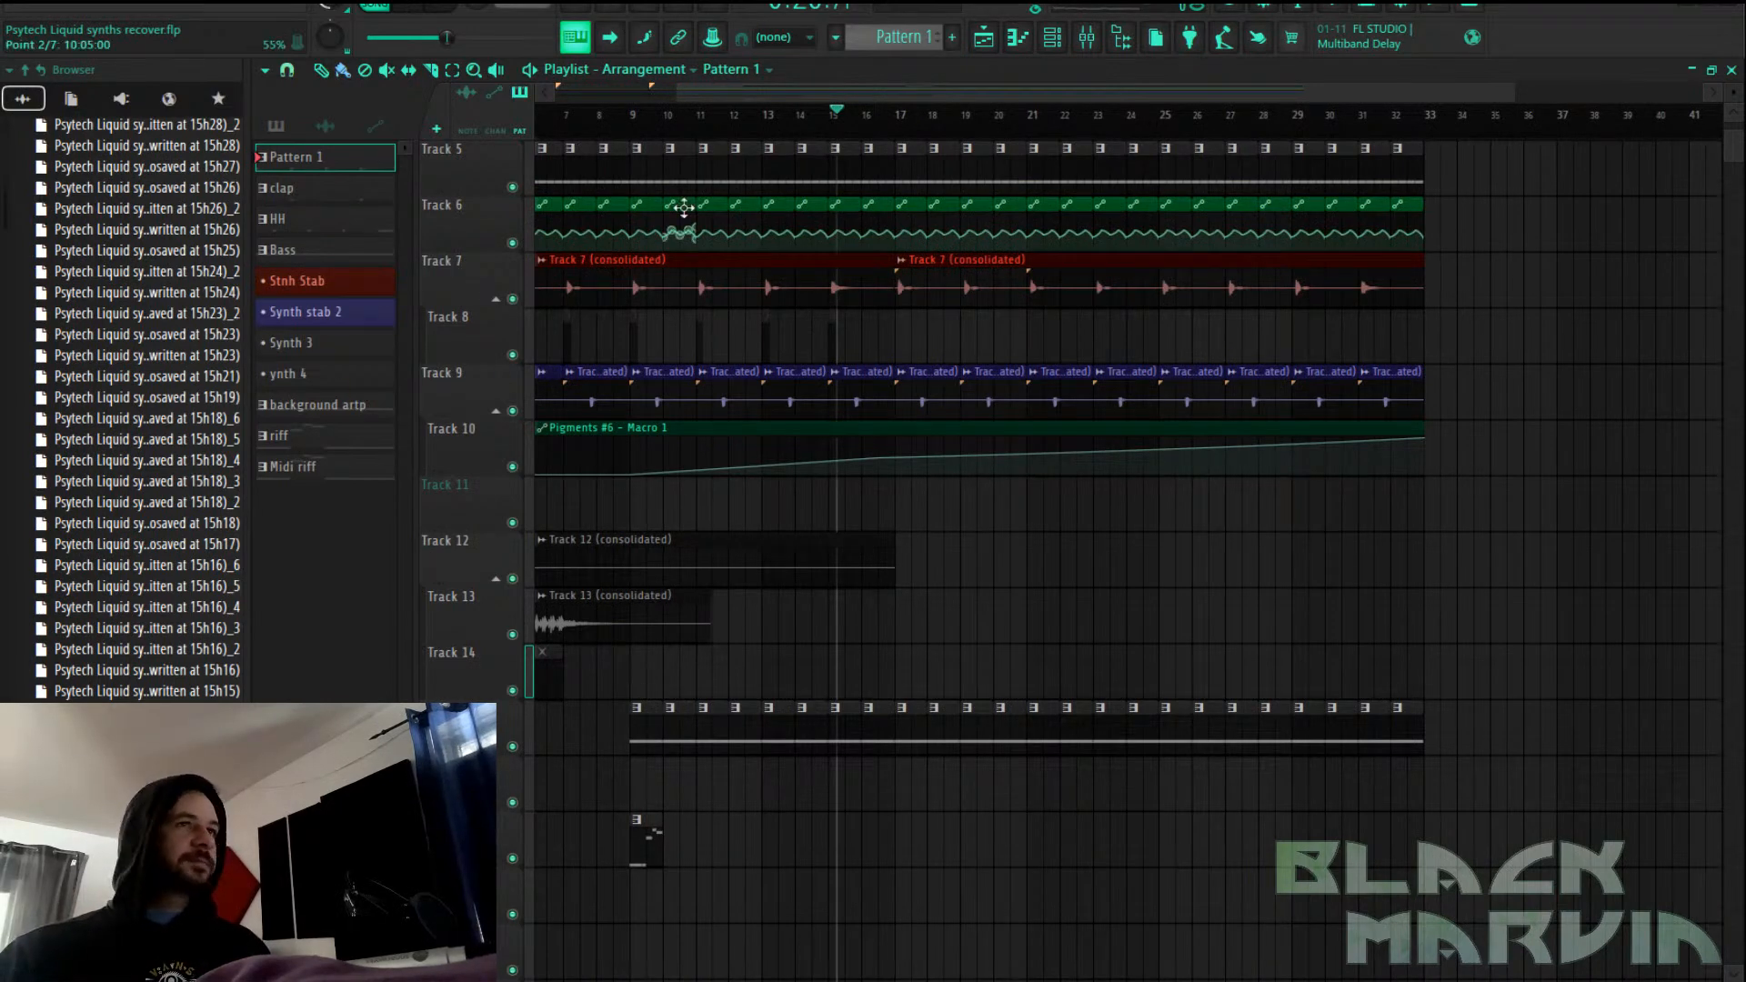
{"action": "scroll", "coordinate": [750, 393], "scroll_direction": "down", "scroll_amount": 5}
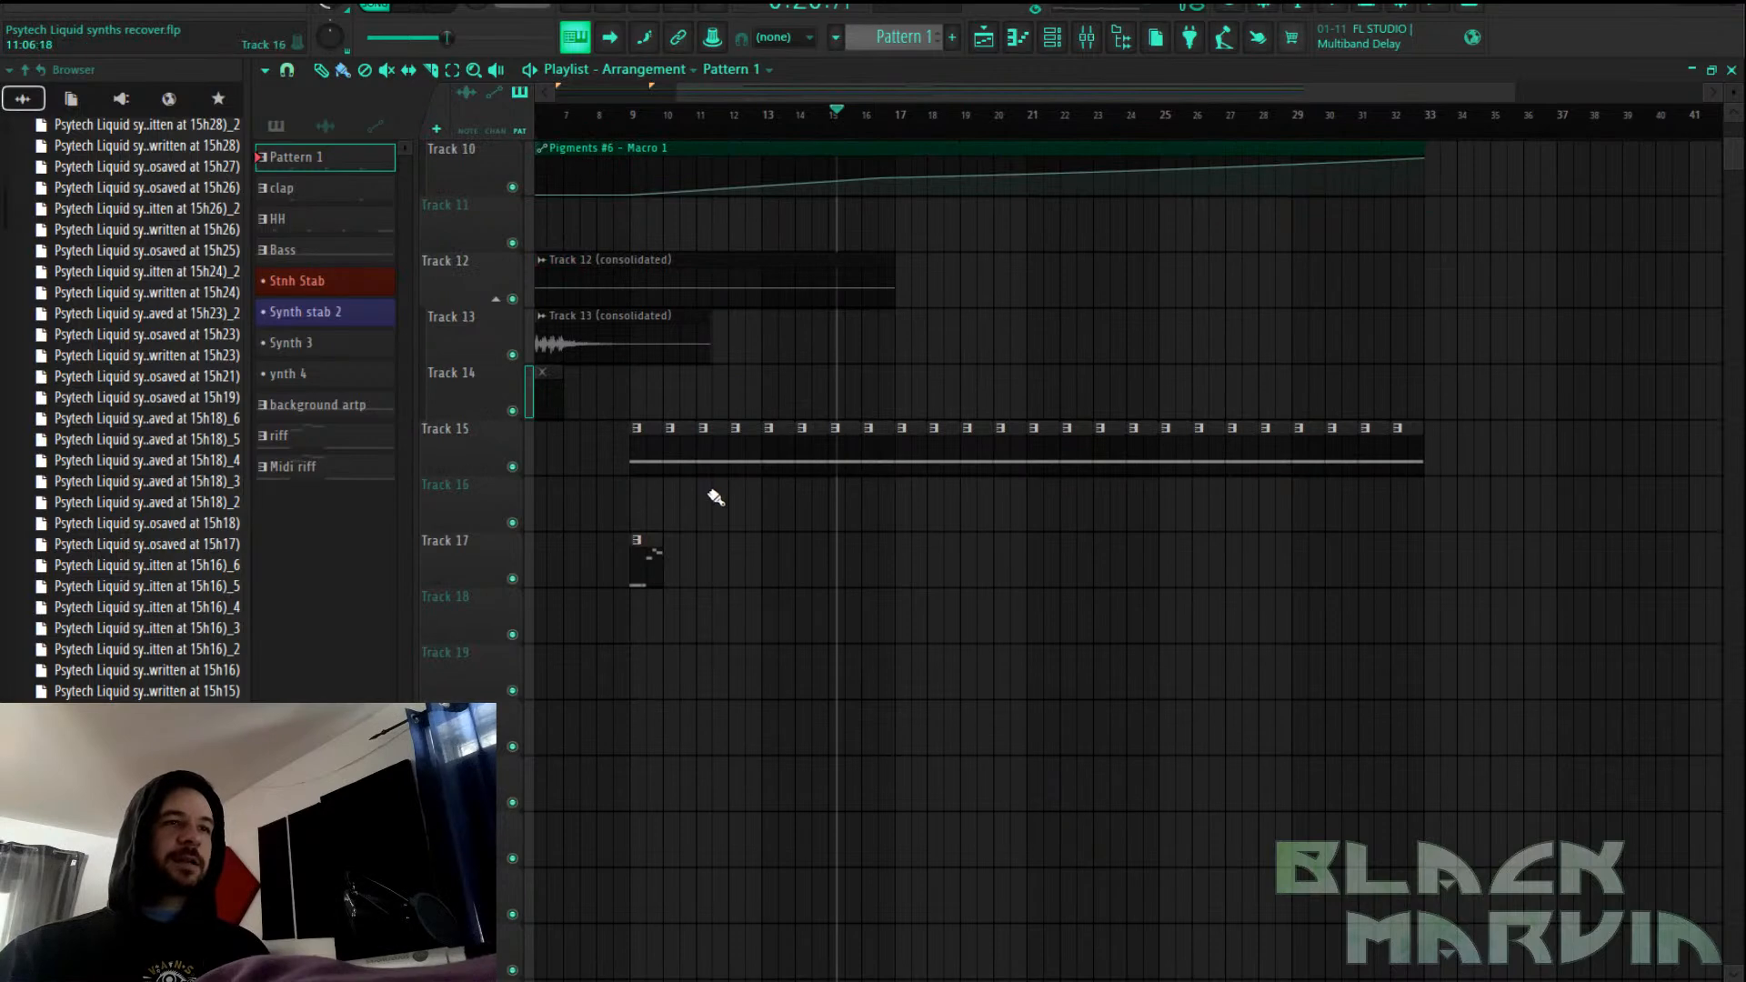
{"action": "left_click", "coordinate": [1087, 37]}
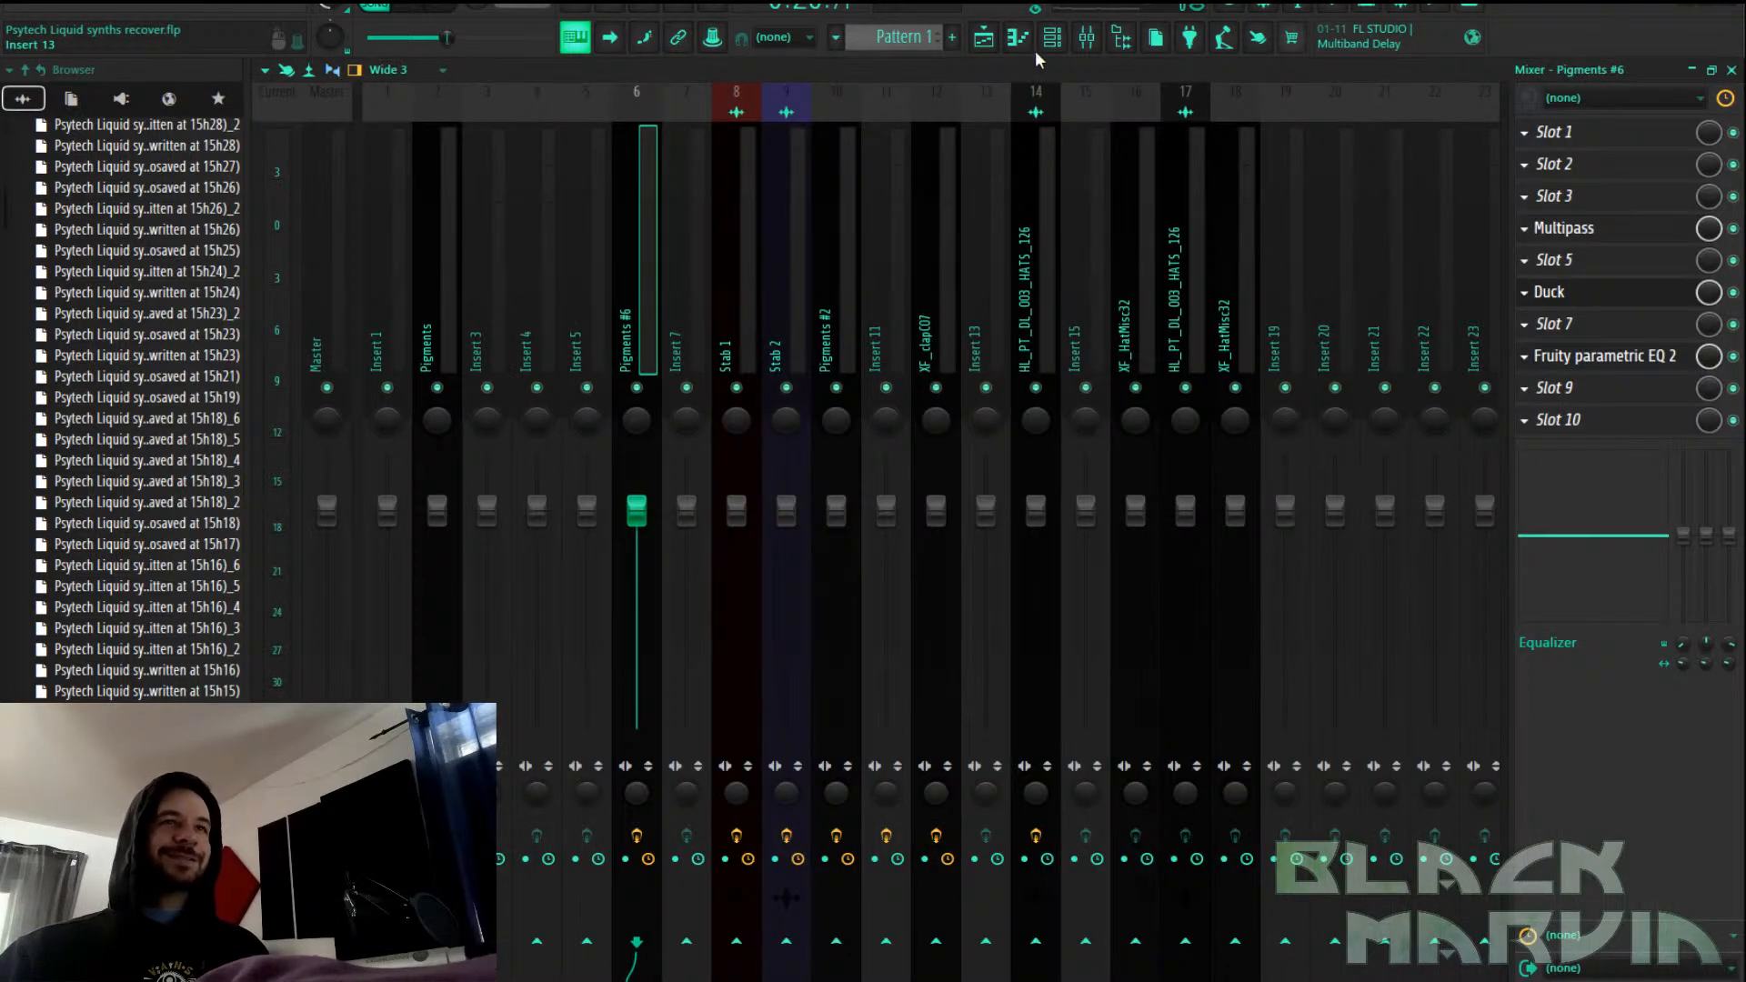
{"action": "left_click", "coordinate": [1031, 265]}
{"action": "left_click", "coordinate": [944, 322]}
{"action": "left_click", "coordinate": [1135, 320]}
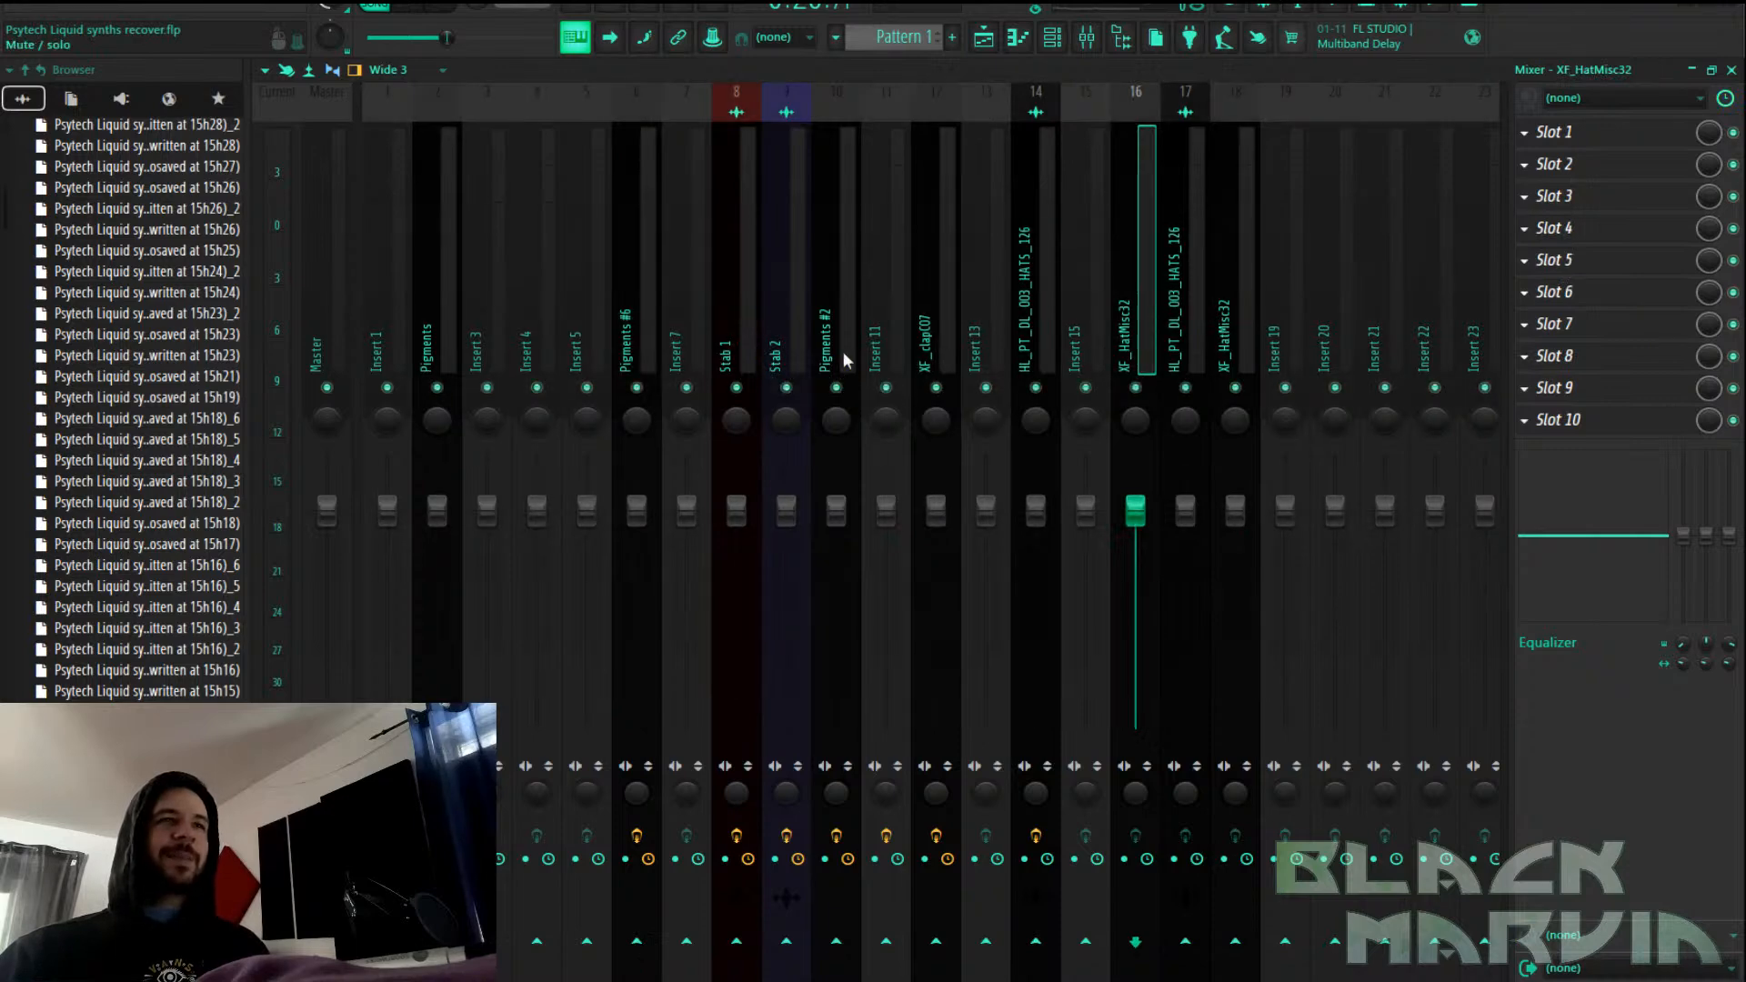
{"action": "left_click", "coordinate": [983, 38]}
Set the playlist's playback position to bar 9
{"action": "key", "text": "space"}
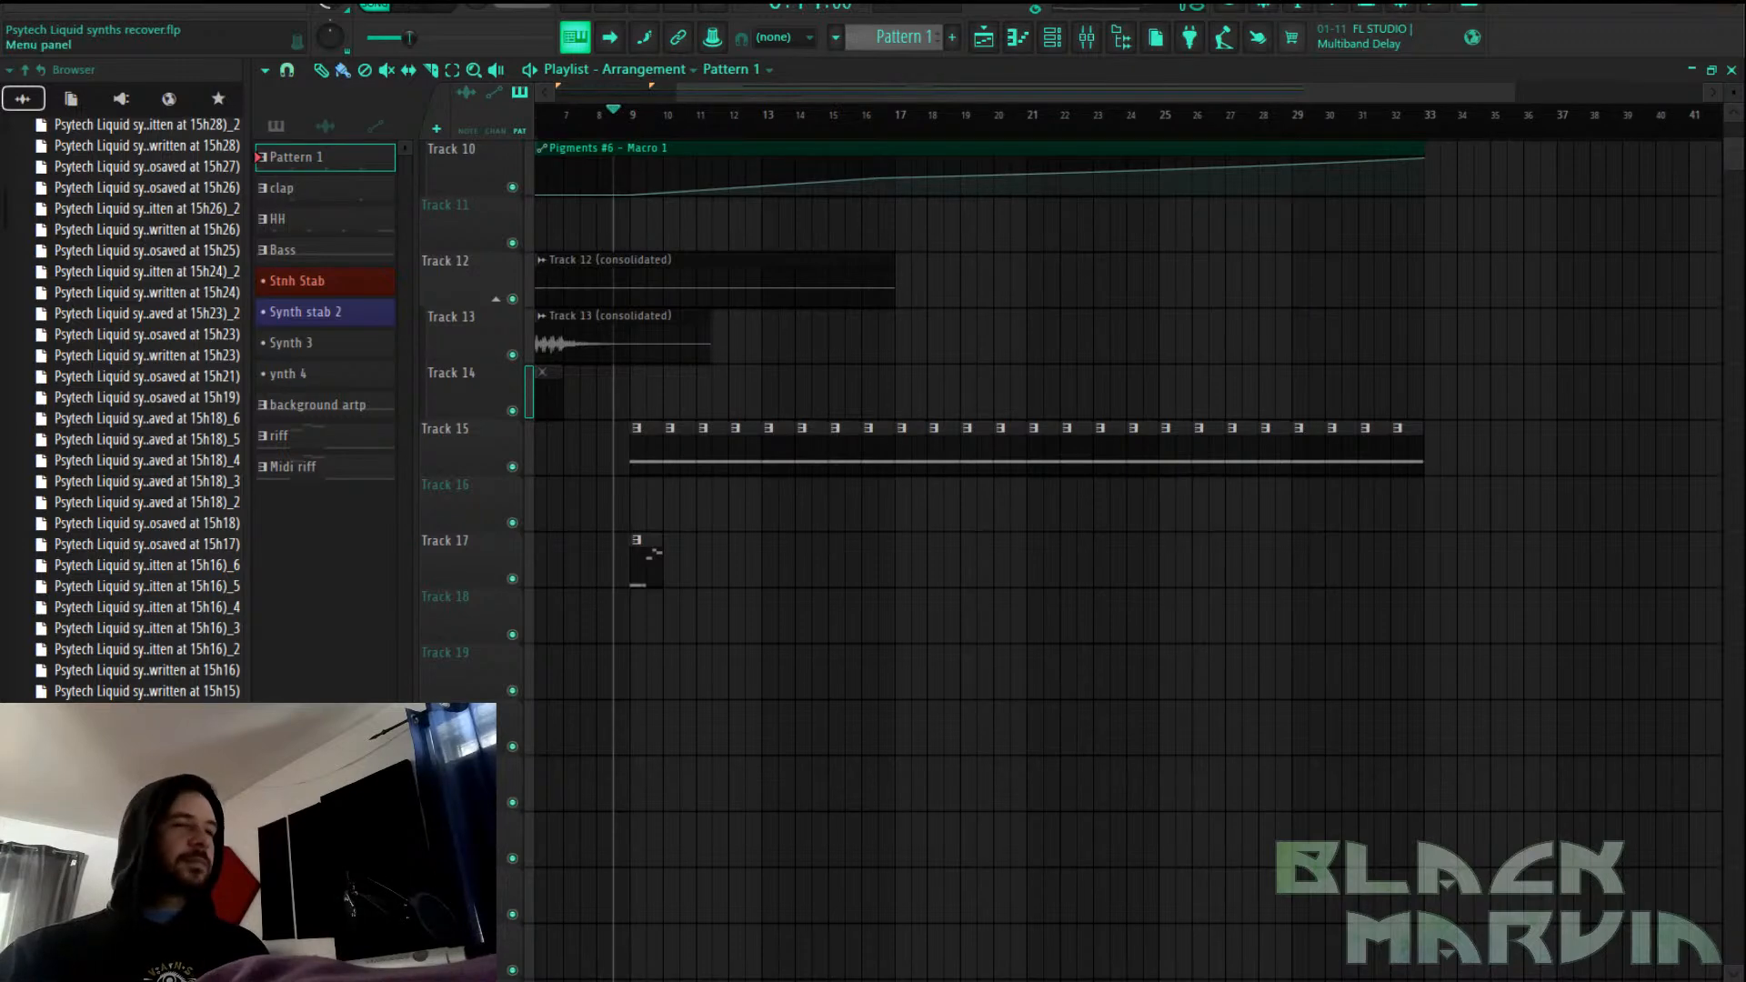
{"action": "left_click", "coordinate": [643, 118]}
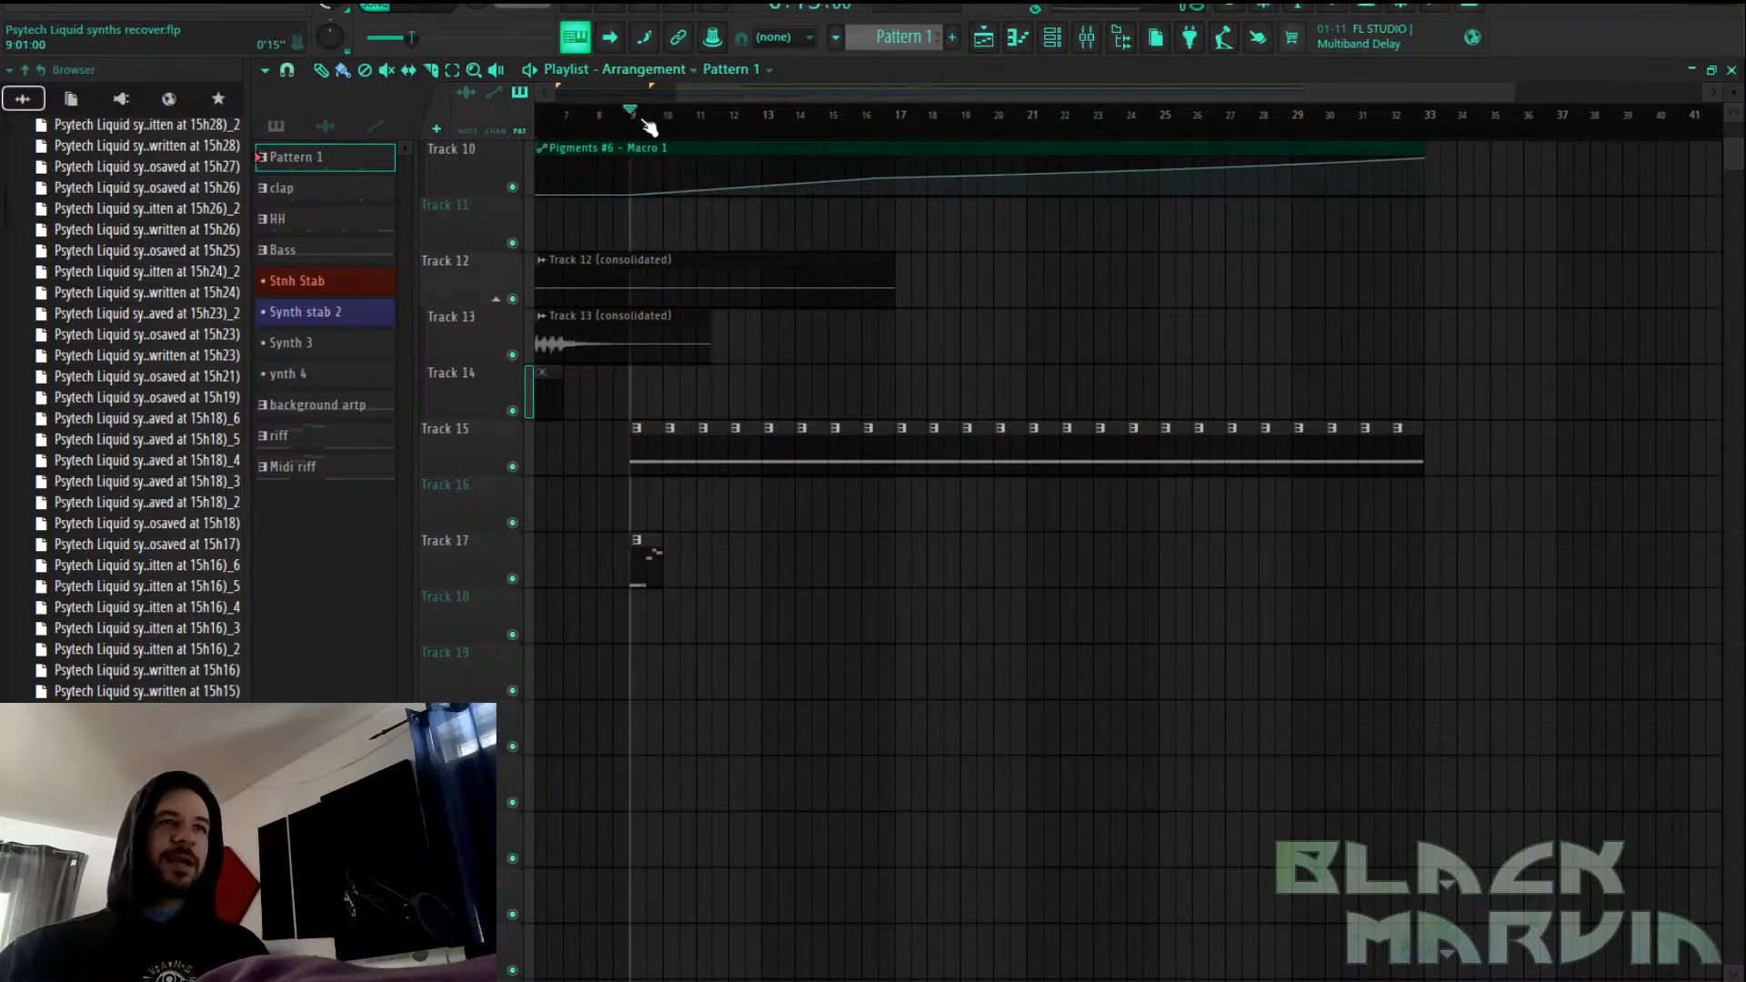
{"action": "left_click", "coordinate": [1087, 37]}
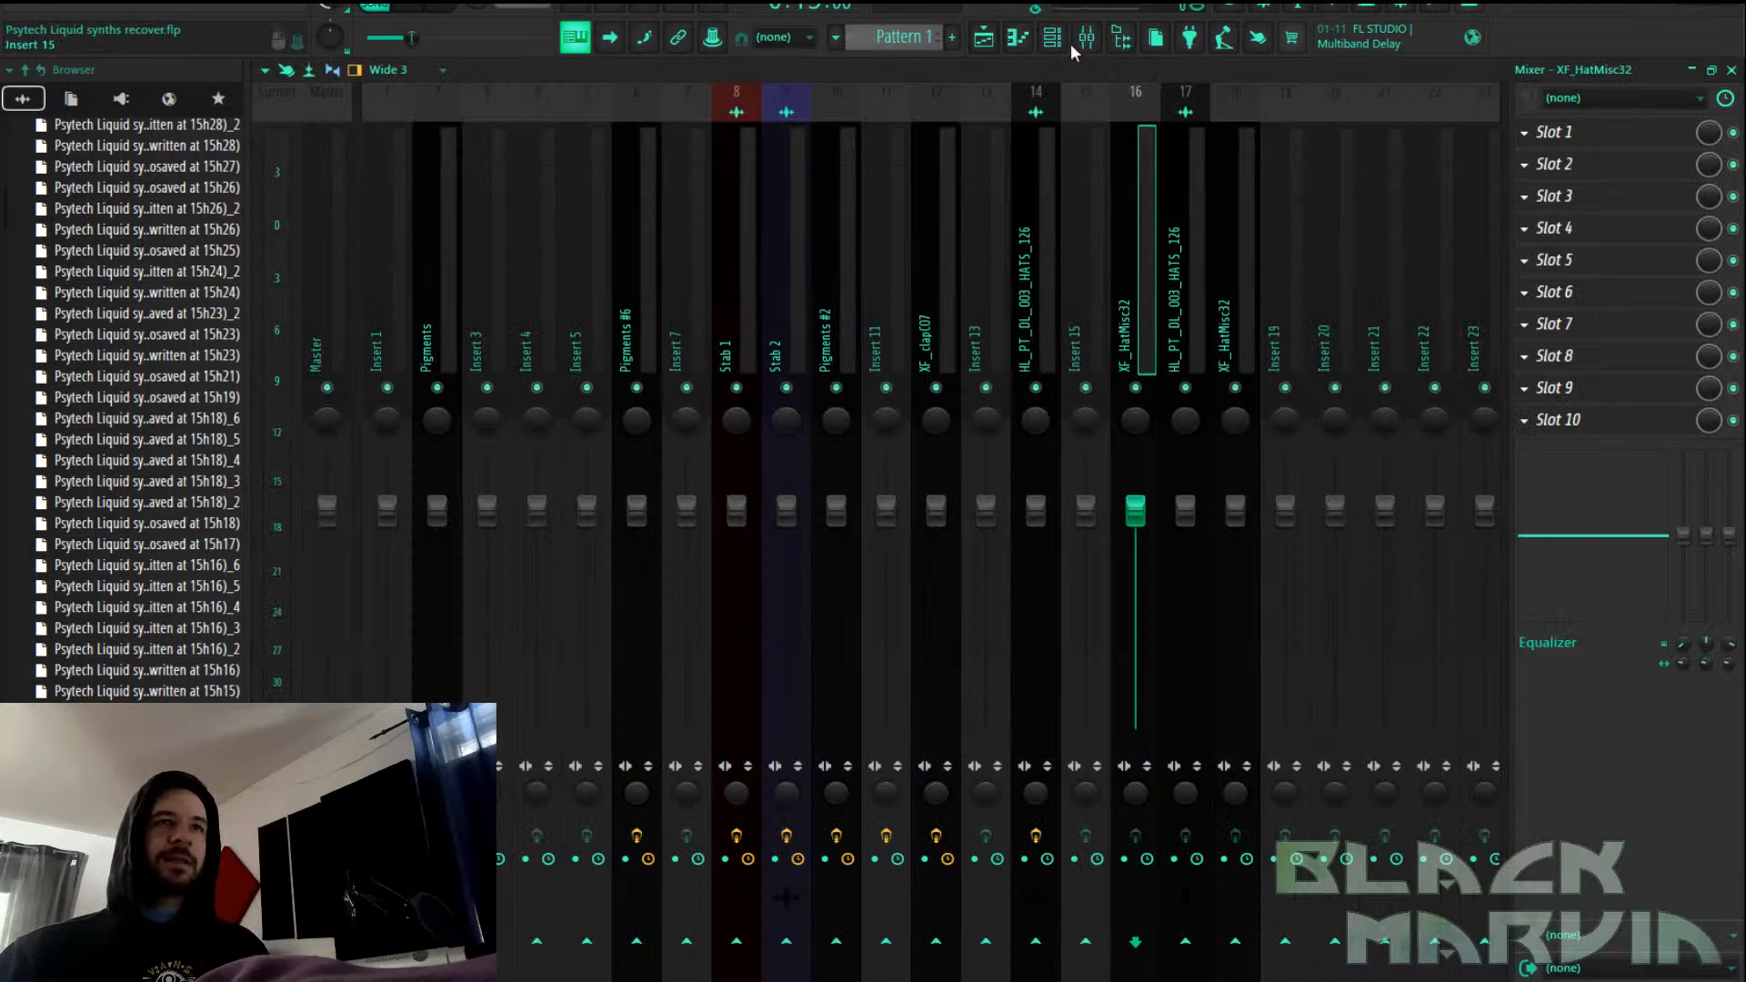
{"action": "left_click", "coordinate": [983, 37]}
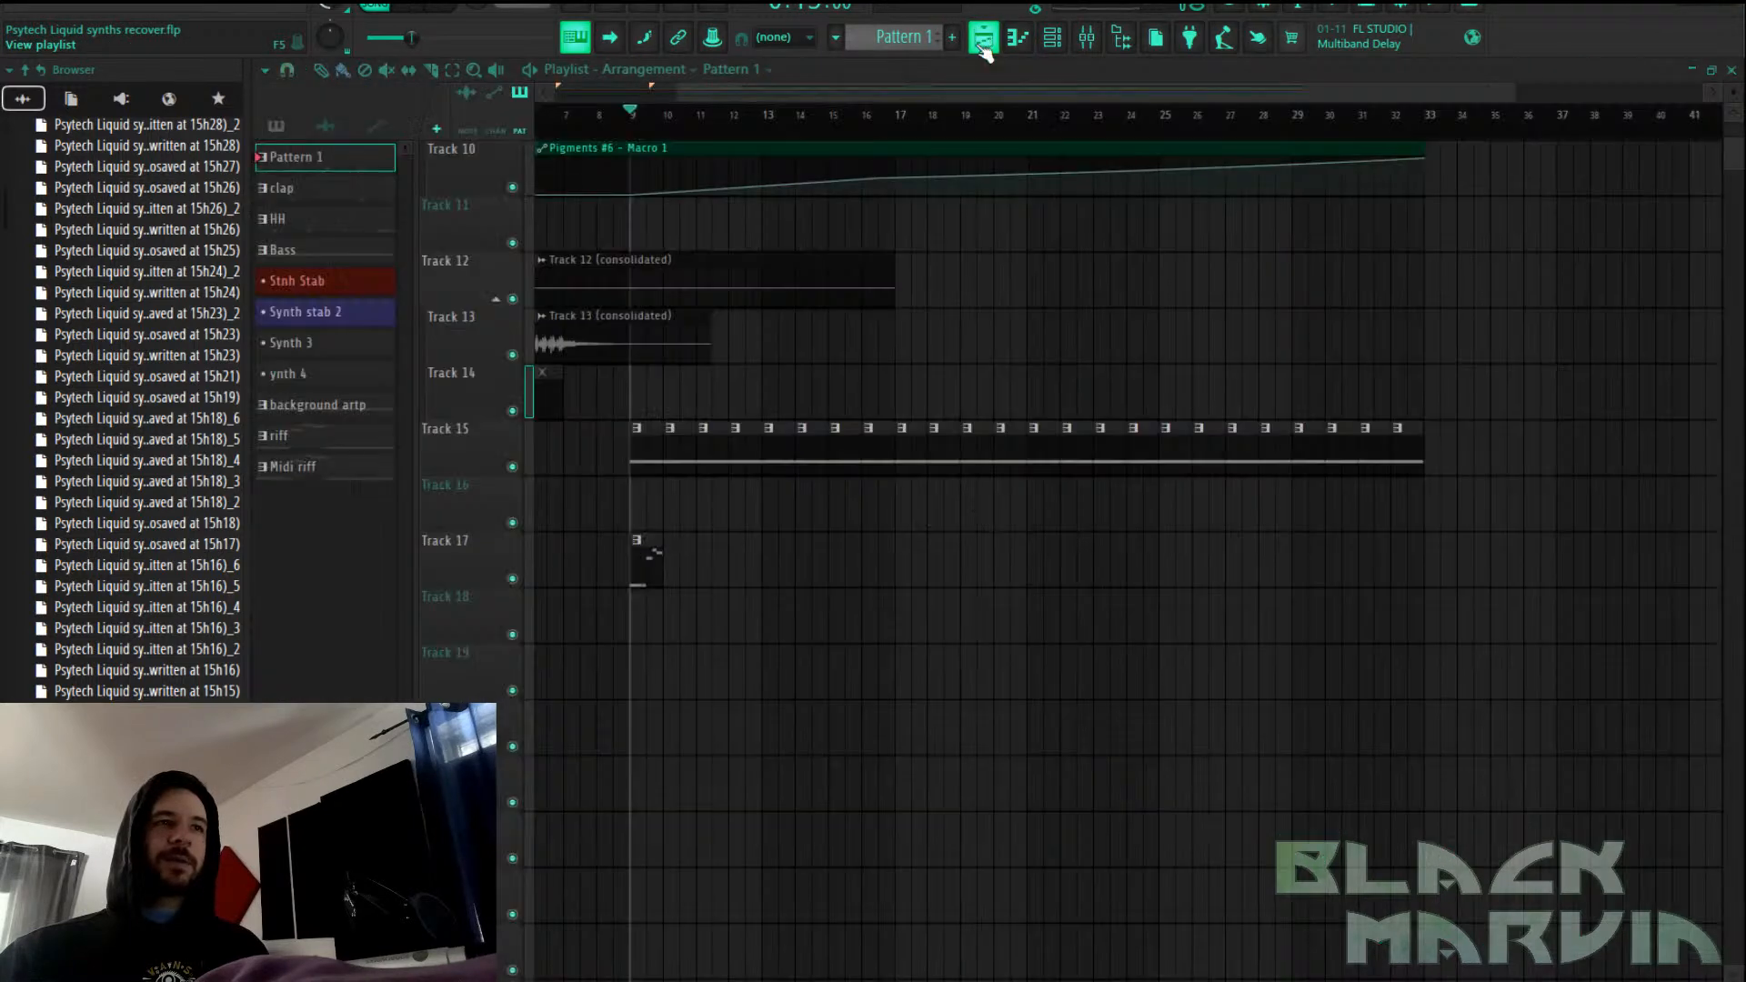
Open the riff pattern from Track 17 with its Pigments #2 synth, and play the song to check that channel's mixer insert
{"action": "double_click", "coordinate": [639, 564]}
{"action": "left_click", "coordinate": [1052, 38]}
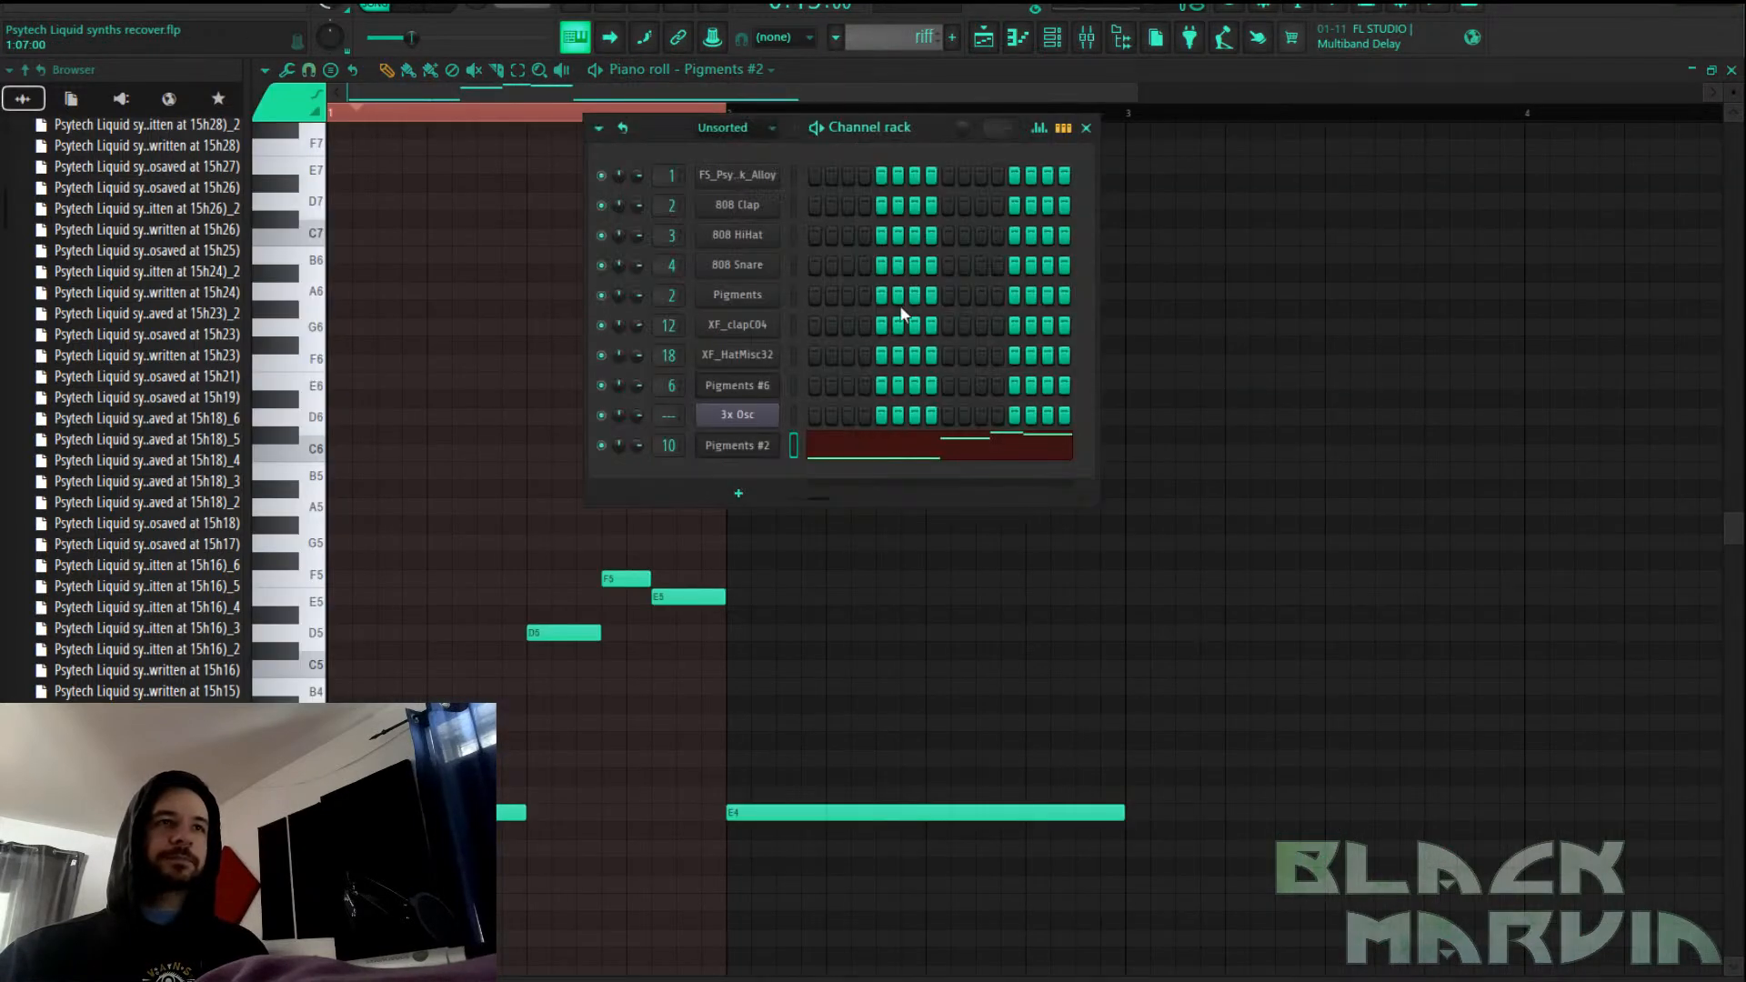
{"action": "left_click", "coordinate": [737, 445]}
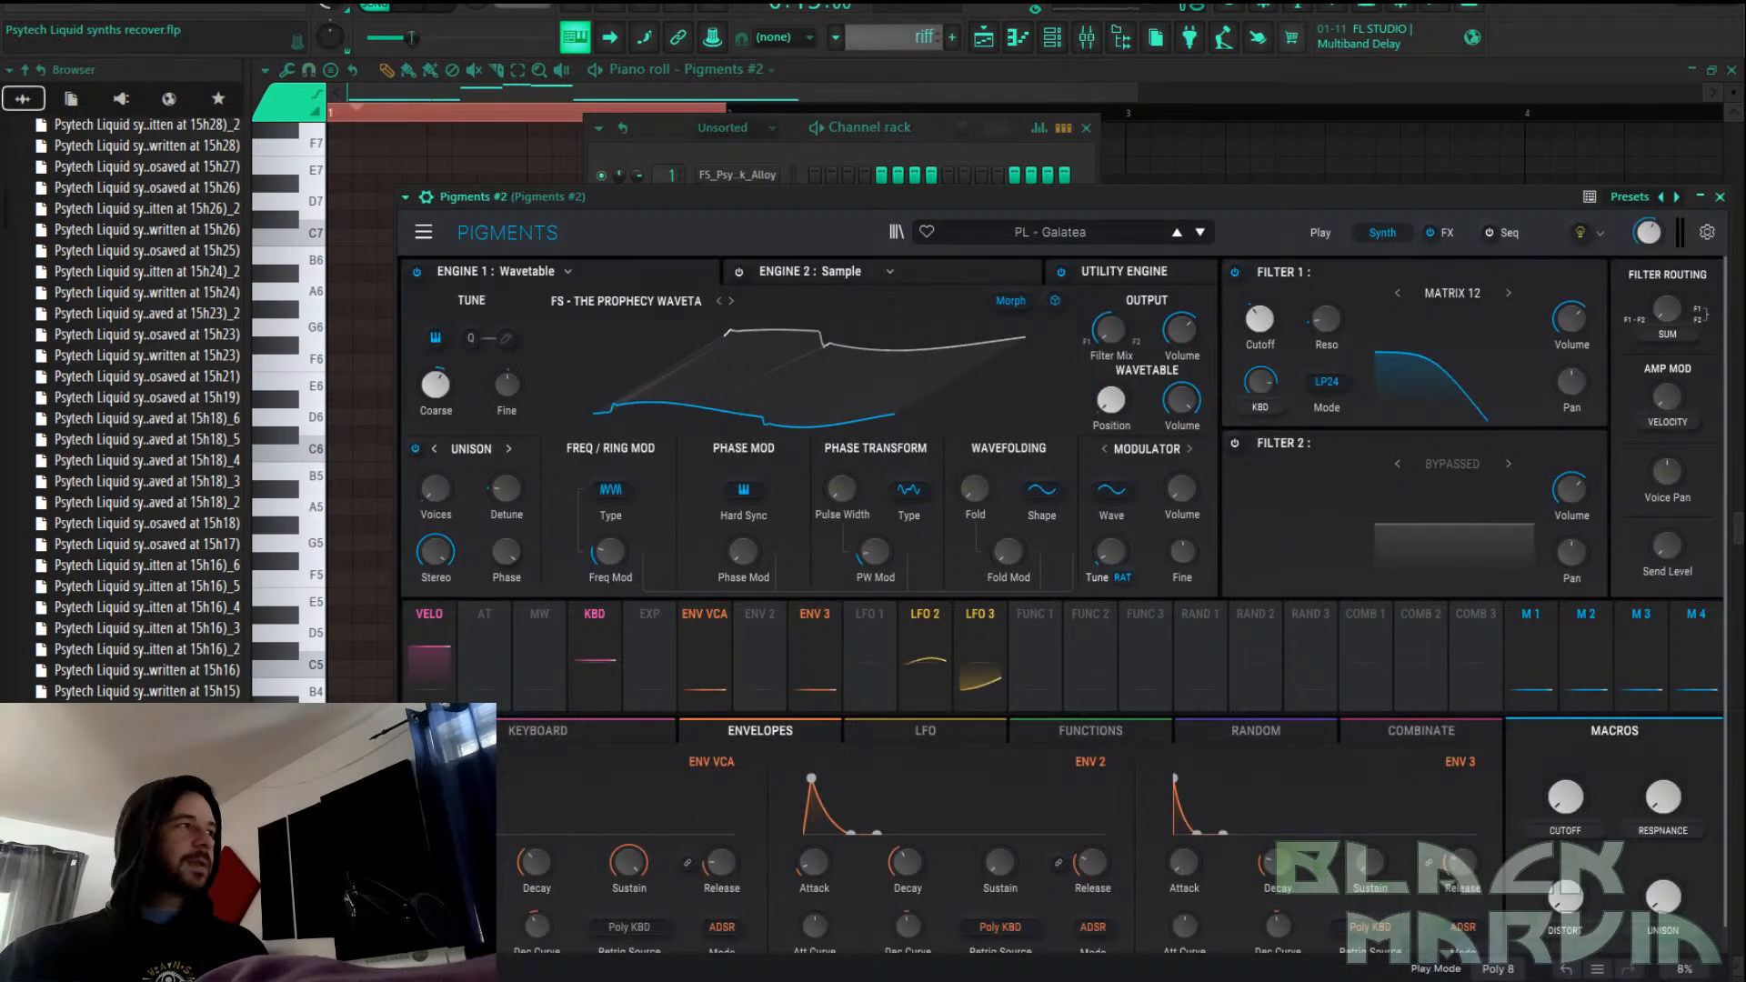
{"action": "left_click", "coordinate": [1087, 37]}
{"action": "key", "text": "space"}
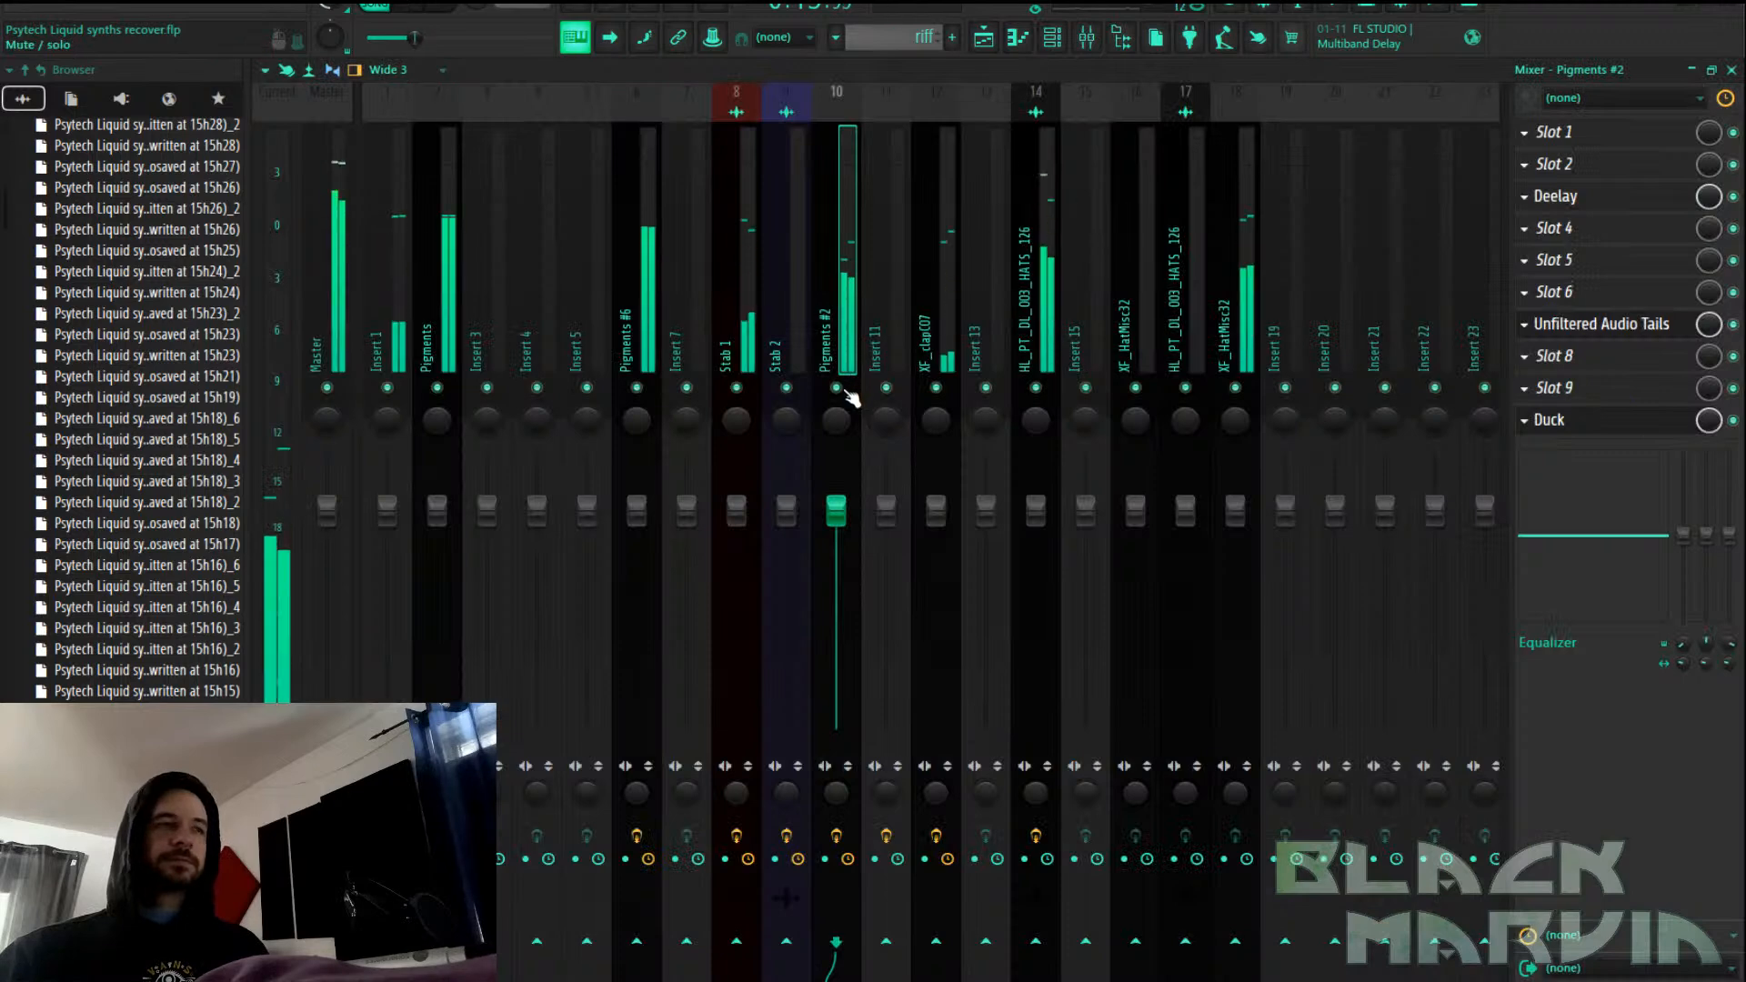
Load Edison in slot 10 of the Pigments #2 insert and move Deelay, Unfiltered Audio Tails and Duck to slots 2, 5 and 7
{"action": "left_click", "coordinate": [1610, 425]}
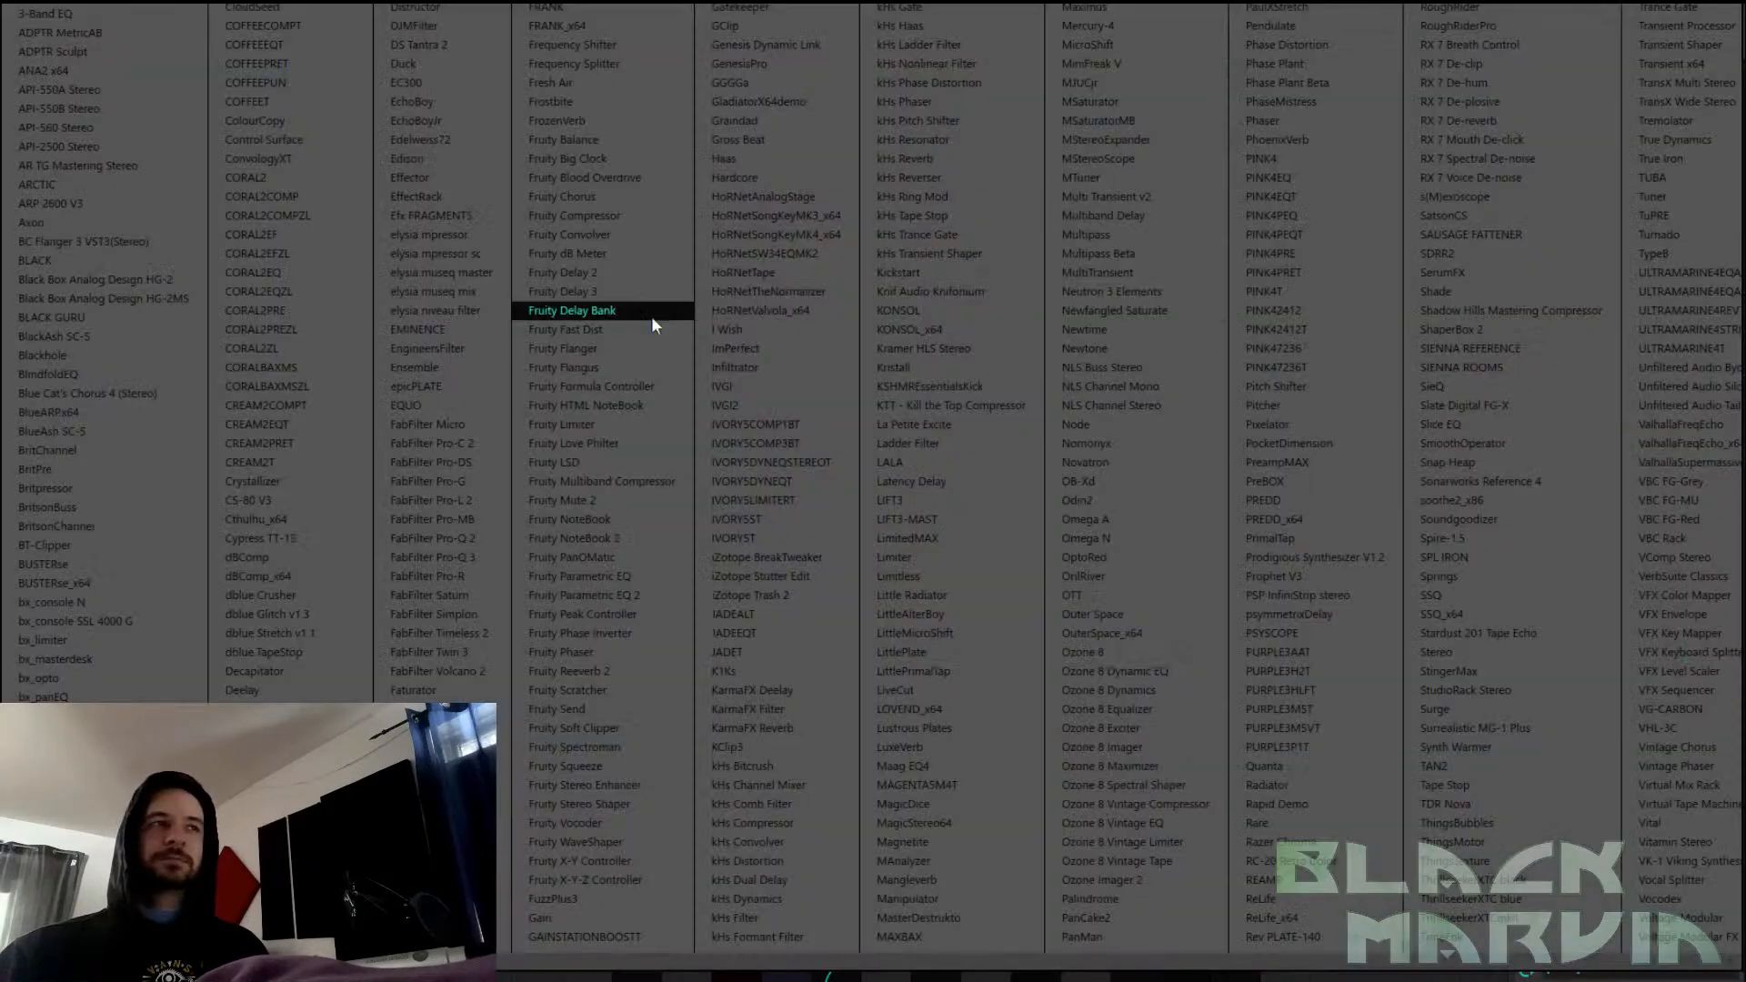
{"action": "left_click", "coordinate": [420, 154]}
{"action": "left_click_drag", "start_coordinate": [1563, 193], "coordinate": [1563, 166]}
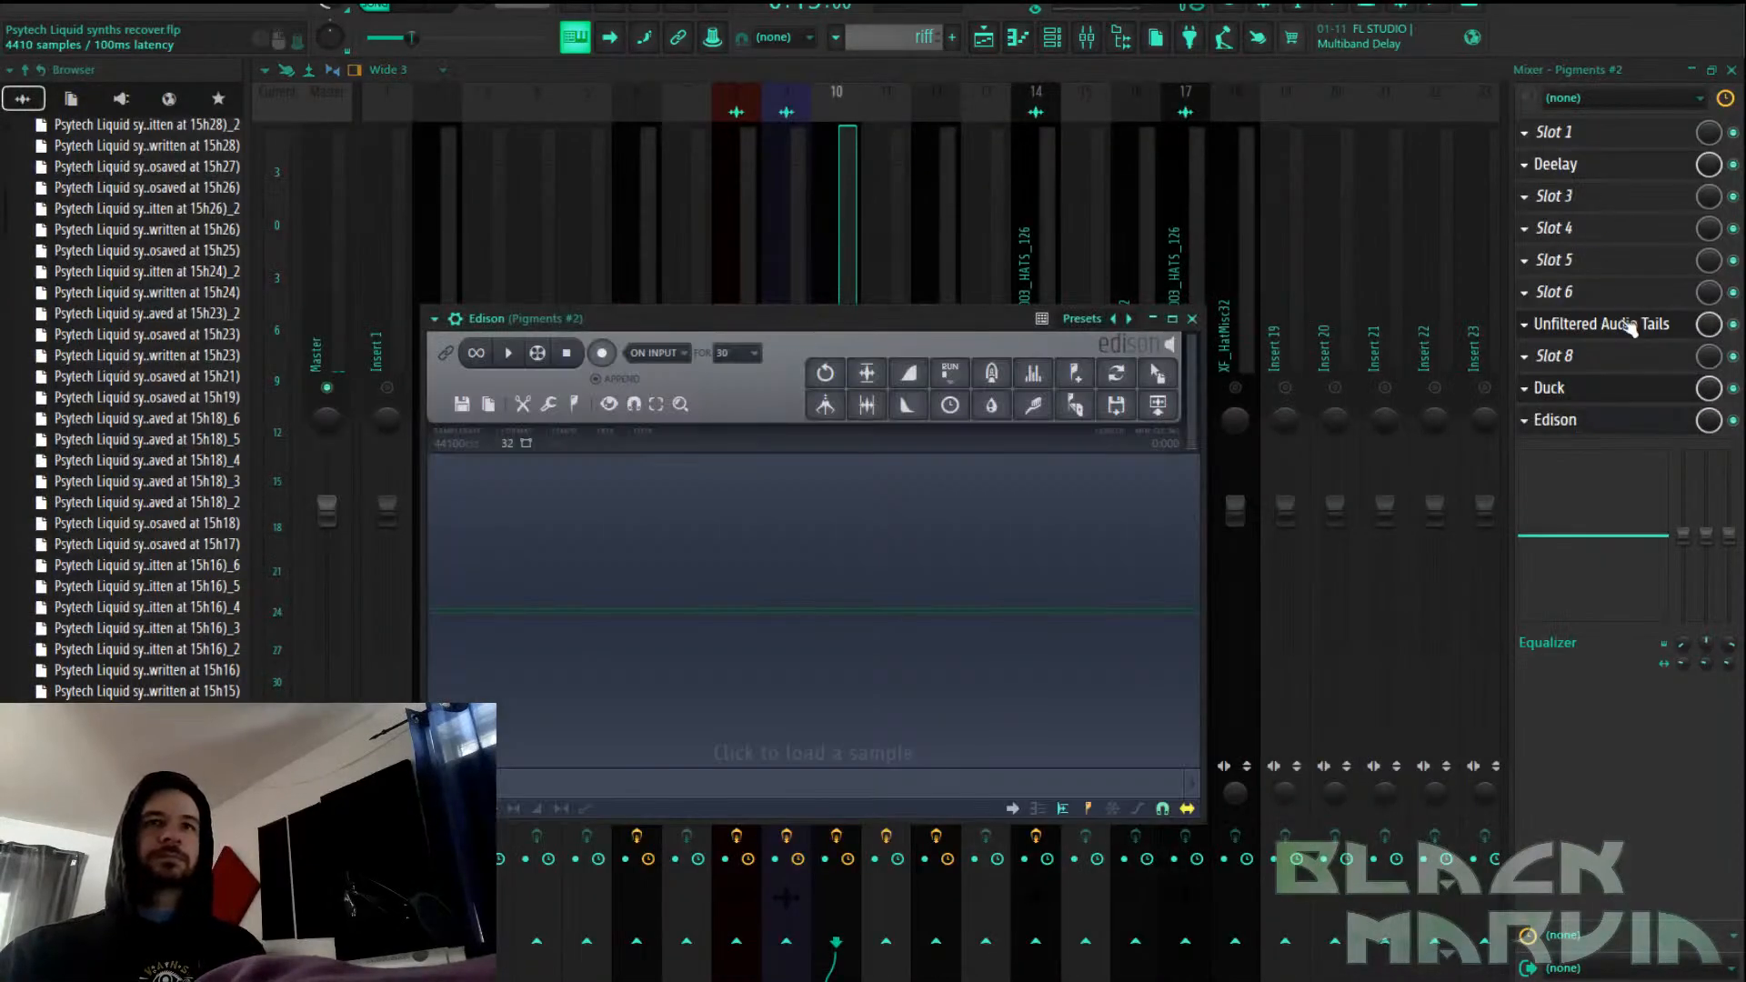
{"action": "left_click_drag", "start_coordinate": [1629, 323], "coordinate": [1631, 267]}
{"action": "left_click_drag", "start_coordinate": [1598, 386], "coordinate": [1598, 325]}
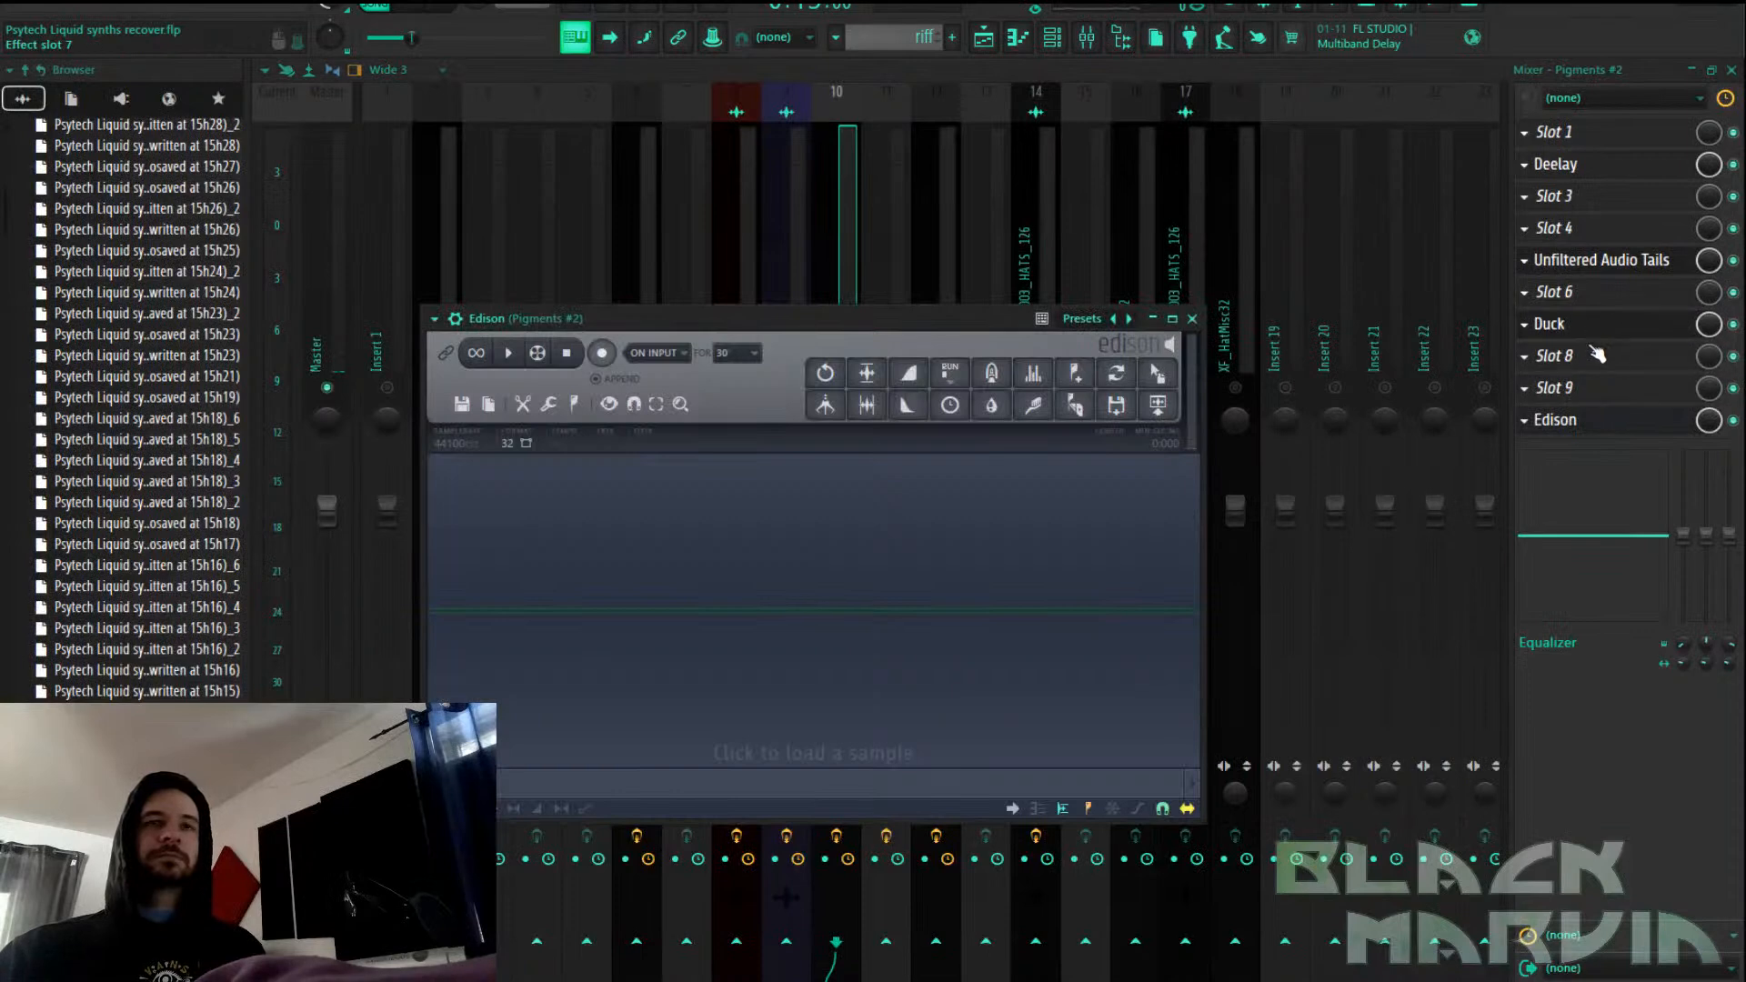
Load True Iron in slot 8 of the Pigments #2 insert with Strength at 10.00, and load IVGI in slot 9
{"action": "left_click", "coordinate": [1607, 356]}
{"action": "left_click", "coordinate": [1665, 159]}
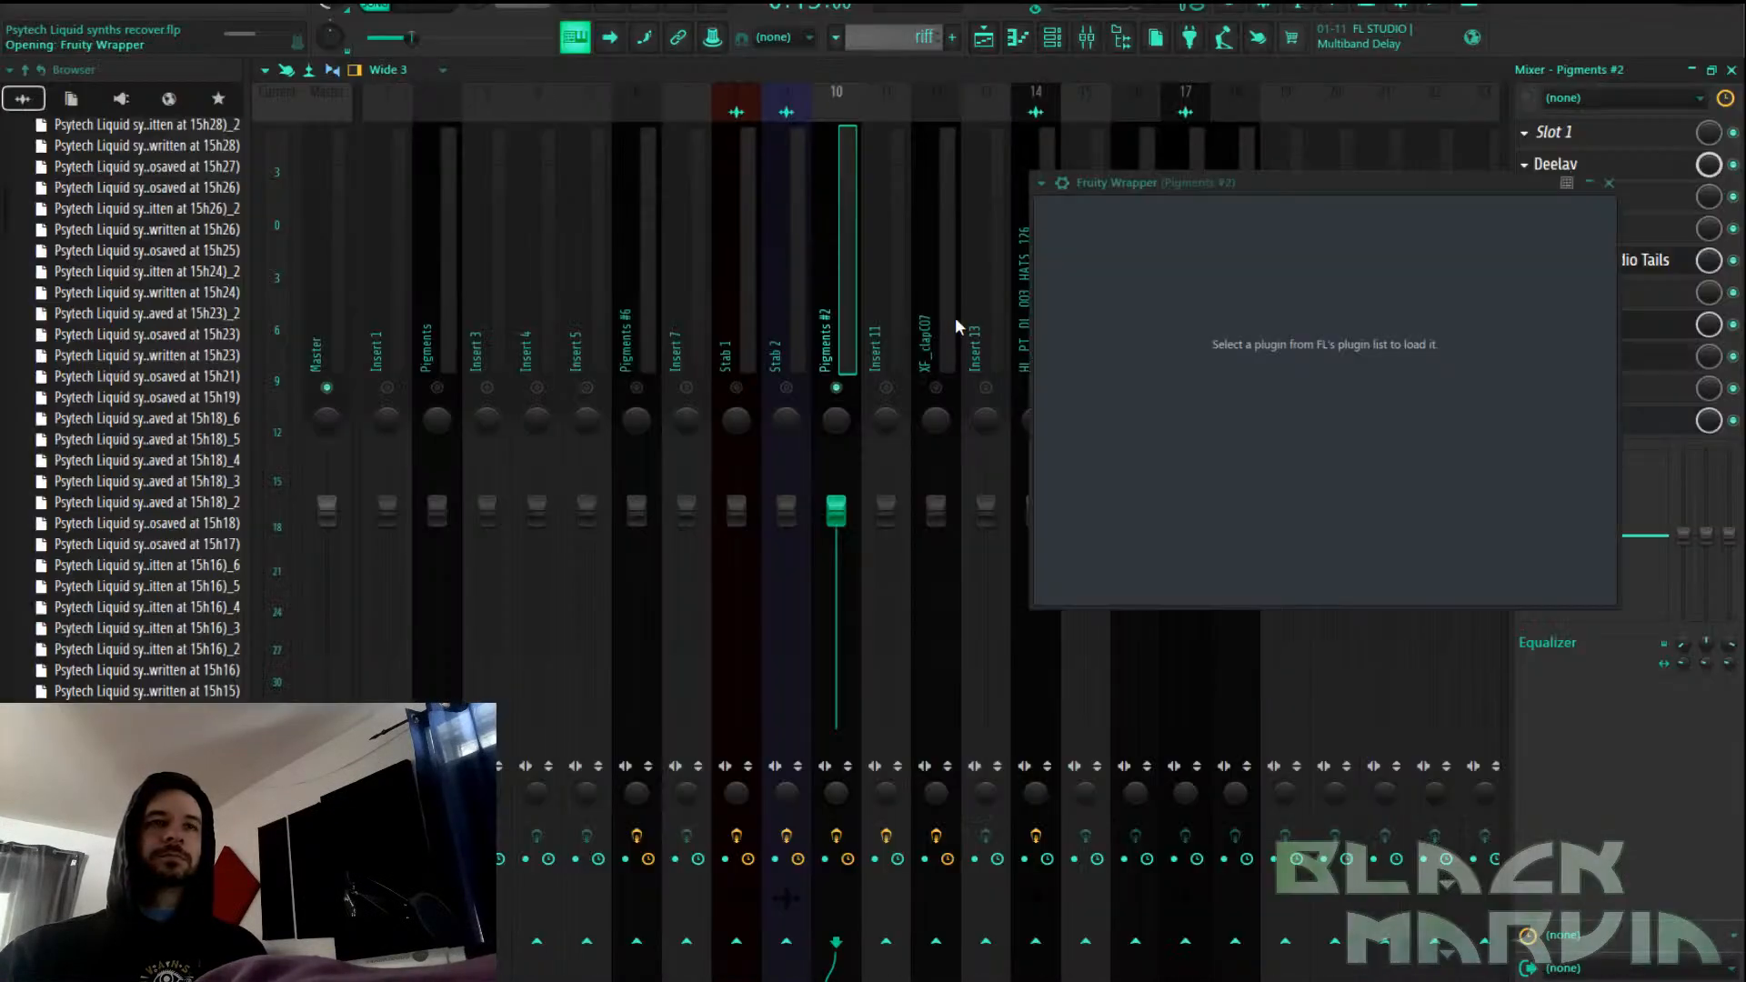
{"action": "left_click_drag", "start_coordinate": [1544, 410], "coordinate": [1545, 263]}
{"action": "left_click_drag", "start_coordinate": [1546, 186], "coordinate": [1217, 101]}
{"action": "scroll", "coordinate": [1650, 466], "scroll_direction": "down", "scroll_amount": 1}
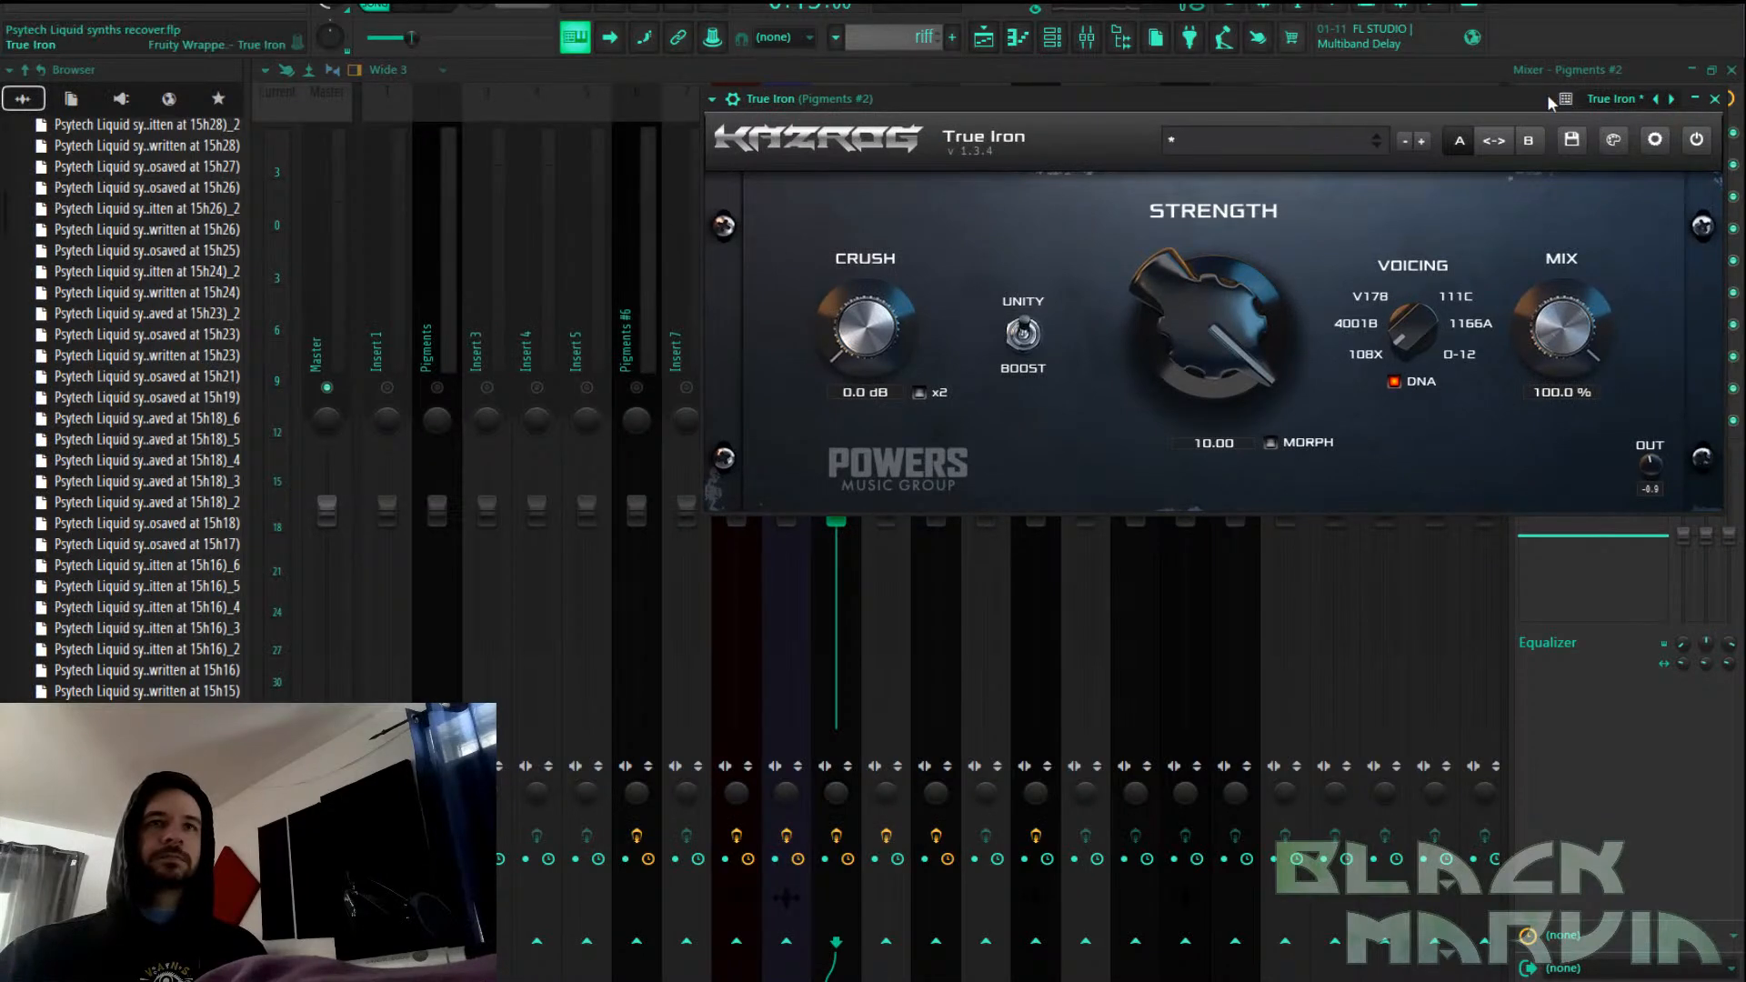
{"action": "left_click_drag", "start_coordinate": [1497, 100], "coordinate": [1189, 100]}
{"action": "left_click", "coordinate": [1628, 389]}
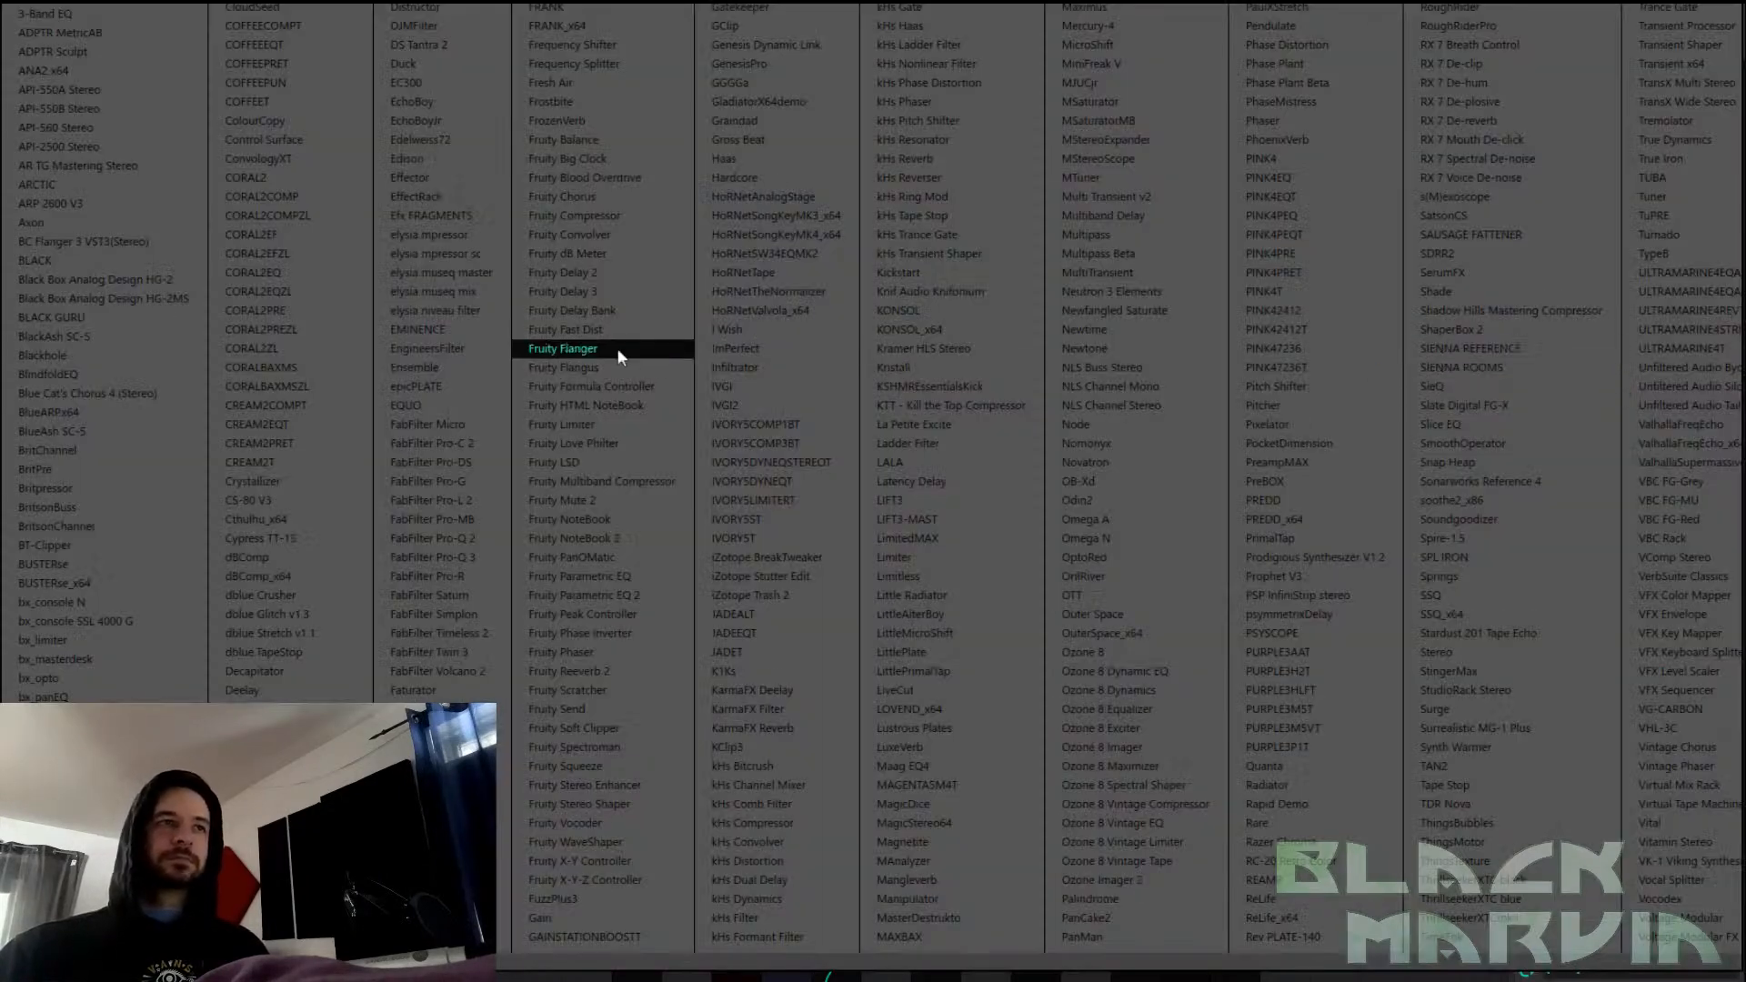
{"action": "left_click", "coordinate": [804, 389]}
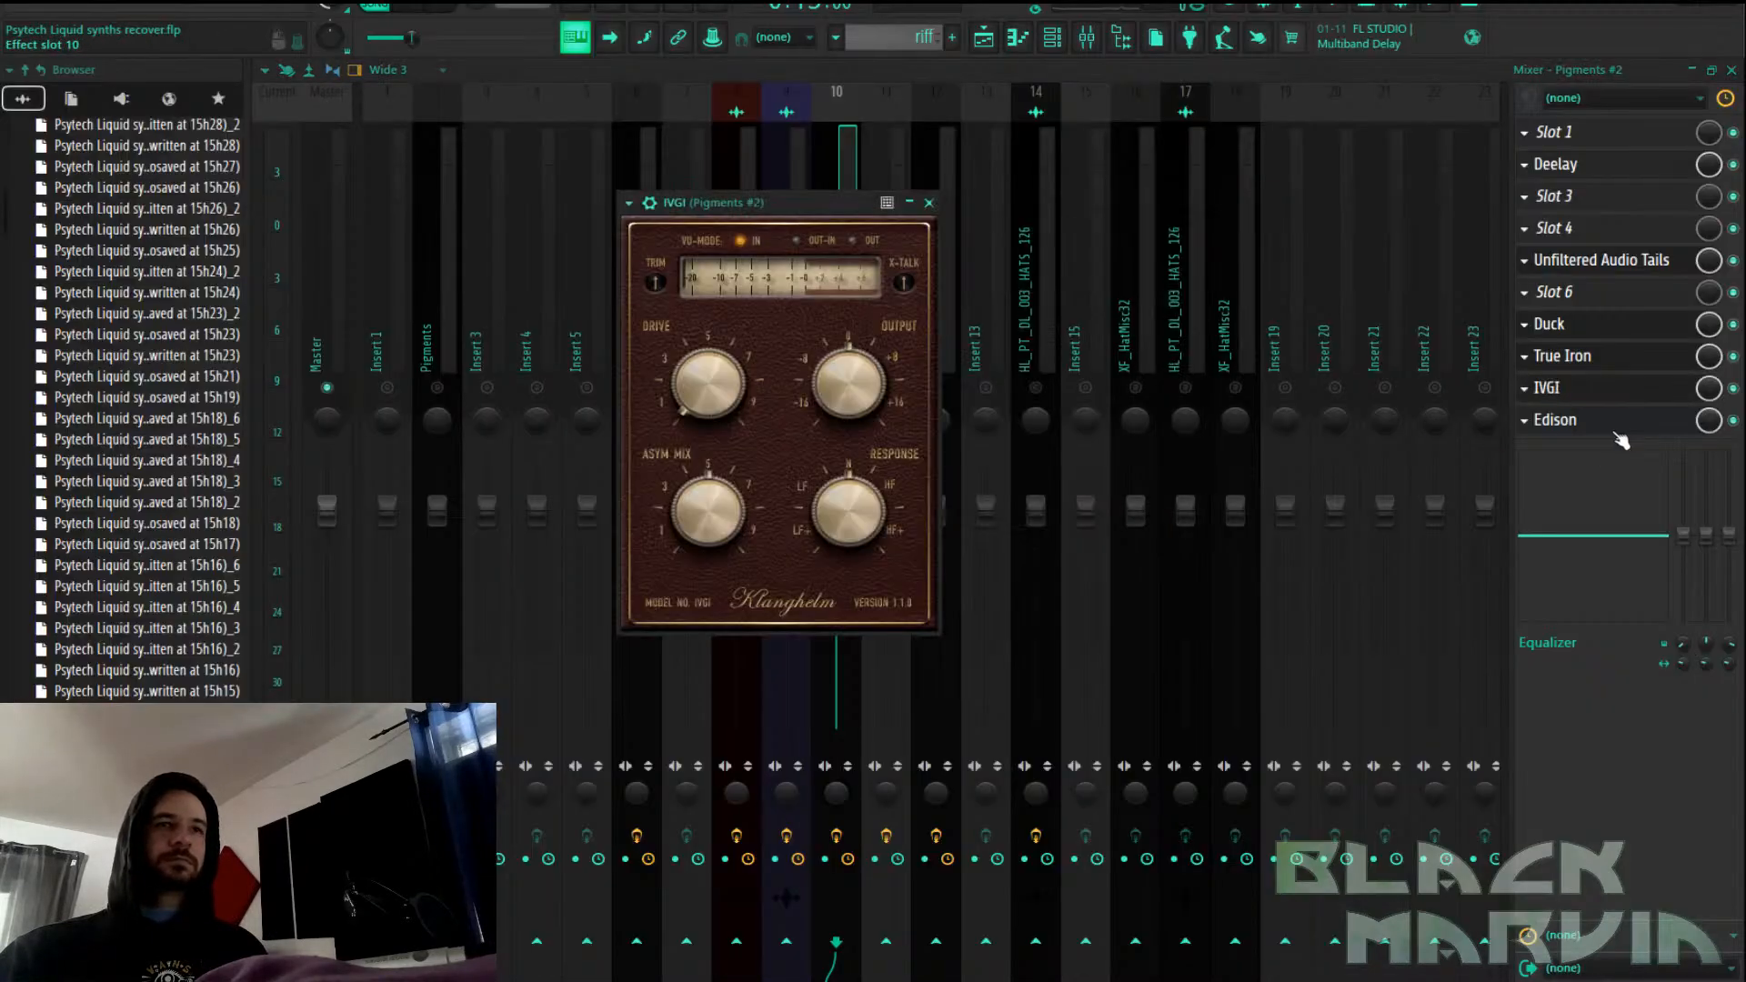
Record the processed Pigments #2 riff into Edison from bar 9 until its tail fades out
{"action": "left_click", "coordinate": [1578, 423]}
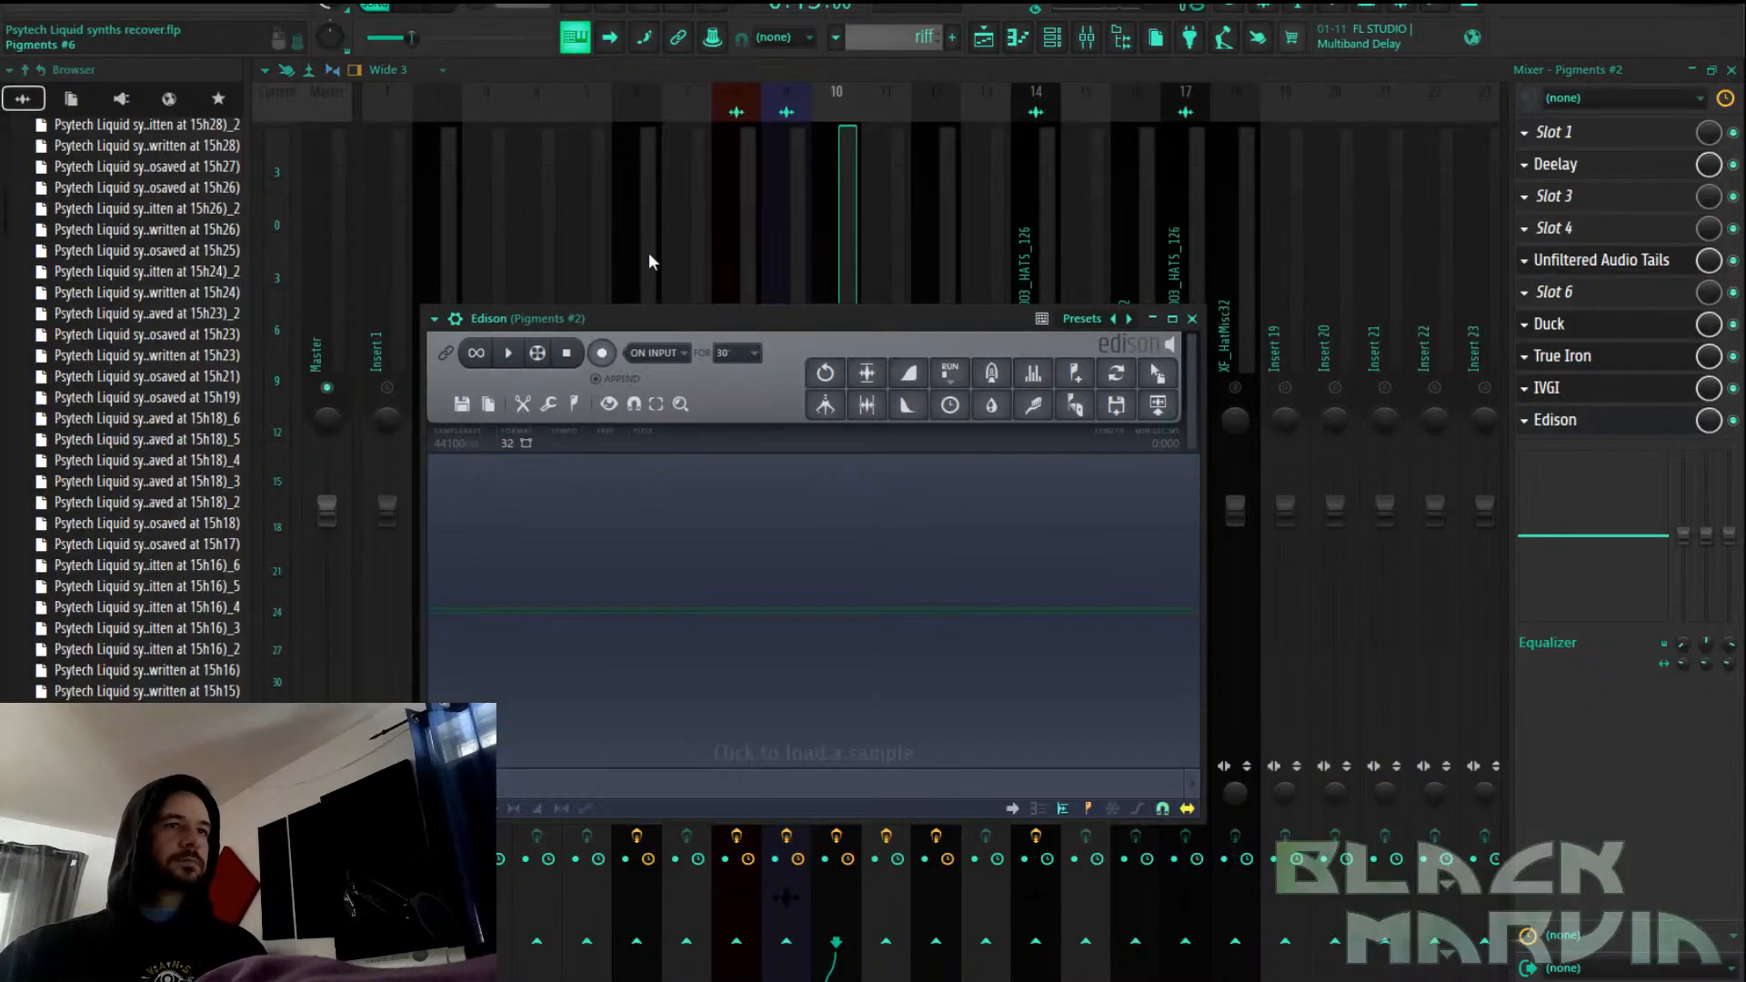
{"action": "left_click", "coordinate": [605, 356]}
{"action": "left_click", "coordinate": [421, 7]}
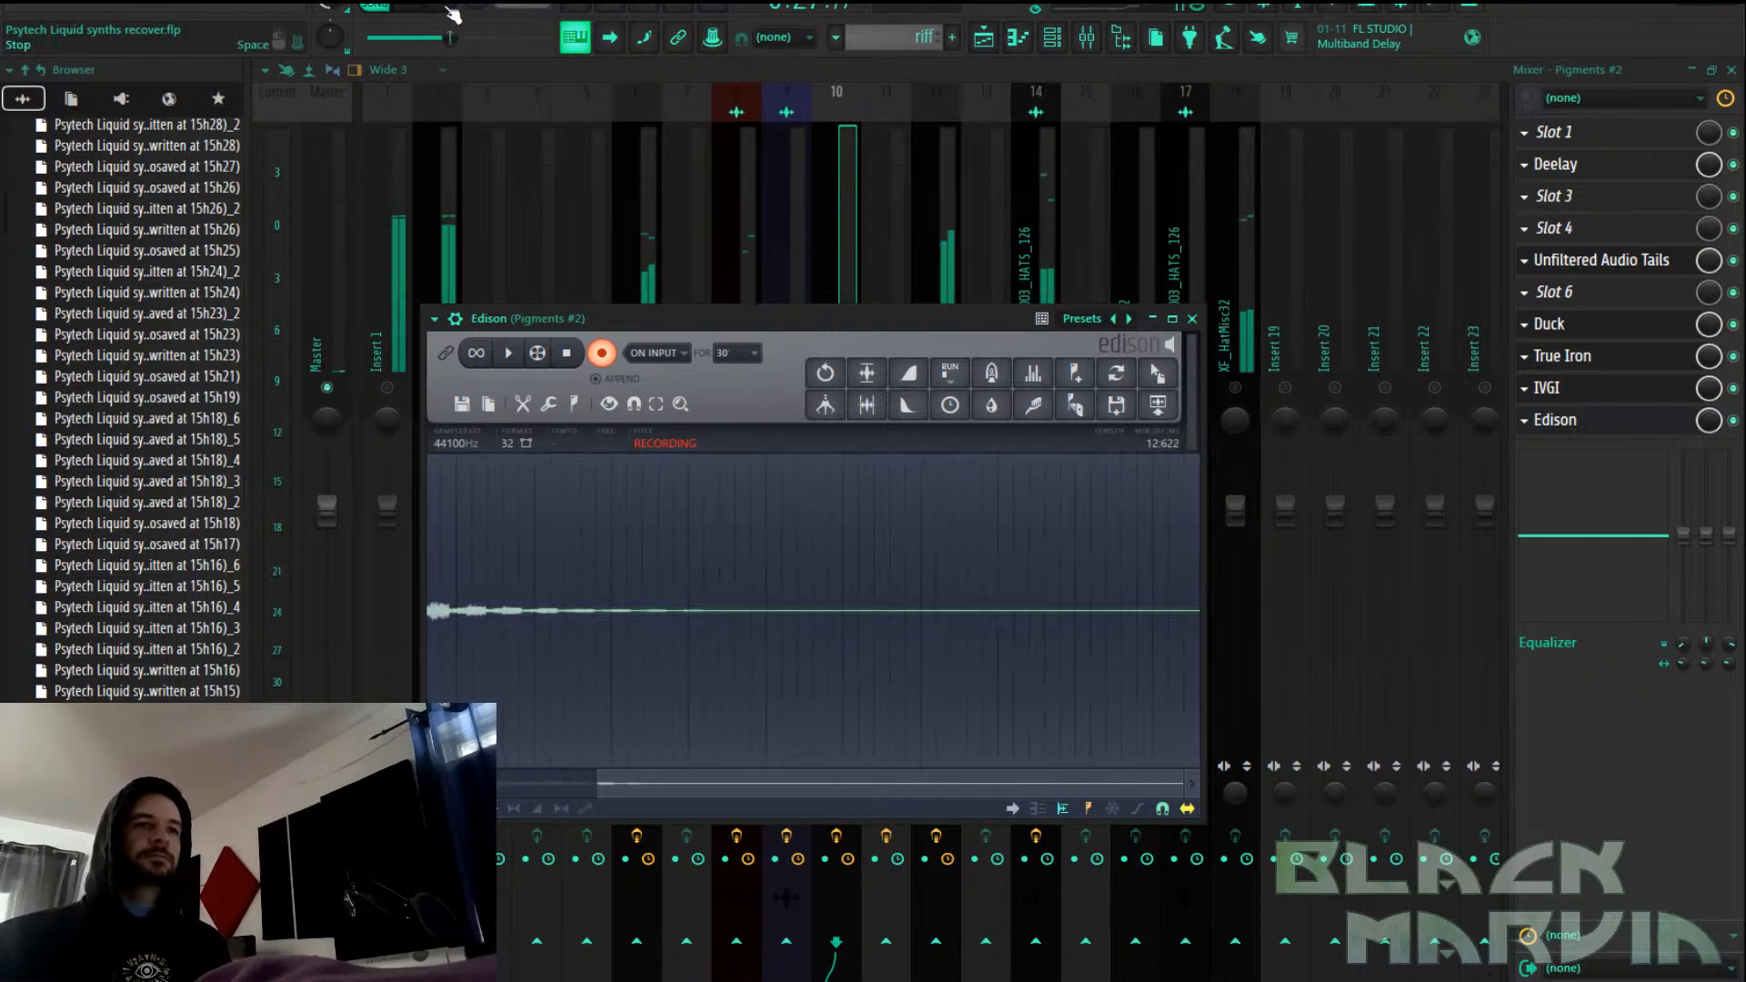
{"action": "left_click", "coordinate": [569, 352]}
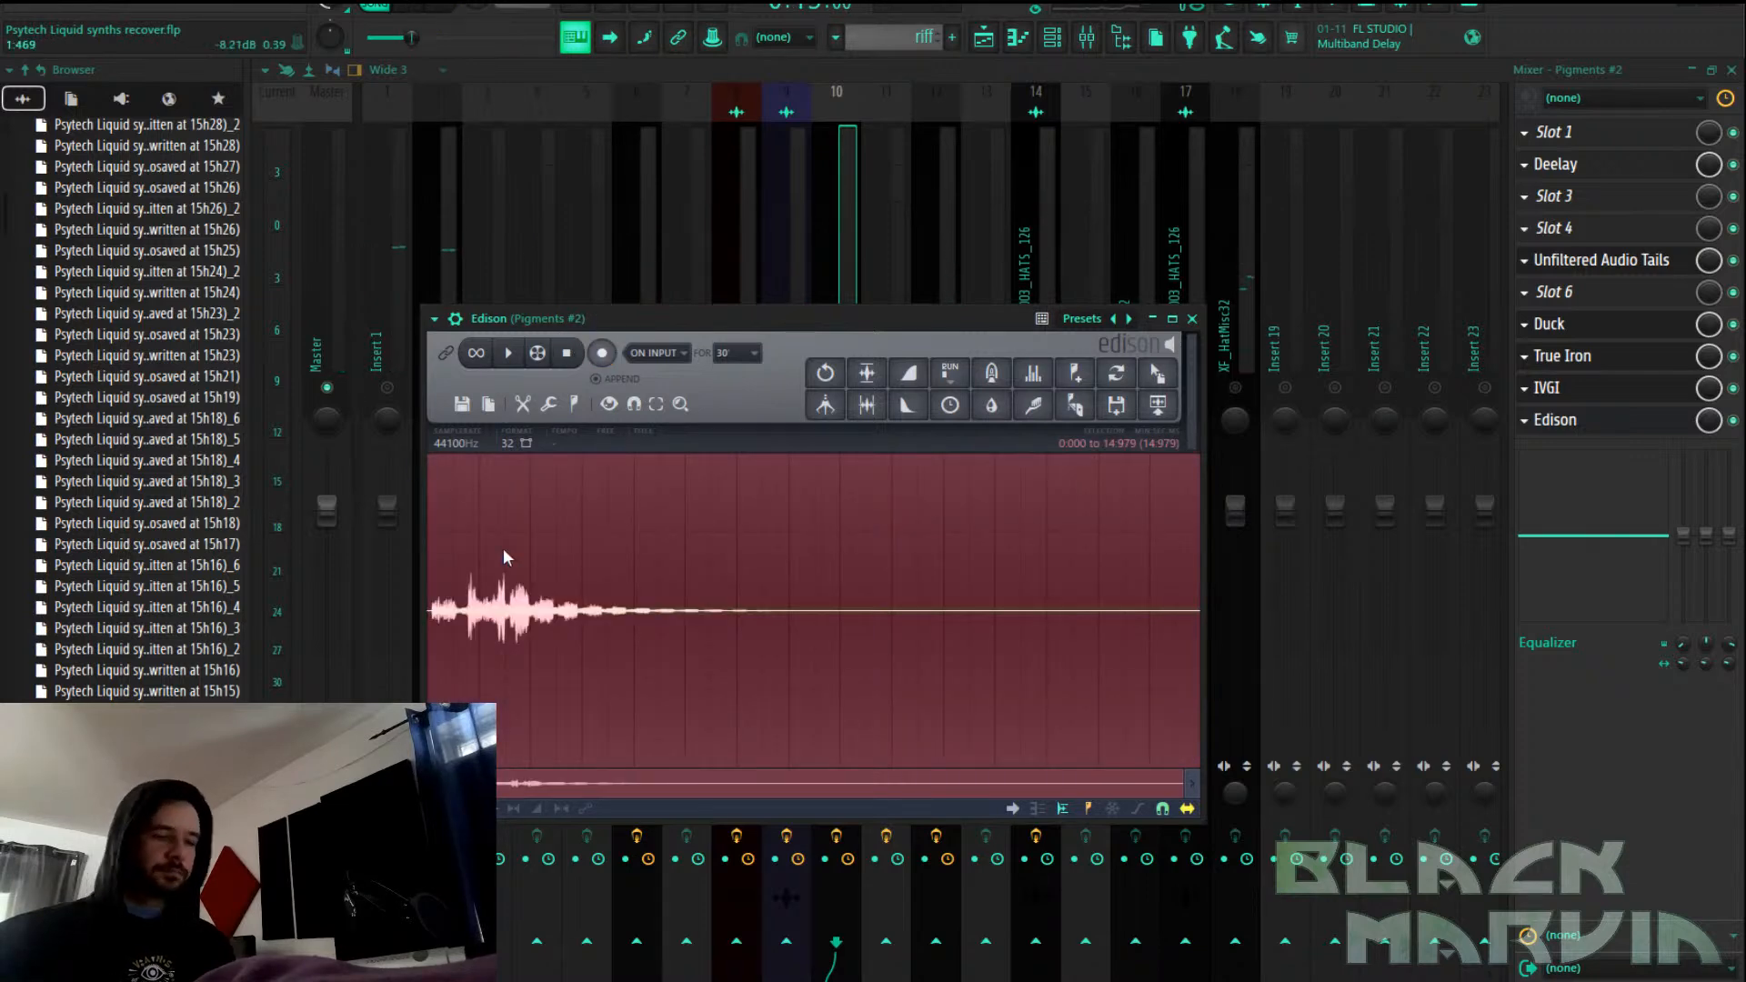
Normalize the recorded riff in Edison
{"action": "key", "text": "ctrl+n"}
{"action": "scroll", "coordinate": [505, 557], "scroll_direction": "up", "scroll_amount": 5}
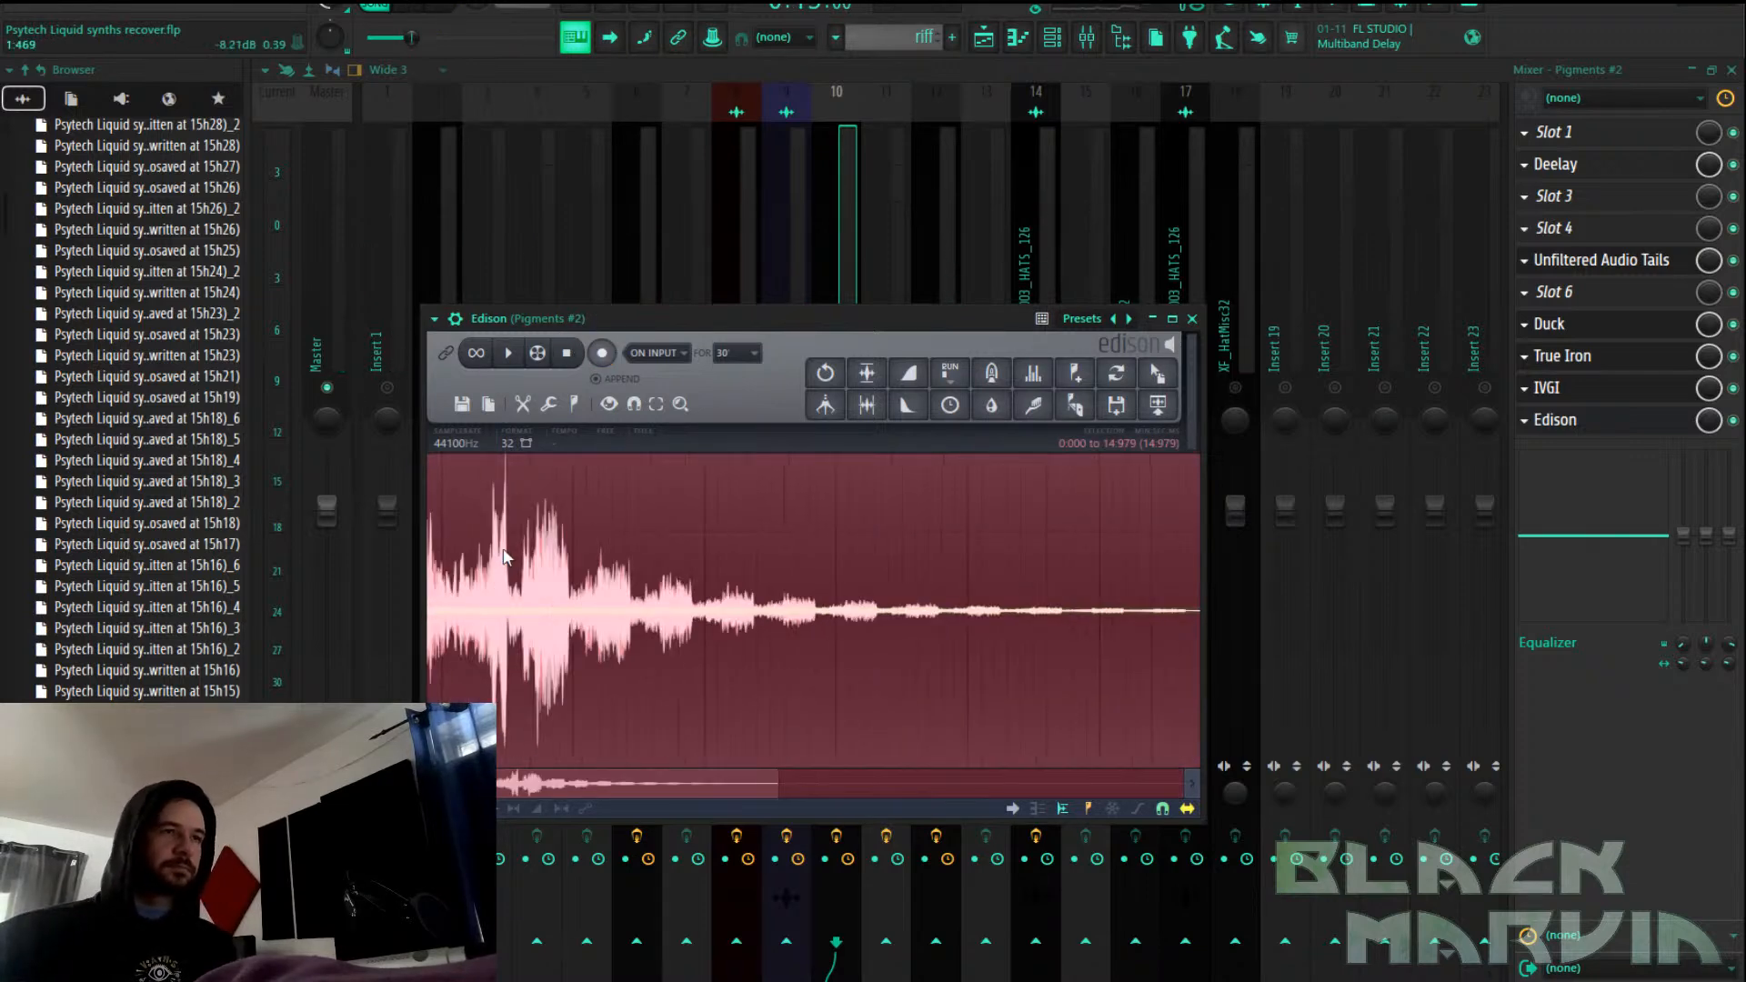
{"action": "left_click_drag", "start_coordinate": [576, 783], "coordinate": [496, 784]}
{"action": "scroll", "coordinate": [468, 644], "scroll_direction": "up", "scroll_amount": 8}
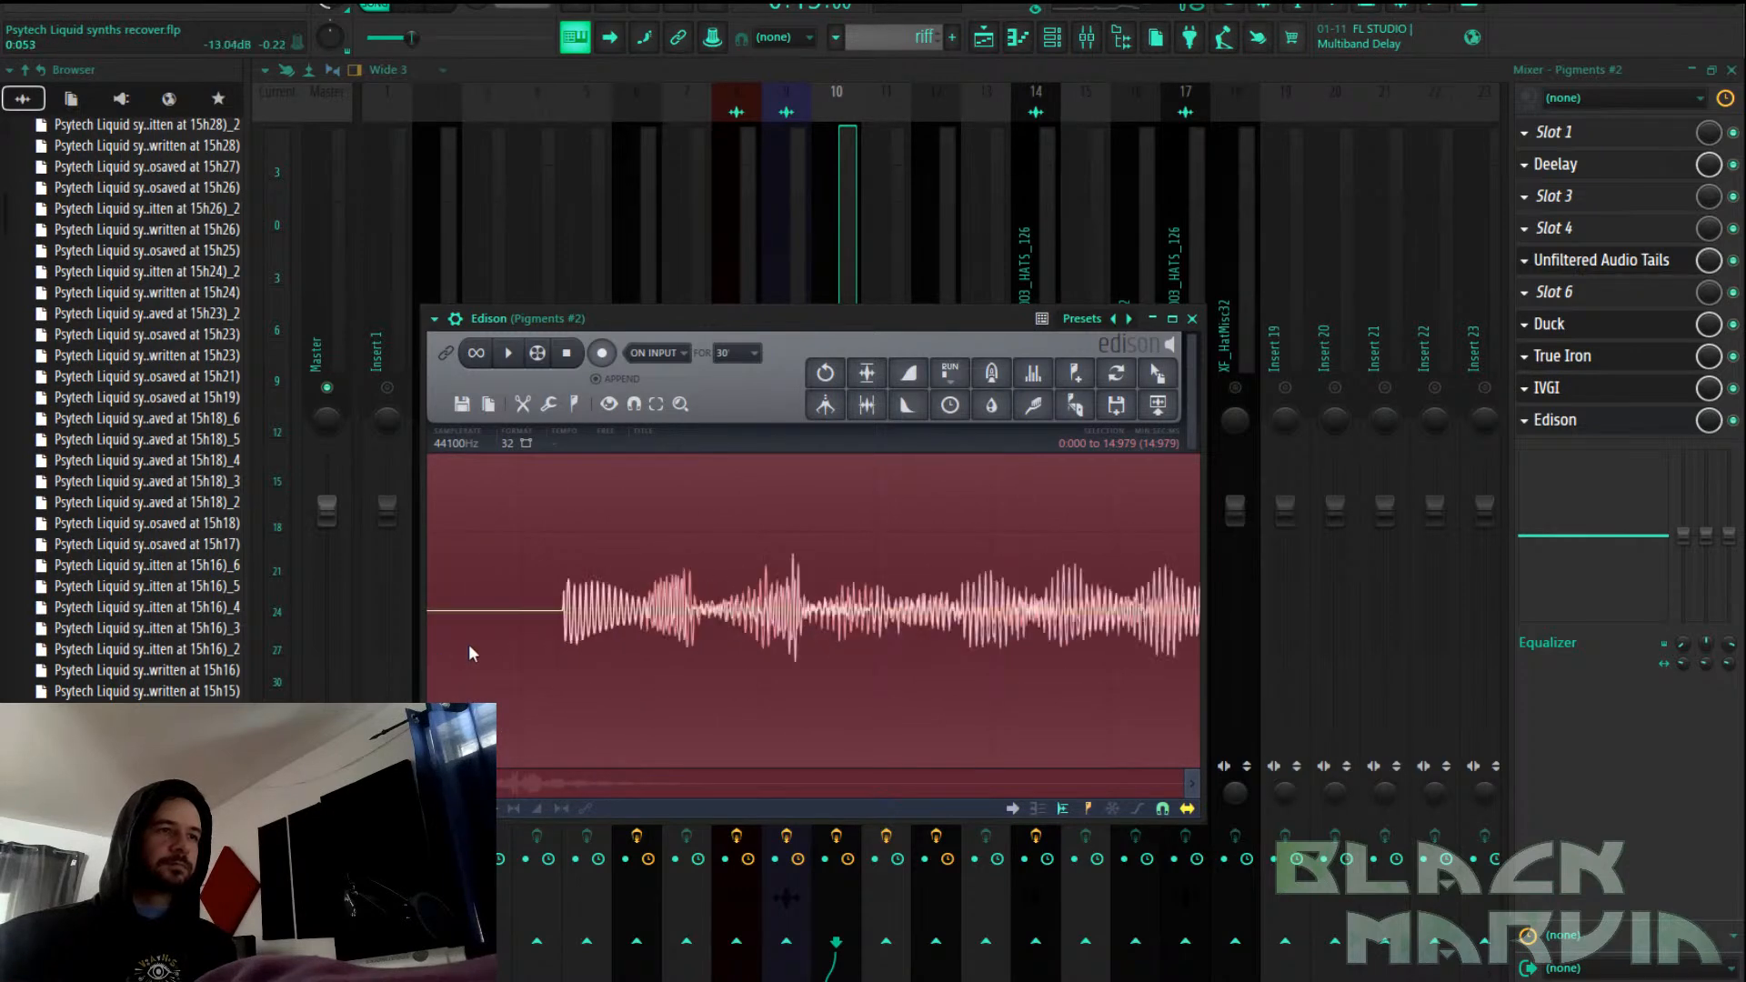
Delete the leading silence before the waveform in the Edison recording of Pigments #2
{"action": "left_click_drag", "start_coordinate": [972, 616], "coordinate": [728, 613]}
{"action": "scroll", "coordinate": [728, 614], "scroll_direction": "down", "scroll_amount": 2}
{"action": "scroll", "coordinate": [719, 623], "scroll_direction": "down", "scroll_amount": 3}
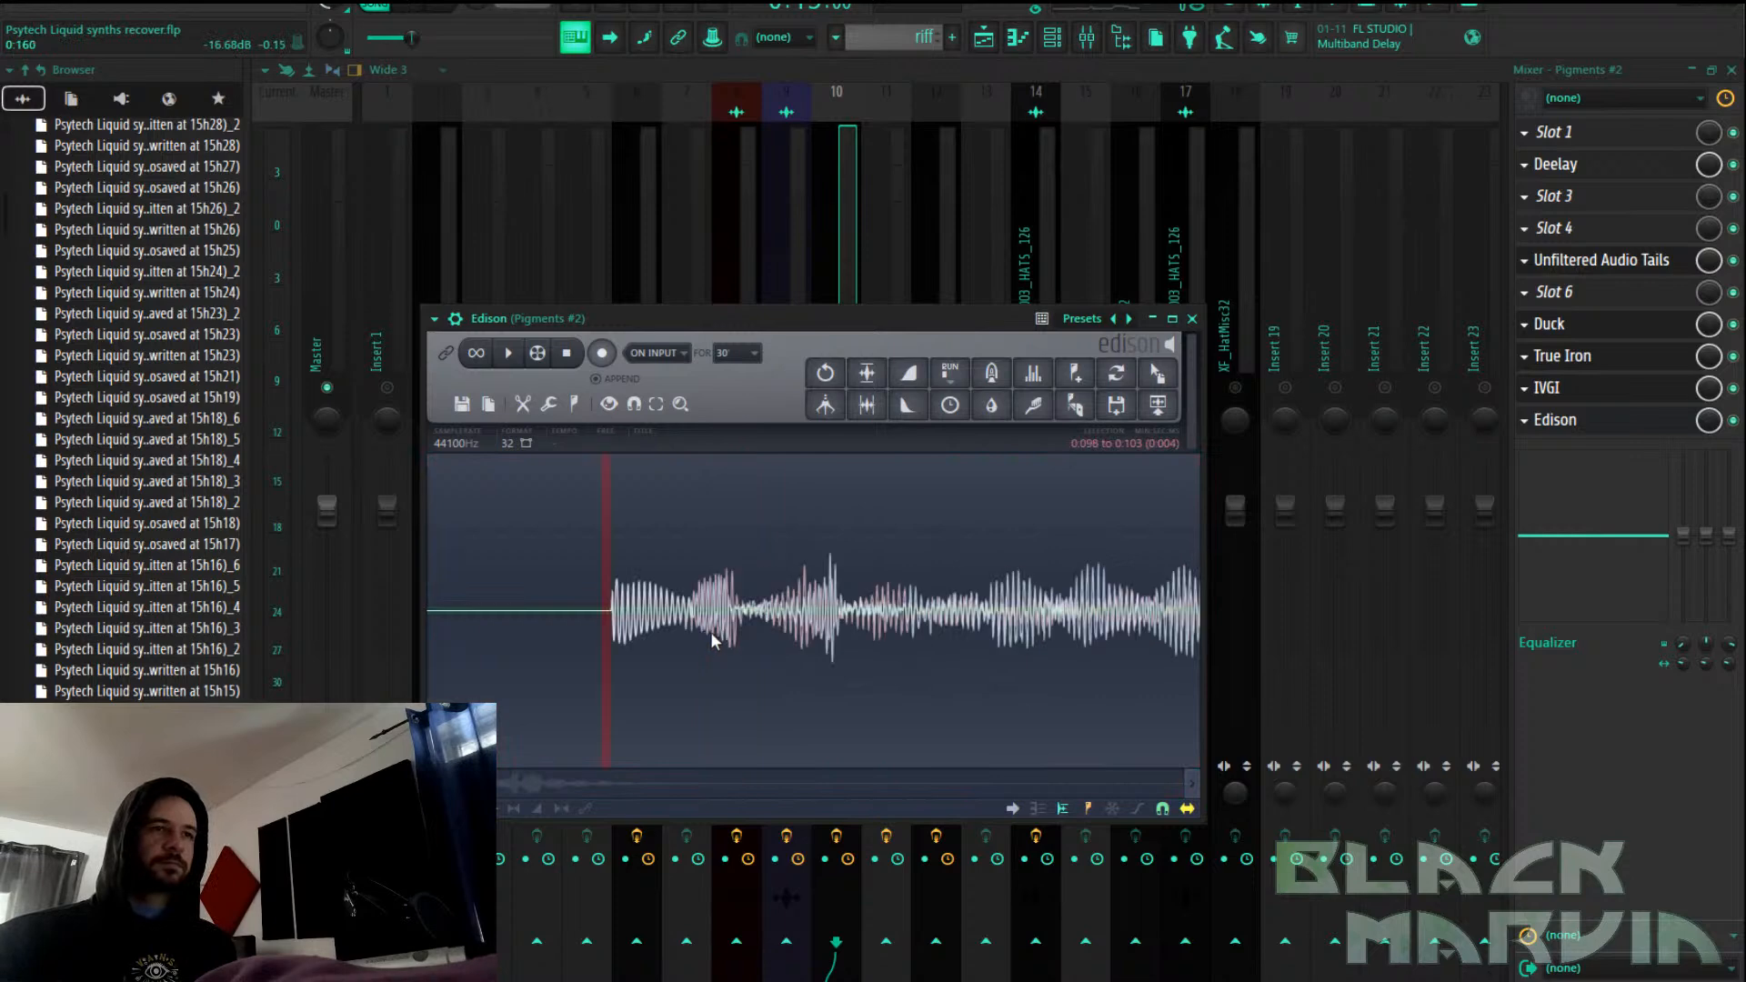
{"action": "left_click_drag", "start_coordinate": [604, 628], "coordinate": [351, 599]}
{"action": "key", "text": "Delete"}
{"action": "scroll", "coordinate": [860, 519], "scroll_direction": "down", "scroll_amount": 6}
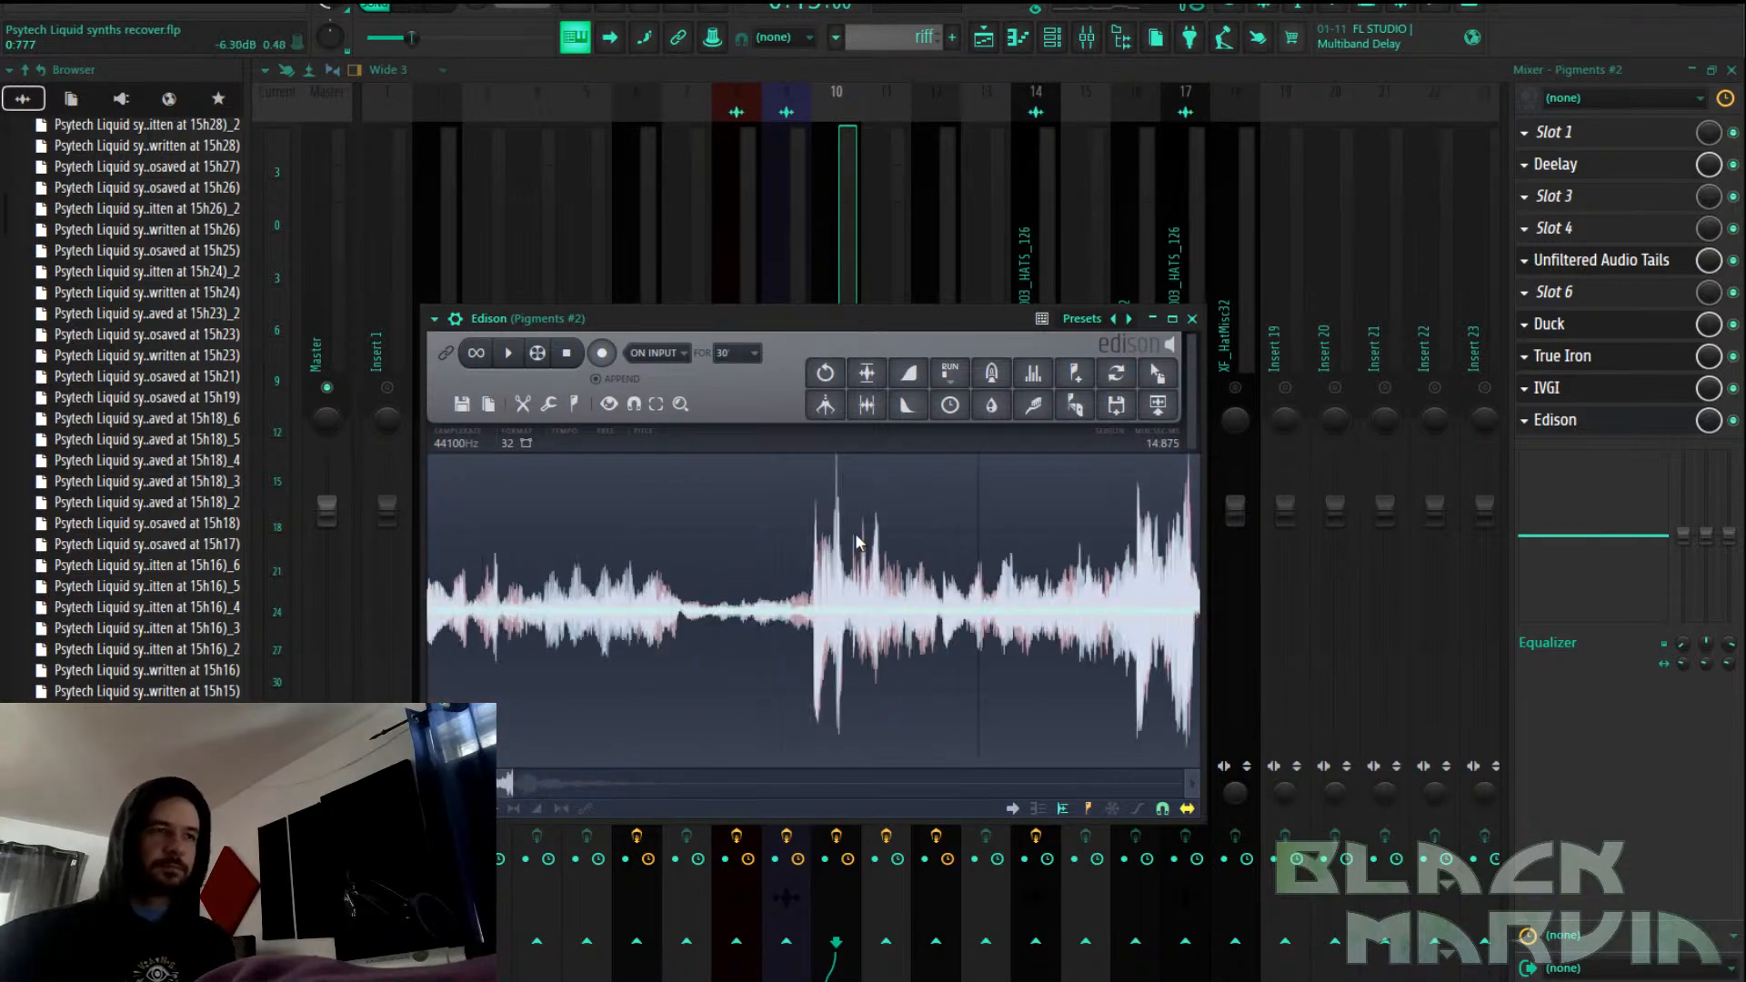
{"action": "scroll", "coordinate": [859, 543], "scroll_direction": "down", "scroll_amount": 3}
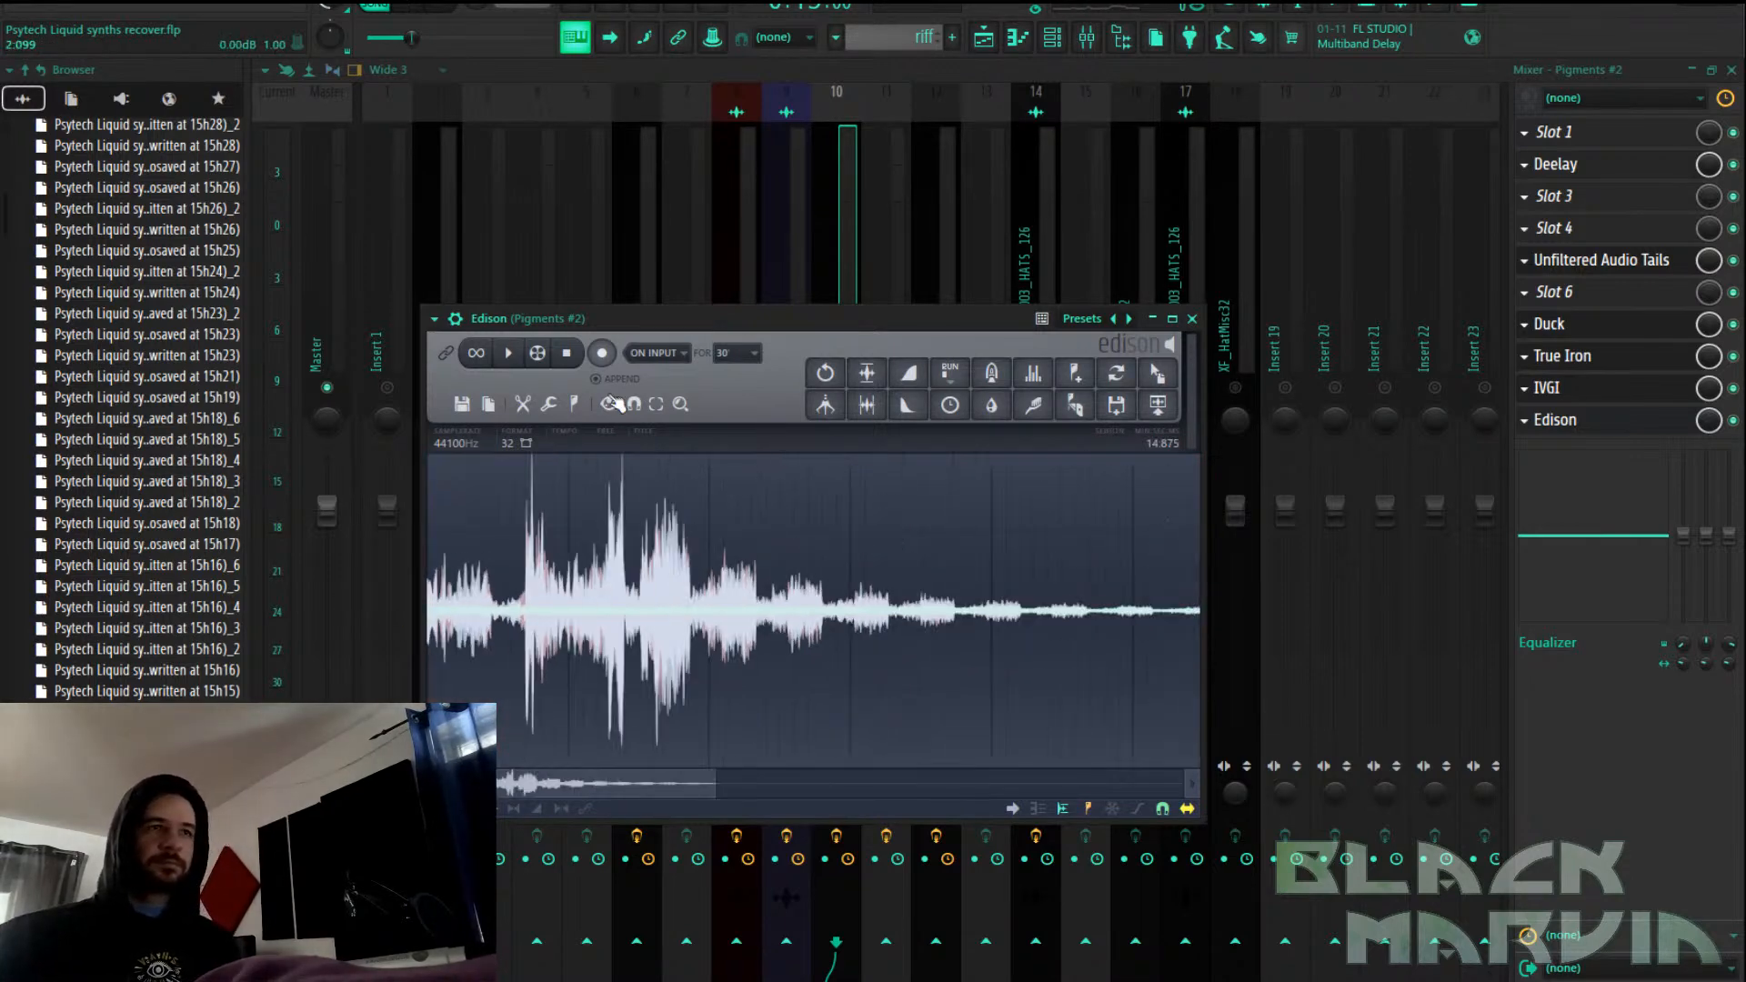
Save the trimmed Edison recording as an audio sample
{"action": "left_click", "coordinate": [462, 404]}
{"action": "left_click", "coordinate": [492, 476]}
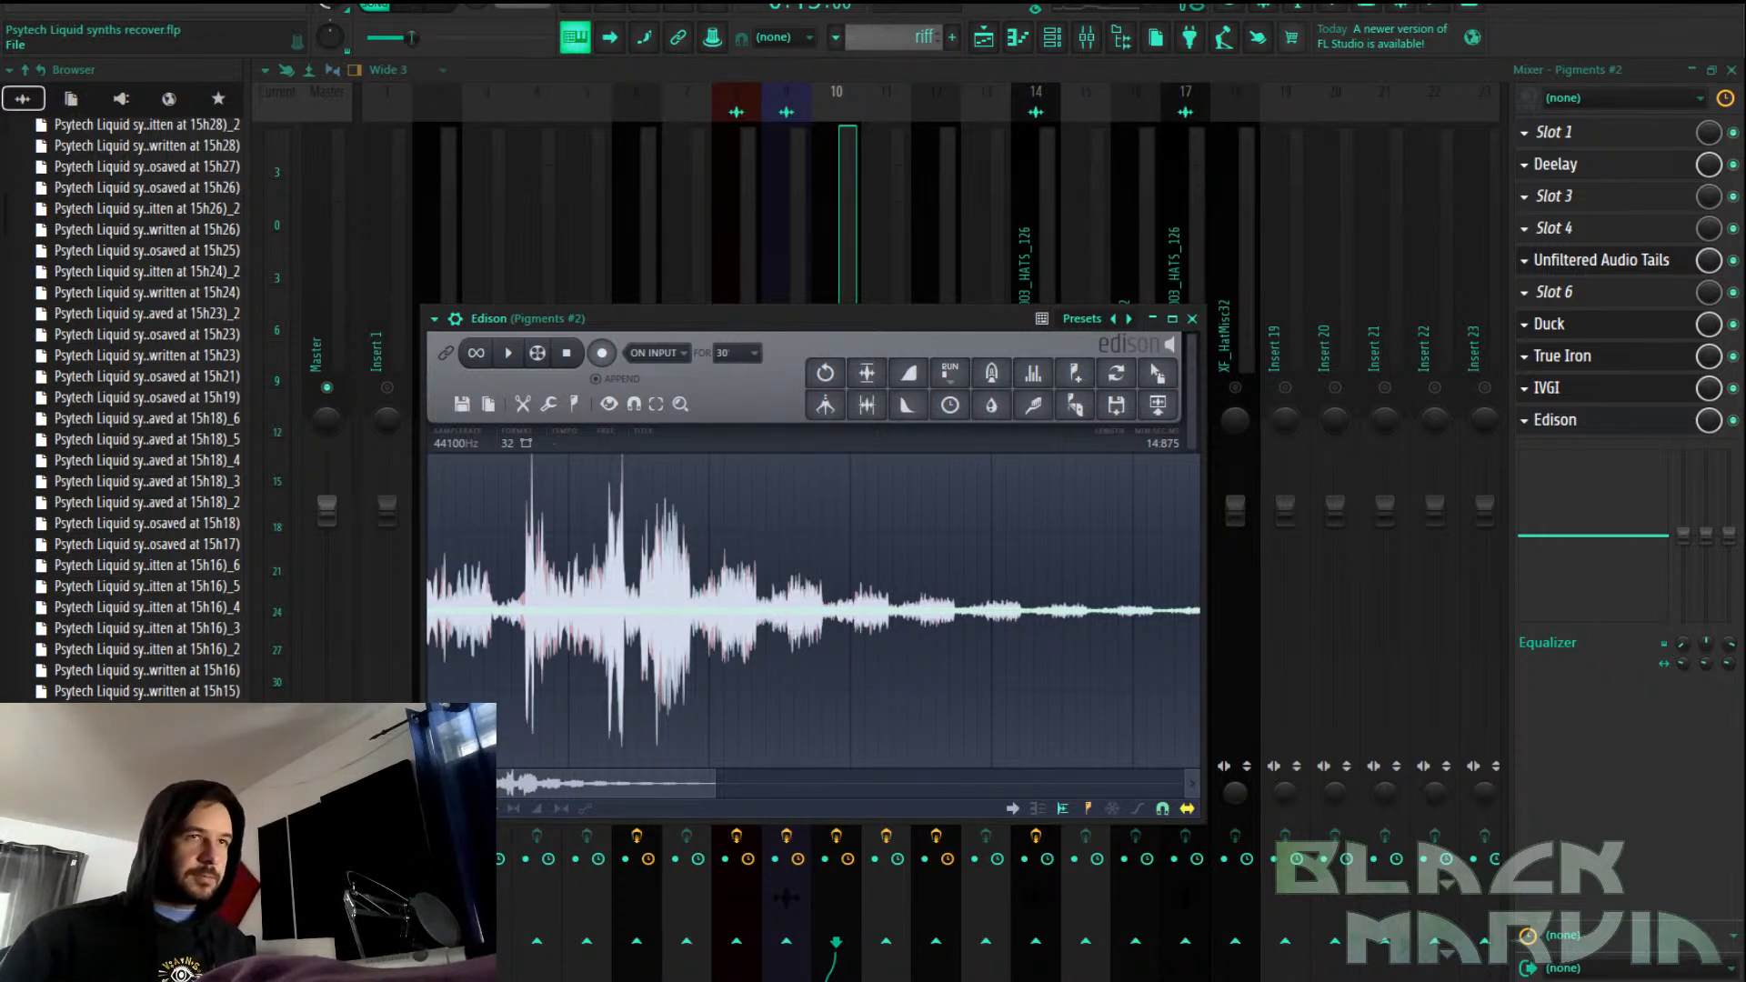
{"action": "key", "text": "Return"}
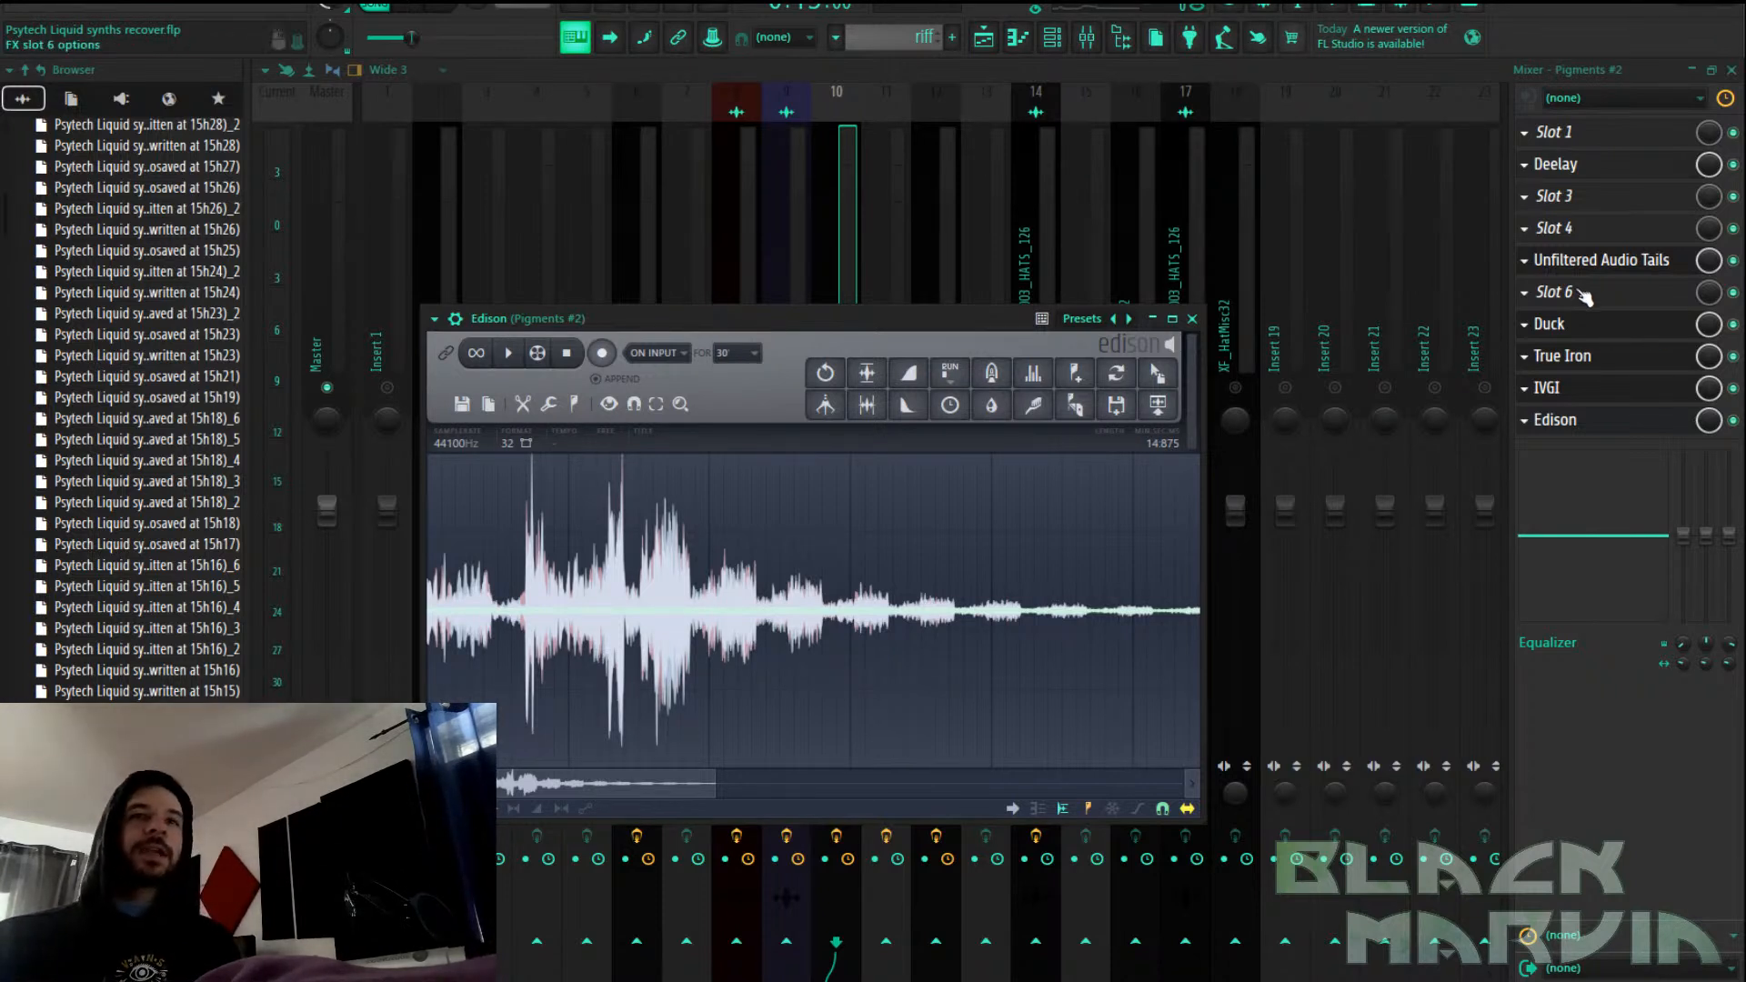
Remove Edison from effect slot 10 of the Pigments #2 mixer track
{"action": "left_click", "coordinate": [840, 203]}
{"action": "left_click", "coordinate": [1530, 423]}
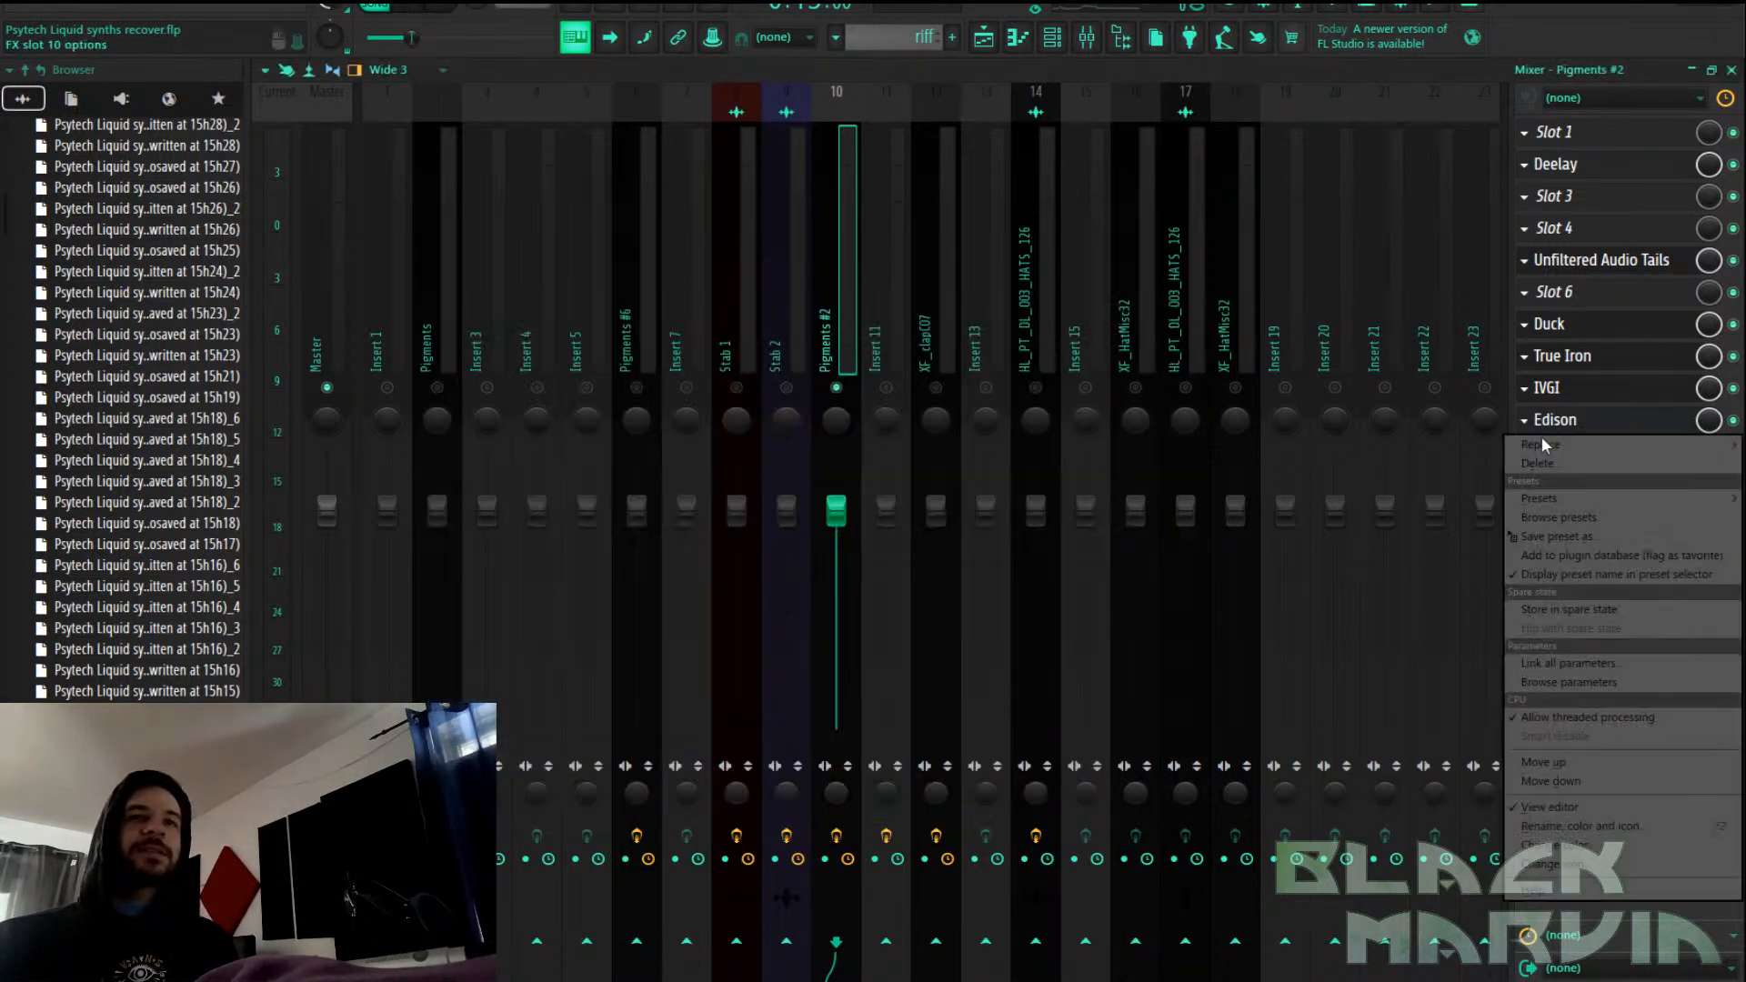
{"action": "left_click", "coordinate": [1550, 465]}
Save the Pigments #2 mixer track state as a preset named "Psytech Style Delay"
{"action": "right_click", "coordinate": [881, 215]}
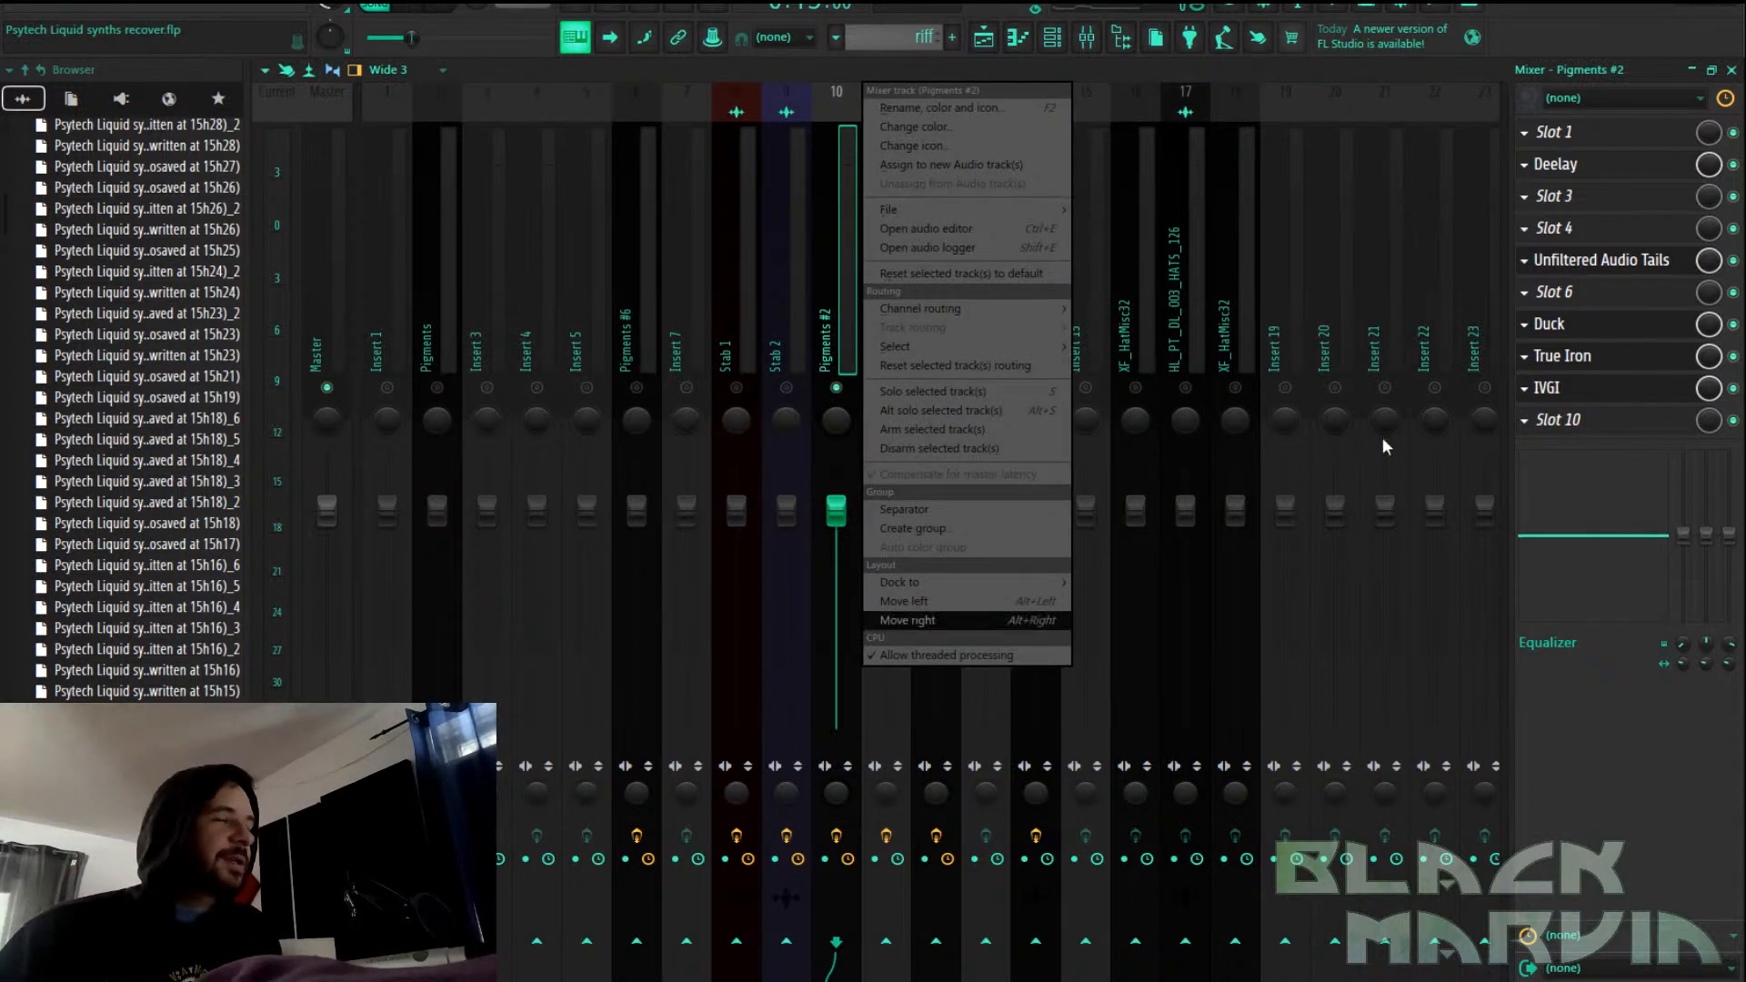
{"action": "mouse_move", "coordinate": [979, 209]}
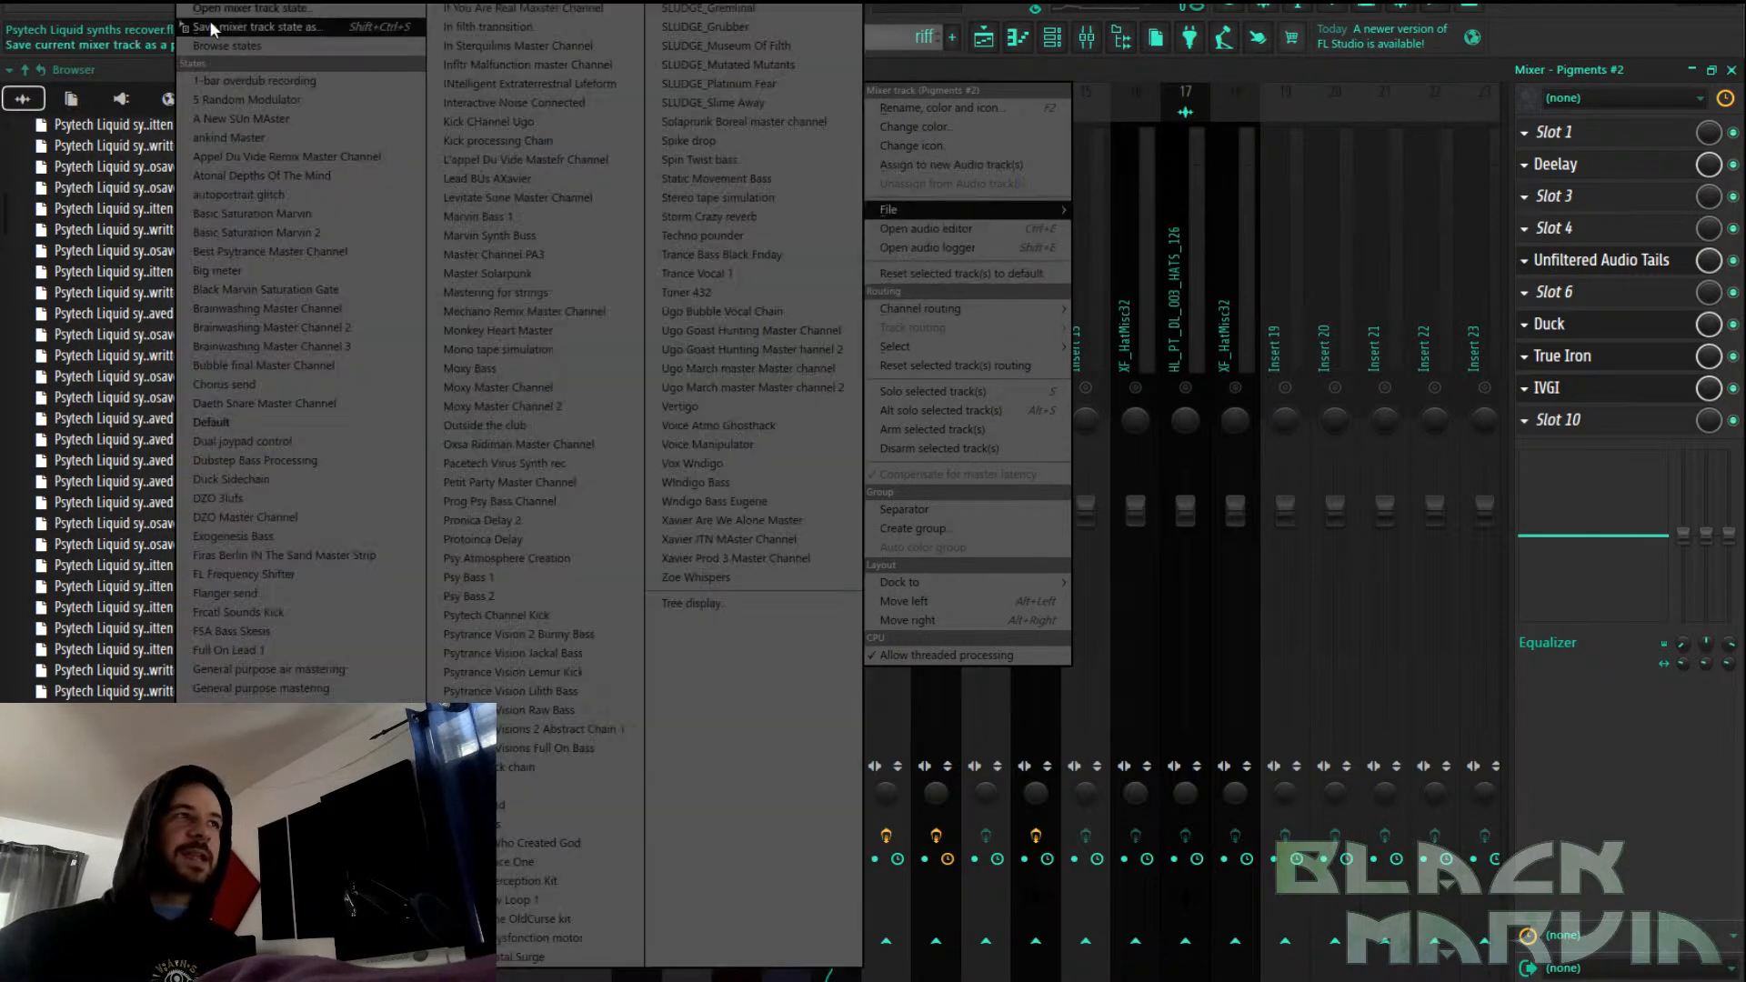
{"action": "left_click", "coordinate": [209, 27]}
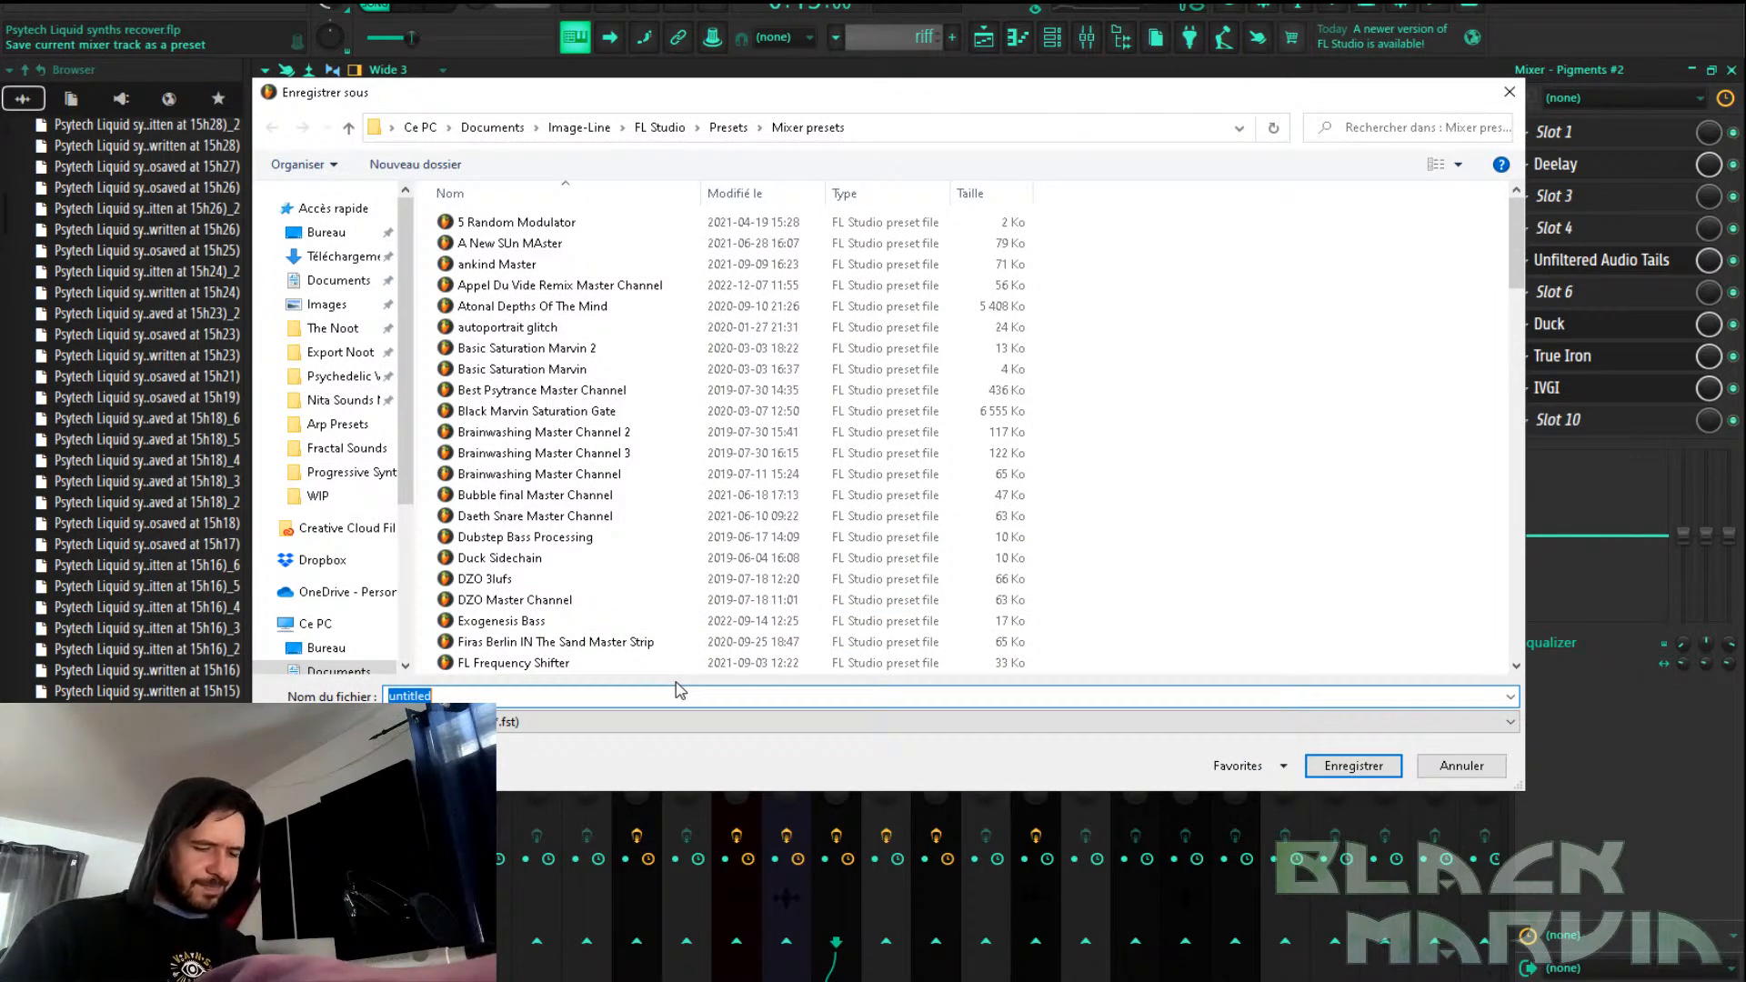
{"action": "type", "text": "Psytech Style Delay"}
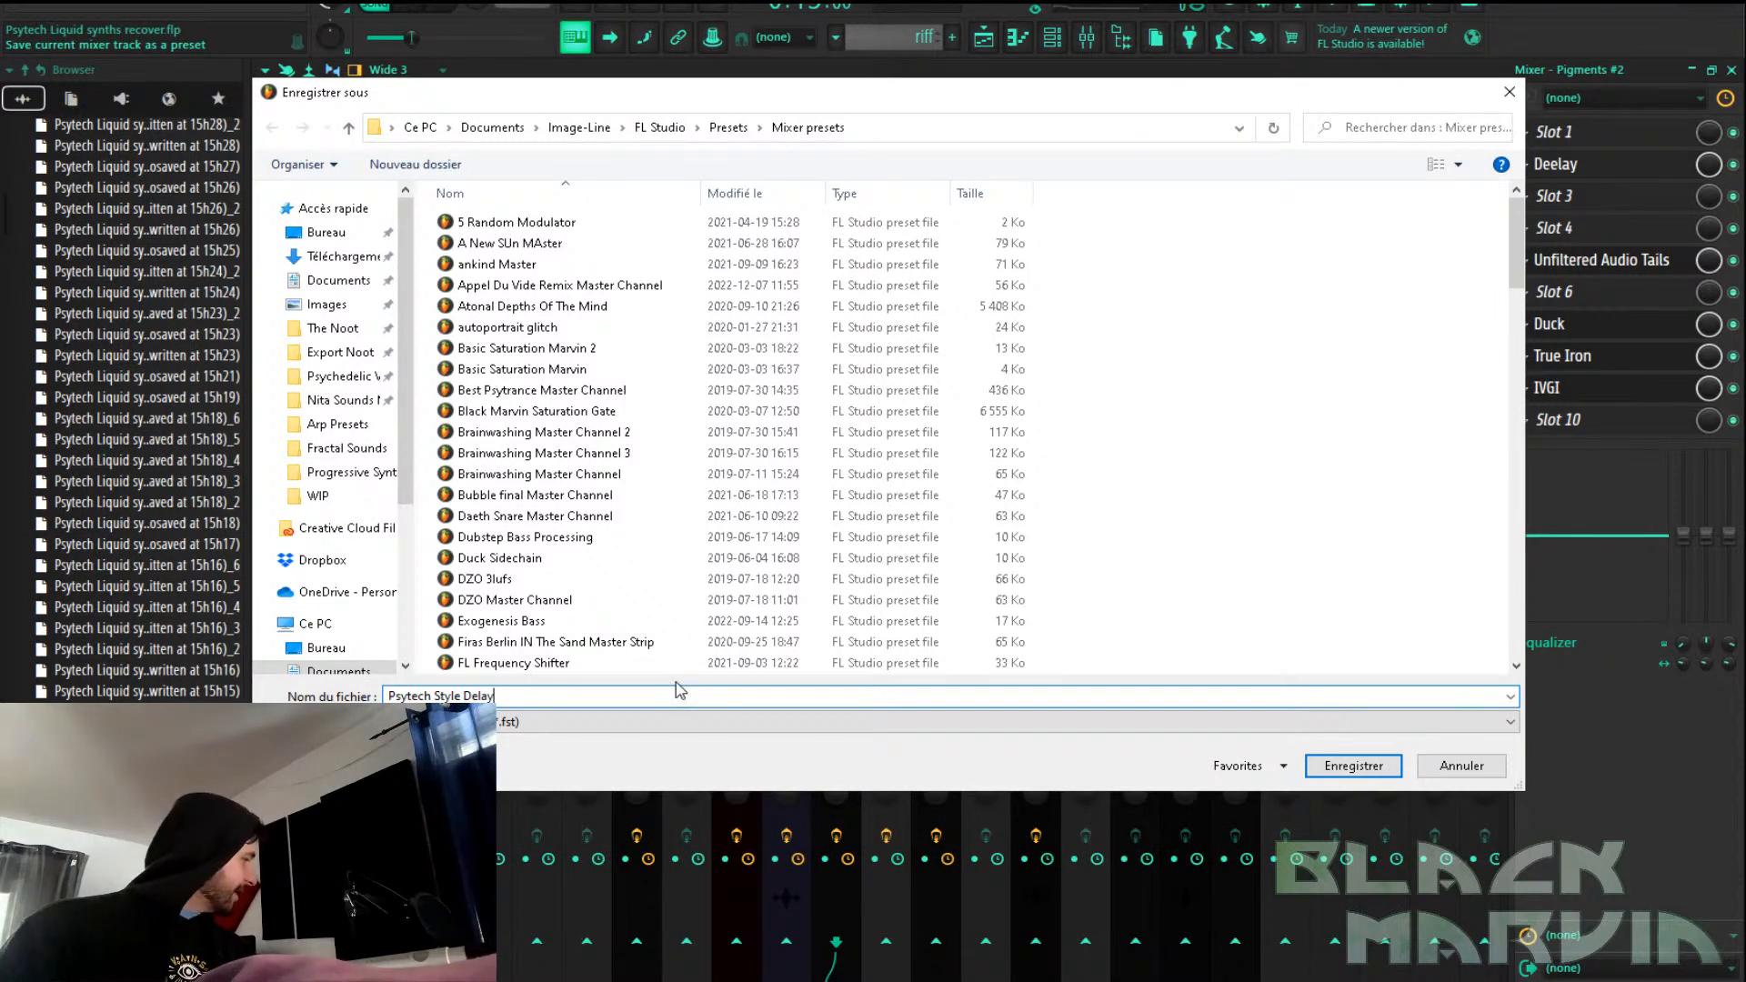
{"action": "key", "text": "Return"}
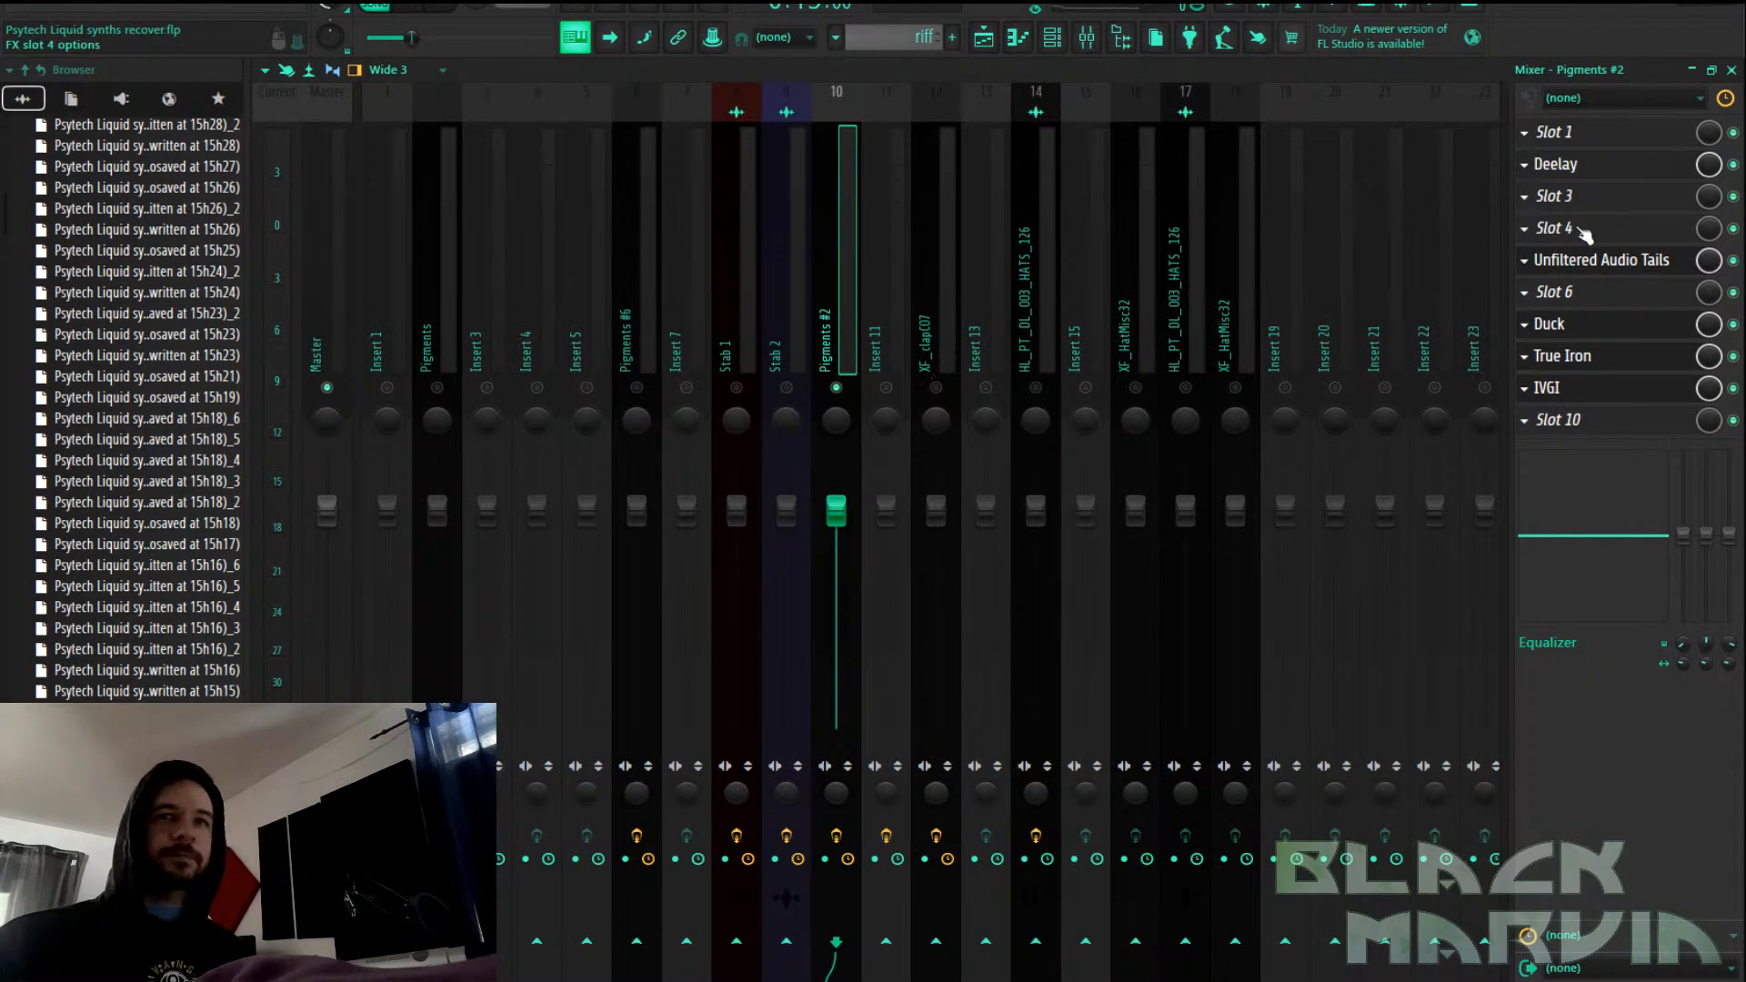
Reset the Pigments #2 mixer track to its default state
{"action": "right_click", "coordinate": [853, 234]}
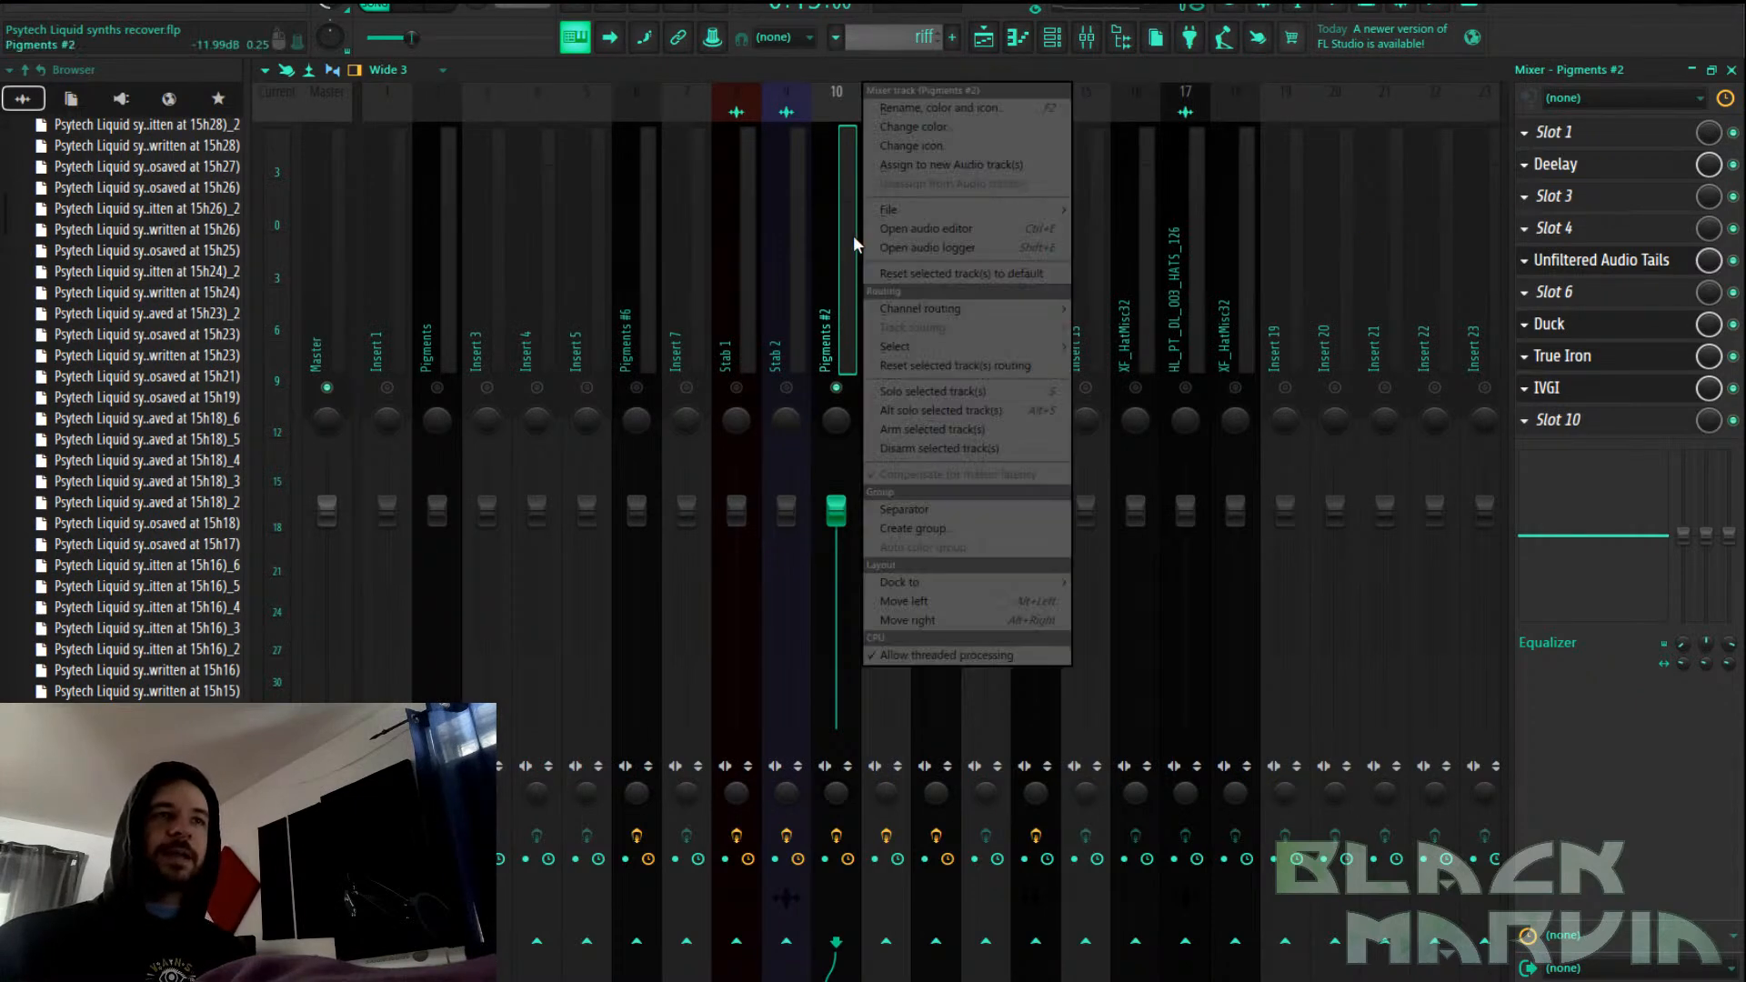
{"action": "left_click", "coordinate": [979, 272]}
{"action": "left_click", "coordinate": [1006, 543]}
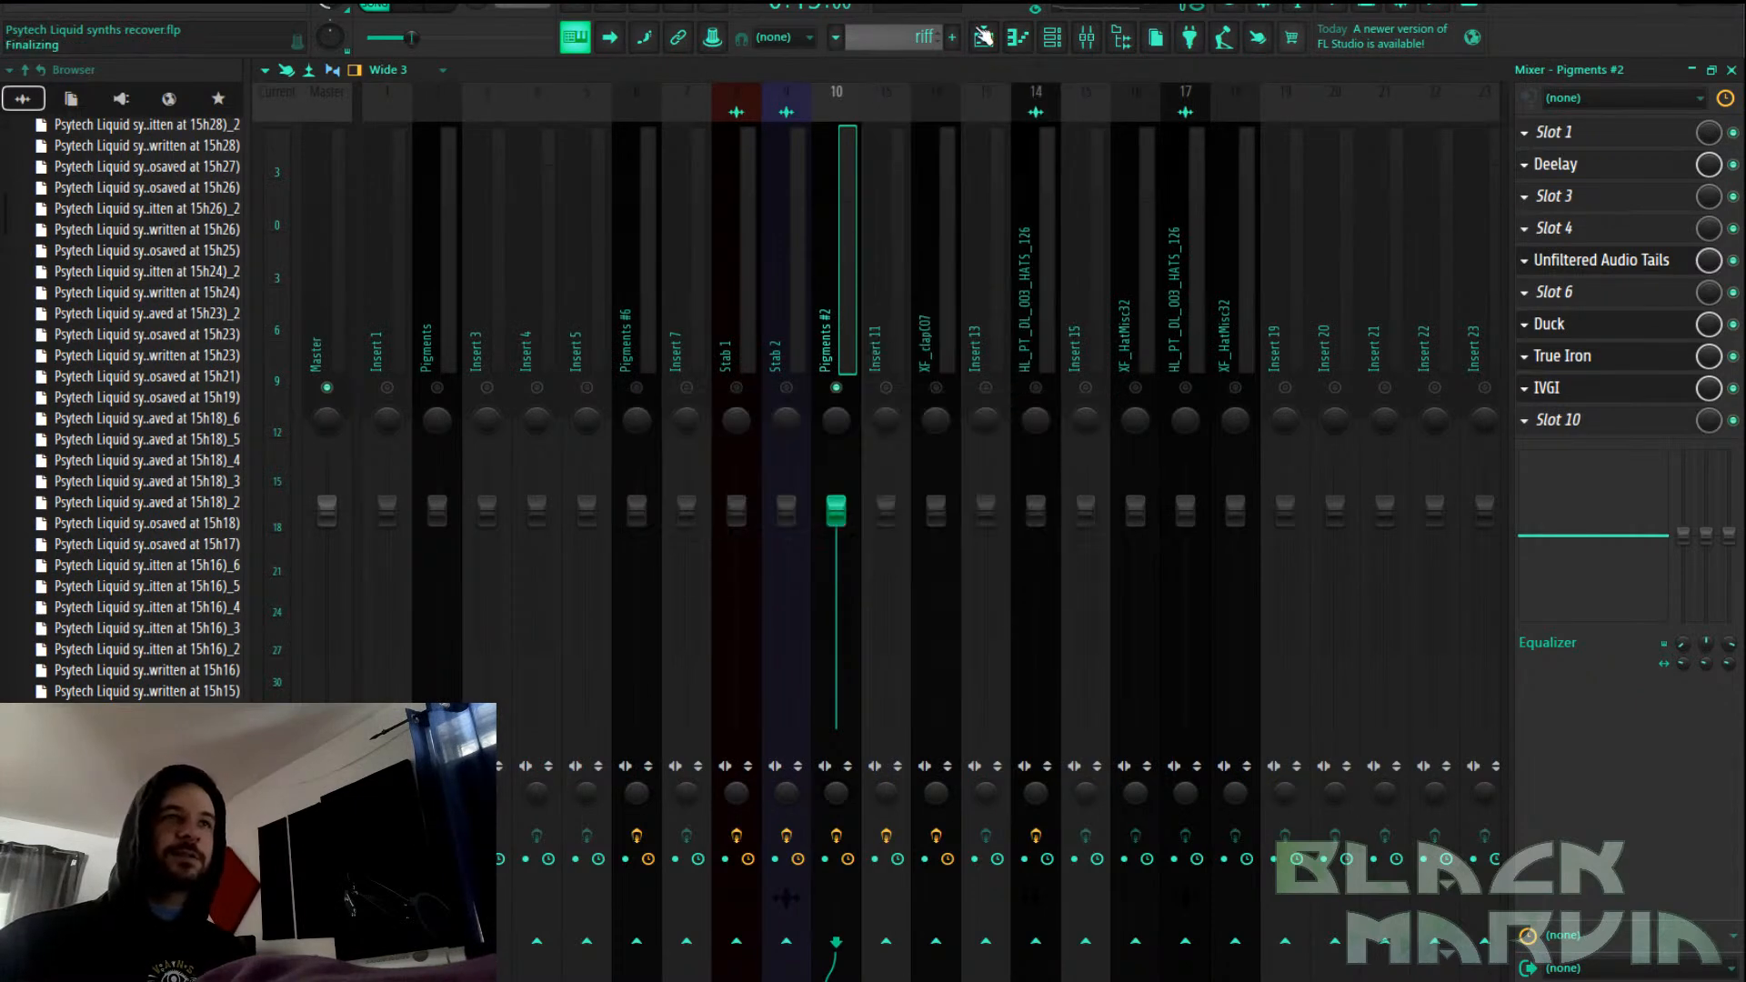
Save the project and unsolo mixer track 10 so that all mixer tracks are enabled
{"action": "key", "text": "F5"}
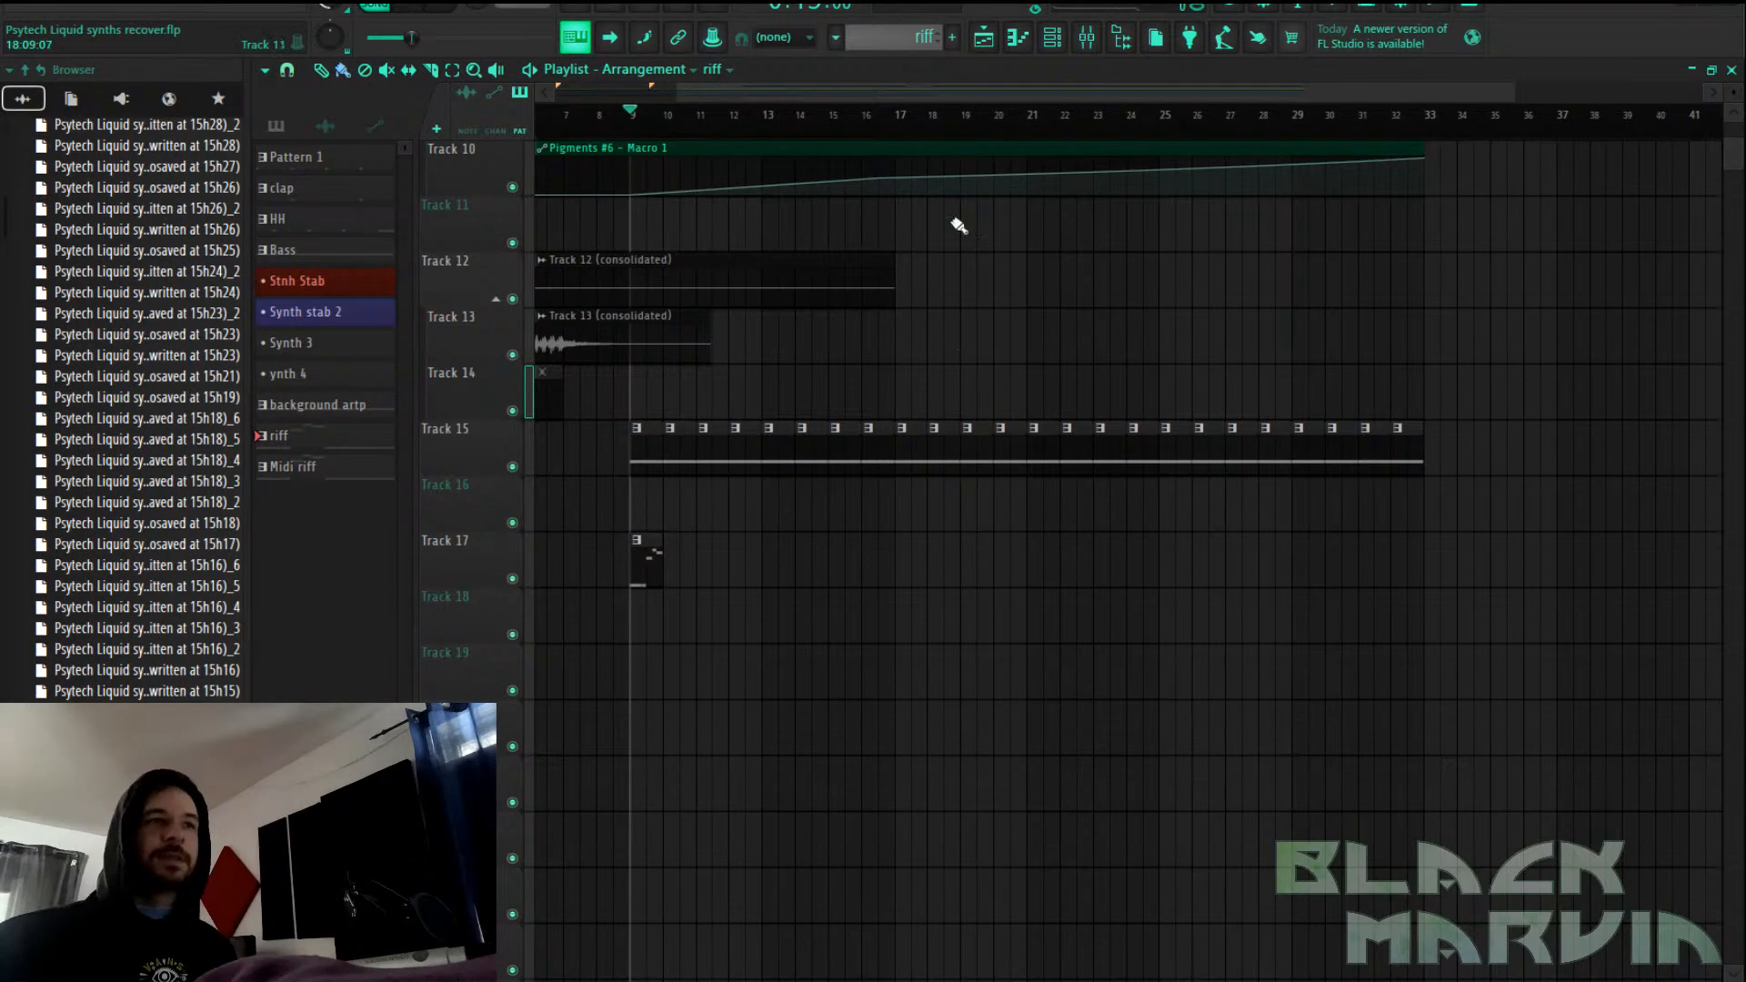
{"action": "left_click", "coordinate": [1086, 37]}
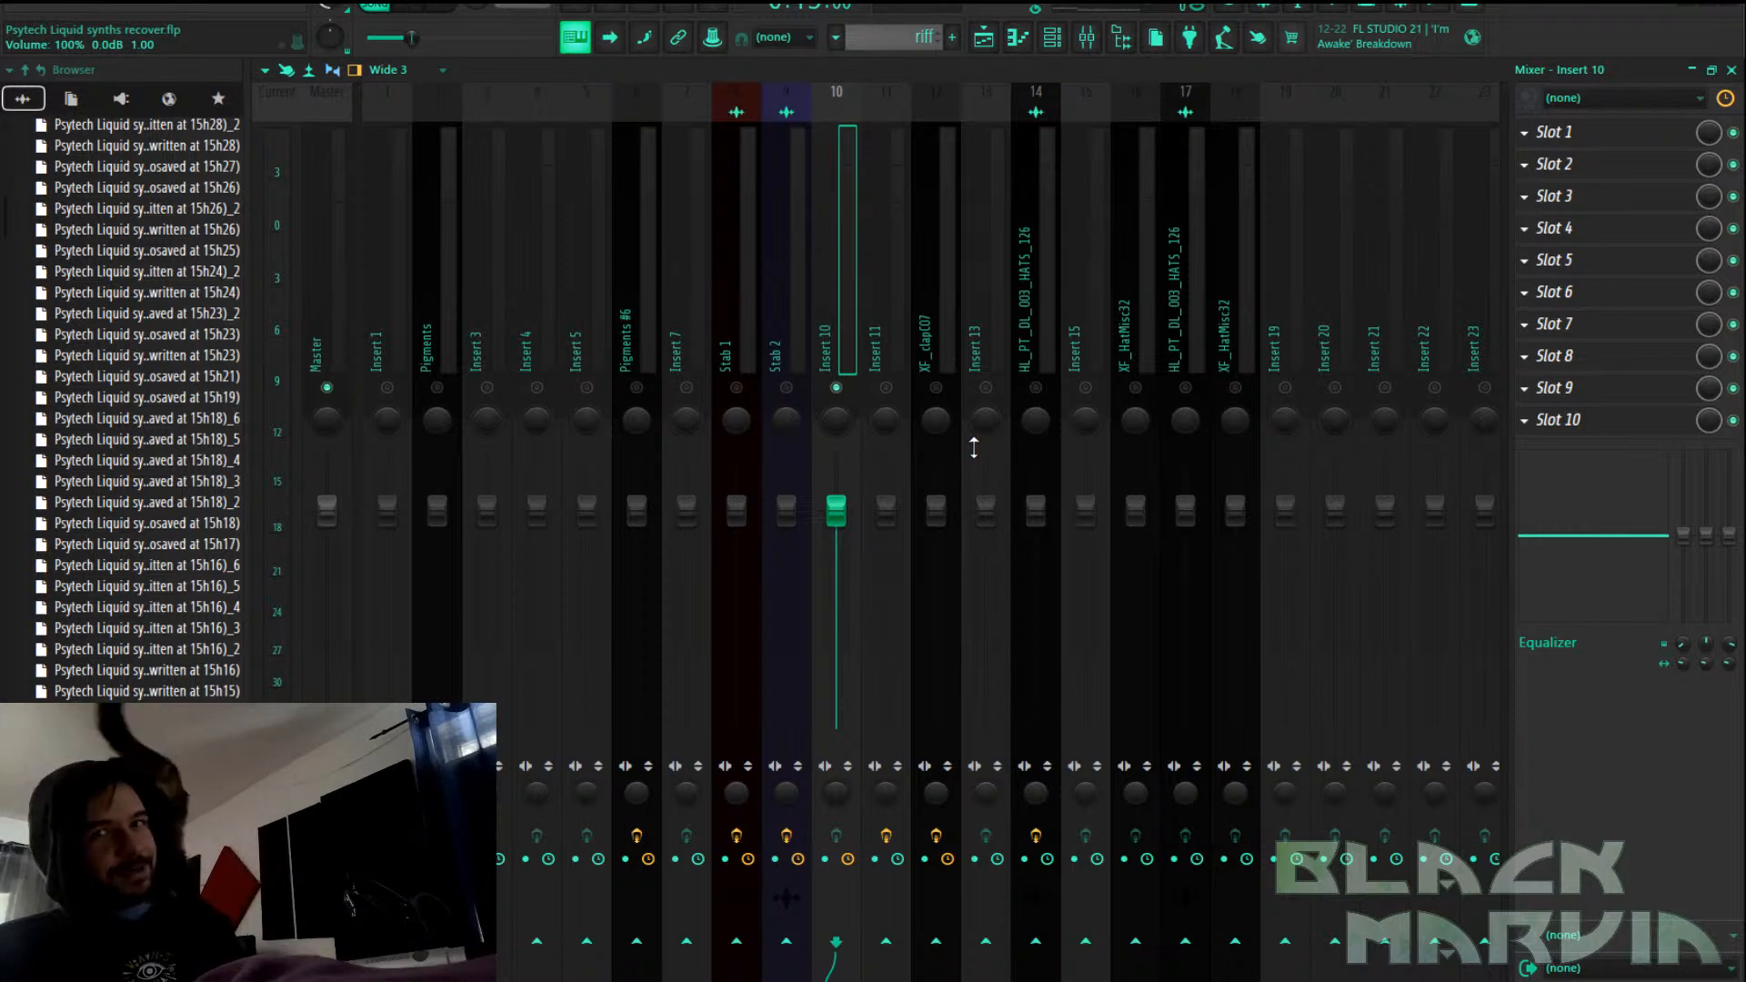
{"action": "key", "text": "ctrl+s"}
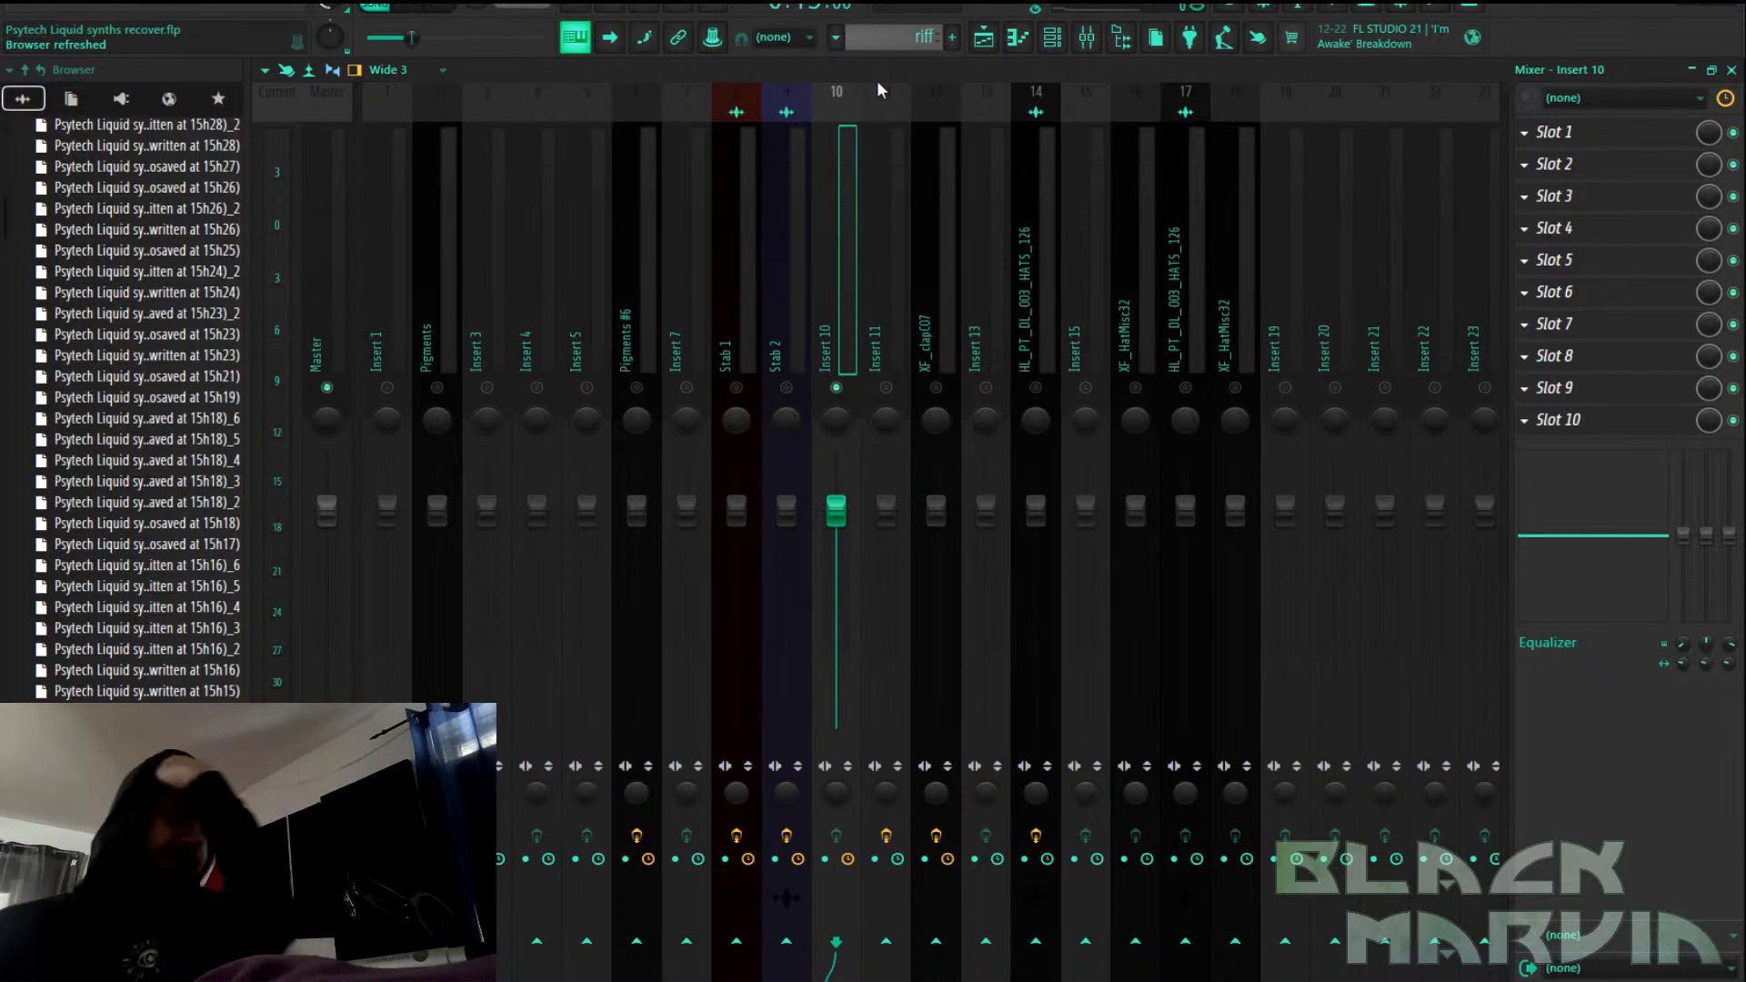
{"action": "left_click", "coordinate": [839, 387], "text": "ctrl"}
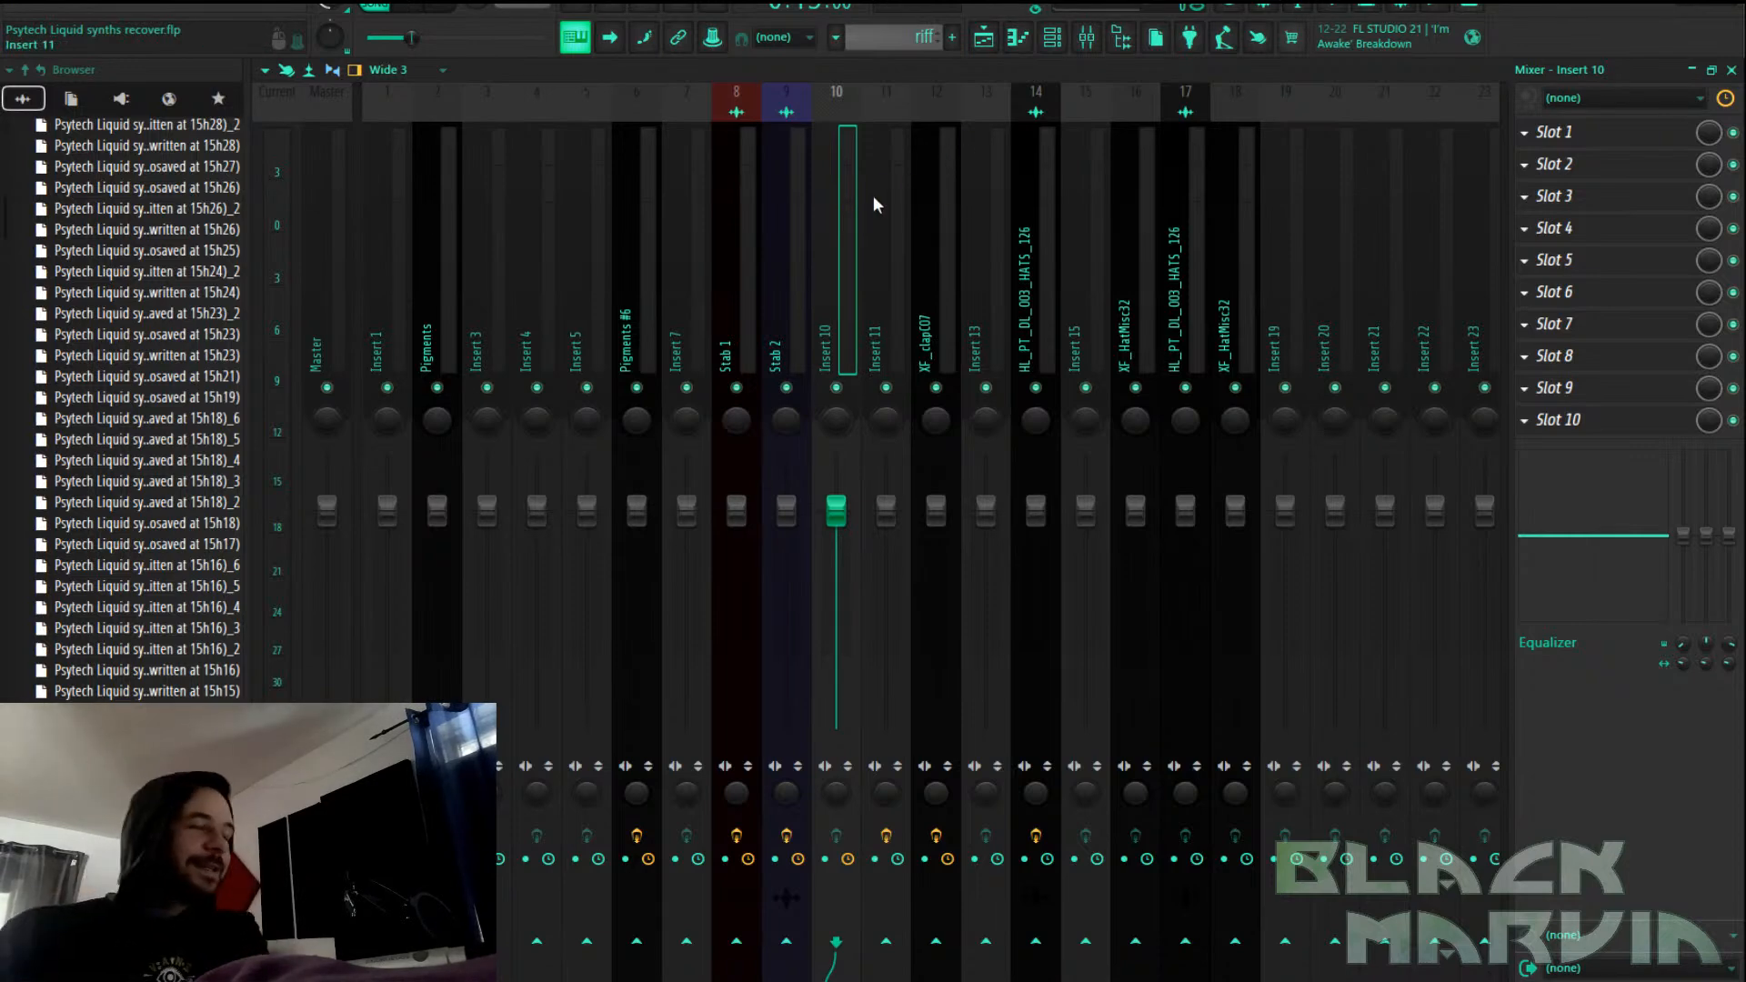
Cut the riff notes from the Pigments #2 channel and paste them into the 3x Osc channel
{"action": "left_click", "coordinate": [985, 38]}
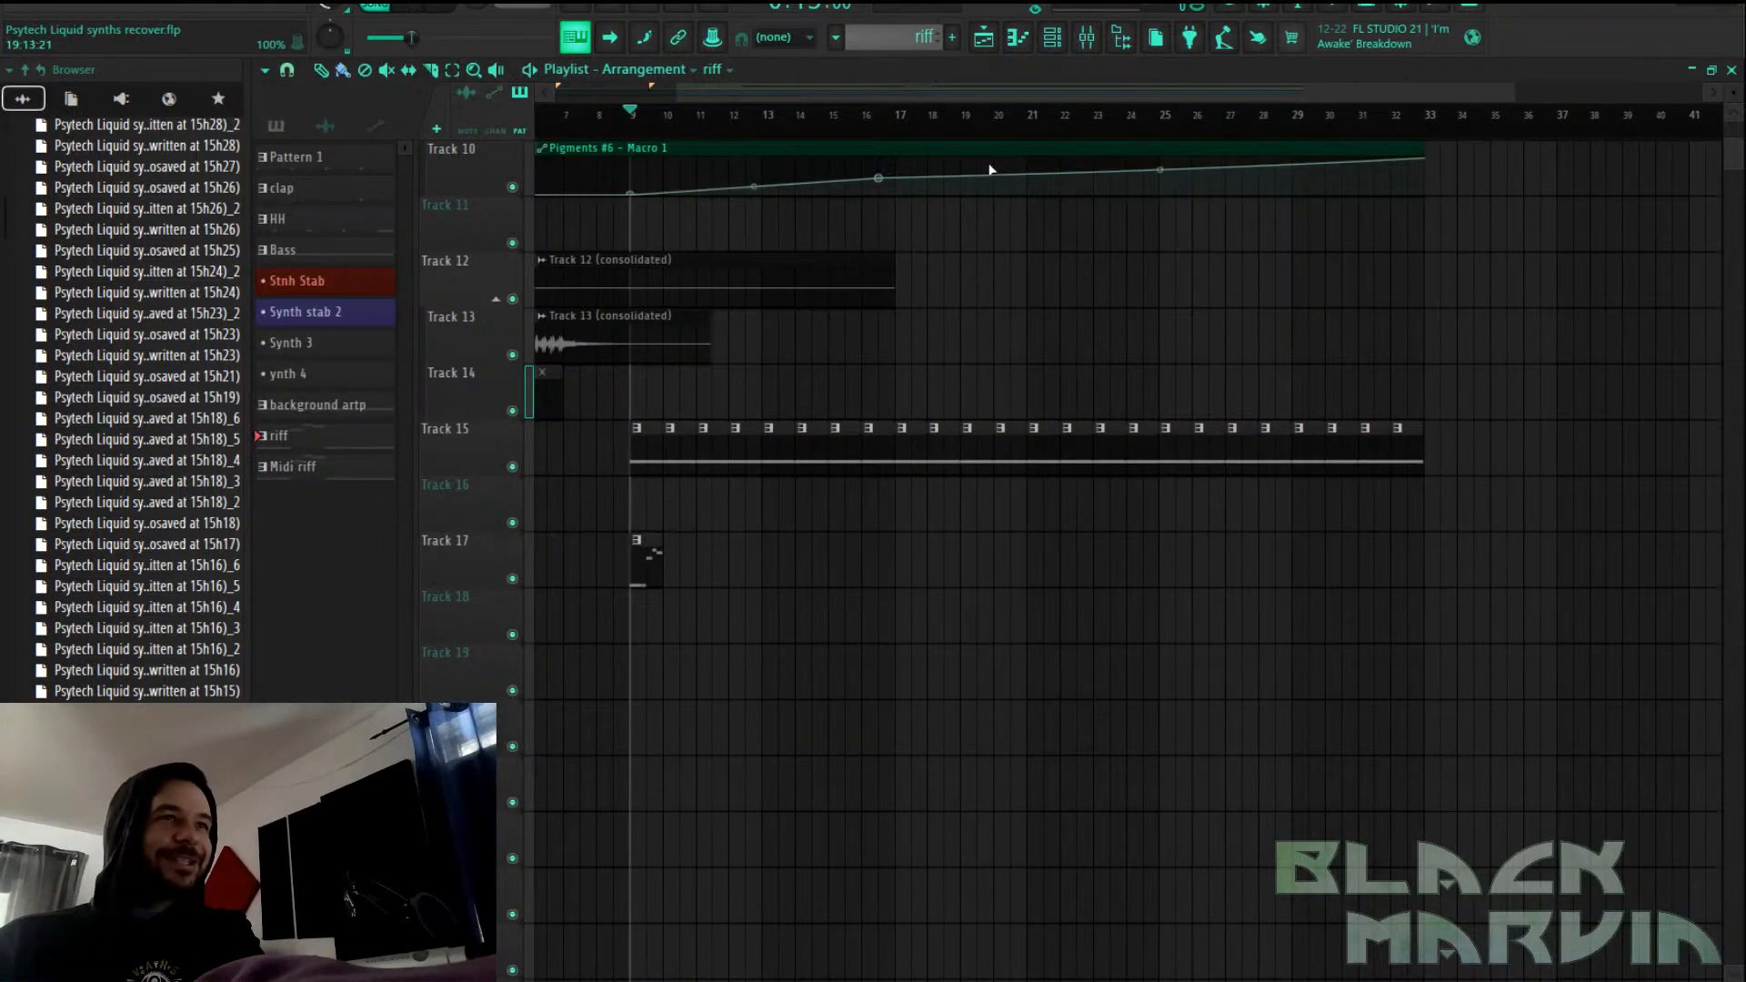
{"action": "scroll", "coordinate": [877, 218], "scroll_direction": "up", "scroll_amount": 5}
{"action": "scroll", "coordinate": [911, 126], "scroll_direction": "down", "scroll_amount": 2}
{"action": "scroll", "coordinate": [909, 526], "scroll_direction": "down", "scroll_amount": 5}
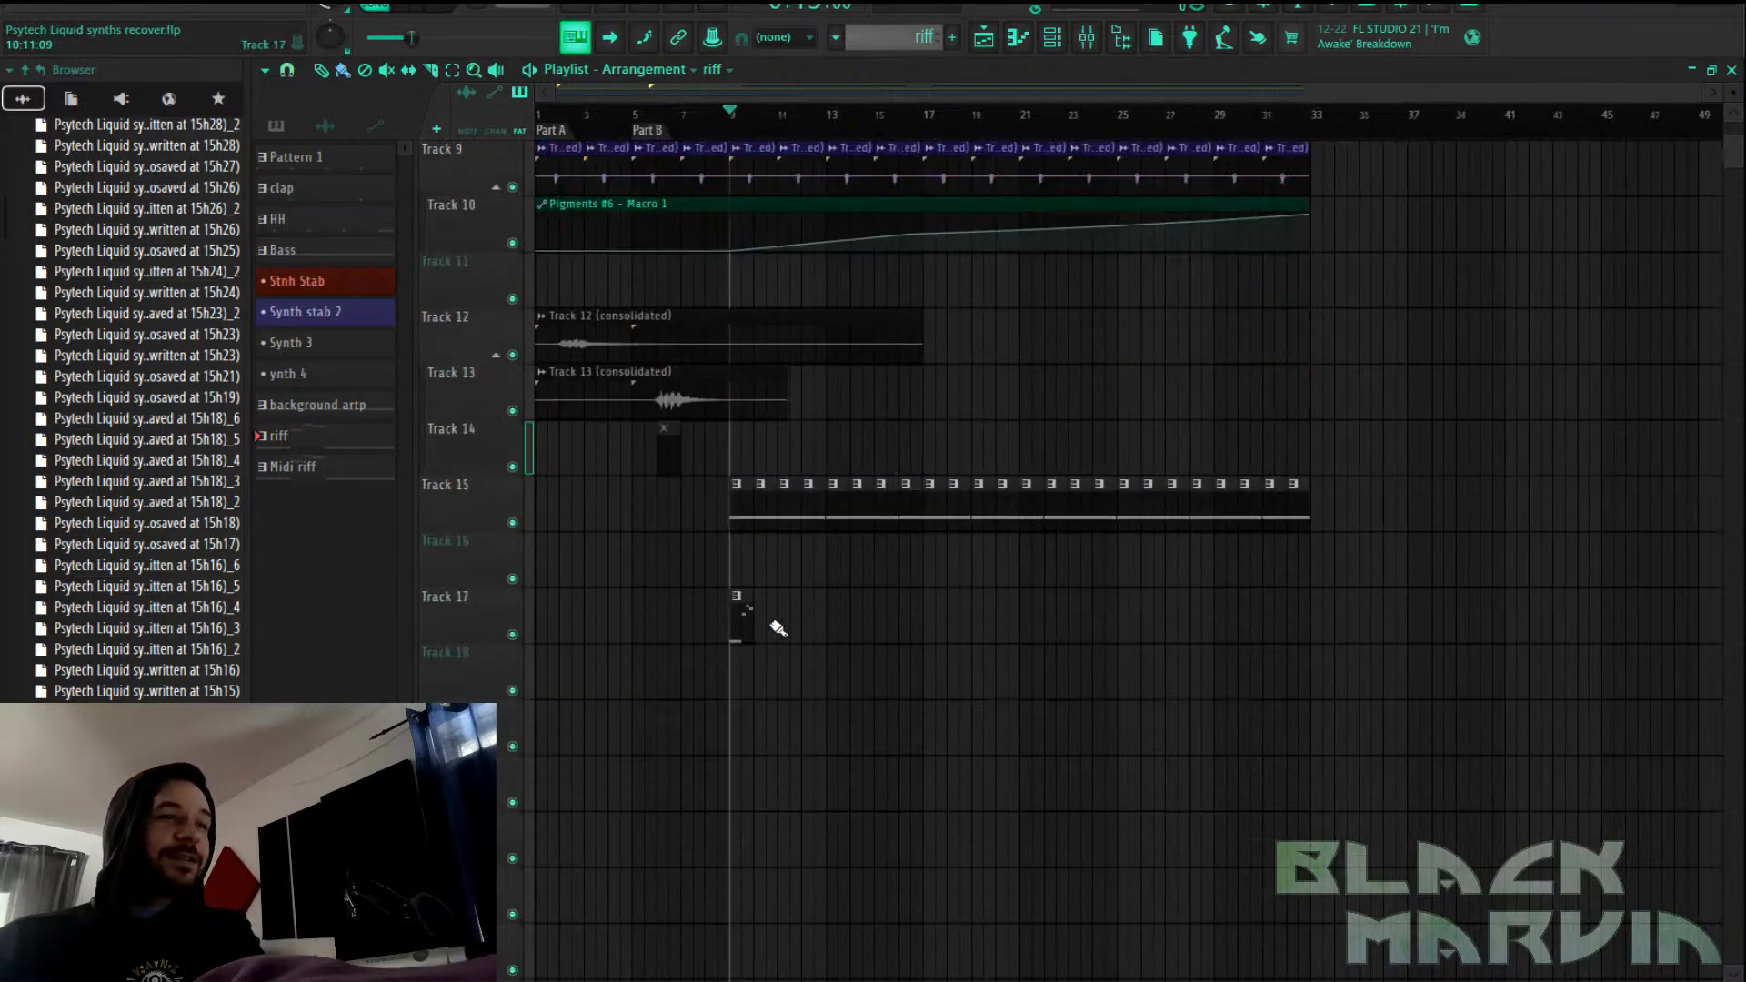
{"action": "left_click", "coordinate": [1018, 38]}
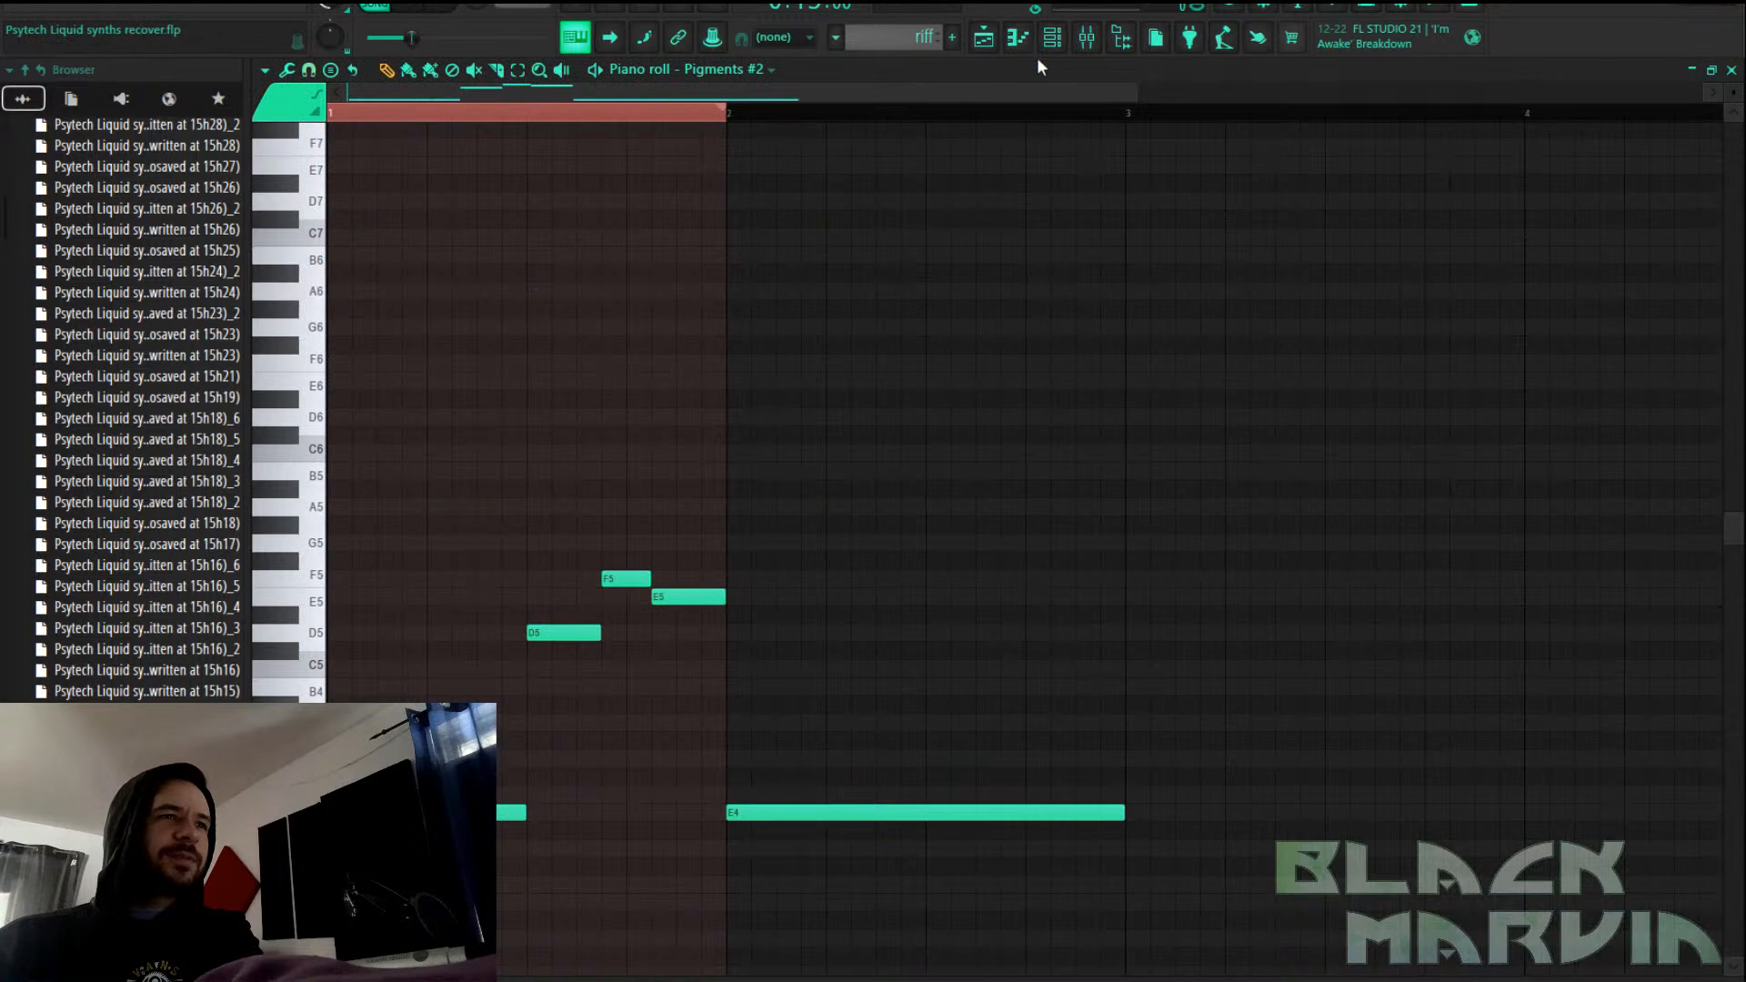
{"action": "left_click", "coordinate": [1053, 38]}
{"action": "right_click", "coordinate": [780, 435]}
{"action": "left_click", "coordinate": [992, 437]}
{"action": "right_click", "coordinate": [771, 419]}
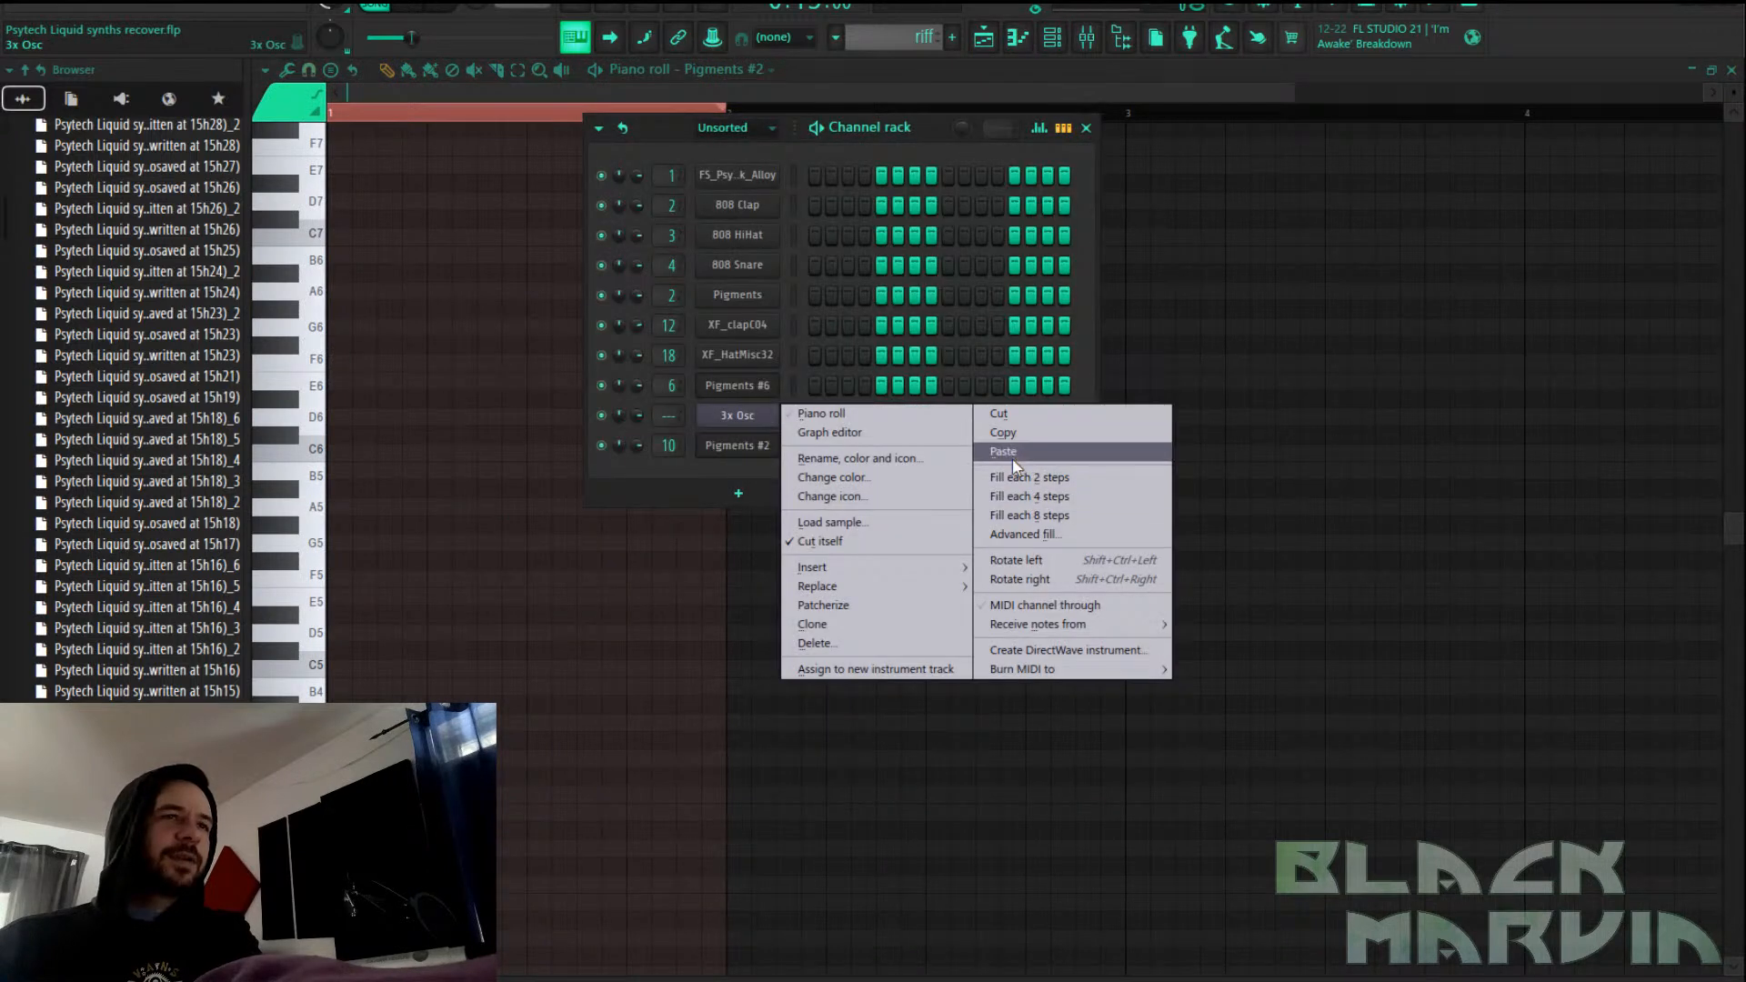
{"action": "left_click", "coordinate": [1008, 469]}
Delete the Pigments #2 channel and close the channel rack
{"action": "right_click", "coordinate": [778, 435]}
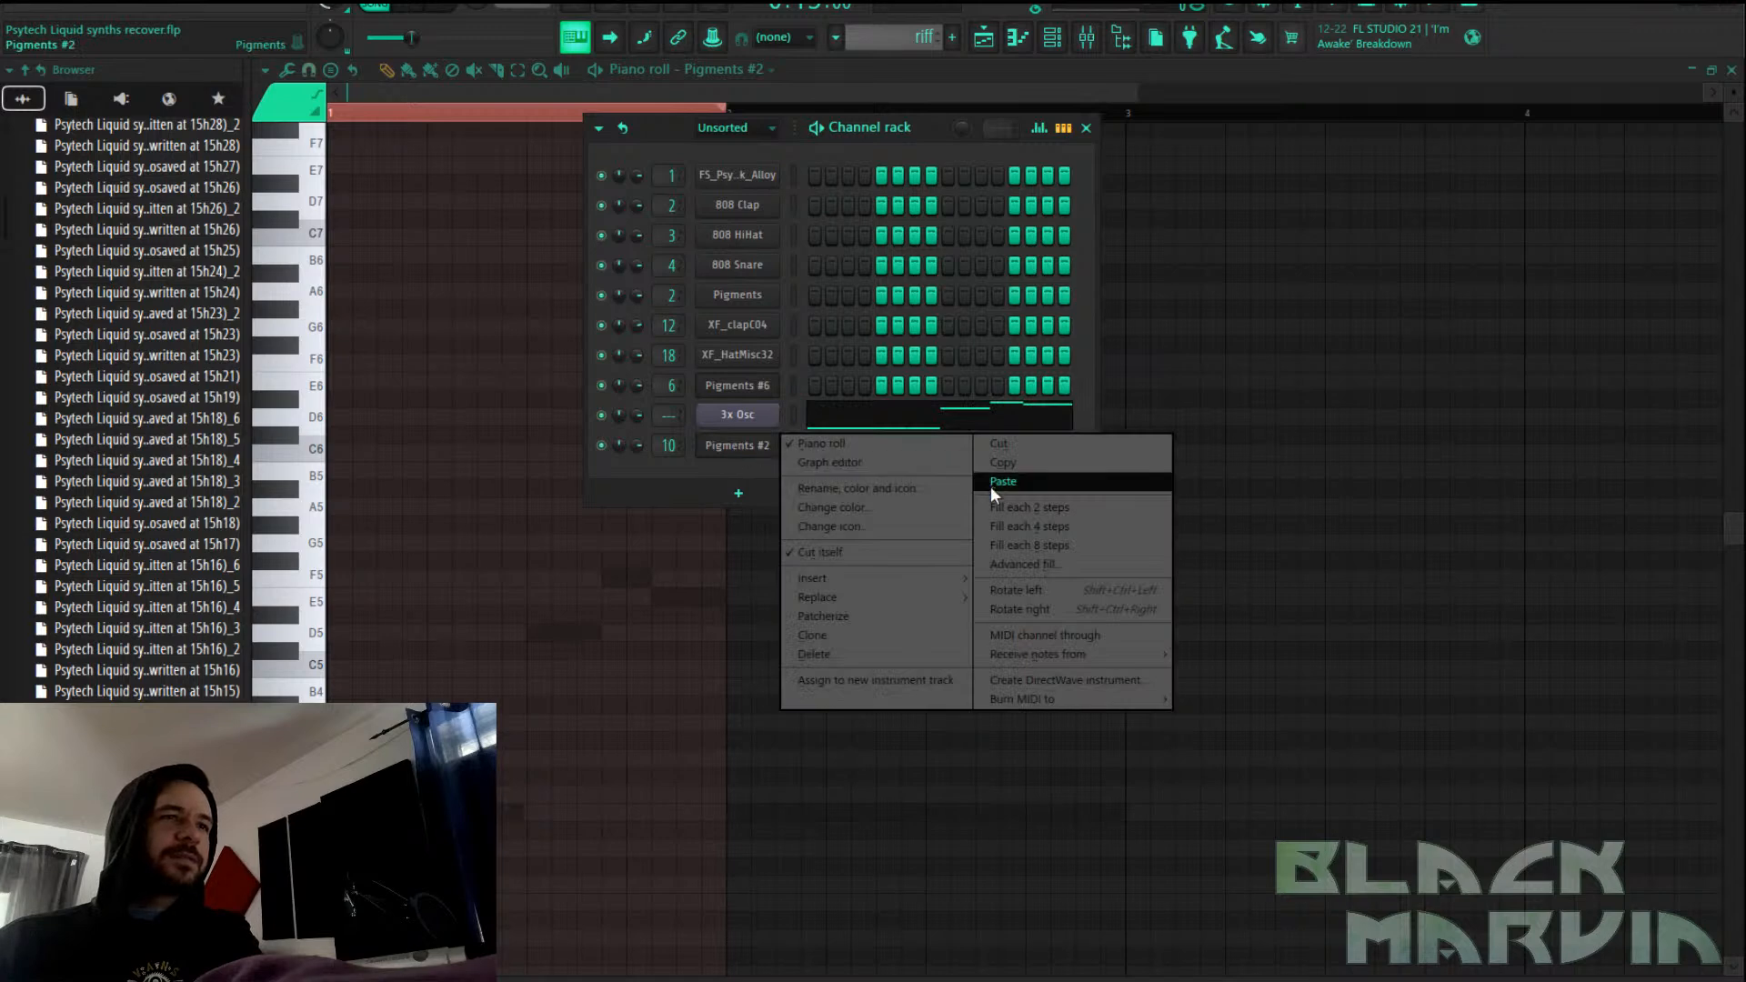
{"action": "left_click", "coordinate": [926, 639]}
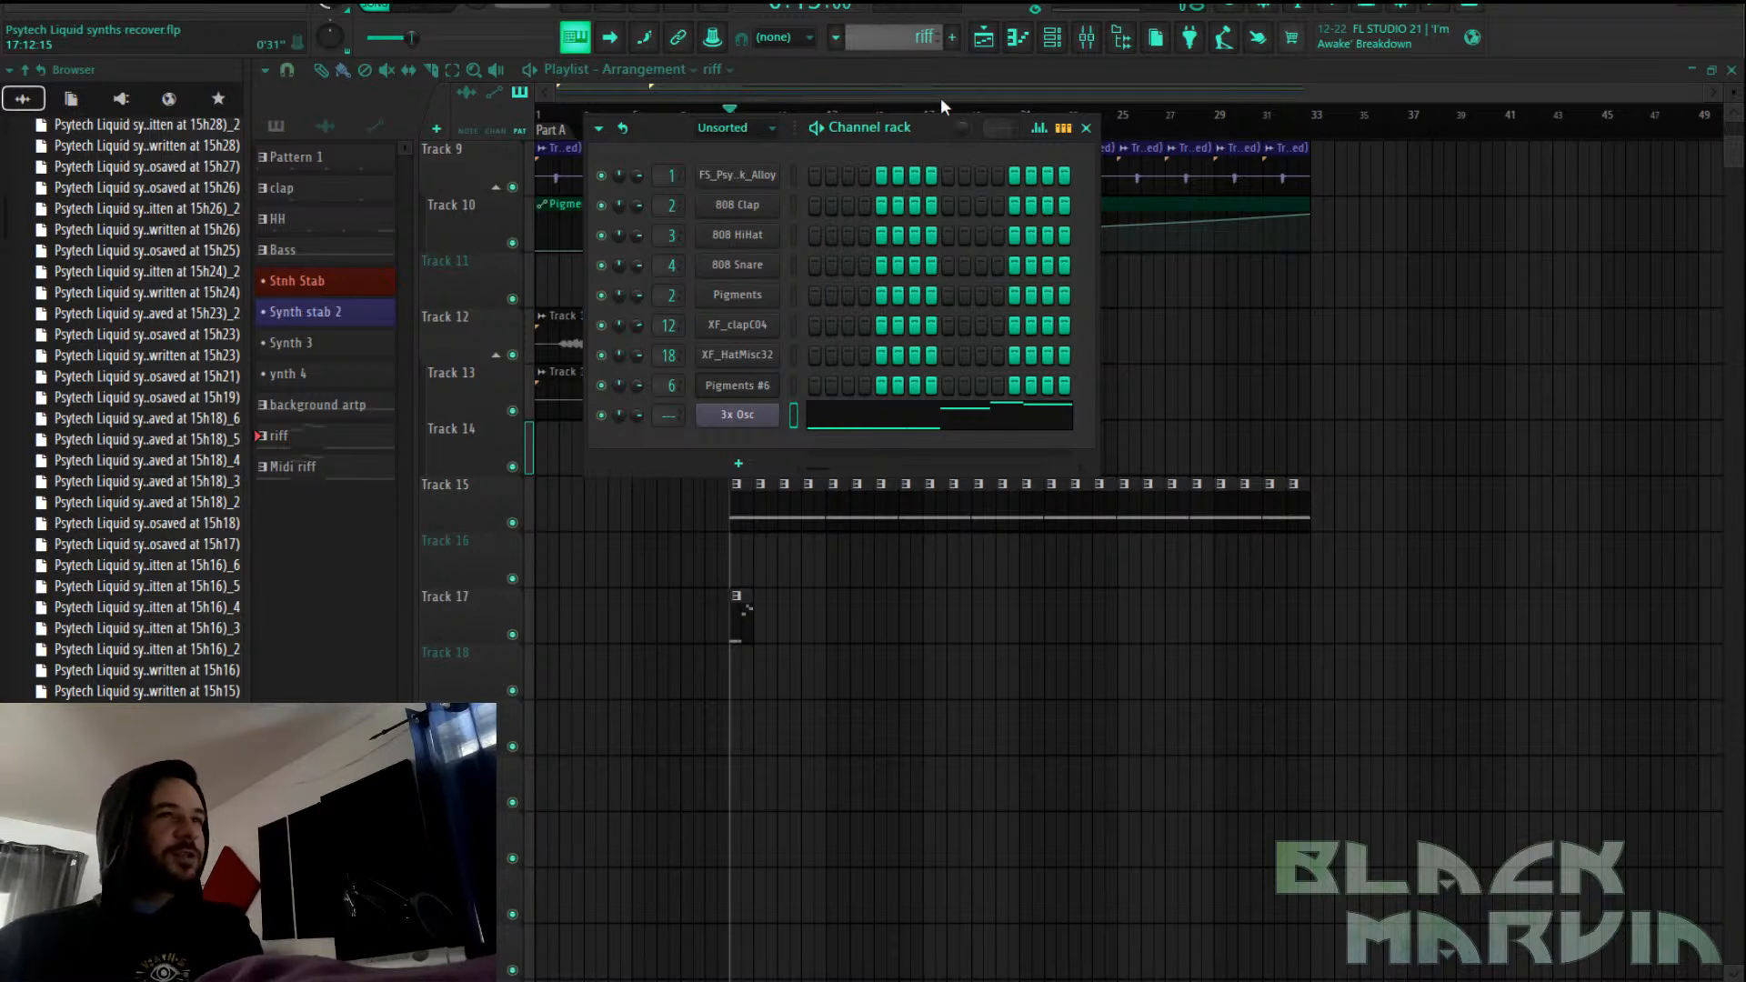
{"action": "key", "text": "F6"}
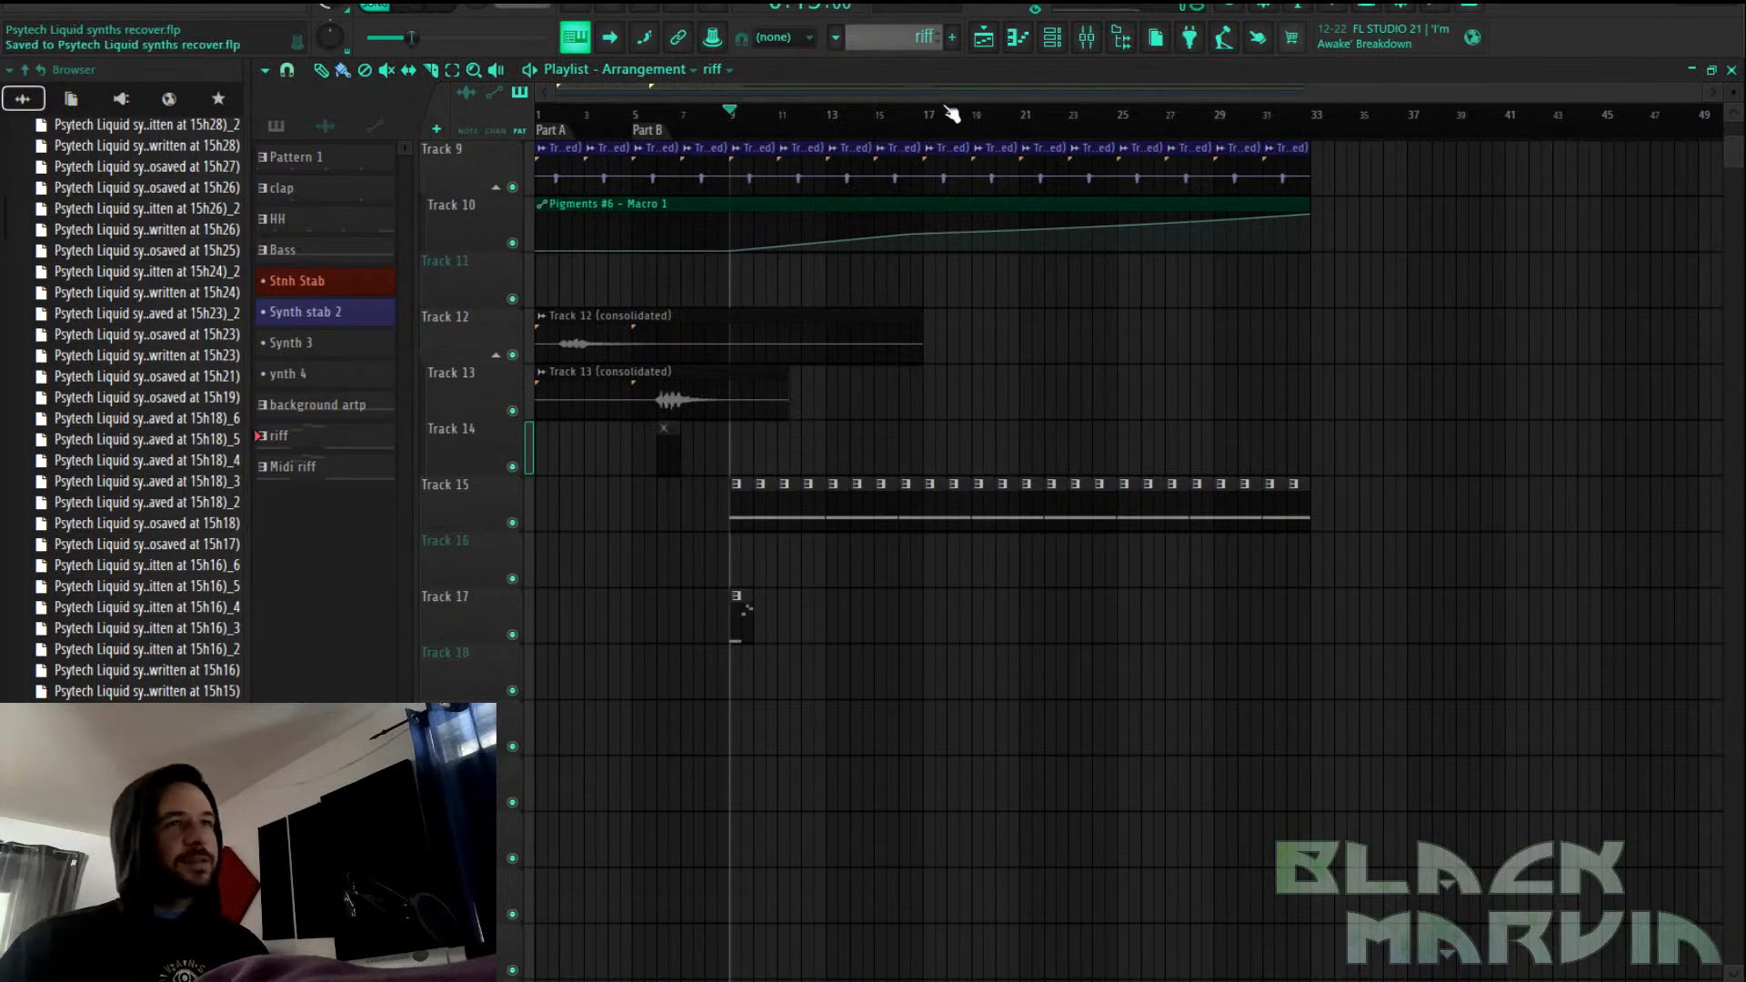
{"action": "left_click", "coordinate": [1049, 39]}
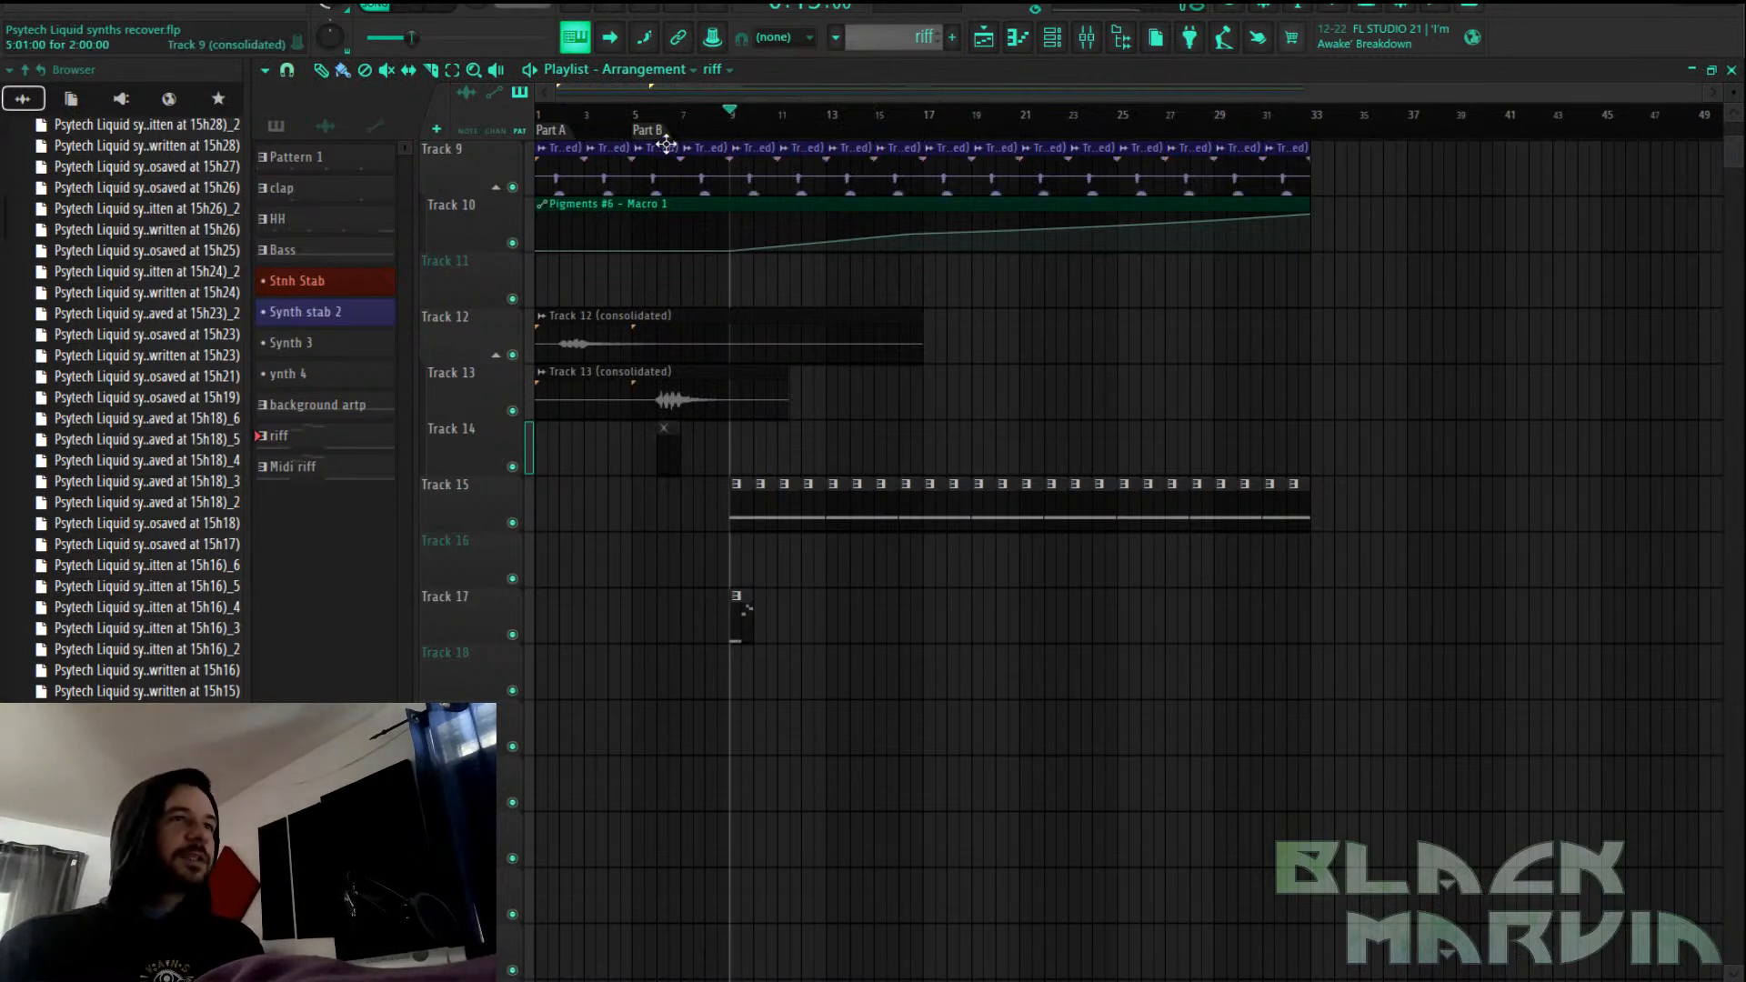
Play the arrangement from its beginning and add a new pattern named "Voice"
{"action": "left_click_drag", "start_coordinate": [713, 127], "coordinate": [496, 131]}
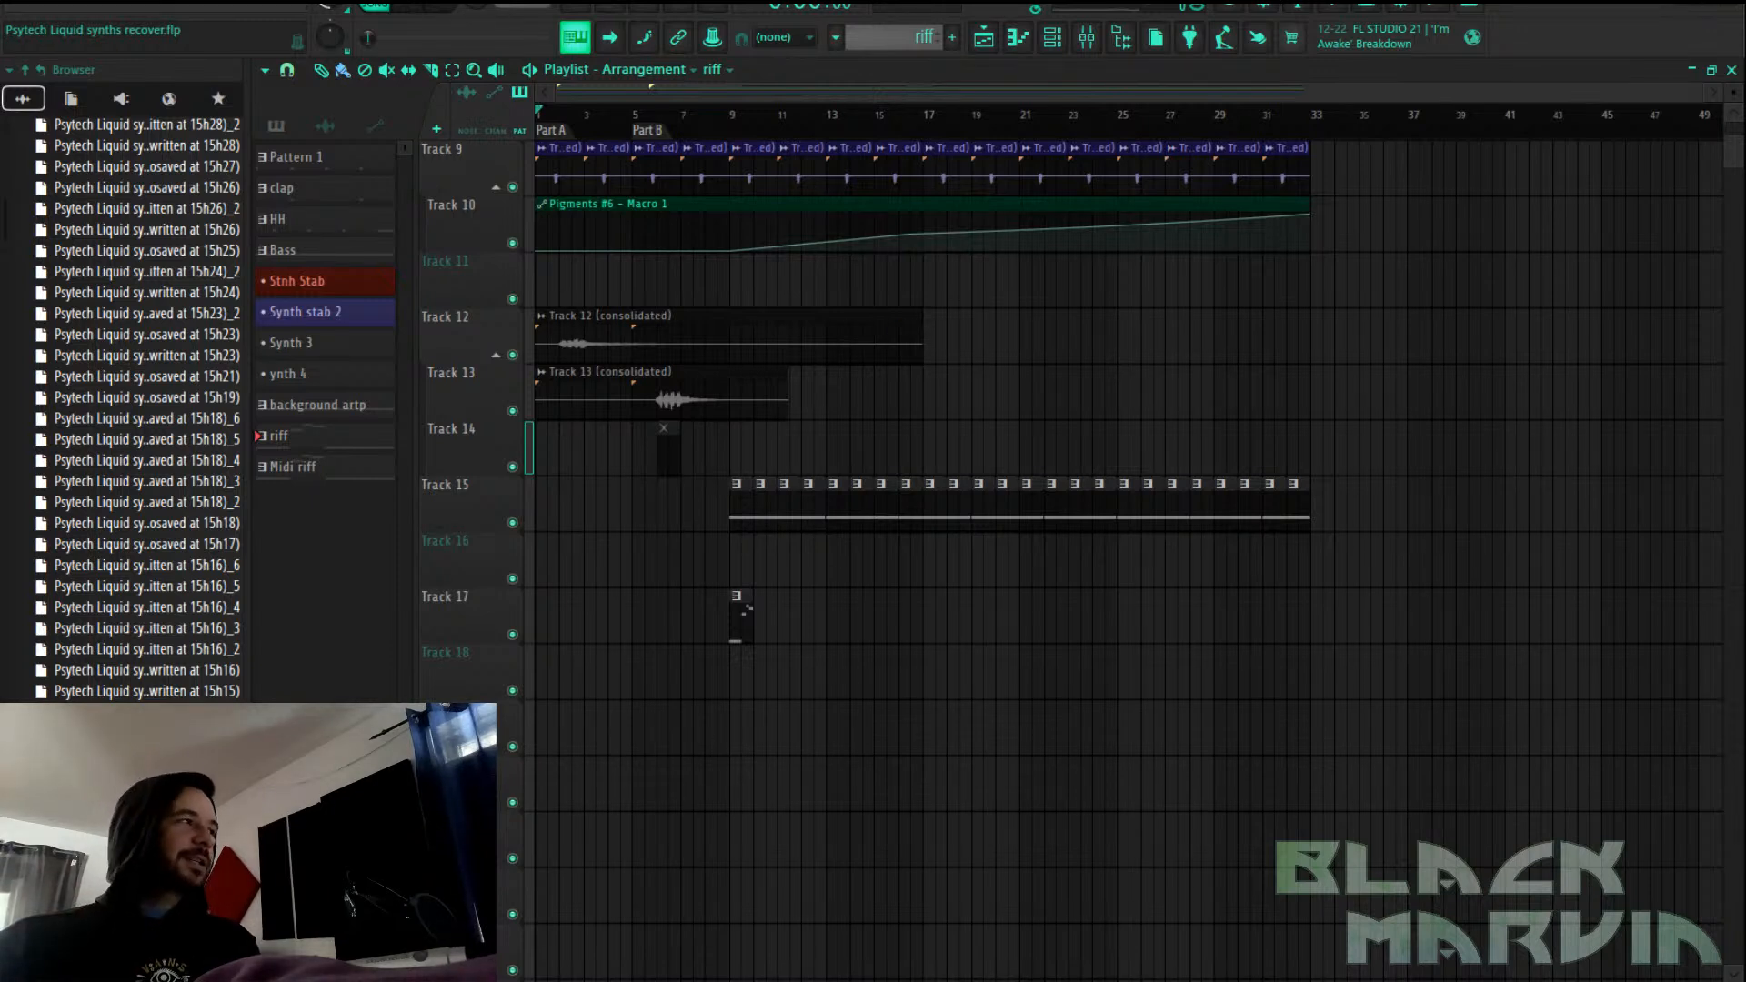
{"action": "left_click", "coordinate": [416, 11]}
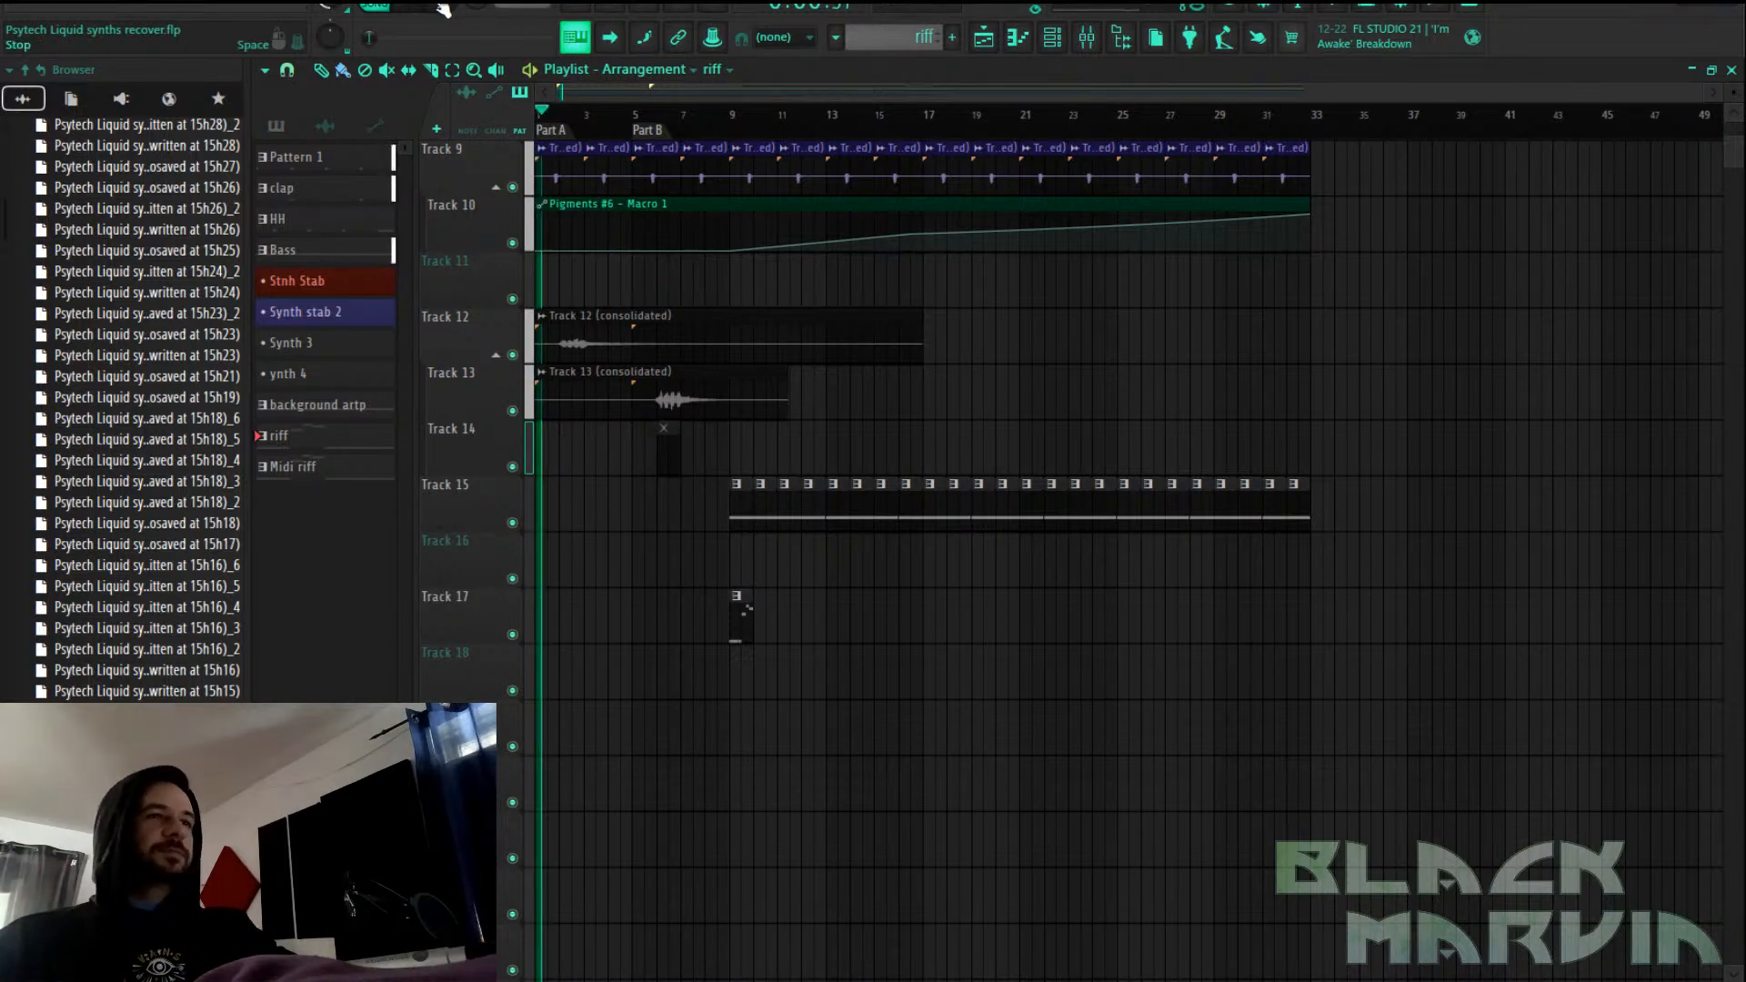
{"action": "left_click", "coordinate": [952, 36]}
{"action": "type", "text": "Voice"}
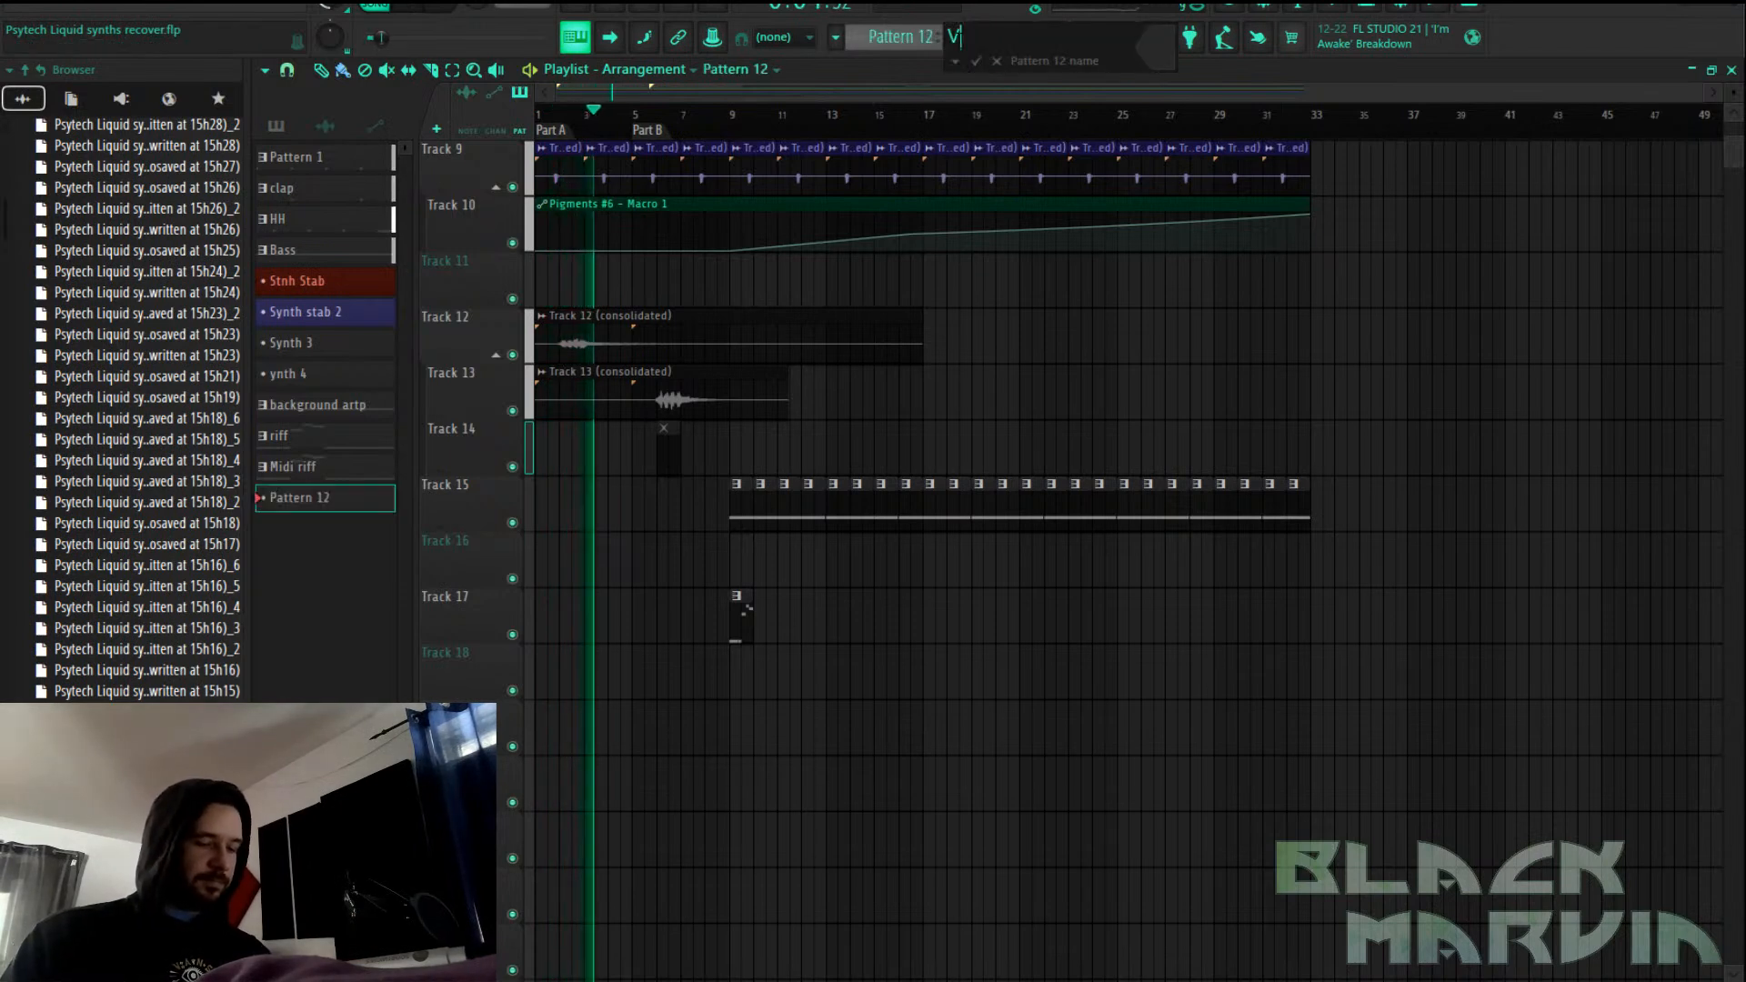
{"action": "key", "text": "Return"}
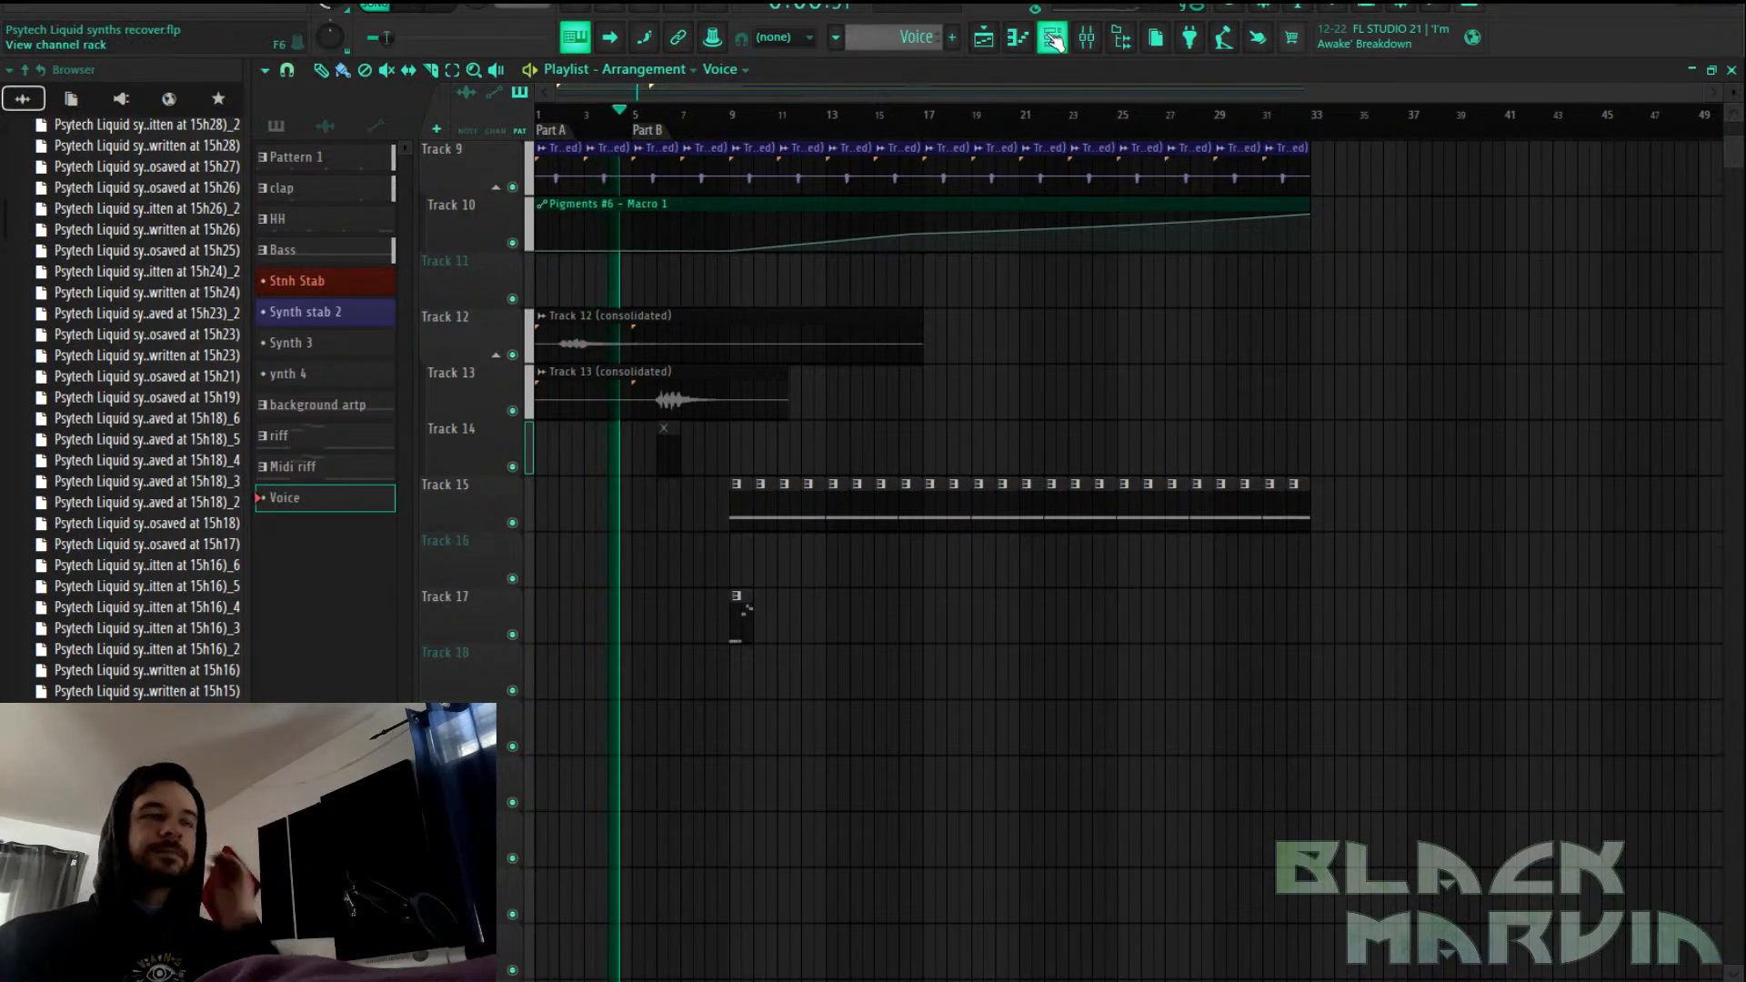
Add a new Pigments instrument channel for the Voice pattern and move its window up
{"action": "key", "text": "F6"}
{"action": "left_click", "coordinate": [739, 463]}
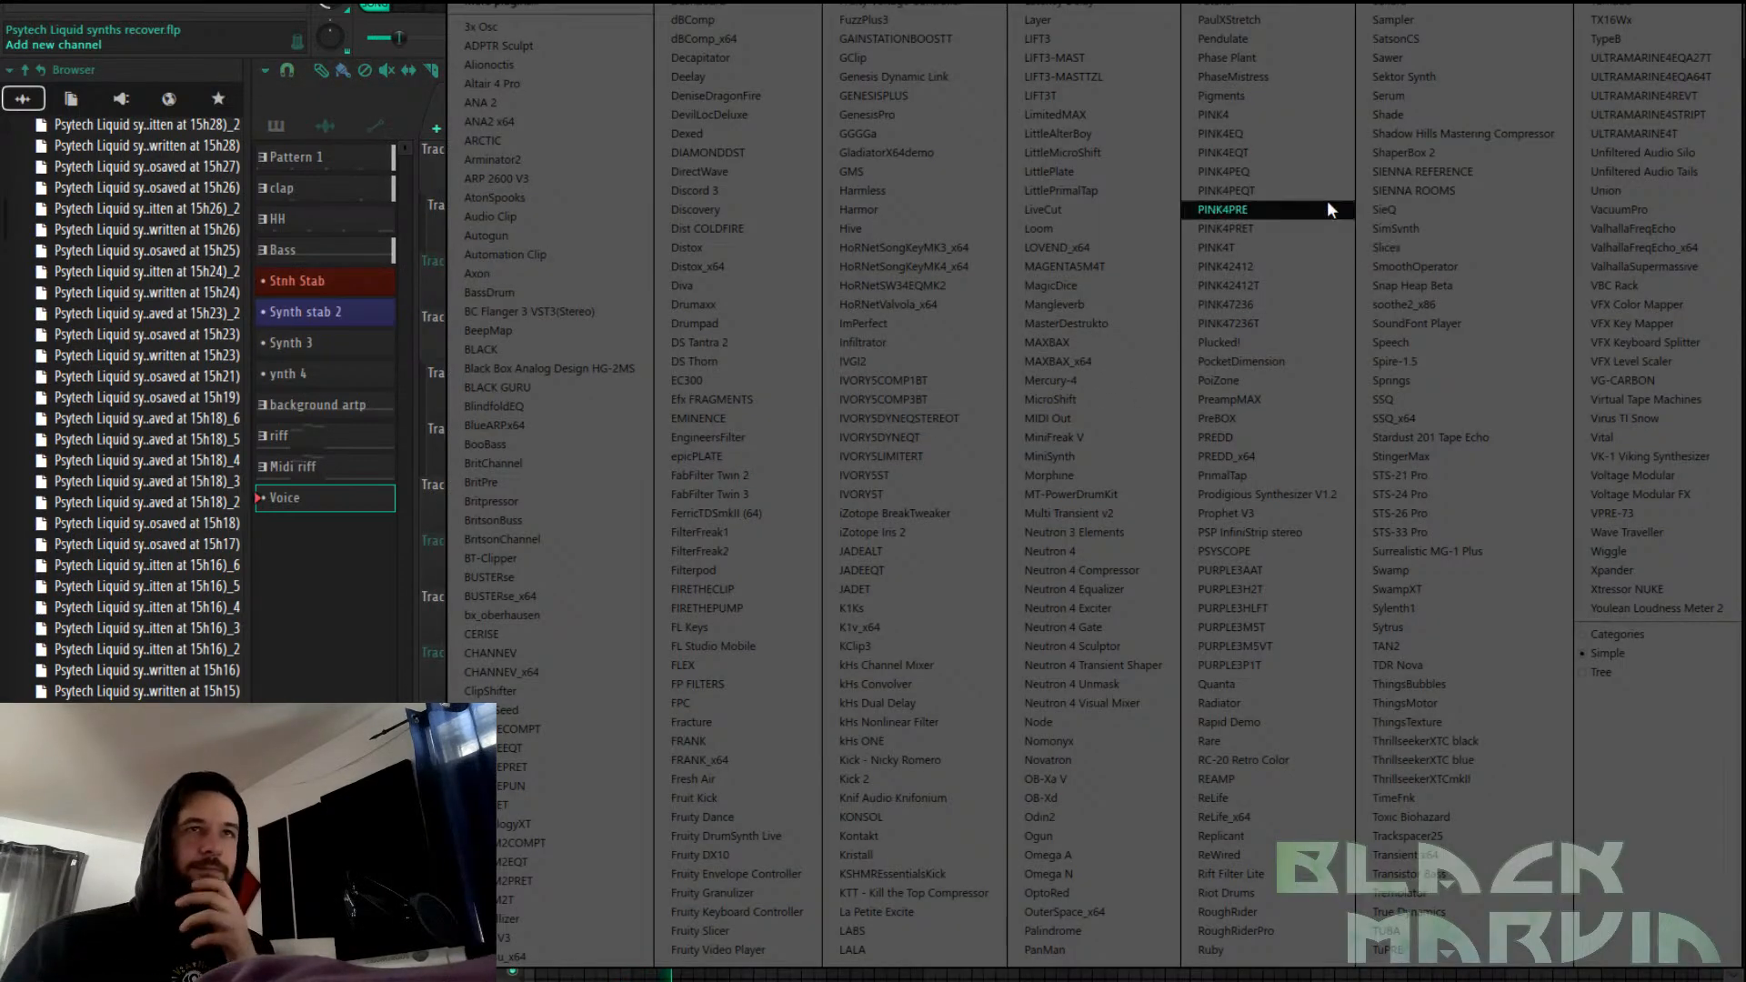
{"action": "left_click", "coordinate": [1253, 94]}
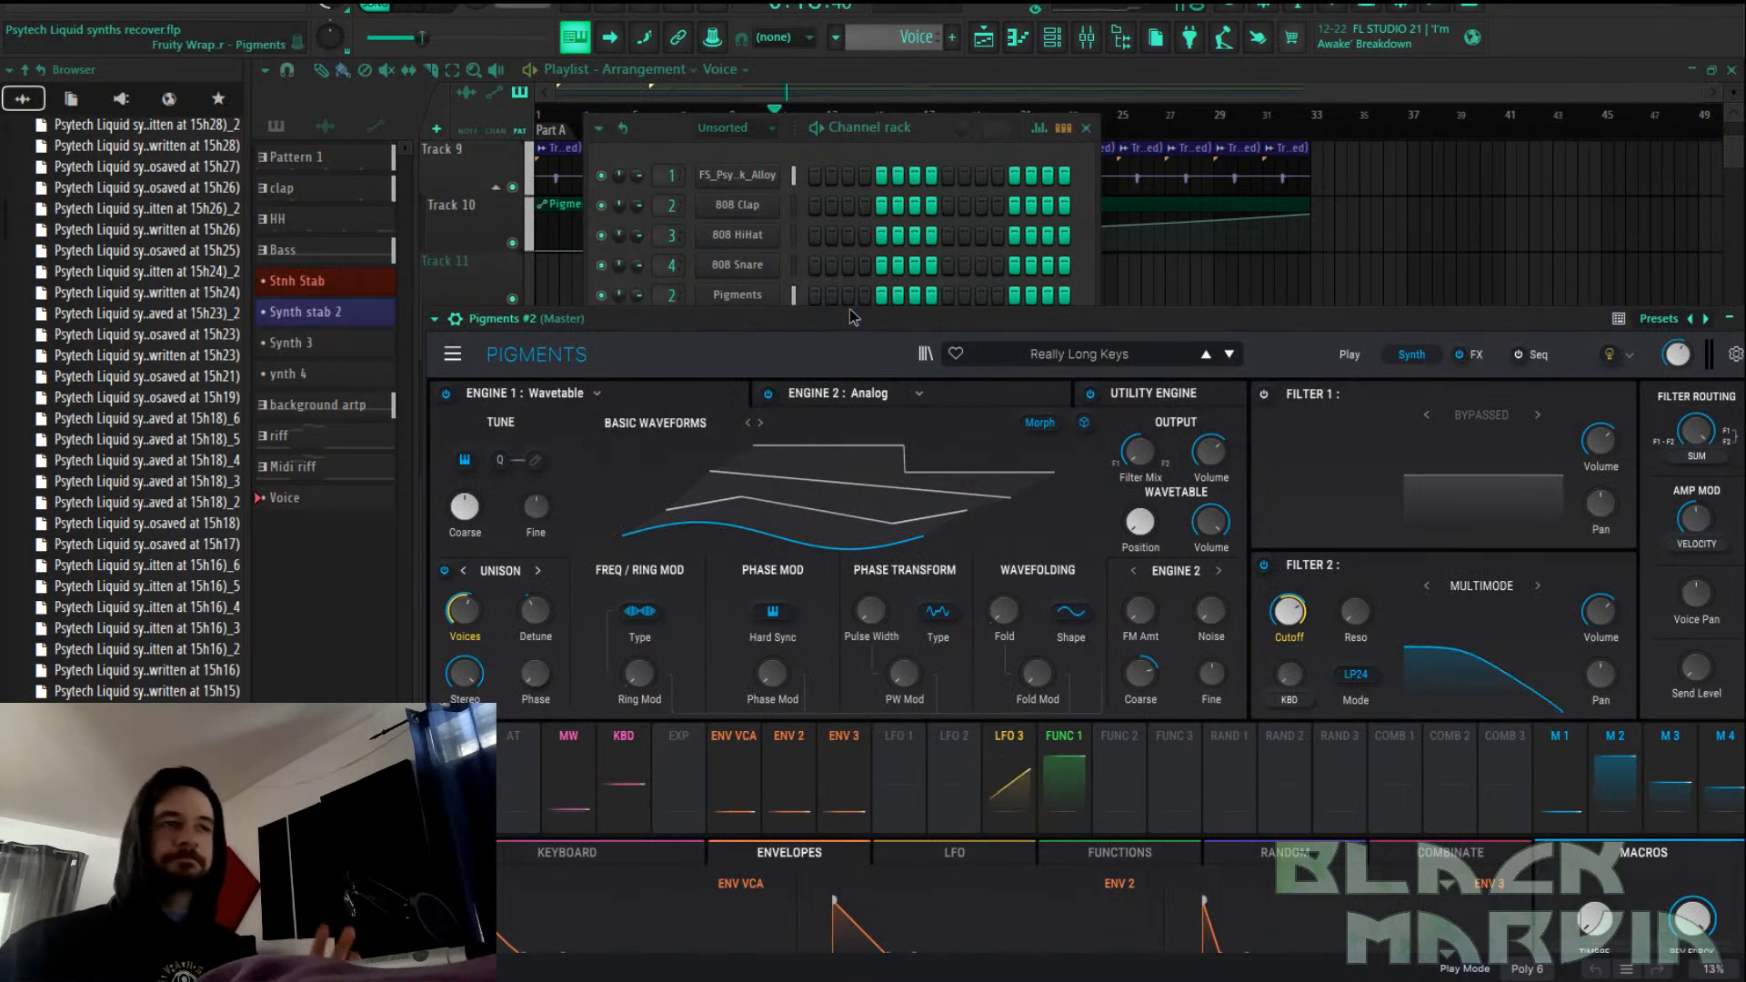
{"action": "left_click_drag", "start_coordinate": [849, 318], "coordinate": [857, 192]}
Open the sound banks in the Pigments #2 preset browser and move and enlarge the plugin window
{"action": "left_click", "coordinate": [448, 7]}
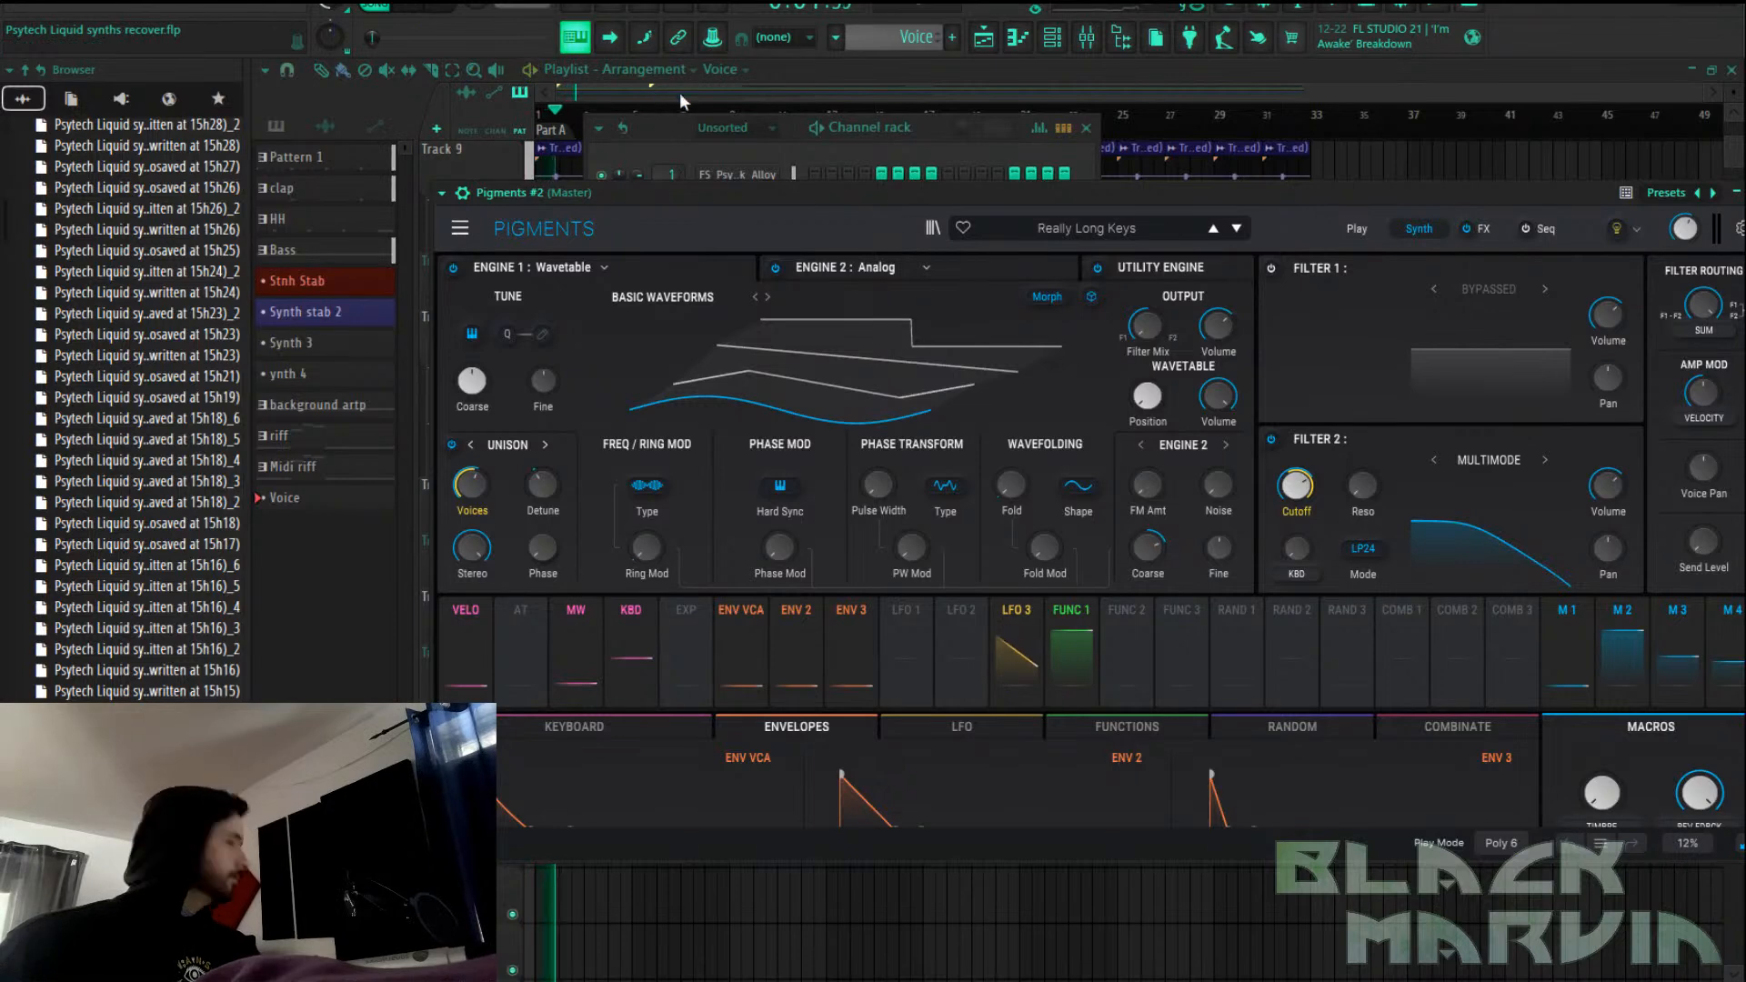
{"action": "left_click", "coordinate": [998, 228]}
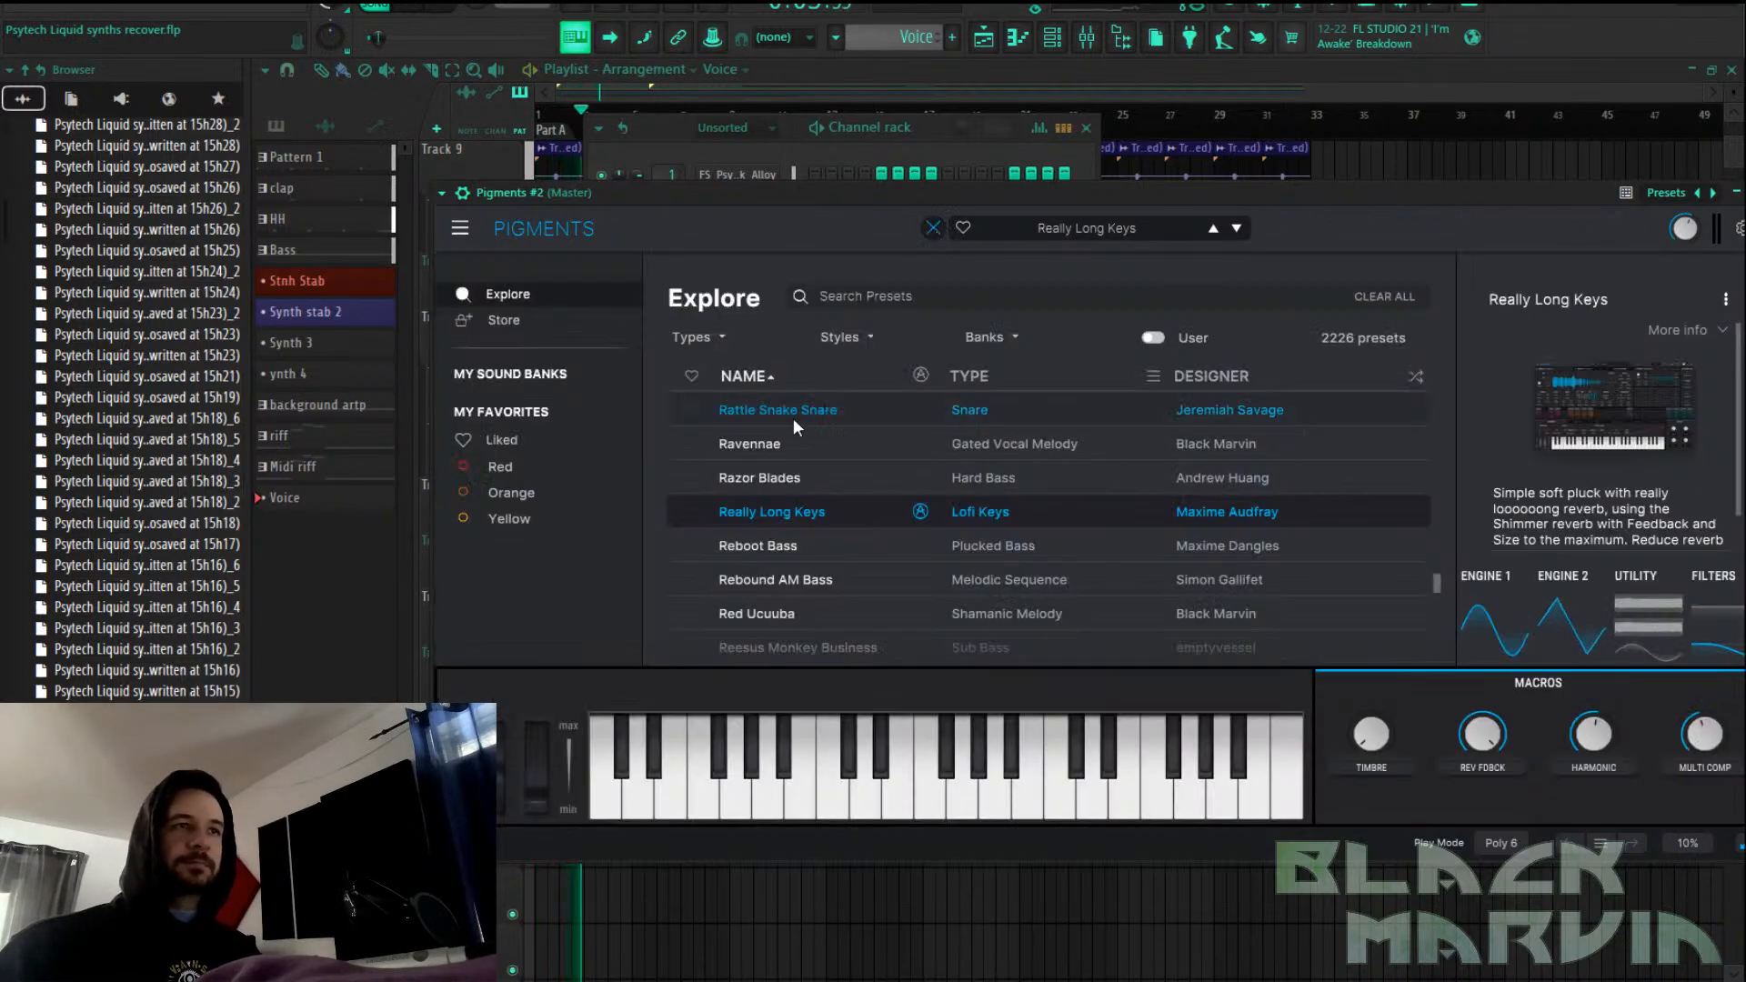
{"action": "left_click", "coordinate": [555, 377]}
{"action": "scroll", "coordinate": [909, 428], "scroll_direction": "down", "scroll_amount": 2}
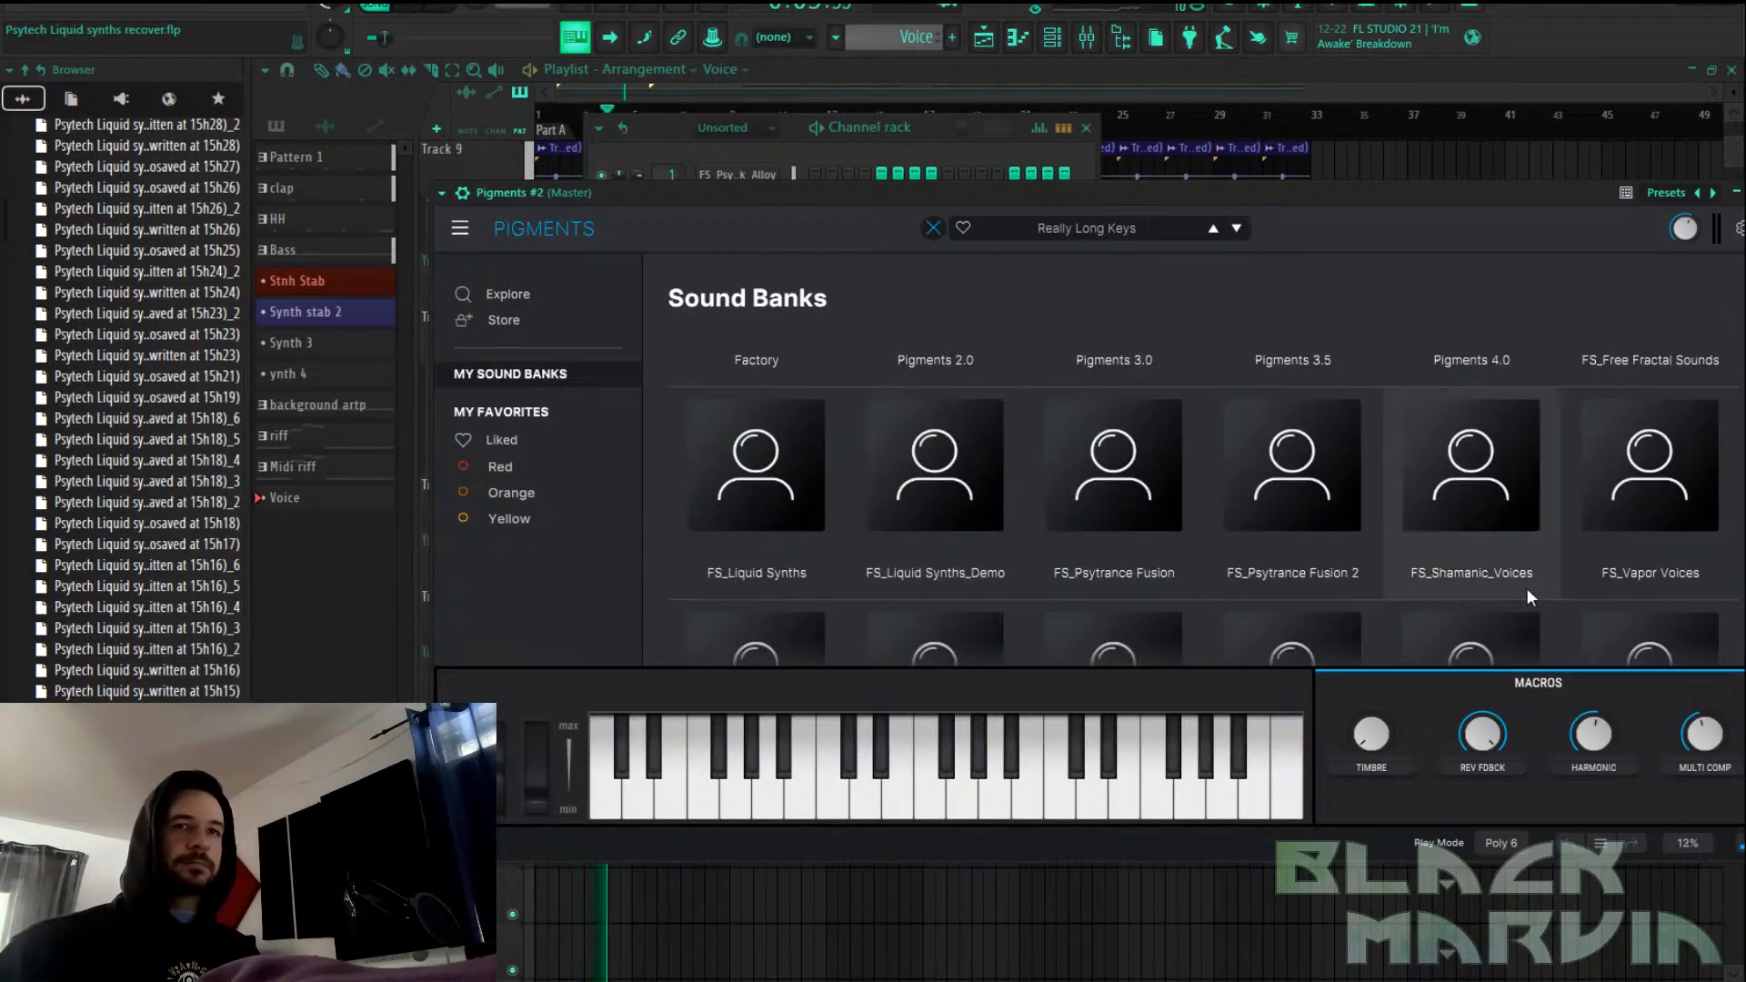
{"action": "left_click_drag", "start_coordinate": [1352, 194], "coordinate": [1303, 105]}
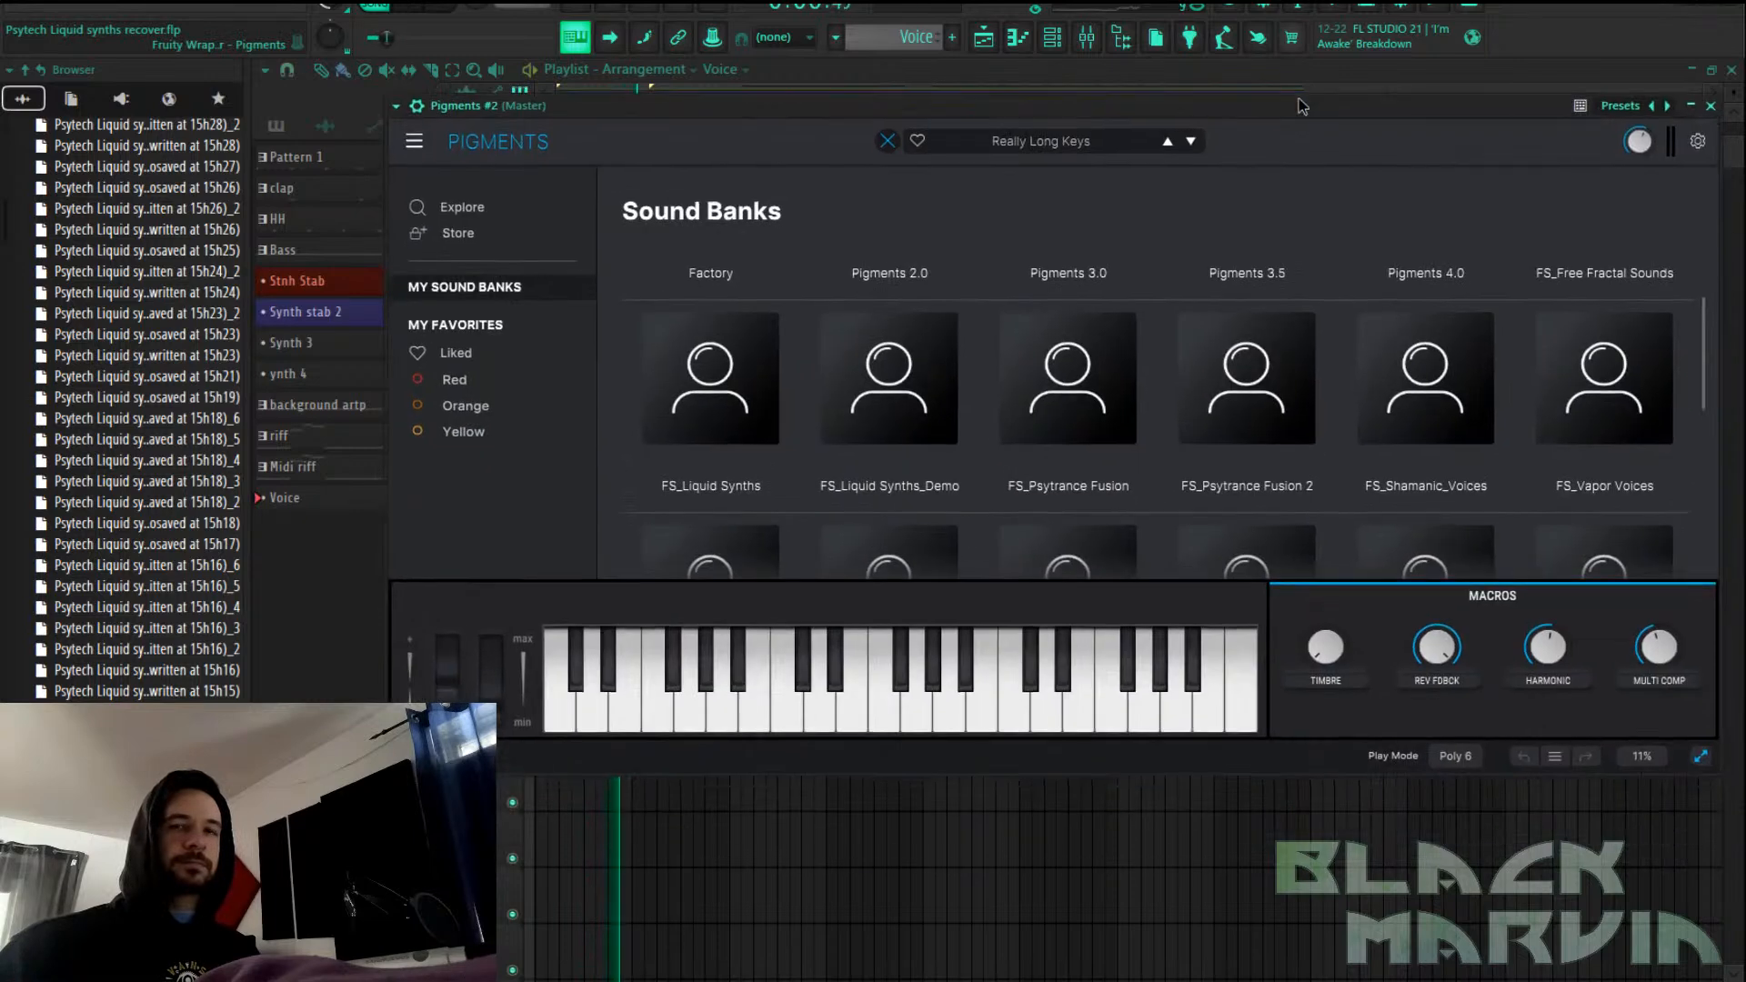
{"action": "left_click", "coordinate": [1701, 757]}
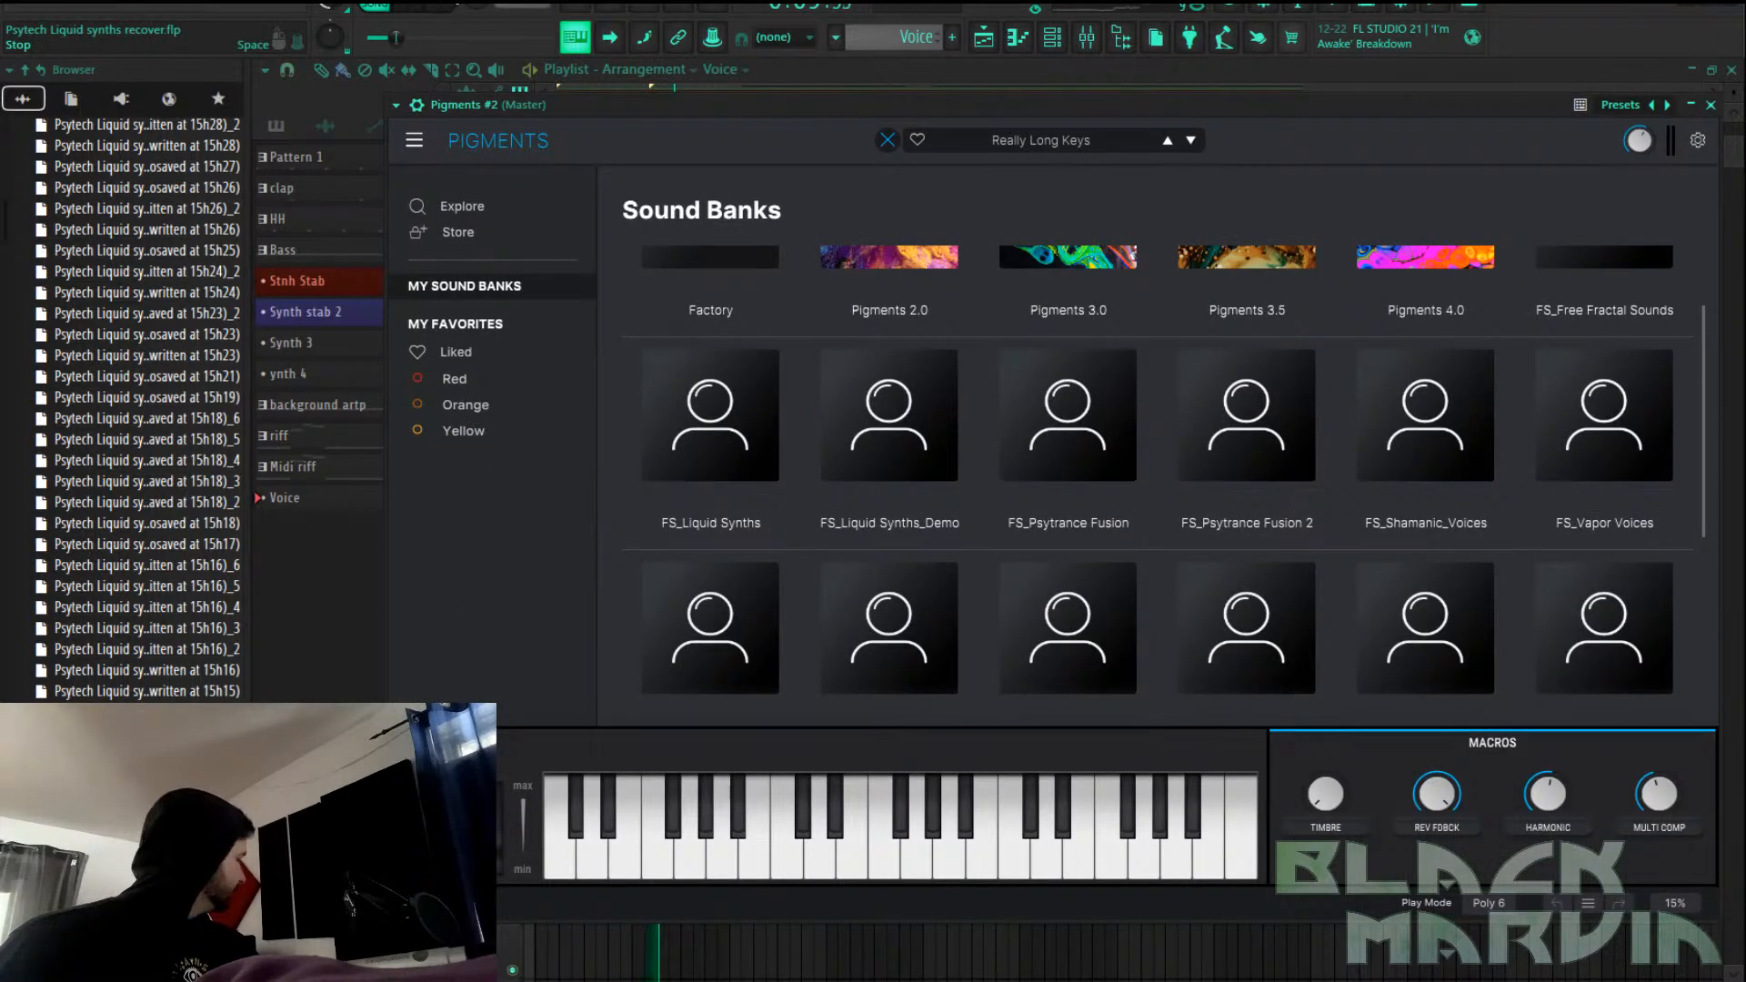
{"action": "left_click", "coordinate": [421, 5]}
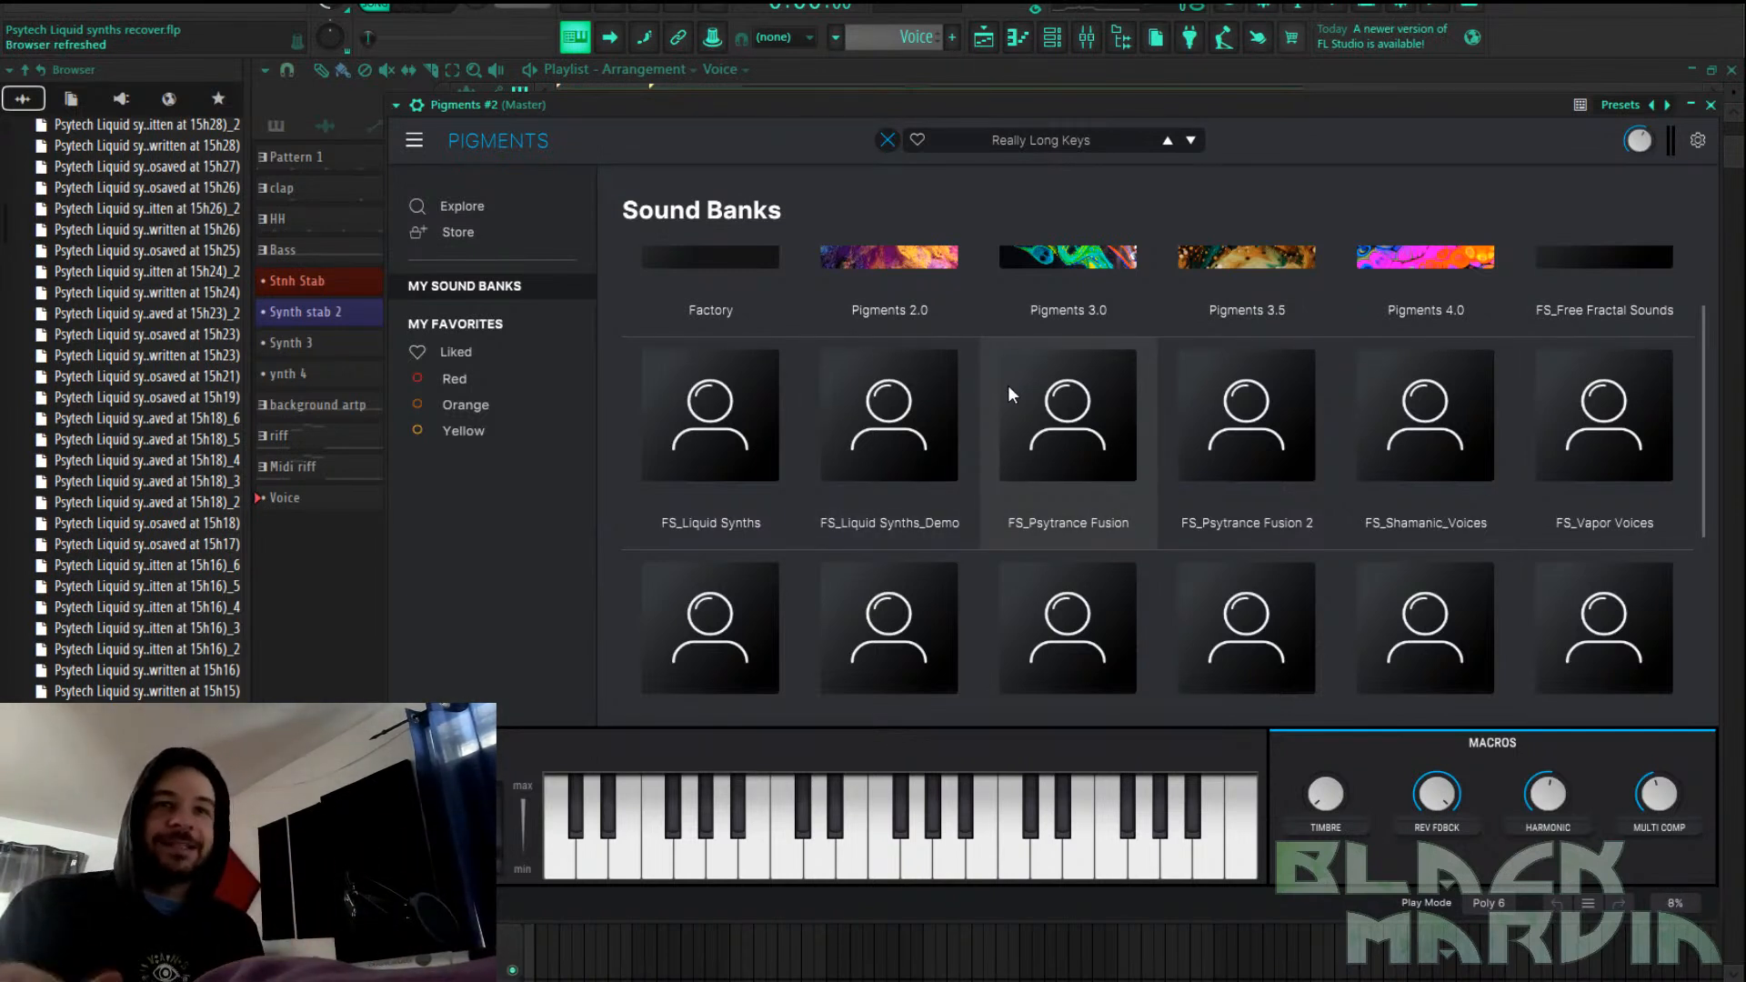
Browse the sound banks, open the FS_Vapor Voices bank and load the Chrystal Spray preset
{"action": "scroll", "coordinate": [1008, 384], "scroll_direction": "down", "scroll_amount": 3}
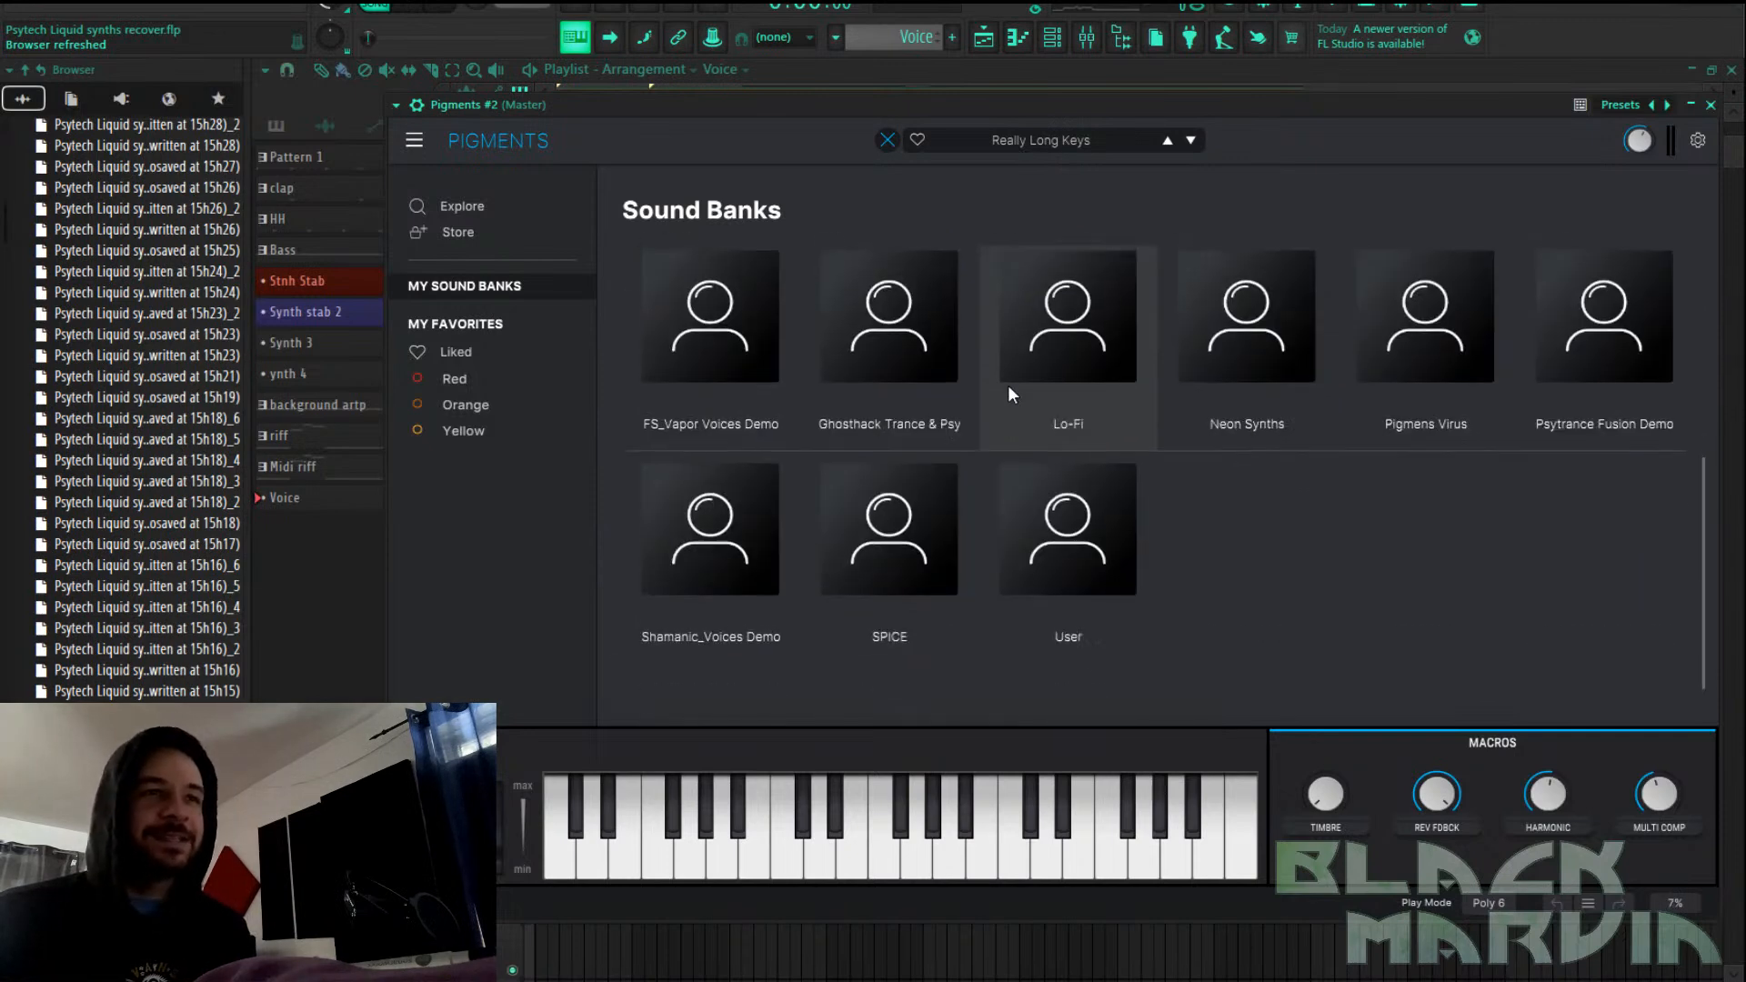
{"action": "scroll", "coordinate": [1008, 427], "scroll_direction": "up", "scroll_amount": 4}
{"action": "scroll", "coordinate": [1007, 428], "scroll_direction": "down", "scroll_amount": 3}
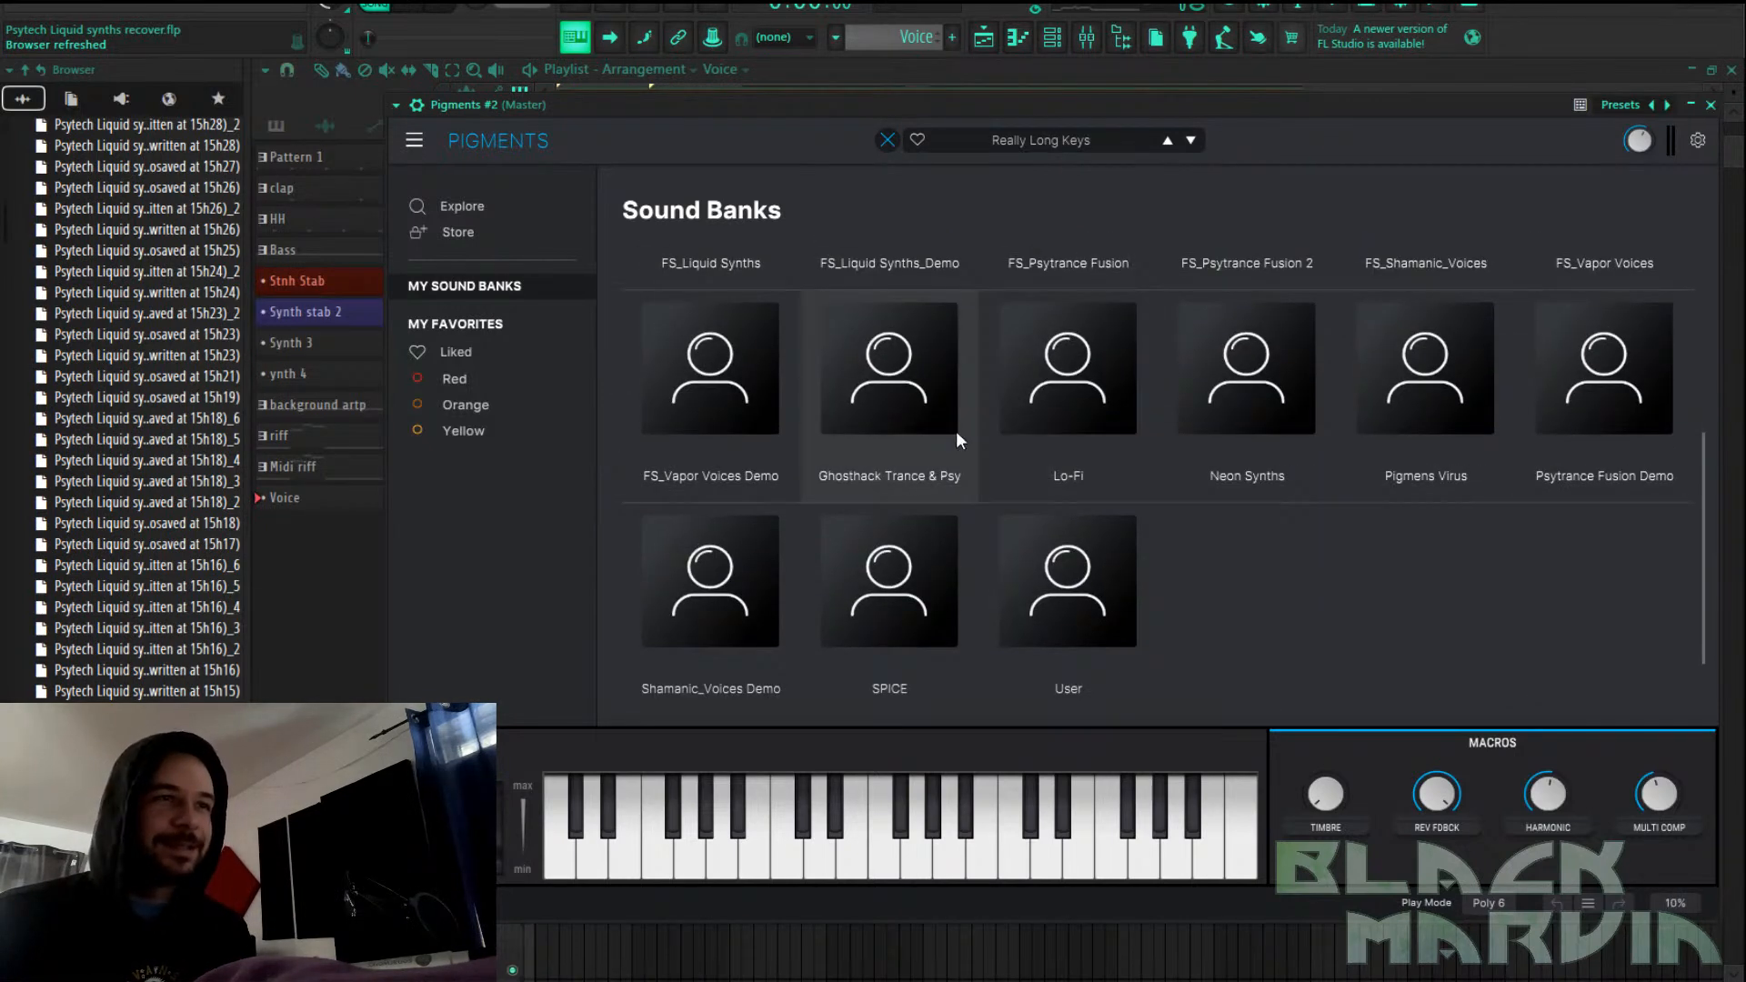
{"action": "scroll", "coordinate": [1024, 422], "scroll_direction": "up", "scroll_amount": 2}
{"action": "left_click", "coordinate": [1590, 324]}
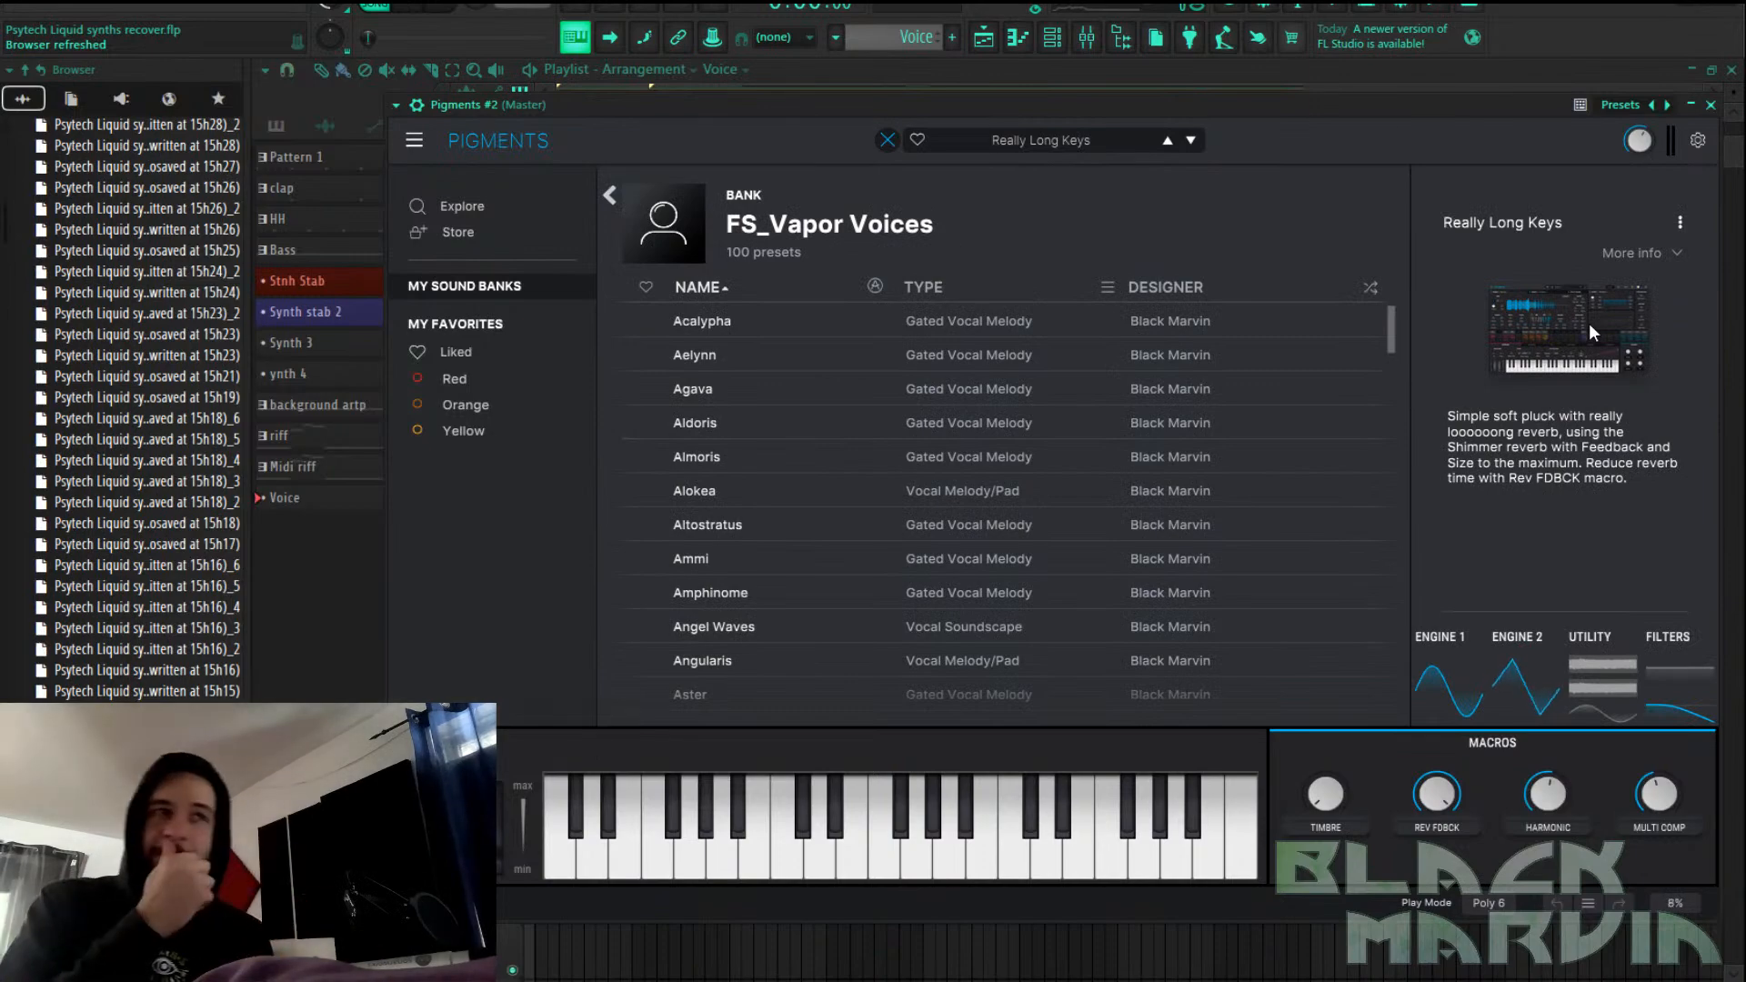
{"action": "scroll", "coordinate": [865, 510], "scroll_direction": "down", "scroll_amount": 3}
{"action": "left_click", "coordinate": [865, 519]}
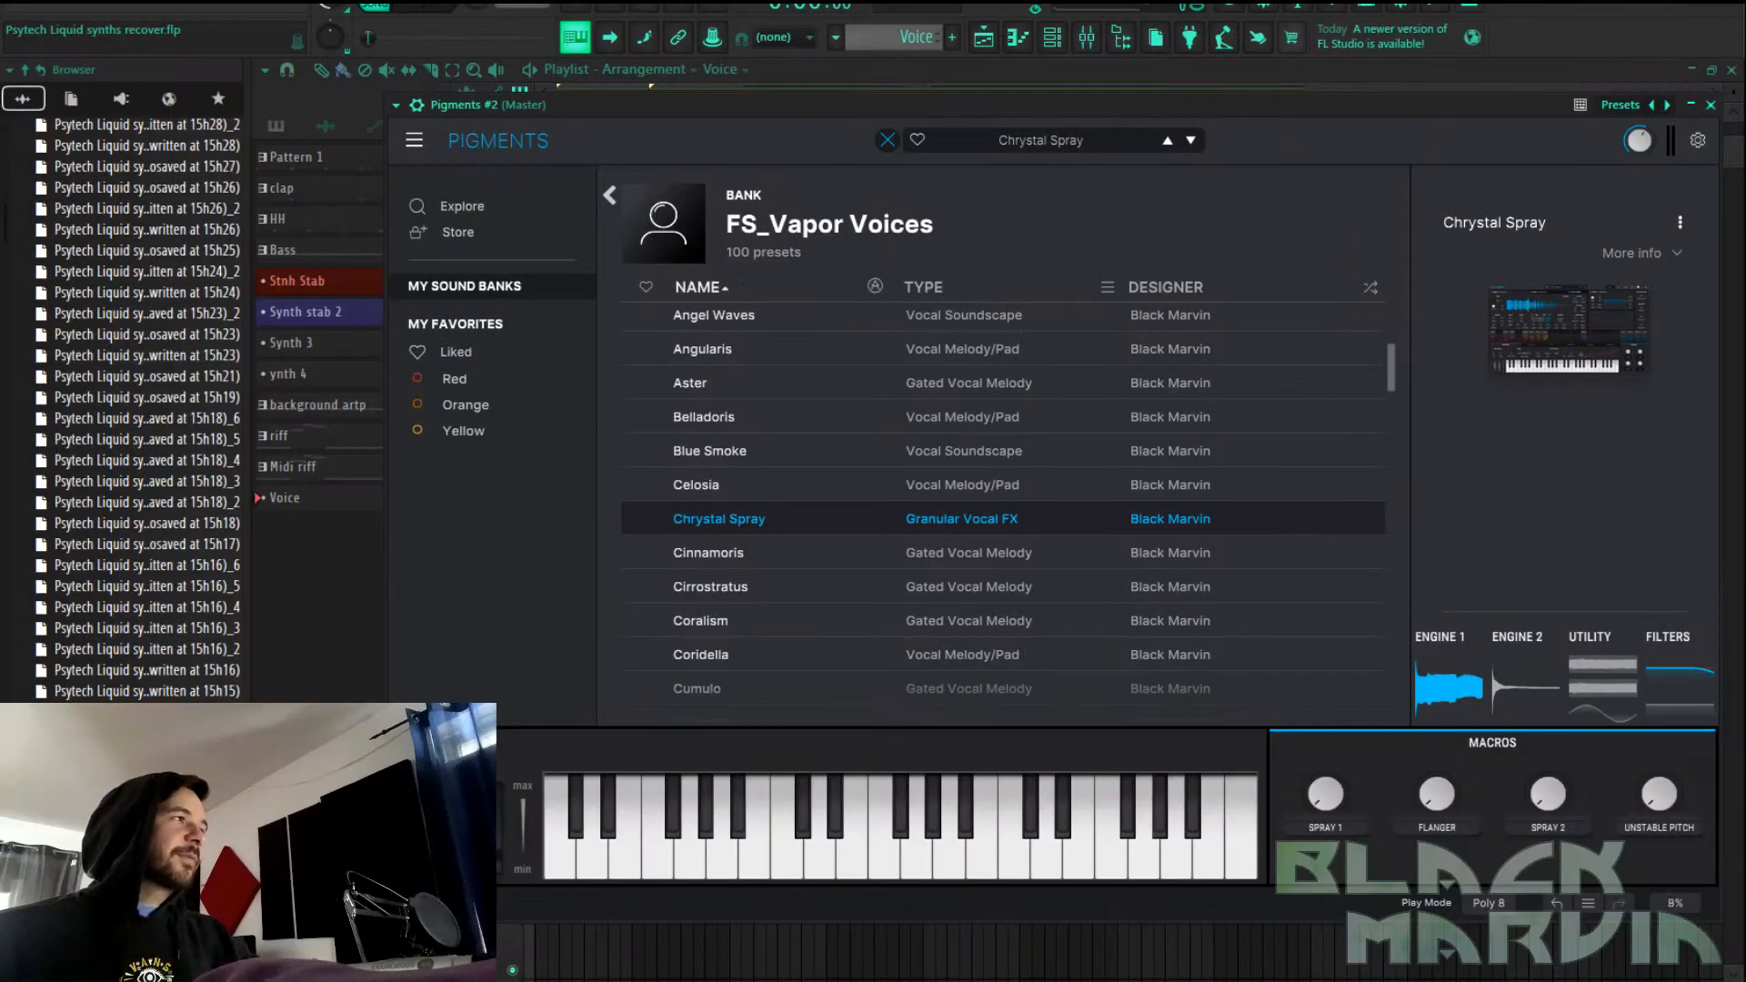
Switch to the web browser and look through the Fractal Sounds preset bank page, including the voice packs for Pigments
{"action": "left_click_drag", "start_coordinate": [0, 39], "coordinate": [311, 39]}
{"action": "double_click", "coordinate": [503, 32]}
{"action": "scroll", "coordinate": [671, 371], "scroll_direction": "down", "scroll_amount": 7}
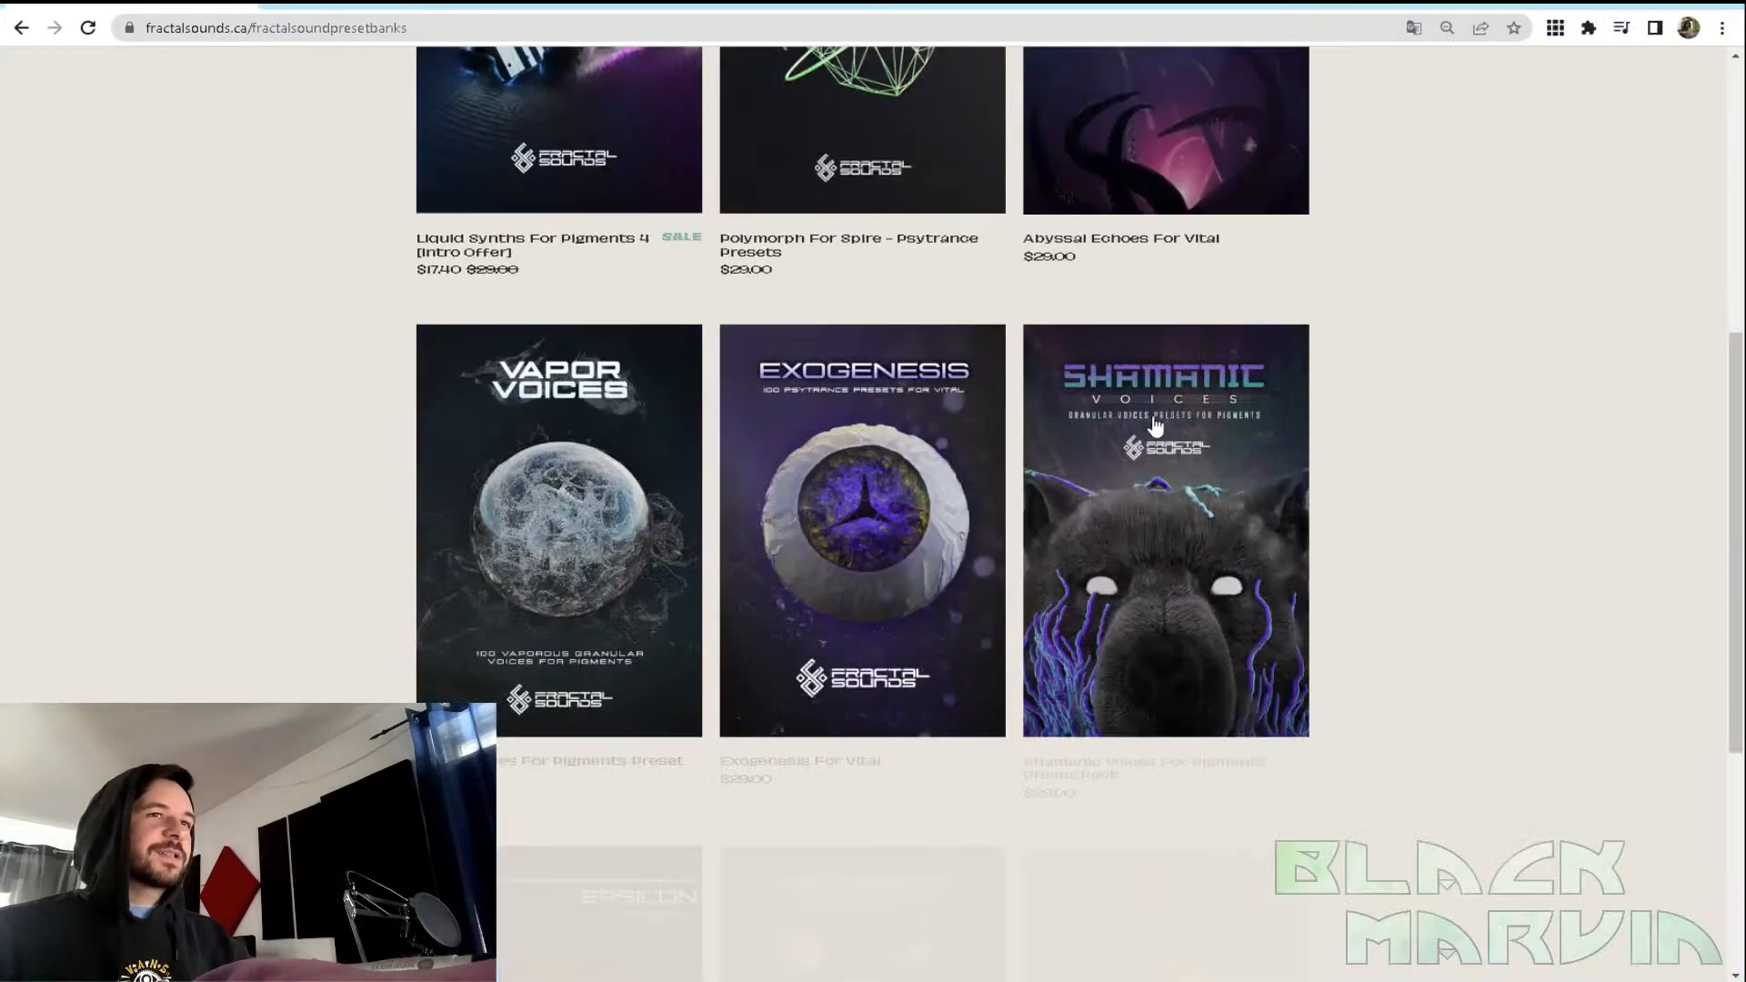
{"action": "scroll", "coordinate": [1197, 202], "scroll_direction": "down", "scroll_amount": 4}
{"action": "scroll", "coordinate": [1197, 202], "scroll_direction": "up", "scroll_amount": 3}
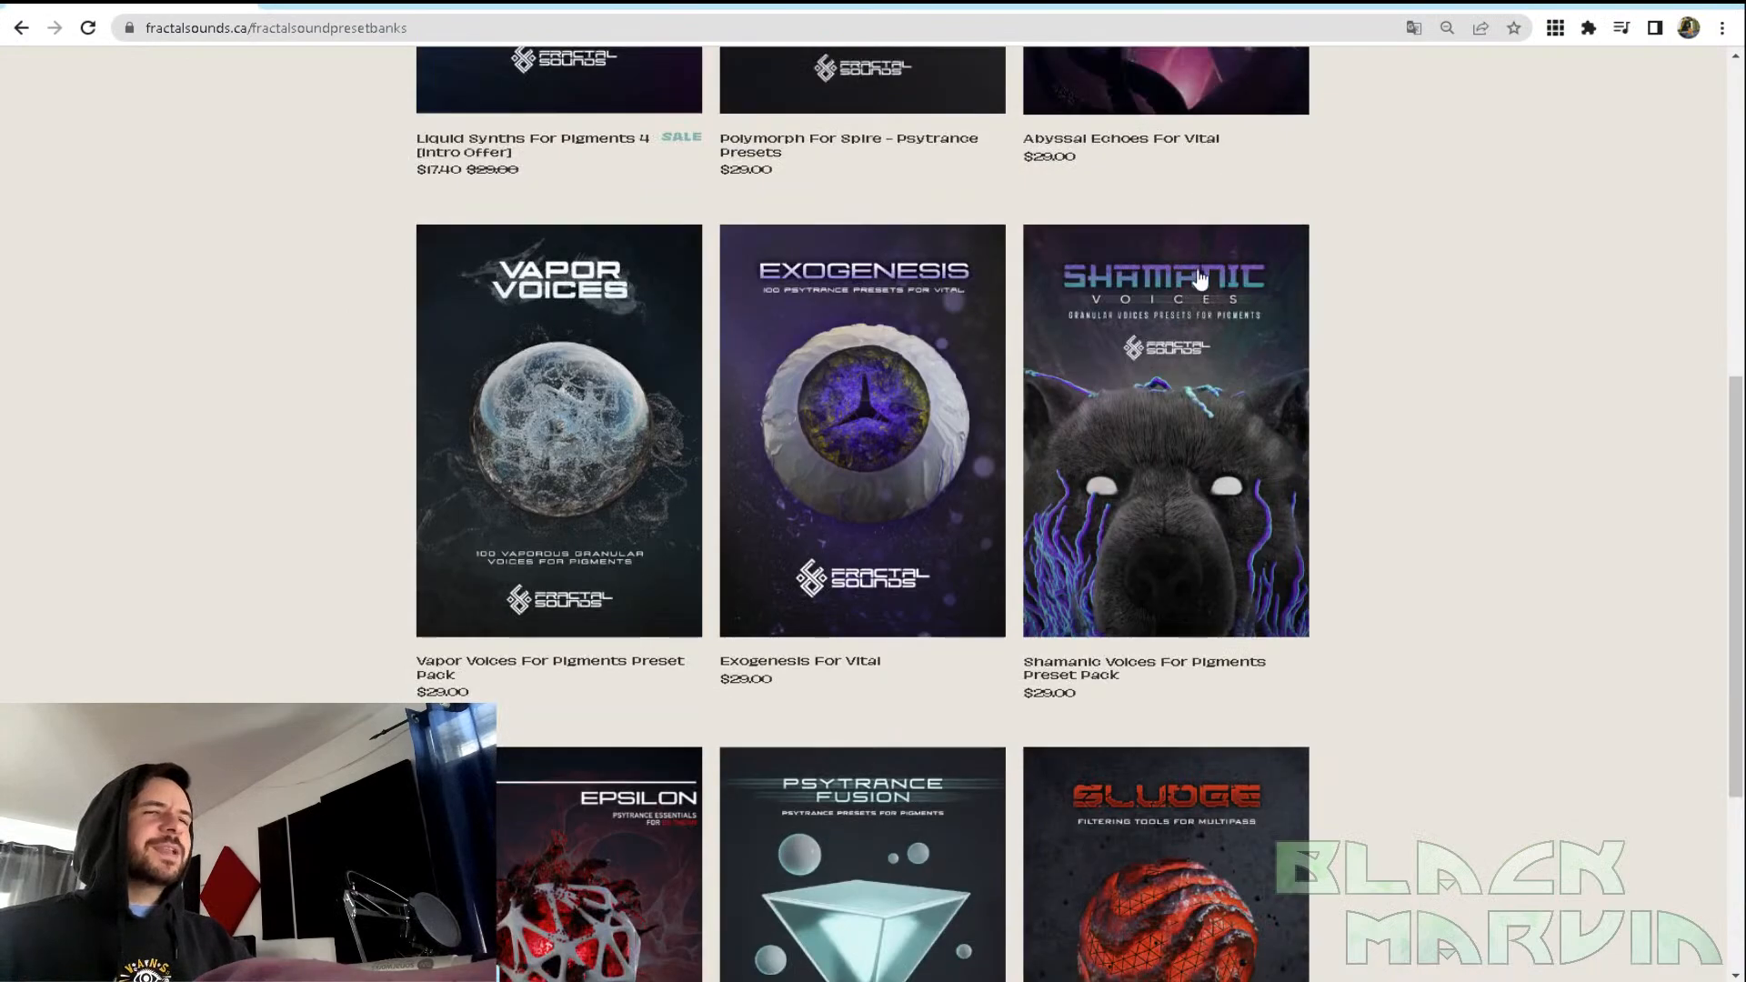
{"action": "scroll", "coordinate": [1197, 296], "scroll_direction": "down", "scroll_amount": 3}
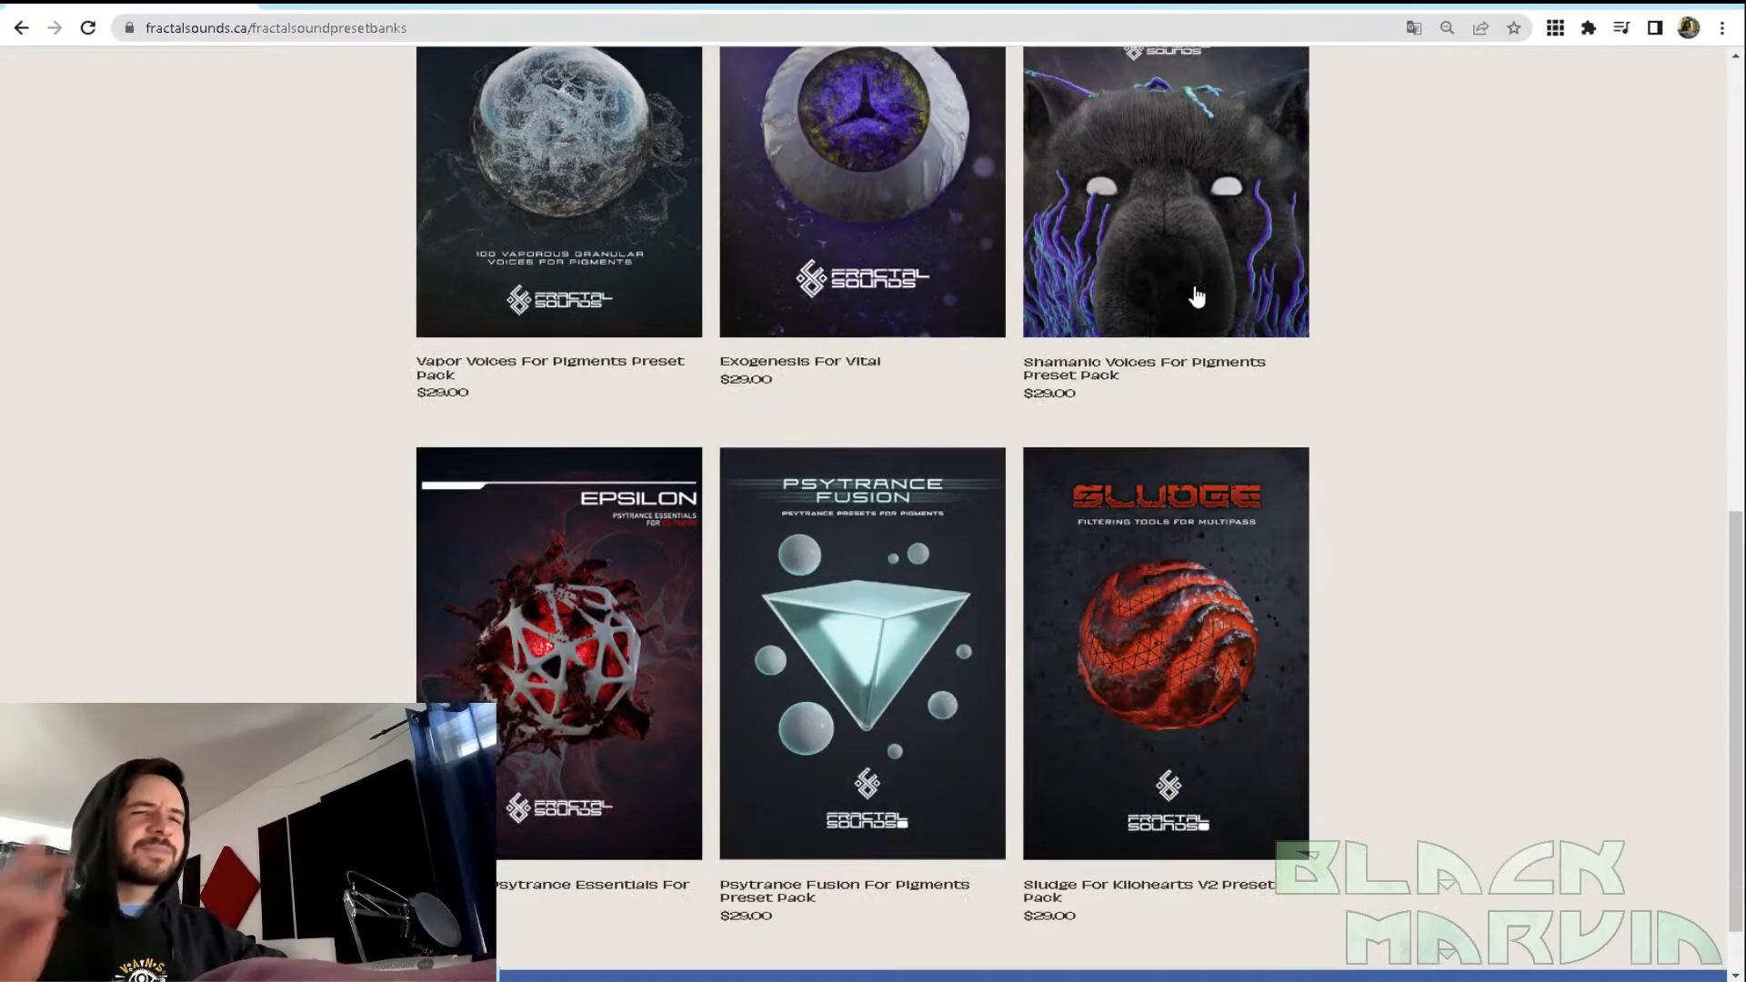
{"action": "scroll", "coordinate": [1197, 295], "scroll_direction": "up", "scroll_amount": 3}
{"action": "scroll", "coordinate": [1197, 295], "scroll_direction": "down", "scroll_amount": 3}
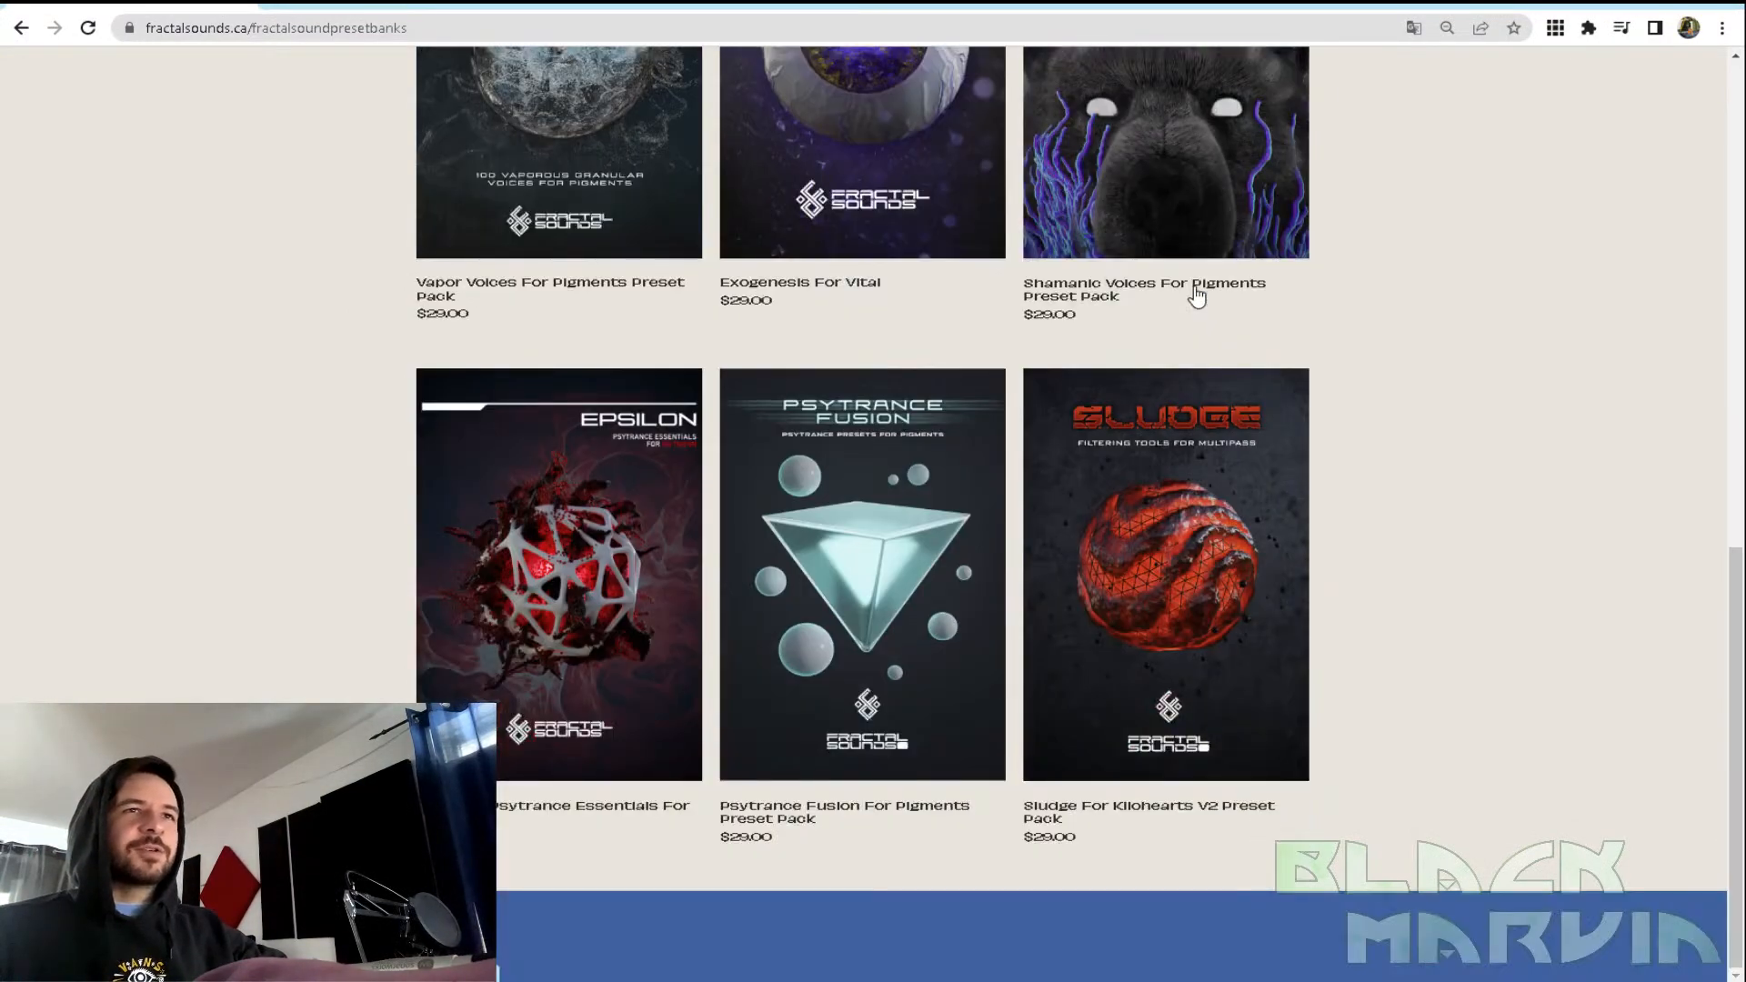
{"action": "scroll", "coordinate": [1197, 296], "scroll_direction": "up", "scroll_amount": 3}
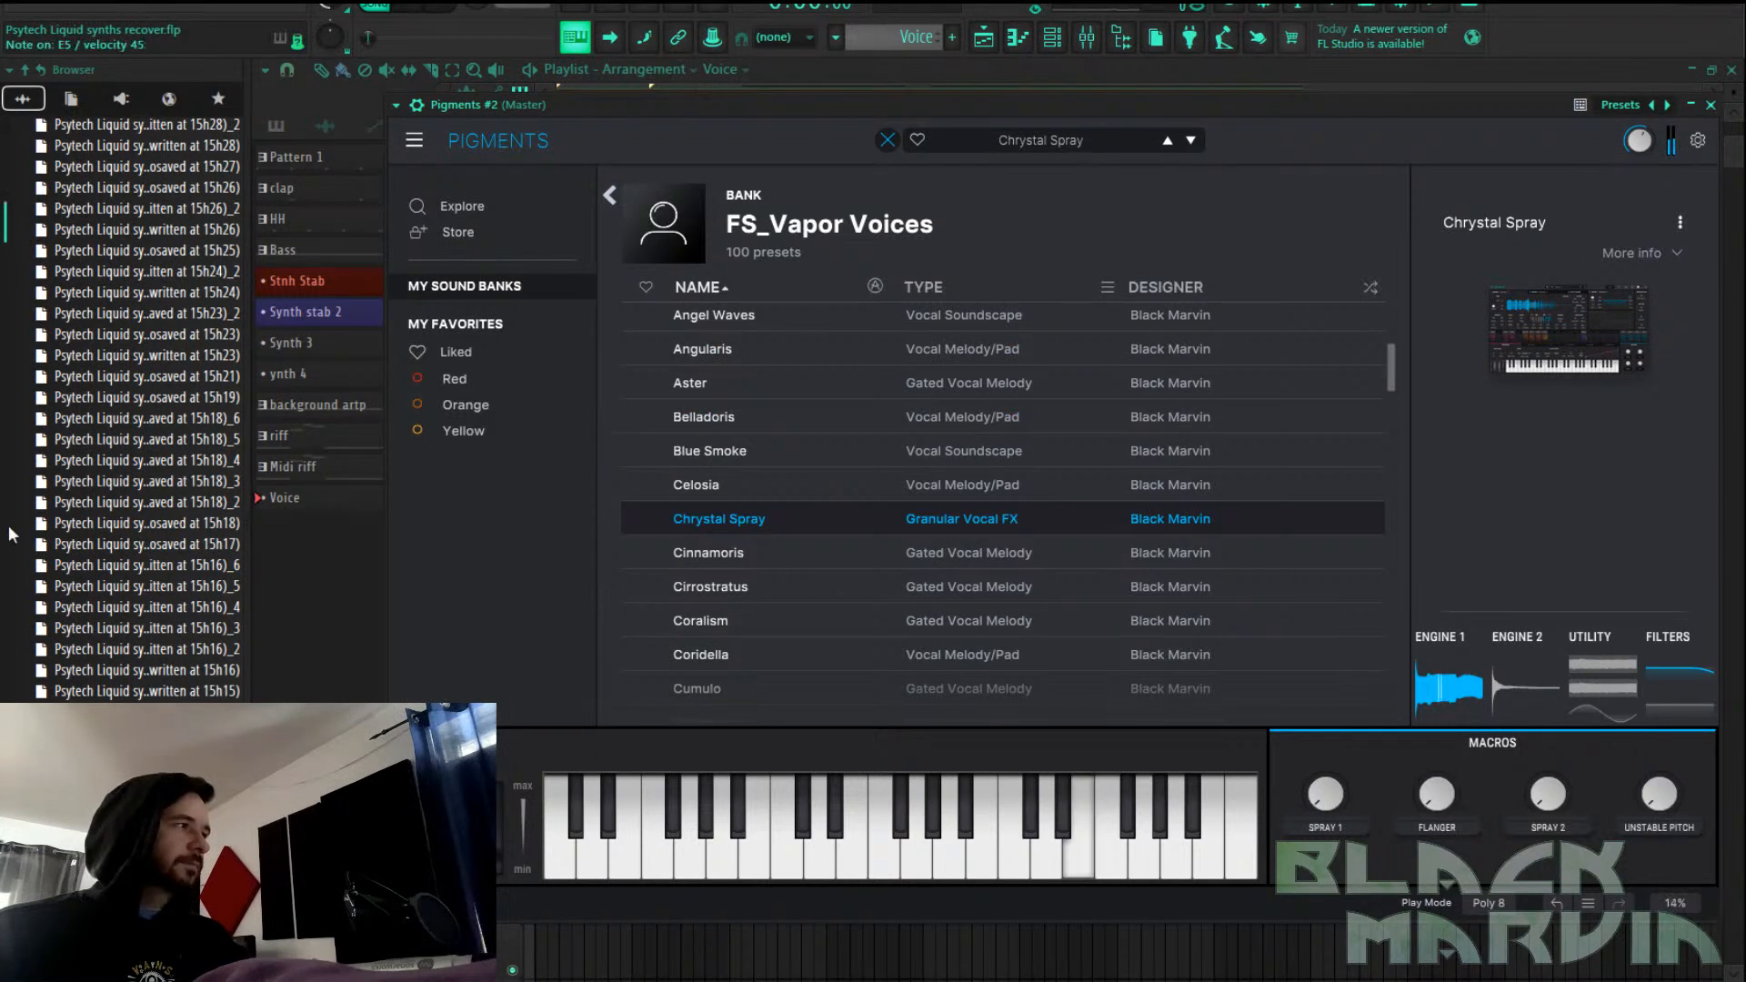
Audition vocal presets such as Belladoris and Blue Smoke in FS_Vapor Voices, load Coridella and close the preset browser
{"action": "left_click", "coordinate": [714, 543]}
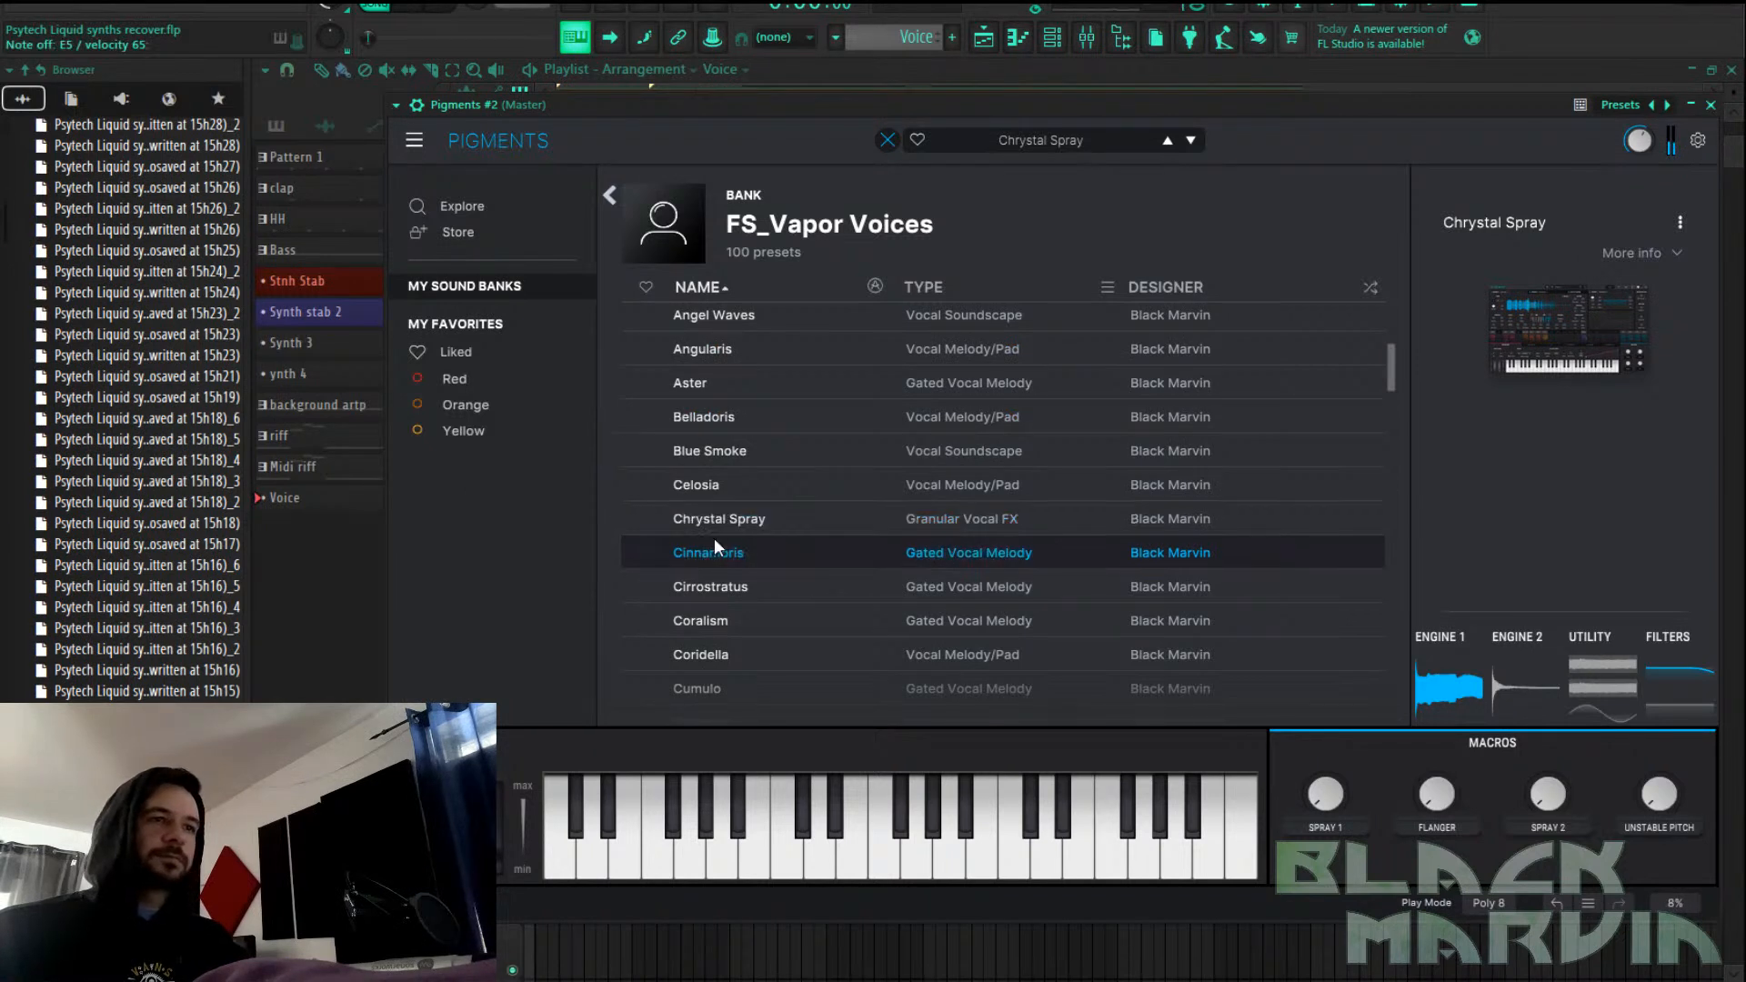
{"action": "left_click", "coordinate": [761, 413]}
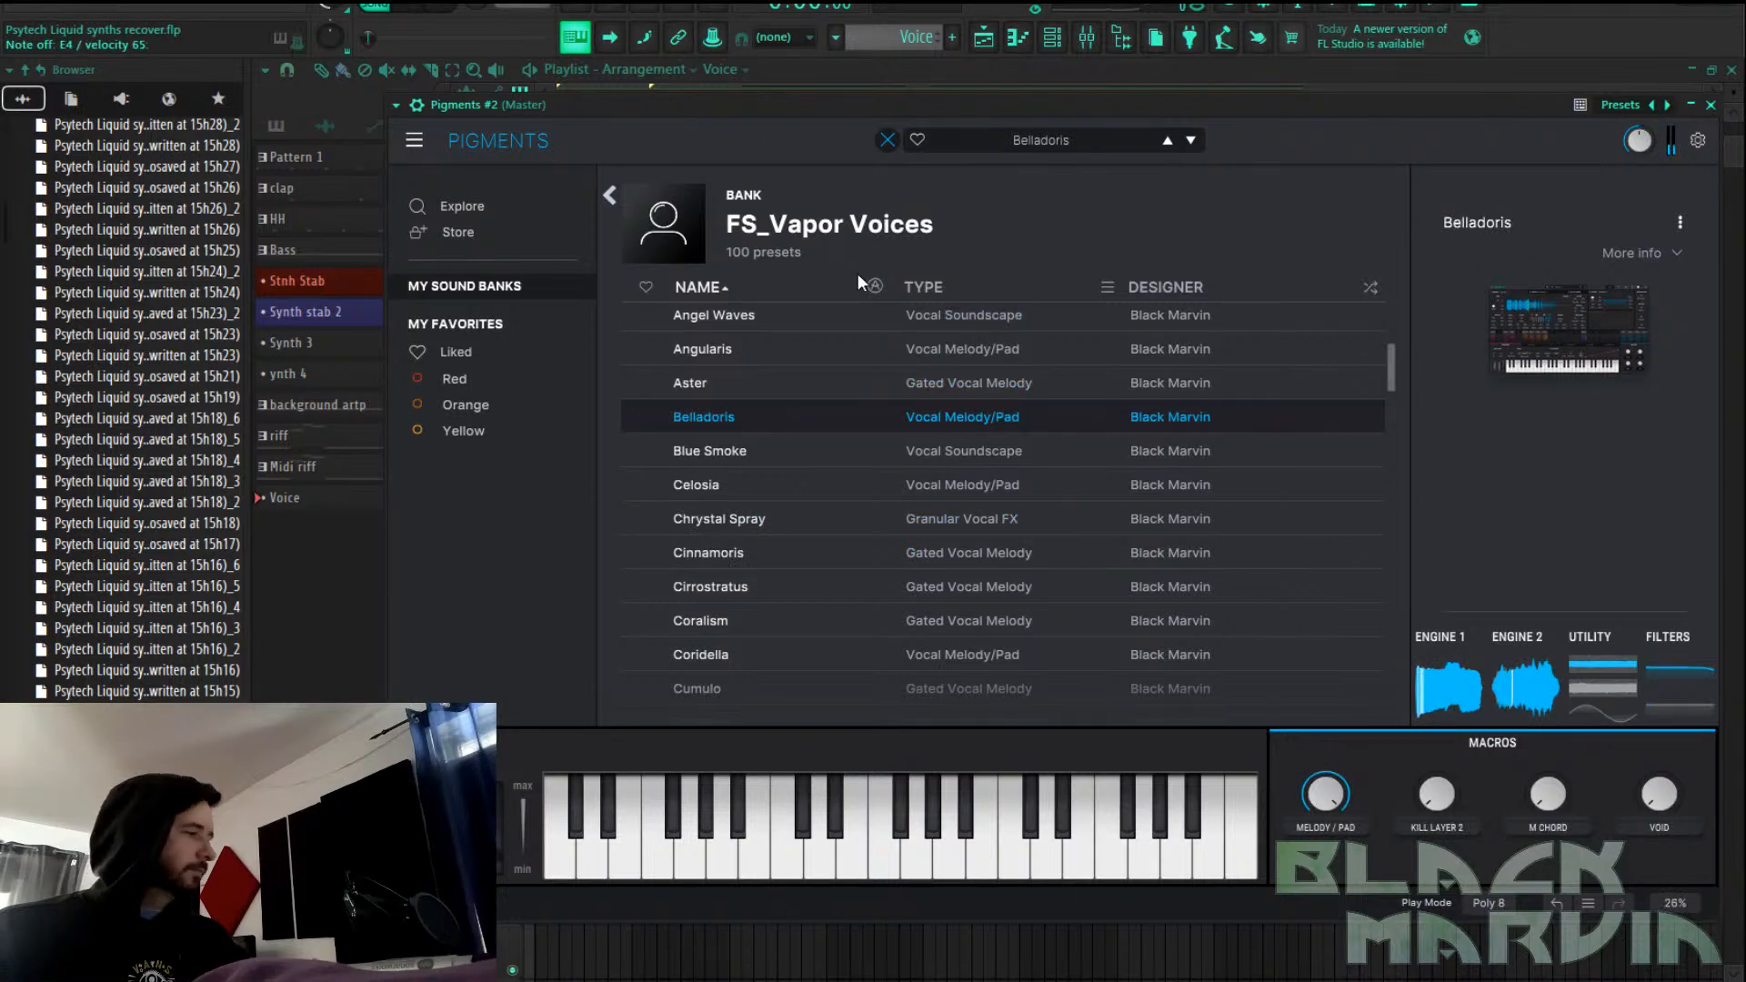
{"action": "left_click", "coordinate": [842, 451]}
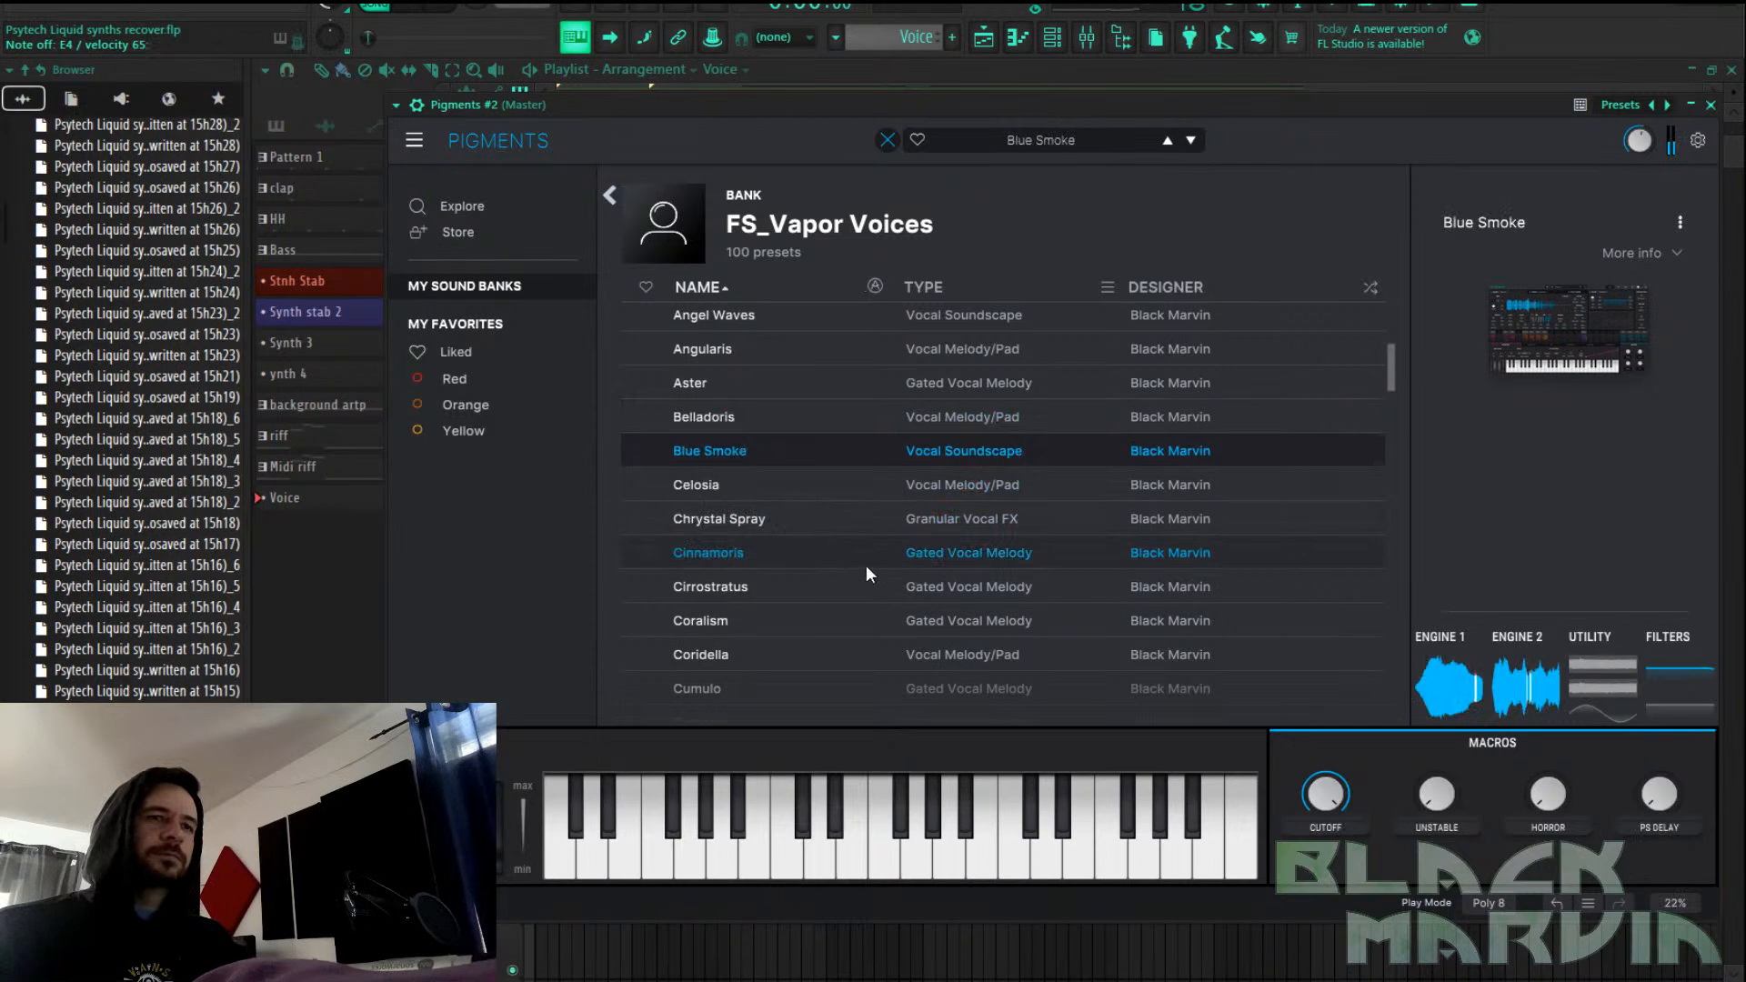
{"action": "scroll", "coordinate": [819, 566], "scroll_direction": "down", "scroll_amount": 1}
{"action": "left_click", "coordinate": [810, 569]}
{"action": "left_click", "coordinate": [799, 607]}
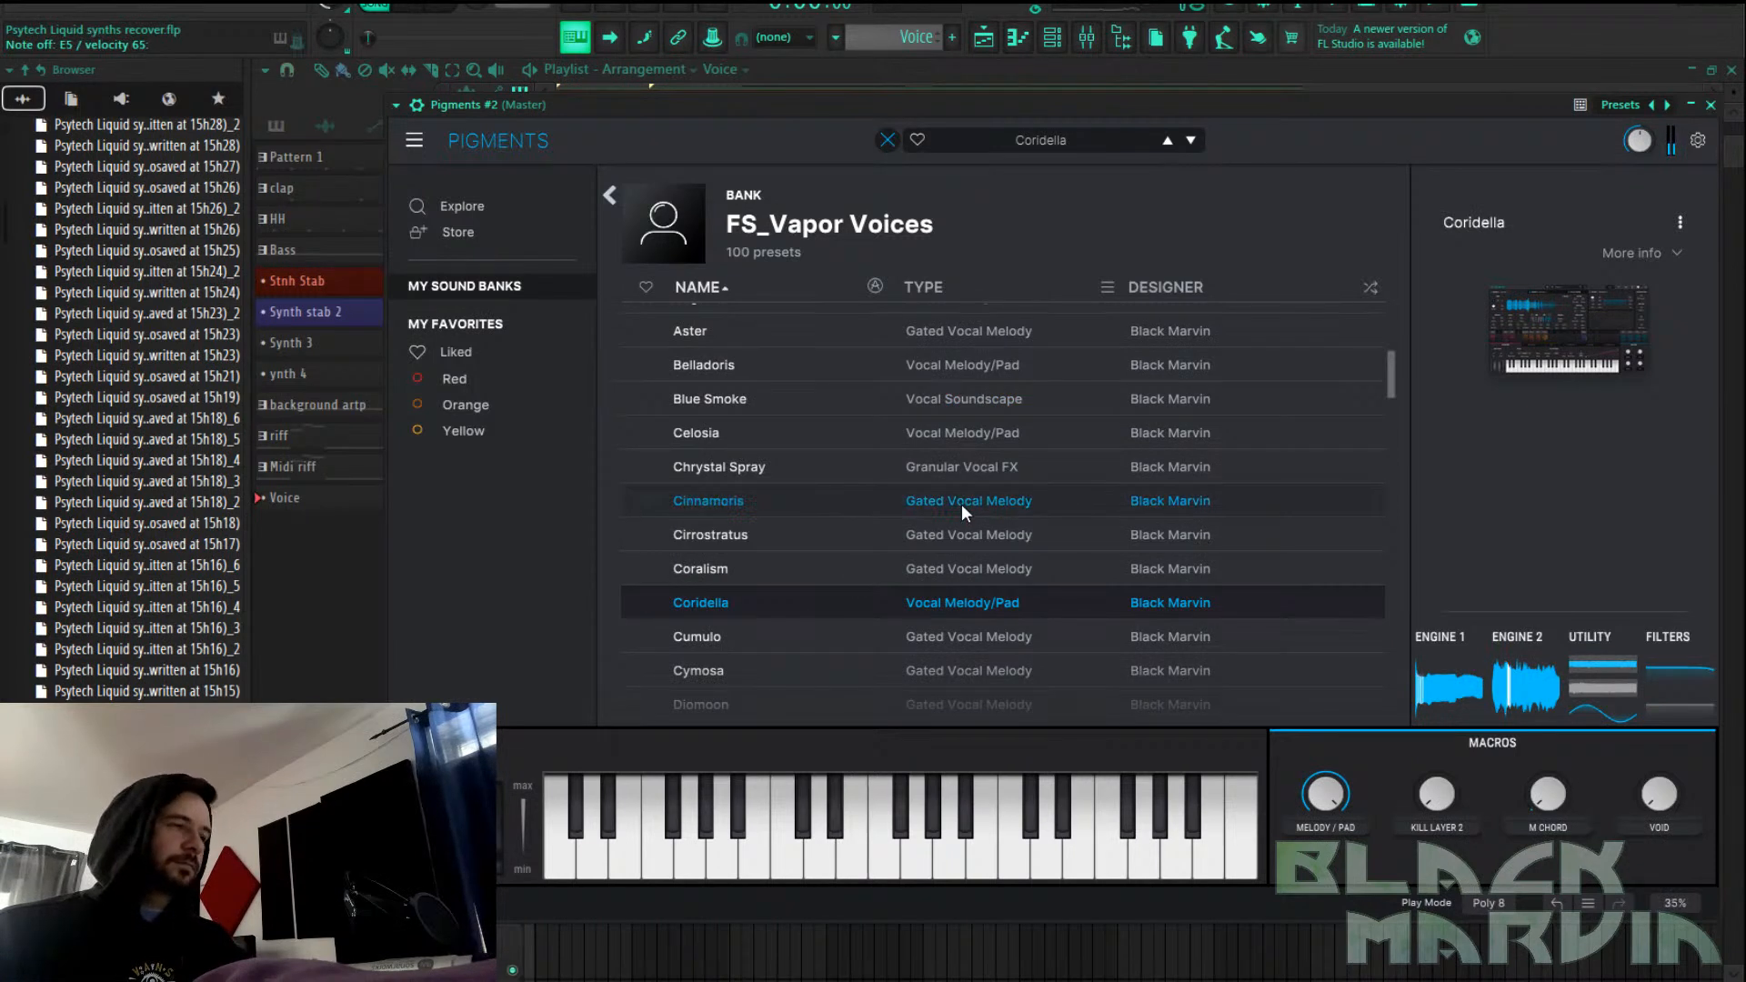
{"action": "left_click", "coordinate": [888, 140]}
Add an E5 note four bars long, starting at bar 1, in the Pigments #2 channel's piano roll
{"action": "left_click", "coordinate": [1051, 41]}
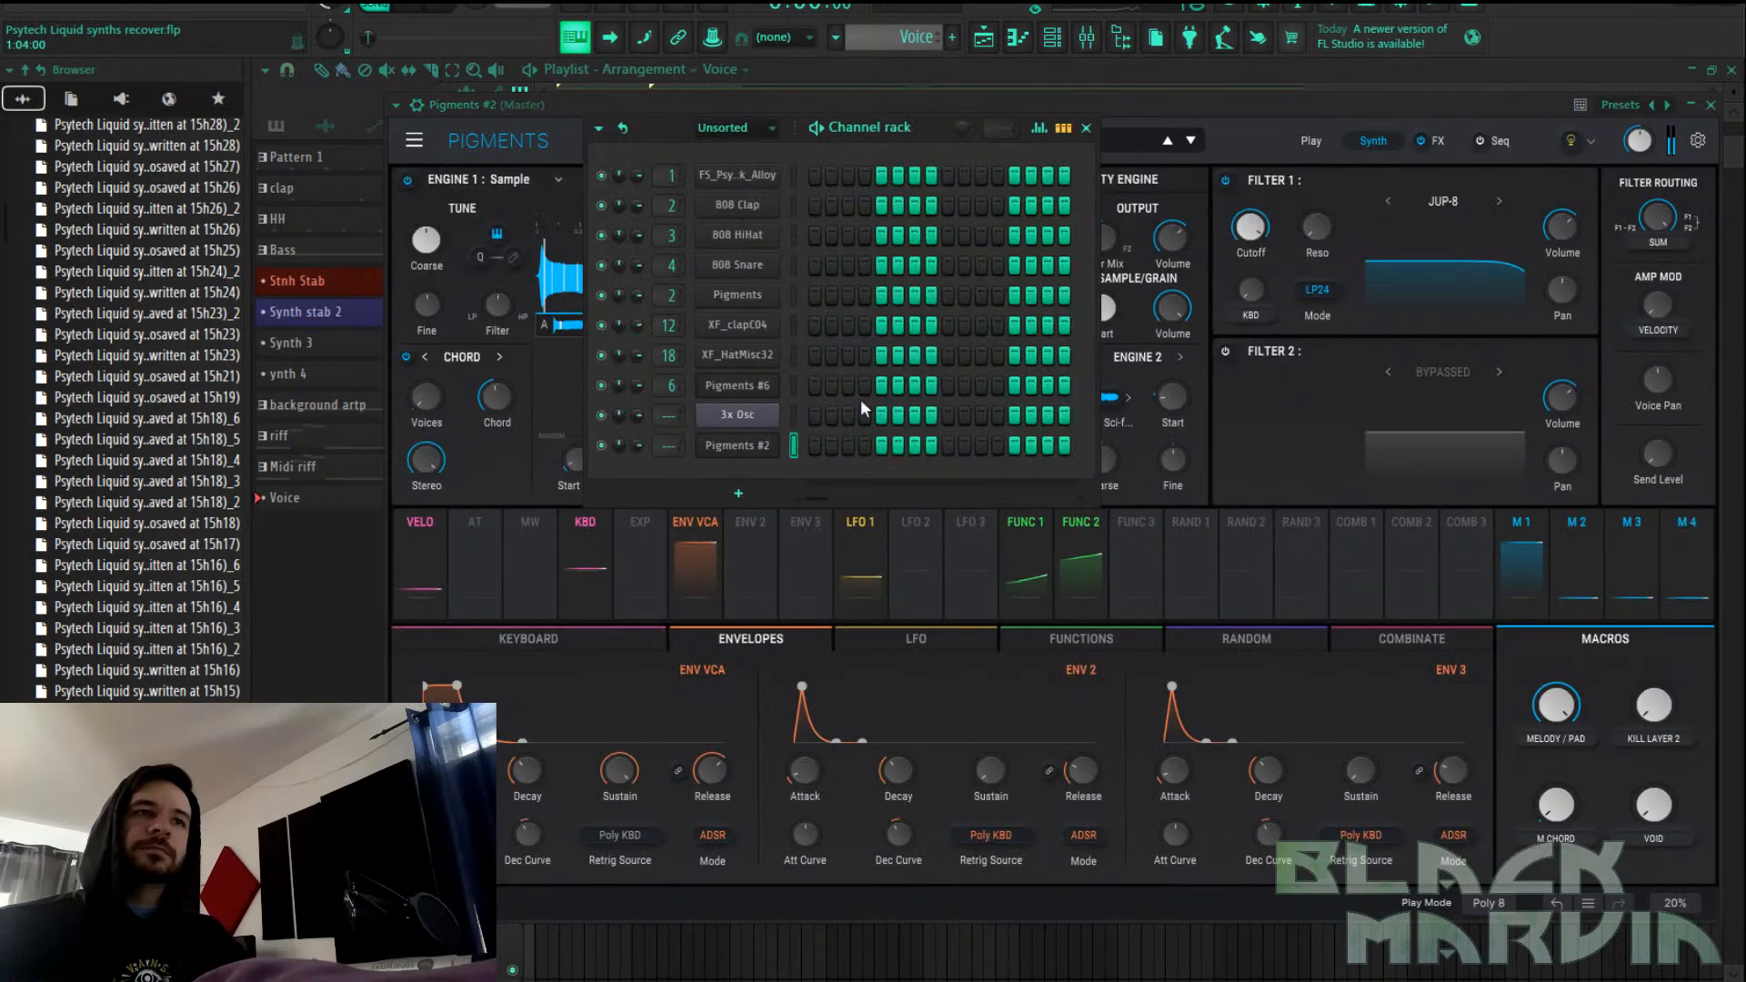
{"action": "right_click", "coordinate": [758, 450]}
{"action": "left_click", "coordinate": [801, 443]}
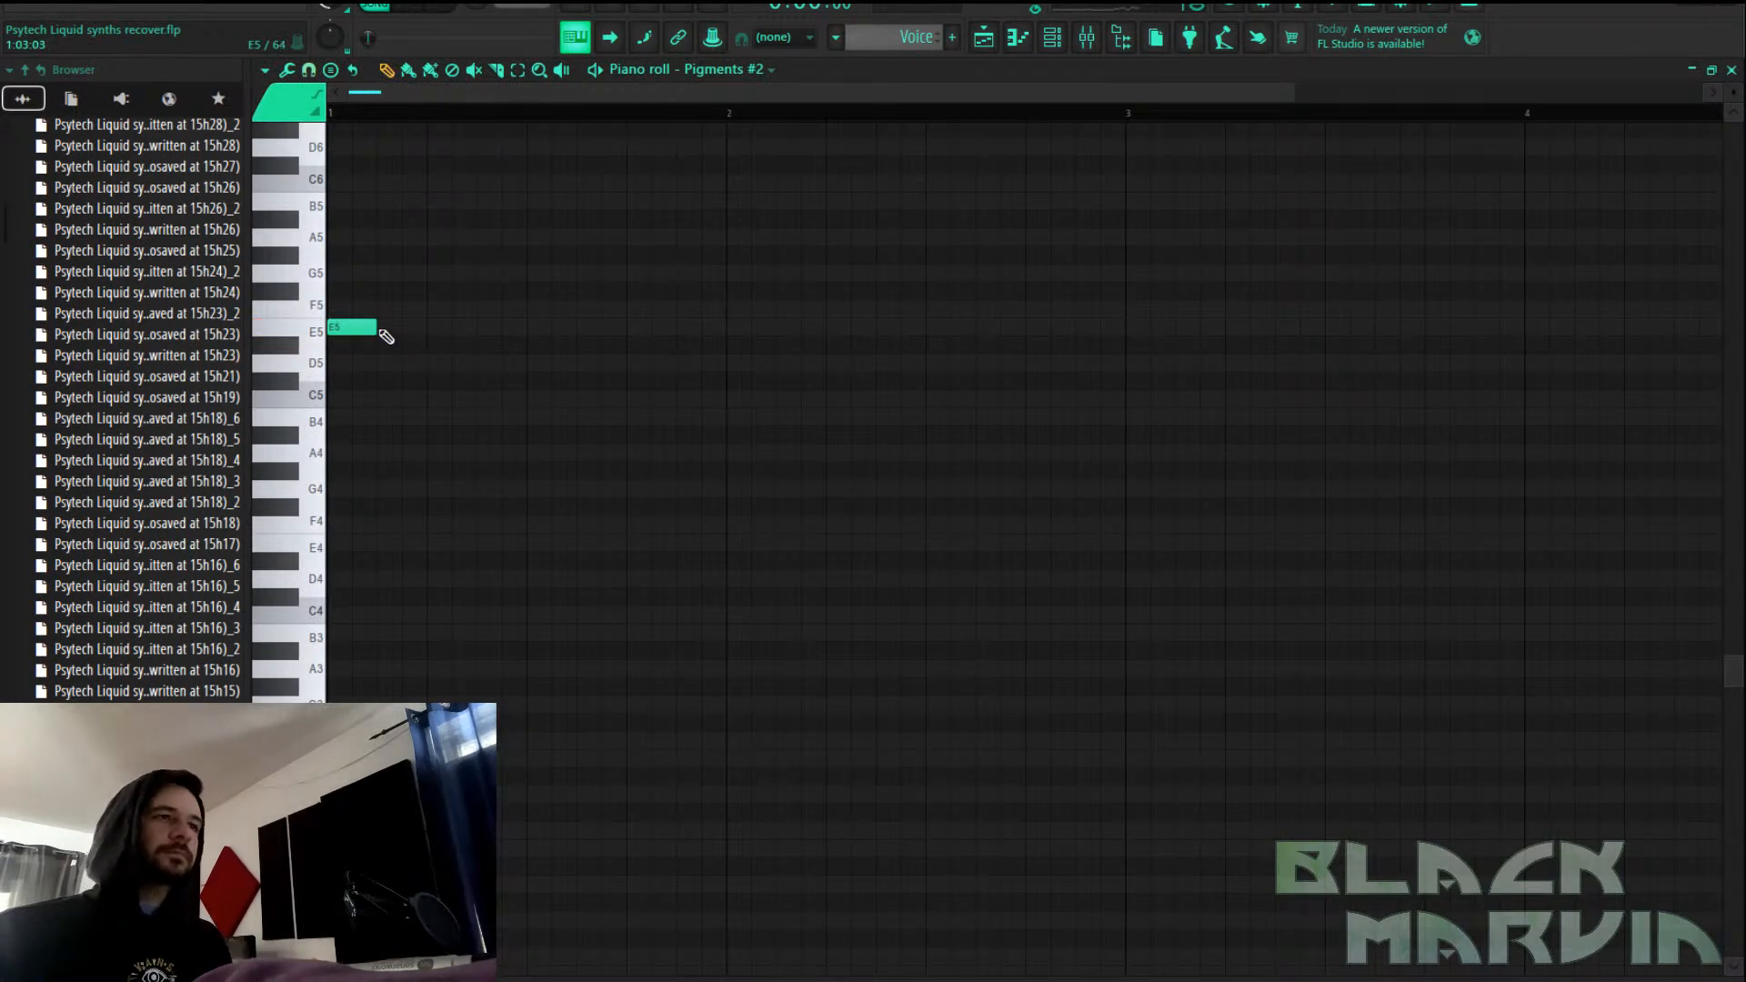
{"action": "left_click_drag", "start_coordinate": [385, 338], "coordinate": [996, 355]}
{"action": "left_click_drag", "start_coordinate": [1129, 339], "coordinate": [1618, 345]}
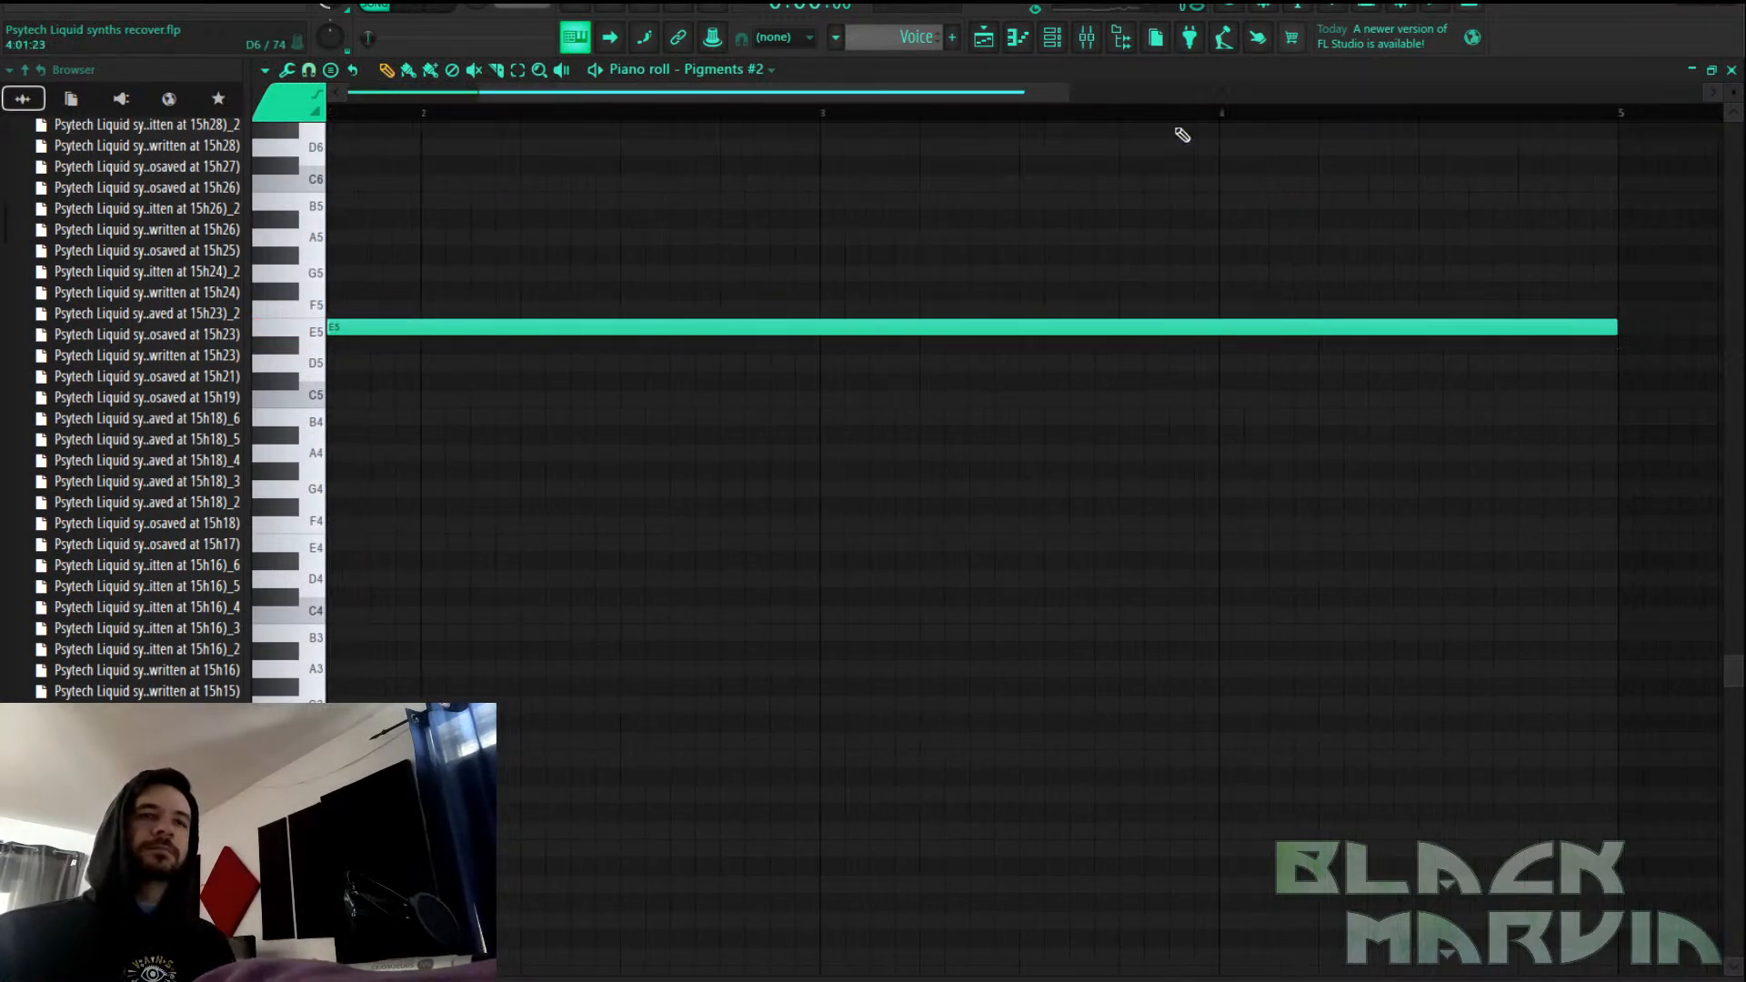
Play the arrangement, place the Voice pattern at bar 9 on Track 16 and move it to bar 13
{"action": "left_click", "coordinate": [979, 38]}
{"action": "key", "text": "space"}
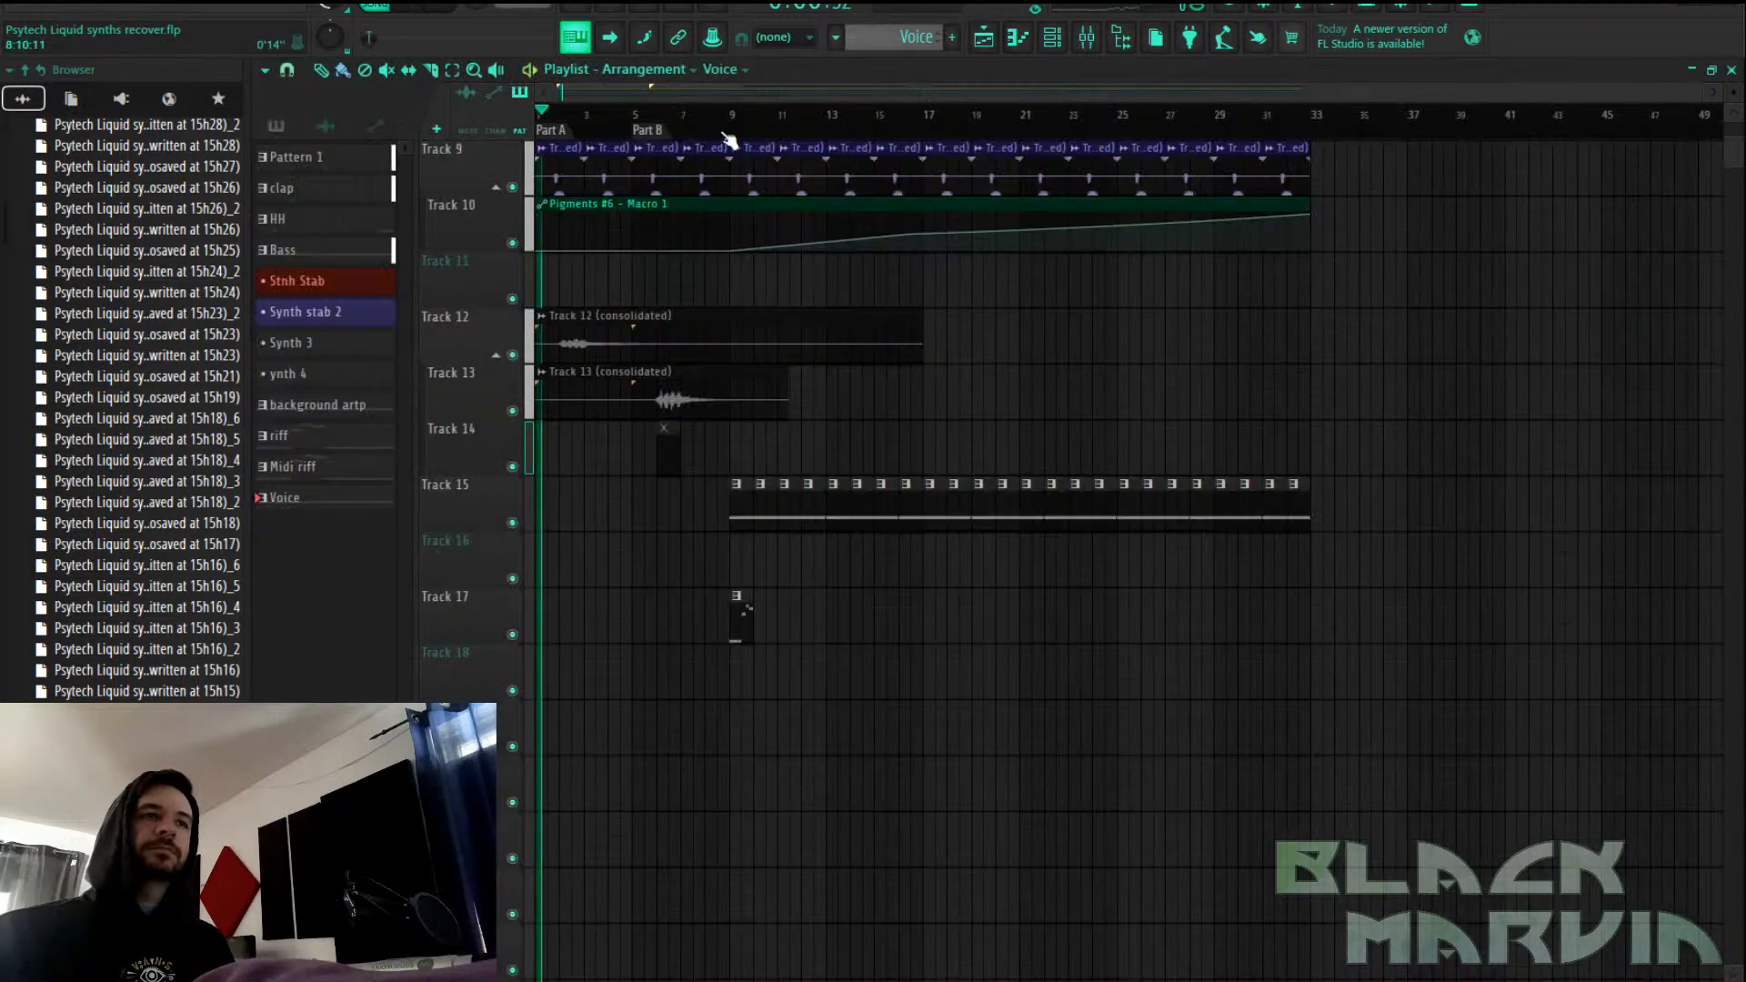
{"action": "scroll", "coordinate": [806, 351], "scroll_direction": "down", "scroll_amount": 3}
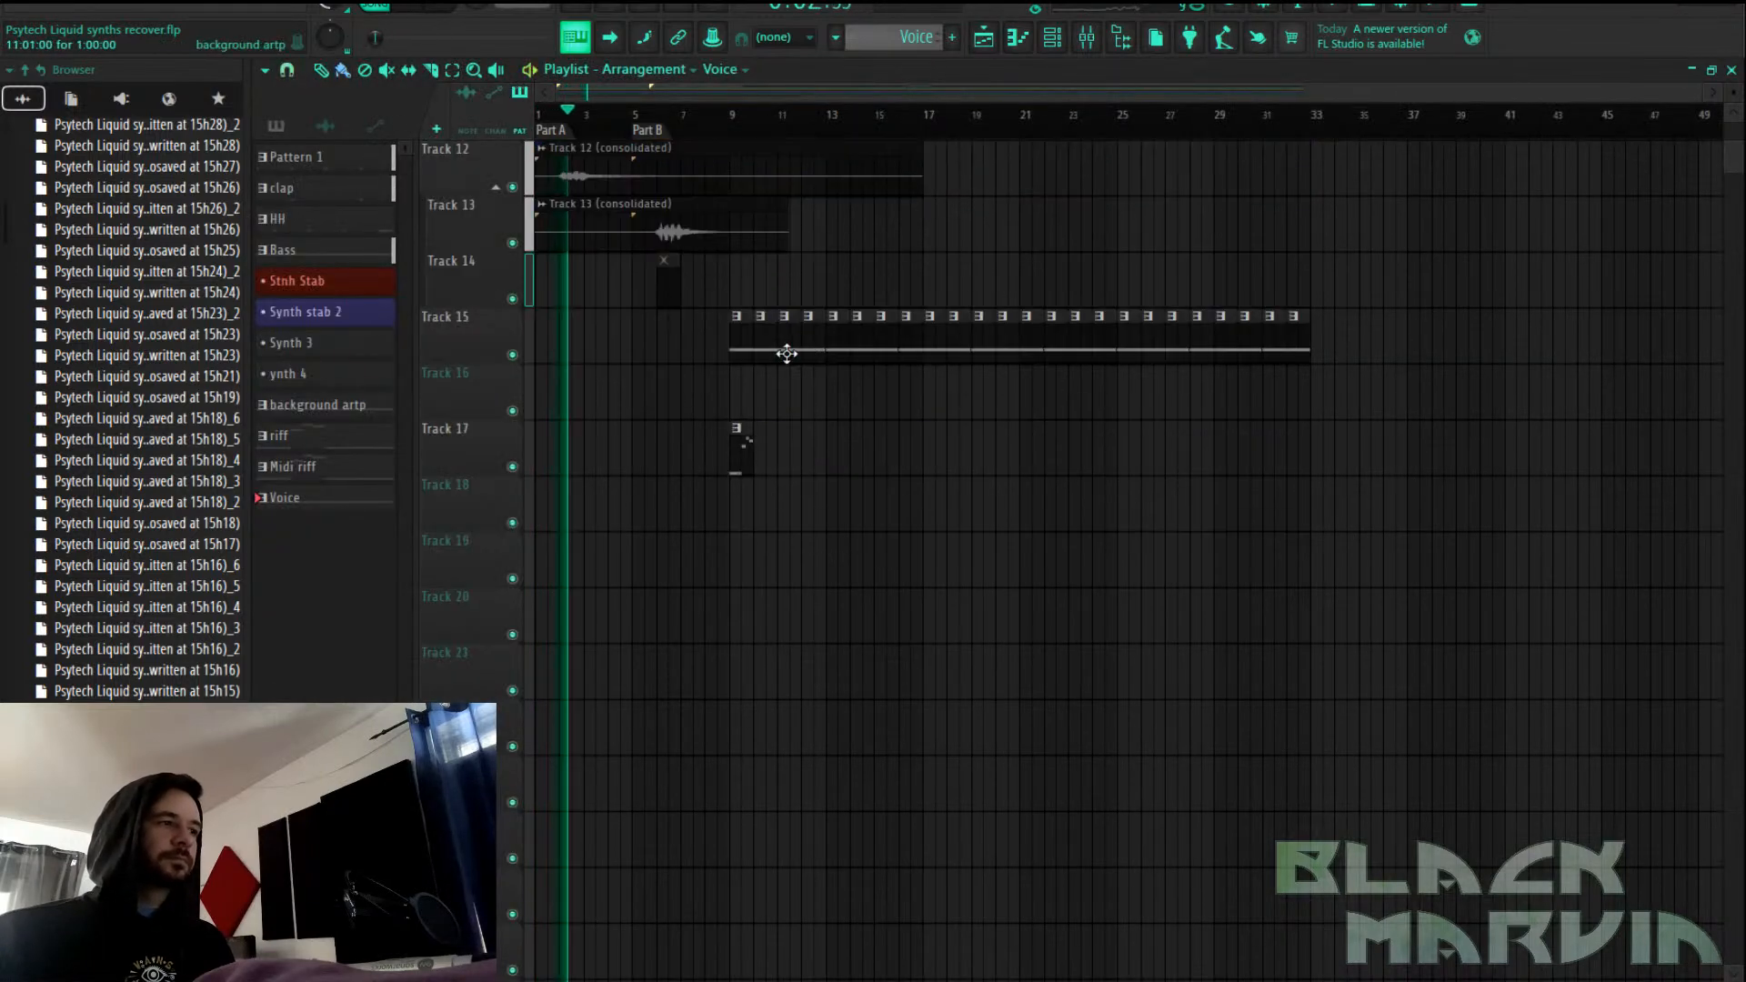
{"action": "left_click", "coordinate": [748, 393]}
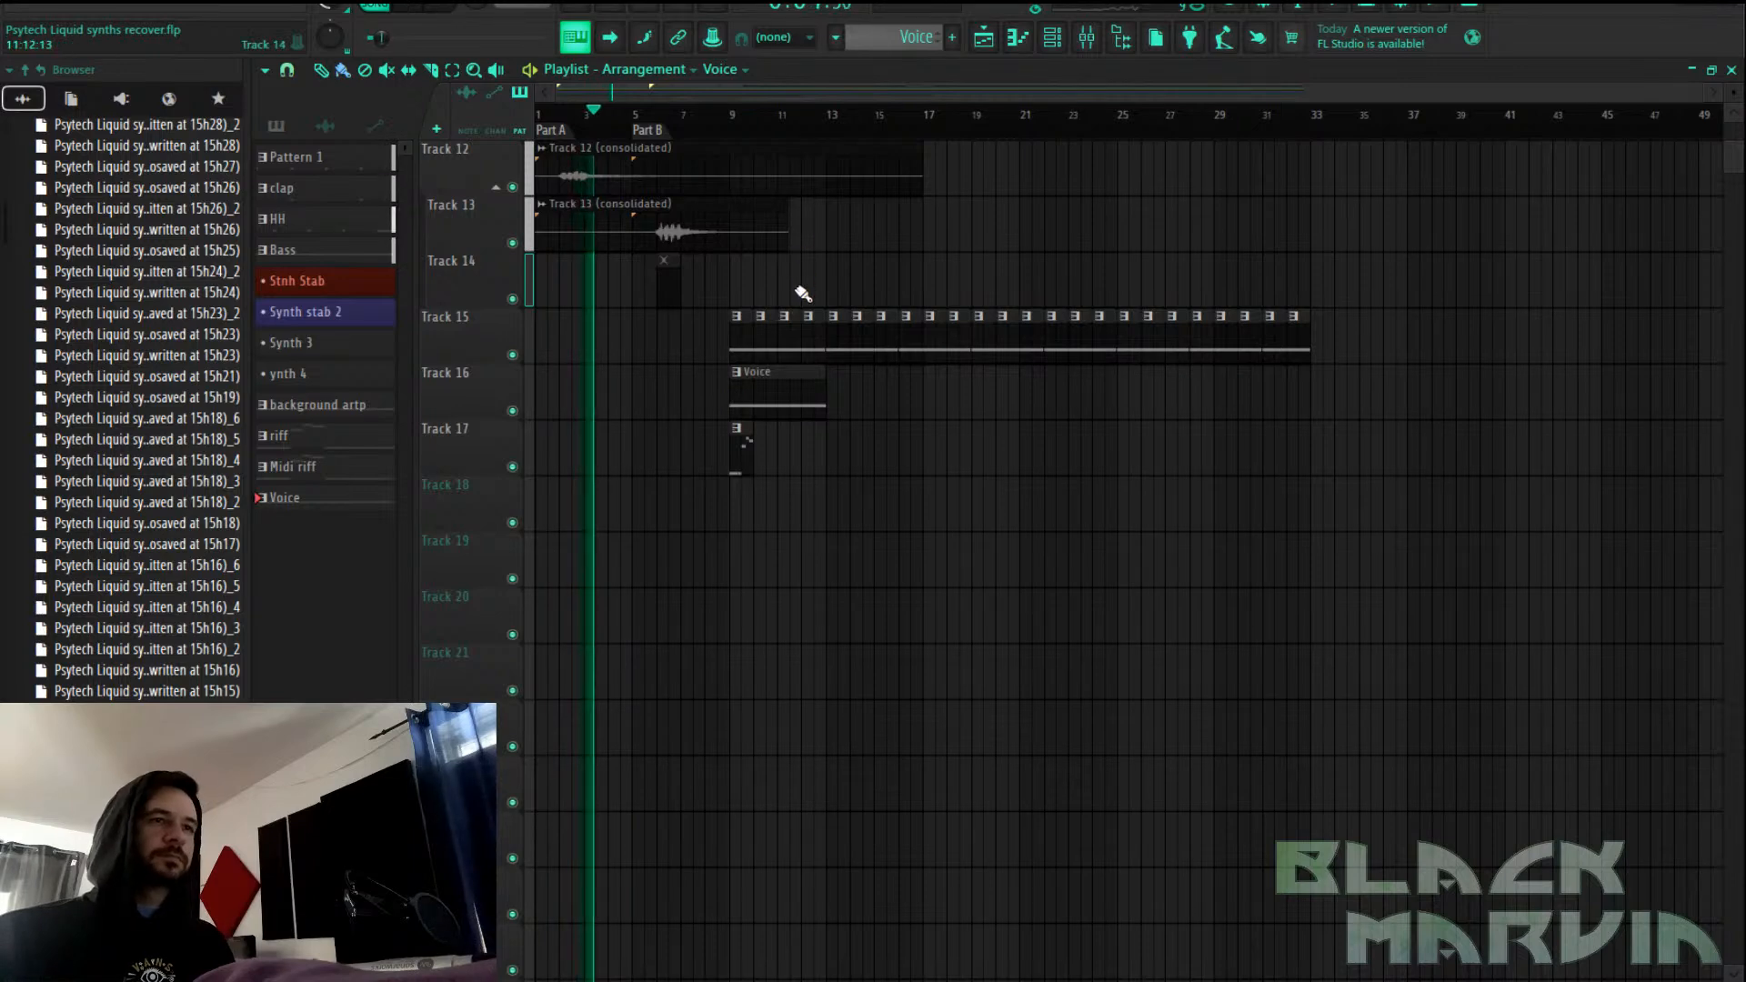
{"action": "left_click_drag", "start_coordinate": [787, 394], "coordinate": [887, 390]}
Route the Pigments #2 channel to mixer track 19 and browse the effect plugins for its slots
{"action": "left_click", "coordinate": [1082, 41]}
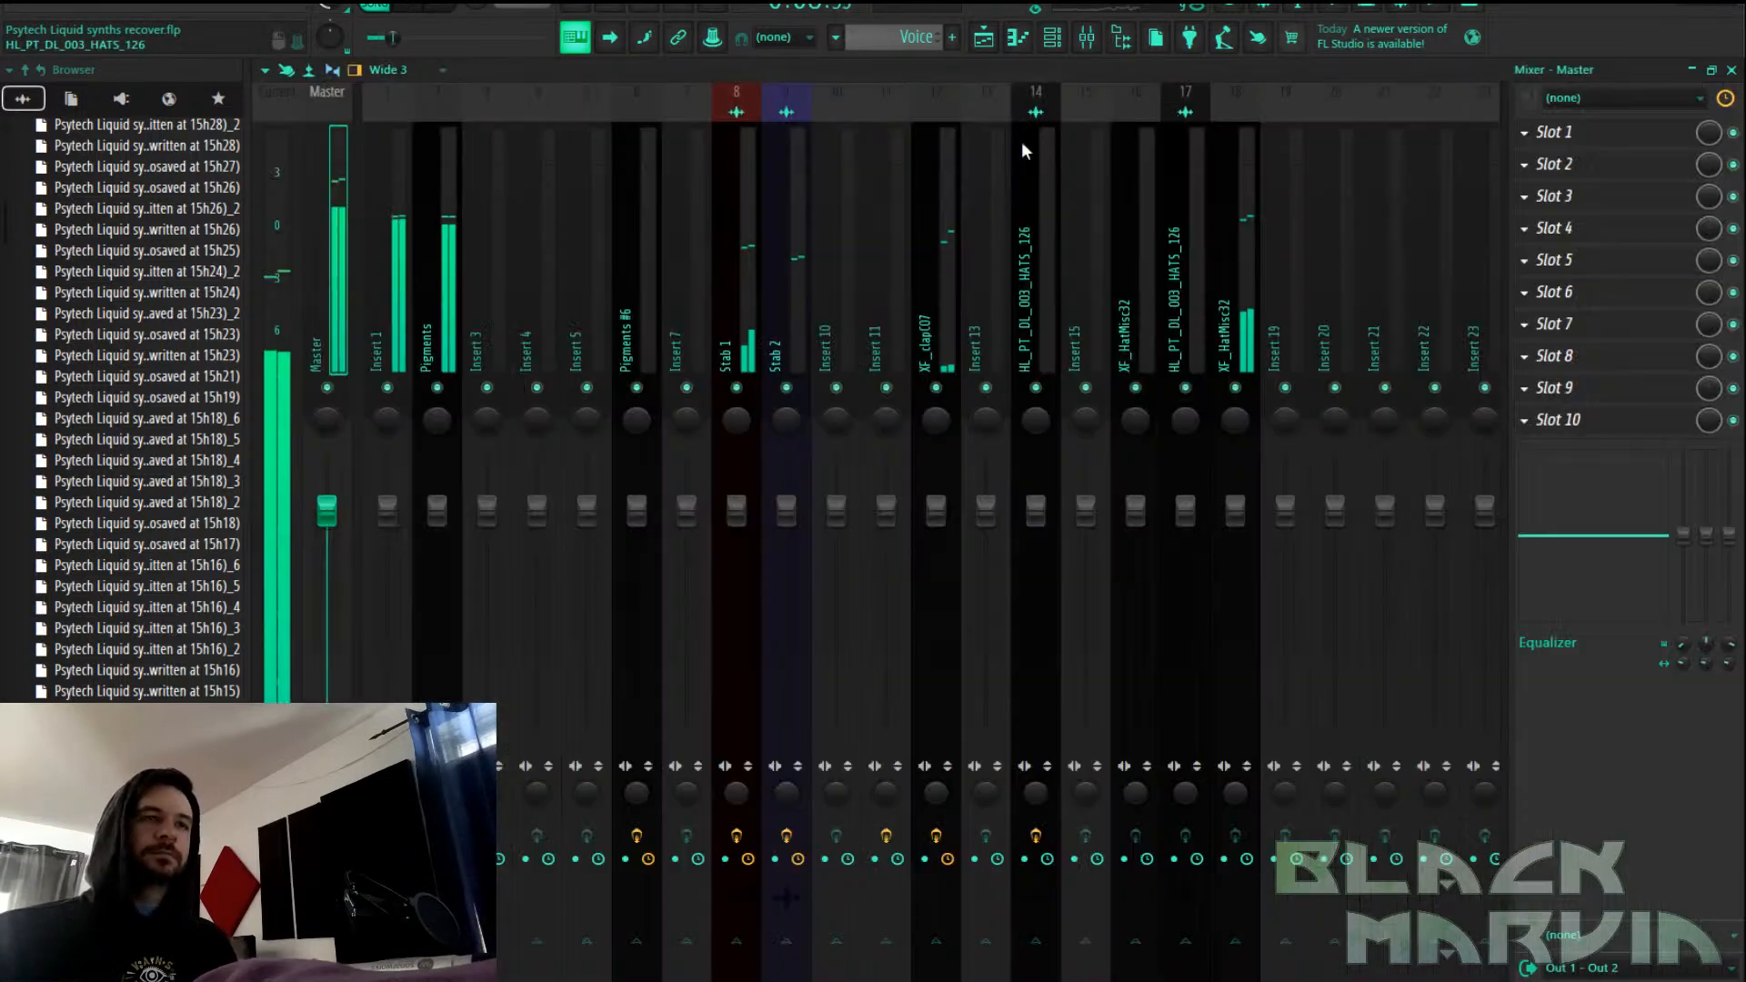
{"action": "right_click", "coordinate": [1295, 313]}
{"action": "mouse_move", "coordinate": [1319, 313]}
{"action": "left_click", "coordinate": [1239, 313]}
{"action": "left_click", "coordinate": [1597, 311]}
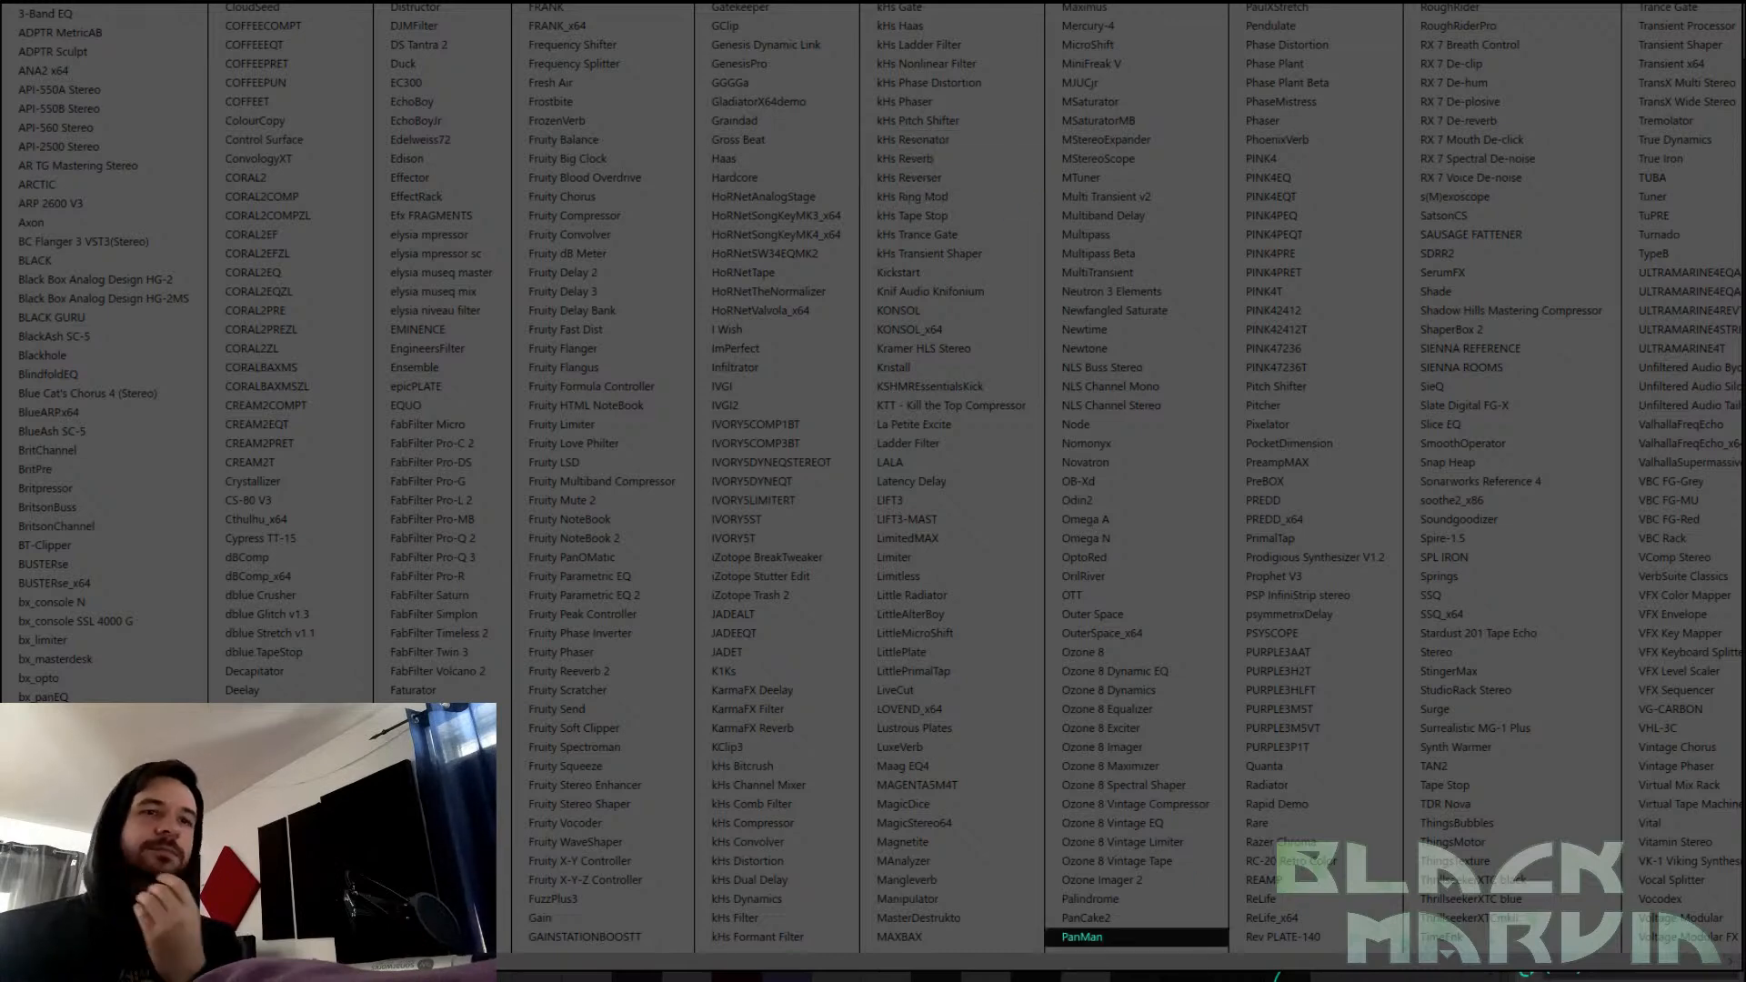
{"action": "left_click", "coordinate": [1082, 937]}
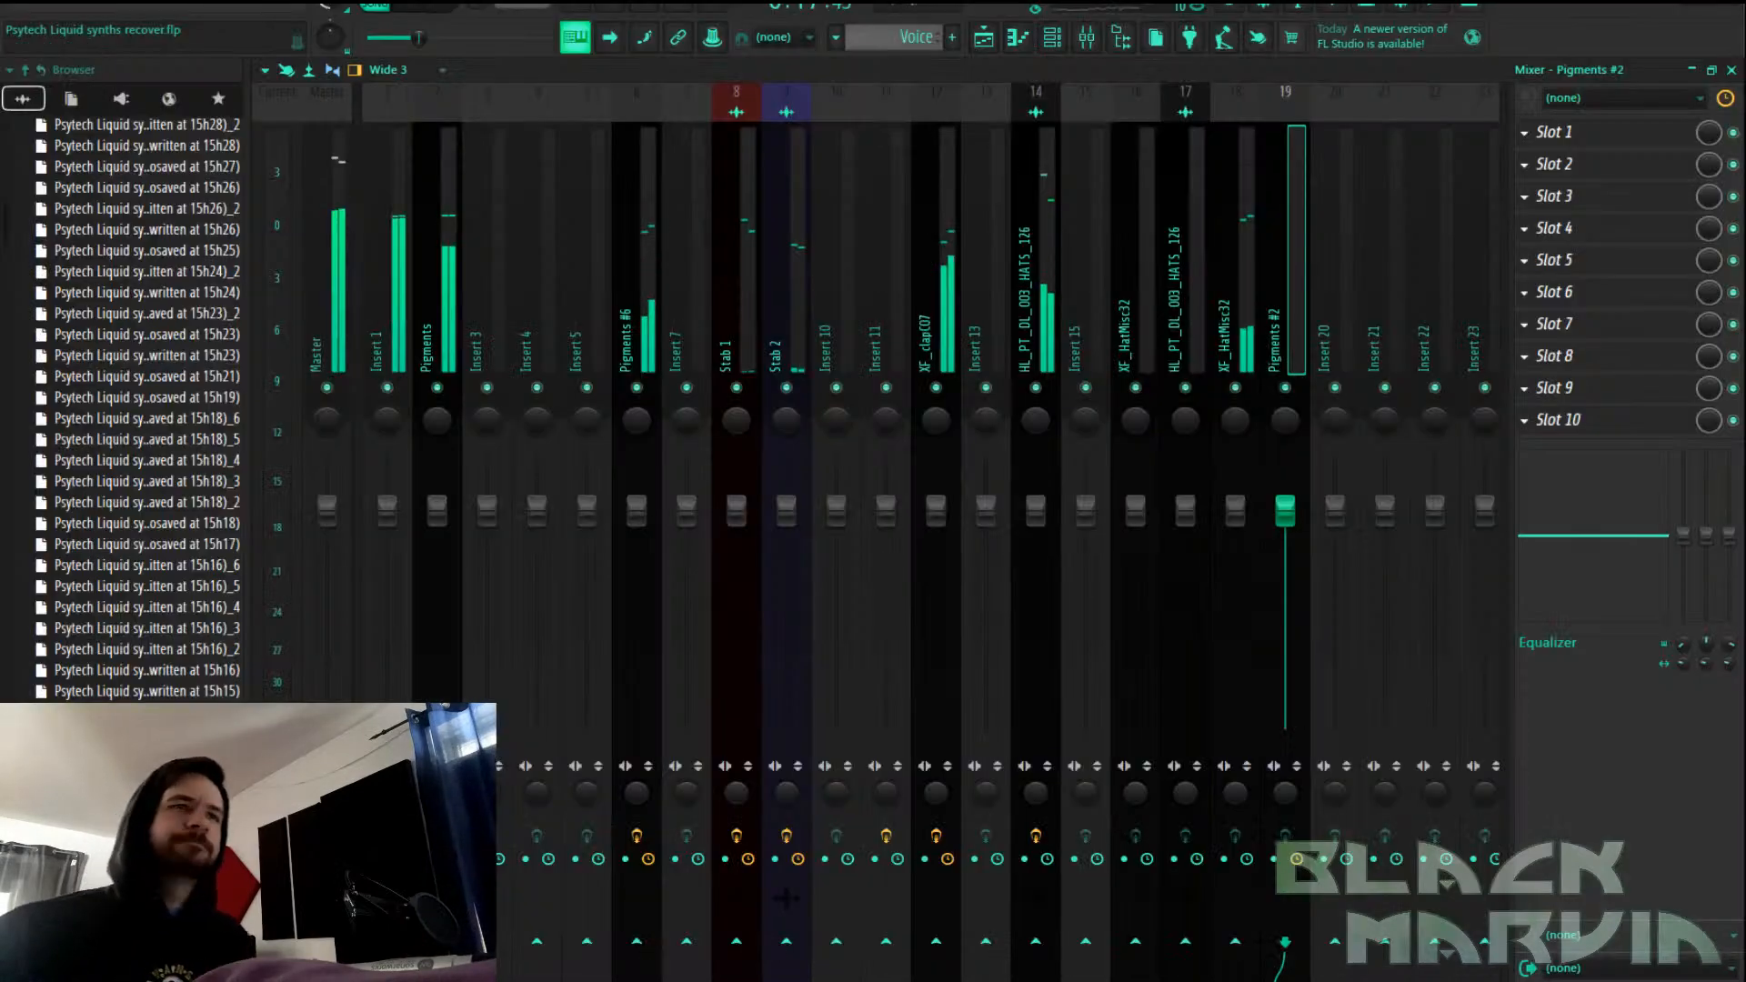
Place the "Luis m wawa" audio sample at bar 9 on Track 17 and set its channel volume to about 51%
{"action": "left_click", "coordinate": [984, 36]}
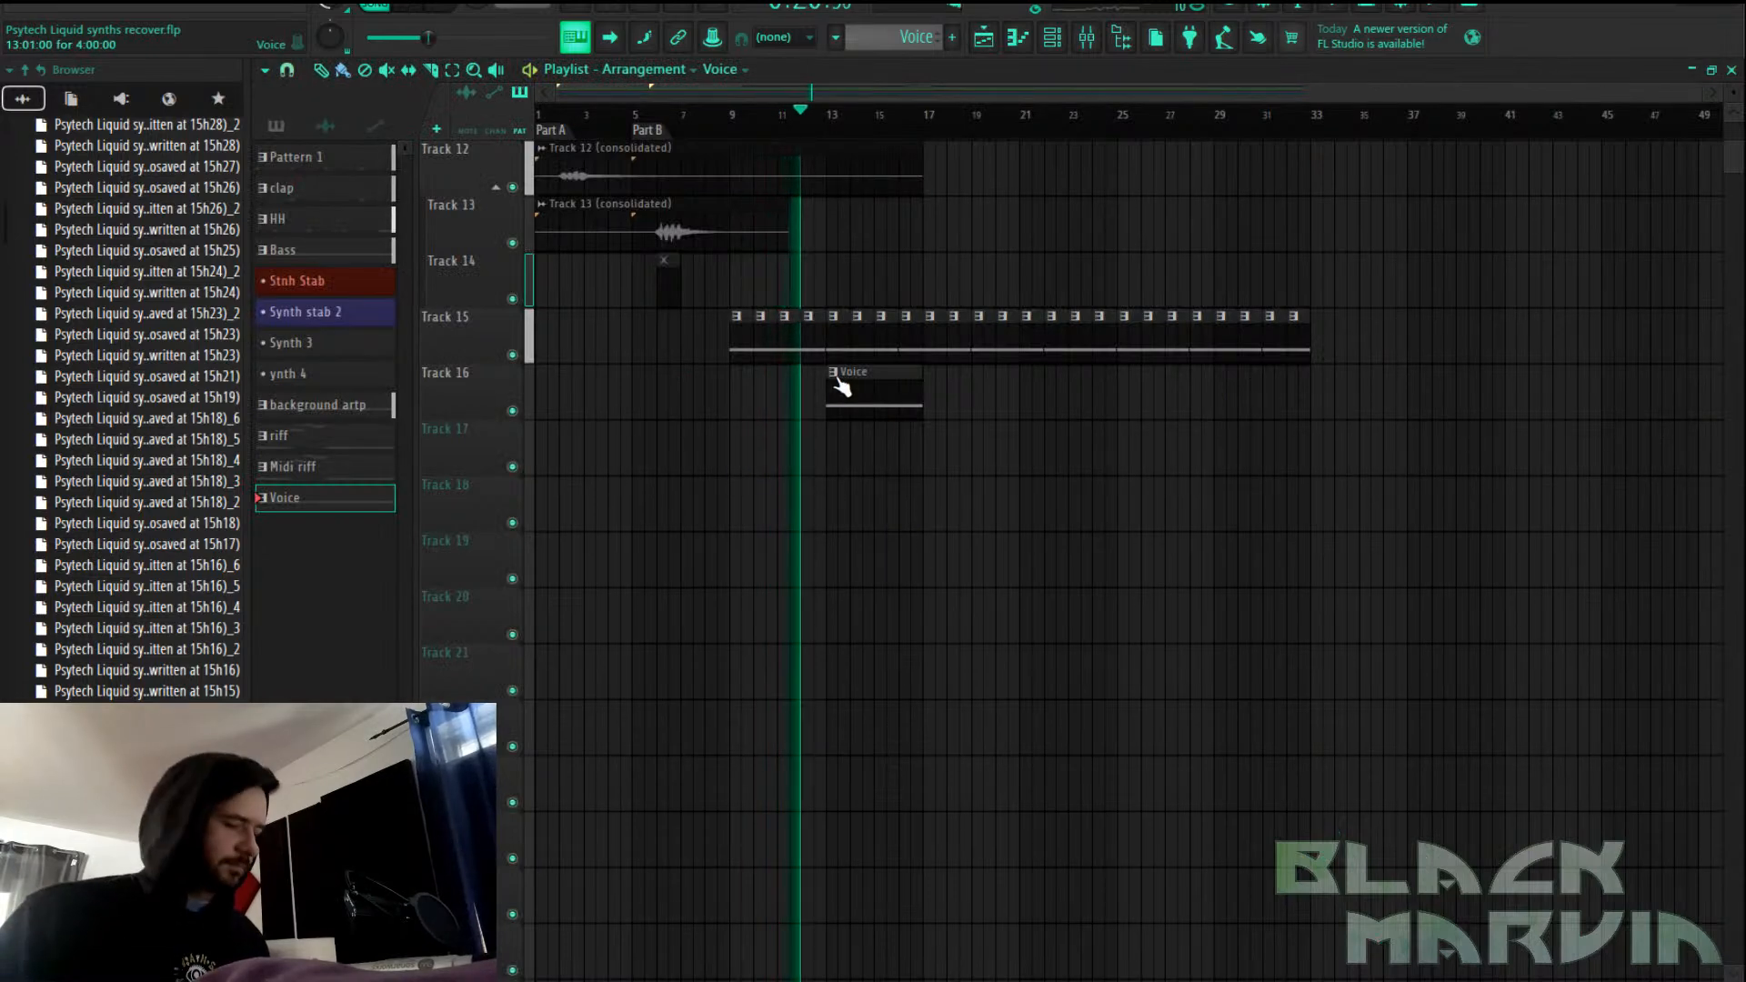
{"action": "scroll", "coordinate": [829, 437], "scroll_direction": "up", "scroll_amount": 1}
{"action": "scroll", "coordinate": [818, 437], "scroll_direction": "down", "scroll_amount": 1}
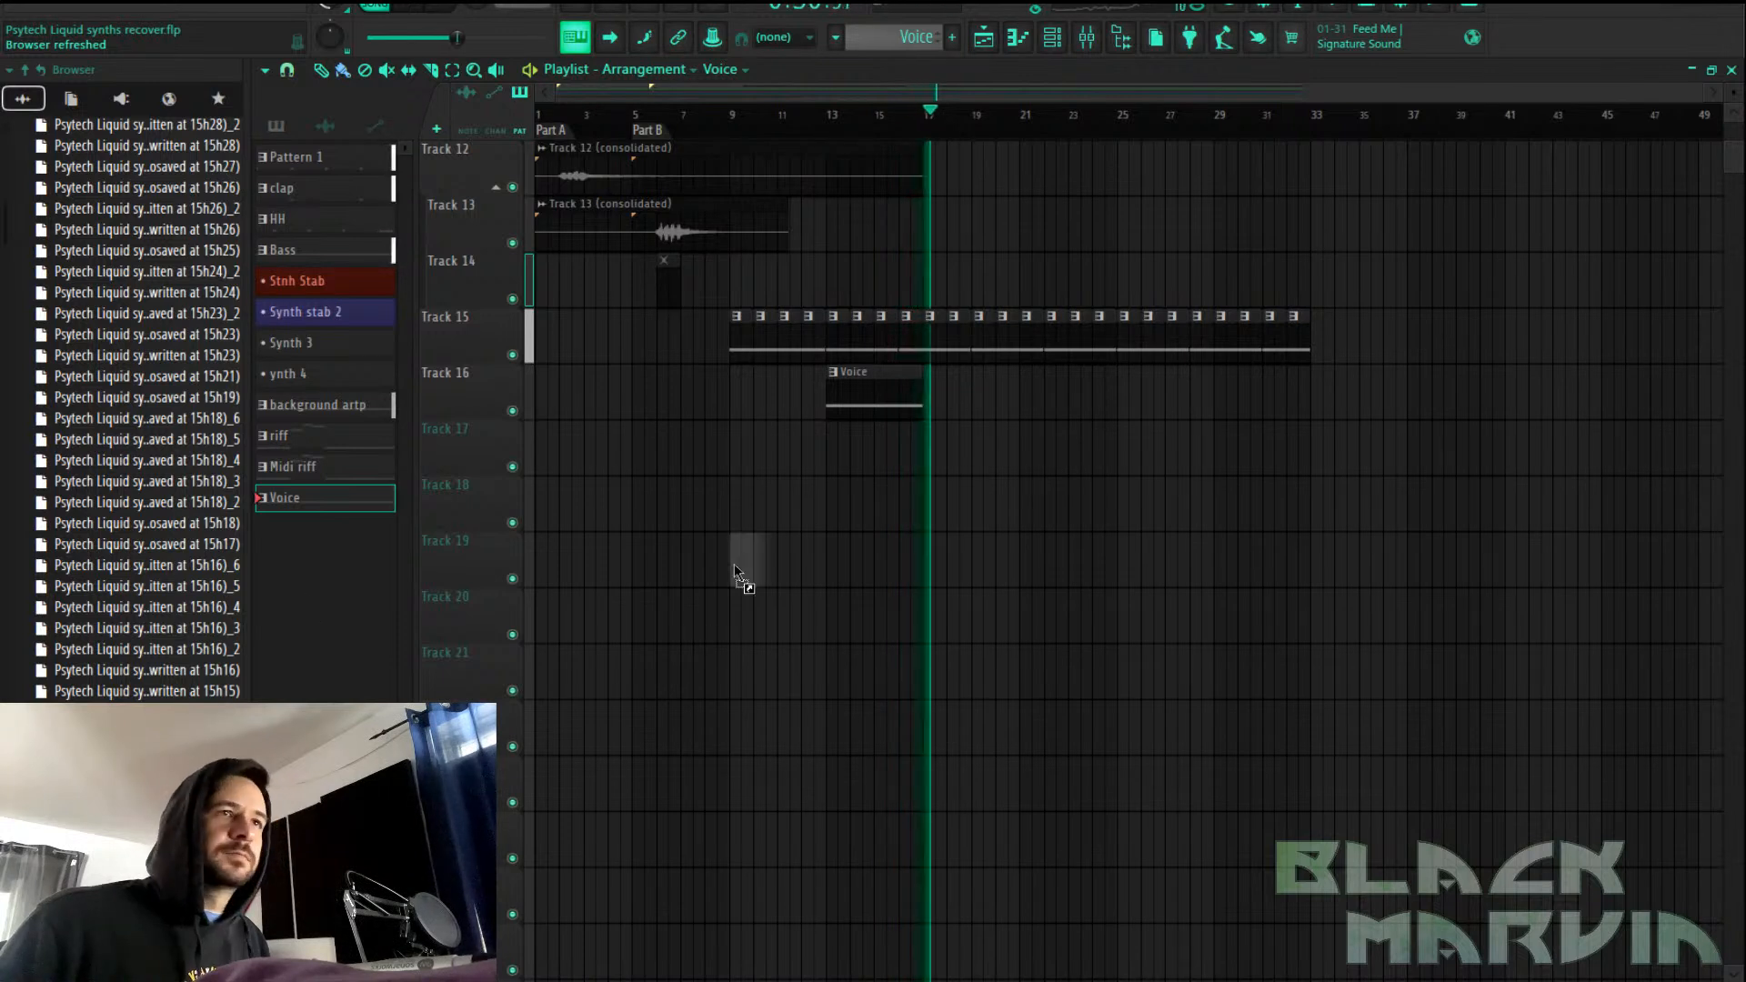
{"action": "left_click_drag", "start_coordinate": [730, 454], "coordinate": [732, 453]}
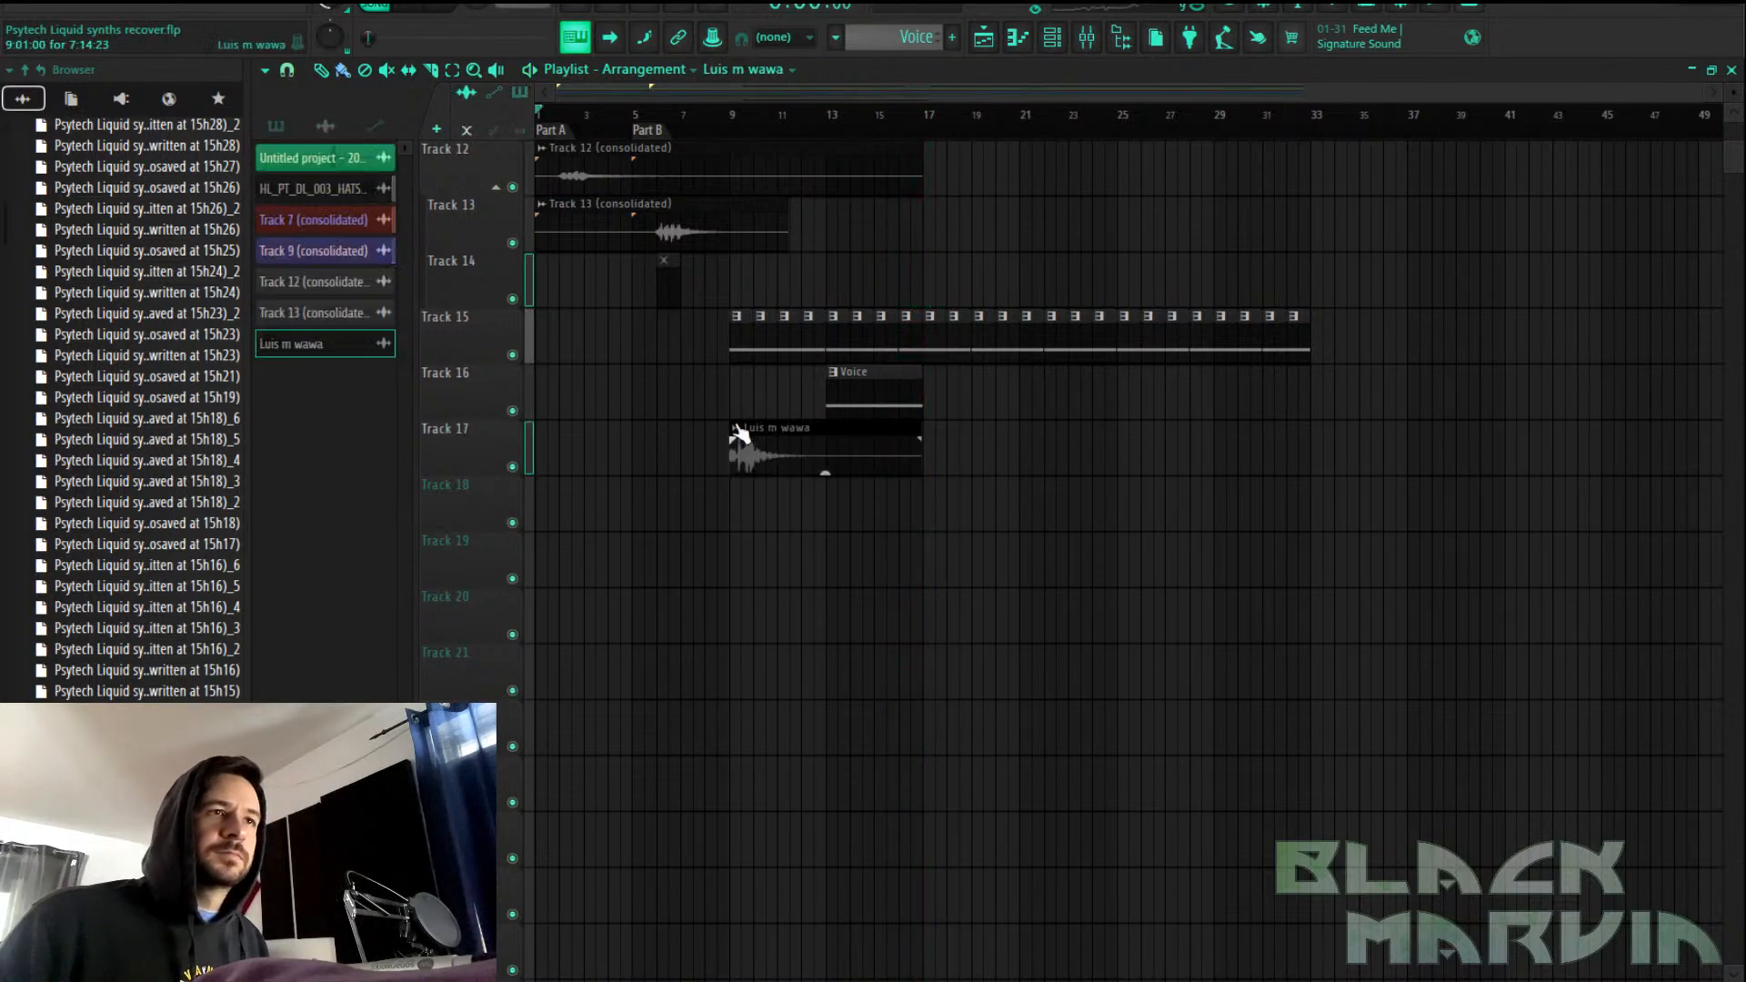
{"action": "double_click", "coordinate": [802, 451]}
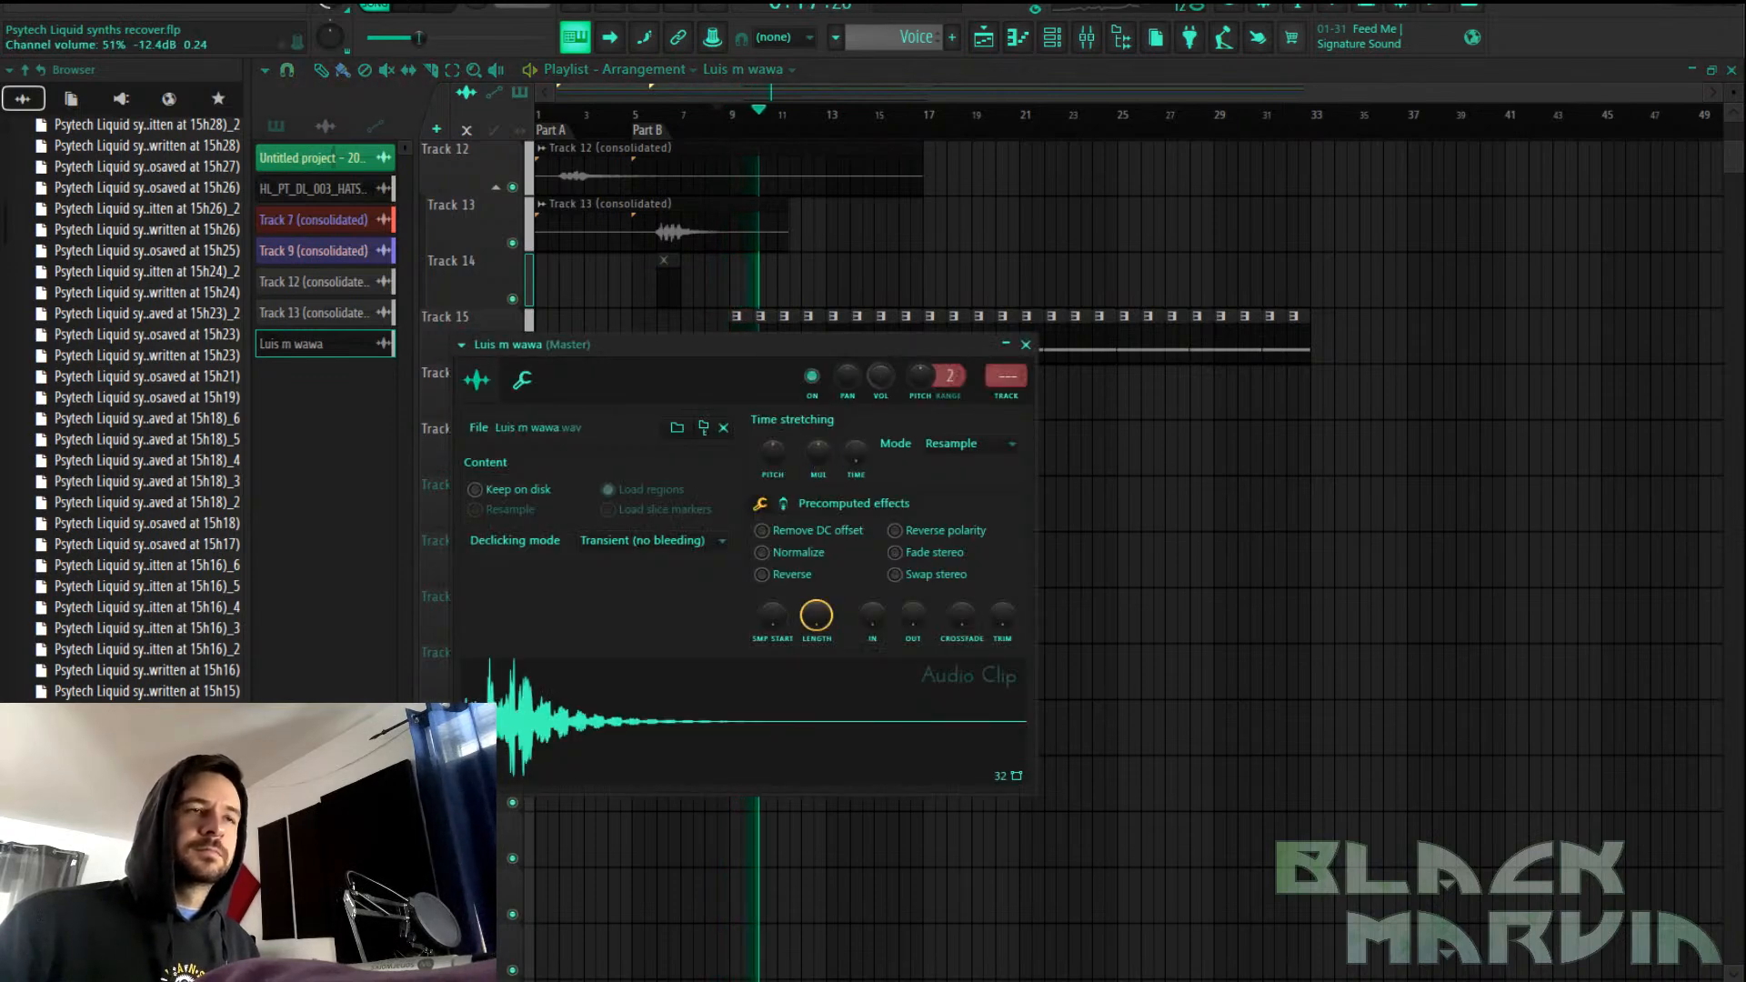
{"action": "key", "text": "Escape"}
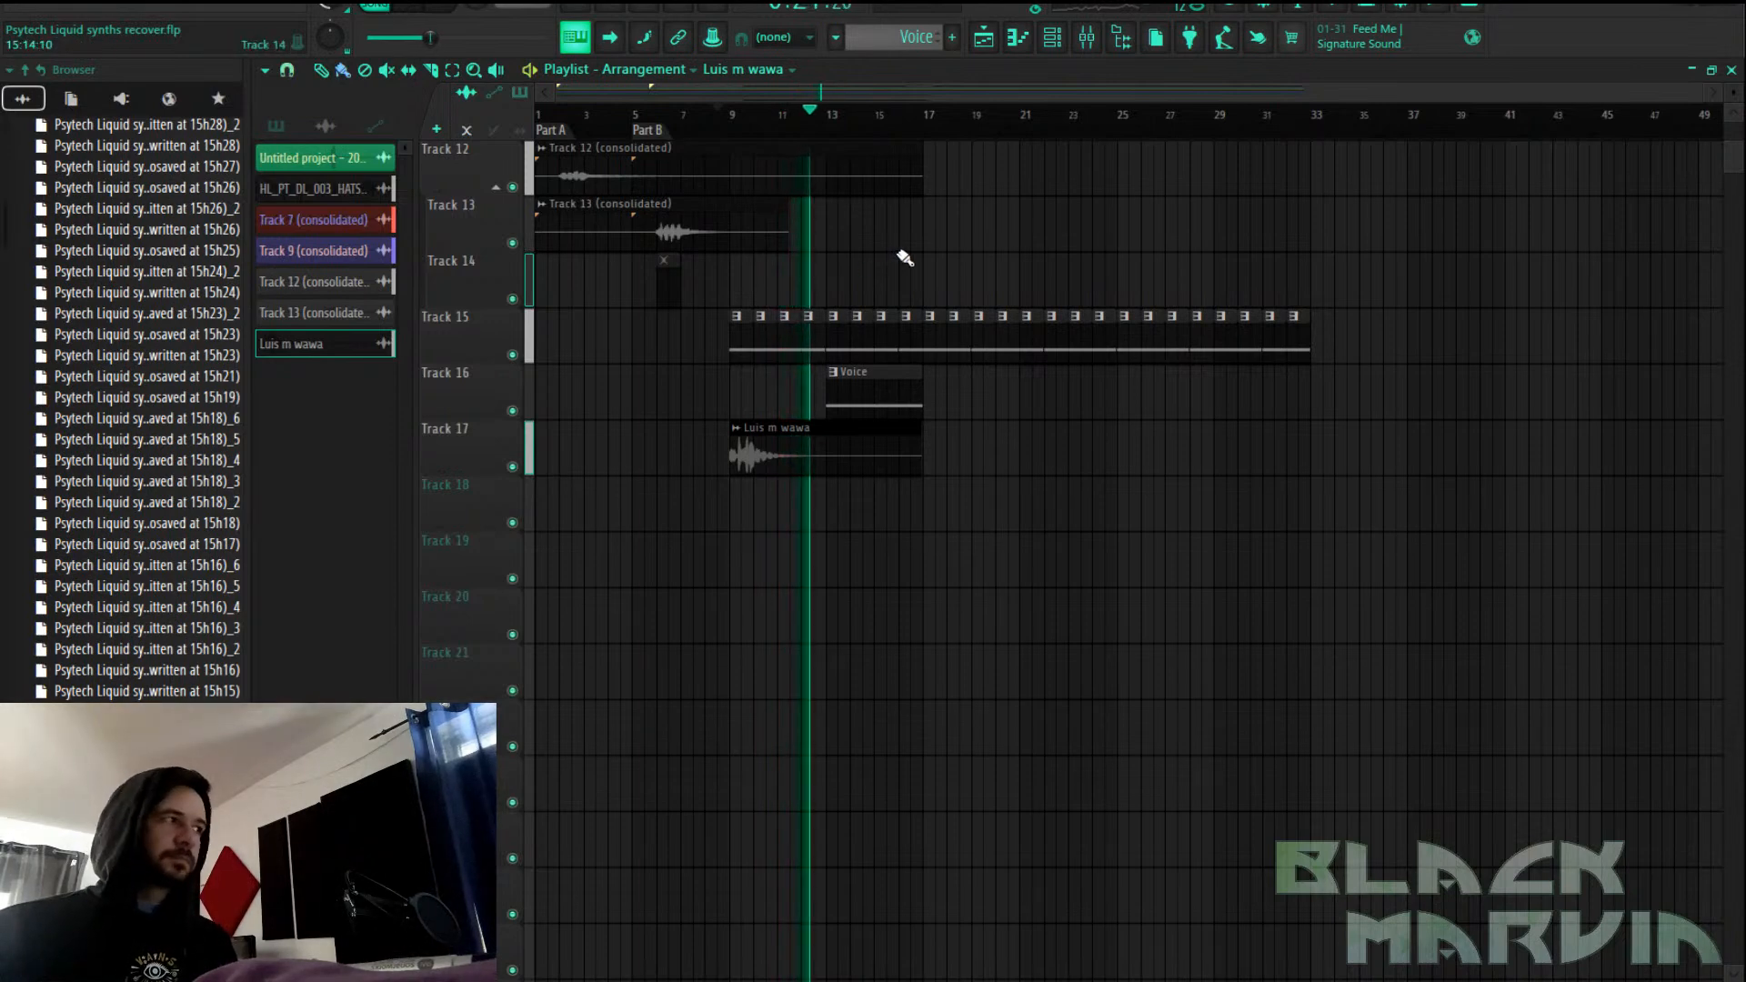
Load Fruity parametric EQ 2 into slot 9 of the Pigments #2 mixer track
{"action": "double_click", "coordinate": [879, 382]}
{"action": "left_click", "coordinate": [1105, 48]}
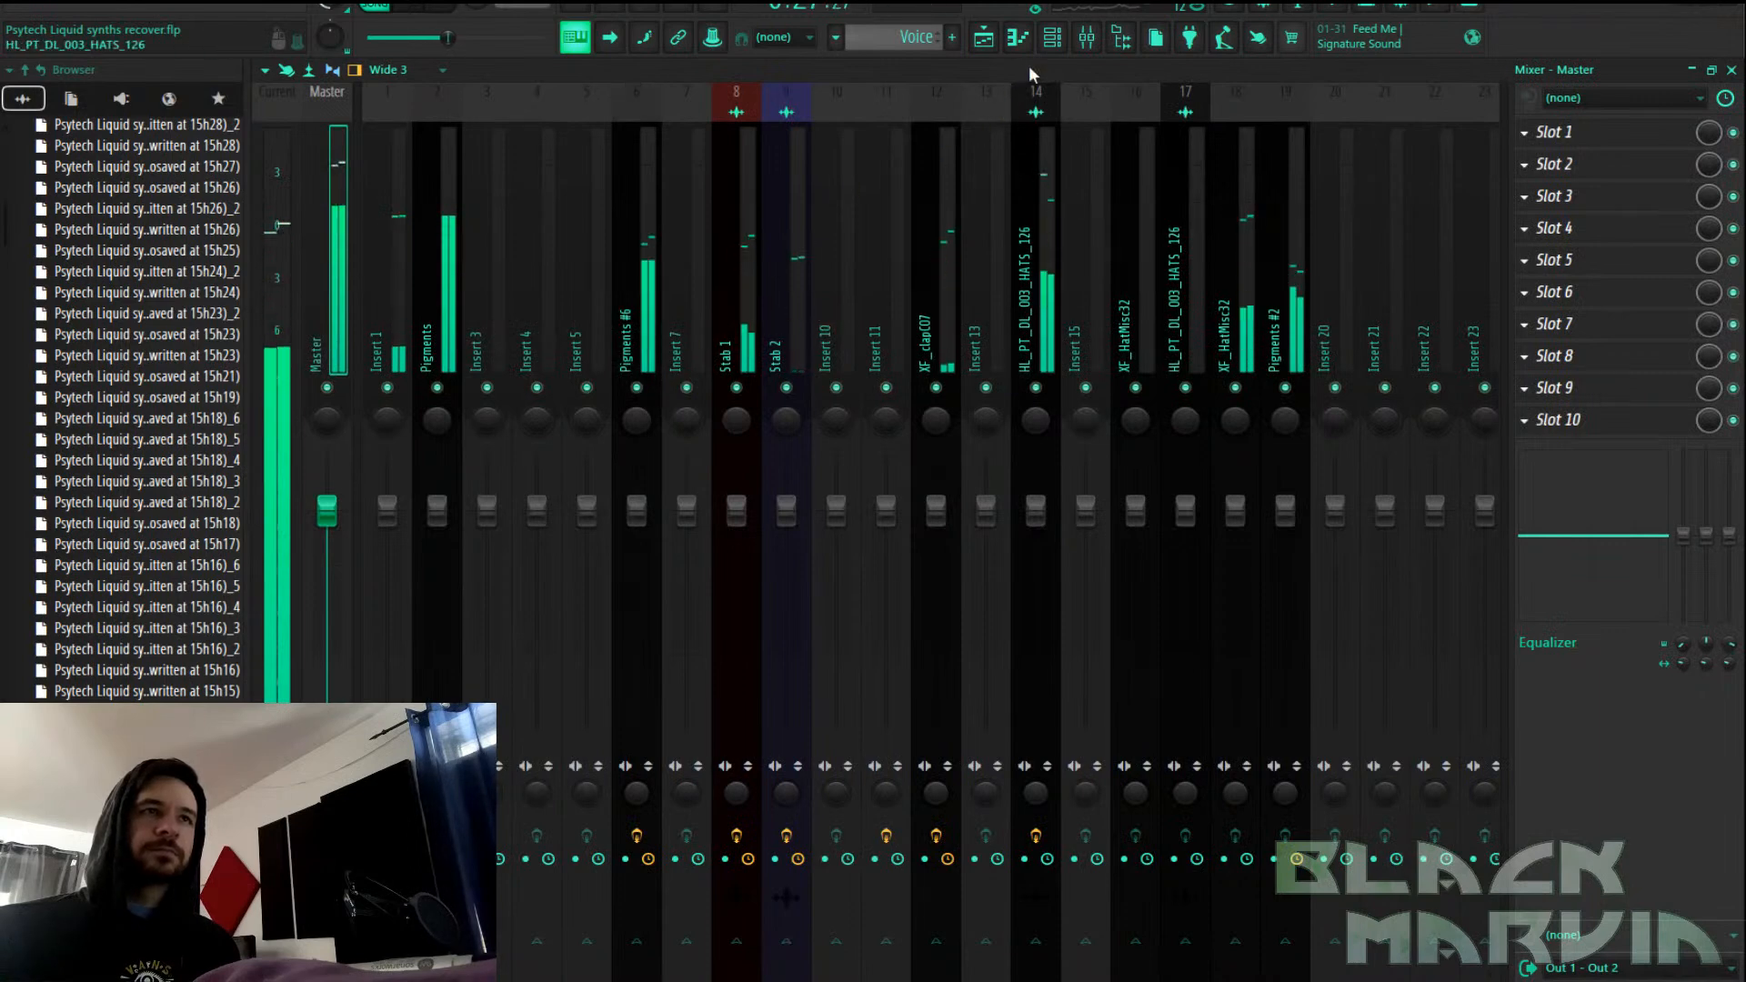
{"action": "left_click", "coordinate": [987, 41]}
{"action": "left_click", "coordinate": [1017, 41]}
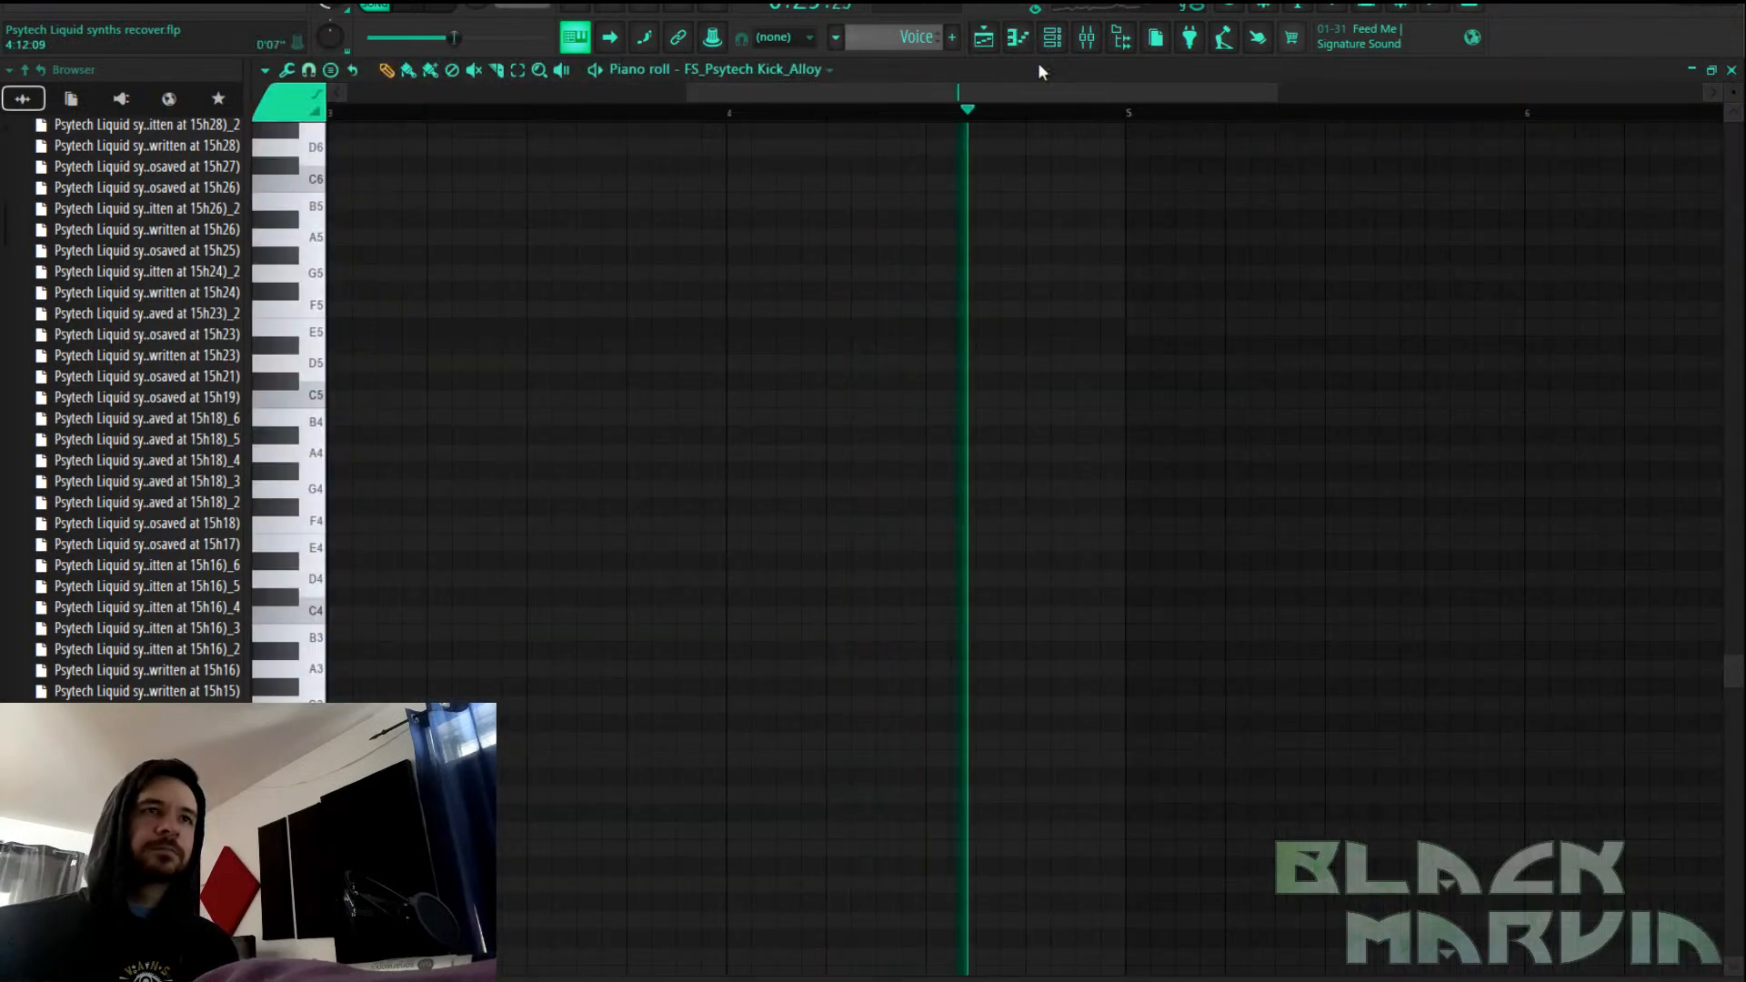
{"action": "key", "text": "F6"}
{"action": "left_click", "coordinate": [749, 450]}
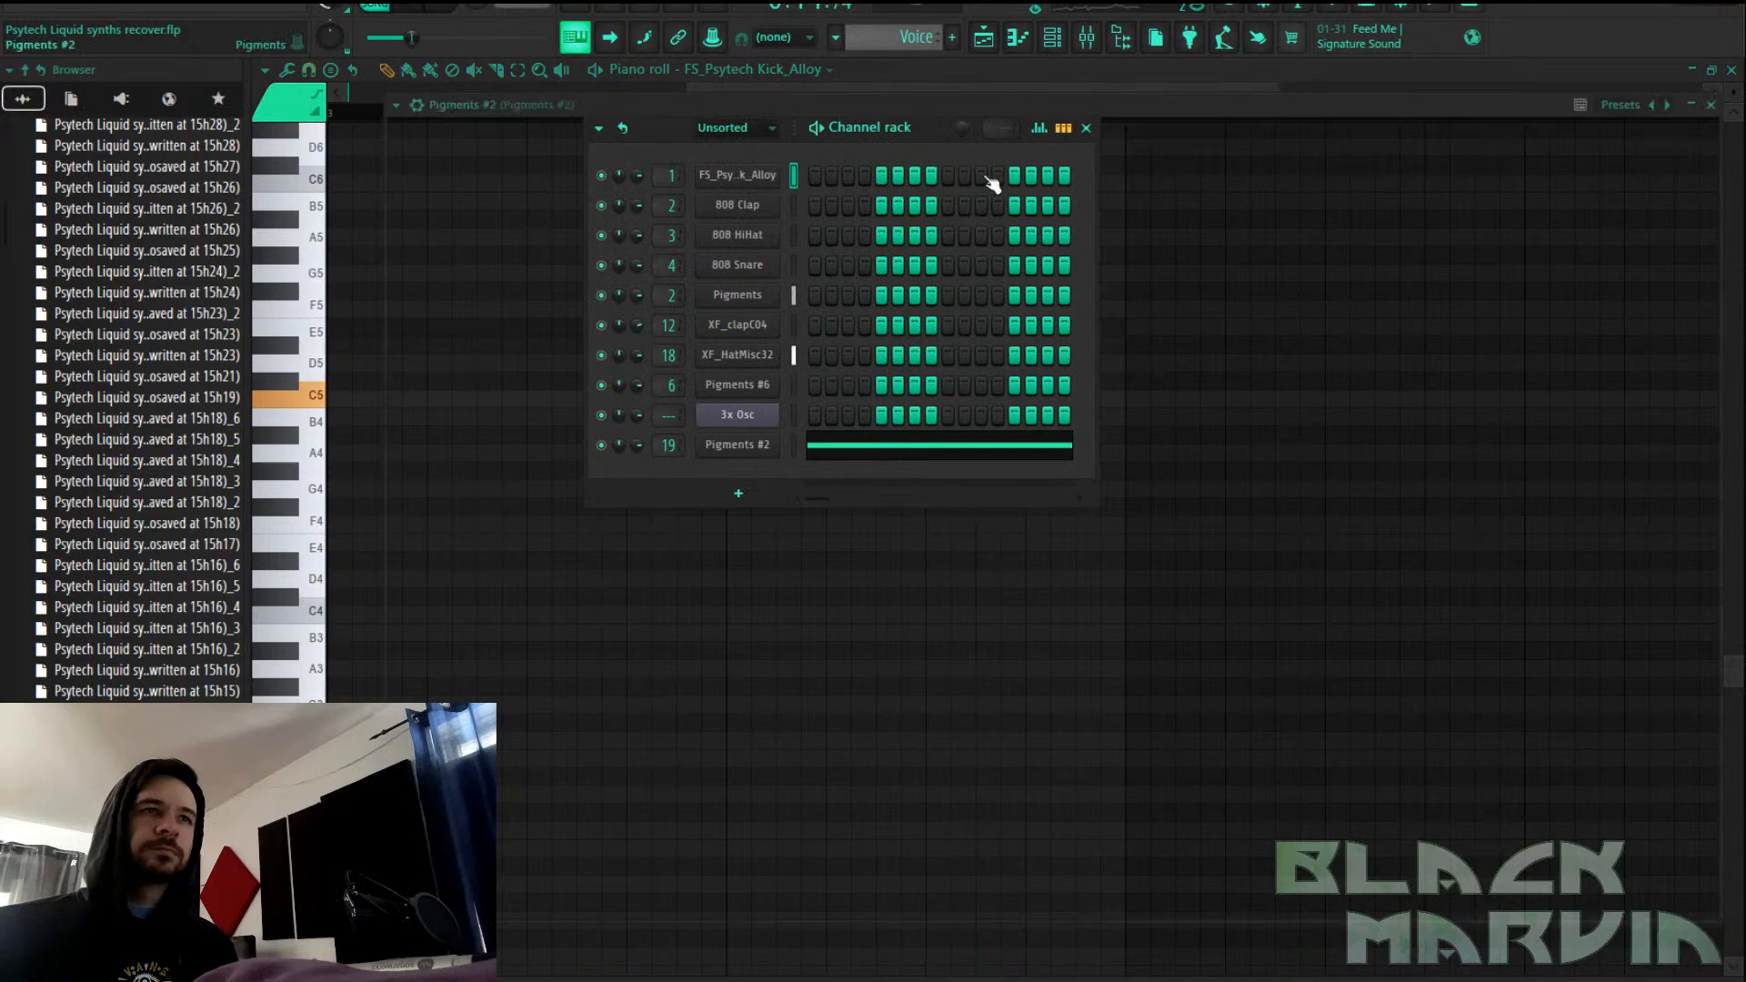
{"action": "left_click", "coordinate": [1095, 45]}
{"action": "left_click", "coordinate": [1631, 404]}
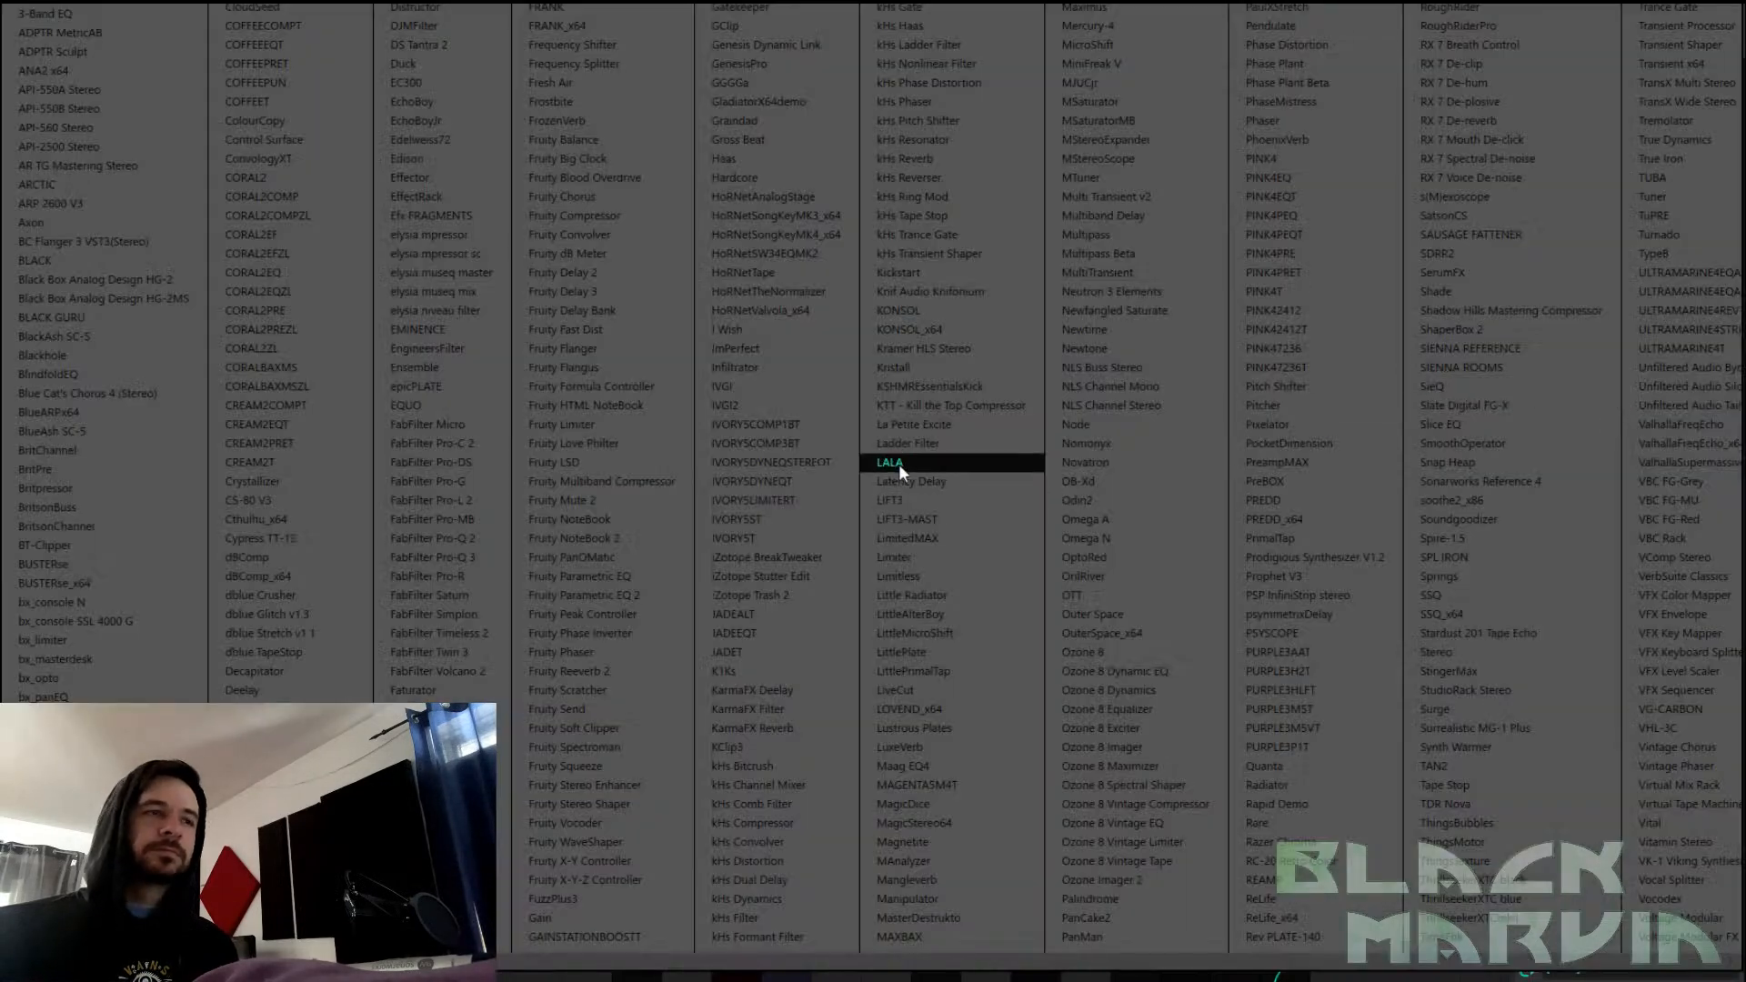
{"action": "left_click", "coordinate": [674, 596]}
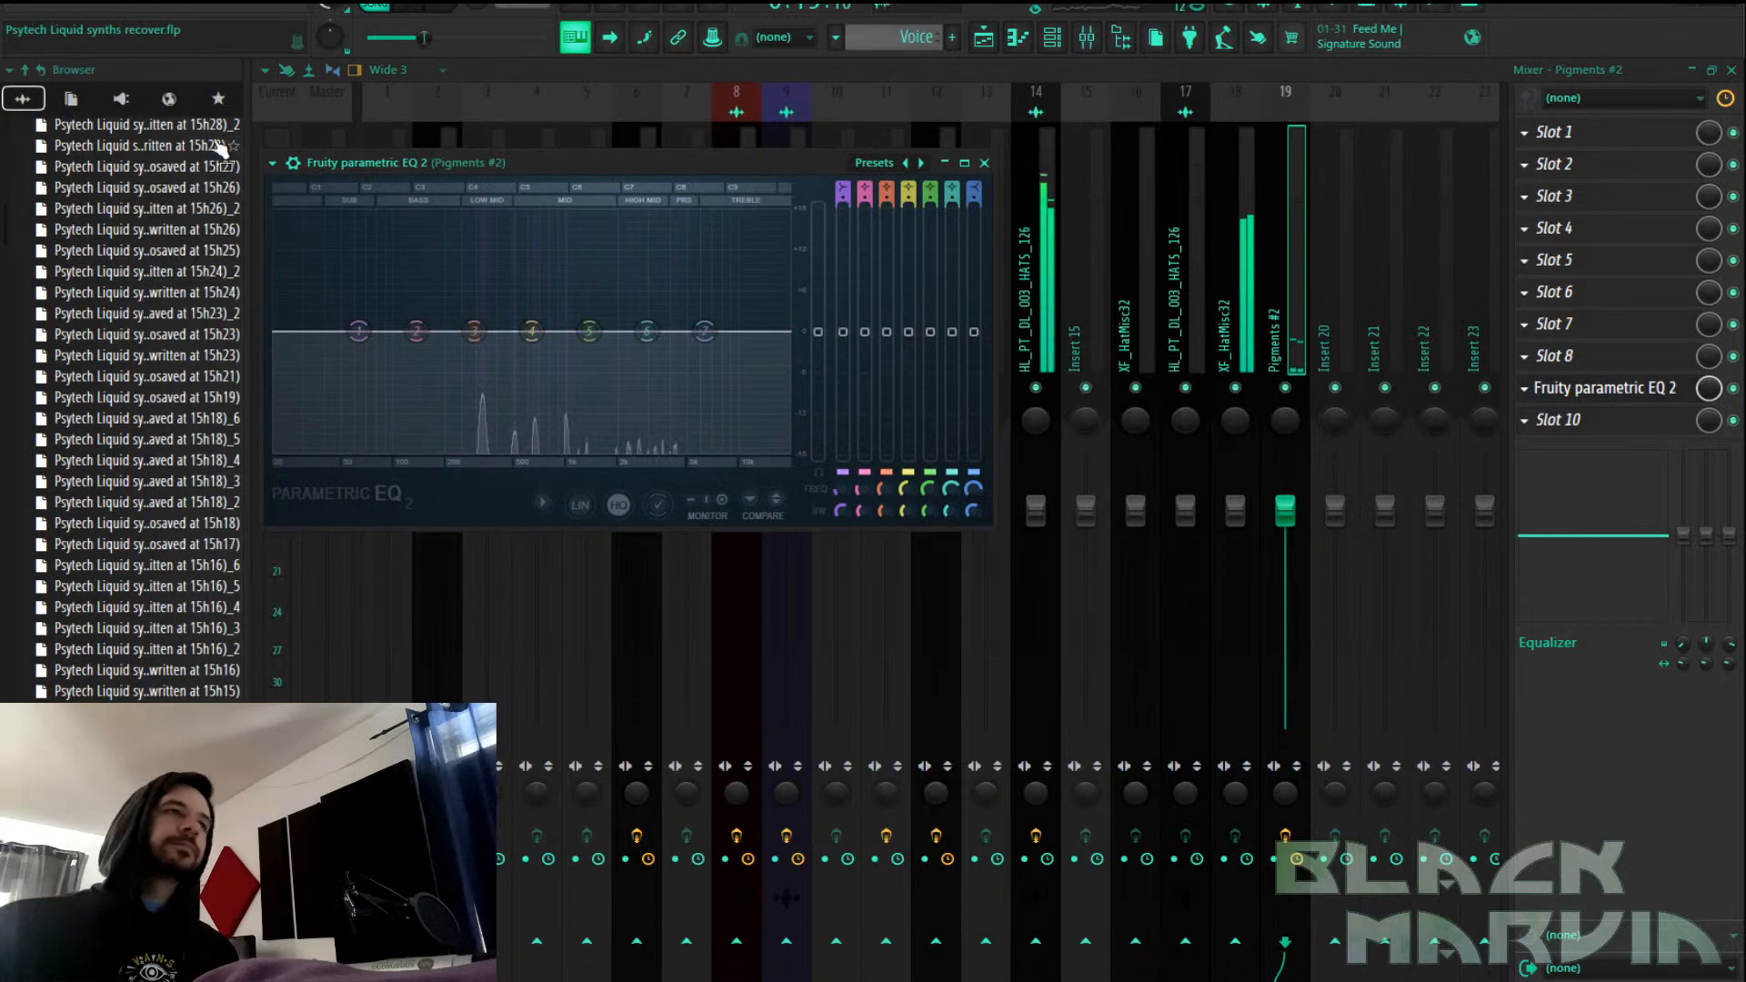
{"action": "left_click_drag", "start_coordinate": [491, 163], "coordinate": [915, 176]}
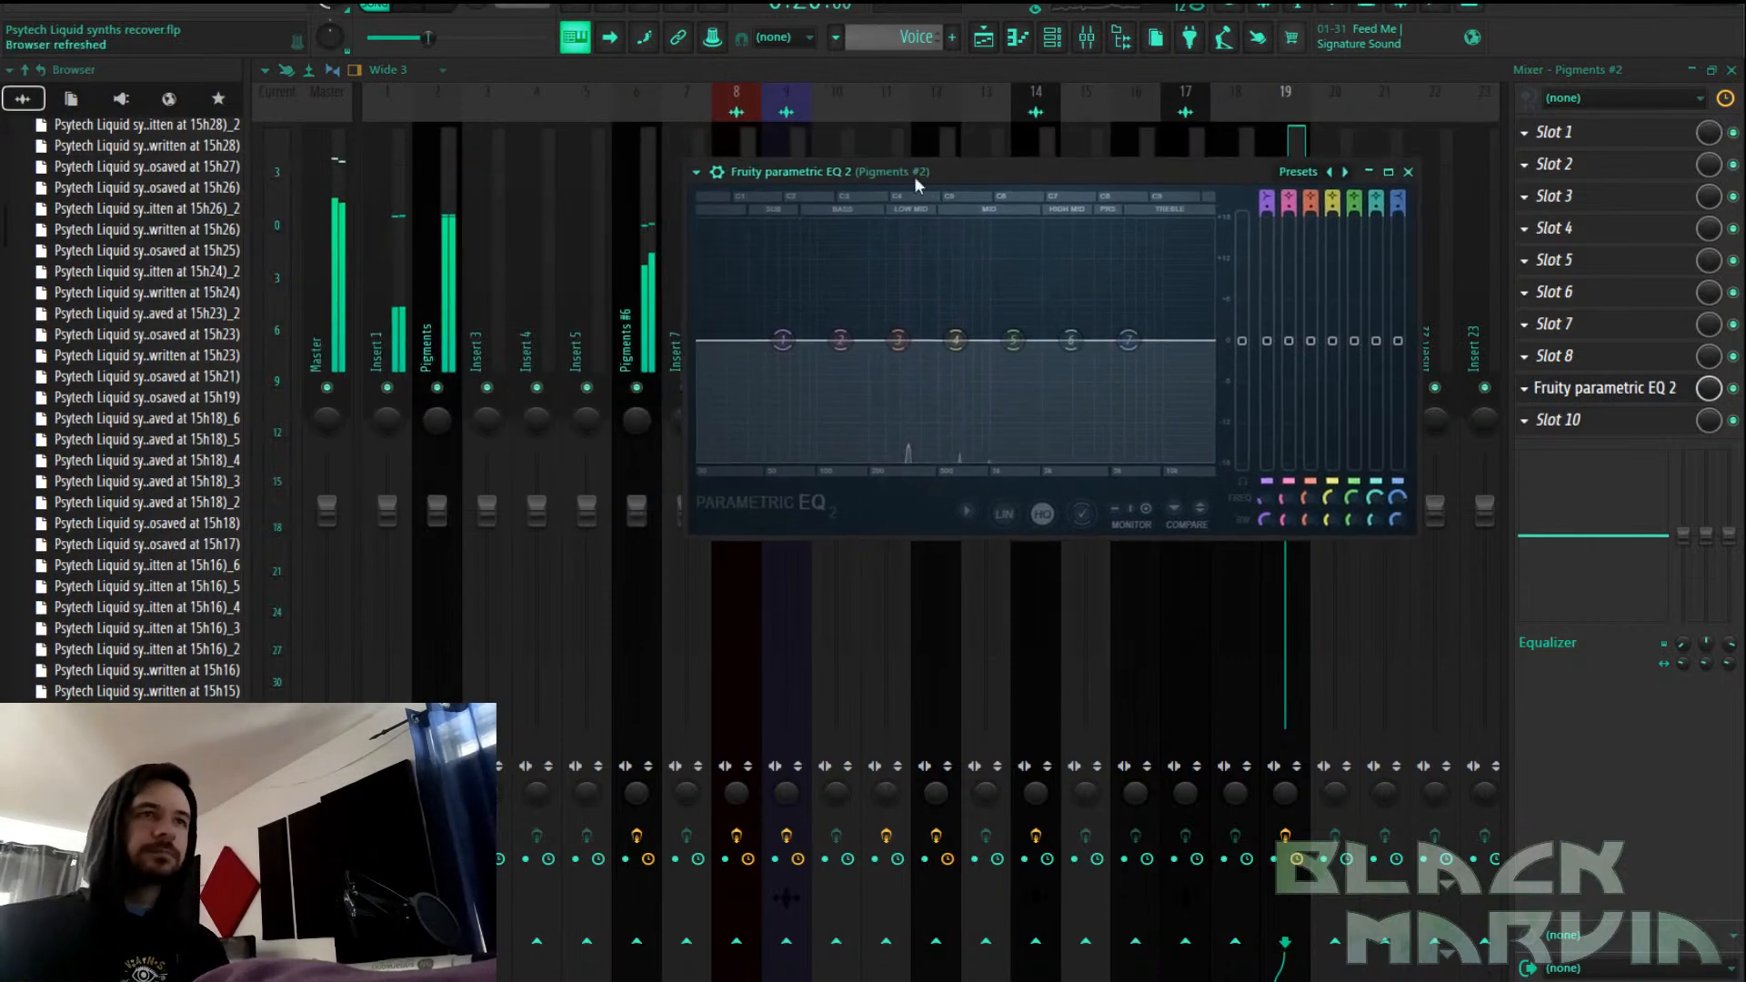
Apply the EQ's HP preset, cut band 4 in the low mids and lower band 5 to about -8.9 dB at 3825 Hz
{"action": "left_click", "coordinate": [696, 172]}
{"action": "mouse_move", "coordinate": [779, 250]}
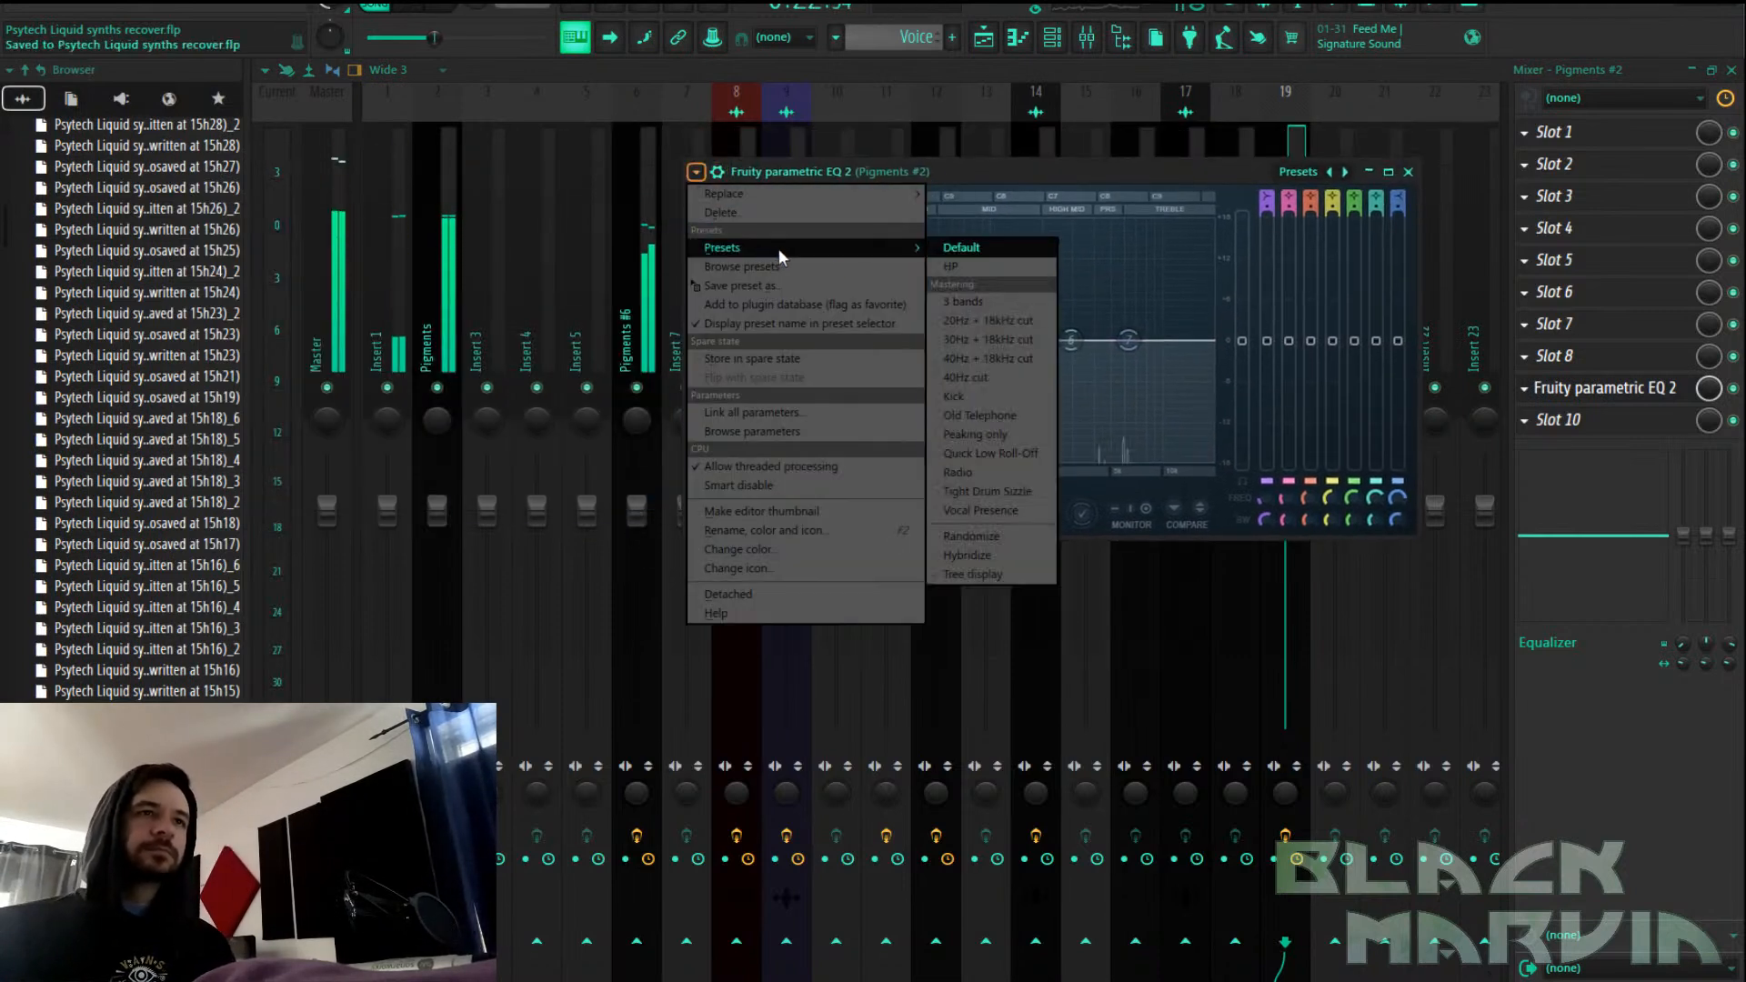
{"action": "left_click", "coordinate": [942, 268]}
{"action": "left_click_drag", "start_coordinate": [955, 341], "coordinate": [964, 405]}
{"action": "left_click_drag", "start_coordinate": [1012, 341], "coordinate": [1091, 401]}
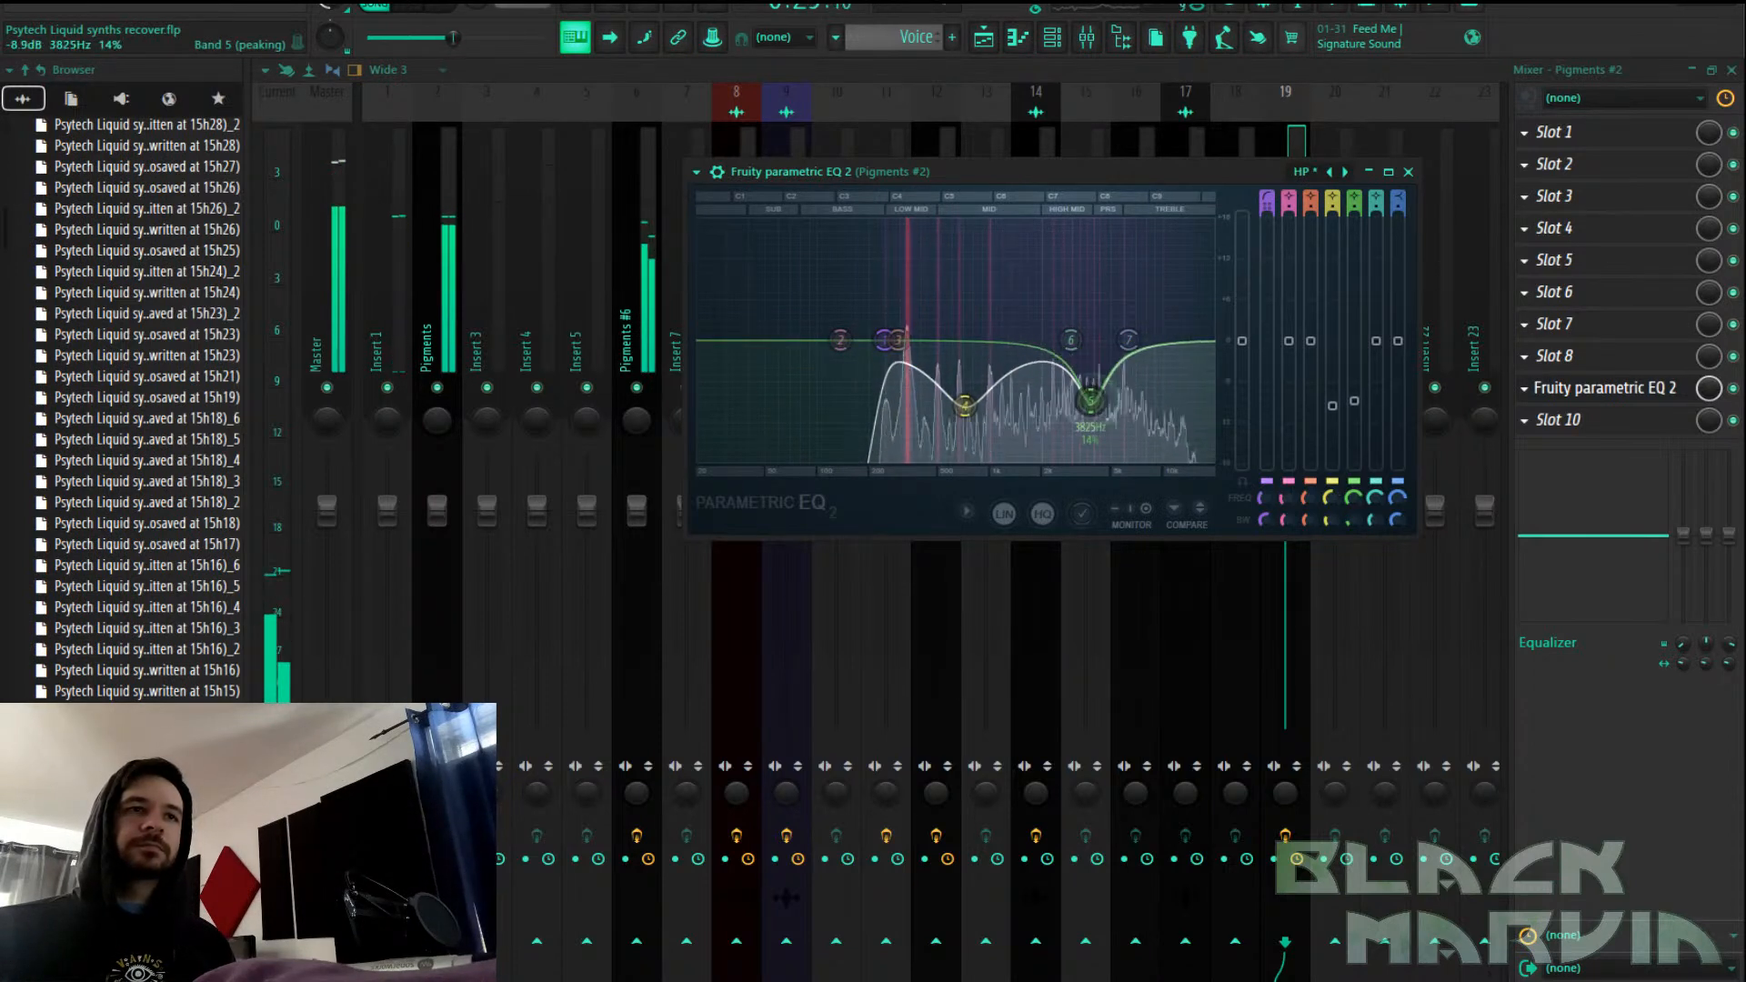
{"action": "left_click_drag", "start_coordinate": [964, 404], "coordinate": [916, 414]}
Load kHs Frequency Shifter into slot 6 of the Pigments #2 mixer track and create an automation clip for its Shift
{"action": "left_click", "coordinate": [1591, 297]}
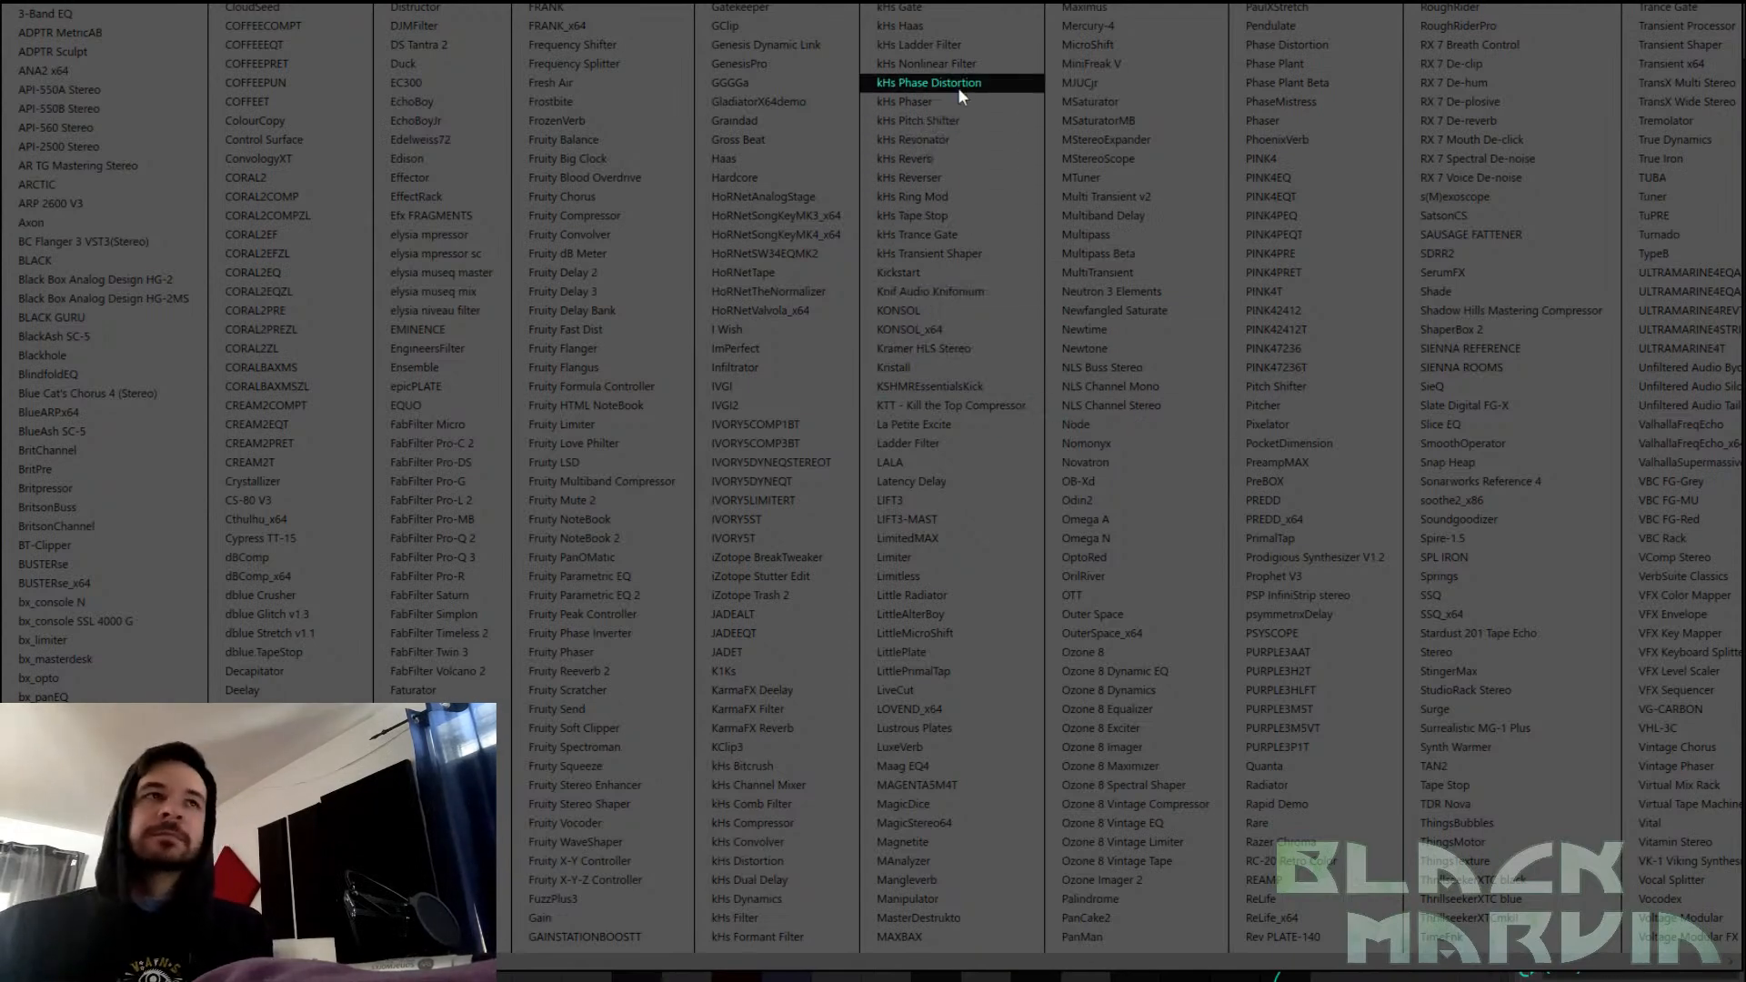
{"action": "left_click", "coordinate": [970, 5]}
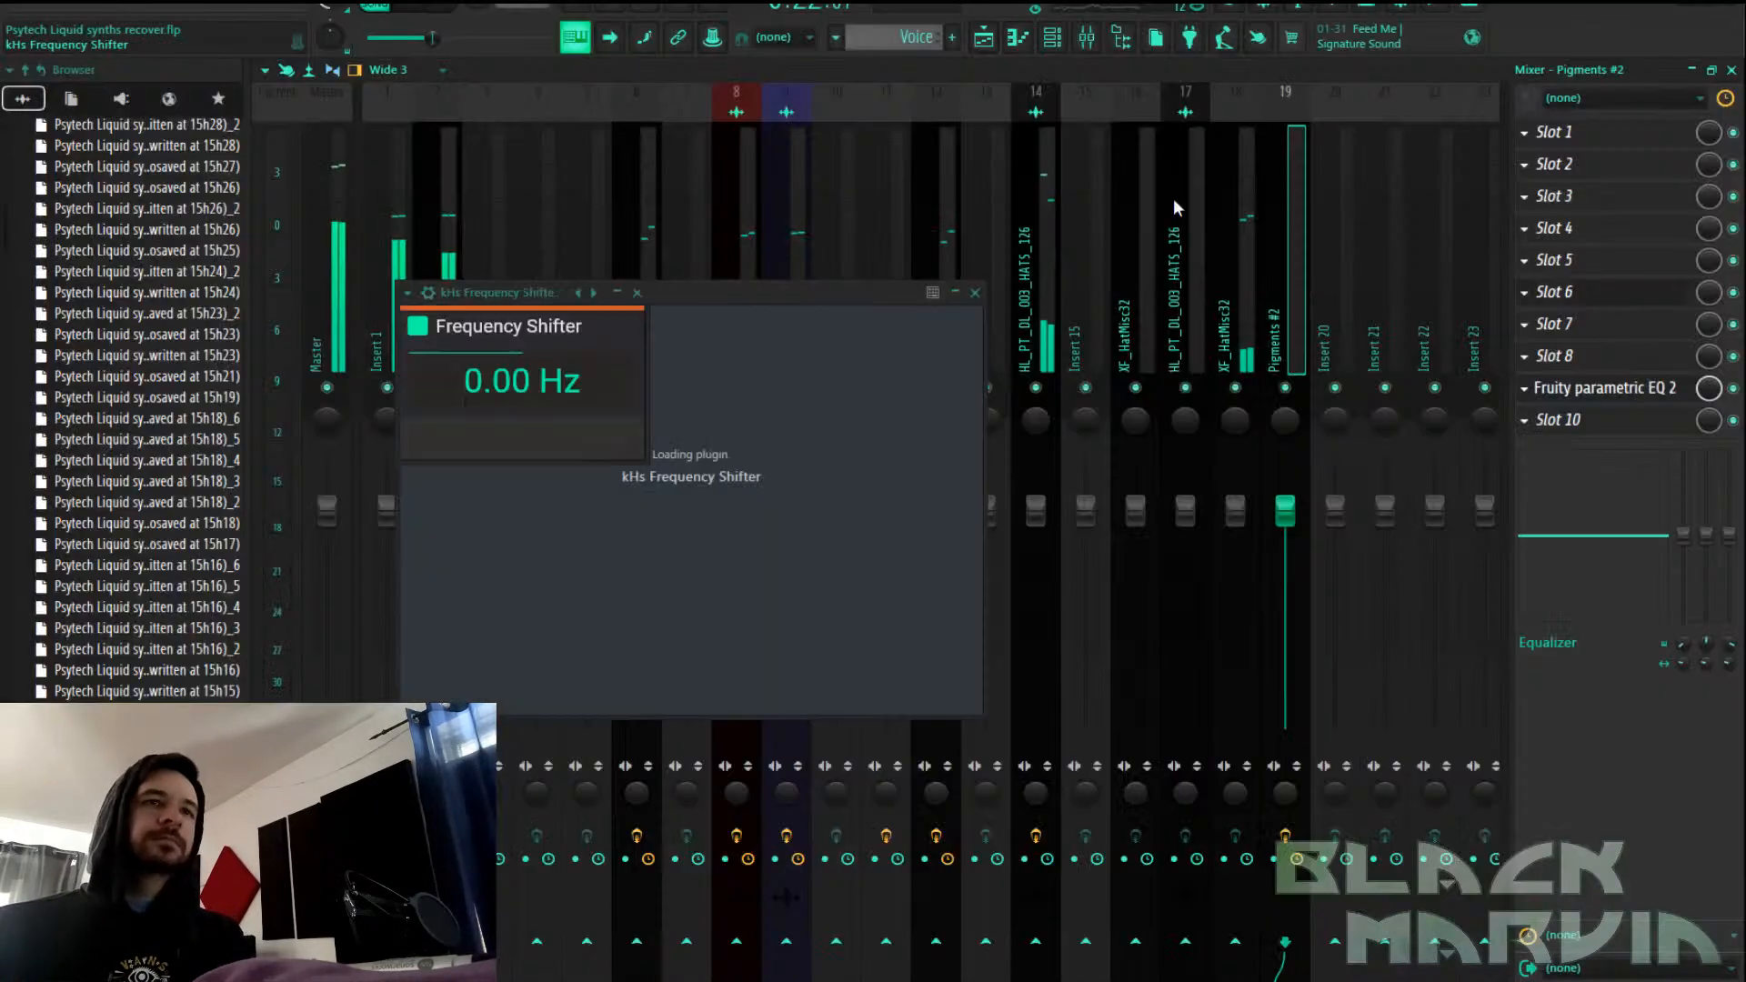
{"action": "left_click_drag", "start_coordinate": [542, 382], "coordinate": [542, 380]}
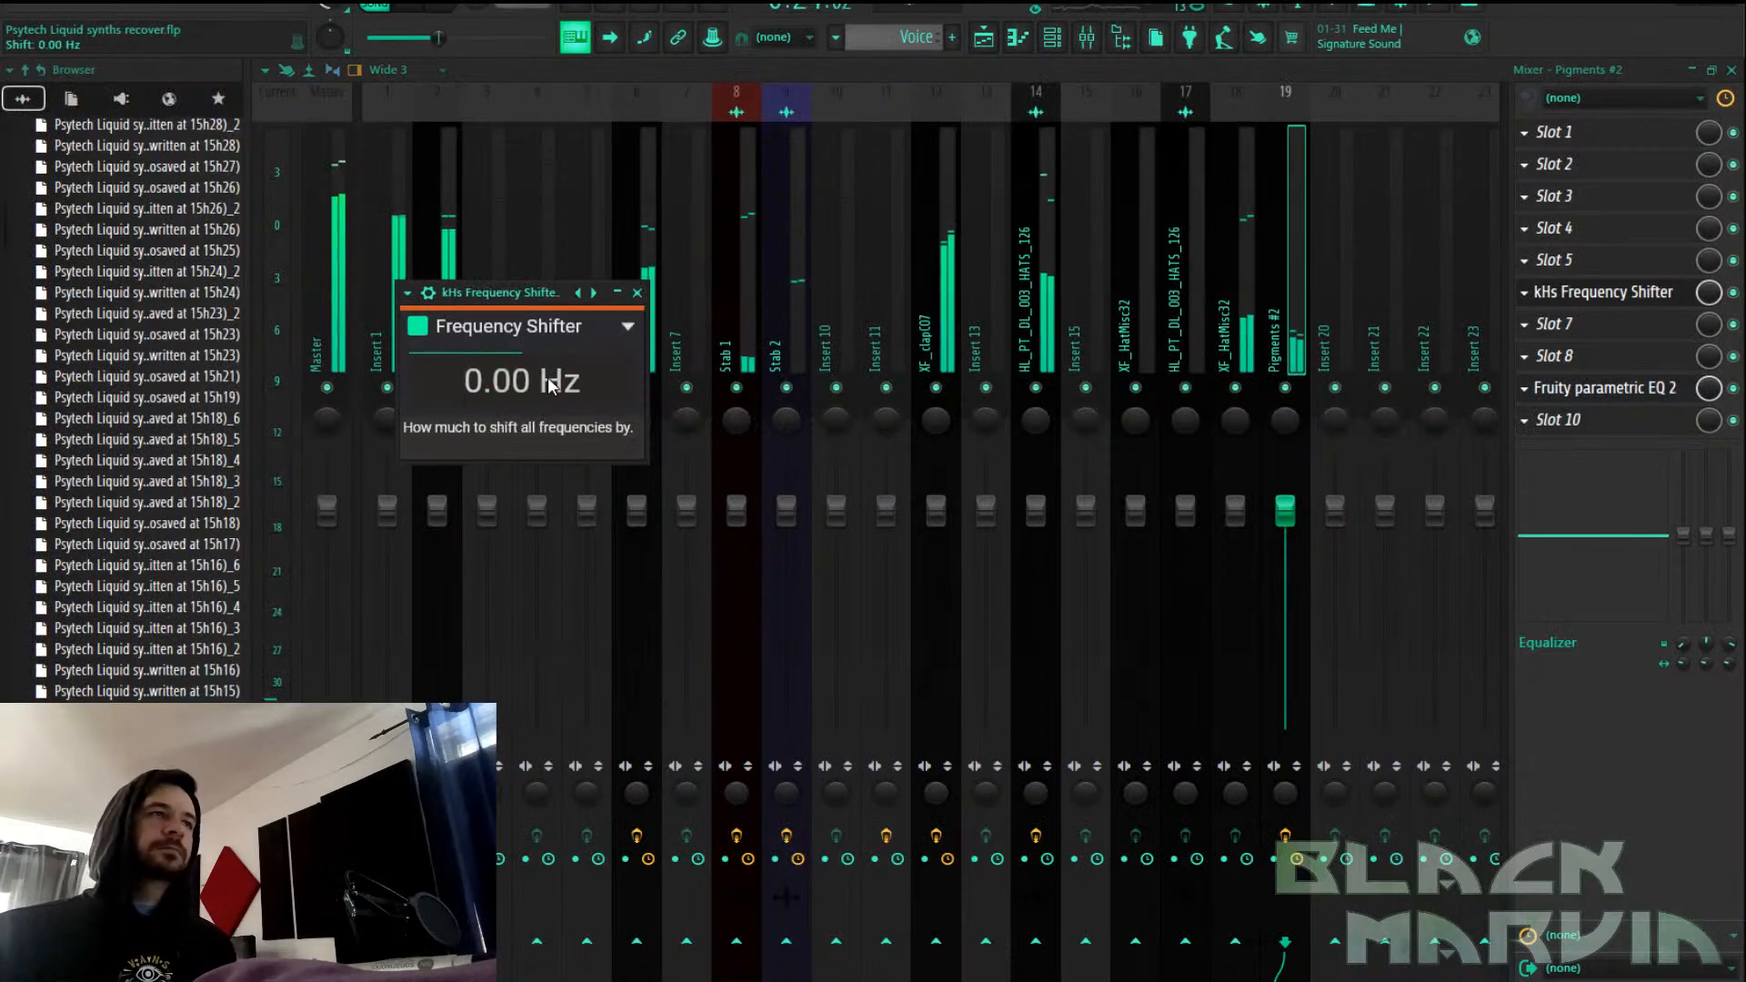
{"action": "left_click", "coordinate": [269, 7]}
{"action": "mouse_move", "coordinate": [345, 239]}
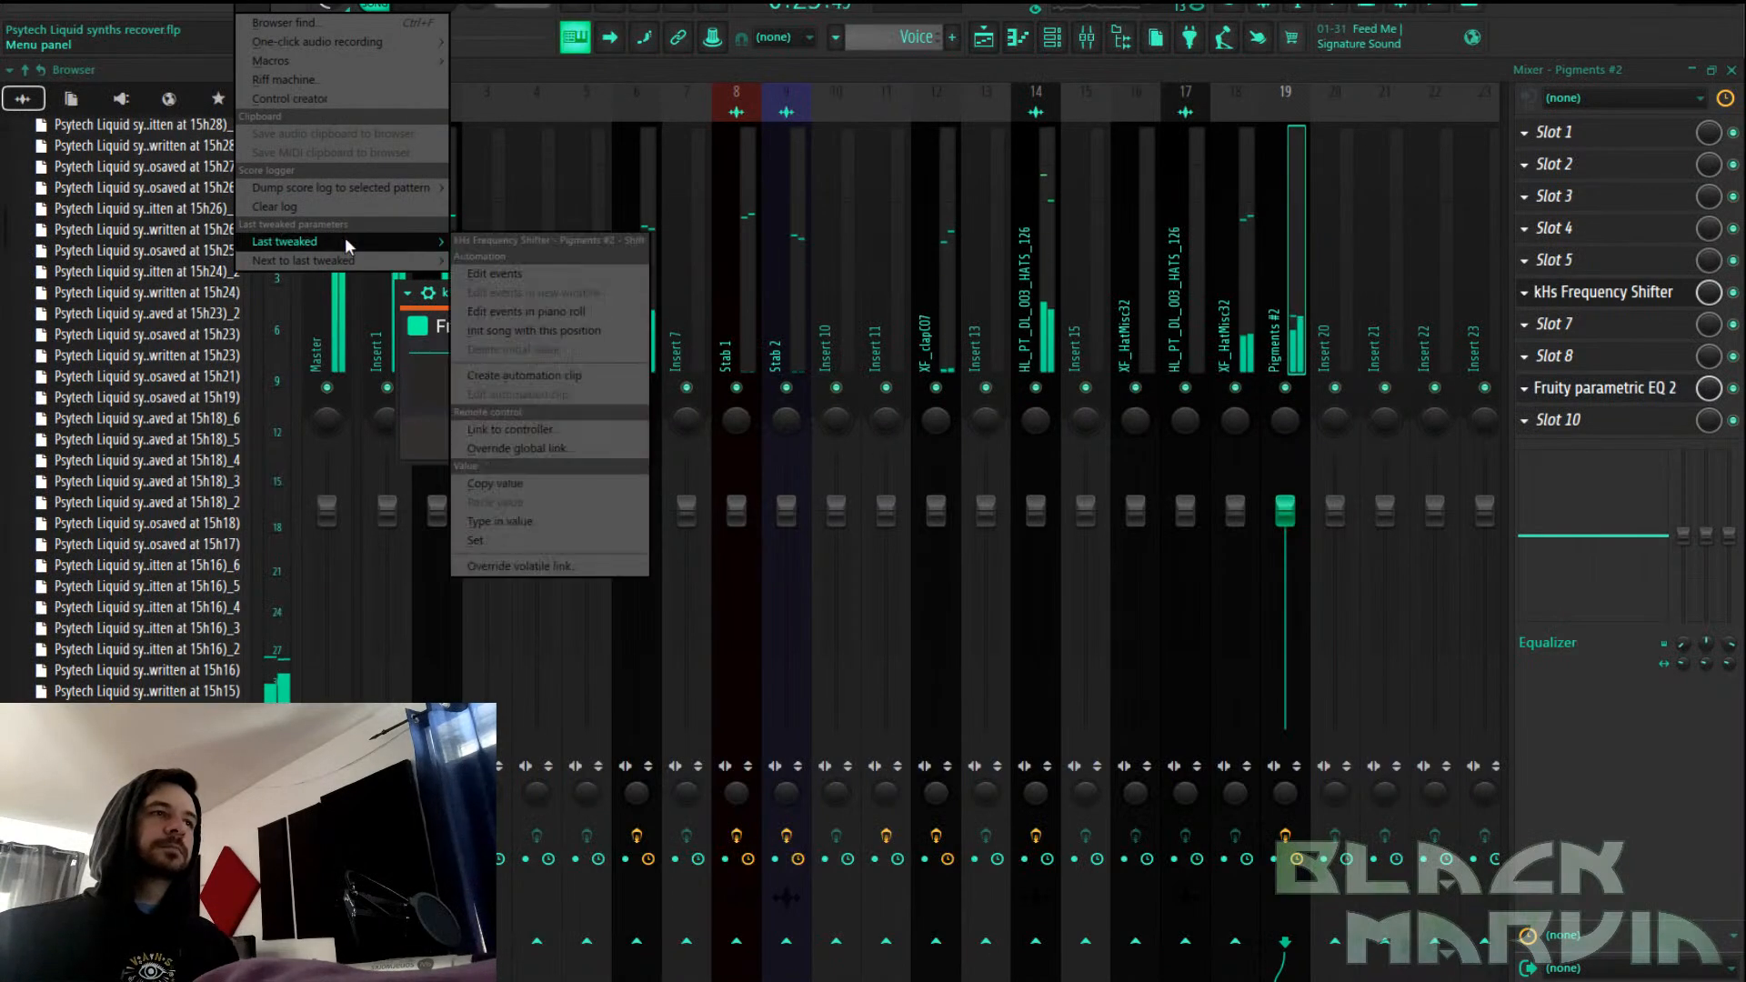
{"action": "left_click", "coordinate": [536, 375]}
Copy the value of the first point in the Frequency Shifter Shift automation clip on Track 18
{"action": "left_click", "coordinate": [983, 37]}
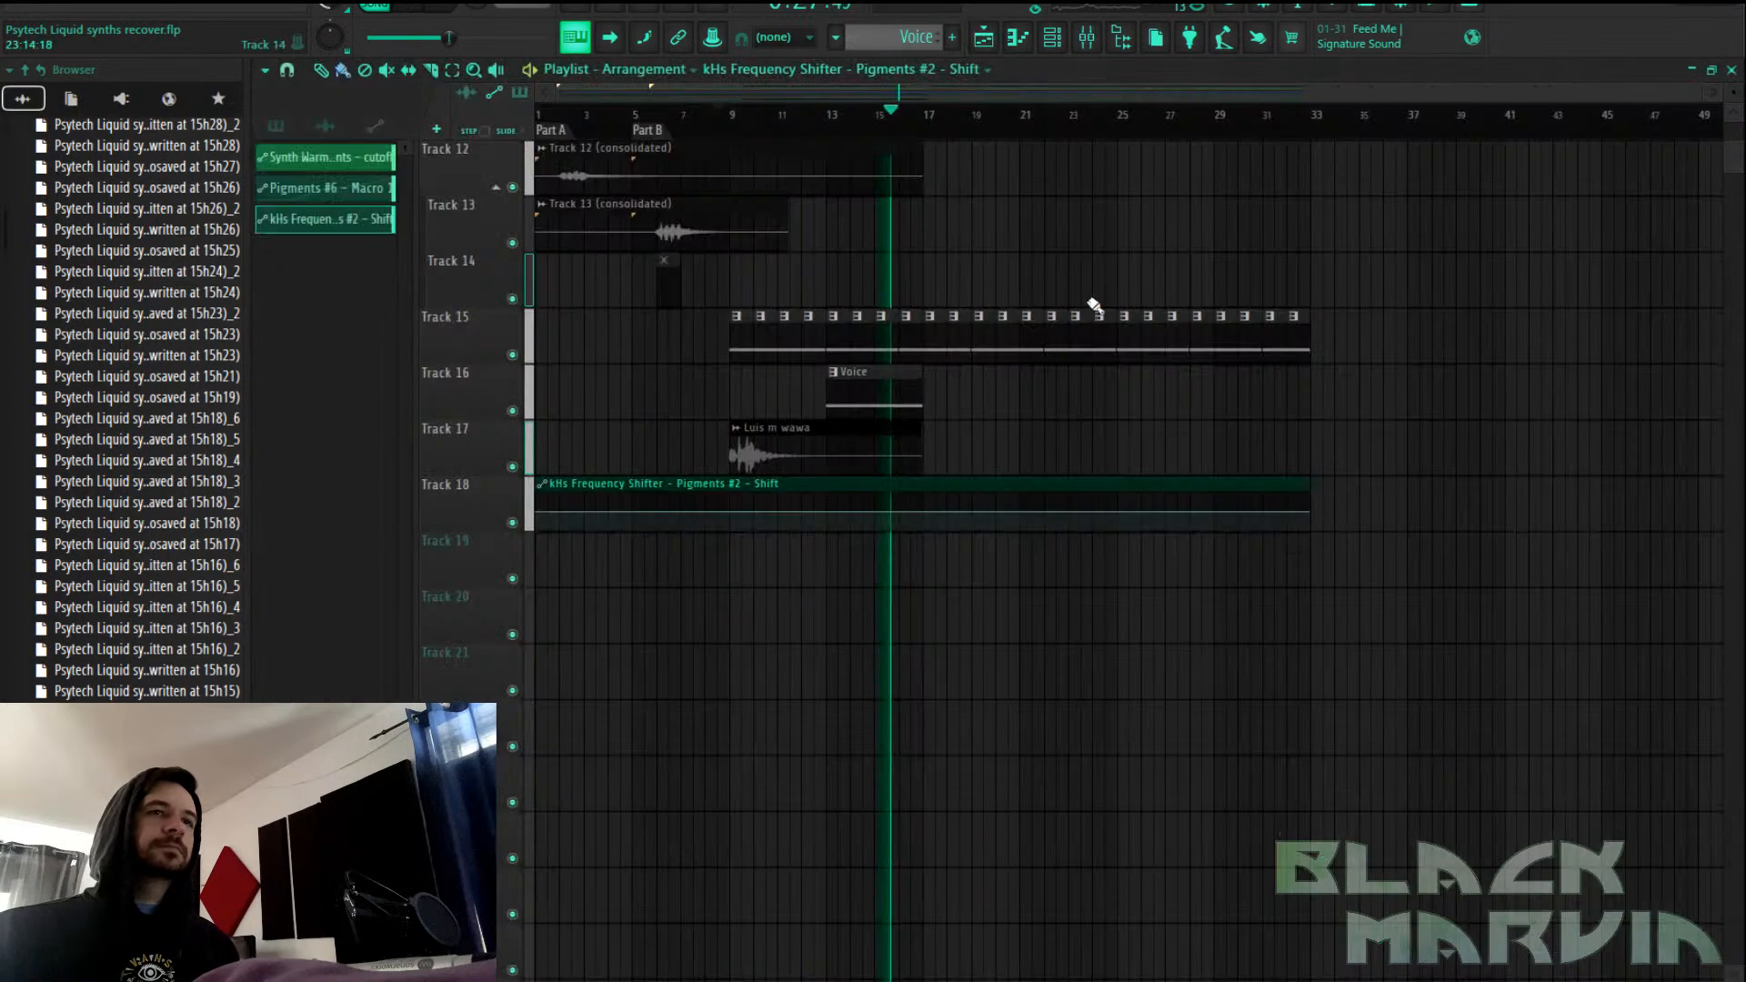
{"action": "right_click", "coordinate": [538, 512]}
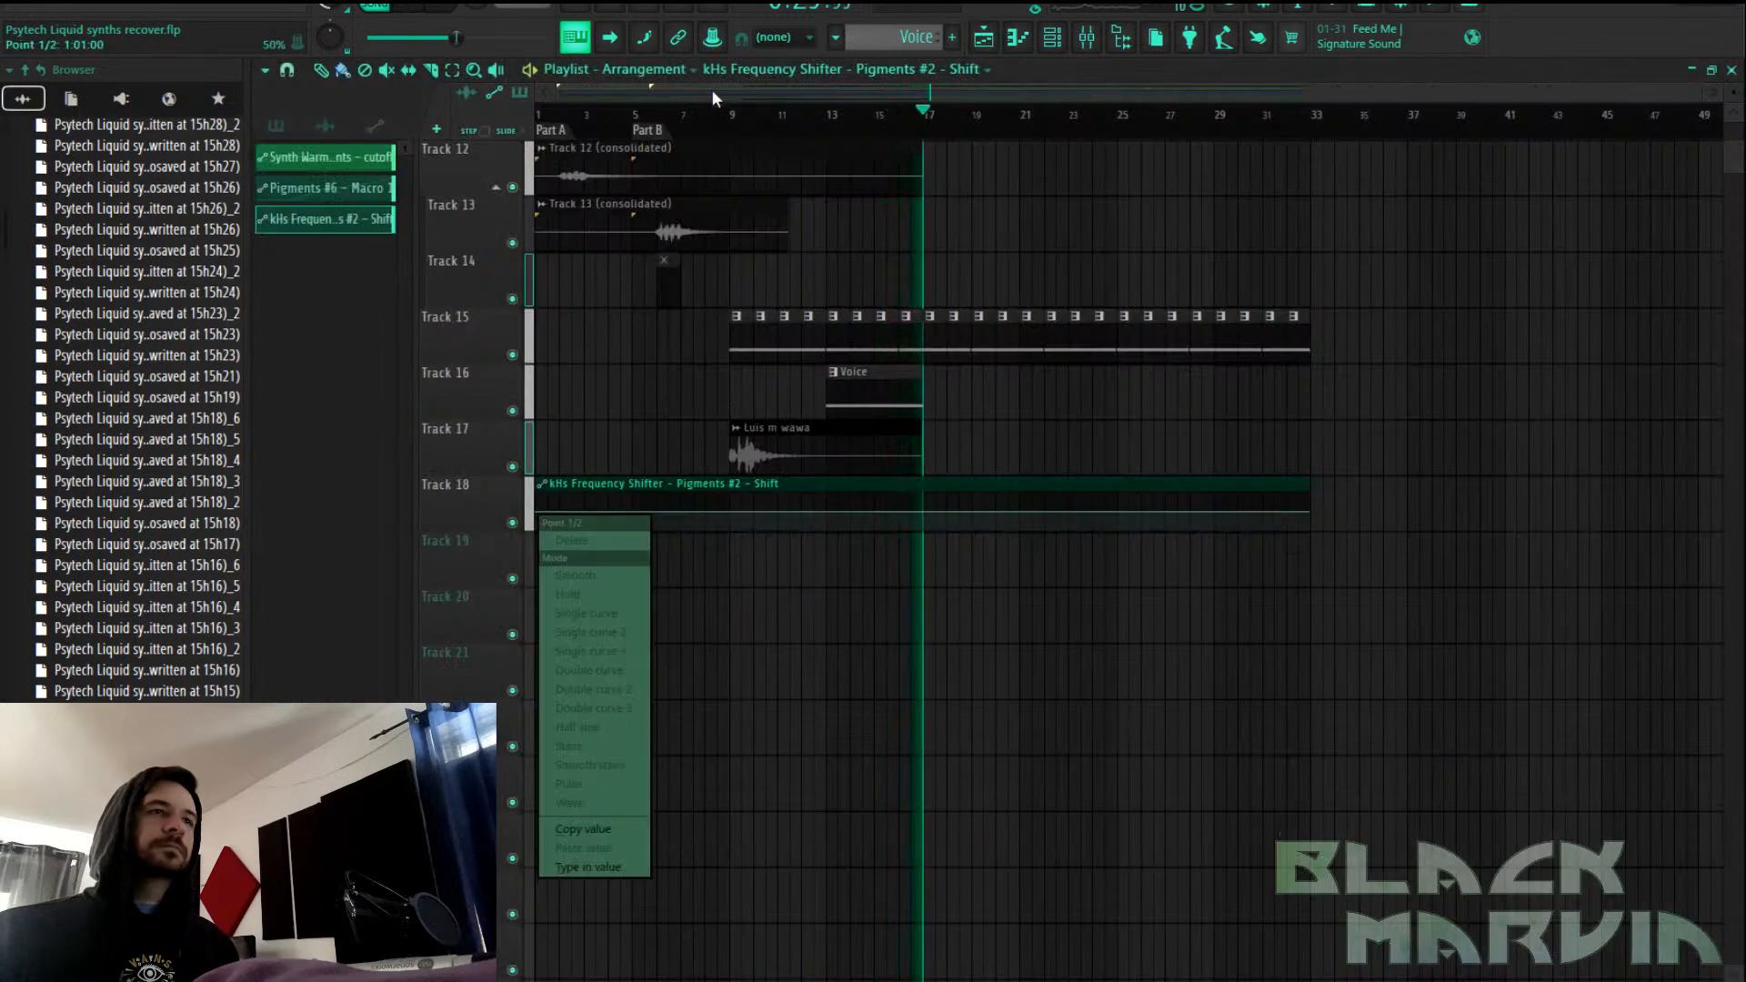
{"action": "scroll", "coordinate": [1572, 309], "scroll_direction": "down", "scroll_amount": 2}
{"action": "scroll", "coordinate": [1572, 310], "scroll_direction": "down", "scroll_amount": 3}
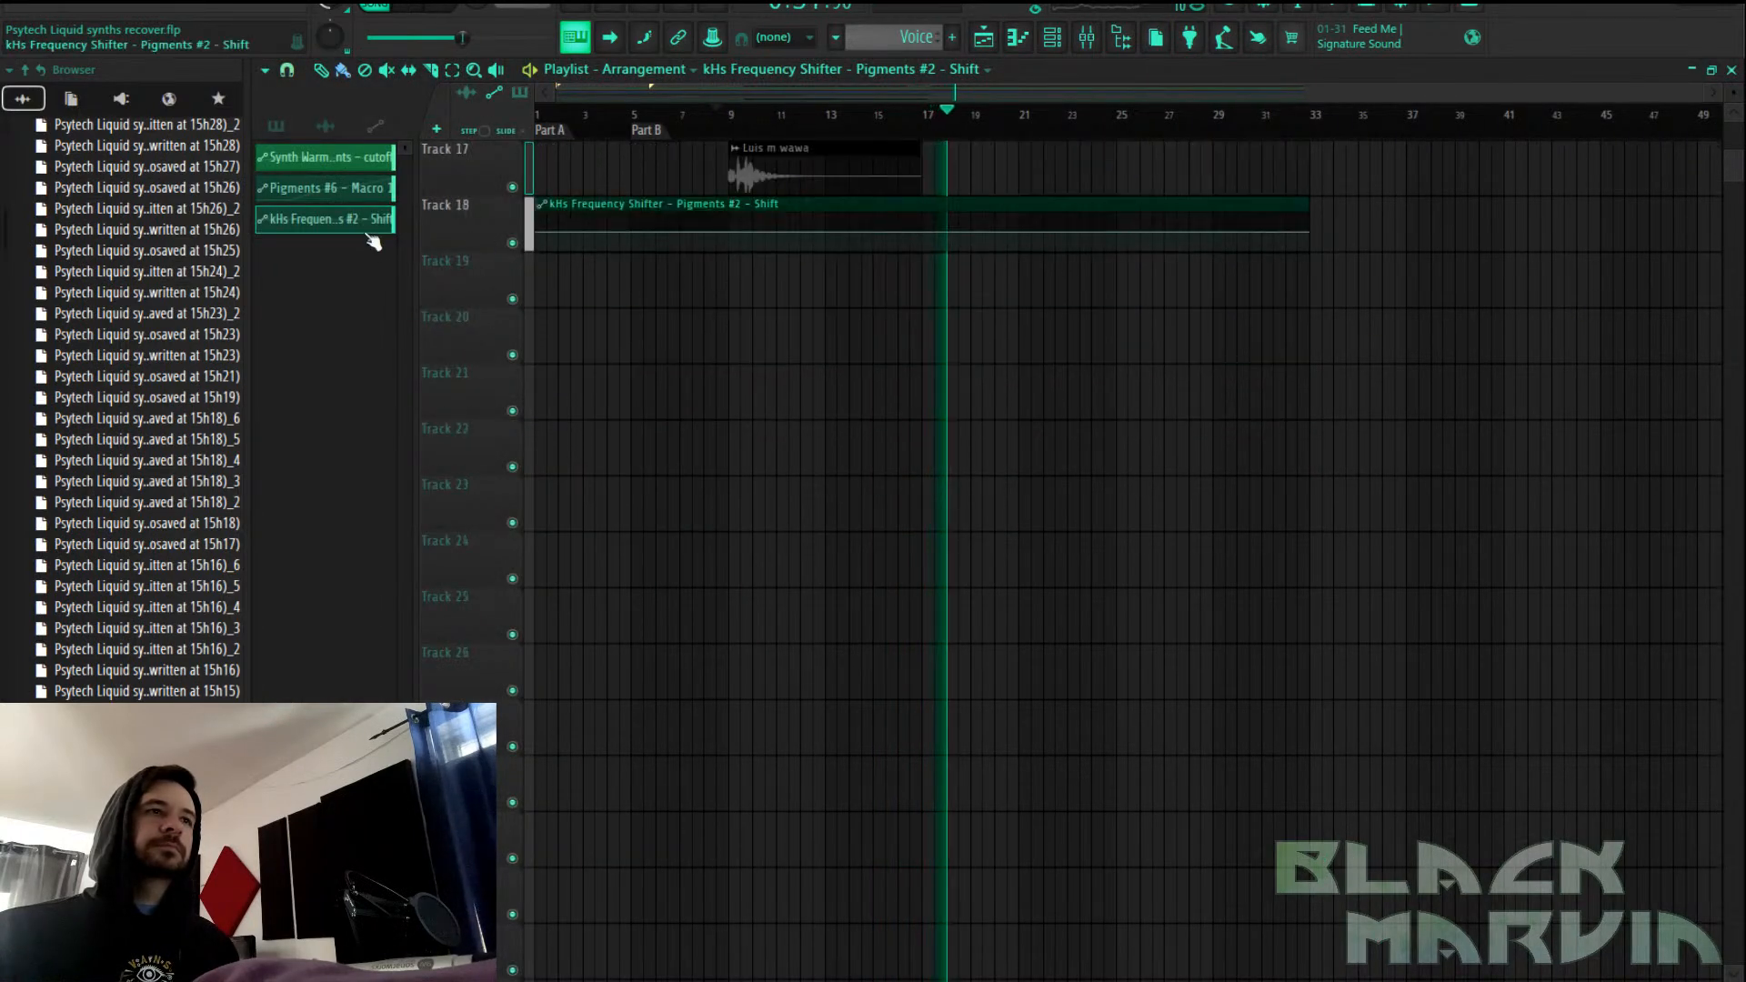
{"action": "right_click", "coordinate": [544, 201]}
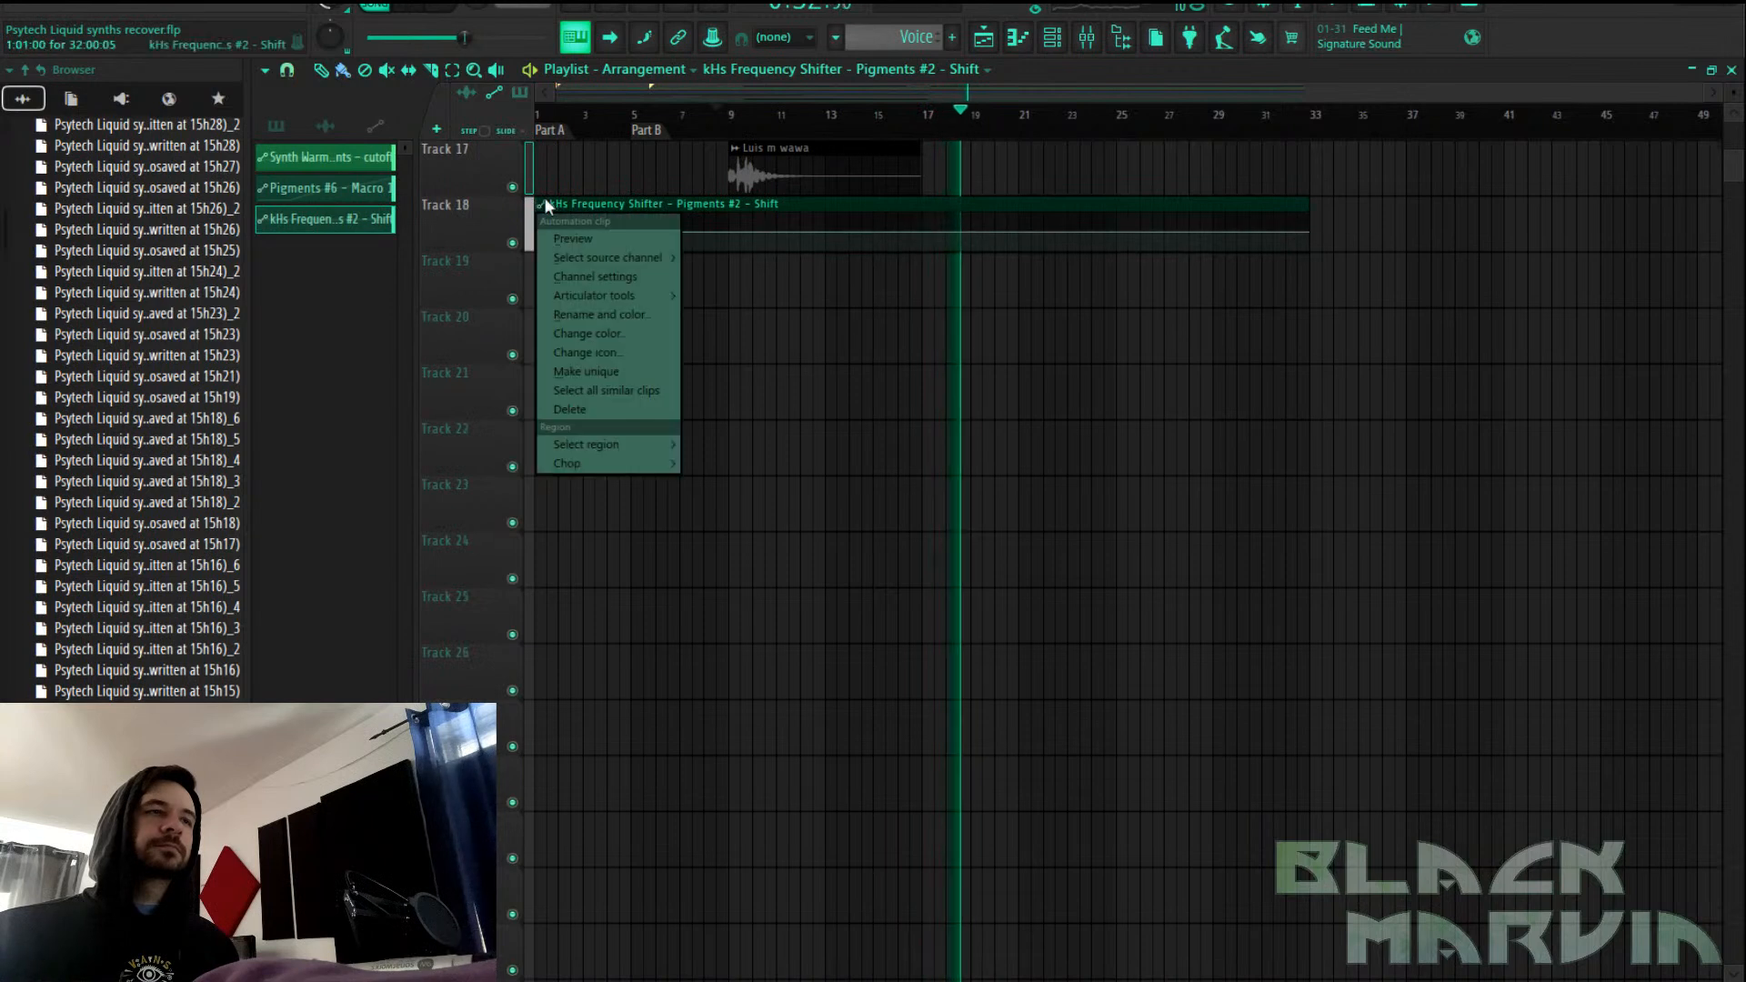
{"action": "left_click", "coordinate": [602, 82]}
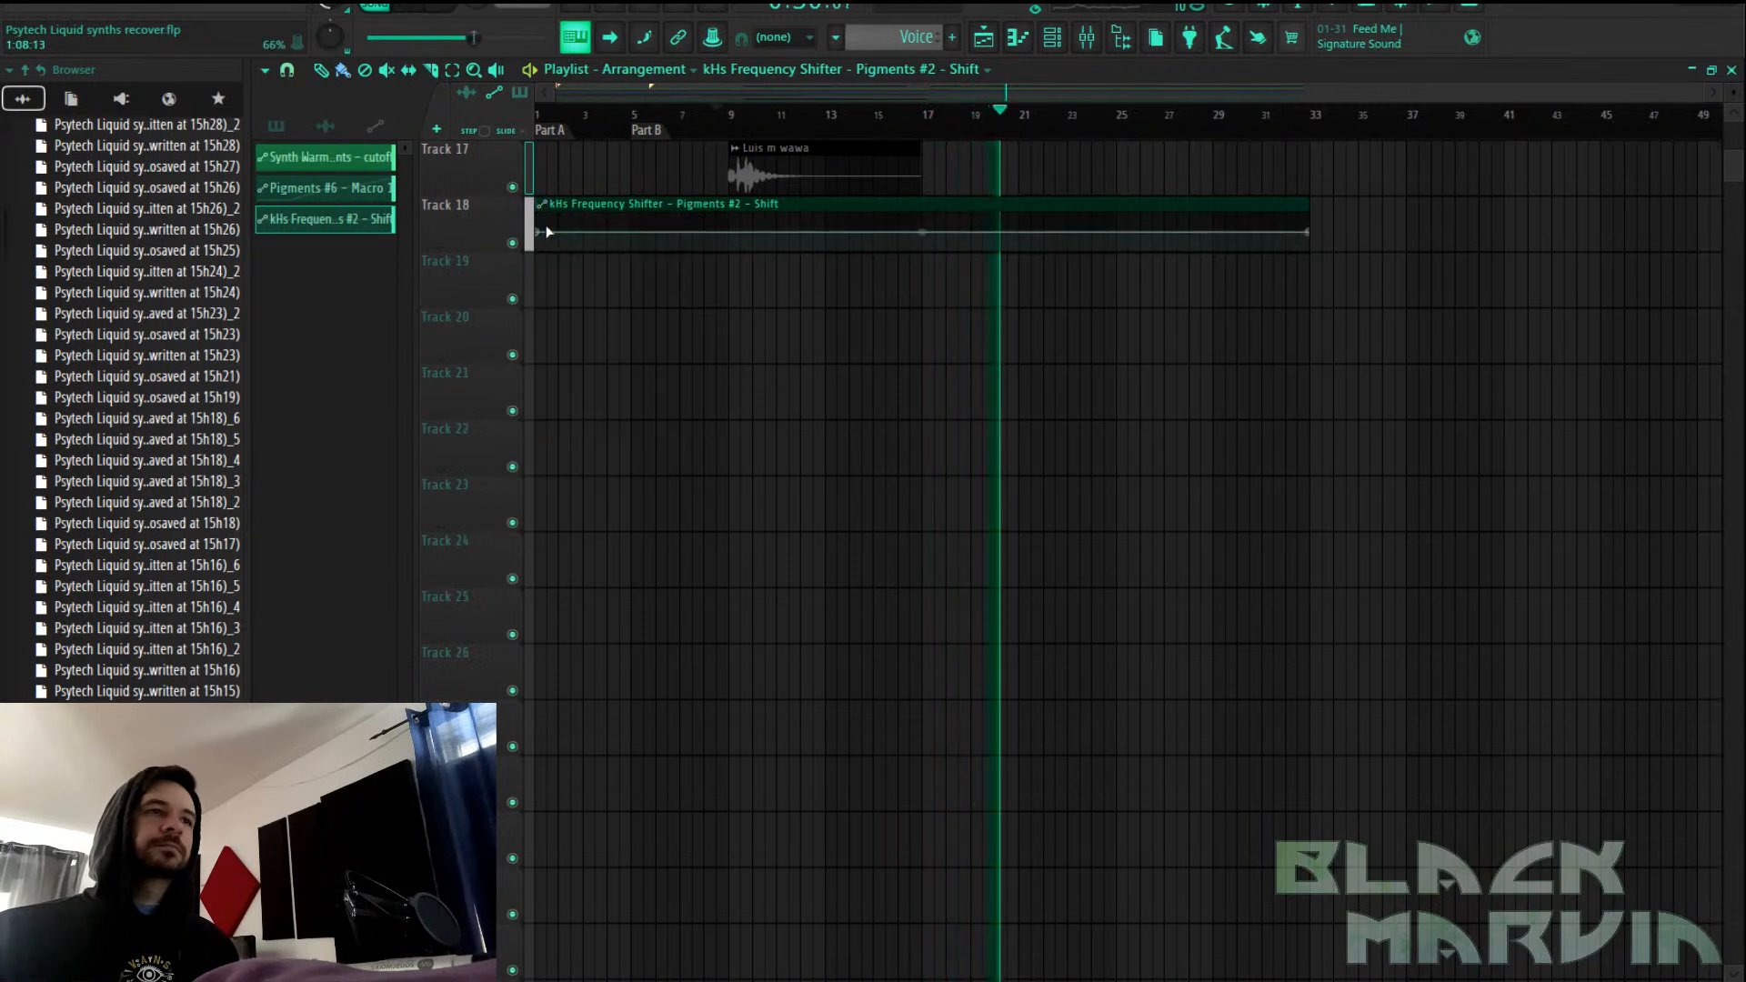
{"action": "right_click", "coordinate": [536, 233]}
{"action": "left_click", "coordinate": [582, 550]}
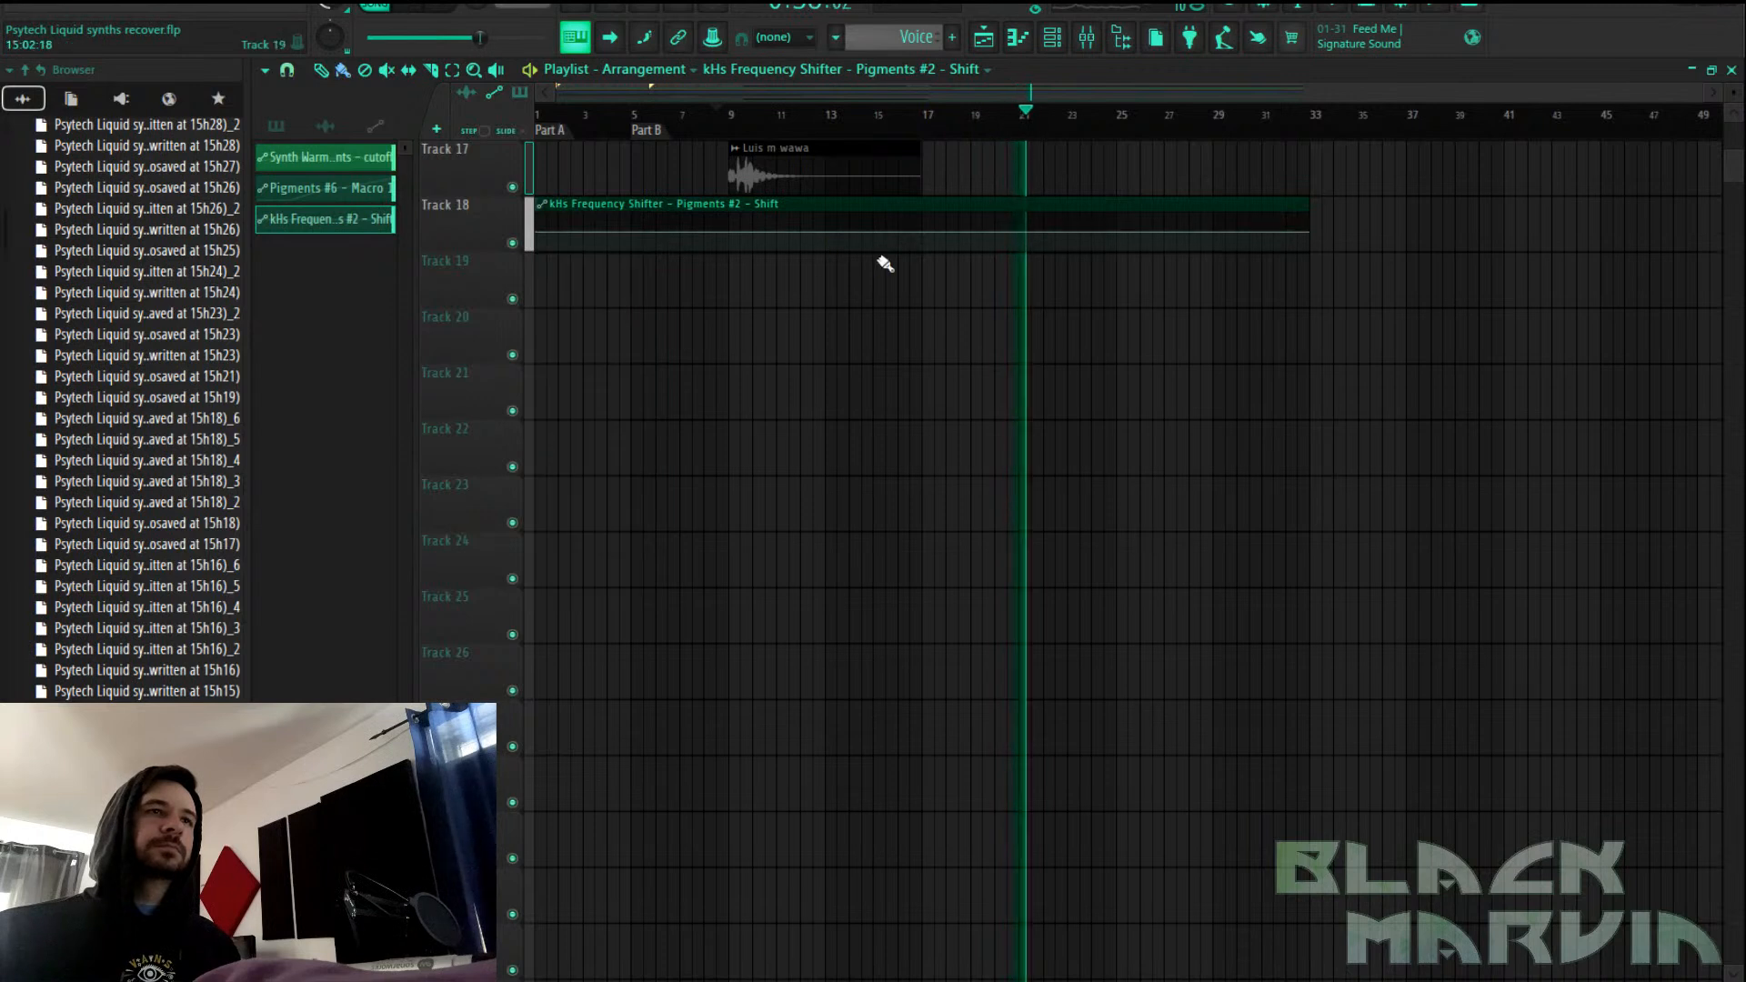
Add points at bars 13 and 17 in the Shift automation, set the bar 17 point to about 47% and play the section
{"action": "scroll", "coordinate": [936, 359], "scroll_direction": "up", "scroll_amount": 2}
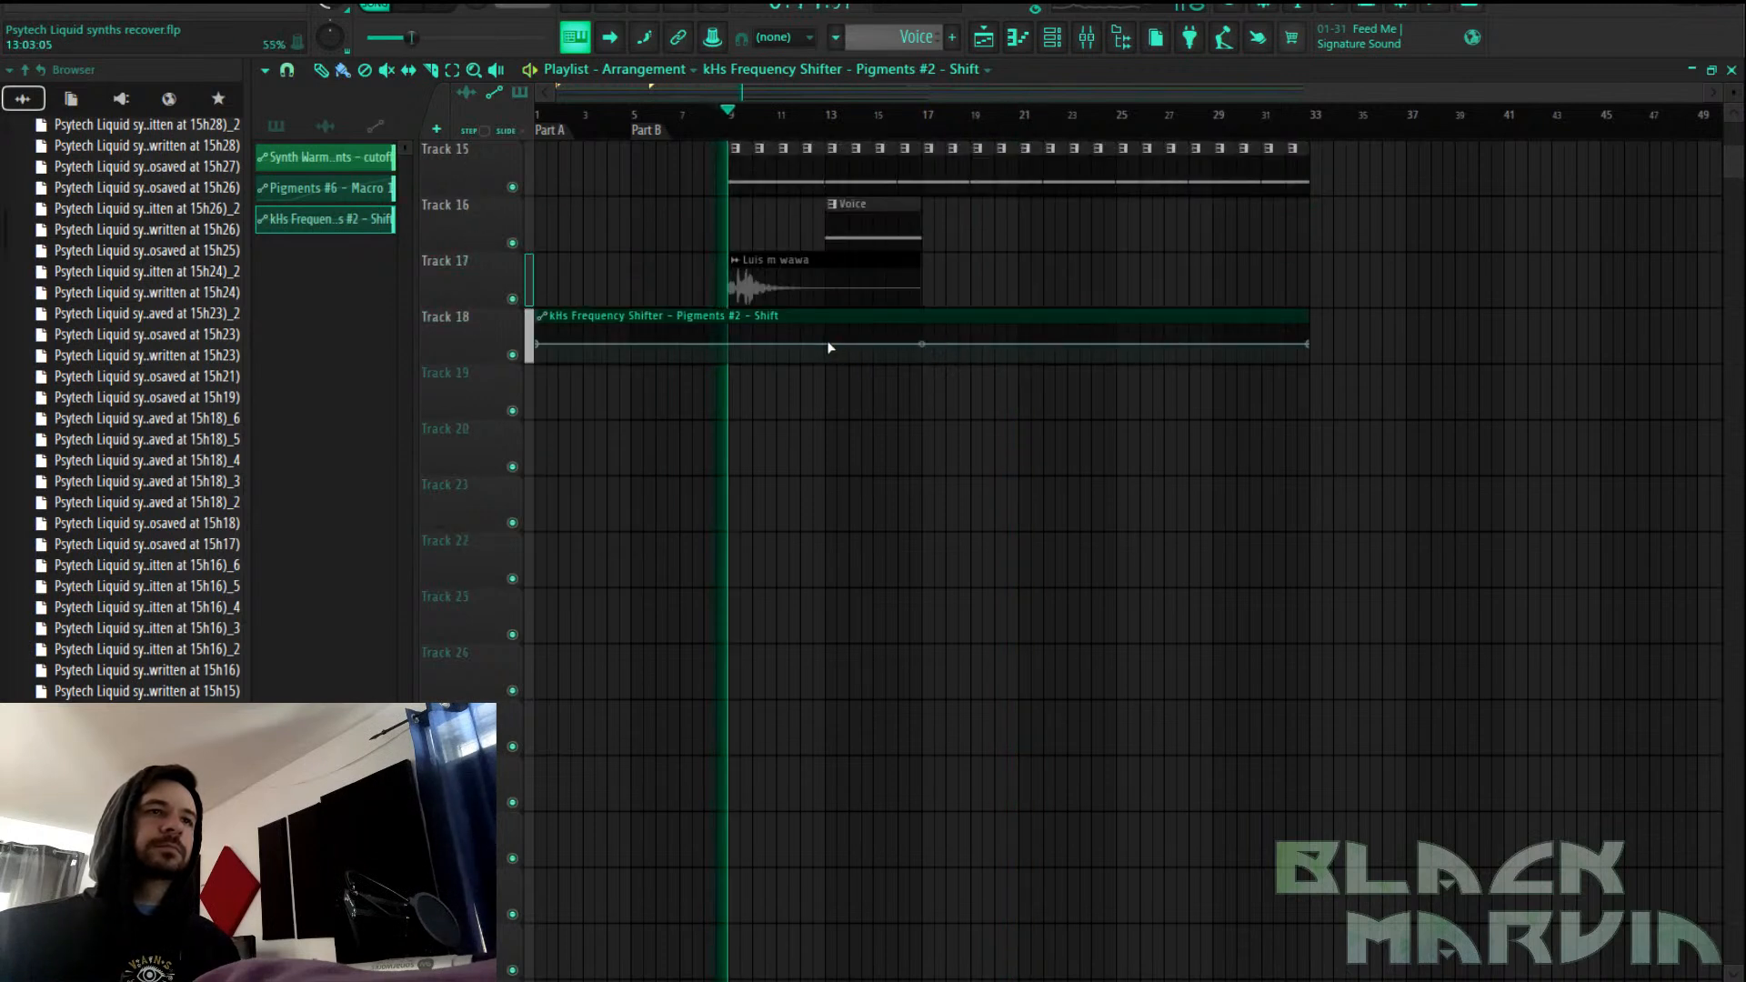
{"action": "right_click", "coordinate": [827, 342]}
{"action": "left_click", "coordinate": [926, 667]}
{"action": "left_click", "coordinate": [927, 349]}
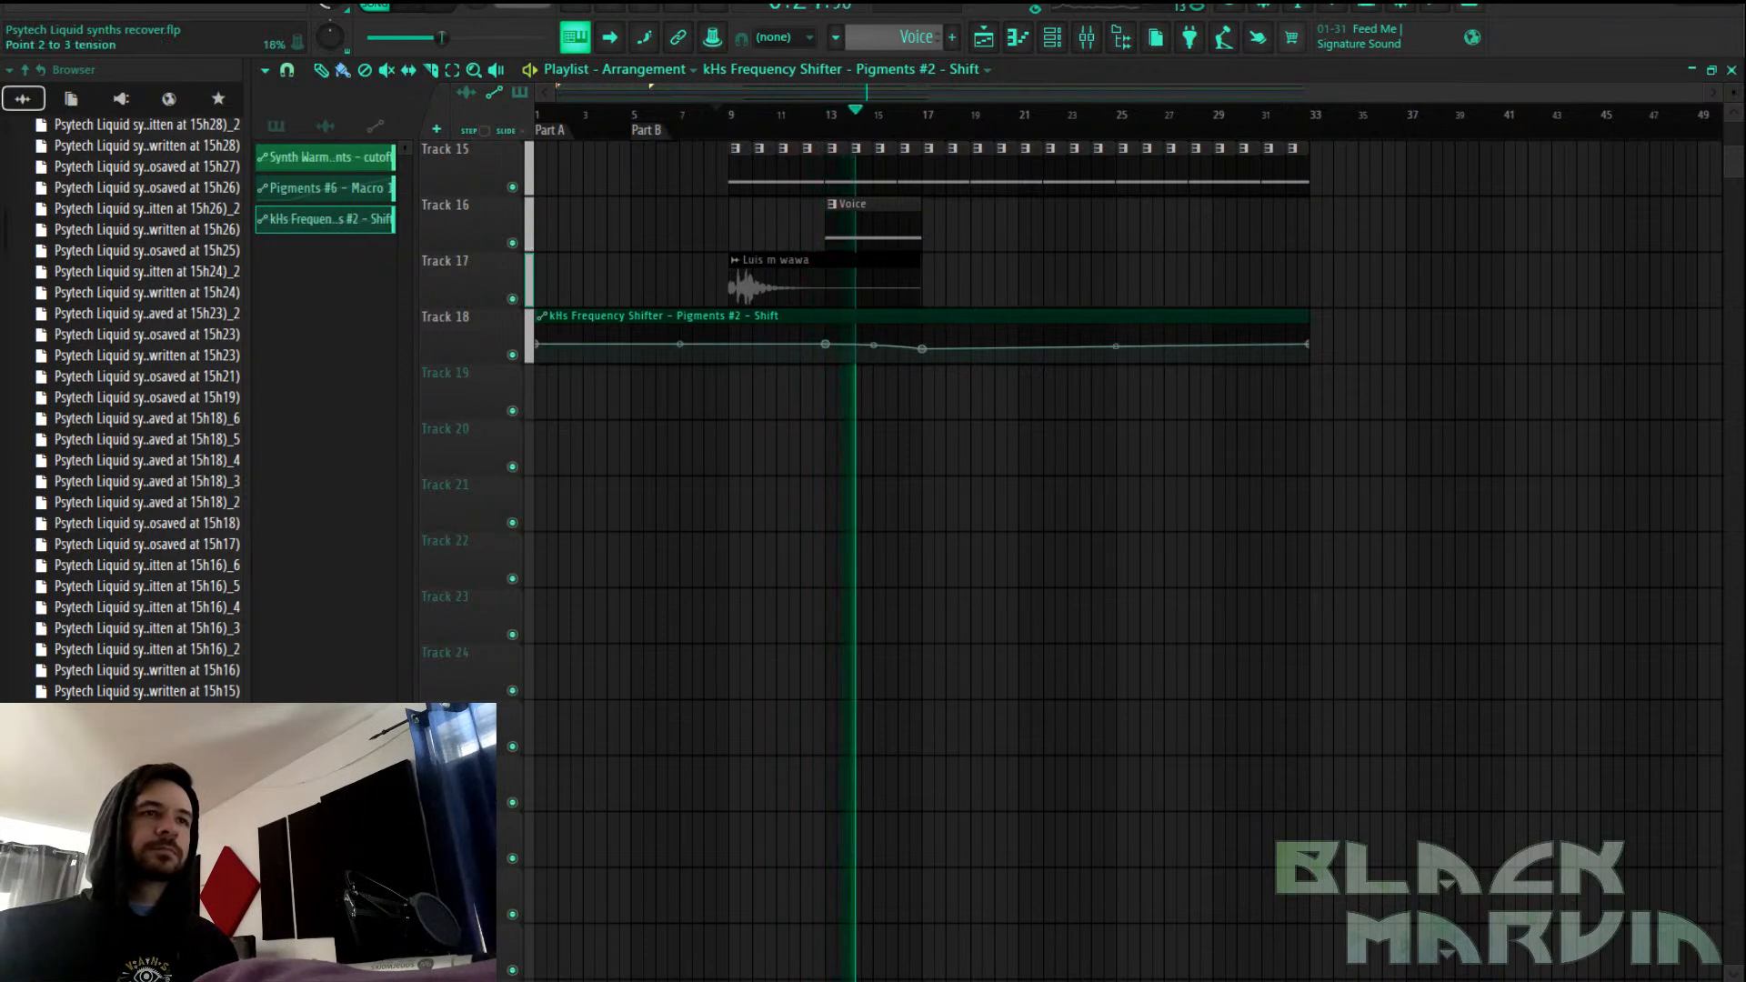
{"action": "left_click_drag", "start_coordinate": [923, 349], "coordinate": [924, 345]}
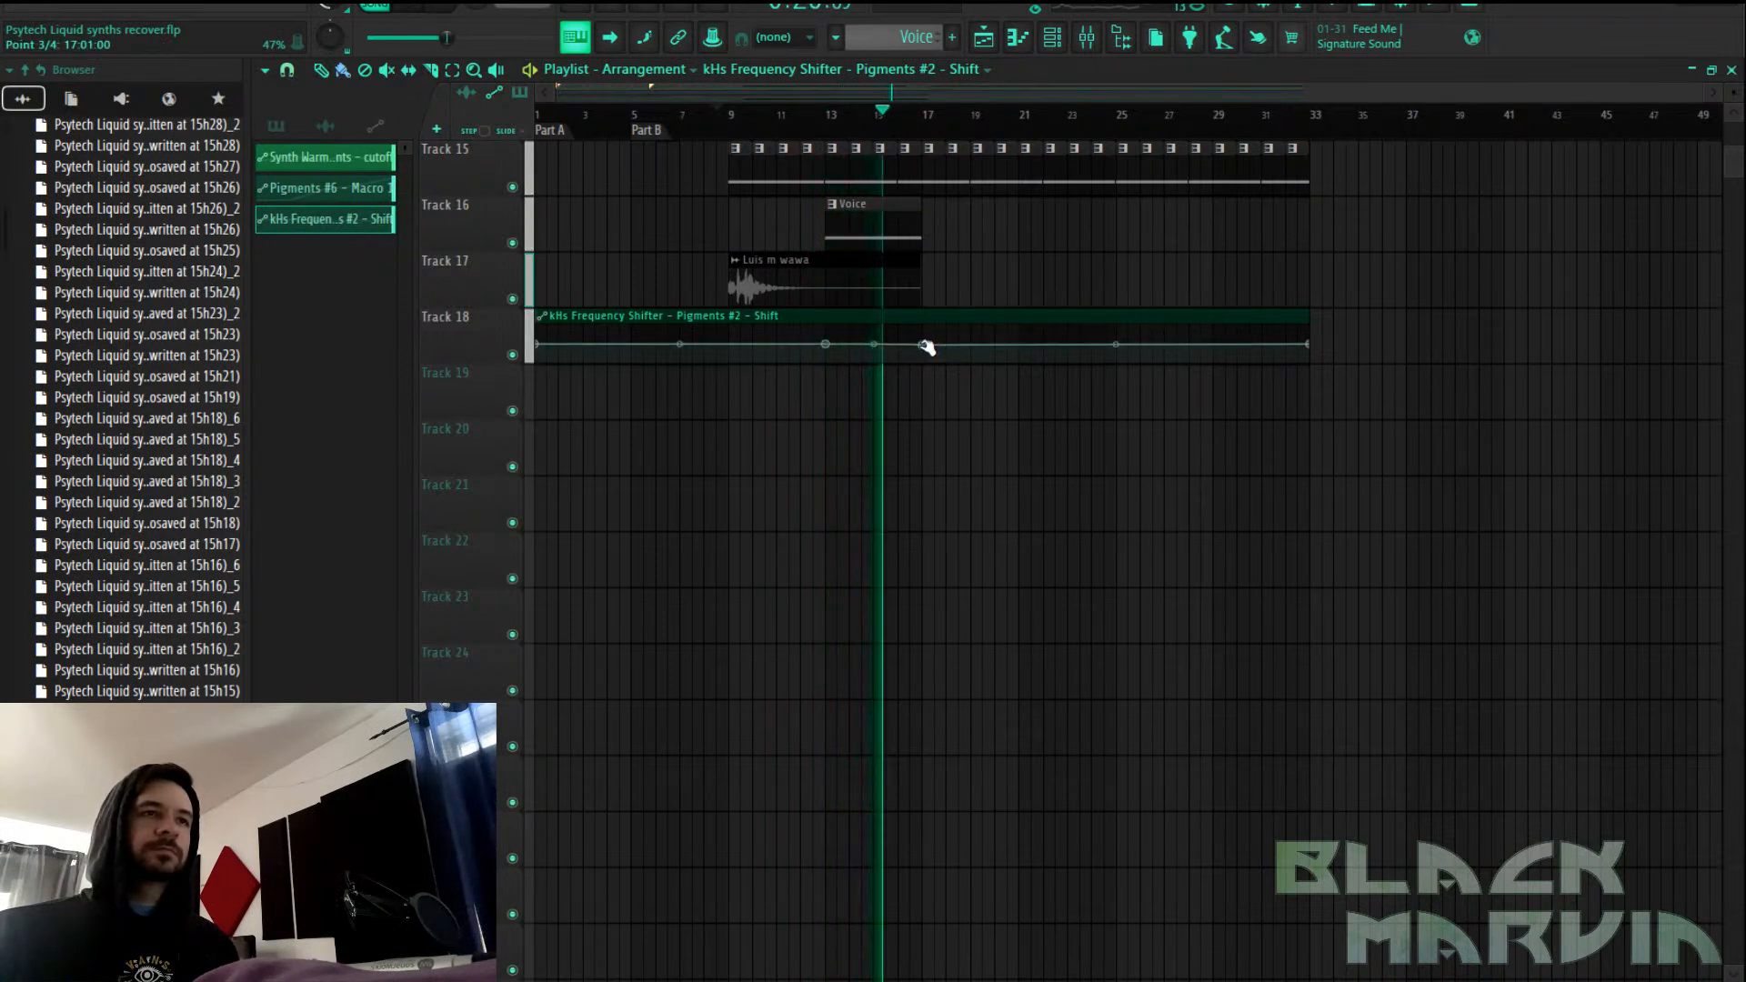
{"action": "left_click", "coordinate": [814, 128]}
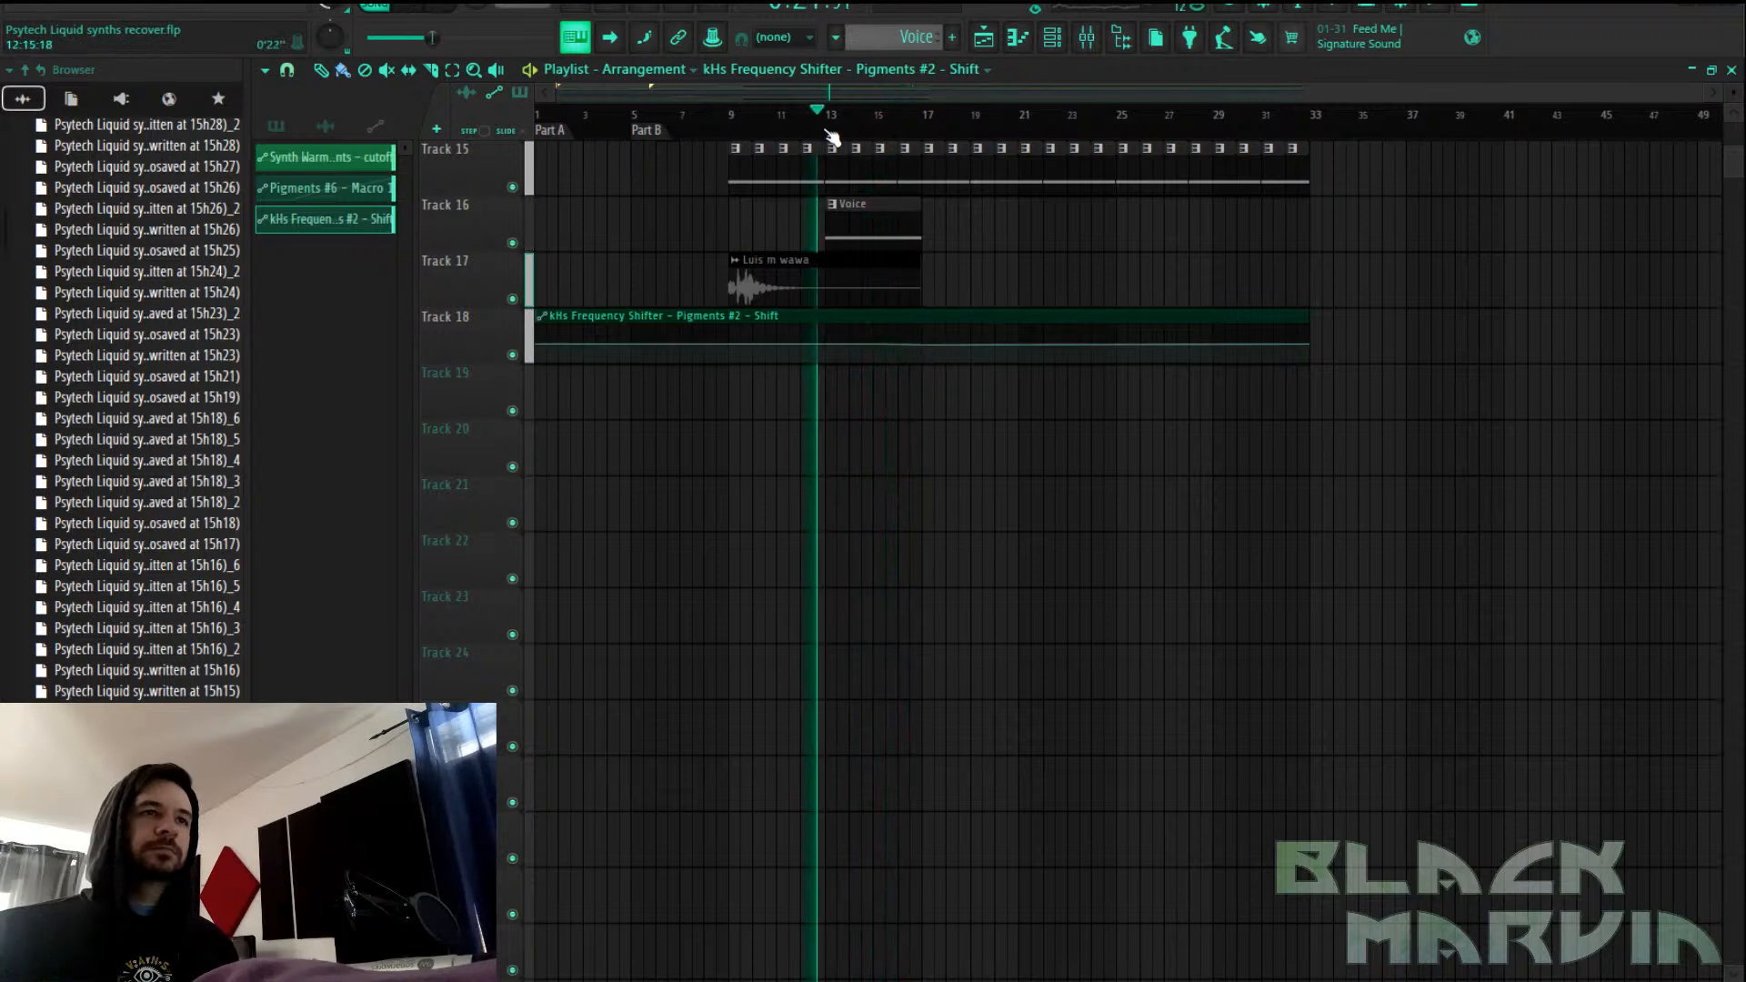
{"action": "scroll", "coordinate": [830, 129], "scroll_direction": "up", "scroll_amount": 4}
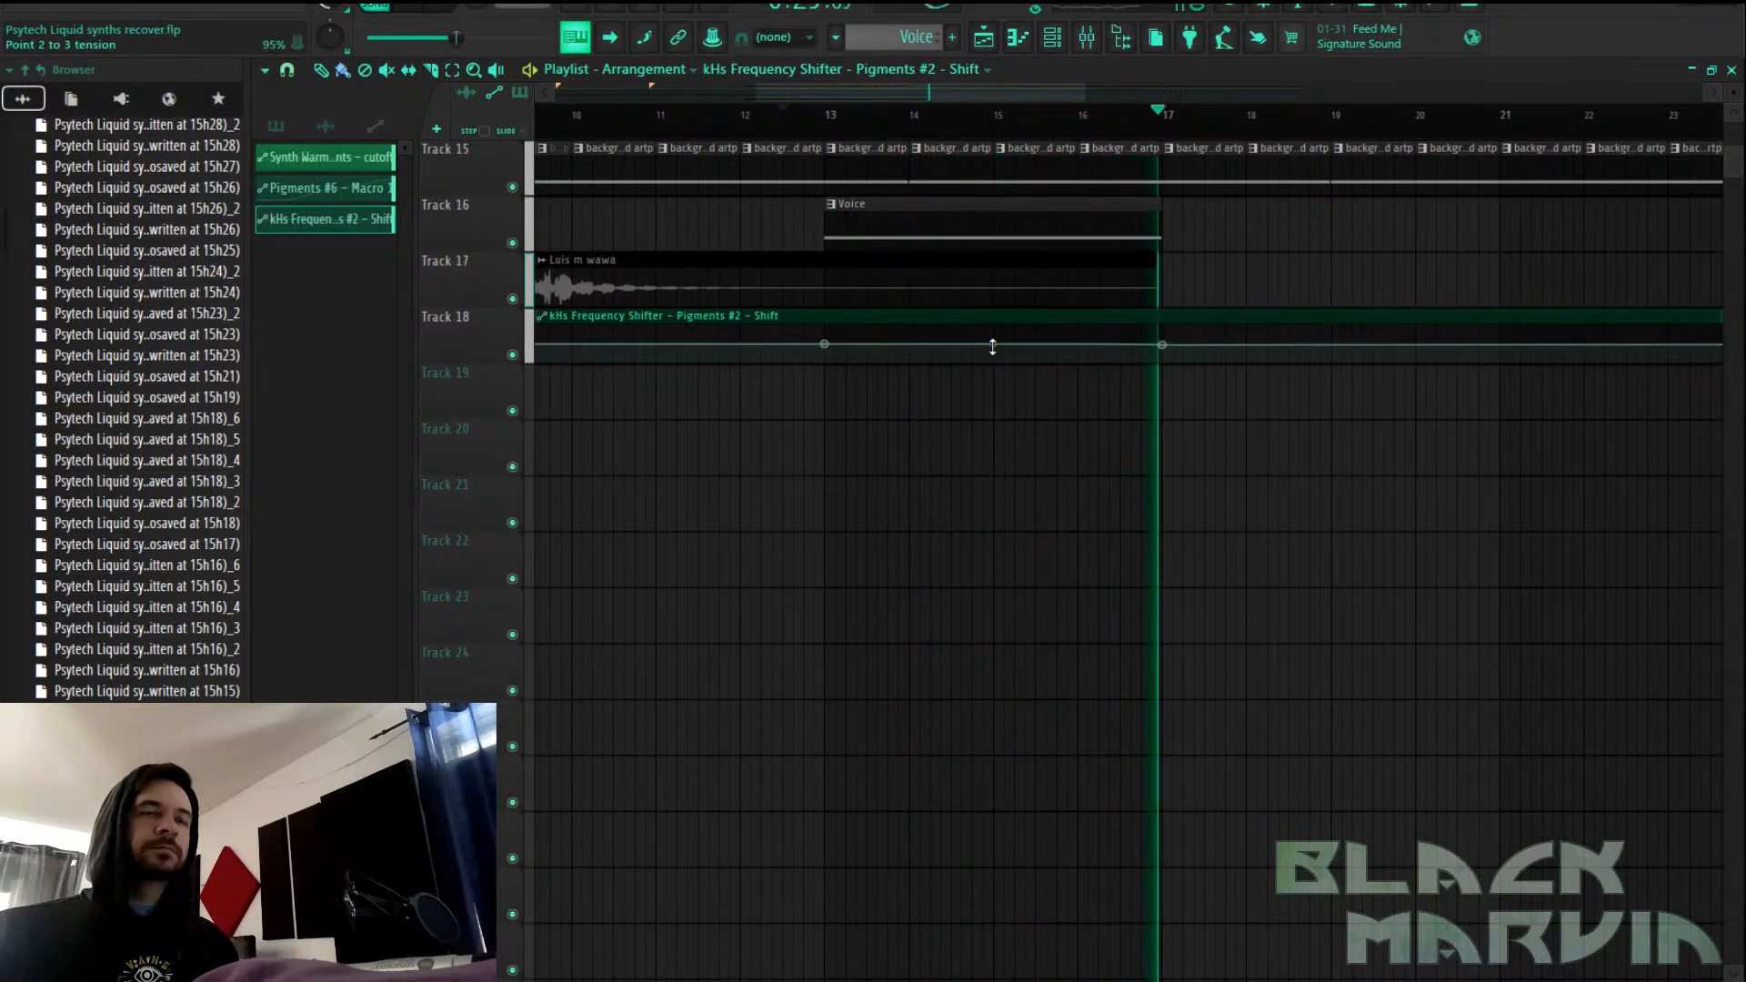
Load OTT into slot 8 of the Pigments #2 mixer track and adjust it while the track is soloed, ending the solo
{"action": "left_click", "coordinate": [1085, 38]}
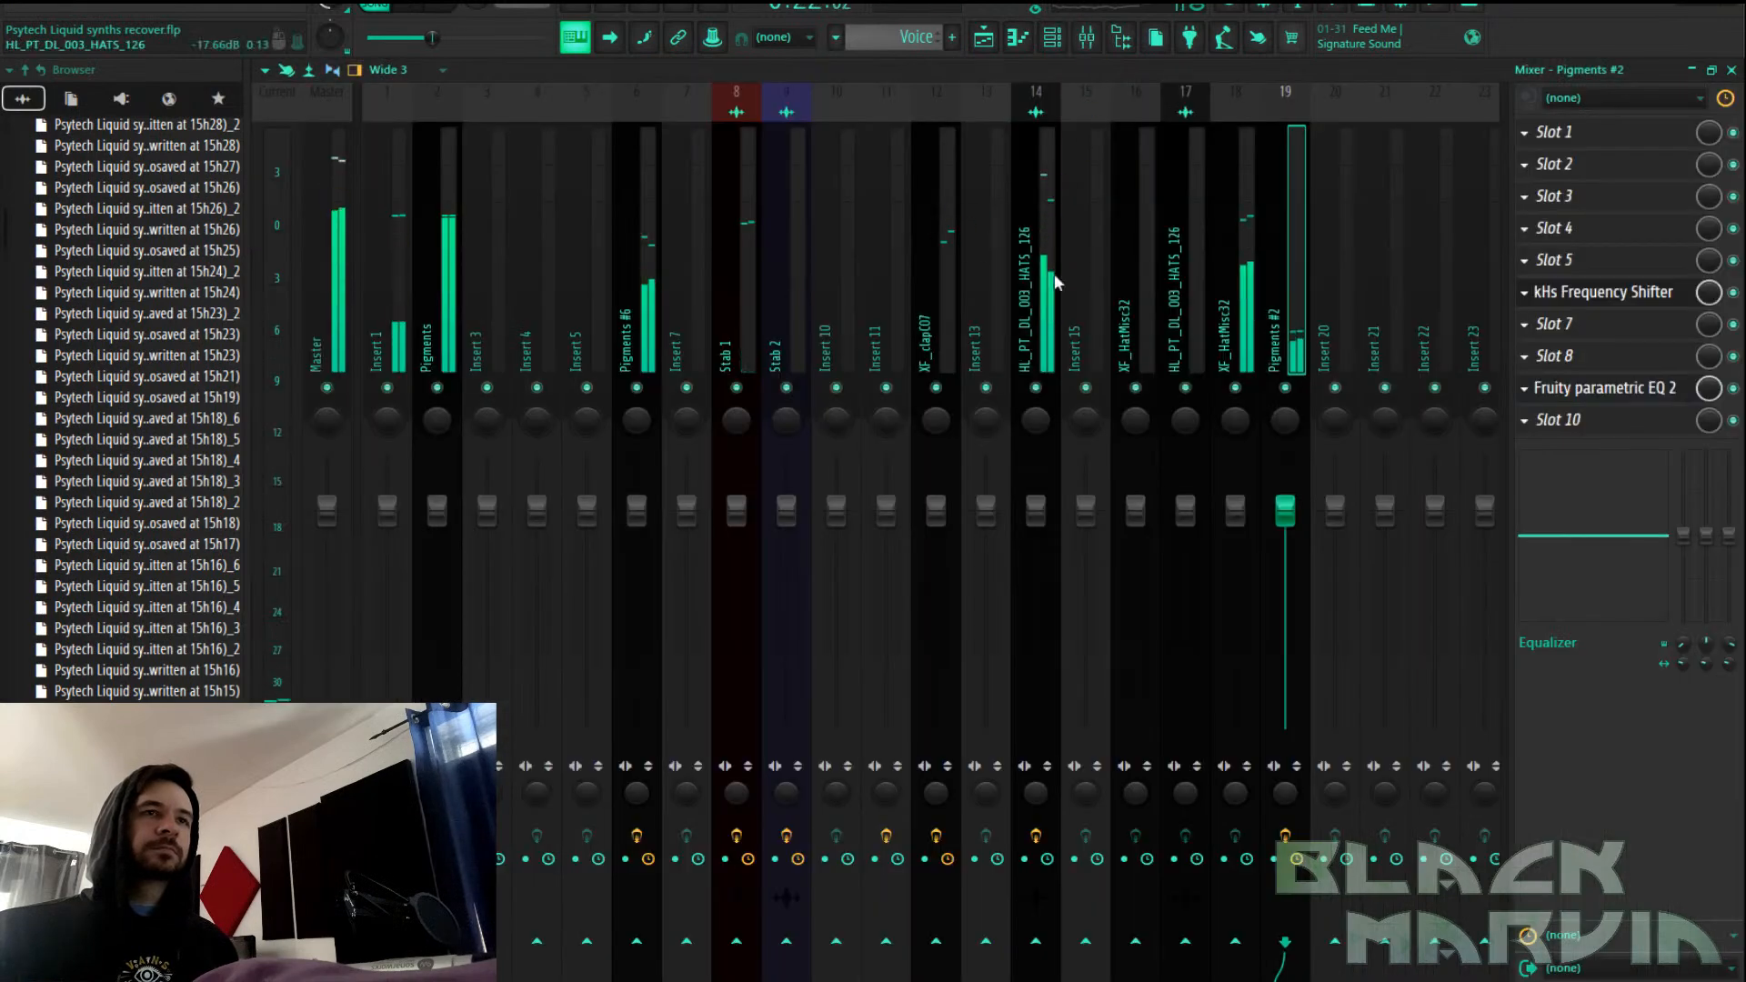
{"action": "right_click", "coordinate": [1310, 386]}
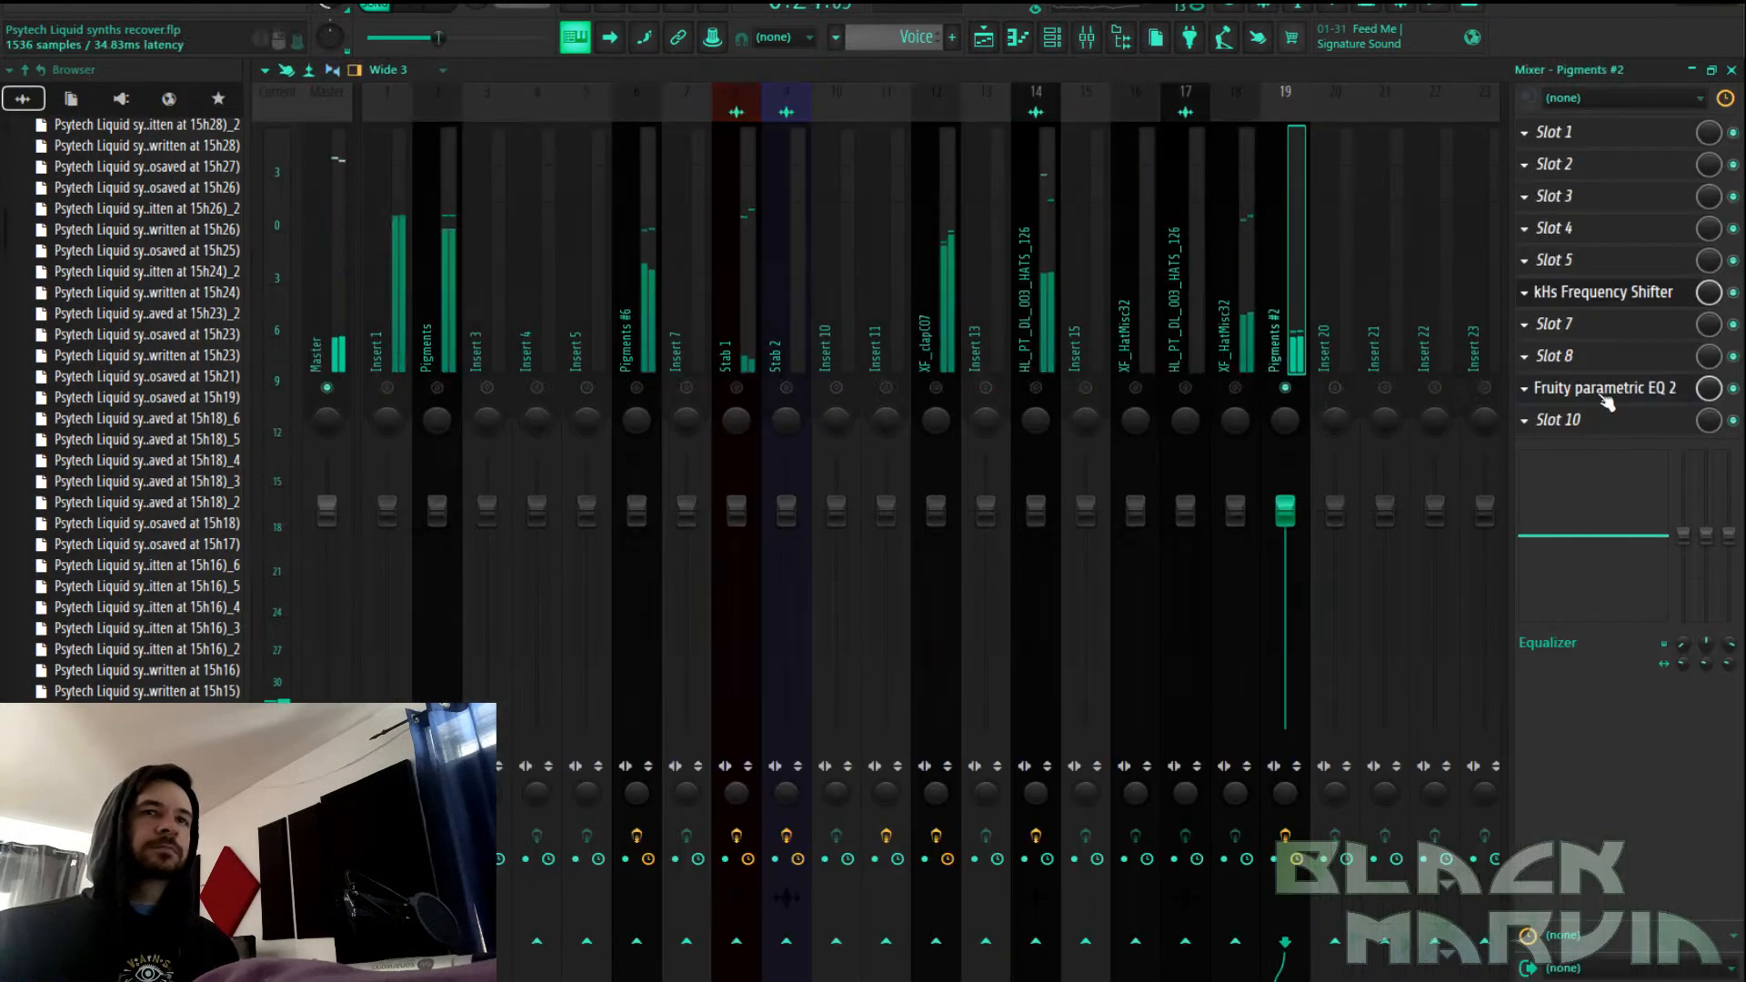
{"action": "left_click", "coordinate": [1606, 405]}
{"action": "left_click", "coordinate": [1259, 518]}
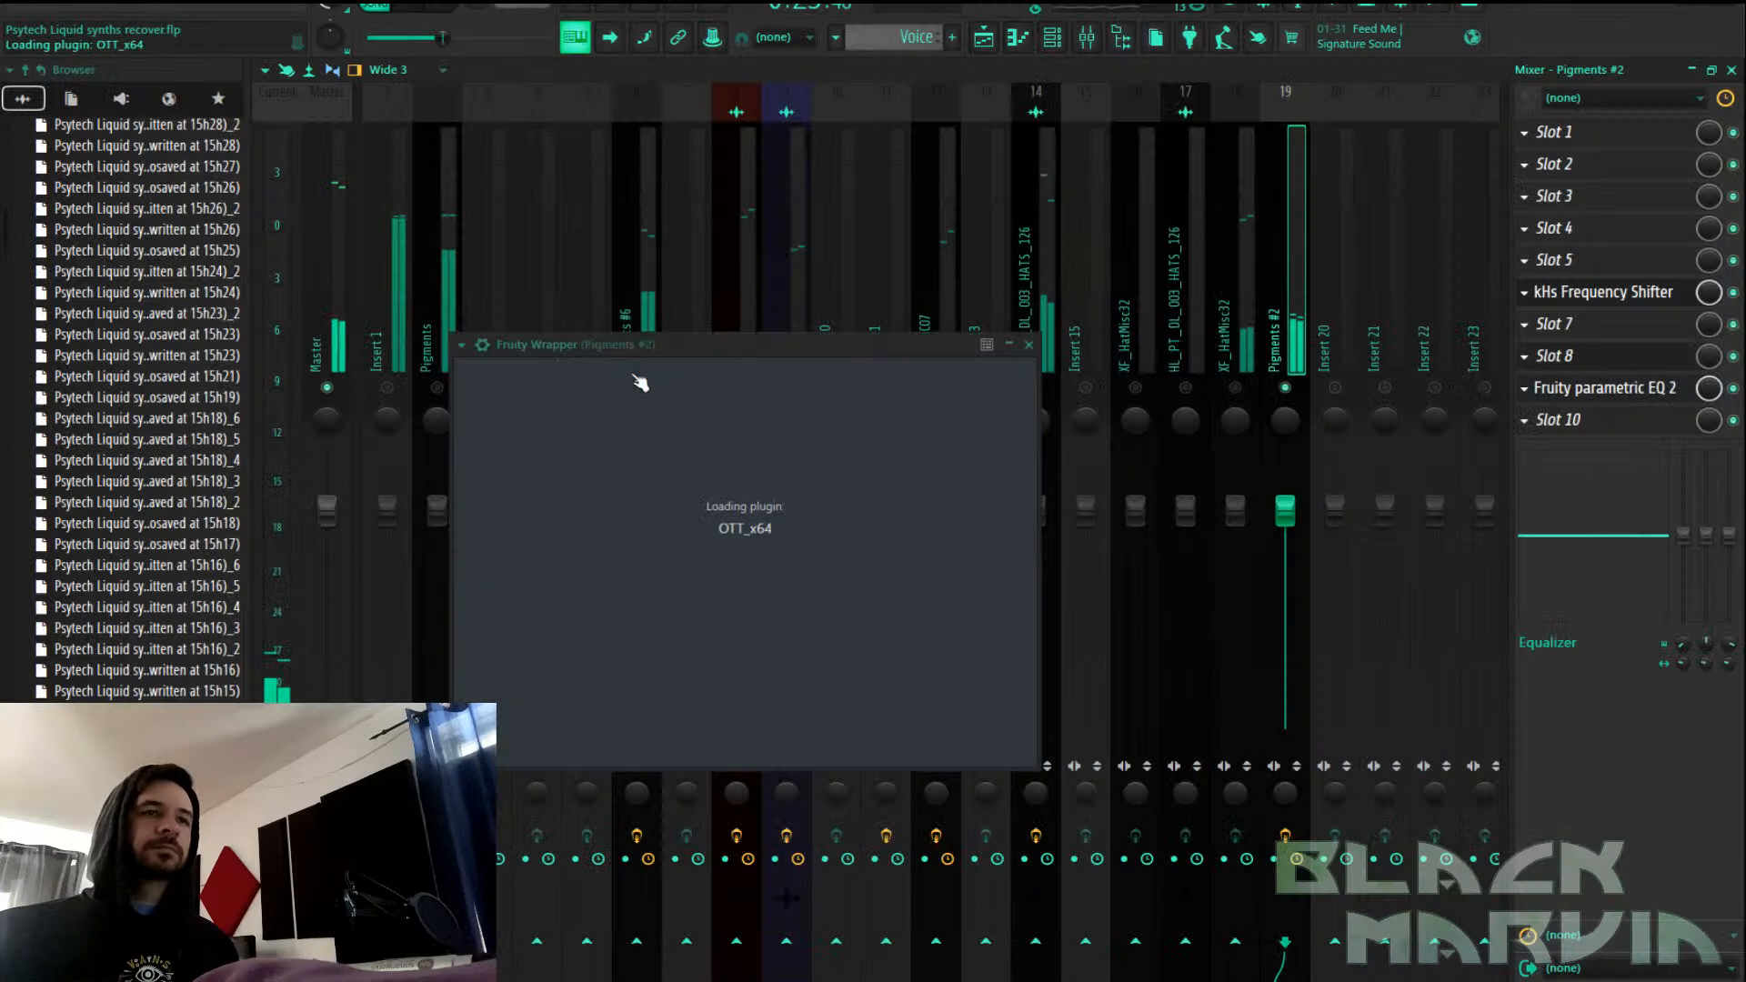
{"action": "left_click_drag", "start_coordinate": [637, 683], "coordinate": [623, 719]}
{"action": "right_click", "coordinate": [1287, 390]}
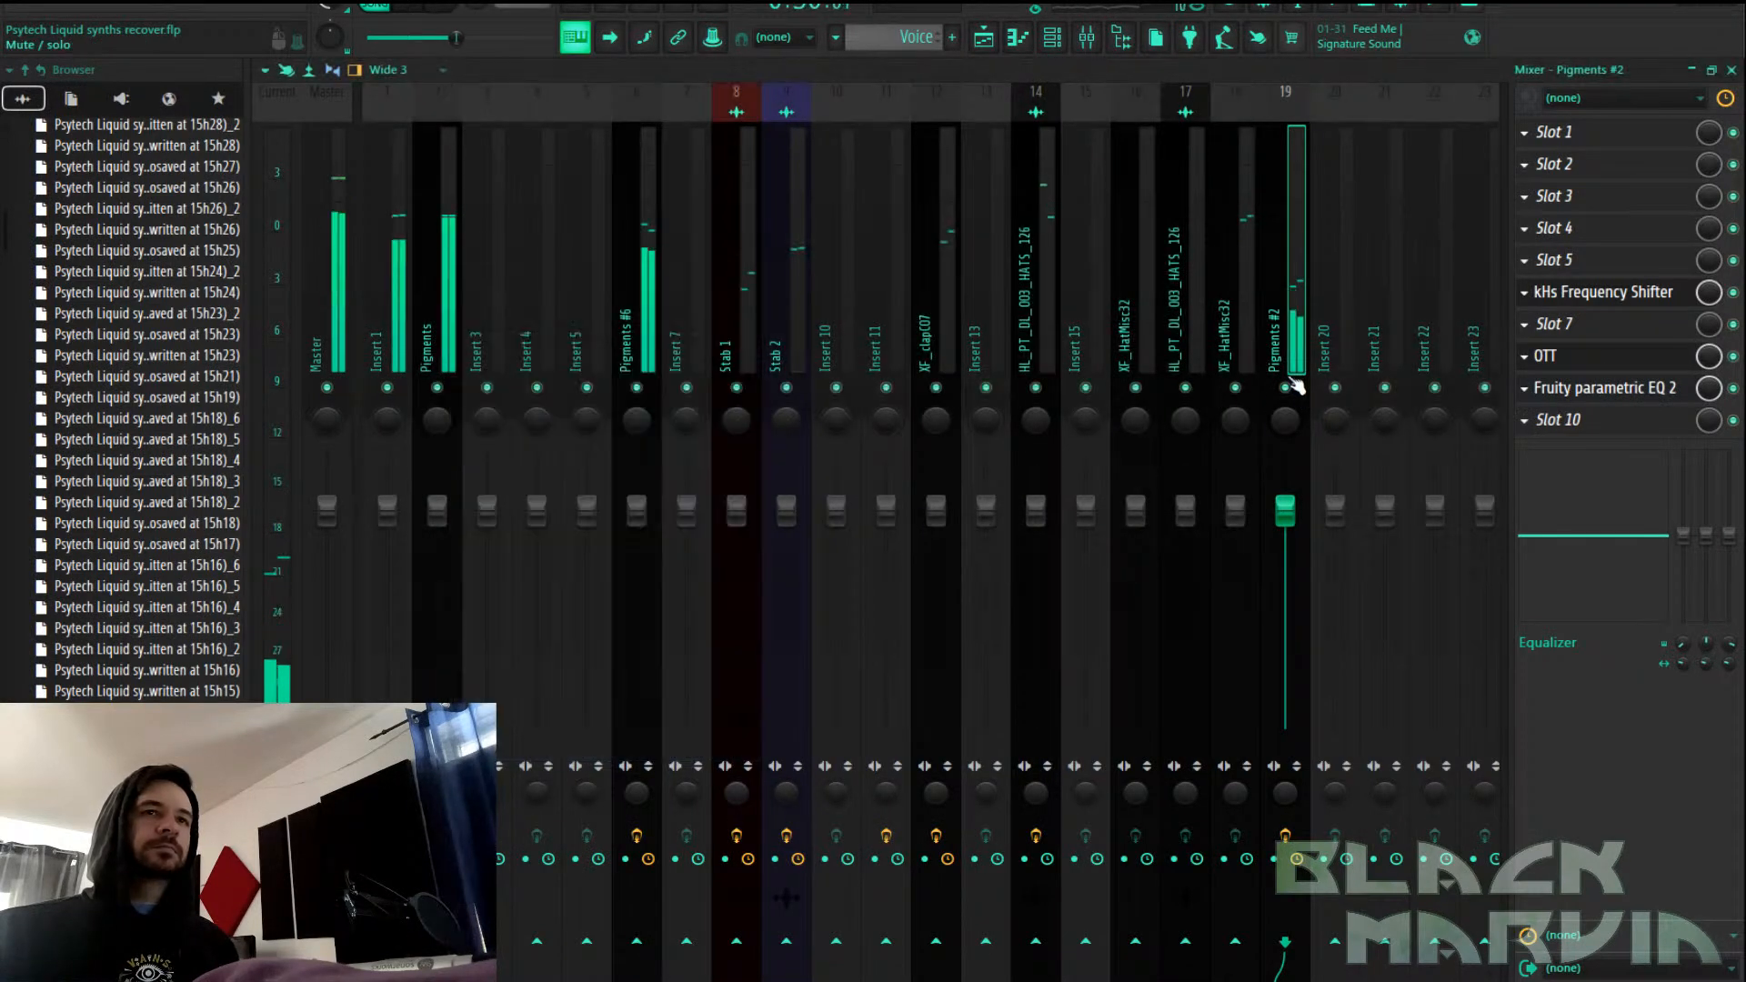
Play the arrangement from bar 9 while reviewing its tracks, and select the three Track 2 clips at bars 24 to 26
{"action": "left_click", "coordinate": [986, 40]}
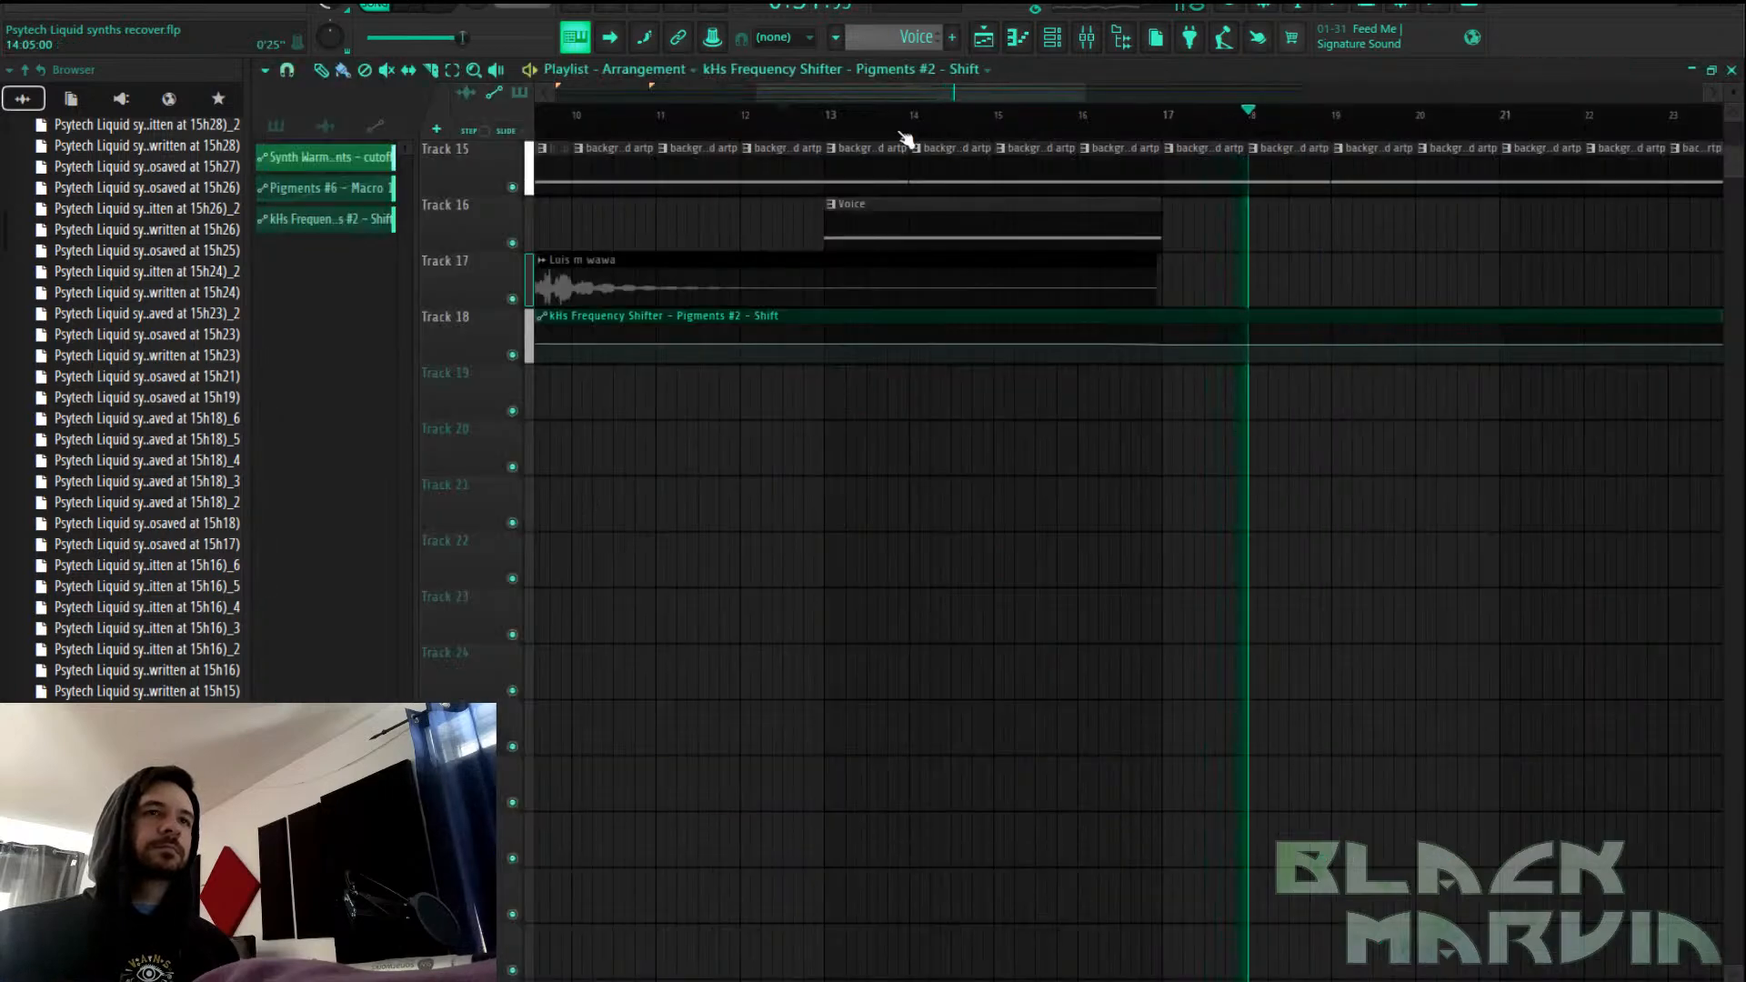
{"action": "scroll", "coordinate": [780, 130], "scroll_direction": "down", "scroll_amount": 3}
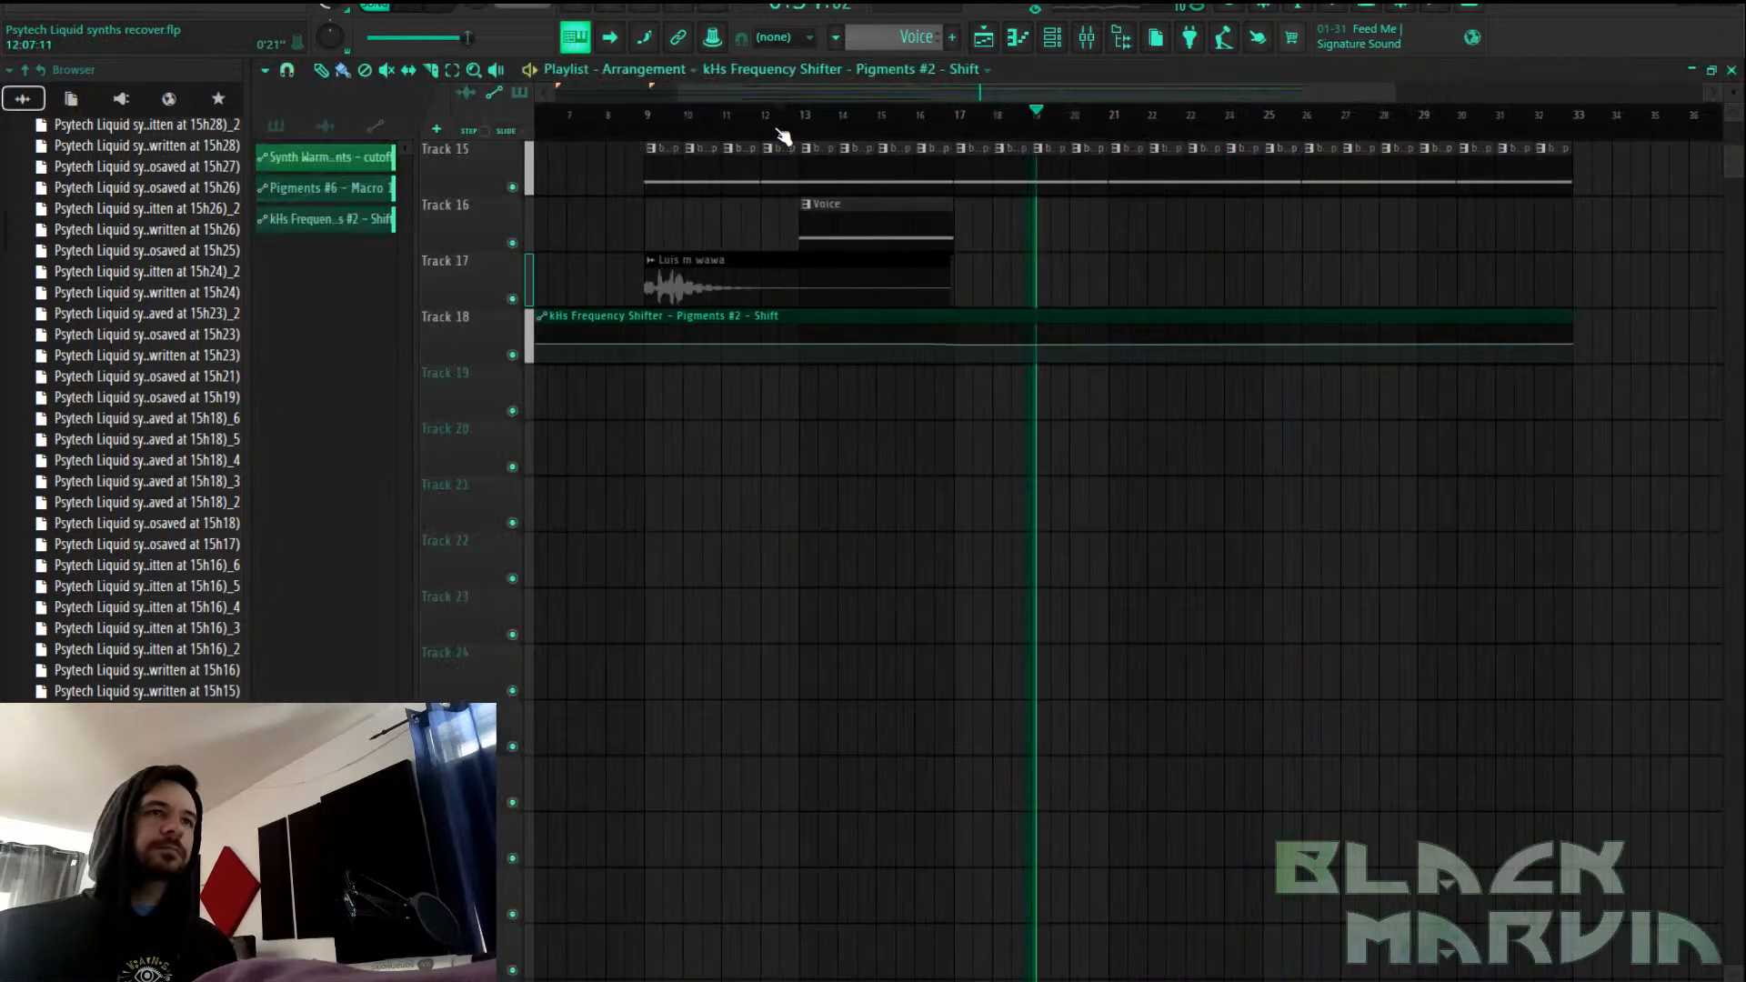
{"action": "left_click", "coordinate": [626, 119]}
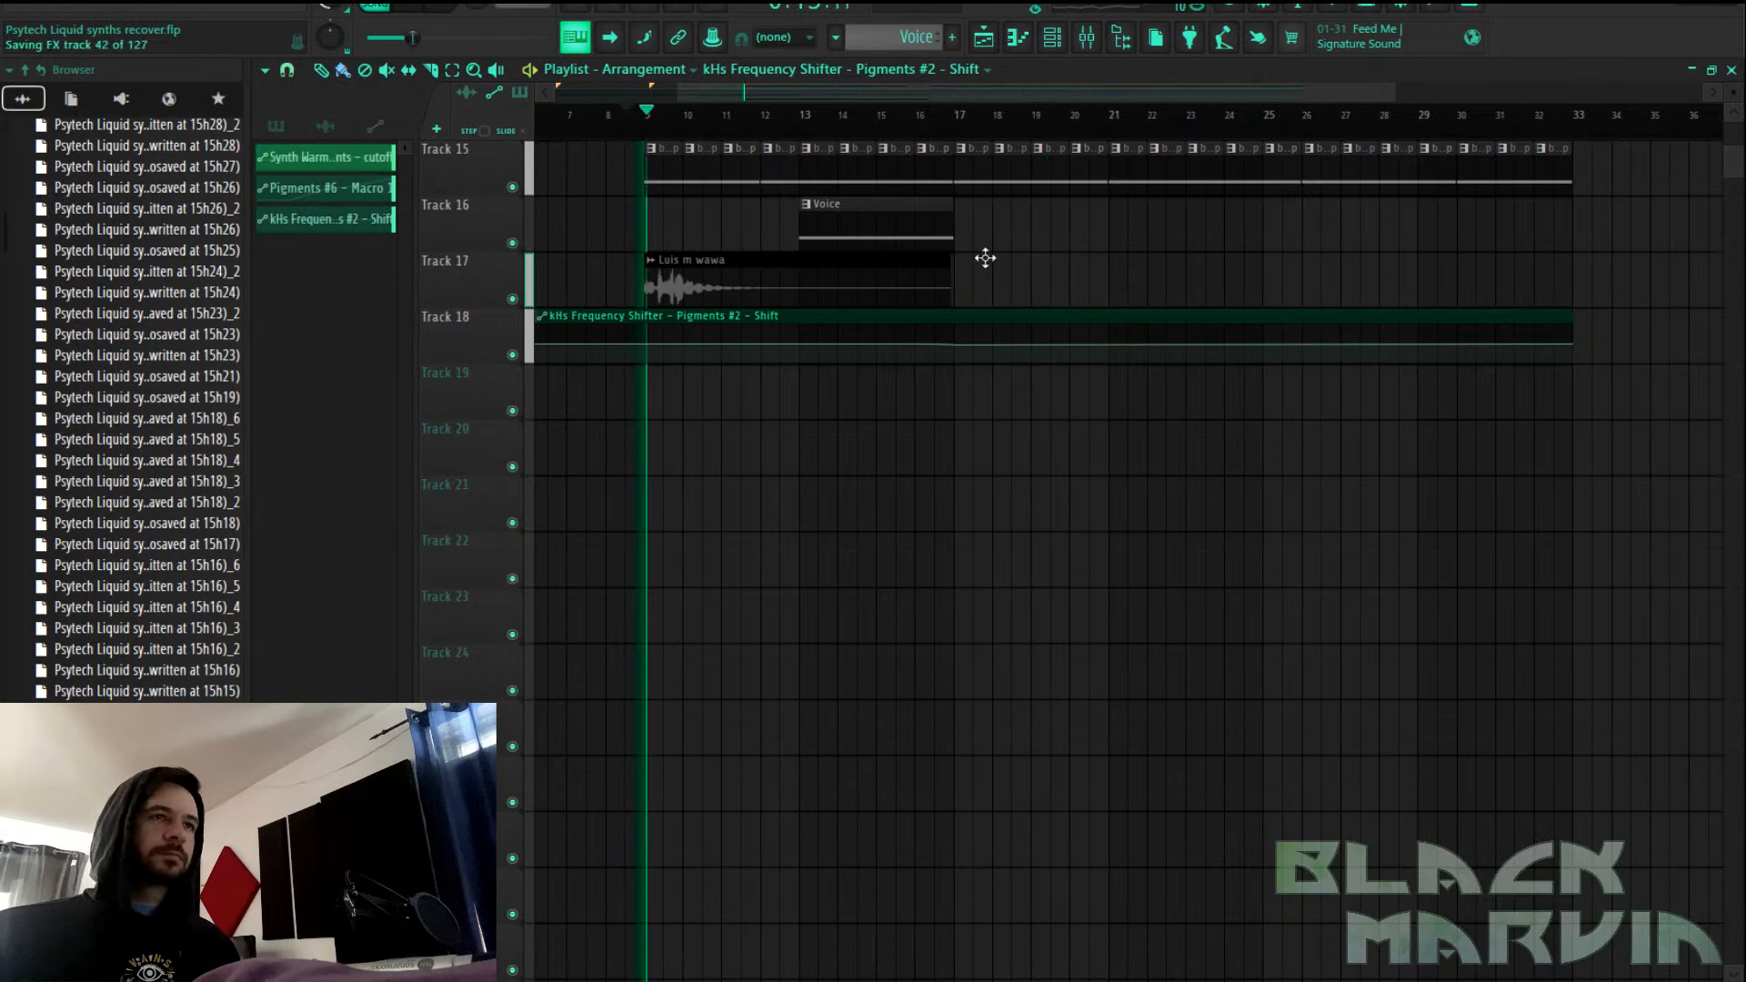
{"action": "scroll", "coordinate": [990, 281], "scroll_direction": "up", "scroll_amount": 10}
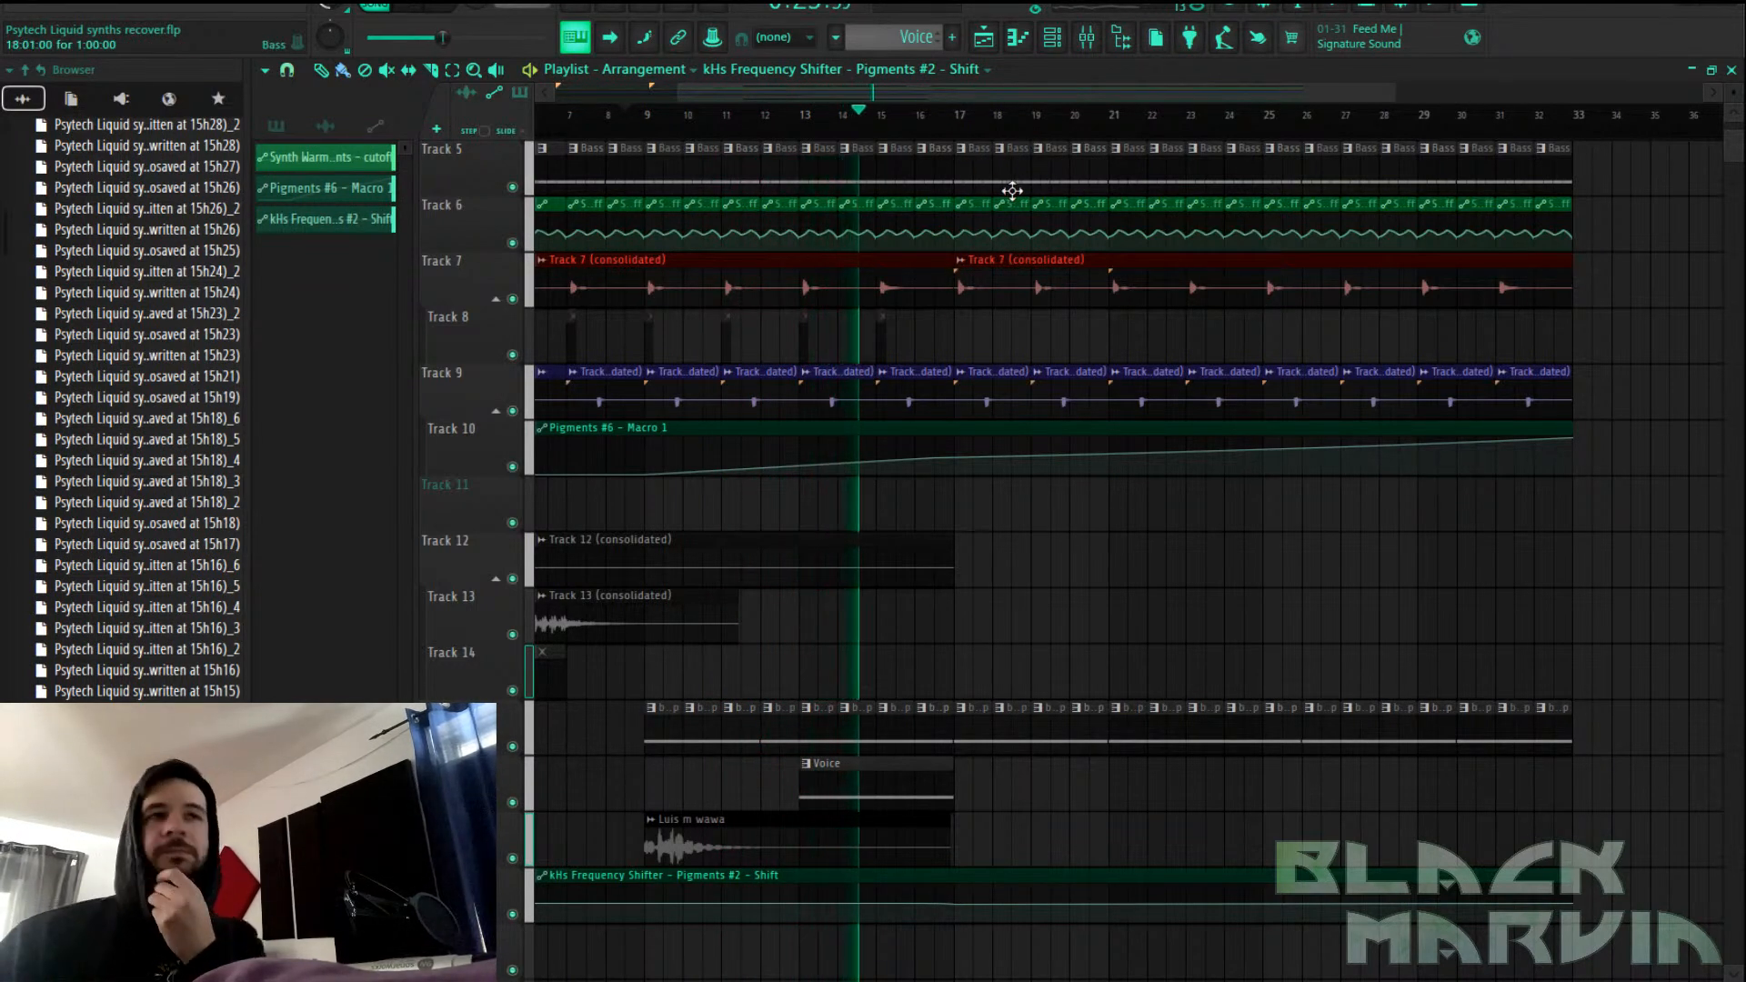
{"action": "scroll", "coordinate": [964, 133], "scroll_direction": "down", "scroll_amount": 2}
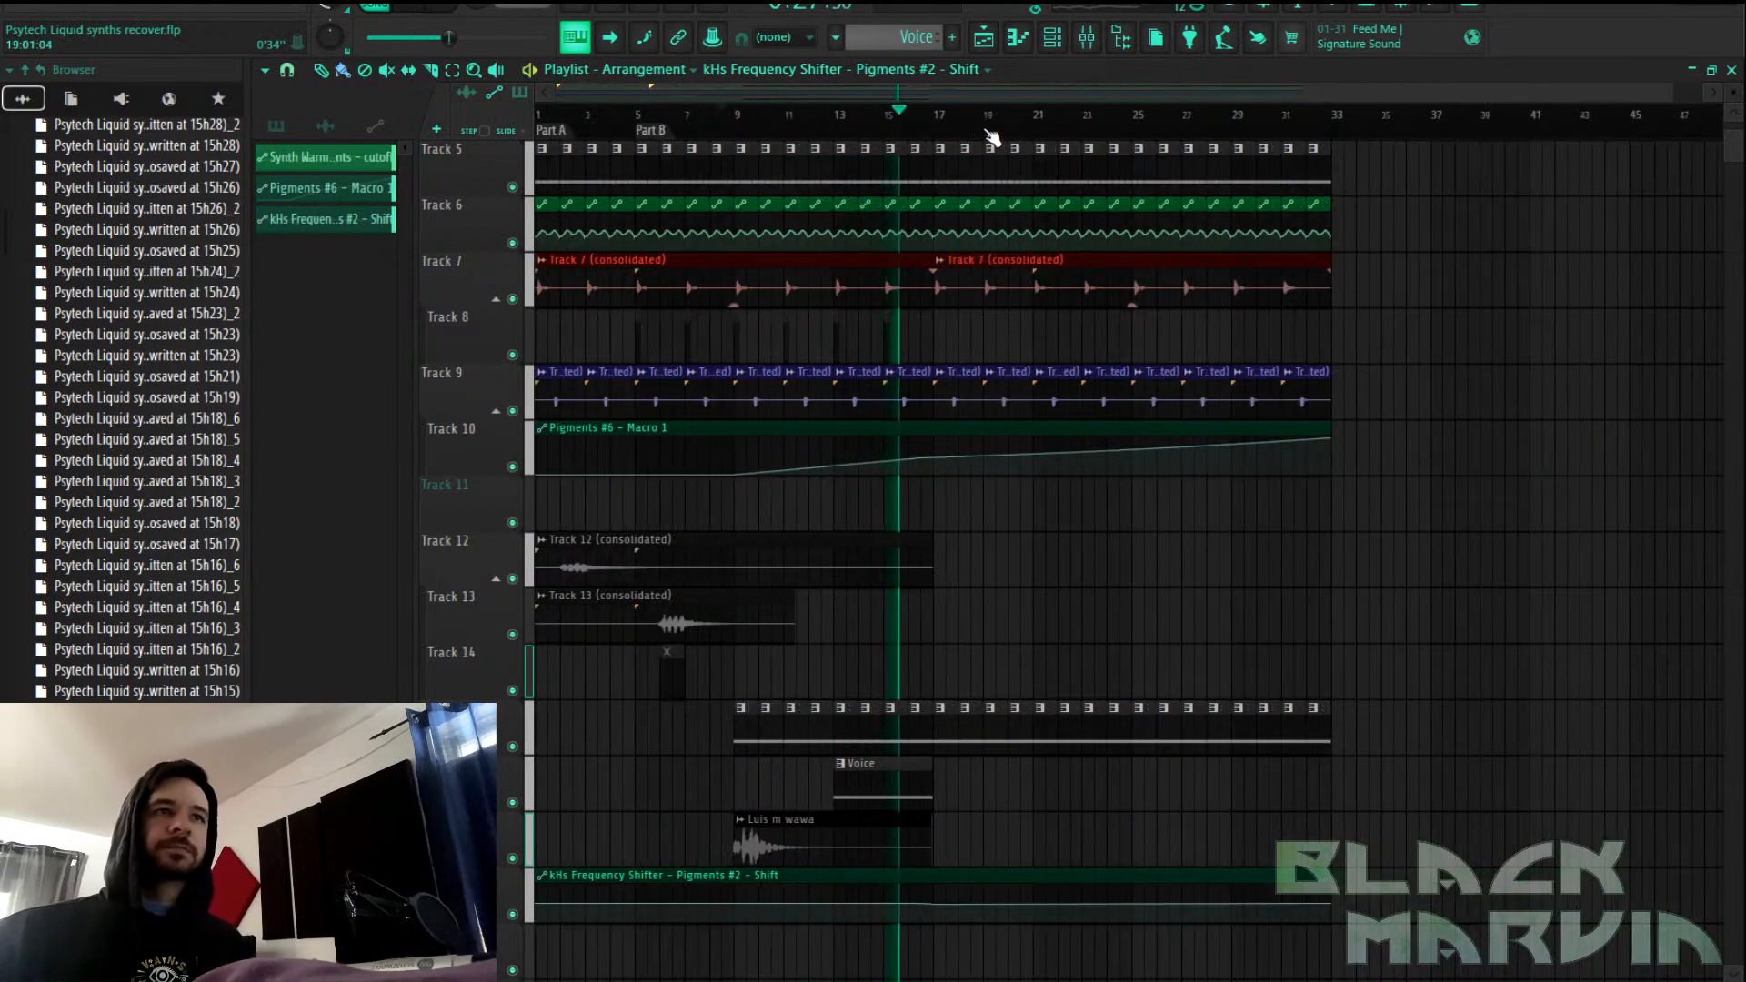
{"action": "scroll", "coordinate": [1027, 307], "scroll_direction": "down", "scroll_amount": 5}
{"action": "scroll", "coordinate": [1092, 319], "scroll_direction": "up", "scroll_amount": 8}
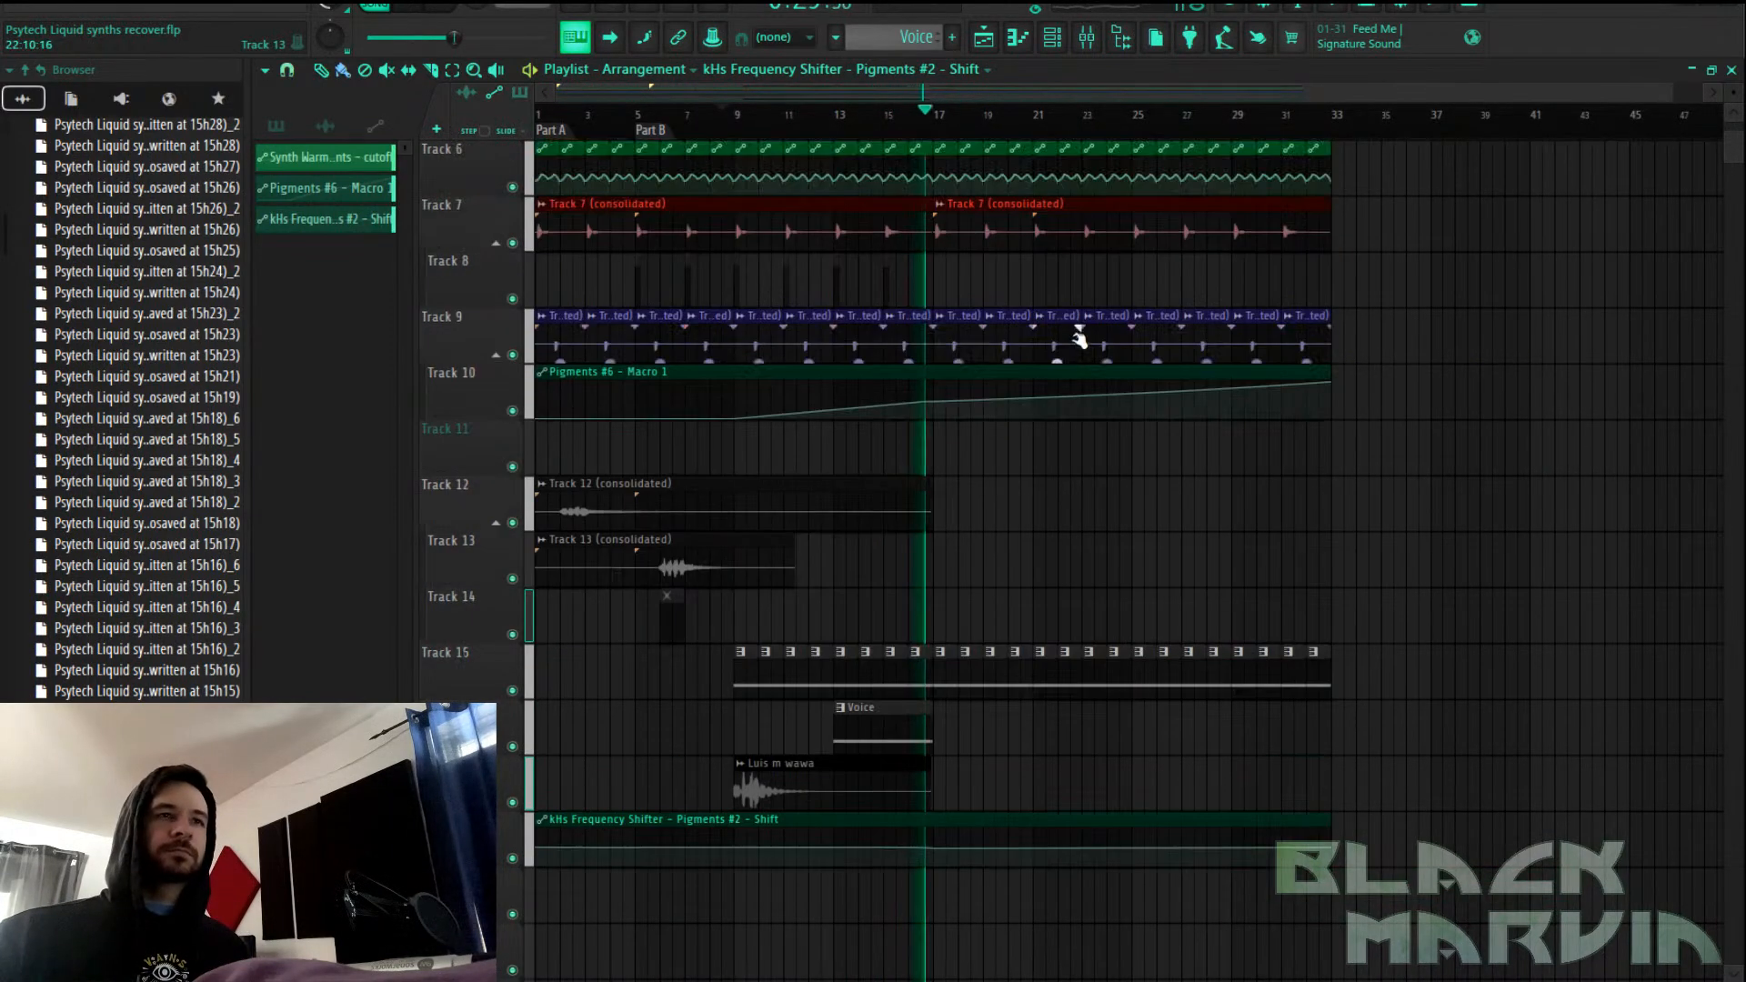
{"action": "left_click_drag", "start_coordinate": [1189, 167], "coordinate": [1117, 170]}
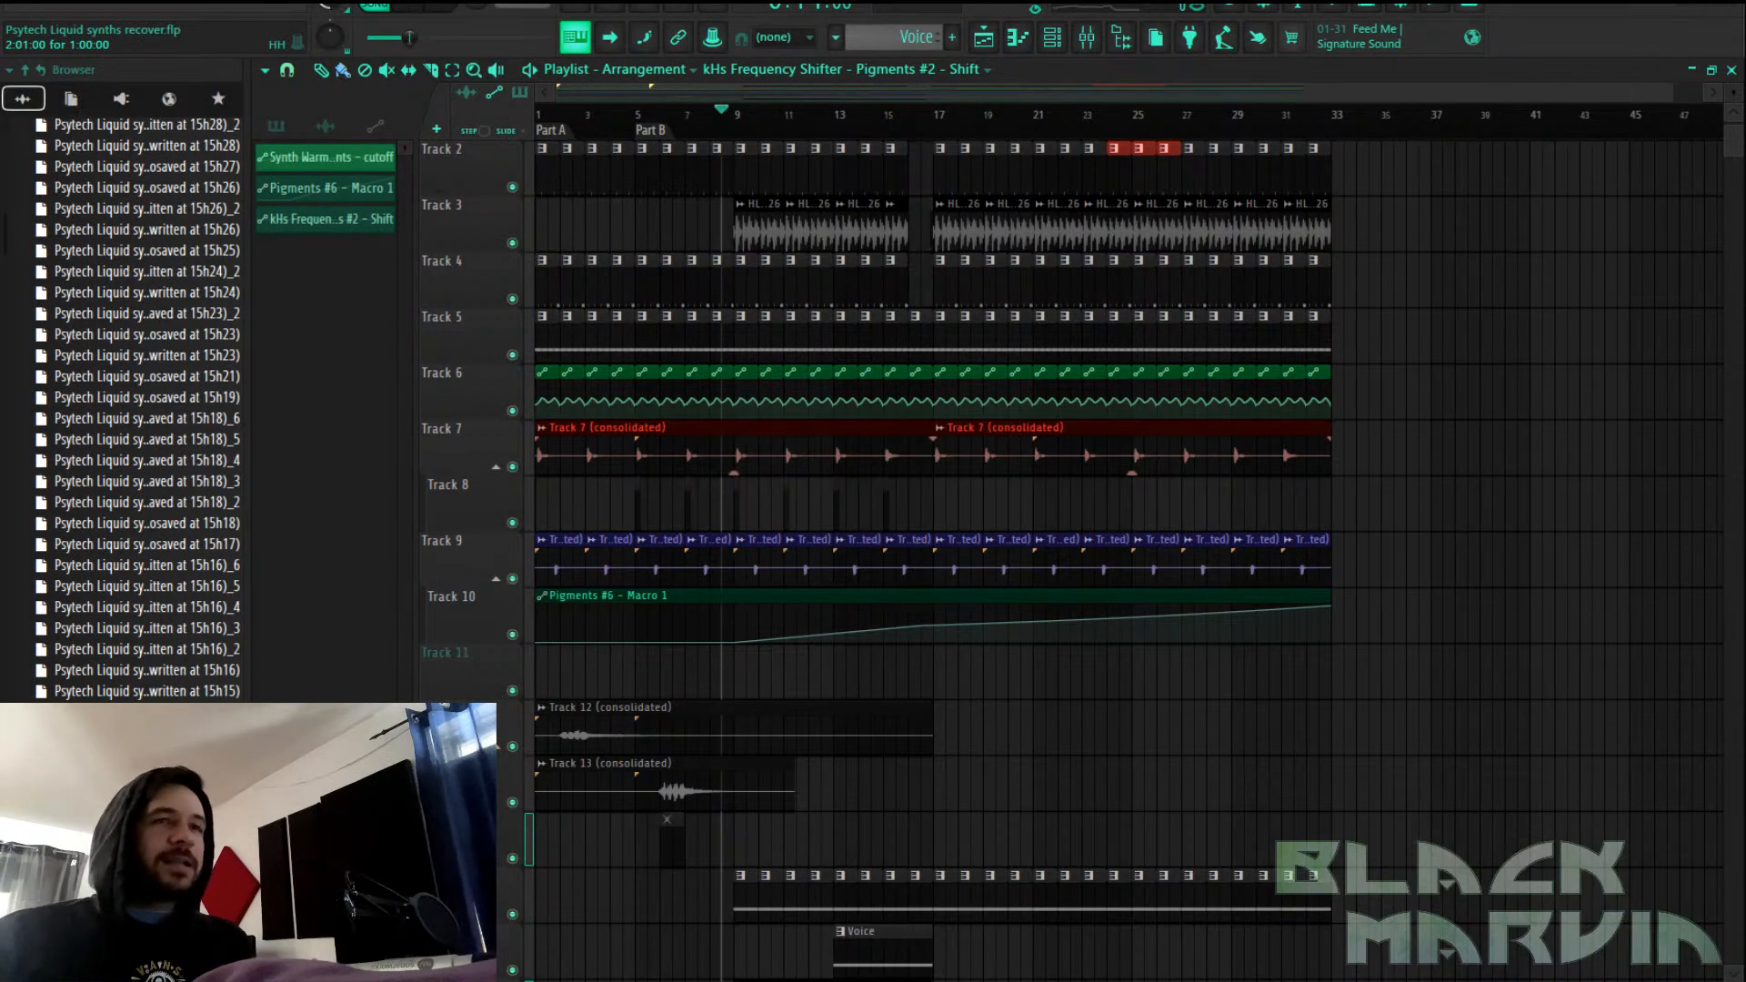
{"action": "left_click", "coordinate": [1087, 37]}
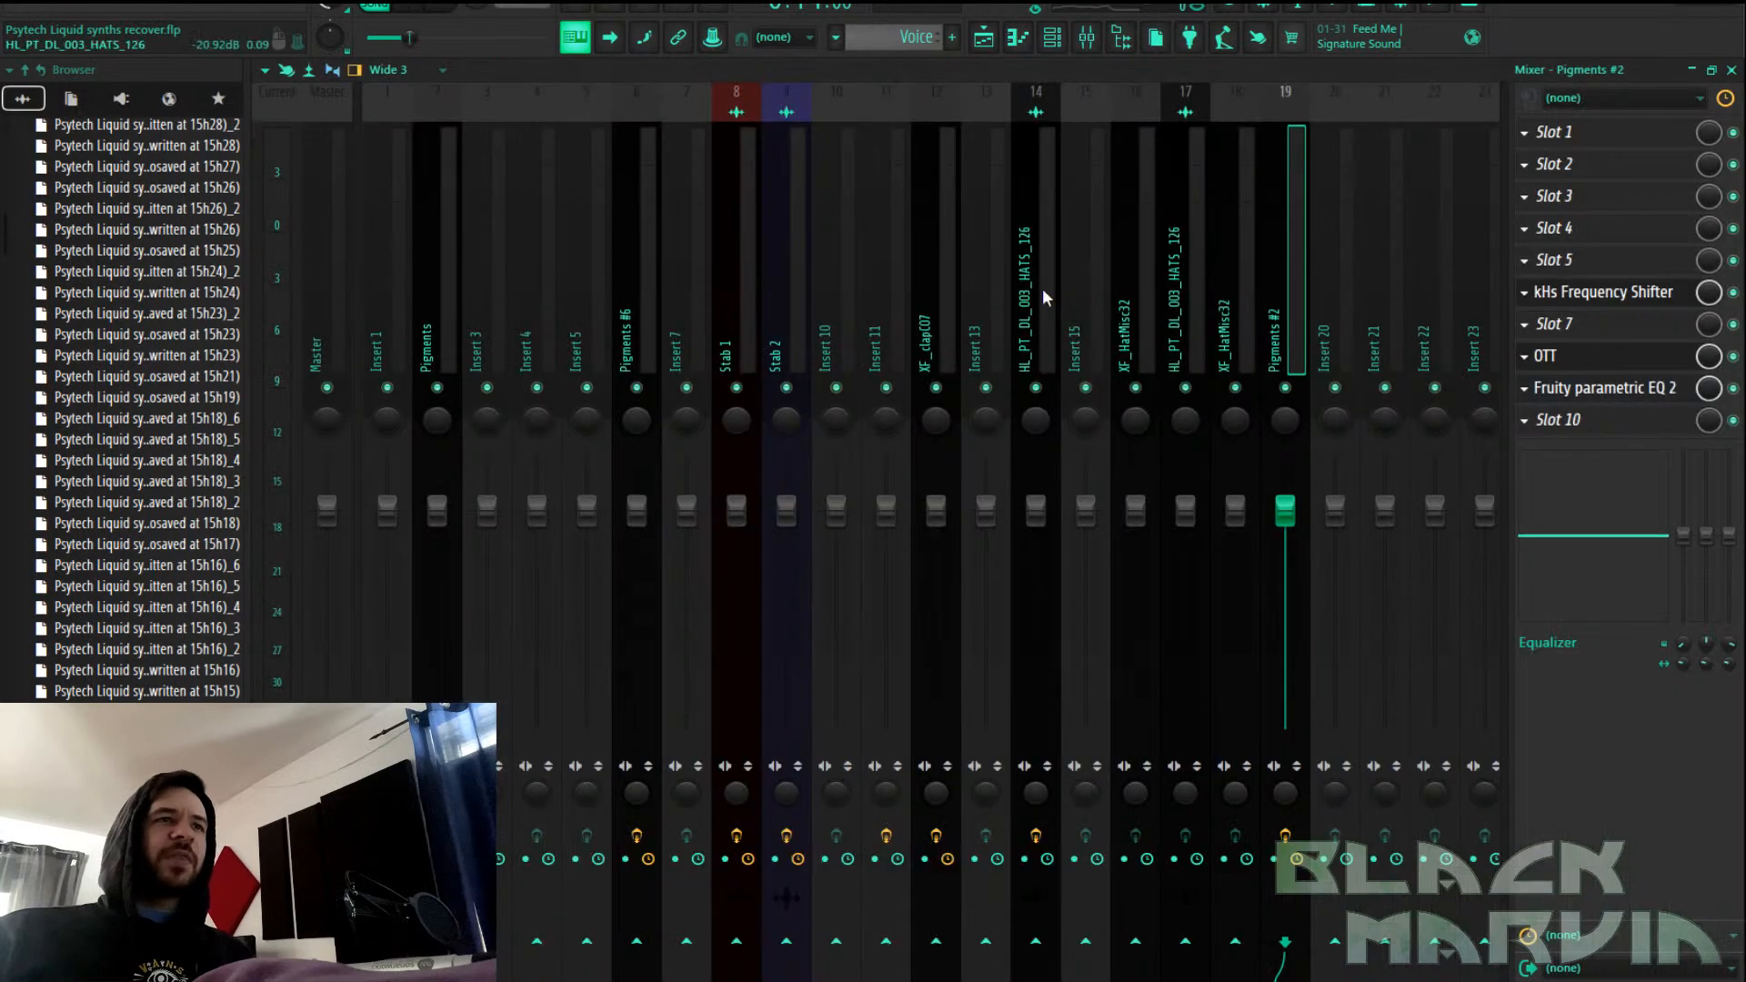
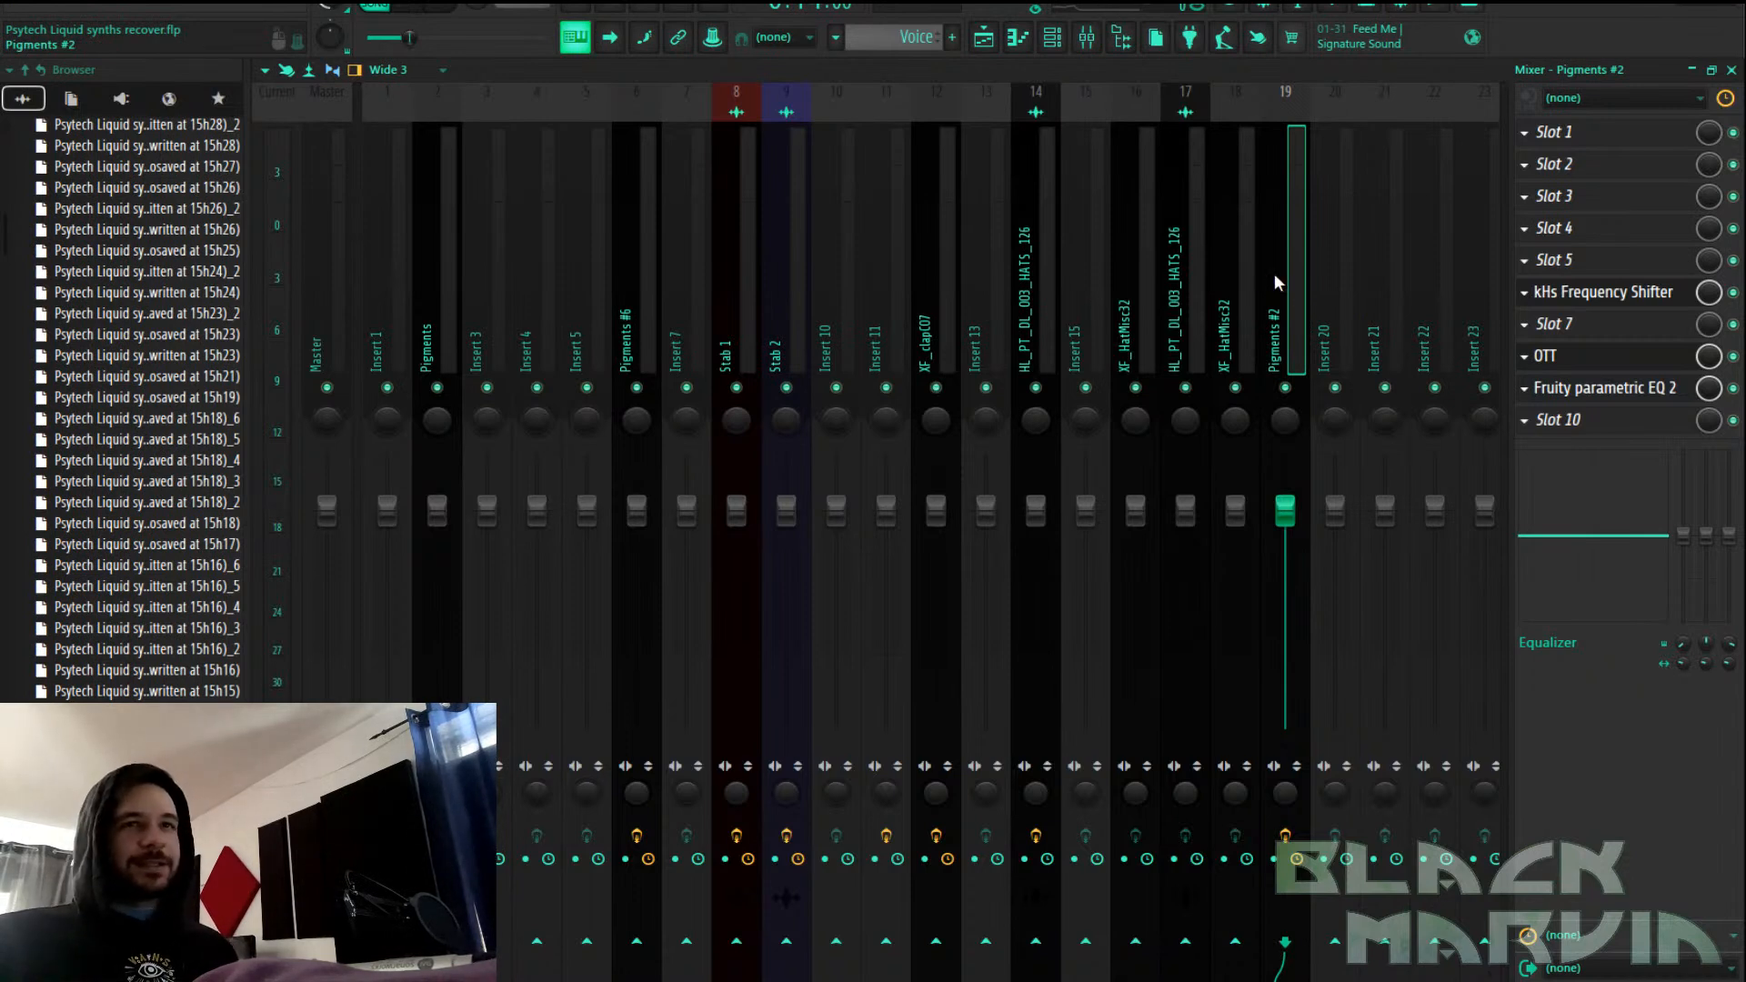
Reorder the Pigments #2 effects: Frequency Shifter in slot 3, OTT in slot 5 and Fruity Parametric EQ 2 in slot 6
{"action": "left_click_drag", "start_coordinate": [1610, 295], "coordinate": [1599, 194]}
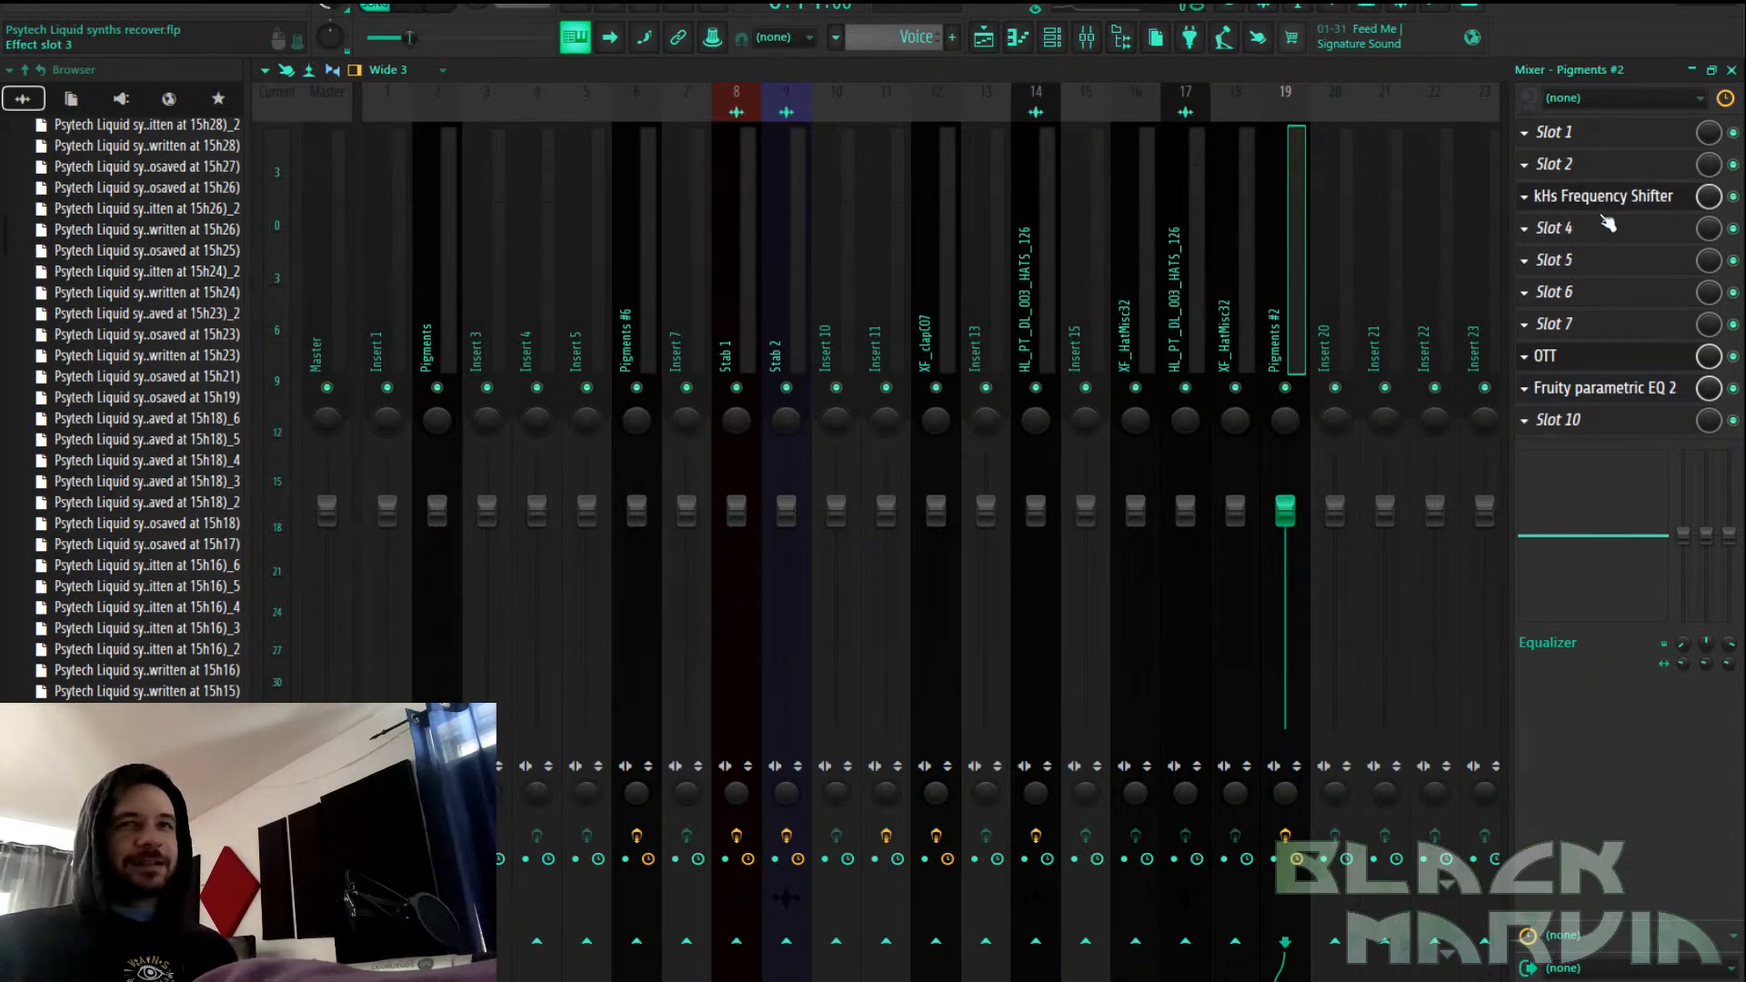
{"action": "left_click_drag", "start_coordinate": [1602, 355], "coordinate": [1619, 264]}
{"action": "left_click_drag", "start_coordinate": [1624, 391], "coordinate": [1621, 297]}
Load Duck into slot 9 of the Pigments #2 mixer track, pick the Synth 3 preset and set the amount to 56%
{"action": "left_click", "coordinate": [1613, 387]}
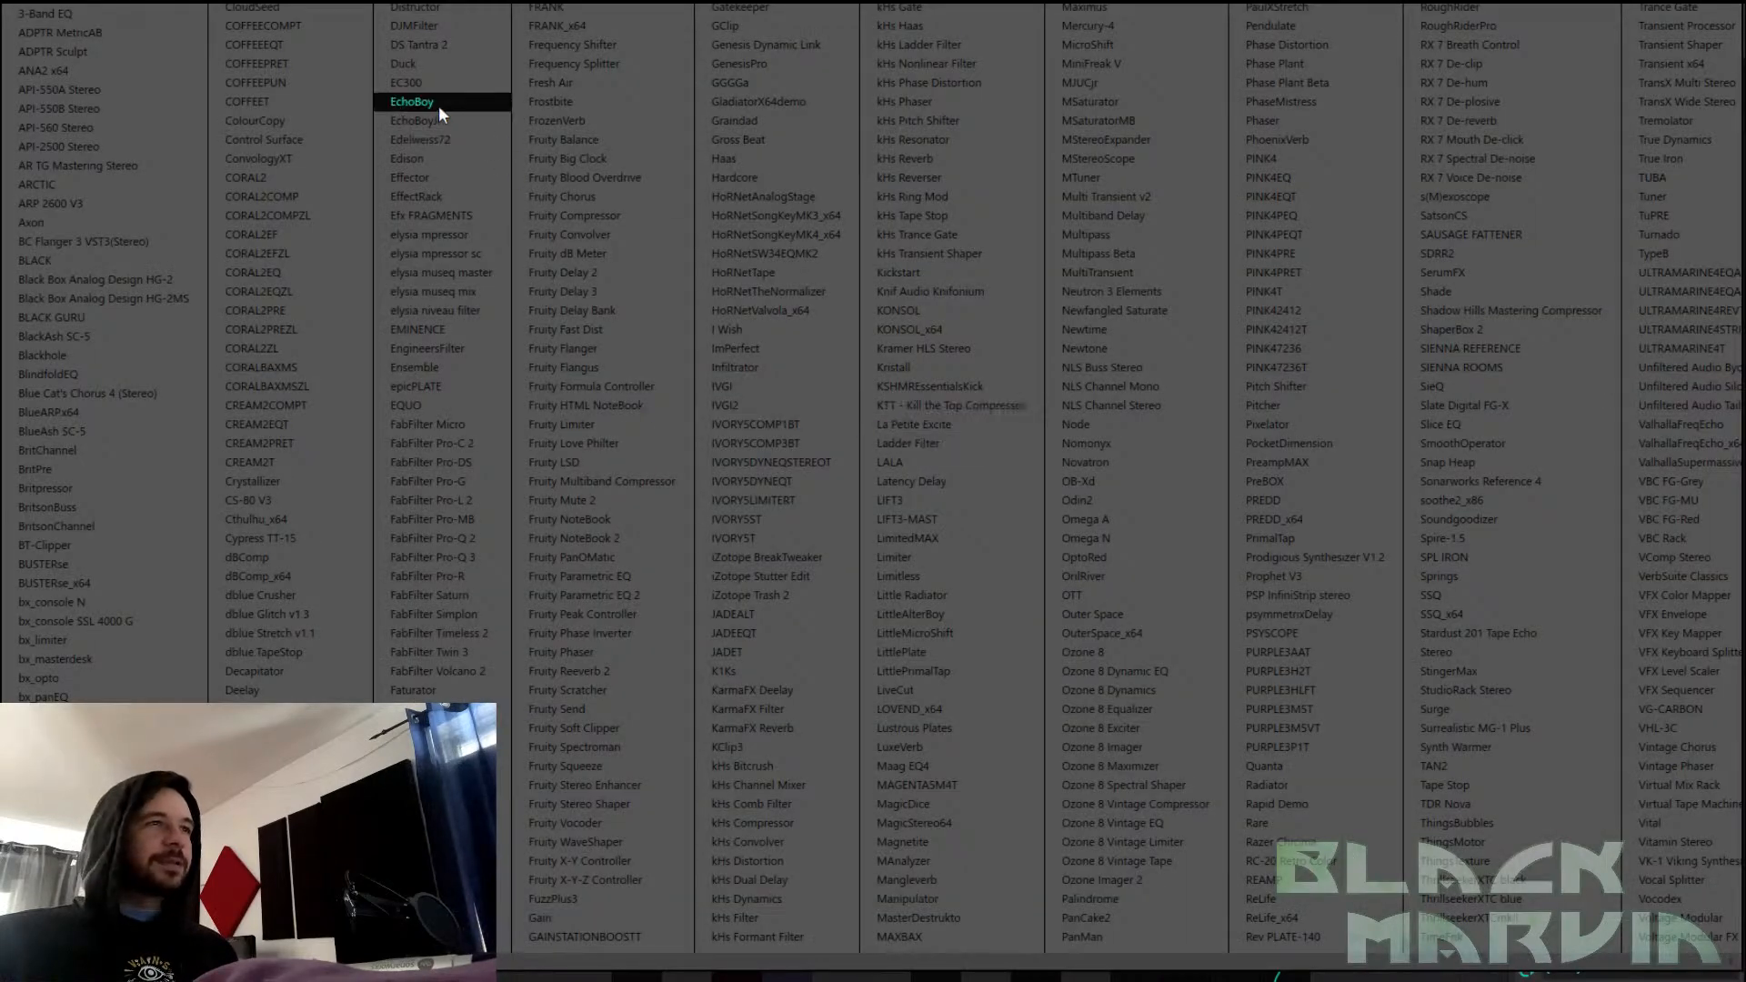
{"action": "left_click", "coordinate": [429, 68]}
{"action": "left_click", "coordinate": [810, 350]}
{"action": "mouse_move", "coordinate": [880, 398]}
{"action": "left_click", "coordinate": [986, 537]}
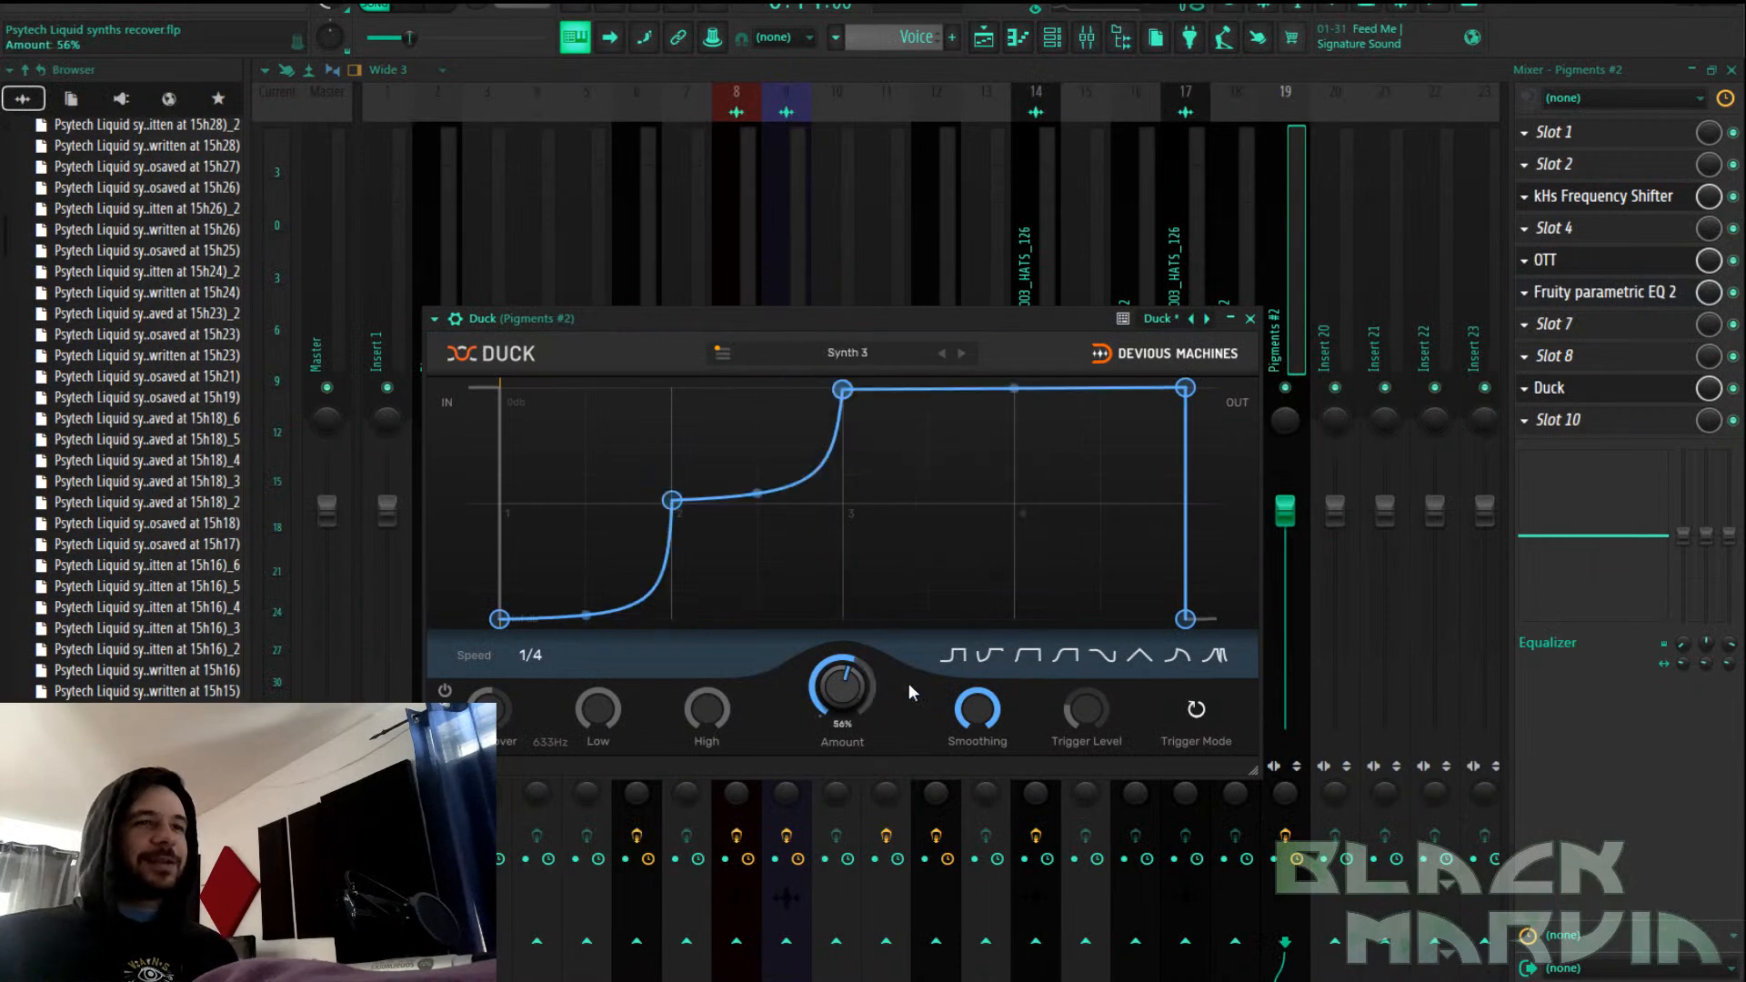
{"action": "left_click", "coordinate": [1301, 229]}
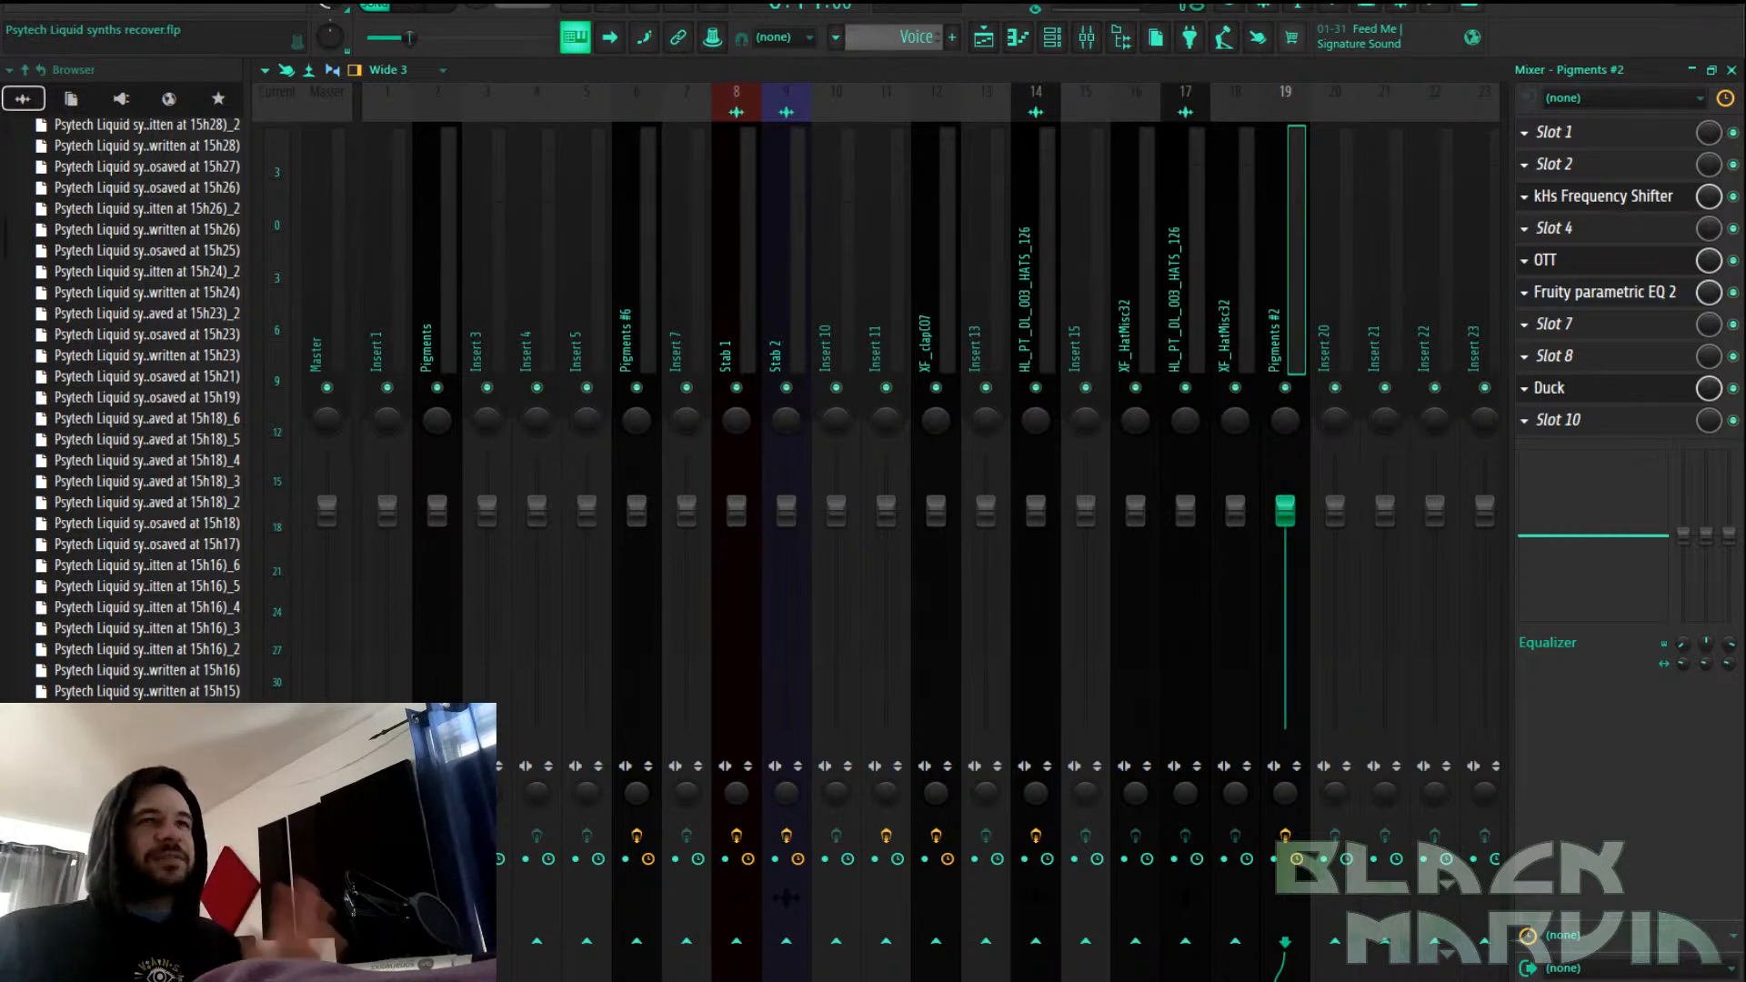
Save the project and play the audio clip on Track 17 in solo, ending the solo after listening
{"action": "left_click", "coordinate": [983, 36]}
{"action": "key", "text": "ctrl+s"}
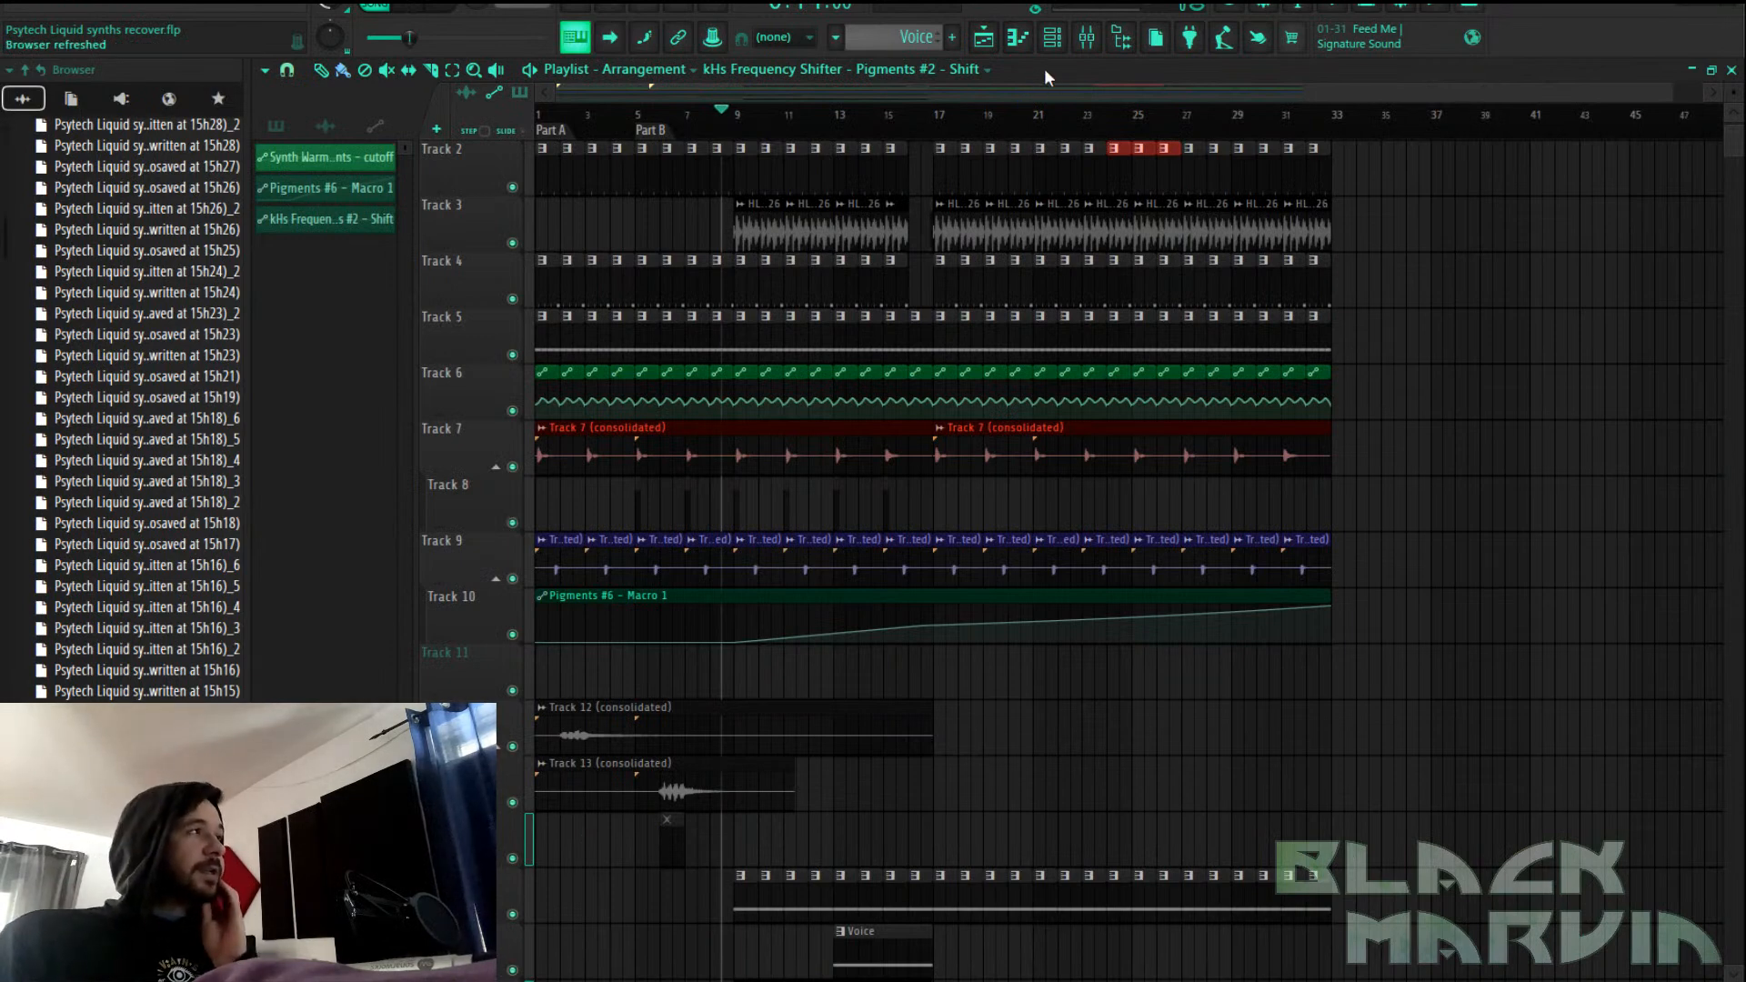
{"action": "scroll", "coordinate": [1041, 145], "scroll_direction": "down", "scroll_amount": 1}
{"action": "left_click_drag", "start_coordinate": [1099, 96], "coordinate": [1156, 98]}
{"action": "scroll", "coordinate": [1014, 555], "scroll_direction": "down", "scroll_amount": 9}
{"action": "left_click", "coordinate": [776, 499]}
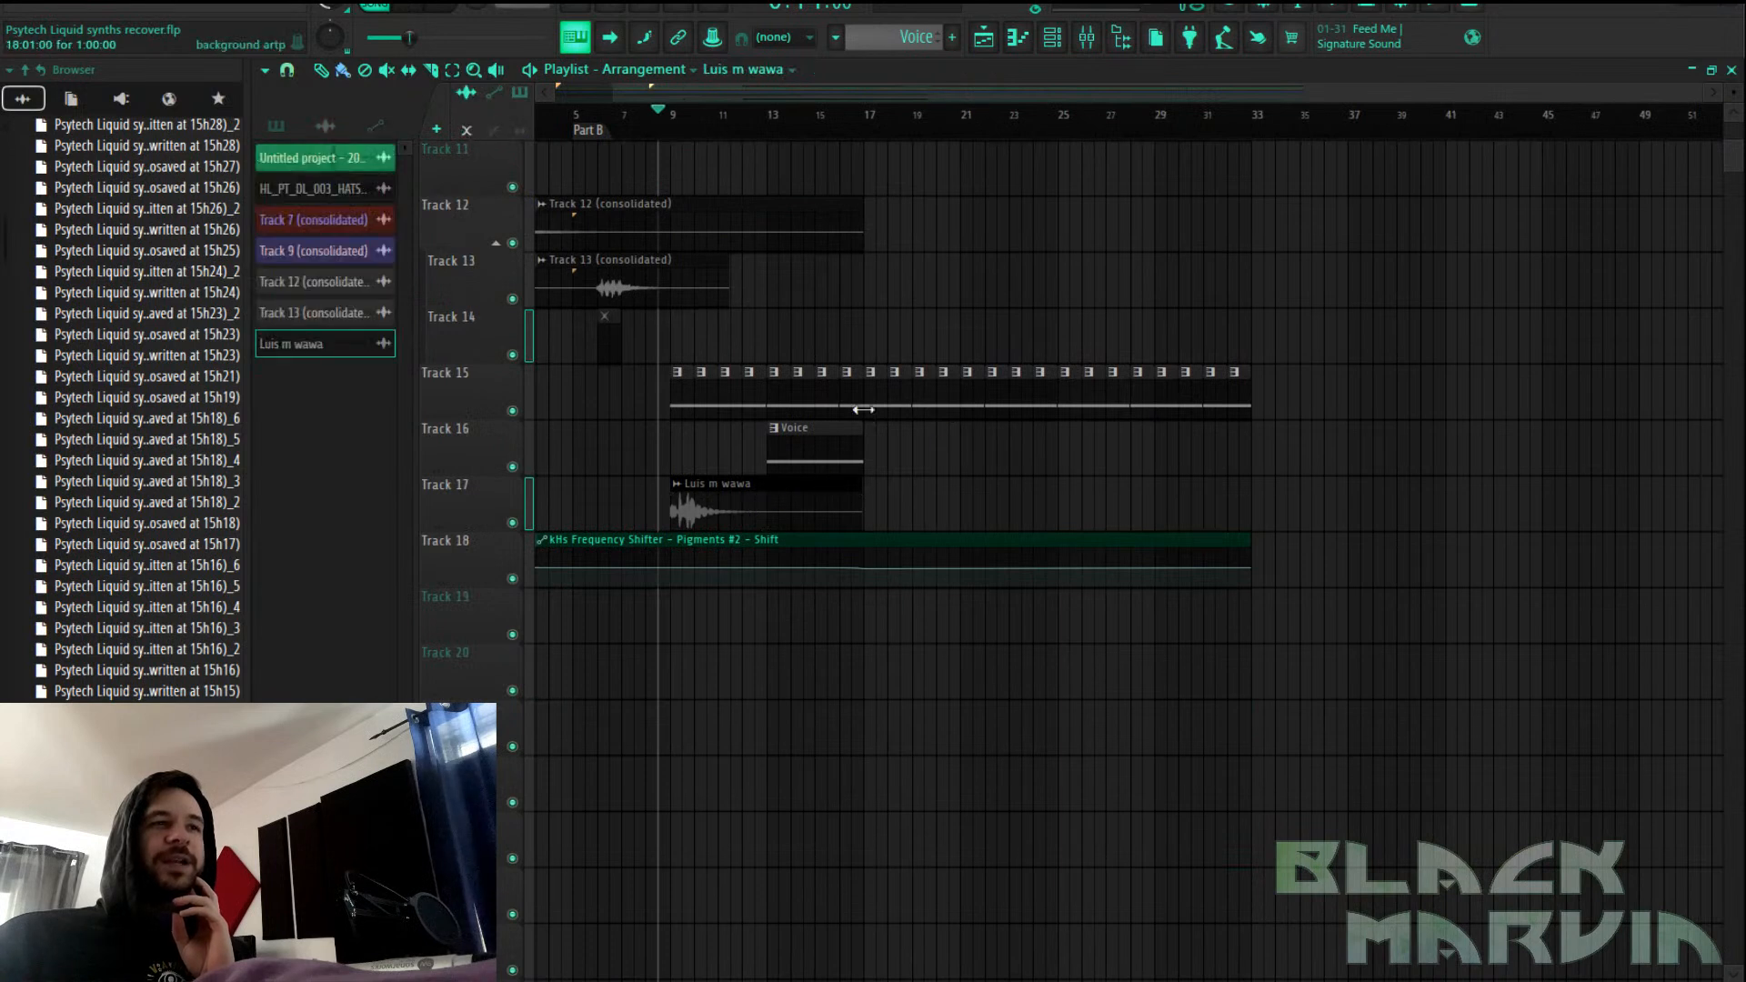
{"action": "right_click", "coordinate": [514, 524]}
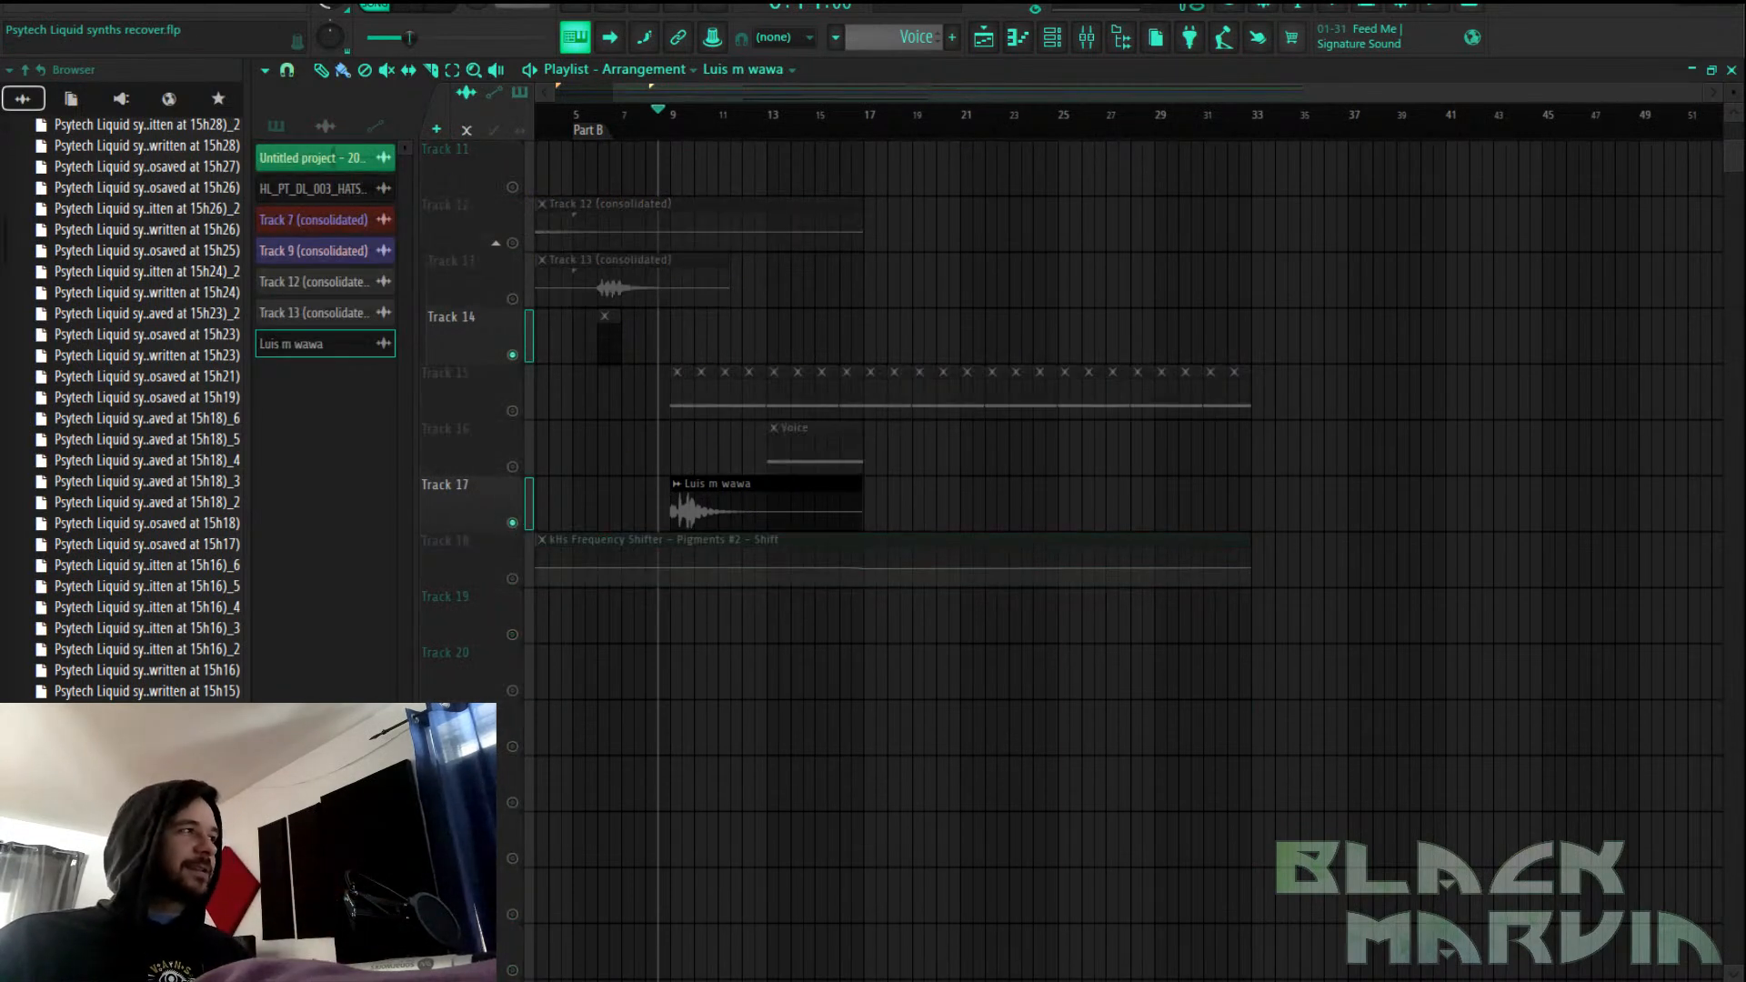
{"action": "key", "text": "space"}
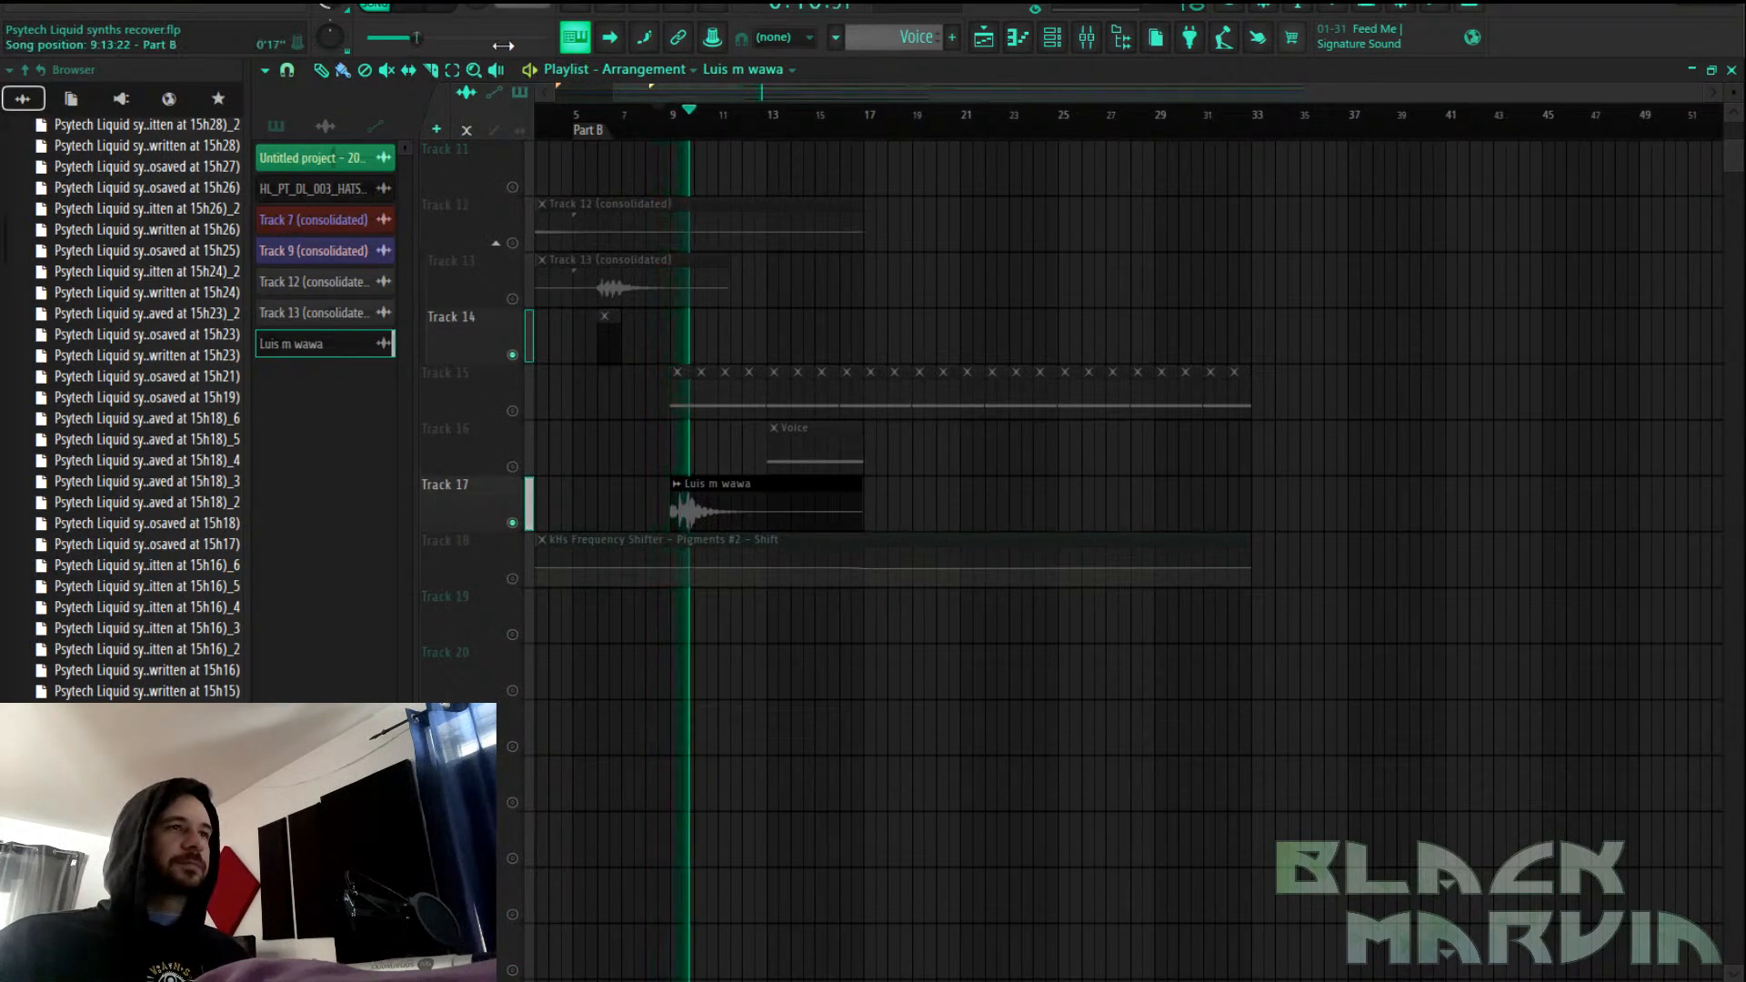
{"action": "left_click", "coordinate": [449, 11]}
{"action": "scroll", "coordinate": [1169, 239], "scroll_direction": "up", "scroll_amount": 3}
{"action": "scroll", "coordinate": [710, 670], "scroll_direction": "down", "scroll_amount": 3}
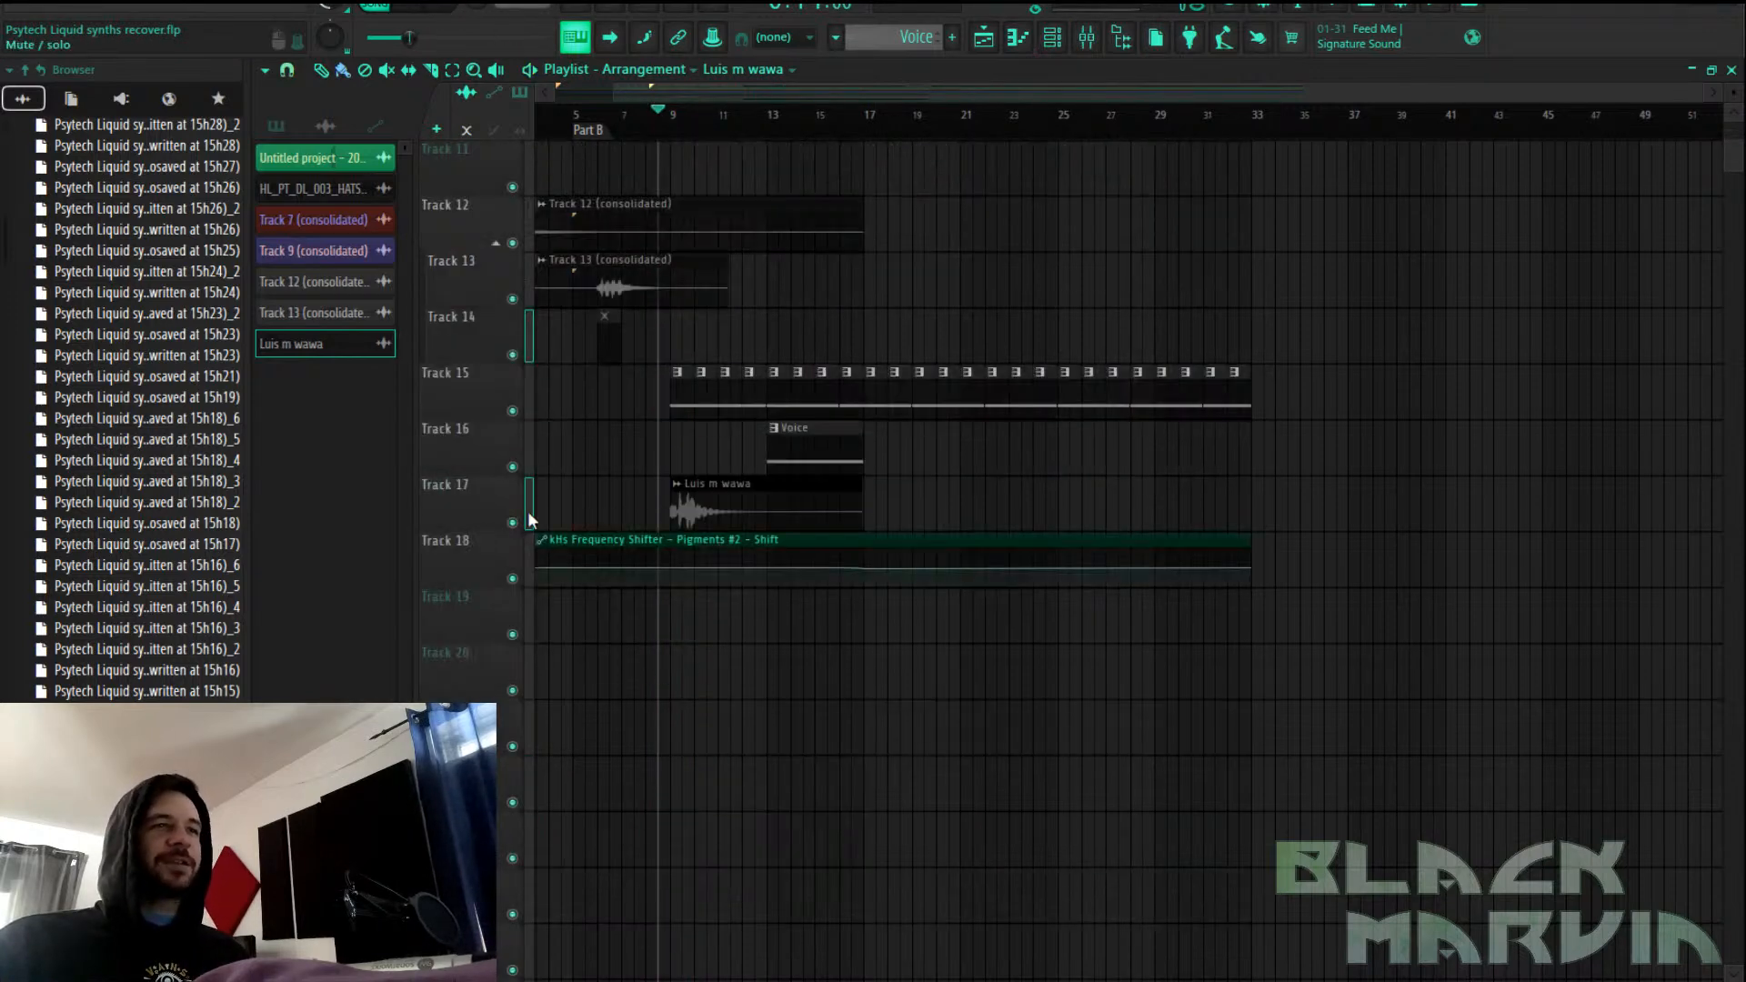
Place a copy of the Track 17 audio clip on Track 10 at bar 49 and set the playback position there
{"action": "scroll", "coordinate": [1107, 232], "scroll_direction": "up", "scroll_amount": 1}
{"action": "scroll", "coordinate": [1096, 191], "scroll_direction": "up", "scroll_amount": 5}
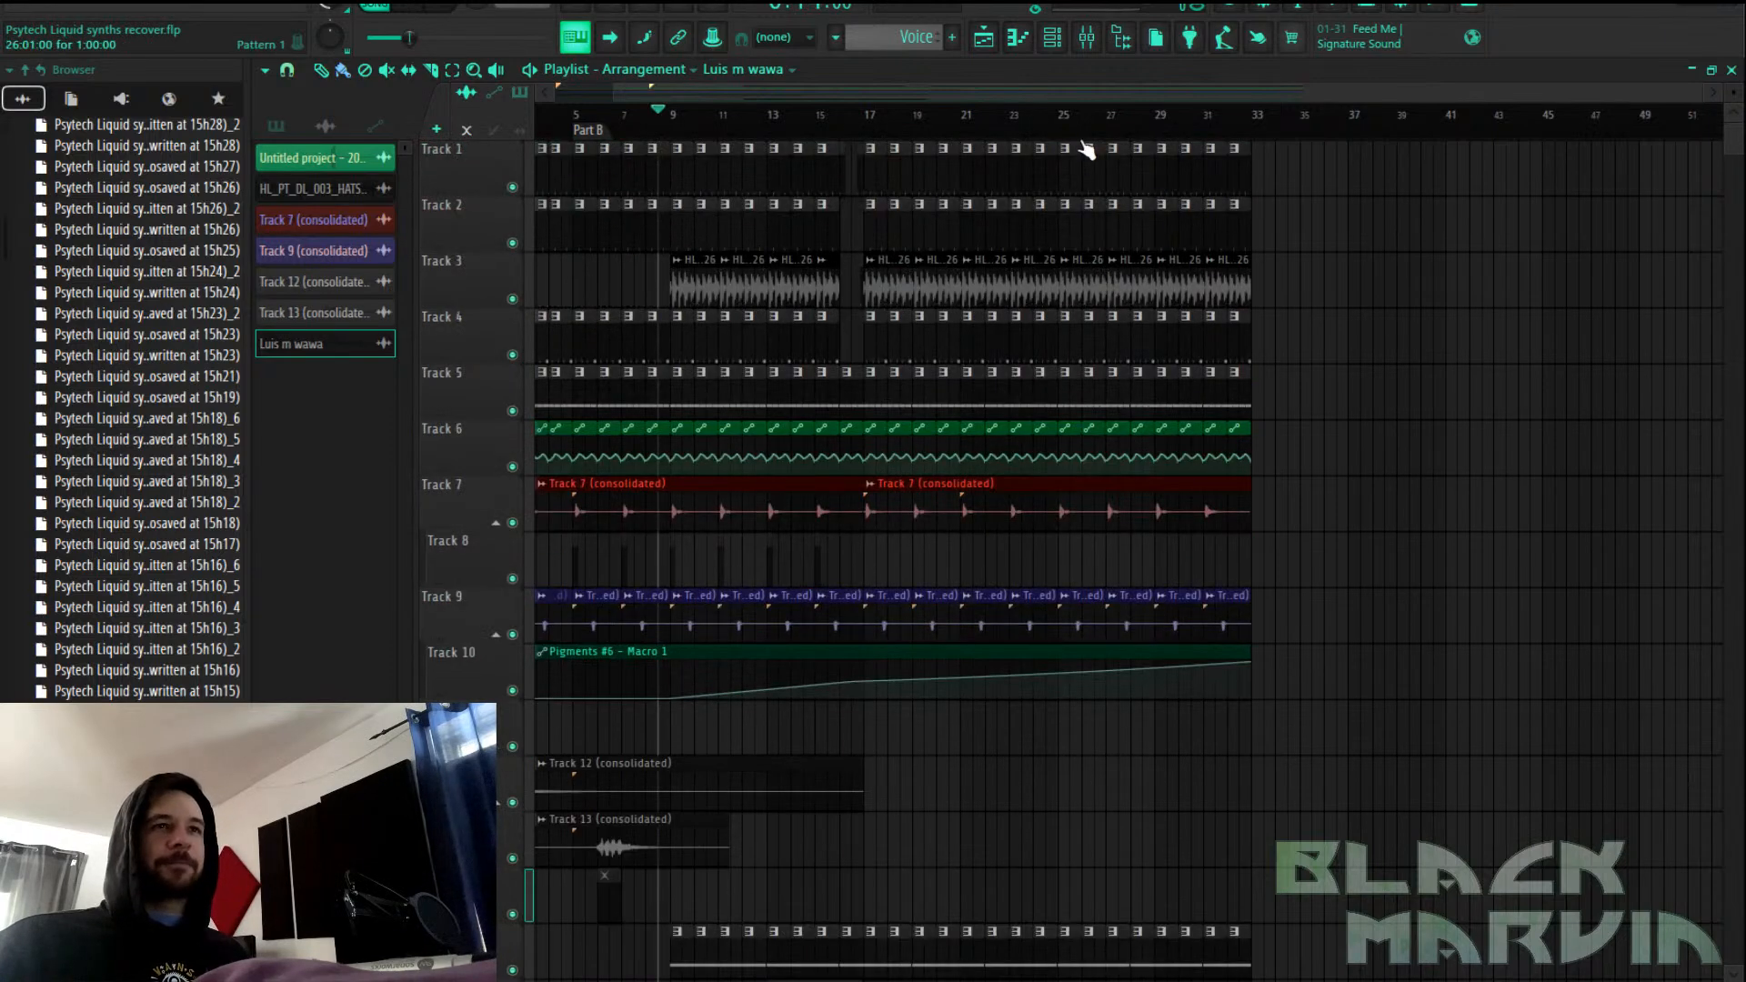
{"action": "scroll", "coordinate": [1083, 140], "scroll_direction": "left", "scroll_amount": 2}
{"action": "scroll", "coordinate": [1065, 100], "scroll_direction": "right", "scroll_amount": 2}
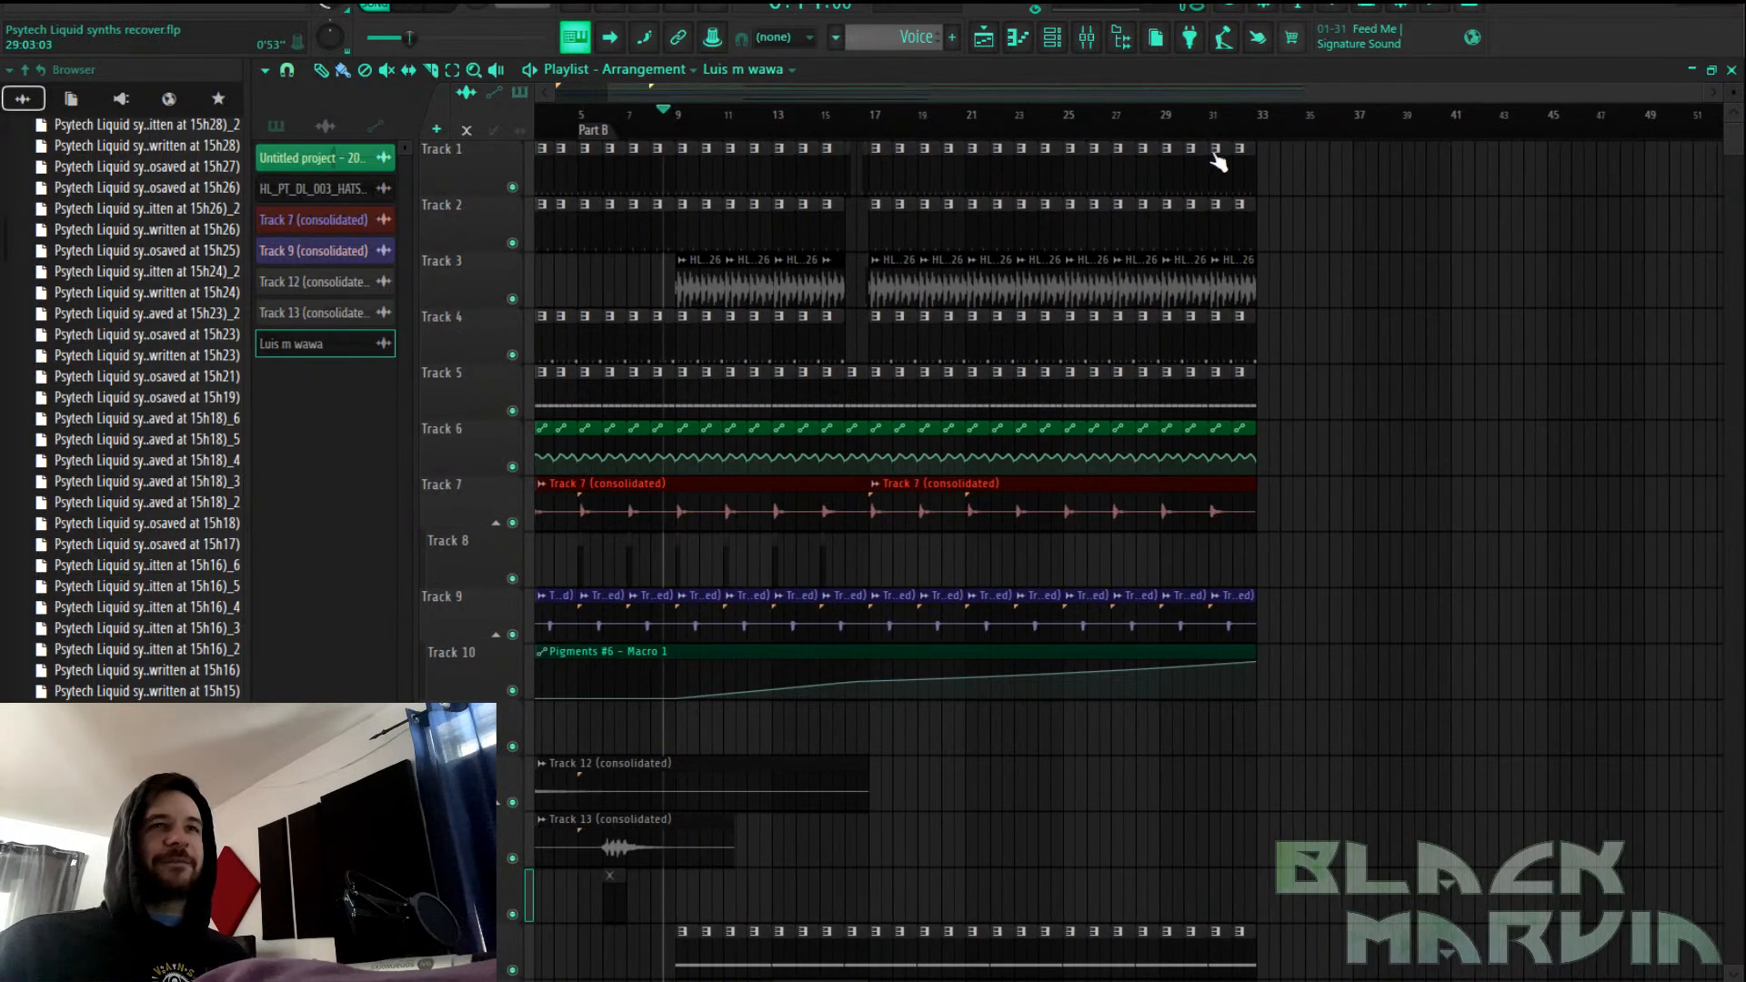
{"action": "left_click", "coordinate": [1245, 156]}
{"action": "scroll", "coordinate": [1128, 437], "scroll_direction": "down", "scroll_amount": 4}
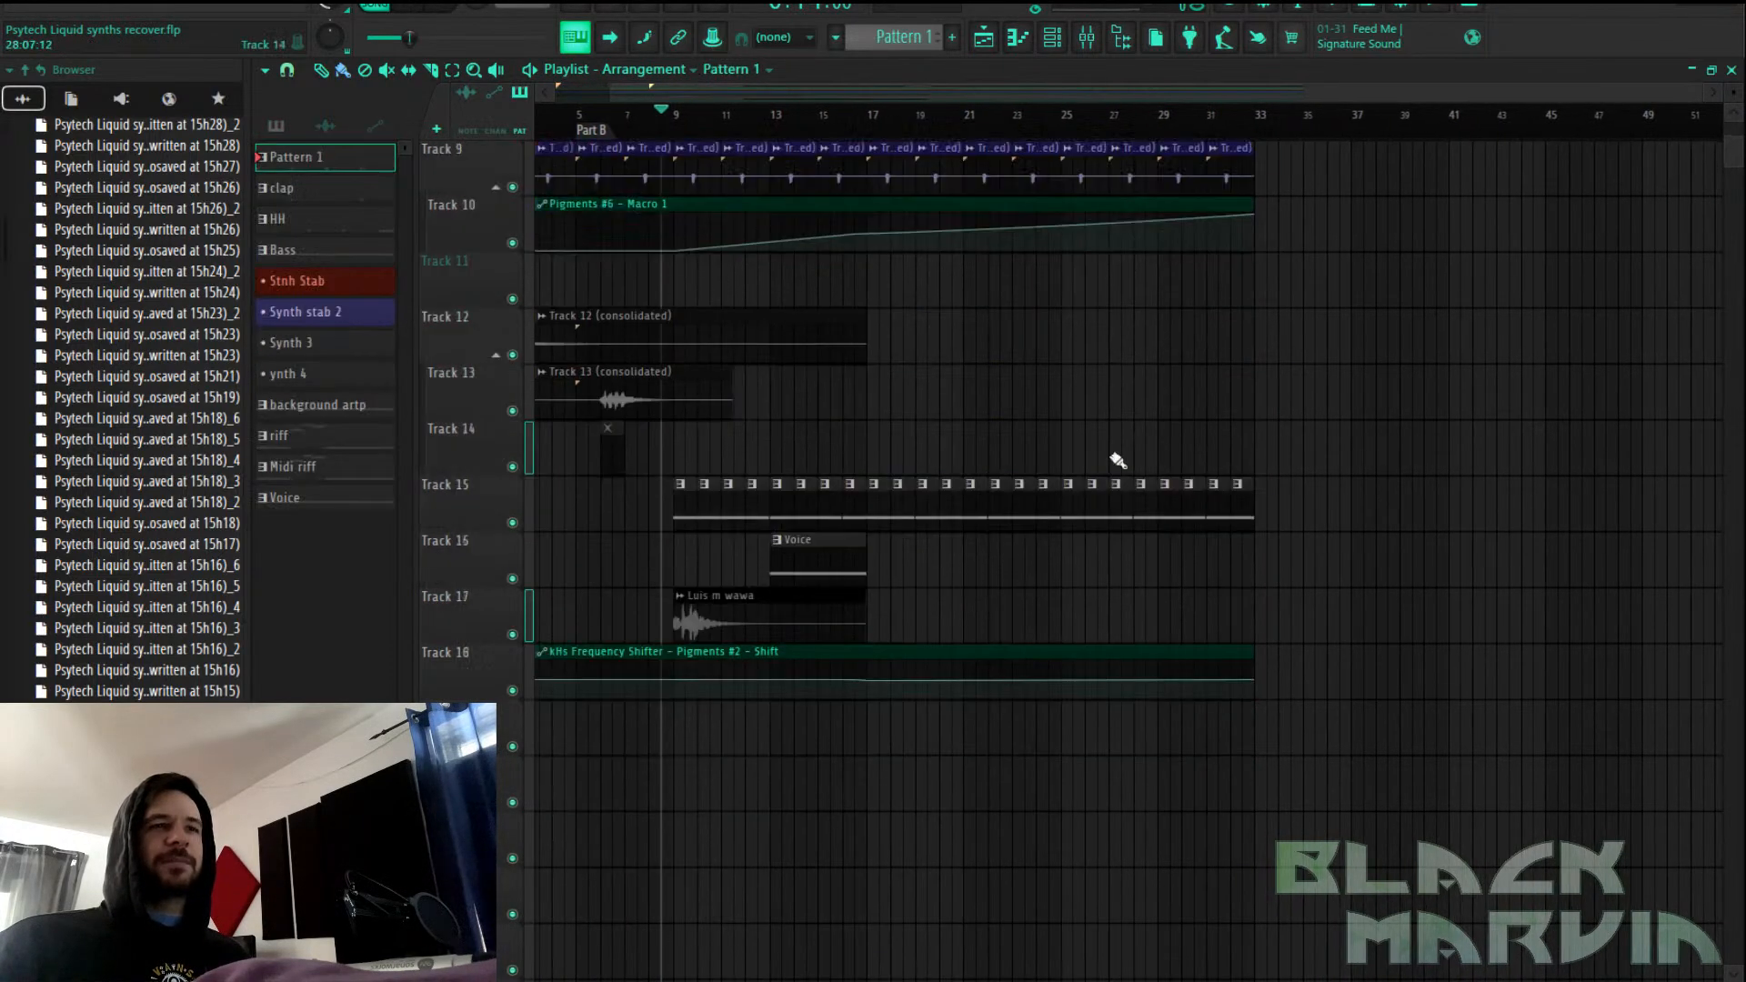
{"action": "left_click", "coordinate": [800, 595]}
{"action": "scroll", "coordinate": [1325, 343], "scroll_direction": "up", "scroll_amount": 3}
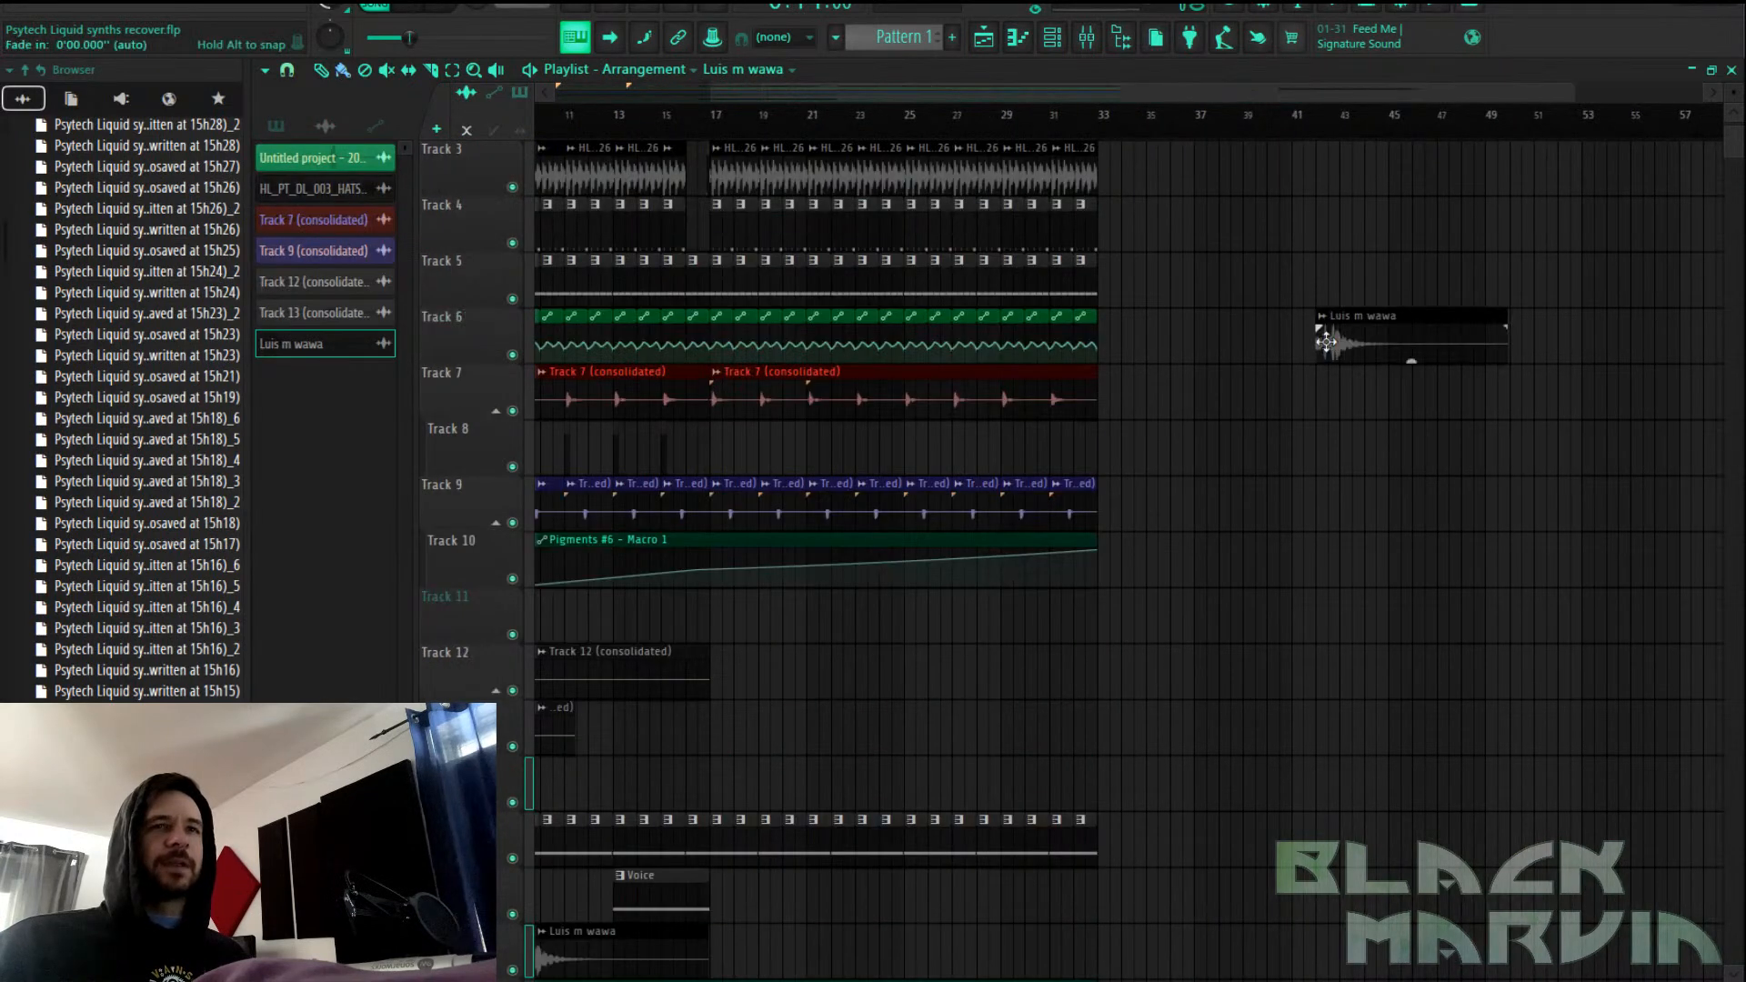
{"action": "scroll", "coordinate": [1382, 427], "scroll_direction": "right", "scroll_amount": 6}
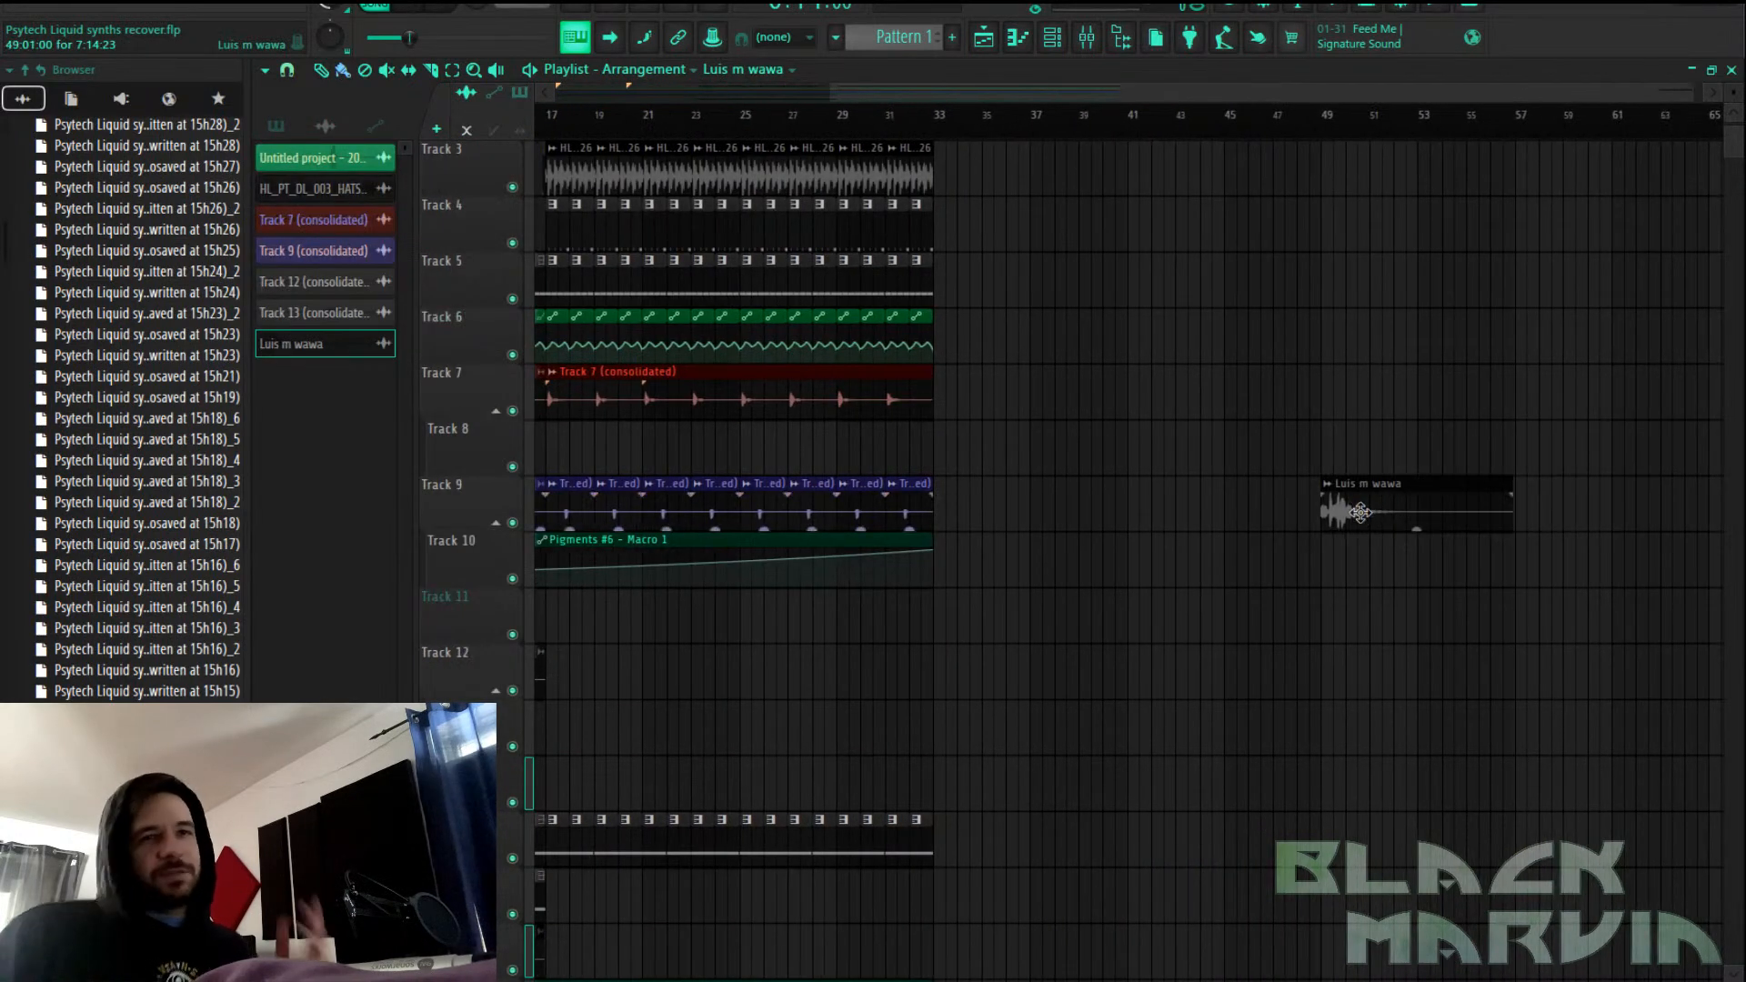
{"action": "left_click_drag", "start_coordinate": [1358, 573], "coordinate": [1370, 564]}
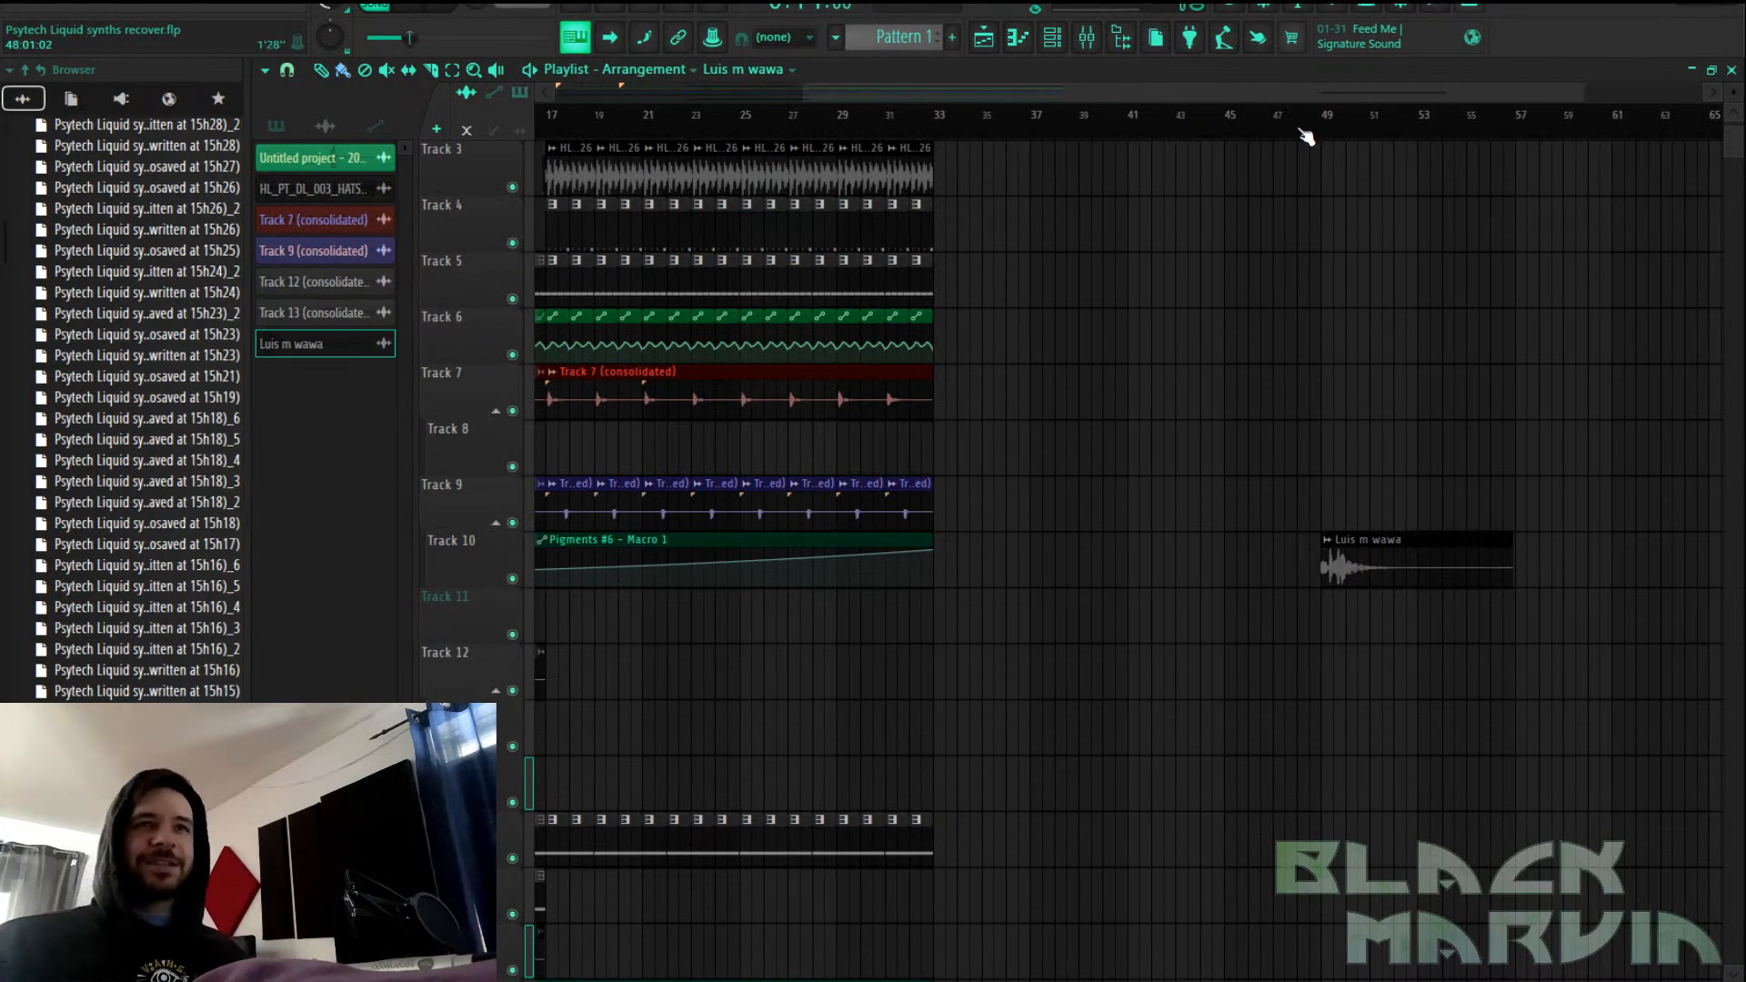
{"action": "scroll", "coordinate": [1306, 137], "scroll_direction": "down", "scroll_amount": 2}
{"action": "scroll", "coordinate": [1510, 209], "scroll_direction": "right", "scroll_amount": 5}
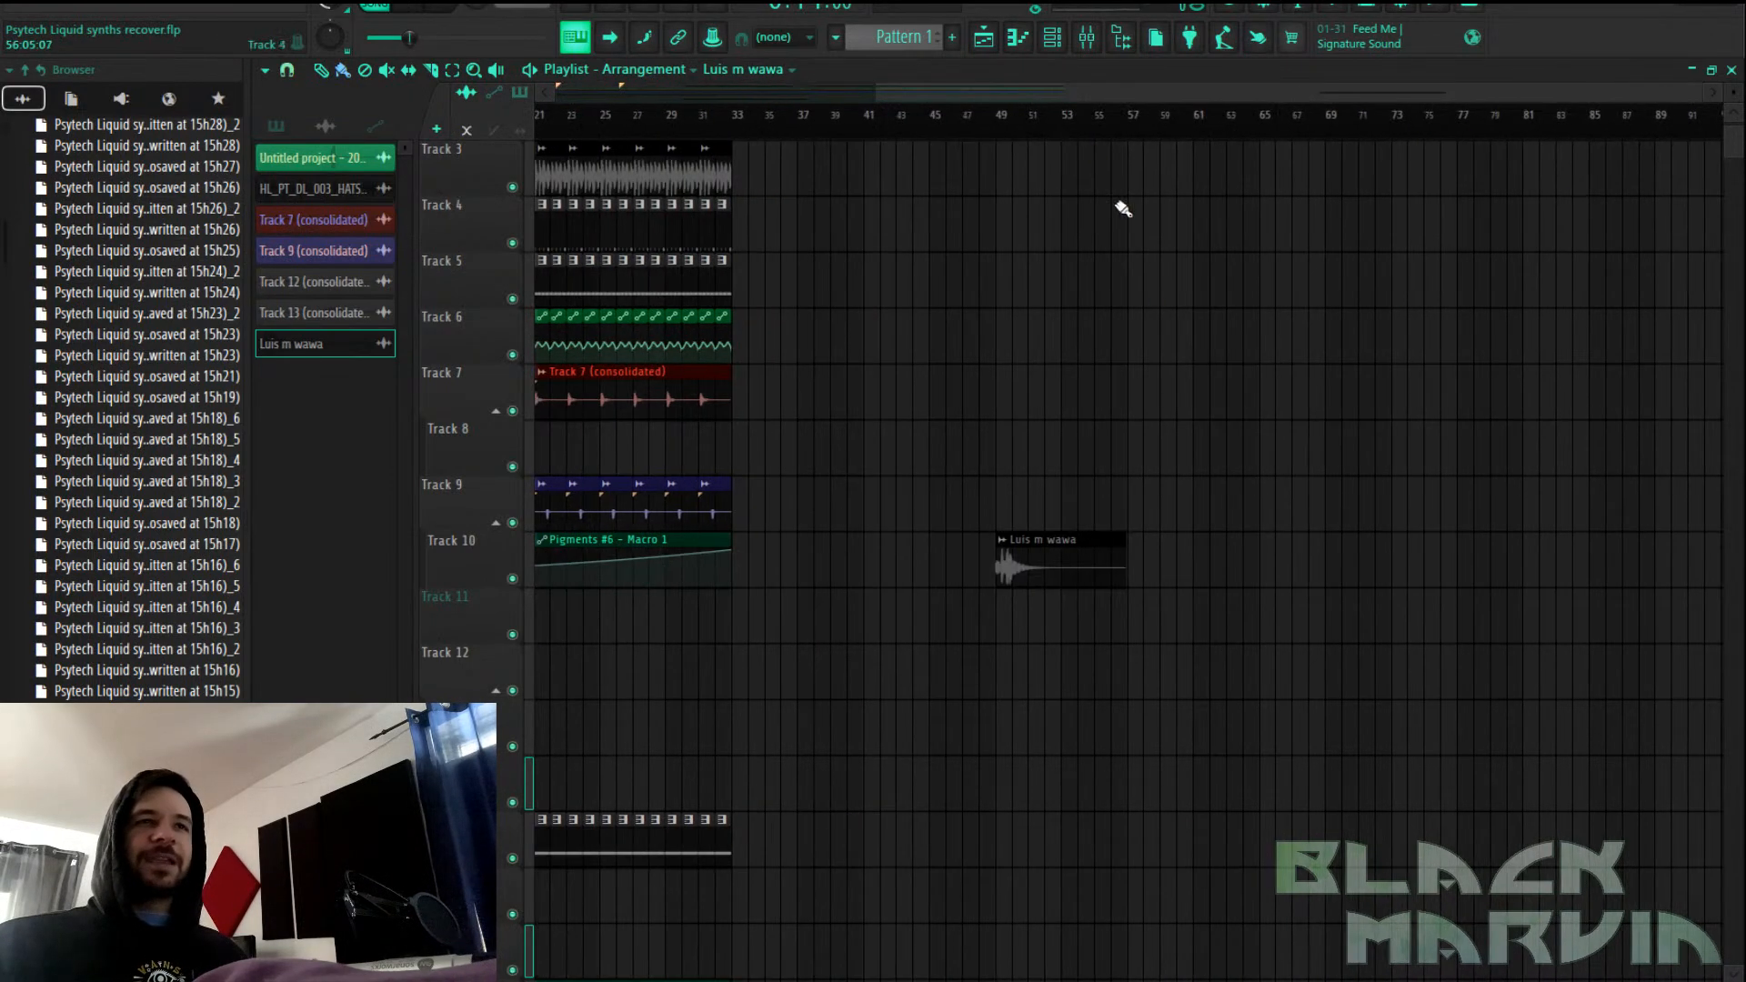
{"action": "left_click", "coordinate": [996, 118]}
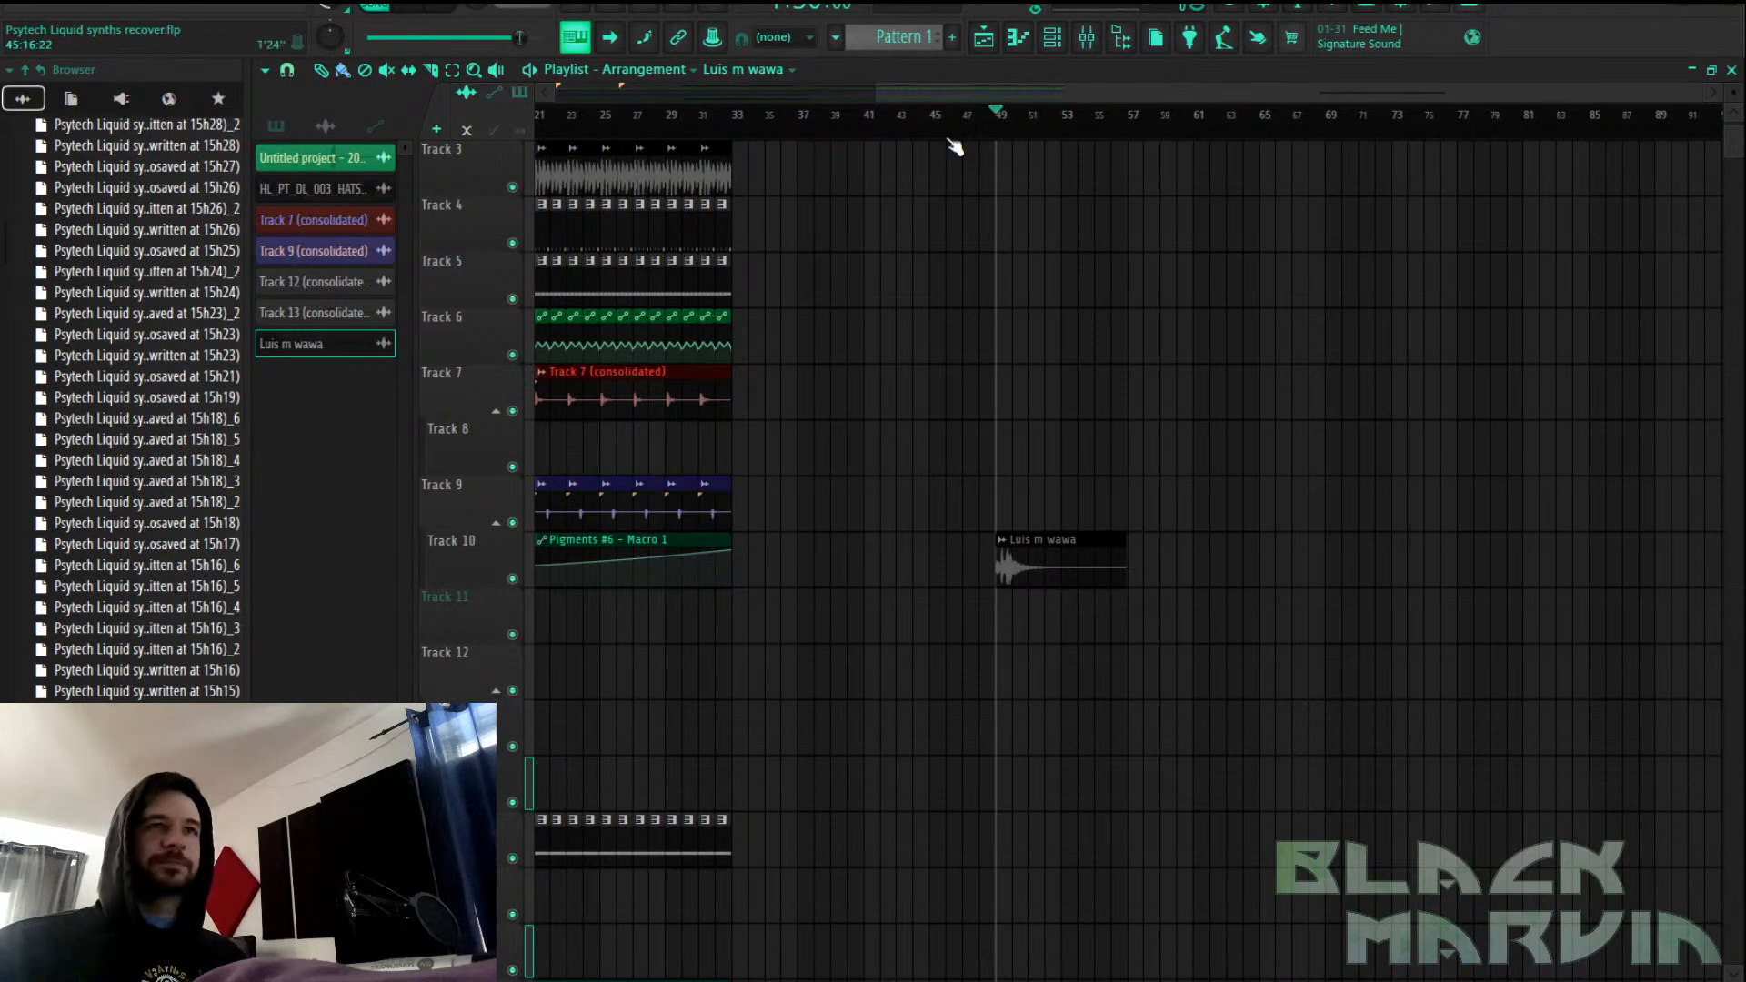
Show all channels in the channel rack and add a new Pigments instrument channel
{"action": "left_click", "coordinate": [1087, 37]}
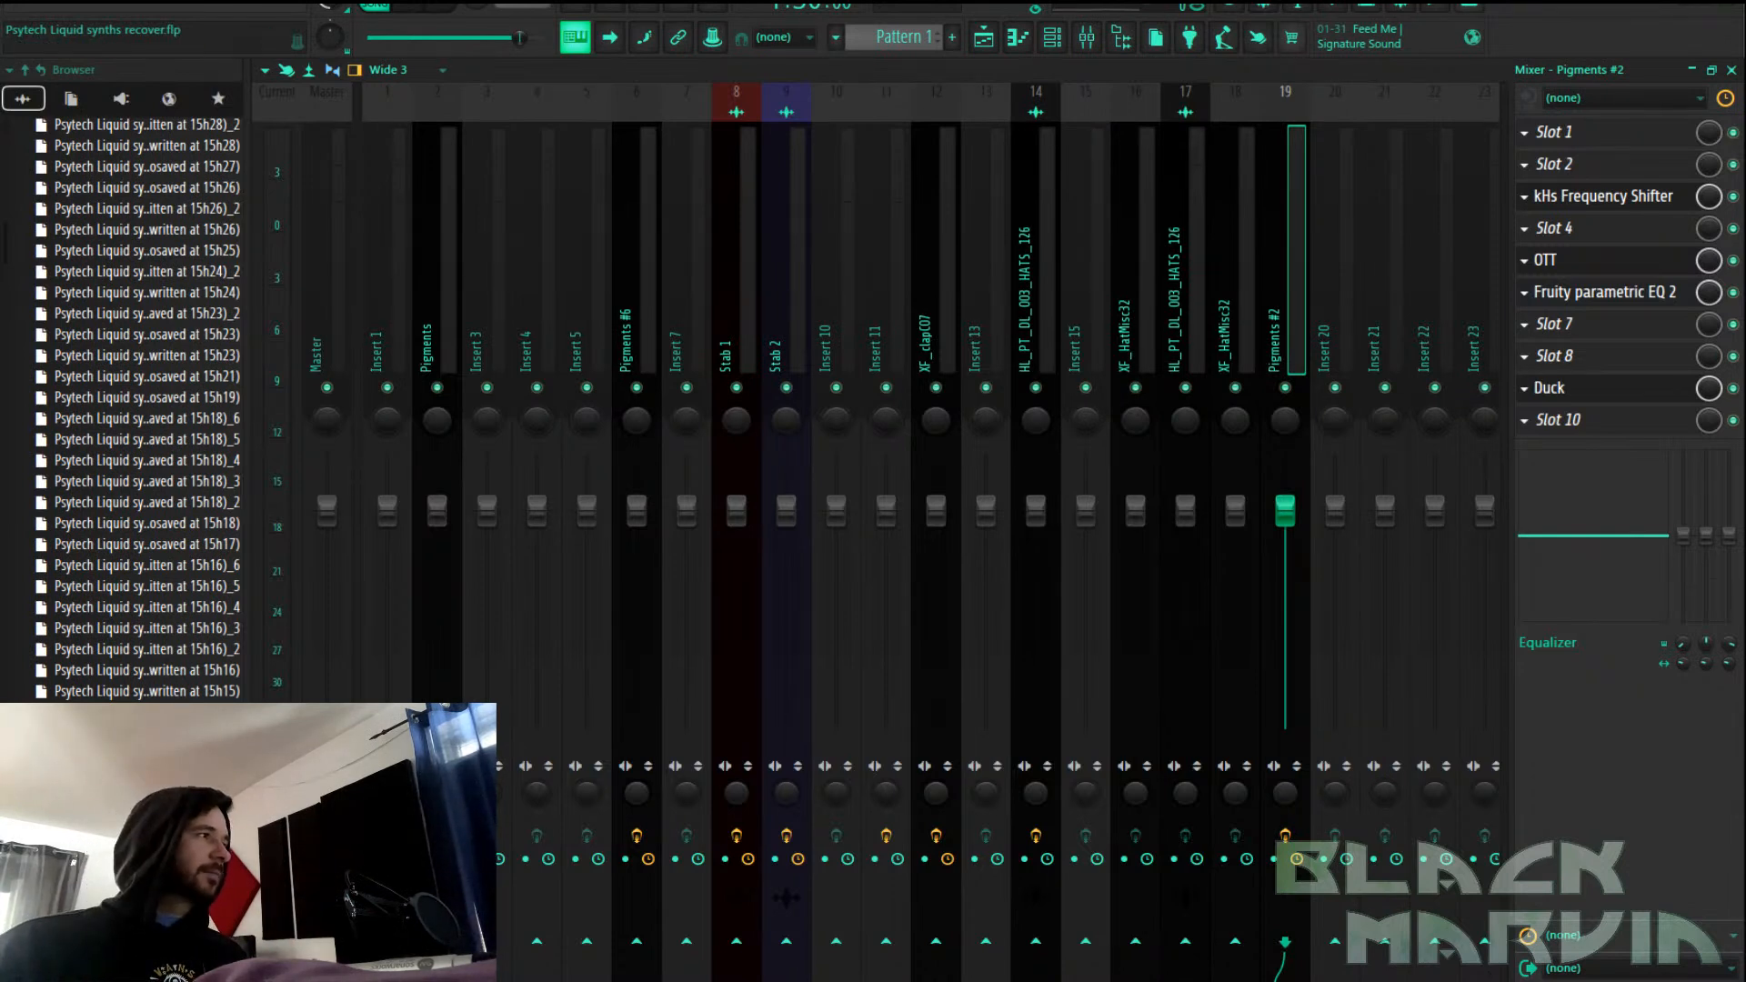
{"action": "left_click", "coordinate": [1053, 38]}
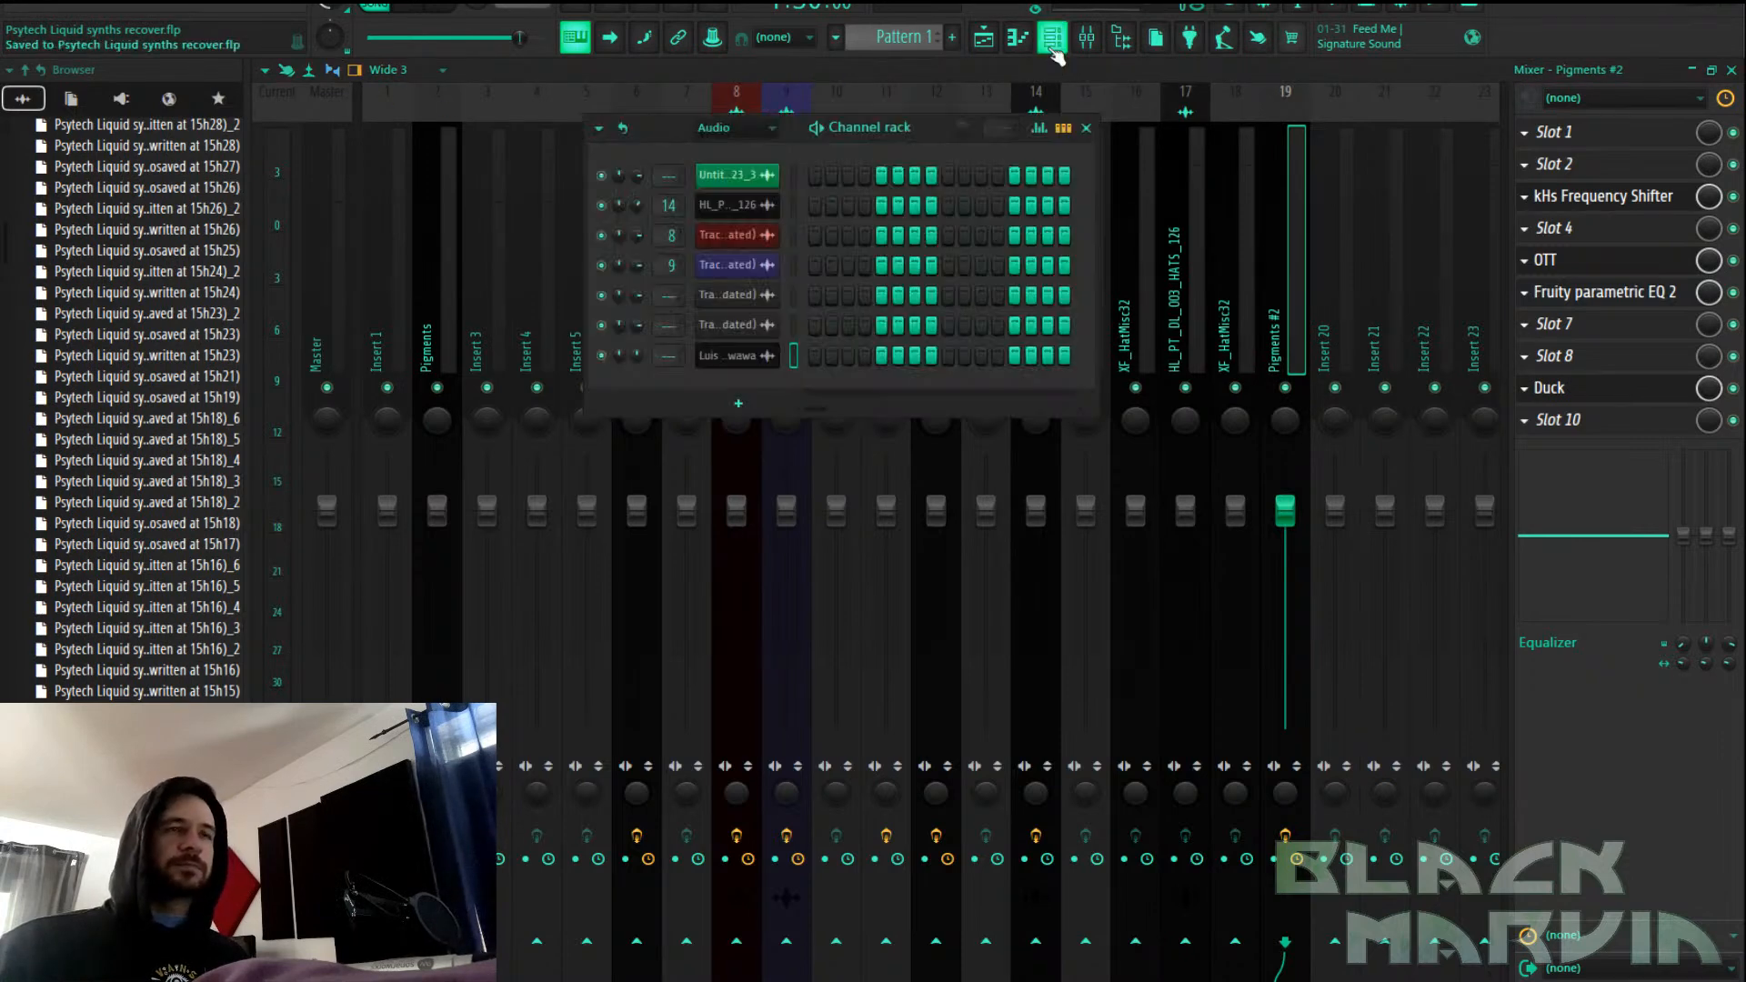
{"action": "left_click", "coordinate": [755, 129]}
{"action": "left_click", "coordinate": [736, 150]}
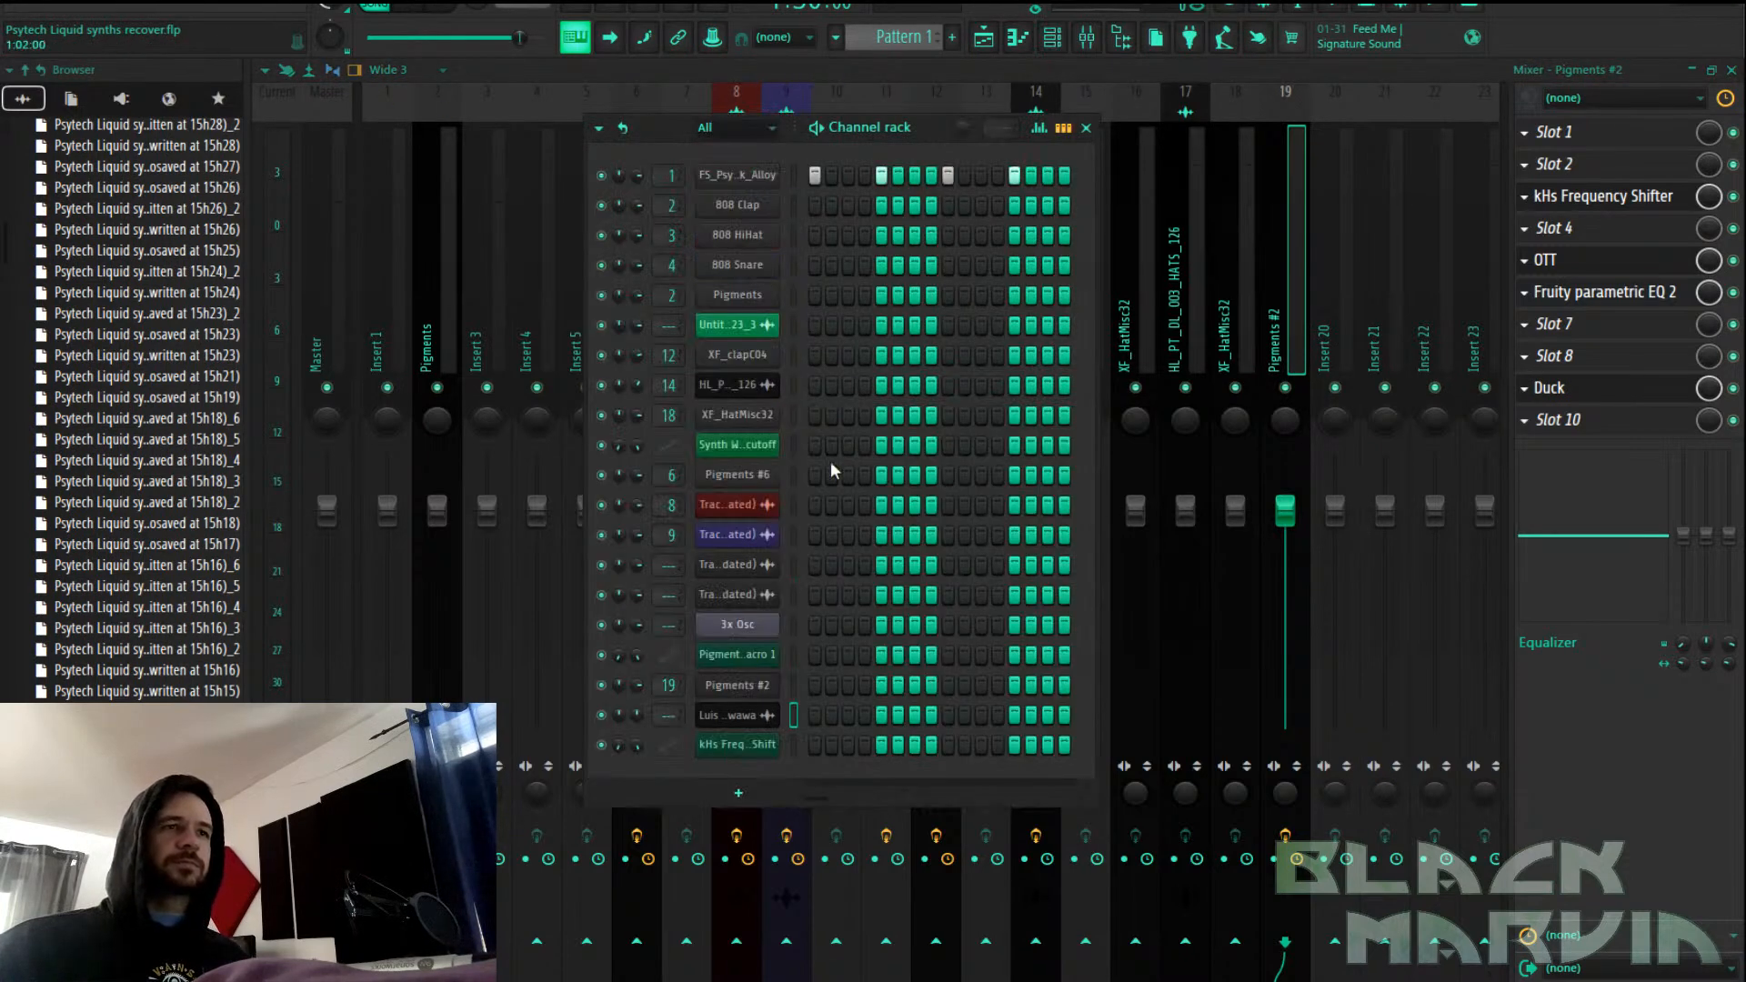
{"action": "left_click", "coordinate": [738, 794]}
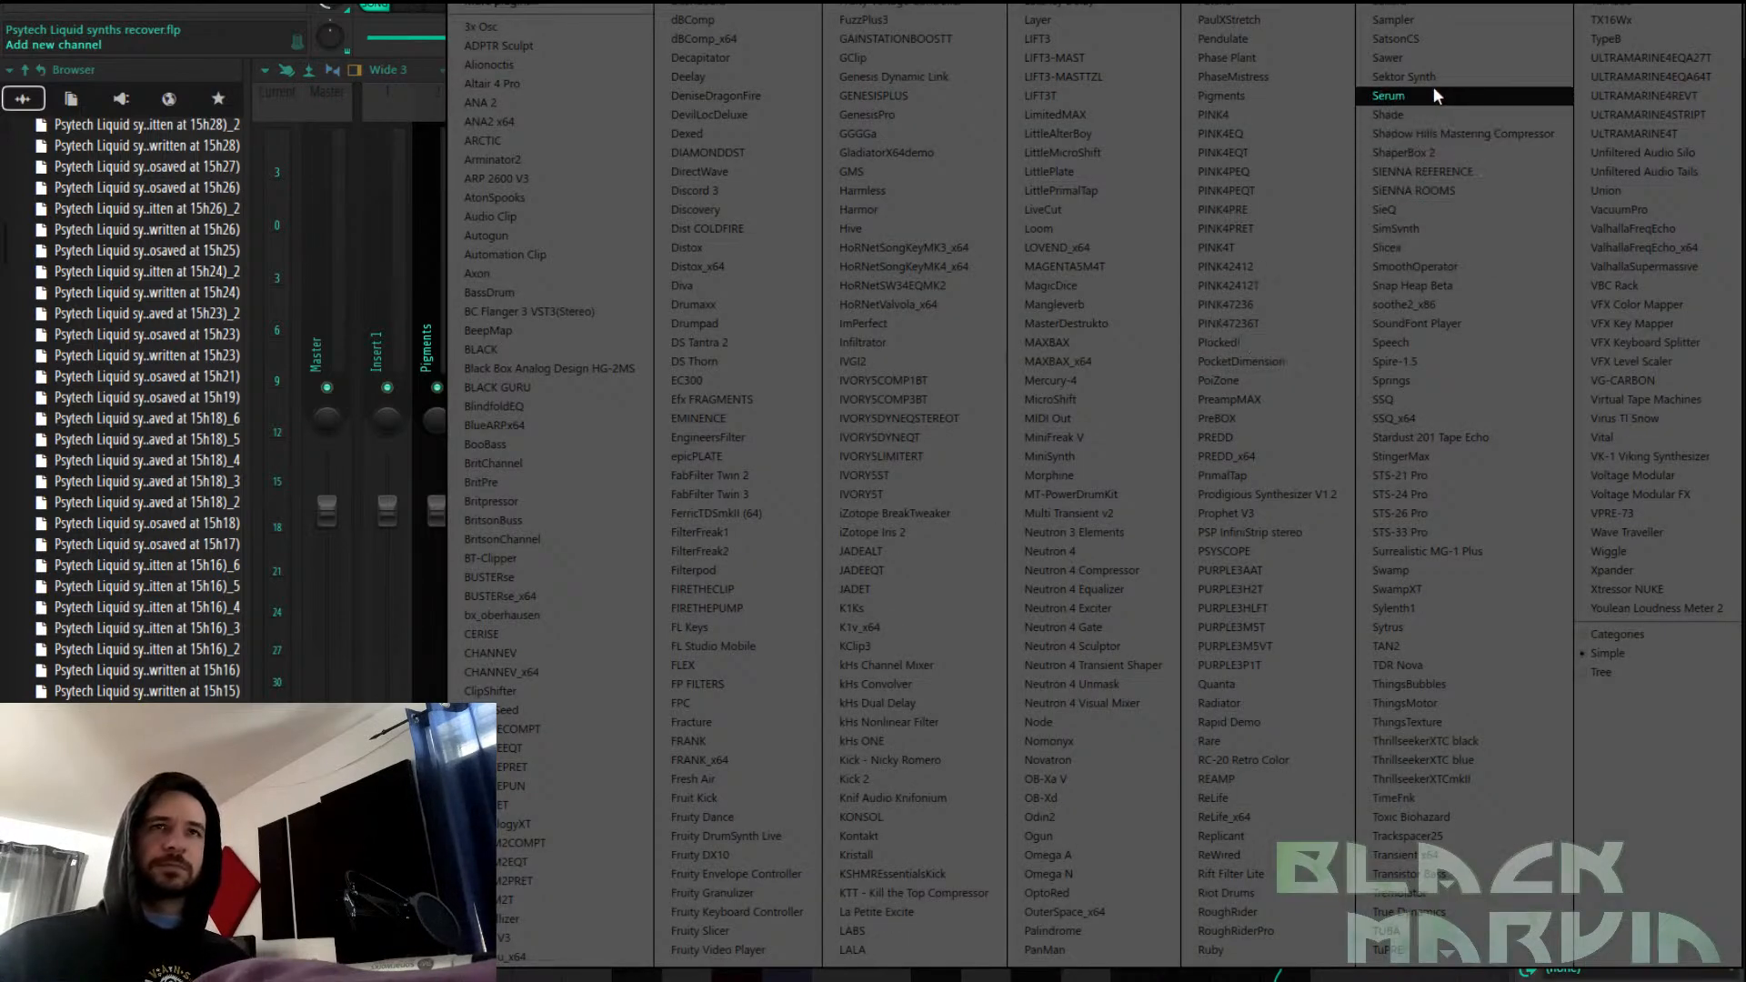
{"action": "left_click", "coordinate": [1309, 100]}
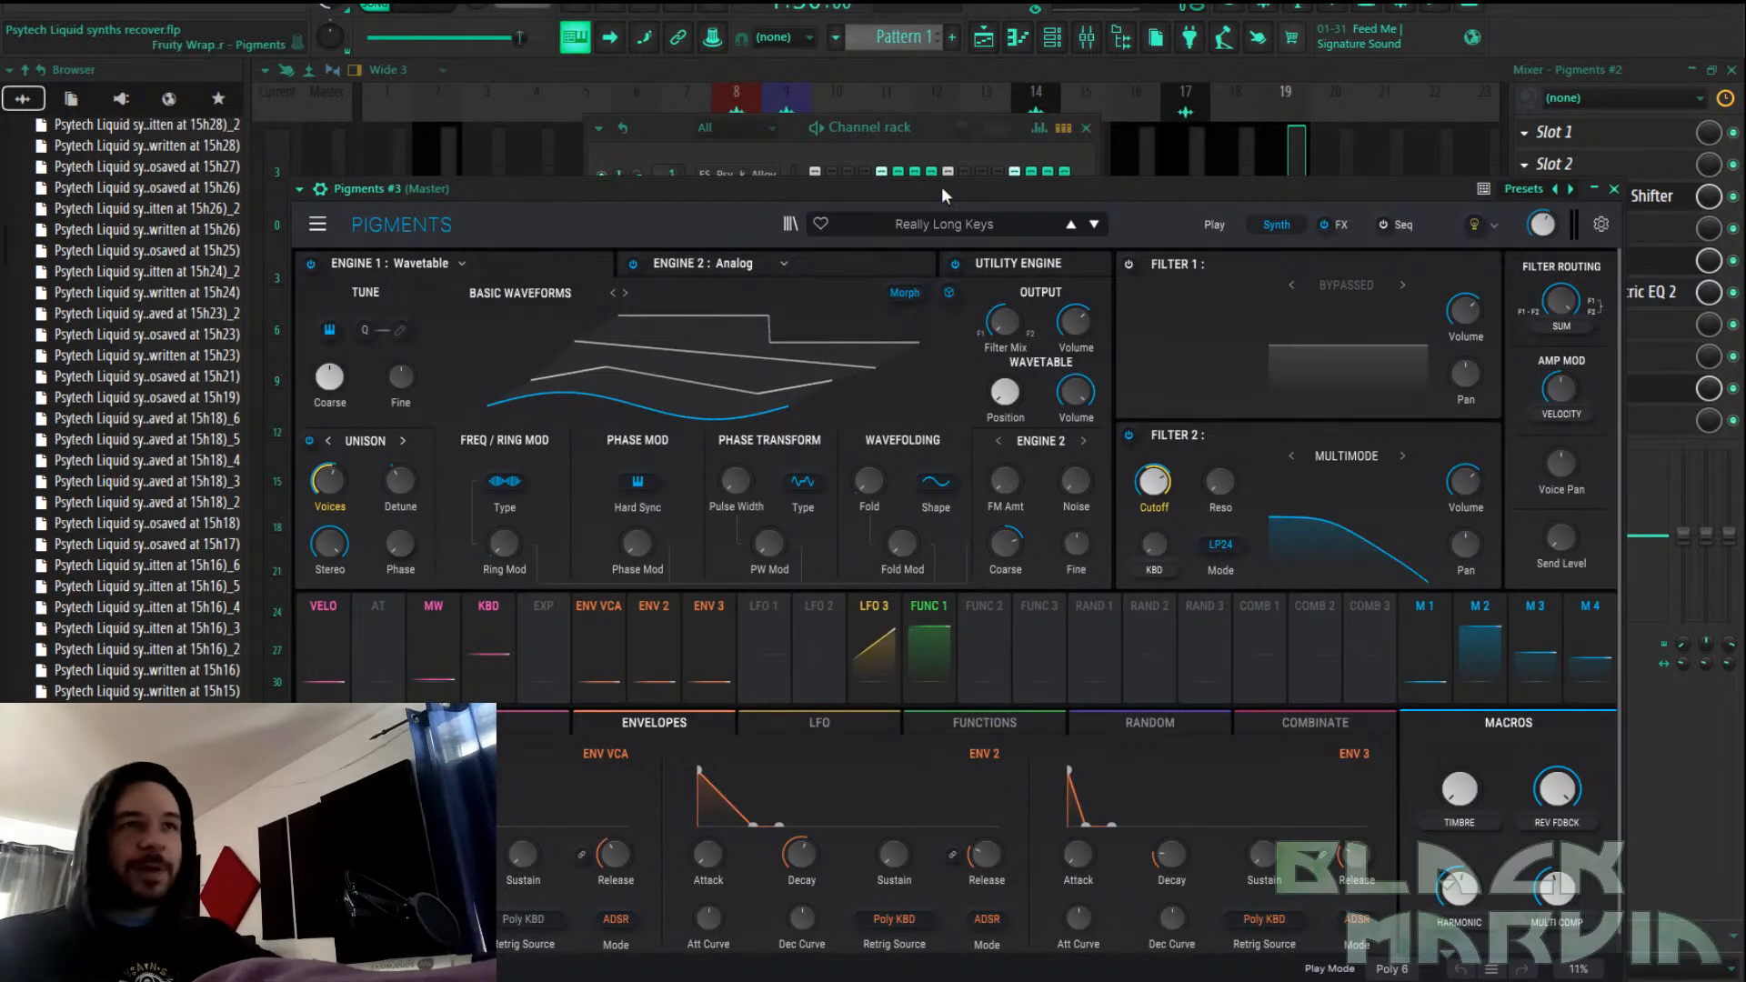
{"action": "left_click_drag", "start_coordinate": [977, 193], "coordinate": [1074, 101]}
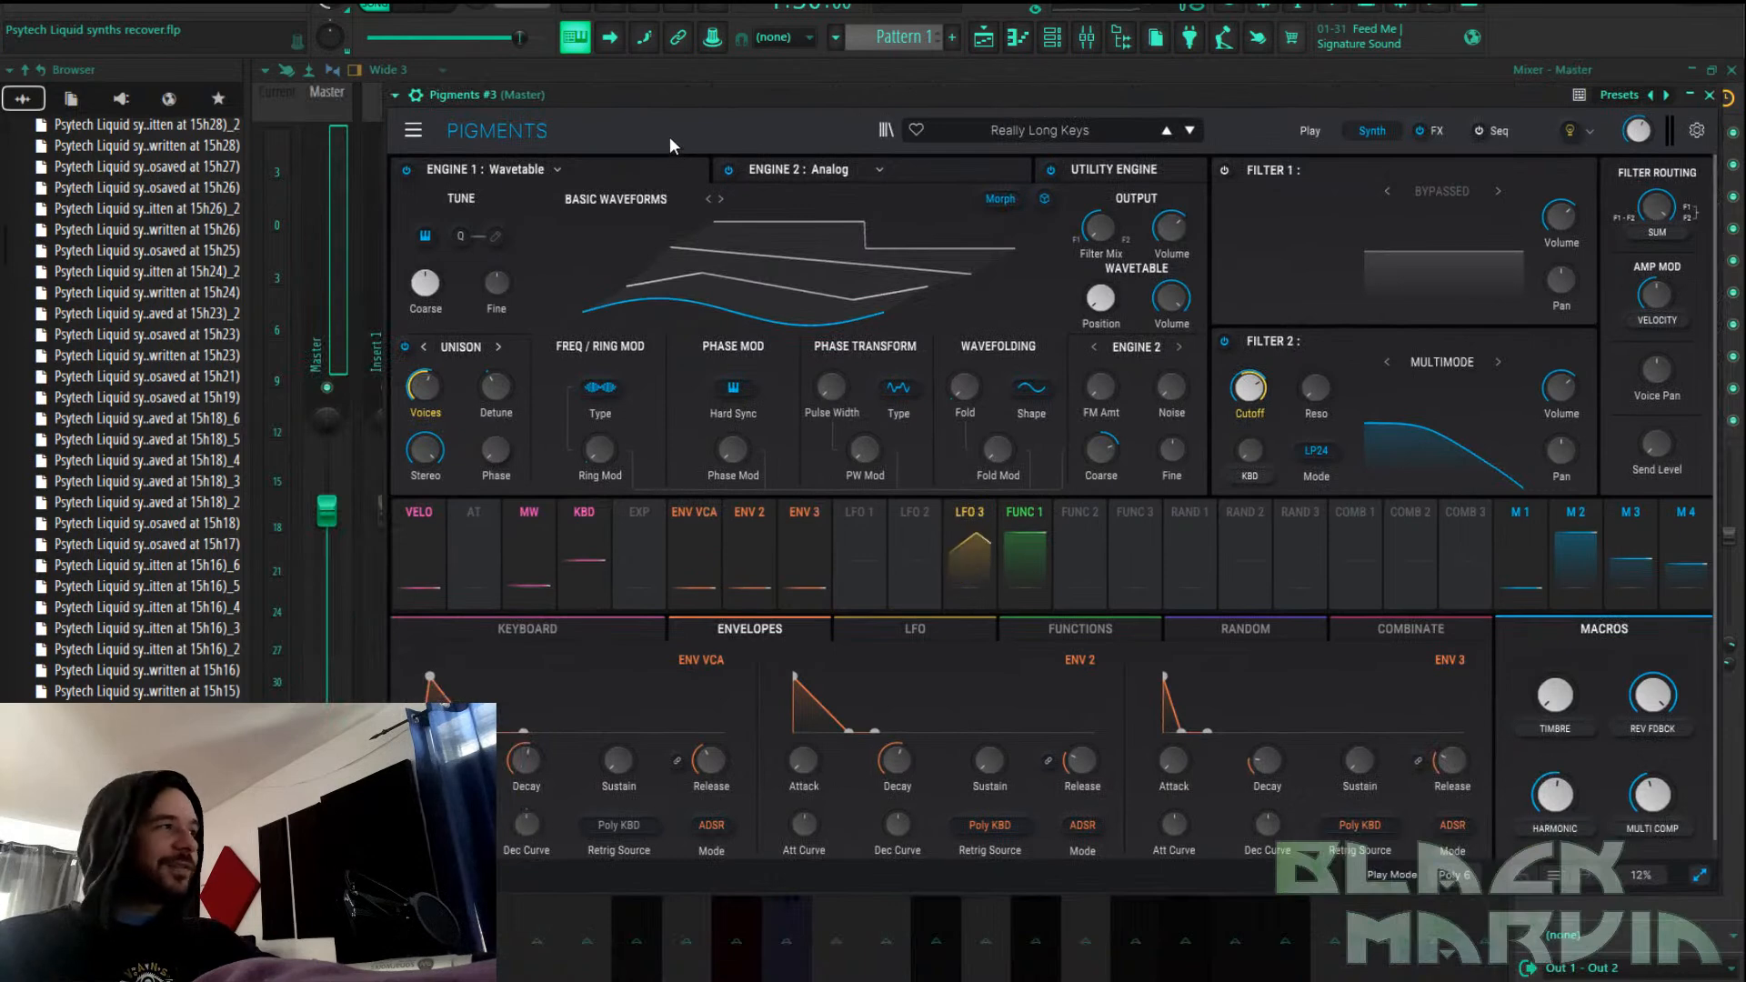
Open the FS_Liquid Synths sound bank in the Pigments #3 preset browser
{"action": "left_click", "coordinate": [885, 130]}
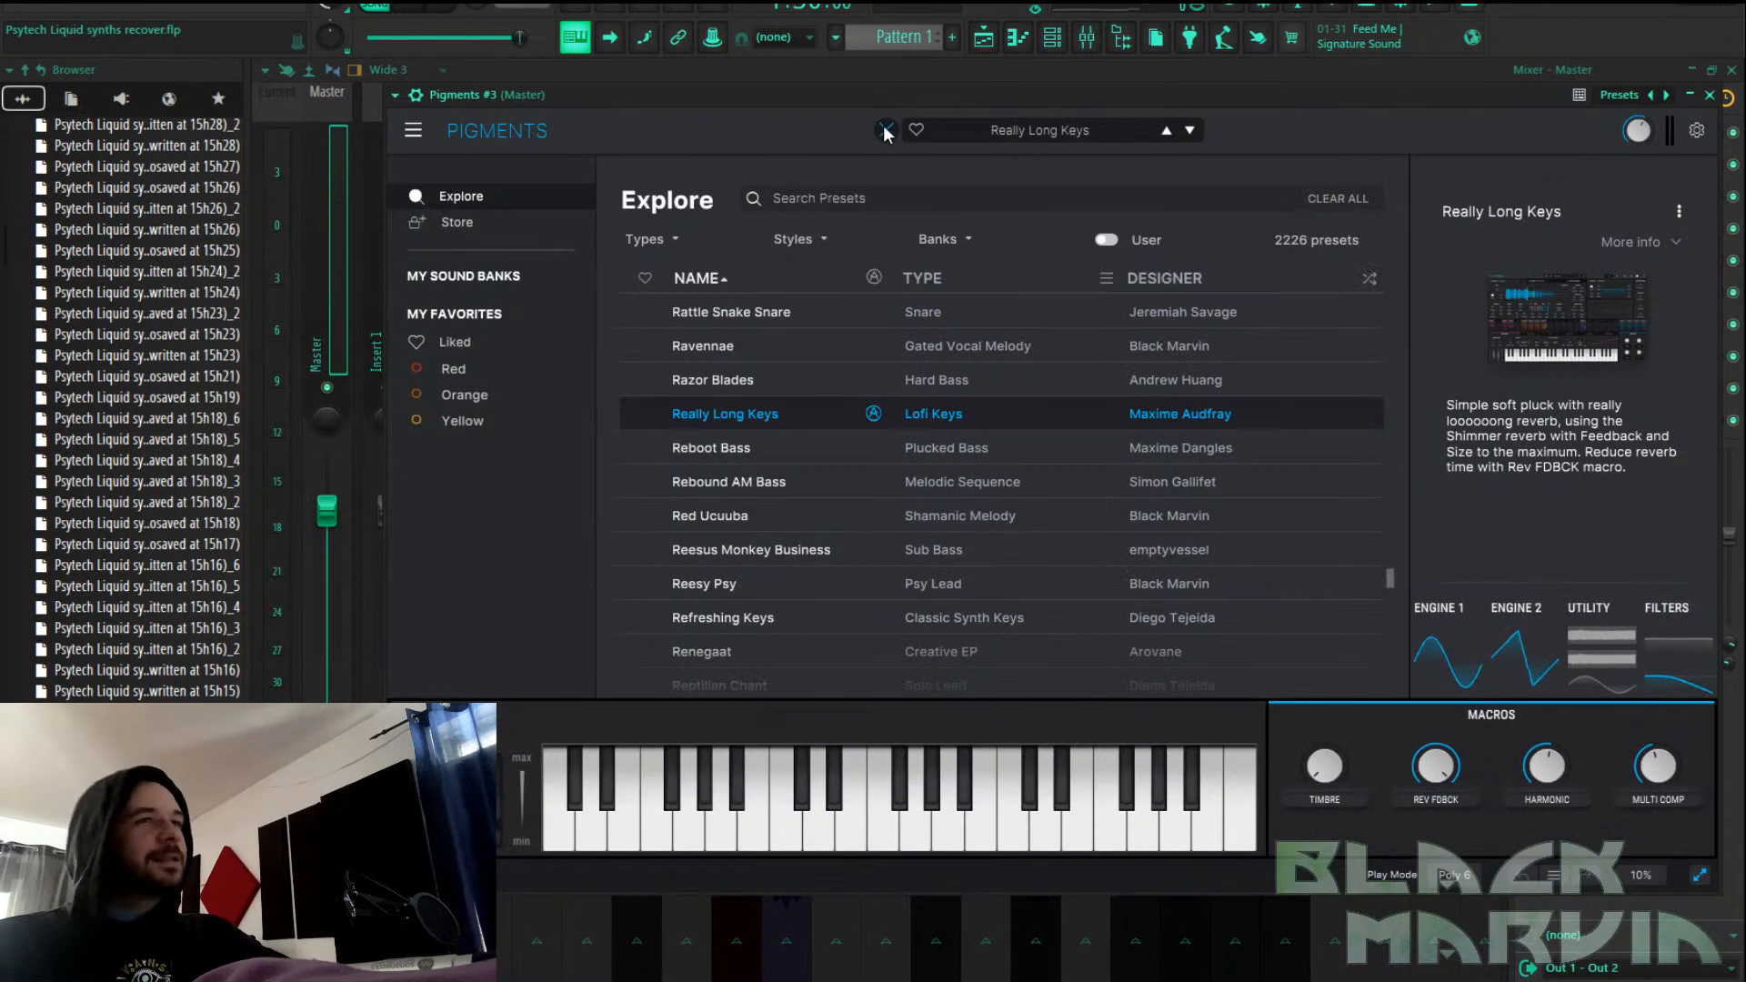
{"action": "left_click", "coordinate": [546, 276]}
{"action": "scroll", "coordinate": [844, 342], "scroll_direction": "down", "scroll_amount": 2}
{"action": "scroll", "coordinate": [843, 343], "scroll_direction": "up", "scroll_amount": 1}
{"action": "left_click", "coordinate": [707, 551]}
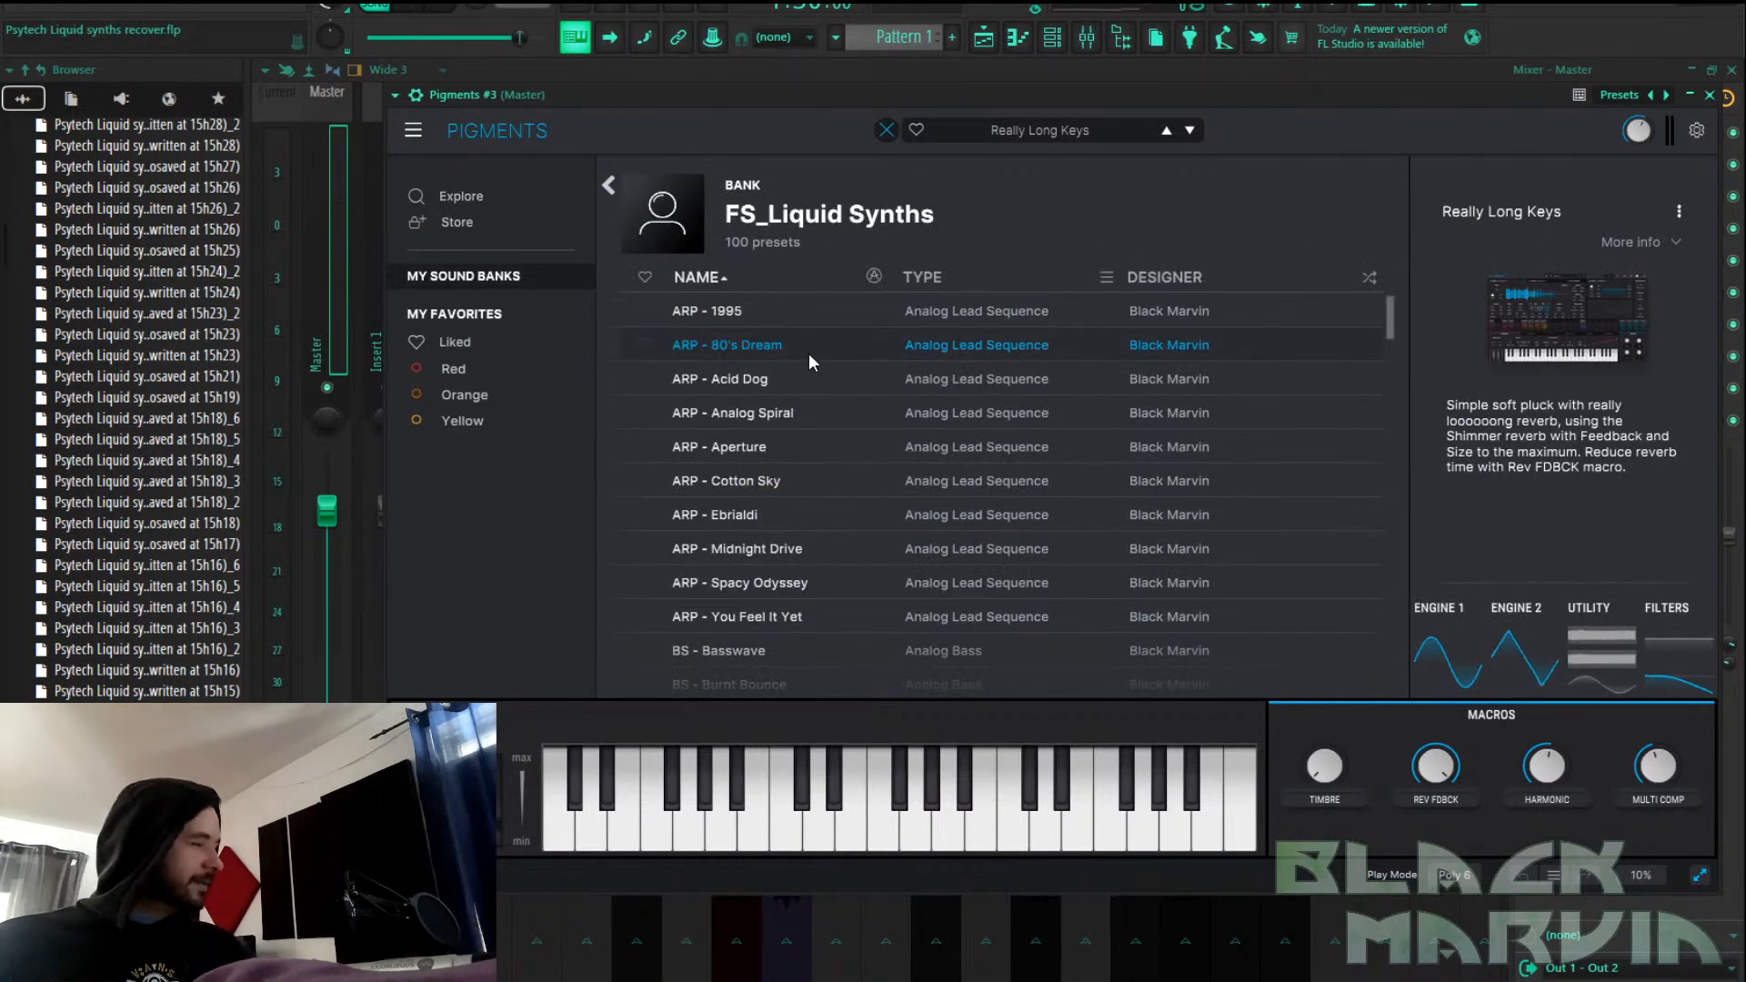
Browse the bank down to the pads, try the PD - Zans Himmer preset and turn its No Chords macro fully up
{"action": "scroll", "coordinate": [789, 429], "scroll_direction": "down", "scroll_amount": 3}
{"action": "scroll", "coordinate": [789, 431], "scroll_direction": "up", "scroll_amount": 3}
{"action": "scroll", "coordinate": [789, 433], "scroll_direction": "down", "scroll_amount": 10}
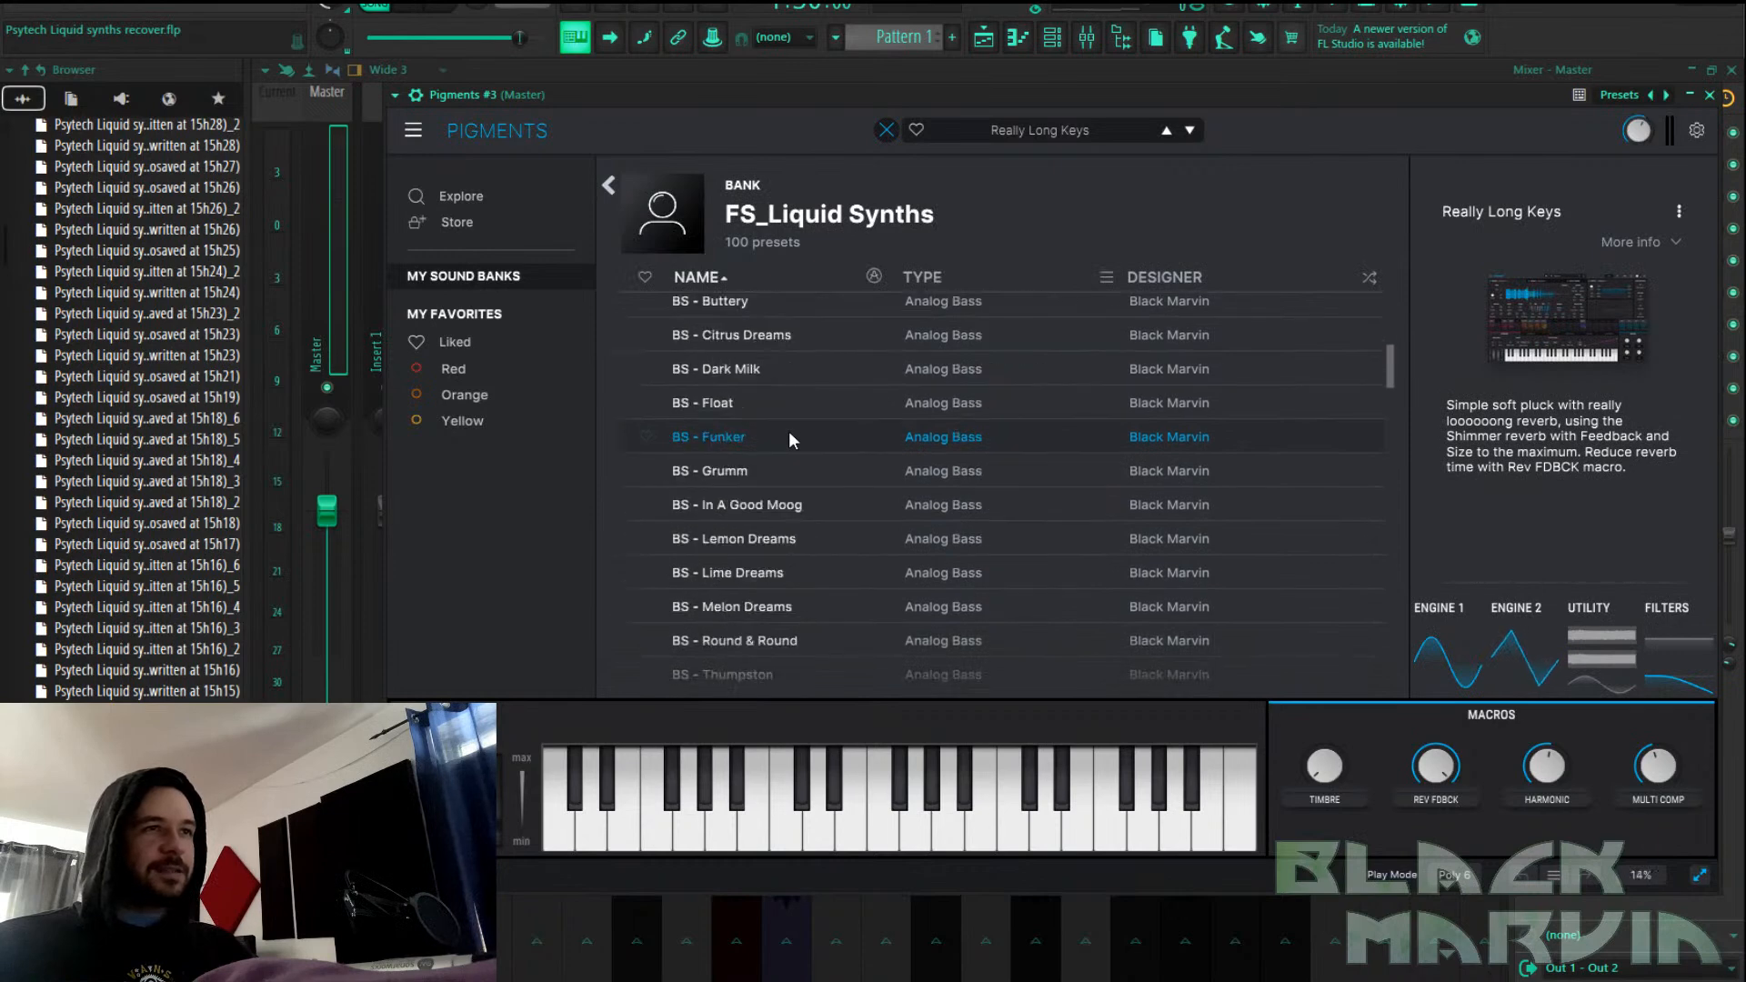
{"action": "scroll", "coordinate": [789, 431], "scroll_direction": "down", "scroll_amount": 10}
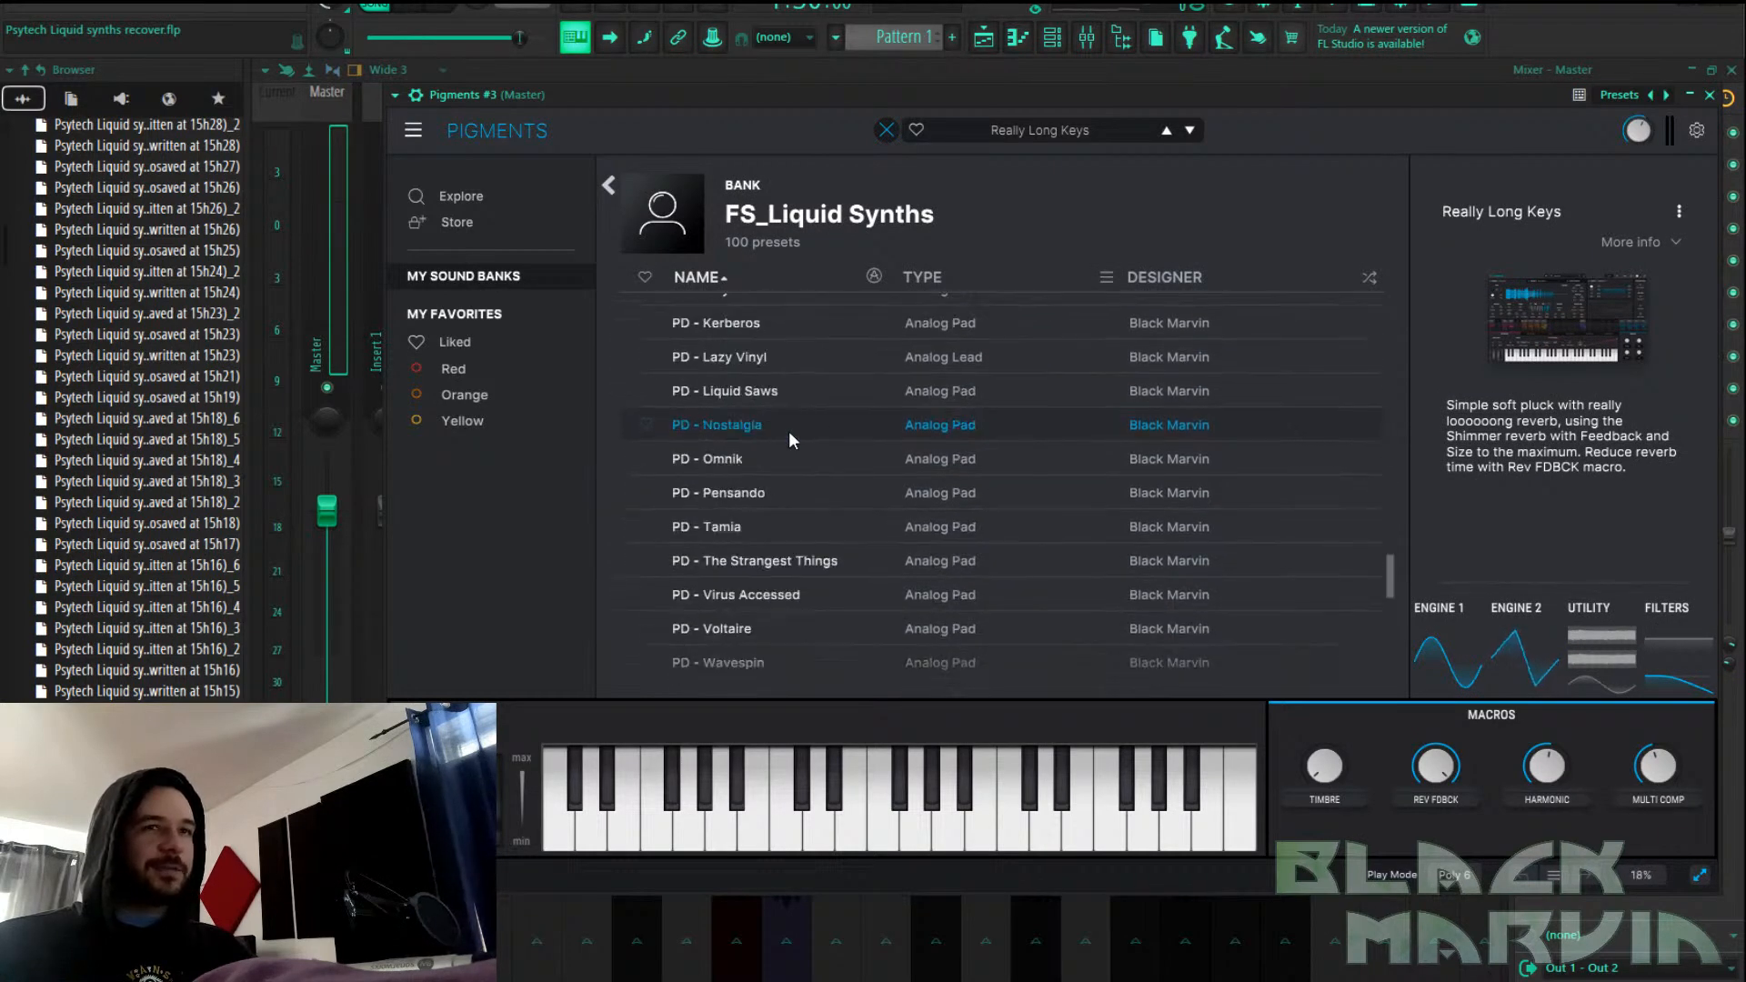
{"action": "scroll", "coordinate": [789, 431], "scroll_direction": "up", "scroll_amount": 3}
{"action": "scroll", "coordinate": [764, 439], "scroll_direction": "up", "scroll_amount": 3}
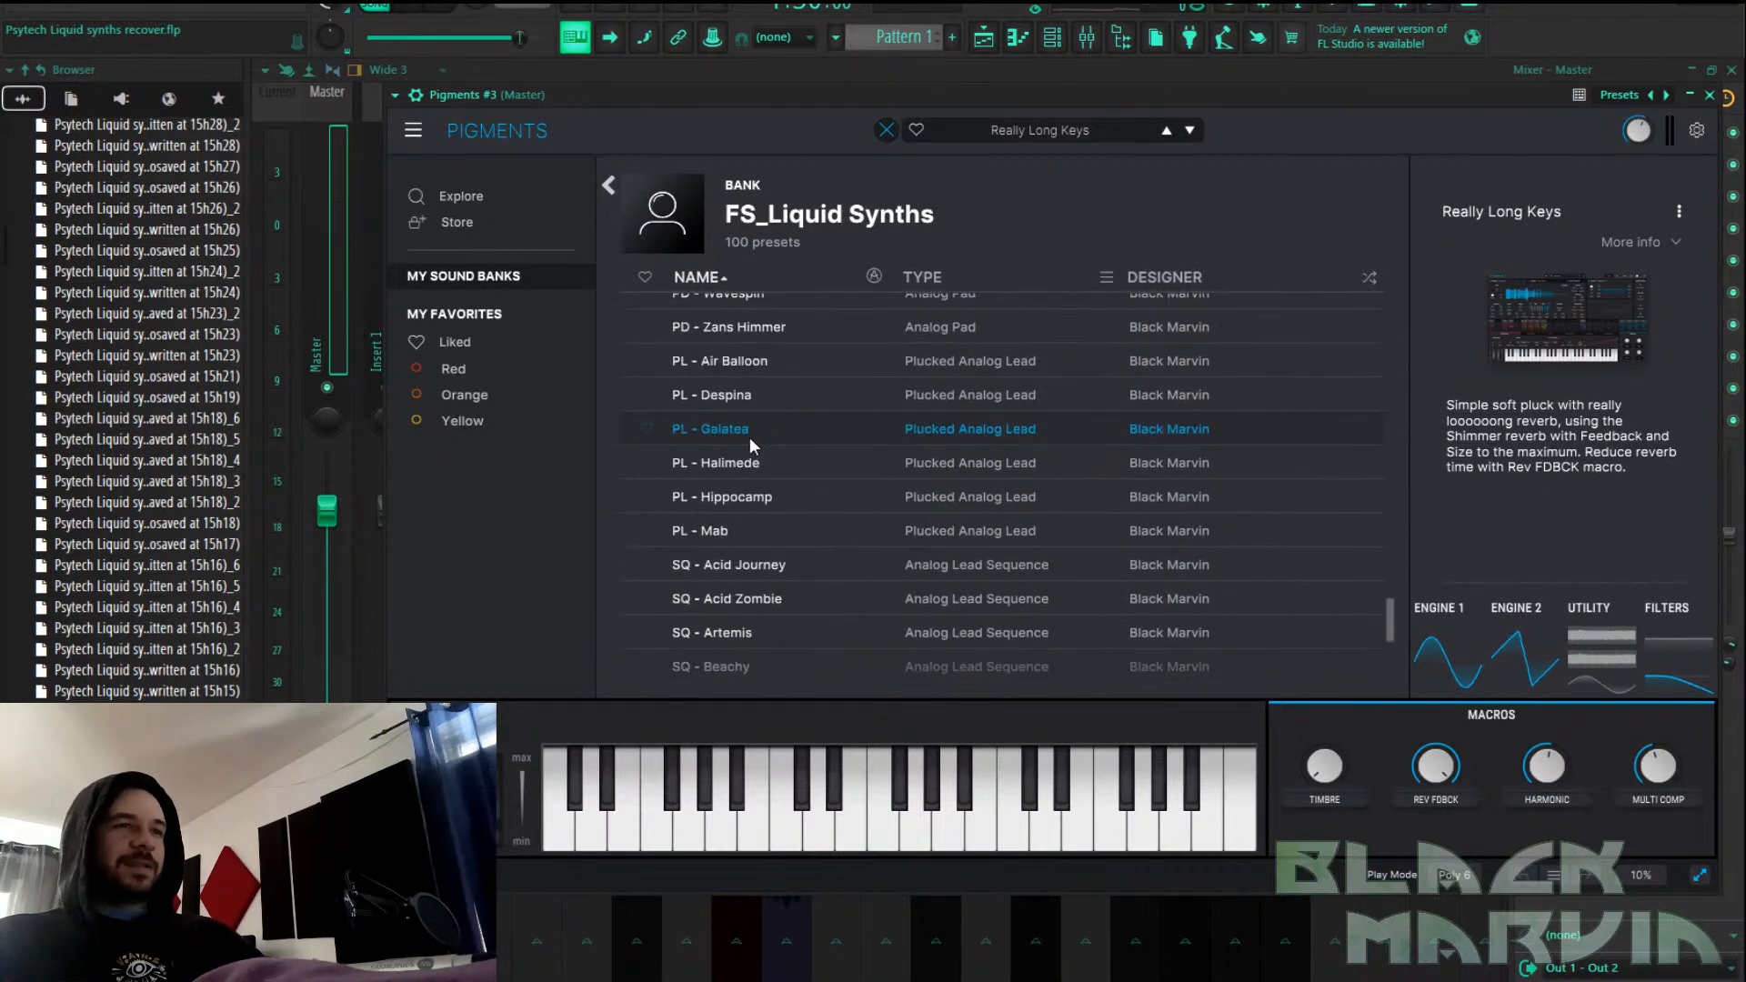
{"action": "left_click", "coordinate": [763, 434]}
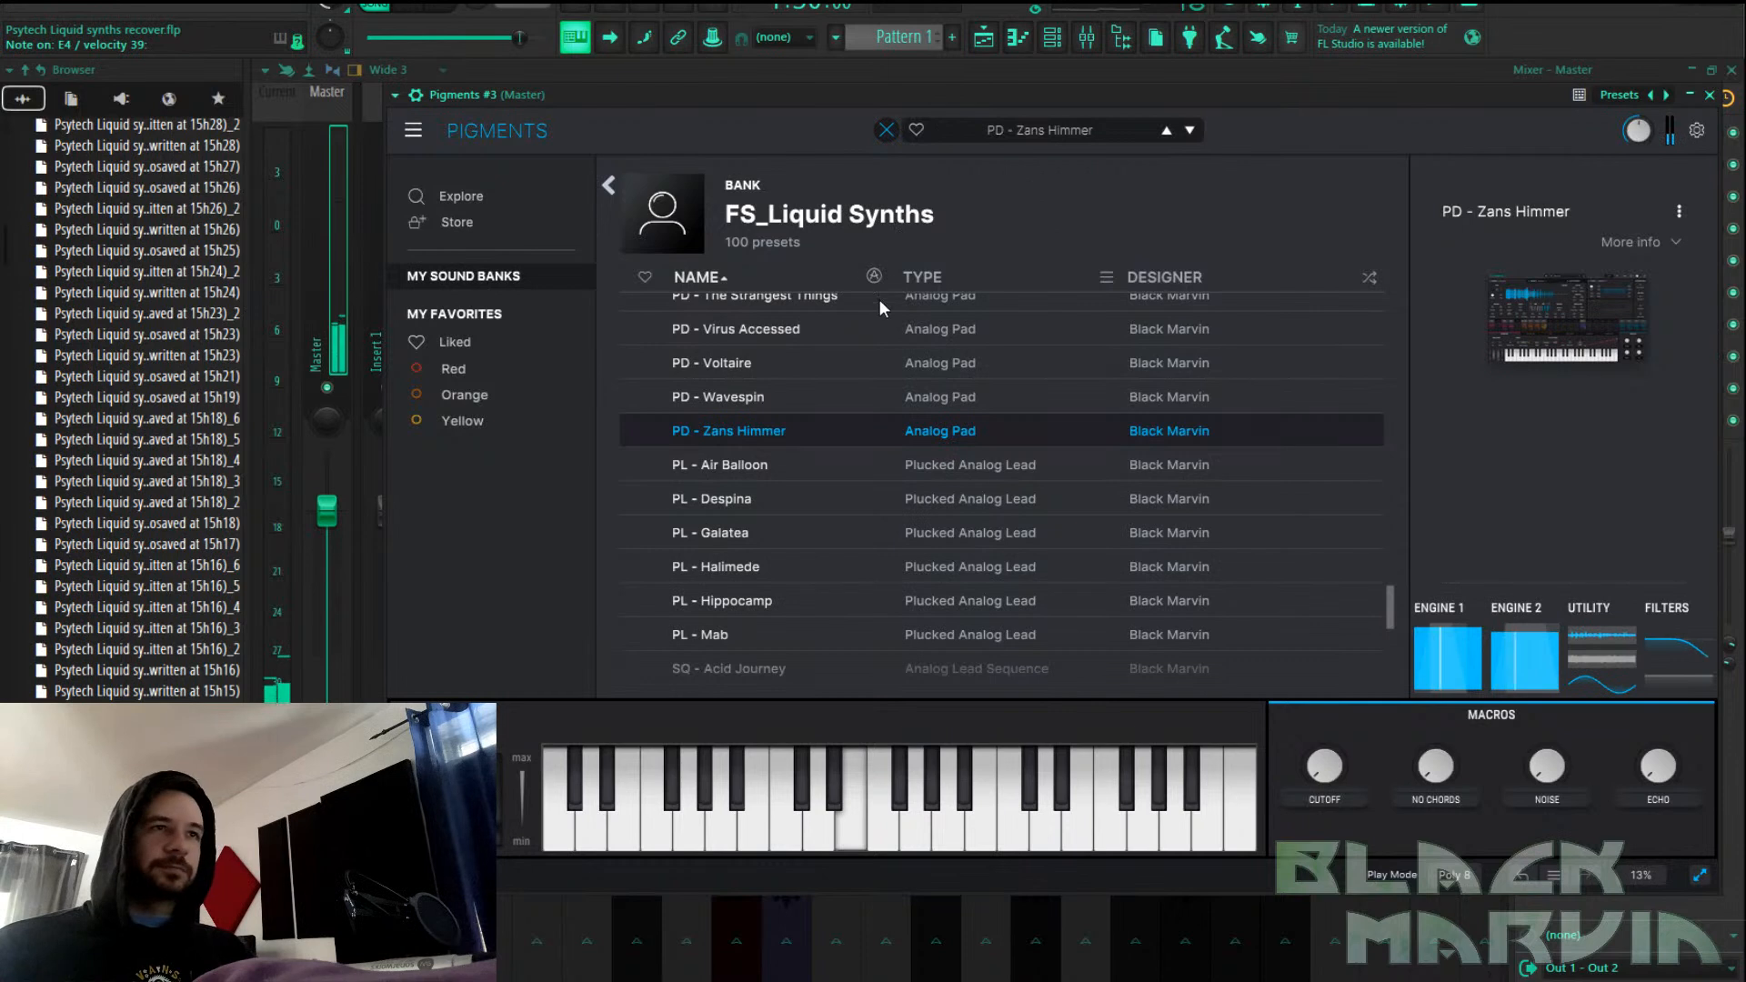
{"action": "left_click_drag", "start_coordinate": [1439, 767], "coordinate": [1439, 628]}
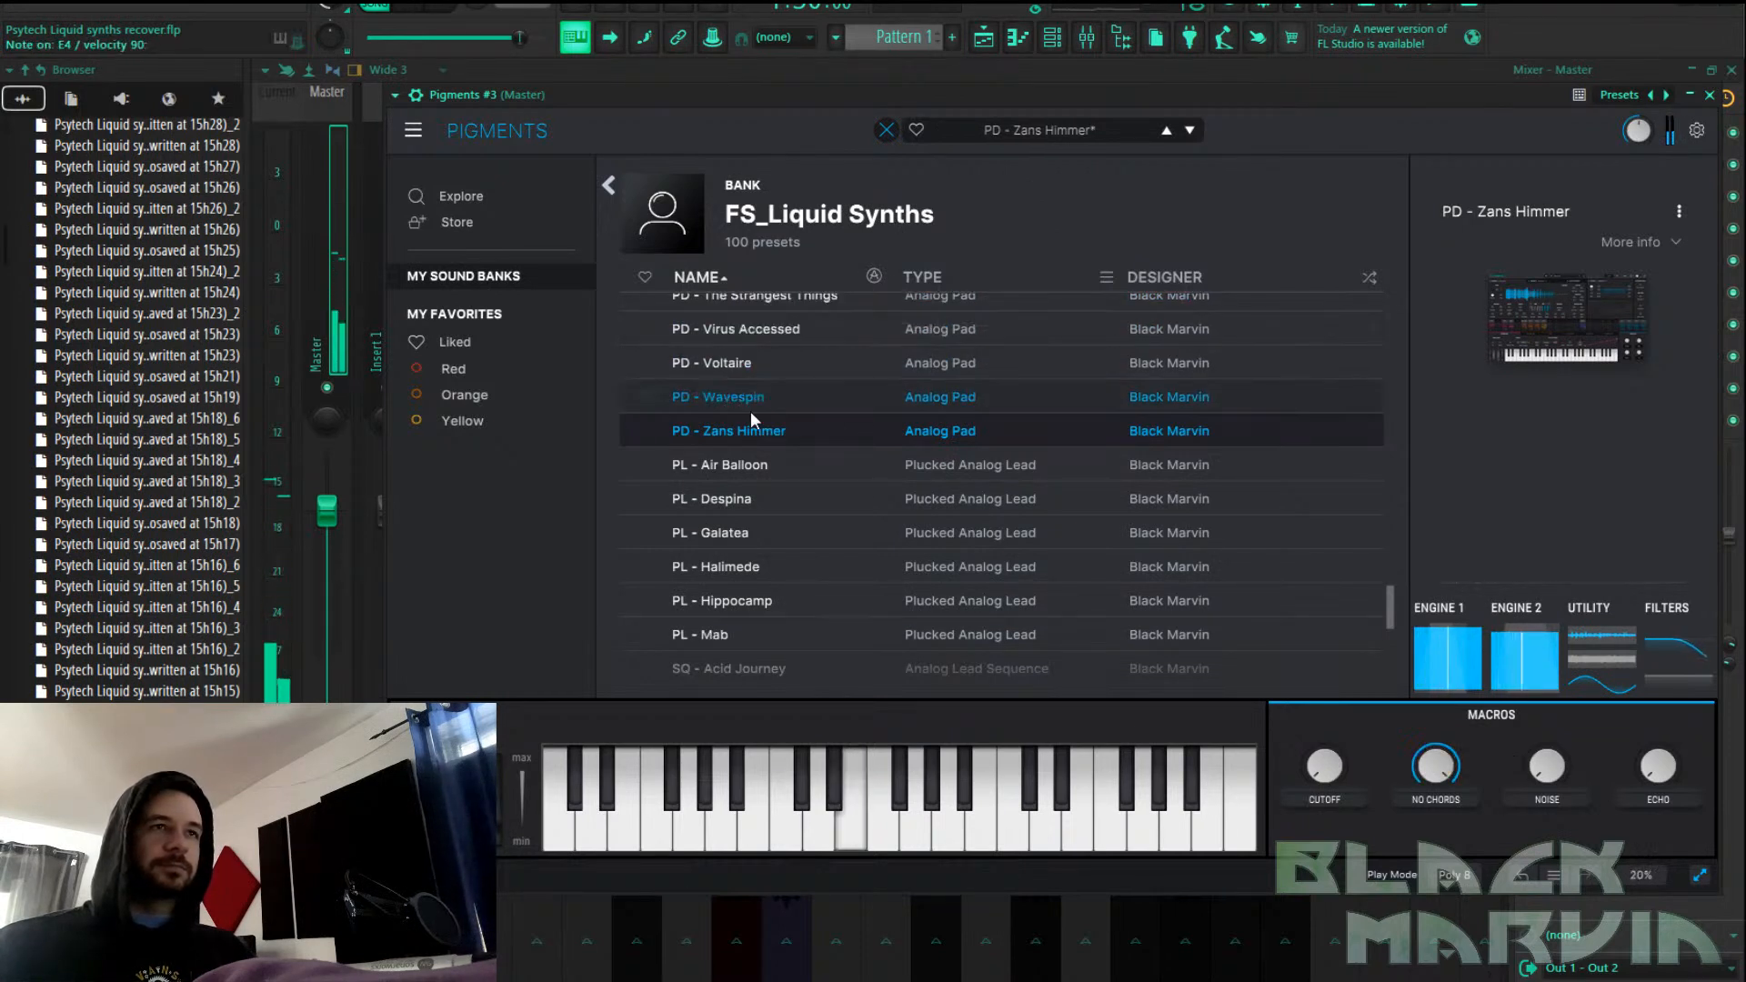
Audition the pads PD - Wavespin, PD - Voltaire and PD - Virus Accessed, and load PD - The Strangest Things
{"action": "left_click", "coordinate": [784, 401]}
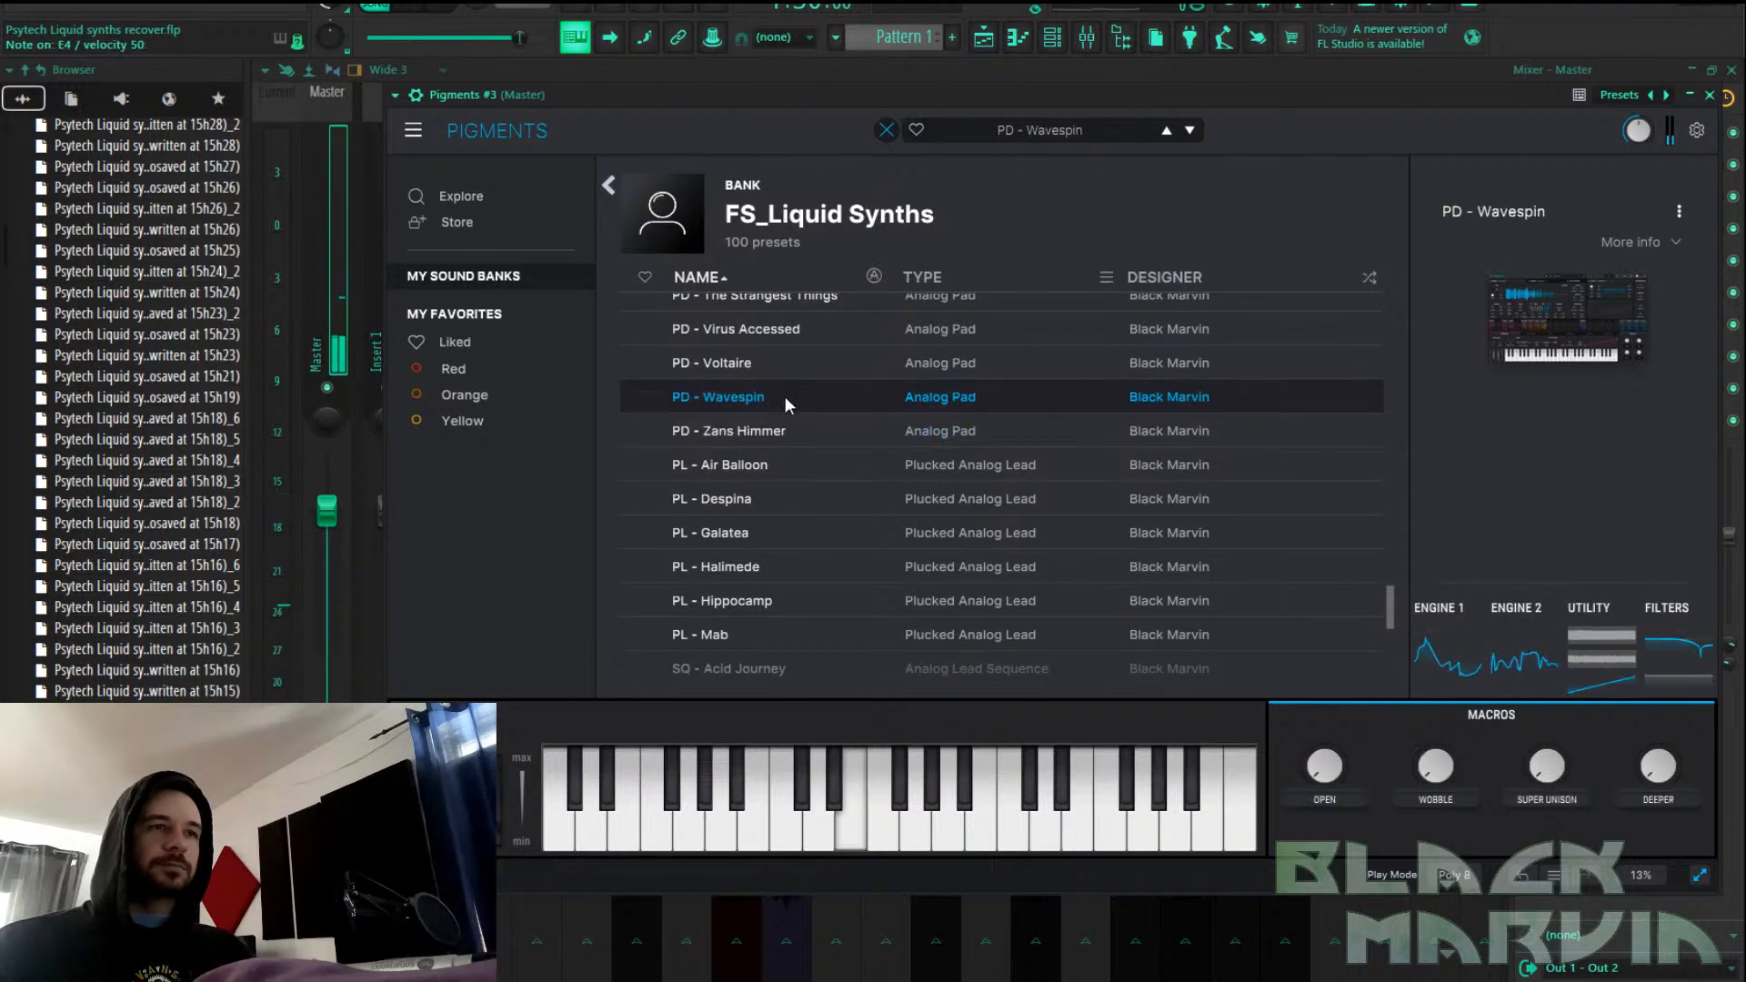
{"action": "left_click", "coordinate": [788, 364]}
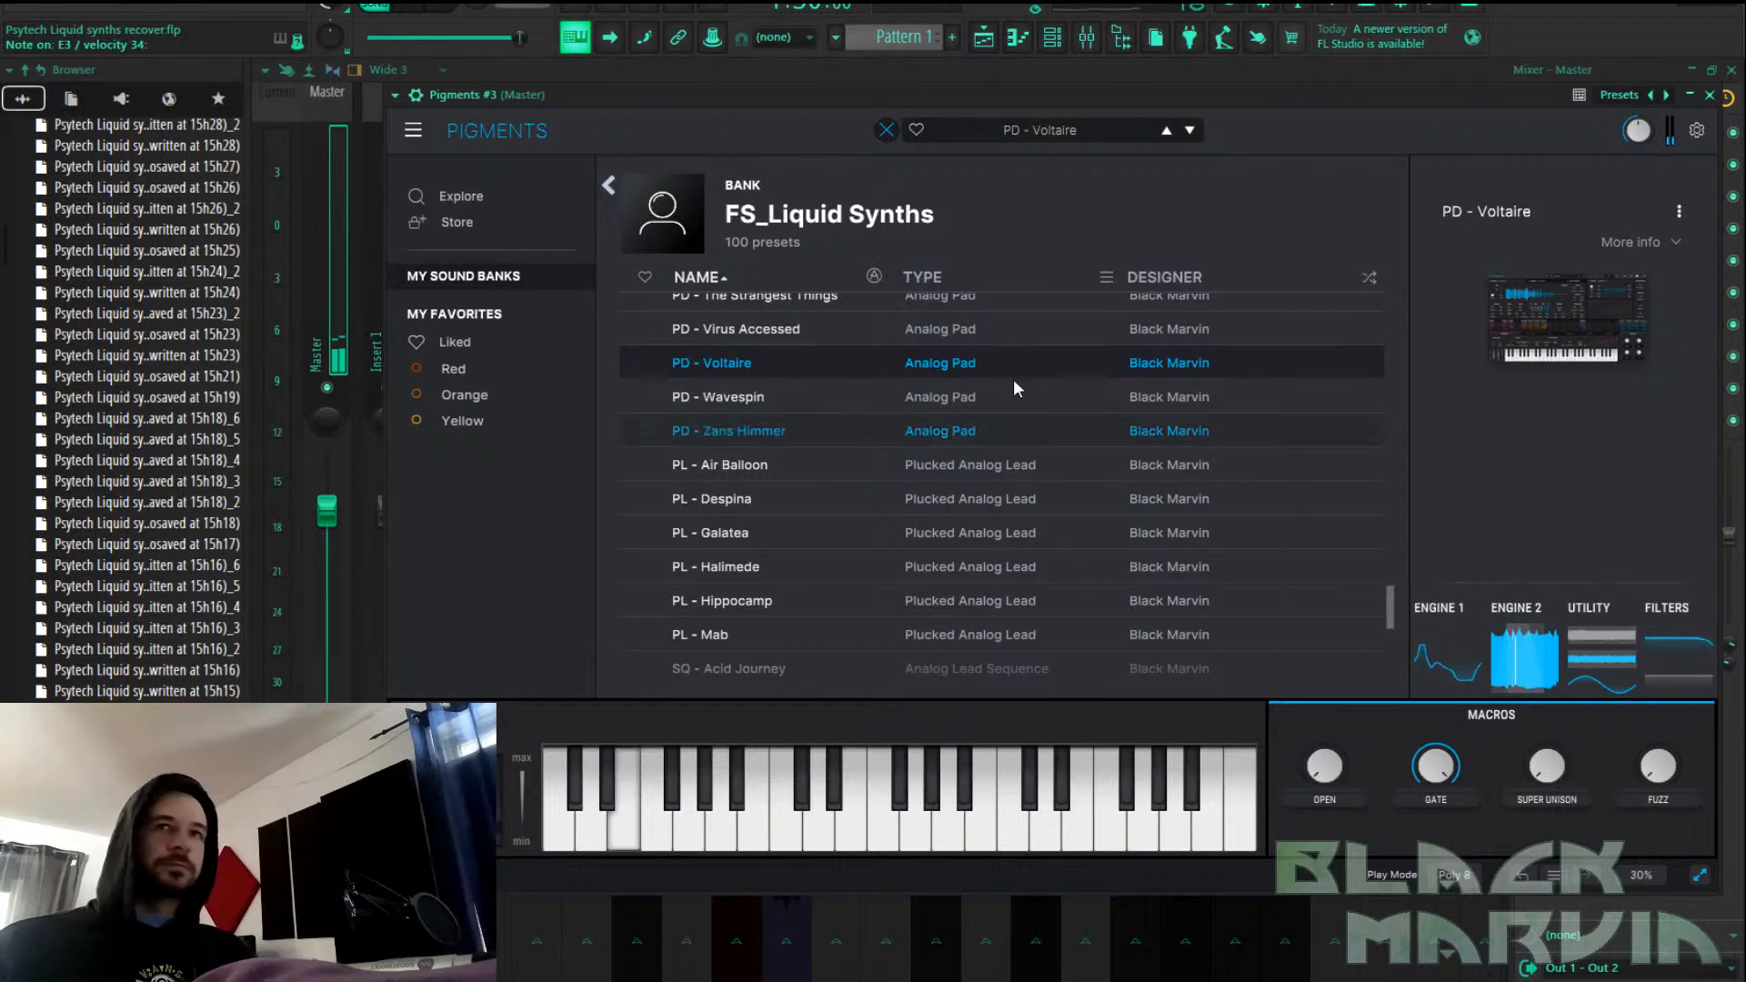
{"action": "left_click", "coordinate": [855, 330]}
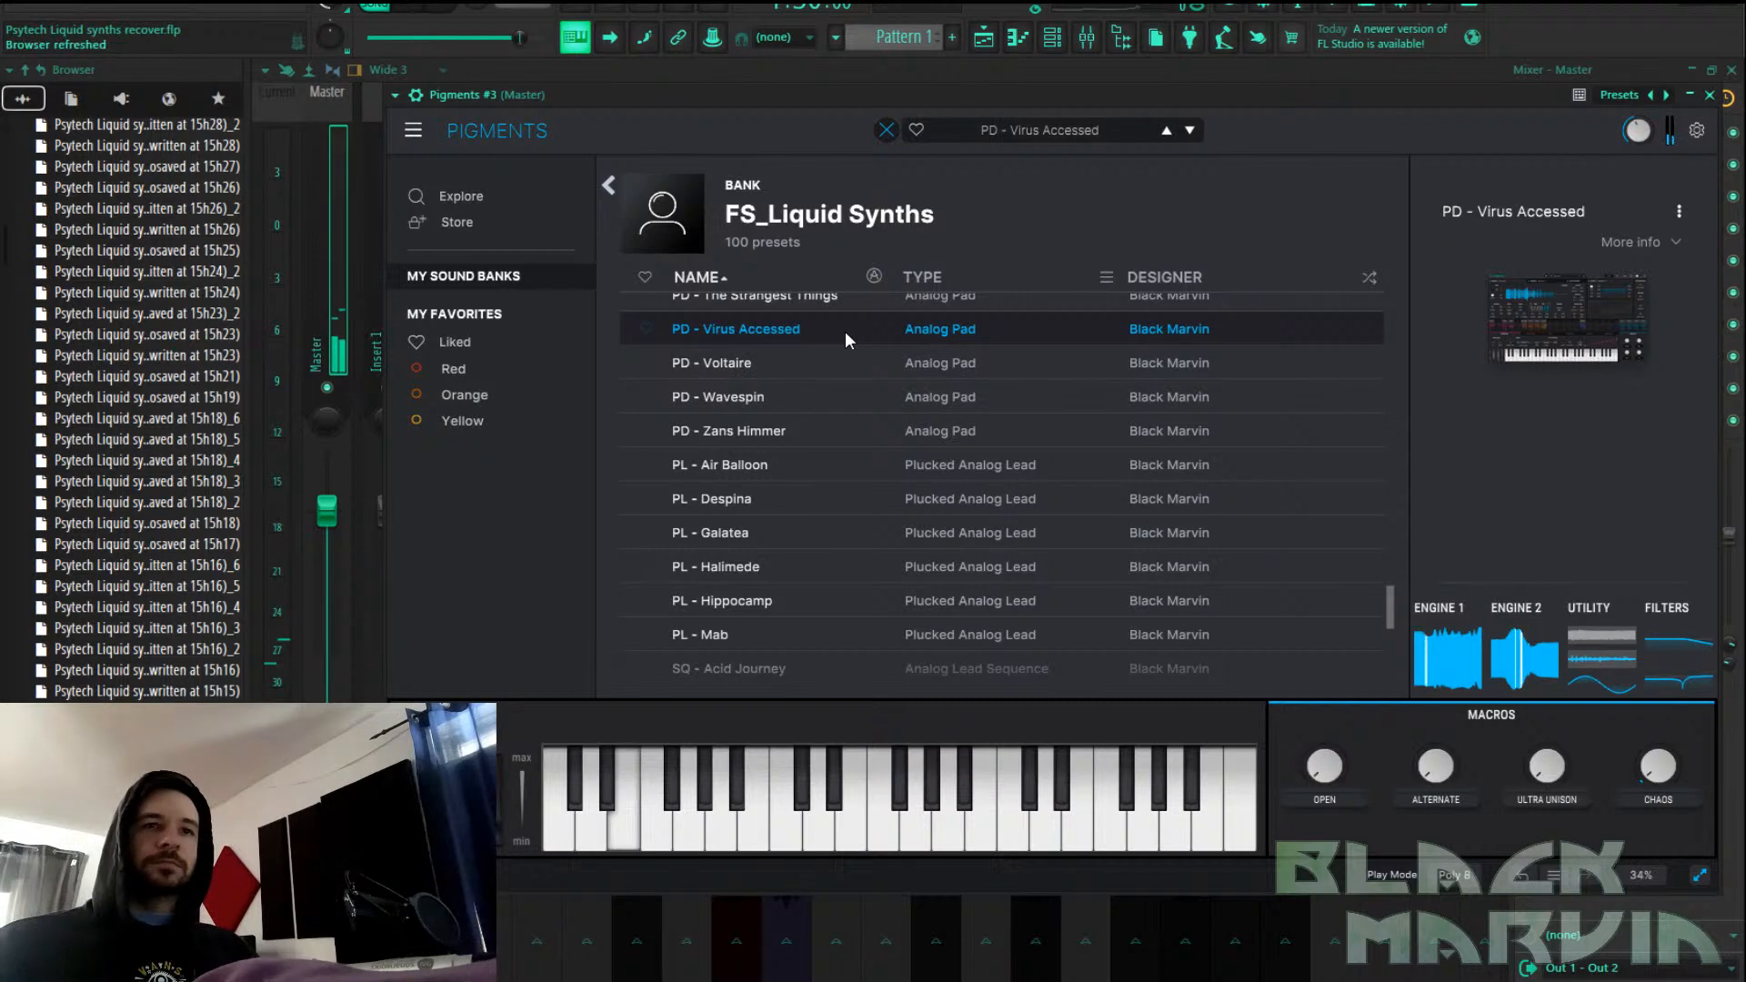
{"action": "scroll", "coordinate": [871, 403], "scroll_direction": "up", "scroll_amount": 2}
{"action": "left_click", "coordinate": [871, 400]}
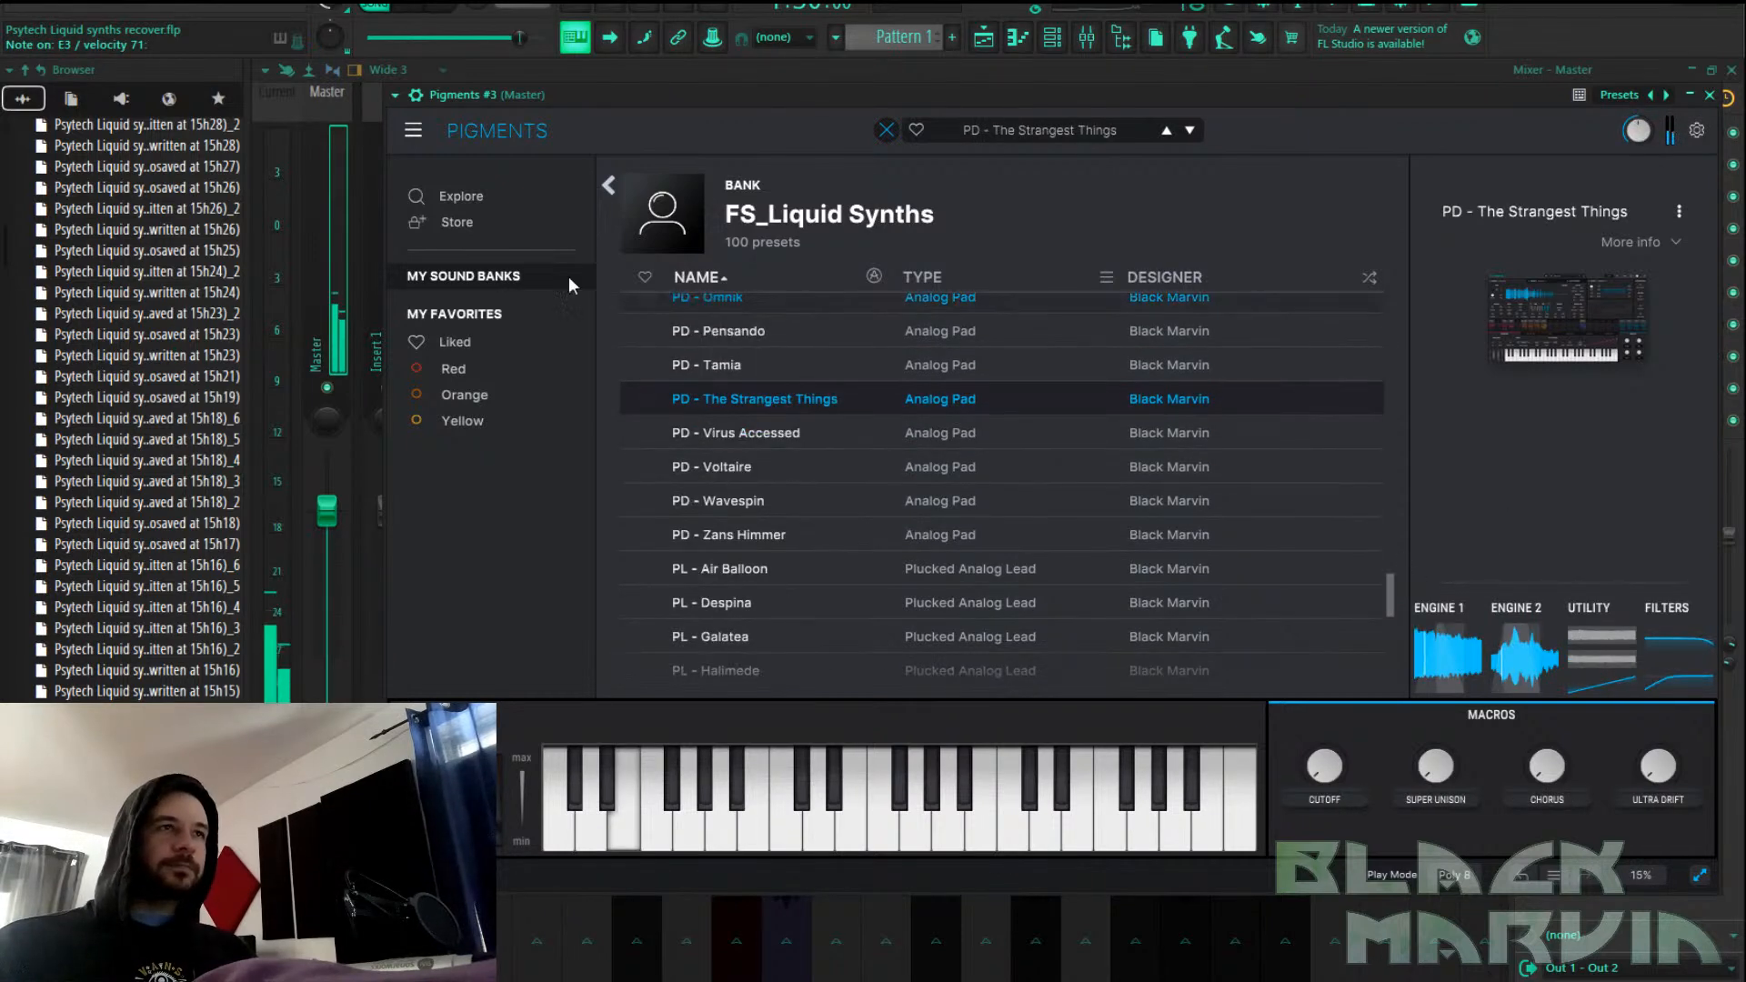
Close the Pigments preset browser and create a new pattern named "pad" following the Voice pattern
{"action": "left_click", "coordinate": [887, 130]}
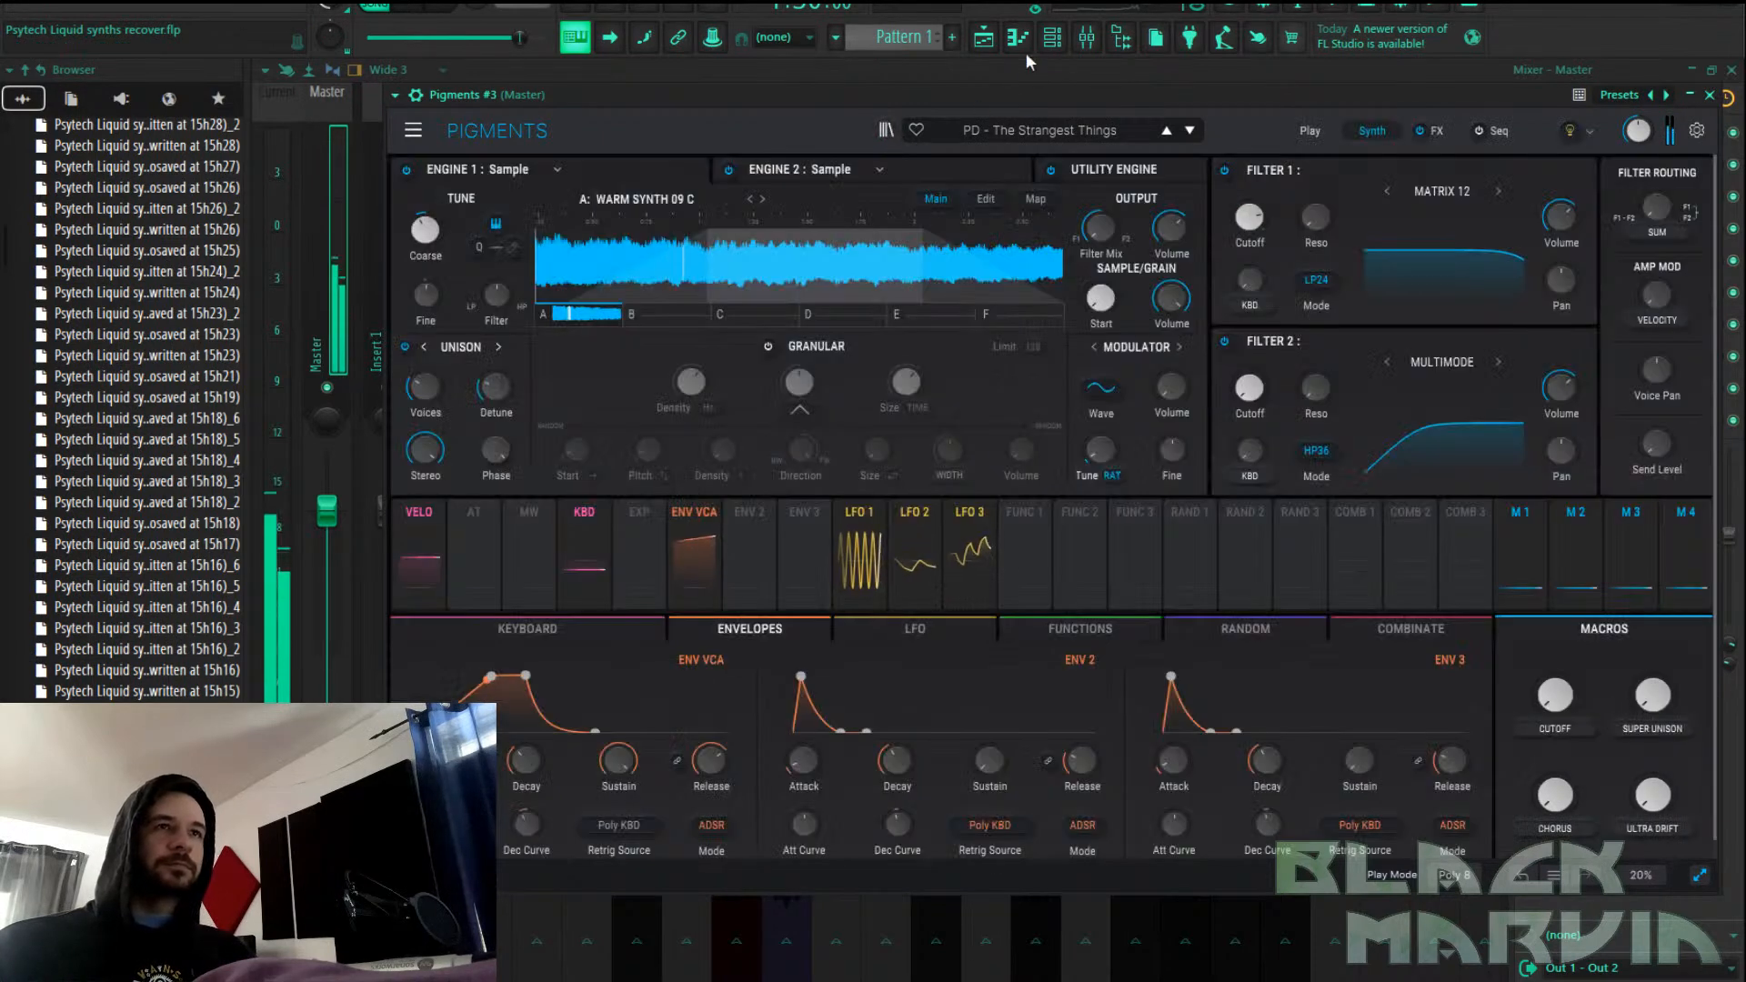
{"action": "left_click", "coordinate": [1053, 37]}
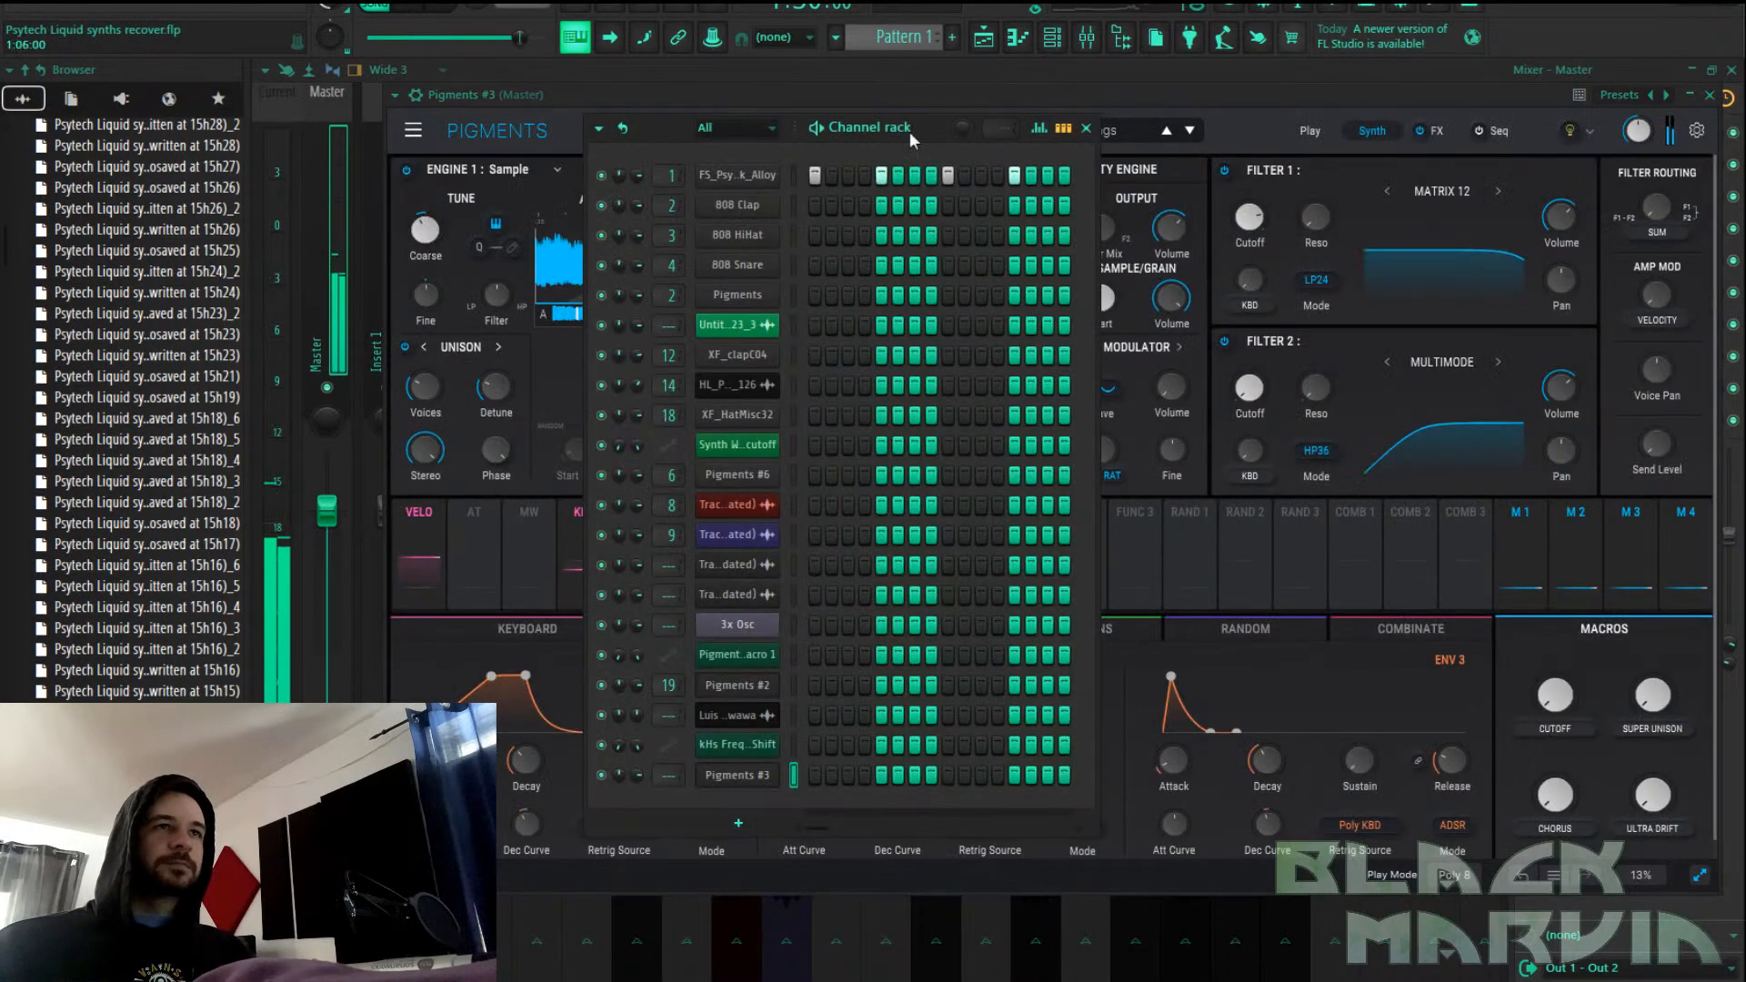
{"action": "left_click", "coordinate": [928, 38]}
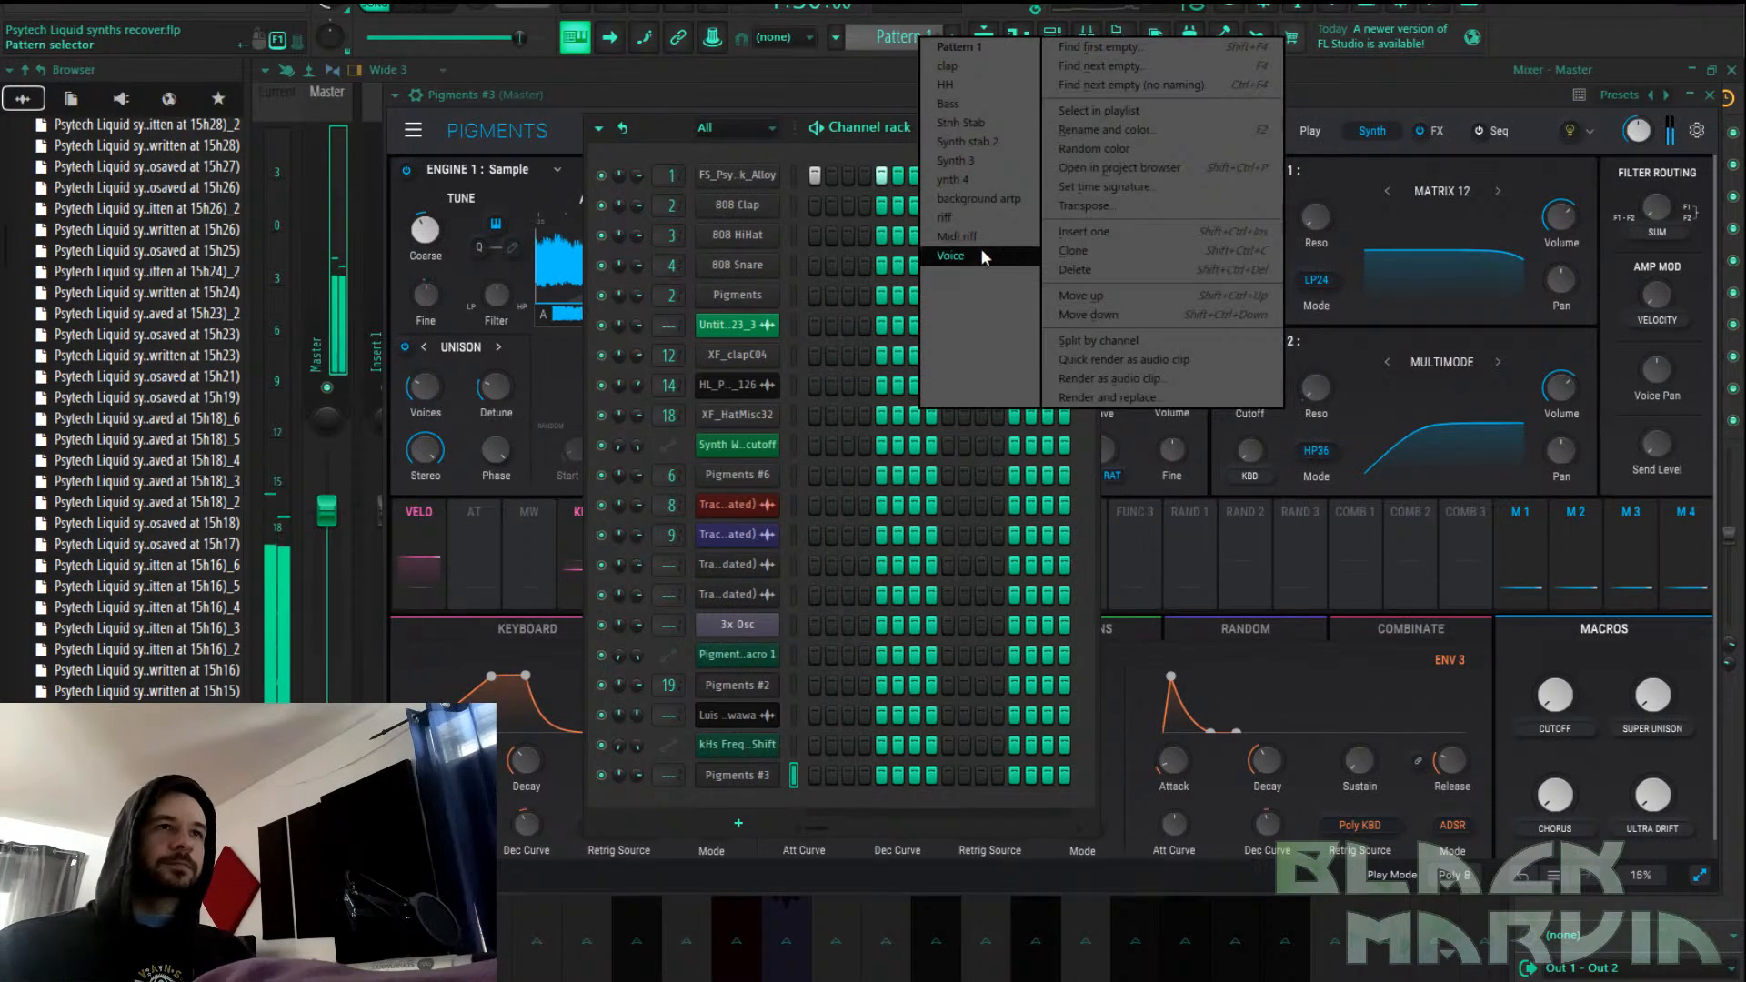
{"action": "left_click", "coordinate": [981, 255]}
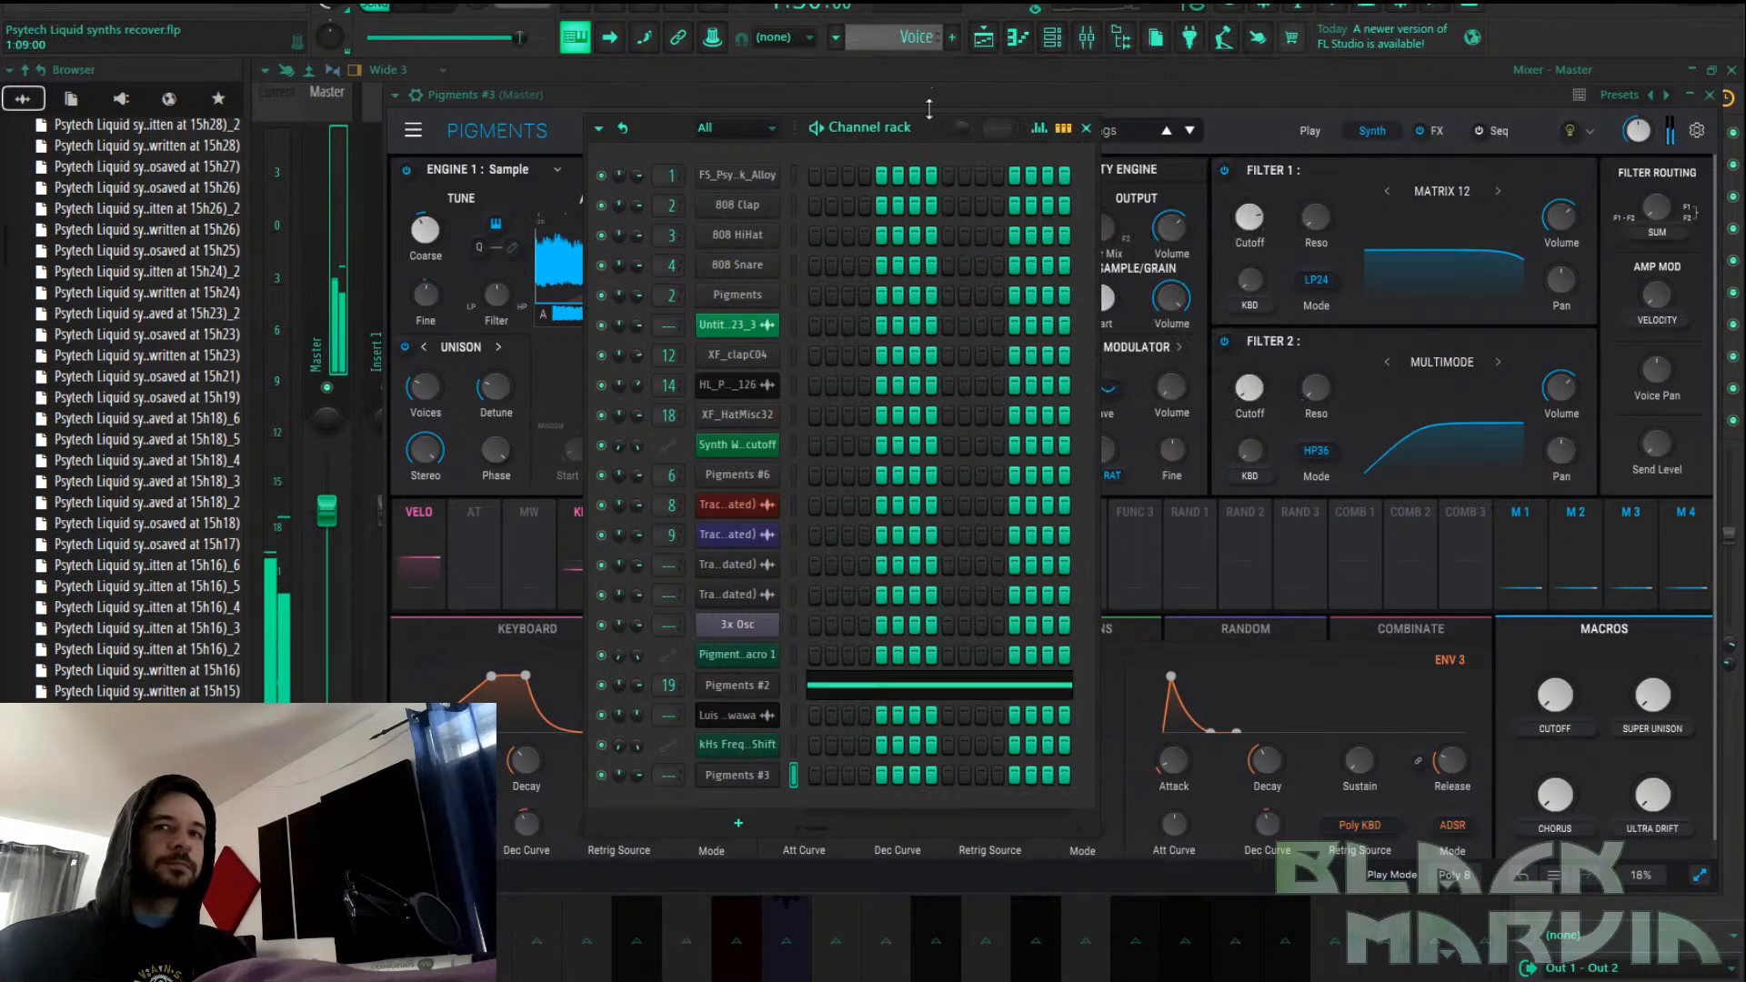
{"action": "left_click", "coordinate": [953, 38]}
{"action": "type", "text": "pad"}
{"action": "key", "text": "Return"}
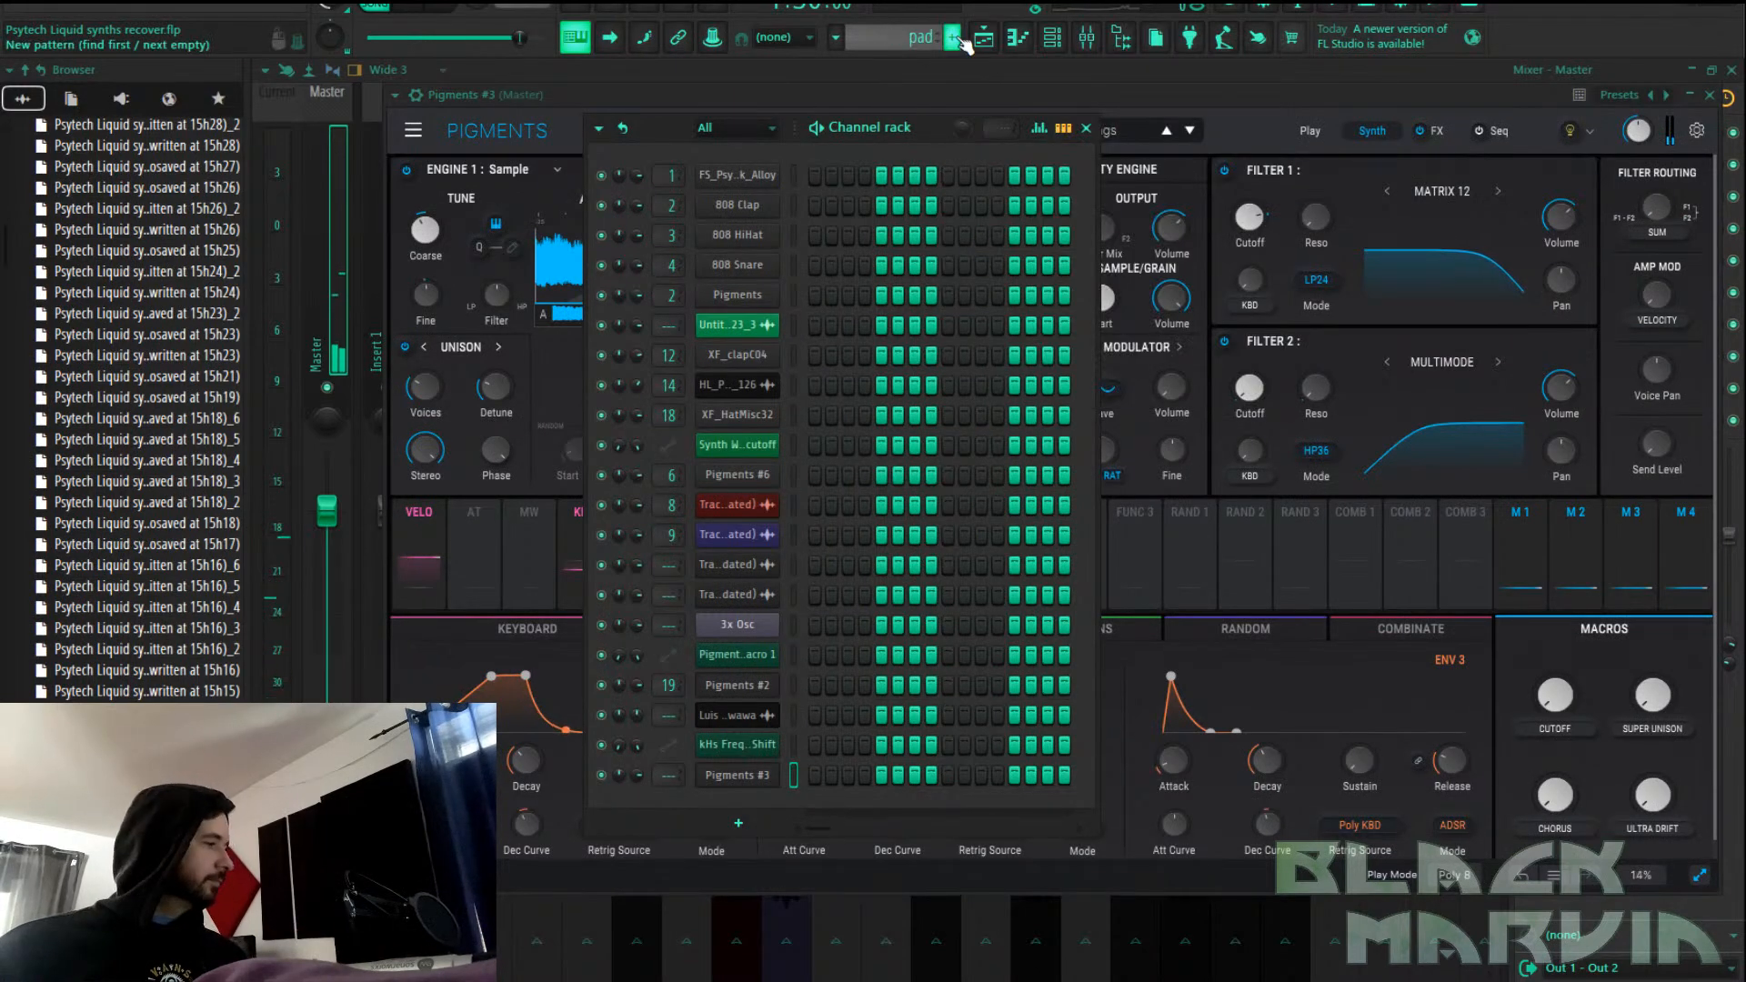
Enter a four-bar E3 note from bar 1 in the piano roll of Pigments #3
{"action": "right_click", "coordinate": [779, 779]}
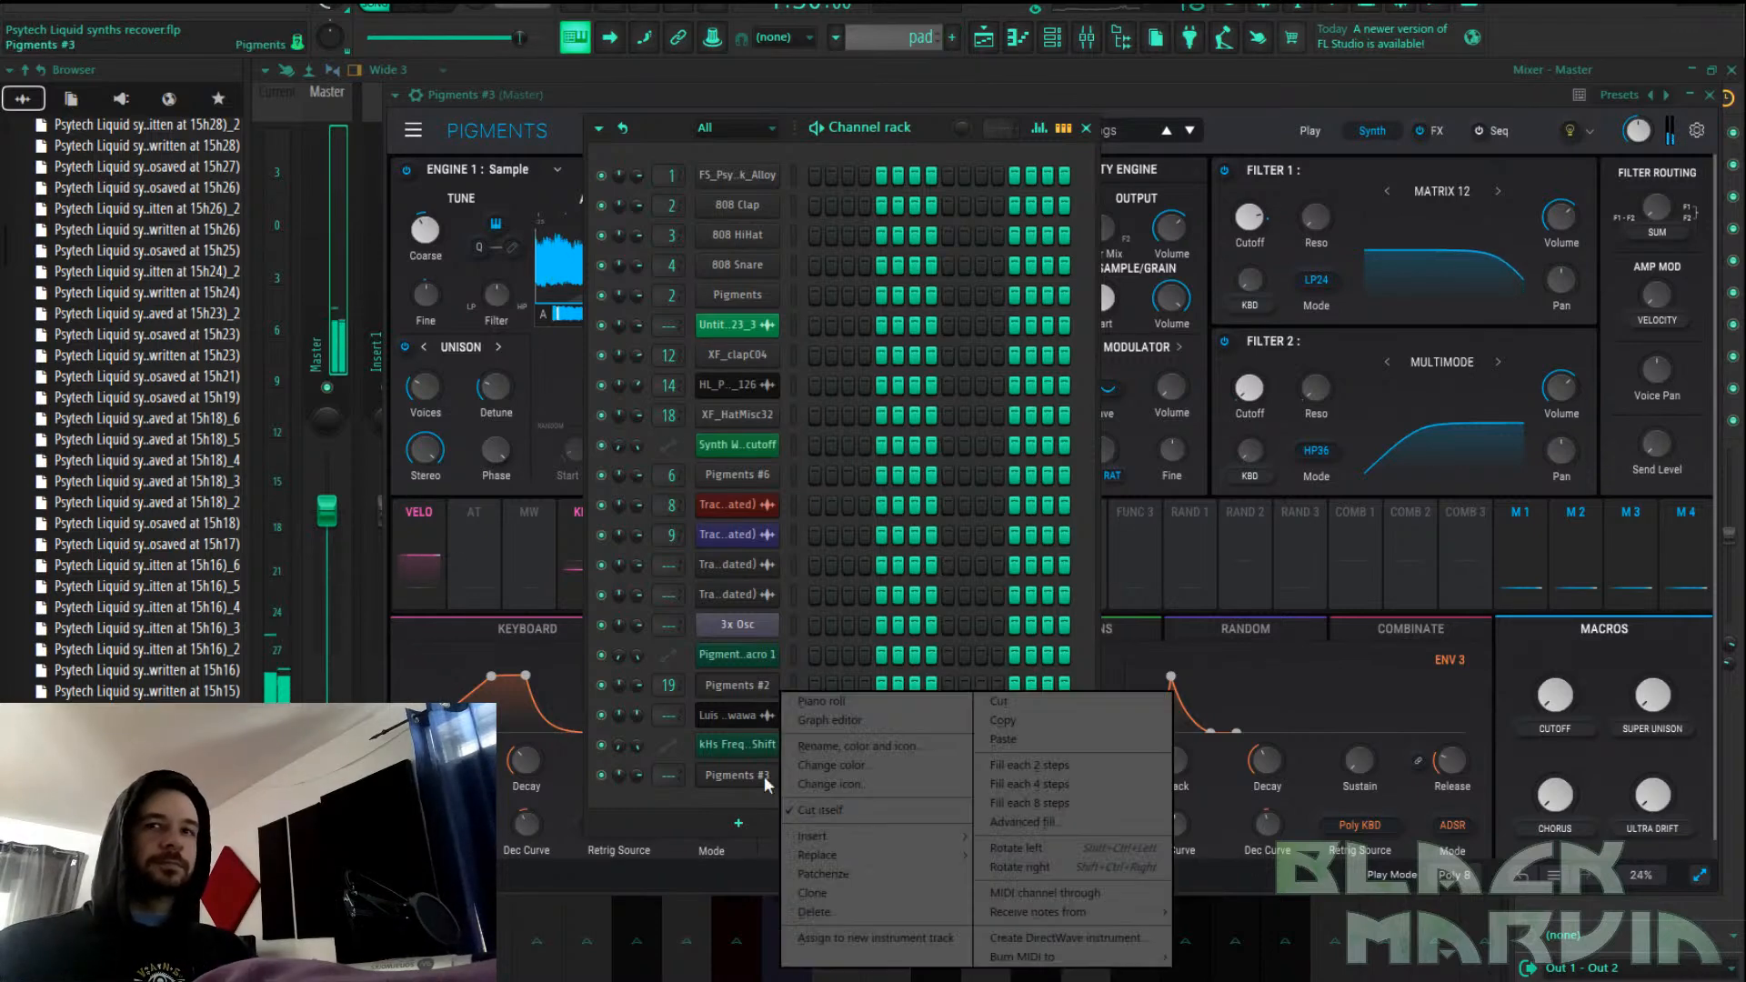
{"action": "left_click", "coordinate": [822, 702]}
{"action": "left_click_drag", "start_coordinate": [356, 437], "coordinate": [265, 435]}
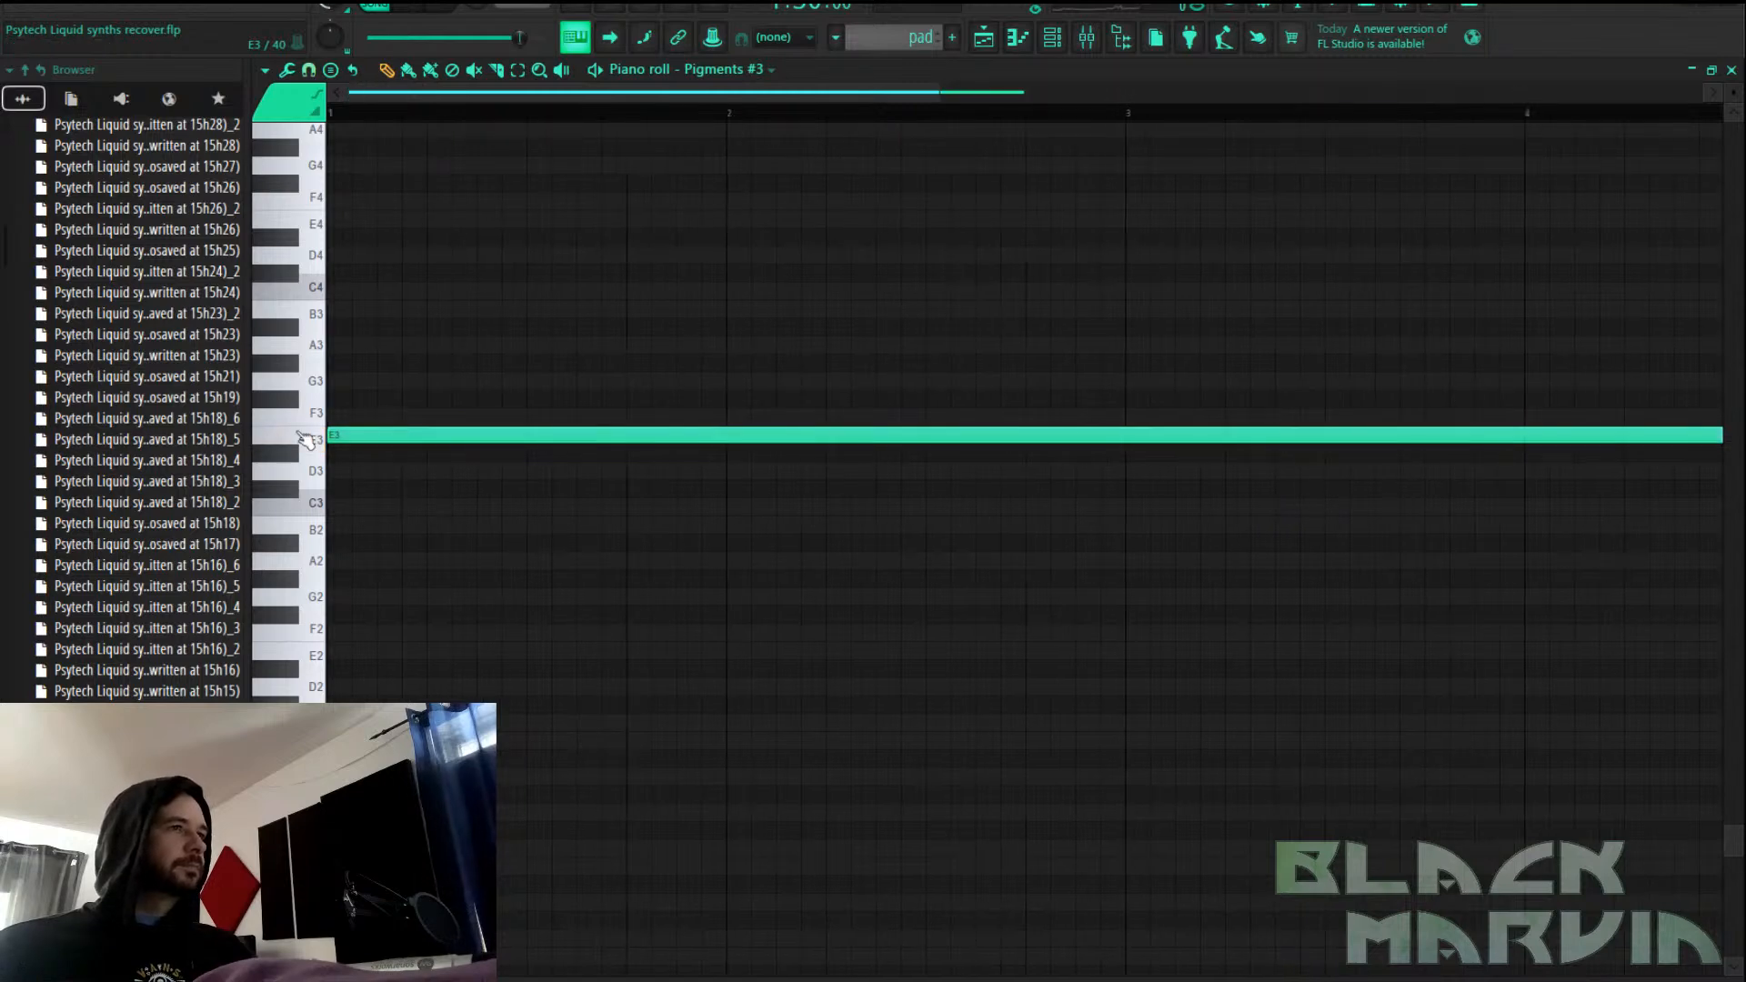
Place the pad pattern on Track 7 of the playlist at bar 49 and play it
{"action": "key", "text": "F5"}
{"action": "left_click", "coordinate": [1044, 378]}
{"action": "left_click_drag", "start_coordinate": [1032, 389], "coordinate": [1008, 393]}
{"action": "key", "text": "space"}
Reopen the pad clip's notes and lengthen the E3 note until it ends at bar 17
{"action": "double_click", "coordinate": [1021, 394]}
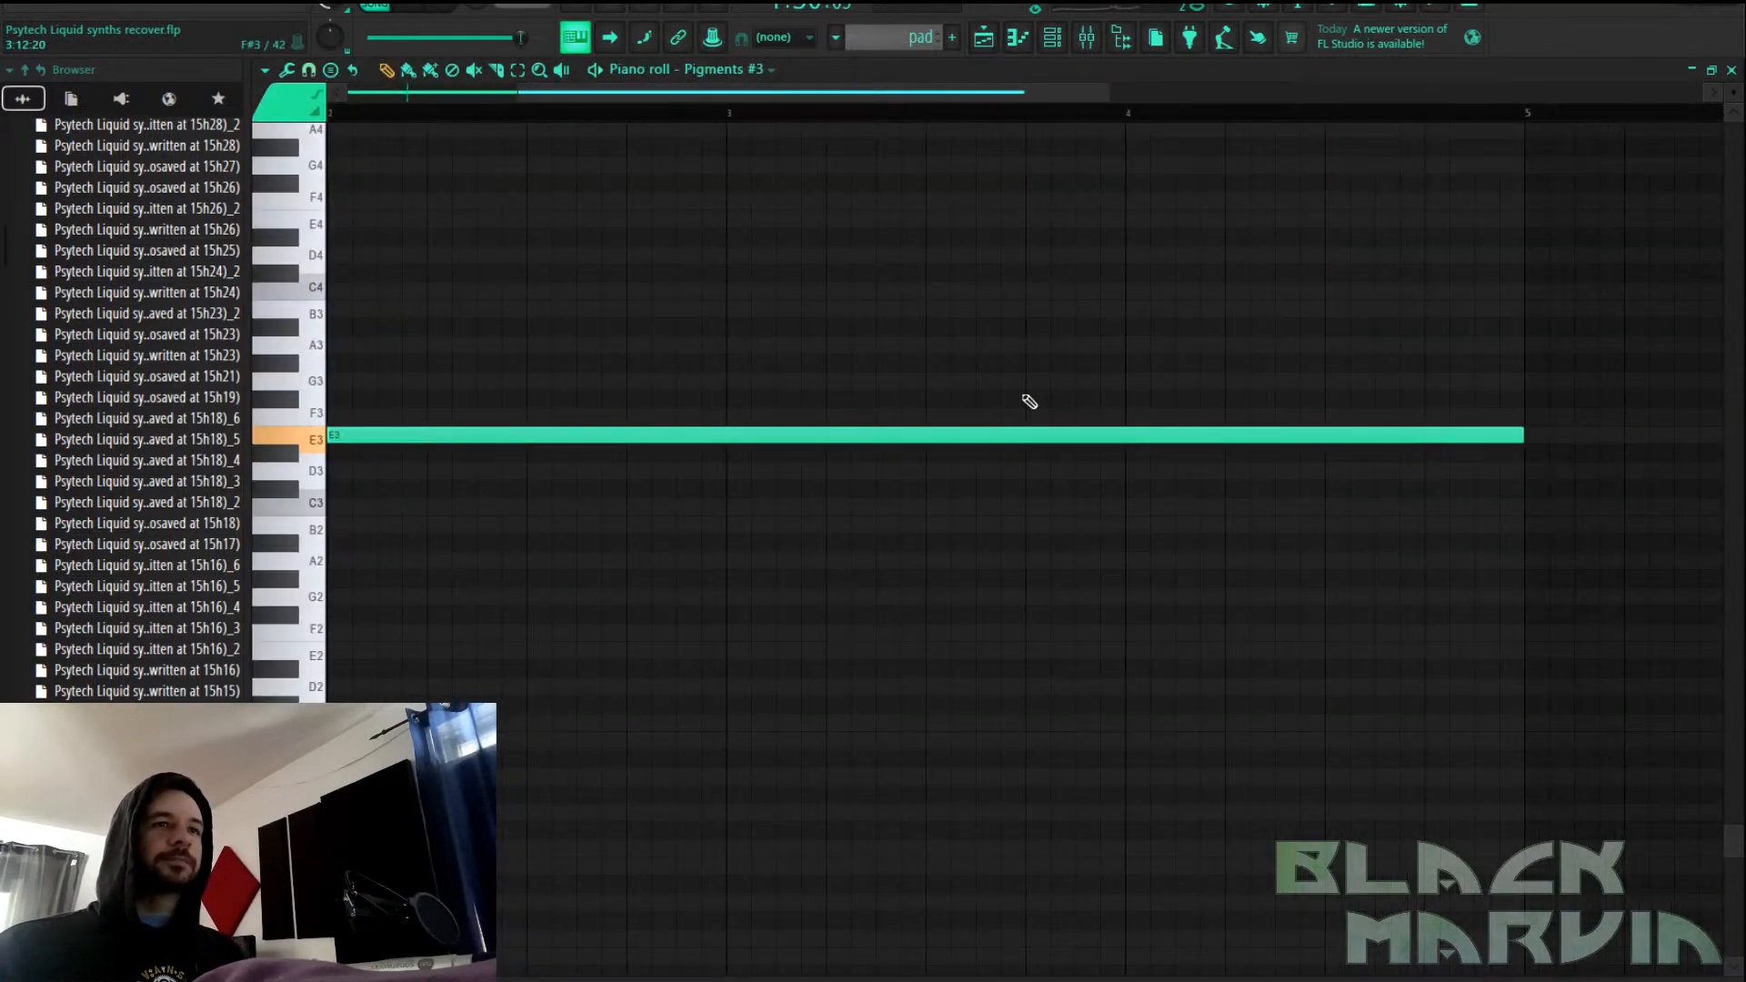
{"action": "scroll", "coordinate": [1261, 124], "scroll_direction": "down", "scroll_amount": 3}
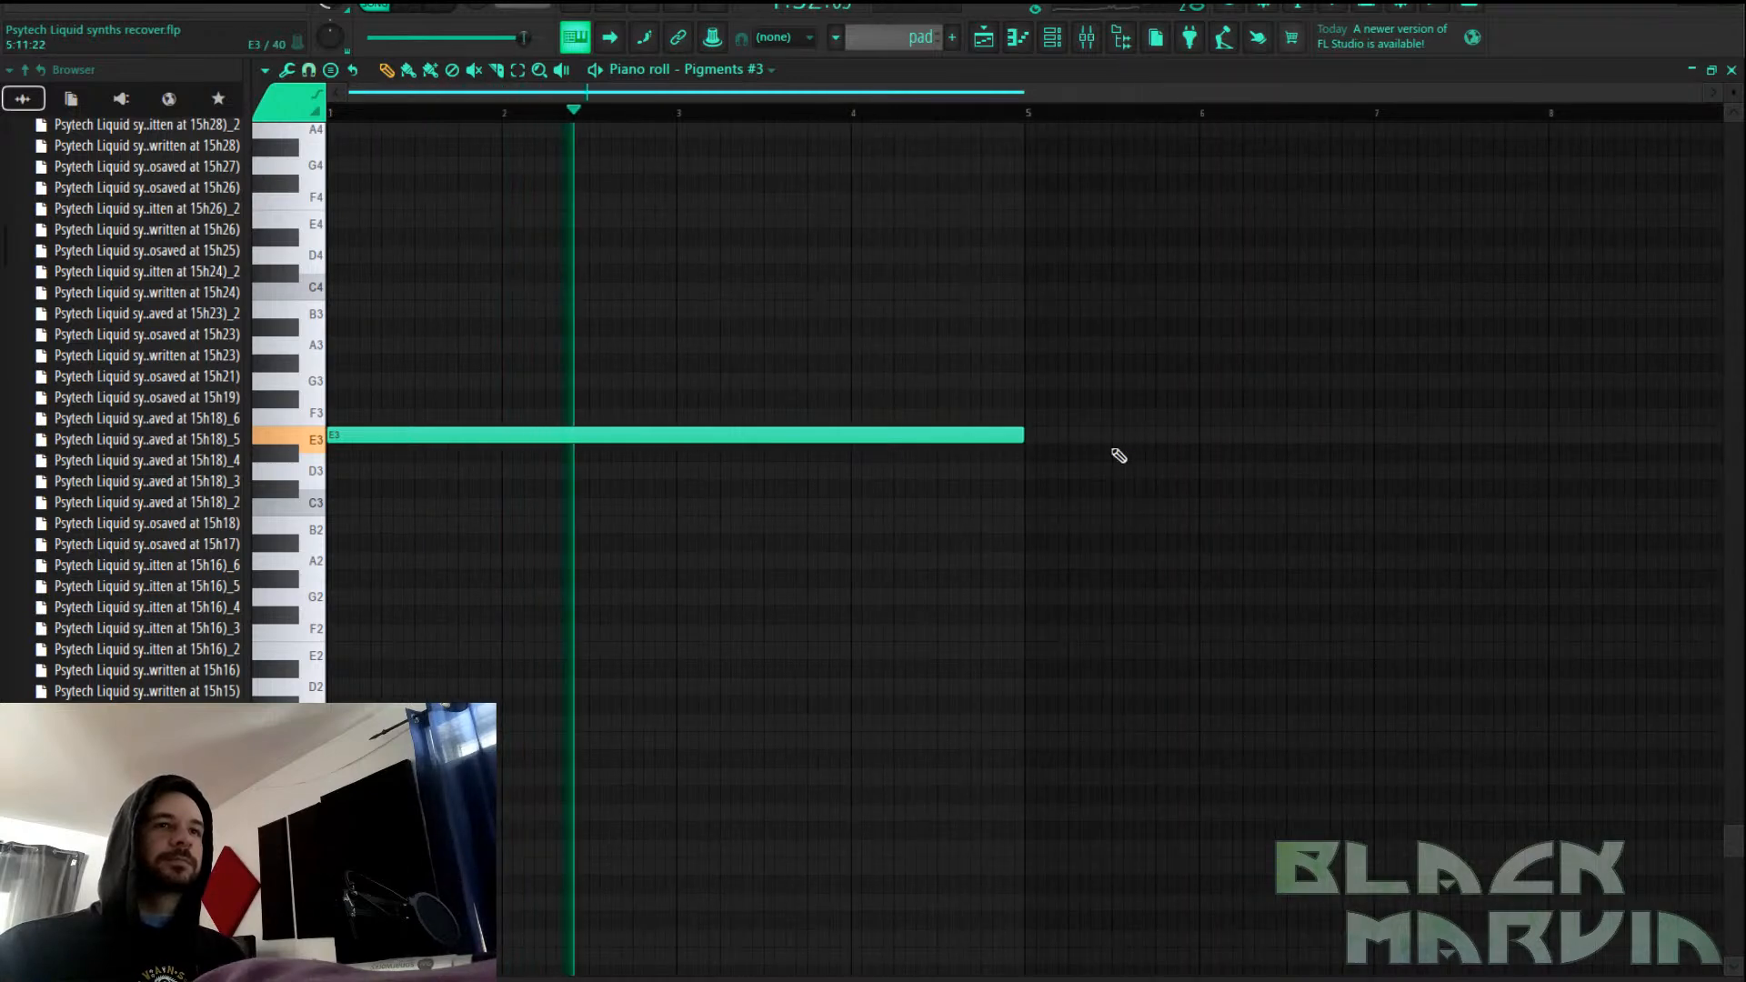
{"action": "left_click_drag", "start_coordinate": [1023, 435], "coordinate": [1394, 519]}
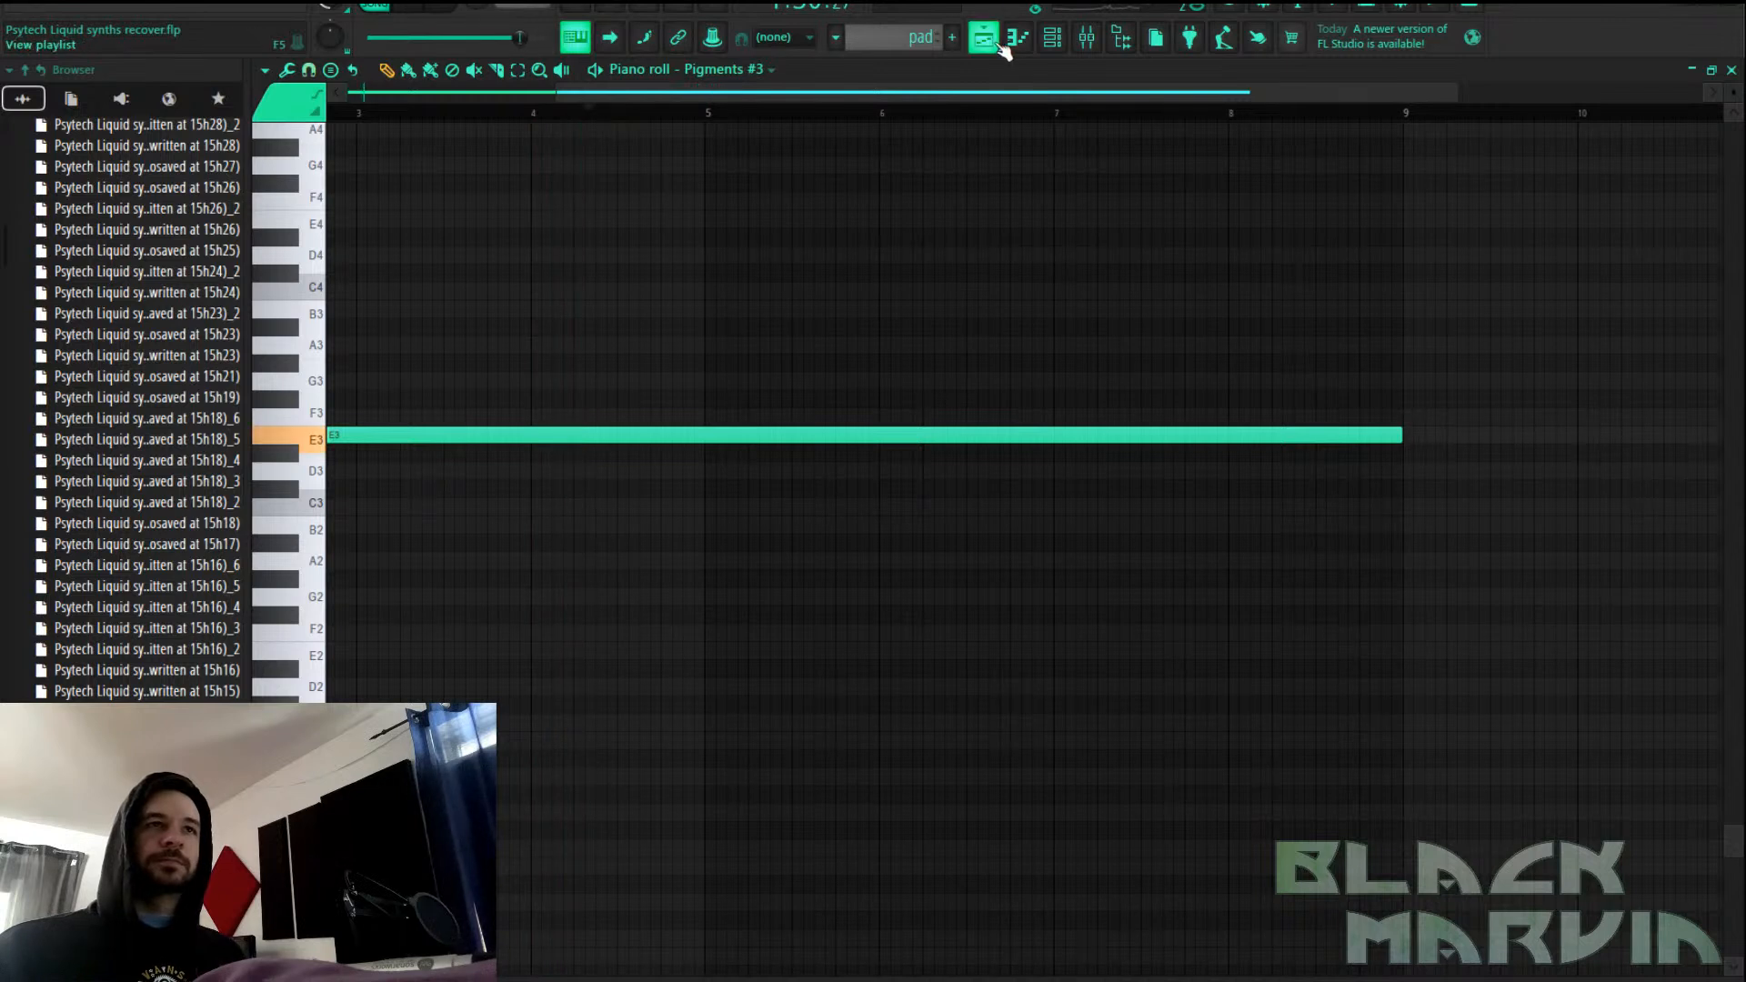
{"action": "scroll", "coordinate": [1257, 124], "scroll_direction": "down", "scroll_amount": 2}
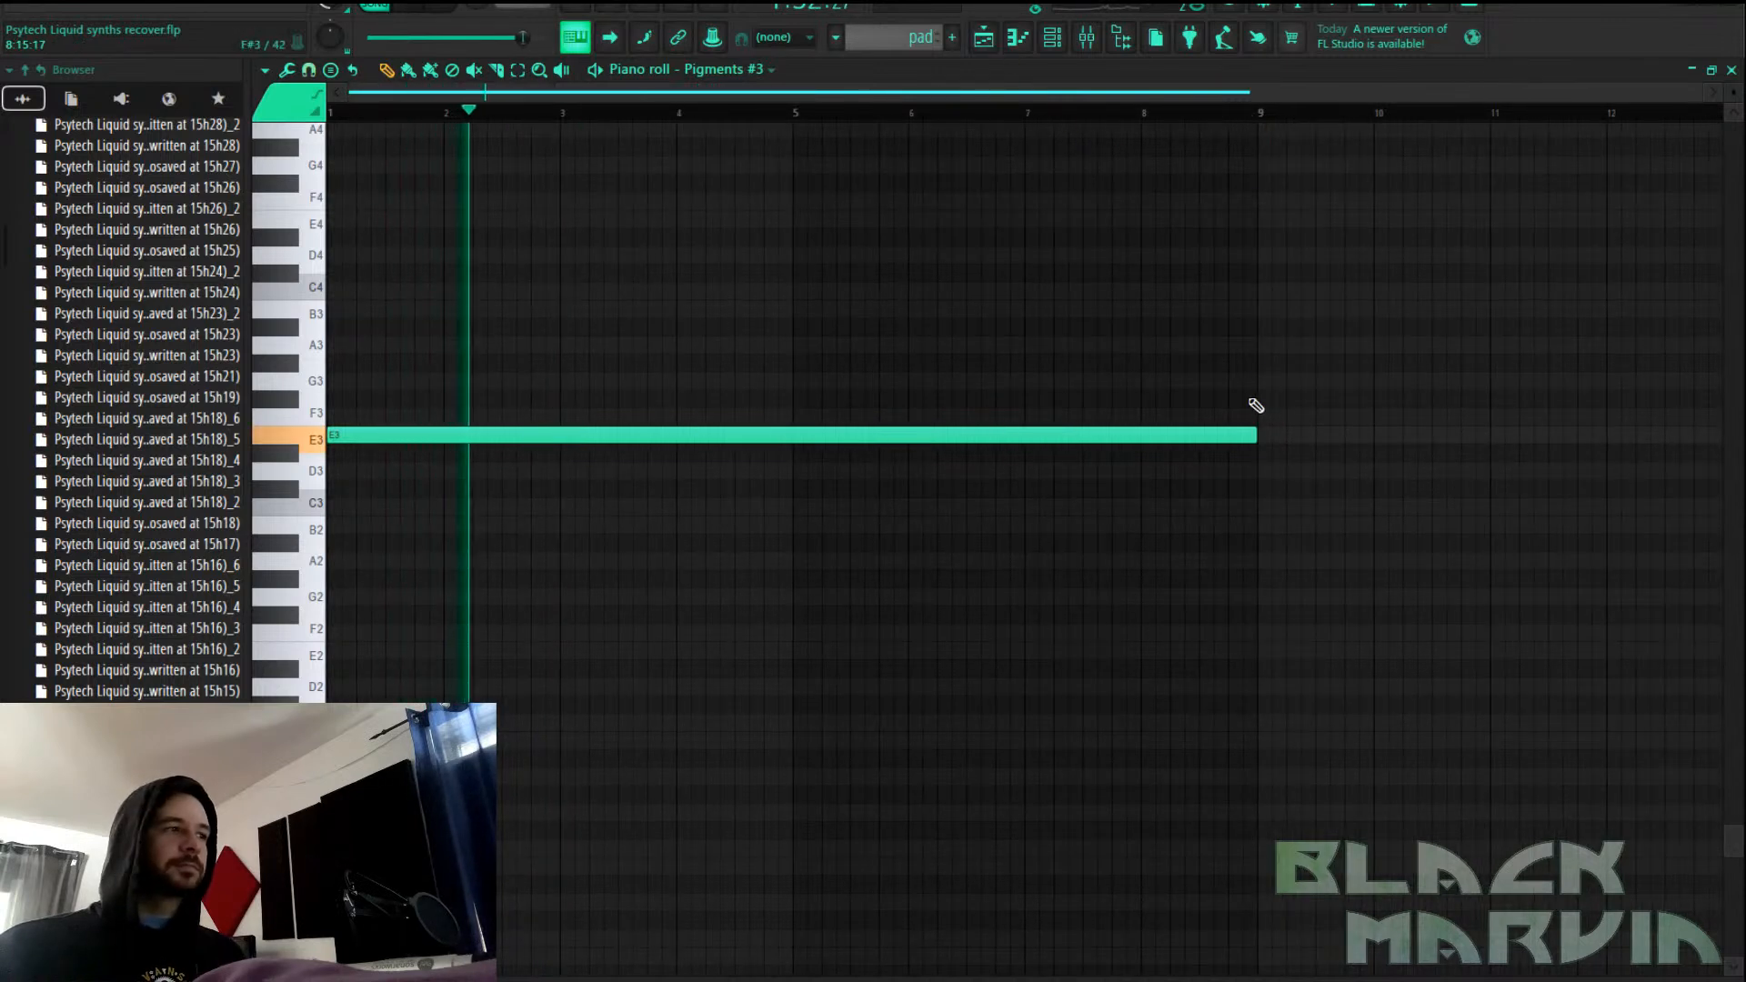
{"action": "left_click_drag", "start_coordinate": [1251, 428], "coordinate": [1591, 455]}
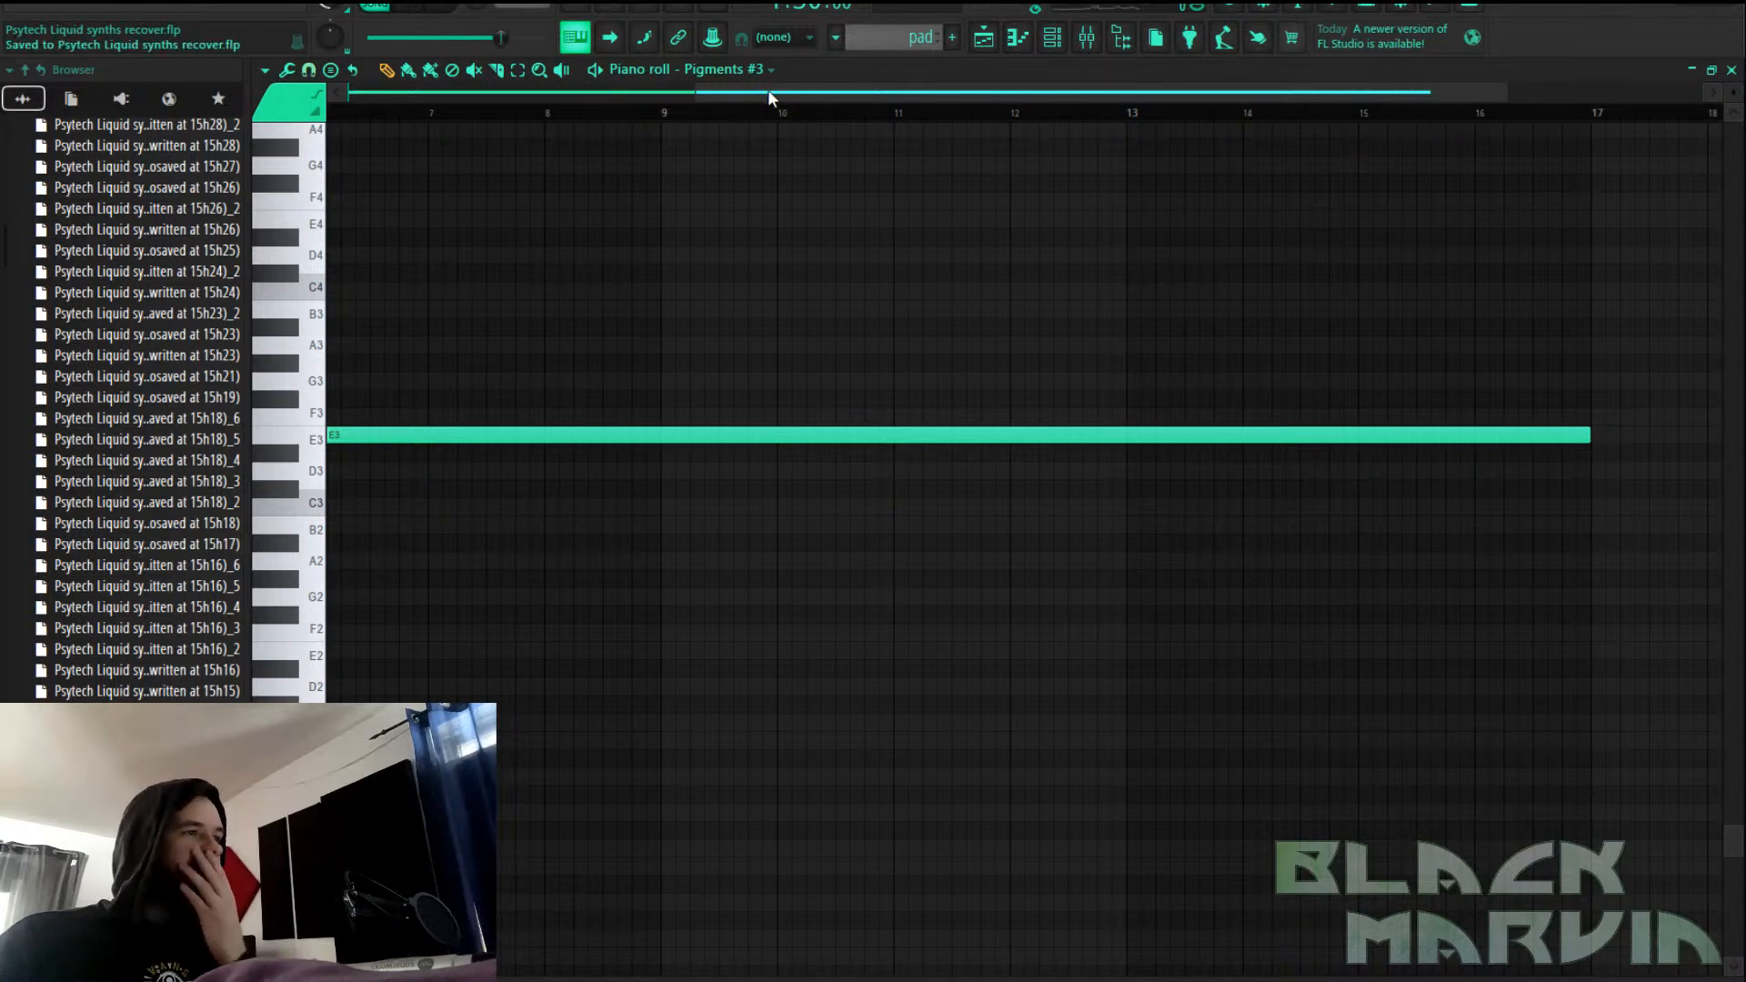
Check the pad clip in the playlist, its piano roll and its Pigments #3 instrument, and return to the playlist
{"action": "left_click", "coordinate": [994, 45]}
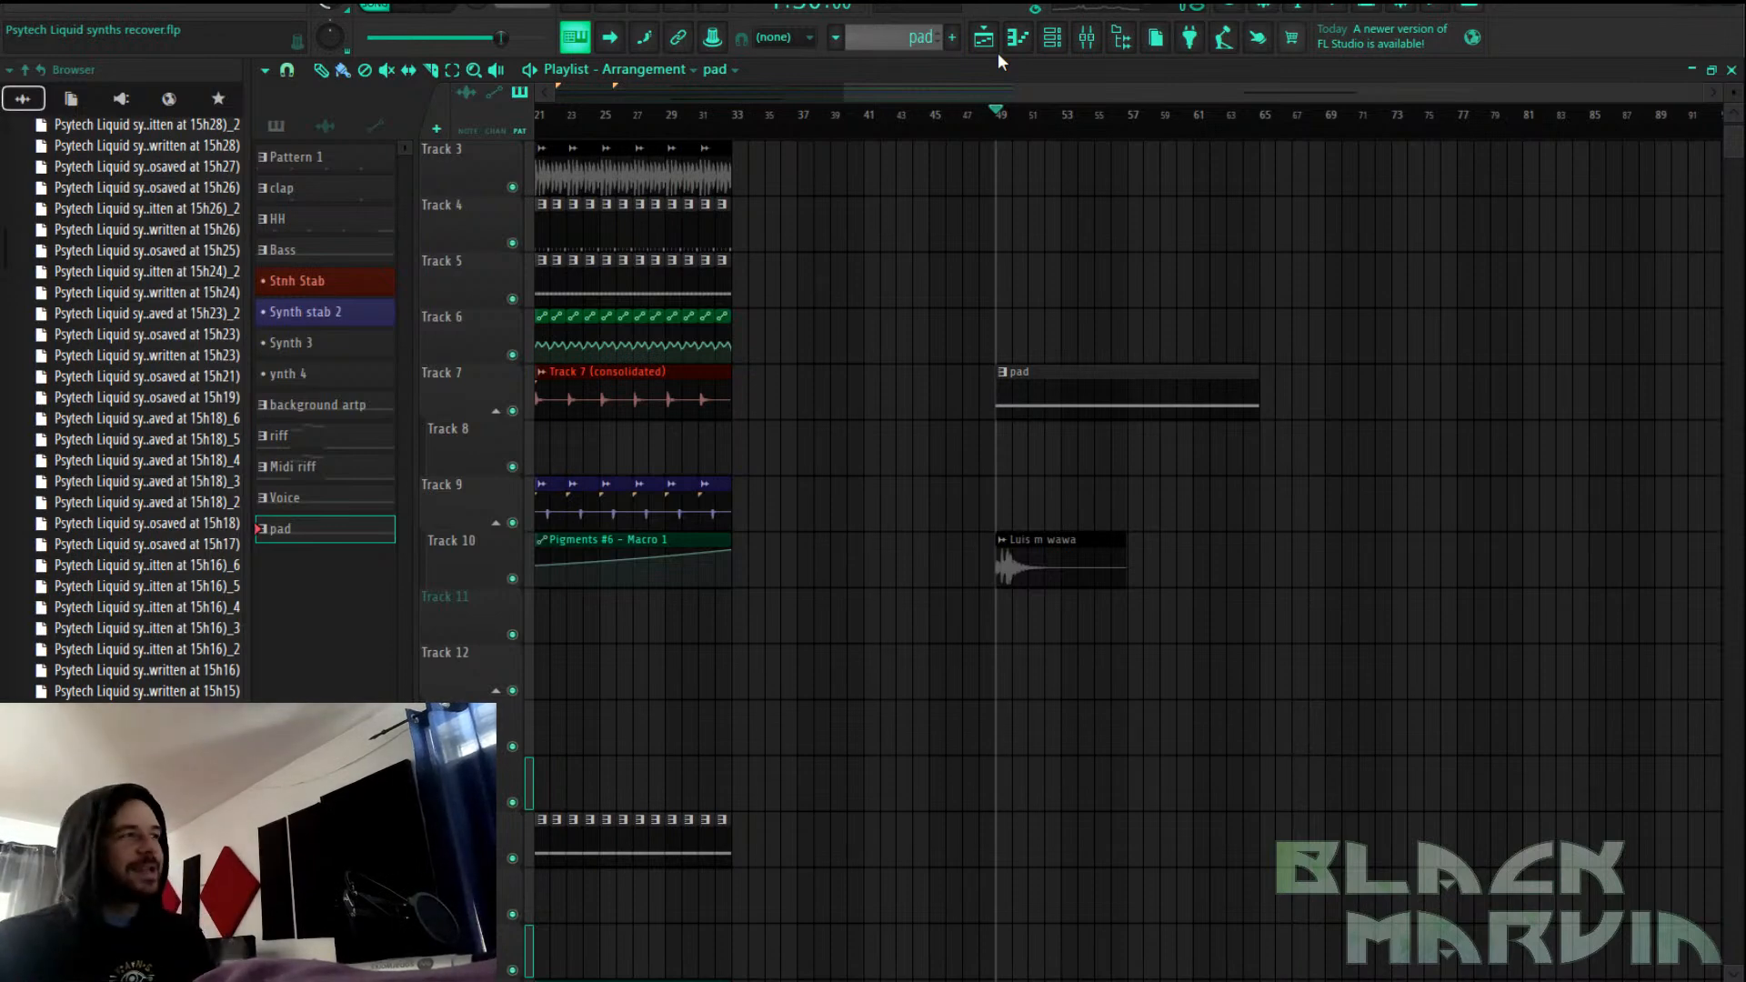
{"action": "double_click", "coordinate": [1132, 366]}
{"action": "left_click", "coordinate": [1052, 36]}
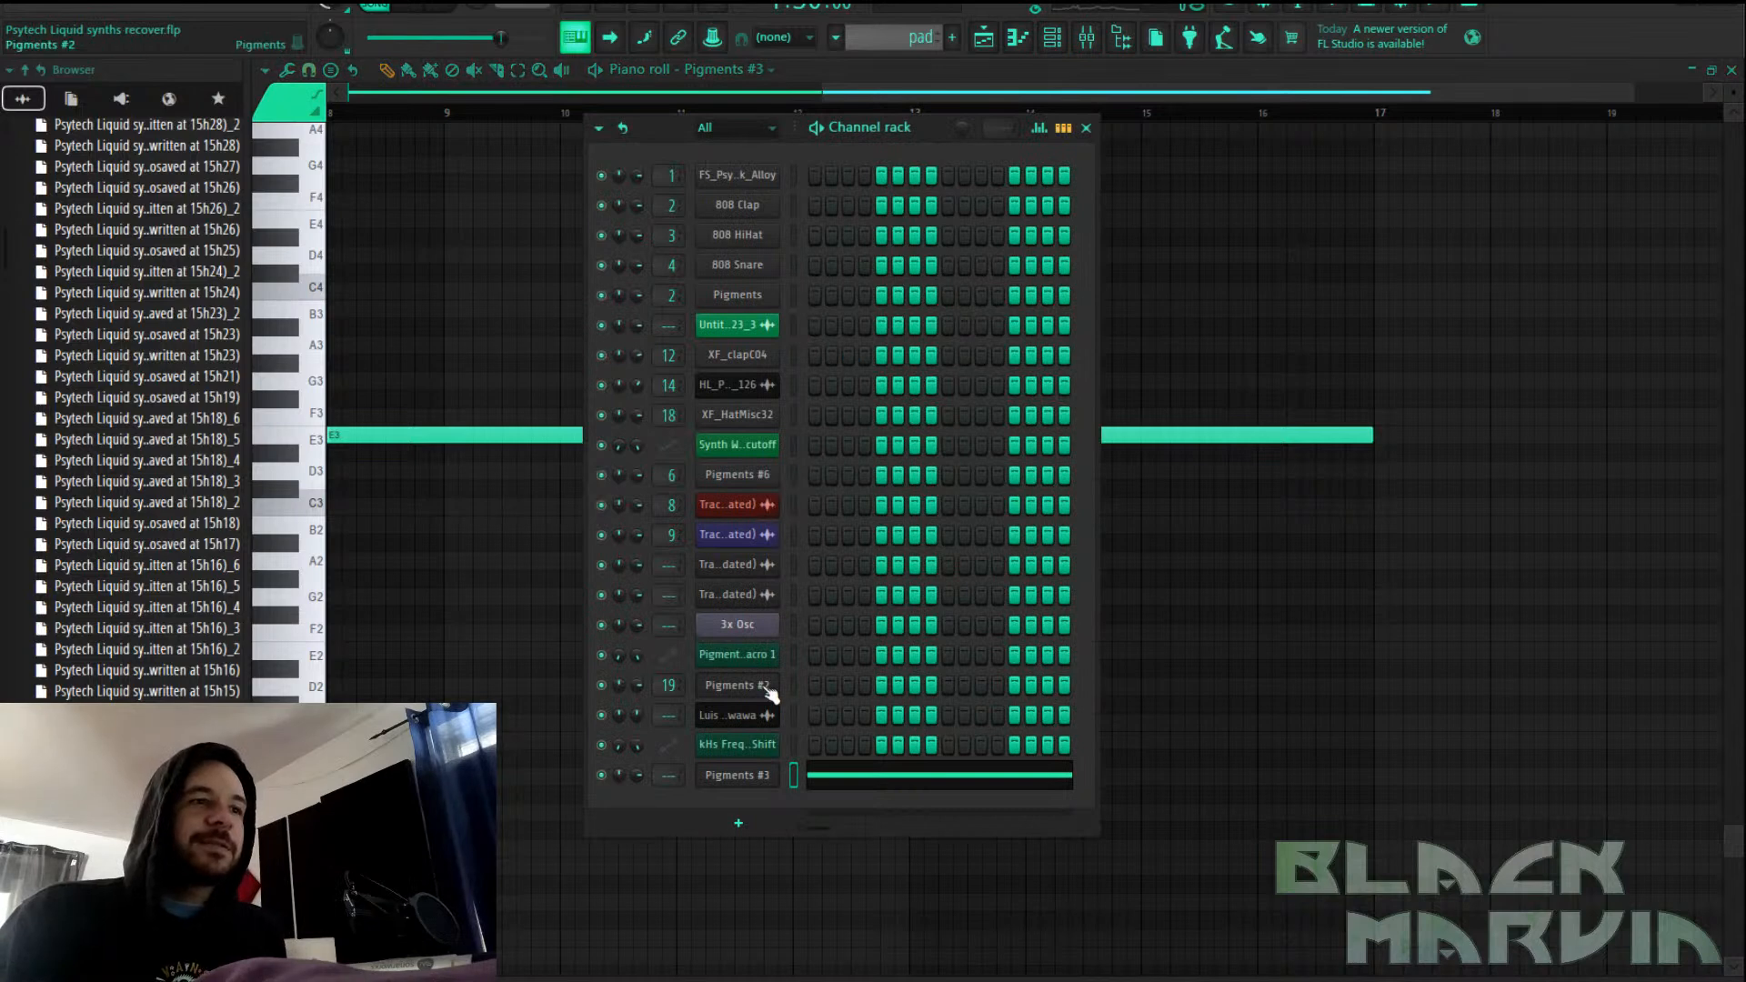
{"action": "left_click", "coordinate": [754, 775]}
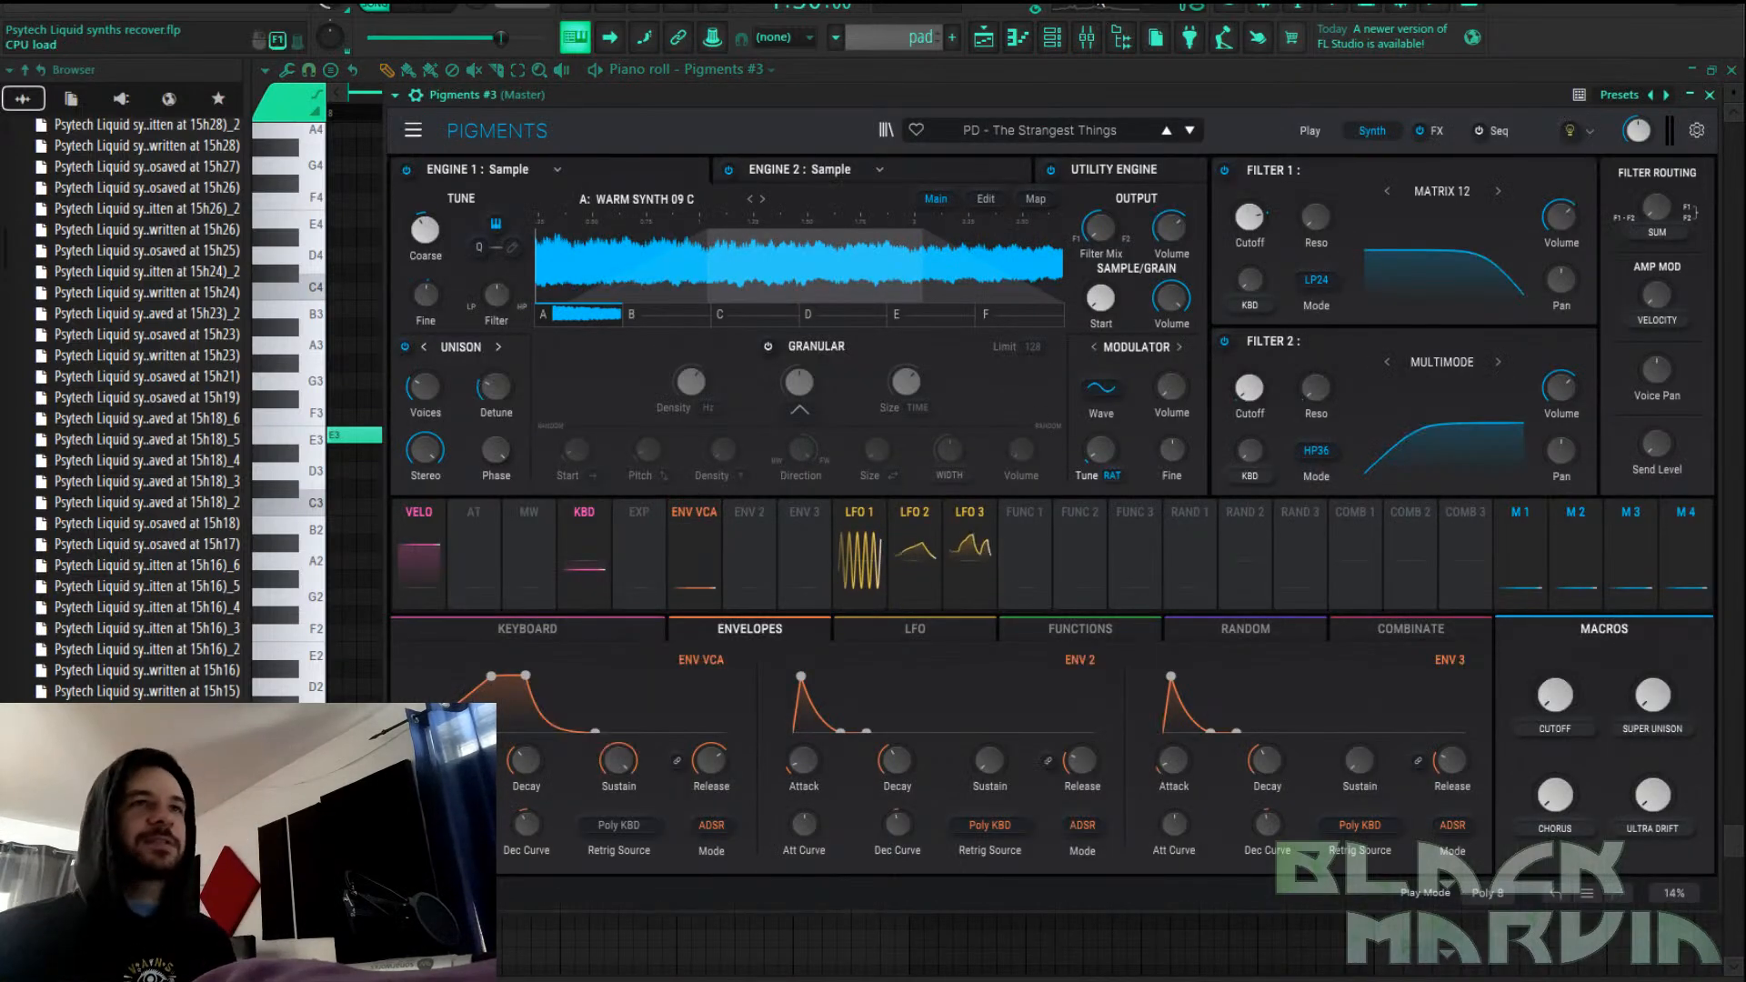
{"action": "left_click", "coordinate": [1053, 36]}
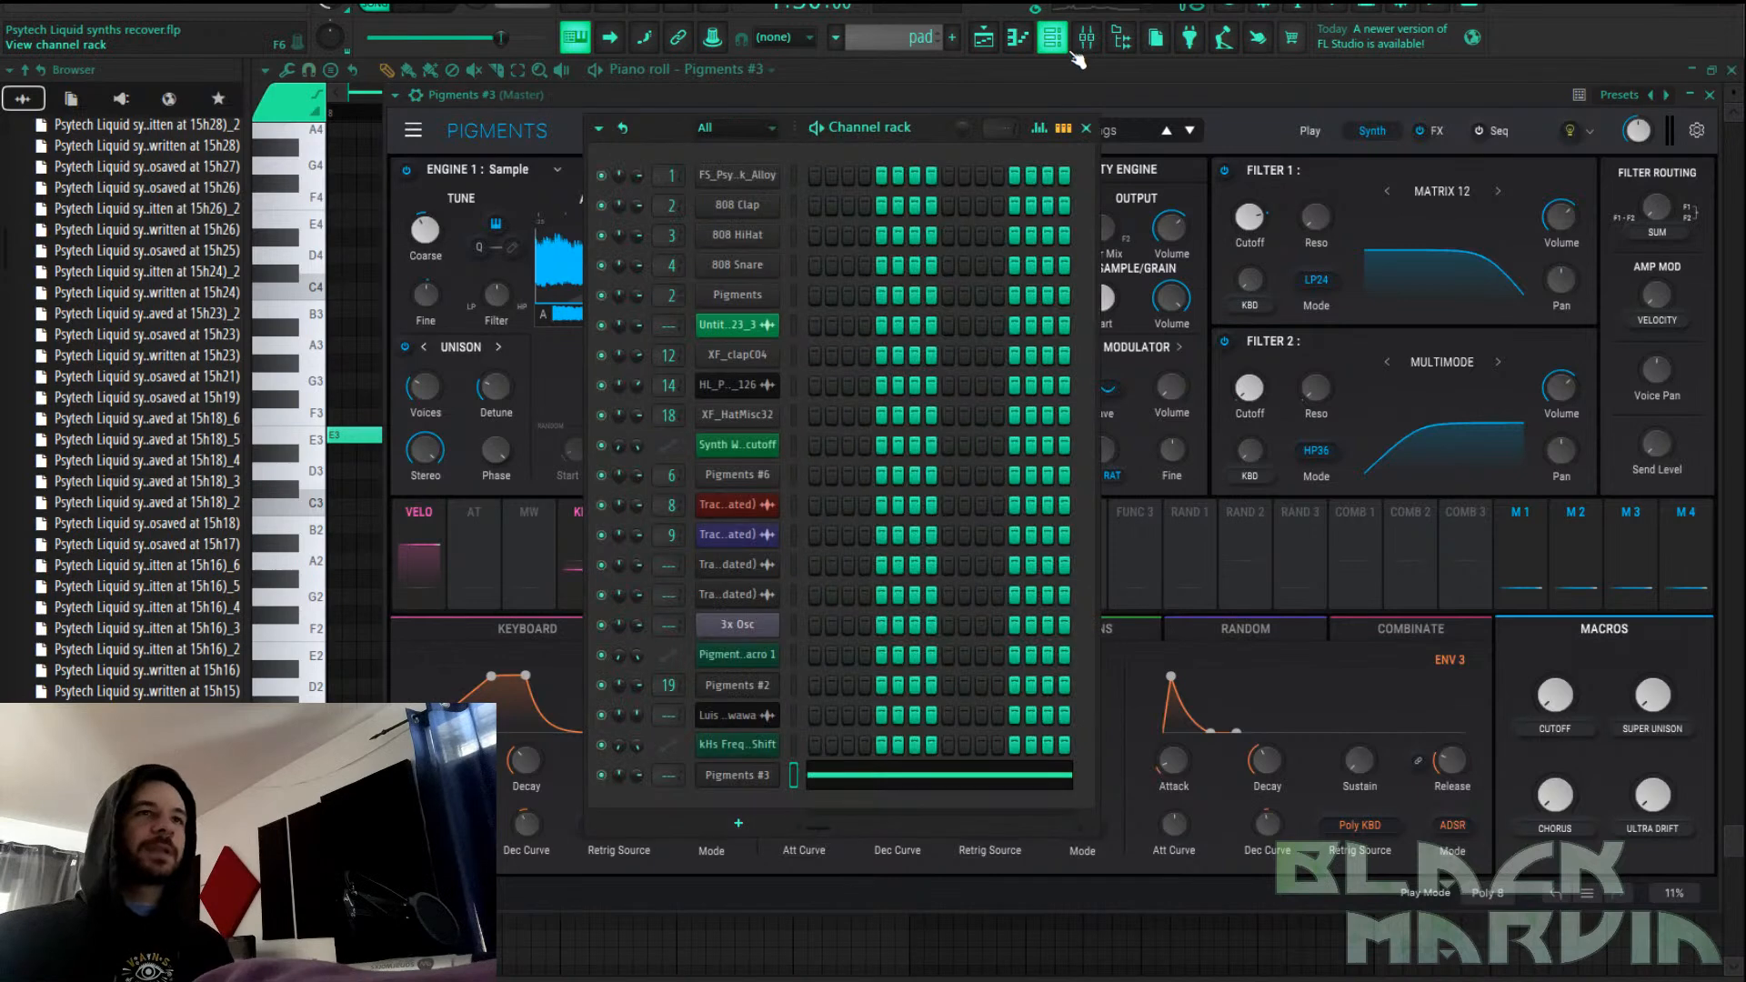
{"action": "left_click", "coordinate": [987, 38]}
{"action": "scroll", "coordinate": [882, 204], "scroll_direction": "up", "scroll_amount": 2}
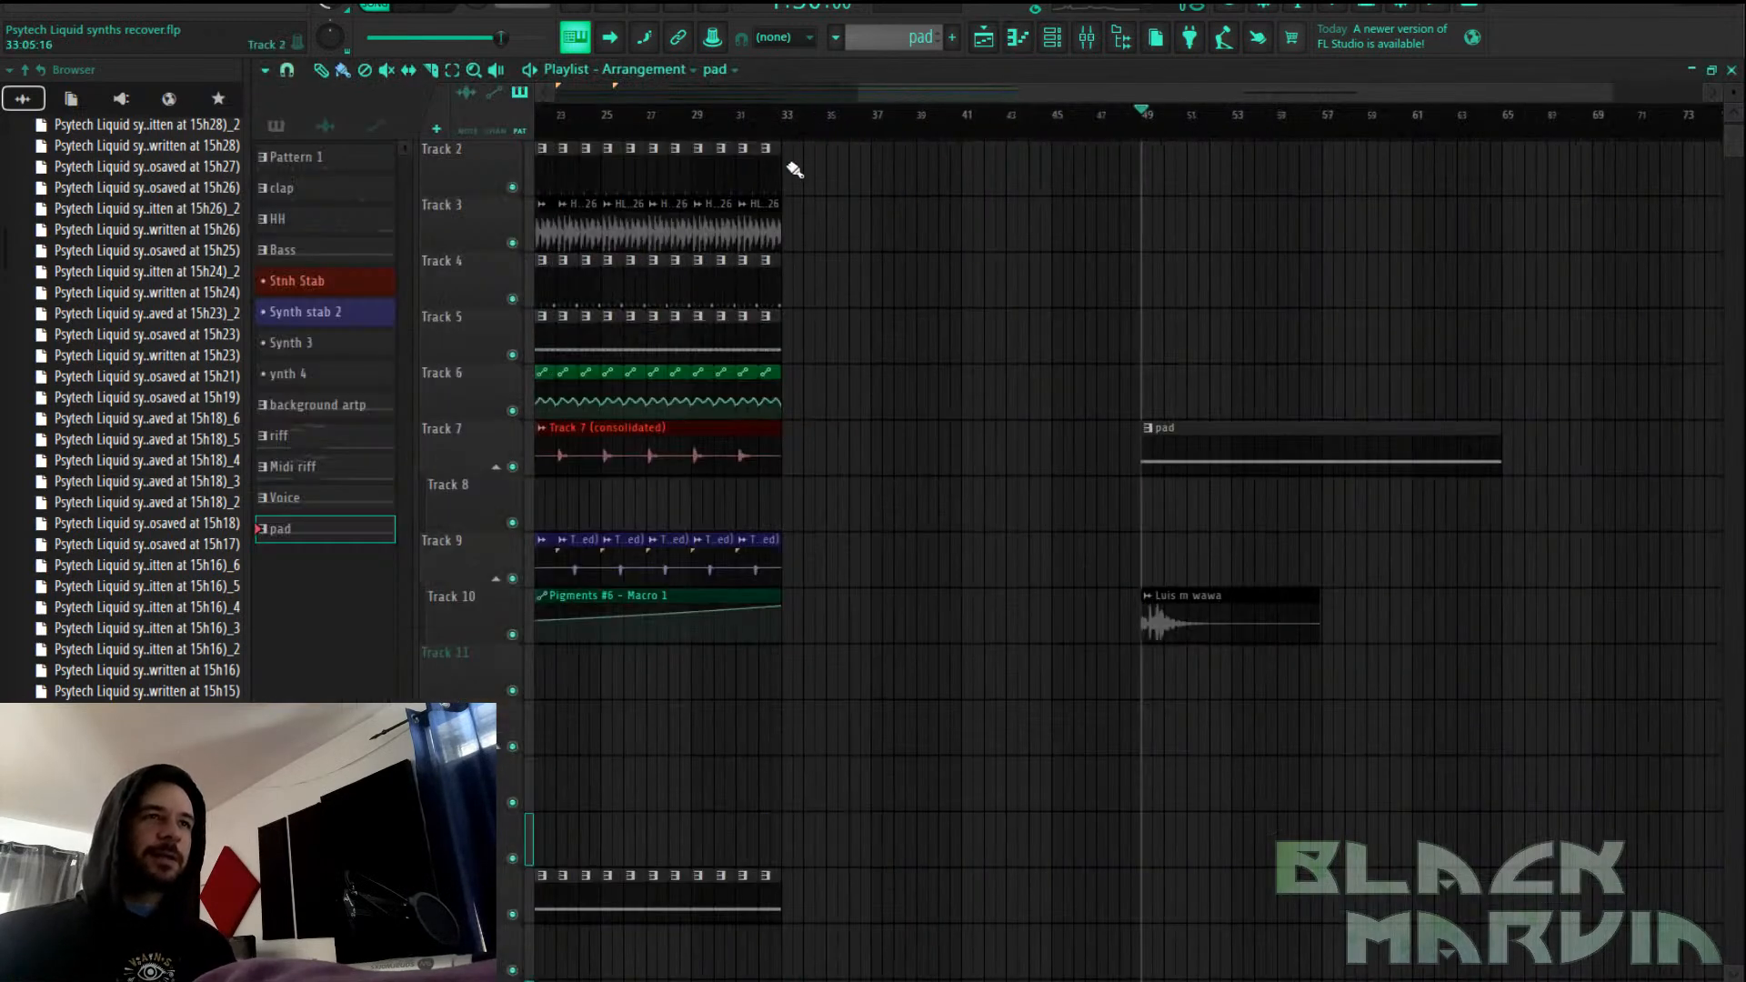
{"action": "scroll", "coordinate": [908, 210], "scroll_direction": "up", "scroll_amount": 1}
{"action": "left_click", "coordinate": [1151, 232]}
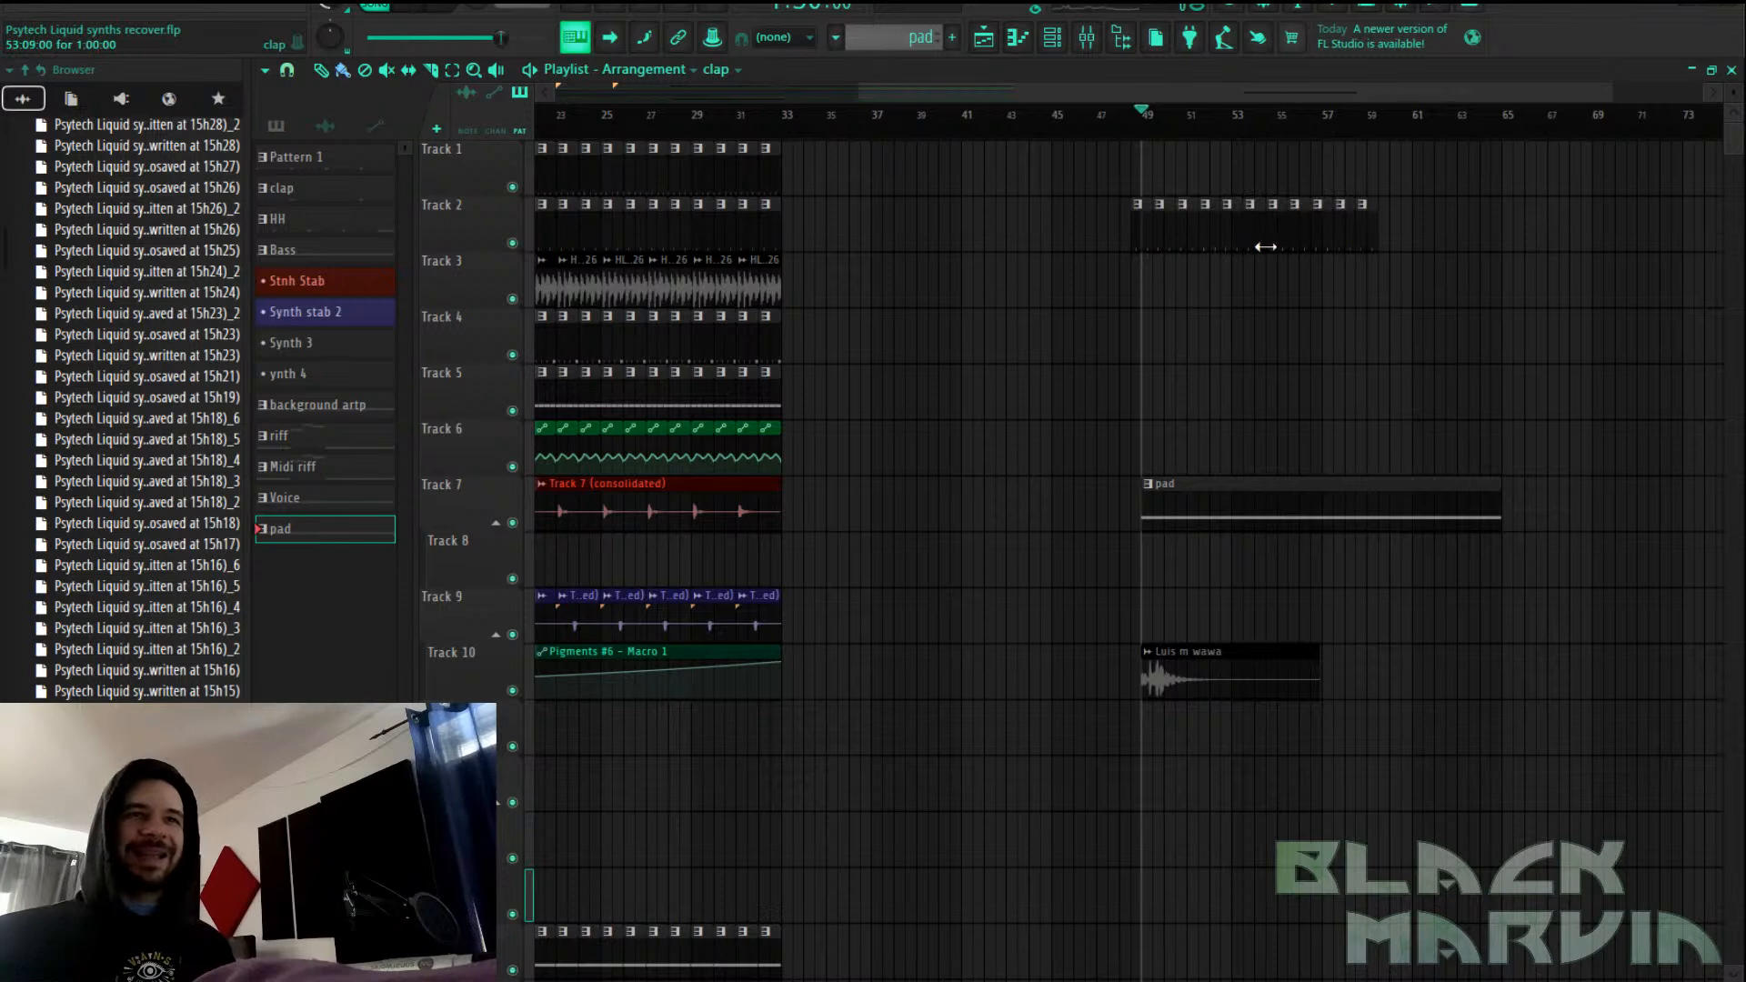
{"action": "scroll", "coordinate": [1239, 132], "scroll_direction": "up", "scroll_amount": 4}
{"action": "left_click_drag", "start_coordinate": [975, 203], "coordinate": [1737, 221]}
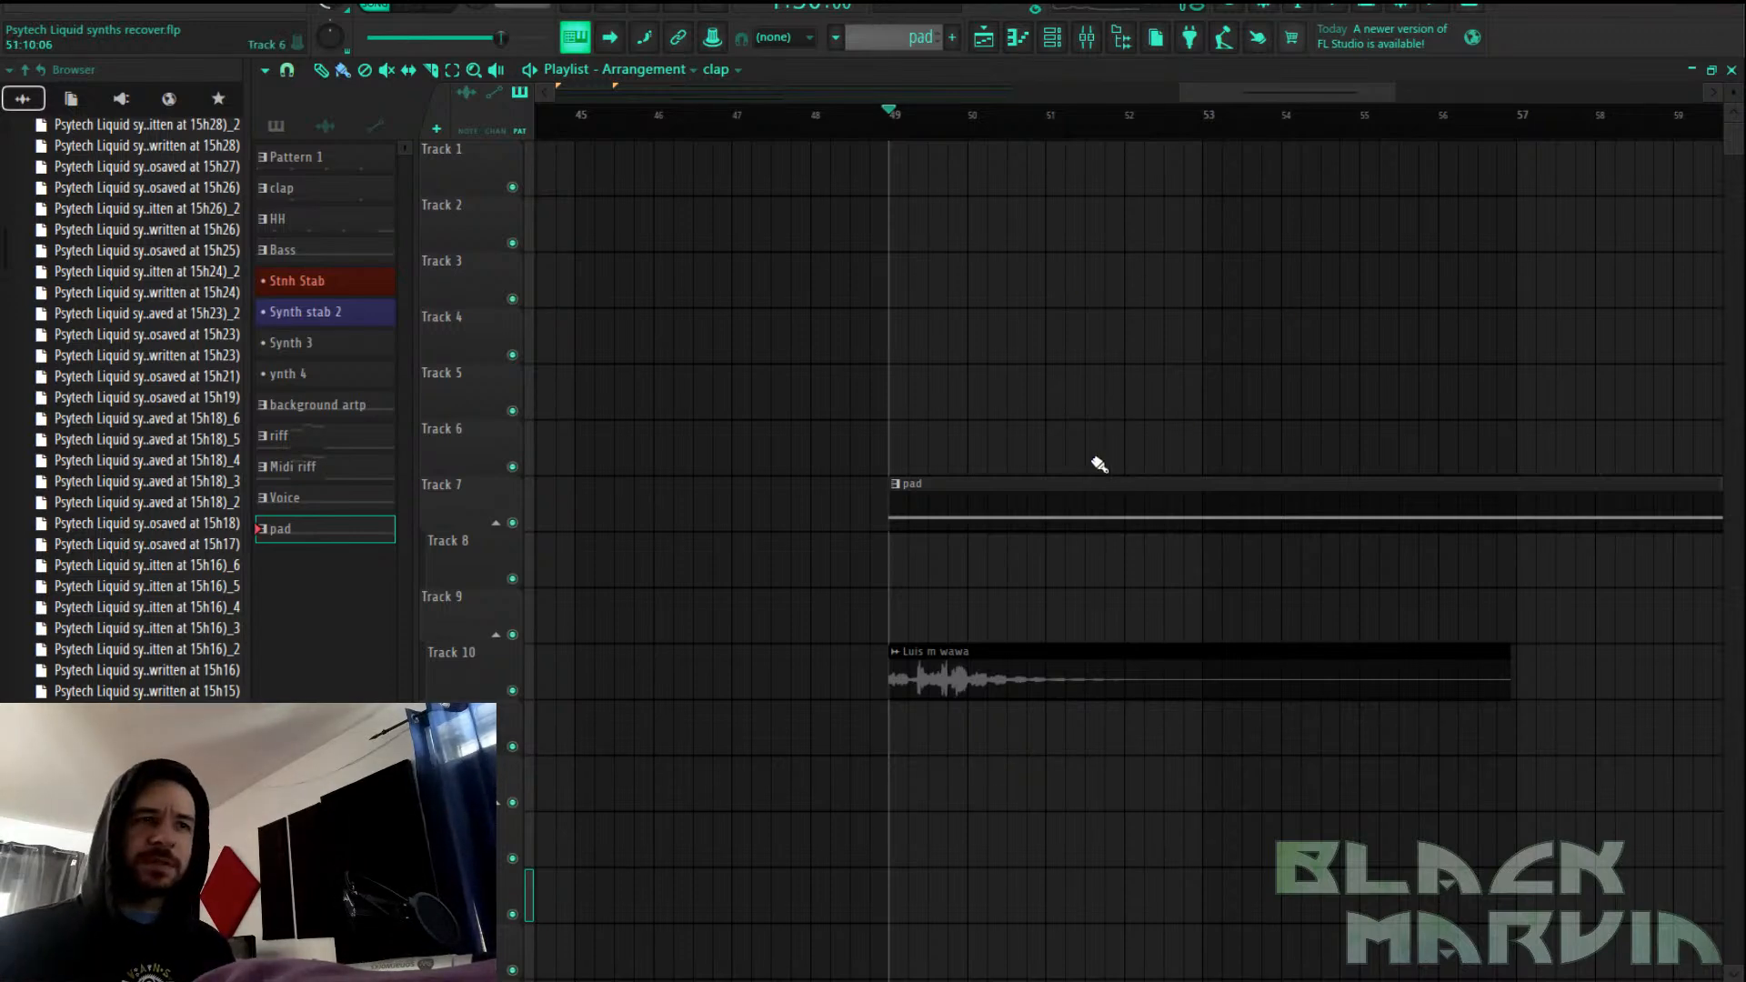
{"action": "double_click", "coordinate": [1076, 499]}
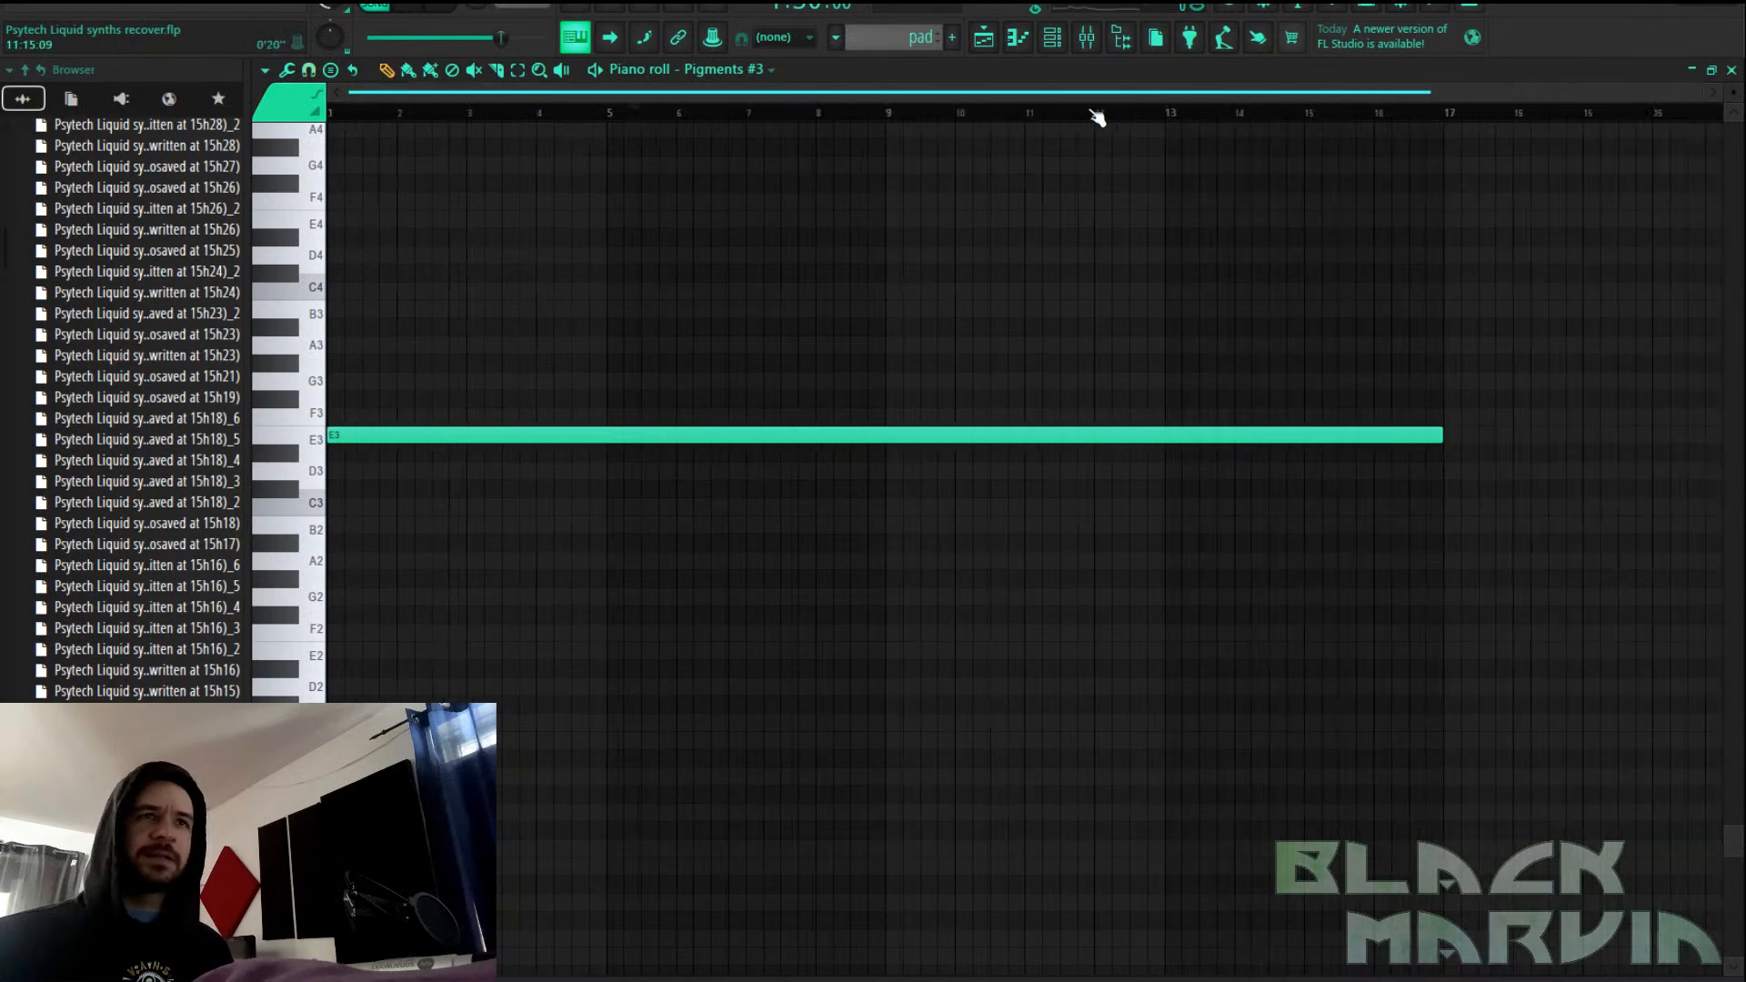
{"action": "left_click", "coordinate": [986, 46]}
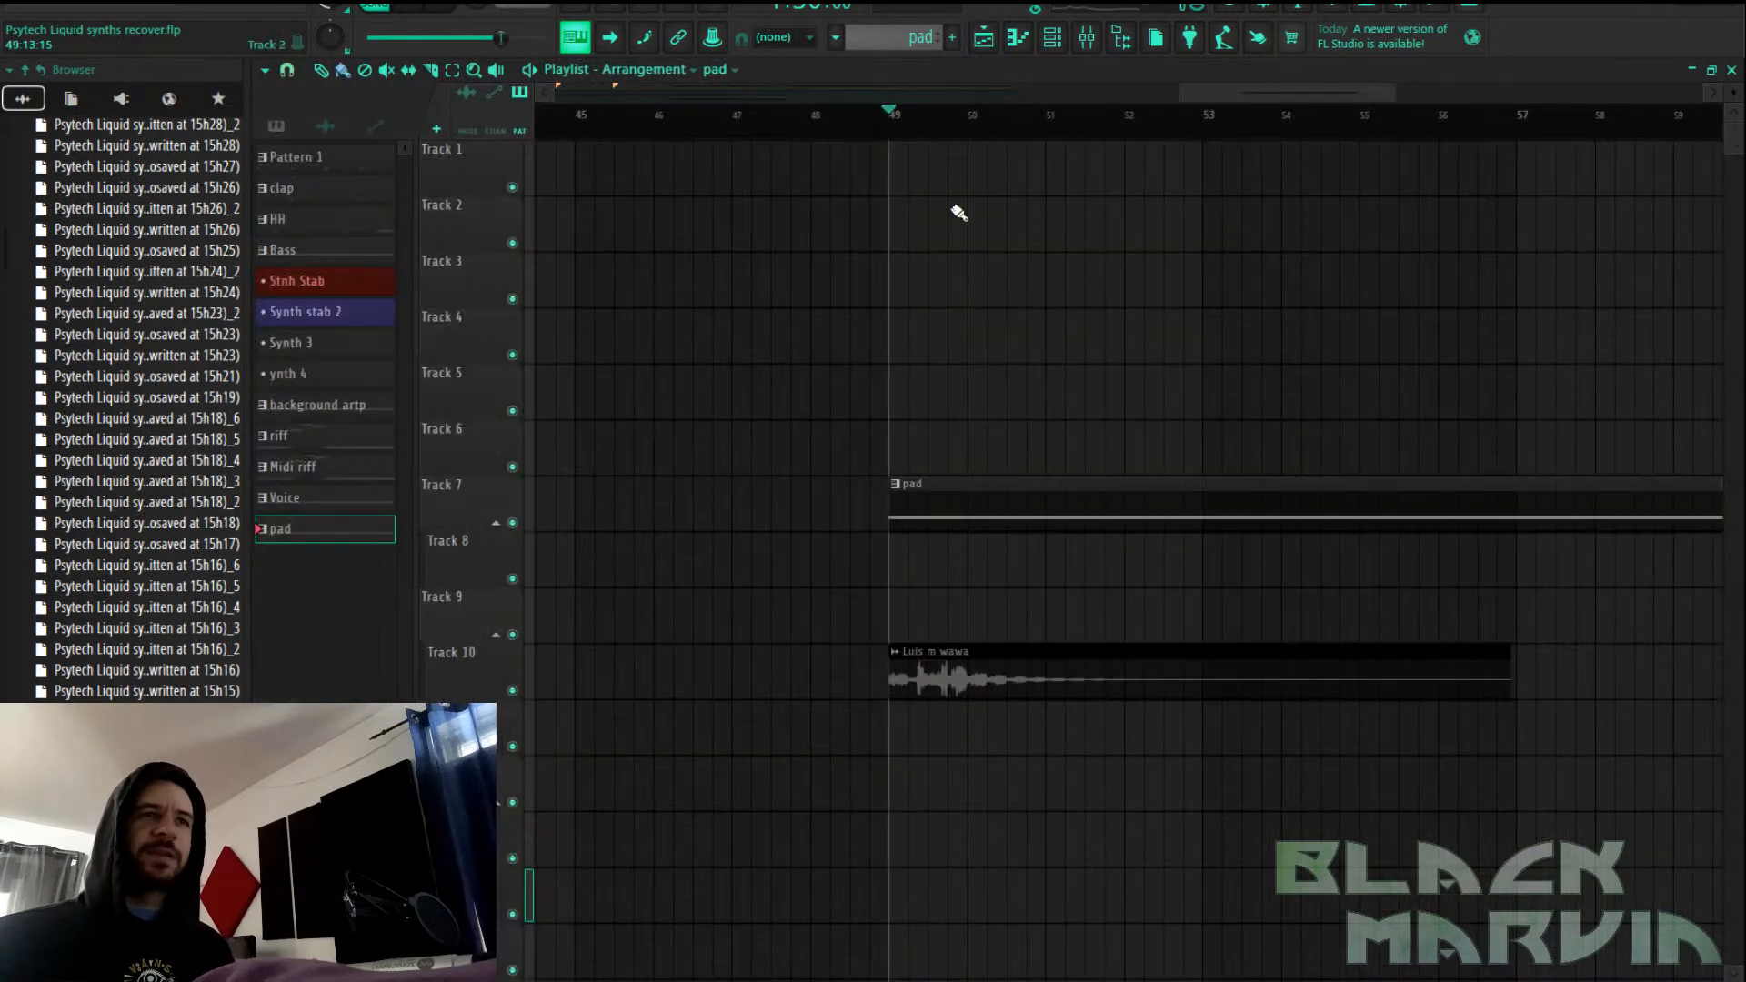
Copy the clap and HL 126 loop clips of bars 25 to 33 on Tracks 2 and 3 to bar 57 on Tracks 1 and 2
{"action": "scroll", "coordinate": [955, 130], "scroll_direction": "down", "scroll_amount": 5}
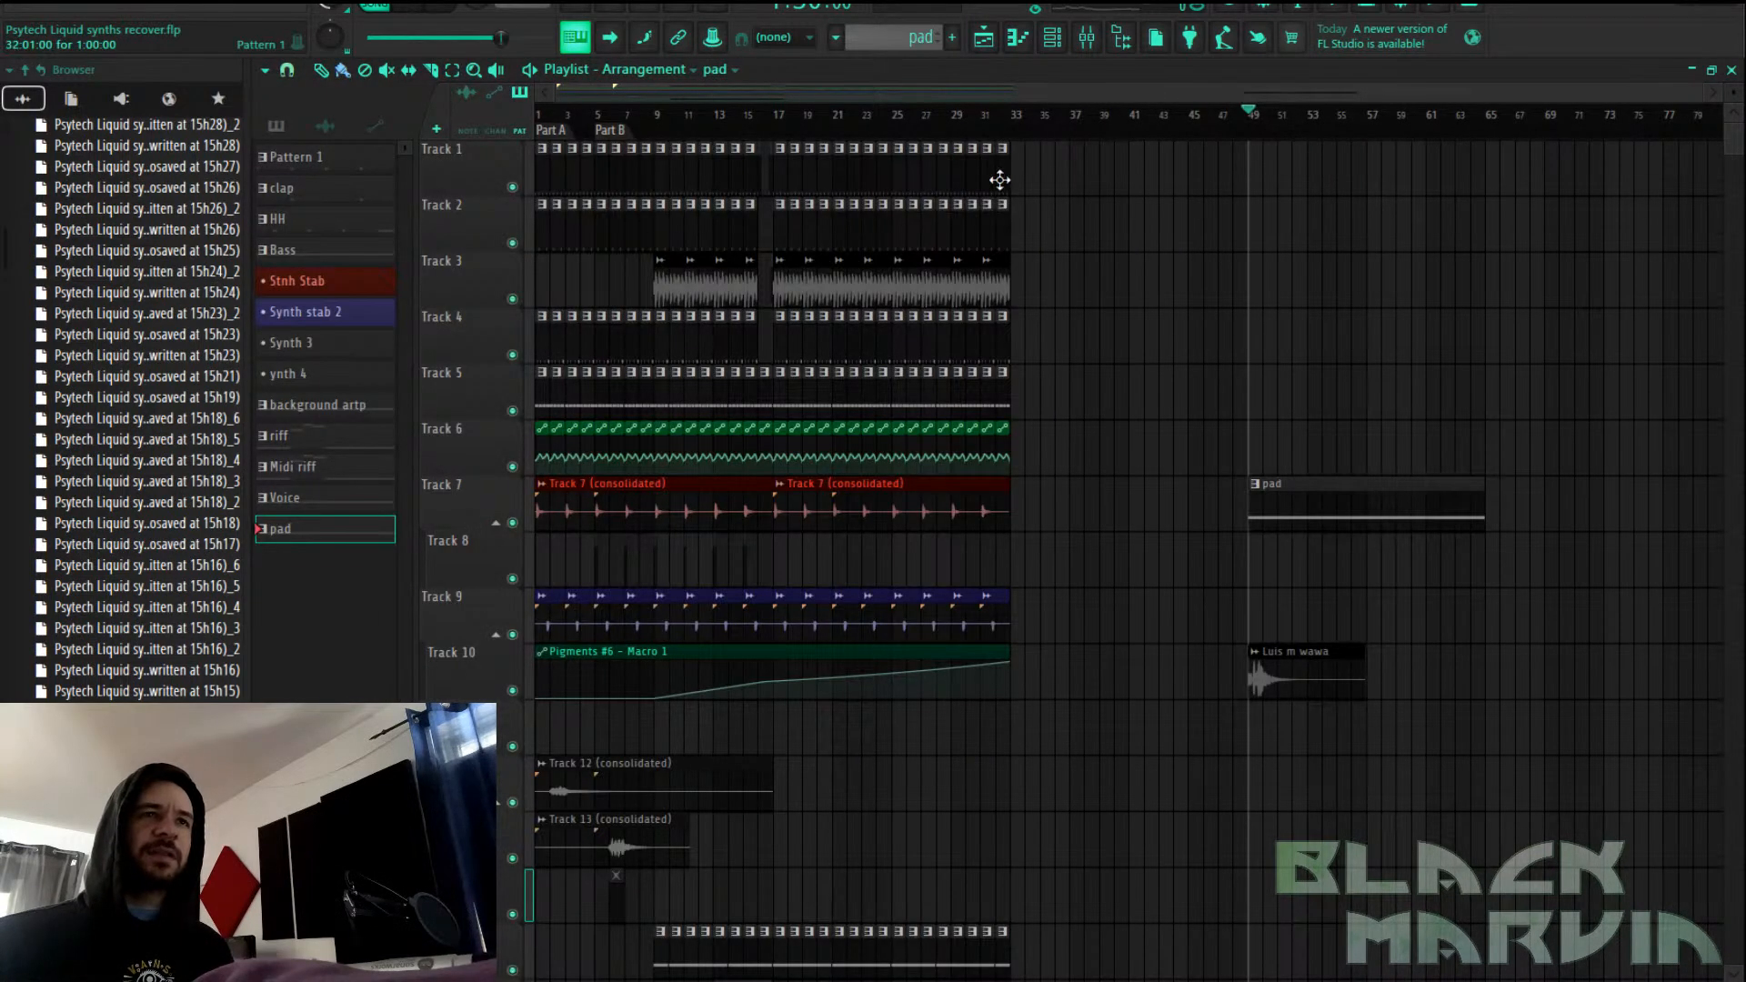
{"action": "scroll", "coordinate": [1010, 143], "scroll_direction": "up", "scroll_amount": 3}
{"action": "left_click_drag", "start_coordinate": [1073, 270], "coordinate": [994, 363]}
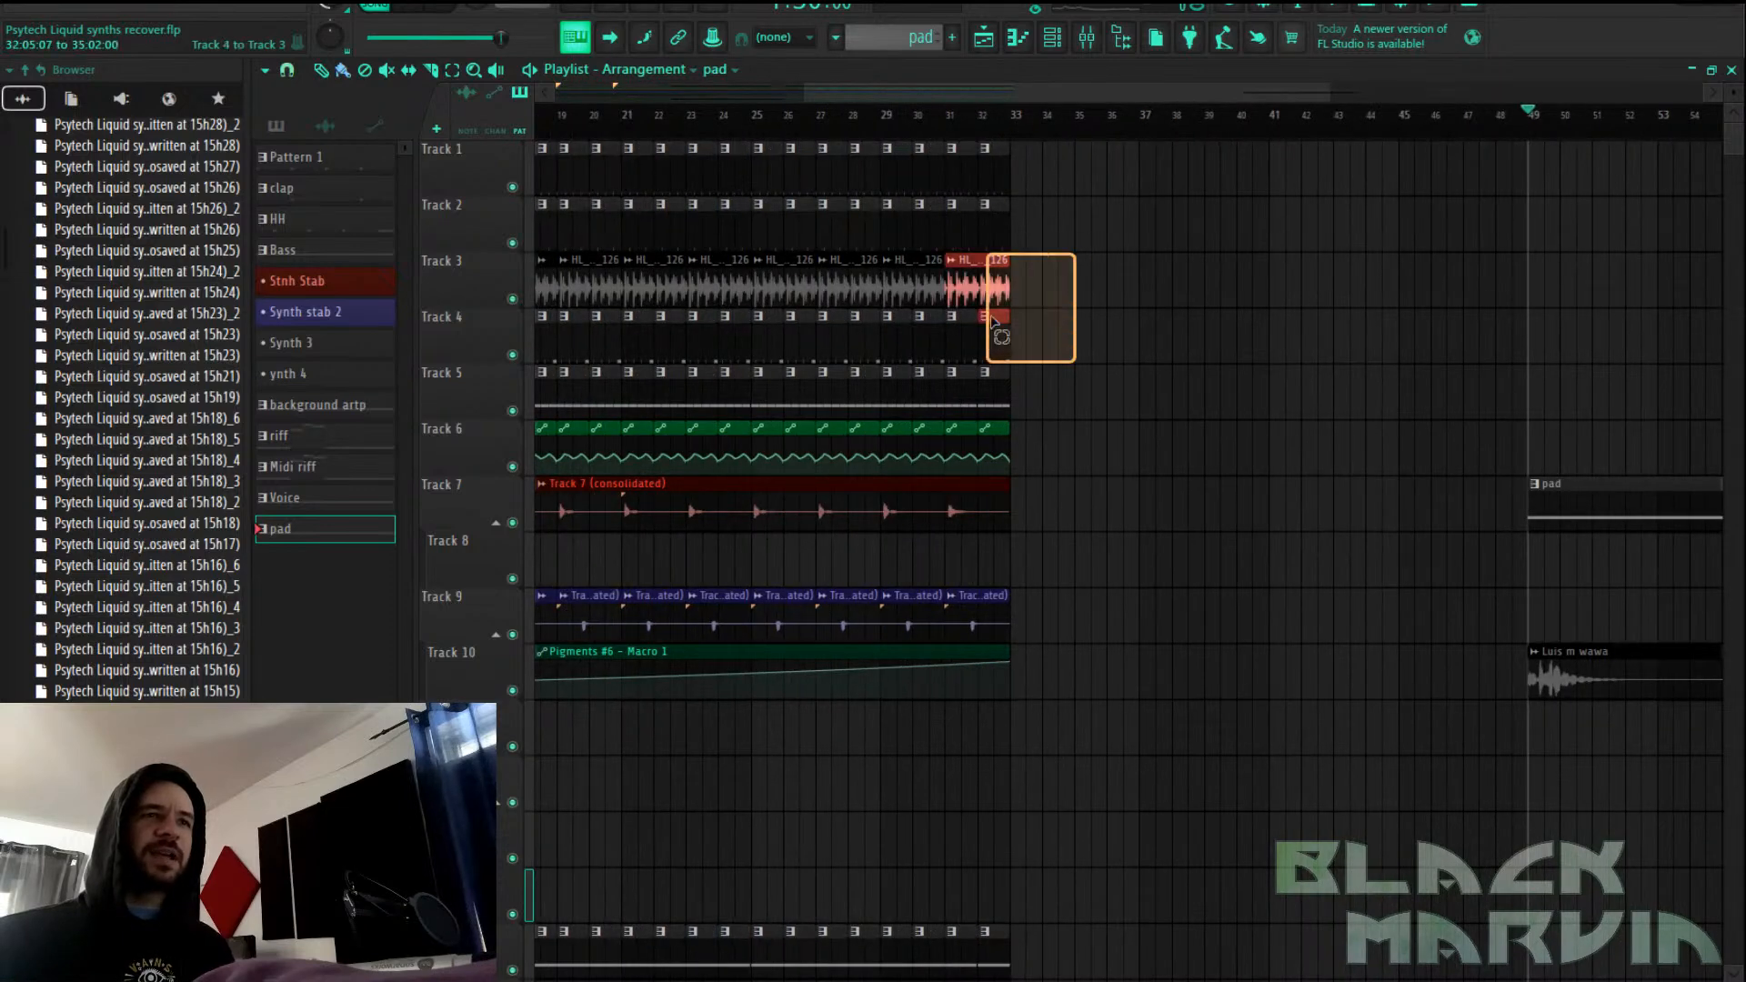
{"action": "left_click_drag", "start_coordinate": [1081, 198], "coordinate": [772, 302]}
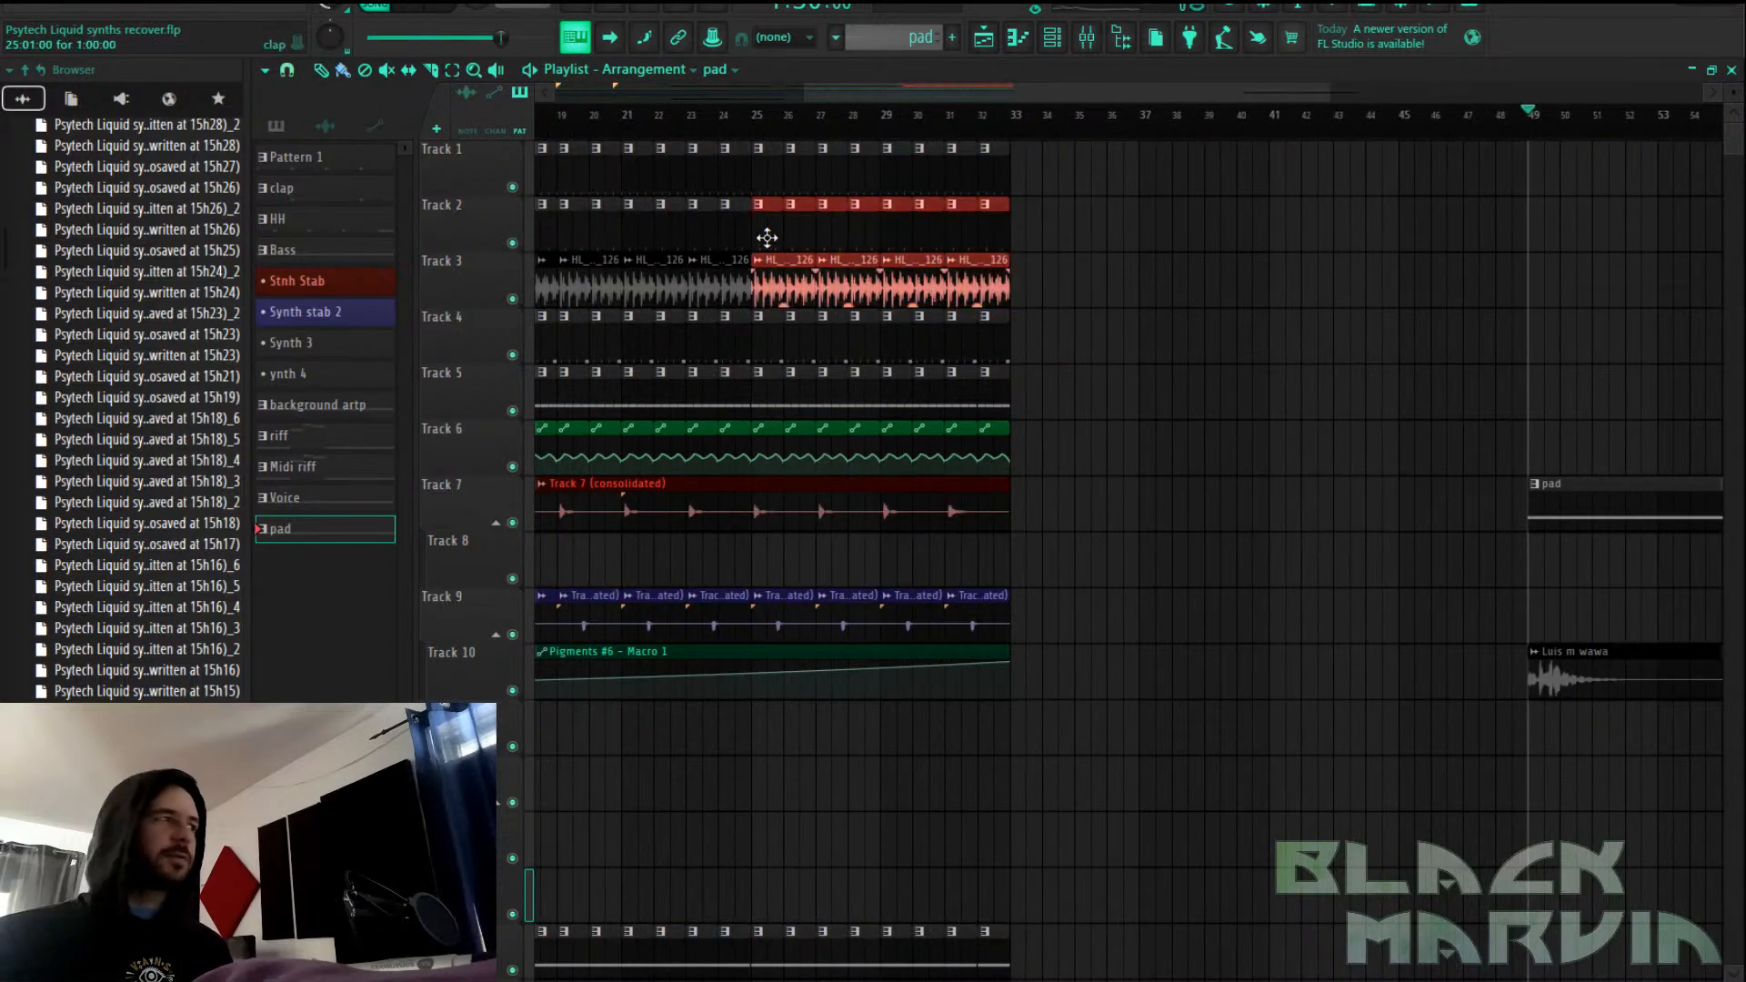
{"action": "left_click_drag", "start_coordinate": [764, 229], "coordinate": [1370, 205]}
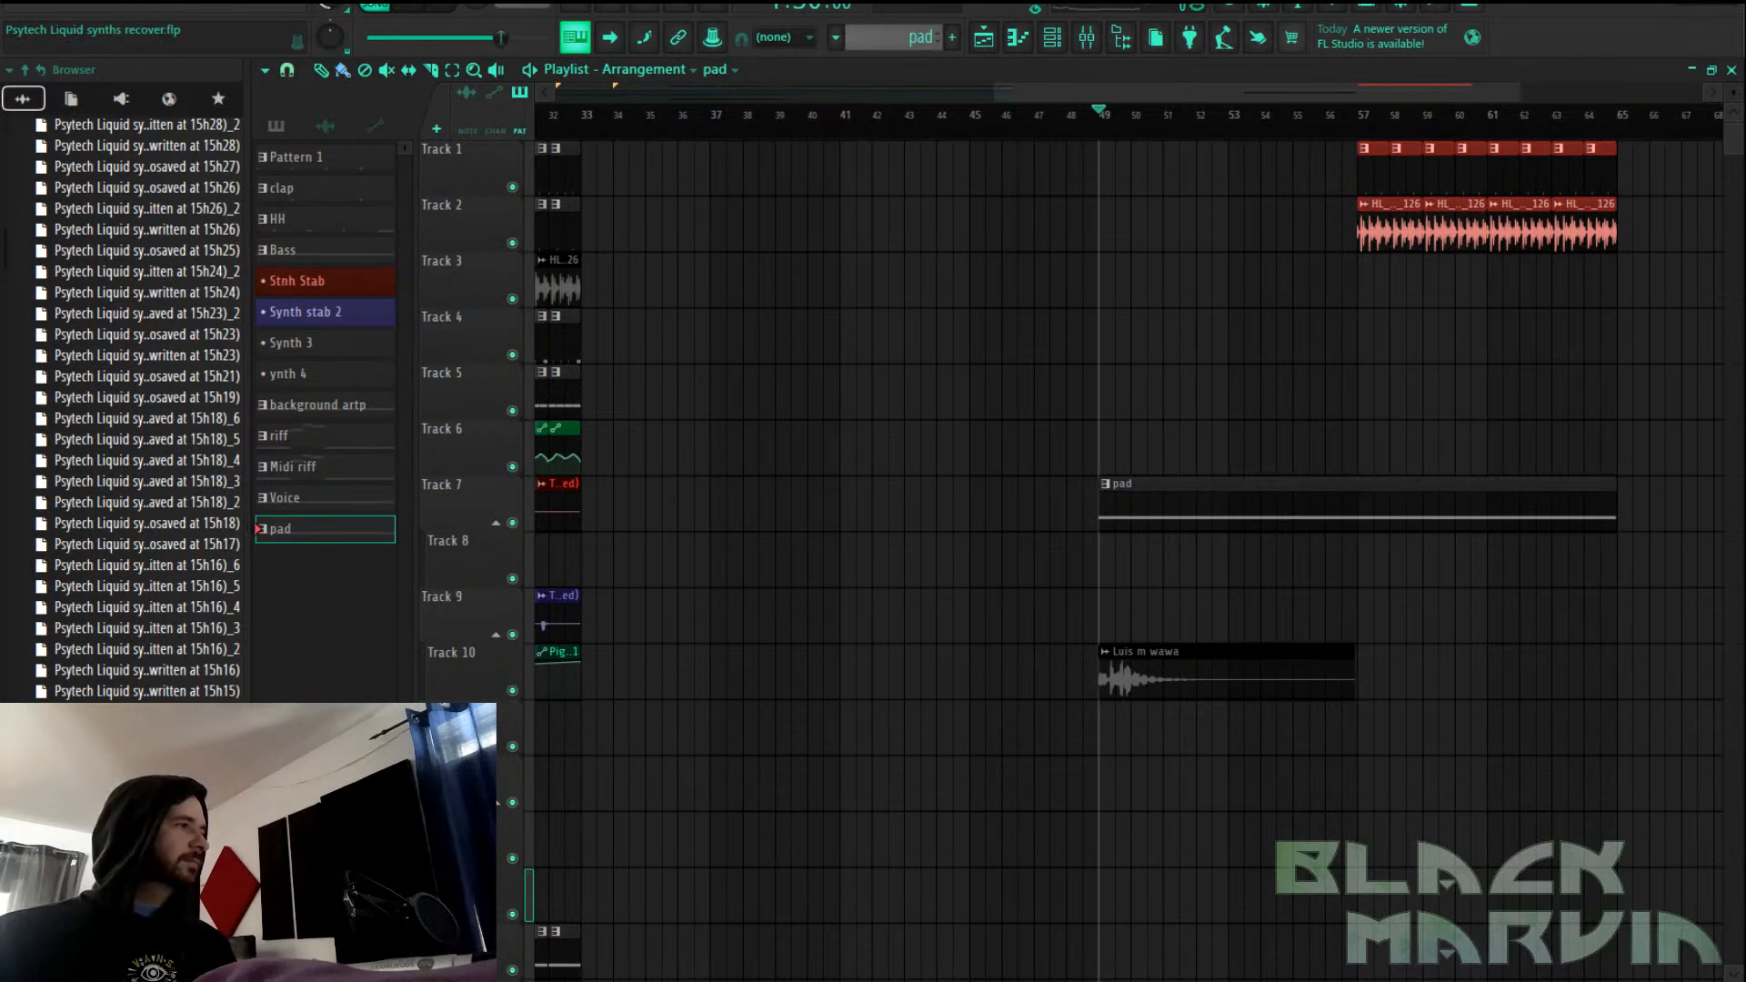
Play the arrangement from about bar 55 to hear the clap and loop clips enter over the pad
{"action": "left_click", "coordinate": [1303, 124]}
{"action": "key", "text": "space"}
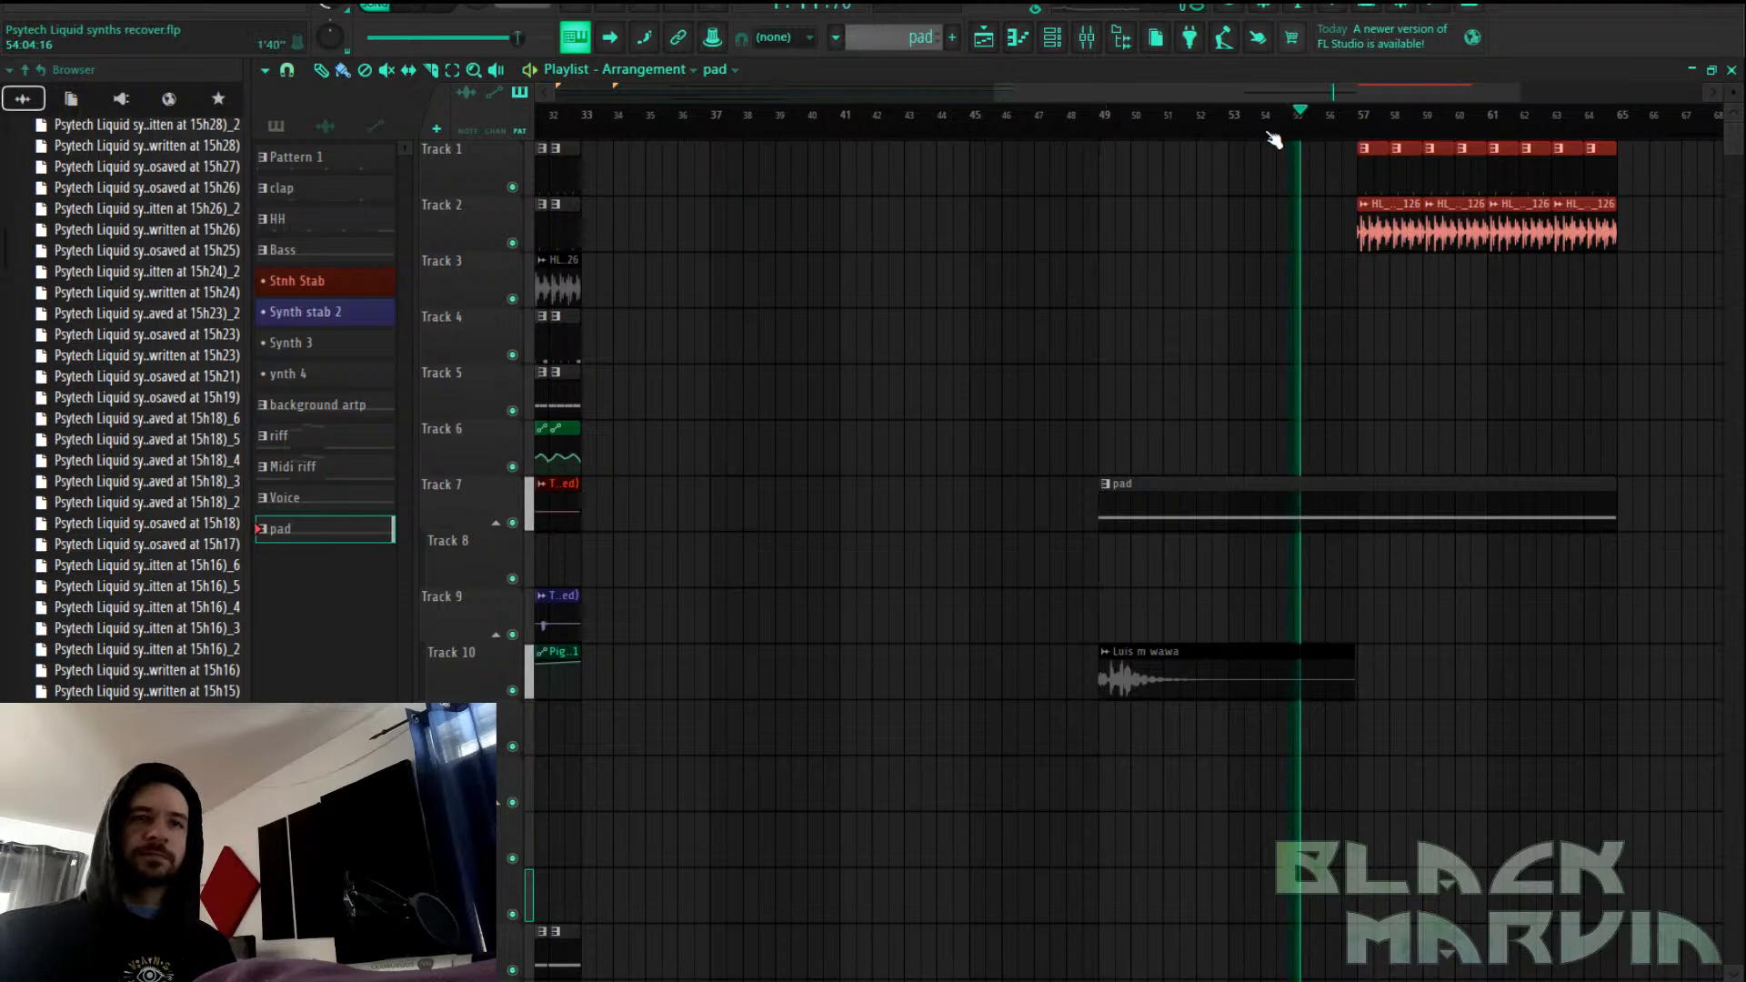
{"action": "scroll", "coordinate": [1358, 149], "scroll_direction": "down", "scroll_amount": 2}
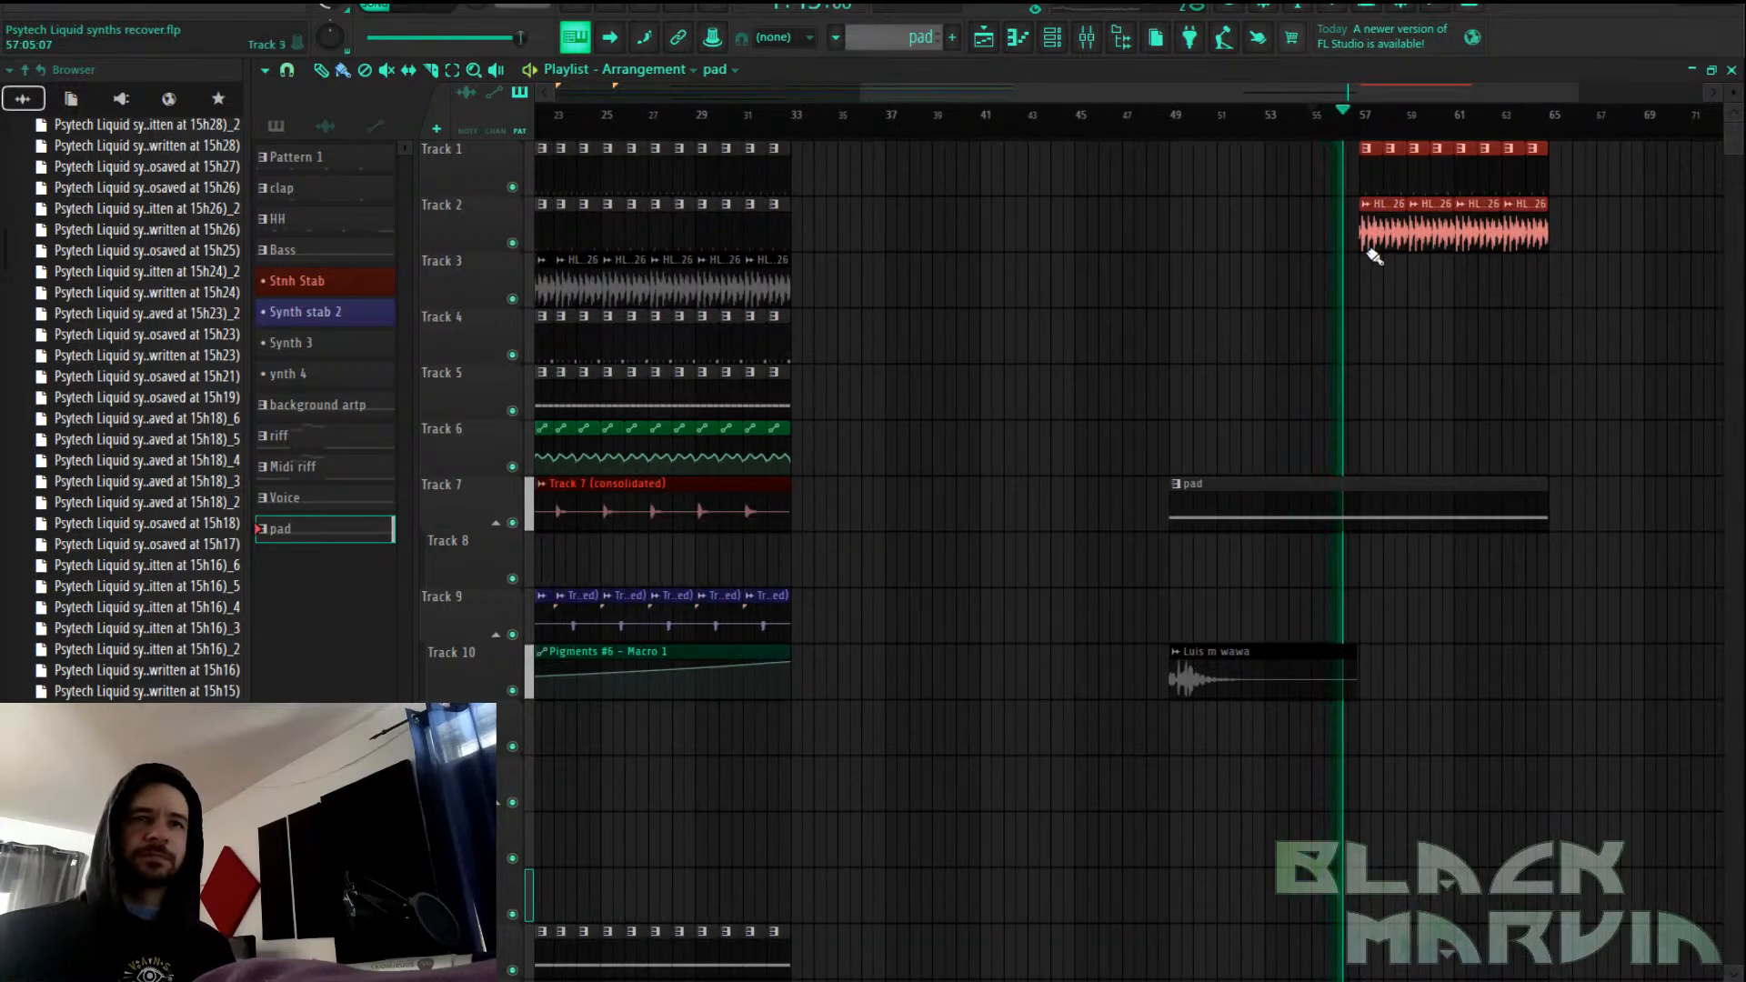
{"action": "scroll", "coordinate": [1369, 132], "scroll_direction": "down", "scroll_amount": 1}
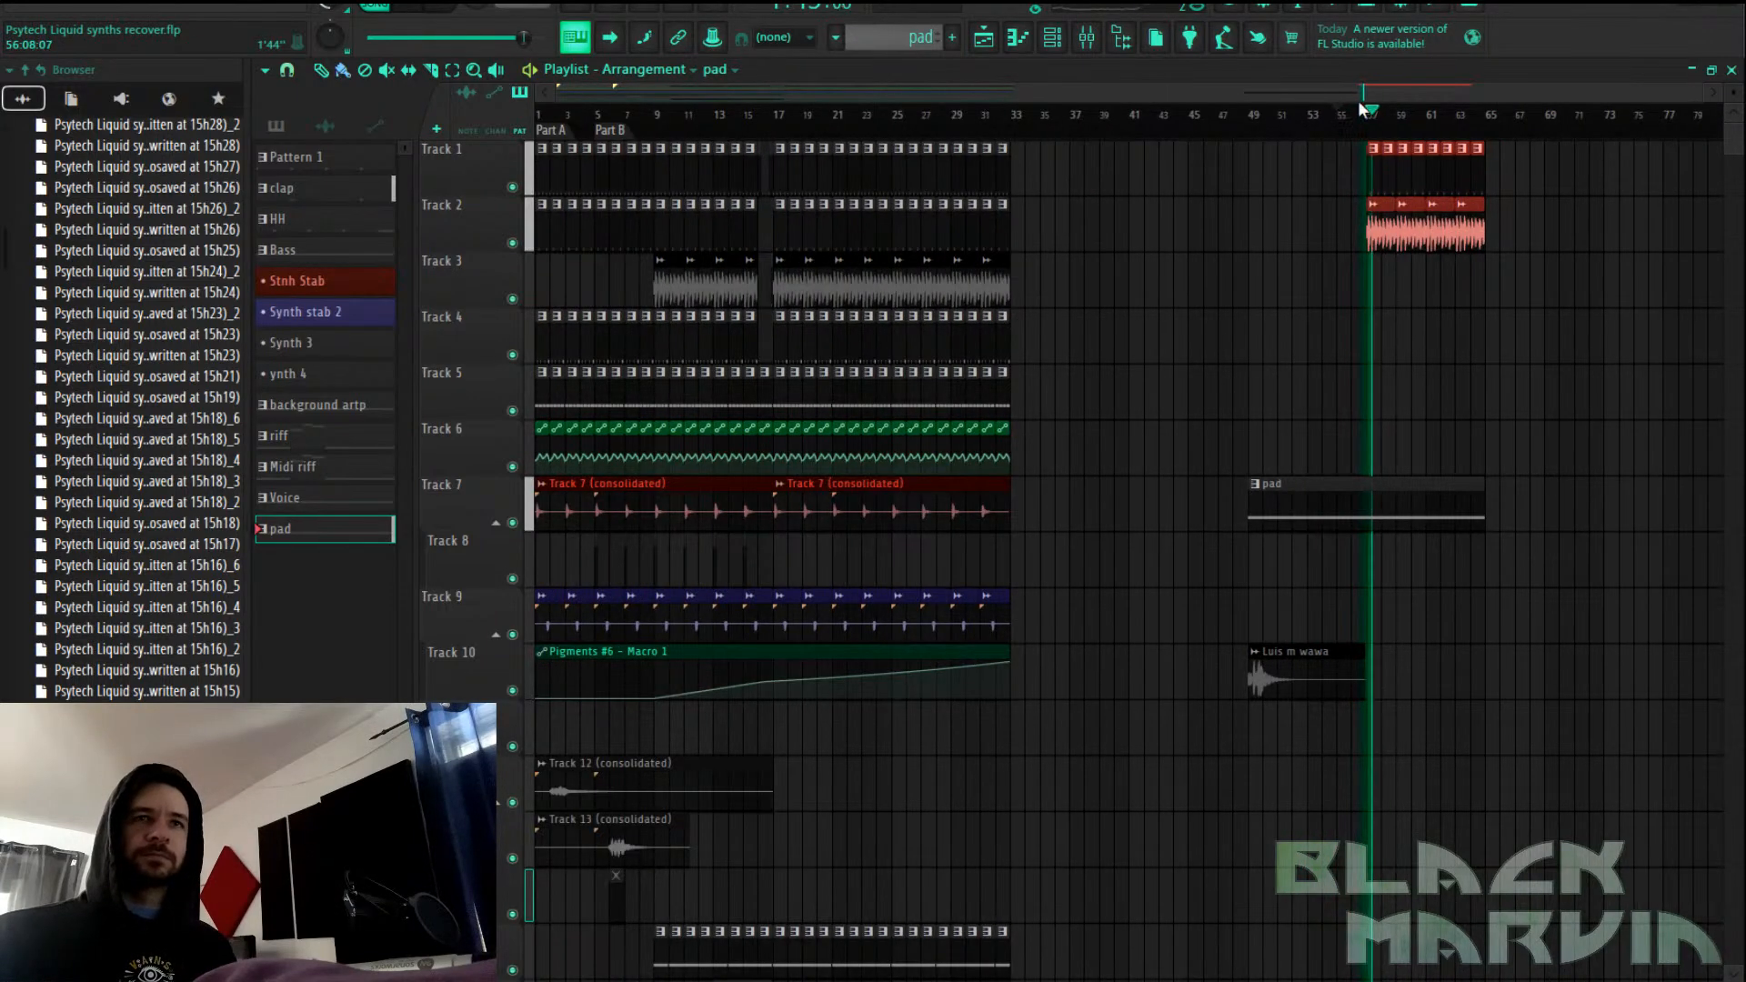
{"action": "scroll", "coordinate": [892, 210], "scroll_direction": "down", "scroll_amount": 1}
{"action": "left_click", "coordinate": [900, 175]}
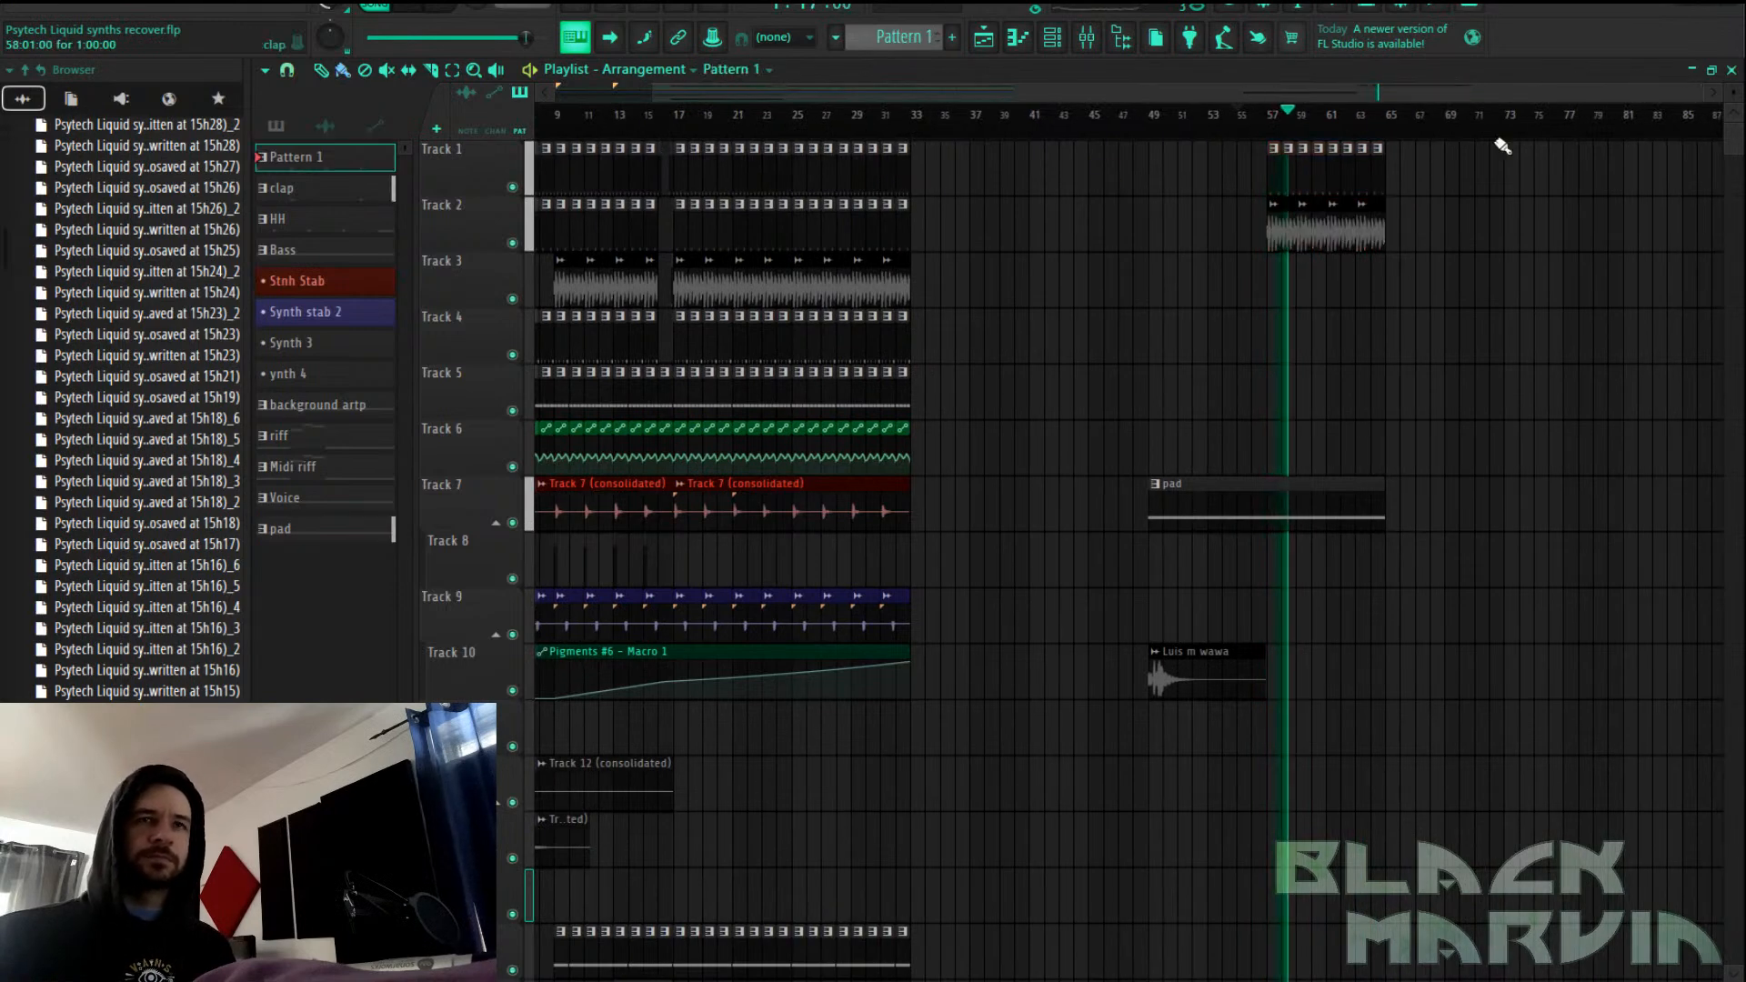
{"action": "scroll", "coordinate": [1490, 138], "scroll_direction": "up", "scroll_amount": 2}
{"action": "scroll", "coordinate": [1455, 132], "scroll_direction": "up", "scroll_amount": 2}
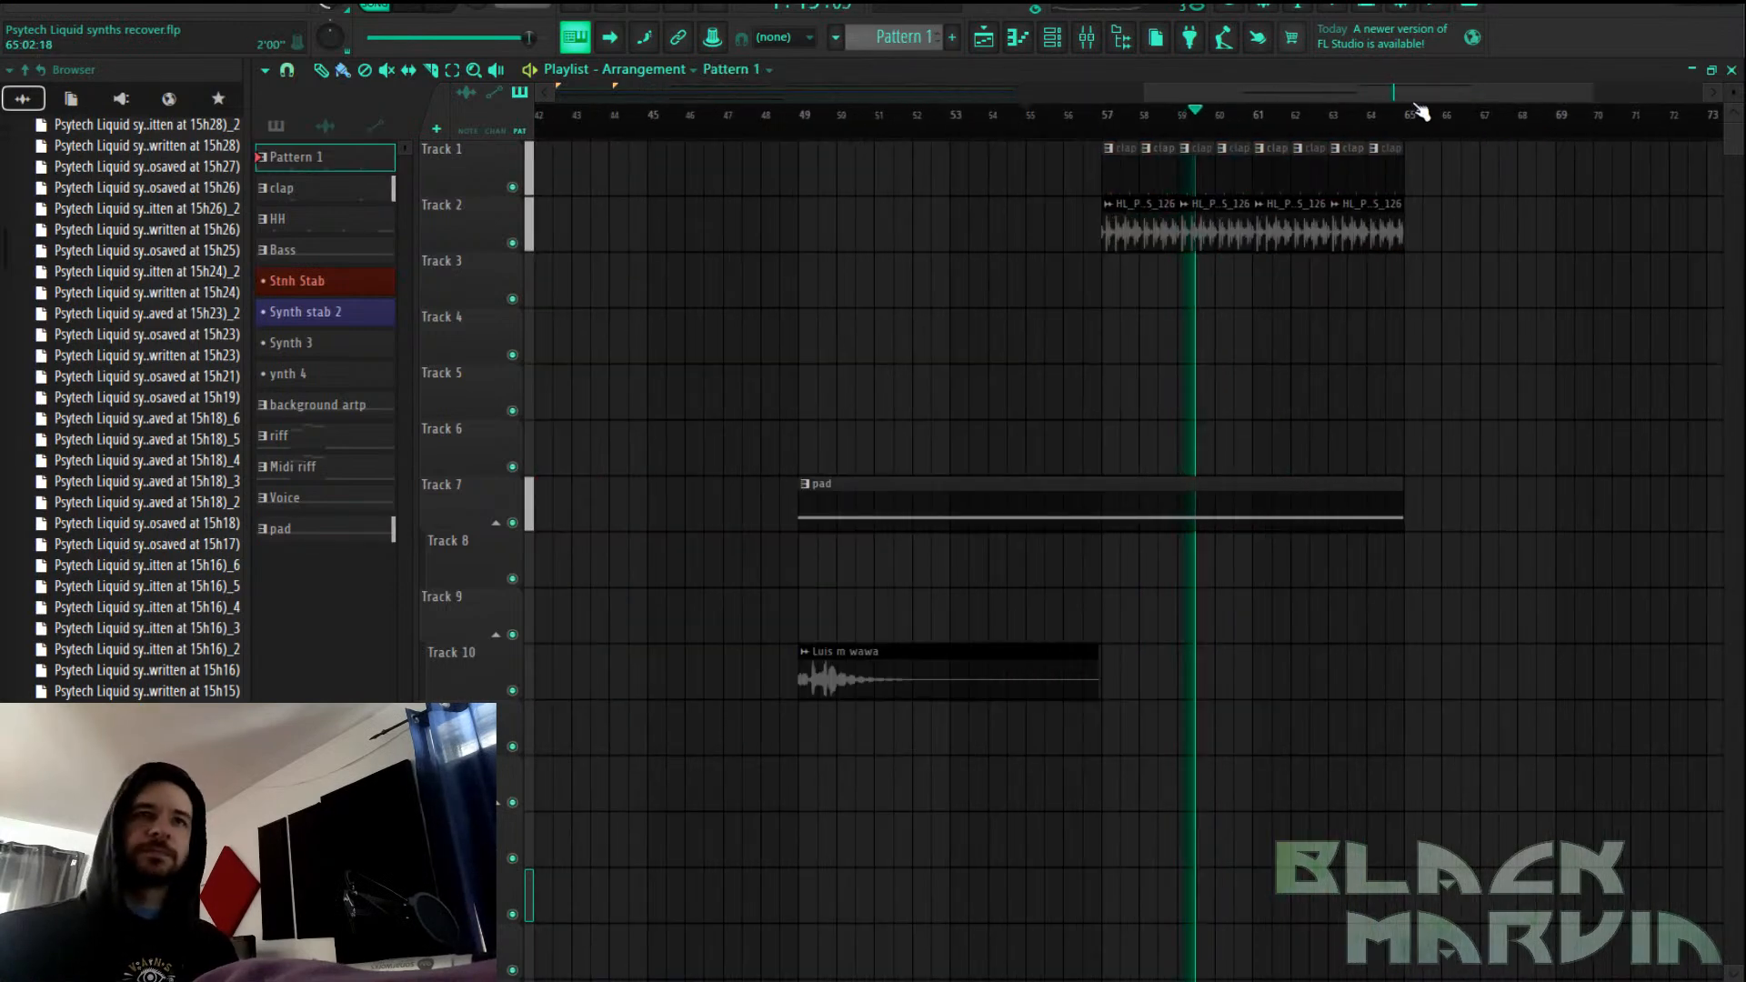
{"action": "scroll", "coordinate": [1150, 146], "scroll_direction": "down", "scroll_amount": 1}
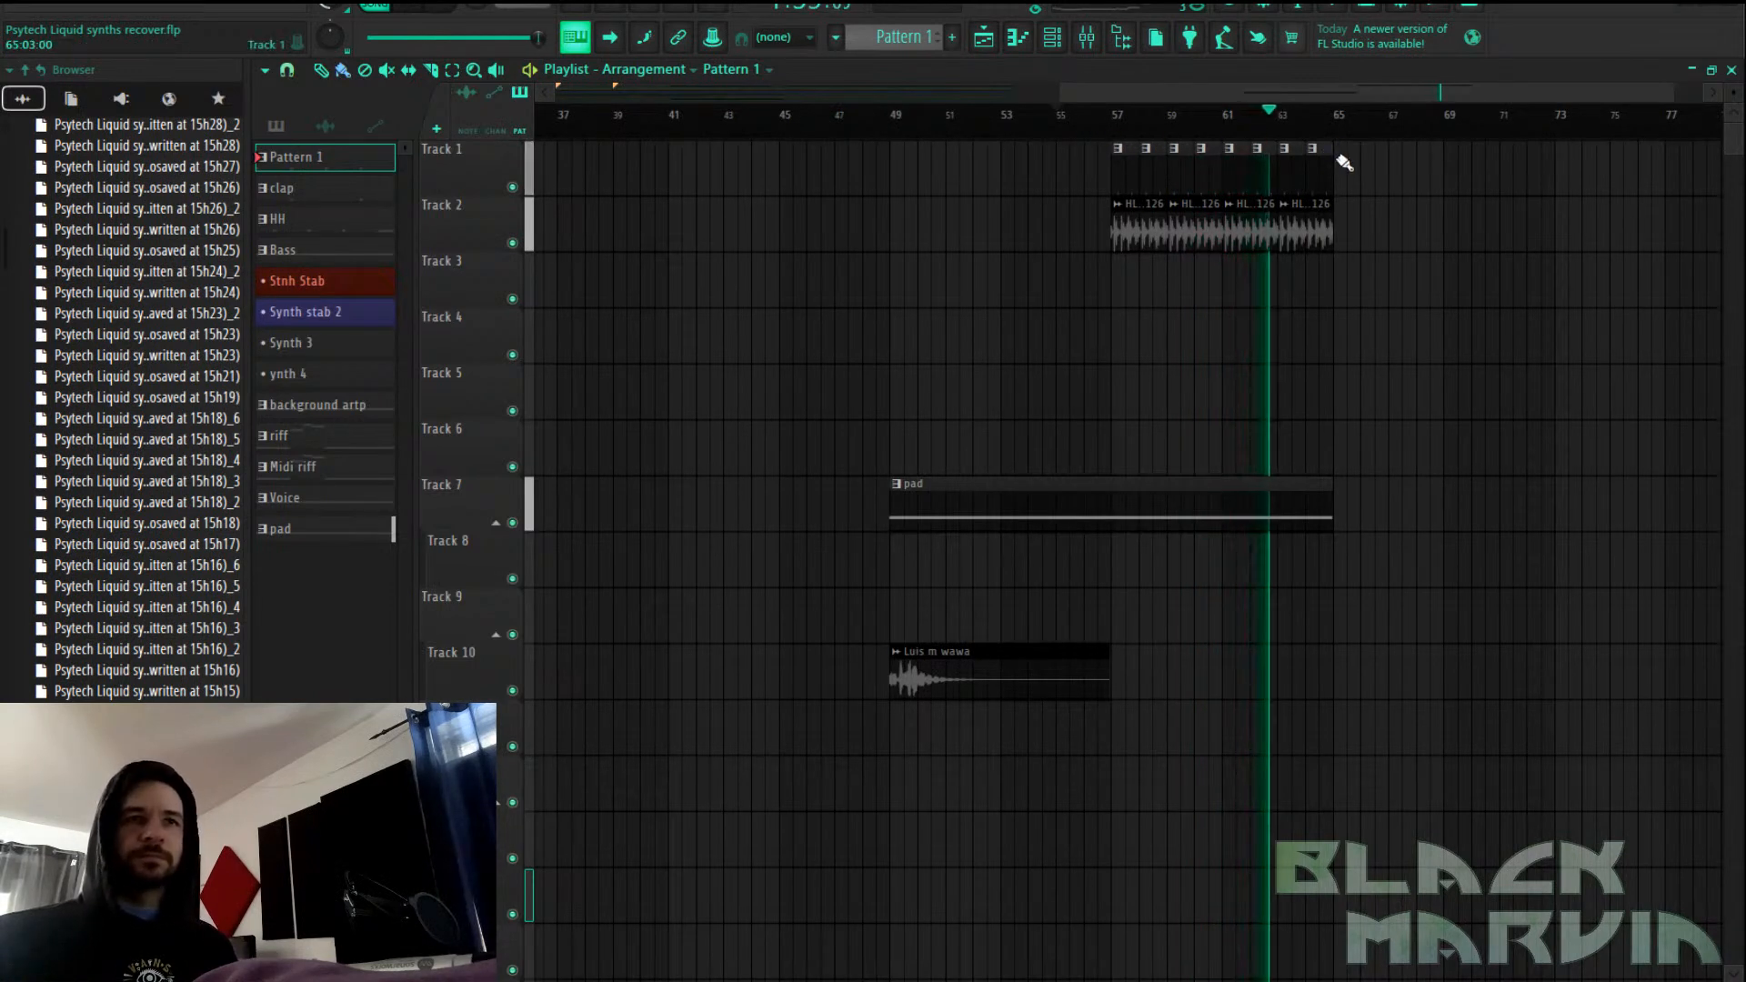
{"action": "left_click_drag", "start_coordinate": [1369, 95], "coordinate": [1403, 99]}
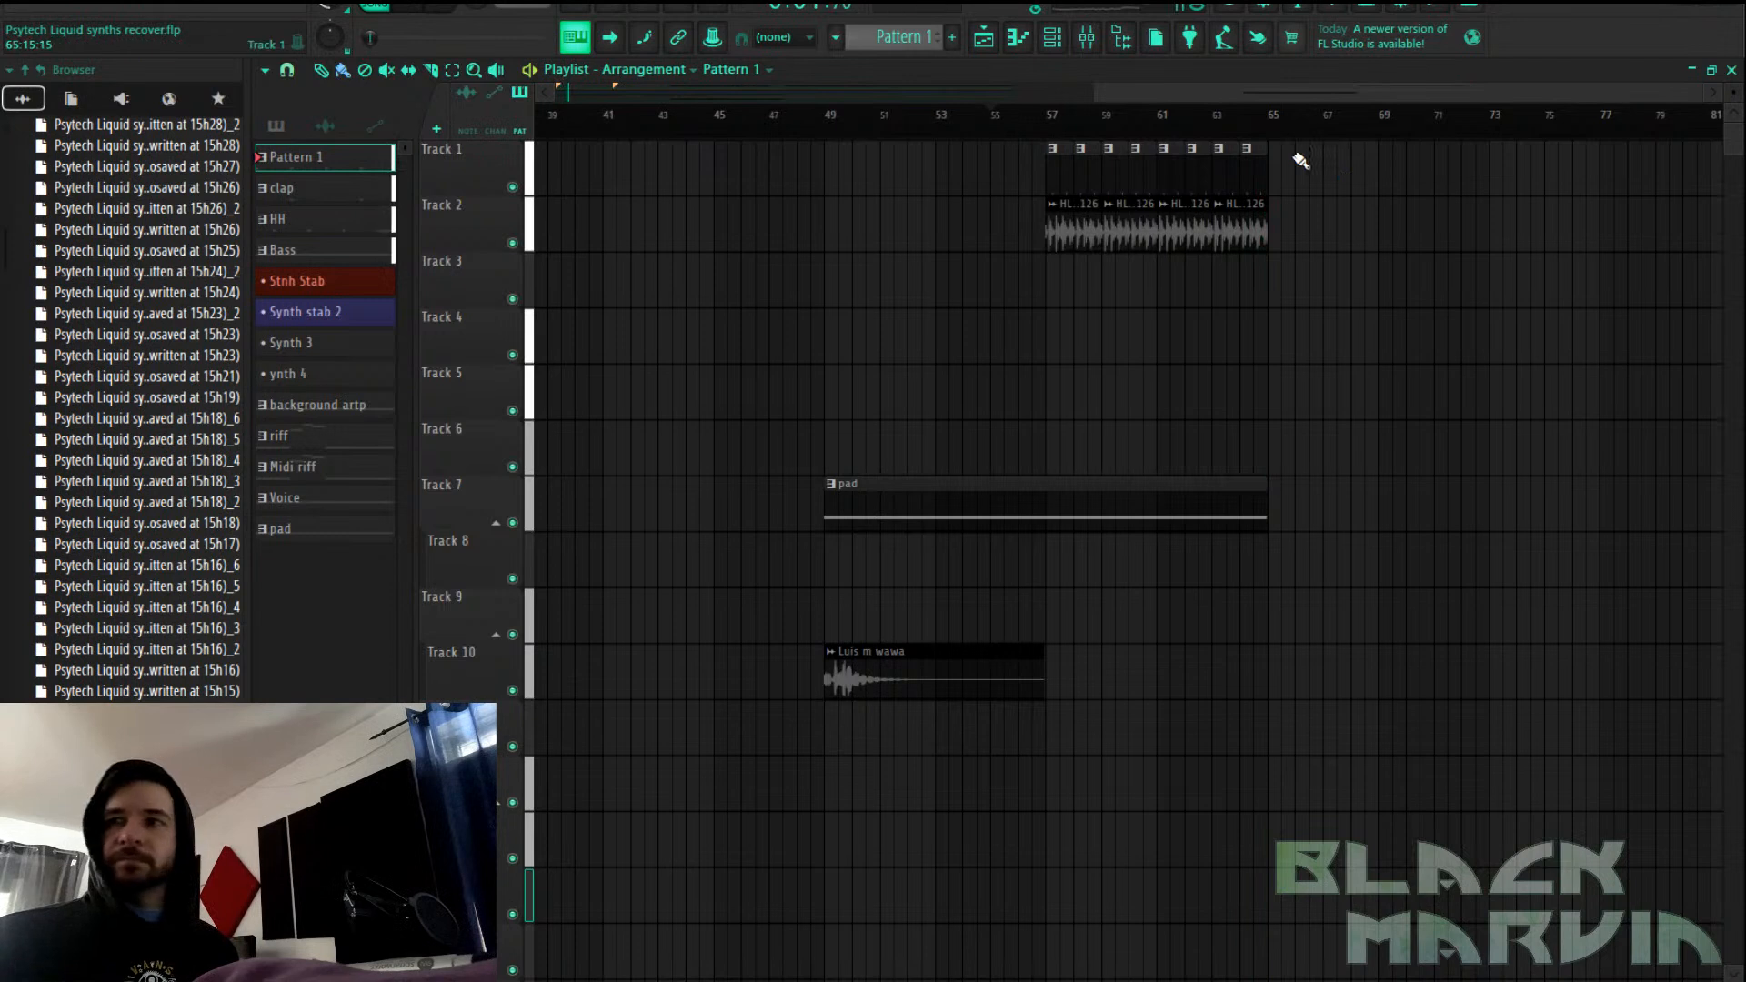
Move the clap and HL 126 loop clips at bar 57 down to Tracks 2 and 3 and duplicate them to bar 65
{"action": "left_click_drag", "start_coordinate": [1300, 161], "coordinate": [1042, 292]}
{"action": "key", "text": "KP_Add"}
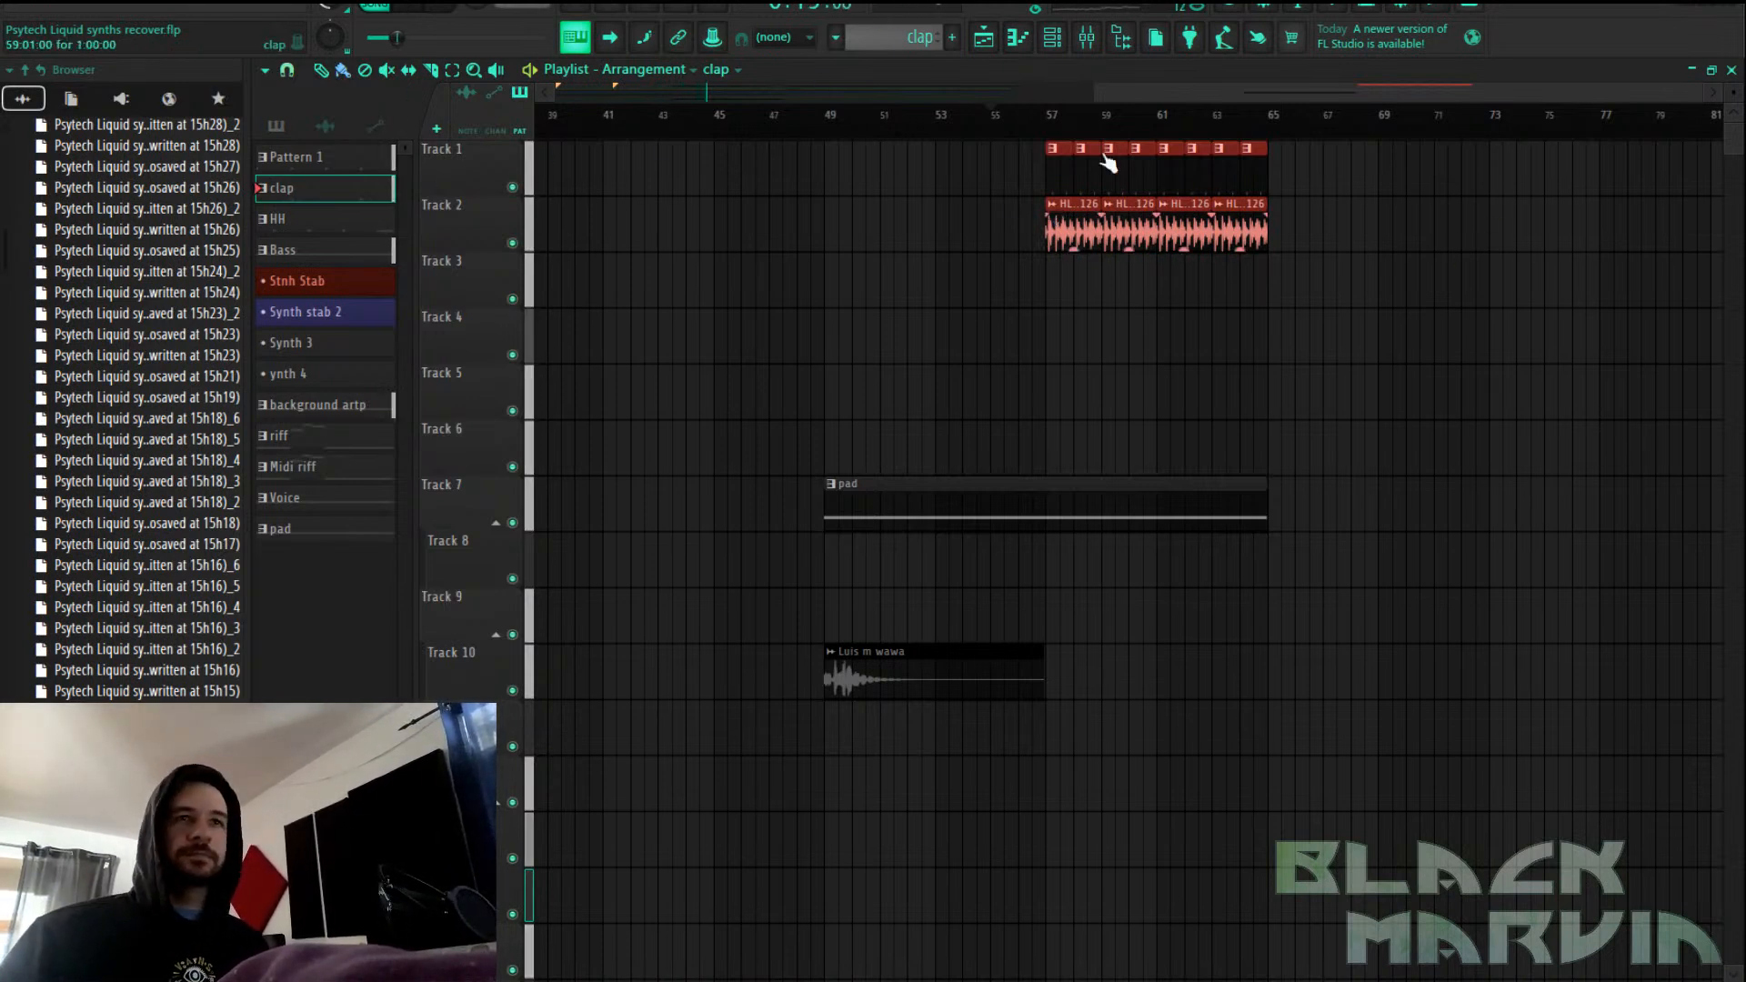
{"action": "left_click", "coordinate": [1037, 130]}
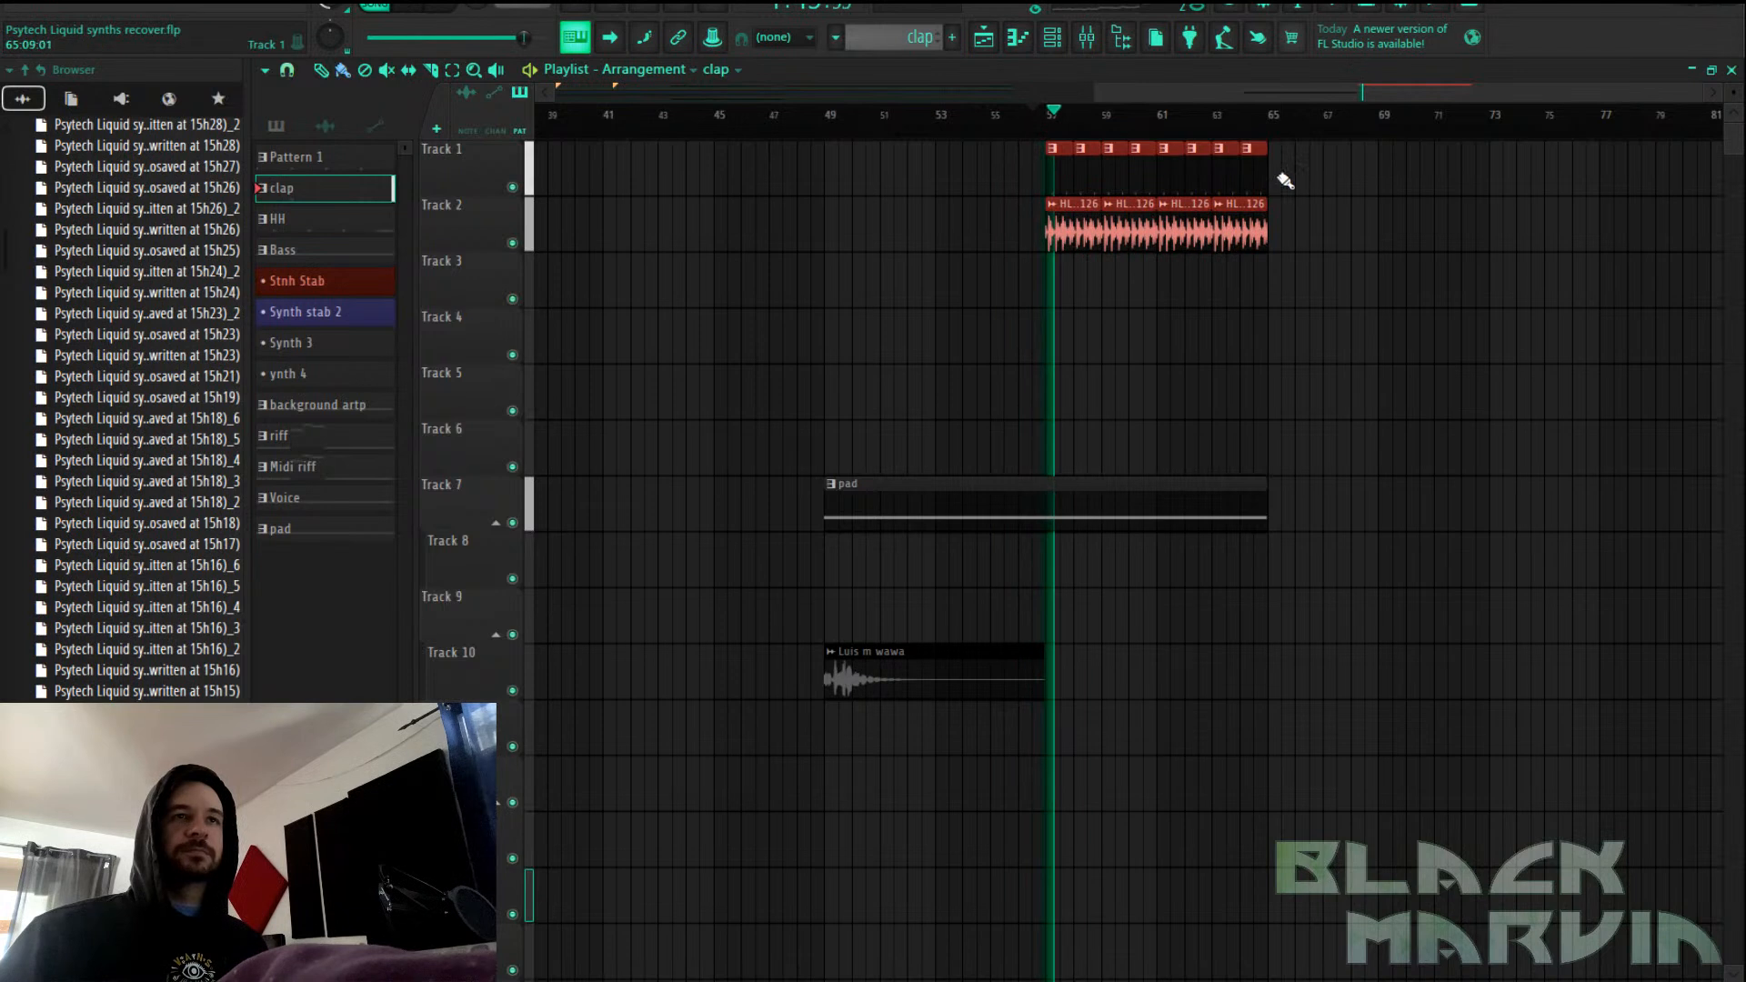
{"action": "left_click_drag", "start_coordinate": [1218, 175], "coordinate": [1219, 234]}
{"action": "left_click_drag", "start_coordinate": [1354, 220], "coordinate": [1012, 339]}
{"action": "key", "text": "ctrl+b"}
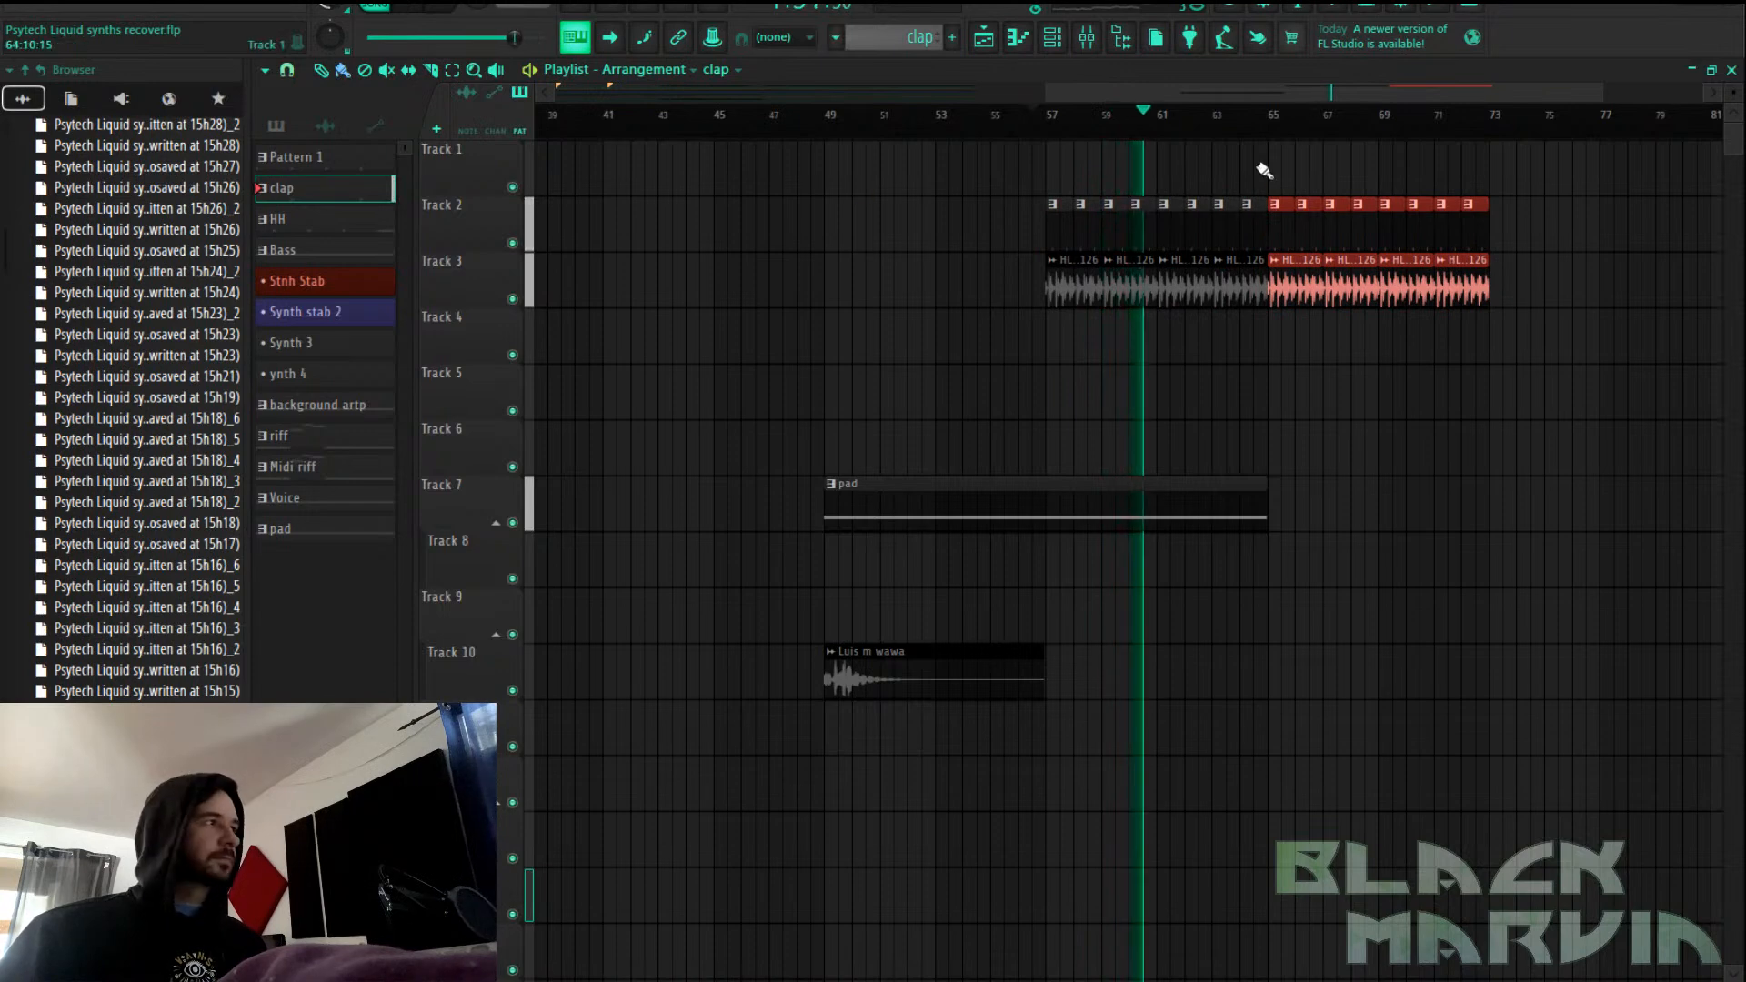
Lengthen the E3 note of the pad pattern to 24 bars so the clip on Track 7 extends to bar 73
{"action": "double_click", "coordinate": [1219, 495]}
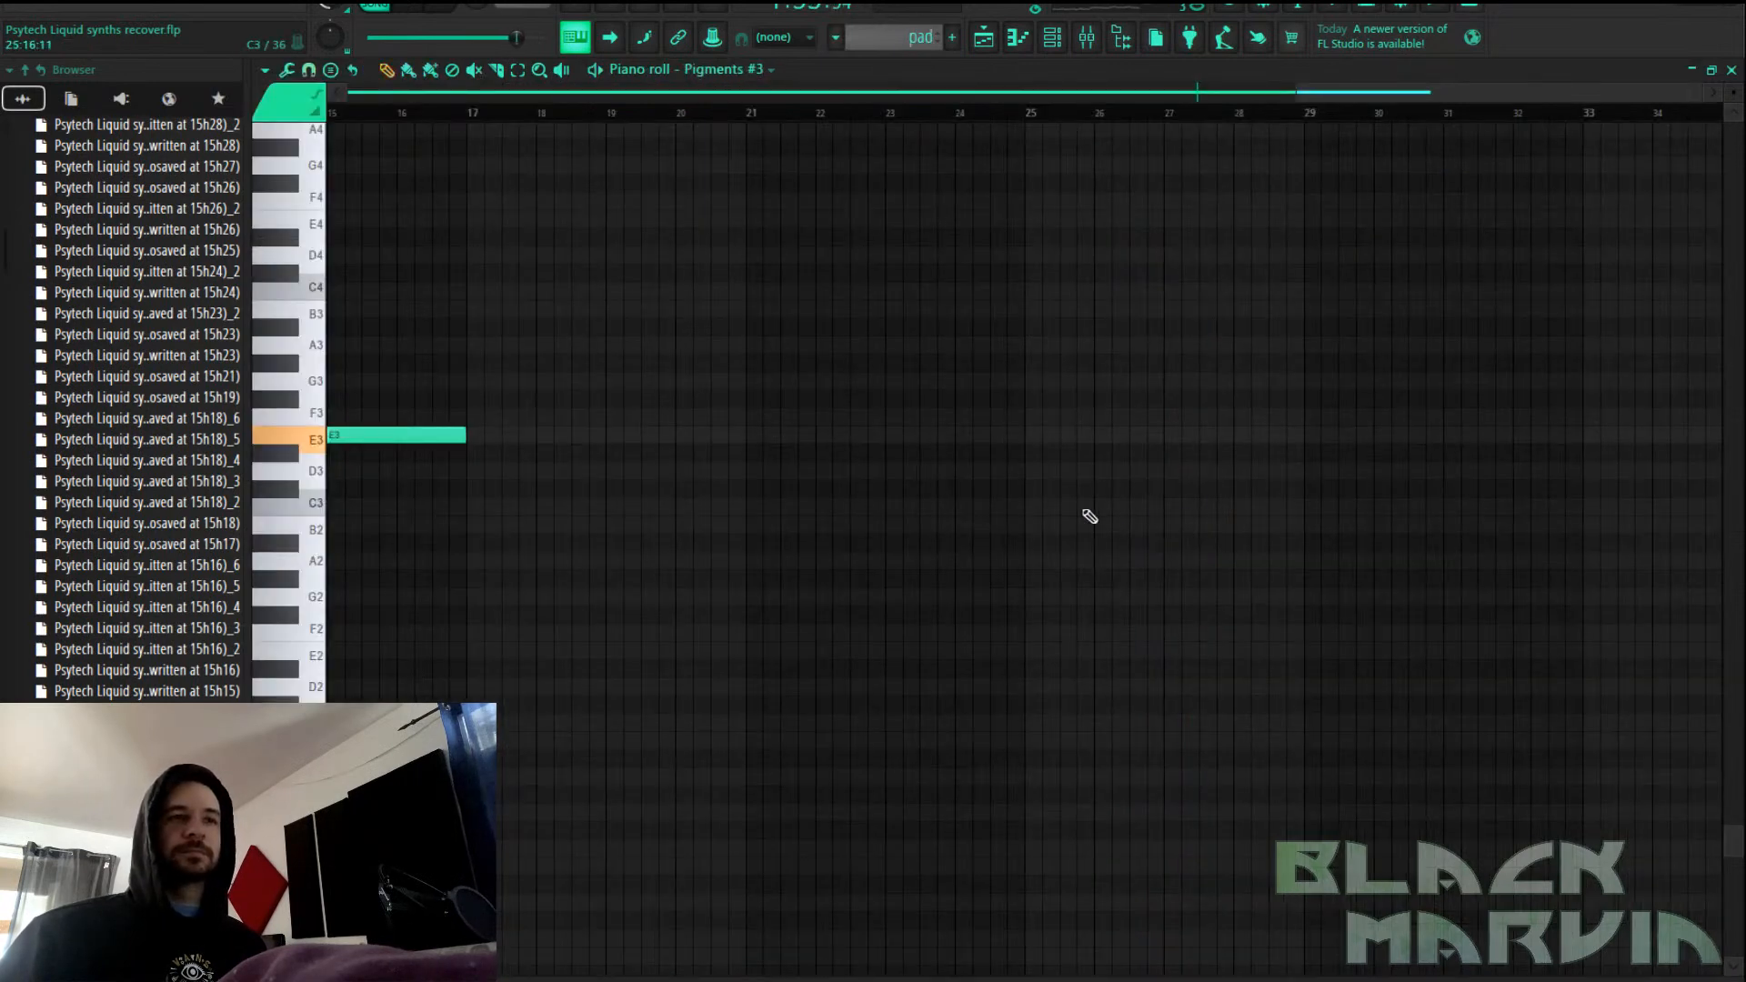
{"action": "left_click_drag", "start_coordinate": [467, 434], "coordinate": [1035, 448]}
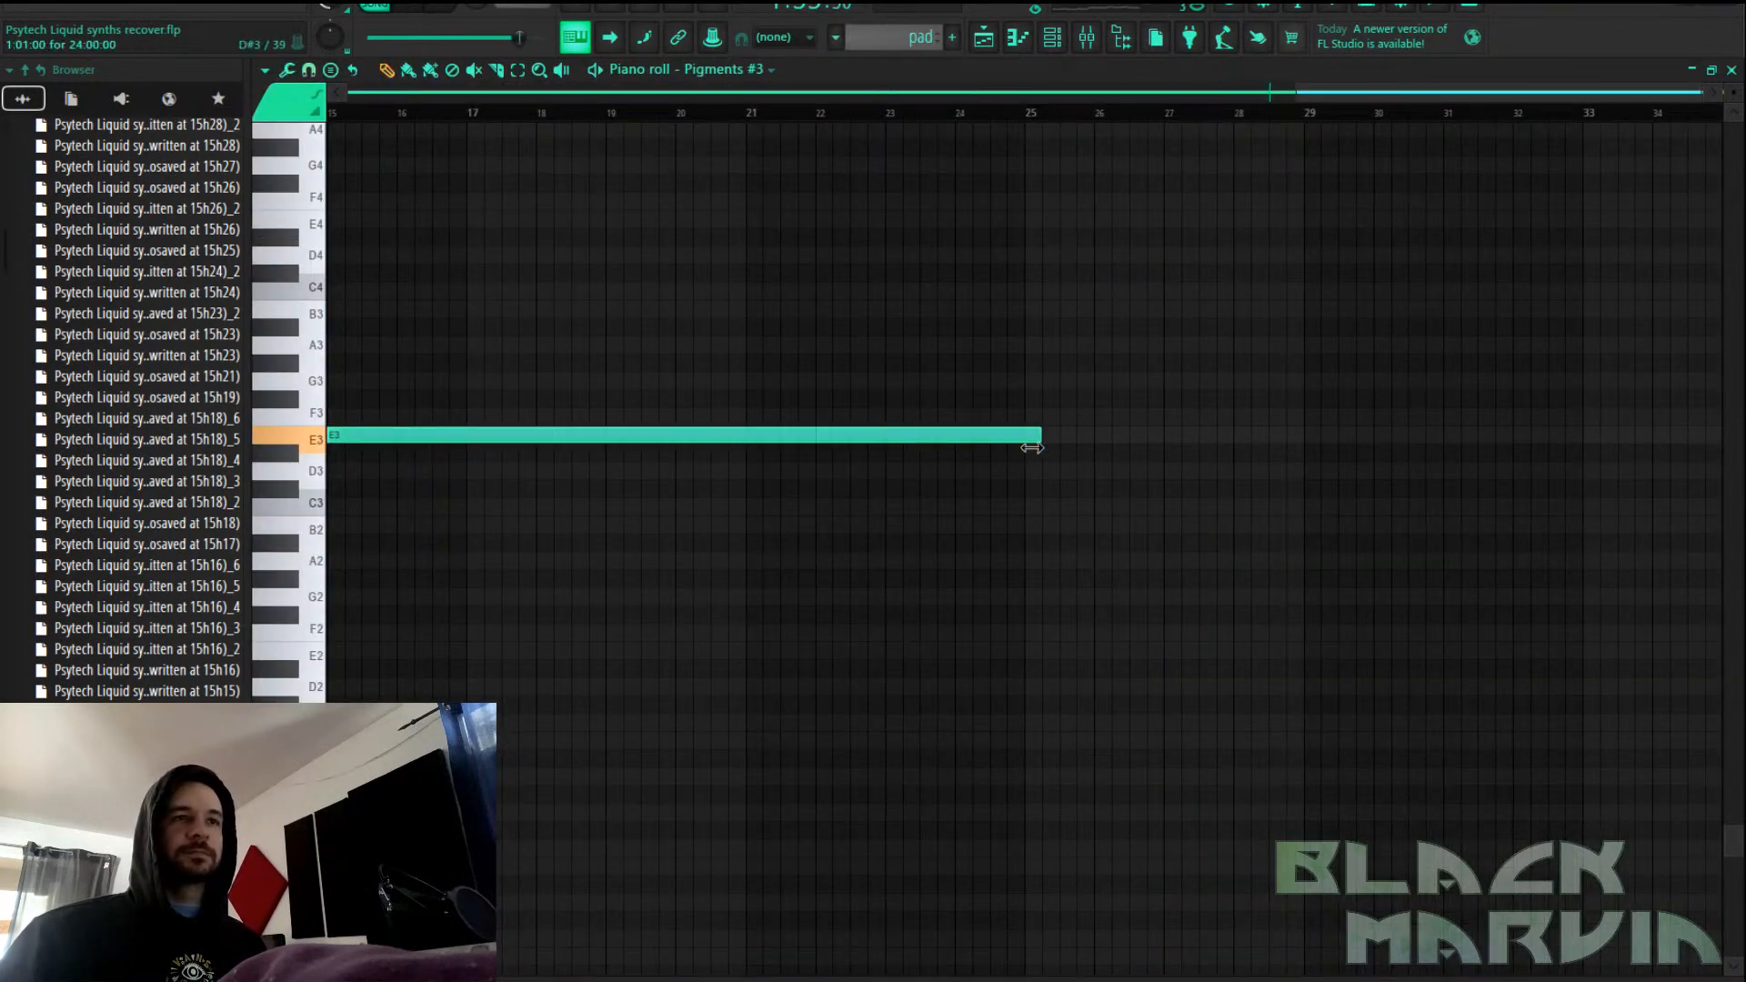
{"action": "left_click", "coordinate": [985, 38]}
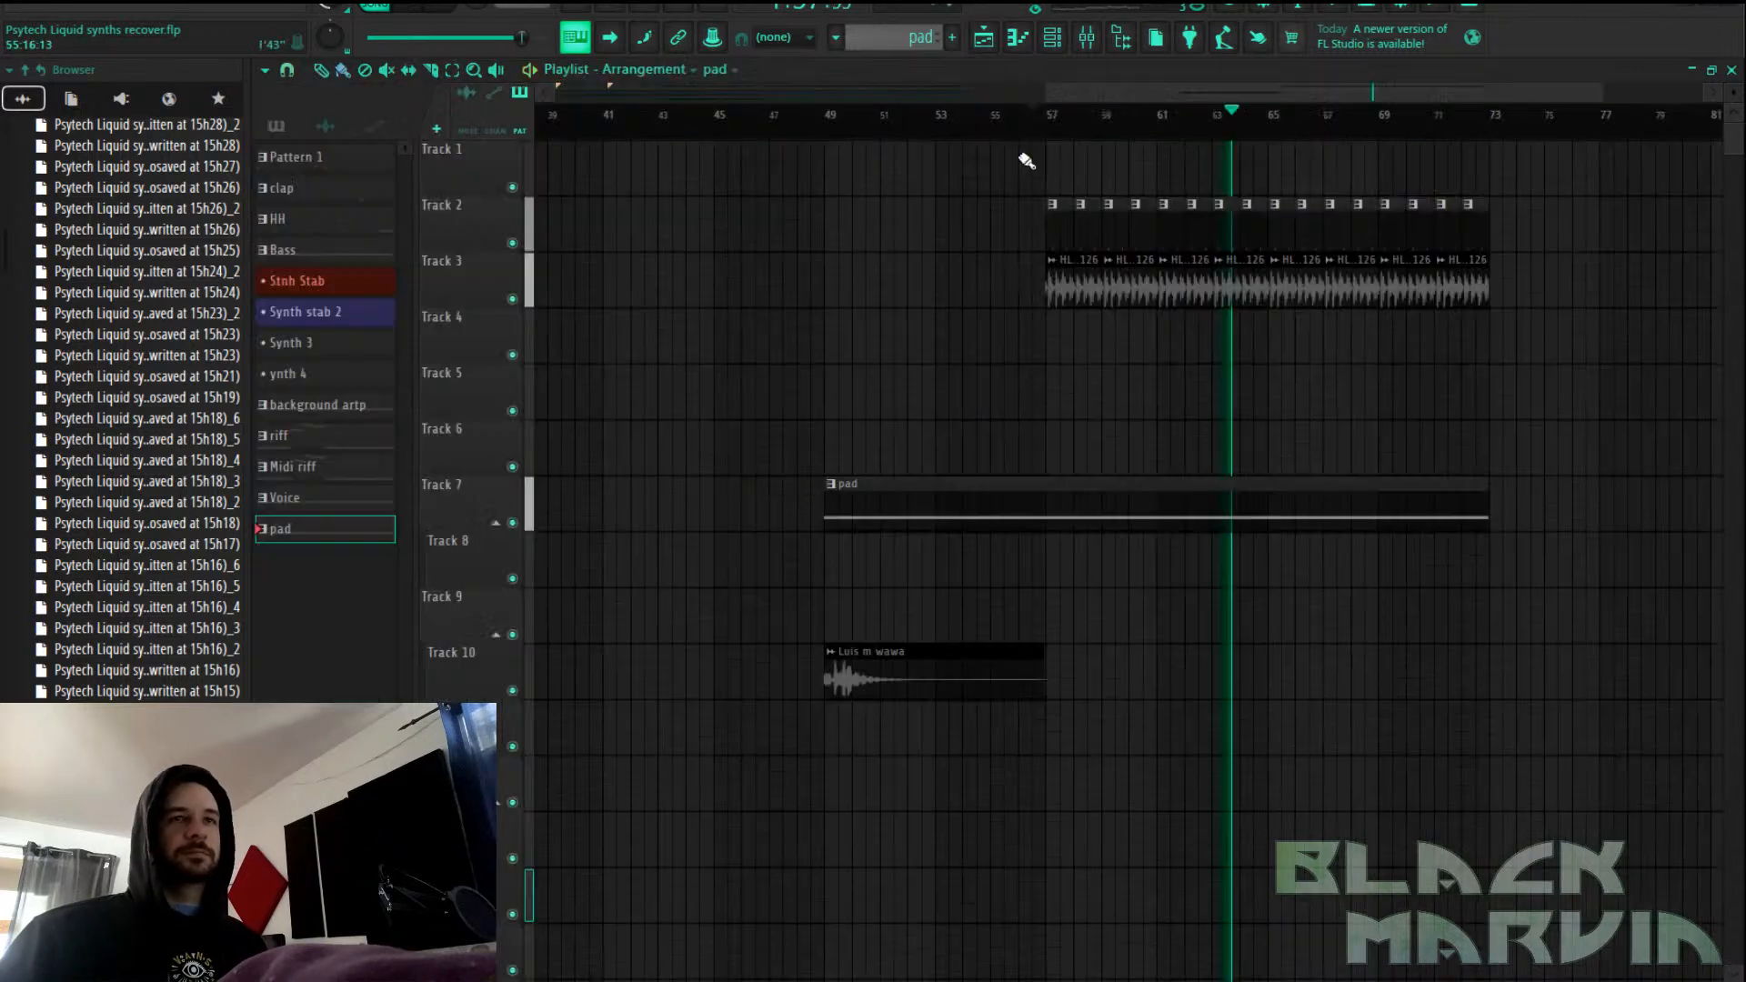
Play the new section from about bar 49 and stop playback
{"action": "left_click_drag", "start_coordinate": [1133, 210], "coordinate": [1111, 204]}
{"action": "left_click", "coordinate": [808, 116]}
{"action": "scroll", "coordinate": [946, 144], "scroll_direction": "down", "scroll_amount": 3}
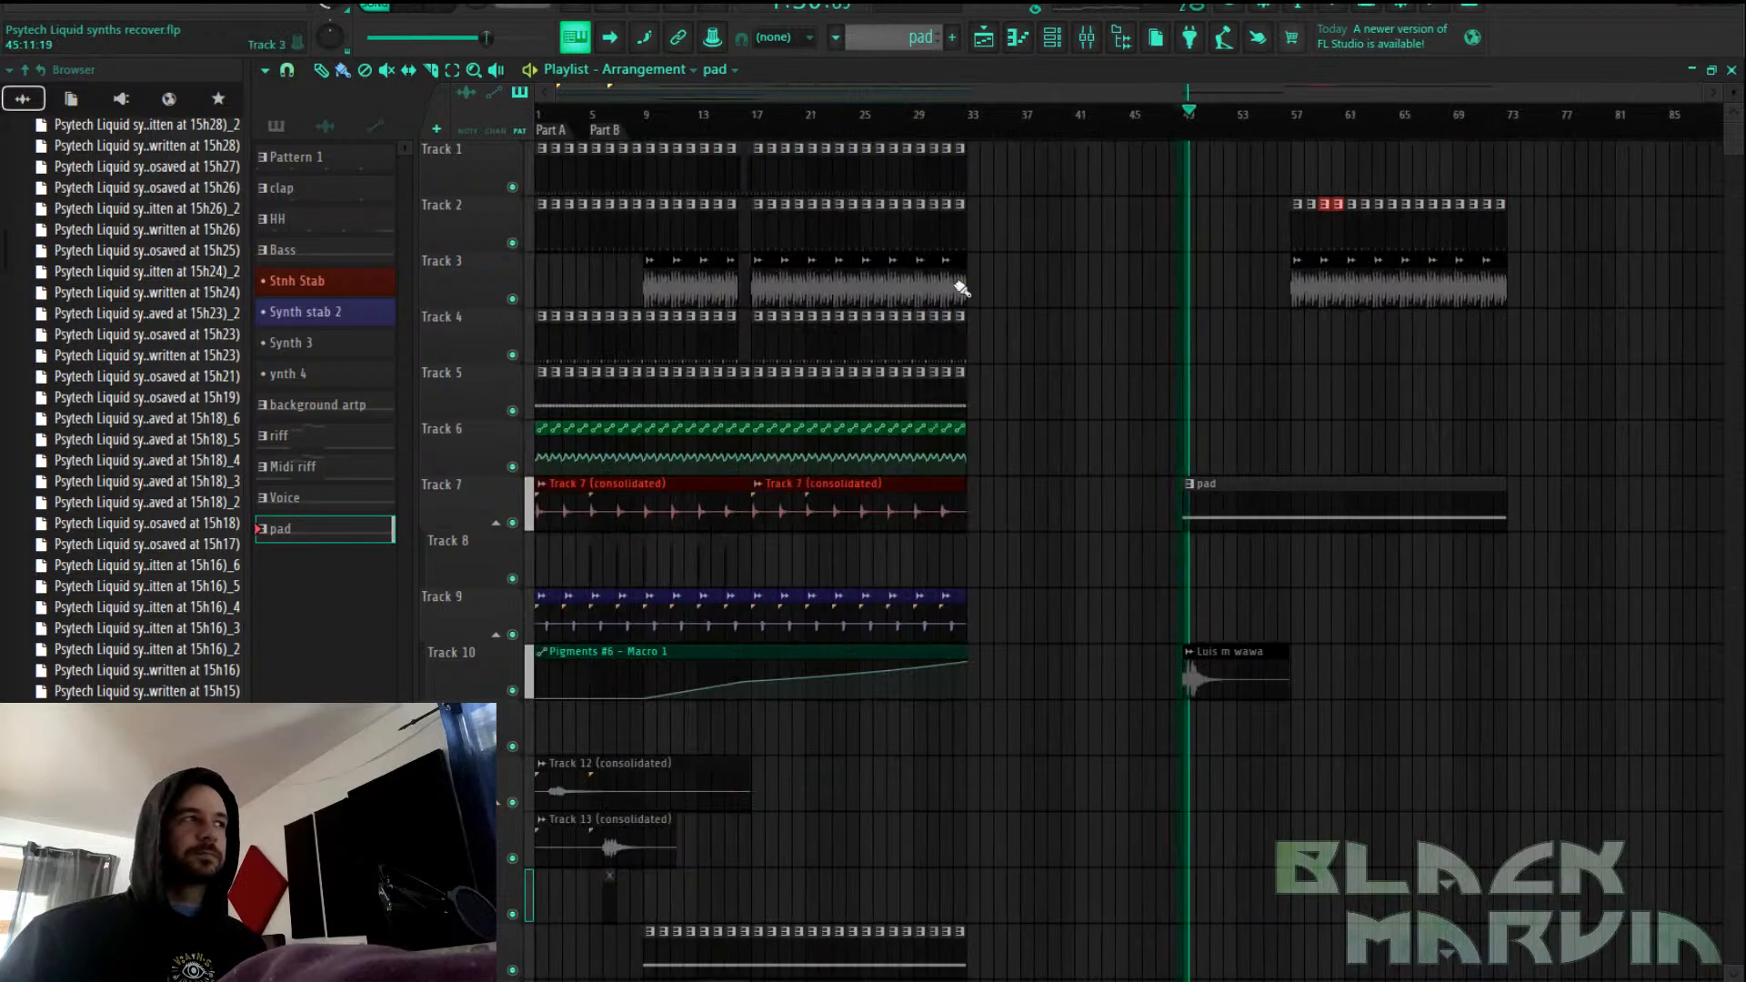
{"action": "key", "text": "space"}
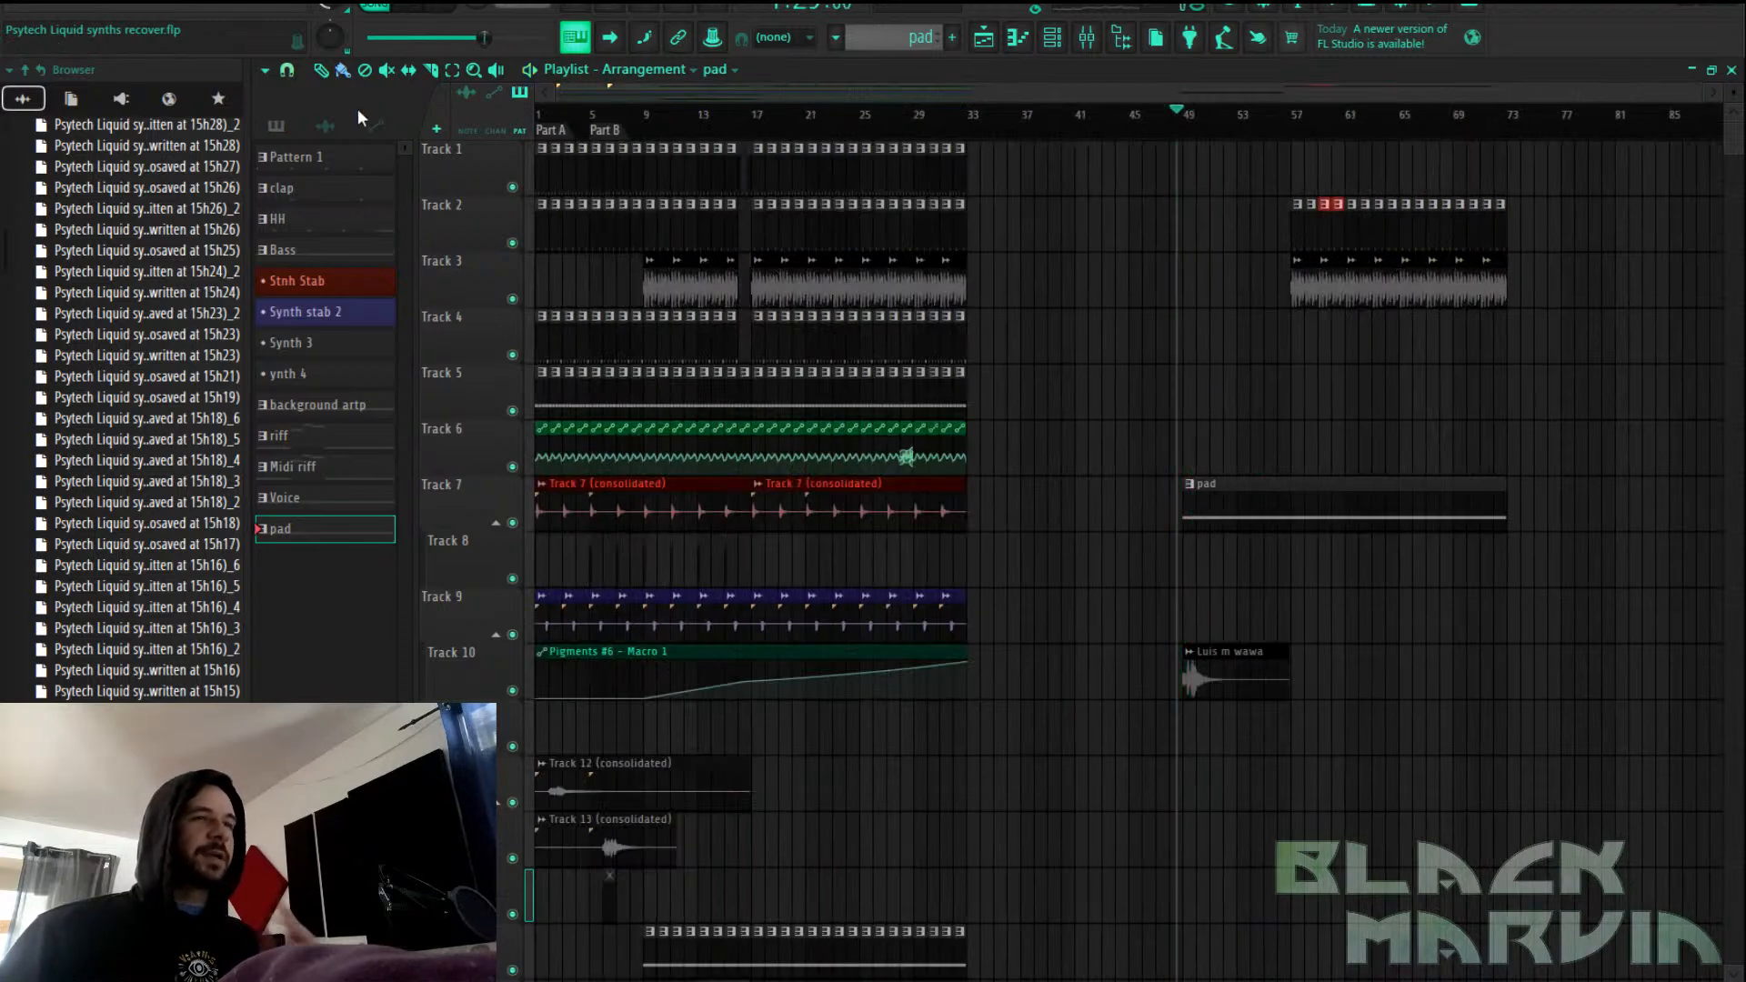
Bring up the channel rack and add a new empty pattern with the default name Pattern 14
{"action": "left_click", "coordinate": [1061, 45]}
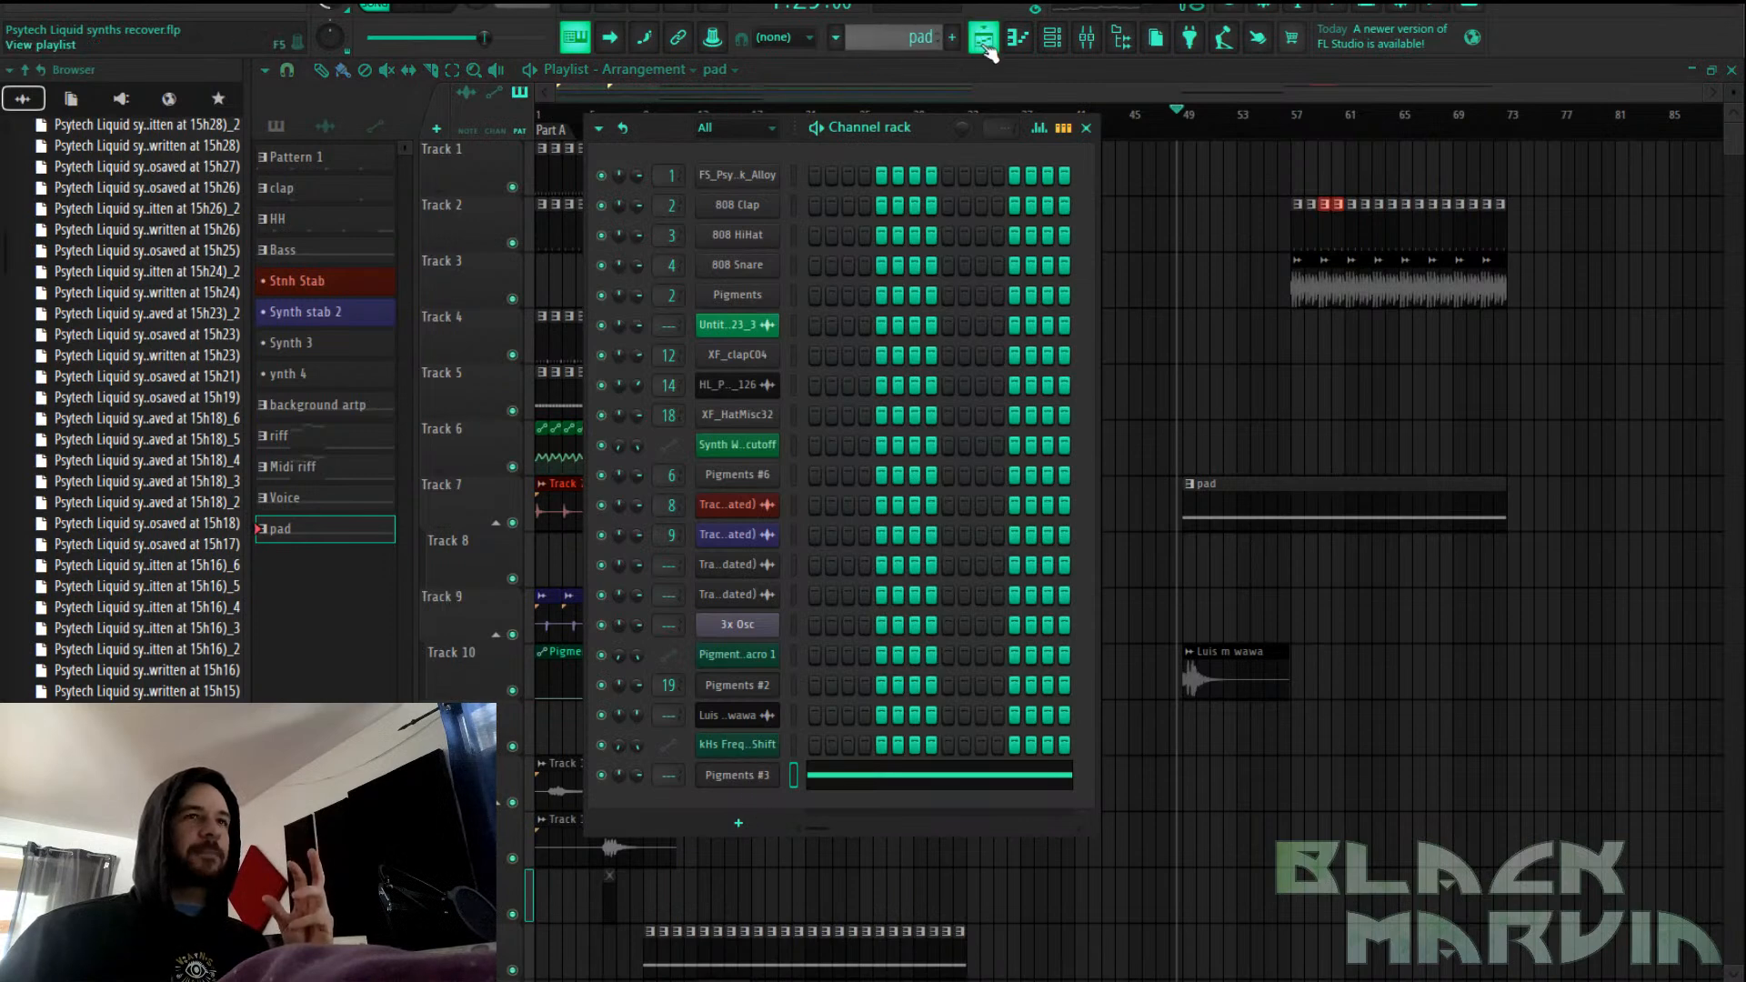
{"action": "left_click", "coordinate": [952, 36]}
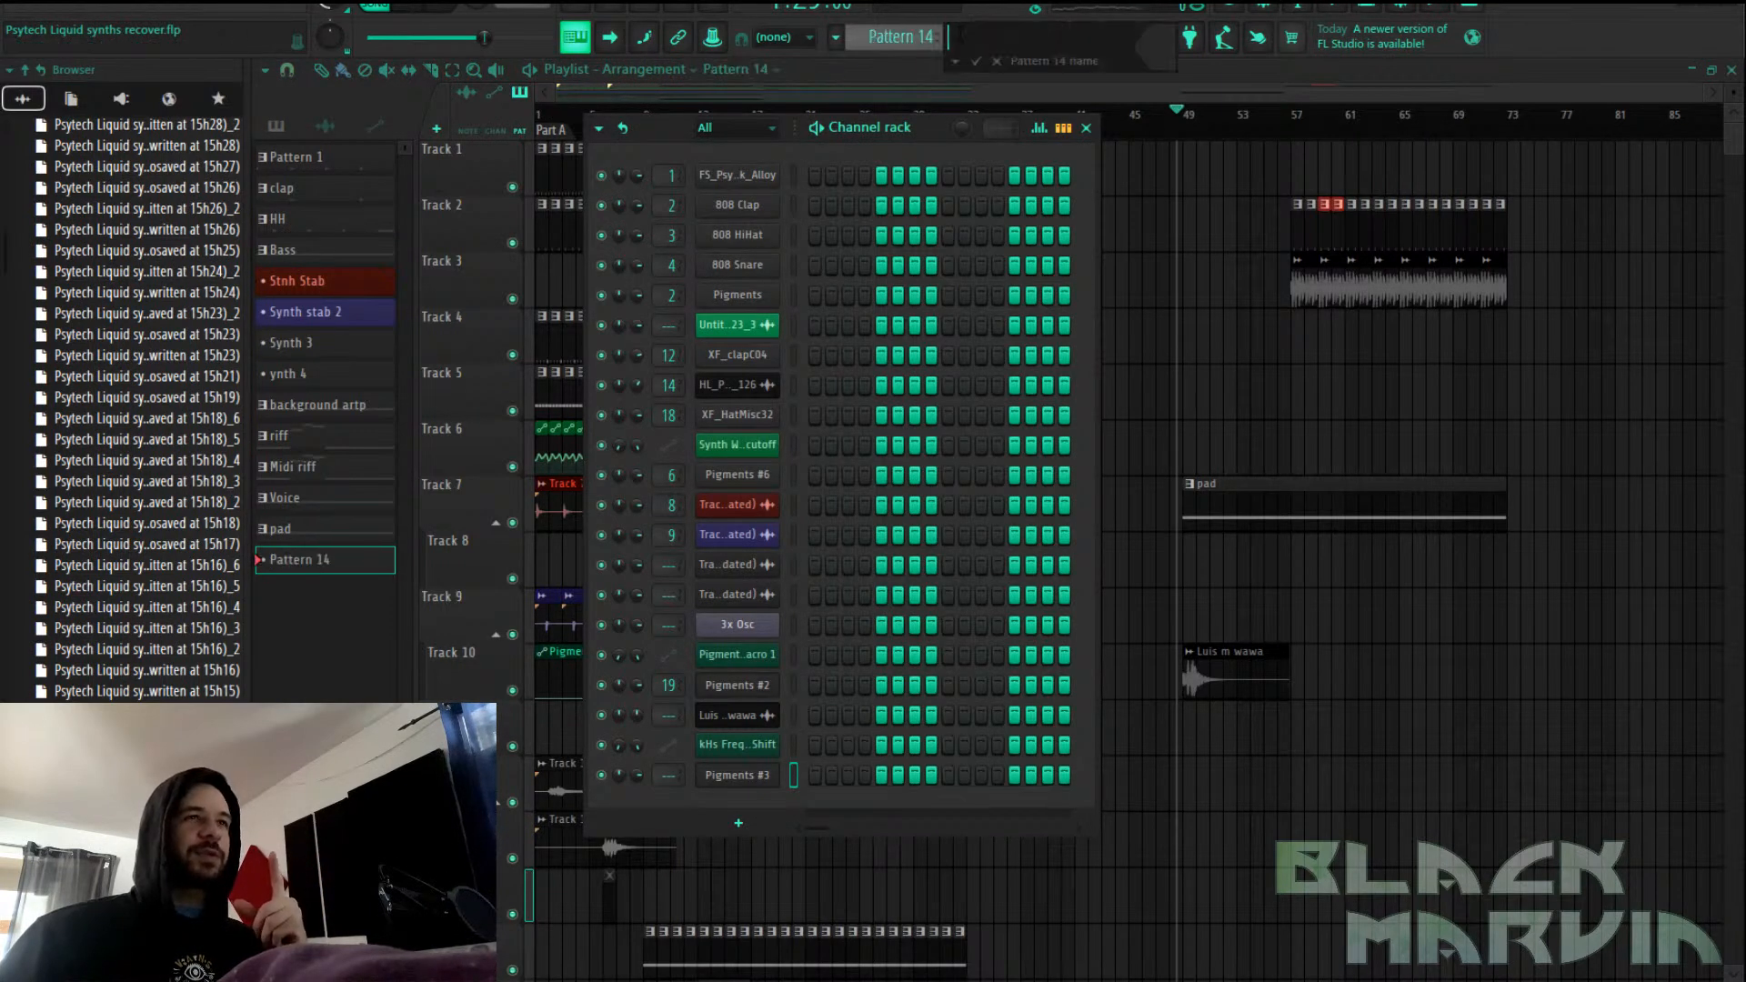
{"action": "left_click", "coordinate": [997, 61]}
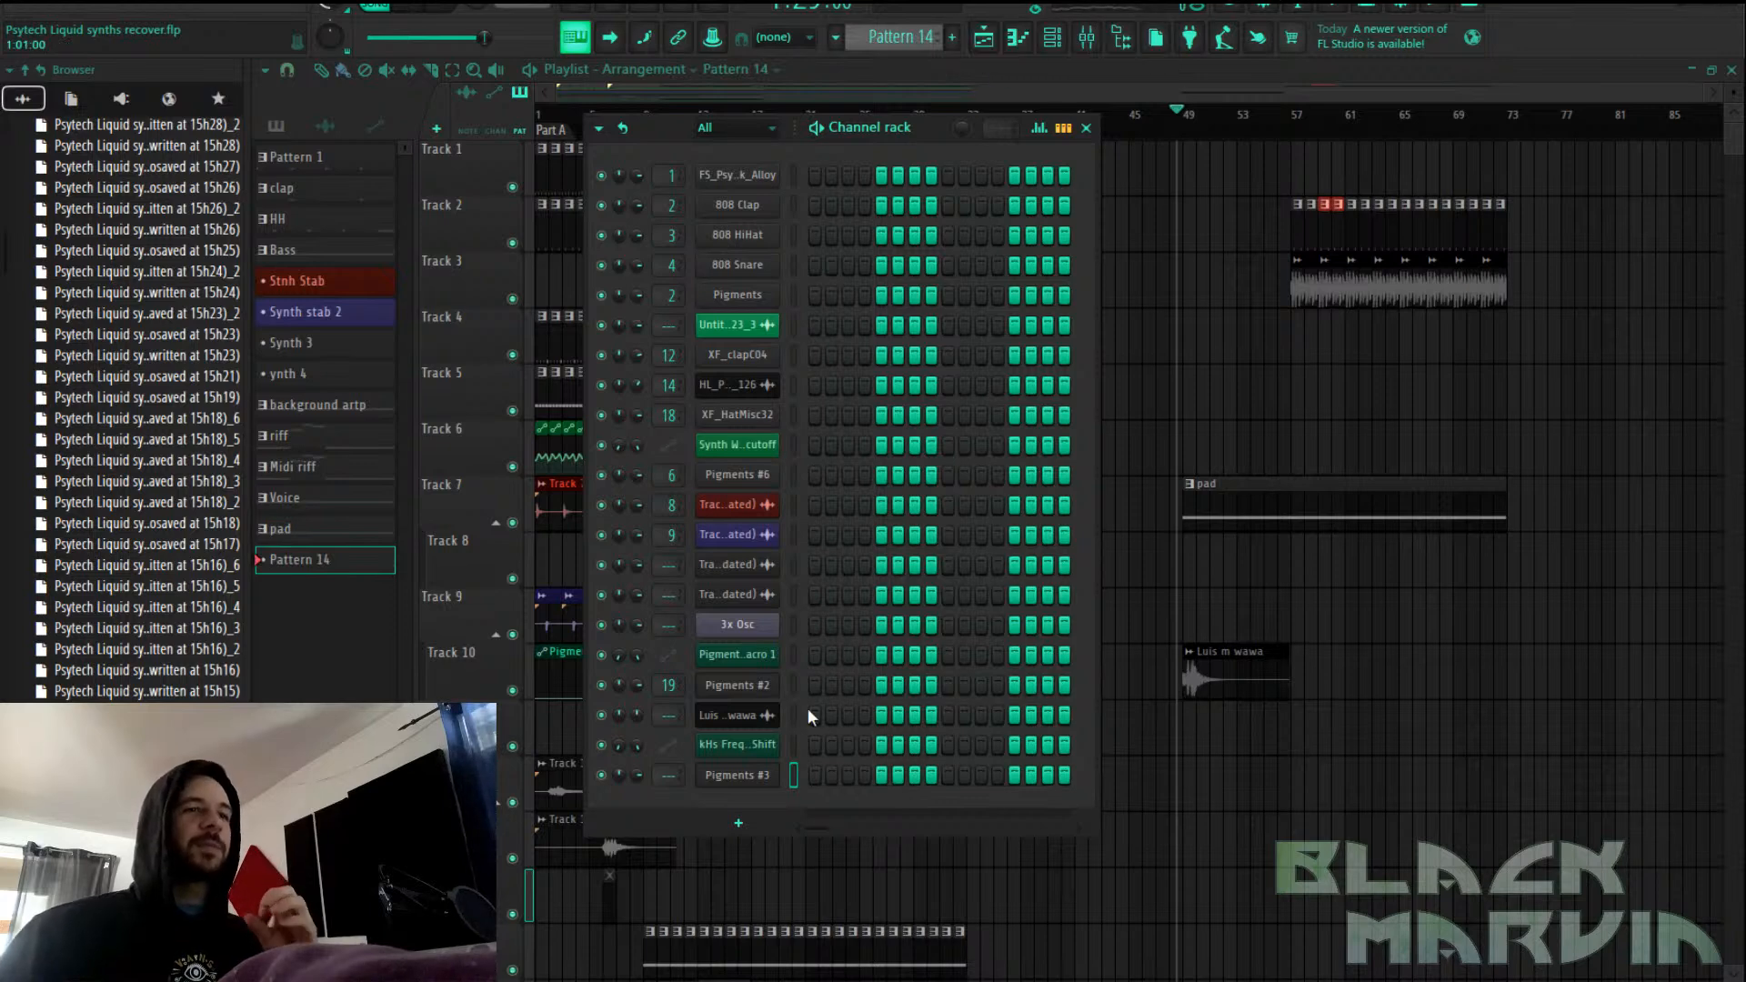
Route the Pigments #3 pad instrument to mixer insert 10
{"action": "left_click", "coordinate": [742, 776]}
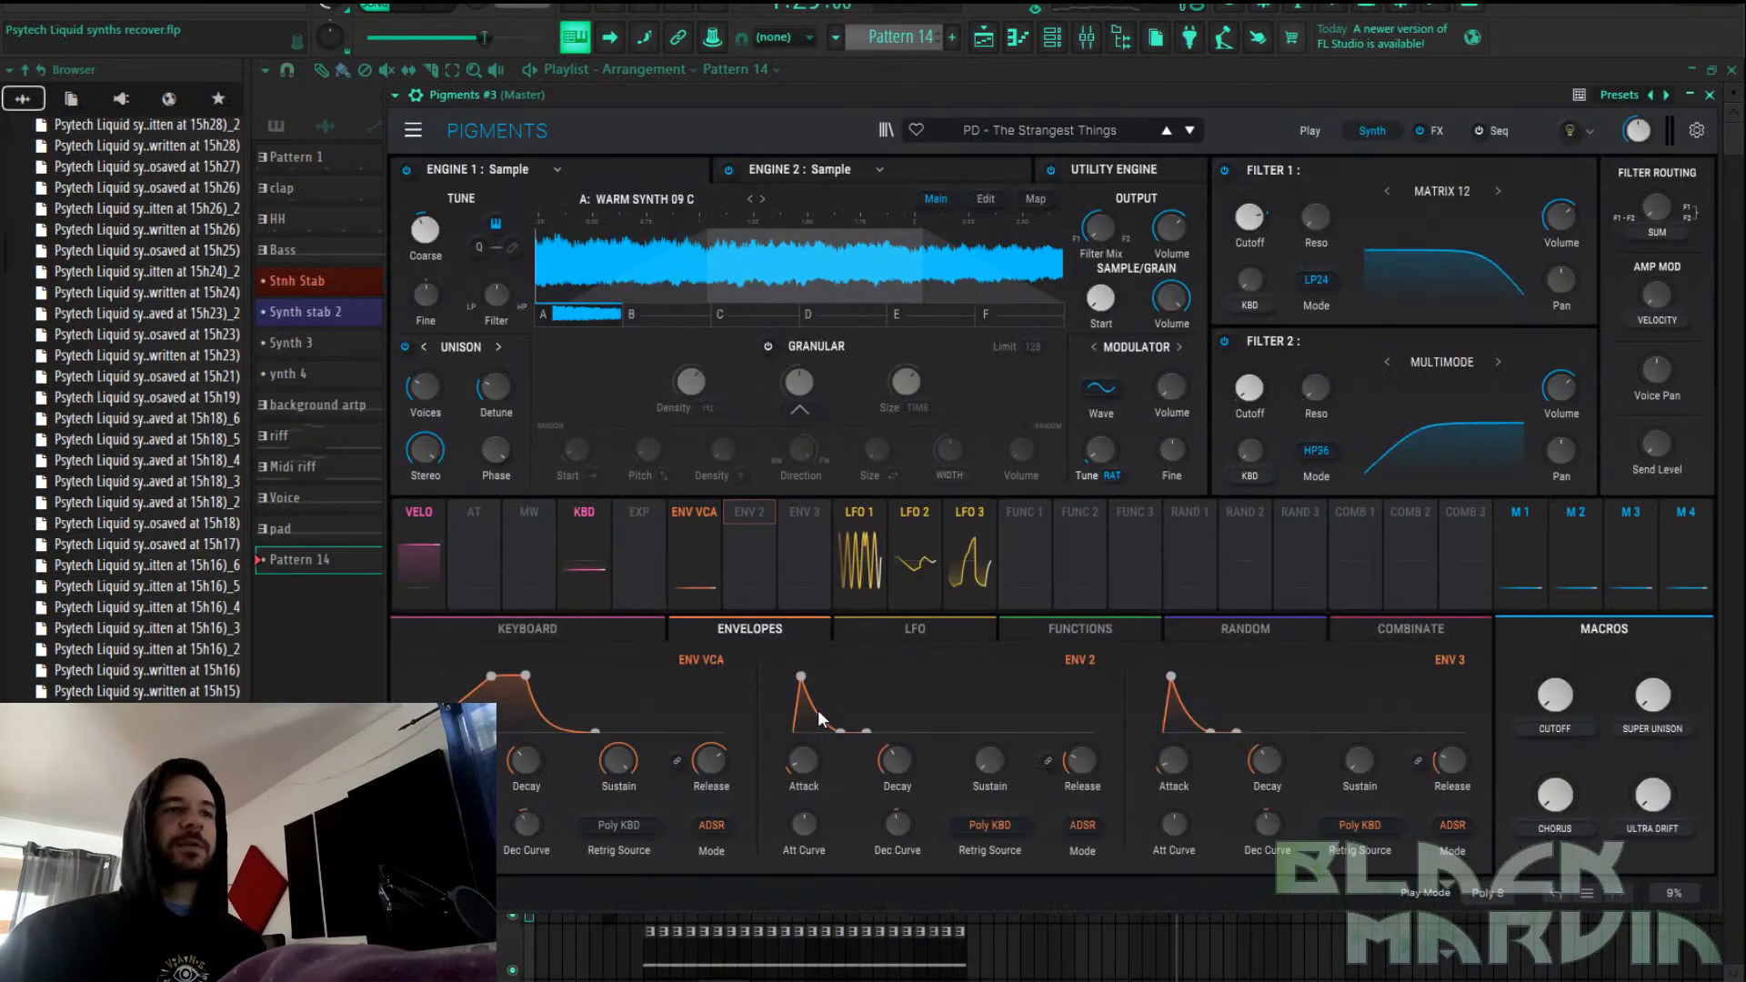
{"action": "key", "text": "F9"}
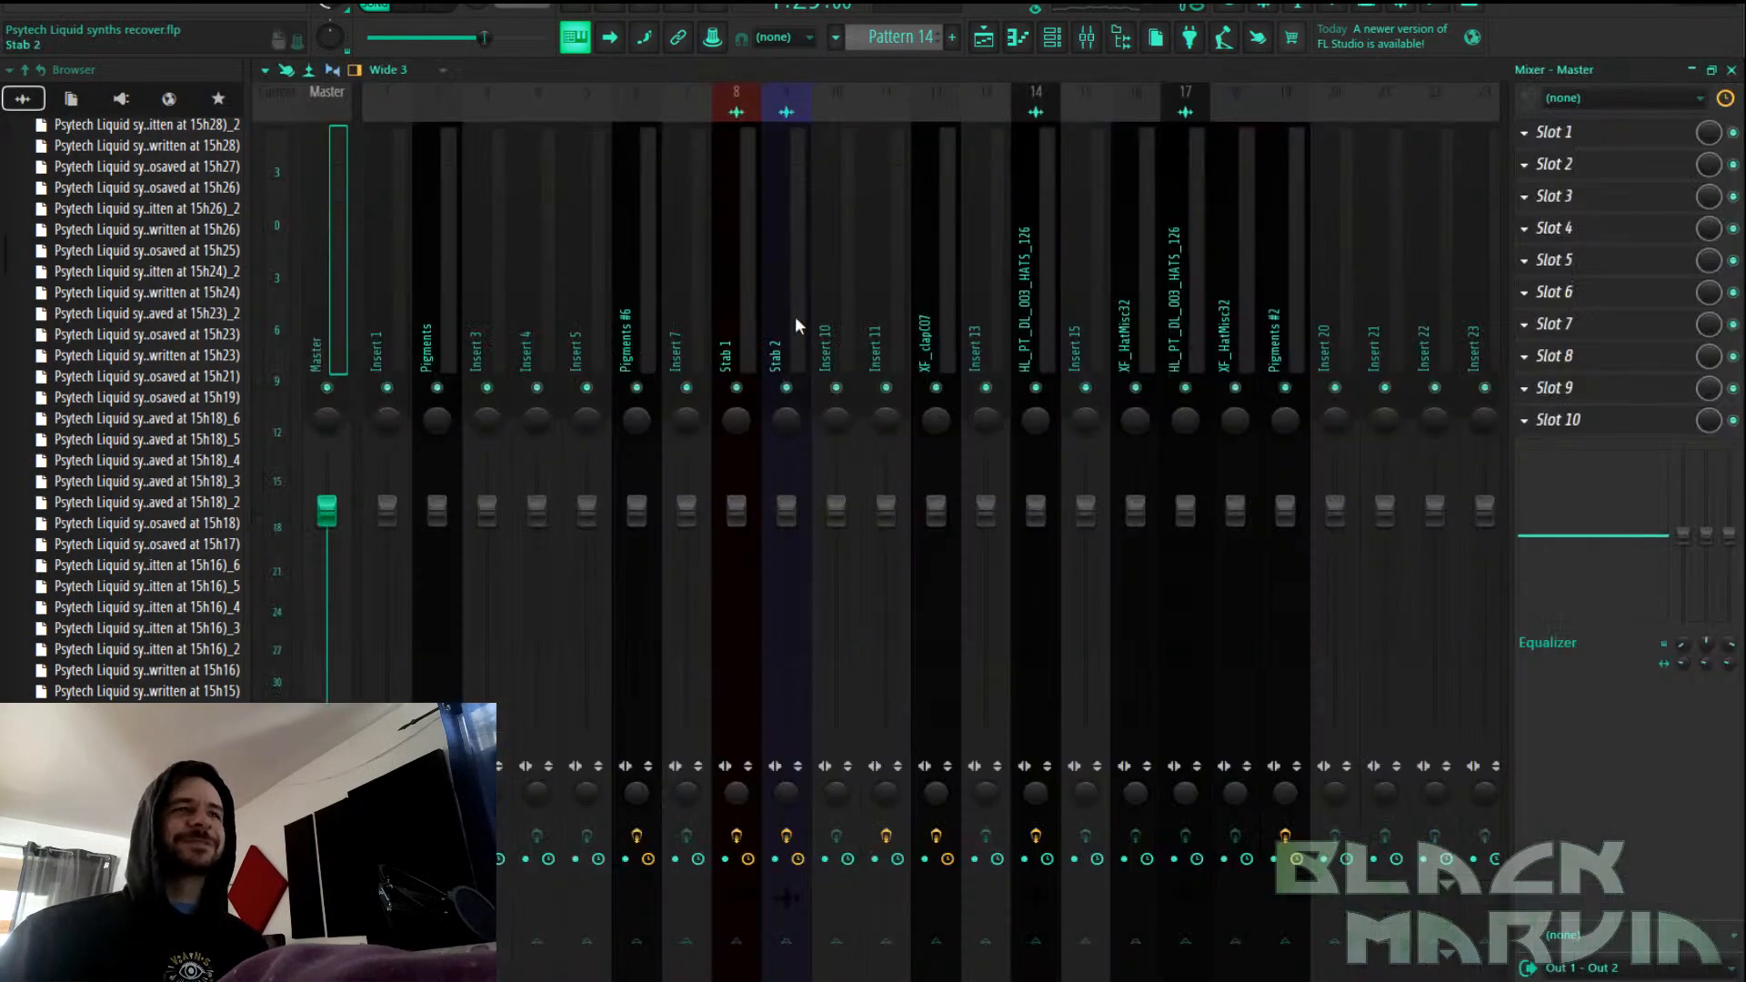
{"action": "right_click", "coordinate": [829, 306]}
{"action": "mouse_move", "coordinate": [1008, 309]}
{"action": "left_click", "coordinate": [1091, 309]}
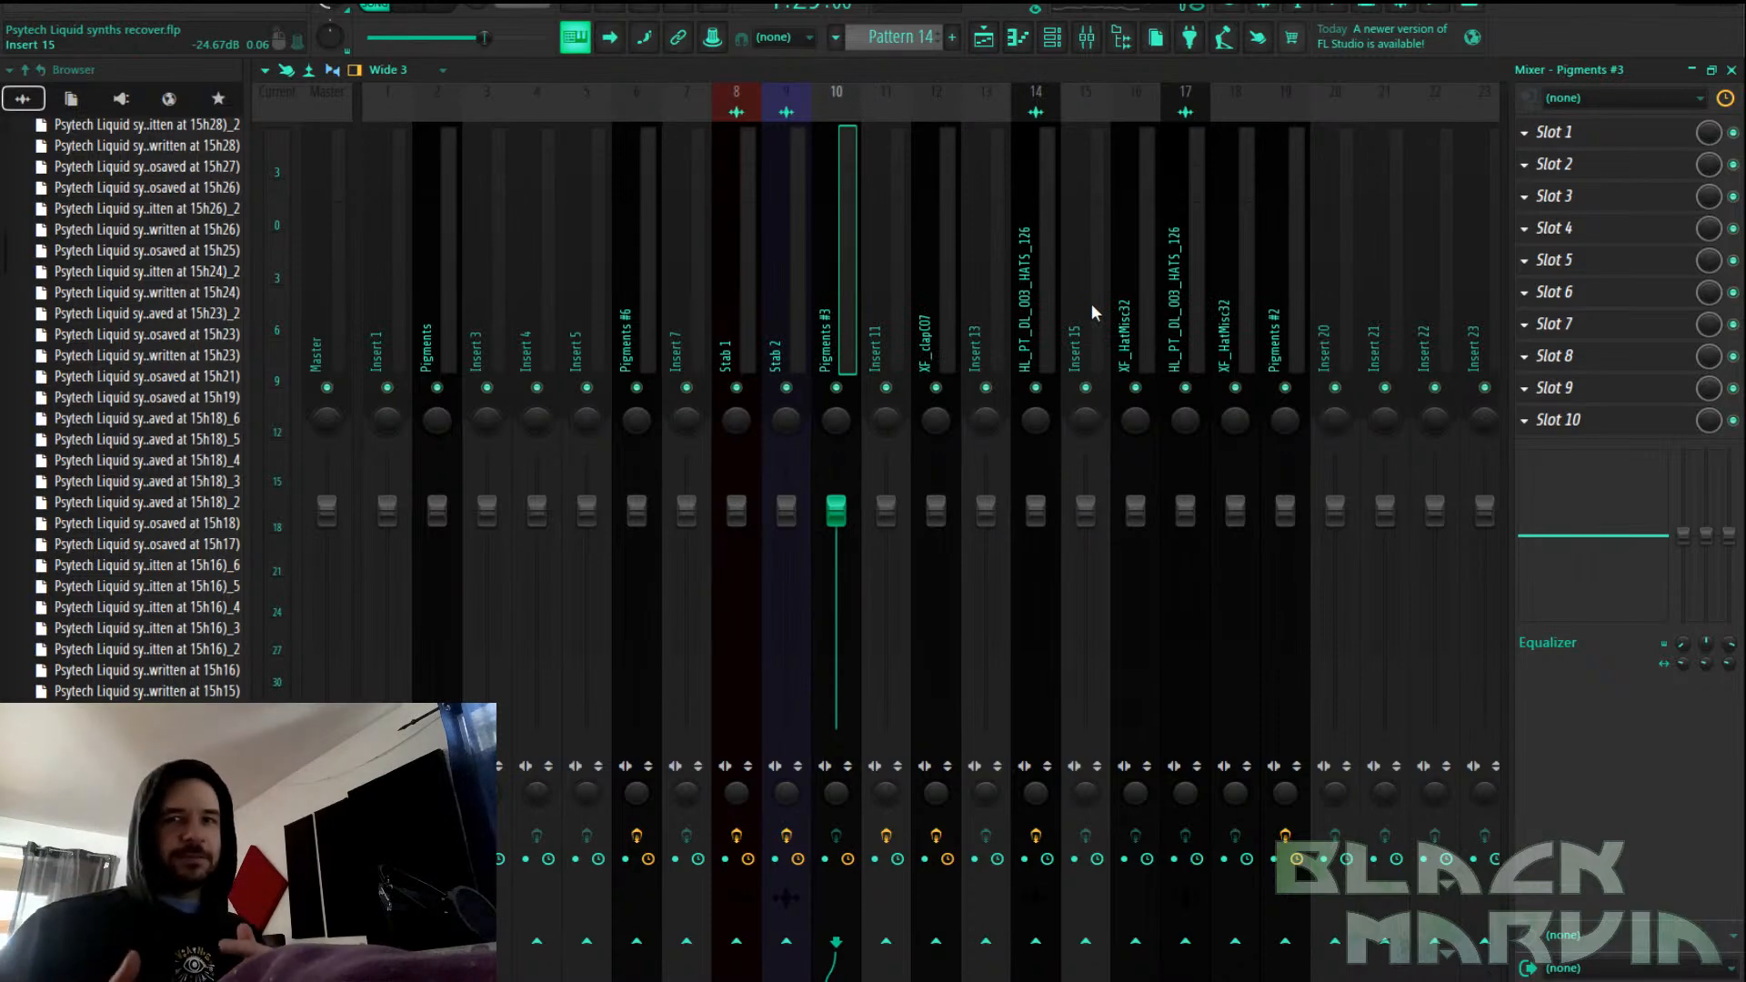
Load Synth Warmer into slot 5 of the Pigments #3 insert and set its filter cutoff to about 1191 Hz
{"action": "left_click", "coordinate": [1591, 329]}
{"action": "scroll", "coordinate": [1362, 478], "scroll_direction": "down", "scroll_amount": 2}
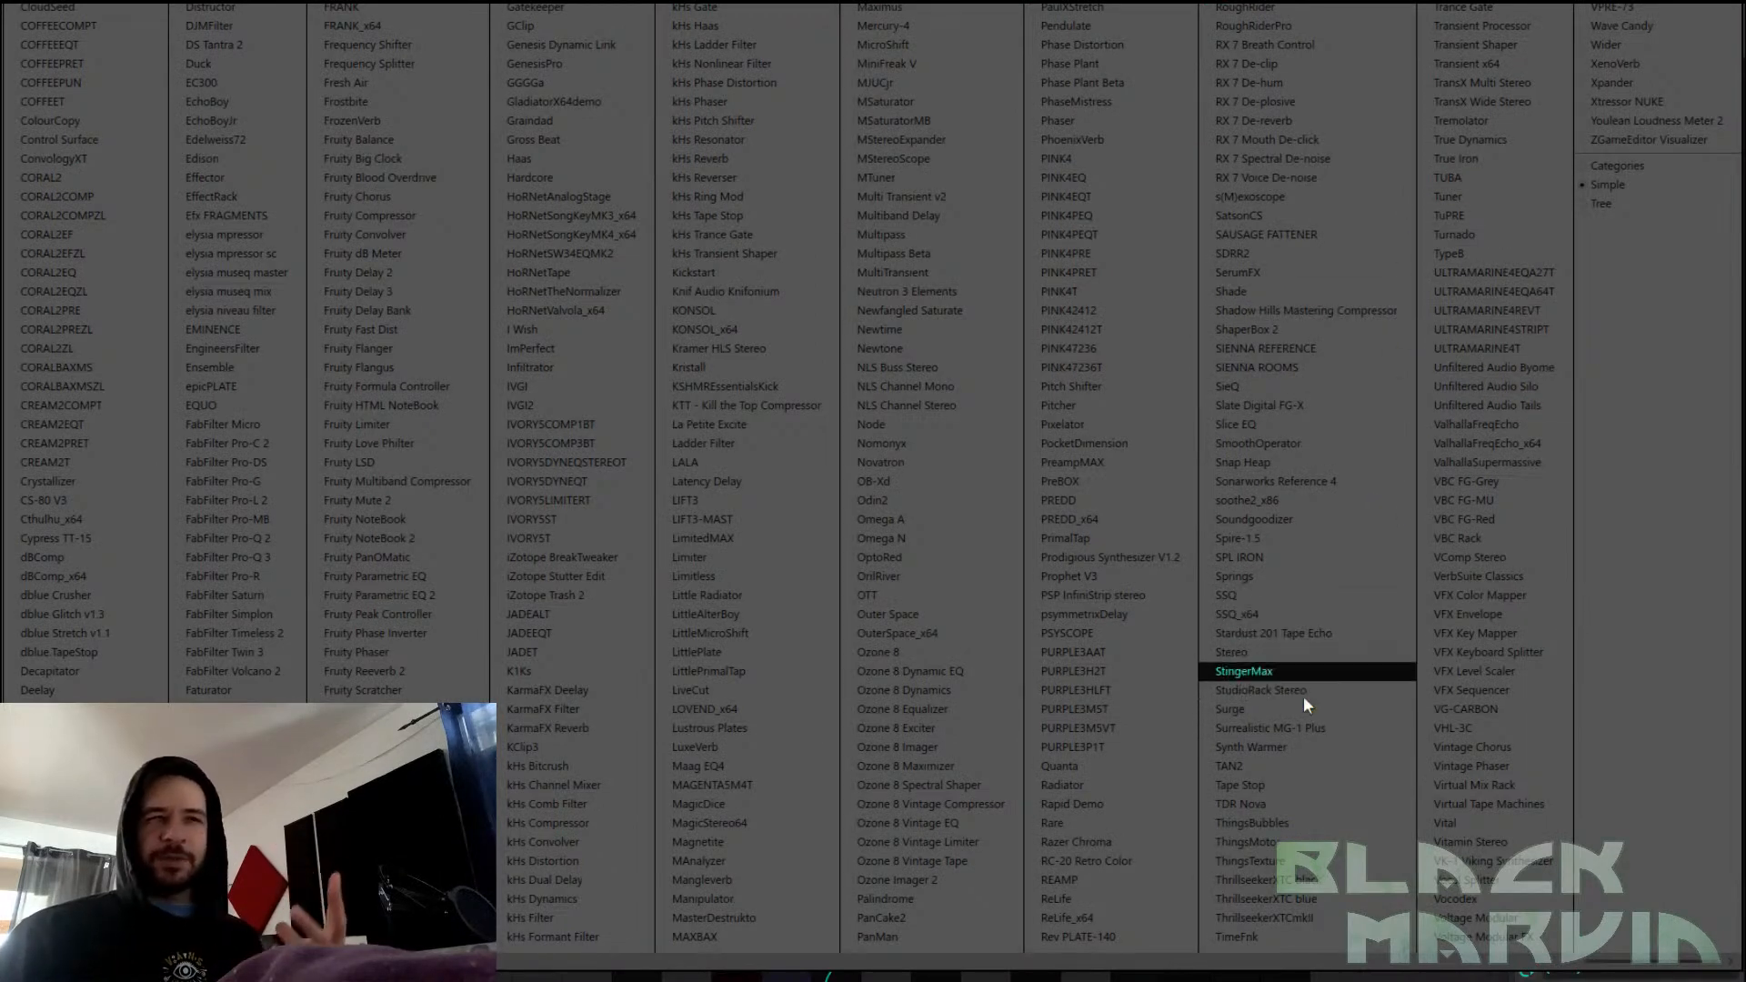
{"action": "left_click", "coordinate": [1299, 747]}
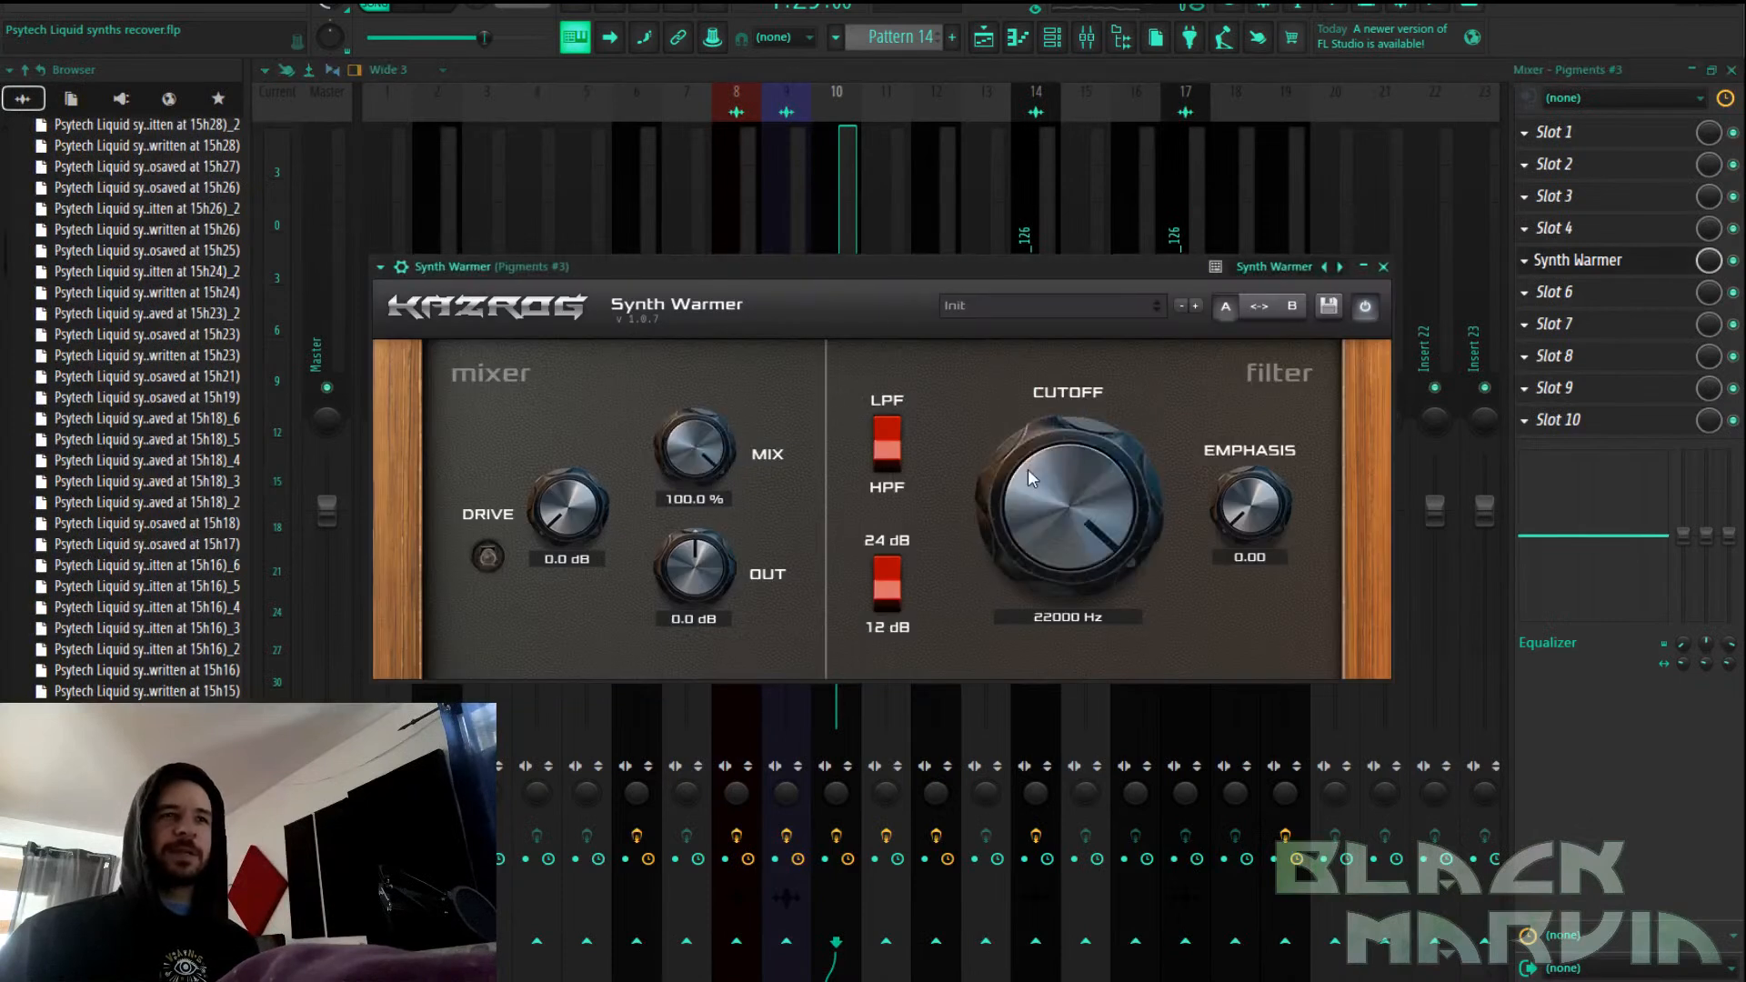
{"action": "mouse_move", "coordinate": [1028, 475]}
{"action": "left_mouse_down"}
{"action": "mouse_move", "coordinate": [1034, 526]}
{"action": "mouse_move", "coordinate": [1052, 486]}
{"action": "left_mouse_up"}
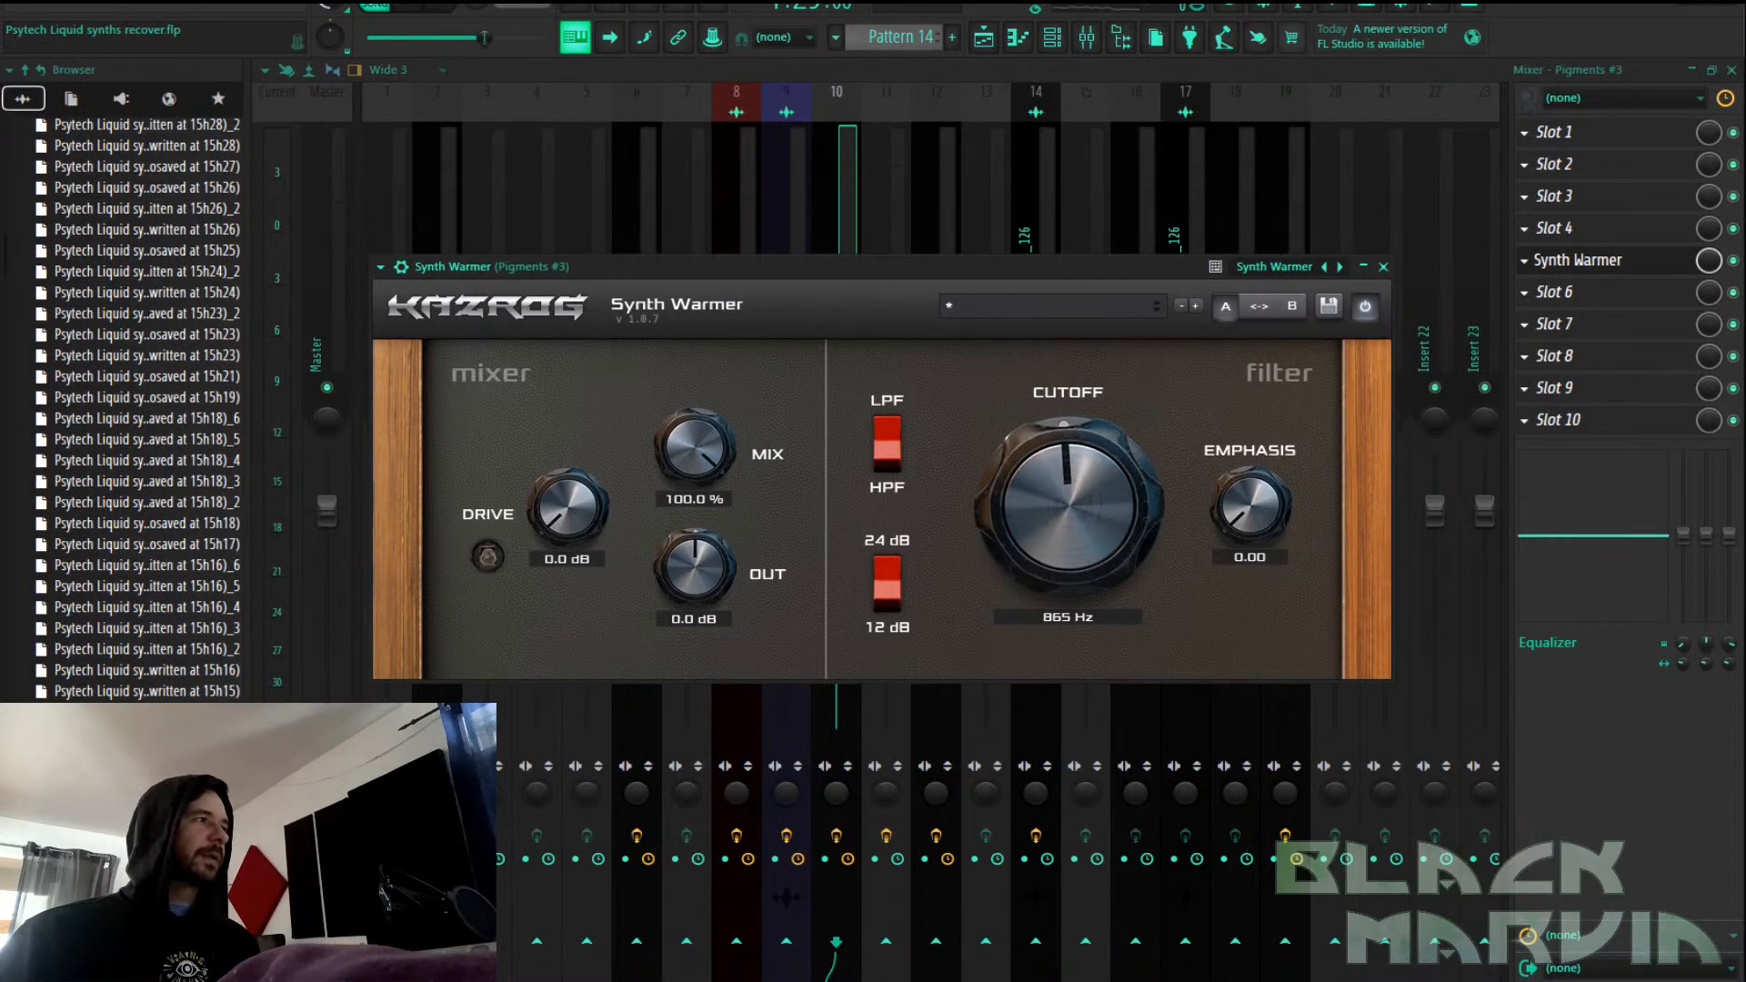
{"action": "left_click_drag", "start_coordinate": [1030, 543], "coordinate": [1031, 518]}
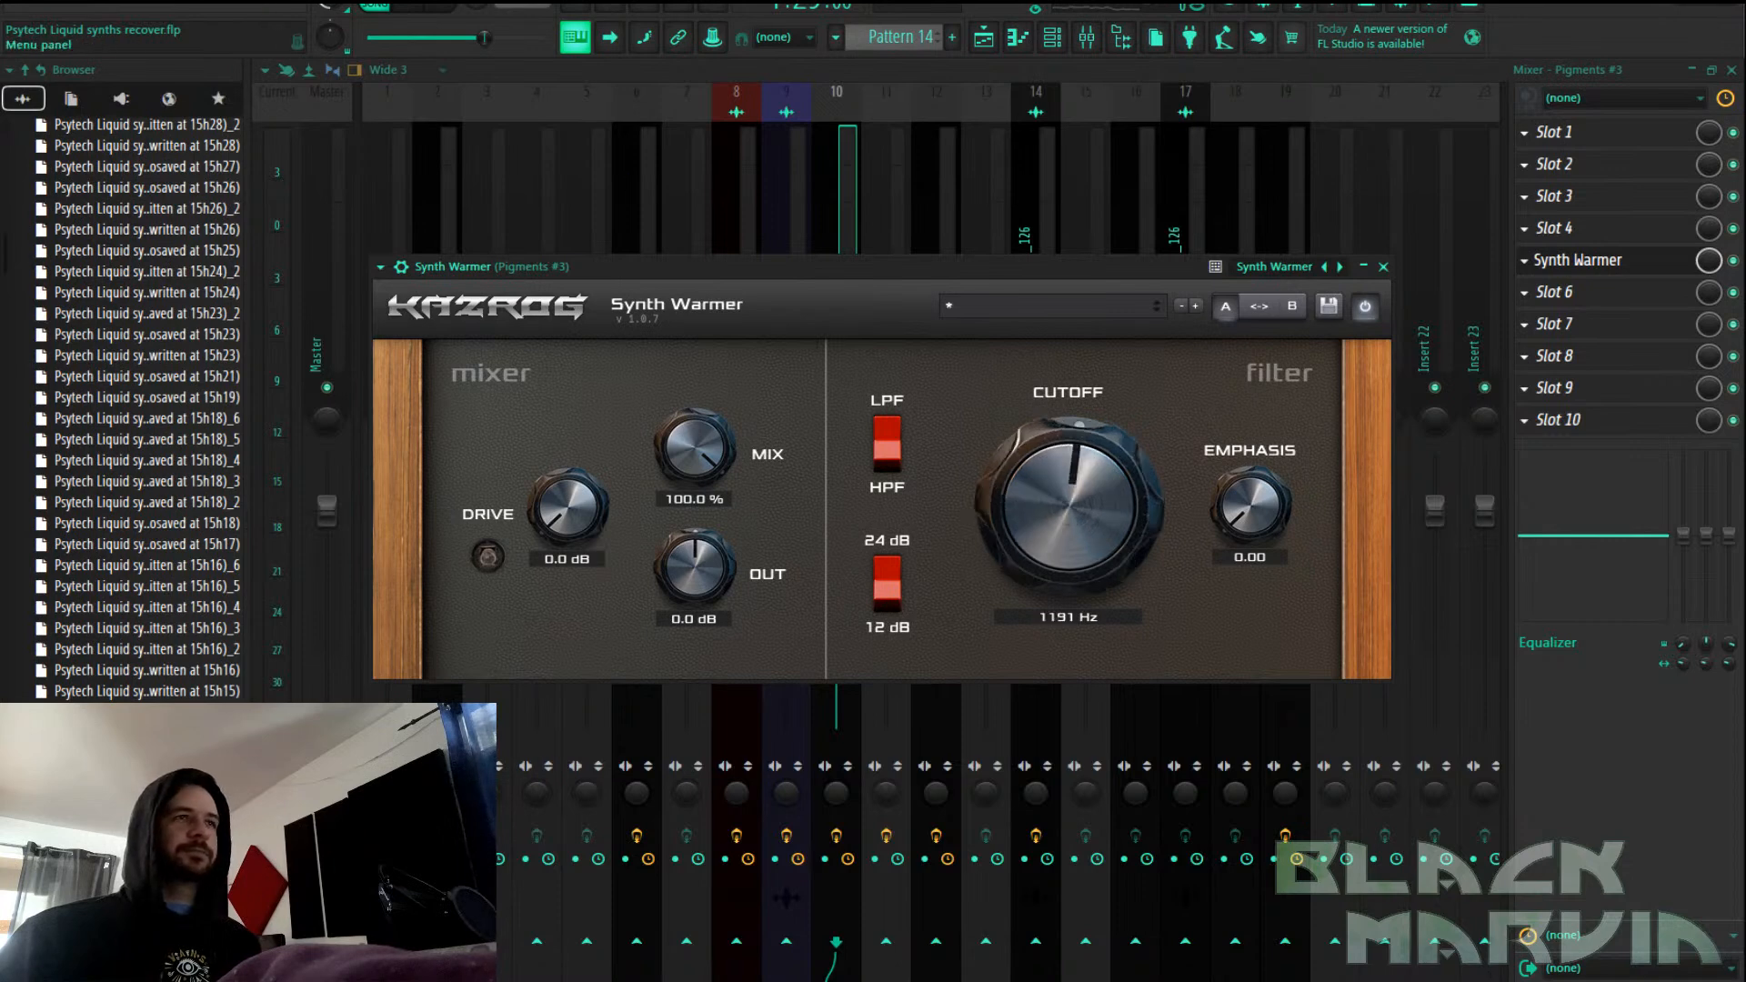
Create an automation clip for the Synth Warmer cutoff and return to the playlist
{"action": "left_click", "coordinate": [267, 5]}
{"action": "mouse_move", "coordinate": [379, 247]}
{"action": "left_click", "coordinate": [565, 377]}
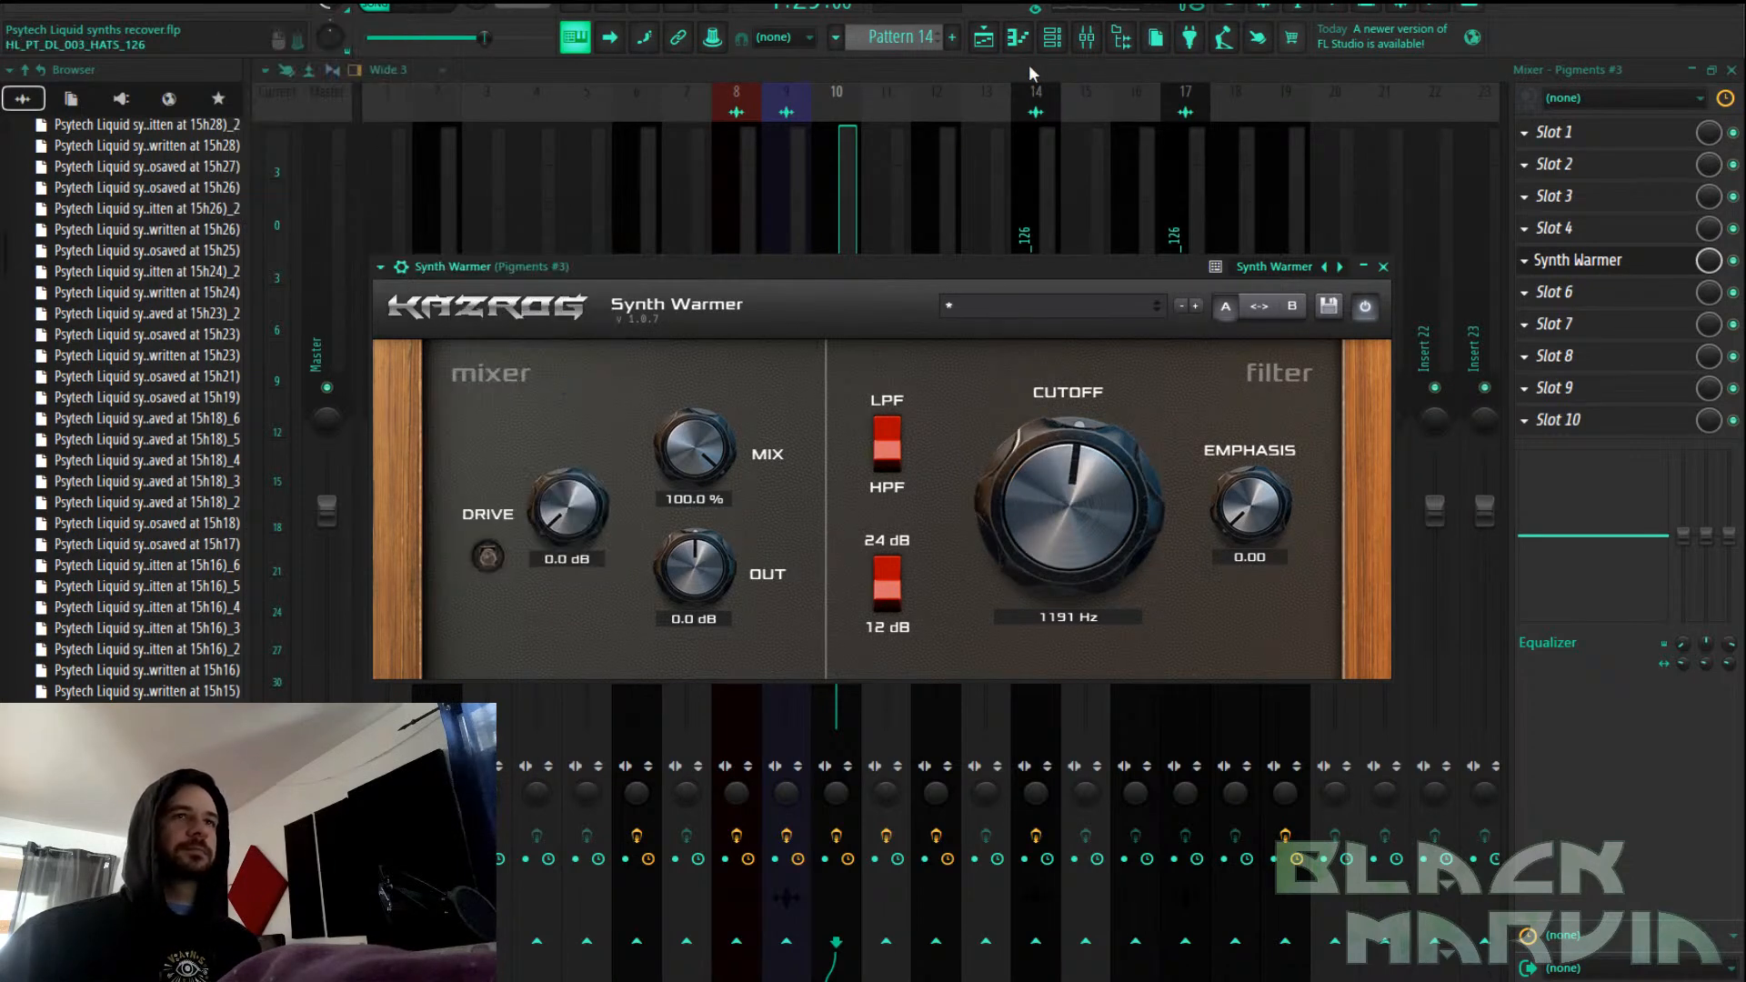
{"action": "left_click", "coordinate": [986, 39]}
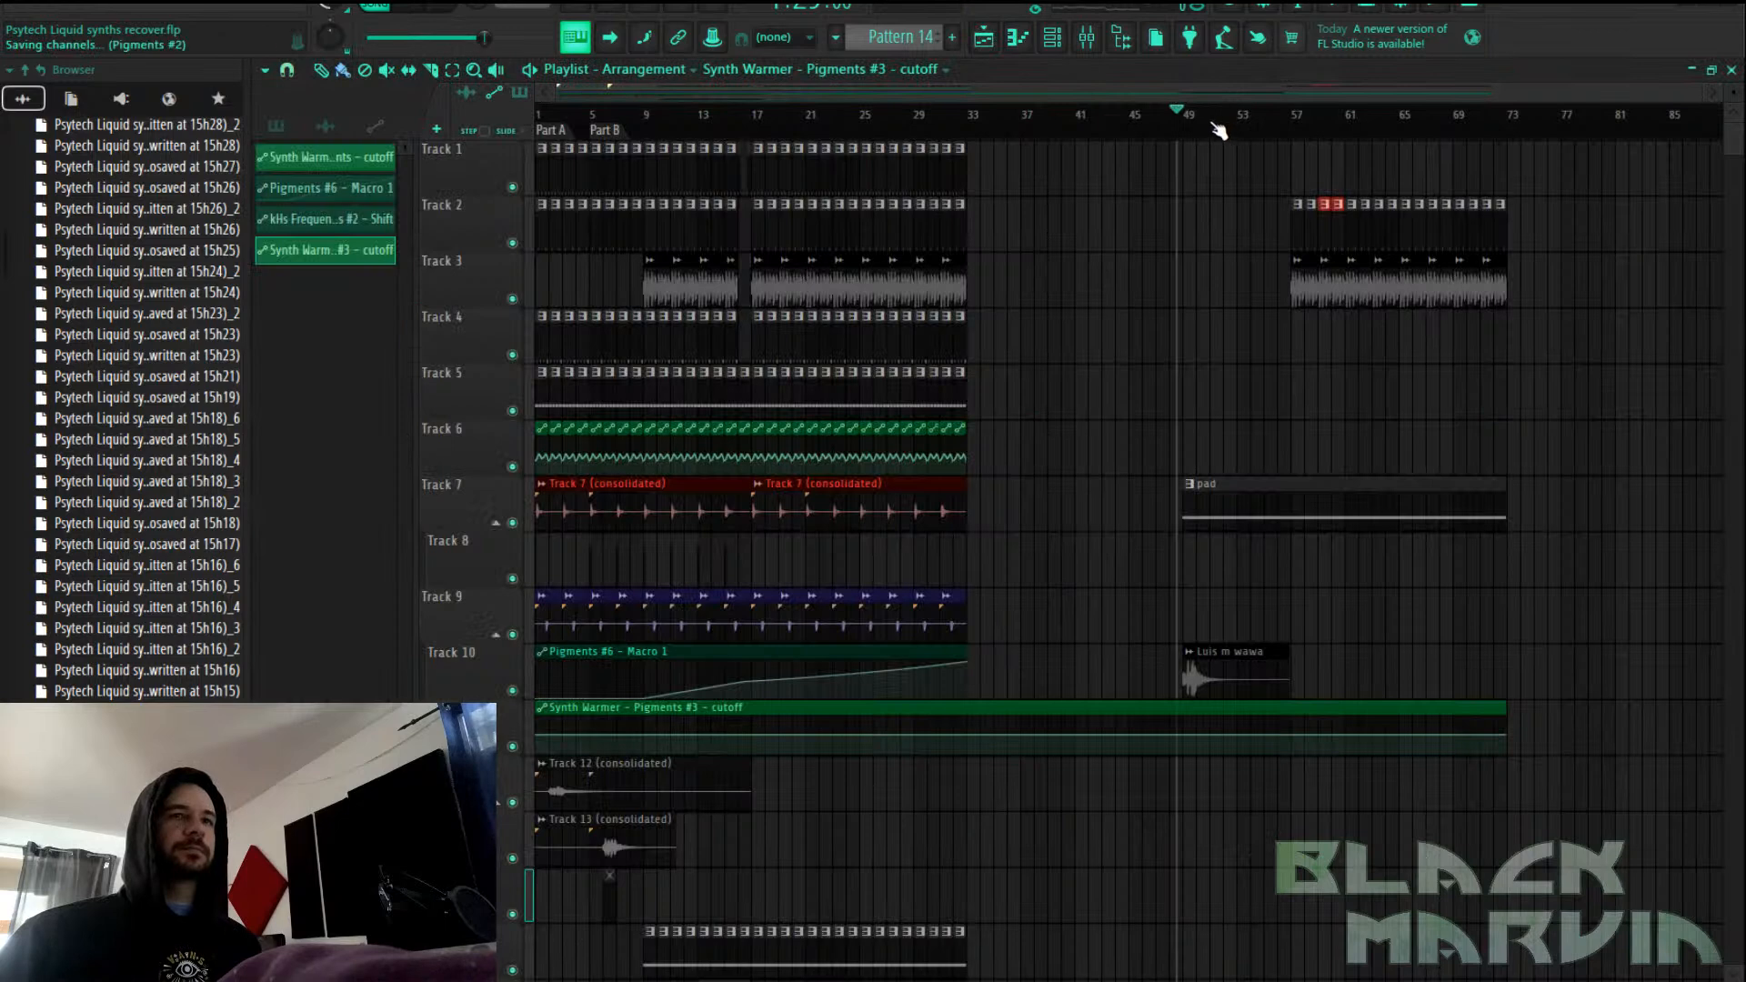
Shape the pad's cutoff automation with a low point of 37% at bar 49 and a gradual rise to bar 73
{"action": "right_click", "coordinate": [1184, 734]}
{"action": "left_click_drag", "start_coordinate": [1185, 735], "coordinate": [1185, 740]}
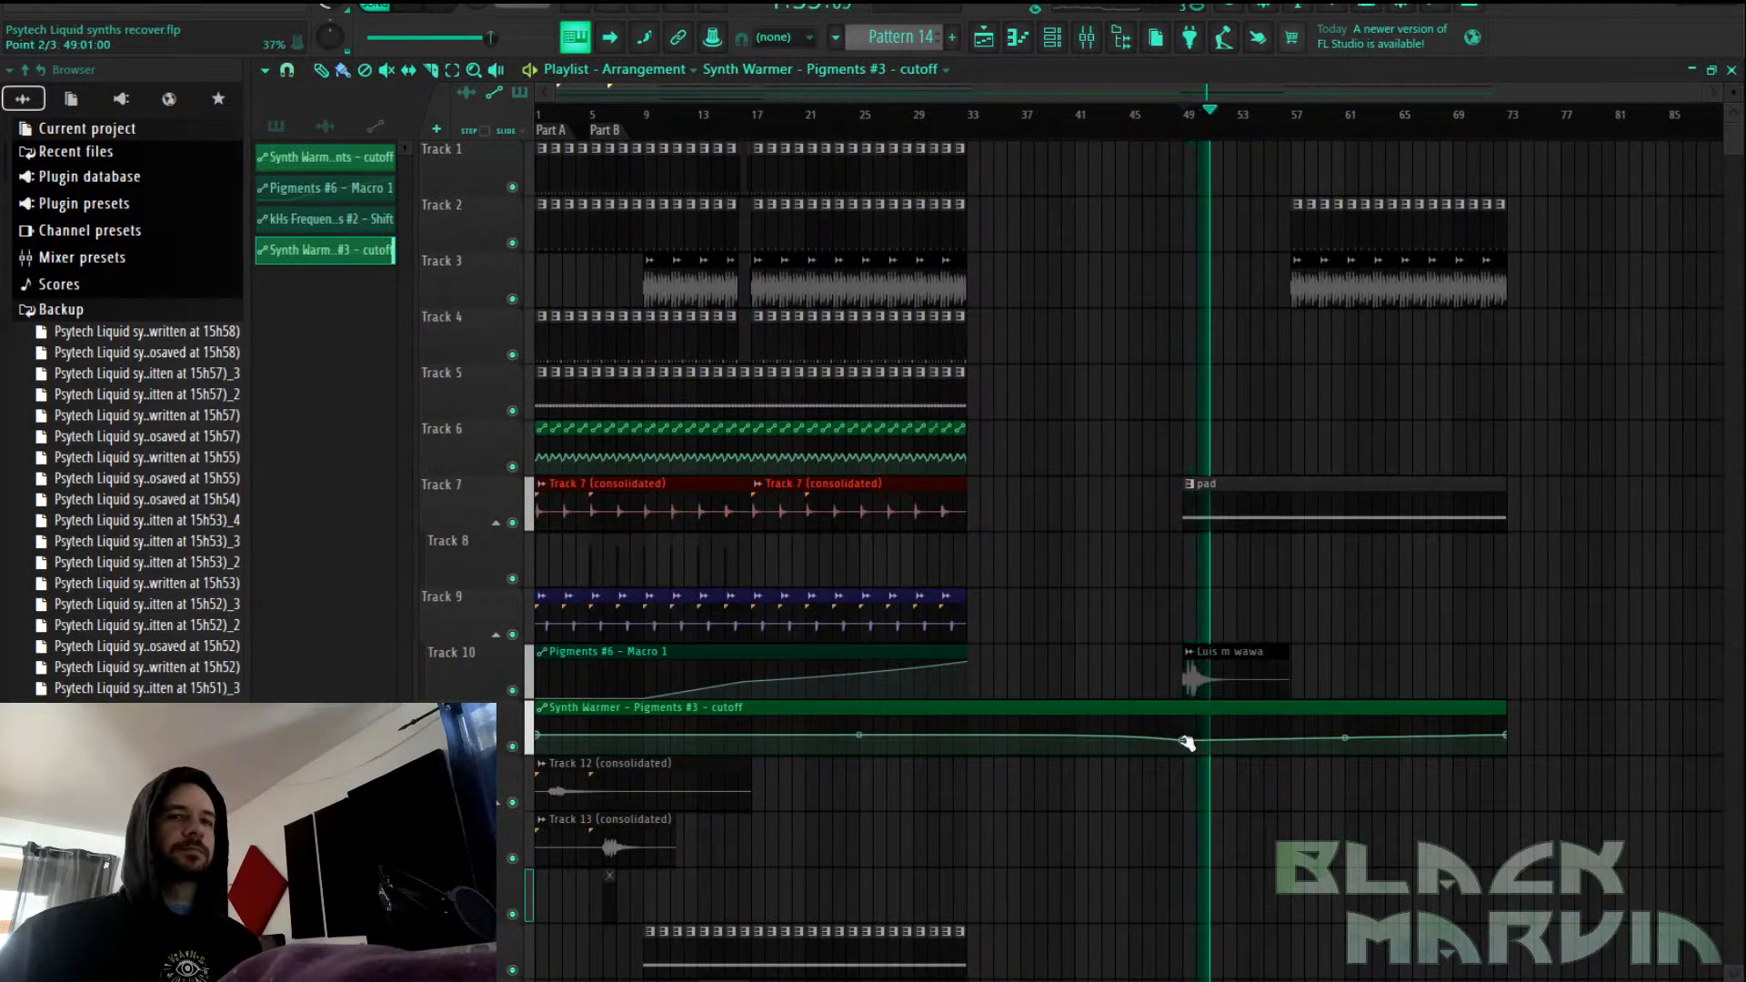
{"action": "right_click", "coordinate": [1347, 732]}
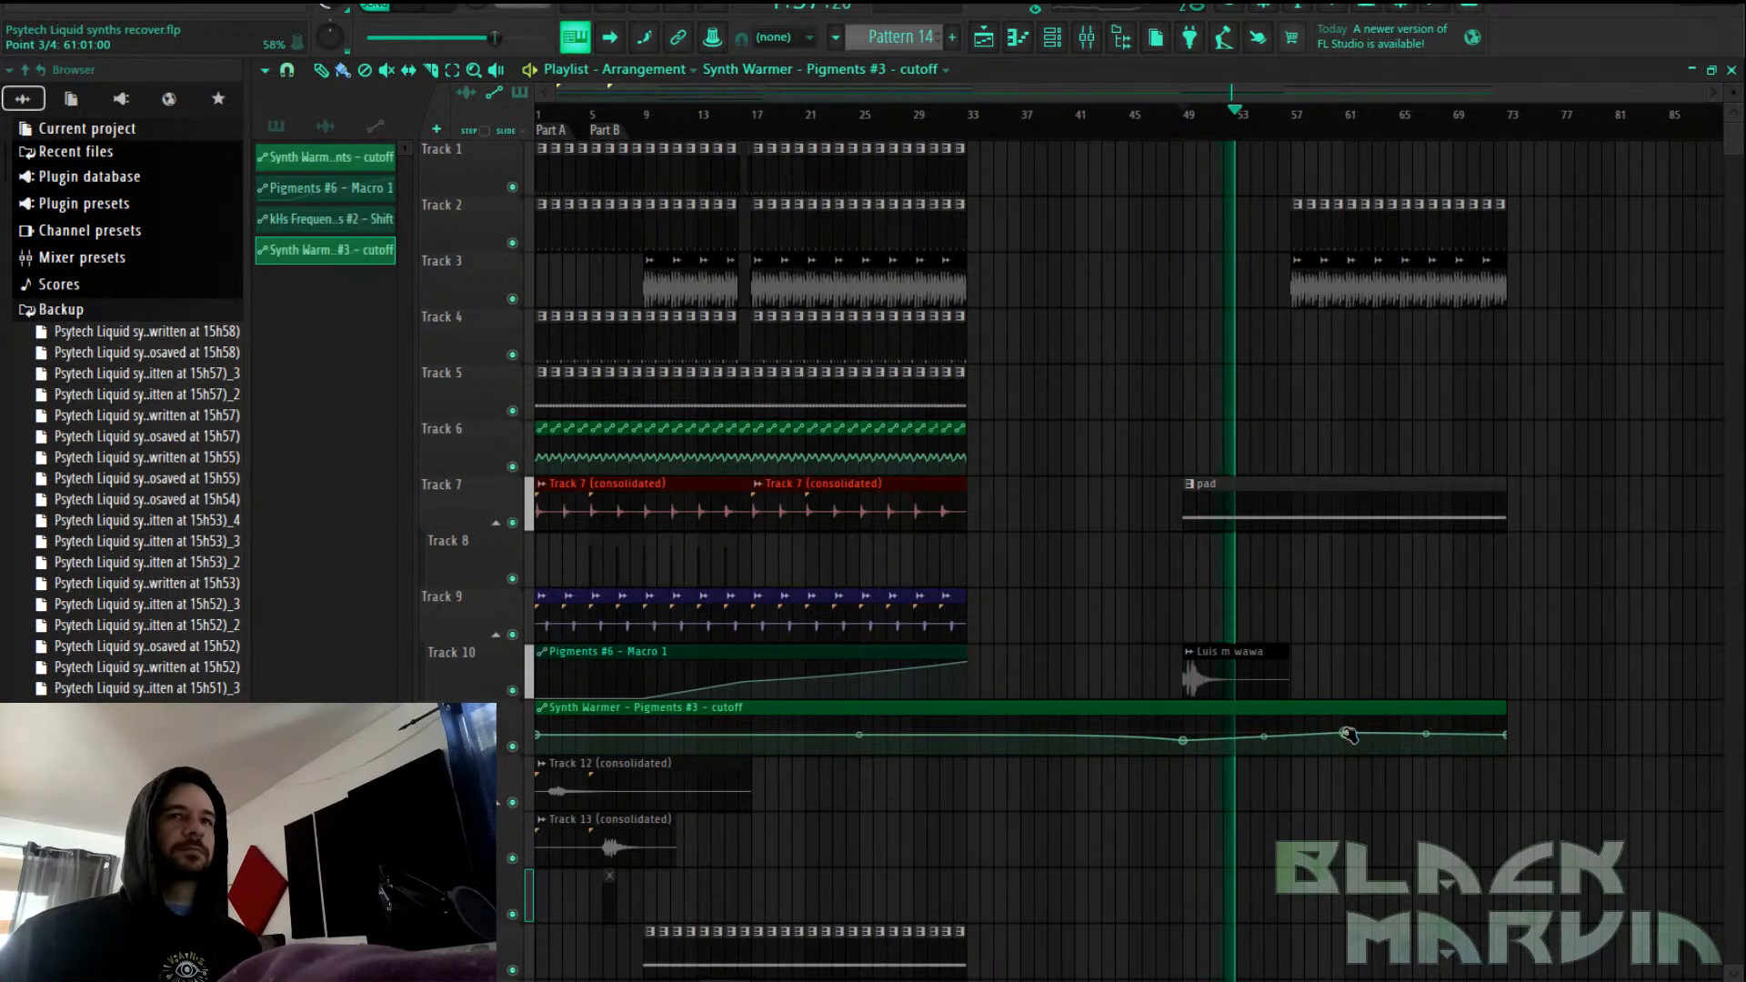
{"action": "left_click_drag", "start_coordinate": [1347, 734], "coordinate": [1306, 735]}
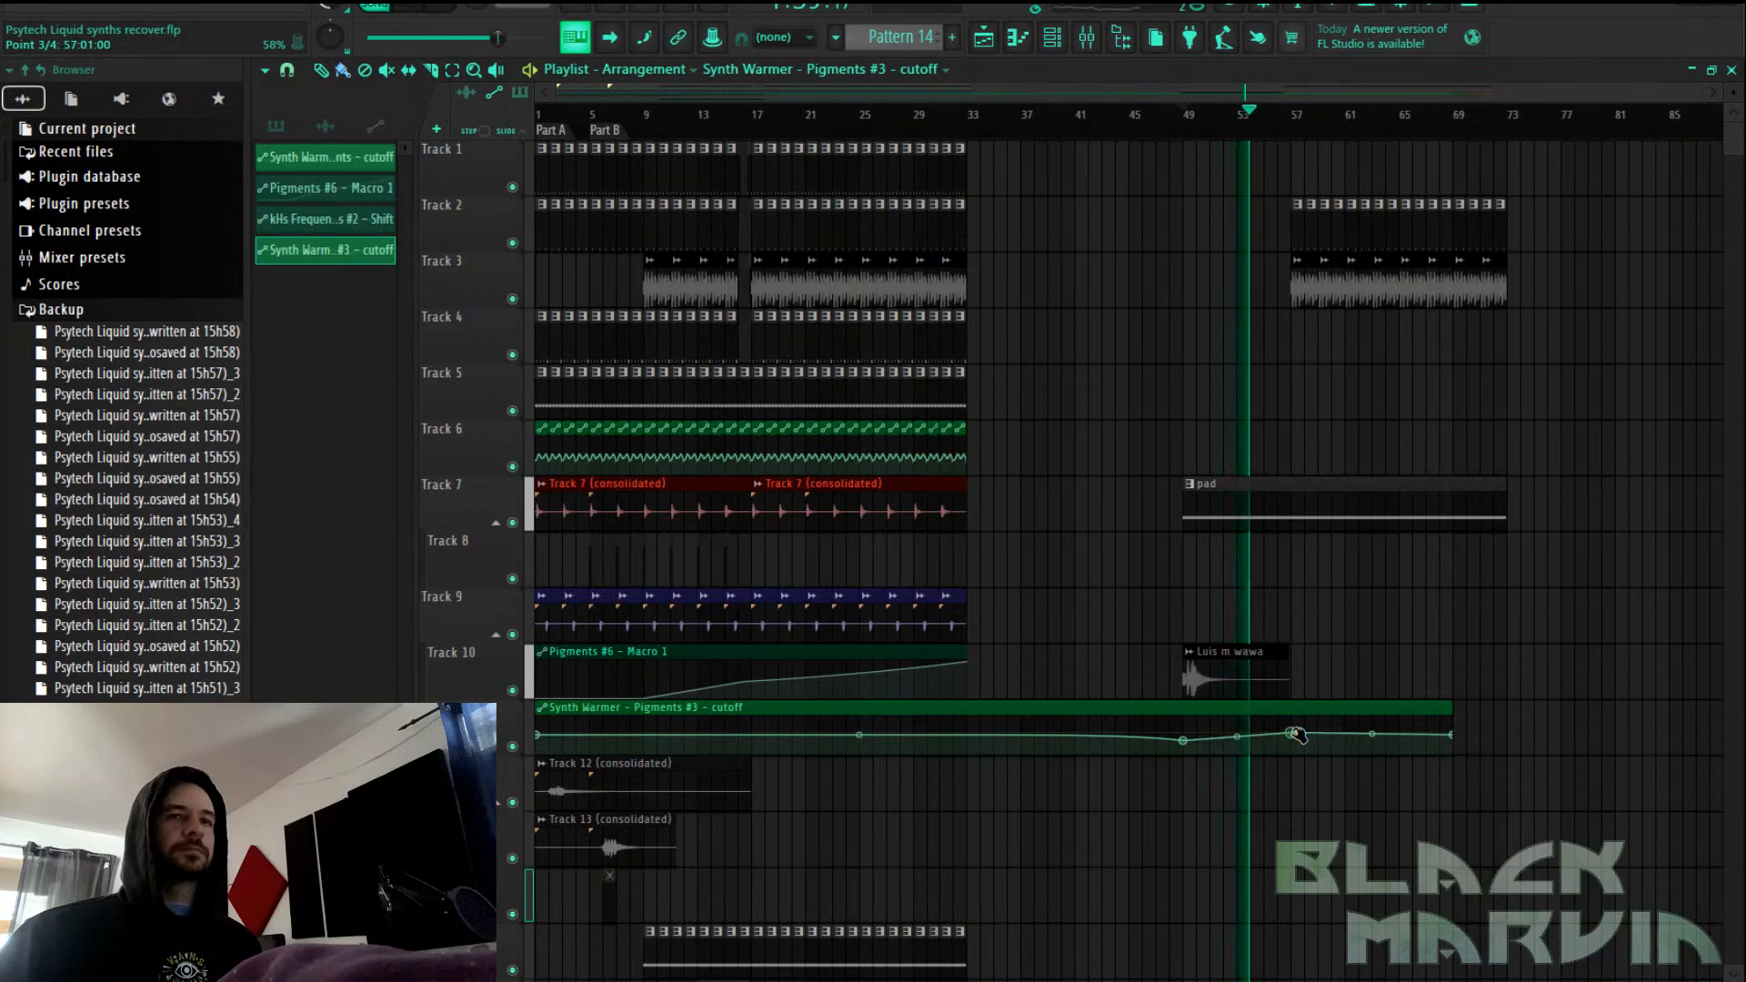
{"action": "scroll", "coordinate": [1507, 131], "scroll_direction": "up", "scroll_amount": 2}
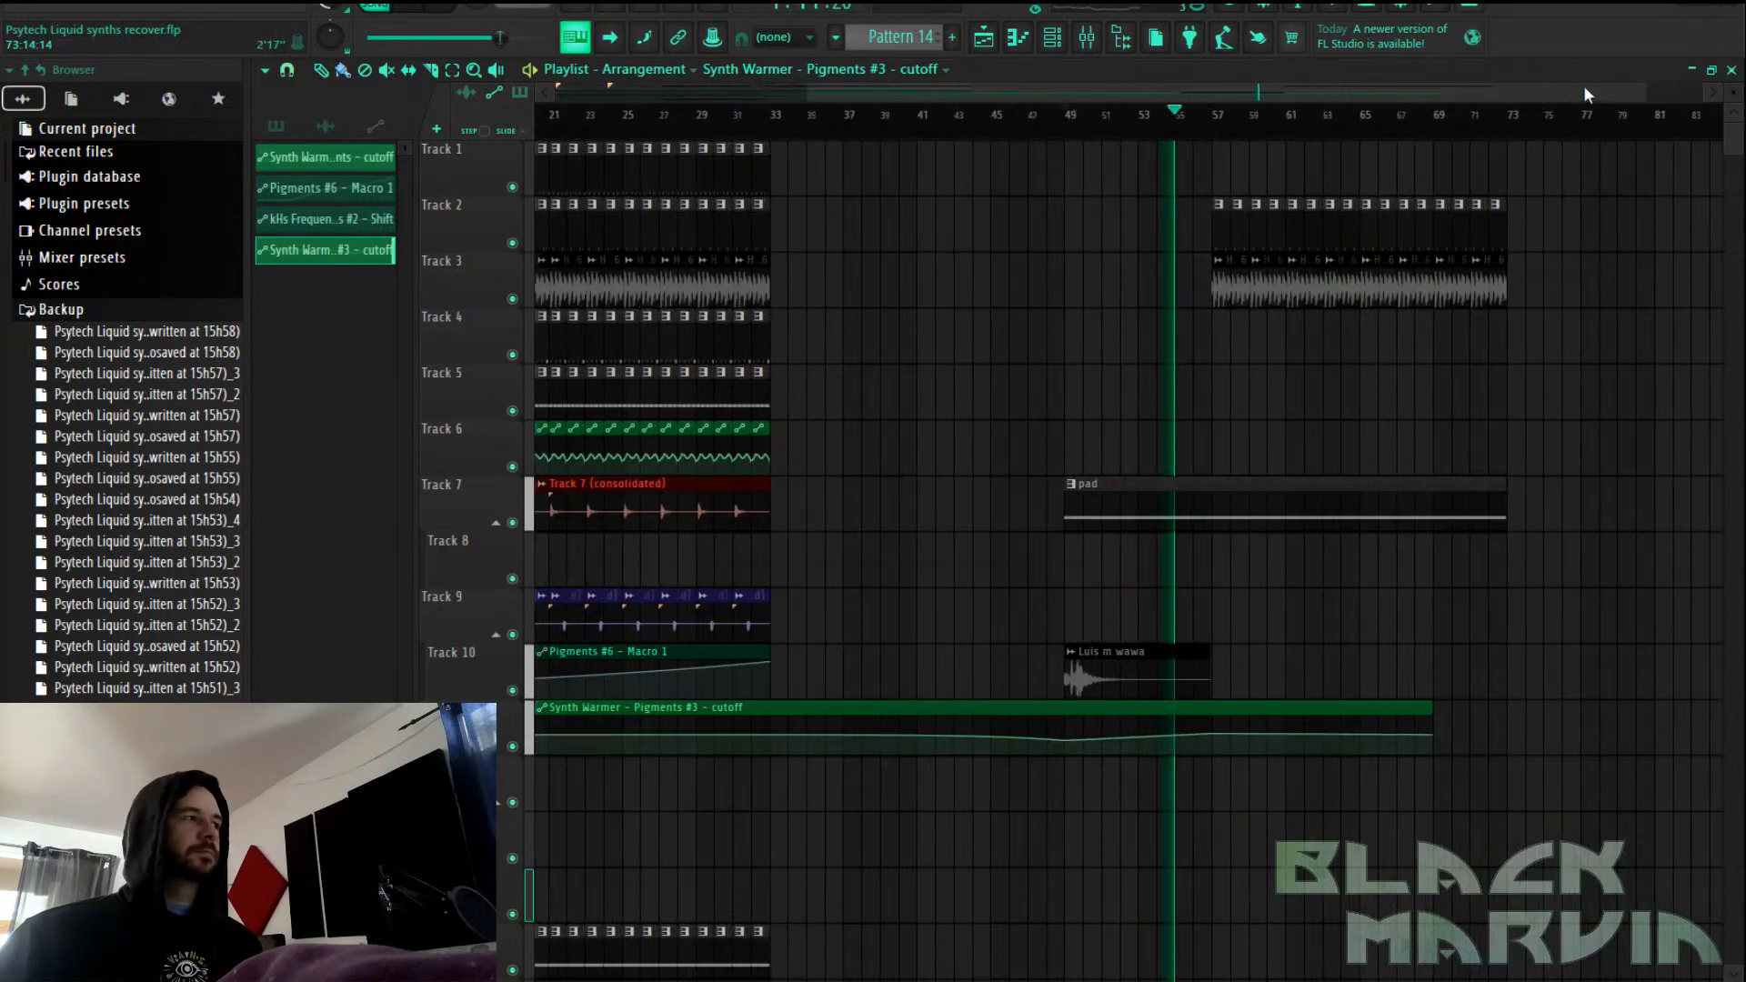
{"action": "left_click_drag", "start_coordinate": [1434, 733], "coordinate": [1508, 727]}
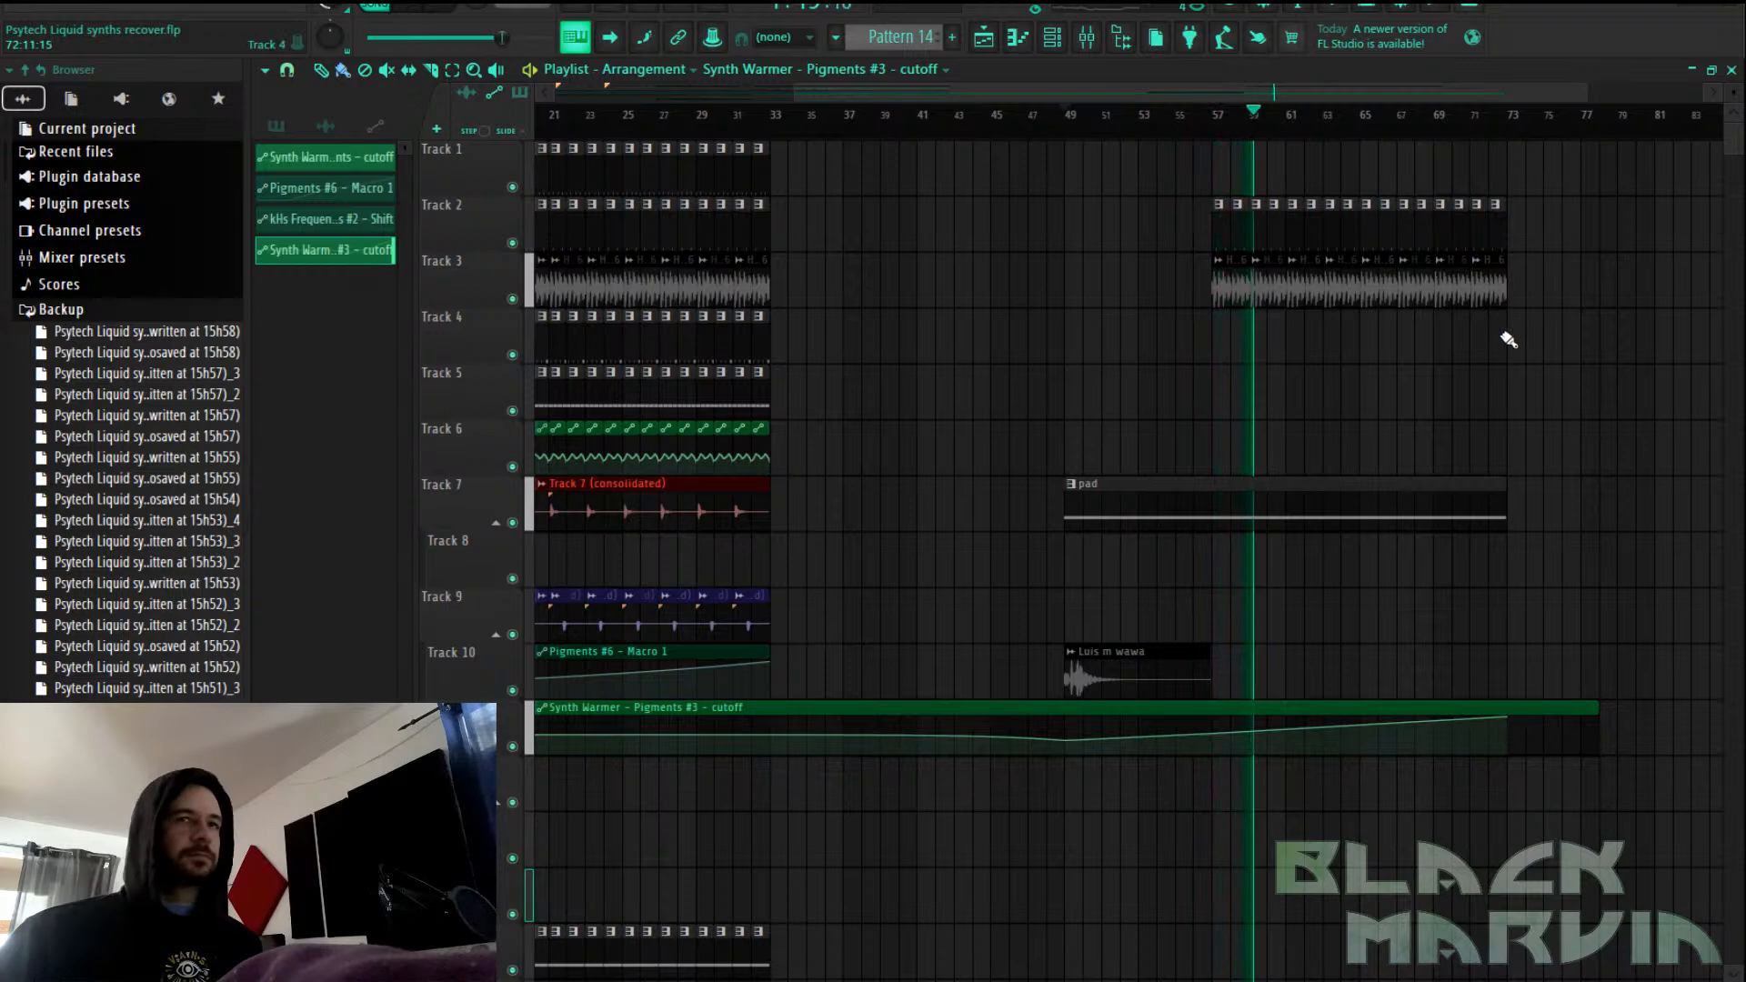
Load the DJMFilter effect into slot 6 of mixer Insert 1
{"action": "scroll", "coordinate": [1417, 136], "scroll_direction": "down", "scroll_amount": 2}
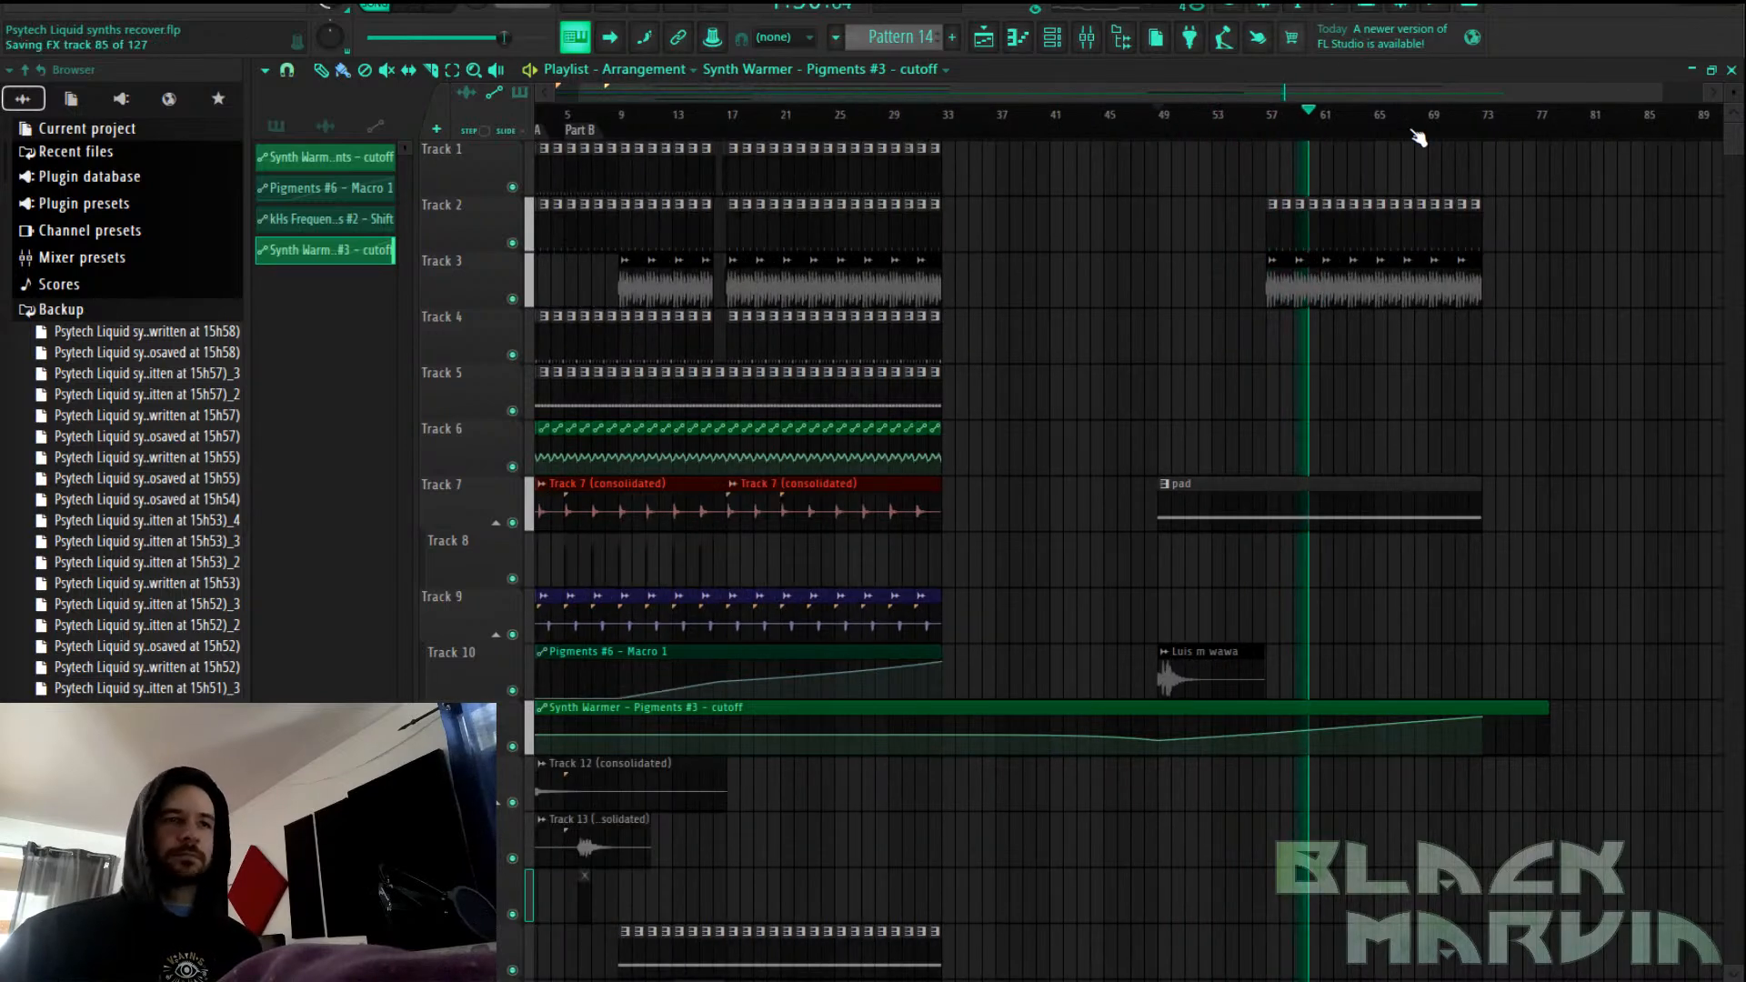
{"action": "left_click_drag", "start_coordinate": [1154, 98], "coordinate": [1327, 108]}
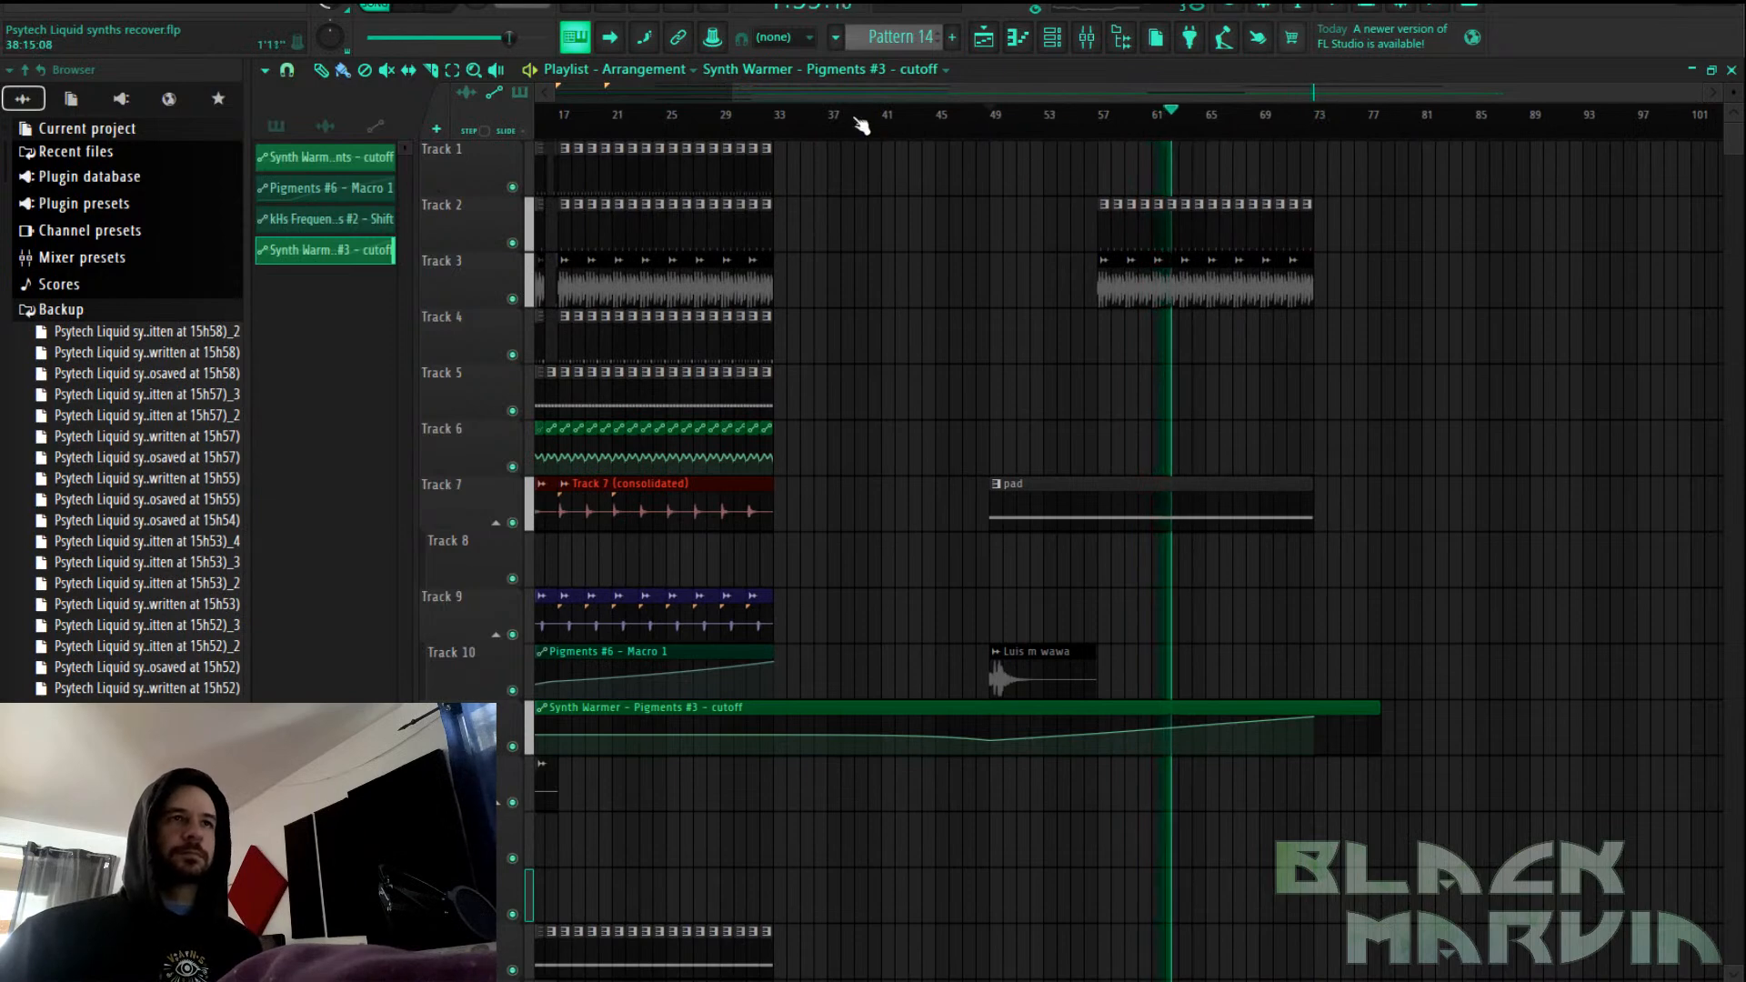
{"action": "key", "text": "F9"}
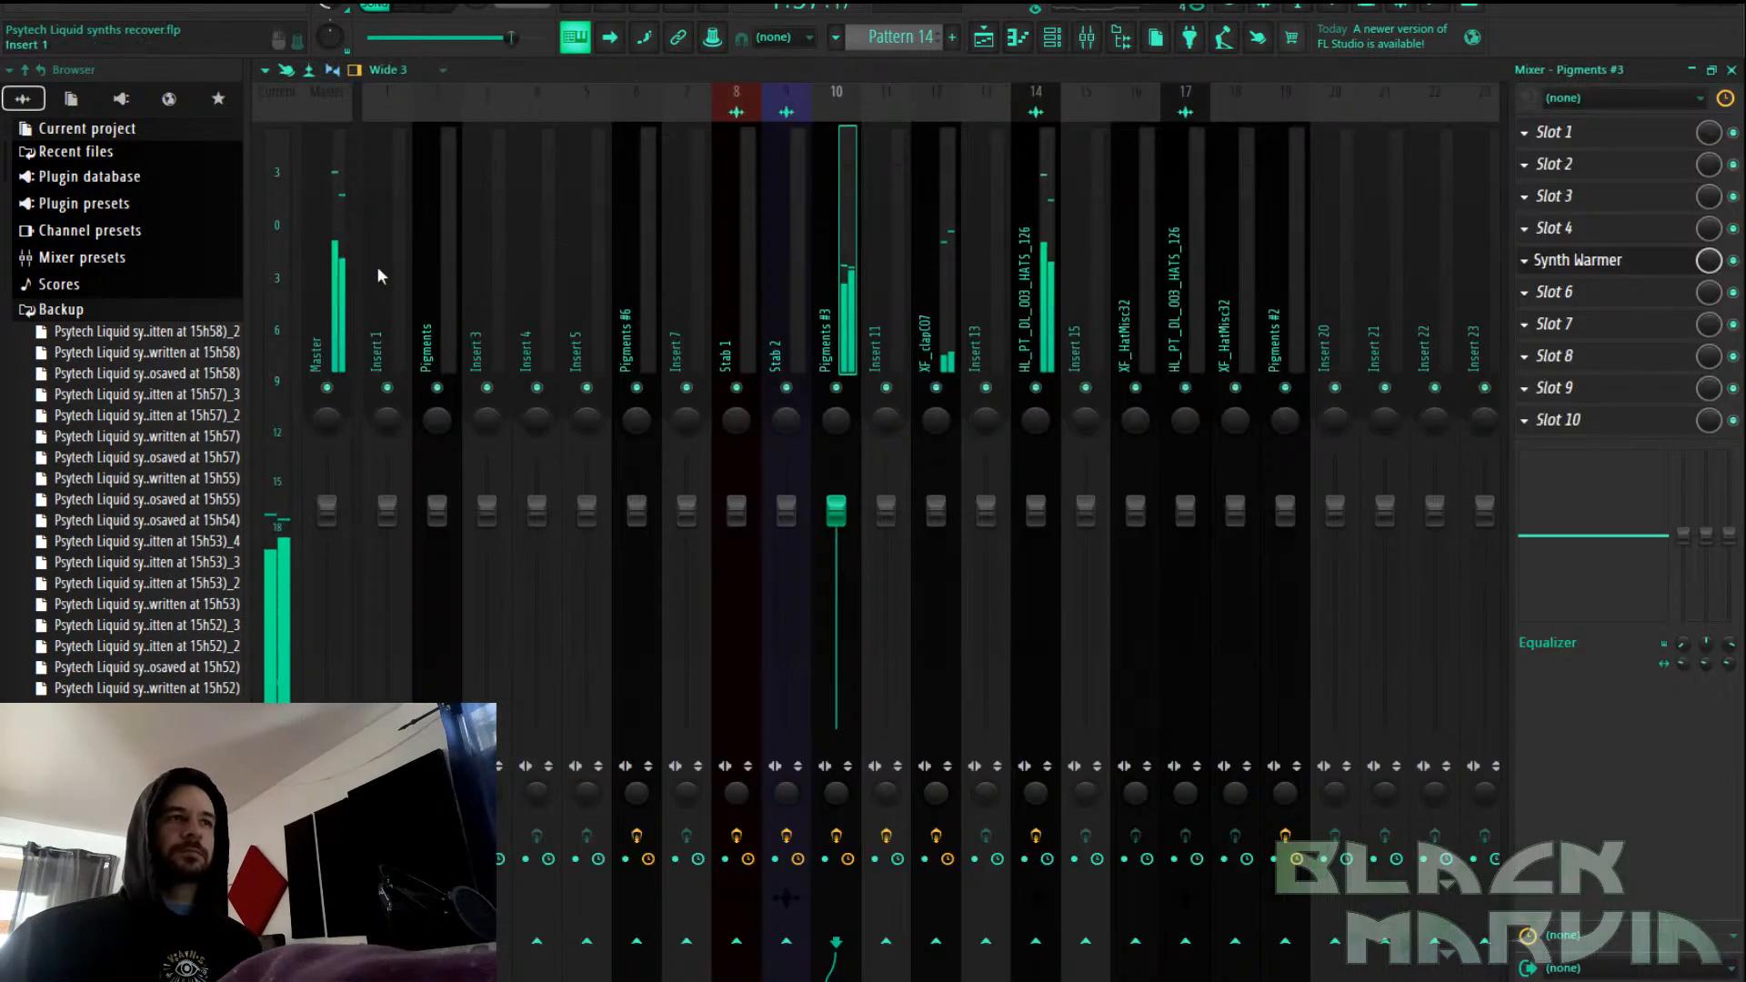
{"action": "left_click", "coordinate": [1624, 262]}
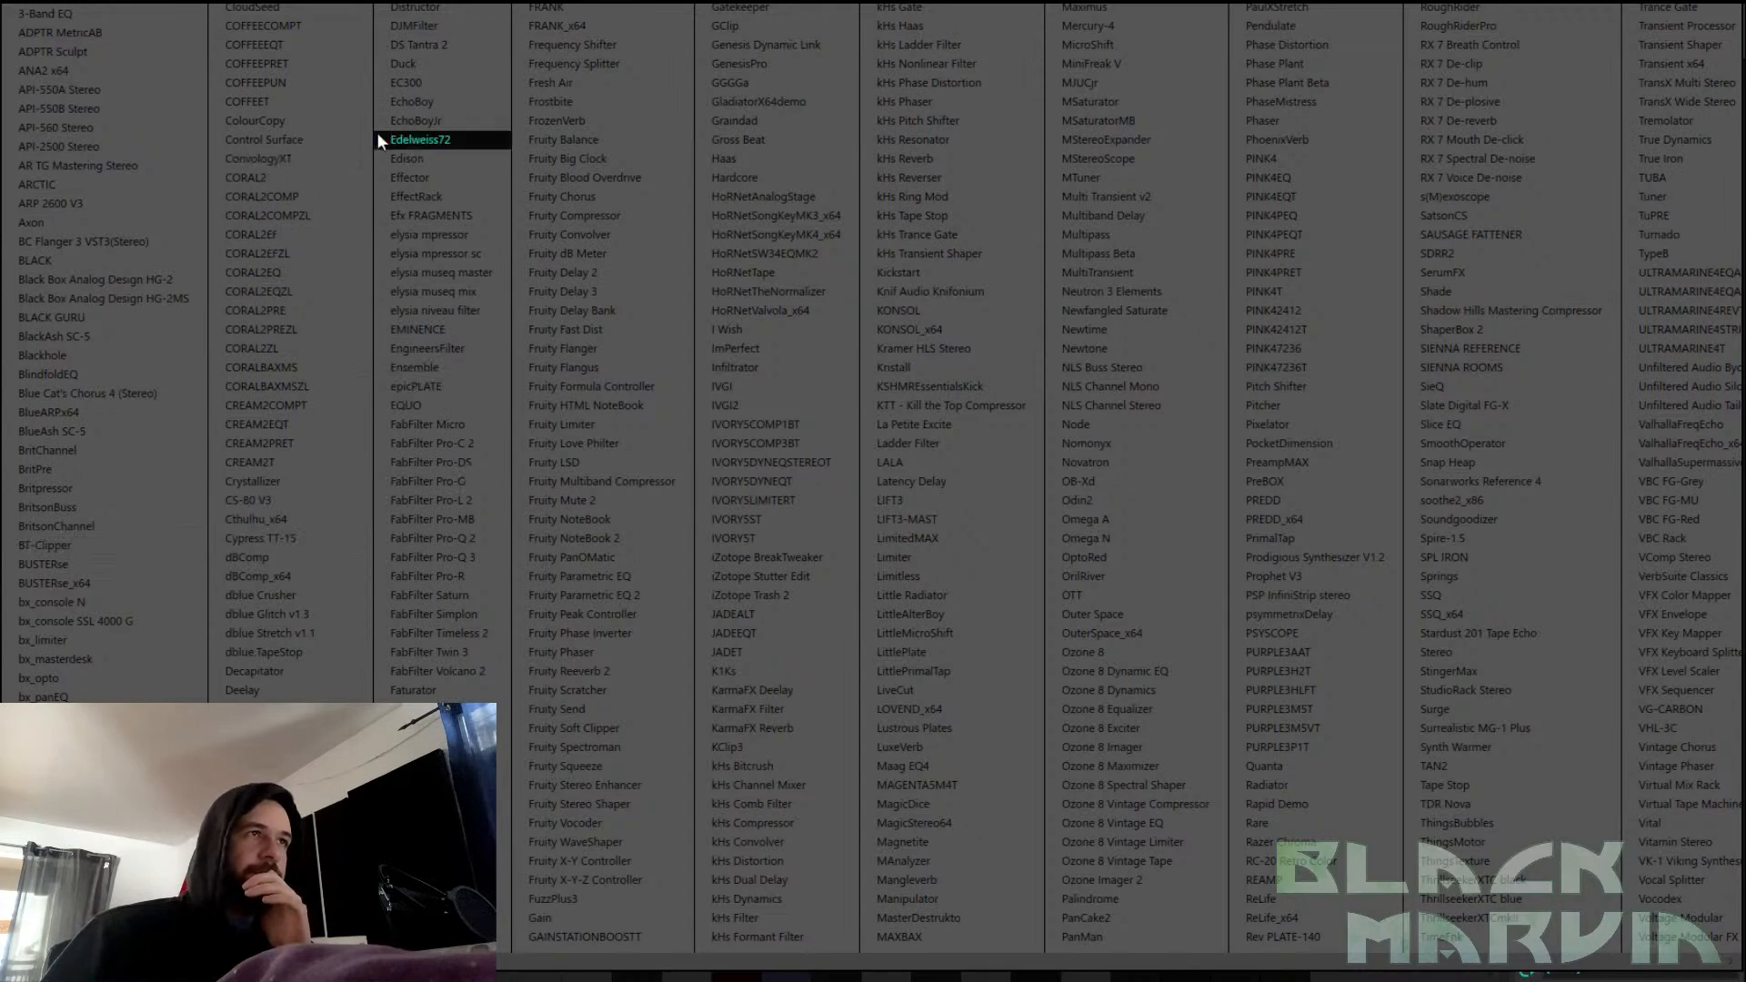
{"action": "left_click", "coordinate": [425, 25]}
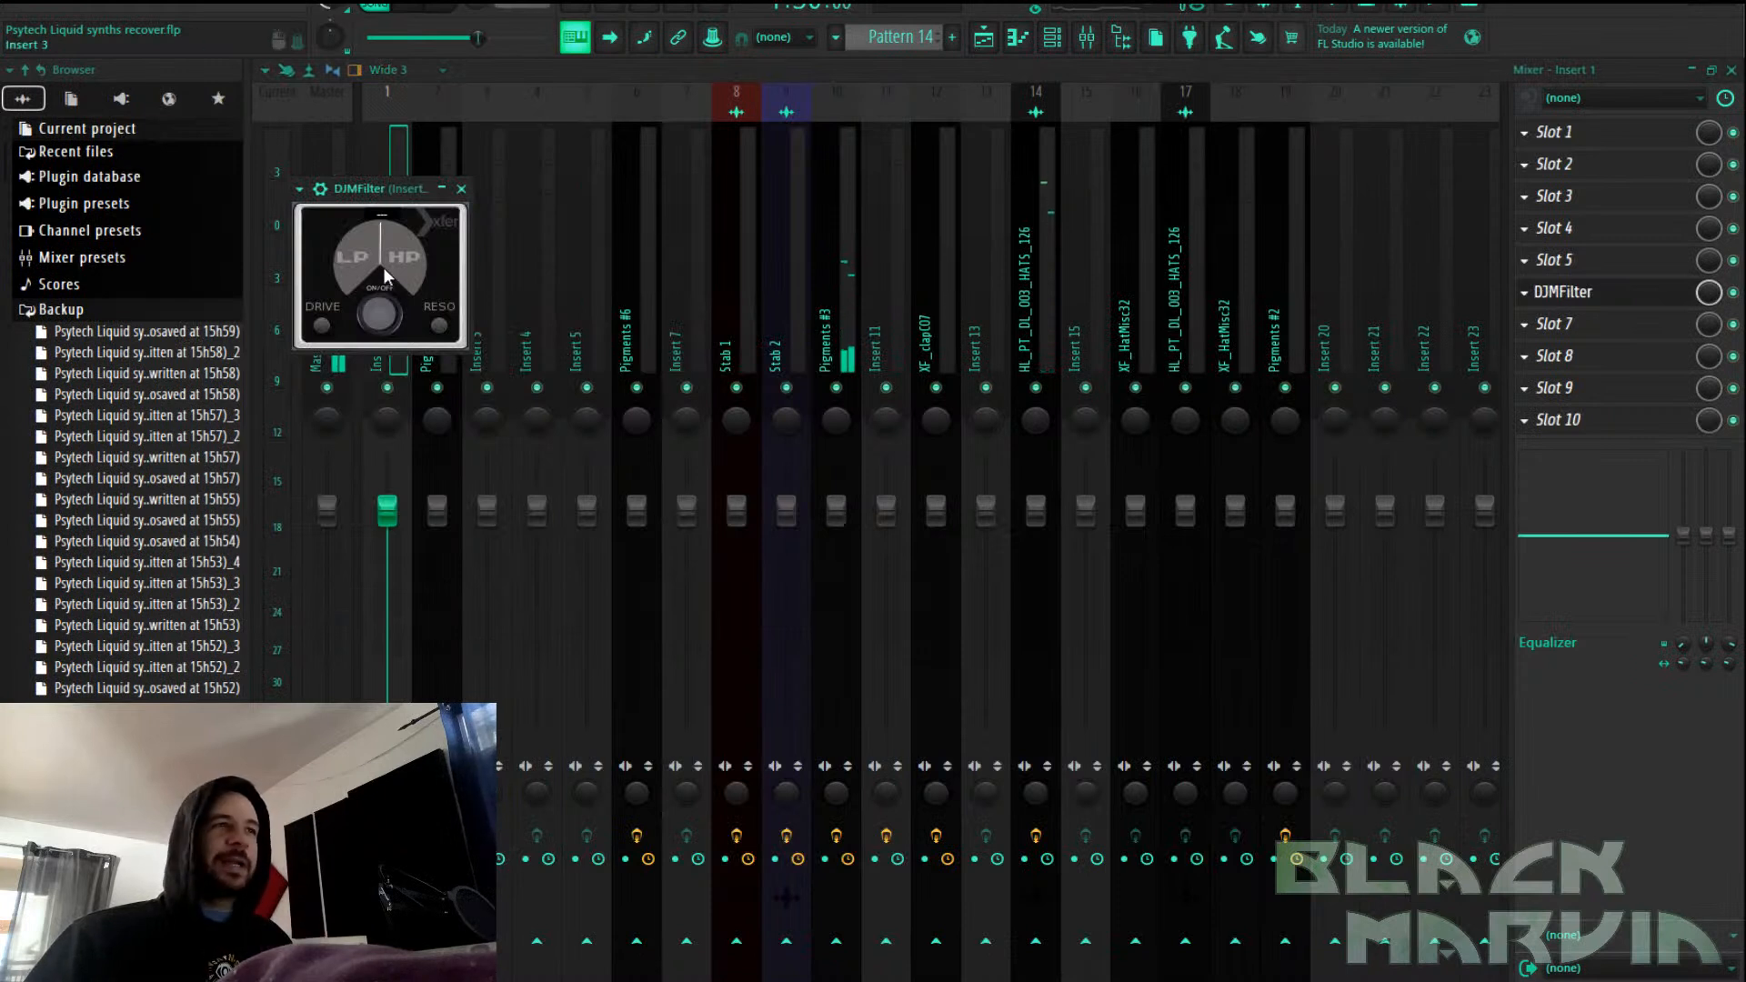
Create an automation clip for the DJMFilter knob on Insert 1 and return to the playlist
{"action": "left_click", "coordinate": [287, 8]}
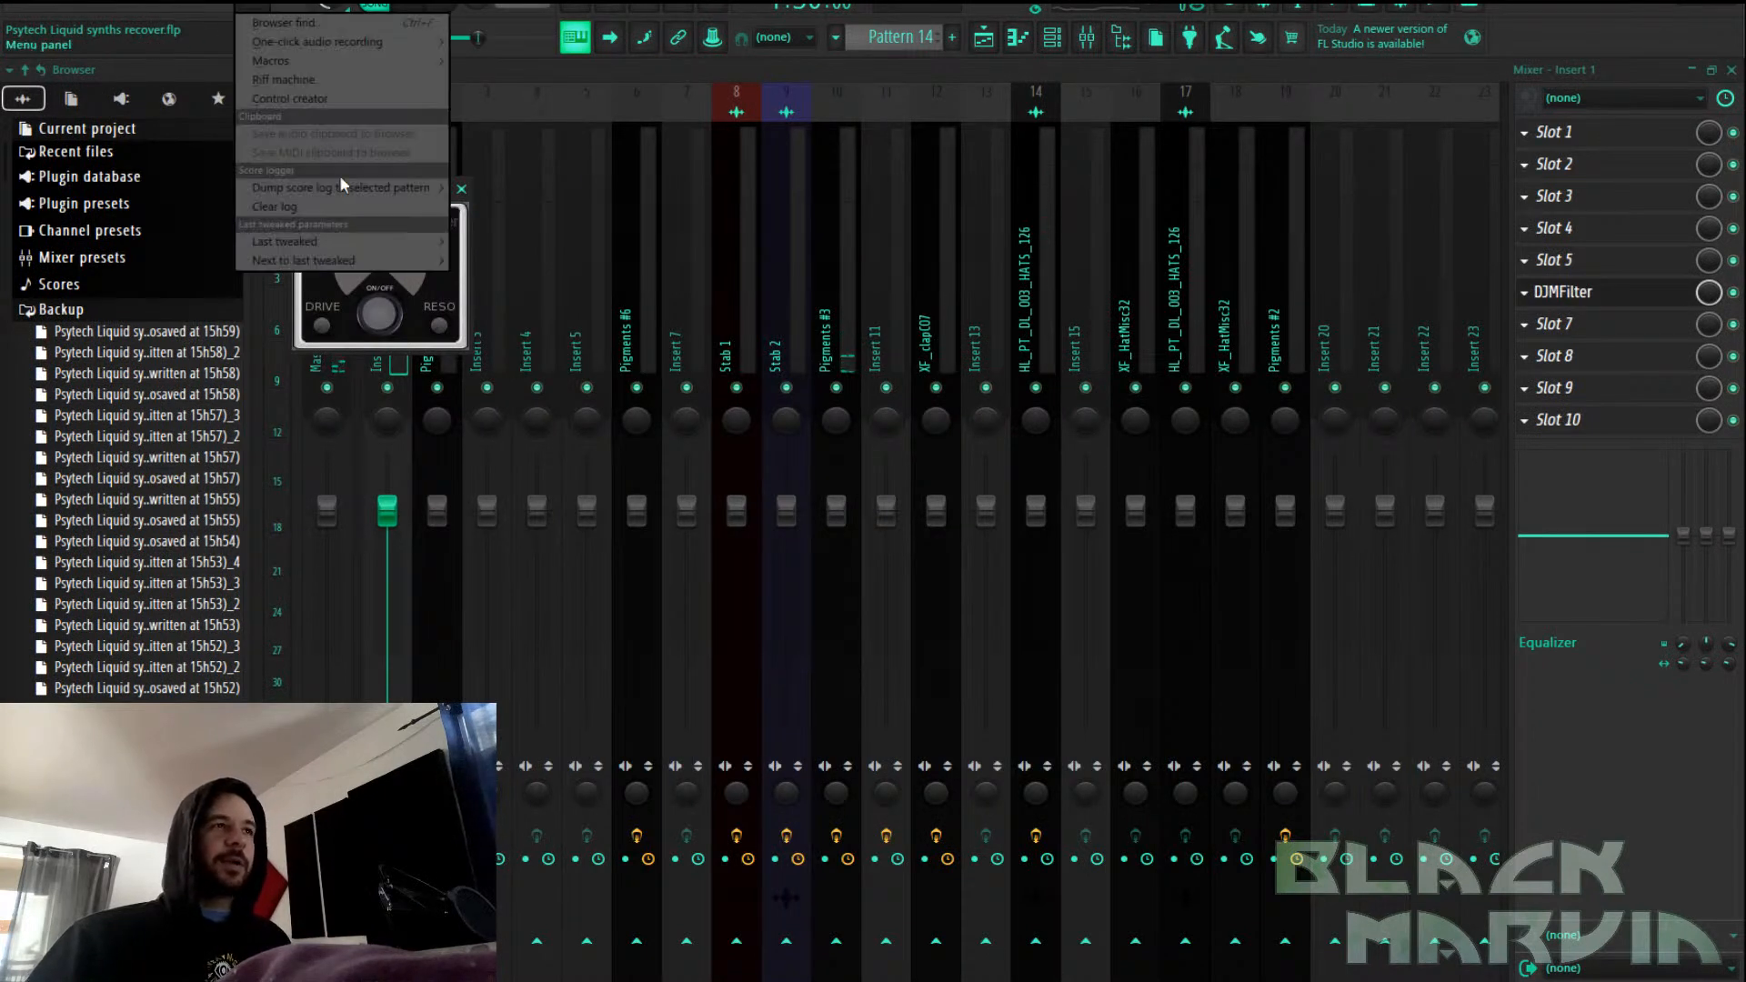
{"action": "mouse_move", "coordinate": [366, 242]}
{"action": "left_click", "coordinate": [598, 374]}
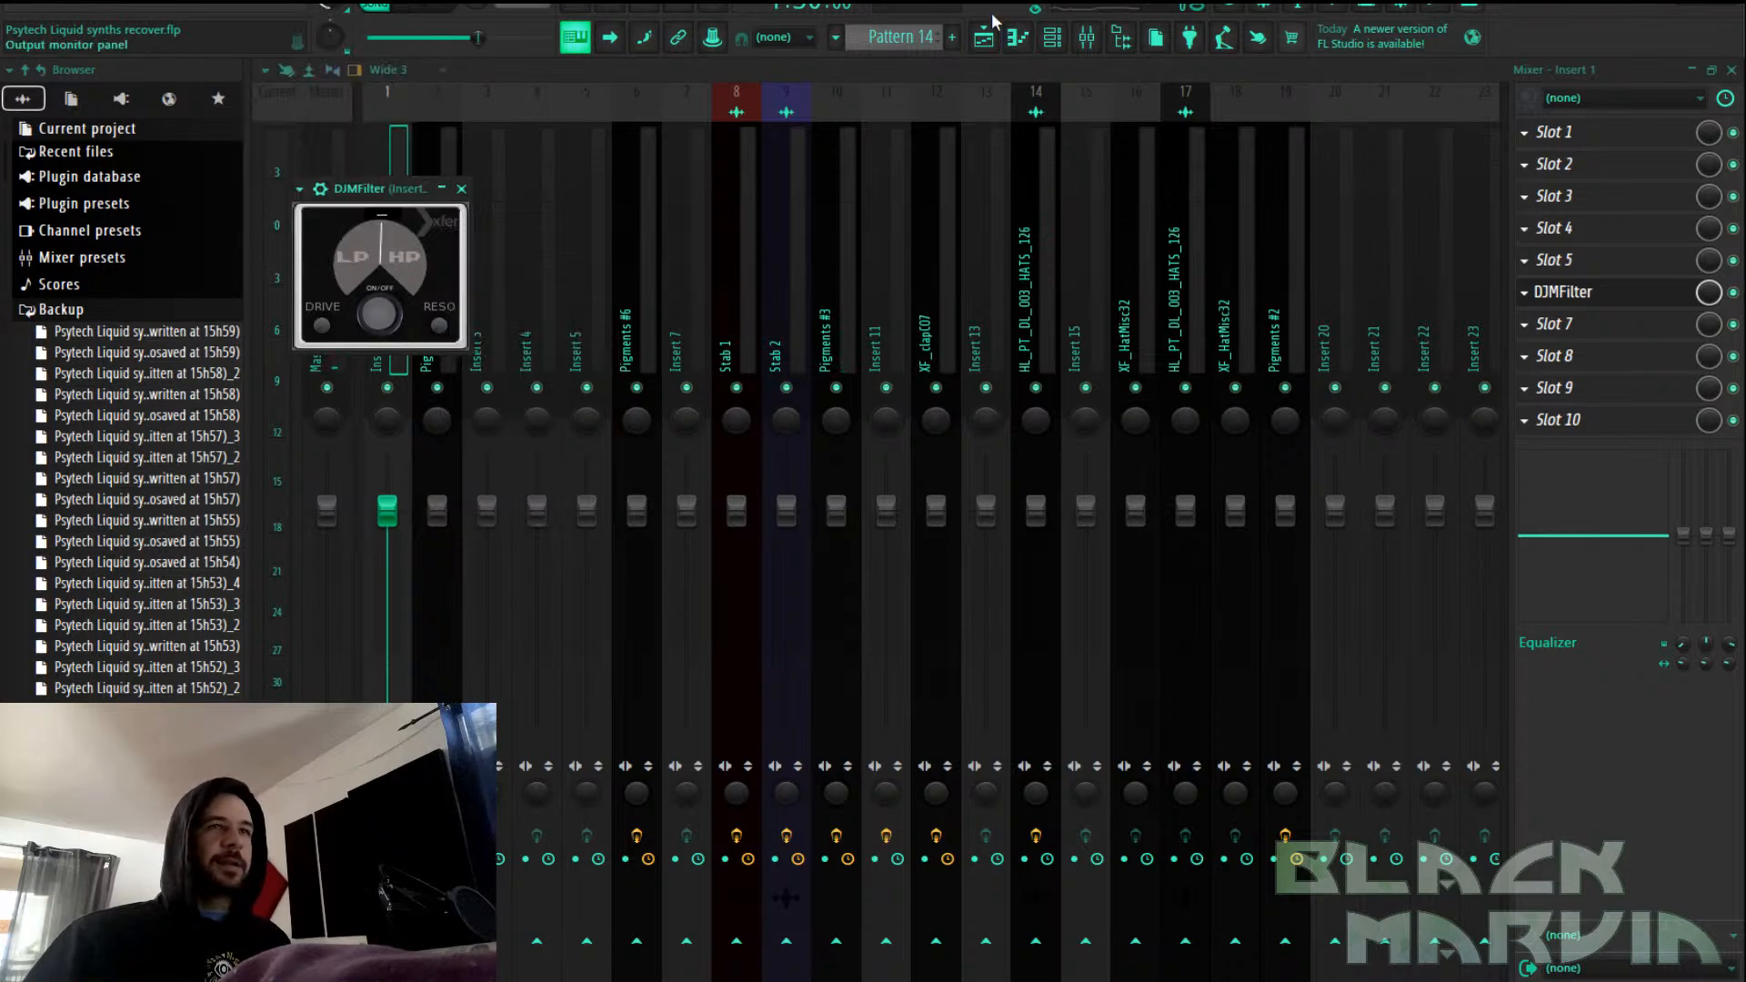
{"action": "left_click", "coordinate": [996, 35]}
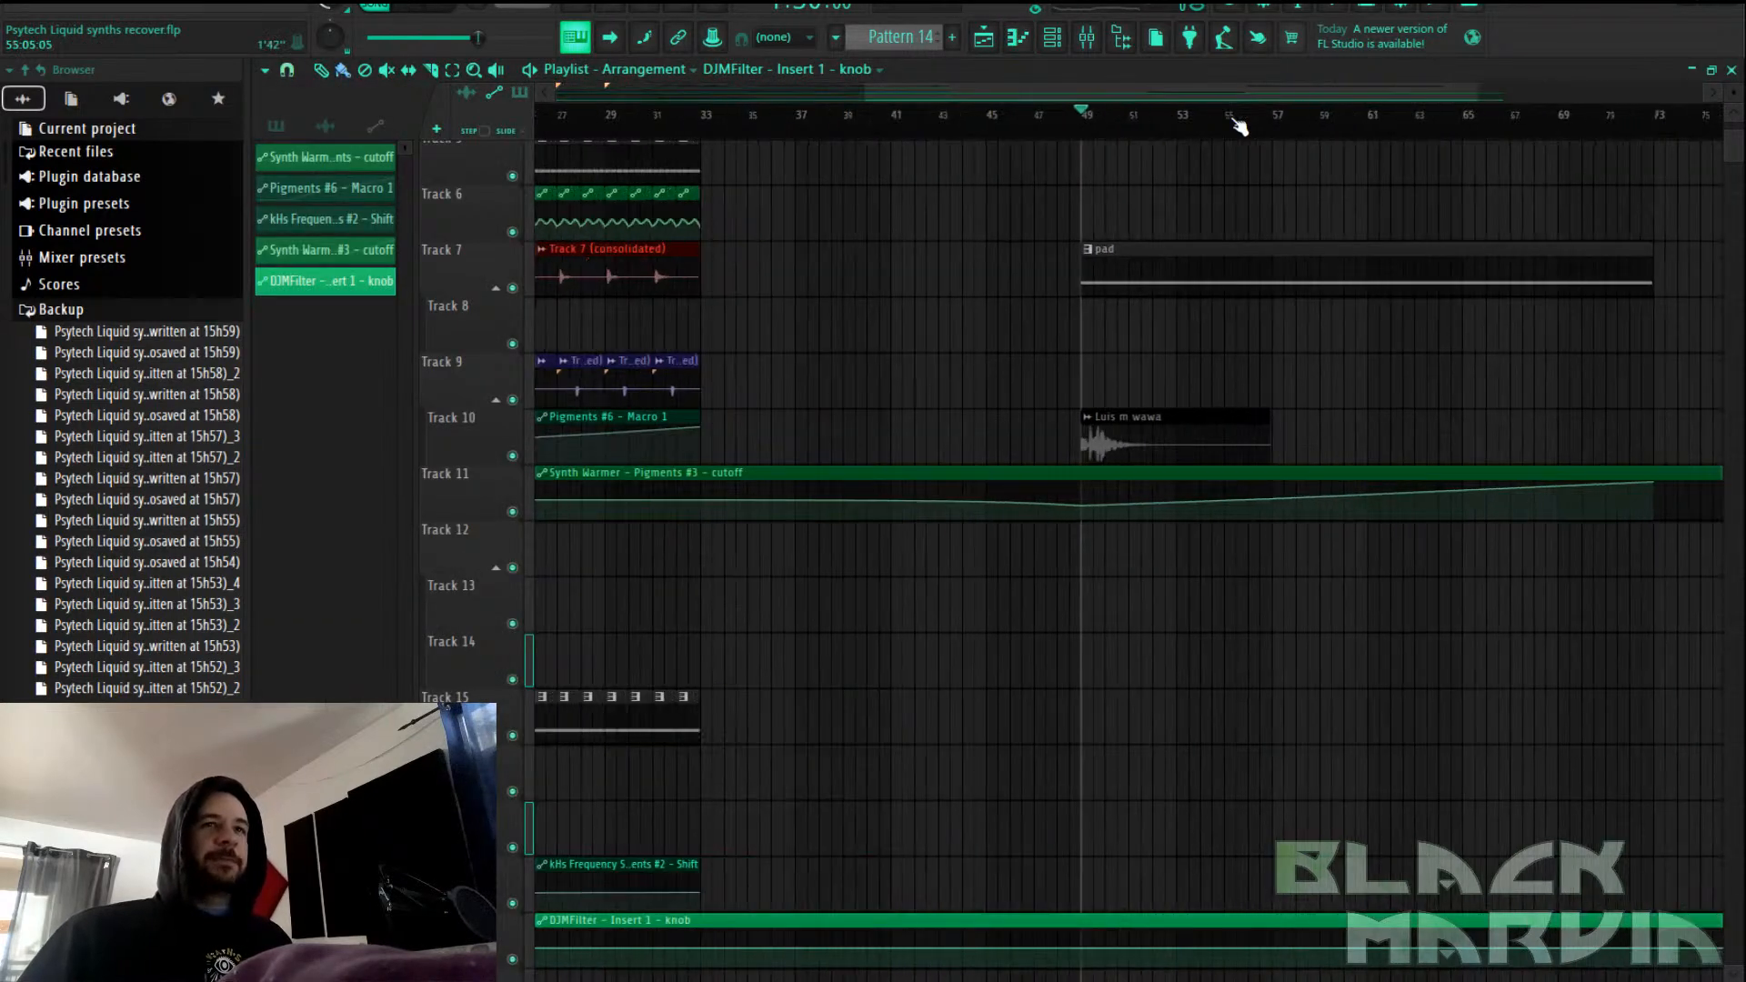
Paint Pattern 1 clips on Track 1 from bar 57 to bar 73, above the clap and loop clips
{"action": "scroll", "coordinate": [1413, 244], "scroll_direction": "down", "scroll_amount": 5}
{"action": "scroll", "coordinate": [1291, 331], "scroll_direction": "up", "scroll_amount": 10}
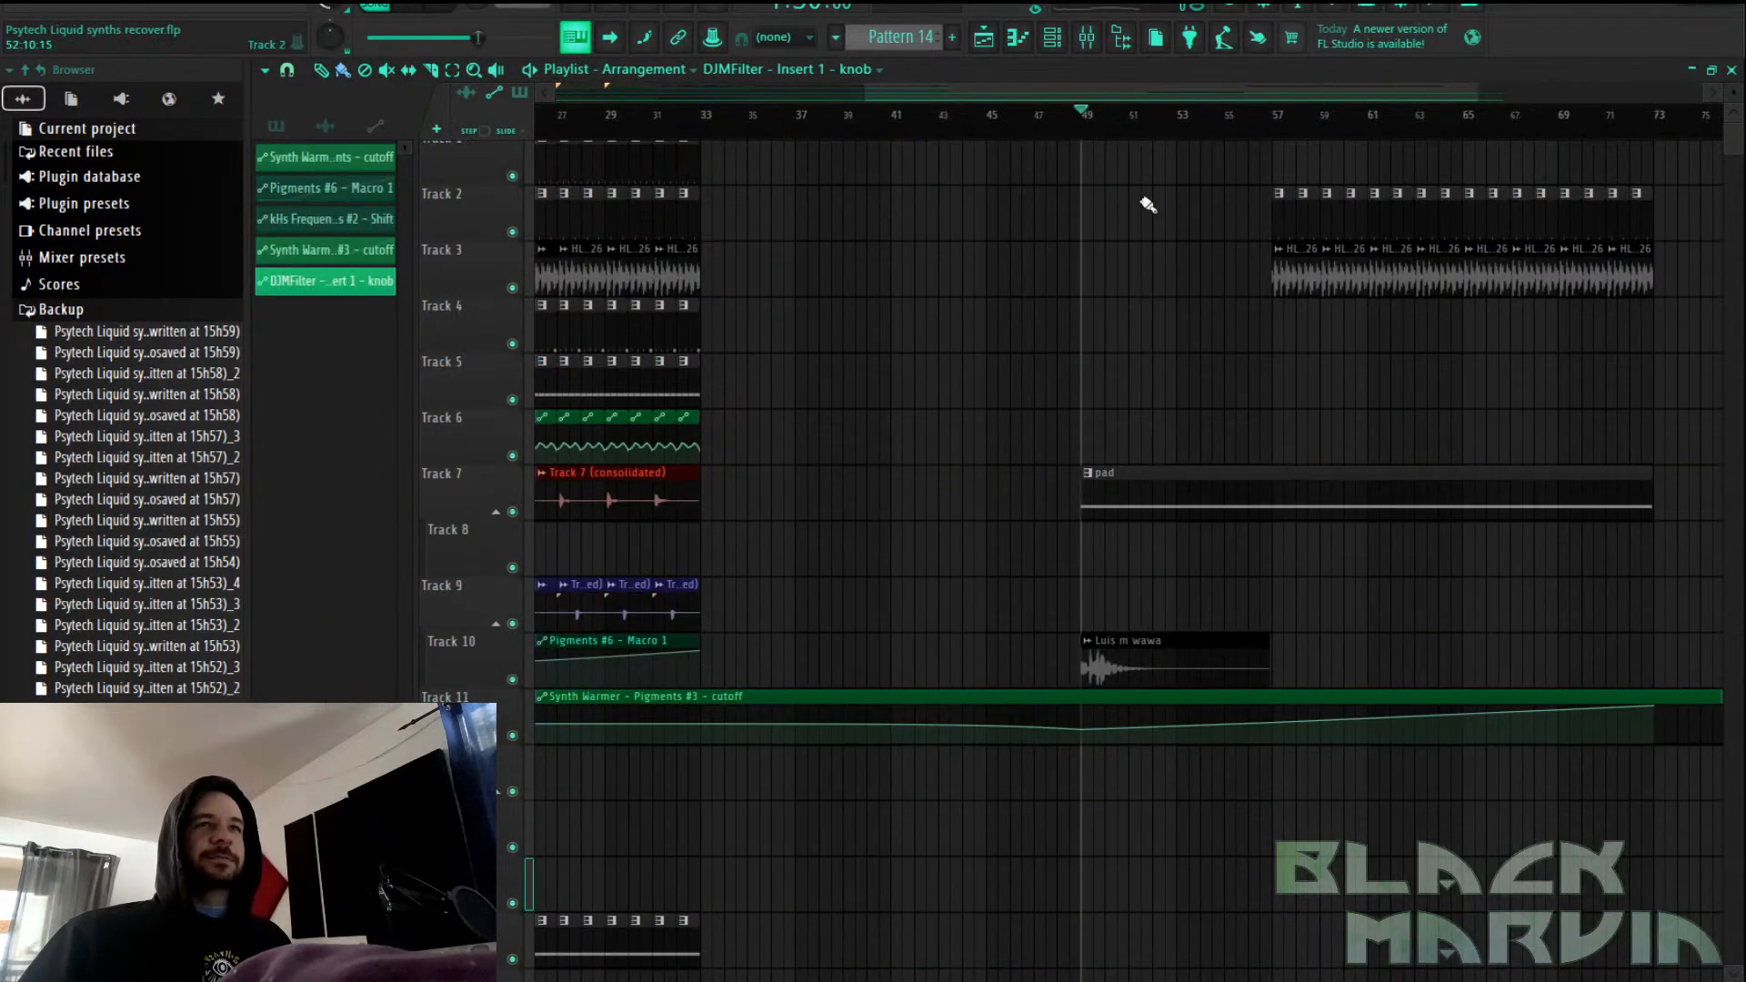
{"action": "left_click", "coordinate": [694, 189]}
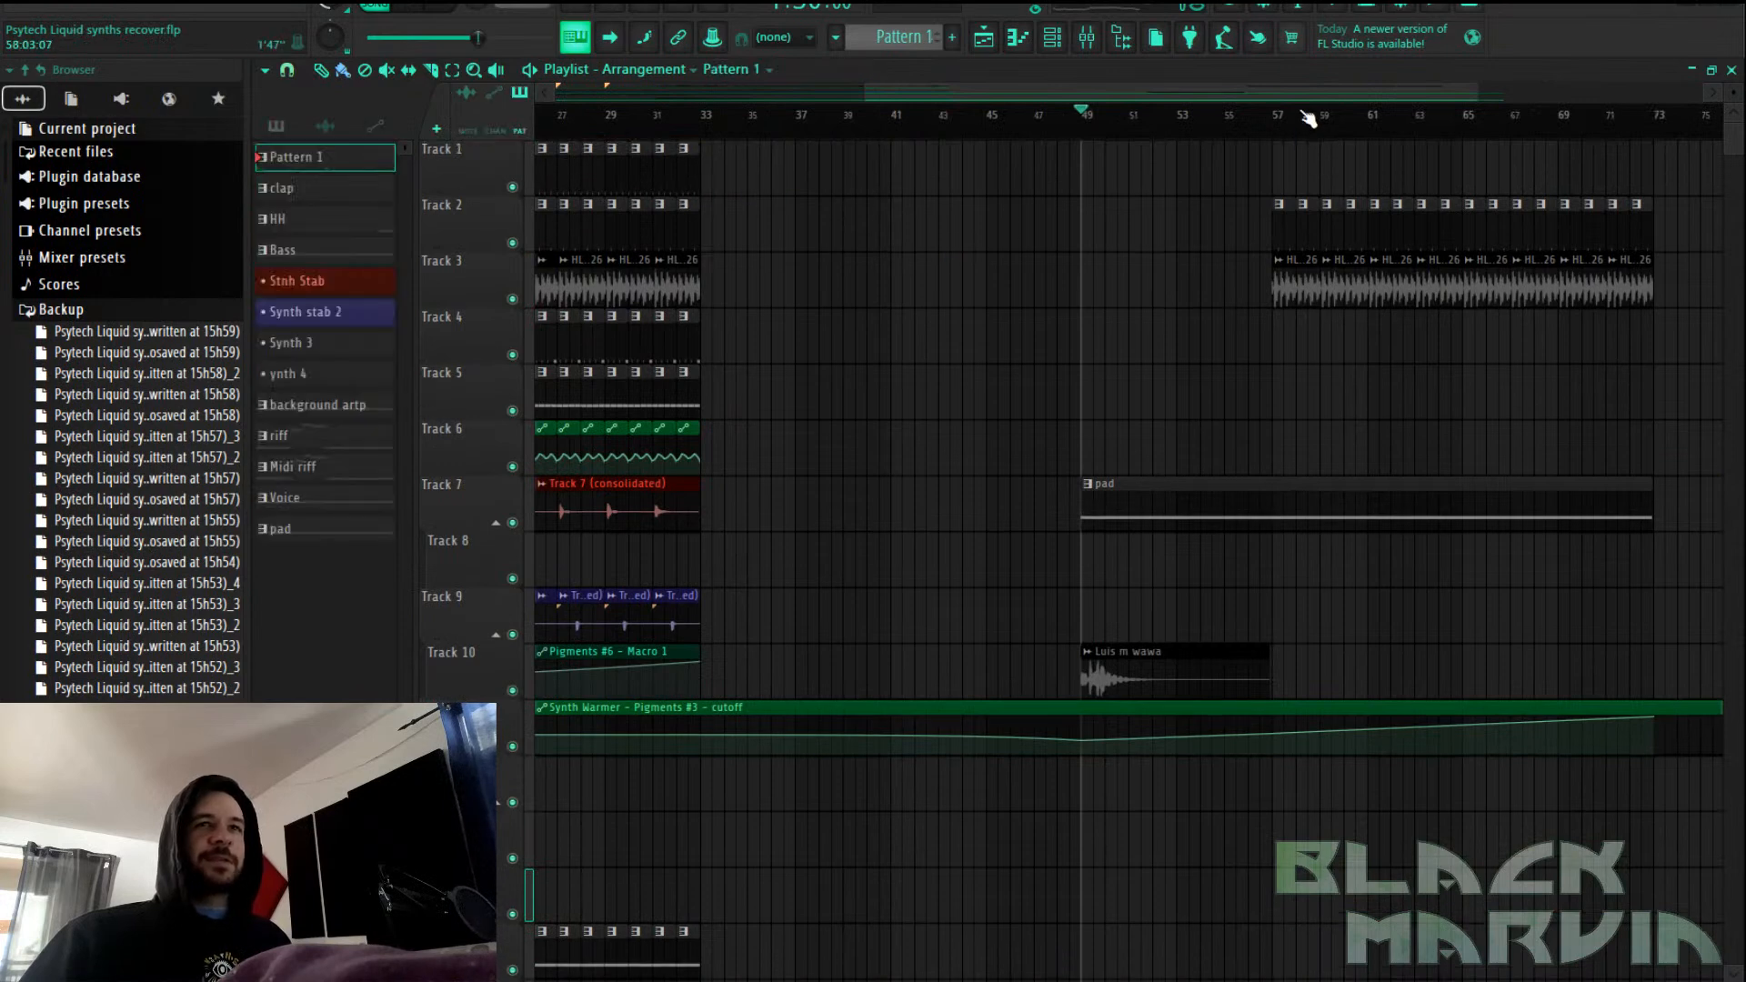
{"action": "scroll", "coordinate": [1401, 121], "scroll_direction": "right", "scroll_amount": 4}
{"action": "left_click_drag", "start_coordinate": [937, 175], "coordinate": [1310, 178]}
{"action": "scroll", "coordinate": [1274, 115], "scroll_direction": "up", "scroll_amount": 3}
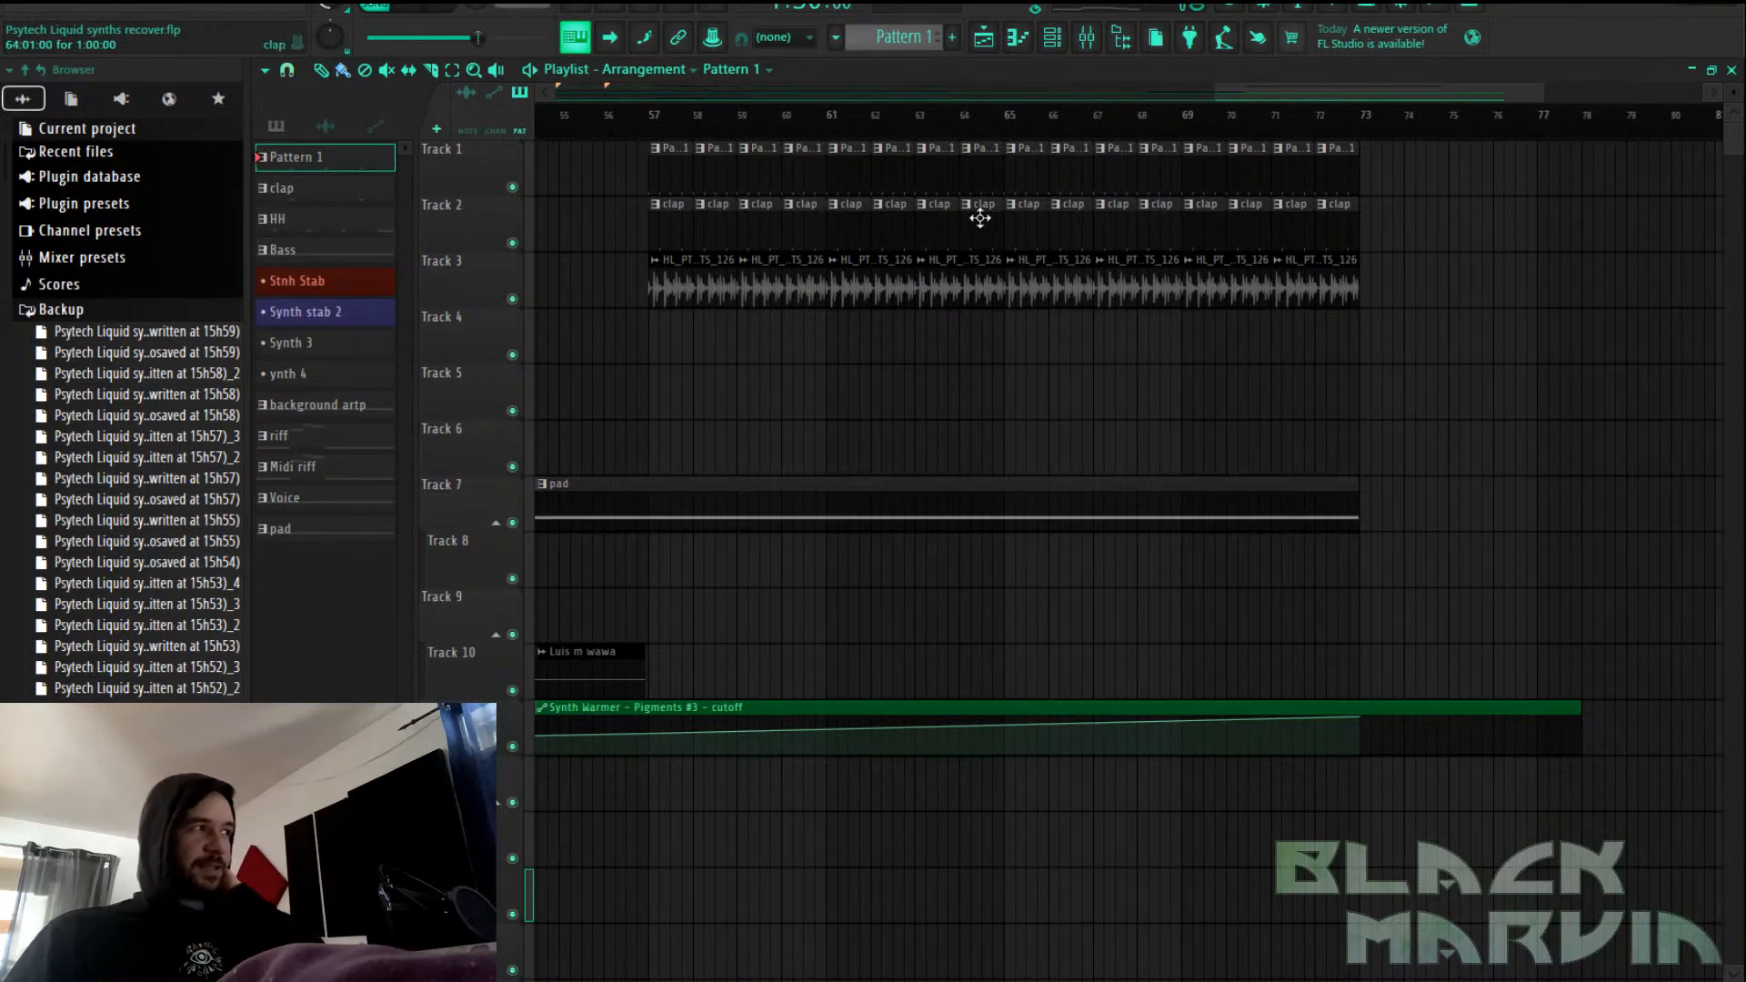
Play the arrangement from shortly before bar 57 to hear the percussion re-enter
{"action": "scroll", "coordinate": [733, 236], "scroll_direction": "down", "scroll_amount": 2}
{"action": "scroll", "coordinate": [593, 336], "scroll_direction": "down", "scroll_amount": 1}
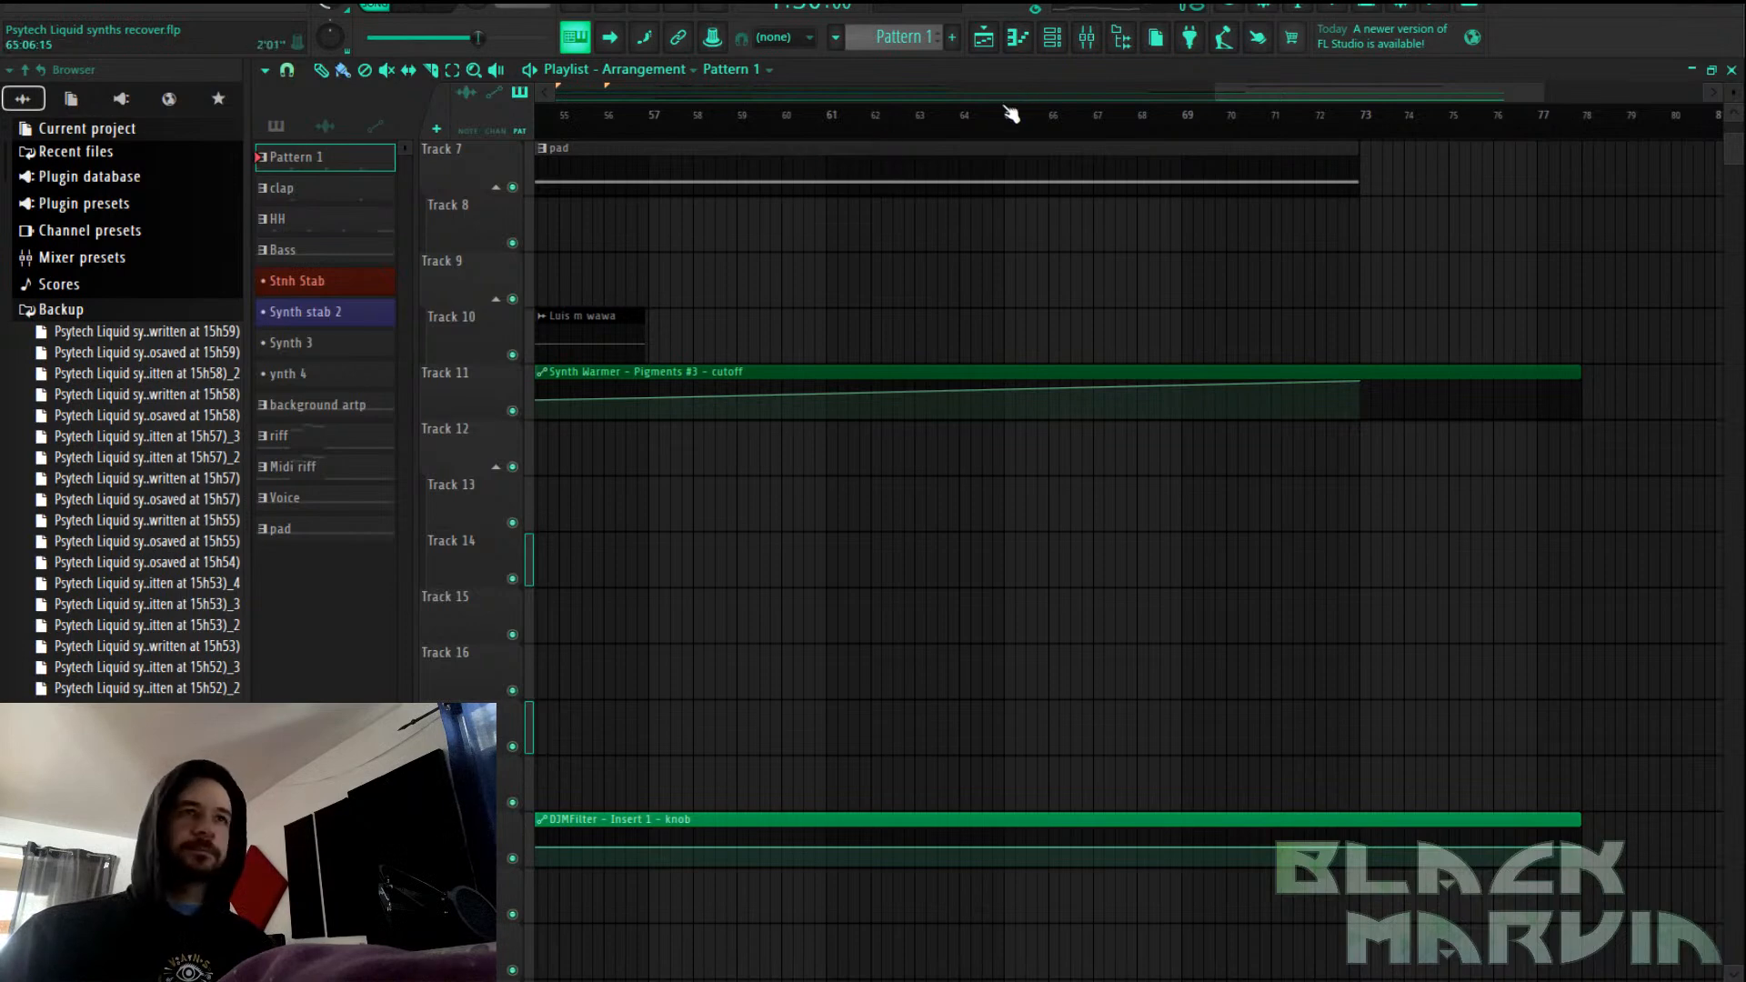
{"action": "scroll", "coordinate": [1024, 355], "scroll_direction": "up", "scroll_amount": 6}
{"action": "left_click_drag", "start_coordinate": [994, 228], "coordinate": [928, 153]}
{"action": "left_click", "coordinate": [626, 124]}
{"action": "scroll", "coordinate": [644, 436], "scroll_direction": "down", "scroll_amount": 5}
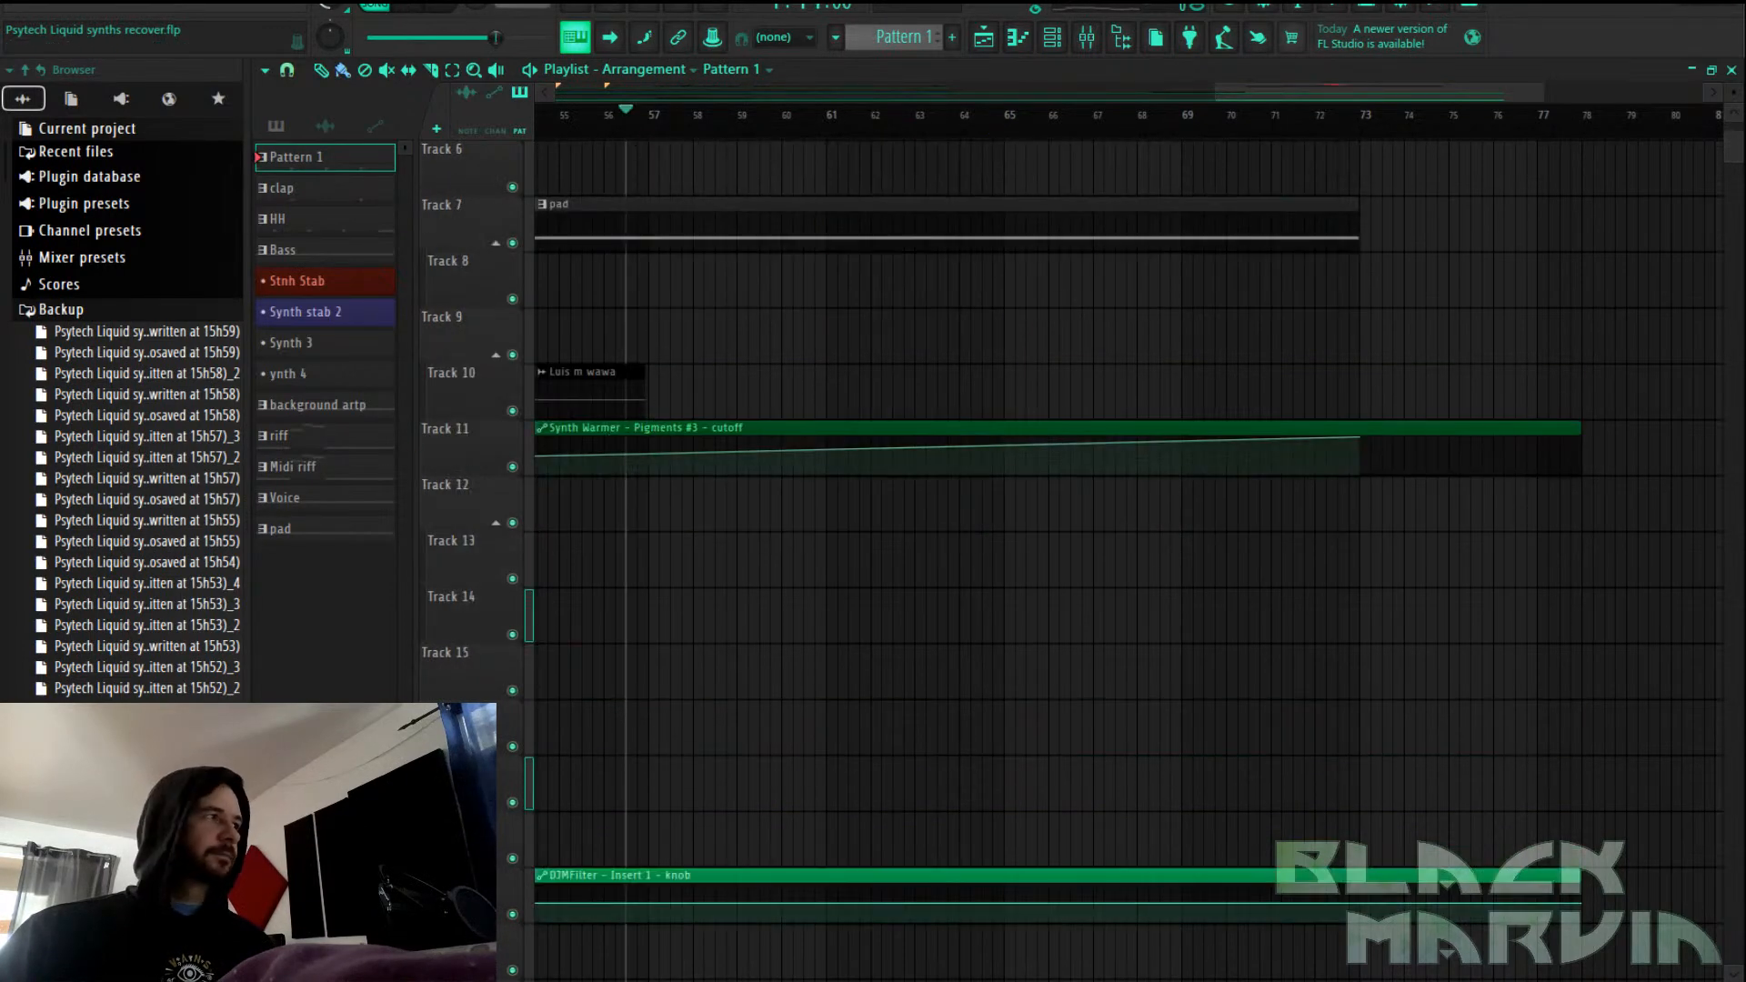
Add control points near bars 56, 57 and 65 to the DJMFilter knob automation on Track 19, raising the filter at bar 57
{"action": "scroll", "coordinate": [752, 510], "scroll_direction": "down", "scroll_amount": 6}
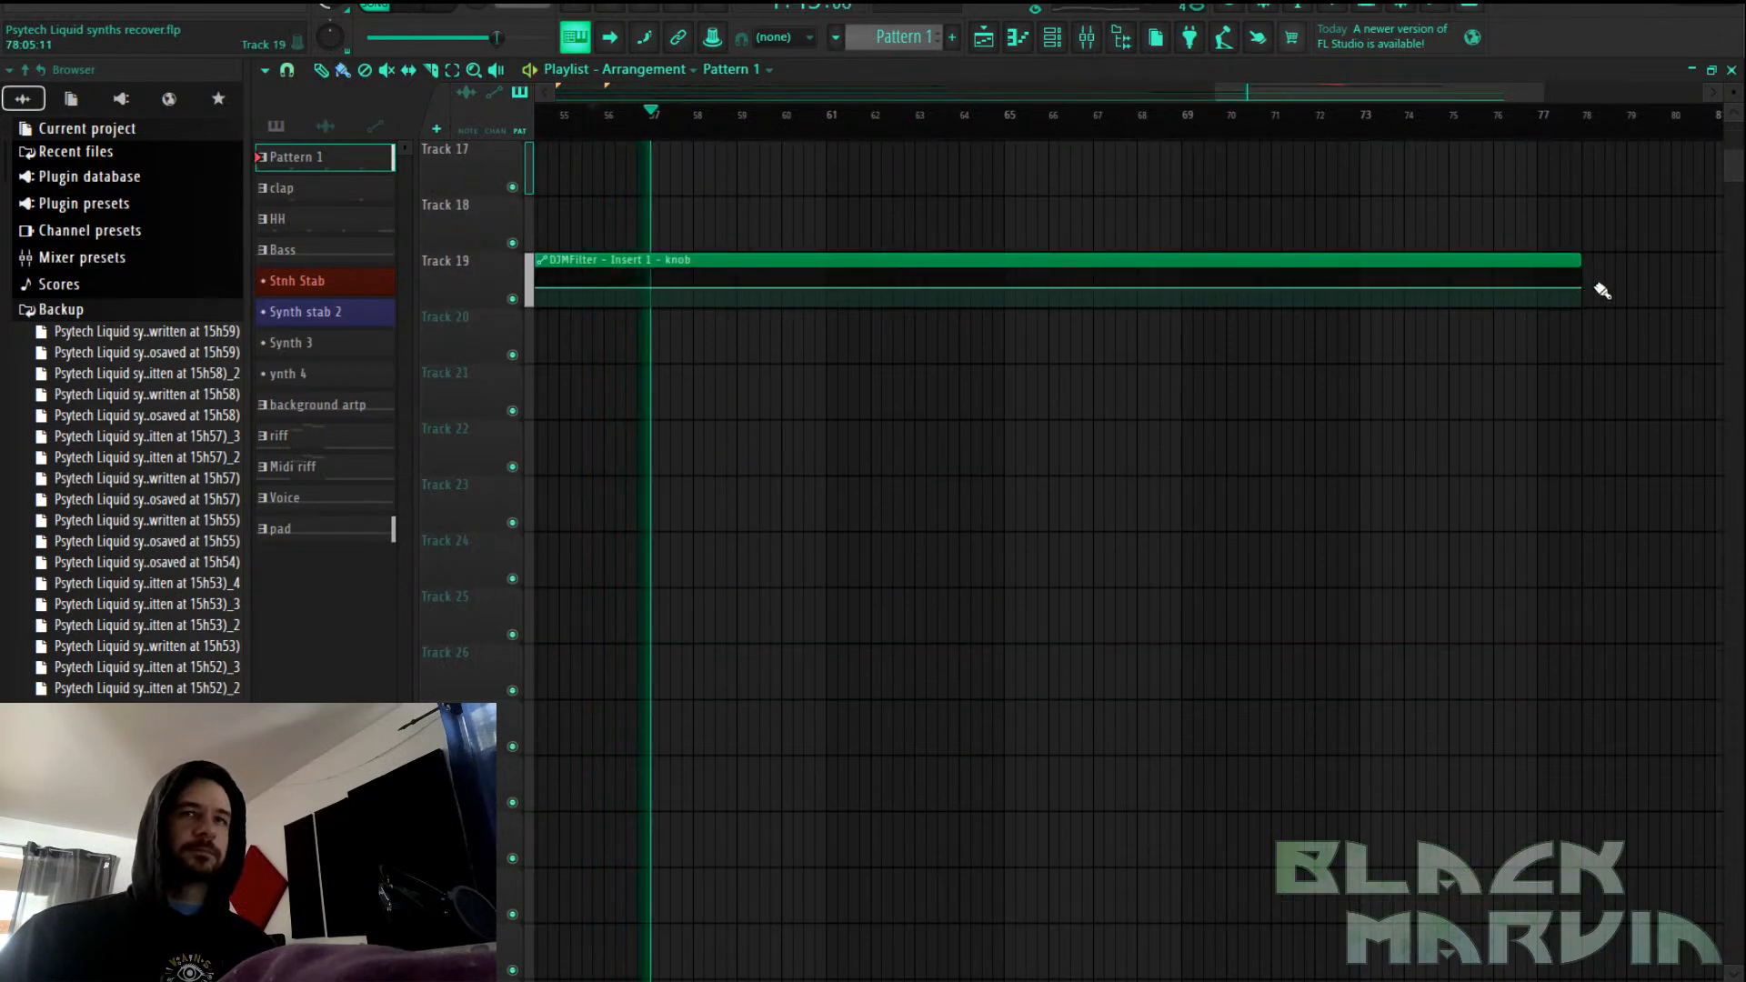
{"action": "right_click", "coordinate": [1579, 289]}
{"action": "left_click", "coordinate": [1506, 527]}
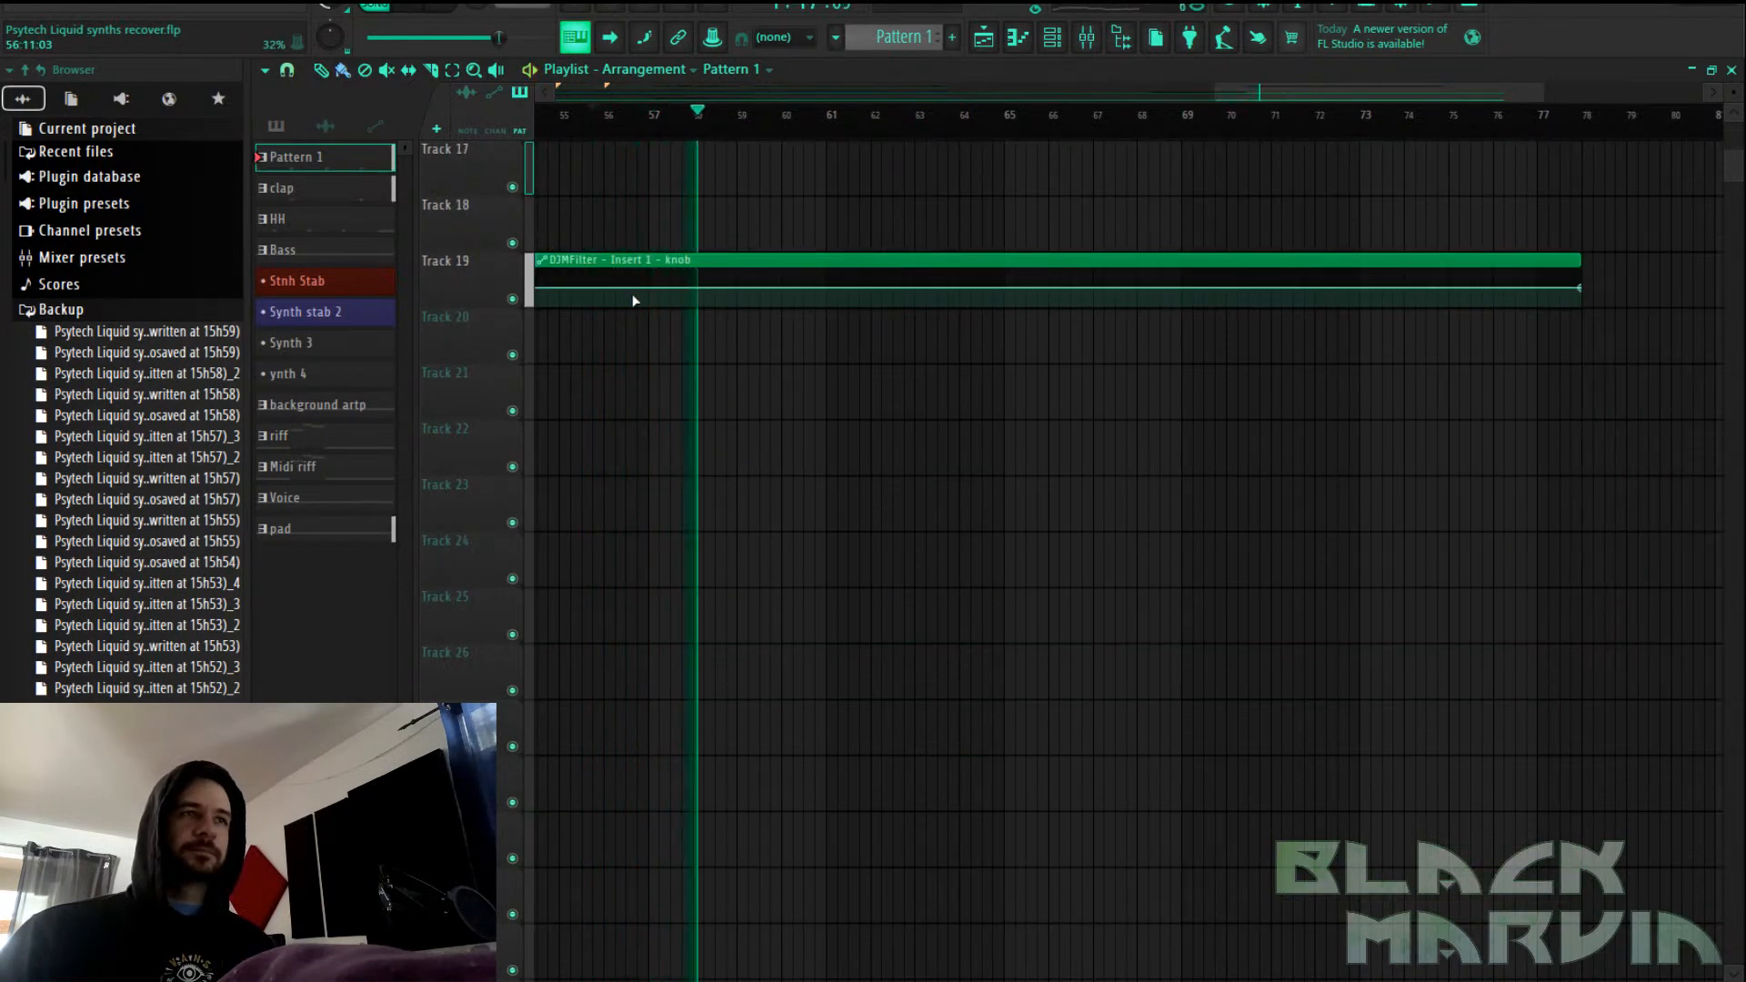
{"action": "right_click", "coordinate": [596, 289]}
{"action": "left_click", "coordinate": [705, 629]}
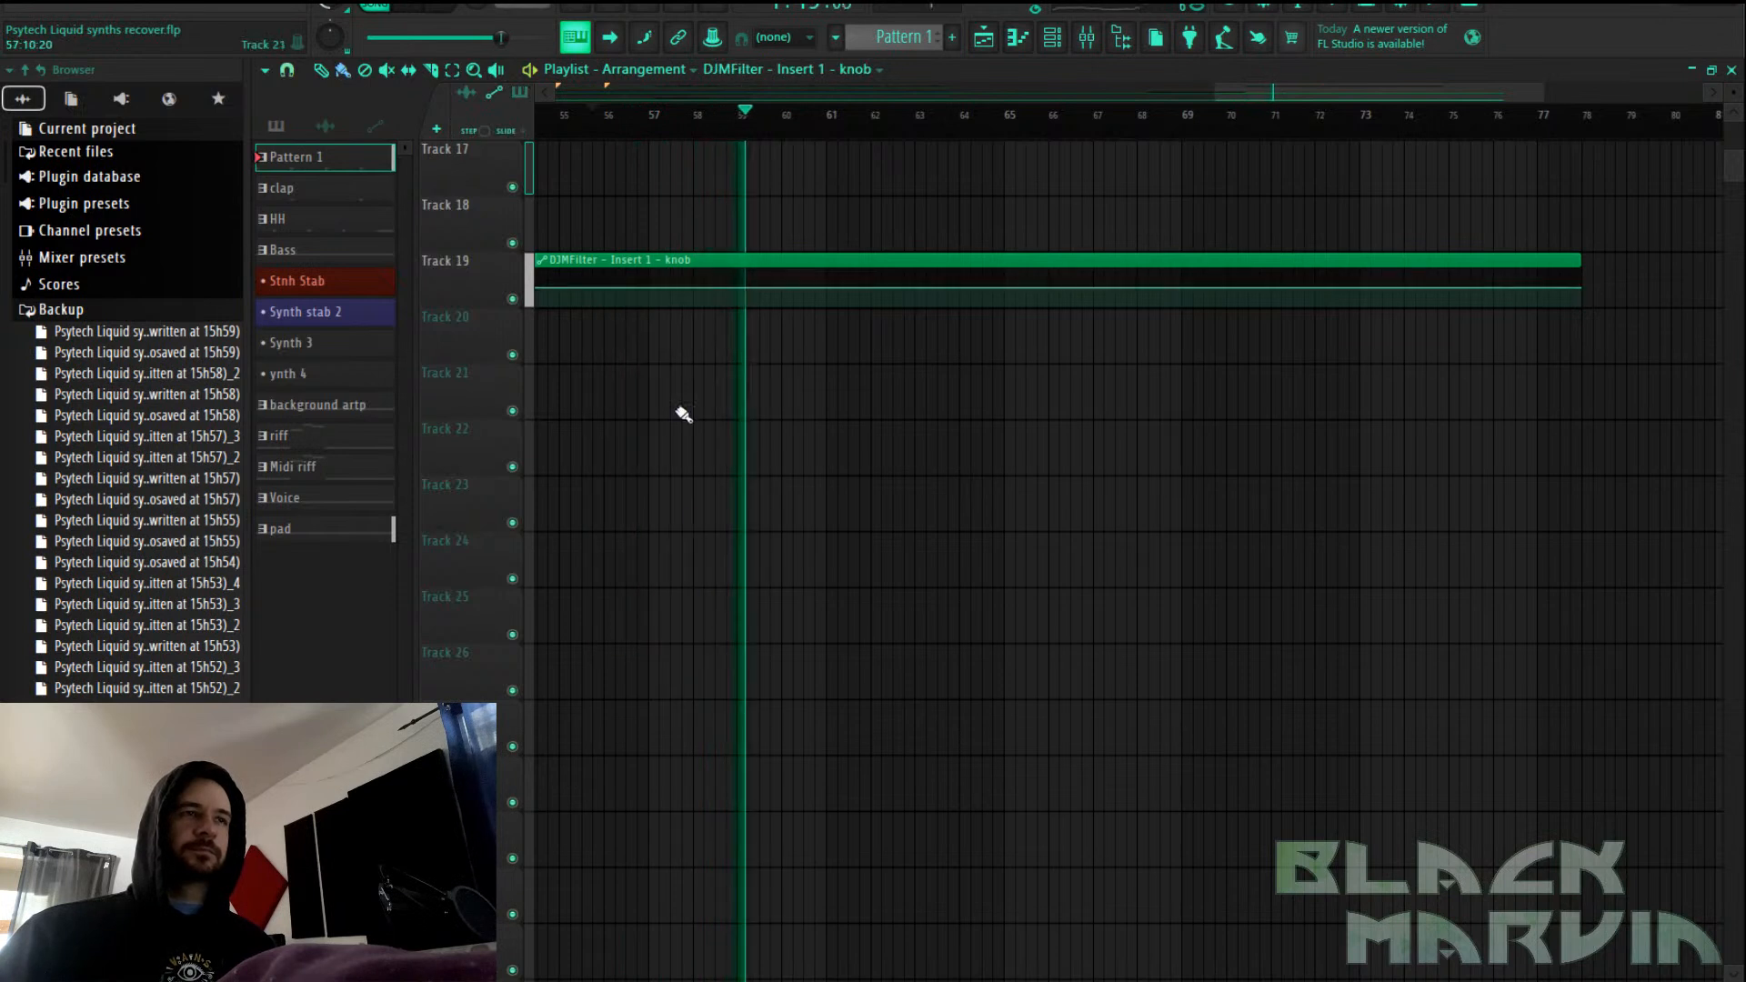
{"action": "right_click", "coordinate": [650, 272]}
{"action": "left_click_drag", "start_coordinate": [652, 272], "coordinate": [660, 276]}
{"action": "right_click", "coordinate": [1006, 281]}
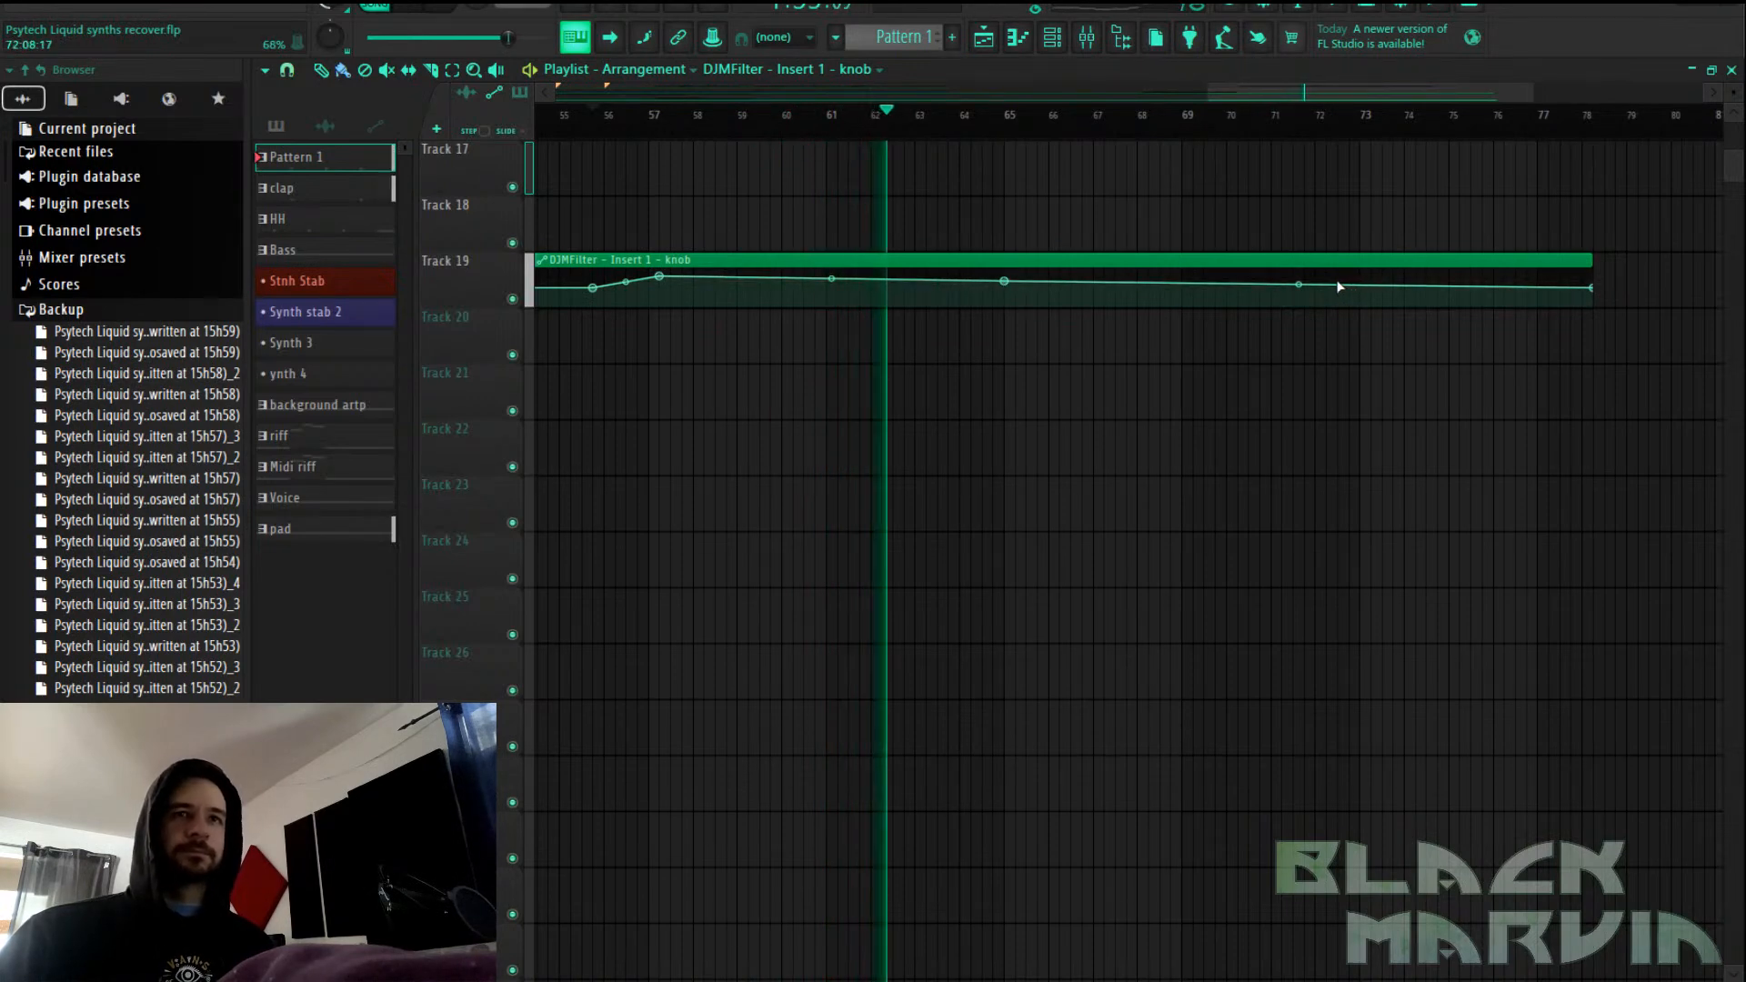
{"action": "left_click_drag", "start_coordinate": [1335, 290], "coordinate": [1331, 349]}
Cut the Pattern 1, clap and hats clips back to around bar 72 and place Pattern 1 again on Track 1 from bar 73
{"action": "scroll", "coordinate": [1328, 347], "scroll_direction": "up", "scroll_amount": 8}
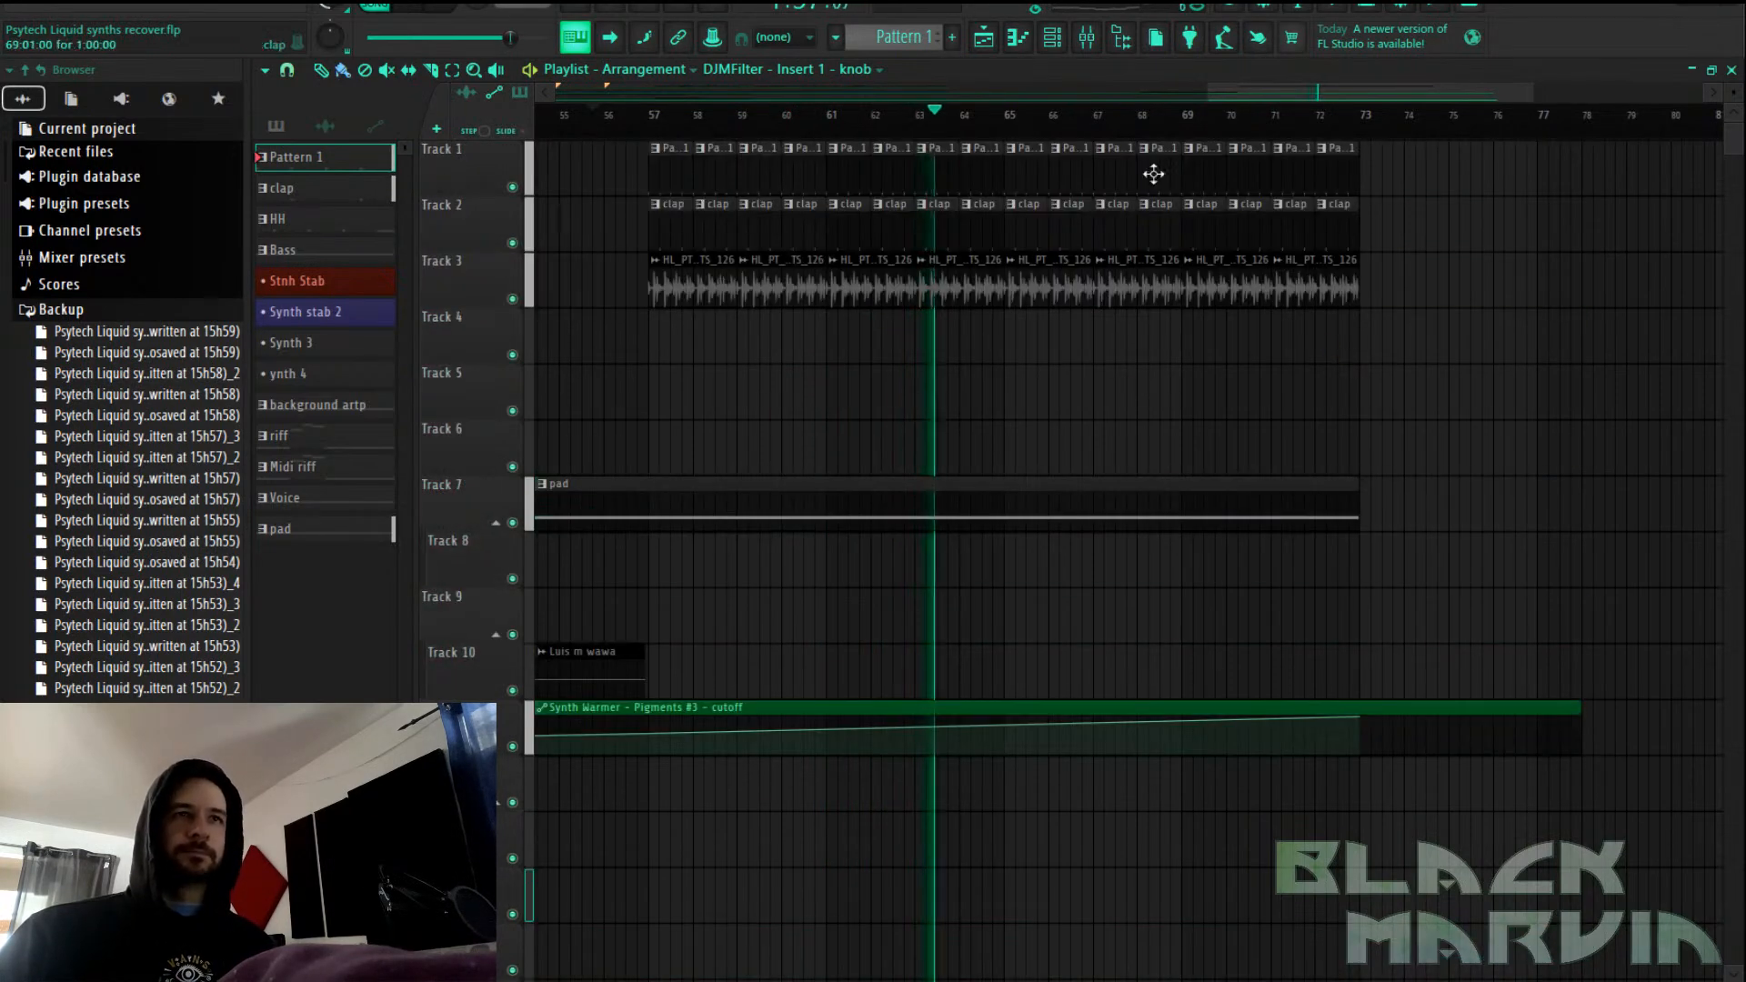
{"action": "scroll", "coordinate": [1062, 124], "scroll_direction": "up", "scroll_amount": 3}
{"action": "scroll", "coordinate": [1062, 123], "scroll_direction": "down", "scroll_amount": 4}
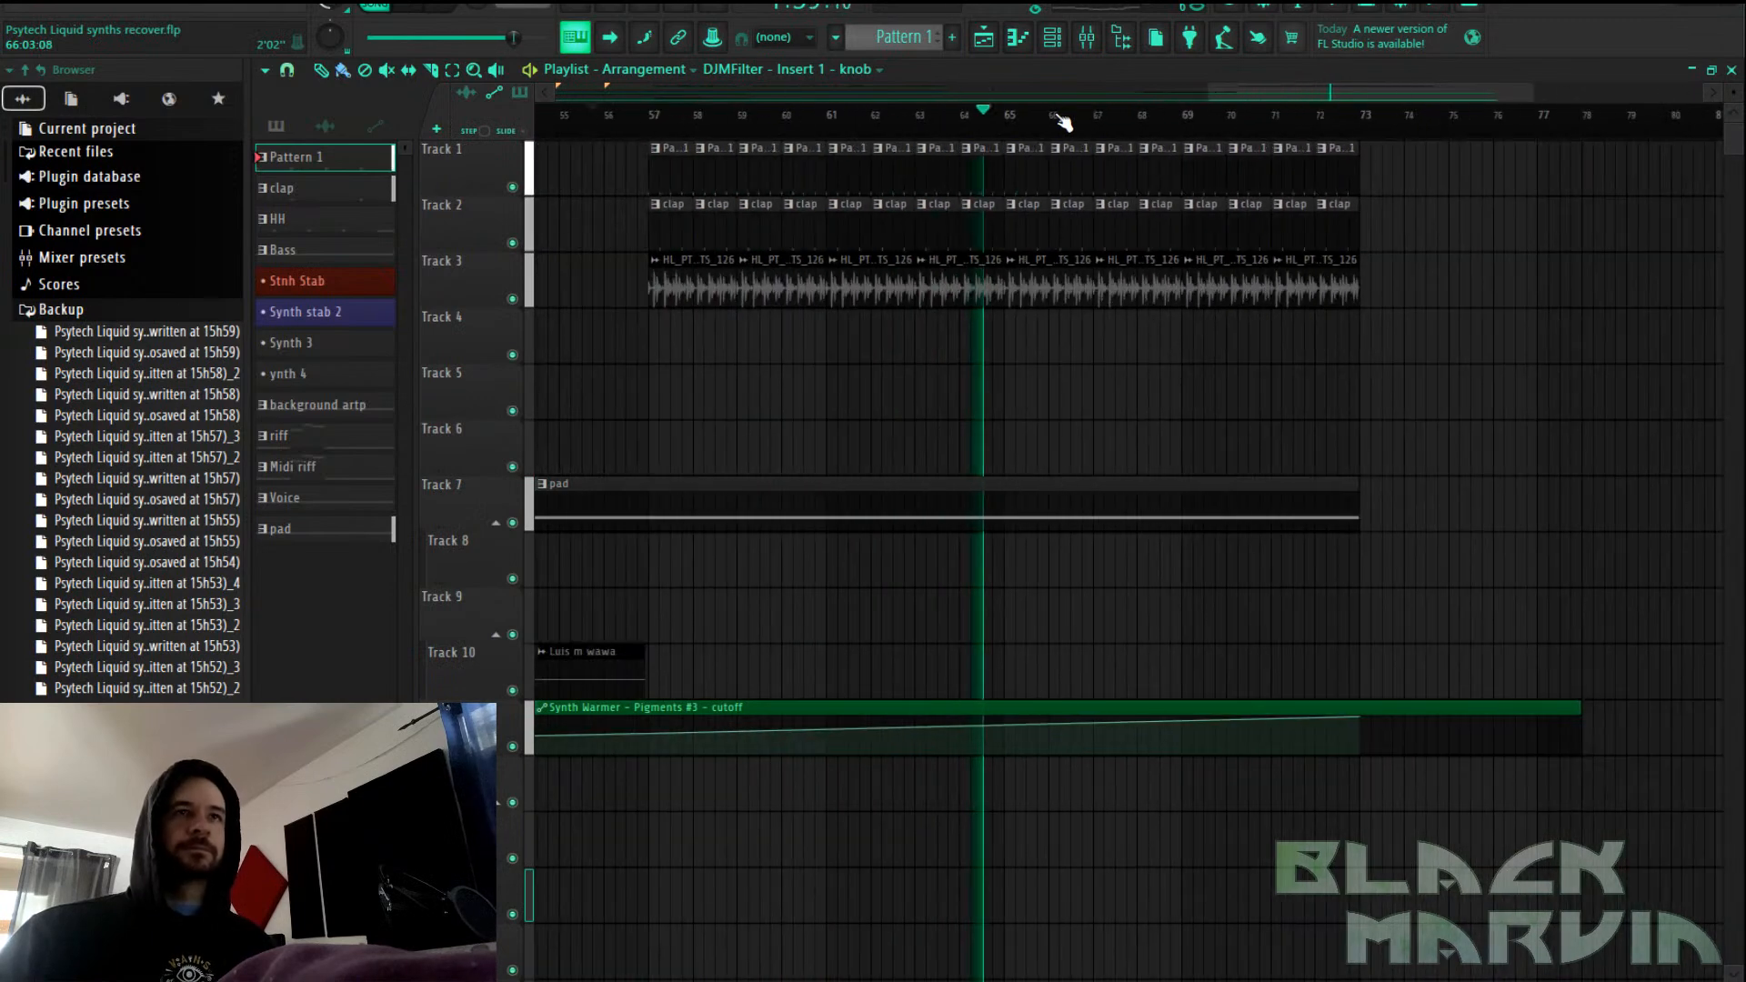
{"action": "scroll", "coordinate": [1346, 182], "scroll_direction": "up", "scroll_amount": 2}
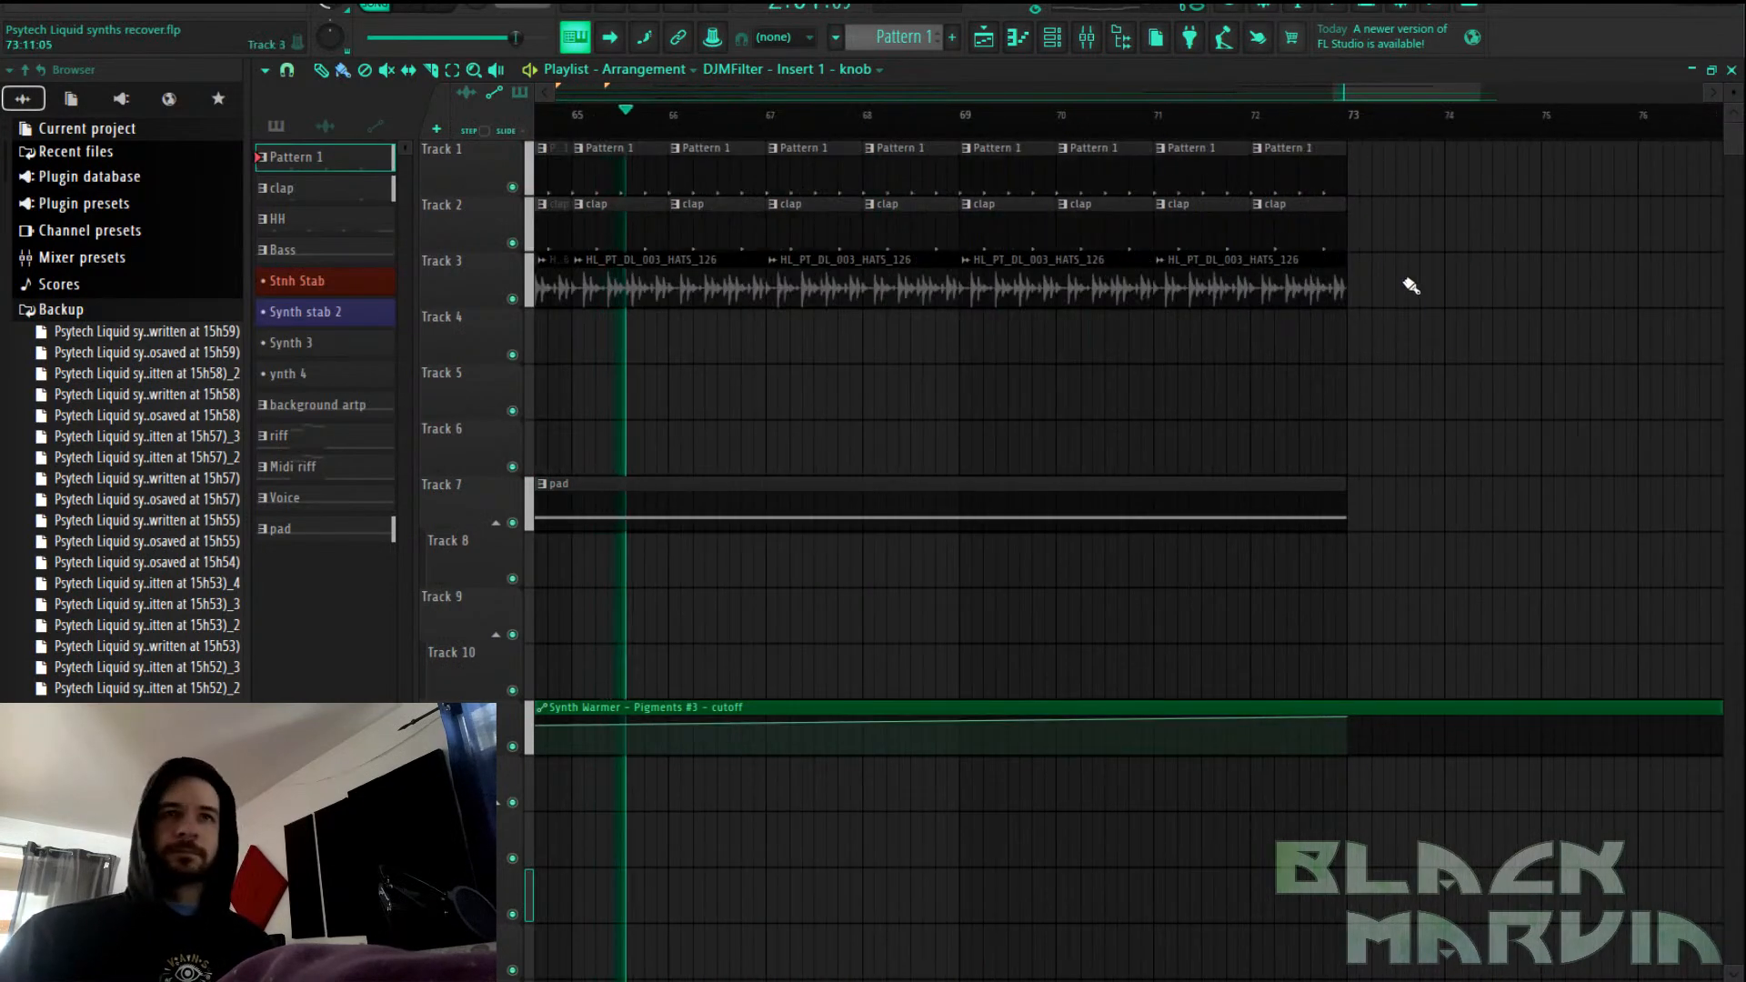
{"action": "left_click_drag", "start_coordinate": [1347, 179], "coordinate": [1263, 180]}
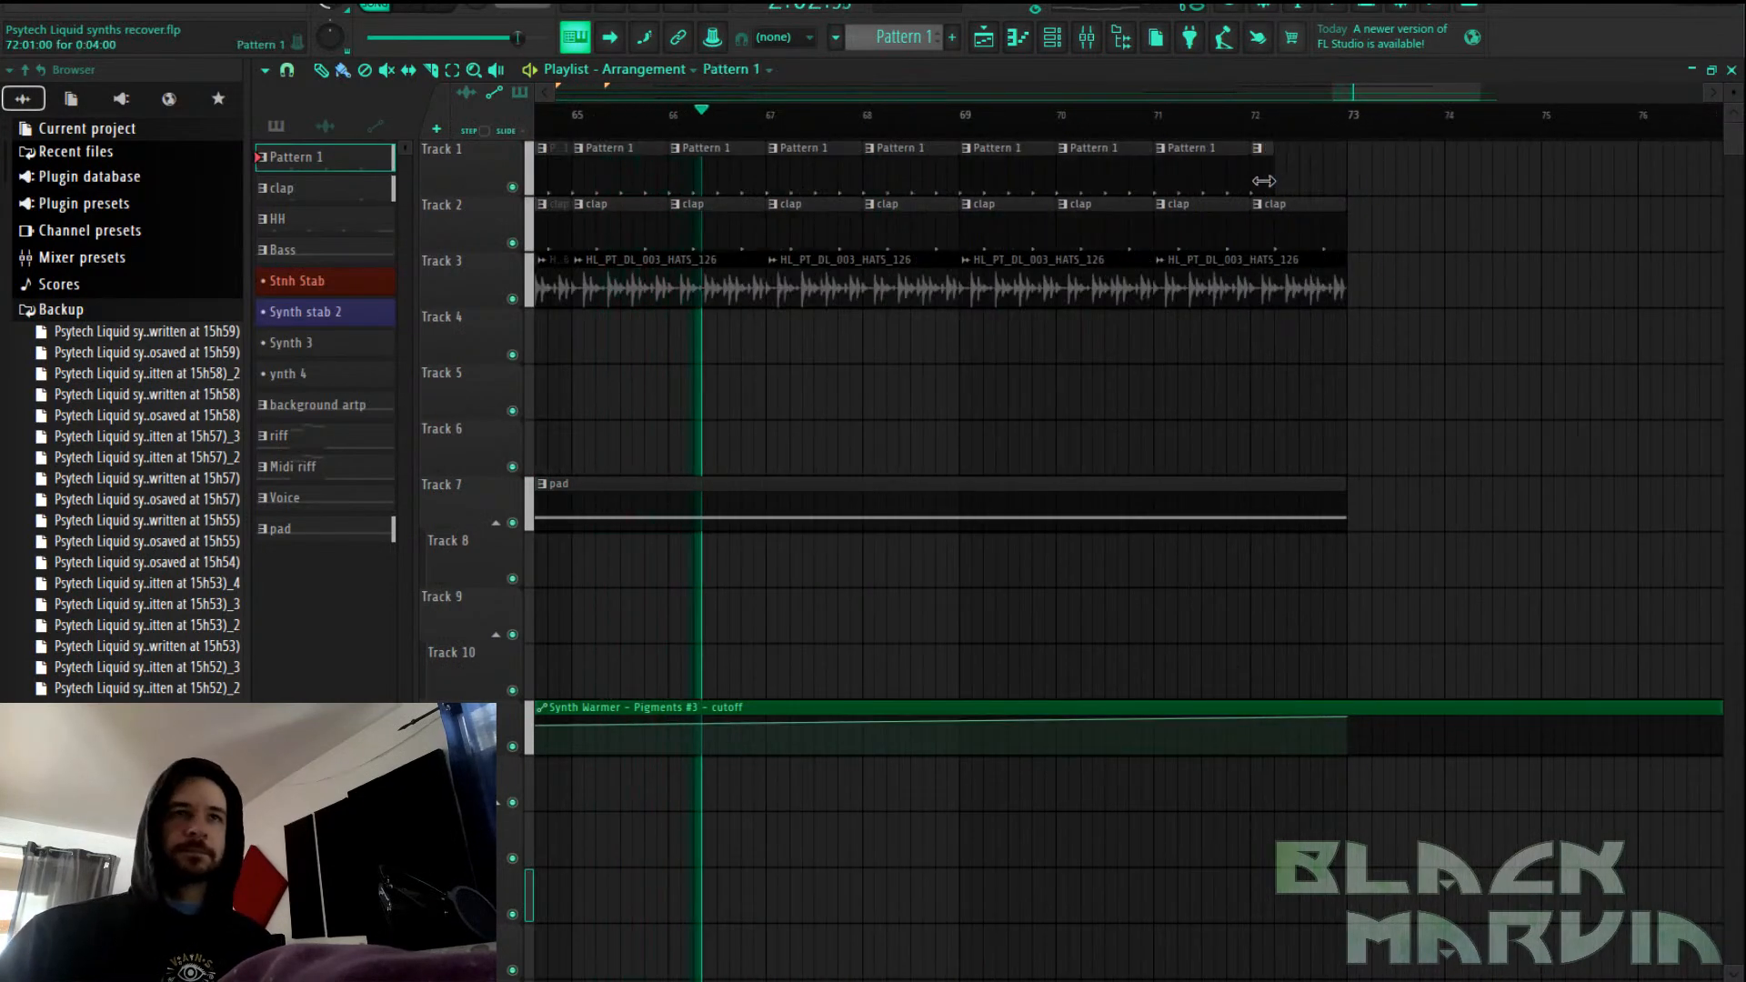
{"action": "right_click", "coordinate": [1303, 217]}
{"action": "left_click_drag", "start_coordinate": [1342, 257], "coordinate": [1246, 258]}
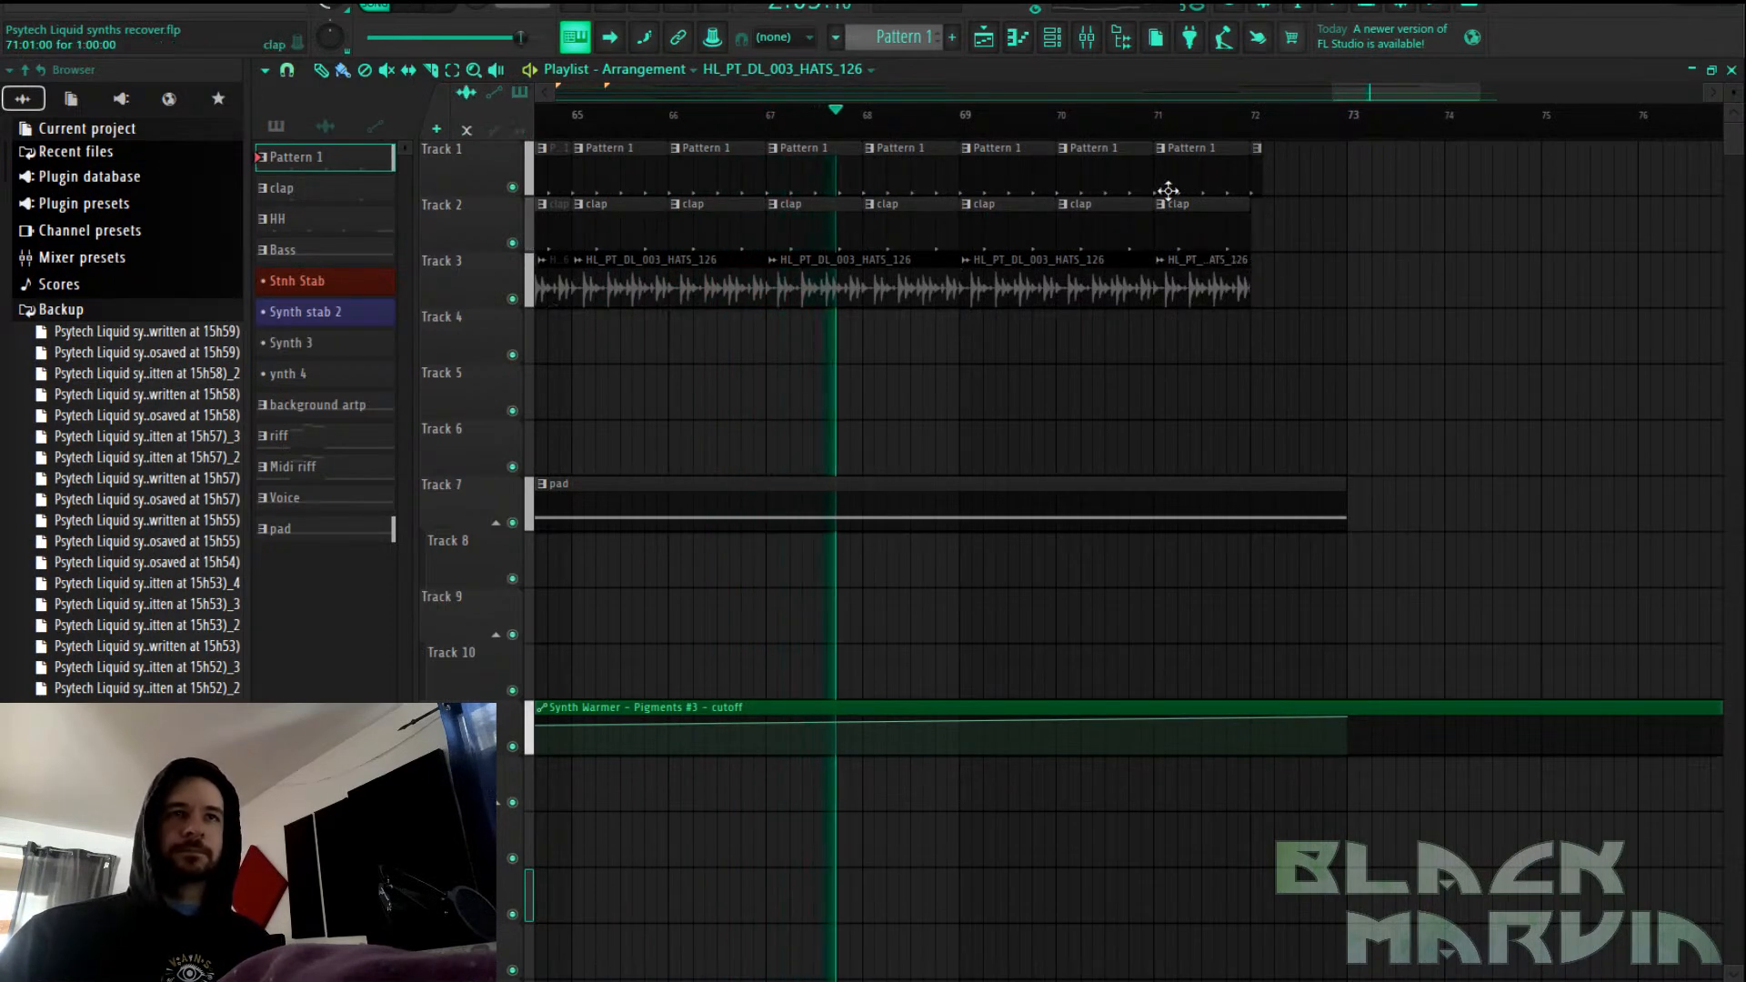
{"action": "left_click", "coordinate": [1350, 180]}
Add DJMFilter knob automation points at bars 72 and 73, bringing the filter down to the clip's end level at bar 73
{"action": "scroll", "coordinate": [1559, 398], "scroll_direction": "down", "scroll_amount": 5}
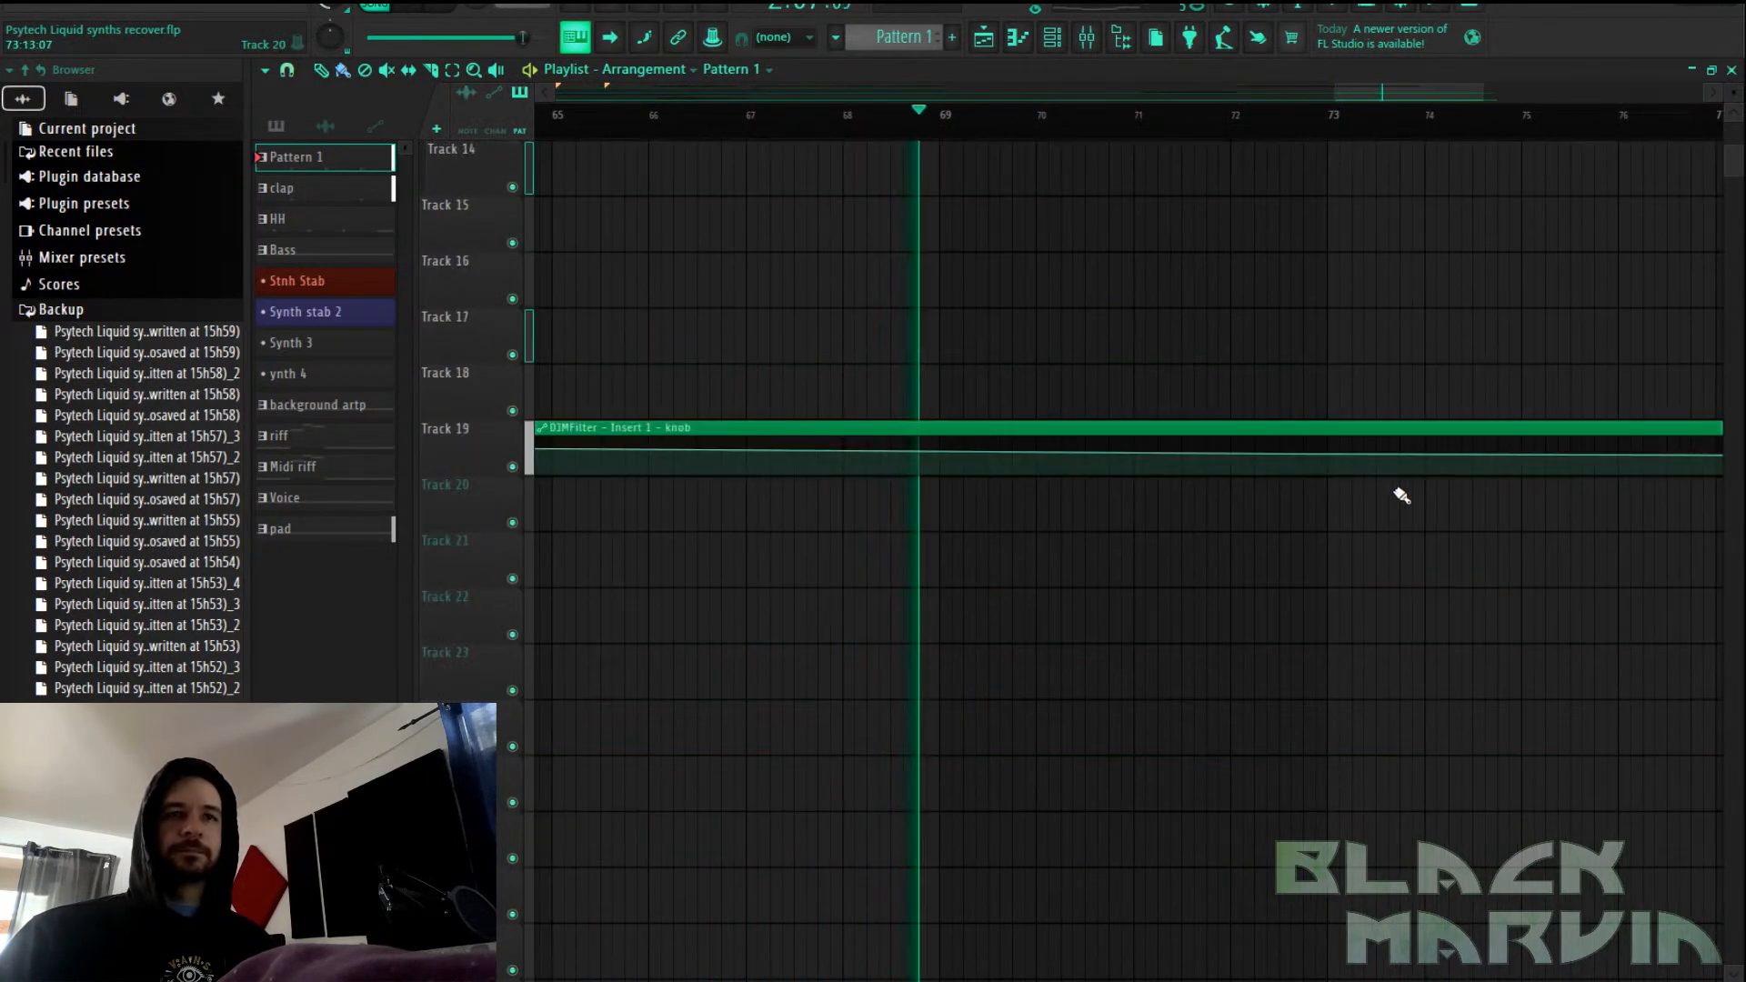
{"action": "right_click", "coordinate": [1243, 454]}
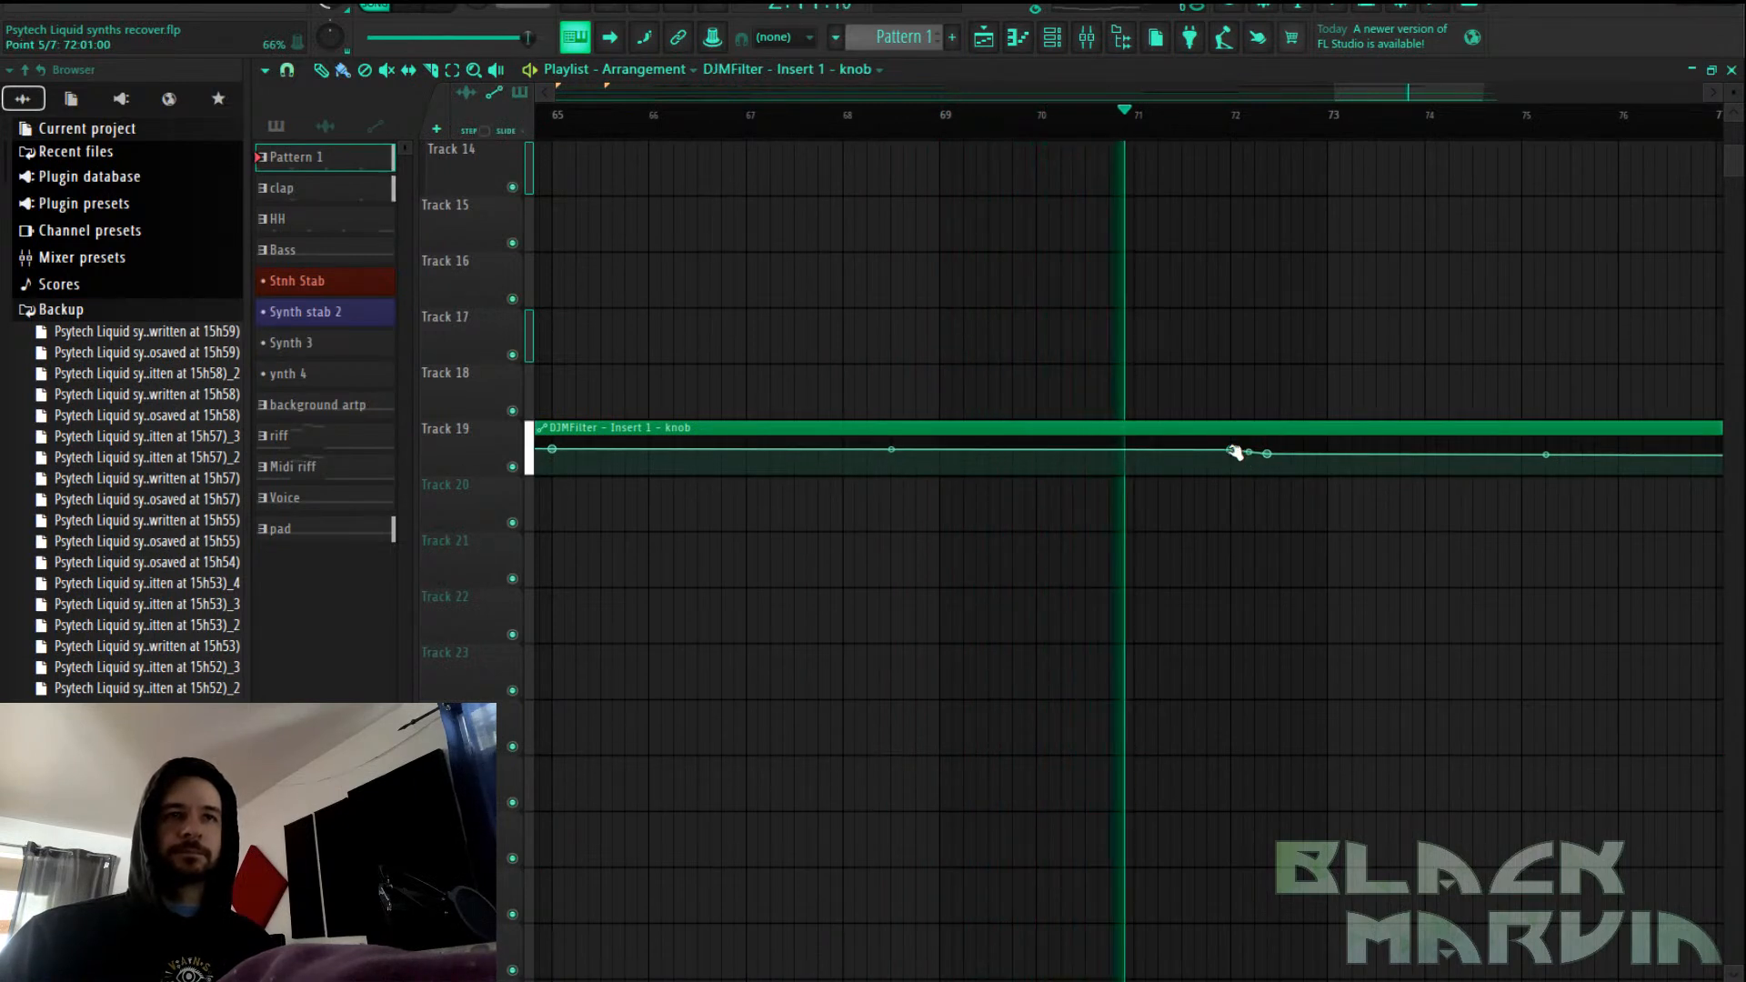
{"action": "right_click", "coordinate": [1331, 456]}
{"action": "left_click", "coordinate": [1406, 790]}
Pick the clap pattern and paint its clips on Track 2 from bar 73 to bar 77
{"action": "scroll", "coordinate": [1415, 390], "scroll_direction": "up", "scroll_amount": 10}
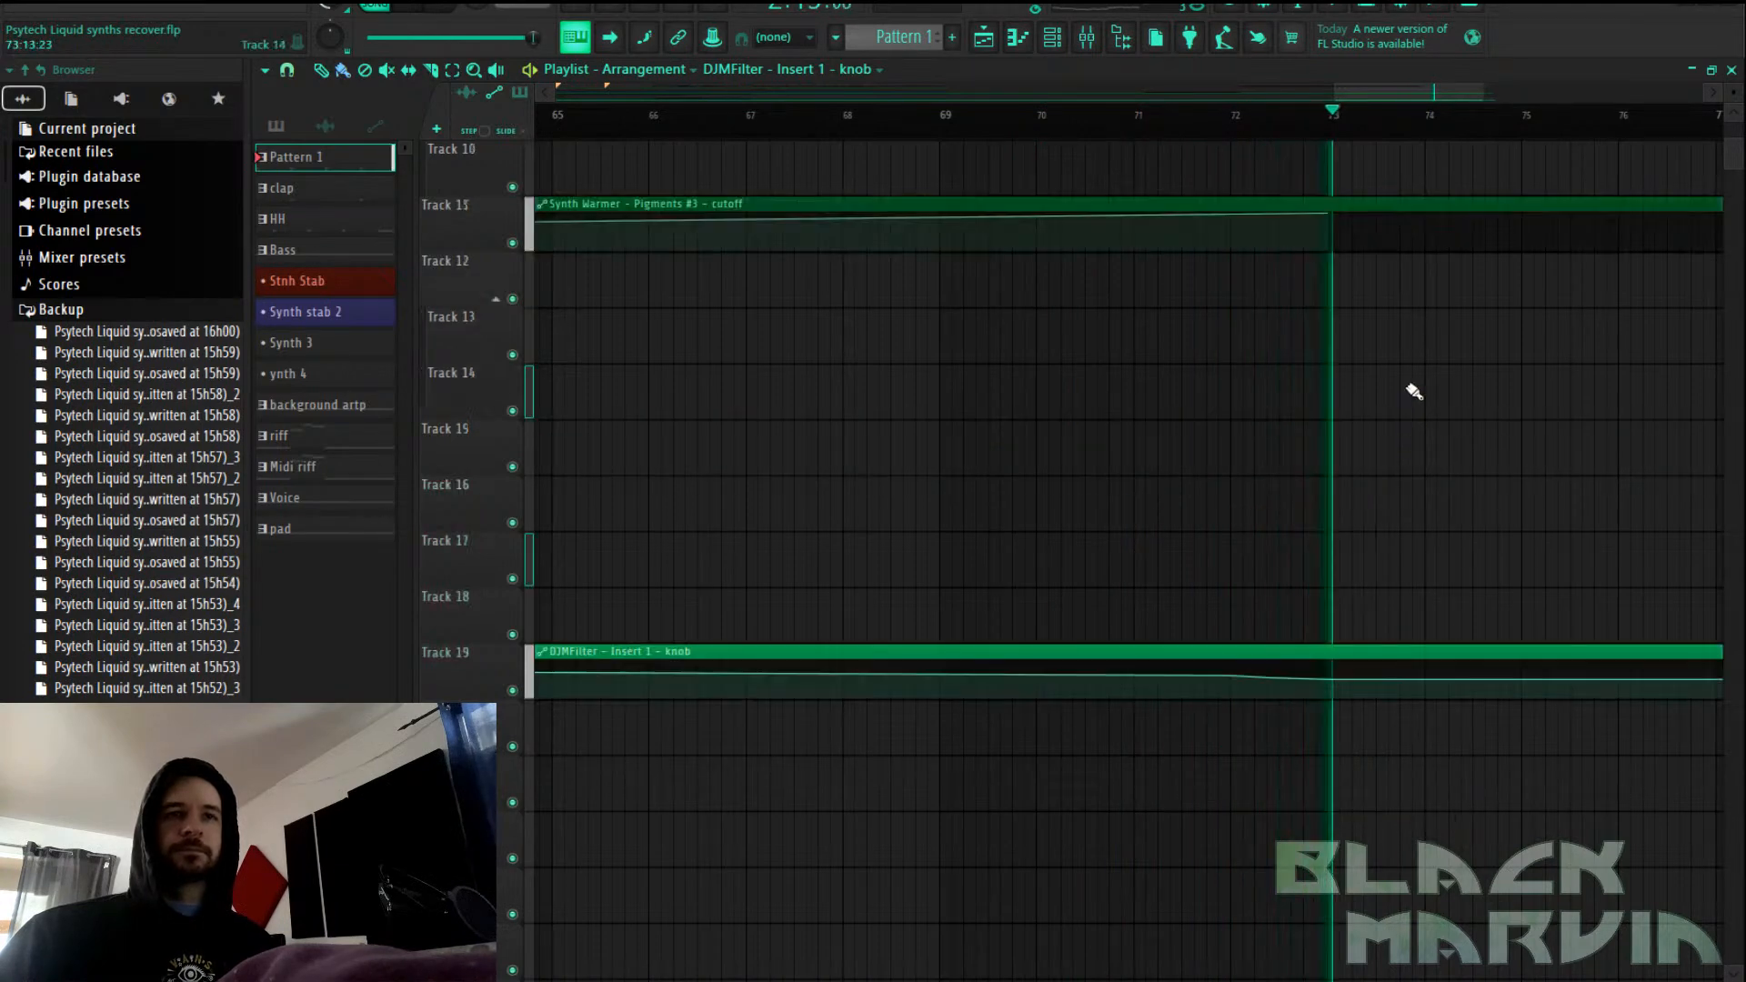
{"action": "left_click", "coordinate": [913, 116]}
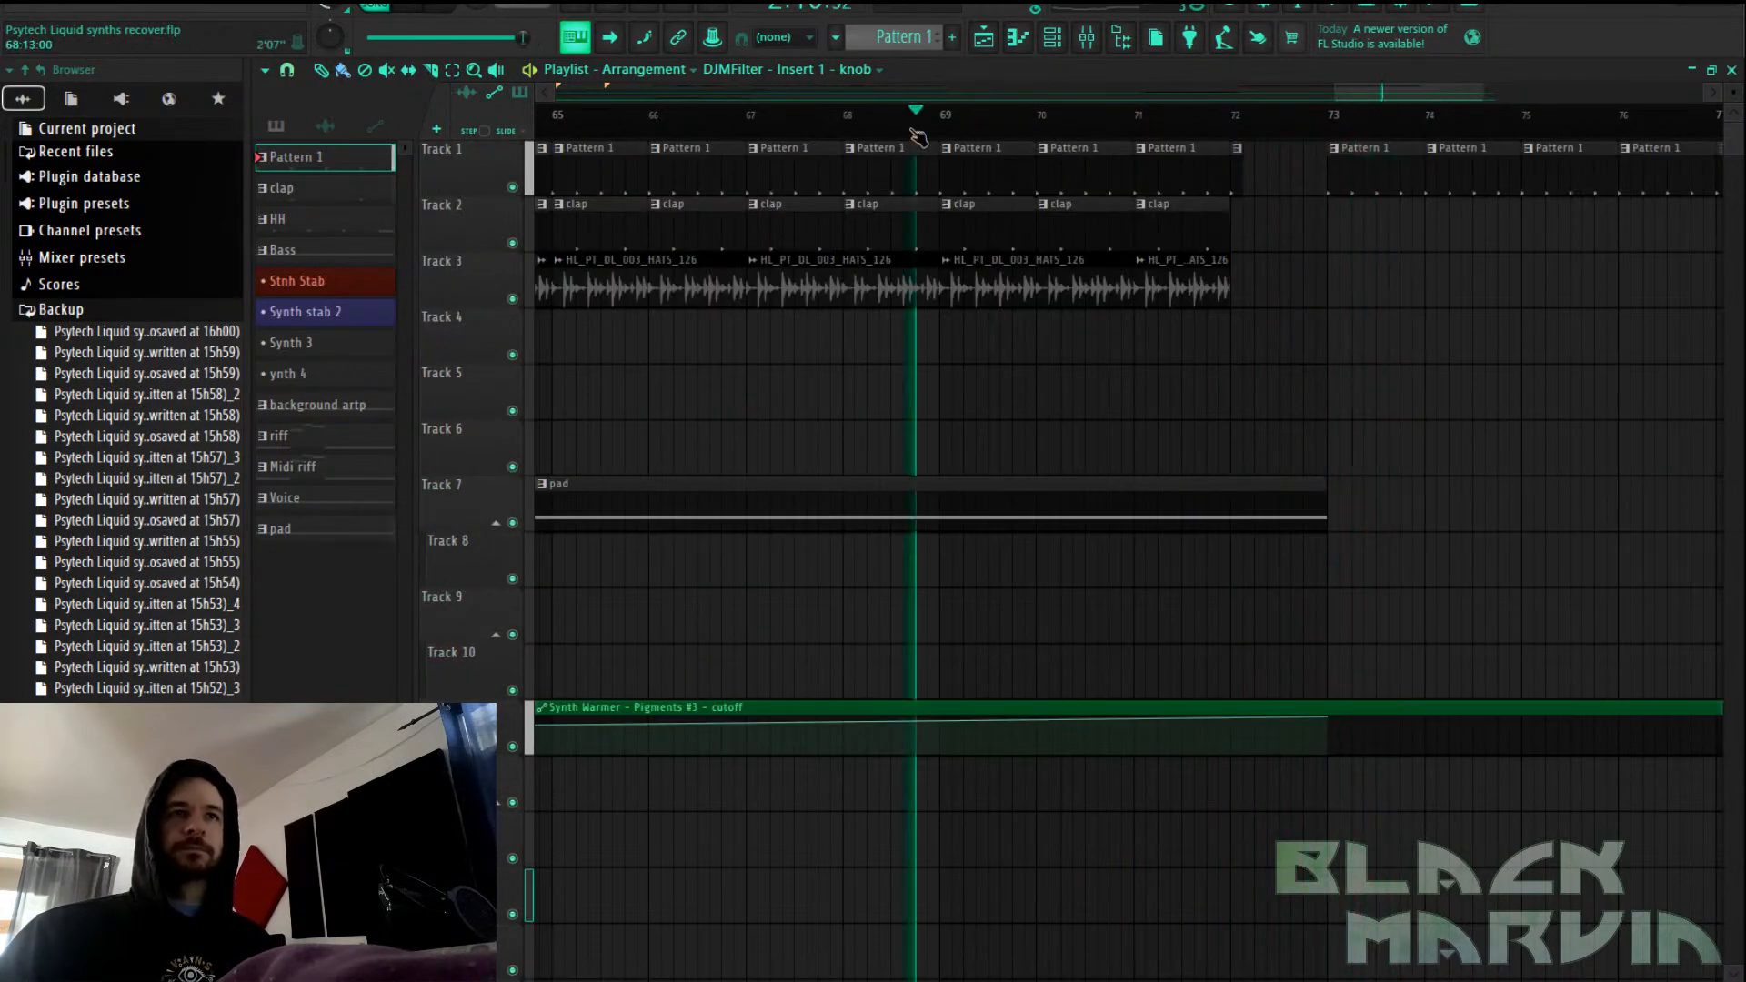
{"action": "left_click", "coordinate": [956, 205]}
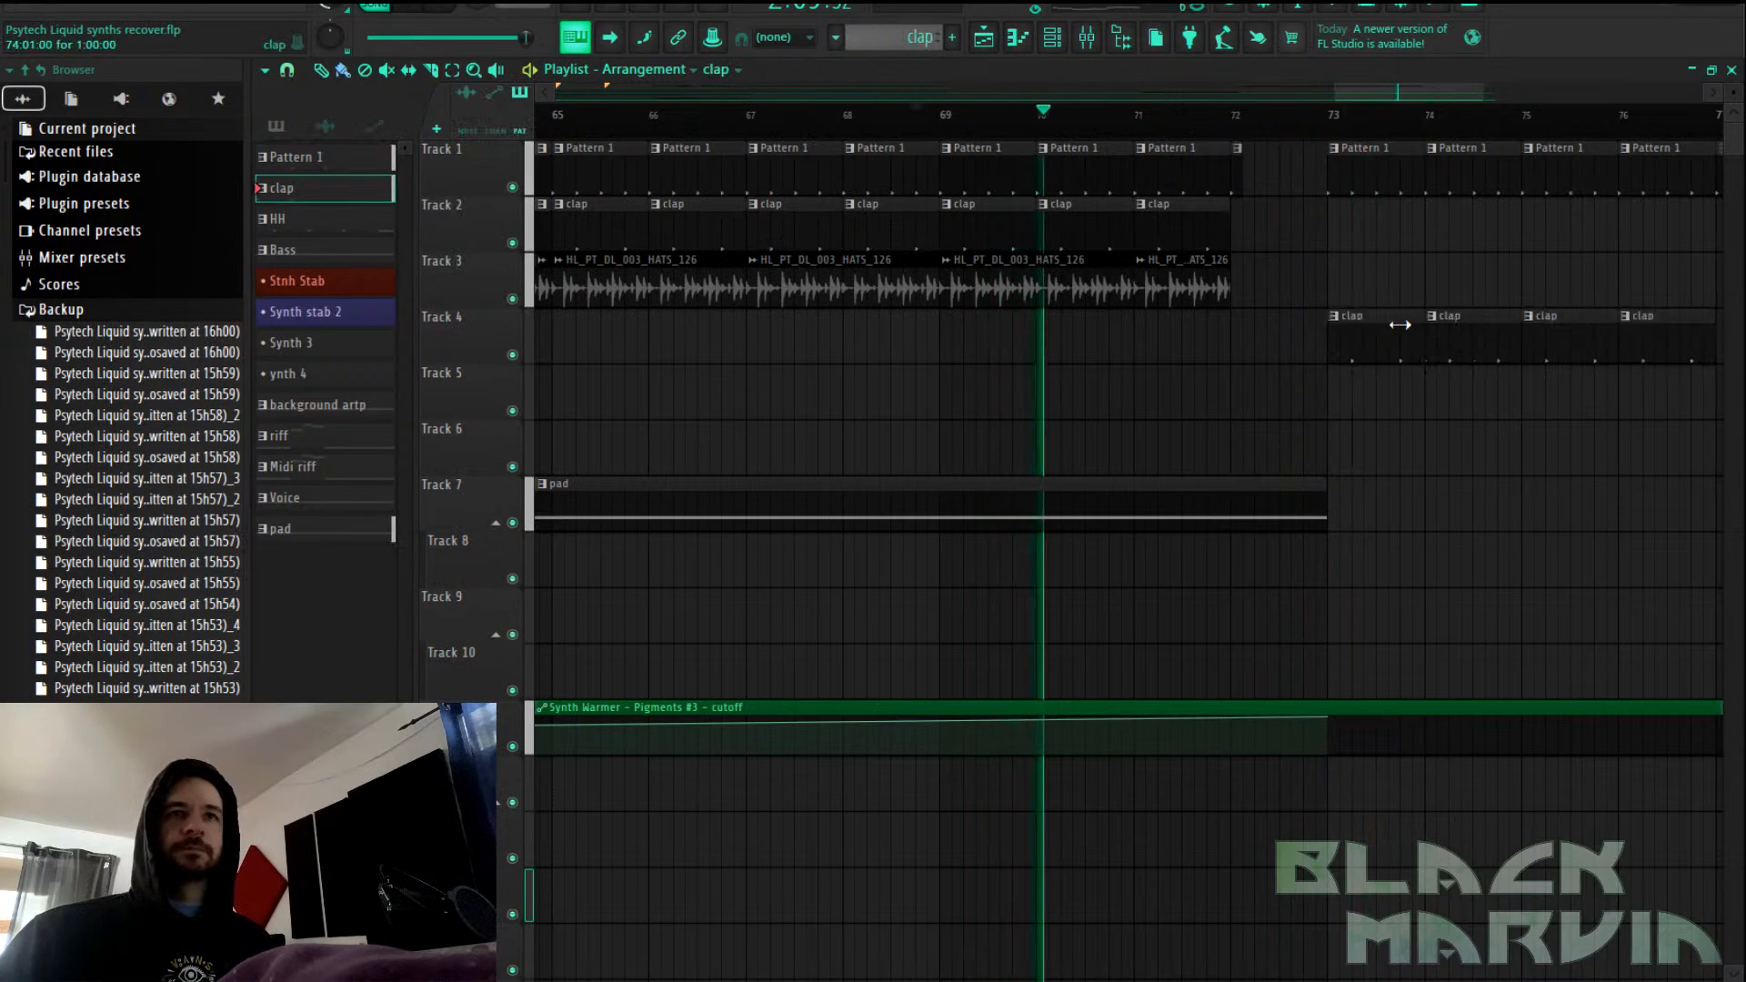
{"action": "left_click_drag", "start_coordinate": [1340, 229], "coordinate": [1699, 242]}
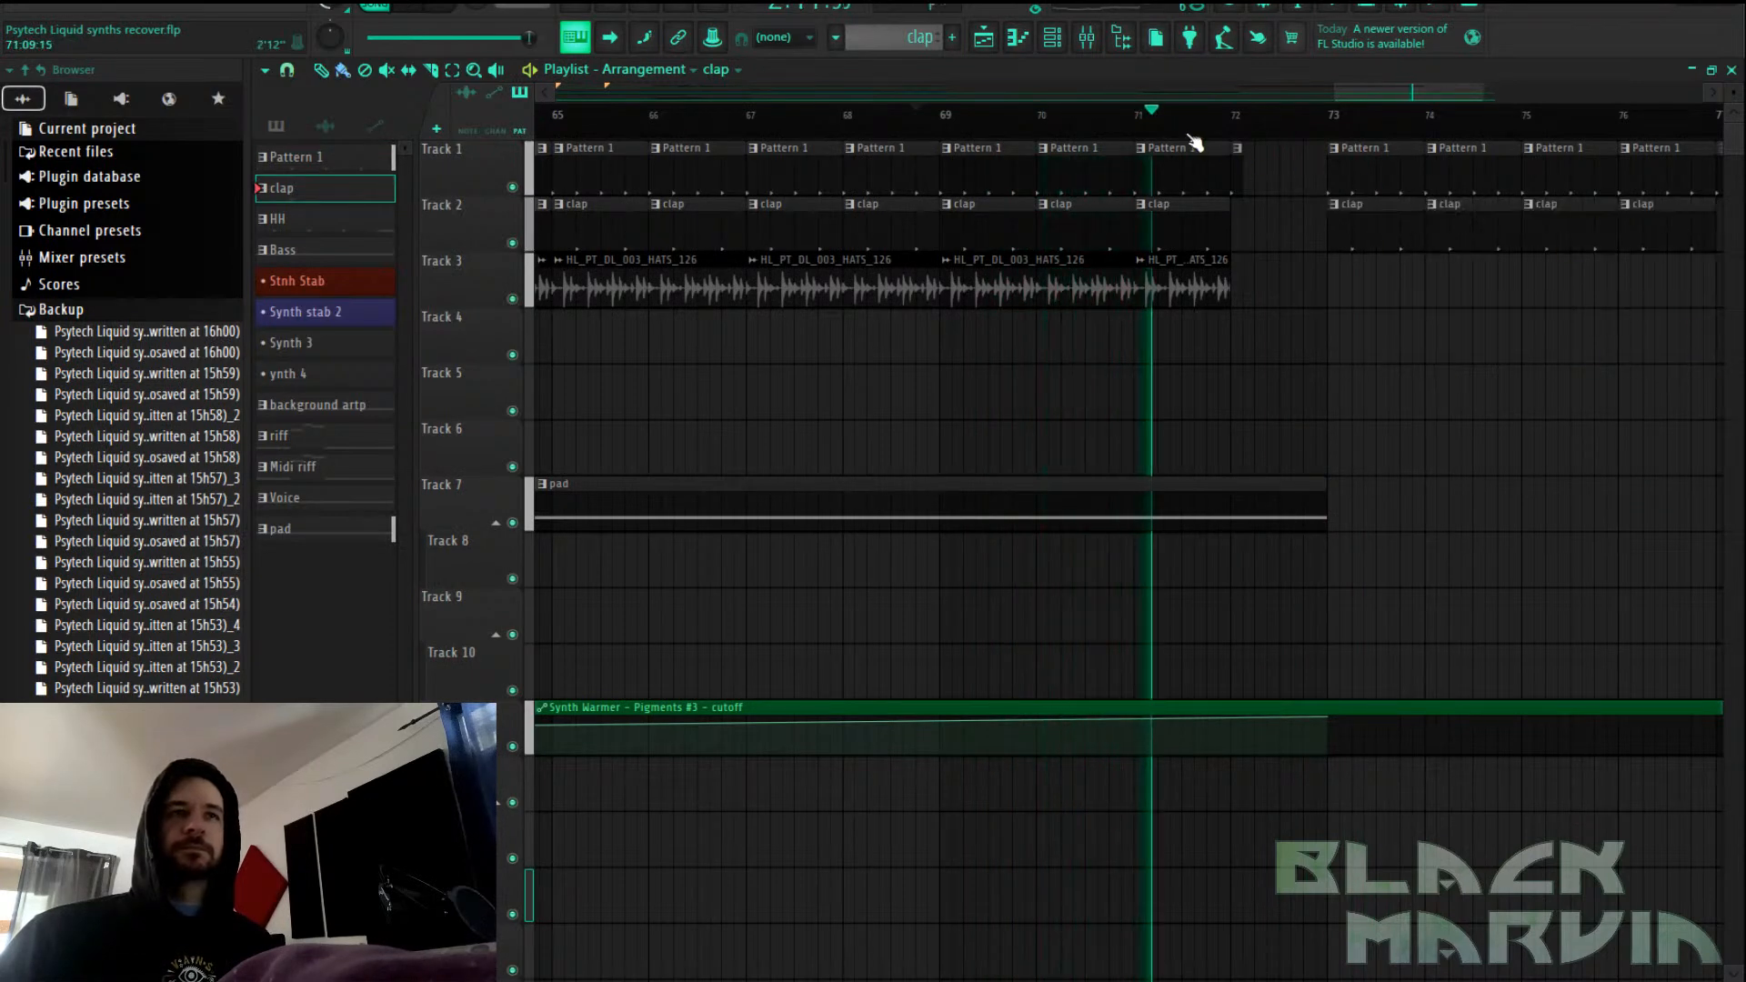
Pick the Bass pattern and paint its clips on Track 4 starting at bar 73
{"action": "scroll", "coordinate": [1197, 140], "scroll_direction": "down", "scroll_amount": 5}
{"action": "left_click", "coordinate": [920, 394]}
{"action": "scroll", "coordinate": [1494, 118], "scroll_direction": "up", "scroll_amount": 4}
{"action": "scroll", "coordinate": [1497, 121], "scroll_direction": "up", "scroll_amount": 4}
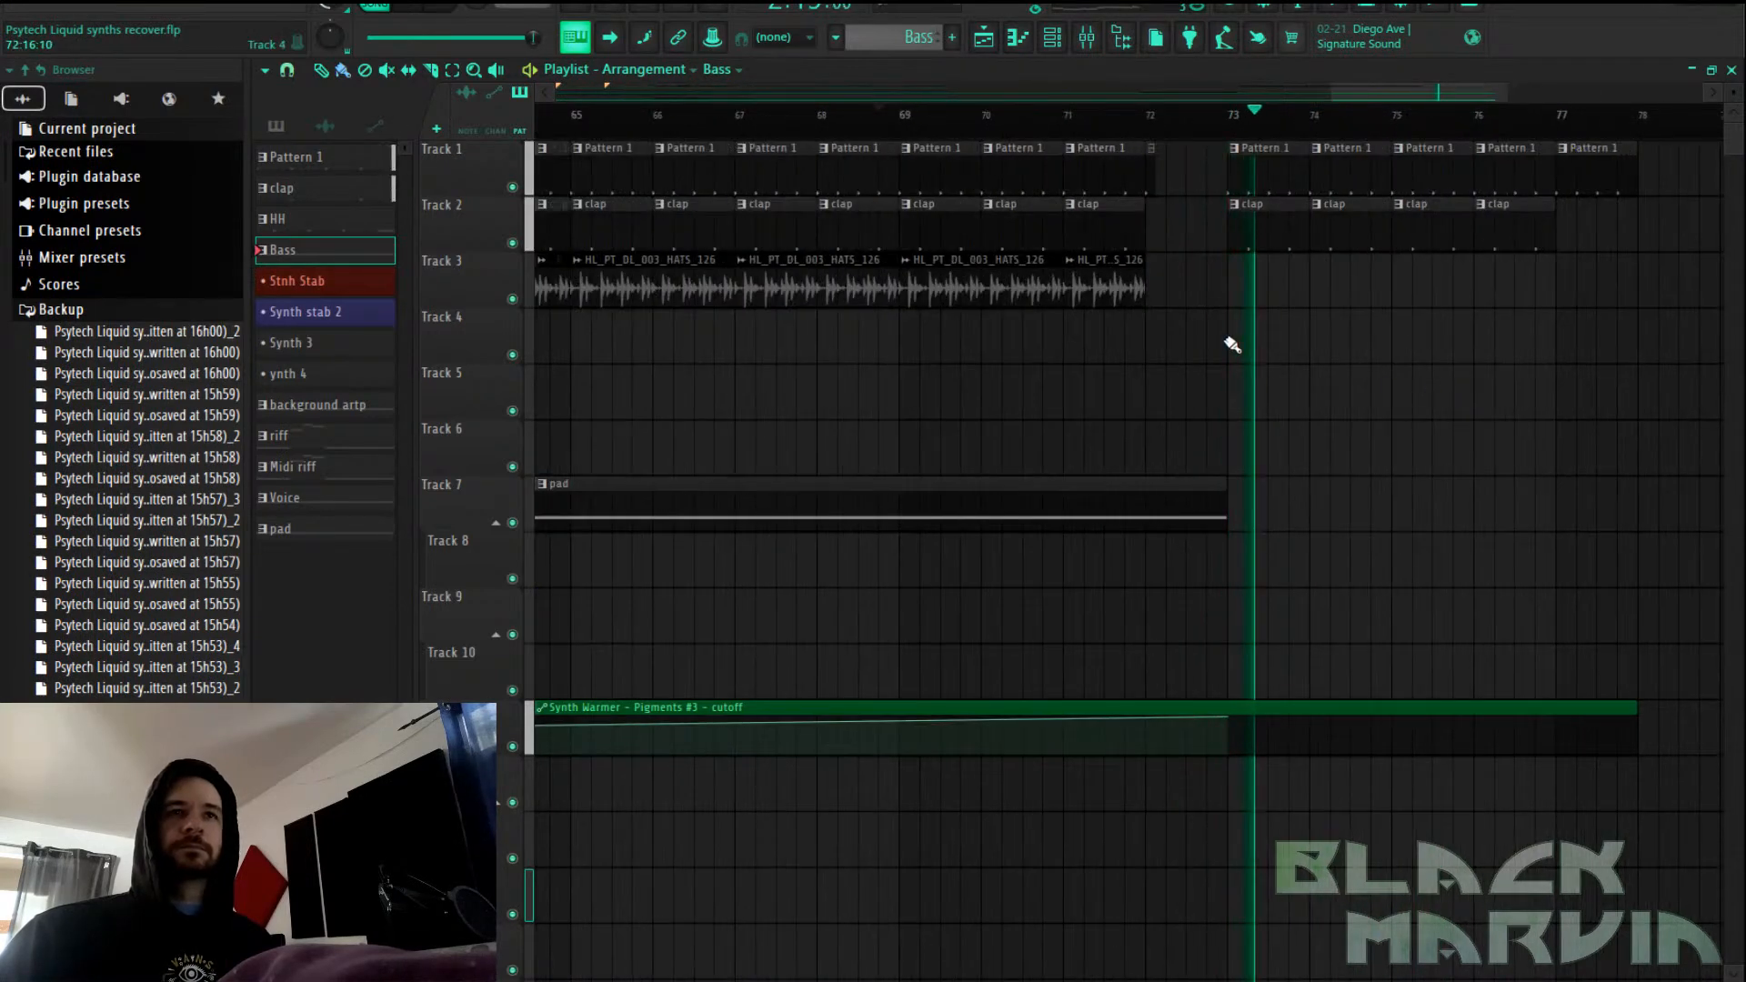
{"action": "left_click_drag", "start_coordinate": [1231, 343], "coordinate": [1563, 342]}
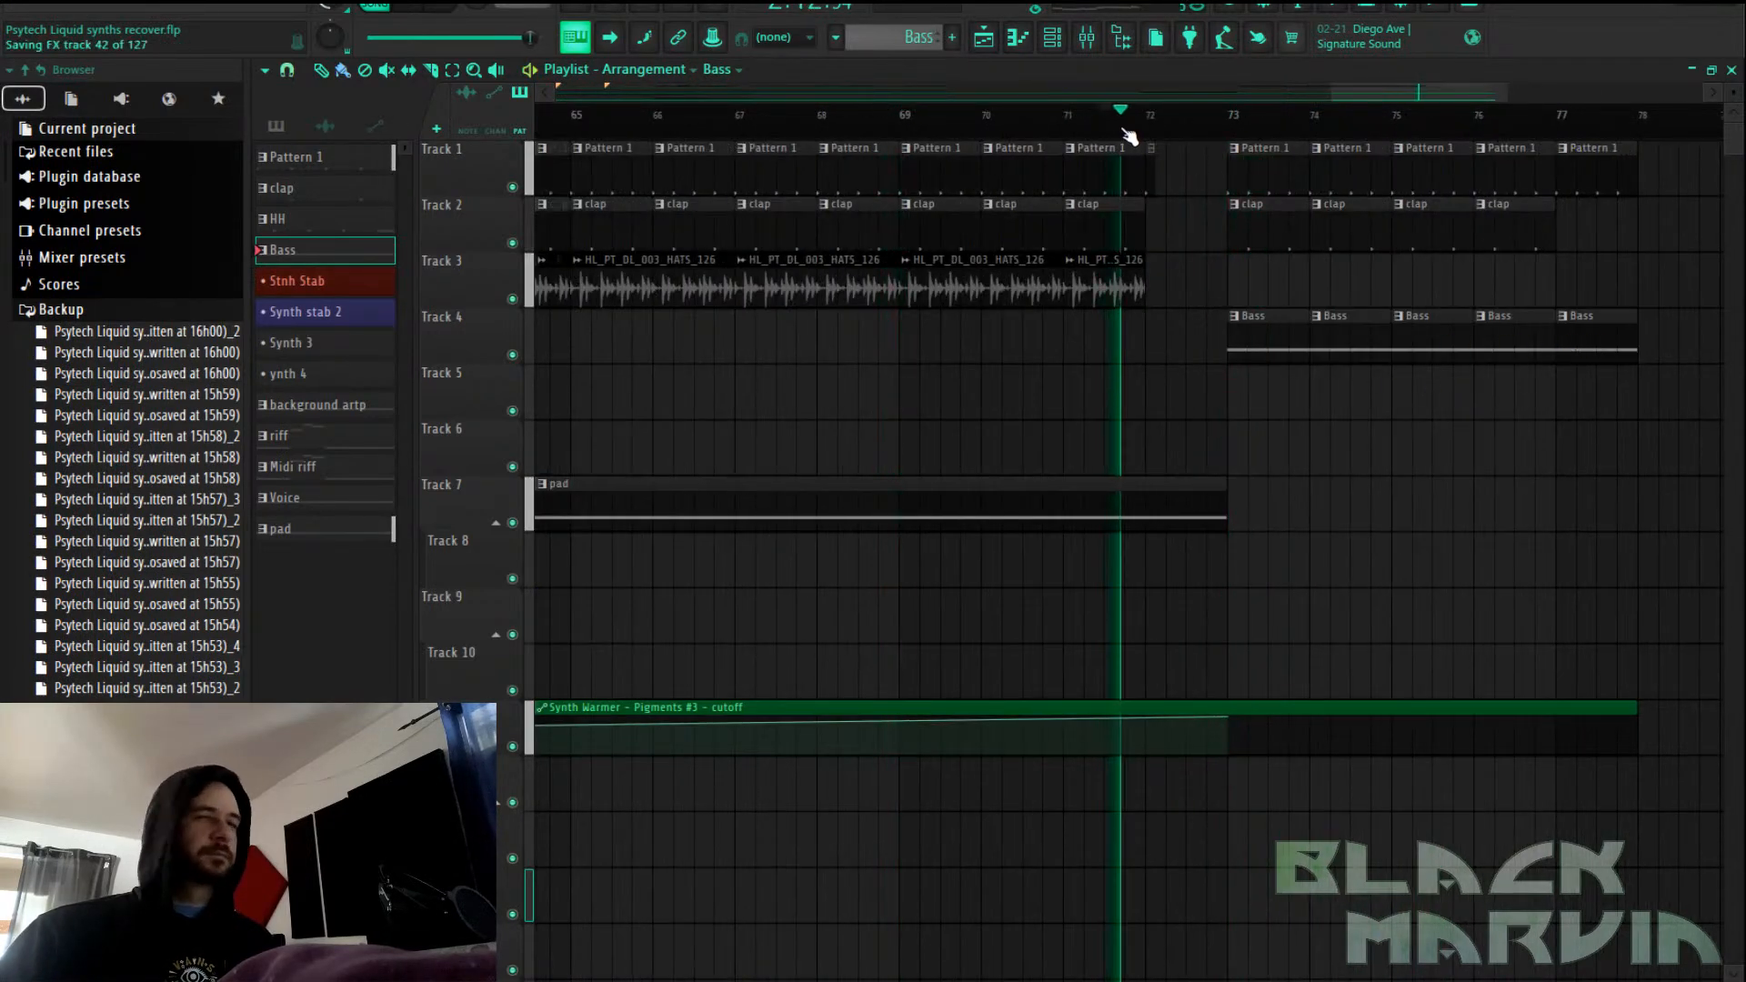
Extend the new clap, Bass and Pattern 1 clip rows to bar 81
{"action": "scroll", "coordinate": [1126, 132], "scroll_direction": "down", "scroll_amount": 4}
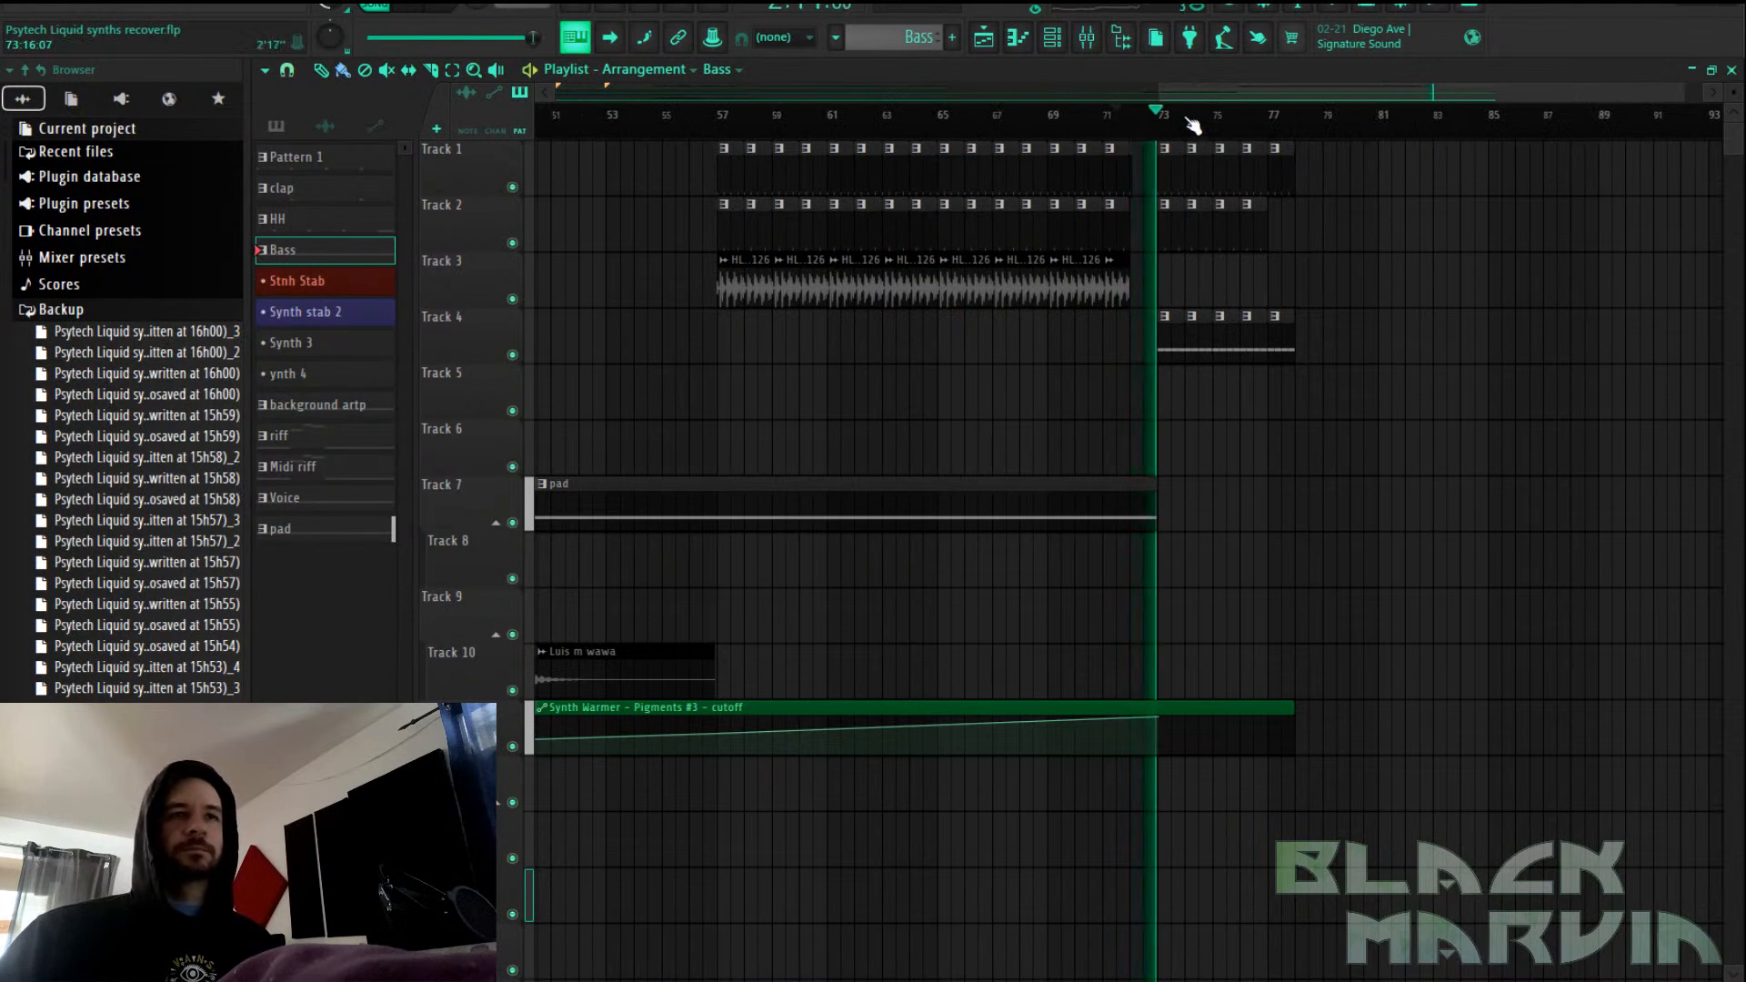
{"action": "left_click", "coordinate": [1264, 227]}
{"action": "left_click_drag", "start_coordinate": [1265, 226], "coordinate": [1365, 229]}
{"action": "left_click", "coordinate": [1286, 343]}
{"action": "left_click_drag", "start_coordinate": [1308, 336], "coordinate": [1376, 338]}
{"action": "left_click_drag", "start_coordinate": [1292, 181], "coordinate": [1364, 187]}
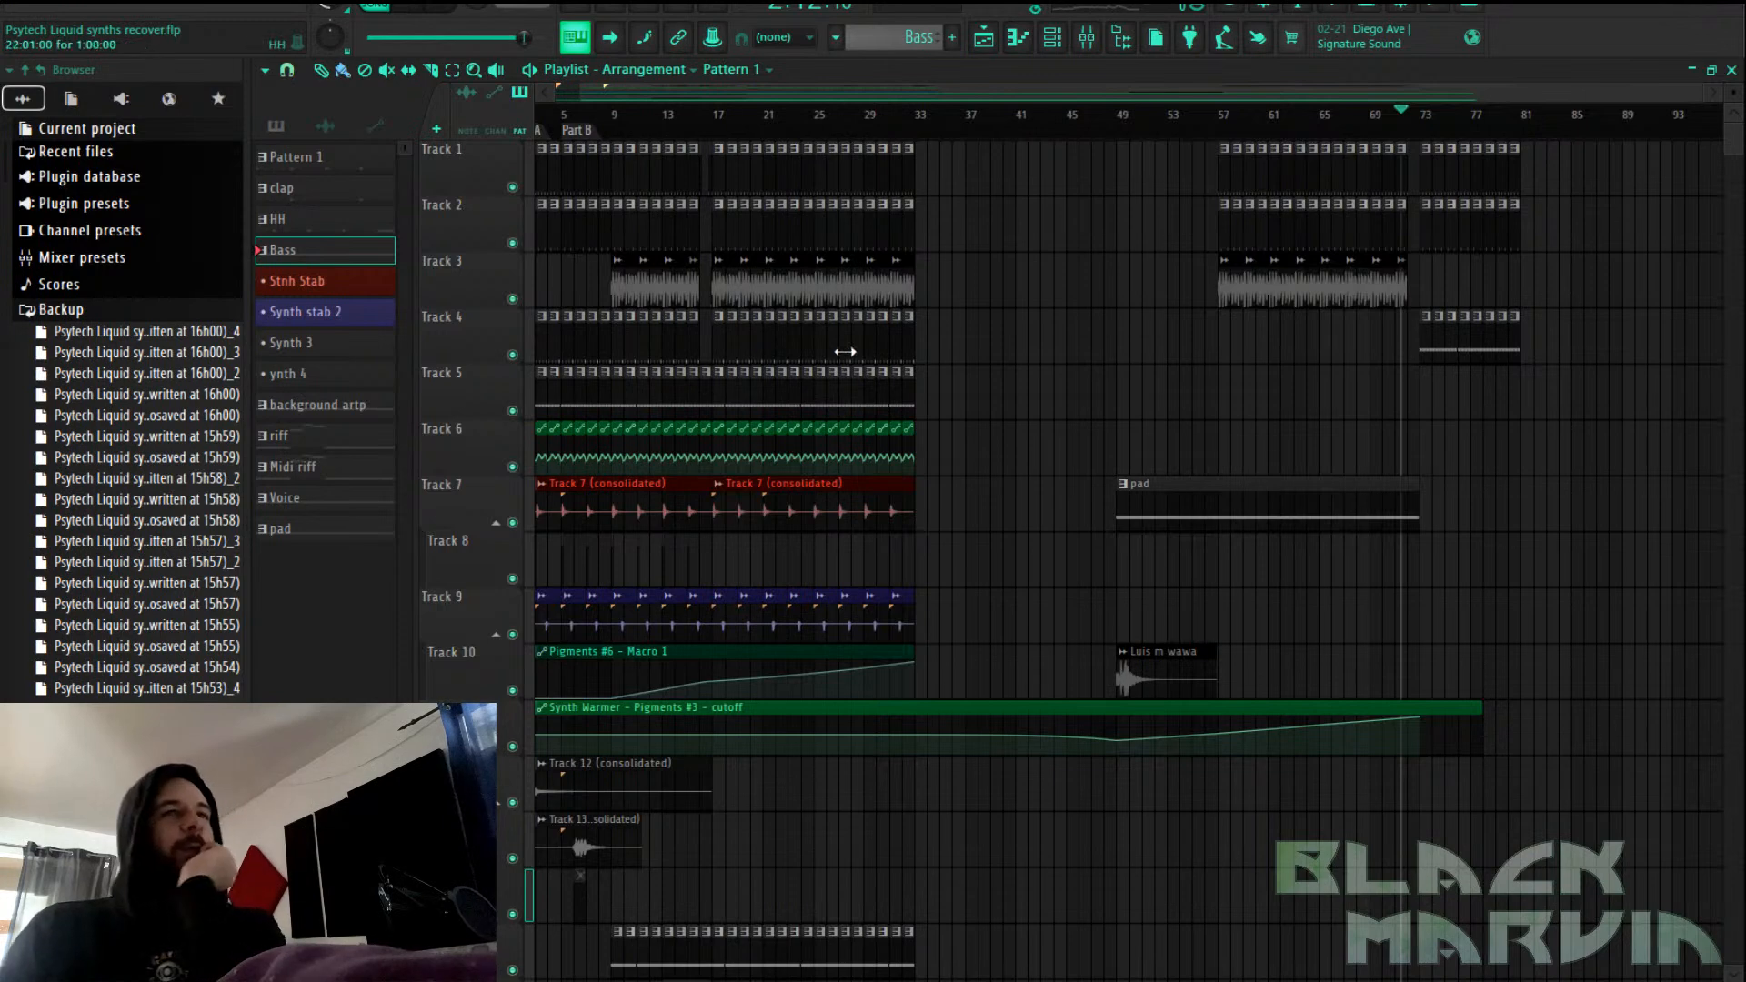
Look over the new section from bar 49 and save the project
{"action": "scroll", "coordinate": [1256, 129], "scroll_direction": "up", "scroll_amount": 5}
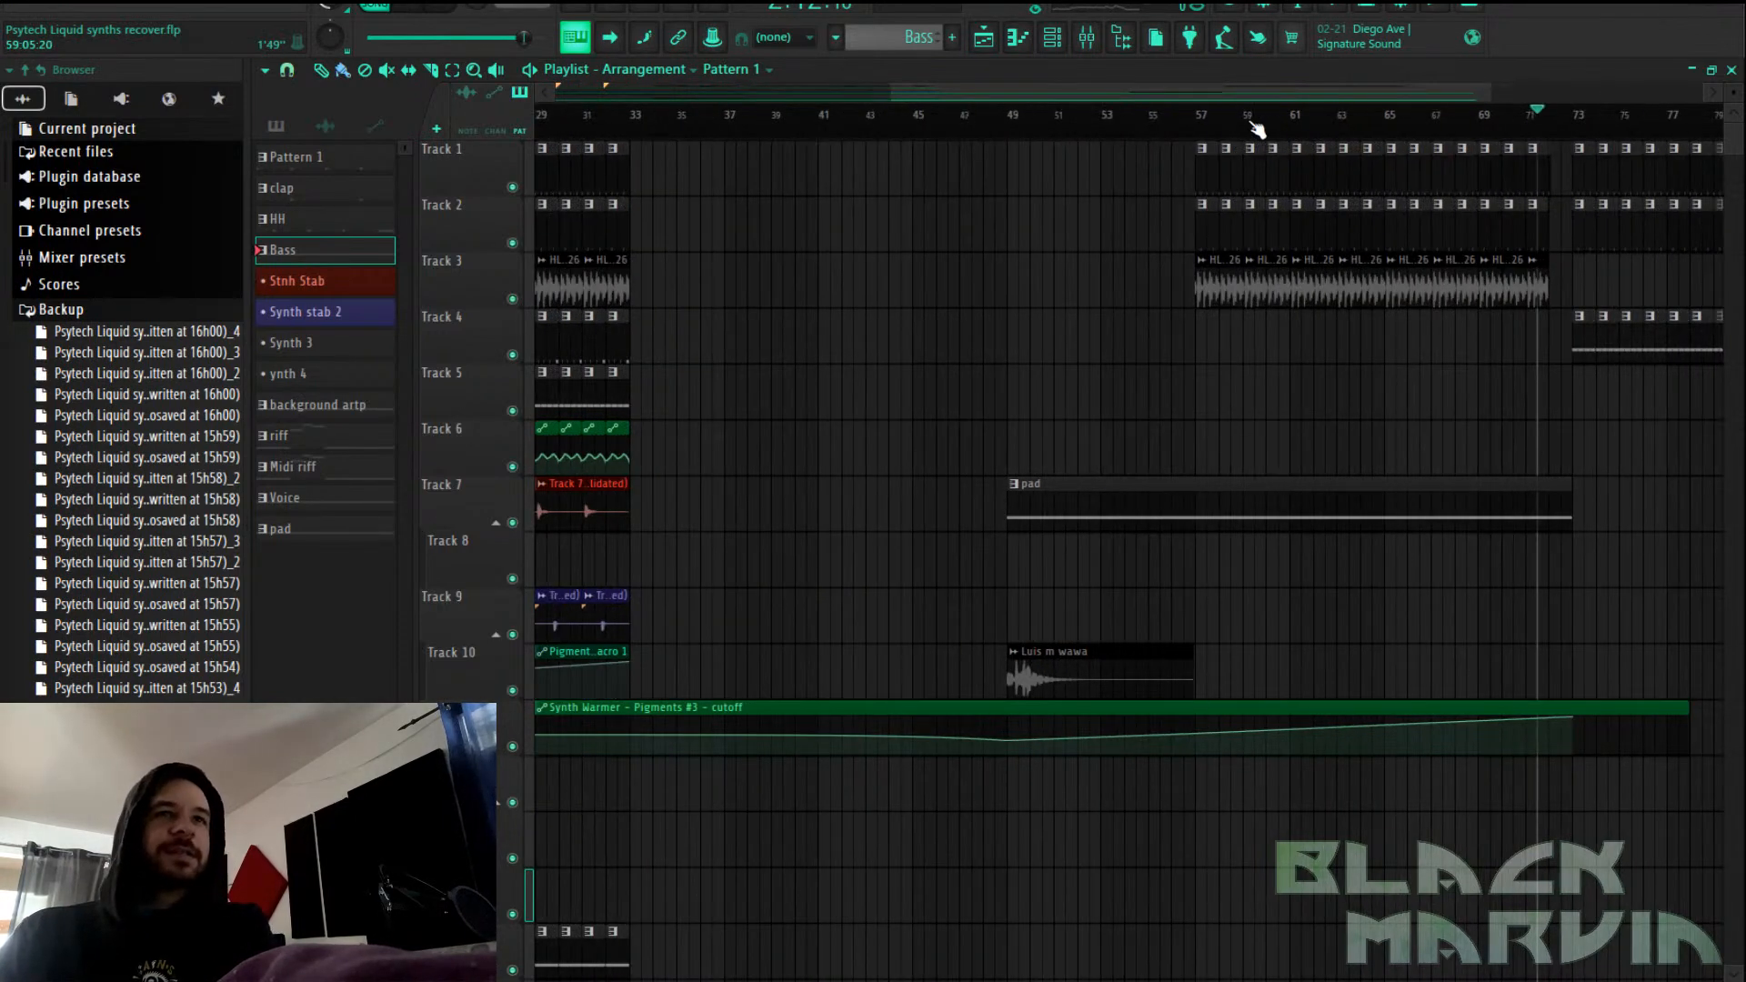
{"action": "scroll", "coordinate": [1256, 129], "scroll_direction": "down", "scroll_amount": 3}
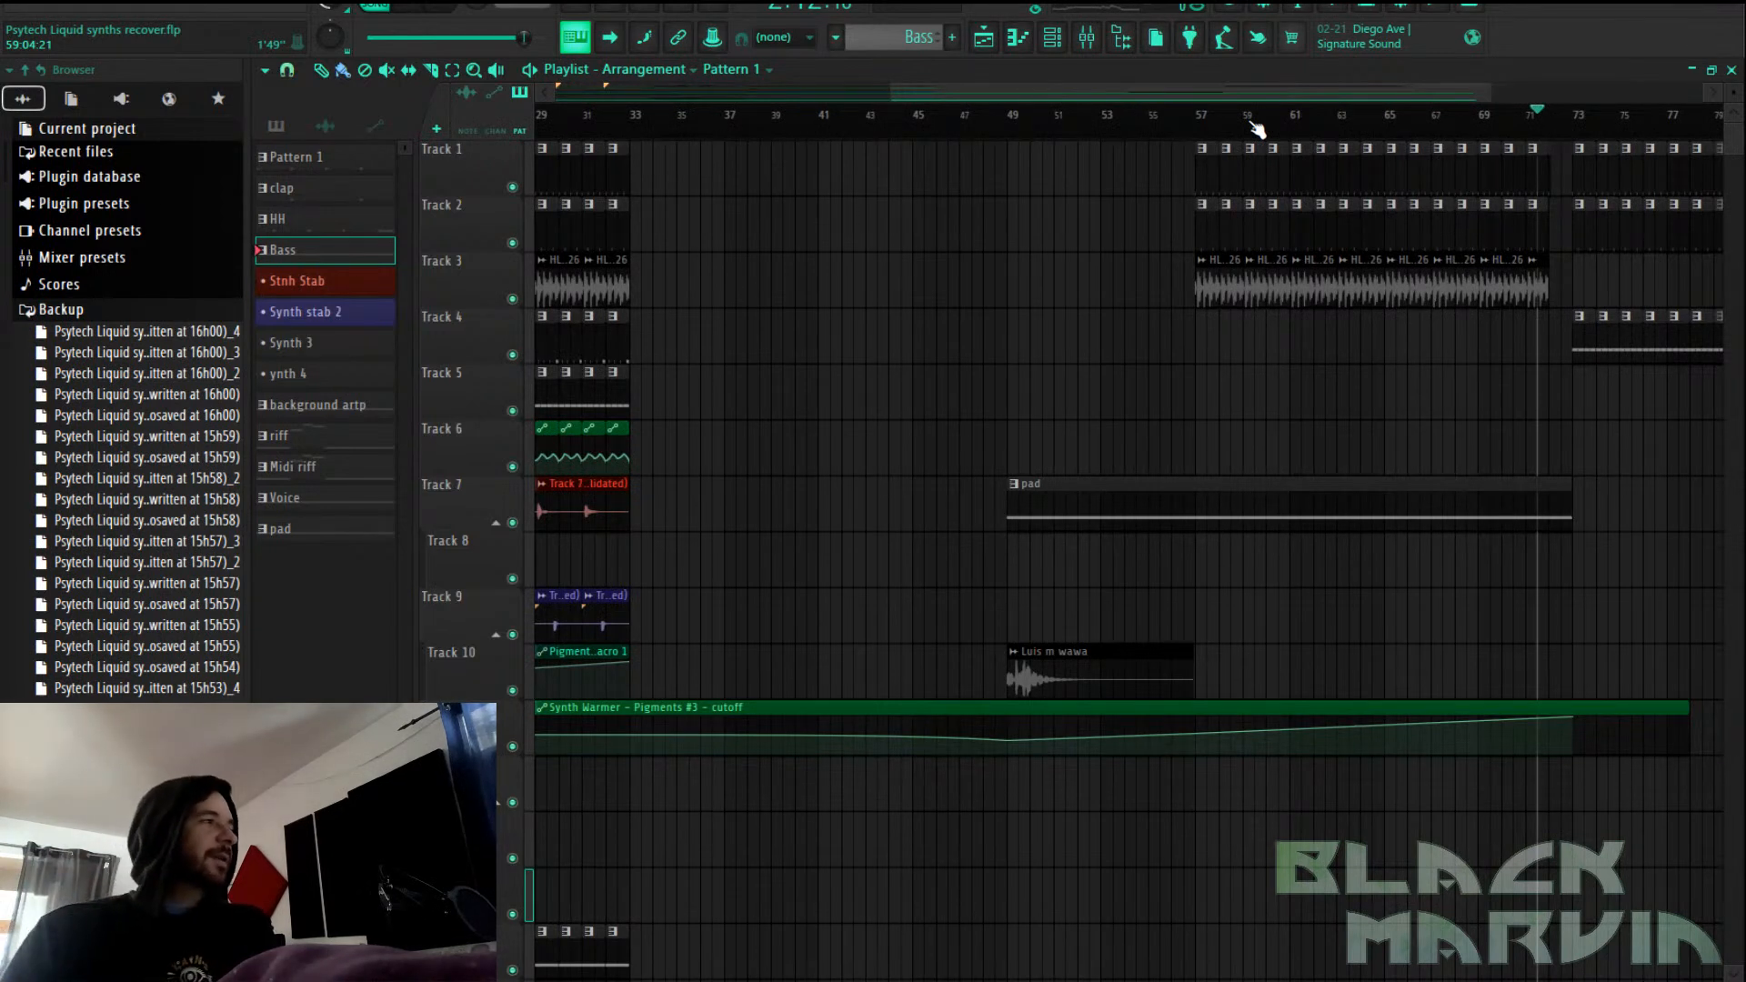
{"action": "left_click_drag", "start_coordinate": [1537, 239], "coordinate": [1418, 212]}
{"action": "left_click_drag", "start_coordinate": [1371, 93], "coordinate": [1375, 92]}
{"action": "left_click", "coordinate": [1433, 361], "text": "ctrl"}
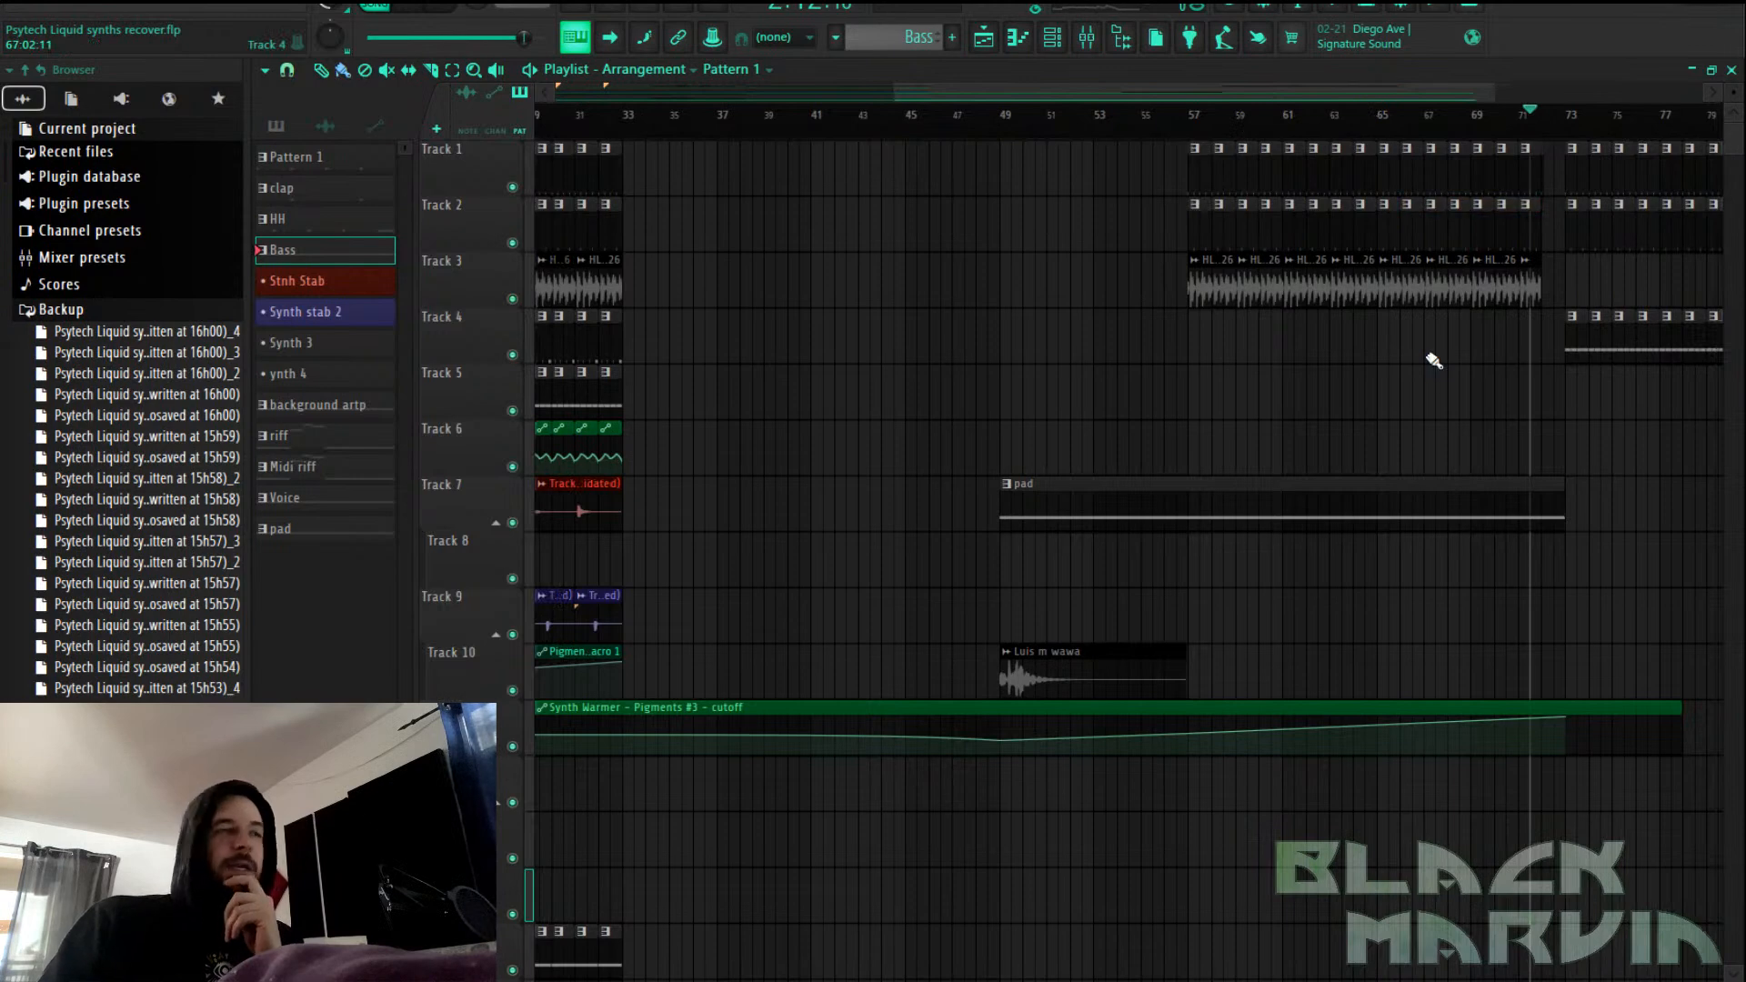
{"action": "key", "text": "ctrl+s"}
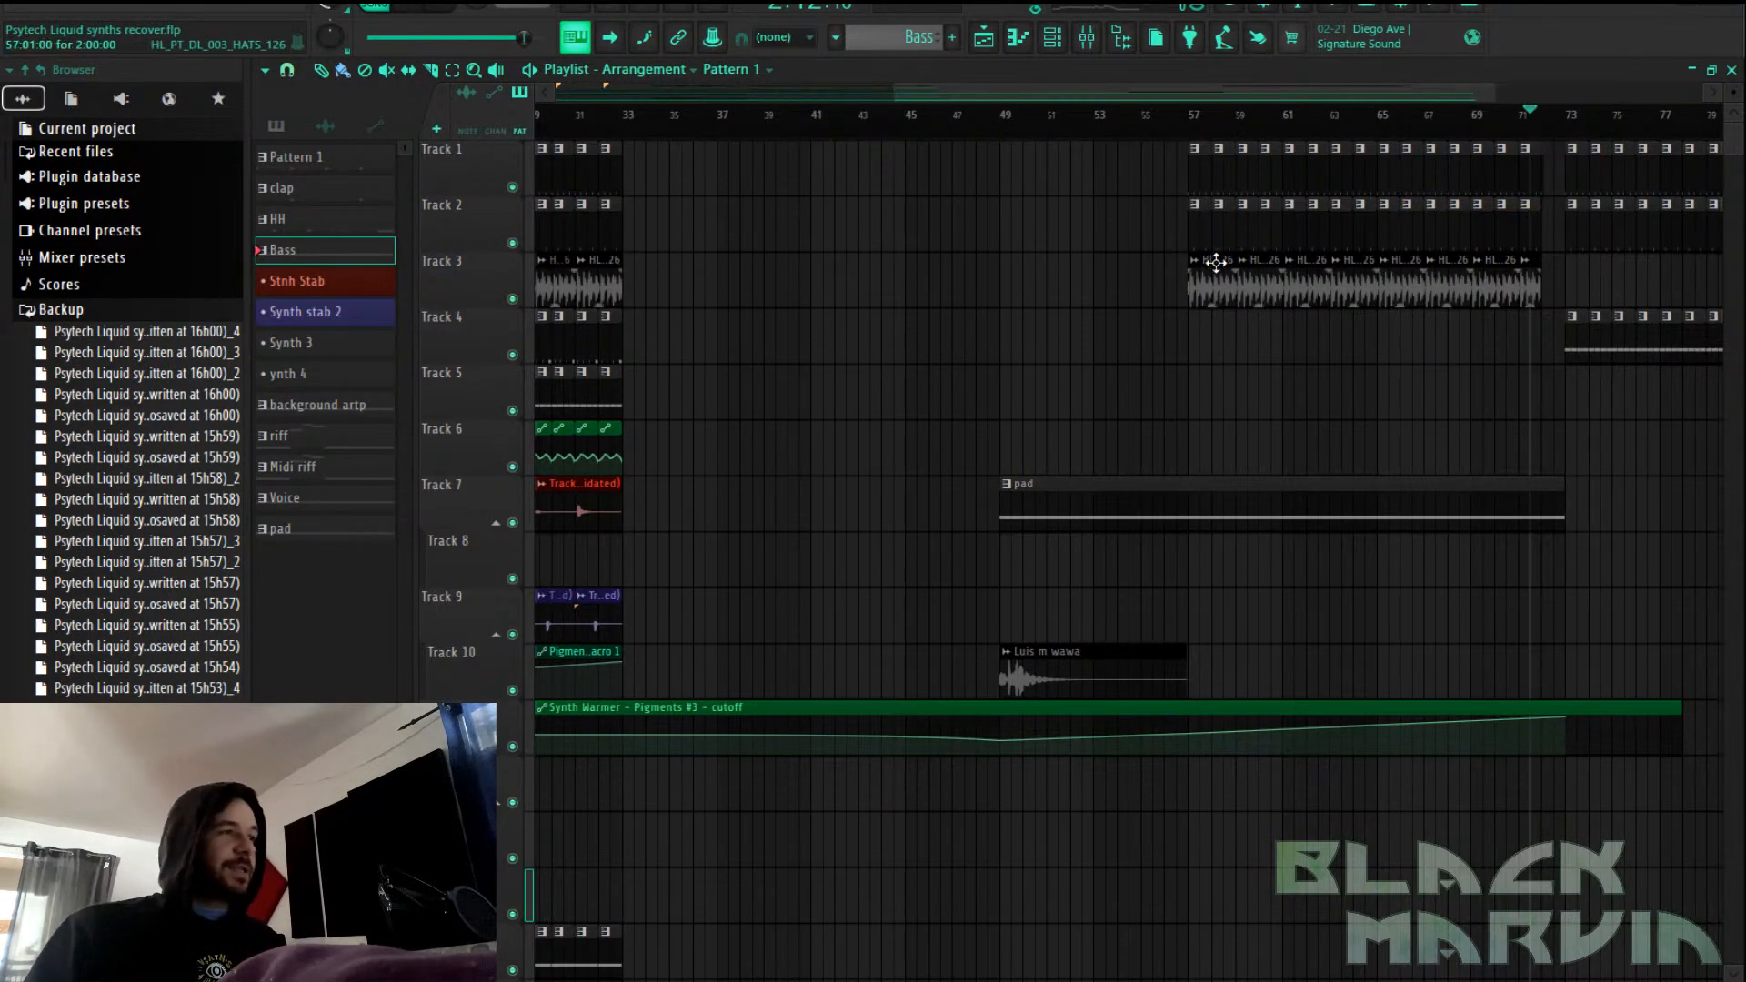
Review the build-up from bar 49, the gap before bar 73 and the following drop against the opening section
{"action": "scroll", "coordinate": [1273, 109], "scroll_direction": "right", "scroll_amount": 5}
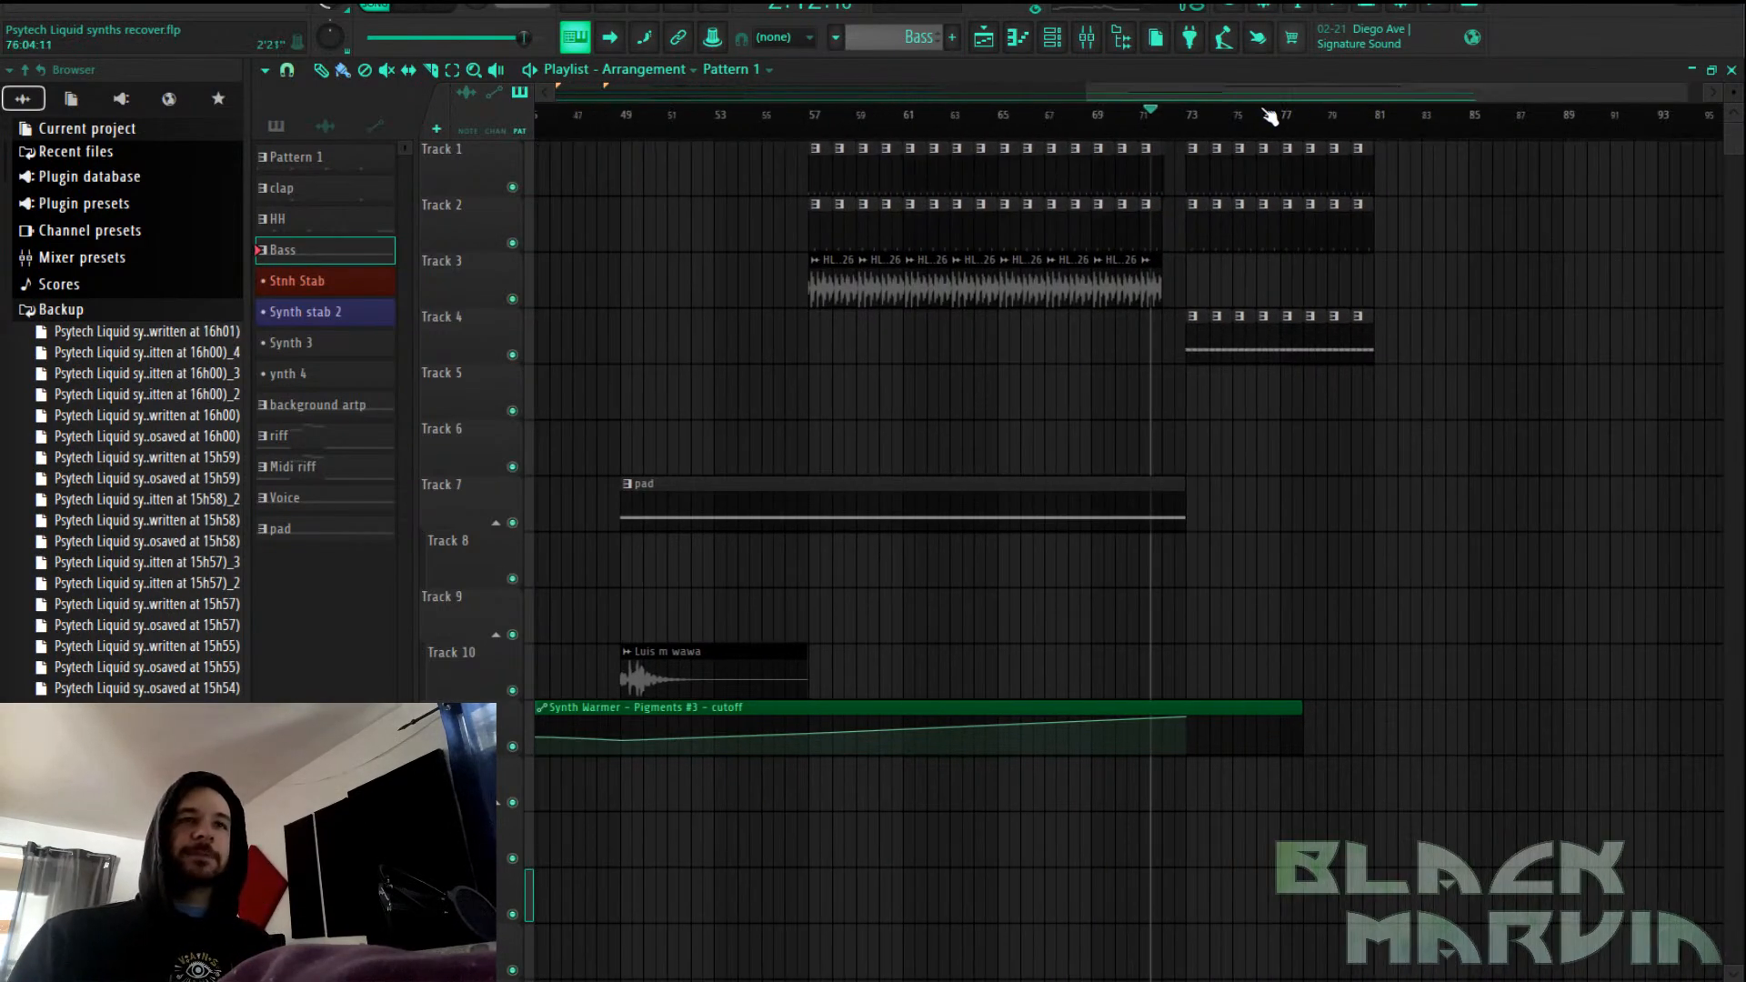
{"action": "scroll", "coordinate": [1199, 118], "scroll_direction": "up", "scroll_amount": 5}
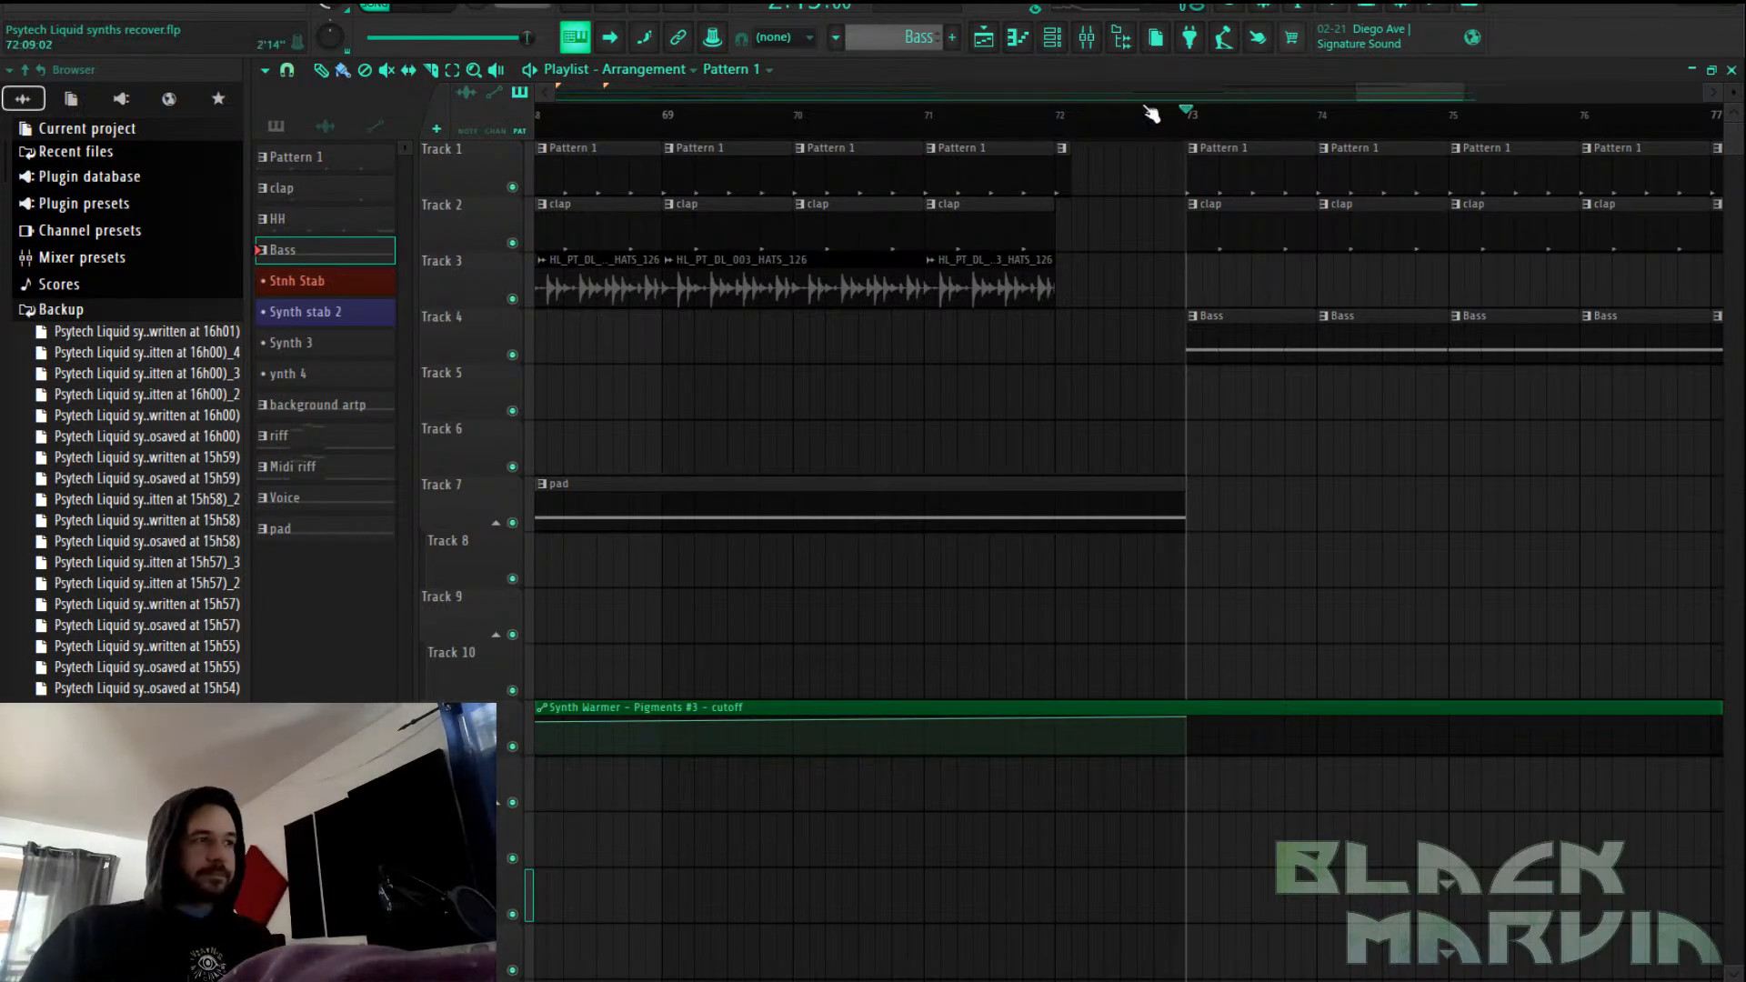
{"action": "scroll", "coordinate": [1310, 118], "scroll_direction": "left", "scroll_amount": 2}
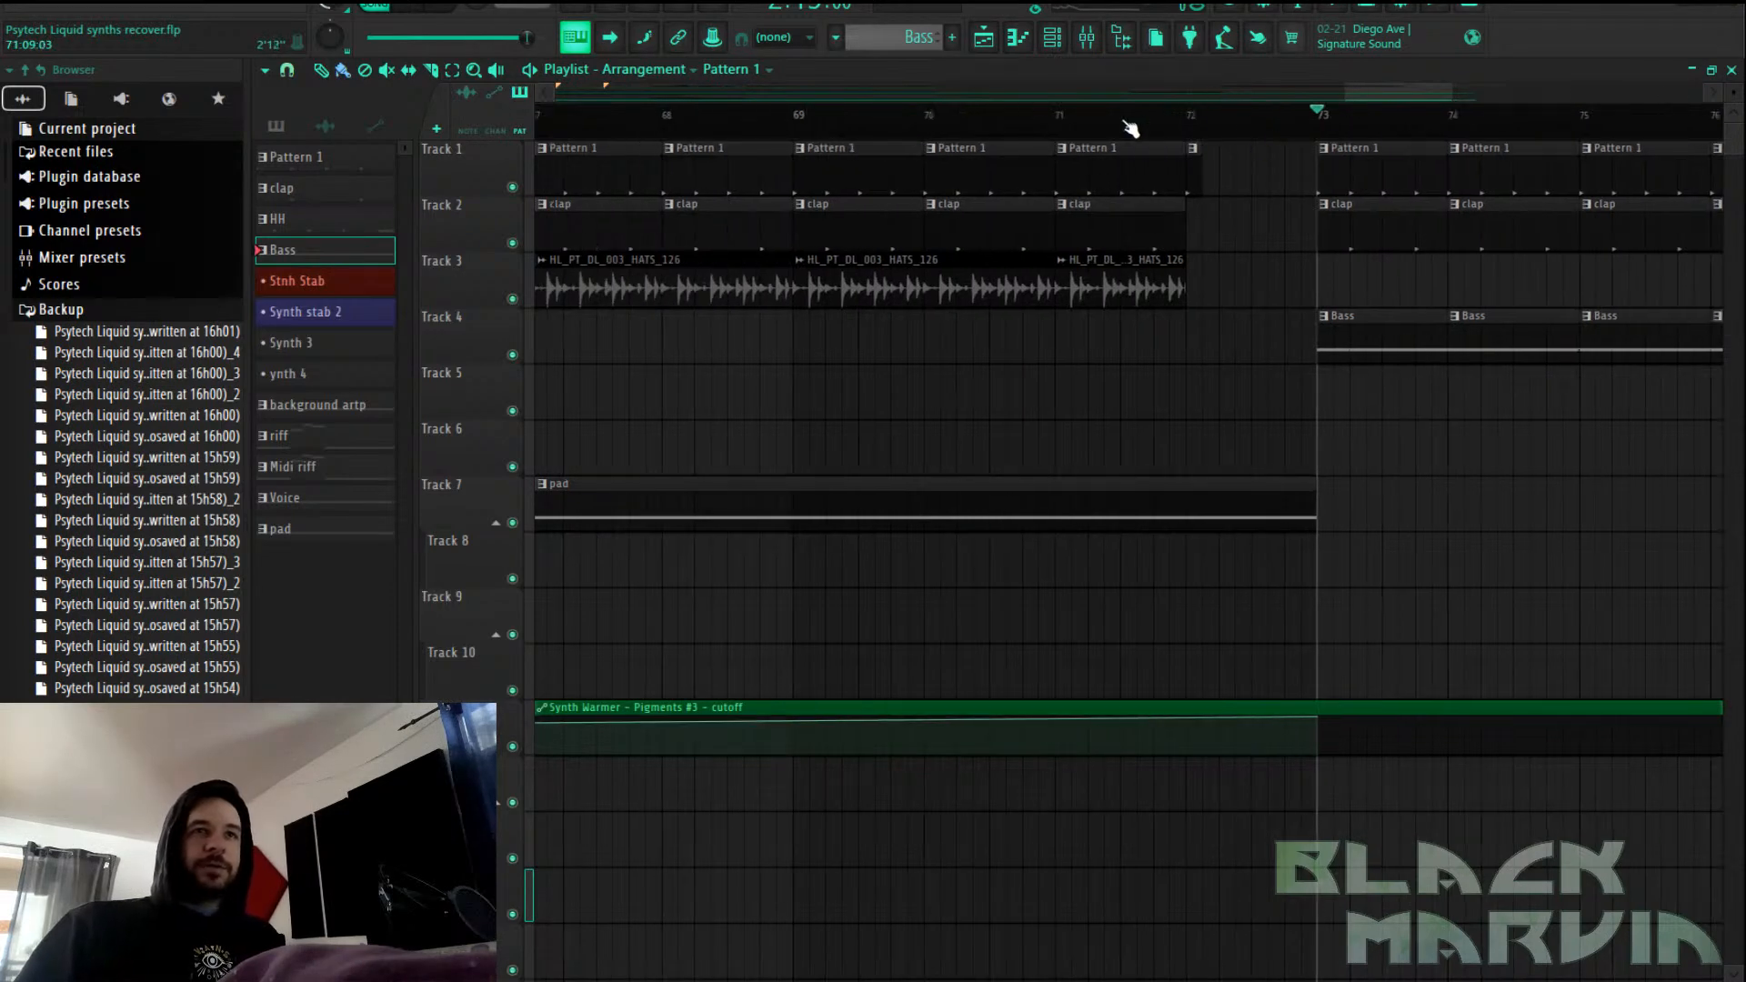
{"action": "scroll", "coordinate": [1160, 128], "scroll_direction": "down", "scroll_amount": 3}
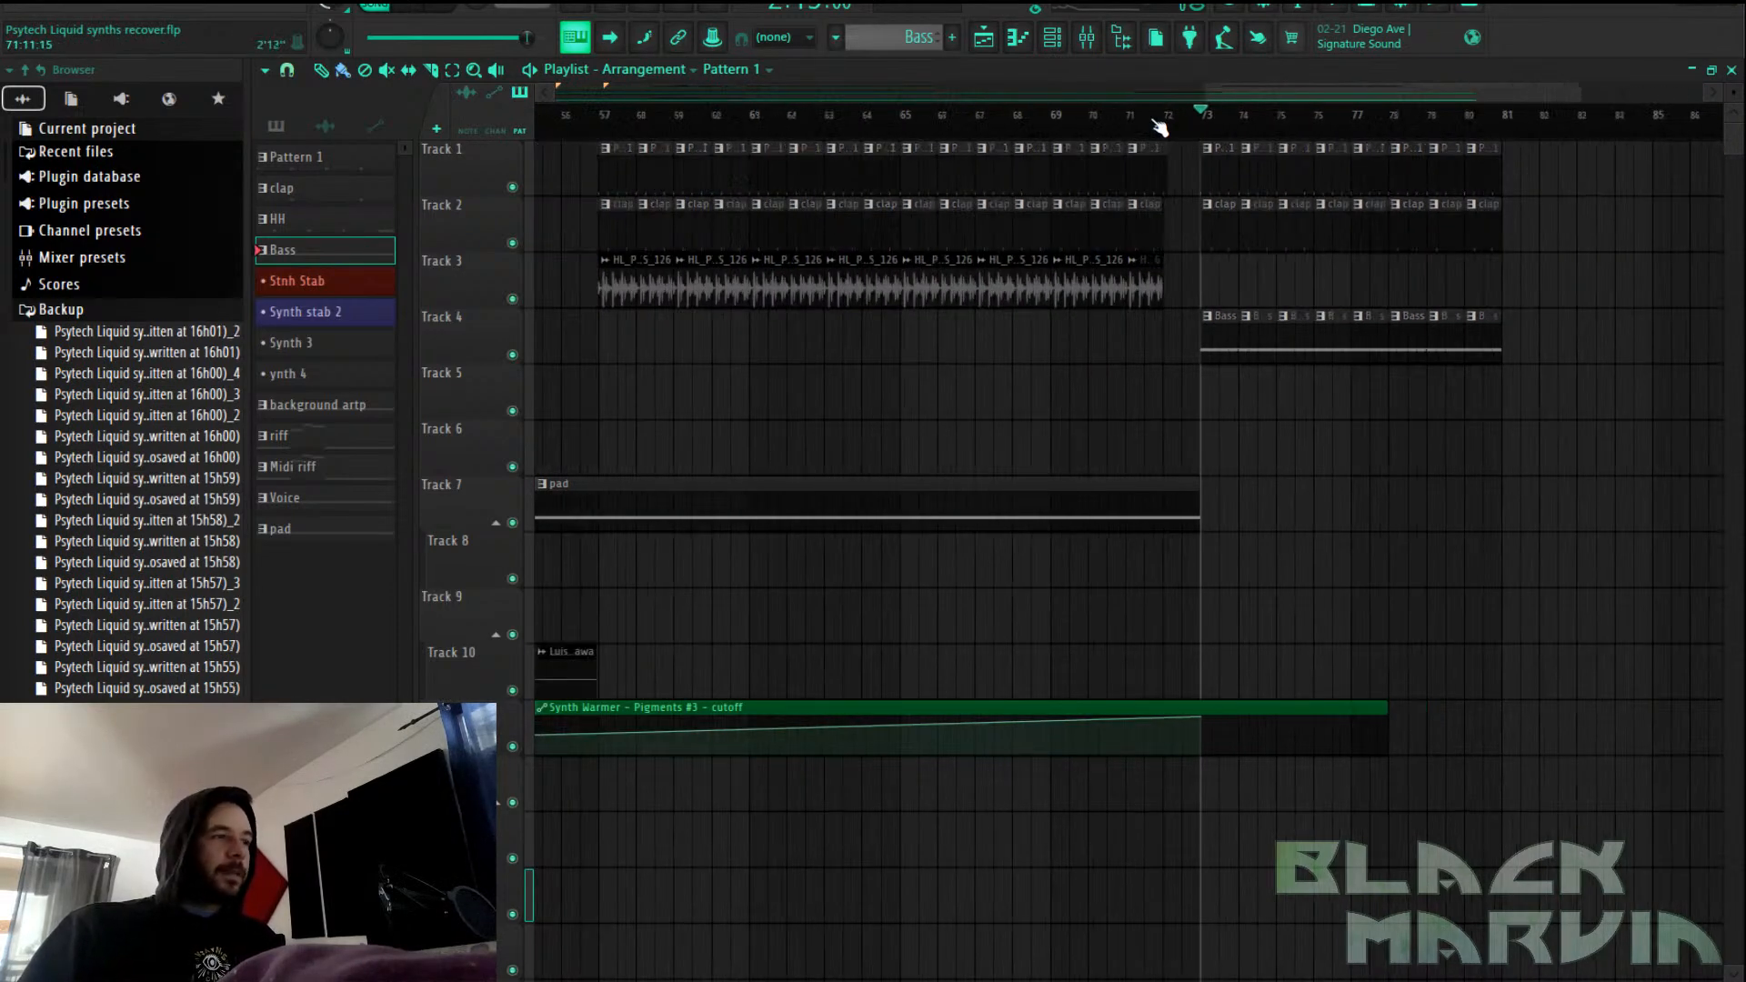
{"action": "scroll", "coordinate": [1115, 128], "scroll_direction": "down", "scroll_amount": 2}
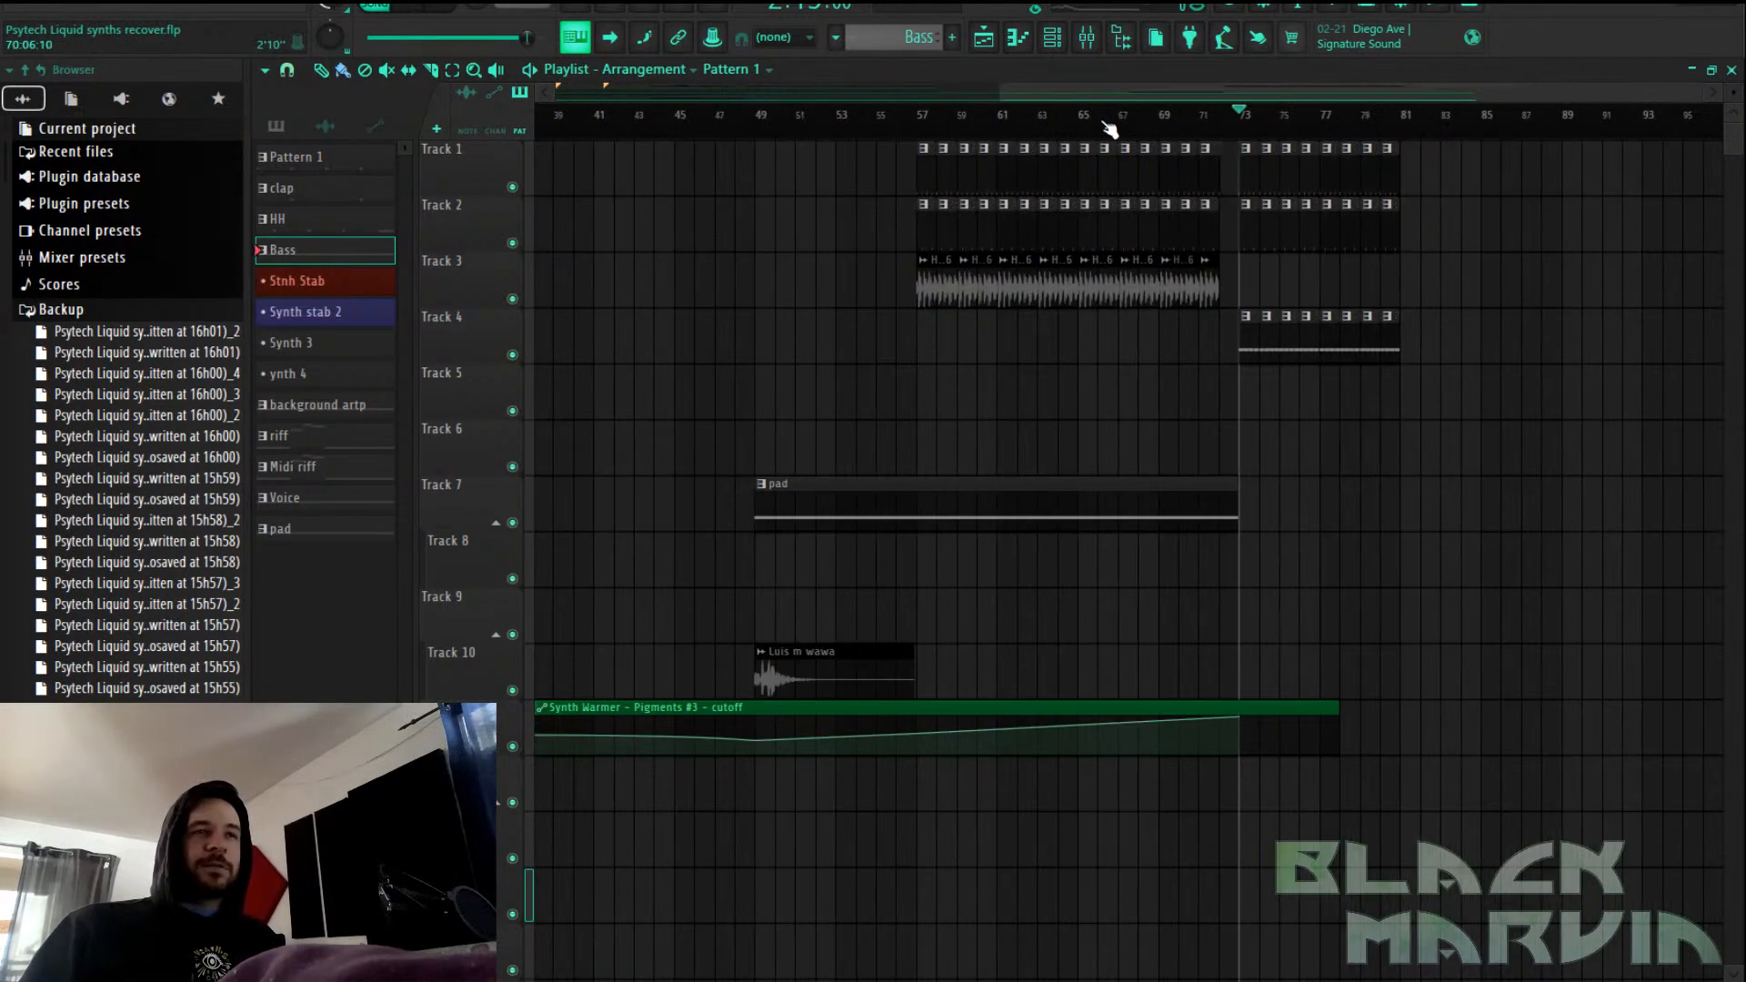
{"action": "left_click", "coordinate": [955, 134]}
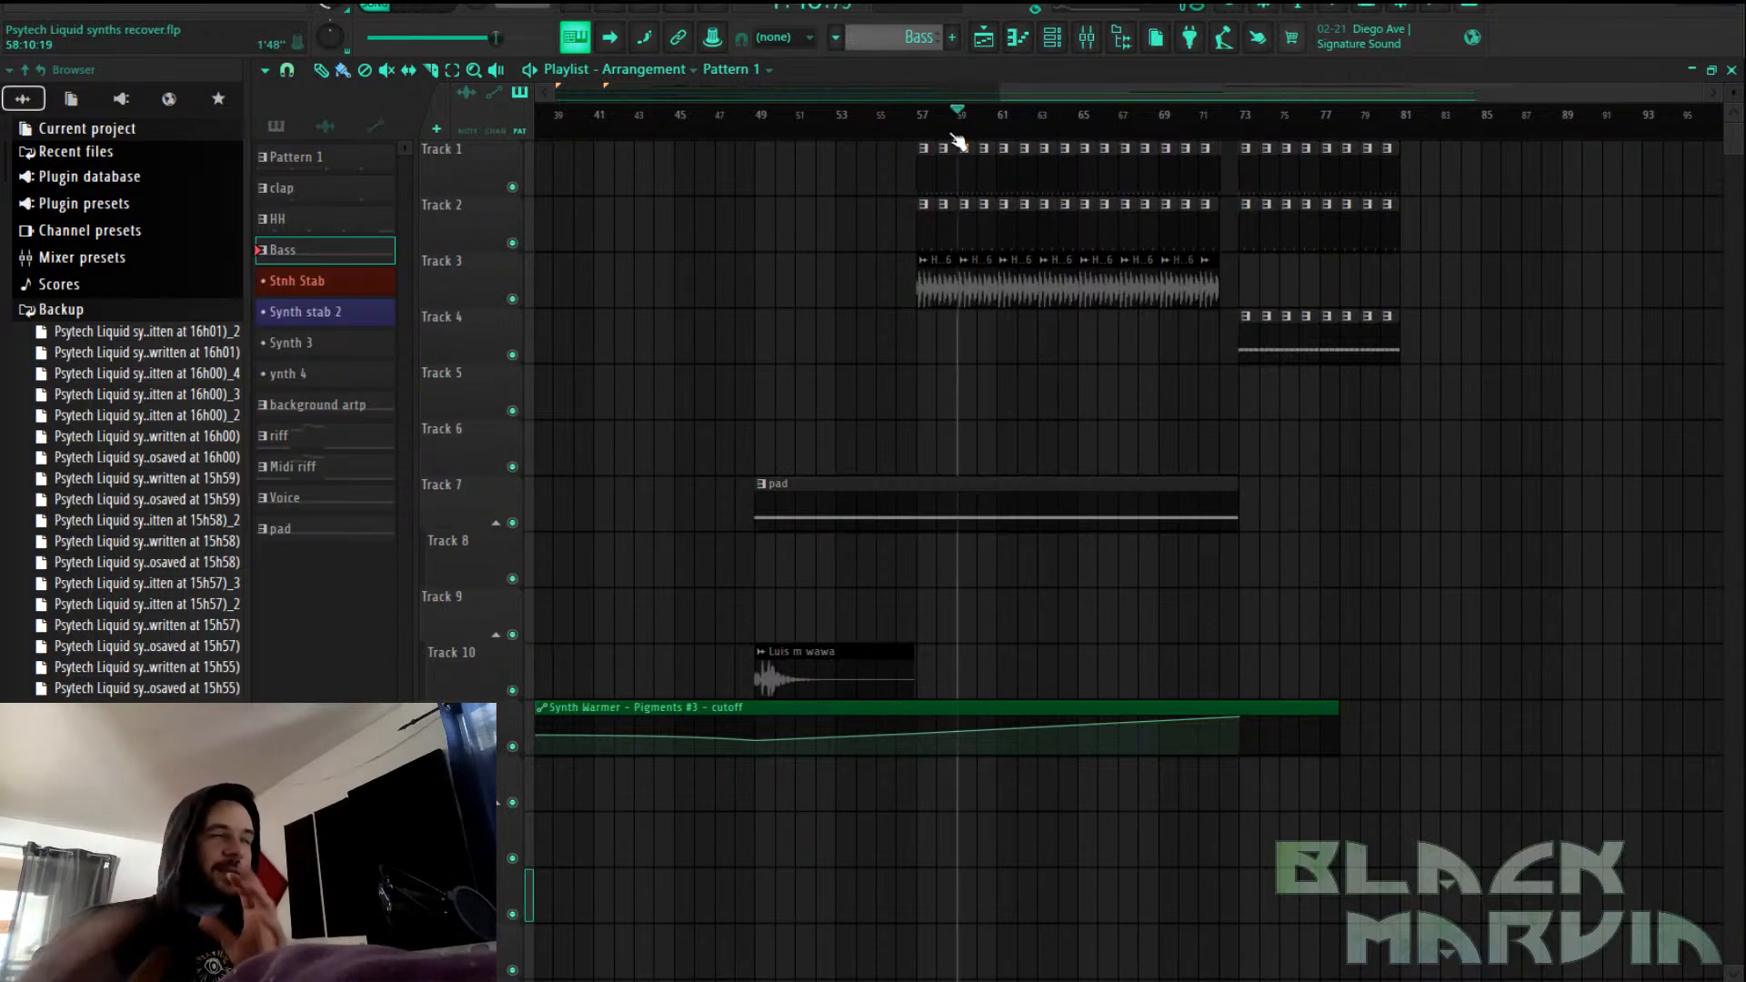
{"action": "scroll", "coordinate": [955, 137], "scroll_direction": "down", "scroll_amount": 2}
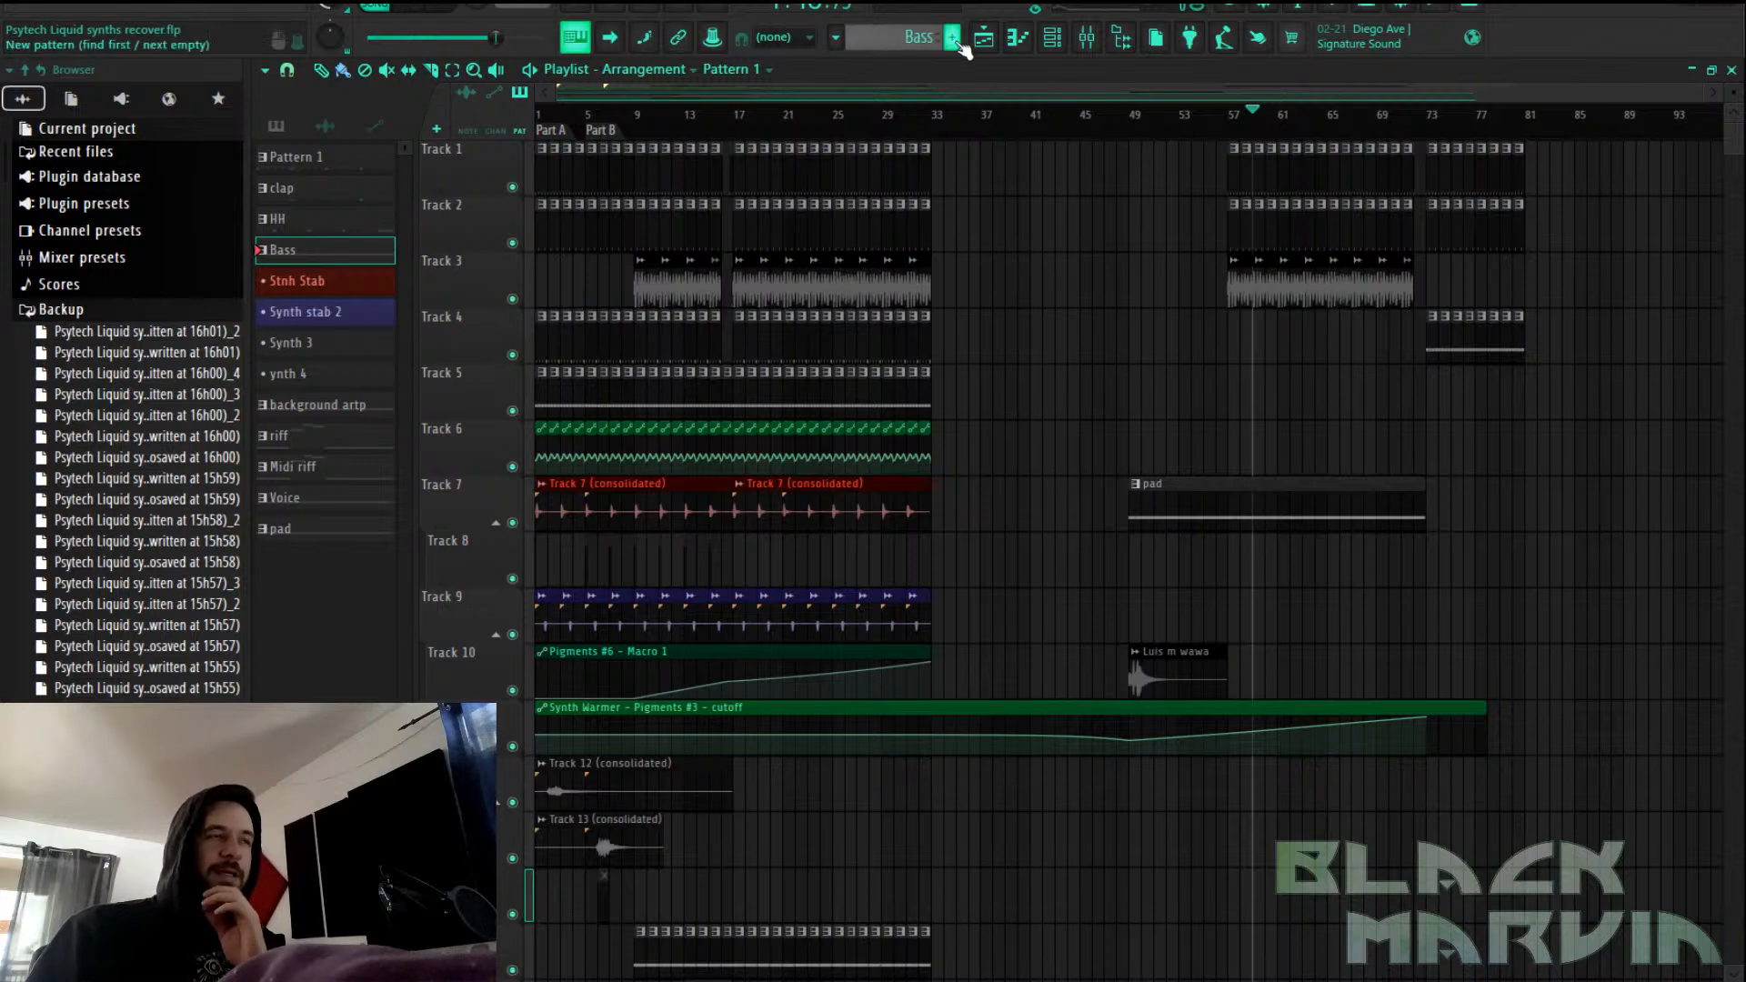
{"action": "left_click_drag", "start_coordinate": [1266, 113], "coordinate": [1342, 115]}
{"action": "scroll", "coordinate": [1347, 103], "scroll_direction": "up", "scroll_amount": 4}
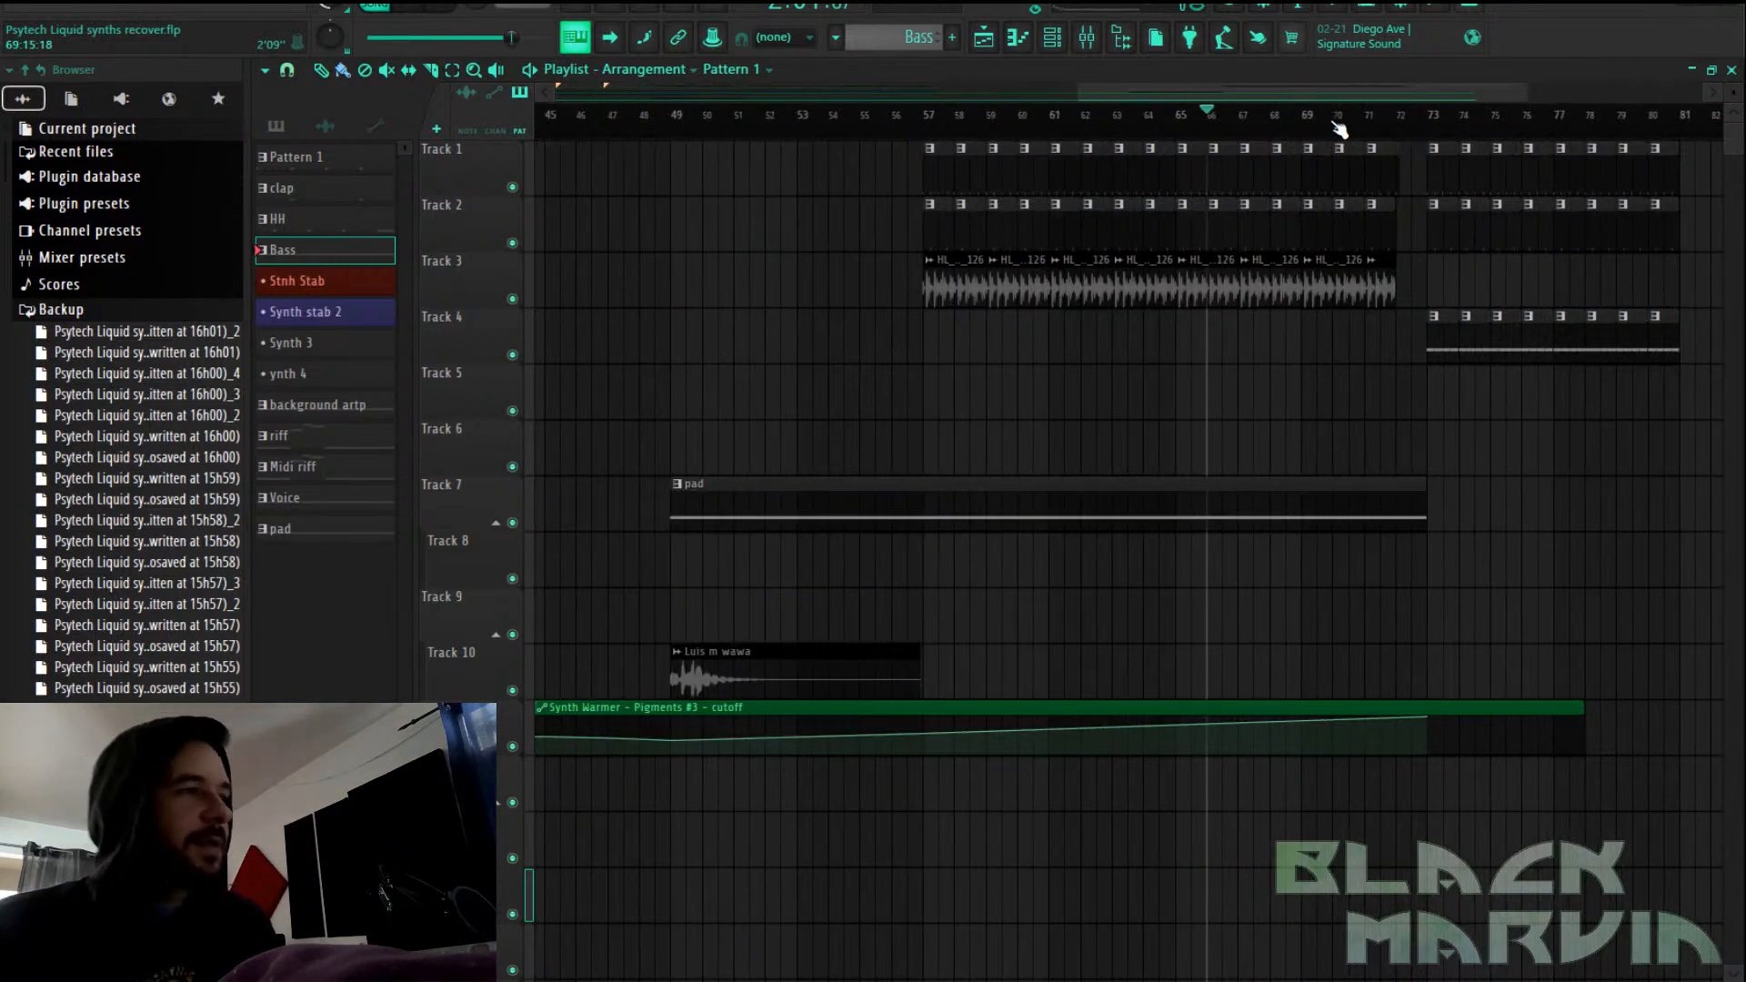
{"action": "scroll", "coordinate": [1340, 130], "scroll_direction": "up", "scroll_amount": 5}
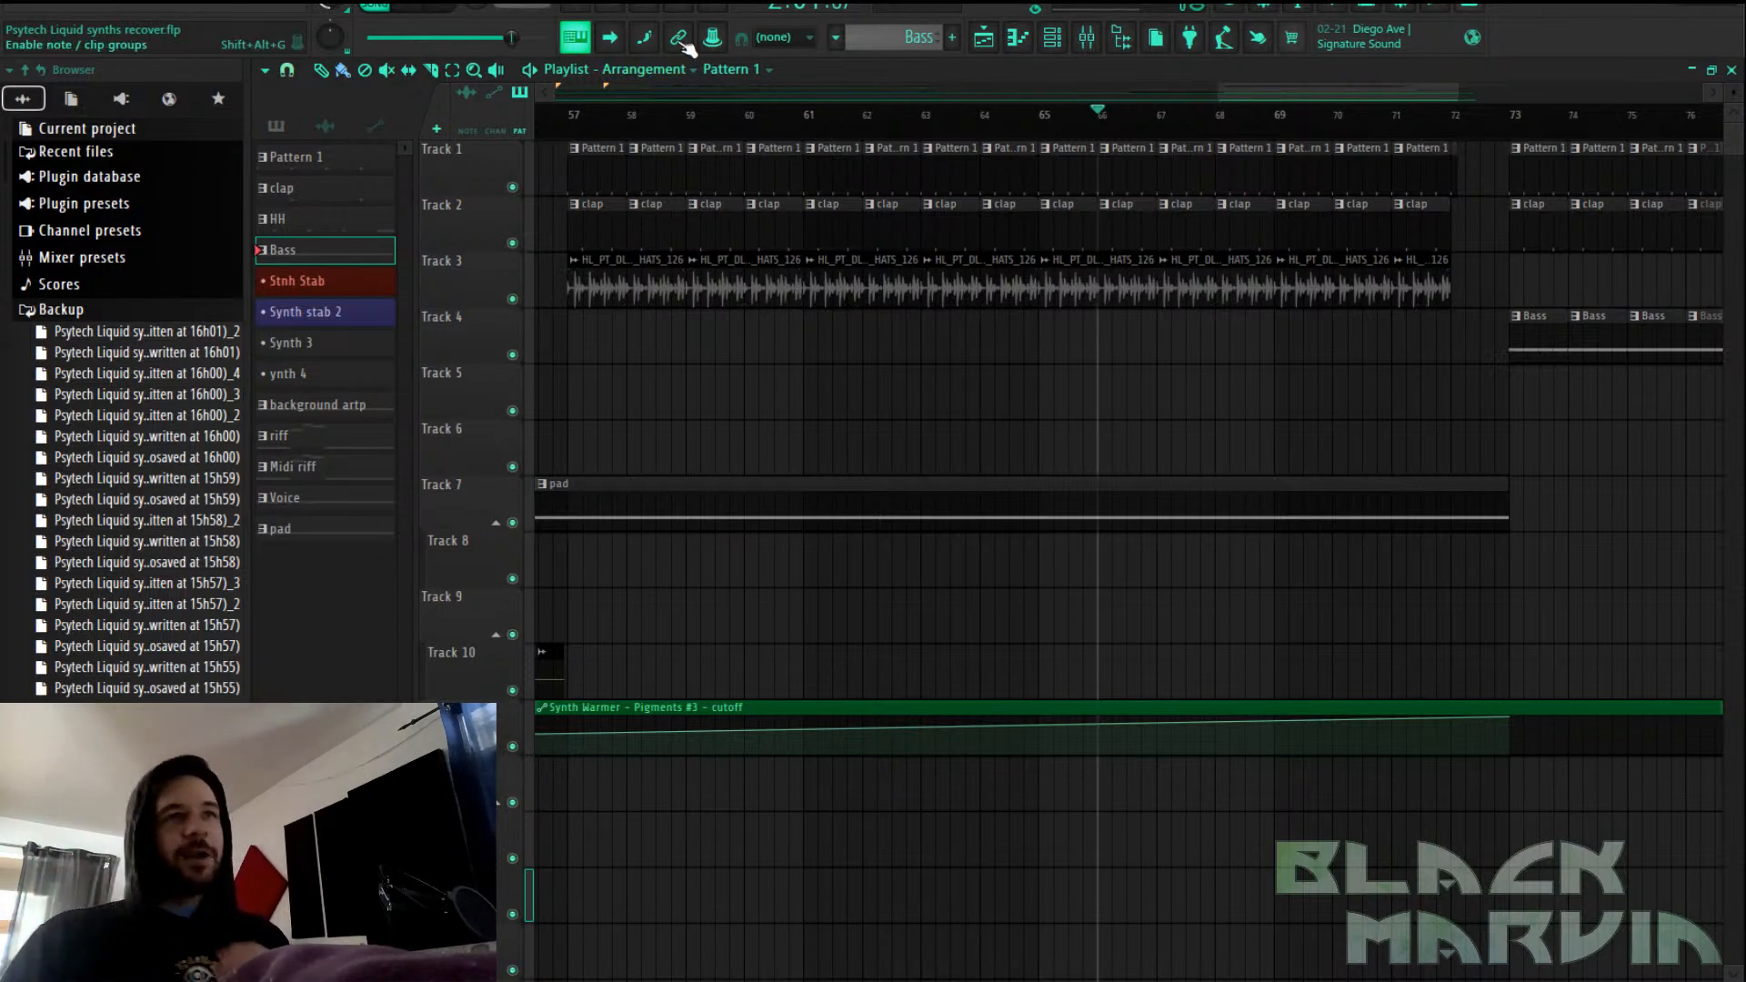
{"action": "scroll", "coordinate": [1017, 134], "scroll_direction": "down", "scroll_amount": 3}
{"action": "scroll", "coordinate": [1017, 134], "scroll_direction": "down", "scroll_amount": 3}
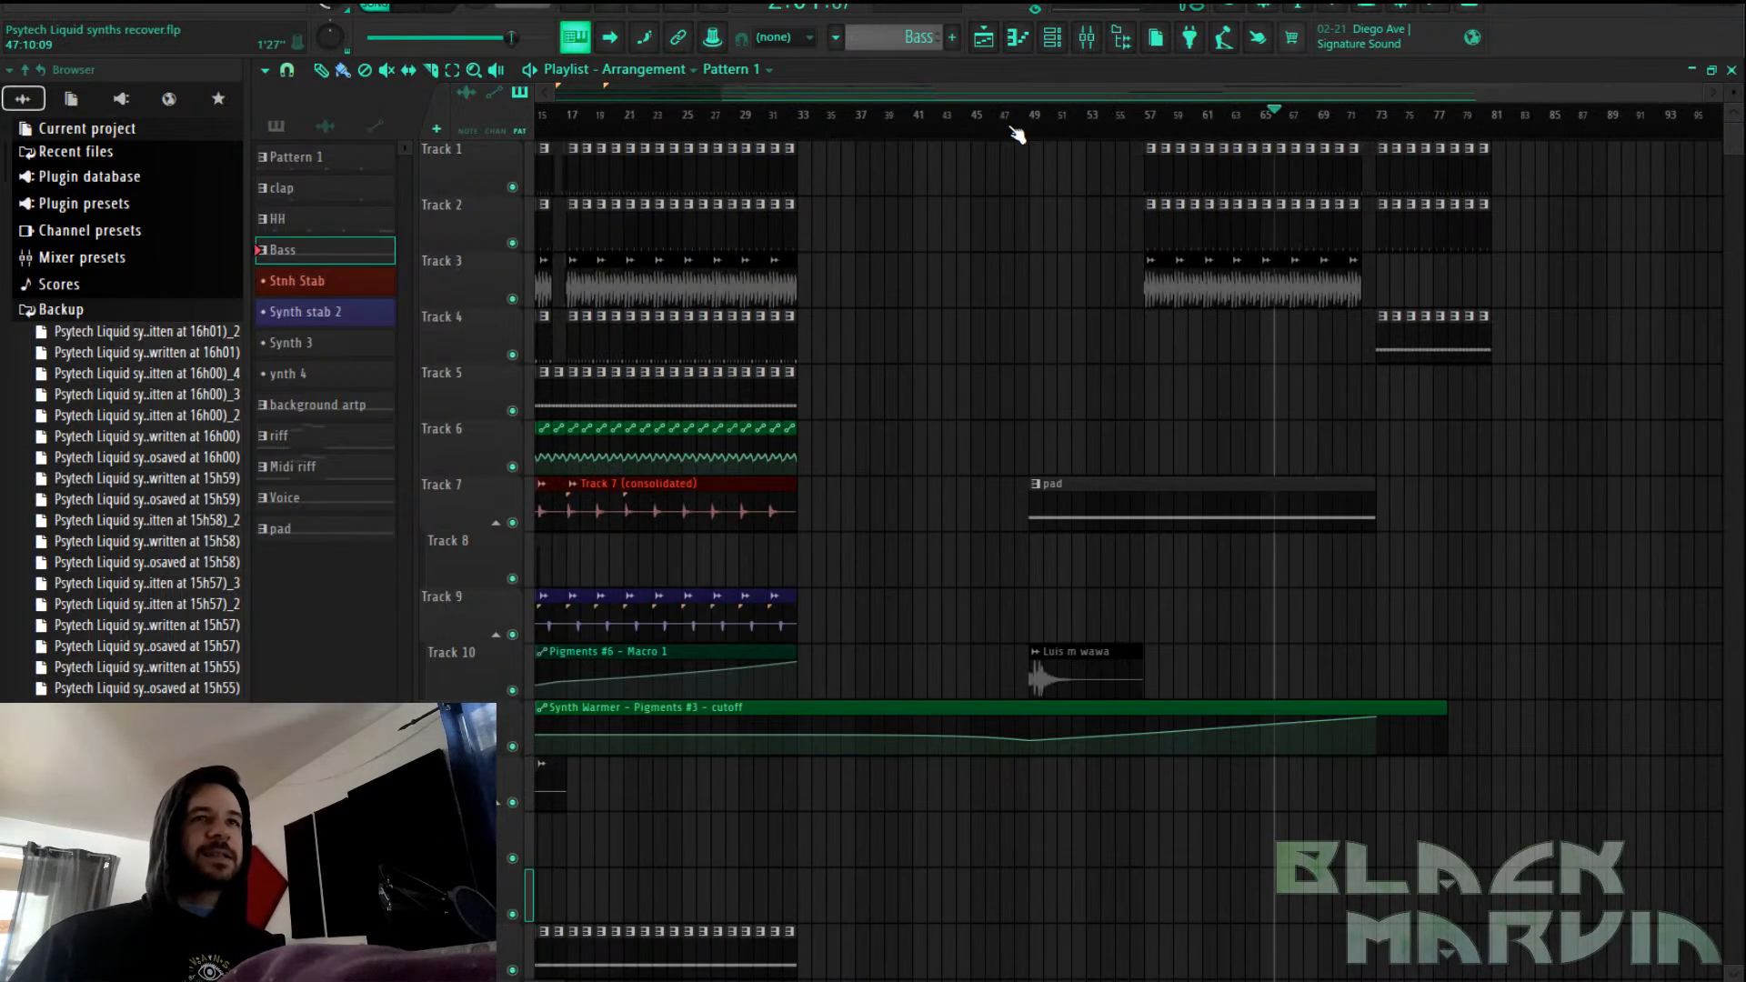
Collapse the Backup folder in the browser and create a new pattern named breakdown riff
{"action": "scroll", "coordinate": [1017, 134], "scroll_direction": "down", "scroll_amount": 2}
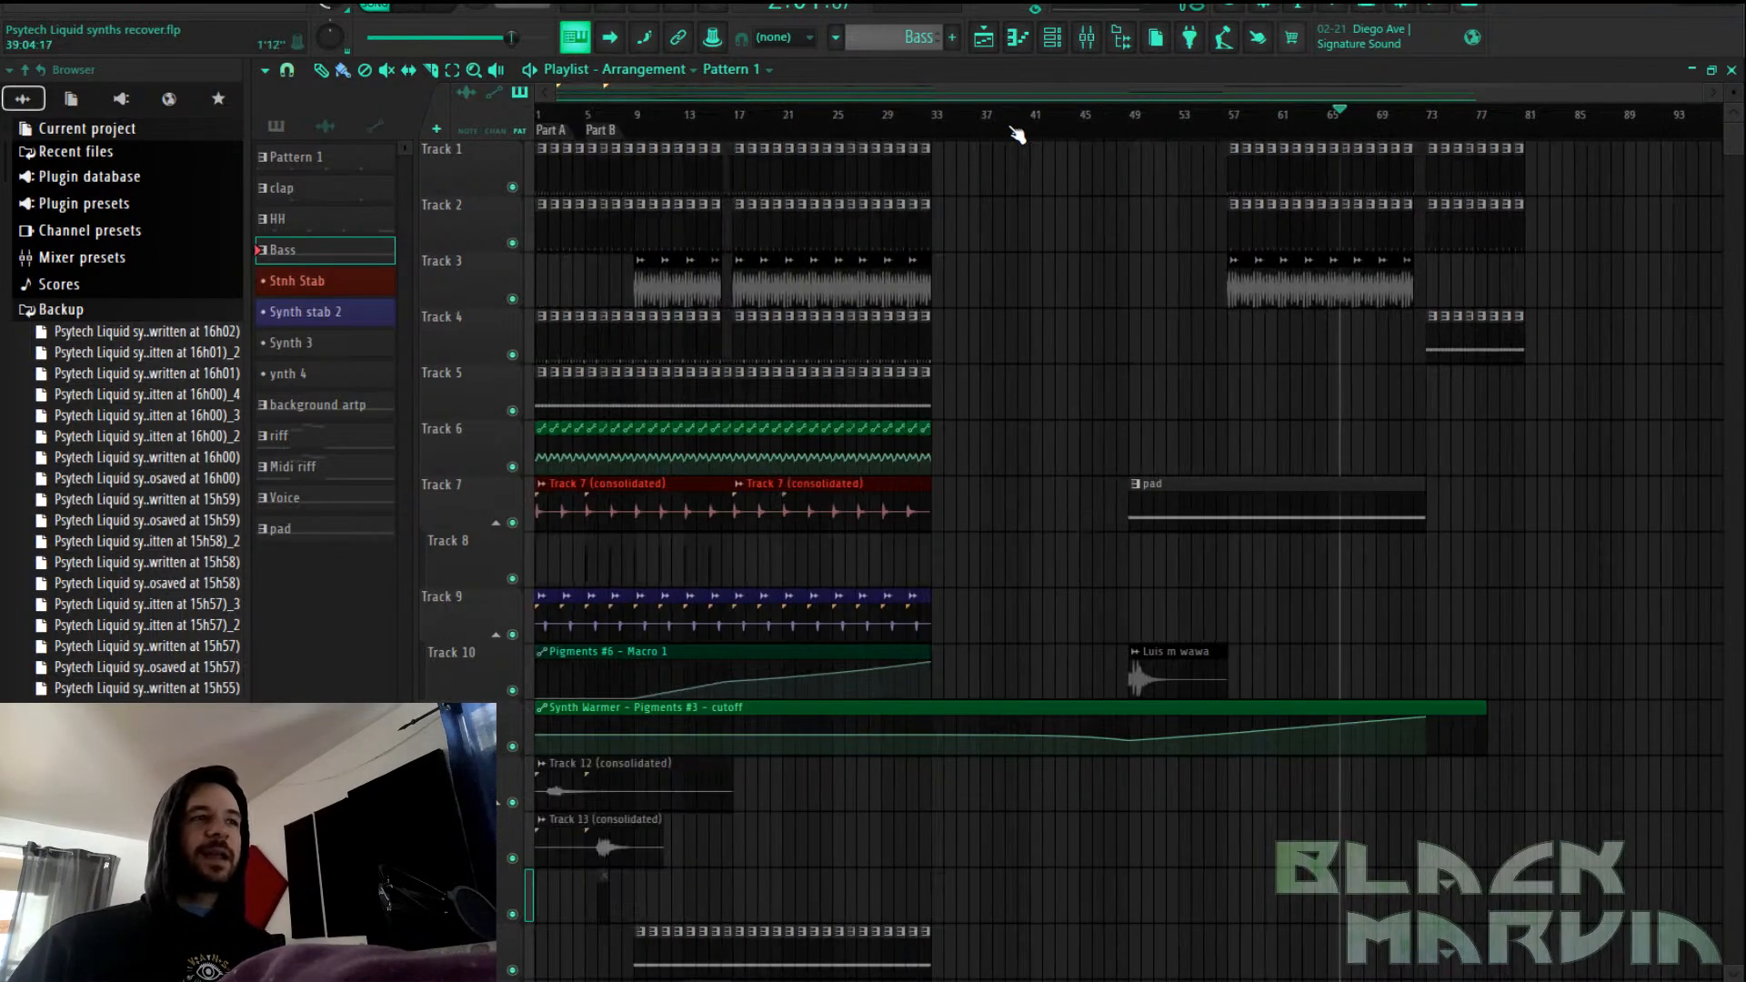
{"action": "left_click", "coordinate": [145, 311]}
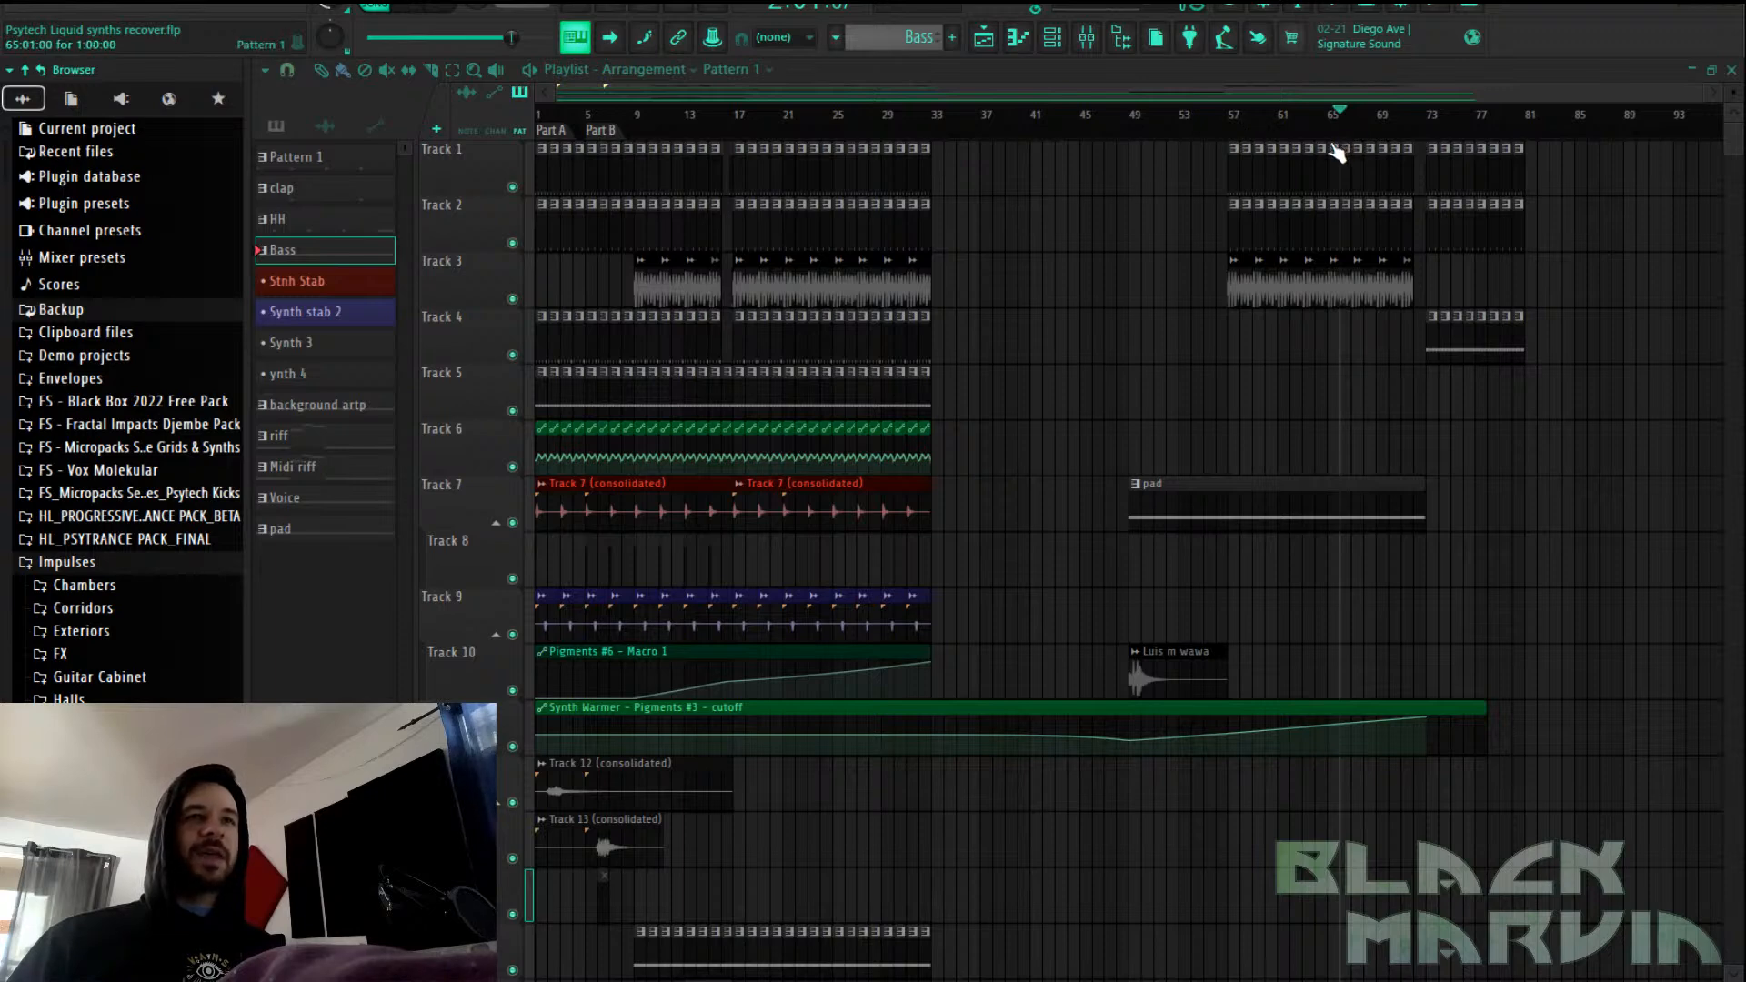
{"action": "scroll", "coordinate": [1205, 384], "scroll_direction": "down", "scroll_amount": 5}
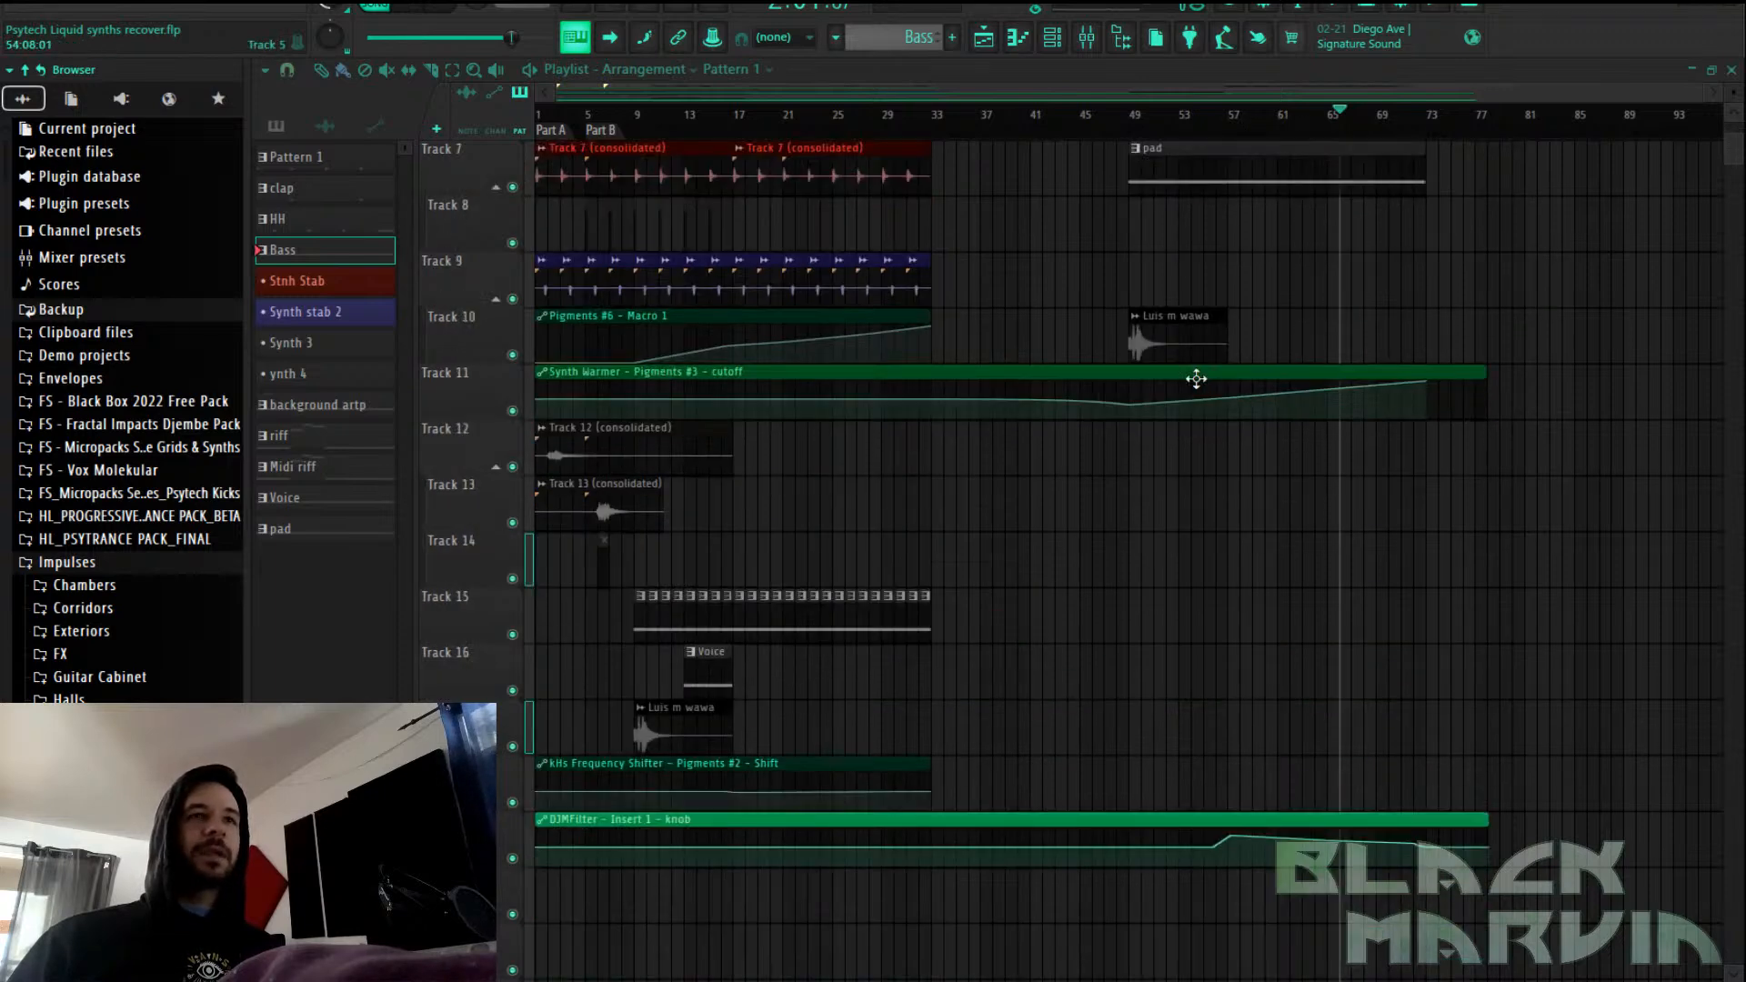
{"action": "left_click", "coordinate": [953, 38]}
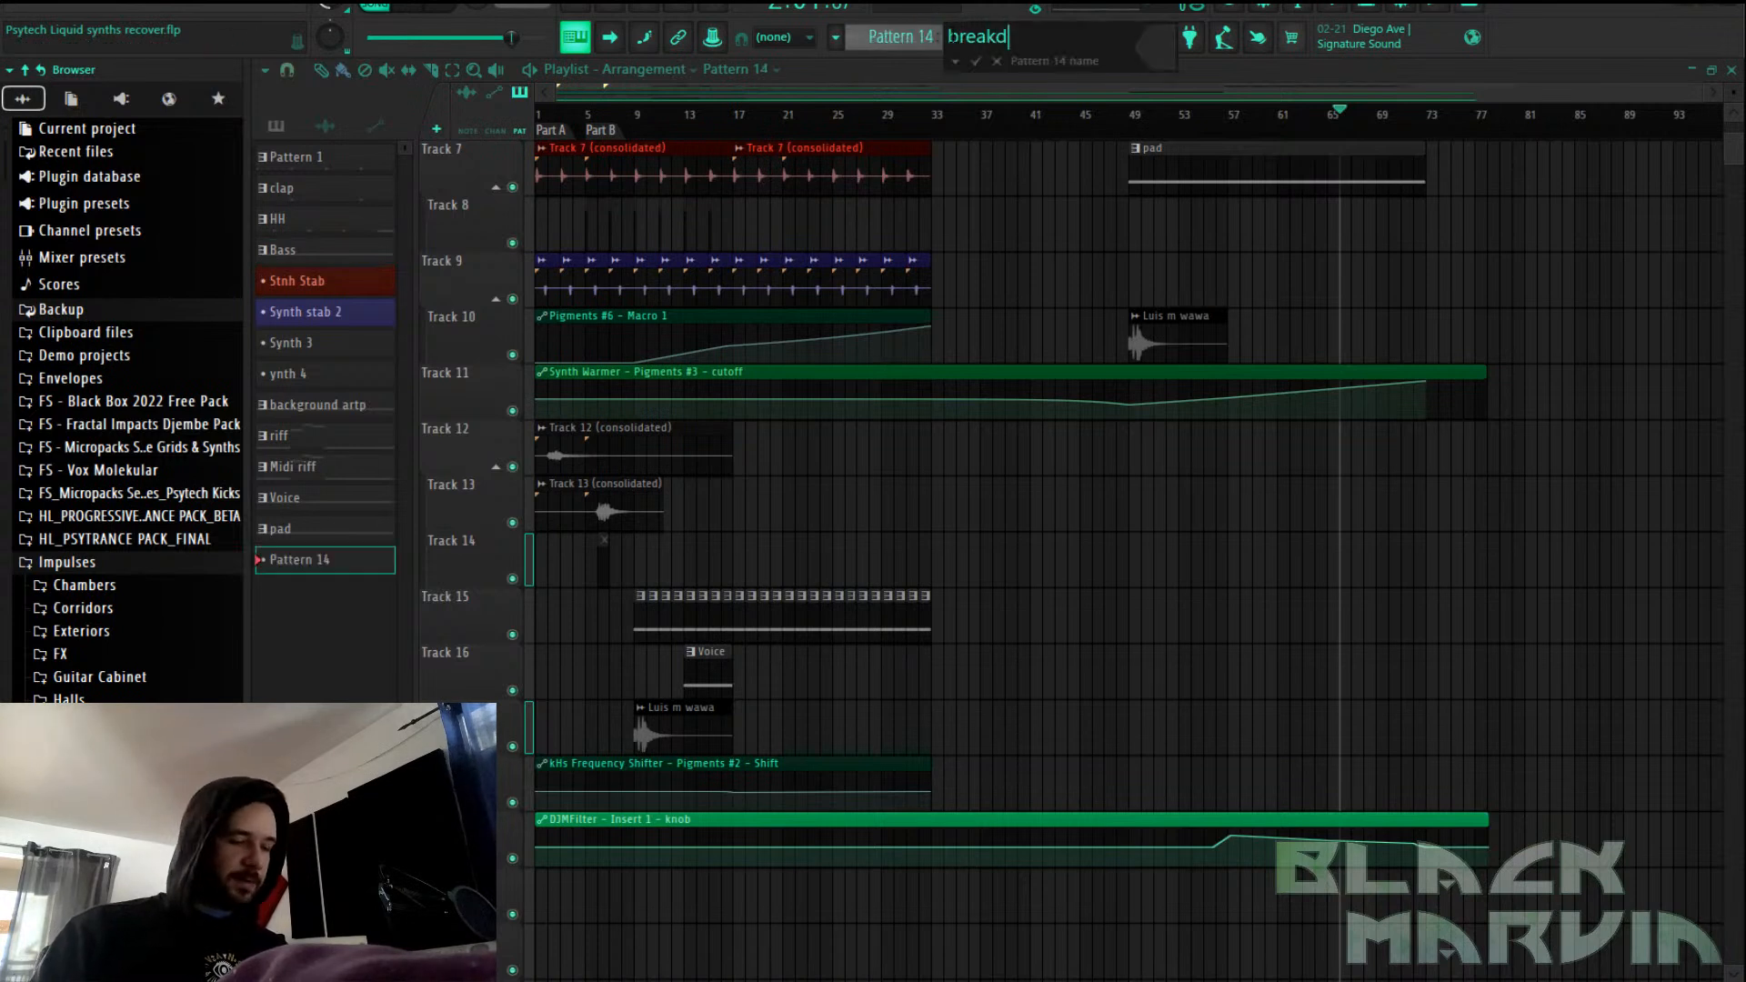
{"action": "type", "text": "breakdown ri"}
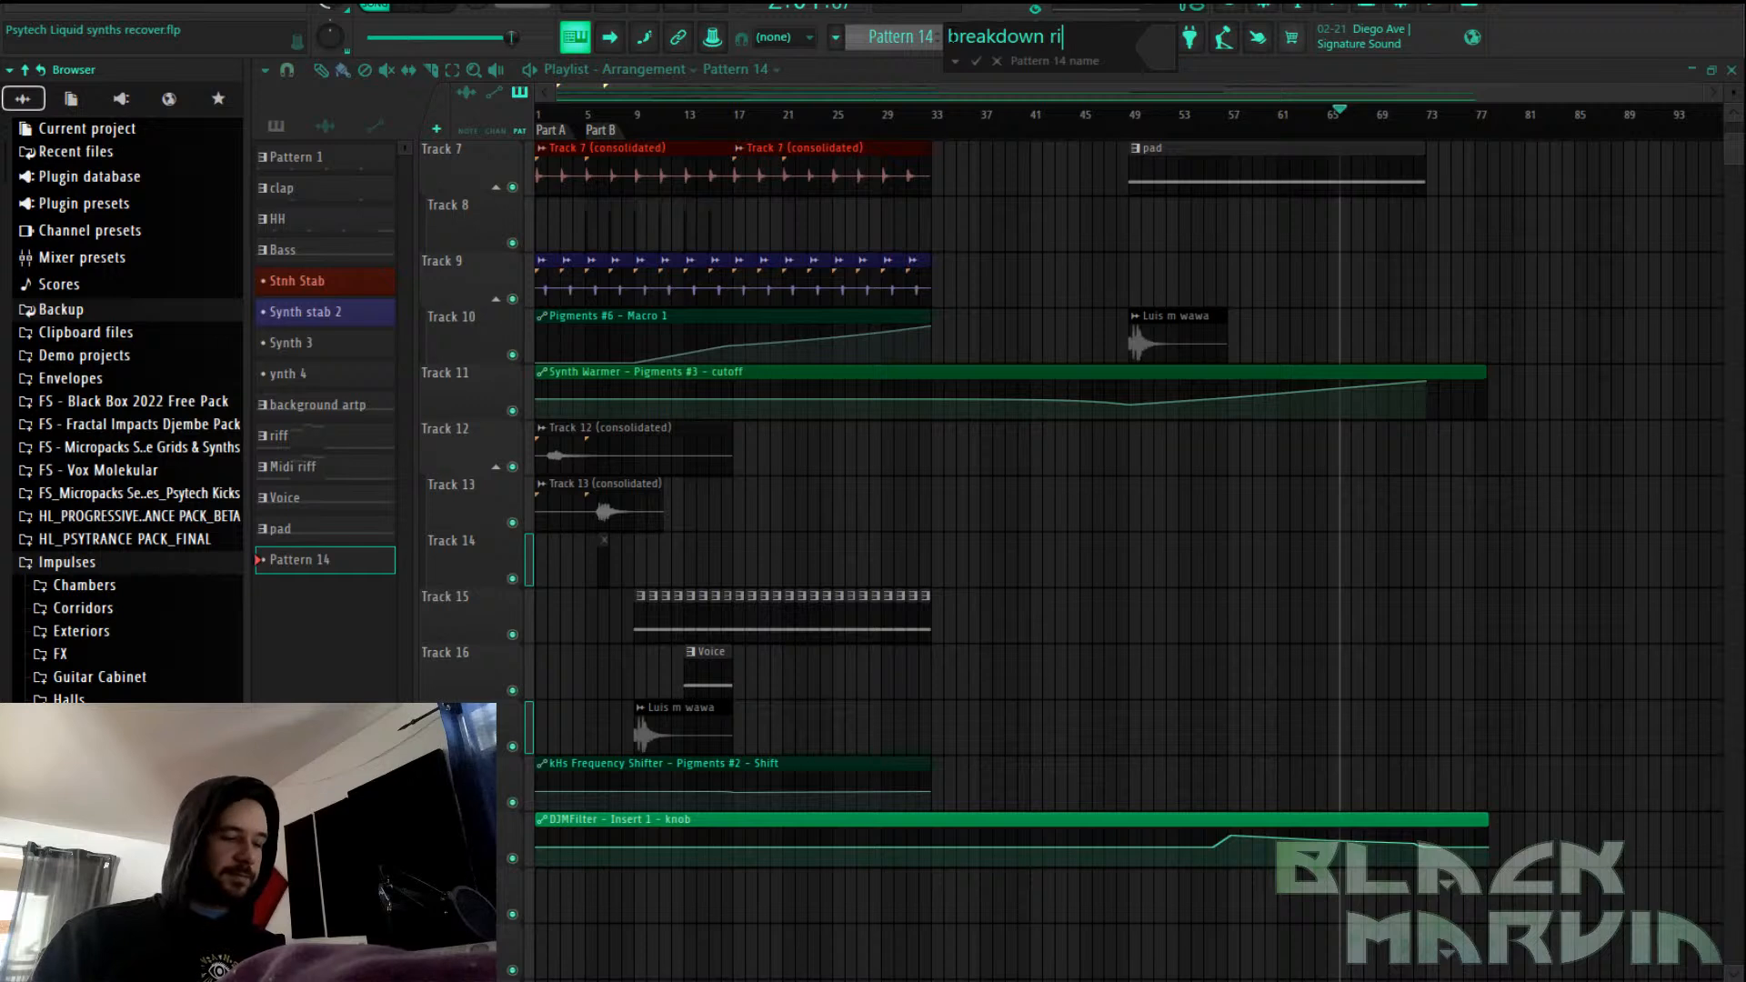
{"action": "type", "text": "ff"}
{"action": "key", "text": "Return"}
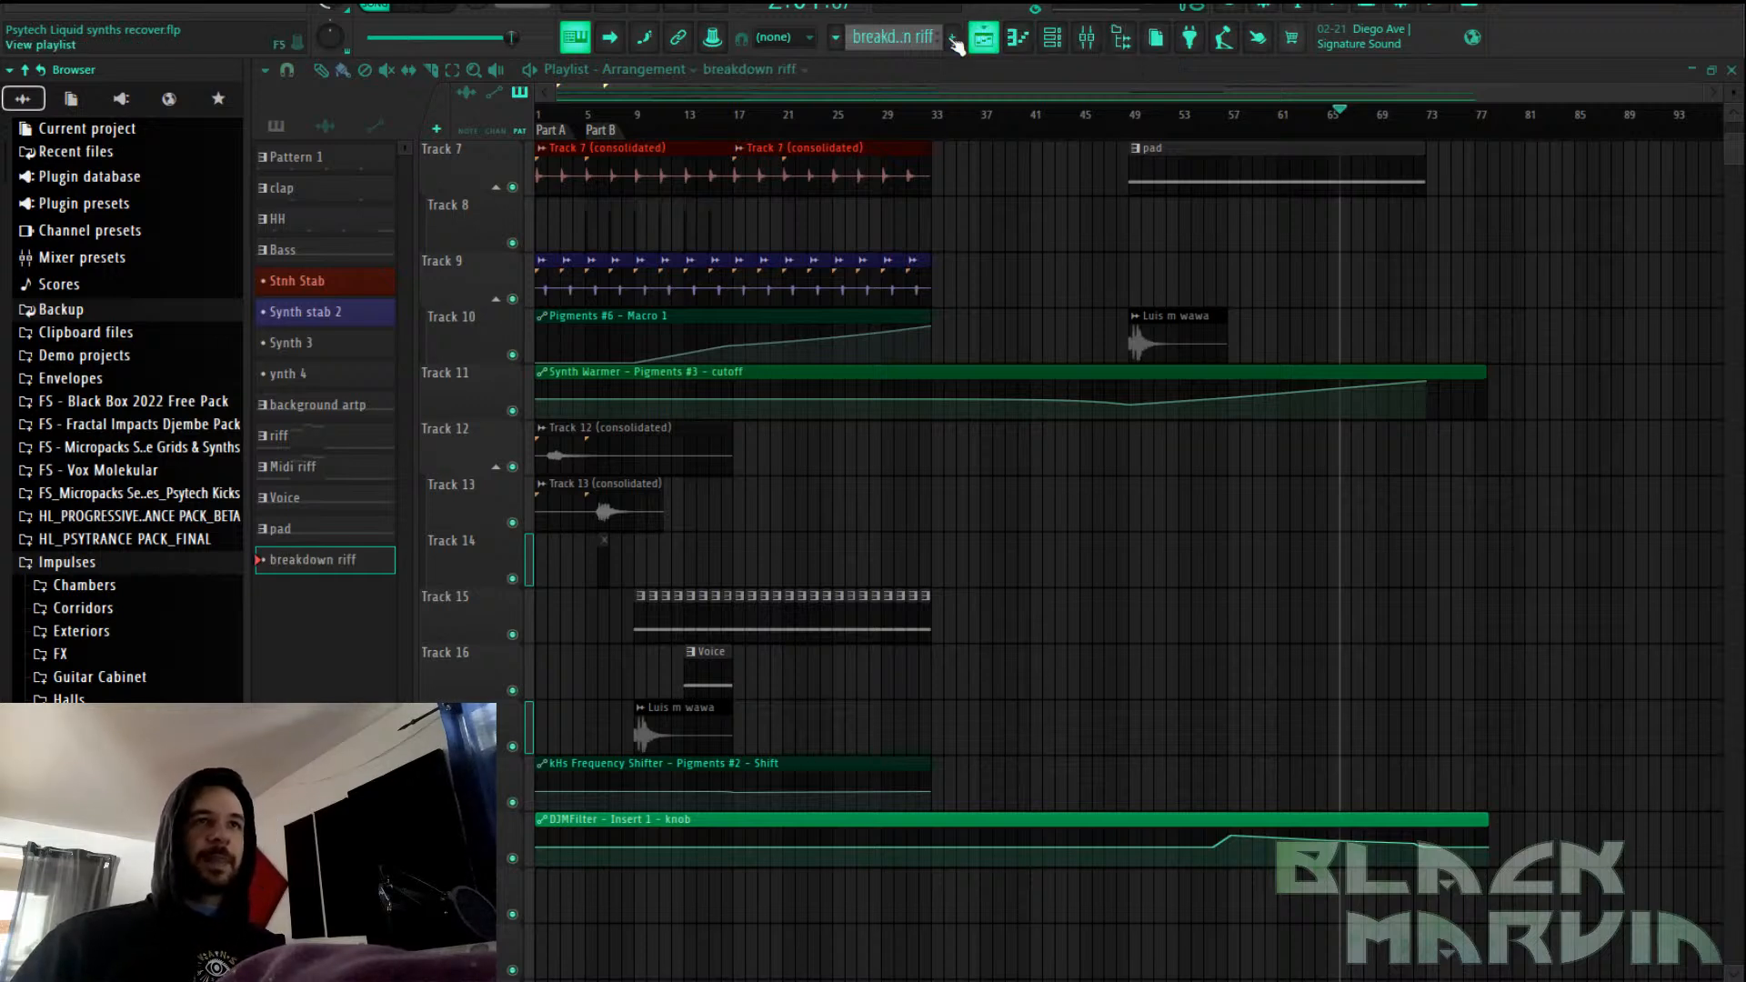
Switch to the Midi riff pattern and copy the notes of its 3x Osc channel
{"action": "left_click", "coordinate": [982, 38]}
{"action": "left_click", "coordinate": [1032, 221]}
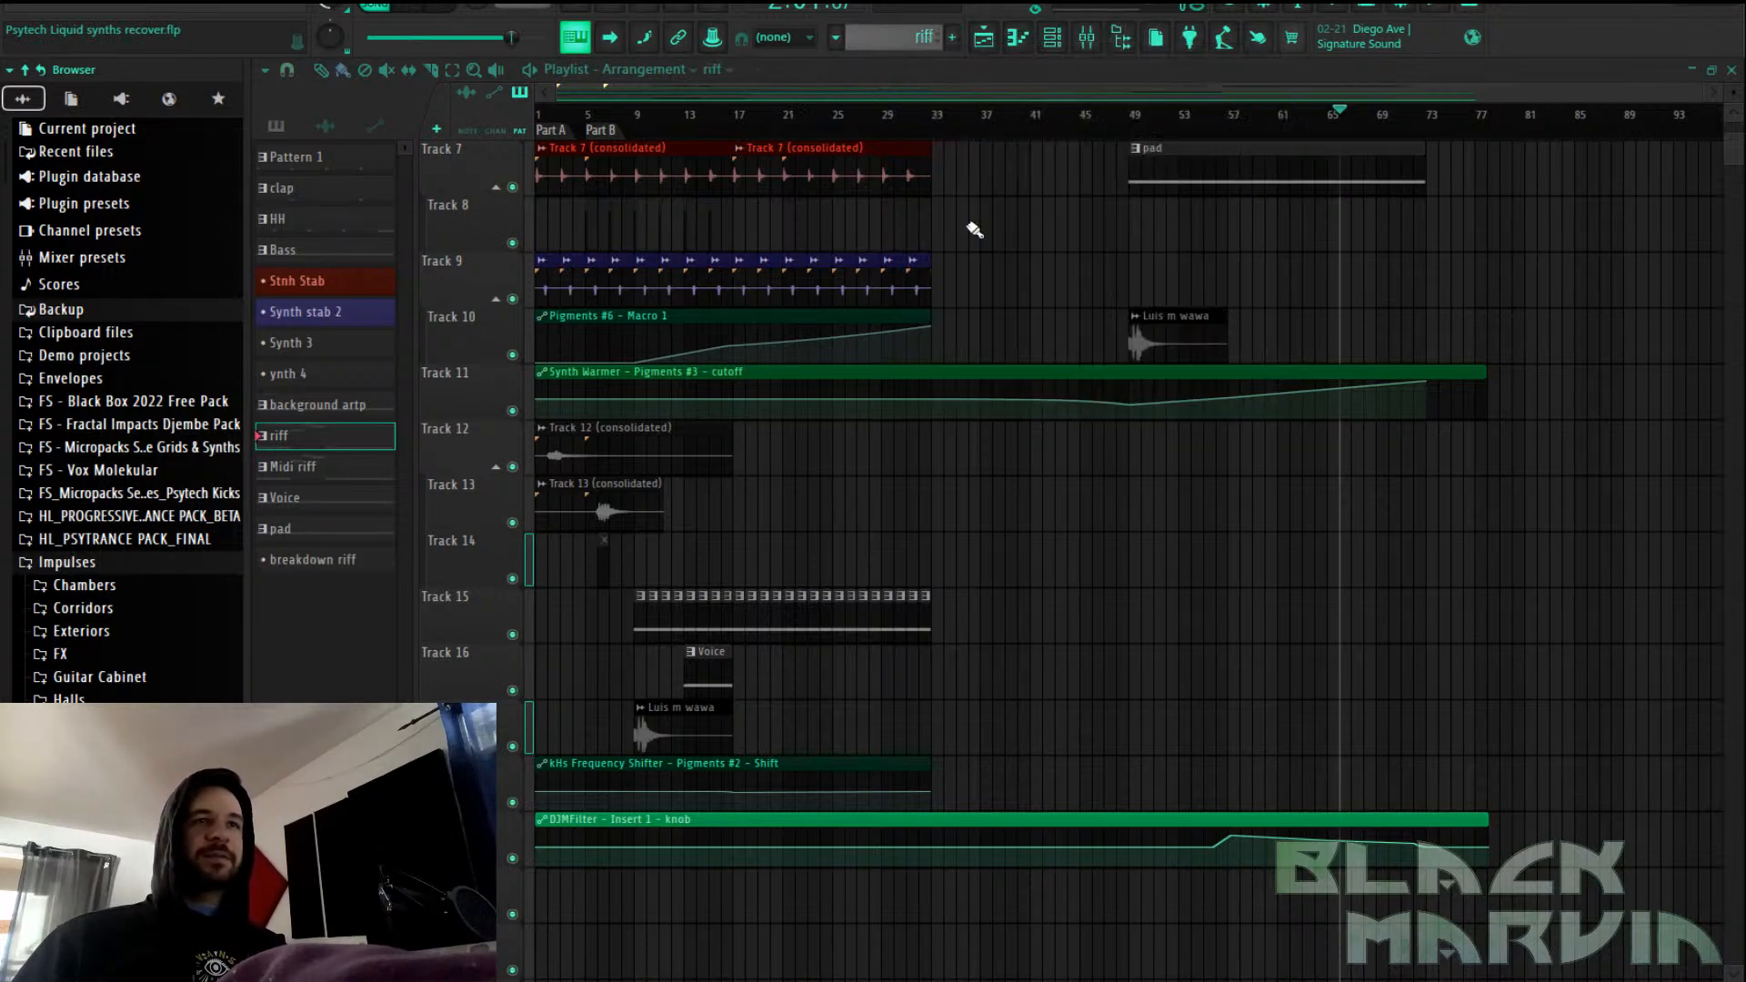
{"action": "left_click", "coordinate": [965, 38]}
{"action": "left_click", "coordinate": [1001, 235]}
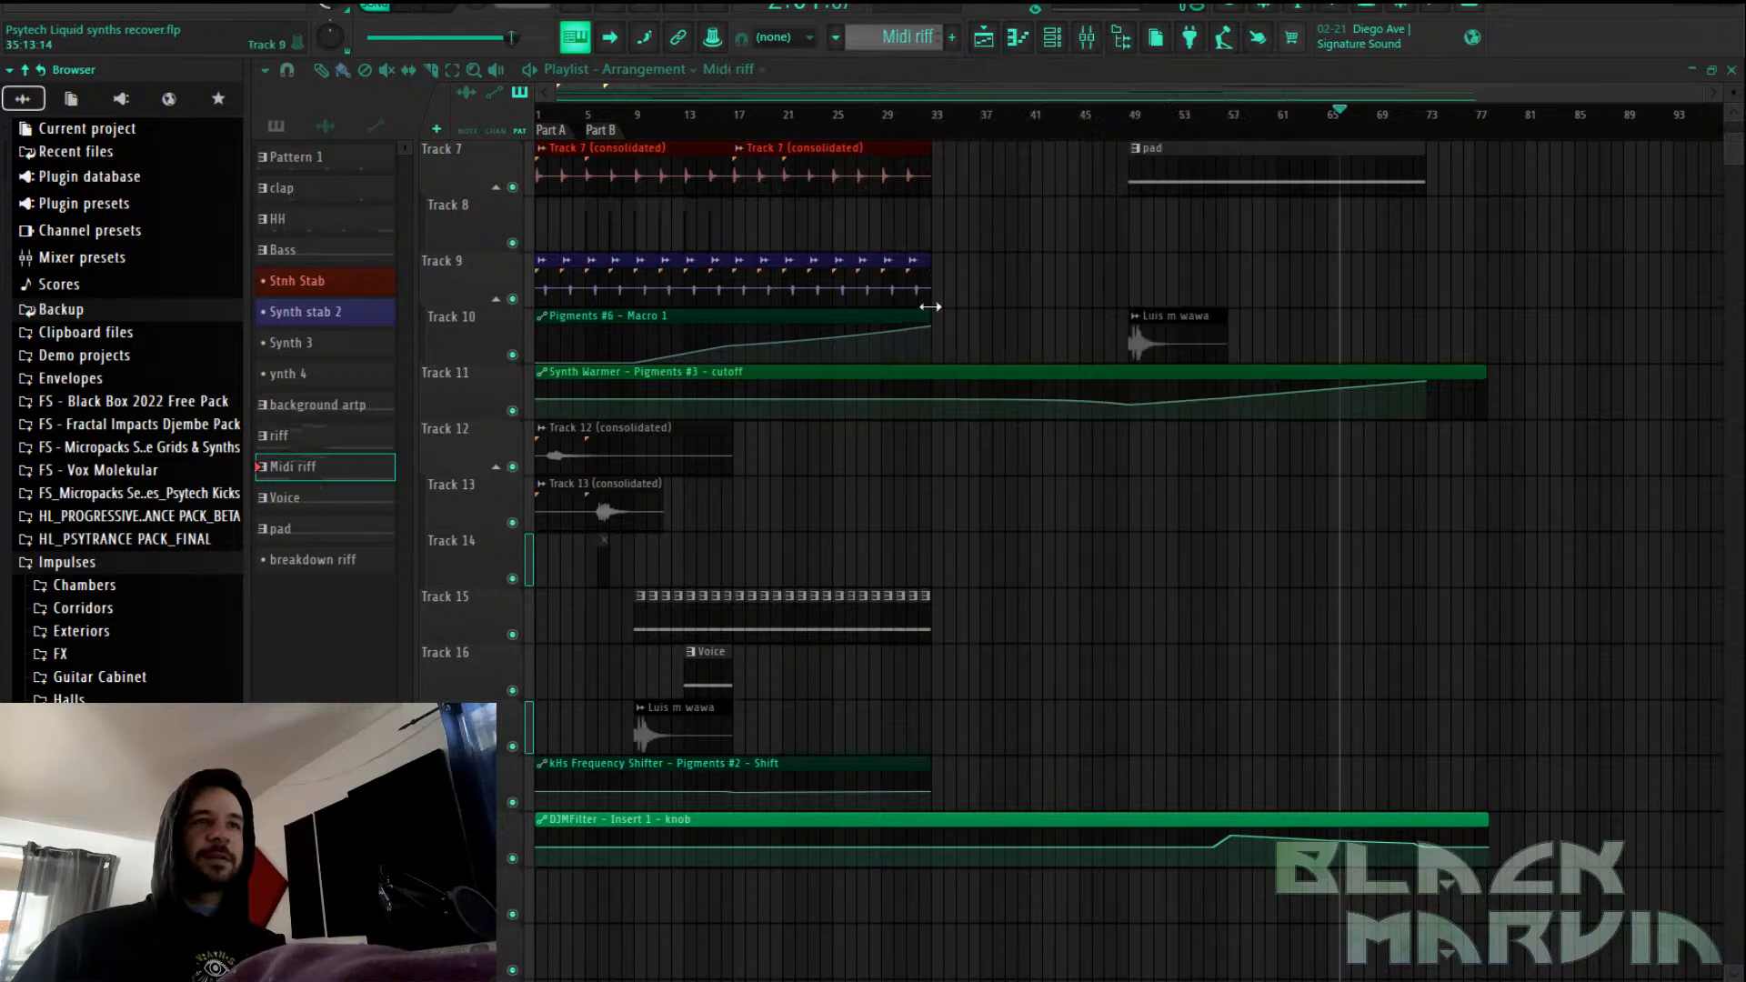
{"action": "left_click", "coordinate": [1053, 38]}
{"action": "right_click", "coordinate": [761, 419]}
{"action": "left_click", "coordinate": [988, 434]}
Return to the breakdown riff pattern and add a new Pigments instrument channel, dismissing the System Mechanic window
{"action": "left_click", "coordinate": [913, 38]}
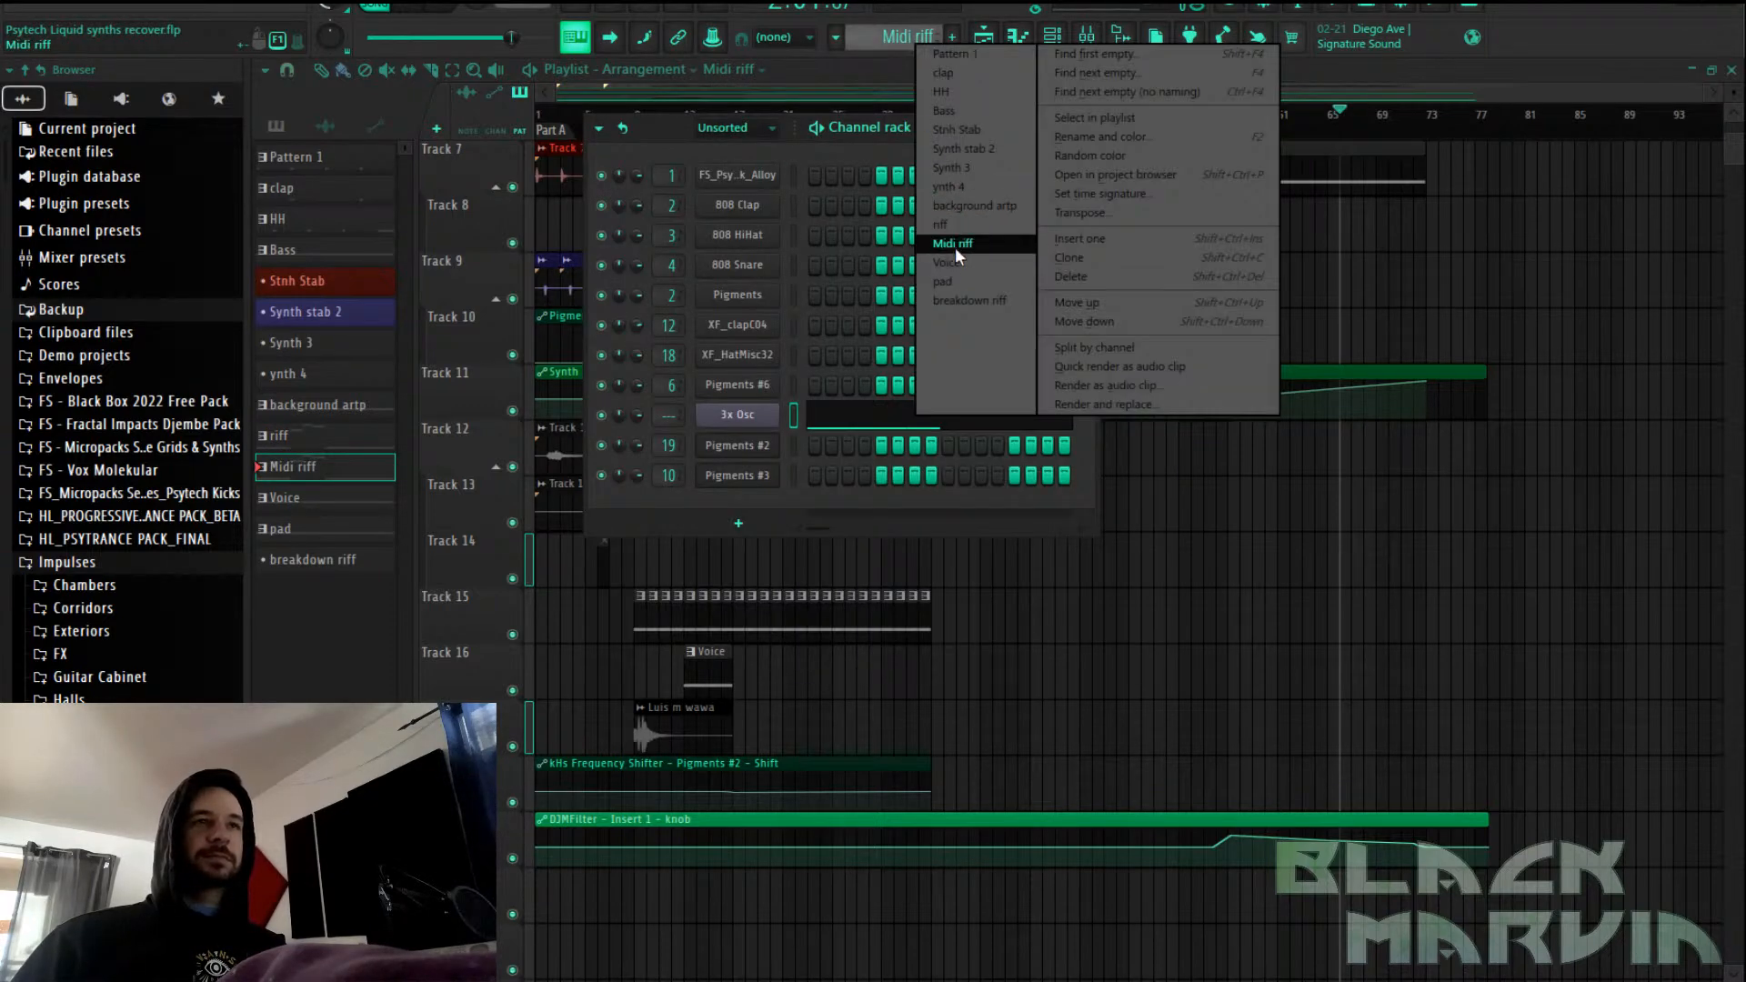
{"action": "left_click", "coordinate": [973, 301]}
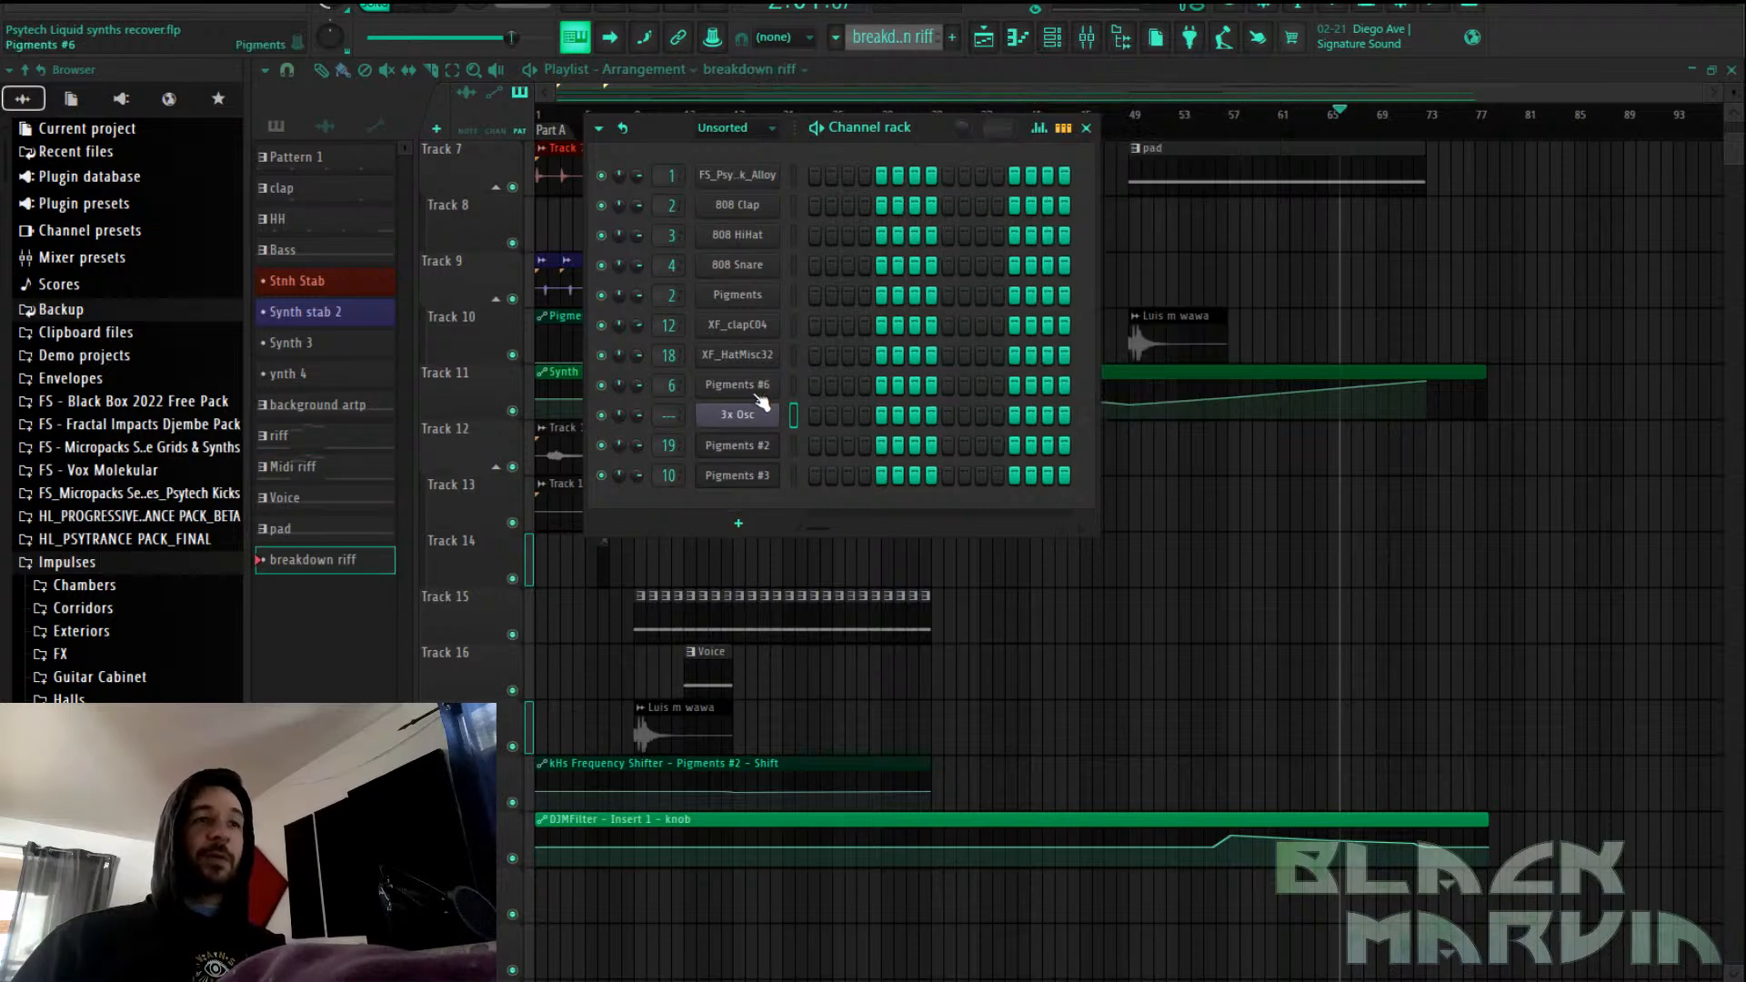
{"action": "left_click", "coordinate": [755, 523]}
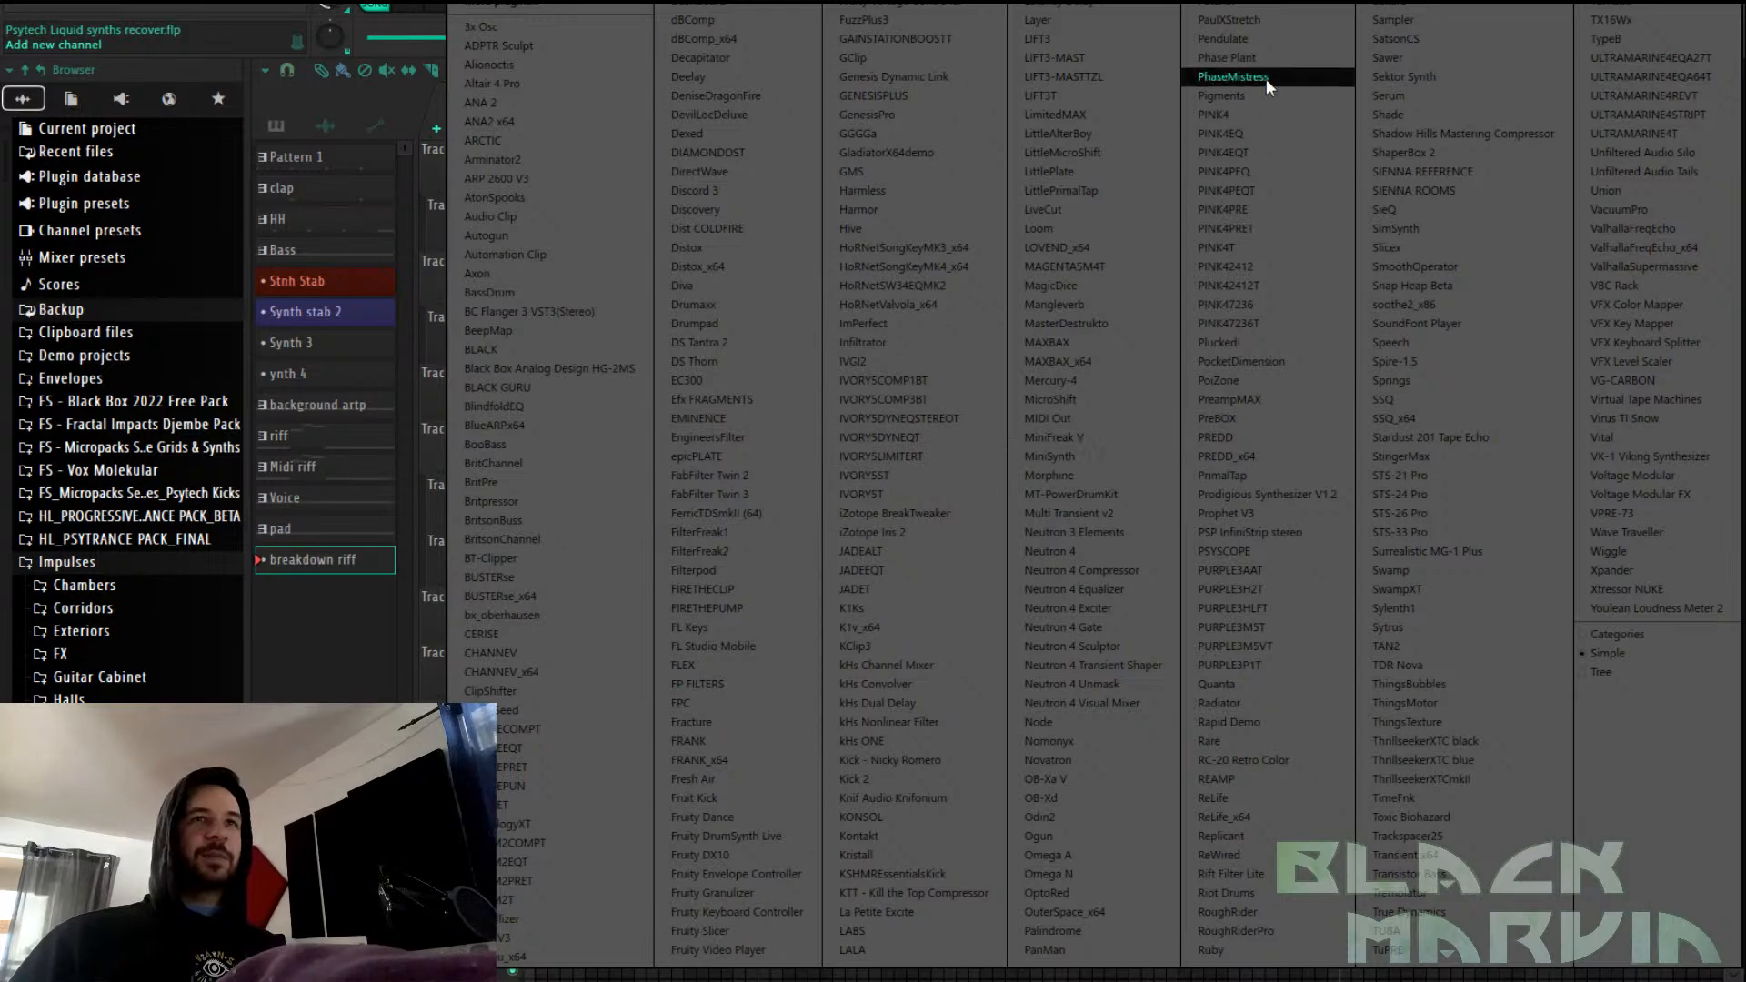
{"action": "left_click", "coordinate": [1291, 98]}
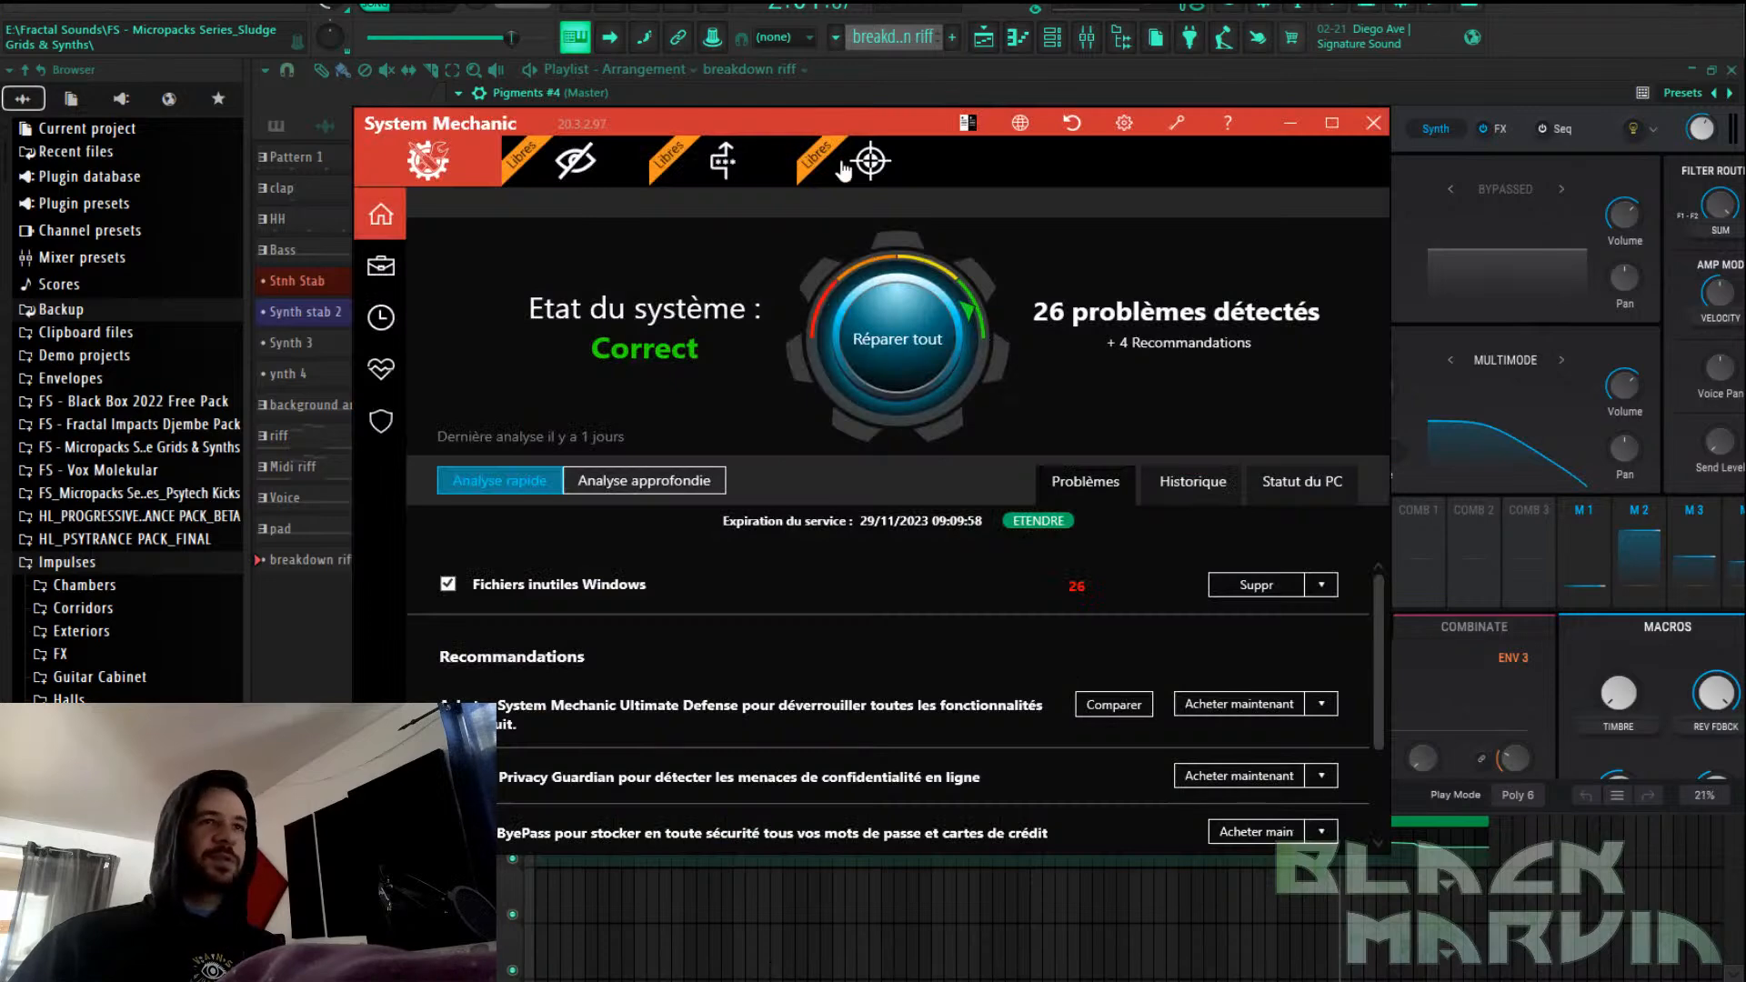
{"action": "left_click", "coordinate": [1374, 123]}
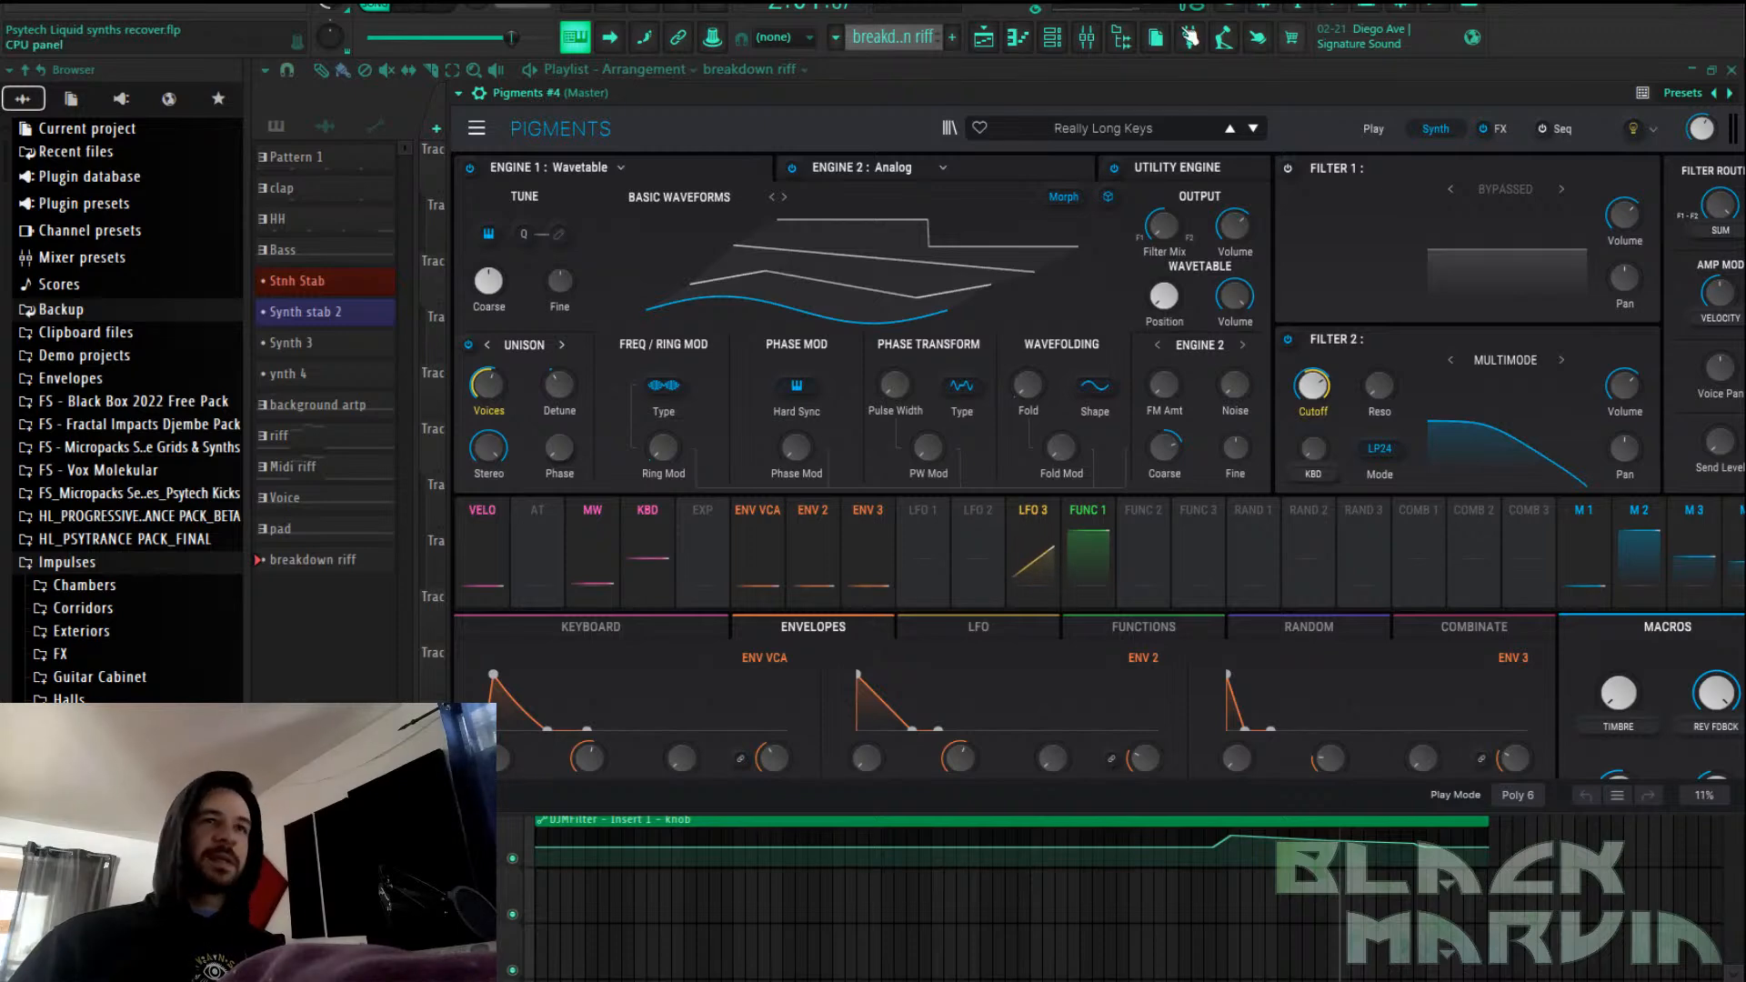
Load the LD - Grinder preset from the FS_Liquid Synths bank into the new Pigments instance
{"action": "left_click", "coordinate": [952, 127]}
{"action": "left_click", "coordinate": [544, 278]}
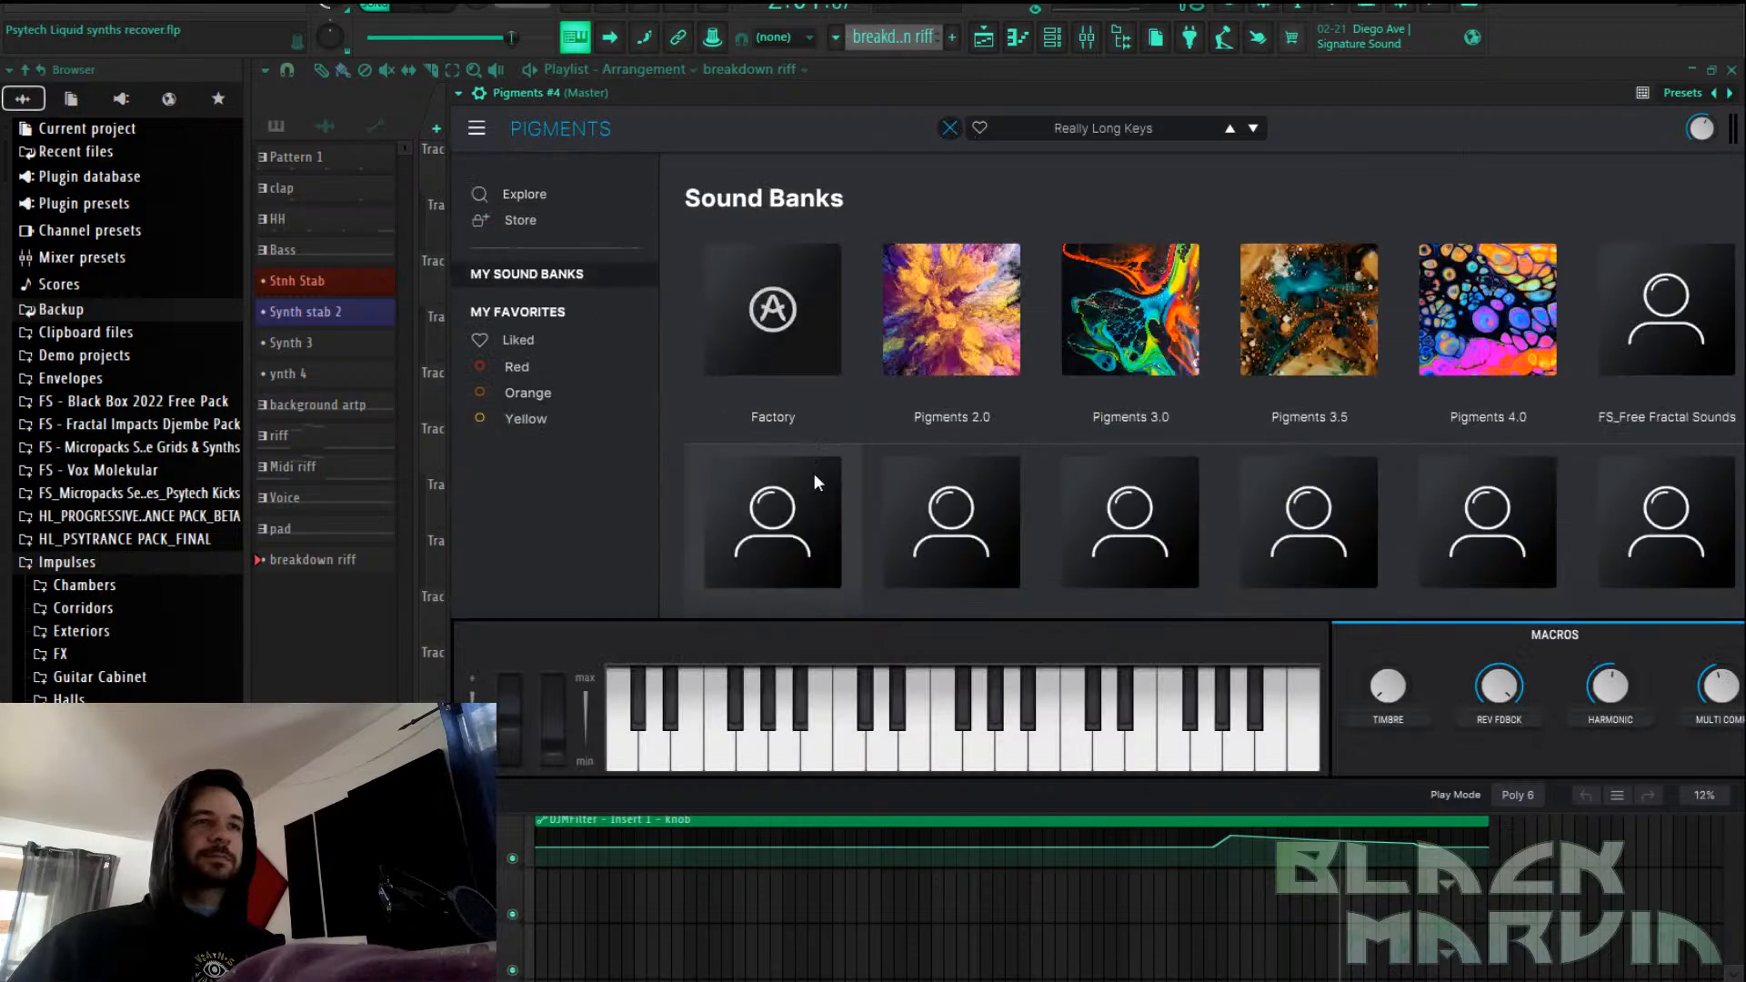
{"action": "scroll", "coordinate": [810, 462], "scroll_direction": "down", "scroll_amount": 2}
{"action": "left_click", "coordinate": [795, 412]}
{"action": "scroll", "coordinate": [804, 477], "scroll_direction": "down", "scroll_amount": 5}
{"action": "scroll", "coordinate": [804, 477], "scroll_direction": "down", "scroll_amount": 8}
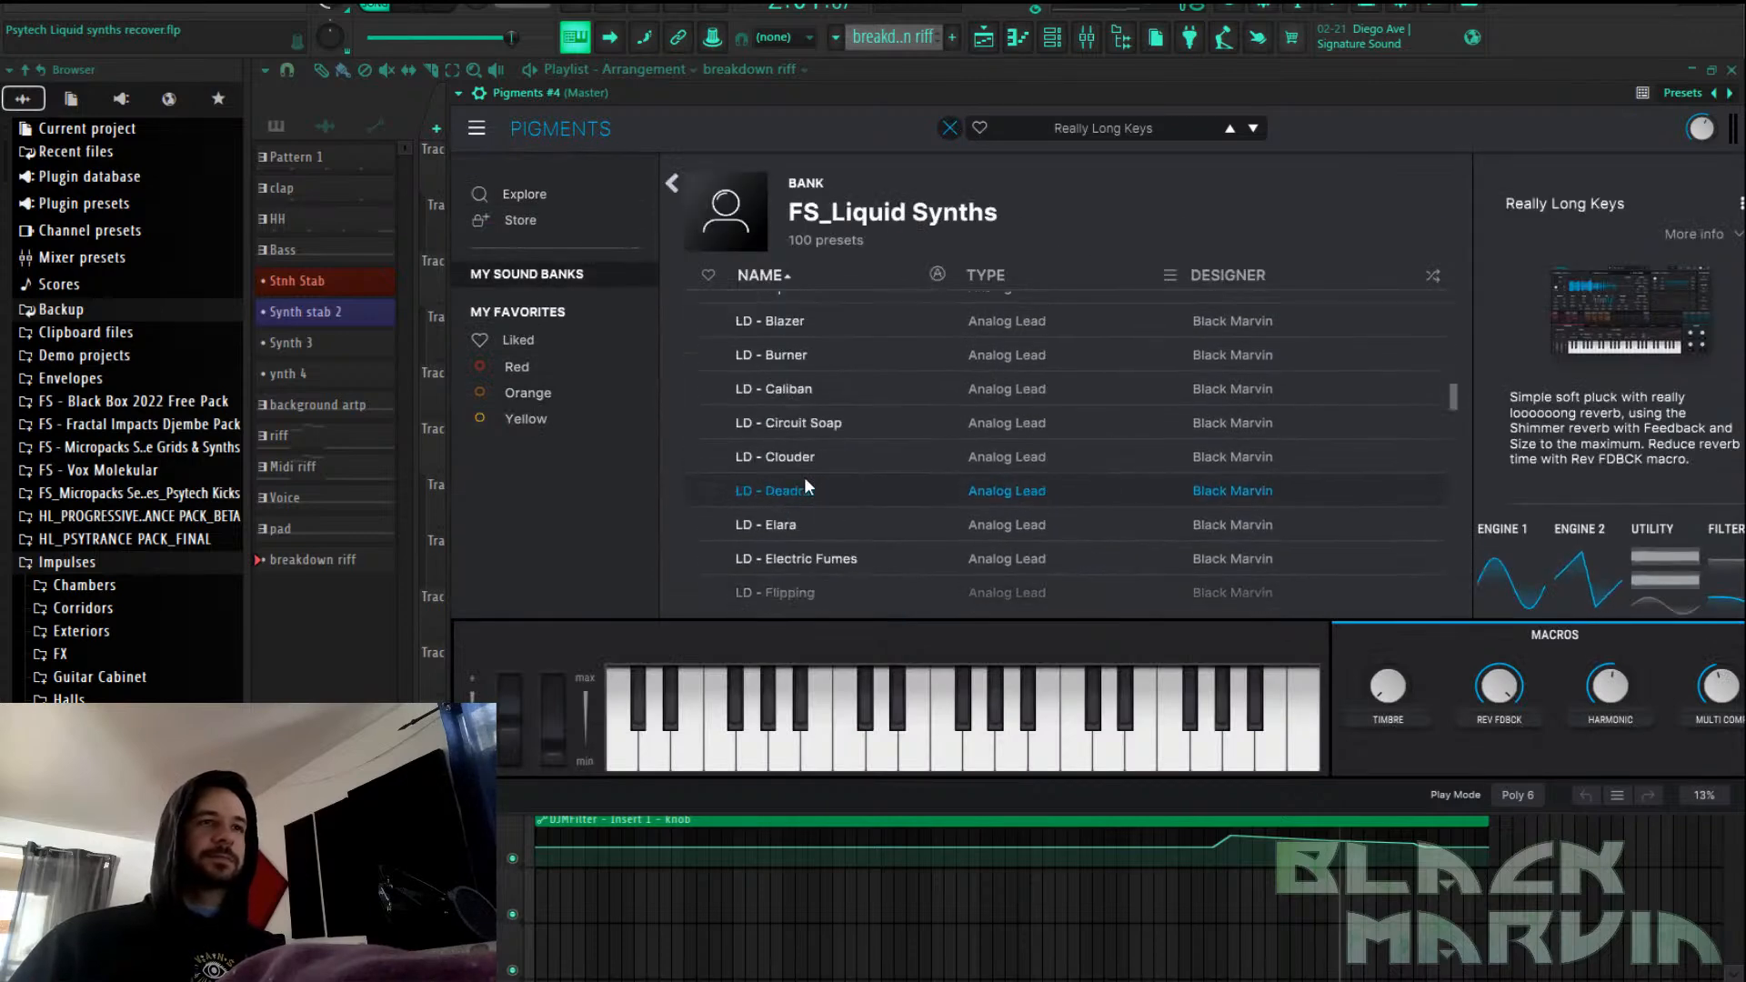
{"action": "left_click", "coordinate": [804, 471]}
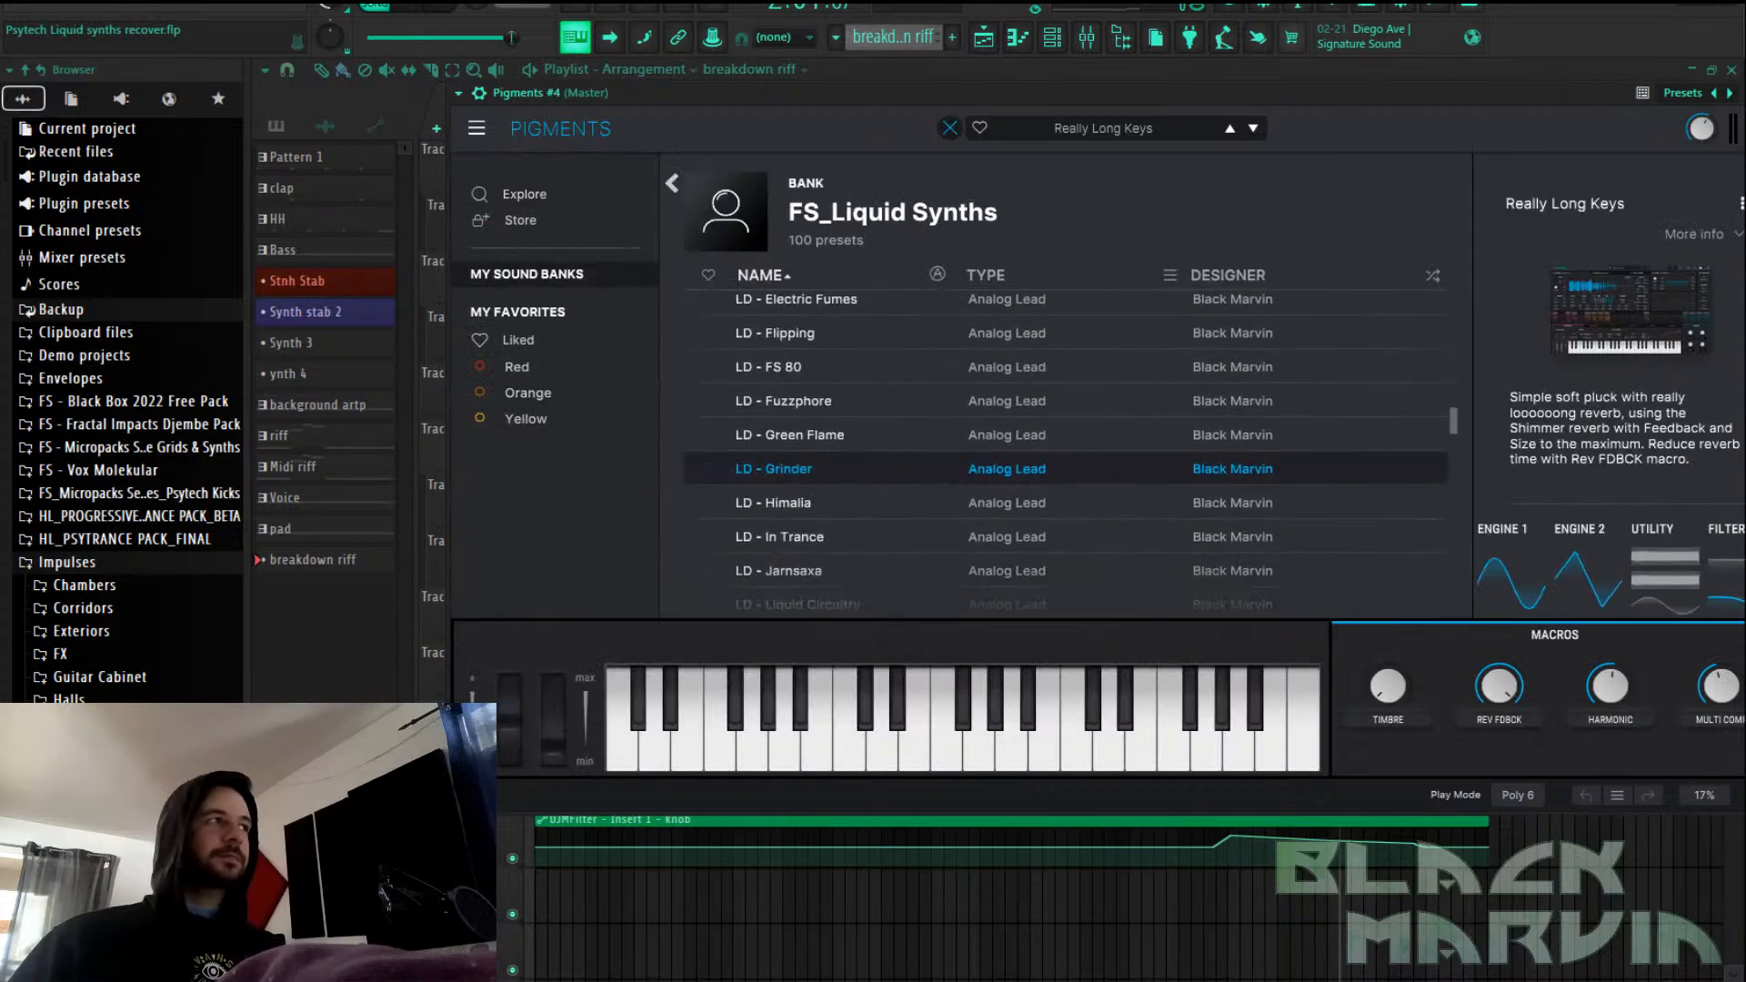
Paste the copied riff notes into the Pigments #4 channel and set playback to pattern mode
{"action": "left_click", "coordinate": [1054, 41]}
{"action": "right_click", "coordinate": [733, 513]}
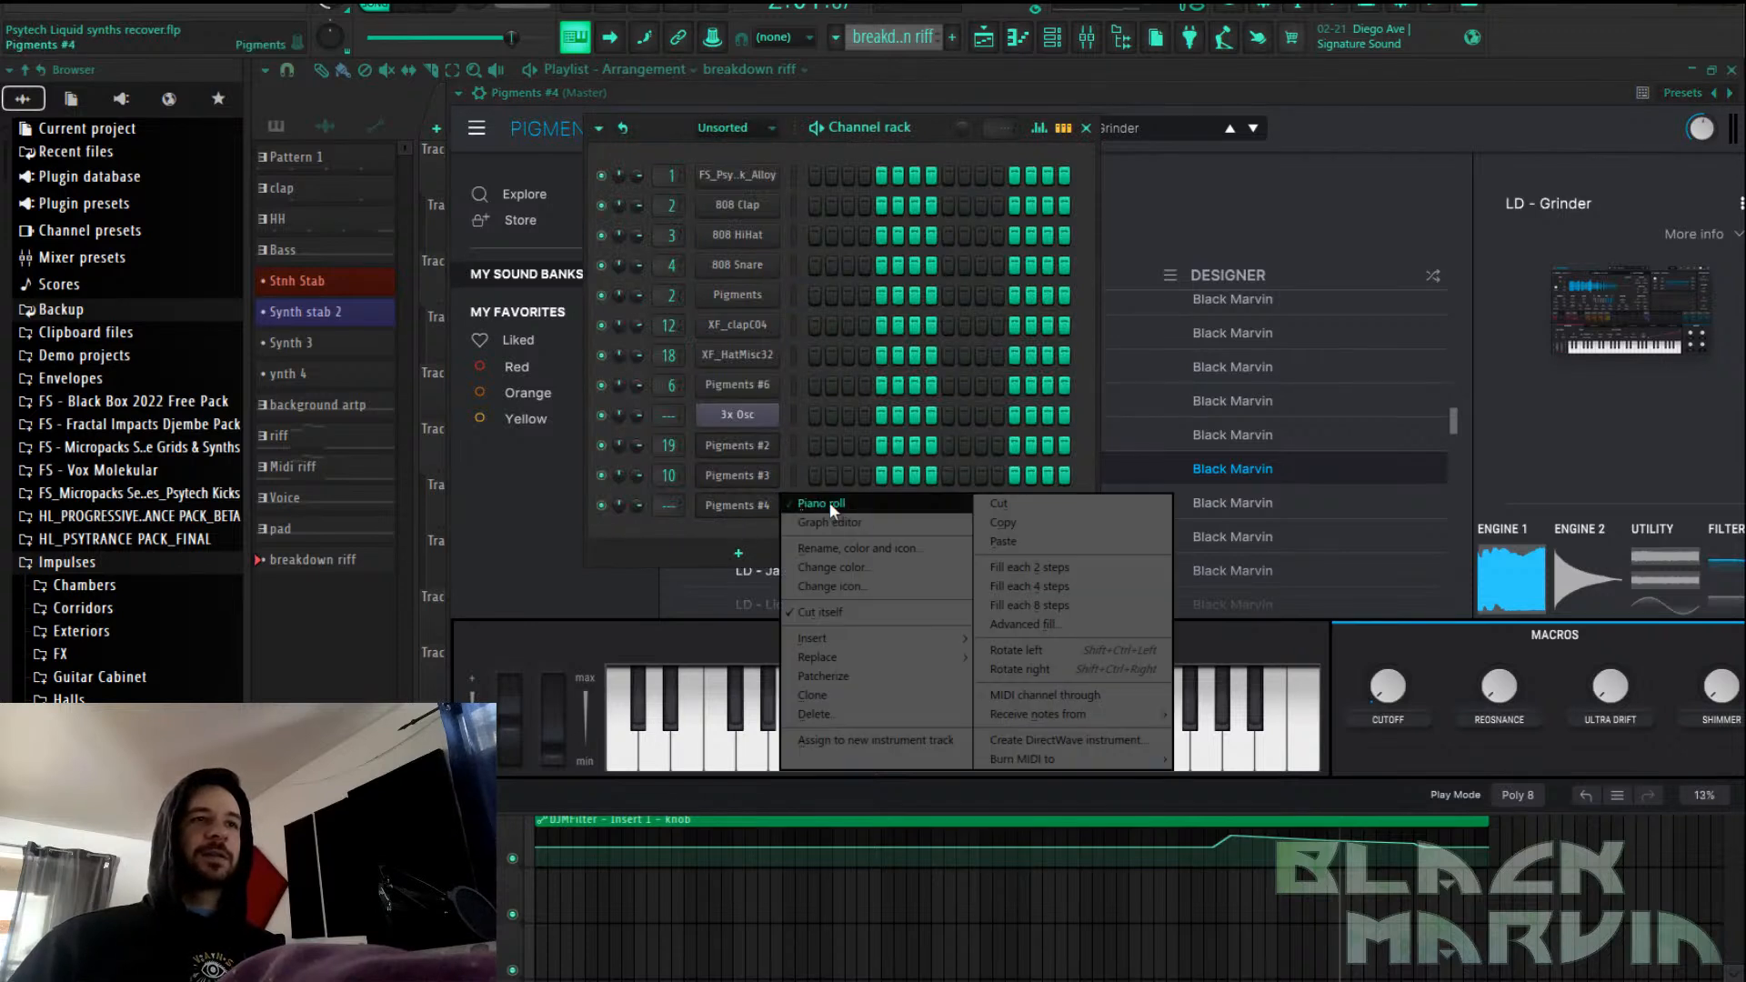
{"action": "left_click", "coordinate": [998, 542]}
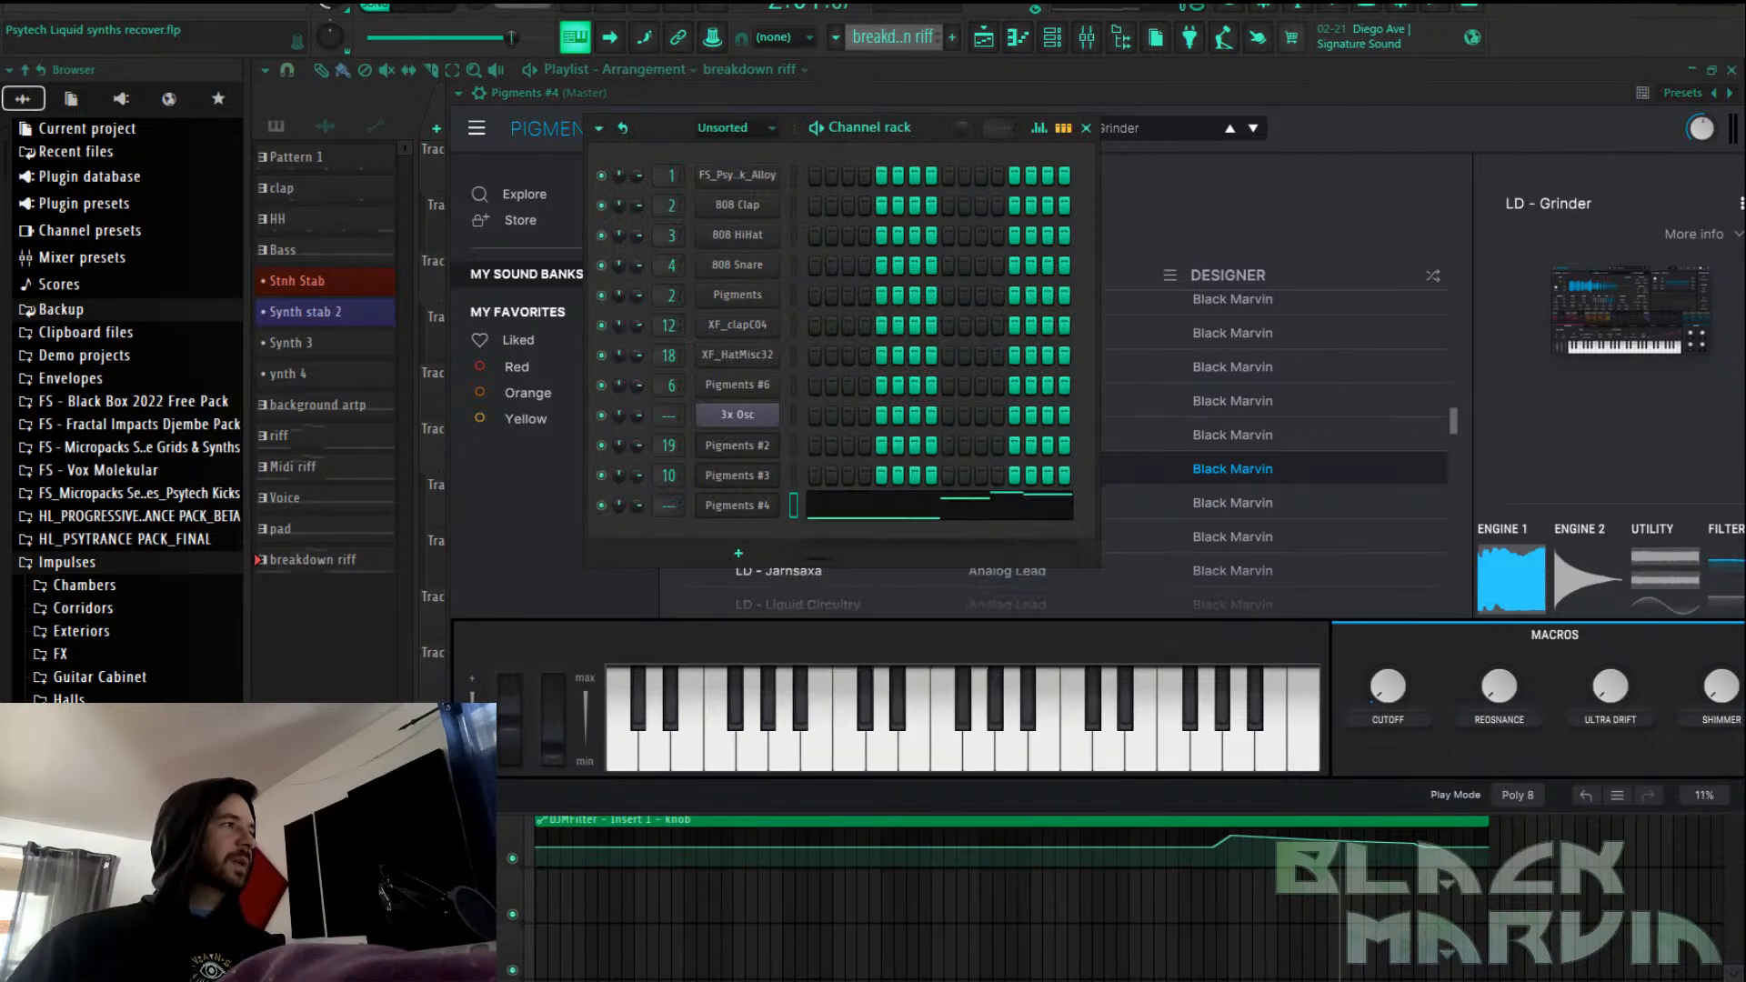
{"action": "left_click", "coordinate": [424, 7]}
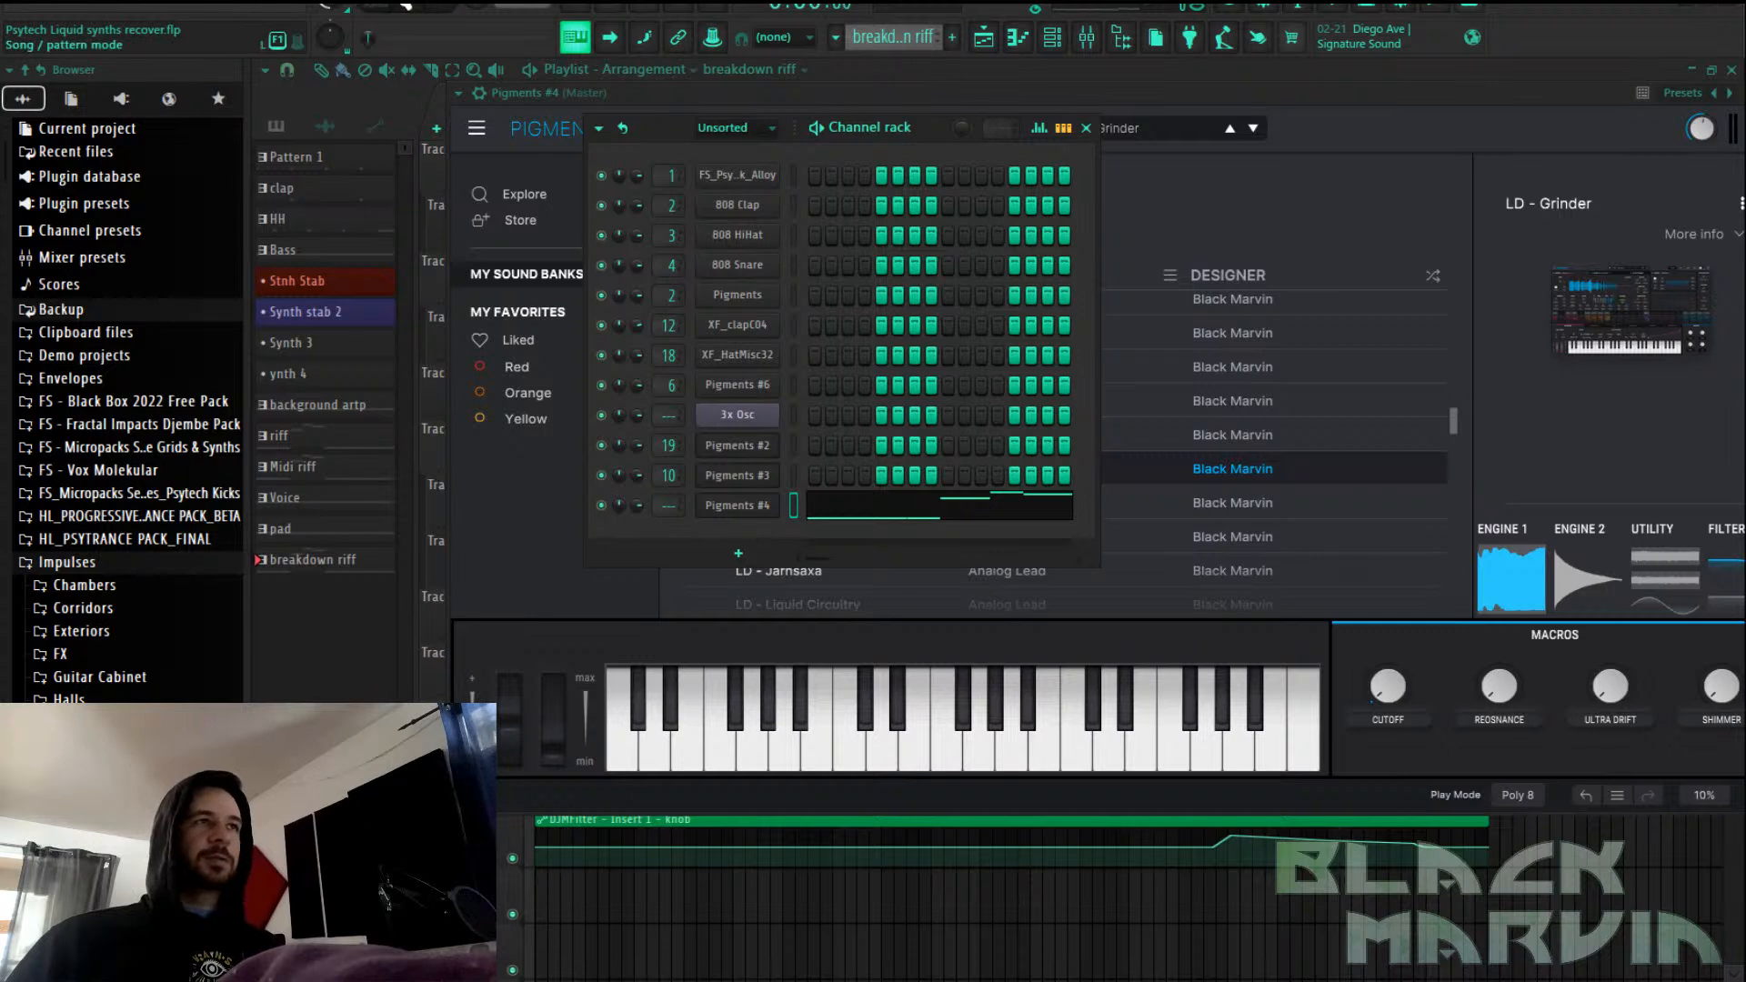
Audition the riff with LD - Himalia and LD - In Trance, leaving LD - In Trance loaded in Pigments #4
{"action": "left_click", "coordinate": [1213, 97]}
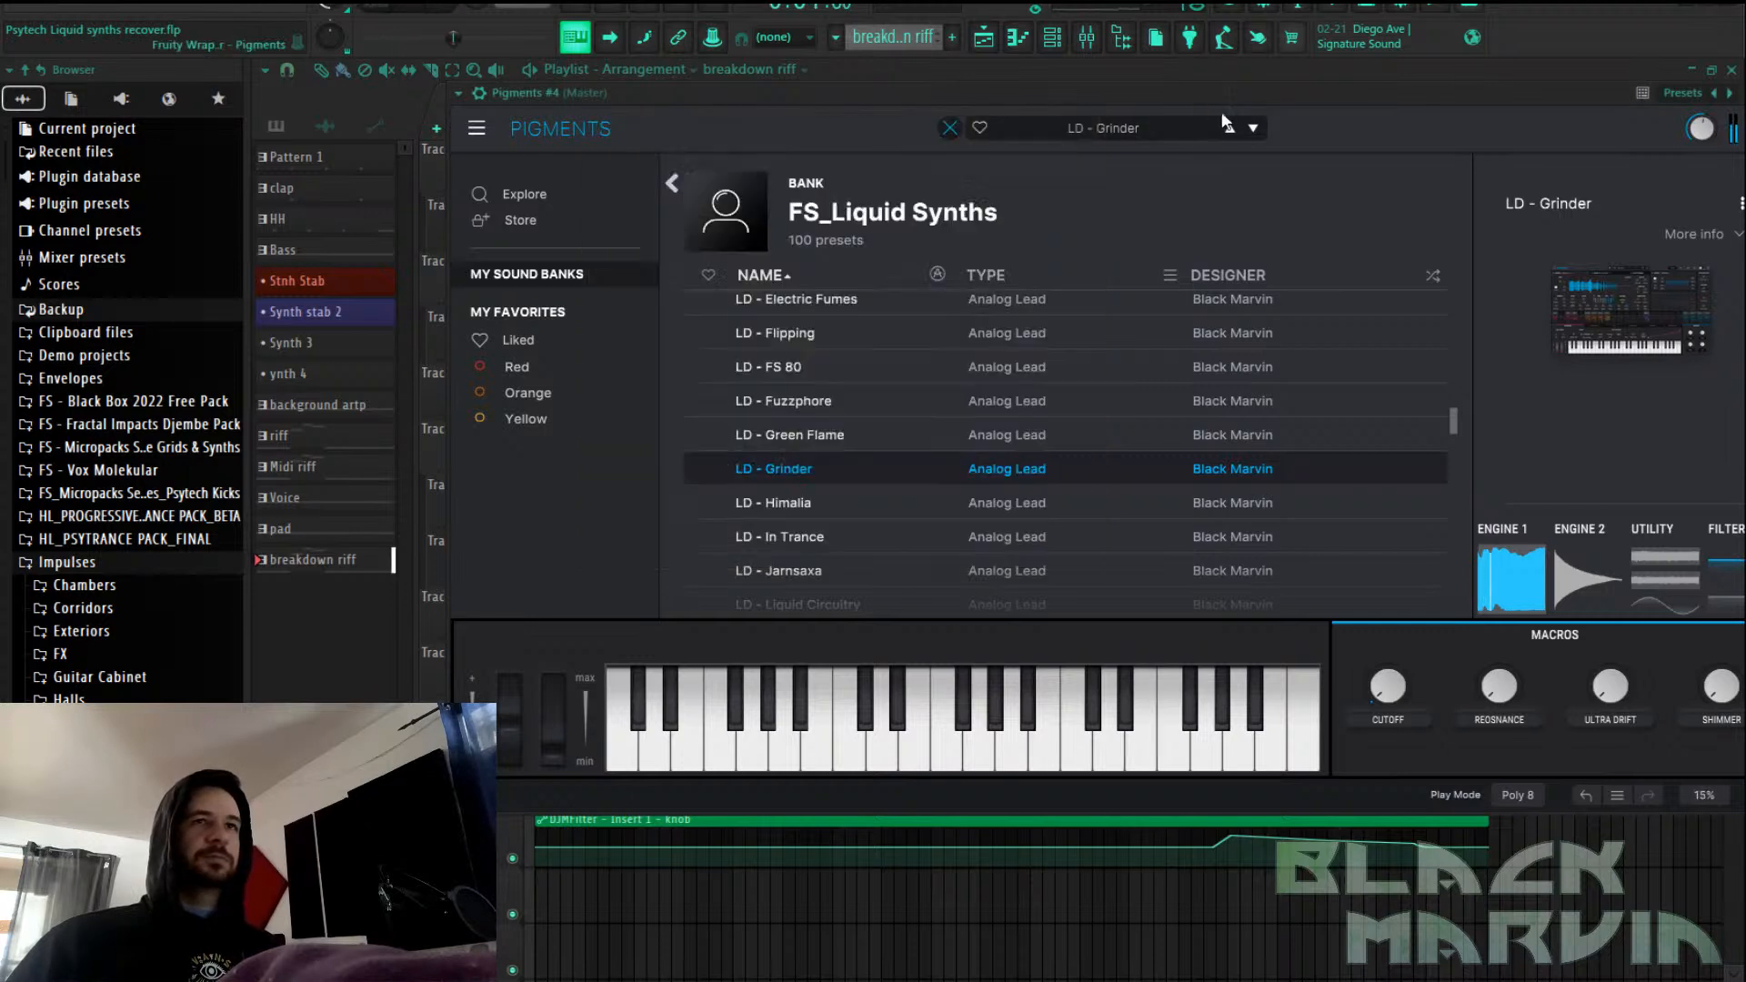
{"action": "left_click", "coordinate": [1255, 129]}
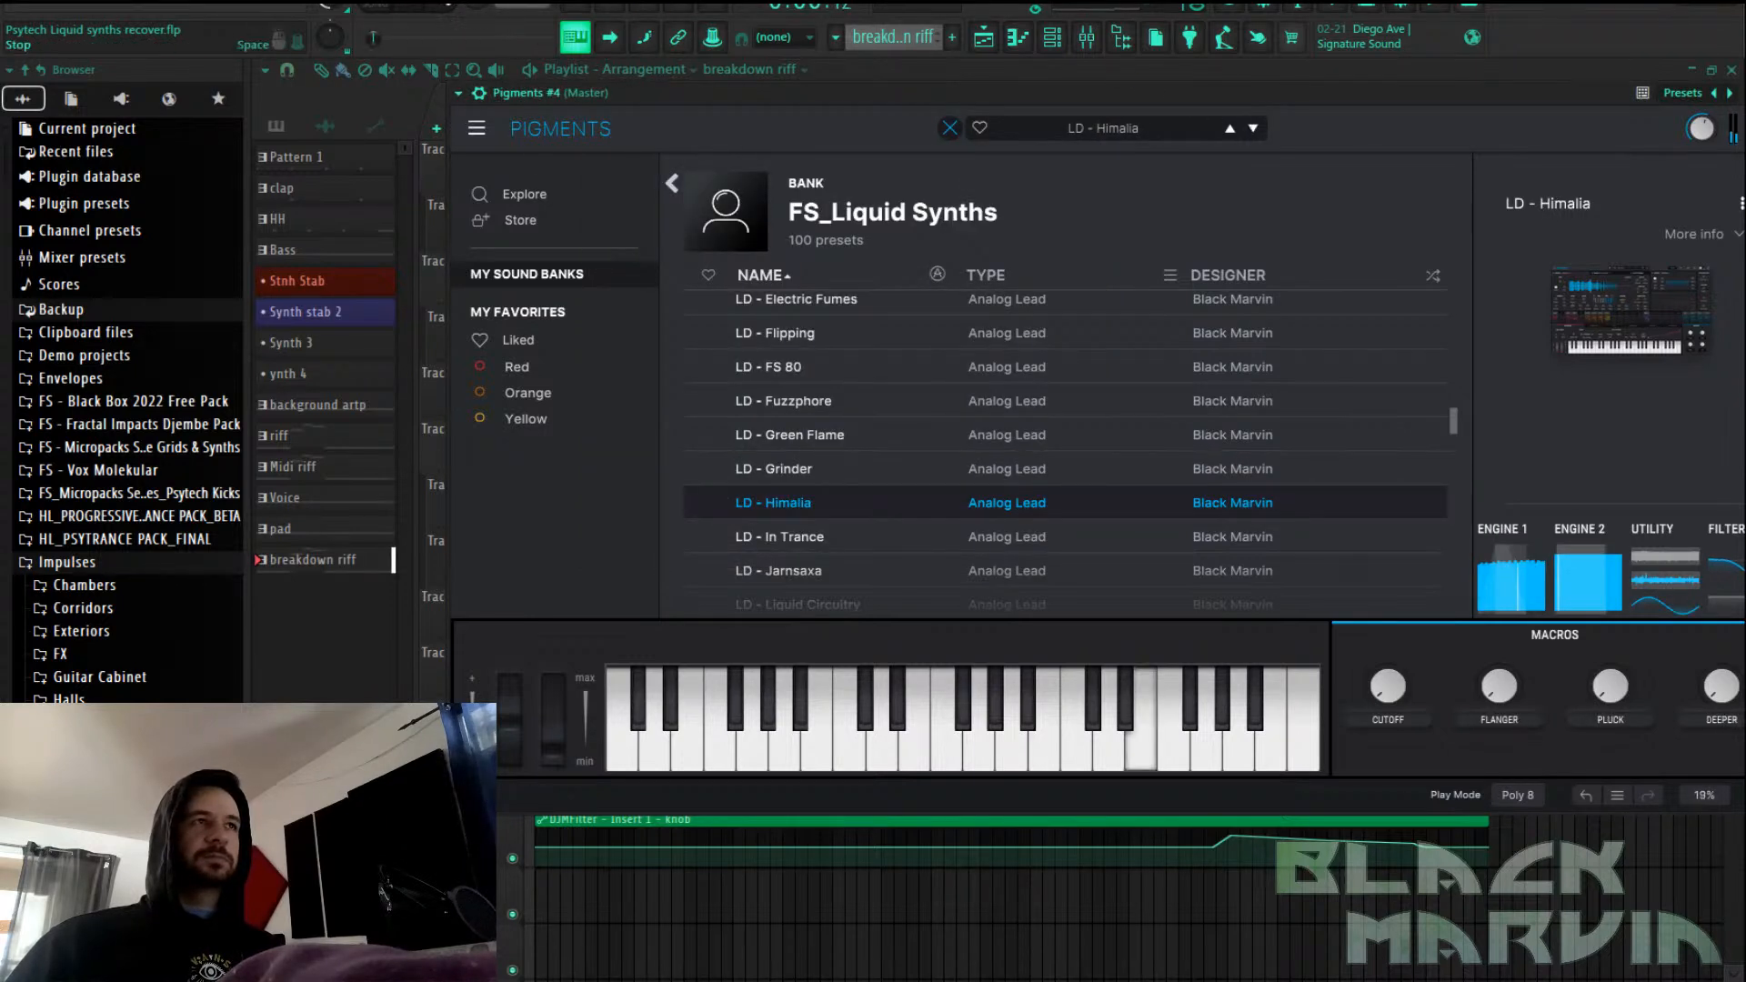
{"action": "left_click", "coordinate": [1258, 129]}
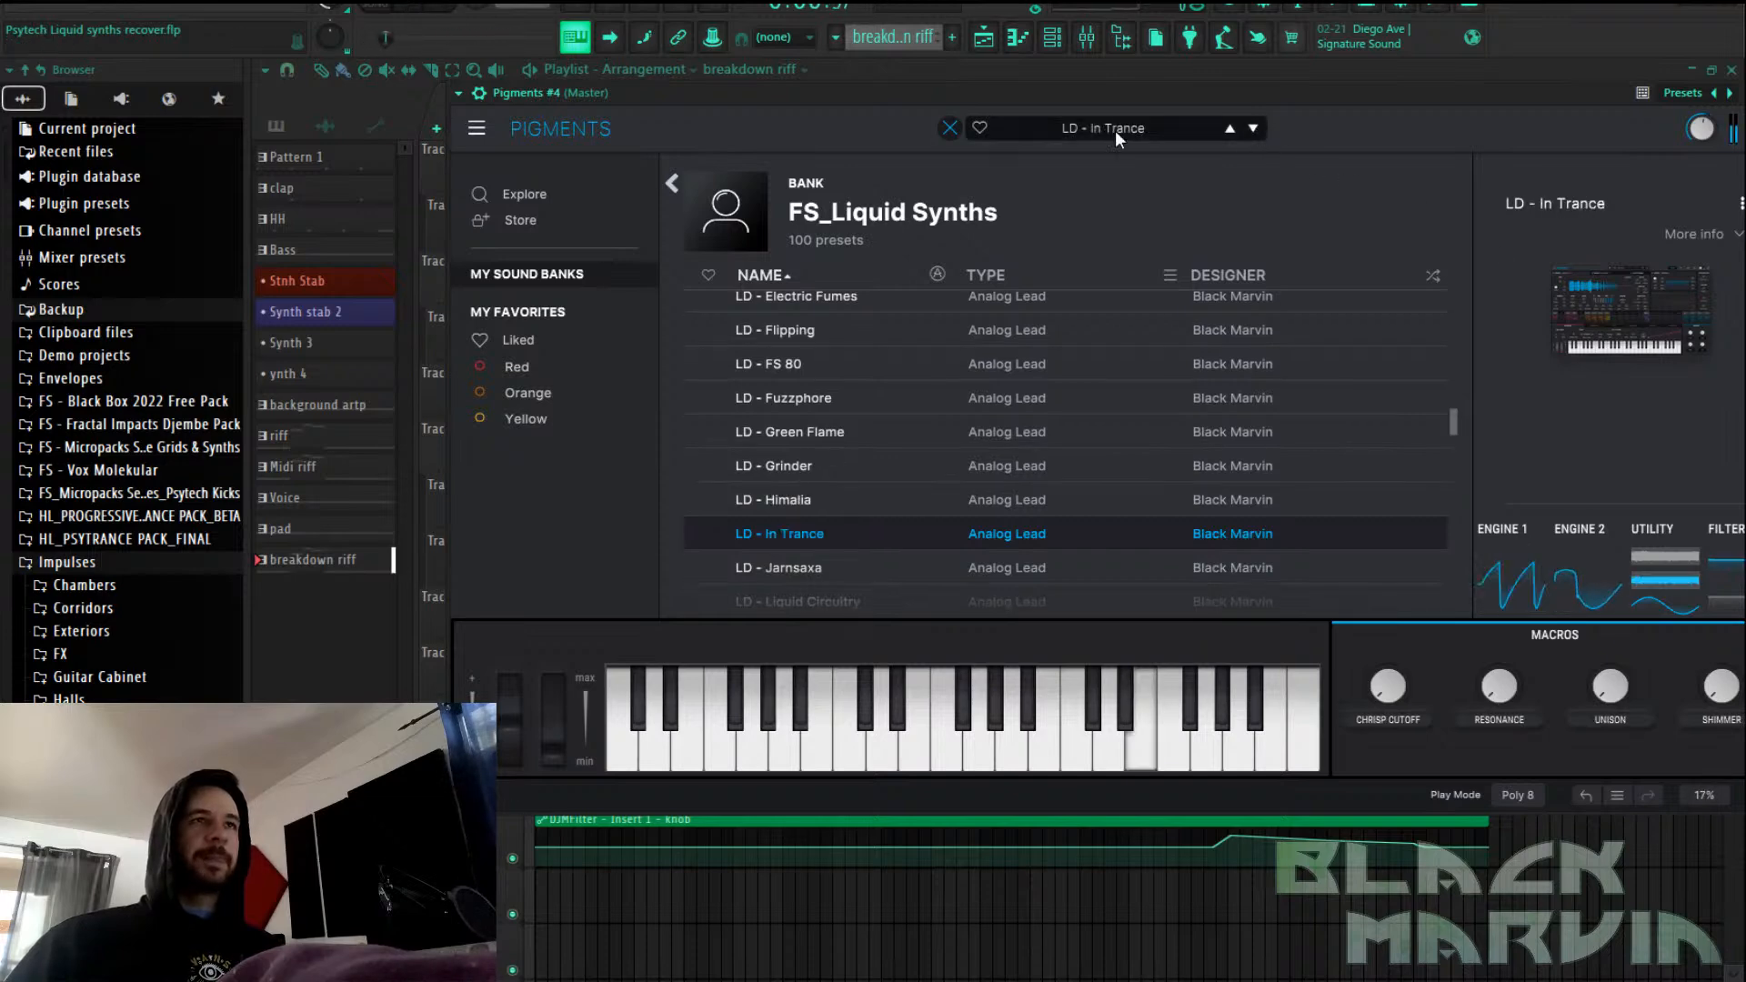
Transpose the pasted Pigments #4 riff notes down two octaves in the piano roll
{"action": "key", "text": "F7"}
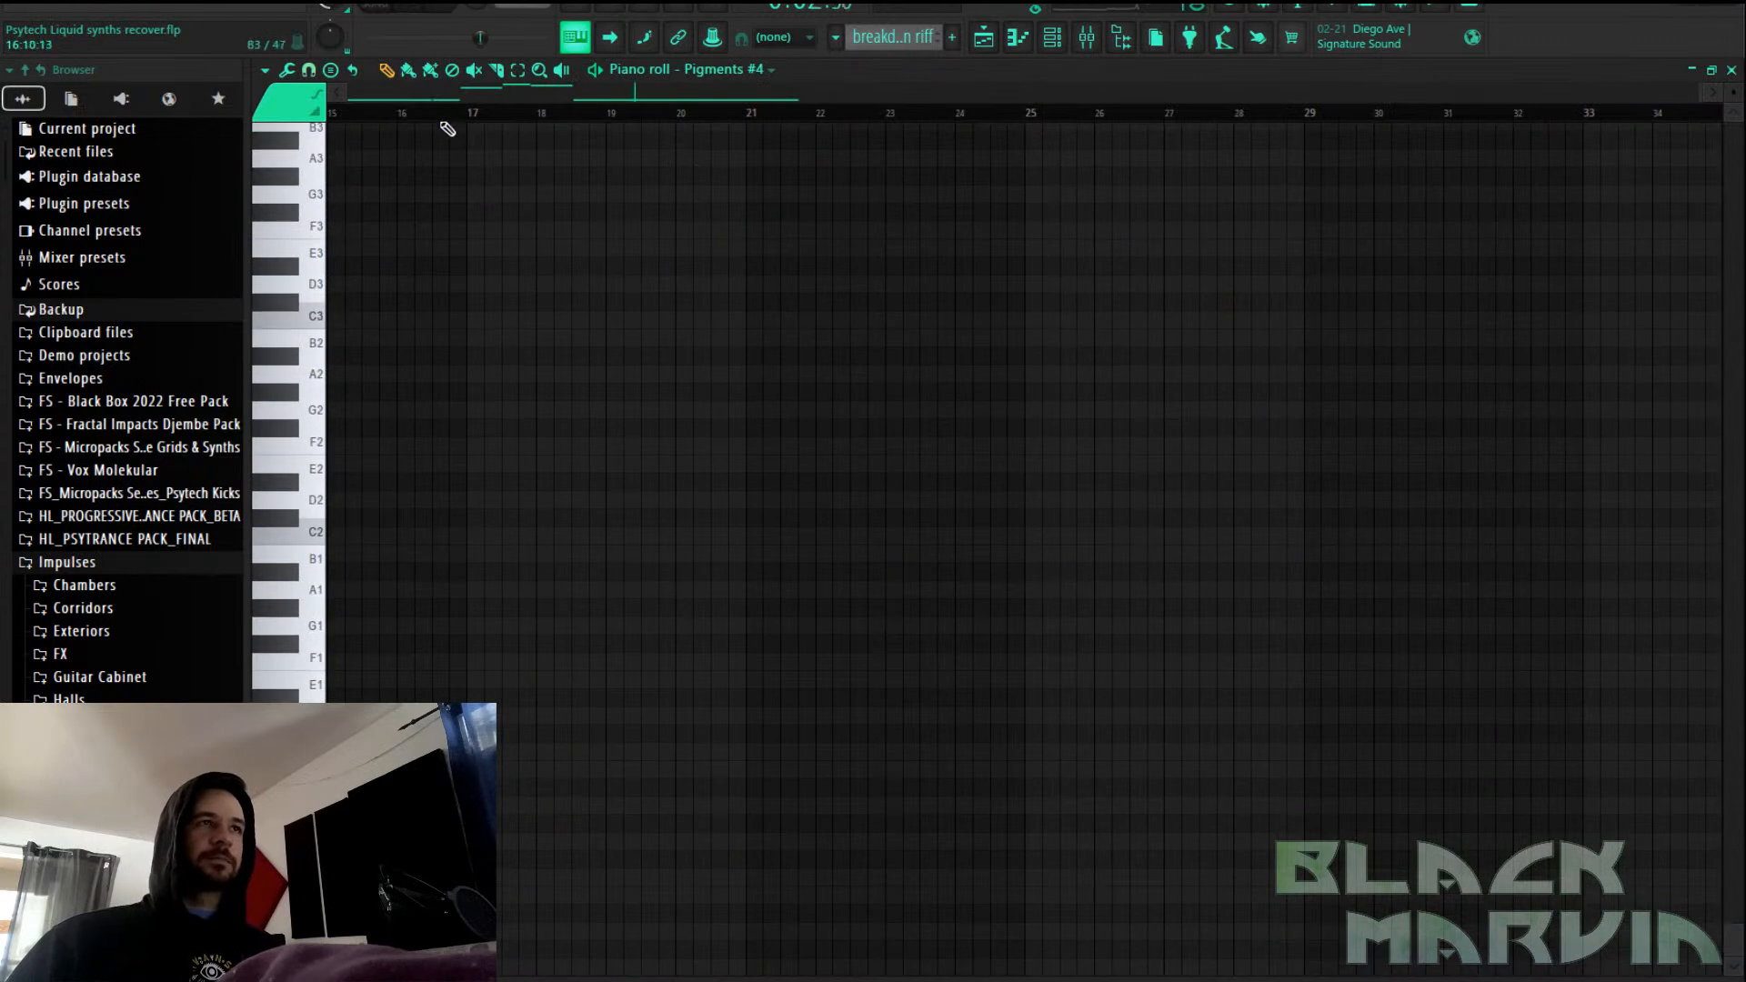
{"action": "left_click", "coordinate": [464, 94]}
{"action": "scroll", "coordinate": [529, 391], "scroll_direction": "up", "scroll_amount": 8}
{"action": "key", "text": "ctrl+Down"}
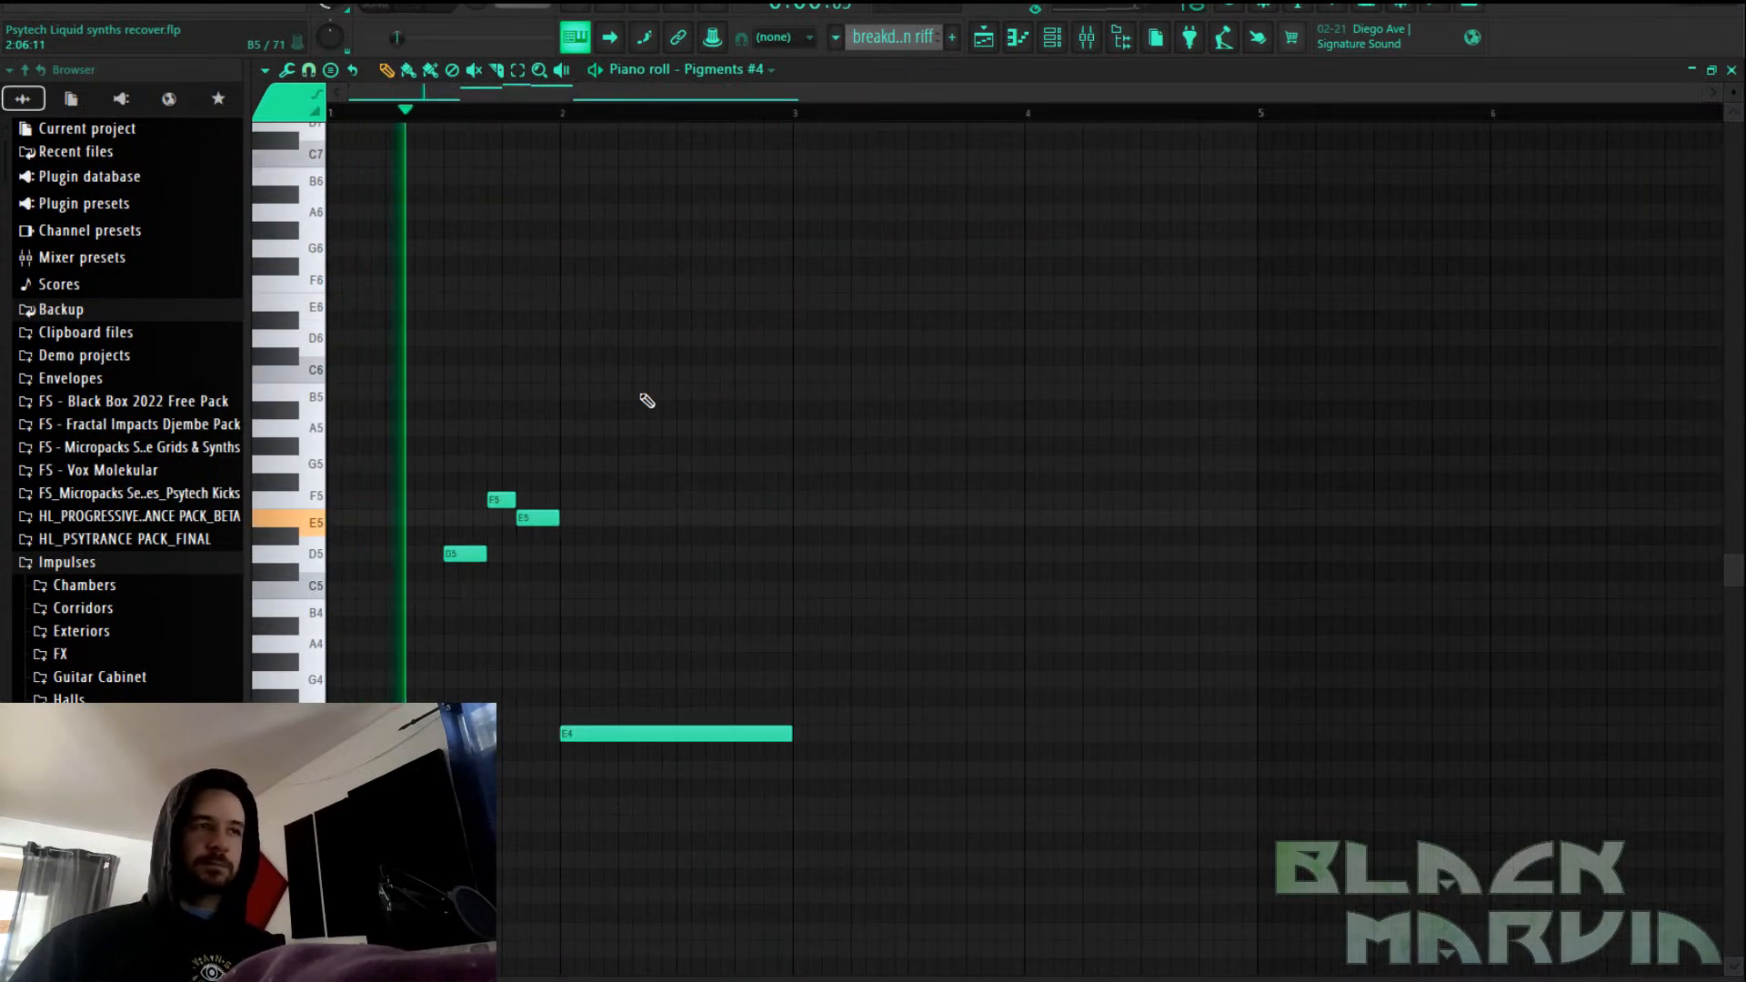
{"action": "key", "text": "ctrl+Down"}
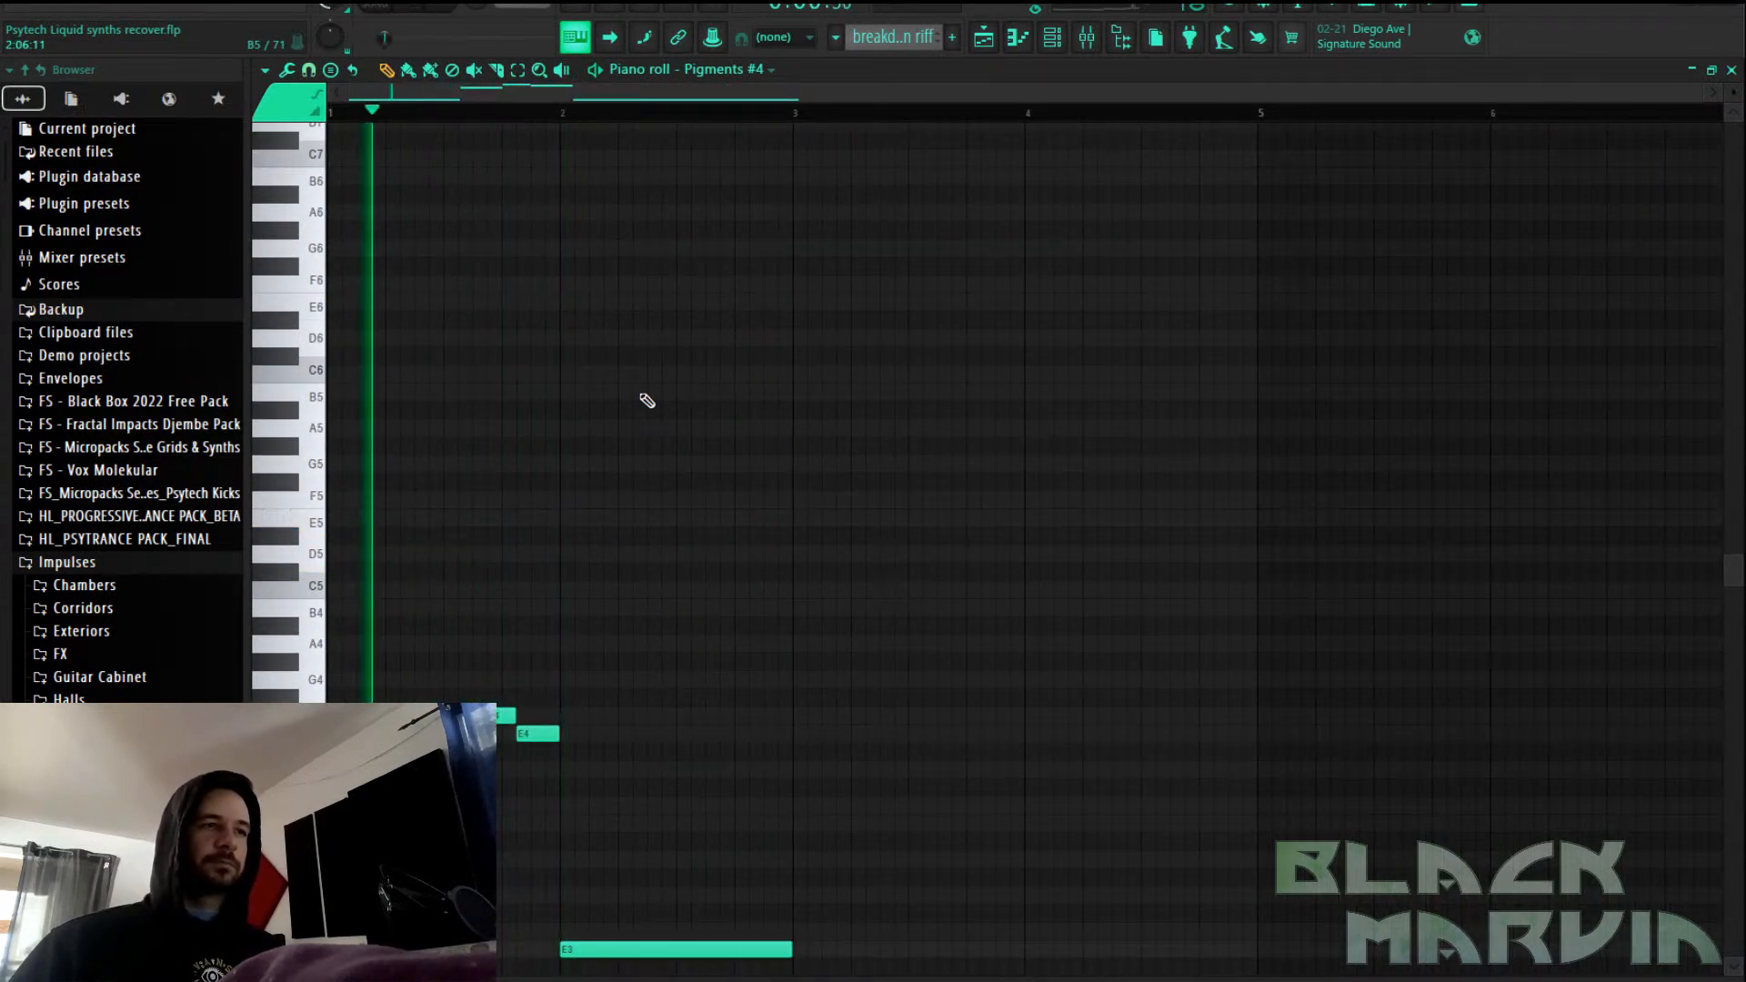
Reopen Pigments #4 in its synth view and adjust the Chrisp Cutoff, Resonance and Unison macros of LD - In Trance
{"action": "left_click", "coordinate": [1056, 41]}
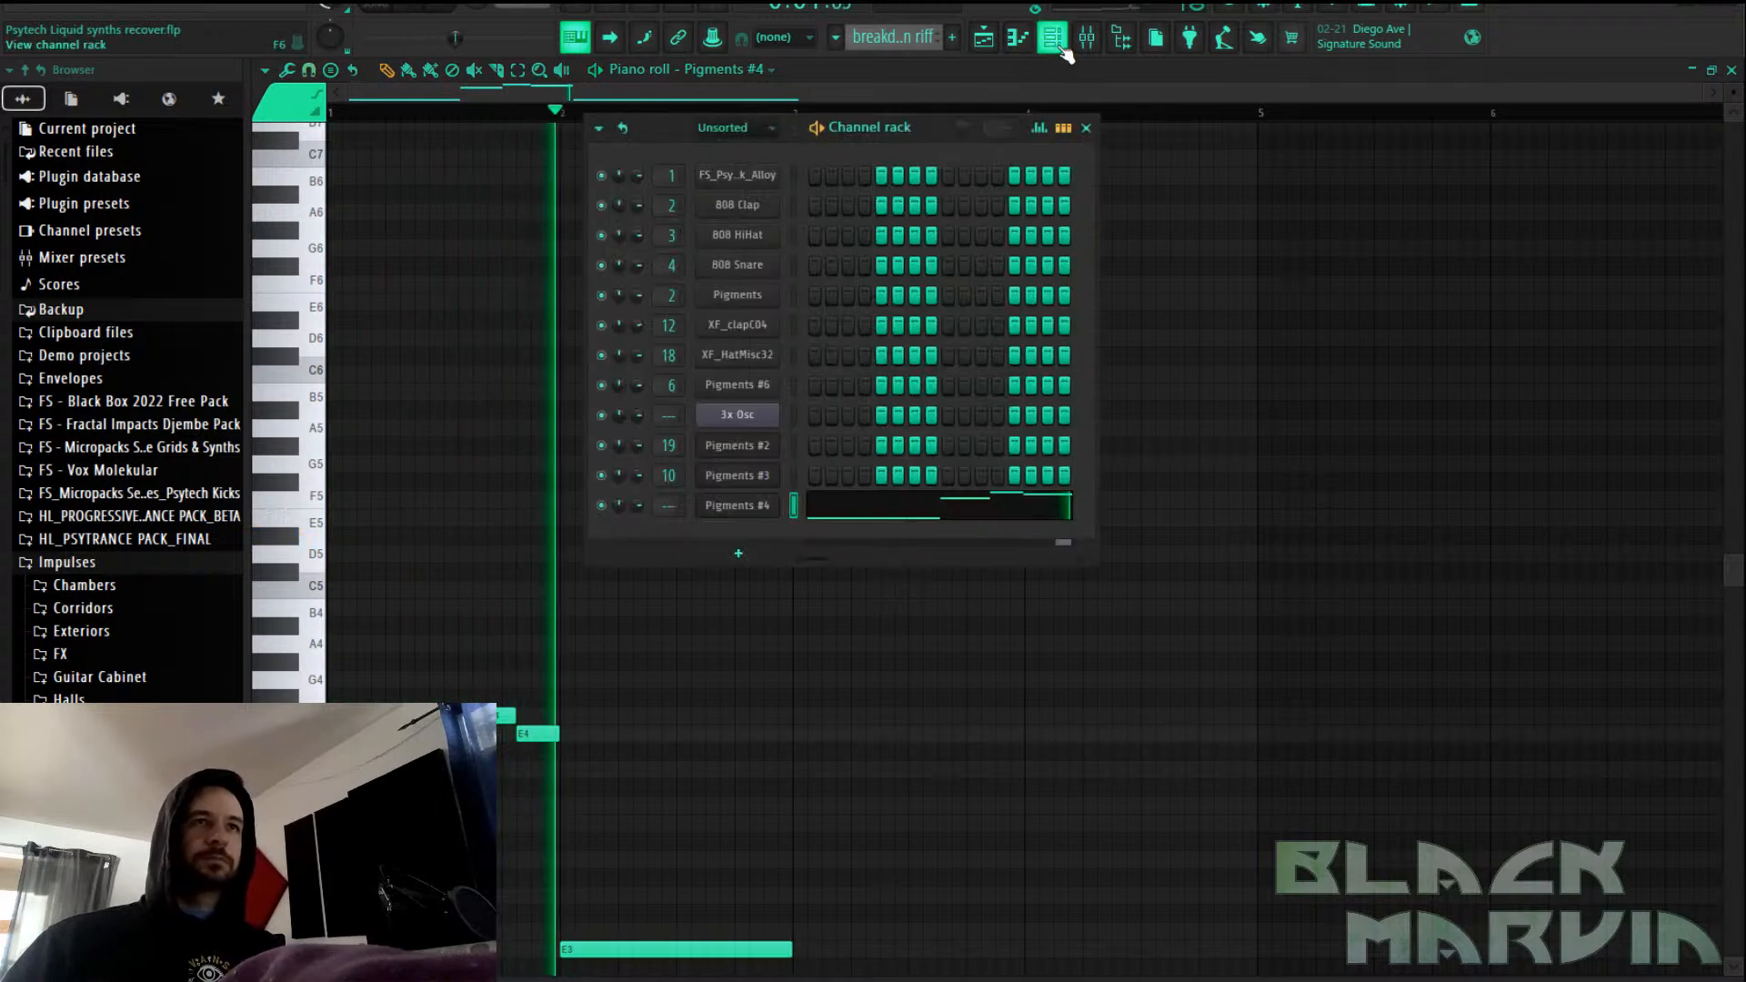
{"action": "left_click", "coordinate": [763, 506]}
{"action": "left_click", "coordinate": [950, 129]}
{"action": "left_click_drag", "start_coordinate": [1618, 707], "coordinate": [1617, 546]}
{"action": "left_click_drag", "start_coordinate": [1193, 103], "coordinate": [1093, 65]}
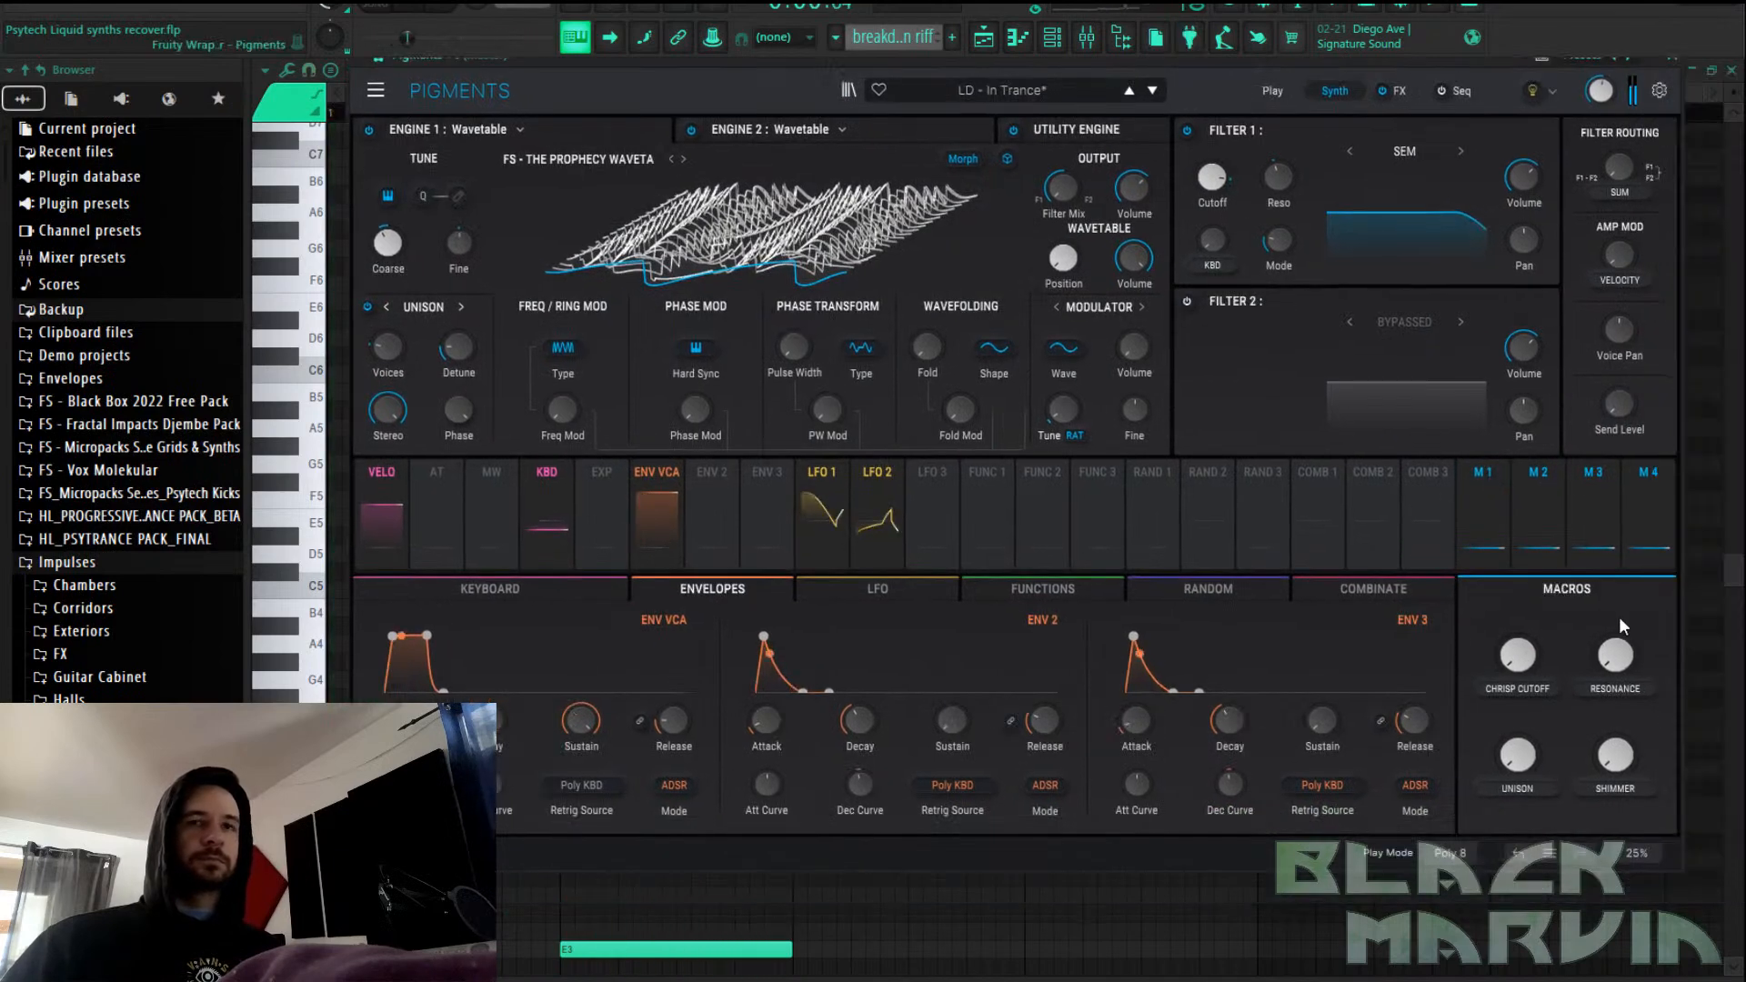
{"action": "mouse_move", "coordinate": [1617, 657]}
{"action": "left_mouse_down"}
{"action": "mouse_move", "coordinate": [1617, 555]}
{"action": "mouse_move", "coordinate": [1612, 668]}
{"action": "left_mouse_up"}
{"action": "left_click_drag", "start_coordinate": [1517, 755], "coordinate": [1517, 746]}
Audition the Pigments #4 lead presets from LD - Jarnsaxa onward, keep LD - Ruben and sweep its Cutoff macro up and back down
{"action": "left_click", "coordinate": [1151, 90]}
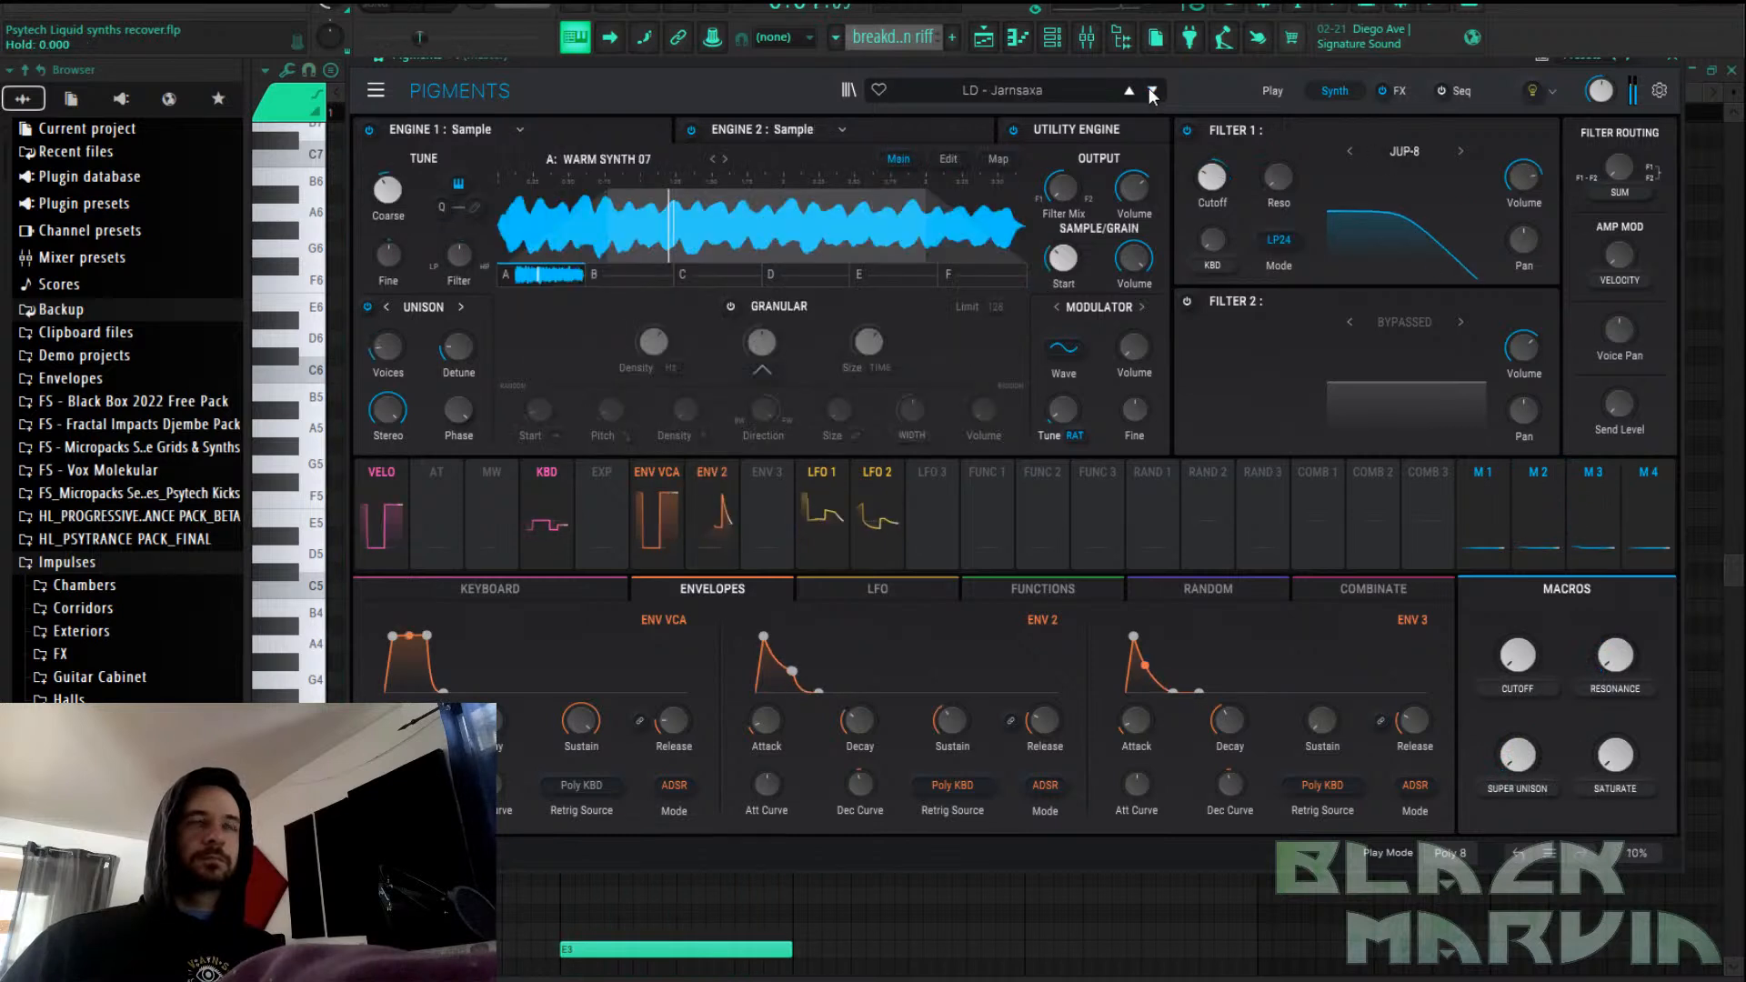
{"action": "left_click_drag", "start_coordinate": [1508, 662], "coordinate": [1543, 615]}
{"action": "left_click", "coordinate": [1152, 90]}
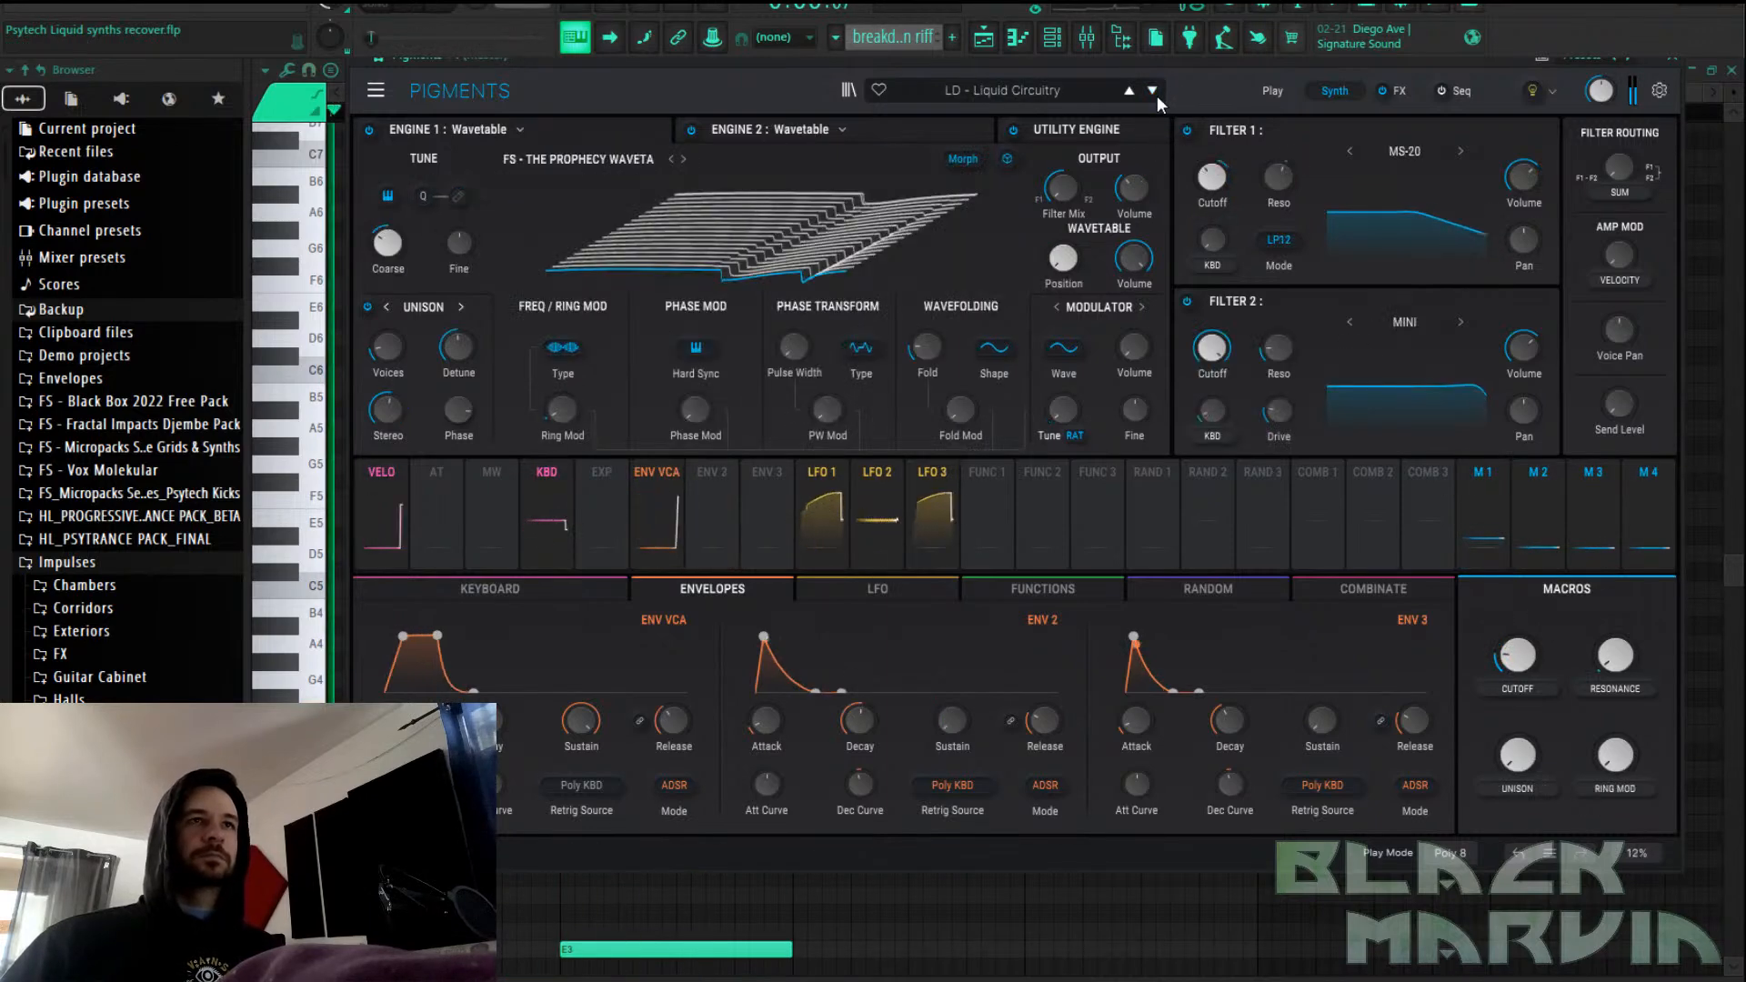
{"action": "left_click", "coordinate": [1152, 91]}
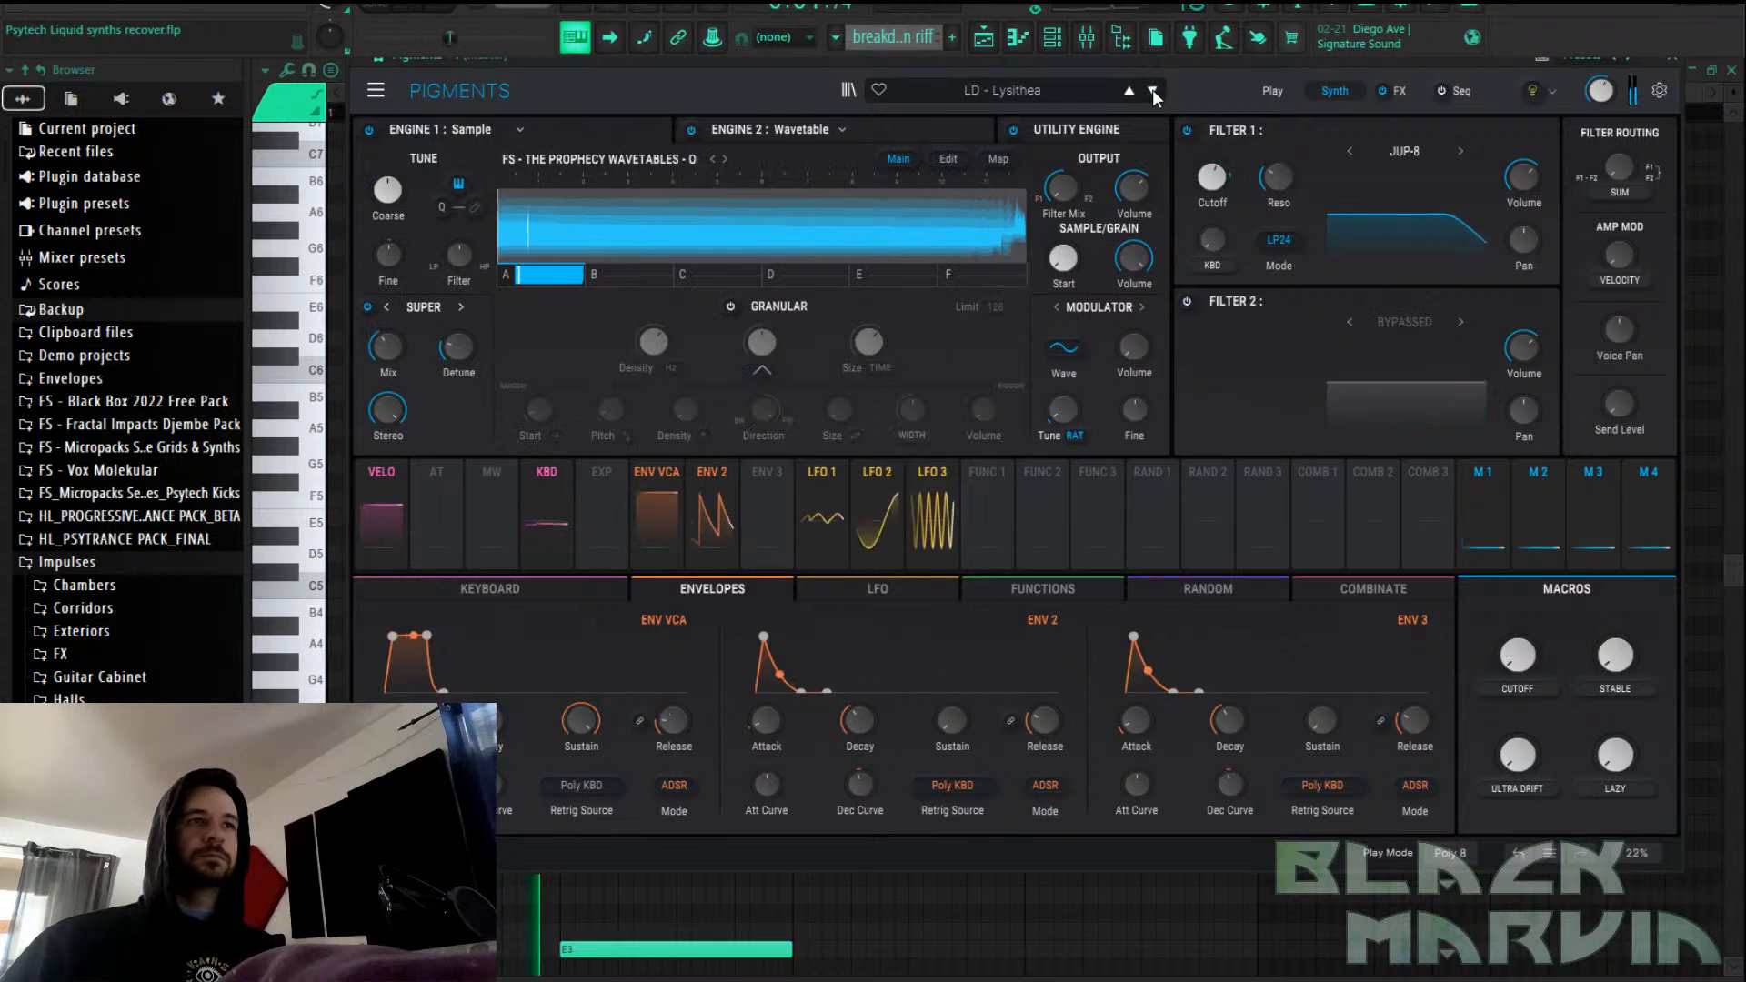
{"action": "left_click", "coordinate": [1152, 91]}
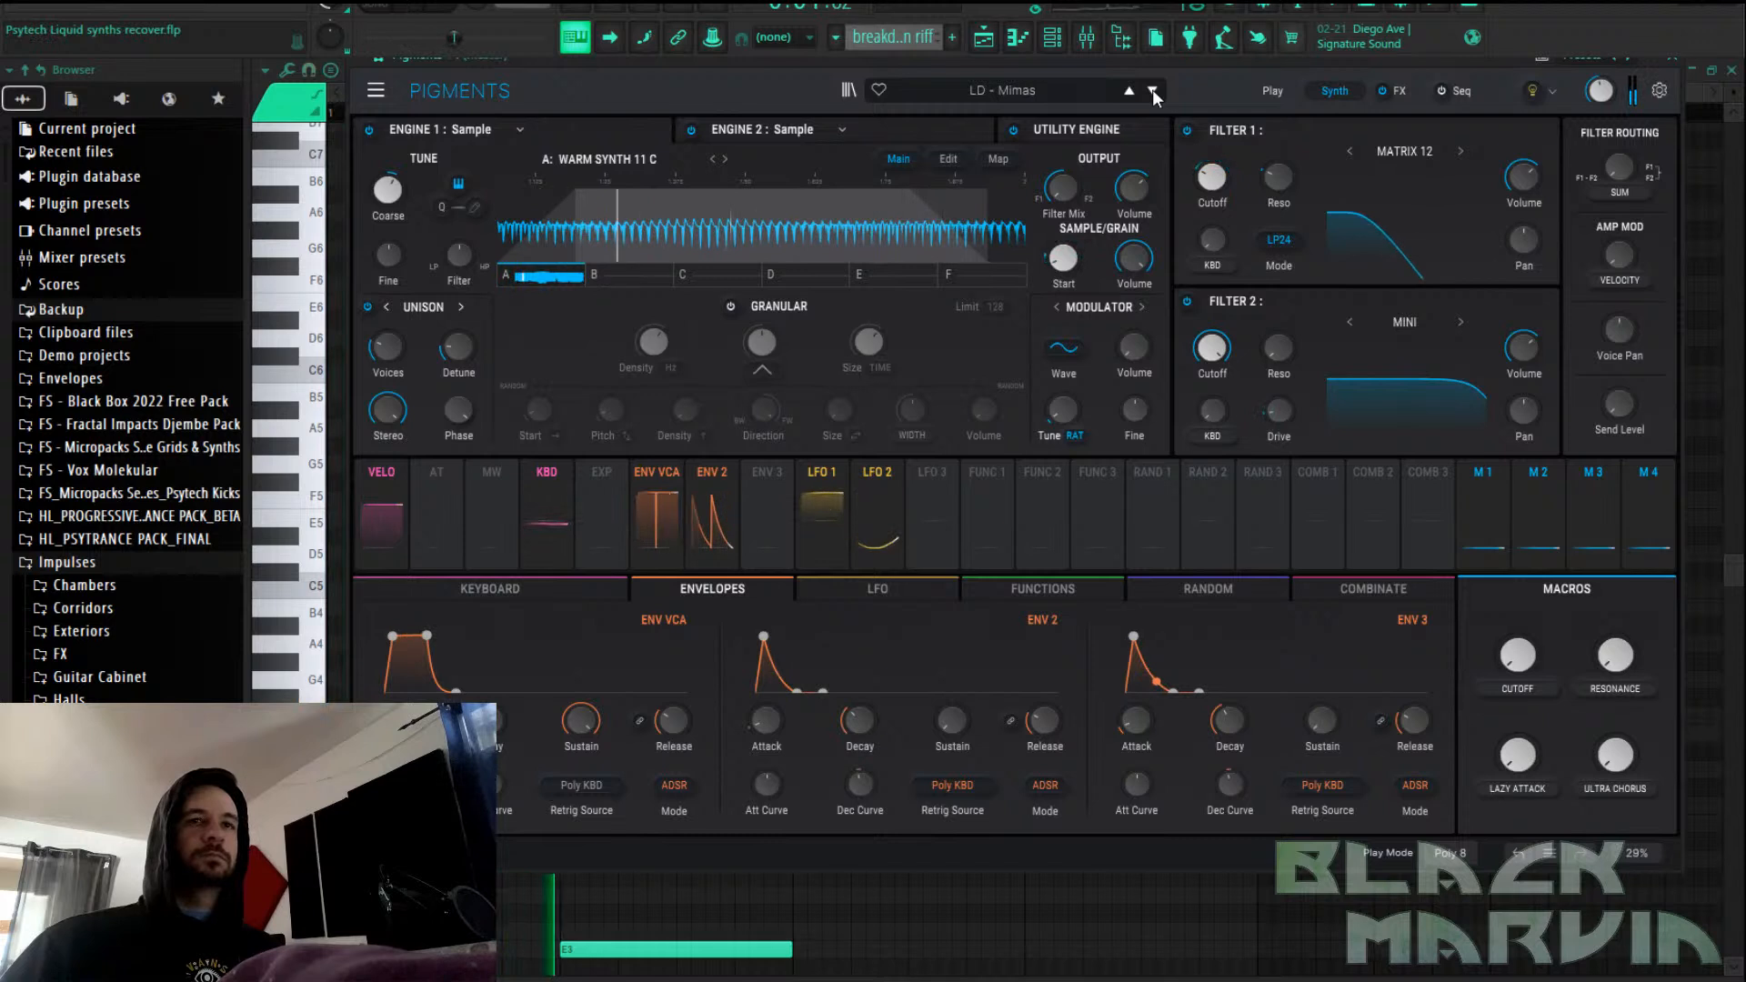
{"action": "left_click", "coordinate": [1151, 90]}
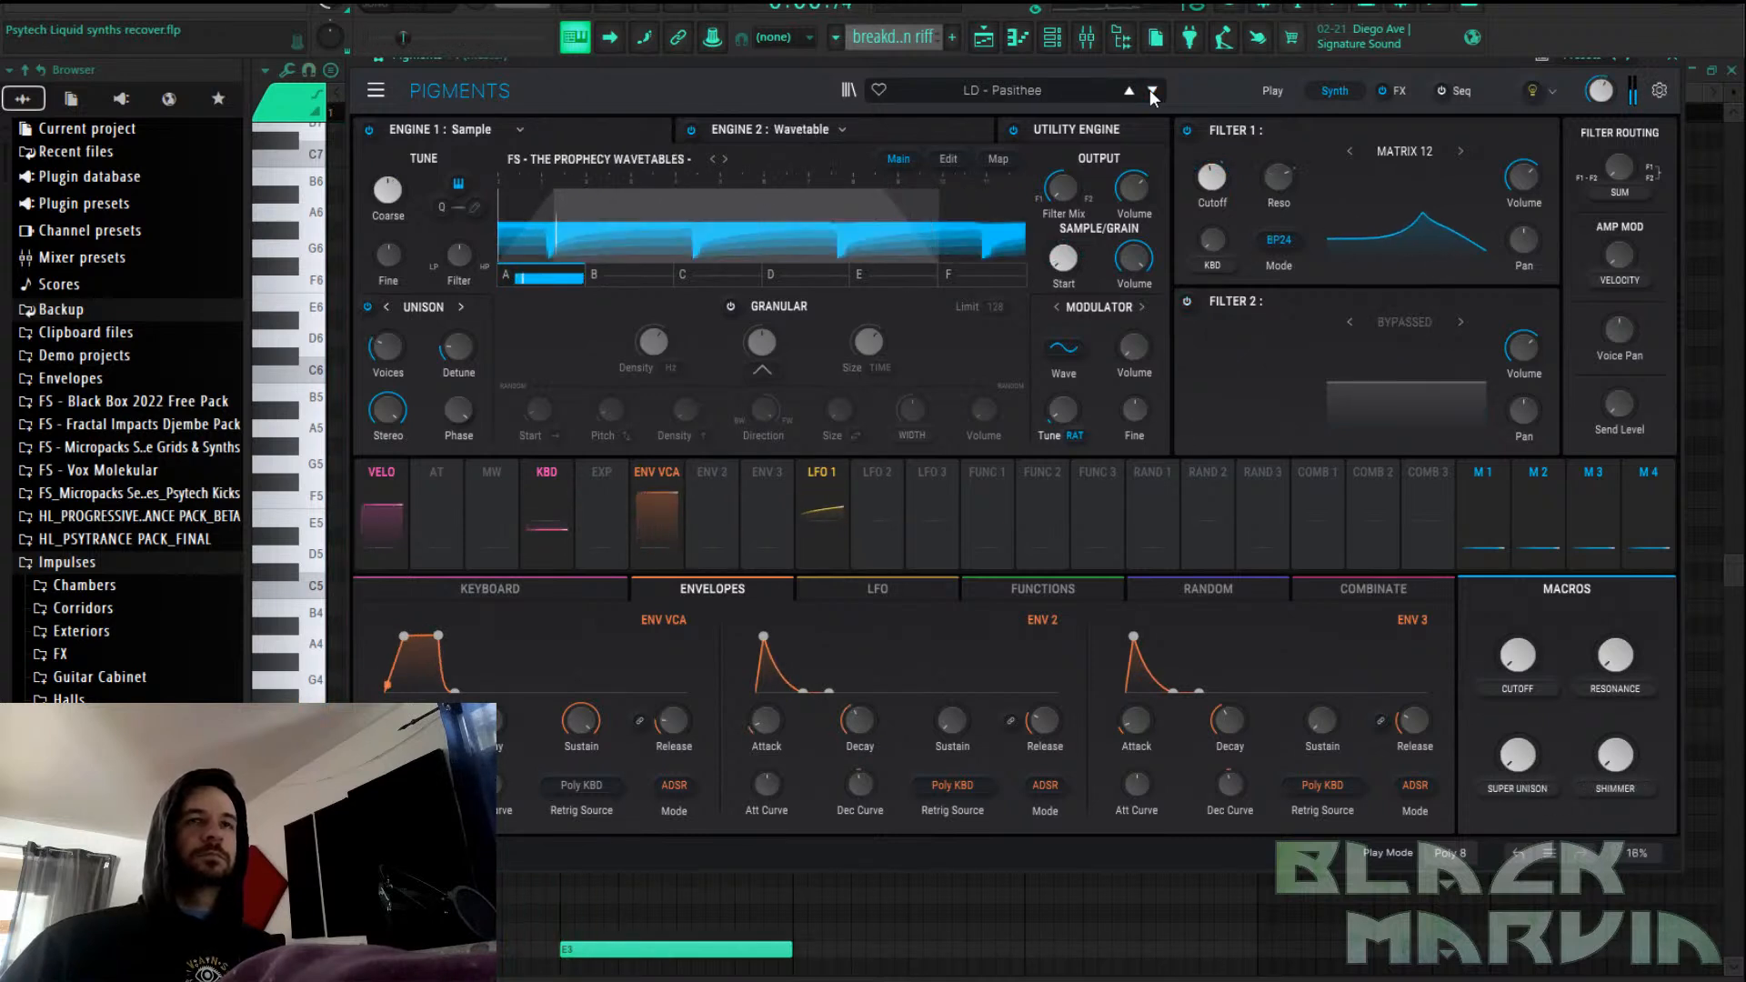
{"action": "left_click", "coordinate": [1152, 90]}
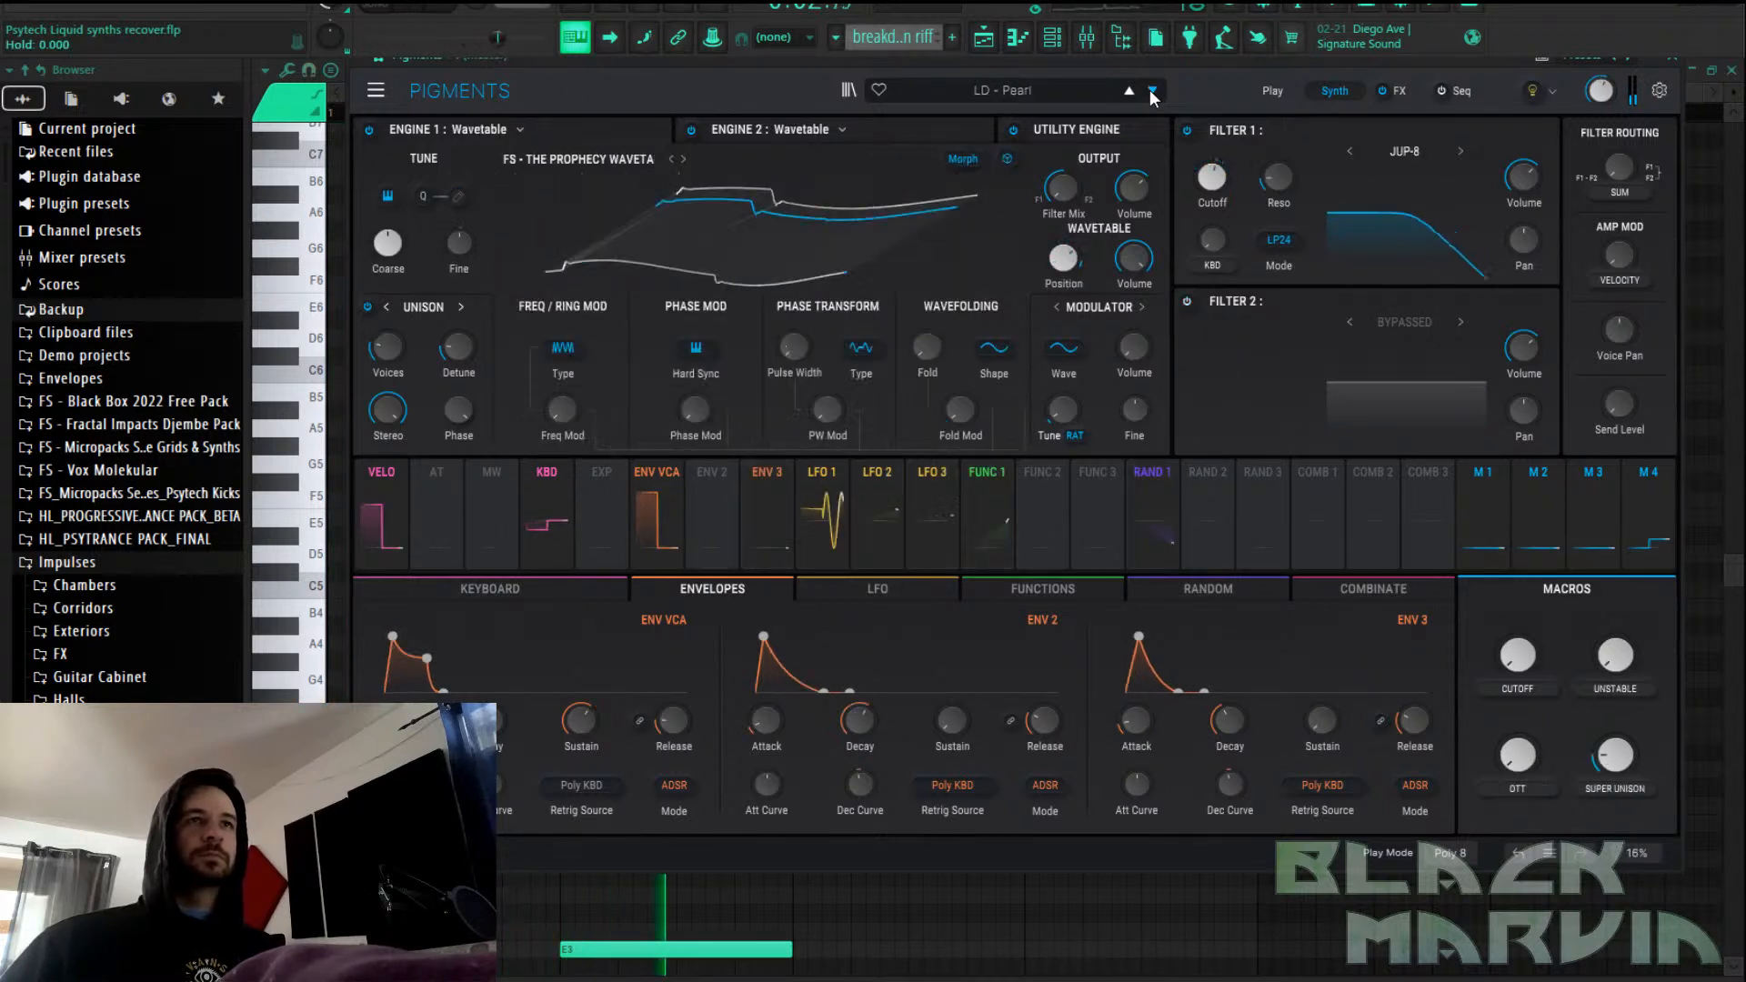
{"action": "left_click", "coordinate": [1152, 90]}
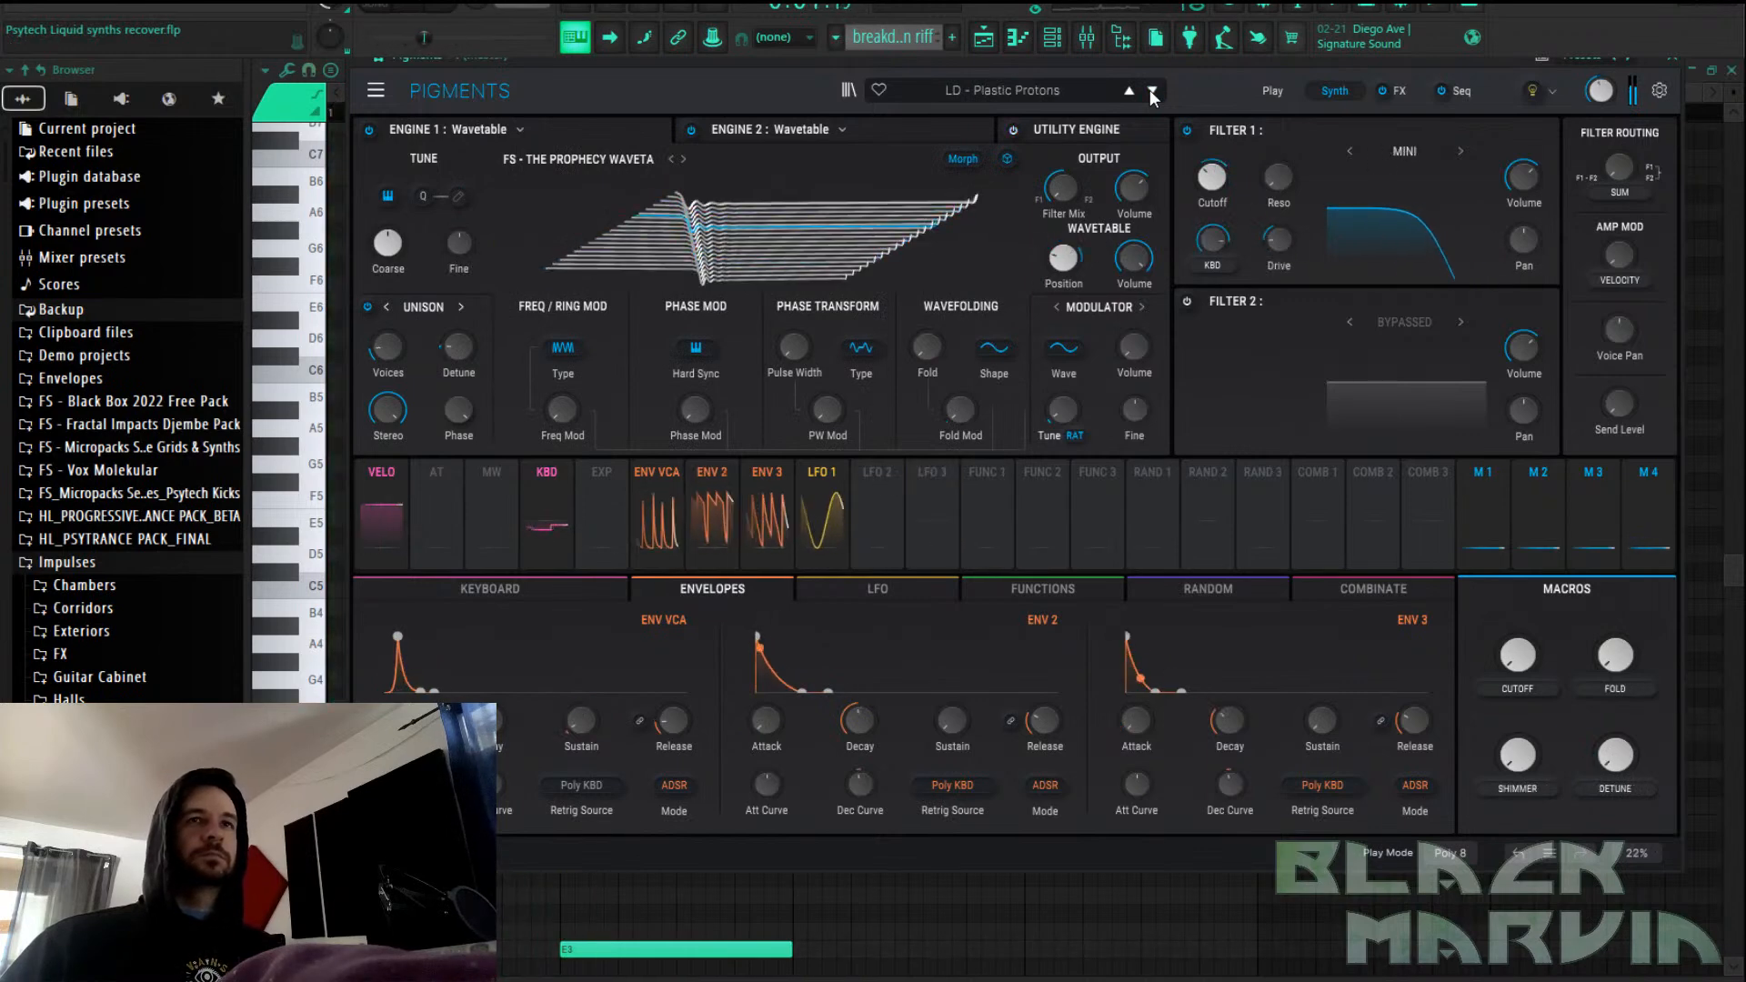
{"action": "left_click", "coordinate": [1152, 90]}
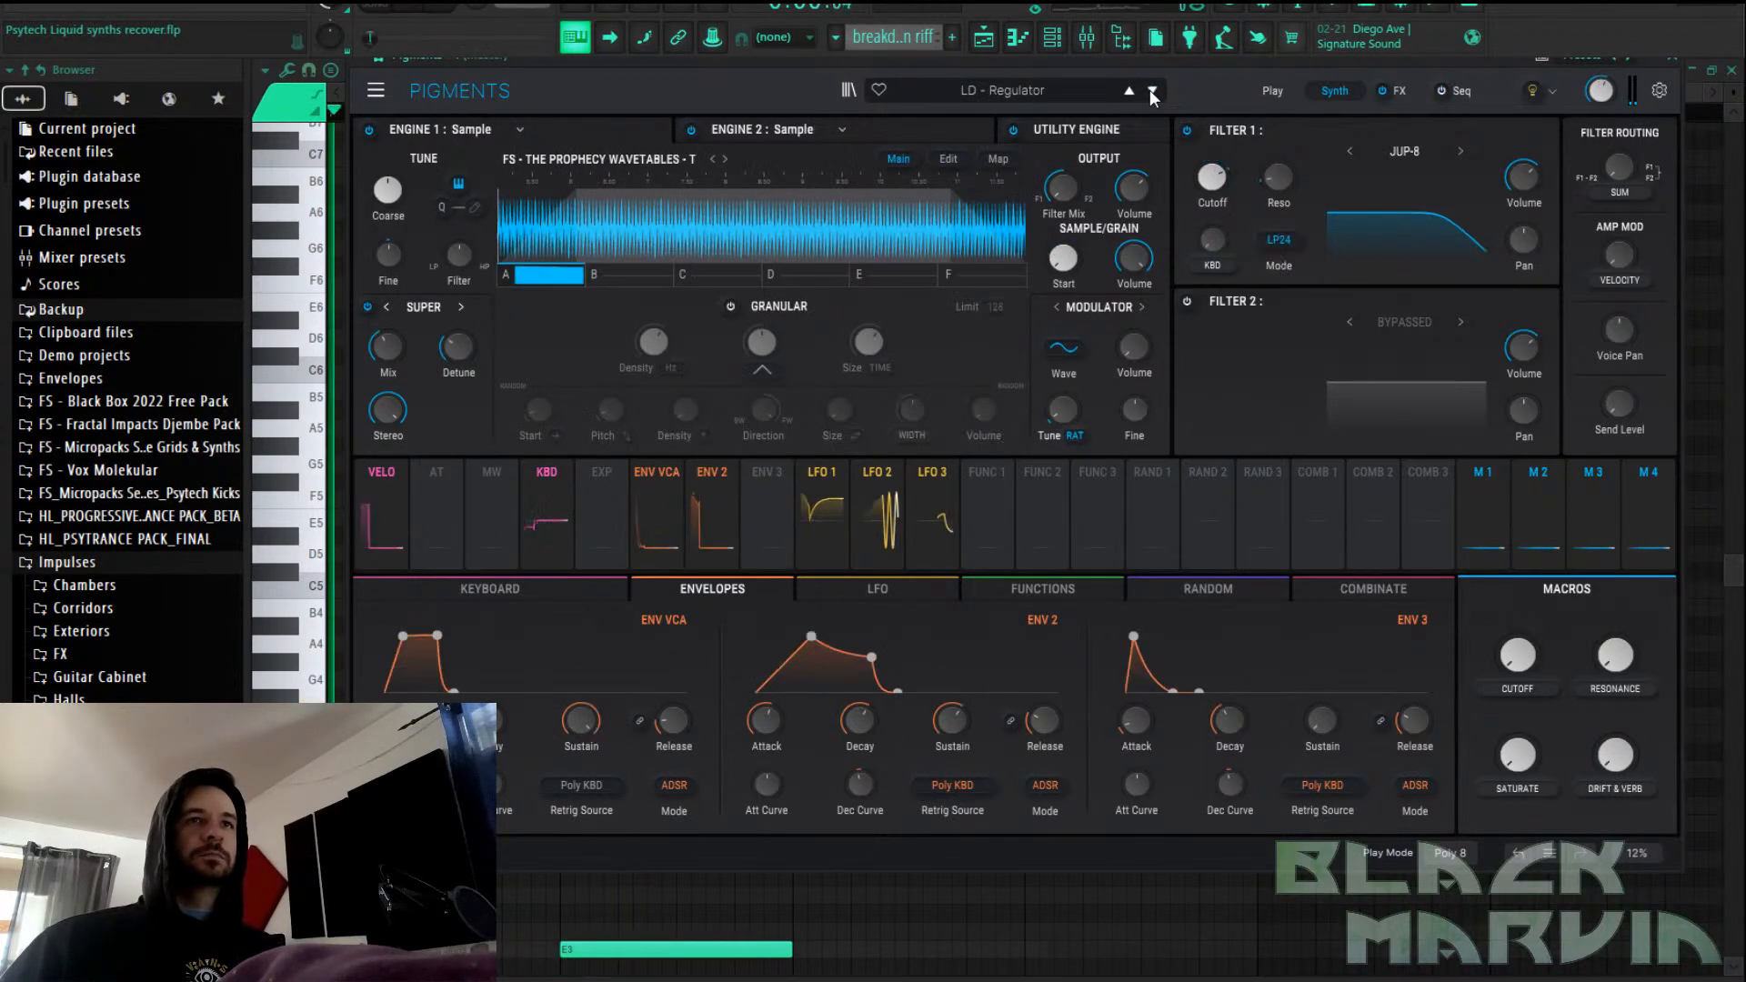
{"action": "left_click", "coordinate": [1151, 91]}
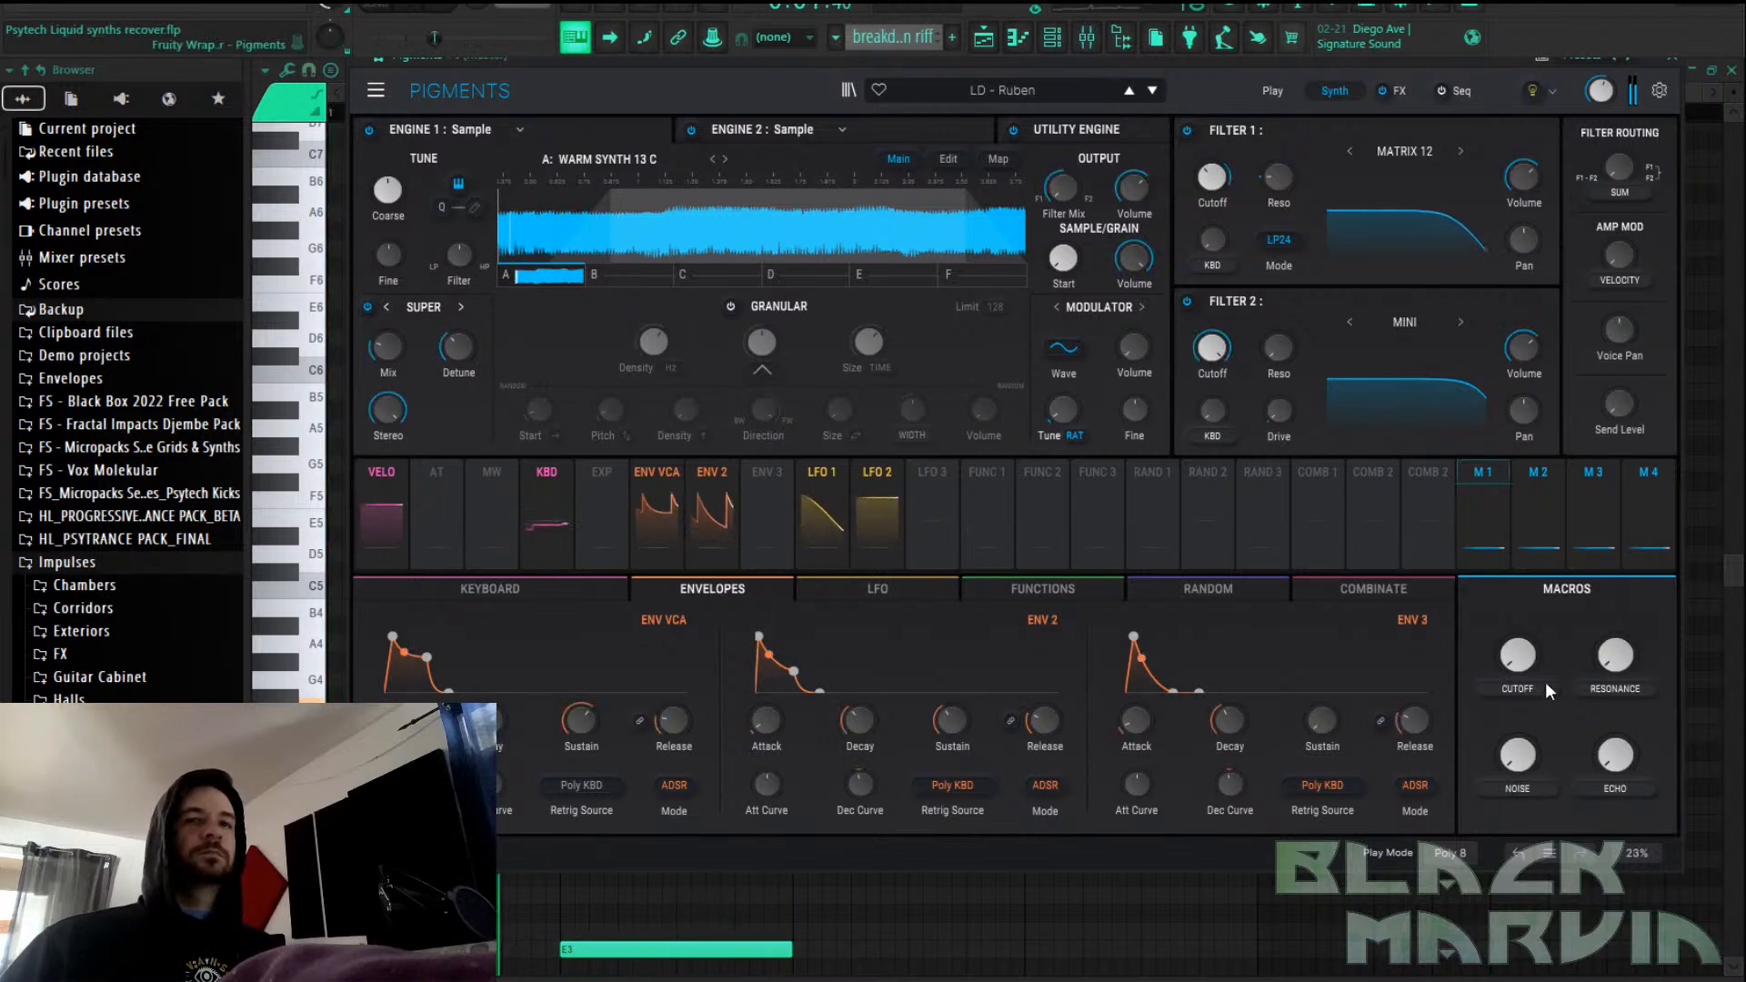
{"action": "mouse_move", "coordinate": [1517, 655]}
{"action": "left_mouse_down"}
{"action": "mouse_move", "coordinate": [1517, 604]}
{"action": "mouse_move", "coordinate": [1517, 648]}
{"action": "left_mouse_up"}
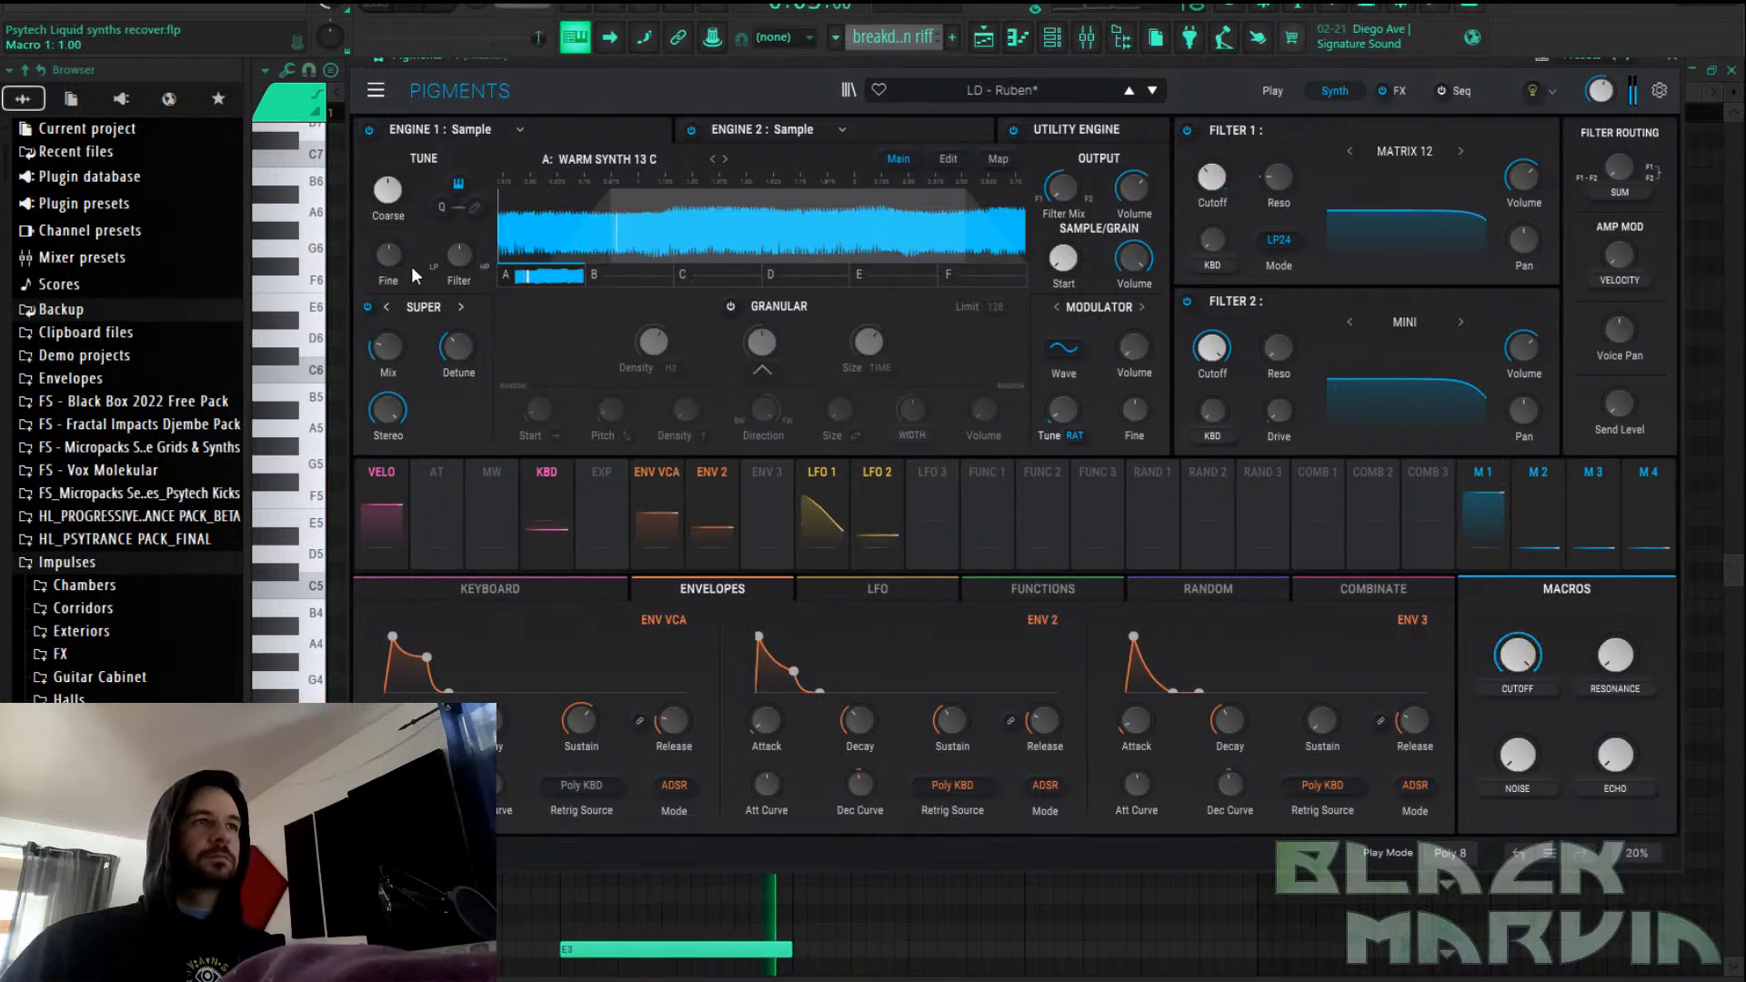
{"action": "double_click", "coordinate": [1517, 655]}
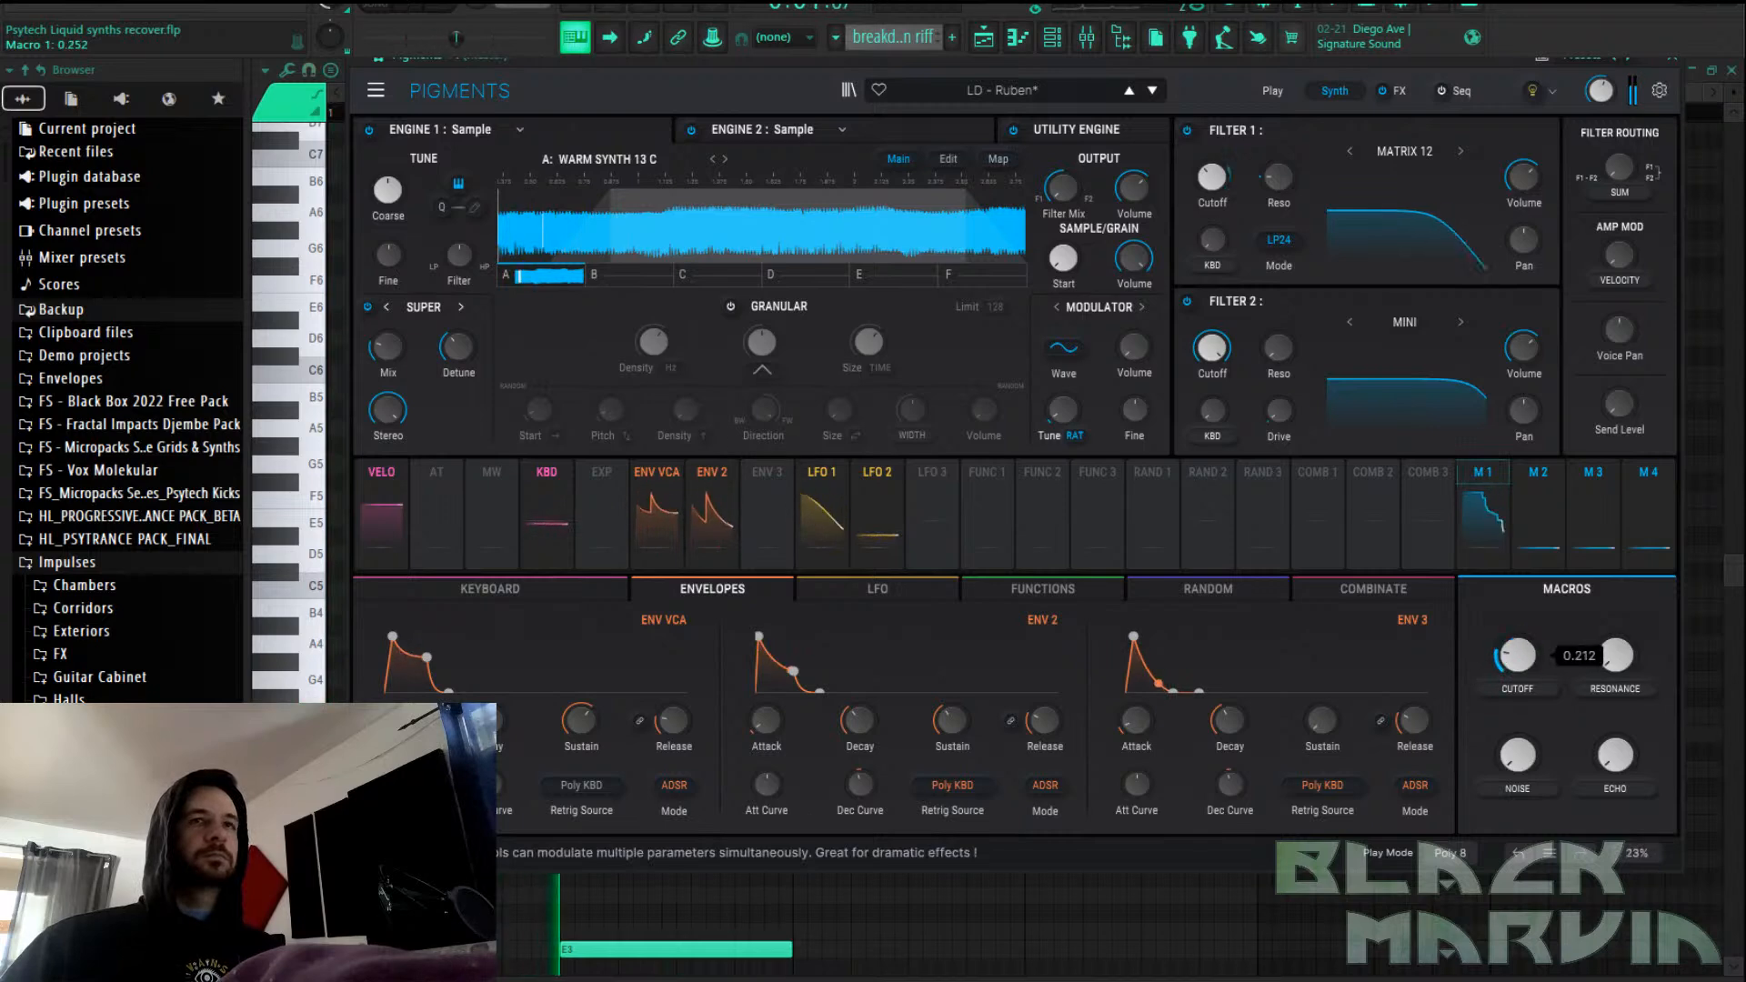
Transpose the Pigments #4 riff up one octave and arpeggiate it with the Trance 3 pattern at a raised time multiplier
{"action": "left_click", "coordinate": [1017, 41]}
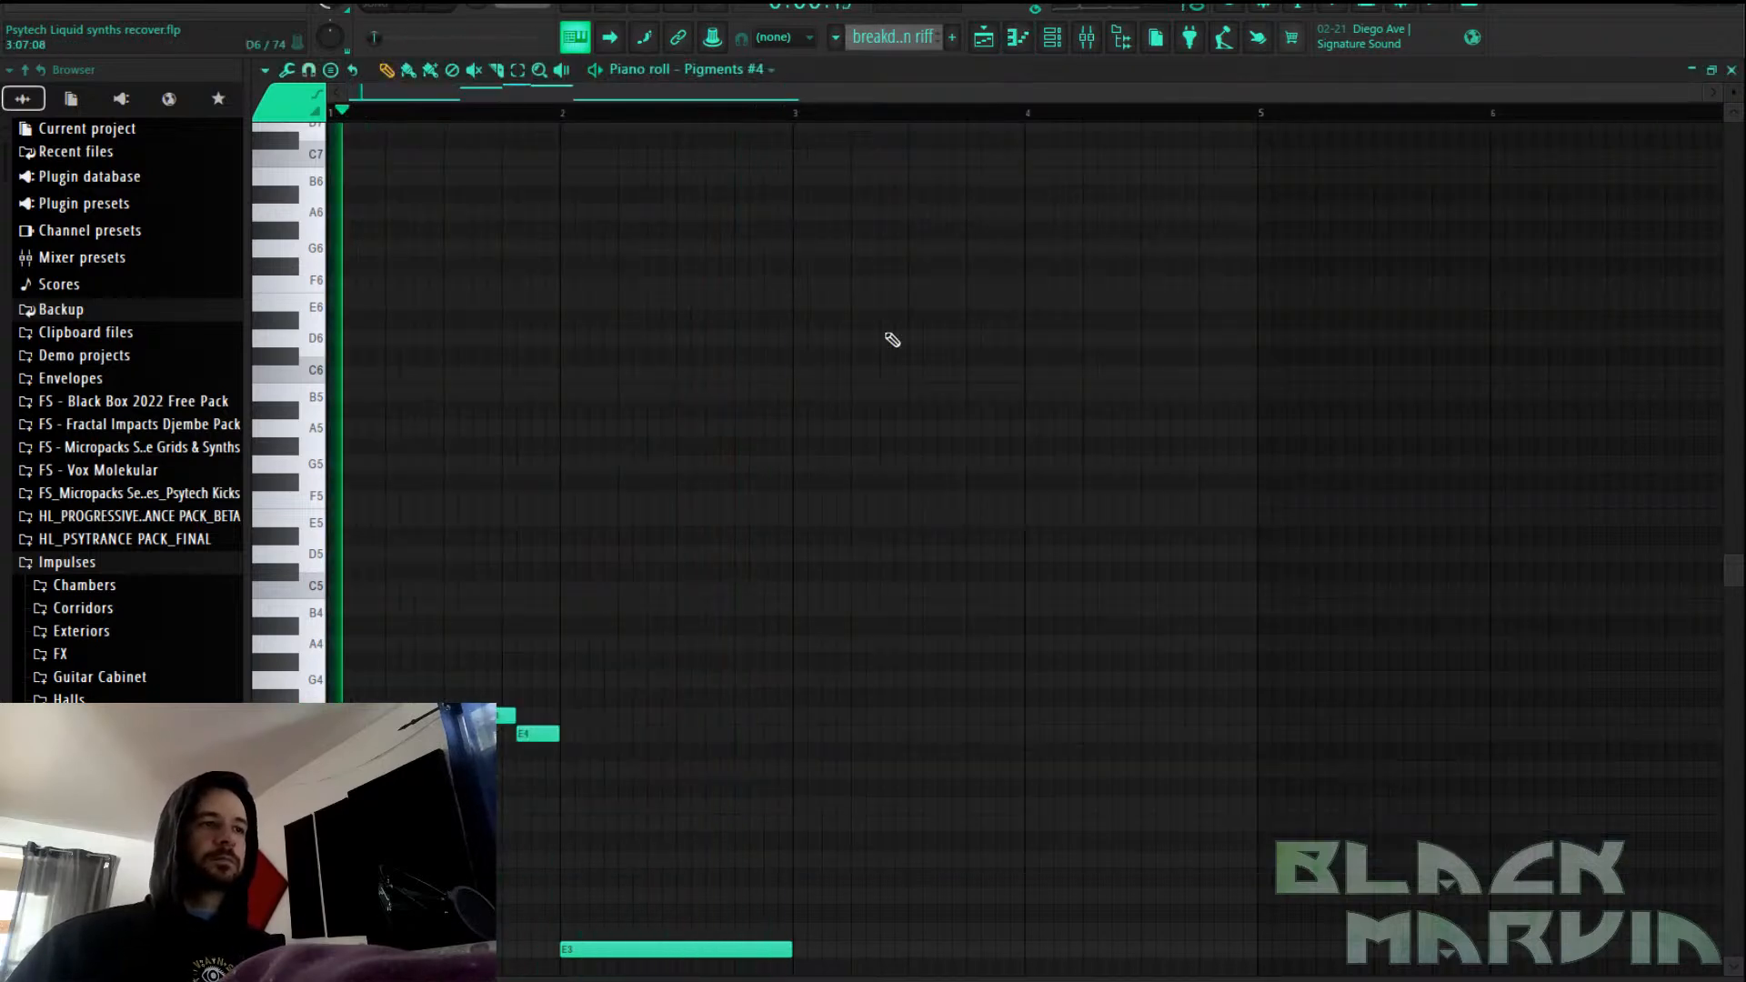
{"action": "key", "text": "ctrl+Up"}
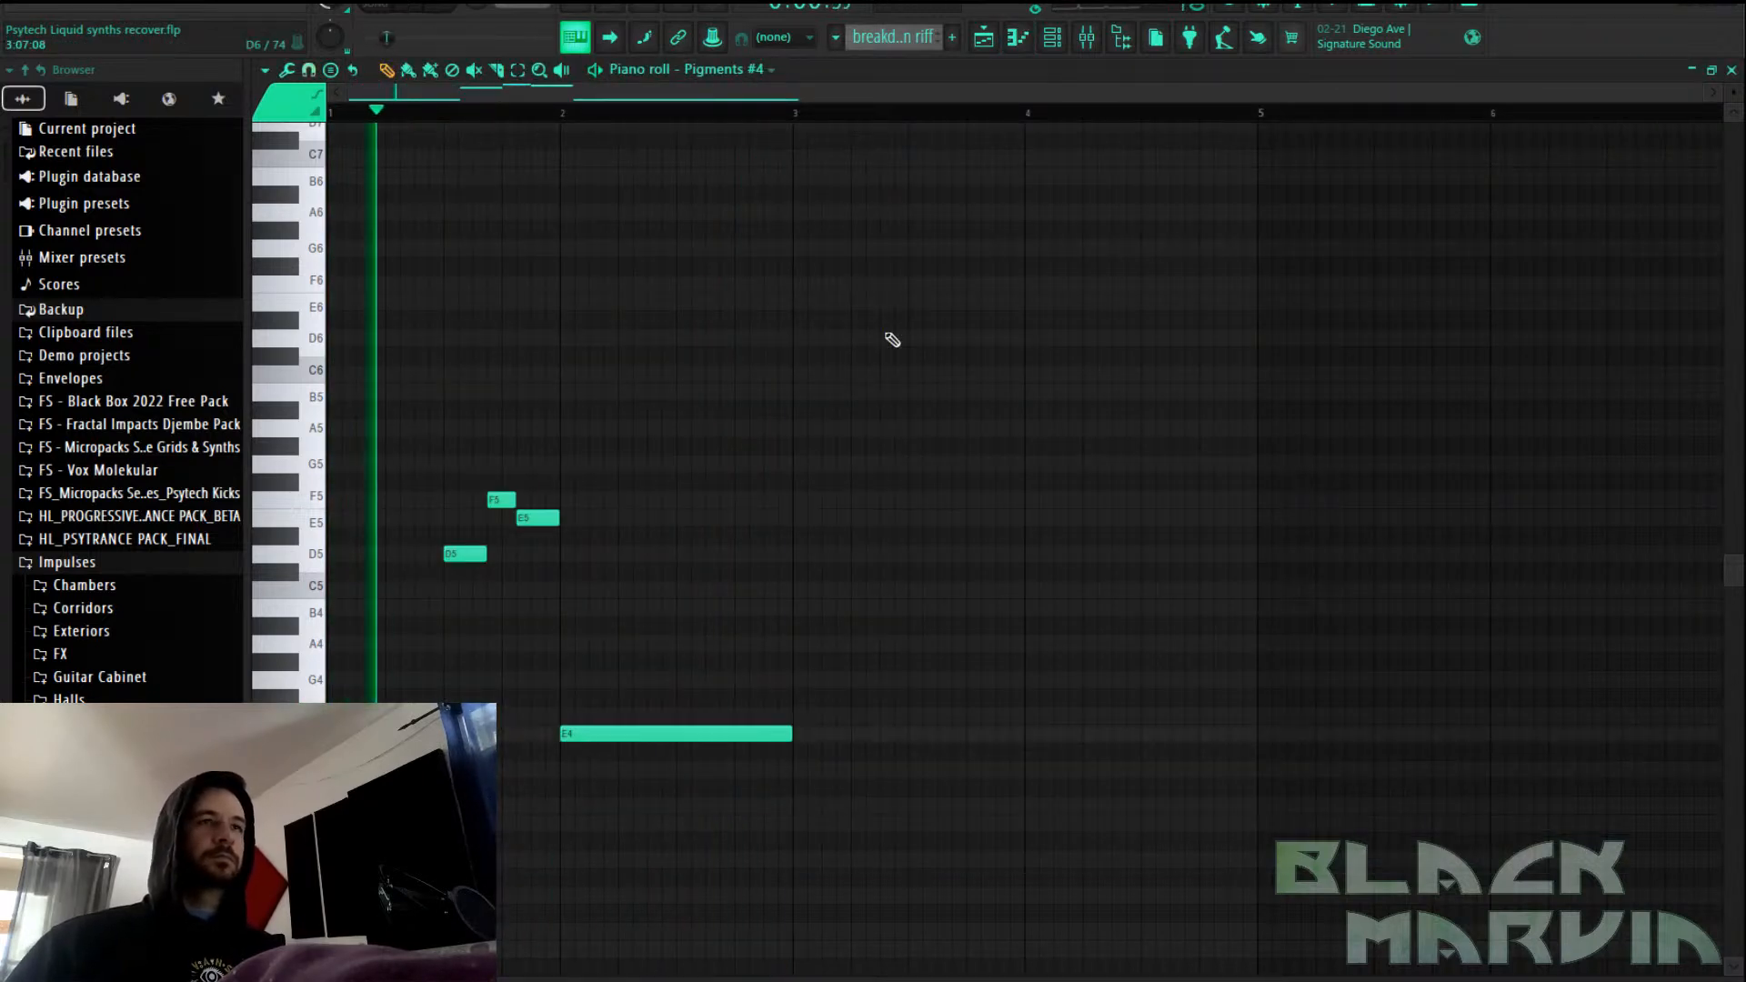
{"action": "left_click", "coordinate": [1056, 40]}
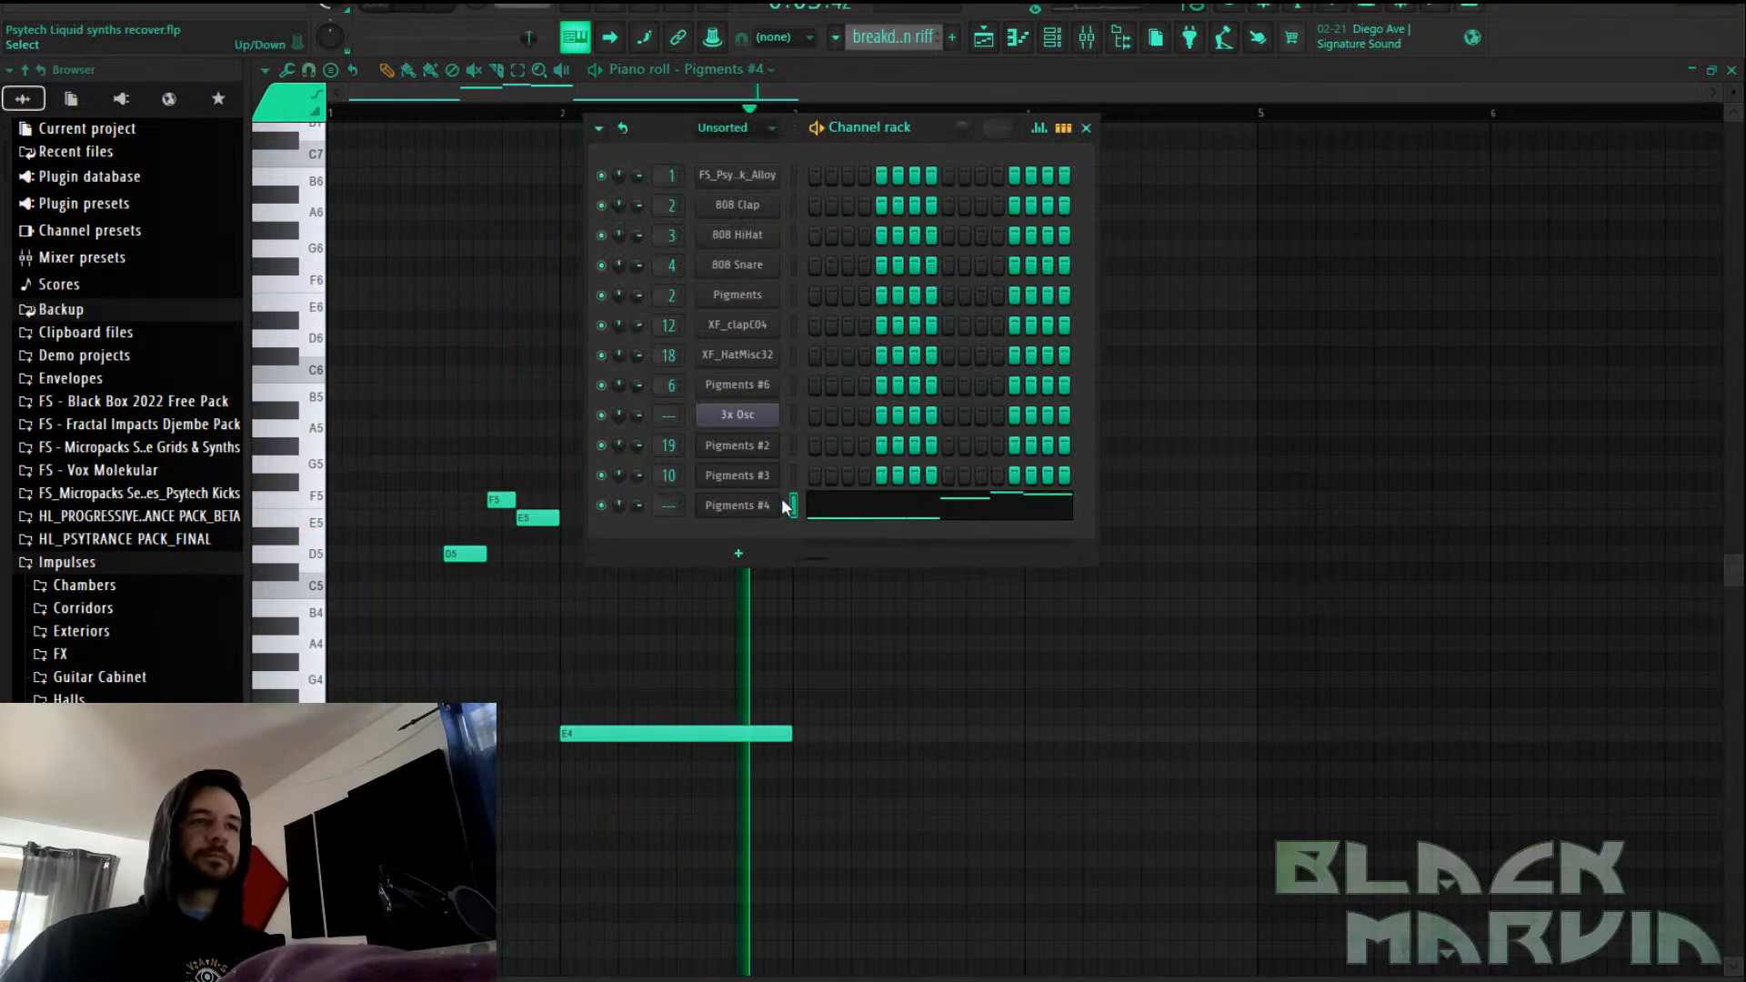
{"action": "left_click", "coordinate": [350, 73]}
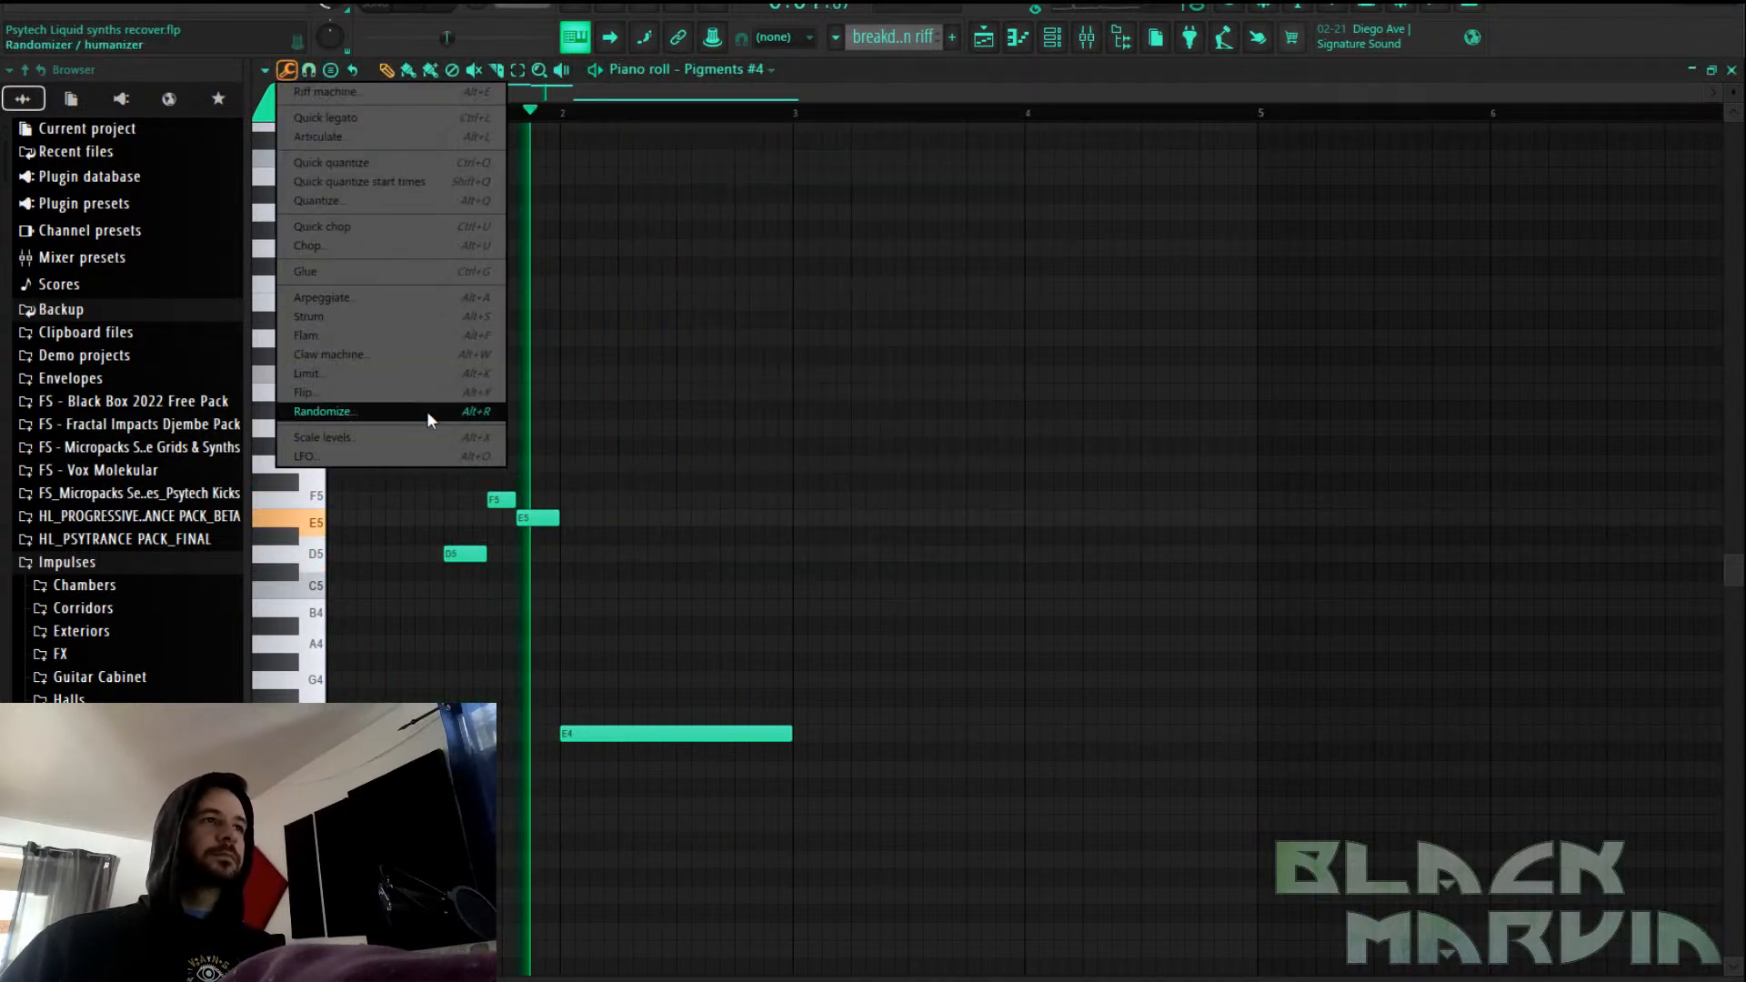
{"action": "left_click", "coordinate": [400, 293]}
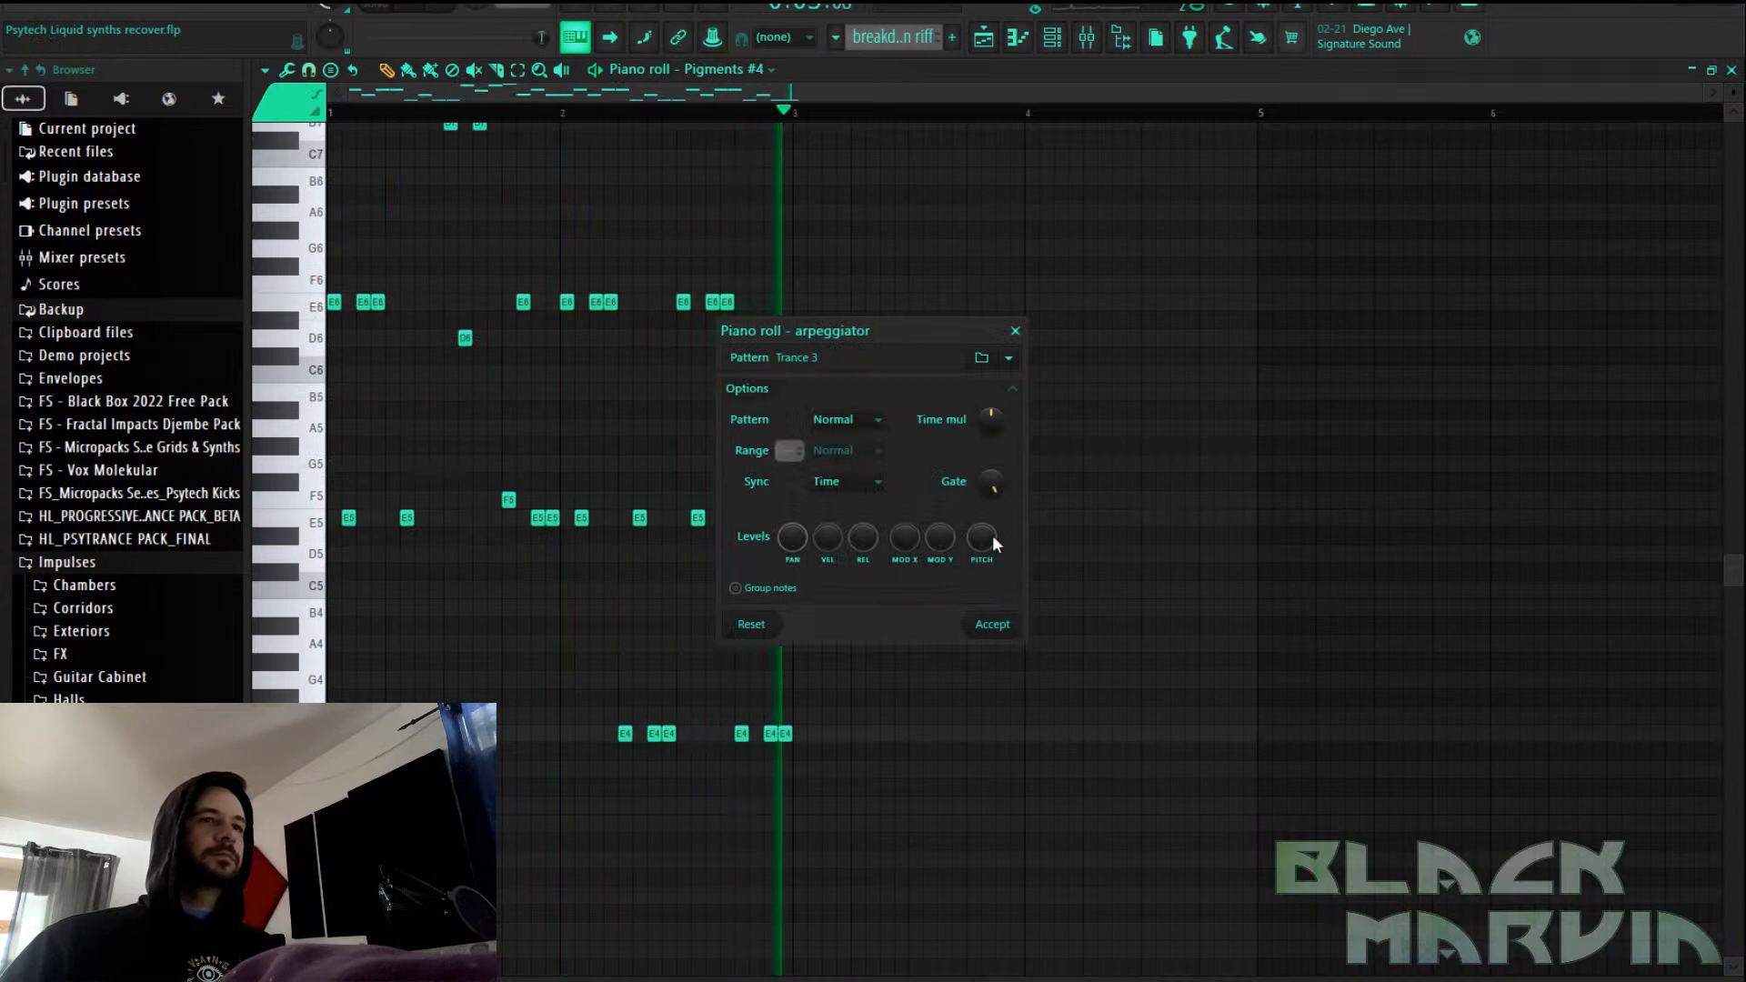
{"action": "left_click_drag", "start_coordinate": [990, 419], "coordinate": [990, 368]}
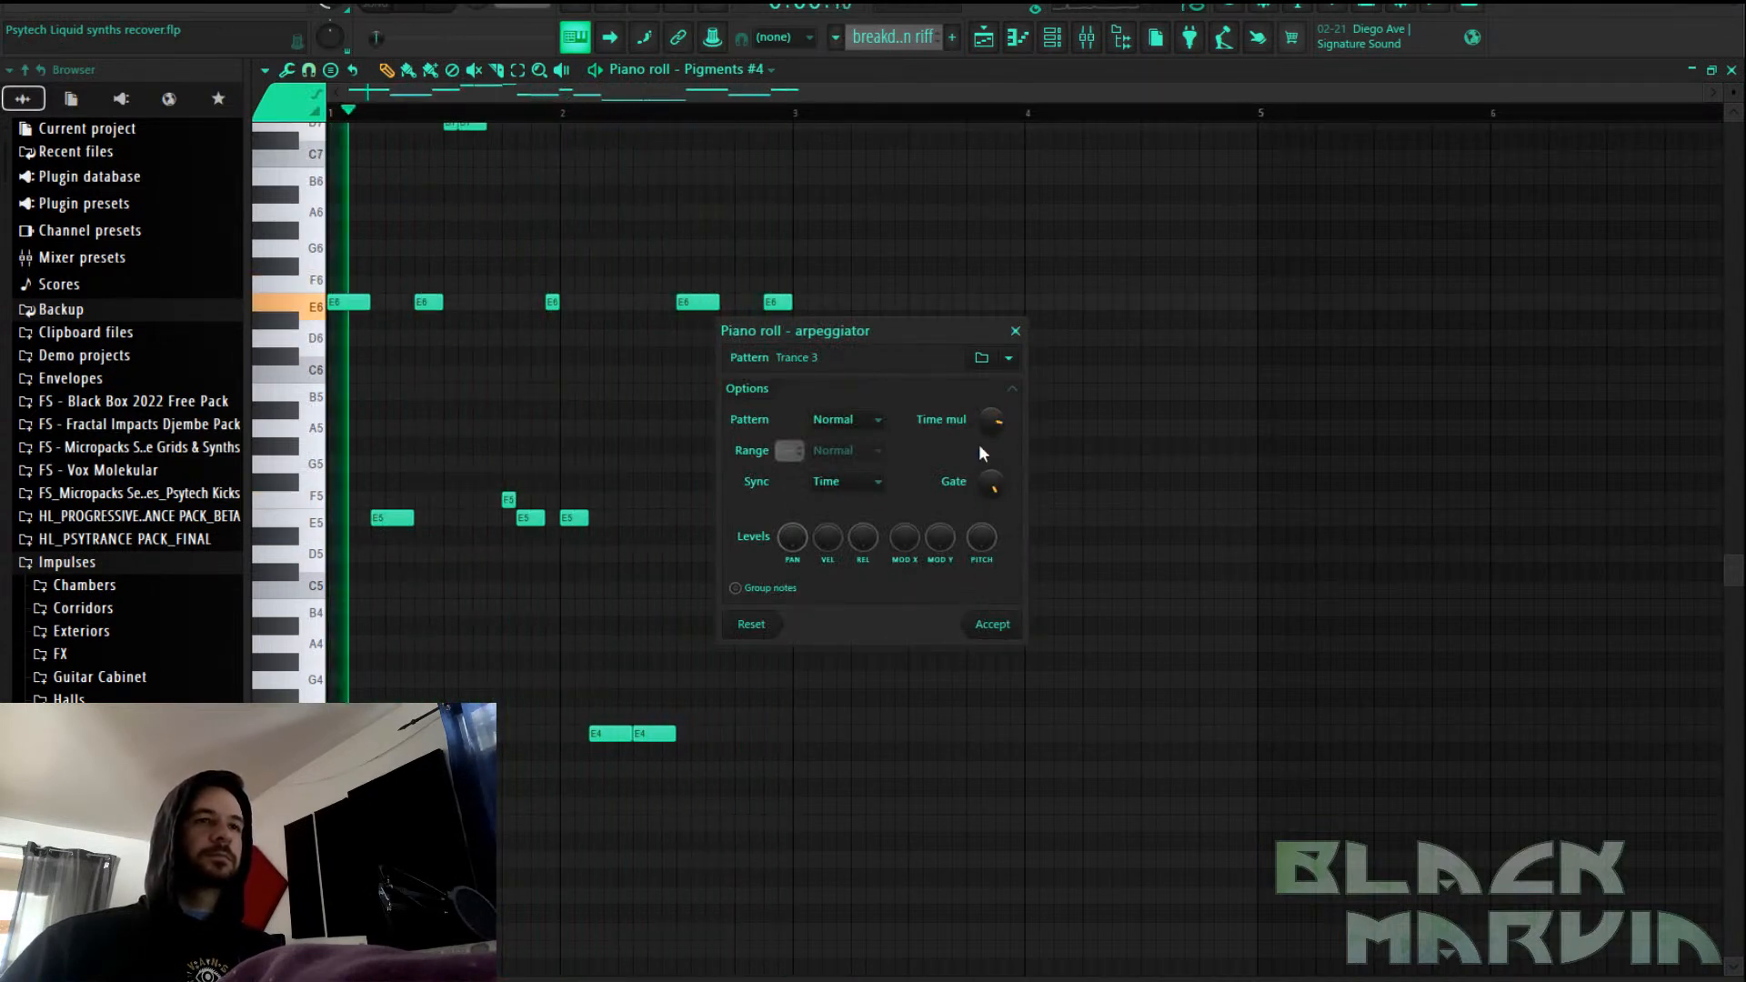
{"action": "left_click", "coordinate": [996, 624]}
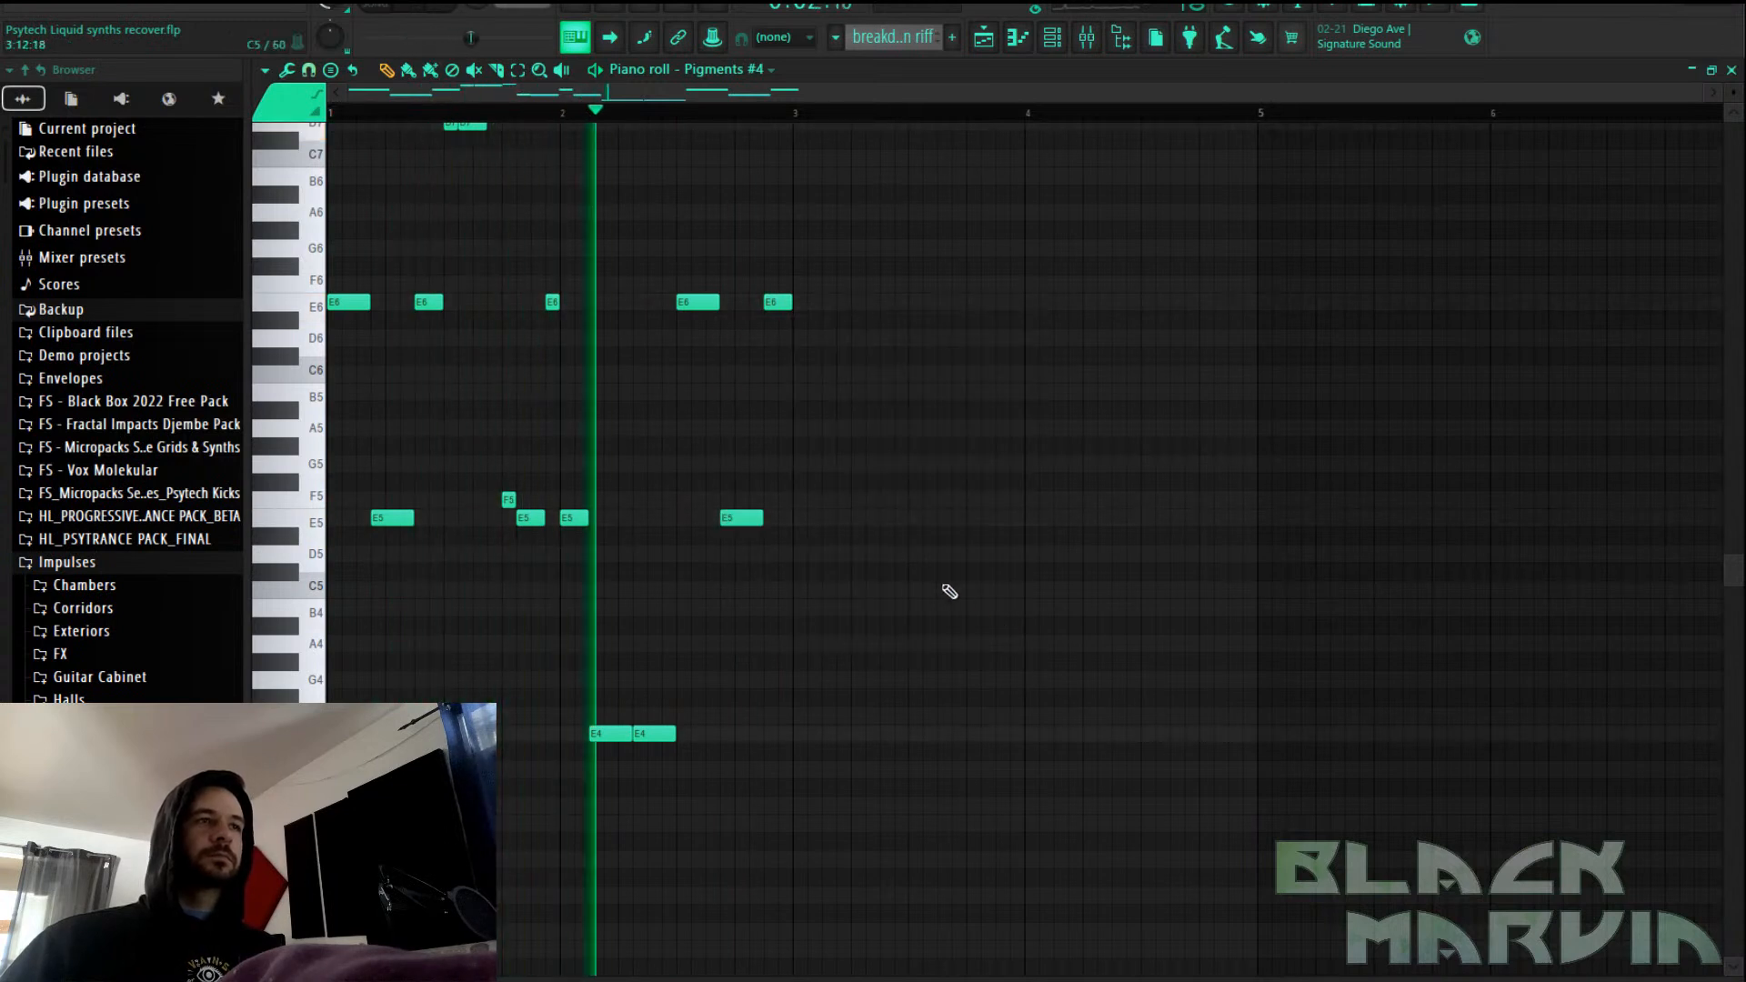
Transpose the arpeggiated riff down one octave, but raise its two lowest notes back up to E4
{"action": "scroll", "coordinate": [937, 586], "scroll_direction": "down", "scroll_amount": 3}
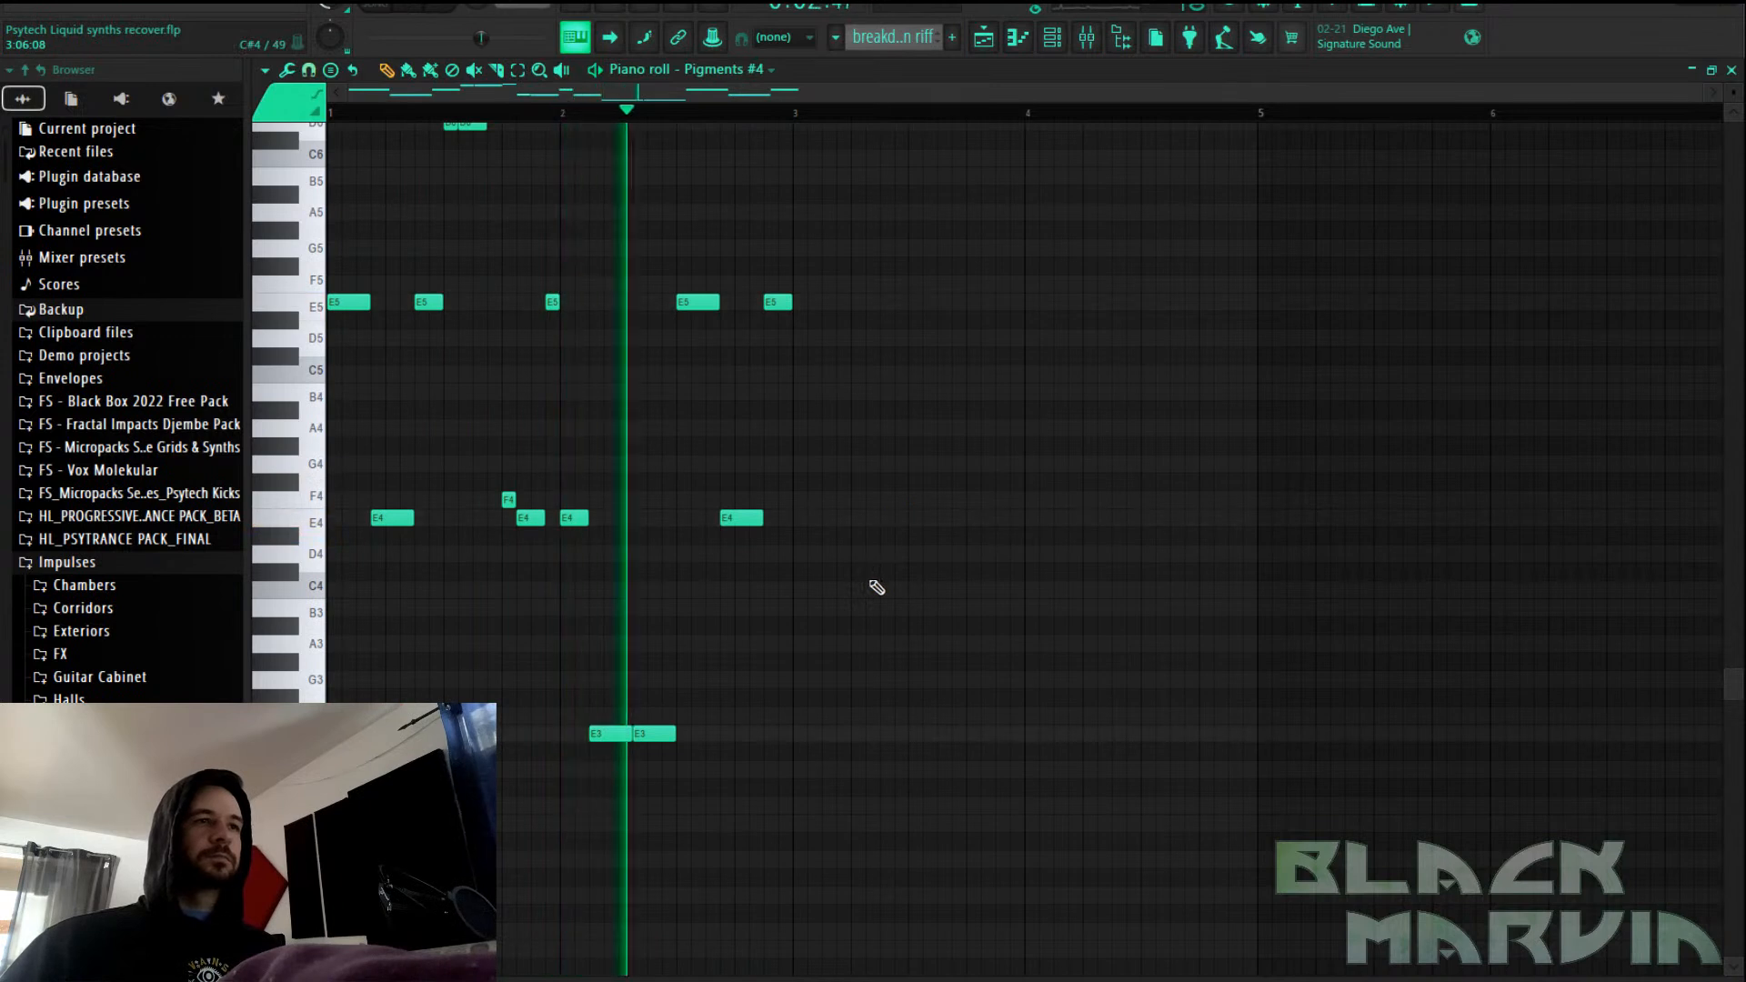
{"action": "left_click_drag", "start_coordinate": [834, 636], "coordinate": [628, 792]}
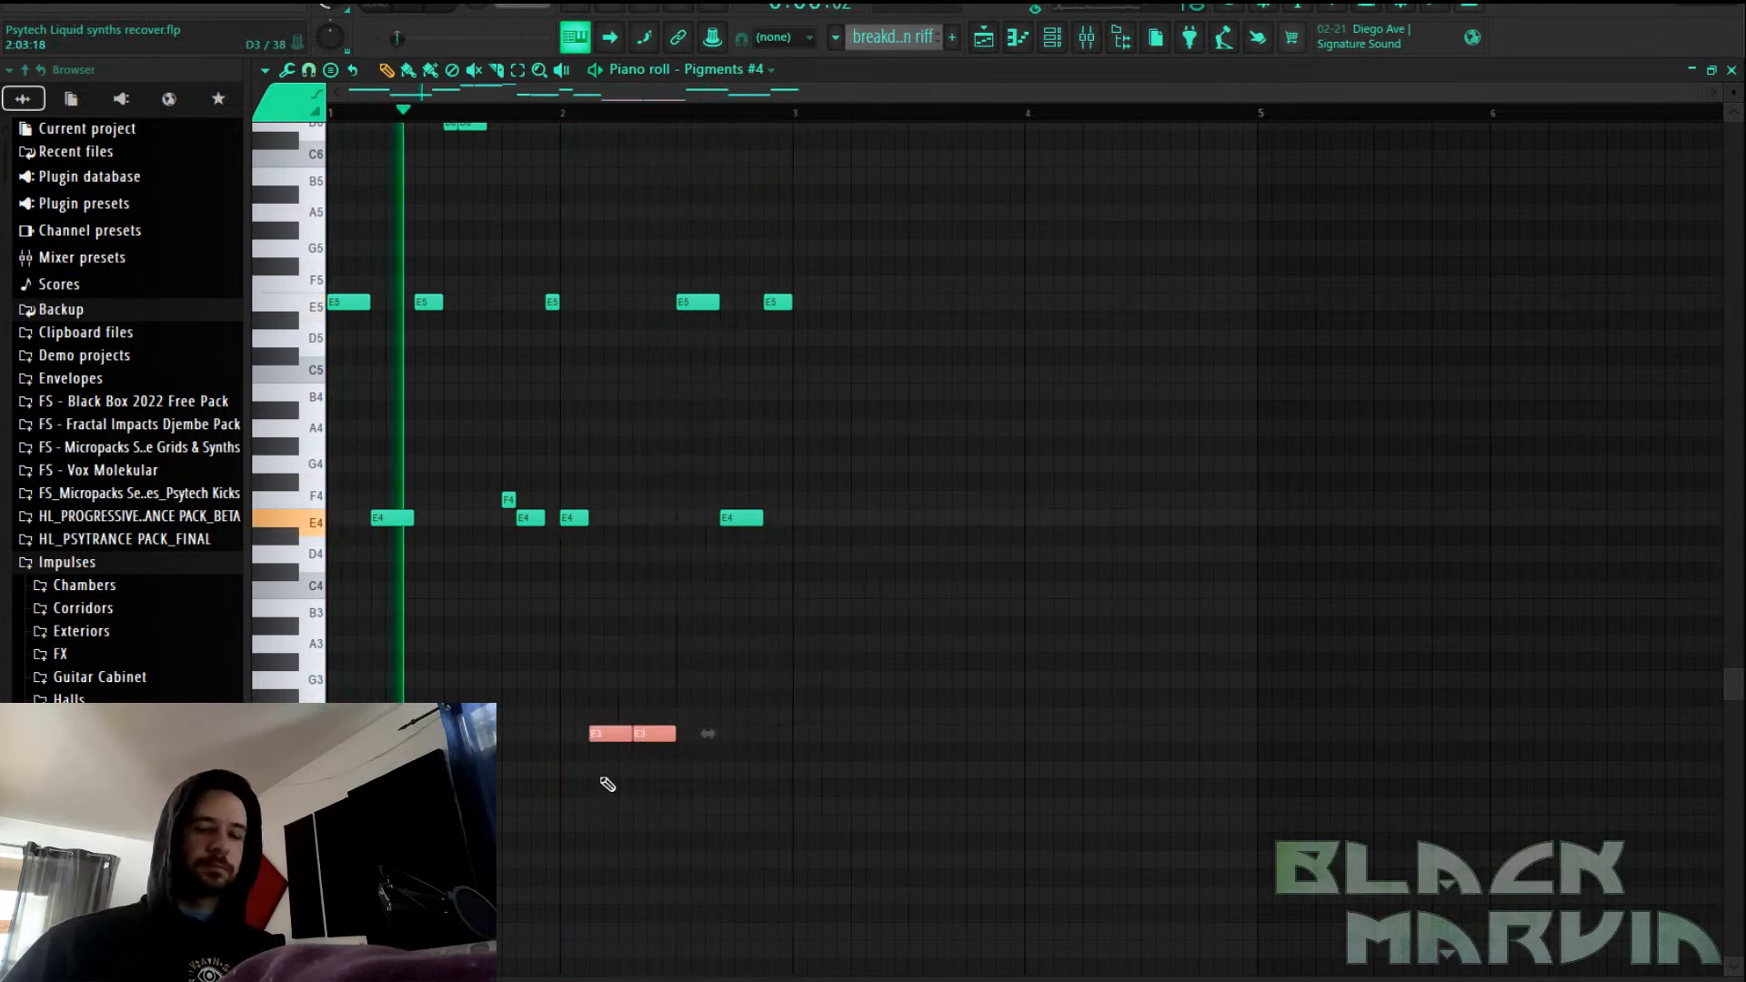
{"action": "key", "text": "ctrl+Up"}
{"action": "scroll", "coordinate": [582, 418], "scroll_direction": "up", "scroll_amount": 3}
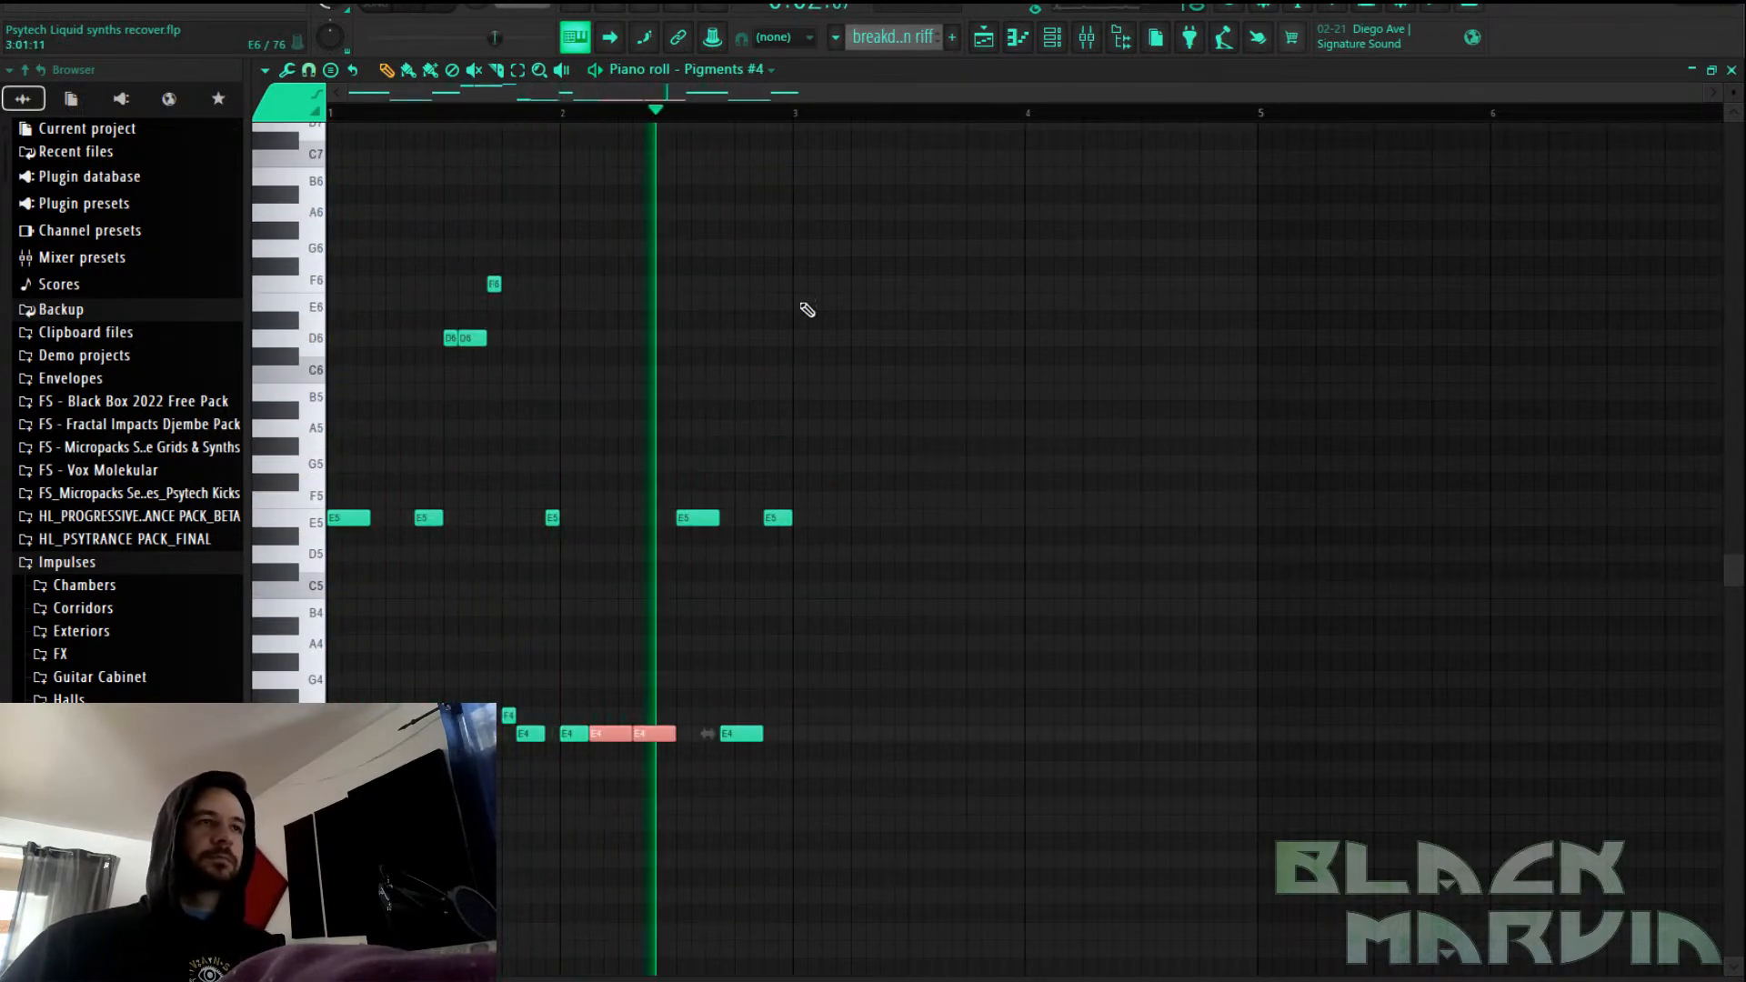
Place breakdown riff clips back to back on Track 8 of the playlist from bar 49 to bar 71
{"action": "left_click", "coordinate": [995, 44]}
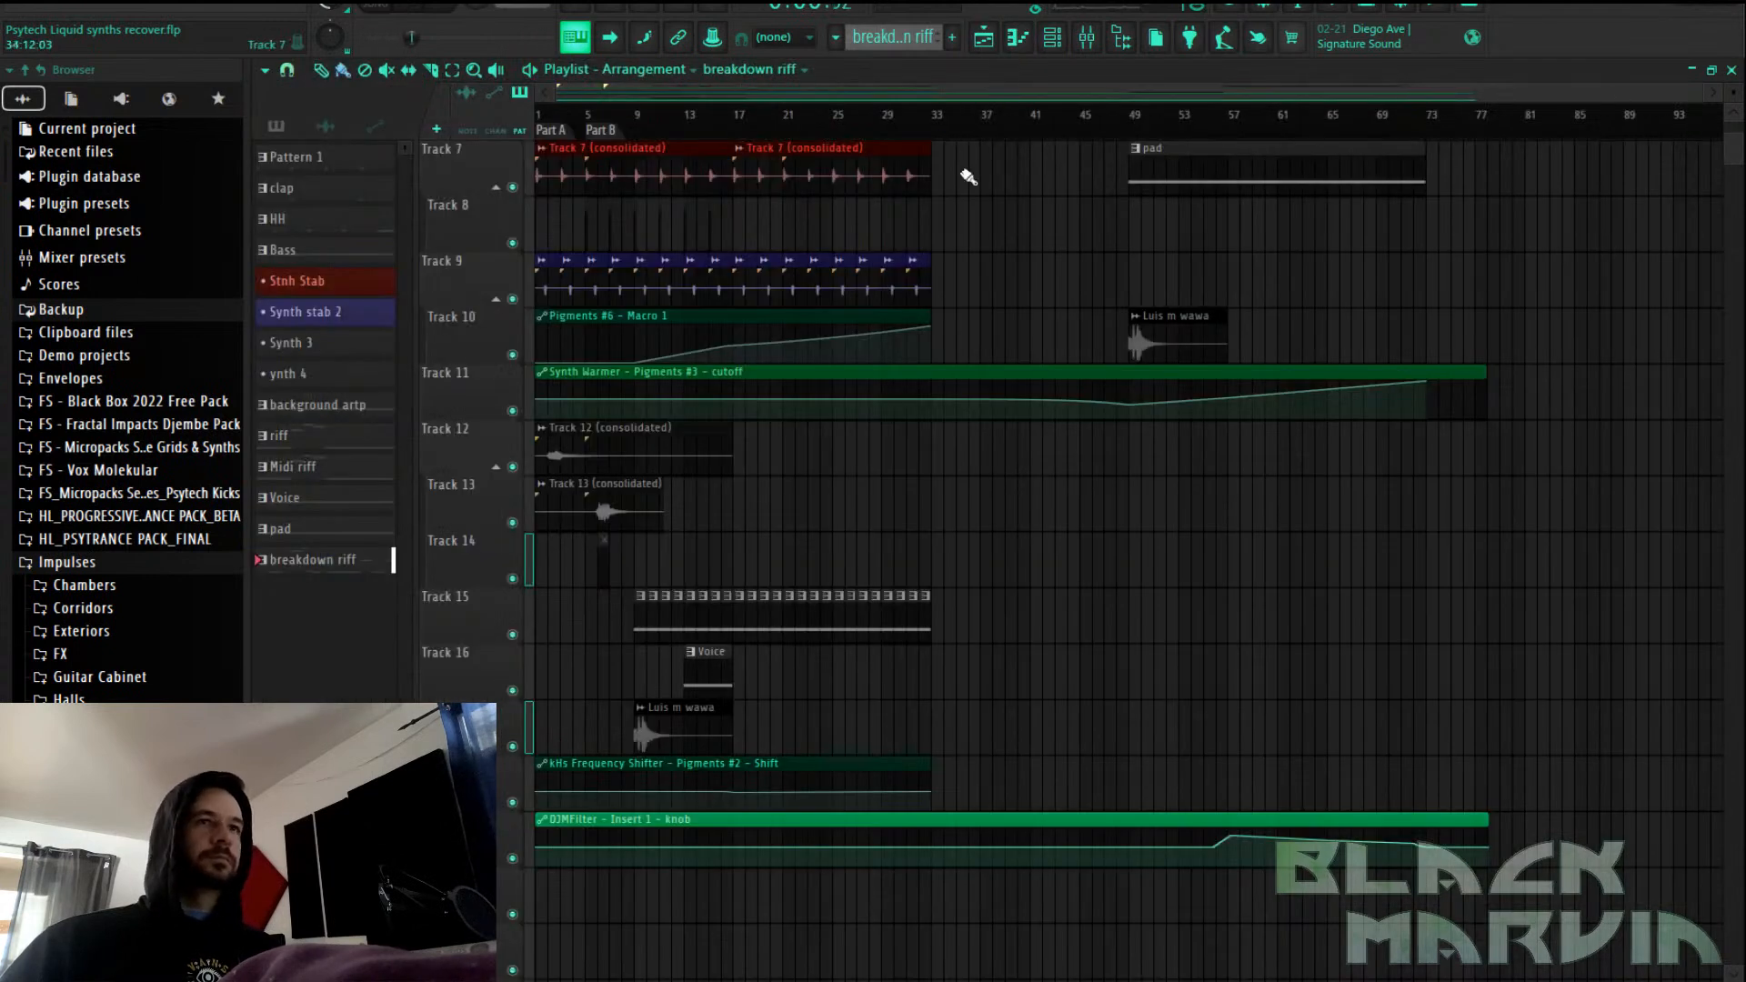
{"action": "scroll", "coordinate": [1124, 136], "scroll_direction": "up", "scroll_amount": 3}
{"action": "left_click", "coordinate": [1126, 133]}
{"action": "scroll", "coordinate": [1204, 155], "scroll_direction": "right", "scroll_amount": 3}
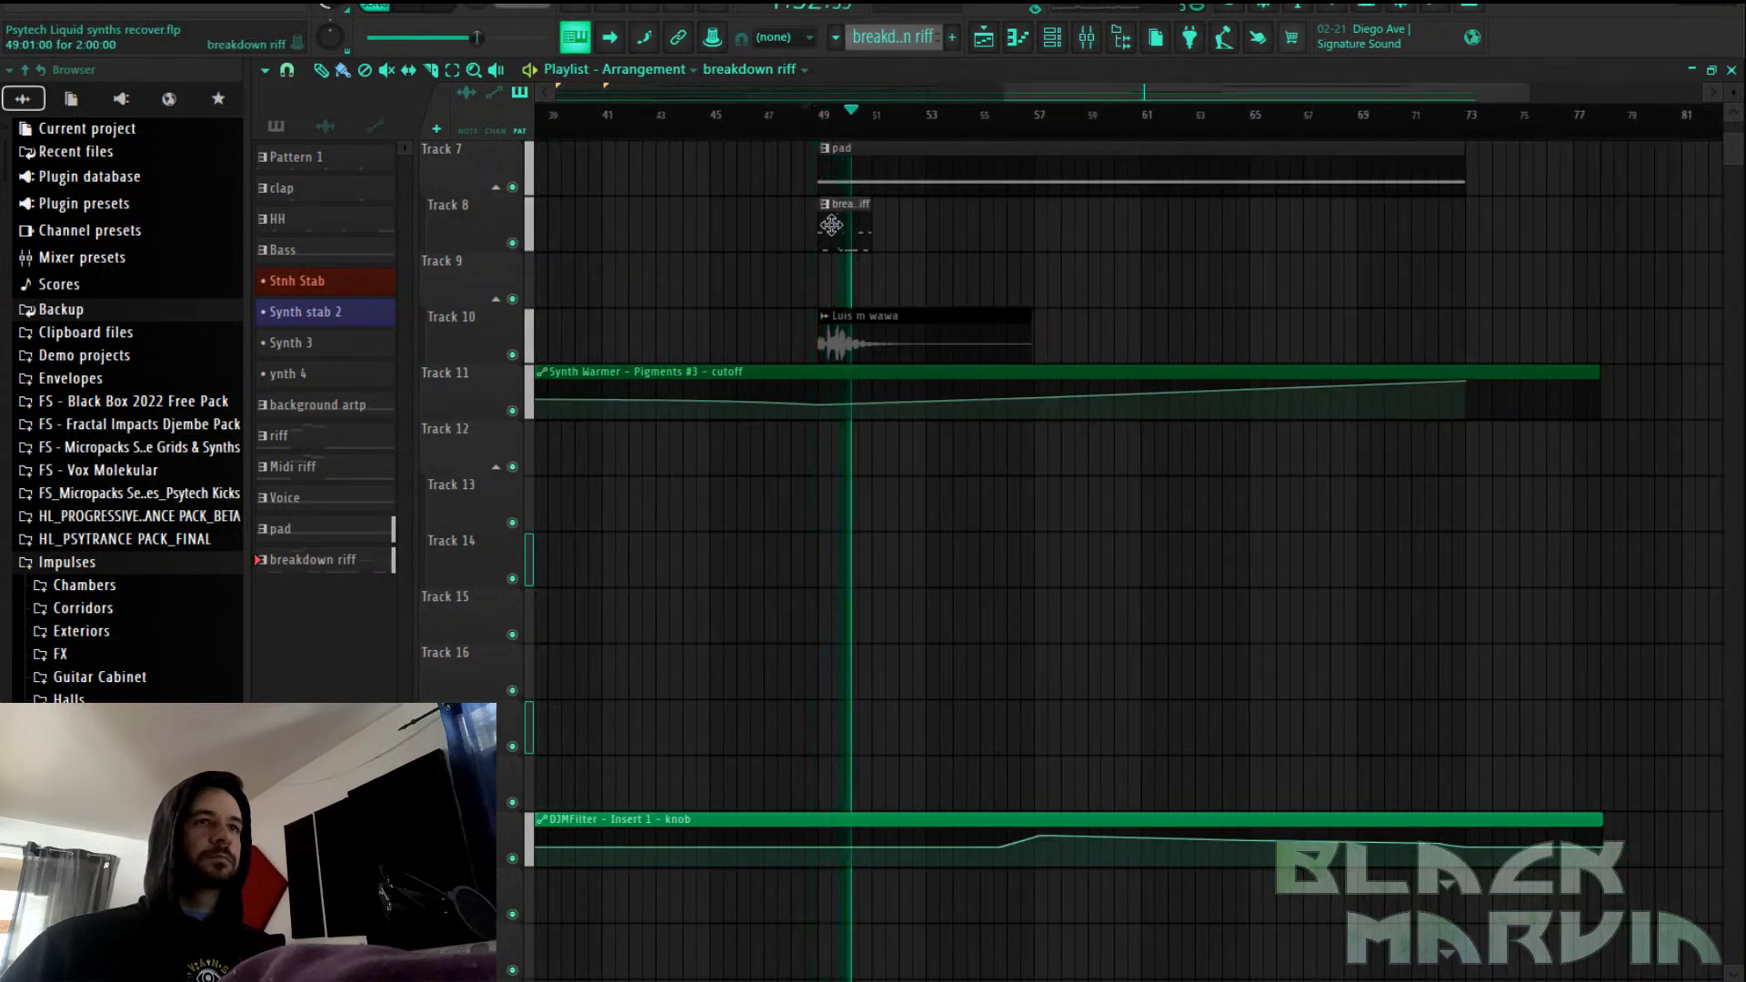
{"action": "left_click_drag", "start_coordinate": [883, 227], "coordinate": [1394, 224]}
Reopen Pigments #4 and sweep the Cutoff macro of LD - Ruben while the breakdown plays
{"action": "left_click", "coordinate": [1087, 46]}
{"action": "left_click", "coordinate": [1055, 44]}
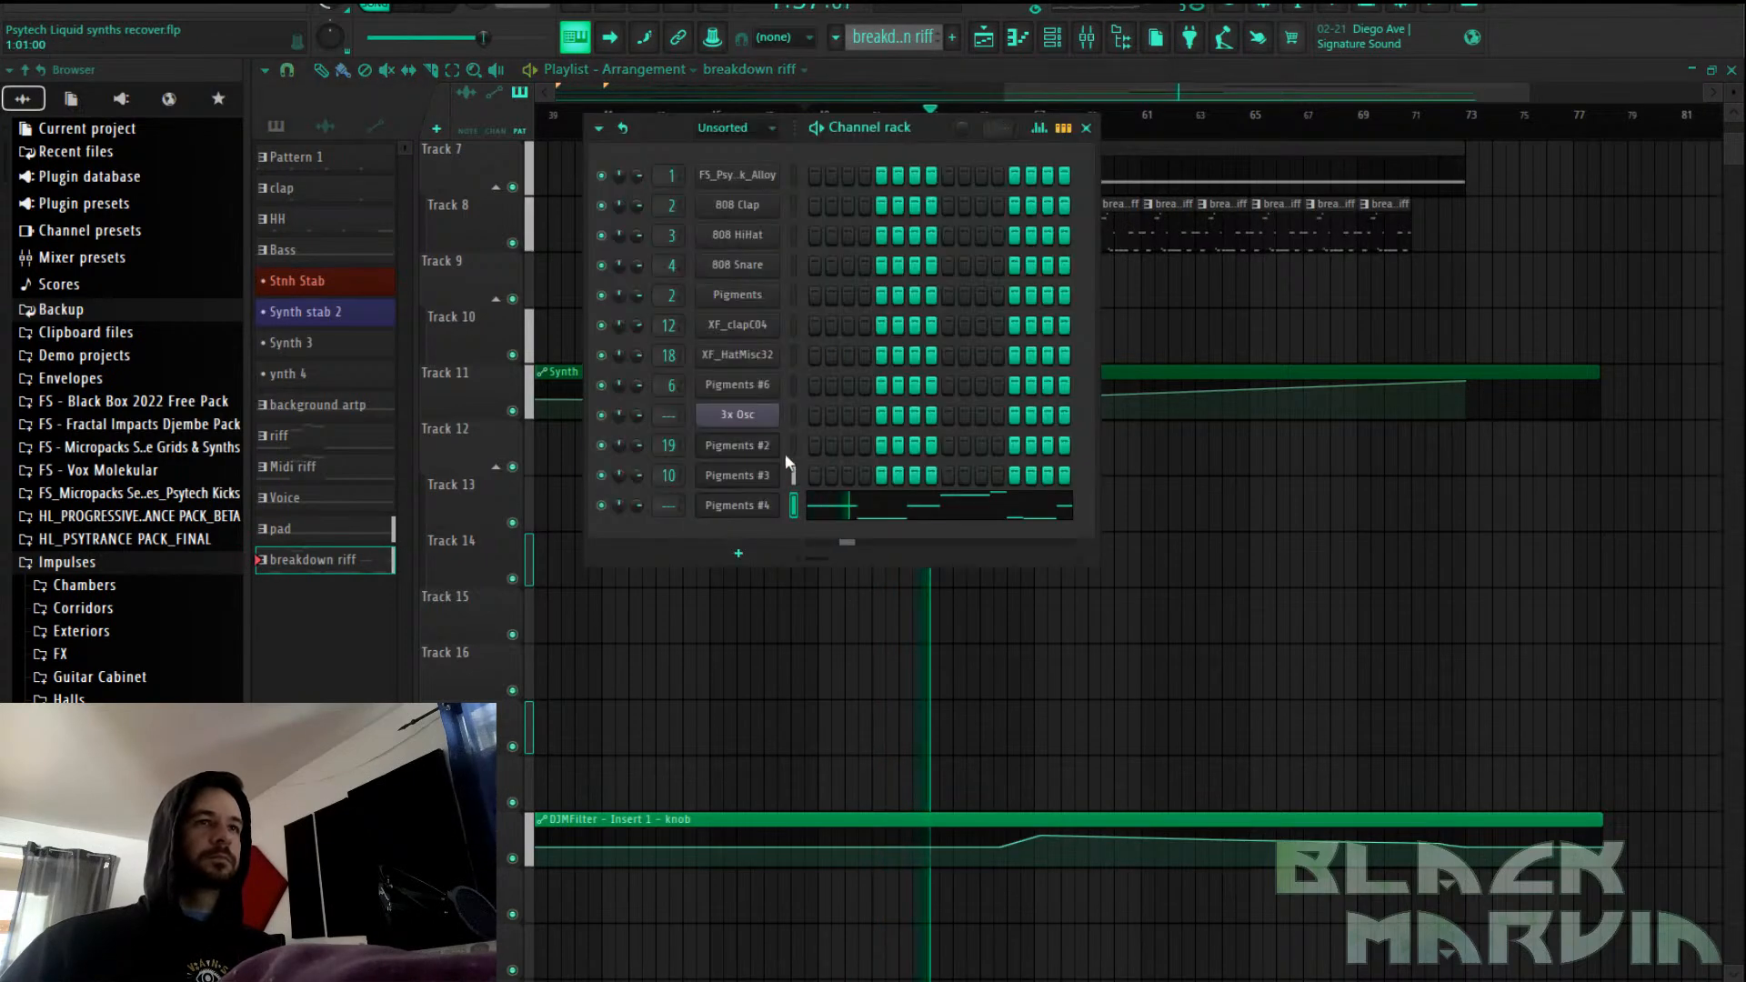
{"action": "left_click", "coordinate": [778, 506]}
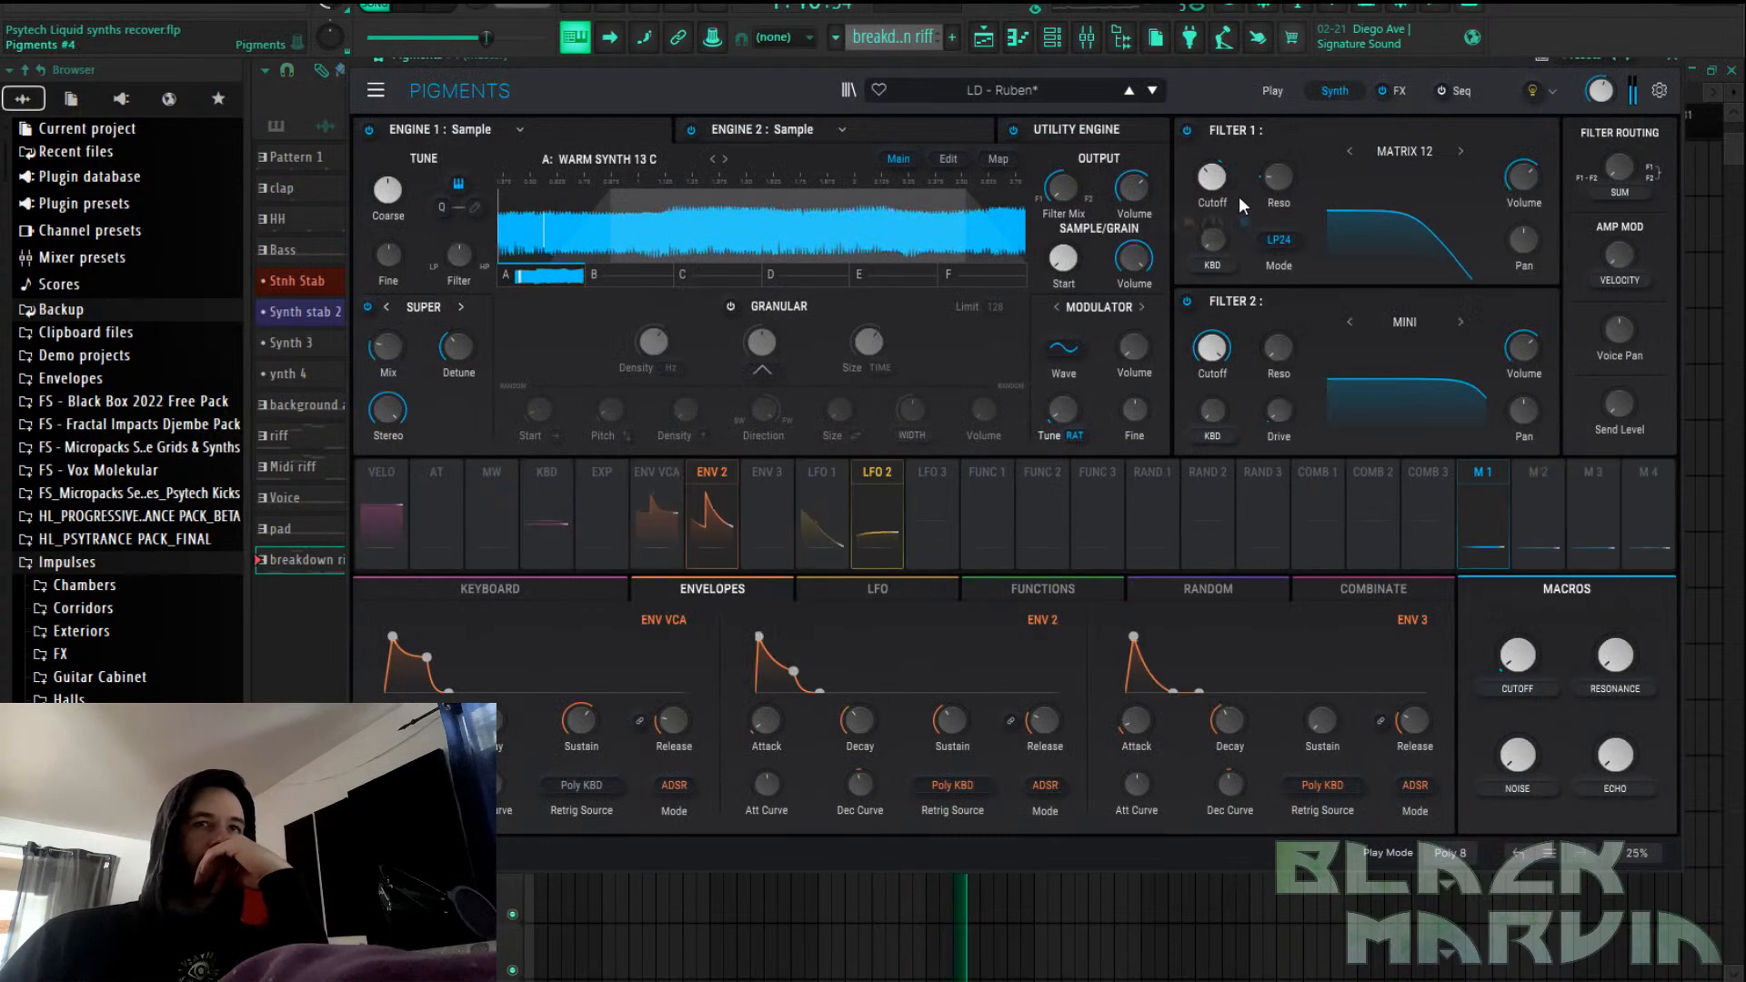
{"action": "left_click_drag", "start_coordinate": [1518, 655], "coordinate": [1517, 593]}
{"action": "left_click_drag", "start_coordinate": [1517, 655], "coordinate": [1518, 659]}
Continue the breakdown riff clips on Track 8 from bar 71 through the drop to bar 81
{"action": "left_click", "coordinate": [994, 43]}
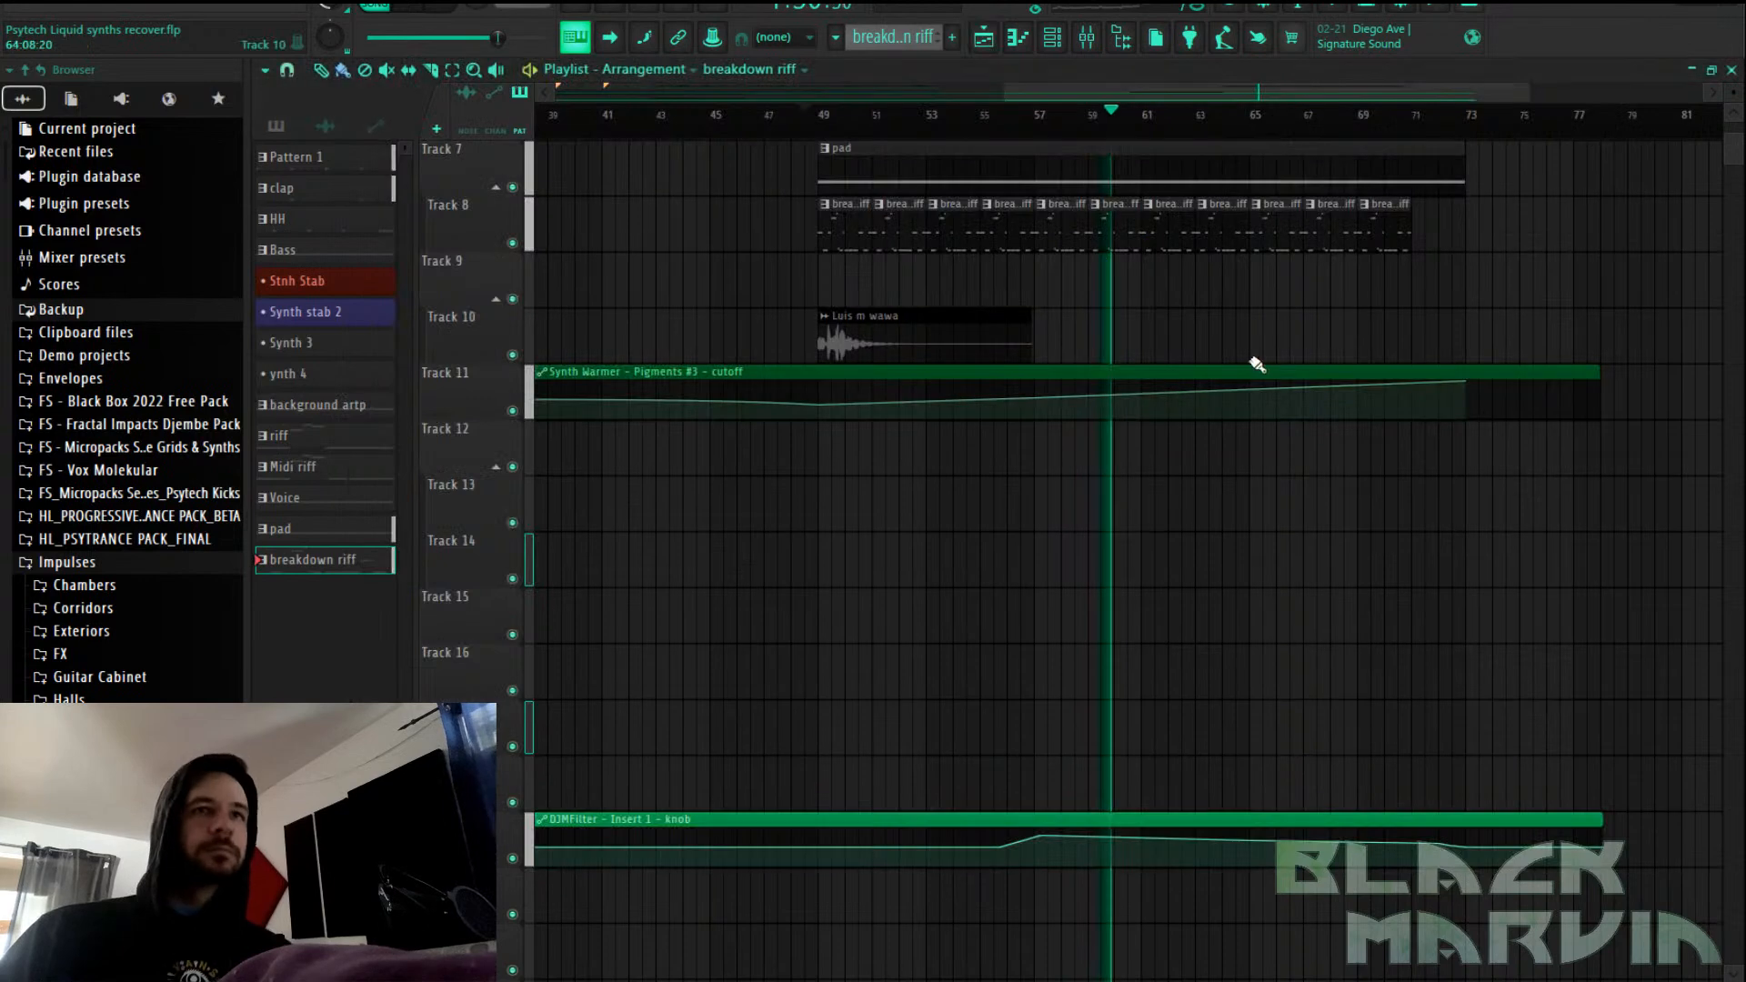
{"action": "scroll", "coordinate": [1341, 242], "scroll_direction": "up", "scroll_amount": 5}
{"action": "scroll", "coordinate": [1372, 133], "scroll_direction": "down", "scroll_amount": 1}
{"action": "scroll", "coordinate": [1361, 122], "scroll_direction": "right", "scroll_amount": 2}
{"action": "scroll", "coordinate": [1363, 121], "scroll_direction": "up", "scroll_amount": 2}
{"action": "left_click", "coordinate": [1045, 499]}
{"action": "left_click_drag", "start_coordinate": [1129, 498], "coordinate": [1448, 522]}
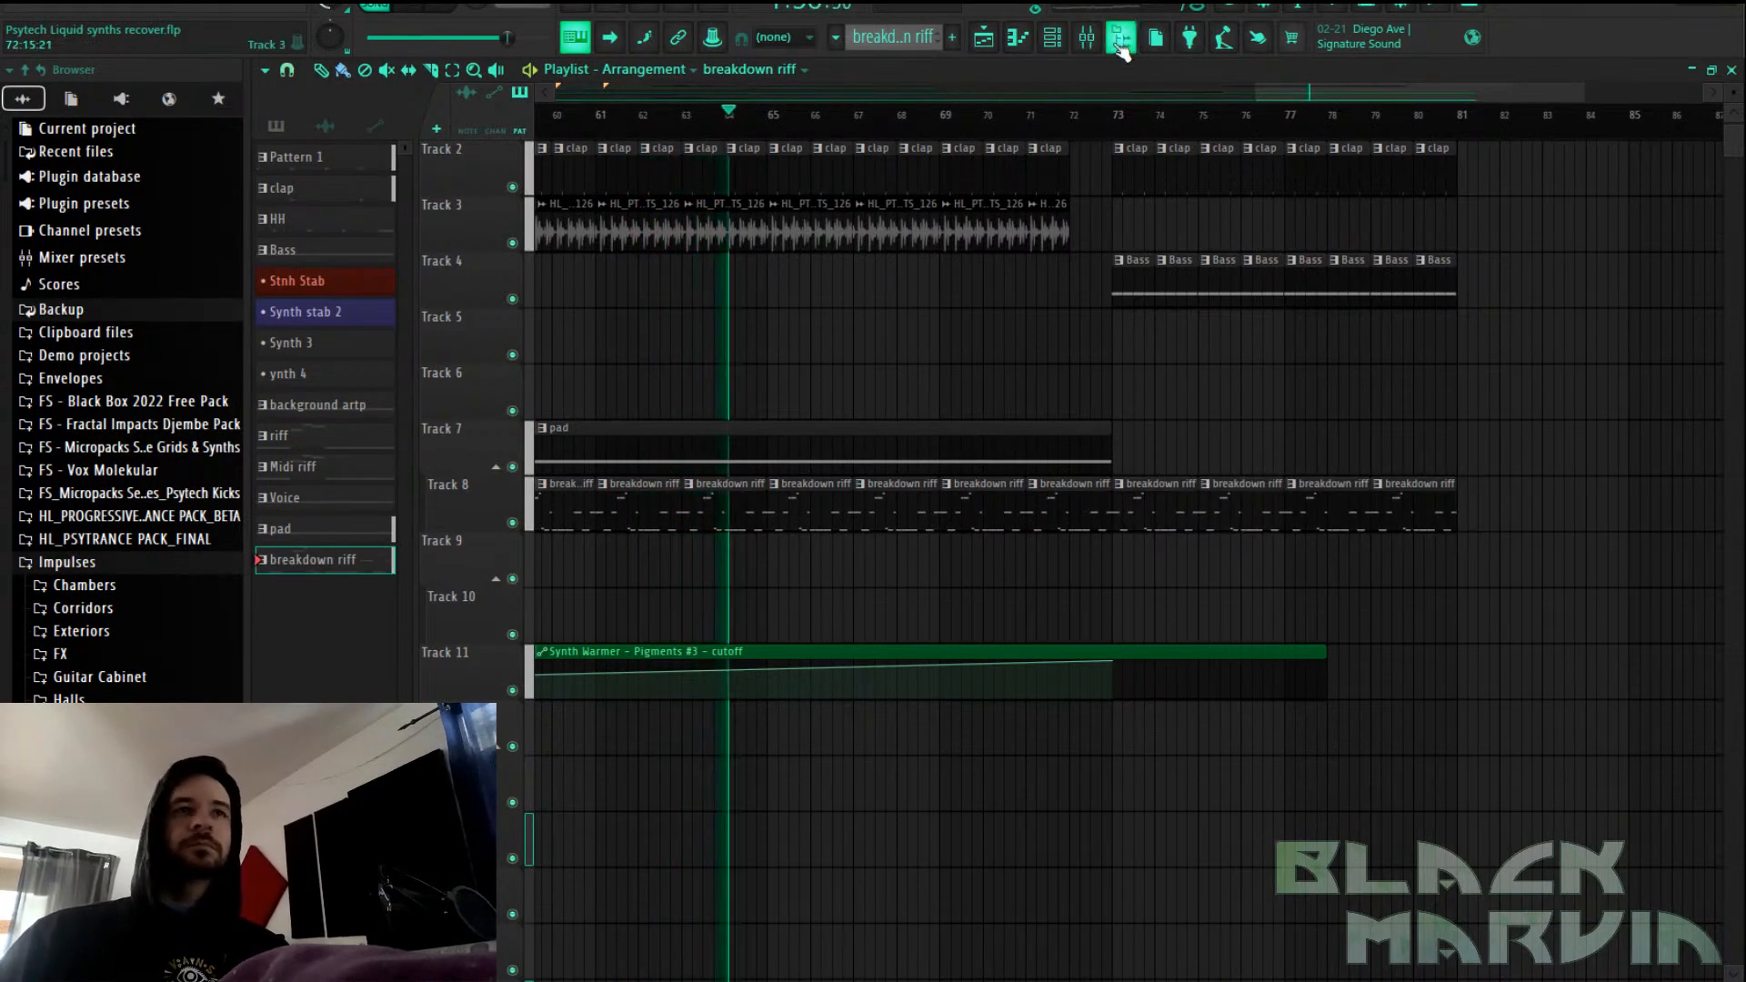
Set the Cutoff macro of LD - Ruben in Pigments #4 to 0
{"action": "left_click", "coordinate": [1052, 37]}
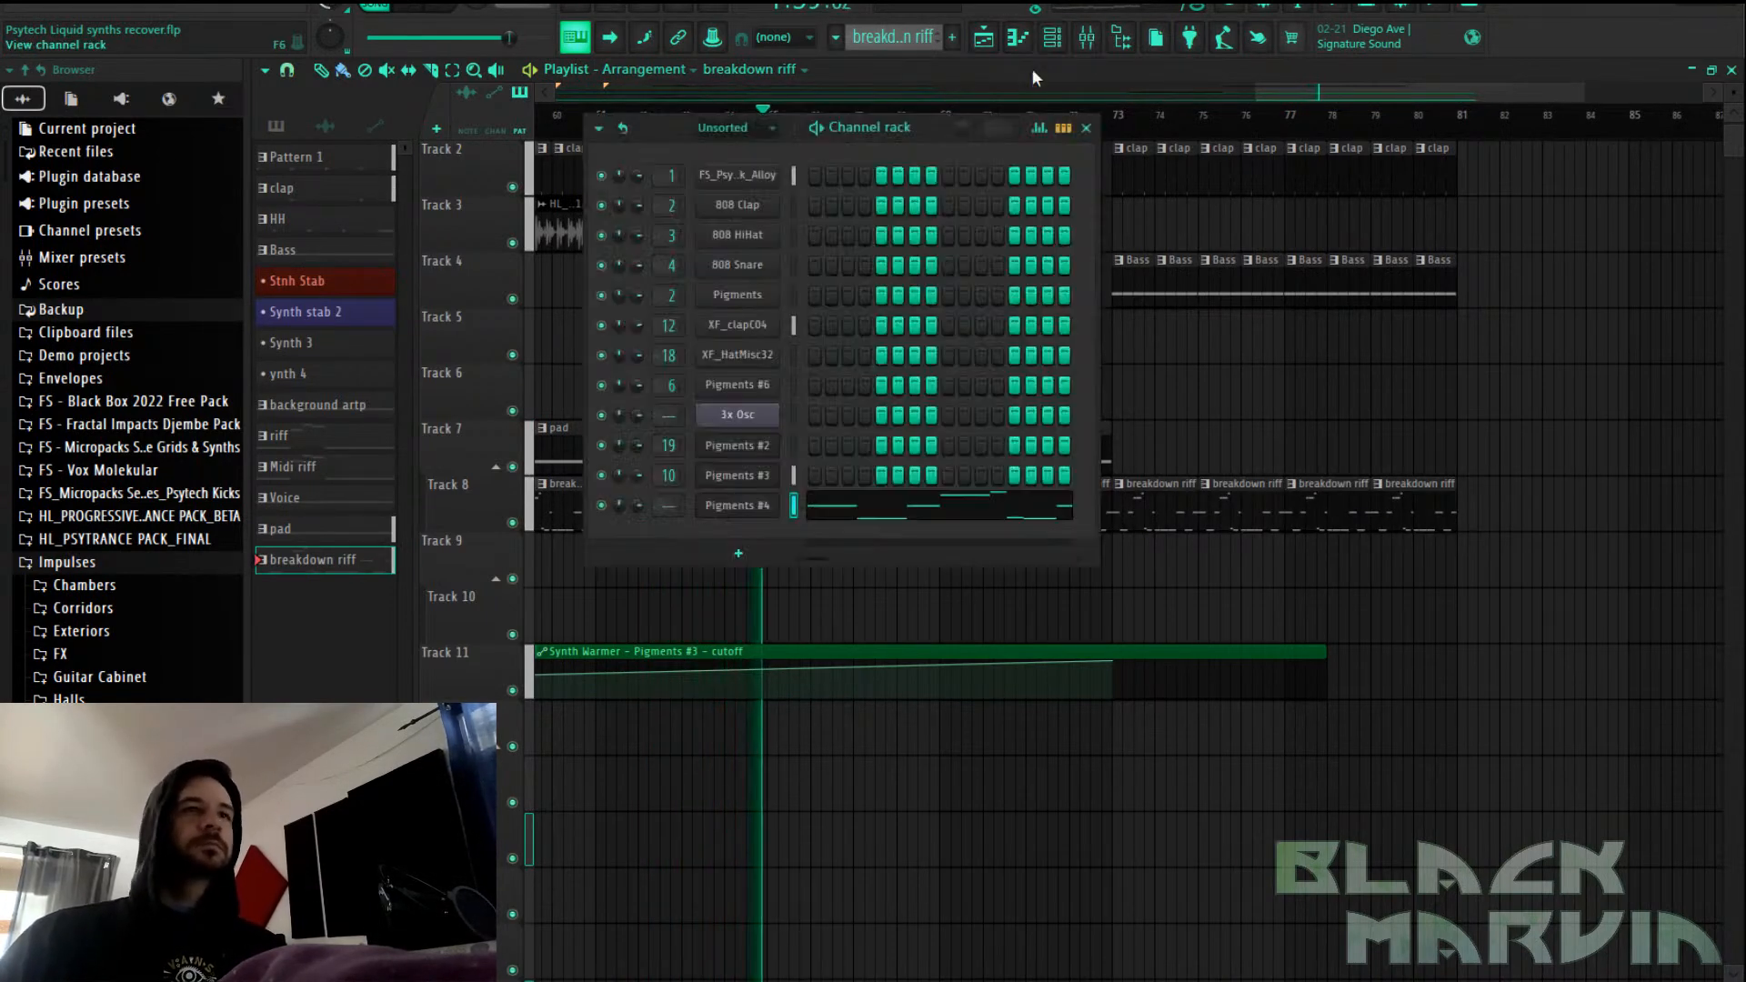
{"action": "left_click", "coordinate": [739, 508]}
{"action": "left_click_drag", "start_coordinate": [1517, 655], "coordinate": [1517, 693]}
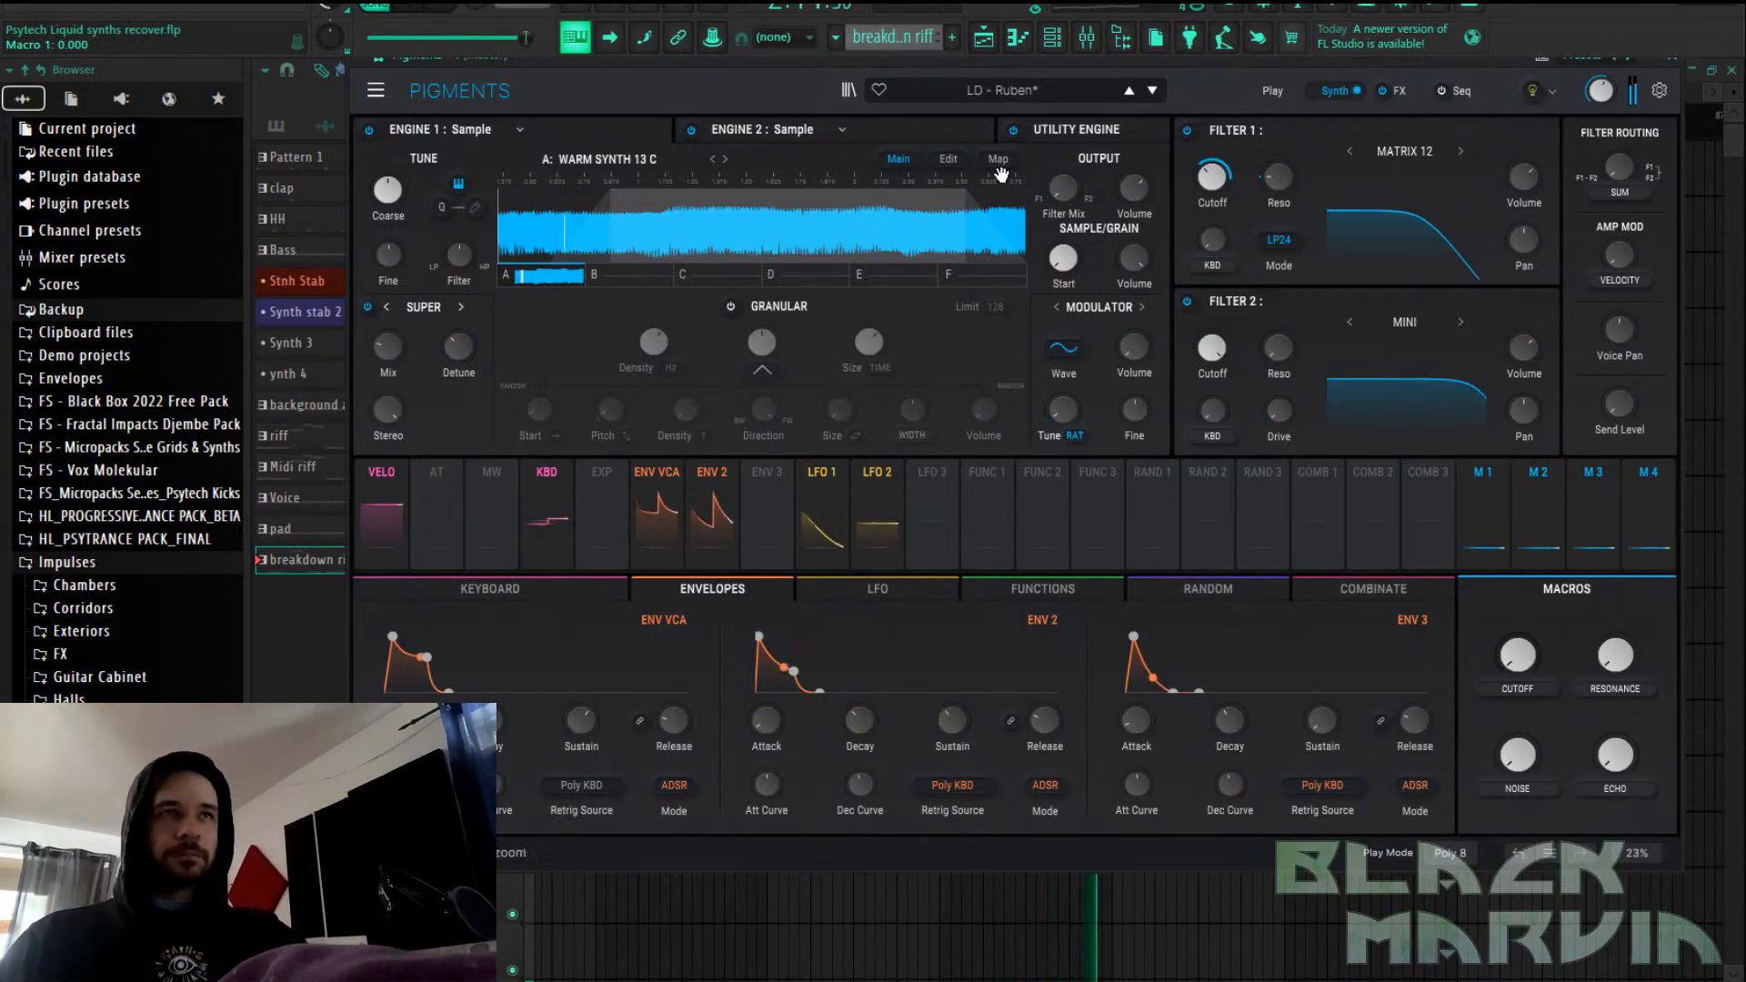
Route the Pigments #4 channel to mixer insert 15
{"action": "left_click", "coordinate": [1096, 41]}
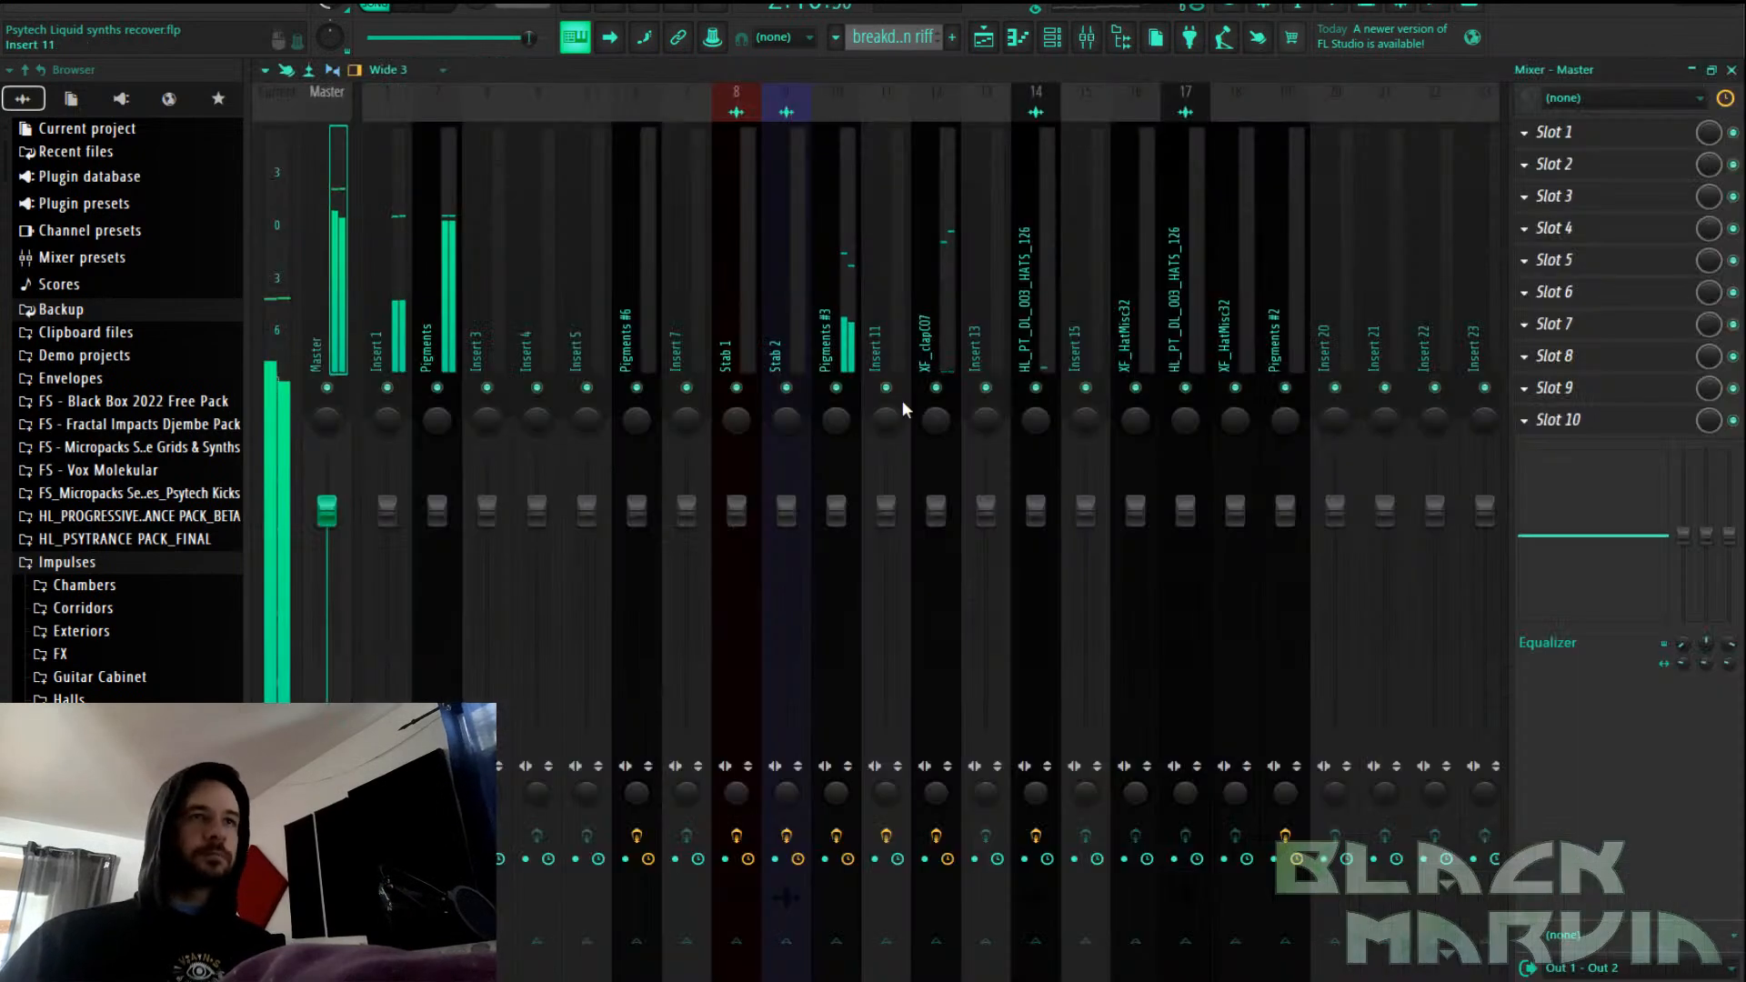
{"action": "right_click", "coordinate": [1081, 323]}
{"action": "left_click", "coordinate": [1334, 314]}
Add the Duck effect to slot 6 of the Pigments #4 mixer track and load its user preset Synth 3
{"action": "left_click", "coordinate": [1596, 280]}
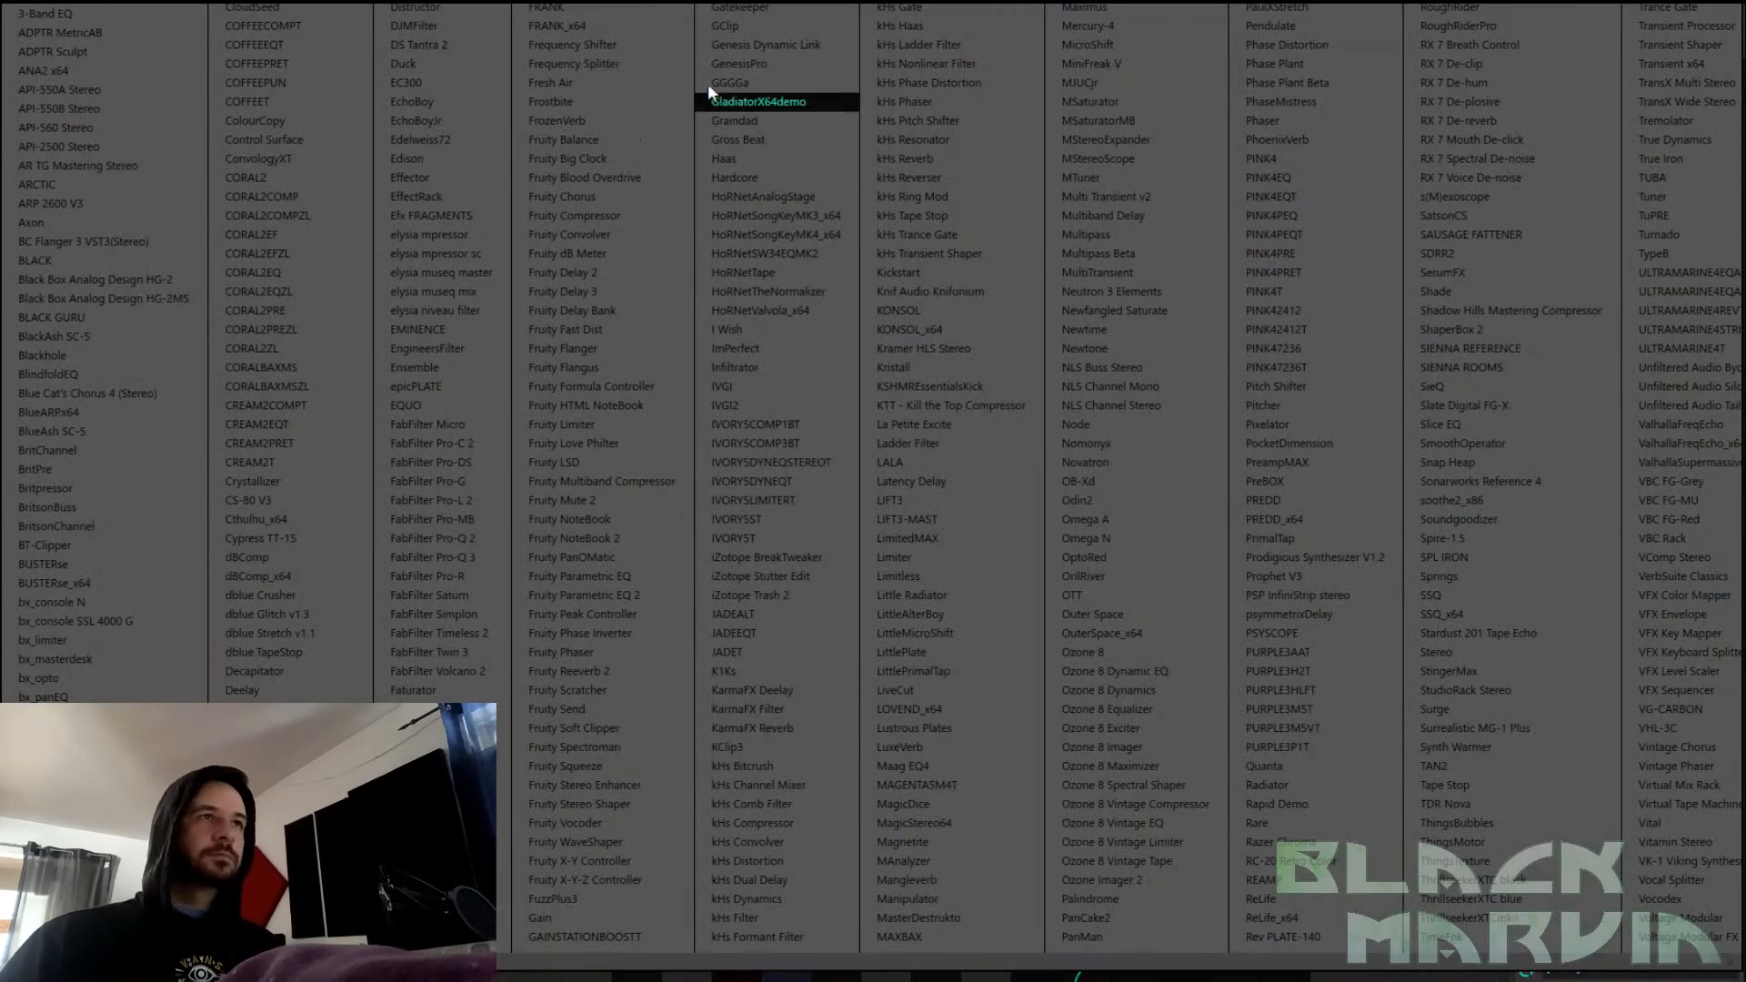
{"action": "left_click", "coordinate": [442, 66]}
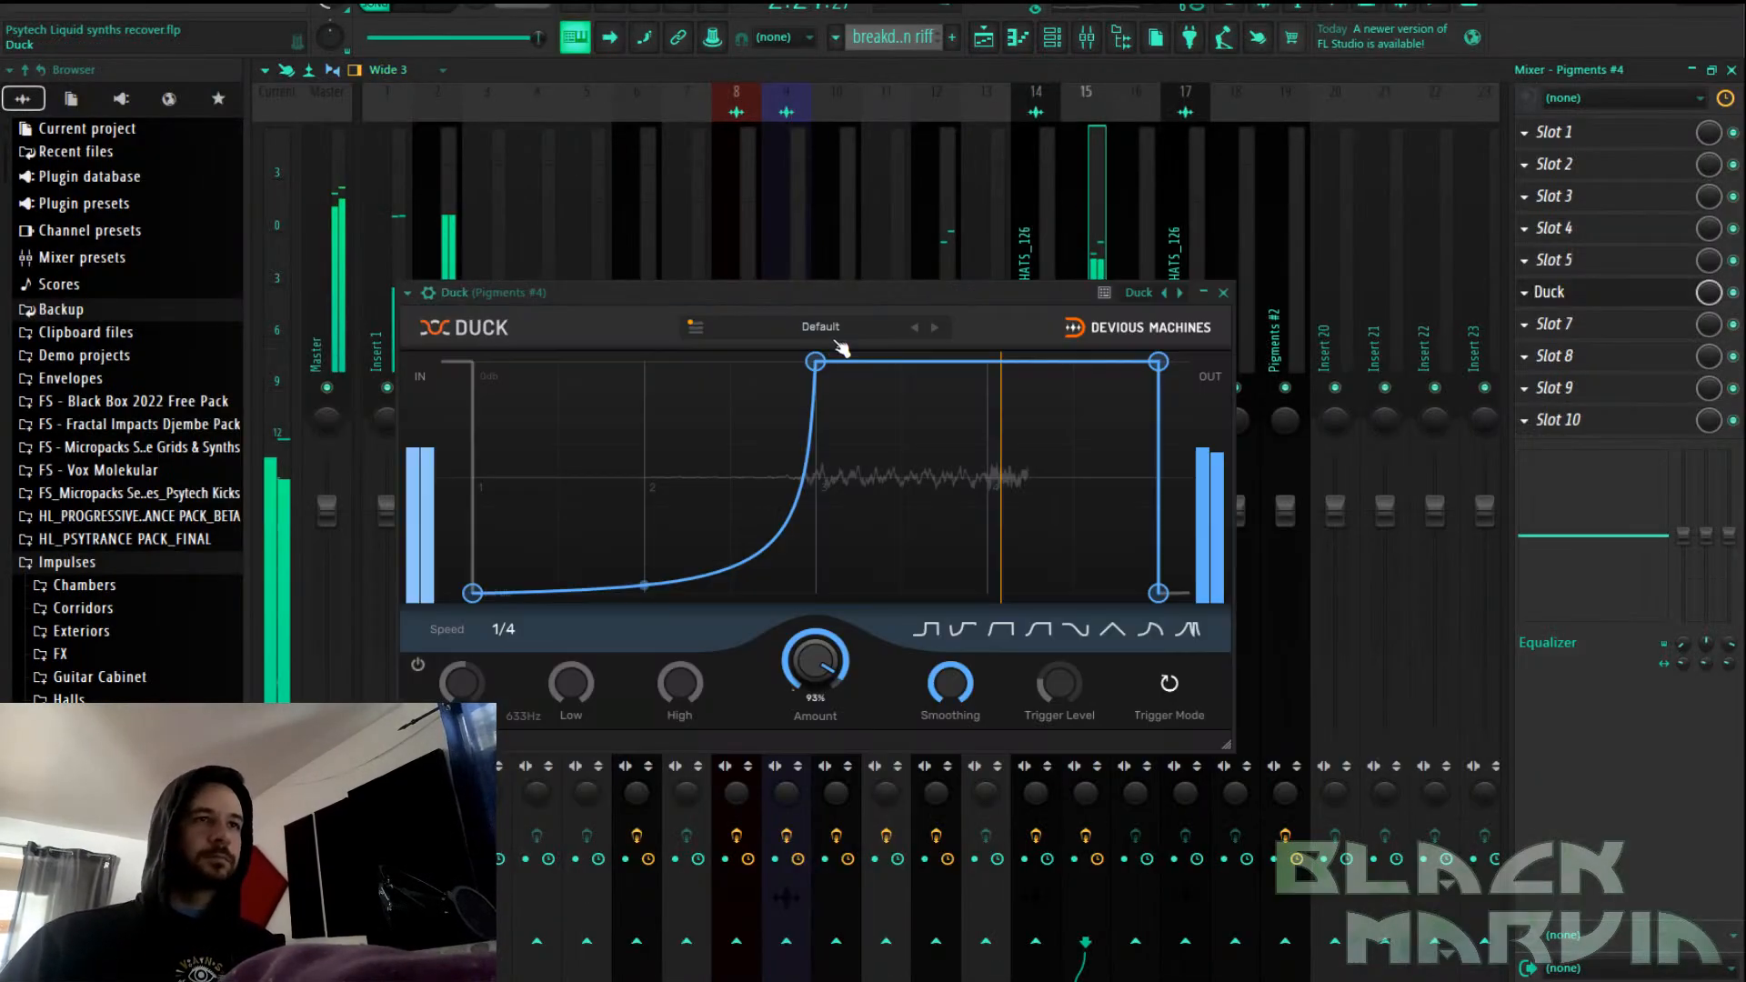
{"action": "left_click", "coordinate": [837, 337]}
{"action": "mouse_move", "coordinate": [844, 356]}
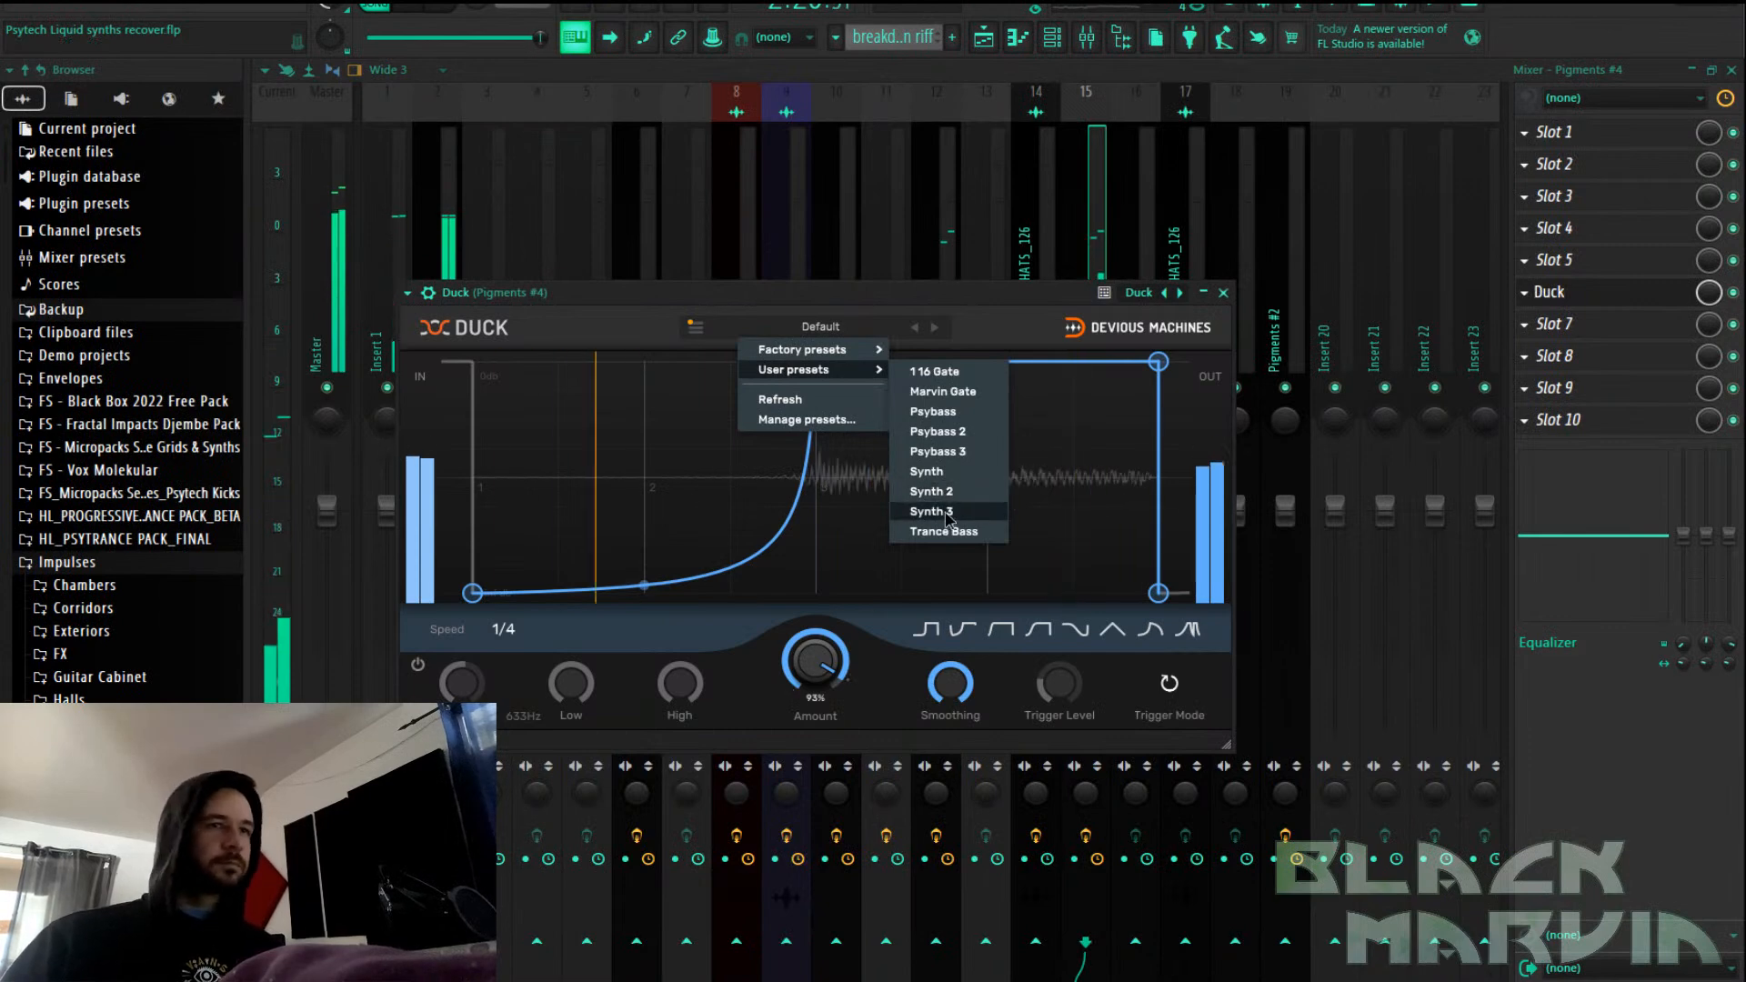
{"action": "left_click", "coordinate": [993, 505]}
Add Fruity Parametric EQ 2 to slot 10 of the Pigments #4 mixer track
{"action": "left_click", "coordinate": [1631, 414]}
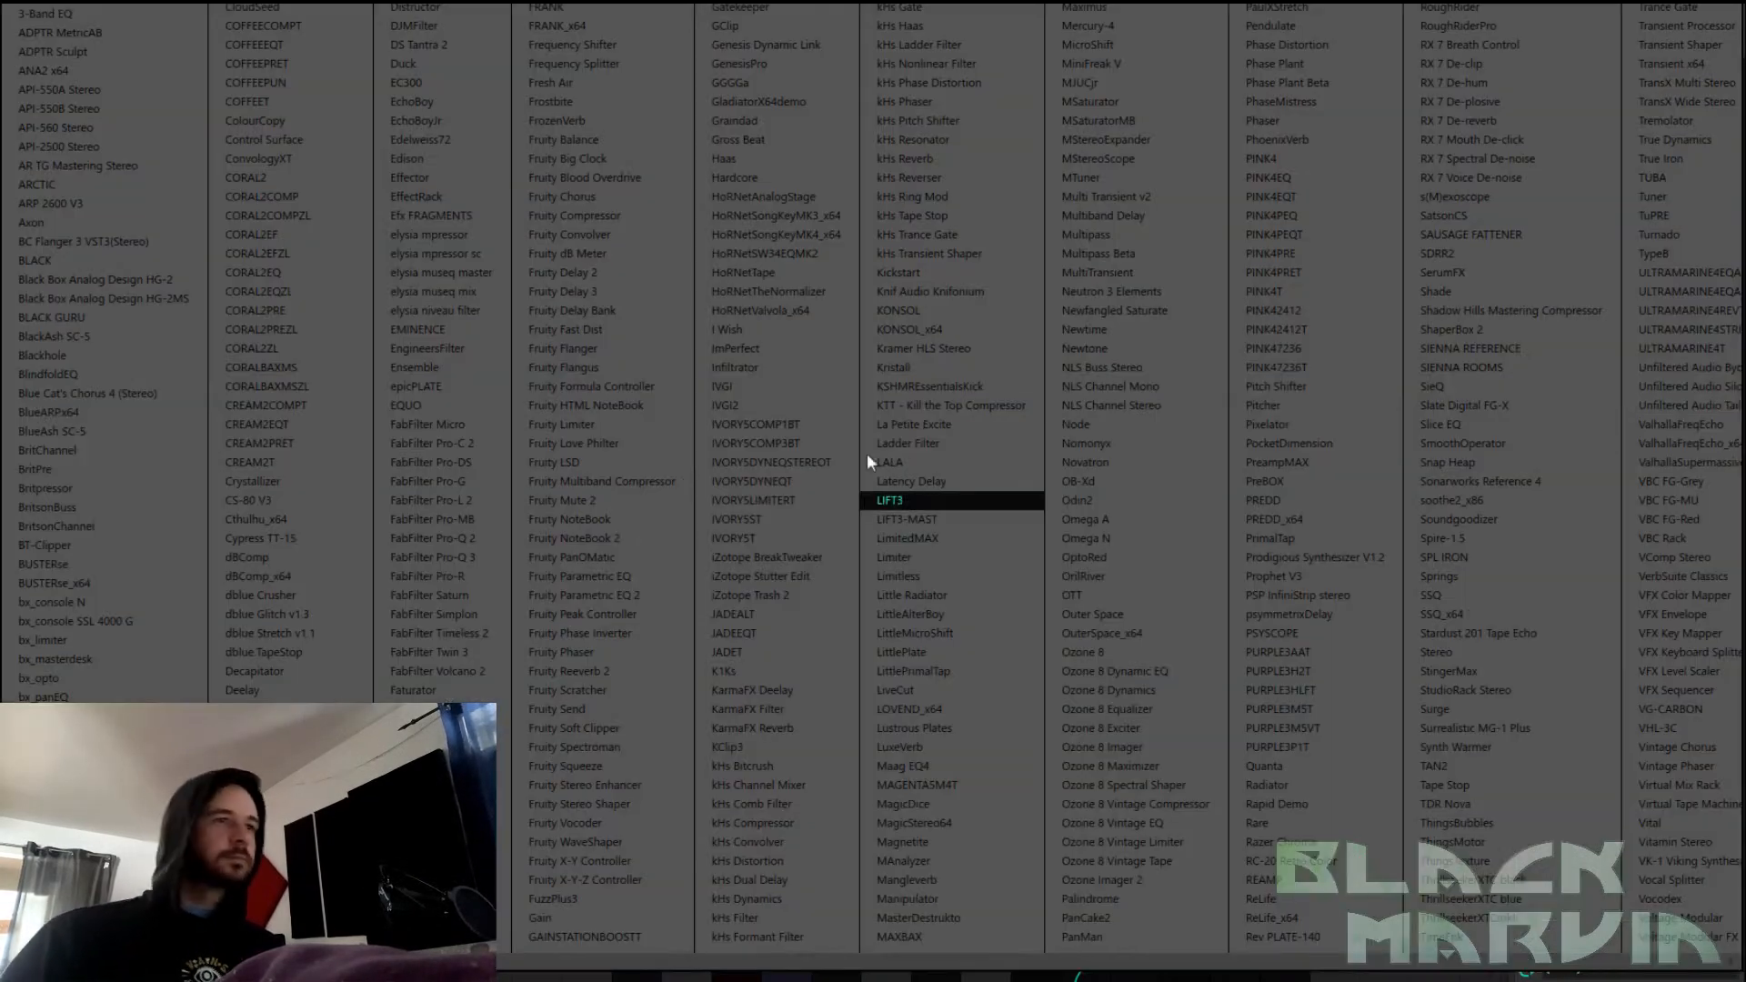
{"action": "left_click", "coordinate": [668, 596]}
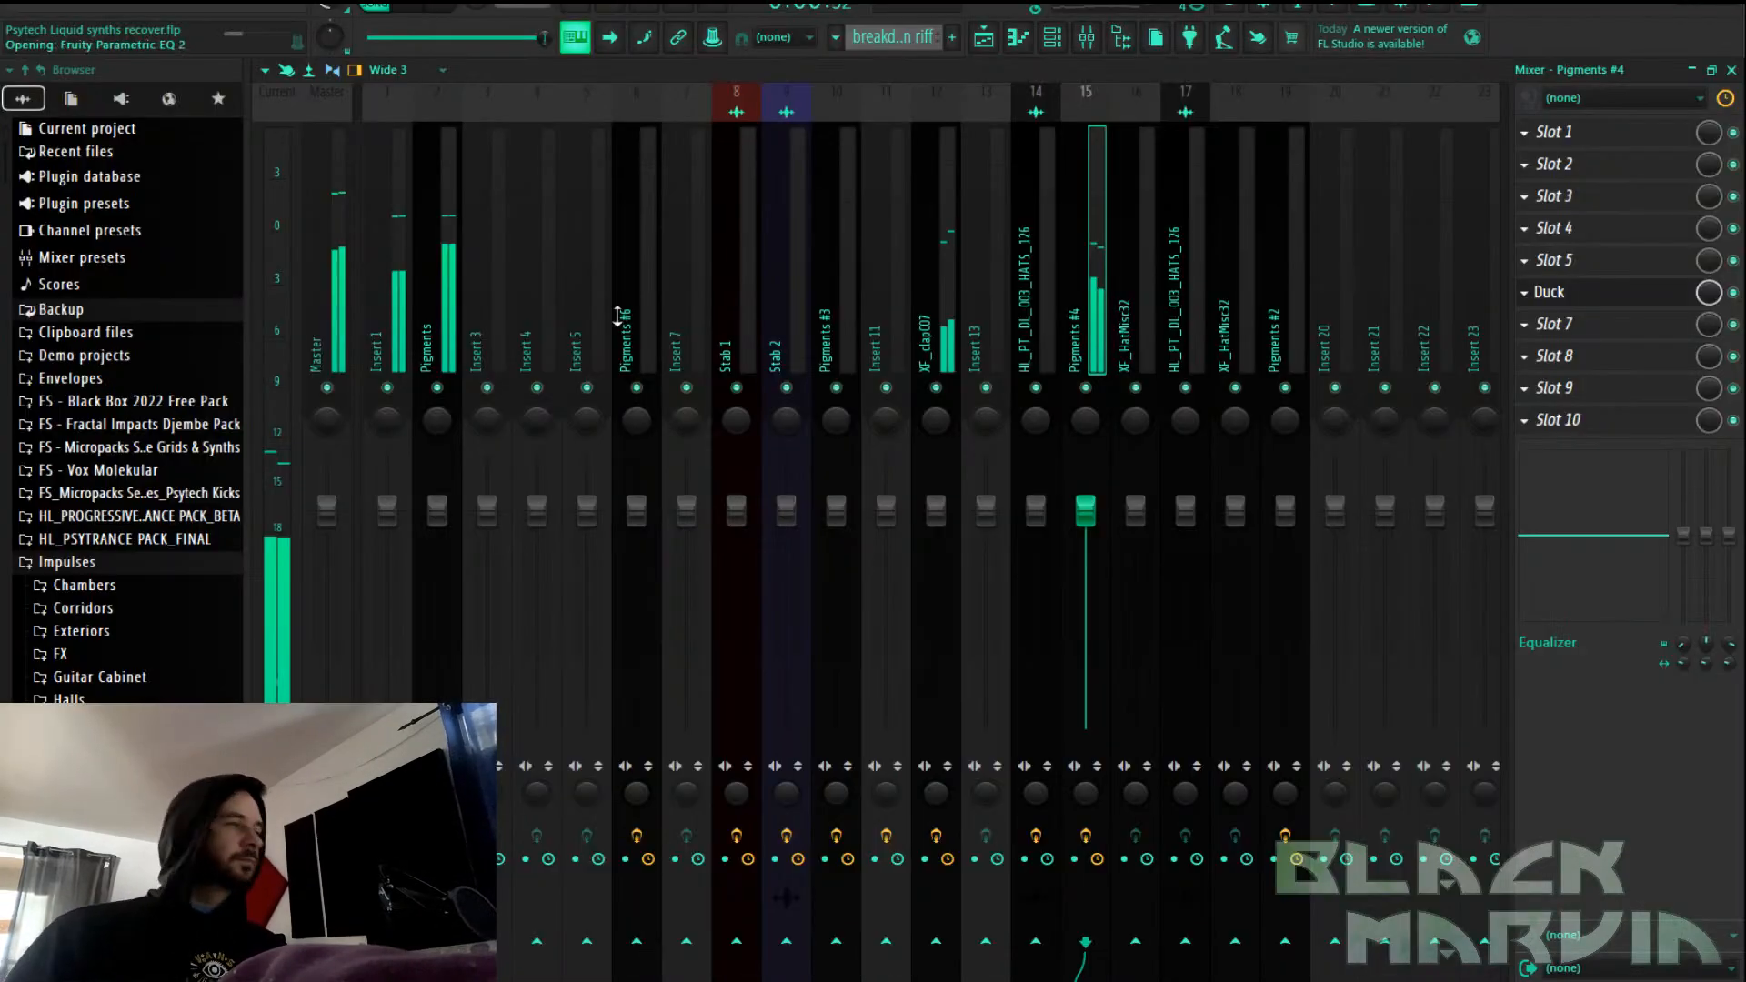
Load the HP preset in Fruity Parametric EQ 2 on Pigments #4 and lower the high-pass band's frequency
{"action": "left_click", "coordinate": [299, 189]}
{"action": "mouse_move", "coordinate": [410, 265]}
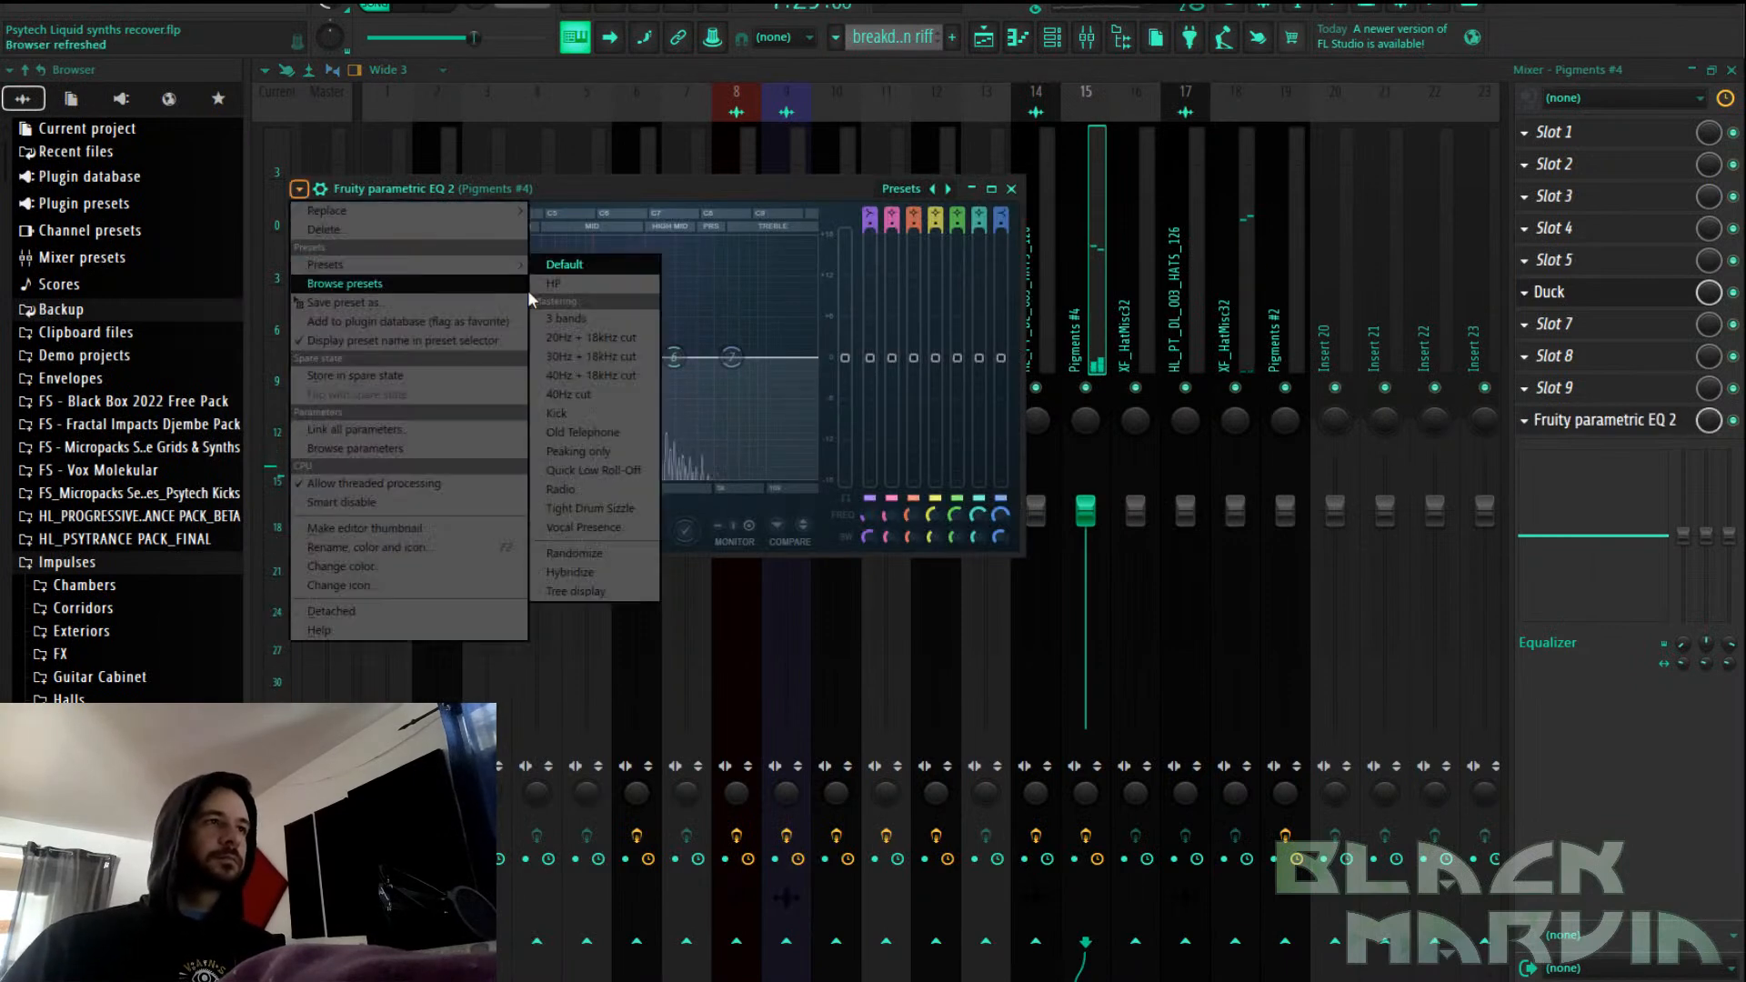
{"action": "left_click", "coordinate": [617, 284]}
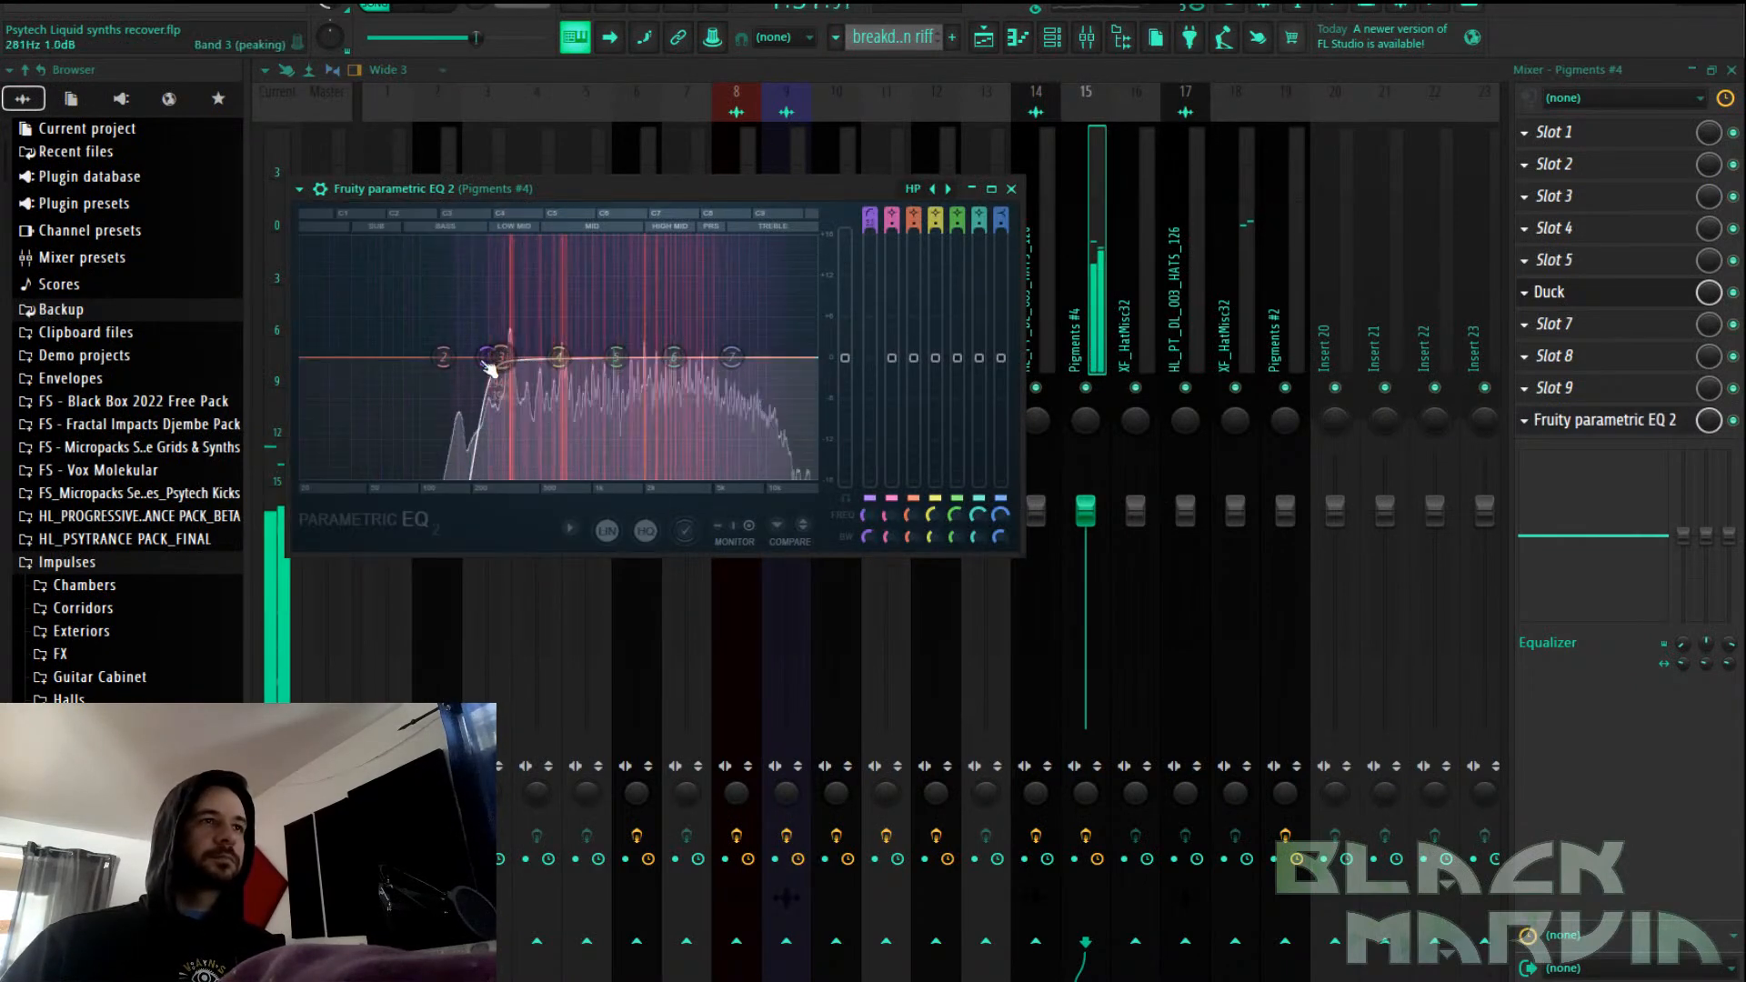
{"action": "left_click_drag", "start_coordinate": [486, 359], "coordinate": [460, 358]}
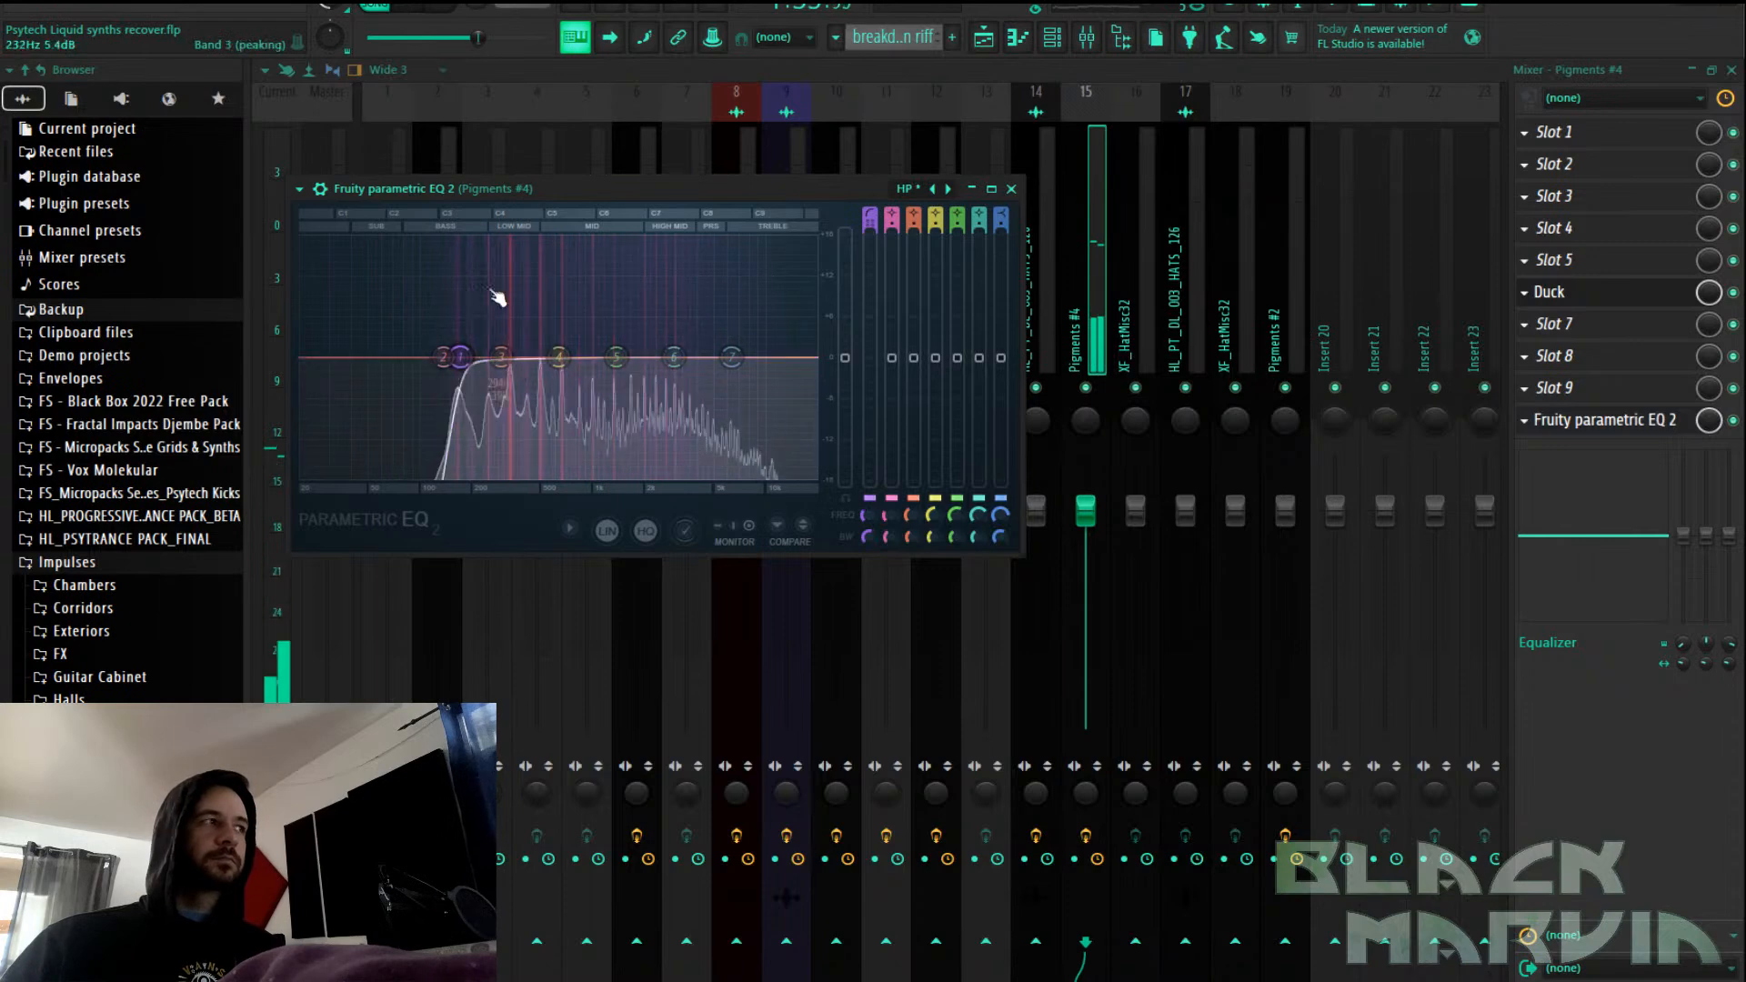
Audition the playlist arrangement from just before bar 57 and from bar 71 into the drop
{"action": "left_click", "coordinate": [983, 37]}
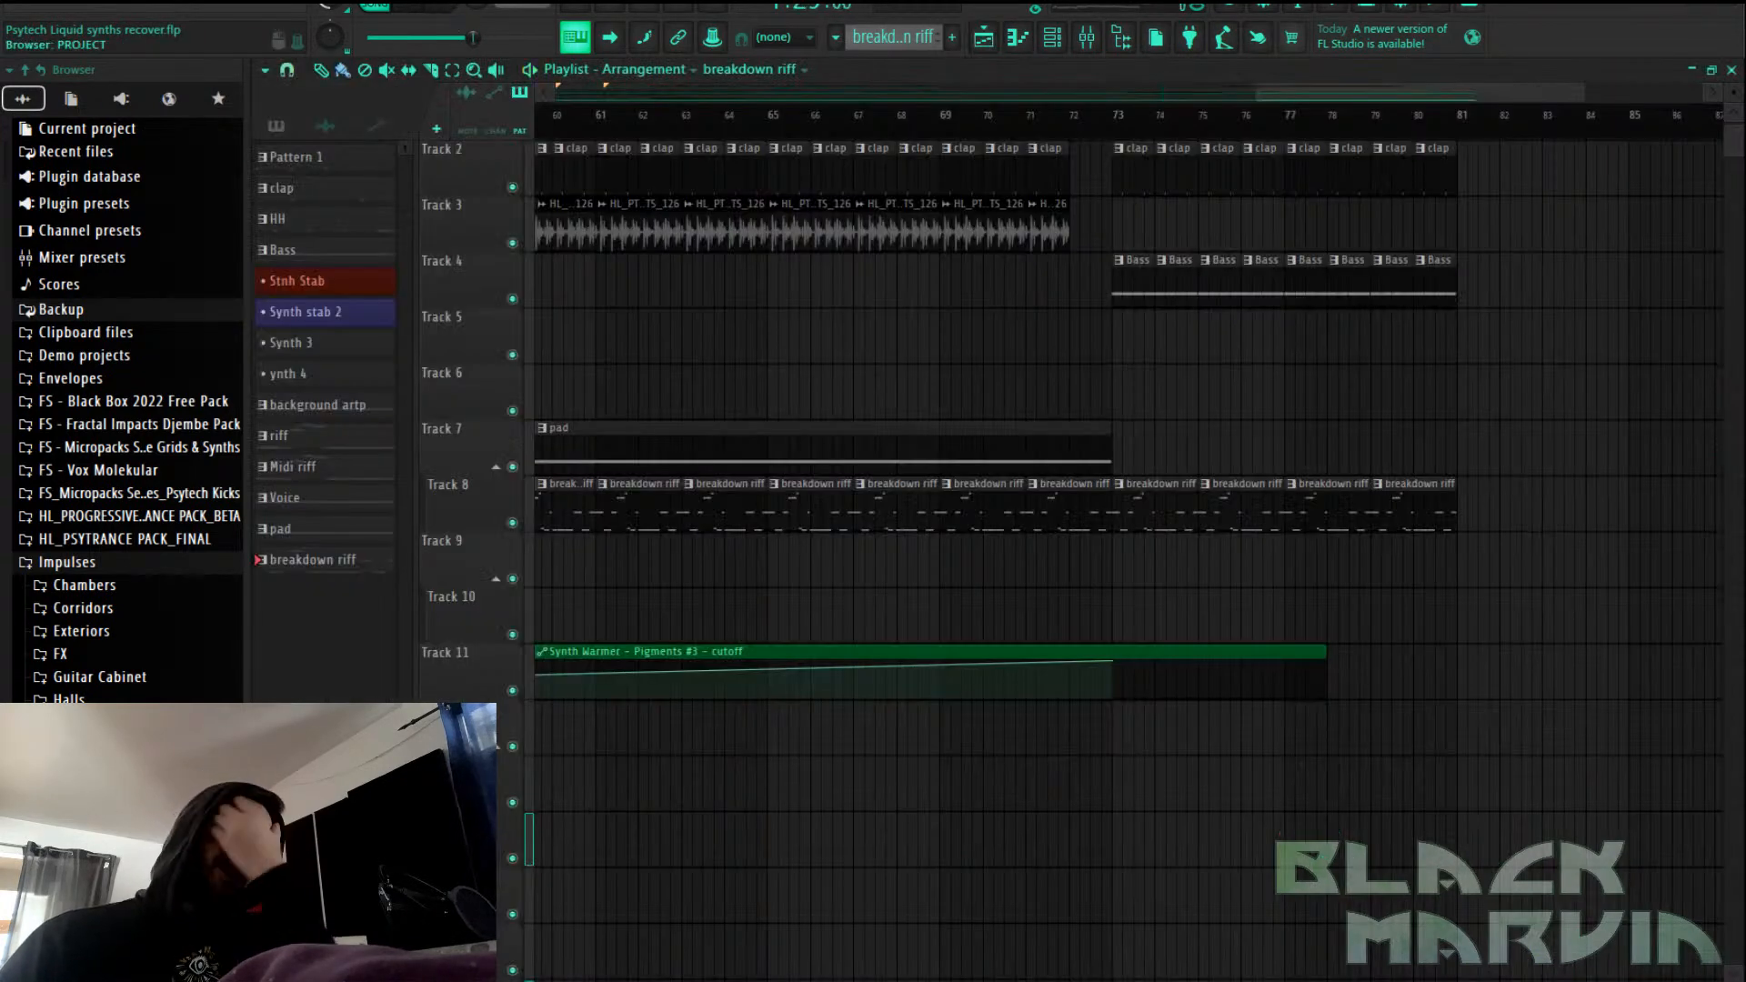
{"action": "scroll", "coordinate": [792, 141], "scroll_direction": "down", "scroll_amount": 2}
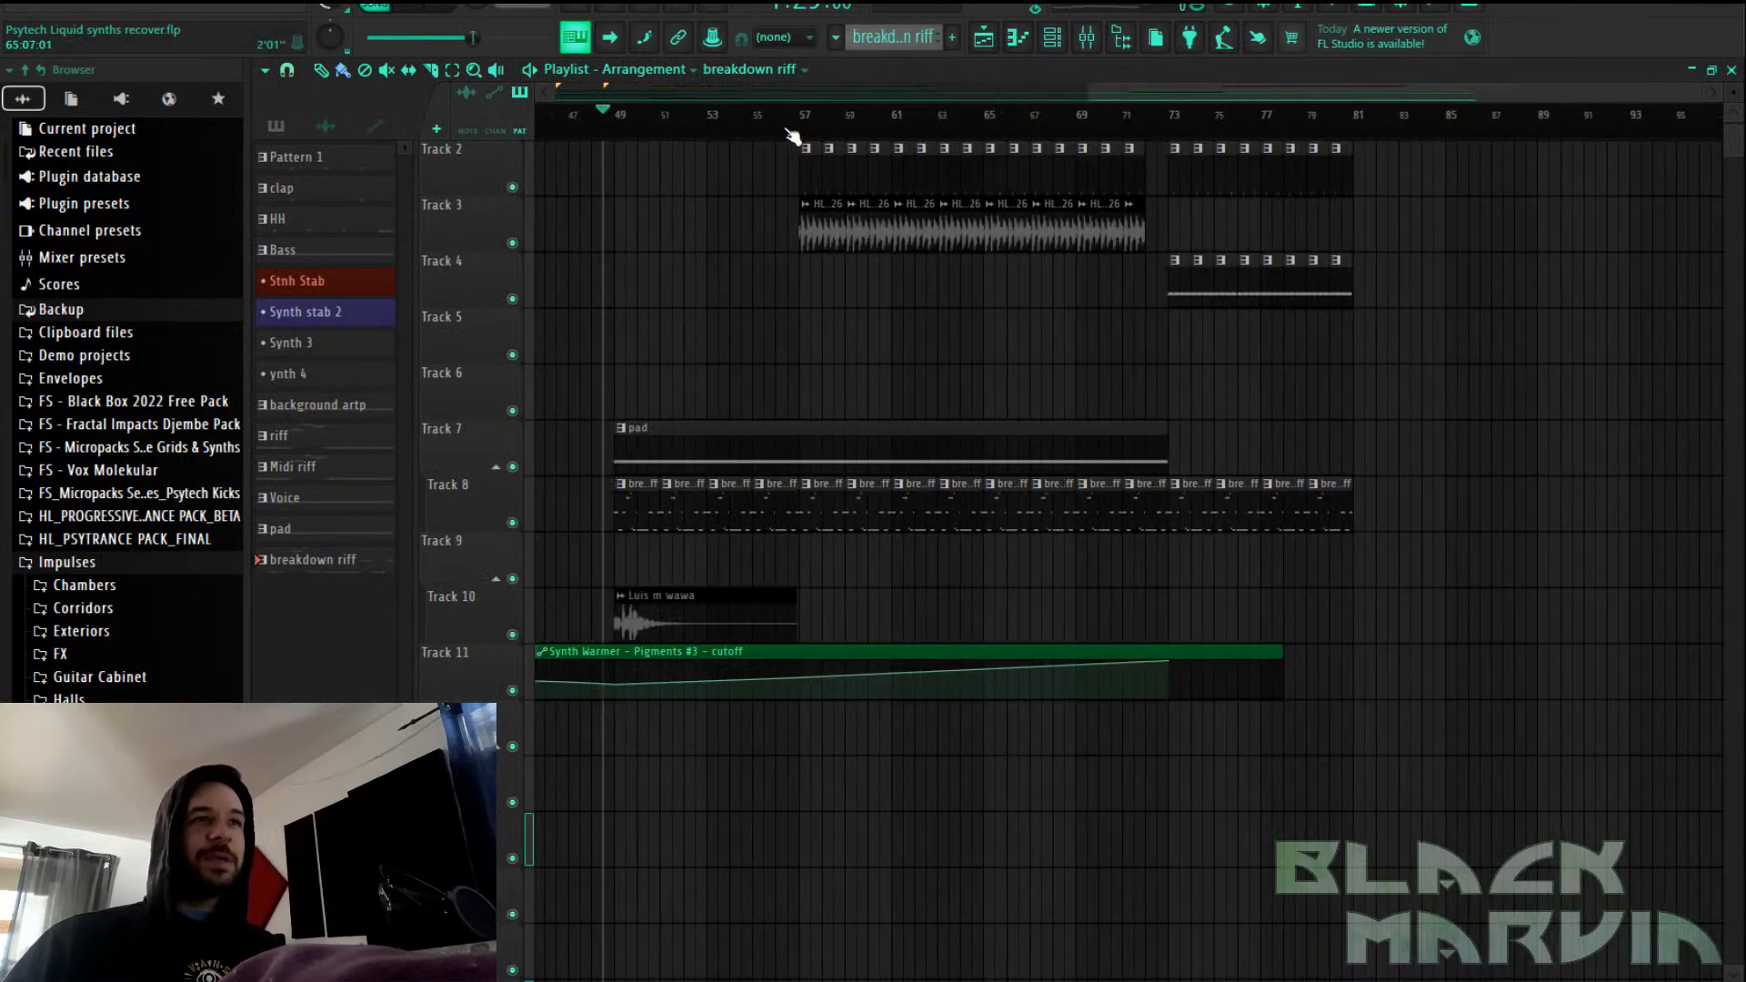
{"action": "left_click", "coordinate": [789, 127]}
{"action": "scroll", "coordinate": [837, 455], "scroll_direction": "up", "scroll_amount": 1}
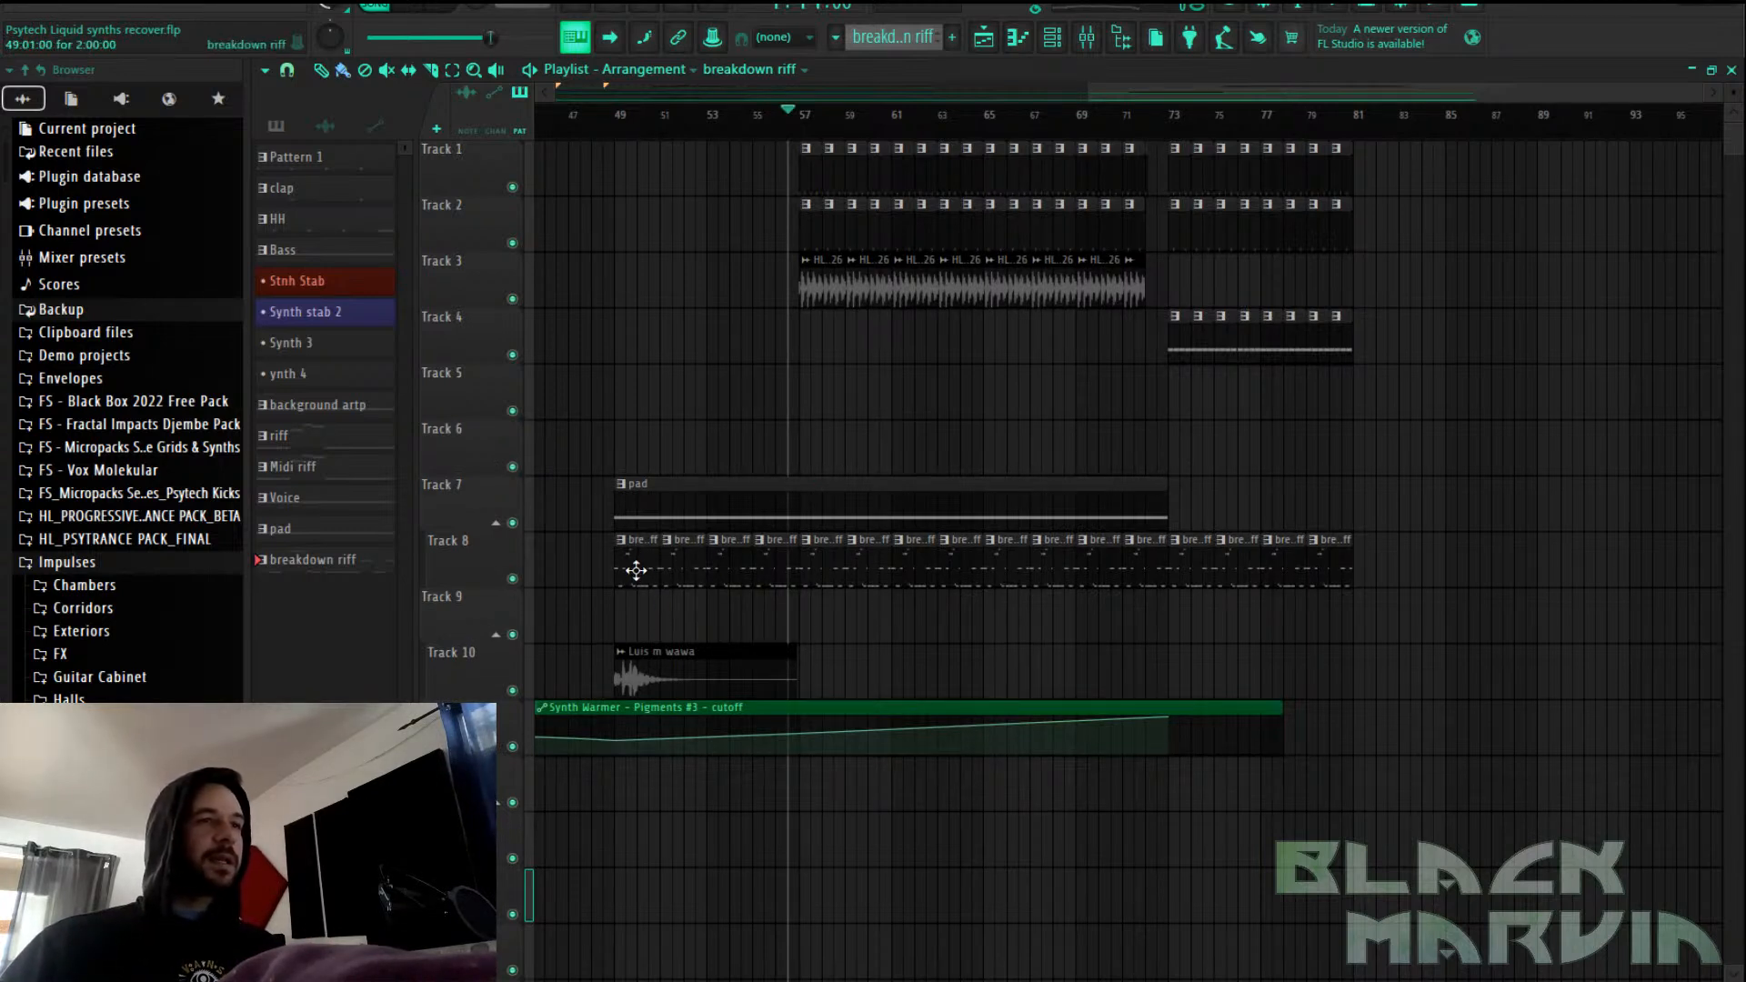
{"action": "left_click", "coordinate": [1124, 124]}
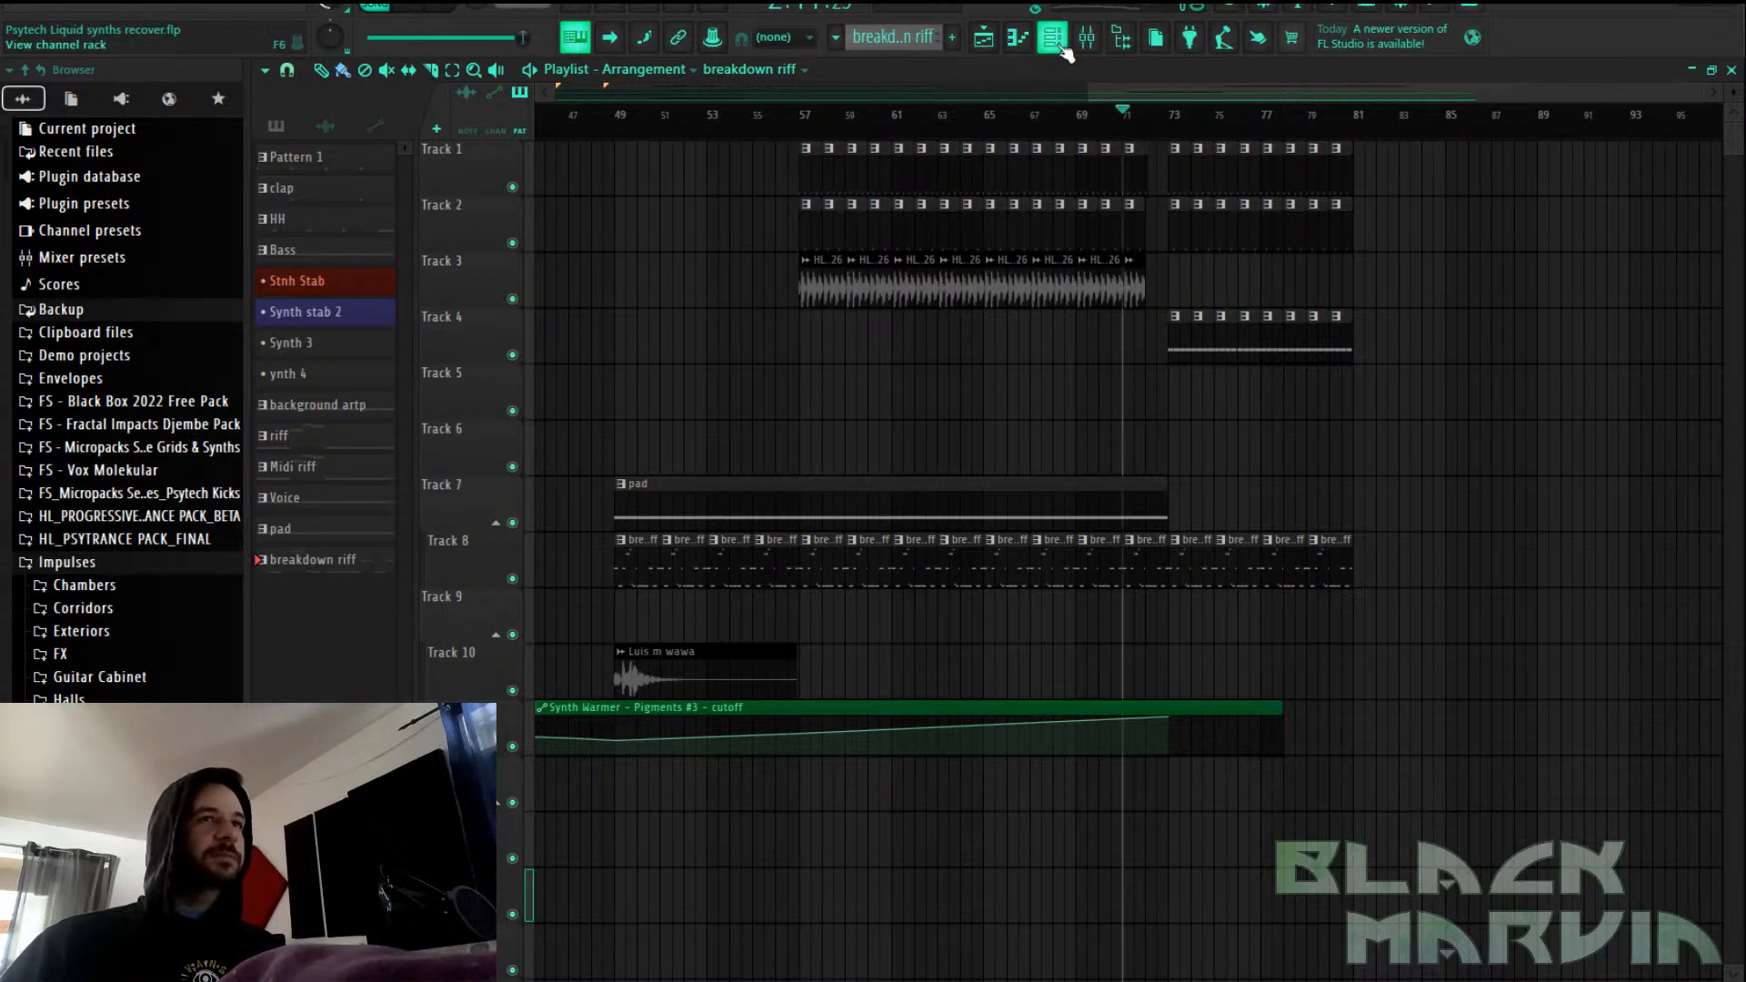
Create a new pattern named Thick breakdown layer and play the arrangement from bar 49
{"action": "left_click", "coordinate": [952, 37]}
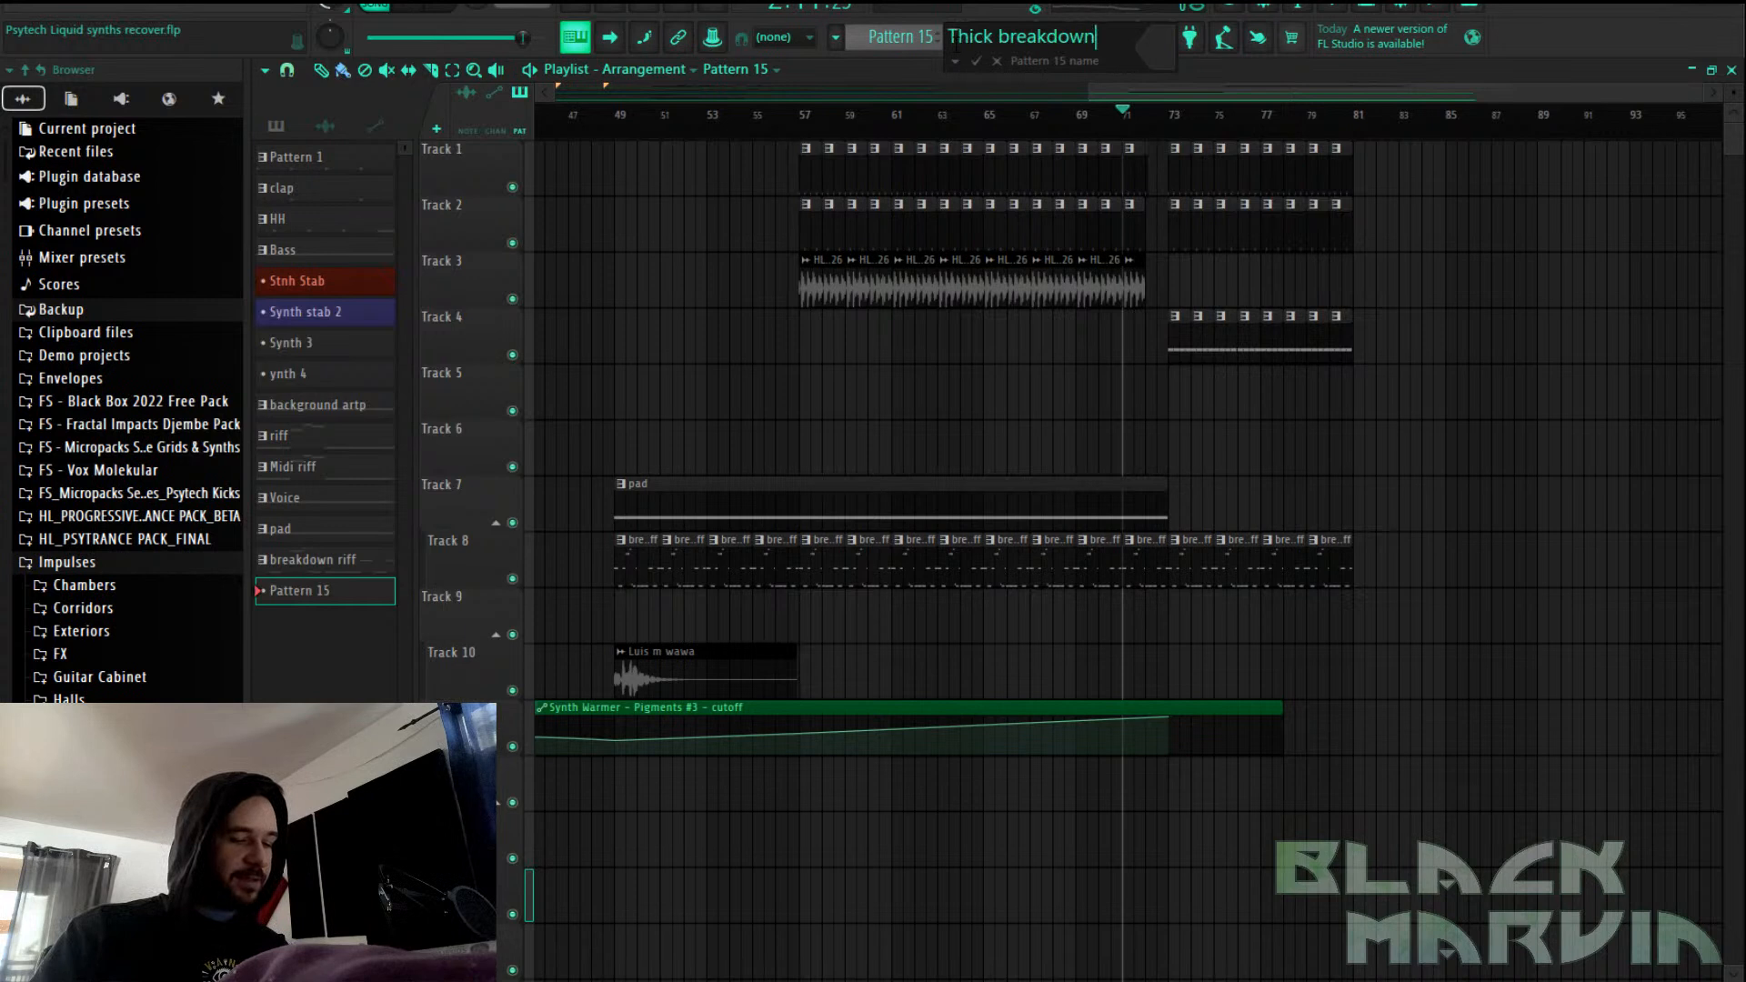
{"action": "key", "text": "Return"}
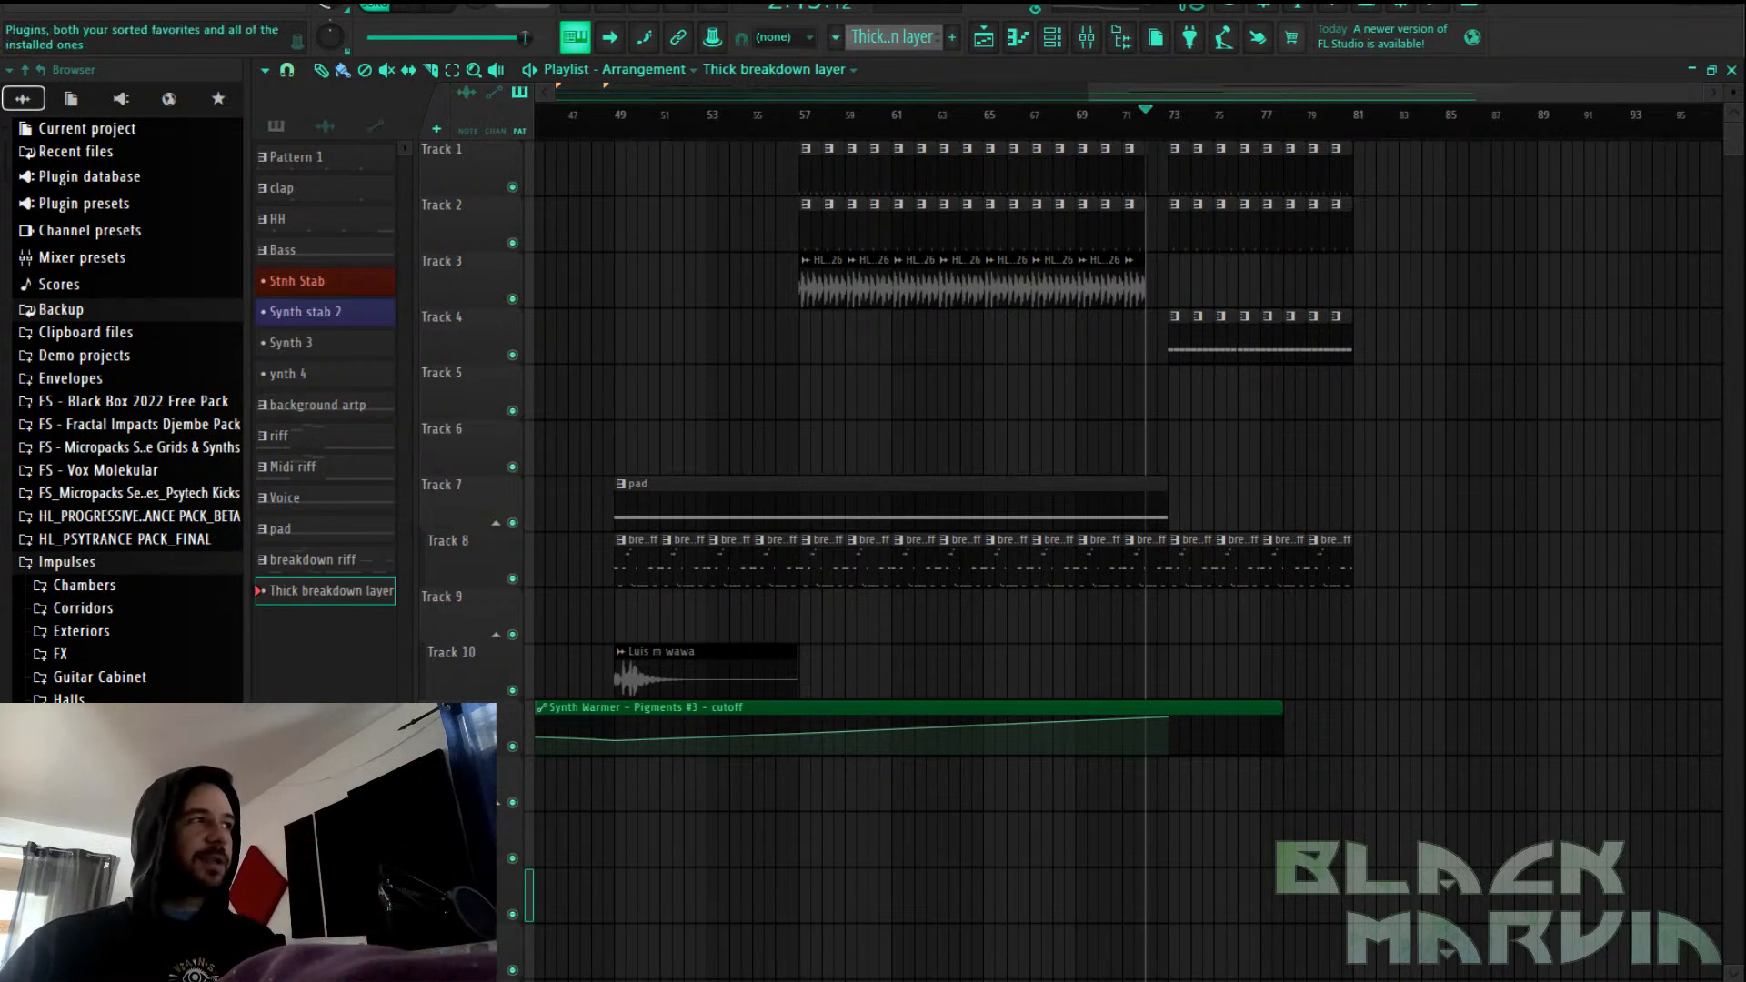
{"action": "left_click", "coordinate": [423, 7]}
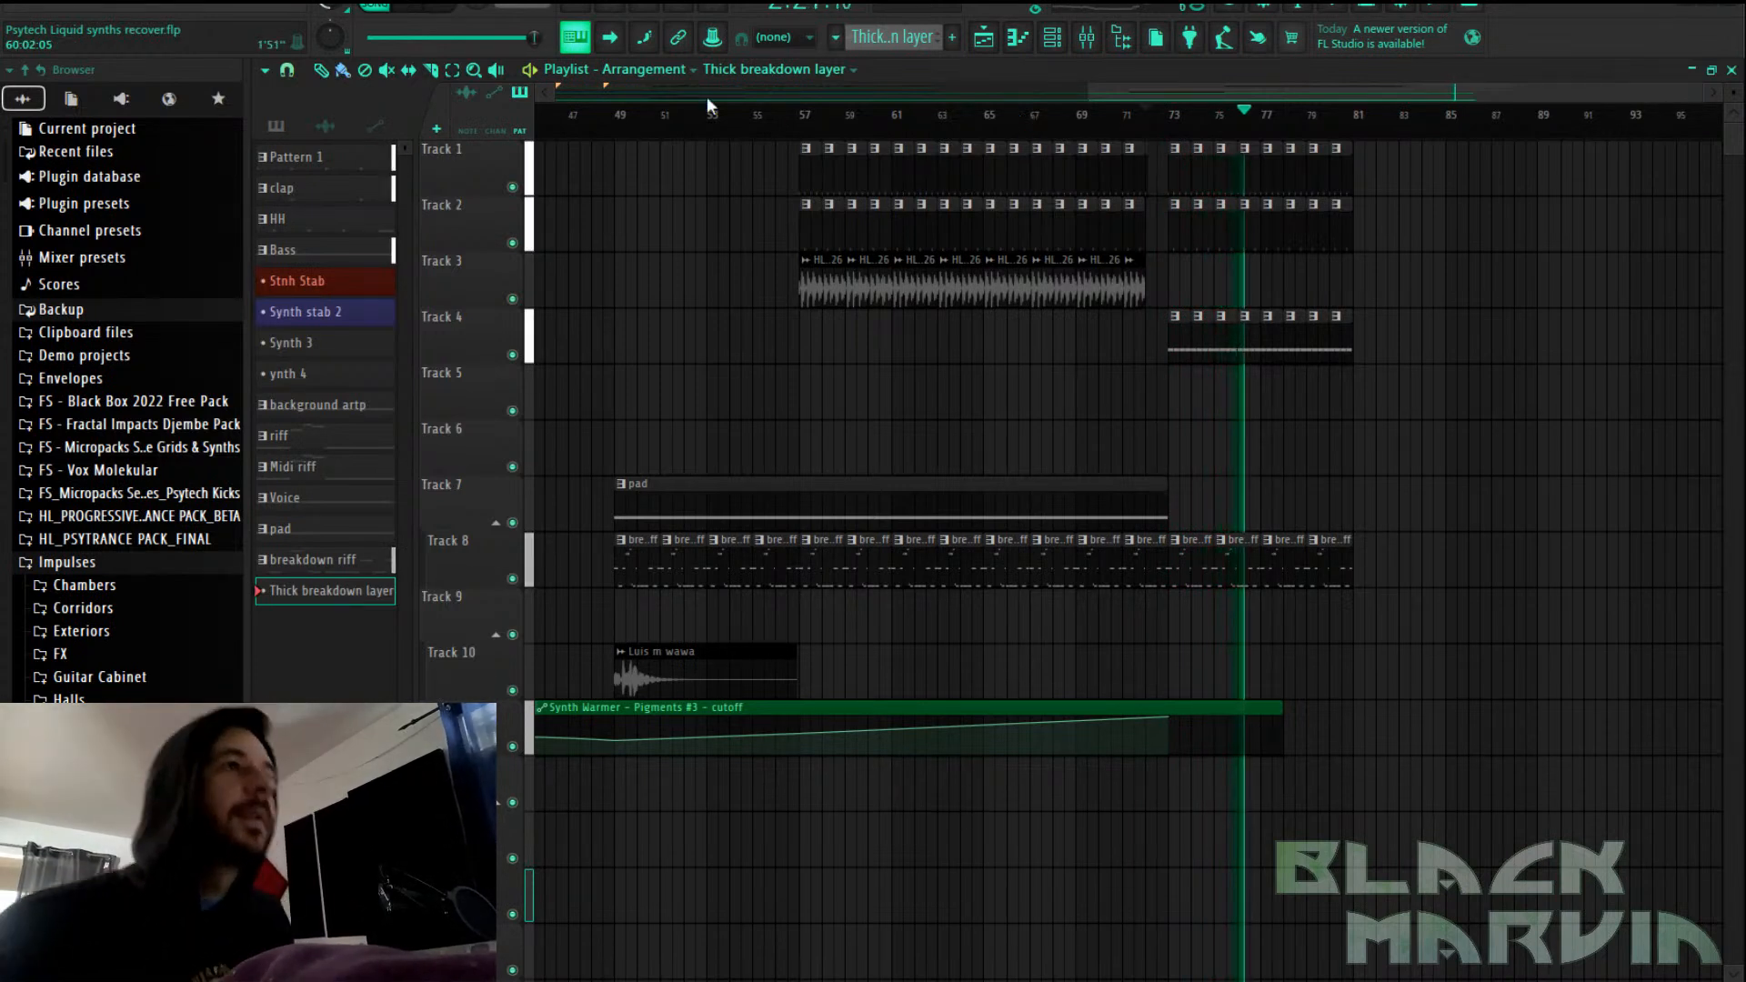
{"action": "left_click", "coordinate": [621, 114]}
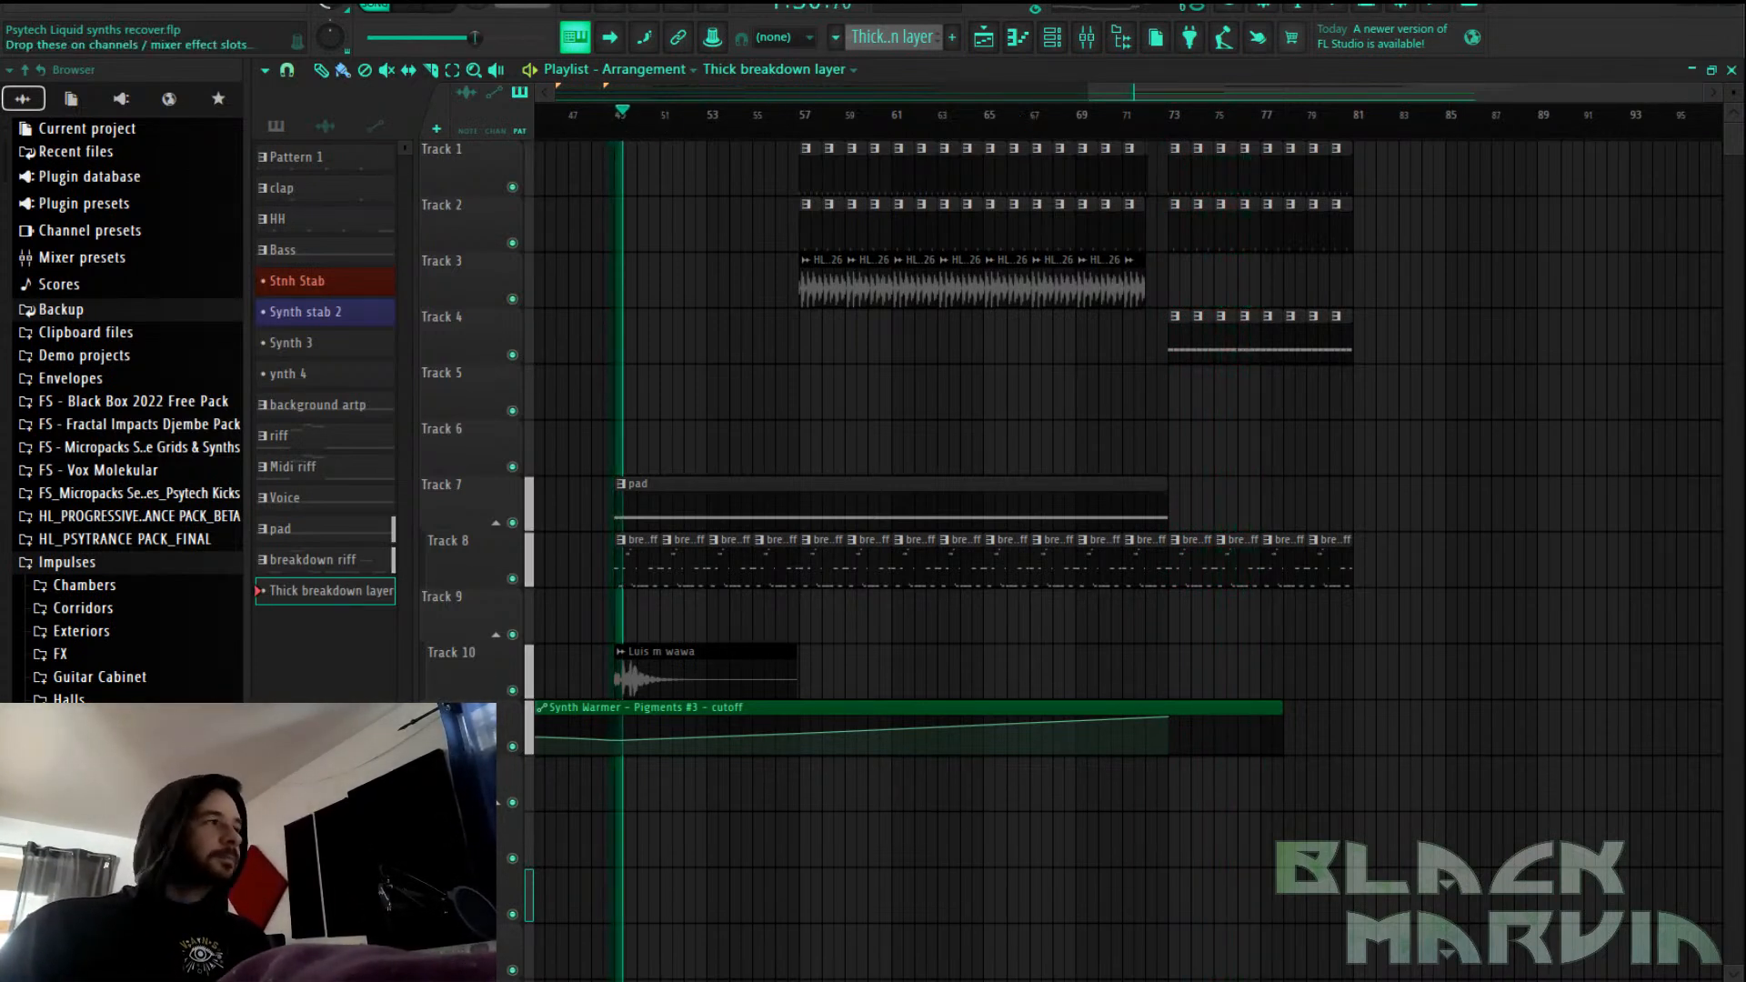
{"action": "key", "text": "space"}
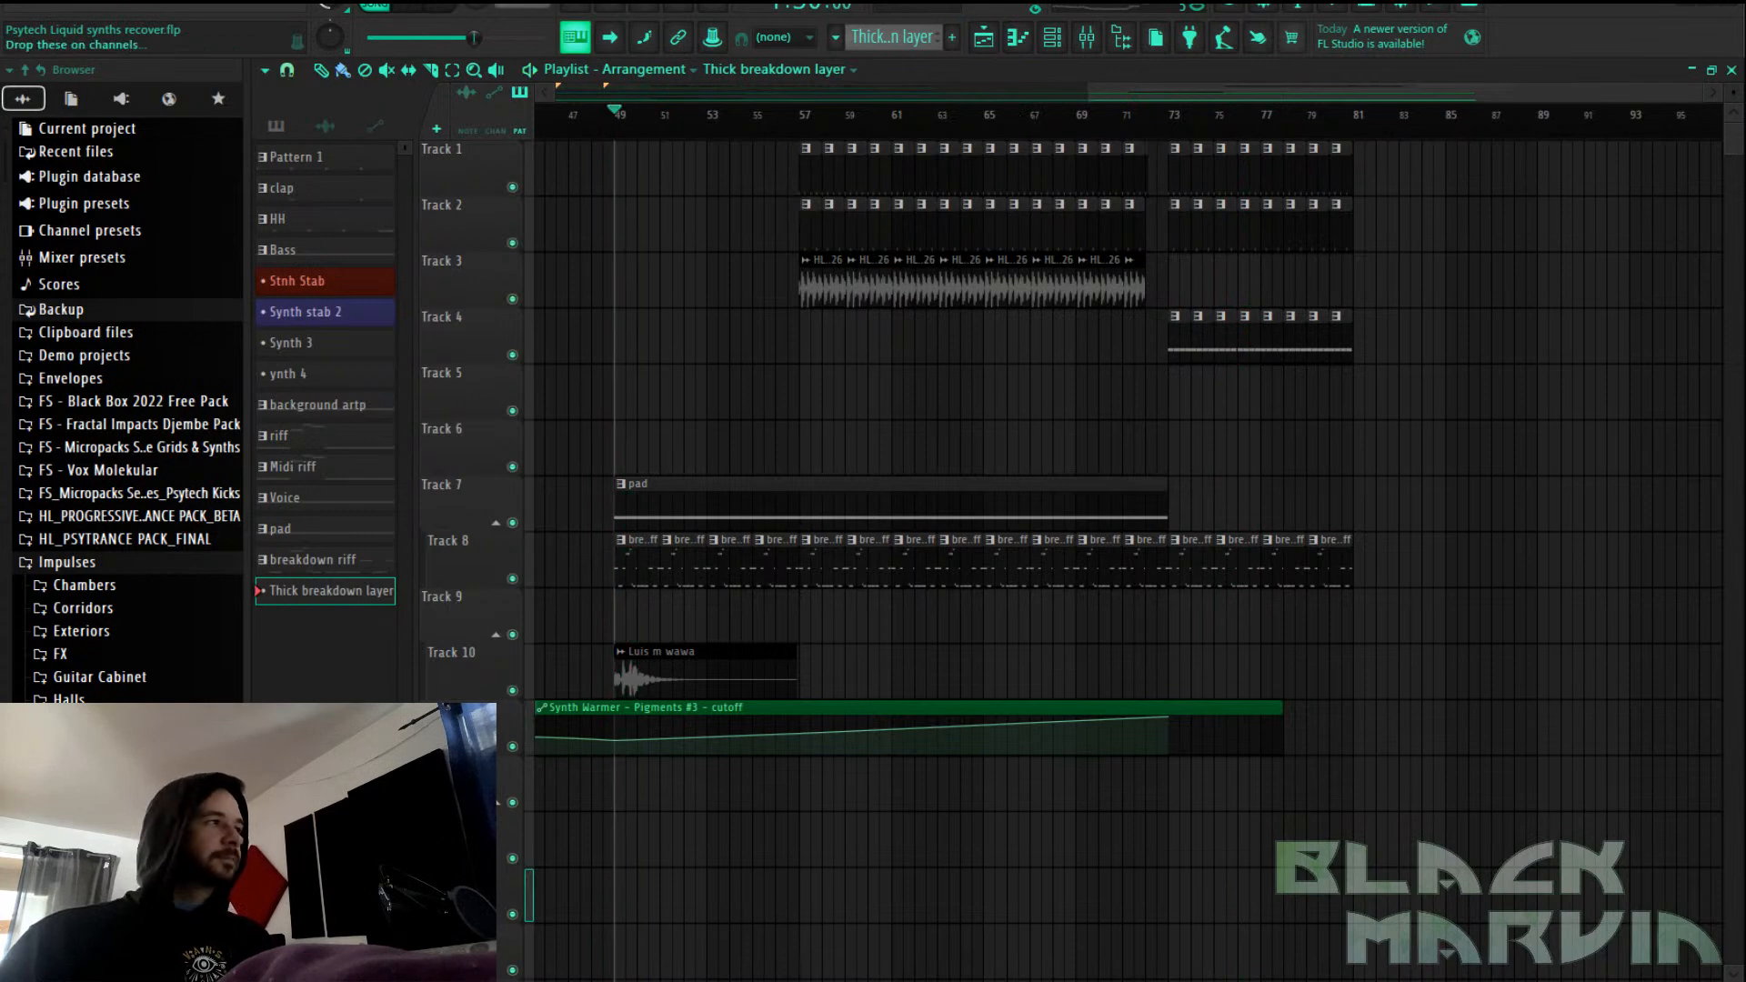
Add a new Pigments instrument channel to the Thick breakdown layer pattern
{"action": "left_click", "coordinate": [1051, 41]}
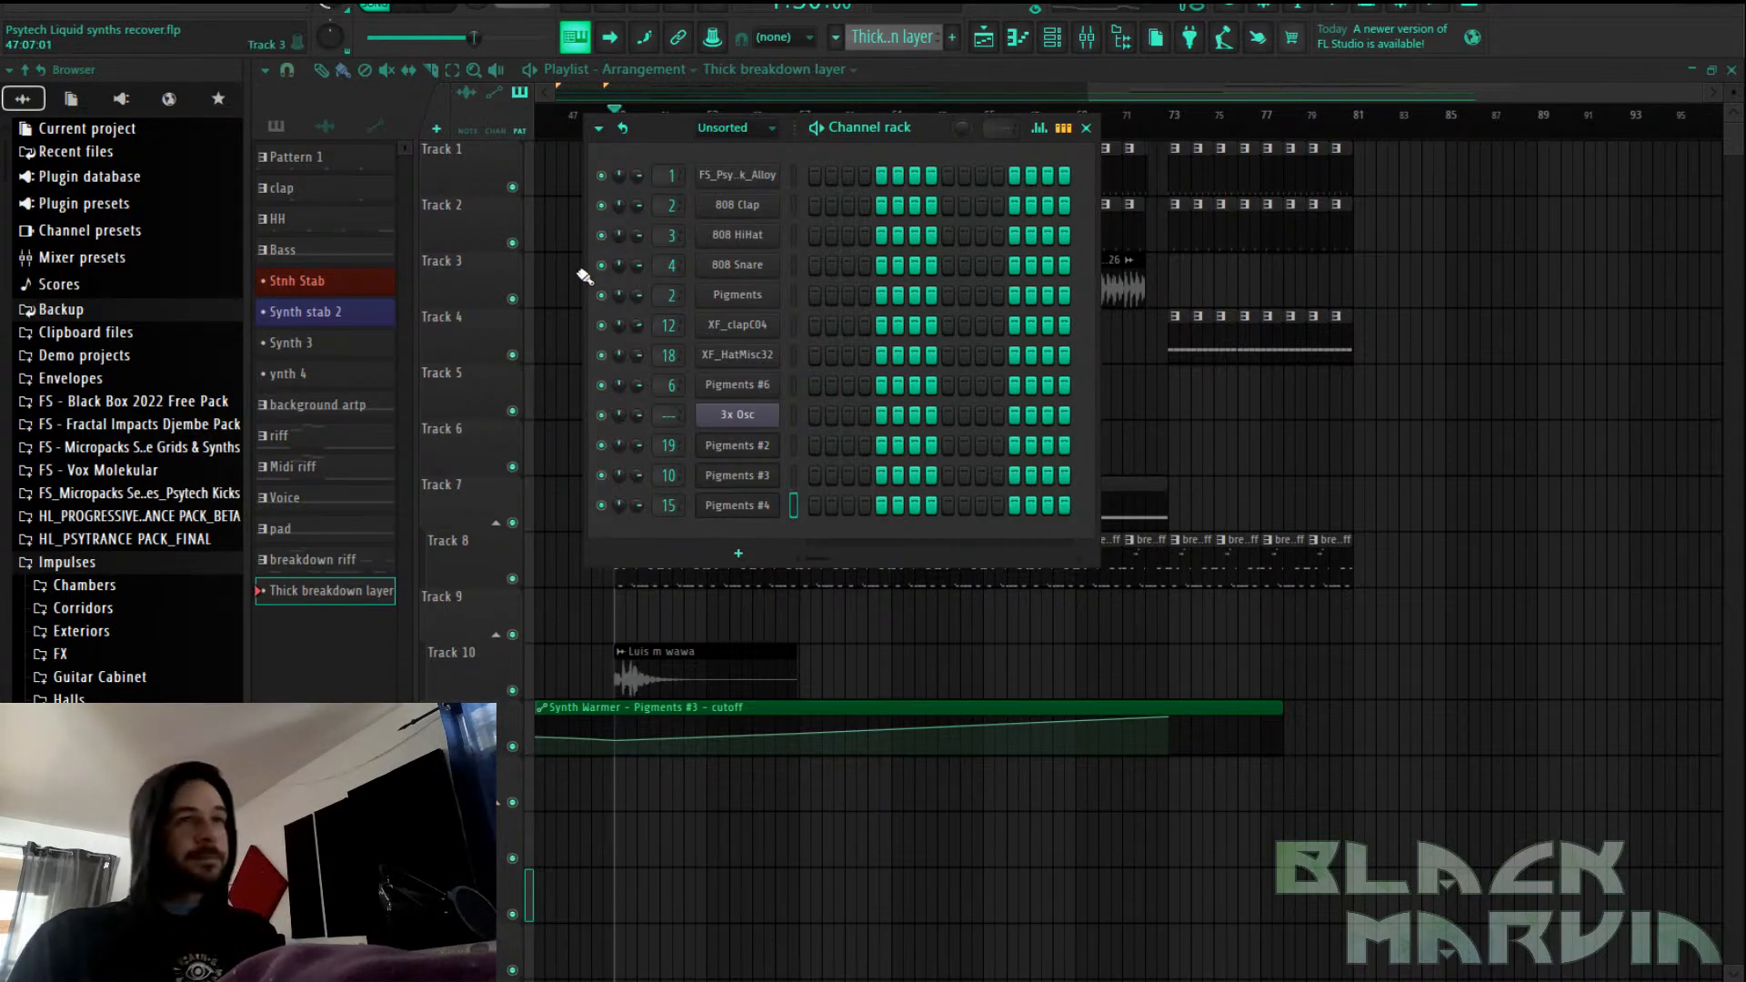
{"action": "left_click", "coordinate": [740, 555]}
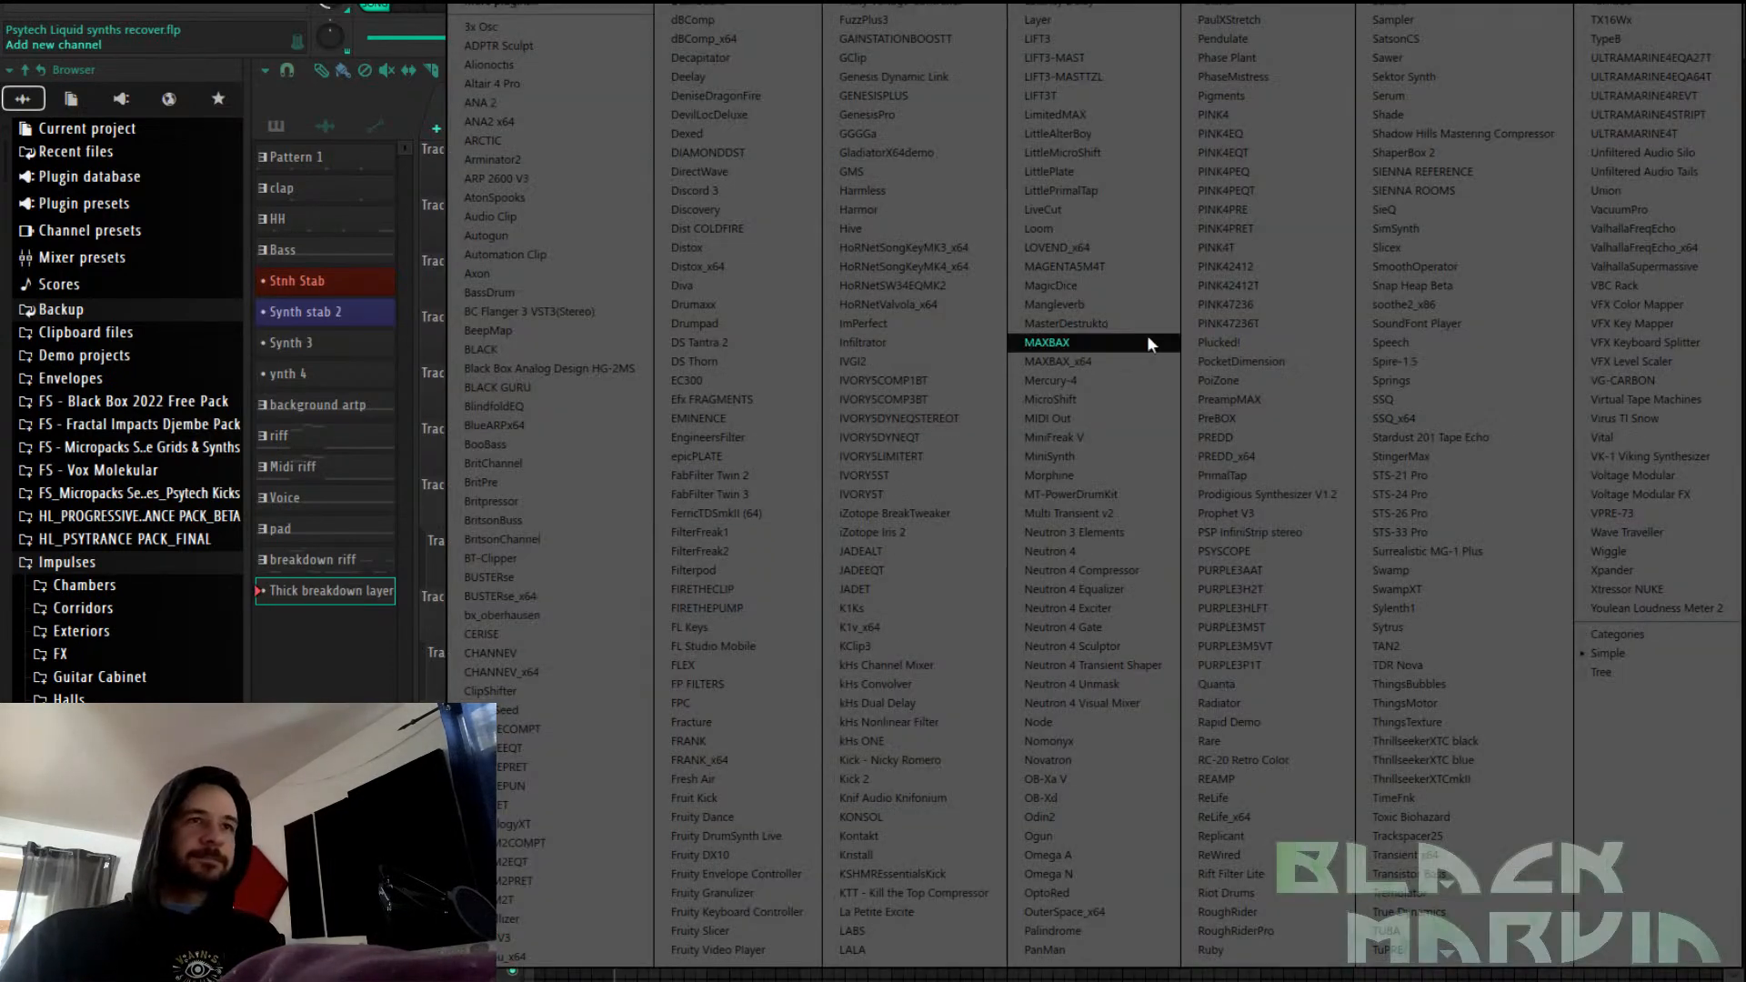
{"action": "left_click", "coordinate": [1306, 98]}
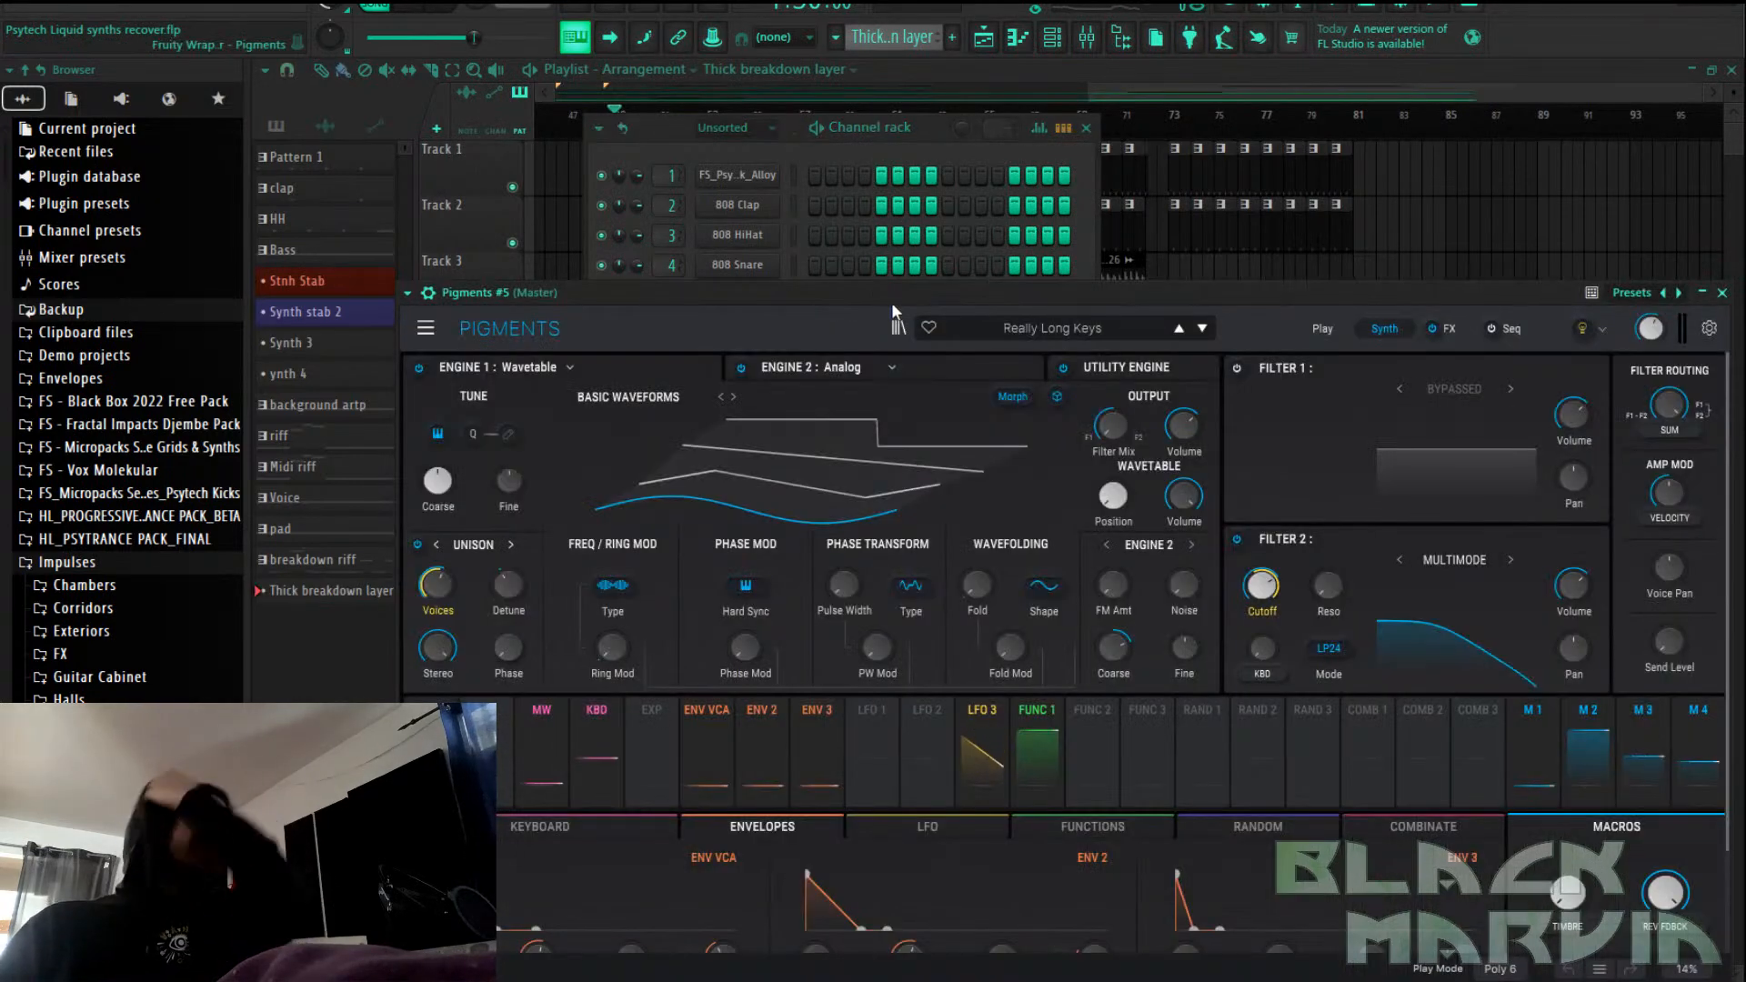
{"action": "left_click_drag", "start_coordinate": [902, 297], "coordinate": [992, 122]}
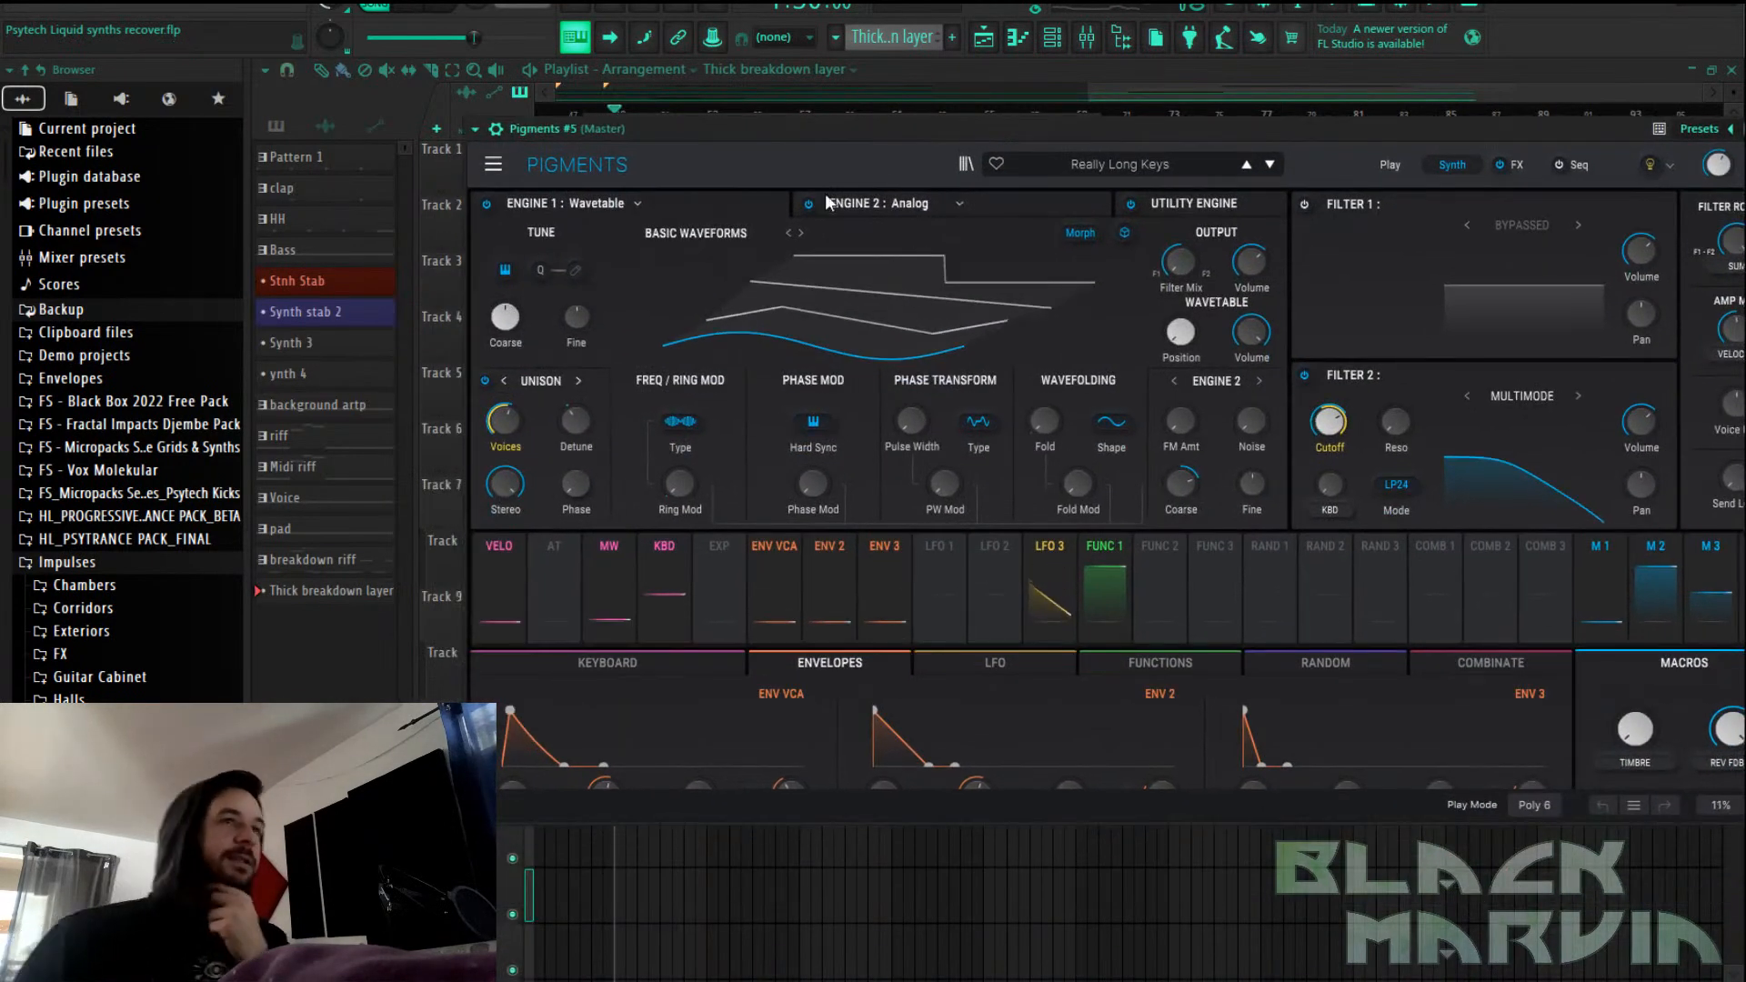
Load the LD - Thickliker preset from the FS_Liquid Synths bank in Pigments #5, trying LD - Grinder on the way
{"action": "left_click", "coordinate": [964, 164]}
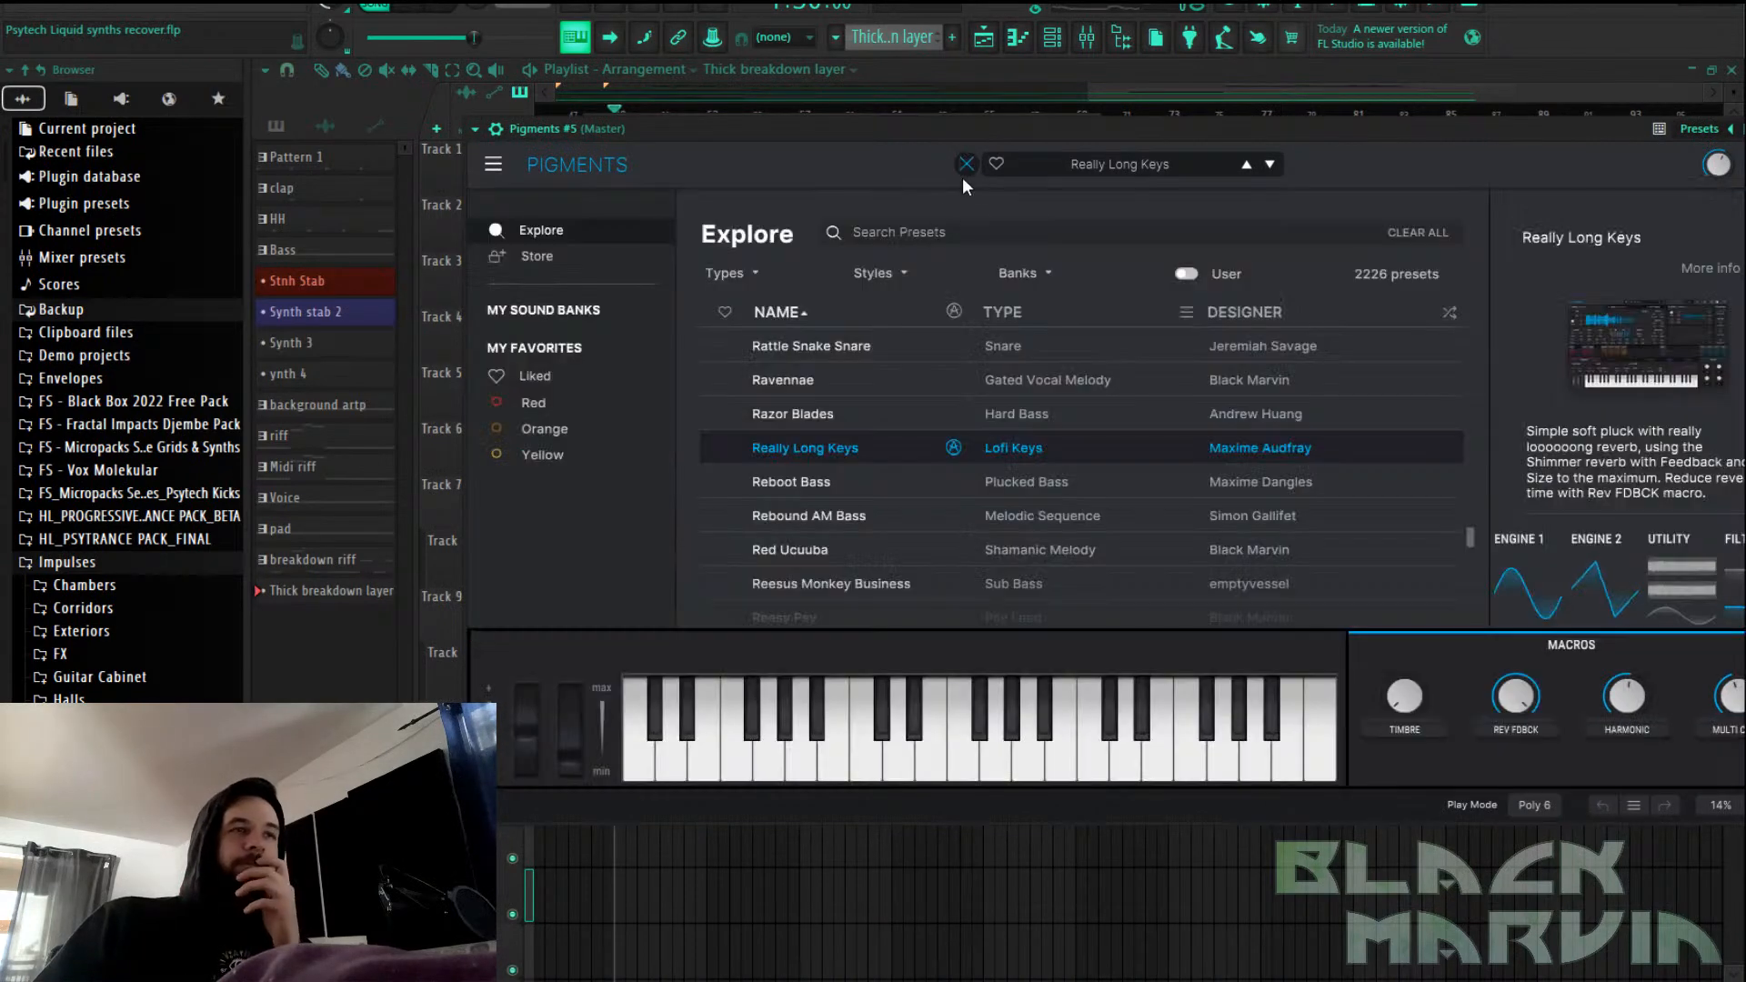
{"action": "left_click", "coordinate": [566, 309]}
{"action": "scroll", "coordinate": [868, 413], "scroll_direction": "down", "scroll_amount": 2}
{"action": "left_click", "coordinate": [835, 374]}
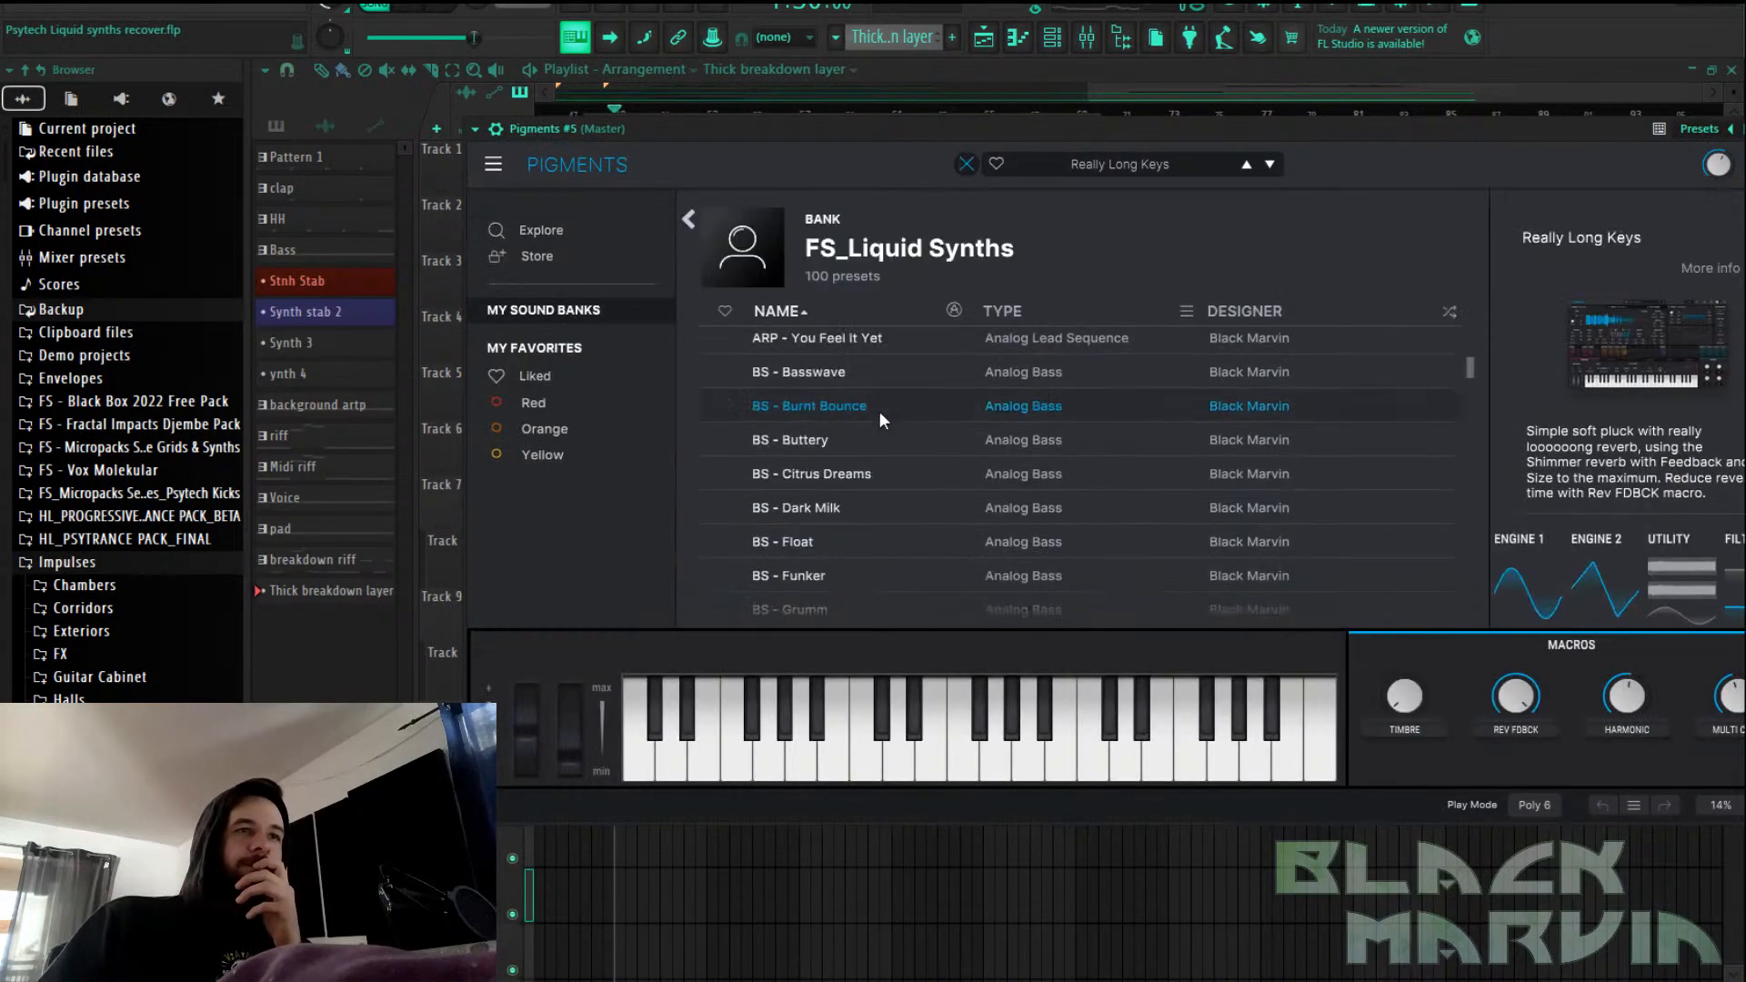
{"action": "scroll", "coordinate": [881, 411], "scroll_direction": "down", "scroll_amount": 5}
{"action": "scroll", "coordinate": [873, 433], "scroll_direction": "down", "scroll_amount": 2}
{"action": "left_click", "coordinate": [865, 450]}
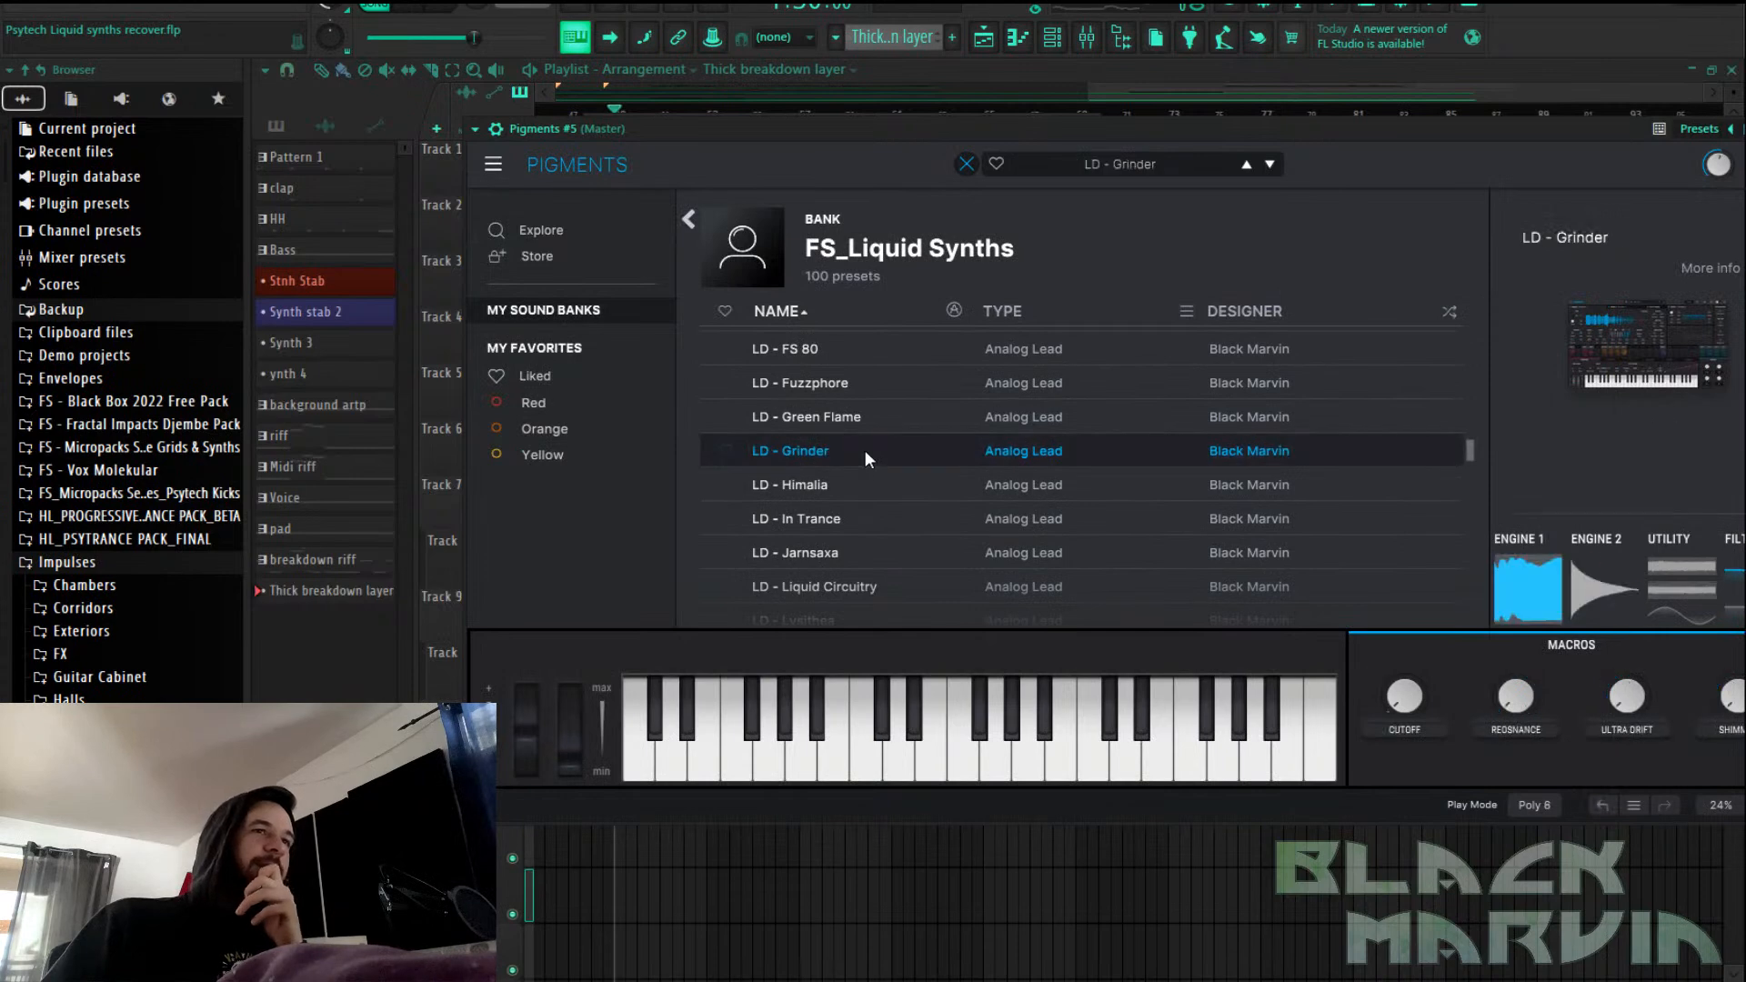
{"action": "scroll", "coordinate": [865, 450], "scroll_direction": "down", "scroll_amount": 3}
{"action": "left_click", "coordinate": [887, 491]}
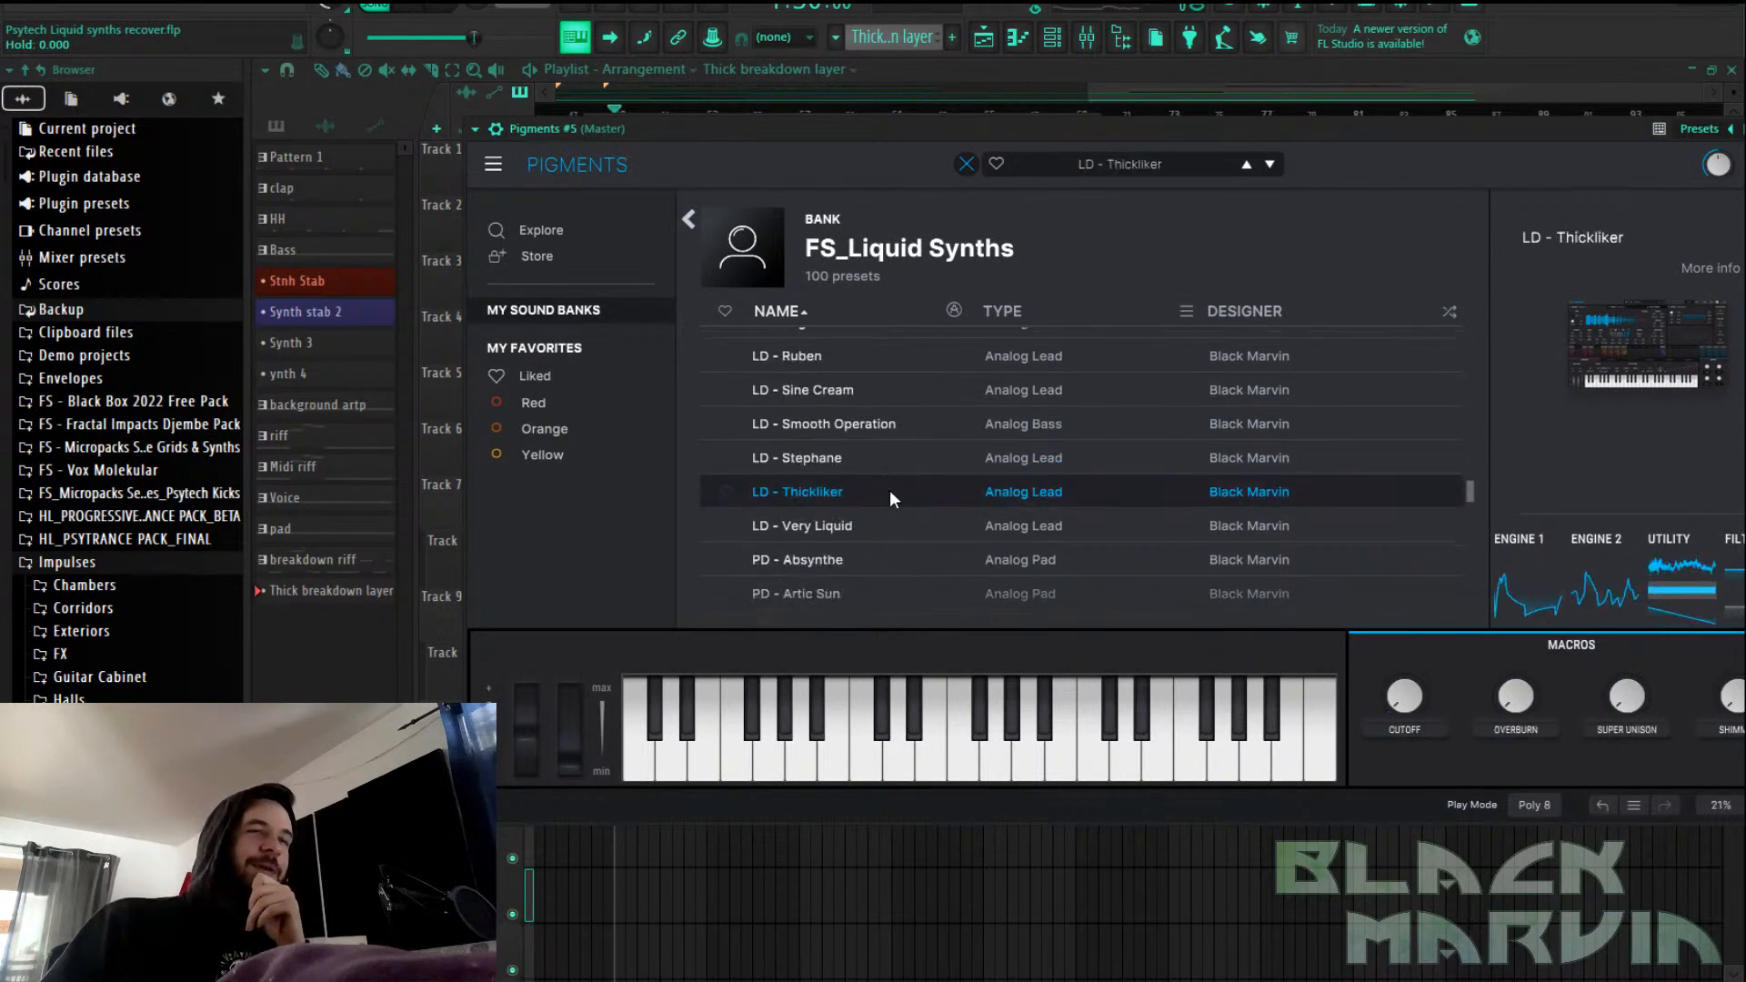
{"action": "left_click", "coordinate": [964, 164]}
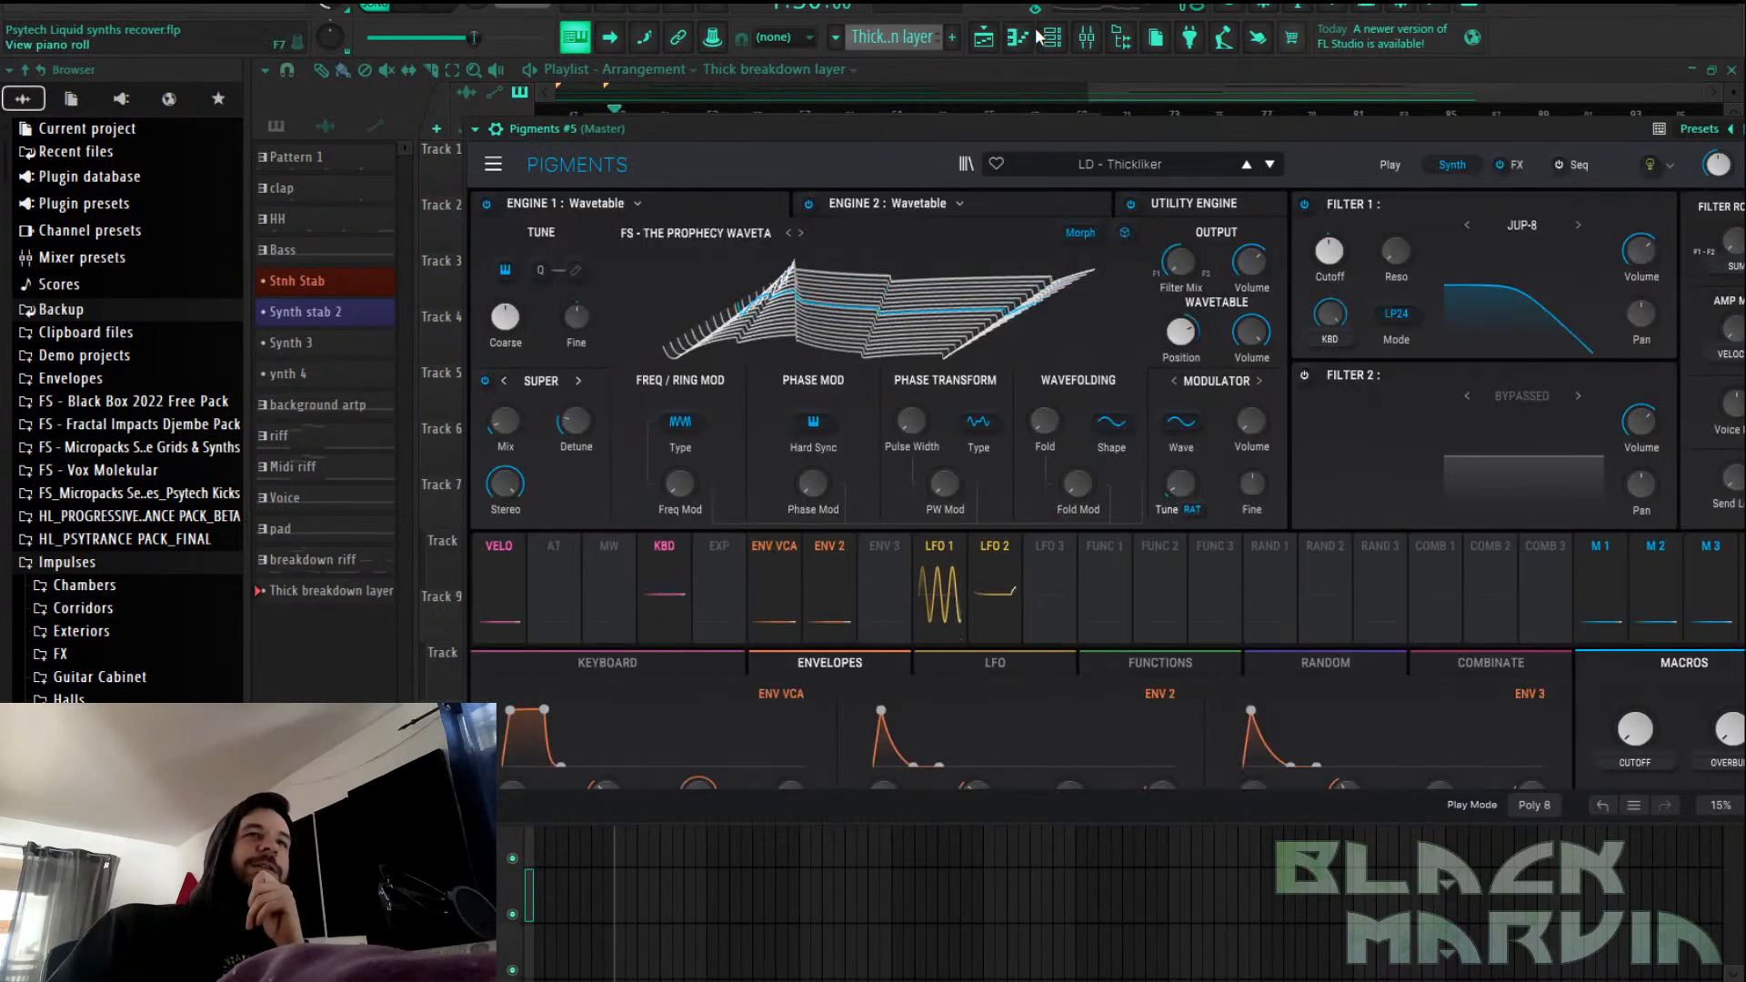
Paste the previously copied notes into the Pigments #5 channel of the Thick breakdown layer pattern
{"action": "left_click", "coordinate": [1052, 37]}
{"action": "right_click", "coordinate": [775, 529]}
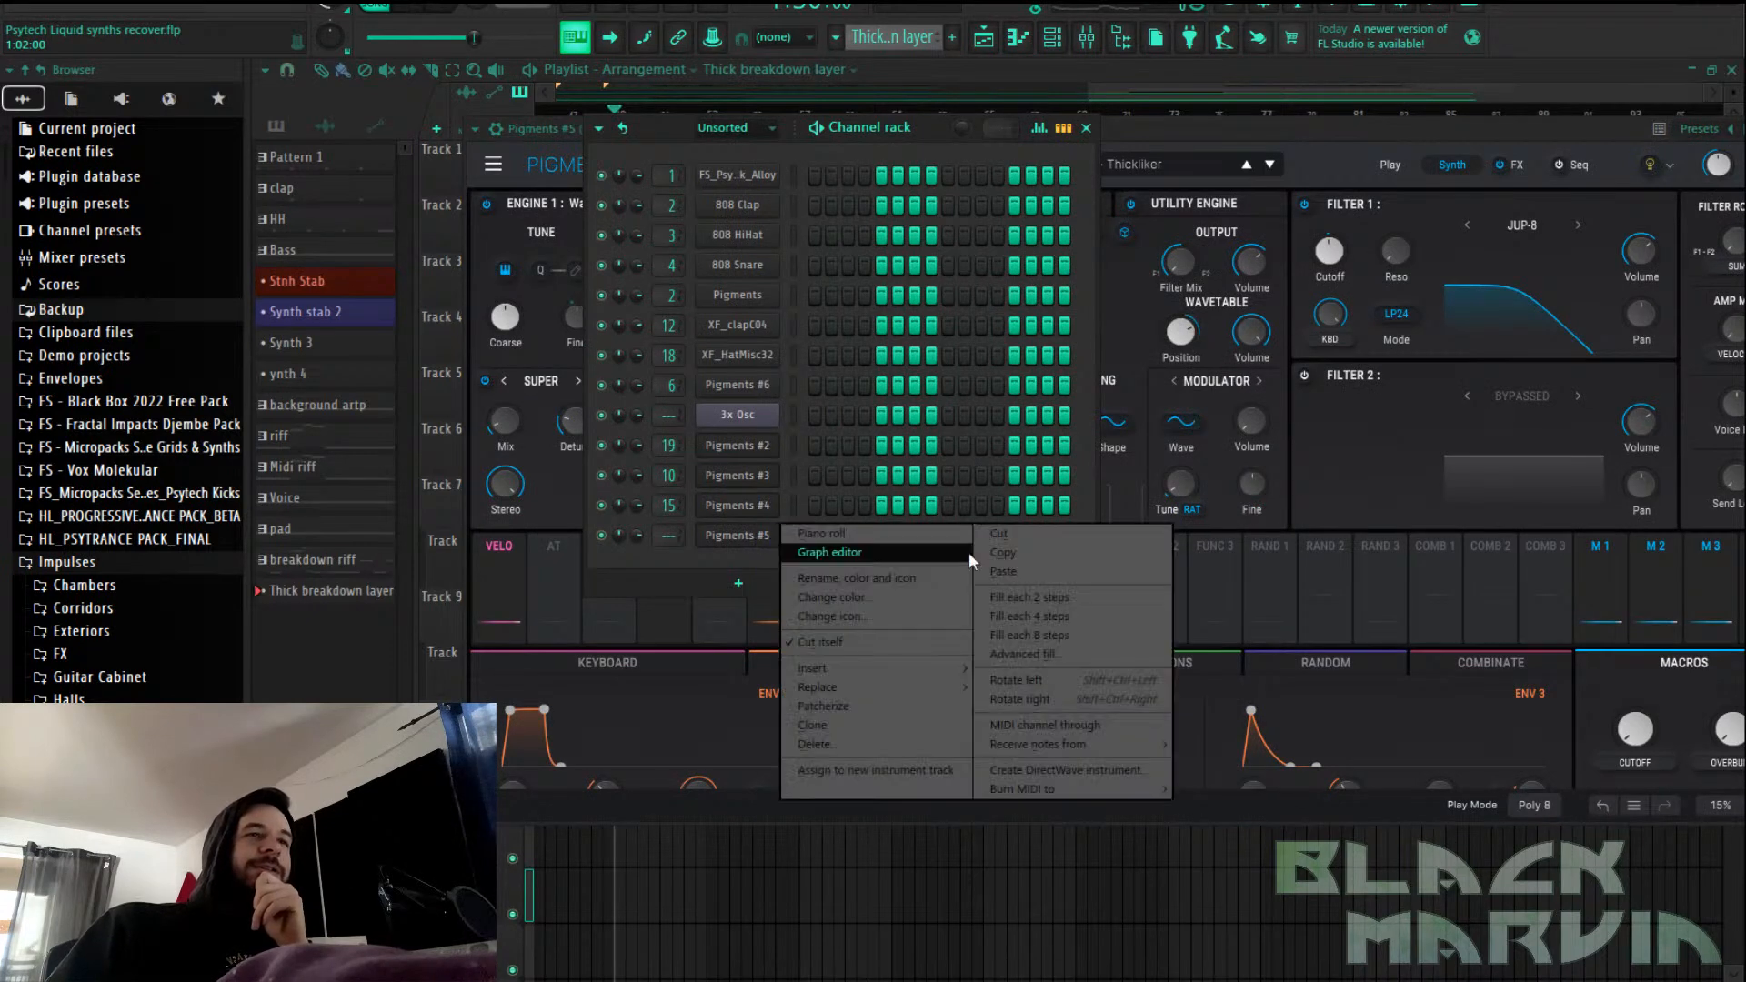
{"action": "left_click", "coordinate": [1056, 572]}
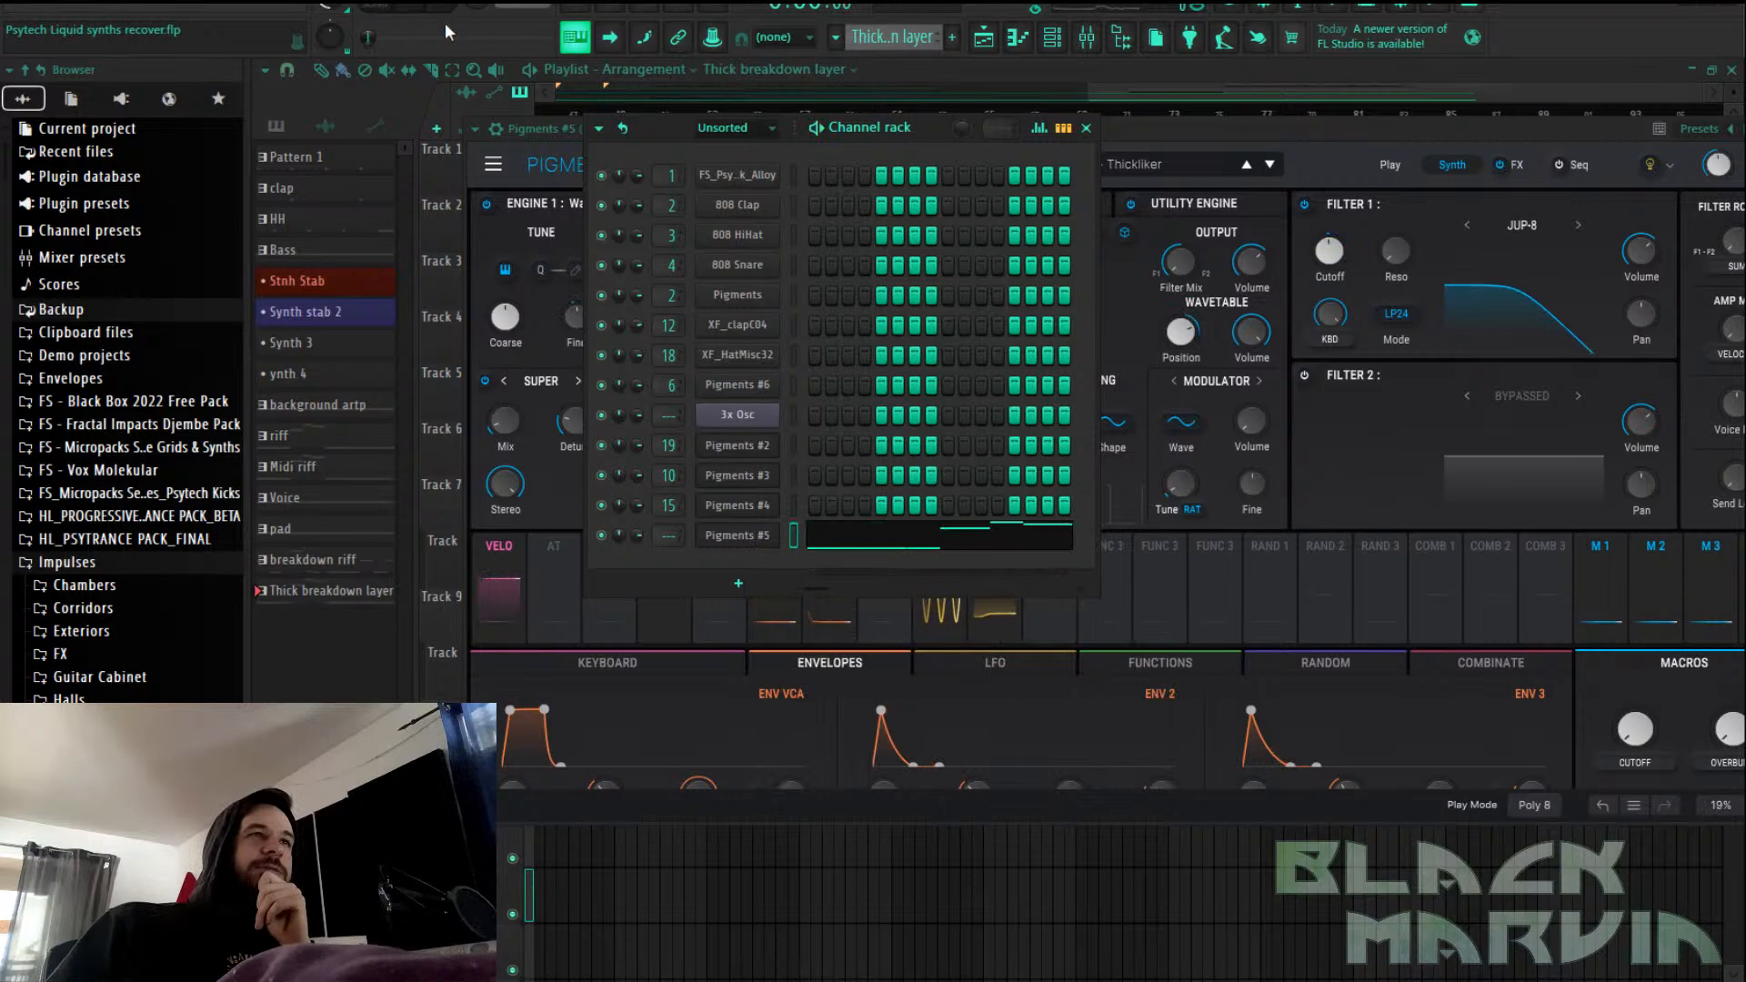
{"action": "left_click", "coordinate": [1053, 46]}
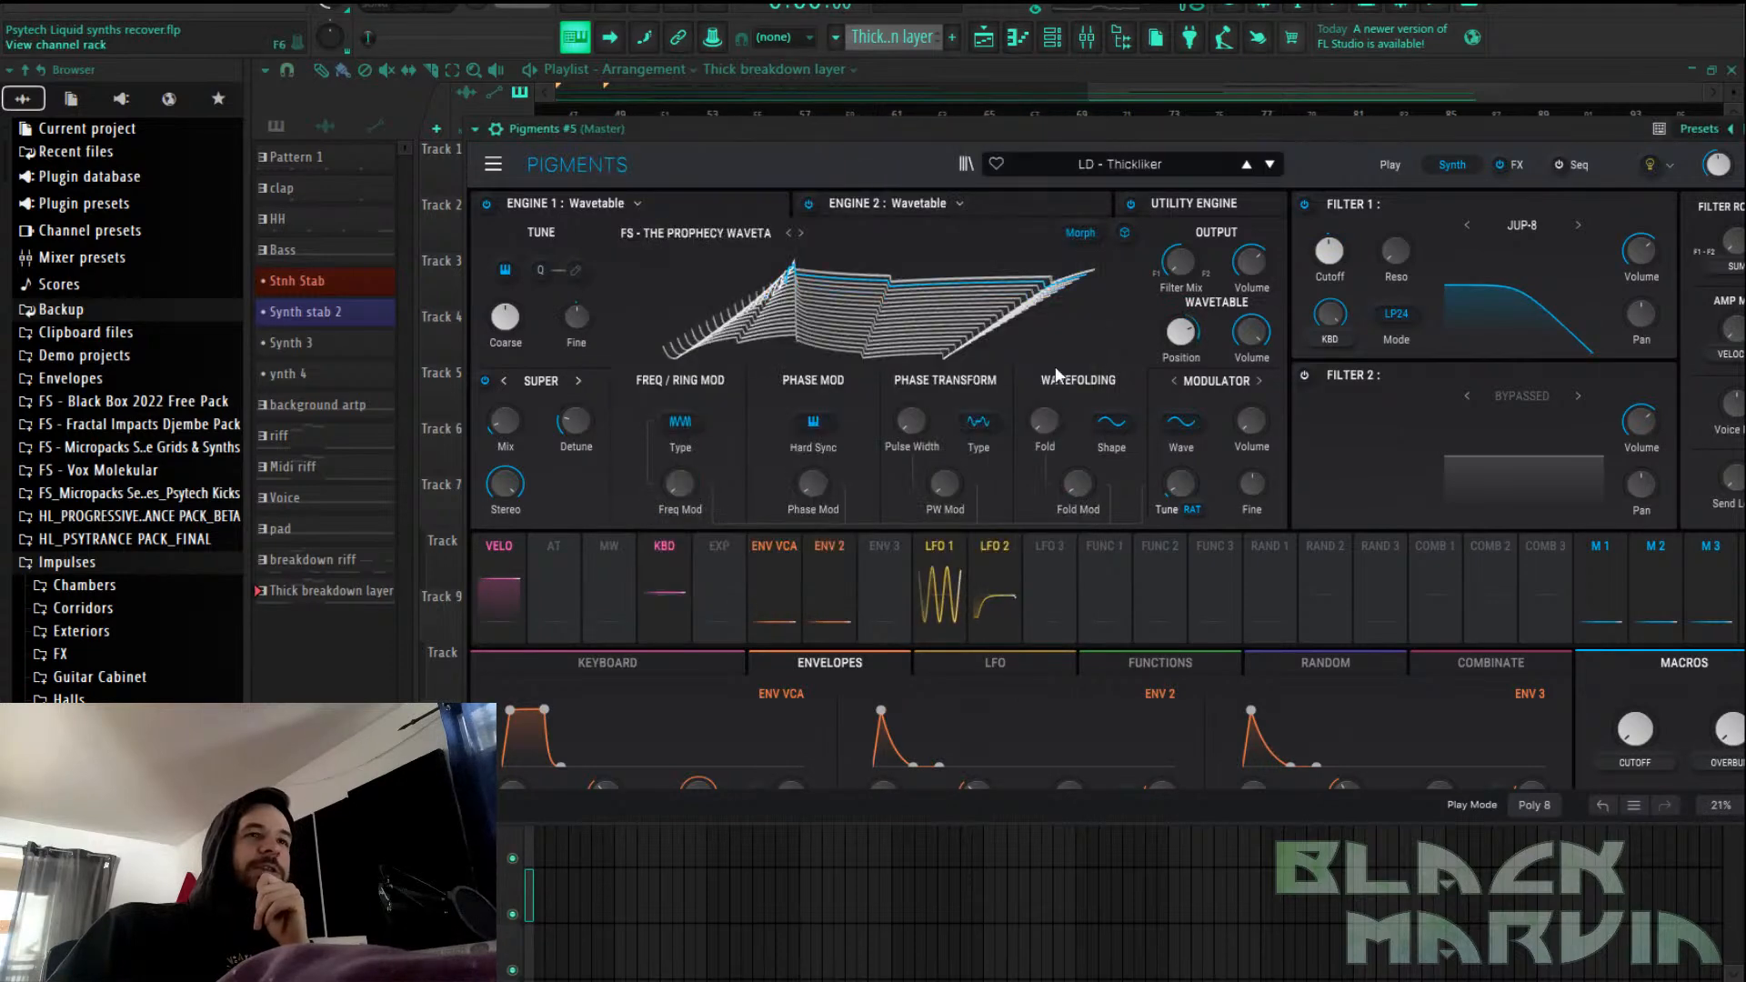
{"action": "left_click", "coordinate": [1020, 39]}
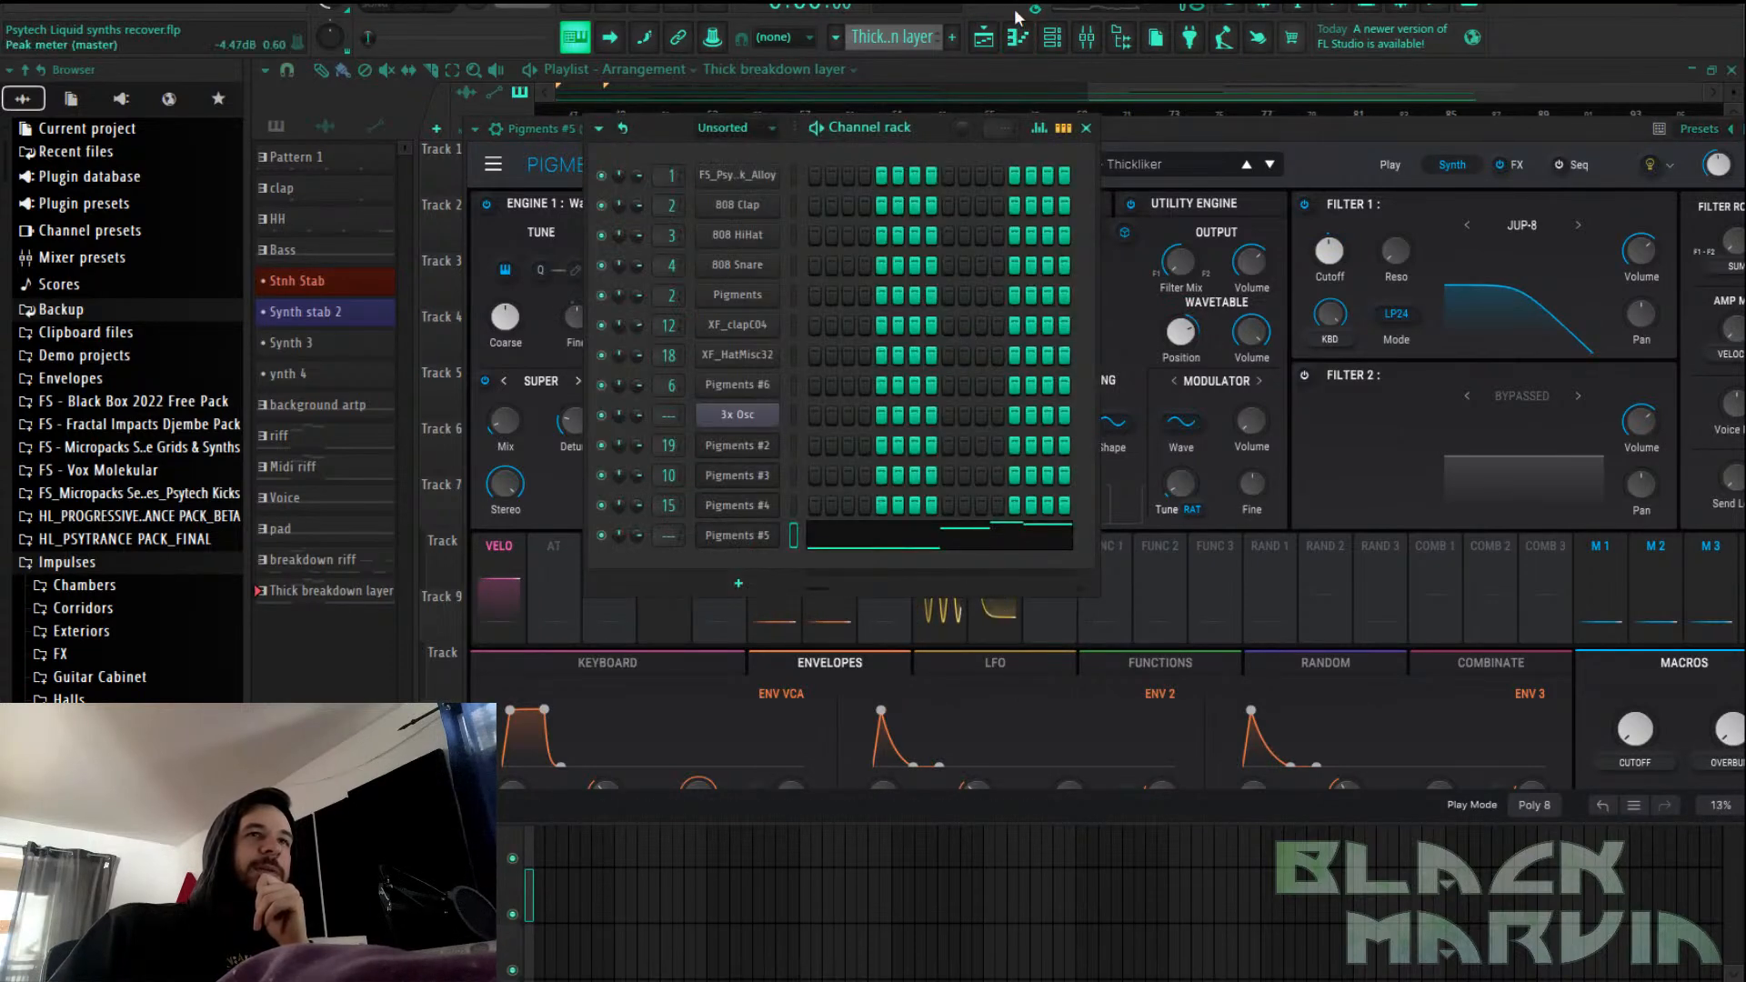
Copy the Pigments #4 notes of the breakdown riff pattern and return to the Thick breakdown layer pattern
{"action": "left_click", "coordinate": [1000, 49]}
{"action": "double_click", "coordinate": [1005, 548]}
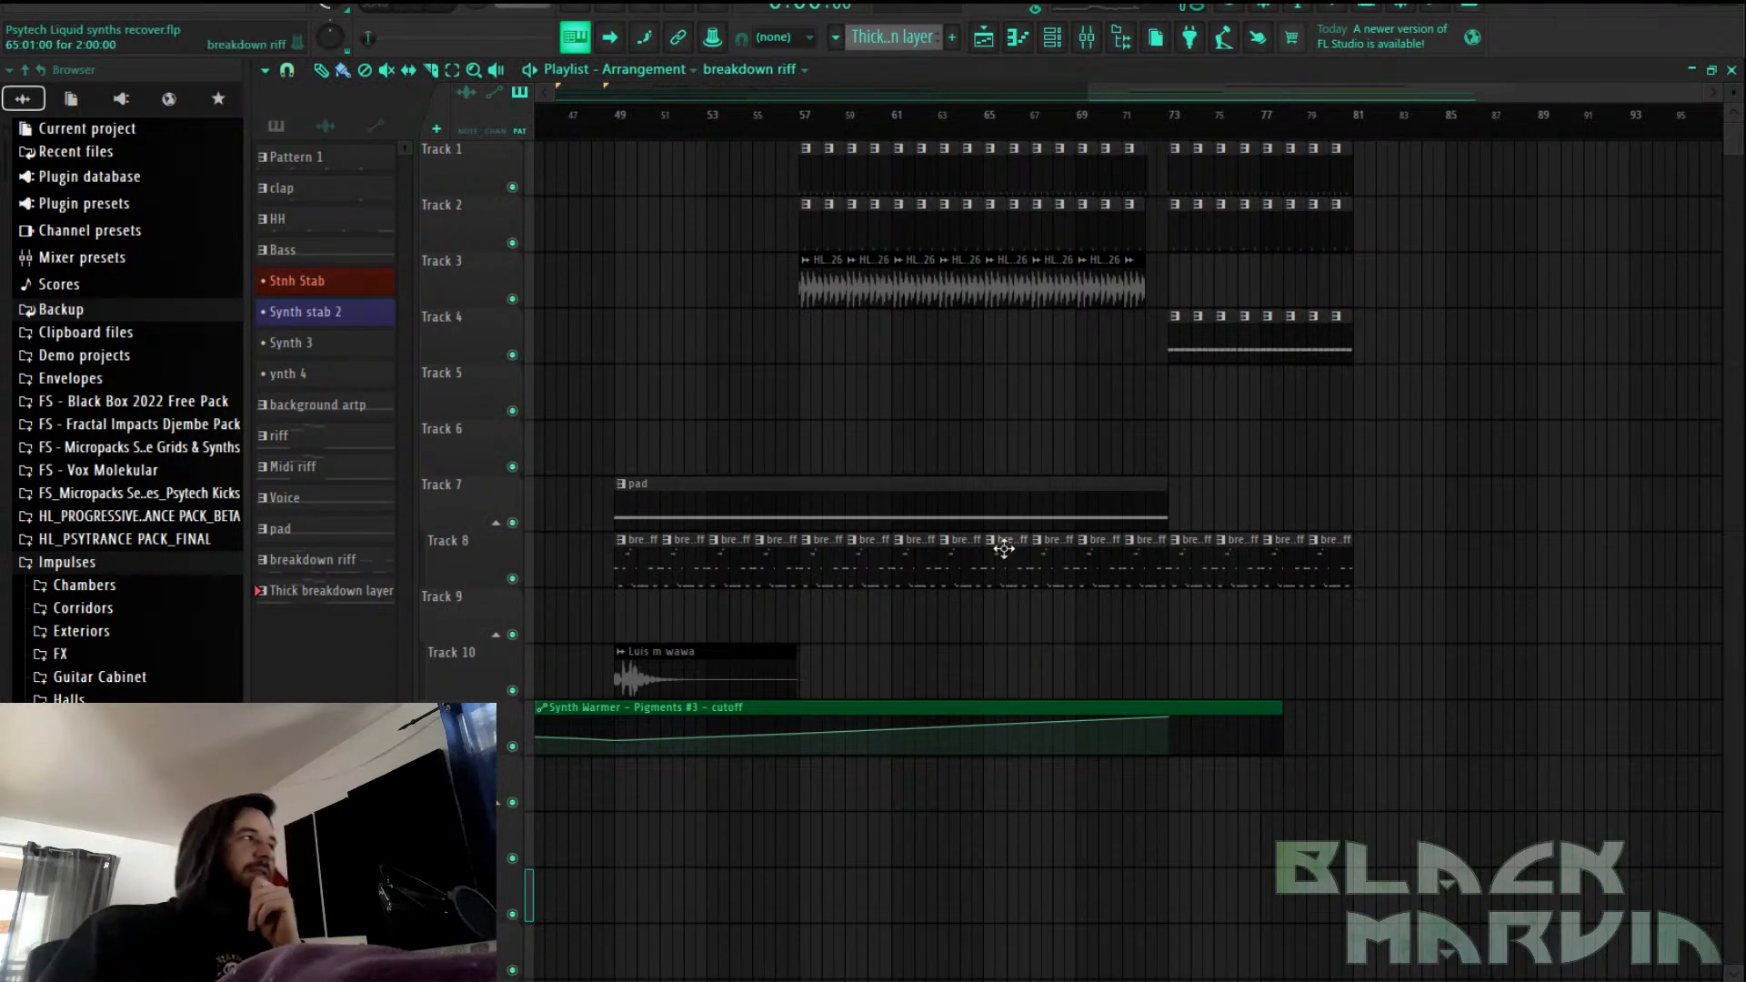
{"action": "left_click_drag", "start_coordinate": [963, 152], "coordinate": [241, 777]}
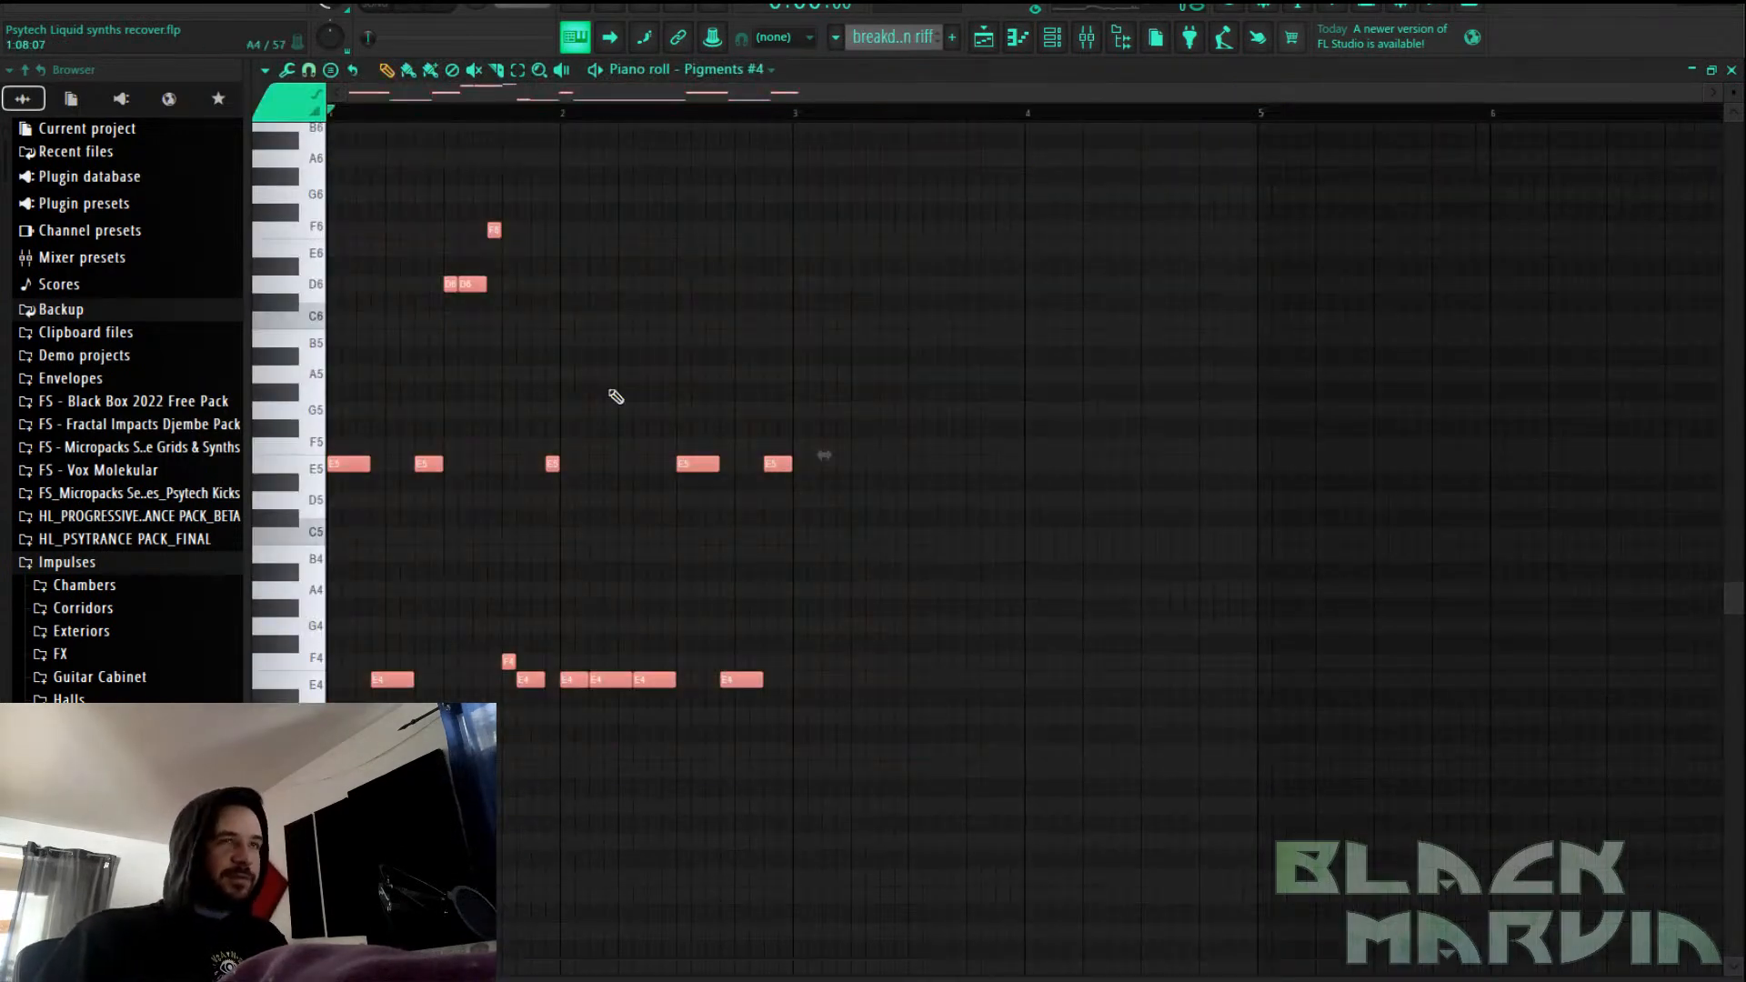
{"action": "left_click", "coordinate": [887, 44]}
{"action": "left_click", "coordinate": [973, 312]}
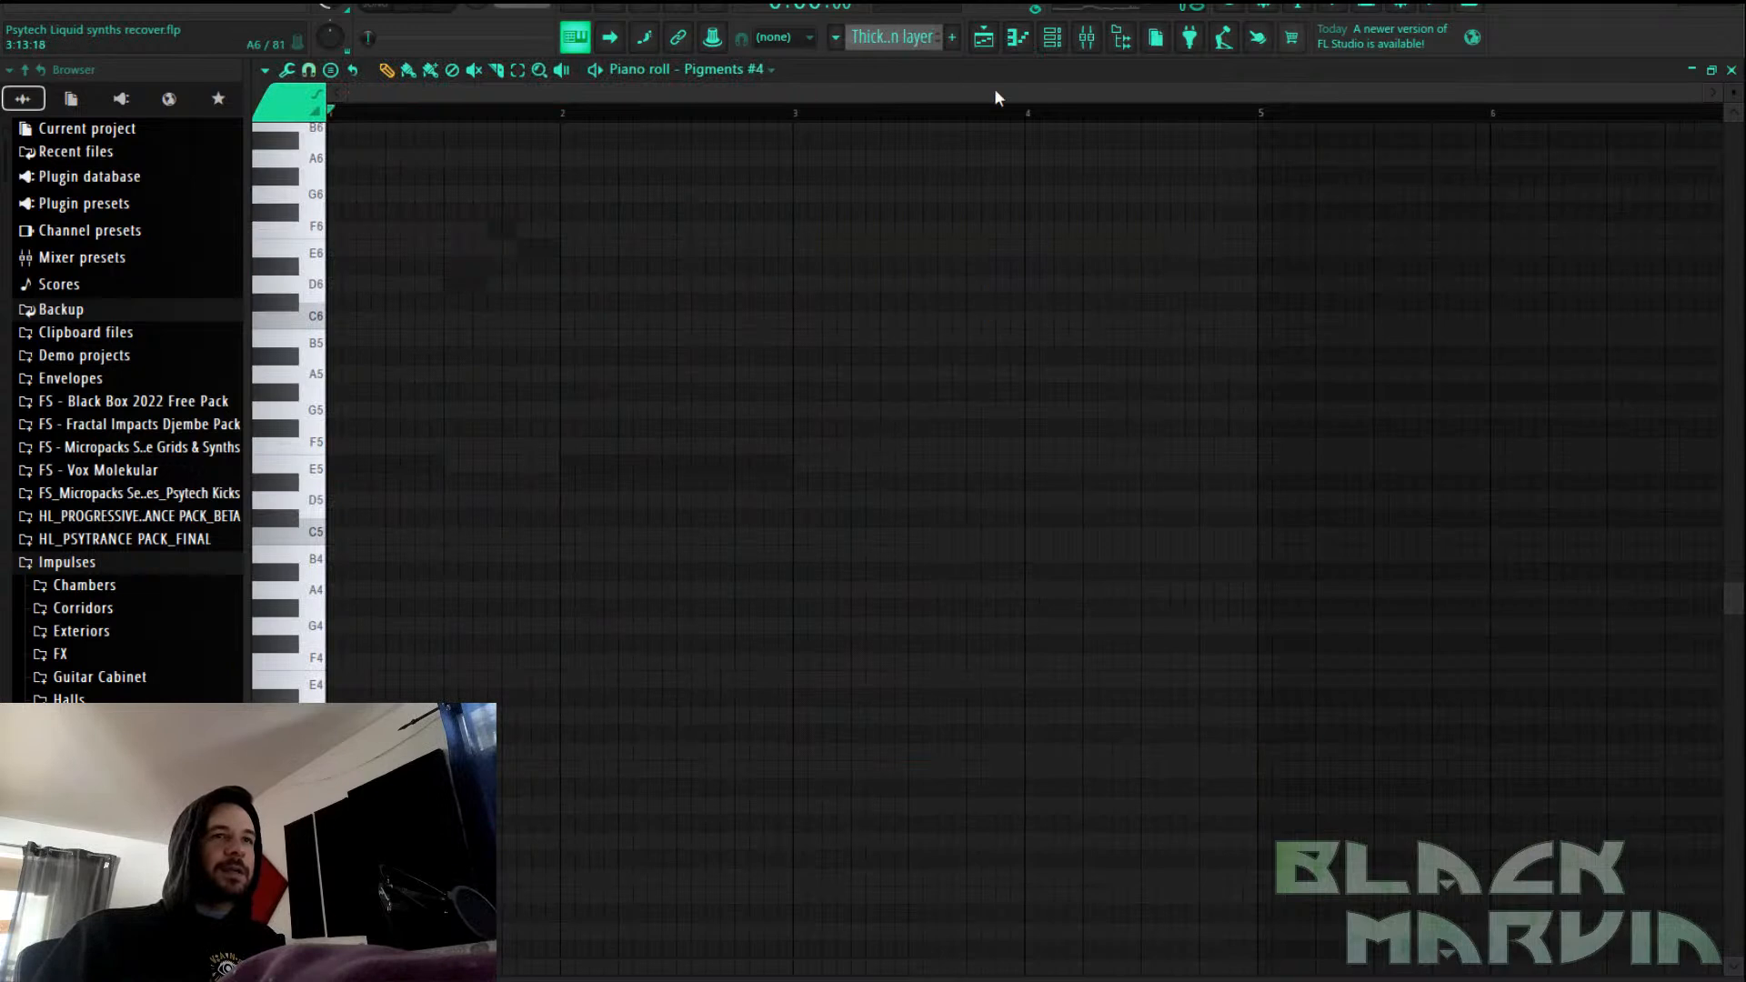
Replace the Pigments #5 notes with the copied breakdown riff notes and play the pattern
{"action": "left_click", "coordinate": [1055, 46]}
{"action": "right_click", "coordinate": [778, 527]}
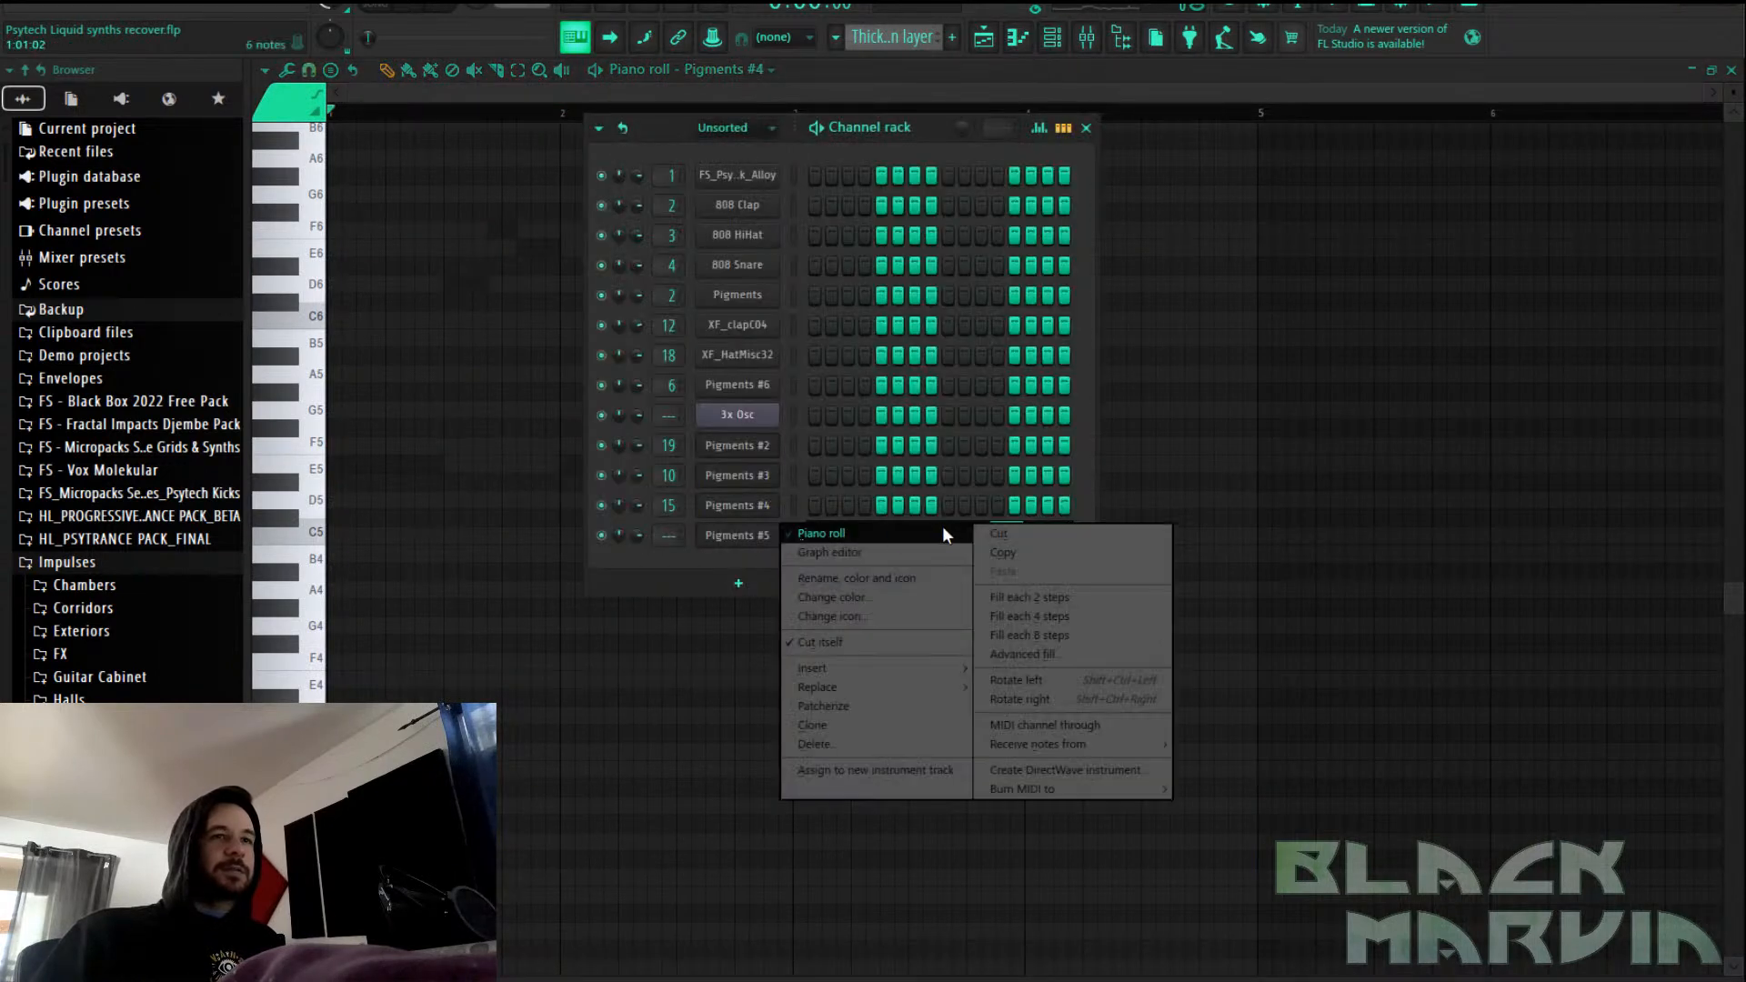
{"action": "left_click", "coordinate": [918, 531]}
{"action": "left_click_drag", "start_coordinate": [1073, 186], "coordinate": [414, 544]}
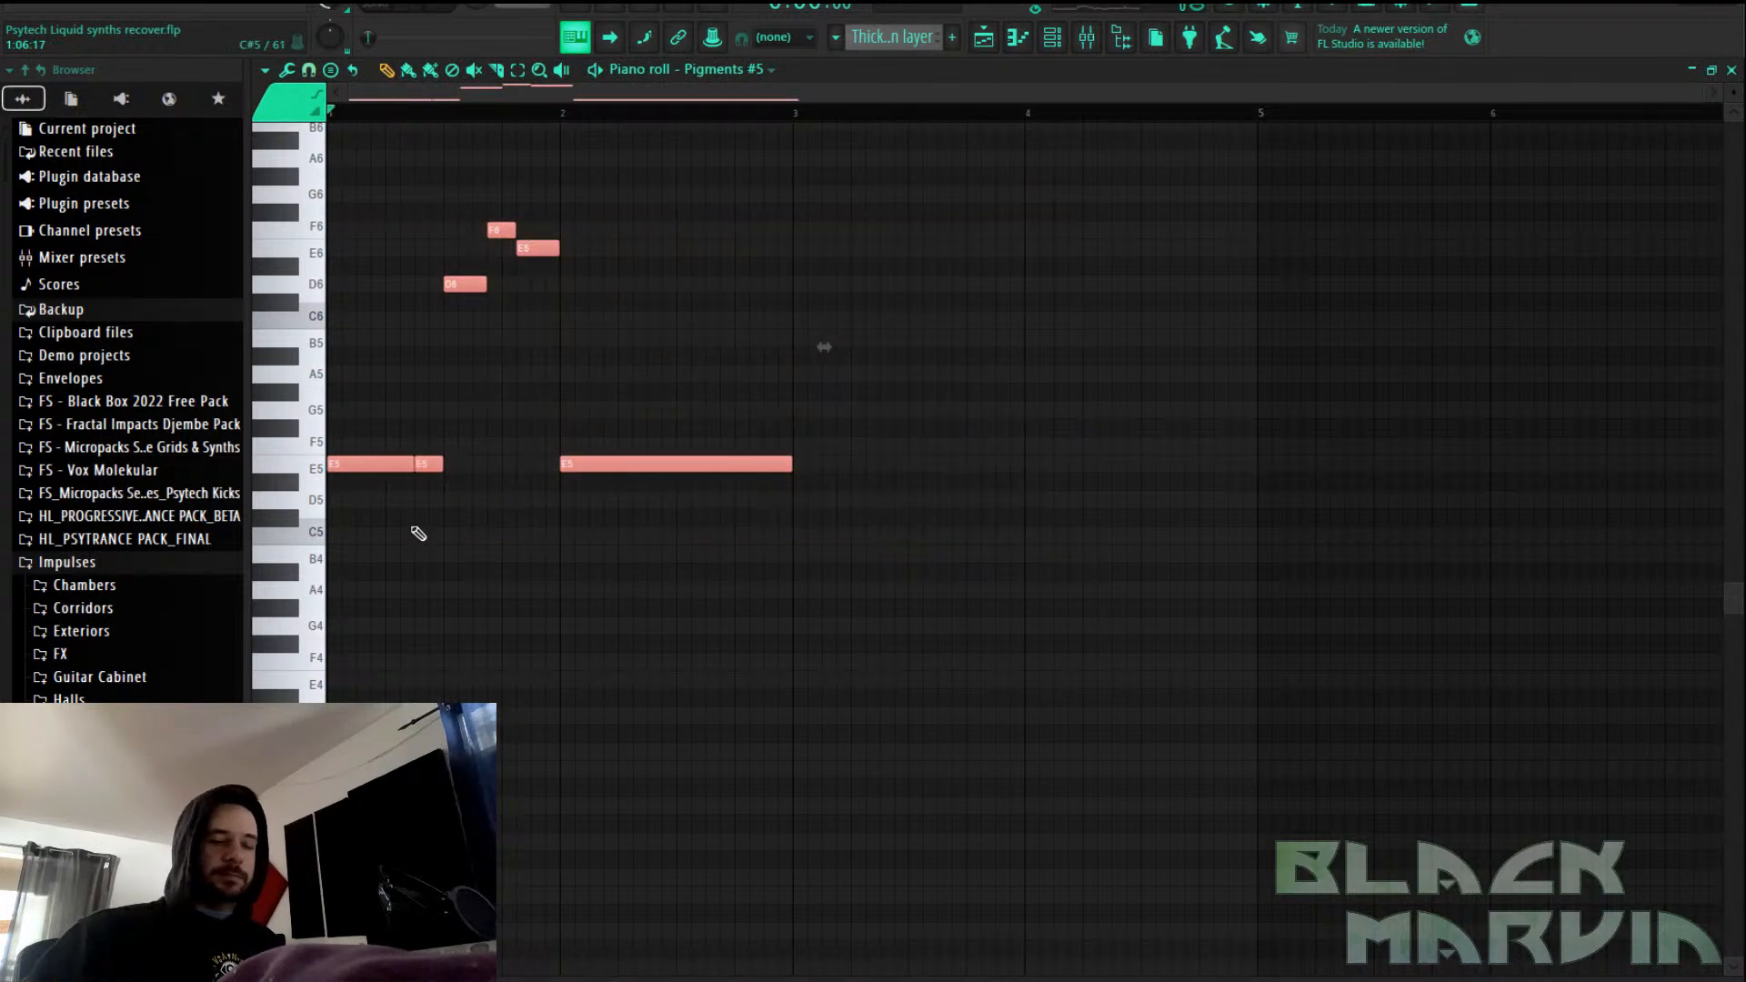
{"action": "key", "text": "Delete"}
{"action": "key", "text": "ctrl+v"}
{"action": "key", "text": "space"}
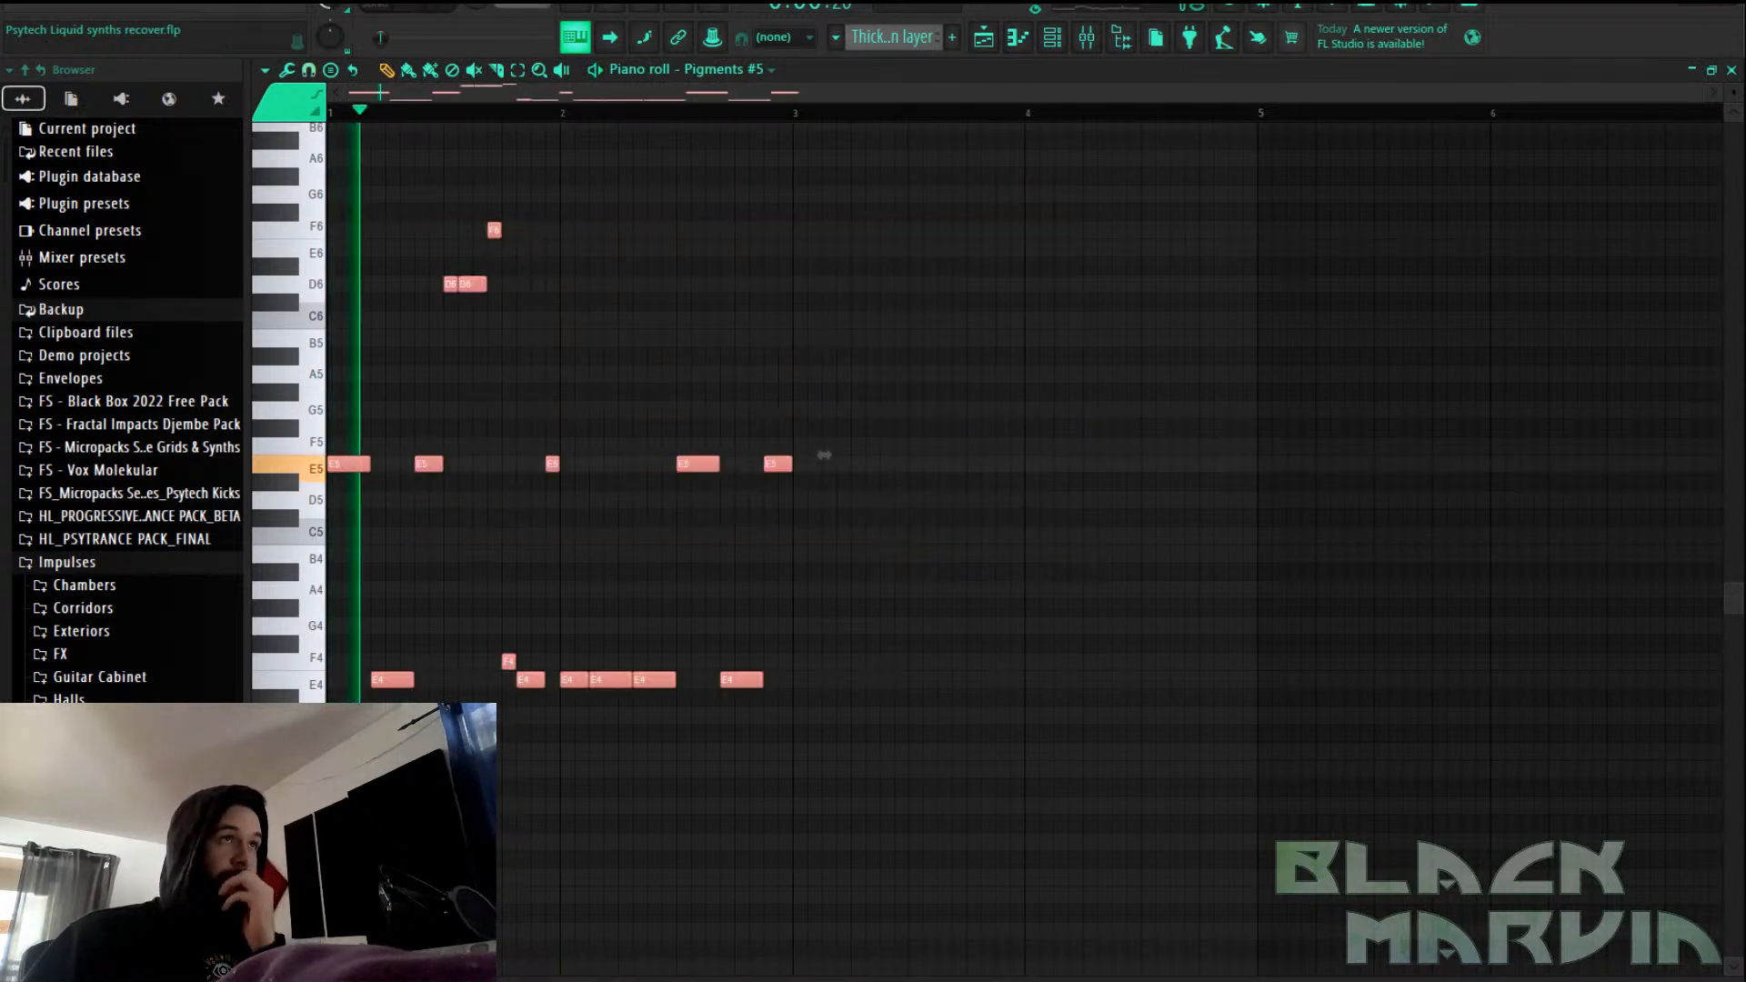
{"action": "key", "text": "space"}
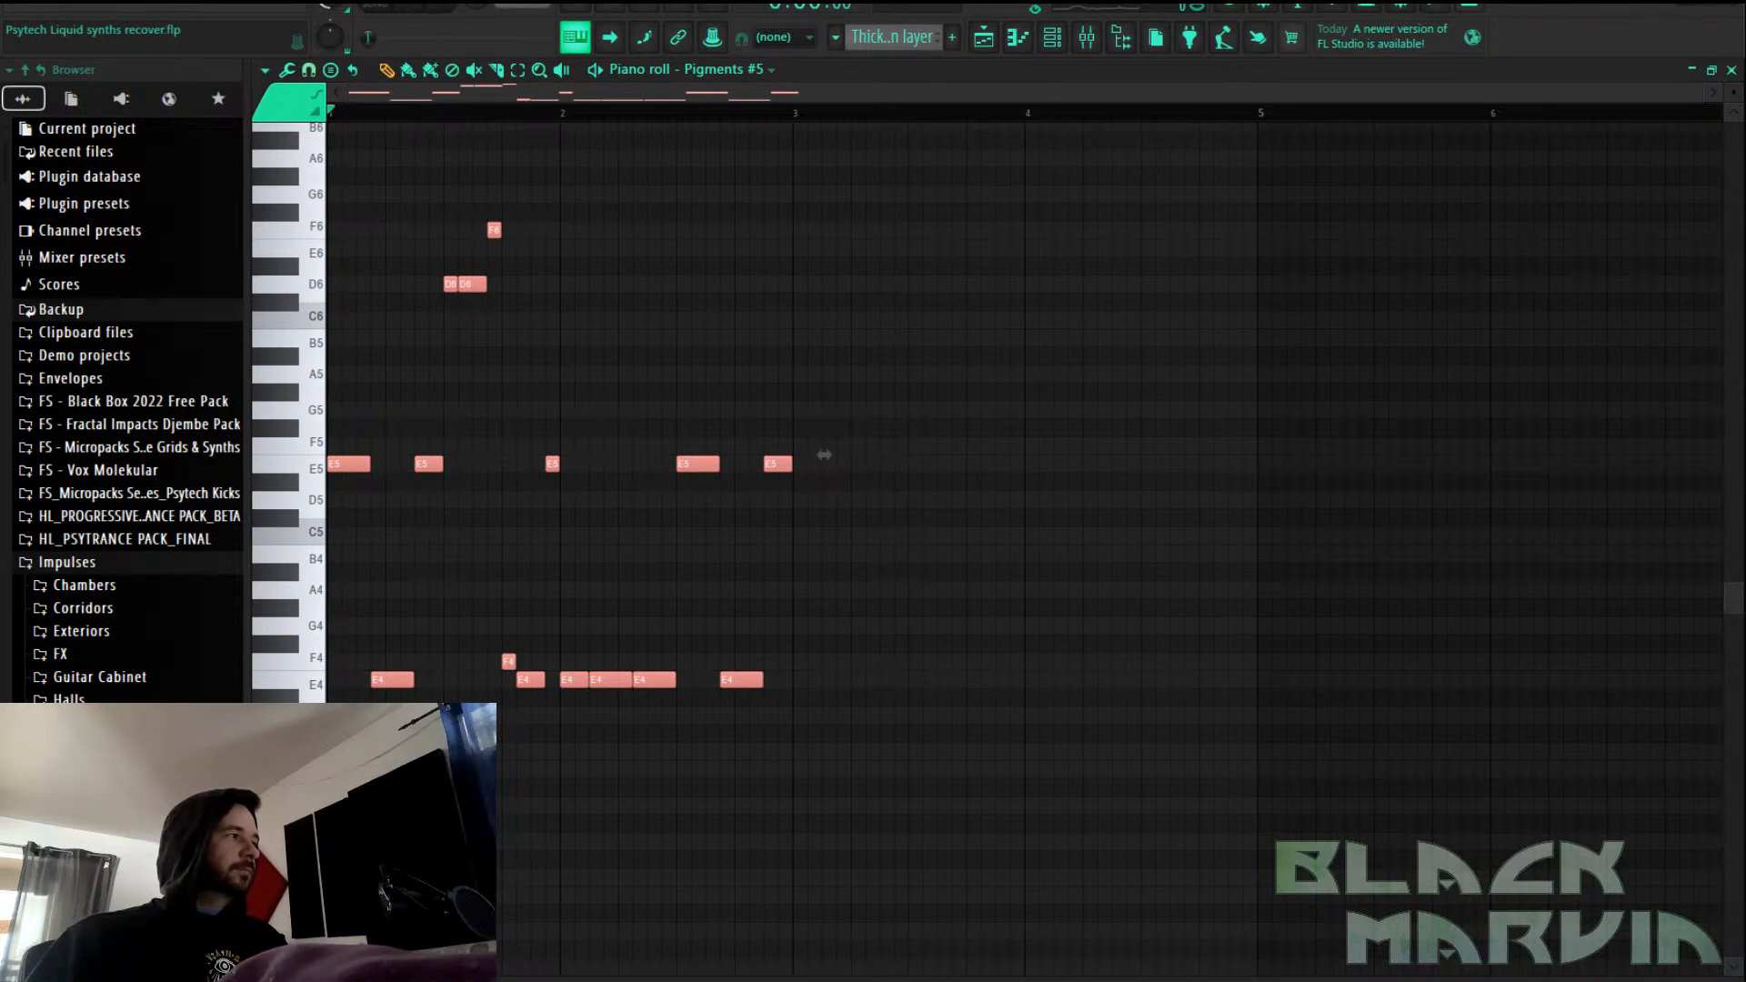
Audition the Cutoff macro of LD - Thickliker in Pigments #5 during playback, ending at 0
{"action": "key", "text": "space"}
{"action": "key", "text": "F6"}
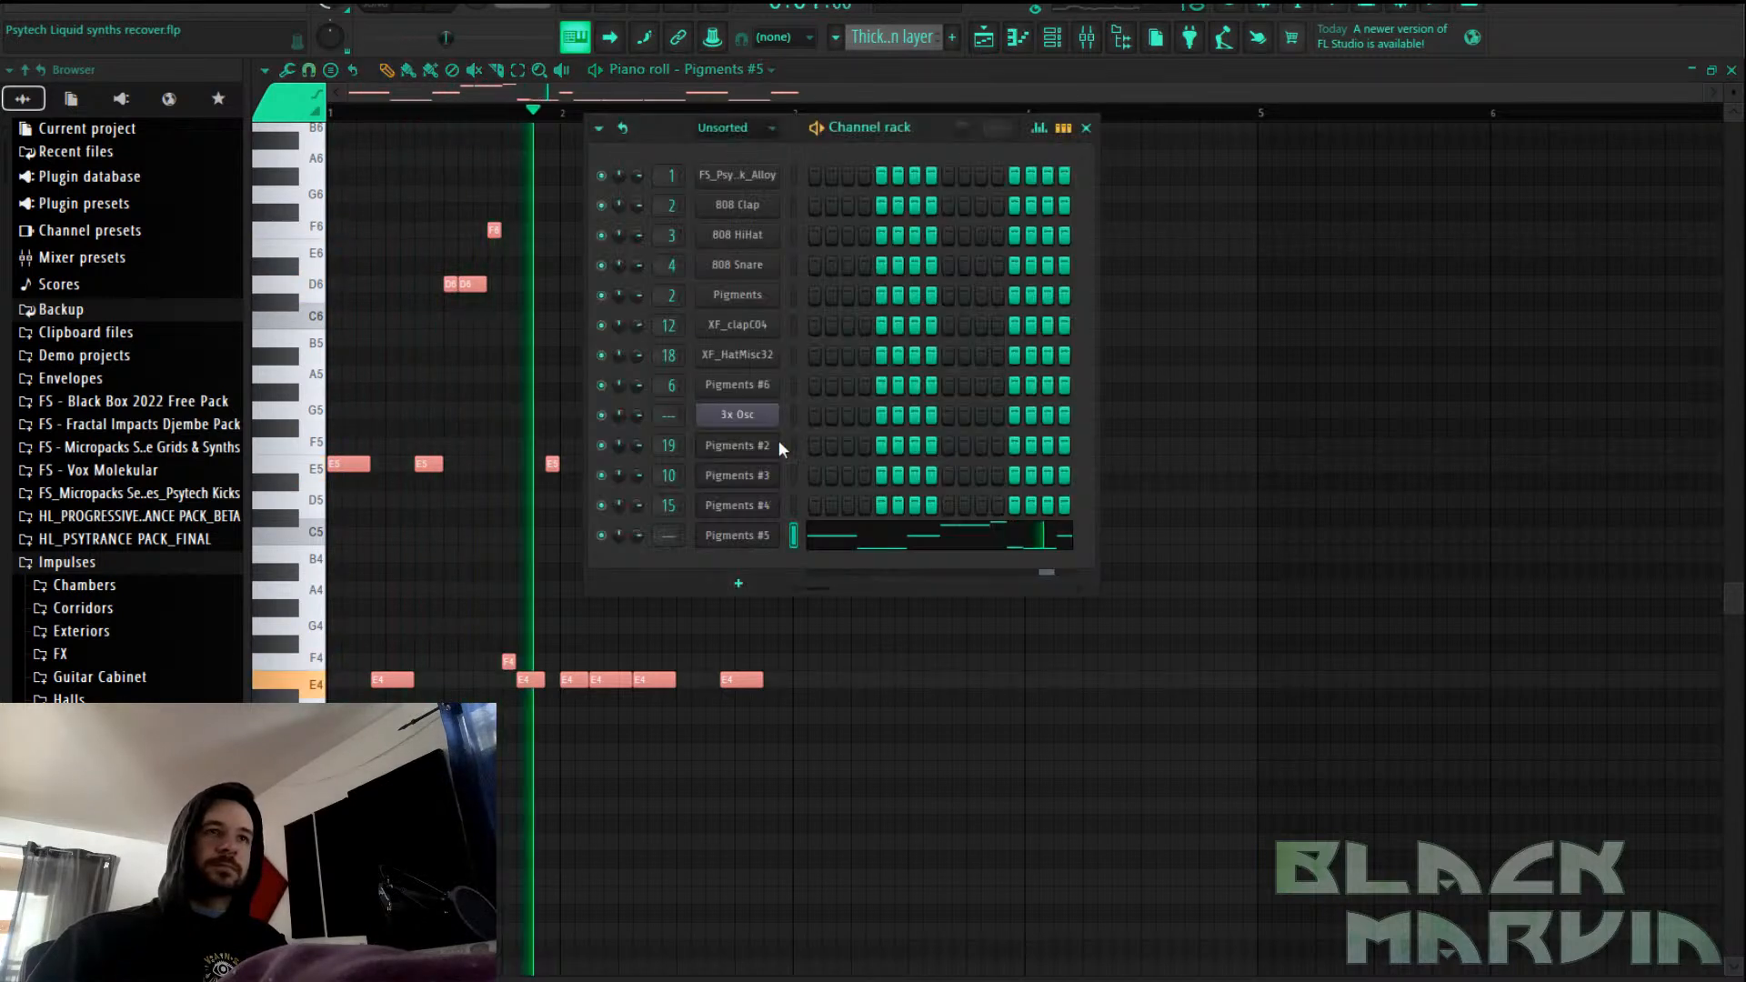
{"action": "left_click", "coordinate": [738, 535]}
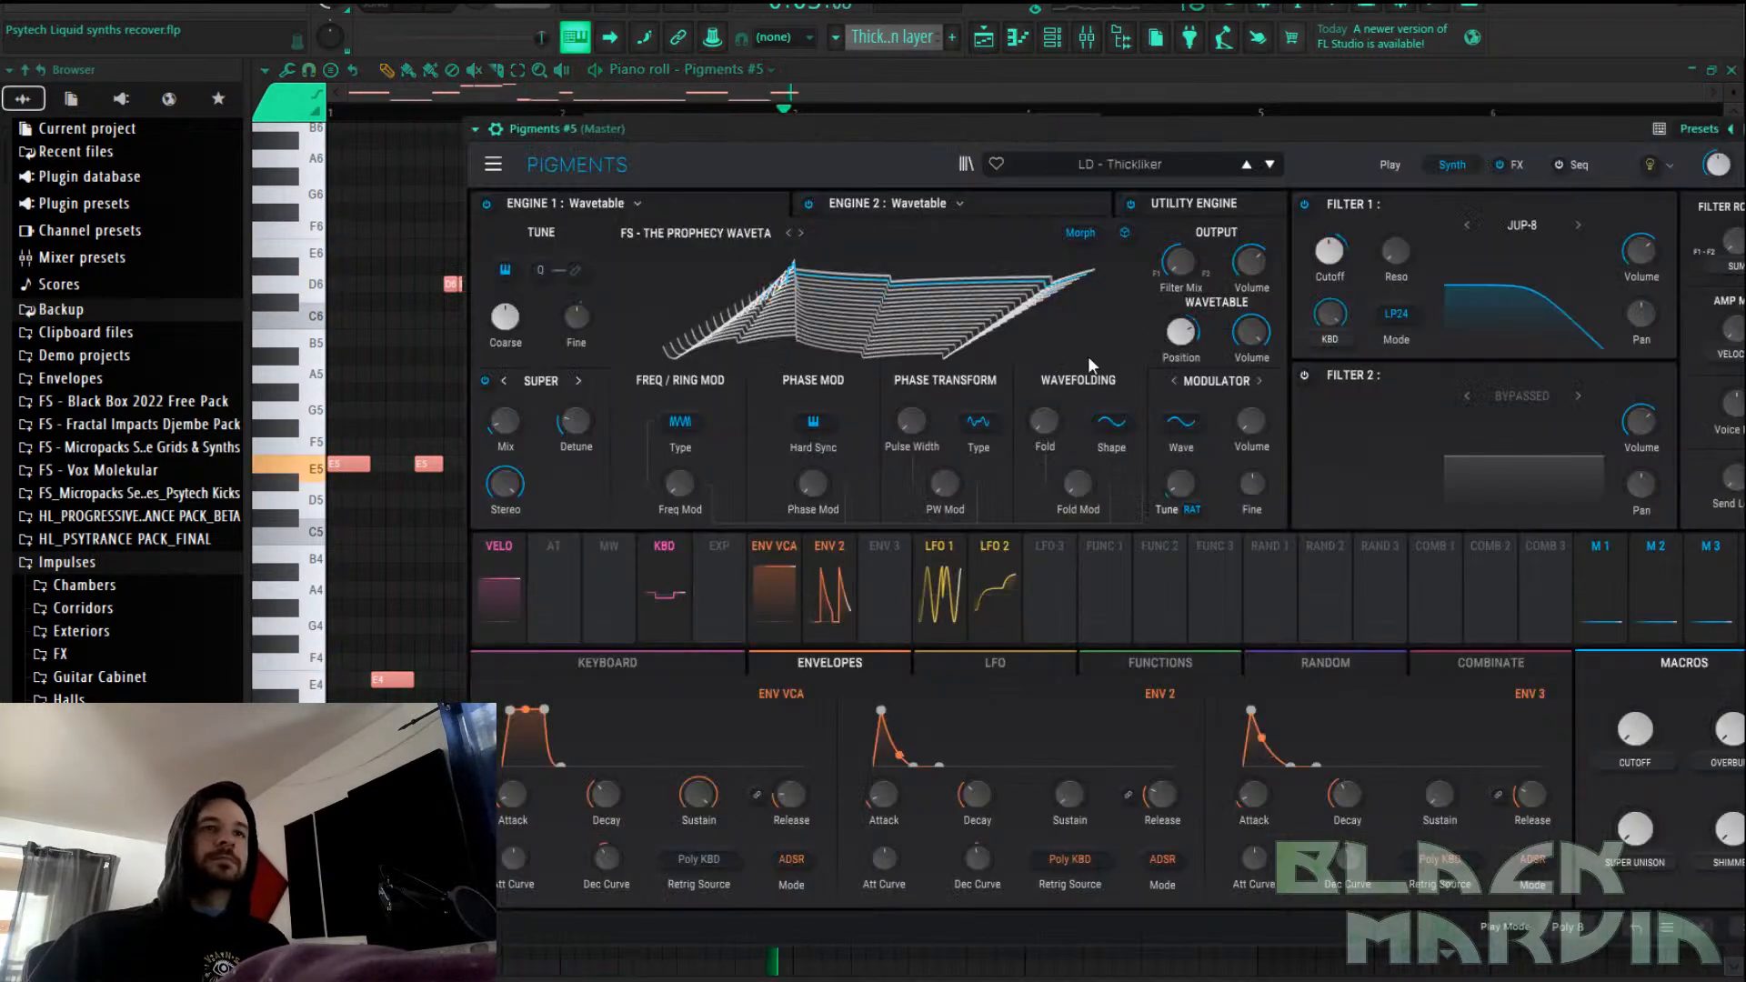
{"action": "left_click_drag", "start_coordinate": [1636, 732], "coordinate": [1636, 637]}
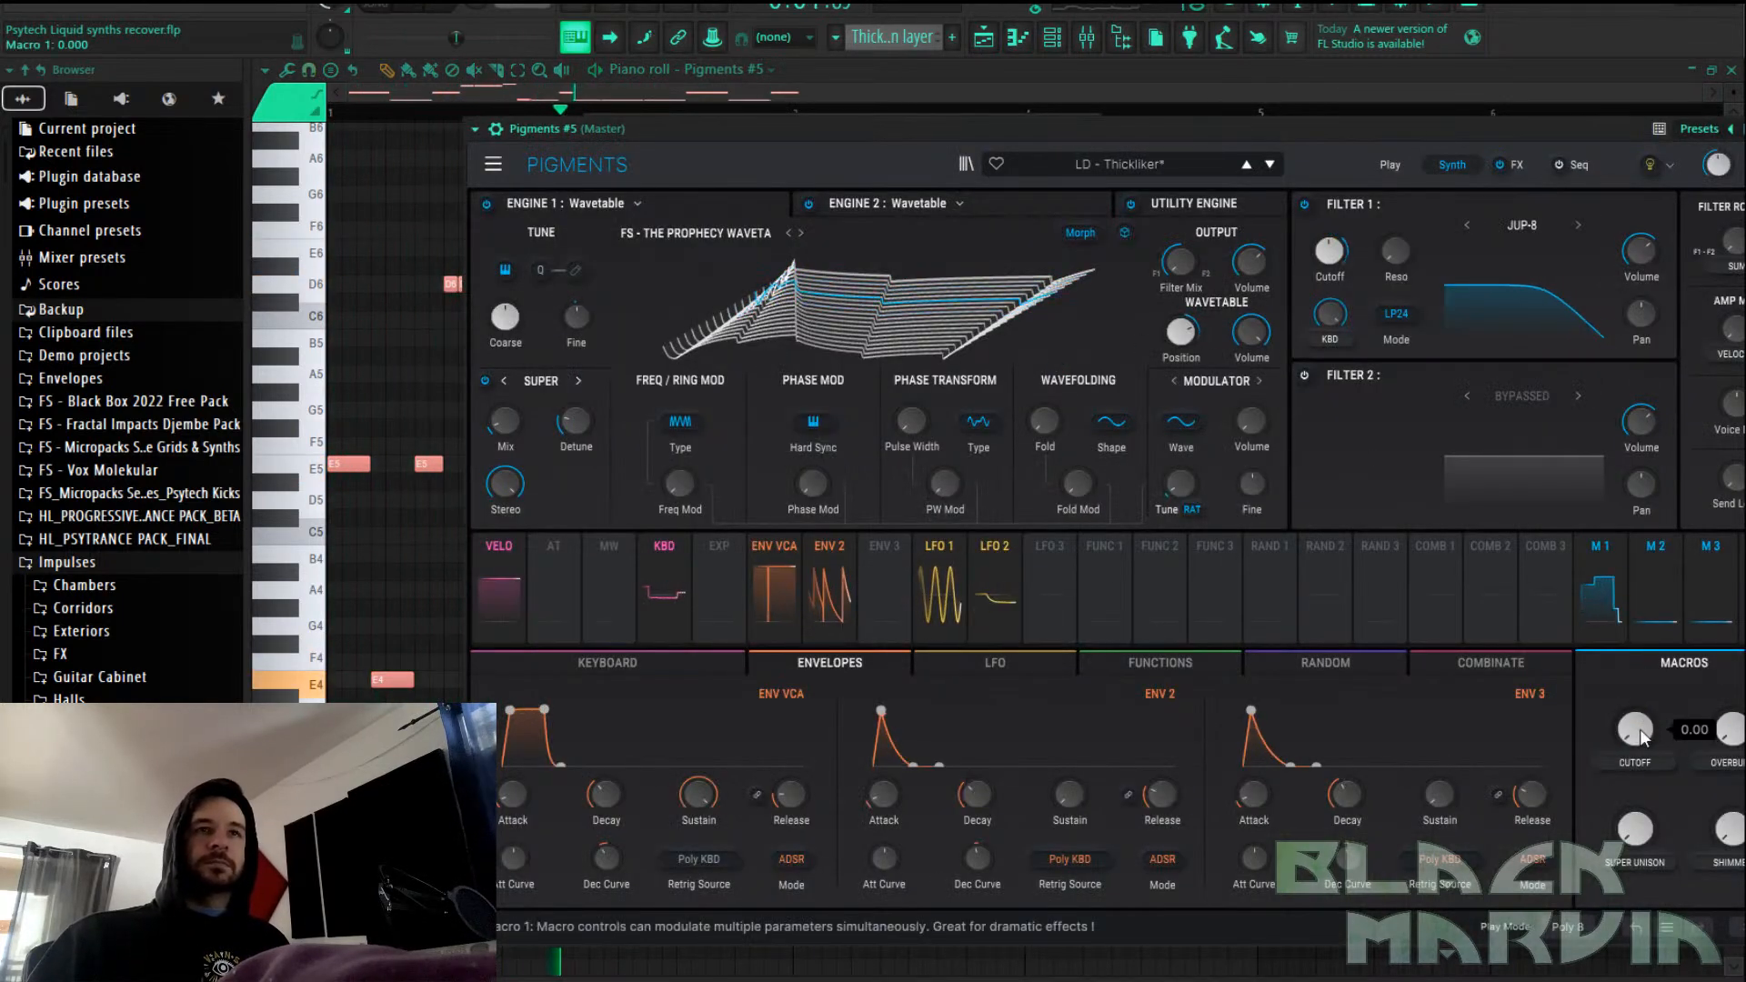
Transpose the Pigments #5 notes of the Thick breakdown layer pattern down one octave
{"action": "left_click", "coordinate": [564, 100]}
{"action": "key", "text": "ctrl+Down"}
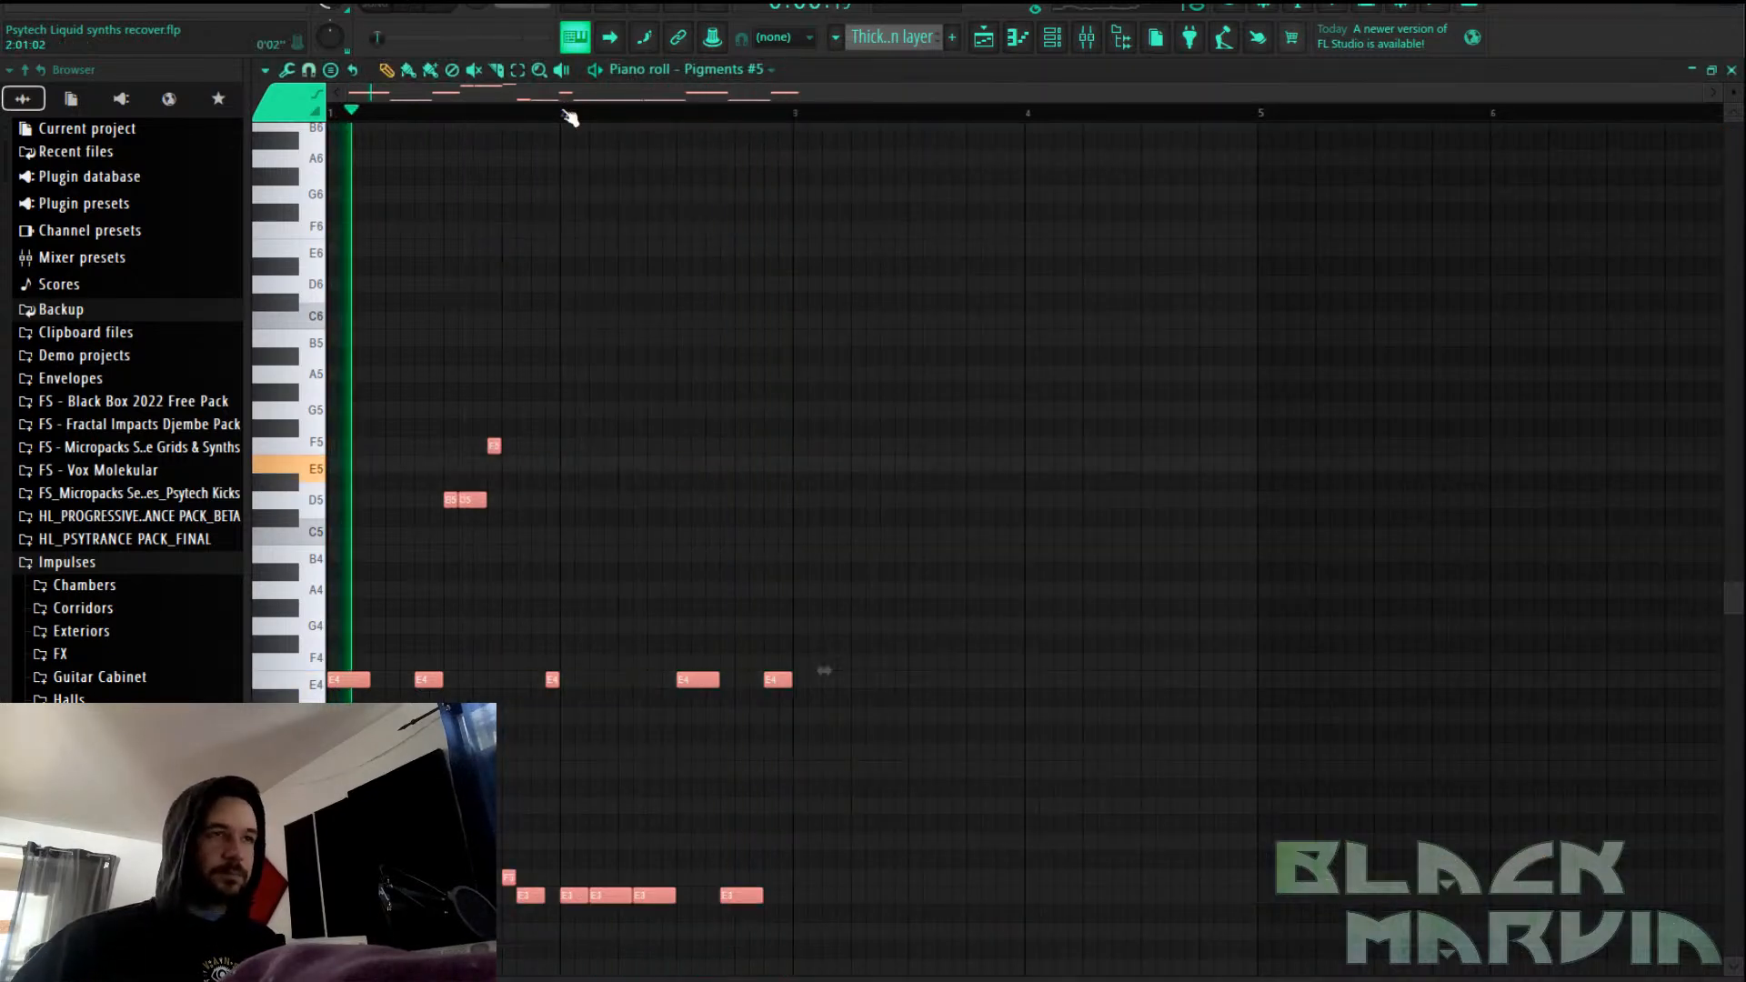
{"action": "left_click", "coordinate": [1053, 41]}
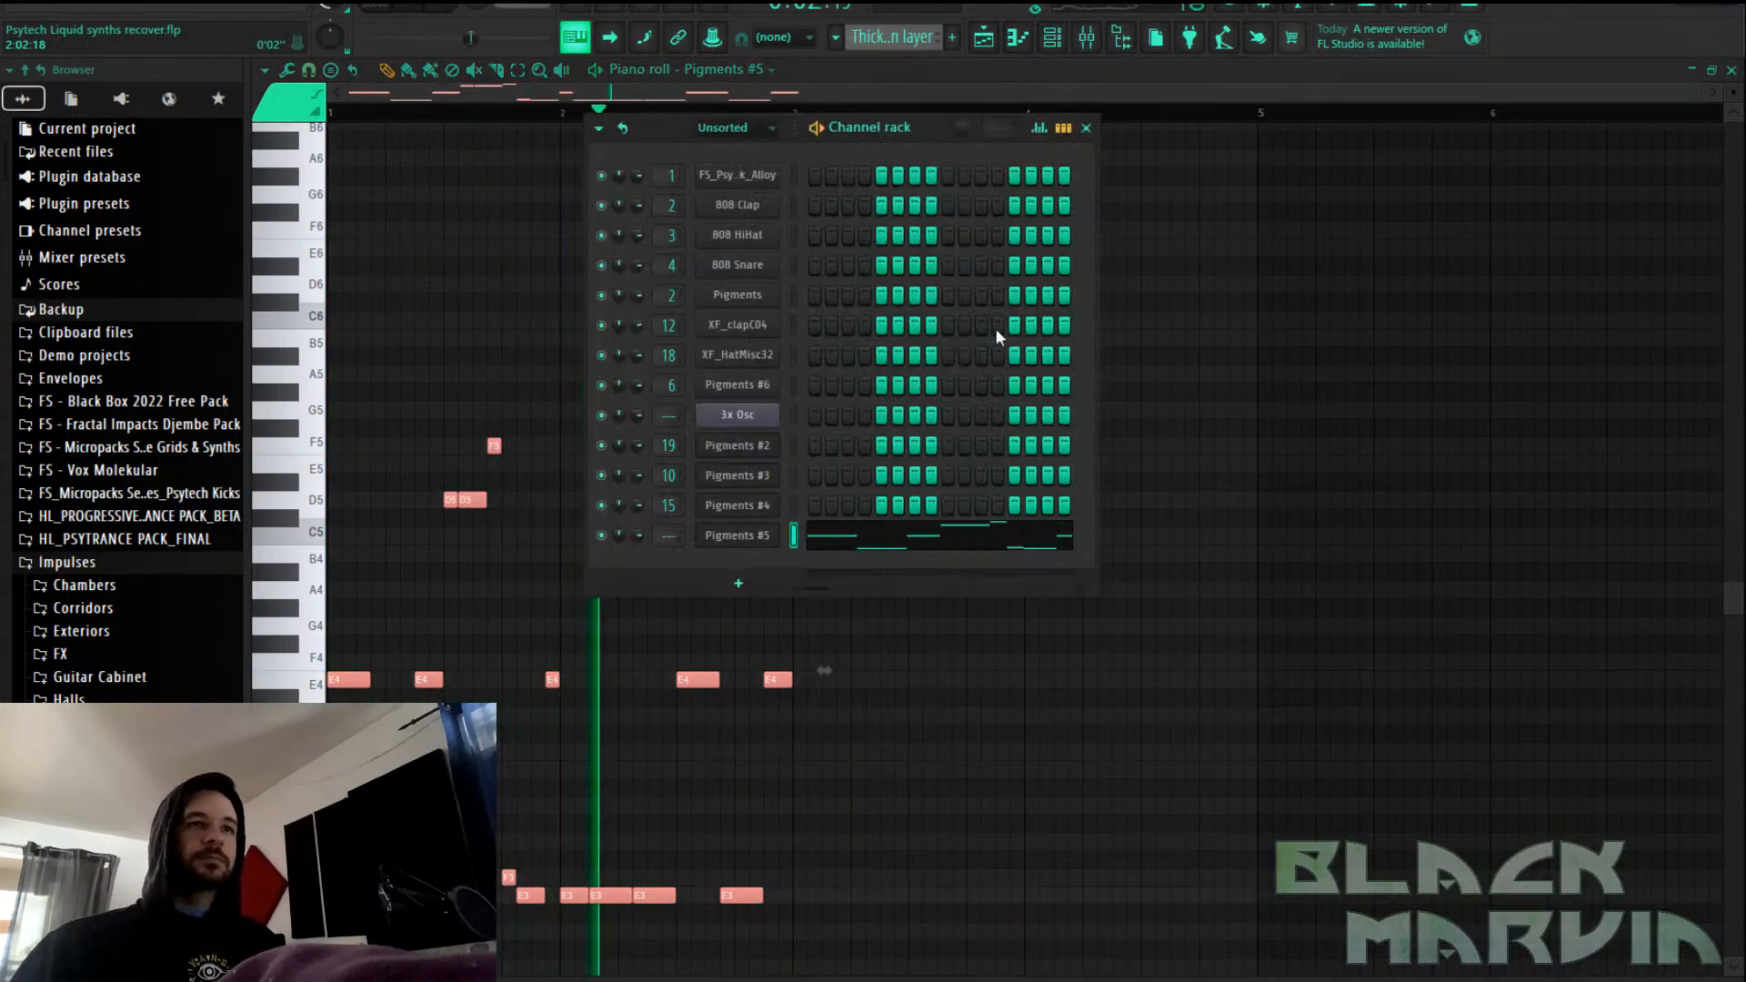
Place consecutive Thick breakdown layer clips on Track 6 from bar 57 to bar 69 and play the arrangement
{"action": "left_click", "coordinate": [983, 37]}
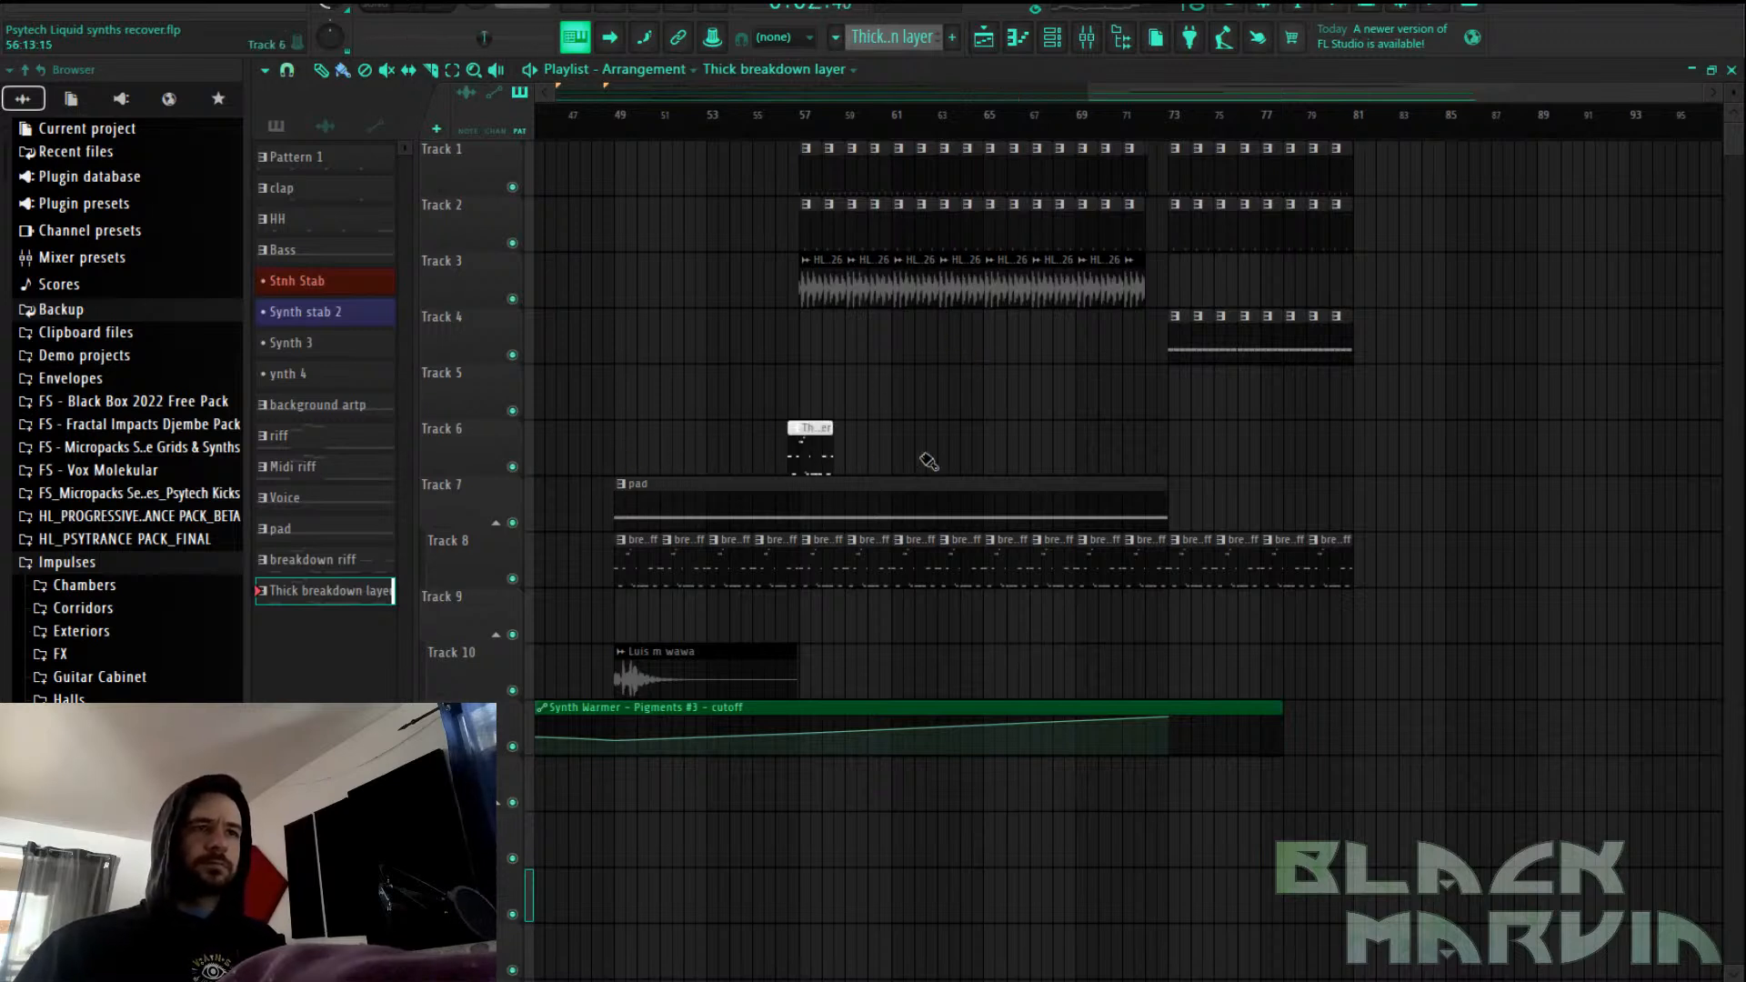
{"action": "left_click_drag", "start_coordinate": [865, 462], "coordinate": [1039, 457]}
{"action": "right_click", "coordinate": [1050, 458]}
{"action": "left_click_drag", "start_coordinate": [805, 454], "coordinate": [1042, 446]}
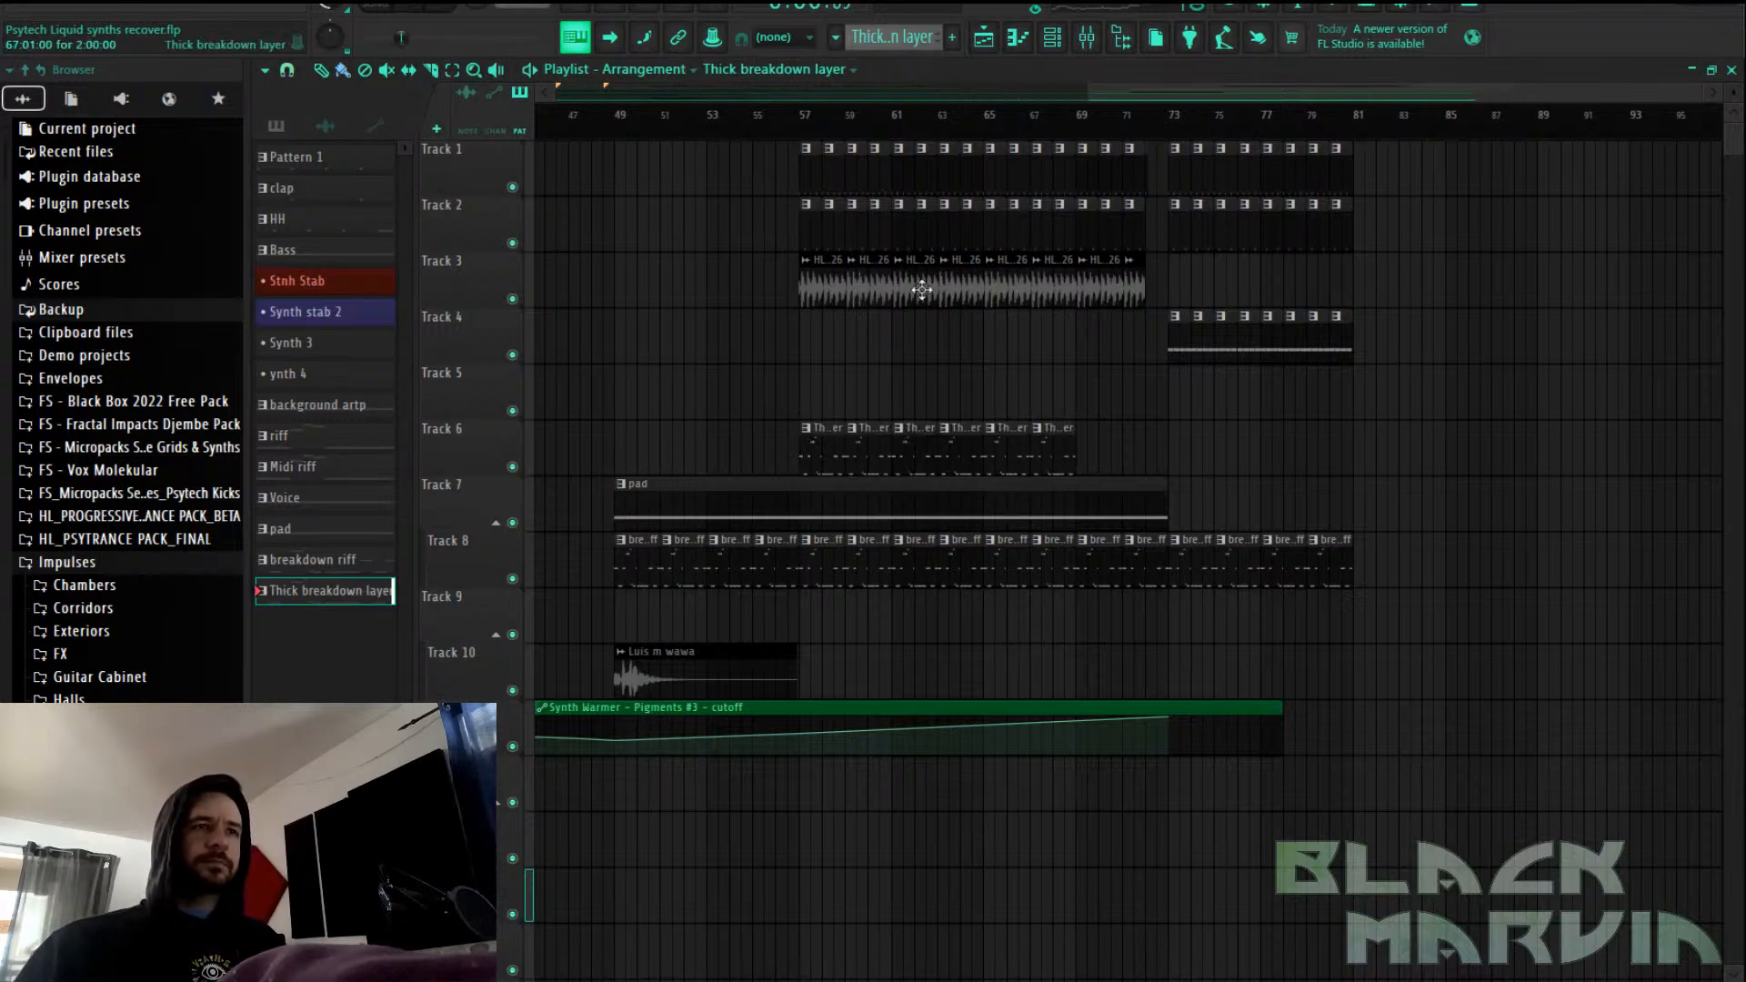
{"action": "key", "text": "space"}
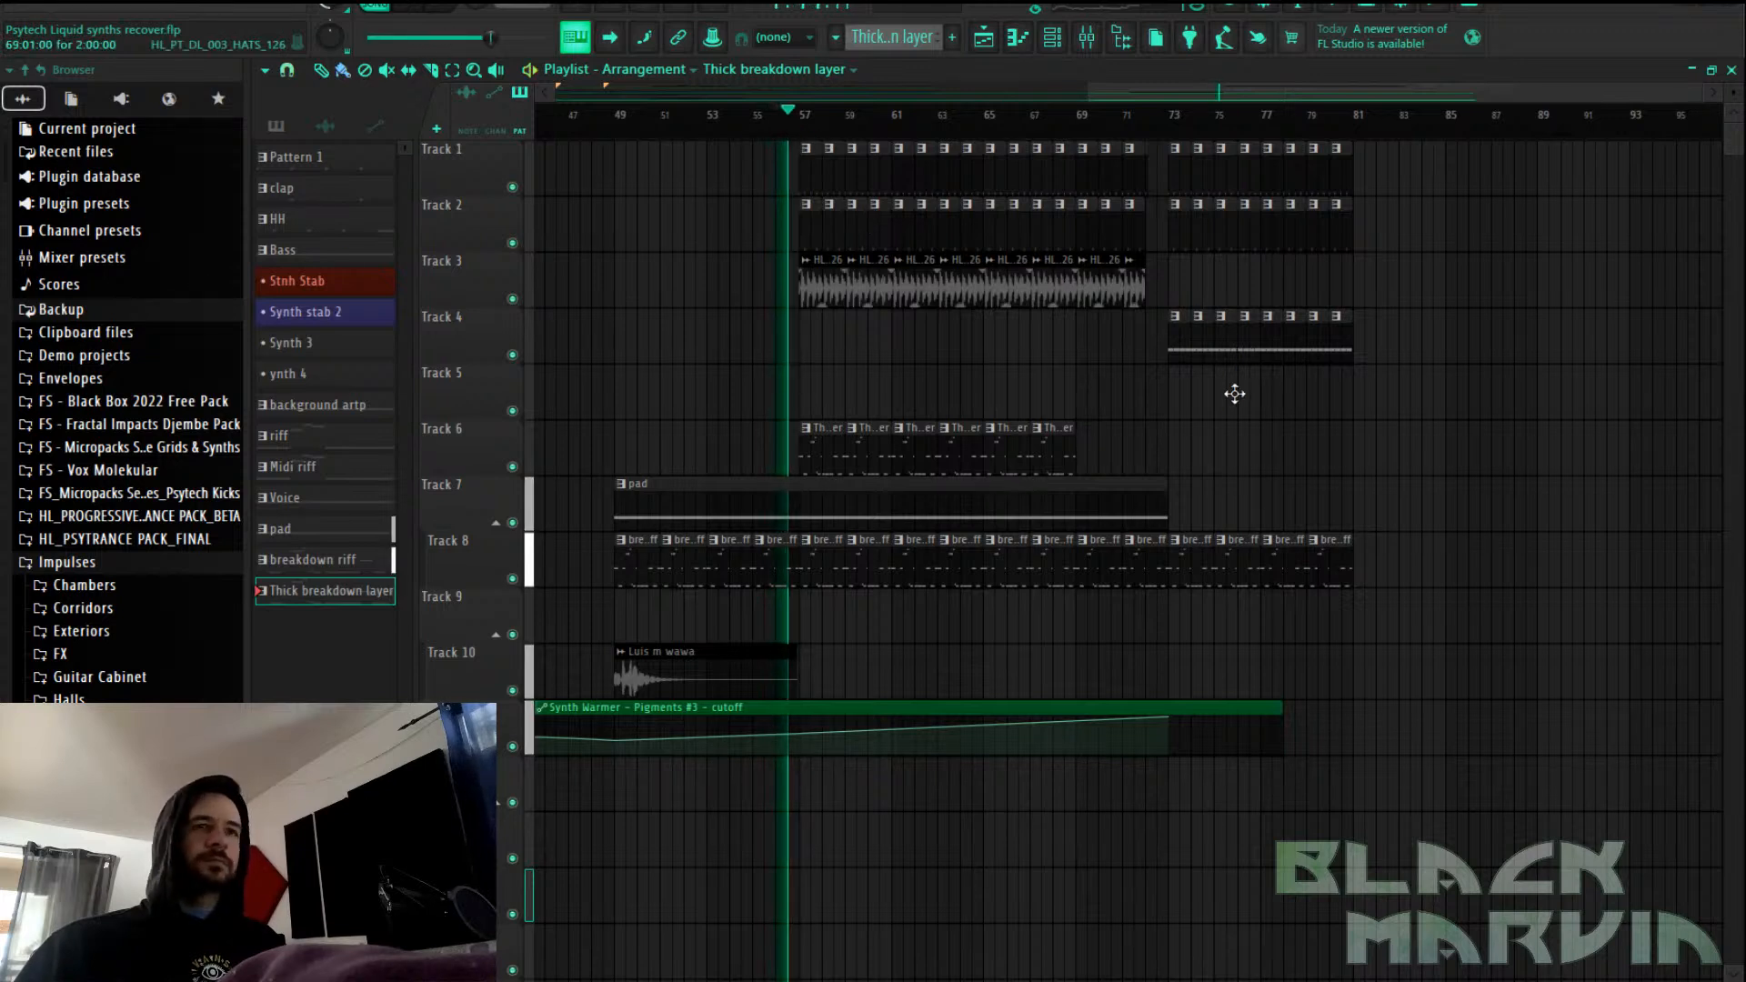
{"action": "left_click", "coordinate": [1101, 452]}
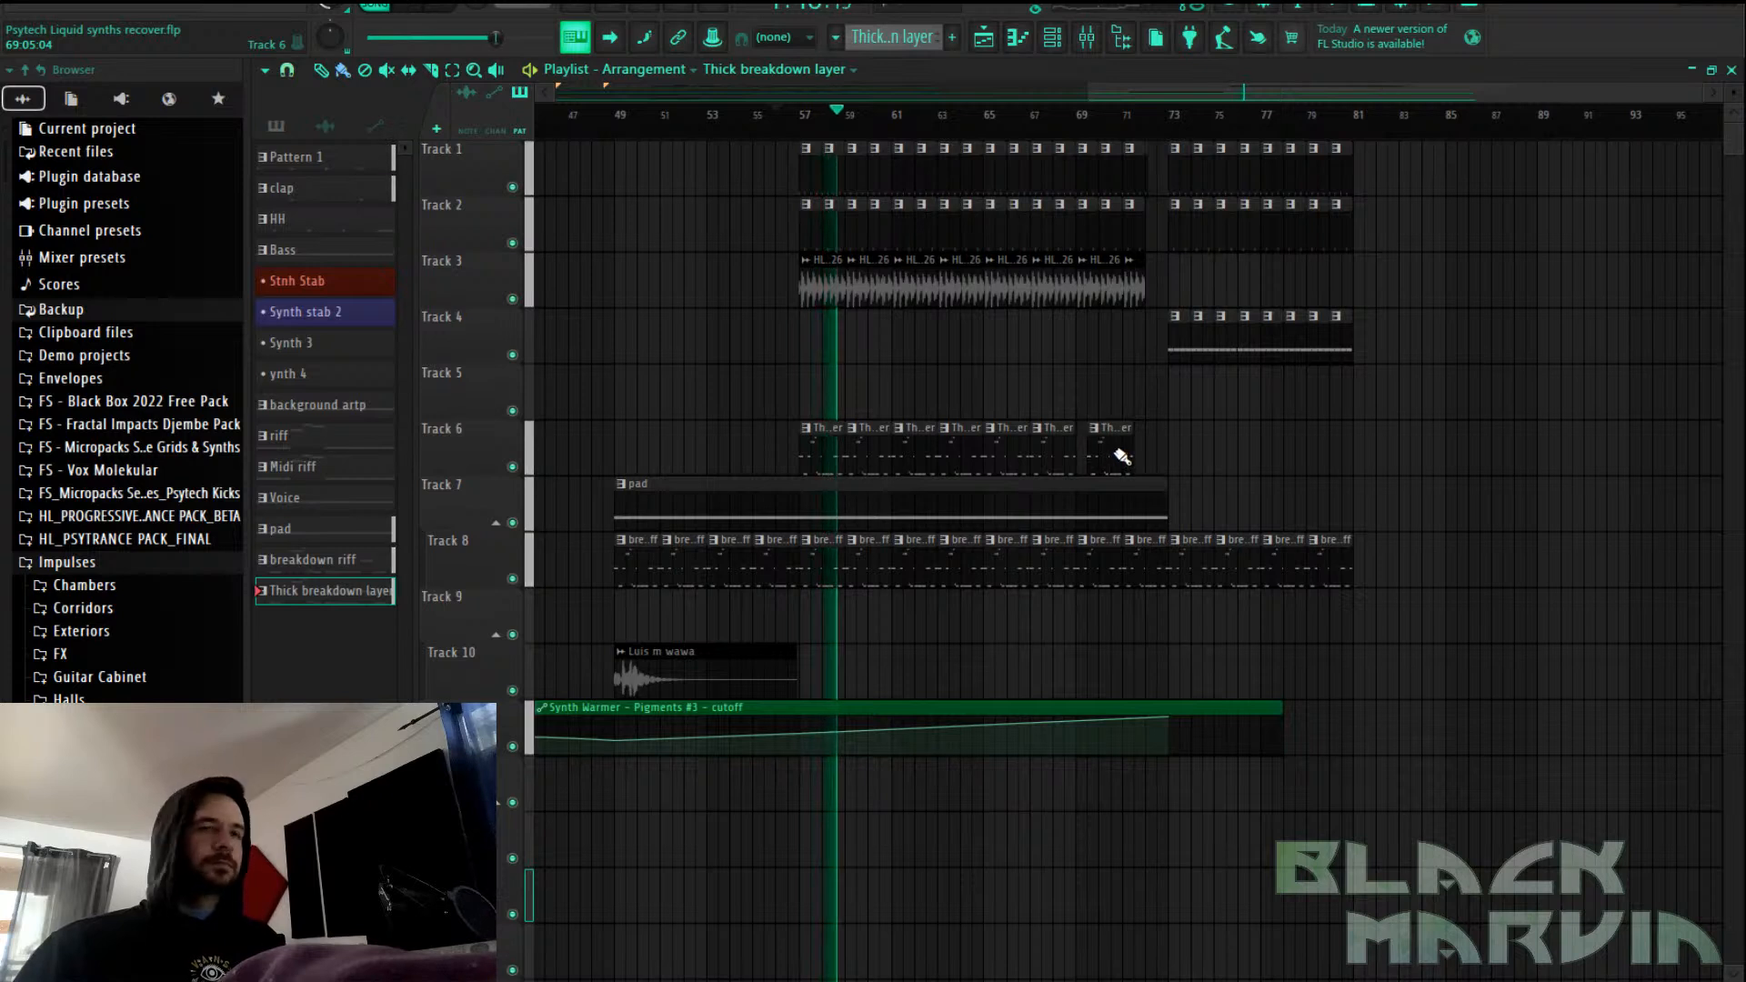
{"action": "left_click_drag", "start_coordinate": [1106, 431], "coordinate": [1112, 438]}
{"action": "key", "text": "ctrl+z"}
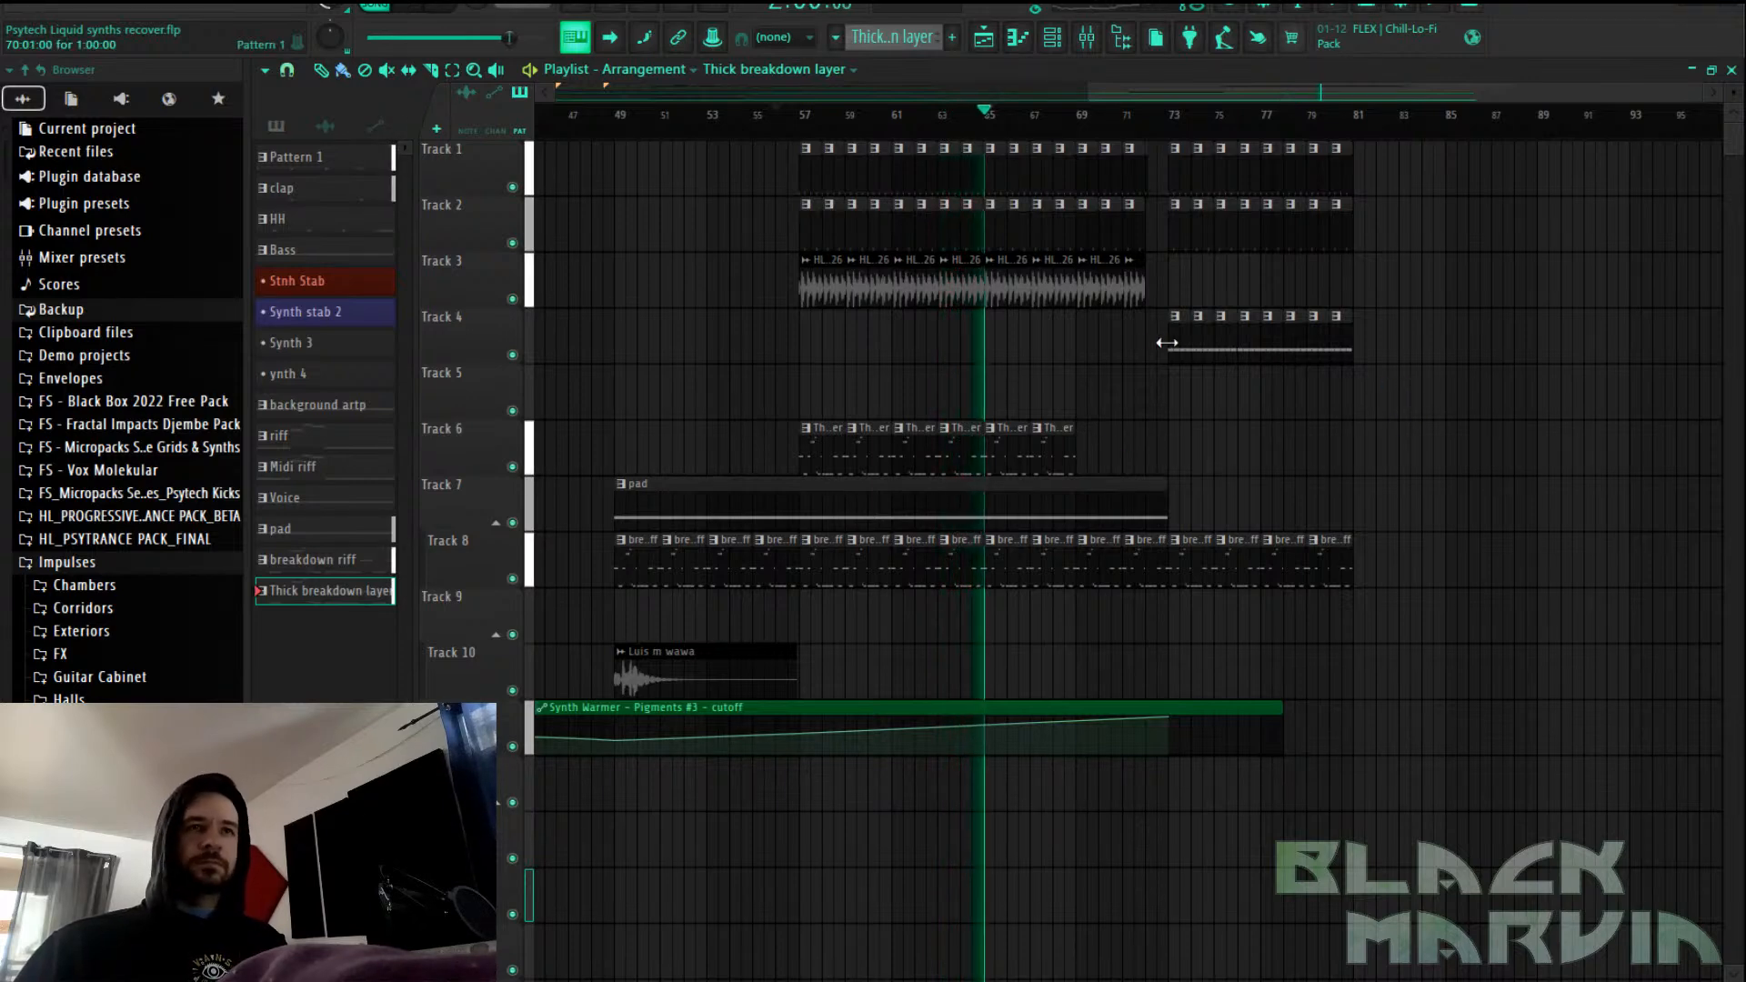
Stop playback and fill the Track 6 gap at bar 61 with a Thick breakdown layer clip
{"action": "scroll", "coordinate": [998, 137], "scroll_direction": "up", "scroll_amount": 1}
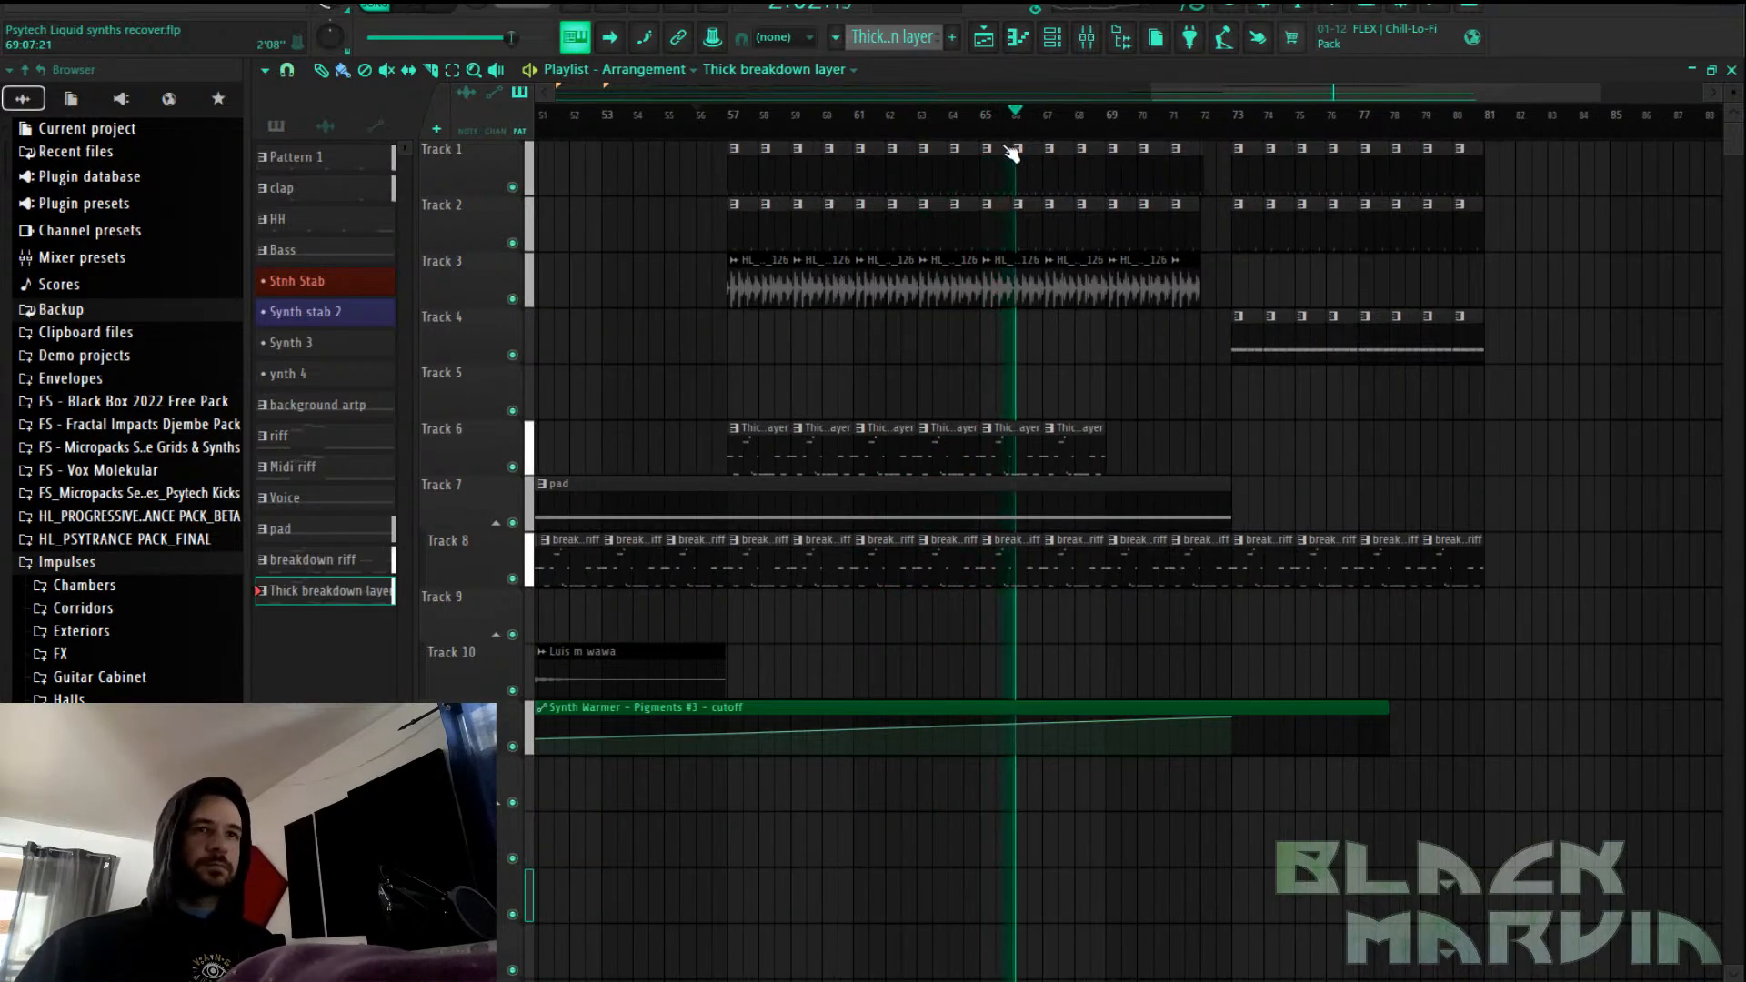
{"action": "scroll", "coordinate": [1122, 450], "scroll_direction": "left", "scroll_amount": 2}
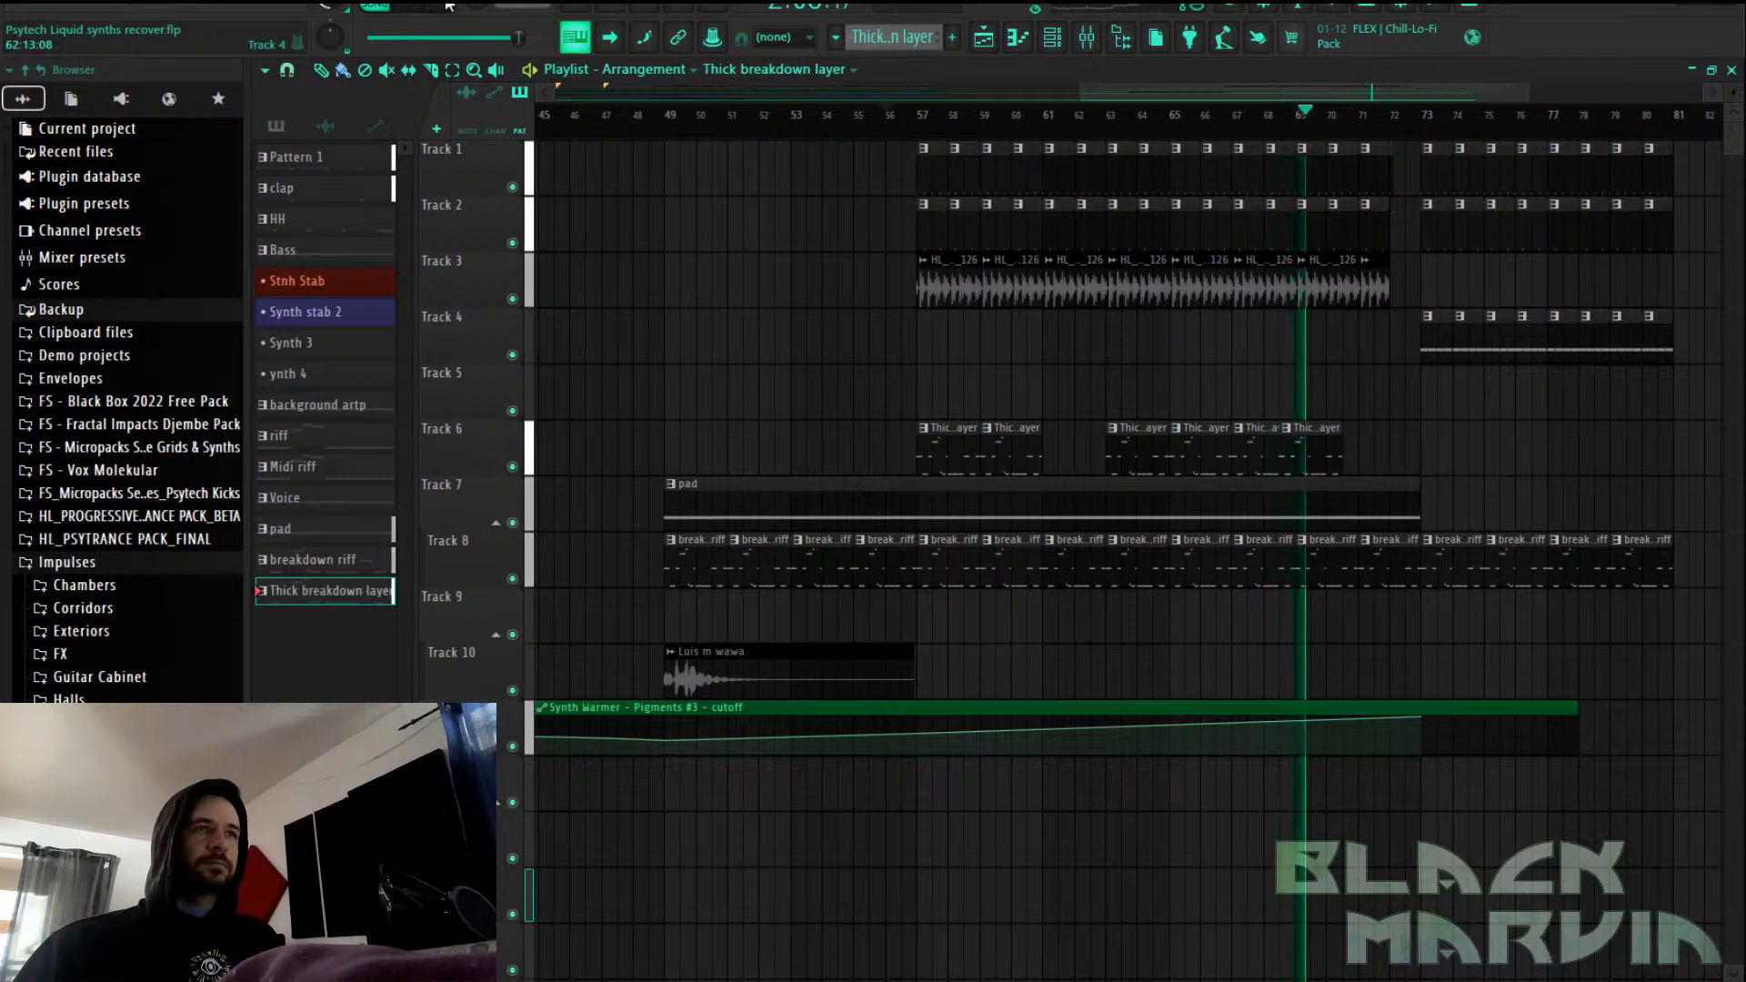
{"action": "left_click", "coordinate": [450, 6]}
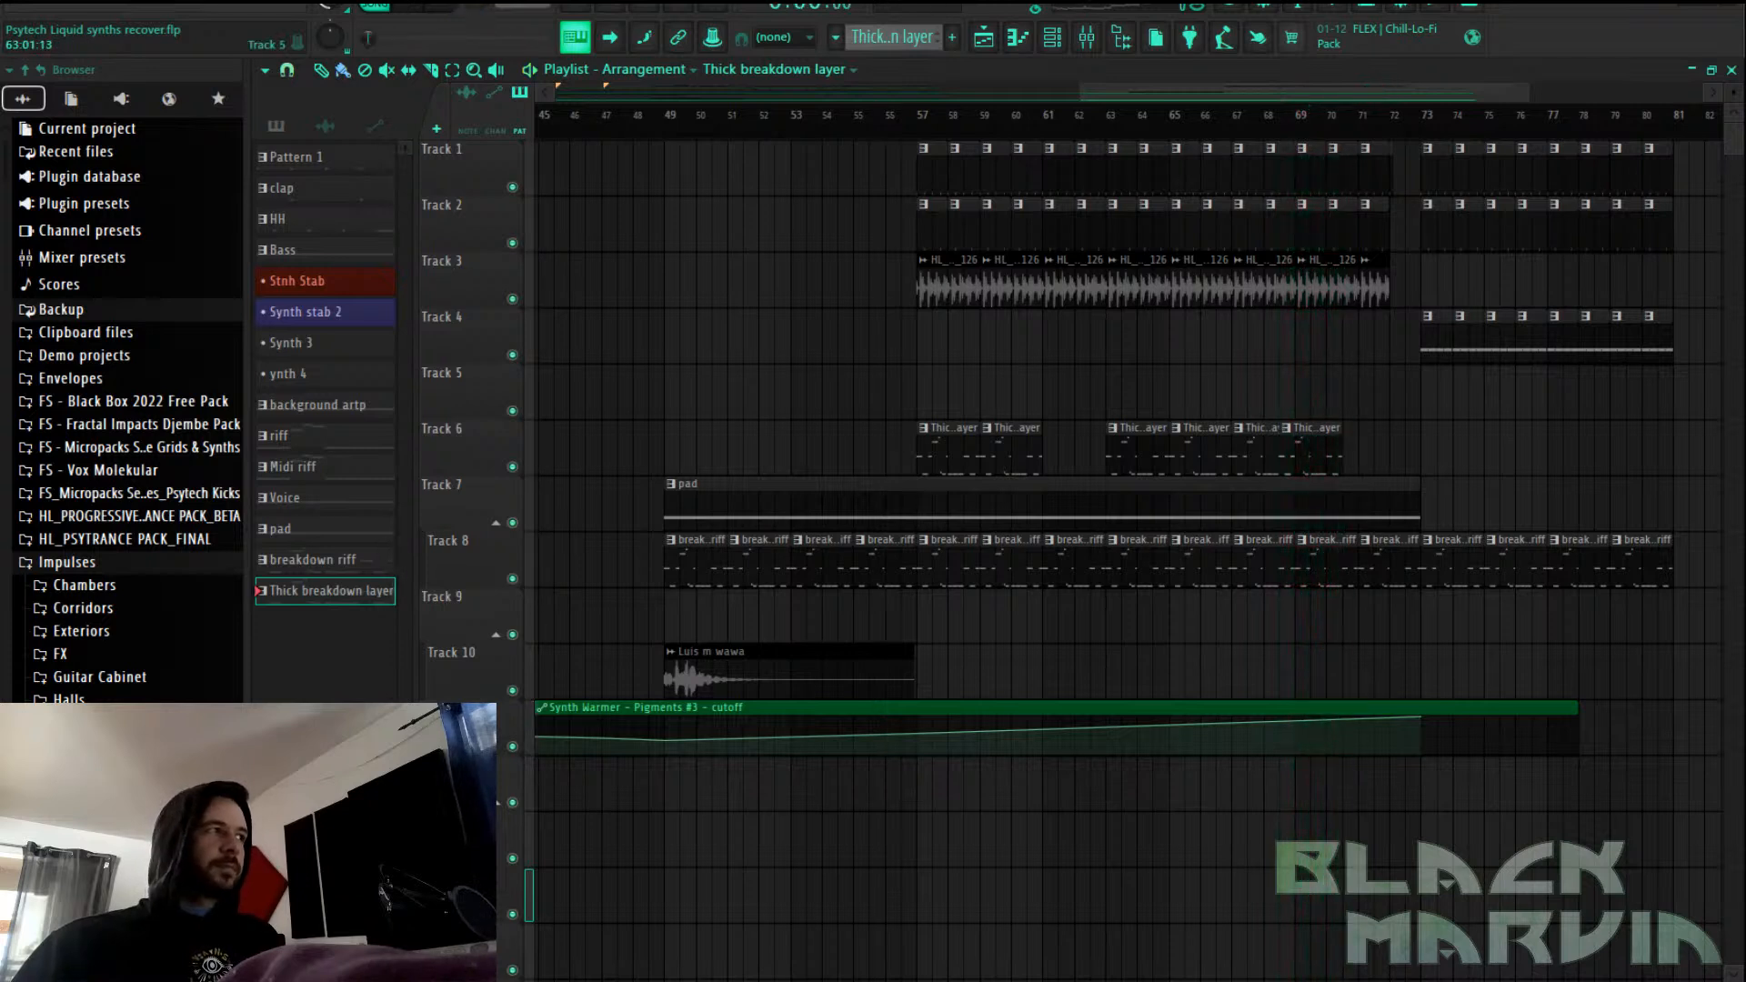
{"action": "left_click_drag", "start_coordinate": [1107, 457], "coordinate": [1069, 462]}
{"action": "left_click", "coordinate": [1125, 455]}
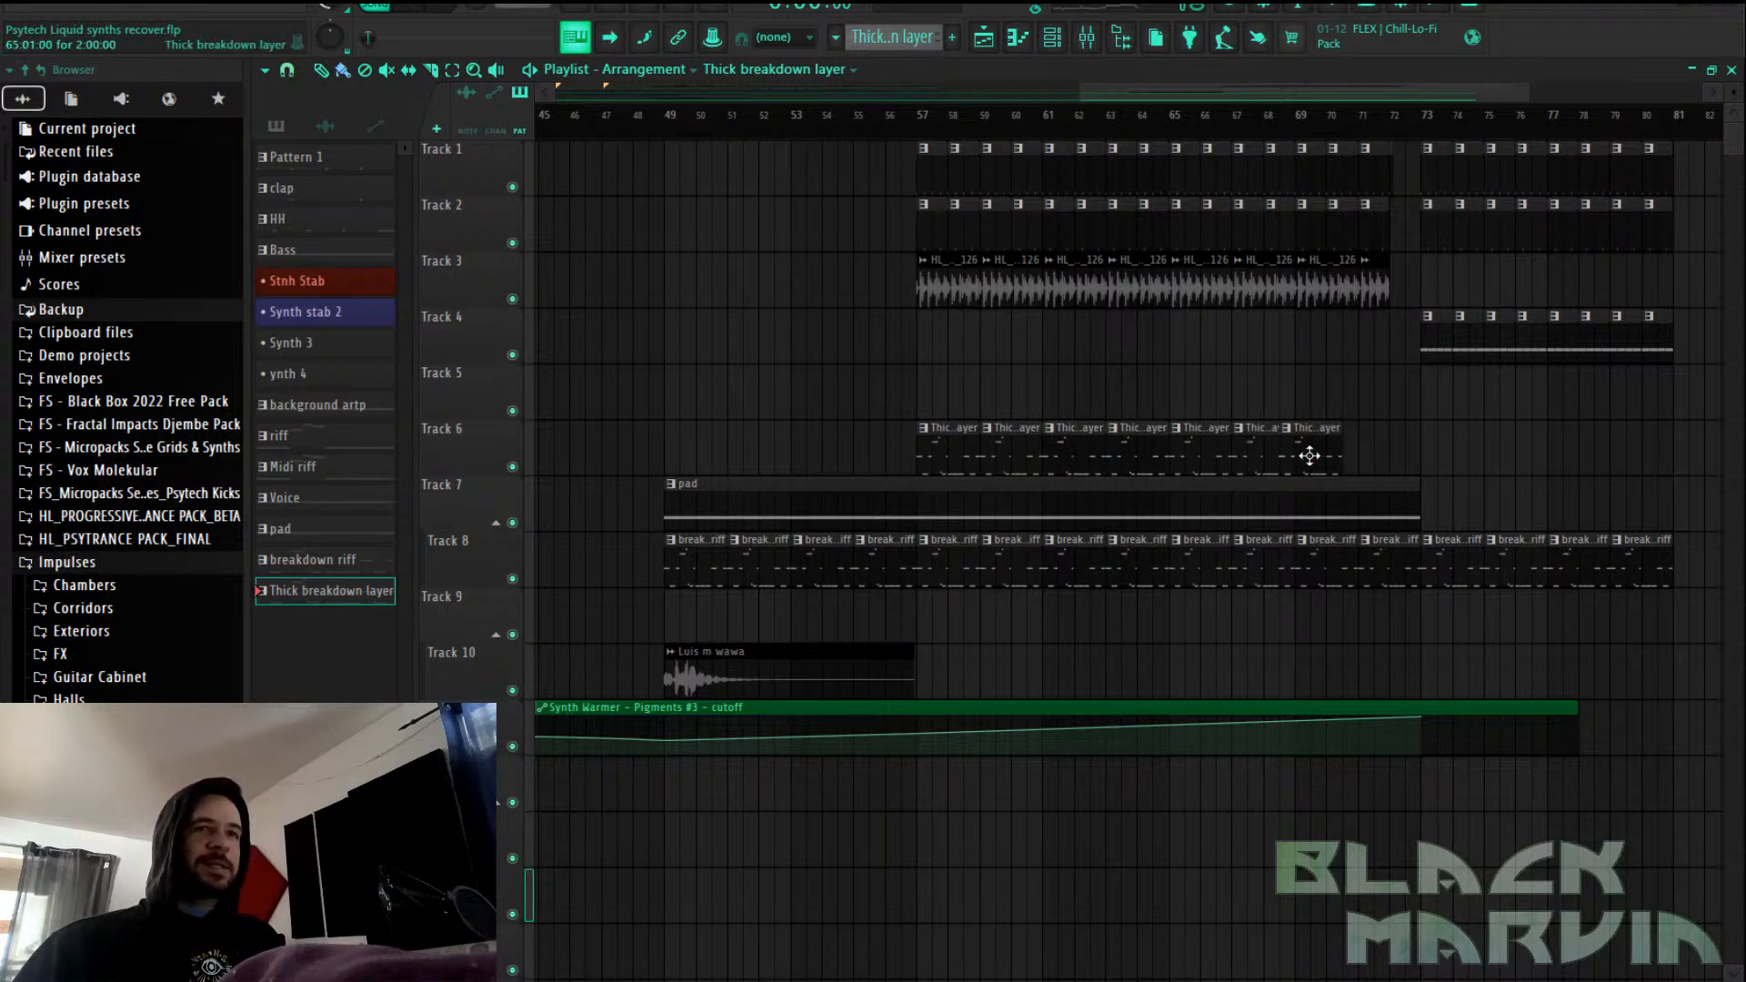
Replace the misaligned end clips on Track 6 and continue the Thick breakdown layer clips up to bar 81
{"action": "left_click", "coordinate": [1355, 449]}
{"action": "right_click", "coordinate": [1378, 452]}
{"action": "right_click", "coordinate": [1330, 452]}
{"action": "mouse_move", "coordinate": [1308, 459]}
{"action": "left_mouse_down"}
{"action": "mouse_move", "coordinate": [1464, 460]}
{"action": "mouse_move", "coordinate": [1651, 492]}
{"action": "left_mouse_up"}
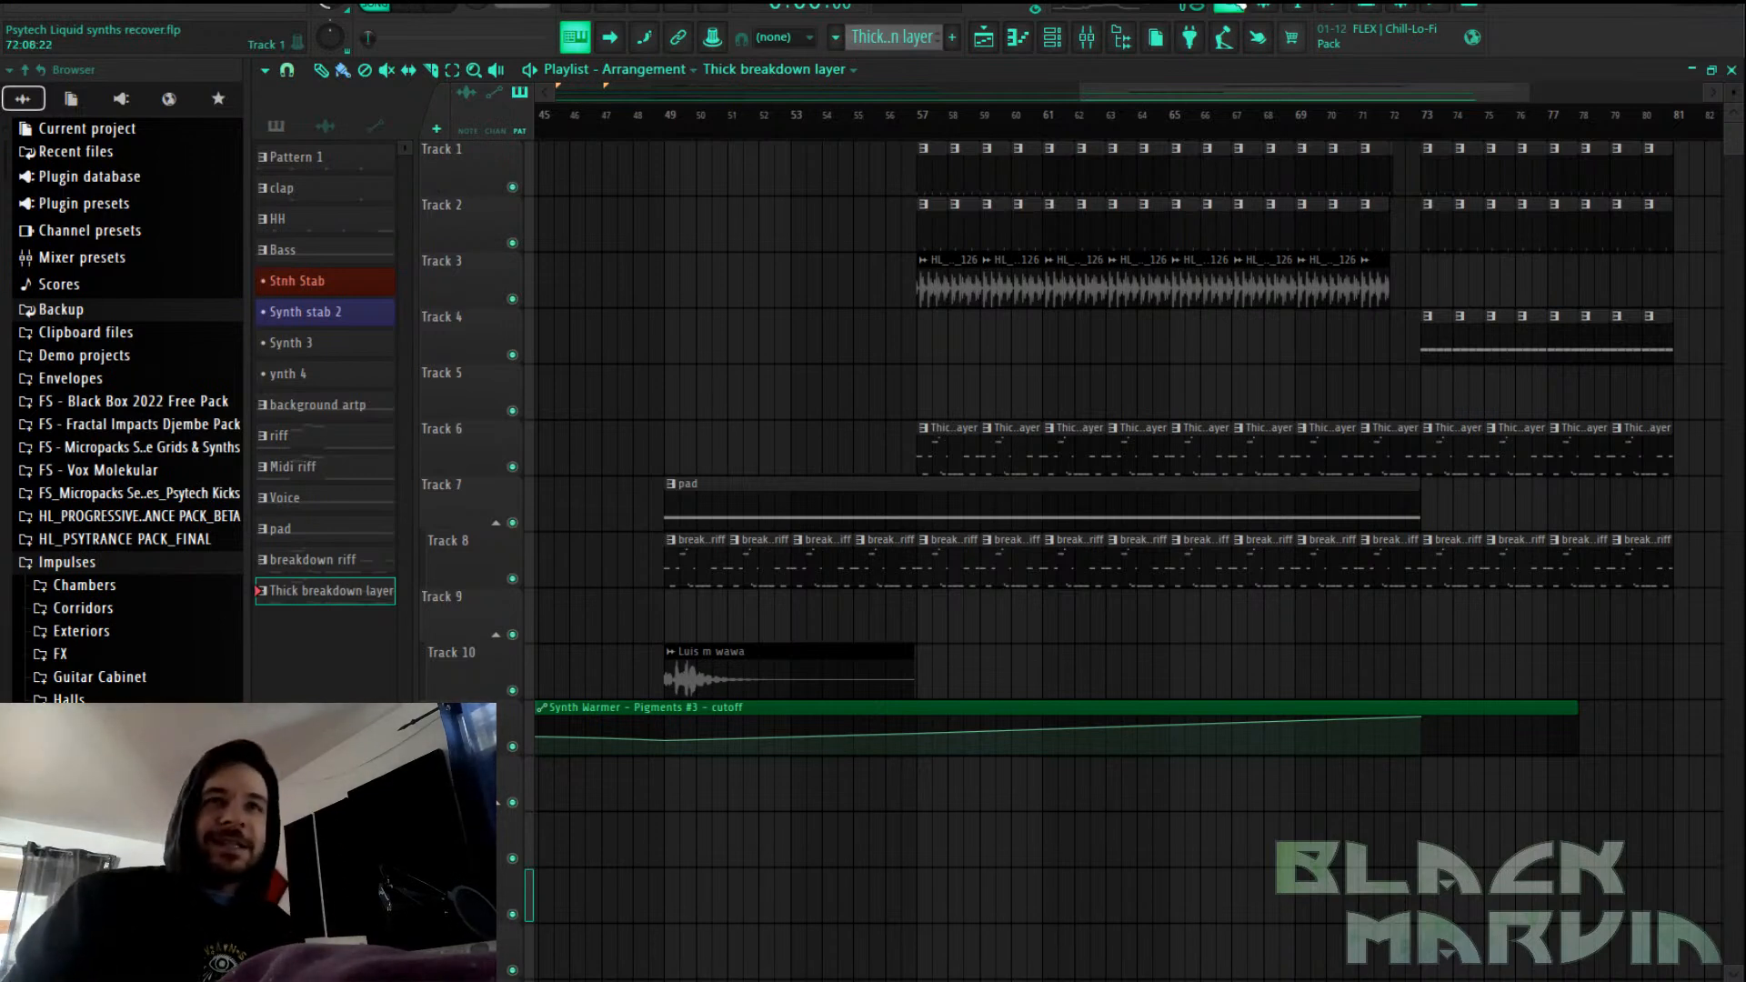
Move the playhead to bar 66 and route the Pigments #5 channel to mixer insert 20
{"action": "left_click", "coordinate": [1224, 122]}
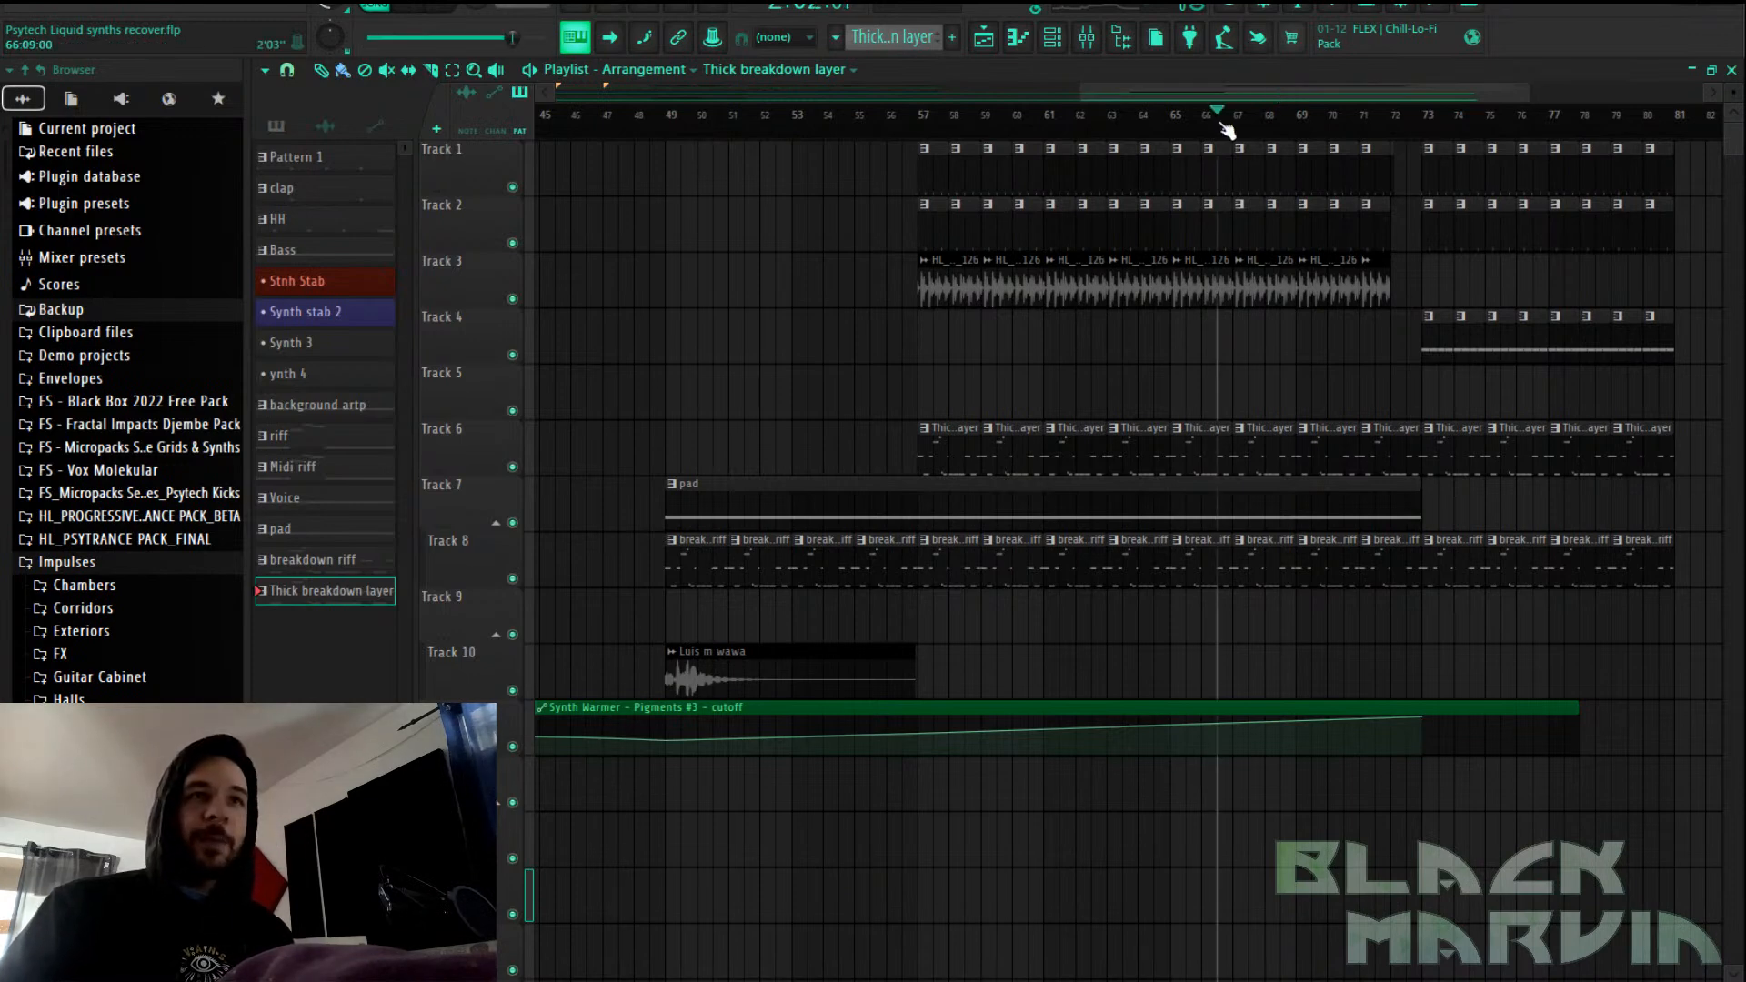
{"action": "left_click", "coordinate": [1121, 38]}
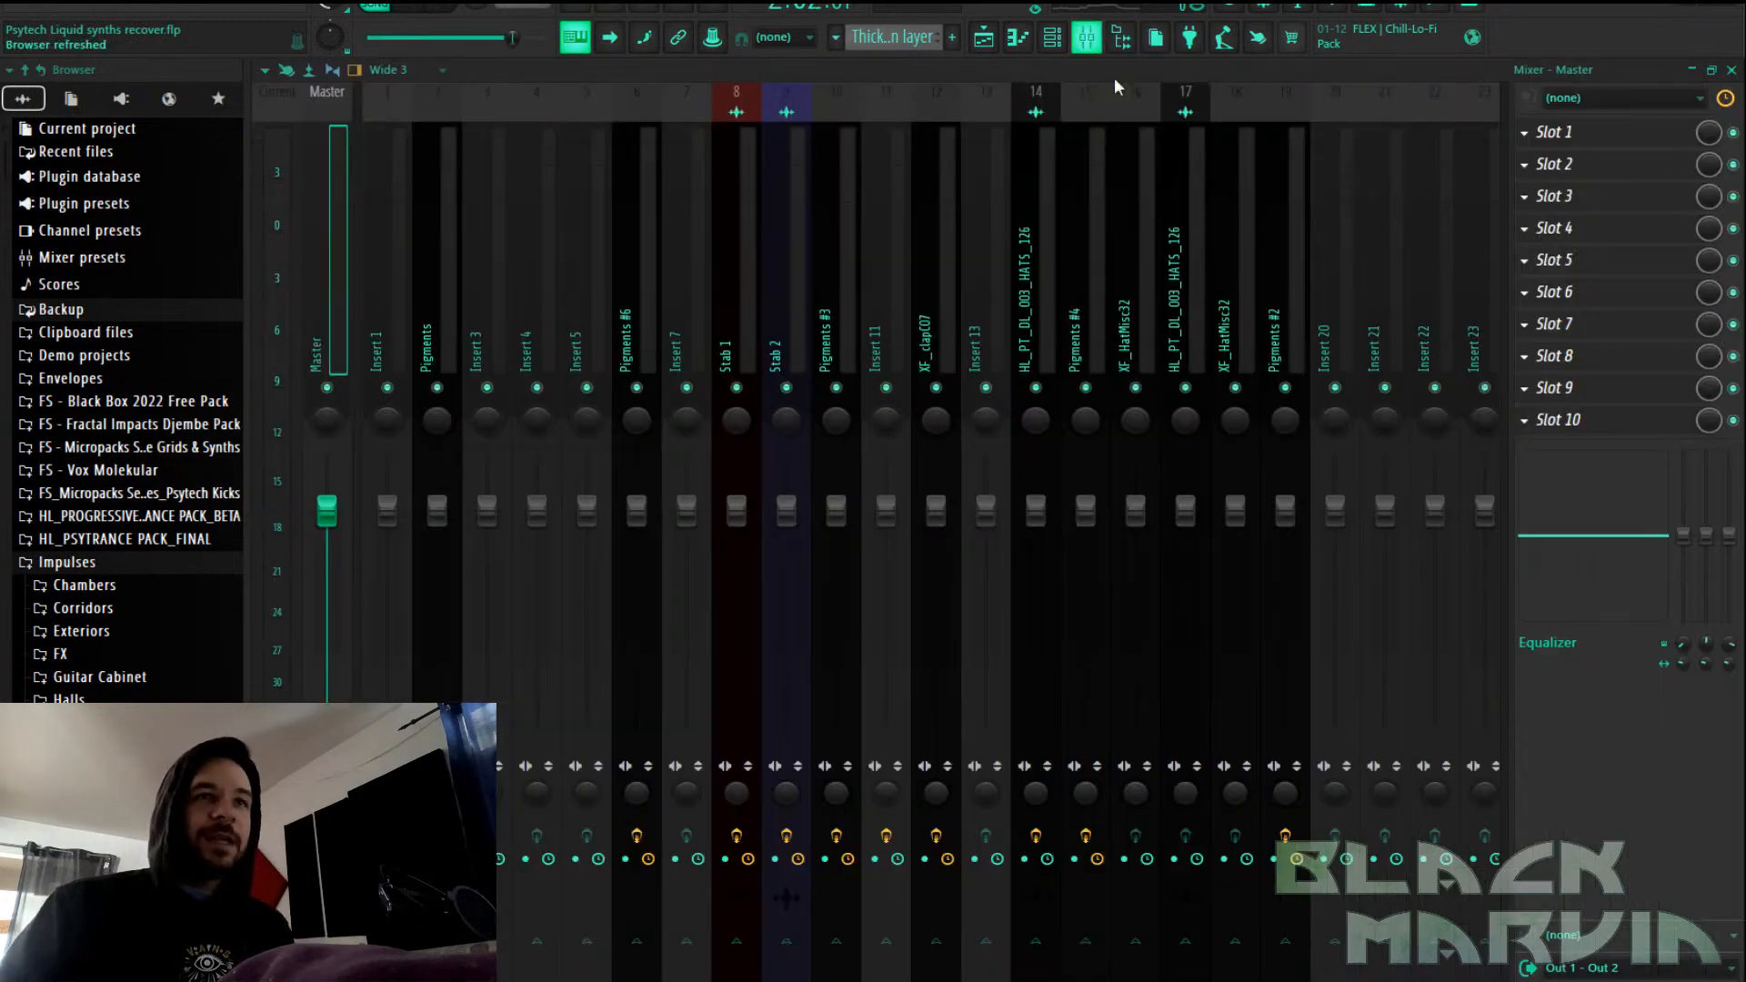
{"action": "right_click", "coordinate": [1330, 295]}
{"action": "mouse_move", "coordinate": [1419, 309]}
{"action": "left_click", "coordinate": [1269, 312]}
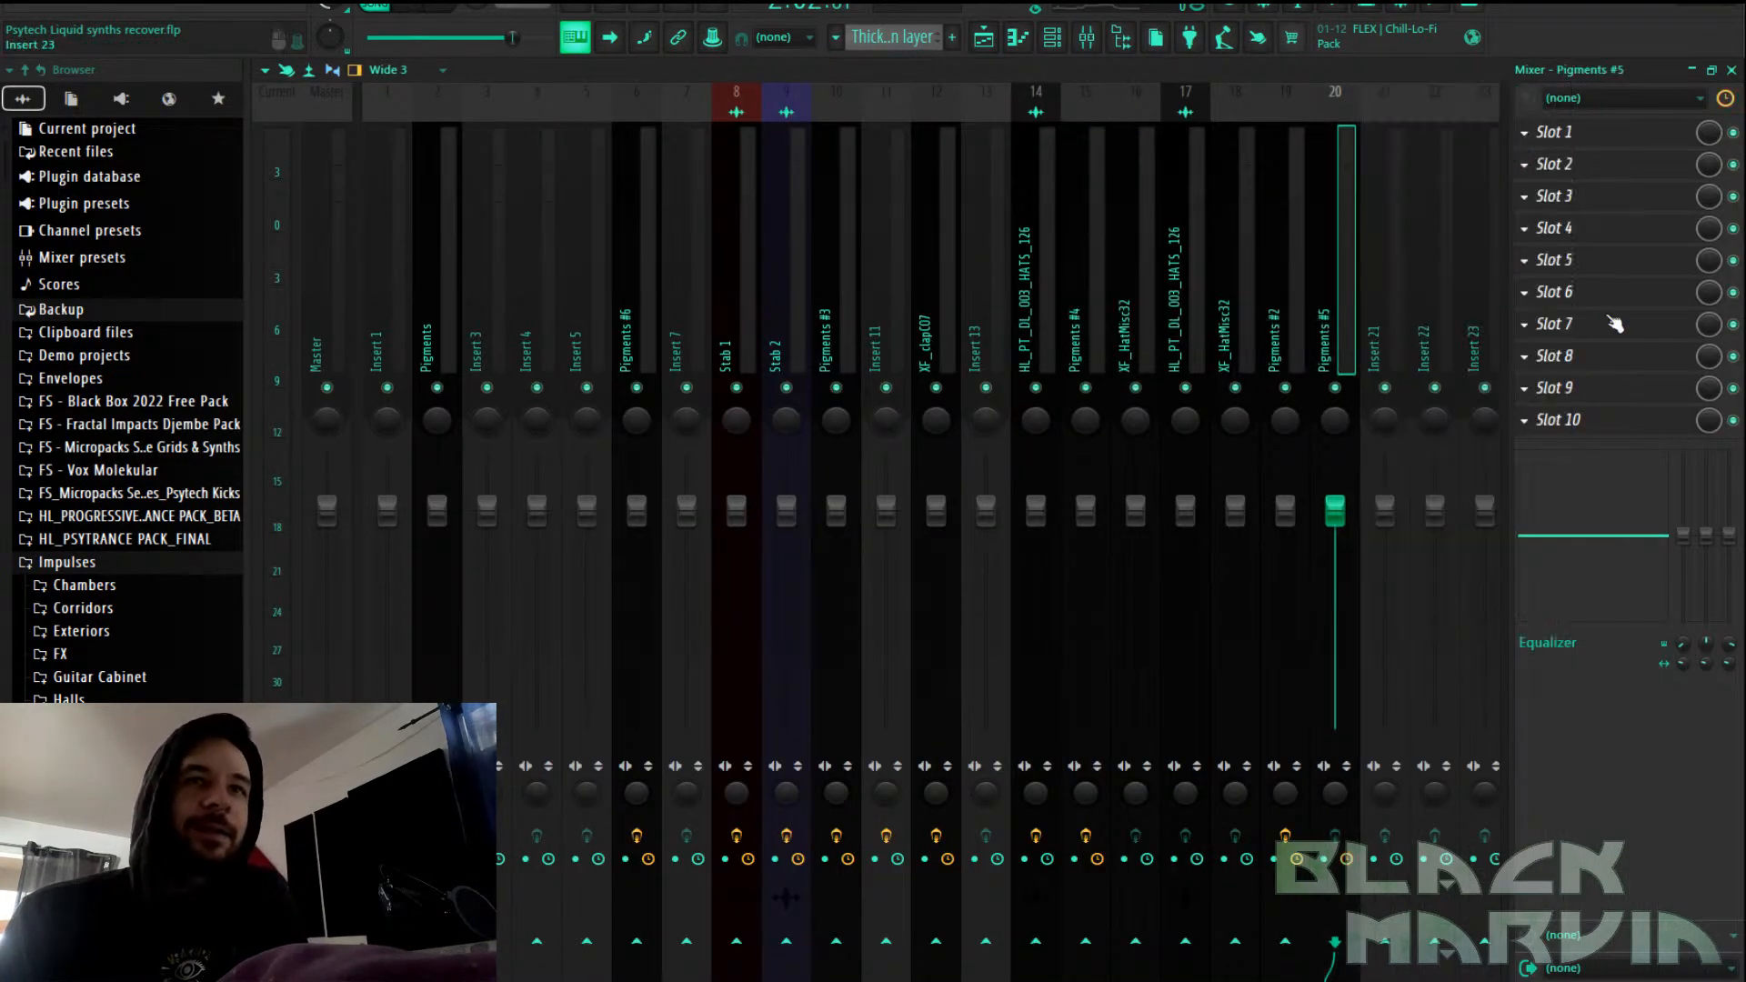
Add Fruity parametric EQ 2 in slot 7 of the Pigments #5 insert, load the HP preset and lower its cutoff frequency
{"action": "left_click", "coordinate": [1583, 327]}
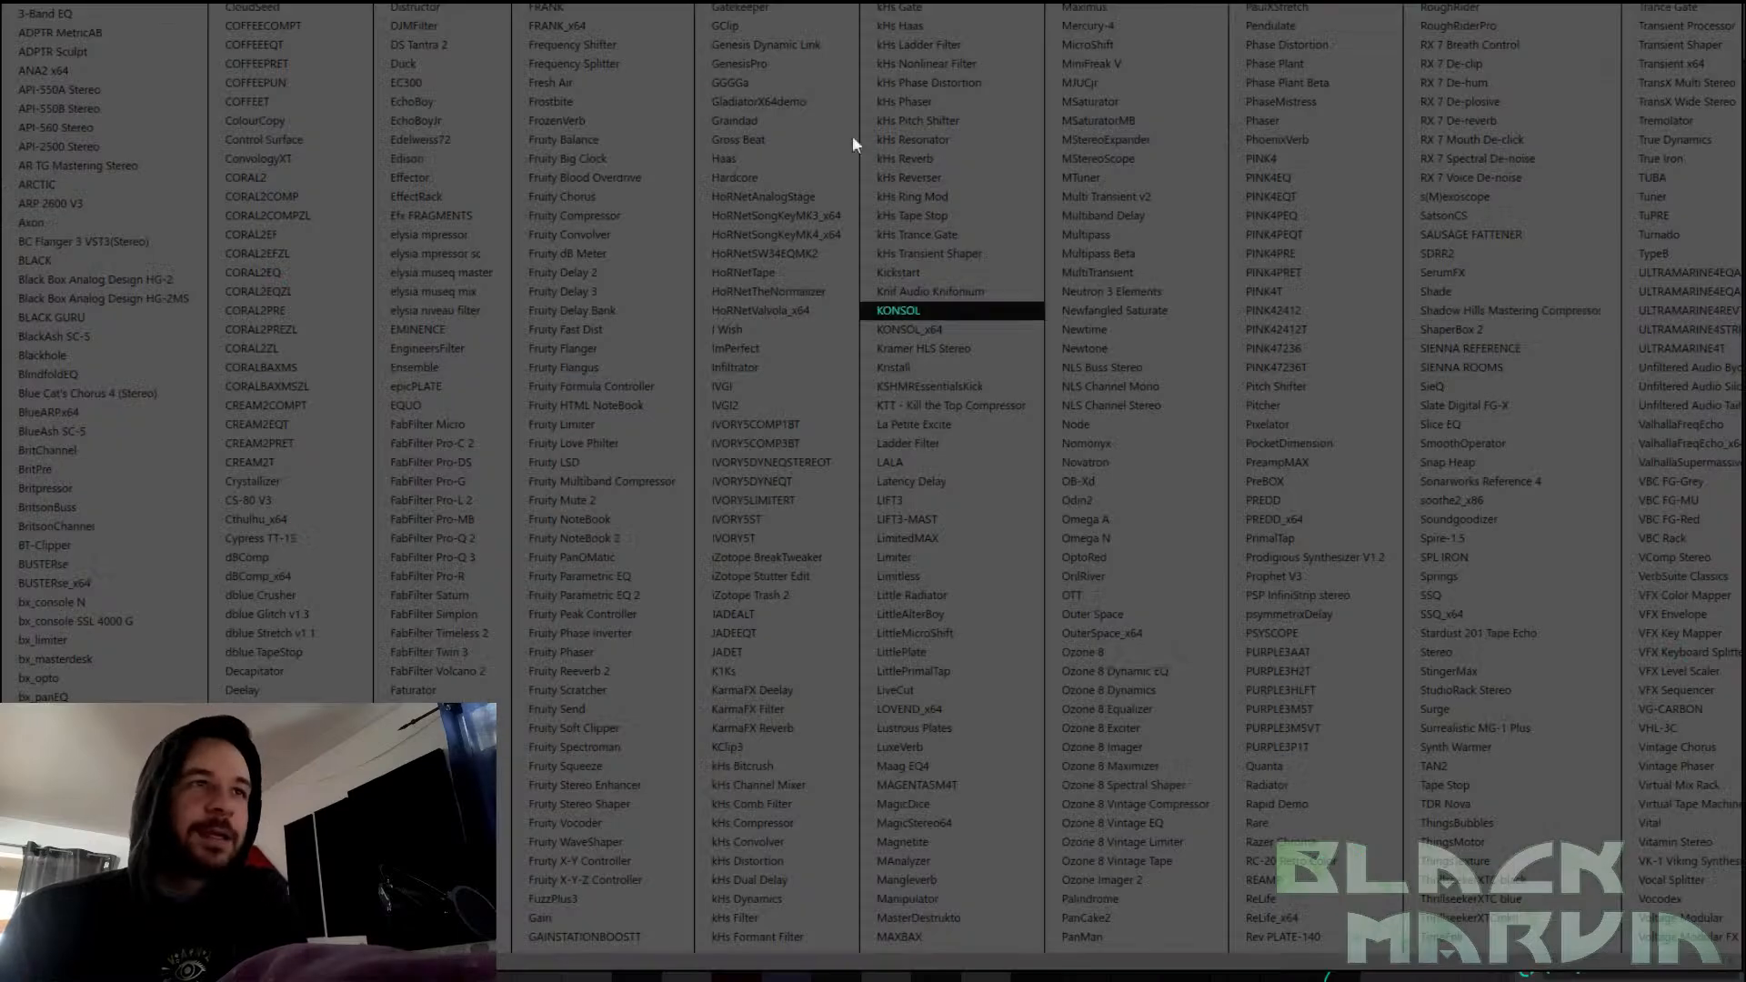
{"action": "left_click", "coordinate": [662, 595]}
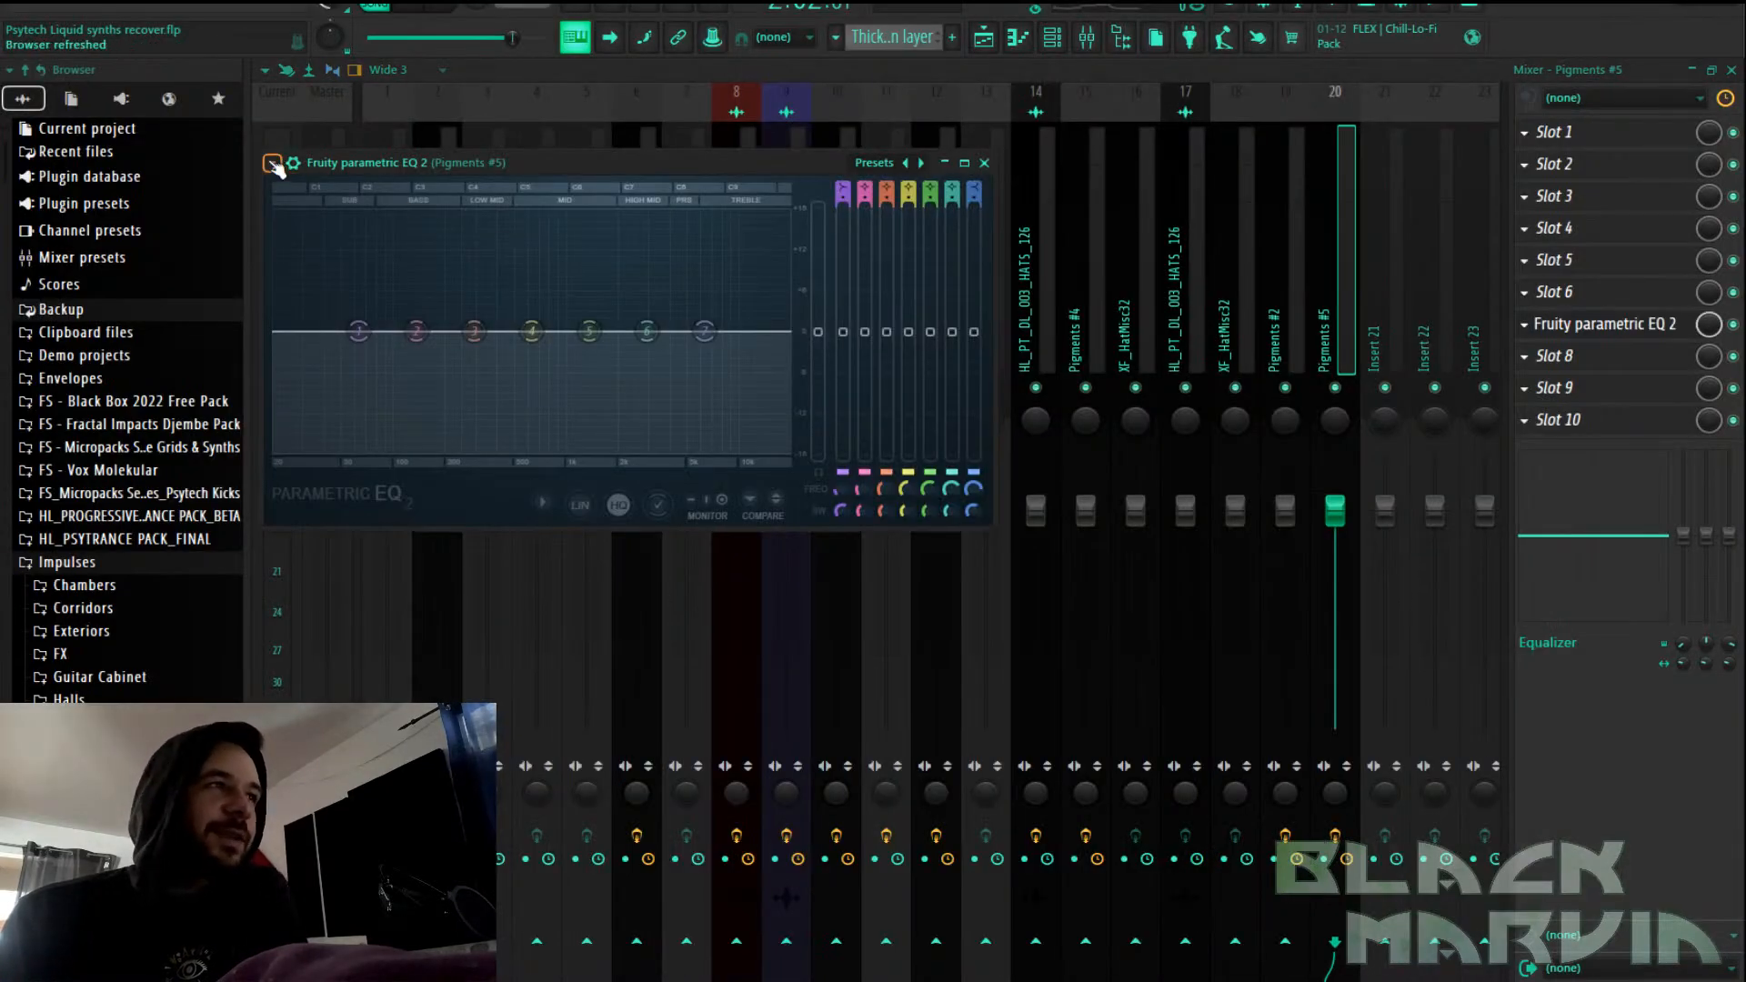
{"action": "left_click", "coordinate": [271, 164]}
{"action": "mouse_move", "coordinate": [323, 232]}
{"action": "left_click", "coordinate": [521, 355]}
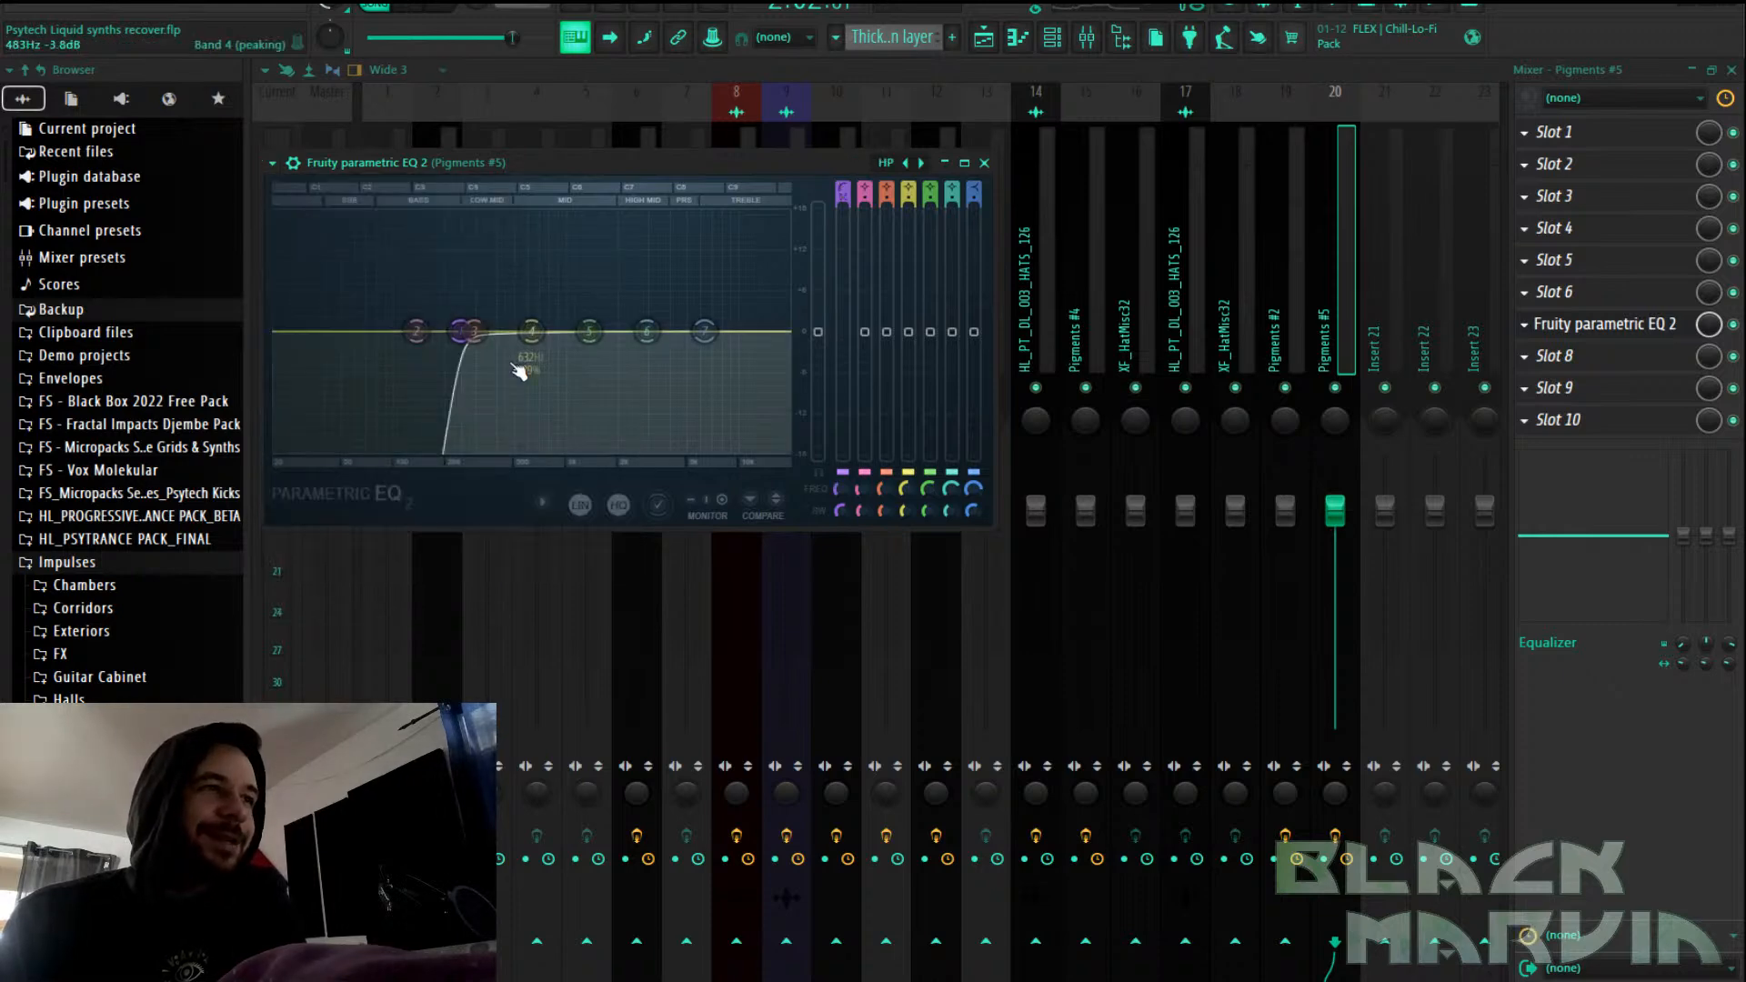
{"action": "left_click_drag", "start_coordinate": [464, 331], "coordinate": [446, 331]}
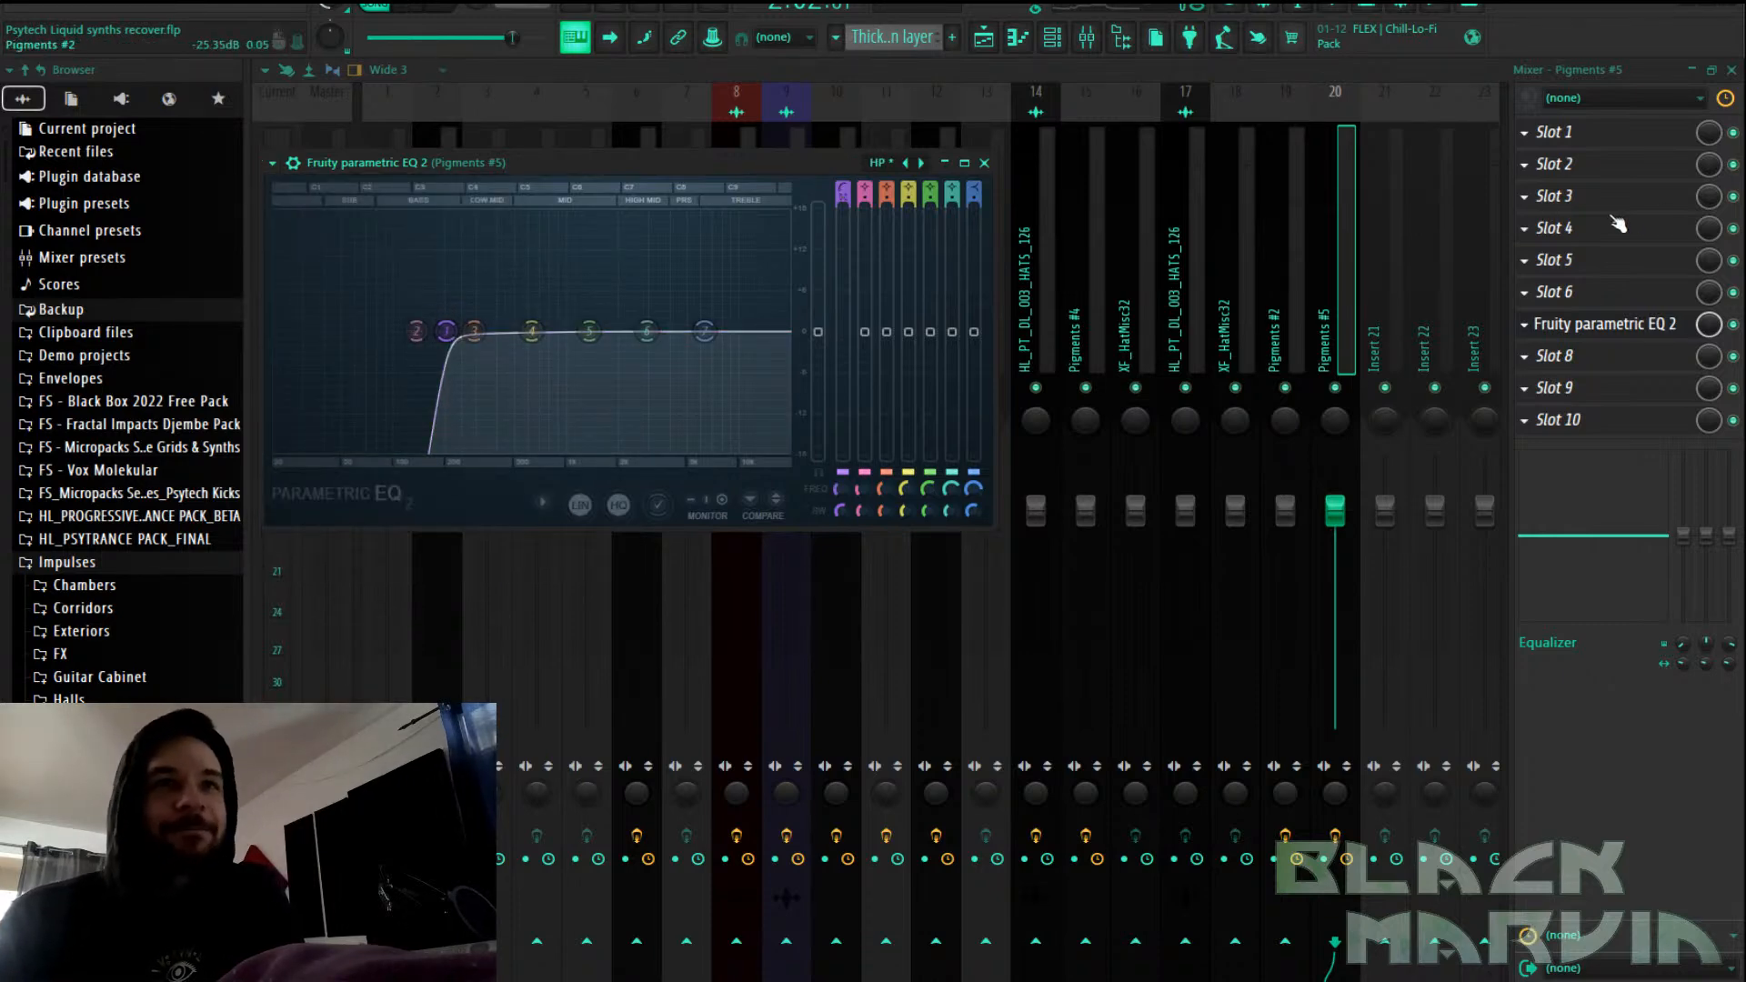
Add Duck in slot 4 of the Pigments #5 insert and load its Synth 3 preset
{"action": "left_click", "coordinate": [1618, 218]}
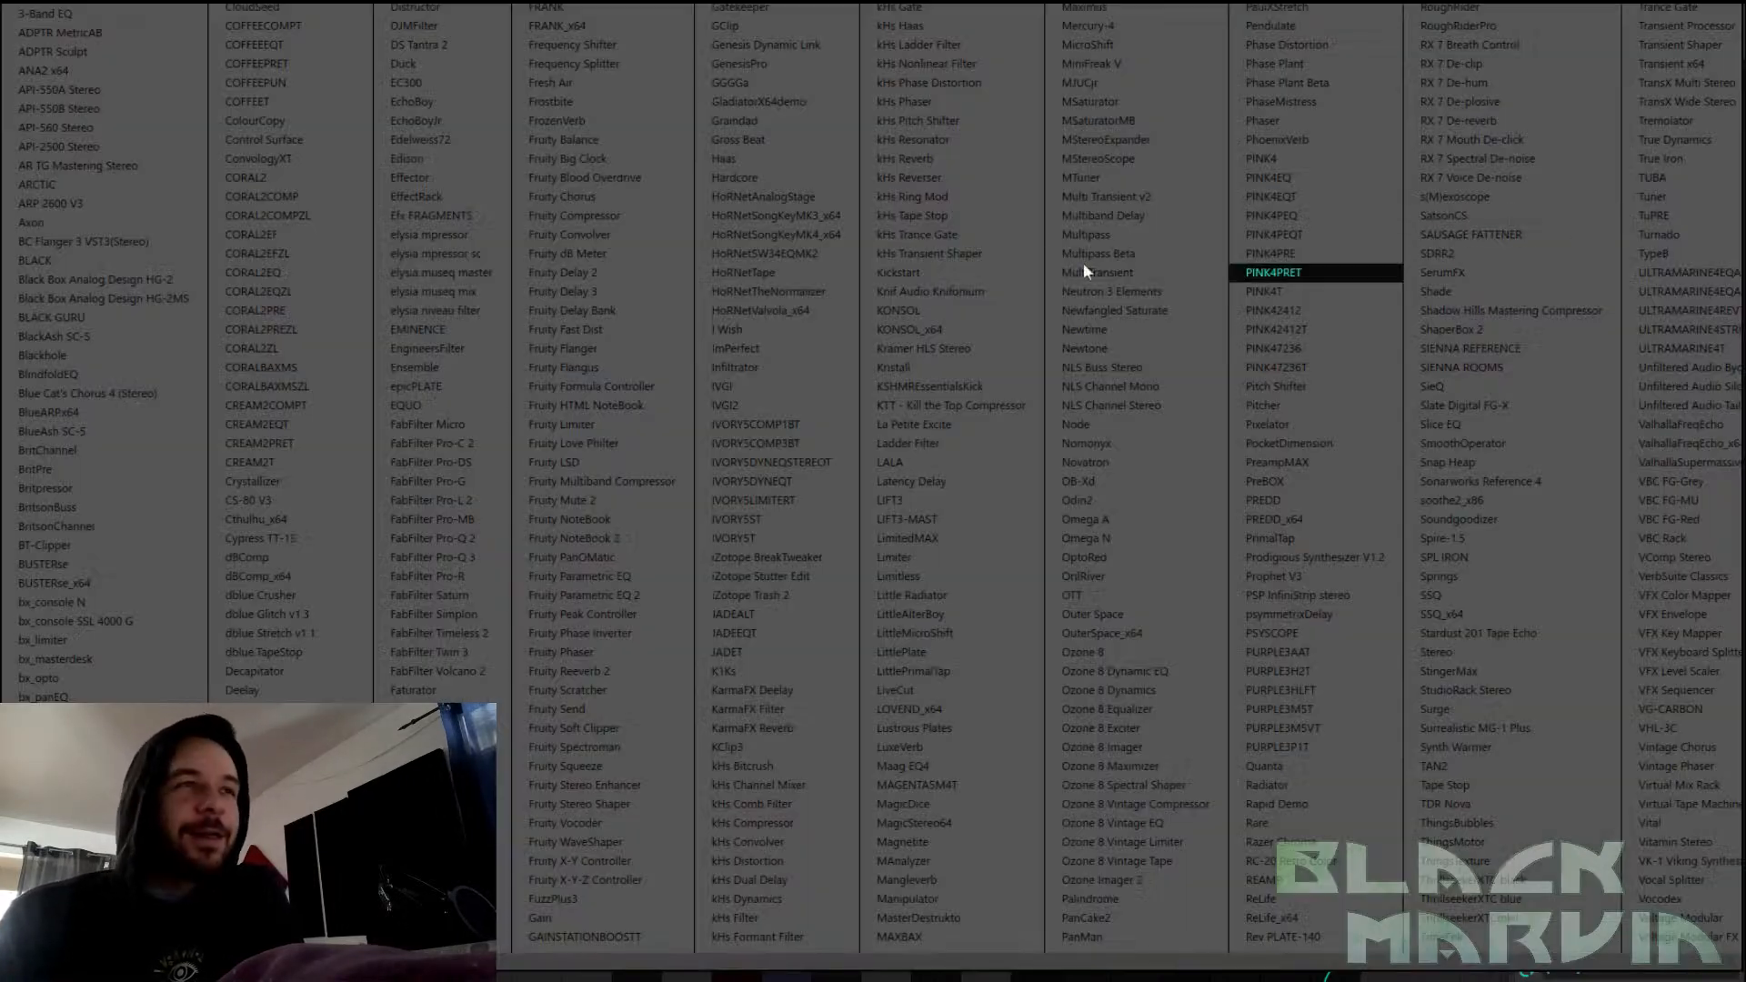
{"action": "left_click", "coordinate": [471, 63]}
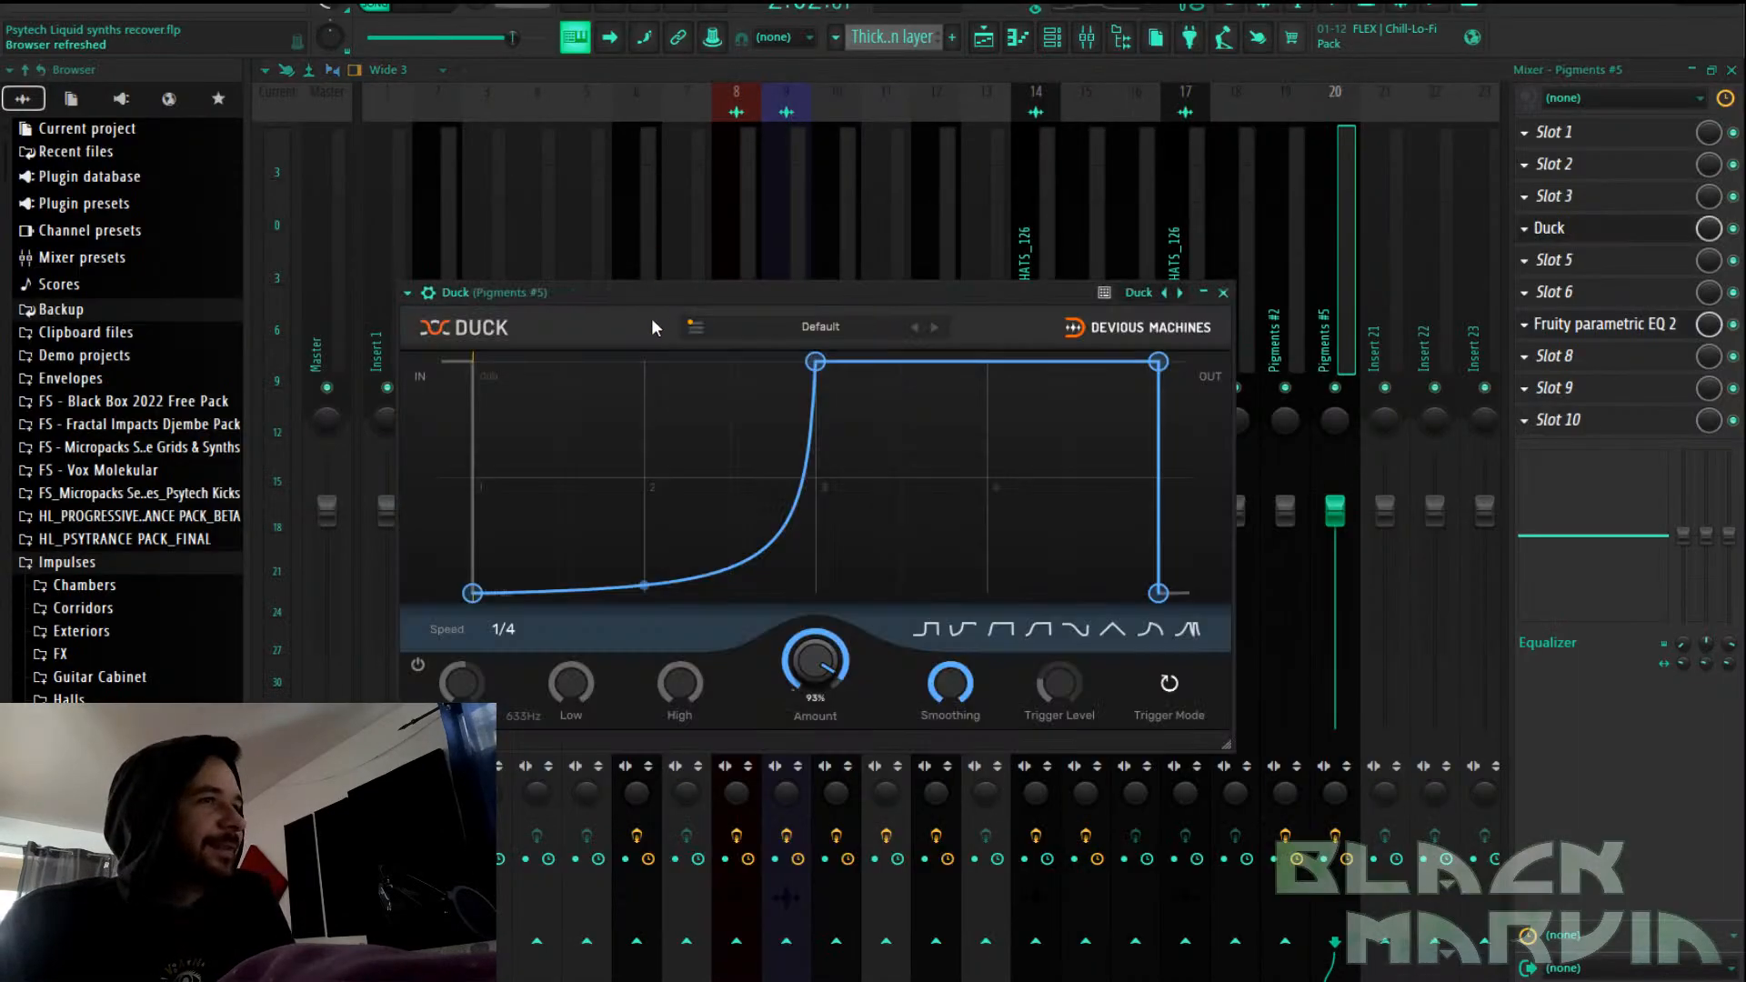
{"action": "left_click", "coordinate": [788, 326]}
{"action": "mouse_move", "coordinate": [810, 373]}
{"action": "left_click", "coordinate": [898, 511]}
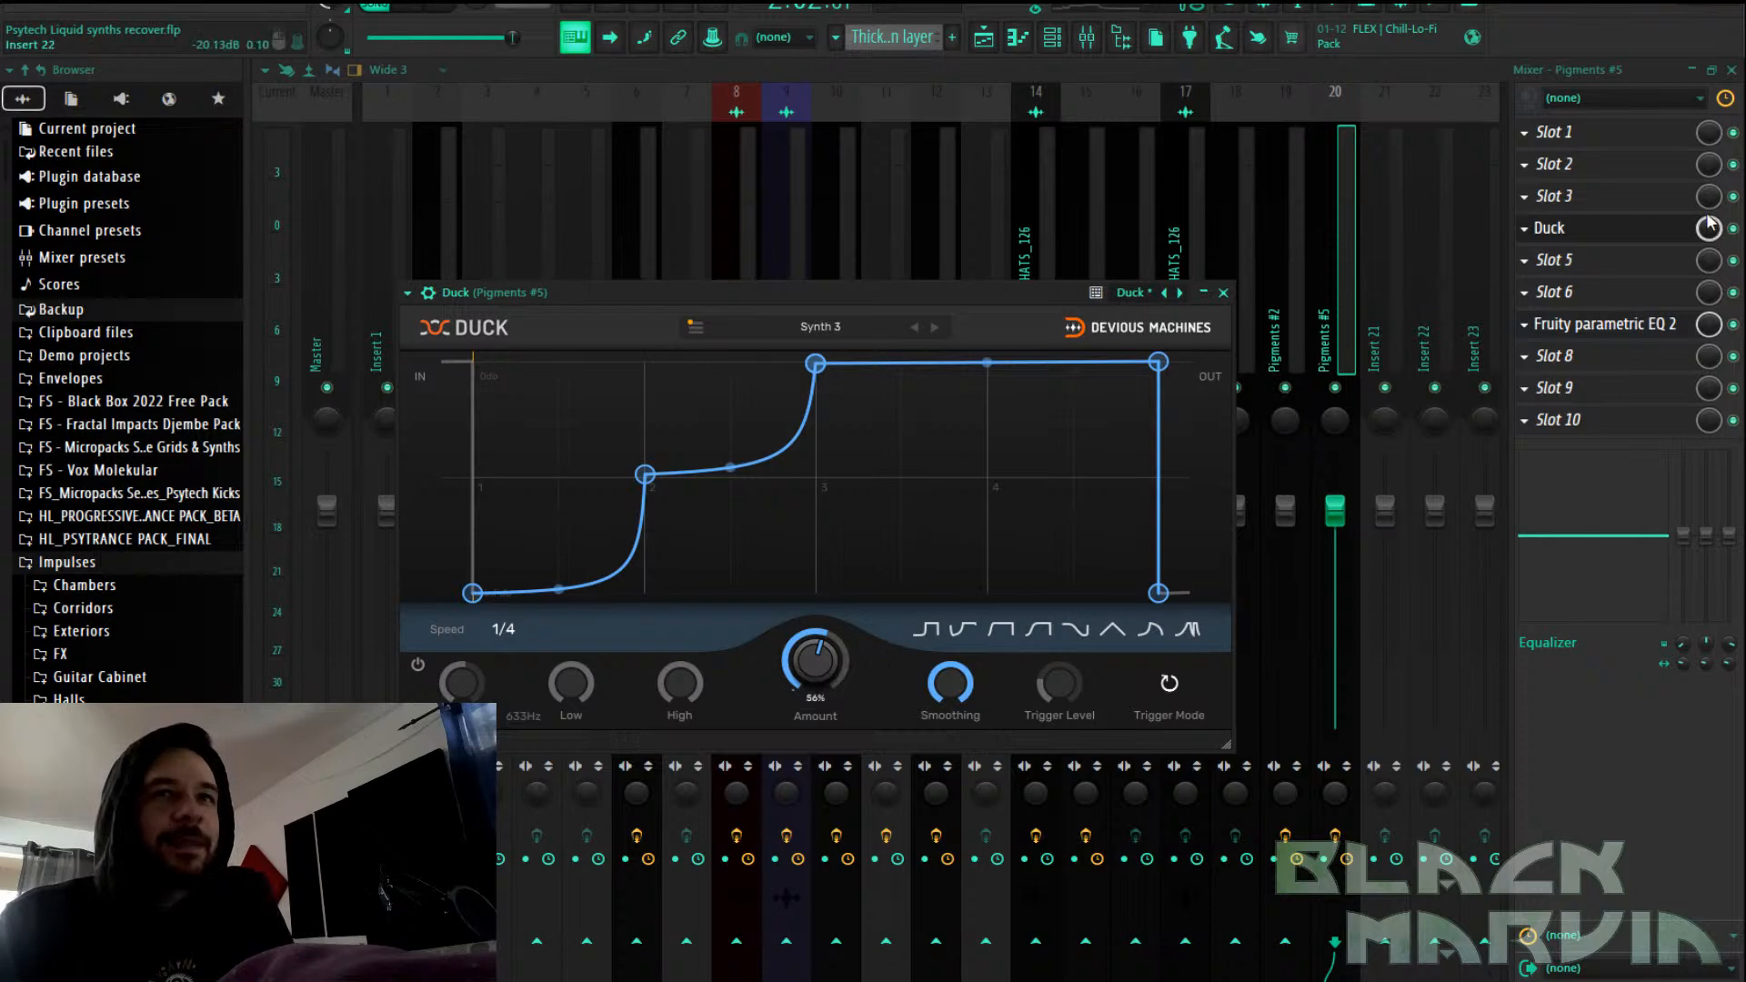
{"action": "left_click", "coordinate": [1224, 293]}
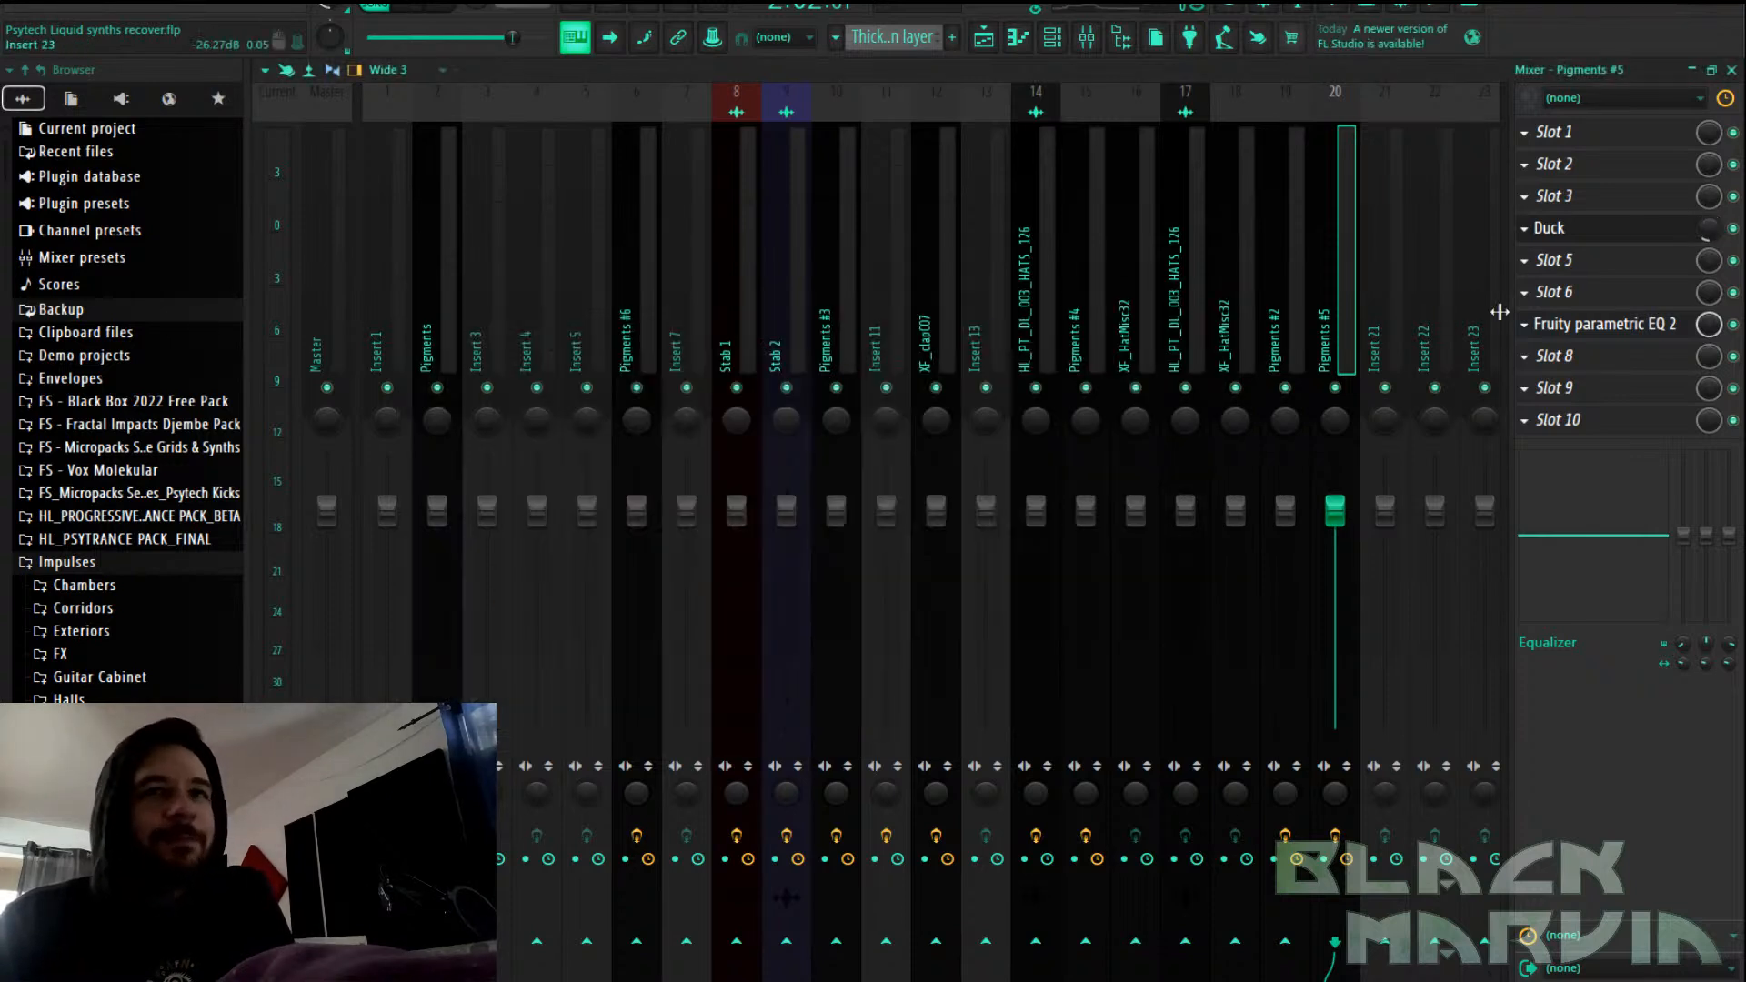
Create an automation clip for Duck's mix level, starting at 0%, and show all channels in the channel rack
{"action": "right_click", "coordinate": [1707, 241]}
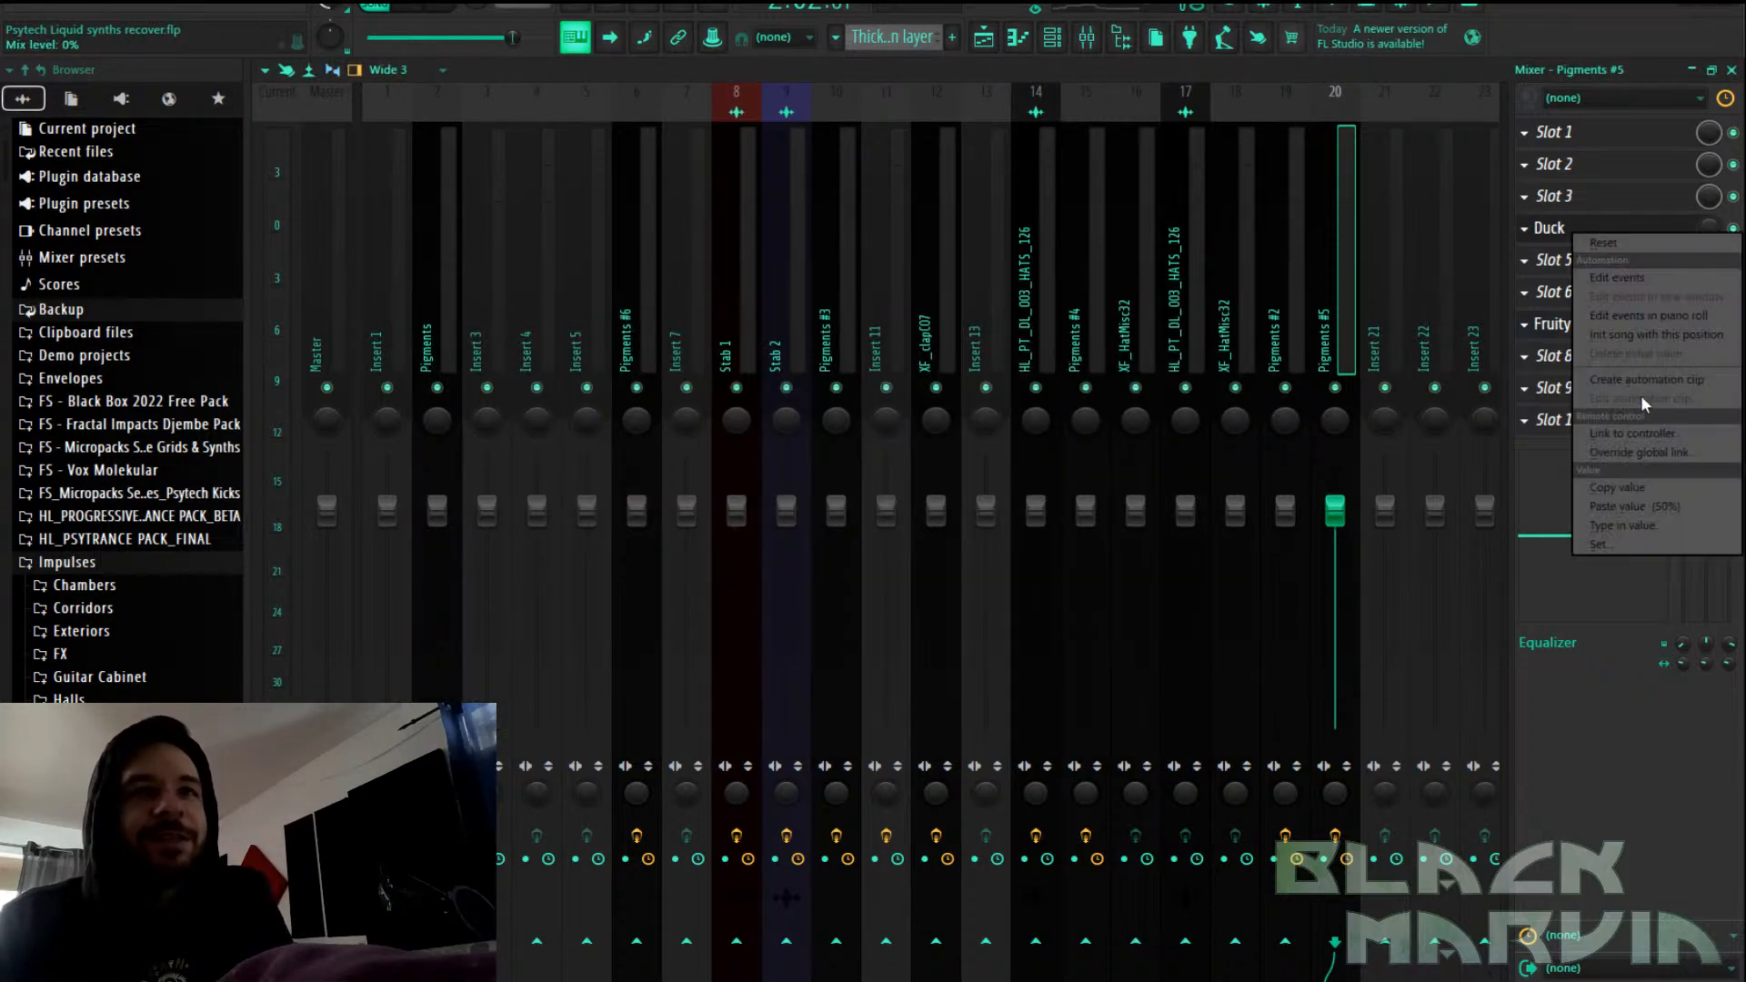
{"action": "left_click", "coordinate": [1646, 386]}
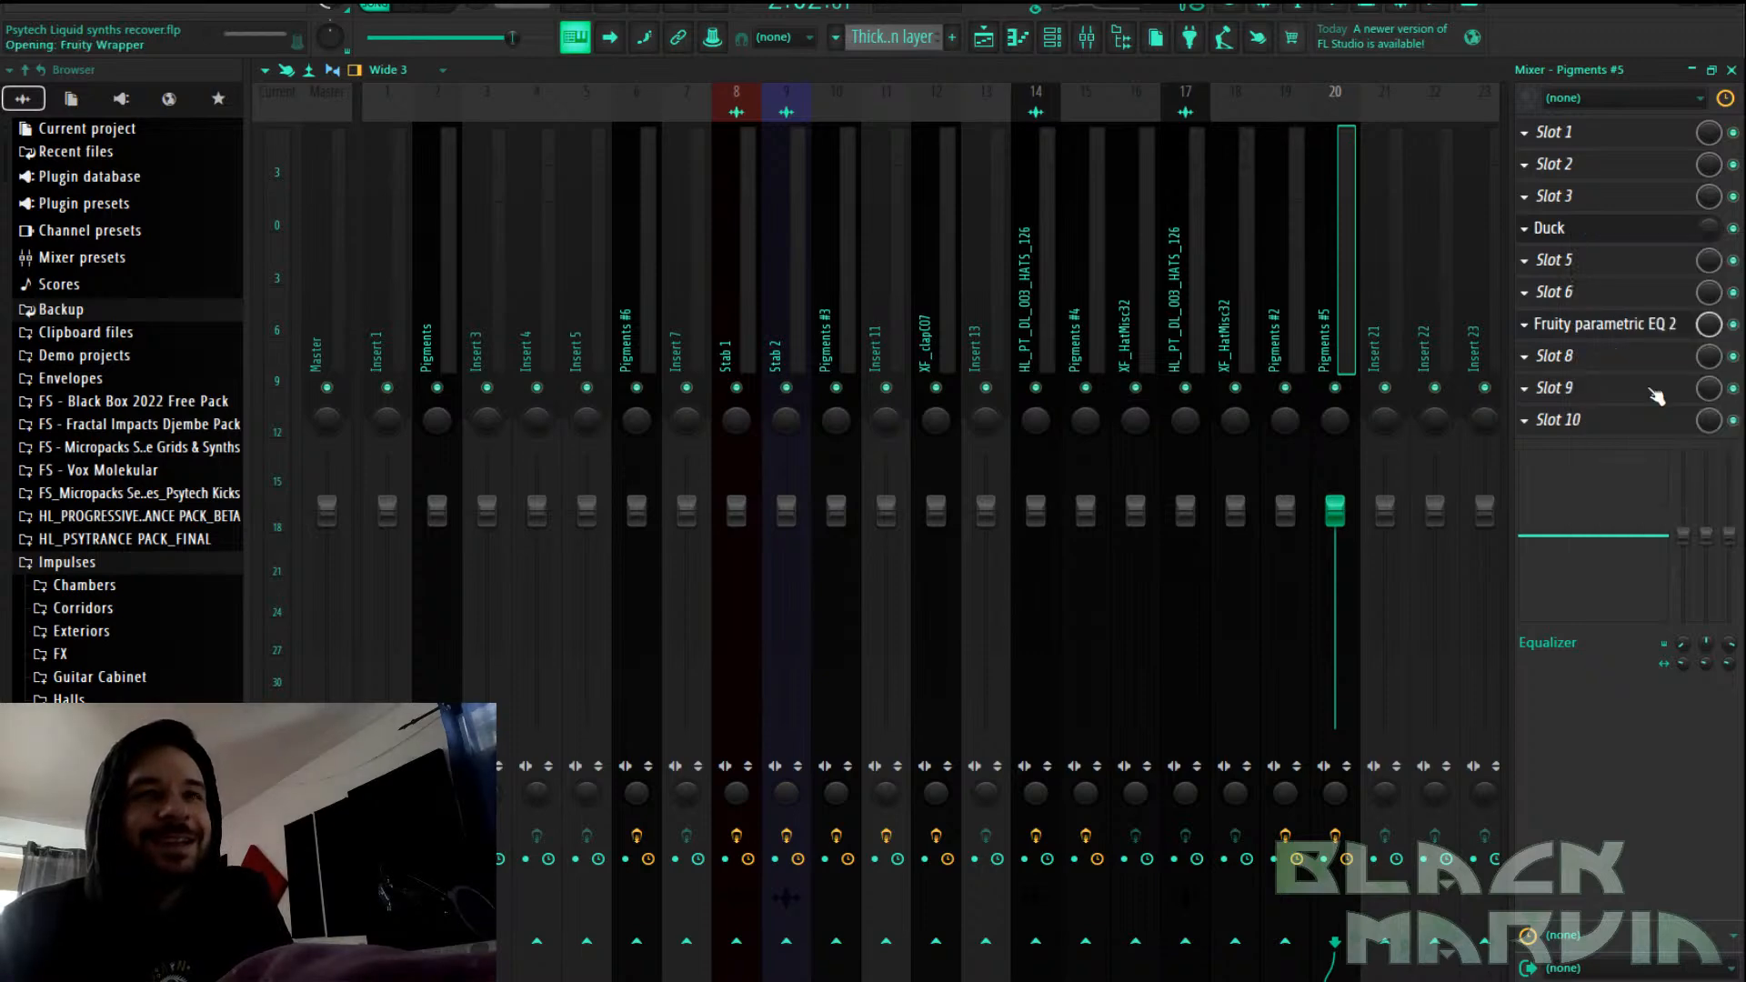
{"action": "left_click", "coordinate": [984, 36]}
{"action": "left_click", "coordinate": [1053, 38]}
{"action": "left_click", "coordinate": [727, 127]}
{"action": "left_click", "coordinate": [728, 150]}
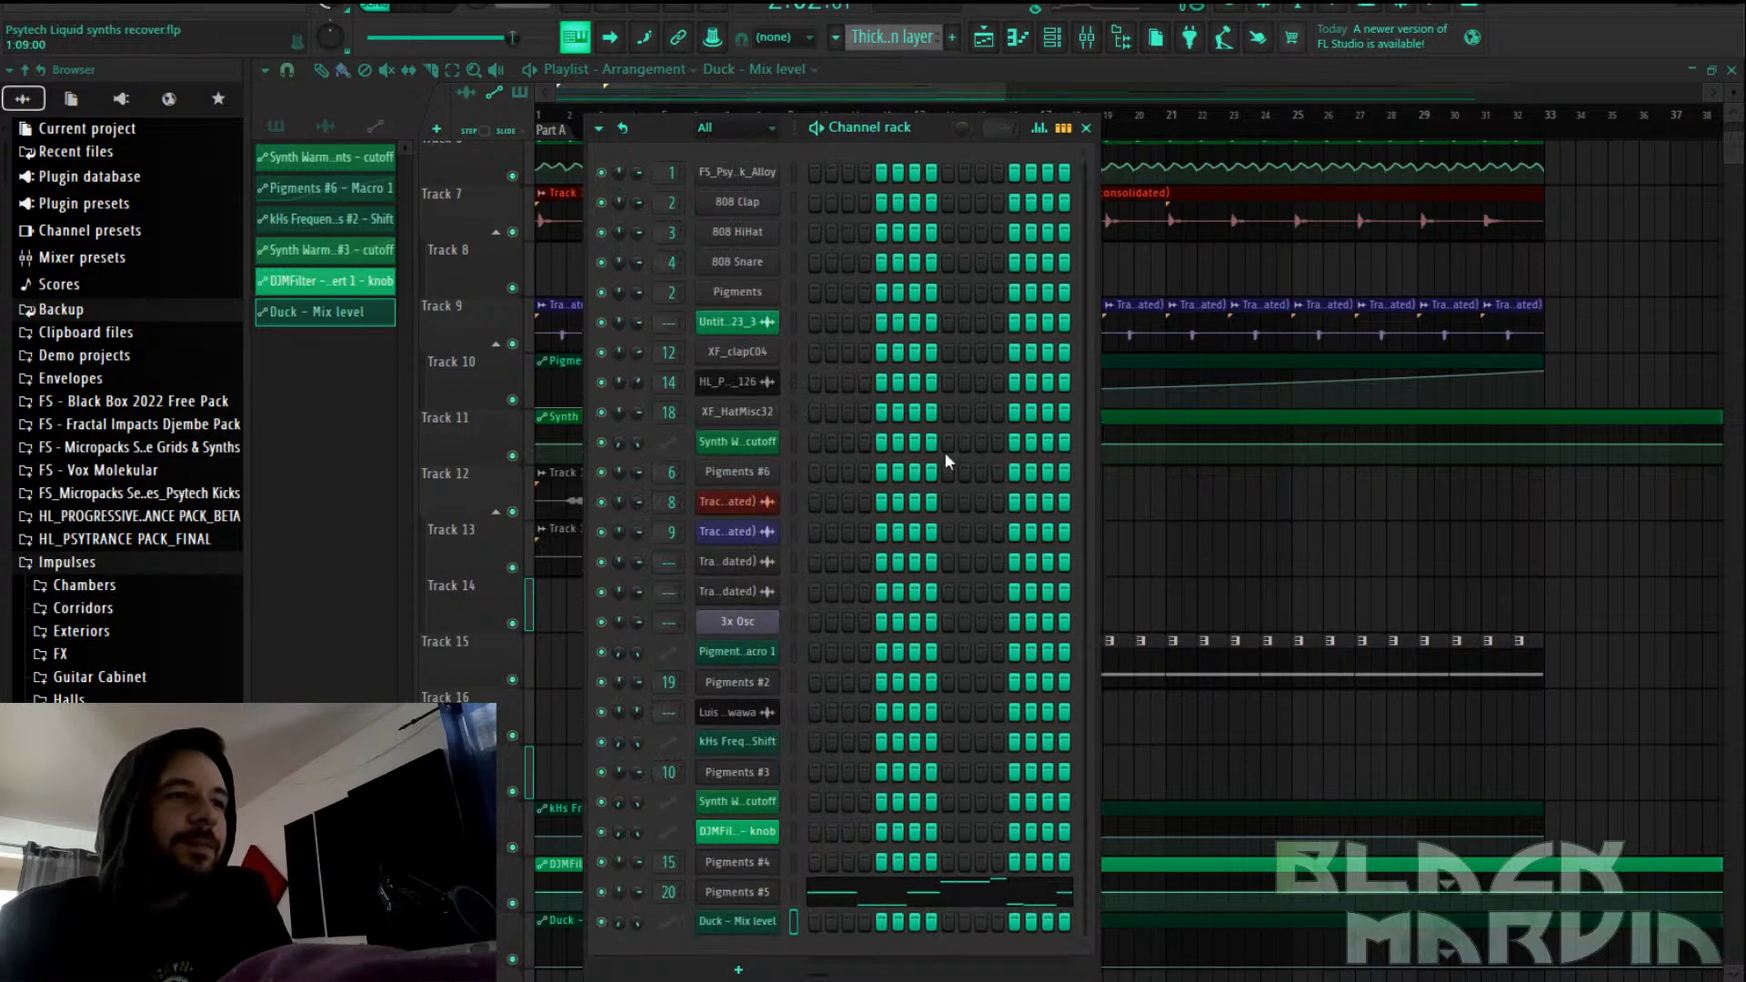
{"action": "left_click_drag", "start_coordinate": [920, 128], "coordinate": [1005, 57]}
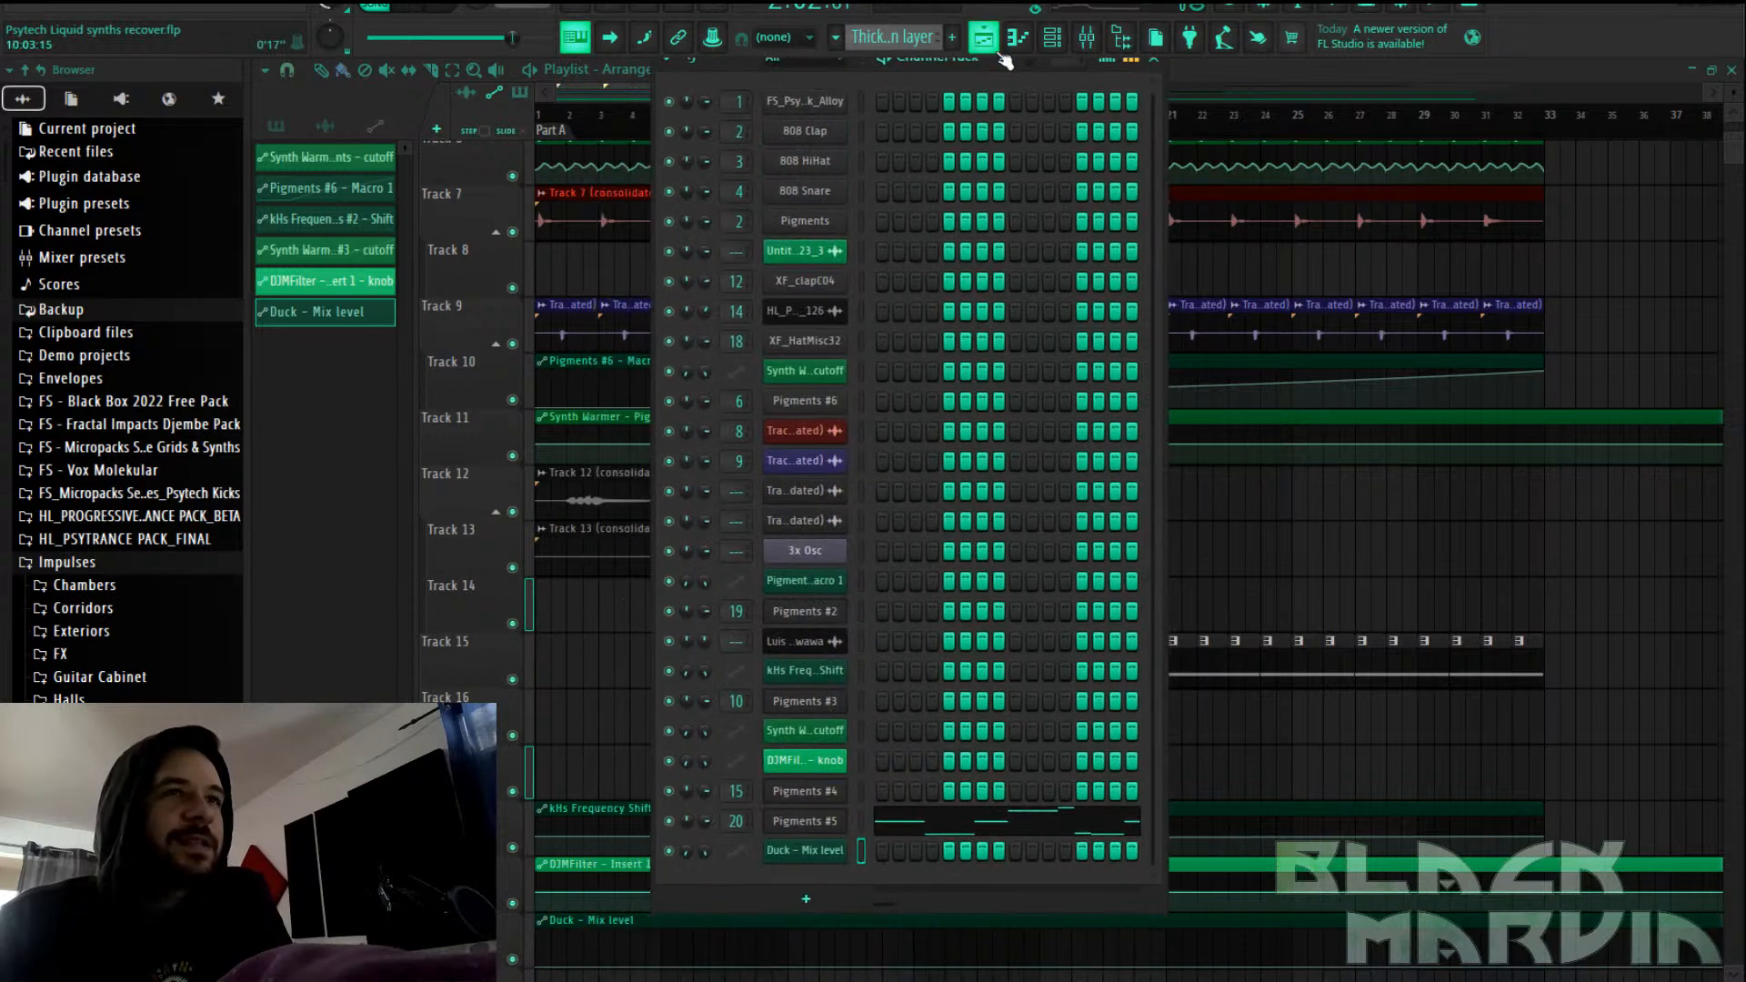
{"action": "left_click", "coordinate": [1087, 39]}
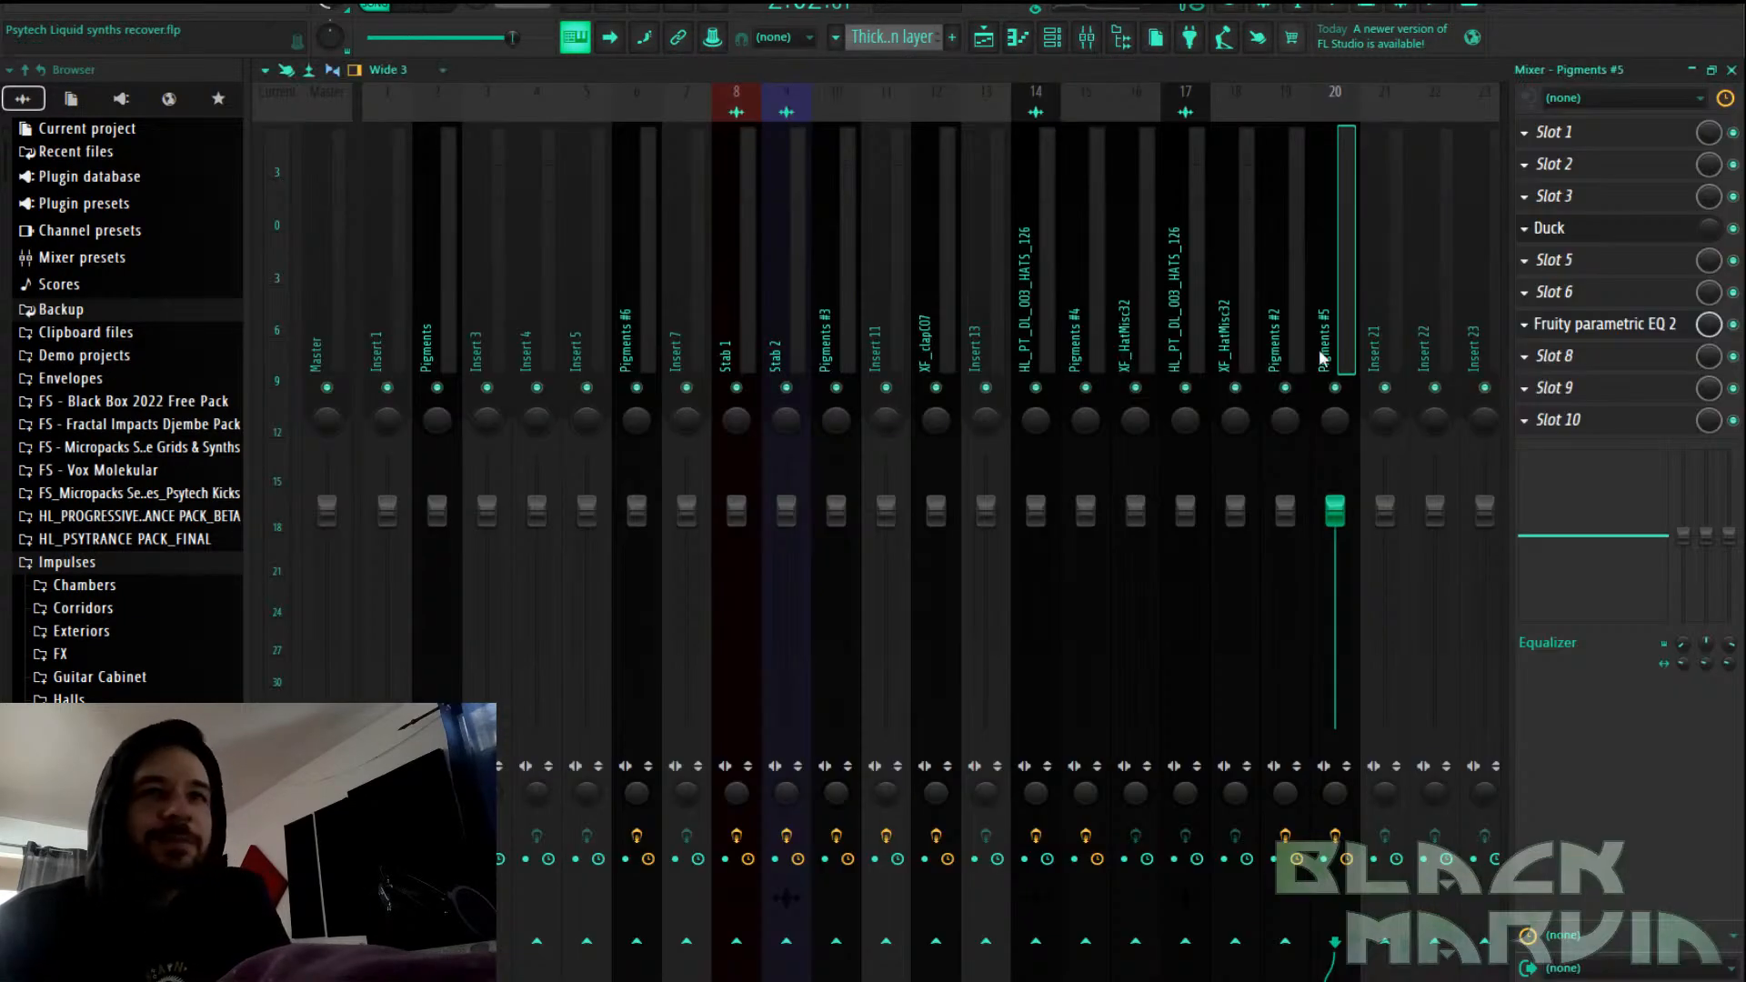
Add a point at bar 17 of the Duck mix level automation on Track 20 and raise the level from there
{"action": "left_click", "coordinate": [1016, 46]}
{"action": "scroll", "coordinate": [1064, 437], "scroll_direction": "down", "scroll_amount": 10}
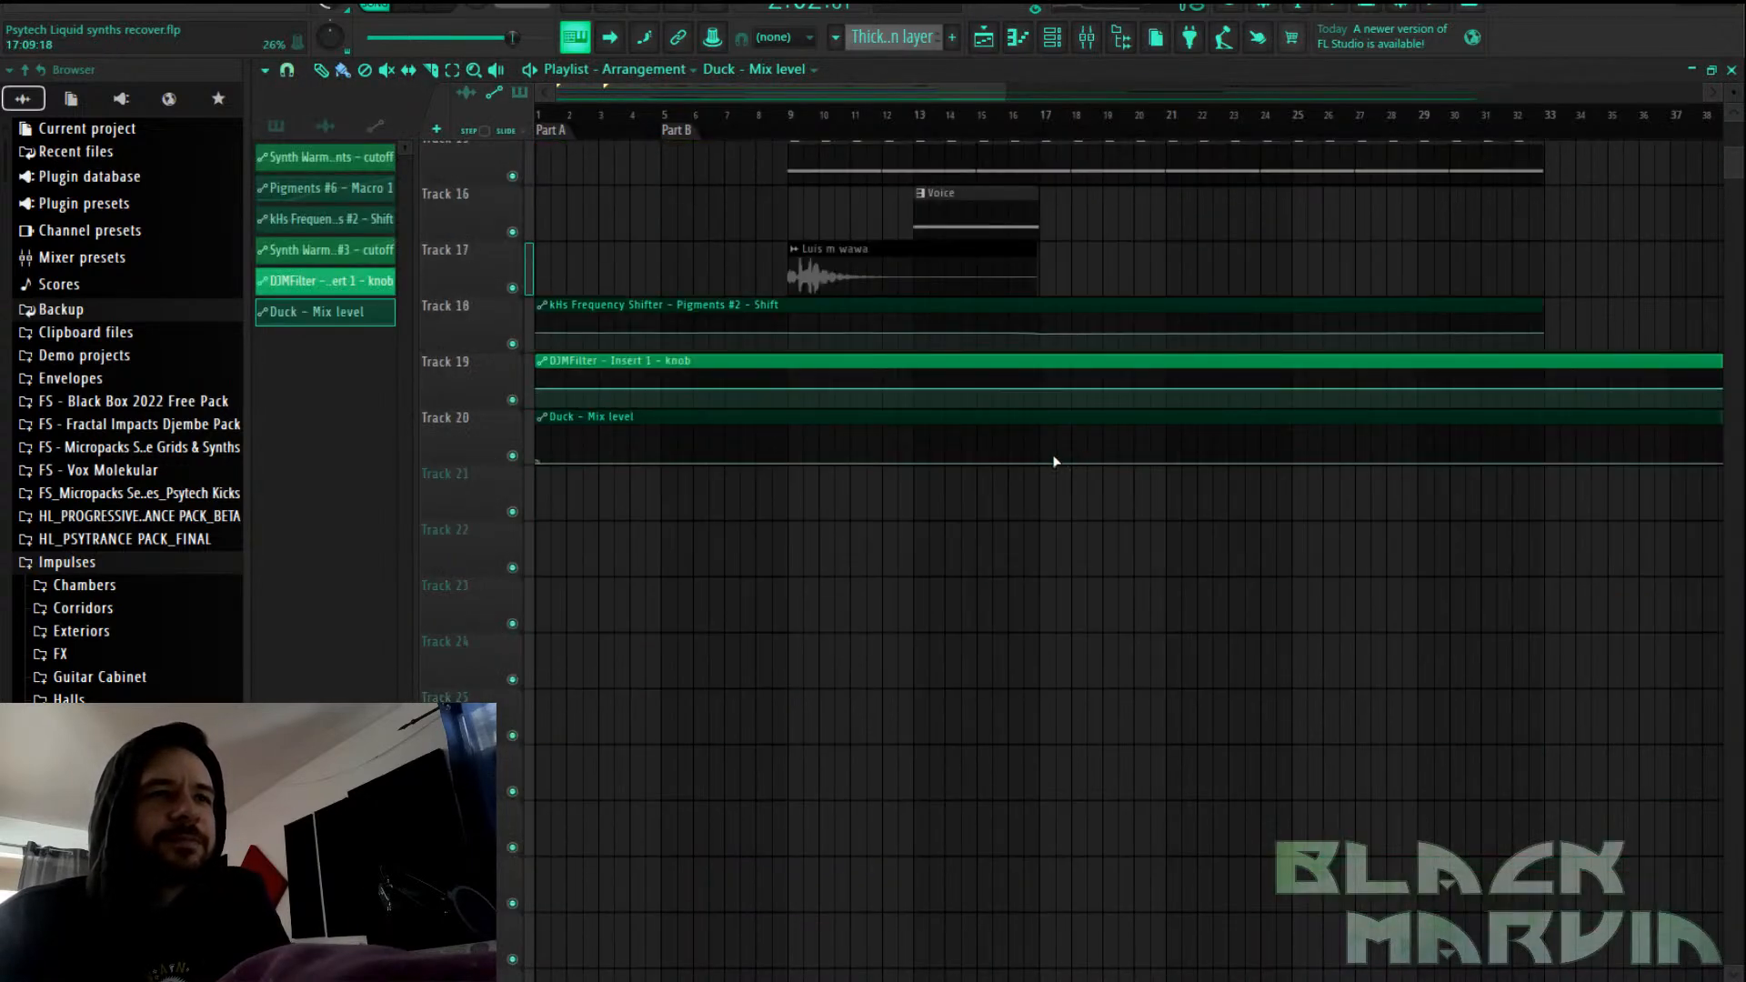
{"action": "right_click", "coordinate": [1041, 456]}
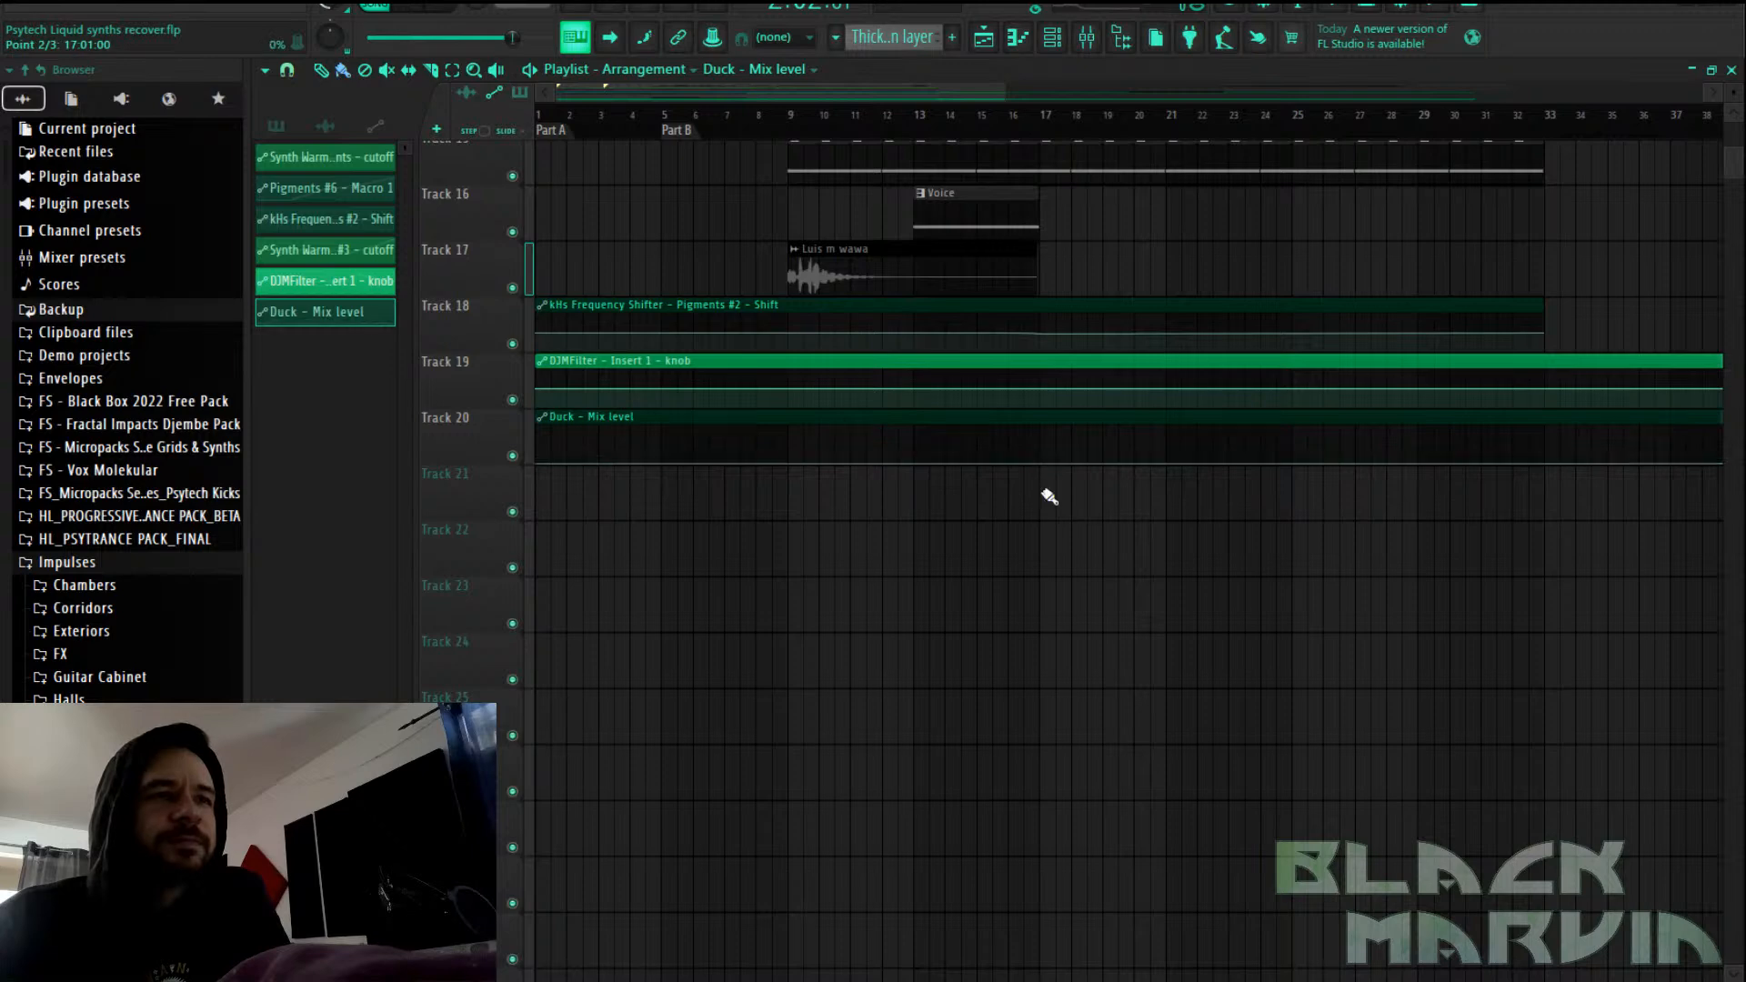
{"action": "mouse_move", "coordinate": [1044, 440]}
{"action": "left_mouse_down"}
{"action": "mouse_move", "coordinate": [1042, 404]}
{"action": "mouse_move", "coordinate": [1047, 432]}
{"action": "left_mouse_up"}
Add another point at bar 33 of the Duck mix level automation and adjust its level
{"action": "scroll", "coordinate": [1048, 431], "scroll_direction": "up", "scroll_amount": 7}
{"action": "scroll", "coordinate": [1048, 431], "scroll_direction": "up", "scroll_amount": 7}
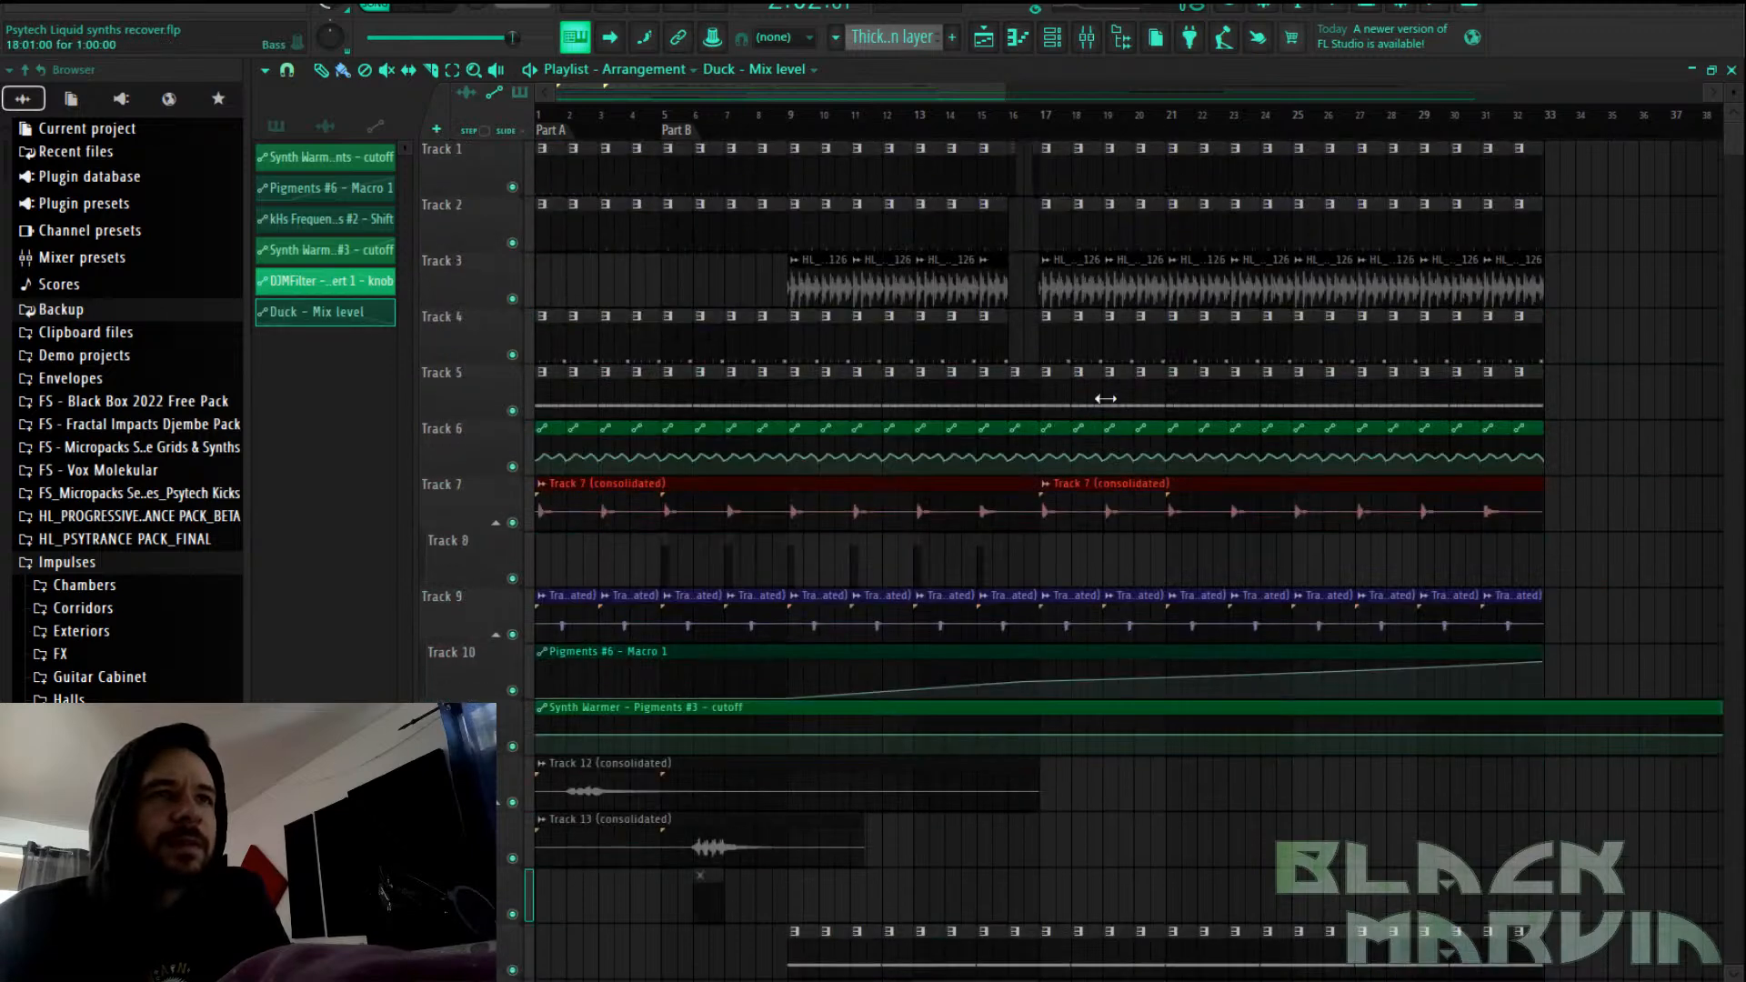
{"action": "scroll", "coordinate": [1158, 323], "scroll_direction": "down", "scroll_amount": 15}
{"action": "right_click", "coordinate": [1550, 334]}
{"action": "left_click_drag", "start_coordinate": [1550, 332], "coordinate": [1544, 321]}
{"action": "scroll", "coordinate": [957, 158], "scroll_direction": "up", "scroll_amount": 10}
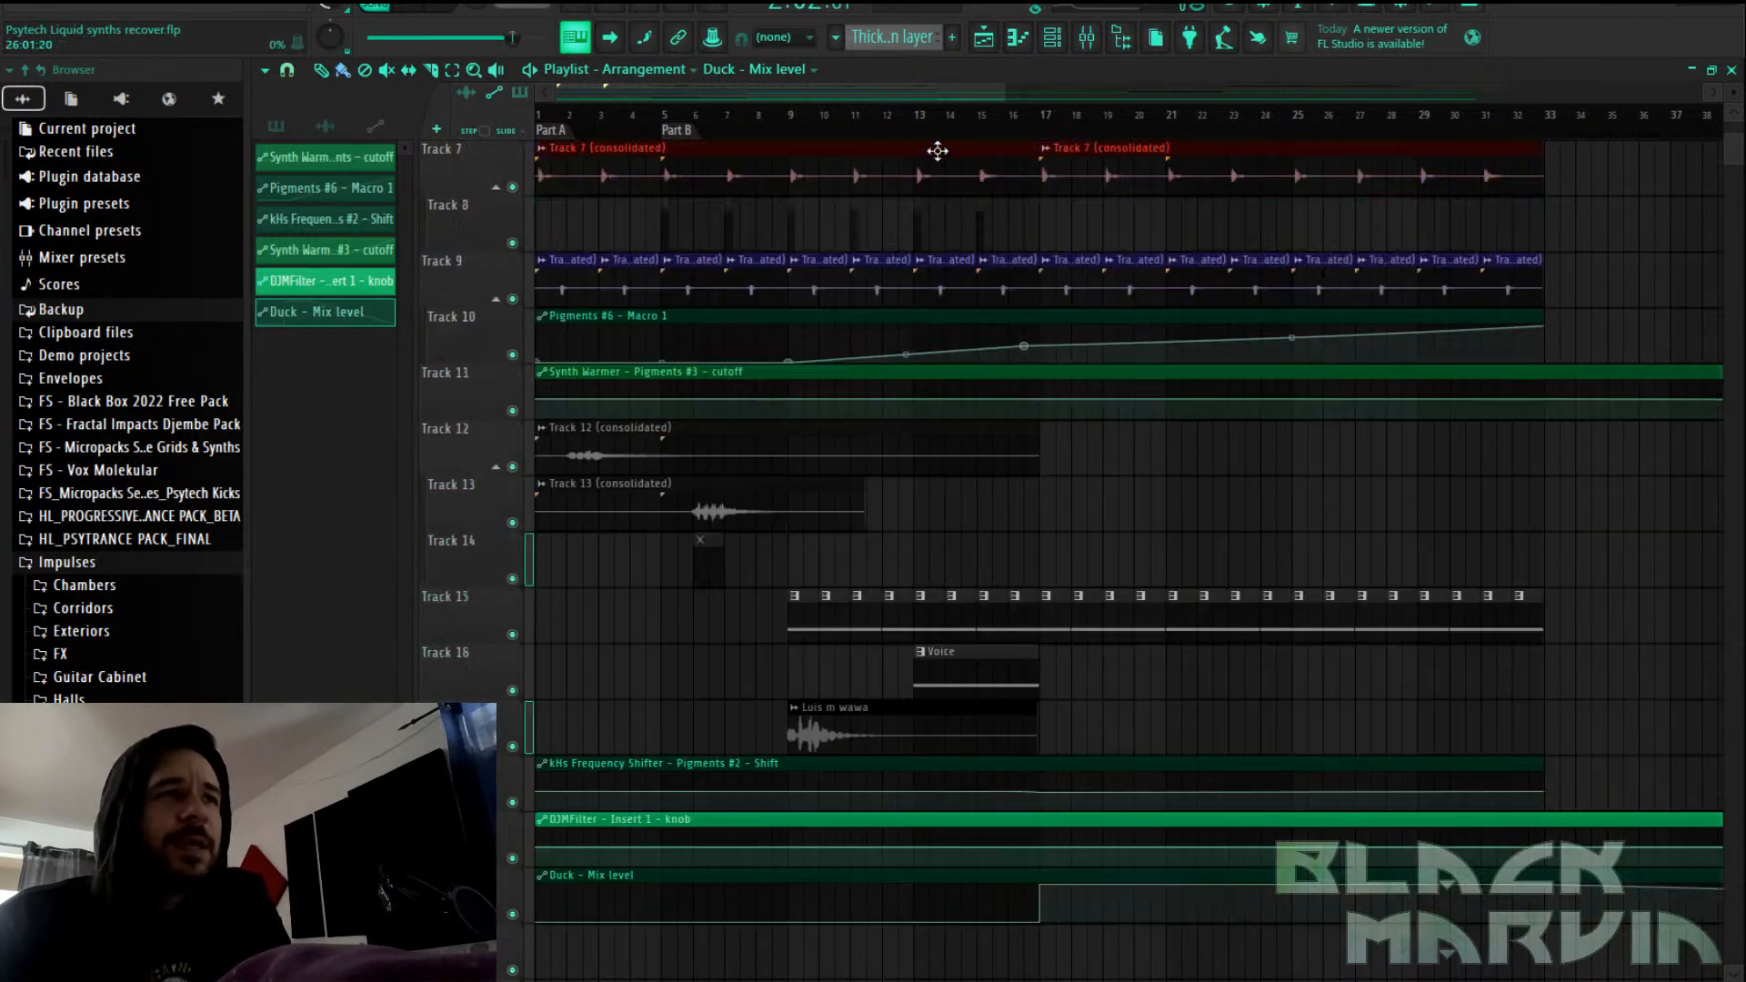
{"action": "scroll", "coordinate": [896, 125], "scroll_direction": "down", "scroll_amount": 3}
{"action": "scroll", "coordinate": [914, 273], "scroll_direction": "up", "scroll_amount": 6}
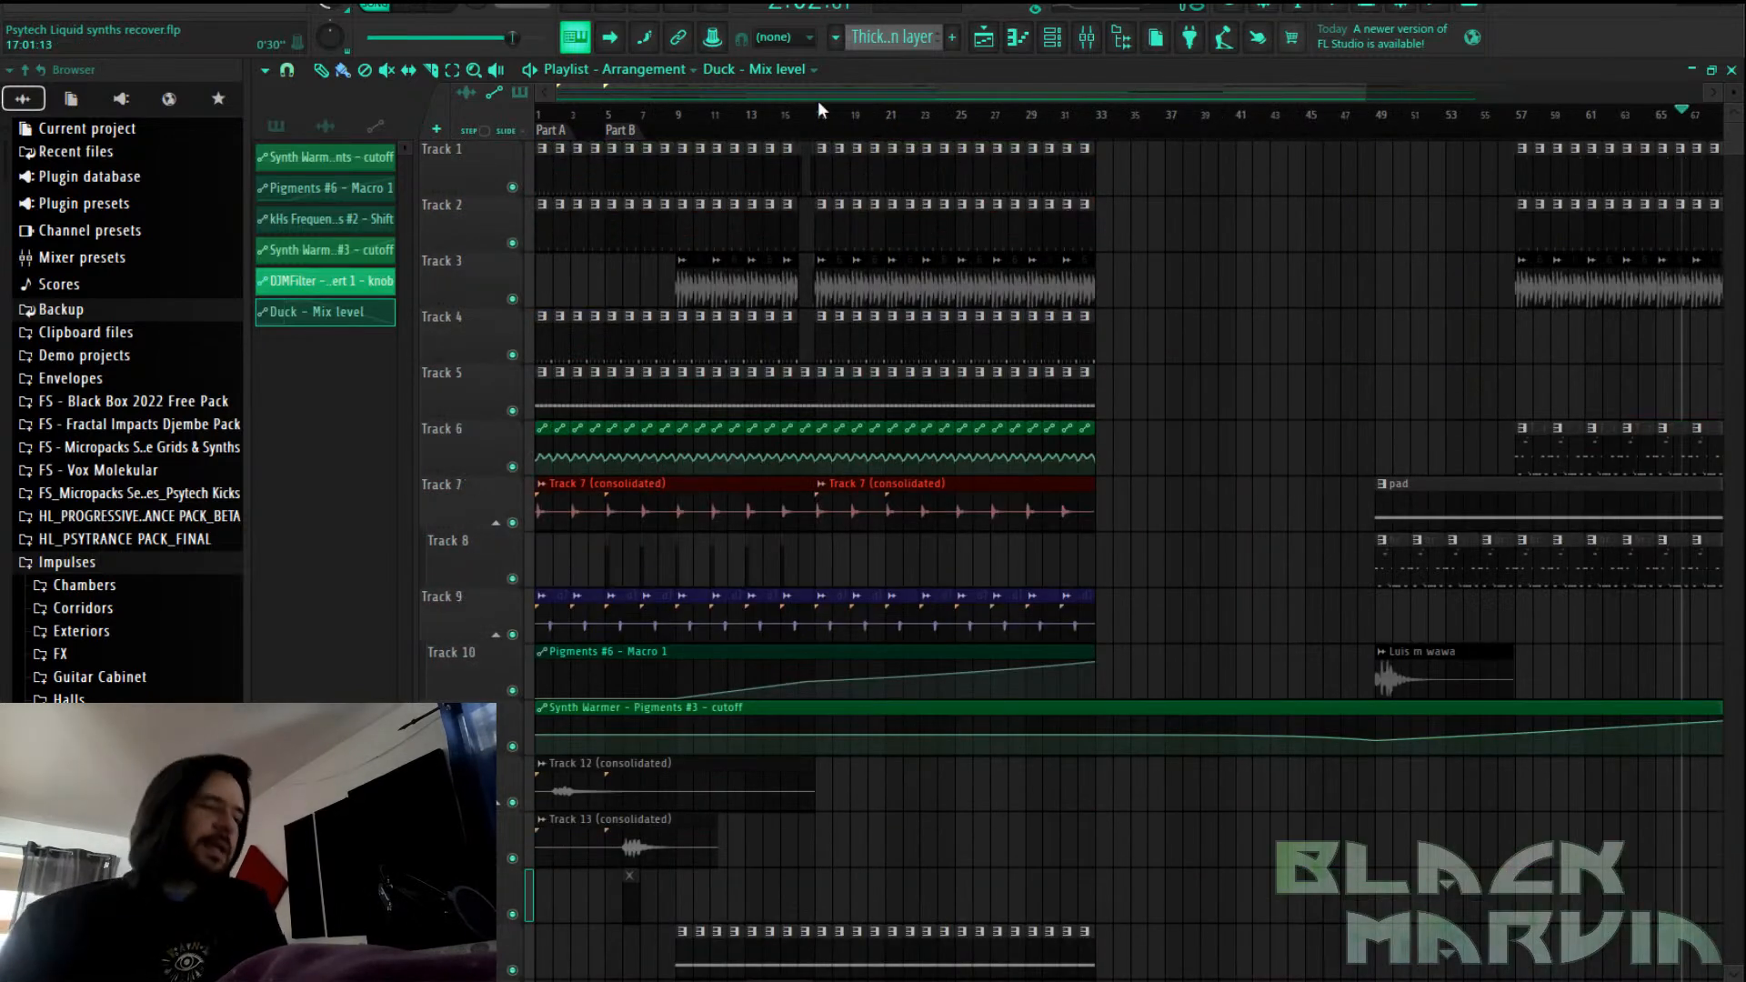
{"action": "scroll", "coordinate": [892, 121], "scroll_direction": "down", "scroll_amount": 2}
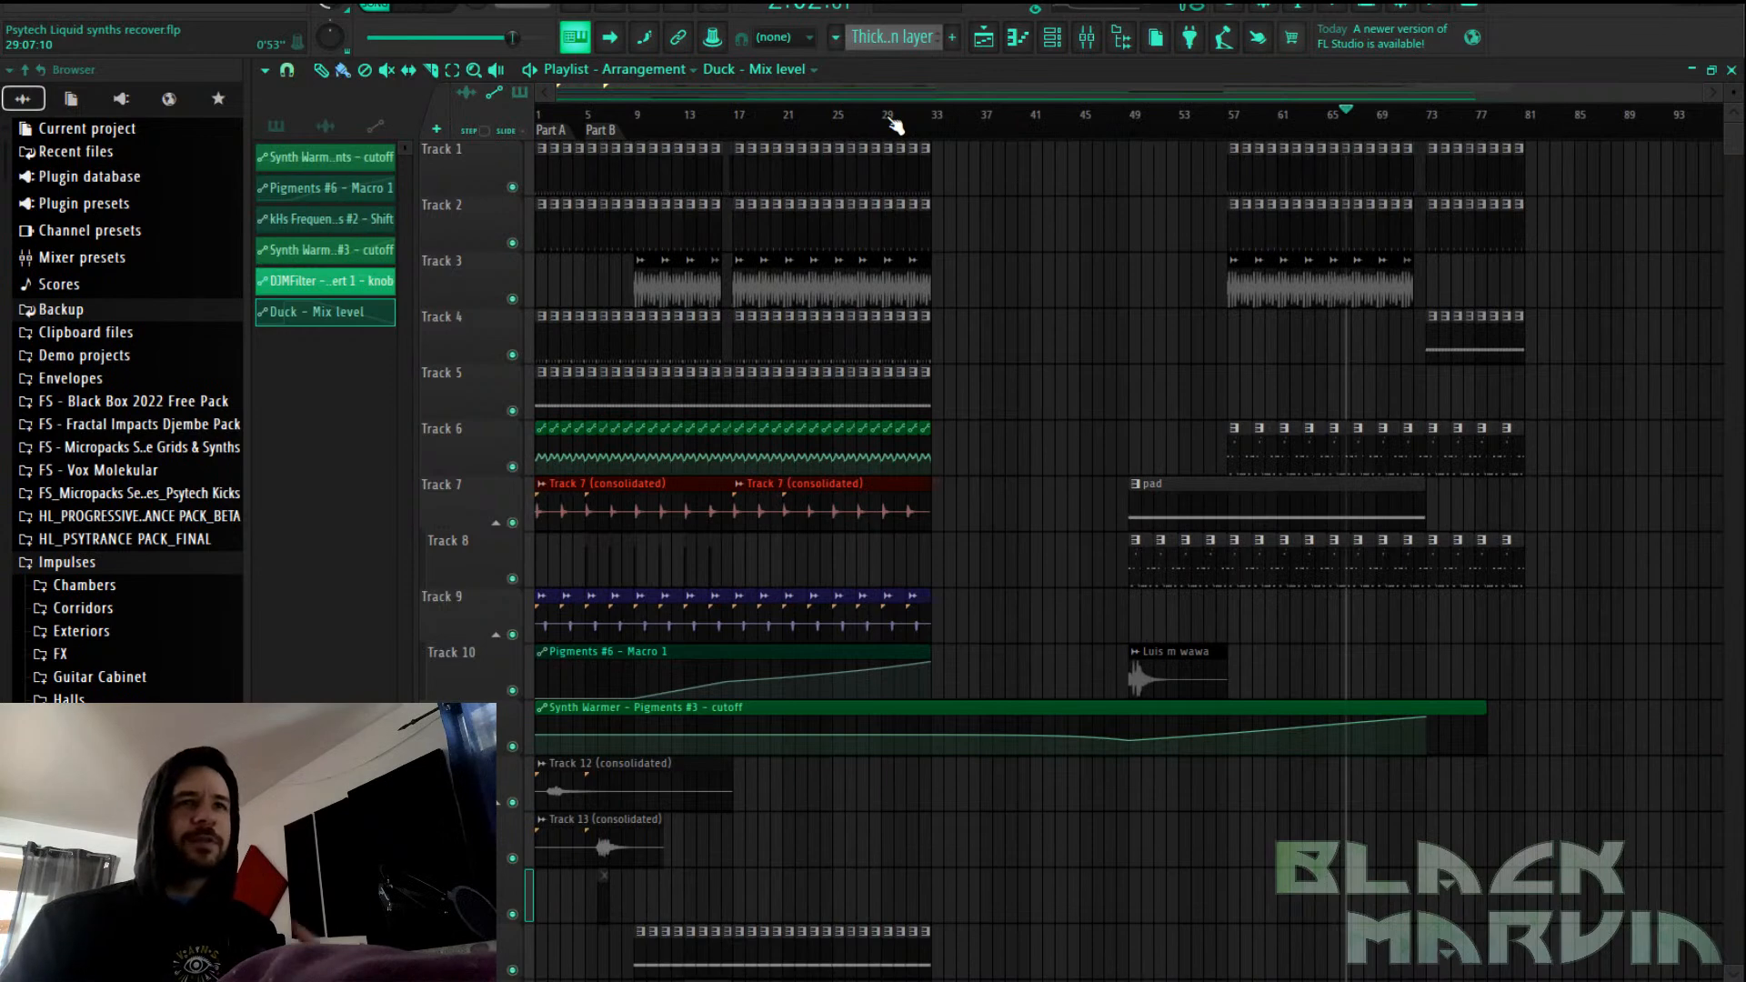
{"action": "scroll", "coordinate": [1217, 135], "scroll_direction": "up", "scroll_amount": 1}
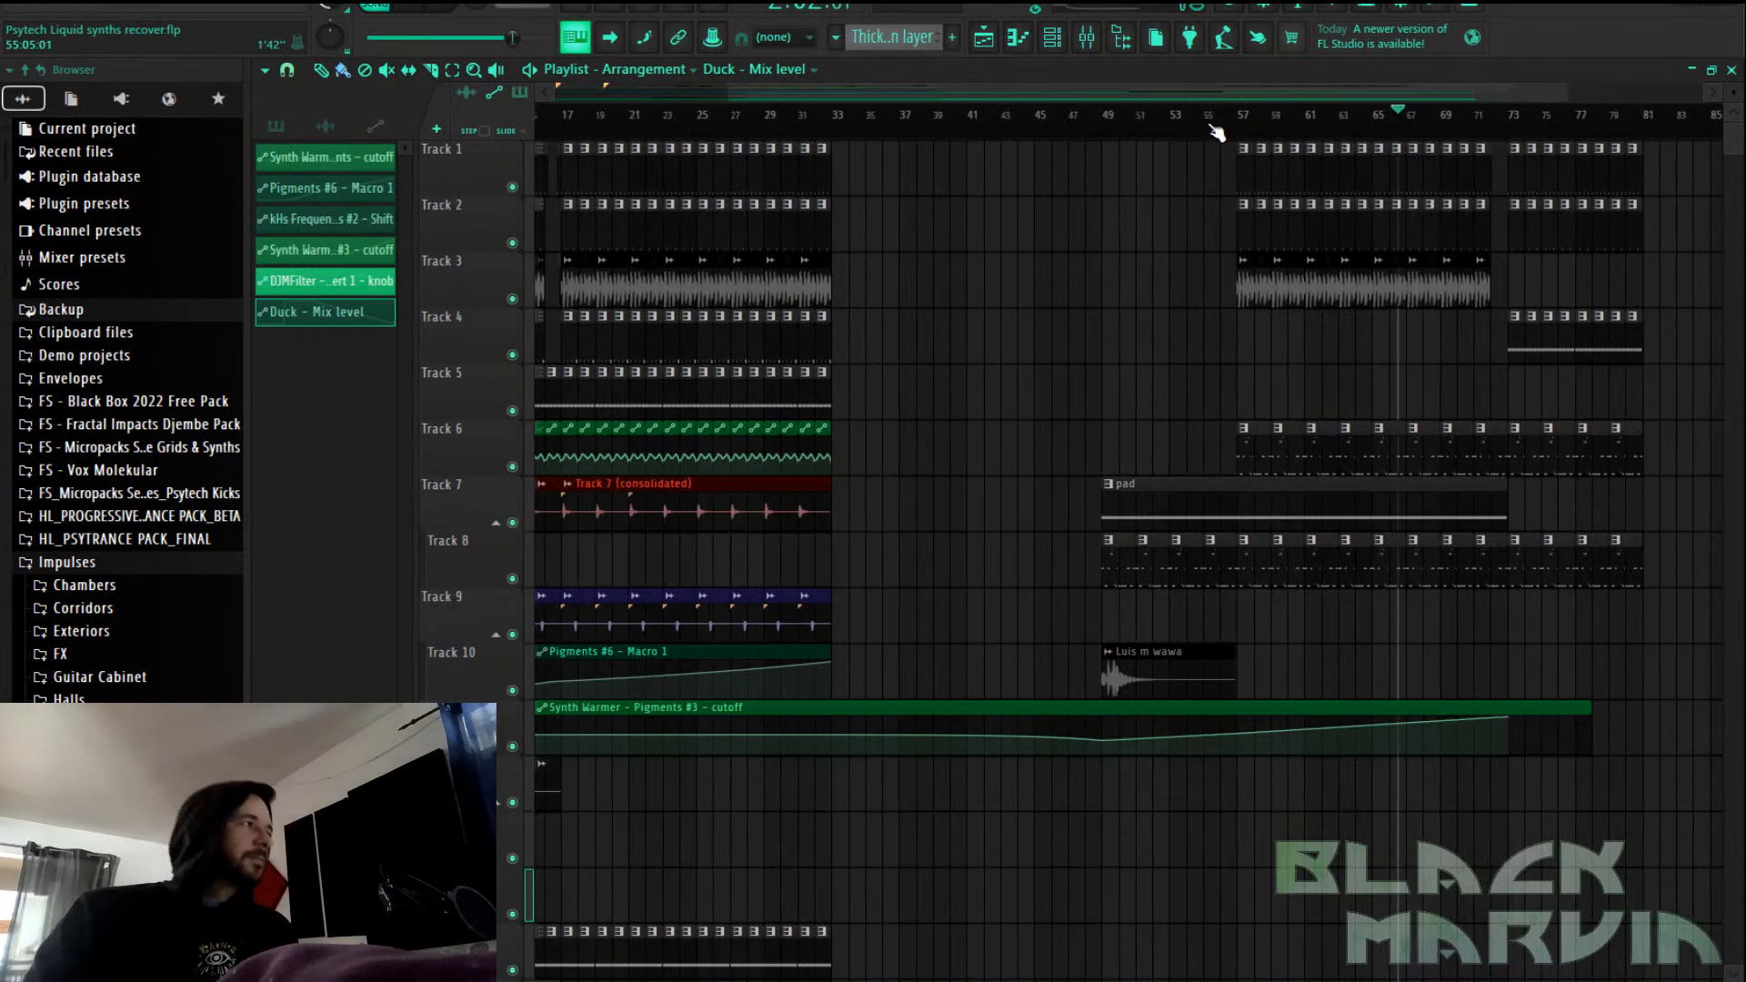
Duplicate the drop clips on Tracks 1, 2, 4, 6 and 8 from bars 73–81 to extend the section to bar 89
{"action": "left_click_drag", "start_coordinate": [1292, 96], "coordinate": [1405, 97]}
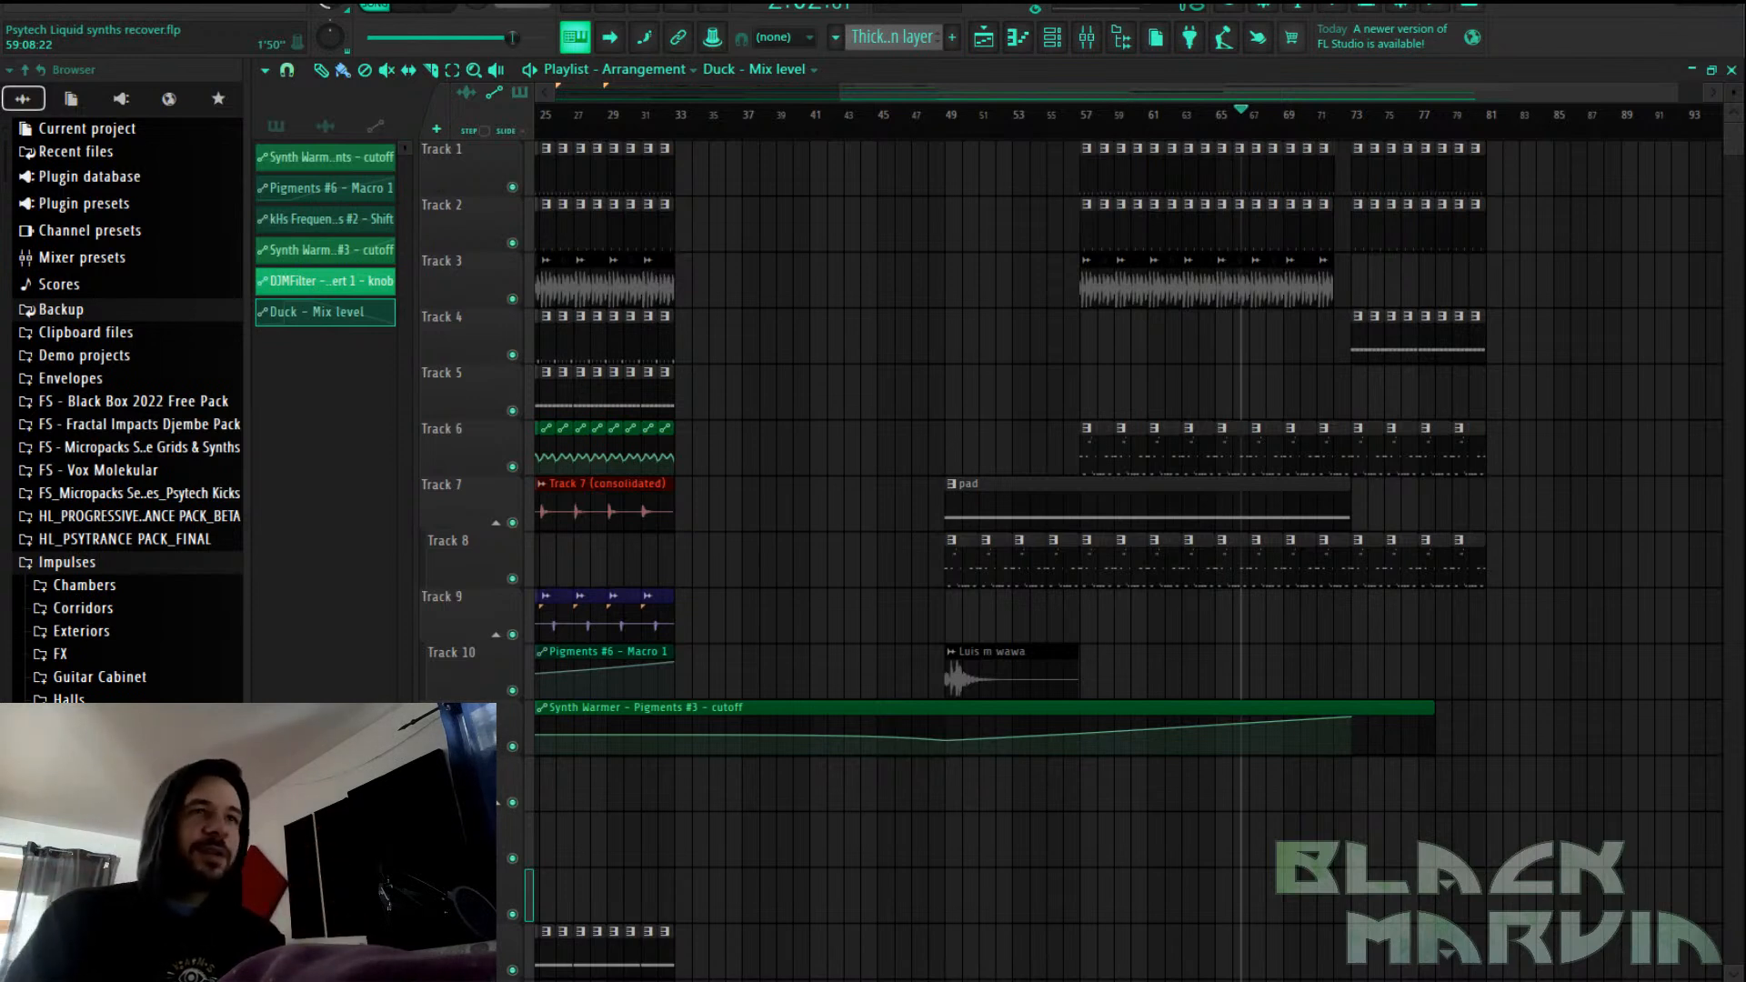
{"action": "left_click", "coordinate": [946, 134]}
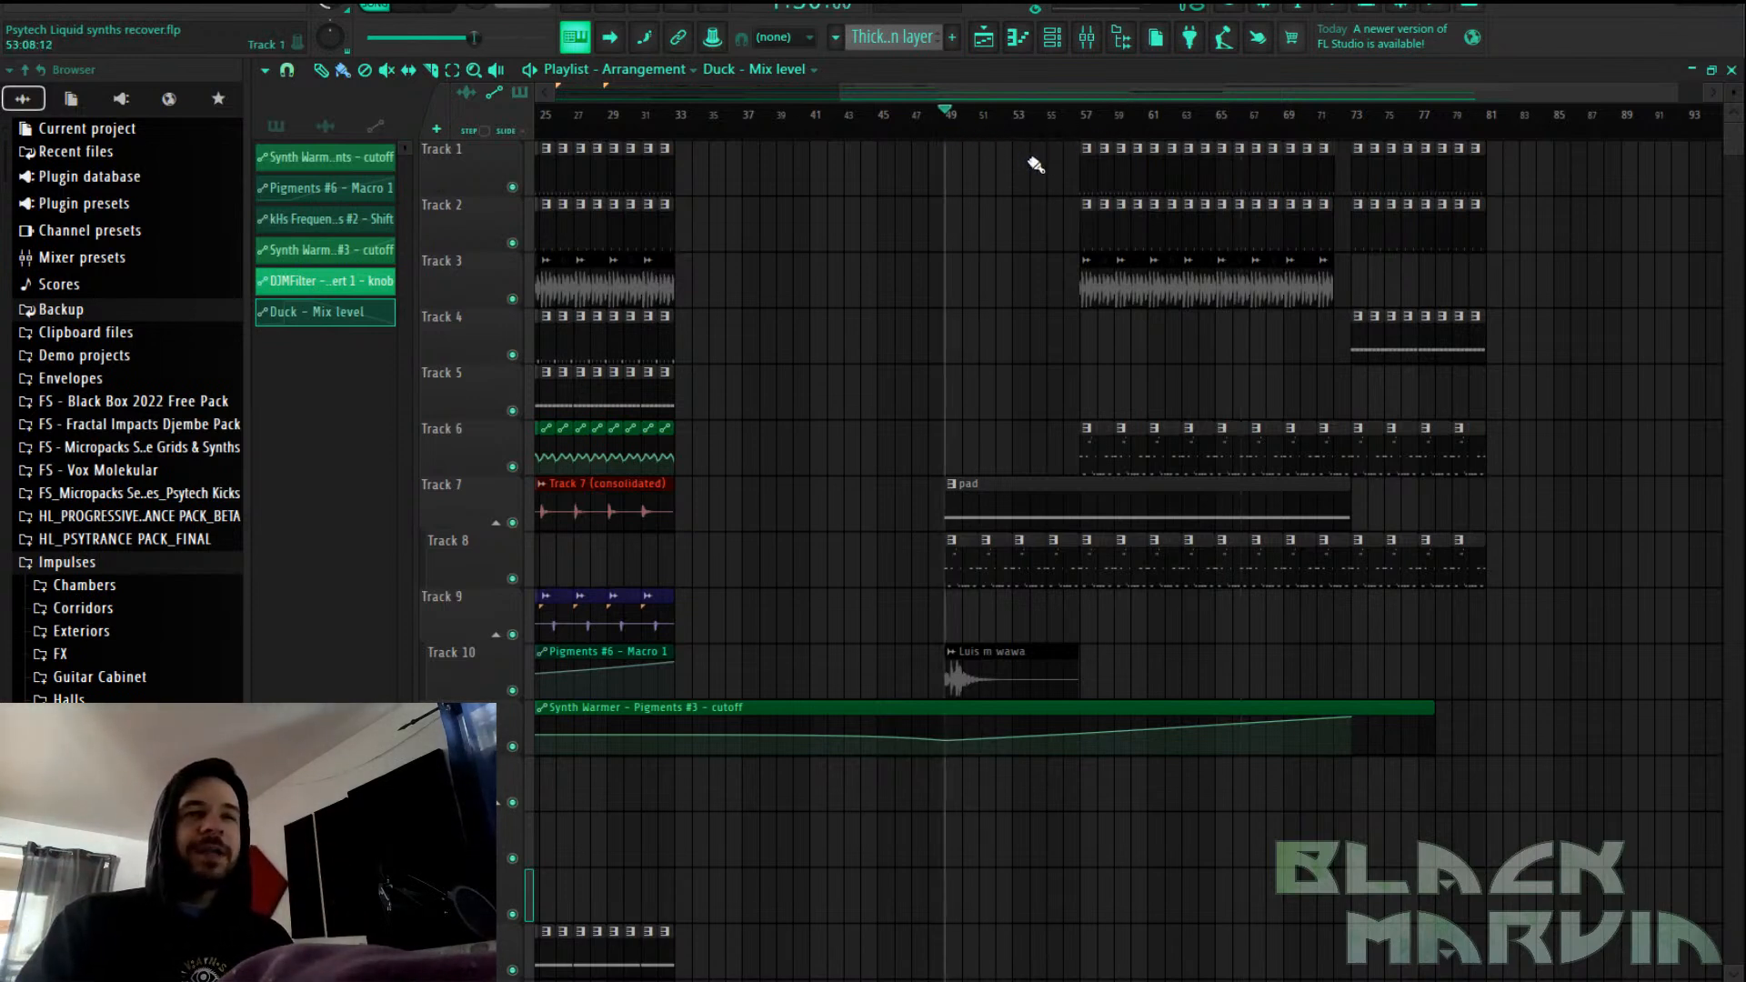
{"action": "left_click_drag", "start_coordinate": [1551, 144], "coordinate": [1353, 371]}
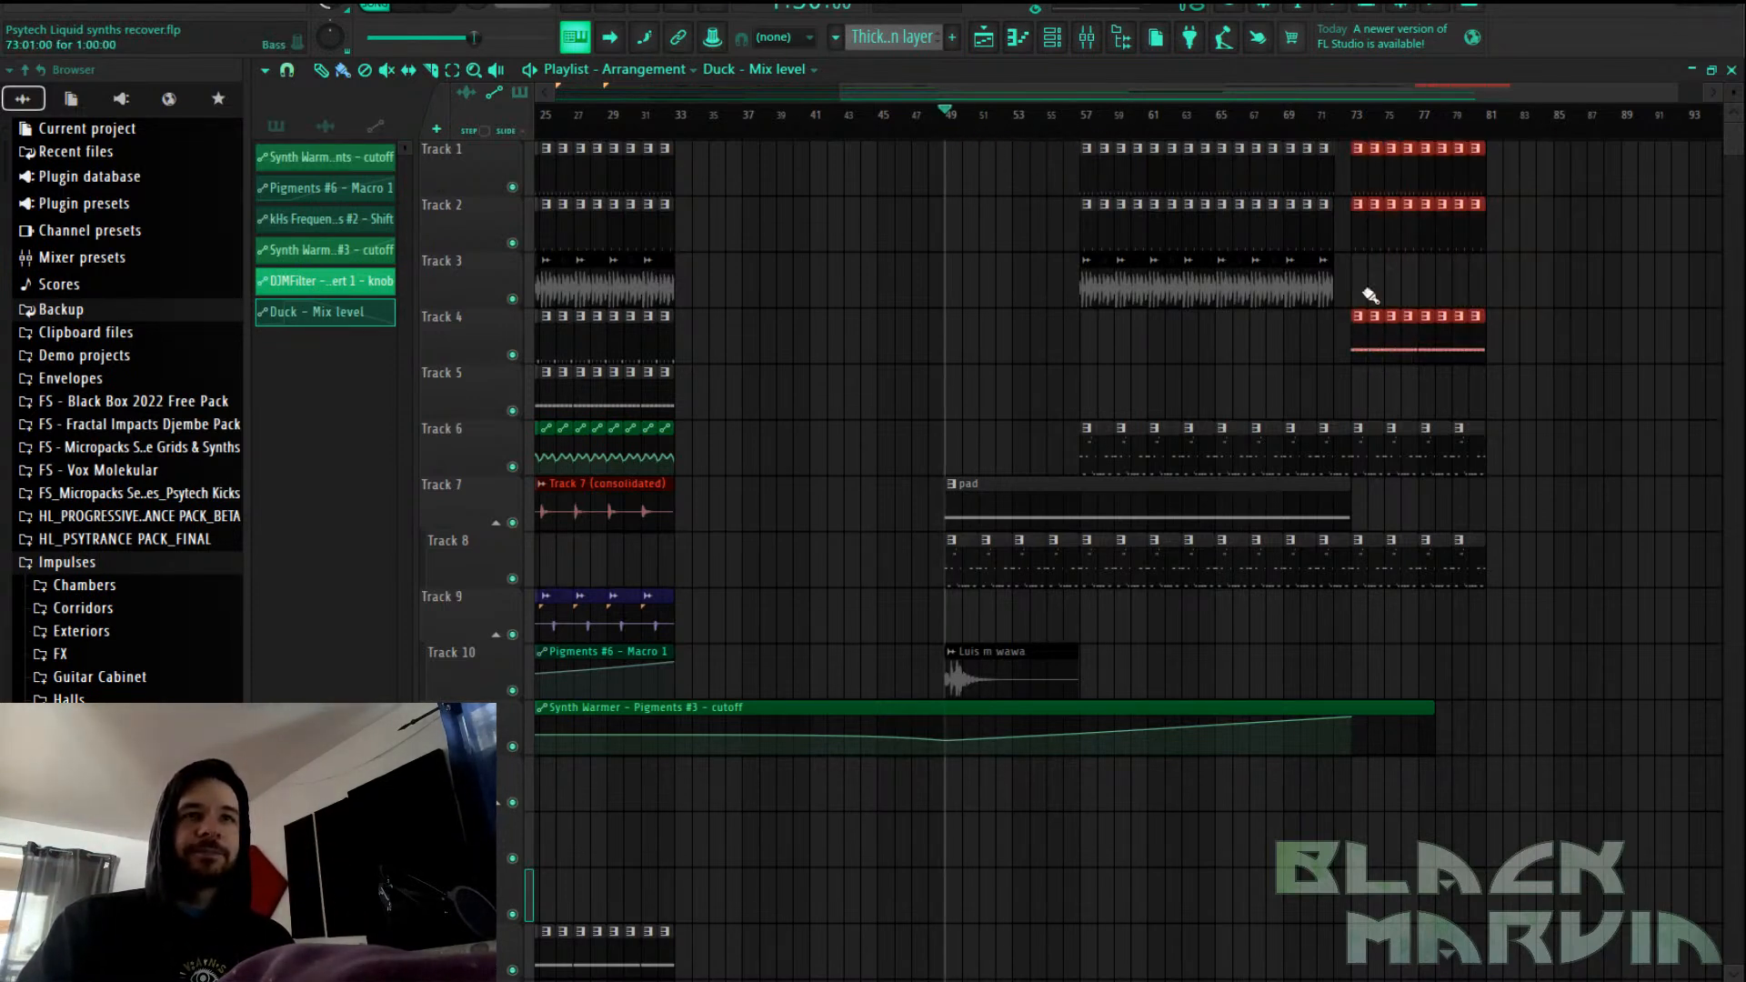
{"action": "left_click_drag", "start_coordinate": [1358, 175], "coordinate": [1490, 182]}
{"action": "left_click_drag", "start_coordinate": [1530, 367], "coordinate": [1370, 593]}
{"action": "left_click_drag", "start_coordinate": [1373, 449], "coordinate": [1510, 452]}
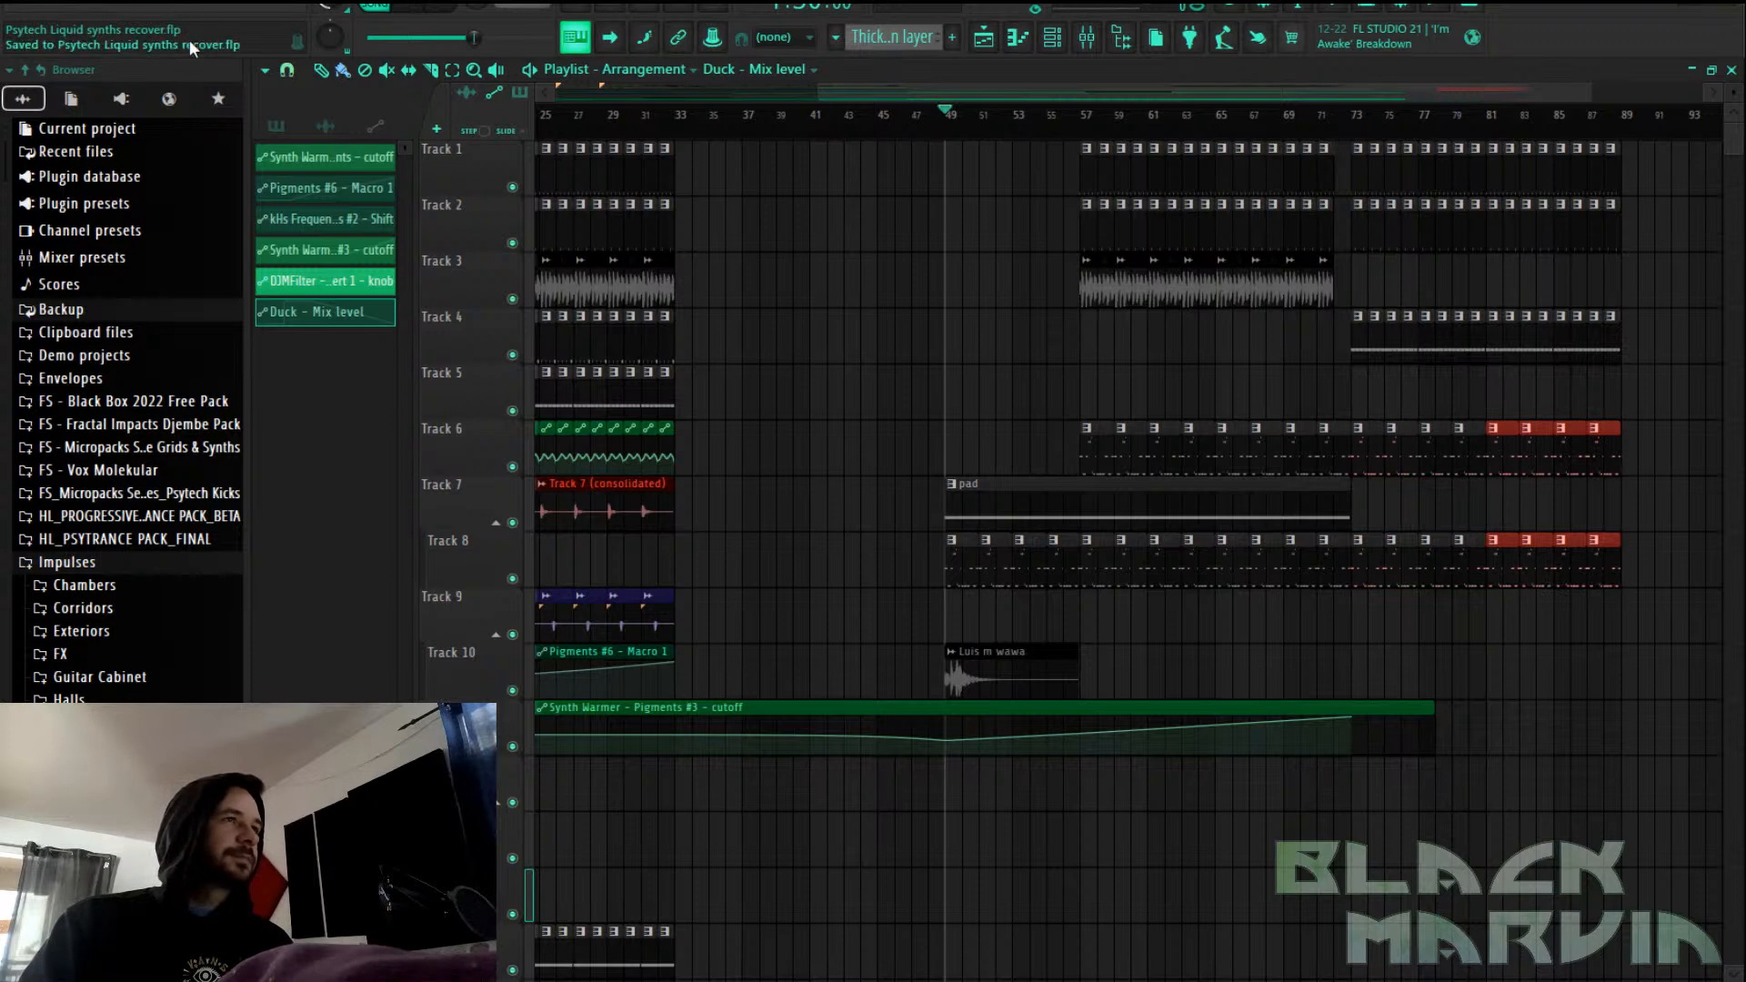
Play the arrangement from bar 49 into the drop and examine the clips around bar 73
{"action": "left_click_drag", "start_coordinate": [1004, 89], "coordinate": [1203, 100]}
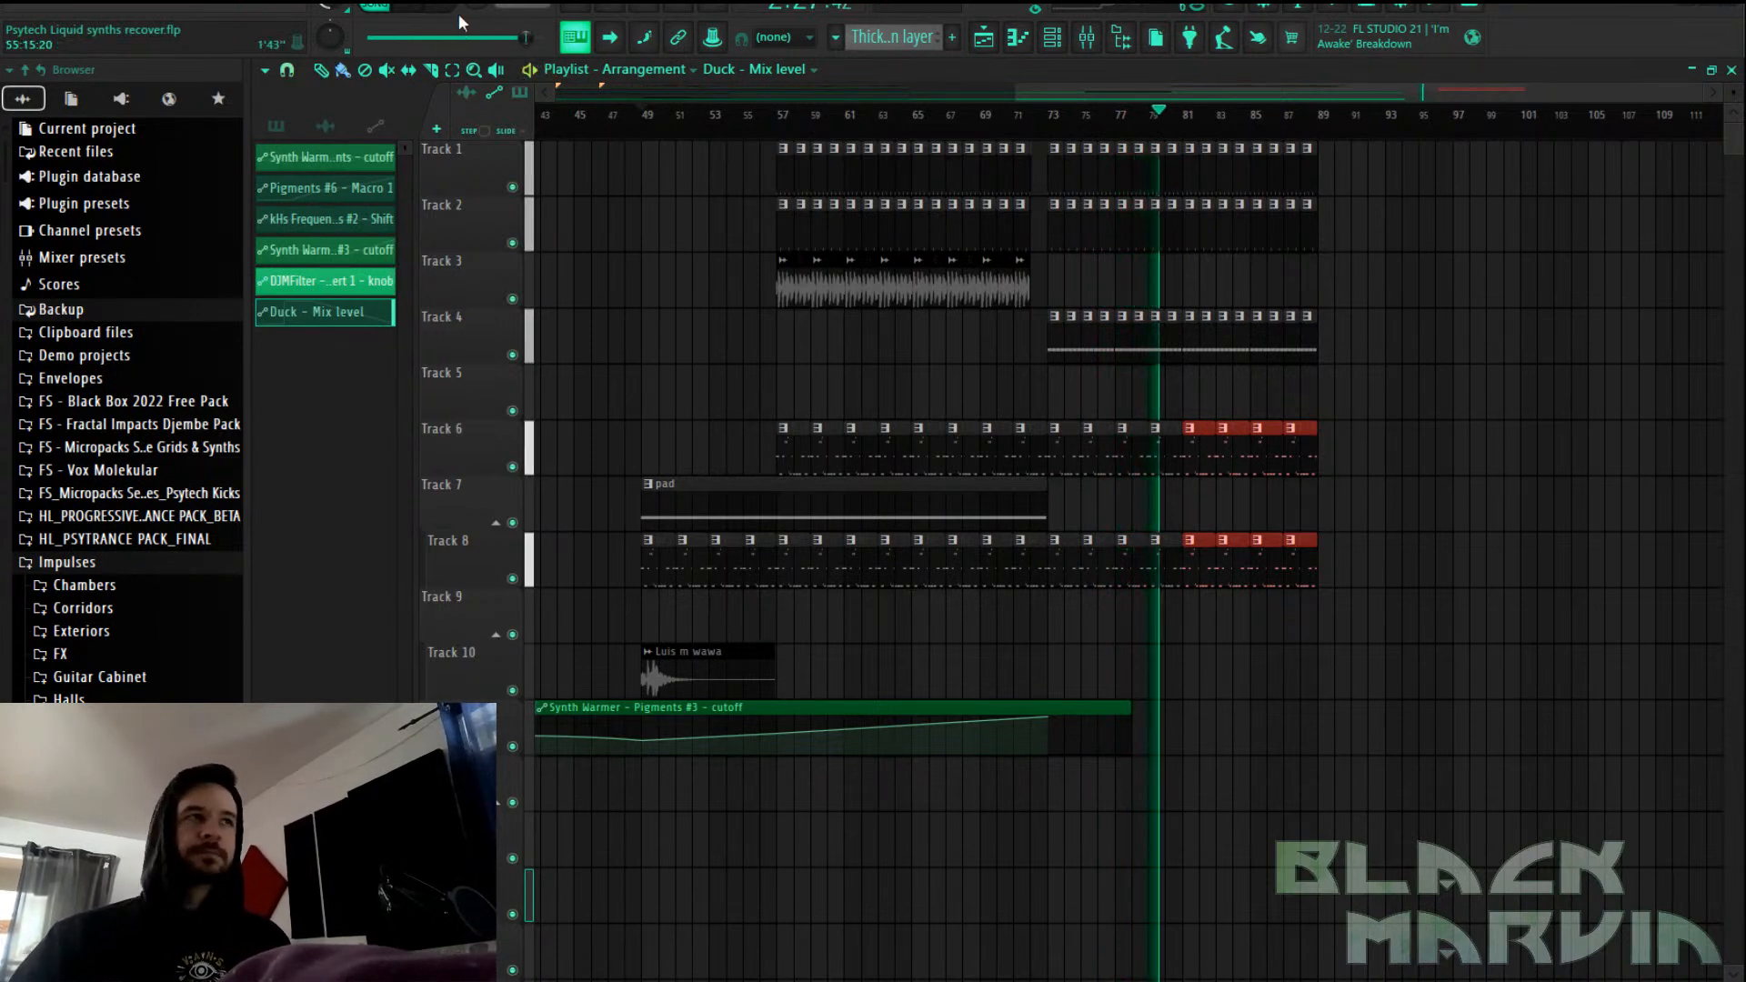
{"action": "key", "text": "space"}
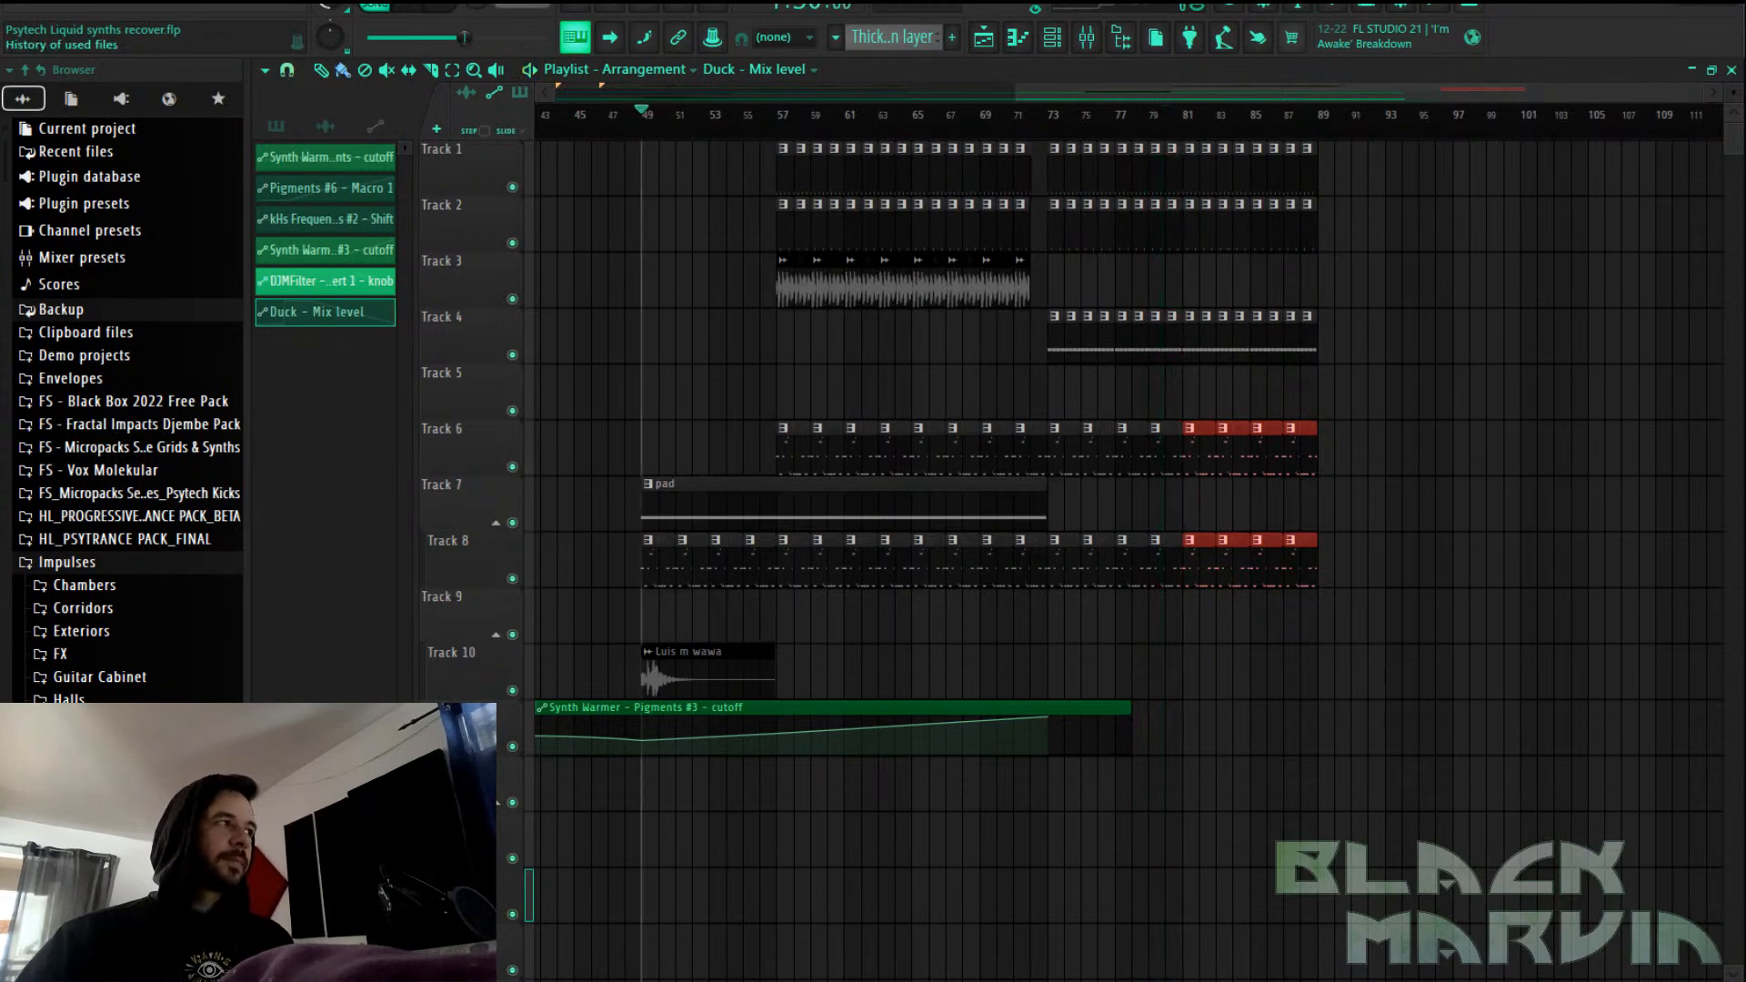
{"action": "left_click_drag", "start_coordinate": [1110, 103], "coordinate": [815, 106]}
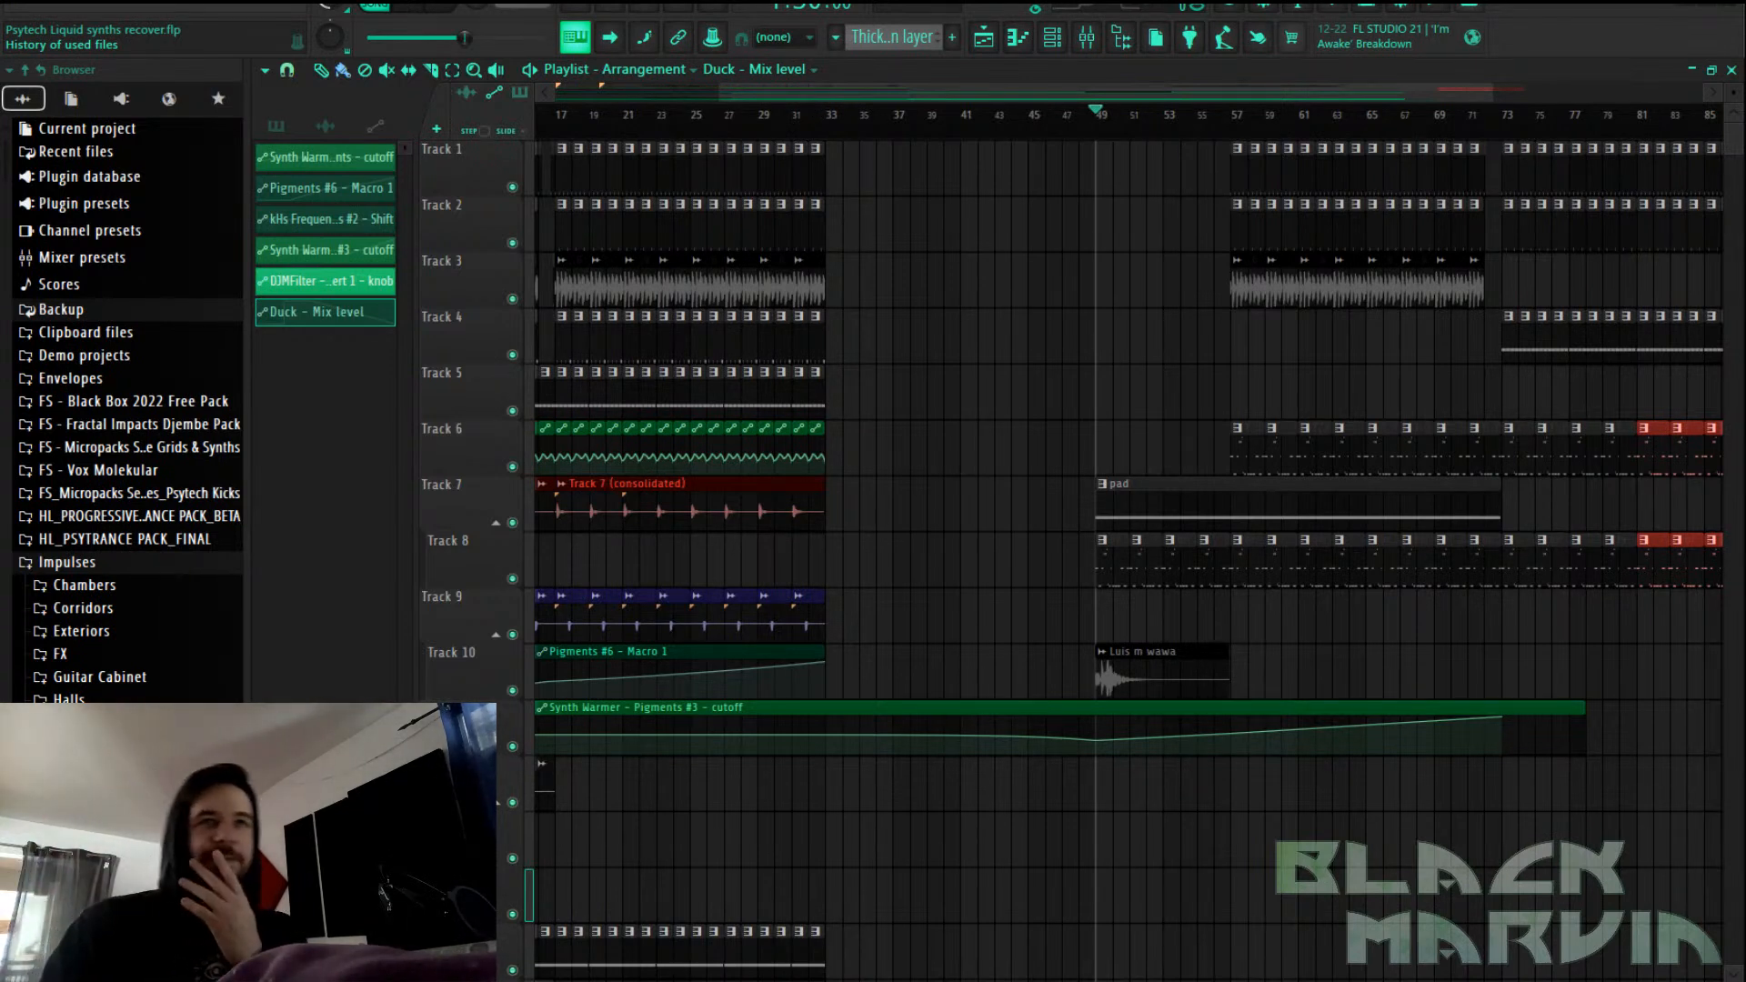
{"action": "left_click_drag", "start_coordinate": [1404, 92], "coordinate": [1537, 100]}
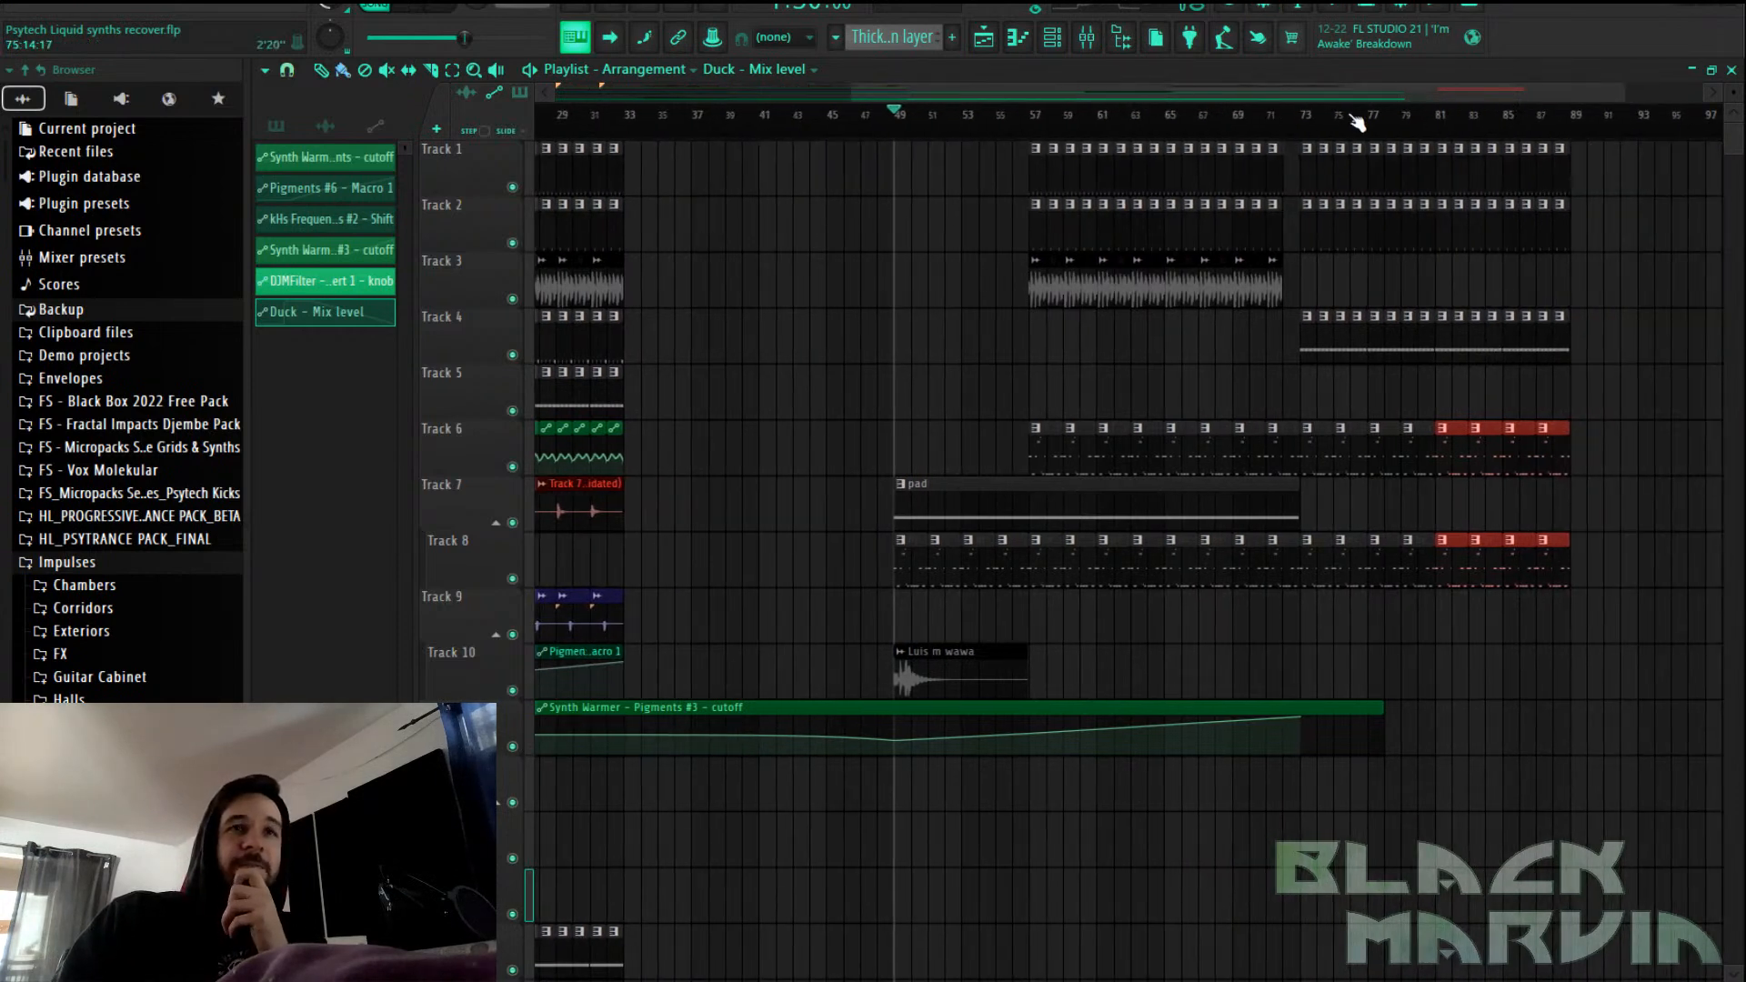
{"action": "scroll", "coordinate": [1358, 121], "scroll_direction": "up", "scroll_amount": 3}
{"action": "scroll", "coordinate": [1358, 121], "scroll_direction": "up", "scroll_amount": 3}
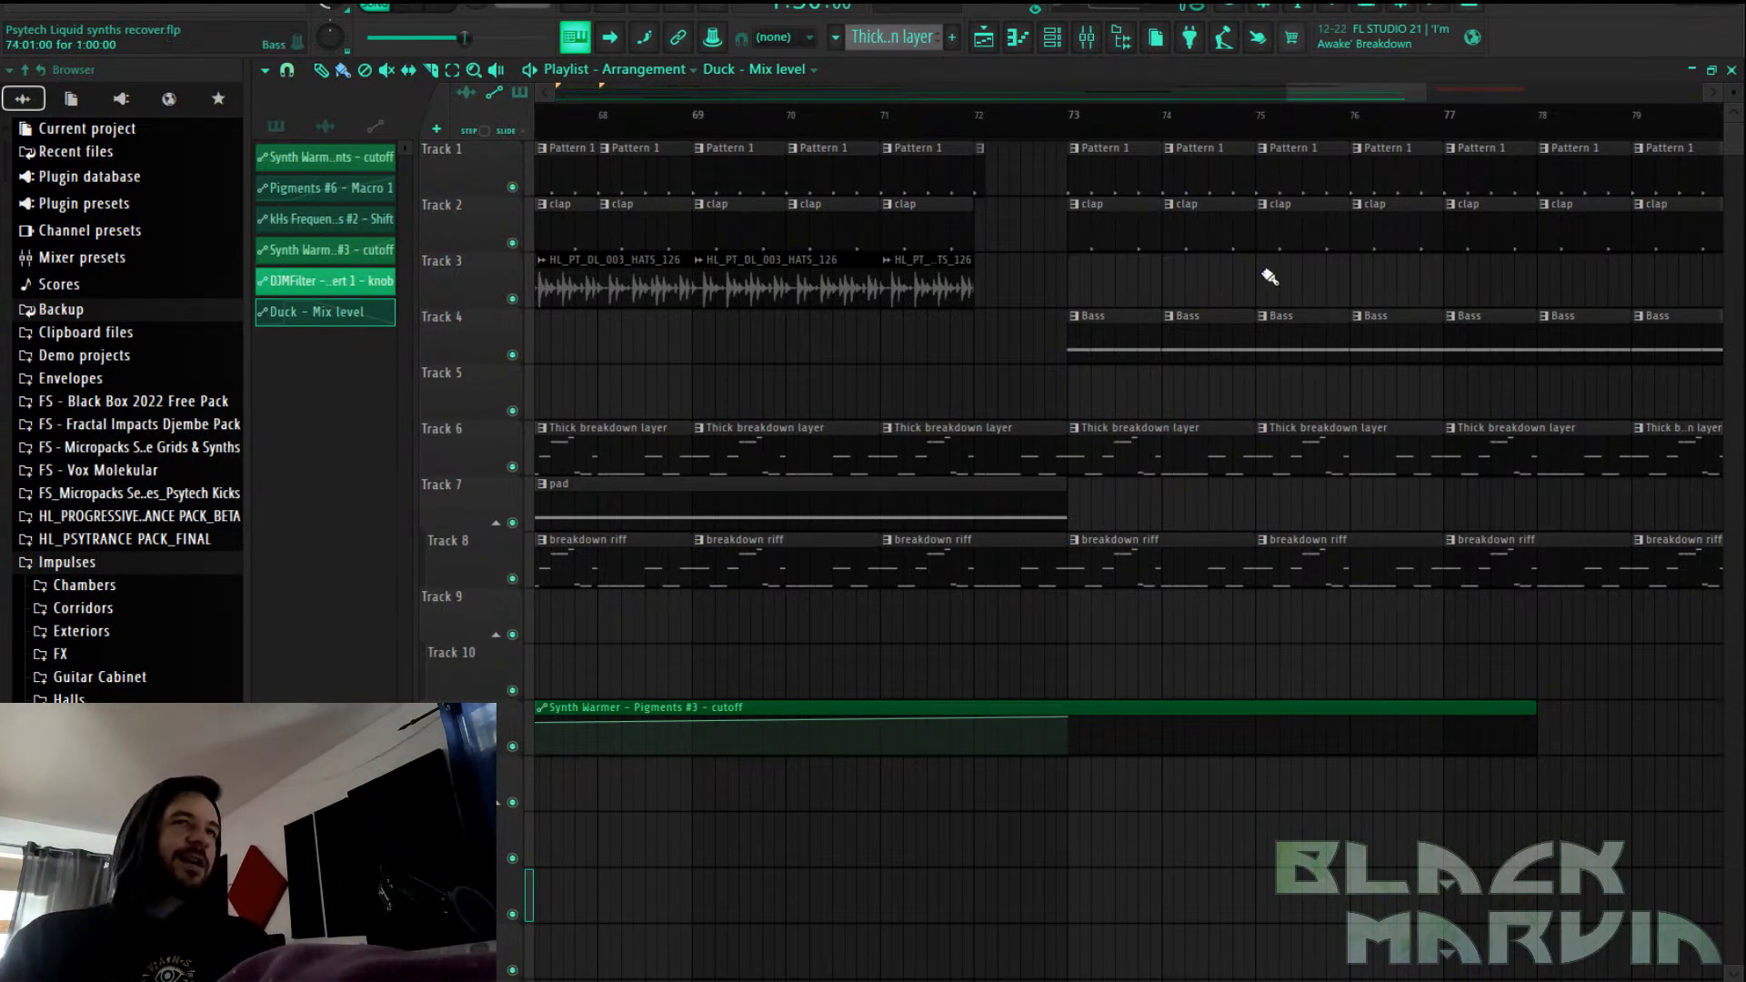
Show the channel rack, switch to the web browser and read the Liquid Synths For Pigments 4 product page
{"action": "left_click", "coordinate": [1052, 38]}
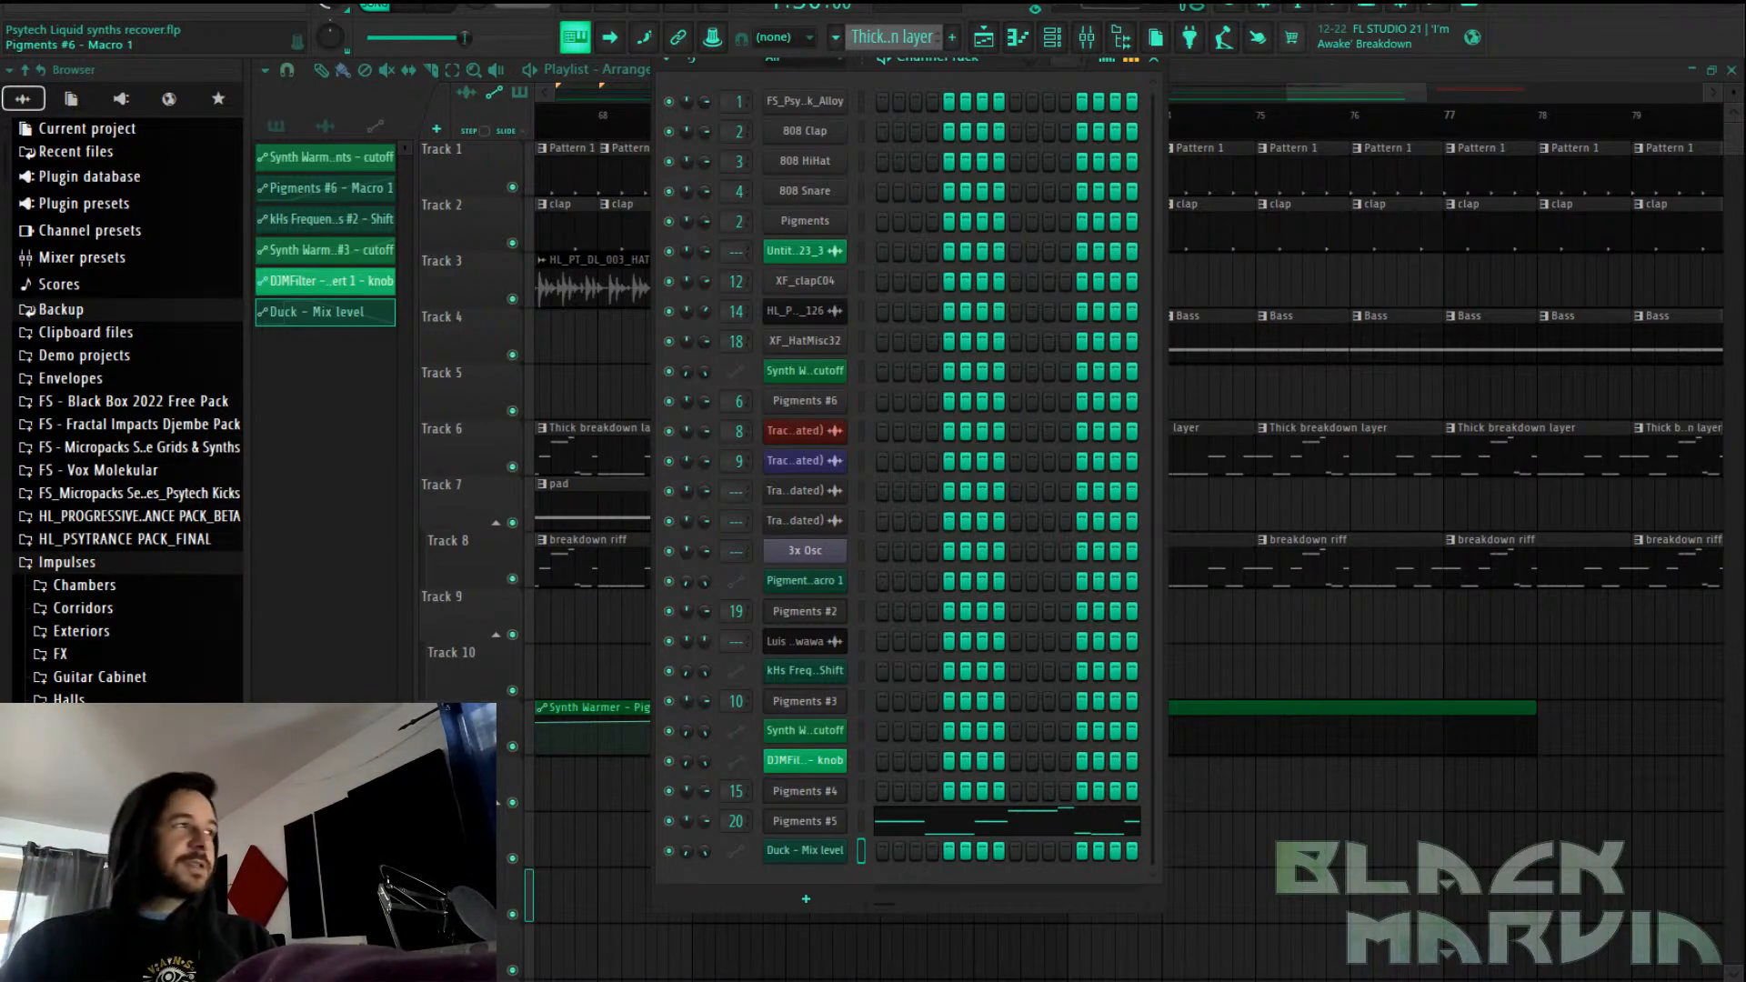
{"action": "left_click_drag", "start_coordinate": [0, 22], "coordinate": [668, 46]}
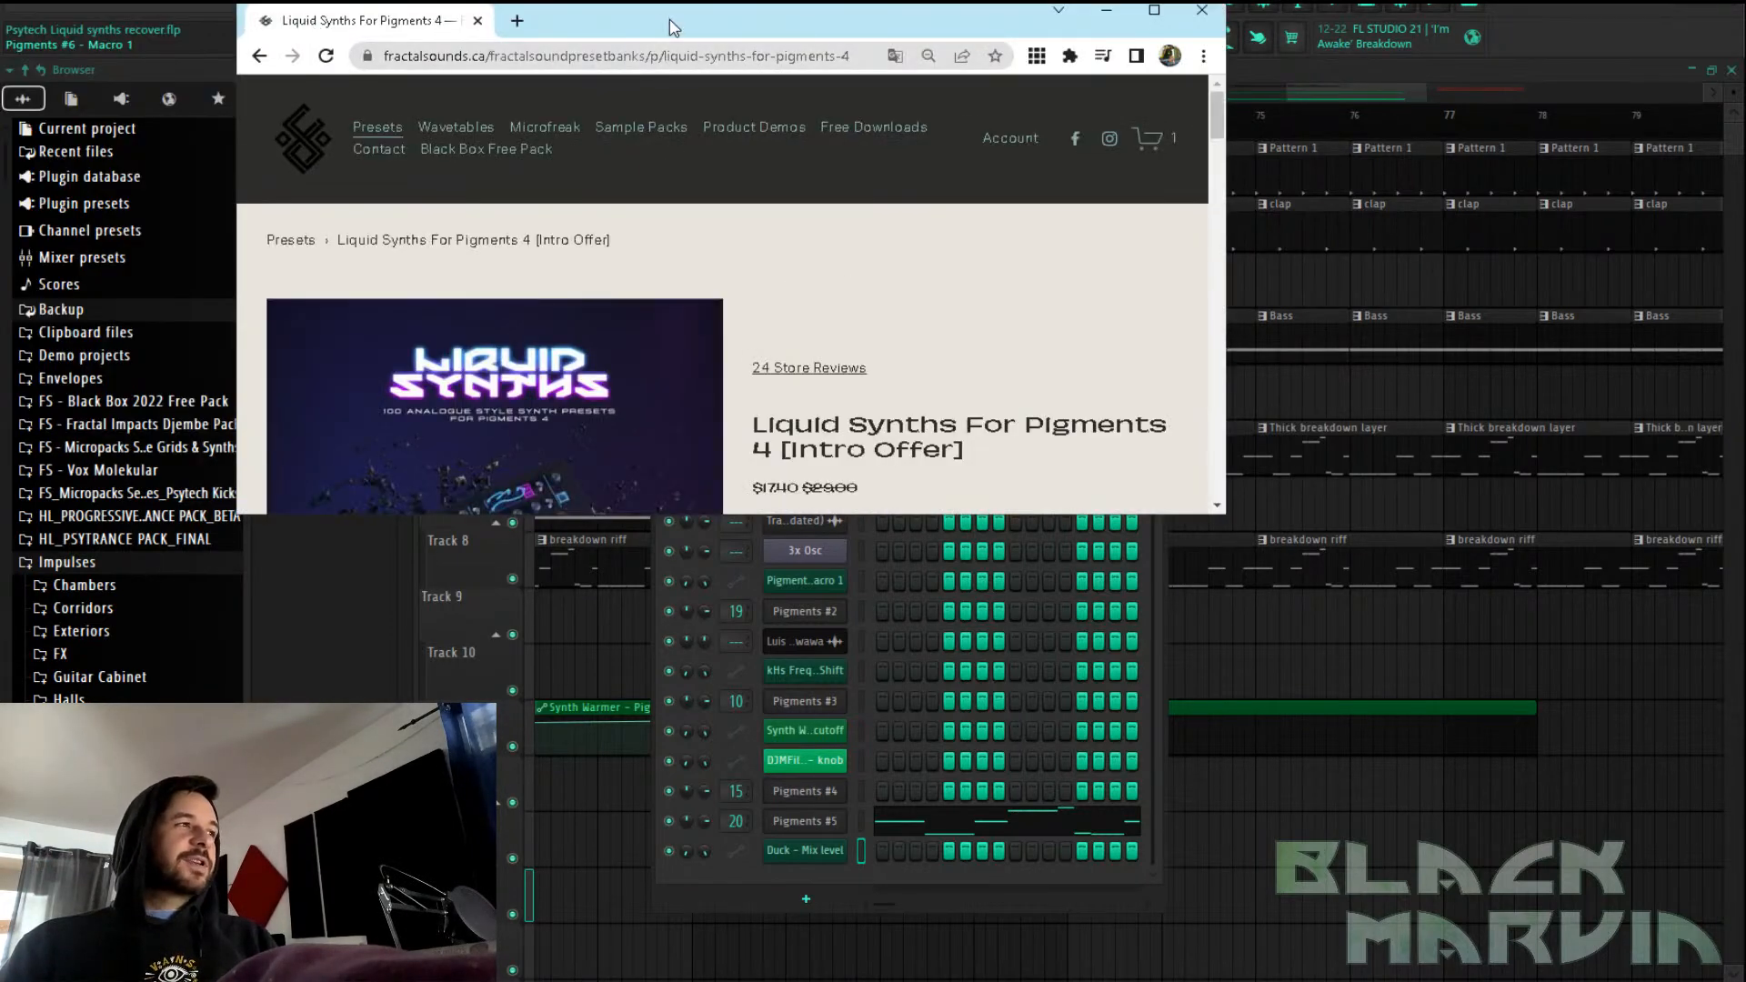
{"action": "double_click", "coordinate": [672, 20]}
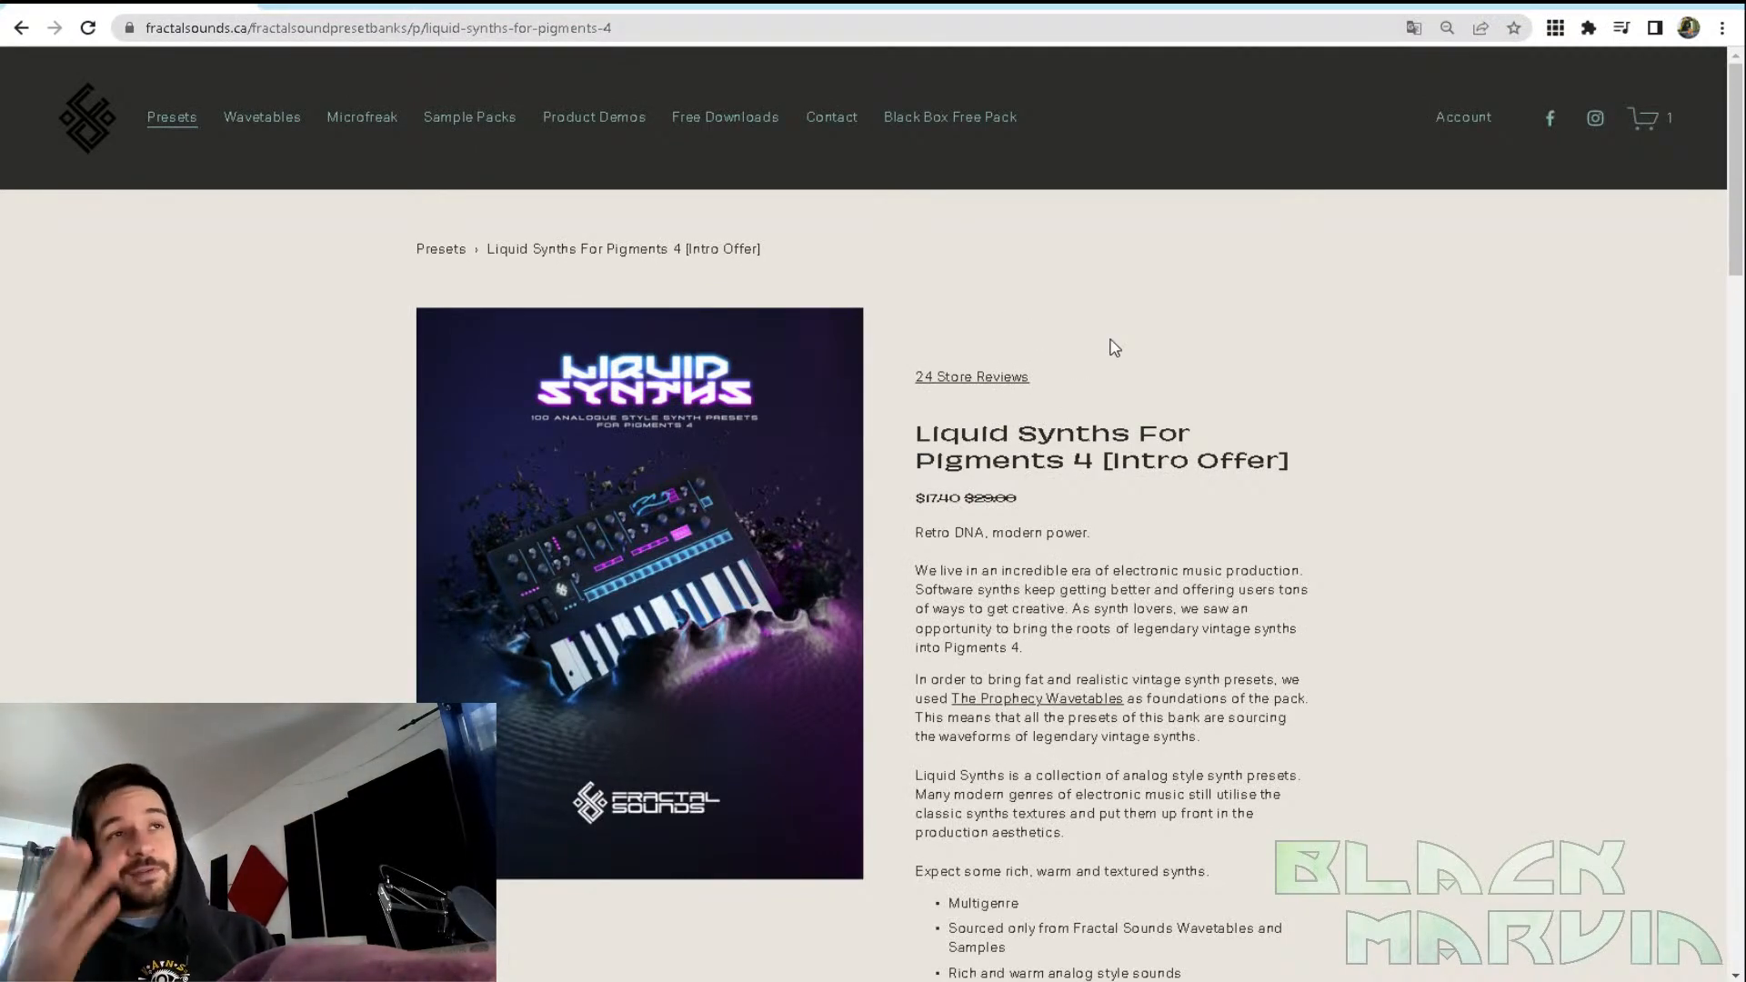
{"action": "scroll", "coordinate": [1115, 348], "scroll_direction": "down", "scroll_amount": 2}
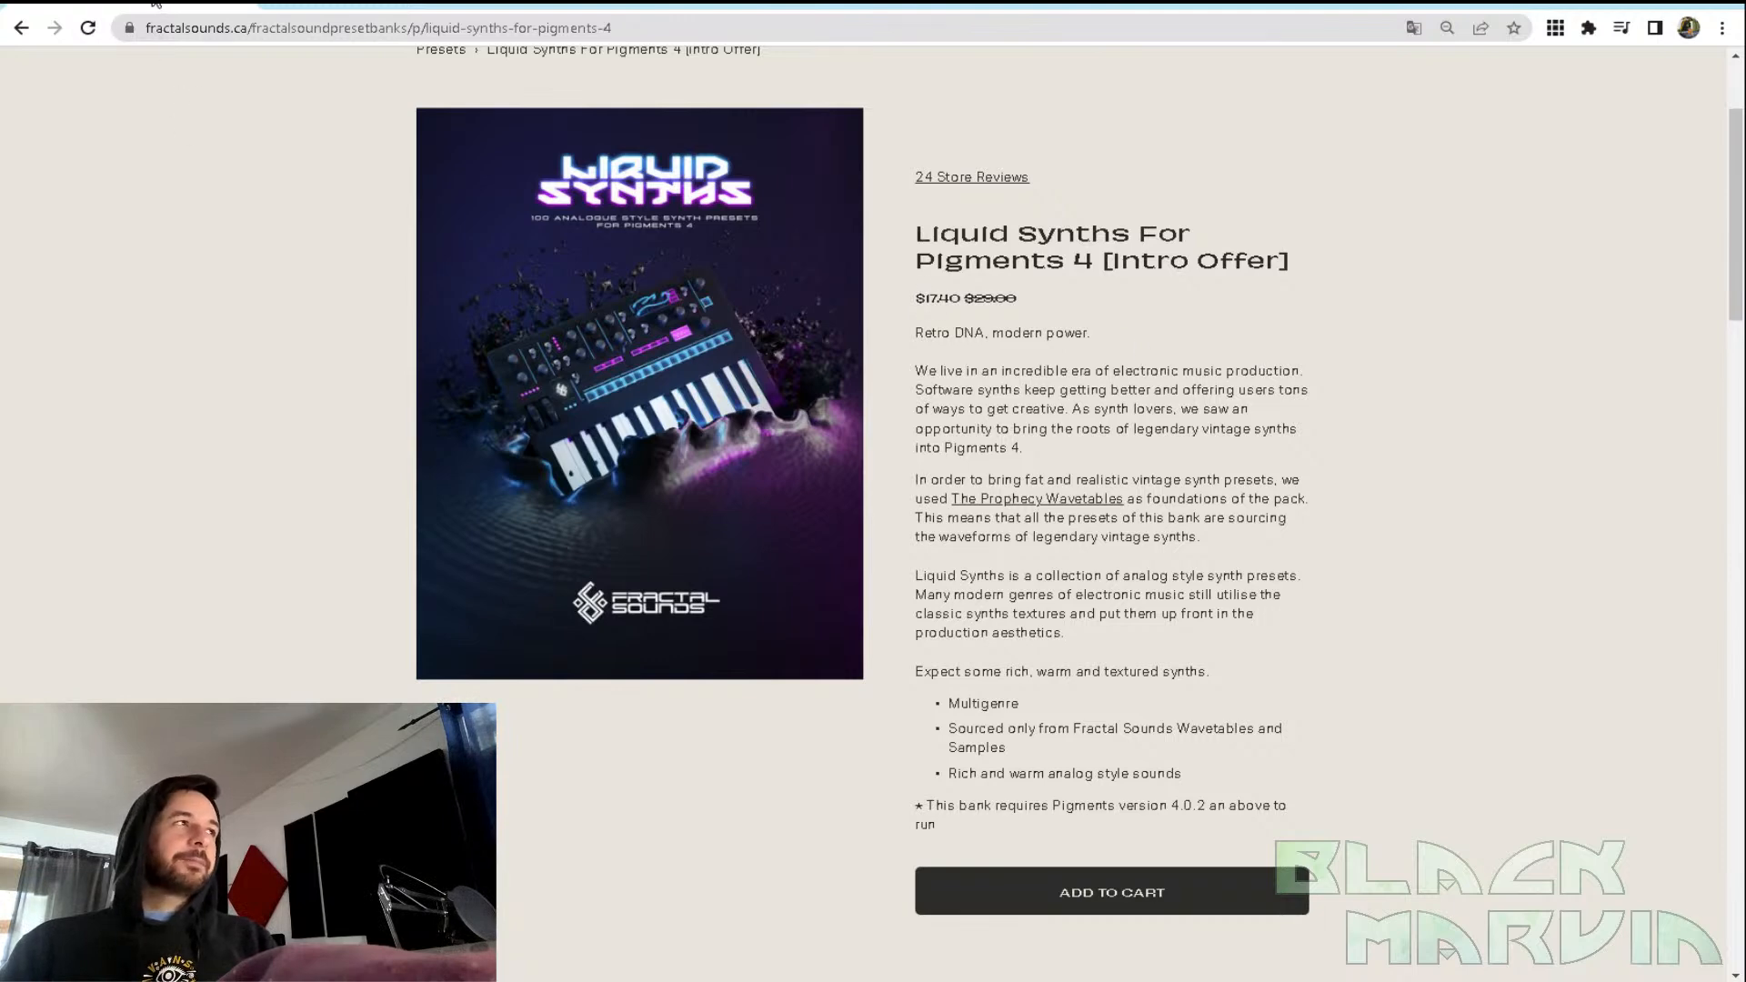
{"action": "left_click_drag", "start_coordinate": [158, 2], "coordinate": [0, 2]}
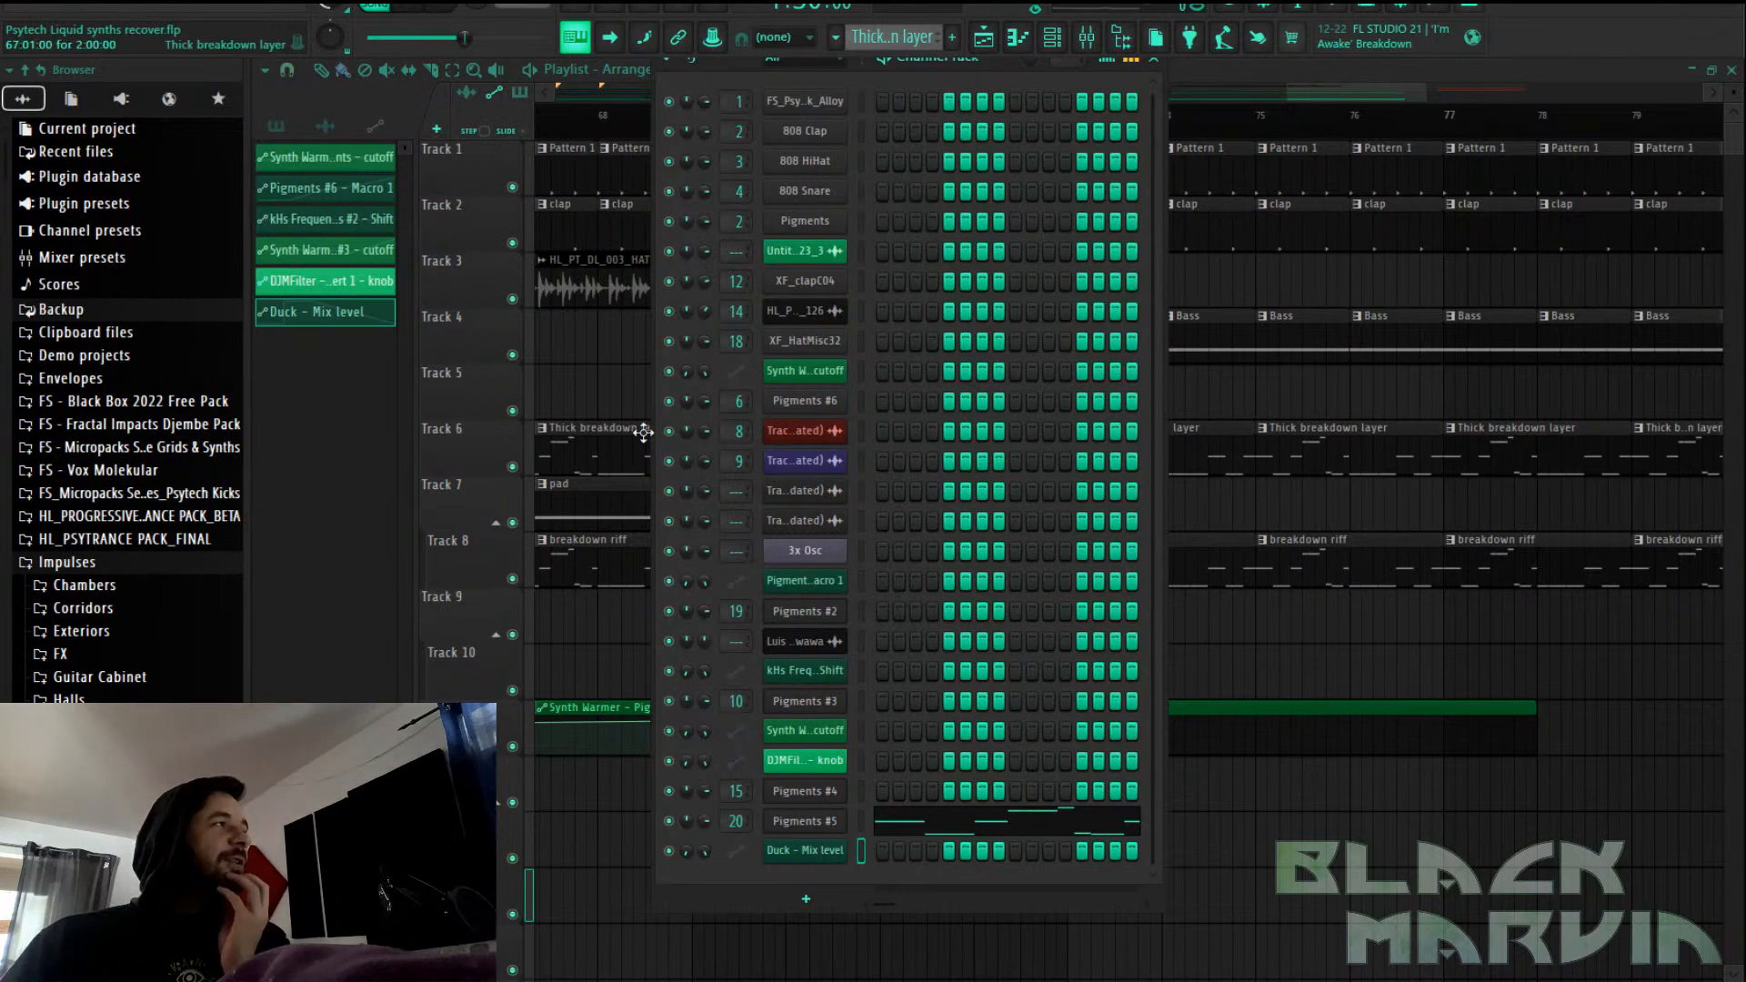
Examine the extended drop in FL Studio and play the arrangement from the beginning through the first section
{"action": "left_click_drag", "start_coordinate": [1367, 93], "coordinate": [1384, 91]}
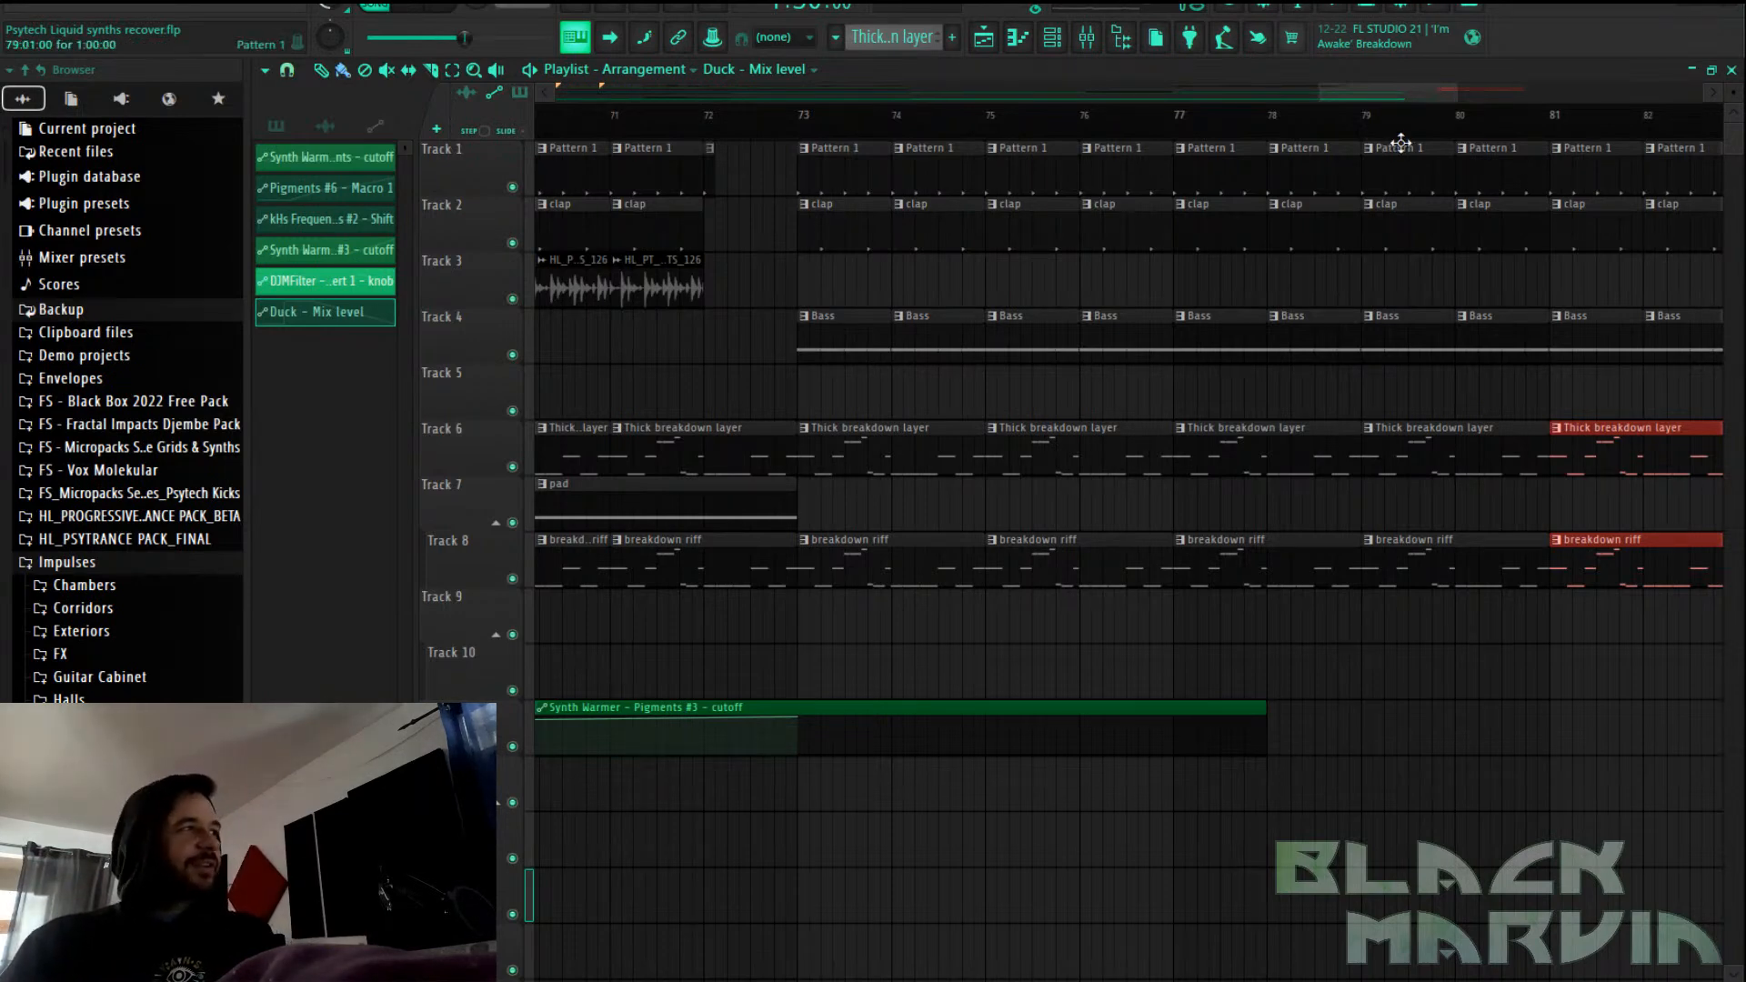
{"action": "scroll", "coordinate": [1137, 145], "scroll_direction": "down", "scroll_amount": 3}
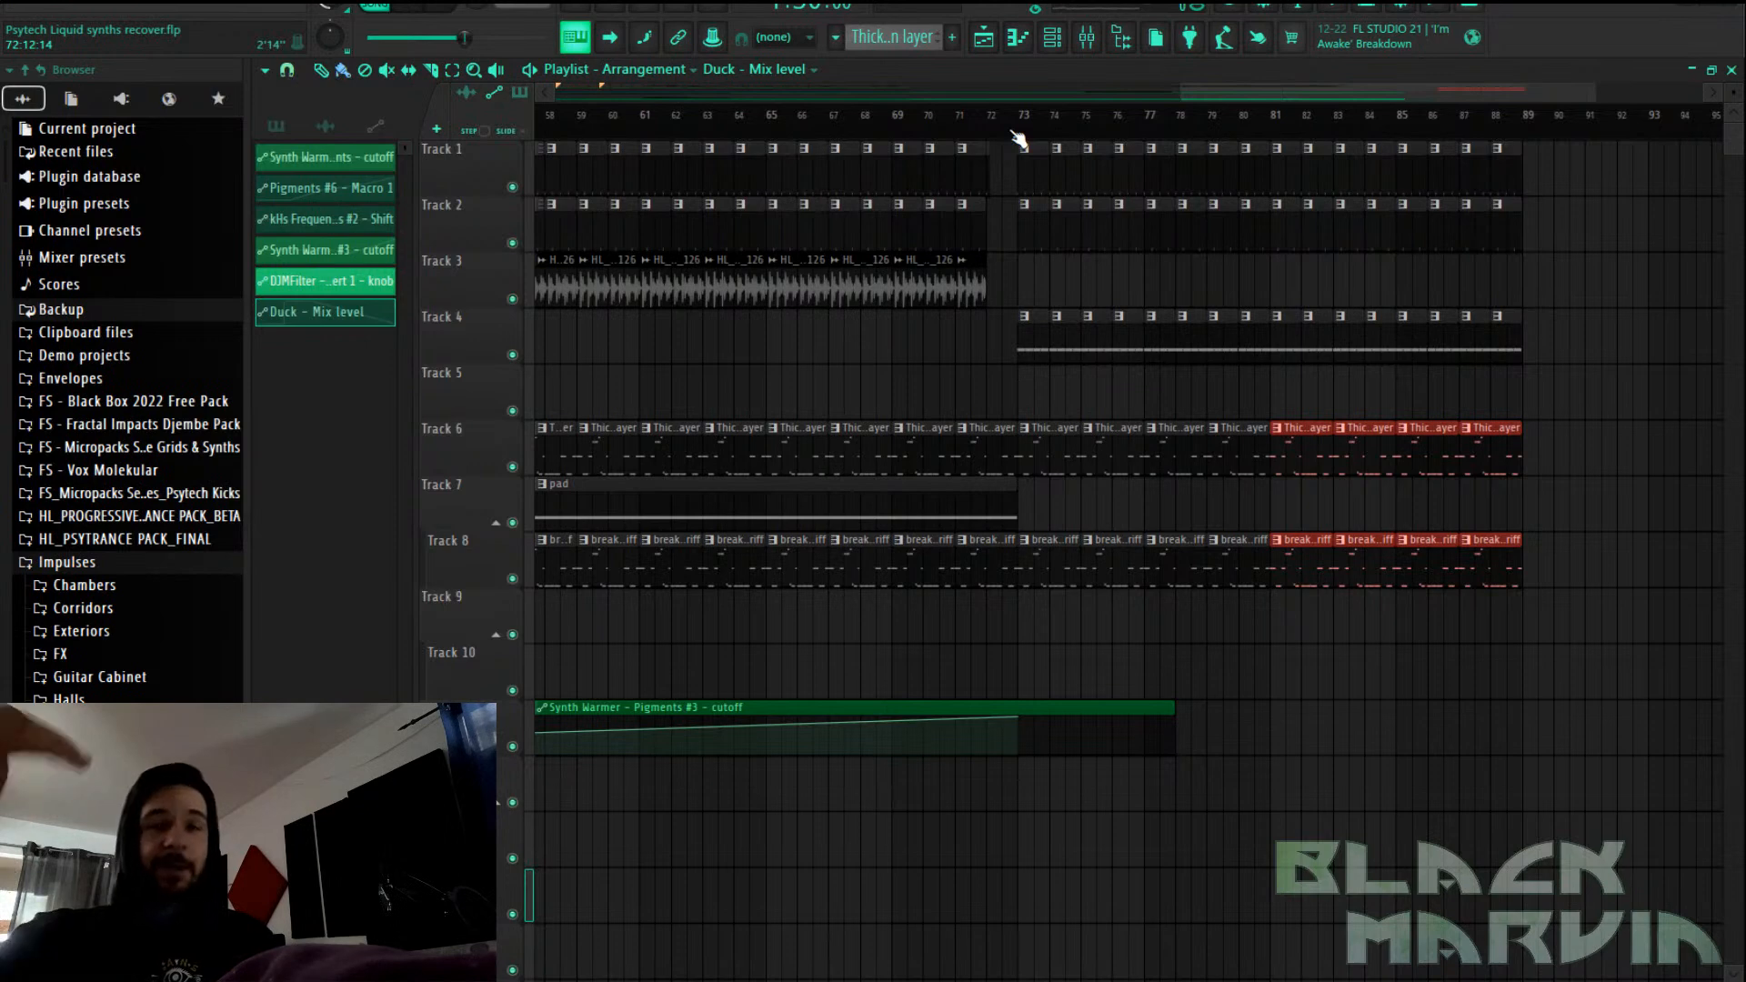
{"action": "scroll", "coordinate": [1019, 138], "scroll_direction": "down", "scroll_amount": 2}
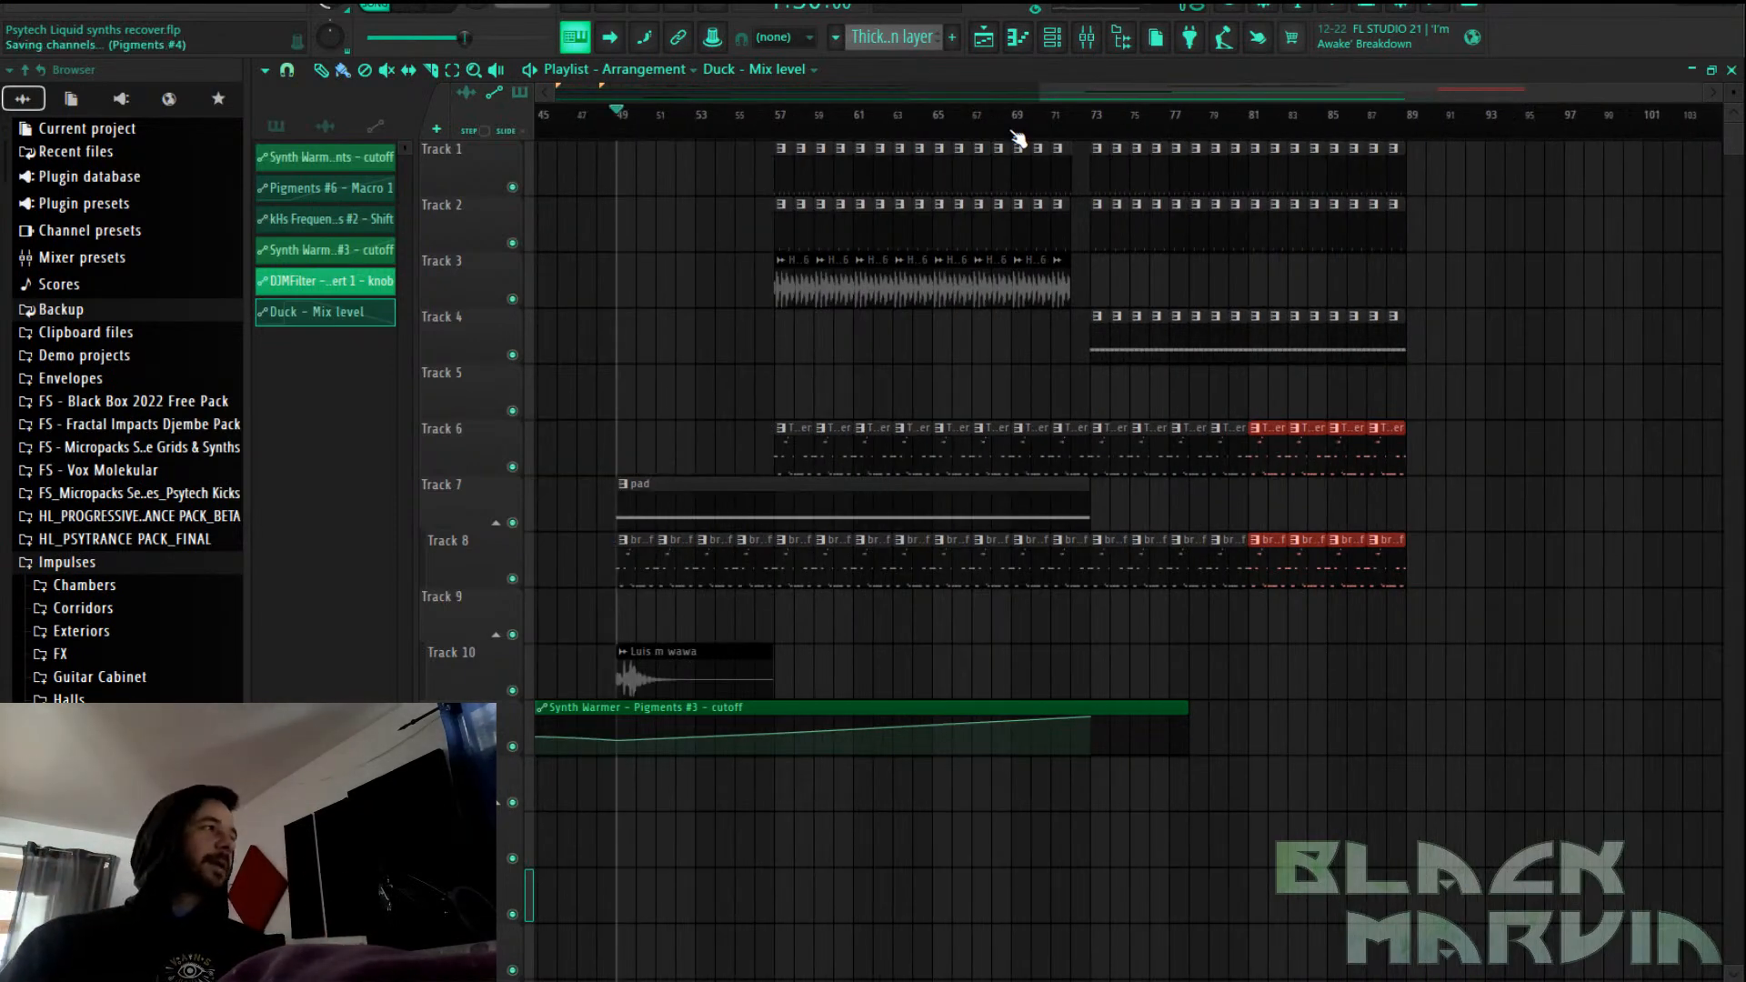
{"action": "scroll", "coordinate": [1019, 137], "scroll_direction": "down", "scroll_amount": 3}
{"action": "left_click", "coordinate": [788, 117]}
{"action": "left_click_drag", "start_coordinate": [514, 123], "coordinate": [462, 125]}
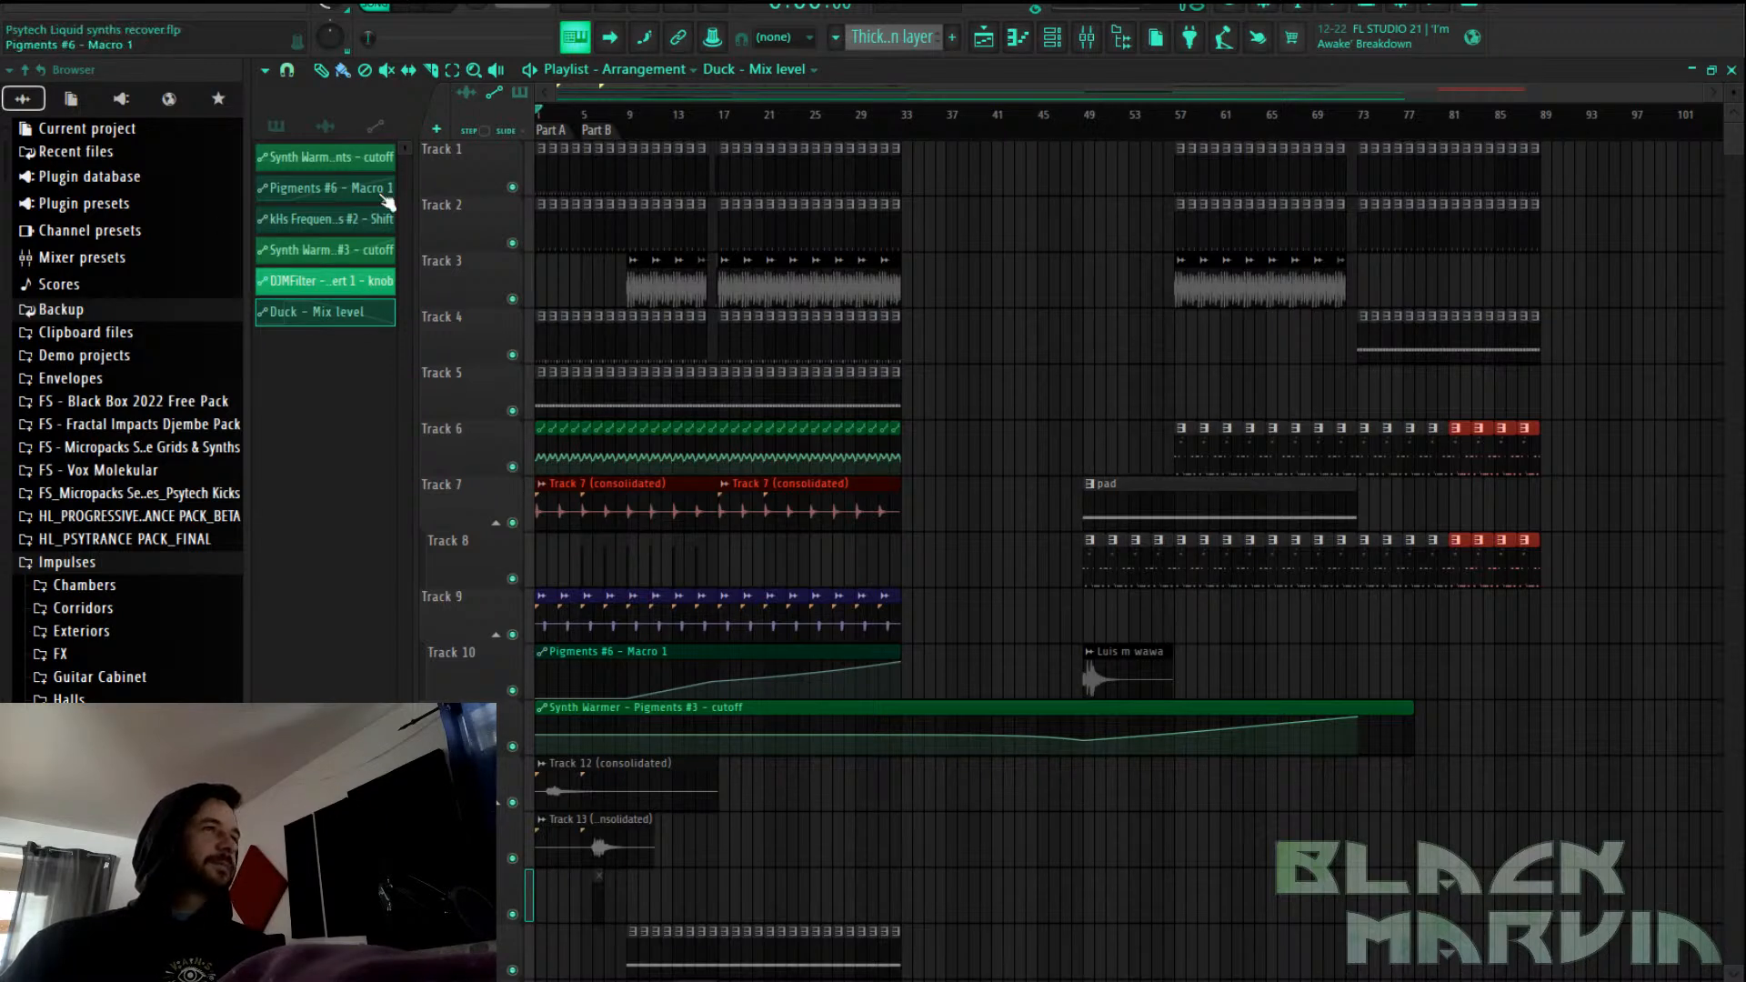
{"action": "key", "text": "space"}
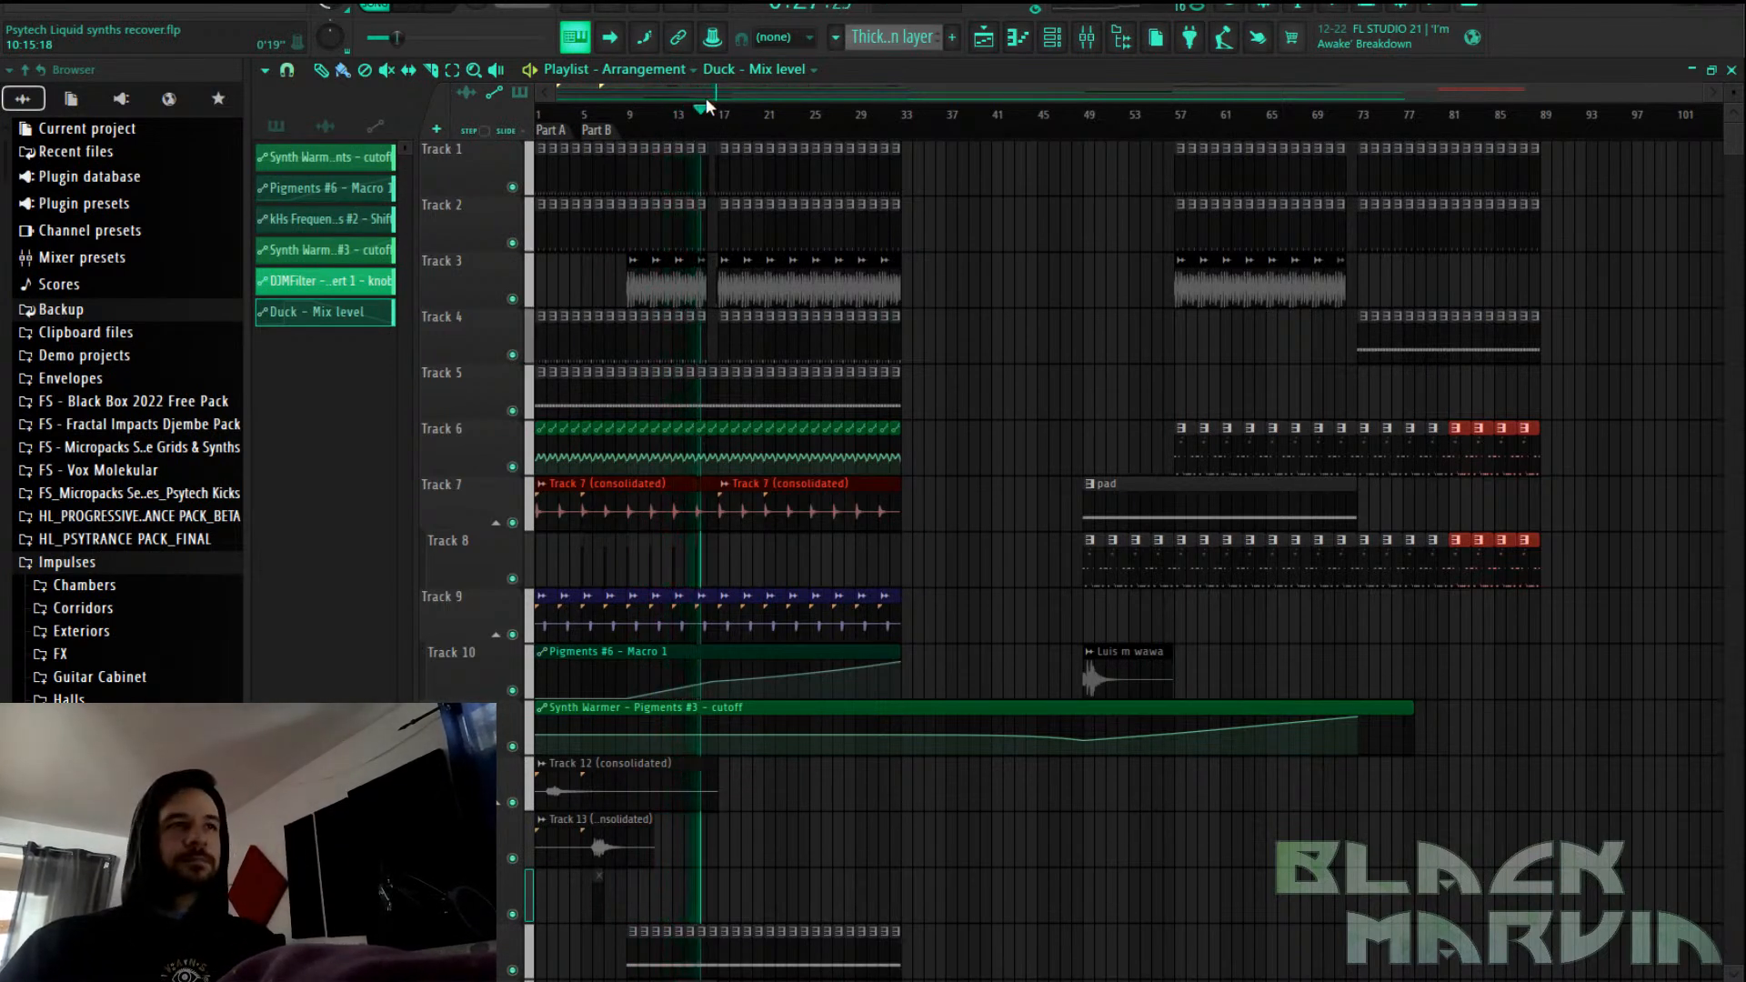
{"action": "scroll", "coordinate": [729, 141], "scroll_direction": "up", "scroll_amount": 4}
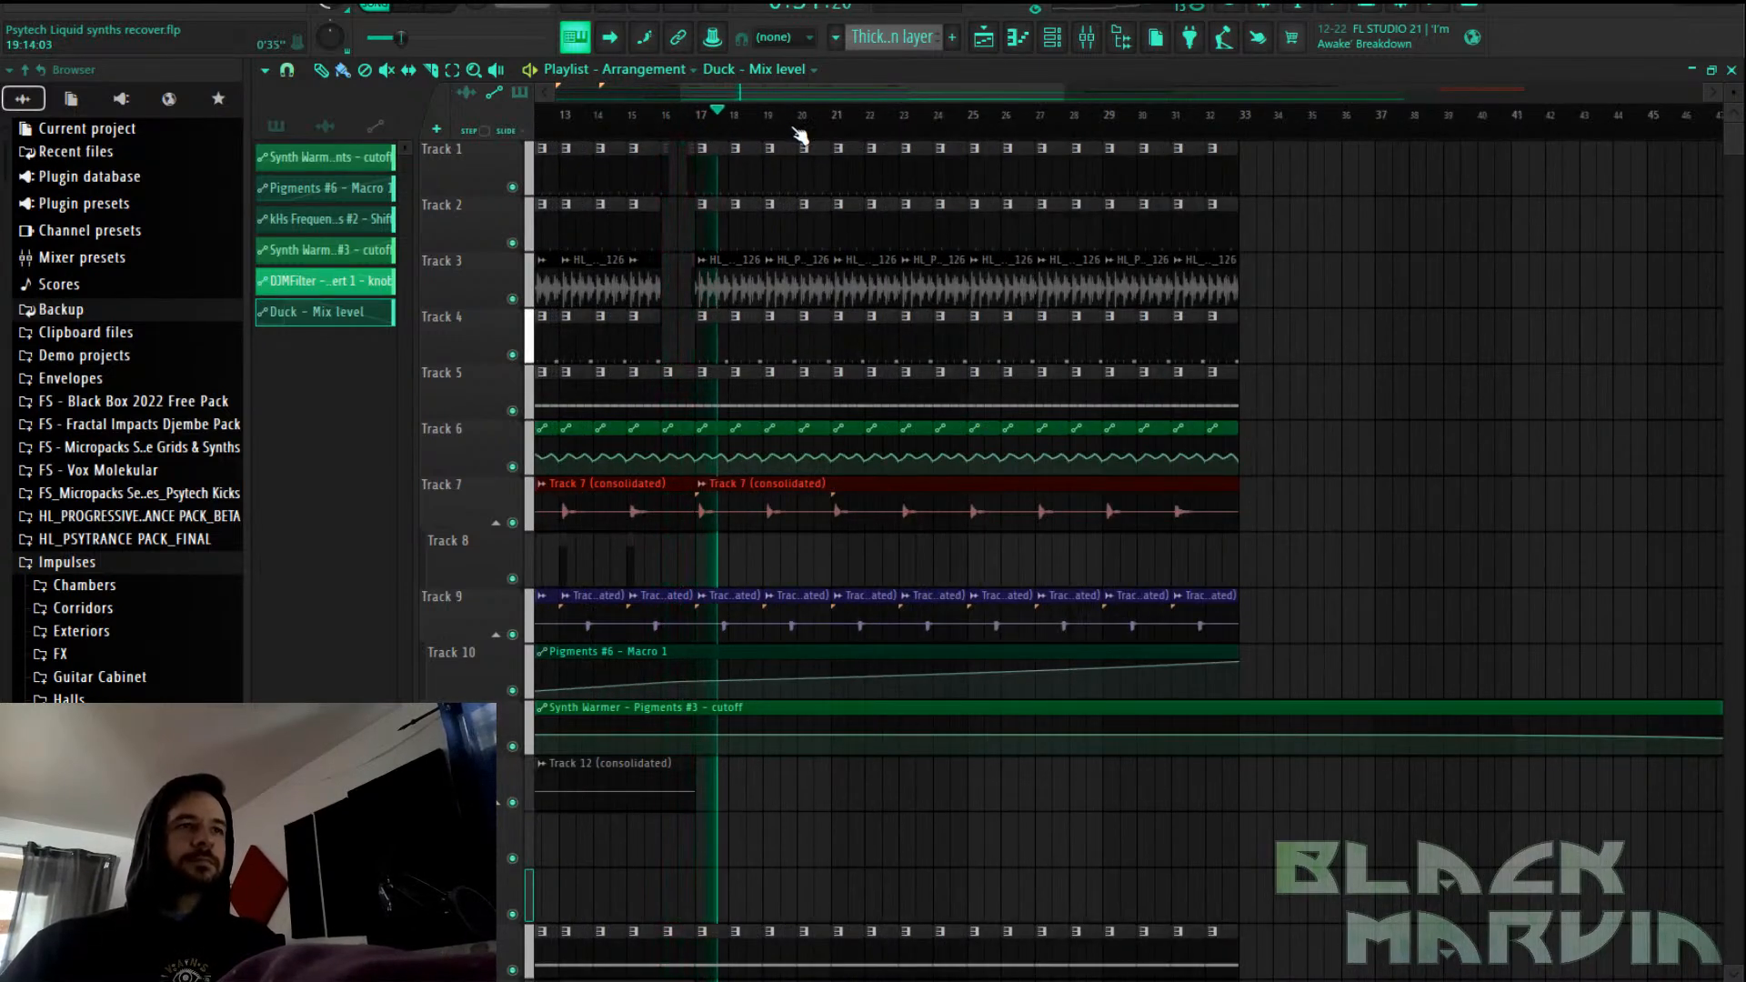
{"action": "scroll", "coordinate": [799, 136], "scroll_direction": "down", "scroll_amount": 2}
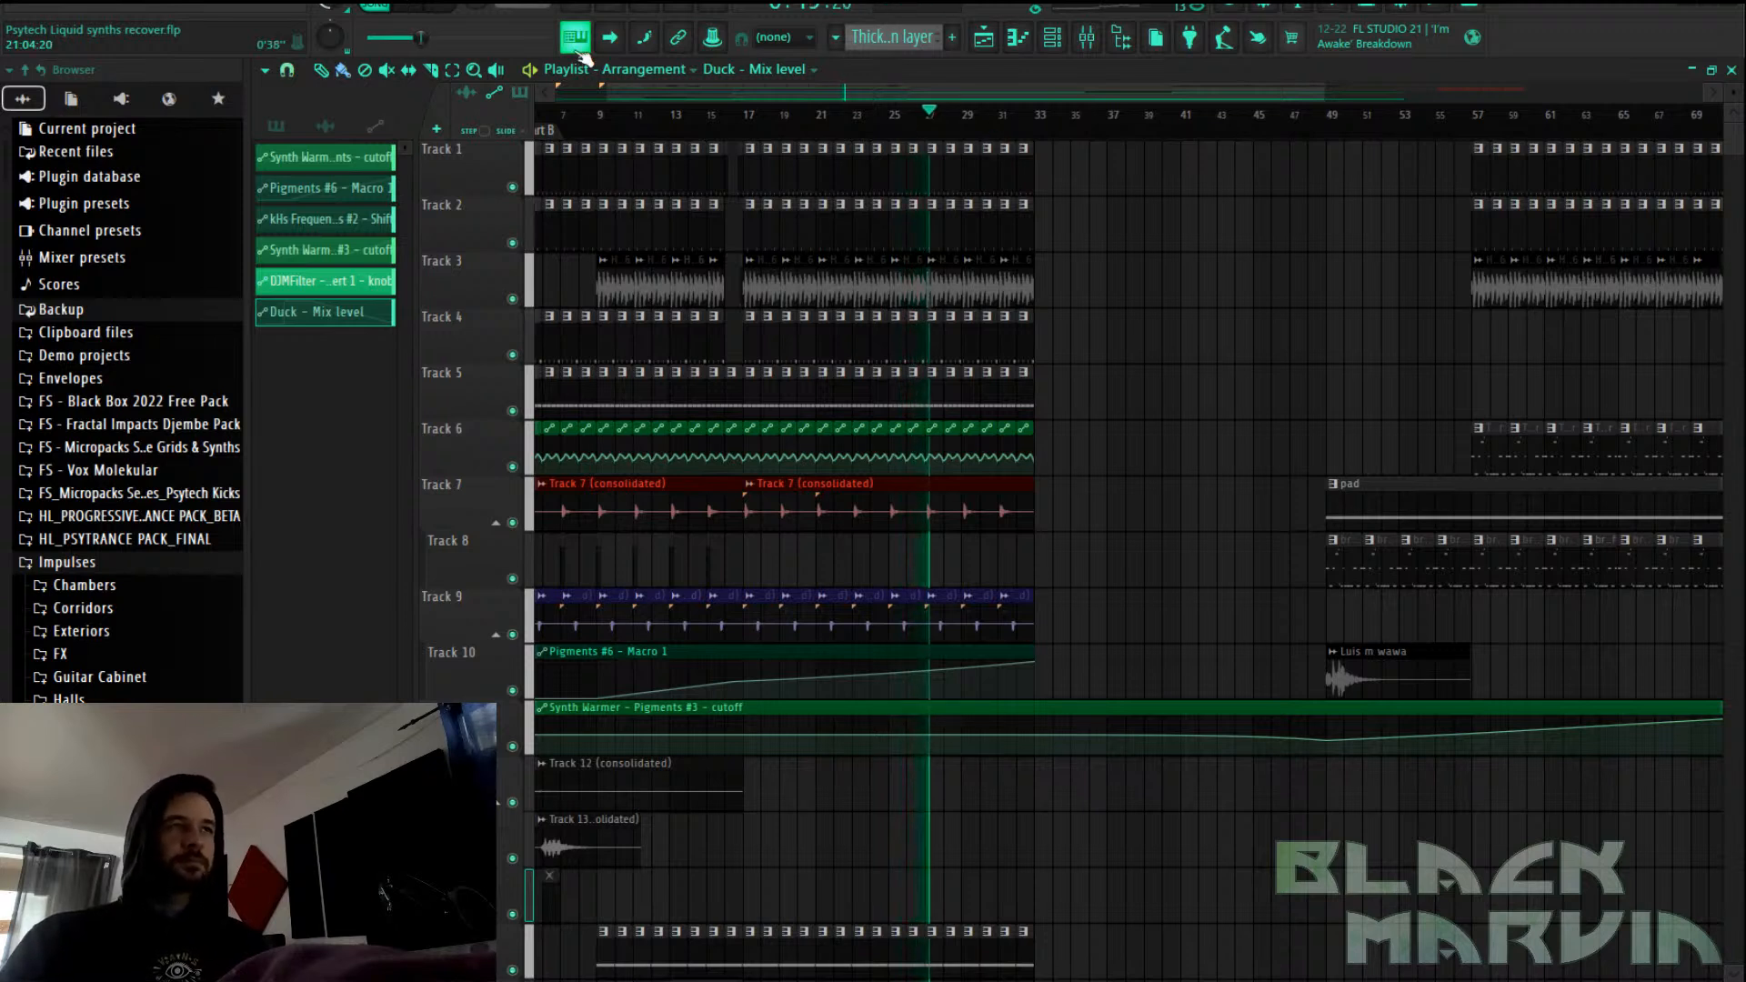
Stop playback and save the project
{"action": "left_click", "coordinate": [447, 9]}
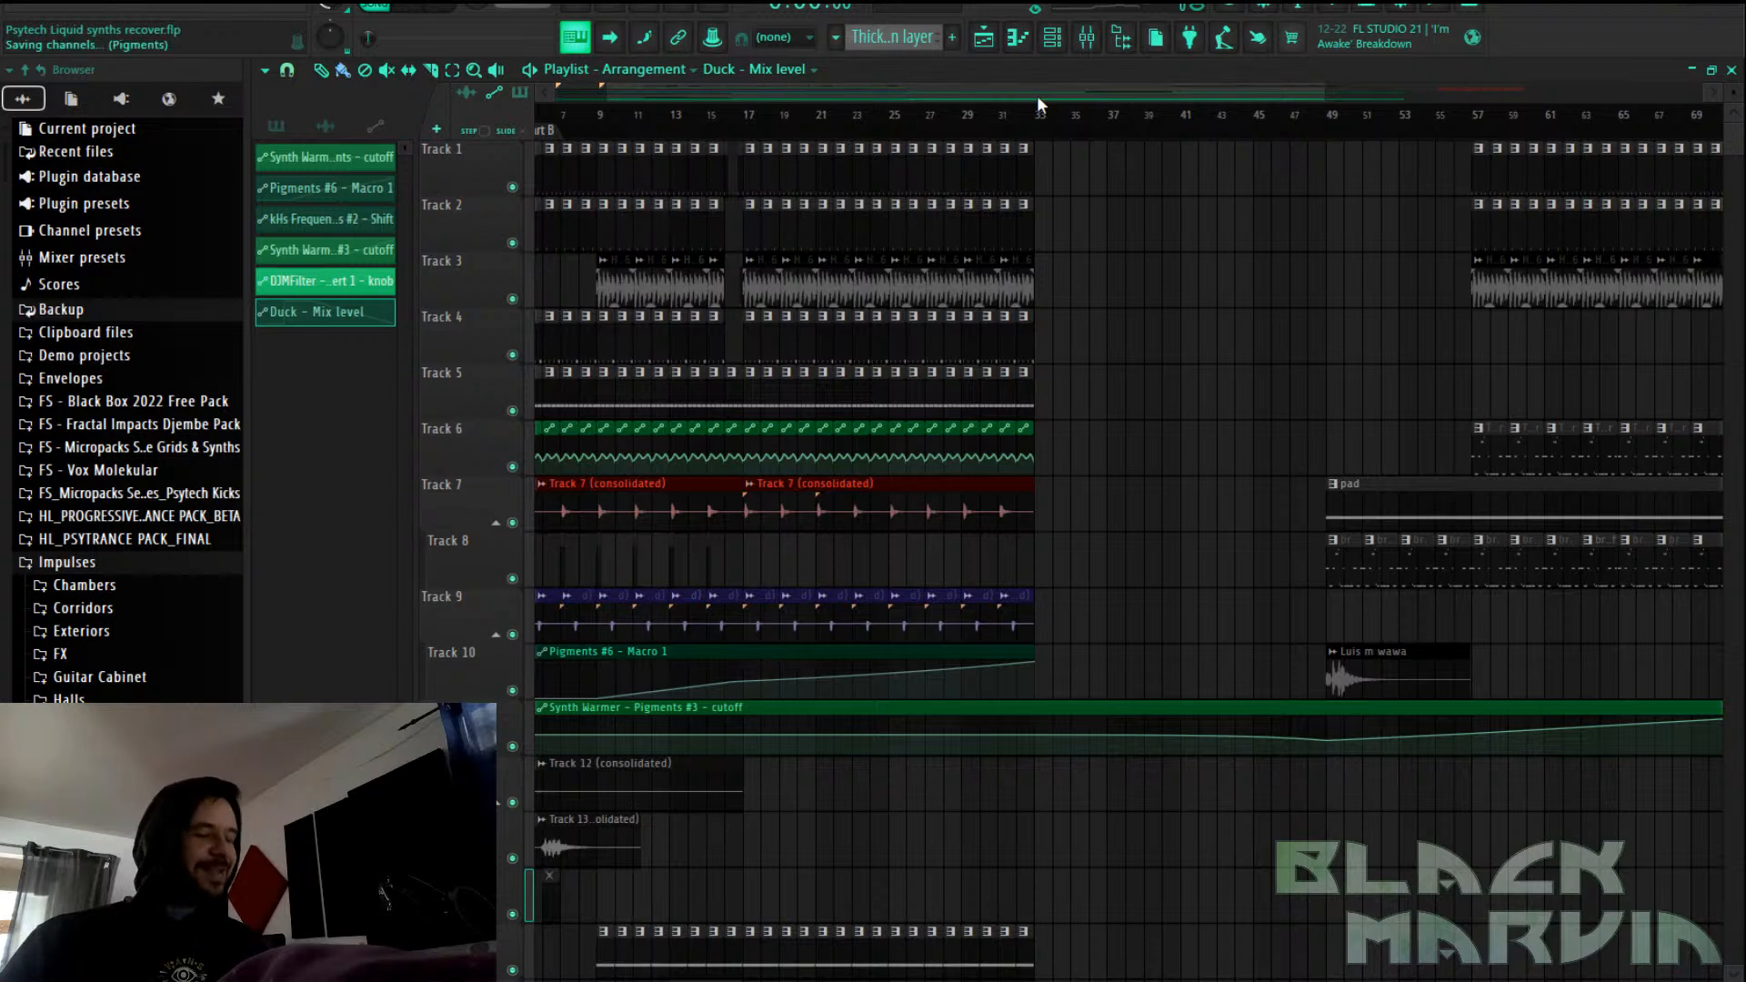
{"action": "key", "text": "ctrl+s"}
{"action": "left_click", "coordinate": [1087, 40]}
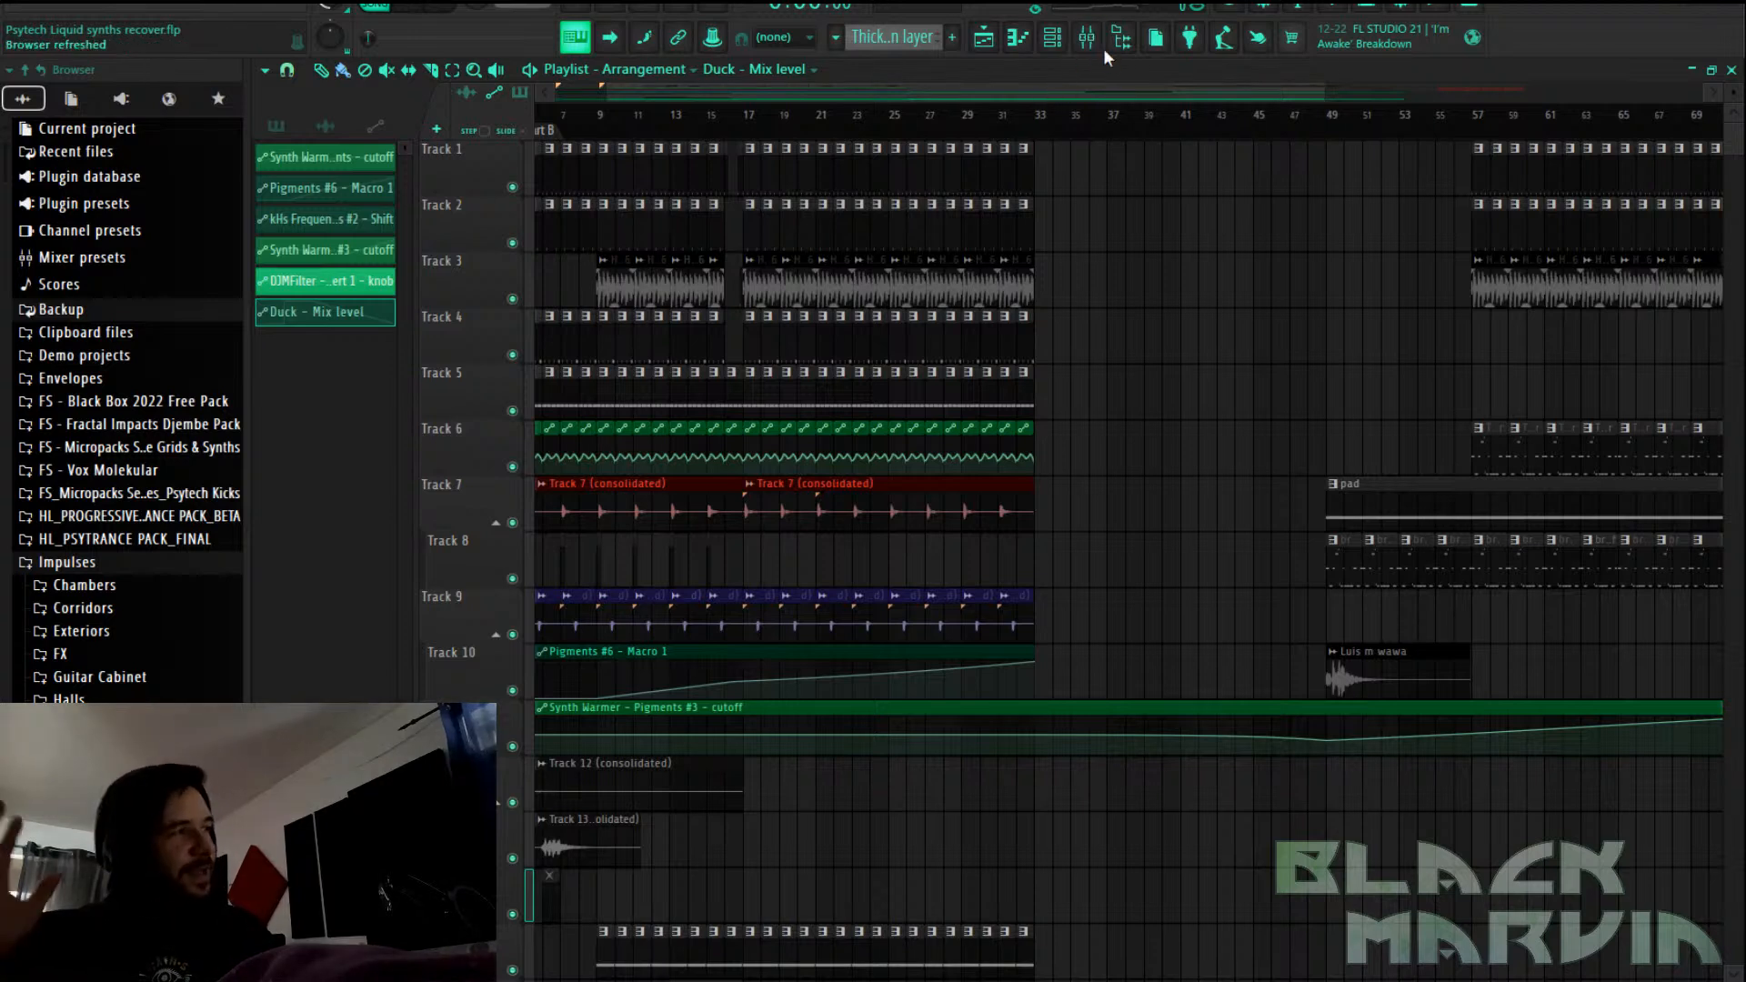